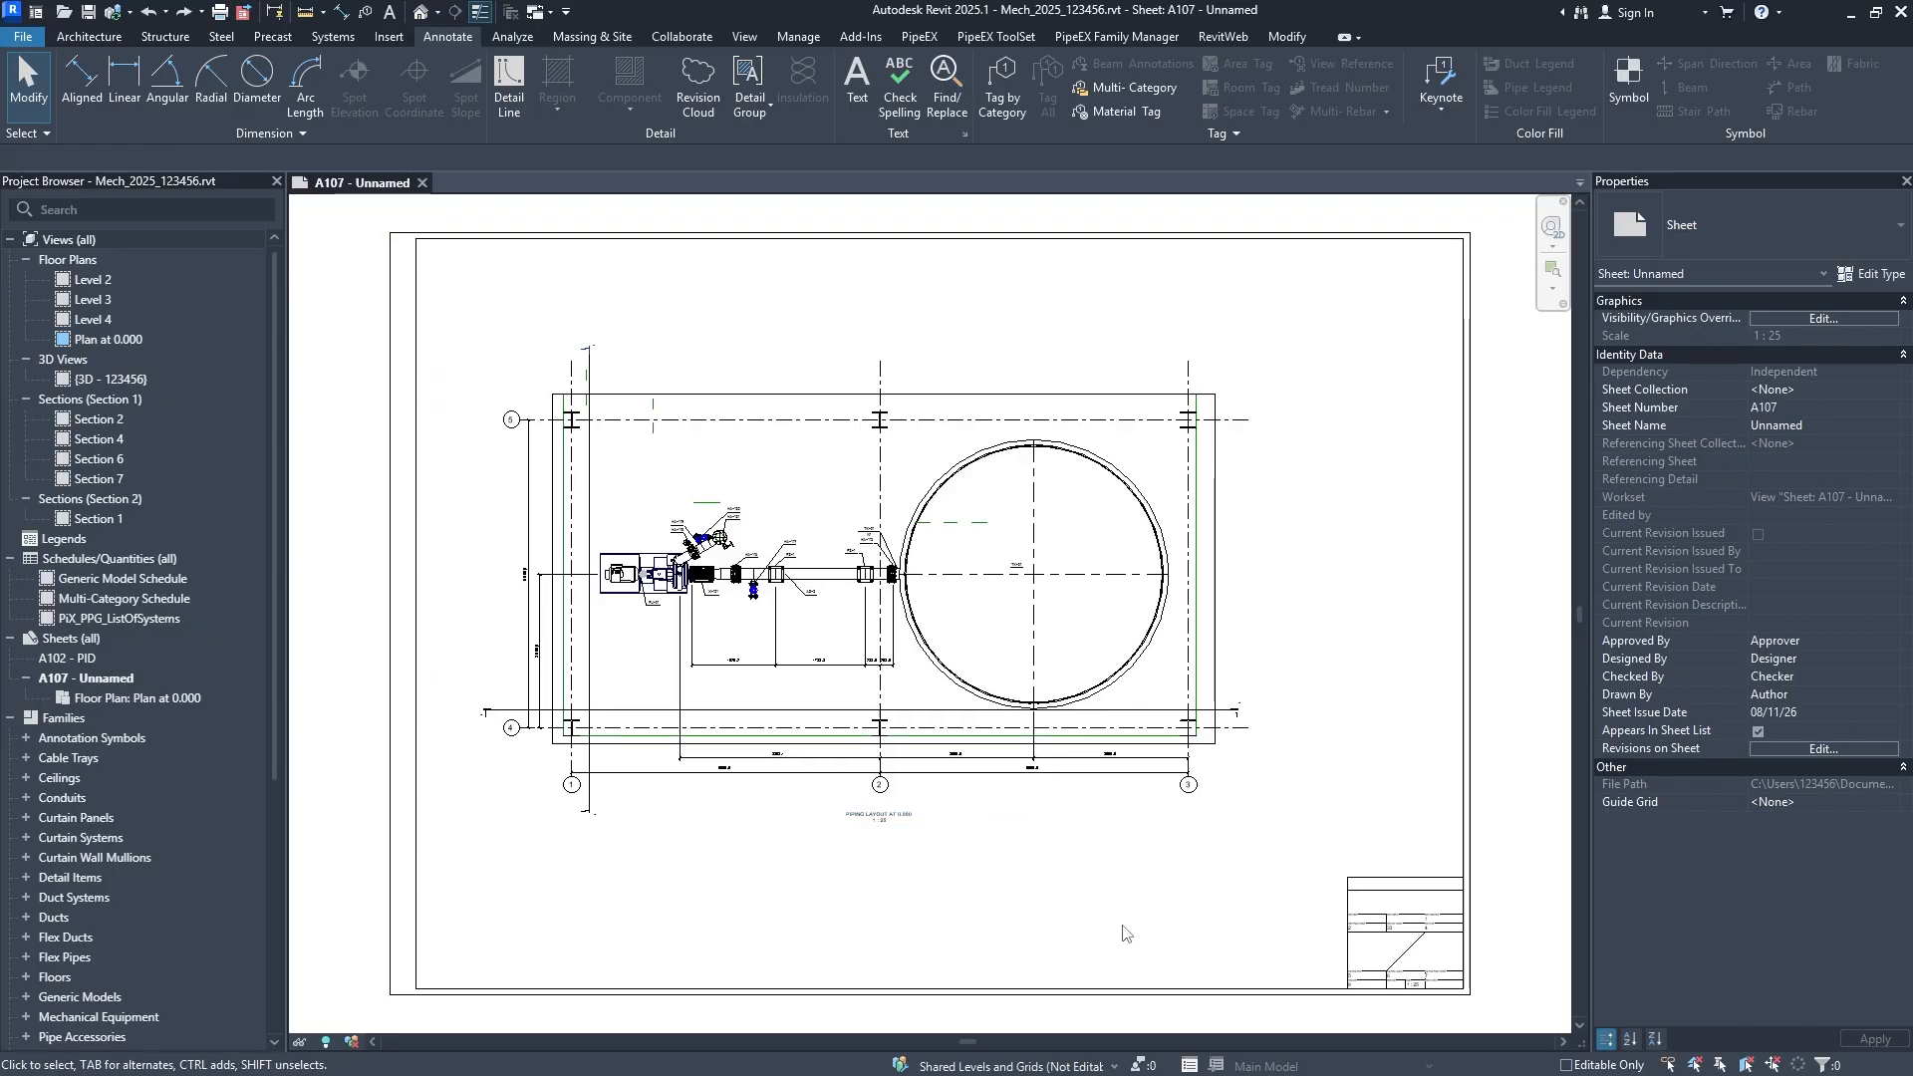
# Try the A2 type on the sheet's PiX_GN_Tittleblock title block and set it back to A1.
pyautogui.click(1115, 991)
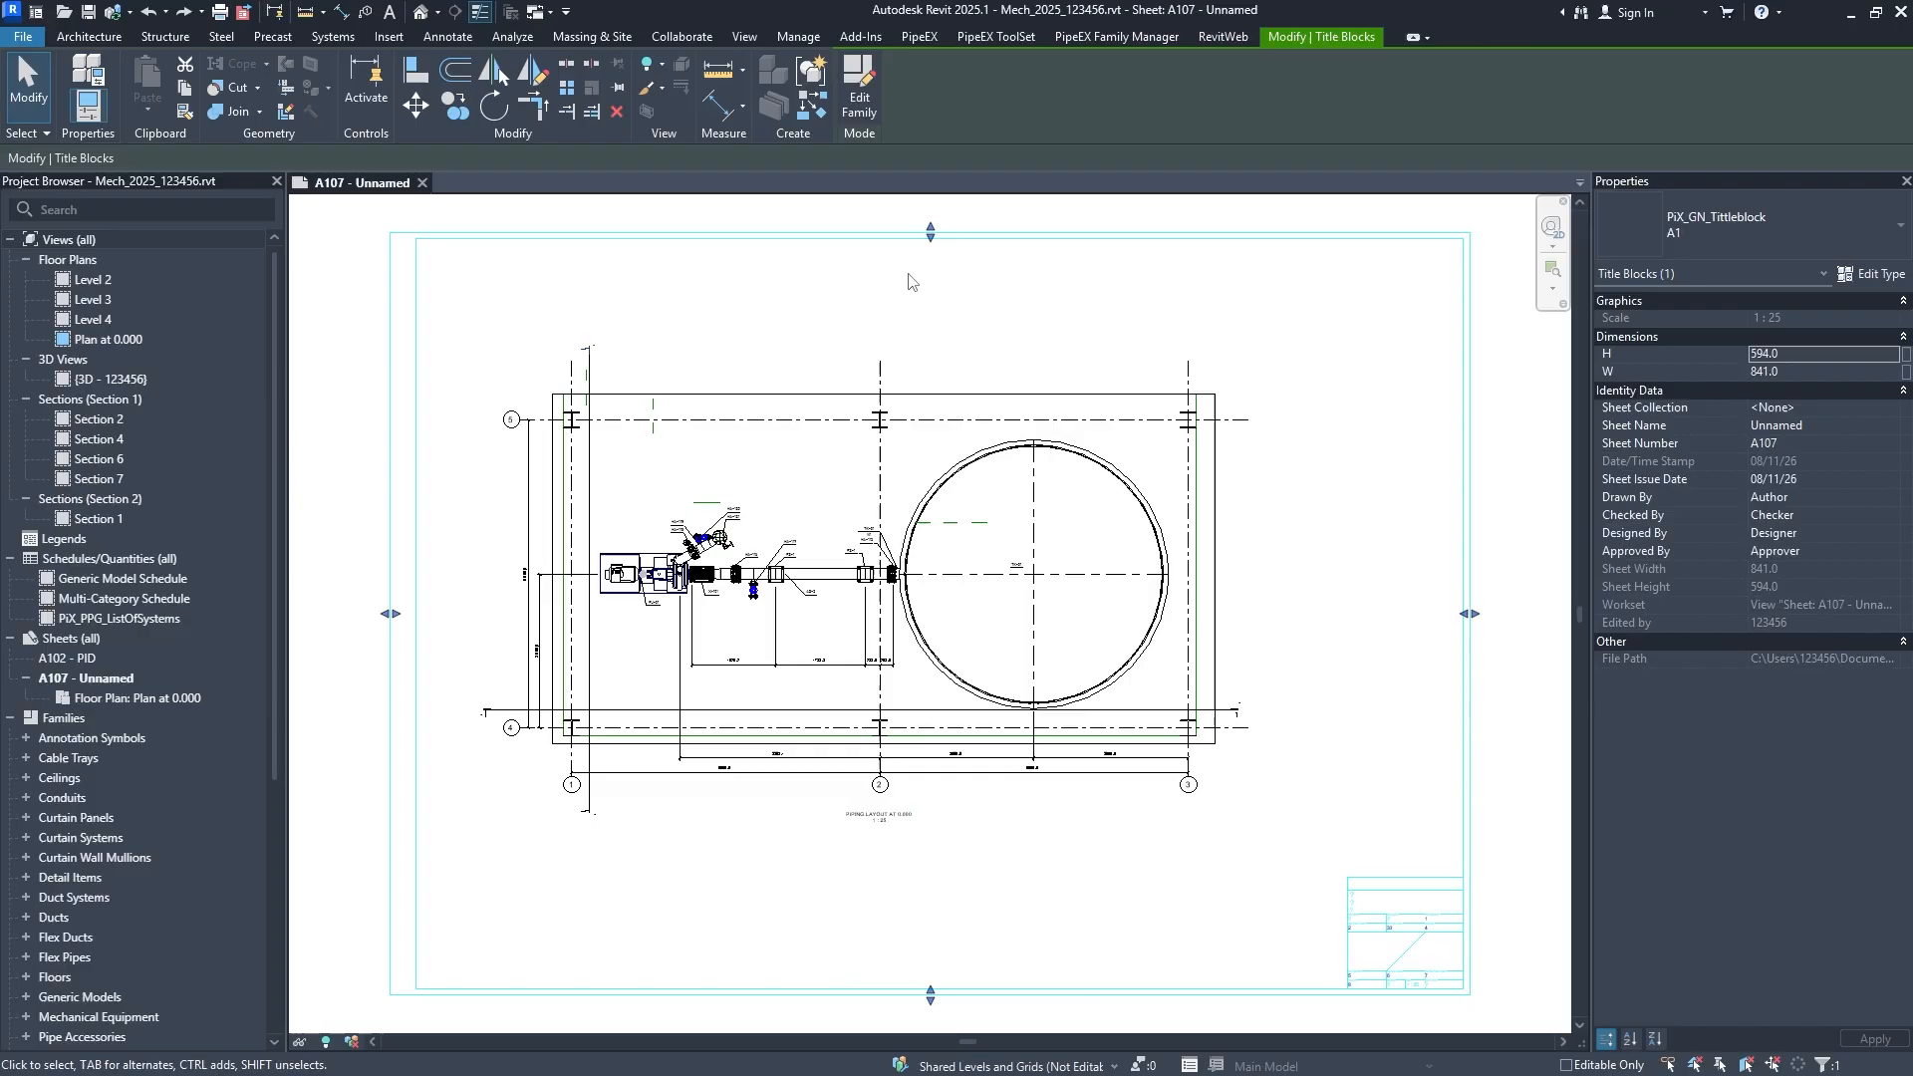
pyautogui.click(1682, 229)
pyautogui.click(1676, 350)
pyautogui.click(1681, 231)
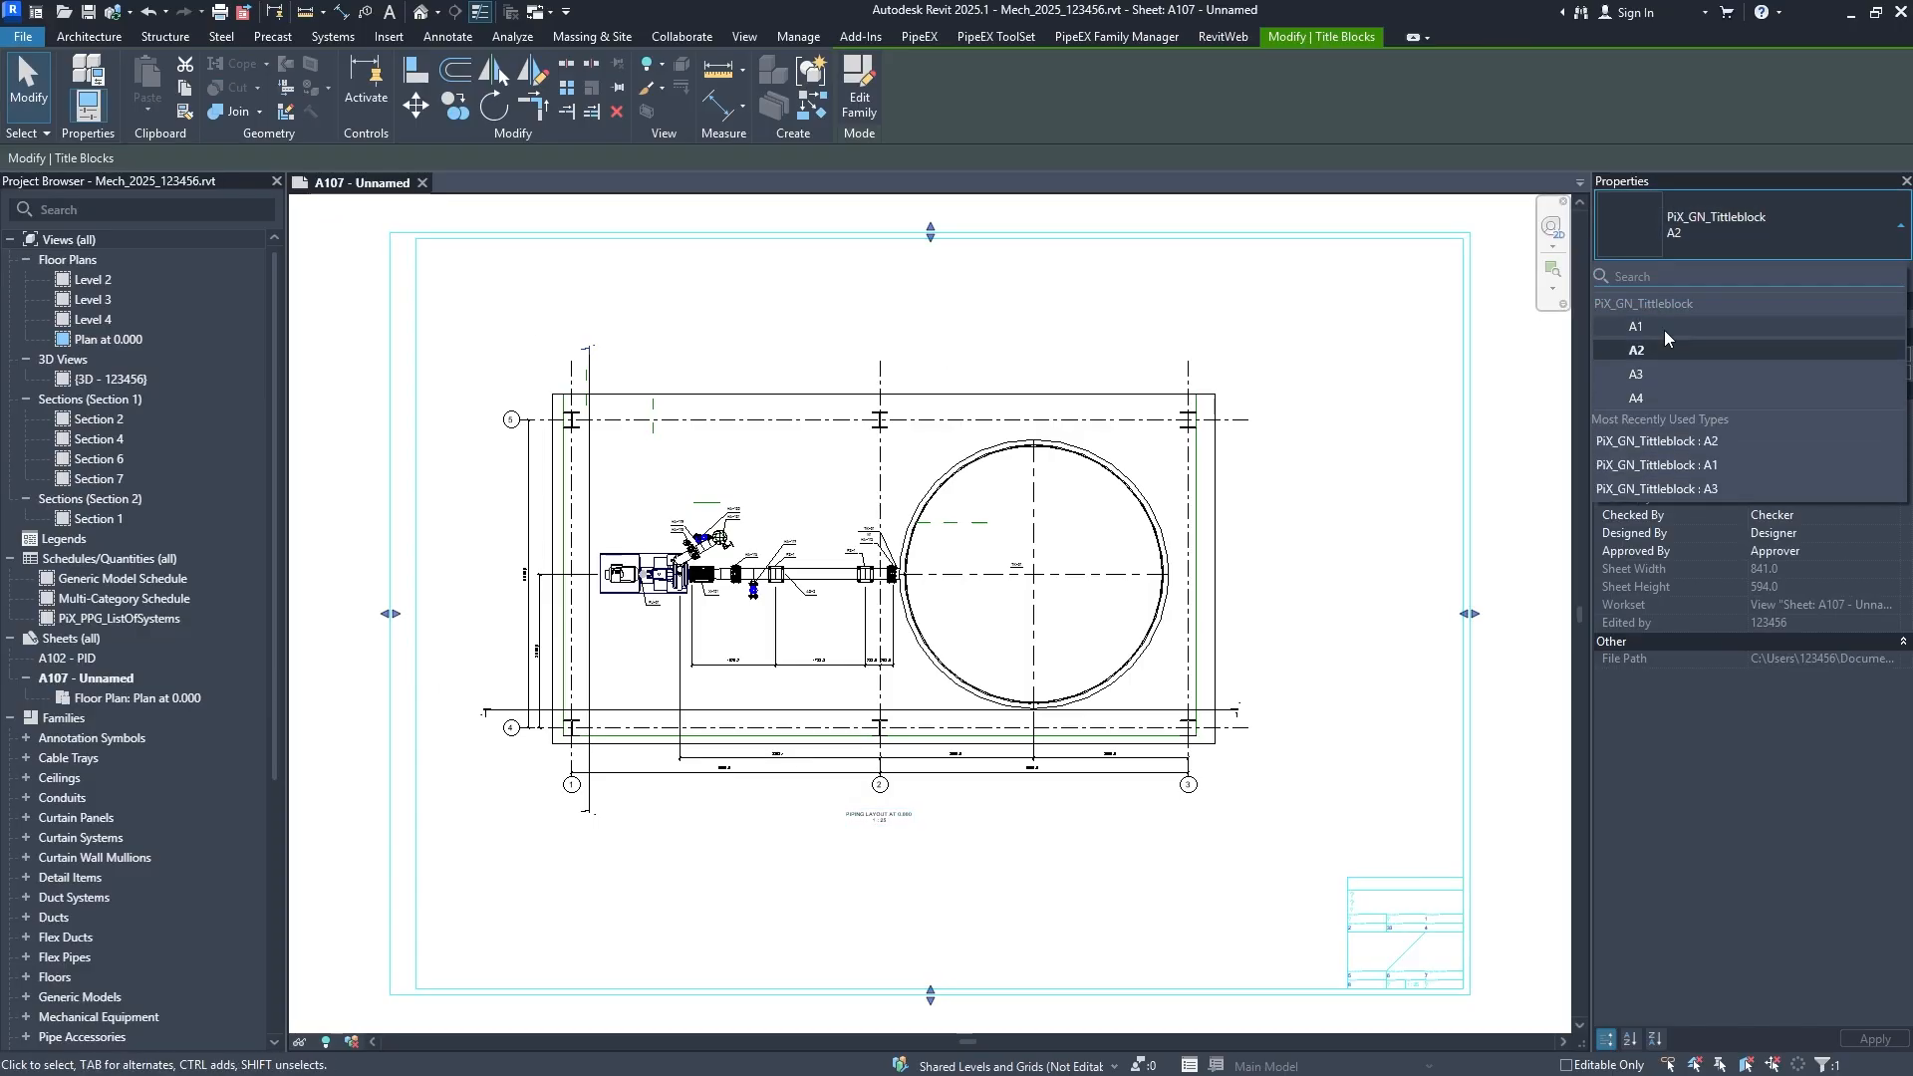
pyautogui.click(1664, 332)
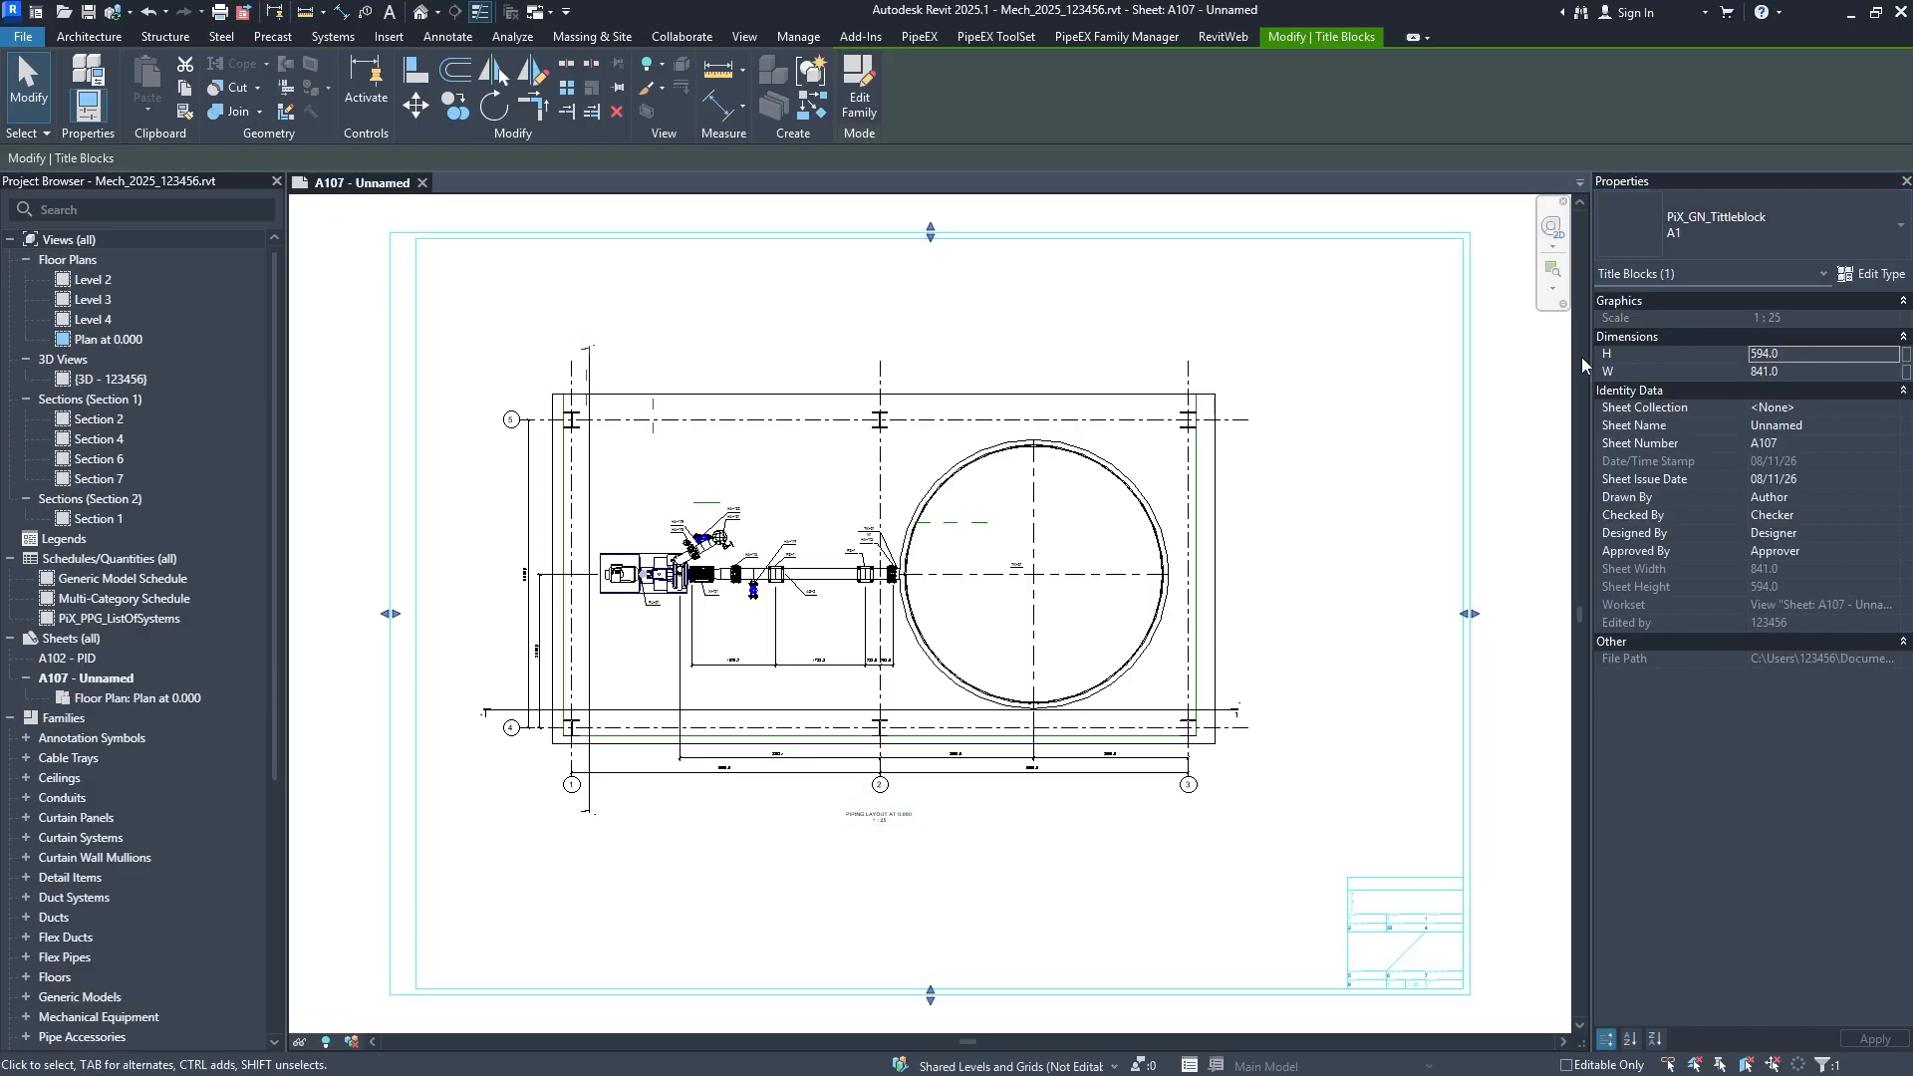
# Open the title block family for editing and change the H parameter from an instance to a type parameter.
pyautogui.doubleClick(1466, 738)
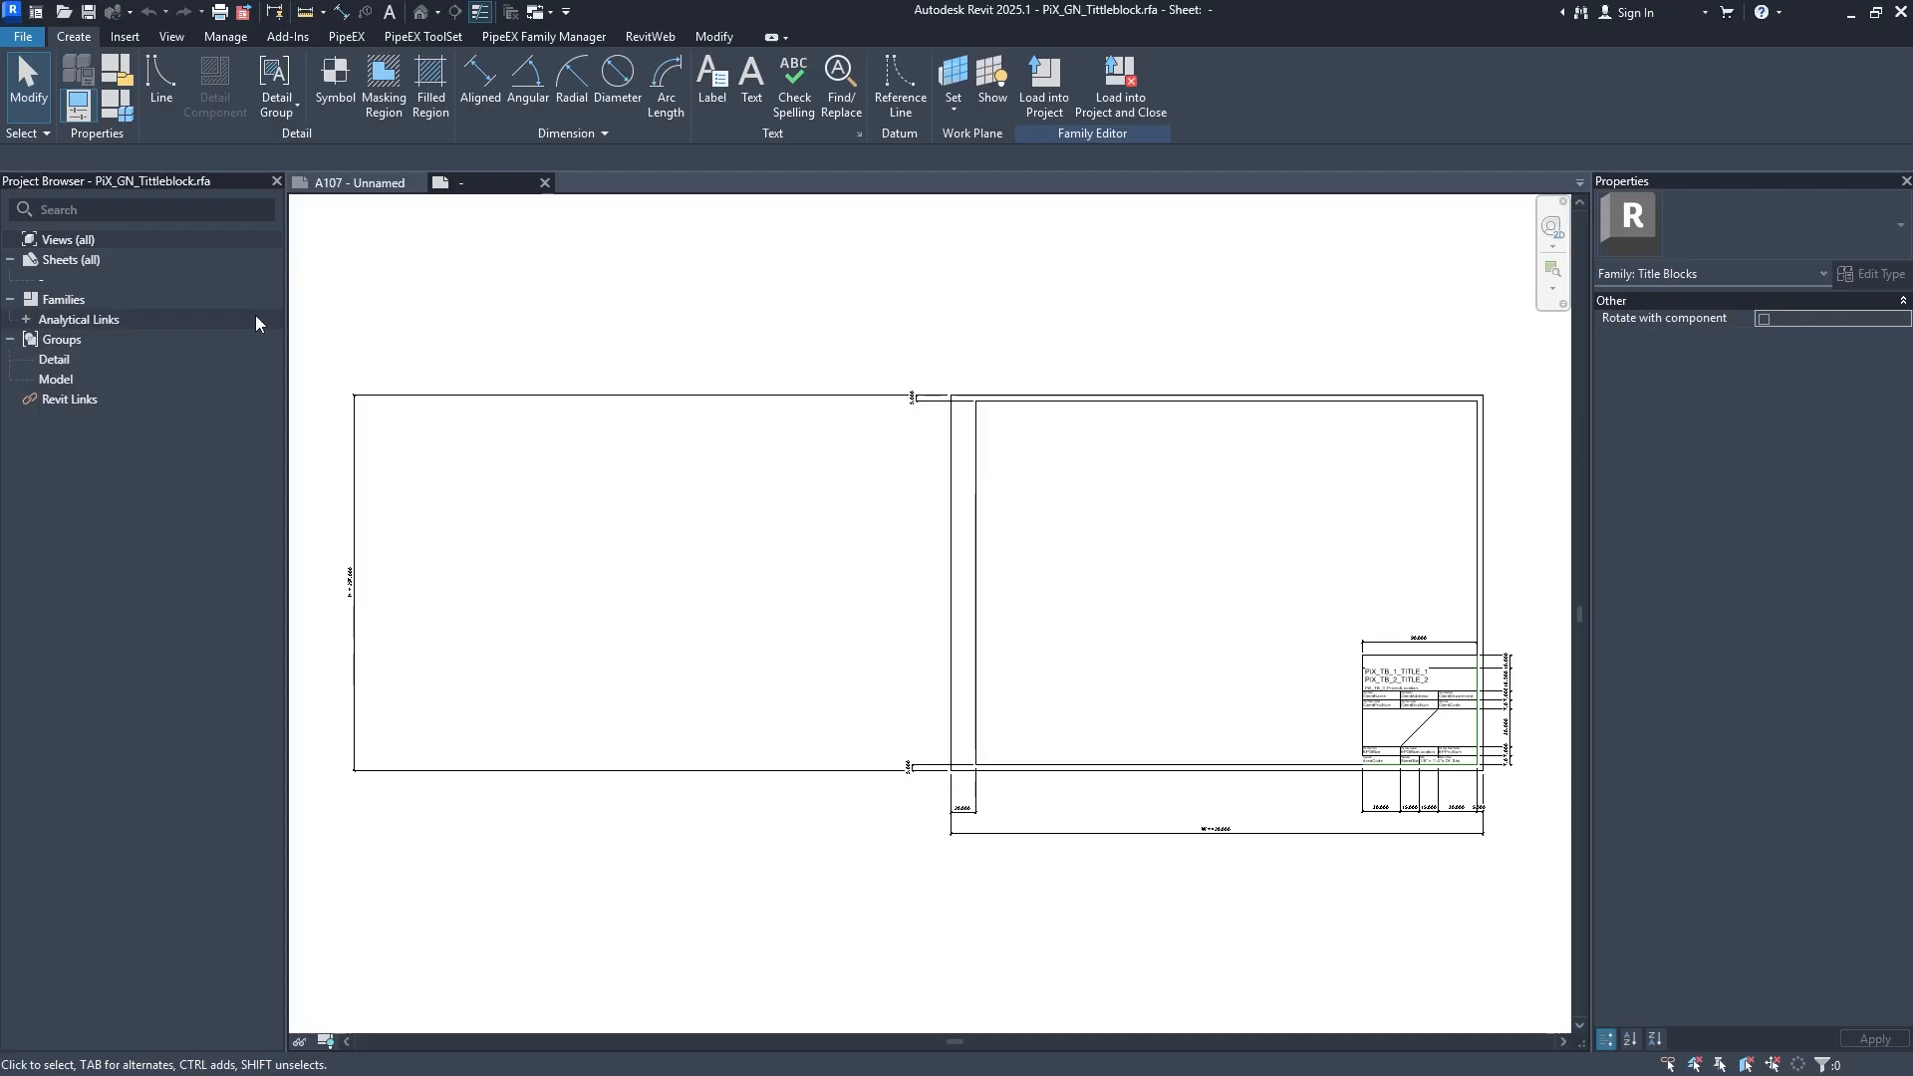
pyautogui.click(116, 105)
pyautogui.click(88, 160)
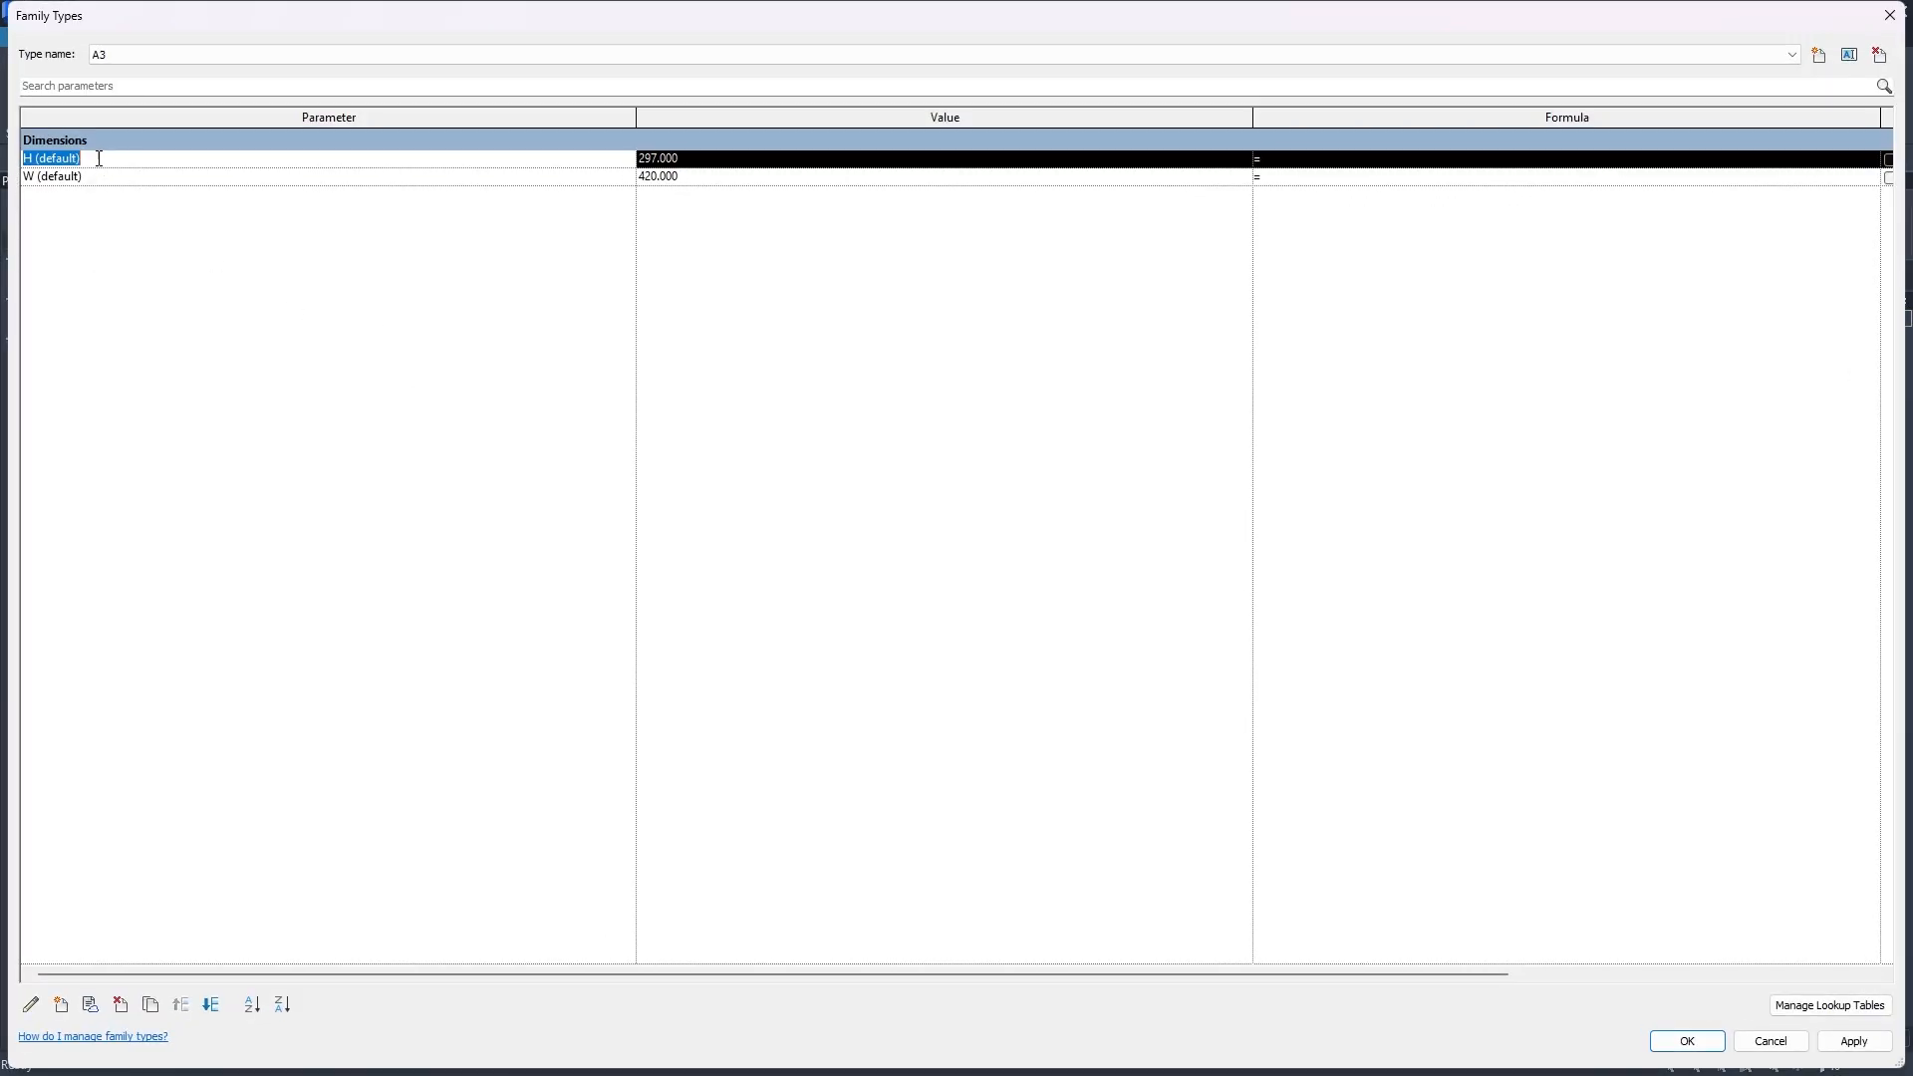
pyautogui.click(31, 1004)
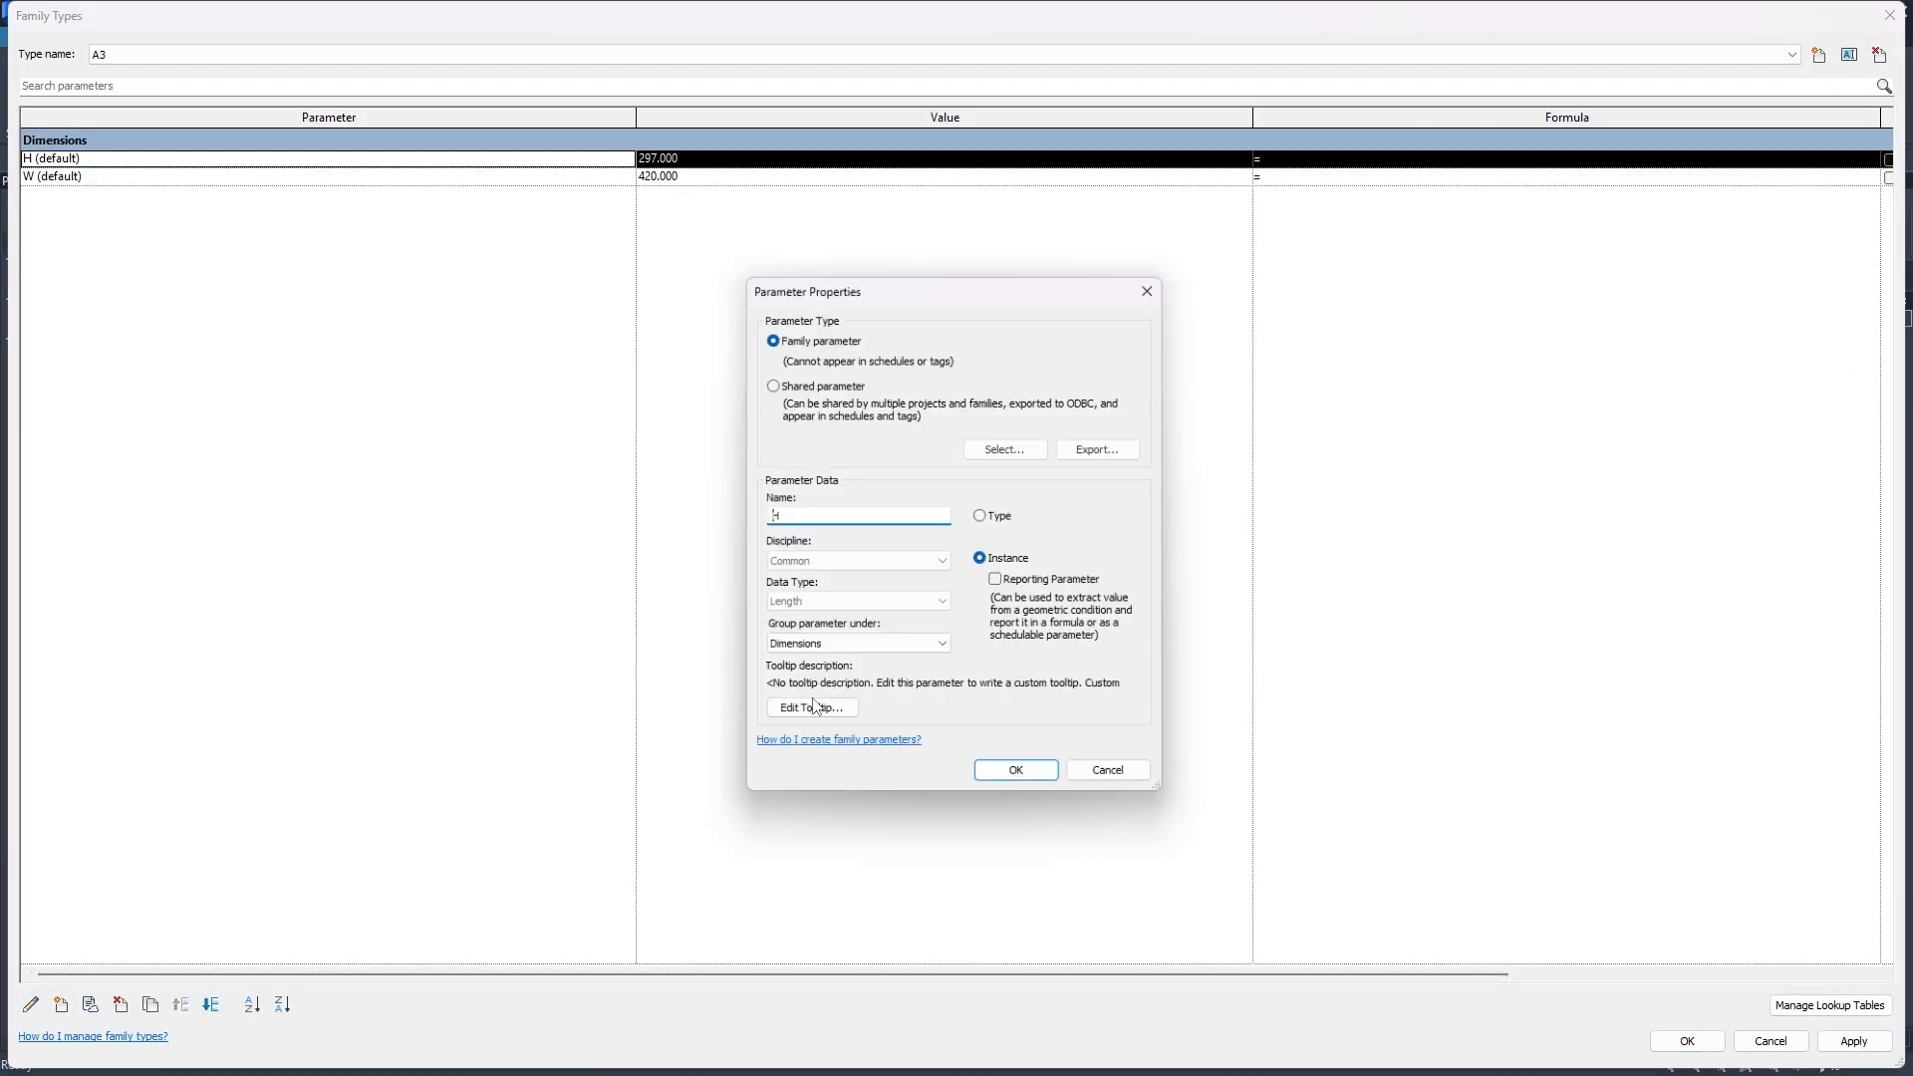
pyautogui.click(1002, 519)
pyautogui.click(1020, 780)
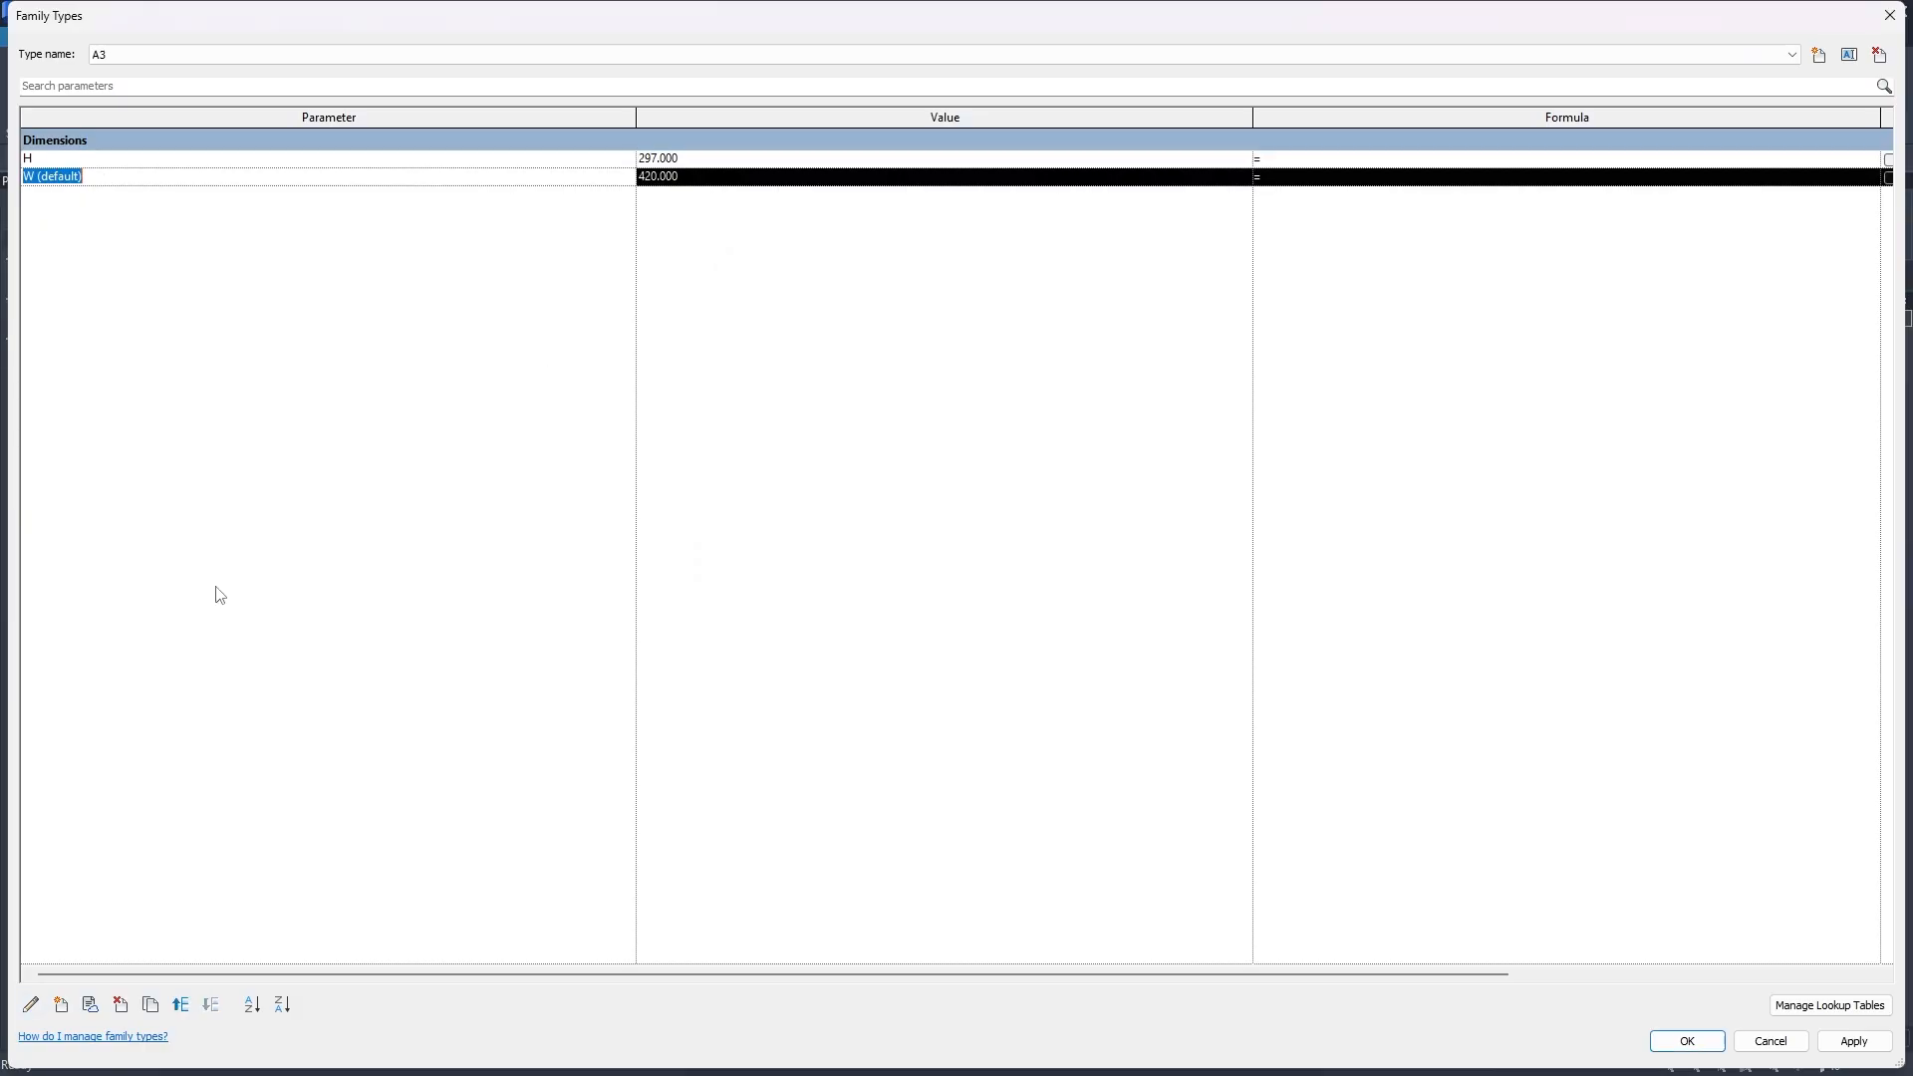
# Make W a type parameter and load the family into the project, overwriting the existing version and its parameter values.
pyautogui.click(31, 1004)
pyautogui.click(990, 519)
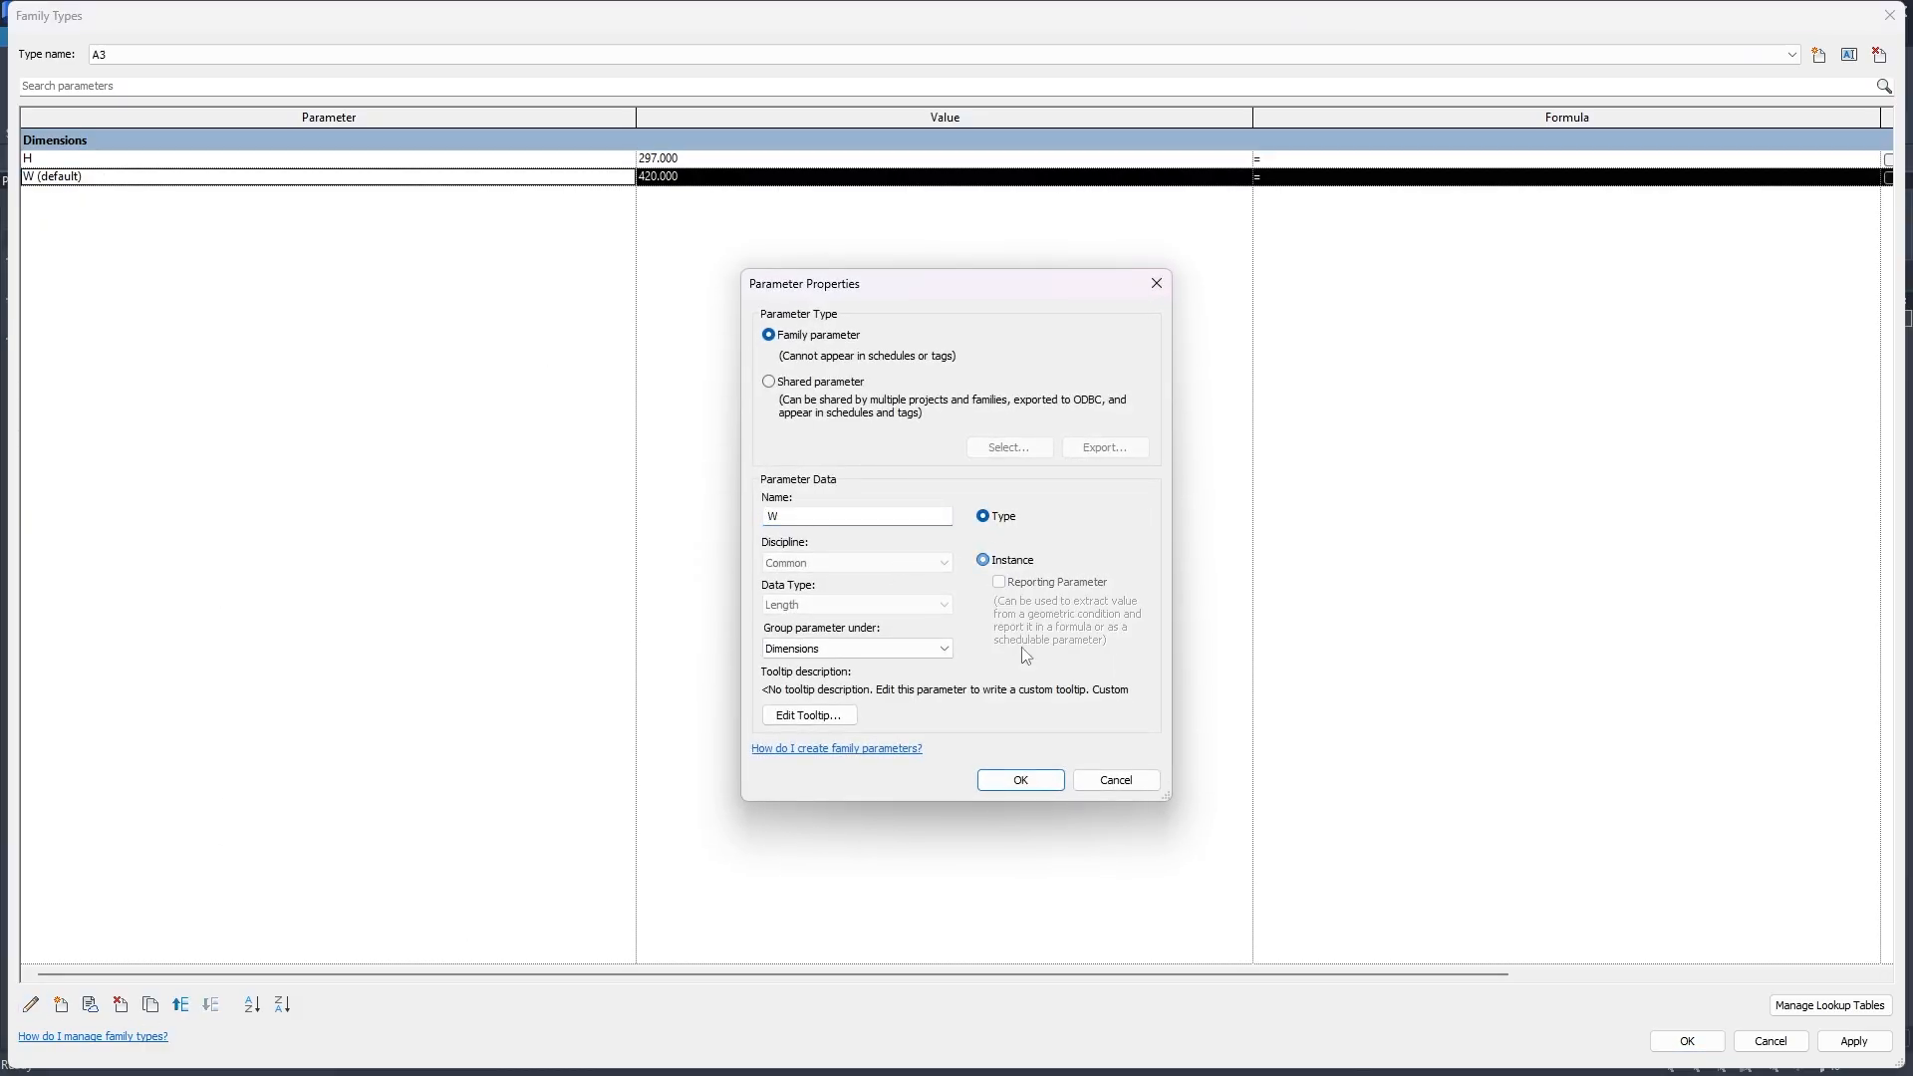
pyautogui.click(1018, 778)
pyautogui.click(1689, 1041)
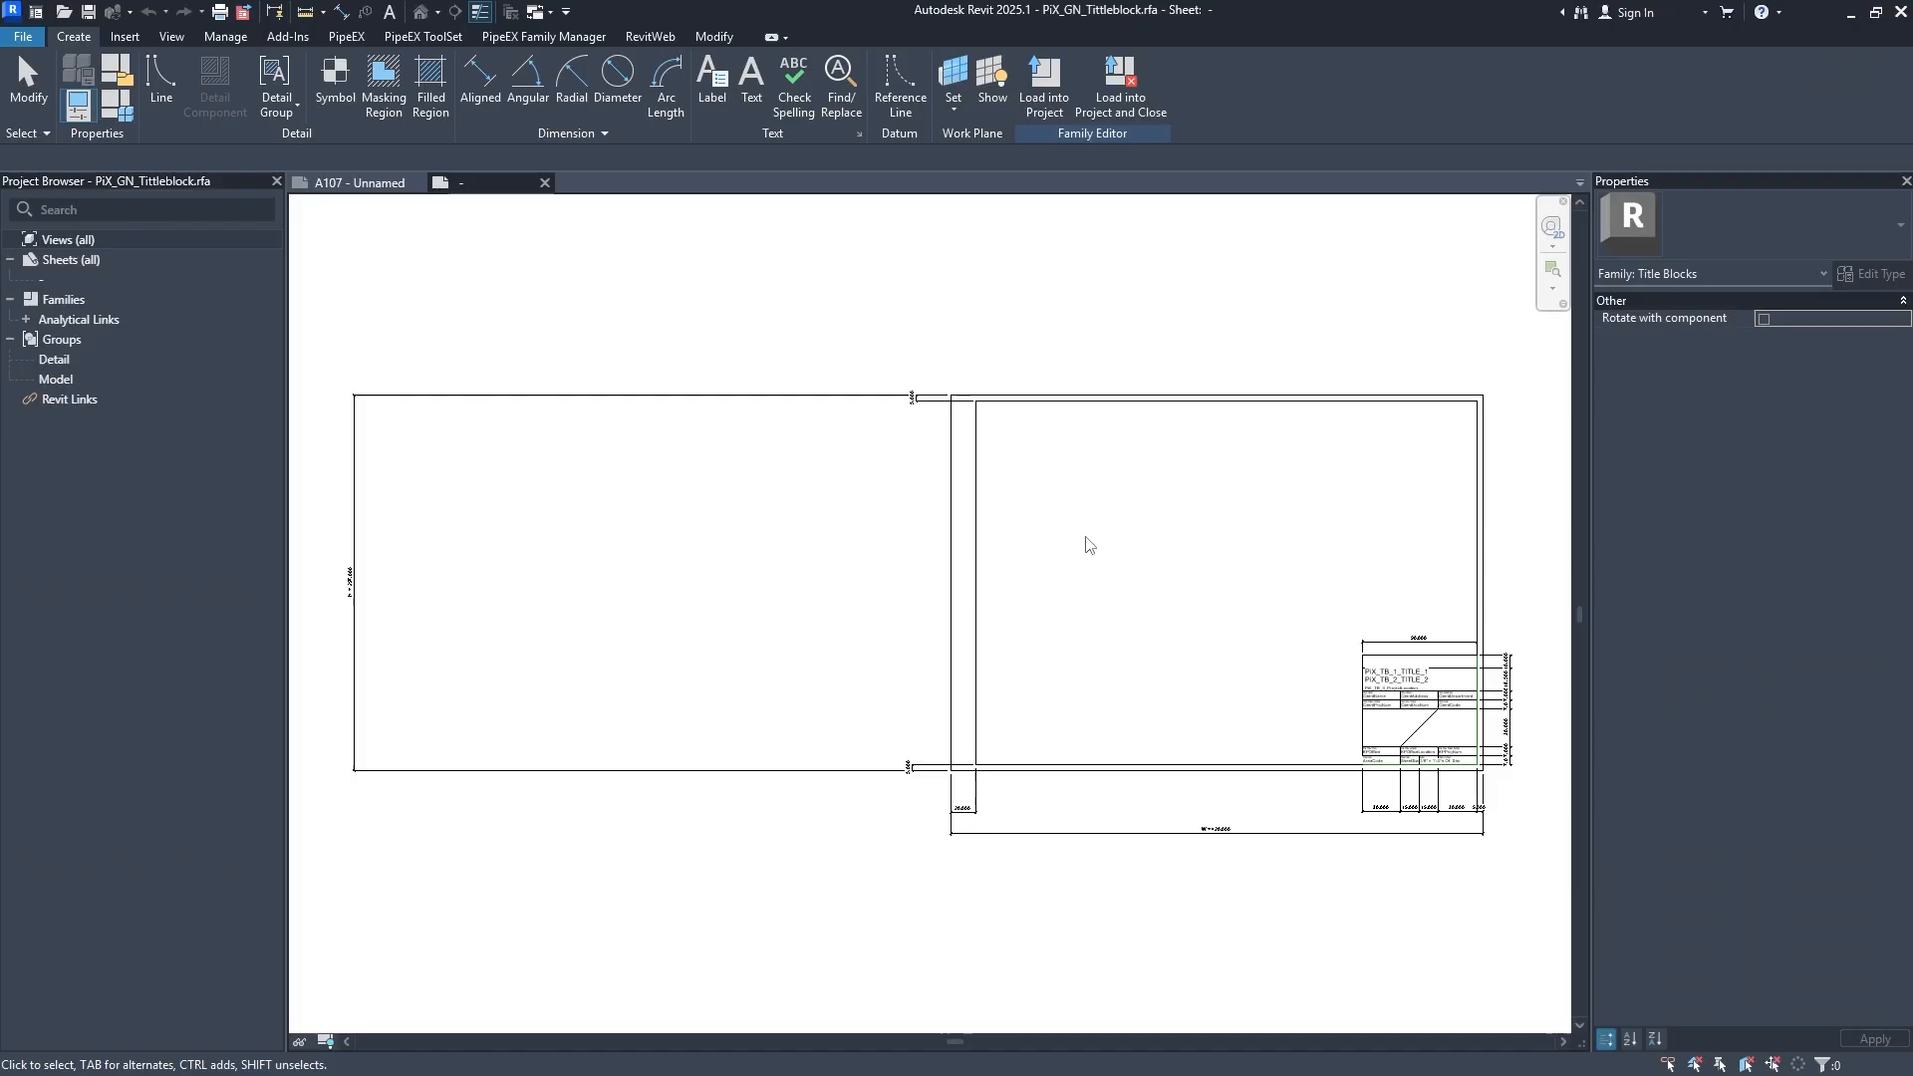
pyautogui.click(1108, 99)
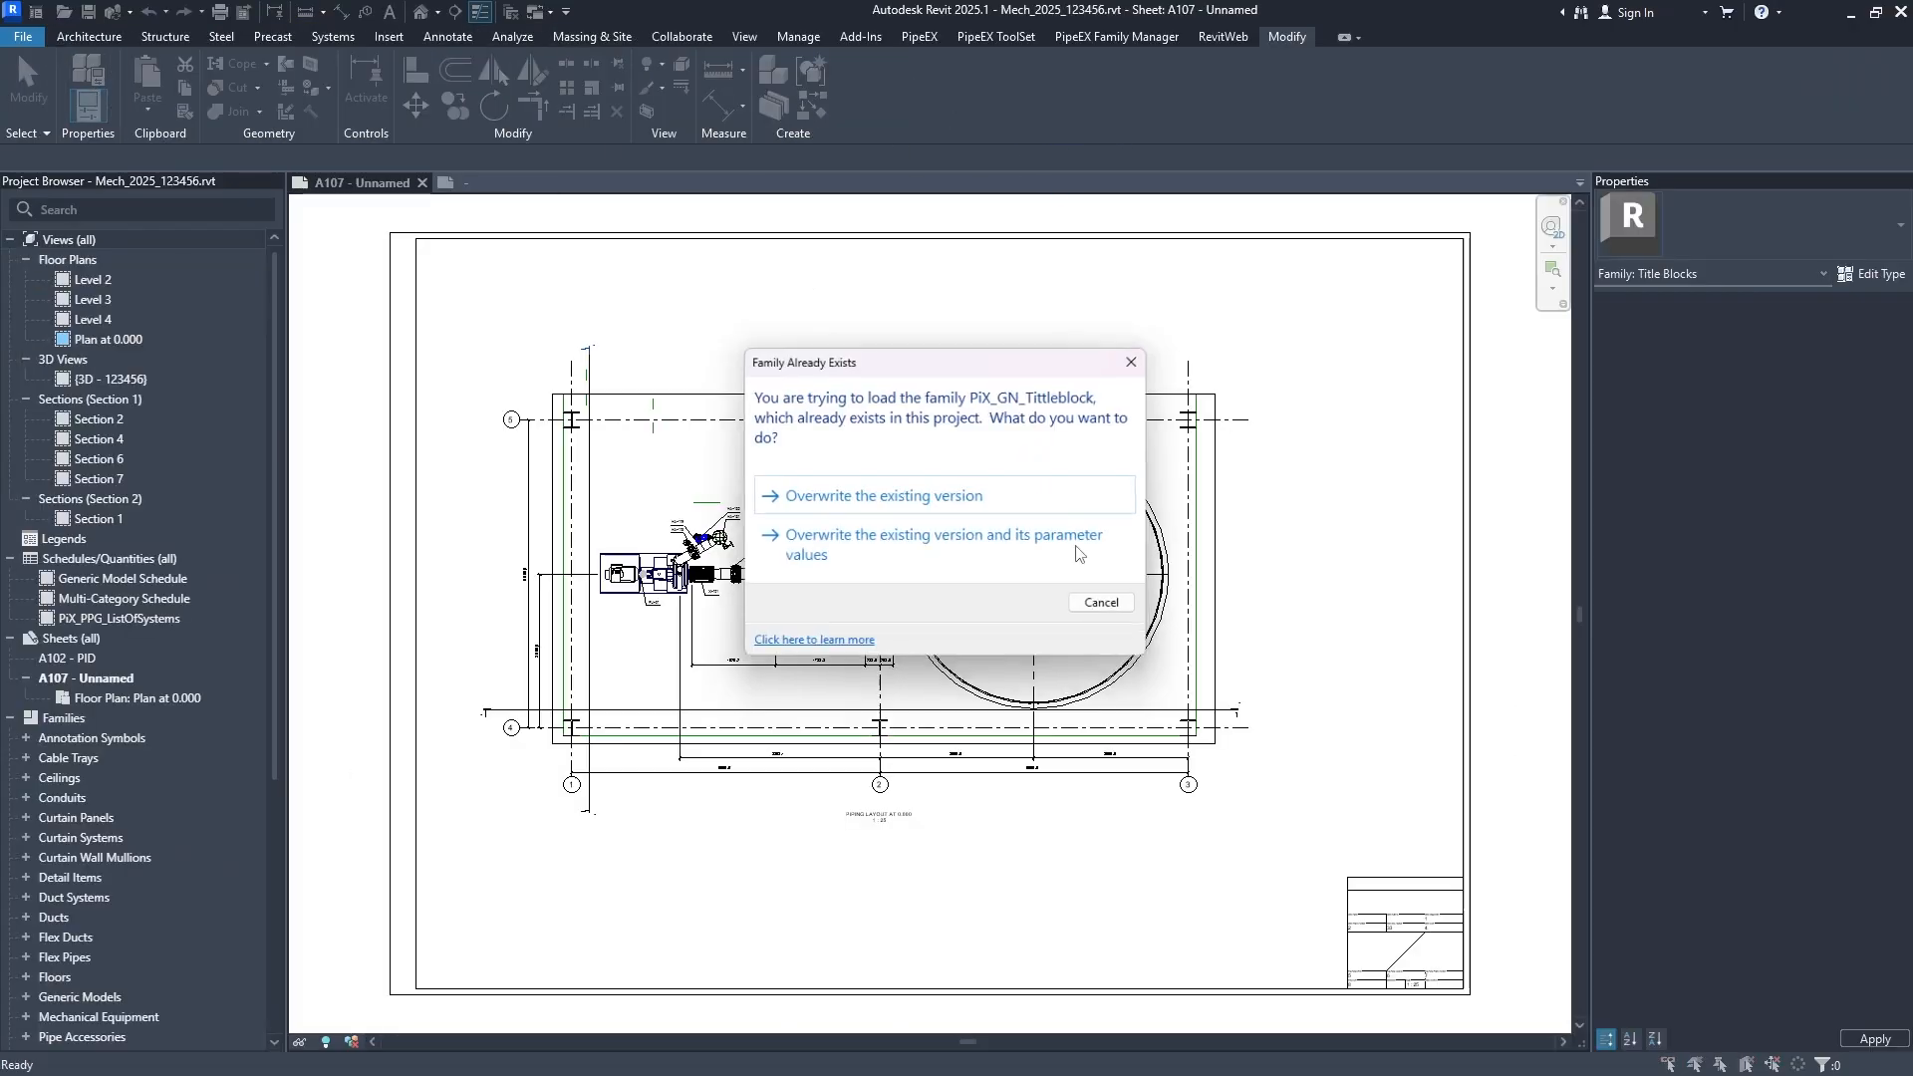
pyautogui.click(952, 558)
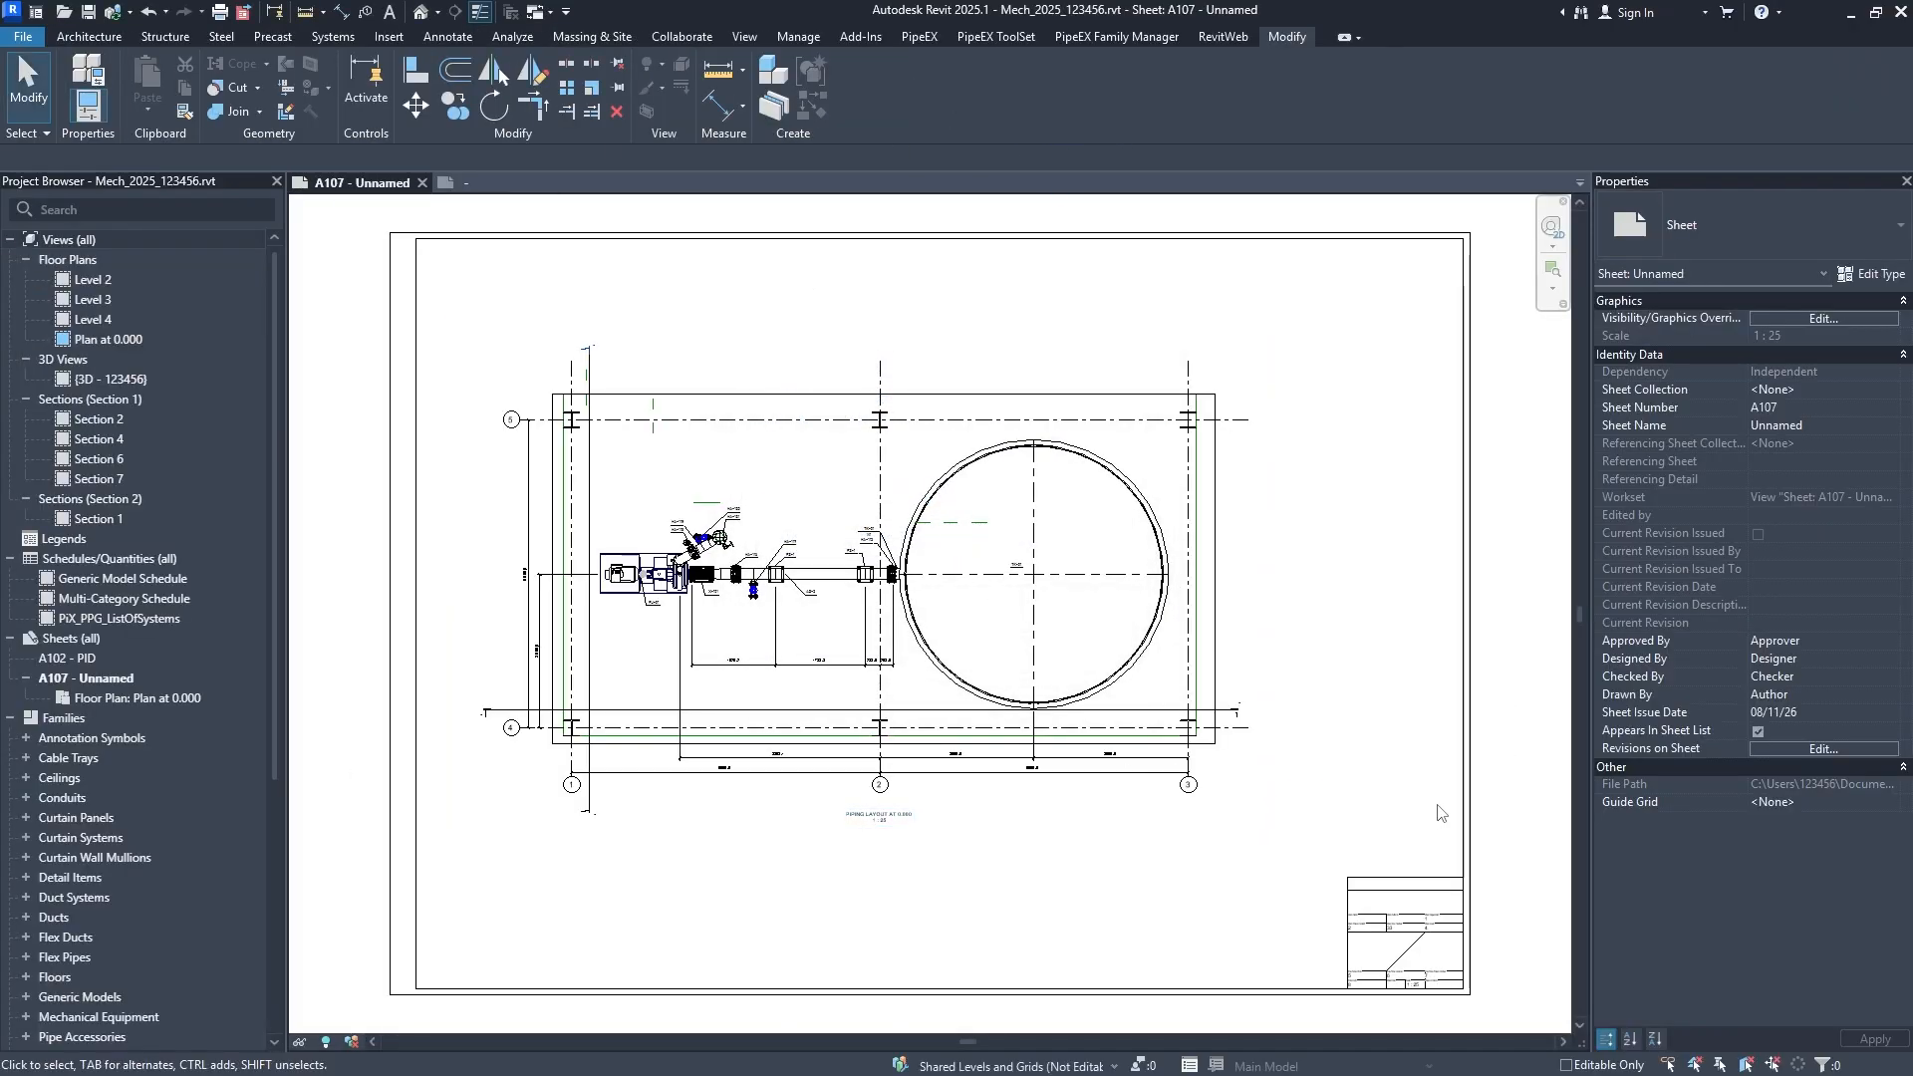
# Test the reloaded title block on the sheet with types A2, A1 and A3, and return it to A1.
pyautogui.click(1738, 216)
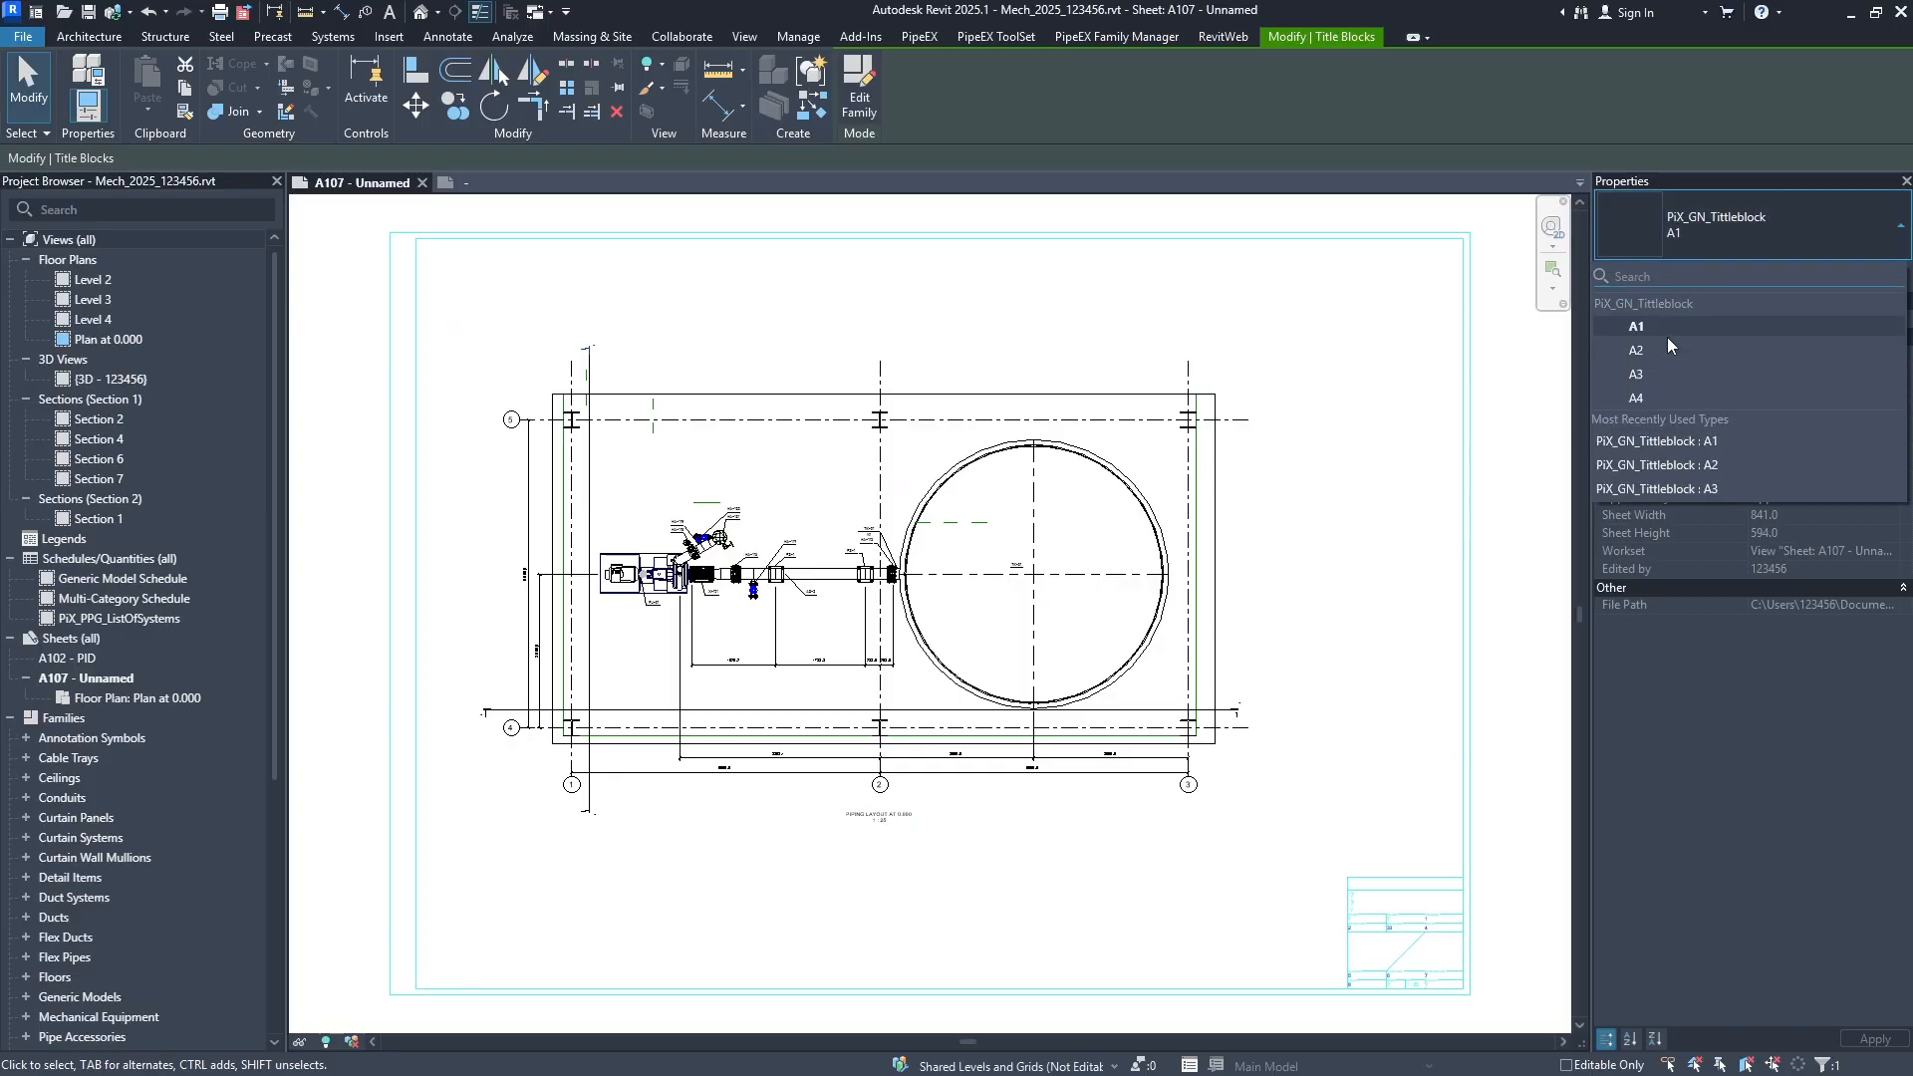
pyautogui.click(1658, 351)
pyautogui.click(1677, 247)
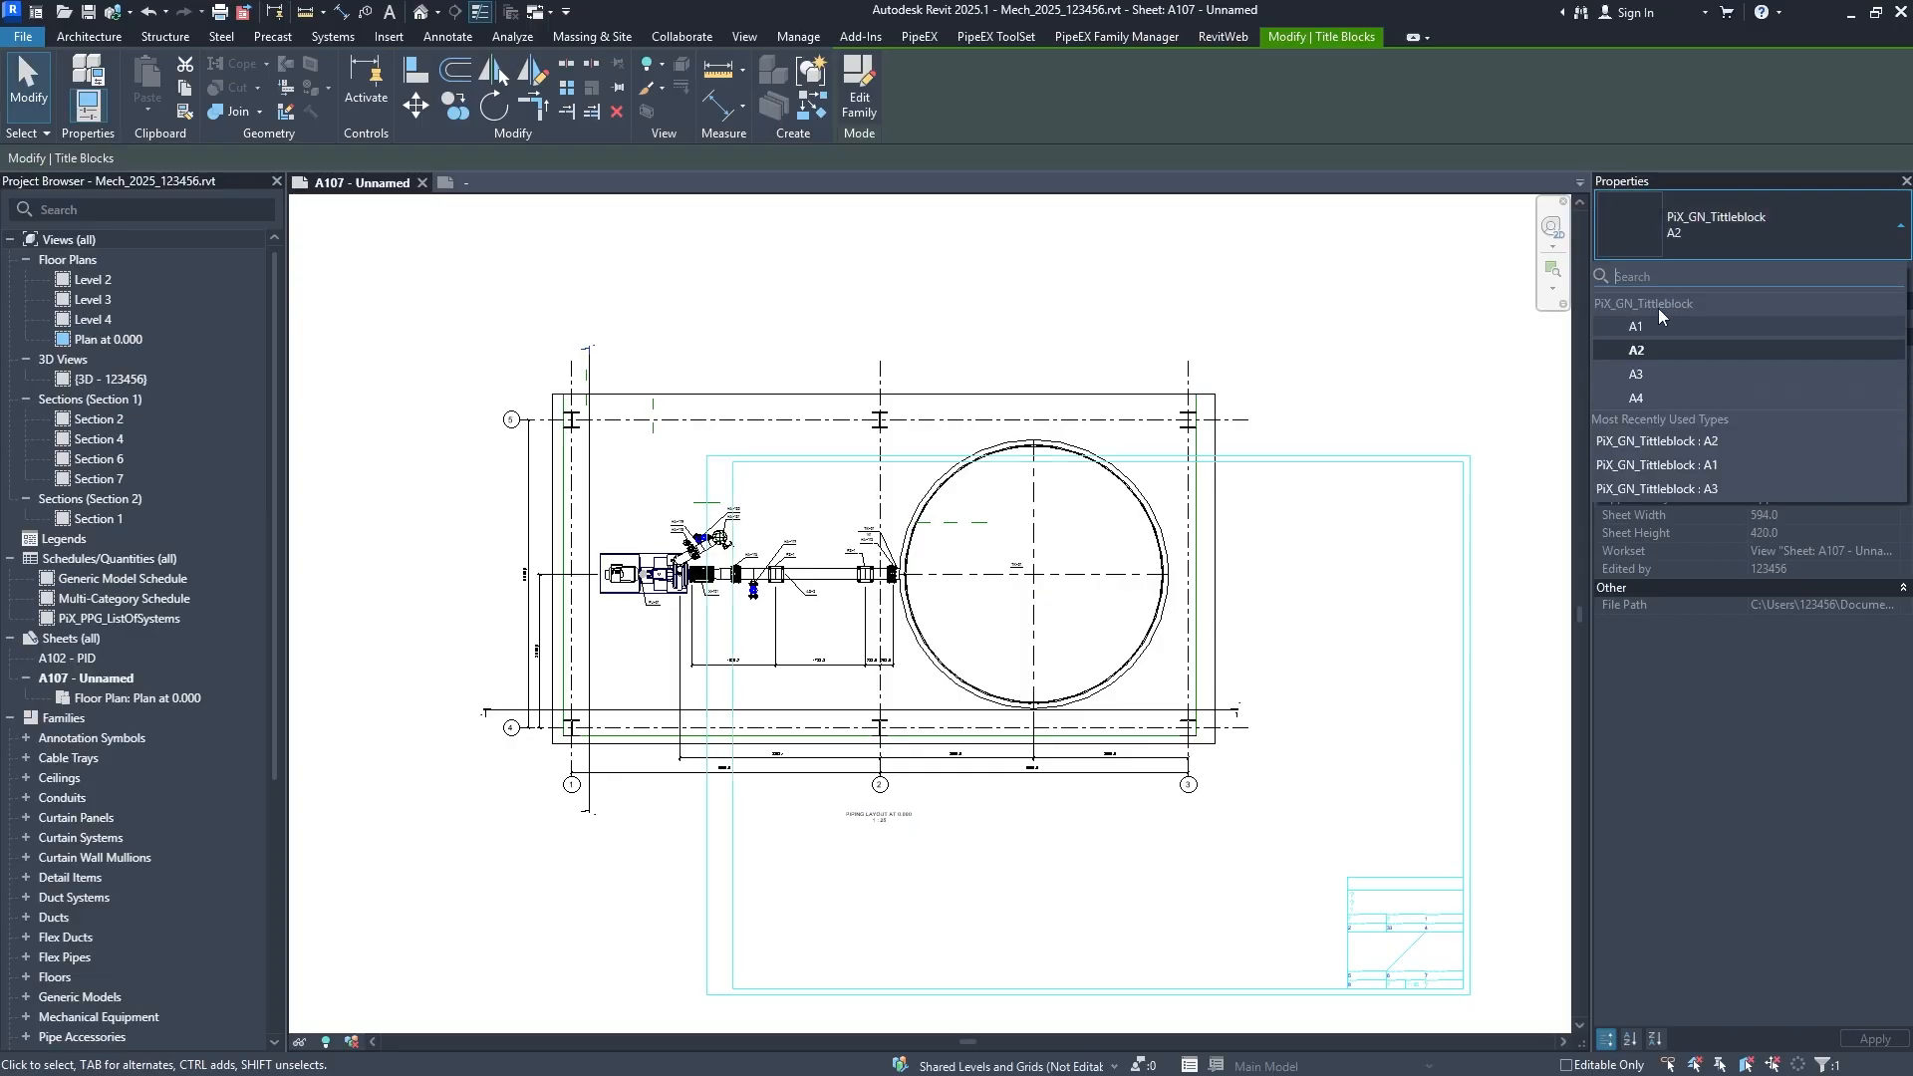
pyautogui.click(1646, 332)
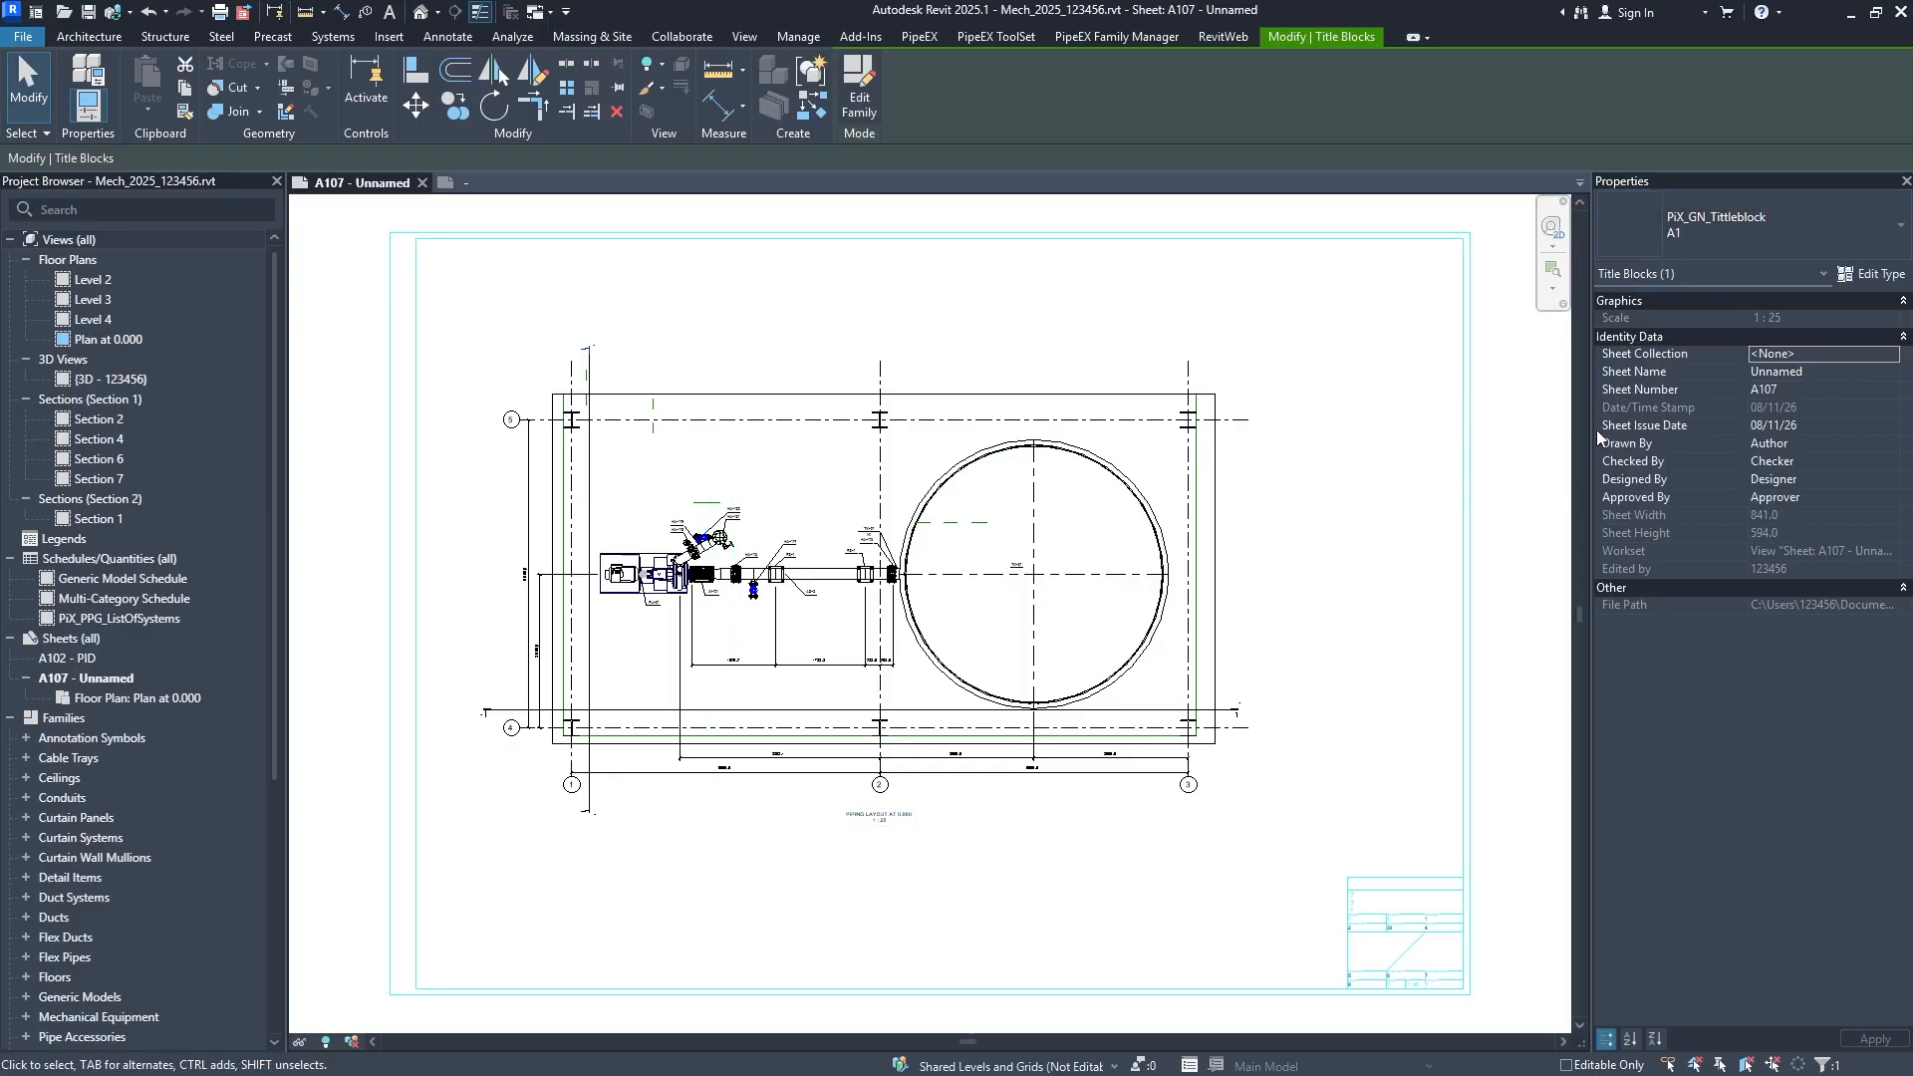
pyautogui.click(1654, 242)
pyautogui.click(1661, 374)
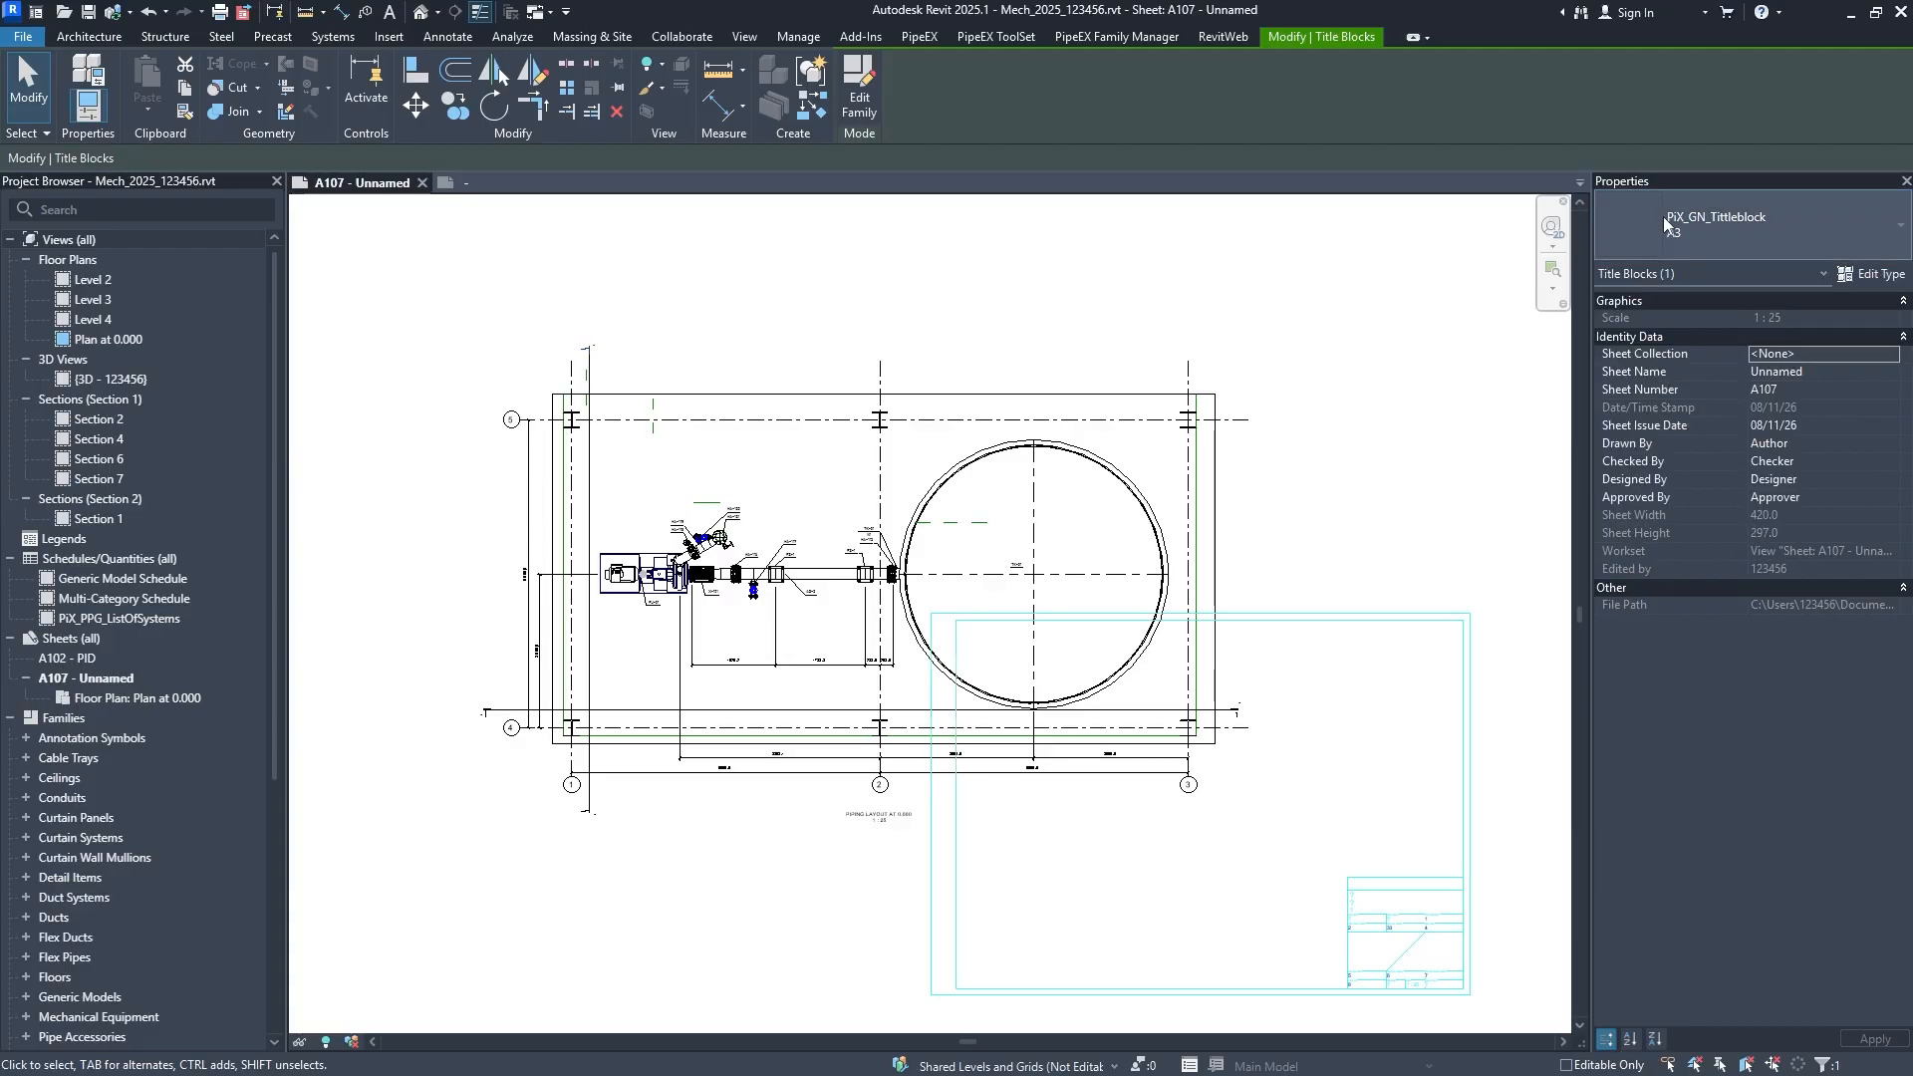
pyautogui.click(1662, 255)
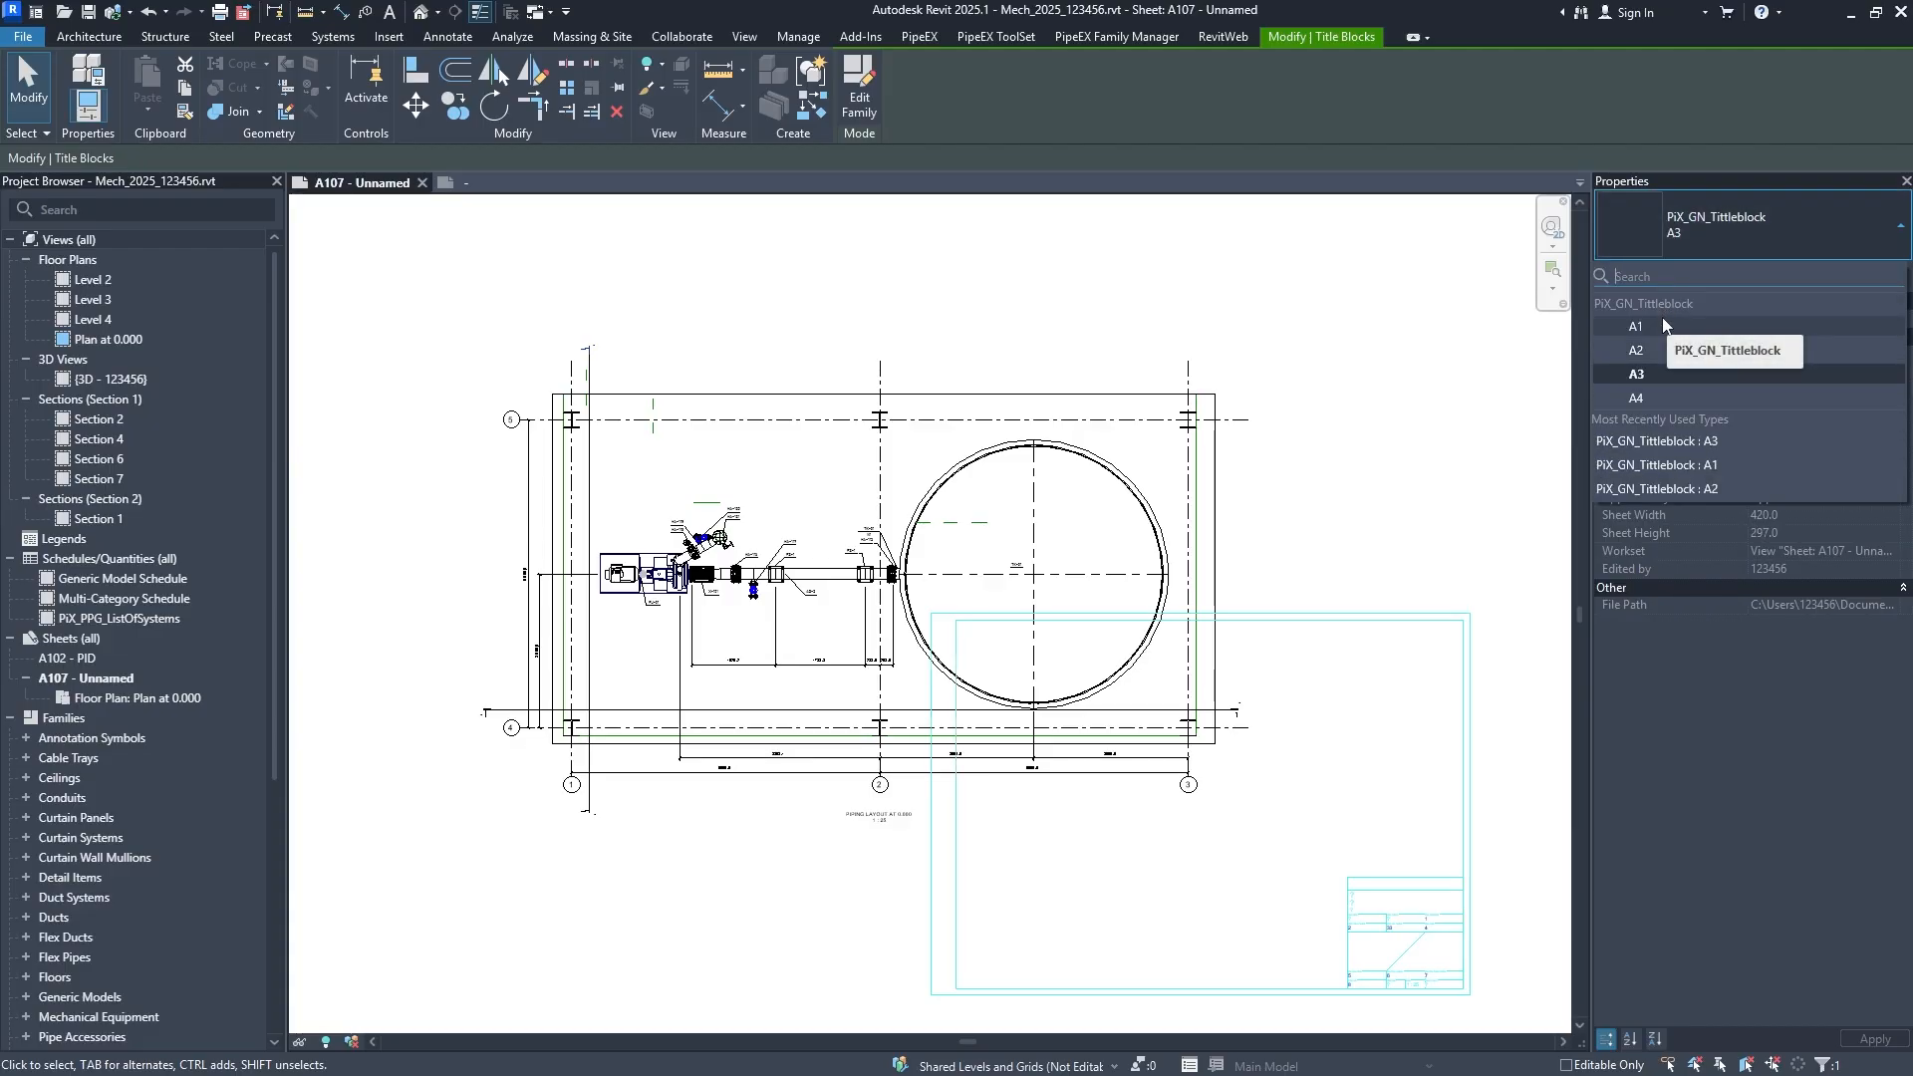
pyautogui.click(1662, 319)
pyautogui.click(1420, 513)
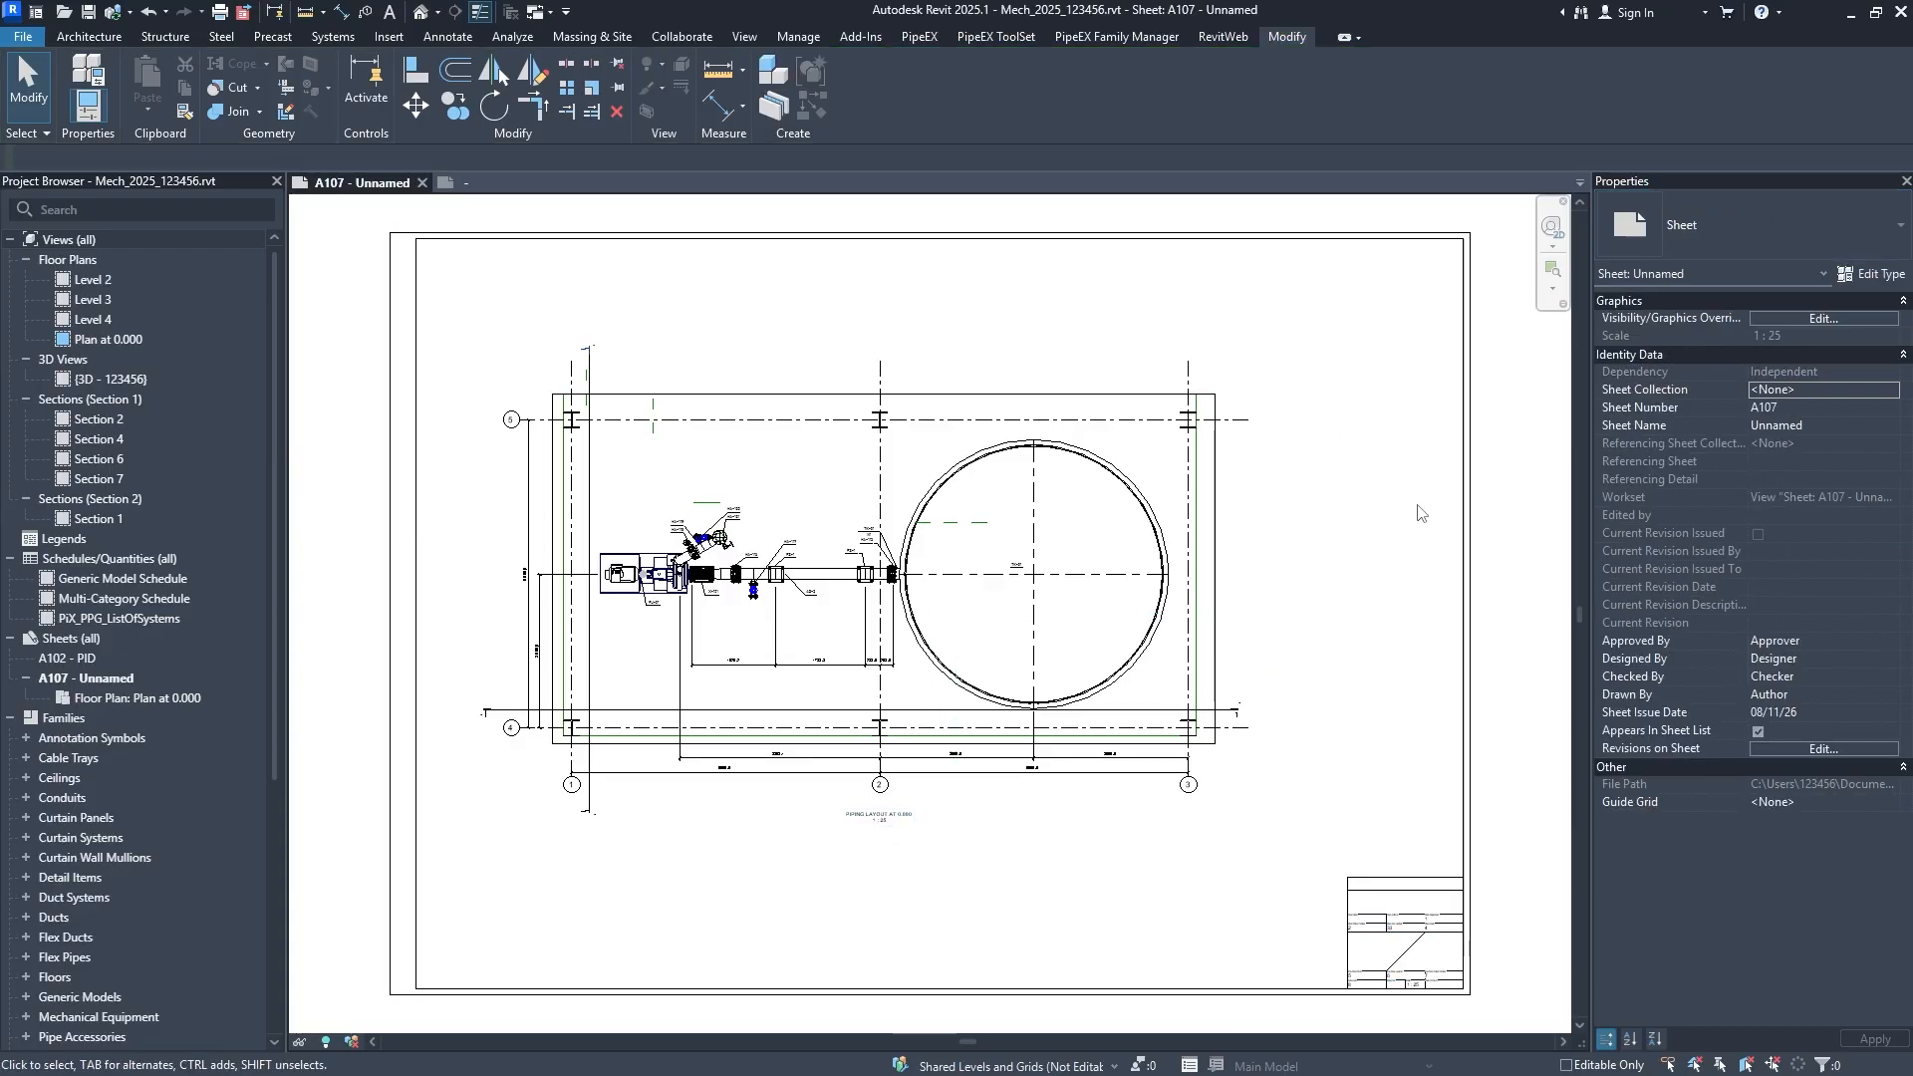
# Cycle the sheet's title block through types A2 and A3 once more, finishing on A1 with nothing selected.
pyautogui.click(1462, 573)
pyautogui.click(1679, 231)
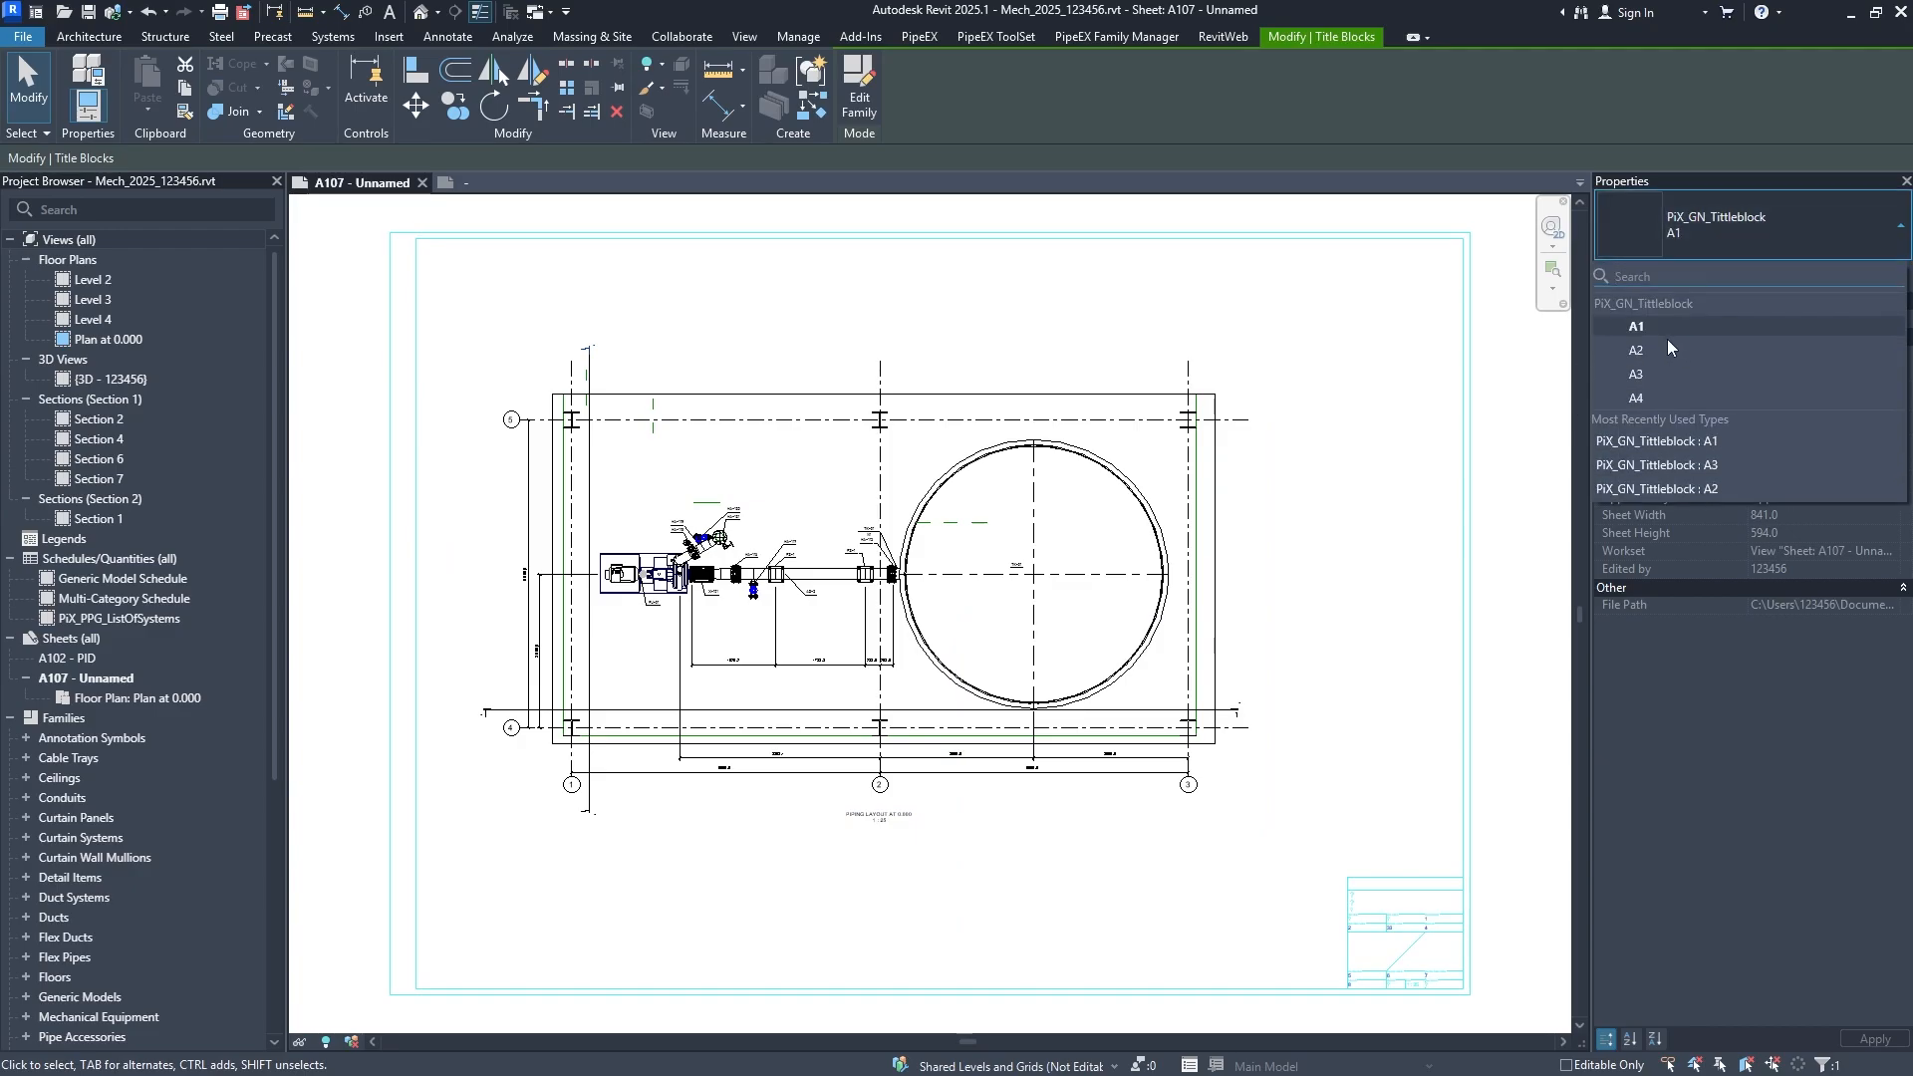
pyautogui.click(1664, 346)
pyautogui.click(1686, 232)
pyautogui.click(1641, 374)
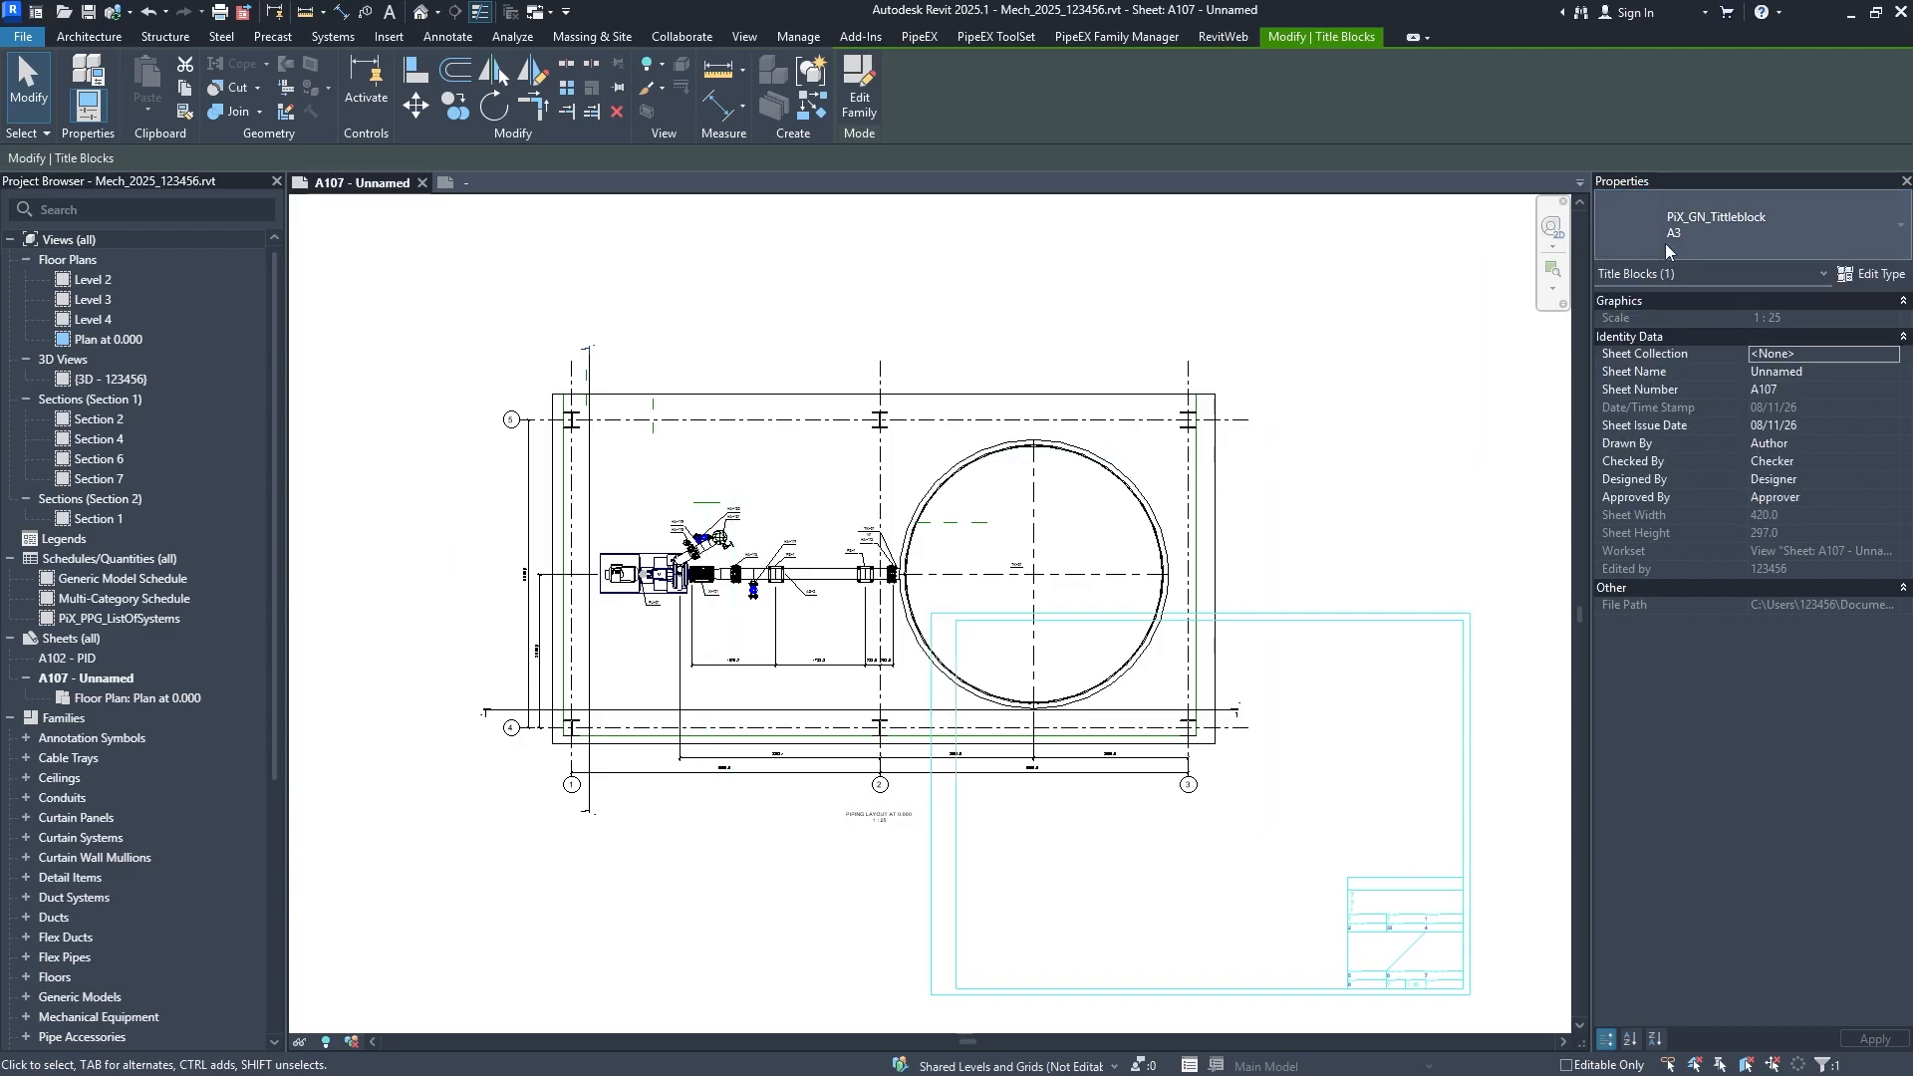
pyautogui.click(1667, 241)
pyautogui.click(1664, 327)
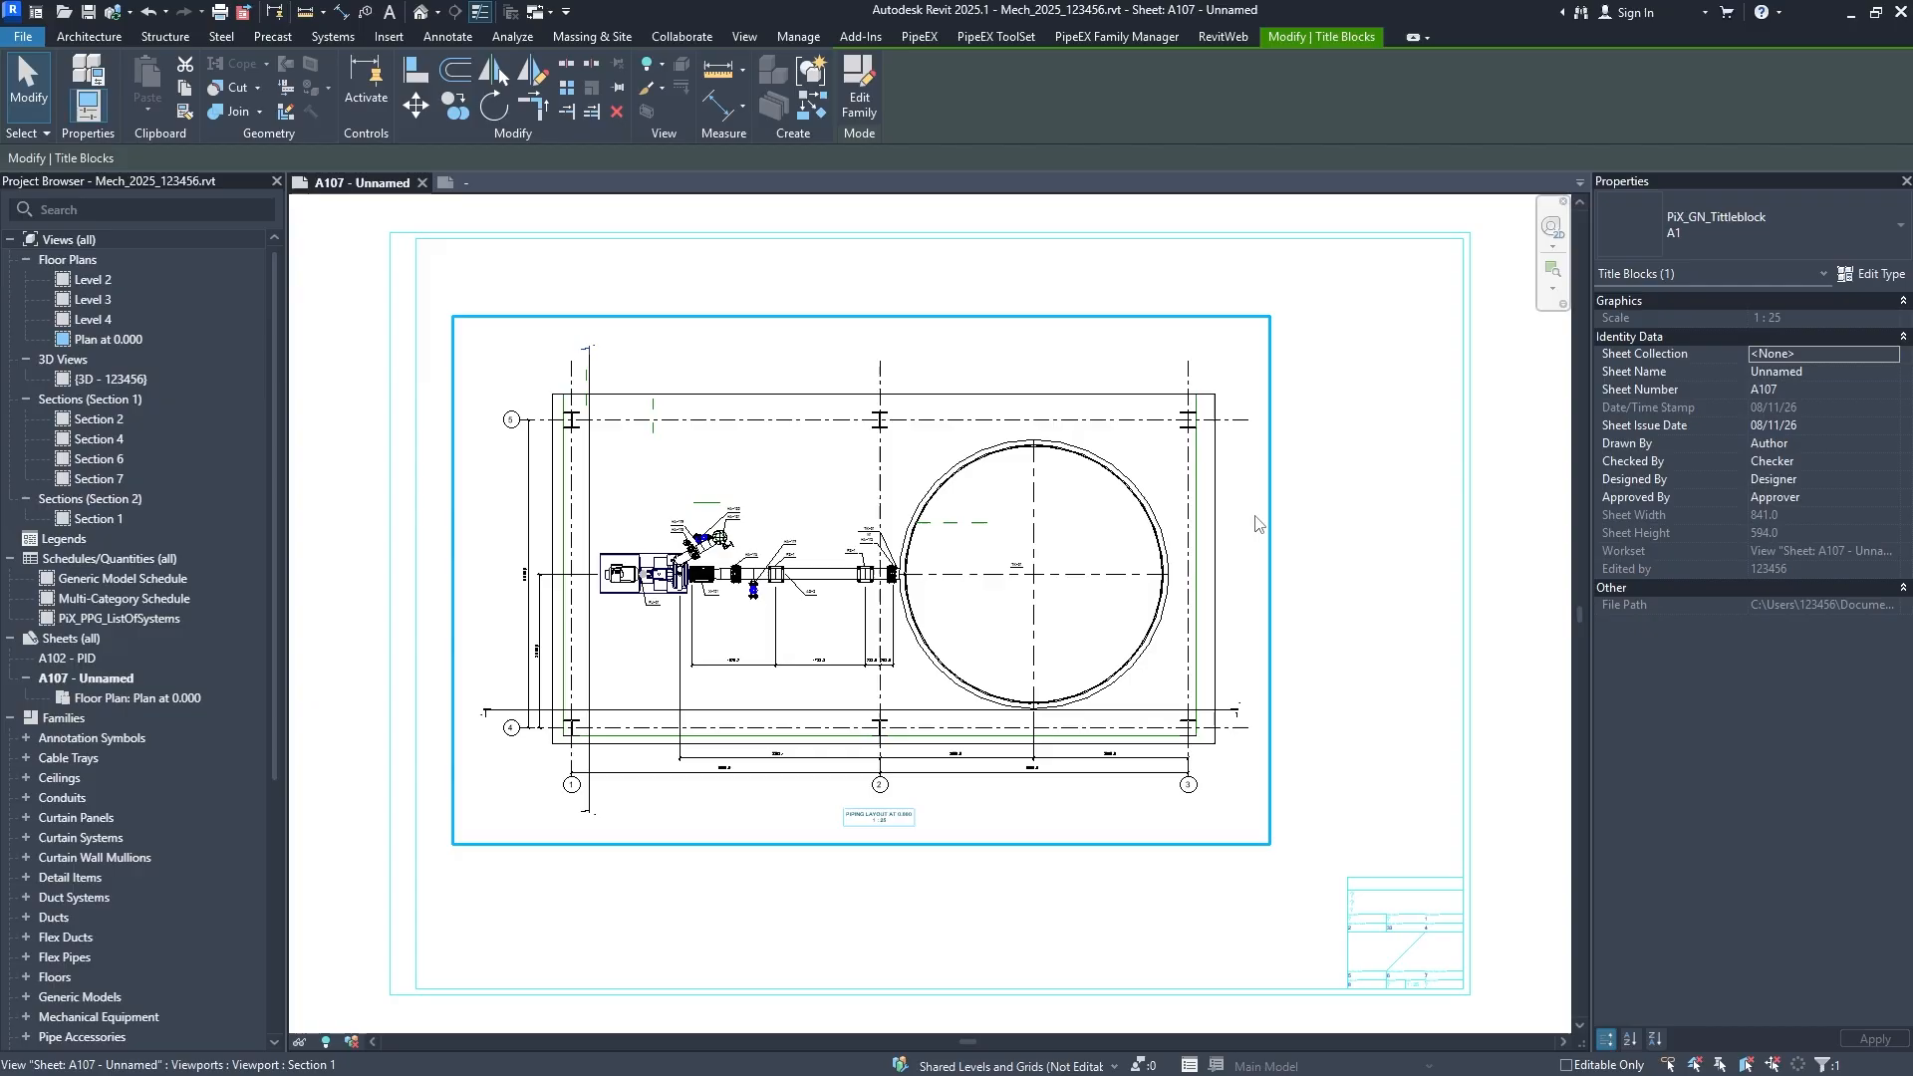
pyautogui.click(1365, 522)
# Examine the equipment, valve and support tags along the pipeline in the plan viewport, from the pump to the tank.
pyautogui.moveTo(1179, 482); pyautogui.dragTo(1179, 483, button='middle')
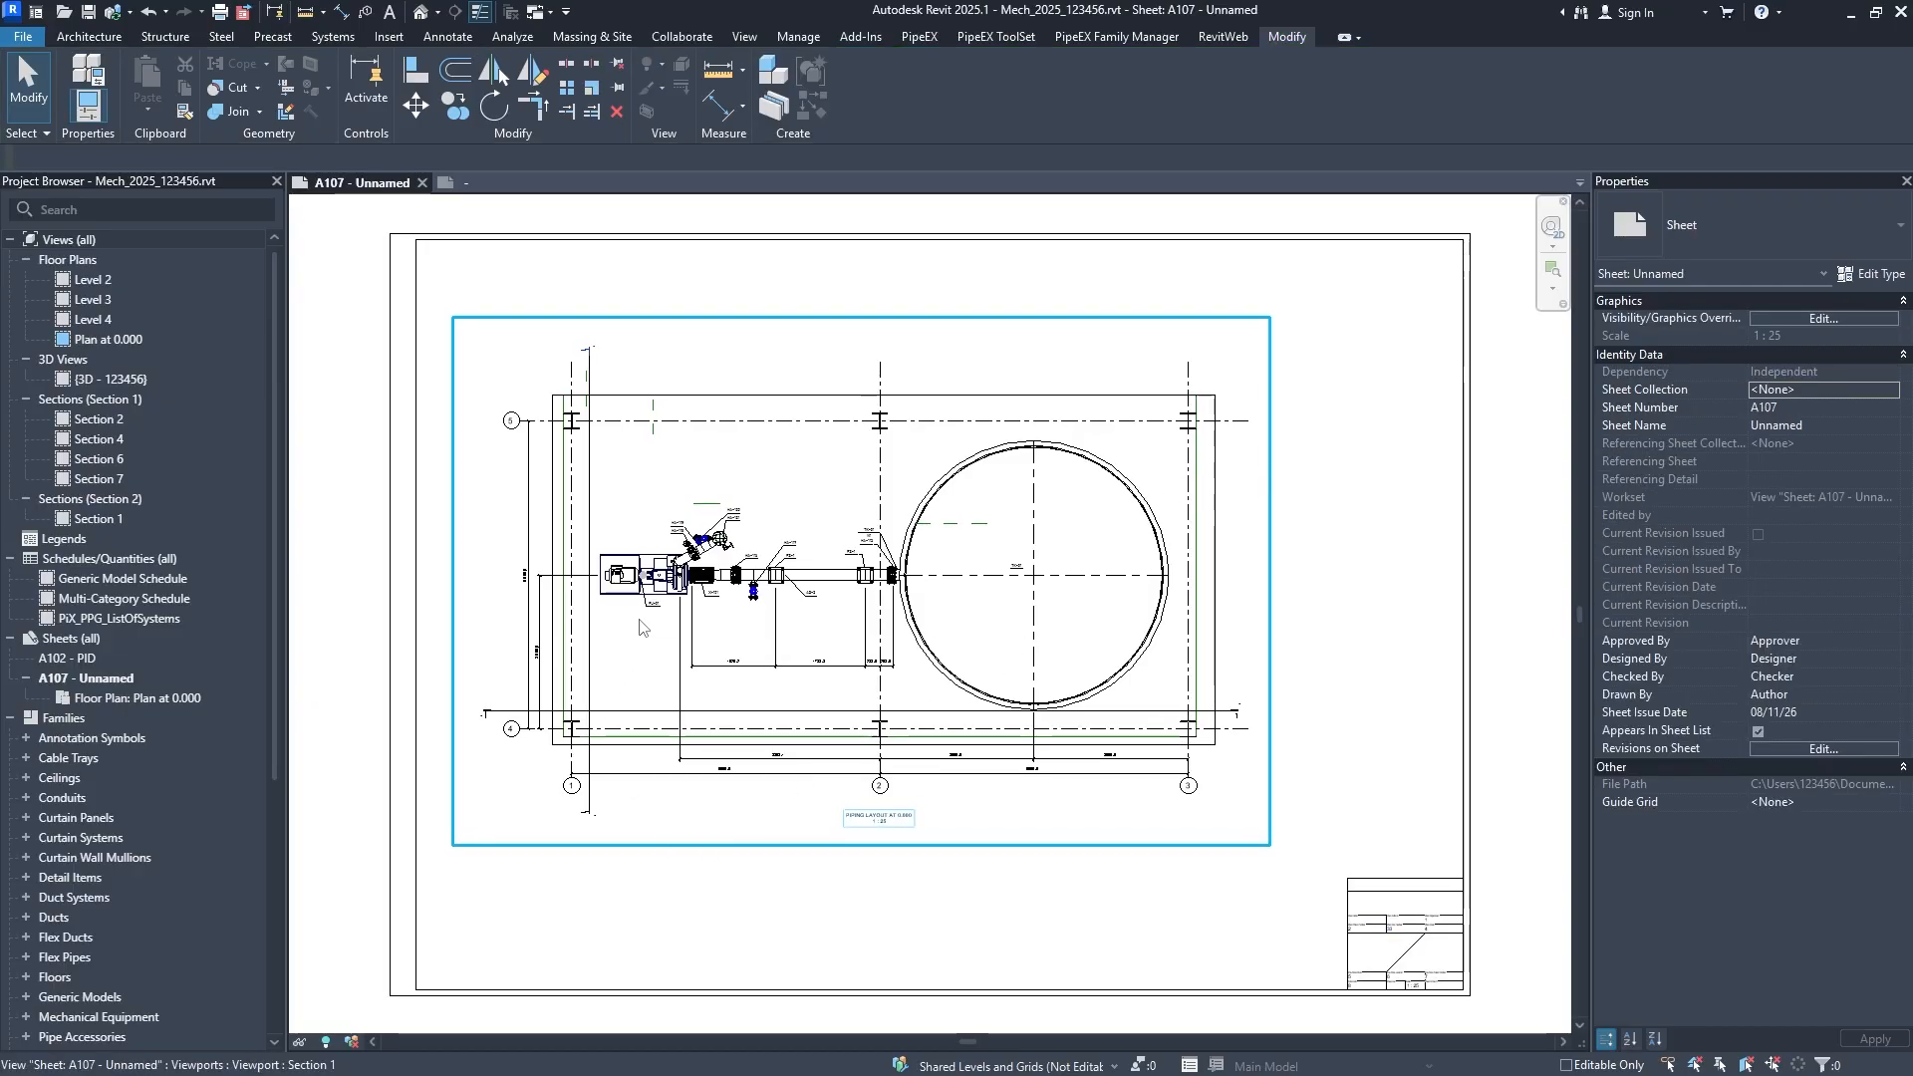
pyautogui.scroll(10, 680, 573)
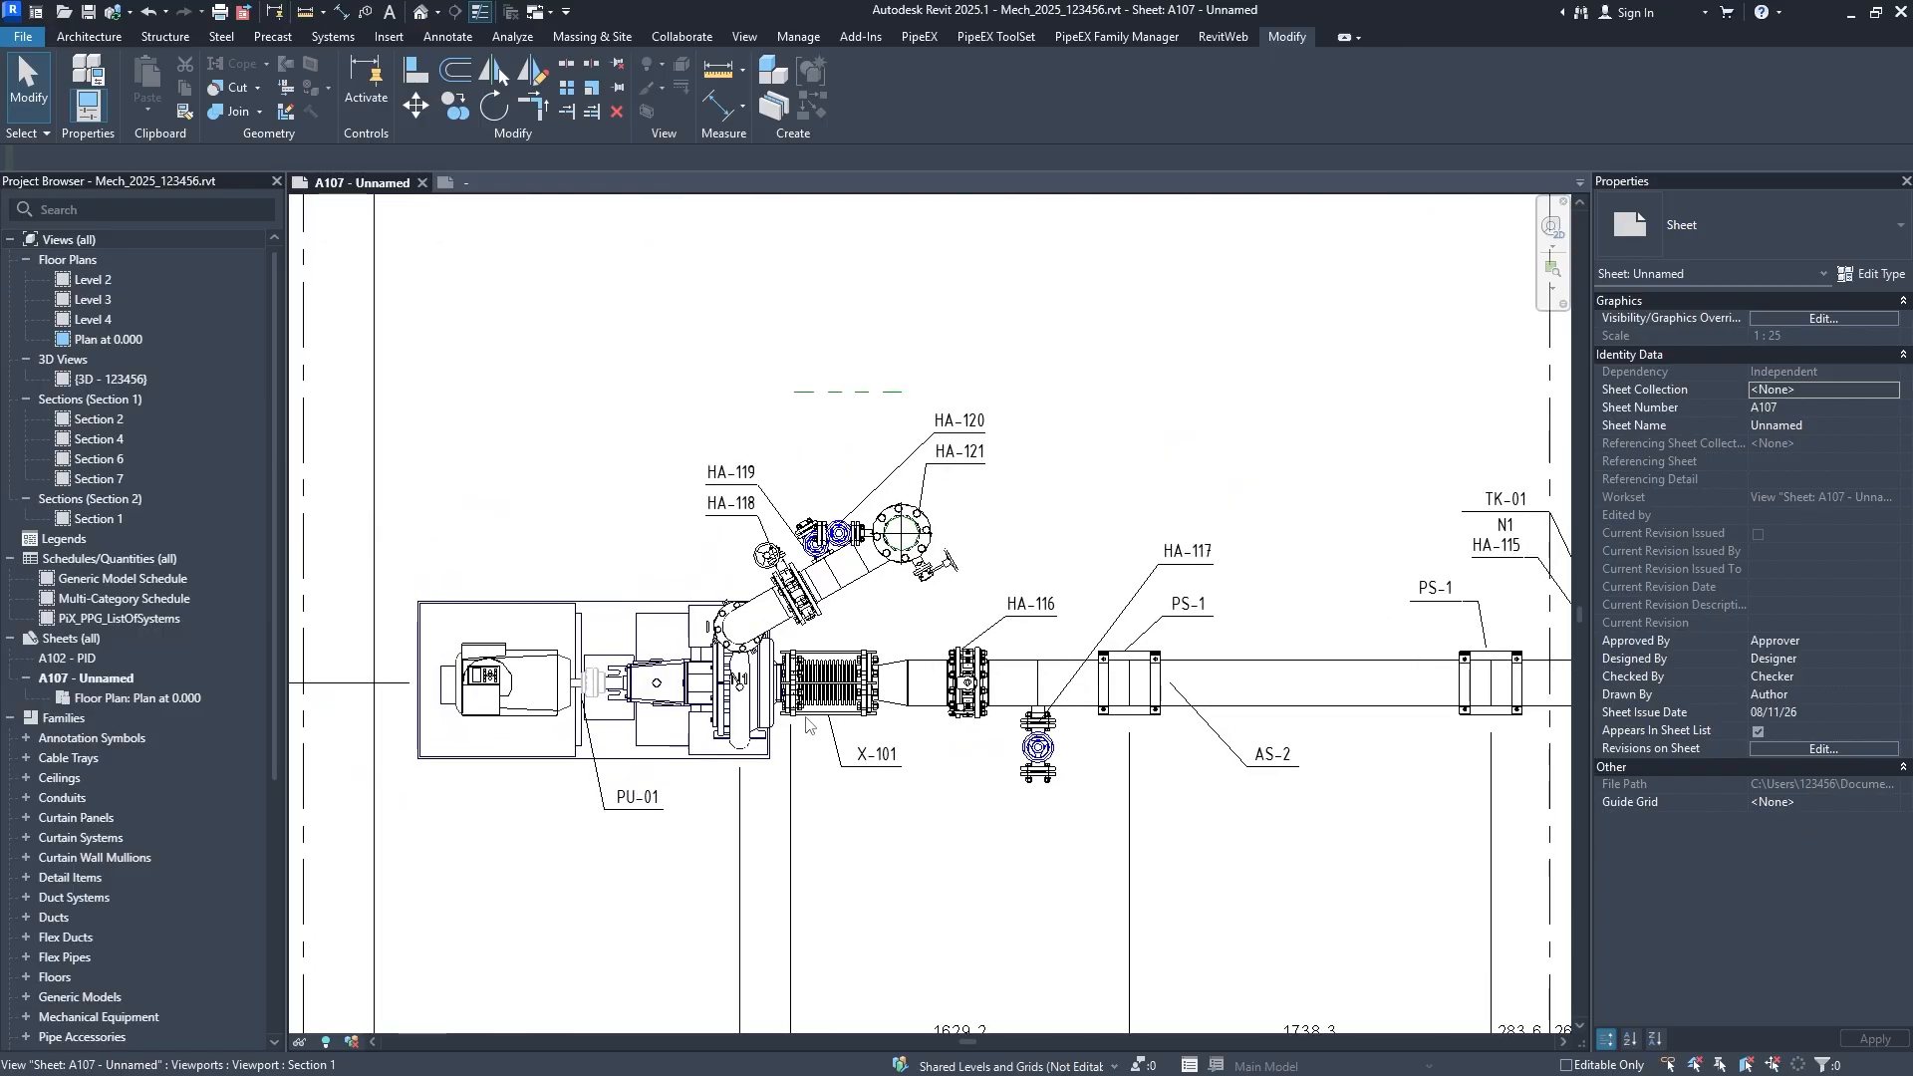
pyautogui.scroll(2, 721, 659)
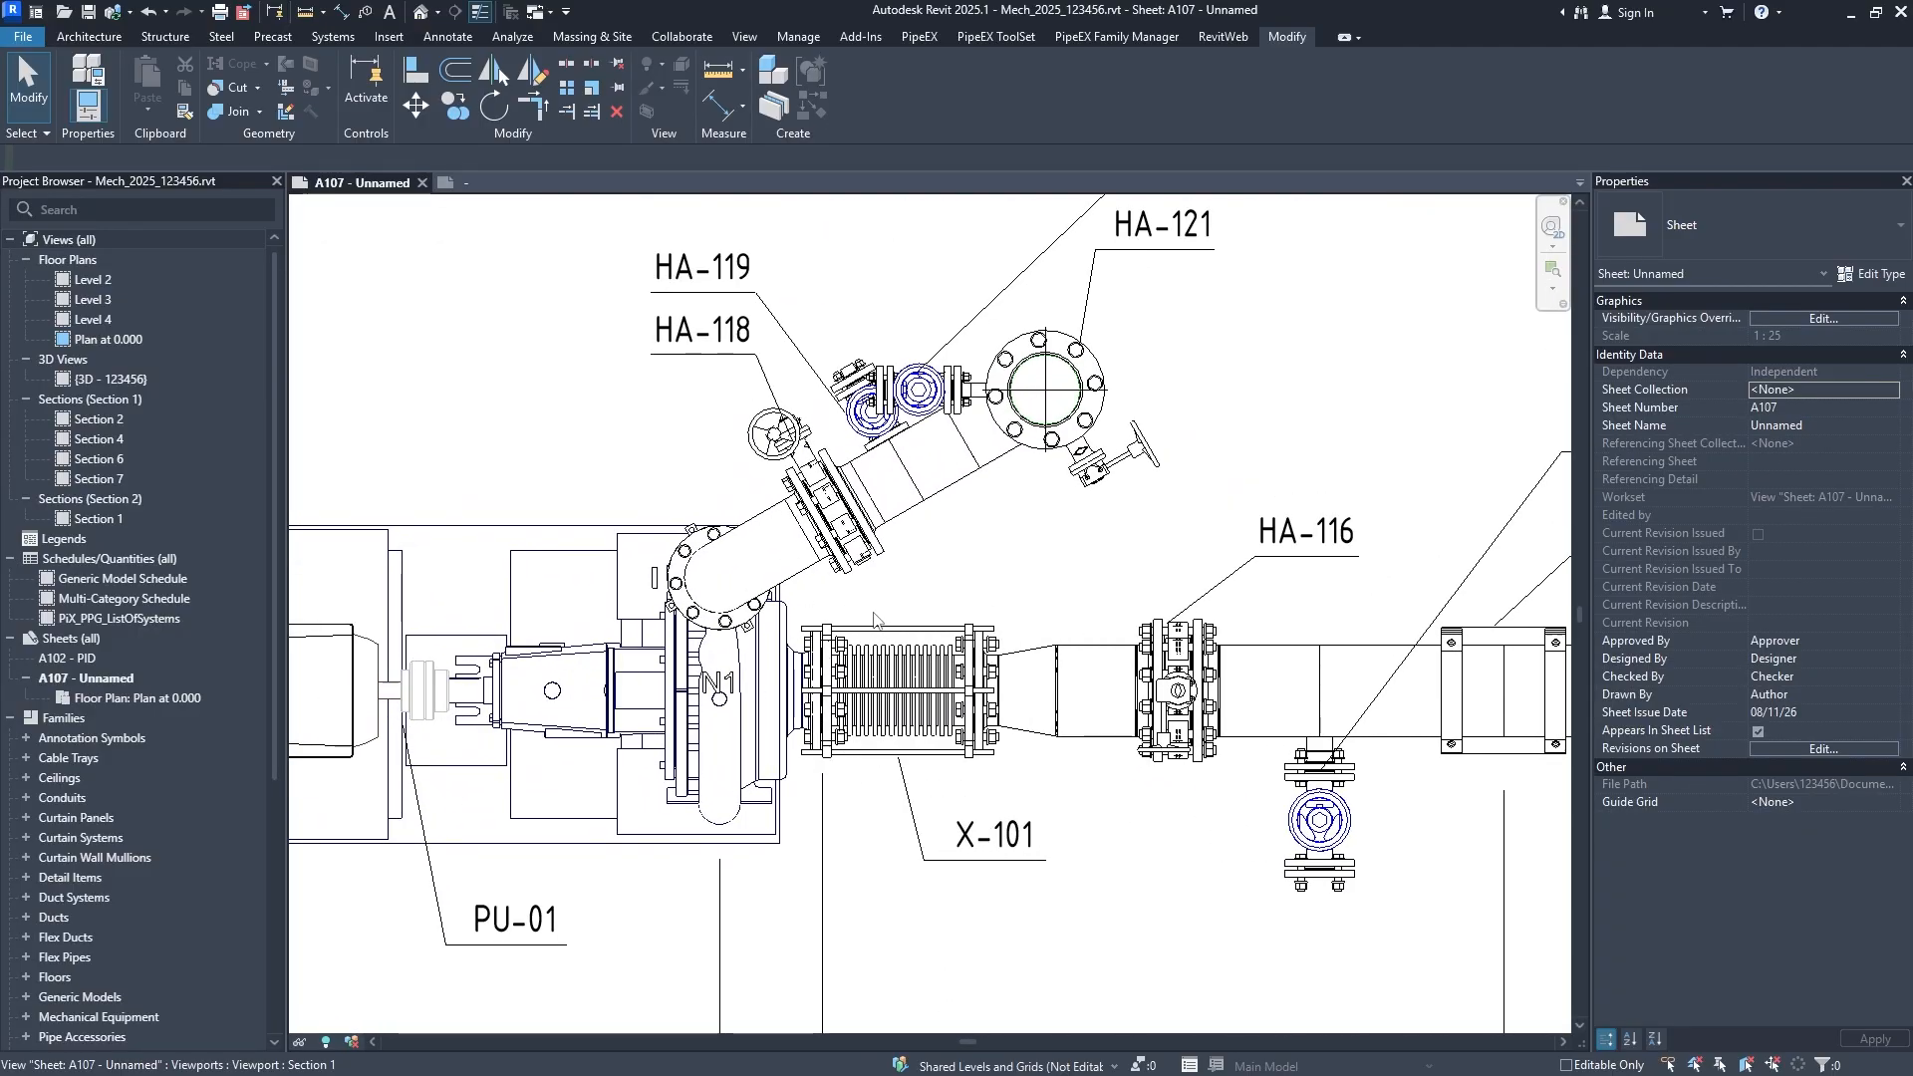
pyautogui.scroll(-2, 875, 622)
pyautogui.moveTo(875, 622); pyautogui.dragTo(851, 666, button='middle')
pyautogui.moveTo(1153, 734); pyautogui.dragTo(709, 691, button='middle')
pyautogui.moveTo(1263, 493); pyautogui.dragTo(885, 657, button='middle')
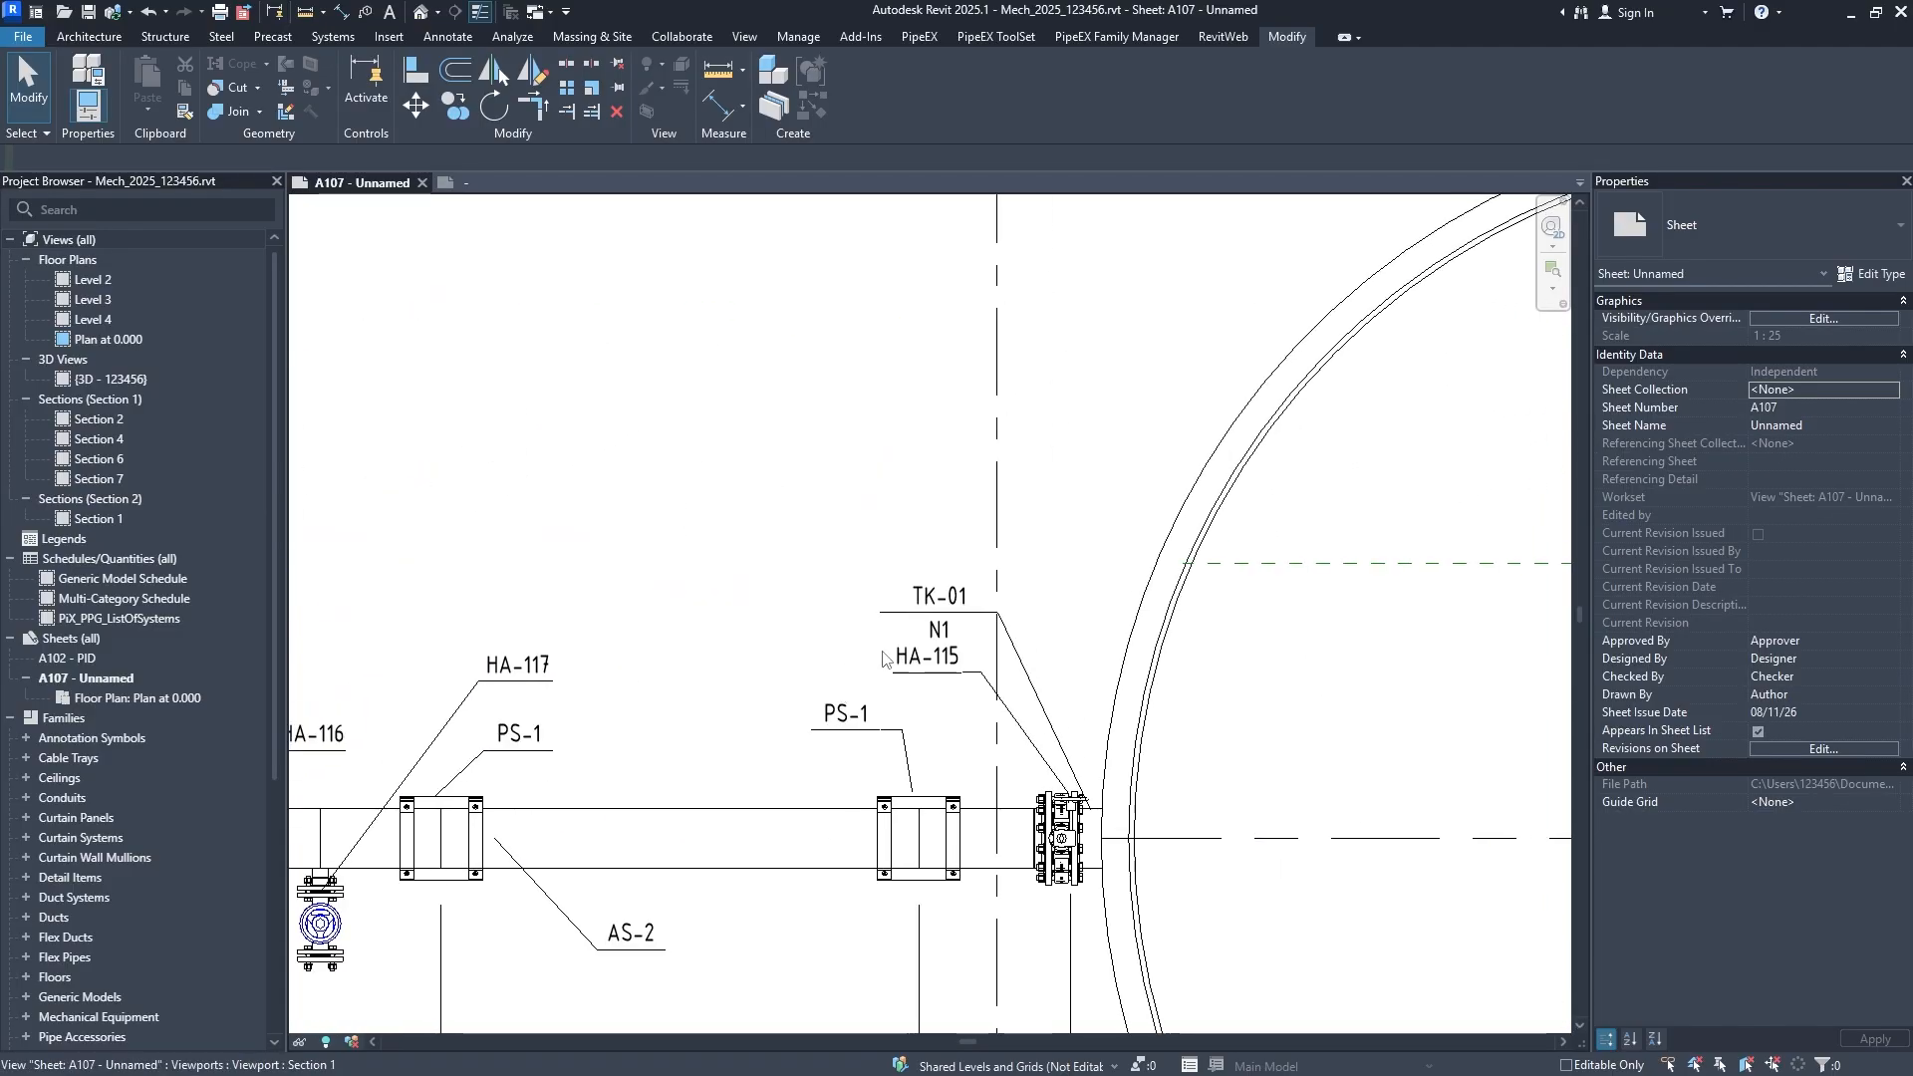
pyautogui.scroll(-1, 883, 658)
pyautogui.moveTo(1083, 663); pyautogui.dragTo(1260, 543, button='middle')
pyautogui.scroll(1, 1216, 553)
# Activate the Plan at 0.000 viewport on the sheet and check the TK-01 / N1 tank nozzle tag.
pyautogui.doubleClick(1206, 553)
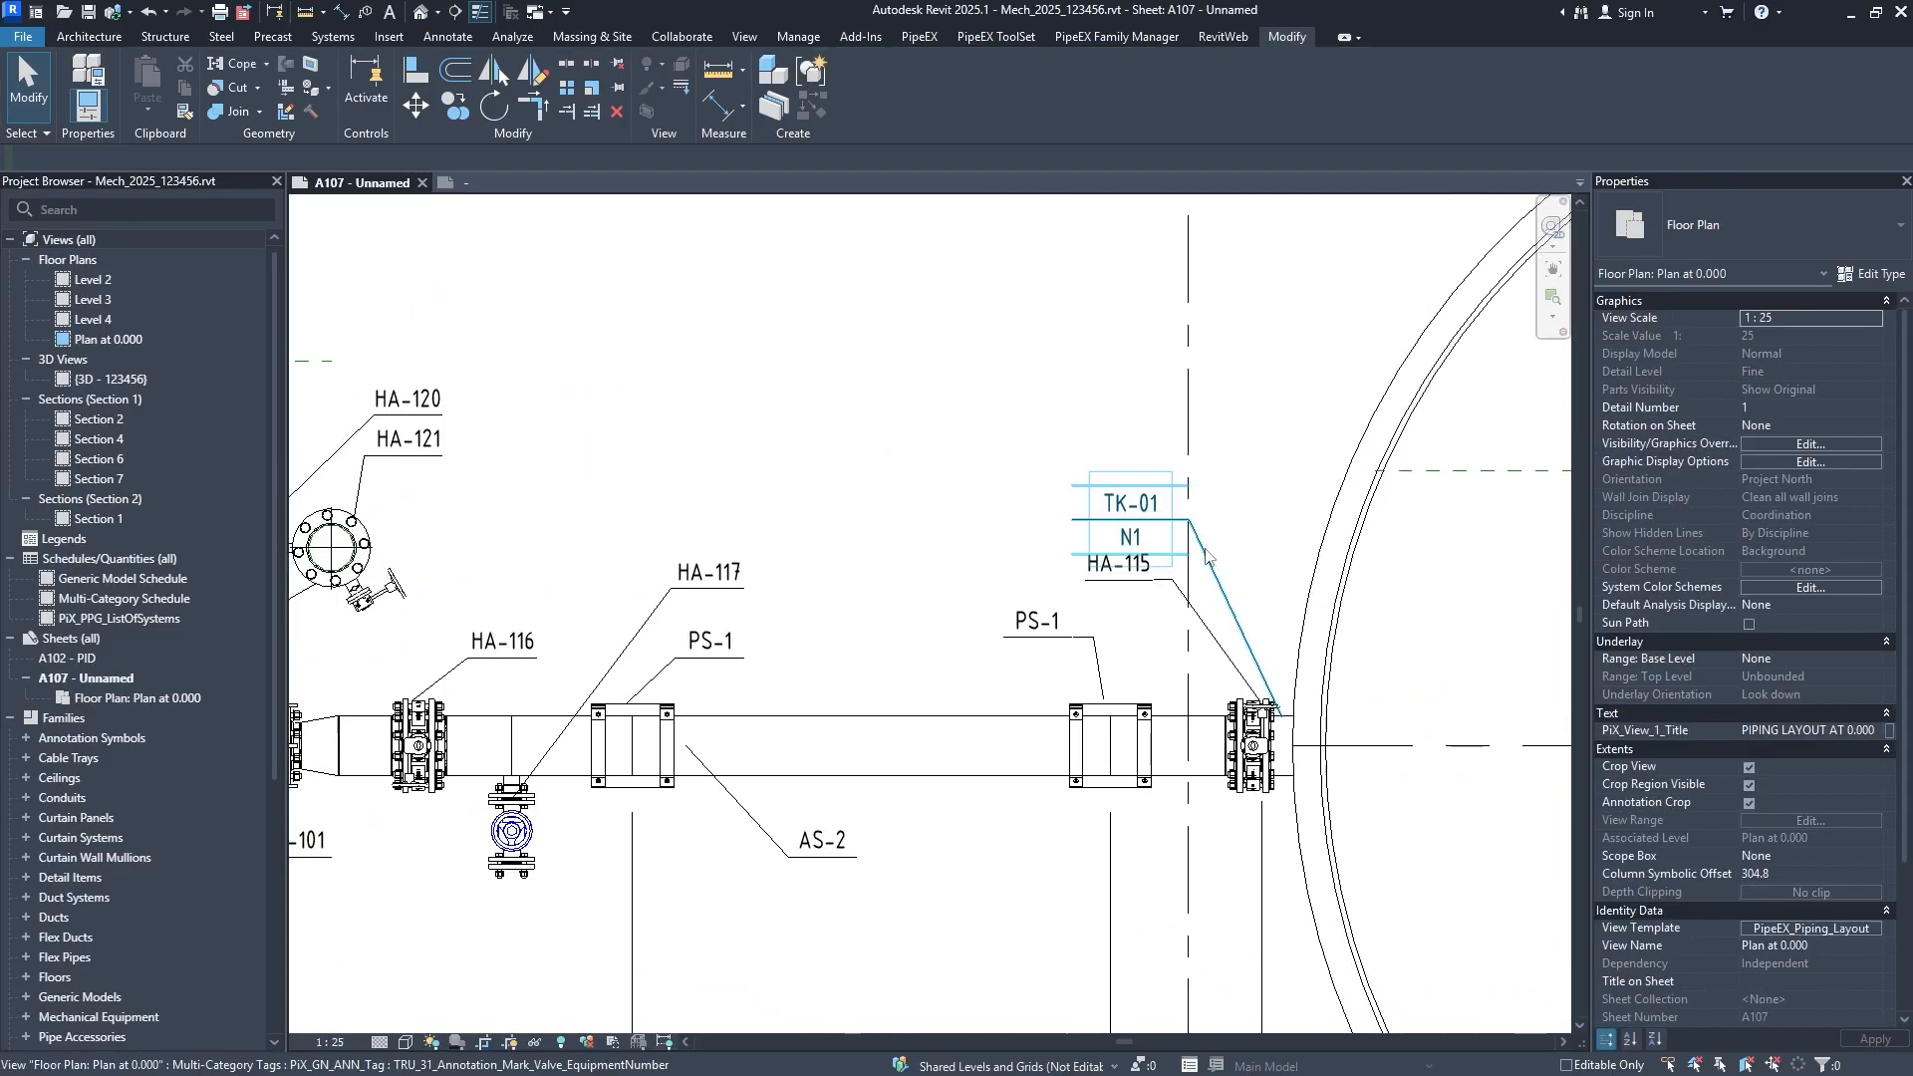
pyautogui.click(1206, 553)
pyautogui.press('Escape')
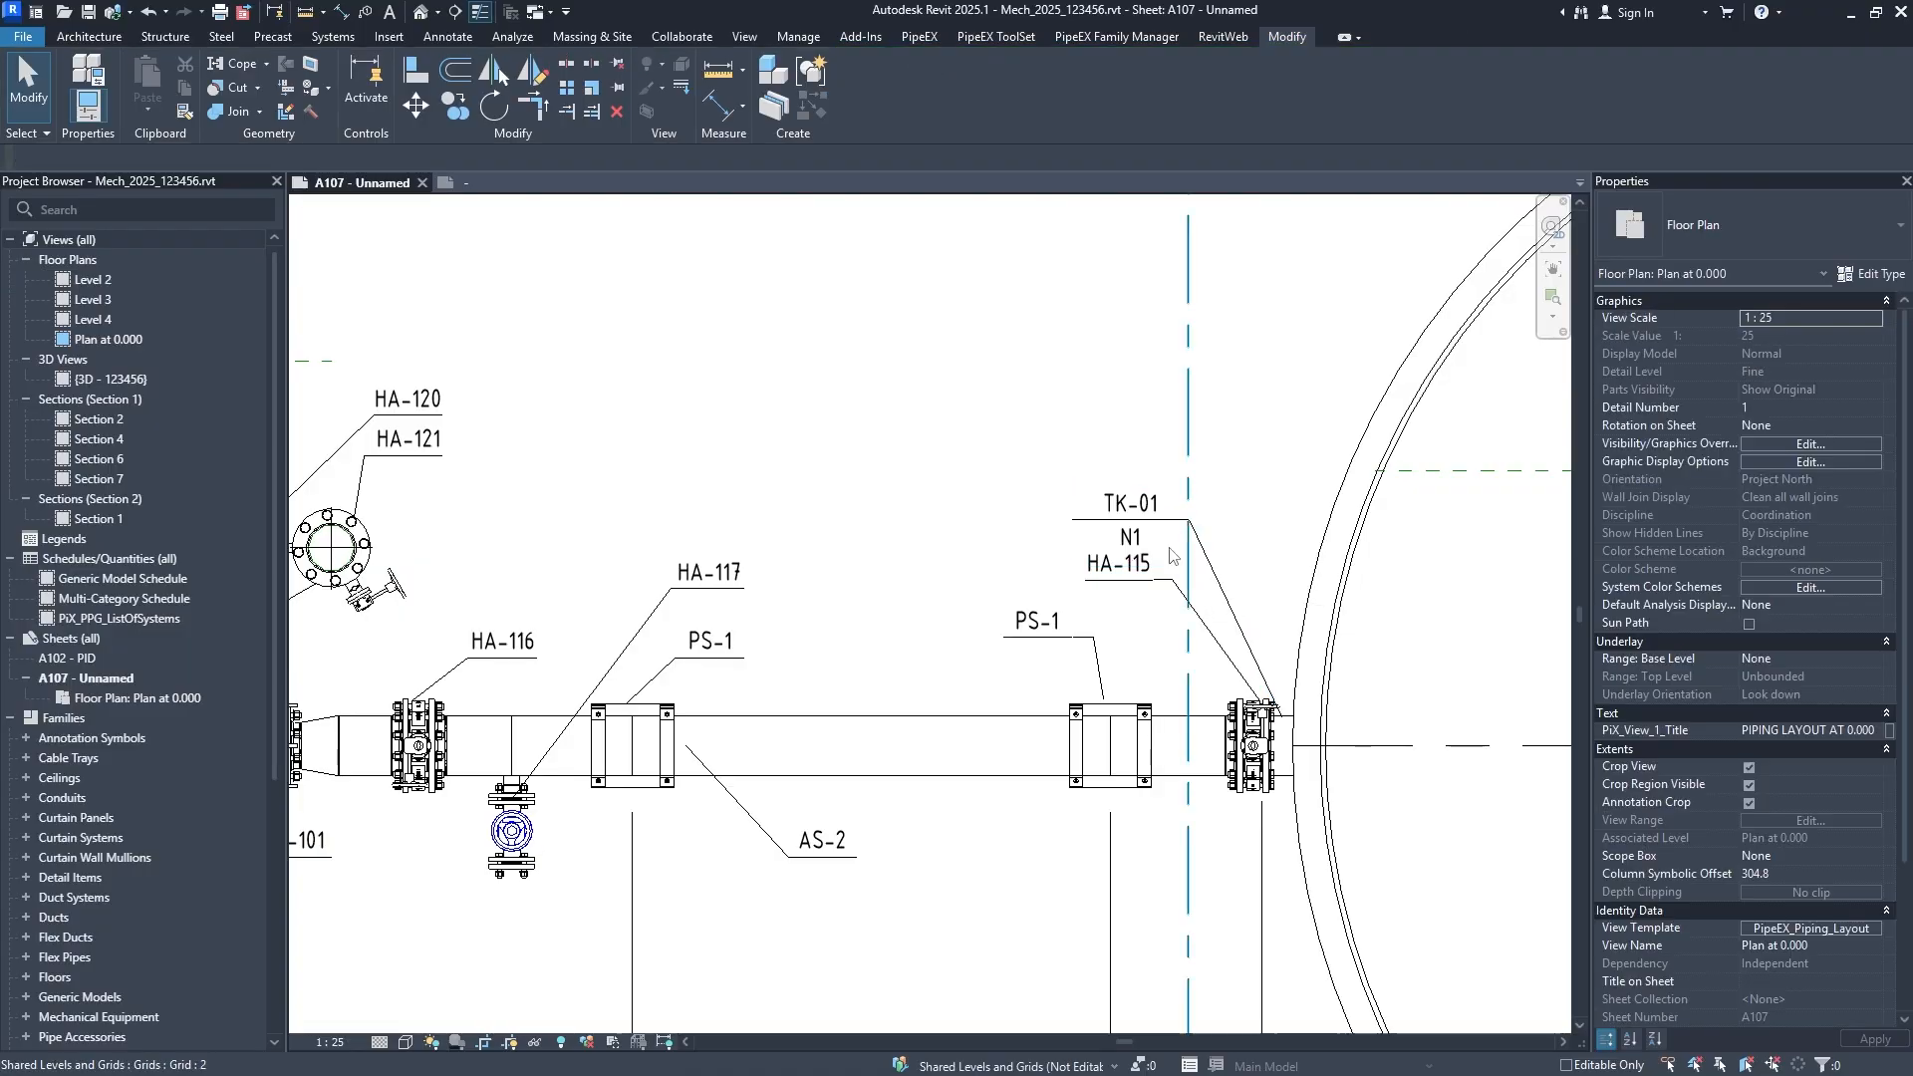
# Open the centrifugal pump family for editing from its instance in the plan.
pyautogui.scroll(-2, 787, 698)
pyautogui.scroll(2, 787, 698)
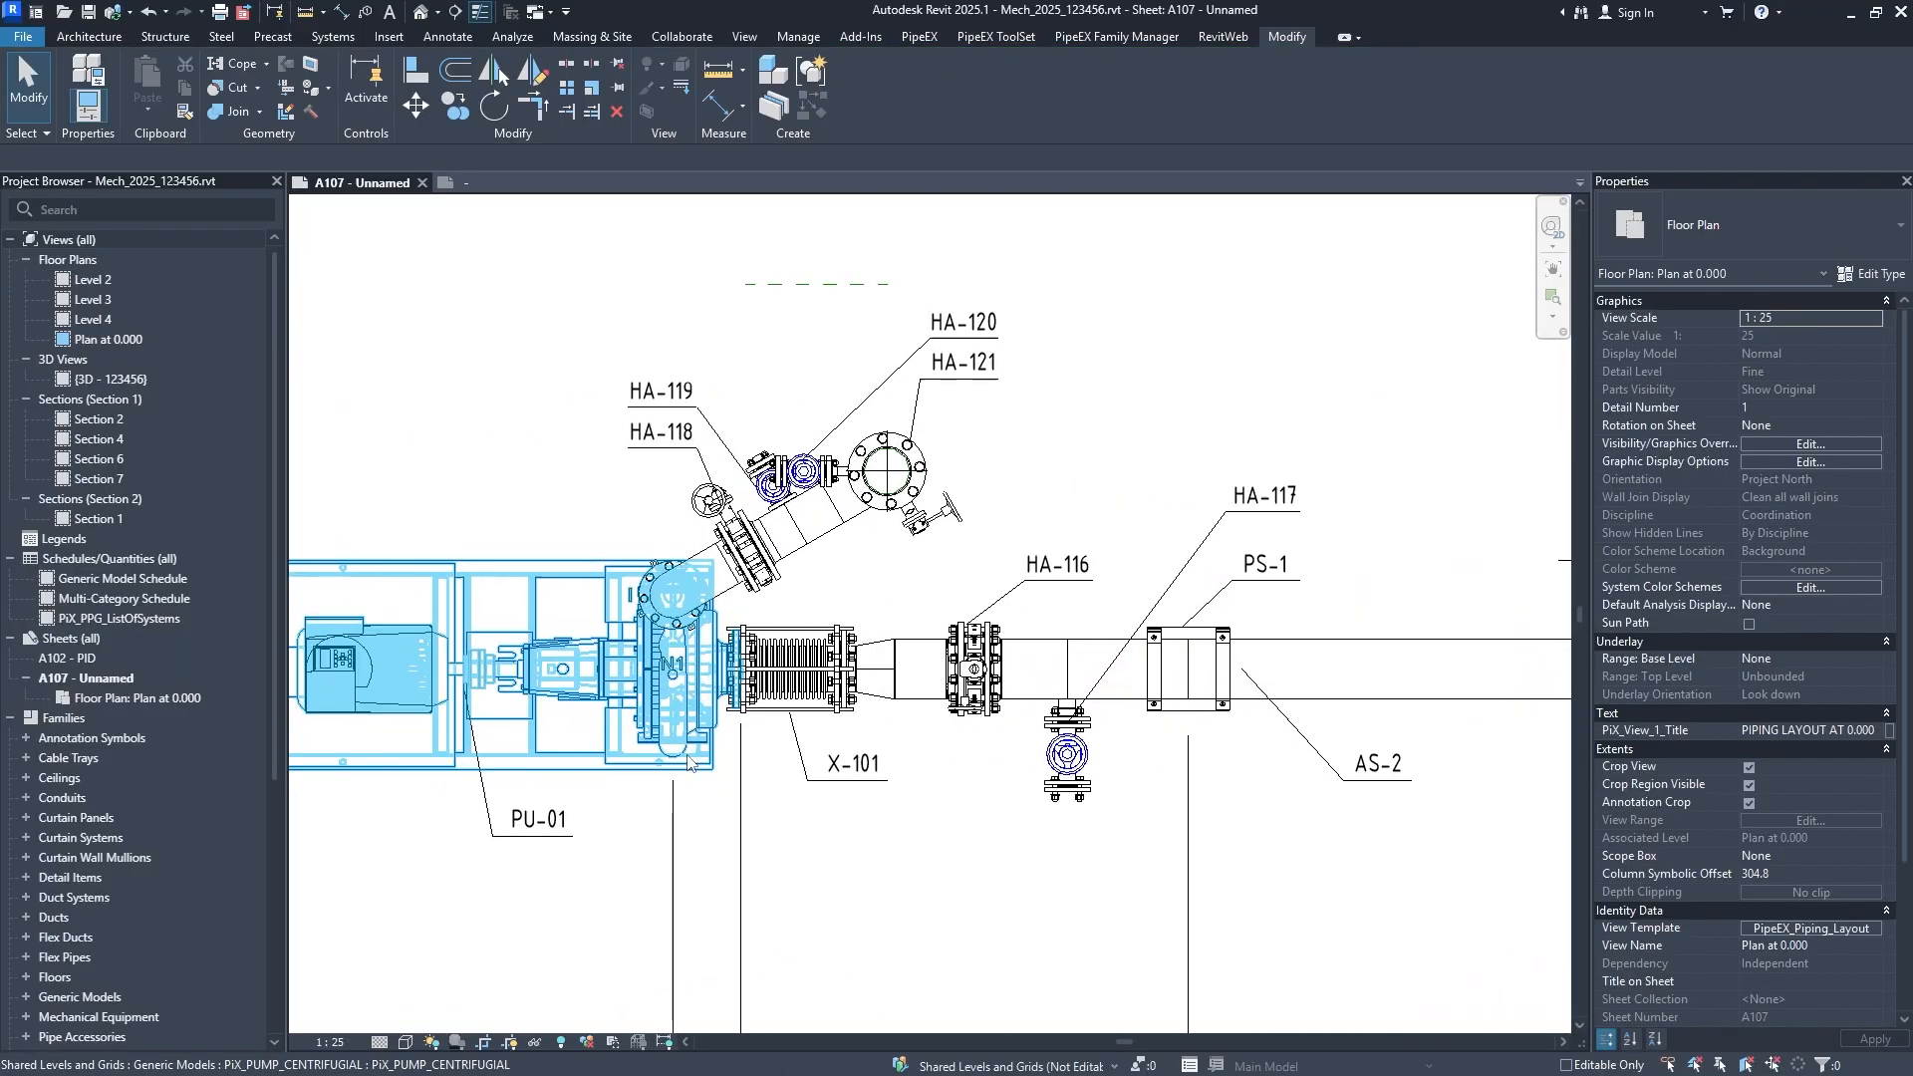
pyautogui.scroll(-2, 689, 762)
pyautogui.scroll(3, 693, 840)
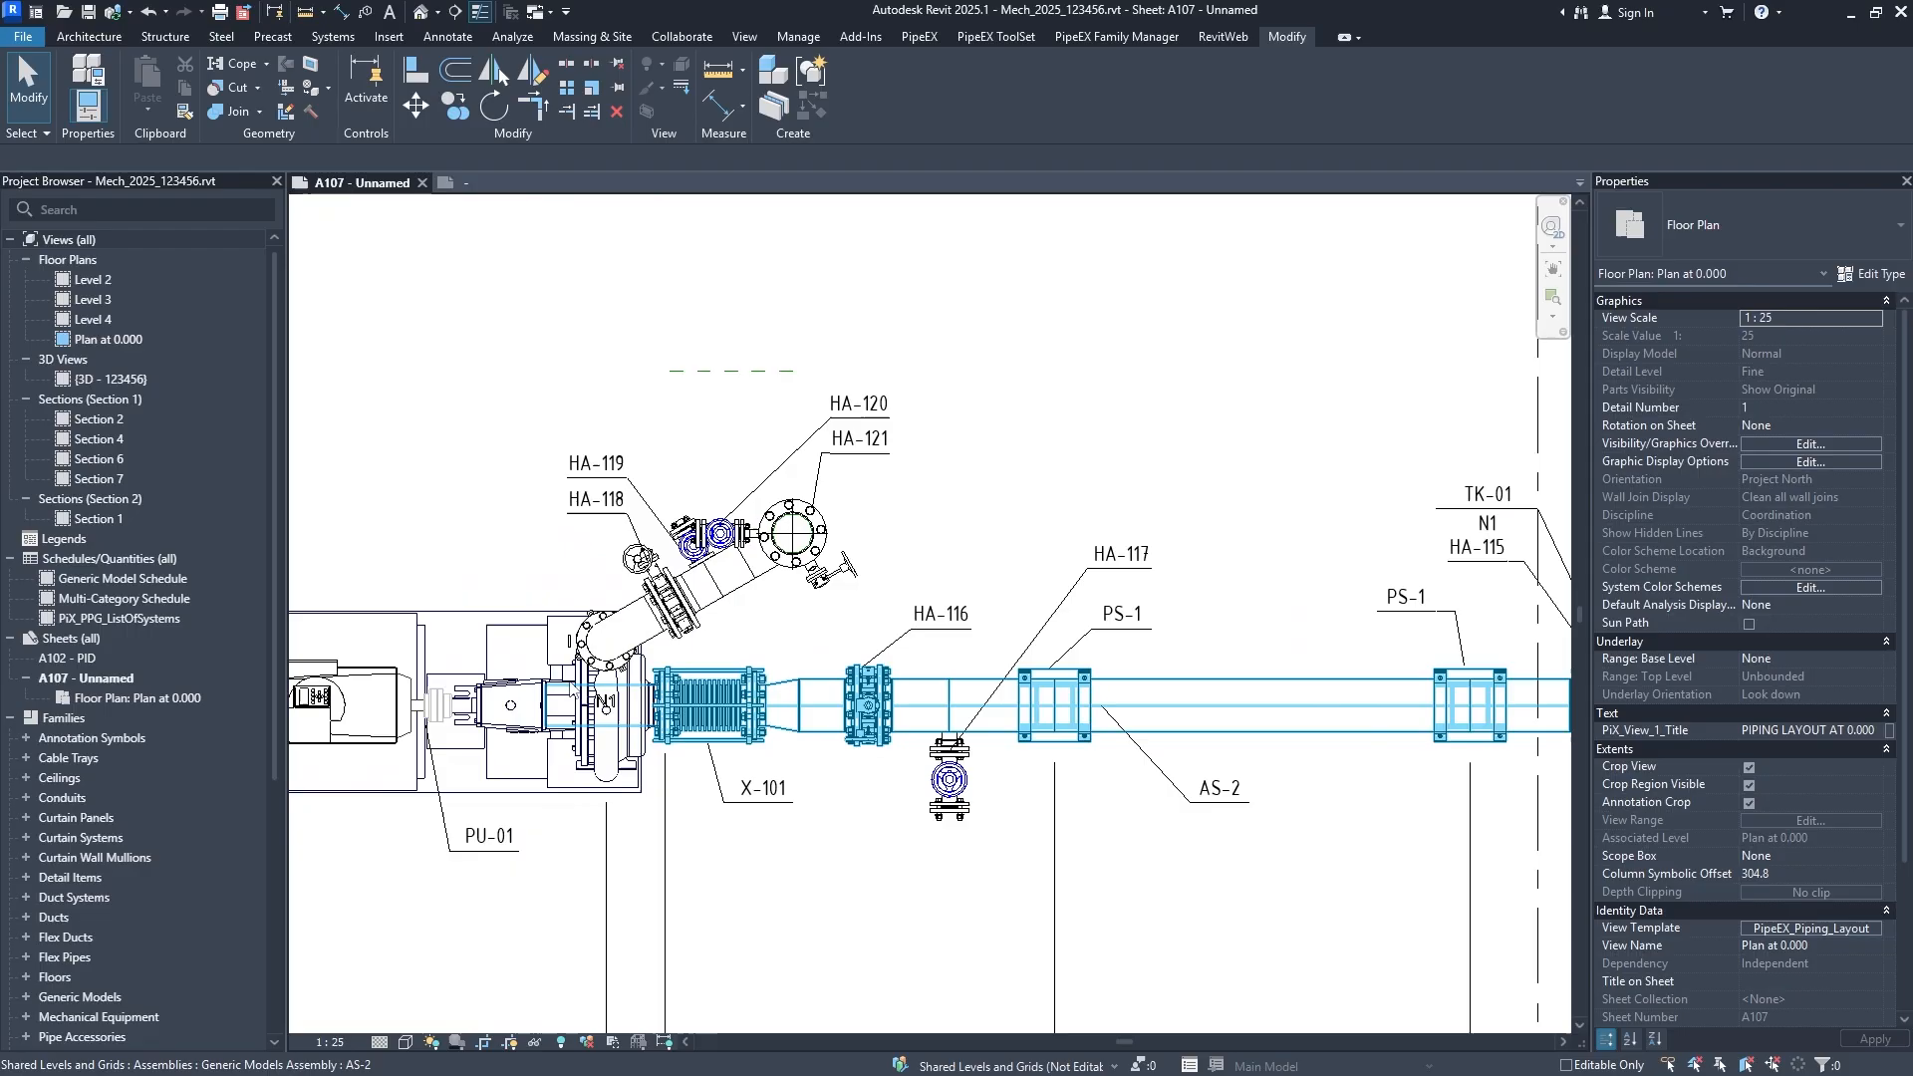
pyautogui.doubleClick(655, 796)
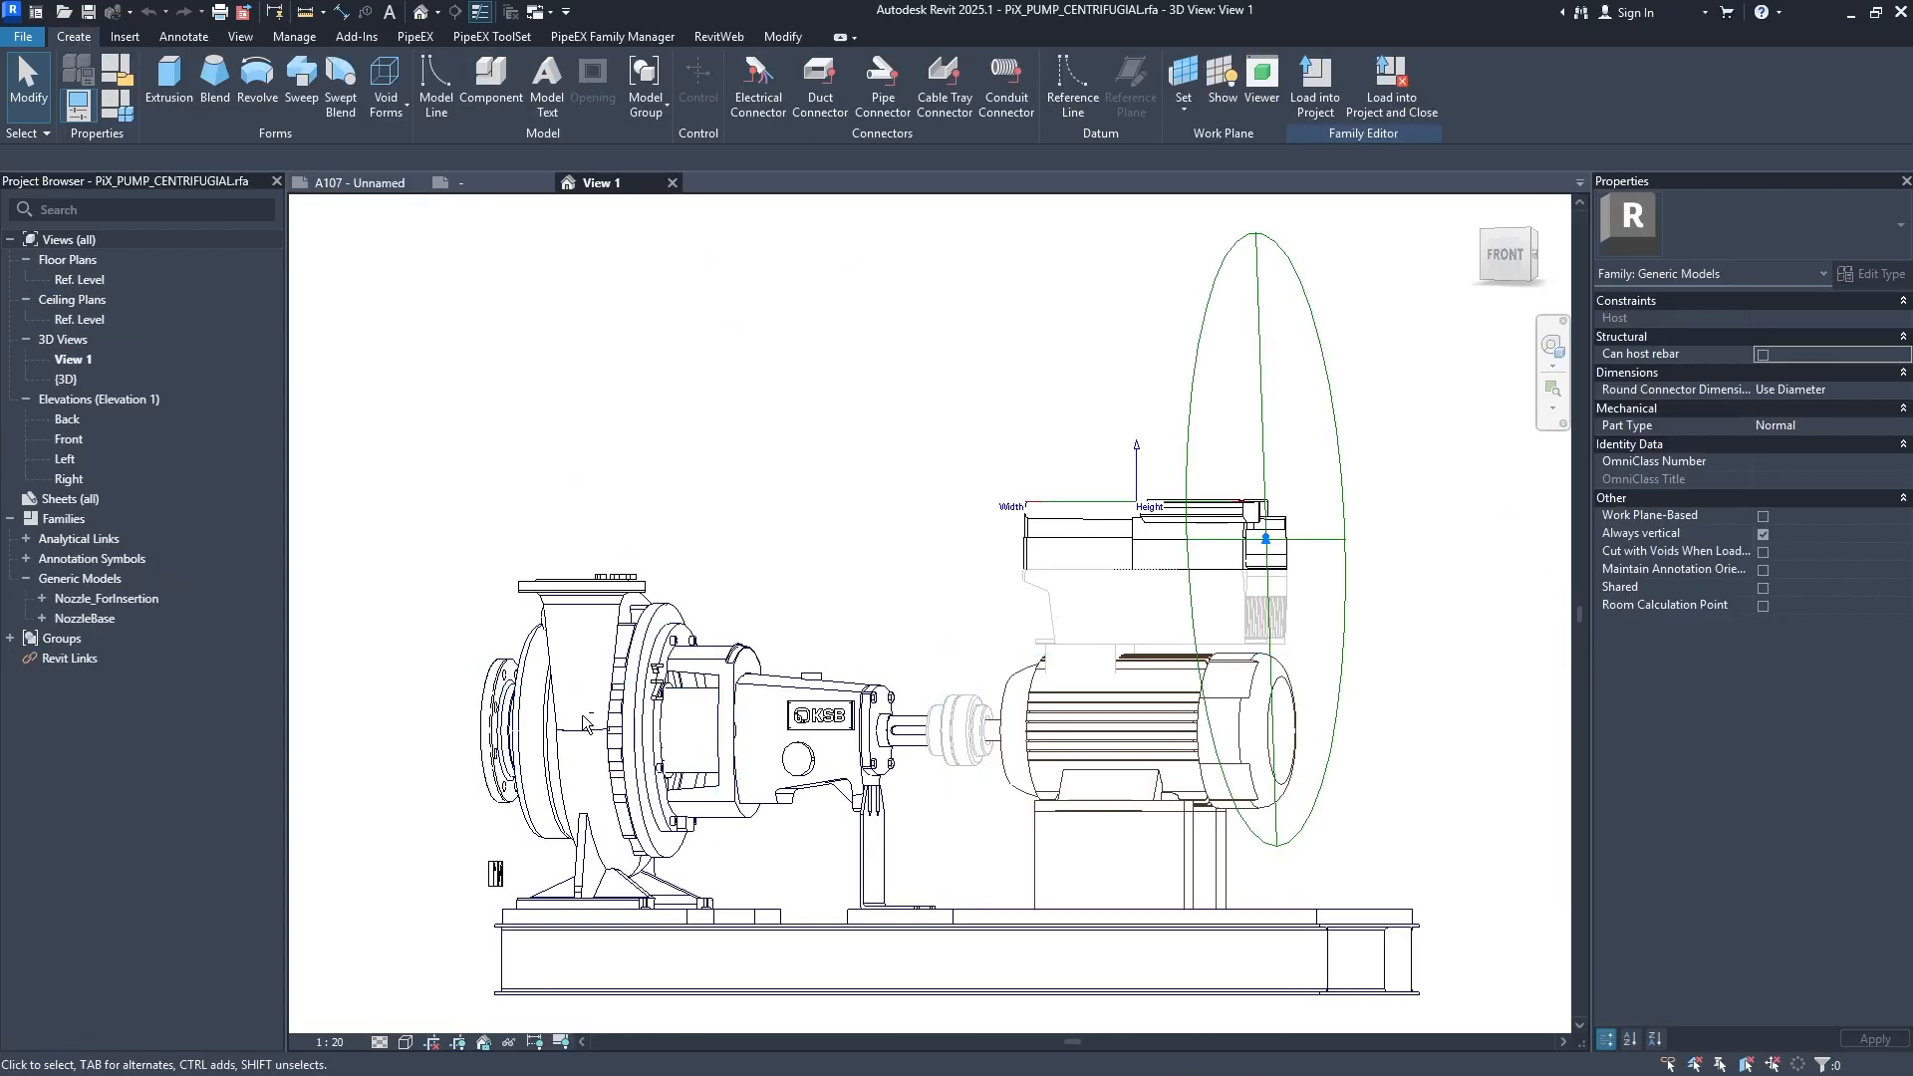
# Inspect the properties of the nested Nozzle_ForInsertion component at the pump's horizontal flange in the 3D view.
pyautogui.keyDown('shift'); pyautogui.moveTo(707, 782); pyautogui.dragTo(762, 827, button='middle'); pyautogui.keyUp('shift')
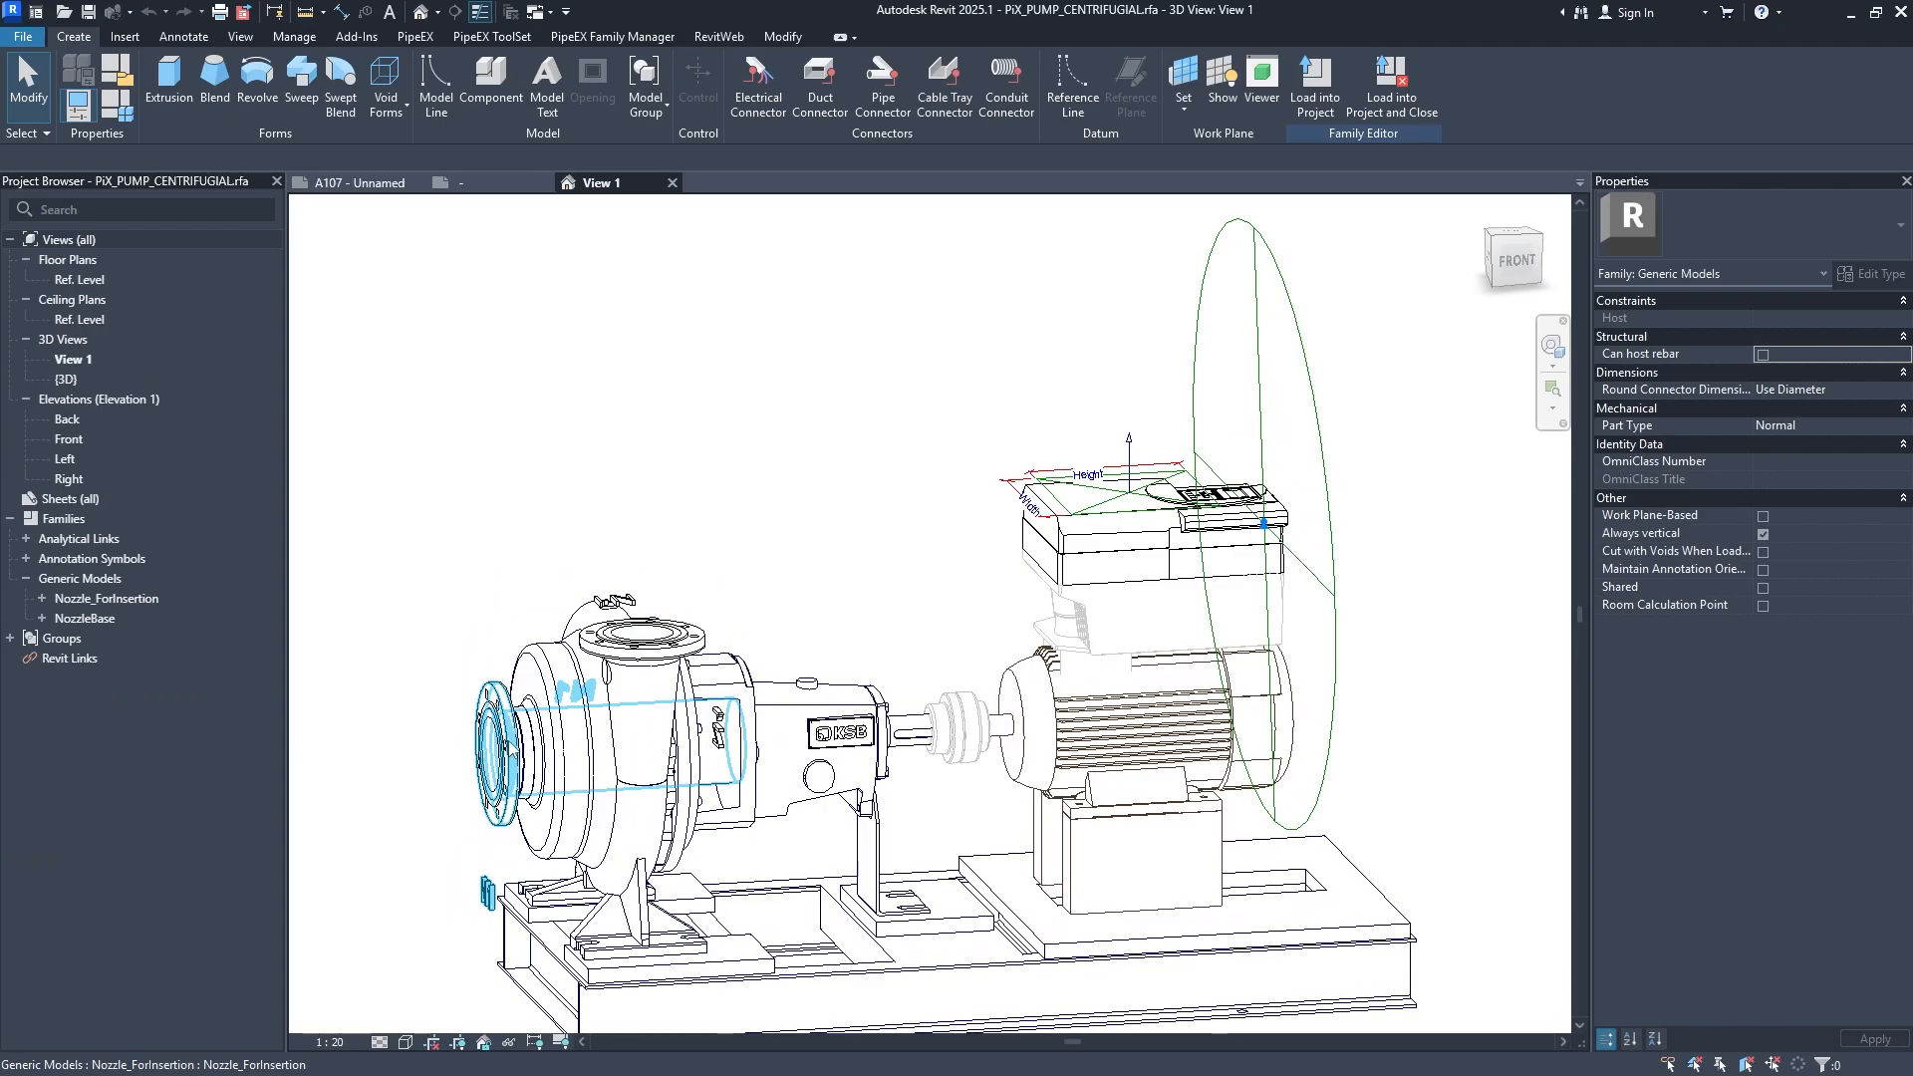
pyautogui.click(514, 751)
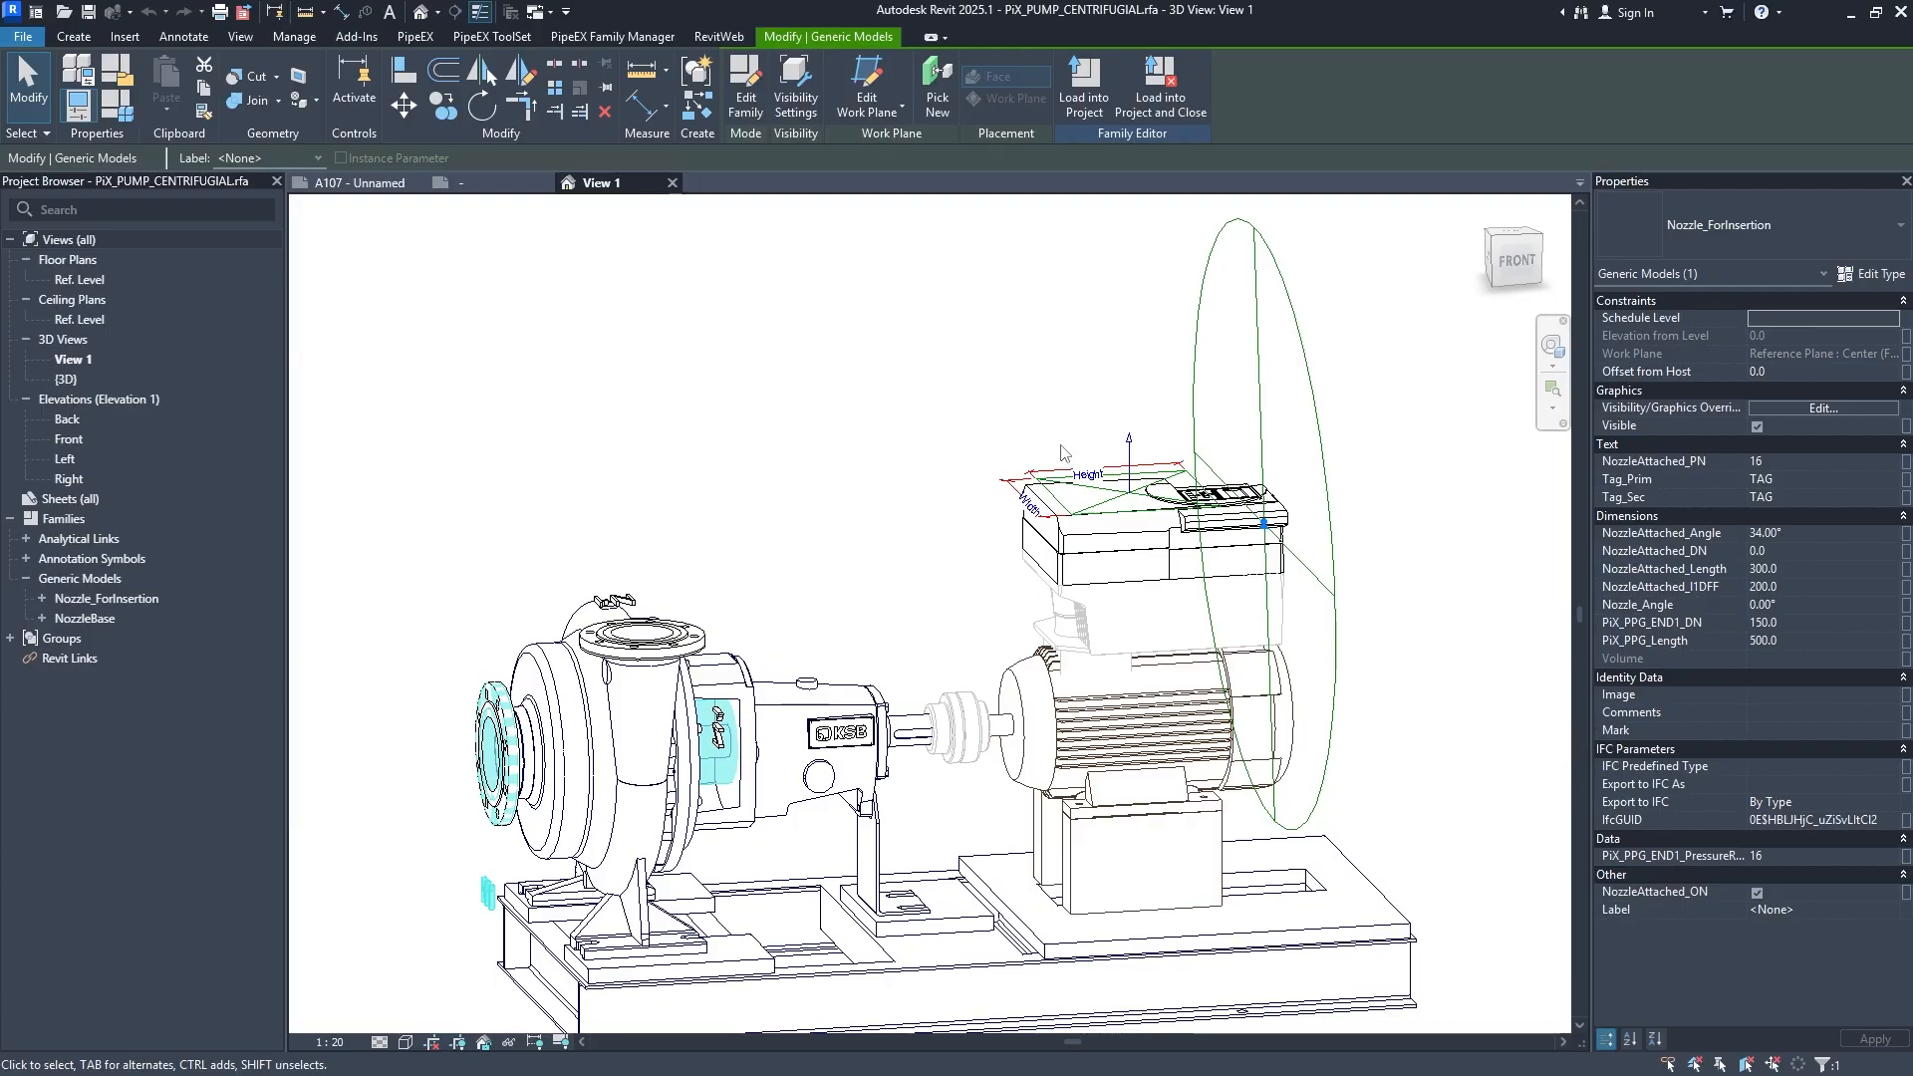
pyautogui.click(842, 426)
# Review the pump family's type parameters without changing anything.
pyautogui.click(117, 106)
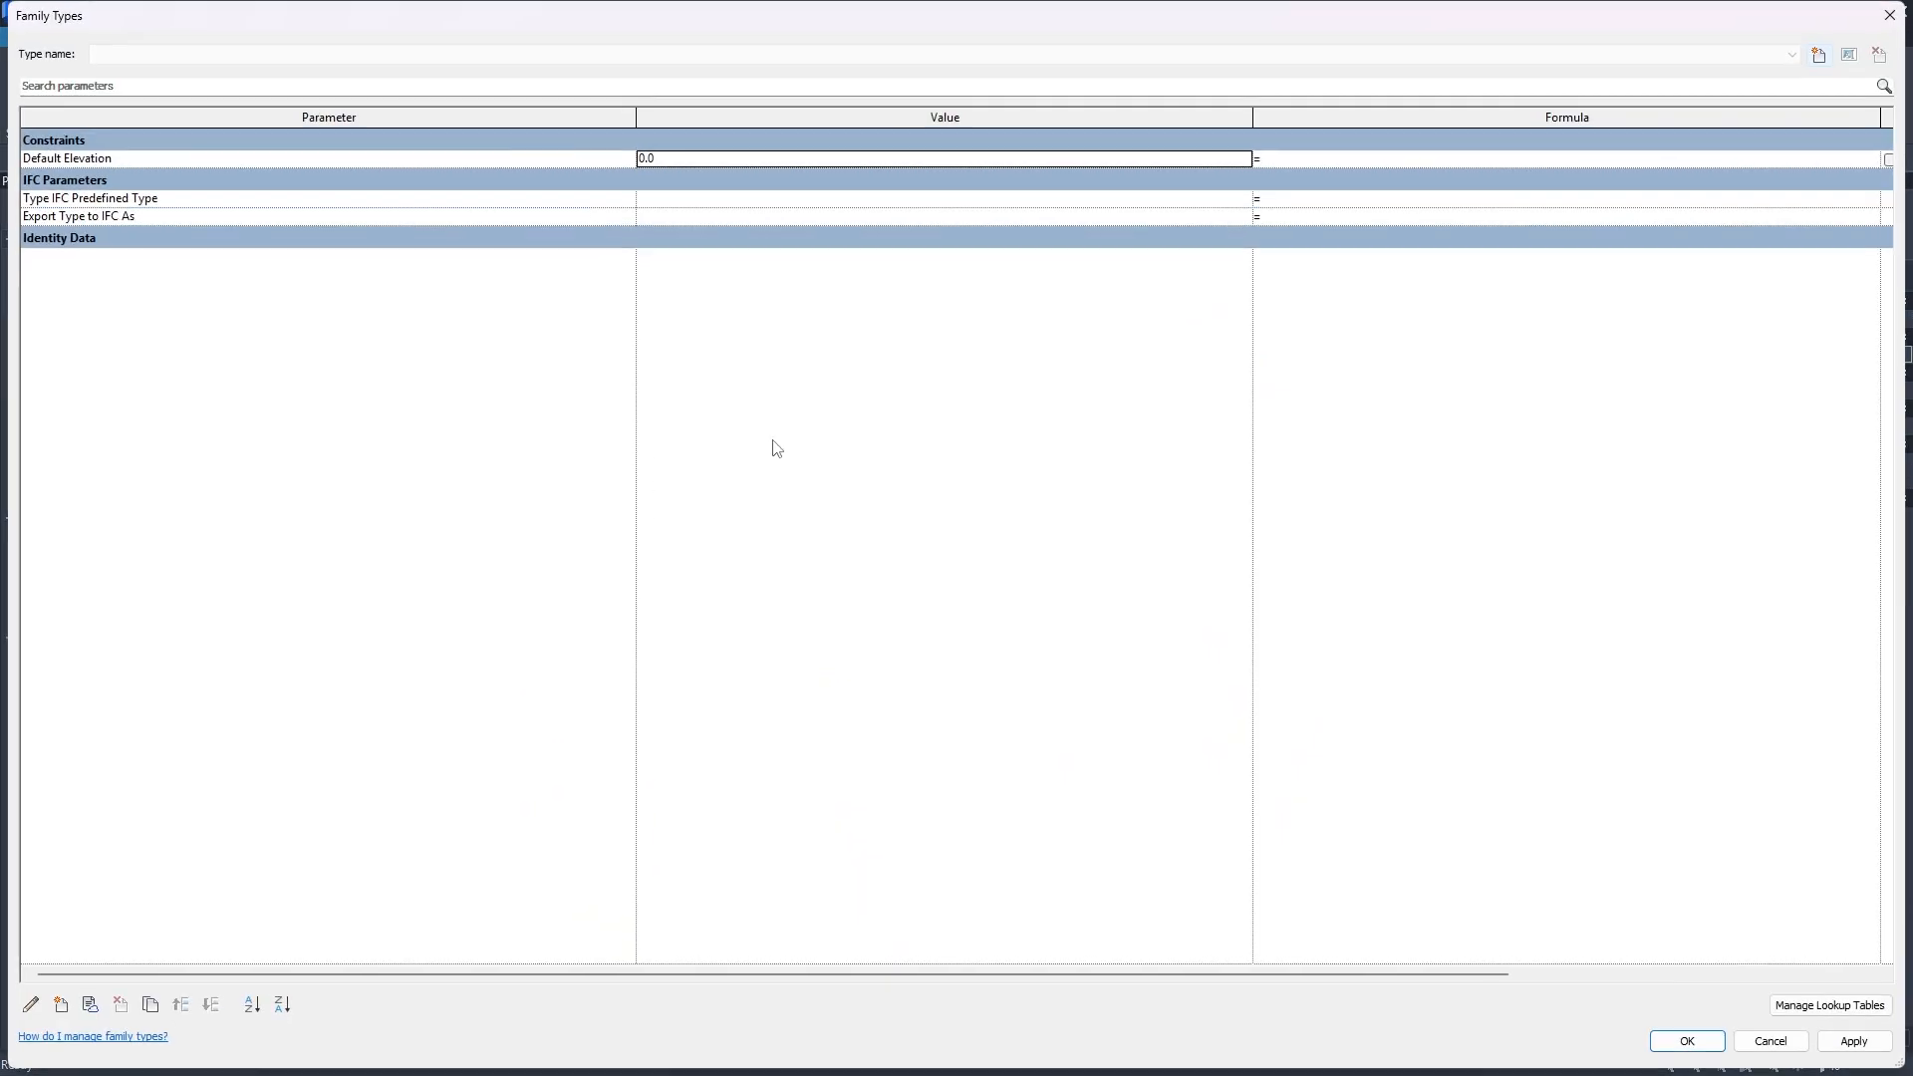
pyautogui.press('Escape')
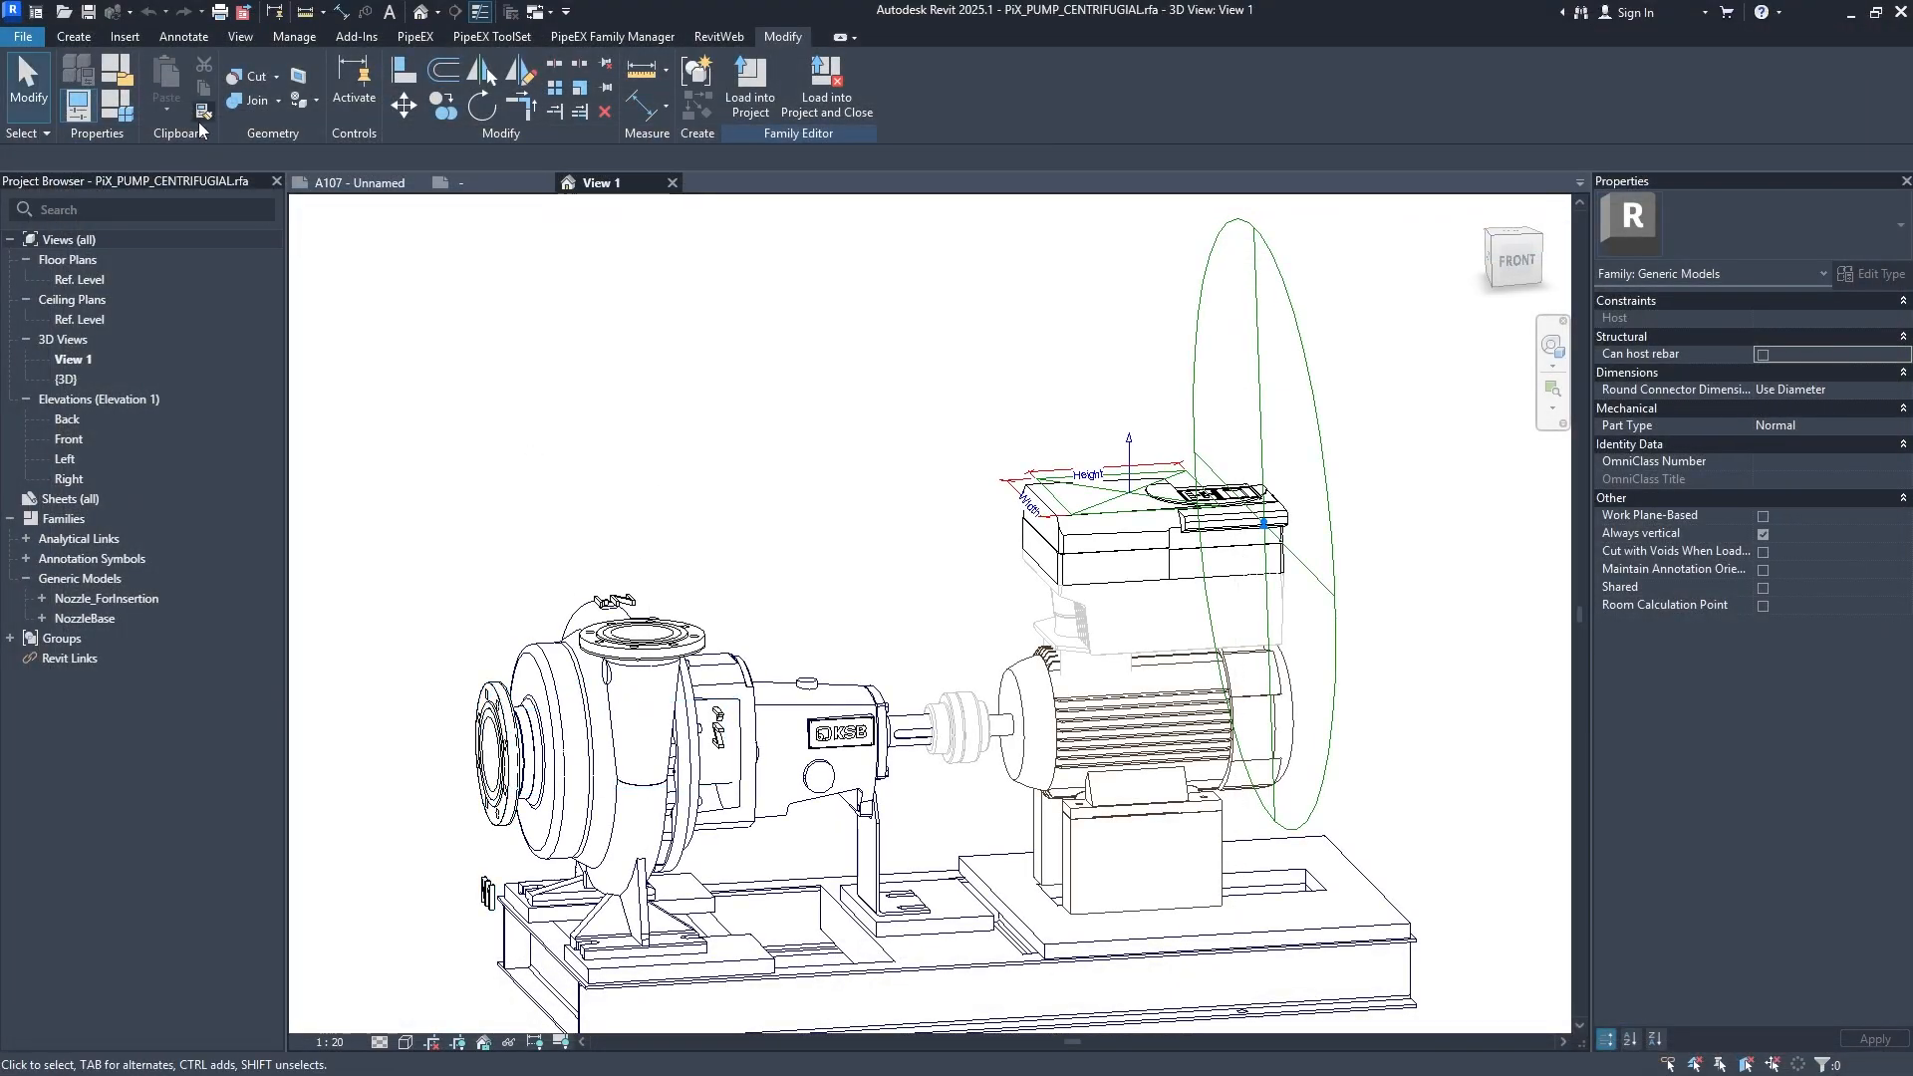
pyautogui.click(130, 117)
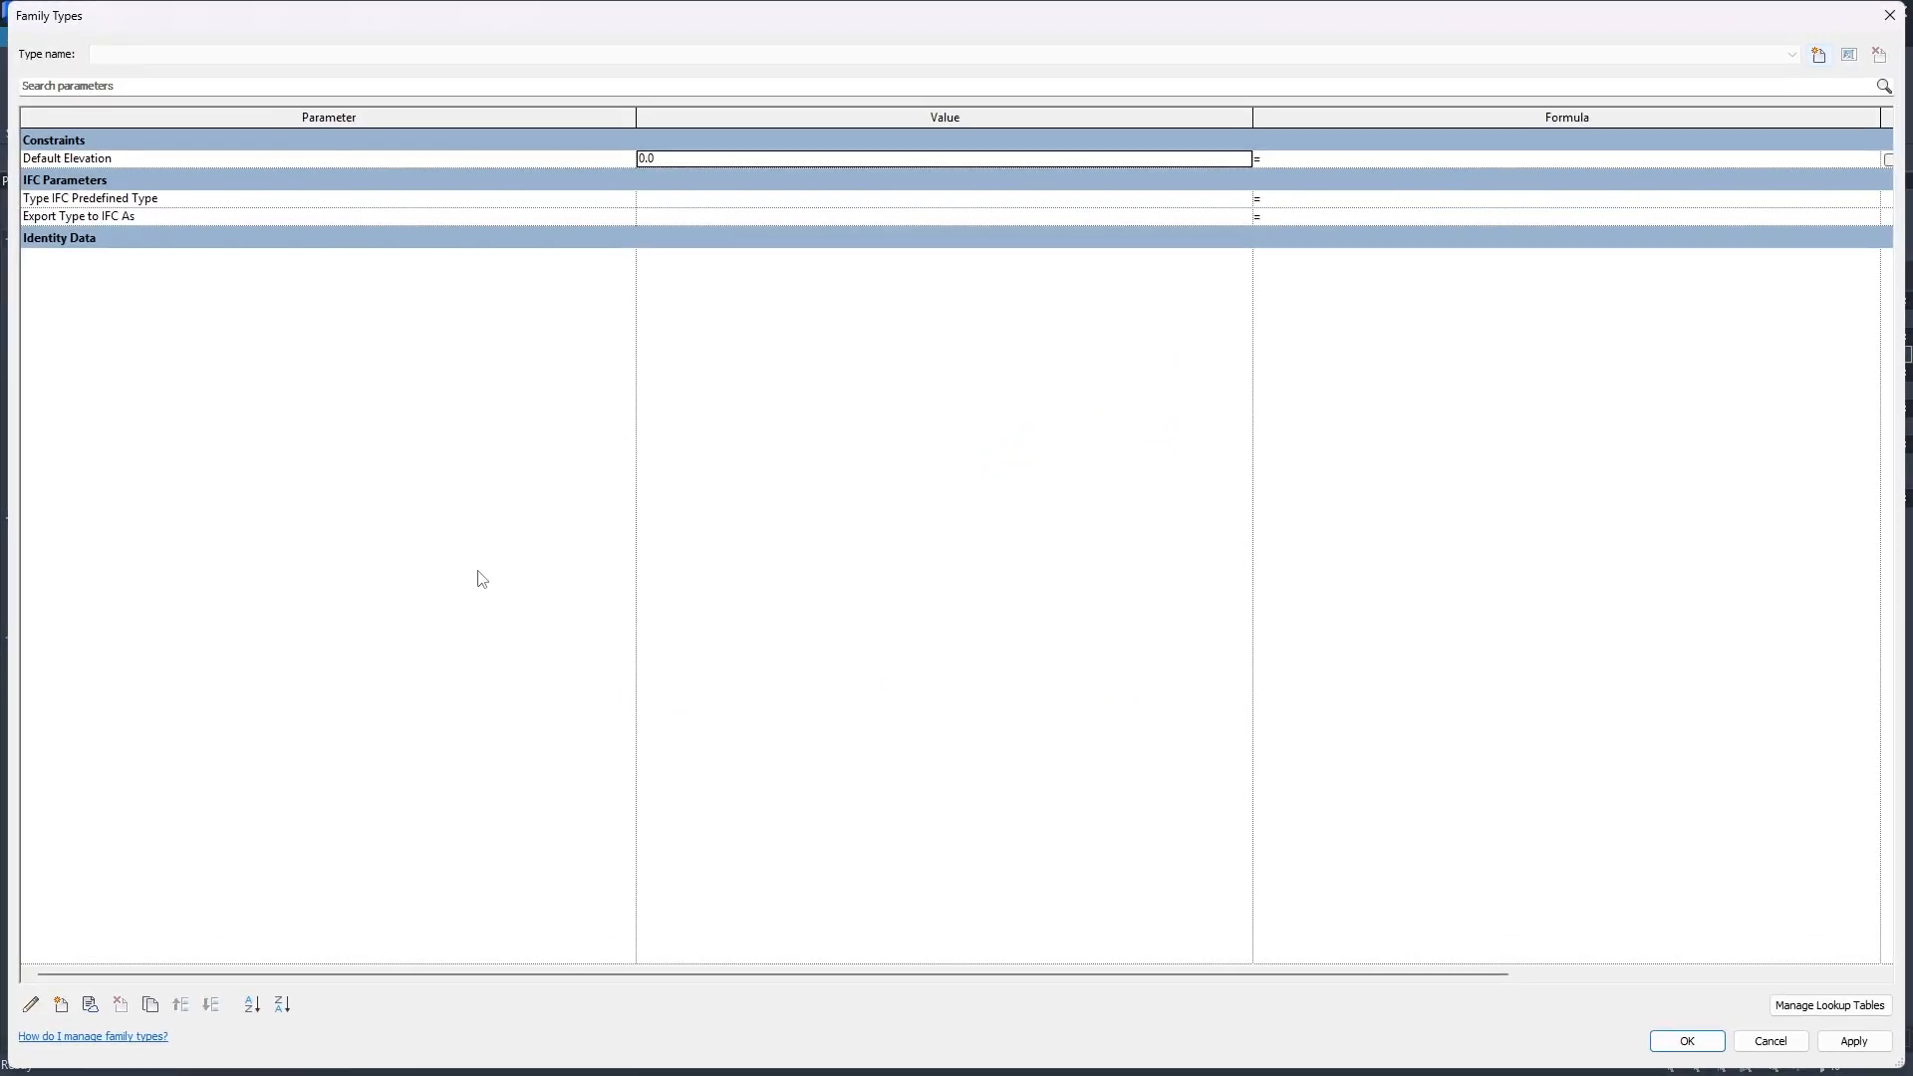
pyautogui.press('Escape')
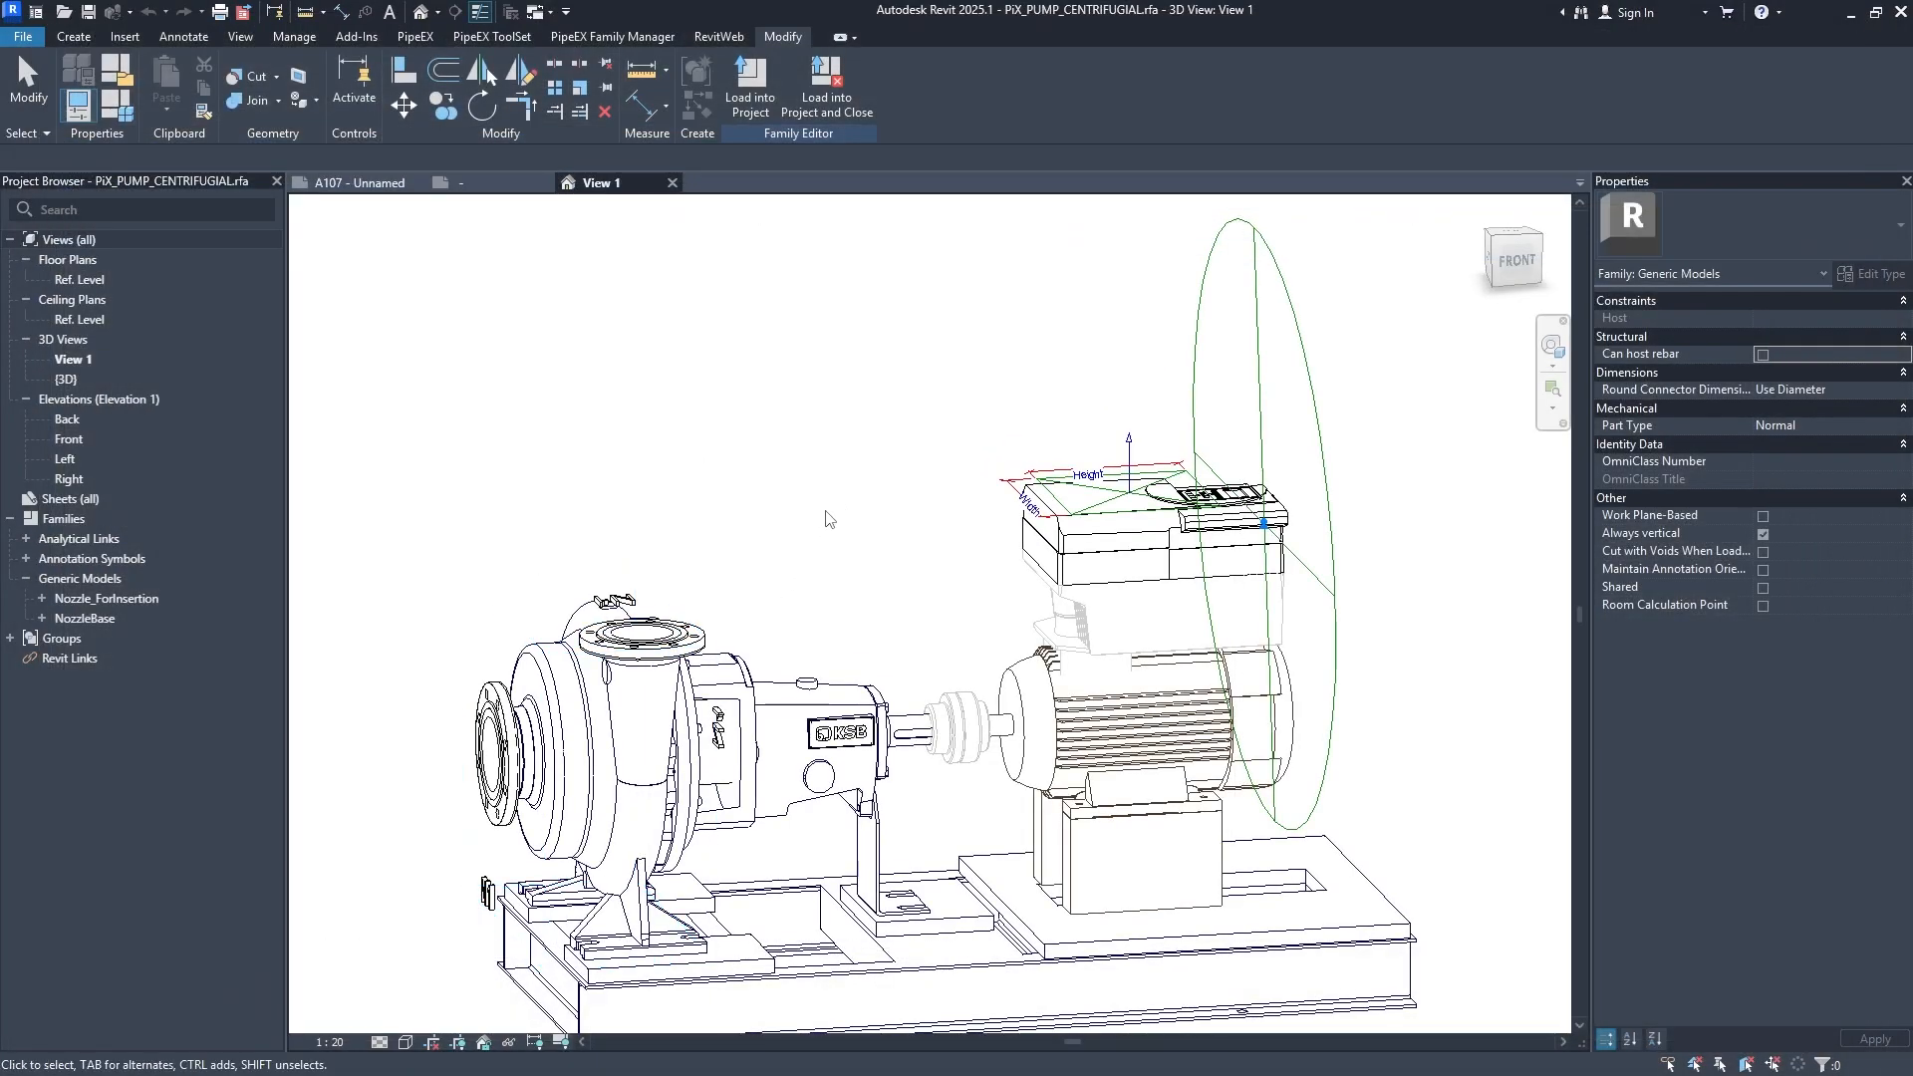
# Close the PiX_GN_Tittleblock family without saving its changes and return to sheet A107.
pyautogui.click(469, 185)
pyautogui.click(386, 184)
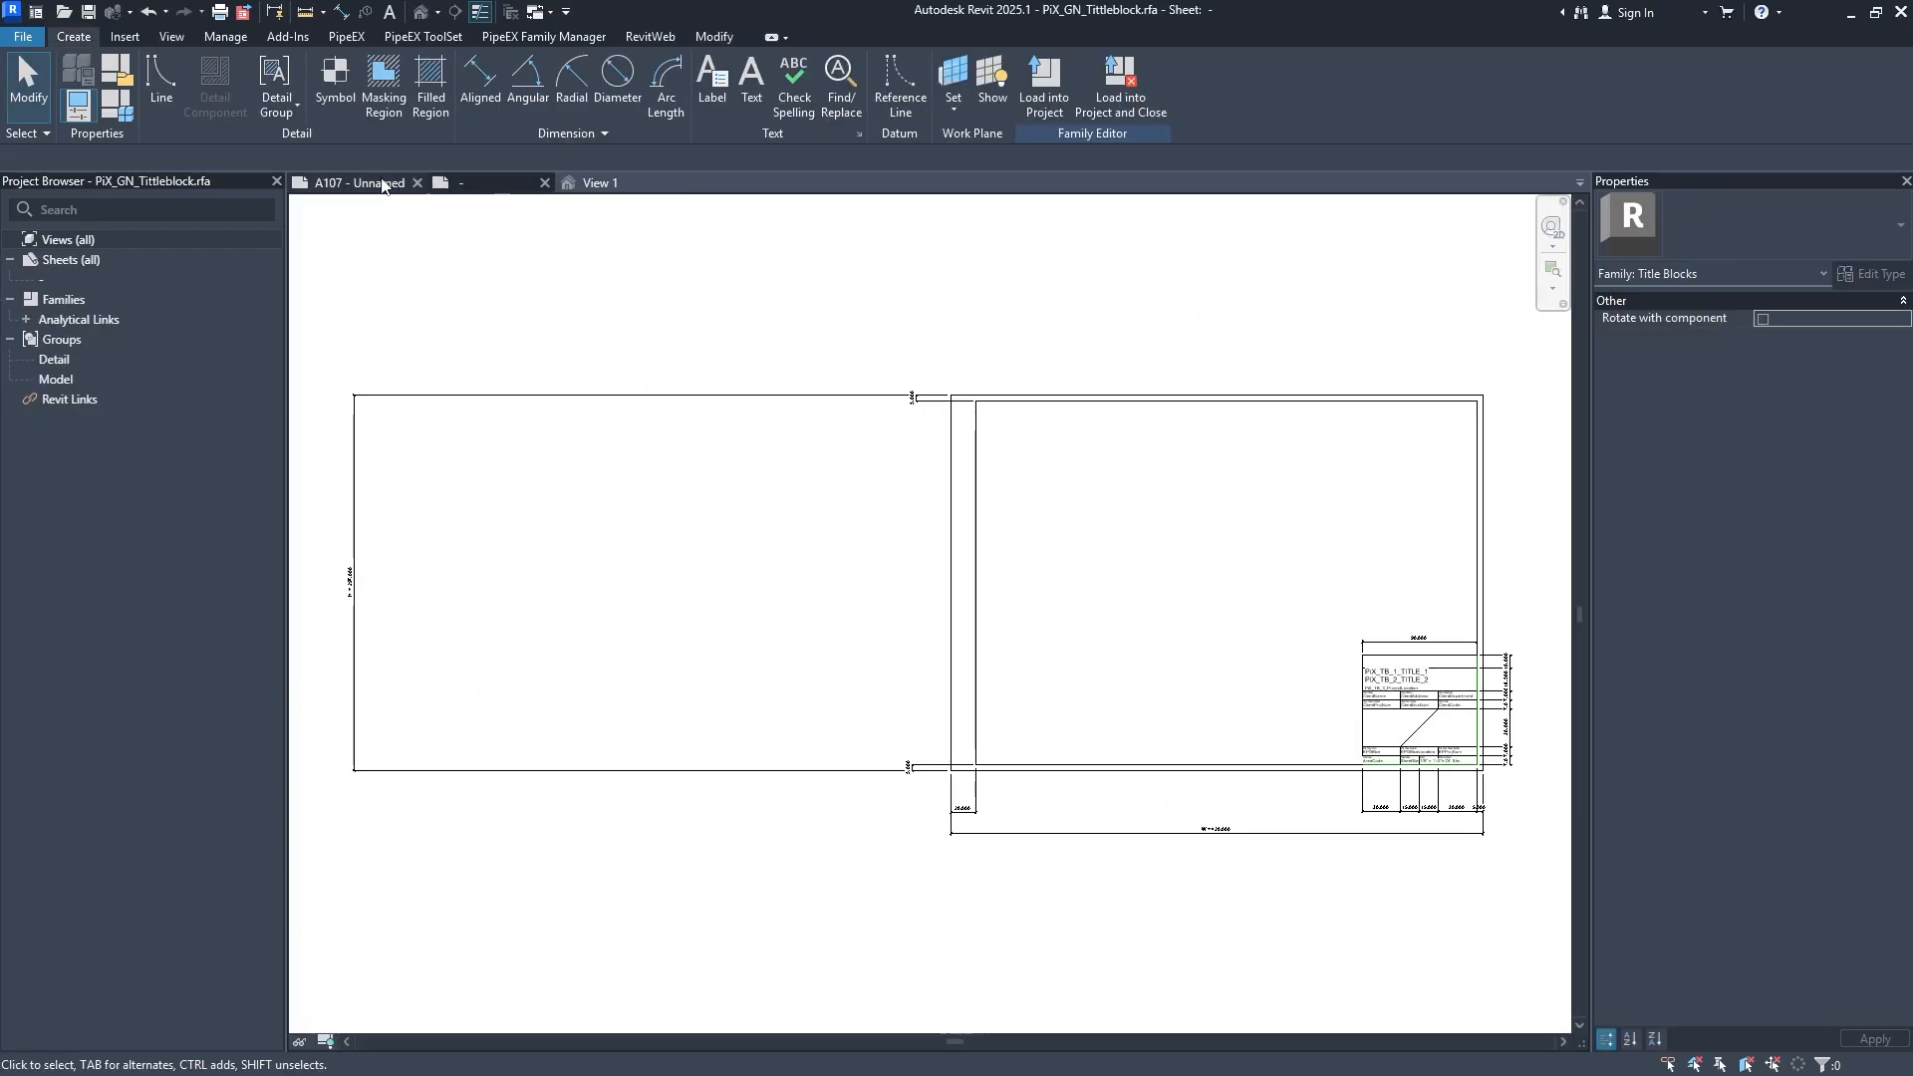
pyautogui.click(549, 183)
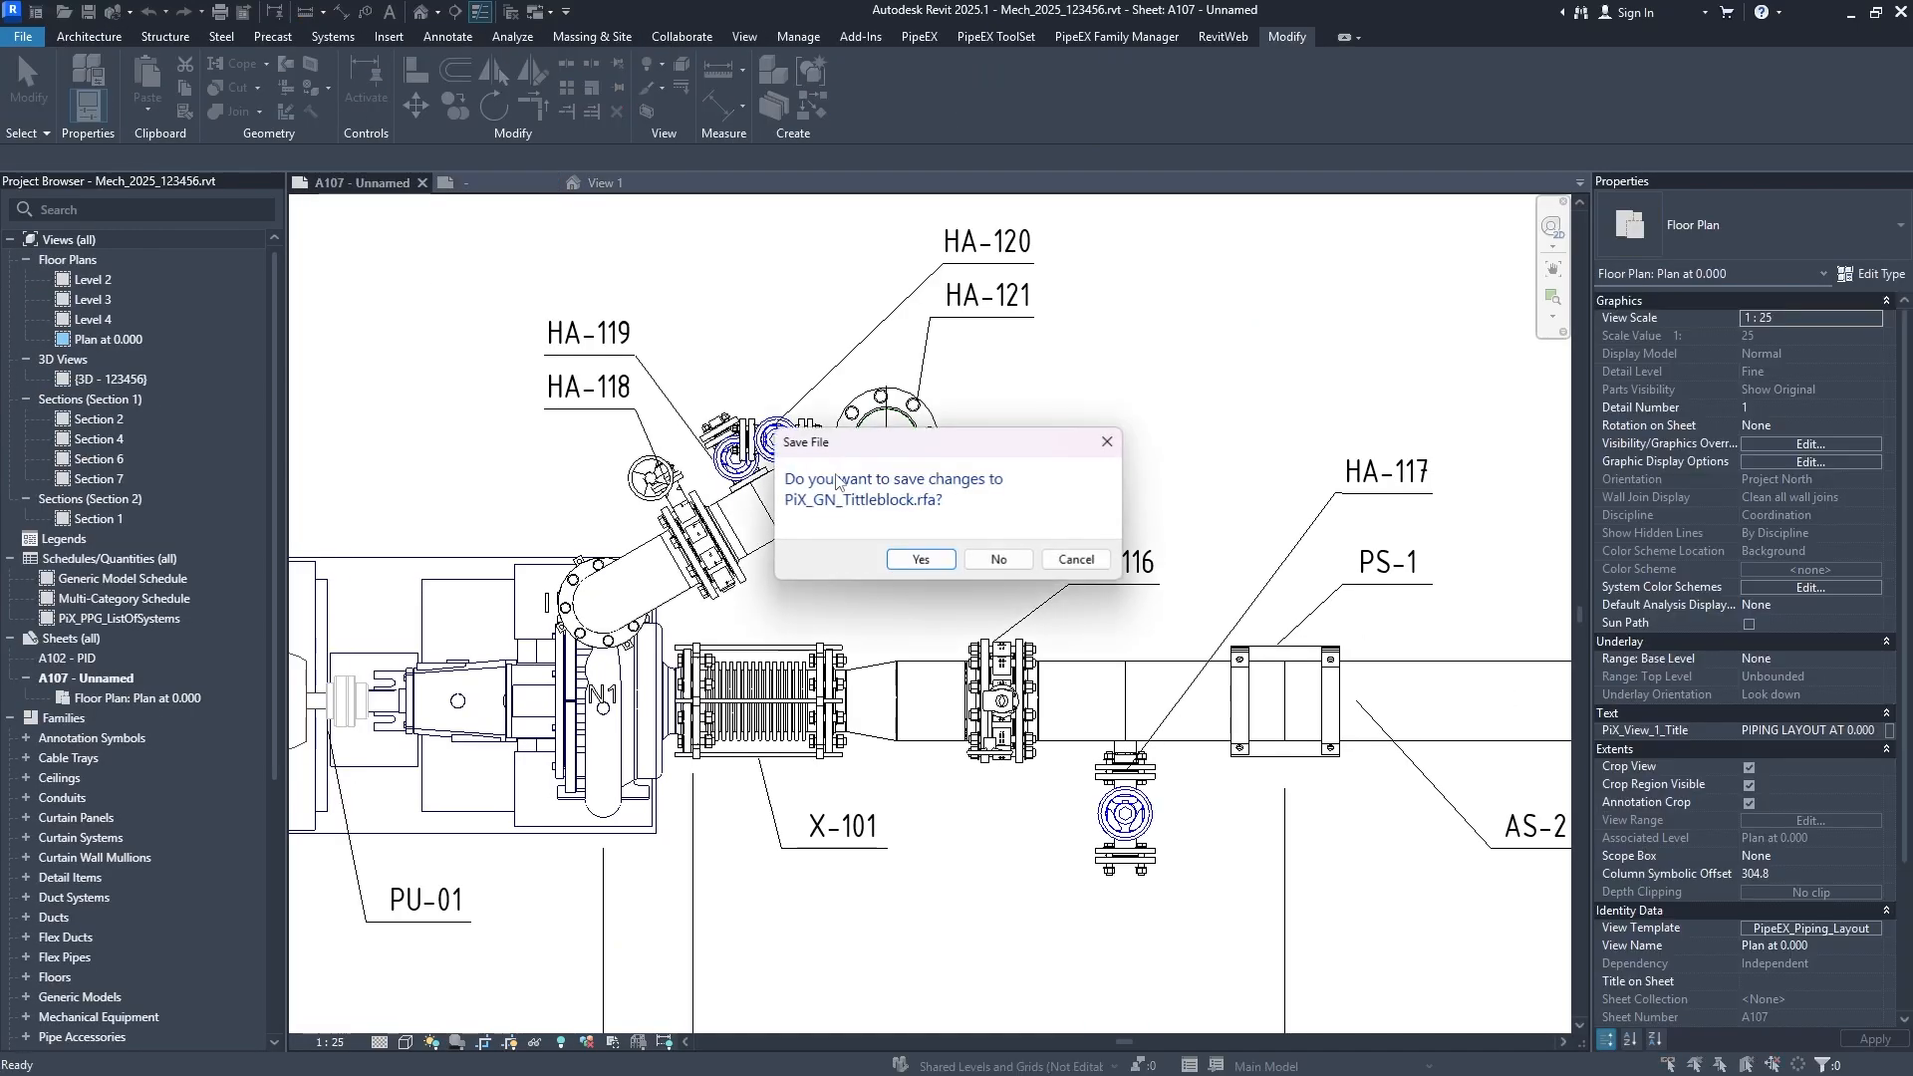
pyautogui.click(990, 568)
# Open the vertical vessel family for editing from the TK-01 tank in the plan.
pyautogui.scroll(-1, 1076, 648)
pyautogui.moveTo(1166, 618); pyautogui.dragTo(698, 658, button='middle')
pyautogui.moveTo(1136, 606); pyautogui.dragTo(722, 618, button='middle')
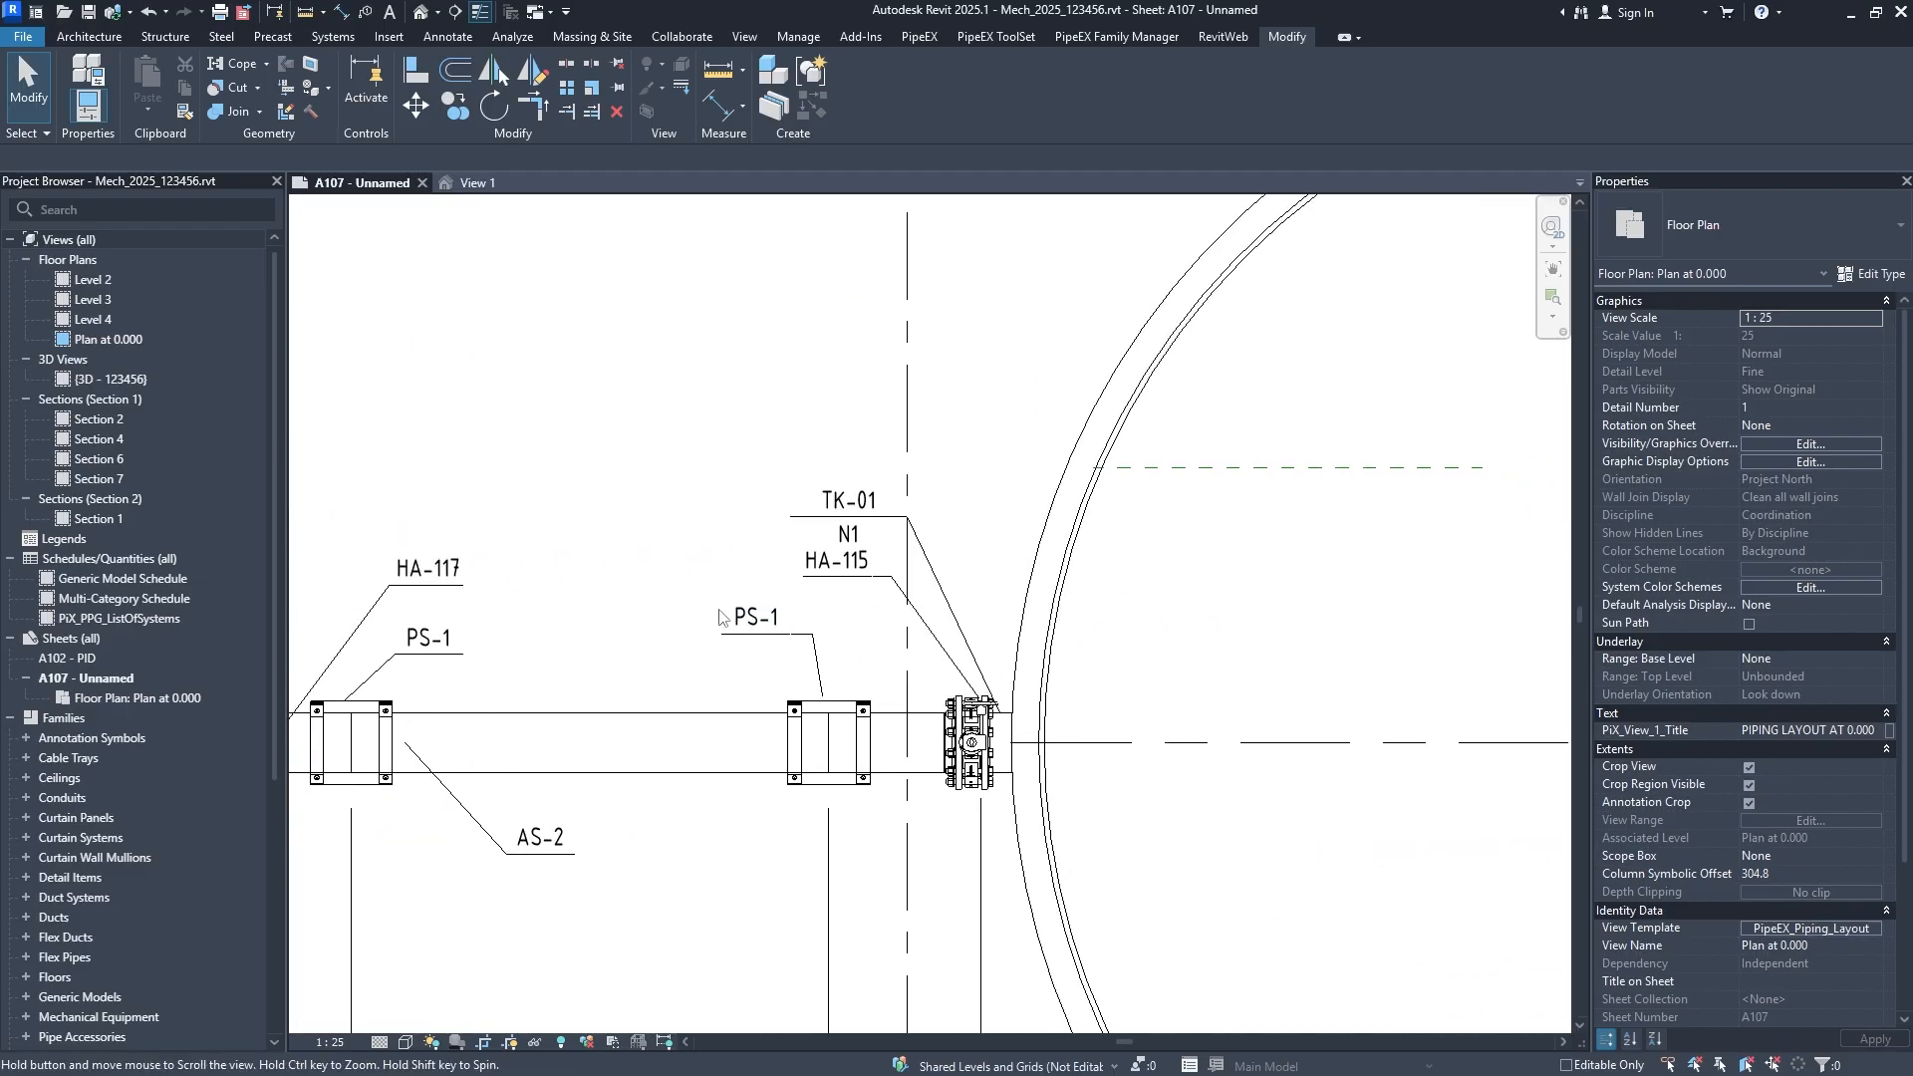
pyautogui.scroll(1, 997, 712)
pyautogui.scroll(1, 992, 709)
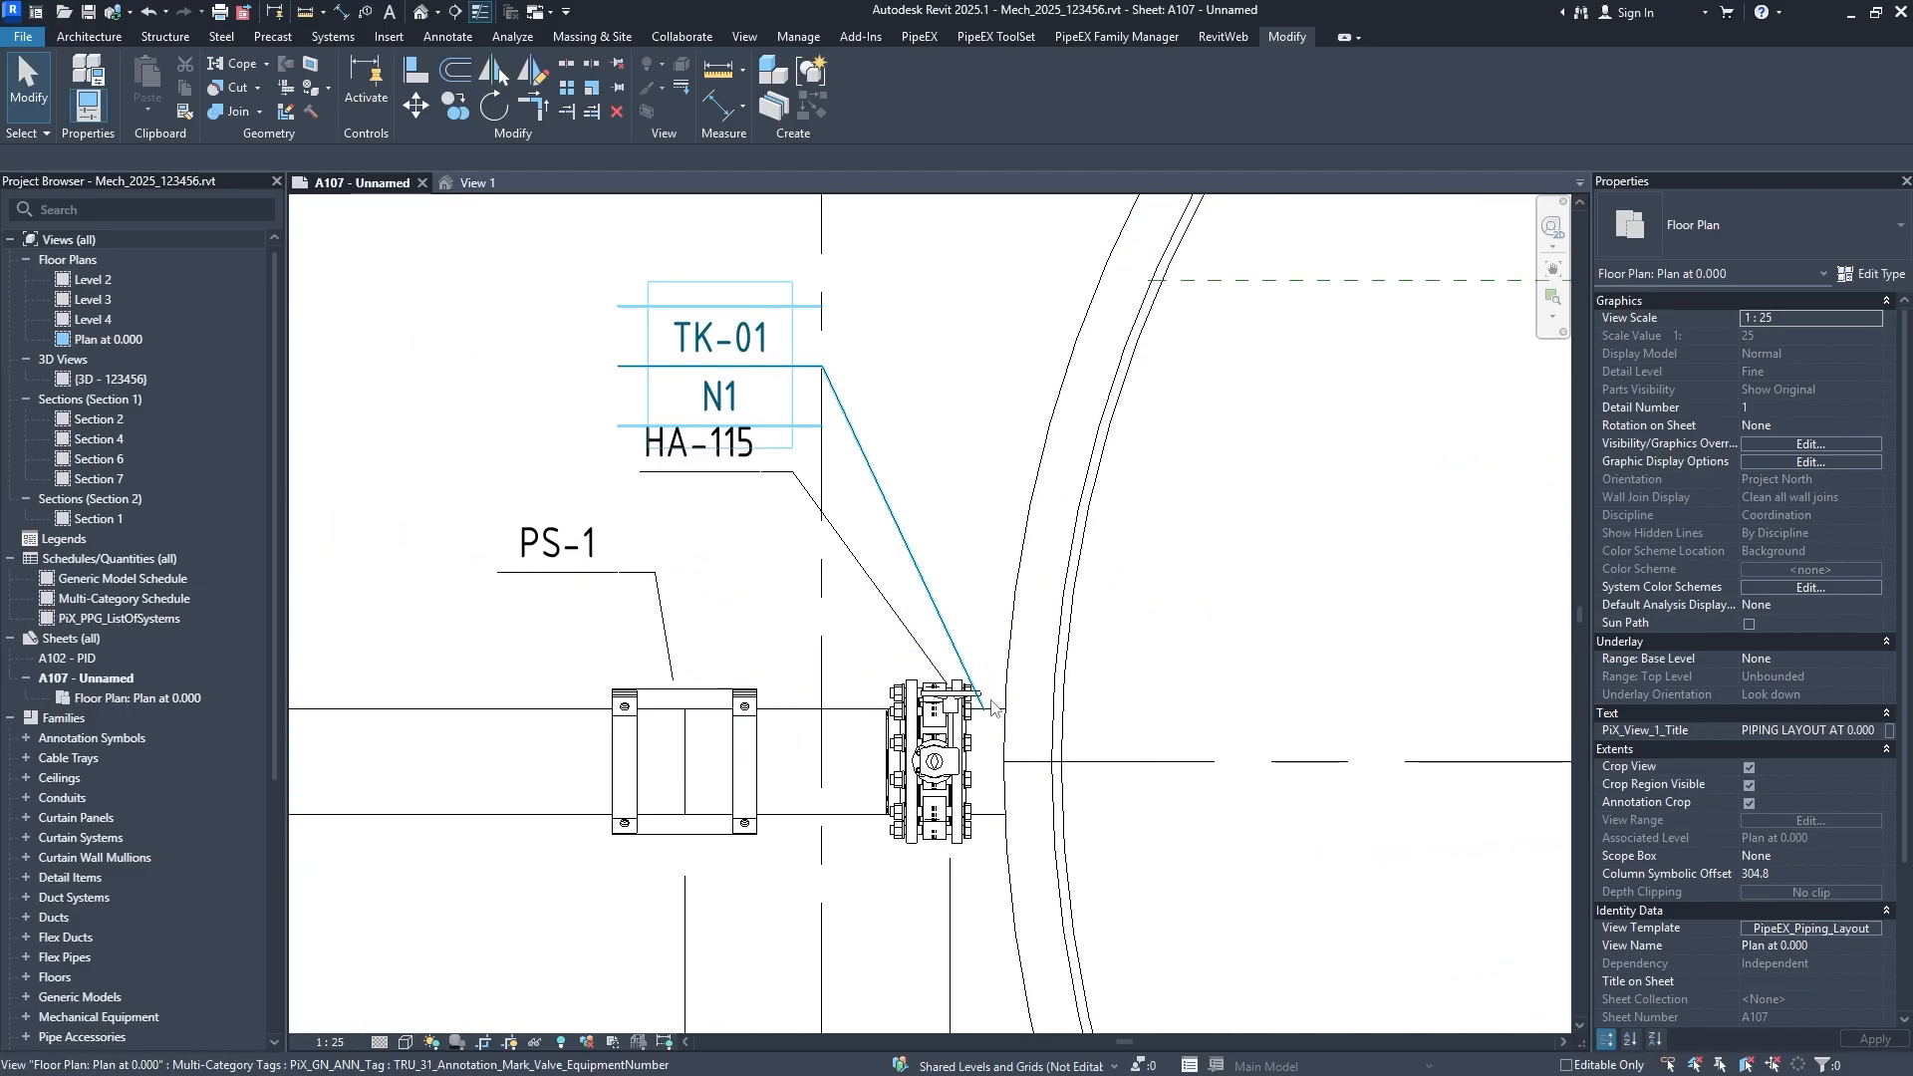
pyautogui.click(1002, 709)
pyautogui.press('Escape')
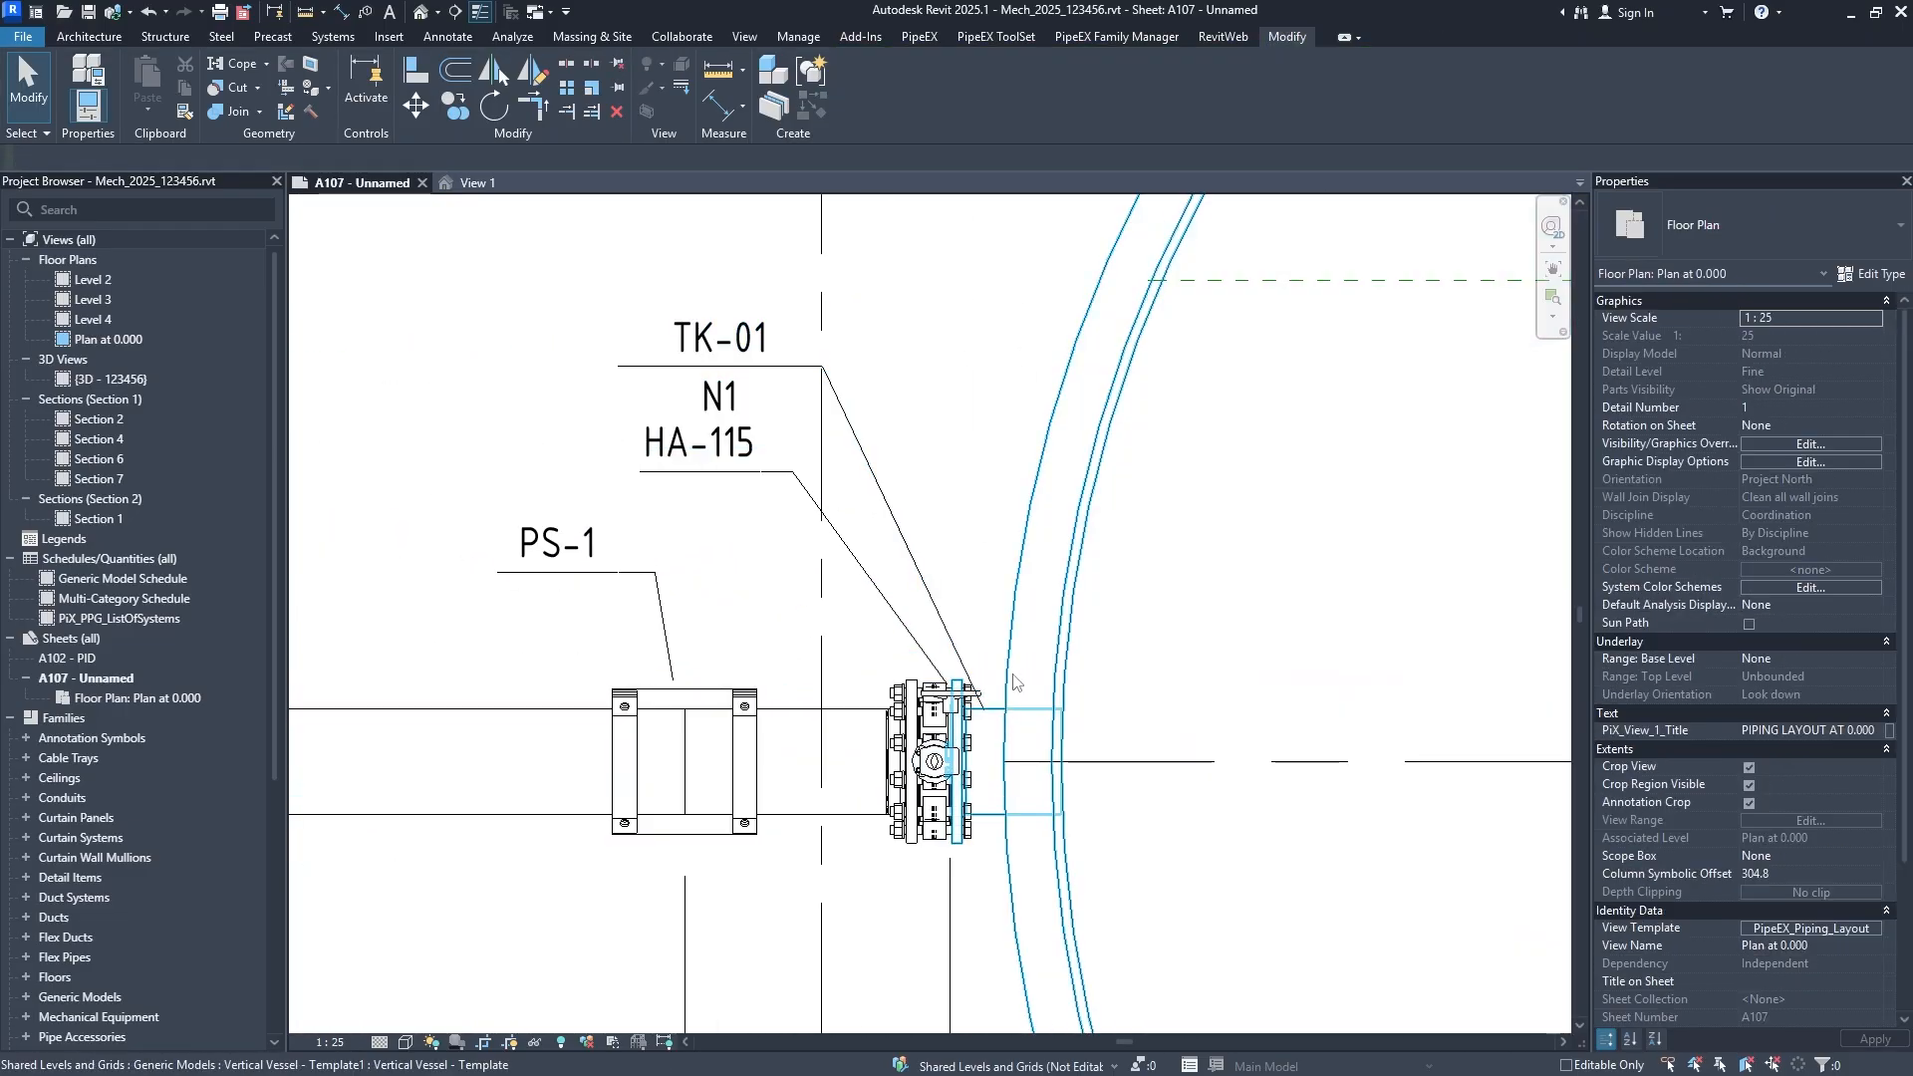
pyautogui.doubleClick(1010, 674)
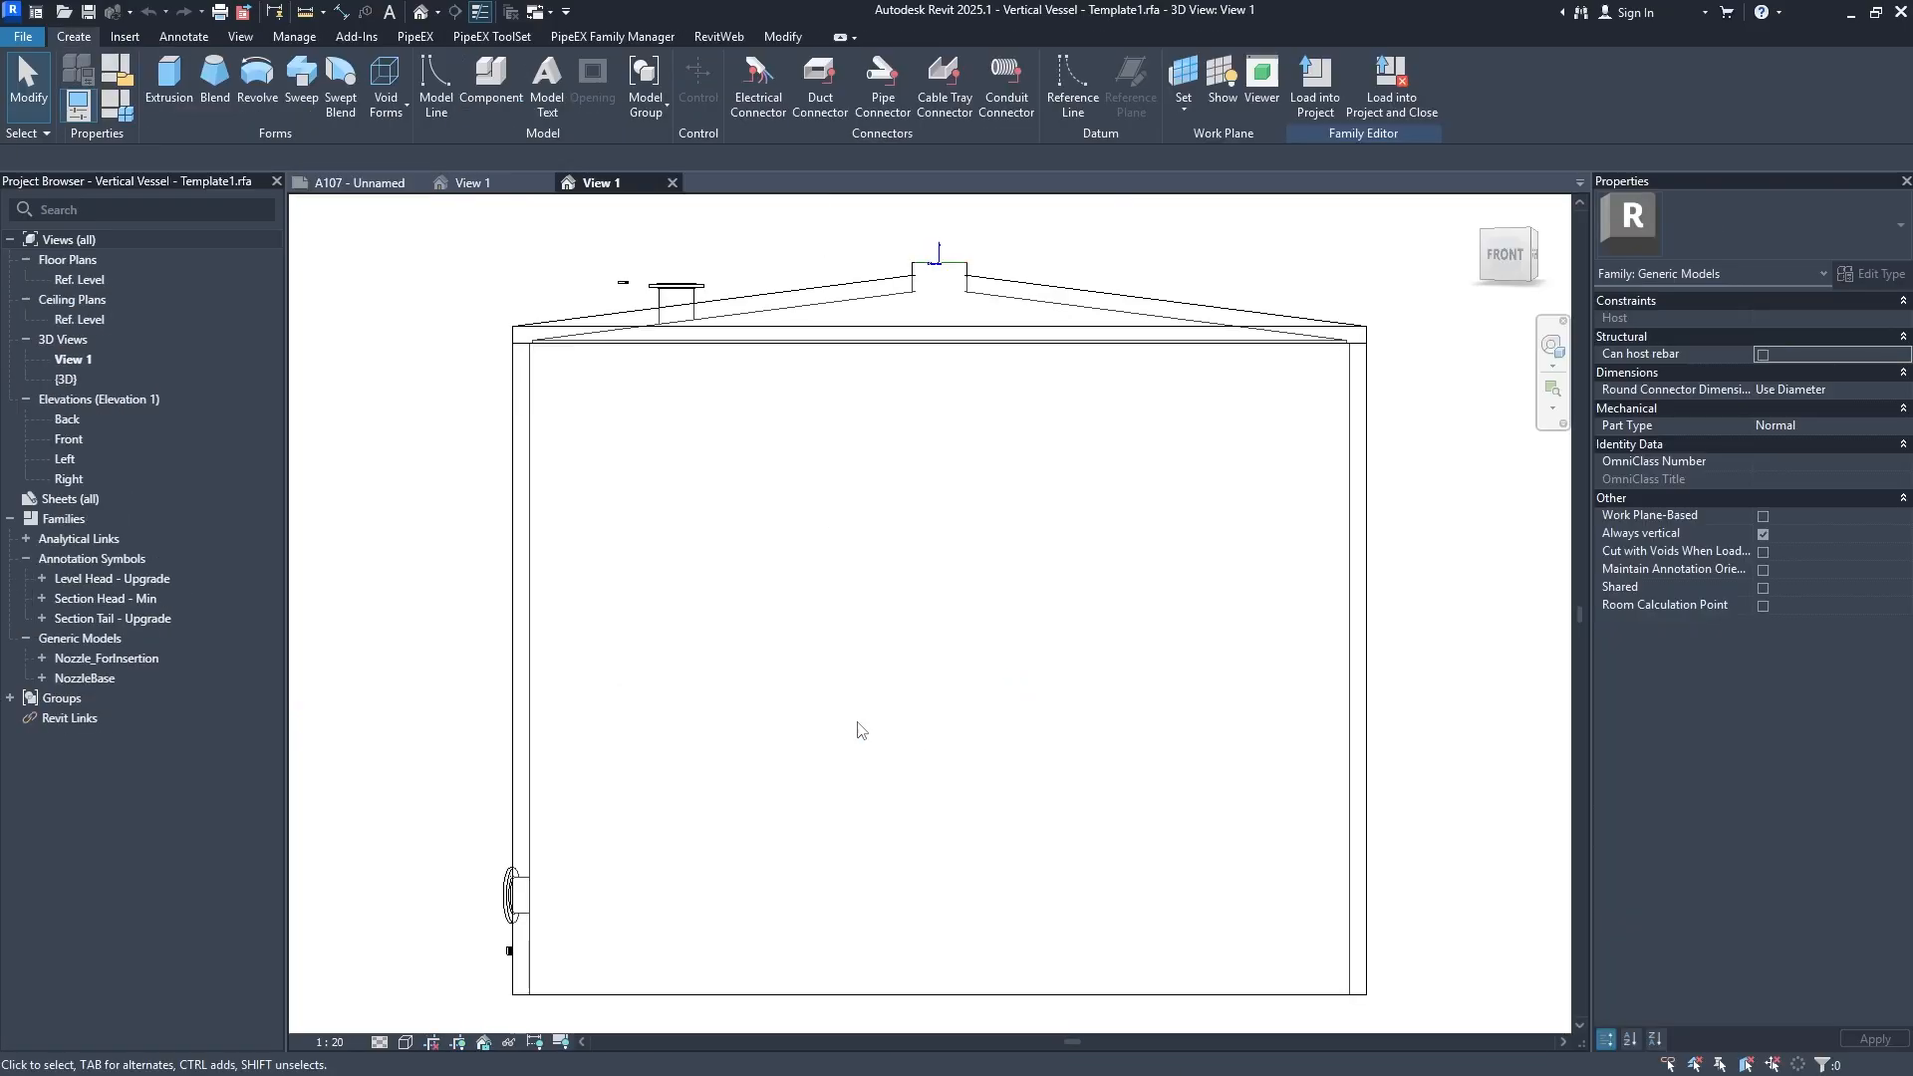
# Open the nested Nozzle_ForInsertion family from the nozzle low on the tank's side and review its family parameters.
pyautogui.doubleClick(505, 895)
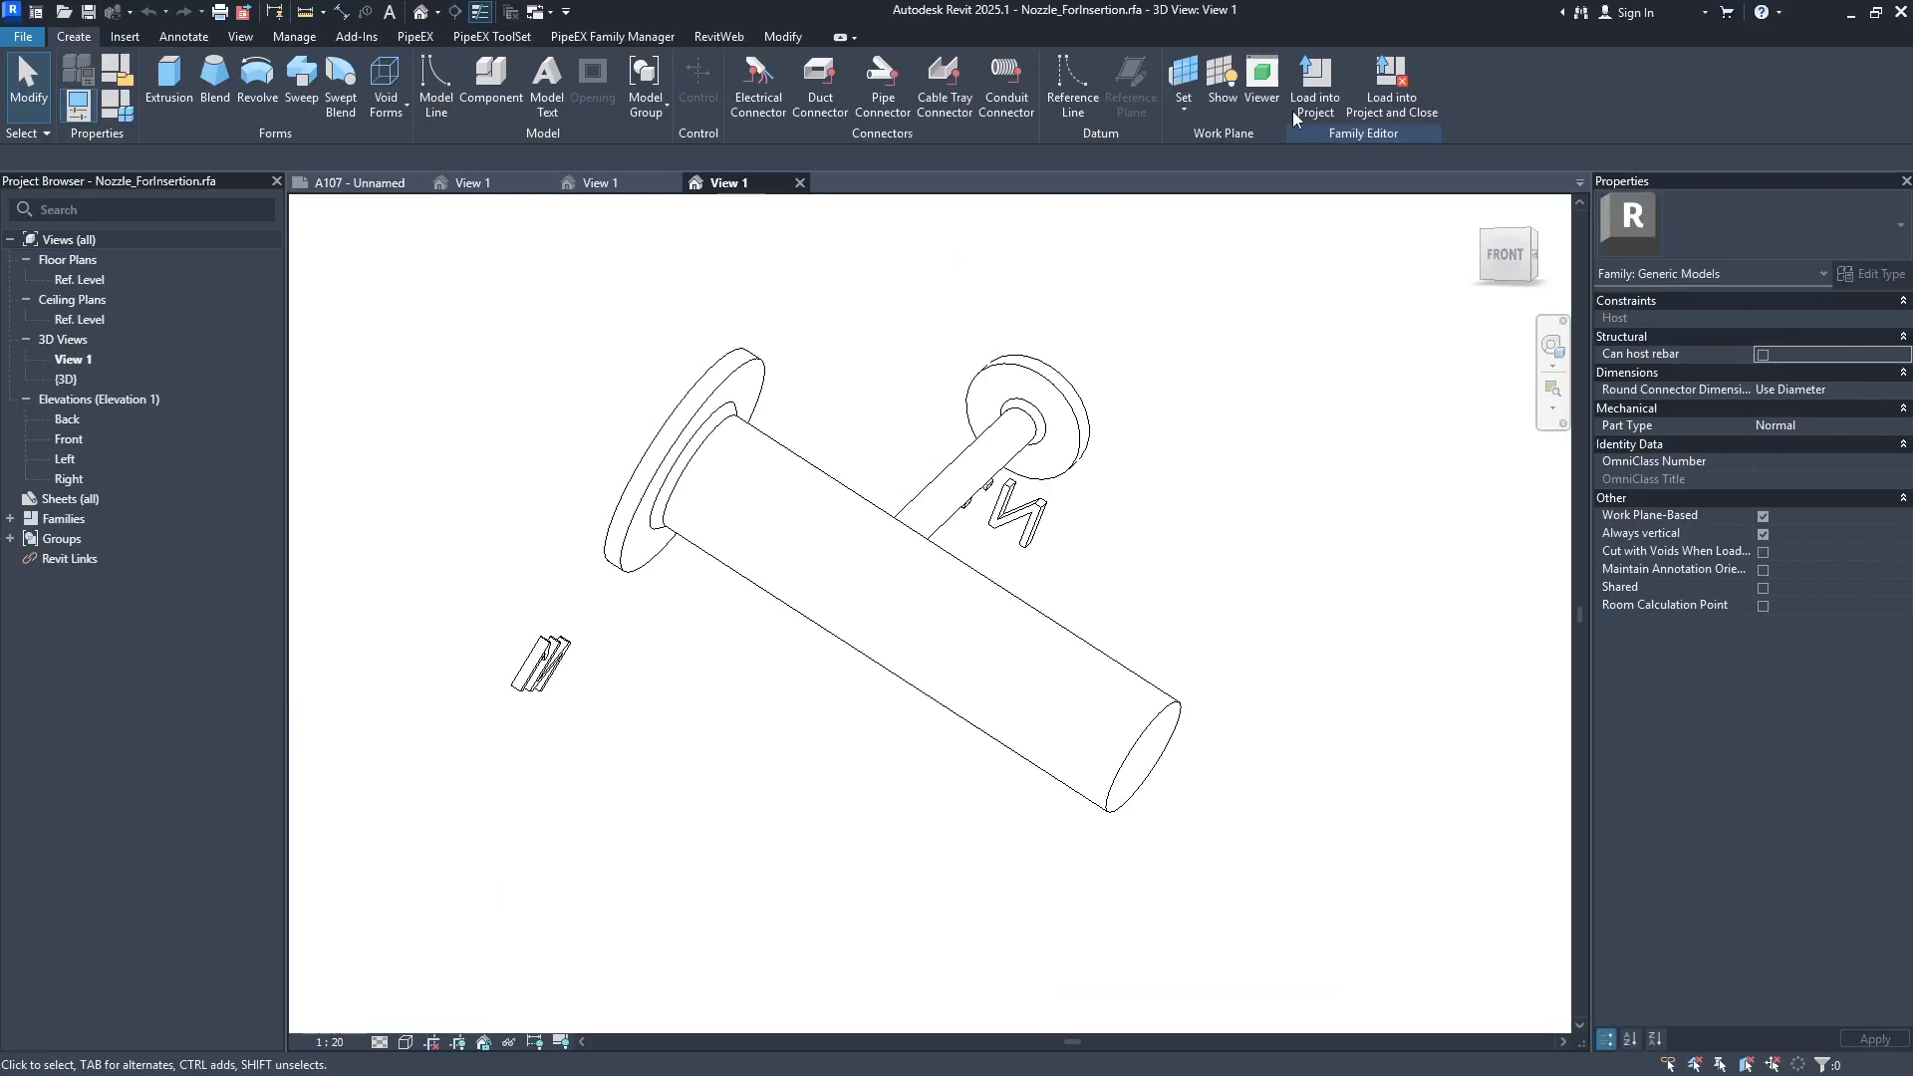
pyautogui.click(119, 112)
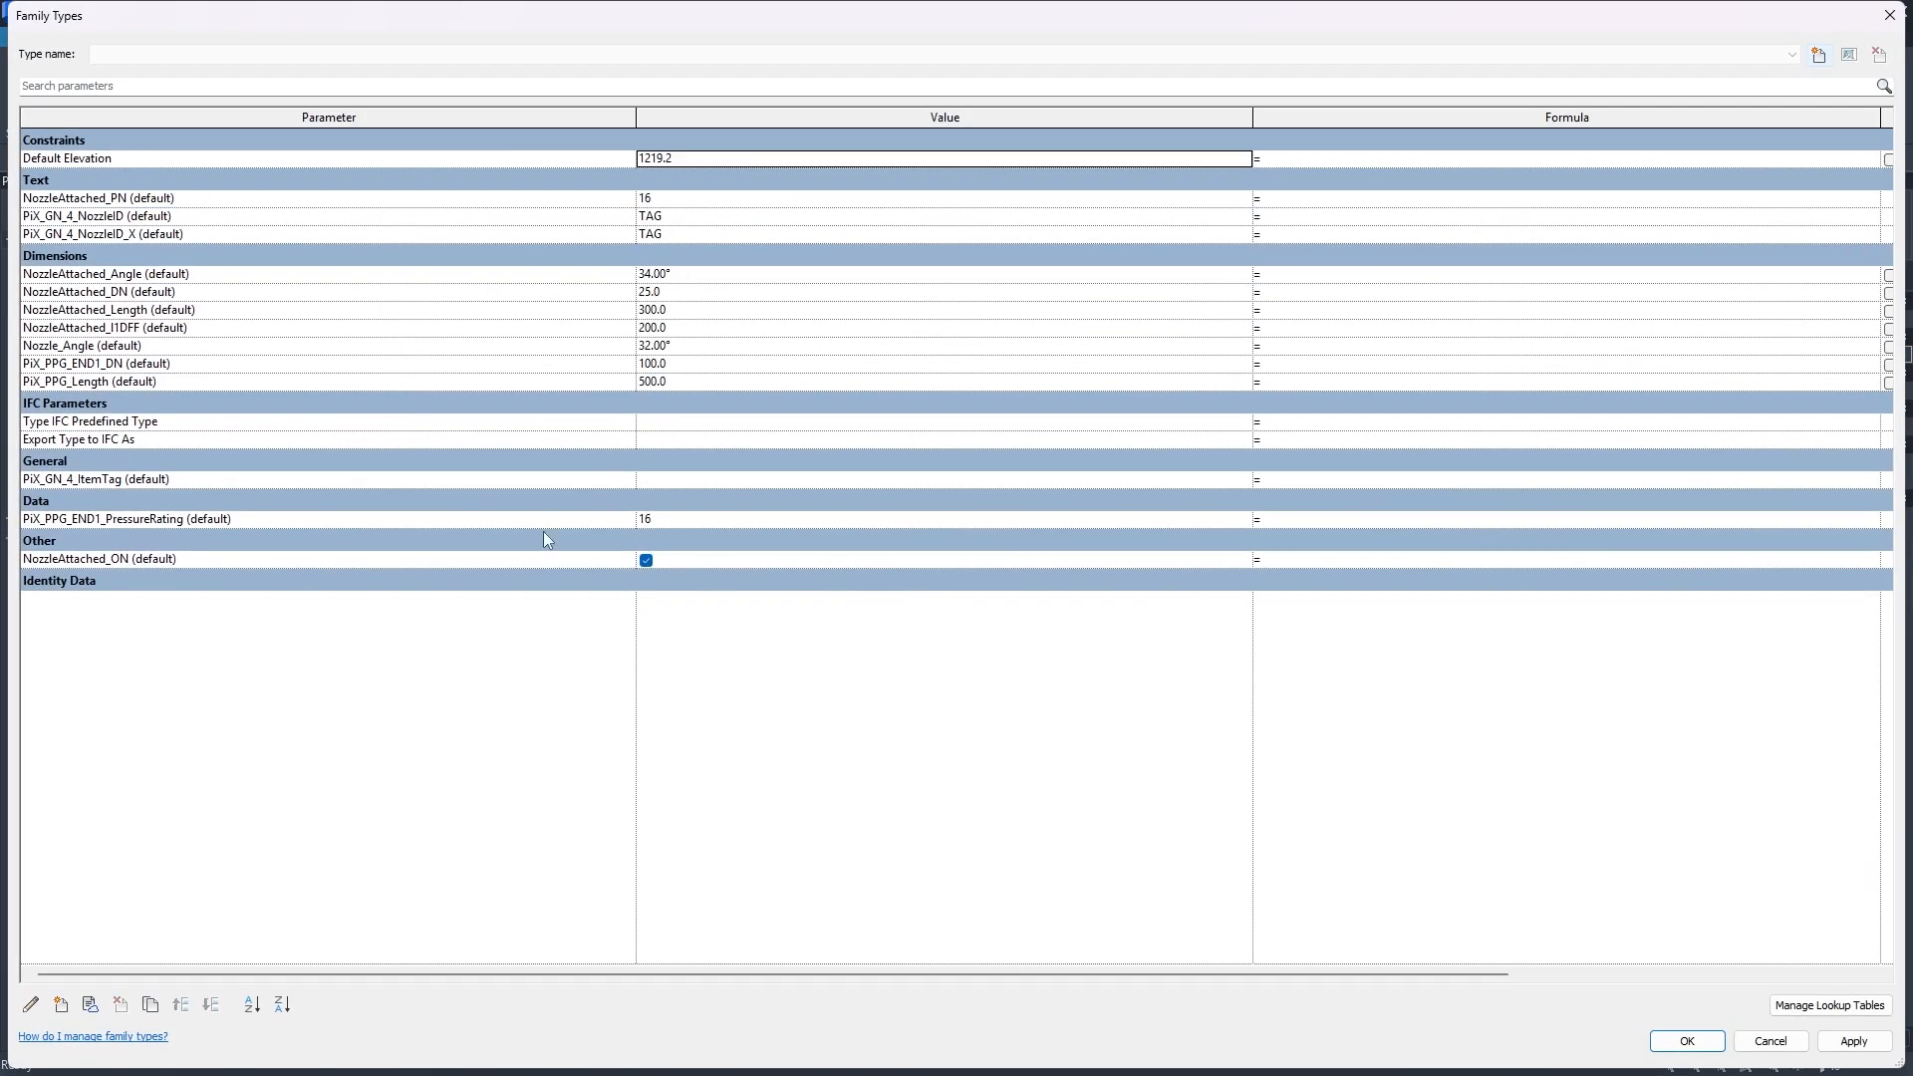
pyautogui.click(1675, 1047)
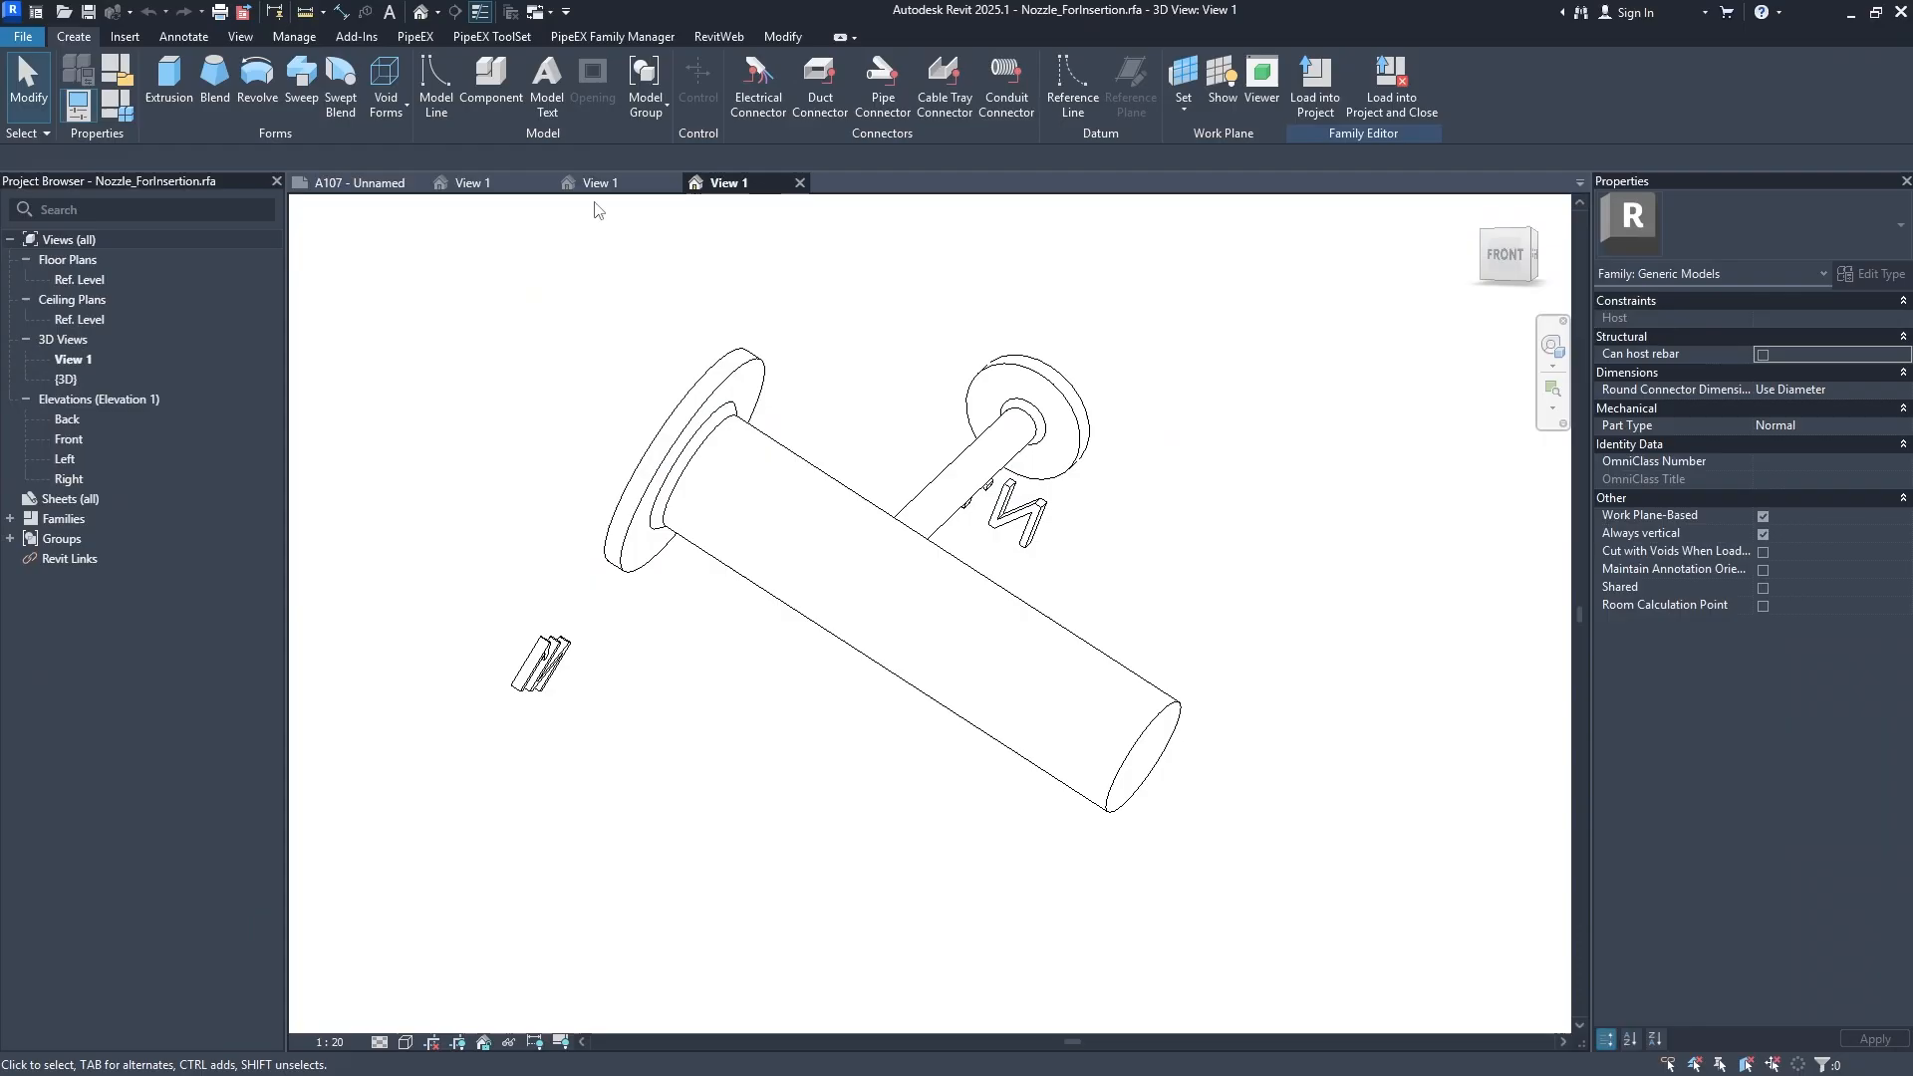
# Load Nozzle_ForInsertion into PiX_PUMP_CENTRIFUGIAL.rfa only, overwriting the existing version and its parameter values.
pyautogui.click(1307, 115)
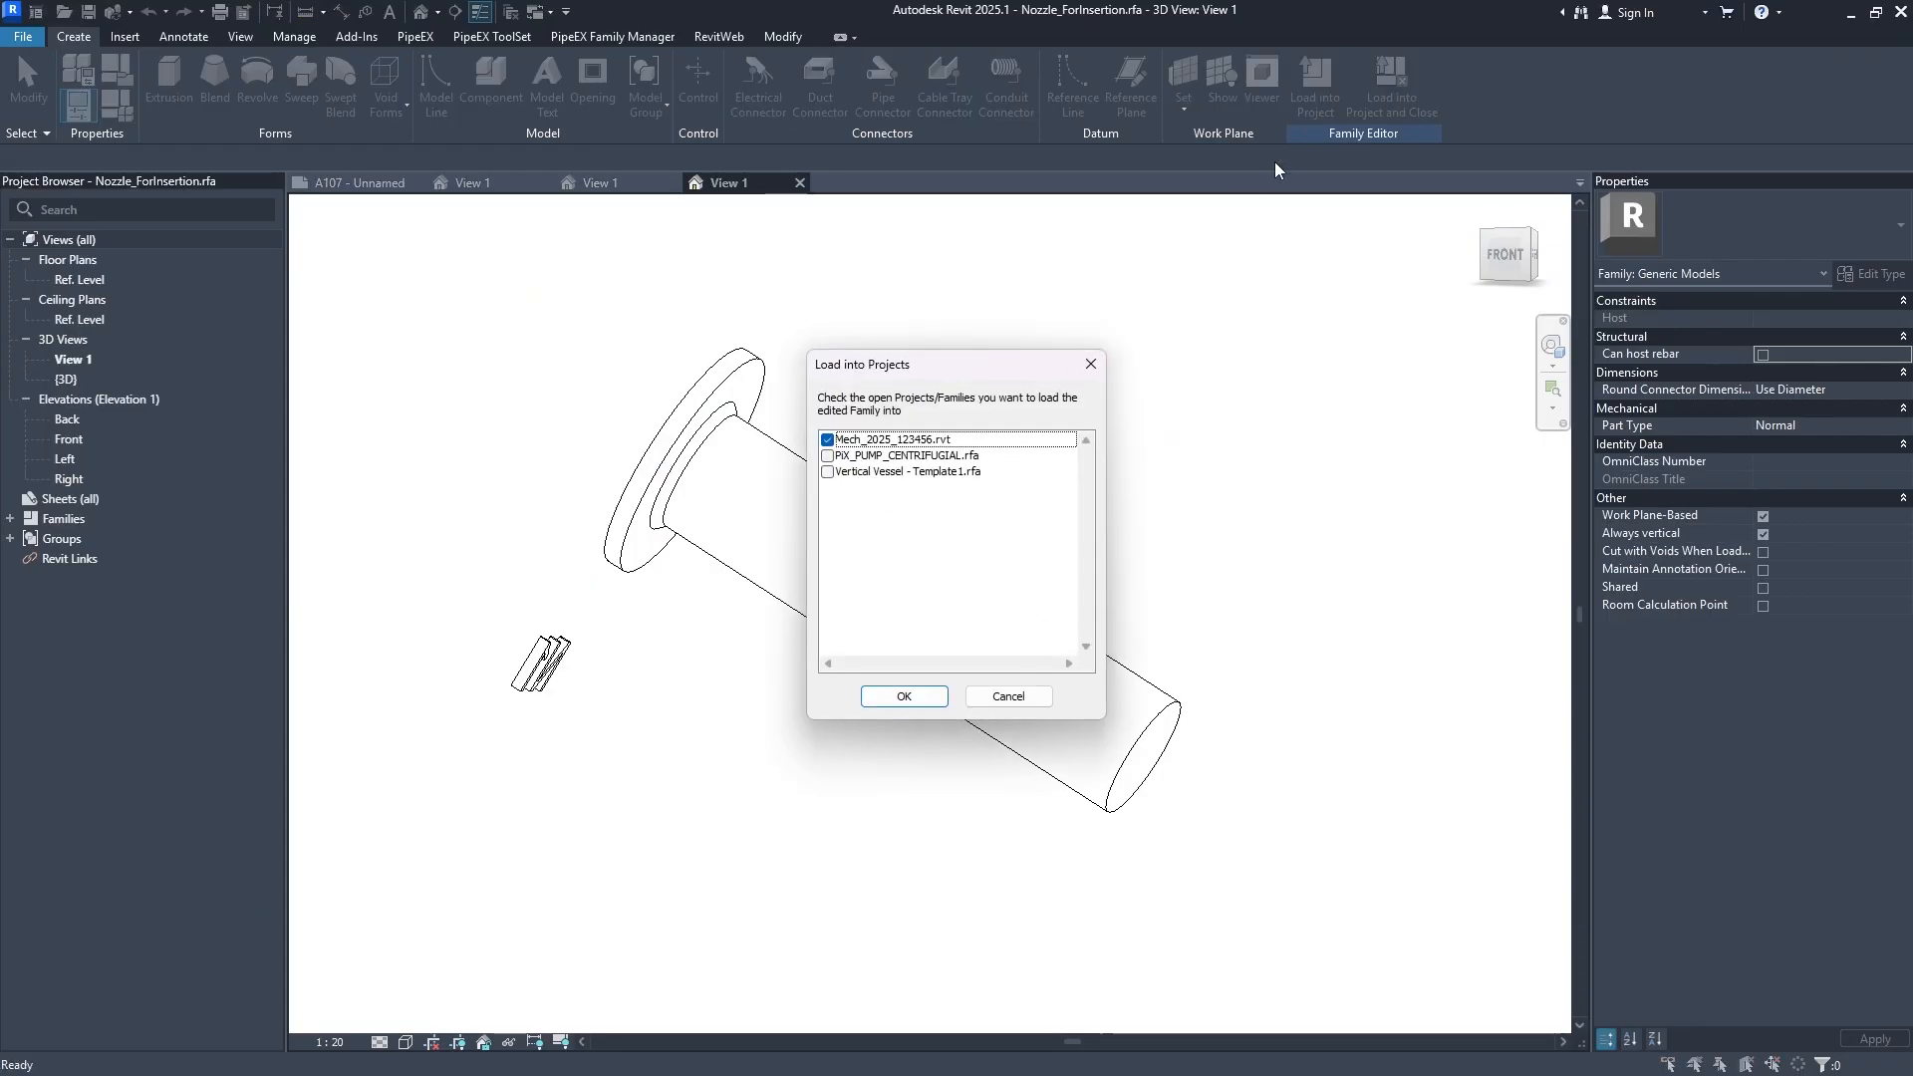
pyautogui.click(827, 440)
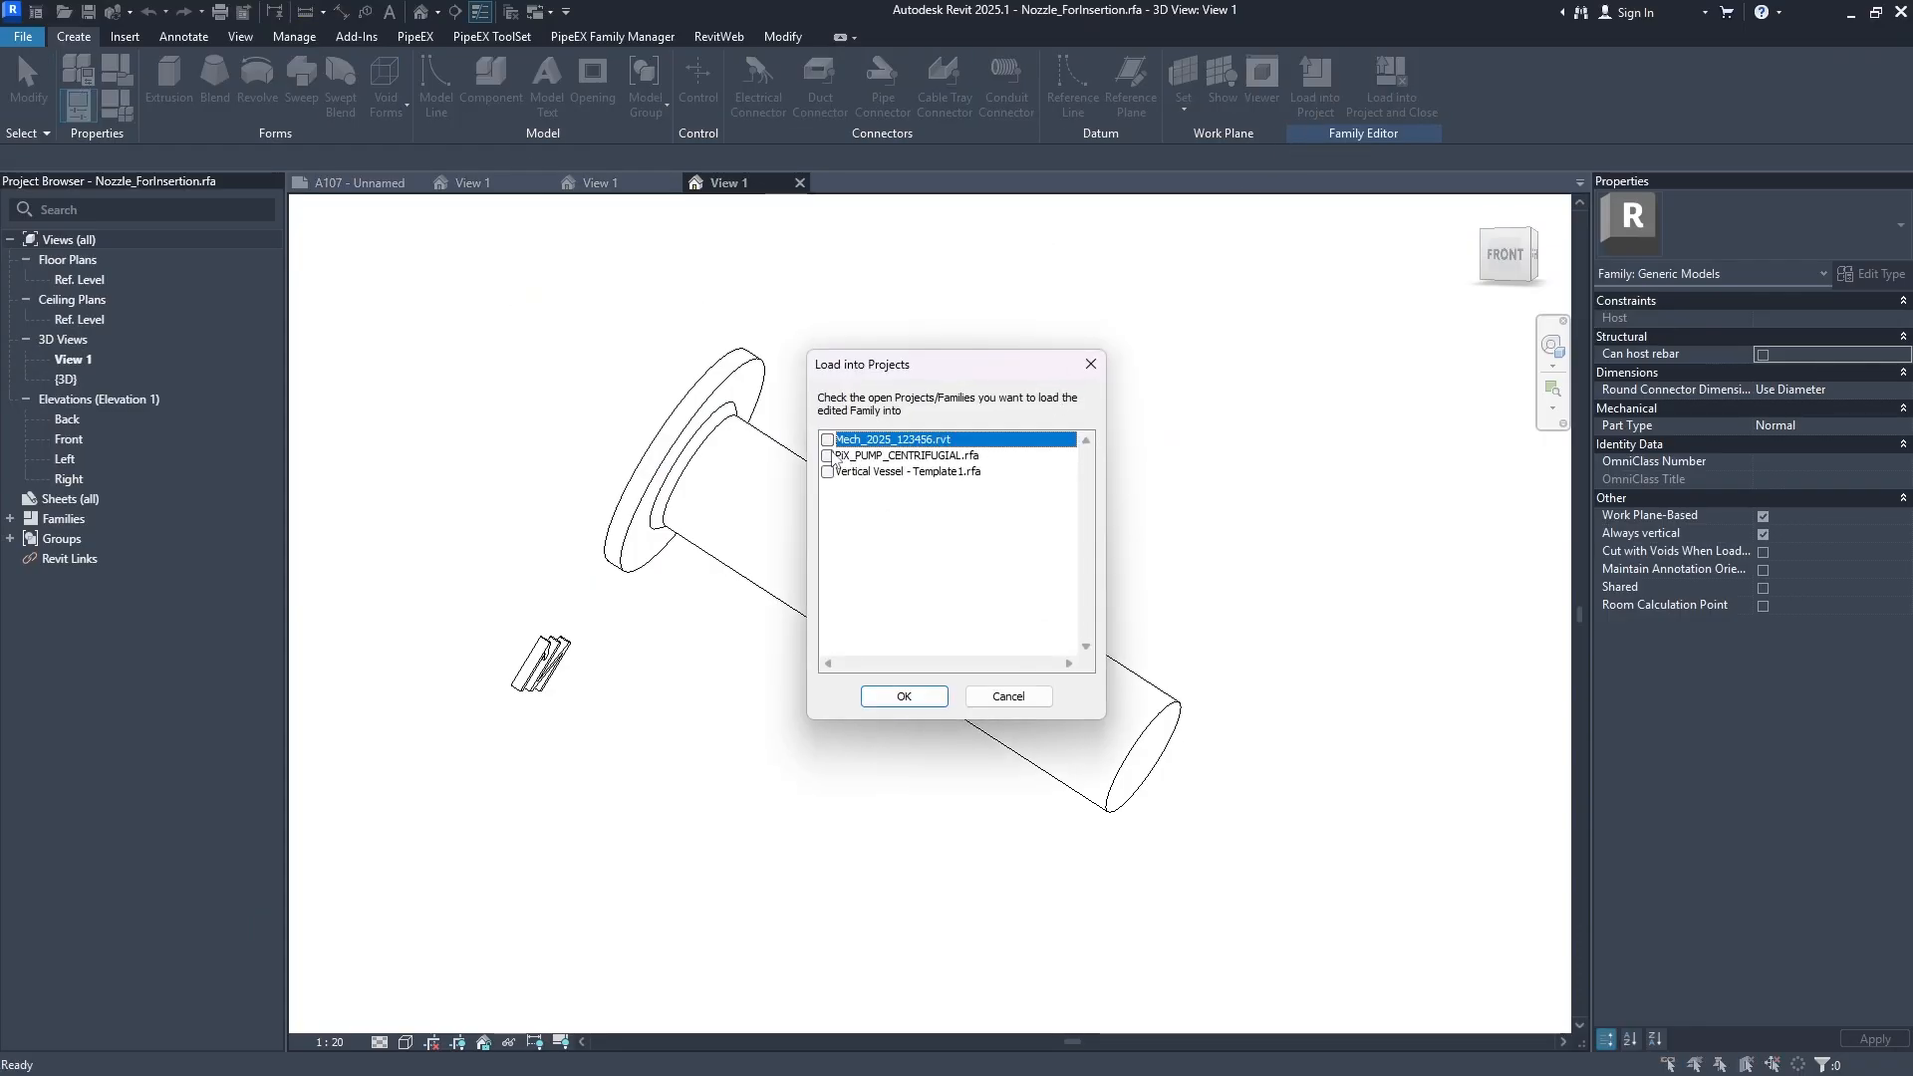
pyautogui.click(827, 456)
pyautogui.click(904, 697)
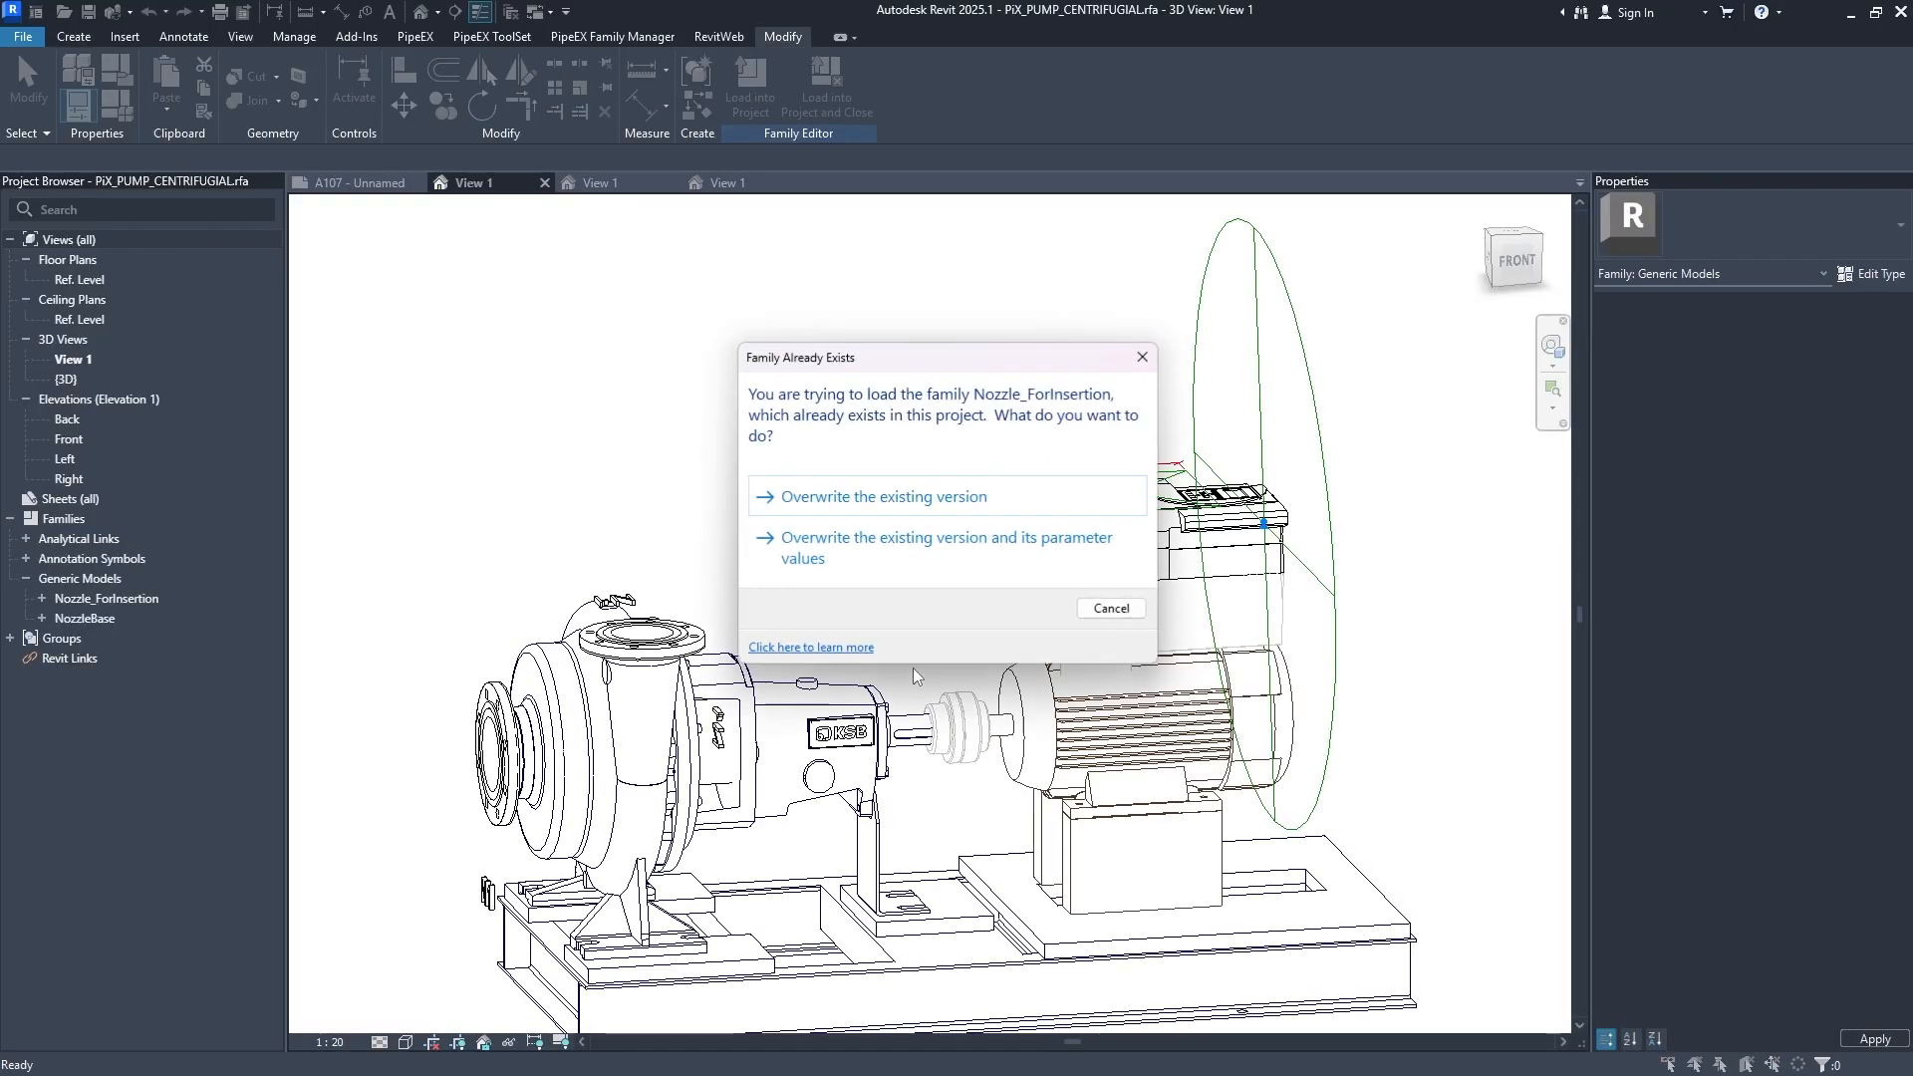
pyautogui.click(918, 552)
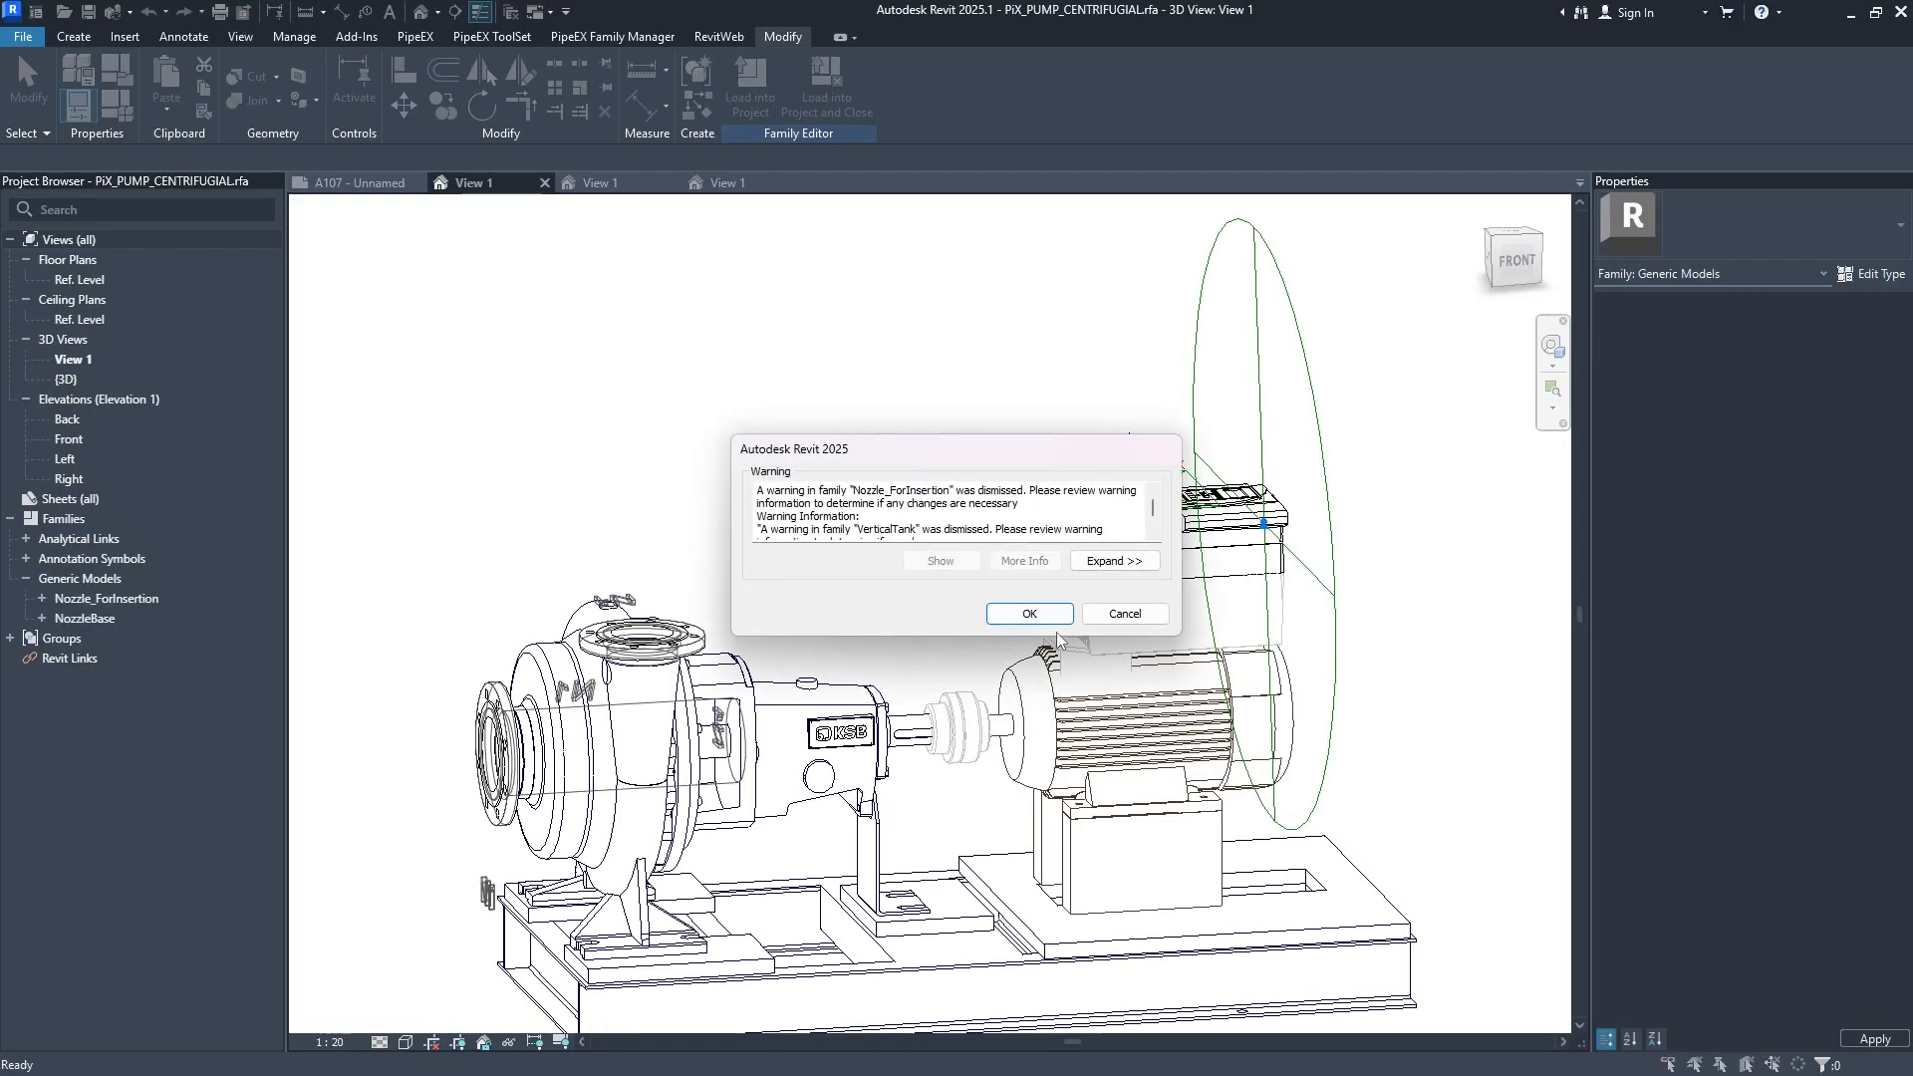
pyautogui.click(1029, 613)
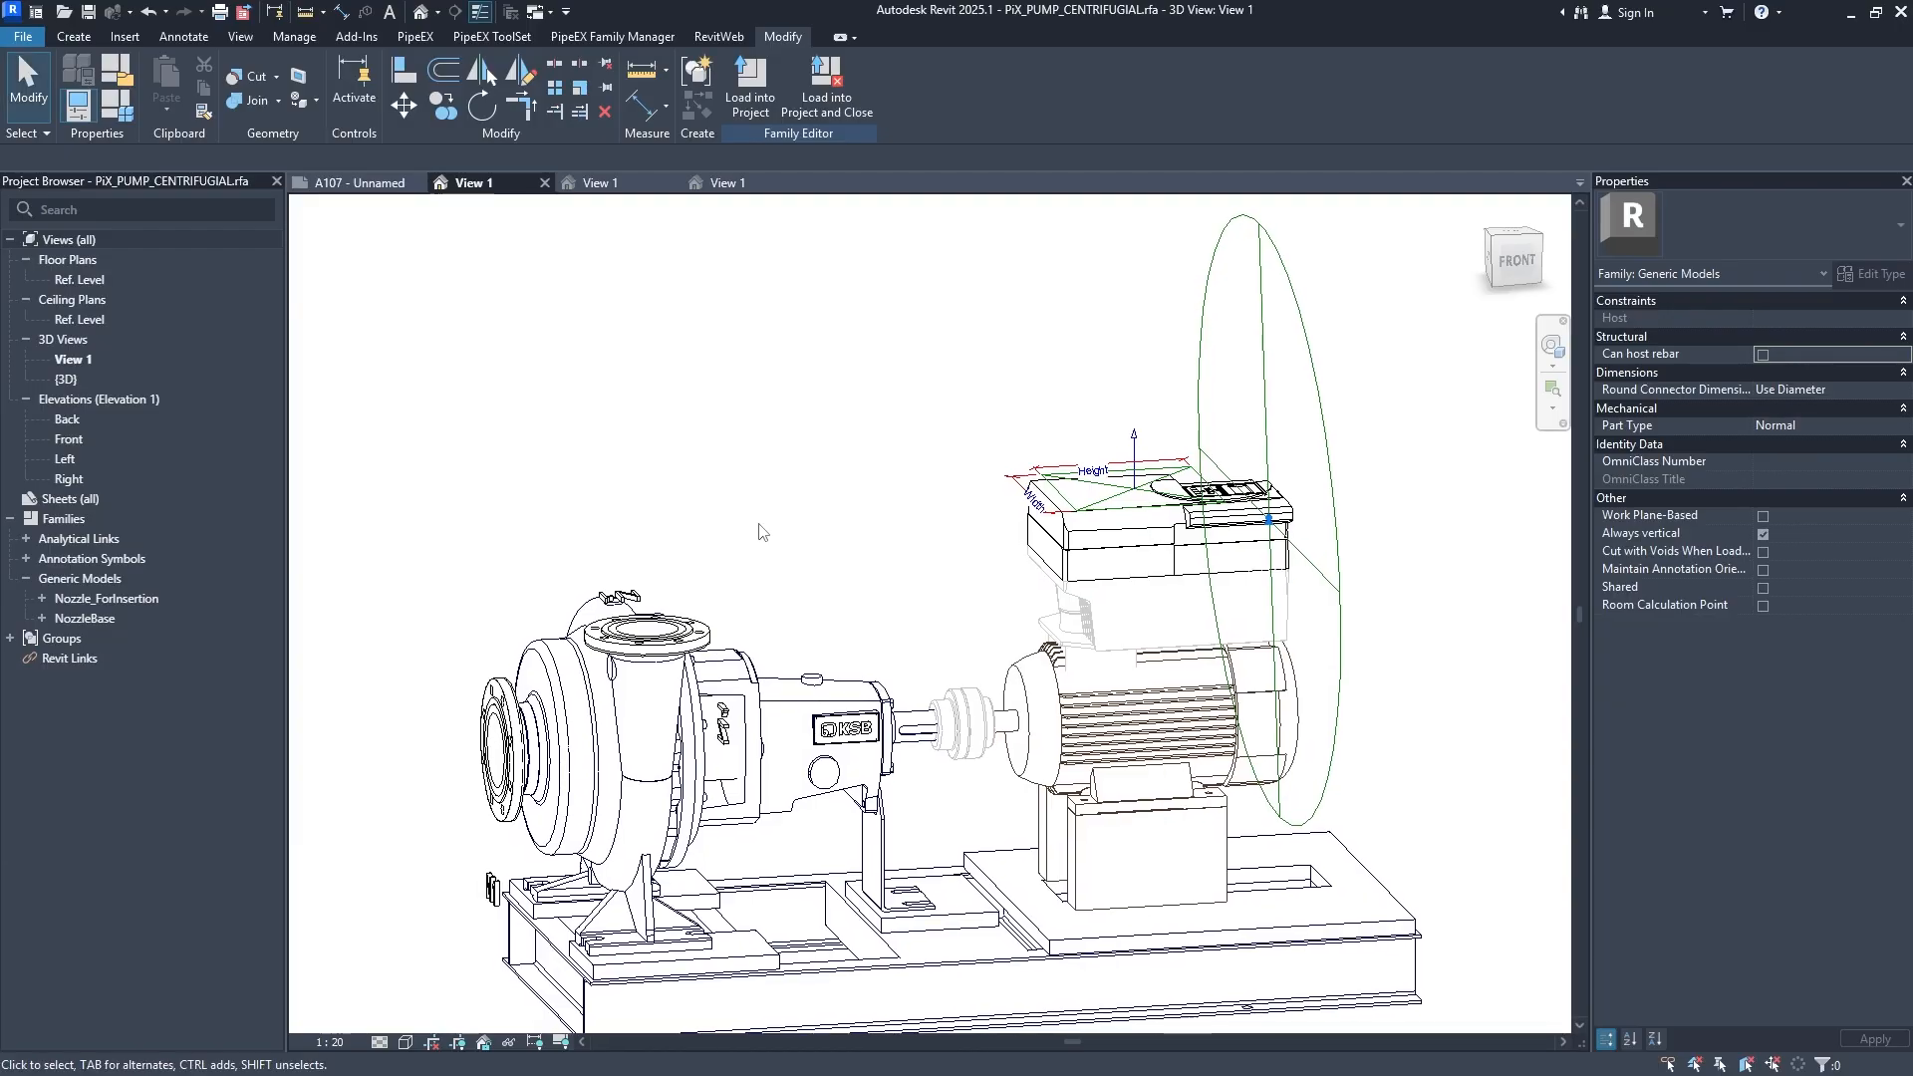
# Inspect the reloaded nozzles' properties at the pump's horizontal and vertical flanges, looking for the PiX_GN_4_ItemTag parameter.
pyautogui.scroll(3, 459, 727)
pyautogui.click(514, 762)
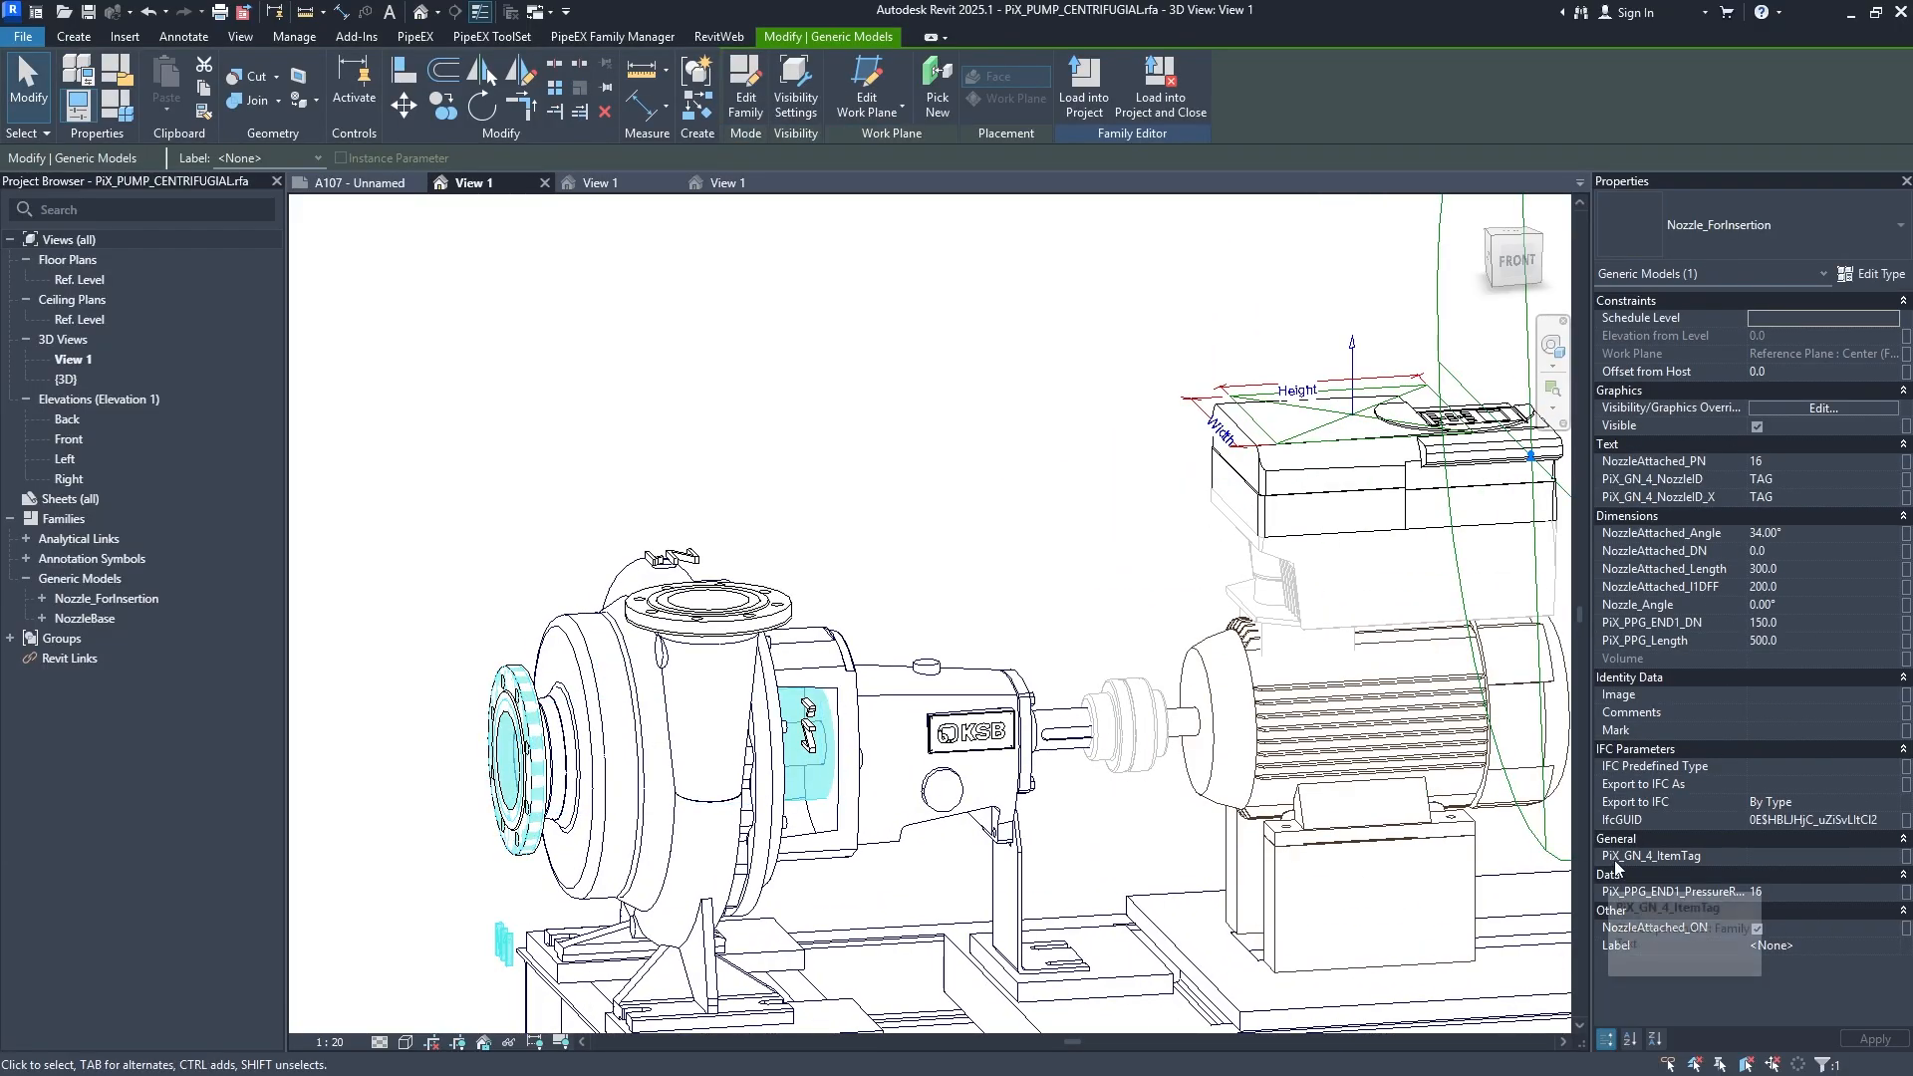
pyautogui.click(700, 725)
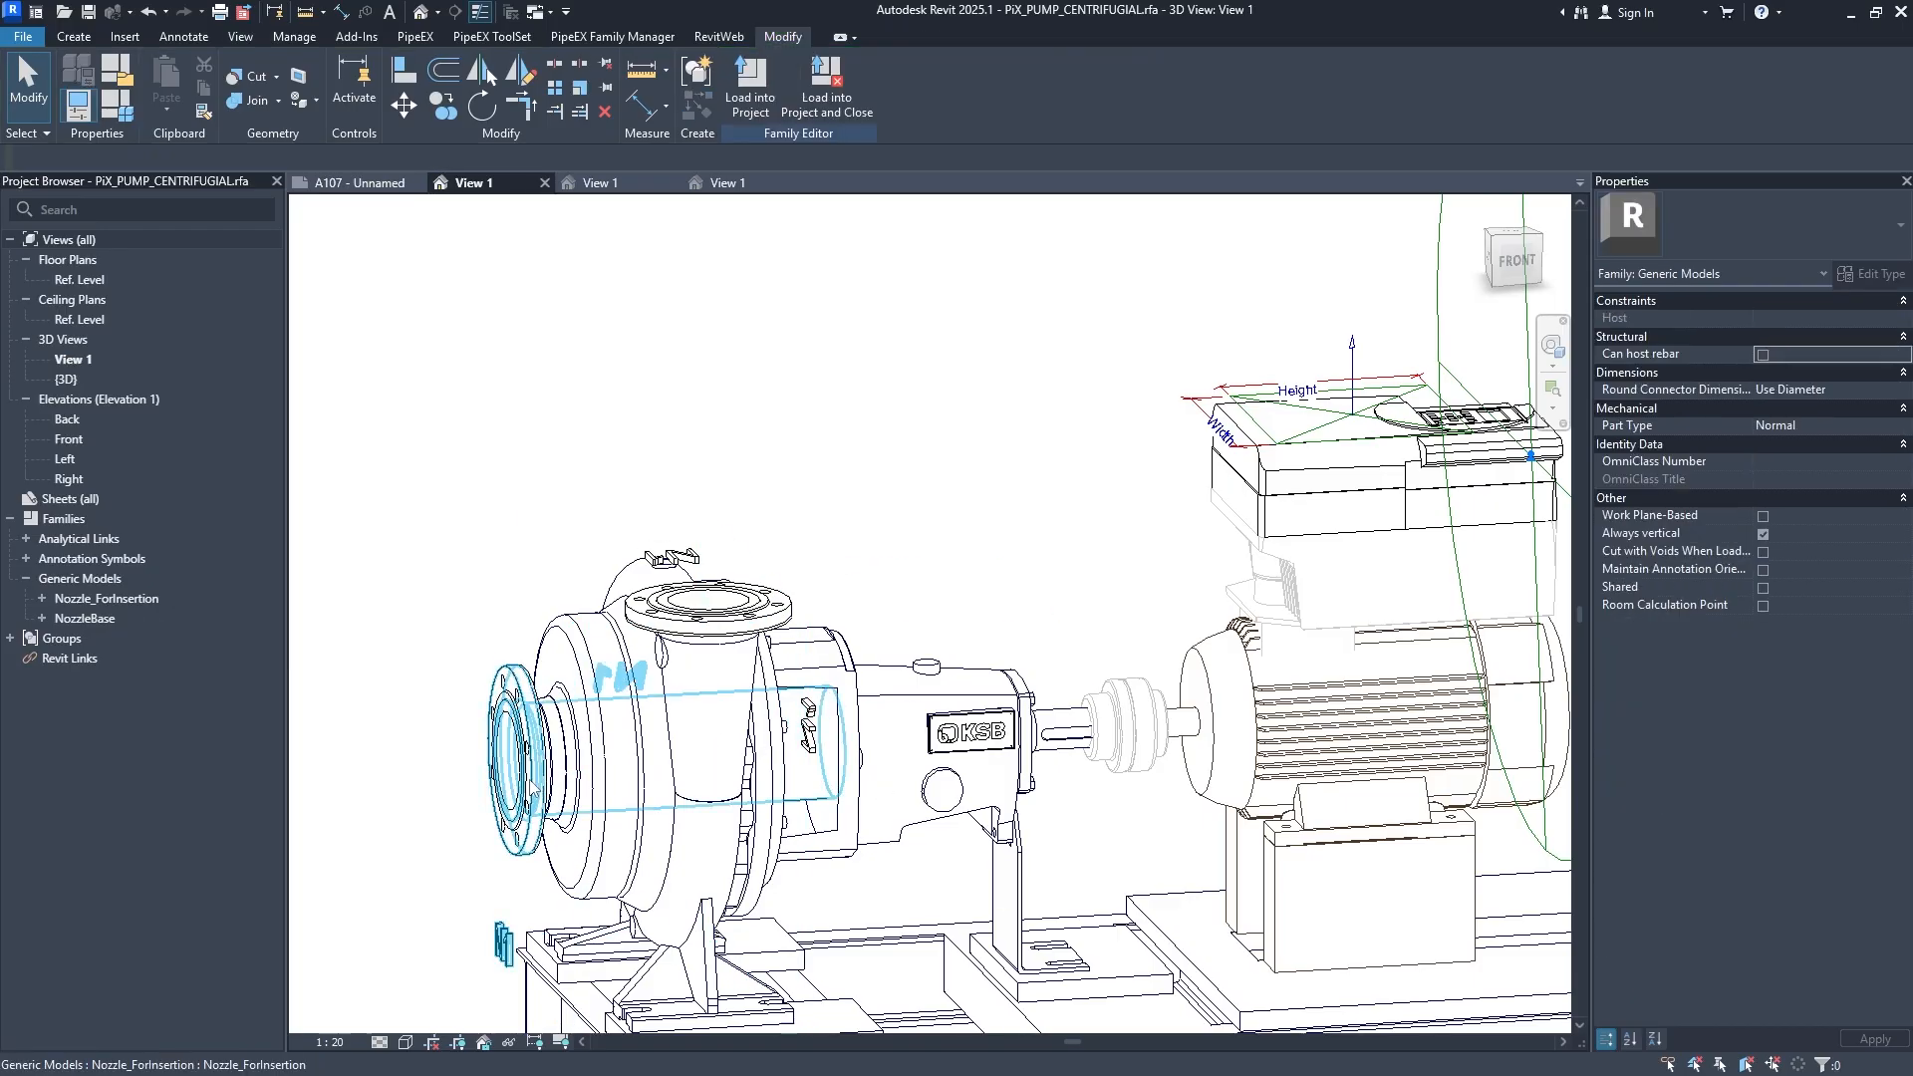
pyautogui.click(531, 780)
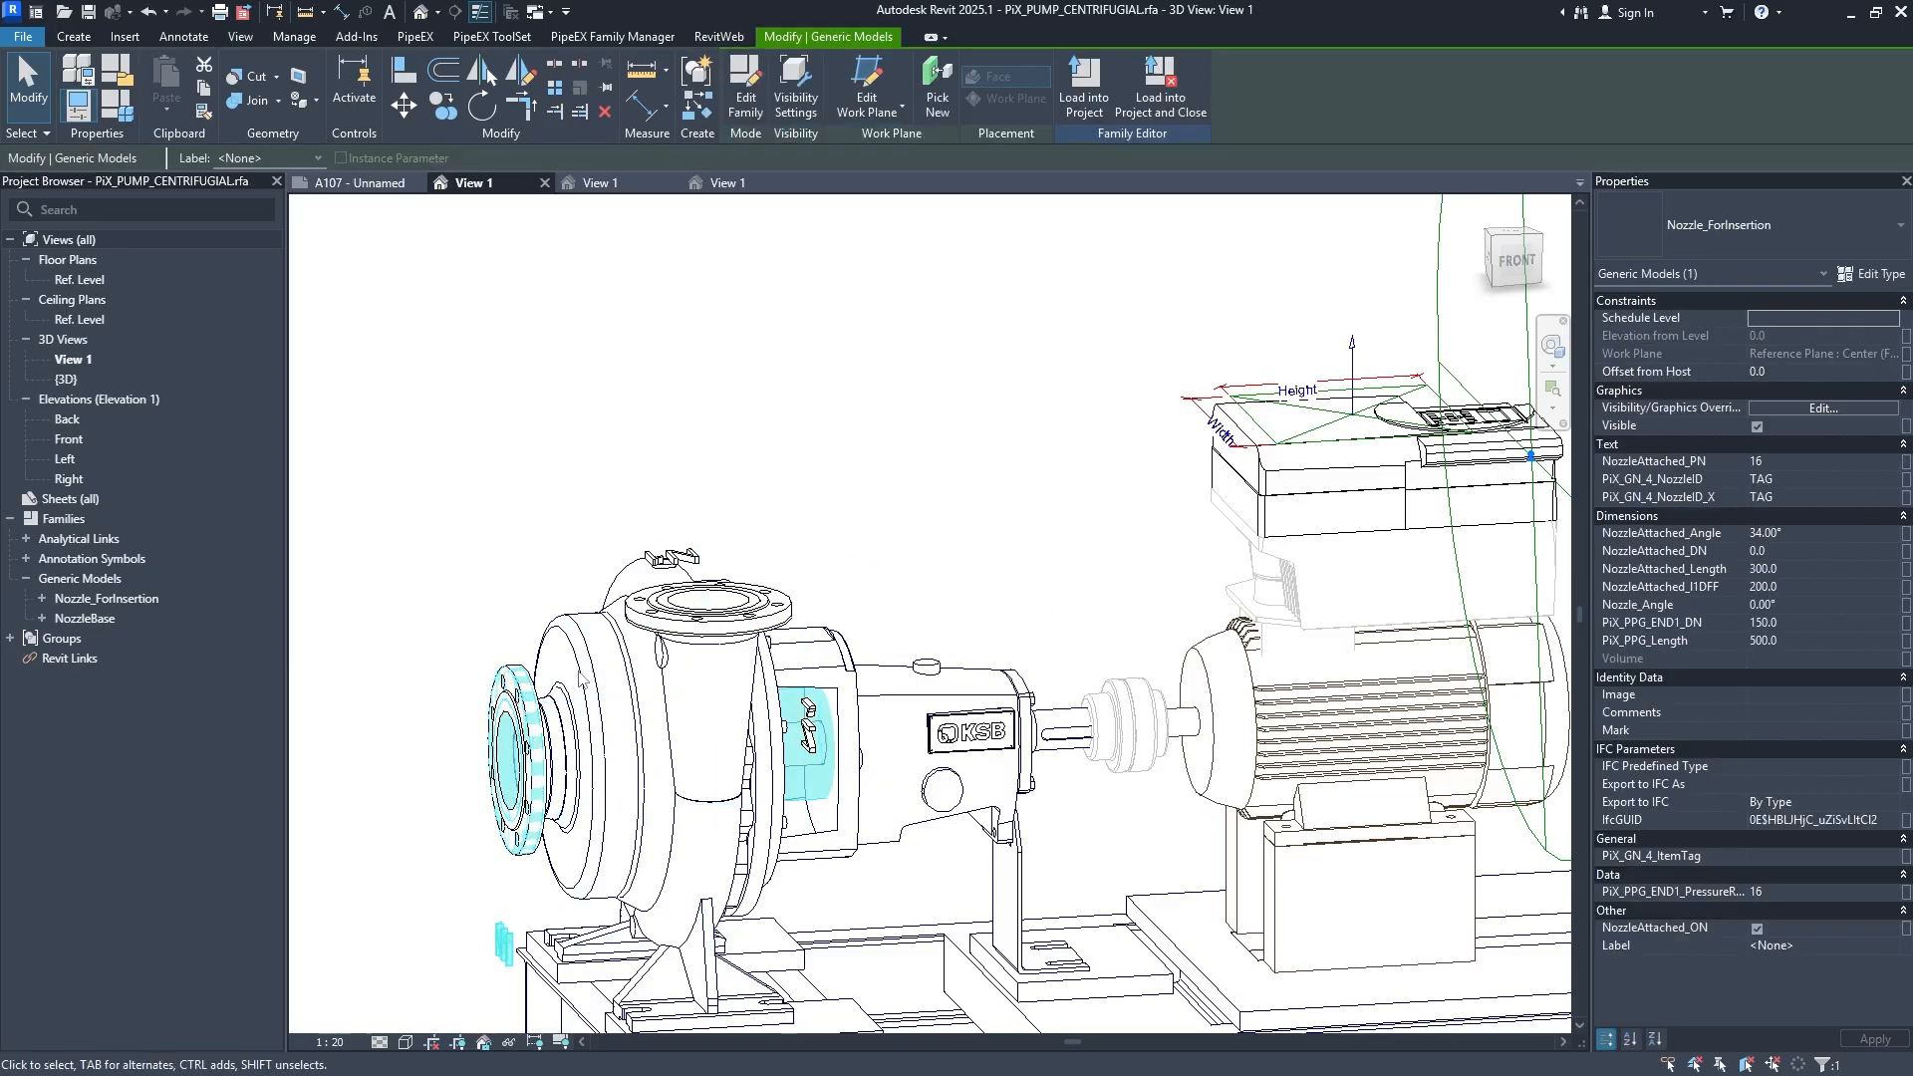
pyautogui.keyDown('ctrl'); pyautogui.click(656, 610); pyautogui.keyUp('ctrl')
pyautogui.click(845, 436)
pyautogui.click(793, 610)
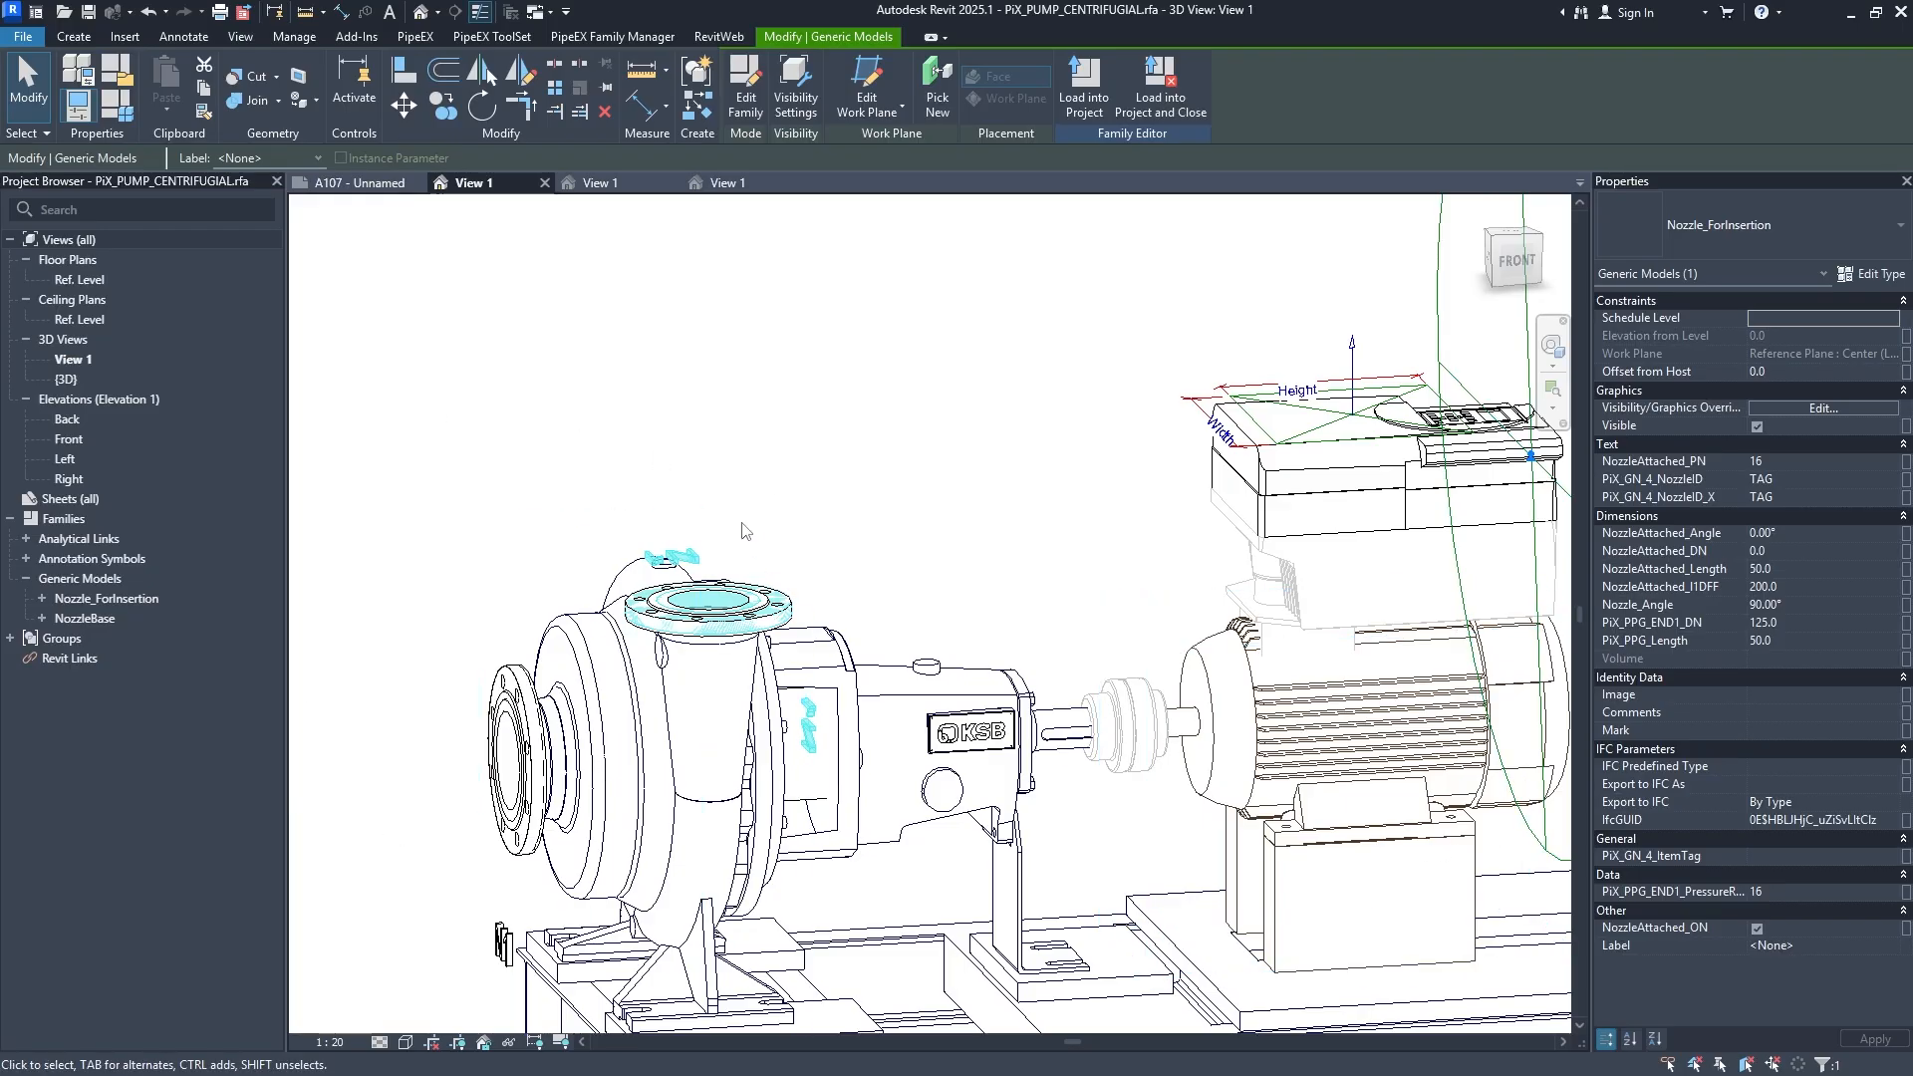
pyautogui.moveTo(742, 531); pyautogui.dragTo(794, 506, button='middle')
pyautogui.click(454, 539)
# Compare the pump family's type parameters with the properties of the nozzle at the horizontal flange.
pyautogui.click(117, 104)
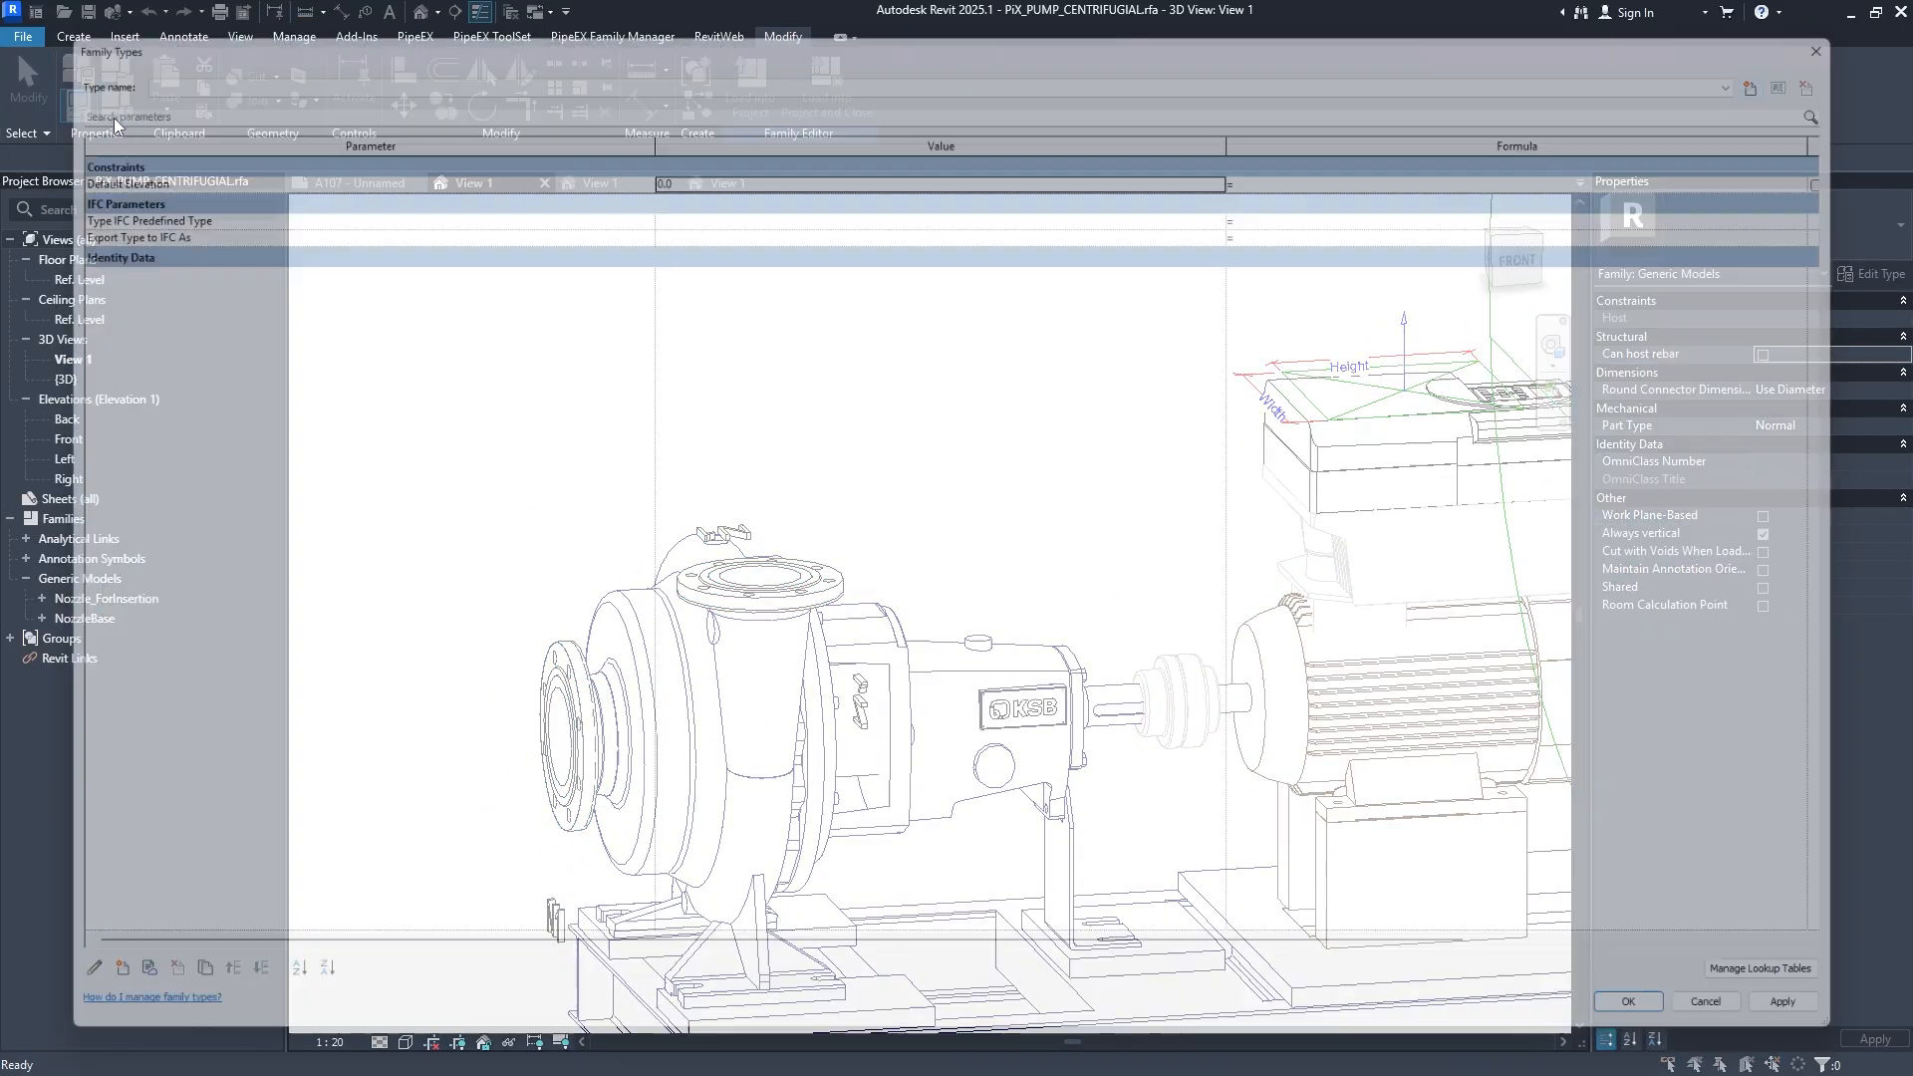
pyautogui.press('Escape')
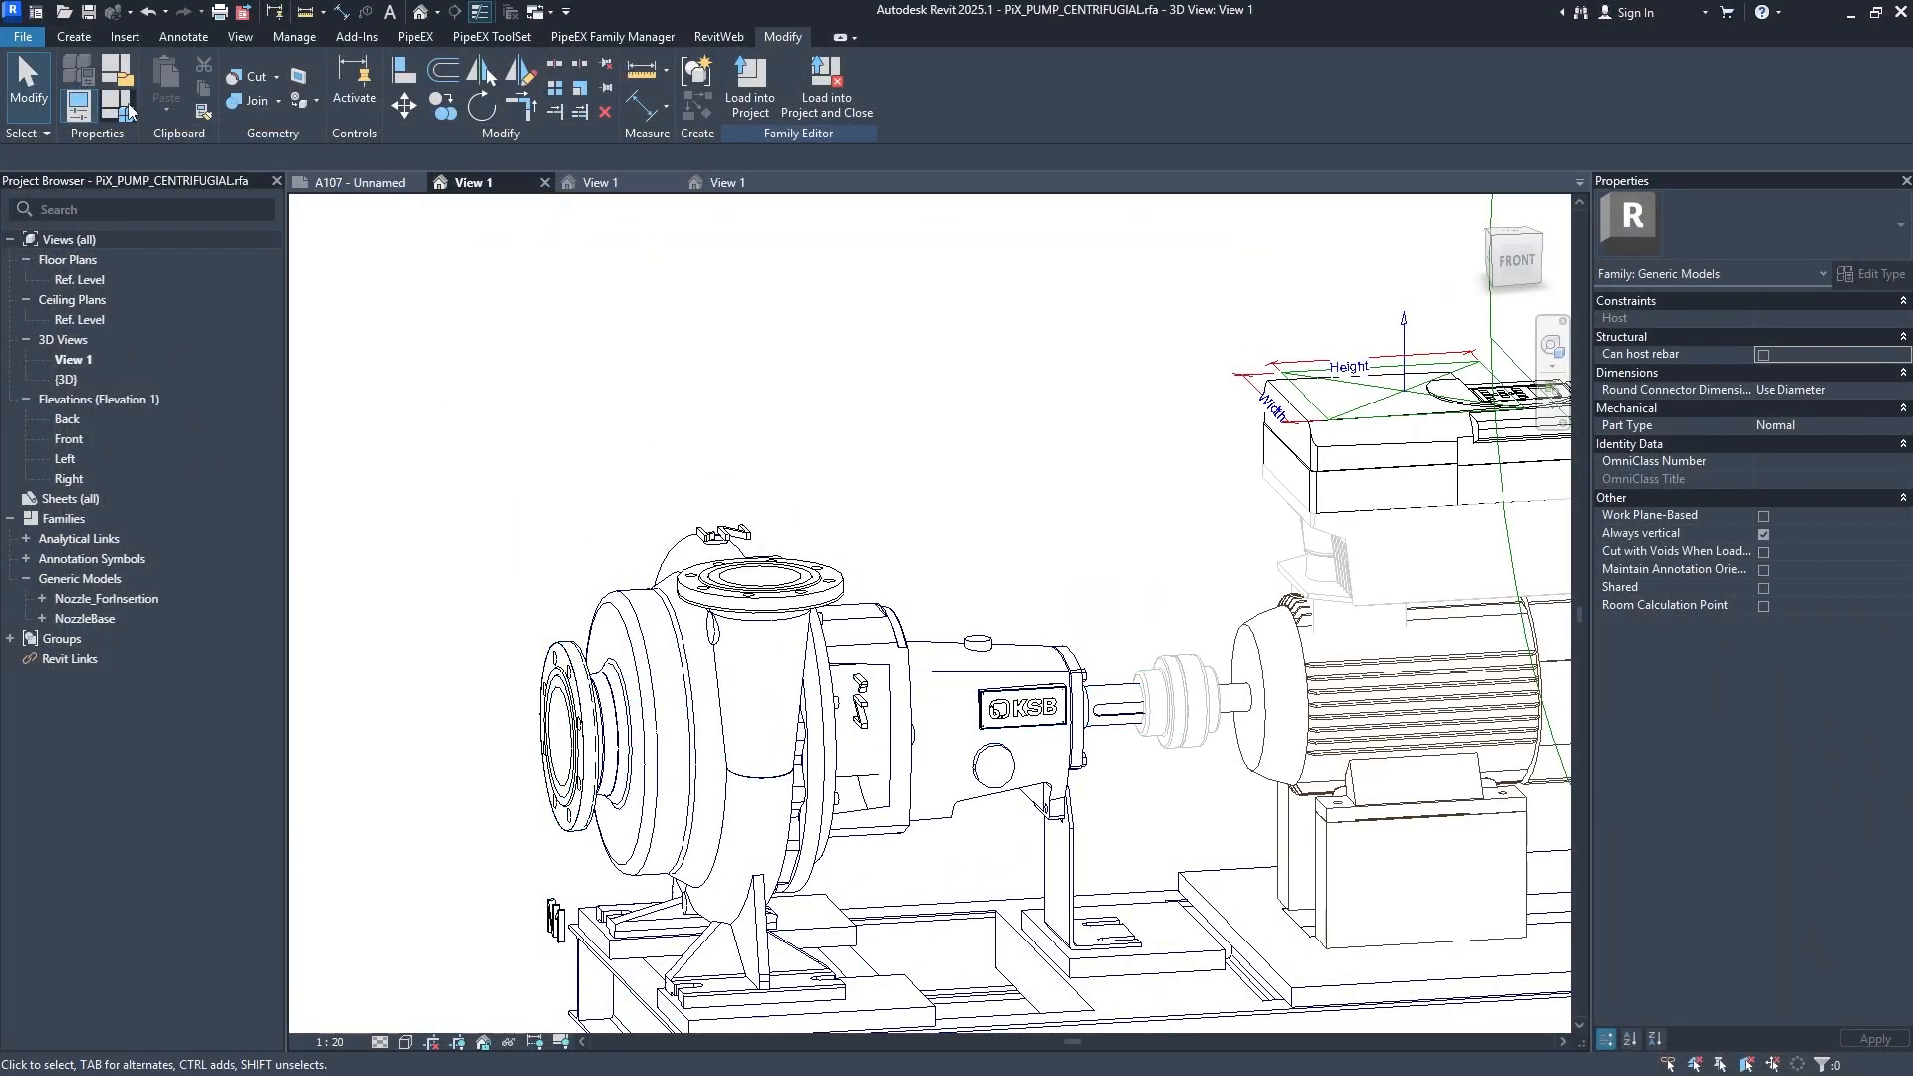
pyautogui.click(128, 109)
pyautogui.press('Escape')
pyautogui.click(570, 698)
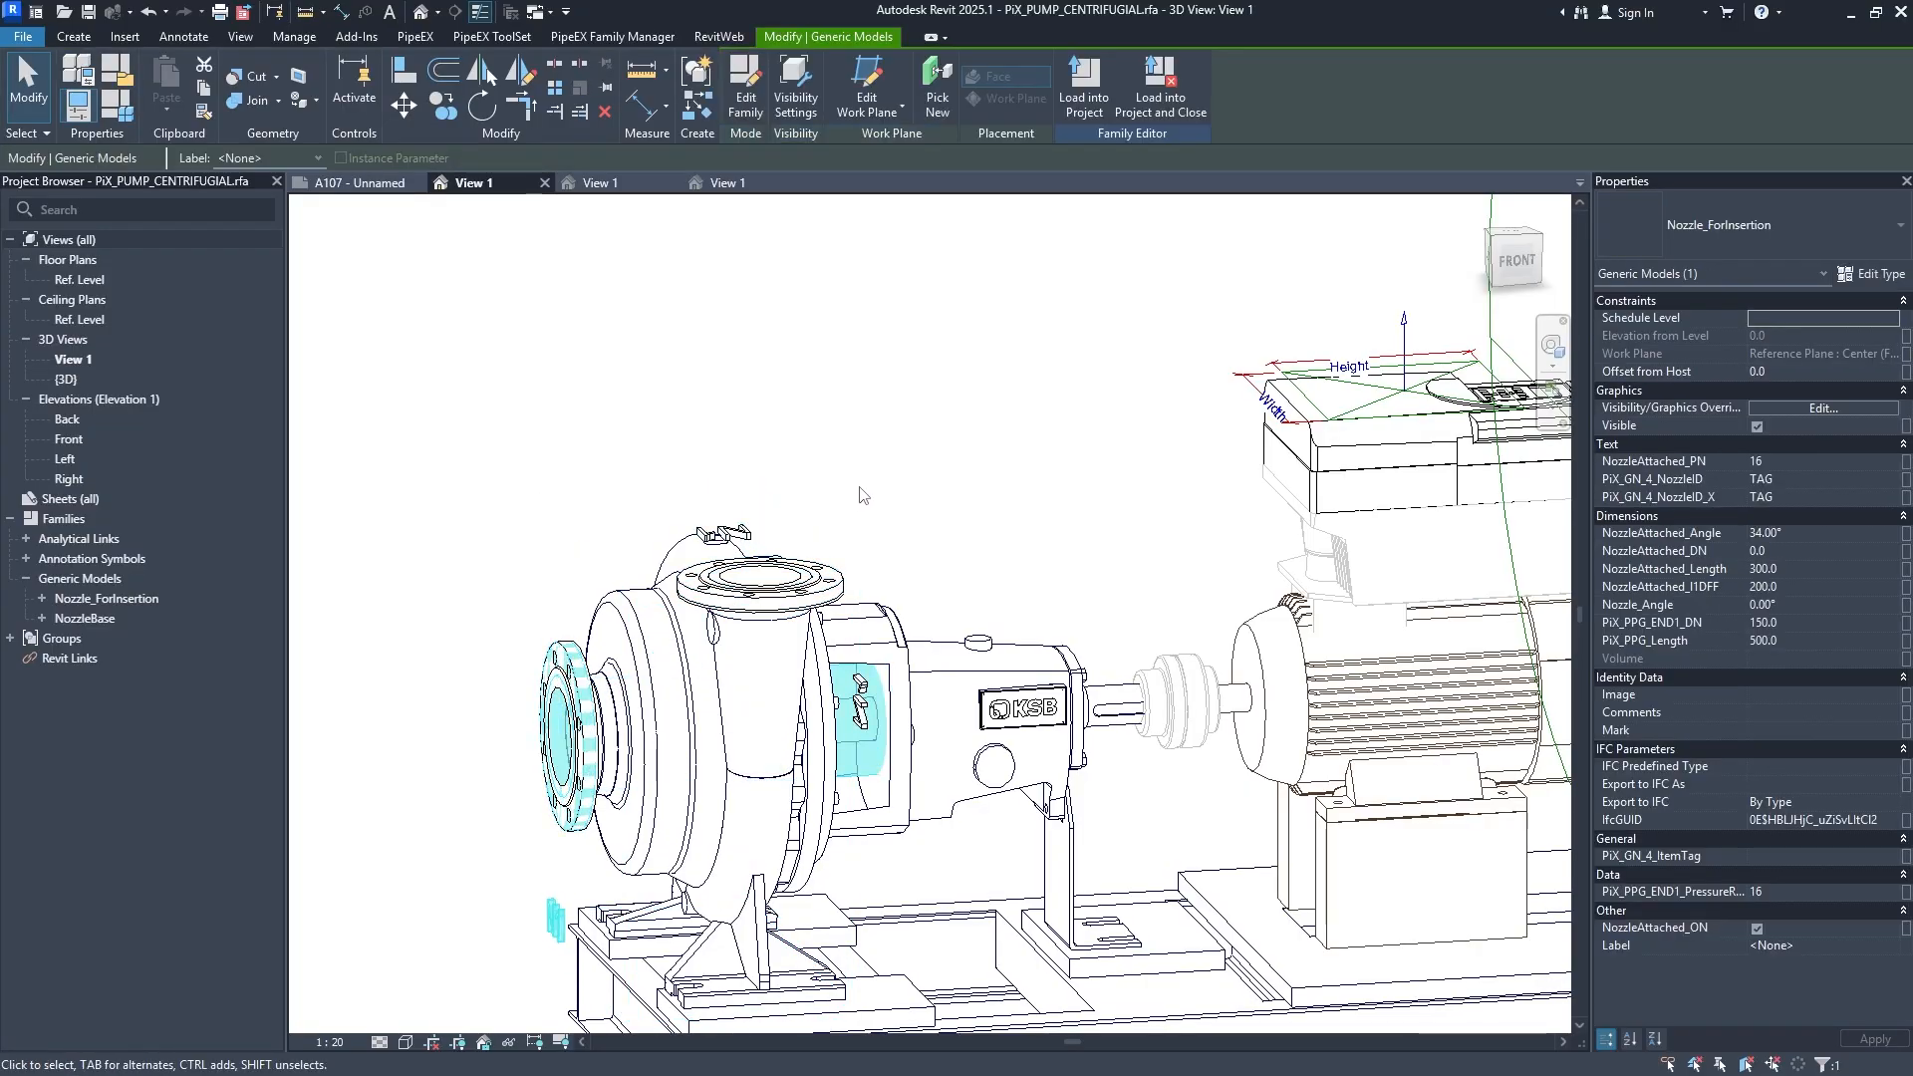
# Add the shared parameter PiX_GN_4_ItemTag from the Pix_GEN group to the pump family as an instance parameter grouped under Text.
pyautogui.click(117, 106)
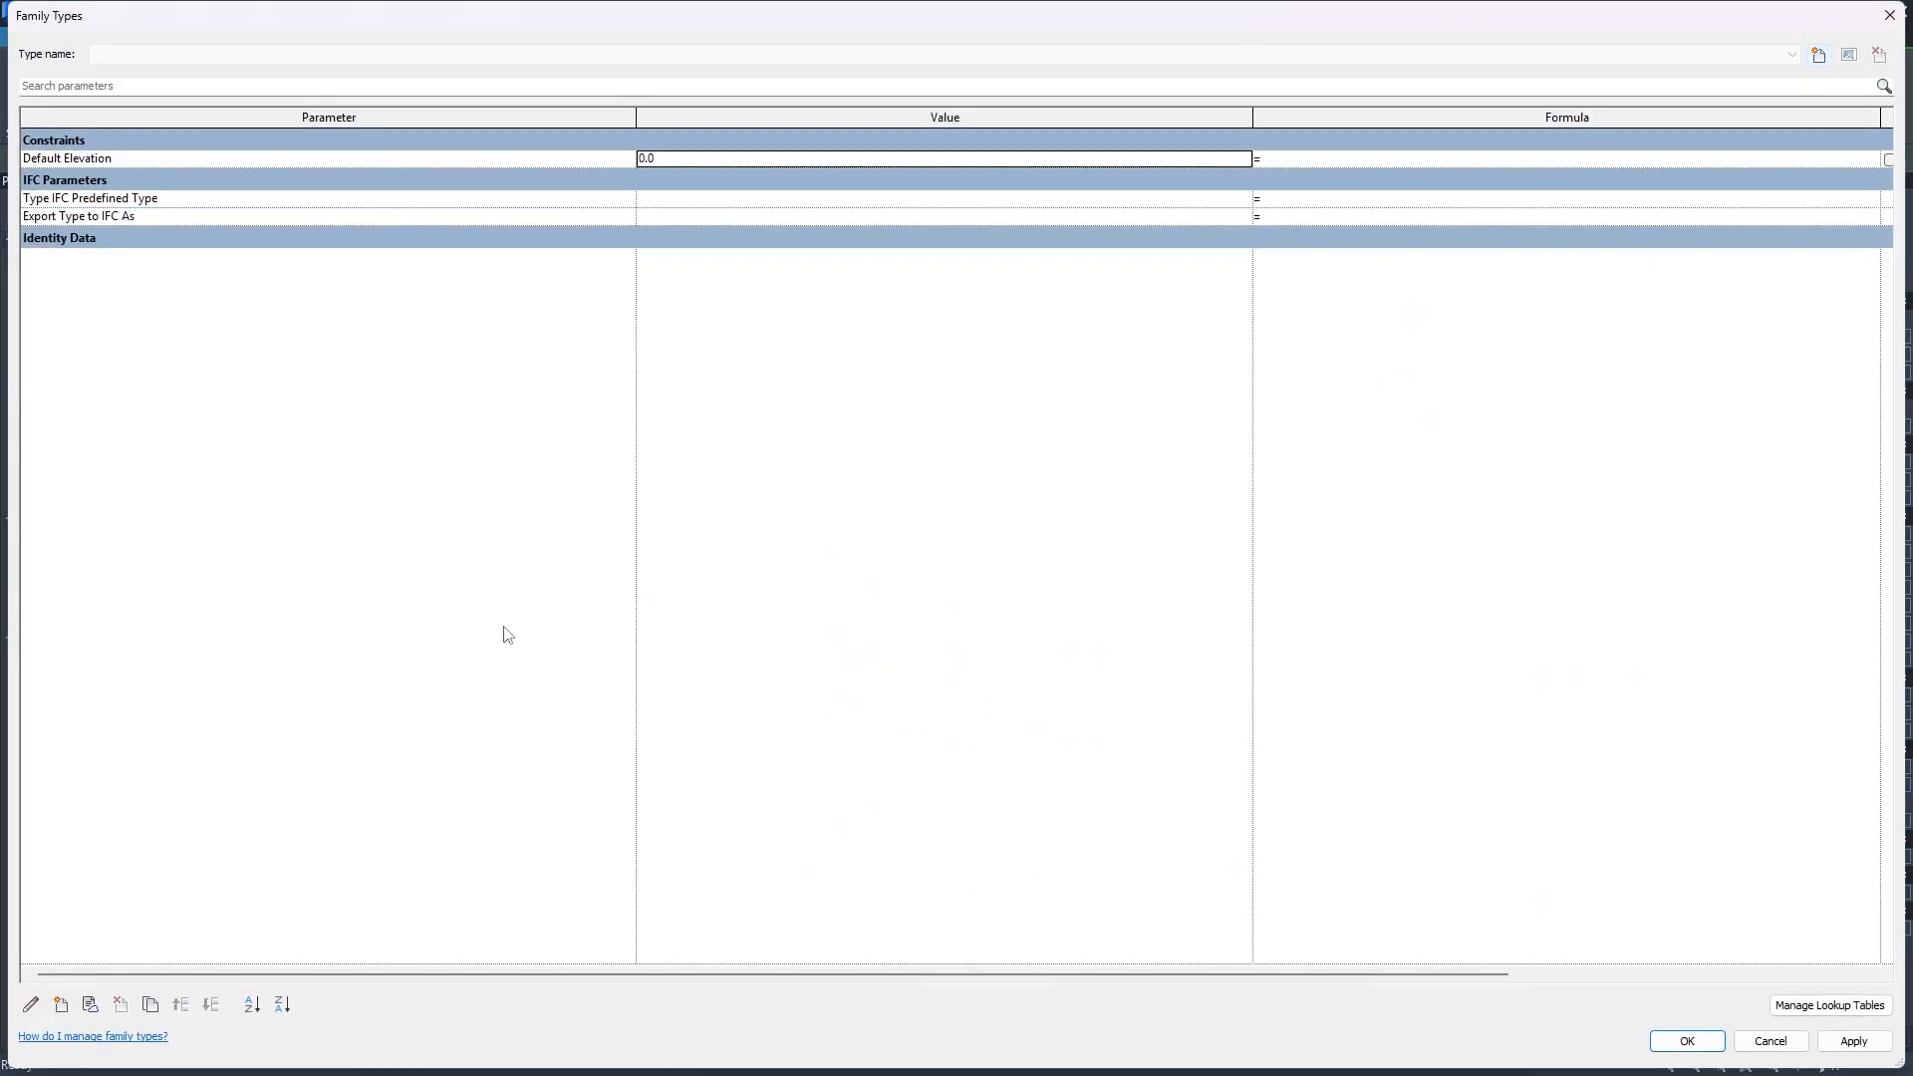
pyautogui.click(62, 1005)
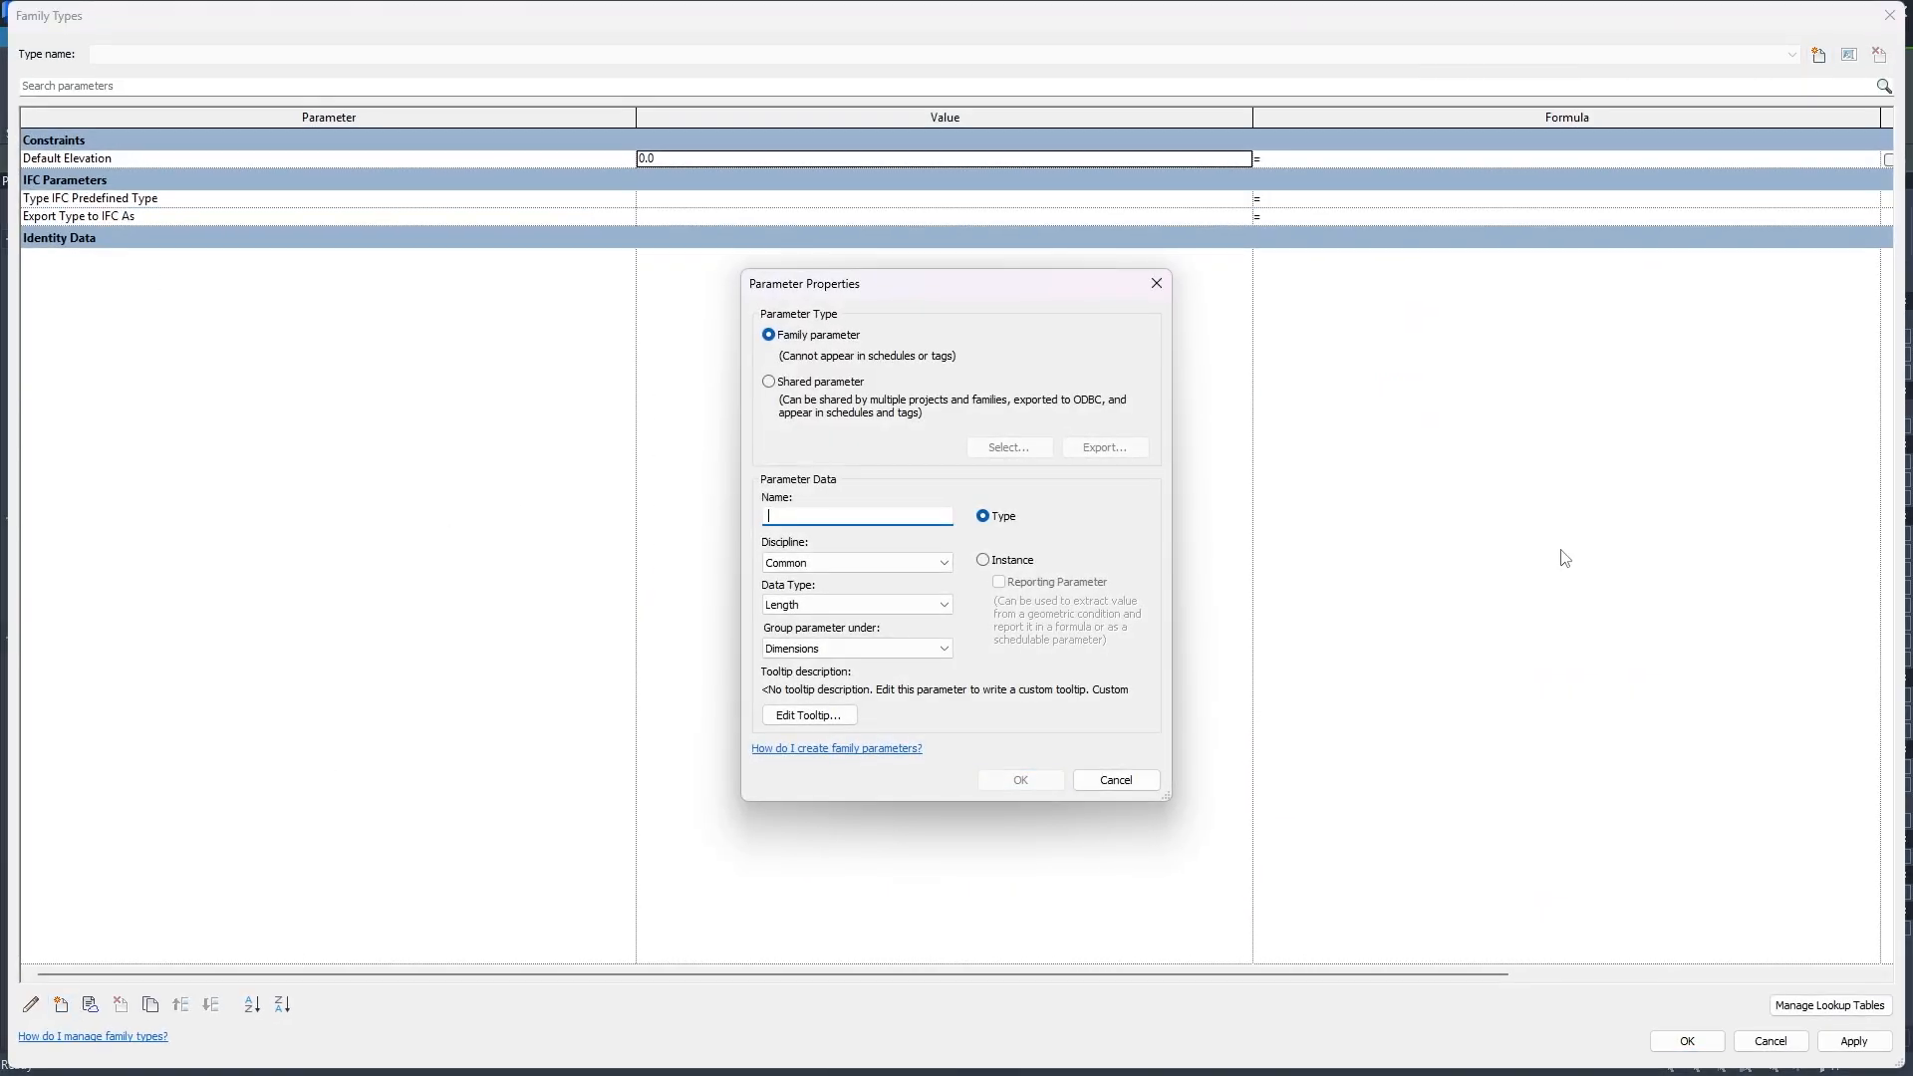
pyautogui.click(825, 385)
pyautogui.click(1009, 447)
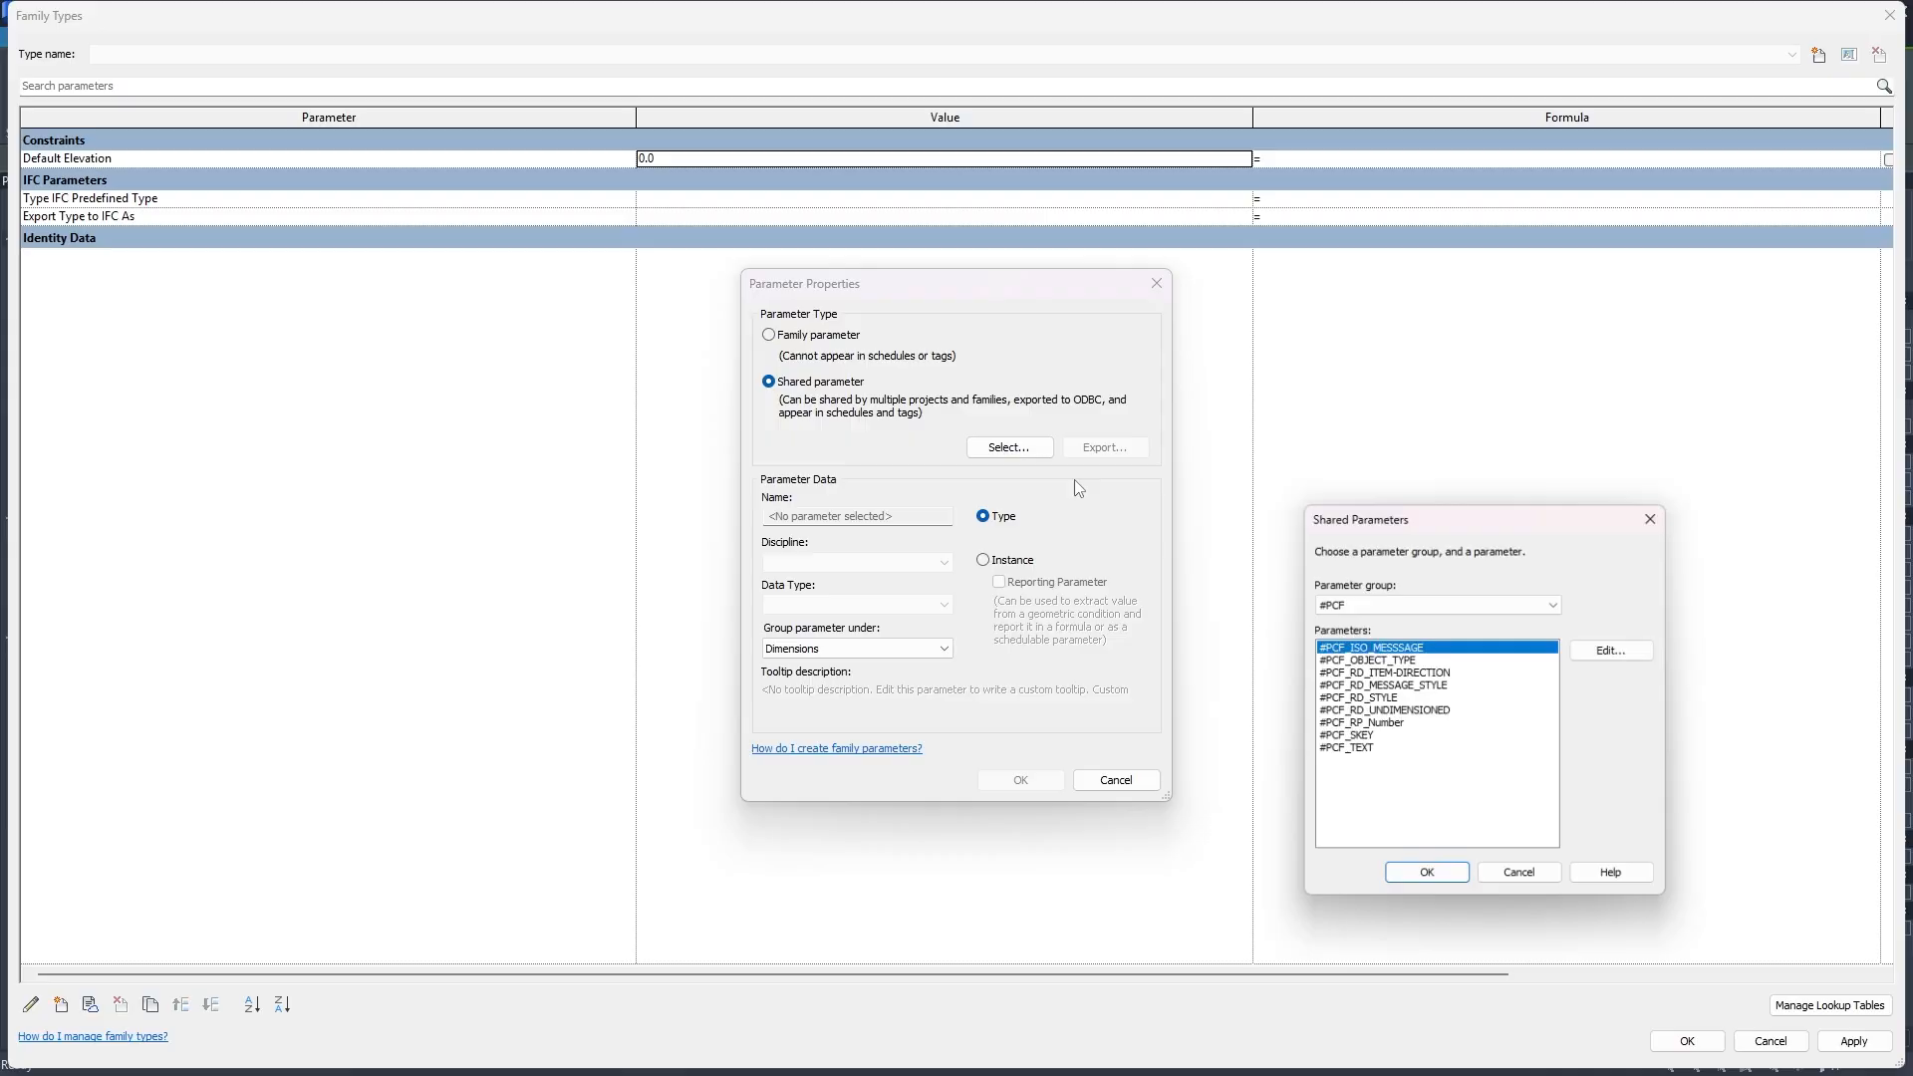
pyautogui.click(1394, 619)
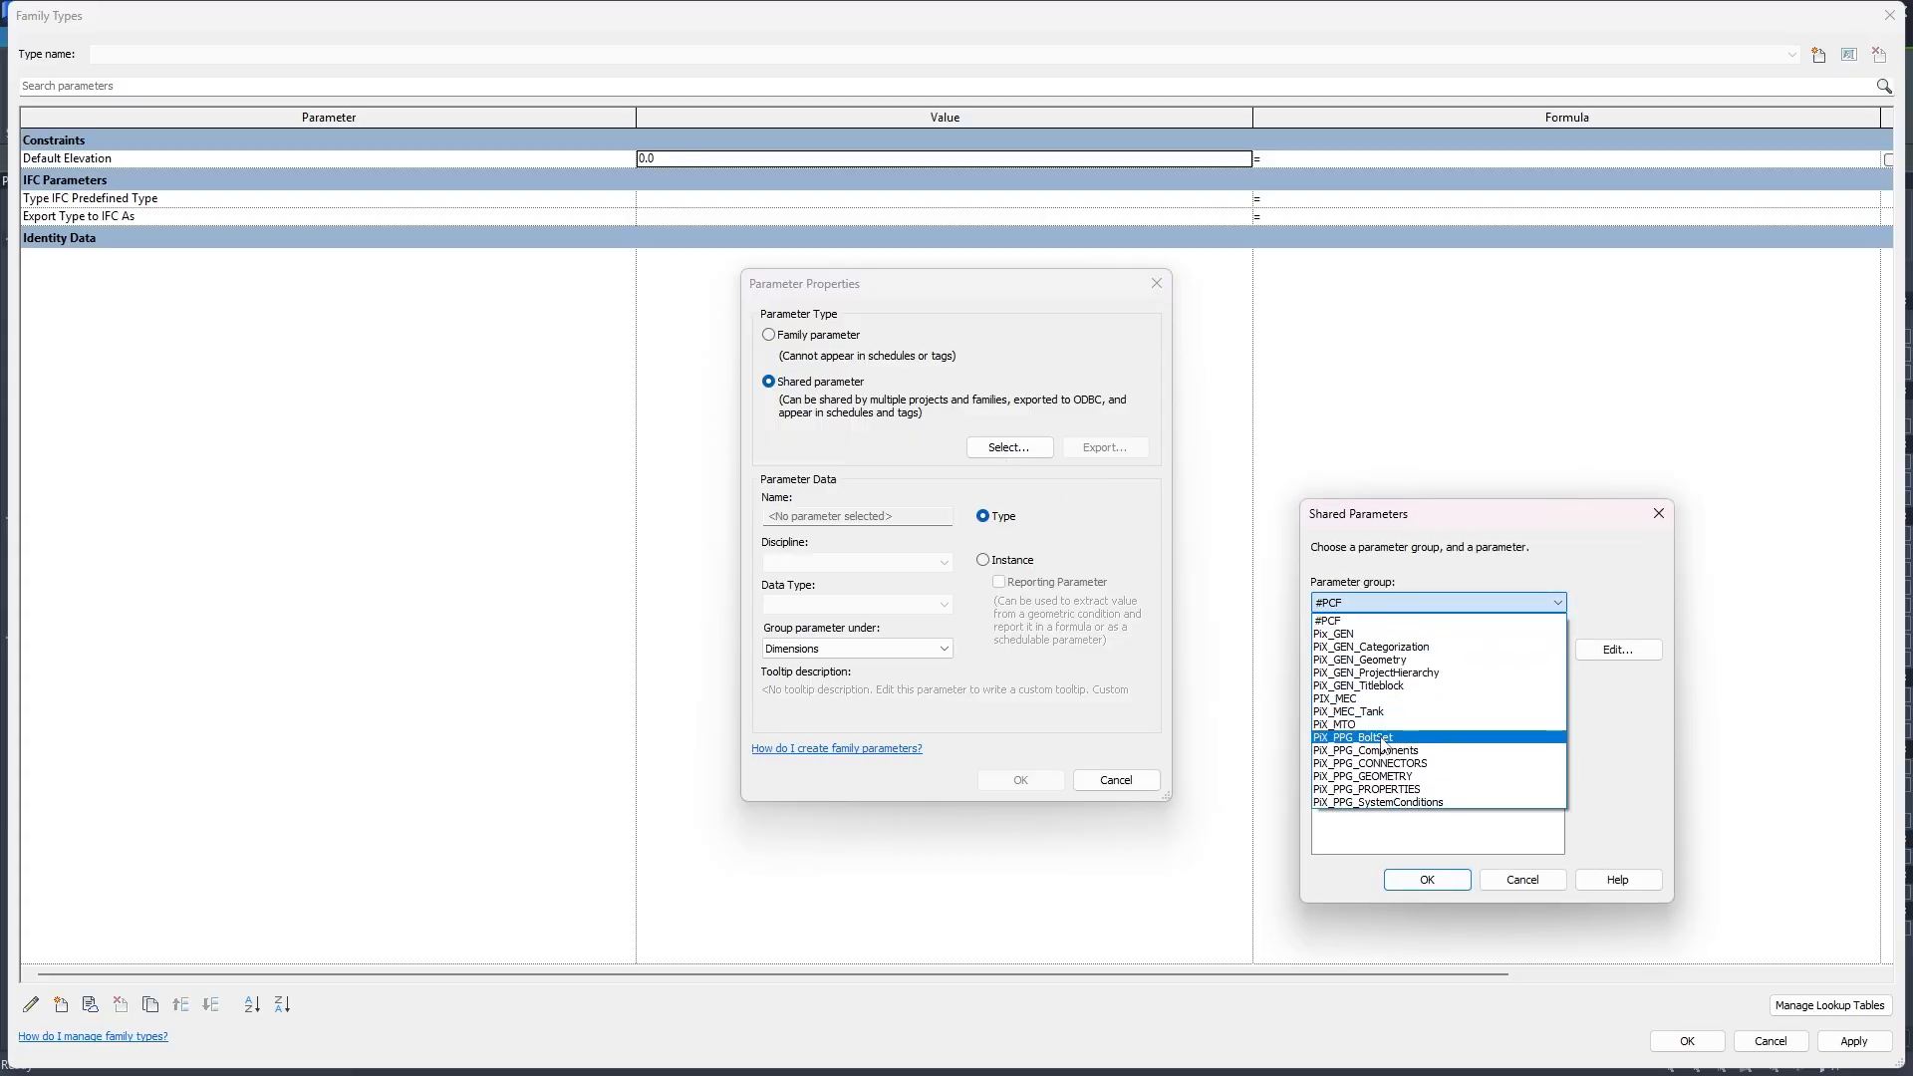
pyautogui.click(1535, 685)
pyautogui.scroll(-3, 1535, 692)
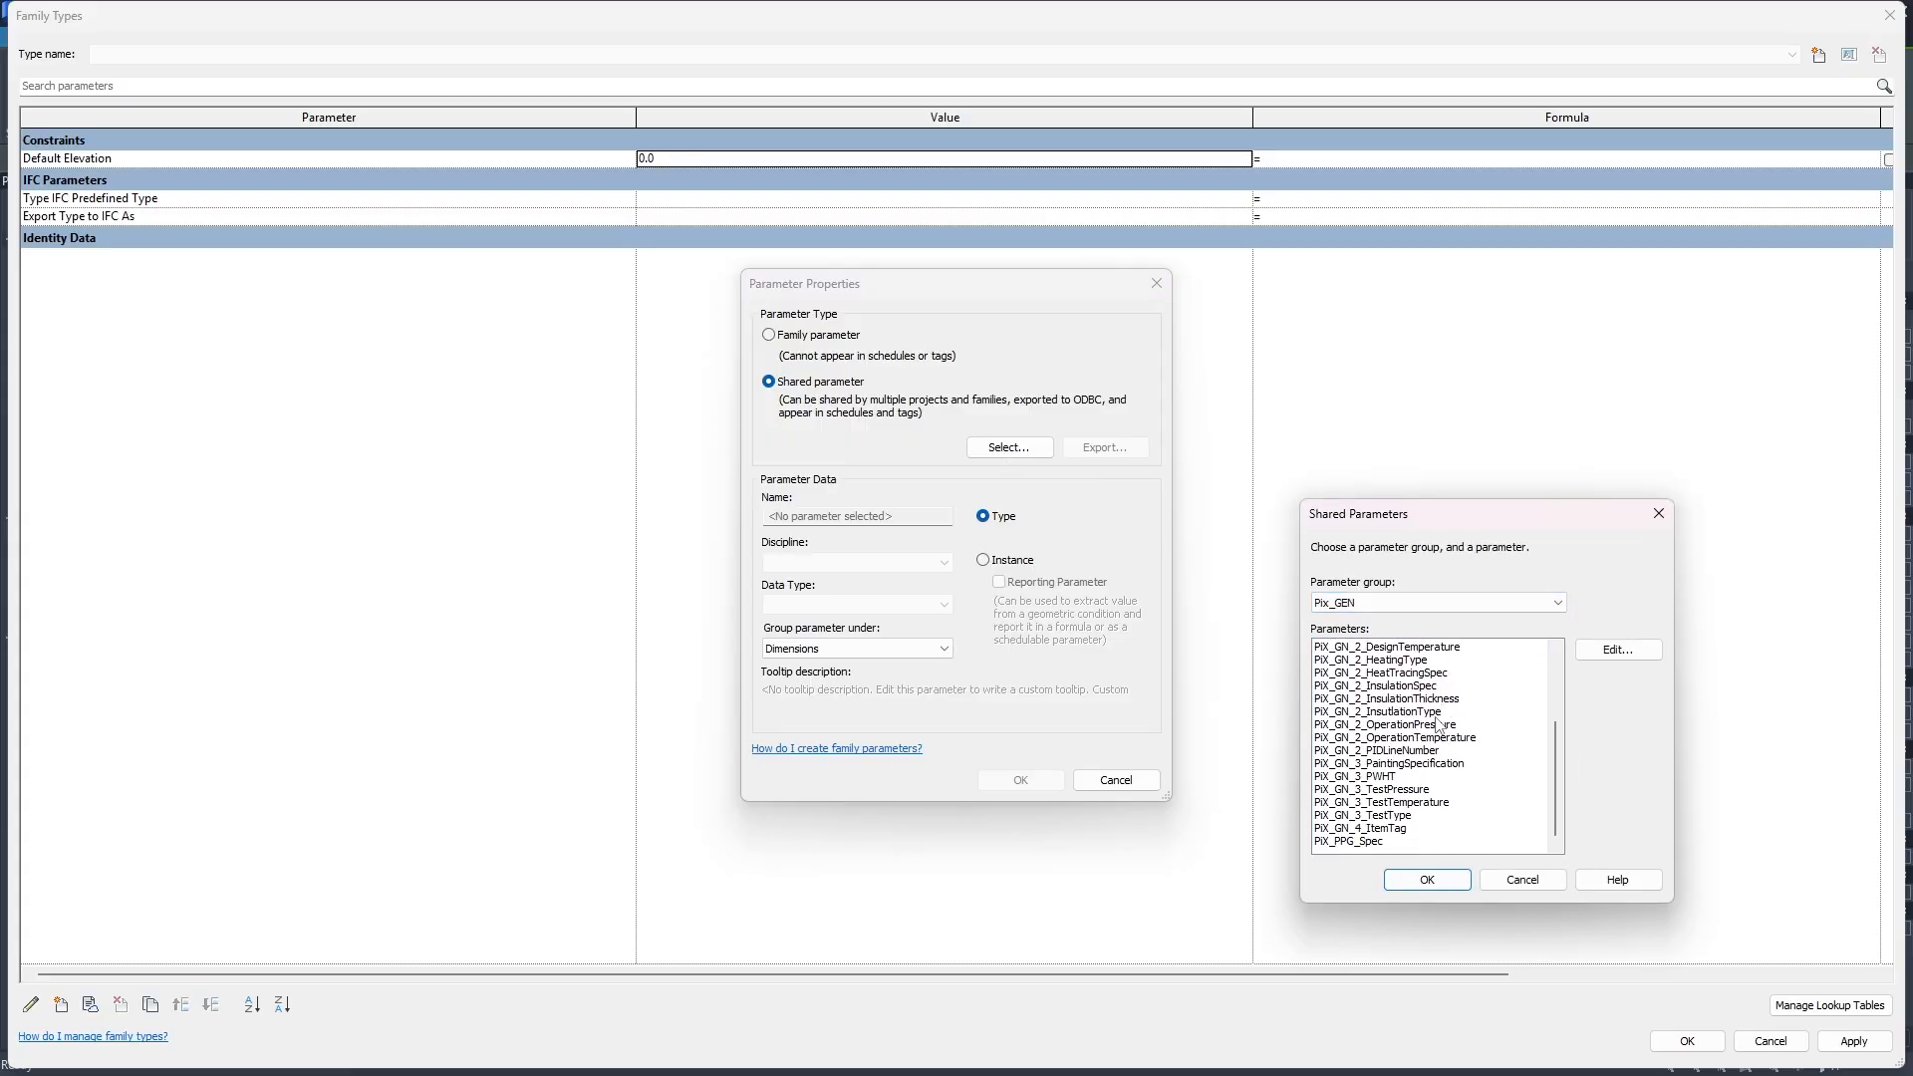
pyautogui.doubleClick(1386, 829)
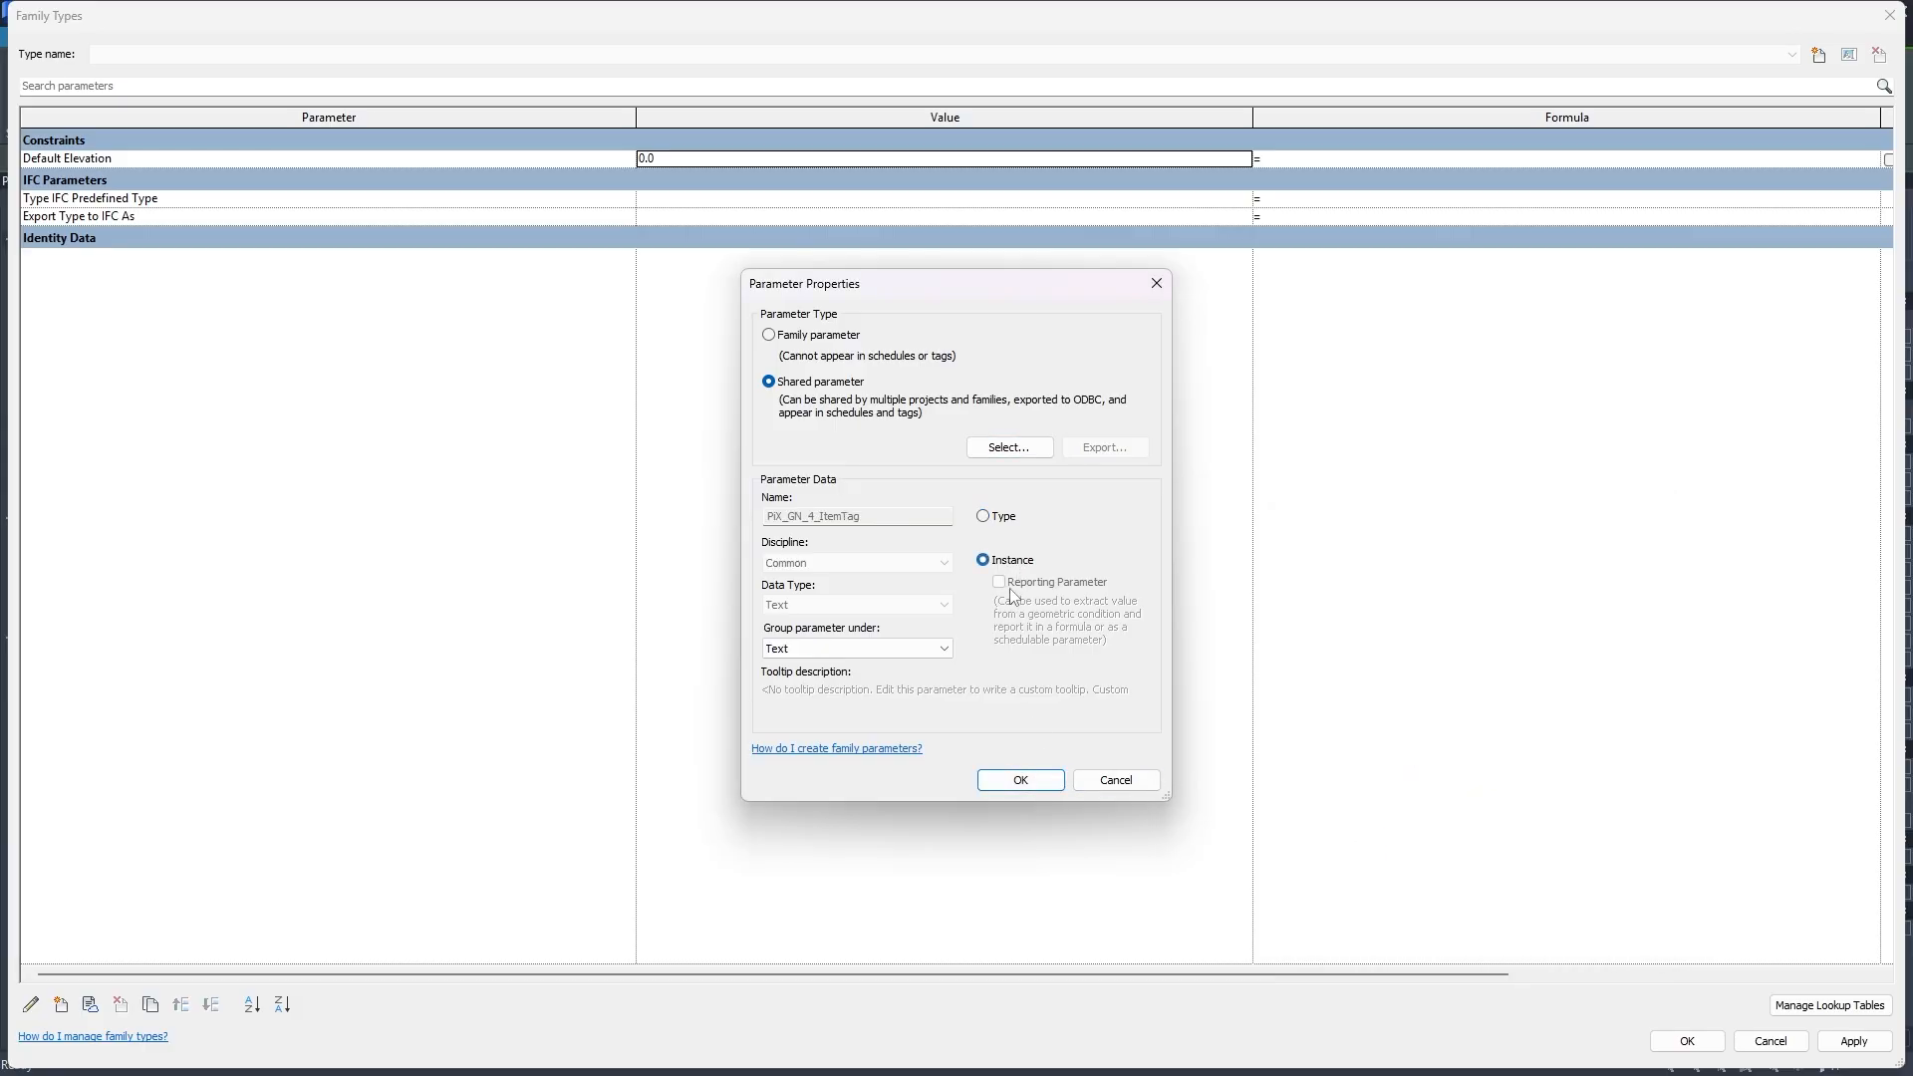
pyautogui.click(1042, 786)
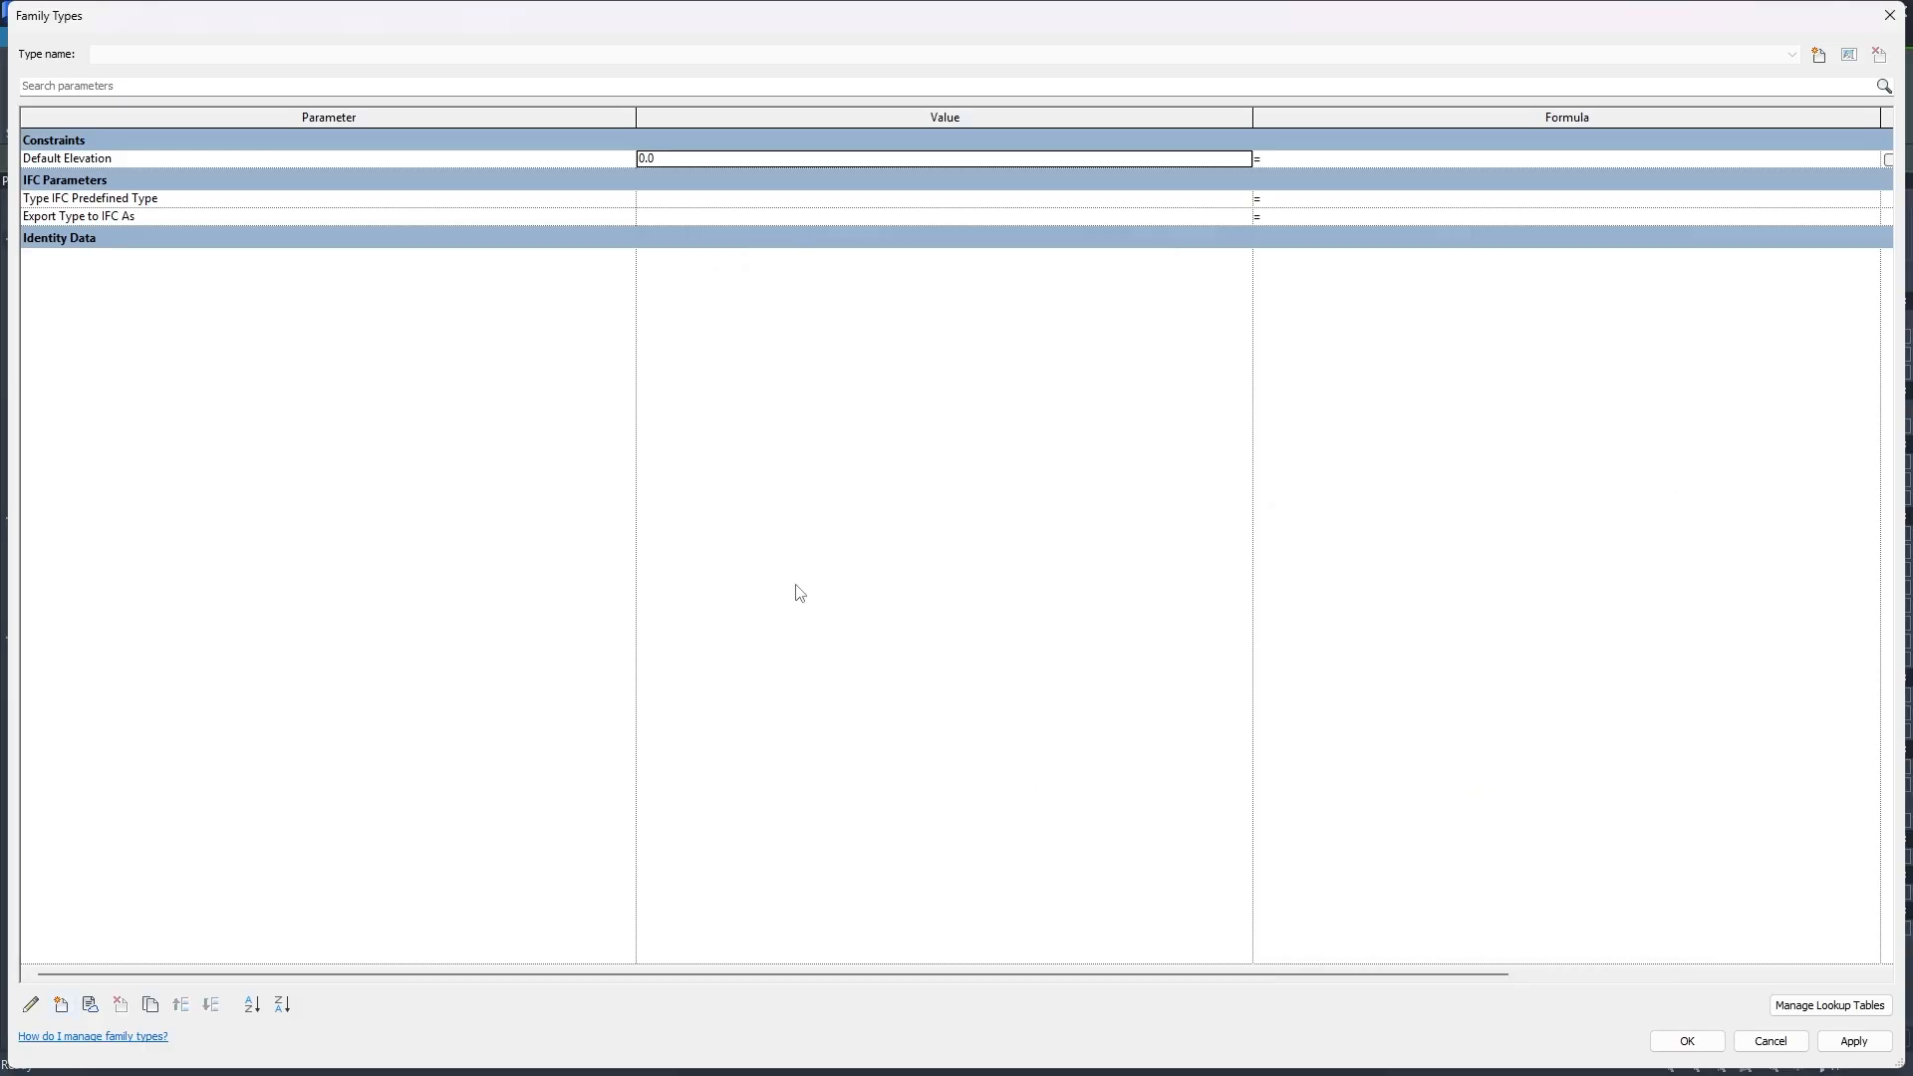
pyautogui.click(1031, 614)
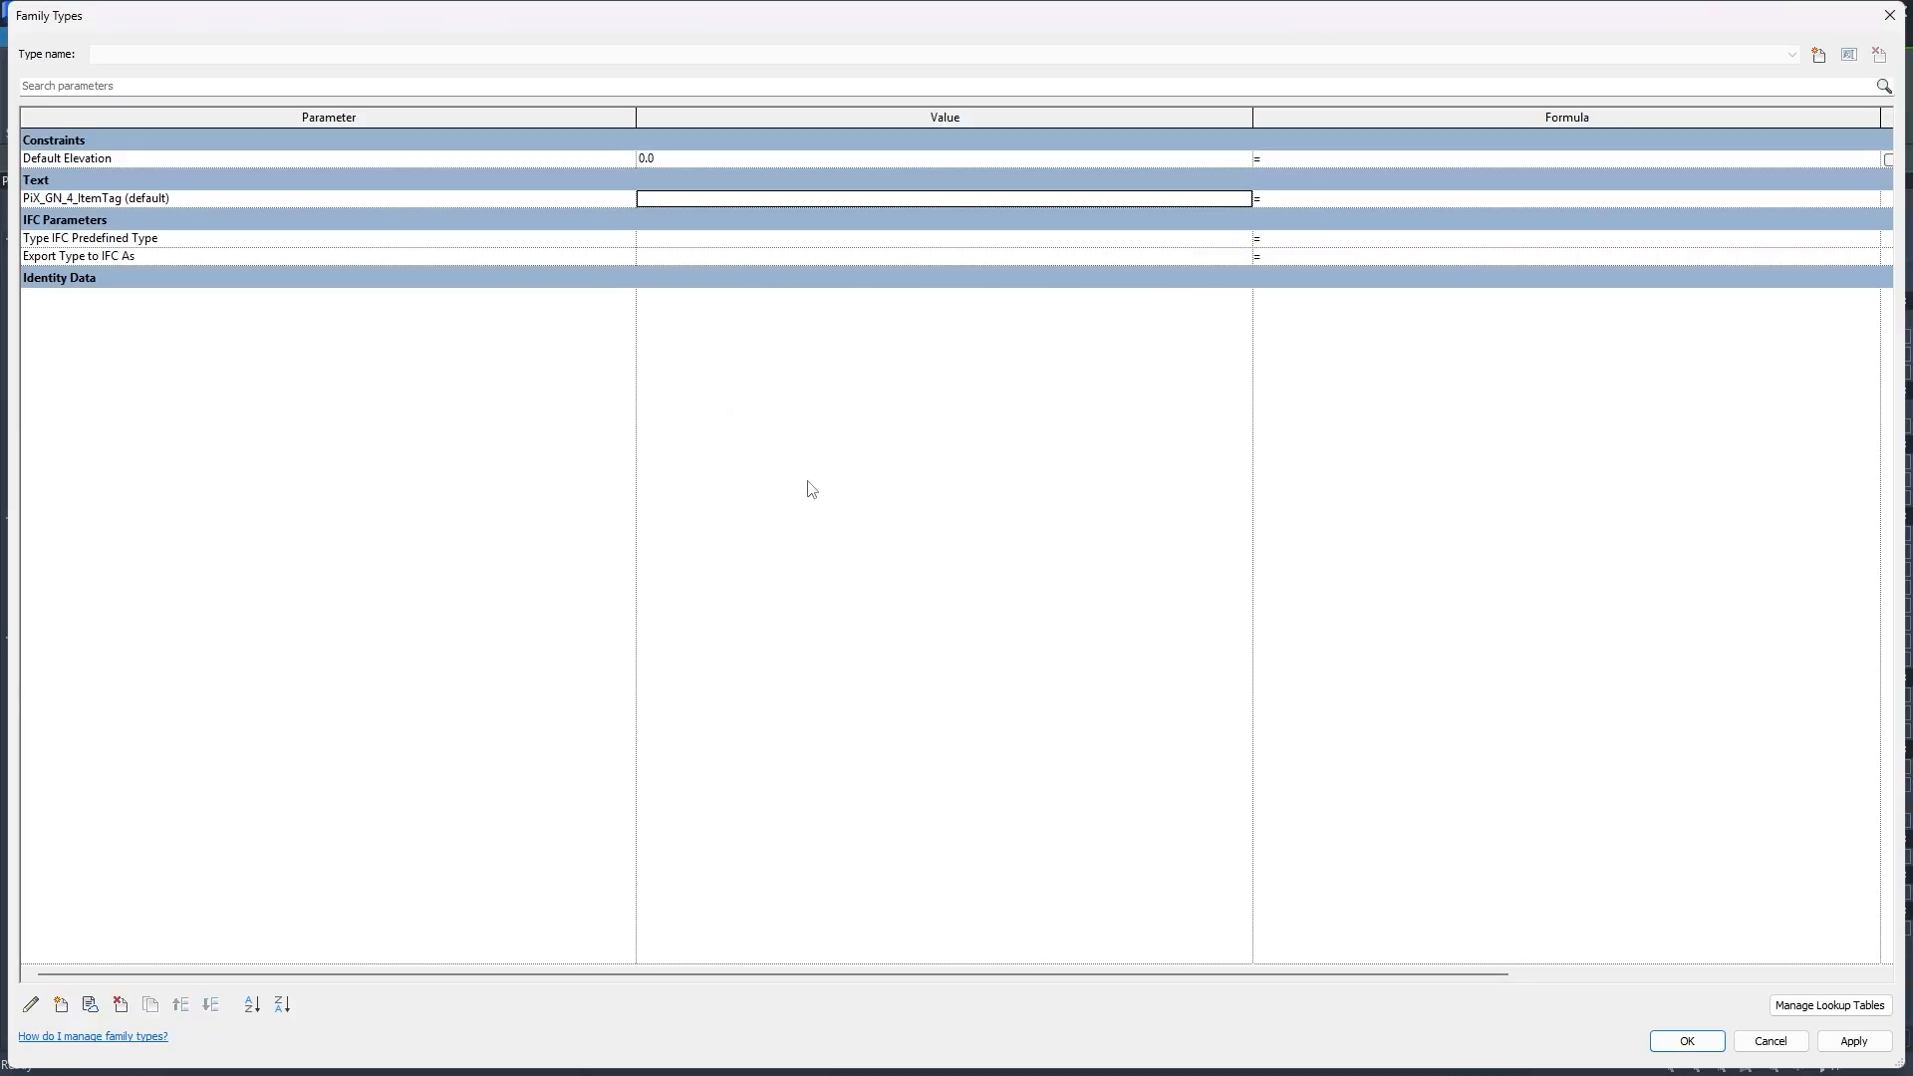
pyautogui.click(1826, 1042)
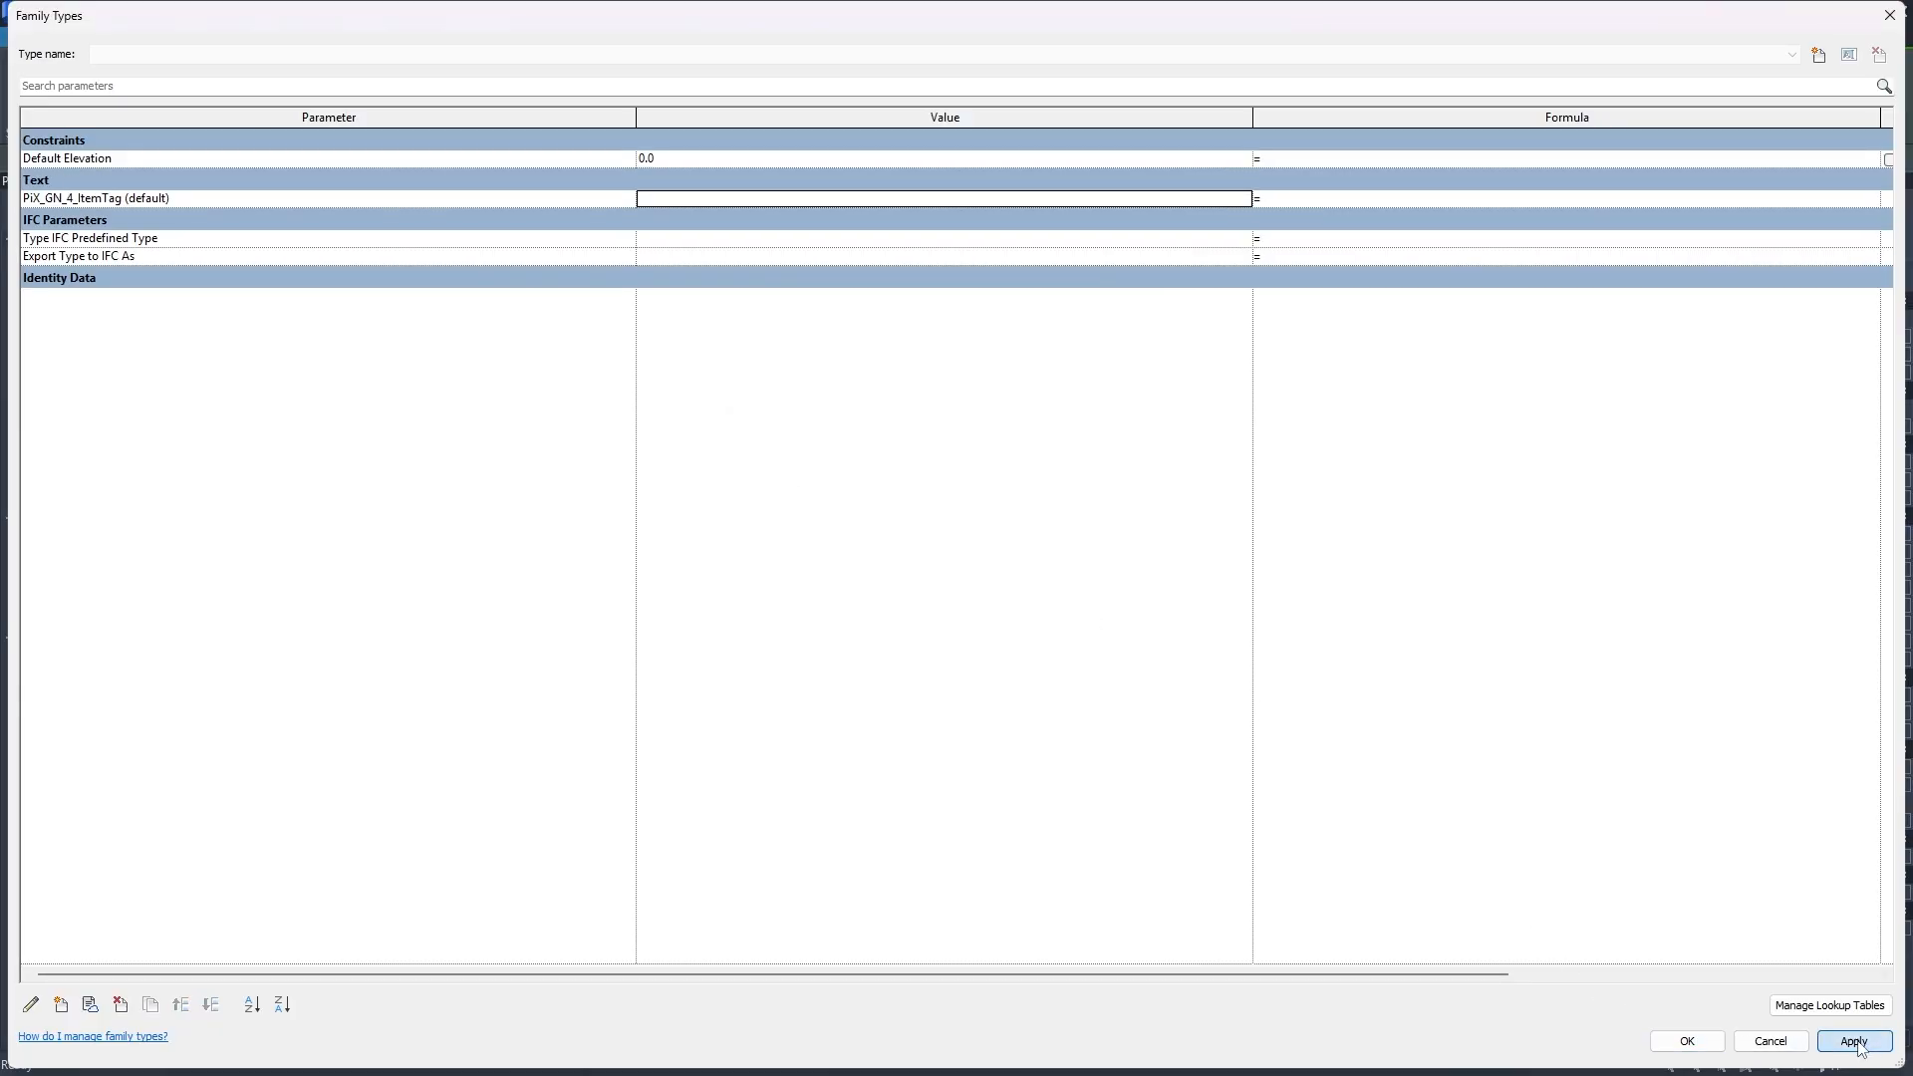
pyautogui.click(1714, 1045)
# Associate the PiX_GN_4_ItemTag parameter of the nozzle at the pump's horizontal flange with the pump family's PiX_GN_4_ItemTag parameter.
pyautogui.click(802, 576)
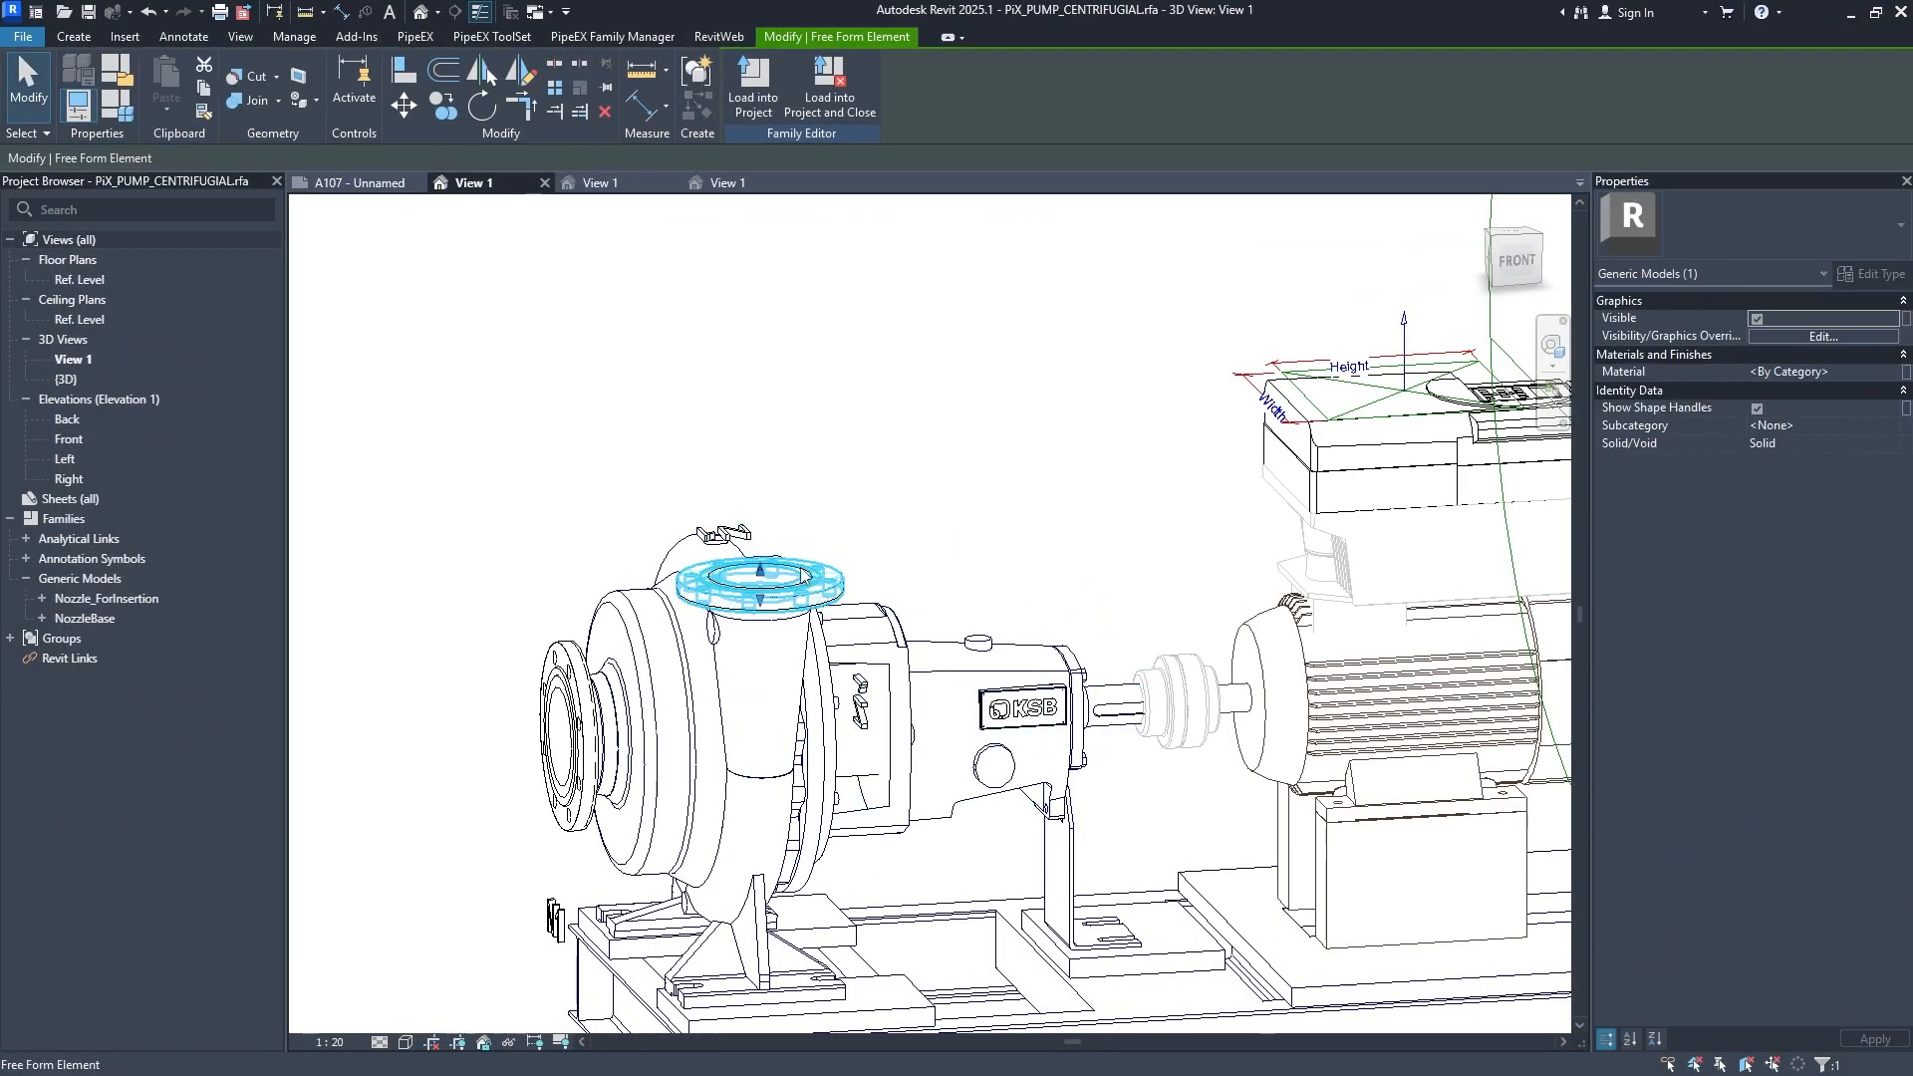
pyautogui.click(583, 752)
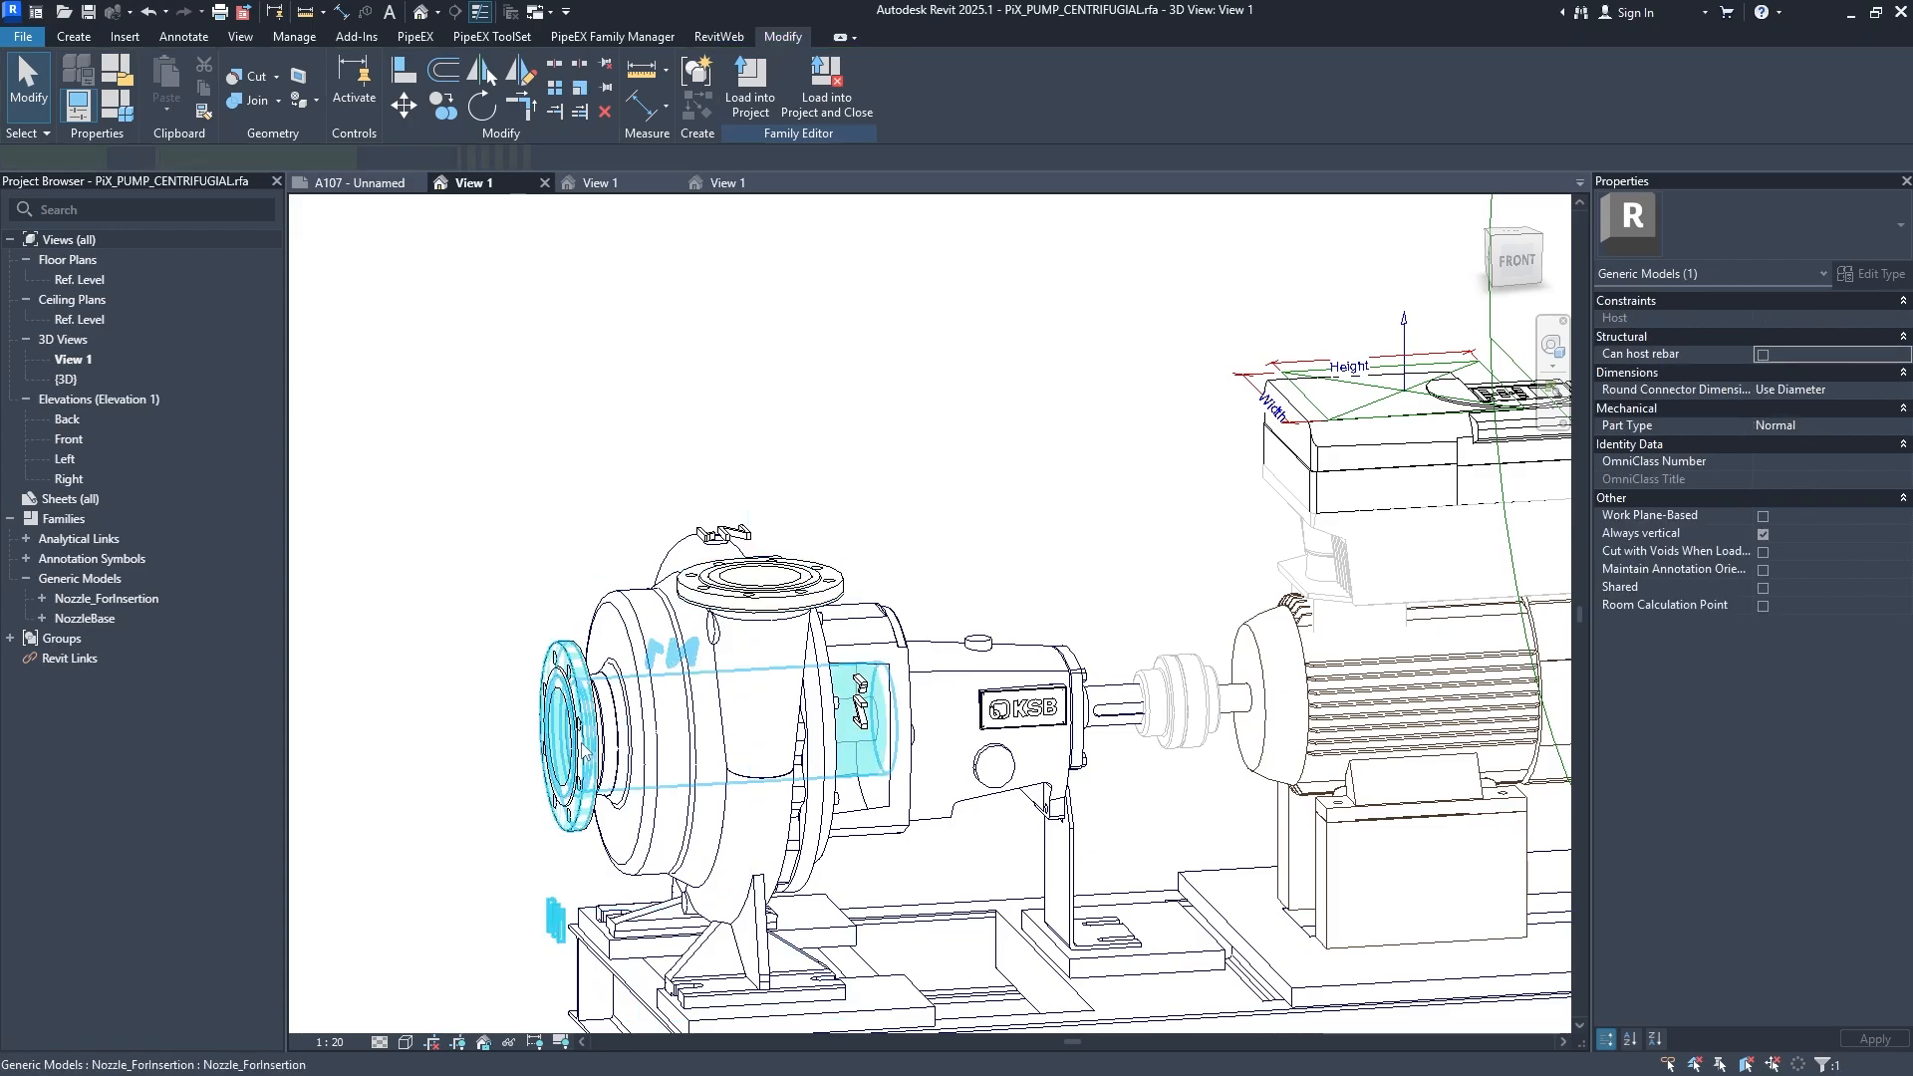
pyautogui.click(1792, 477)
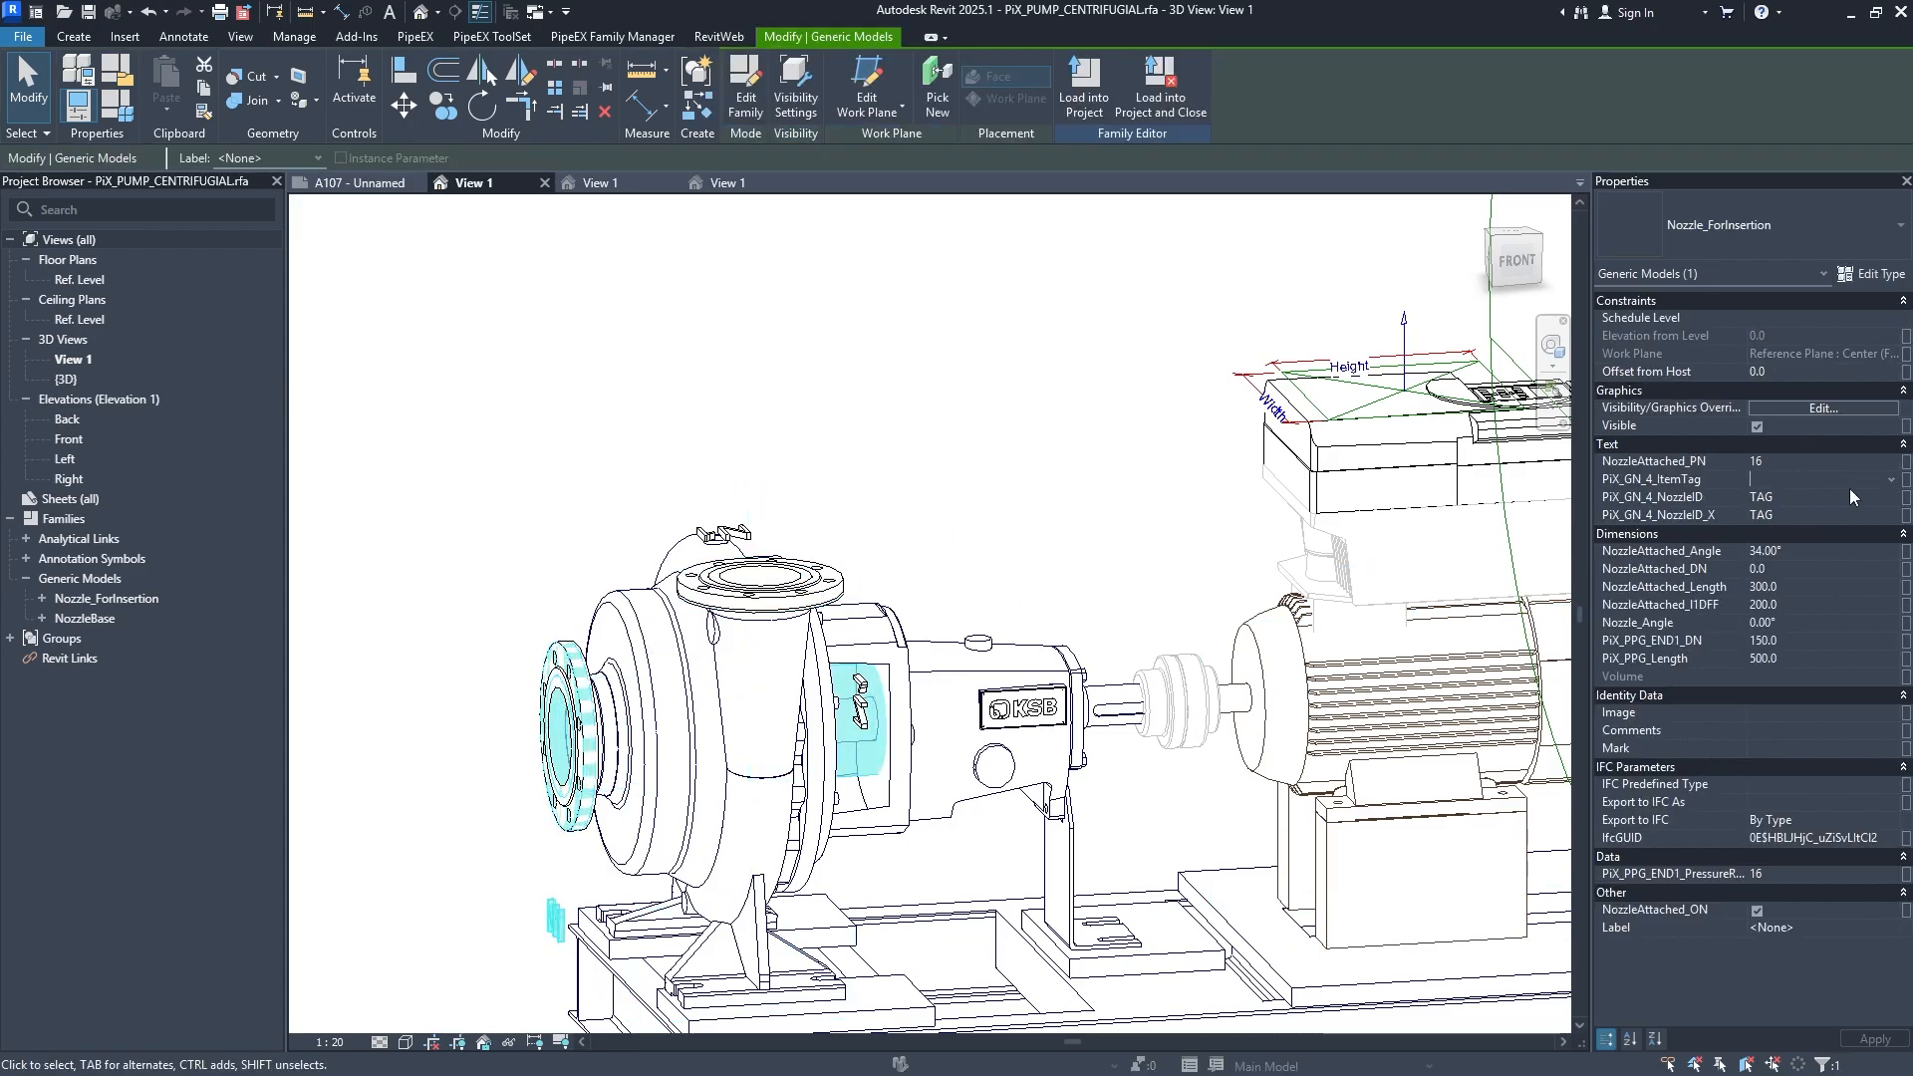
pyautogui.click(1907, 480)
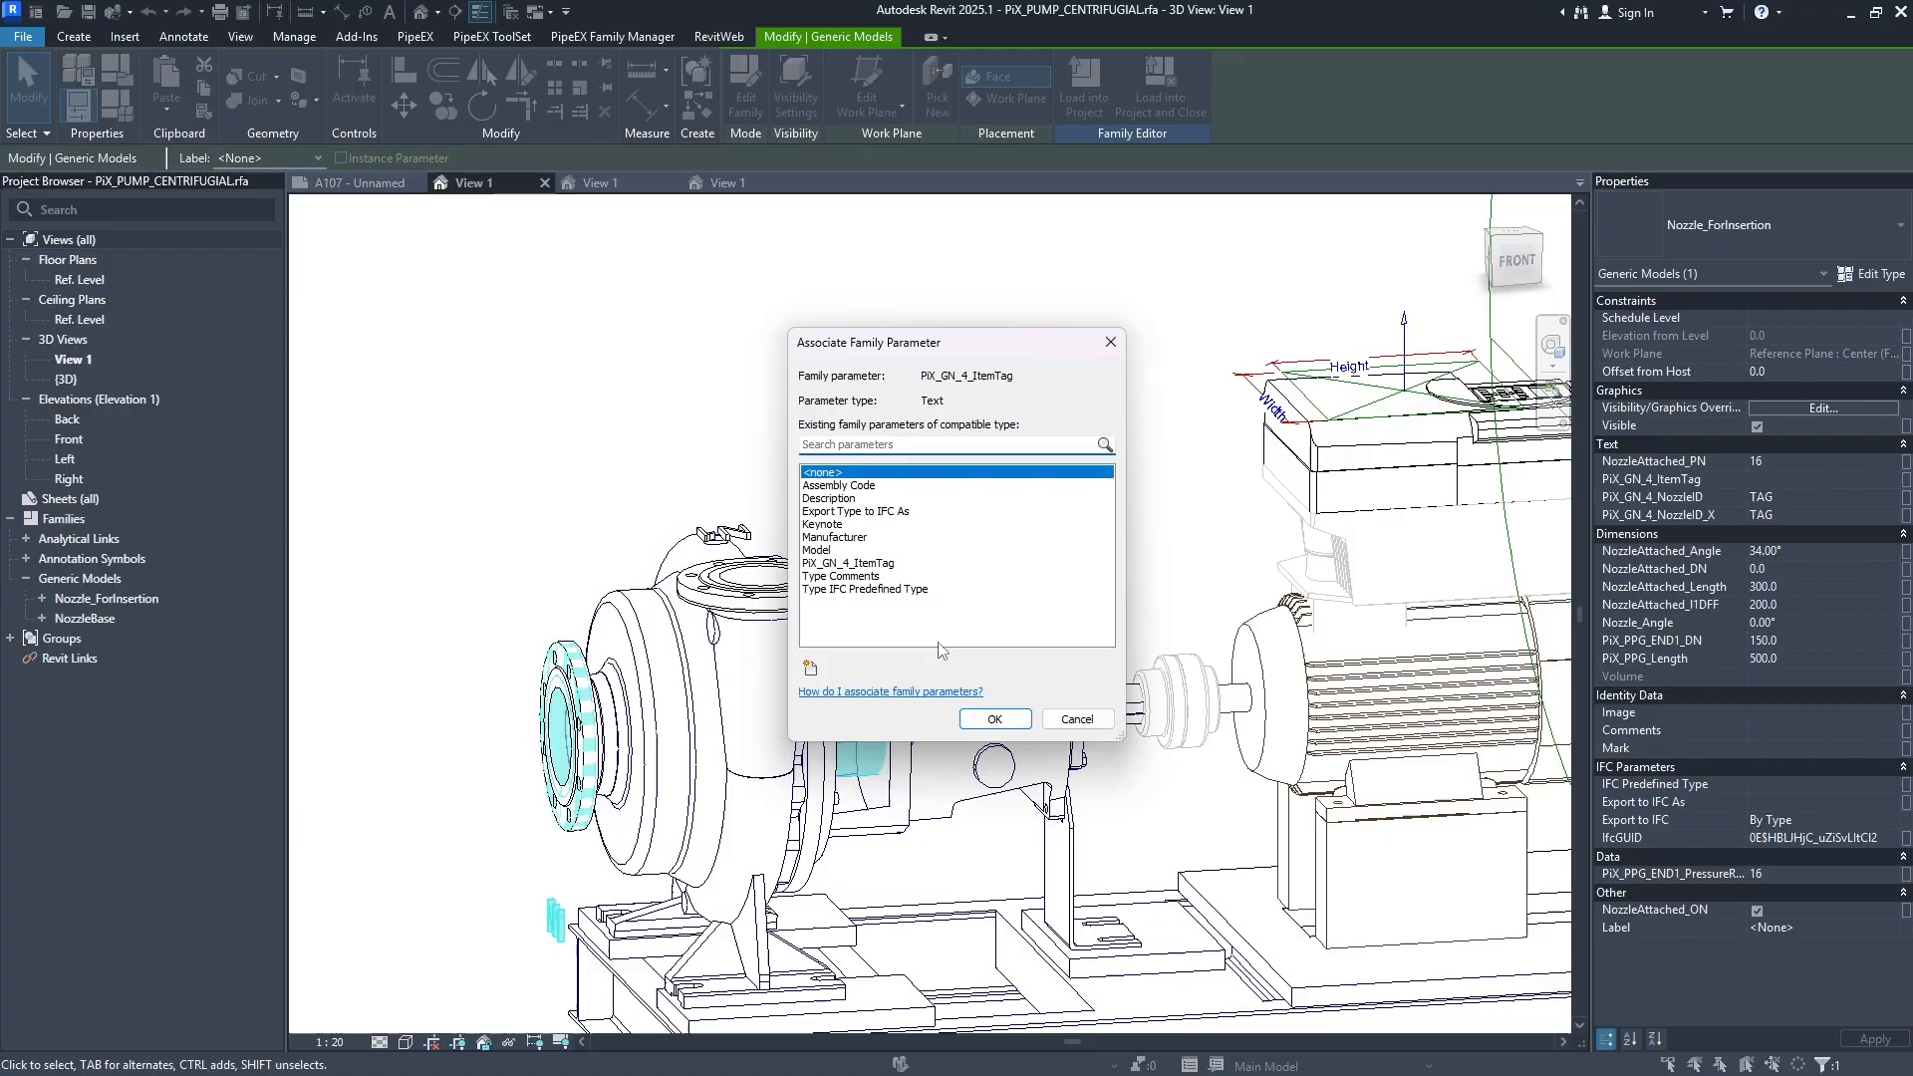
pyautogui.click(867, 564)
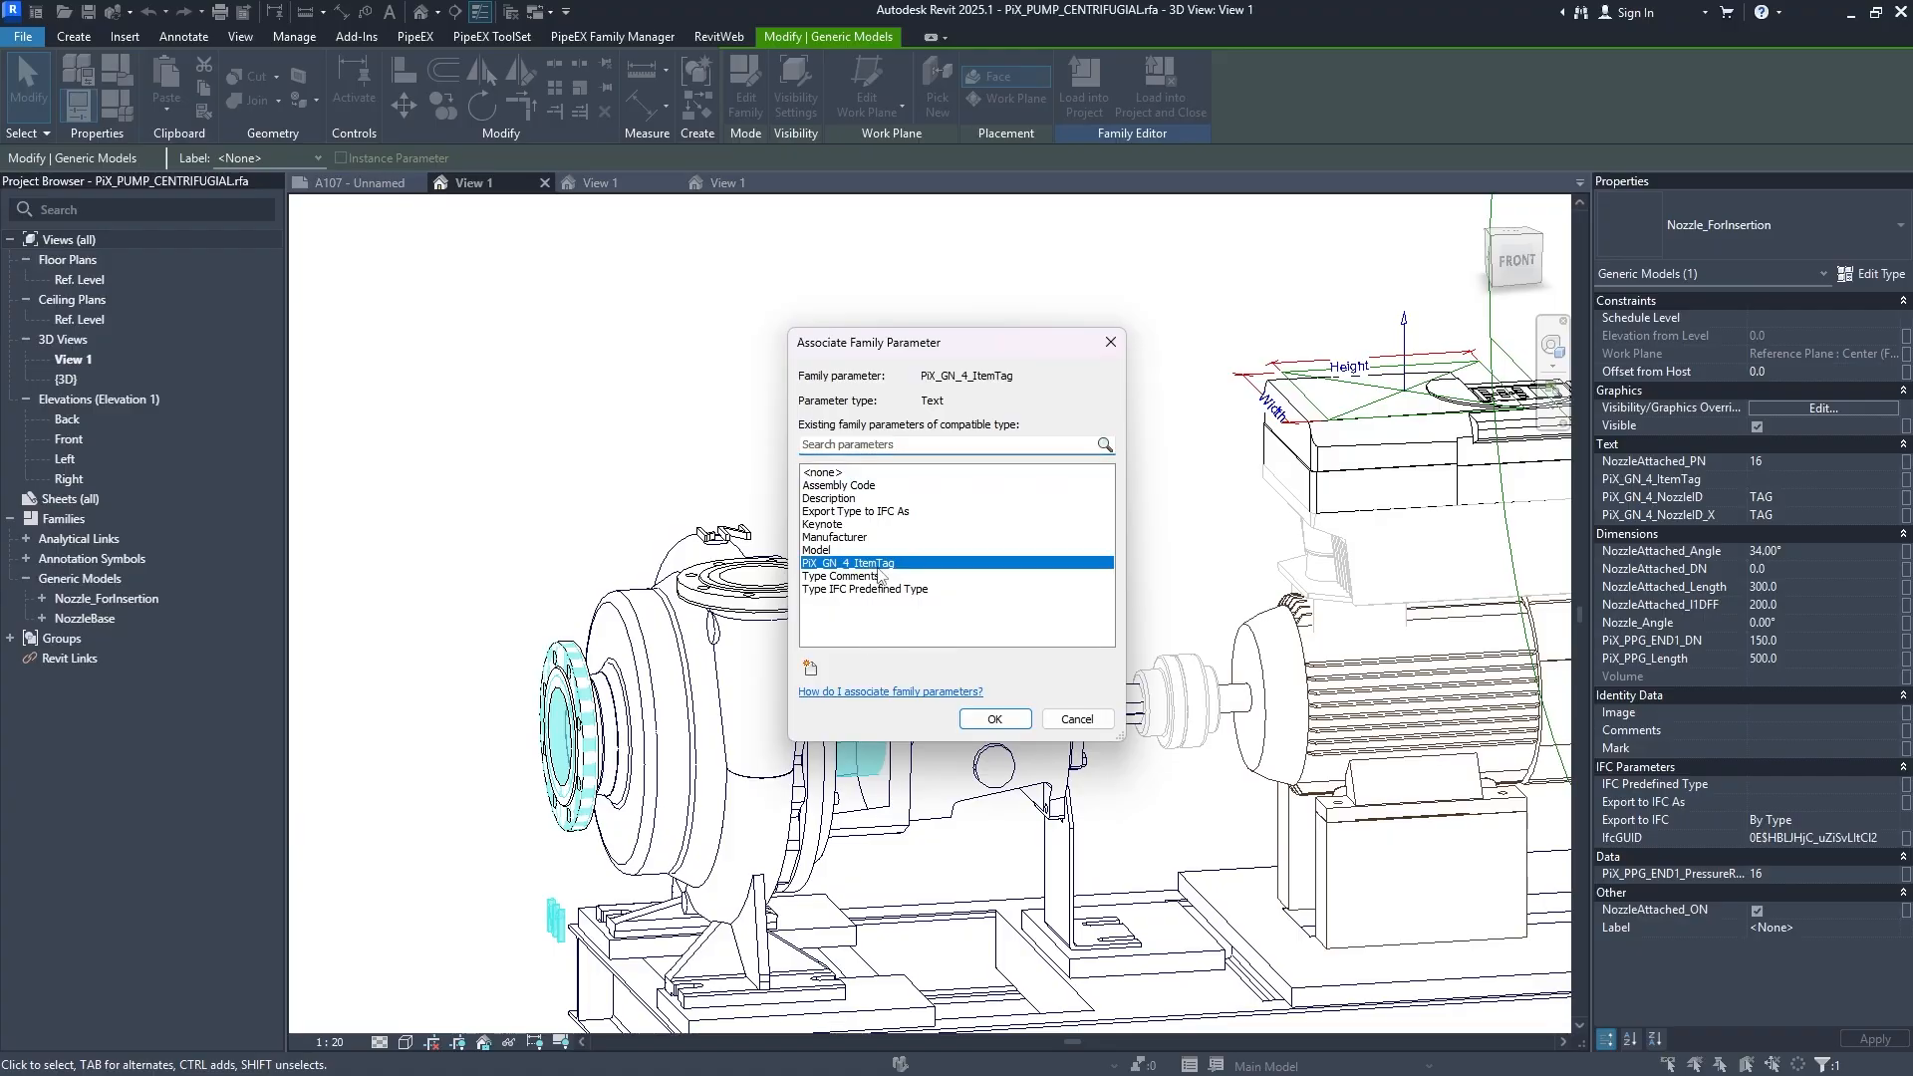
pyautogui.click(995, 719)
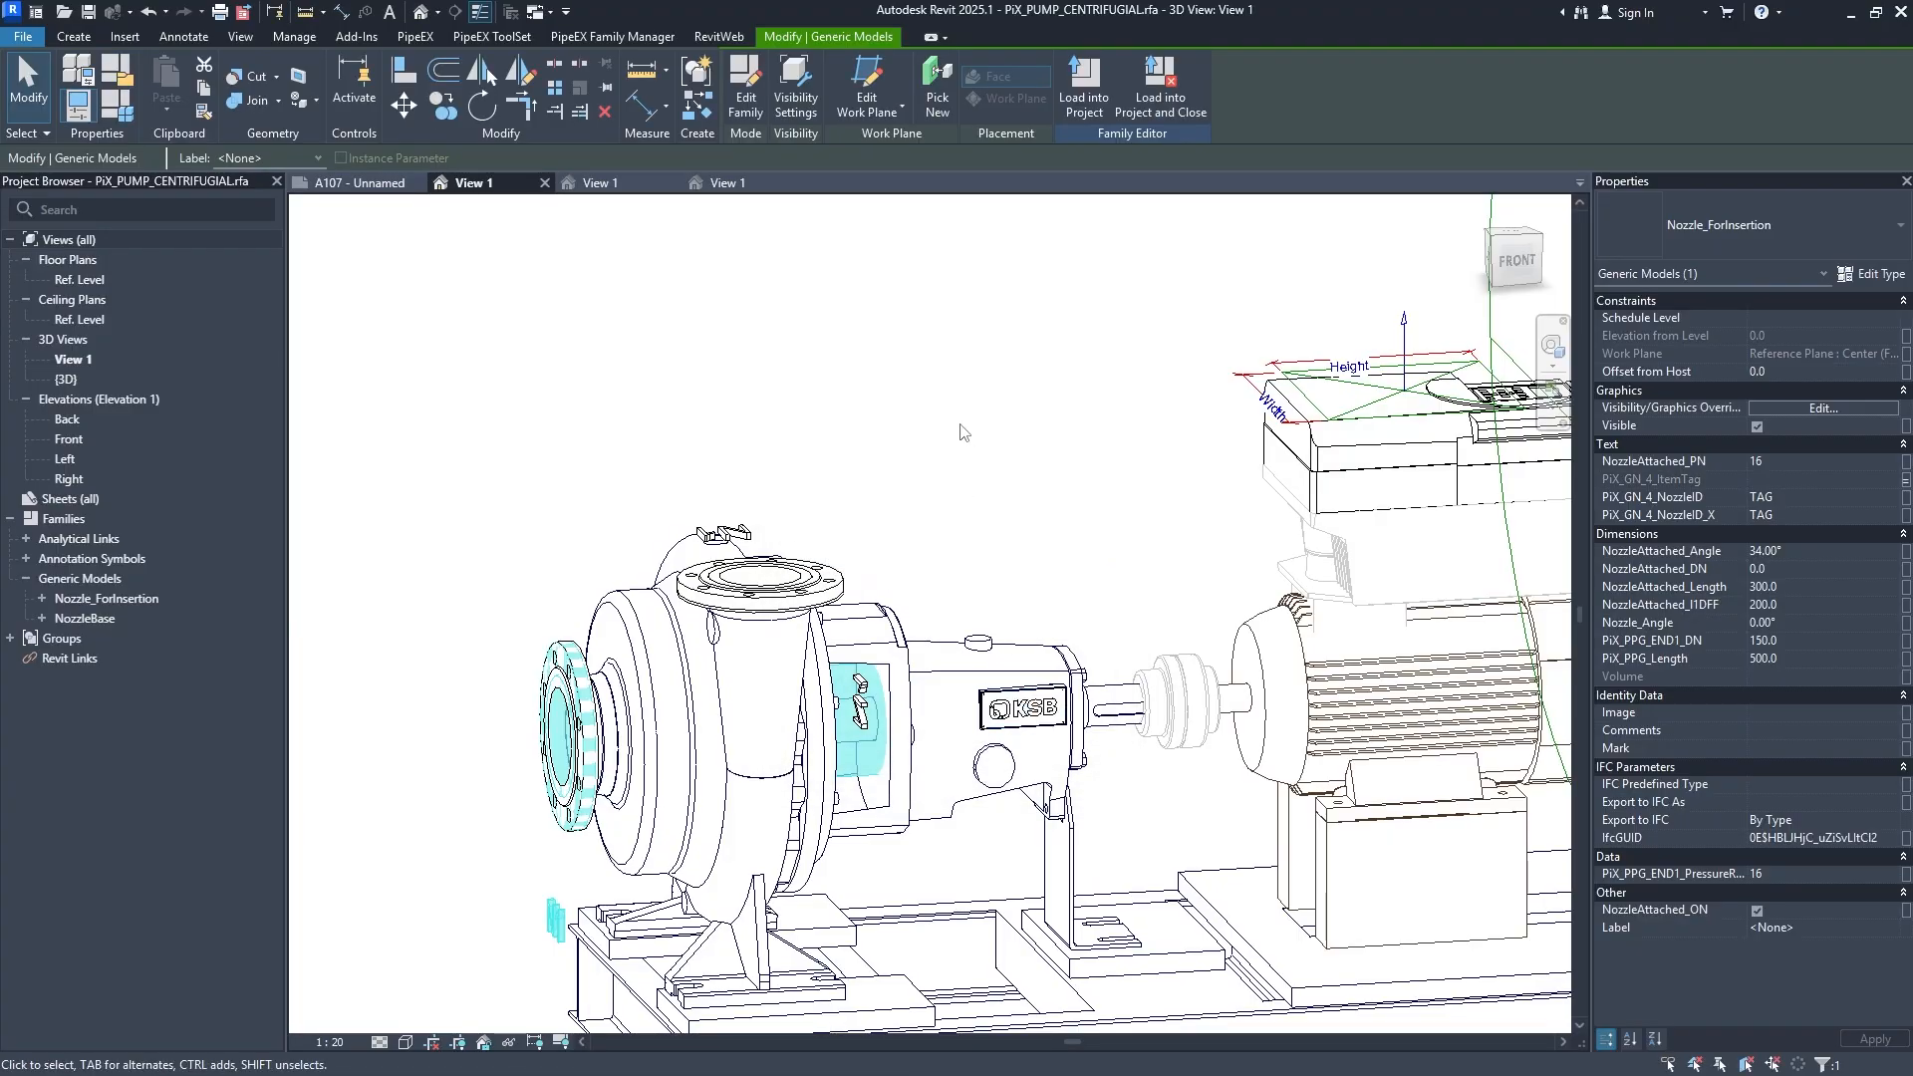
pyautogui.click(962, 429)
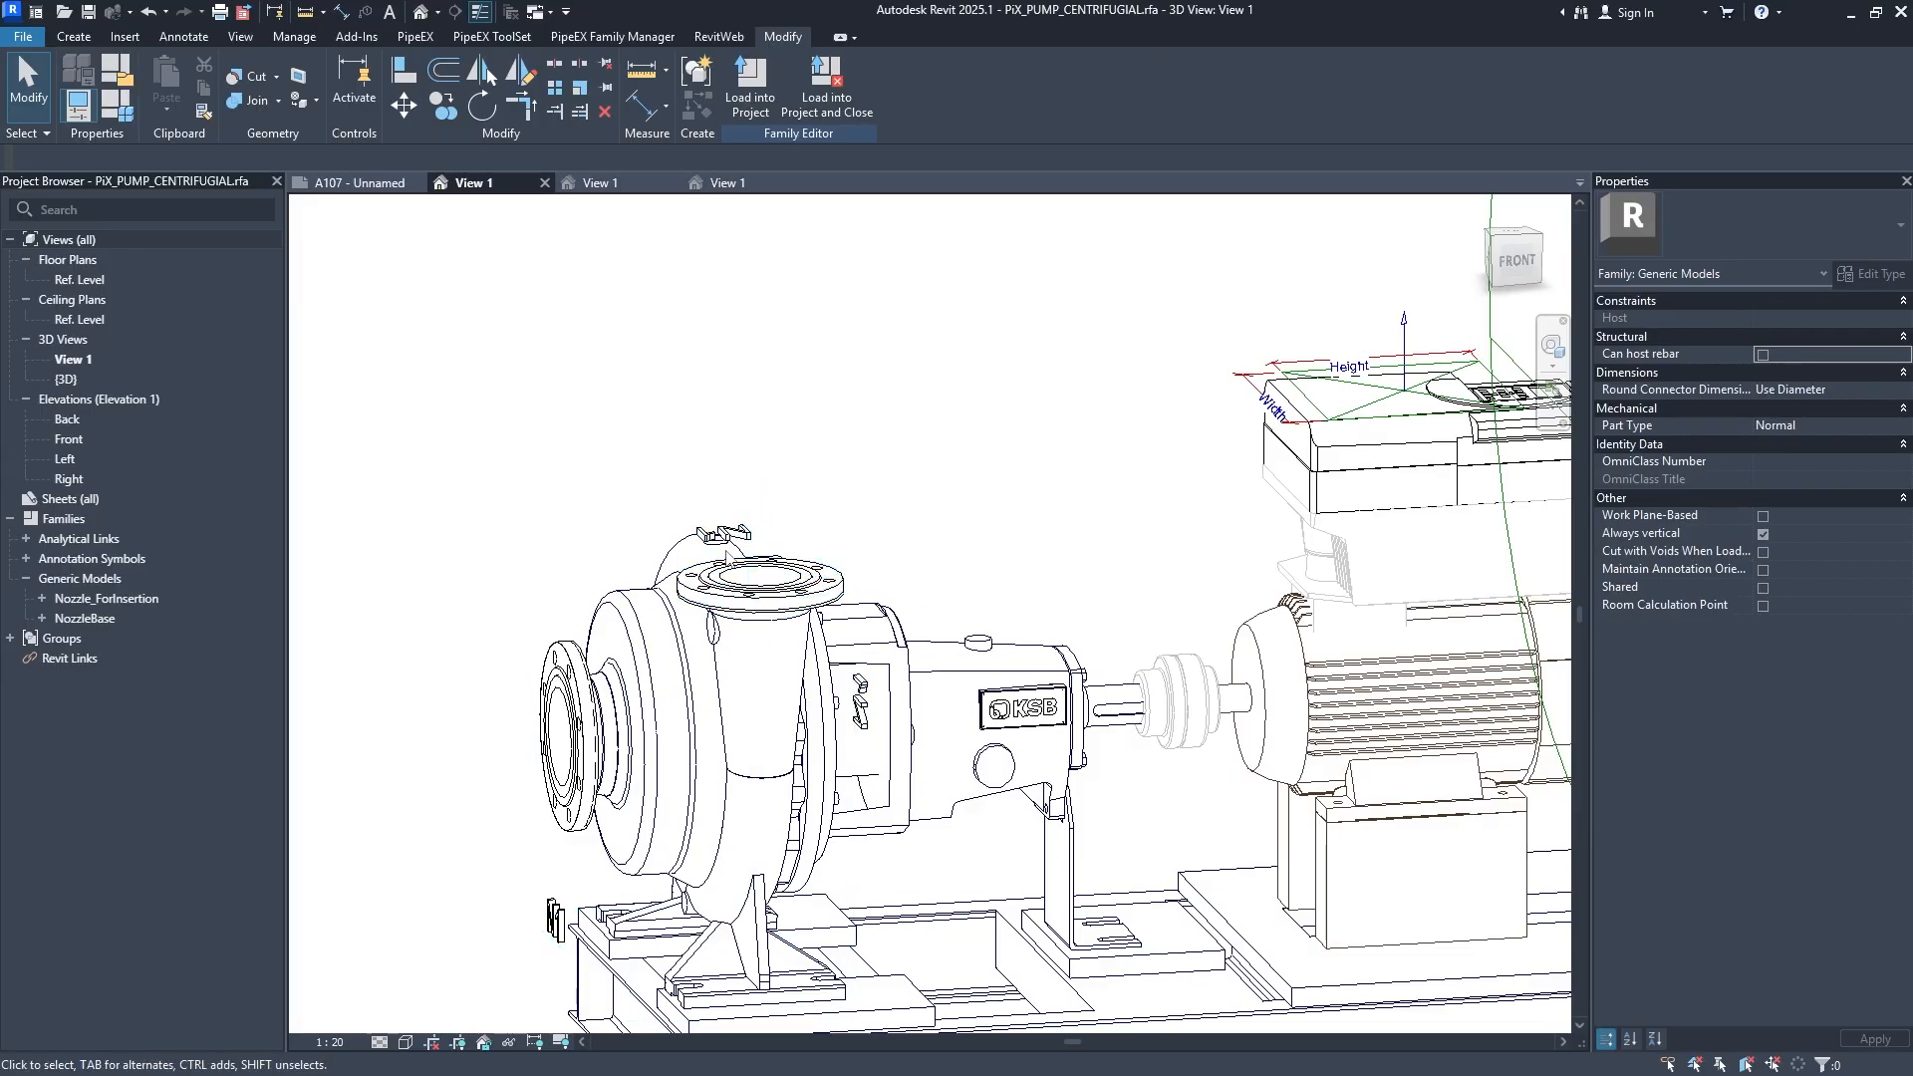
# Link PiX_GN_4_ItemTag of the nozzle at the pump's upward-facing vertical flange to the pump family's parameter of the same name.
pyautogui.click(750, 601)
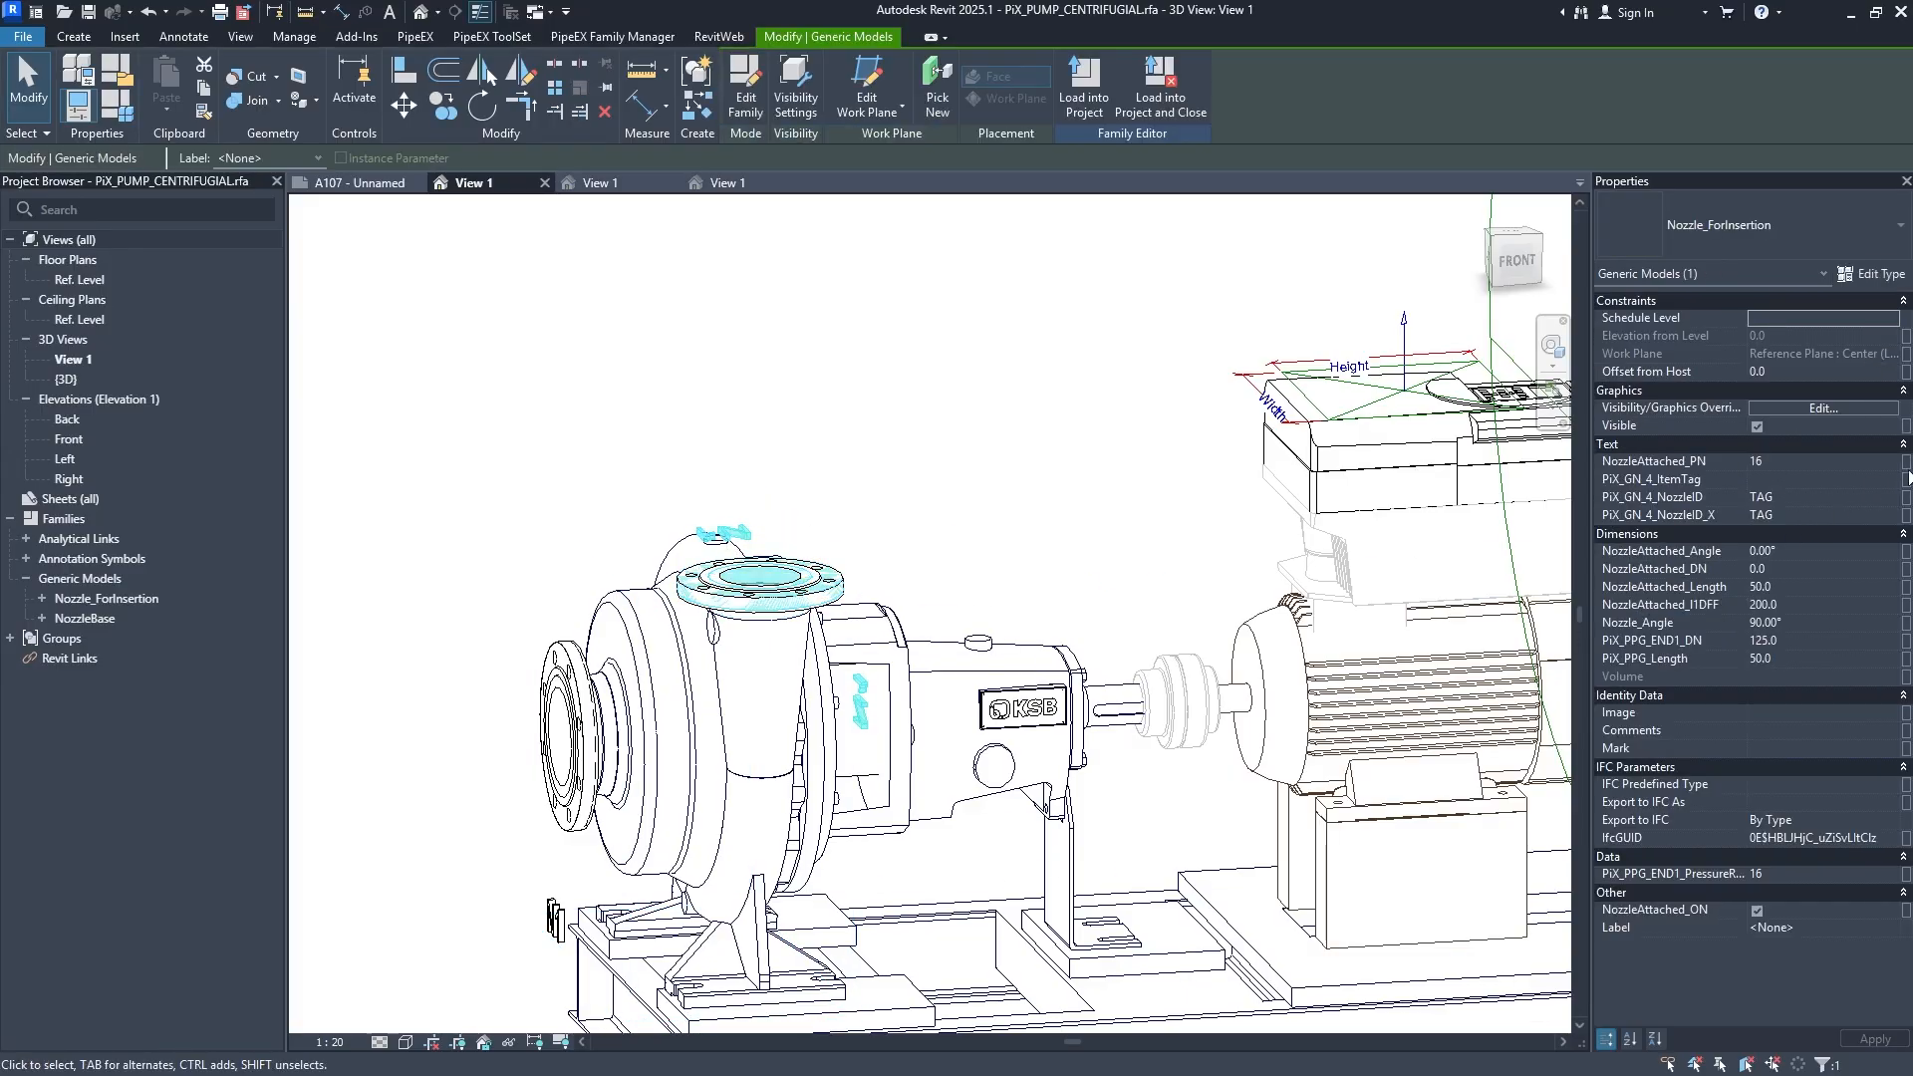
pyautogui.click(1907, 479)
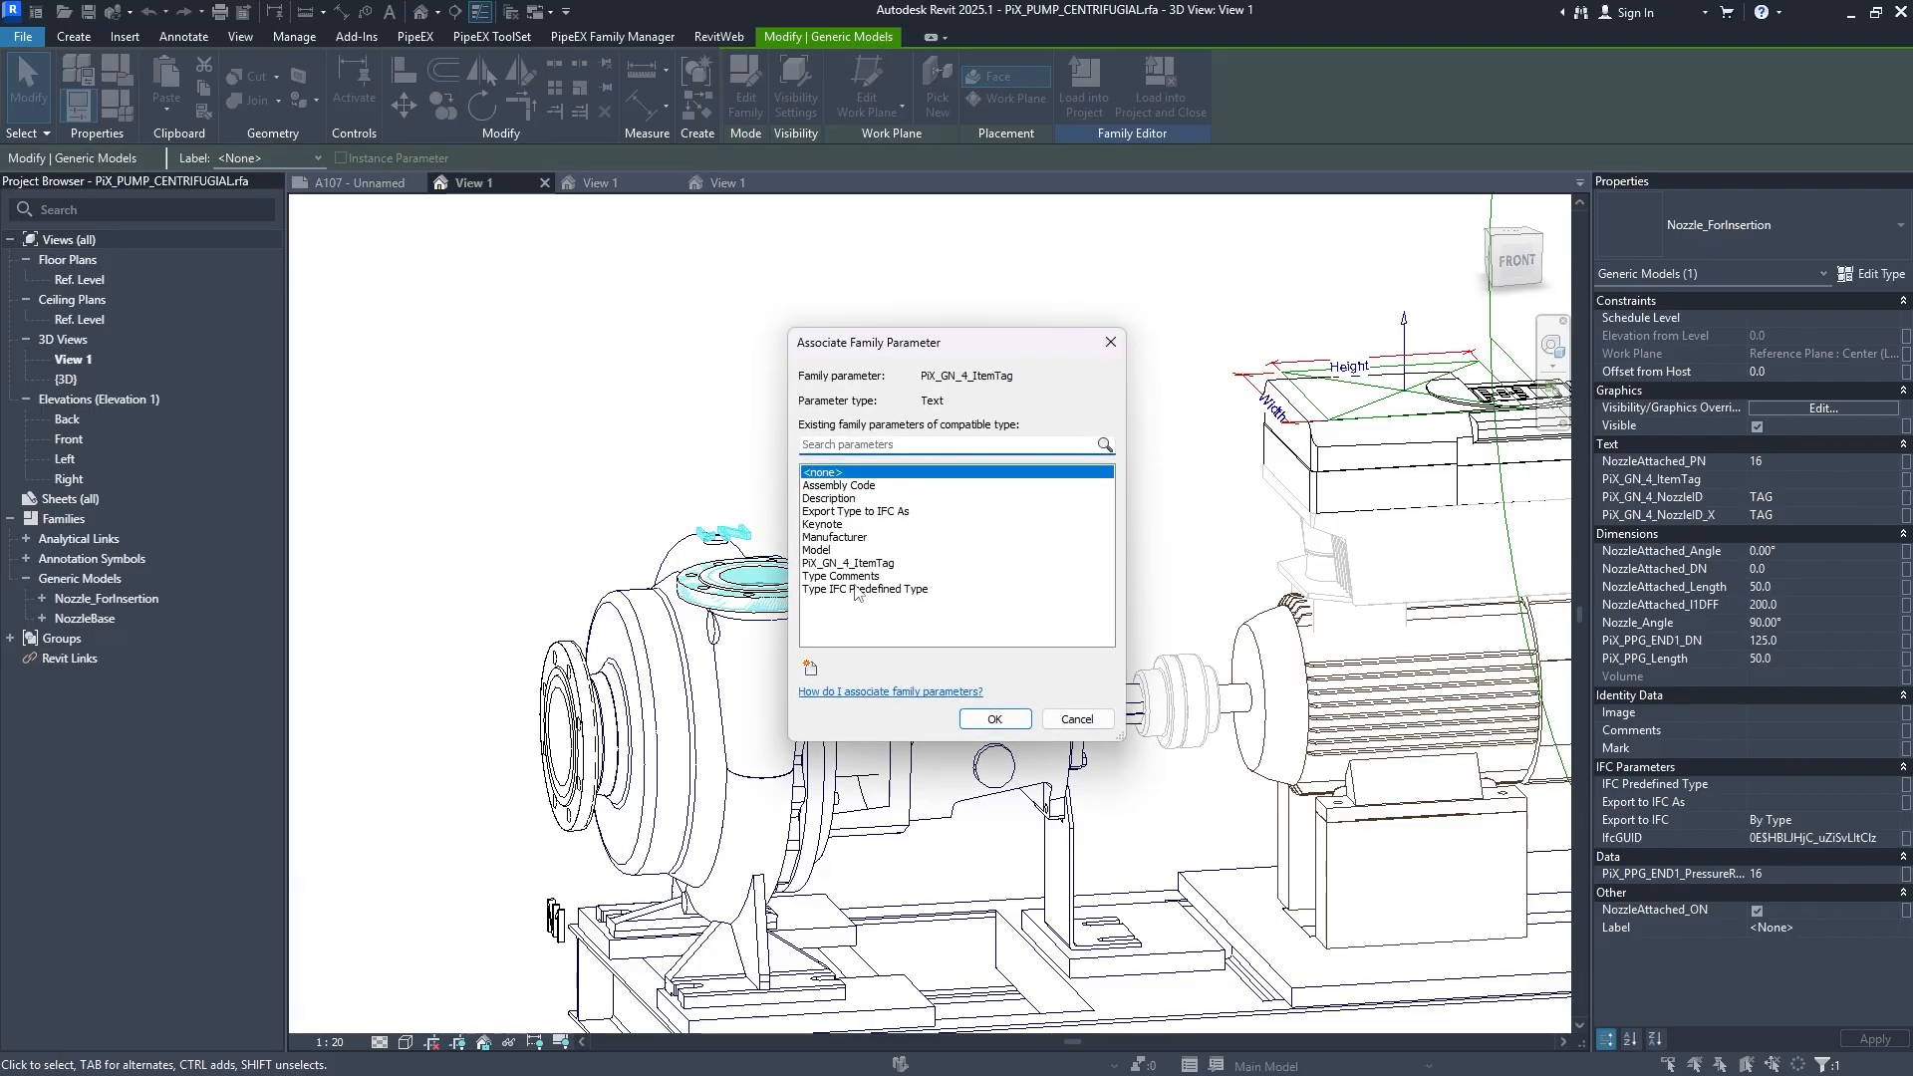
pyautogui.click(885, 564)
pyautogui.click(995, 720)
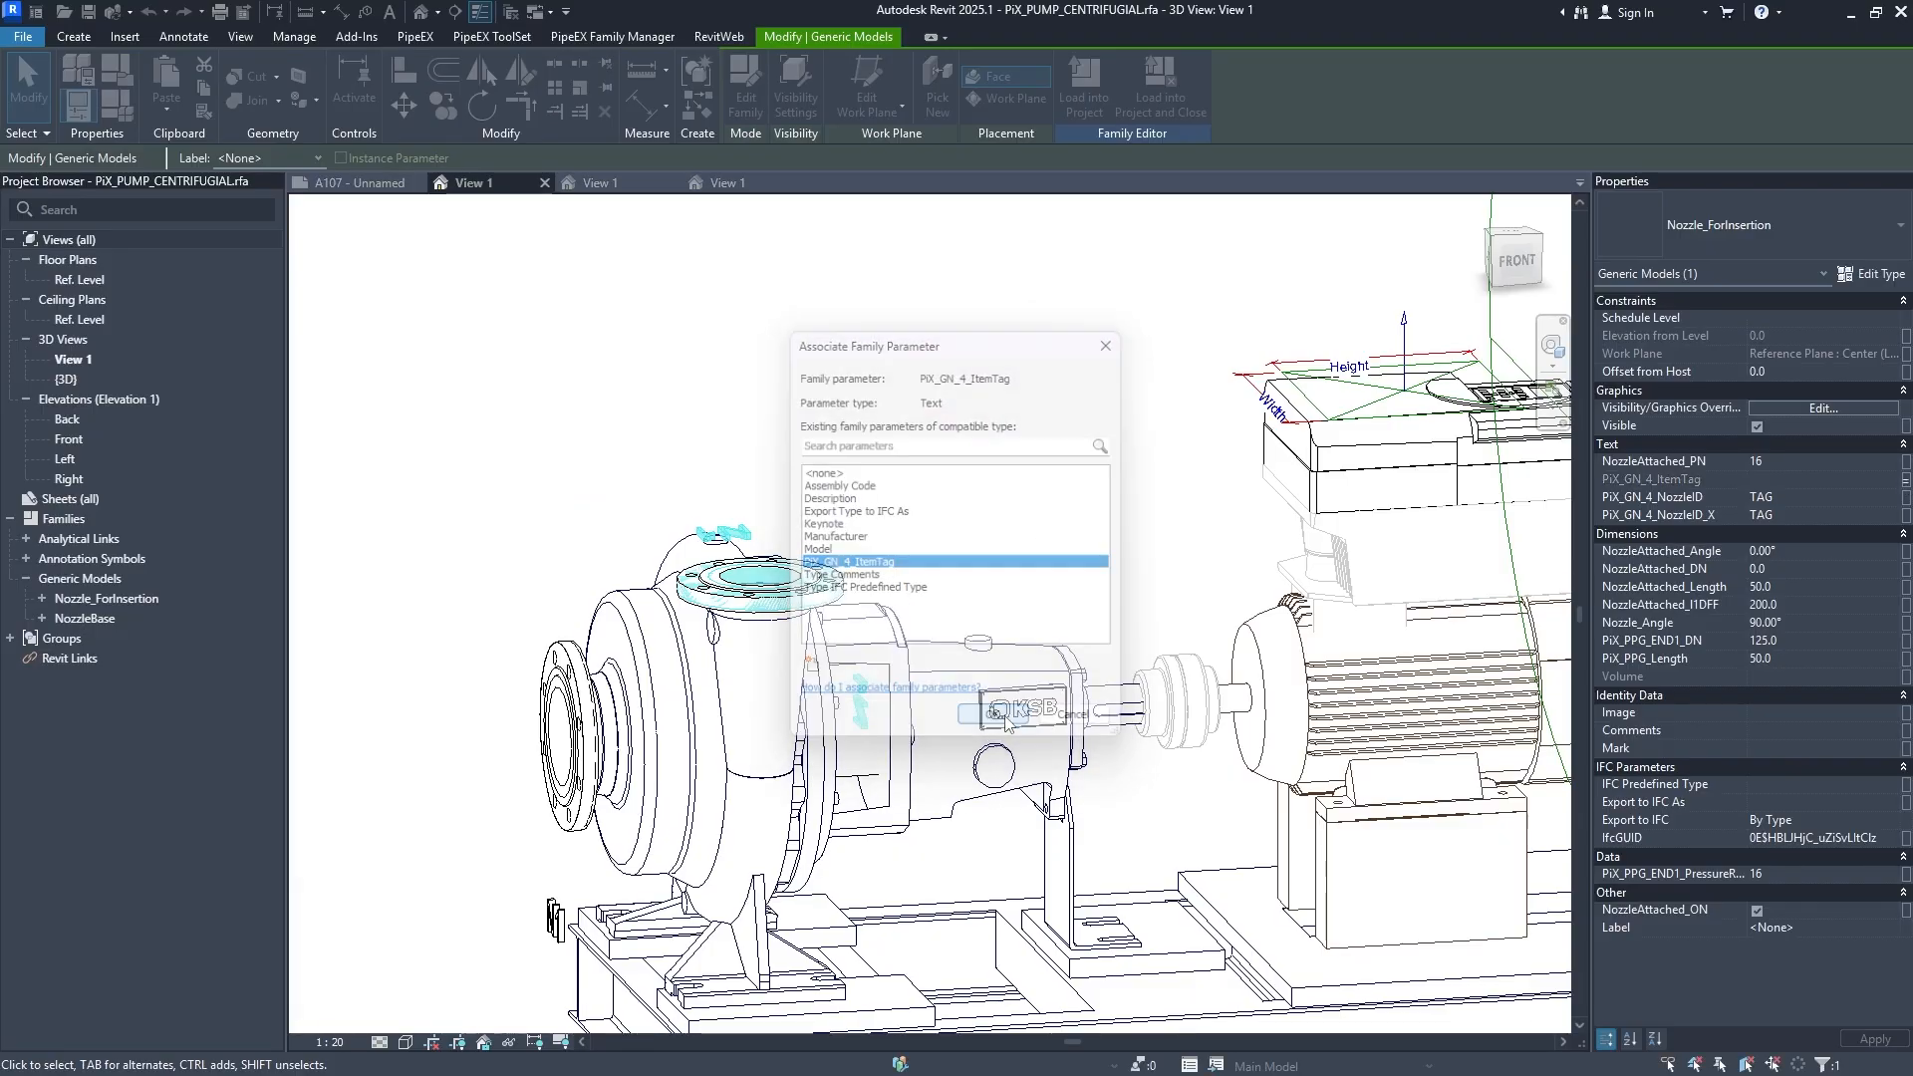
pyautogui.click(887, 462)
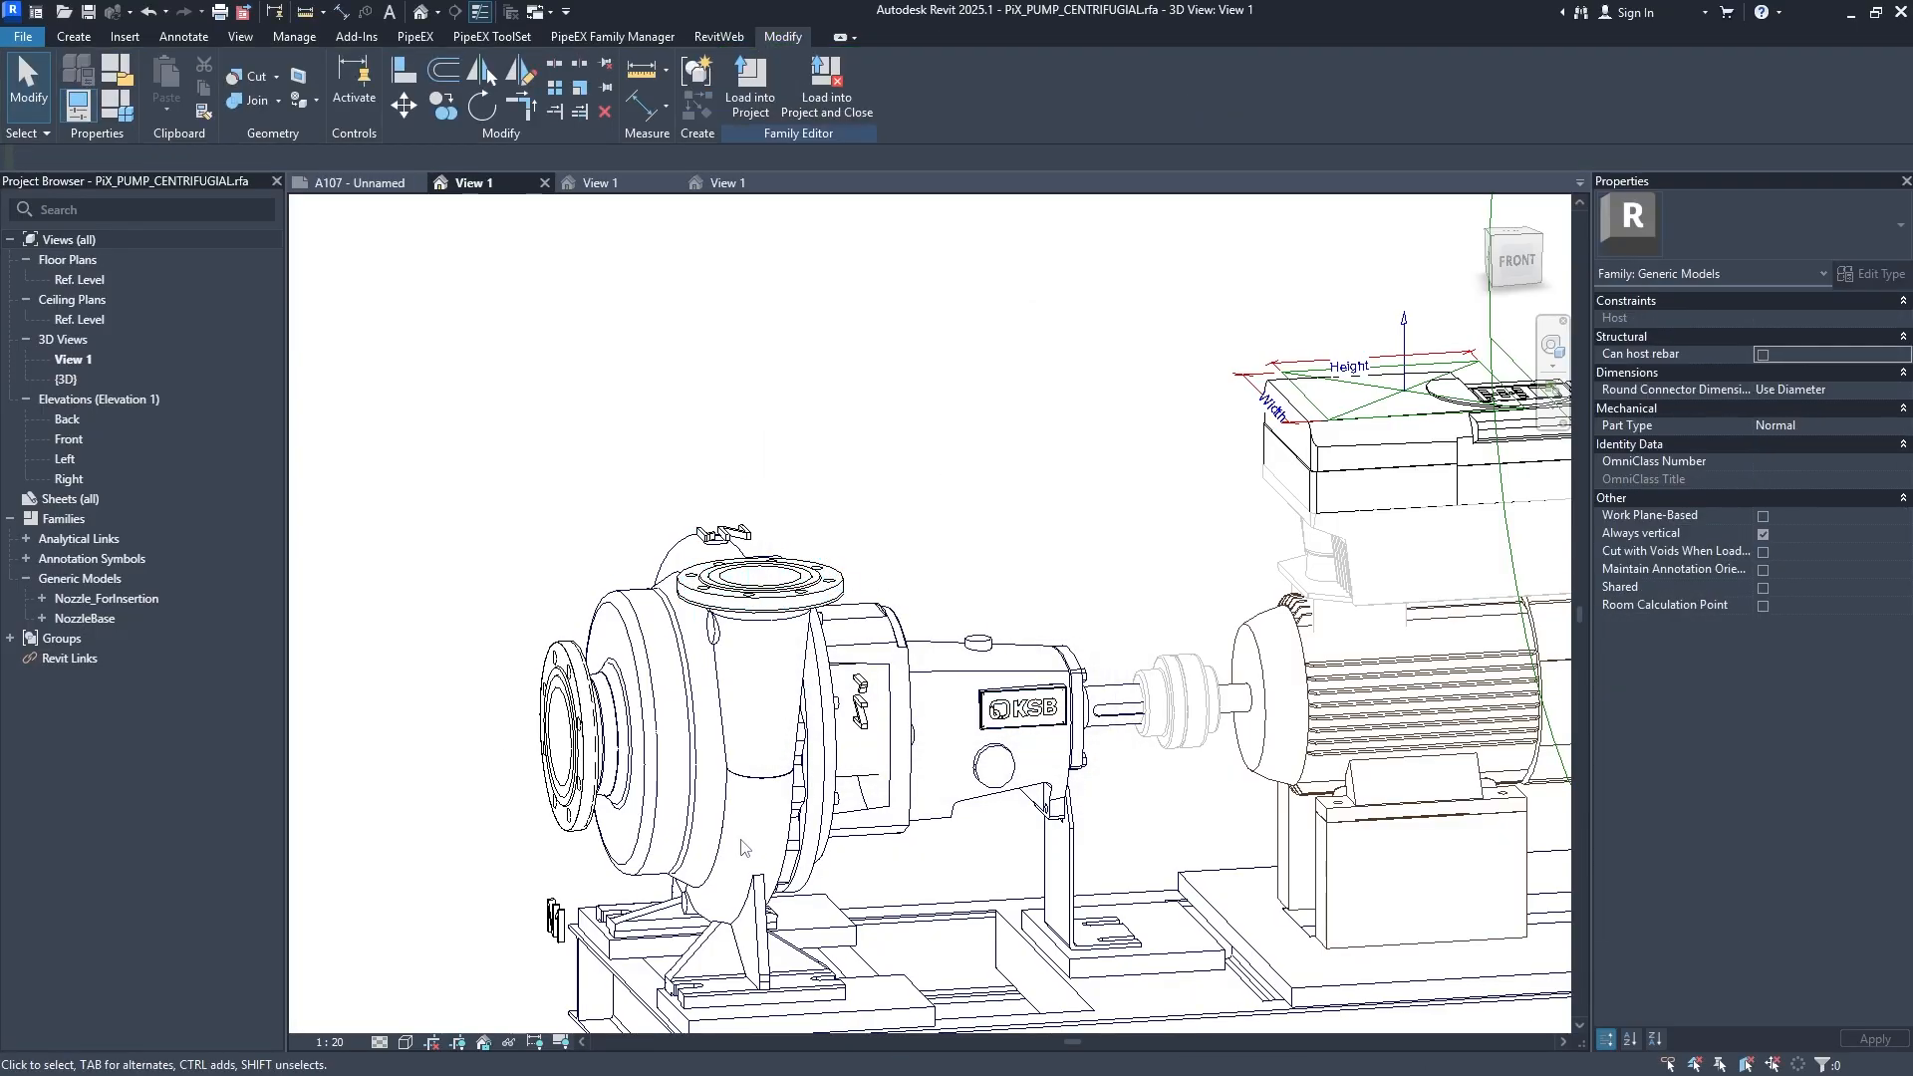
# Set PiX_GN_4_NozzleID of the nozzle at the pump's upward-facing vertical flange to N1.
pyautogui.keyDown('shift'); pyautogui.moveTo(590, 782); pyautogui.dragTo(969, 397, button='middle'); pyautogui.keyUp('shift')
pyautogui.click(863, 795)
pyautogui.click(969, 396)
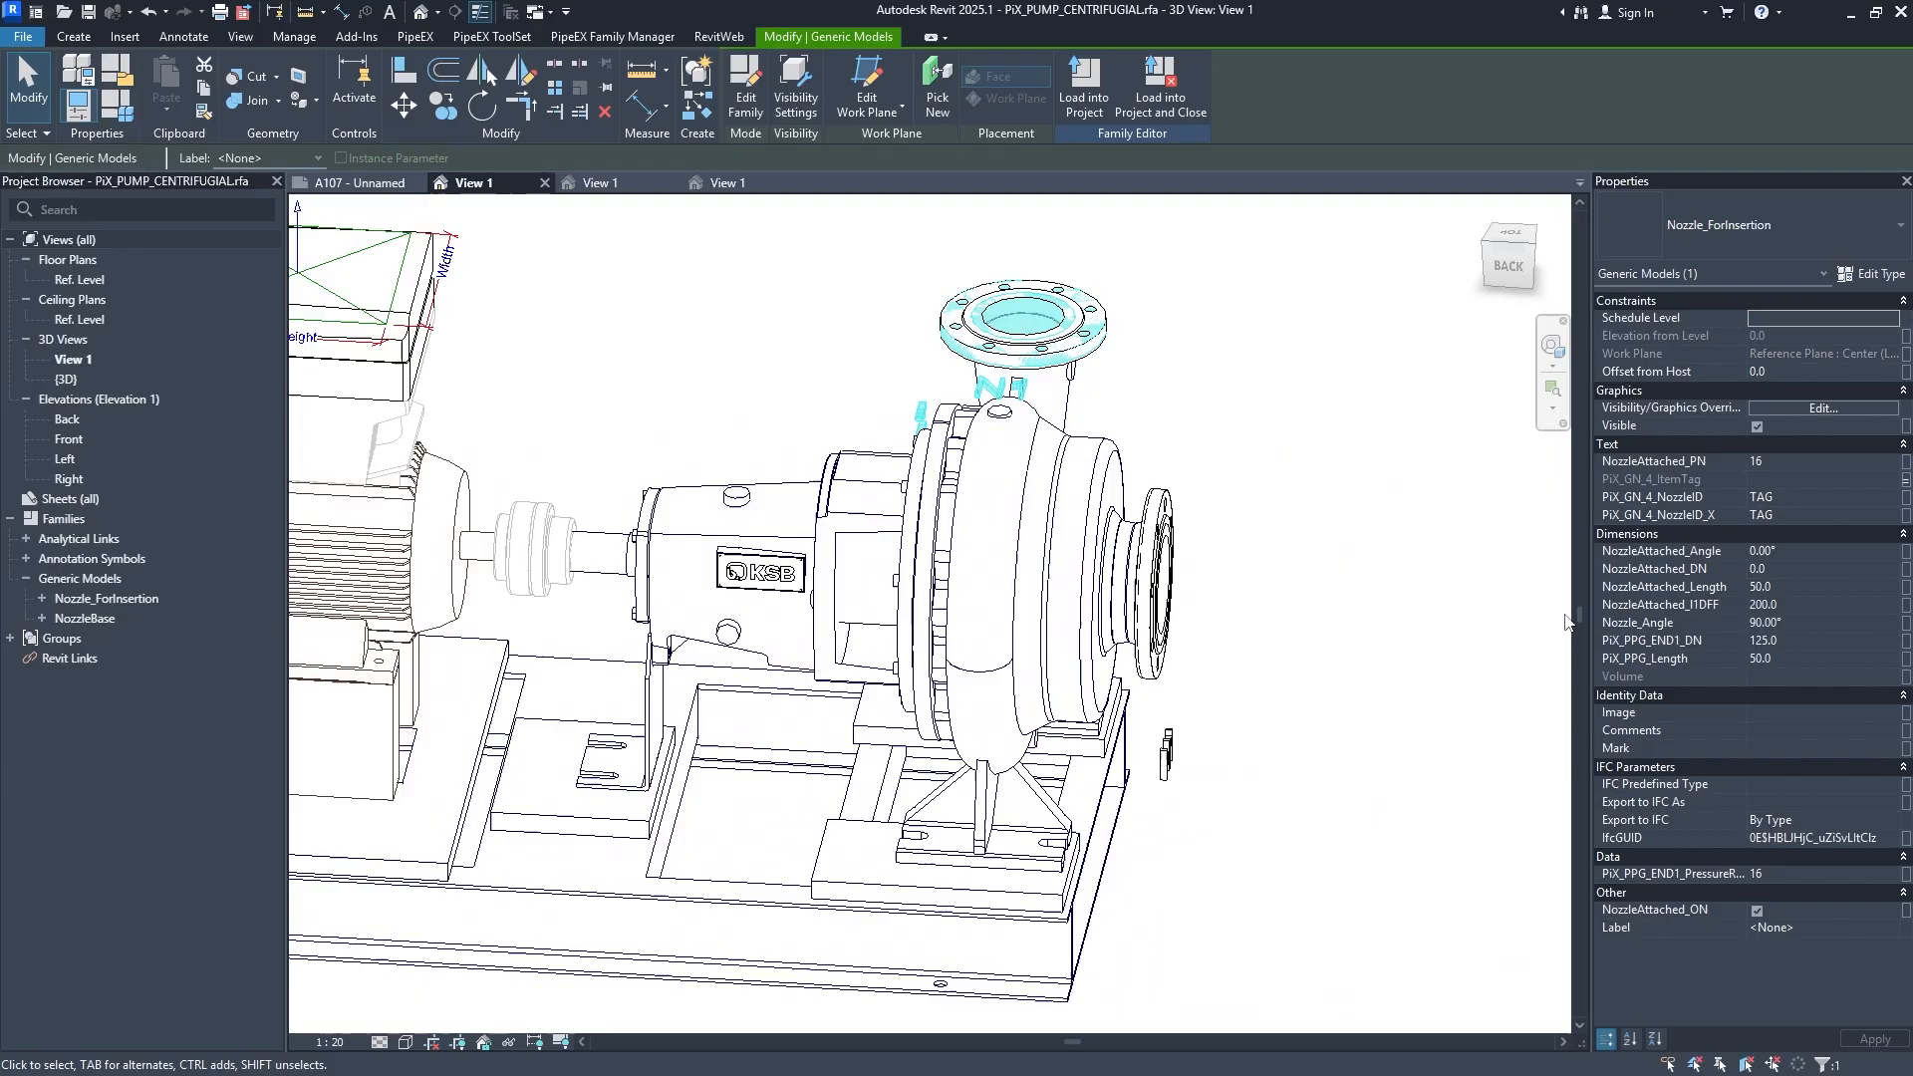
pyautogui.click(1801, 496)
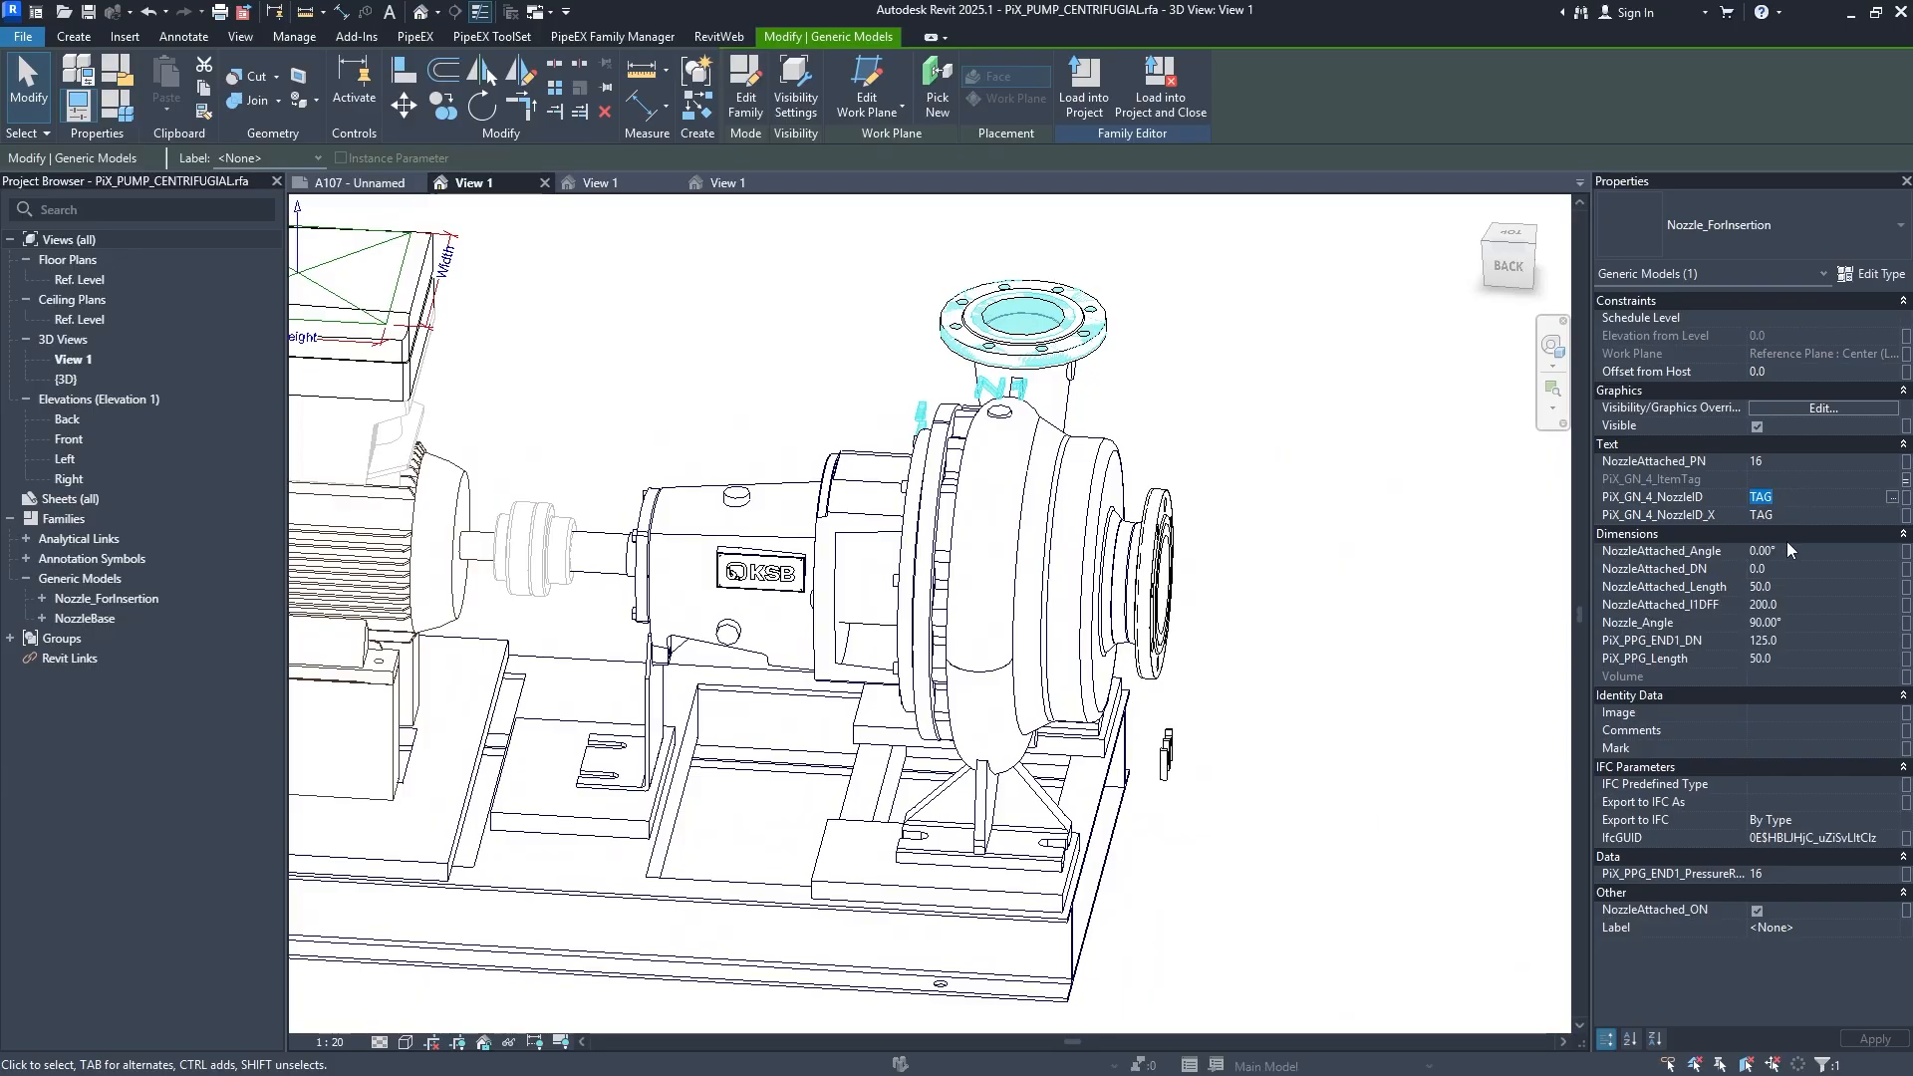
pyautogui.click(1783, 513)
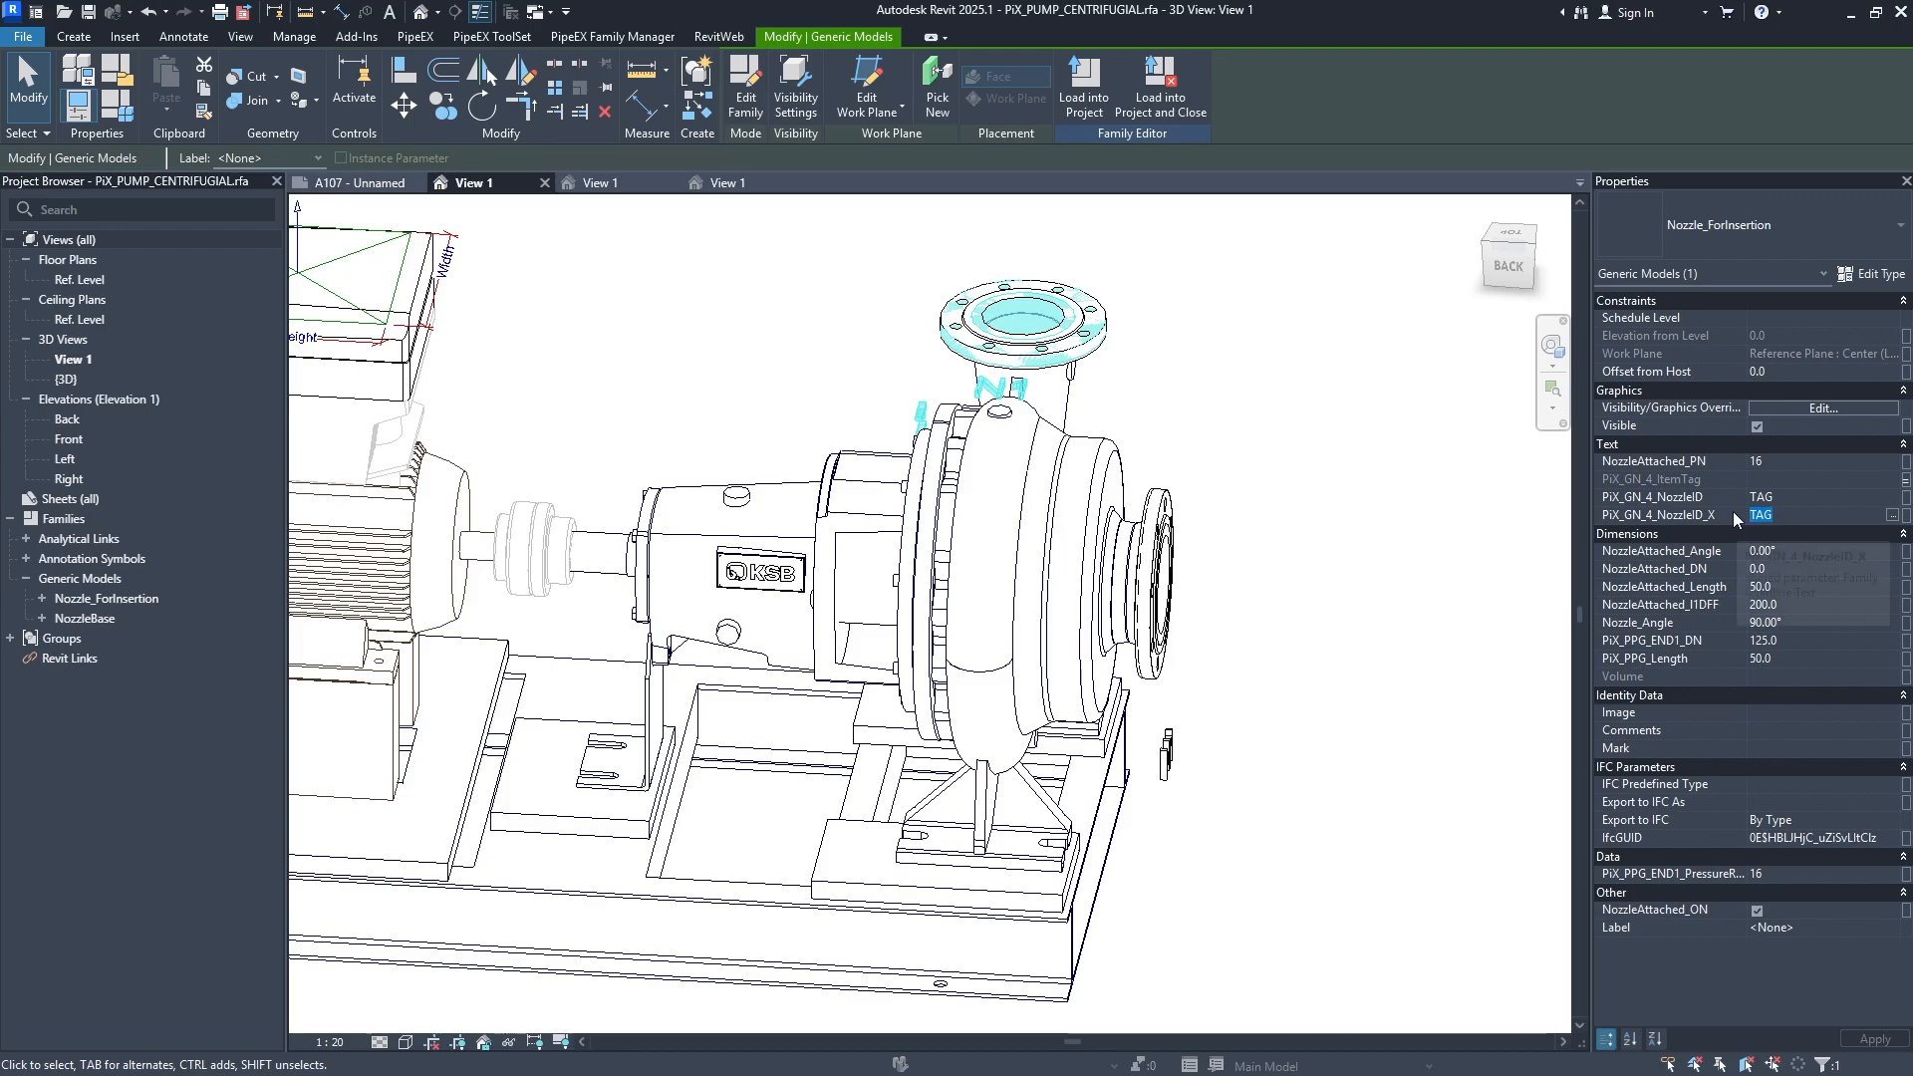
pyautogui.click(1896, 501)
pyautogui.click(1898, 501)
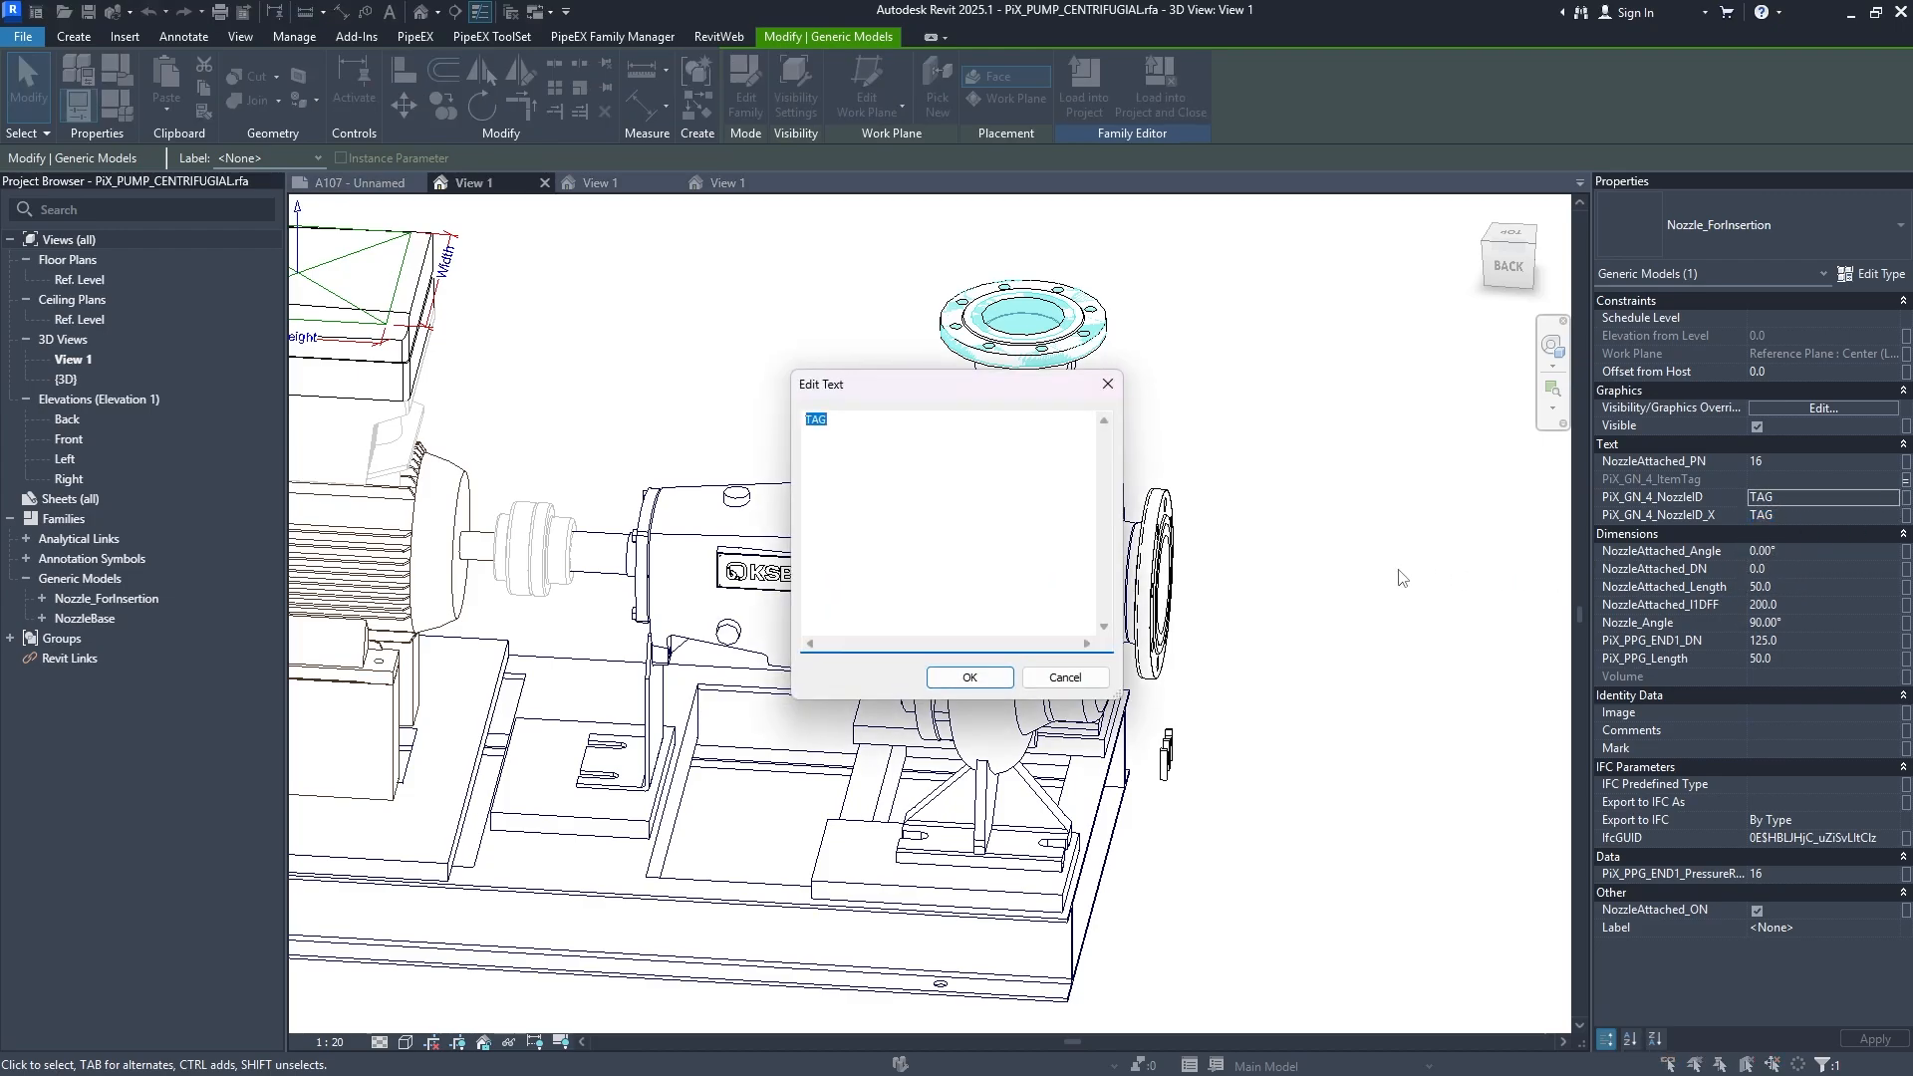
pyautogui.write('N1')
pyautogui.click(993, 673)
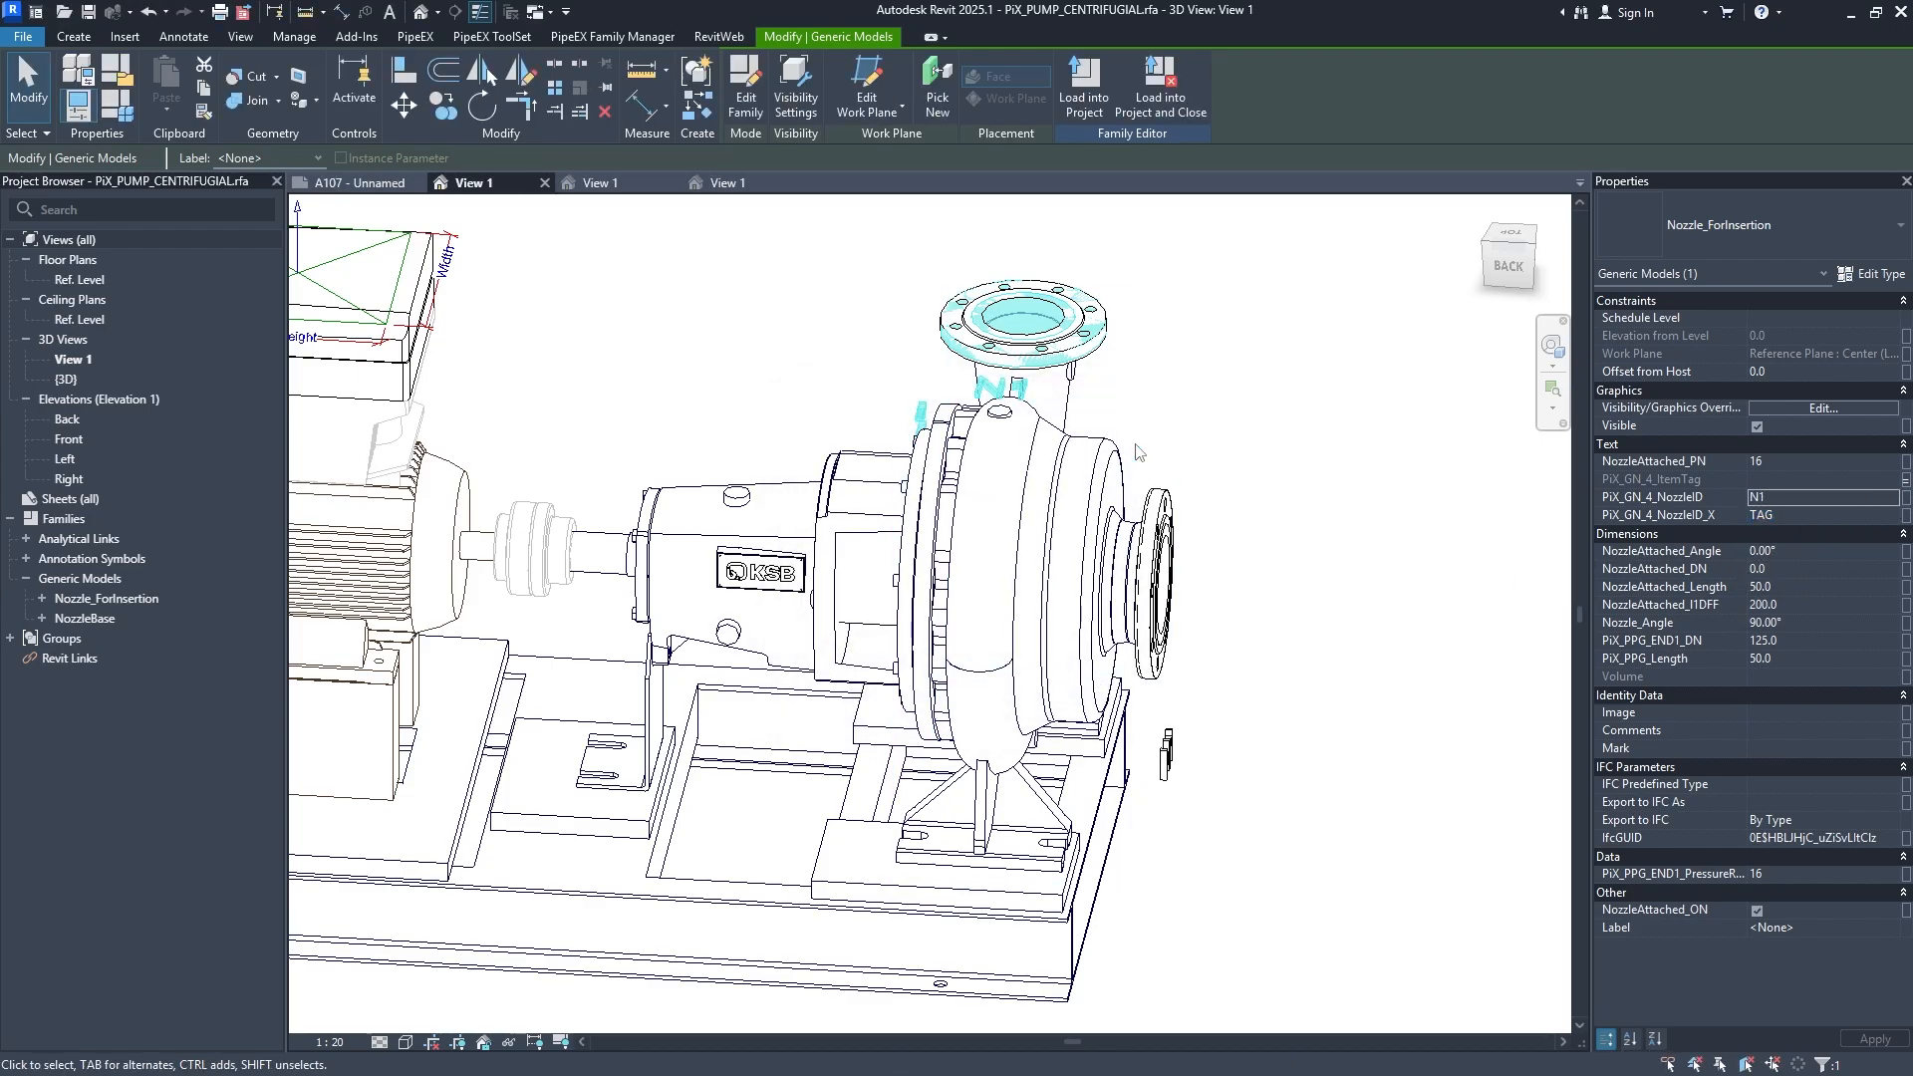
# Change PiX_GN_4_NozzleID of the nozzle at the upward-facing vertical flange to N2.
pyautogui.click(1902, 499)
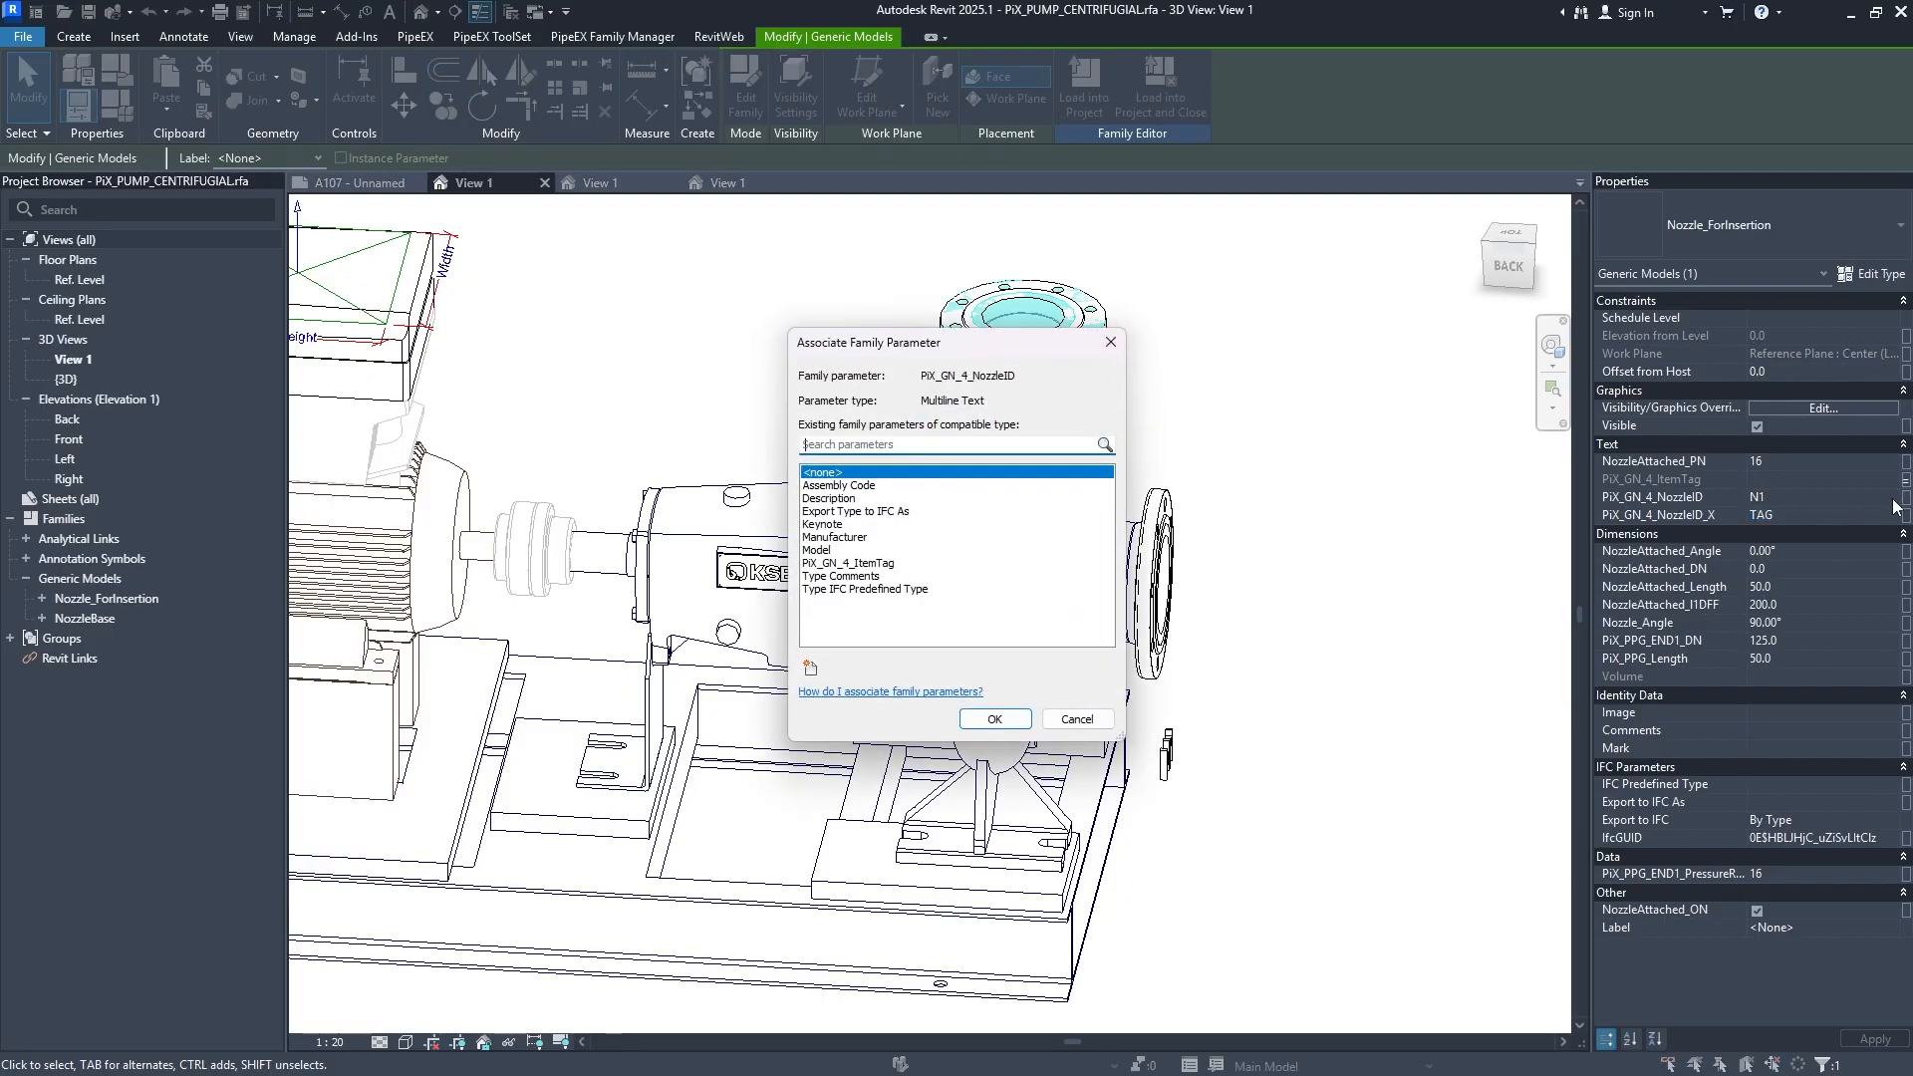
pyautogui.click(1899, 497)
pyautogui.write('N2')
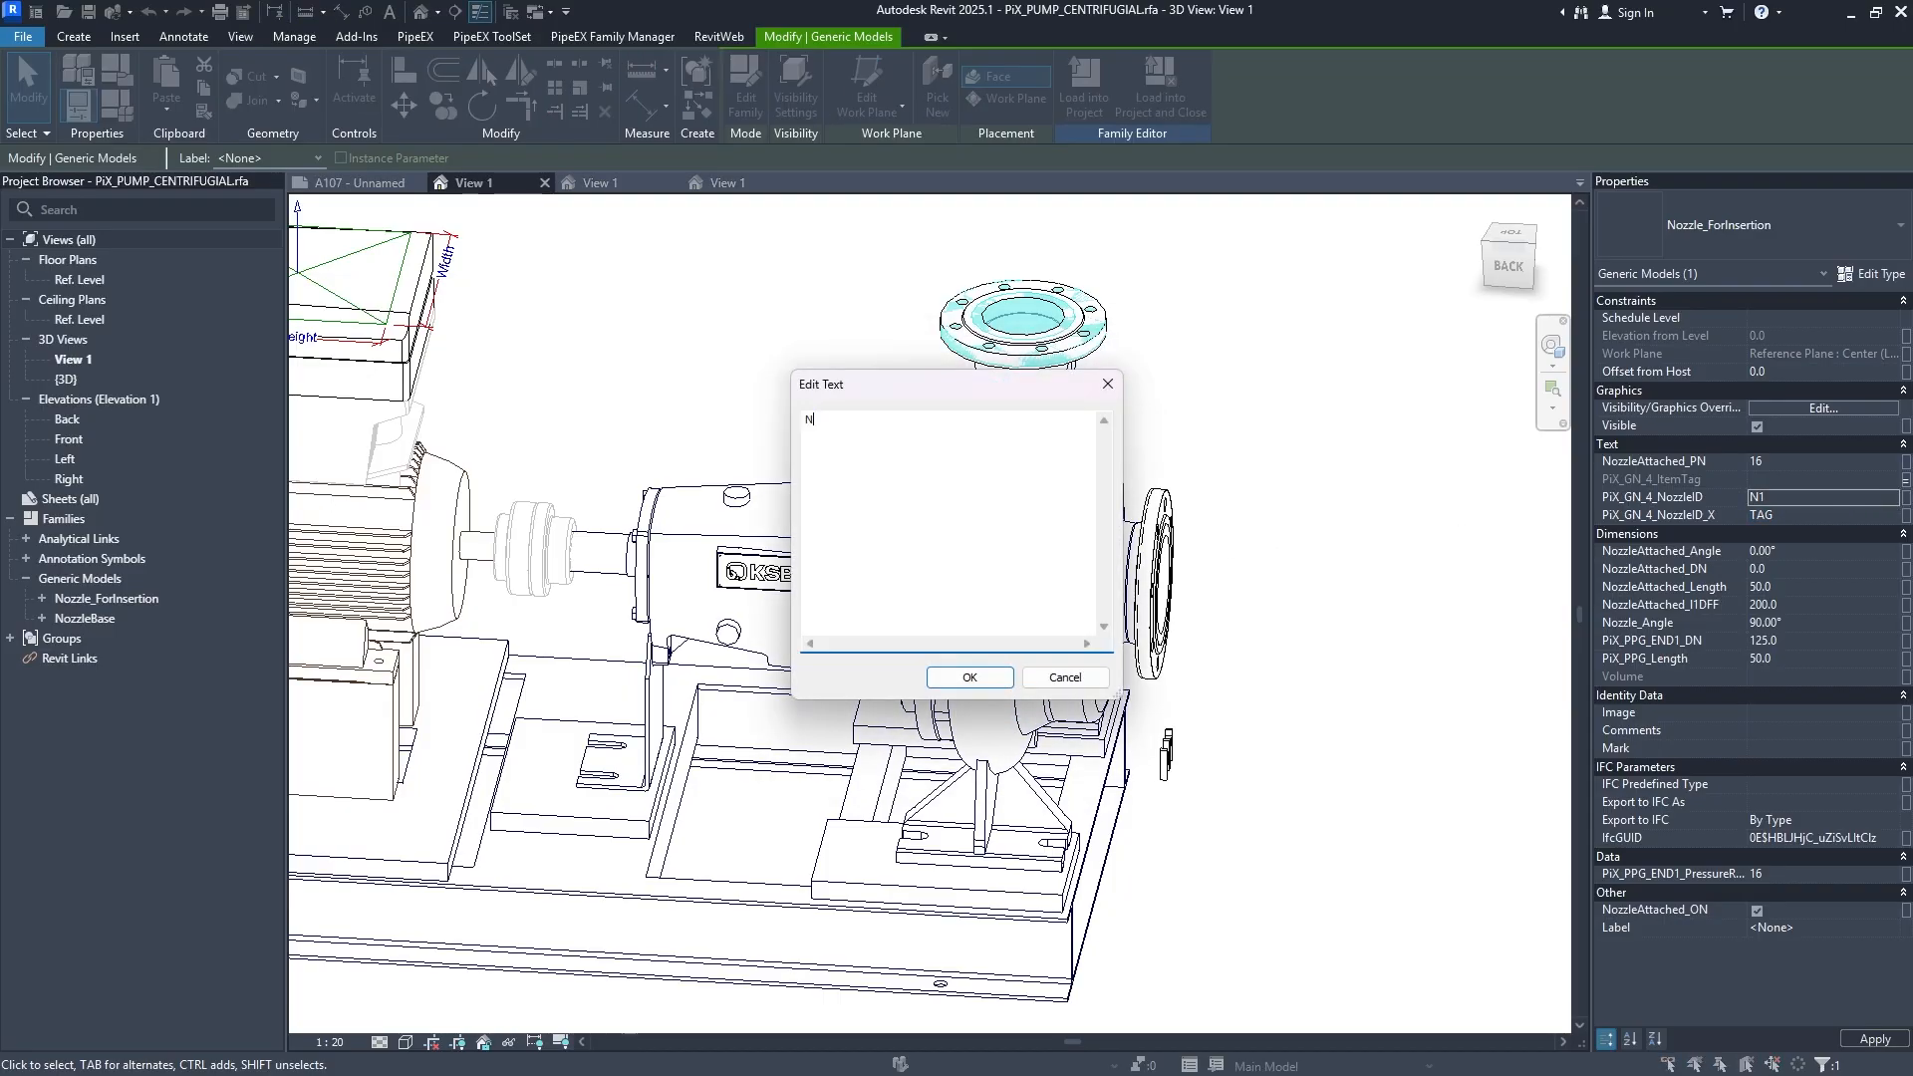
pyautogui.click(970, 678)
# Examine the 3D tag texts at both pump flanges from several sides to check the nozzle IDs they display.
pyautogui.keyDown('shift'); pyautogui.moveTo(977, 694); pyautogui.dragTo(1057, 662, button='middle'); pyautogui.keyUp('shift')
pyautogui.click(1174, 619)
pyautogui.keyDown('shift'); pyautogui.moveTo(1174, 619); pyautogui.dragTo(1395, 608, button='middle'); pyautogui.keyUp('shift')
pyautogui.click(757, 686)
pyautogui.click(1246, 638)
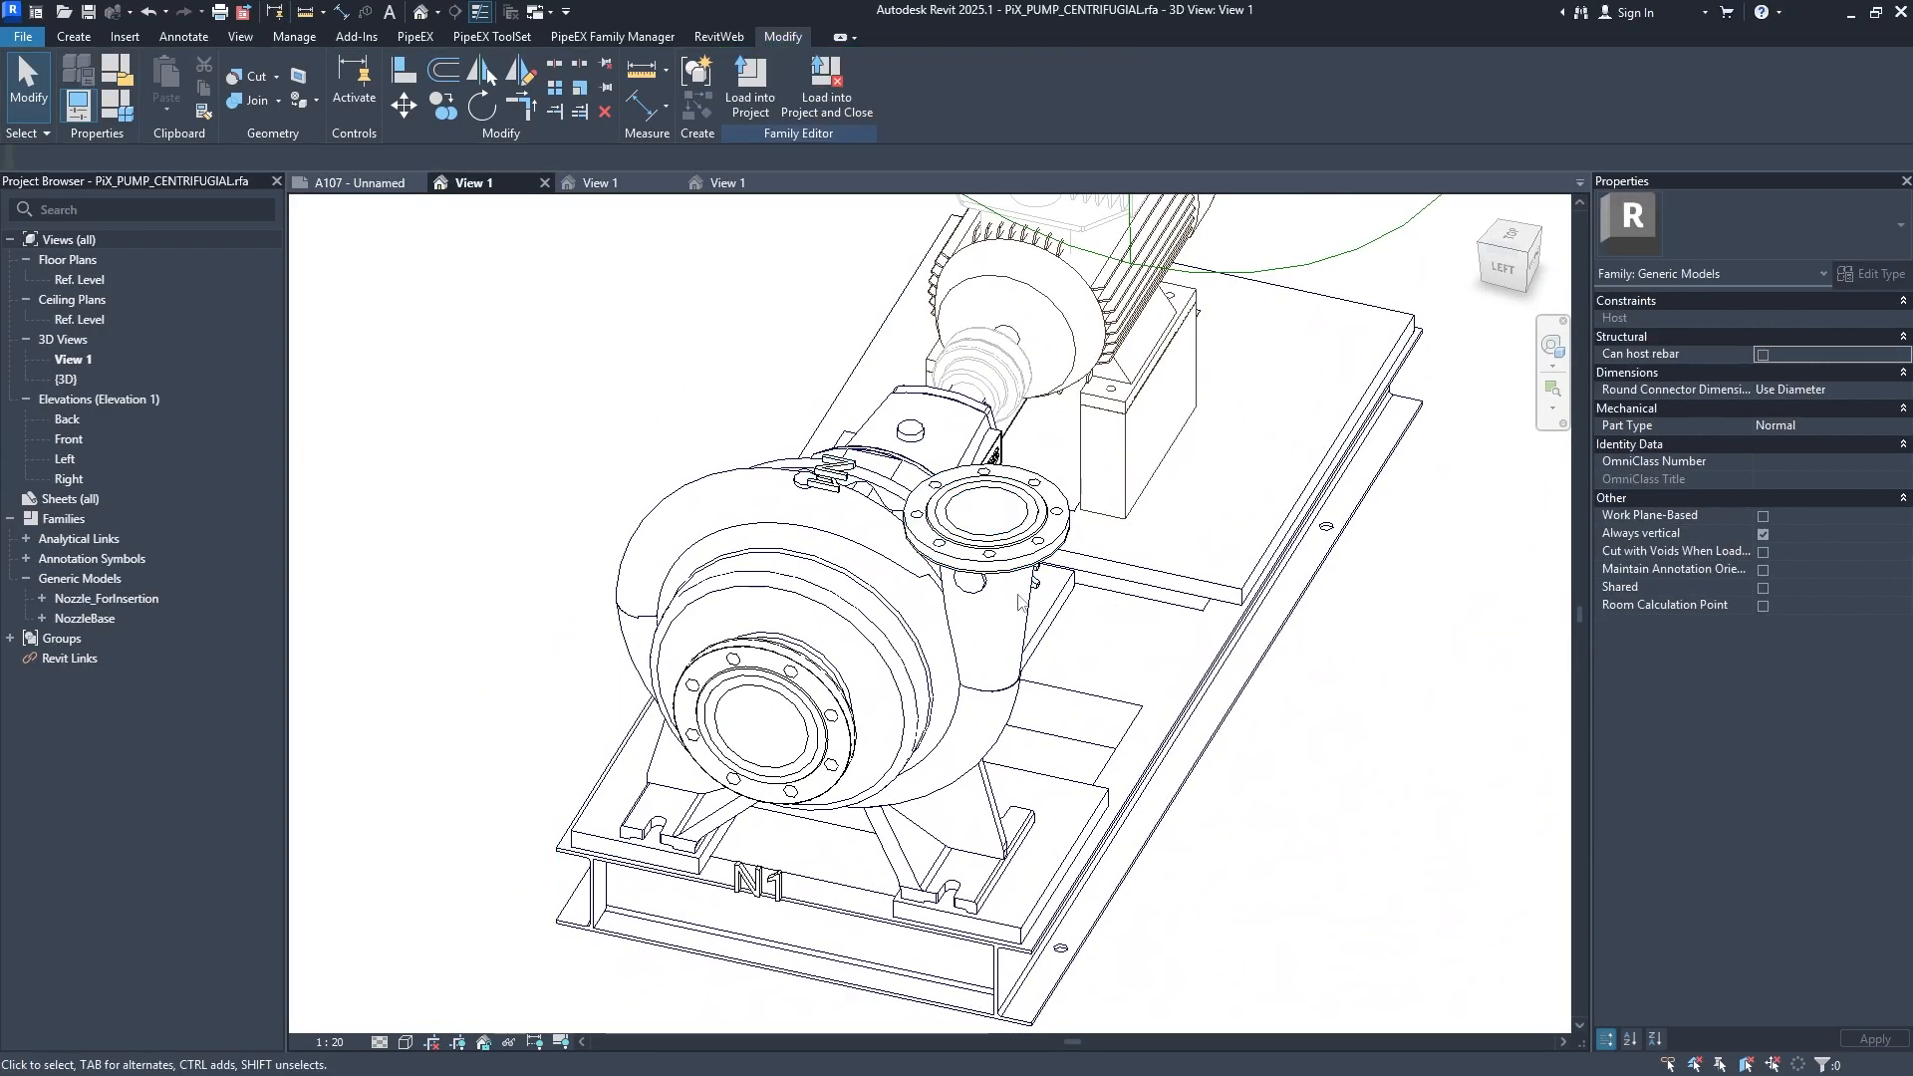
pyautogui.click(825, 498)
pyautogui.keyDown('shift'); pyautogui.moveTo(830, 500); pyautogui.dragTo(1162, 525, button='middle'); pyautogui.keyUp('shift')
pyautogui.click(1162, 525)
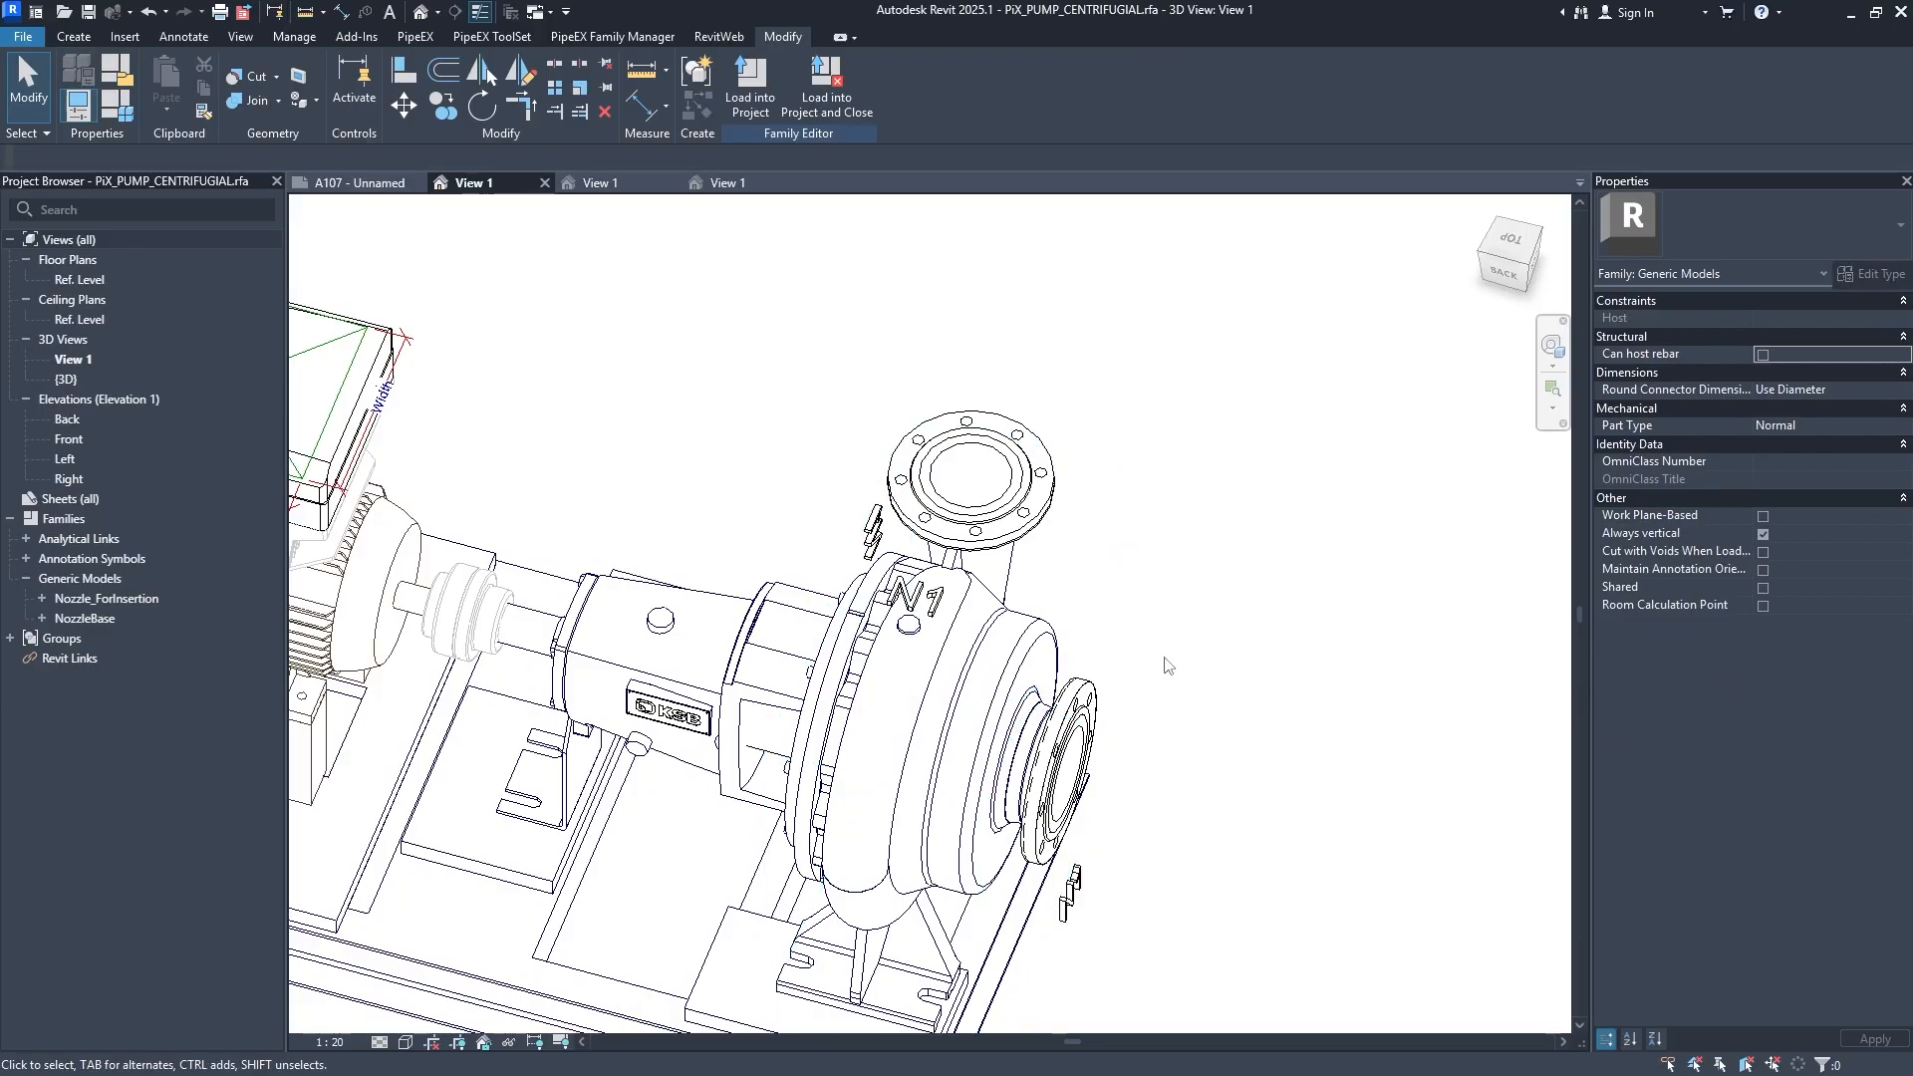
pyautogui.keyDown('shift'); pyautogui.moveTo(1168, 663); pyautogui.dragTo(1136, 602, button='middle'); pyautogui.keyUp('shift')
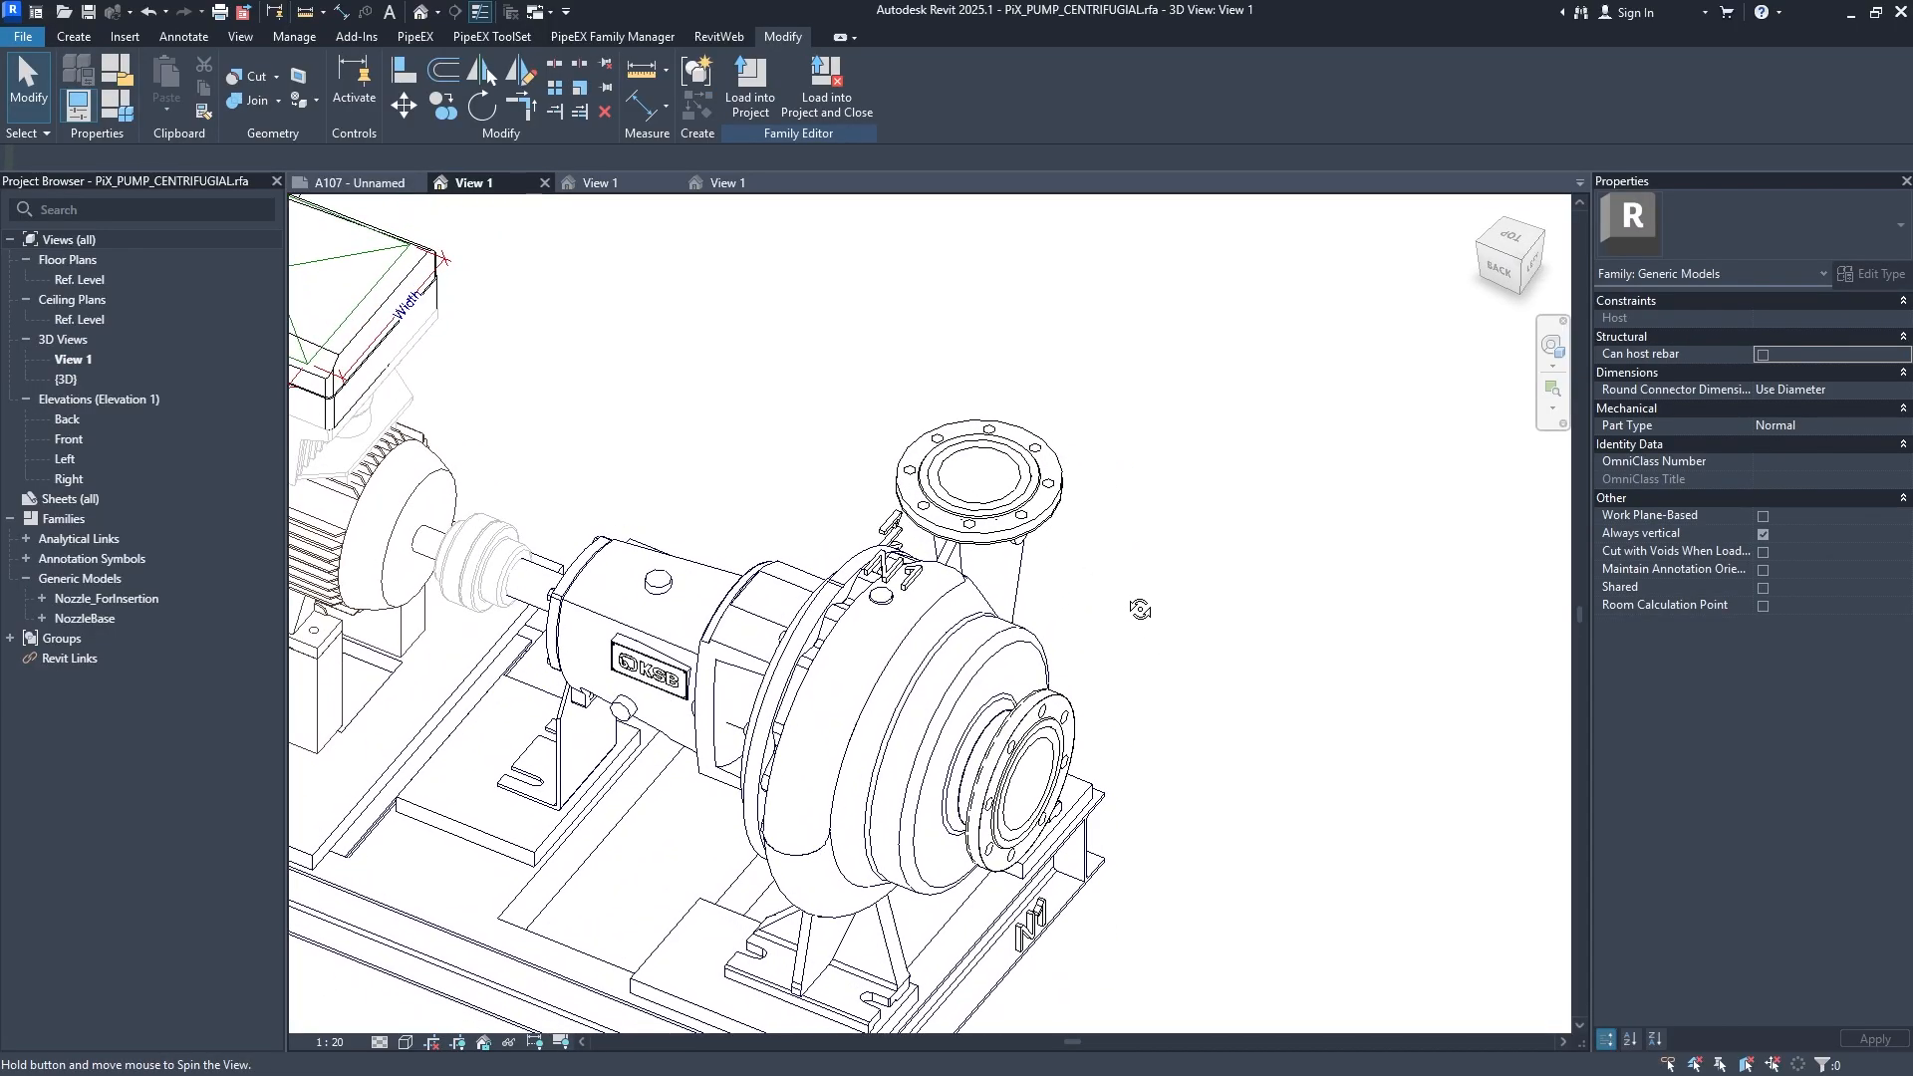
# Open the nested Nozzle_ForInsertion family for editing, and open the Nozzle family nested inside it.
pyautogui.click(915, 576)
pyautogui.doubleClick(915, 576)
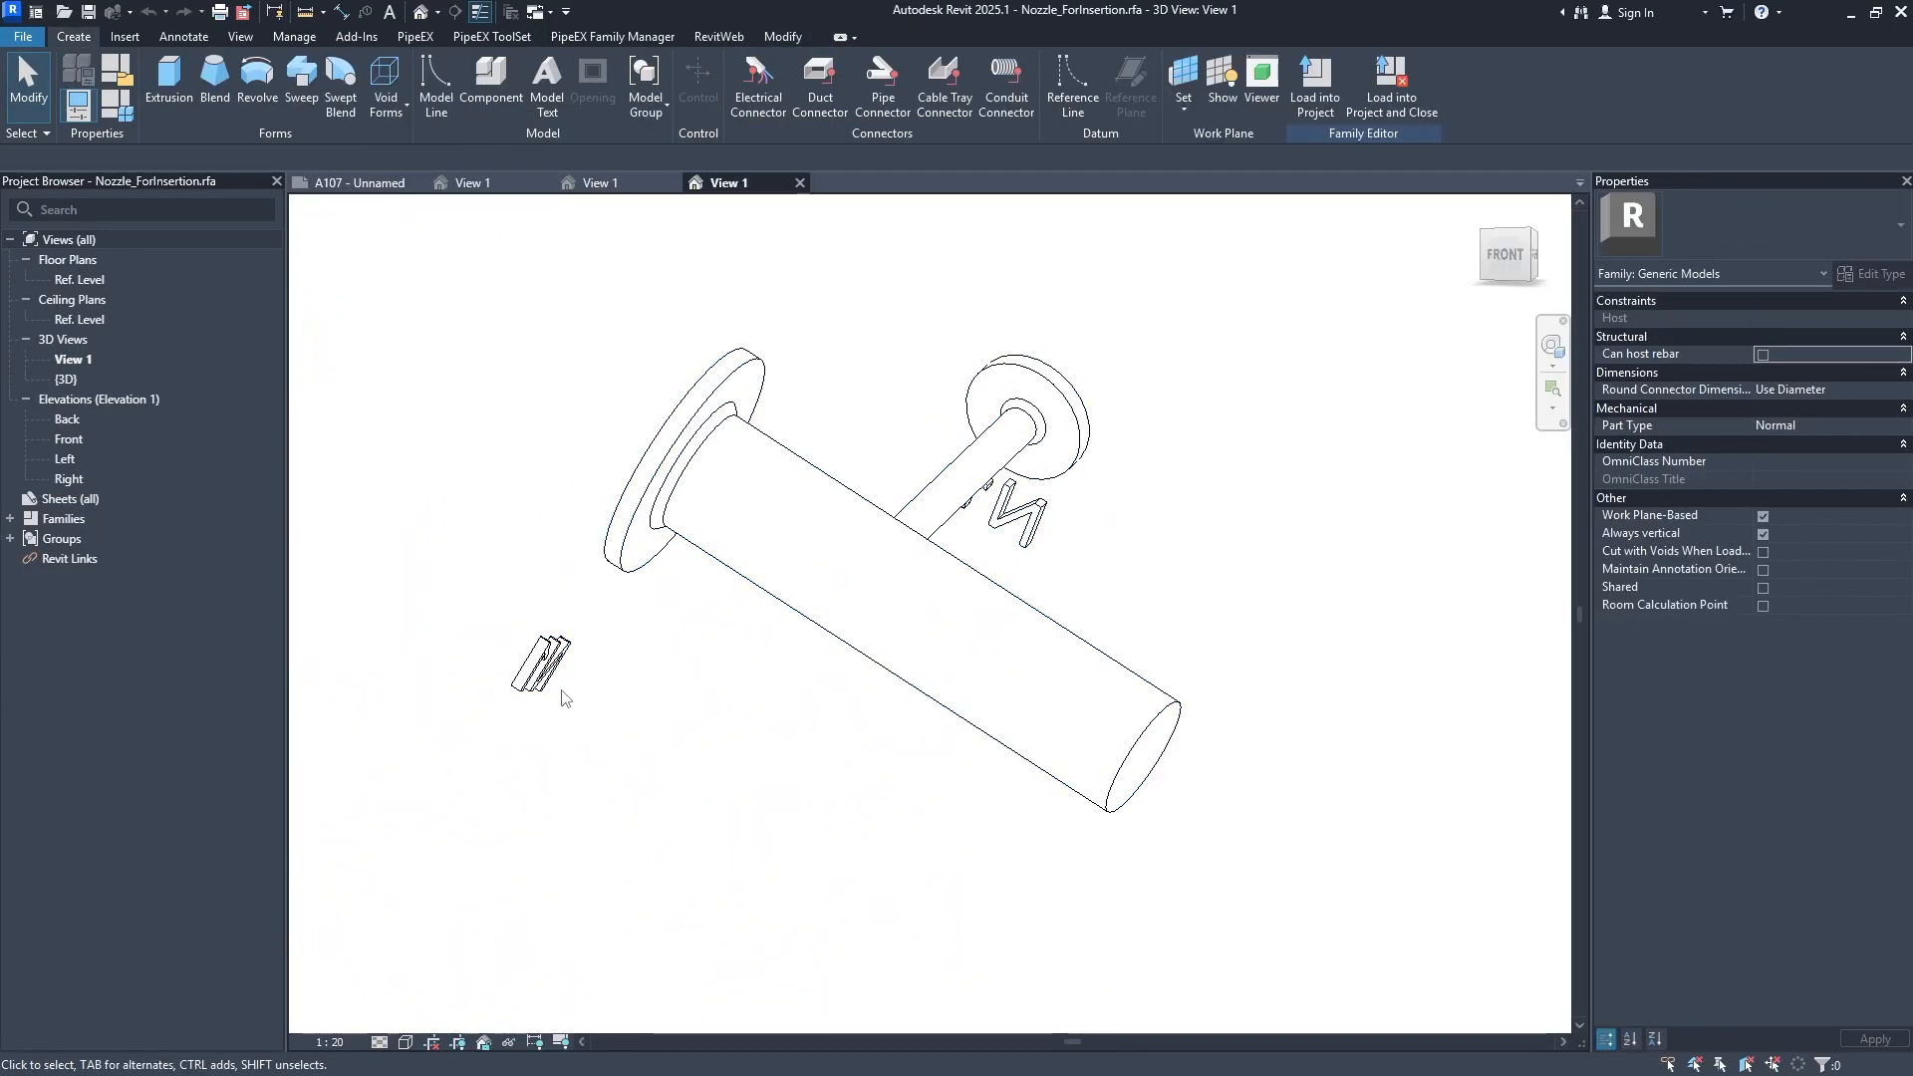
pyautogui.keyDown('shift'); pyautogui.moveTo(627, 552); pyautogui.dragTo(1239, 749, button='middle'); pyautogui.keyUp('shift')
pyautogui.click(1202, 592)
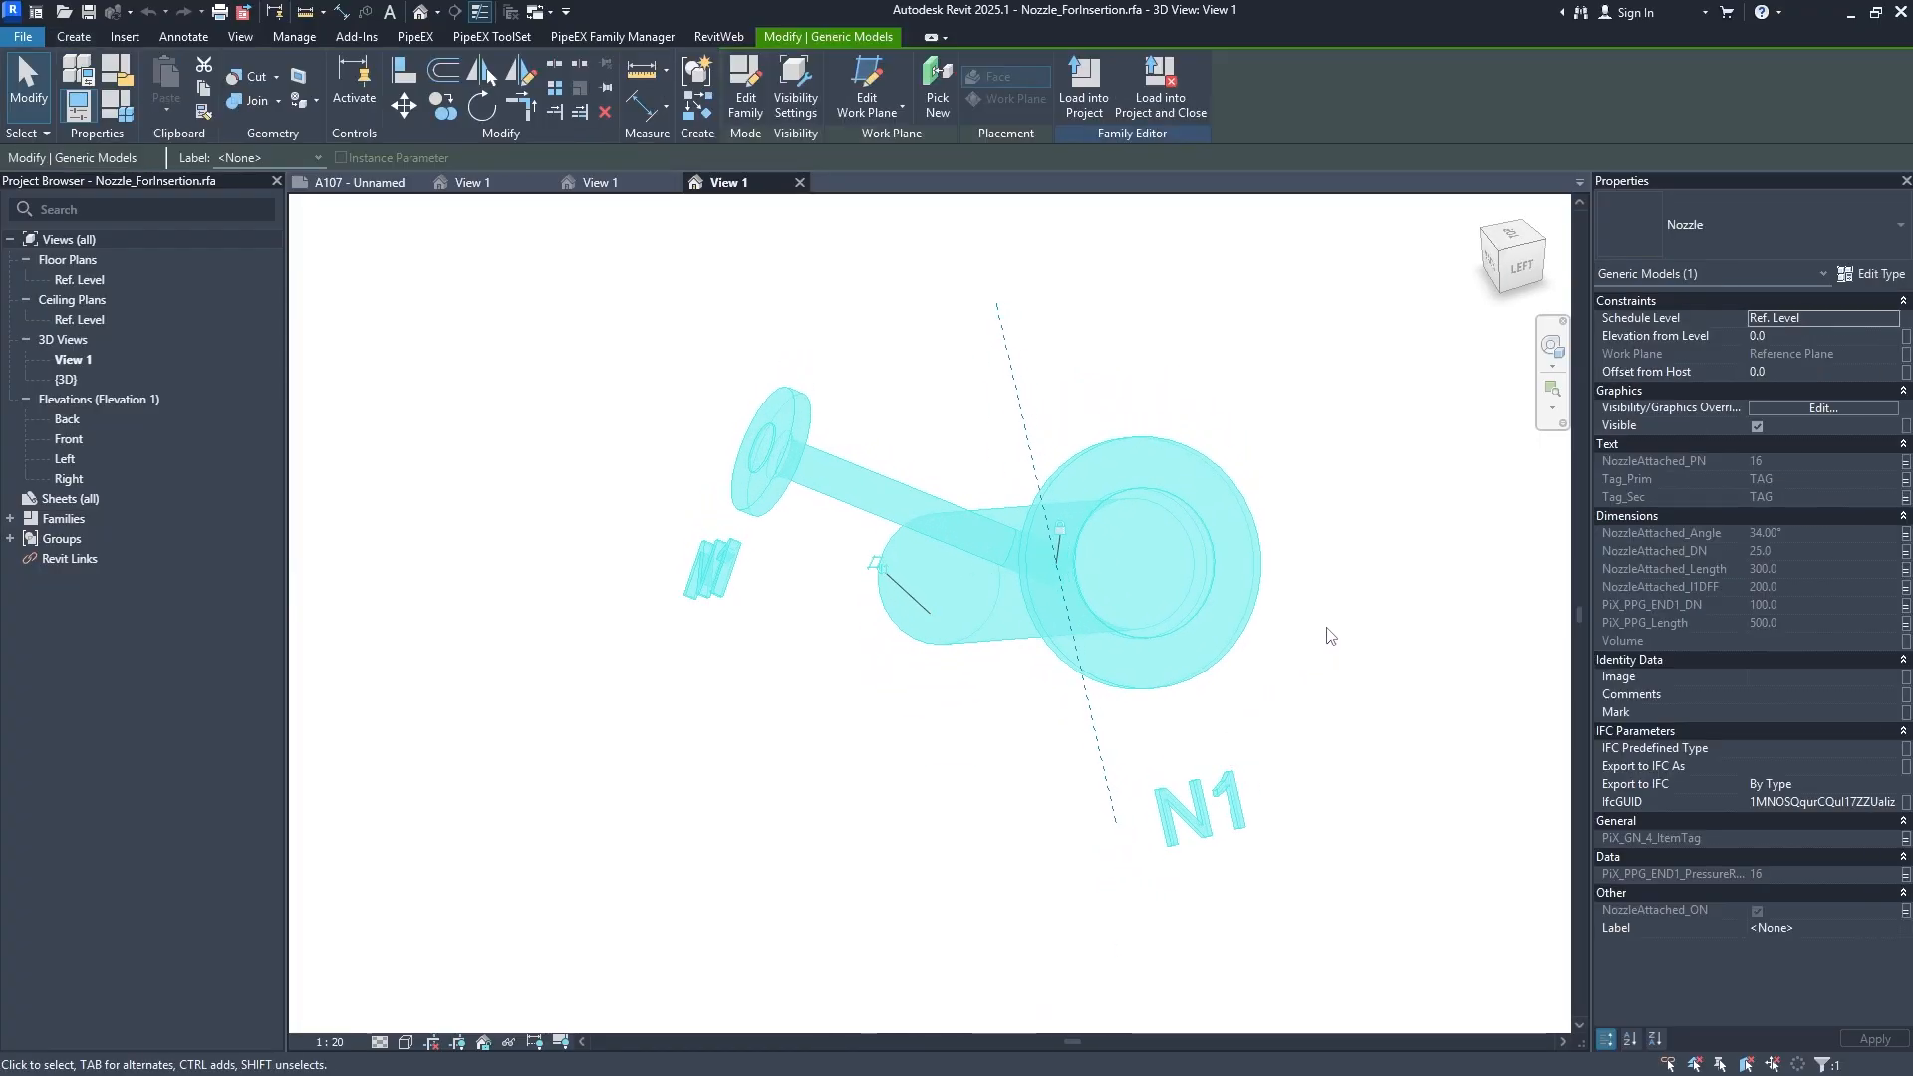
pyautogui.click(1211, 665)
pyautogui.doubleClick(1213, 666)
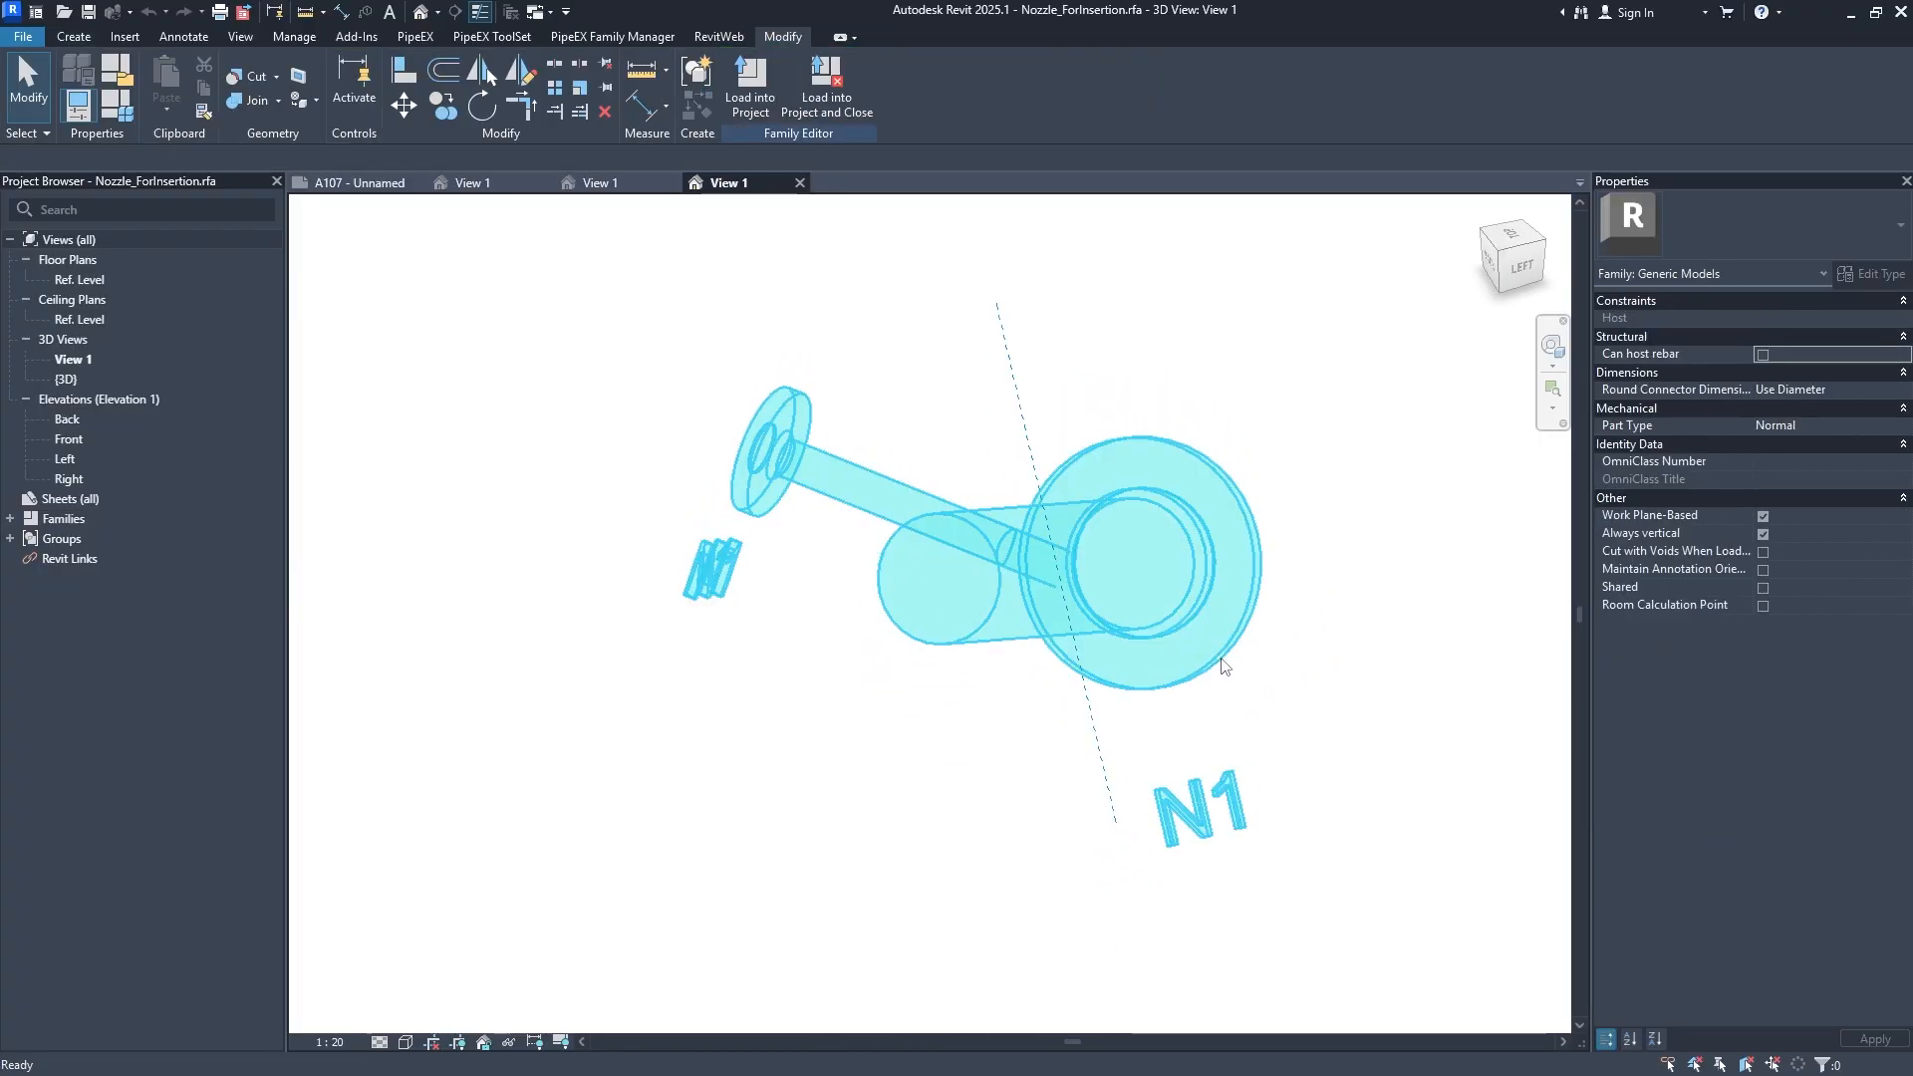
# Check which family parameters PiX_GN_4_NozzleID of the nested NozzleBase at the main nozzle can be associated with.
pyautogui.keyDown('shift'); pyautogui.moveTo(462, 581); pyautogui.dragTo(673, 873, button='middle'); pyautogui.keyUp('shift')
pyautogui.click(673, 873)
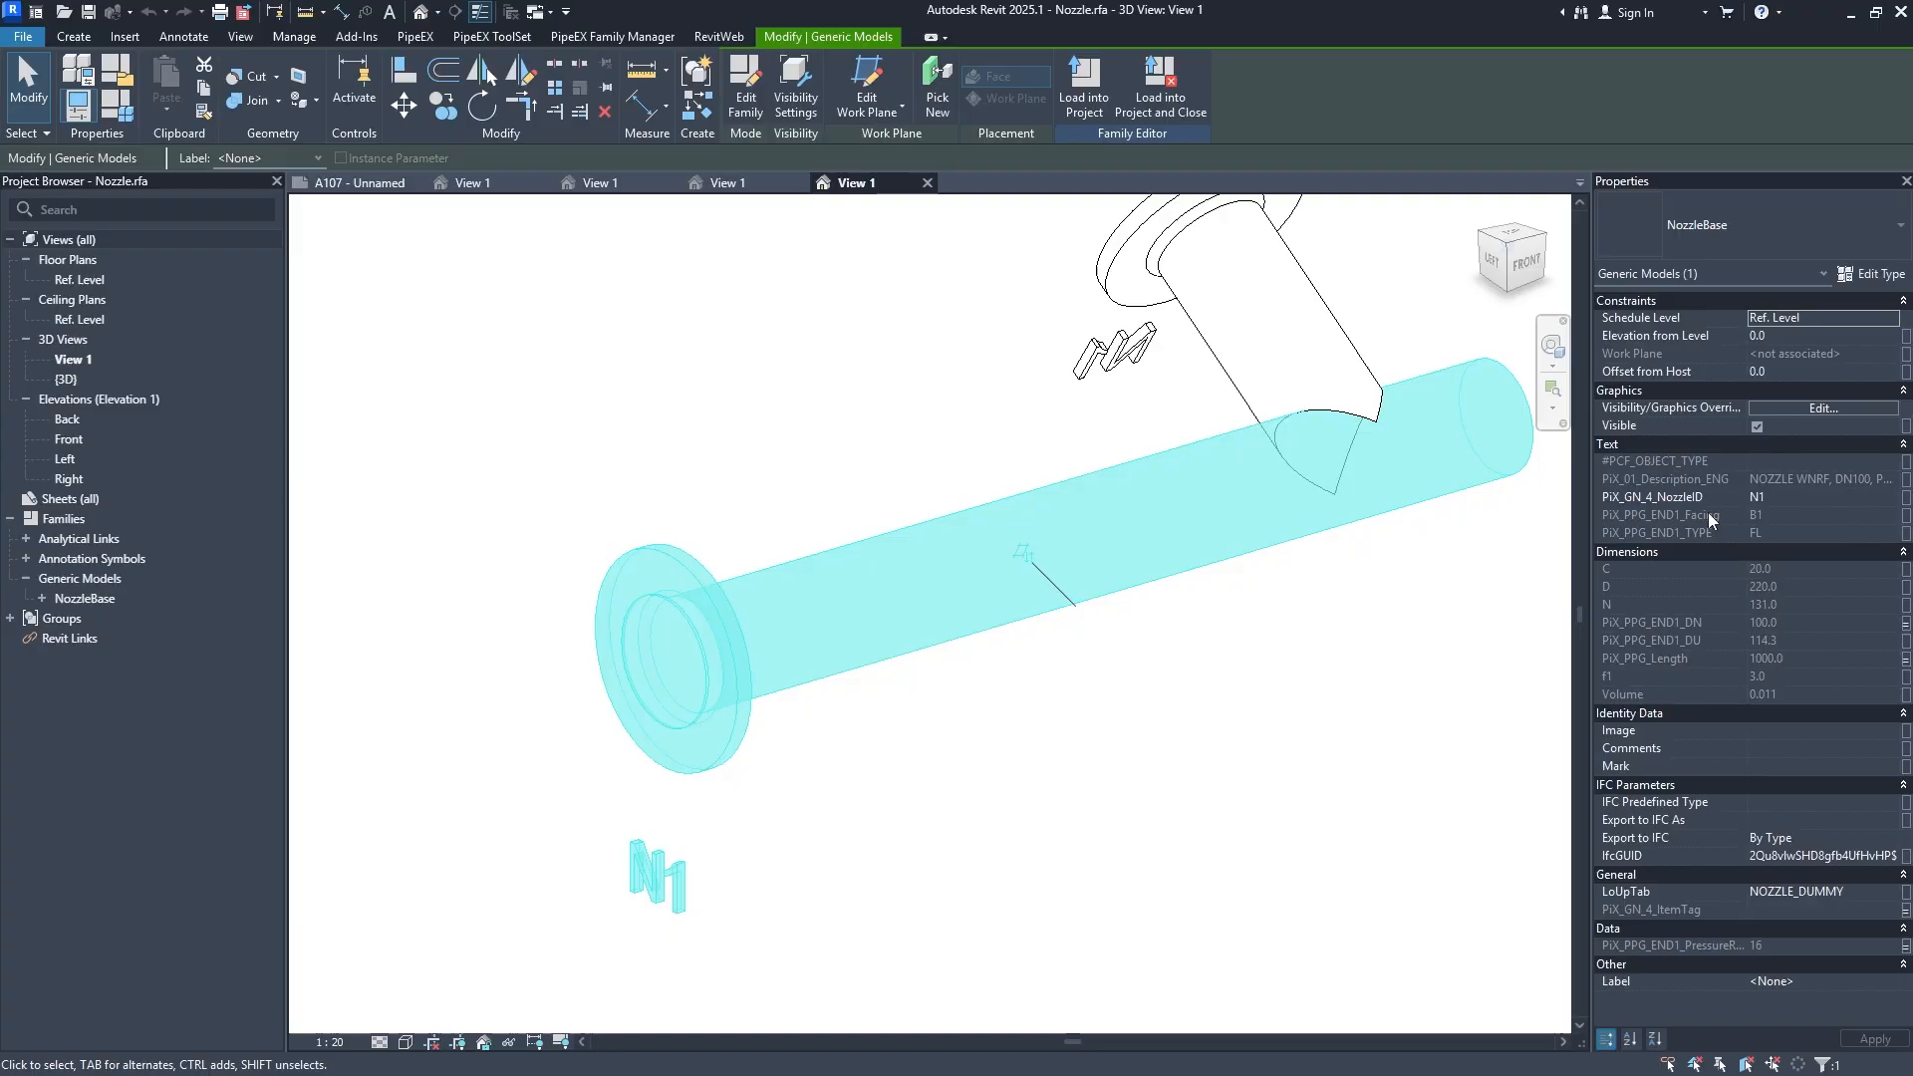
pyautogui.click(1906, 497)
pyautogui.scroll(-3, 907, 613)
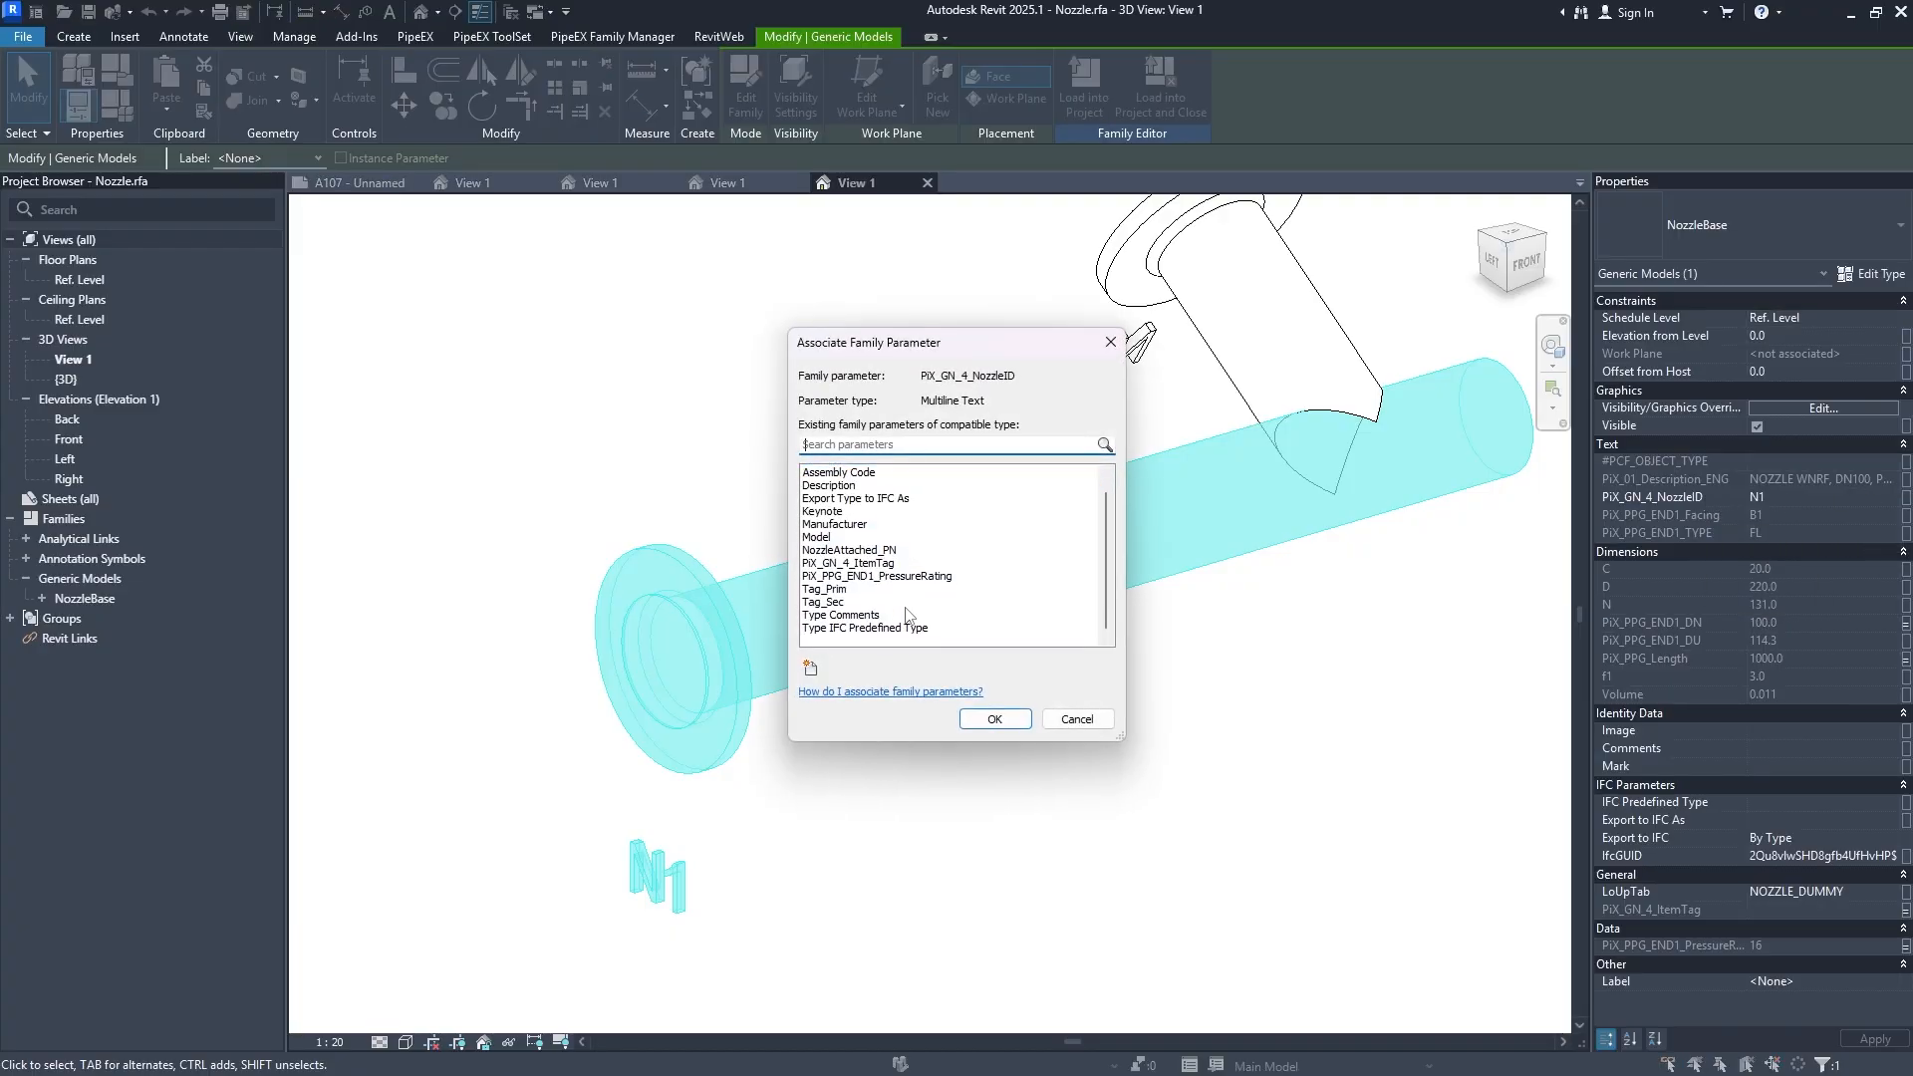
pyautogui.scroll(3, 901, 600)
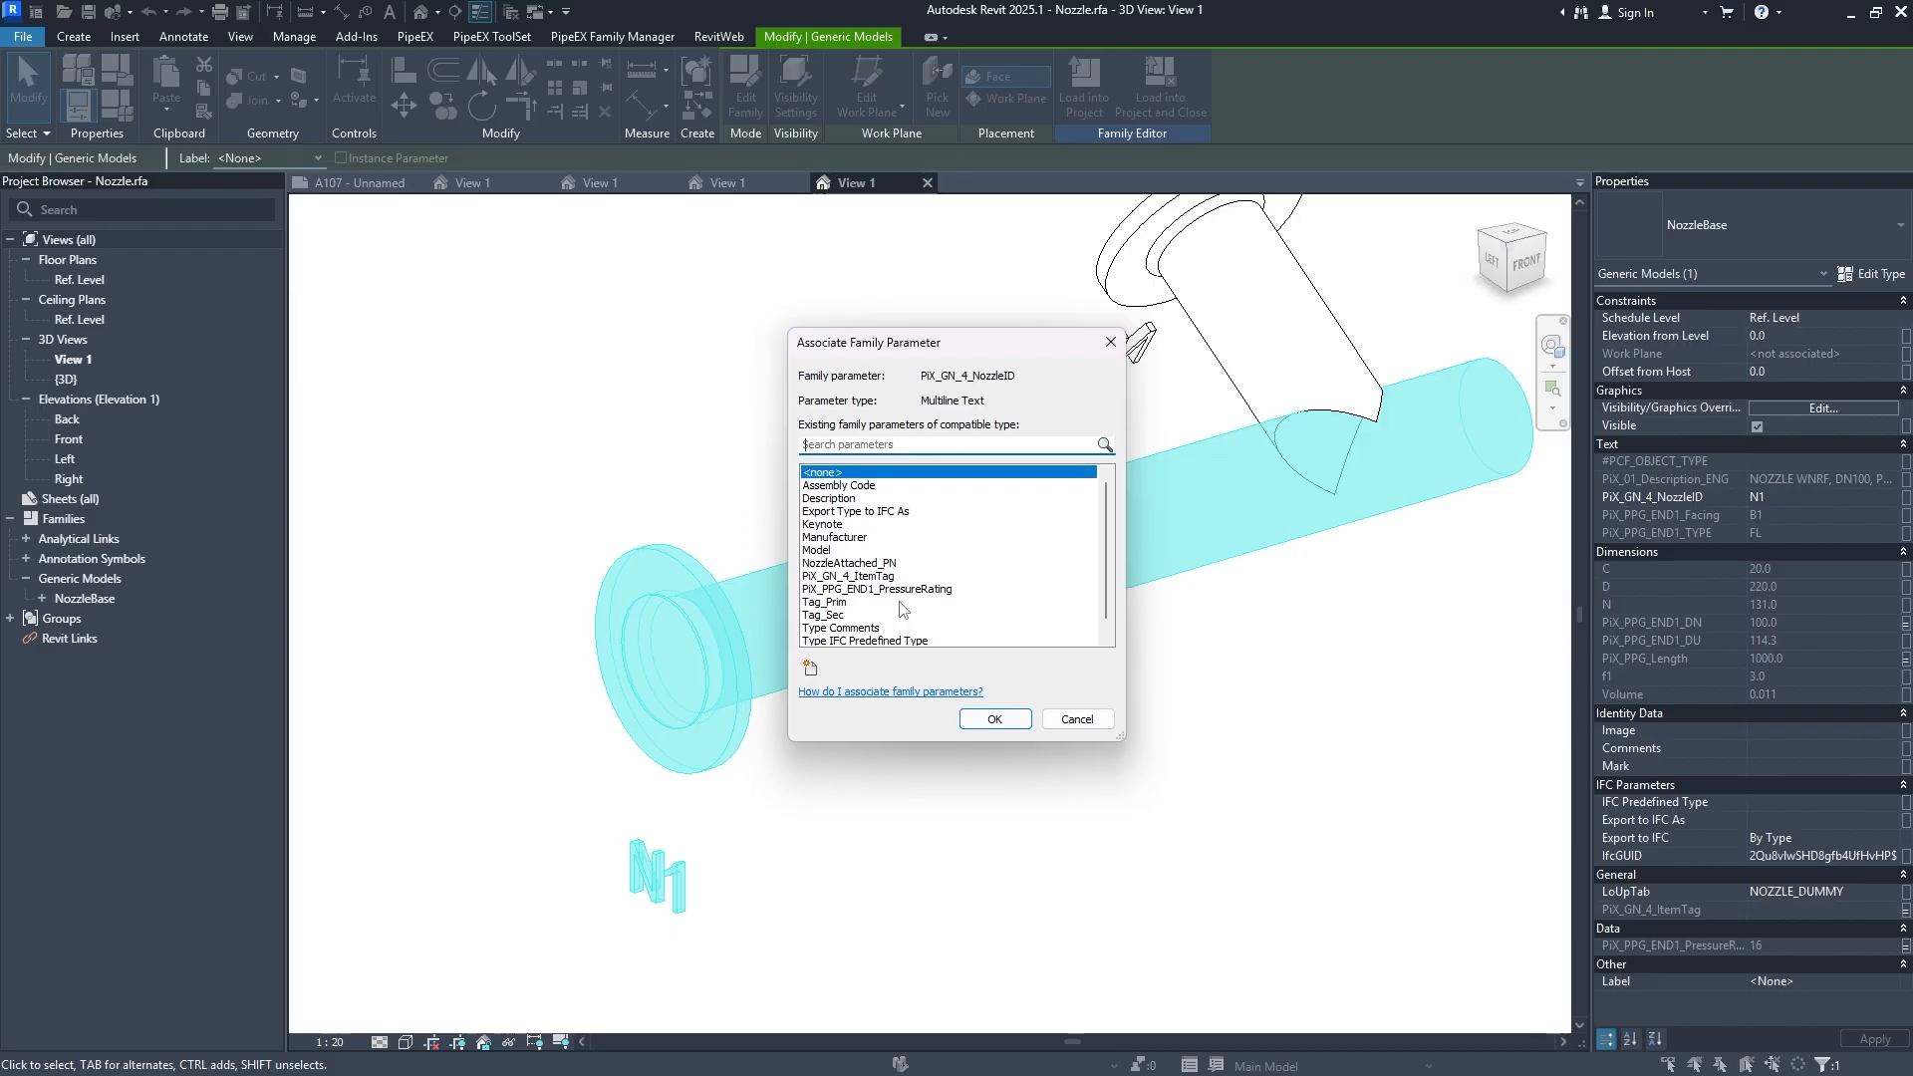
pyautogui.press('Escape')
# Review the Nozzle family's type parameters, looking for one that can hold the nozzle ID.
pyautogui.click(120, 106)
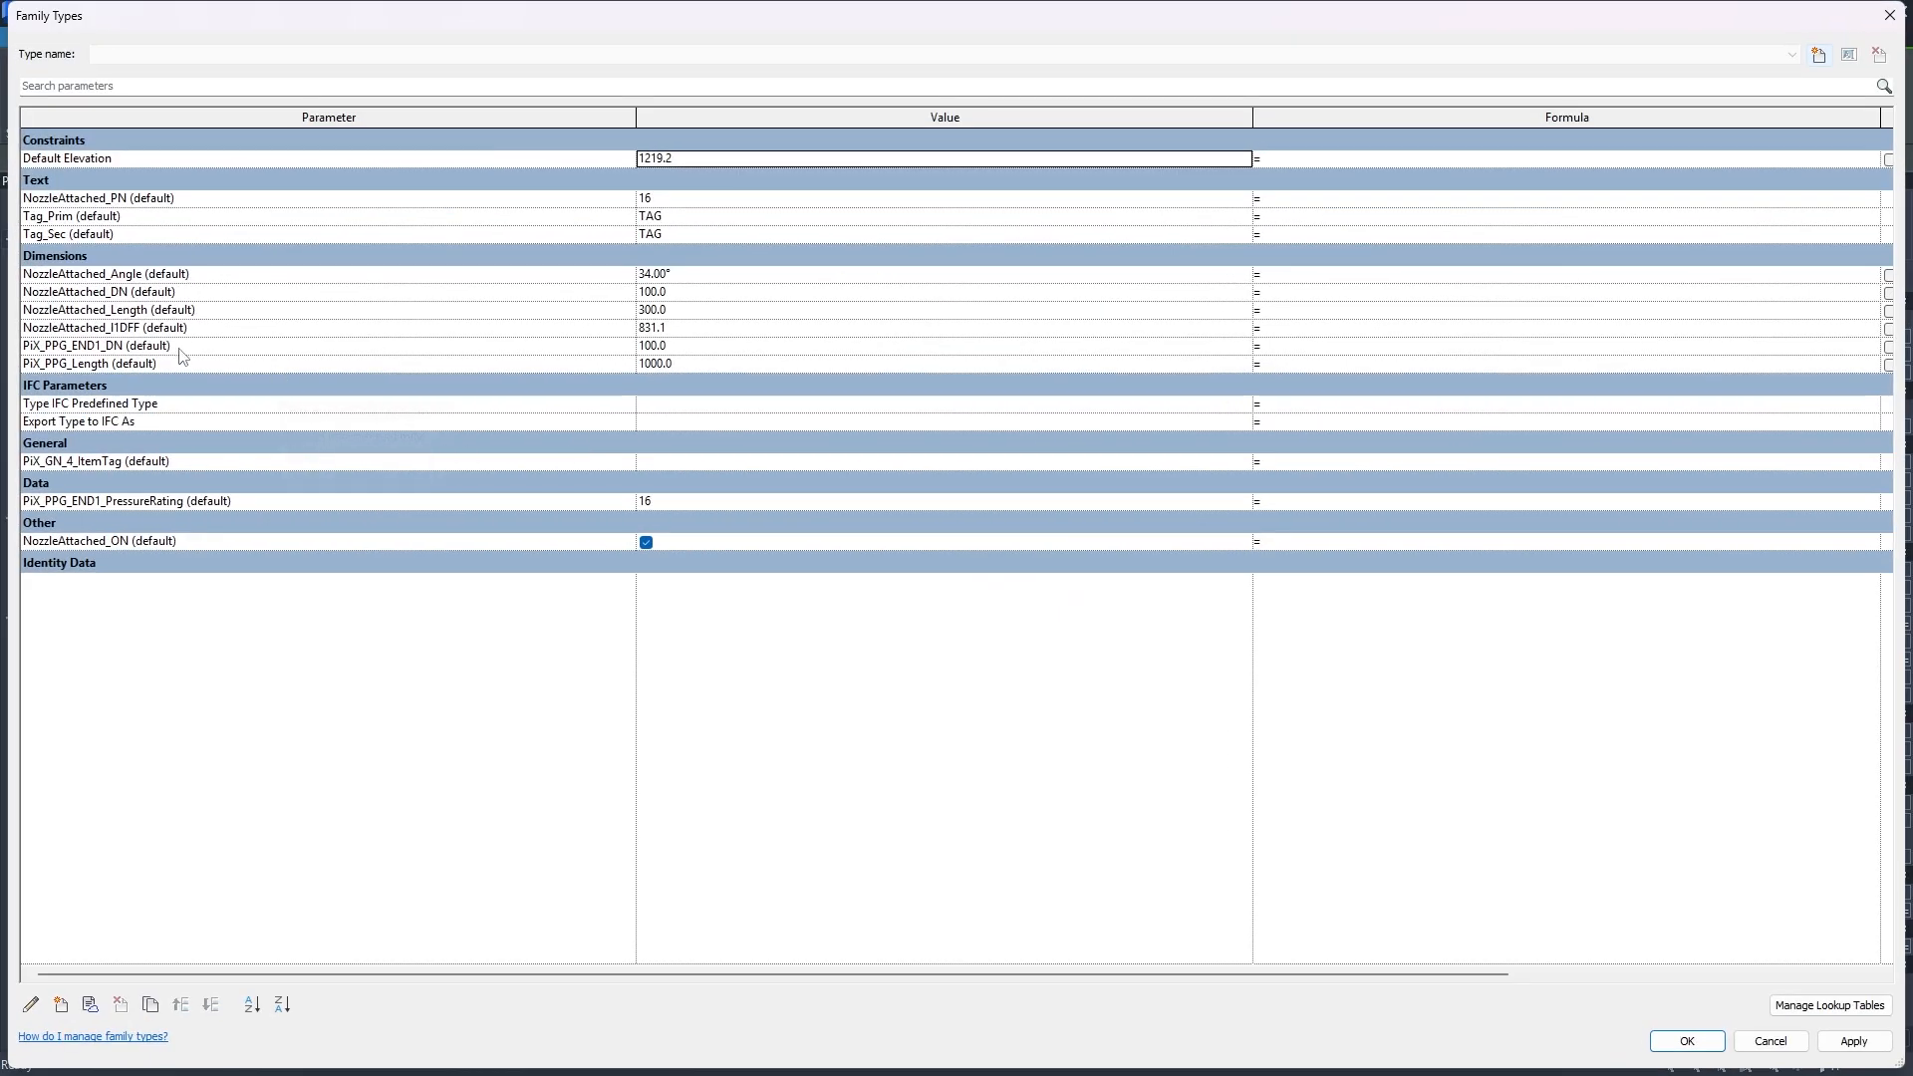
pyautogui.moveTo(183, 357)
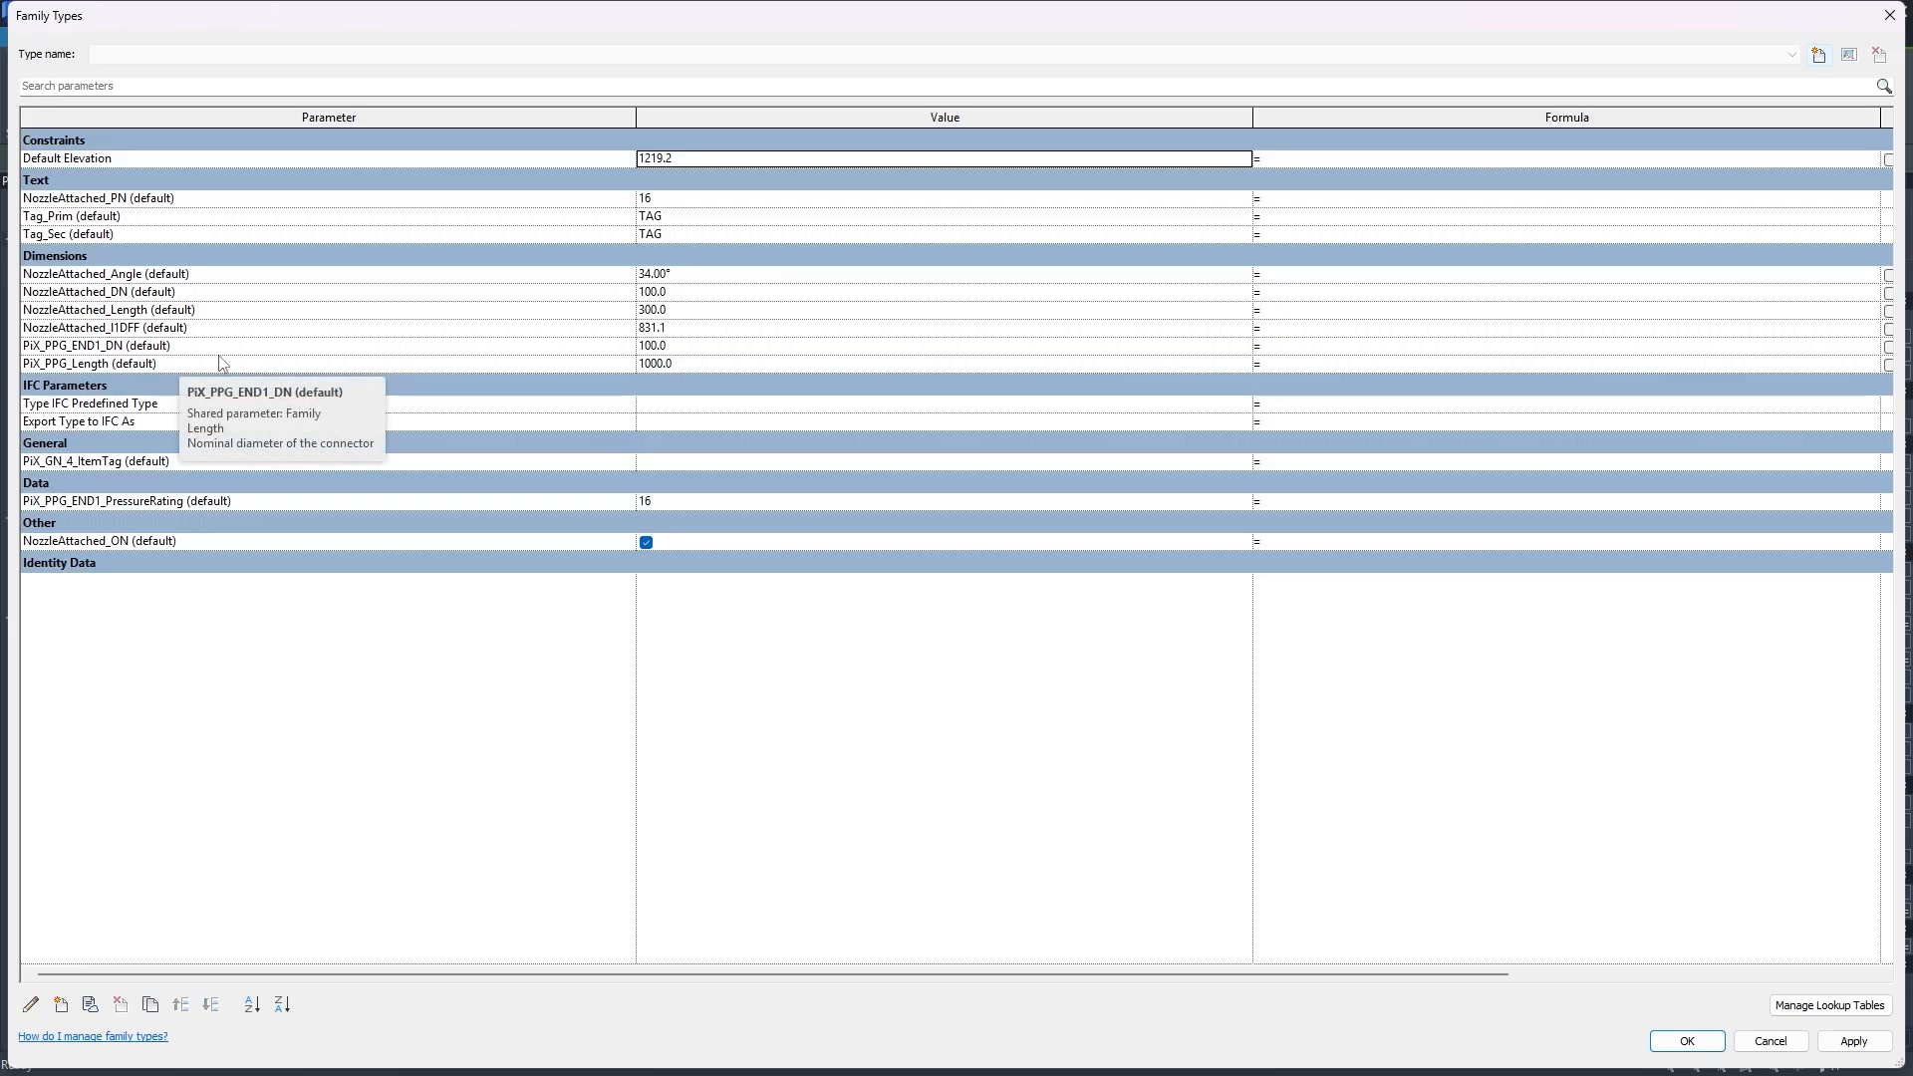
pyautogui.press('Escape')
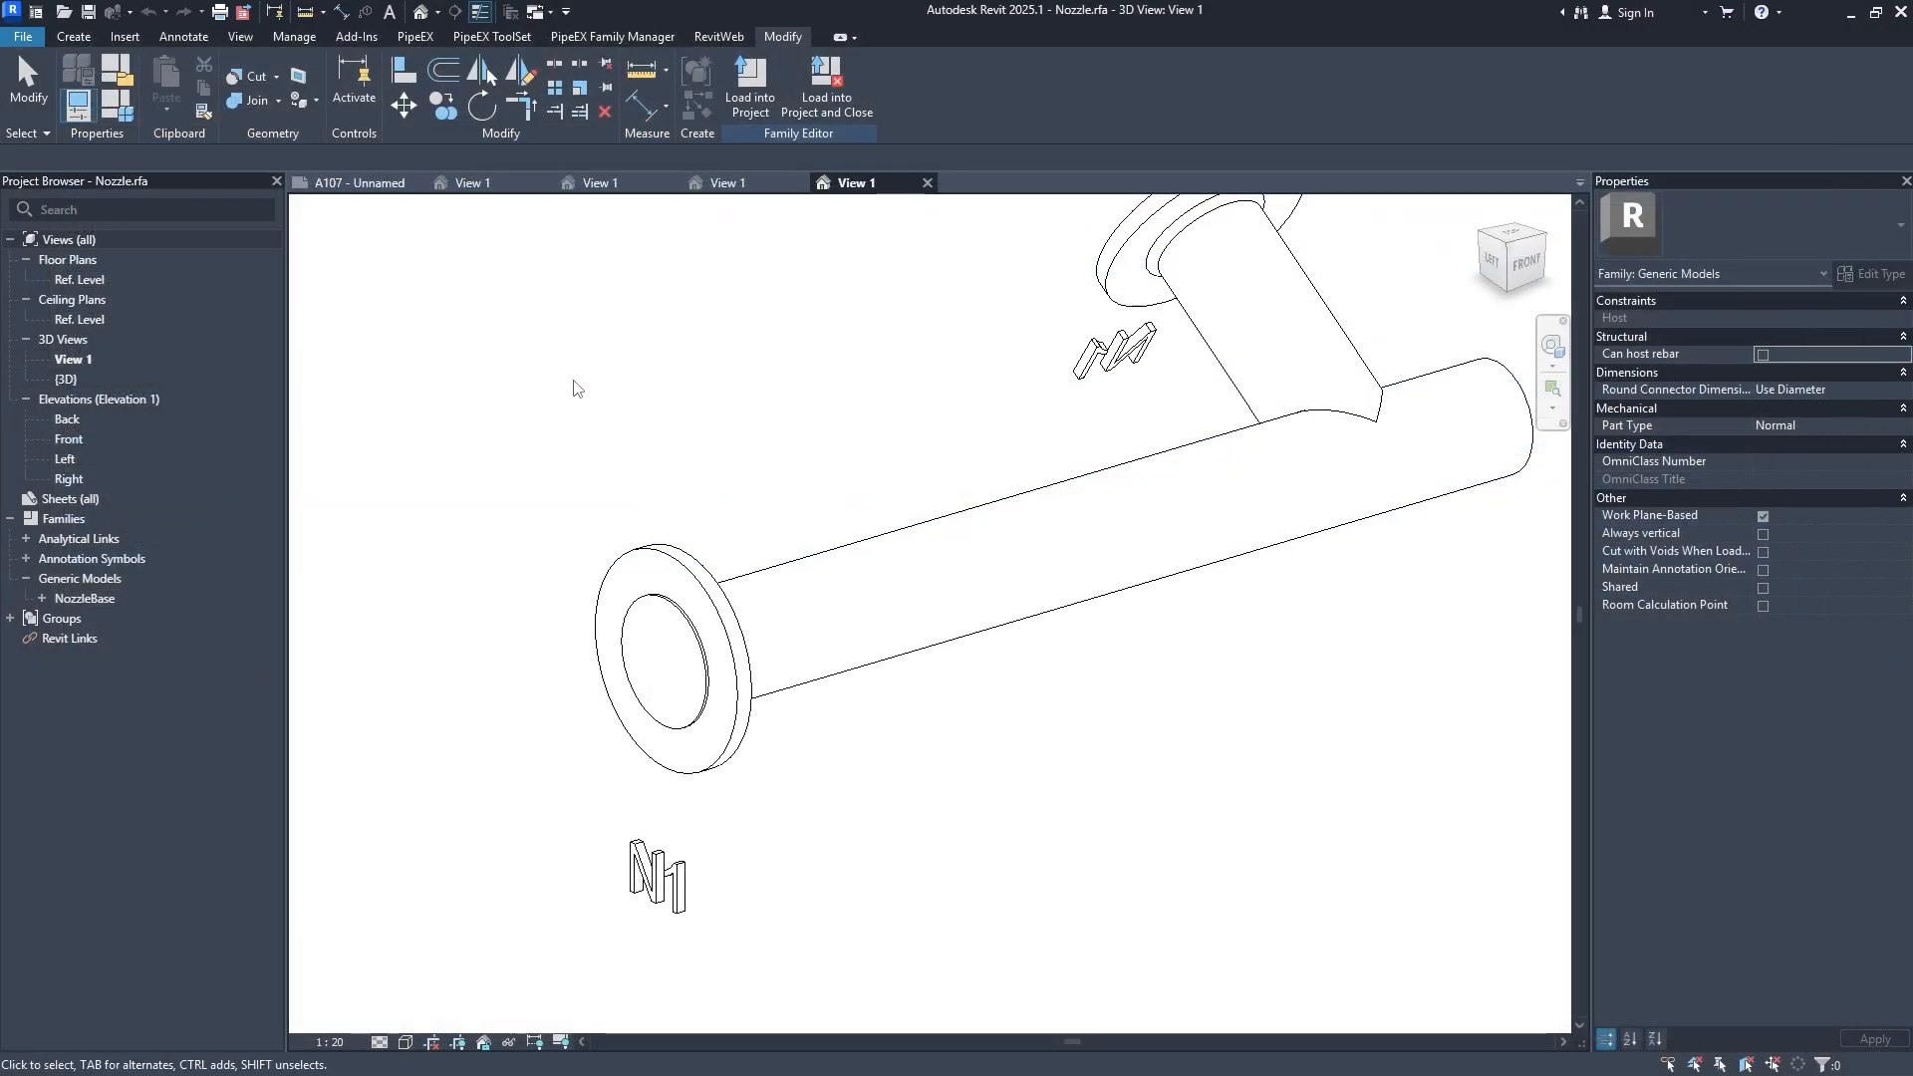
pyautogui.click(119, 107)
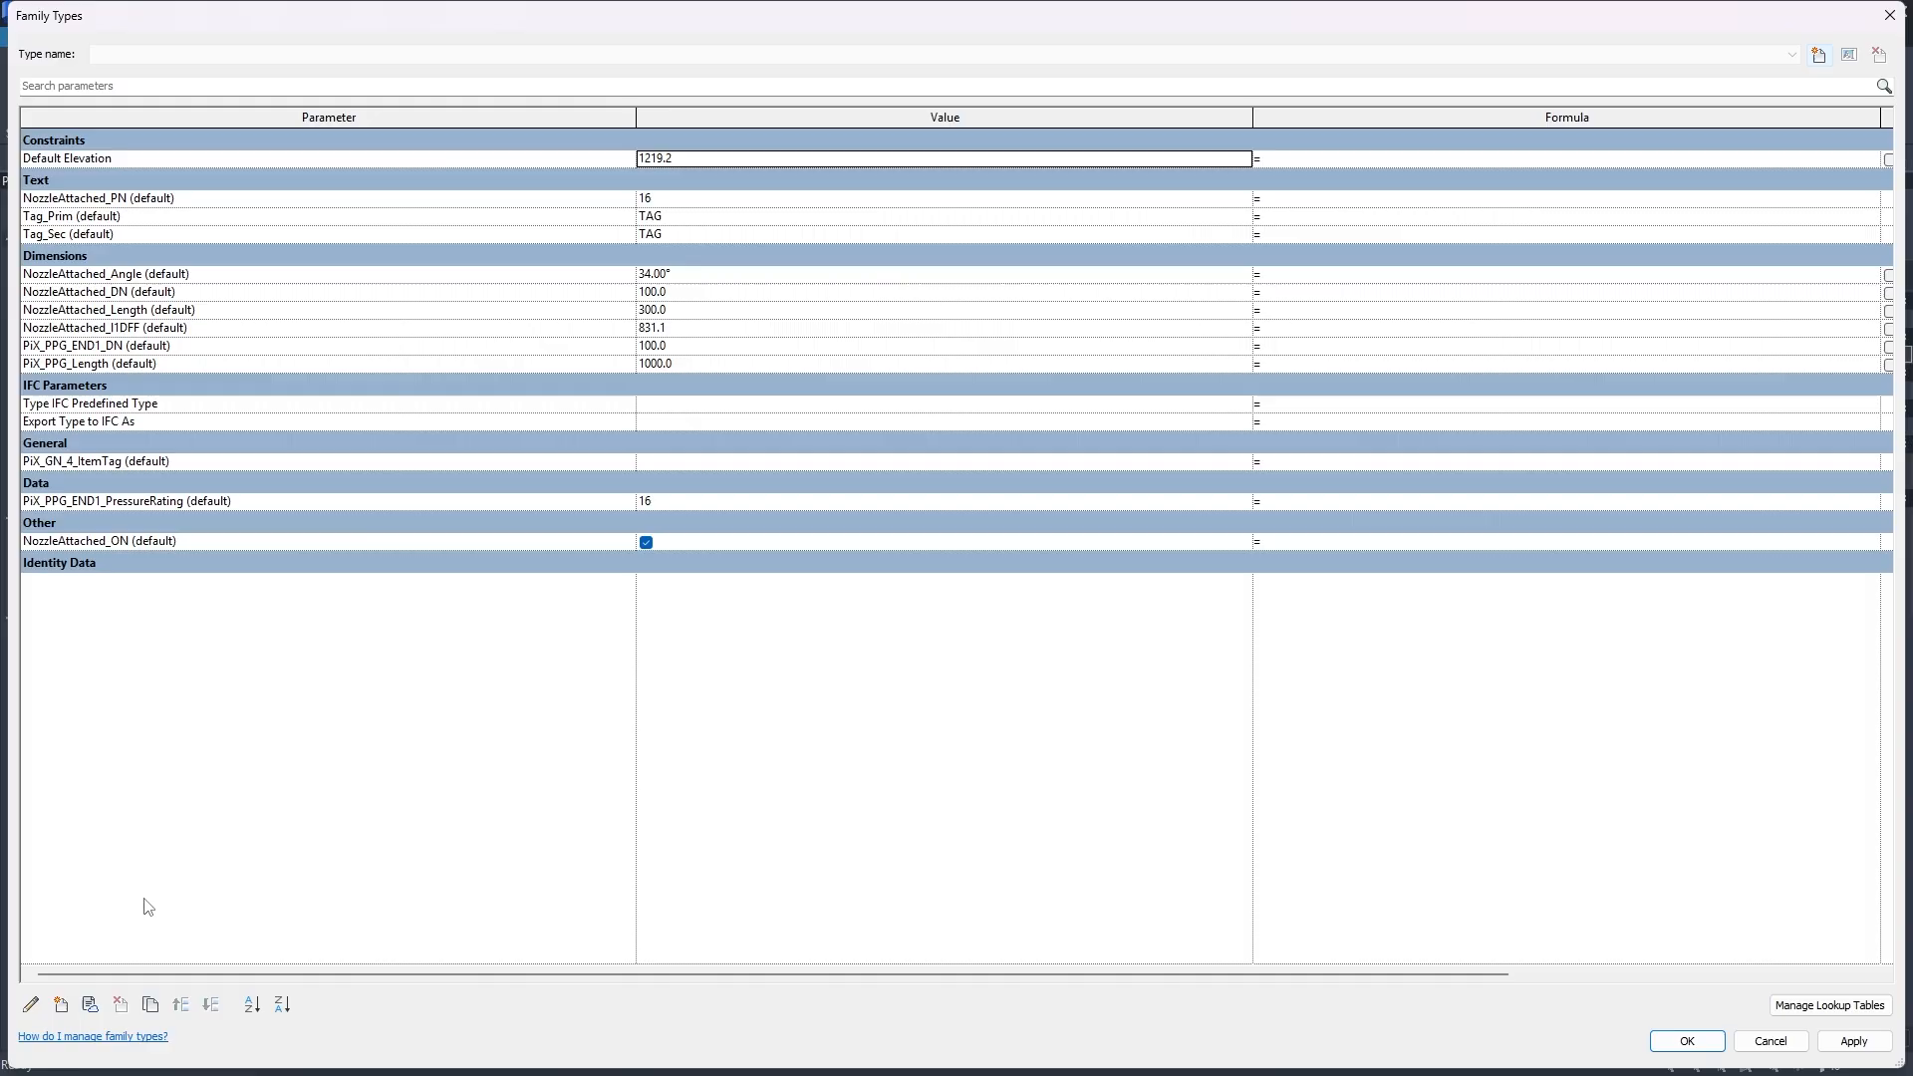
pyautogui.click(63, 1006)
pyautogui.click(792, 383)
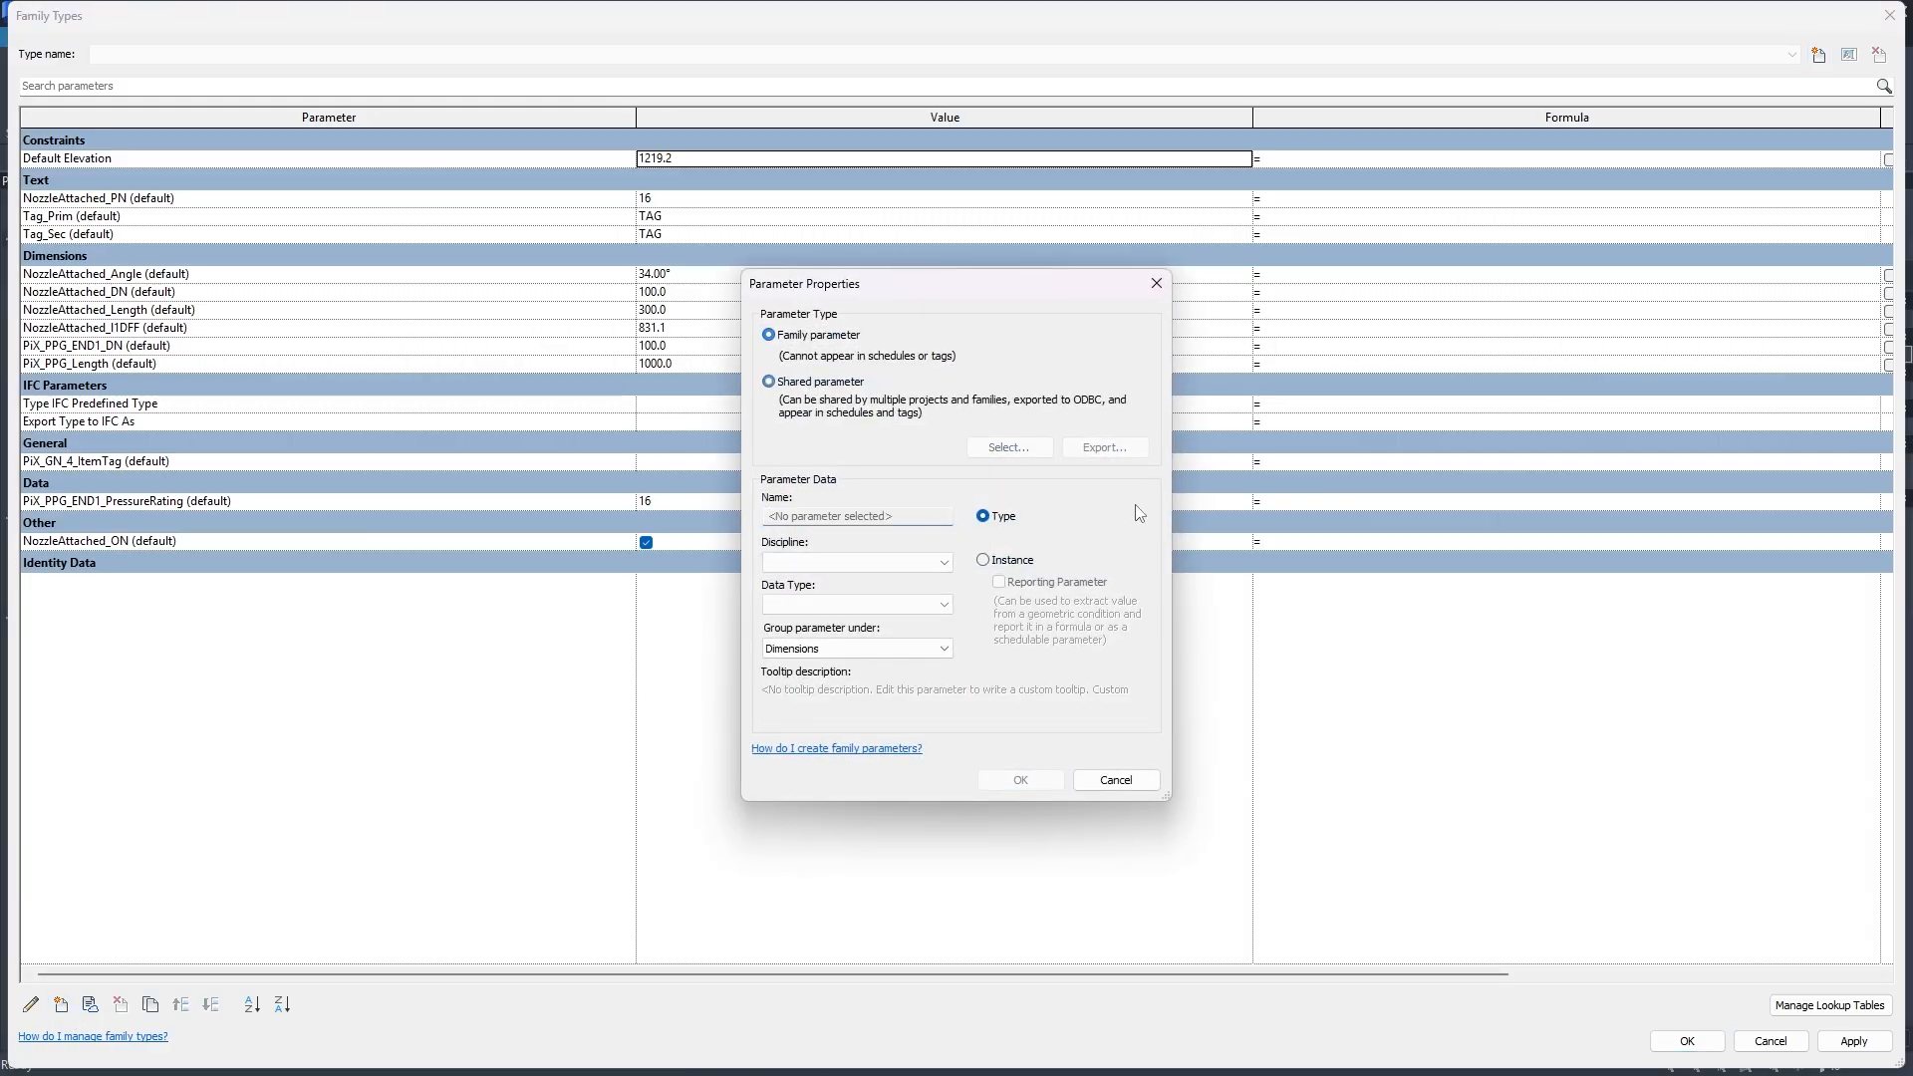
pyautogui.click(1017, 447)
pyautogui.click(1505, 604)
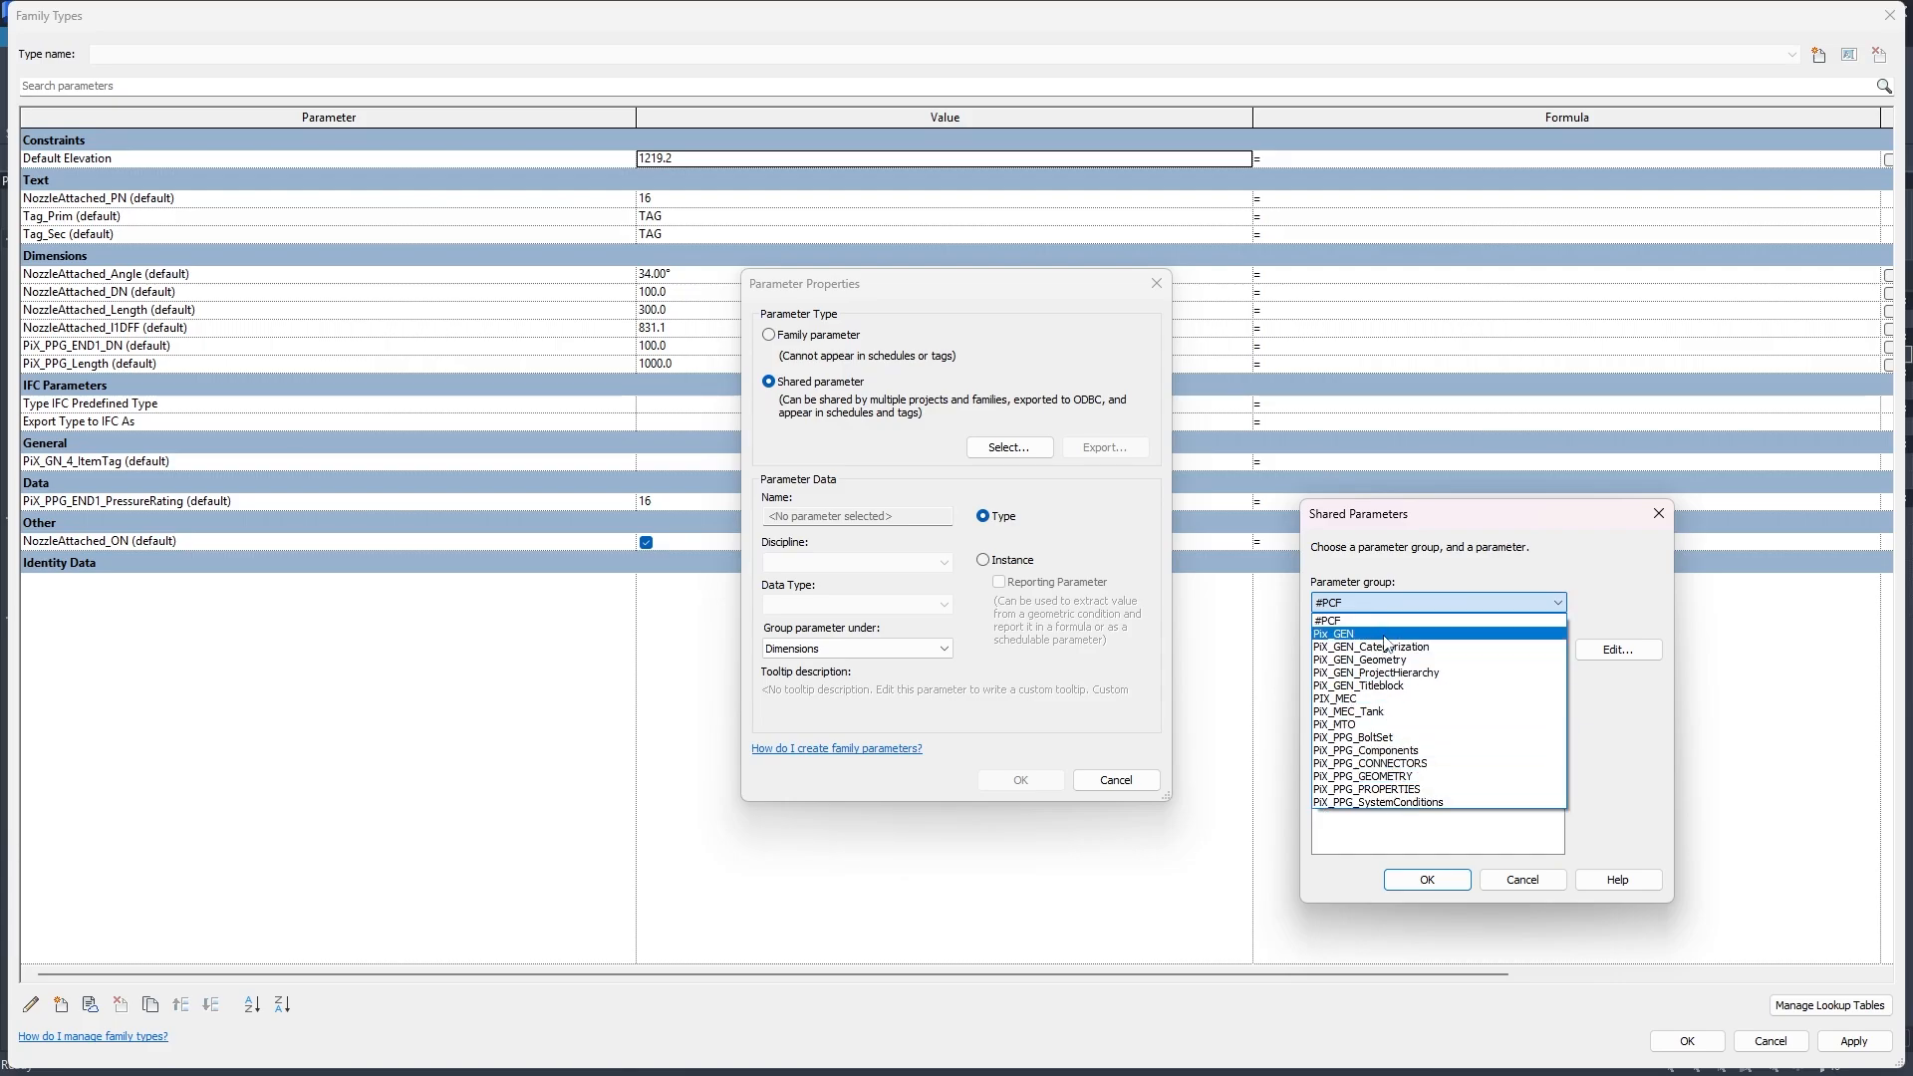
pyautogui.click(1386, 757)
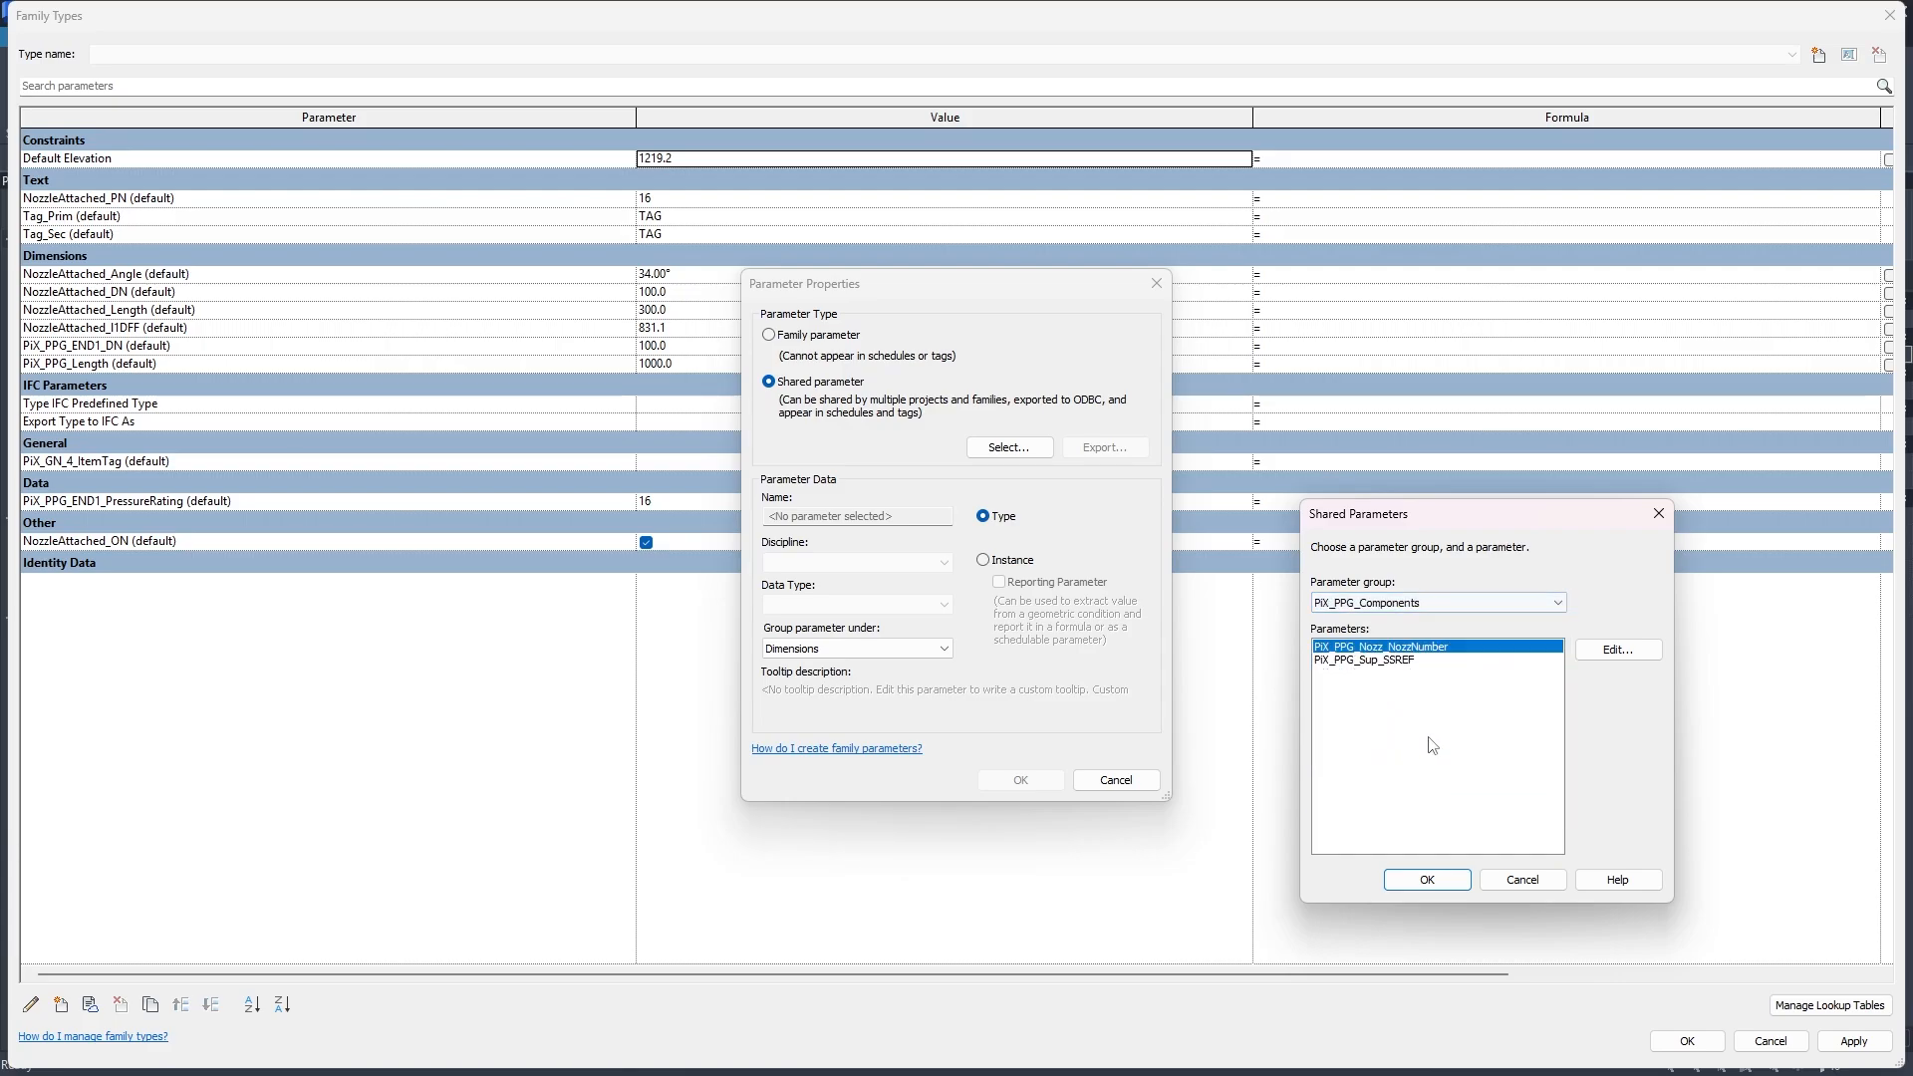
pyautogui.press('Escape')
pyautogui.press('Escape')
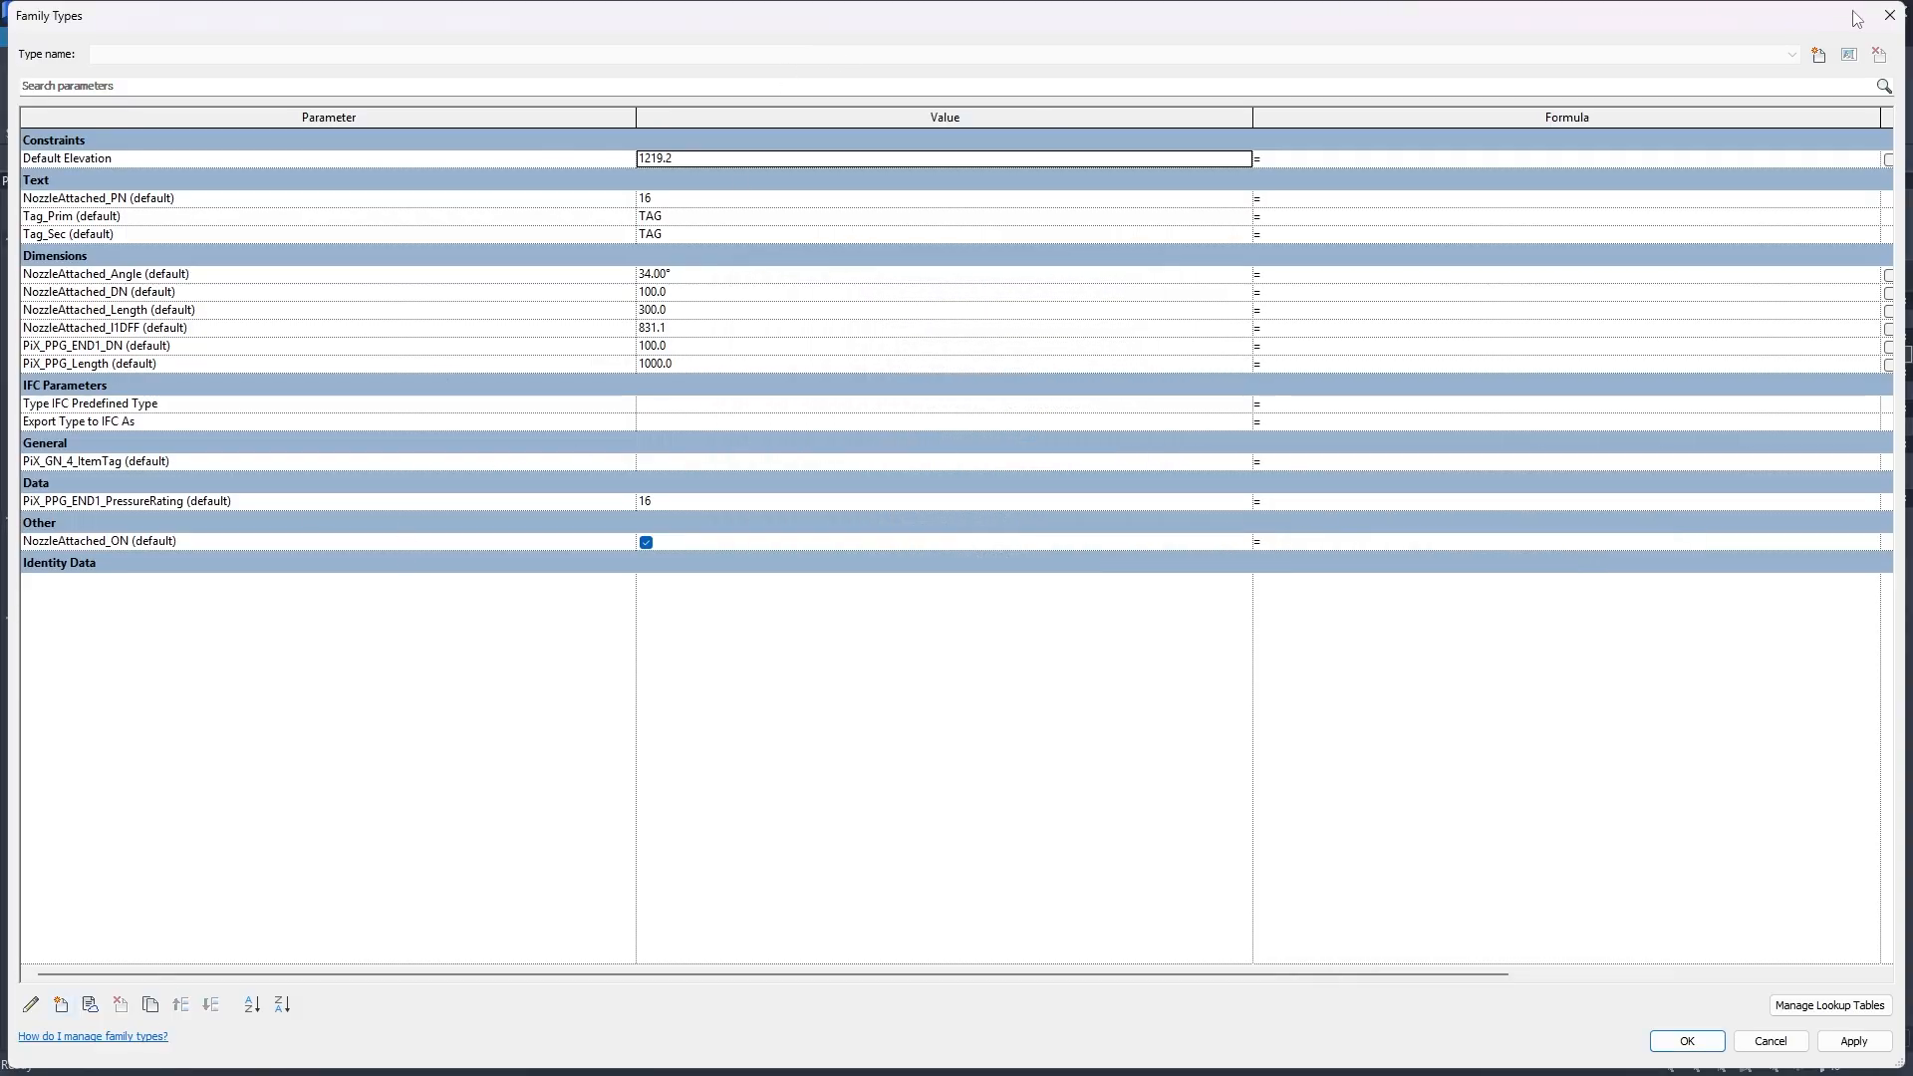
# In the Nozzle_ForInsertion family's types, edit PiX_GN_4_NozzleID_X and open the shared parameter selection for it.
pyautogui.click(1891, 15)
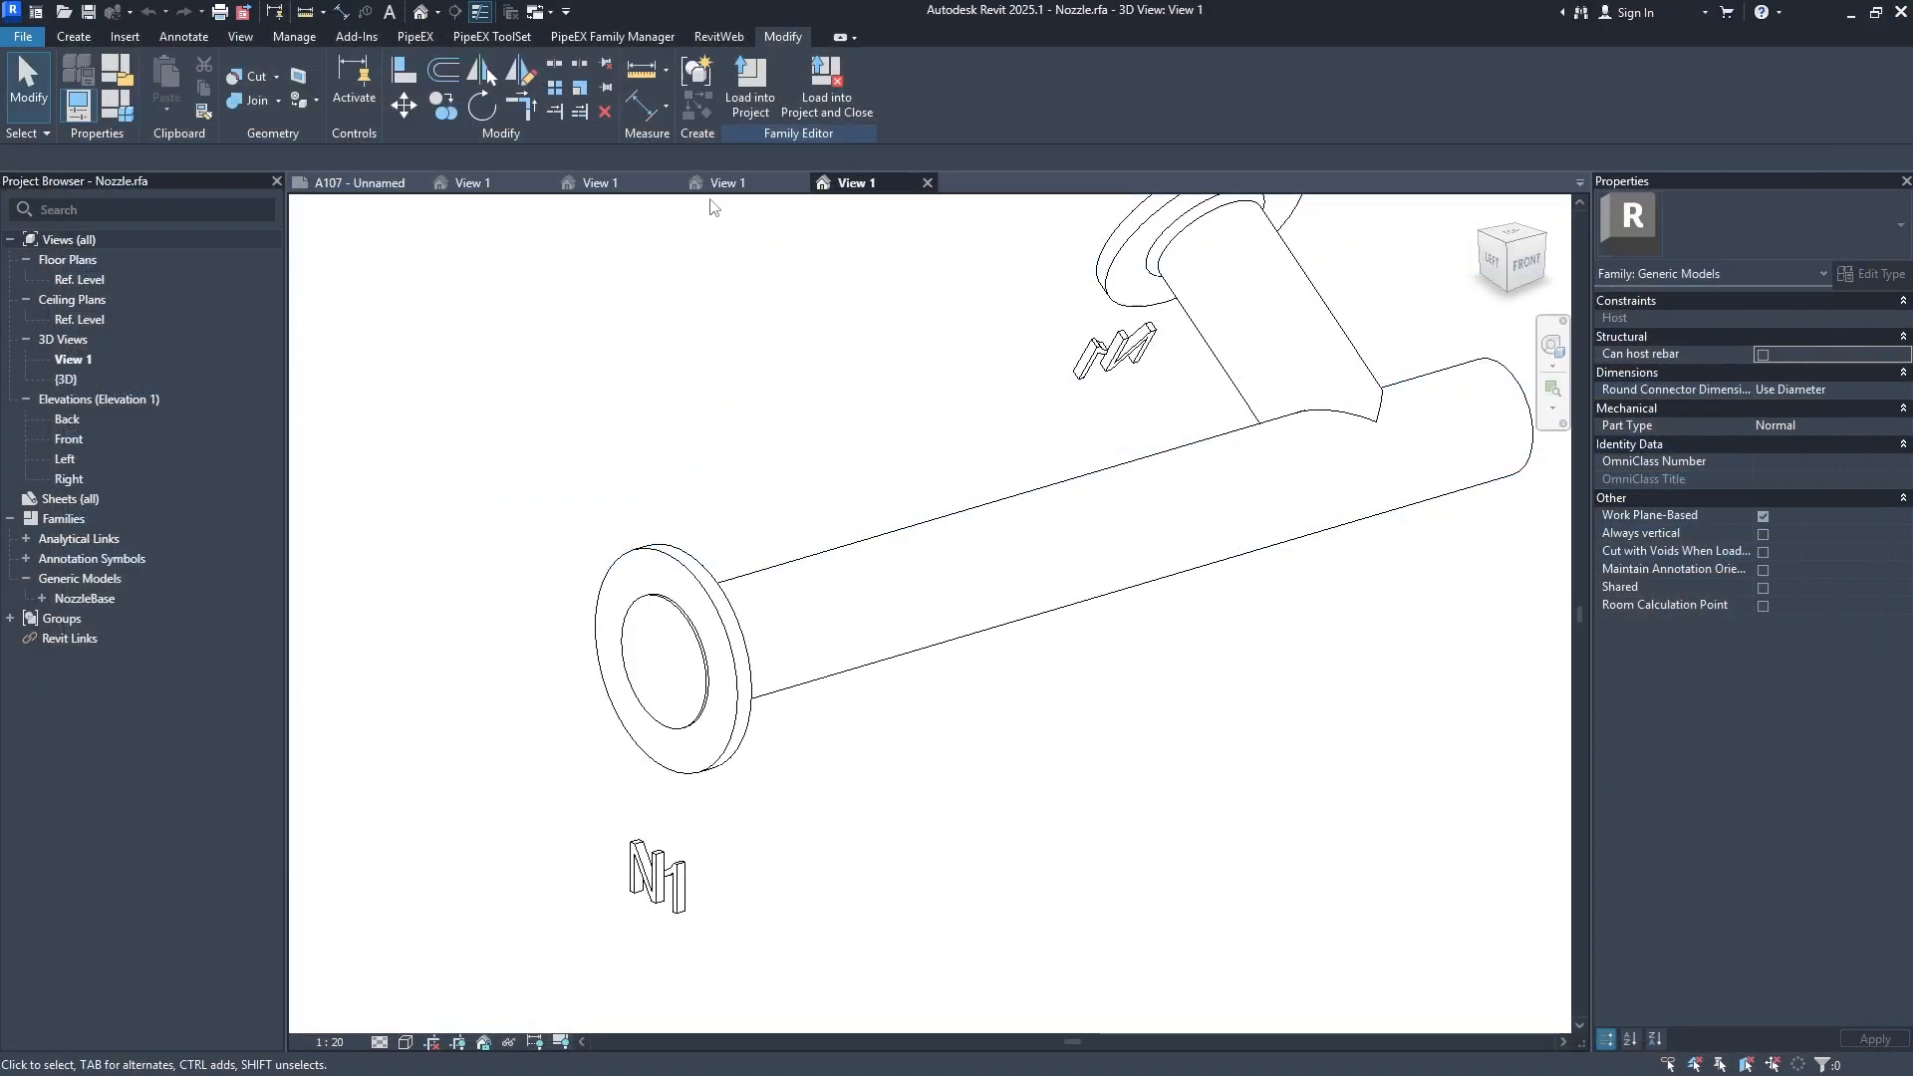
pyautogui.click(721, 183)
pyautogui.click(117, 105)
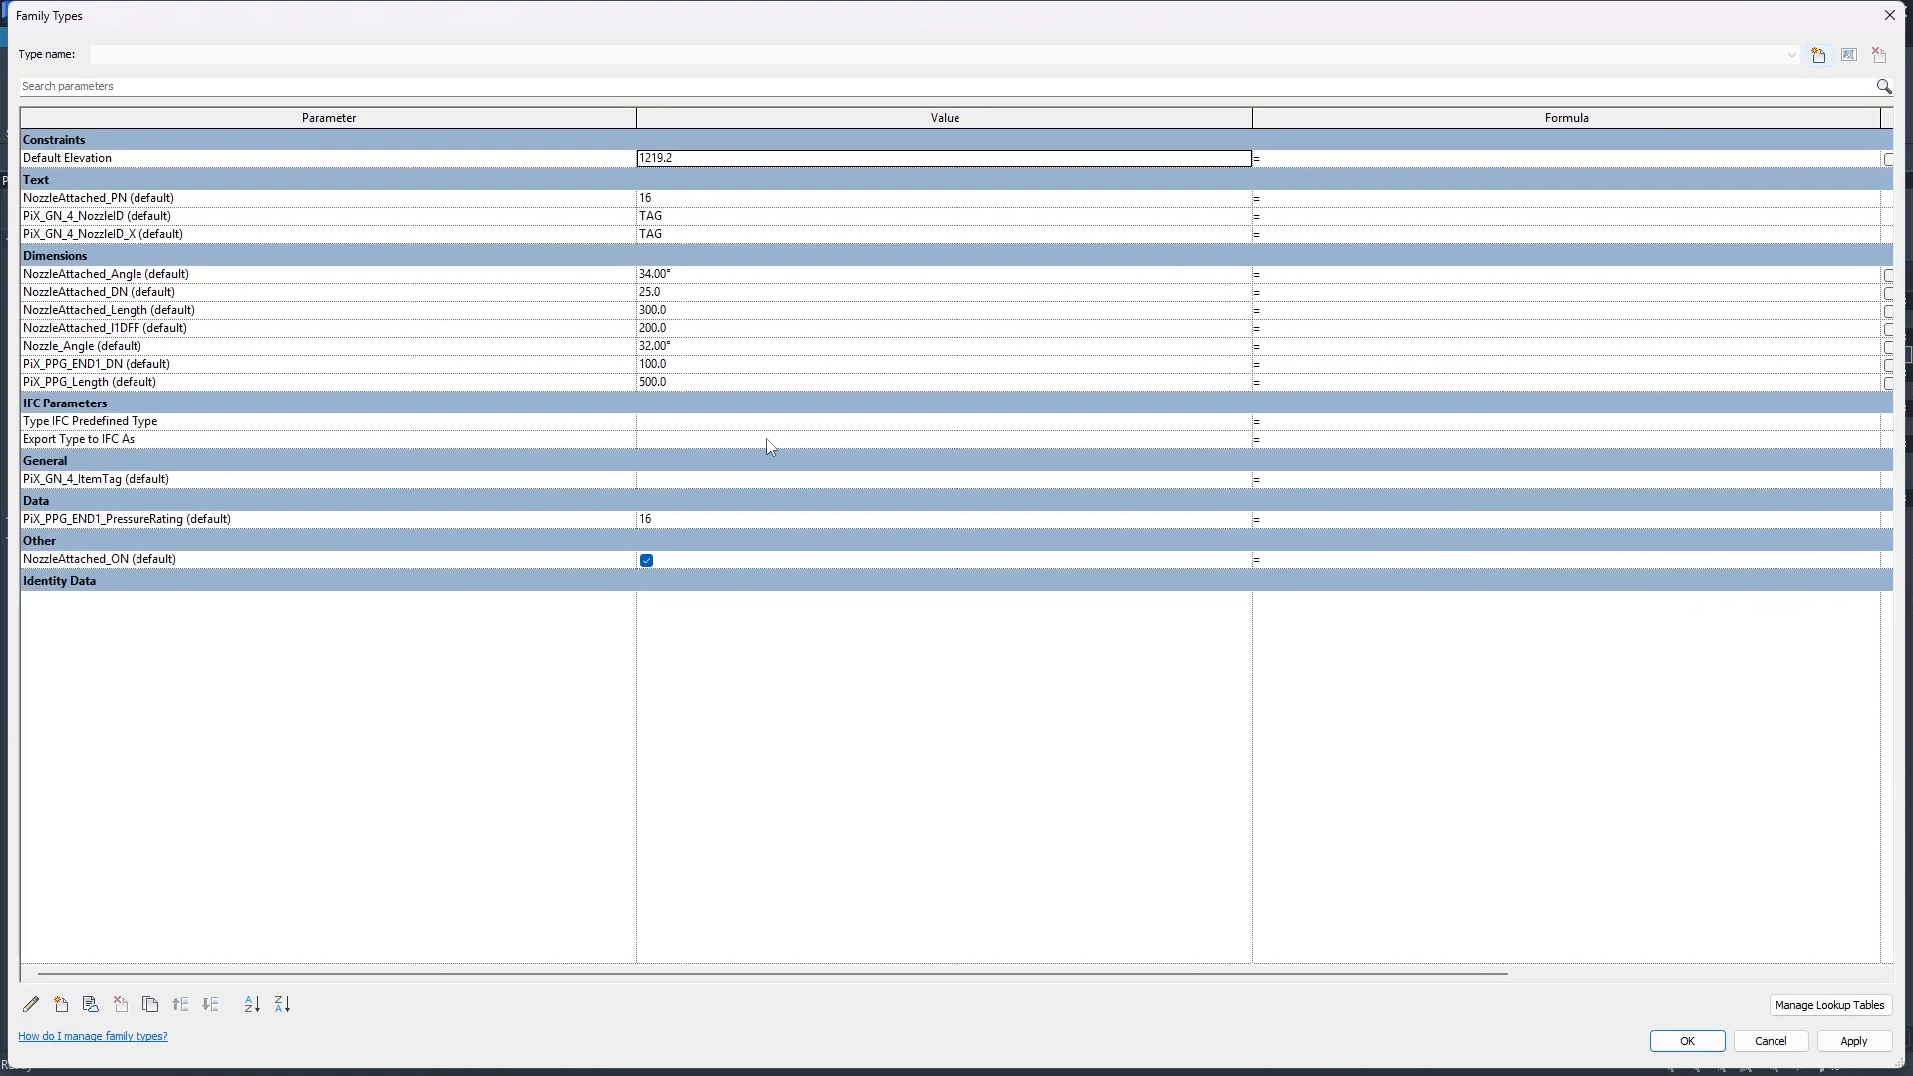
pyautogui.click(156, 237)
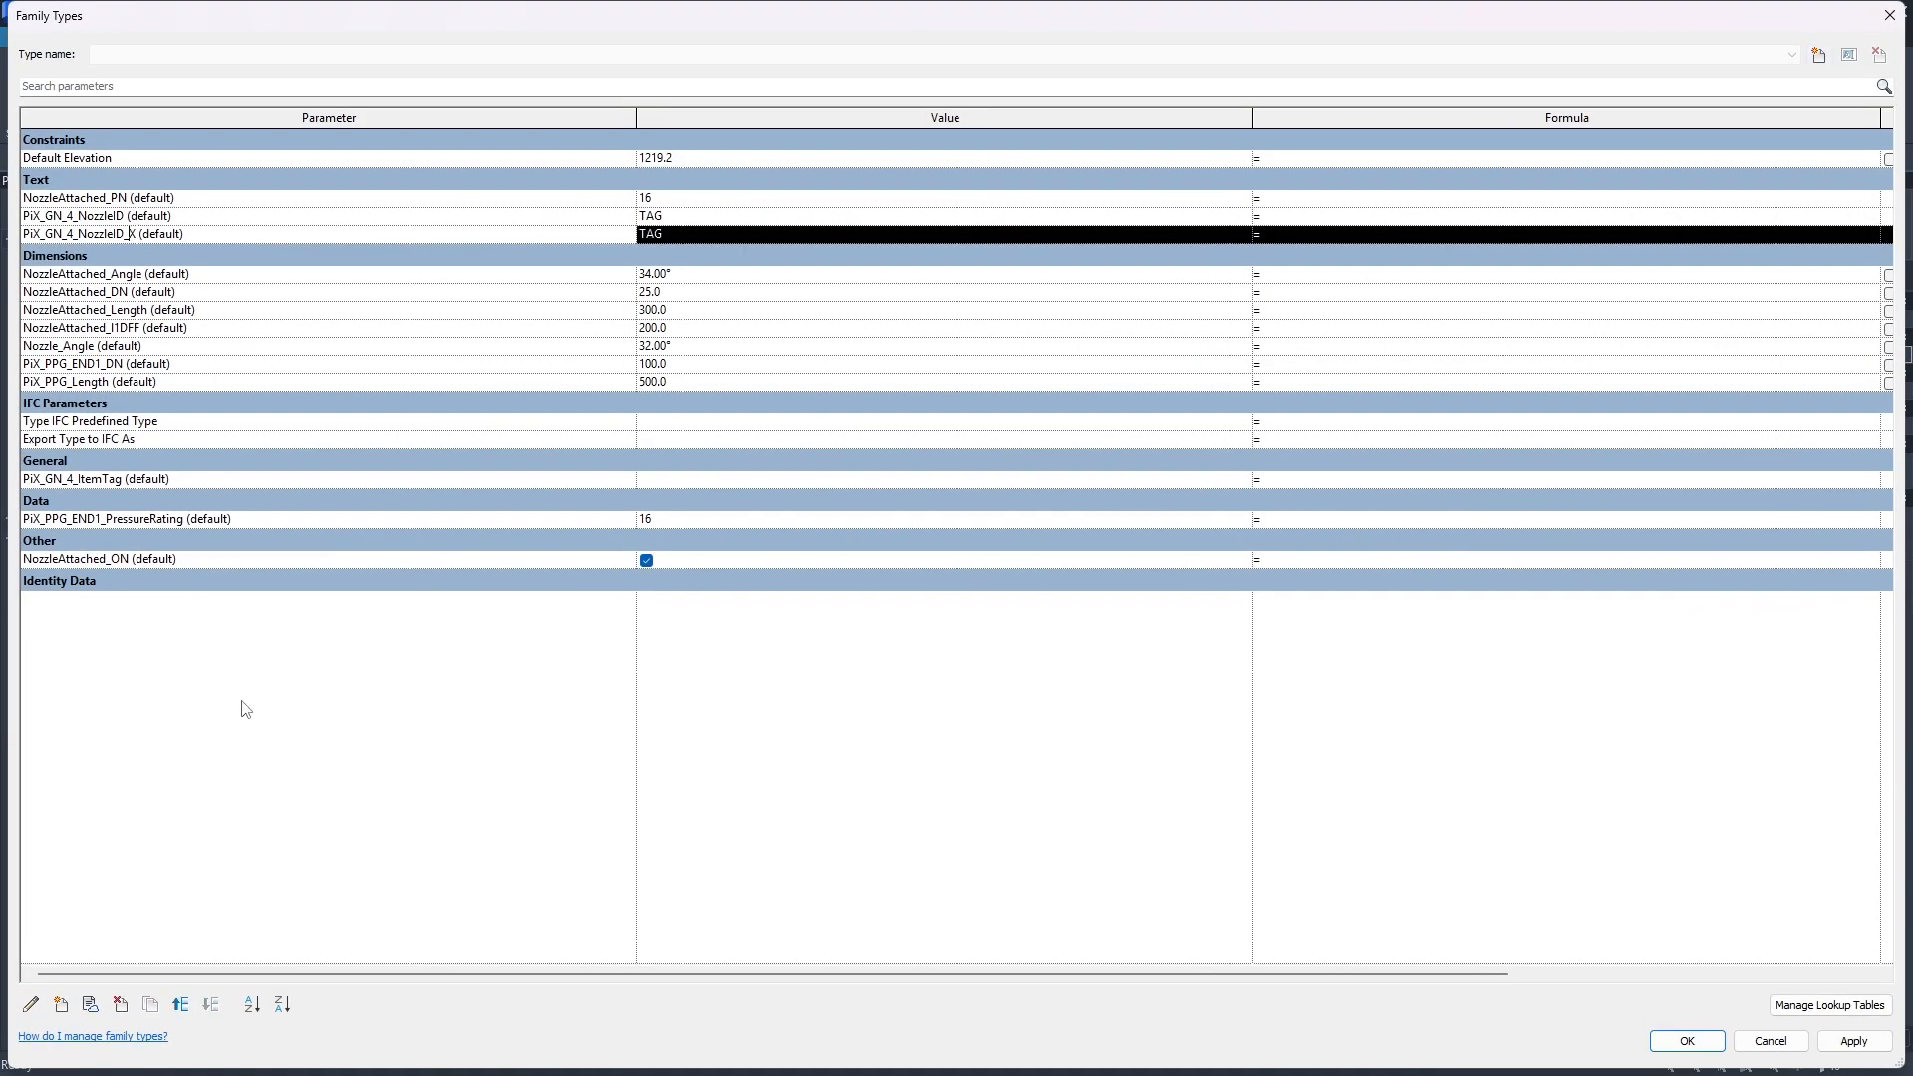
pyautogui.click(31, 1005)
pyautogui.click(1009, 447)
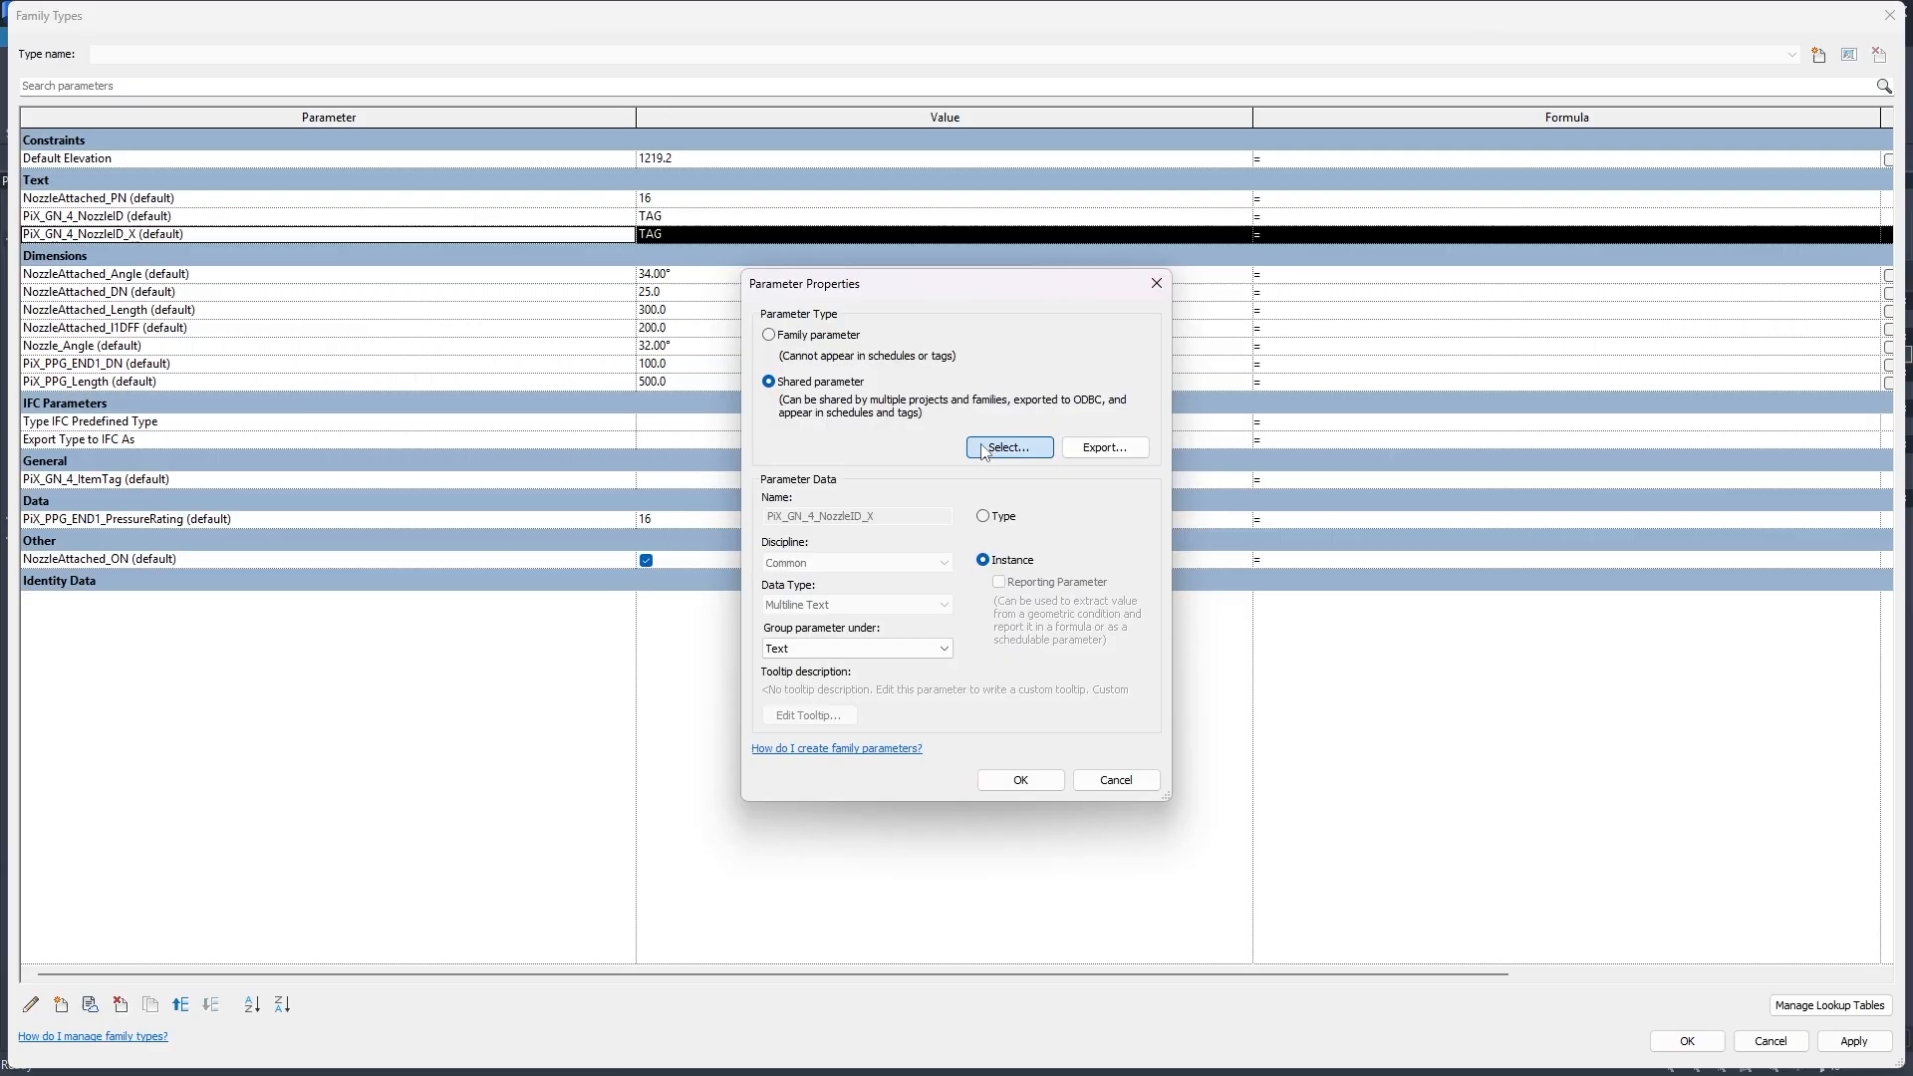
# Look through the shared parameter groups, including Pix_GEN, PIX_MEC, PiX_MEC_Tank and PiX_GEN_Categorization, for a nozzle ID parameter.
pyautogui.click(1348, 603)
pyautogui.click(1349, 631)
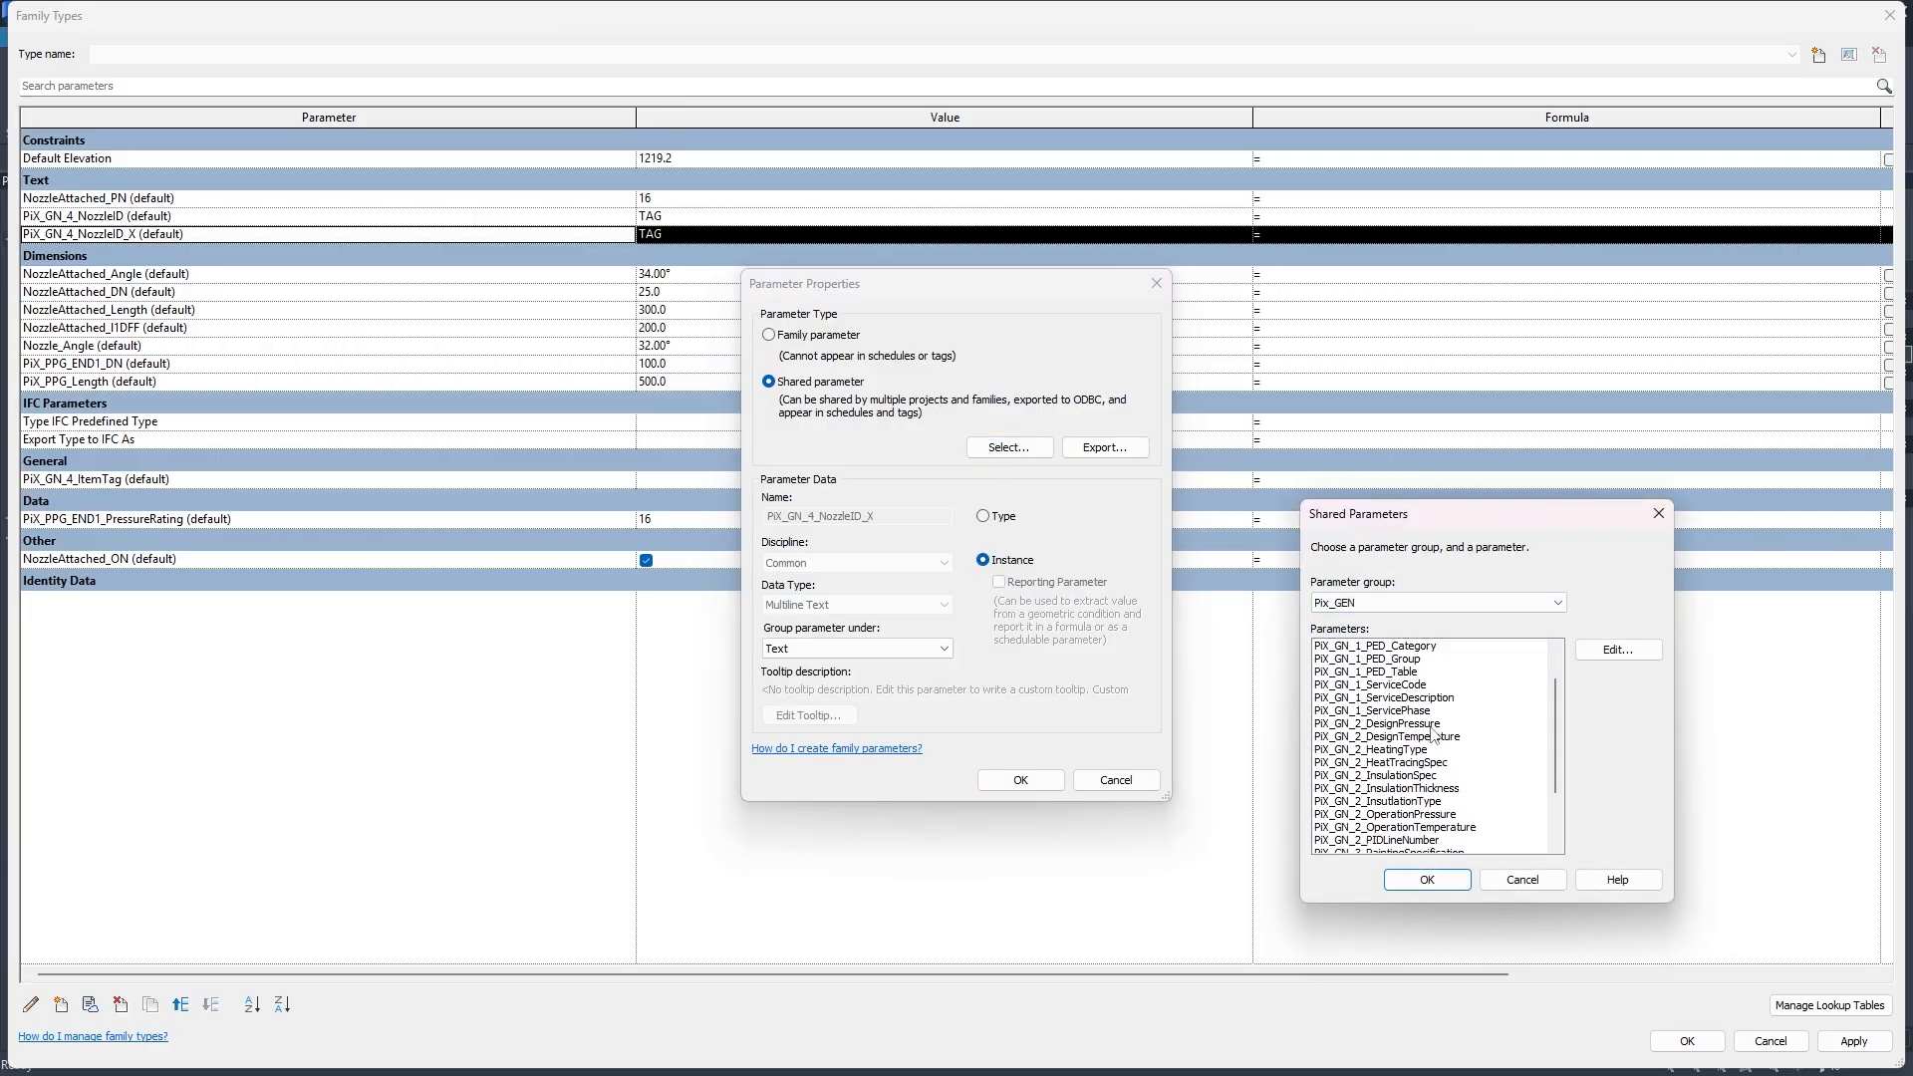
pyautogui.scroll(-1, 1348, 598)
pyautogui.click(1348, 602)
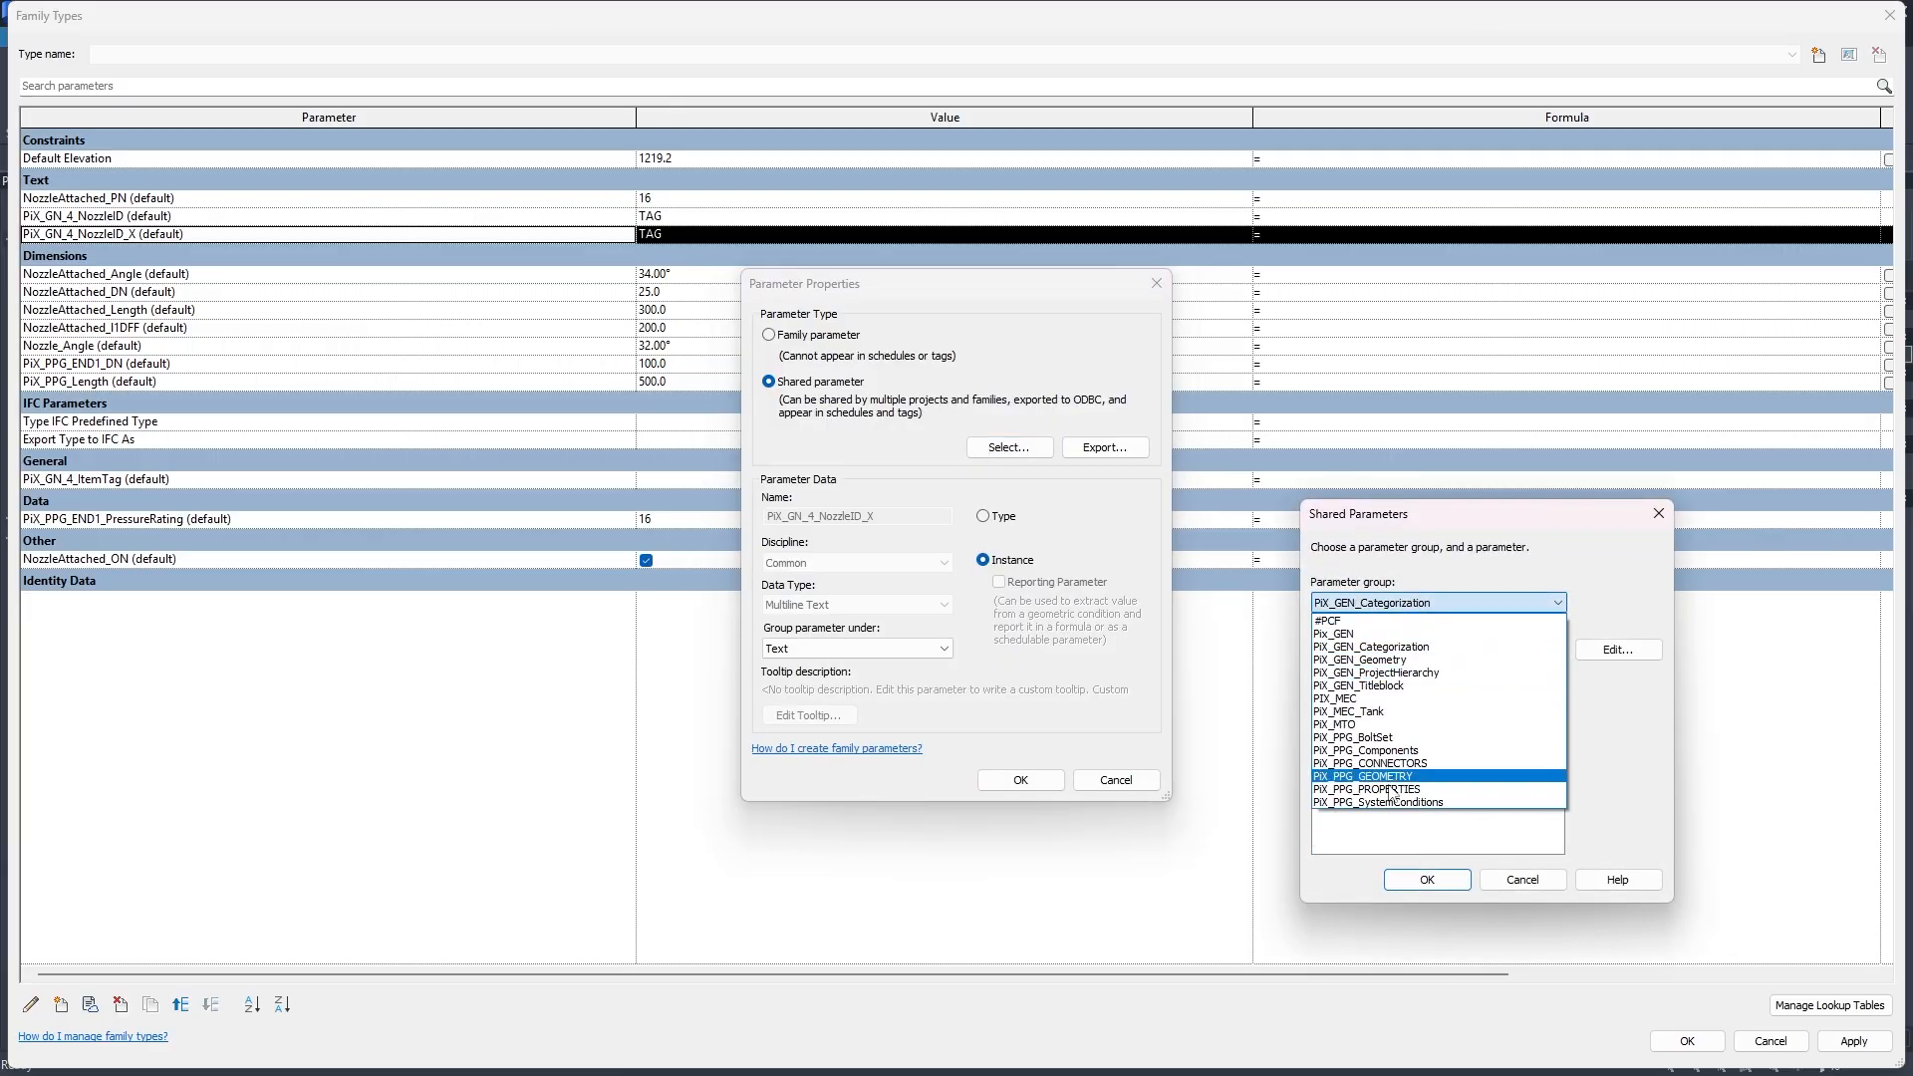
pyautogui.click(1341, 699)
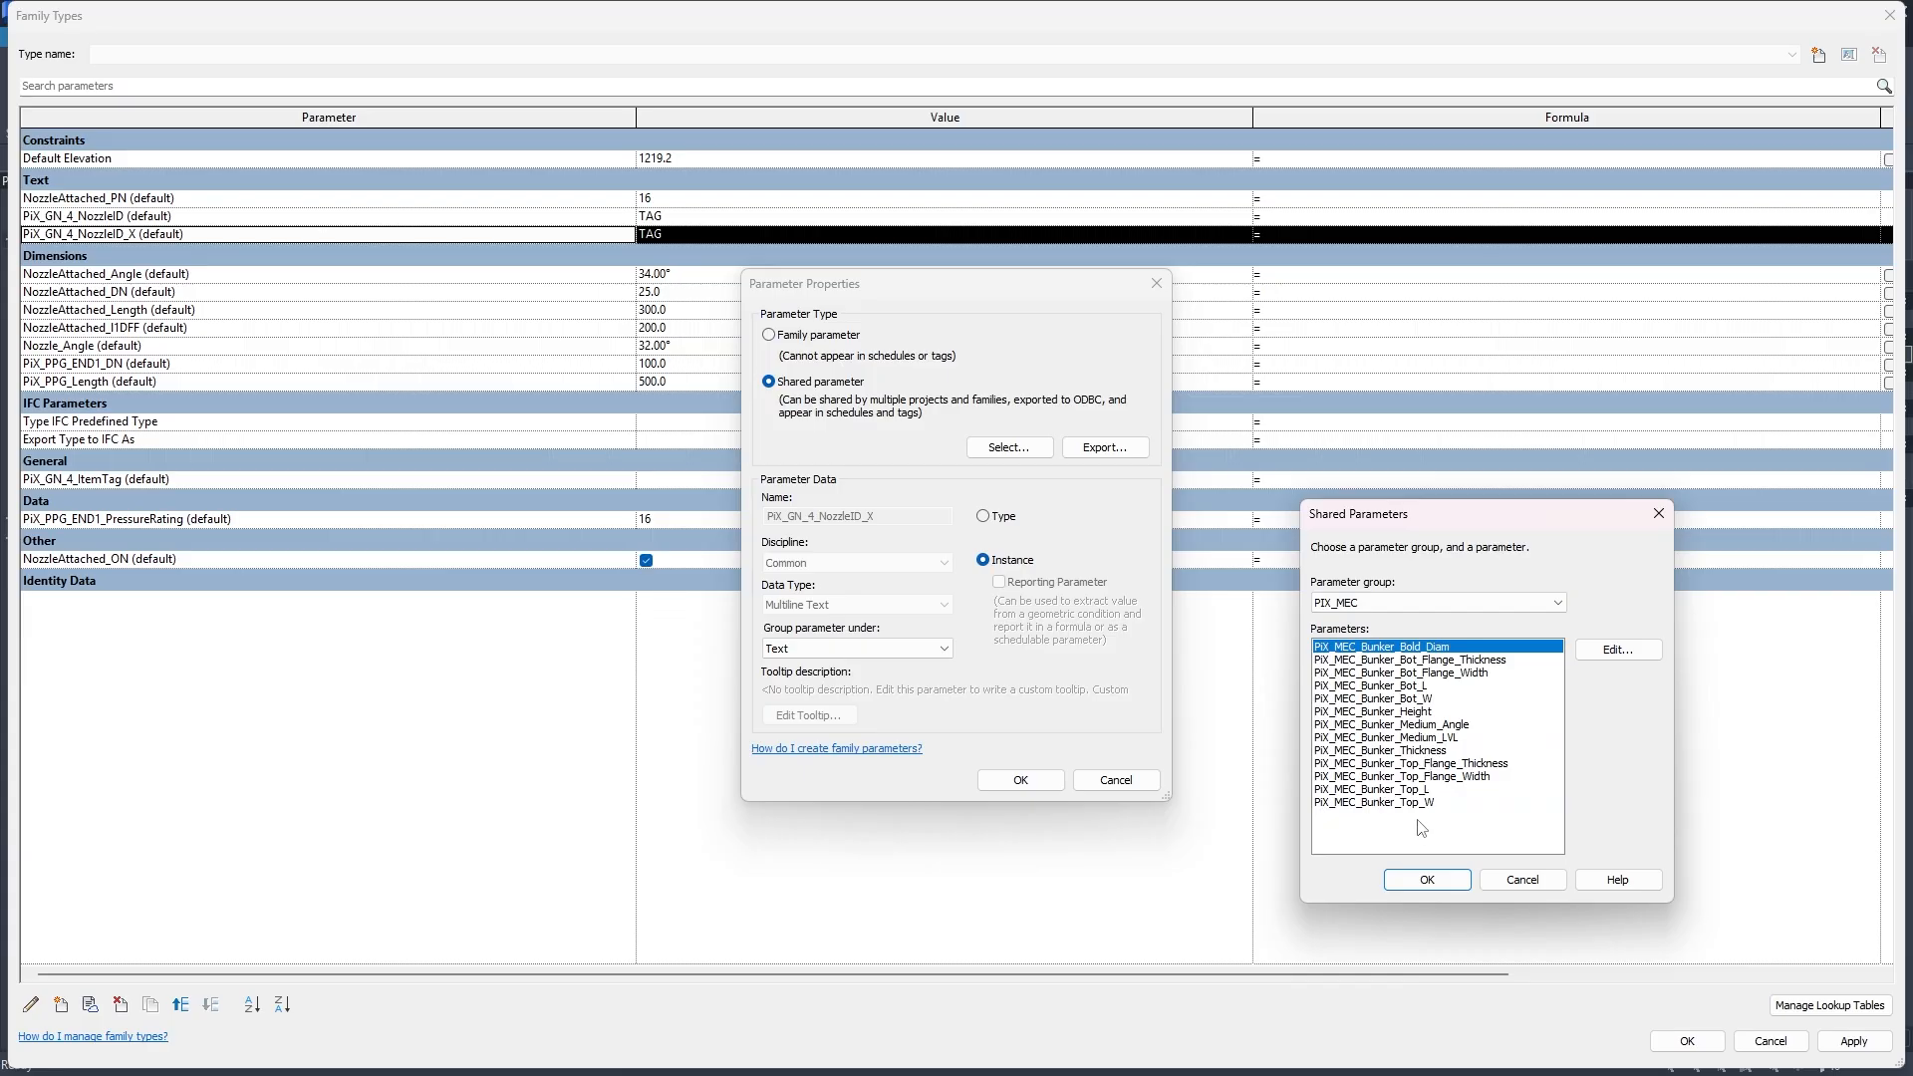
pyautogui.click(1385, 603)
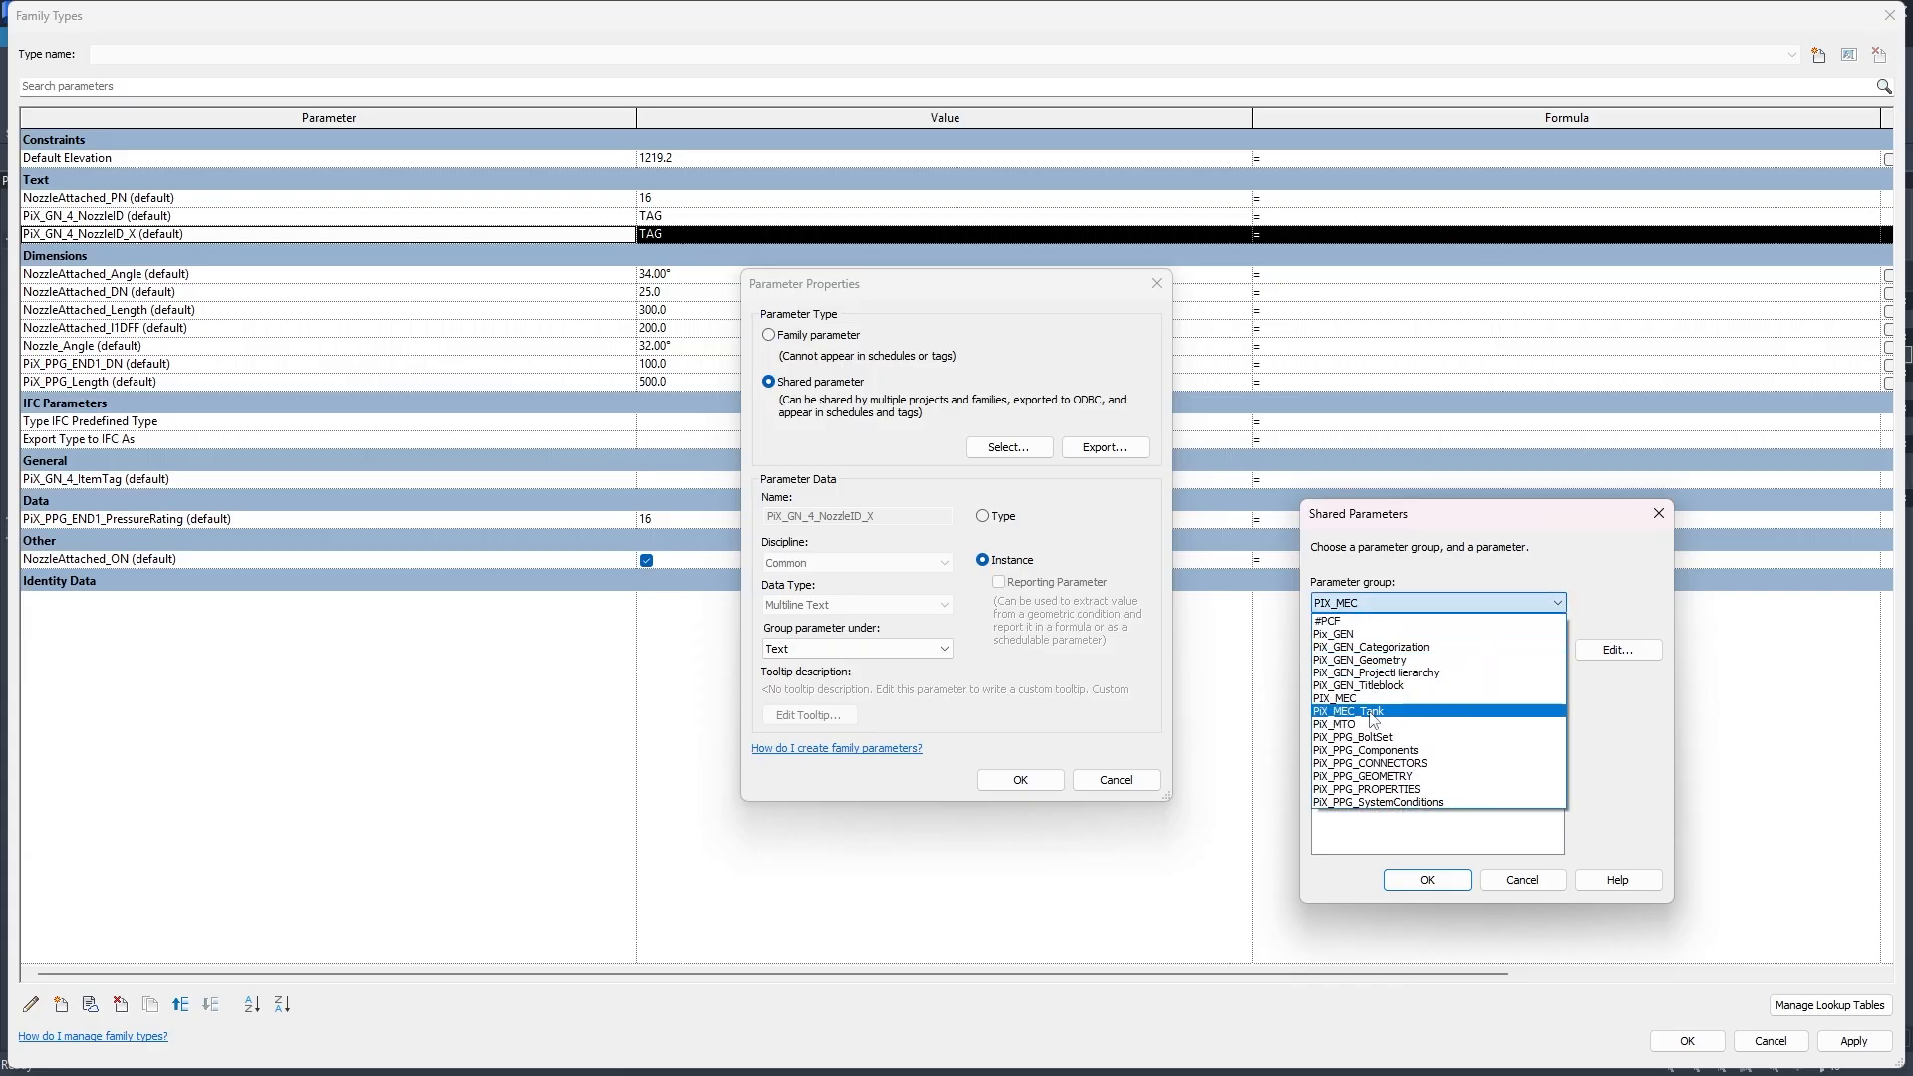
pyautogui.click(1385, 718)
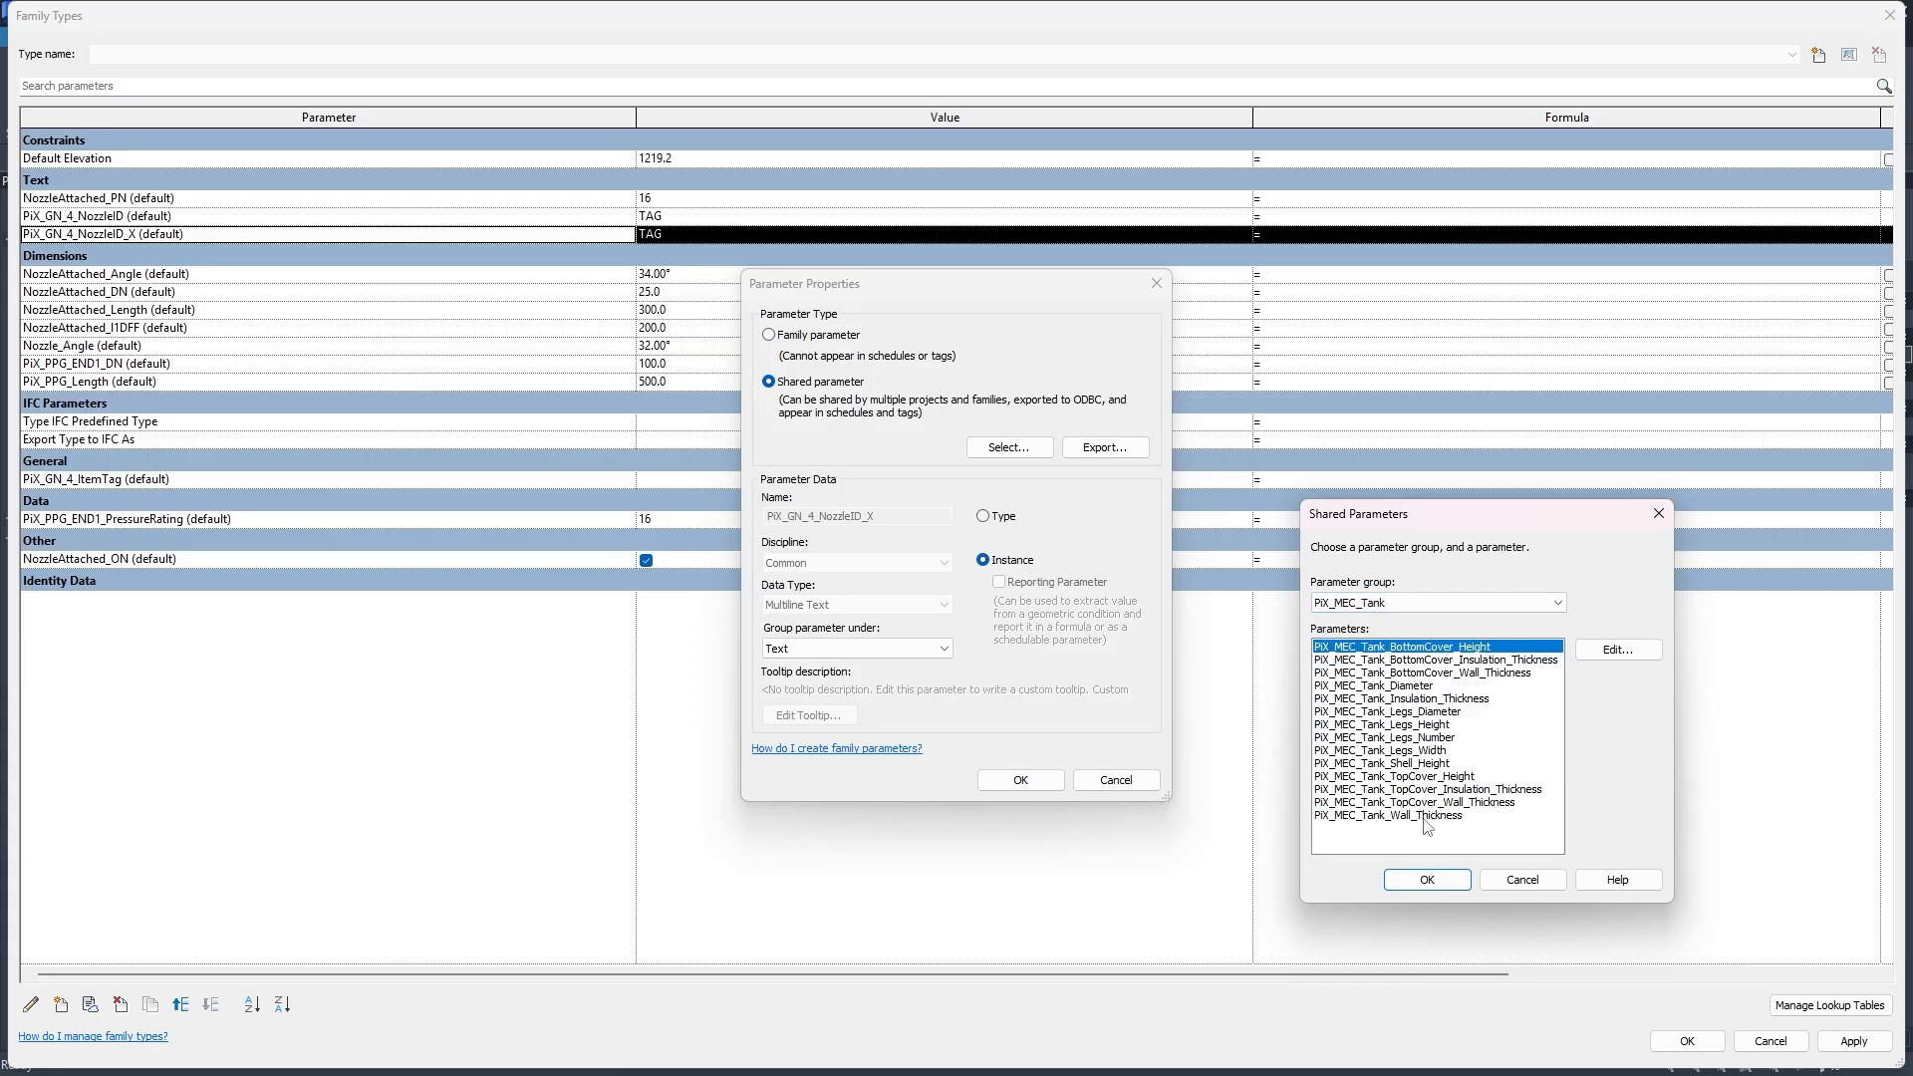
pyautogui.click(1405, 603)
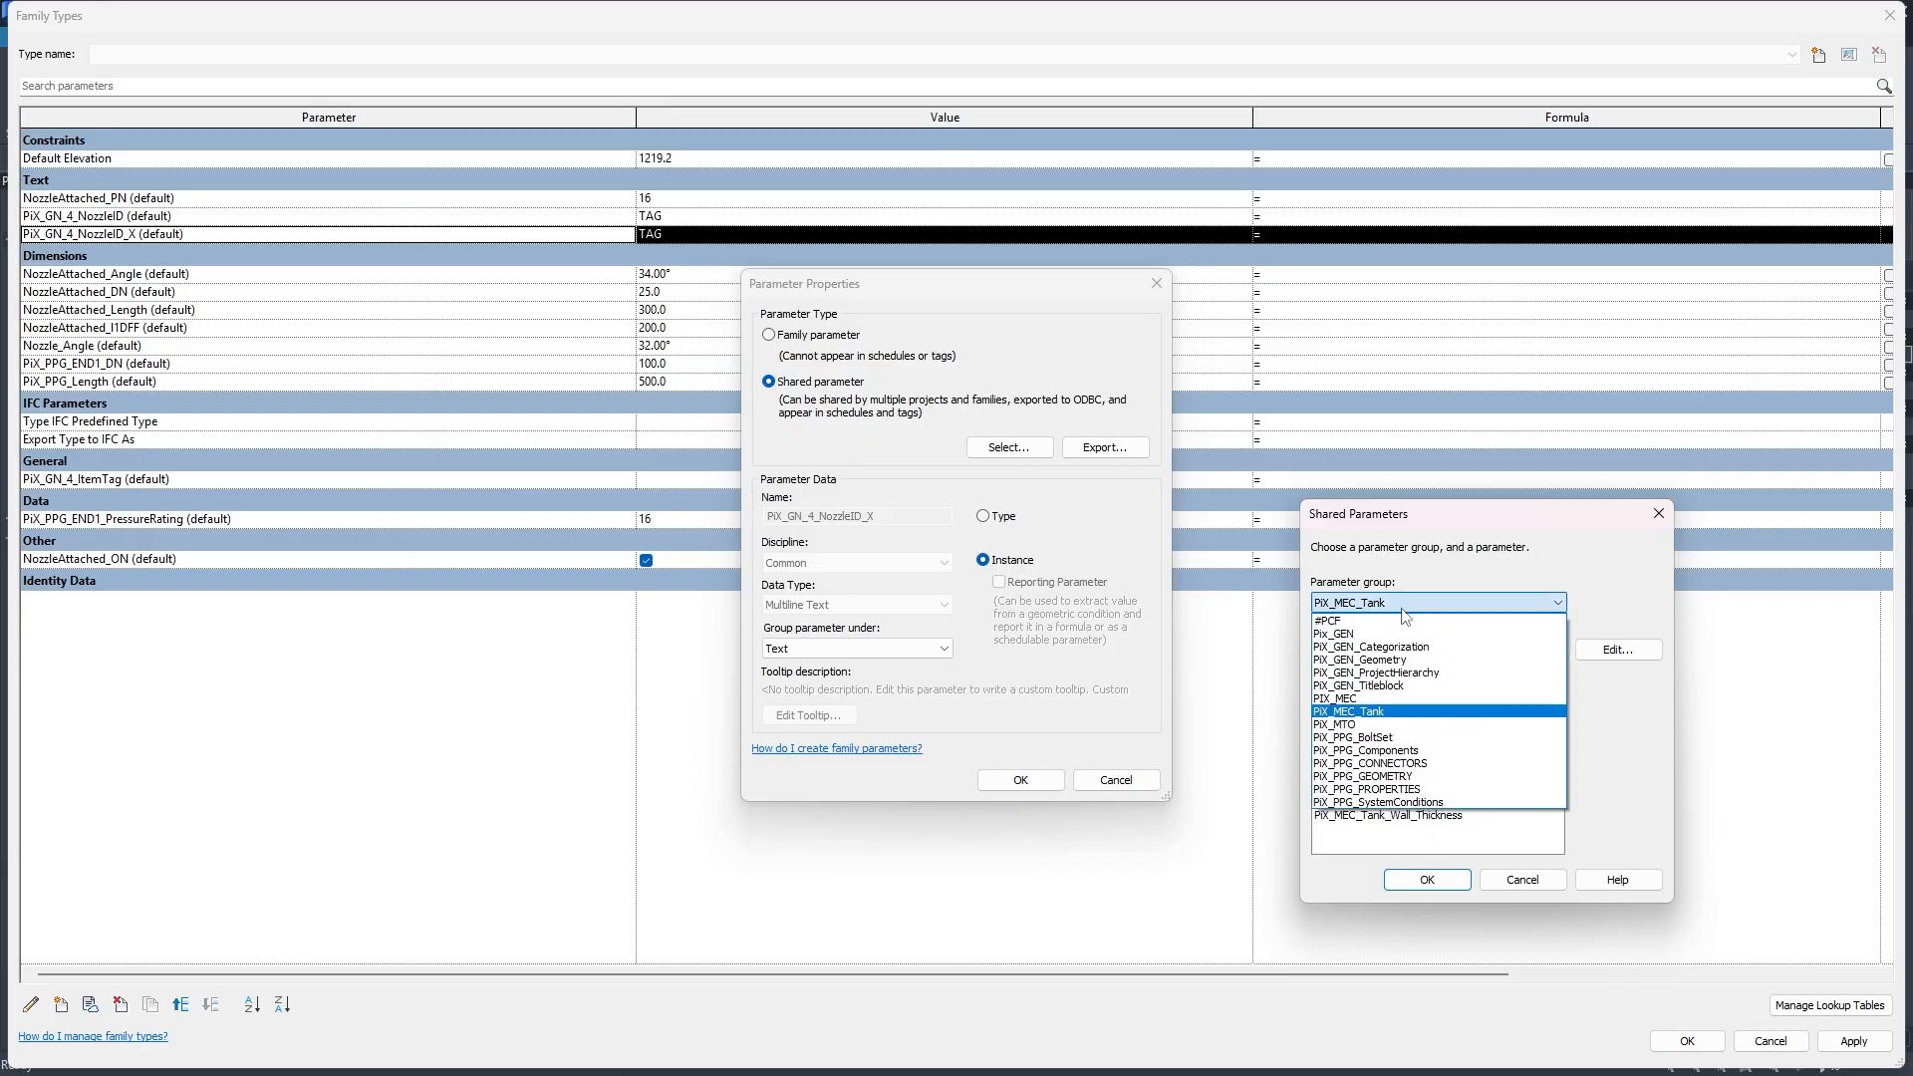
pyautogui.click(1376, 667)
pyautogui.click(1396, 602)
pyautogui.click(1373, 646)
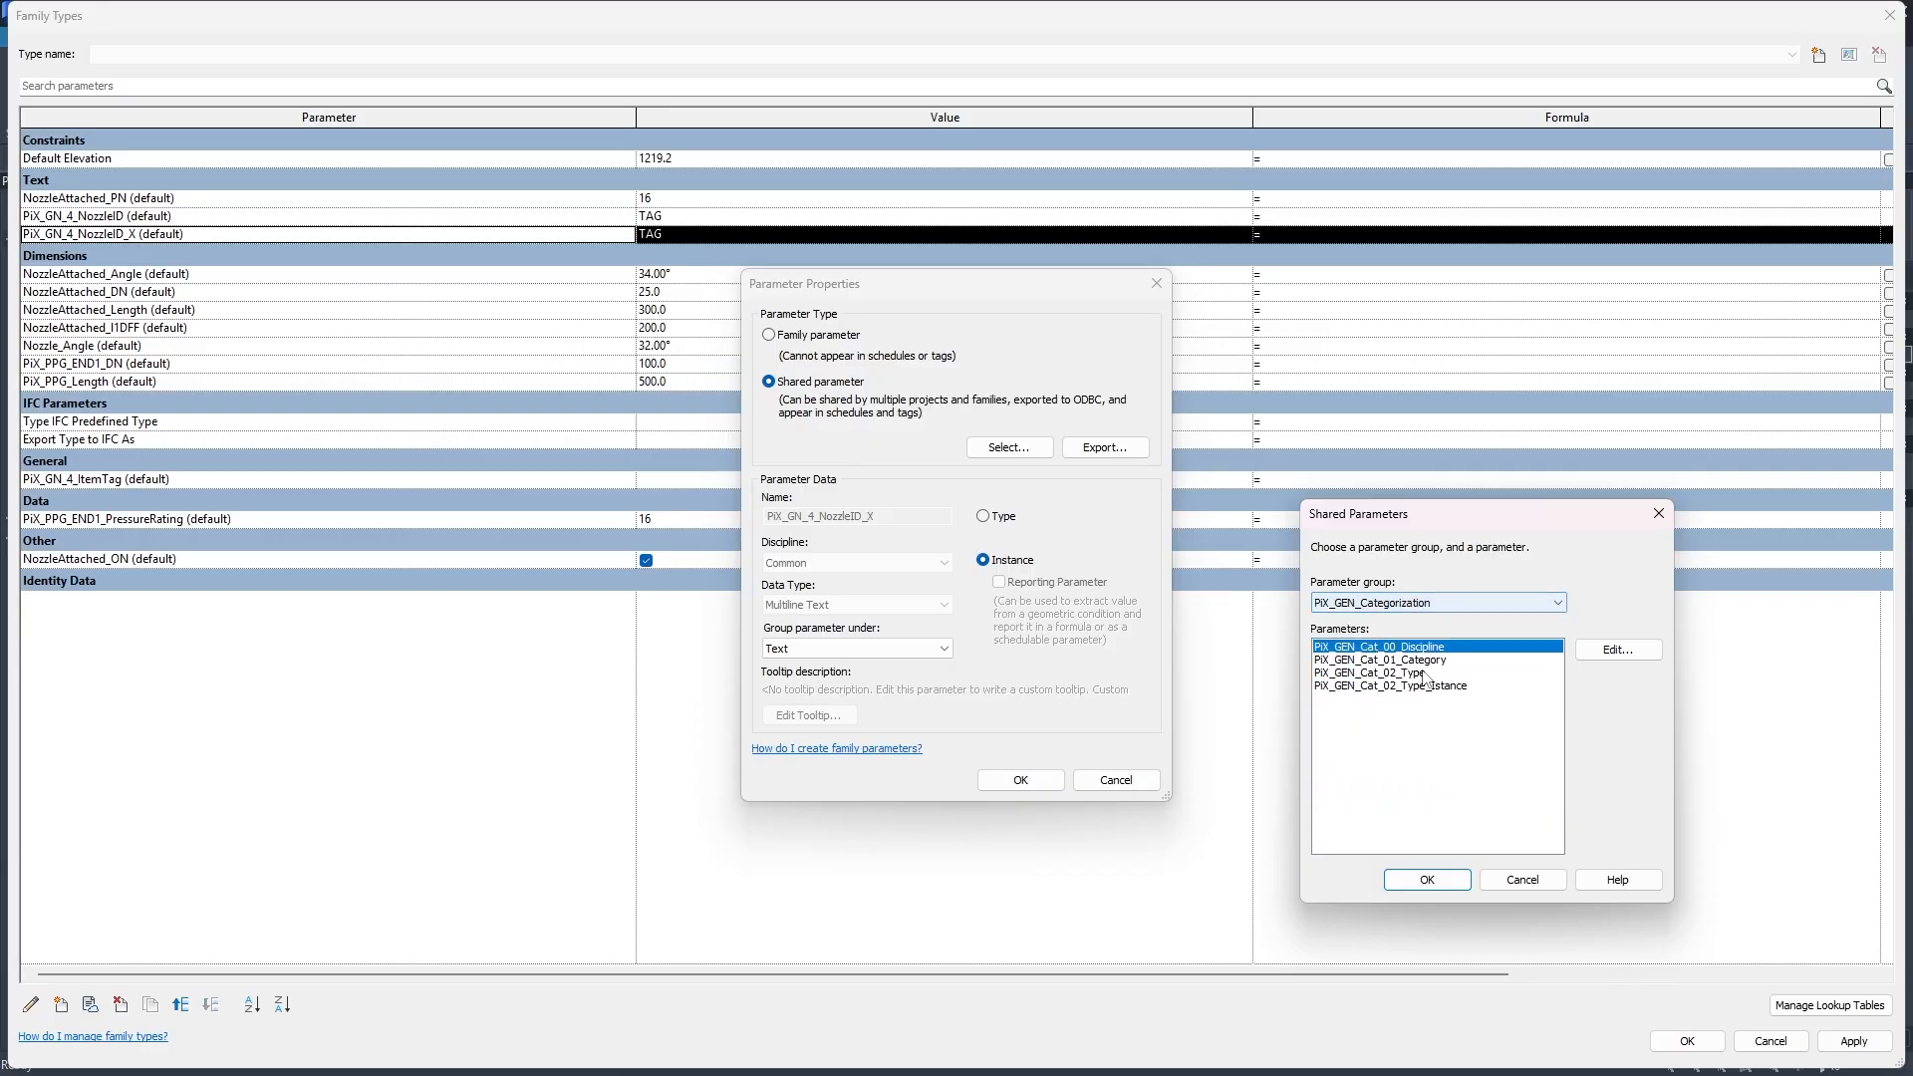
pyautogui.click(1376, 606)
pyautogui.click(1379, 633)
pyautogui.scroll(-4, 1426, 748)
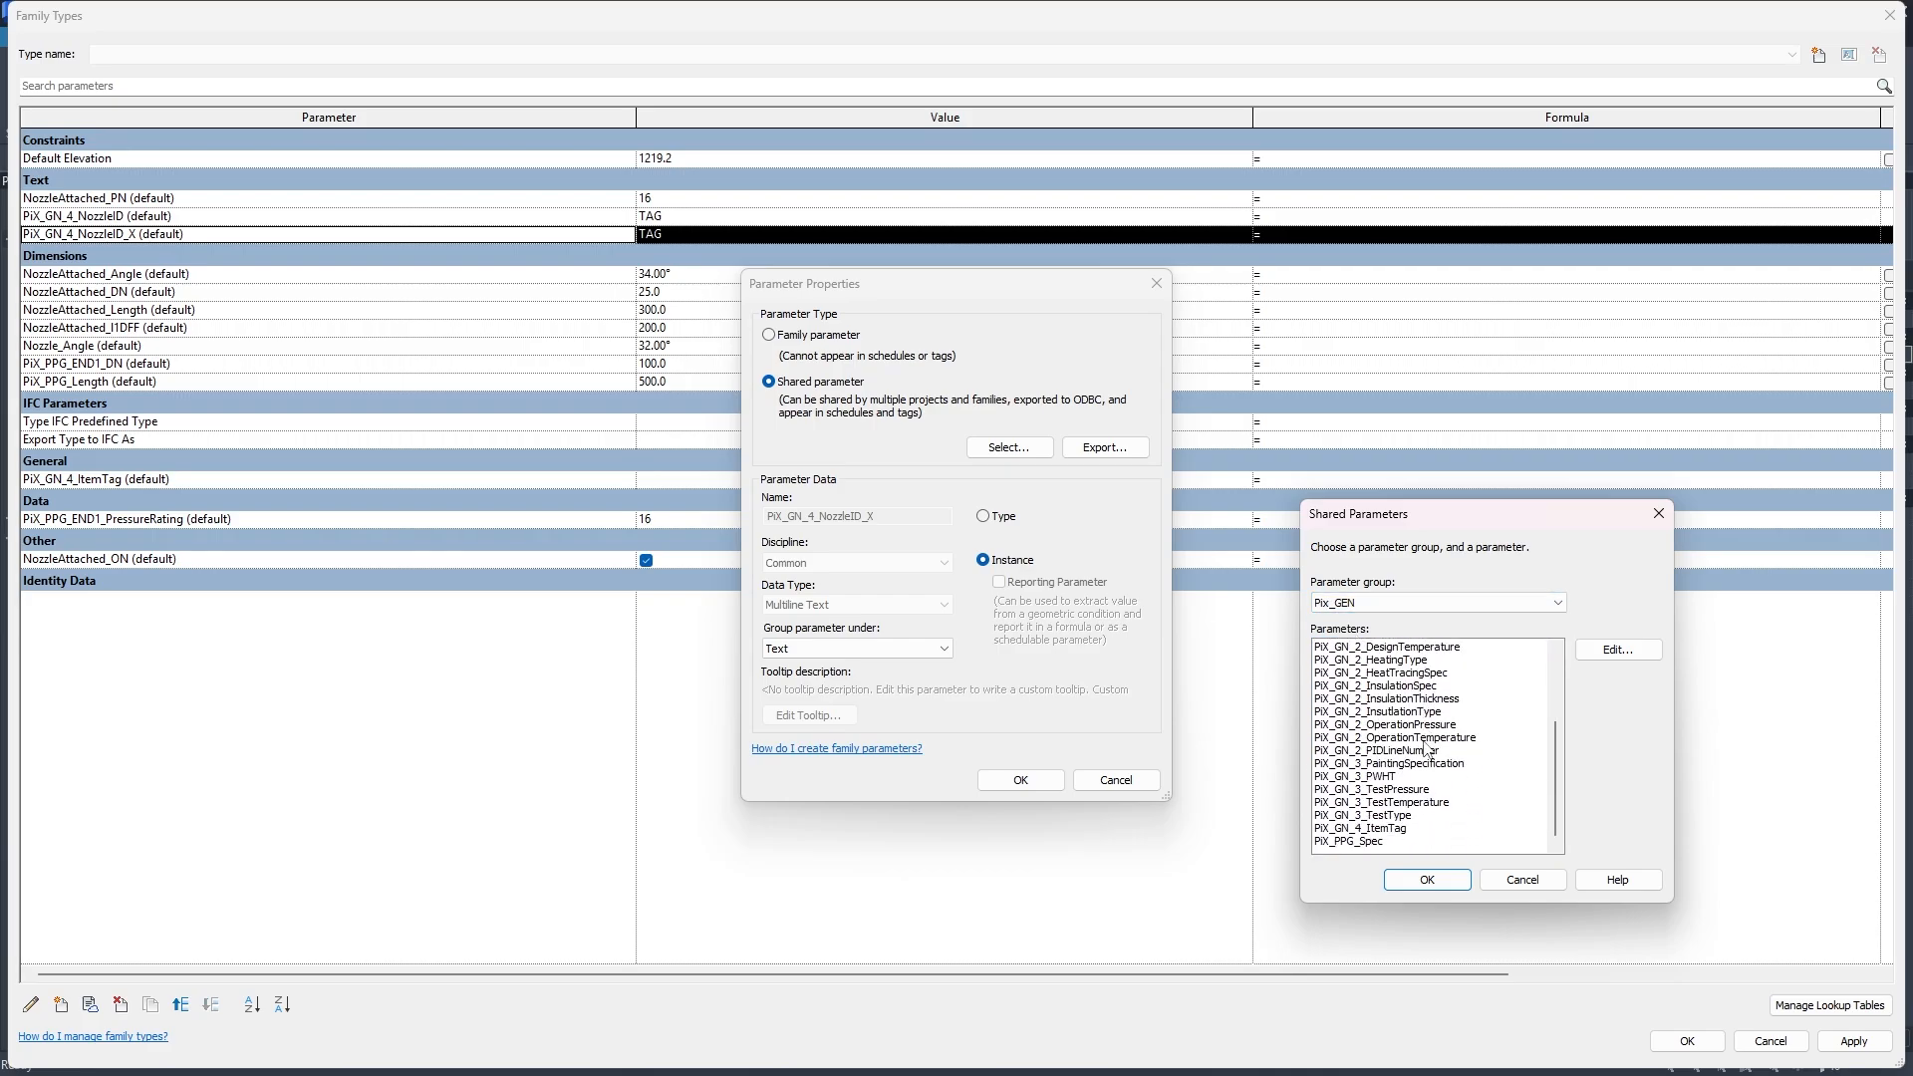
pyautogui.scroll(4, 1415, 777)
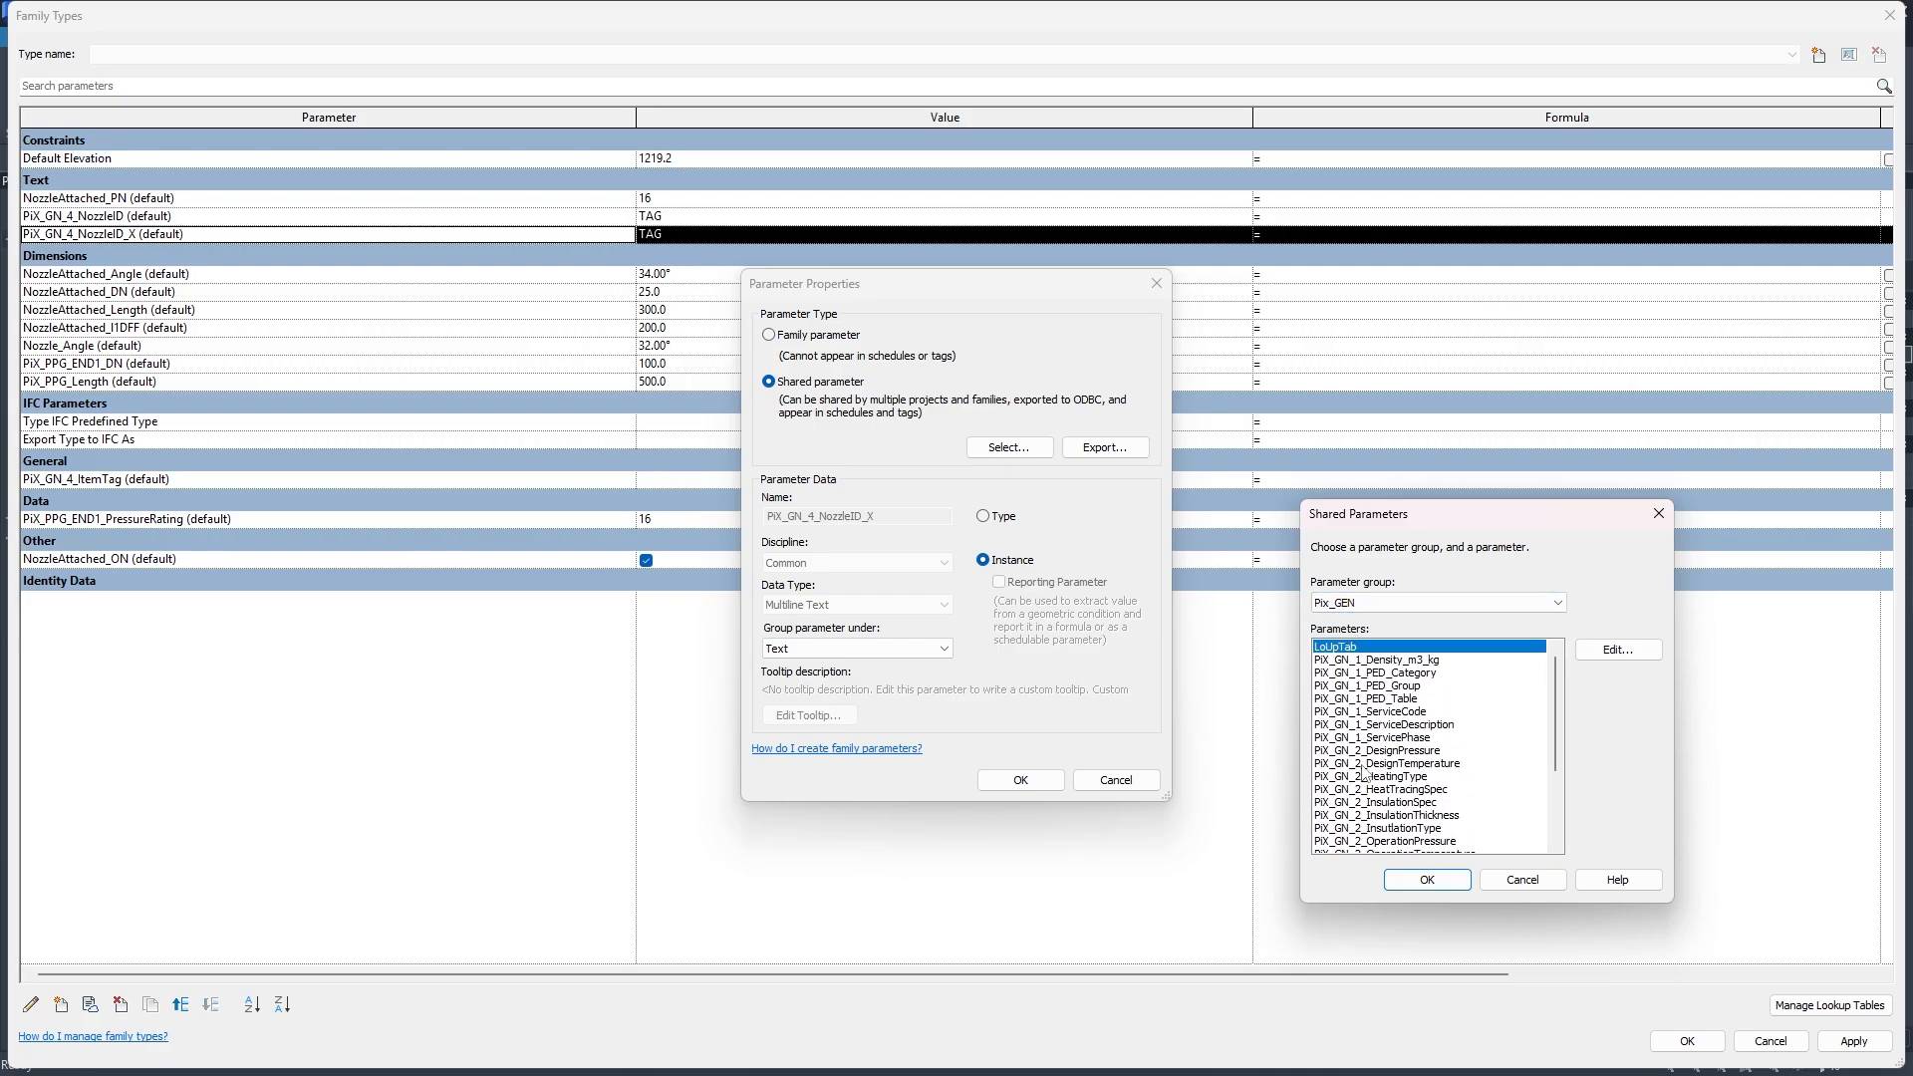
pyautogui.press('Escape')
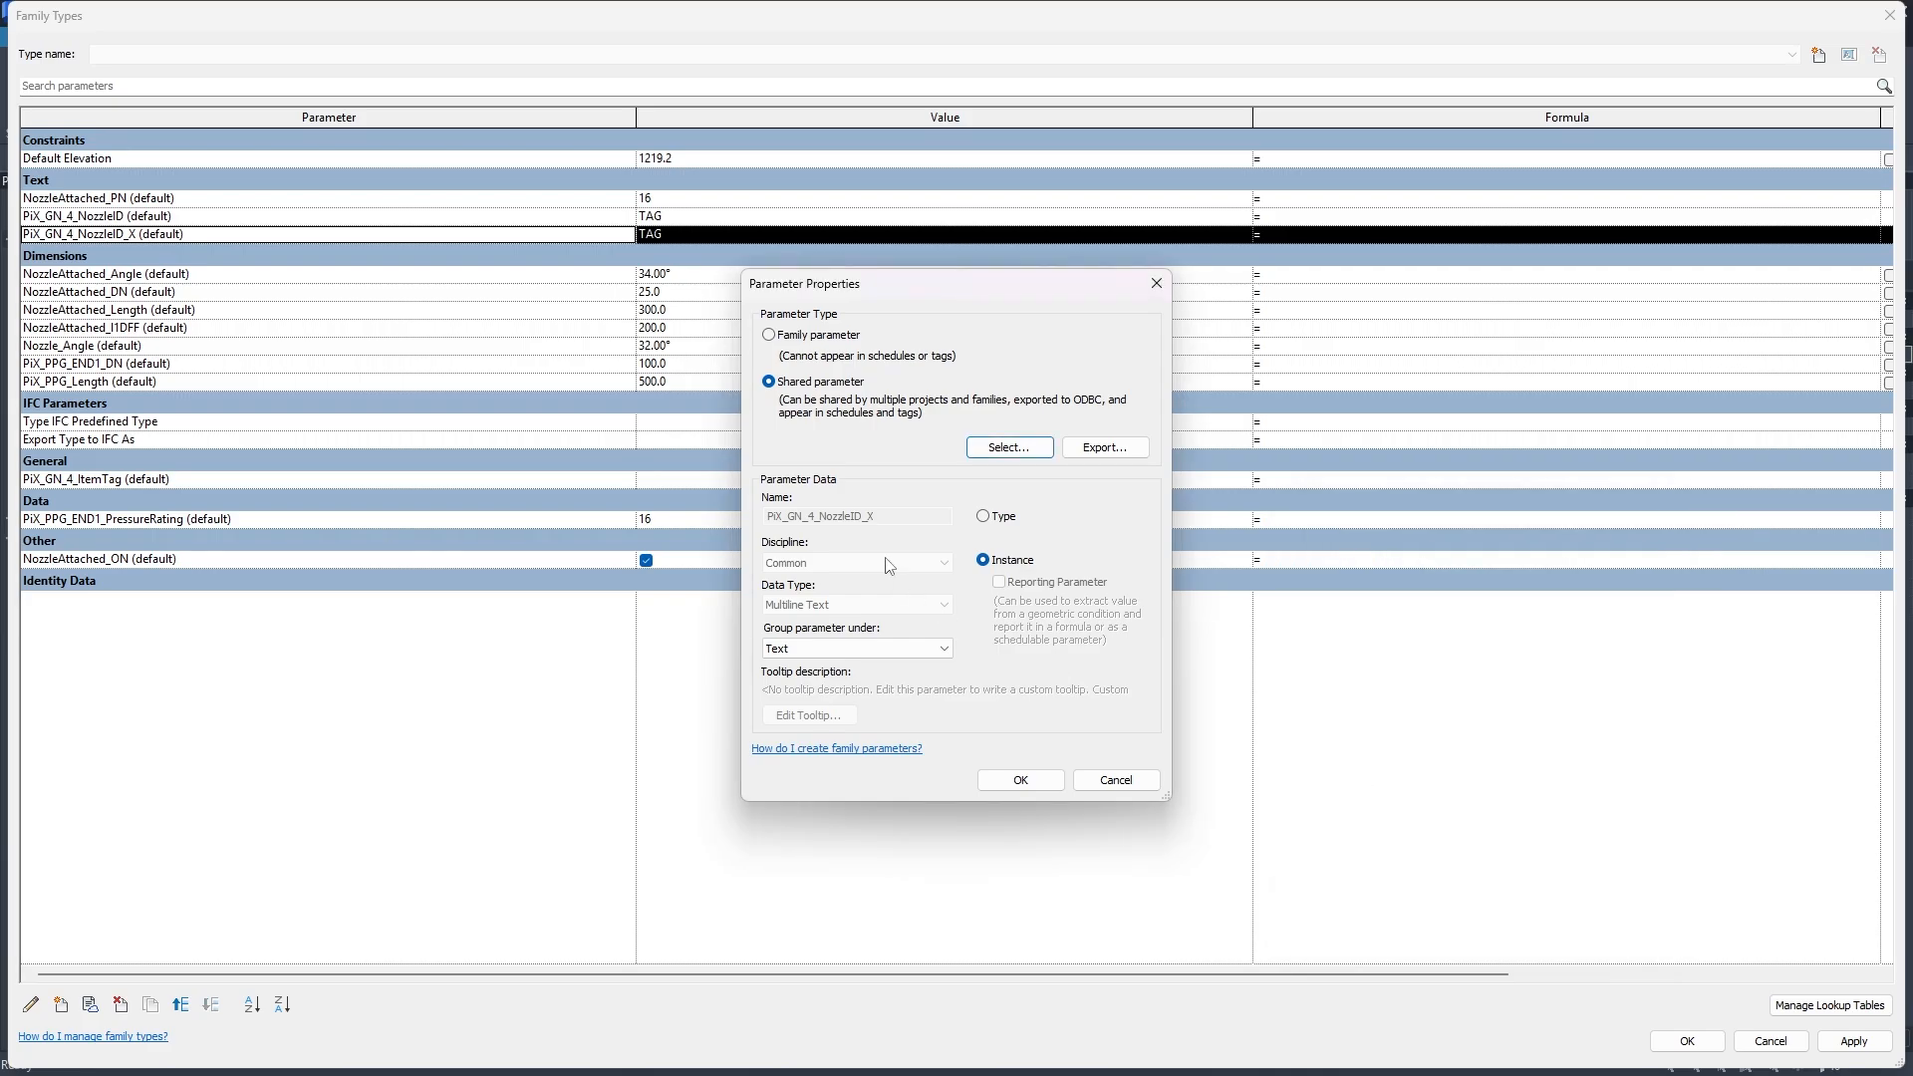
# Open the shared parameter file for editing and show the parameters of the Pix_GEN group.
pyautogui.click(972, 453)
pyautogui.scroll(-1, 1363, 605)
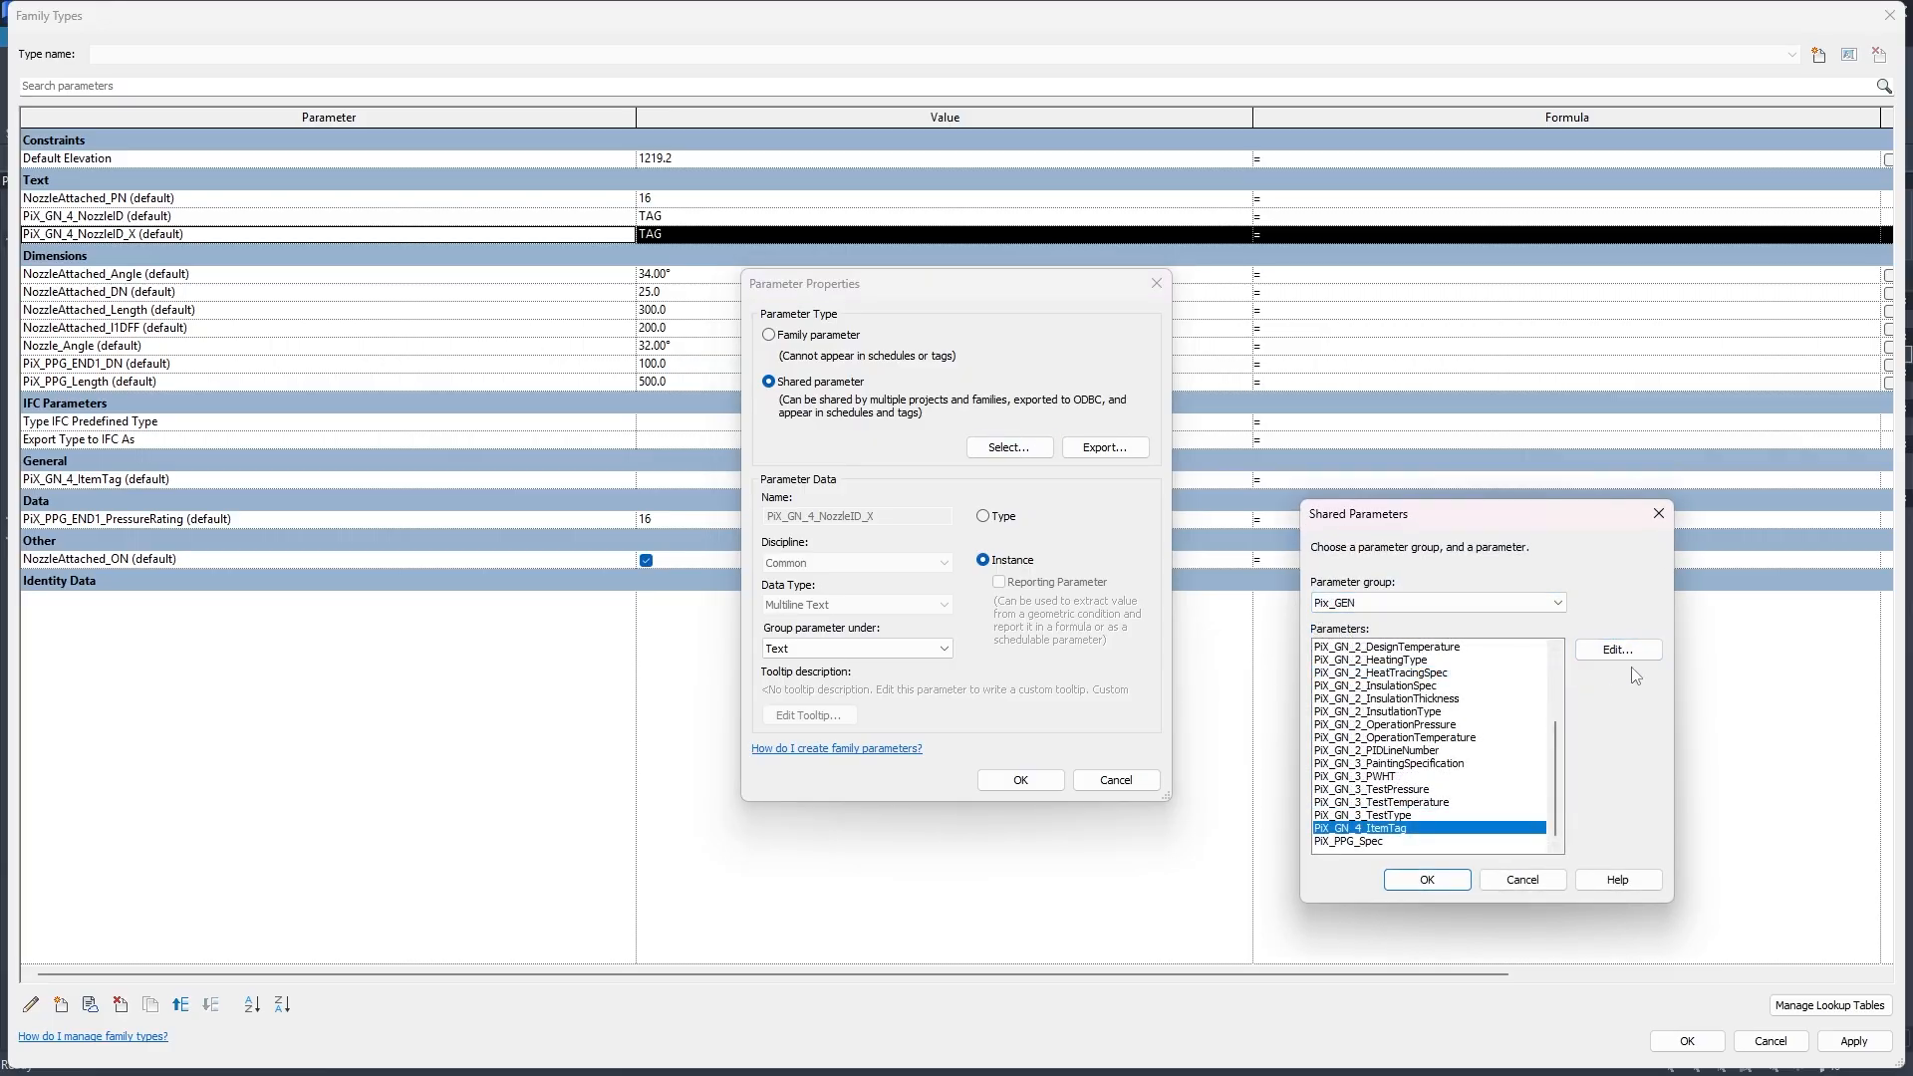
pyautogui.click(1618, 649)
pyautogui.click(1400, 613)
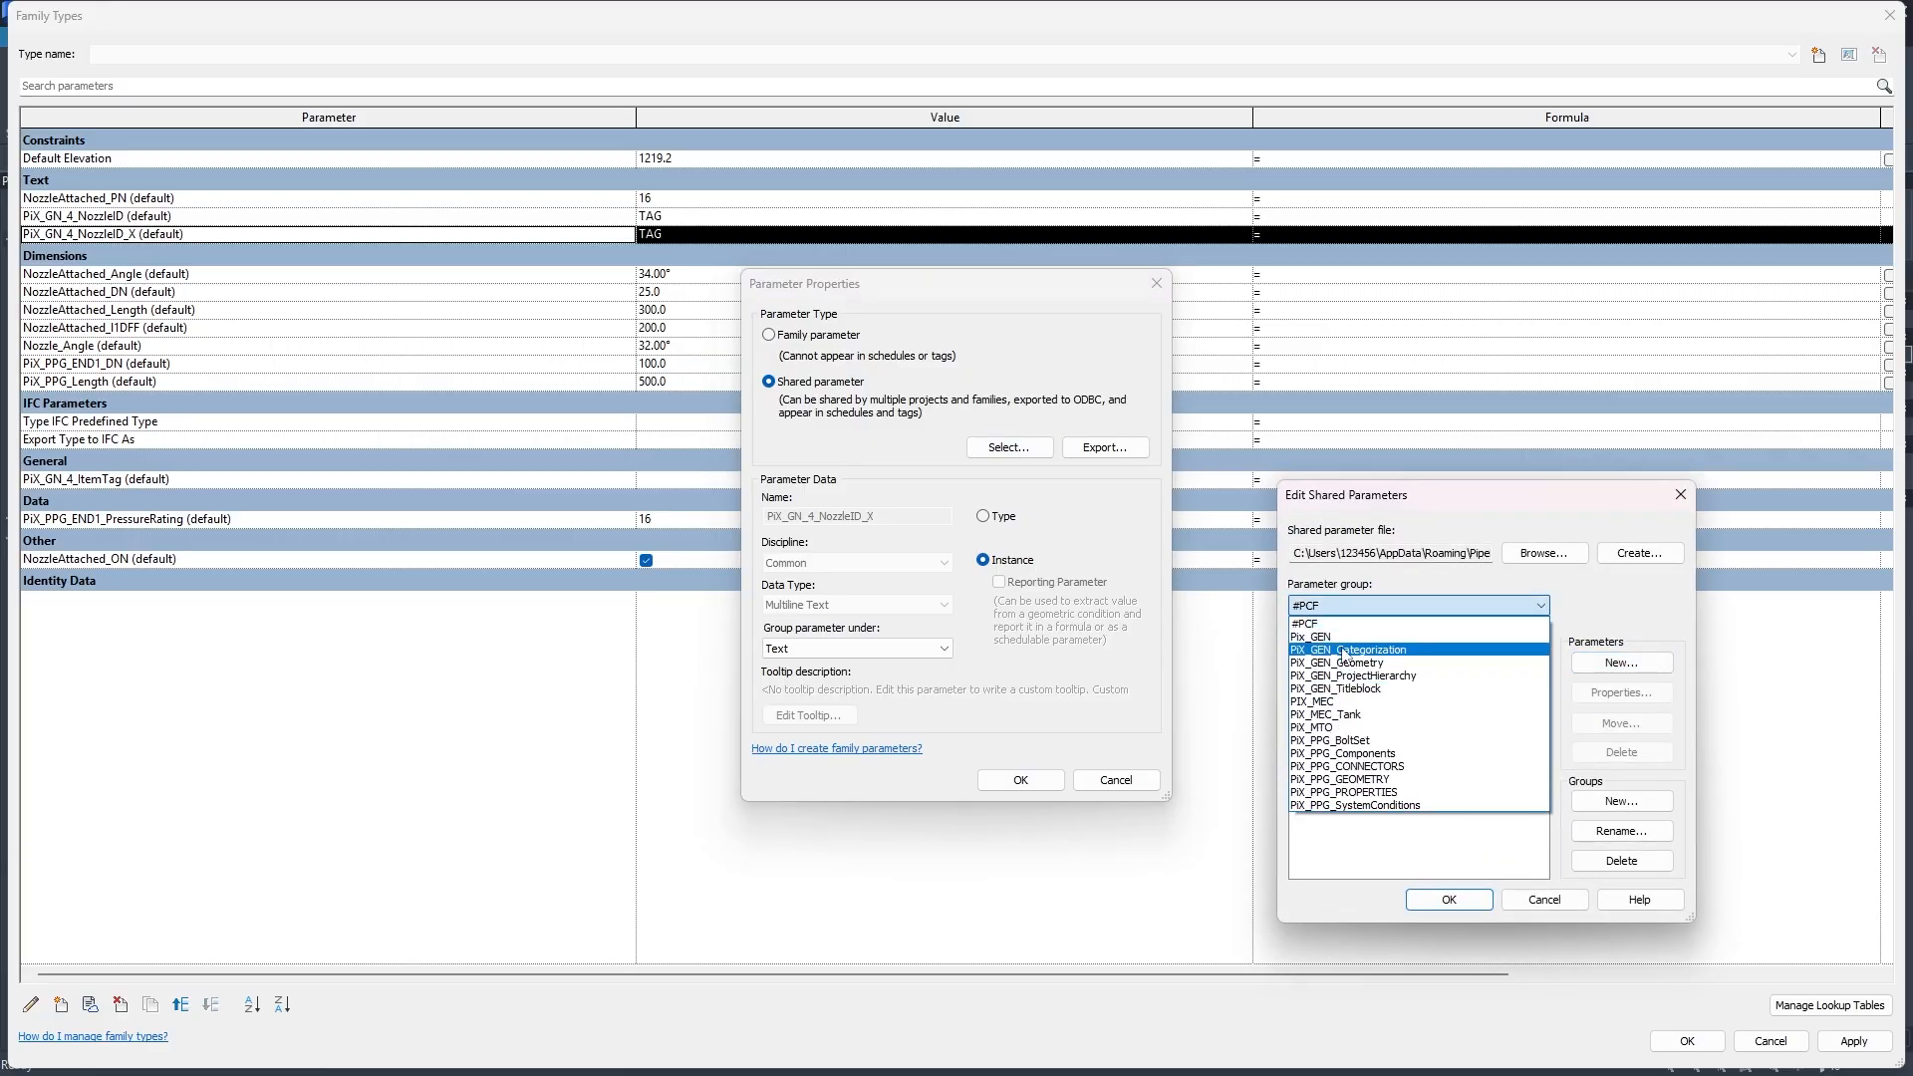
pyautogui.click(1455, 670)
pyautogui.scroll(-3, 1436, 745)
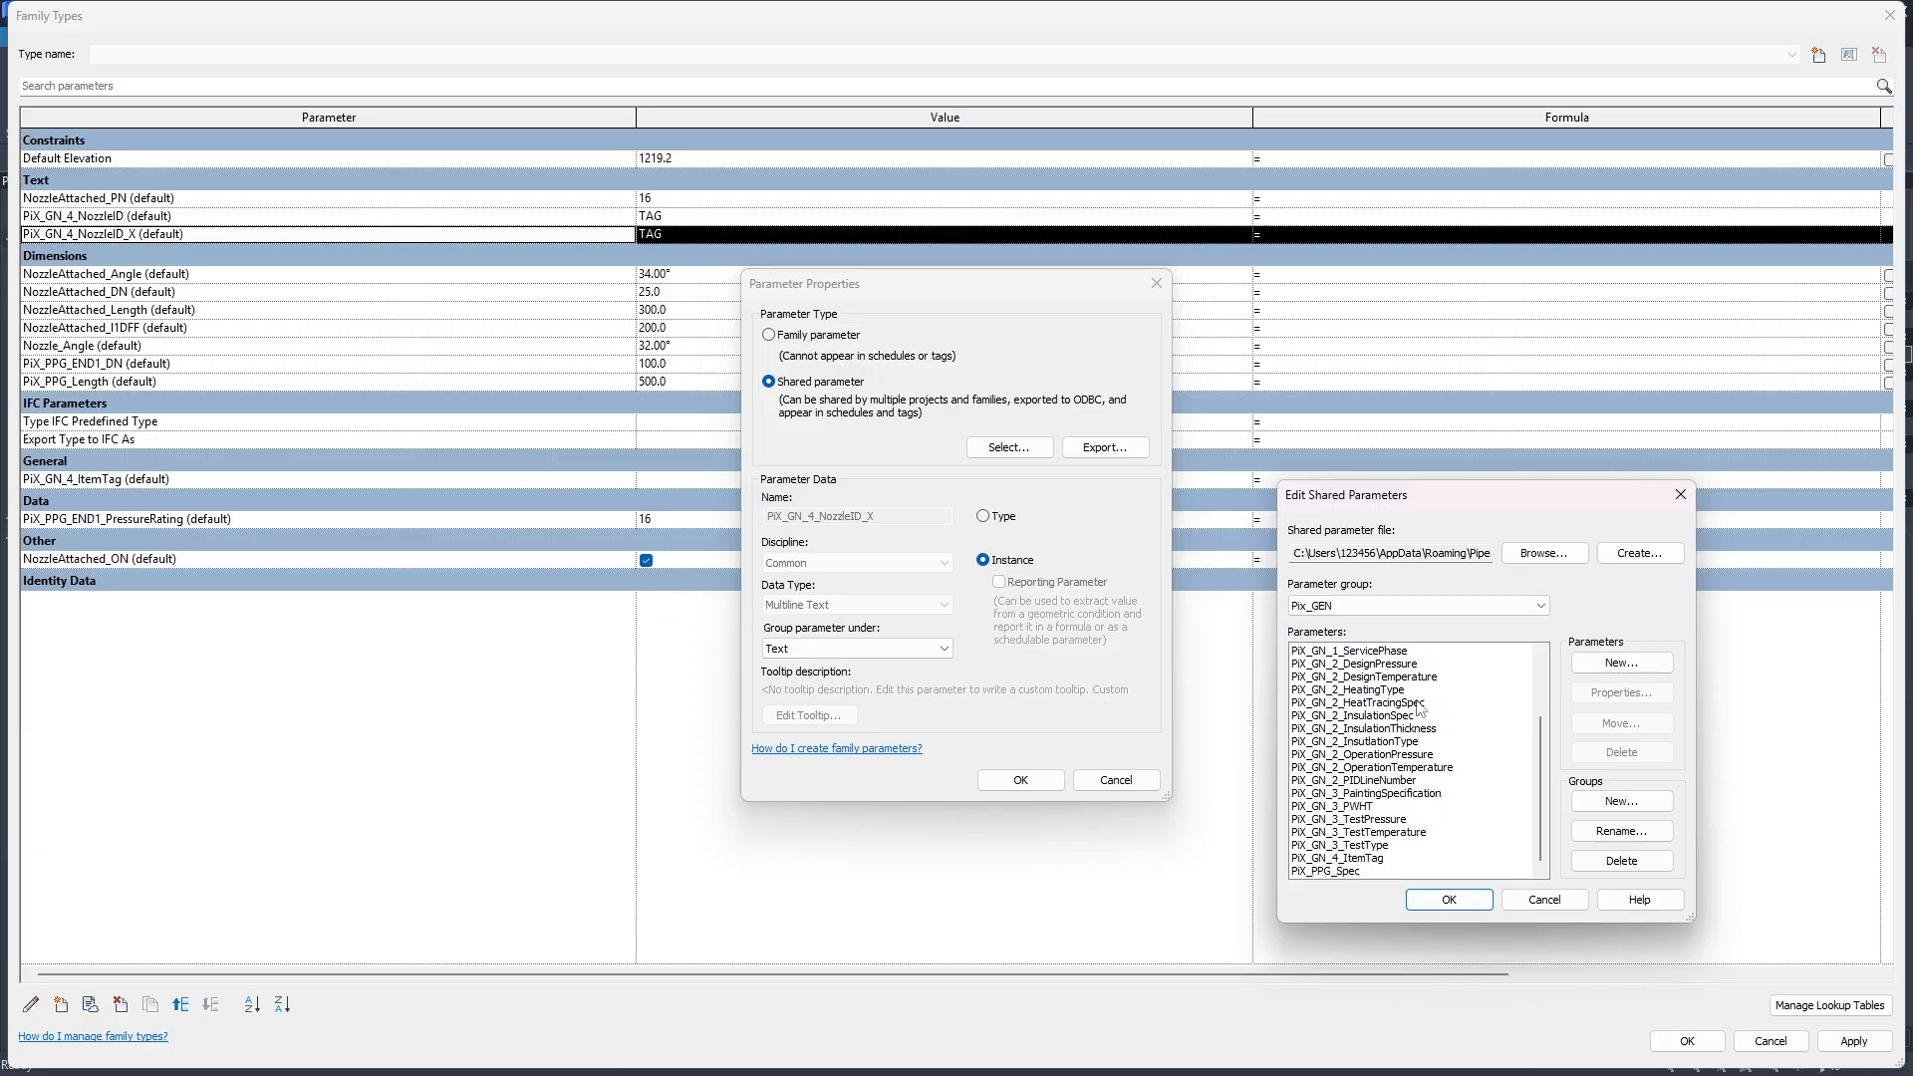
# Create a shared parameter PiX_GN_4_NozzleID in the Pix_GEN group with the Multiline Text data type.
pyautogui.click(1606, 664)
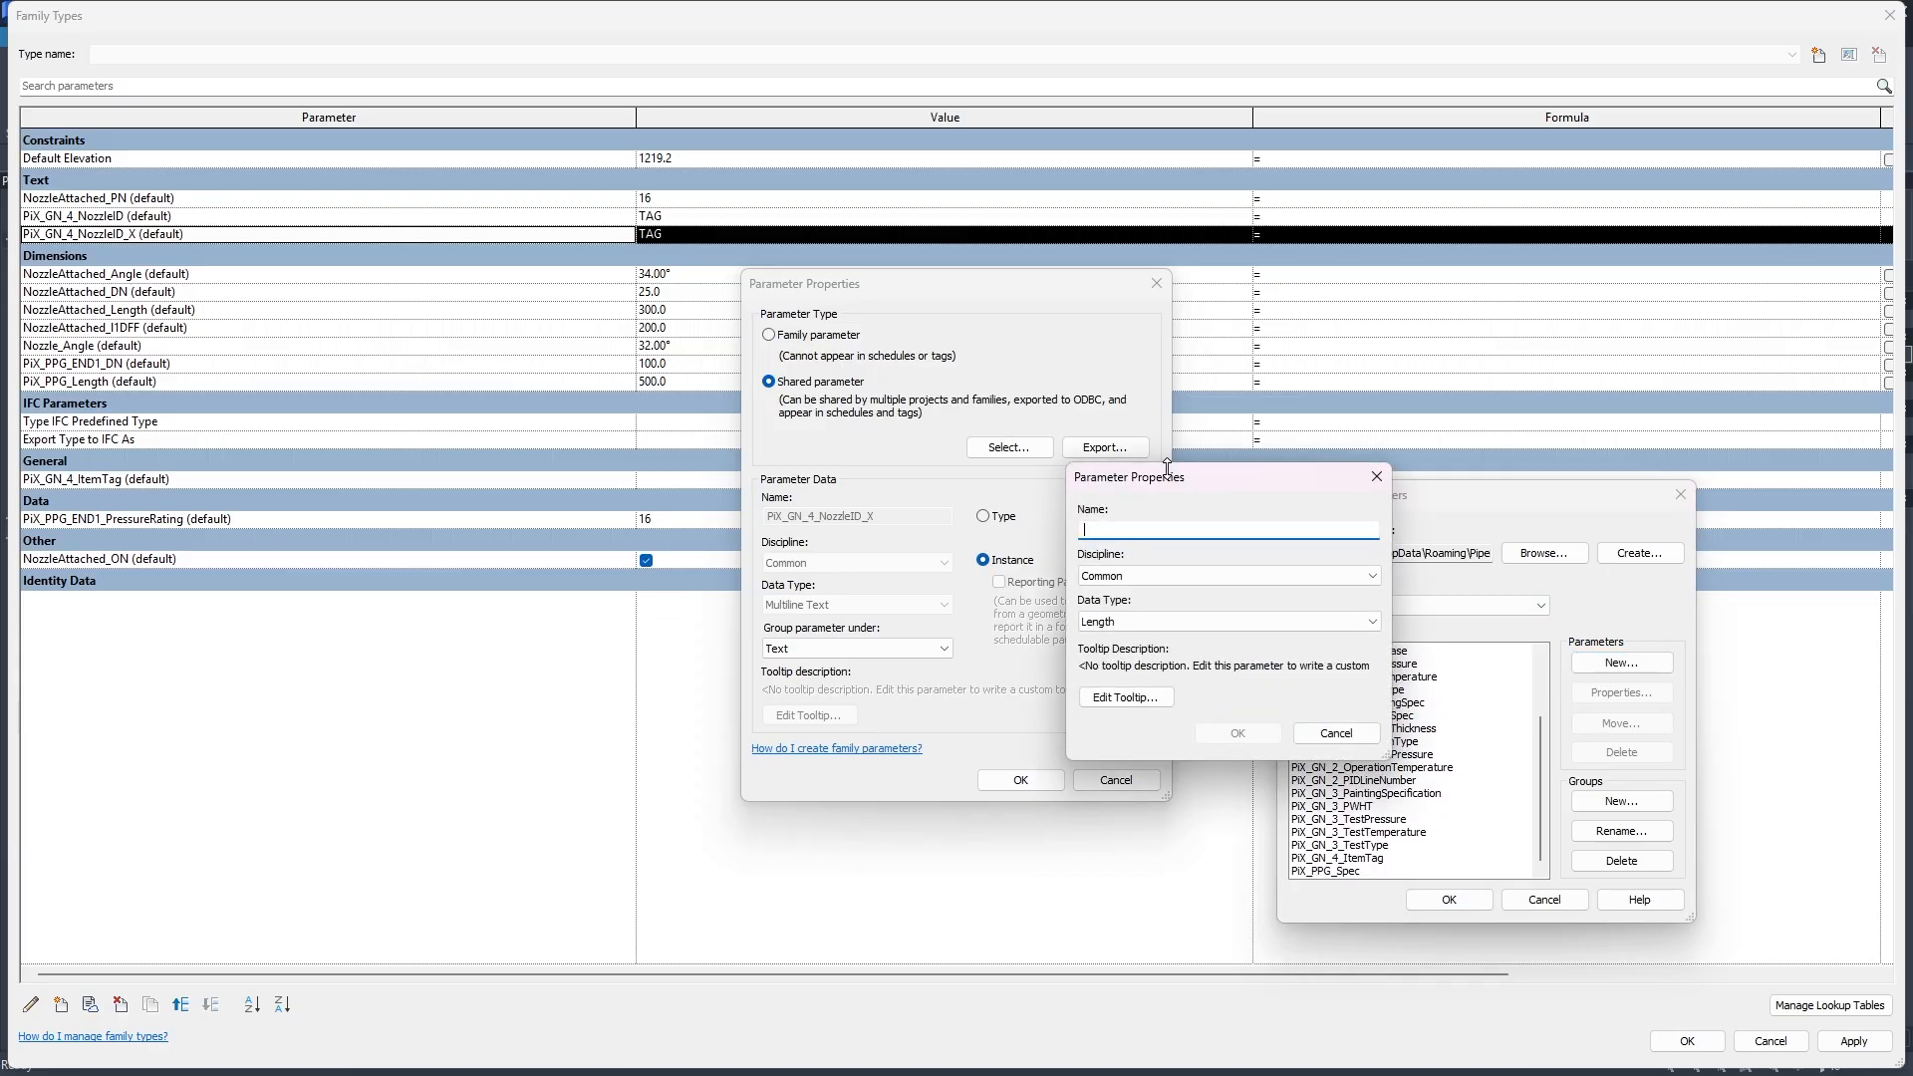
pyautogui.moveTo(1232, 486); pyautogui.dragTo(1539, 405)
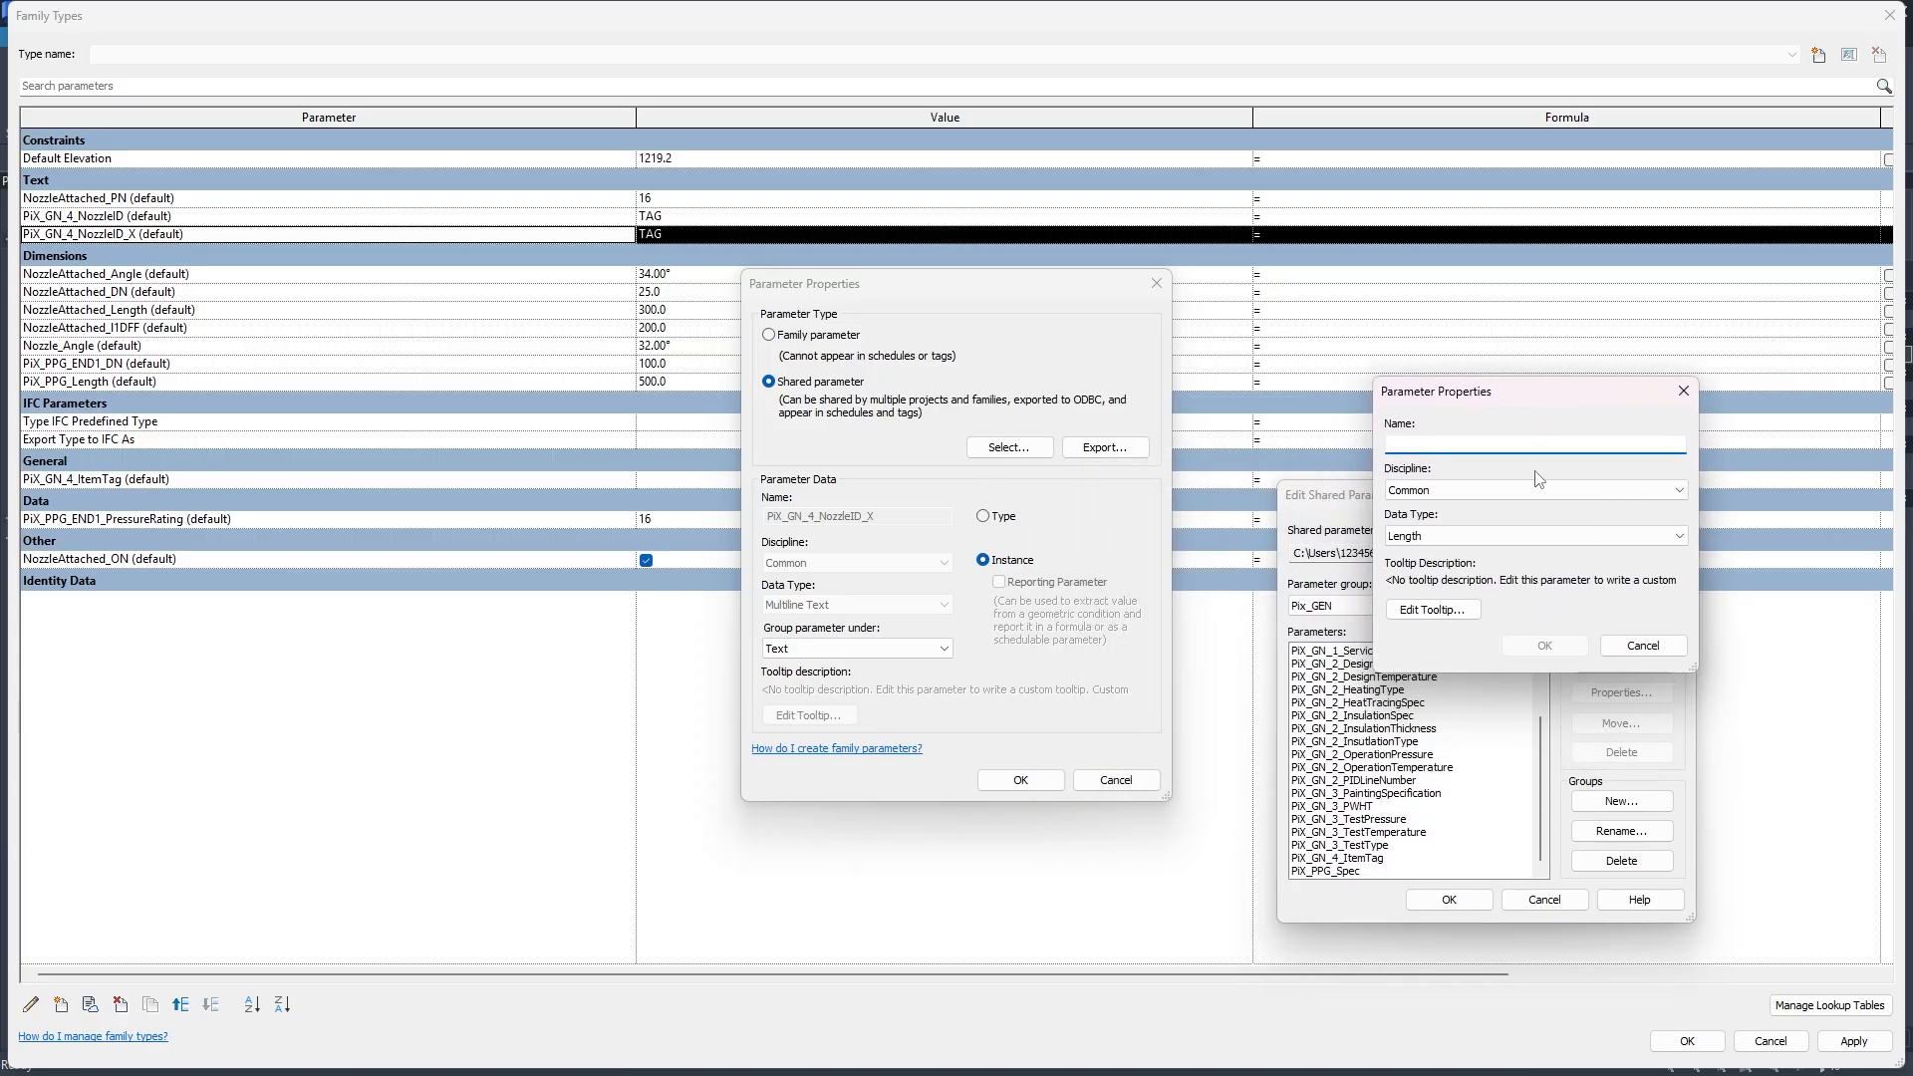
pyautogui.write('PiX')
pyautogui.press('BackSpace')
pyautogui.moveTo(1498, 444); pyautogui.dragTo(1362, 442)
pyautogui.hotkey('ctrl', 'c')
pyautogui.click(1514, 444)
pyautogui.click(1535, 535)
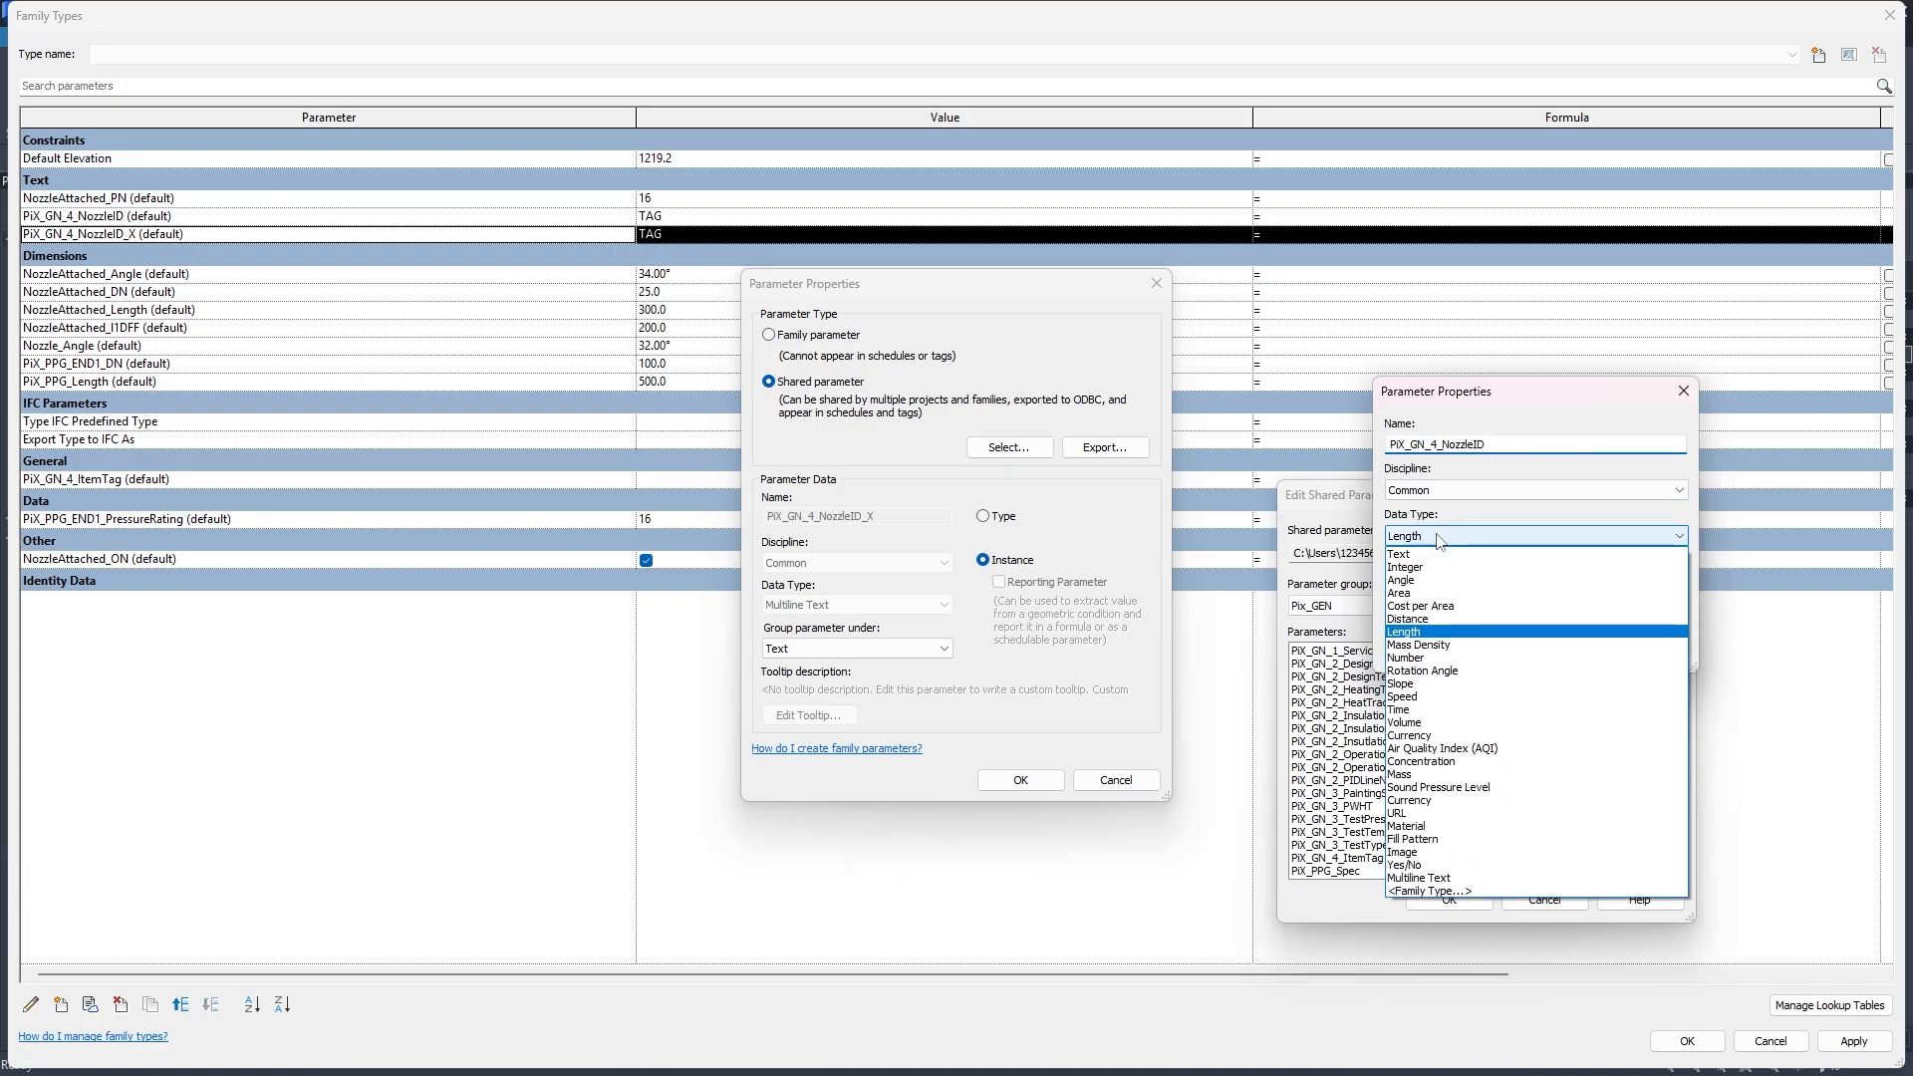
pyautogui.click(1421, 555)
pyautogui.click(1418, 535)
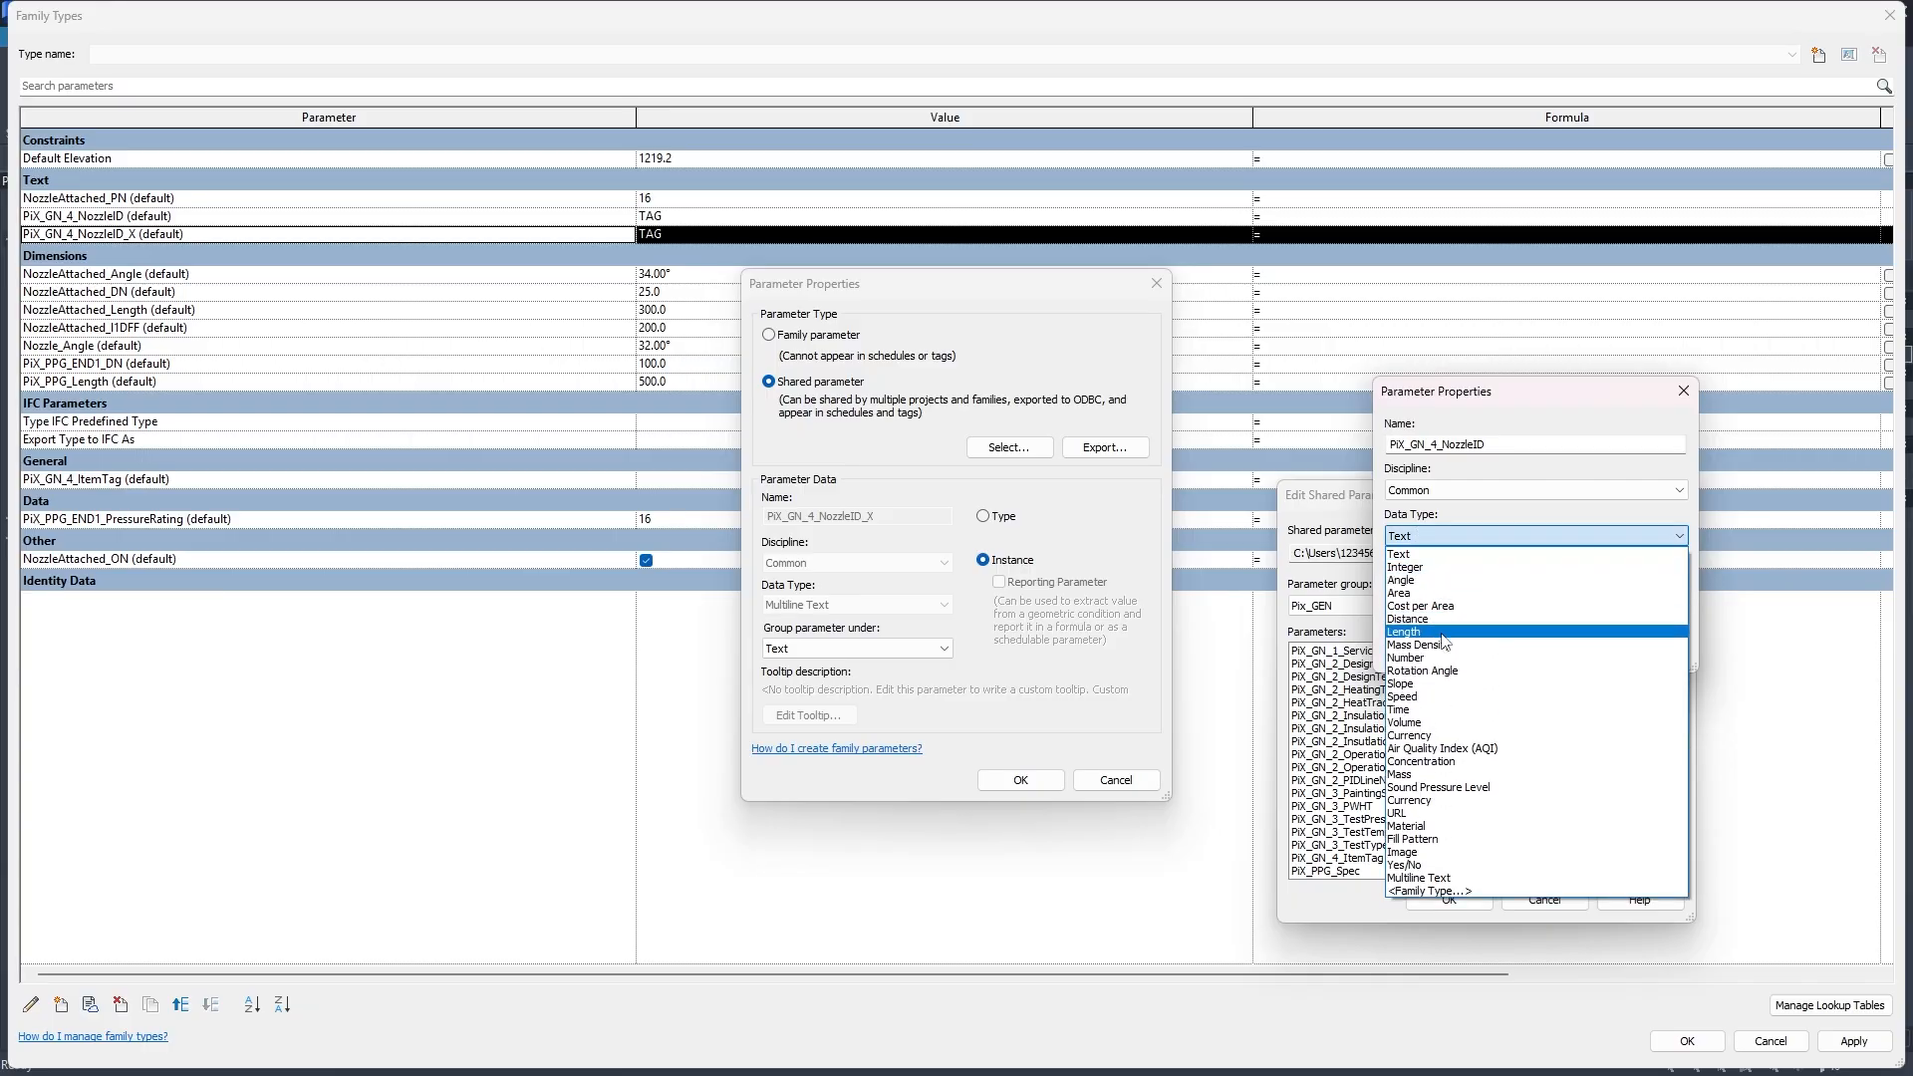
pyautogui.click(1419, 878)
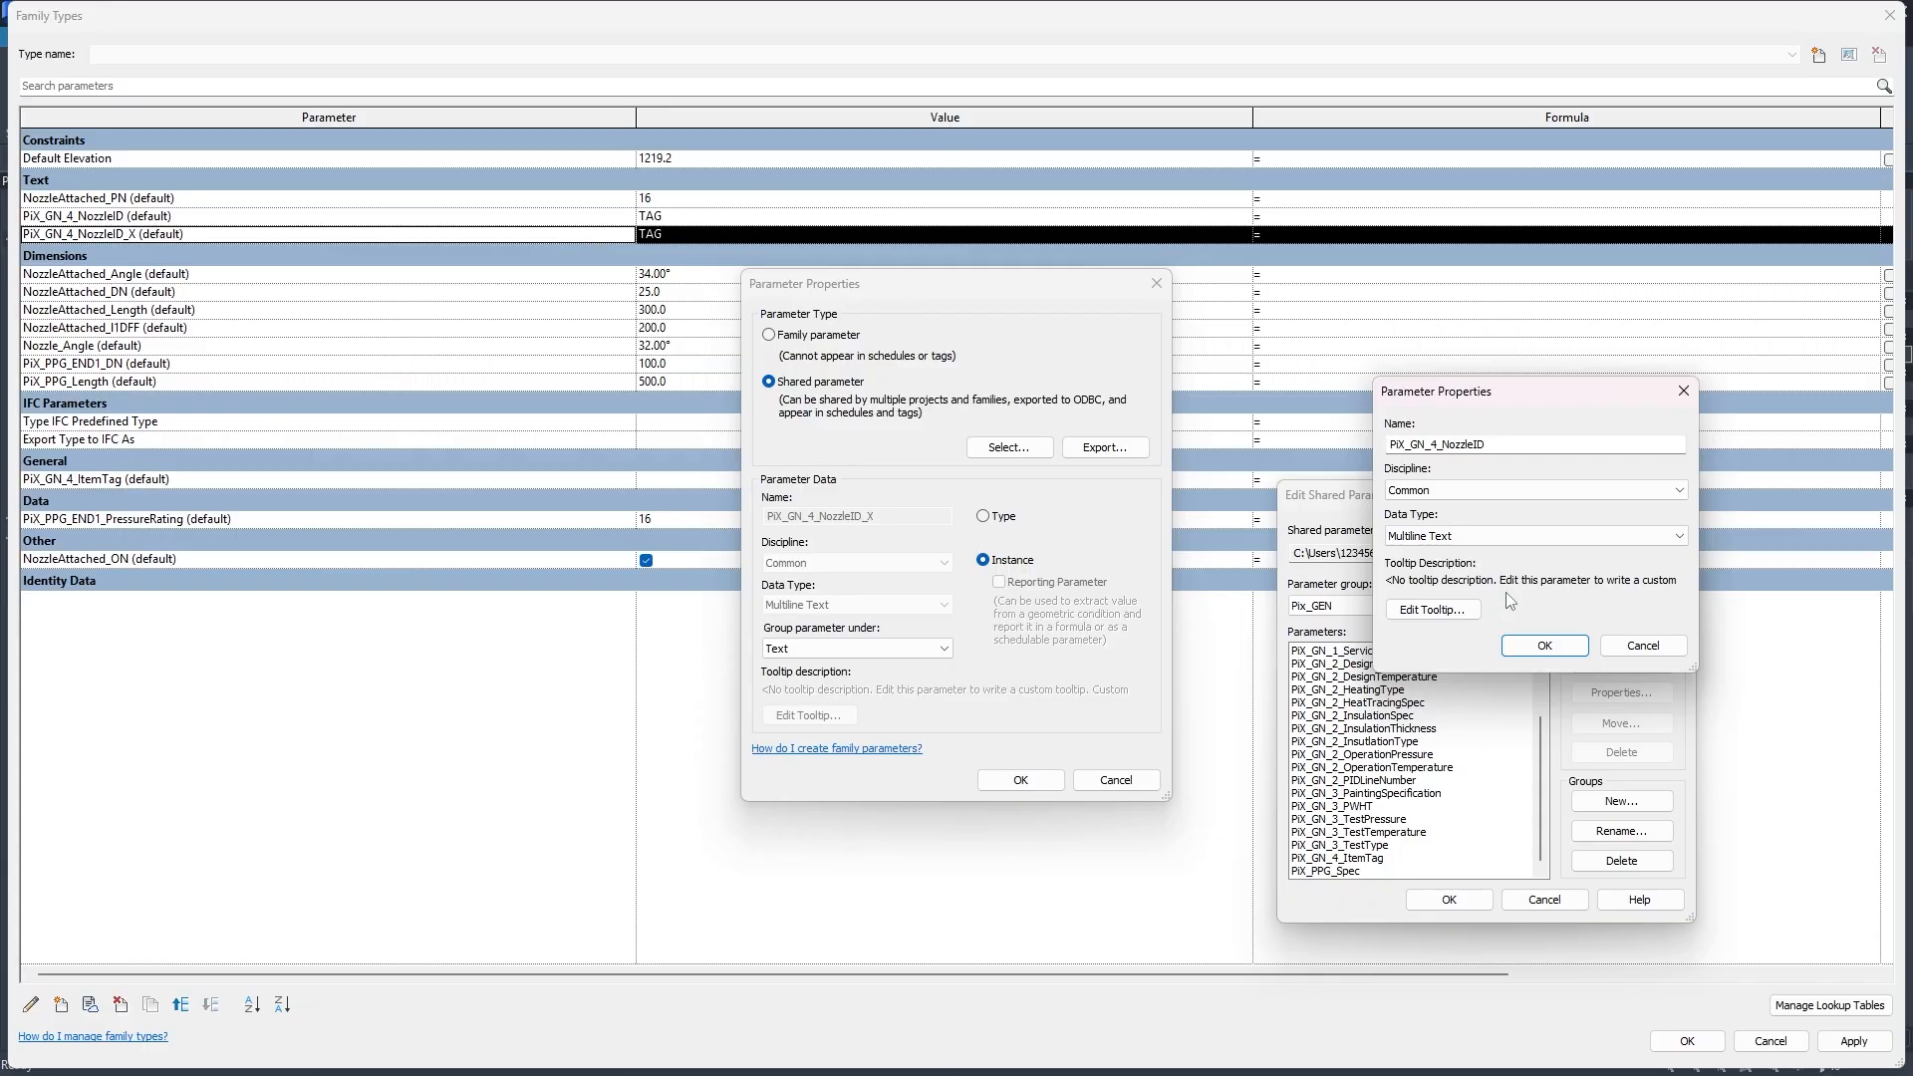
pyautogui.click(1543, 644)
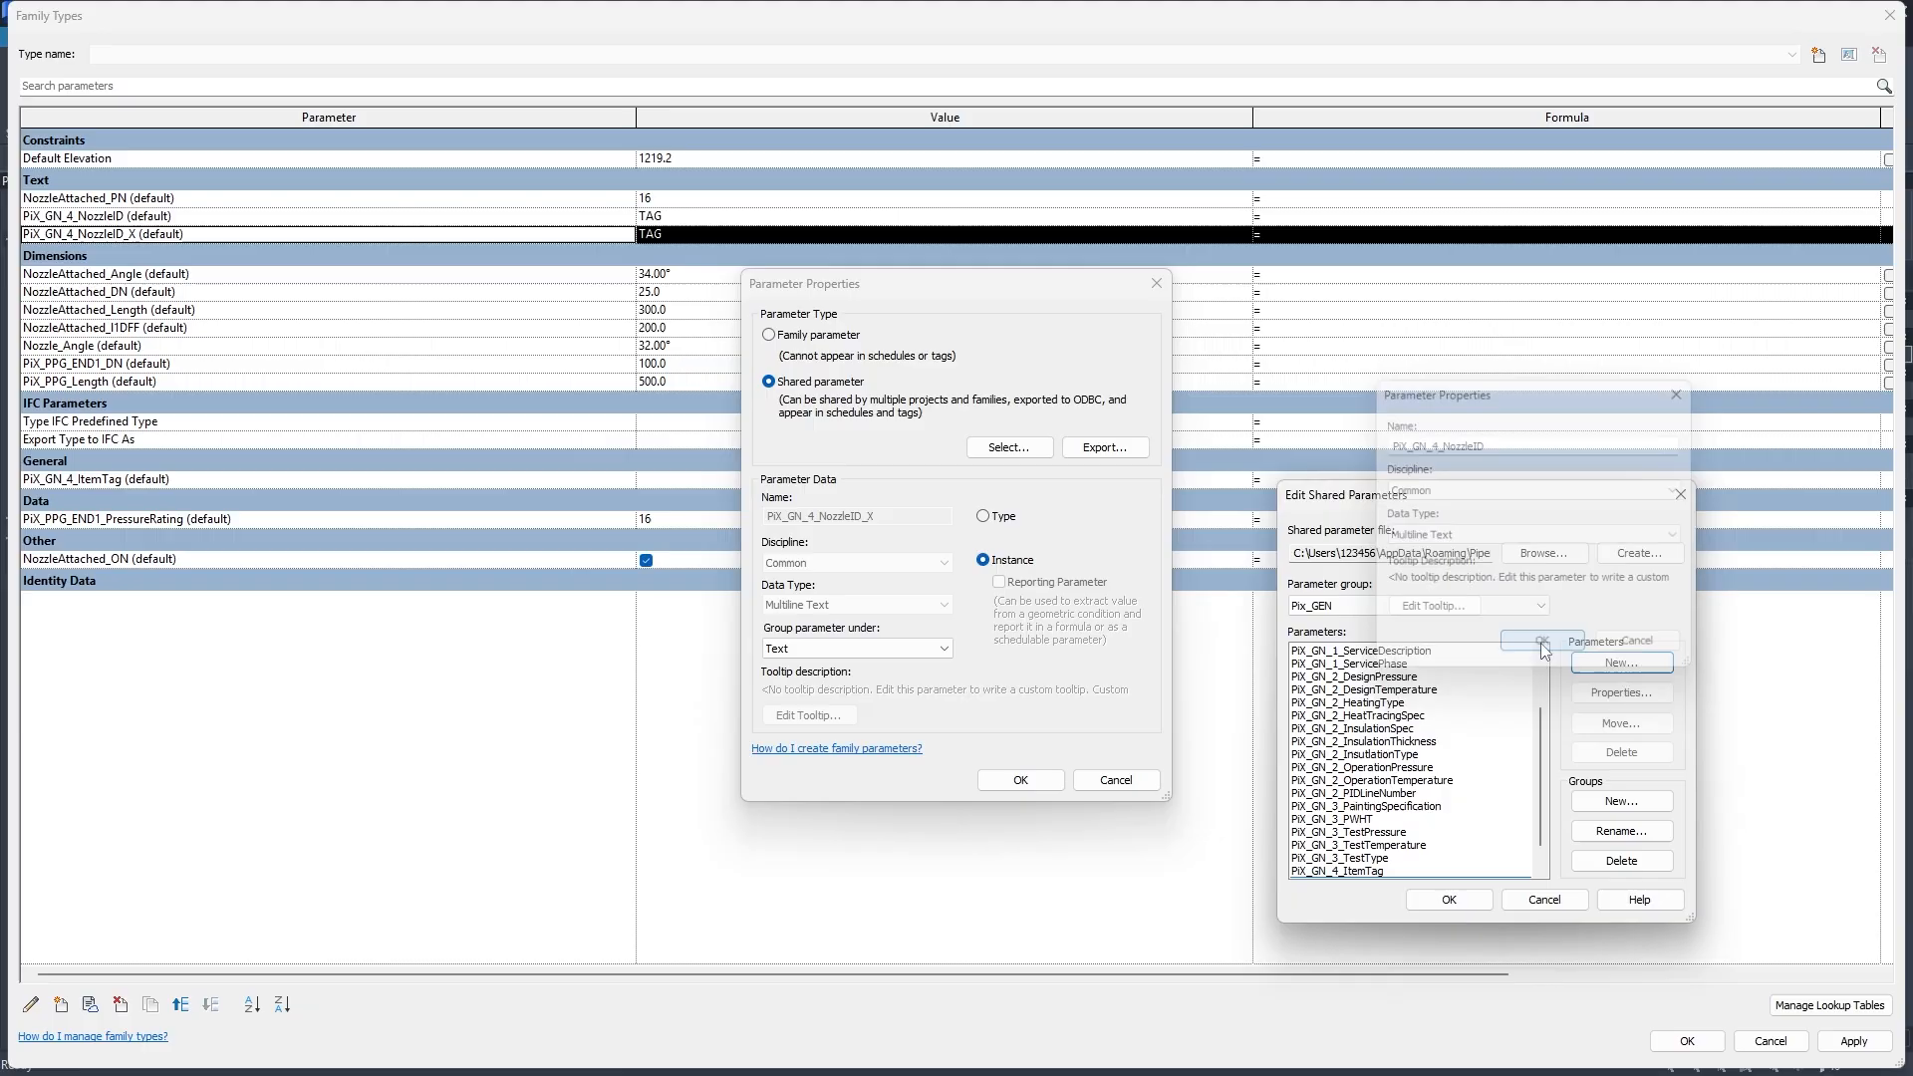
# Add a second shared parameter PiX_GN_4_NozzleID_X with the Common discipline and Multiline Text data type, and save the shared parameter edits.
pyautogui.click(1621, 663)
pyautogui.hotkey('ctrl', 'v')
pyautogui.click(1447, 491)
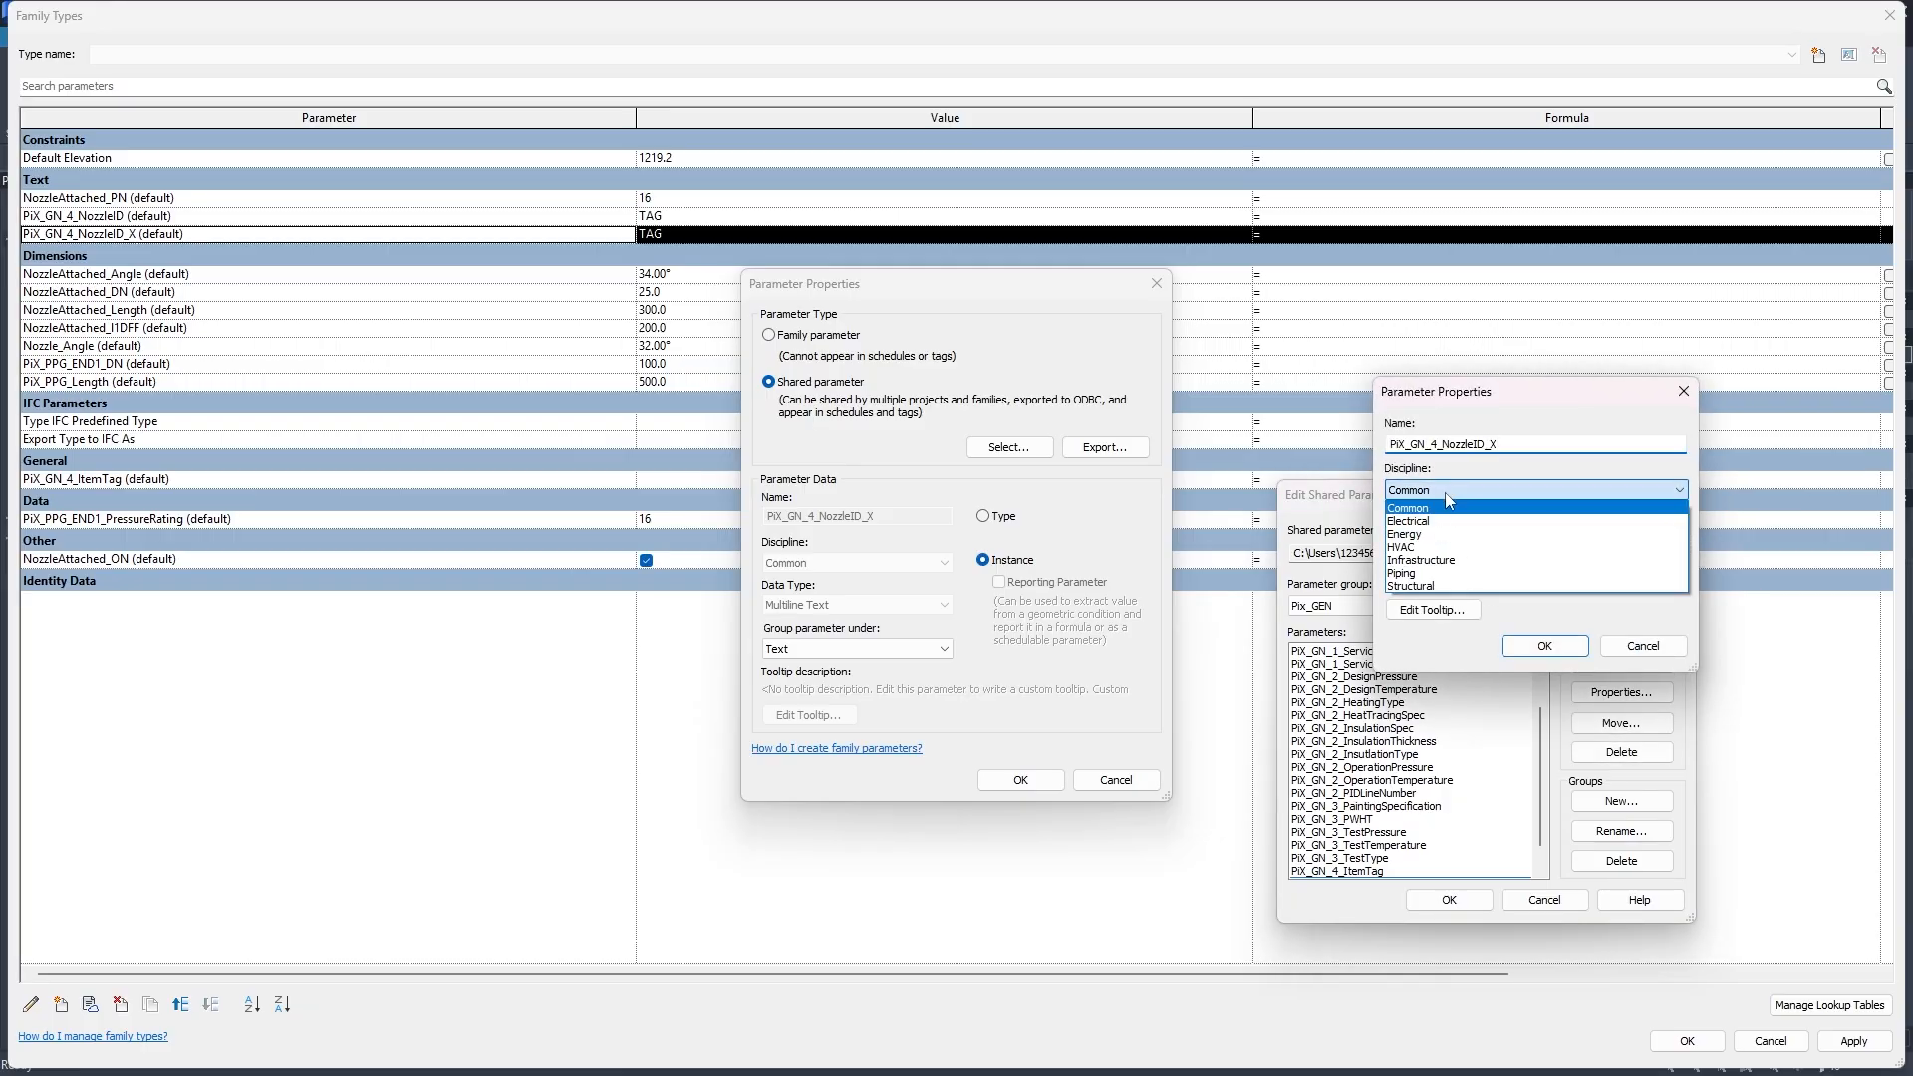
pyautogui.click(1448, 507)
pyautogui.click(1455, 535)
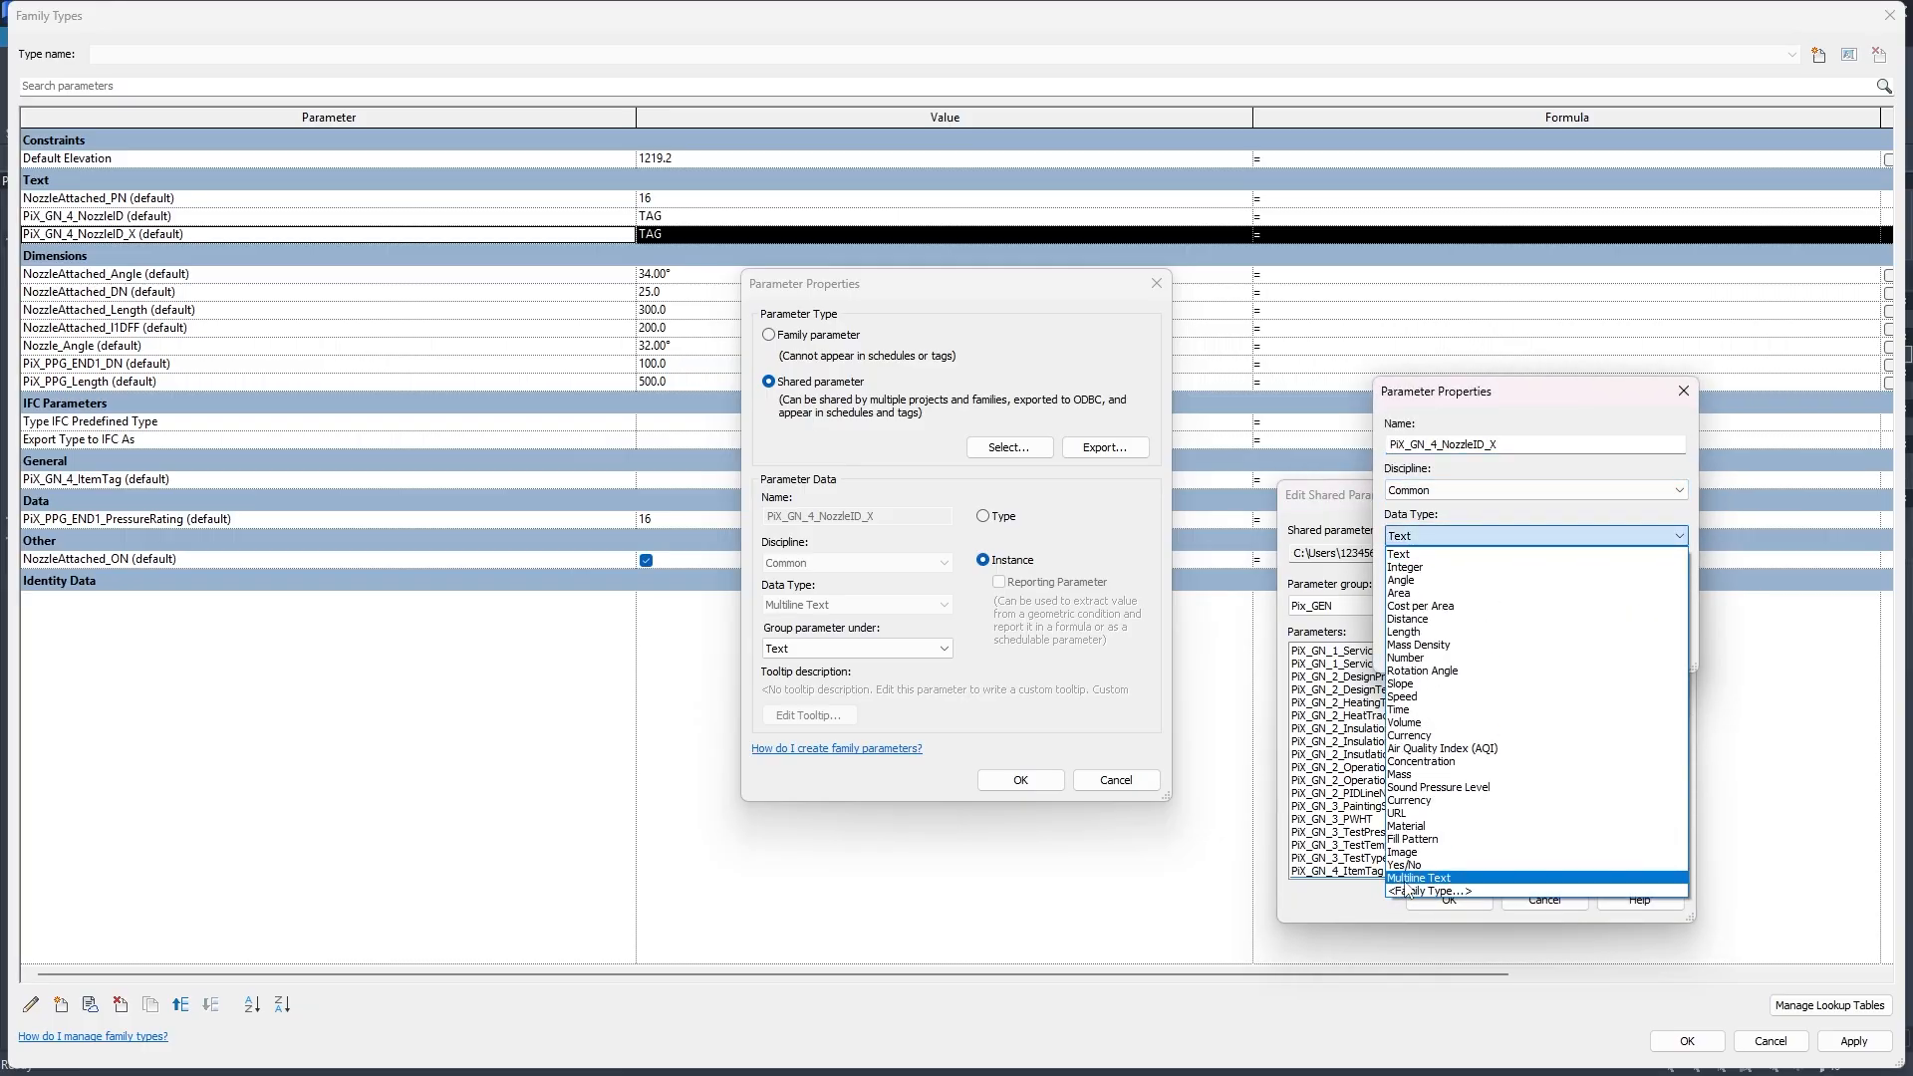
pyautogui.click(1420, 878)
pyautogui.click(1544, 644)
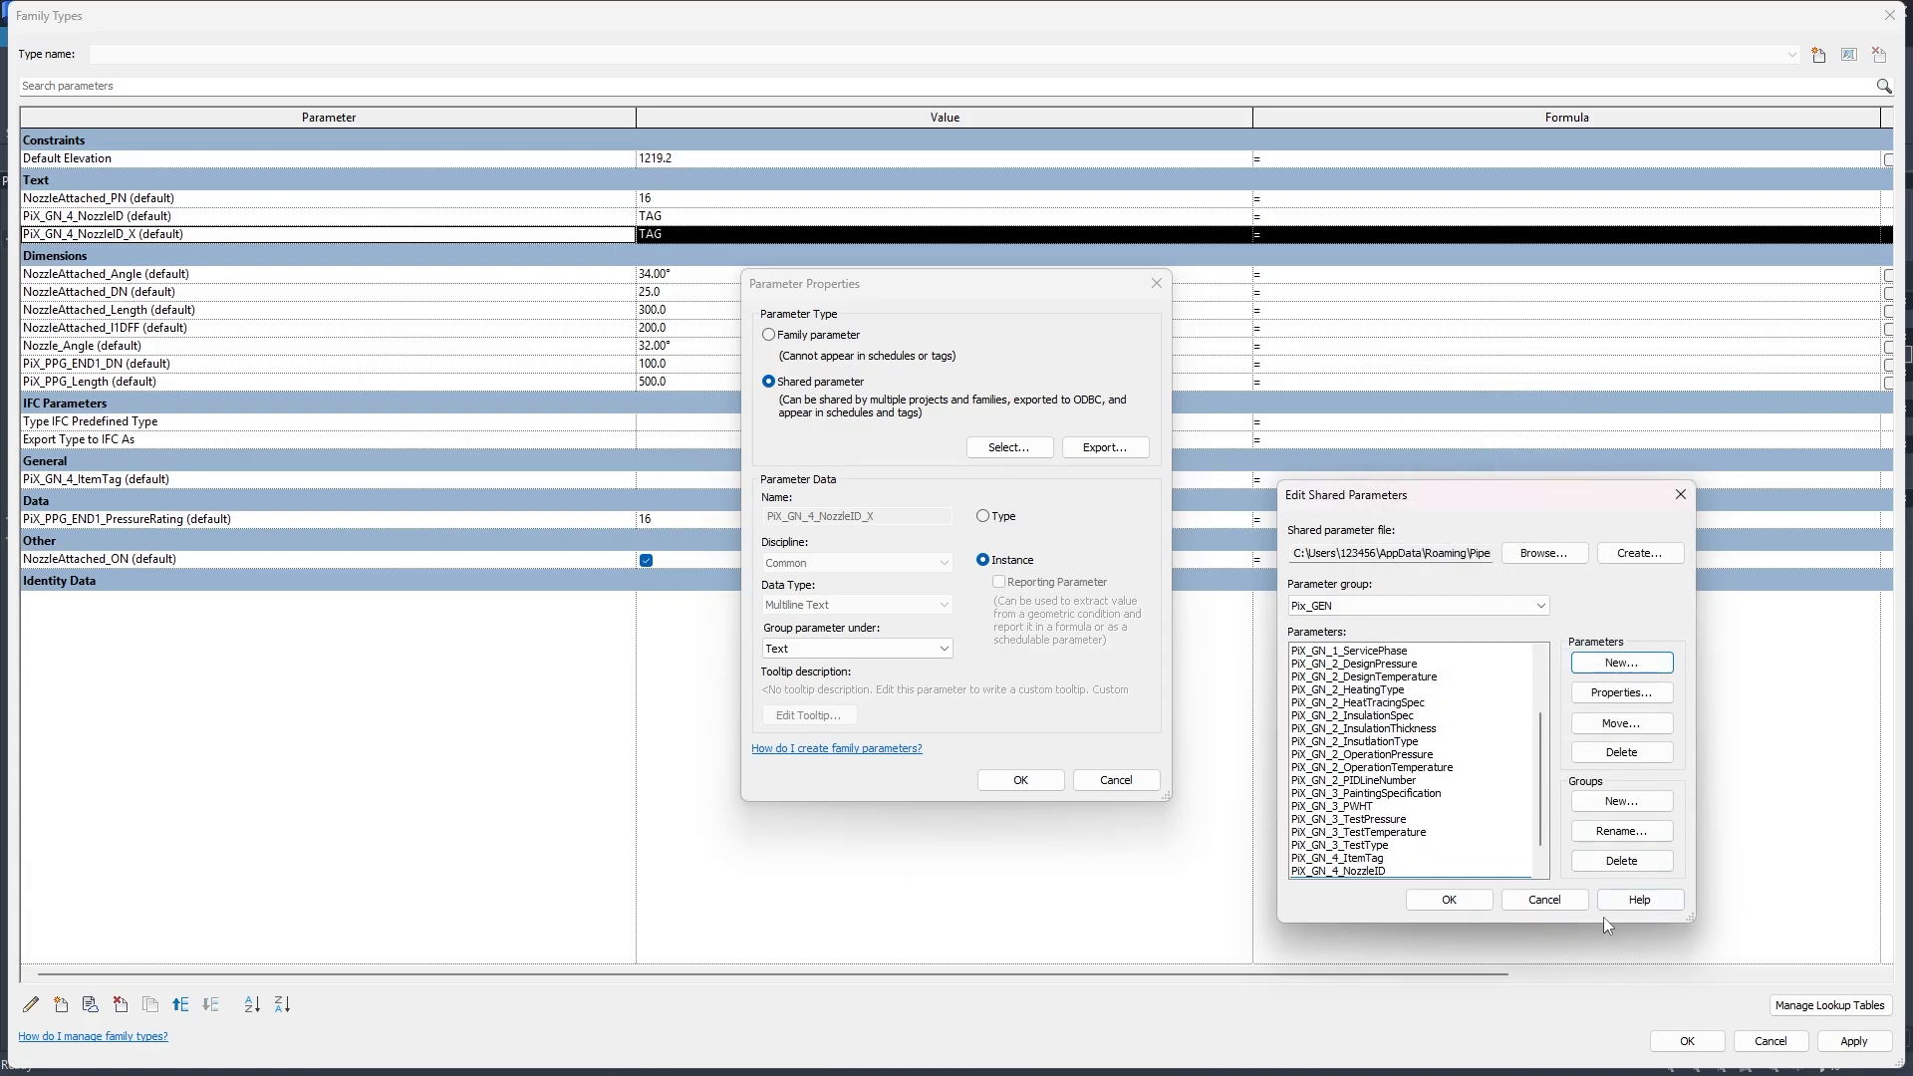
pyautogui.click(1471, 897)
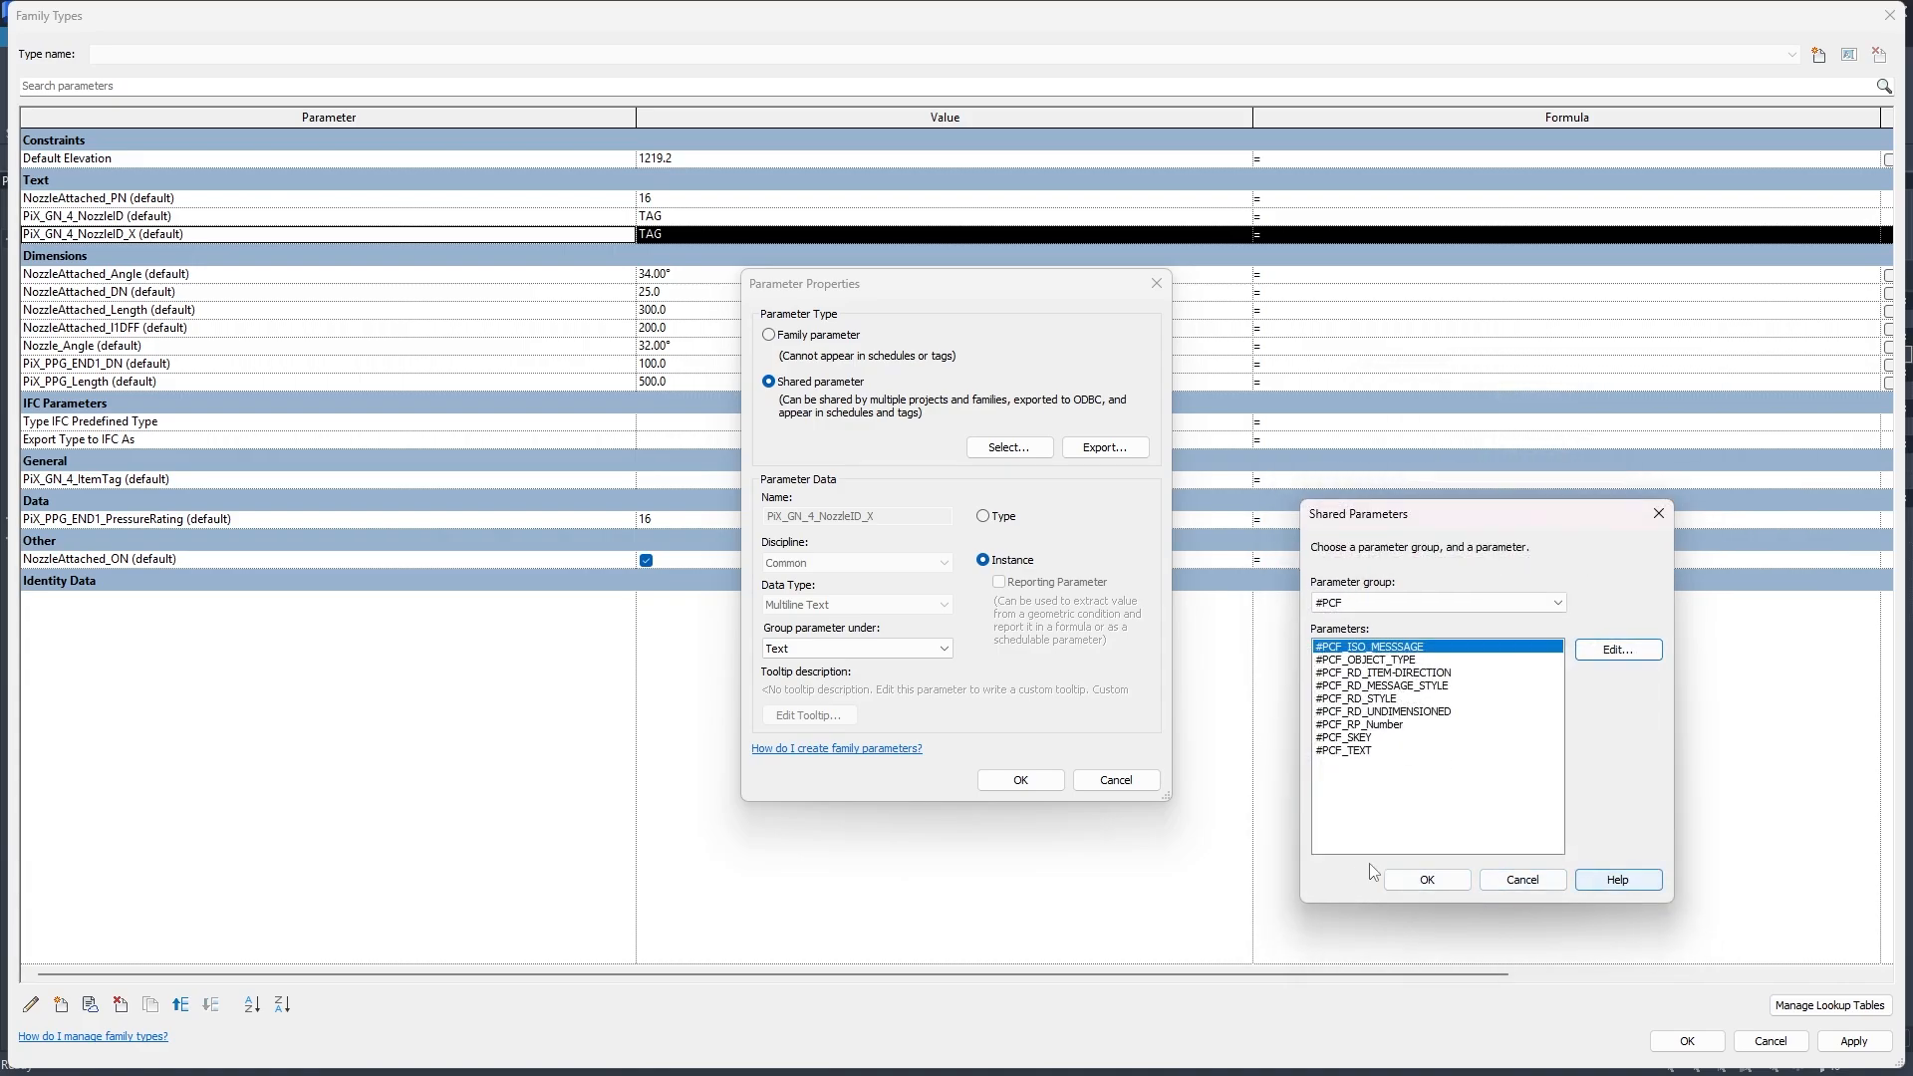
# Assign the Pix_GEN shared parameter PiX_GN_4_NozzleID_X to the family parameter being edited.
pyautogui.click(1370, 602)
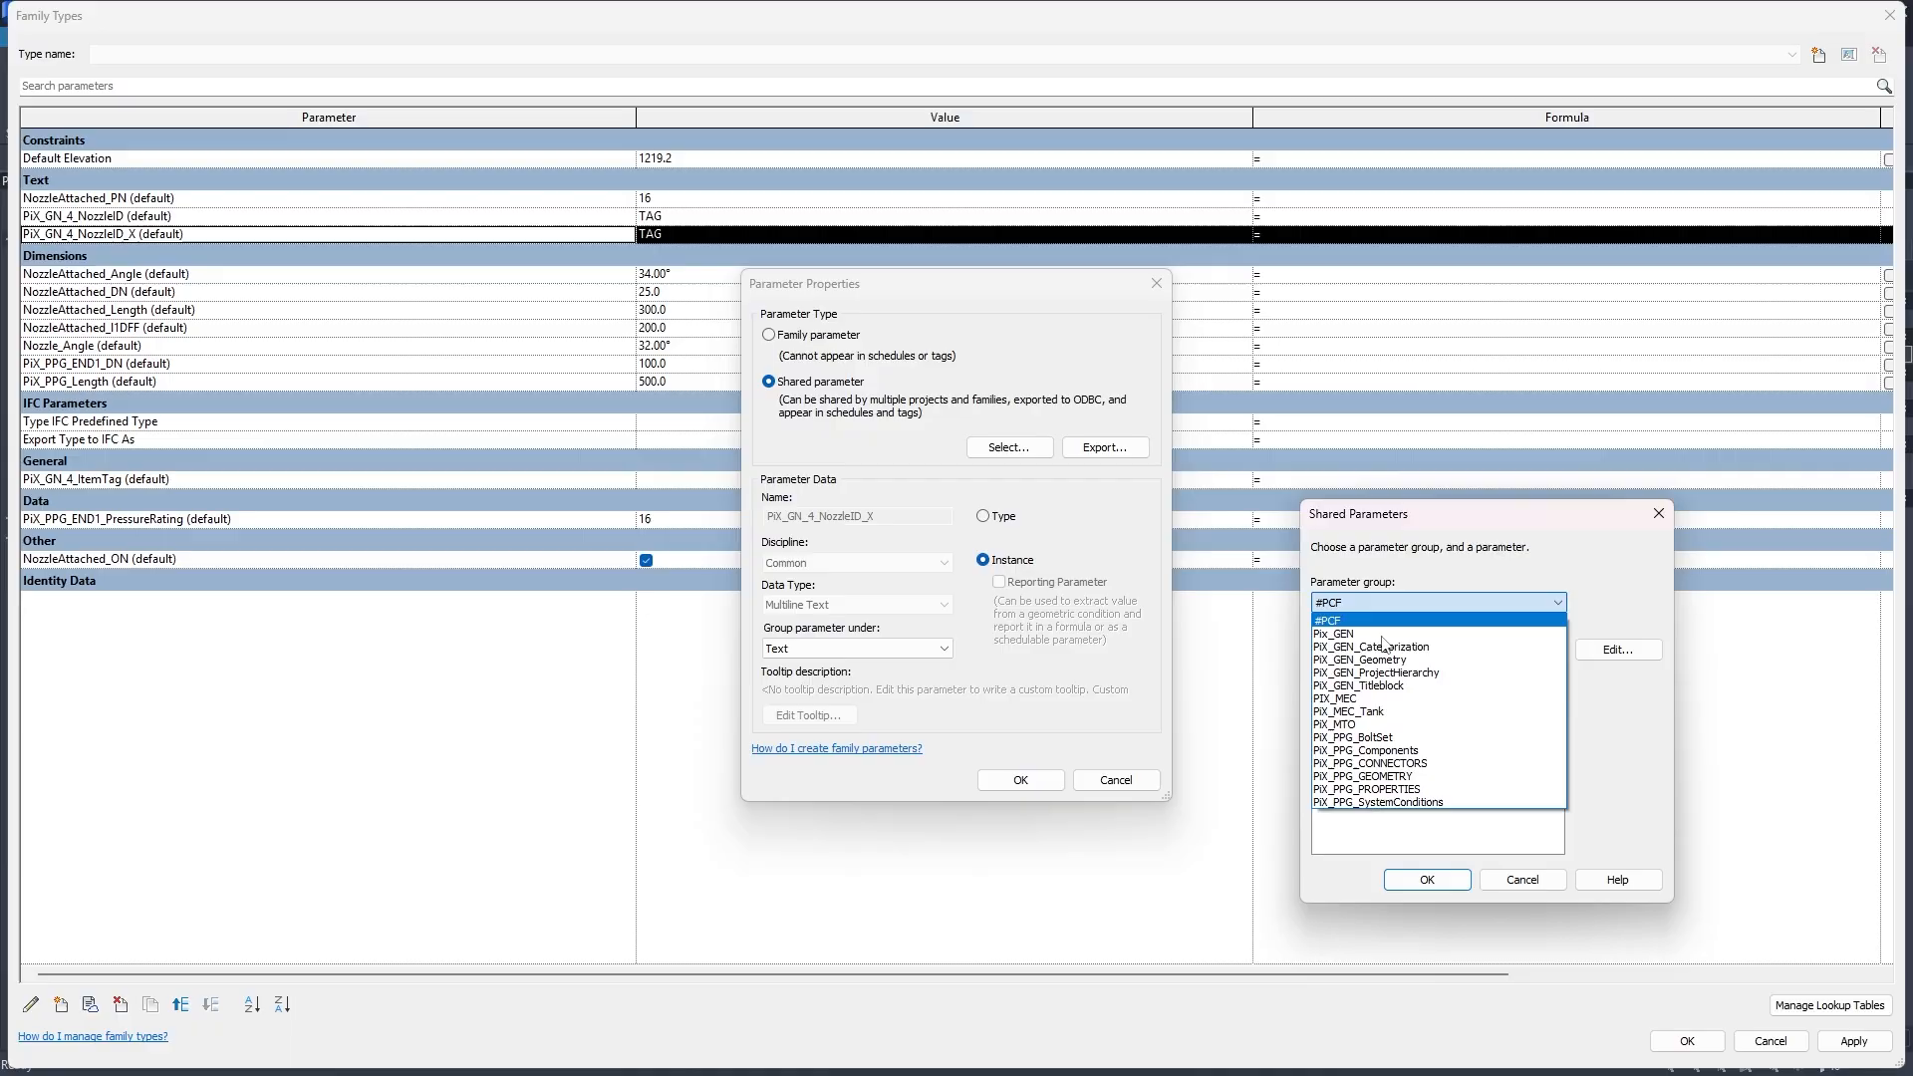
pyautogui.click(1380, 633)
pyautogui.scroll(-5, 1379, 747)
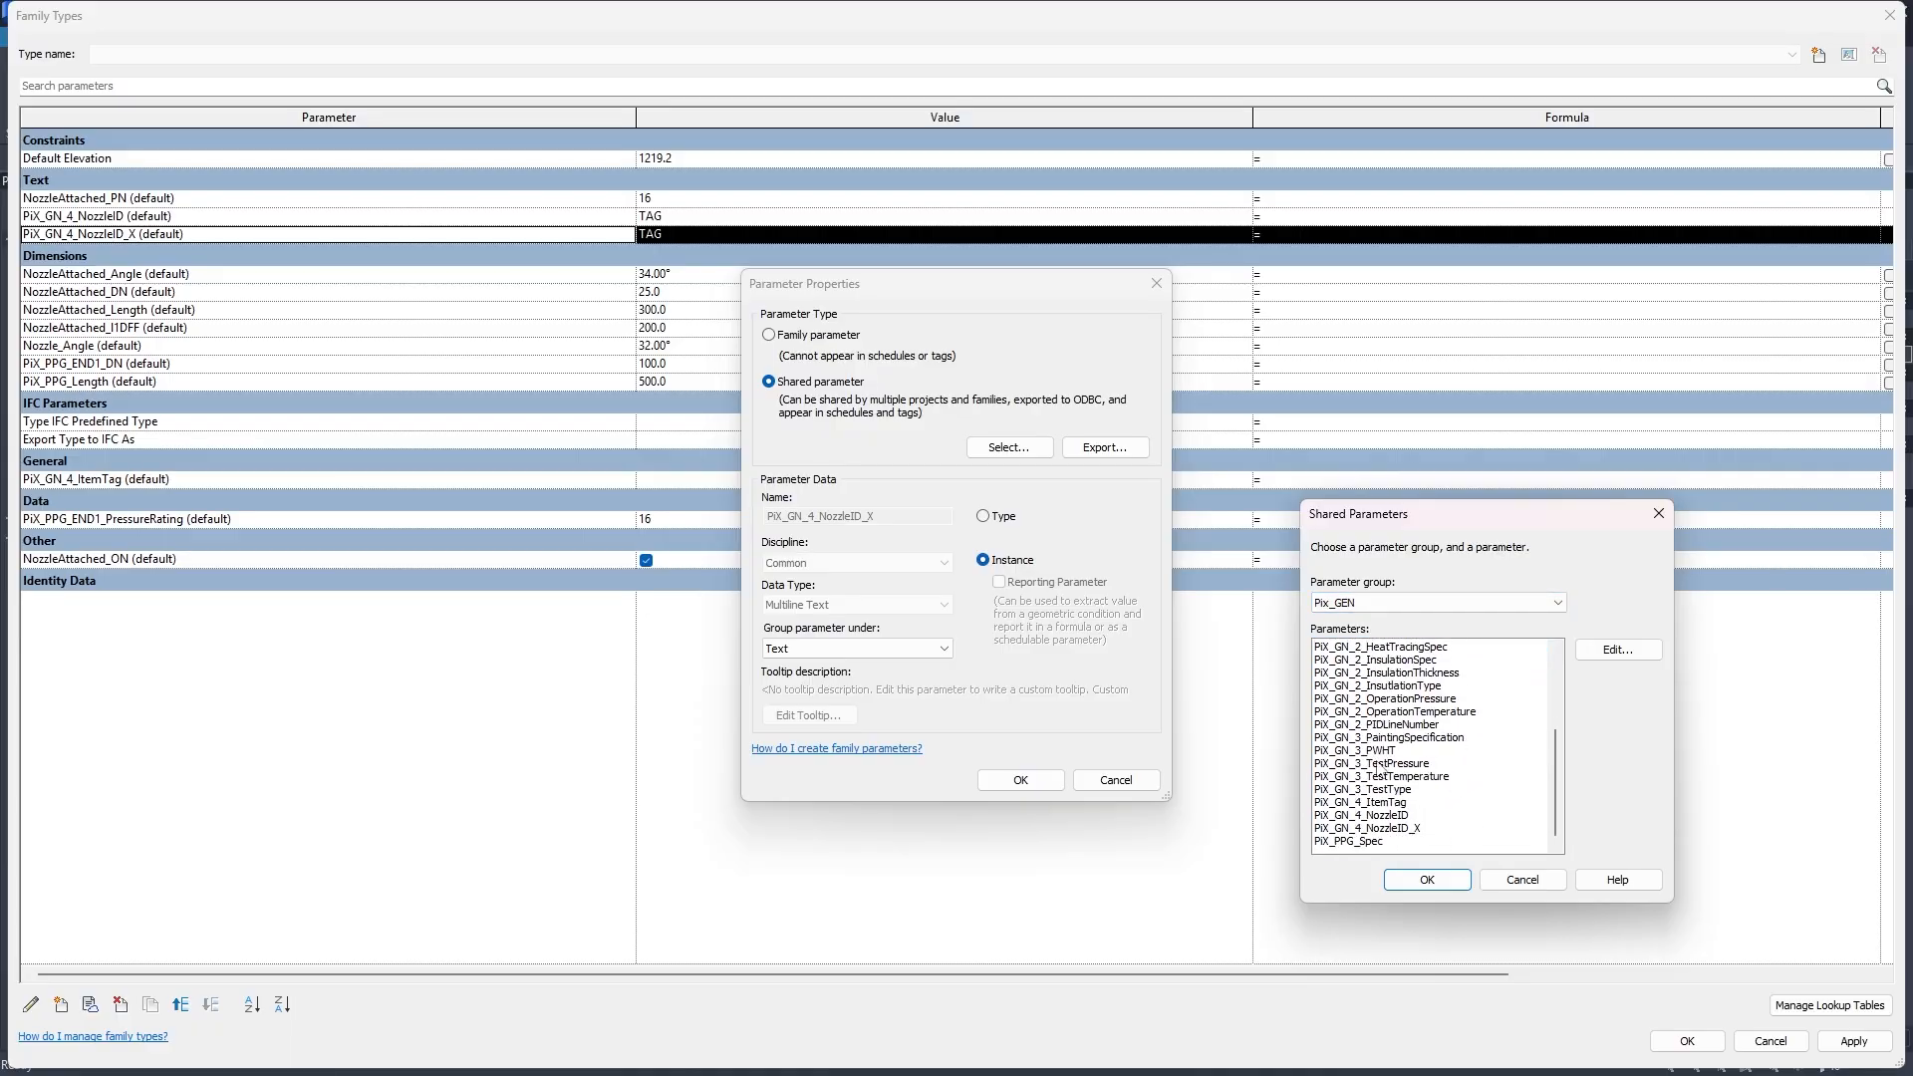
pyautogui.doubleClick(1378, 831)
pyautogui.click(1022, 781)
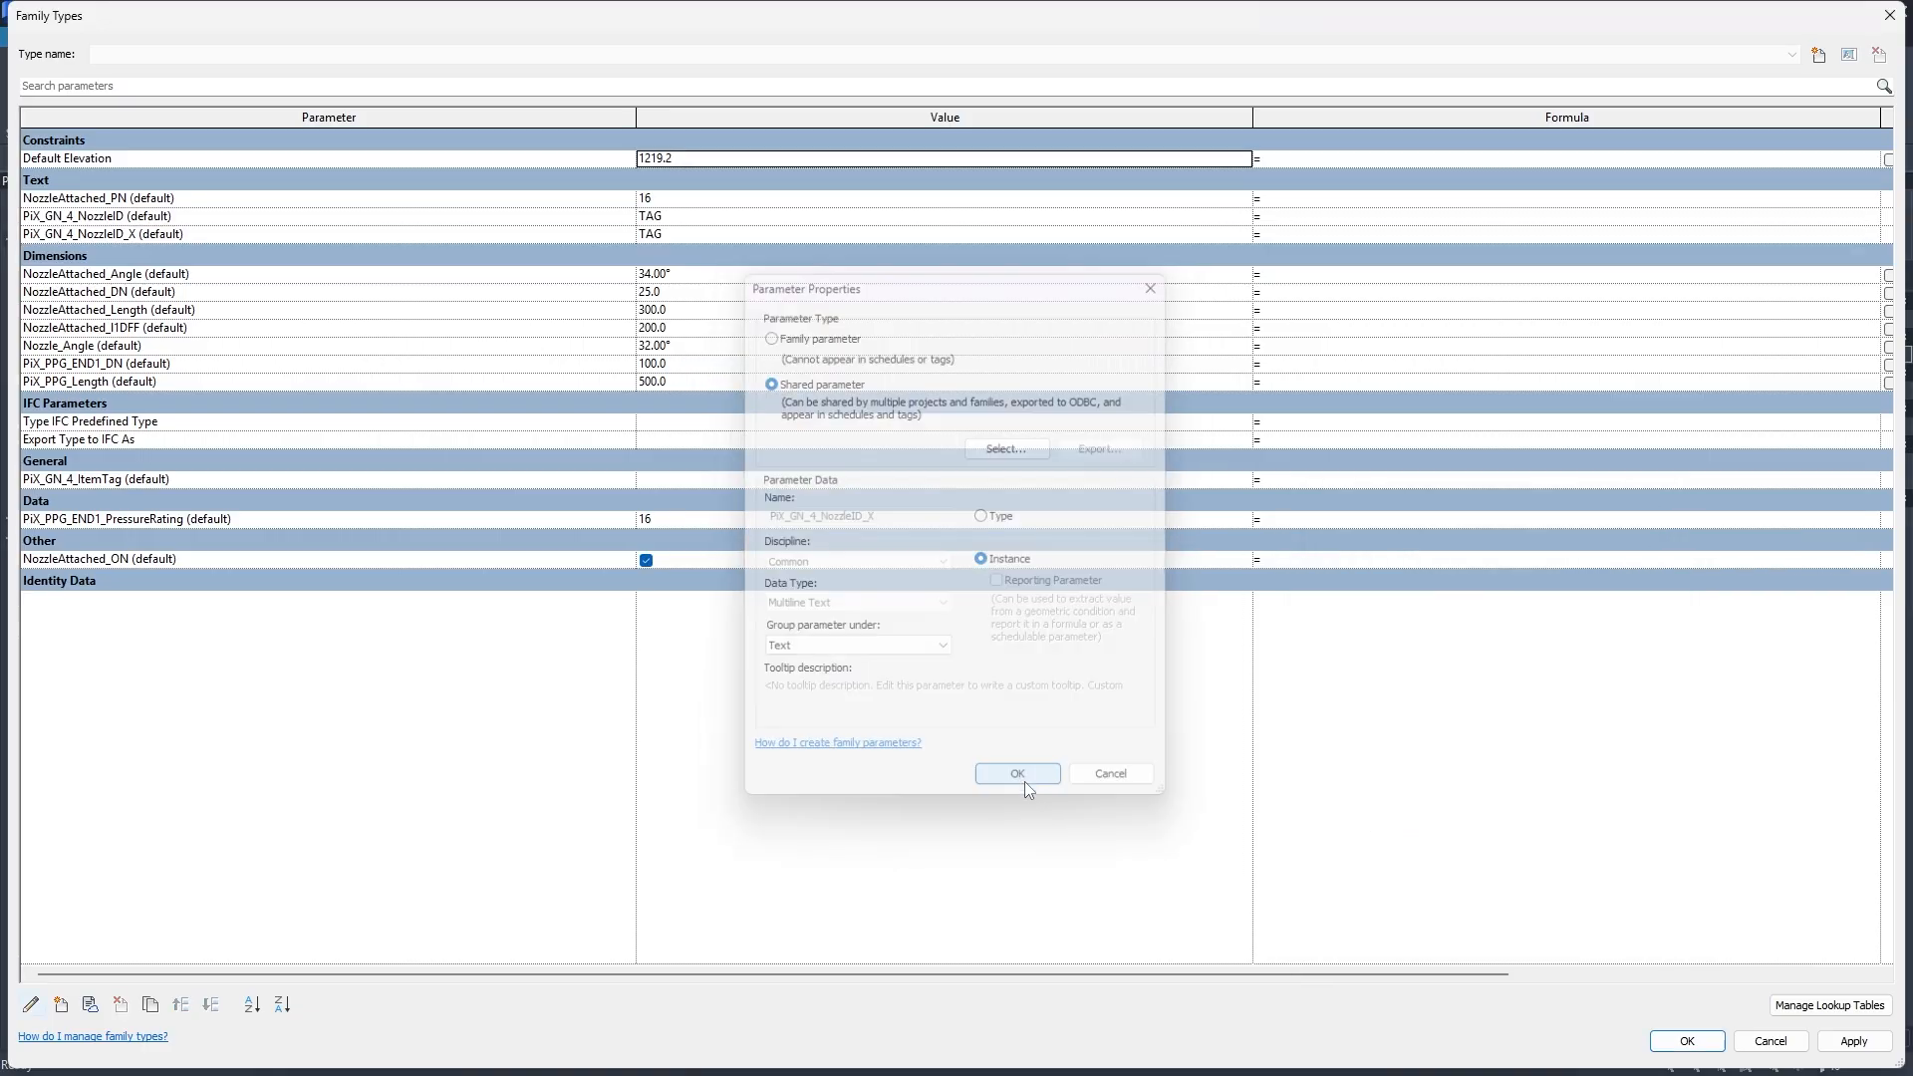
# Replace the family parameter PiX_GN_4_NozzleID with the shared parameter PiX_GN_4_NozzleID from the Pix_GEN group.
pyautogui.click(253, 239)
pyautogui.press('Up')
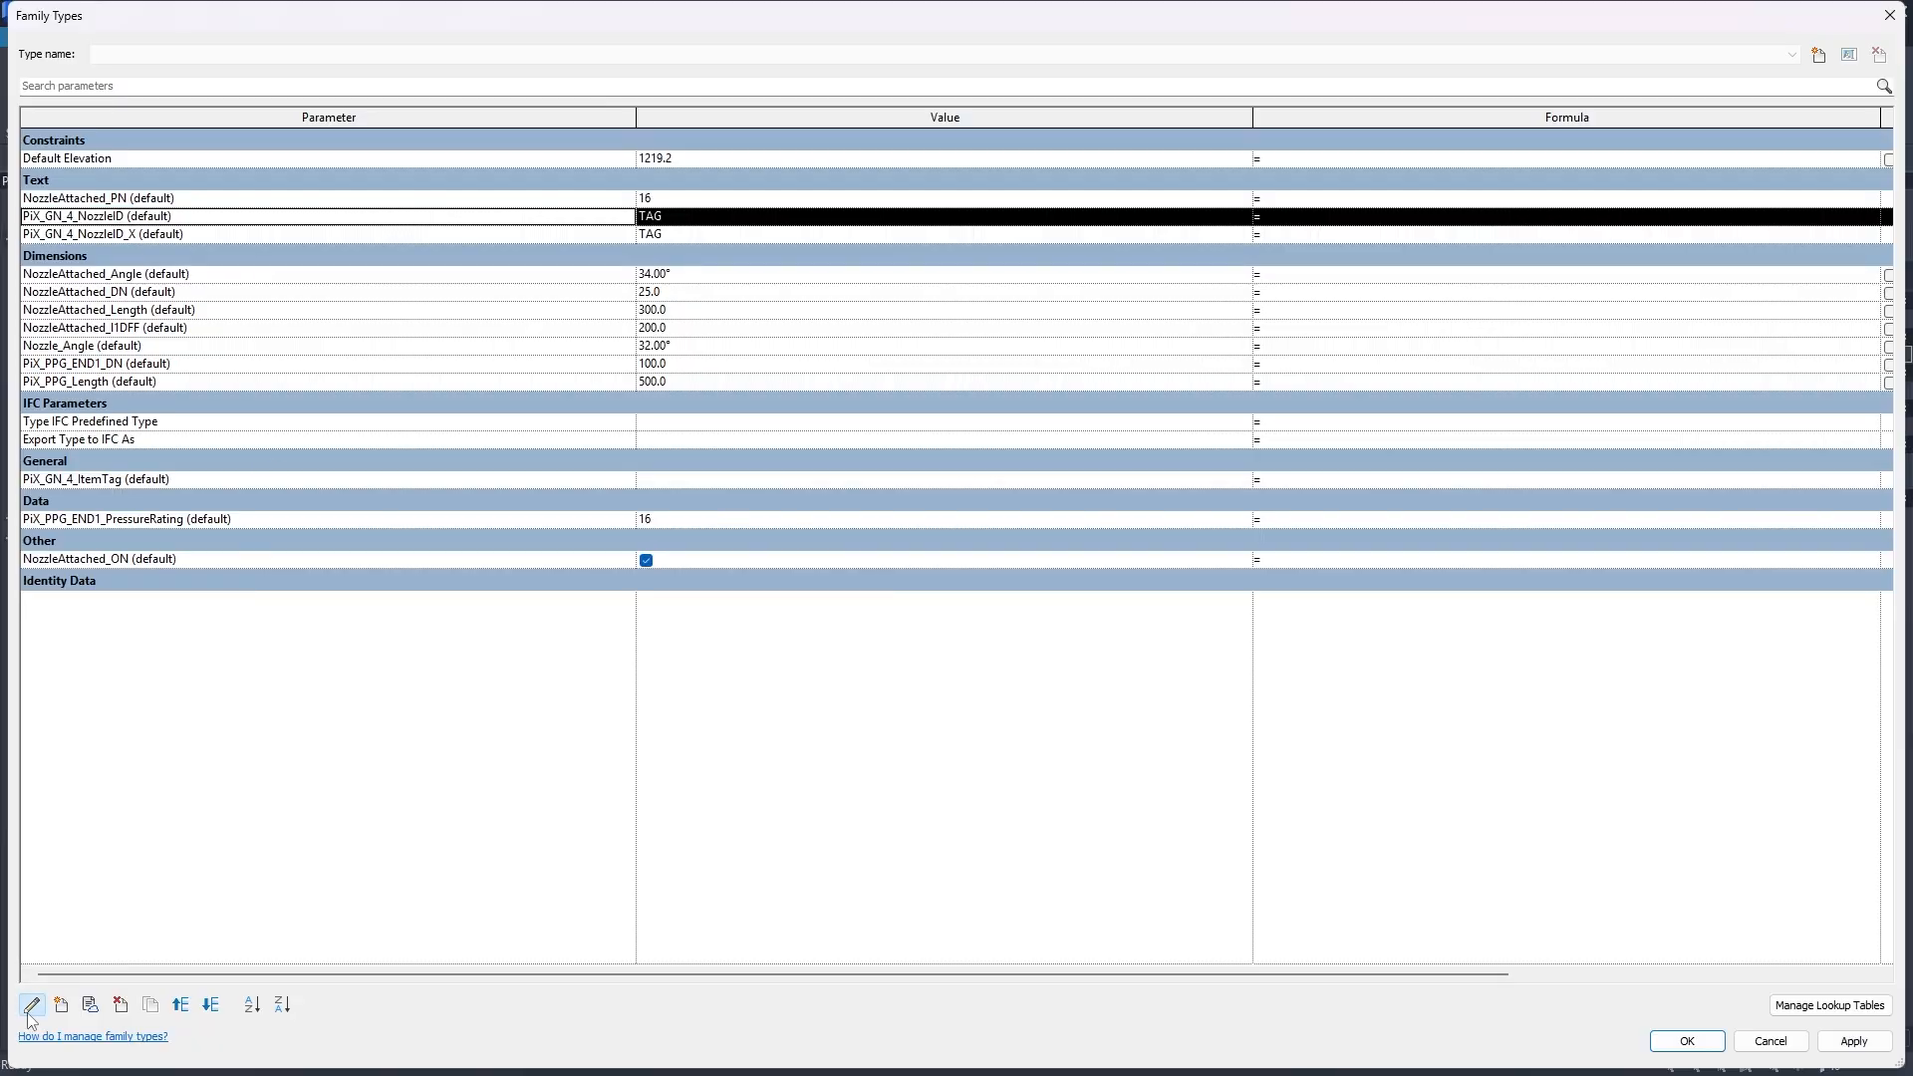
pyautogui.click(30, 1007)
pyautogui.click(1009, 447)
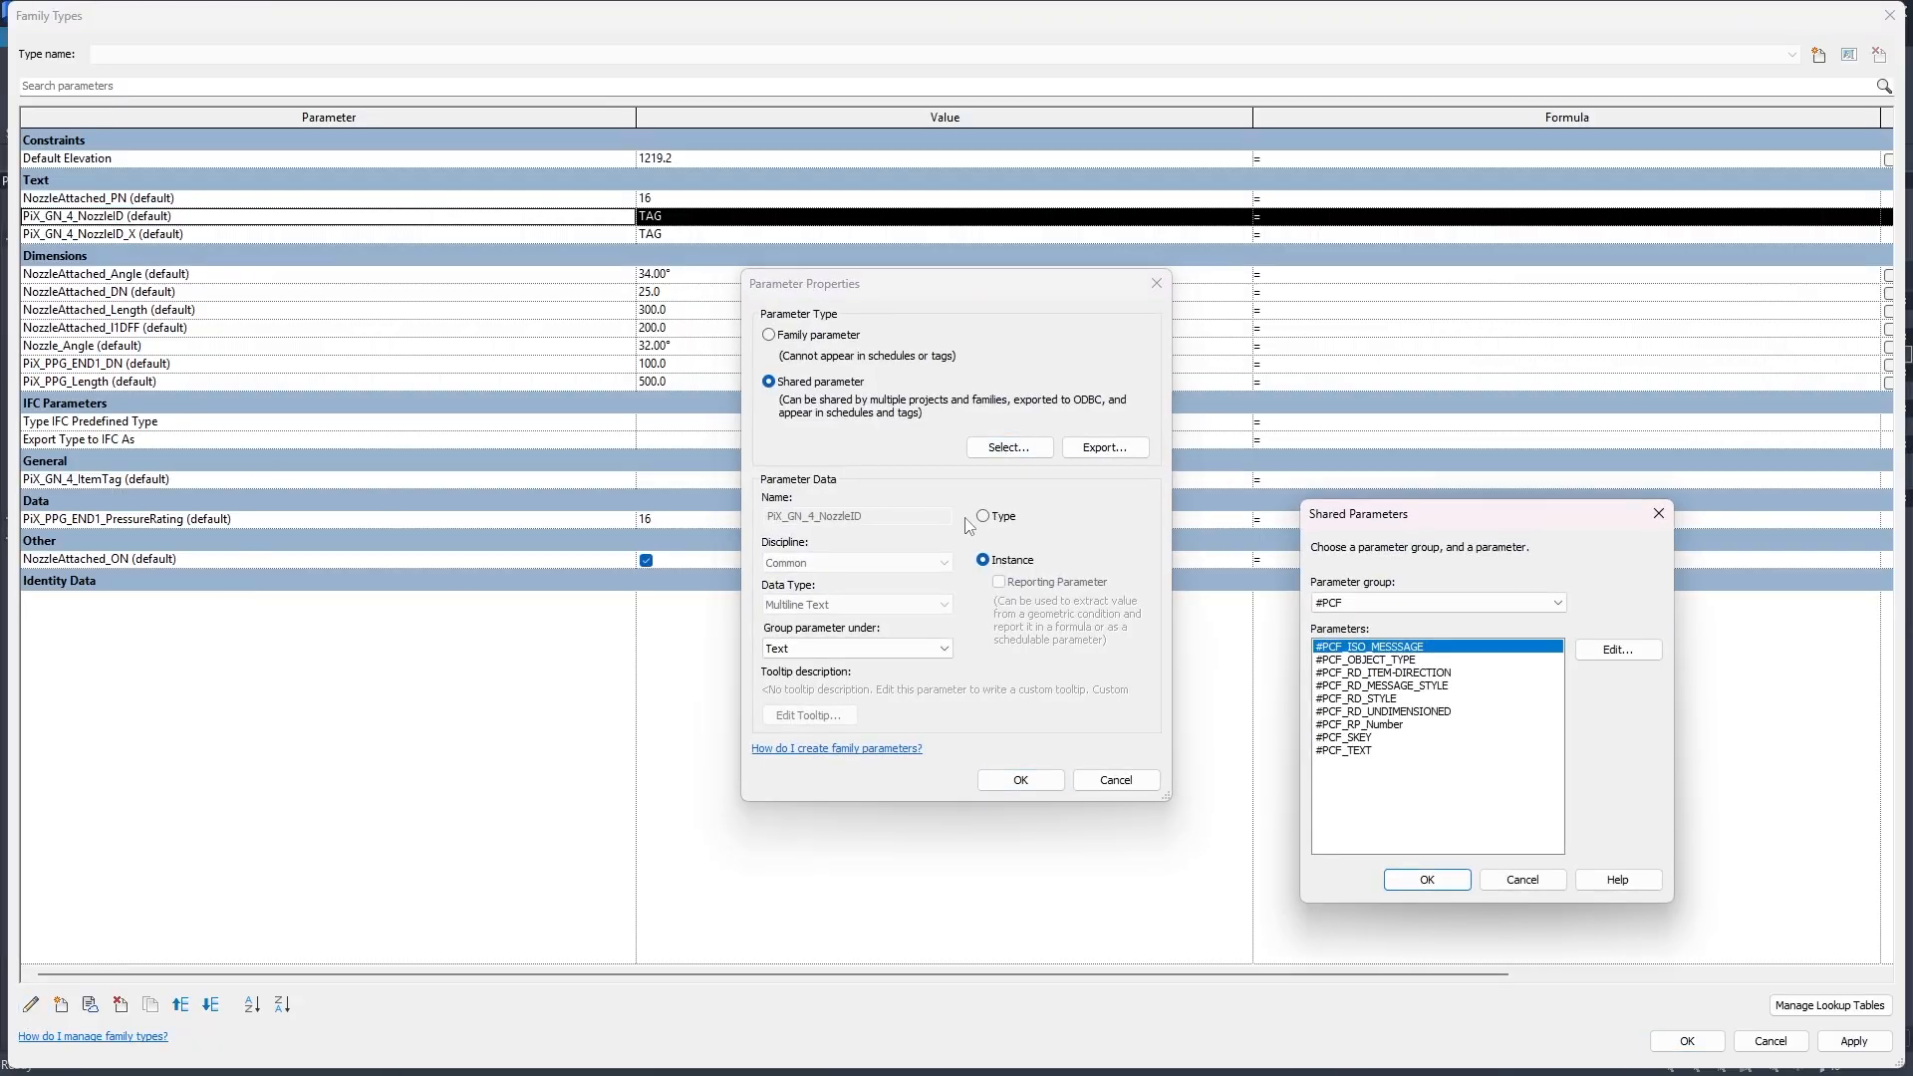
pyautogui.click(1435, 603)
pyautogui.click(1385, 656)
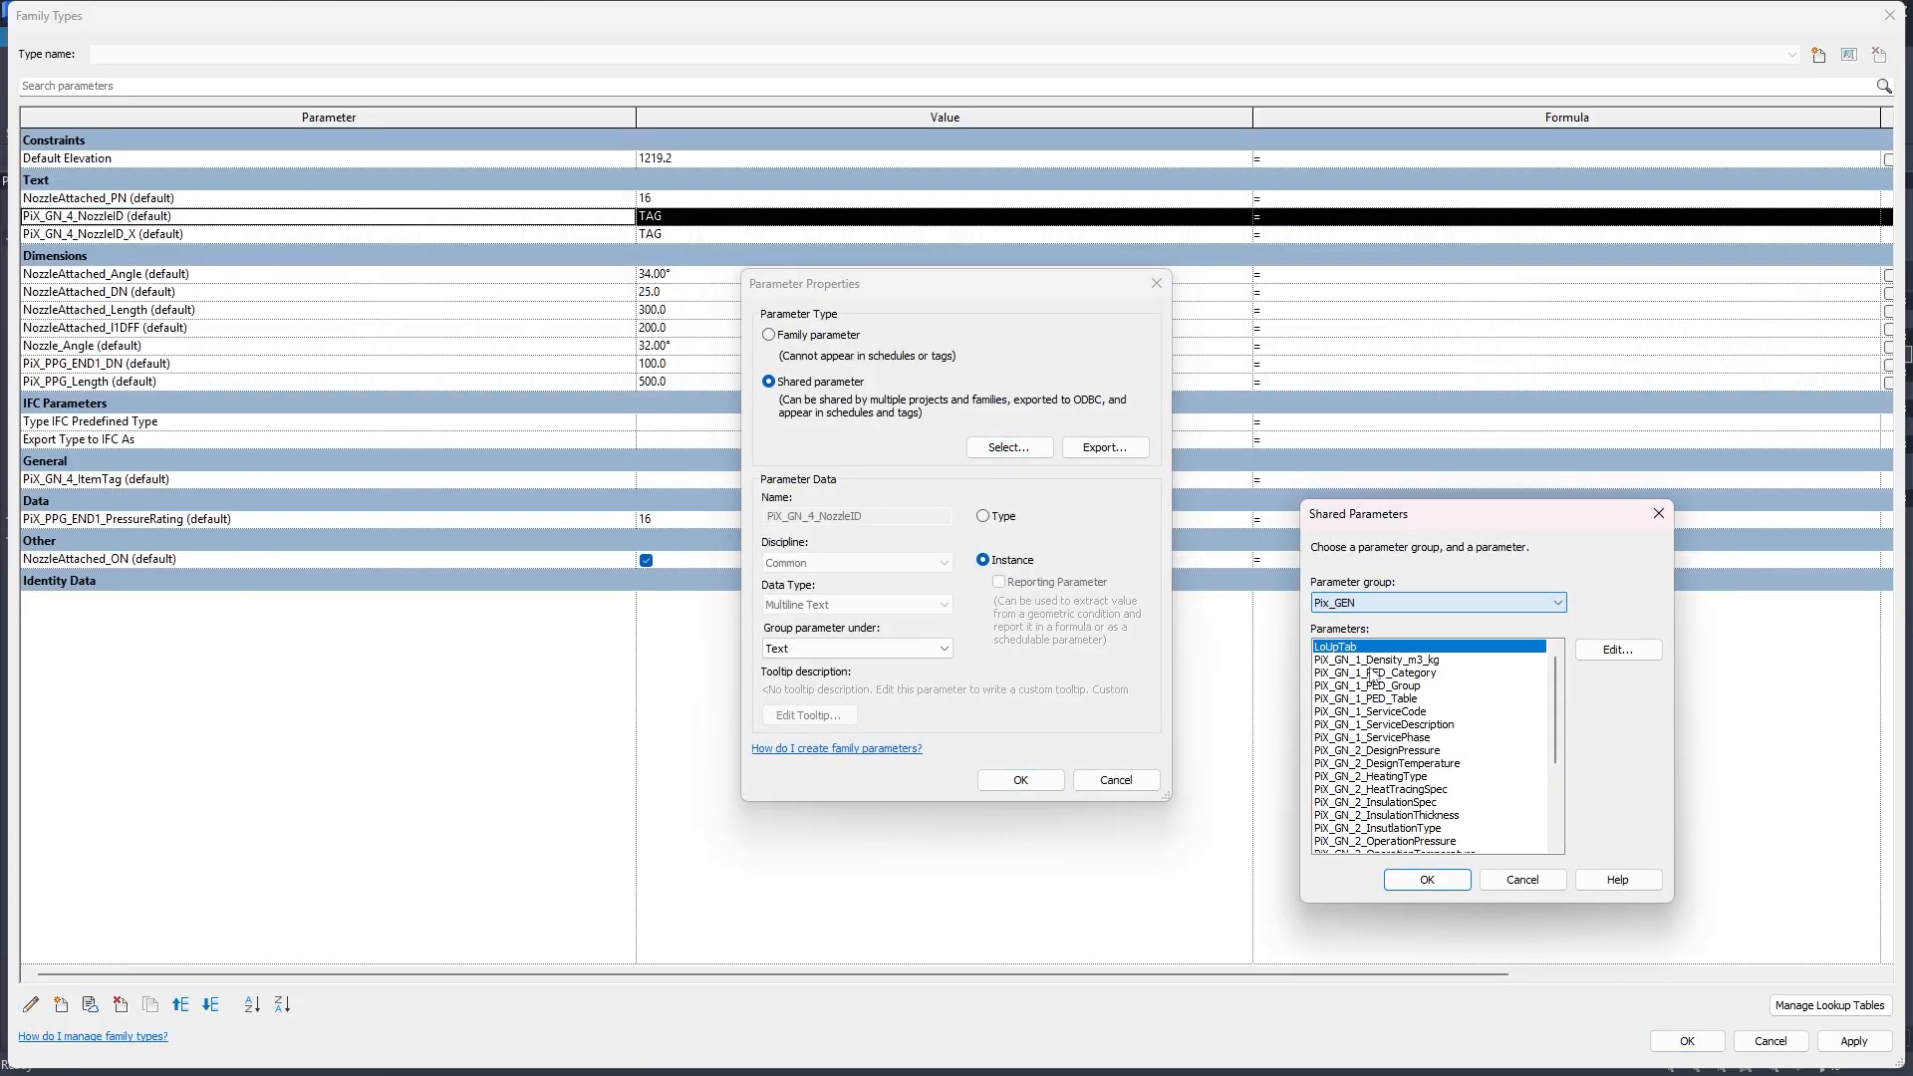
pyautogui.scroll(-5, 1393, 758)
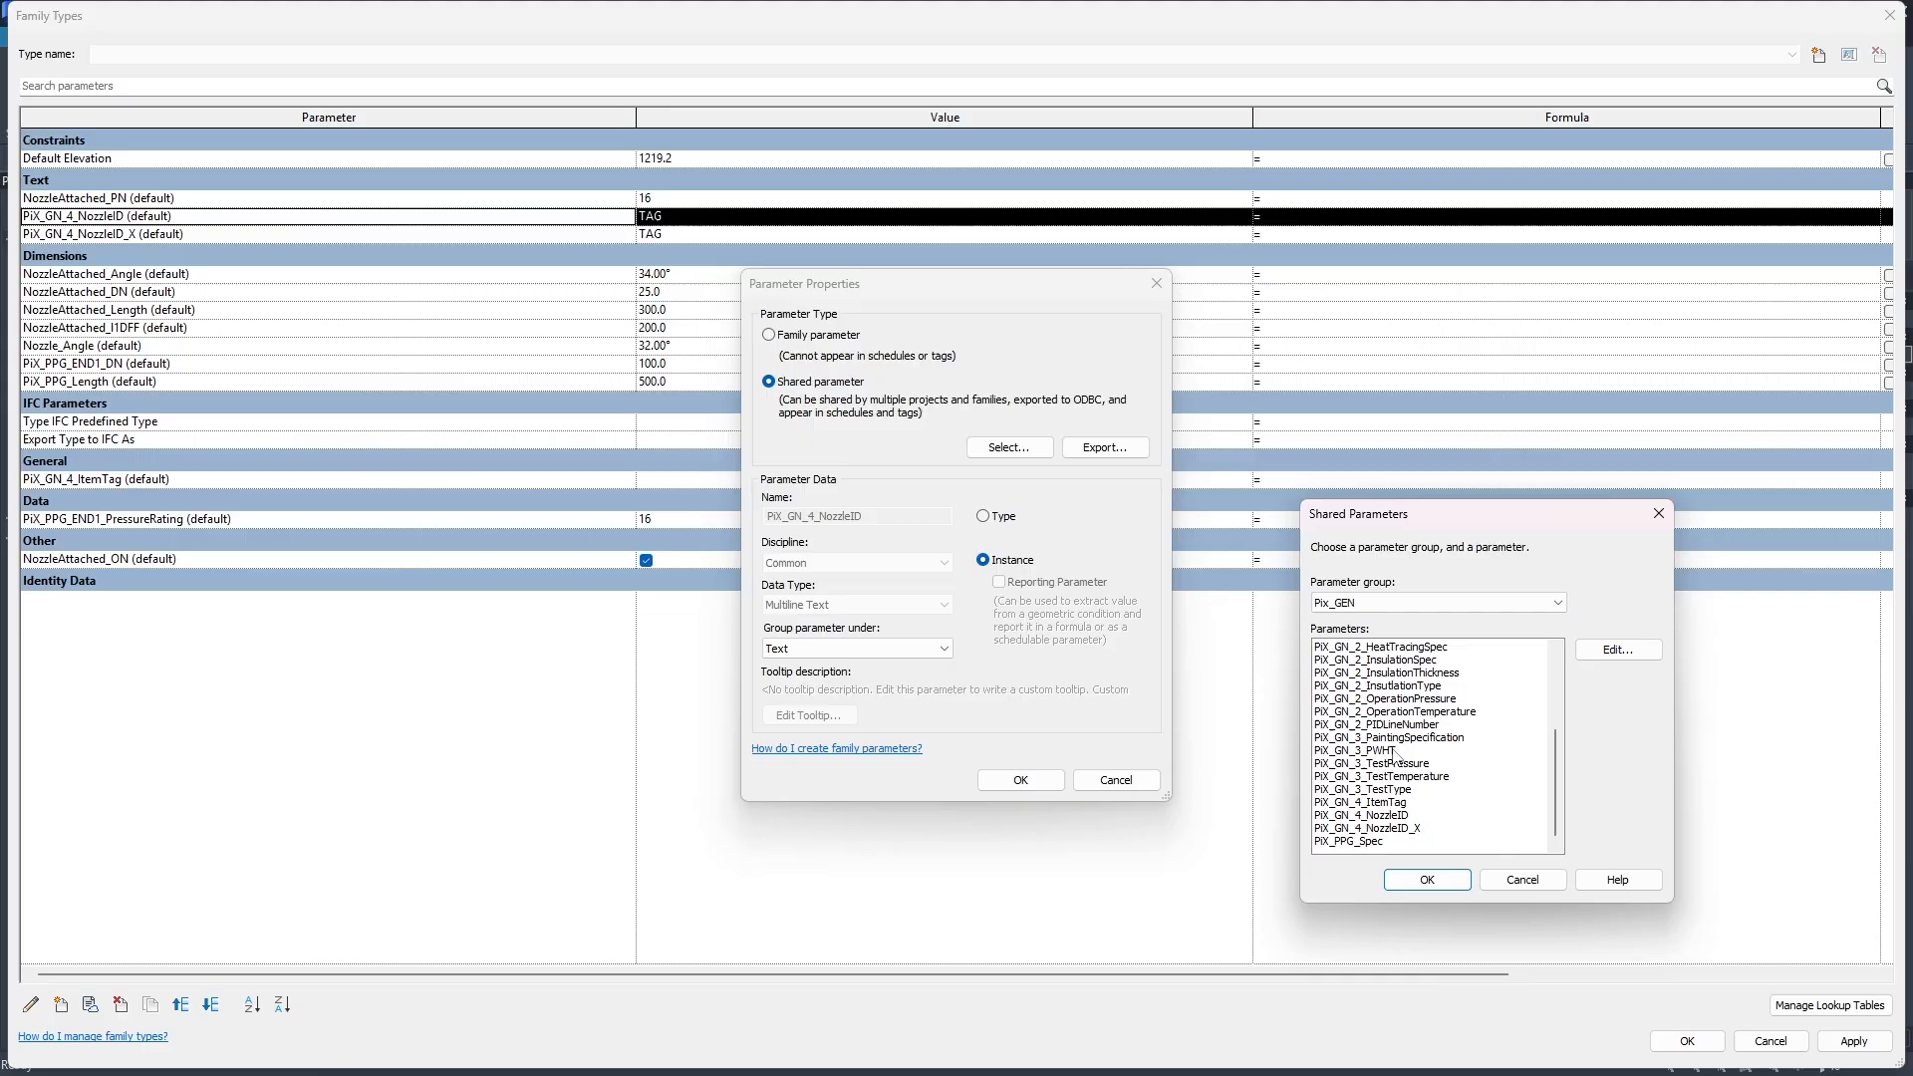
pyautogui.click(1401, 815)
pyautogui.click(1428, 880)
pyautogui.click(1020, 780)
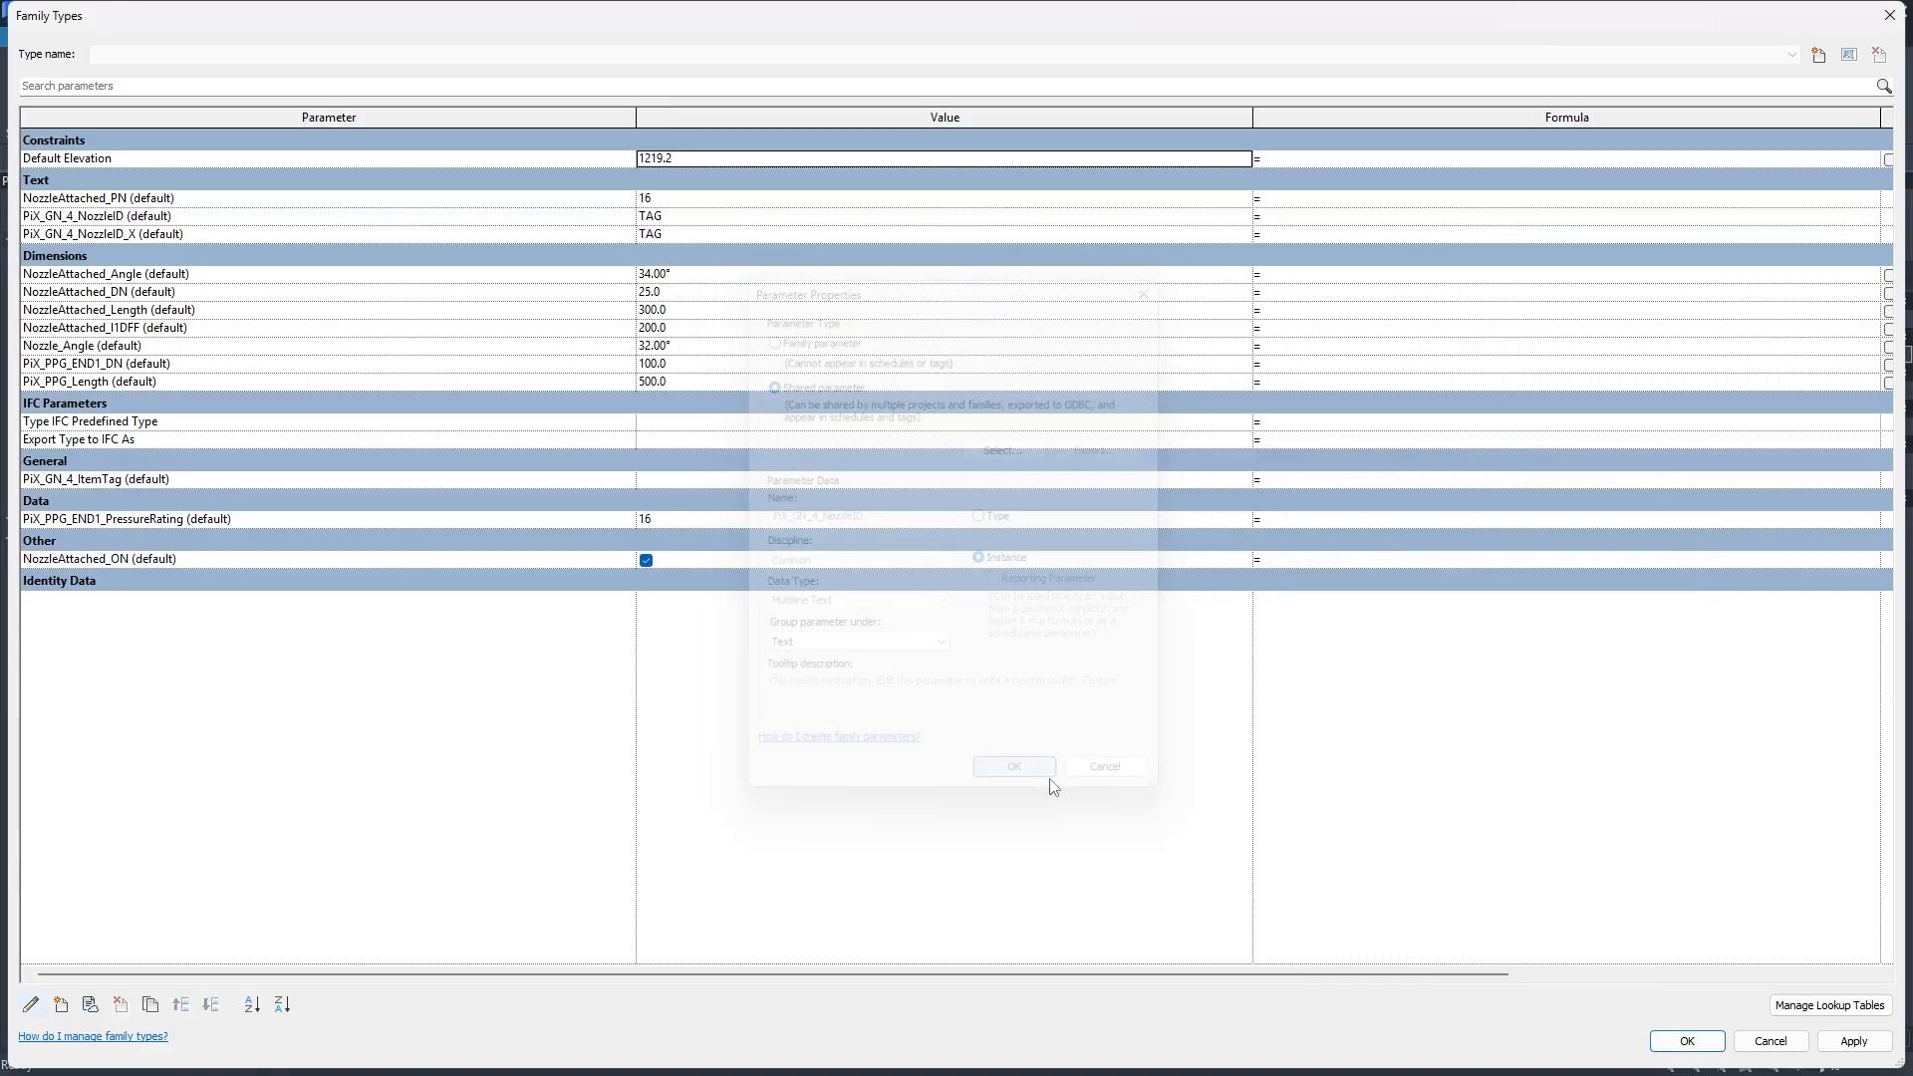
# Apply the parameter changes and save the family as Nozzle_ForInsertion.rfa, replacing the existing file.
pyautogui.click(1834, 1046)
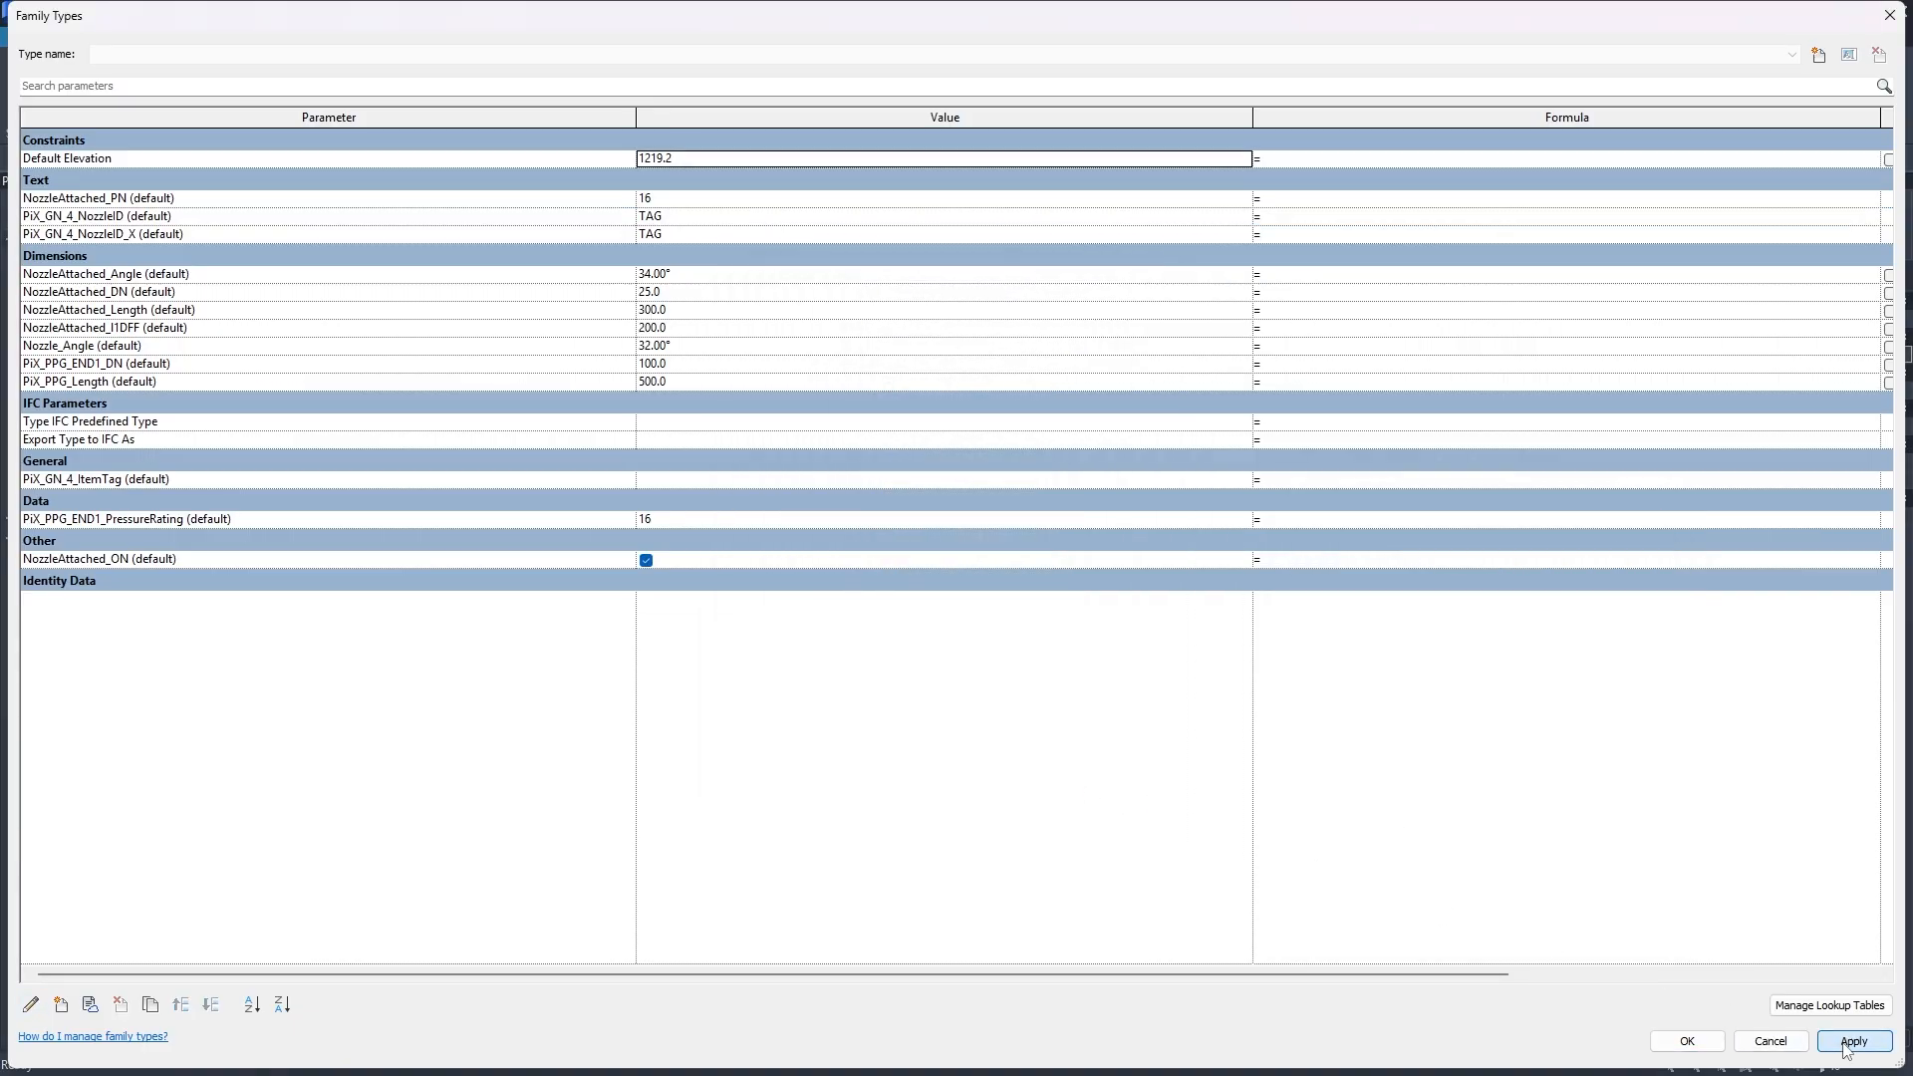
pyautogui.click(1700, 1043)
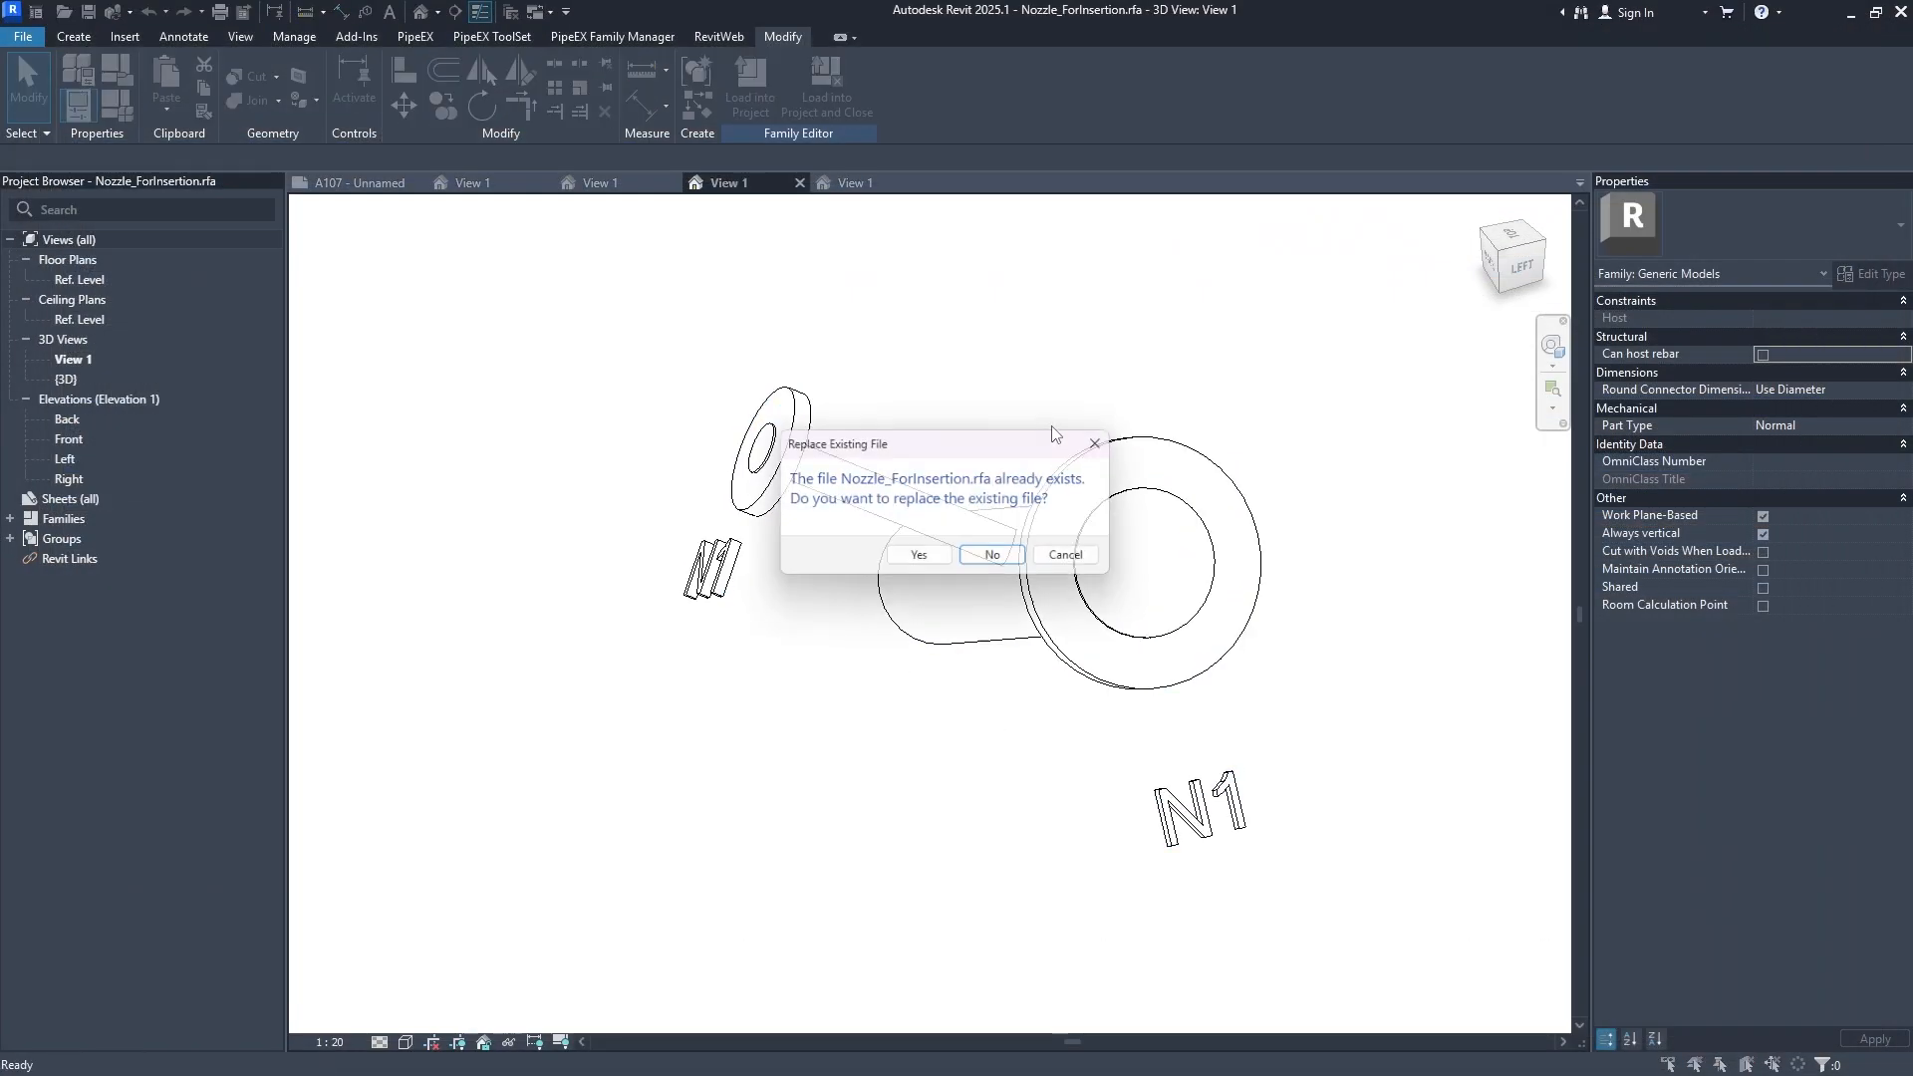
pyautogui.click(920, 554)
pyautogui.click(901, 492)
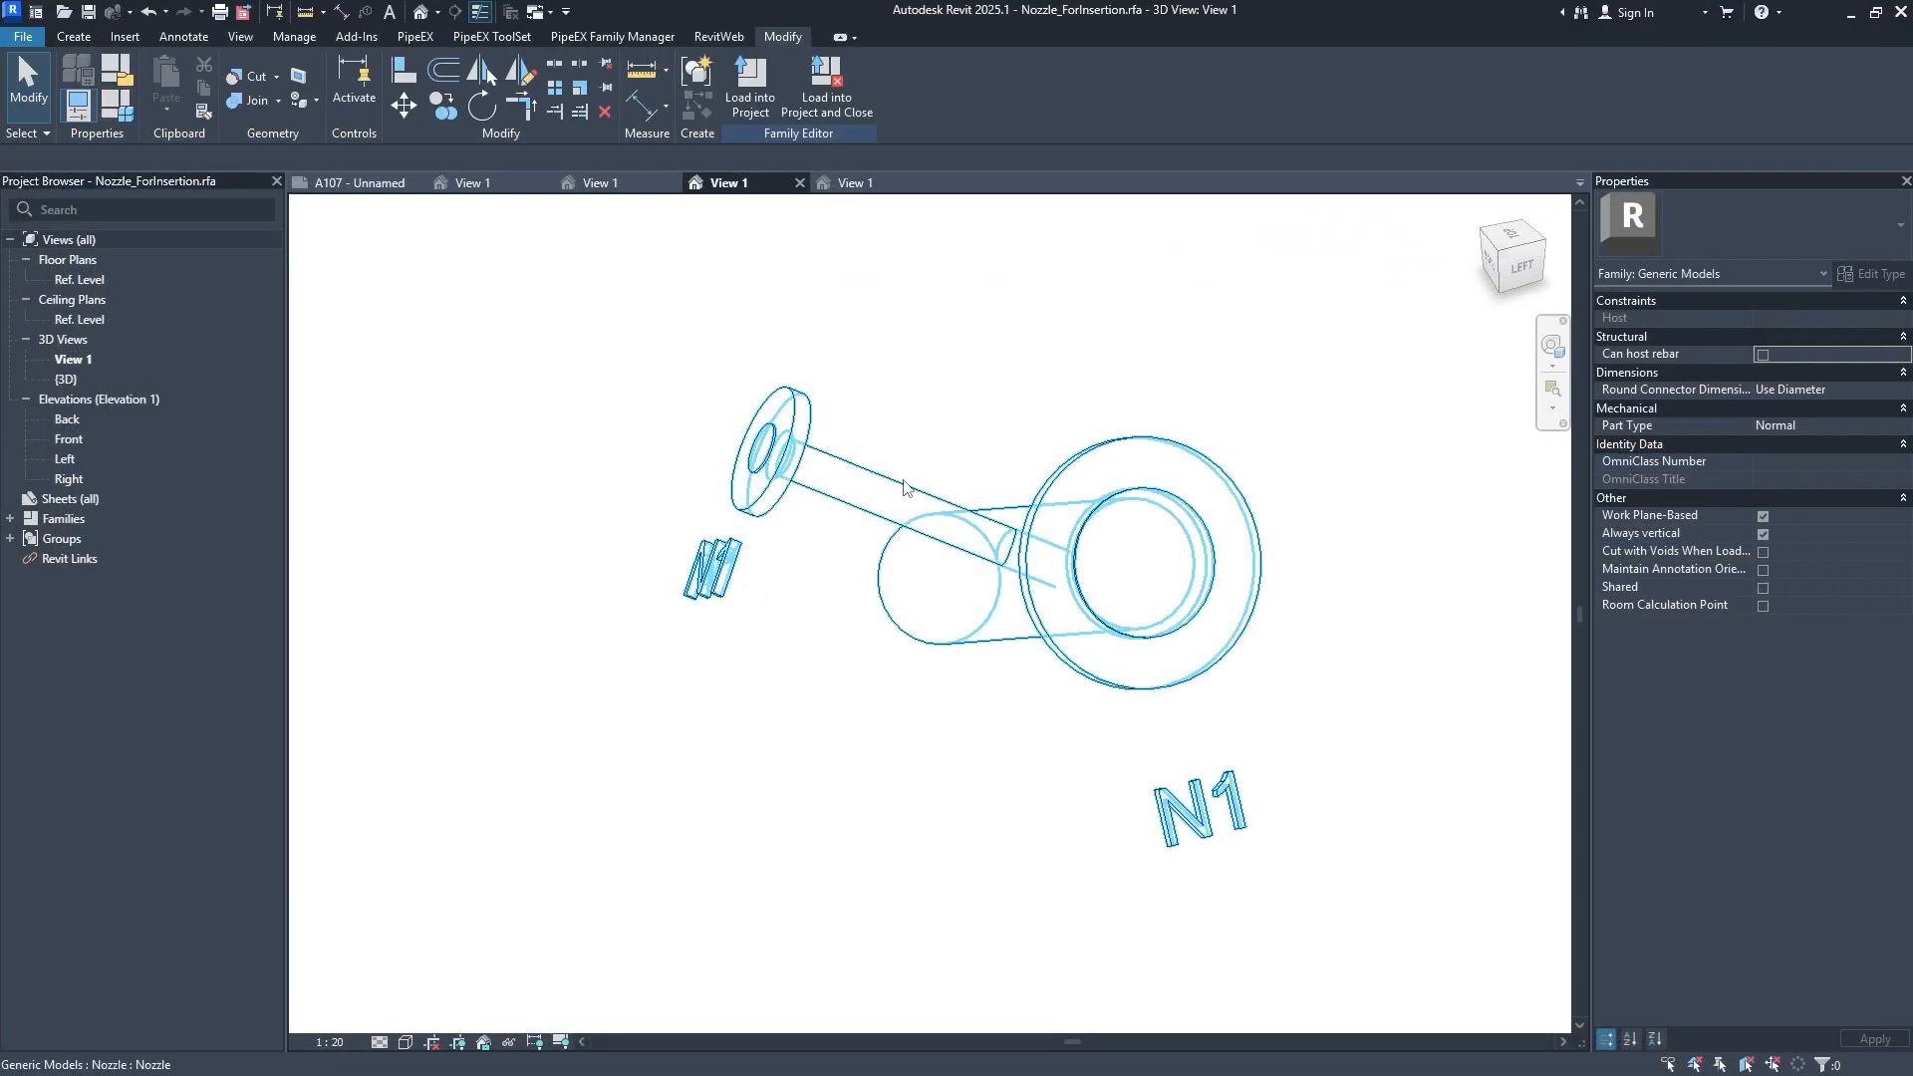
pyautogui.keyDown('shift'); pyautogui.moveTo(1241, 445); pyautogui.dragTo(927, 555, button='middle'); pyautogui.keyUp('shift')
pyautogui.click(1179, 444)
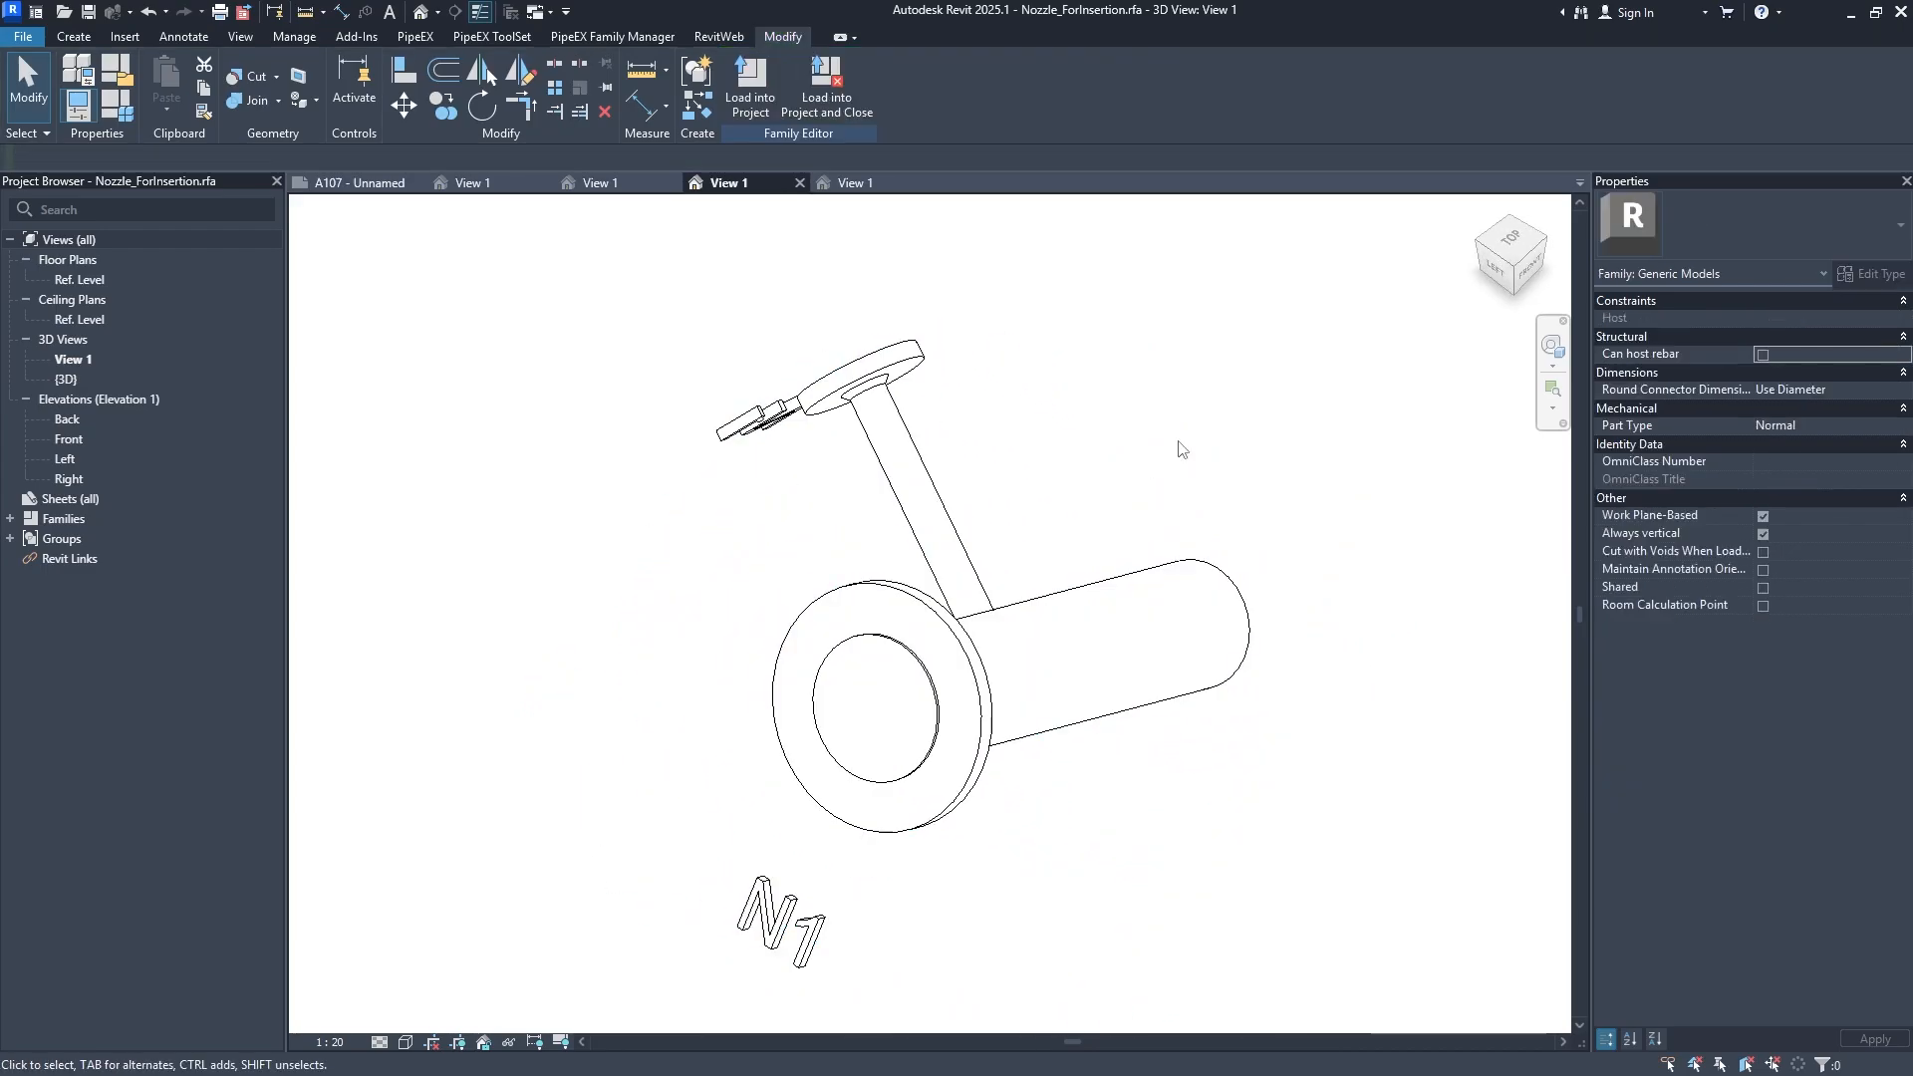
# Switch to the Nozzle.rfa 3D view and open its family types.
pyautogui.click(875, 186)
pyautogui.click(971, 518)
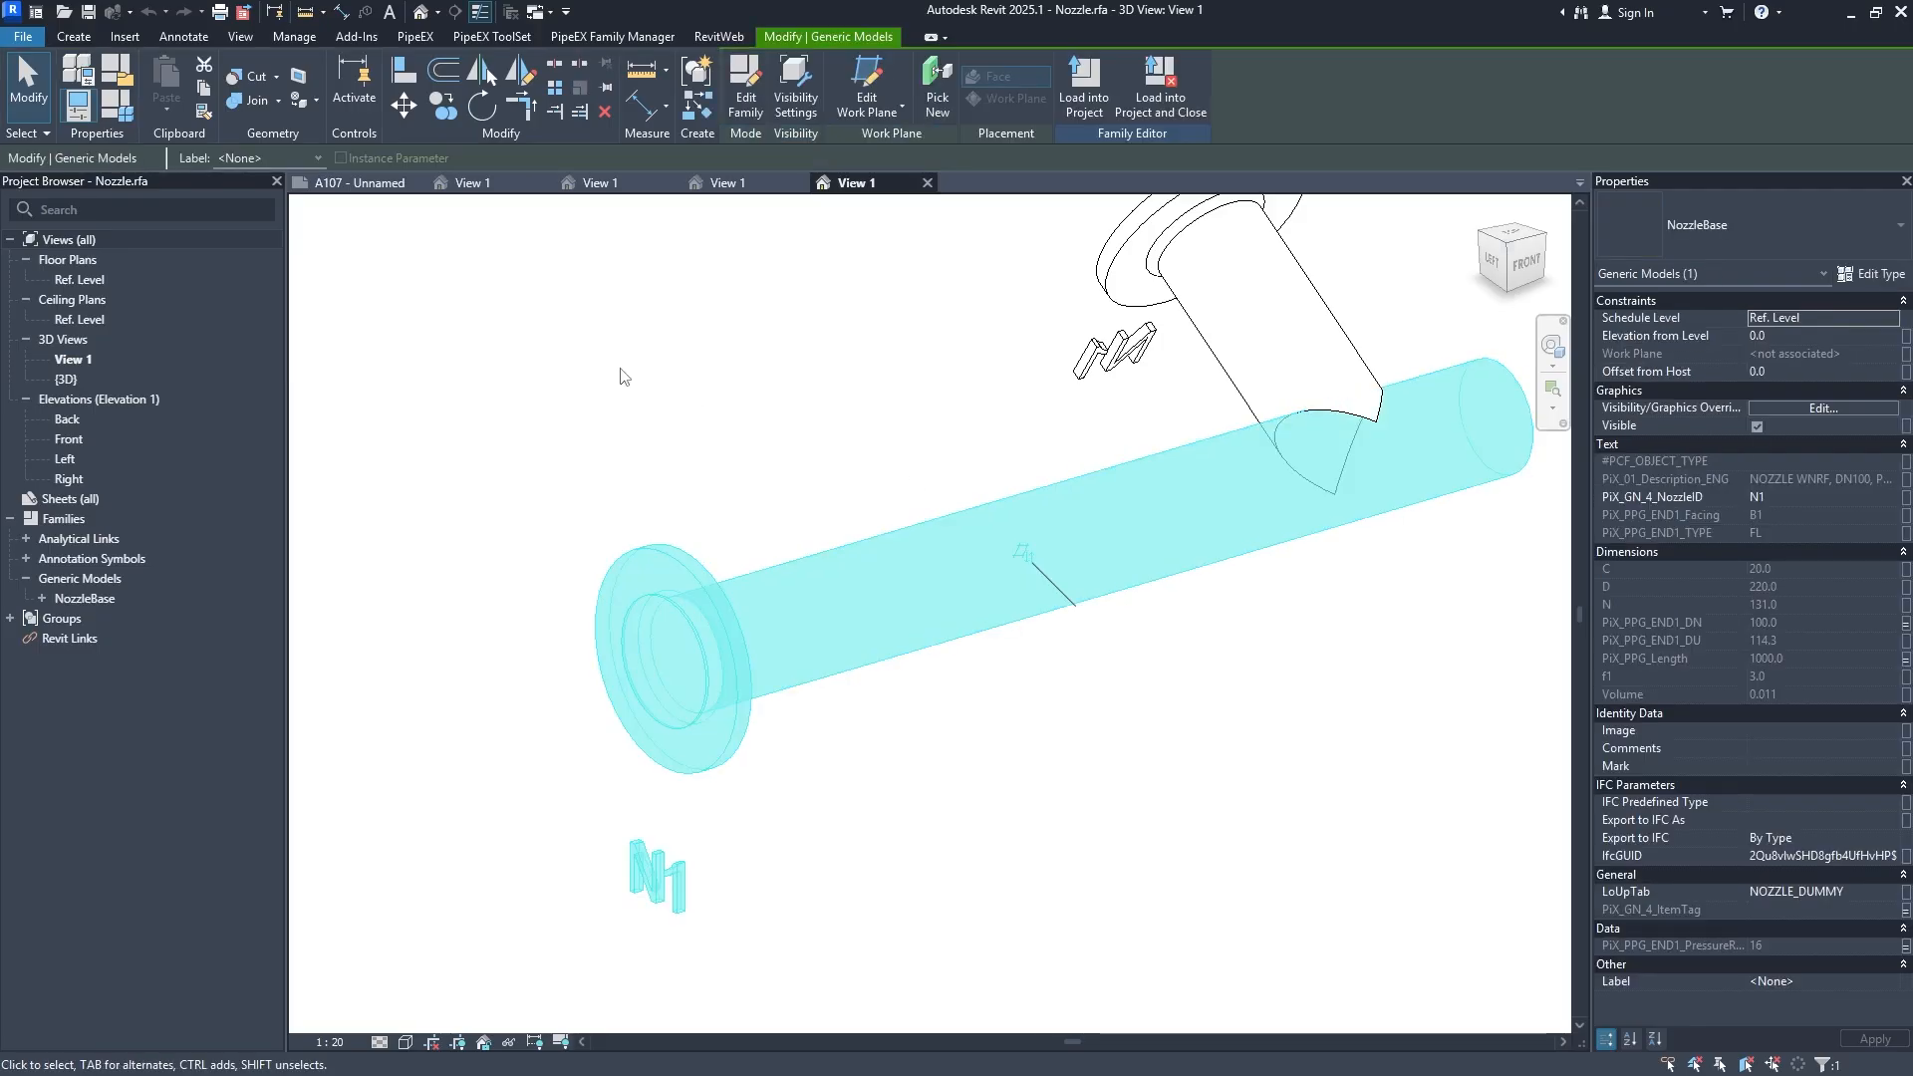
pyautogui.click(624, 377)
pyautogui.click(112, 104)
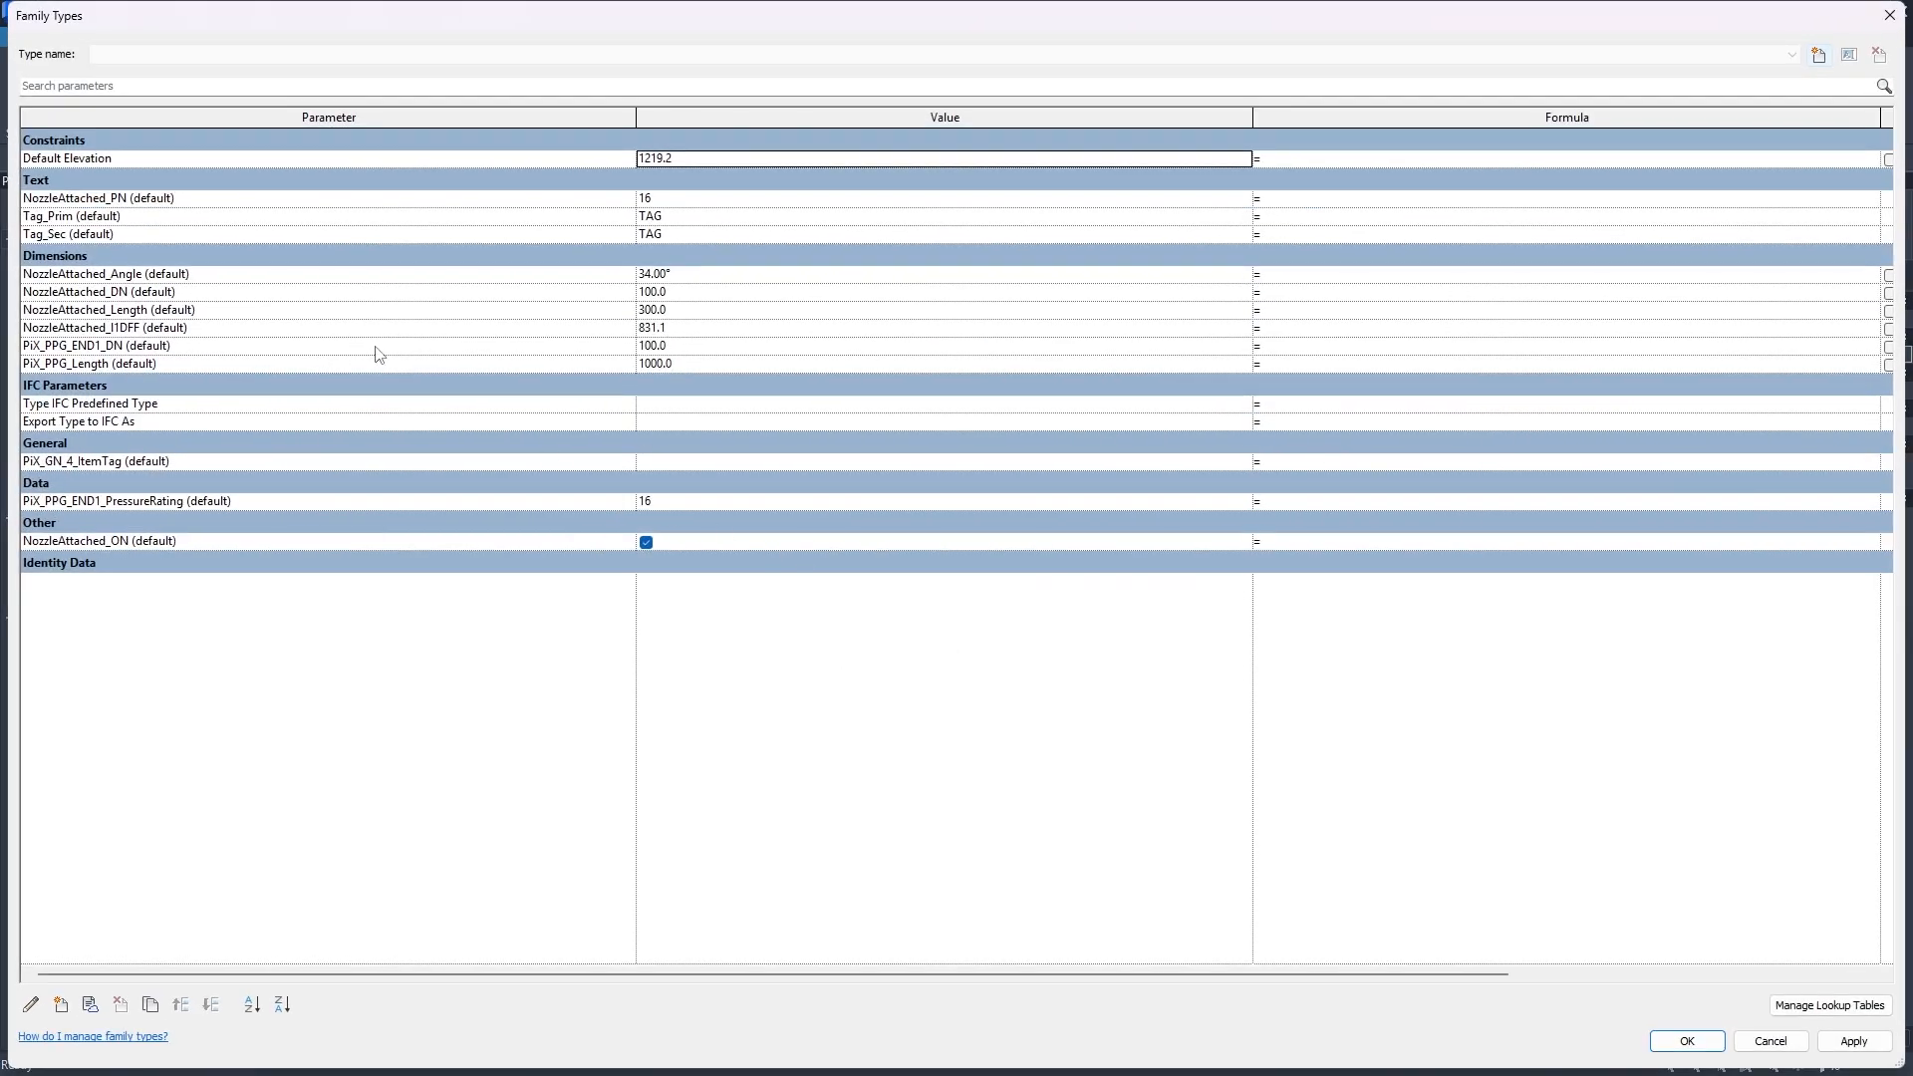
# Replace the family parameter Tag_Prim with the shared parameter PiX_GN_4_NozzleID from the Pix_GEN group.
pyautogui.click(199, 216)
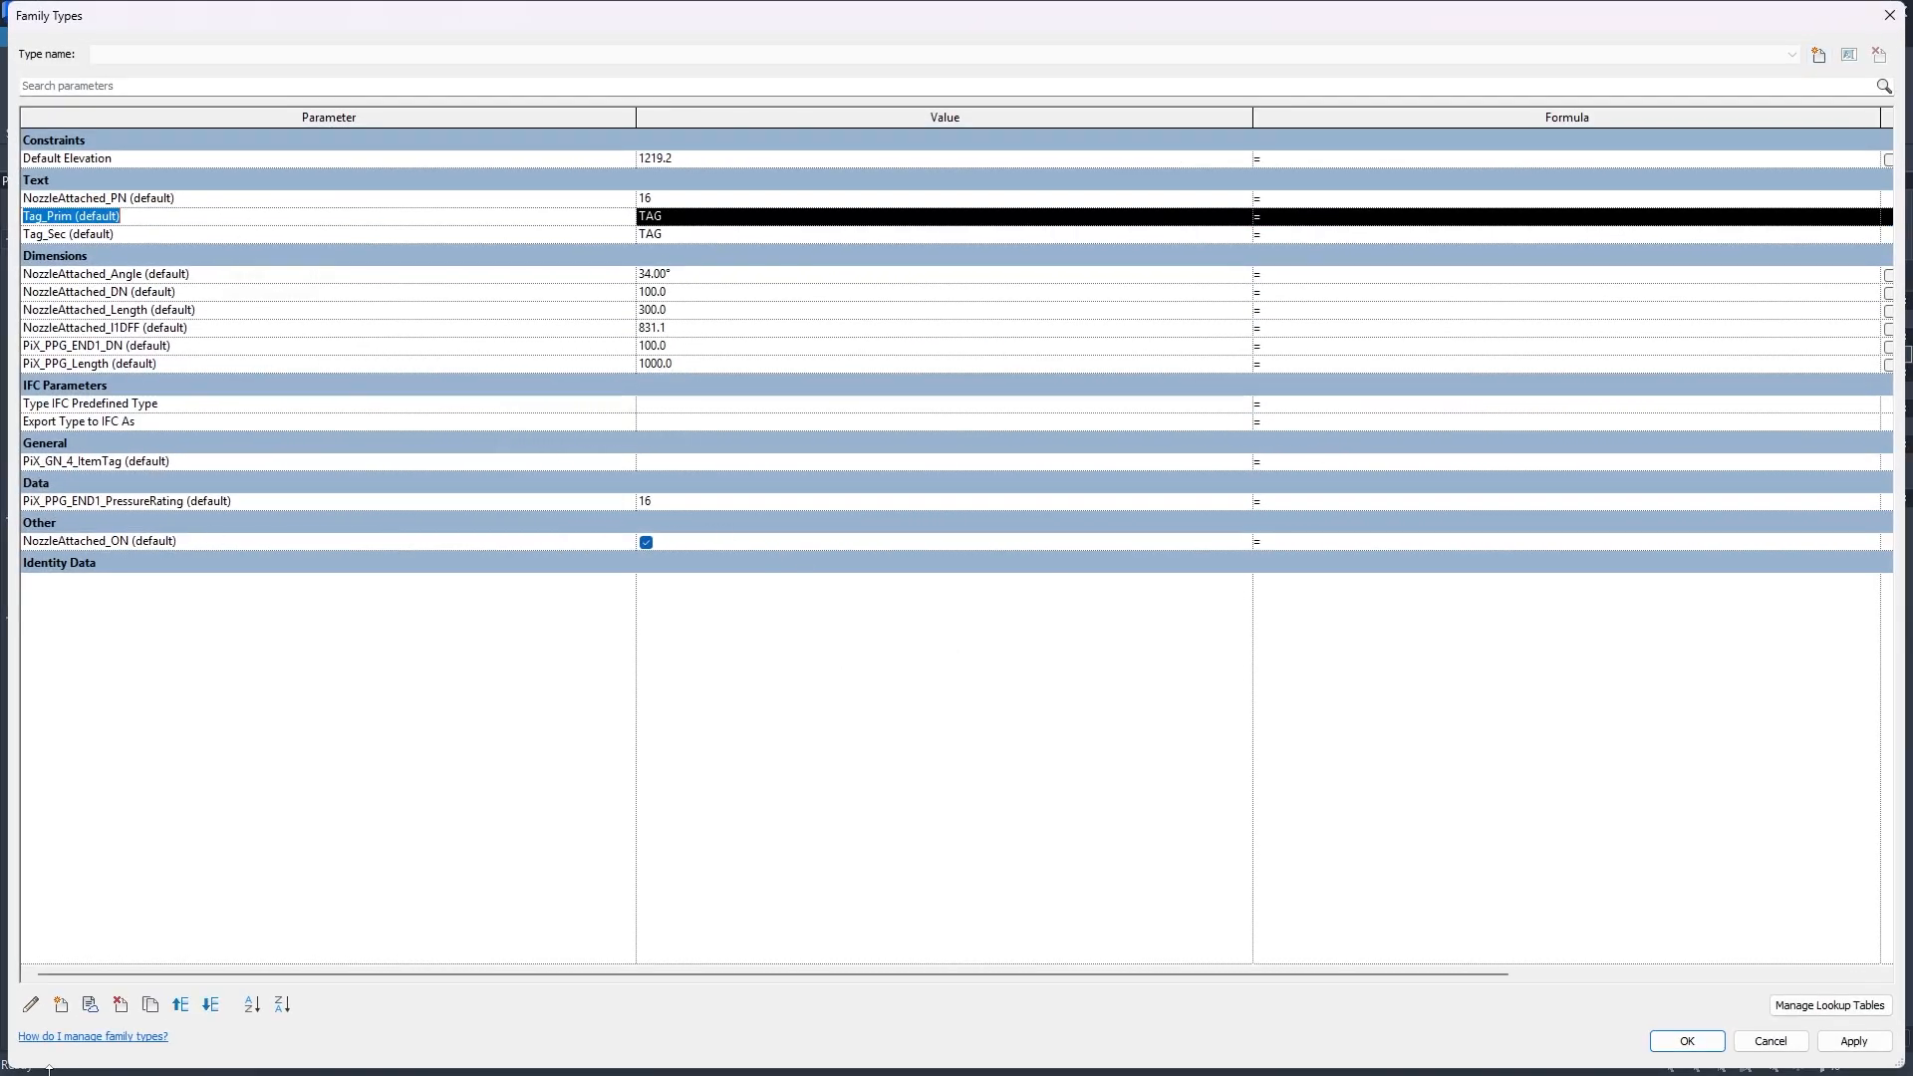
pyautogui.click(31, 1006)
pyautogui.click(850, 383)
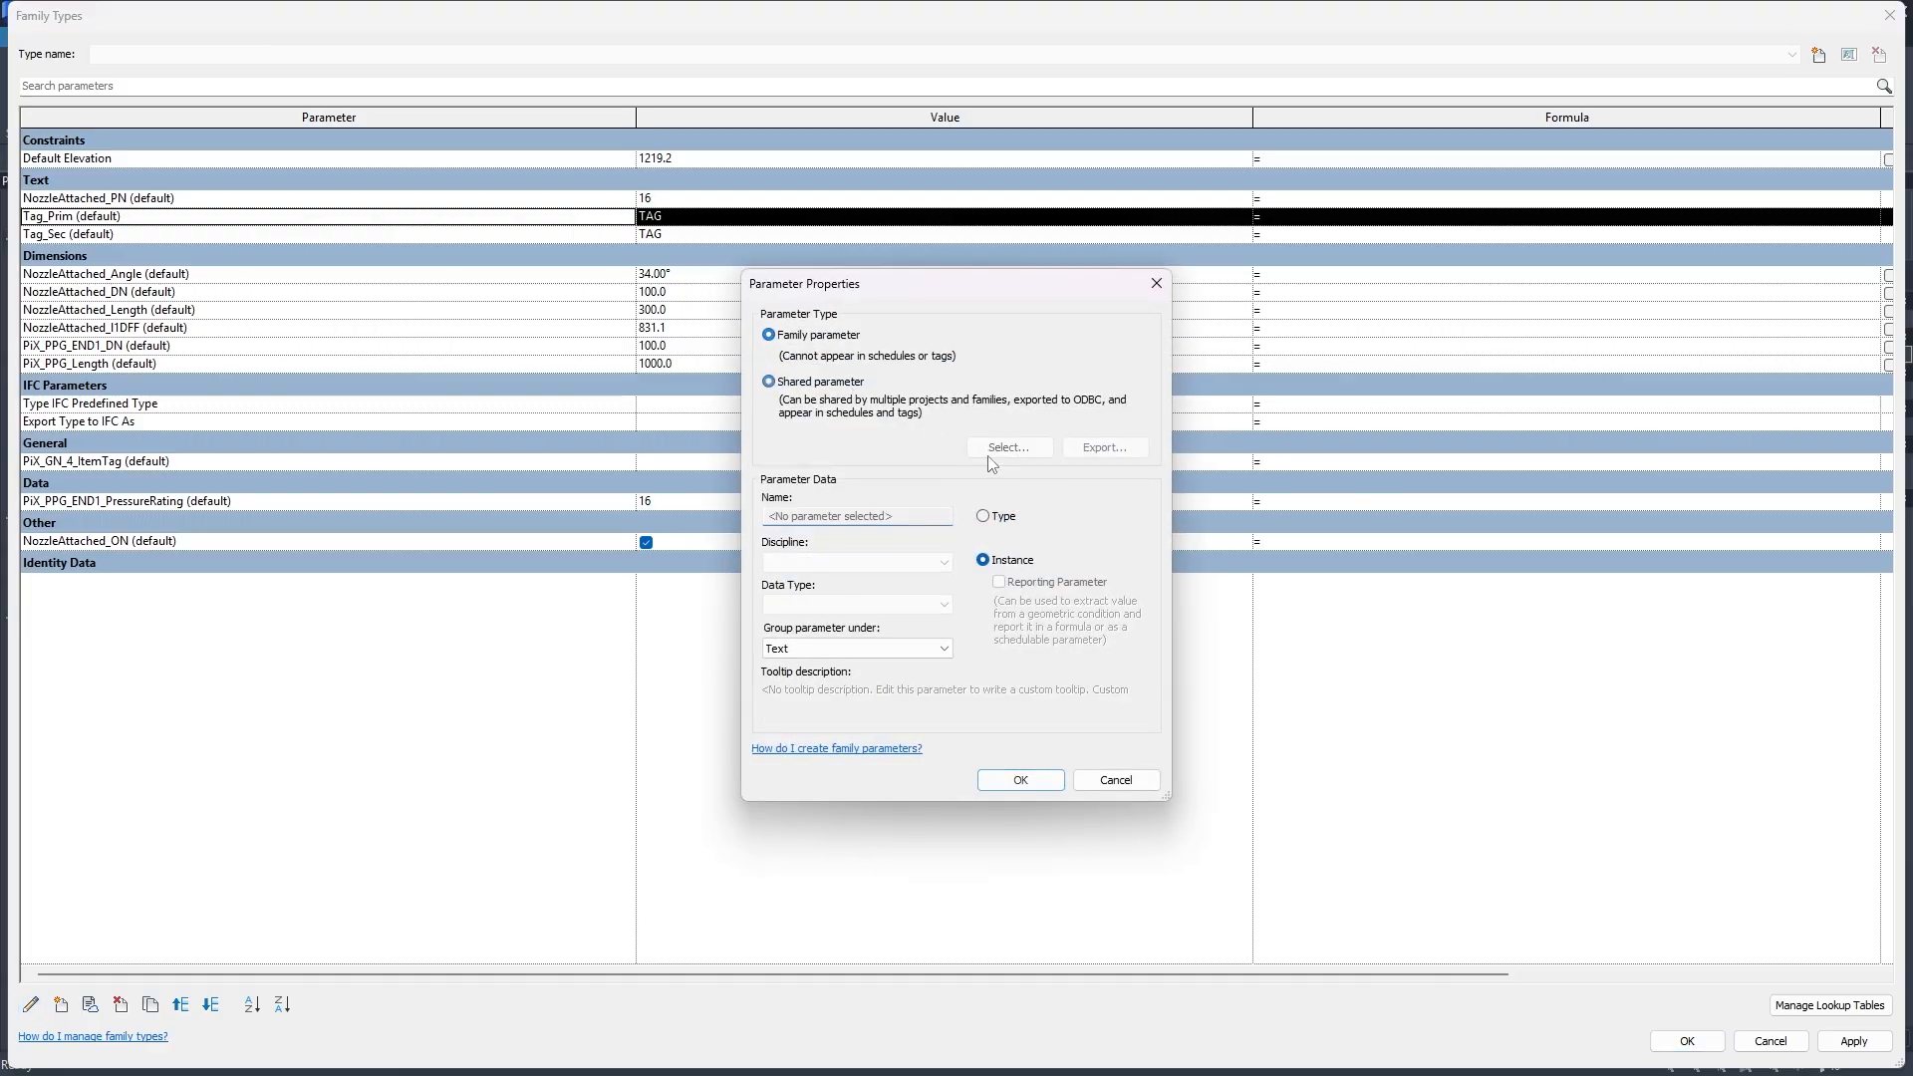
pyautogui.click(1008, 448)
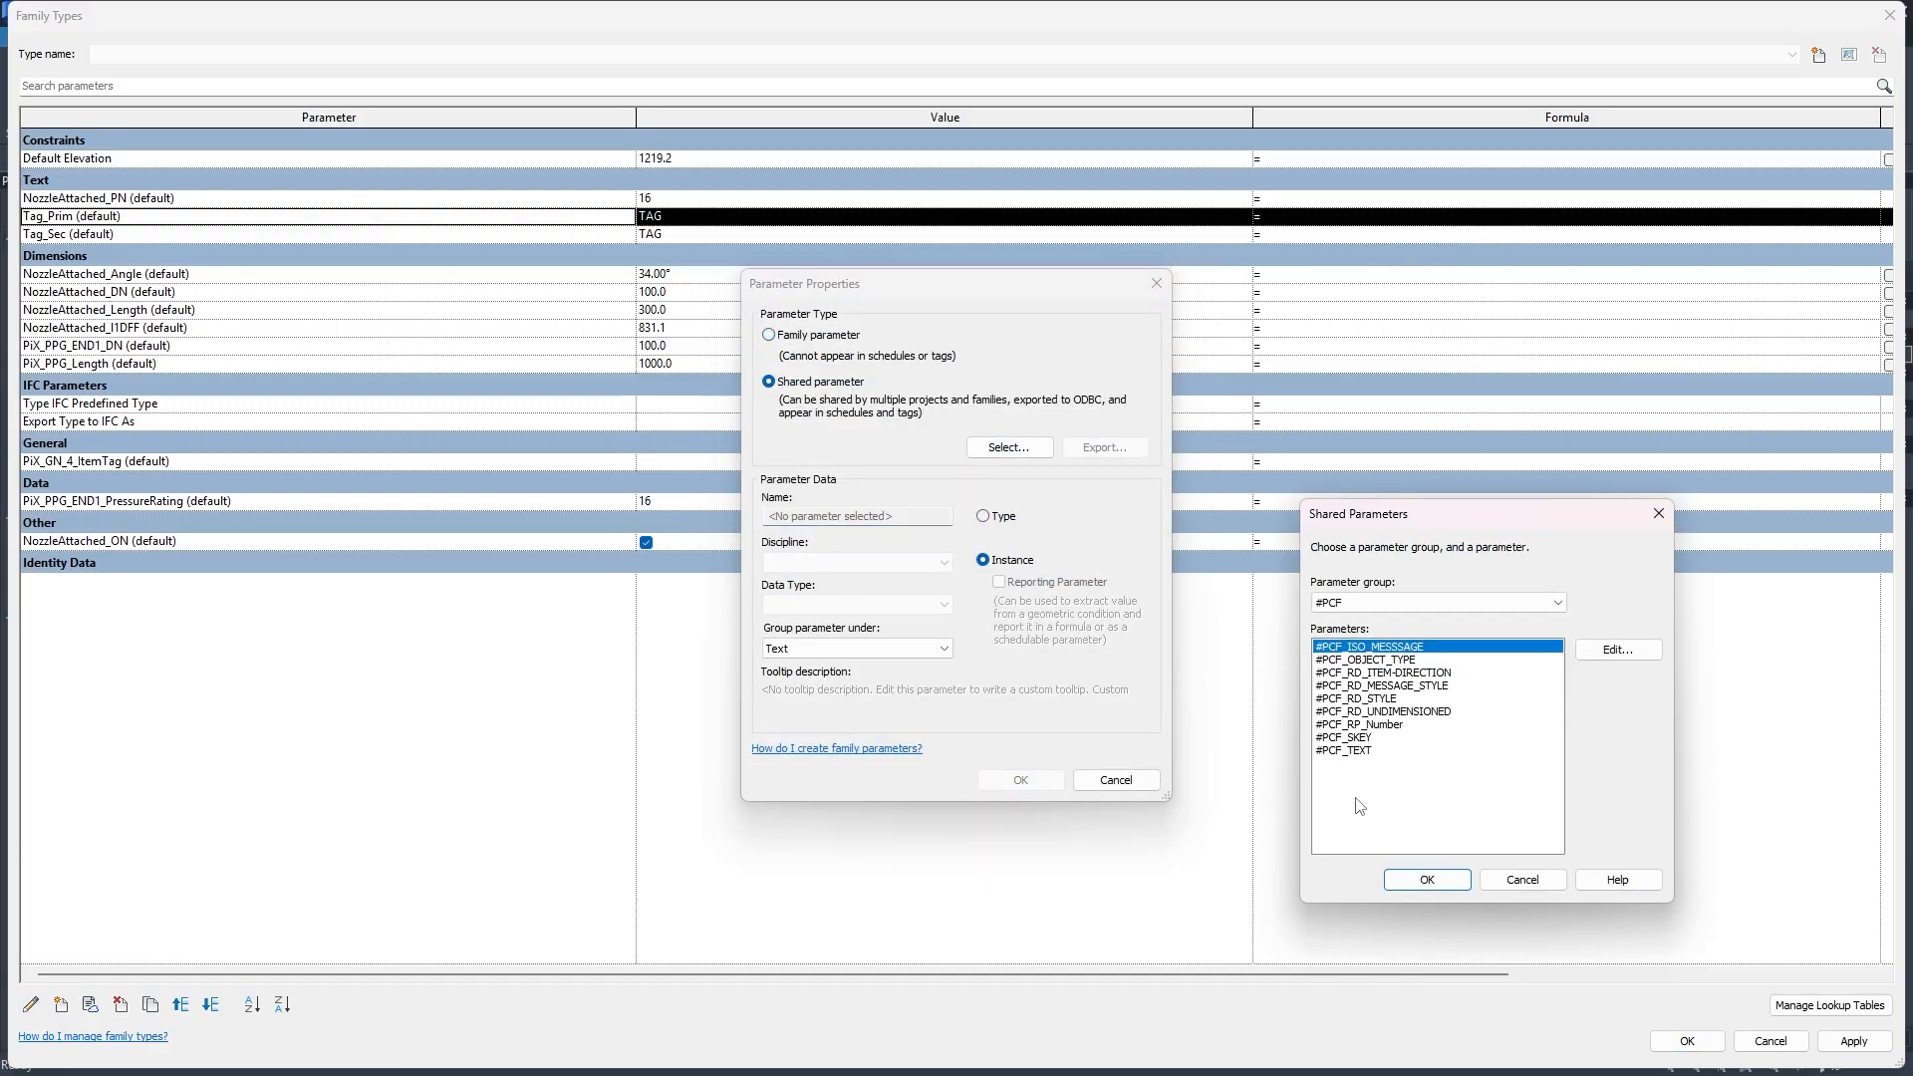
pyautogui.click(1435, 603)
pyautogui.click(1396, 643)
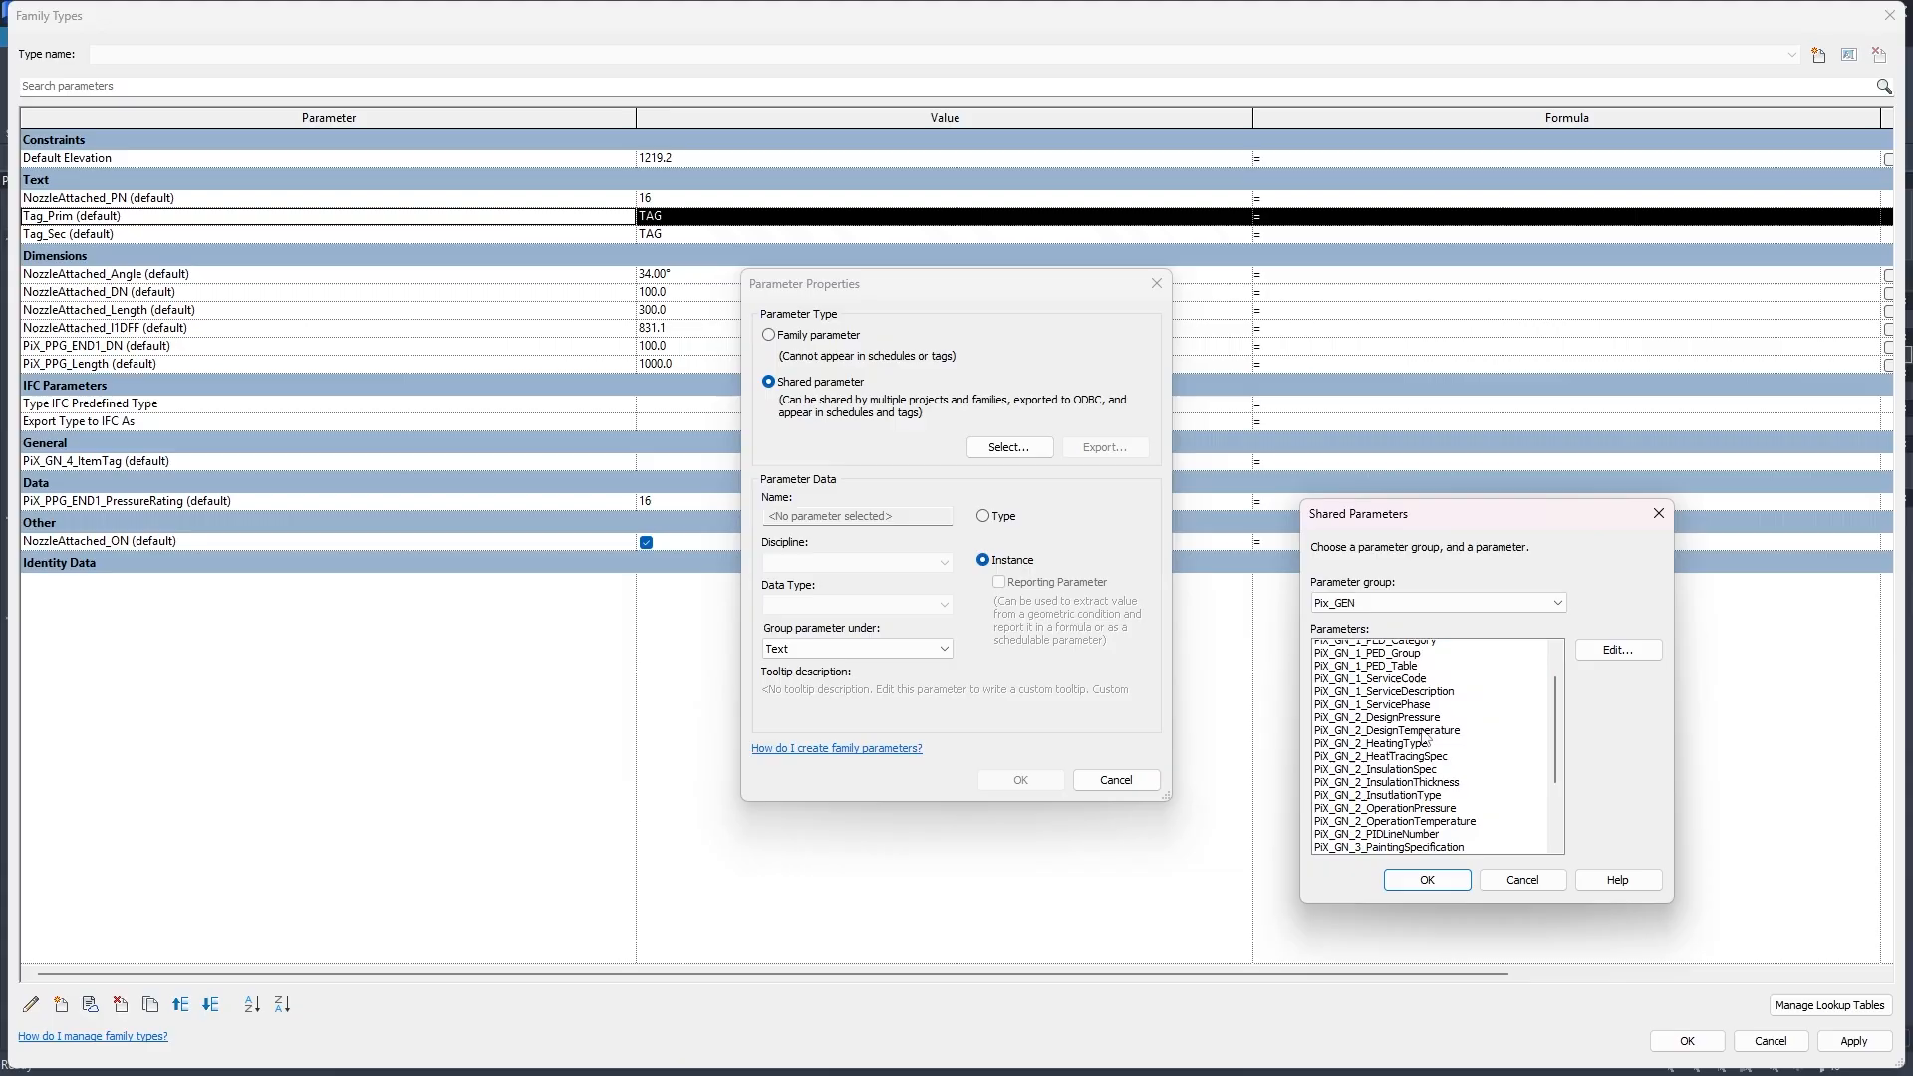
pyautogui.scroll(-3, 1427, 742)
pyautogui.click(1380, 815)
pyautogui.click(1435, 881)
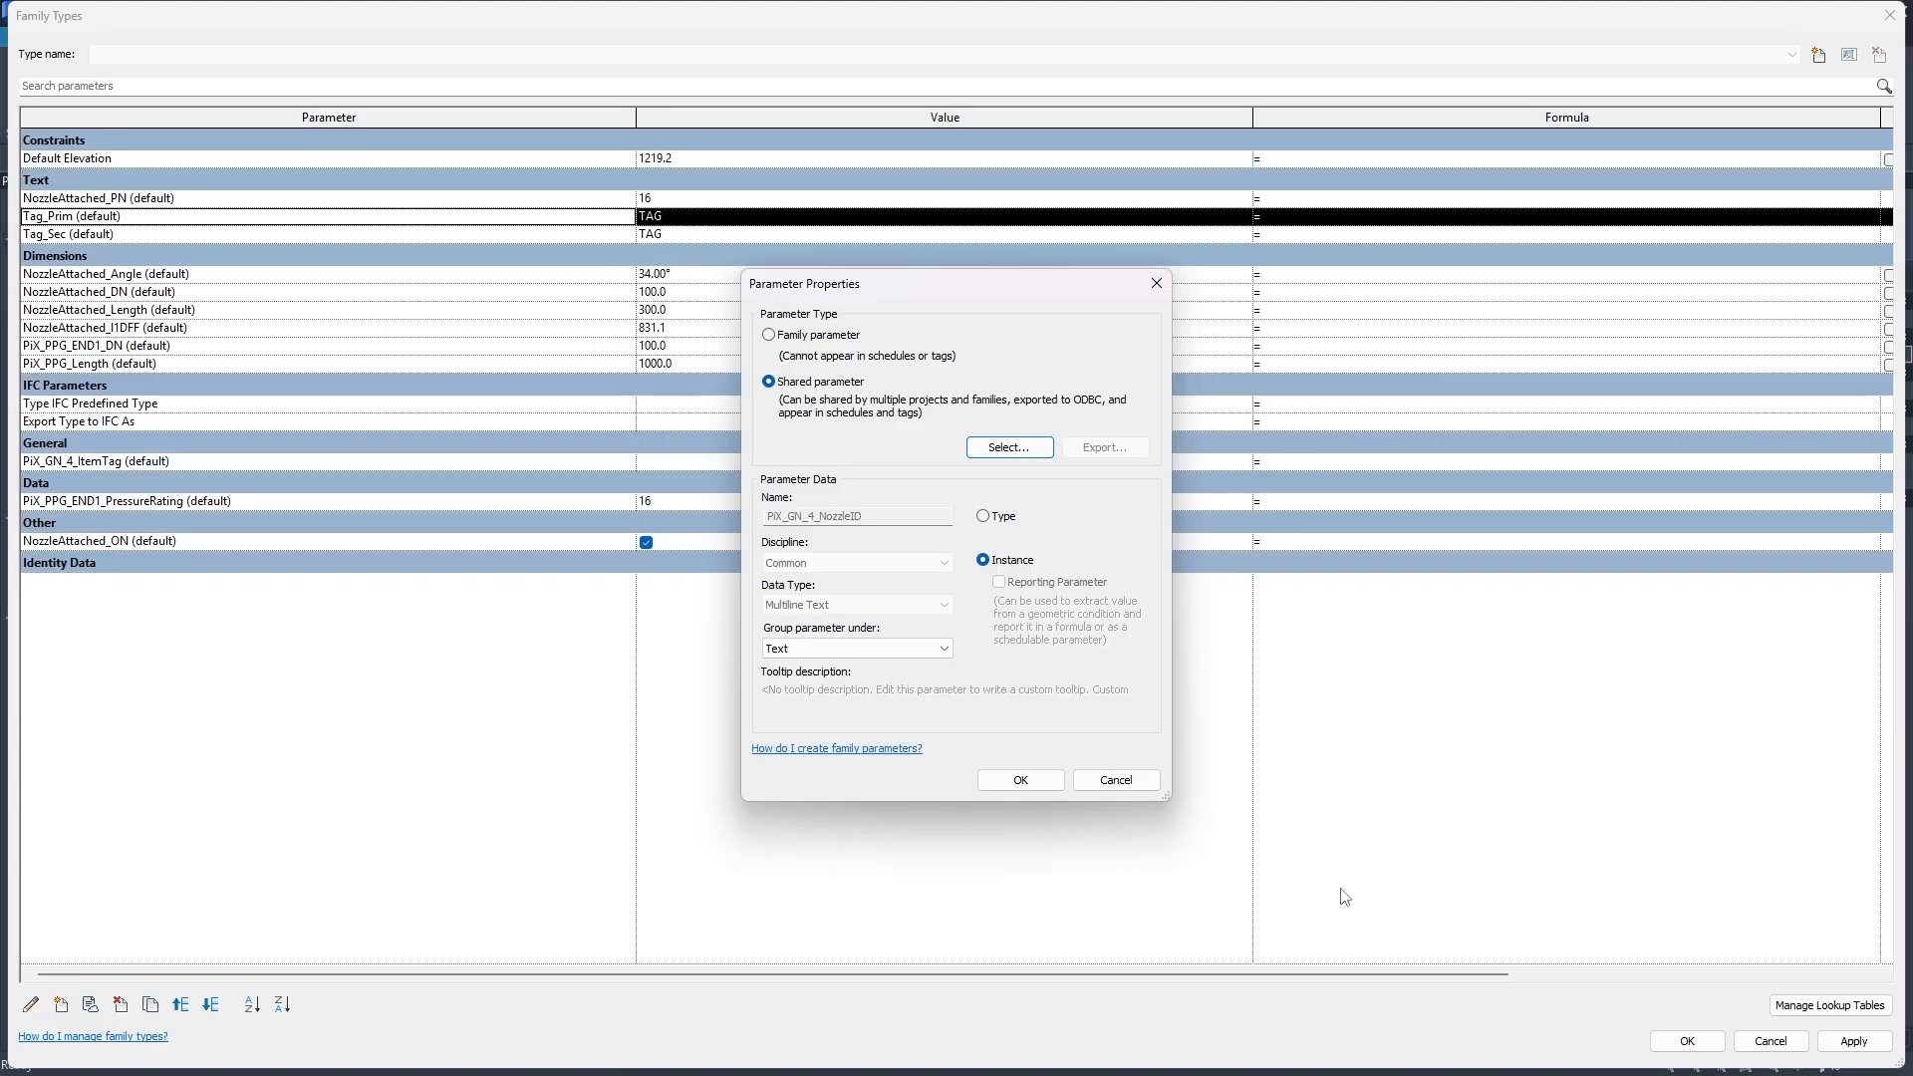
pyautogui.click(1021, 780)
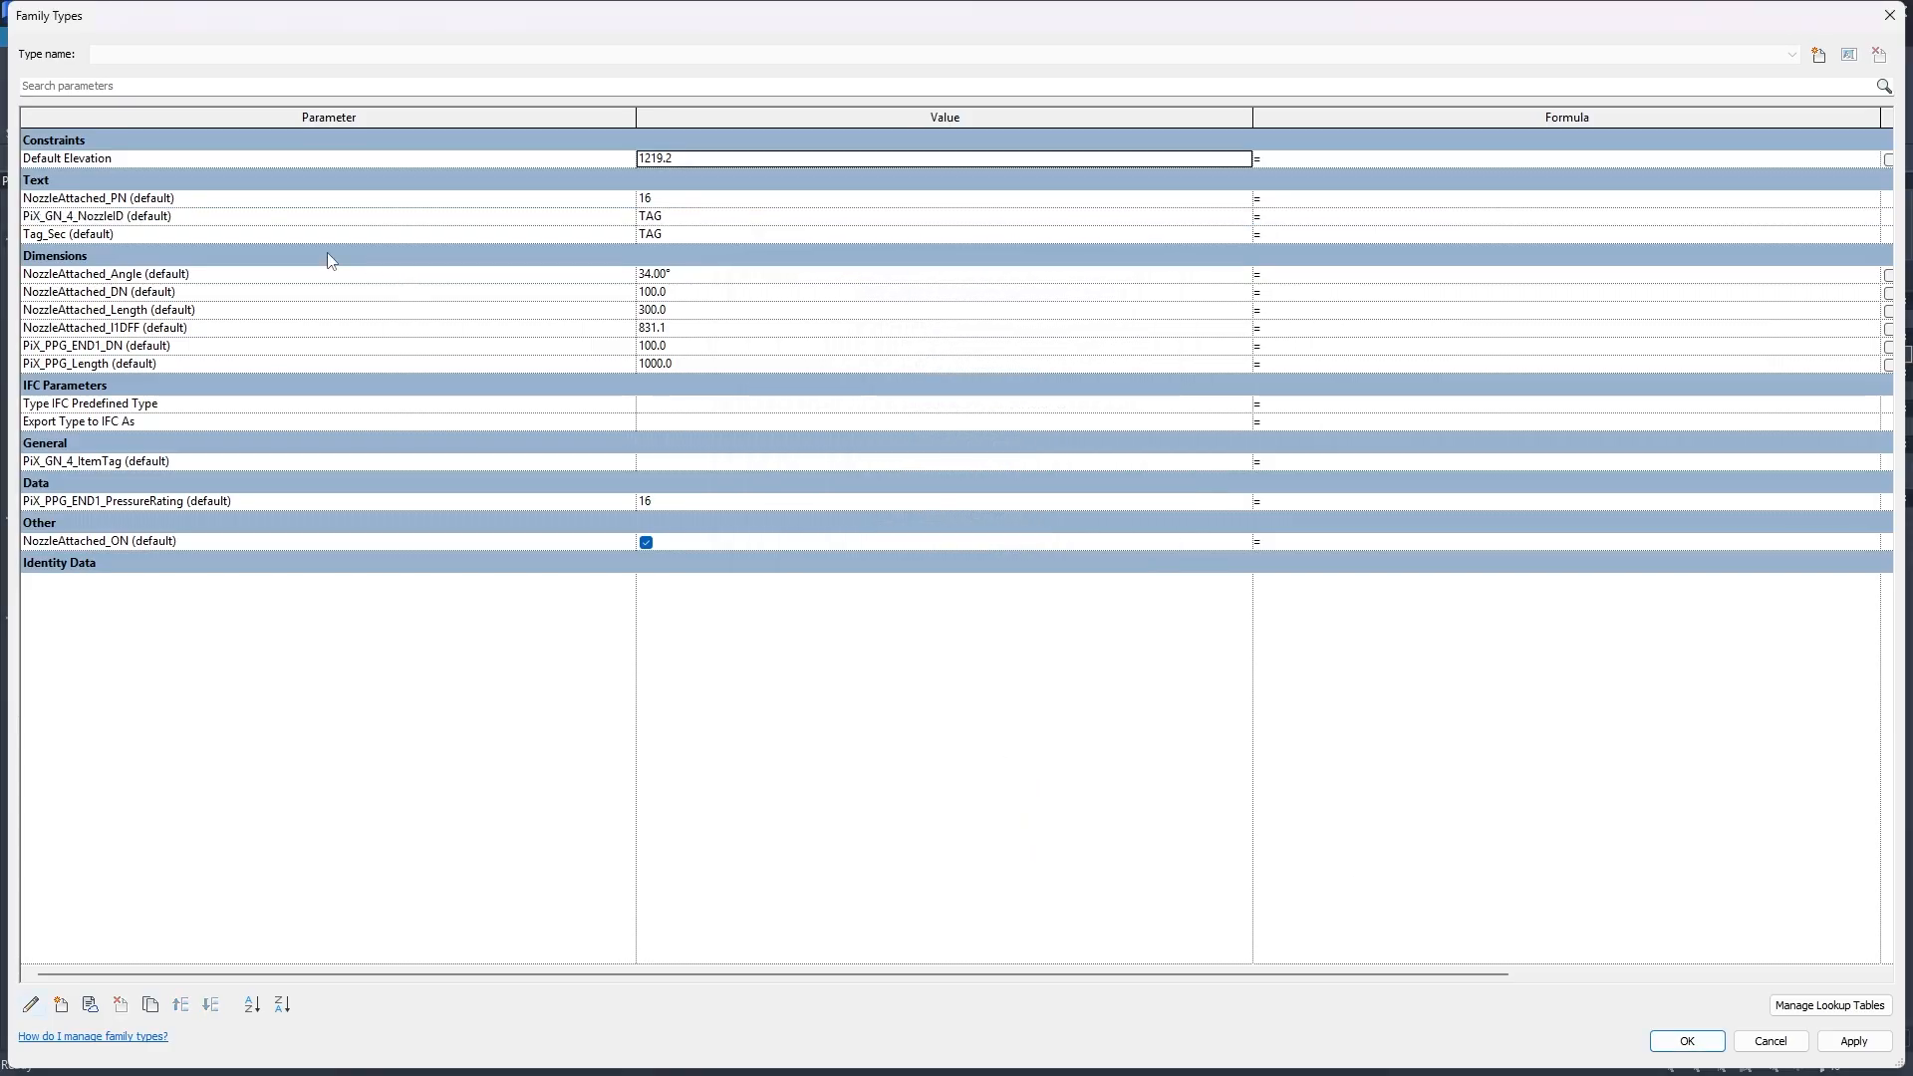
# Replace the family parameter Tag_Sec with the Pix_GEN shared parameter PiX_GN_4_NozzleID_X and apply the family type changes.
pyautogui.click(242, 235)
pyautogui.click(31, 1007)
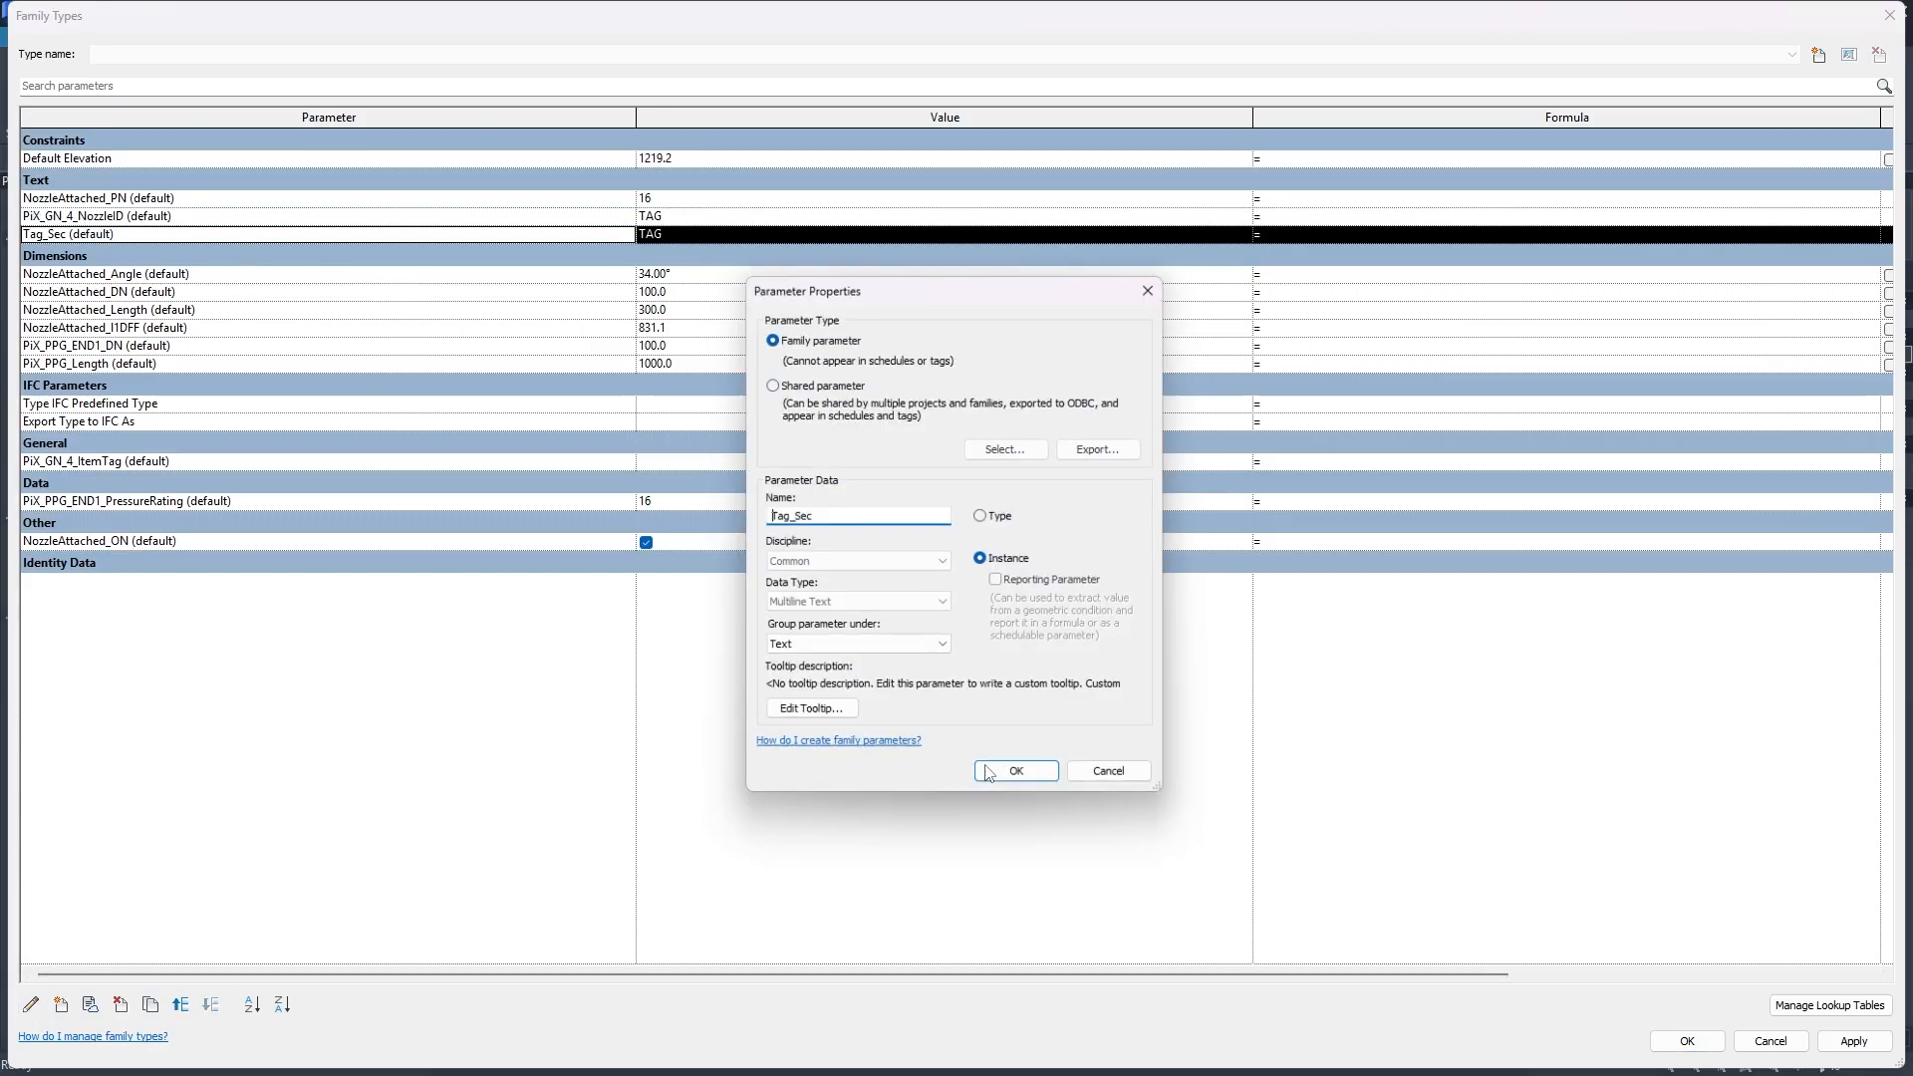
pyautogui.click(855, 391)
pyautogui.click(1001, 448)
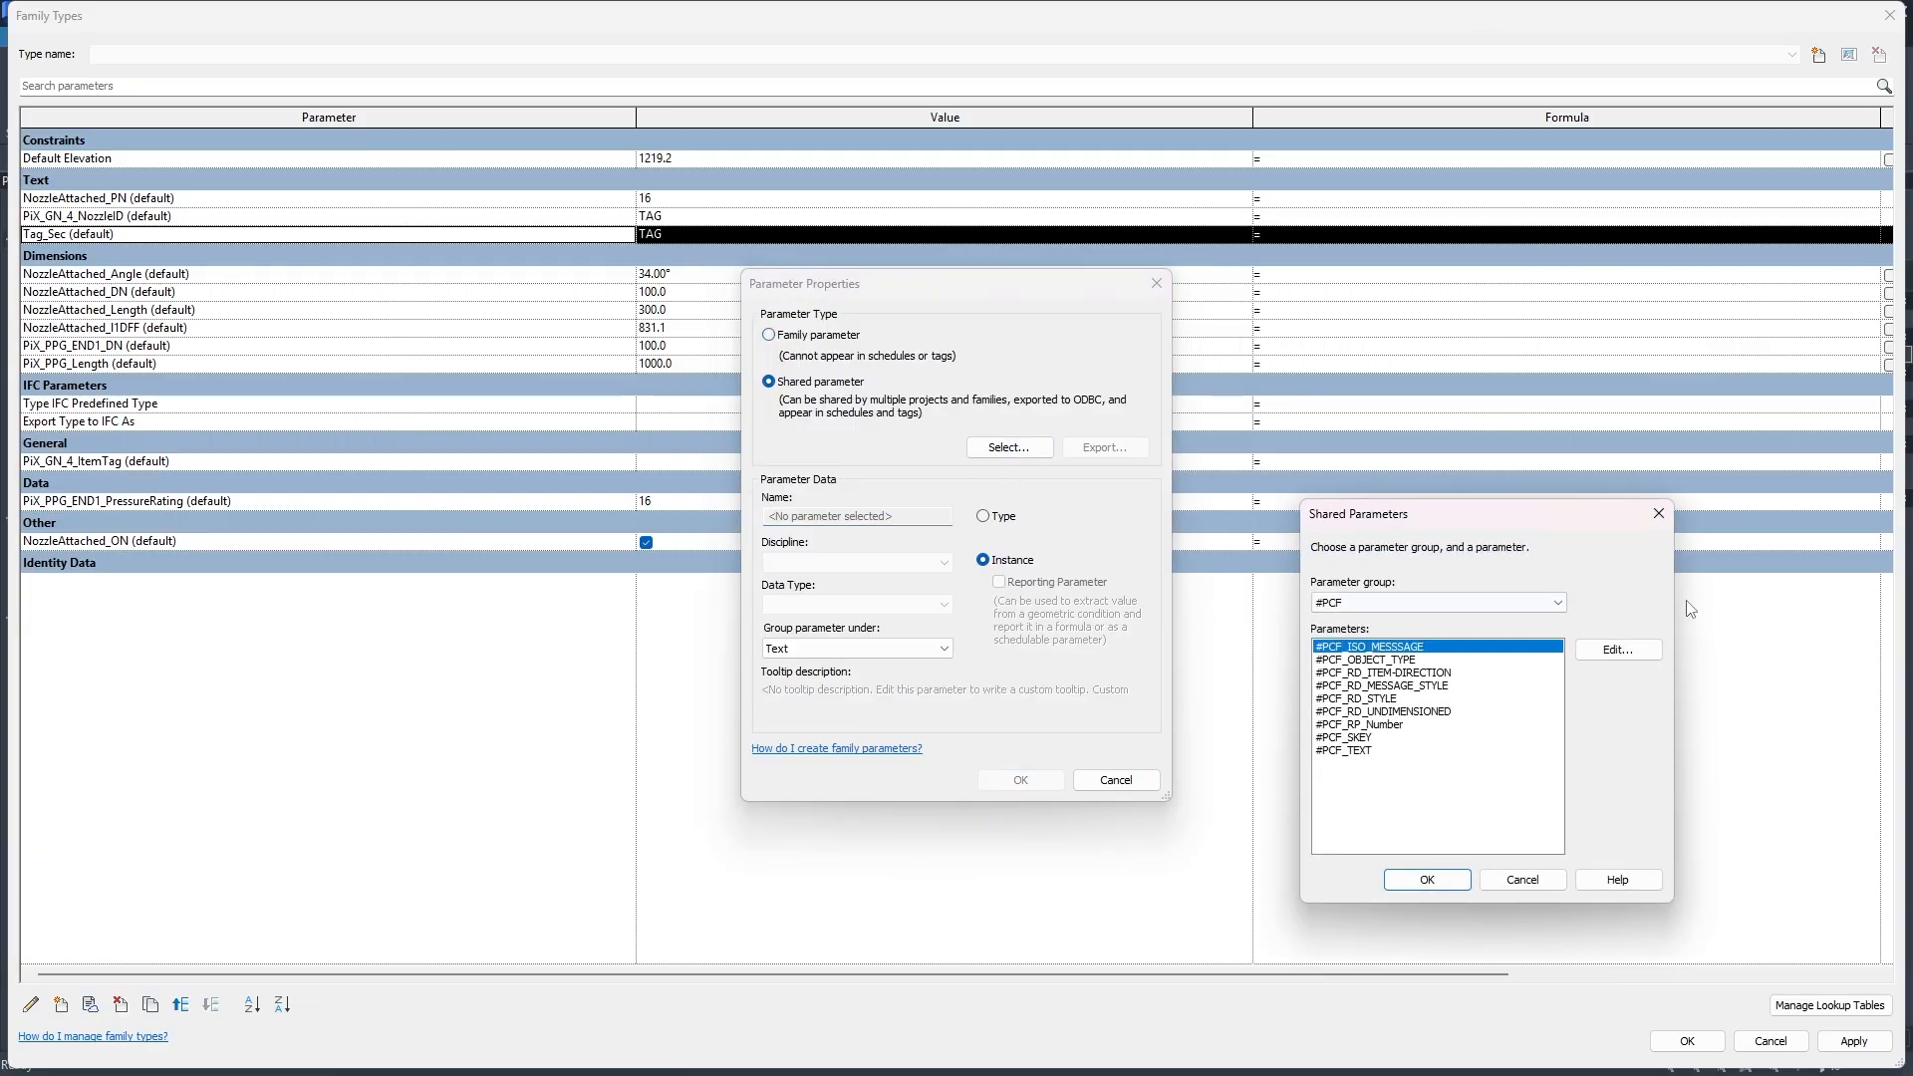
pyautogui.click(1435, 603)
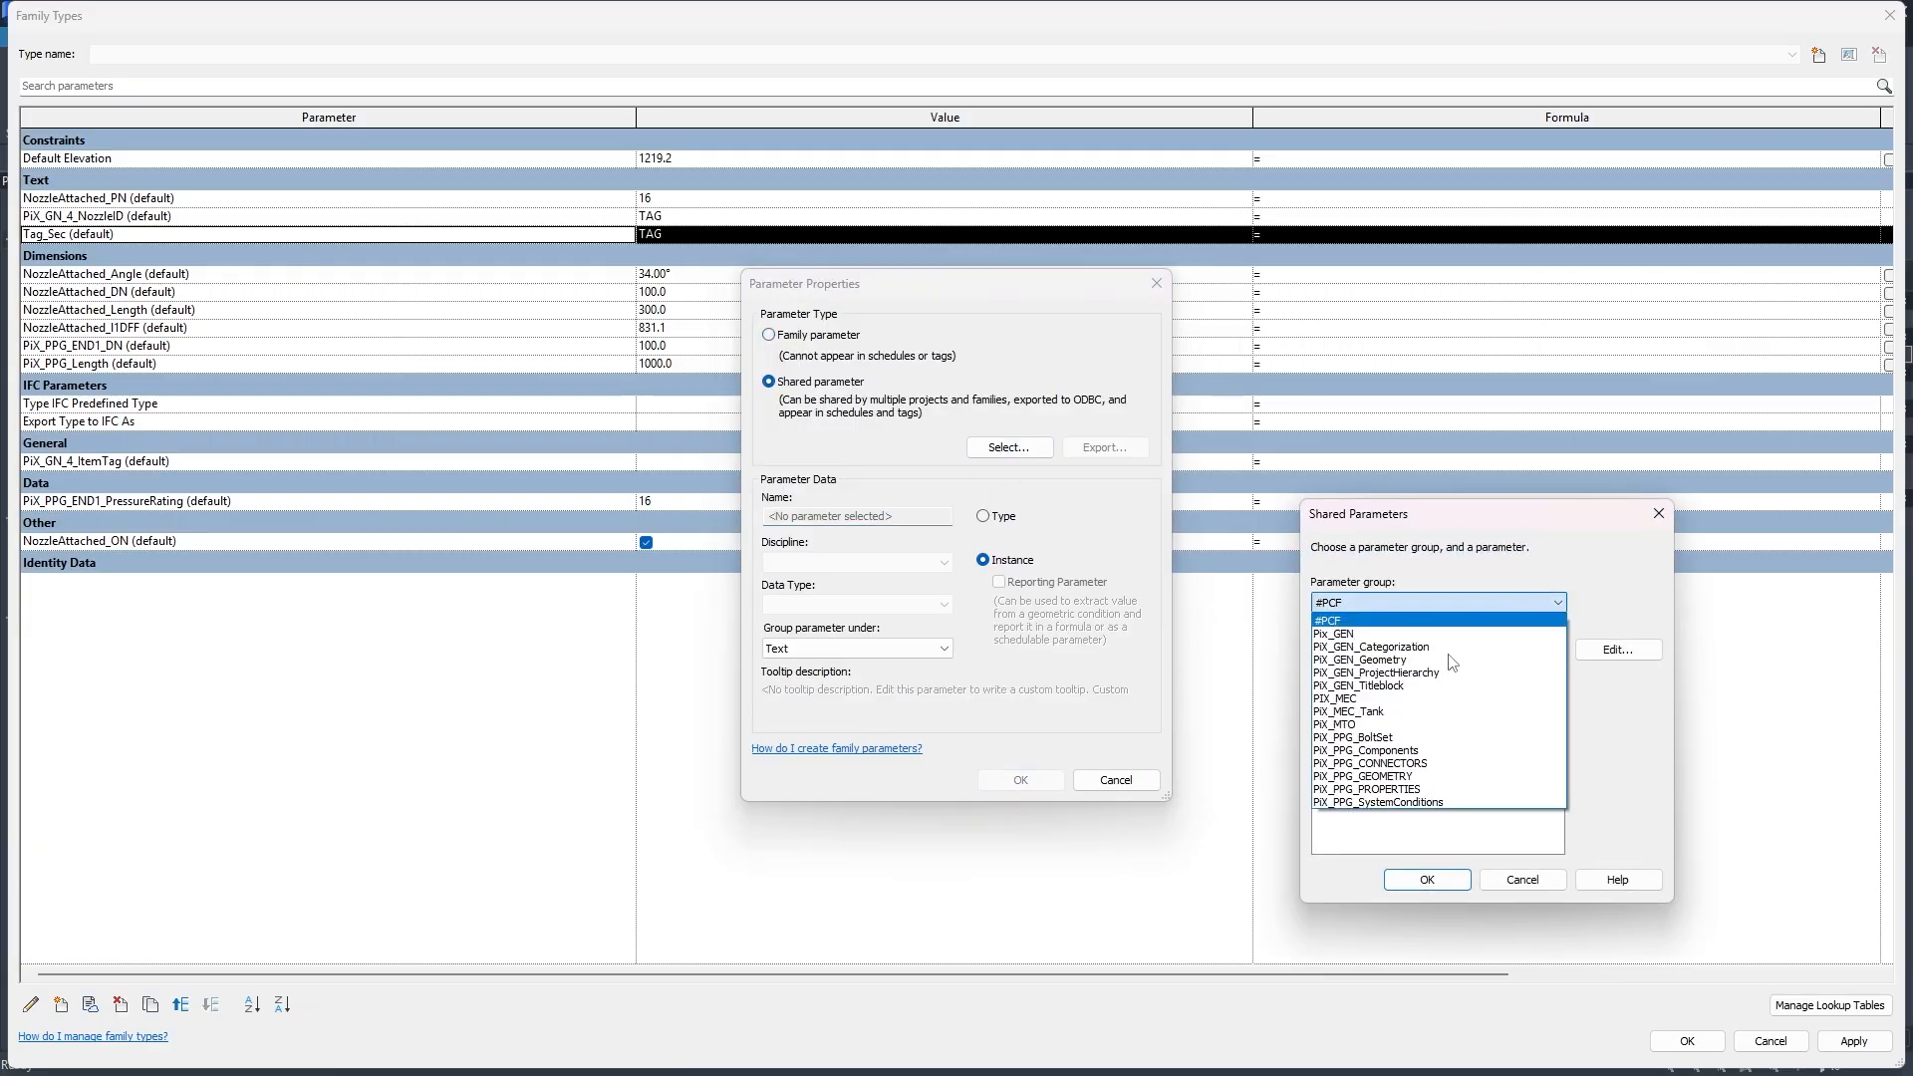
pyautogui.click(1375, 647)
pyautogui.click(1381, 603)
pyautogui.click(1376, 635)
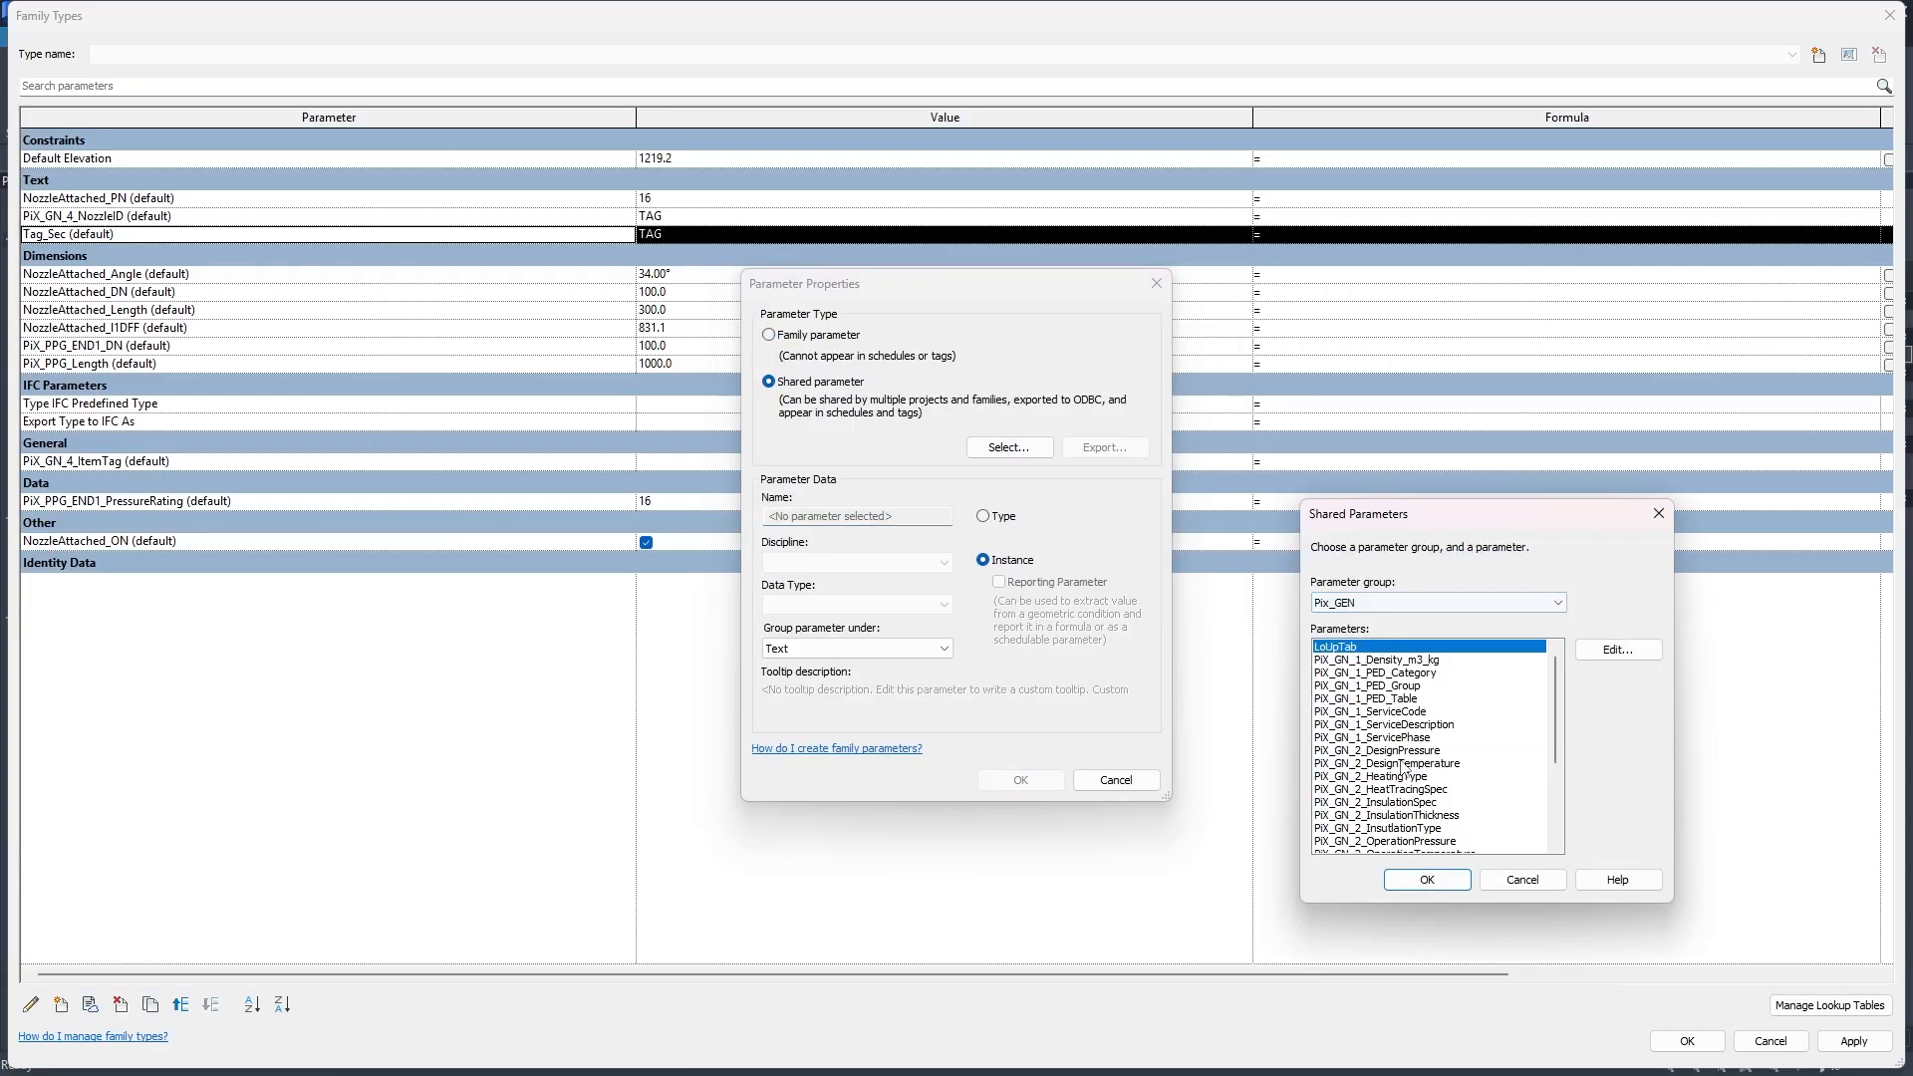
pyautogui.scroll(-5, 1393, 802)
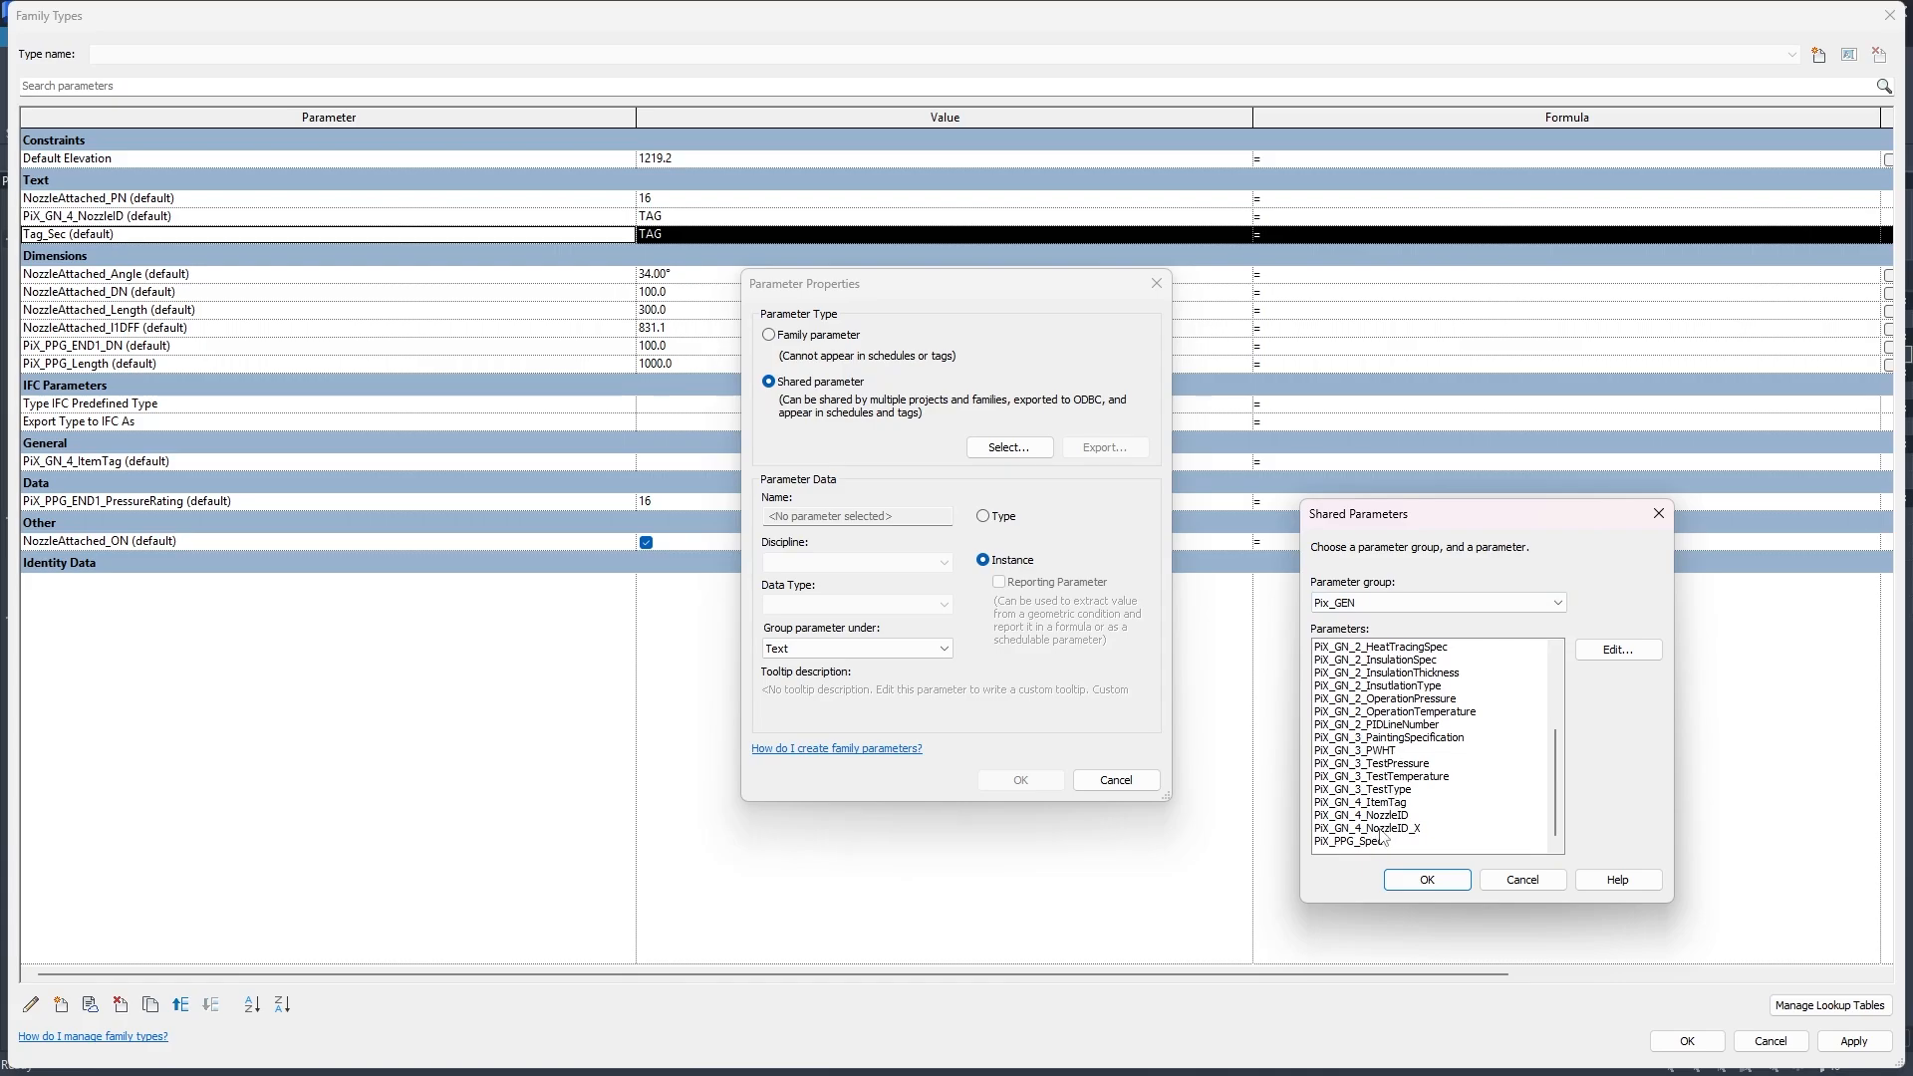
pyautogui.doubleClick(1382, 829)
pyautogui.click(1019, 780)
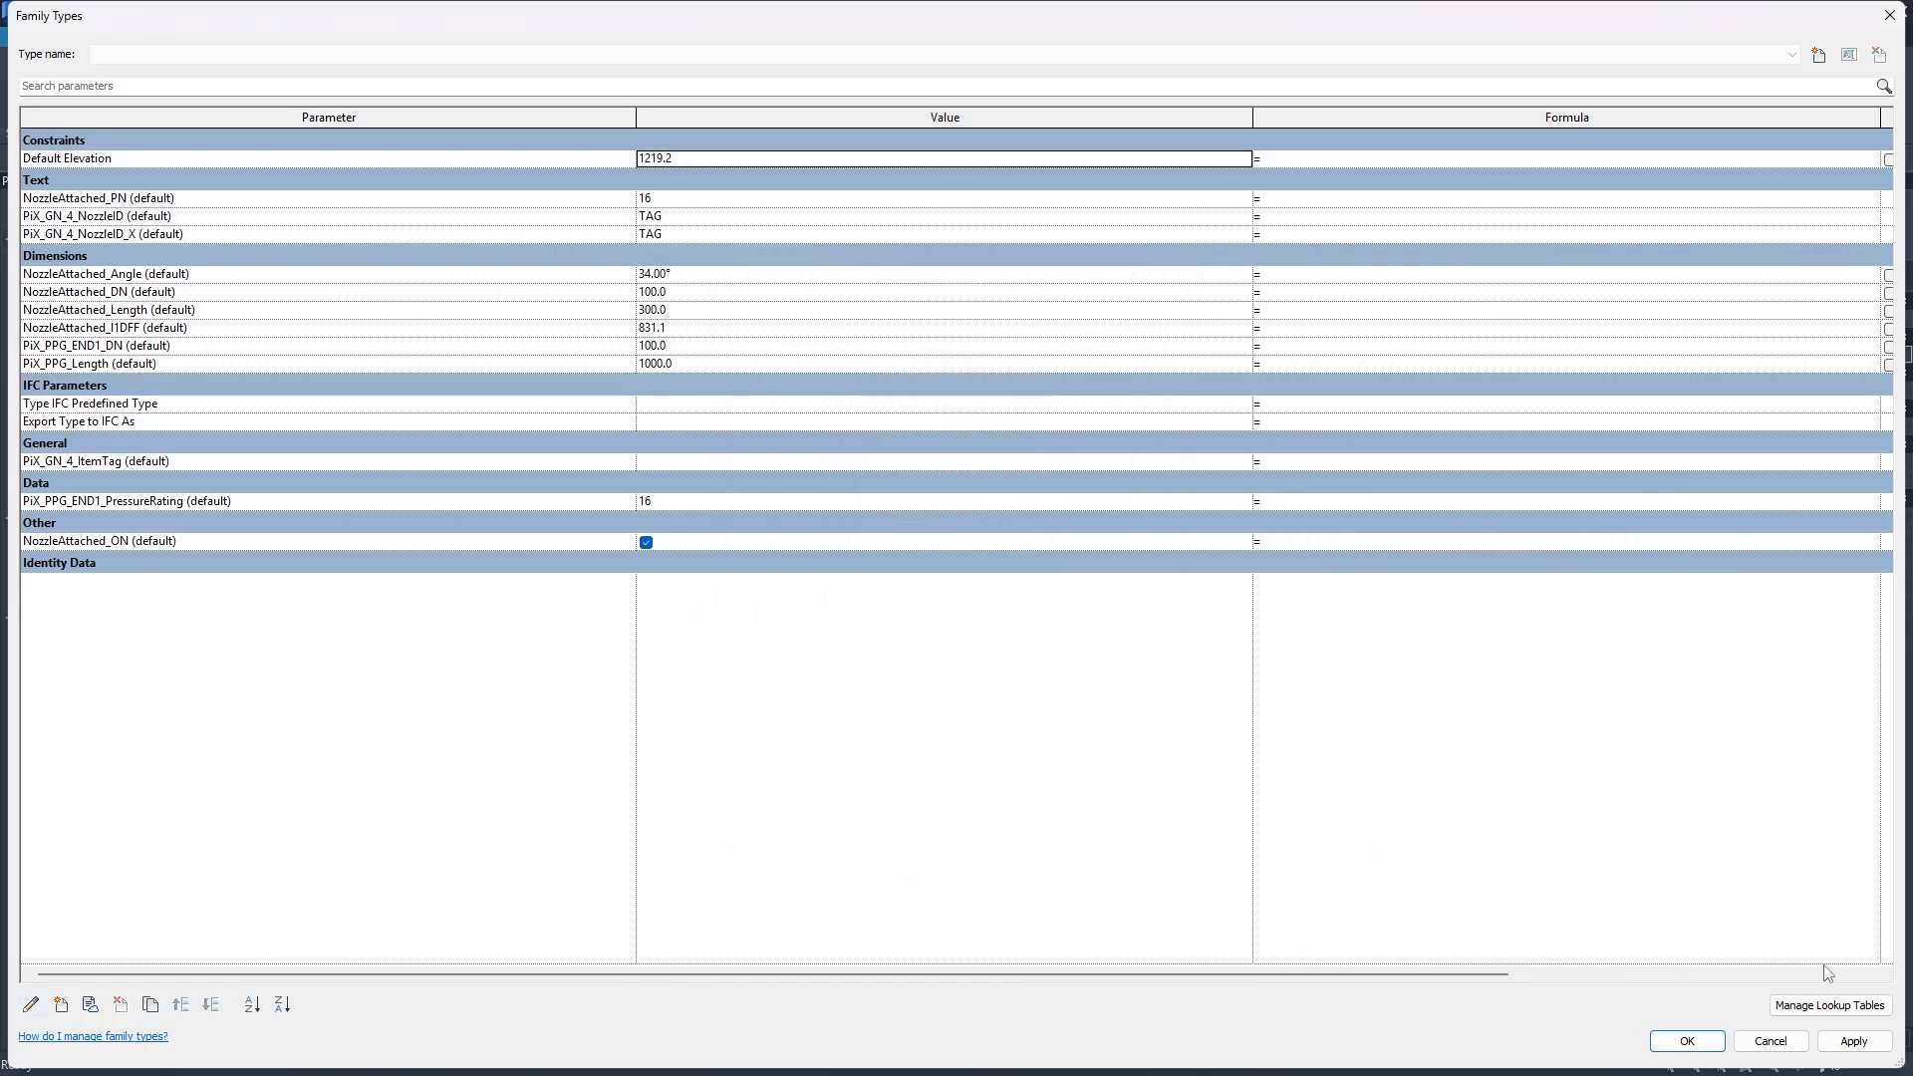
pyautogui.click(1847, 1046)
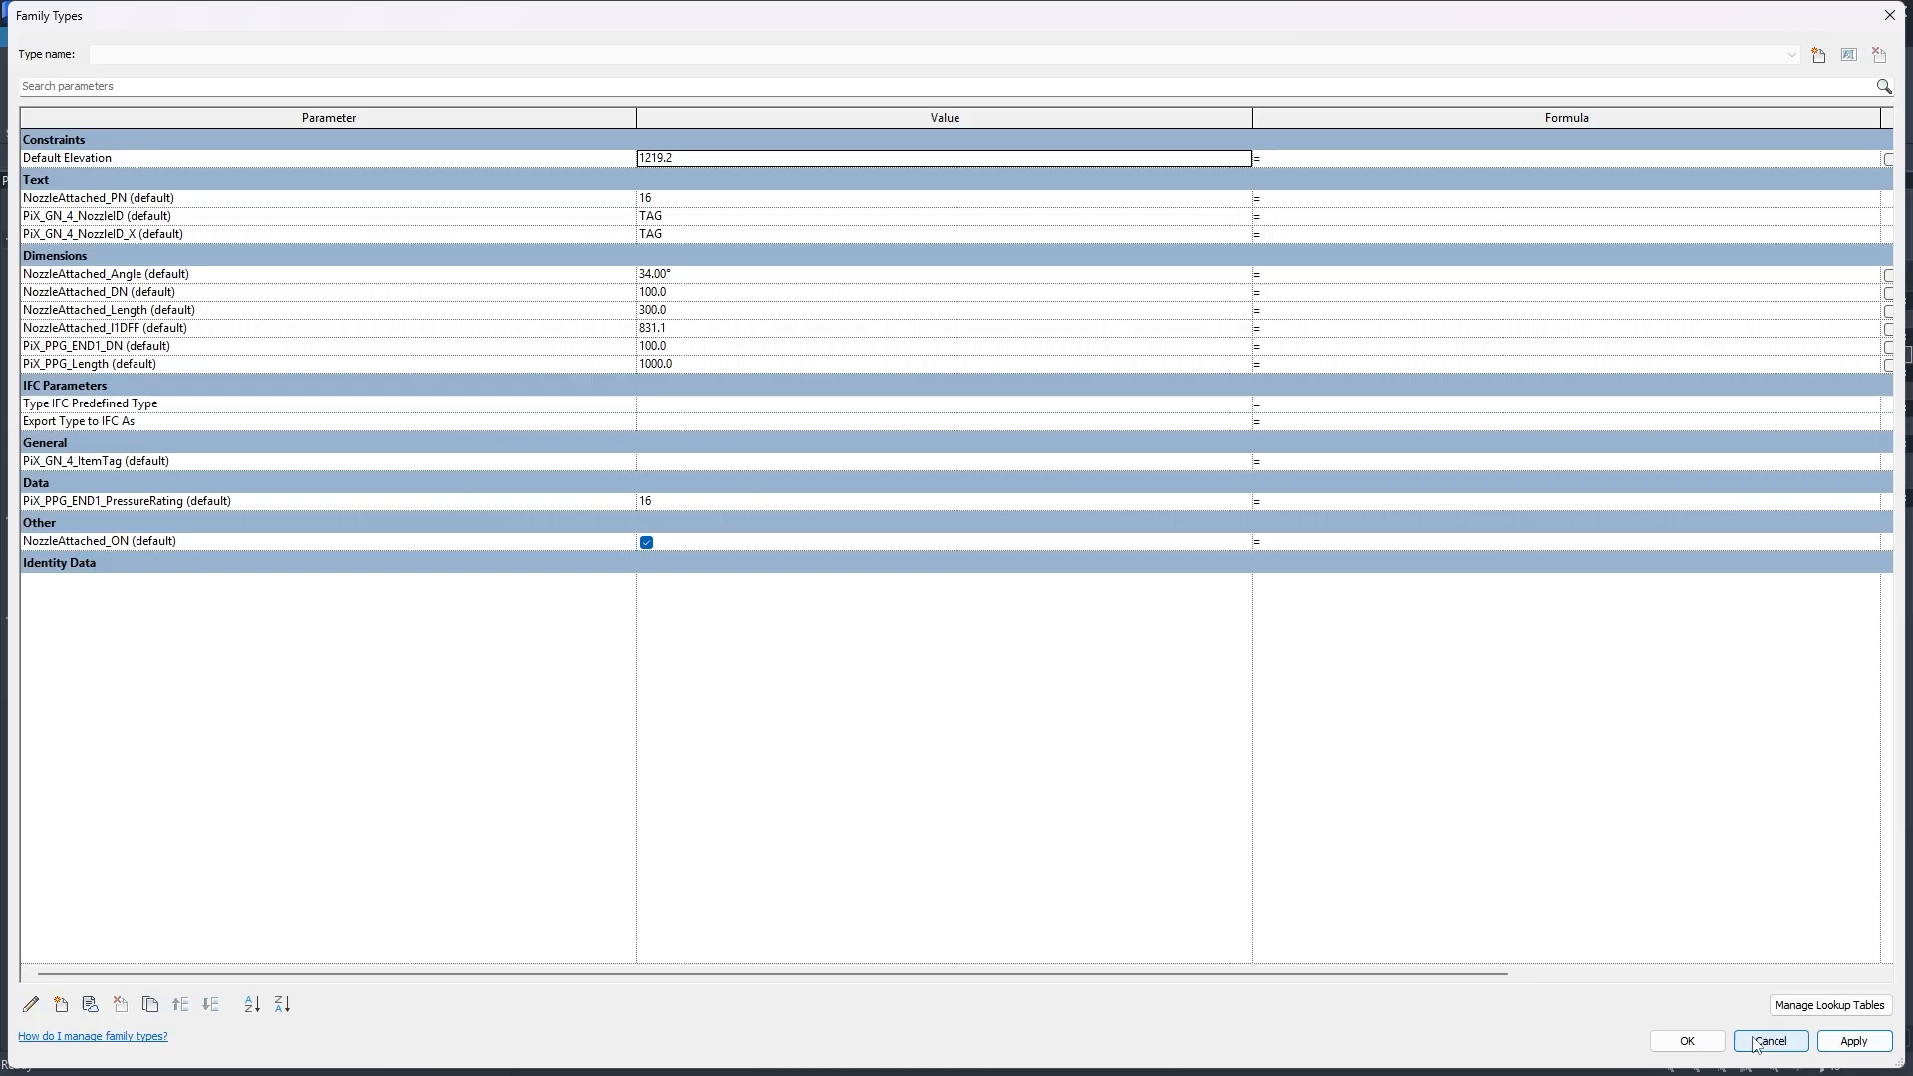
pyautogui.click(1687, 1041)
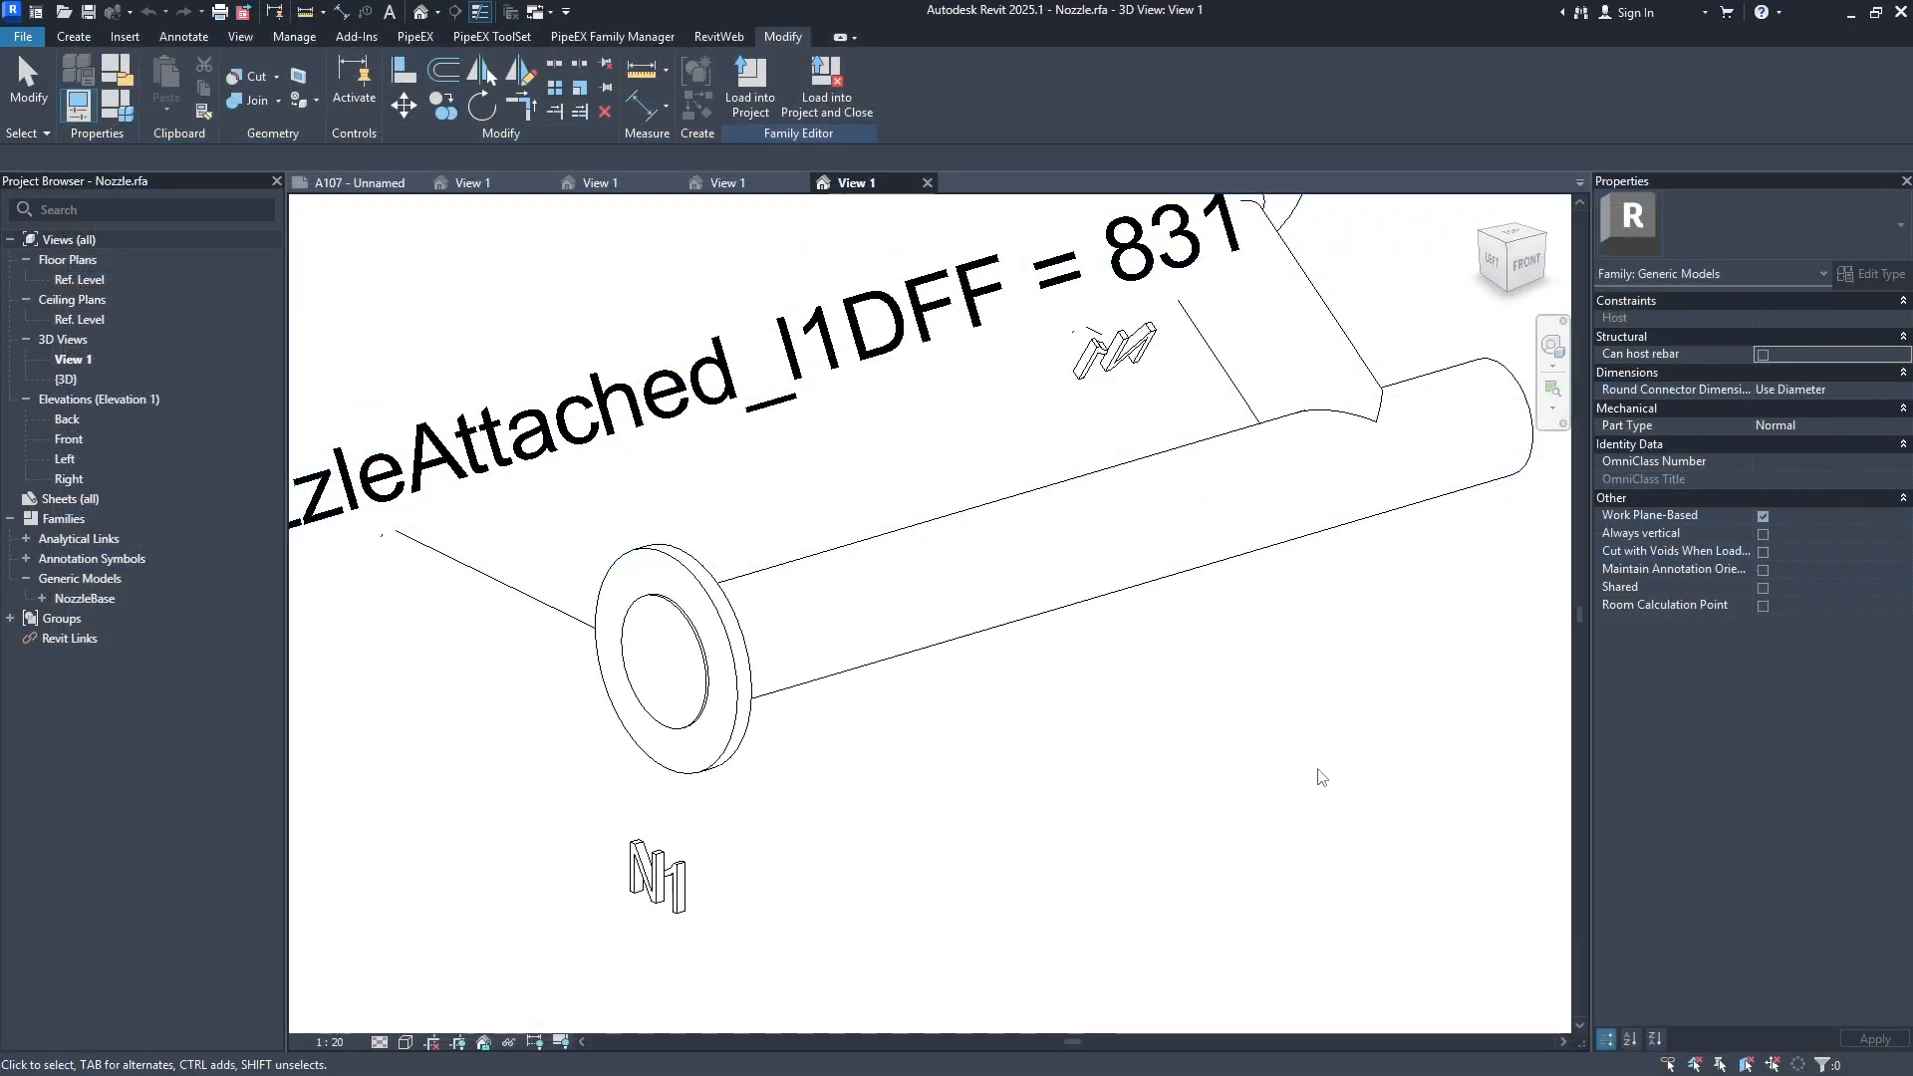
# Associate the PiX_GN_4_NozzleID parameter of the main NozzleBase pipe with the family parameter PiX_GN_4_NozzleID.
pyautogui.click(883, 679)
pyautogui.scroll(-5, 883, 678)
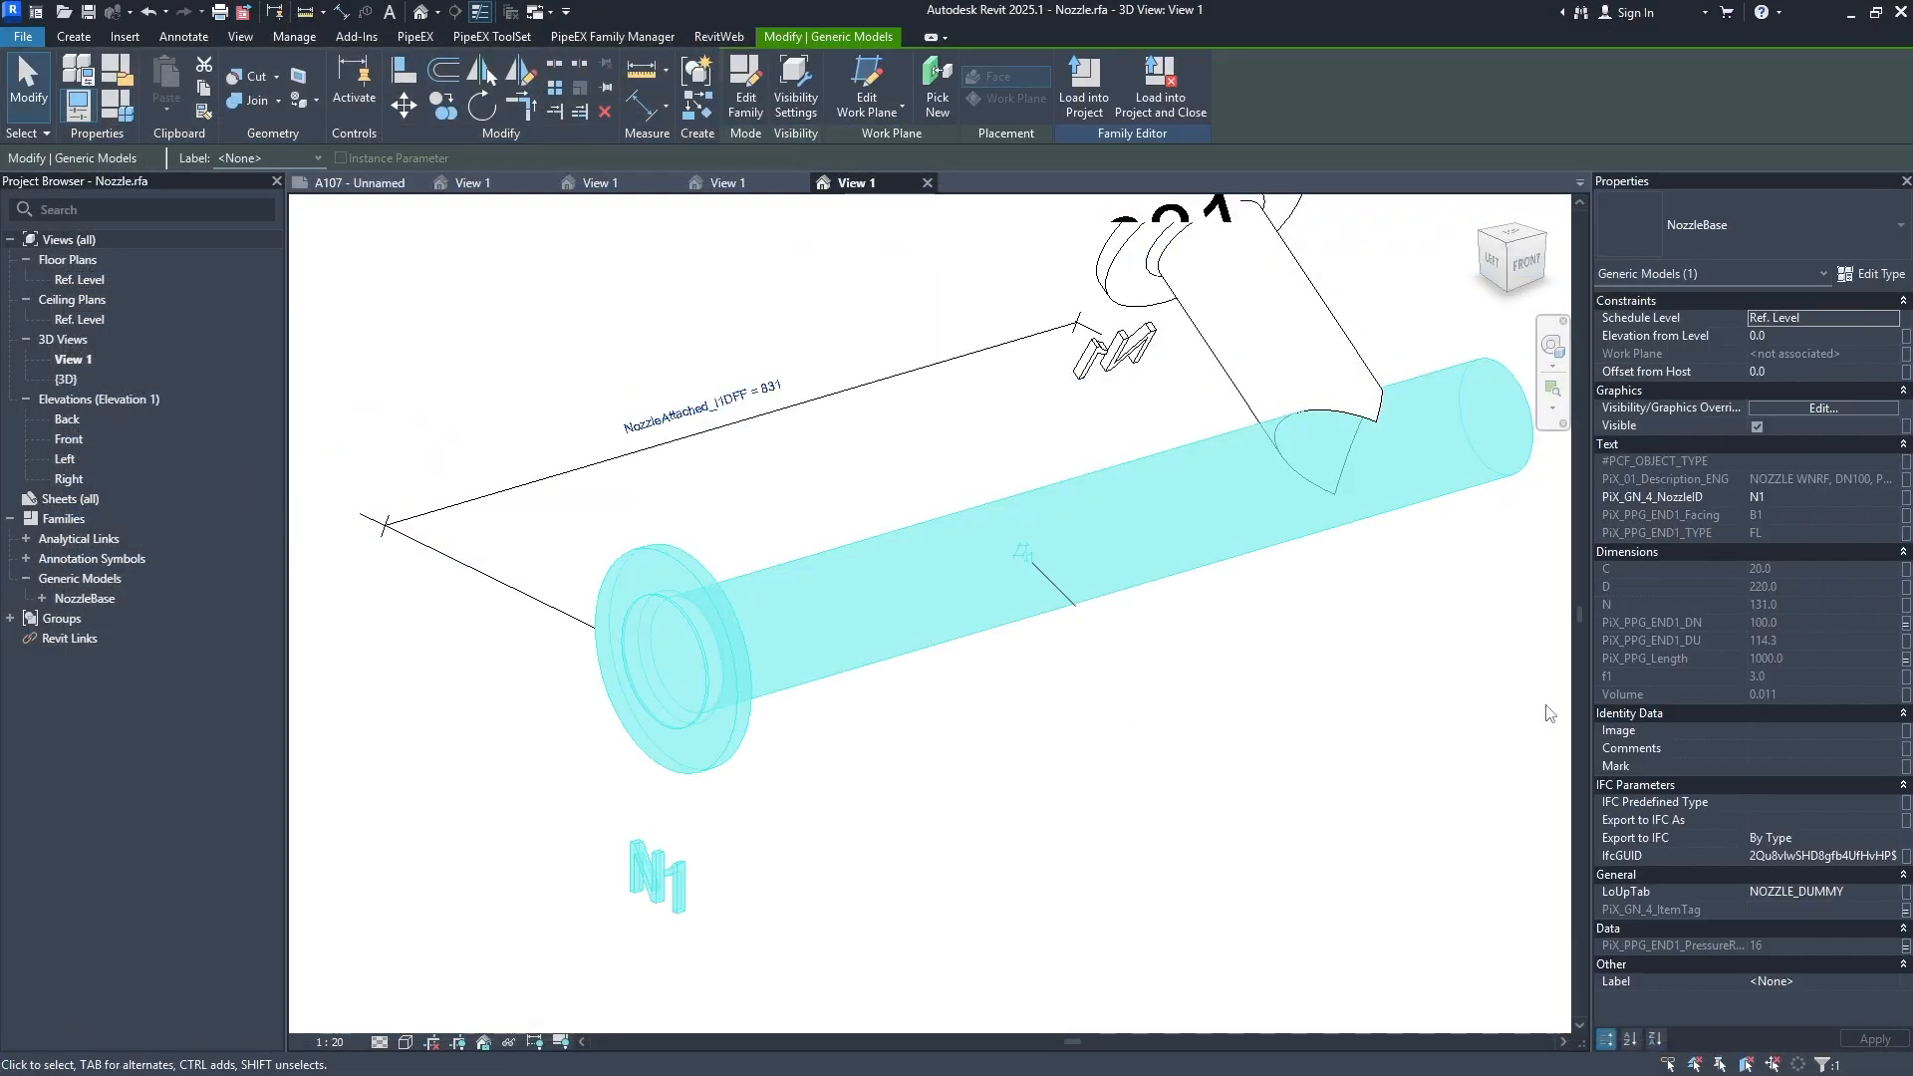
pyautogui.click(1906, 497)
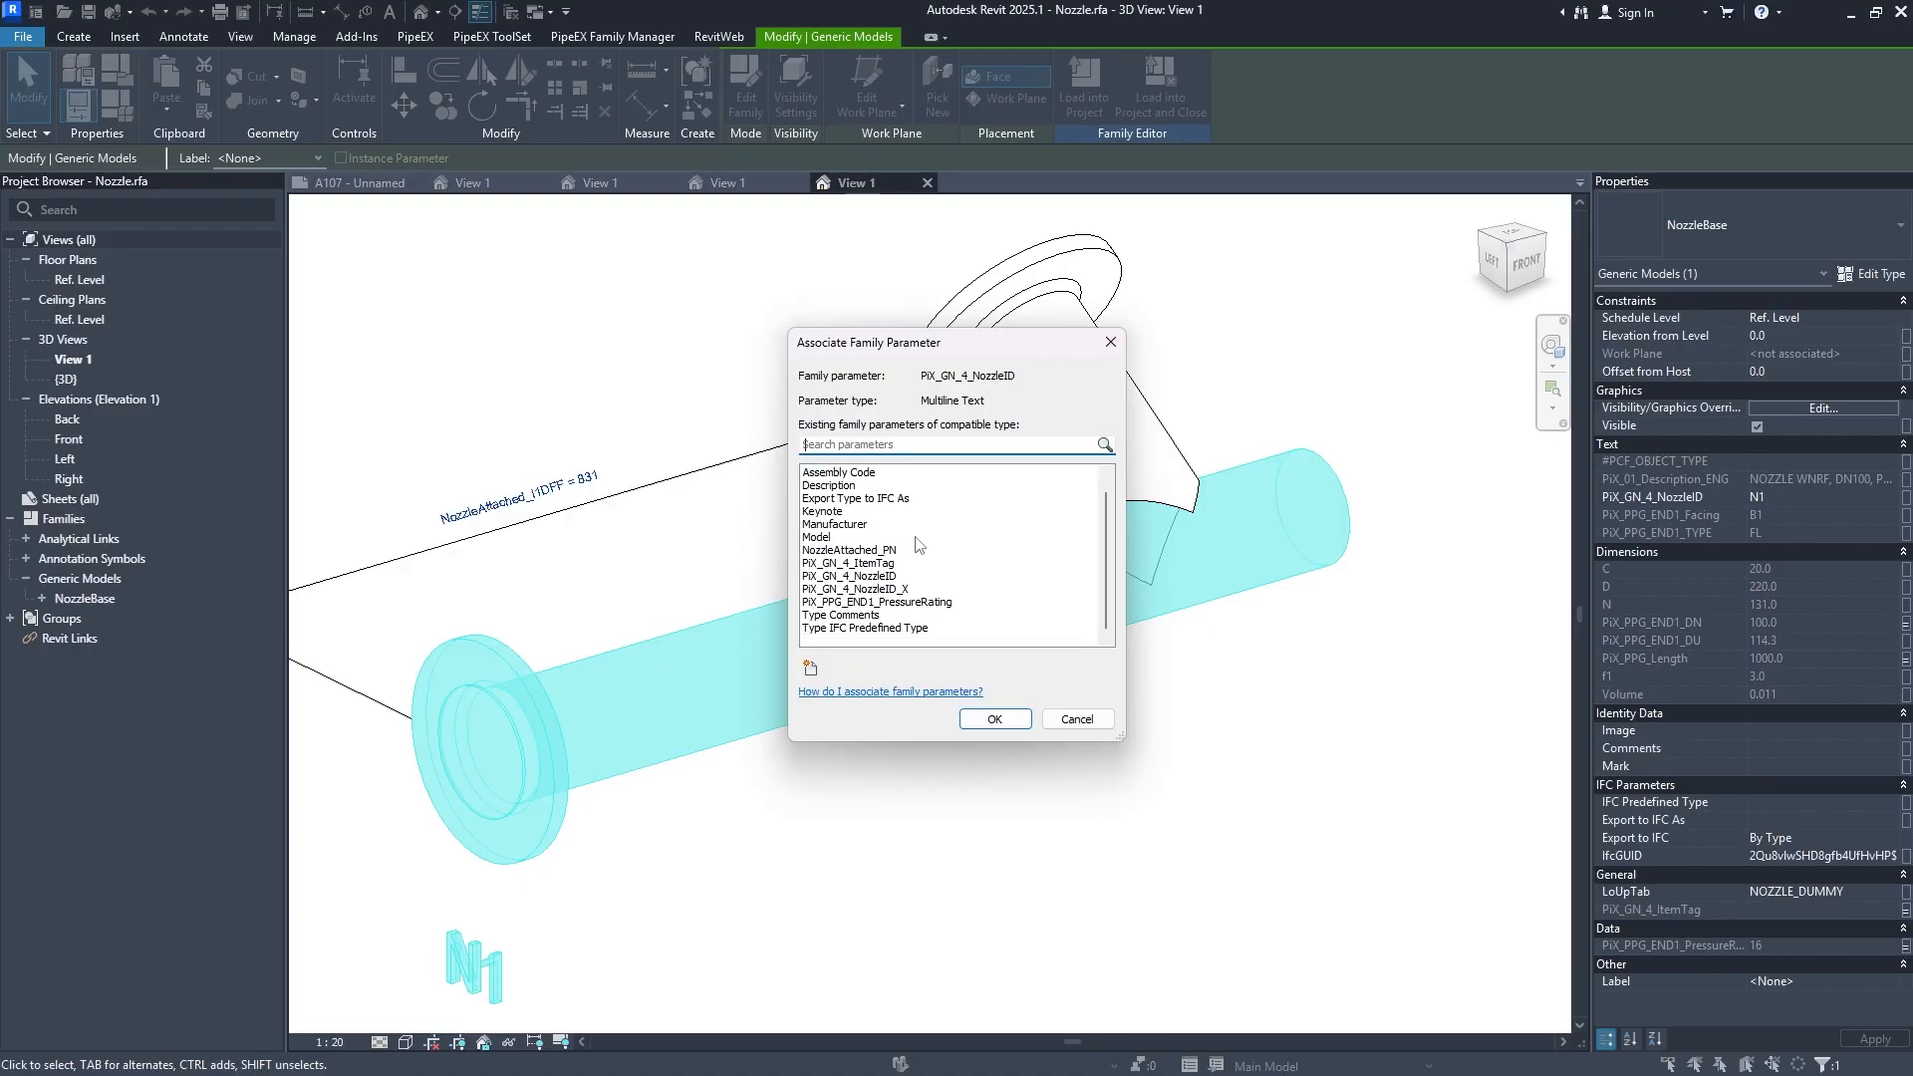
pyautogui.click(889, 589)
pyautogui.click(882, 578)
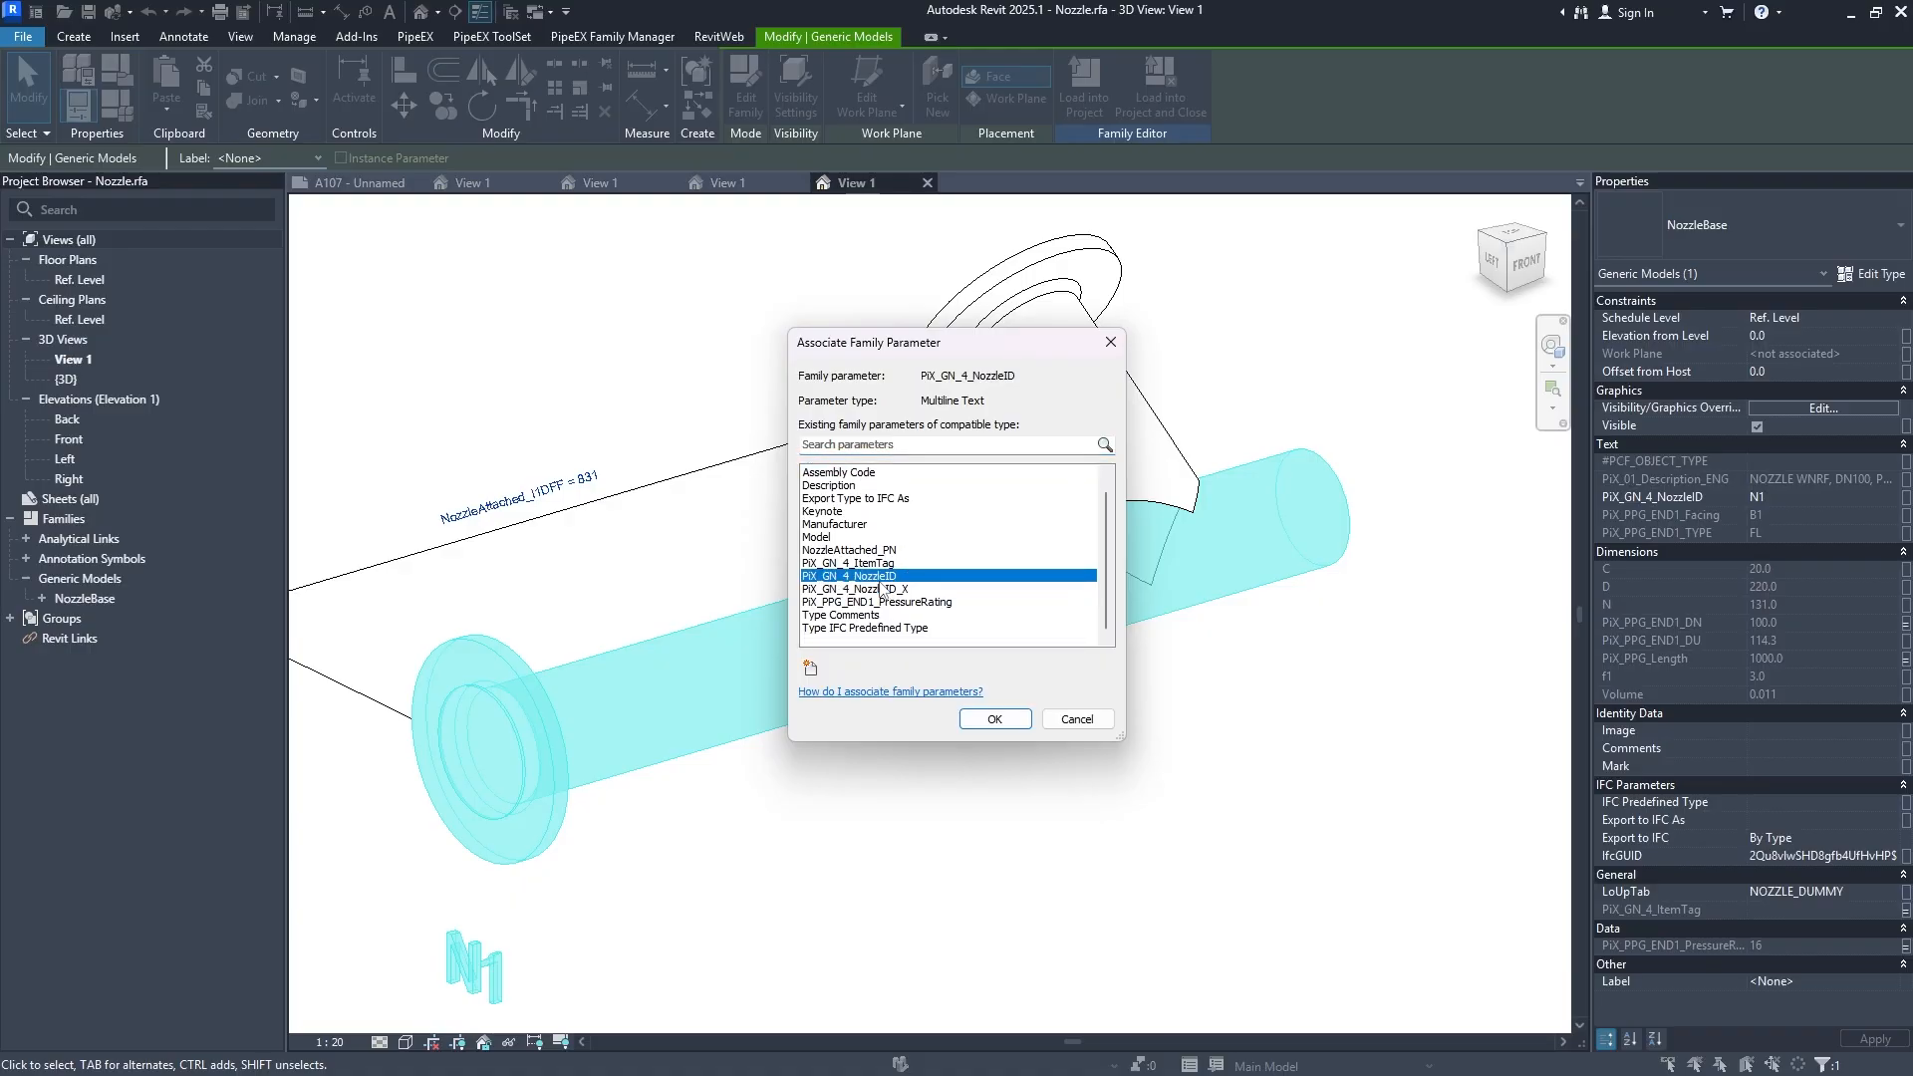
pyautogui.click(996, 717)
pyautogui.press('Escape')
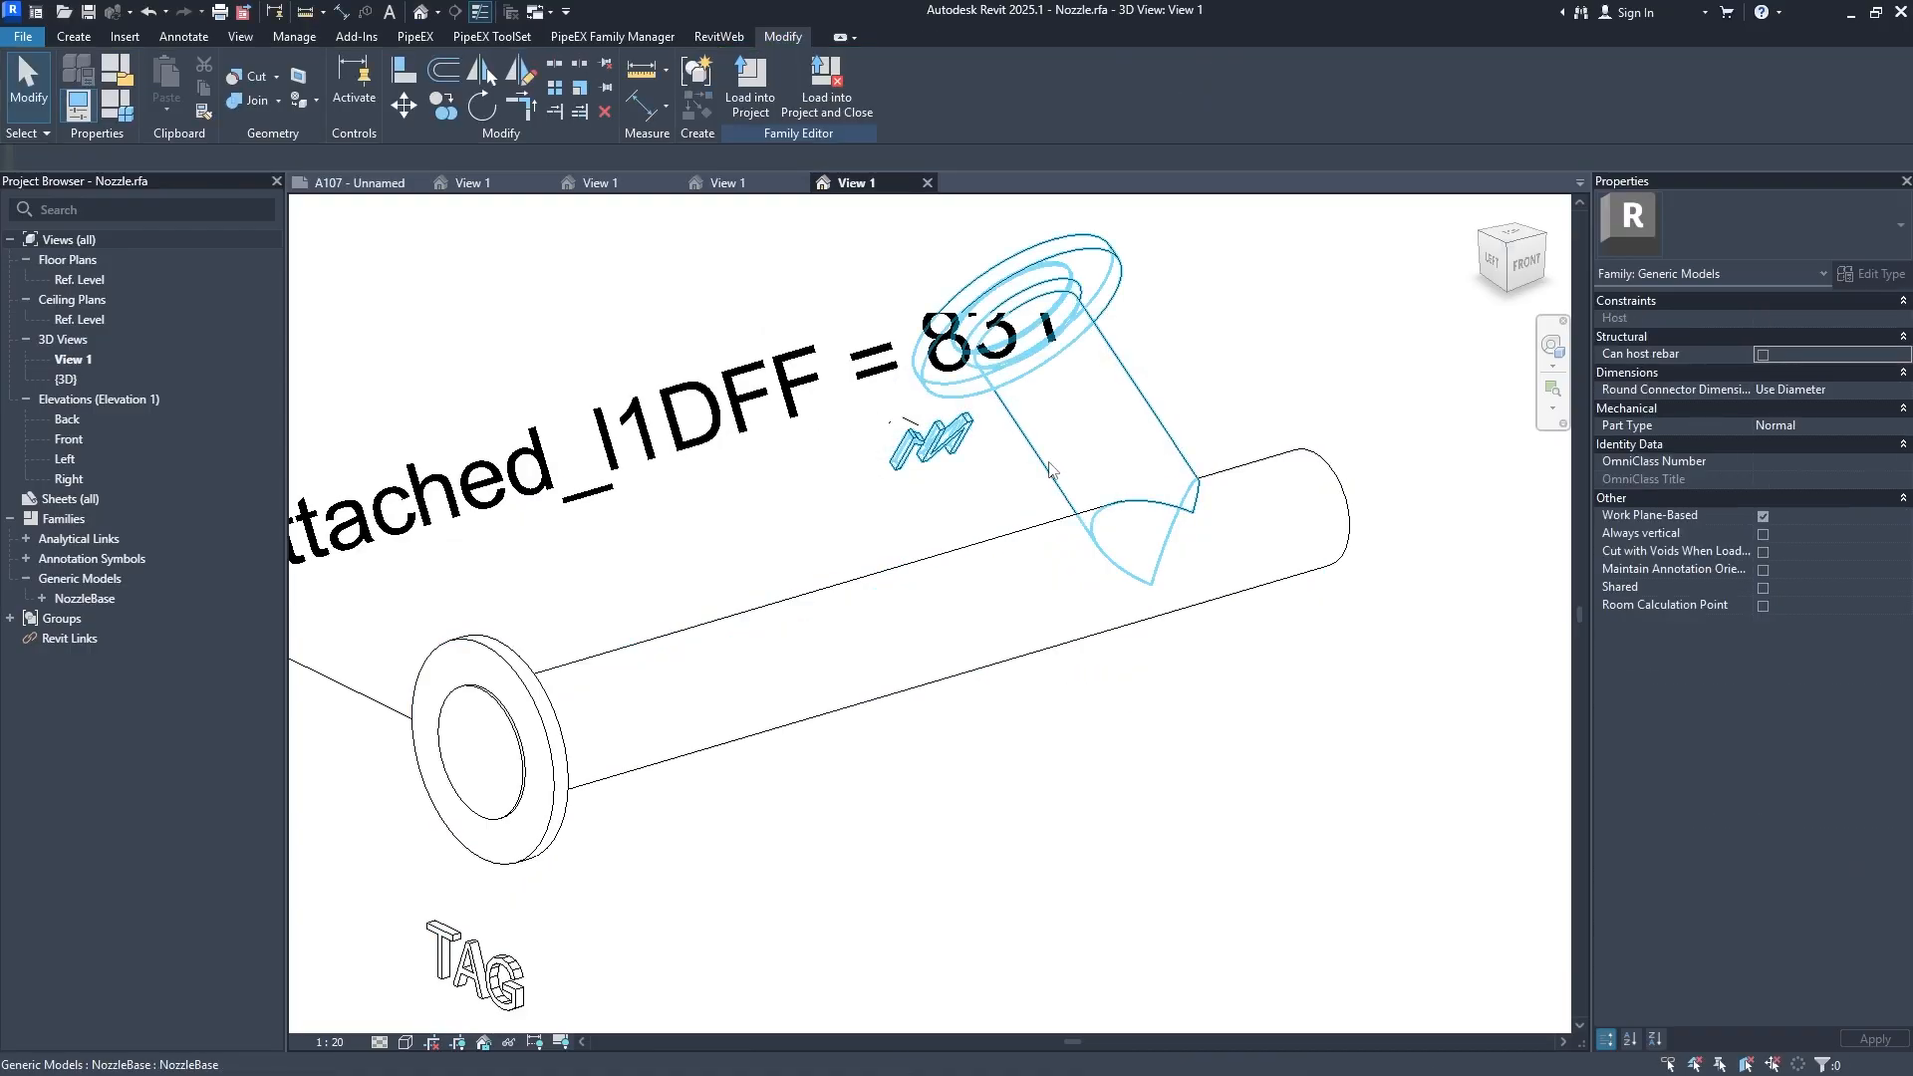
# Associate the attached branch nozzle's PiX_GN_4_NozzleID parameter with the family parameter PiX_GN_4_NozzleID_X.
pyautogui.click(1049, 469)
pyautogui.click(1905, 497)
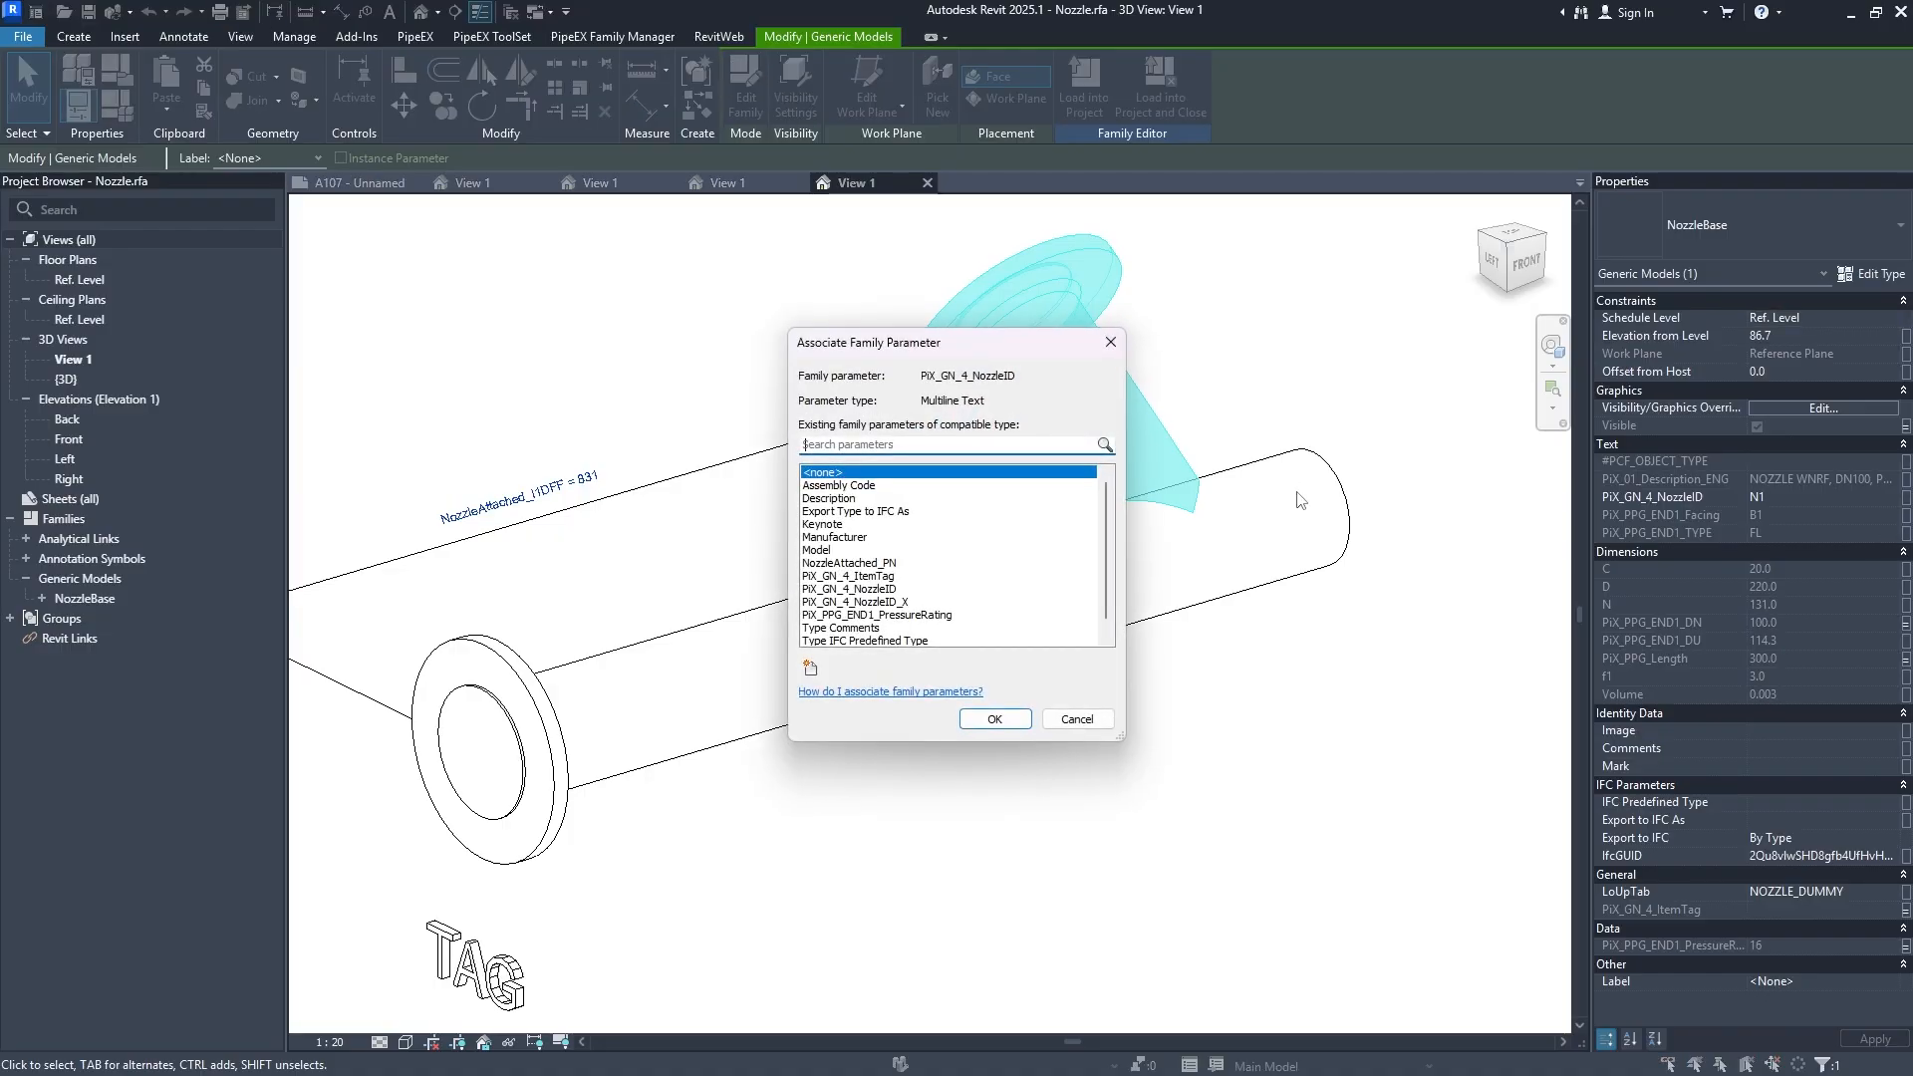
pyautogui.click(892, 615)
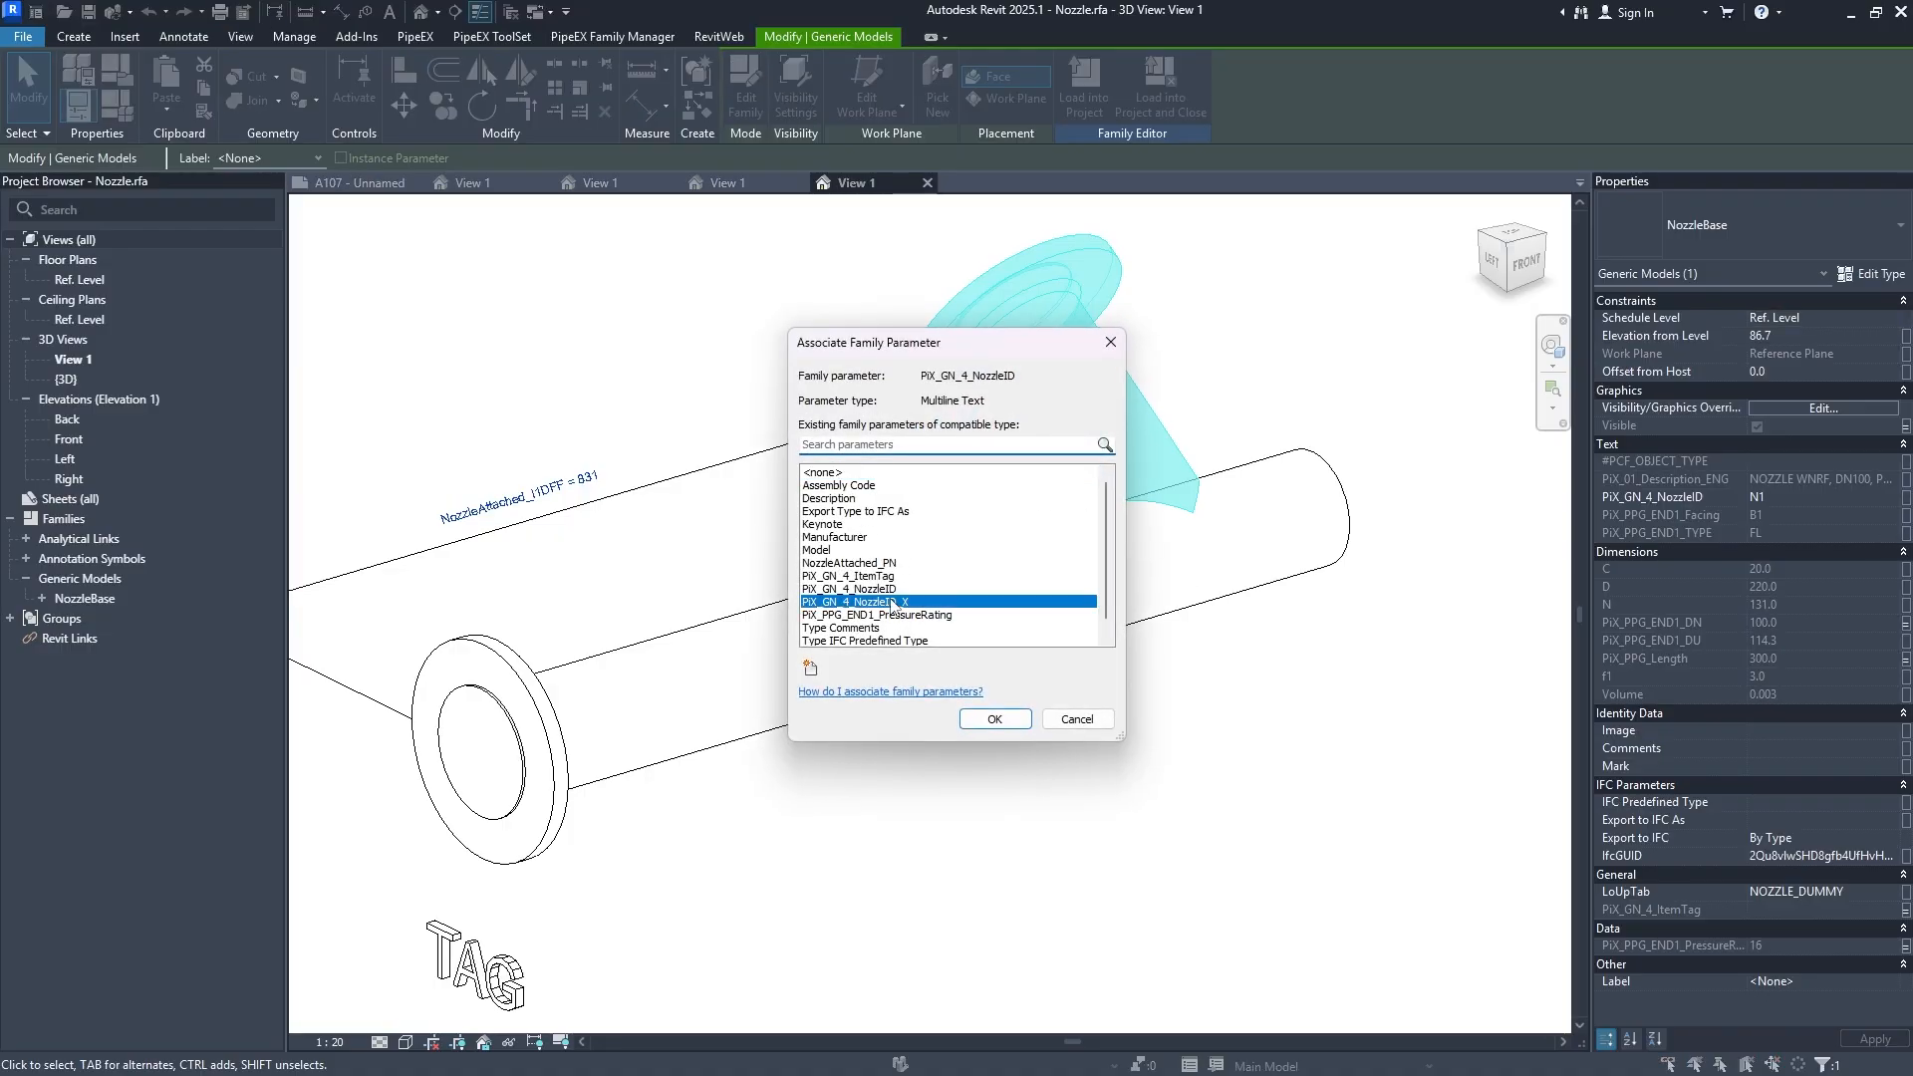
pyautogui.click(995, 719)
pyautogui.click(1044, 899)
pyautogui.scroll(-2, 1026, 827)
pyautogui.keyDown('shift'); pyautogui.moveTo(772, 697); pyautogui.dragTo(1186, 812, button='middle'); pyautogui.keyUp('shift')
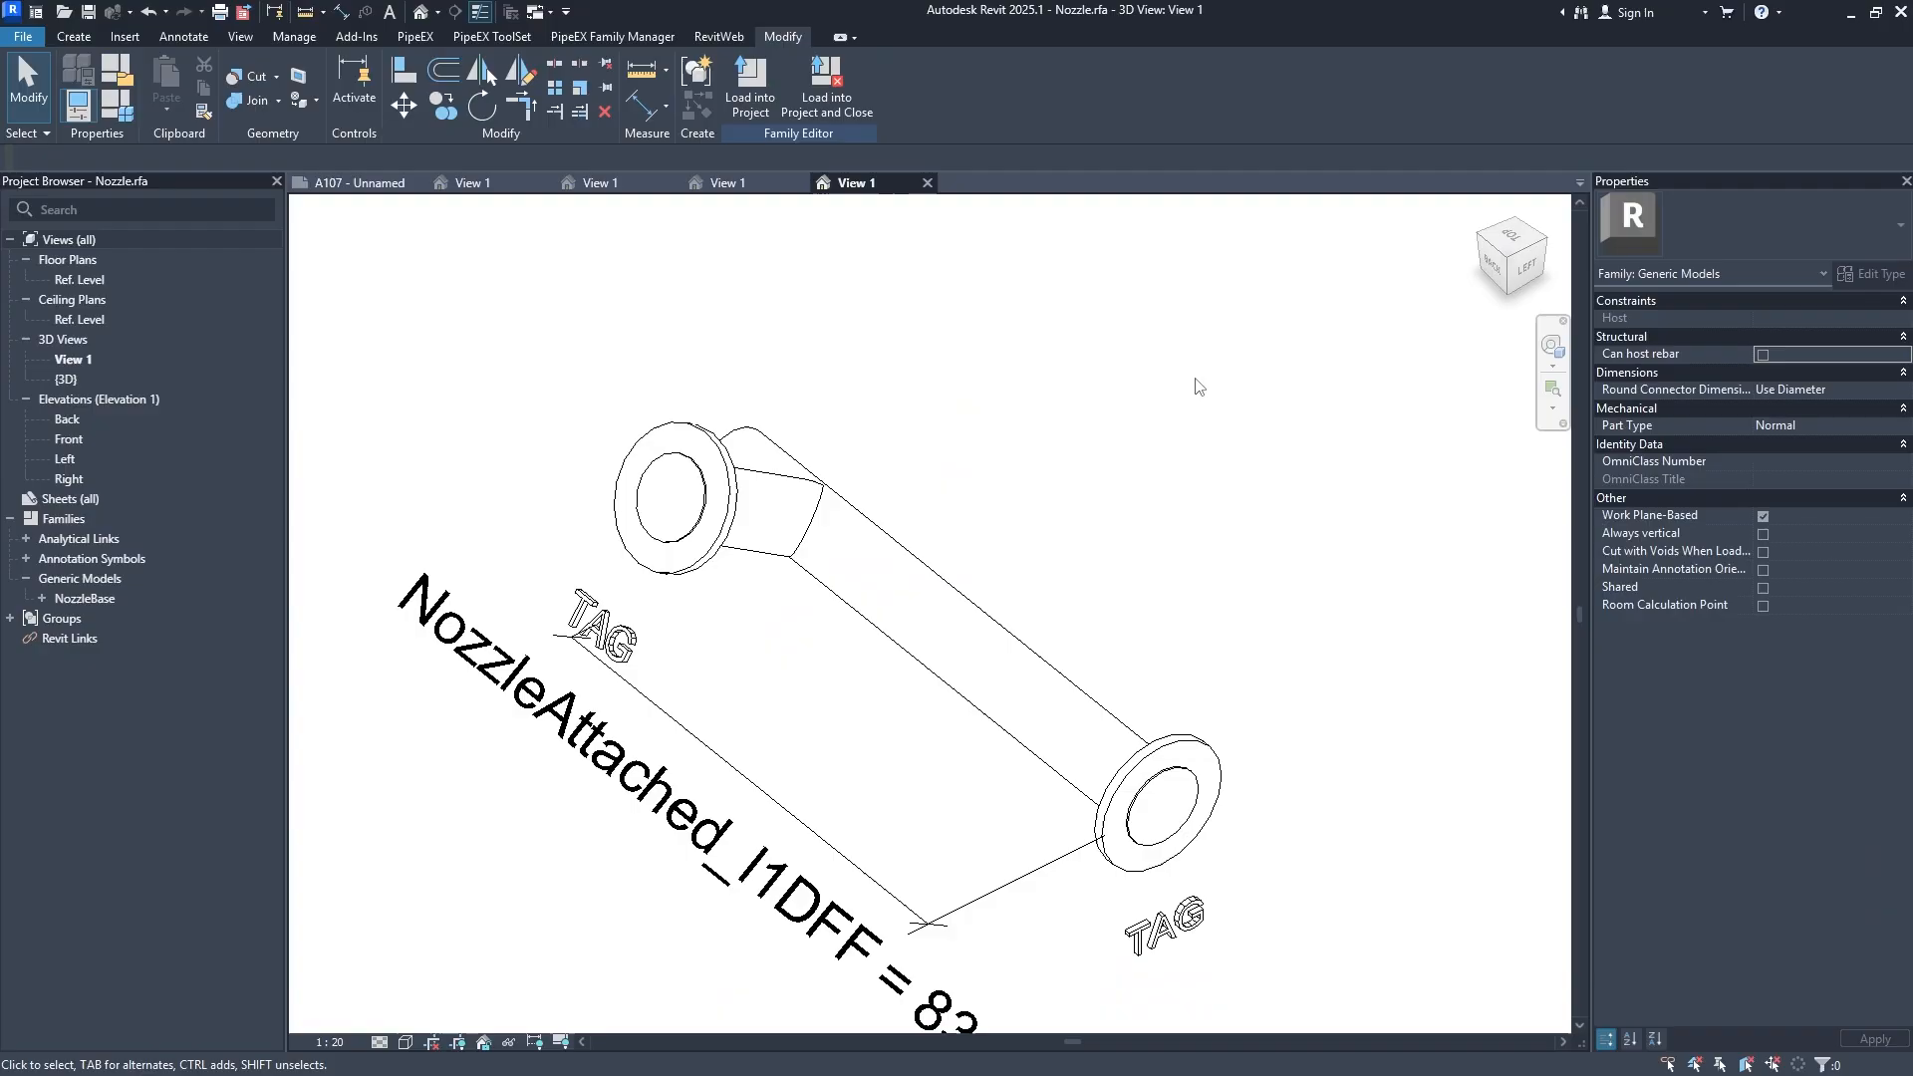
# Load the Nozzle family into Nozzle_ForInsertion.rfa only, overwriting the existing version and its parameter values.
pyautogui.click(763, 103)
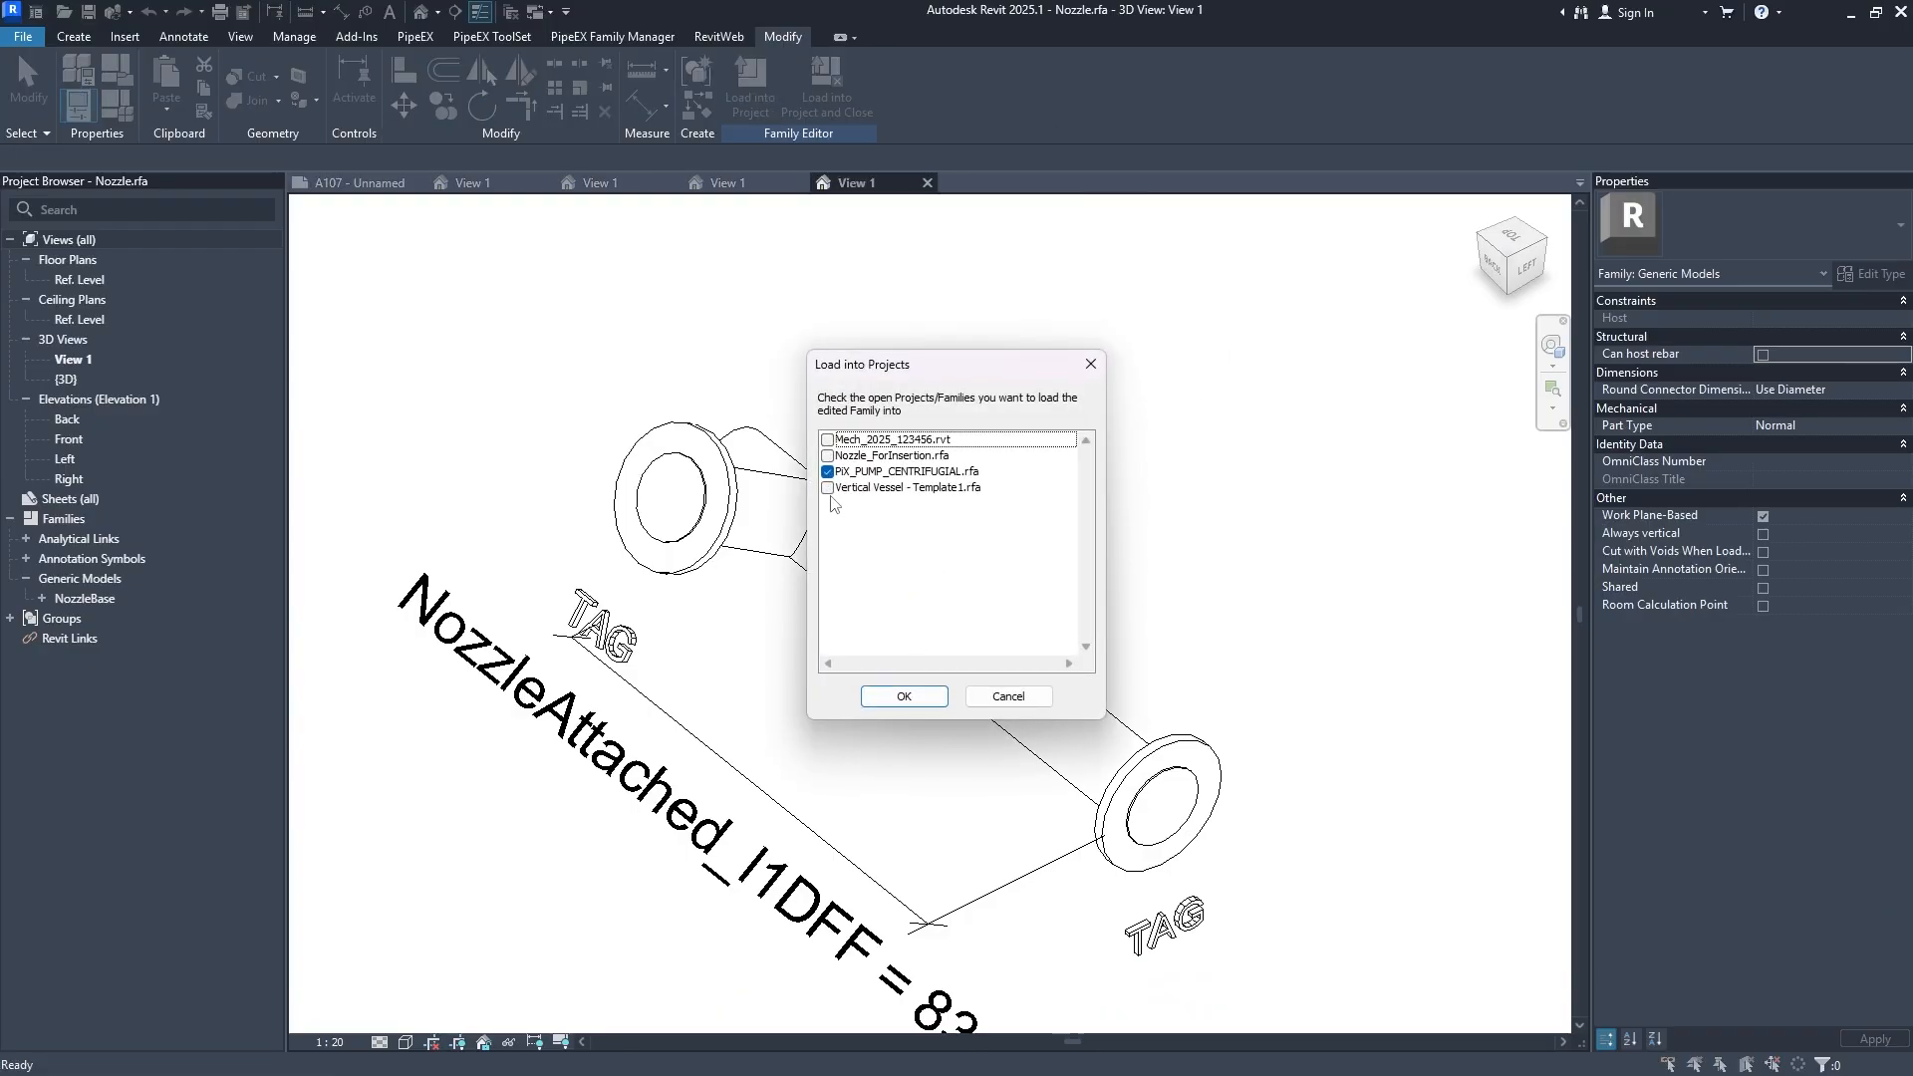
pyautogui.click(827, 488)
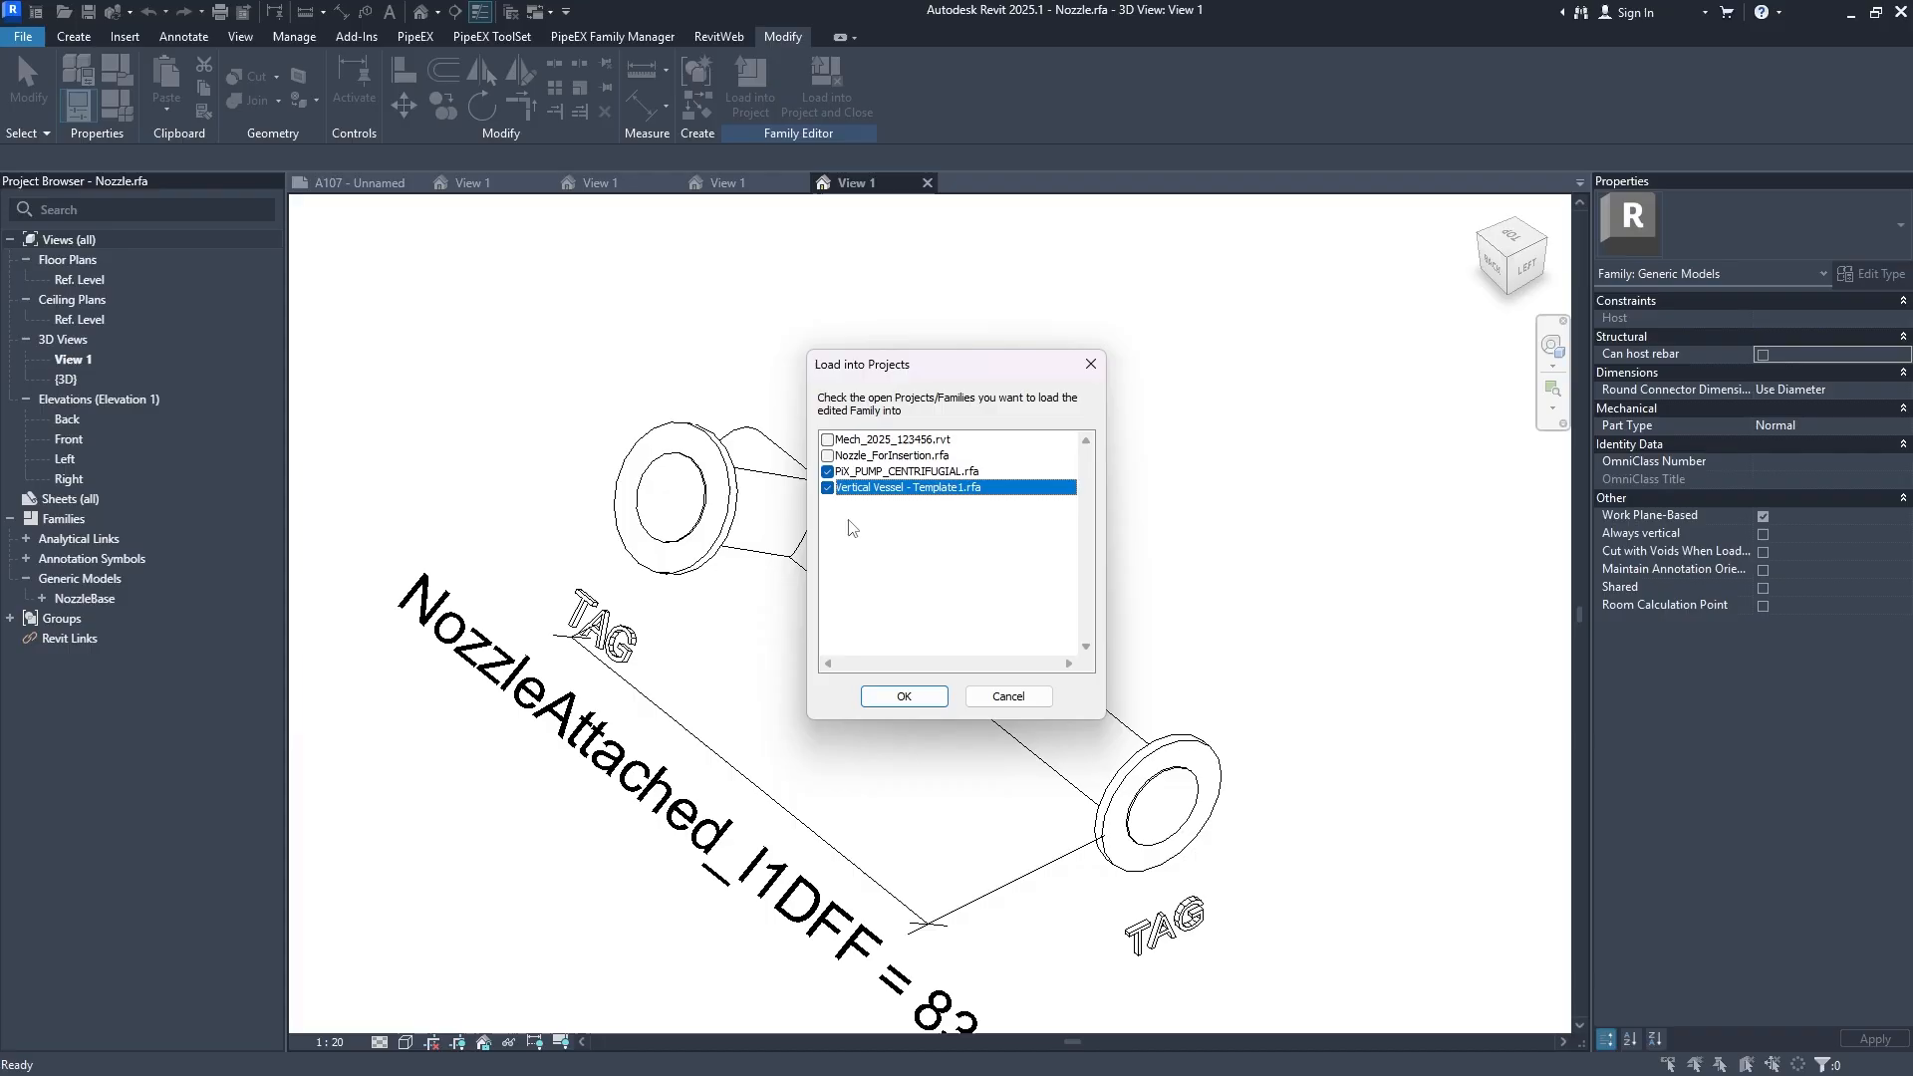
pyautogui.click(827, 474)
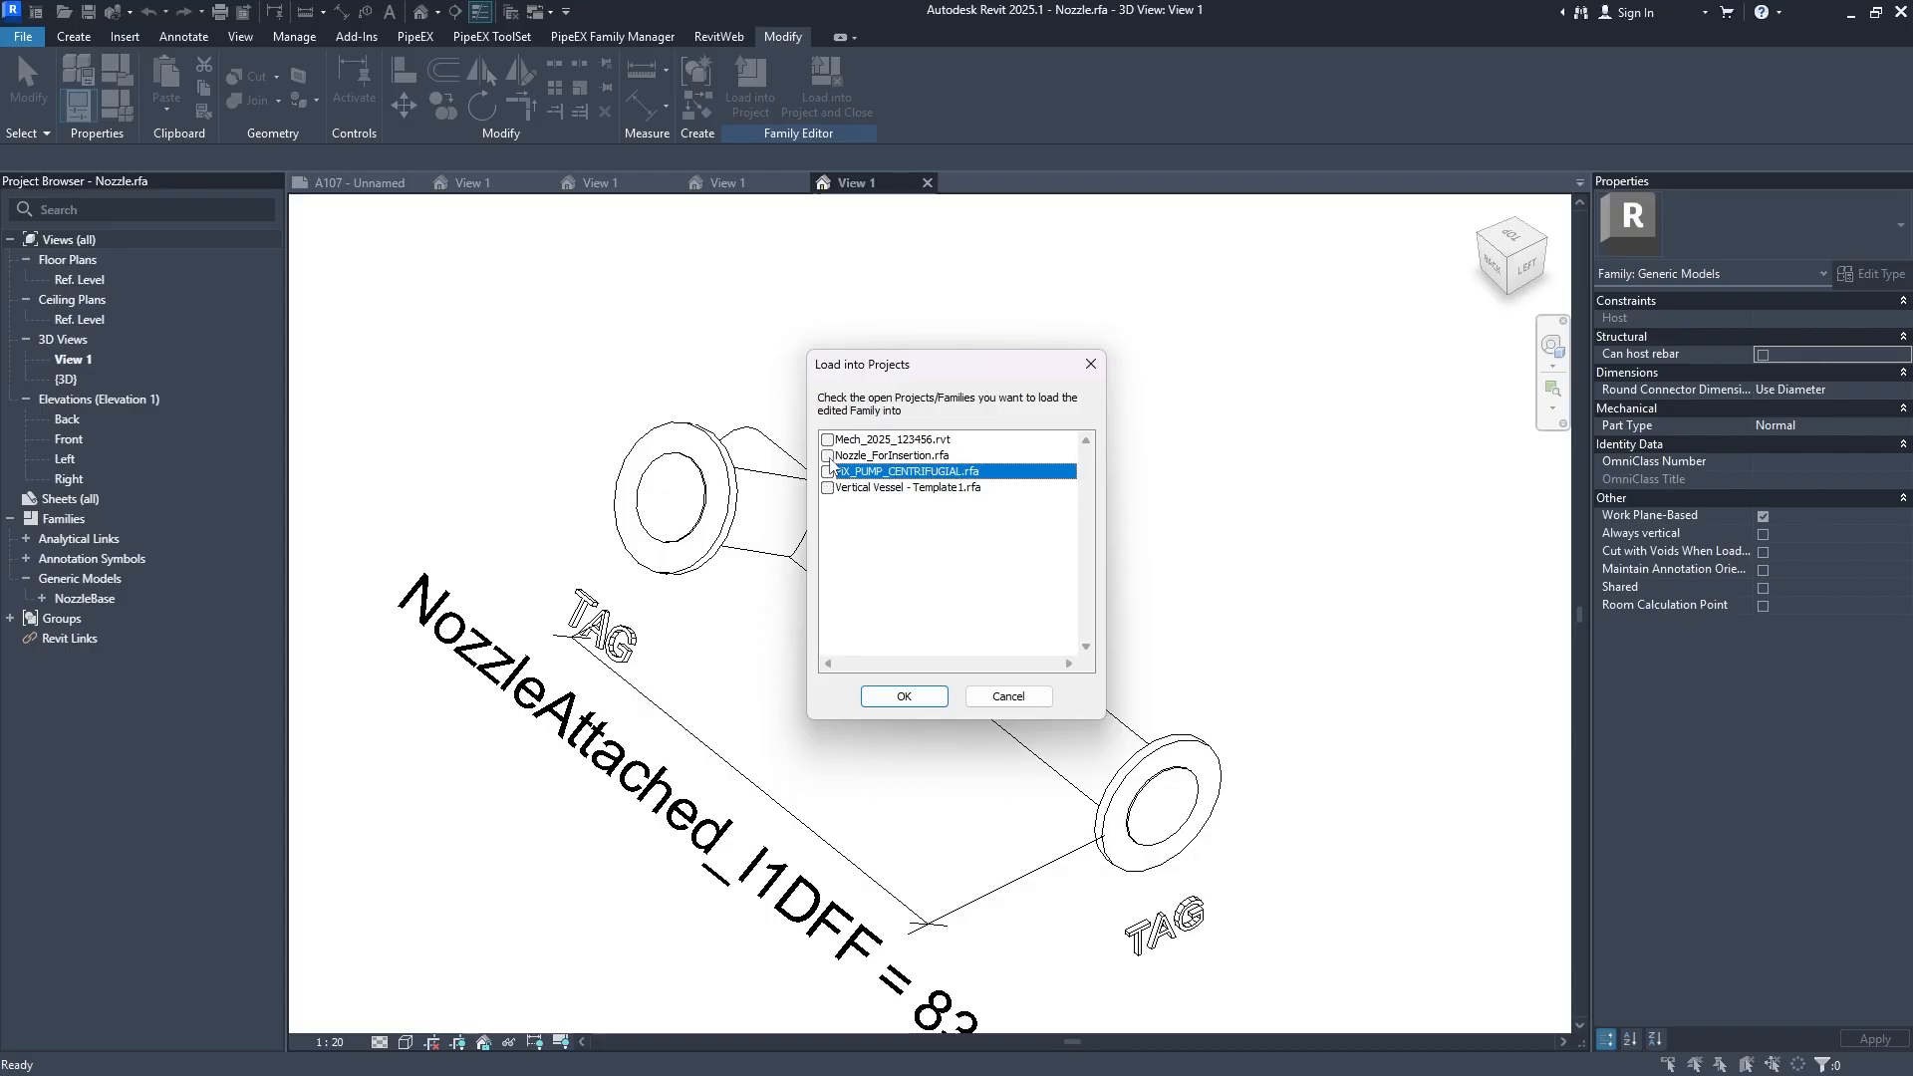
pyautogui.click(827, 456)
pyautogui.click(904, 697)
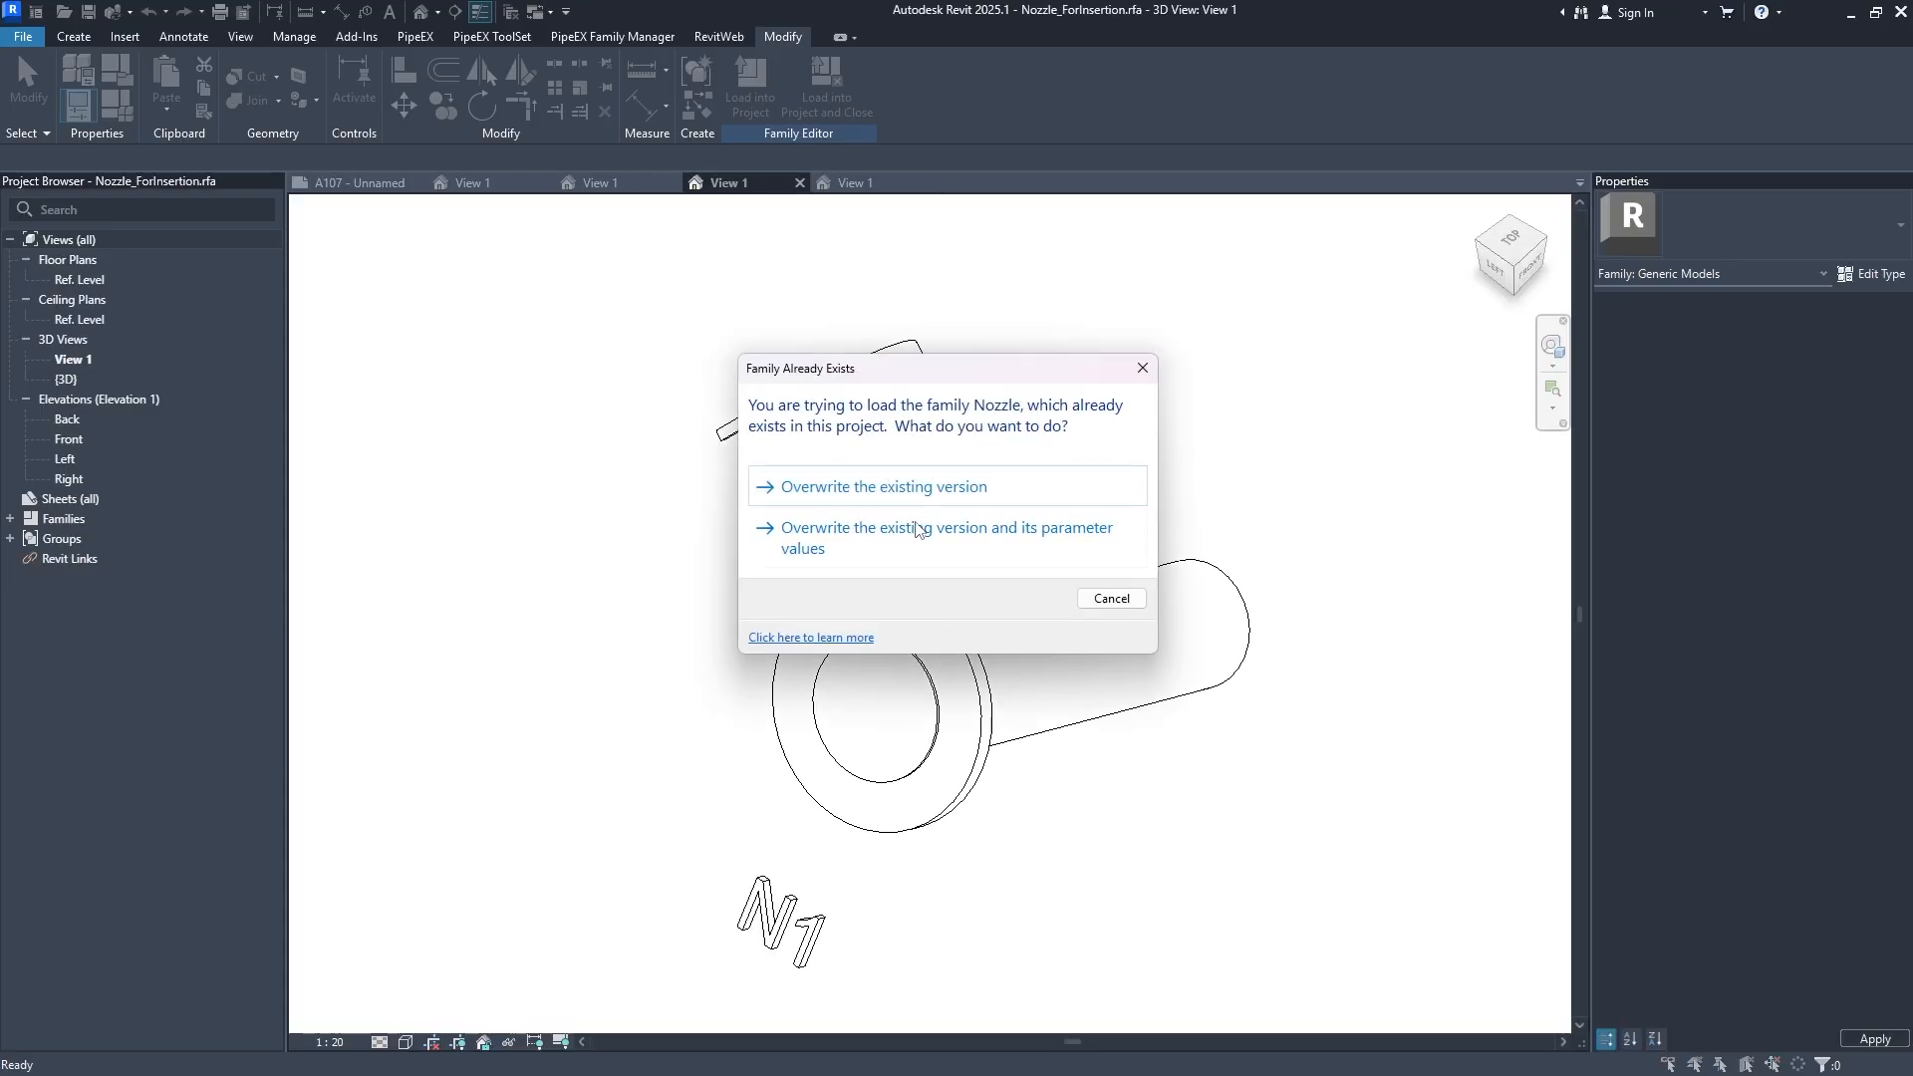
pyautogui.click(922, 547)
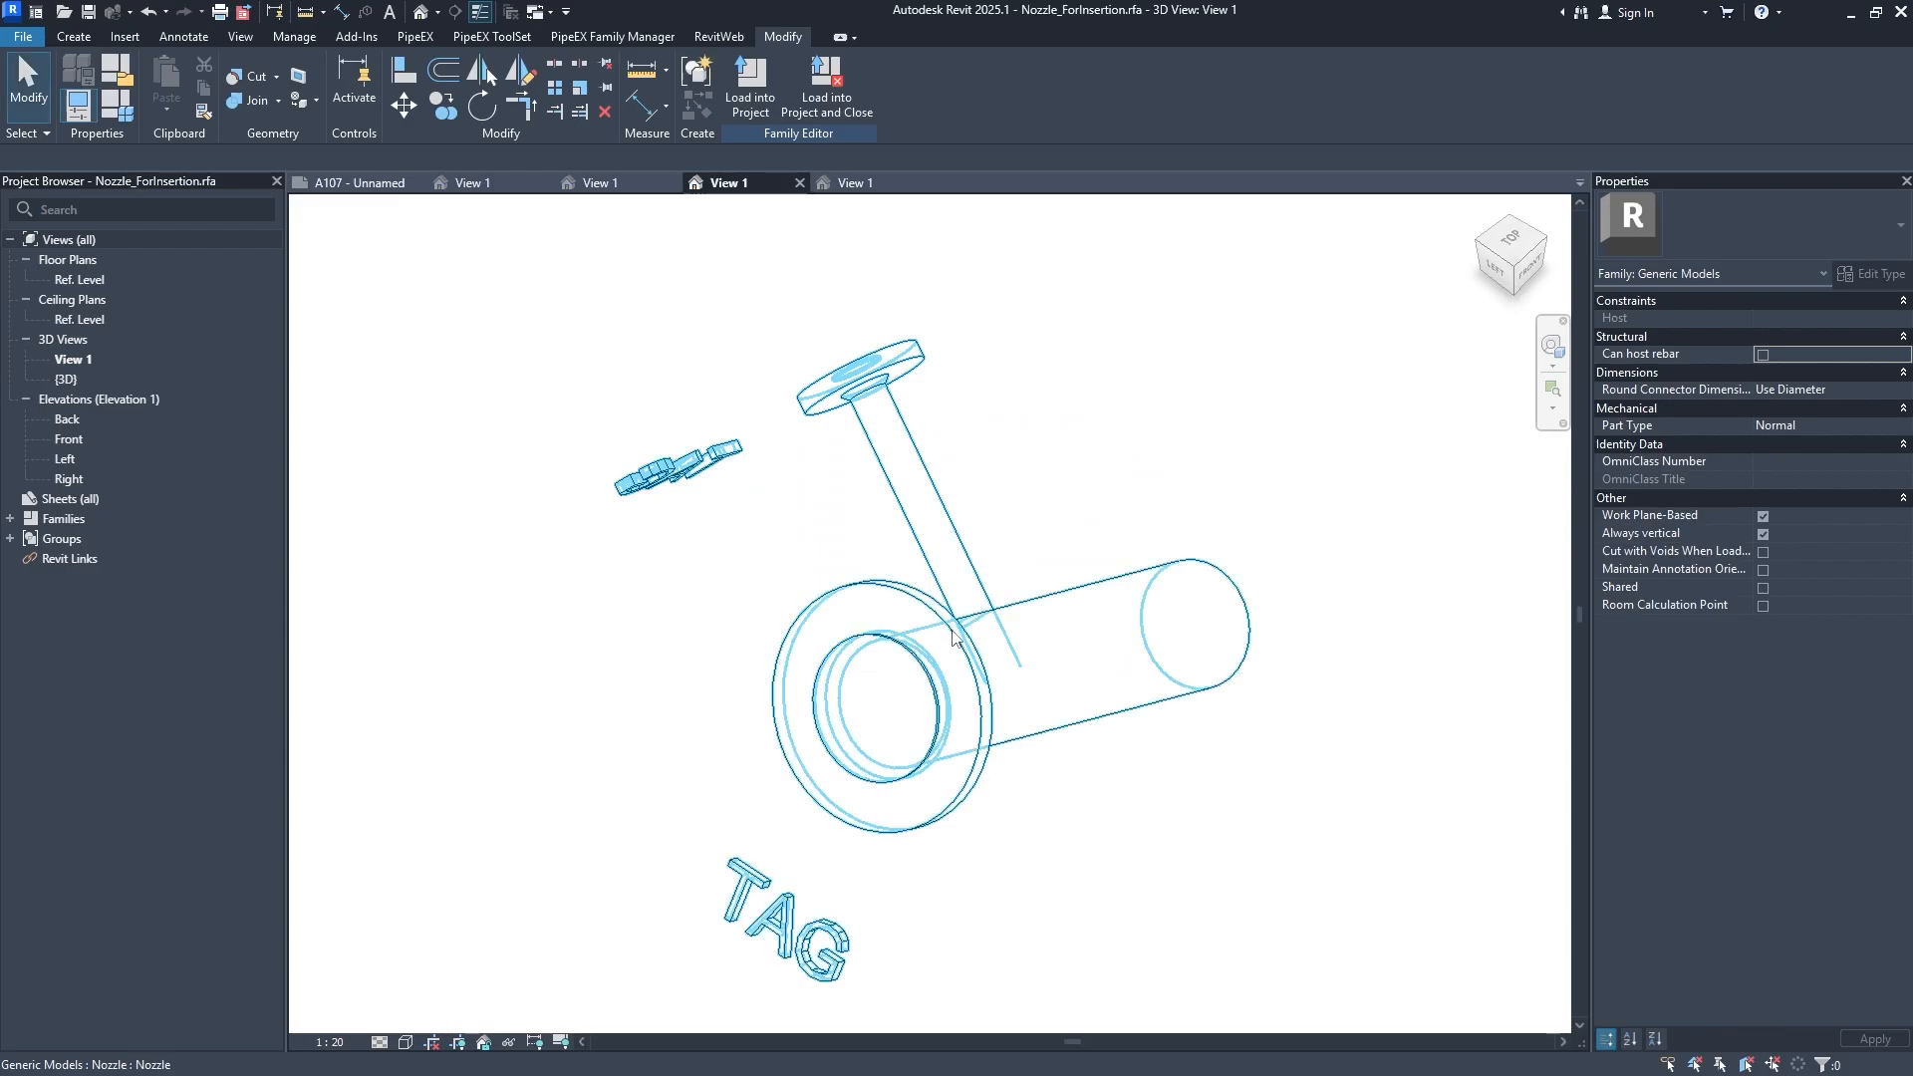
# Associate the nested nozzle's PiX_GN_4_NozzleID and PiX_GN_4_NozzleID_X parameters with the family parameters of the same names.
pyautogui.click(972, 671)
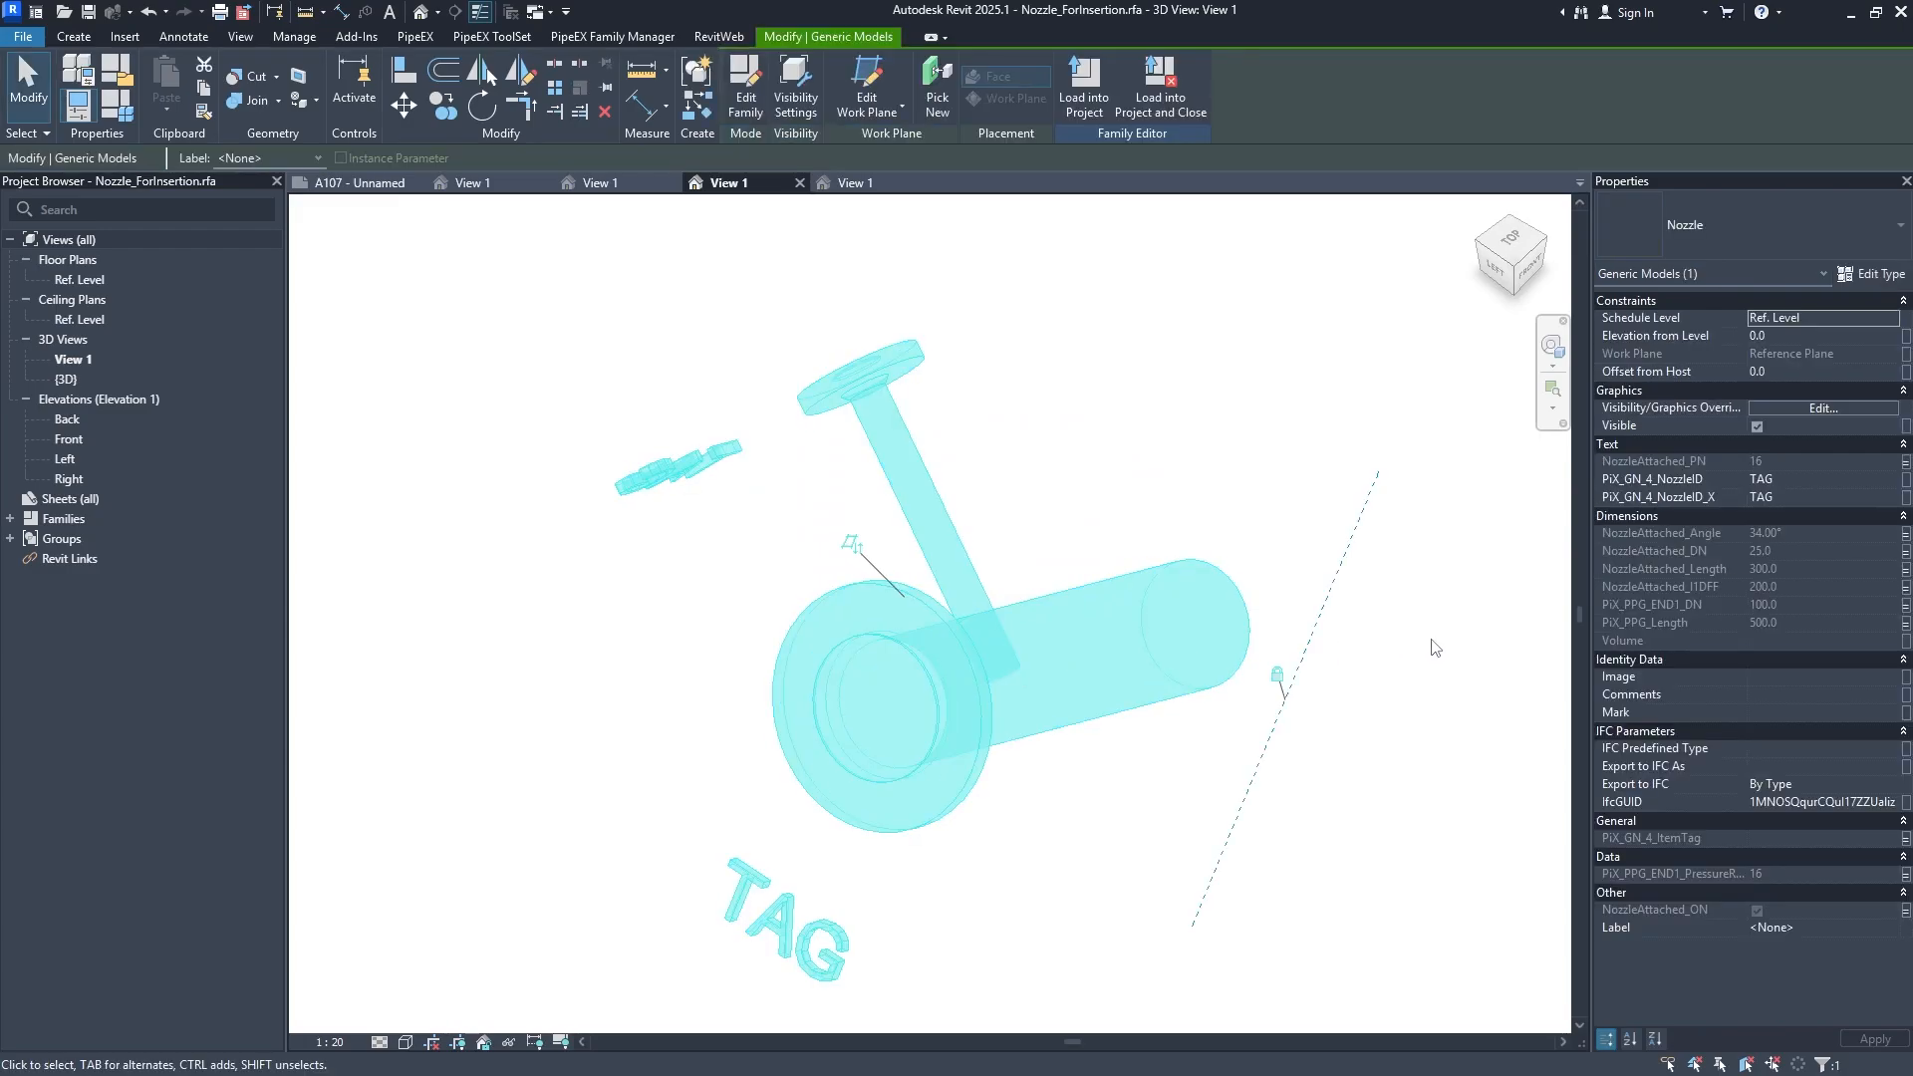
pyautogui.click(1906, 479)
pyautogui.click(849, 589)
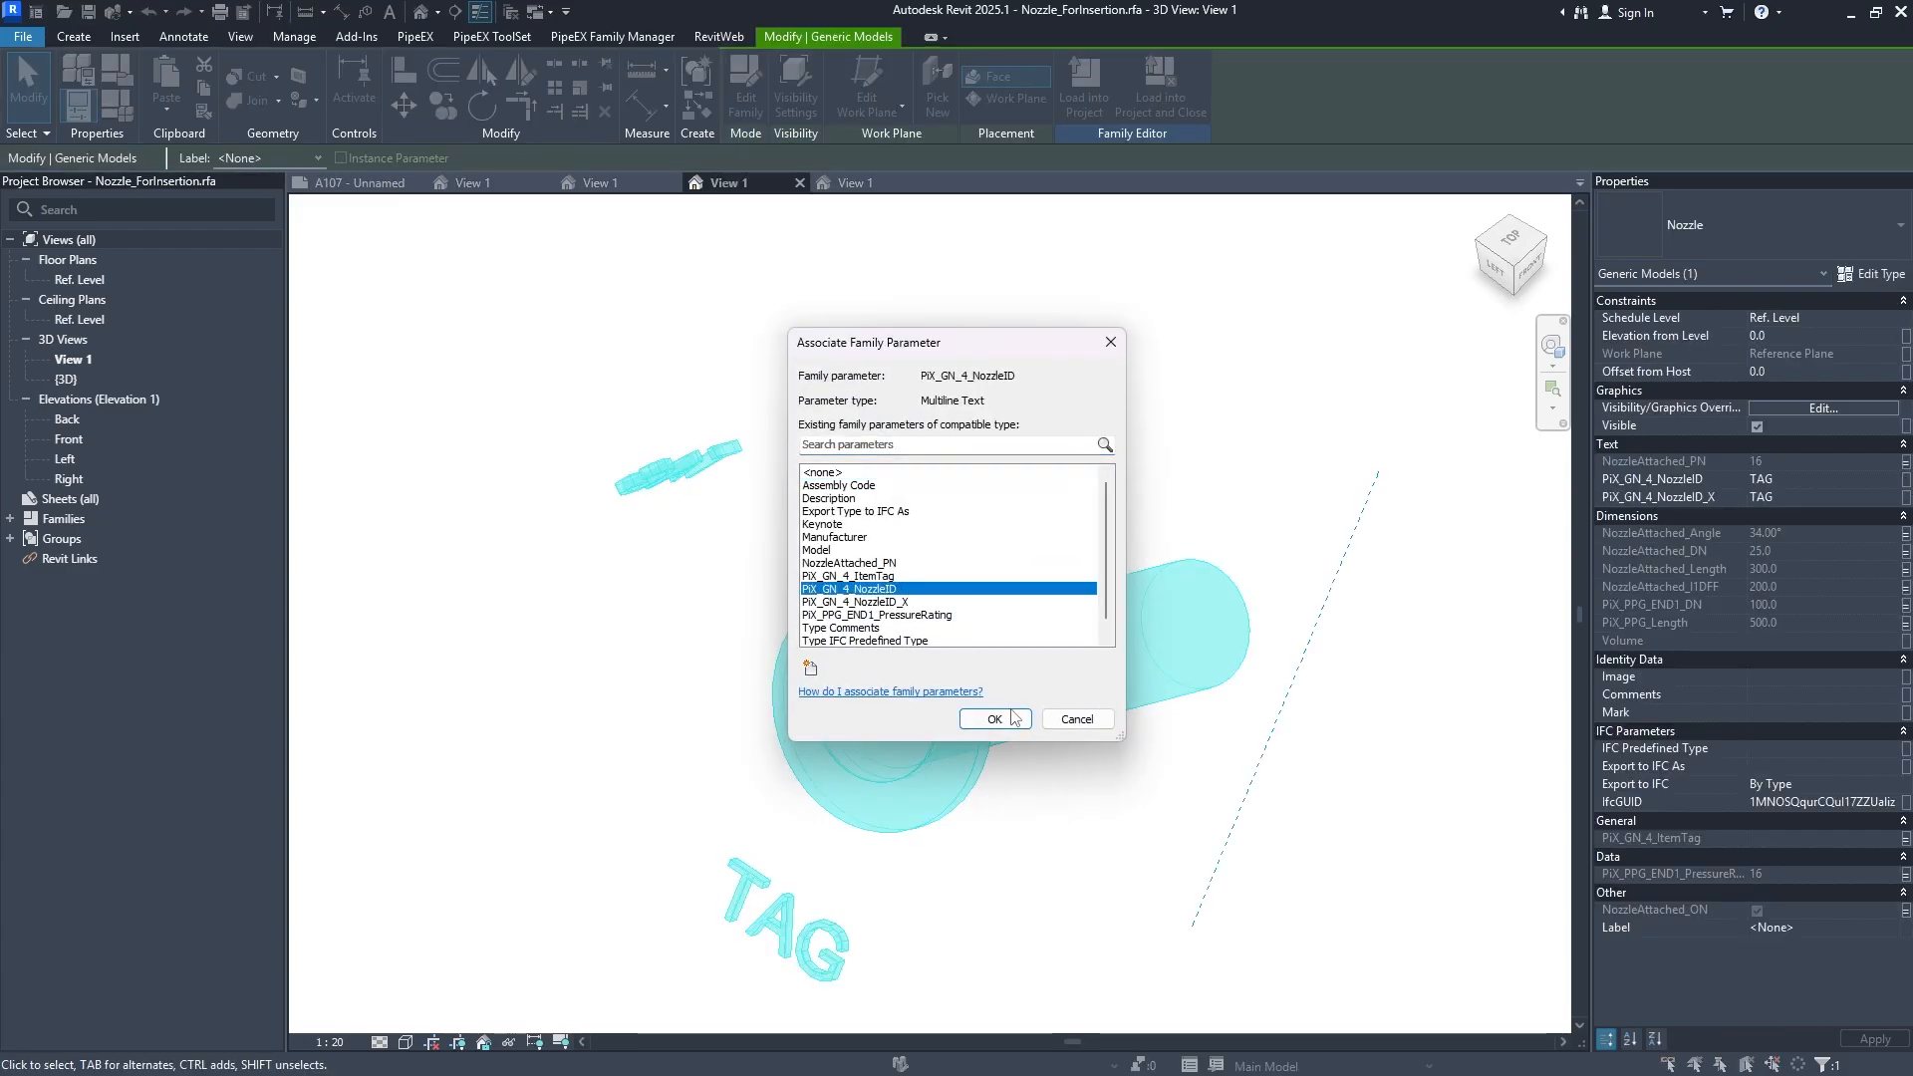
pyautogui.click(995, 718)
pyautogui.click(1905, 498)
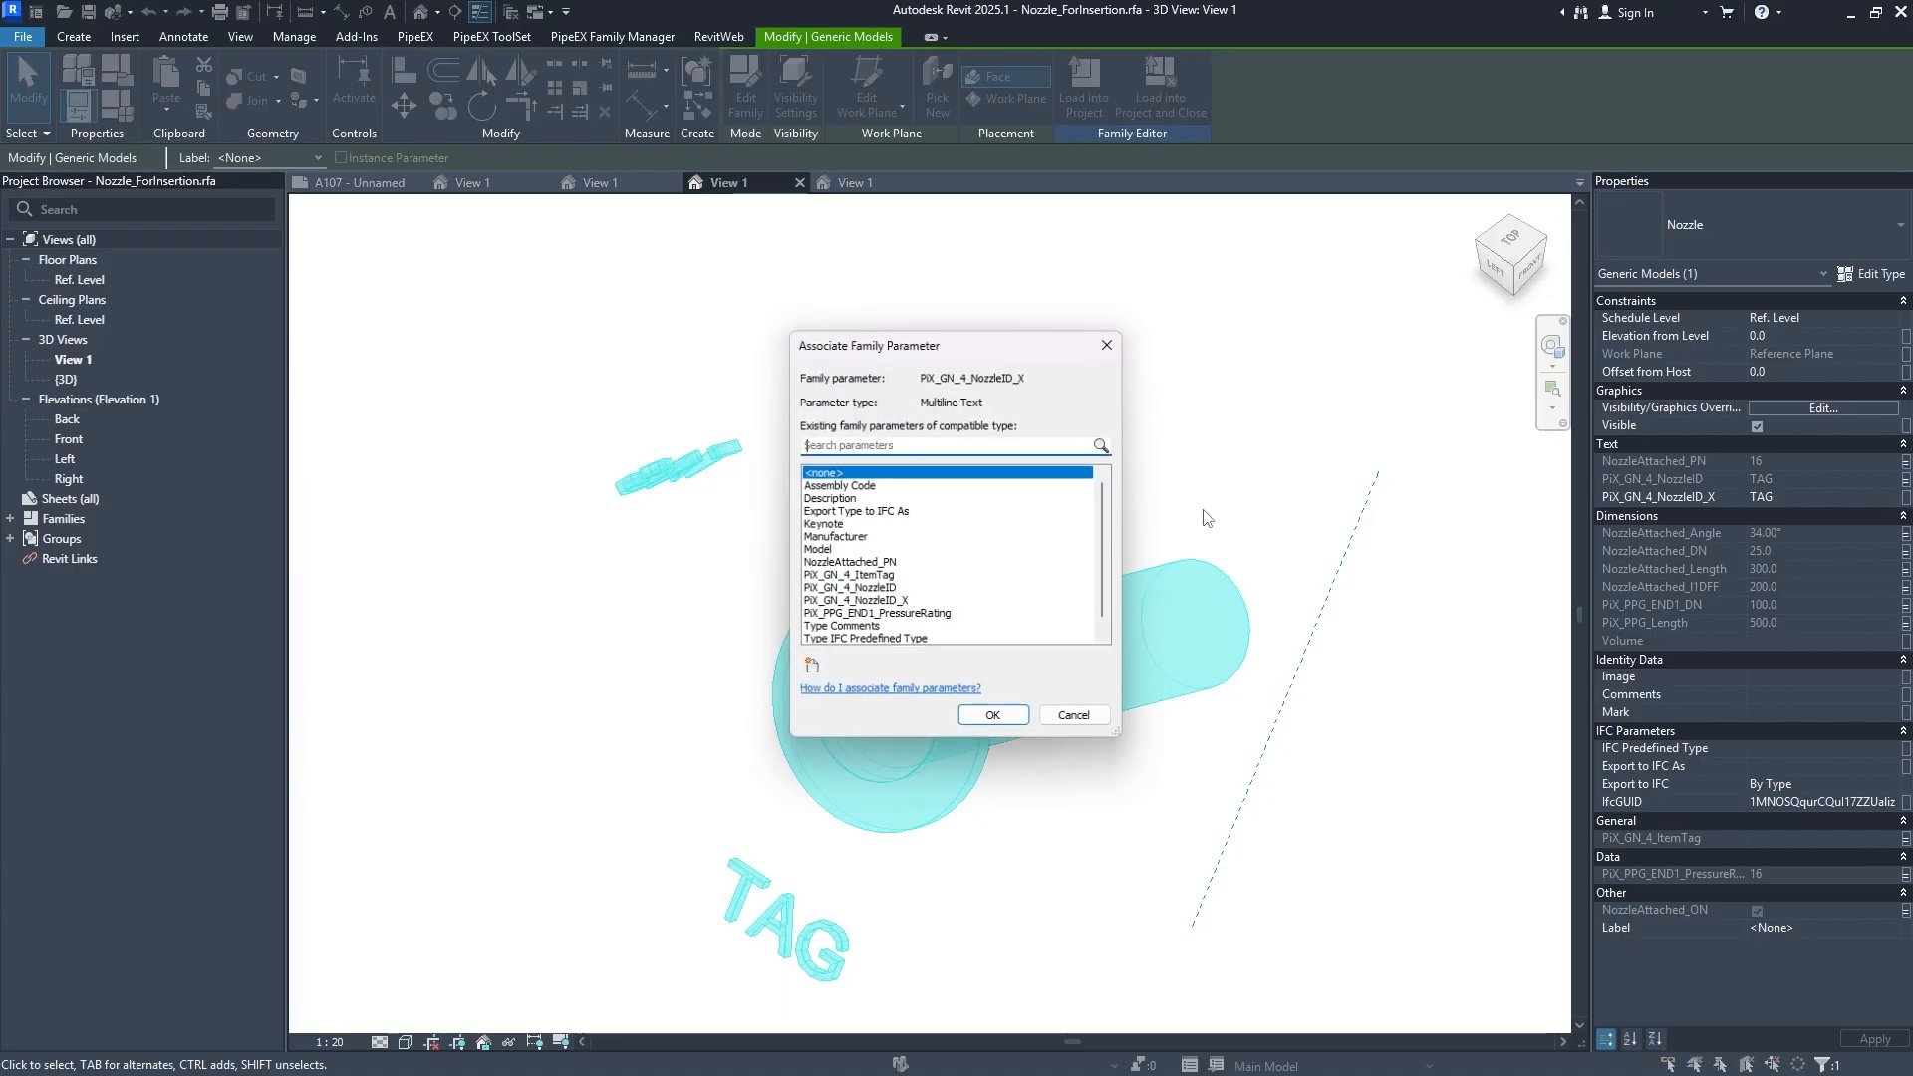
pyautogui.click(894, 602)
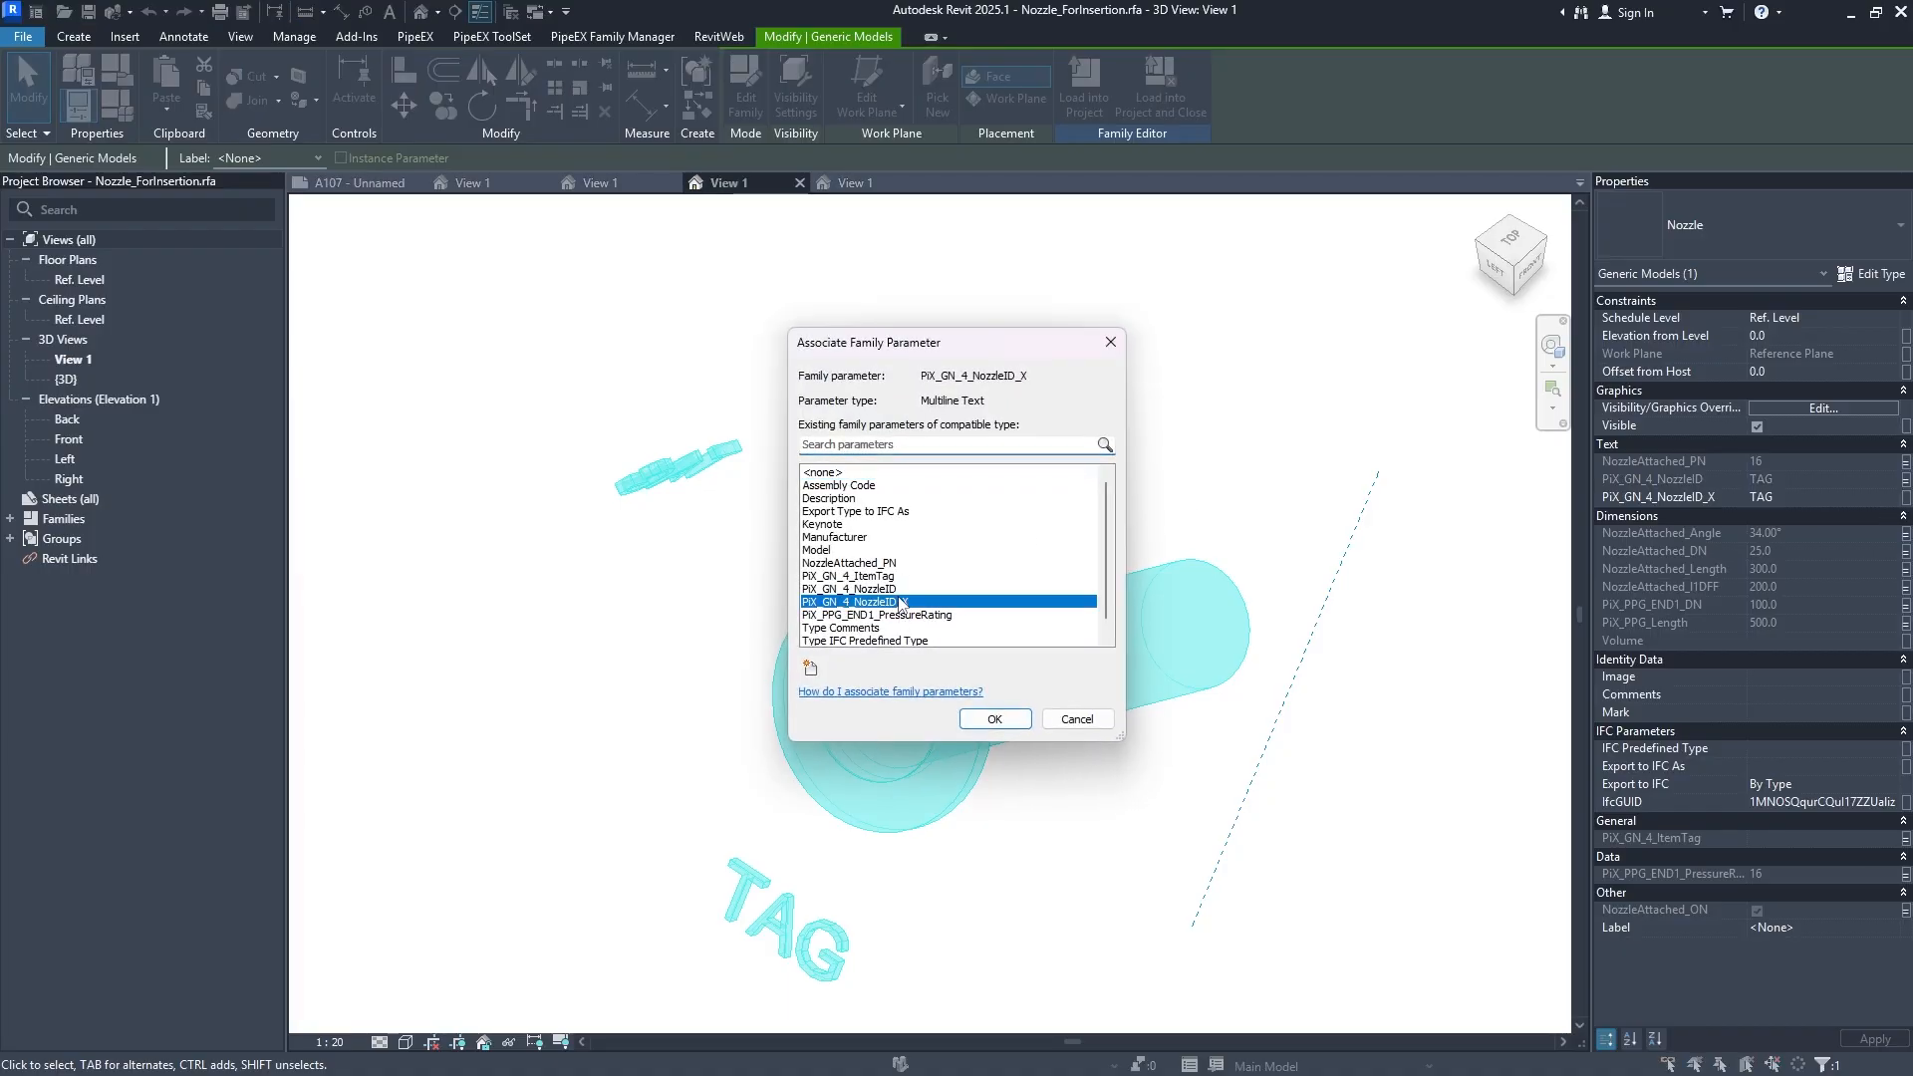
pyautogui.click(995, 719)
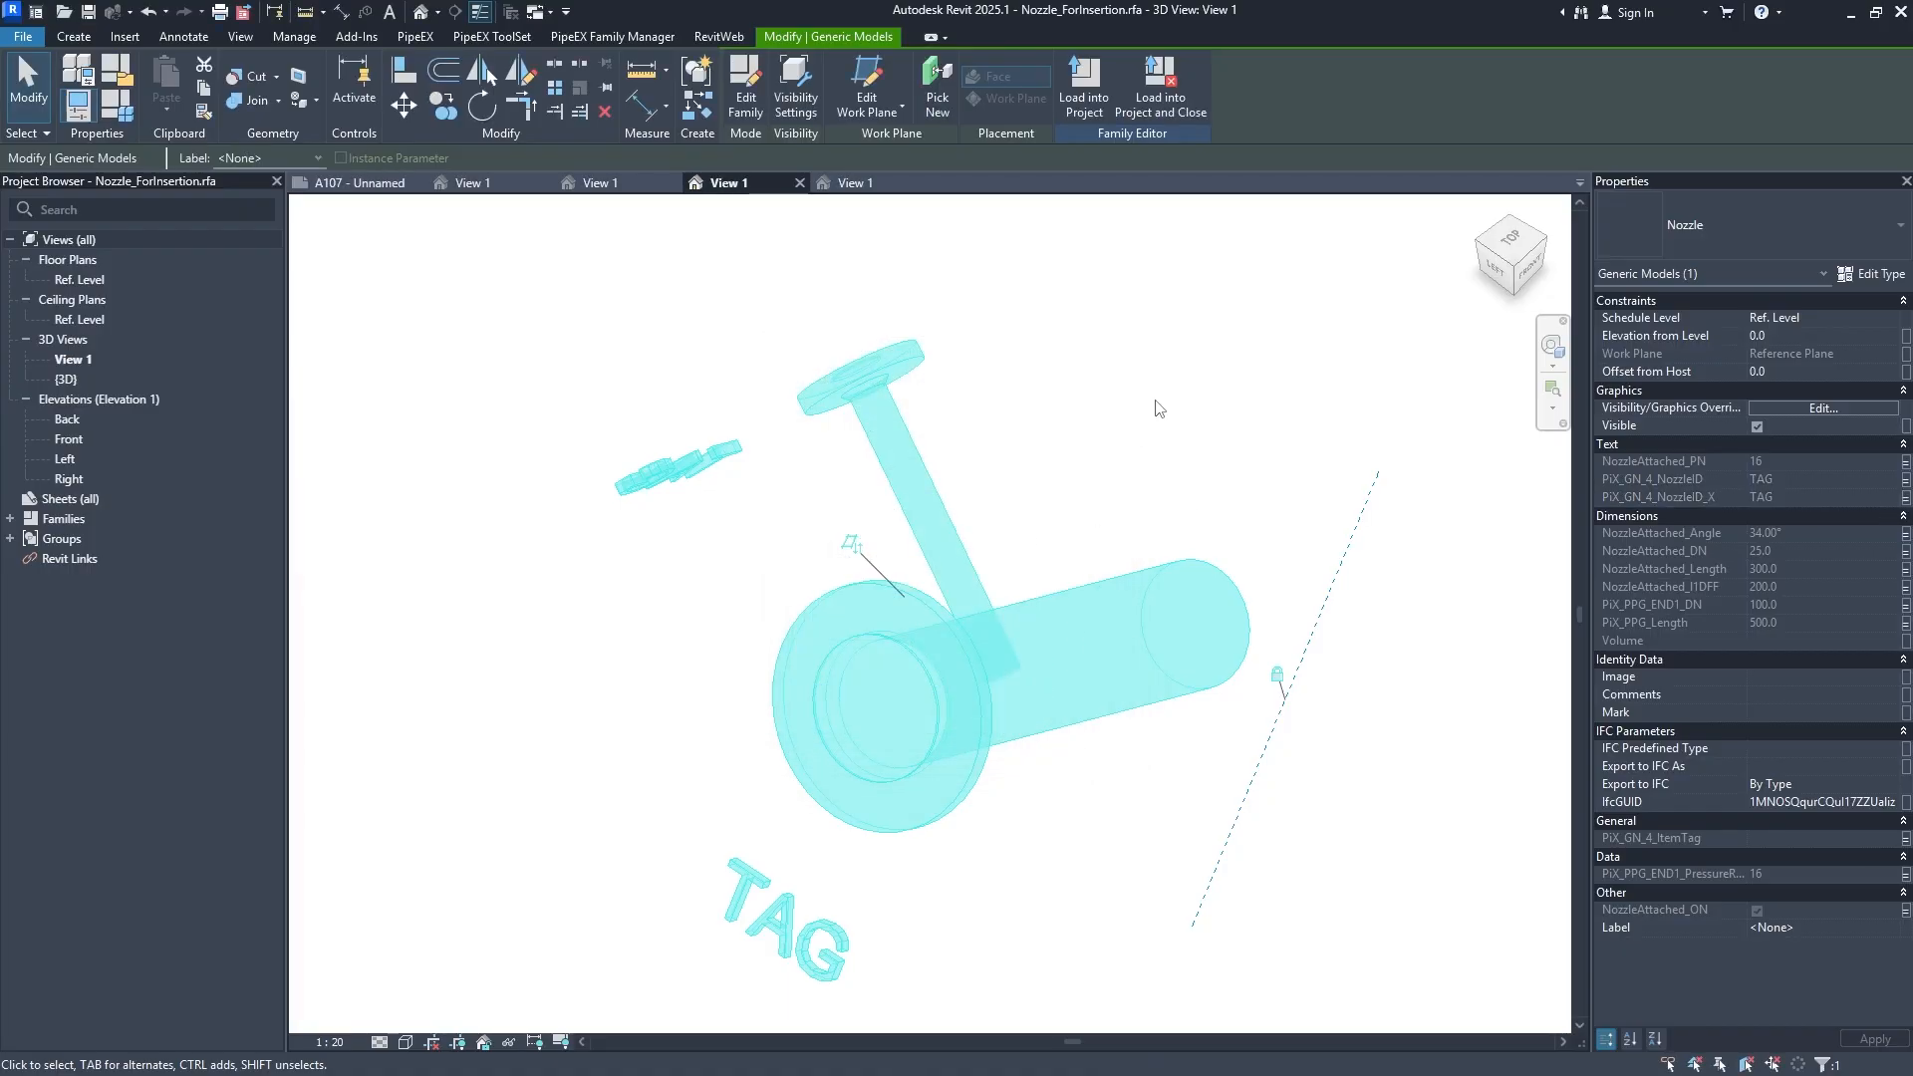
# Reassign the family parameter PiX_GN_4_NozzleID to the shared parameter PiX_GN_4_NozzleID from the Pix_GEN group.
pyautogui.click(123, 109)
pyautogui.click(409, 220)
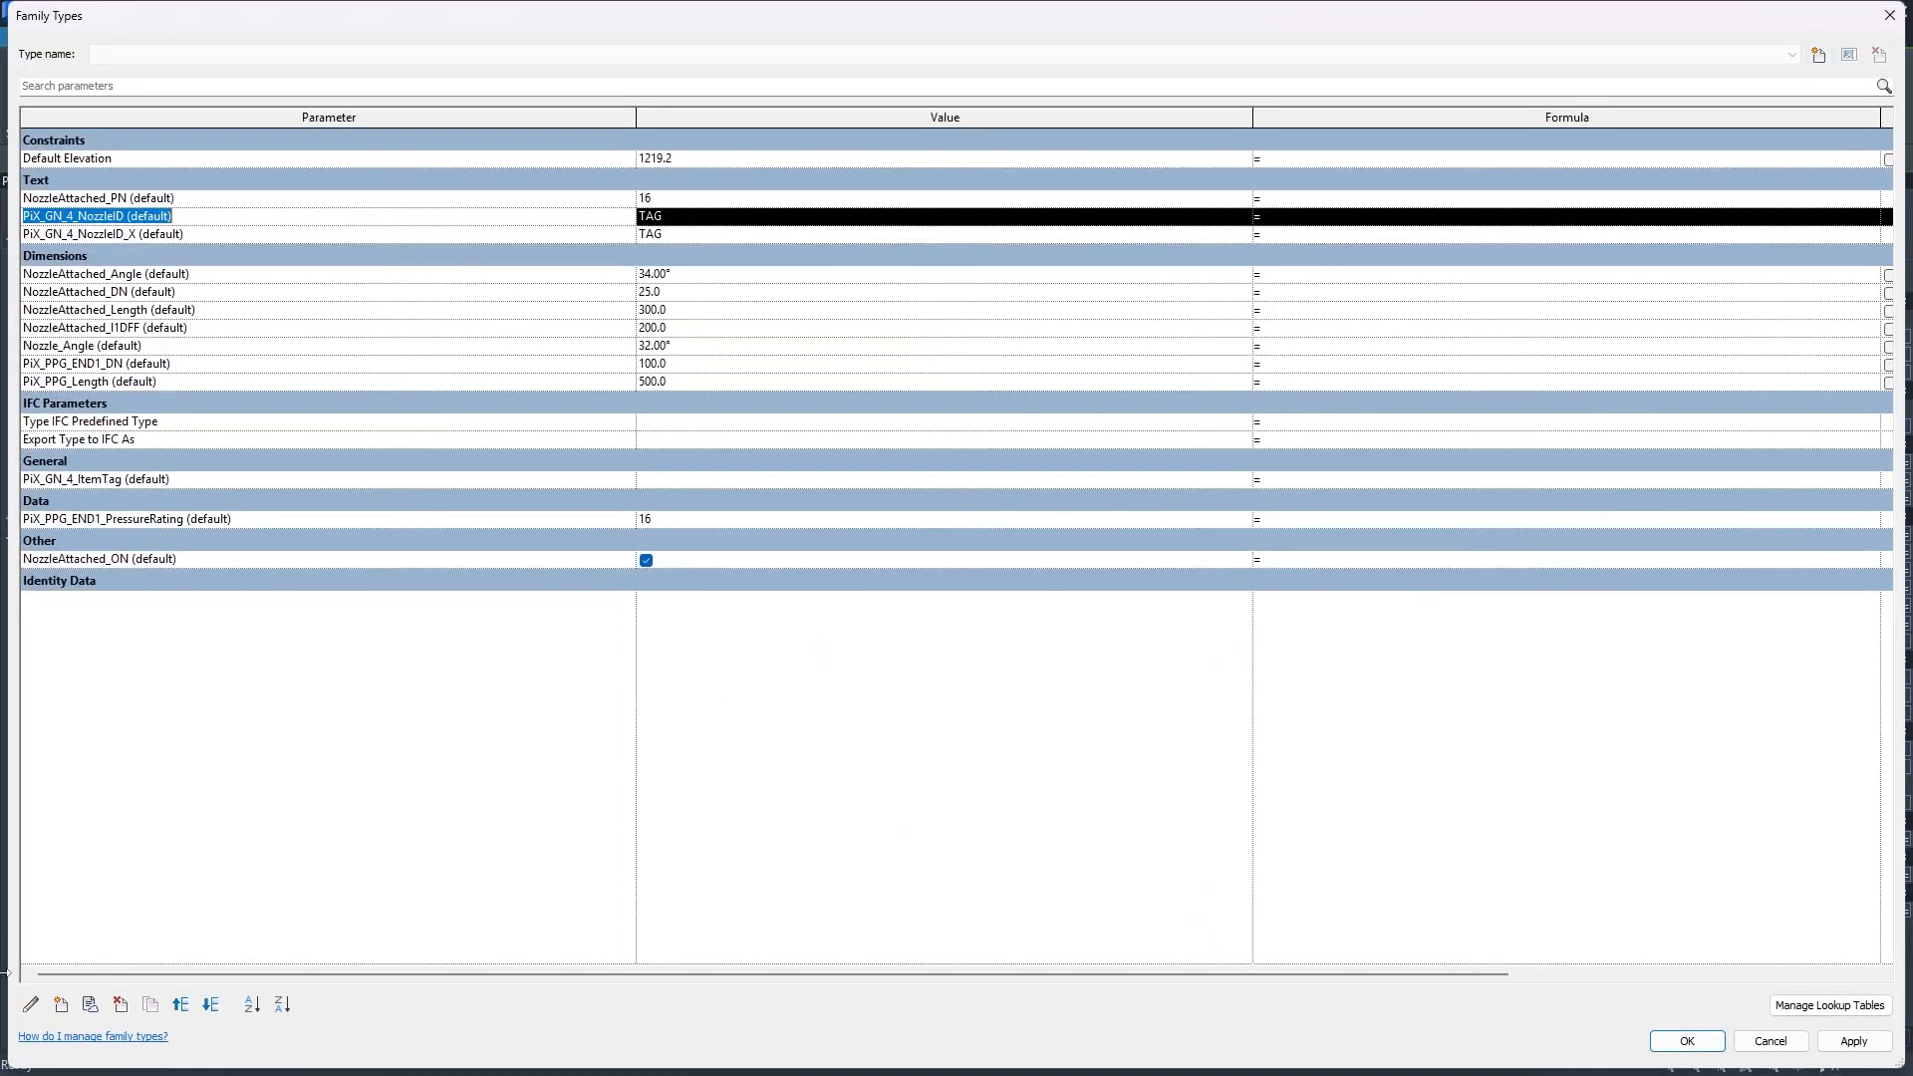
pyautogui.click(31, 1006)
pyautogui.click(1014, 449)
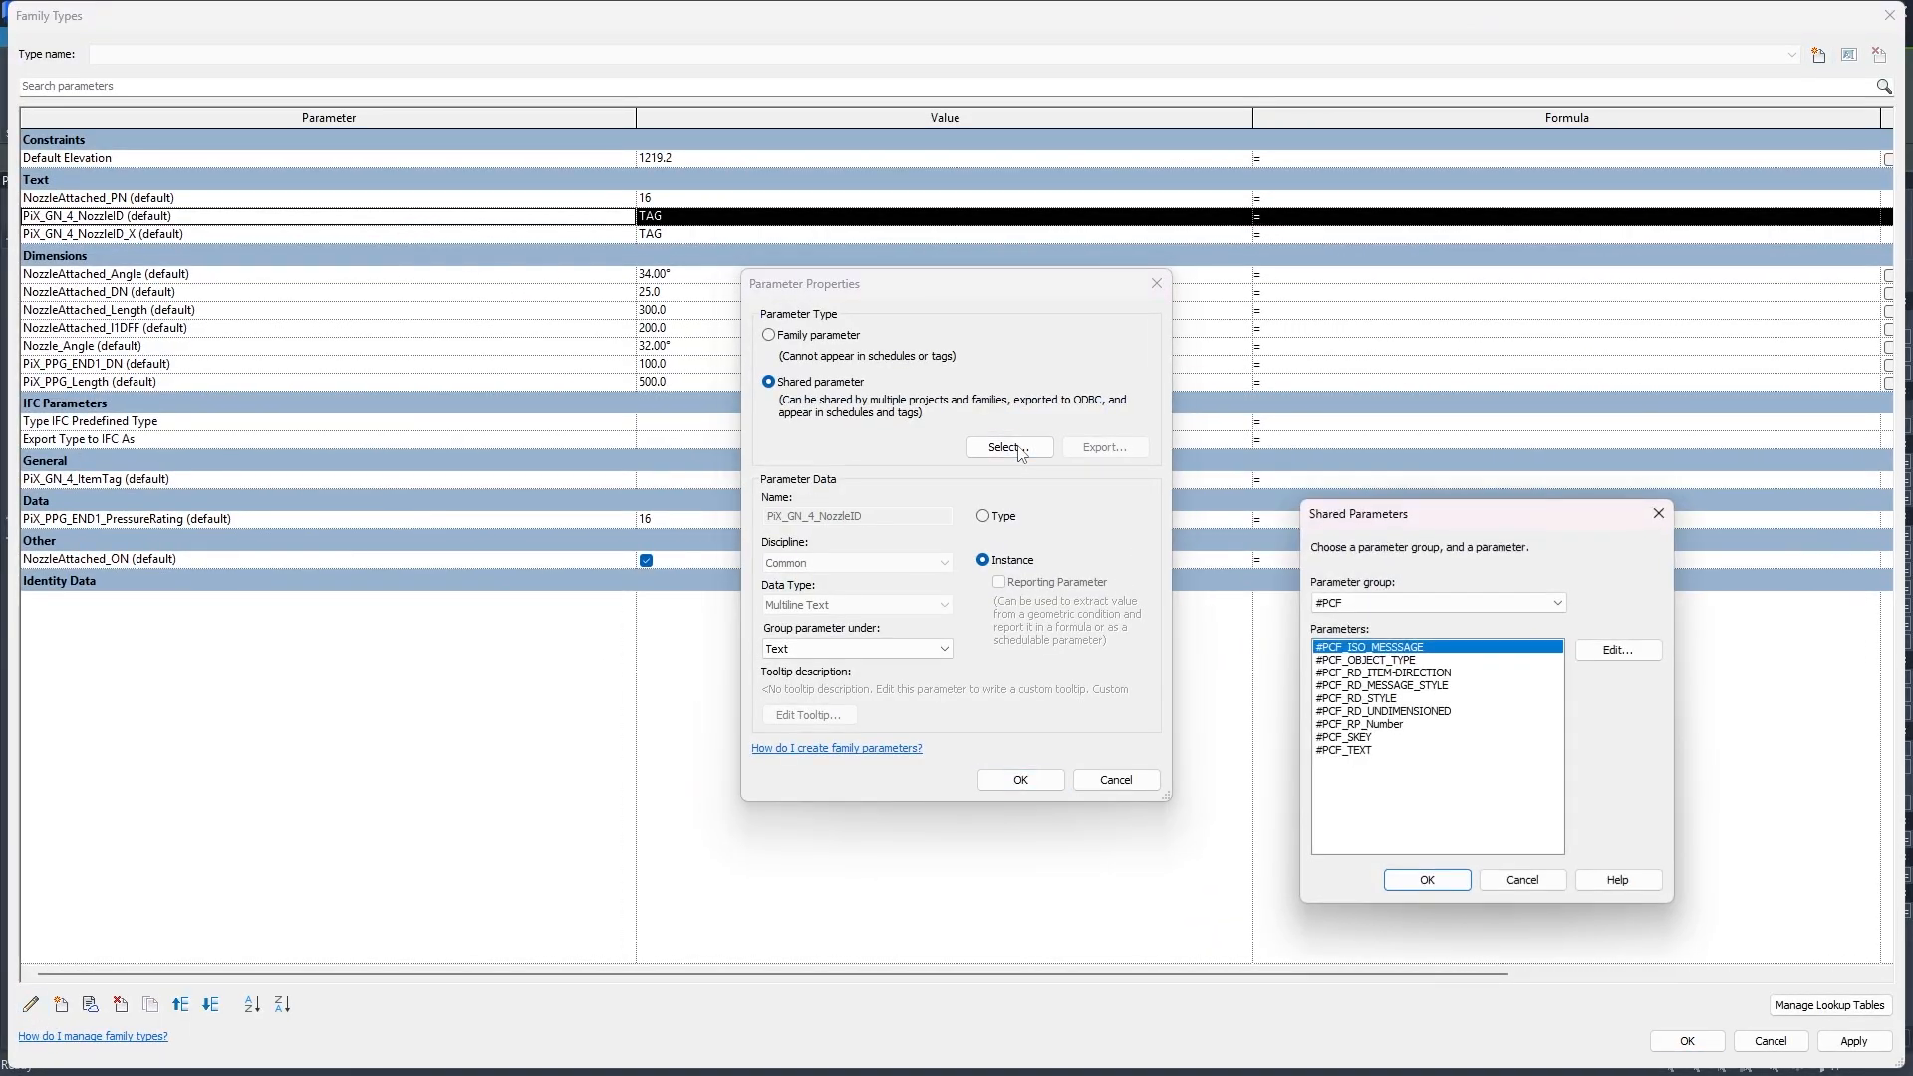
pyautogui.click(1403, 603)
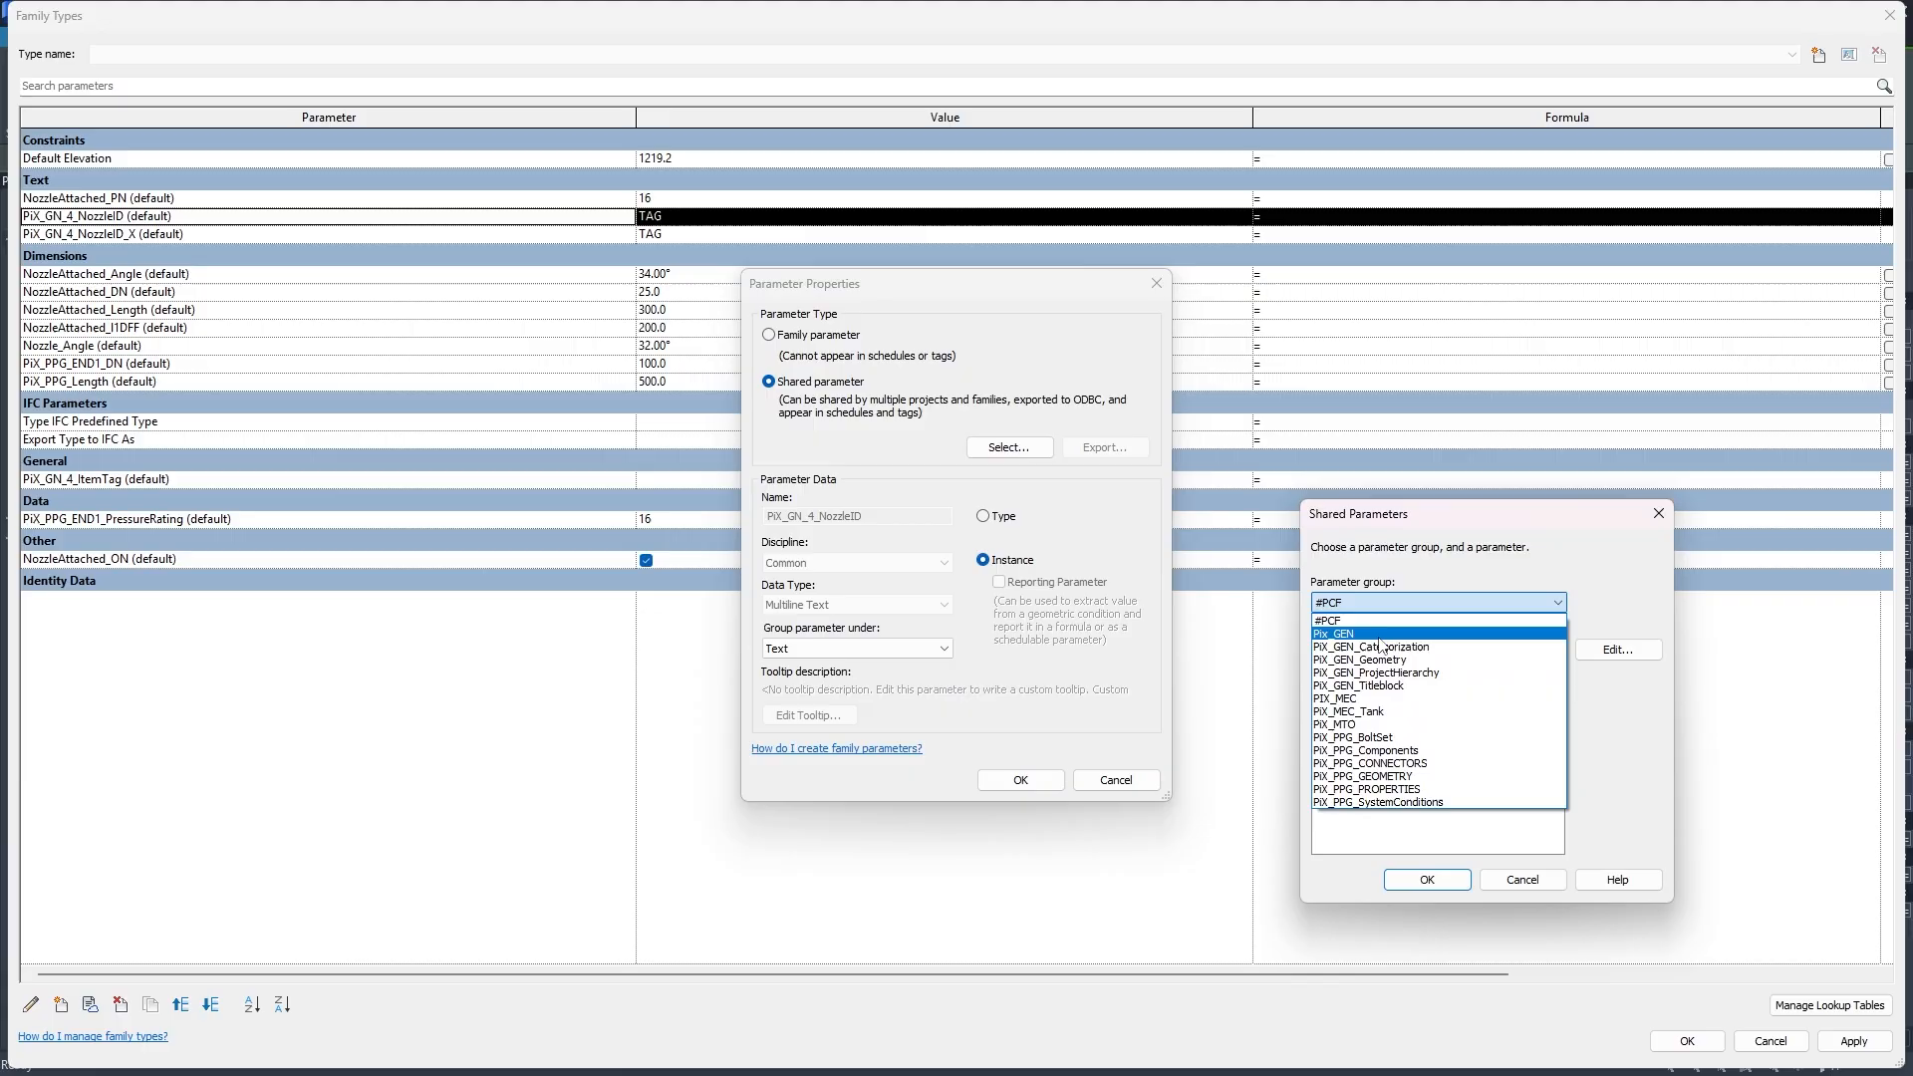
pyautogui.click(1381, 635)
pyautogui.scroll(-5, 1436, 764)
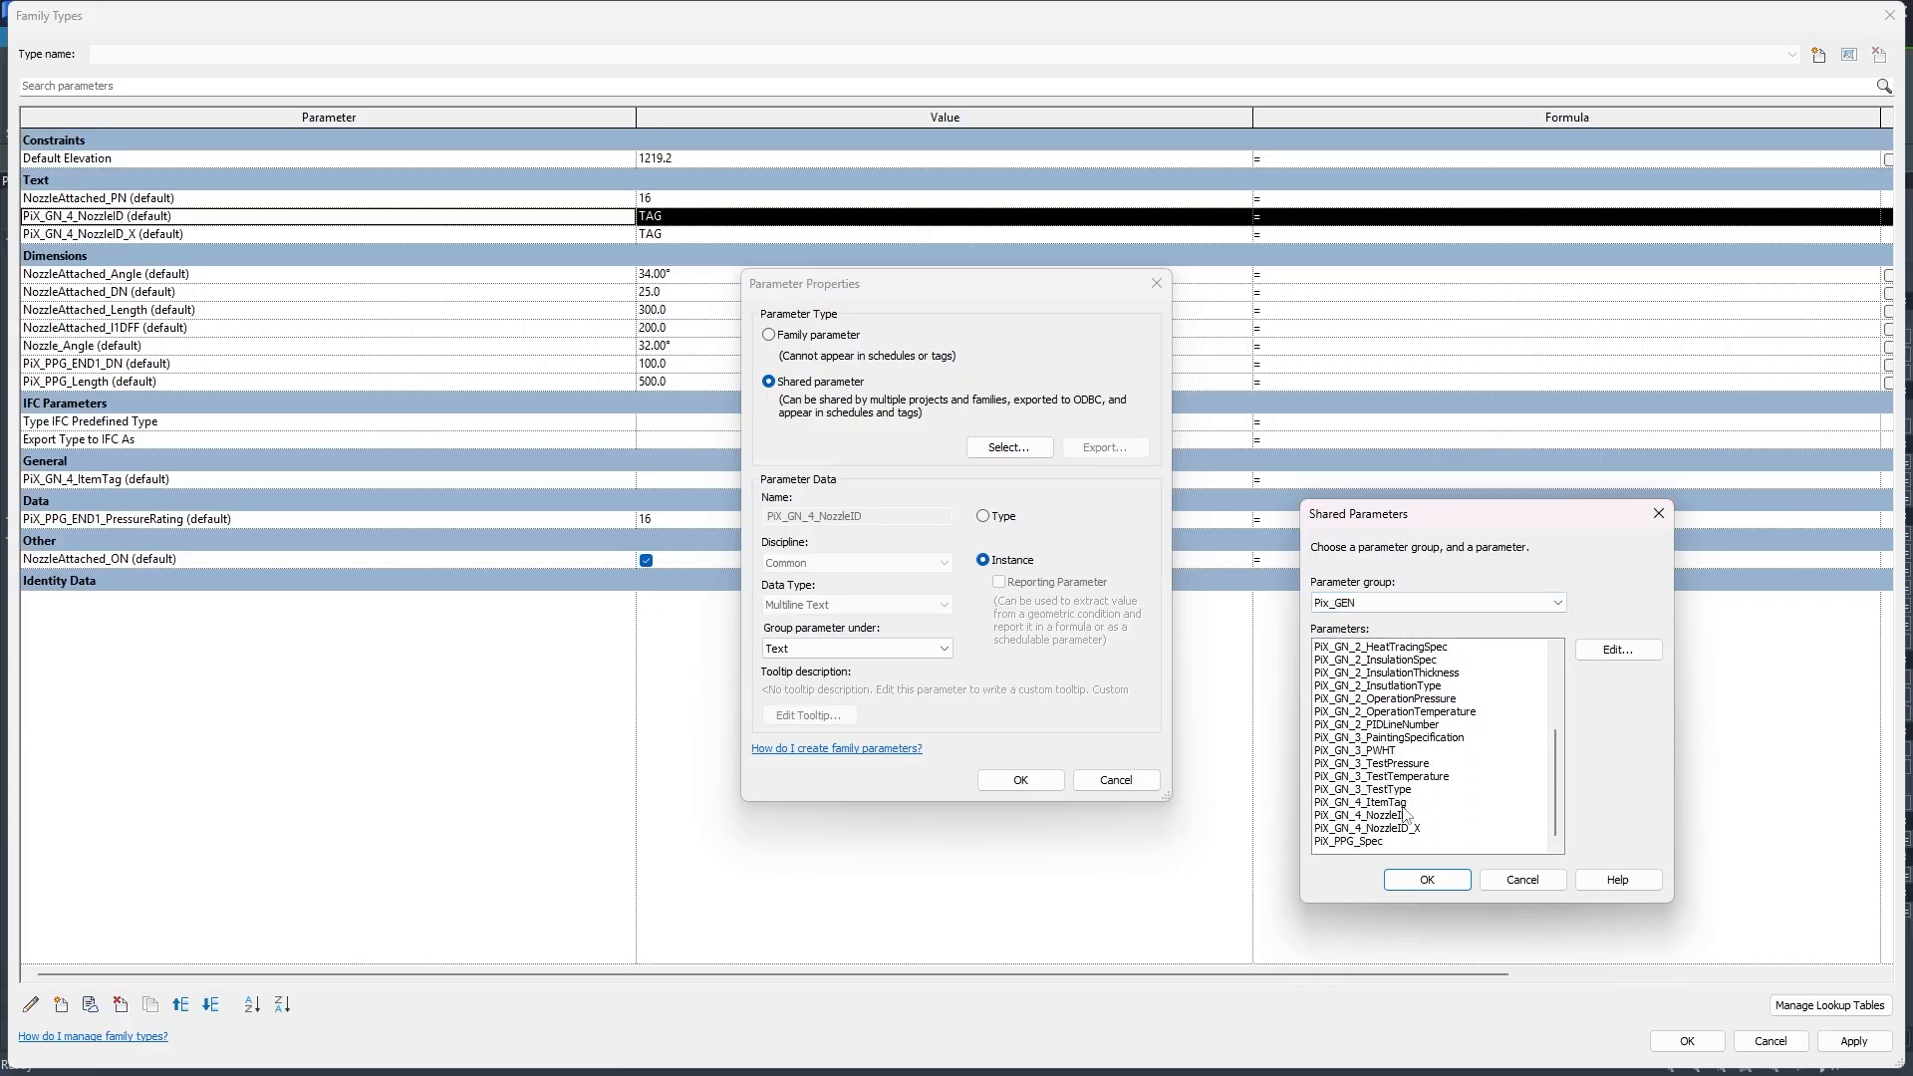
pyautogui.doubleClick(1405, 815)
pyautogui.click(1020, 781)
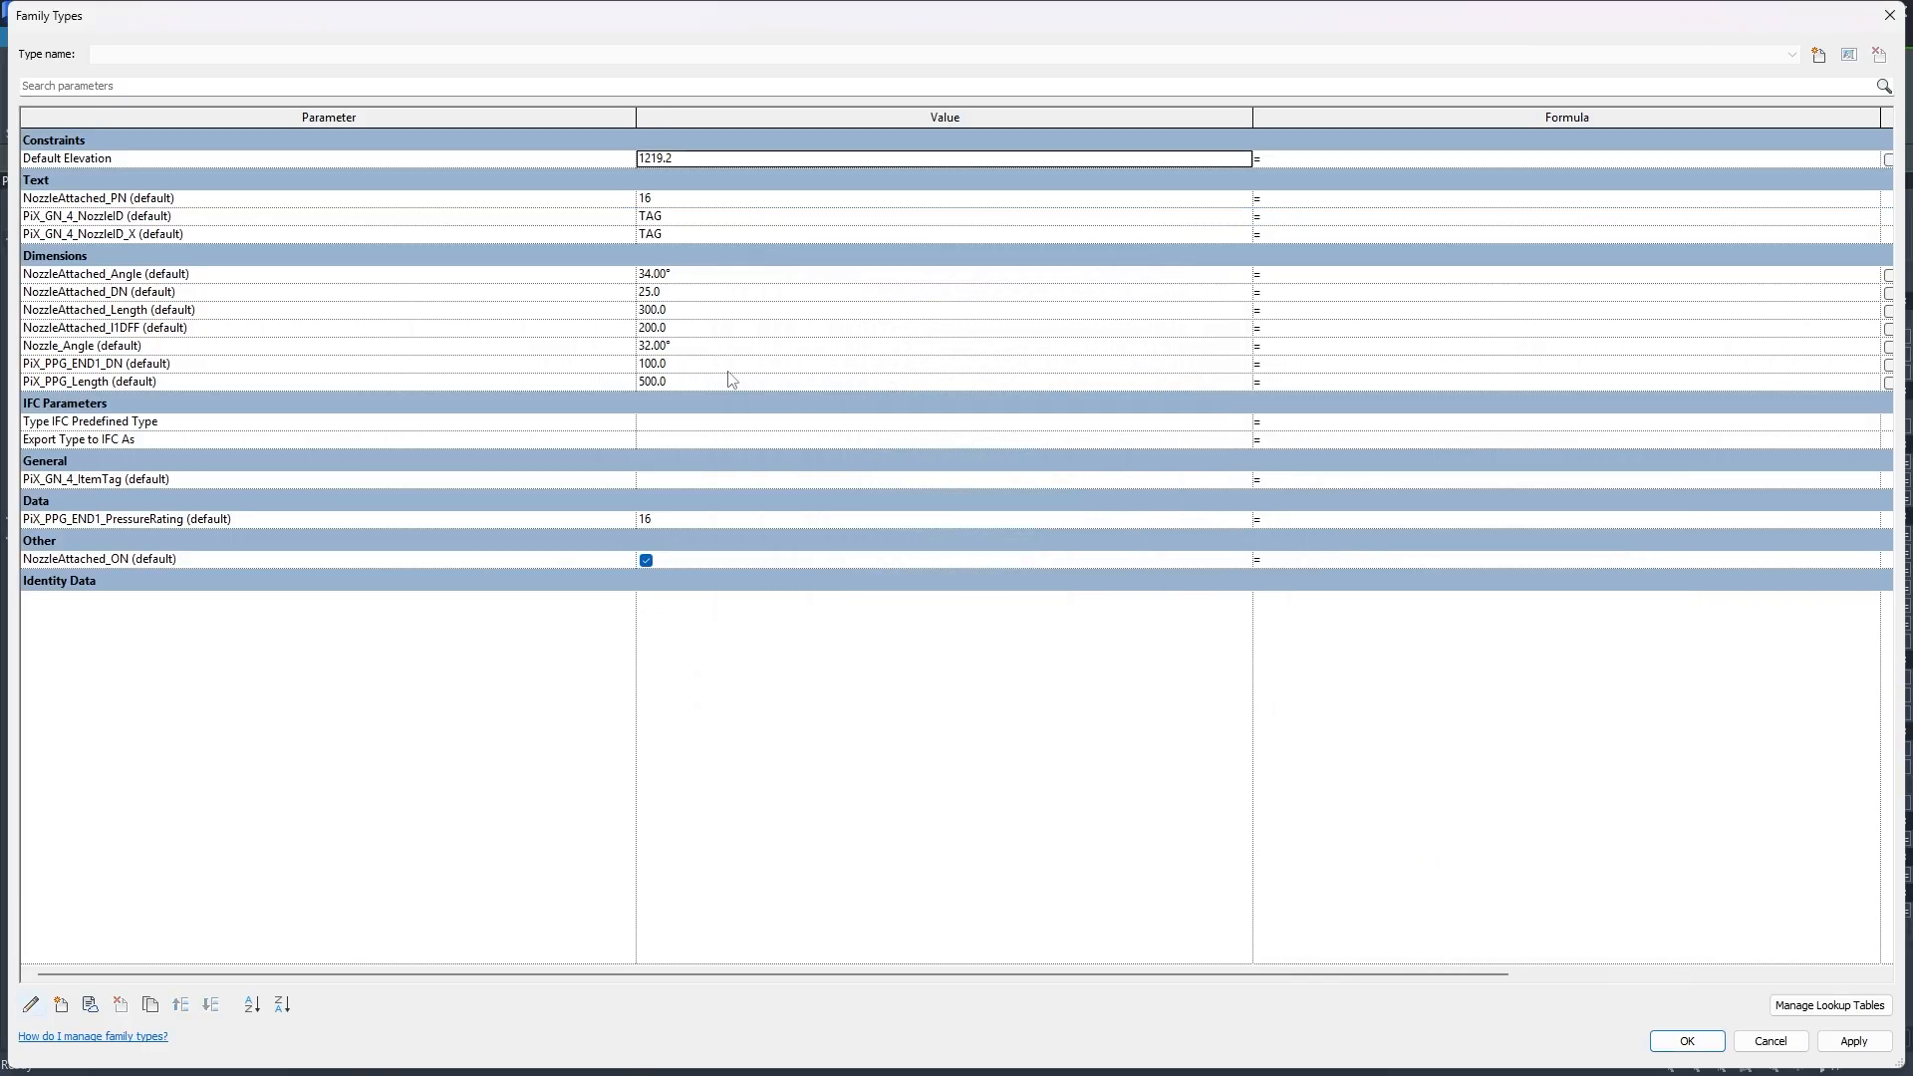
# Make PiX_GN_4_NozzleID_X an instance parameter linked to the Pix_GEN shared parameter PiX_GN_4_NozzleID_X and accept the family type changes.
pyautogui.click(30, 1004)
pyautogui.click(1014, 448)
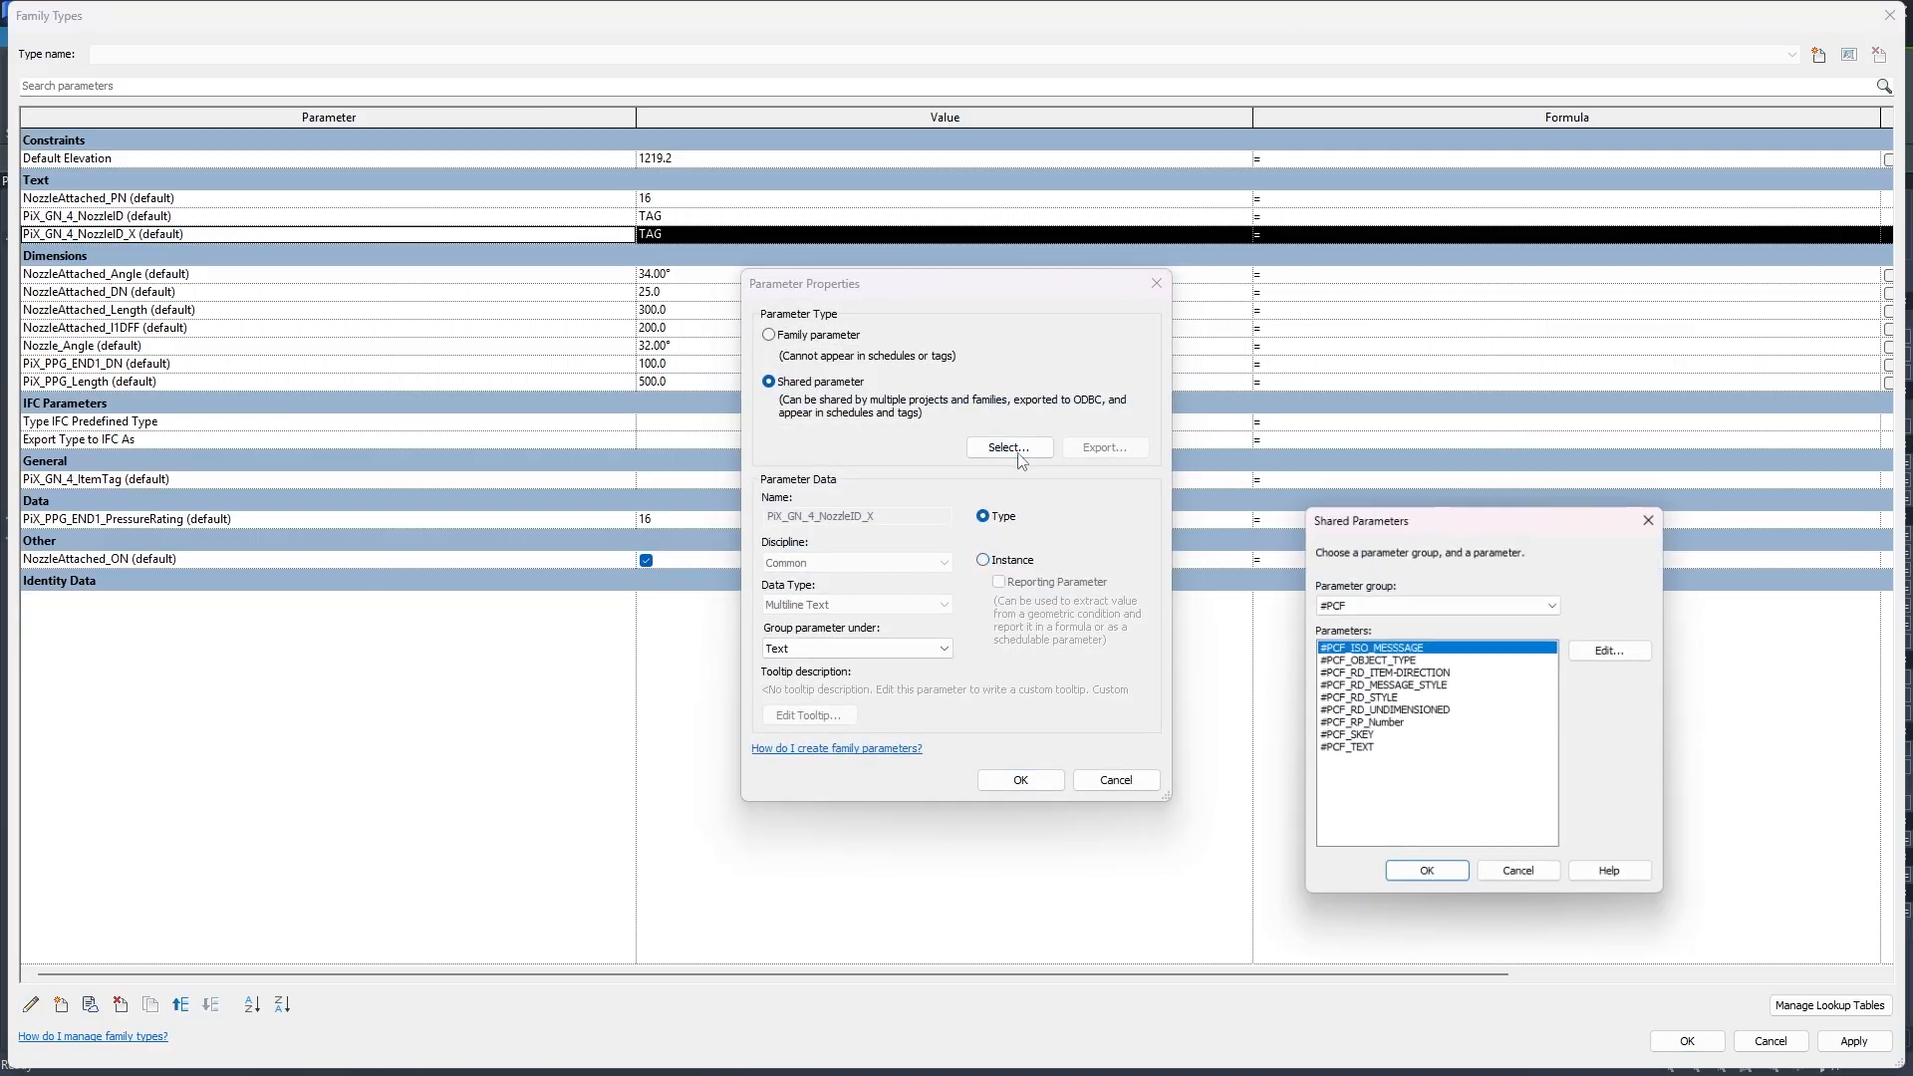
pyautogui.press('Escape')
pyautogui.click(1012, 560)
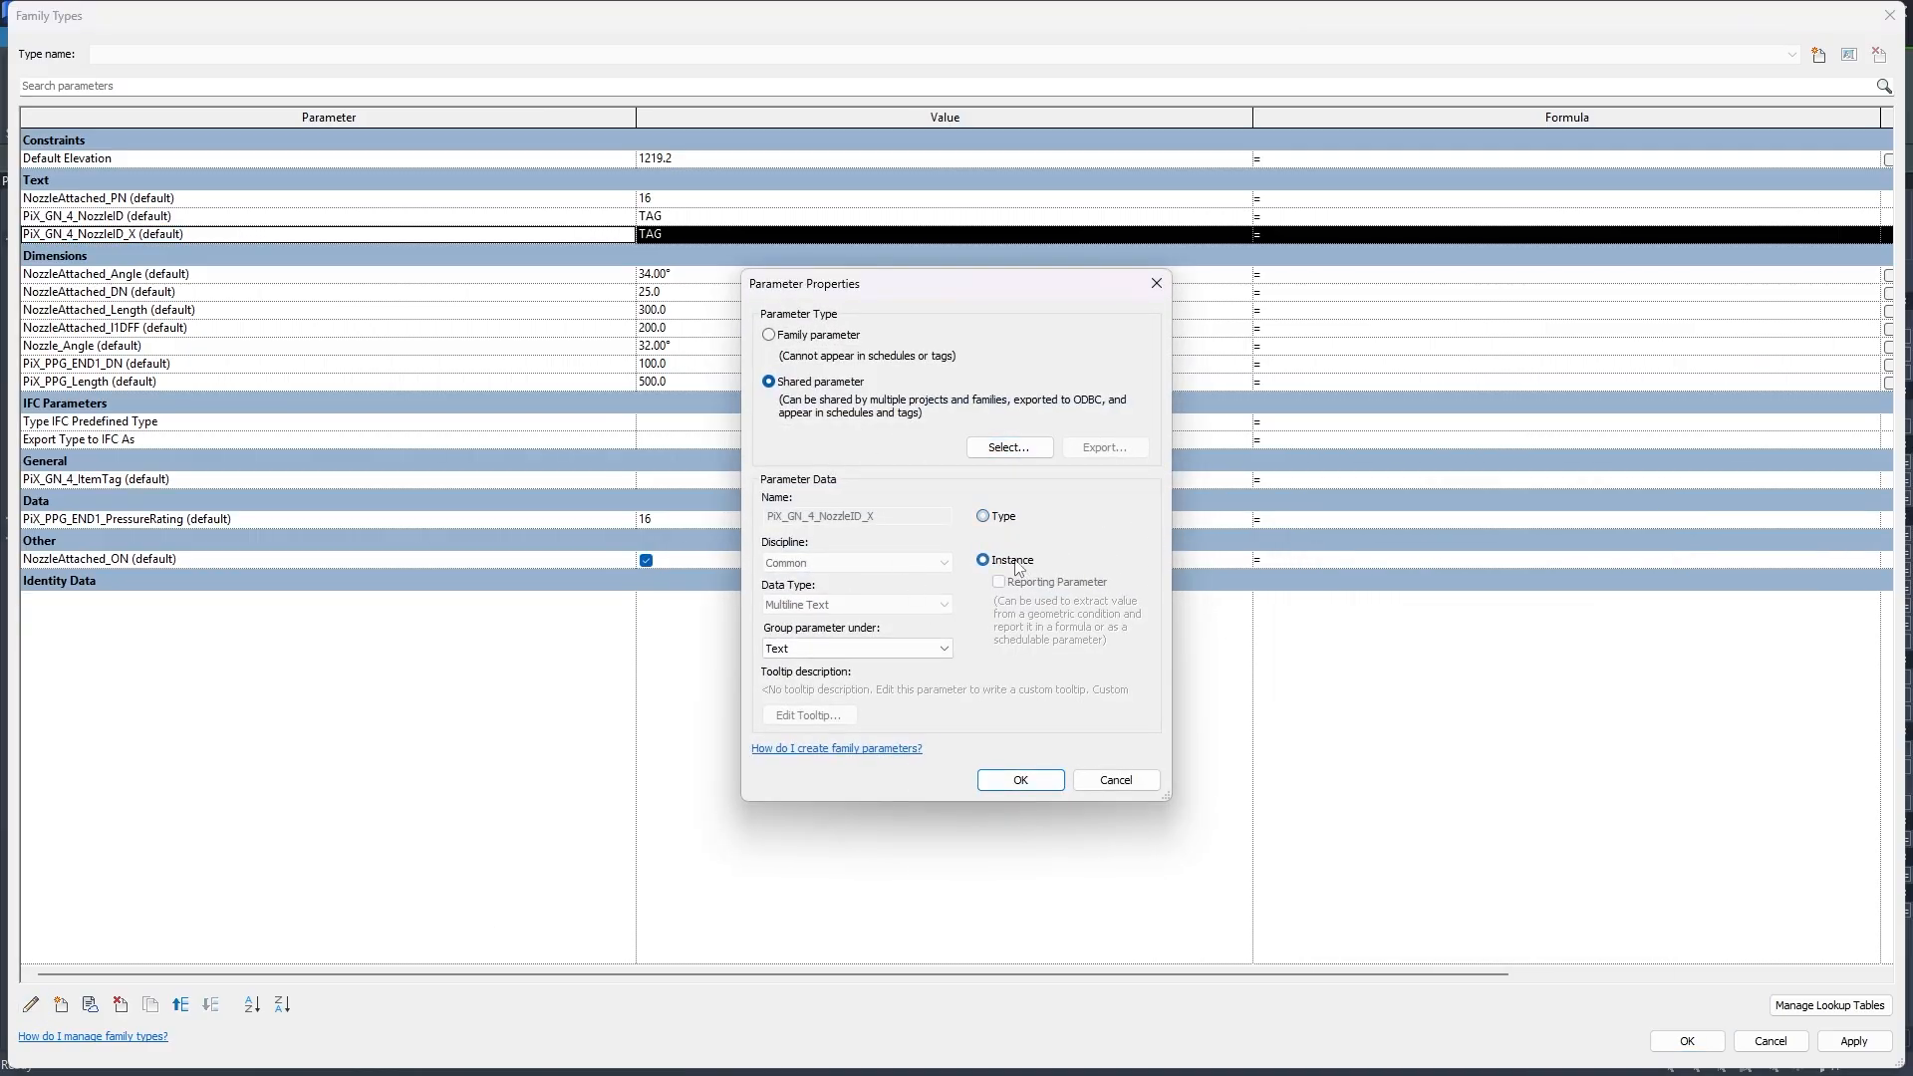
pyautogui.click(1008, 447)
pyautogui.click(1435, 603)
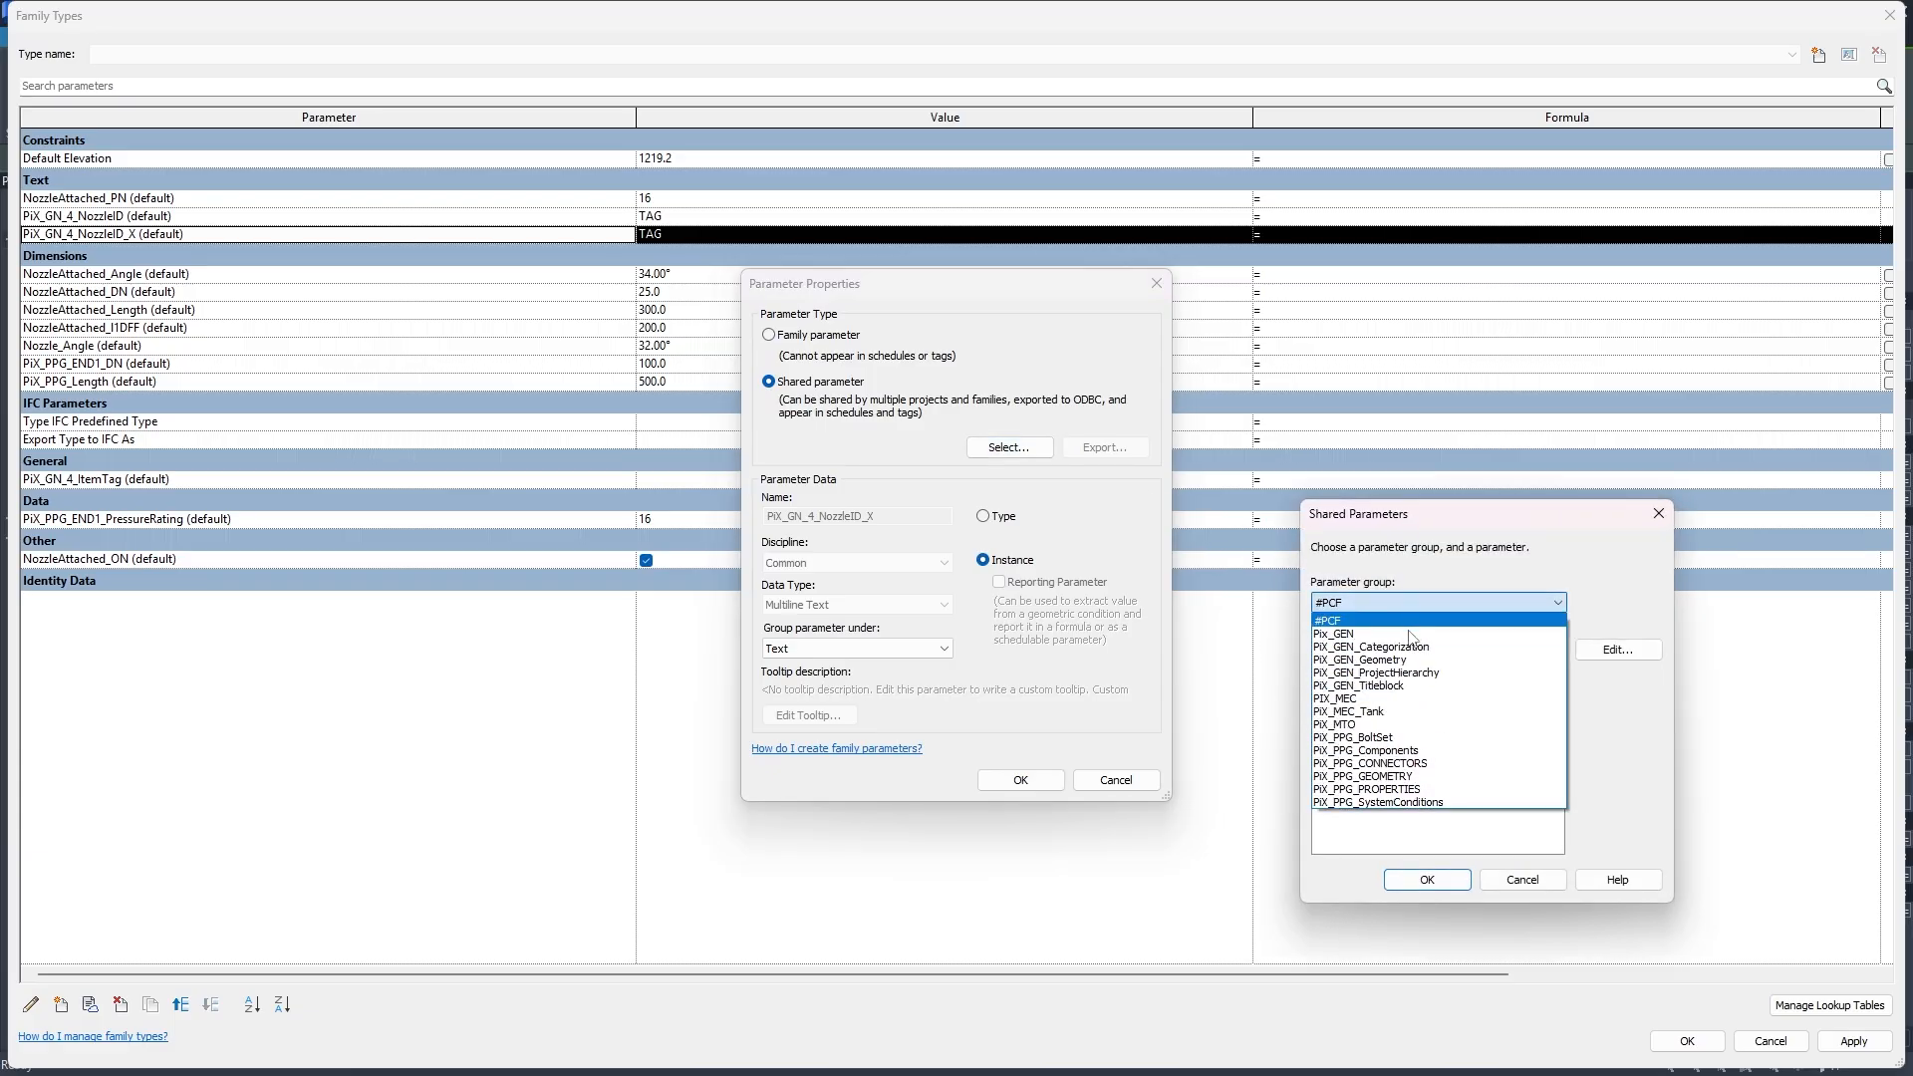
pyautogui.click(1355, 634)
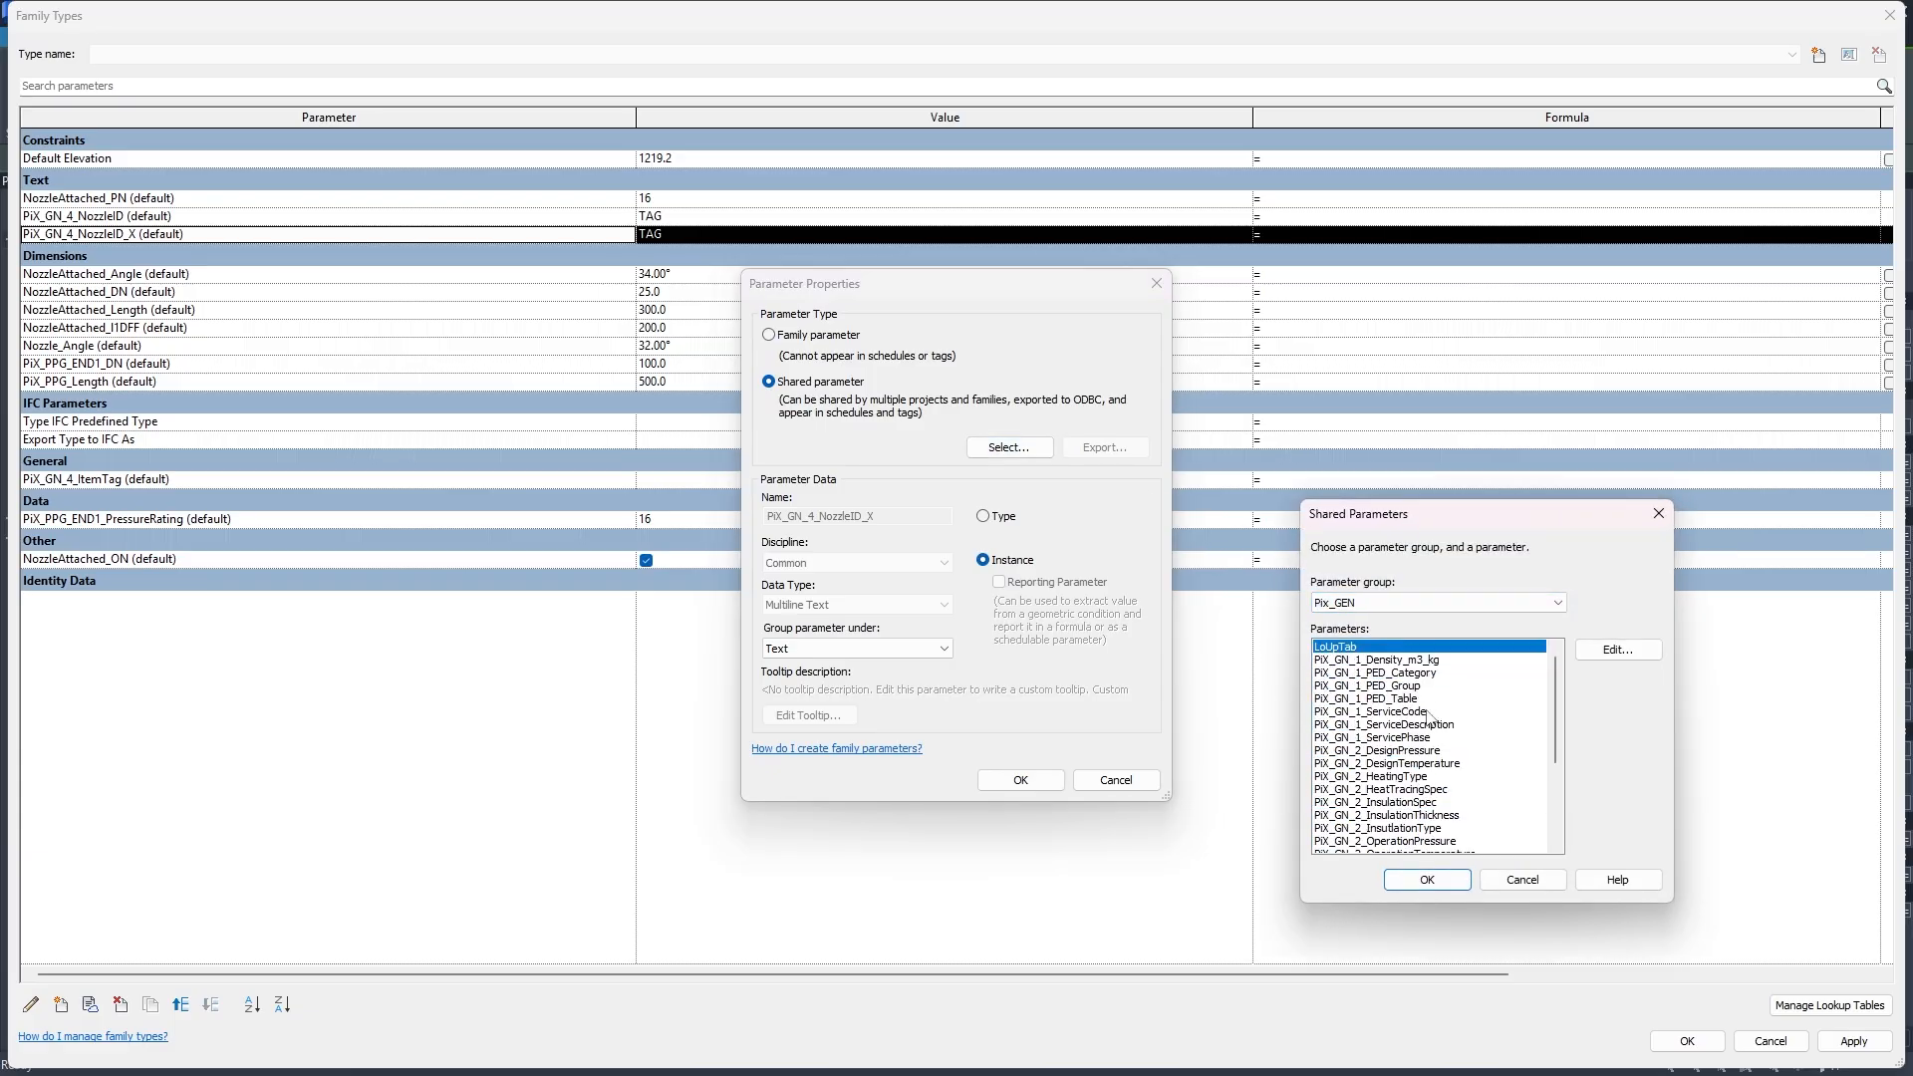
pyautogui.scroll(-5, 1430, 719)
pyautogui.click(1410, 828)
pyautogui.click(1427, 880)
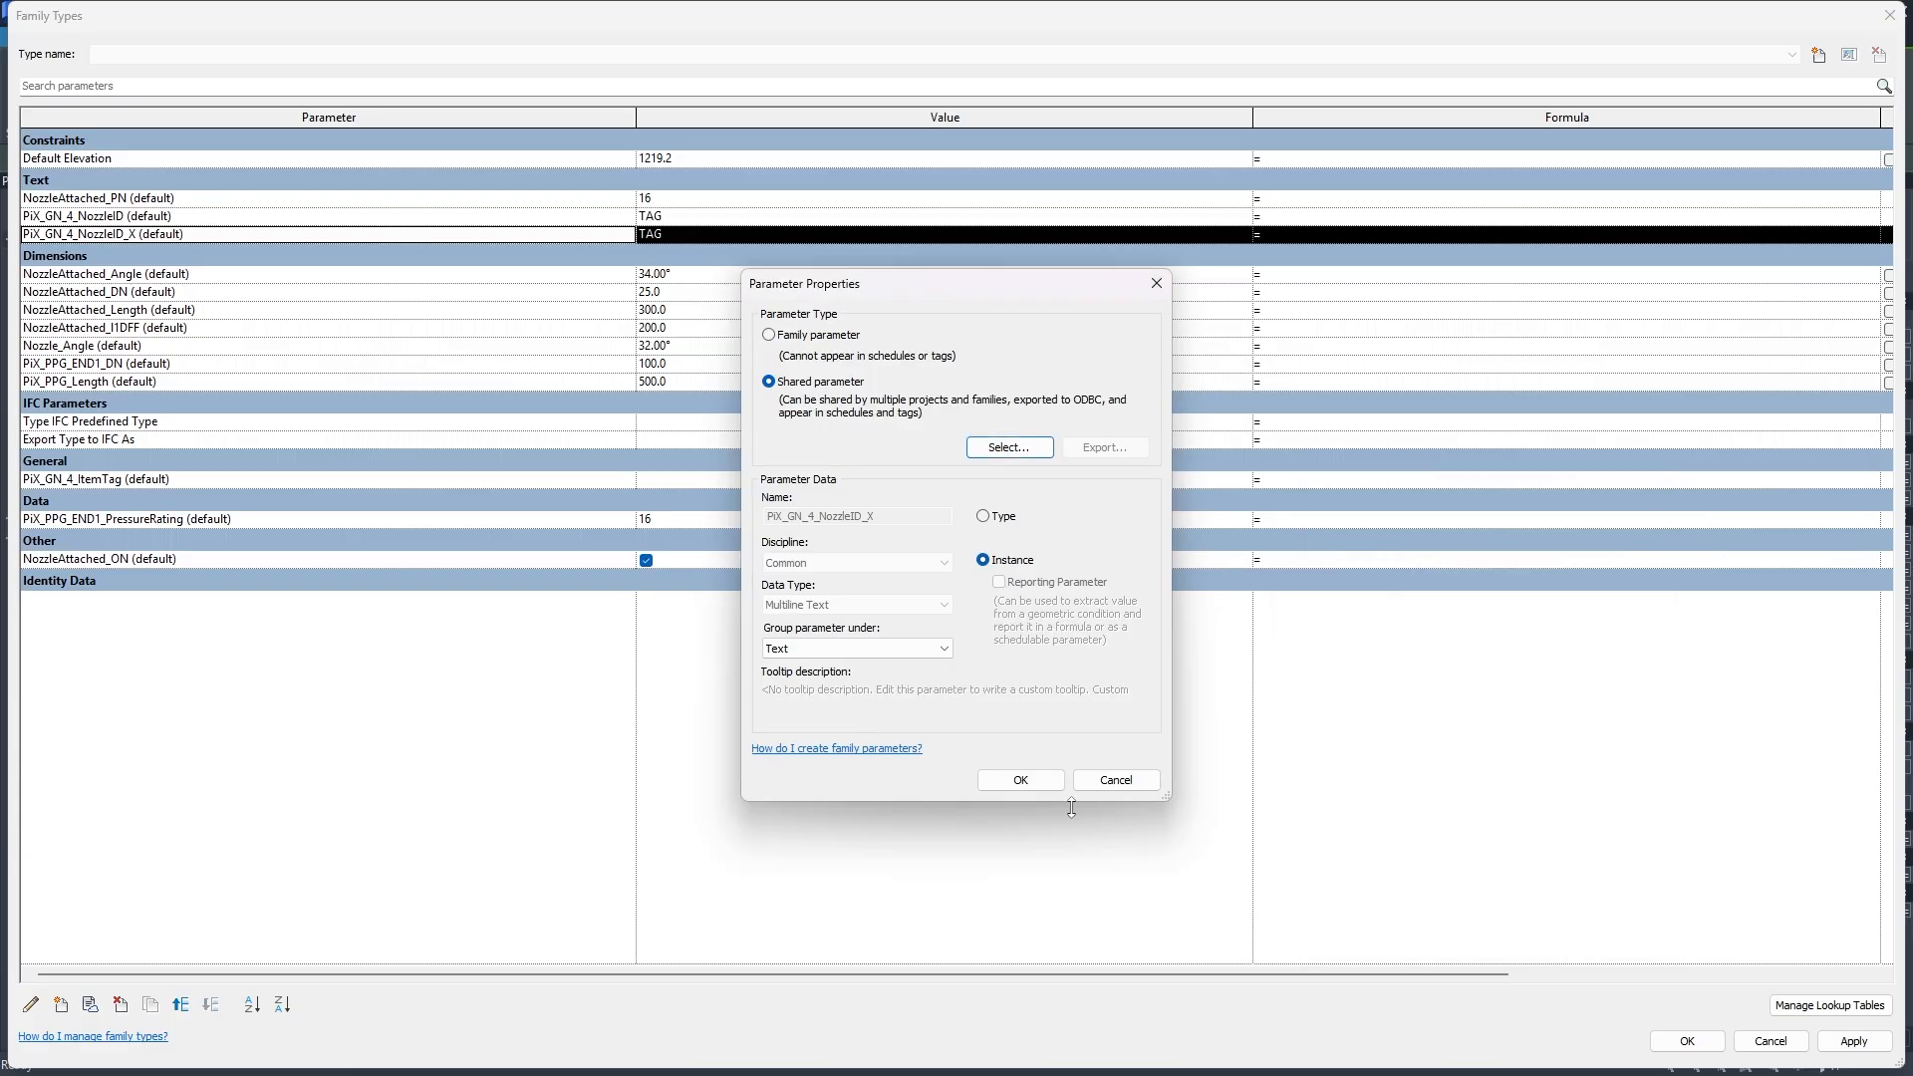
pyautogui.click(1019, 781)
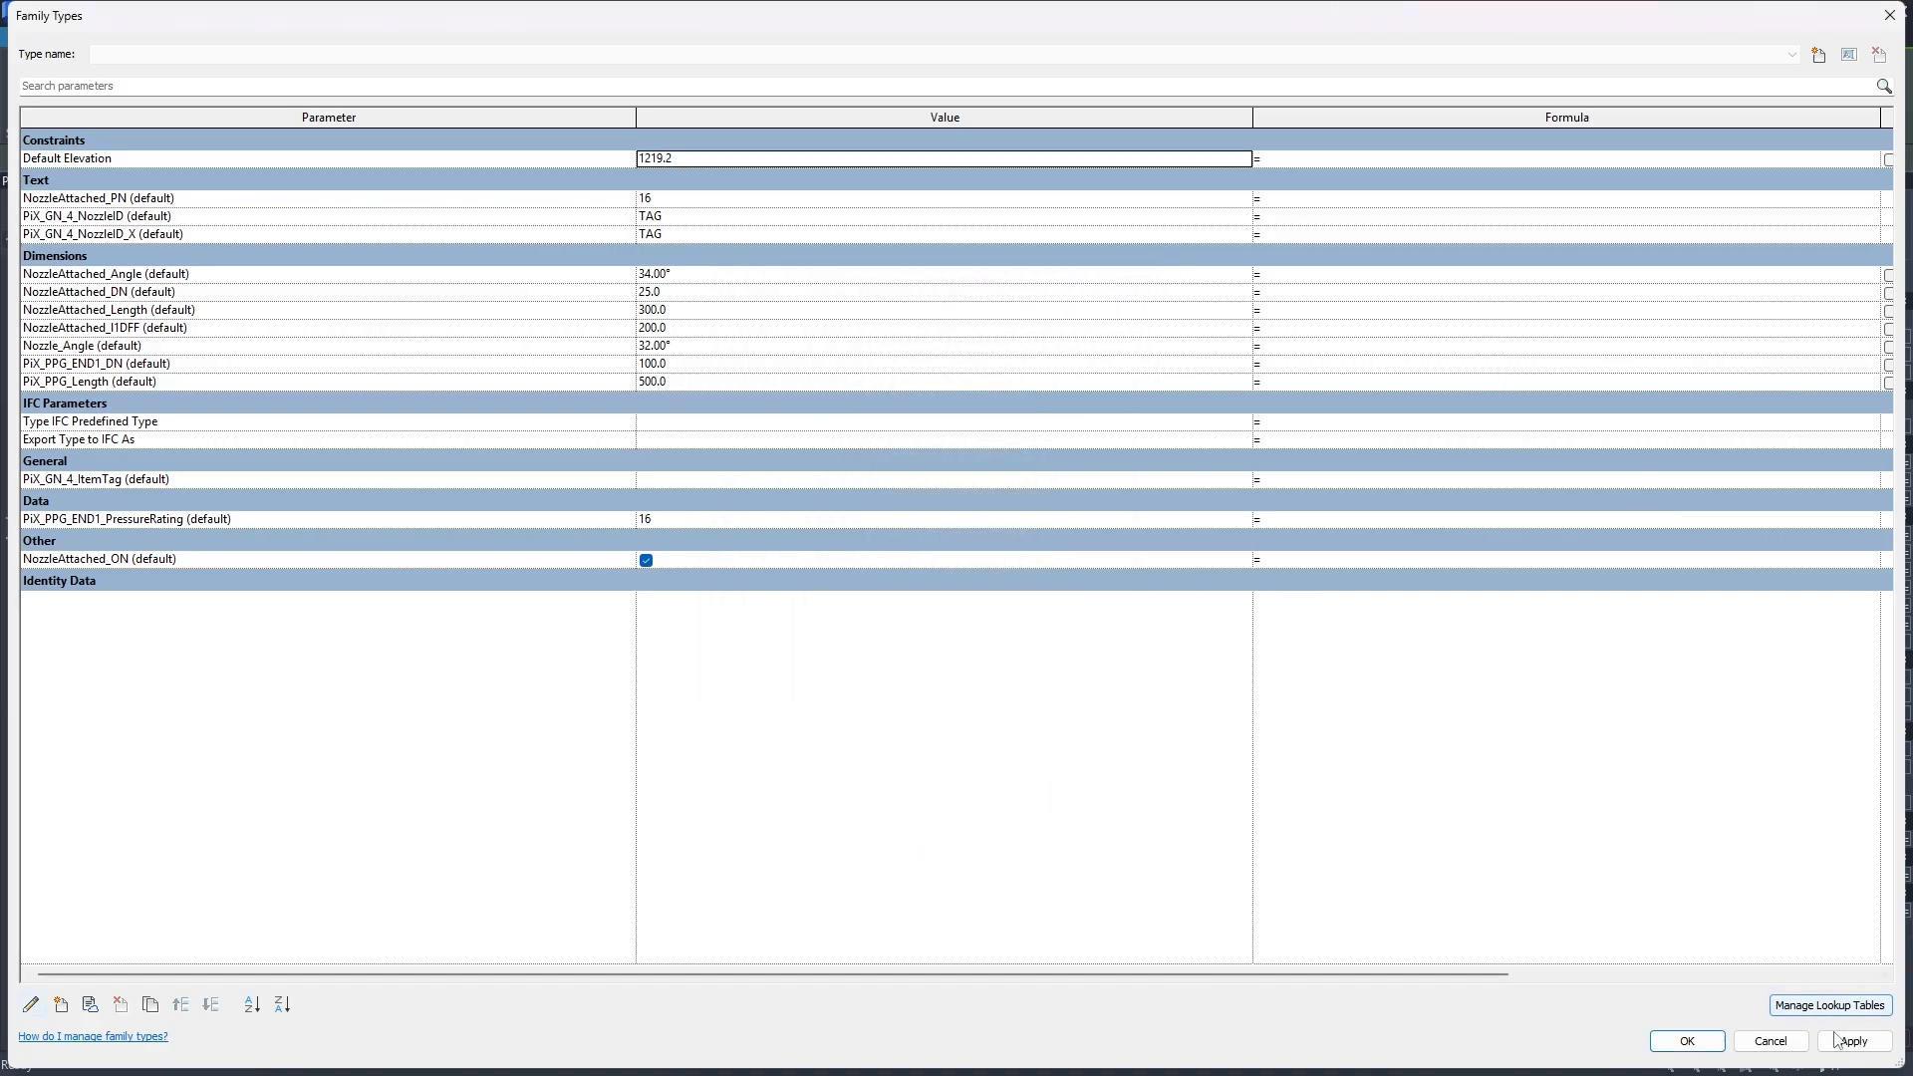
pyautogui.click(1686, 1041)
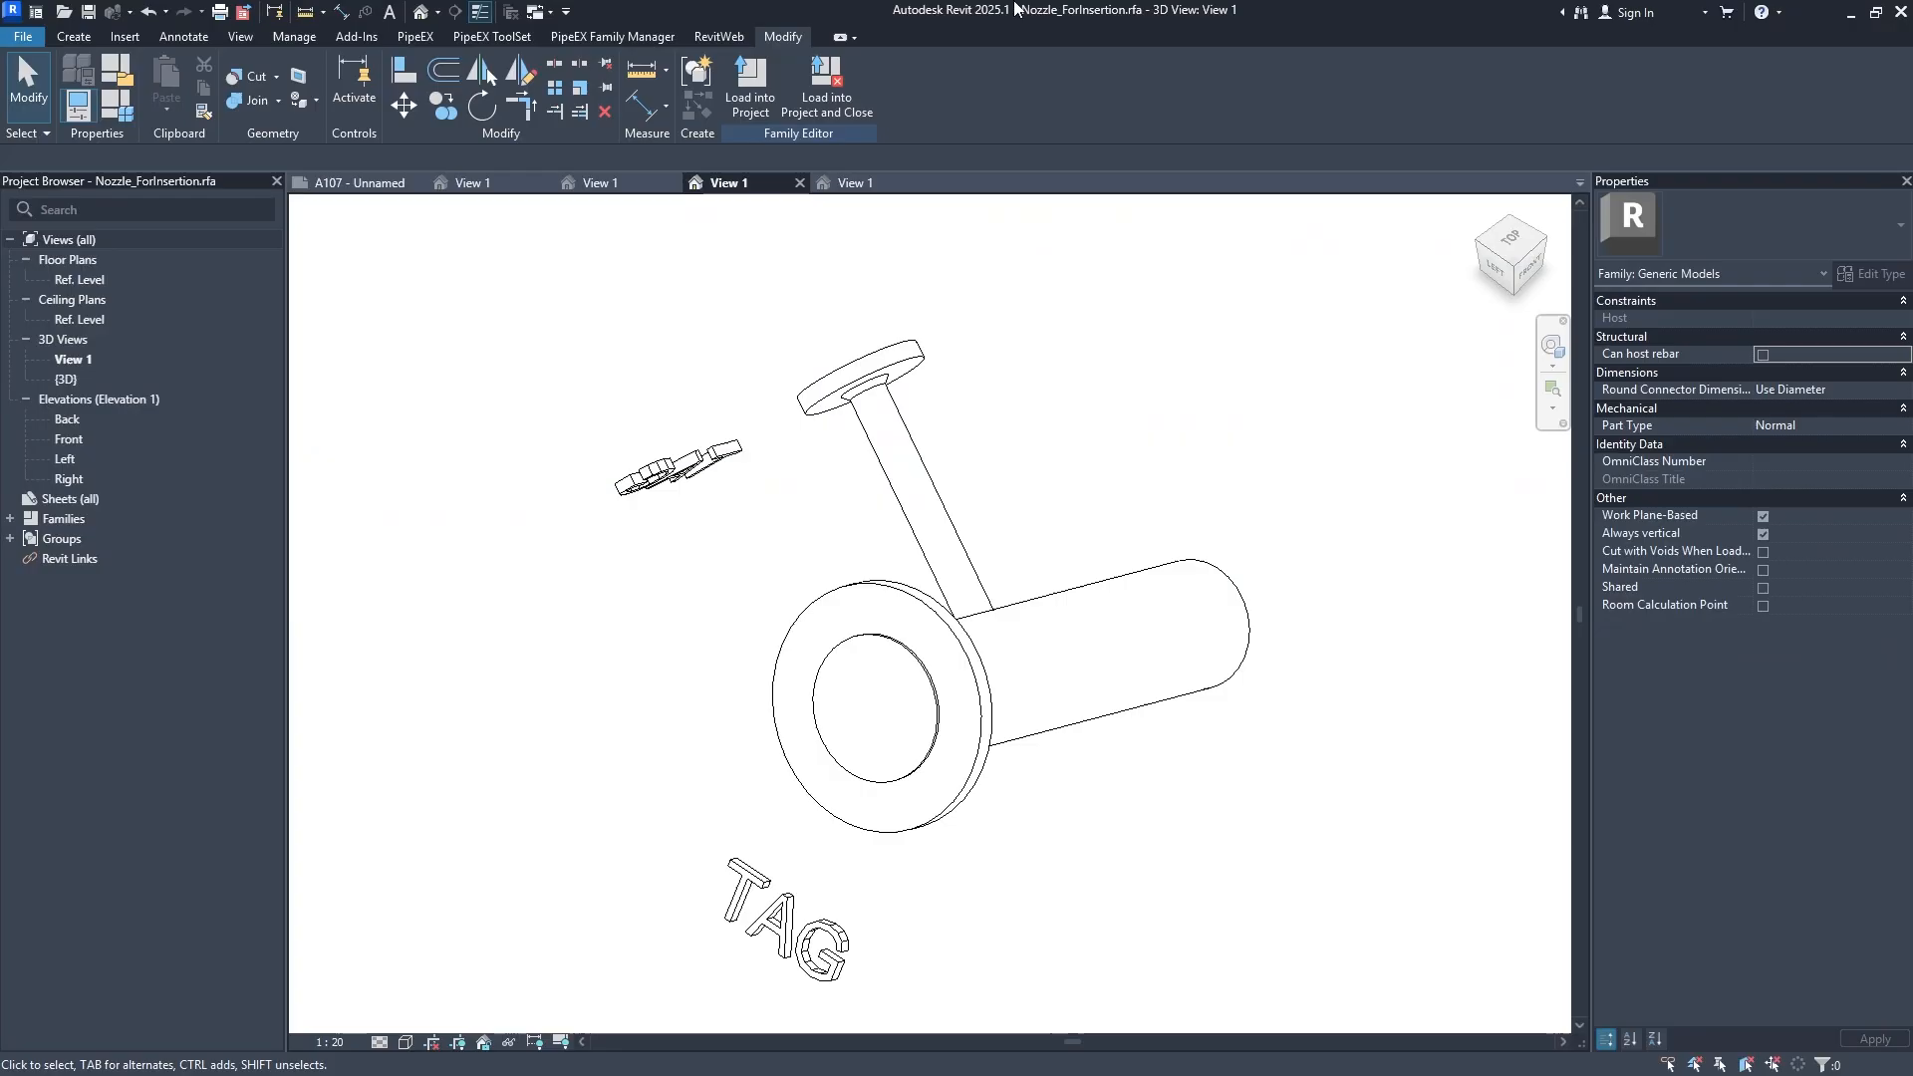
# Load Nozzle_ForInsertion into PiX_PUMP_CENTRIFUGIAL.rfa and Vertical Vessel - Template1.rfa, overwriting the existing versions.
pyautogui.click(753, 95)
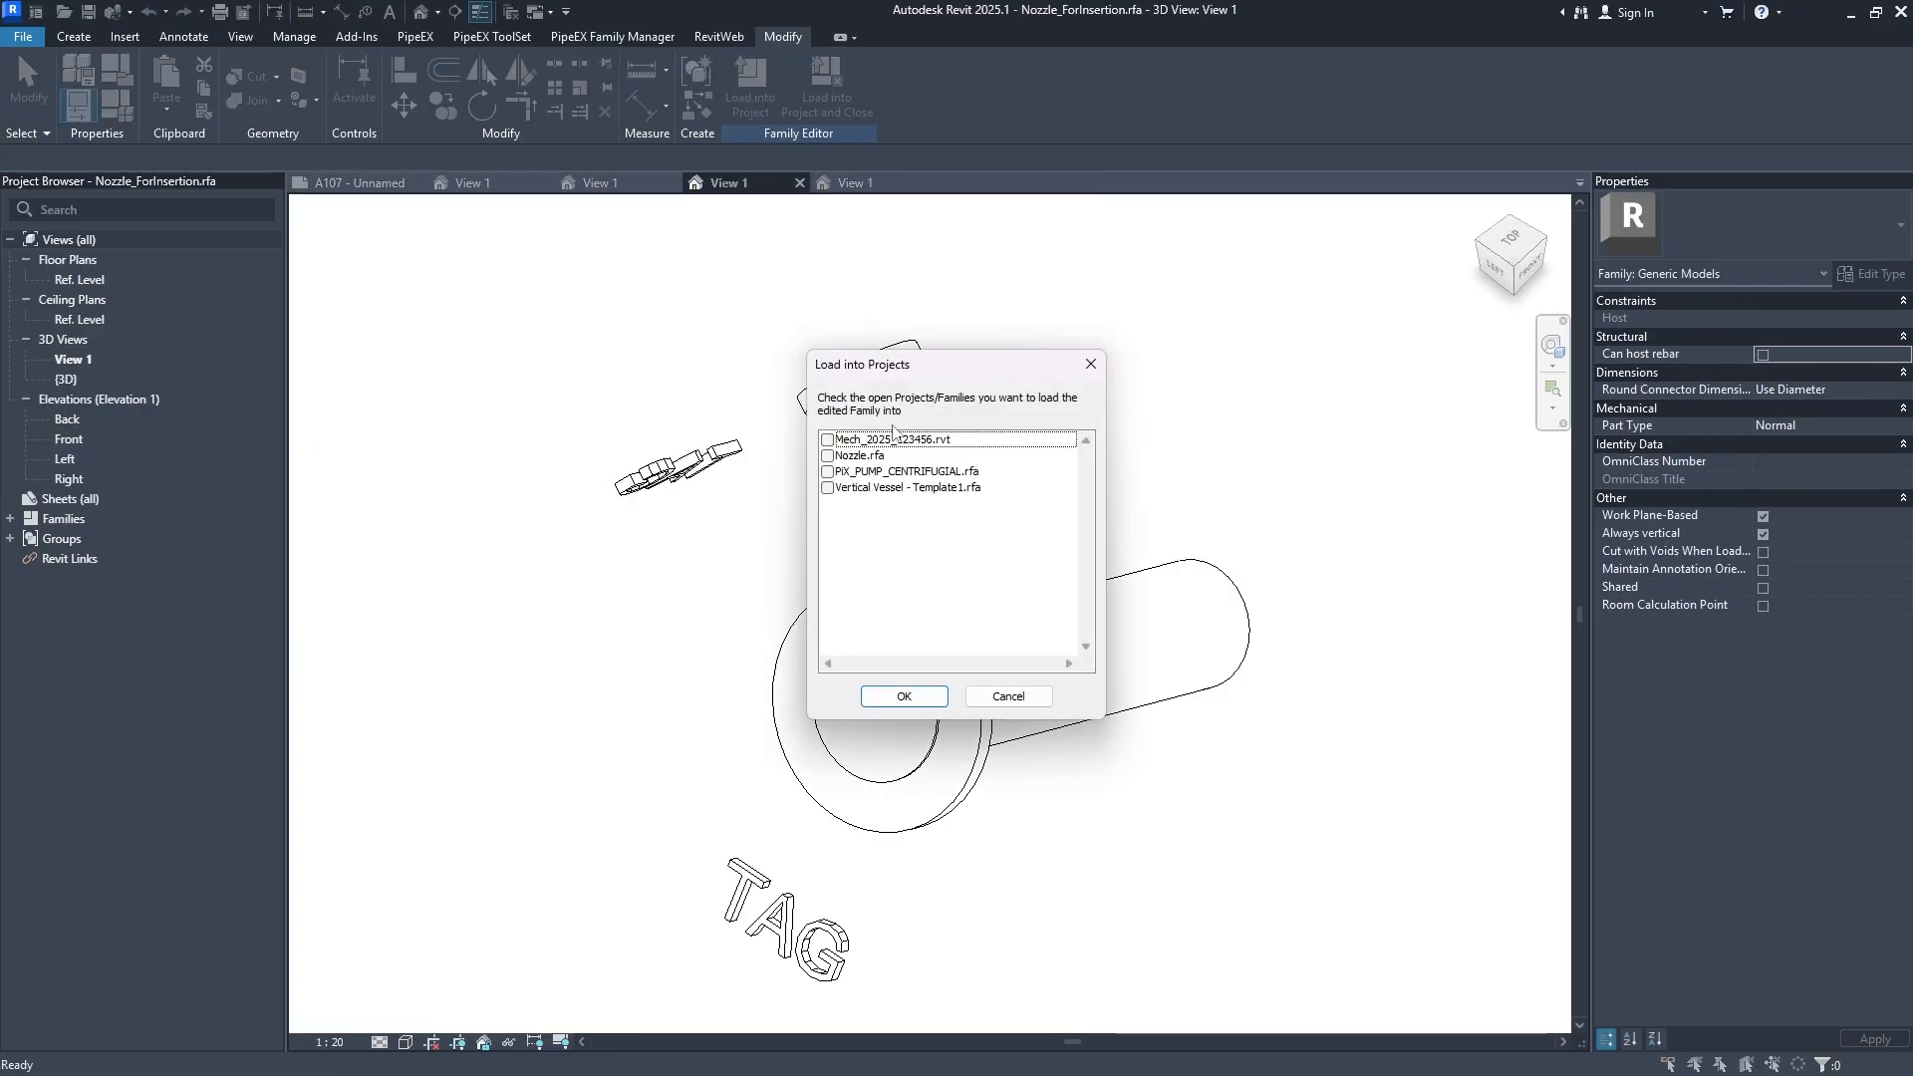
pyautogui.click(829, 472)
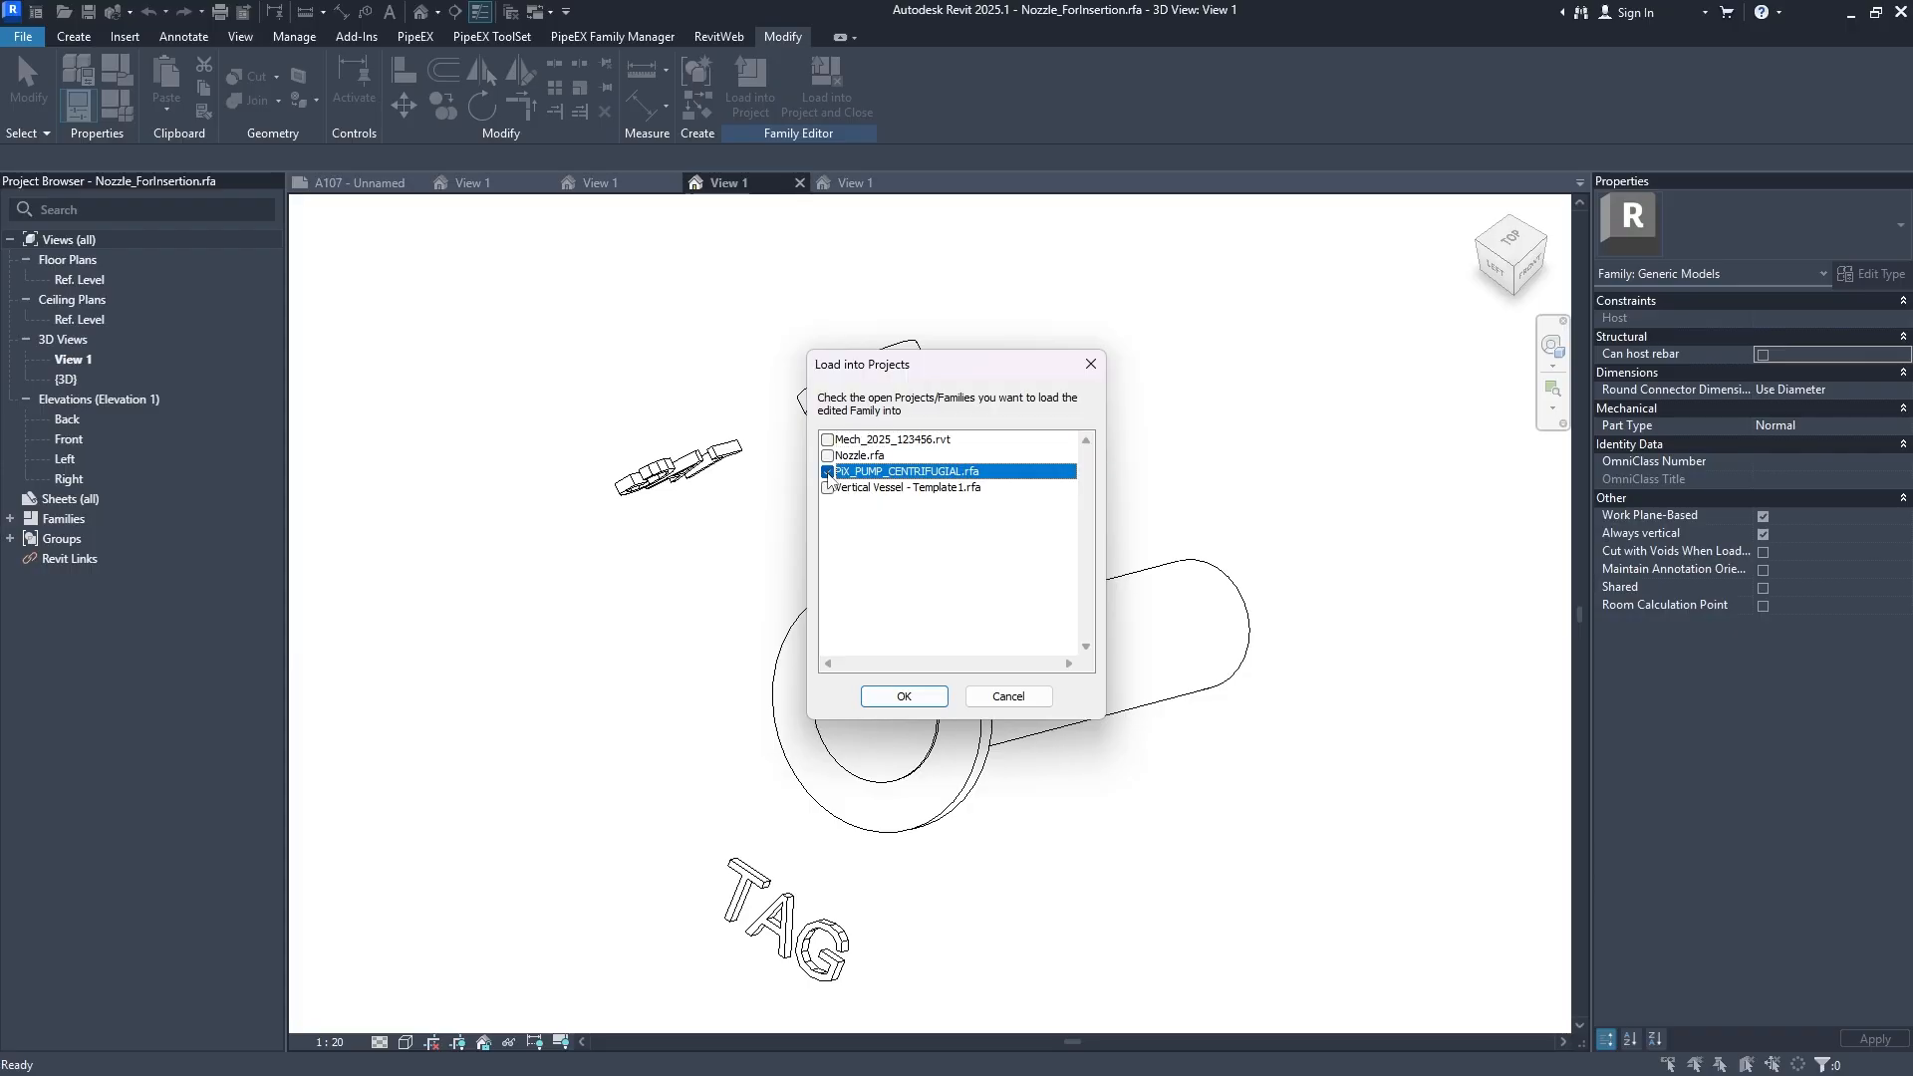
pyautogui.click(829, 488)
pyautogui.click(887, 696)
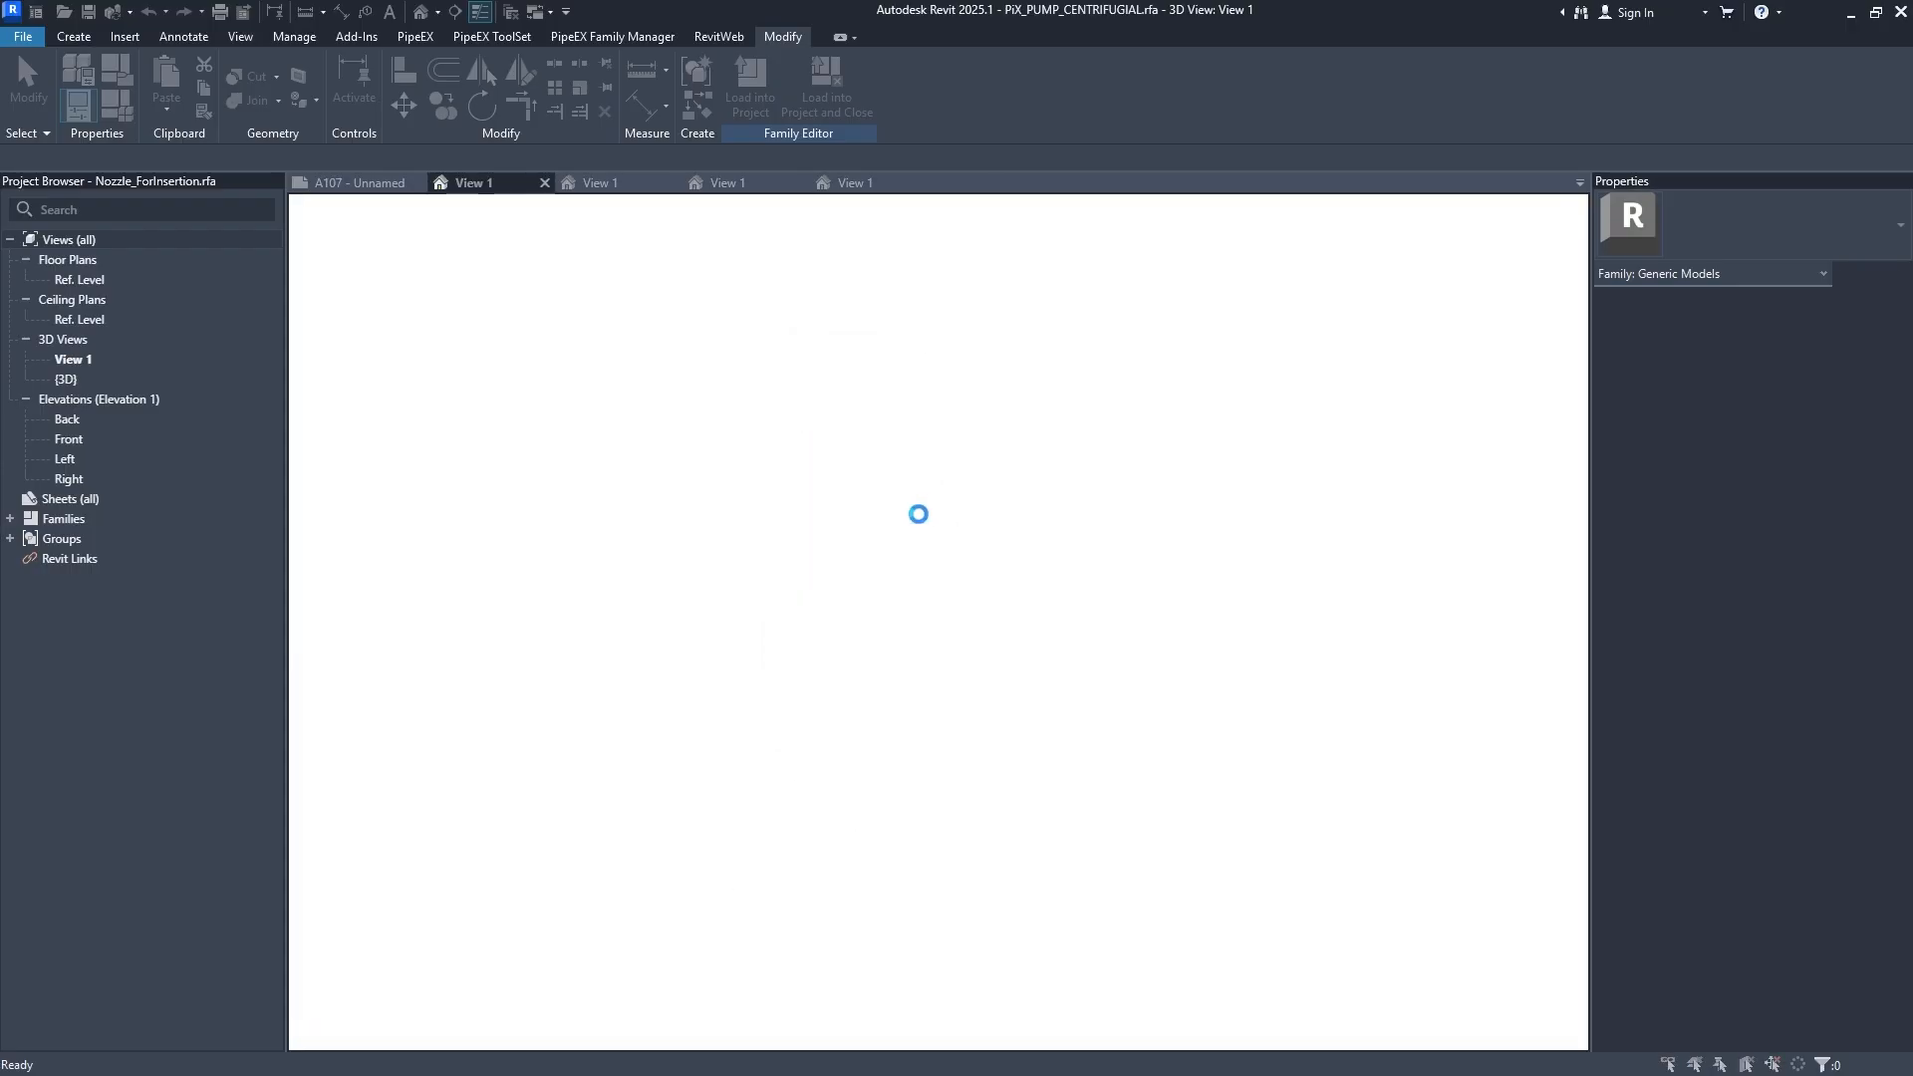
pyautogui.click(912, 547)
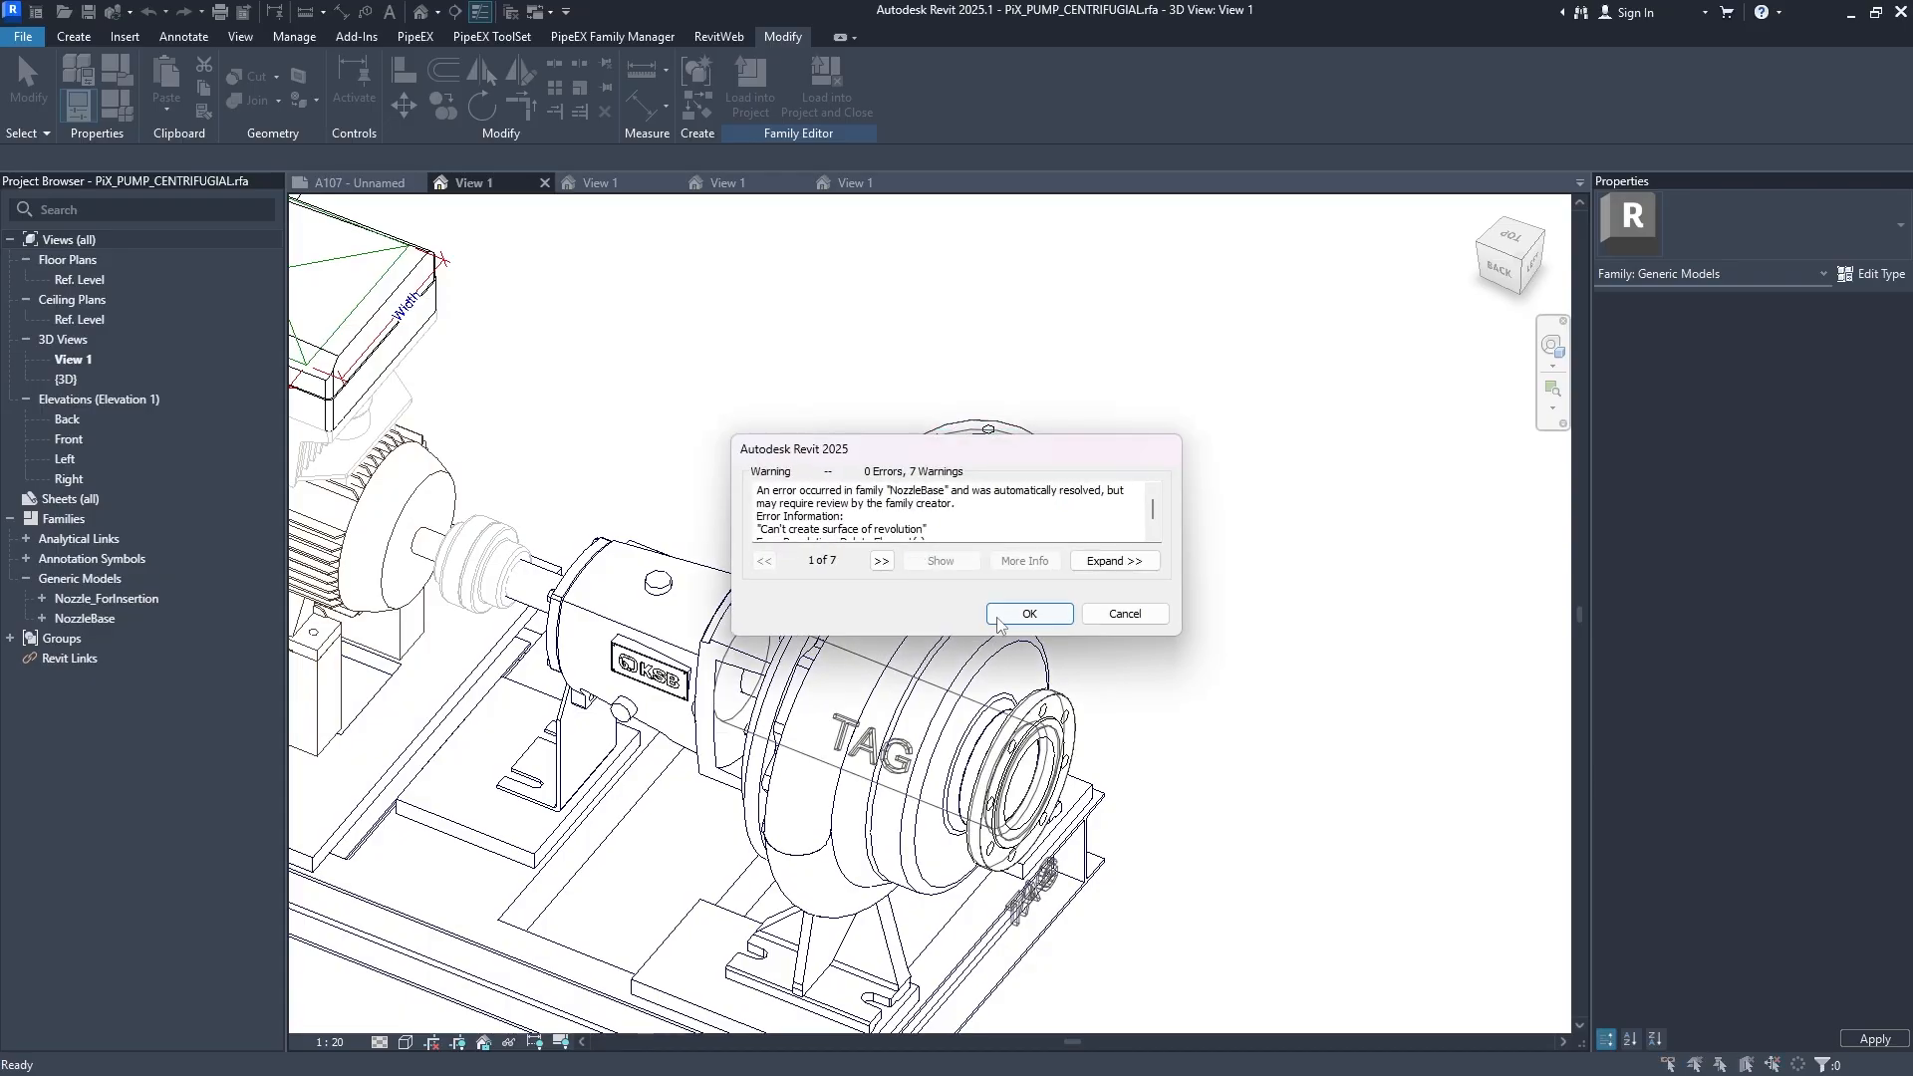
pyautogui.click(998, 618)
pyautogui.click(867, 550)
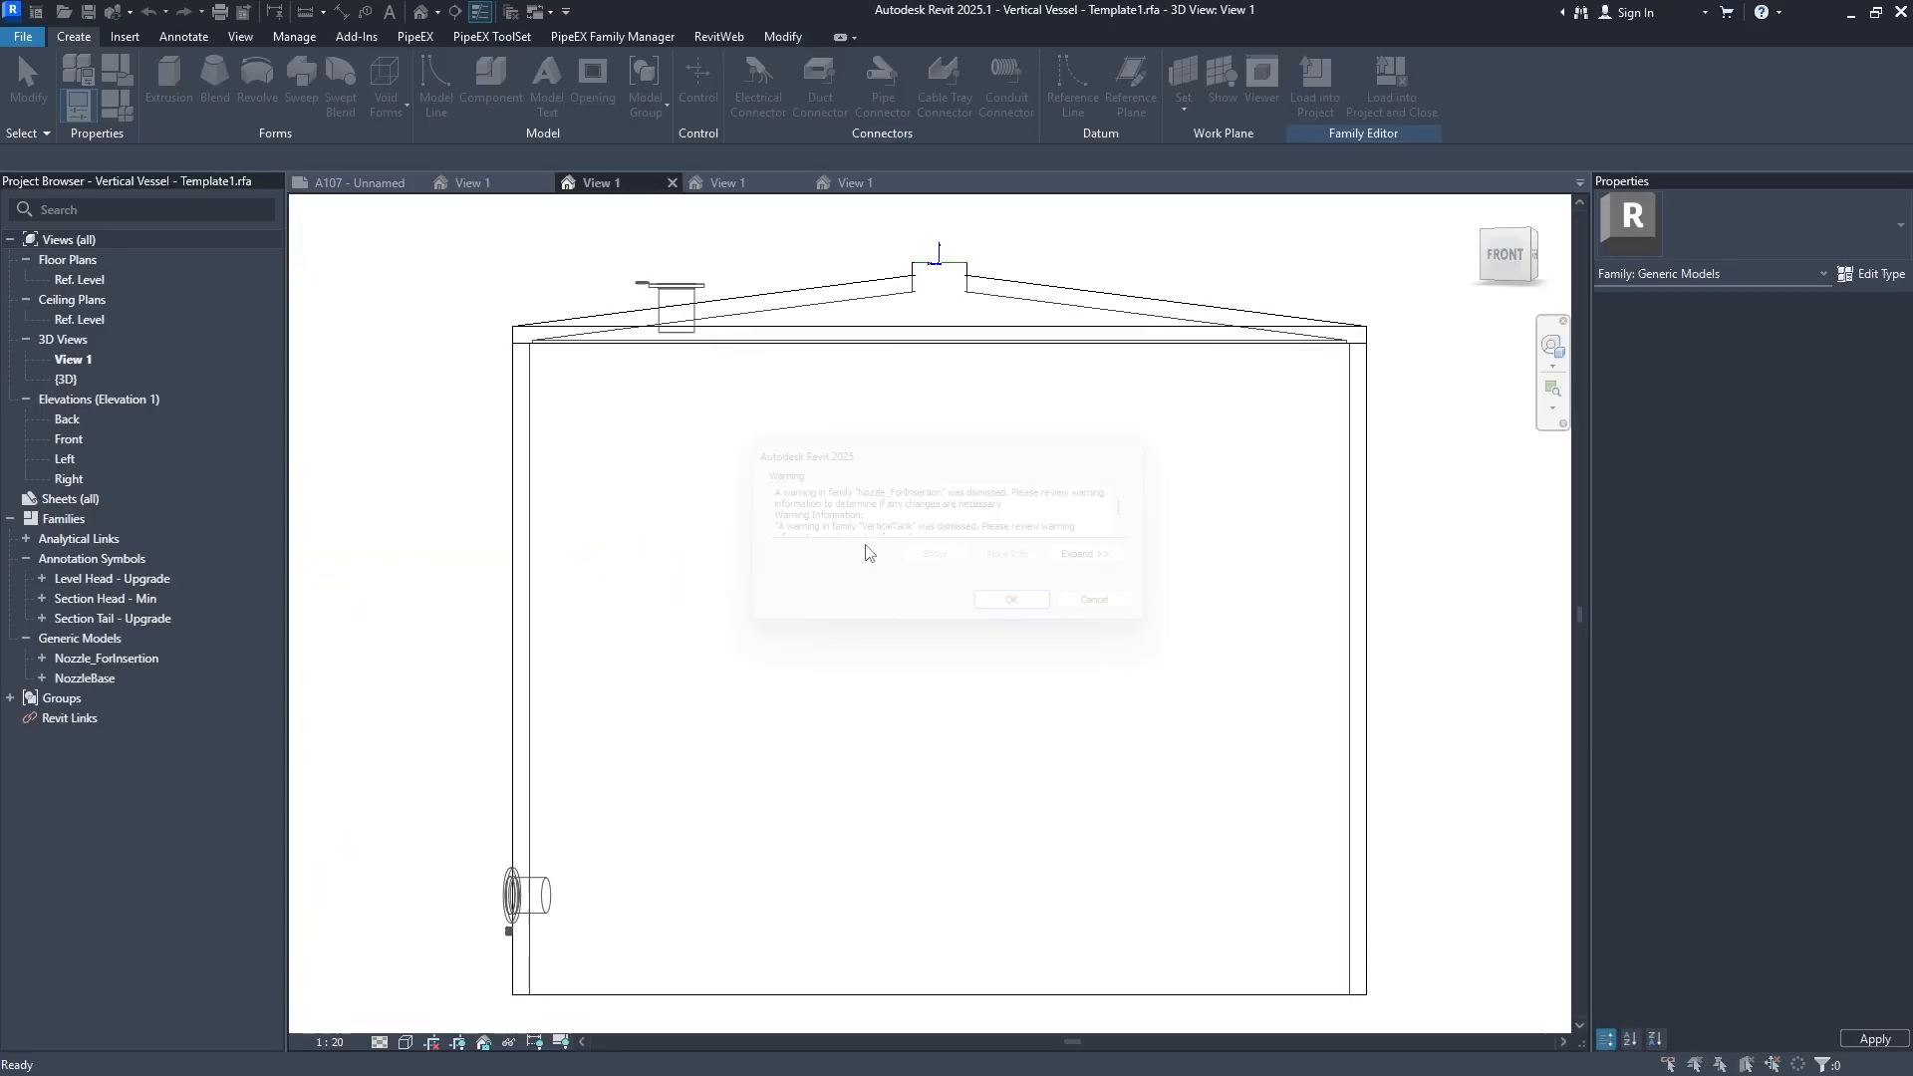
pyautogui.click(1029, 613)
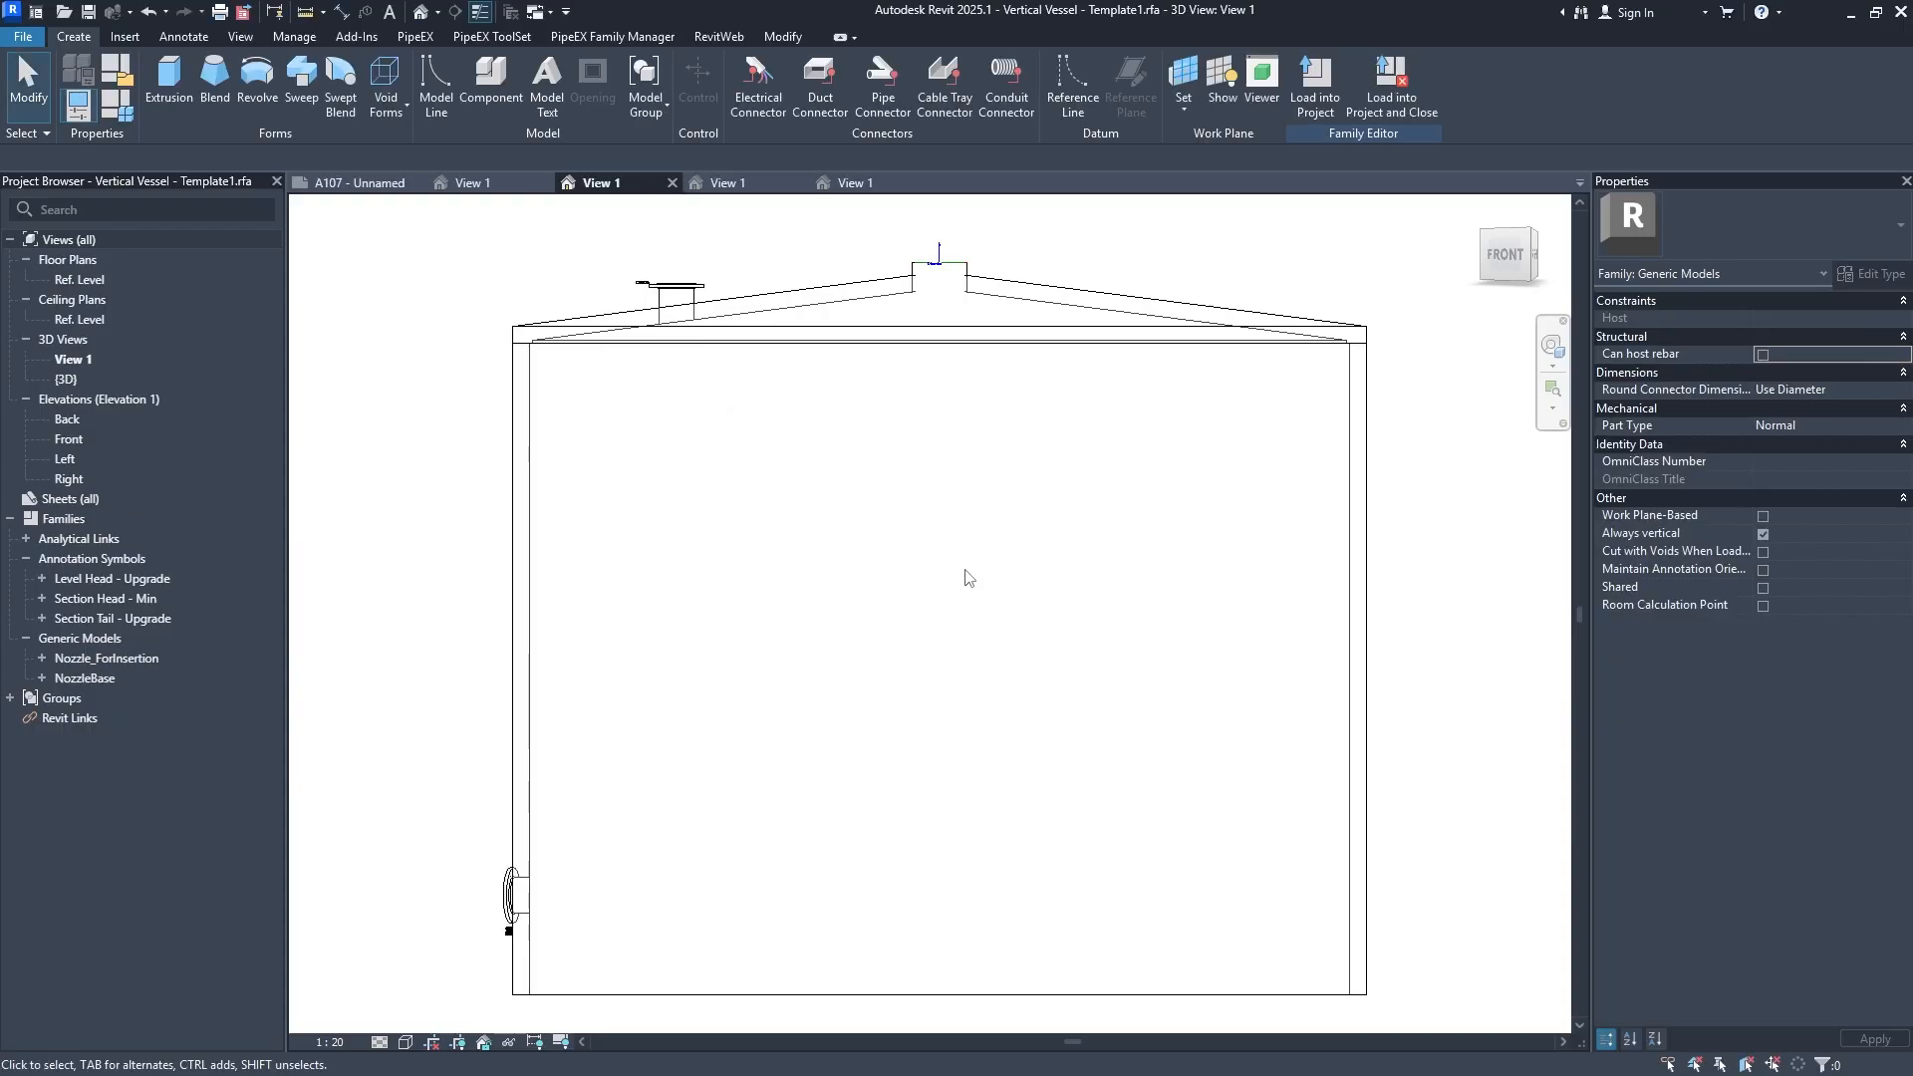
# Set PiX_GN_4_NozzleID to N1 for the lower shell nozzle of the vertical vessel.
pyautogui.keyDown('shift'); pyautogui.moveTo(965, 572); pyautogui.dragTo(849, 732, button='middle'); pyautogui.keyUp('shift')
pyautogui.scroll(5, 702, 788)
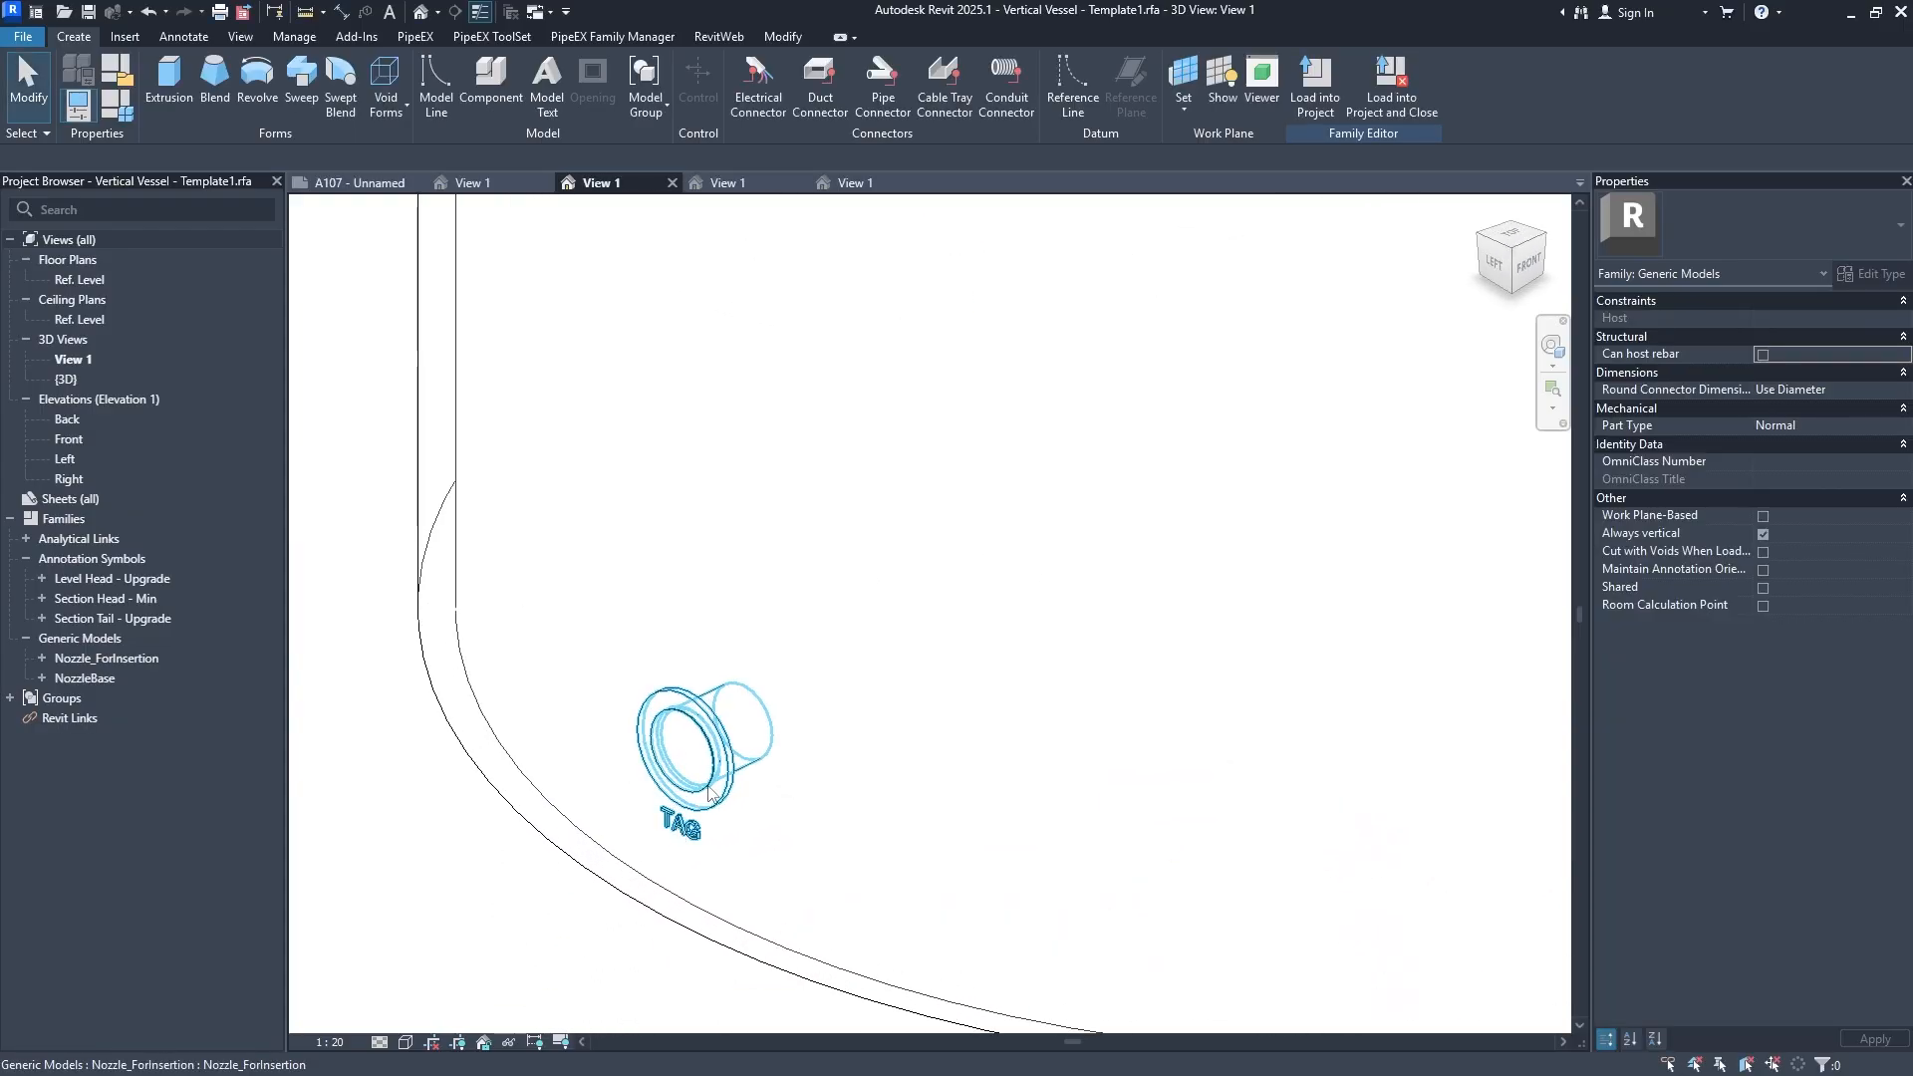
pyautogui.click(709, 788)
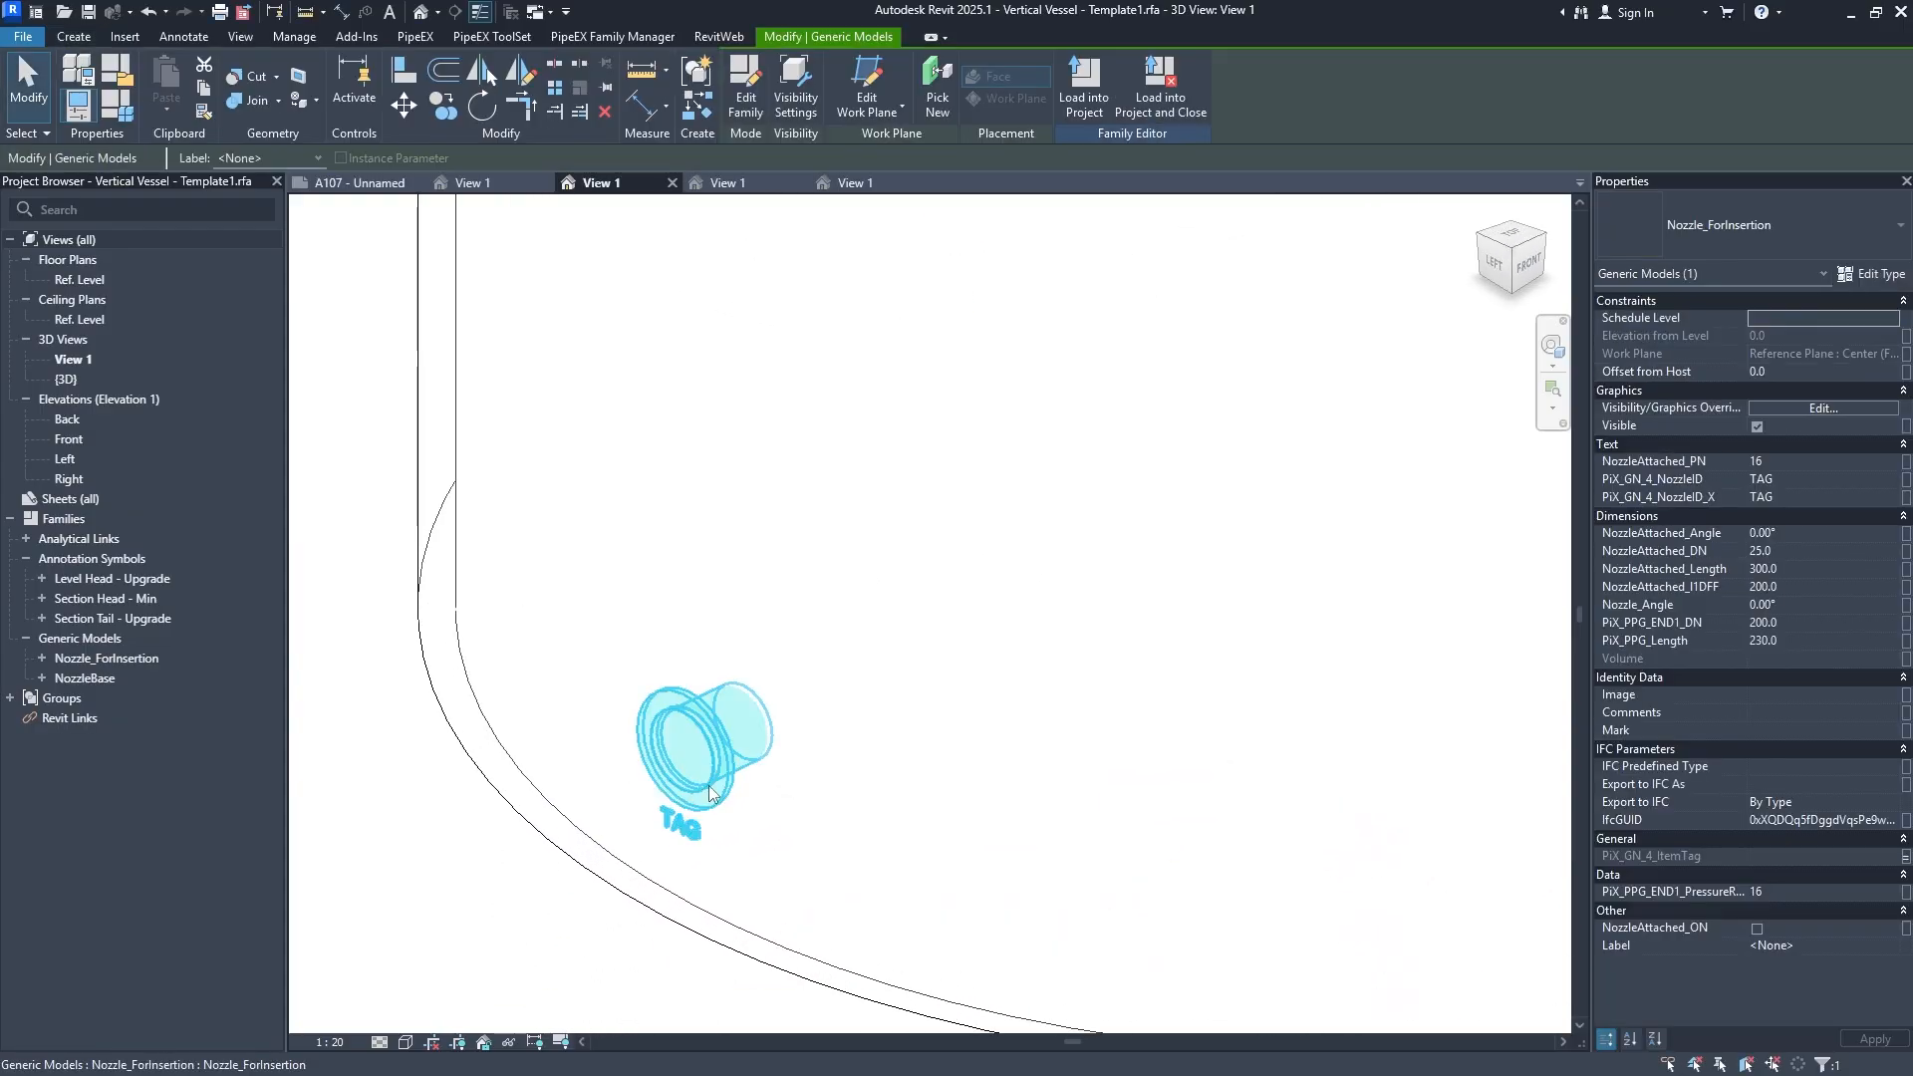
pyautogui.click(1801, 464)
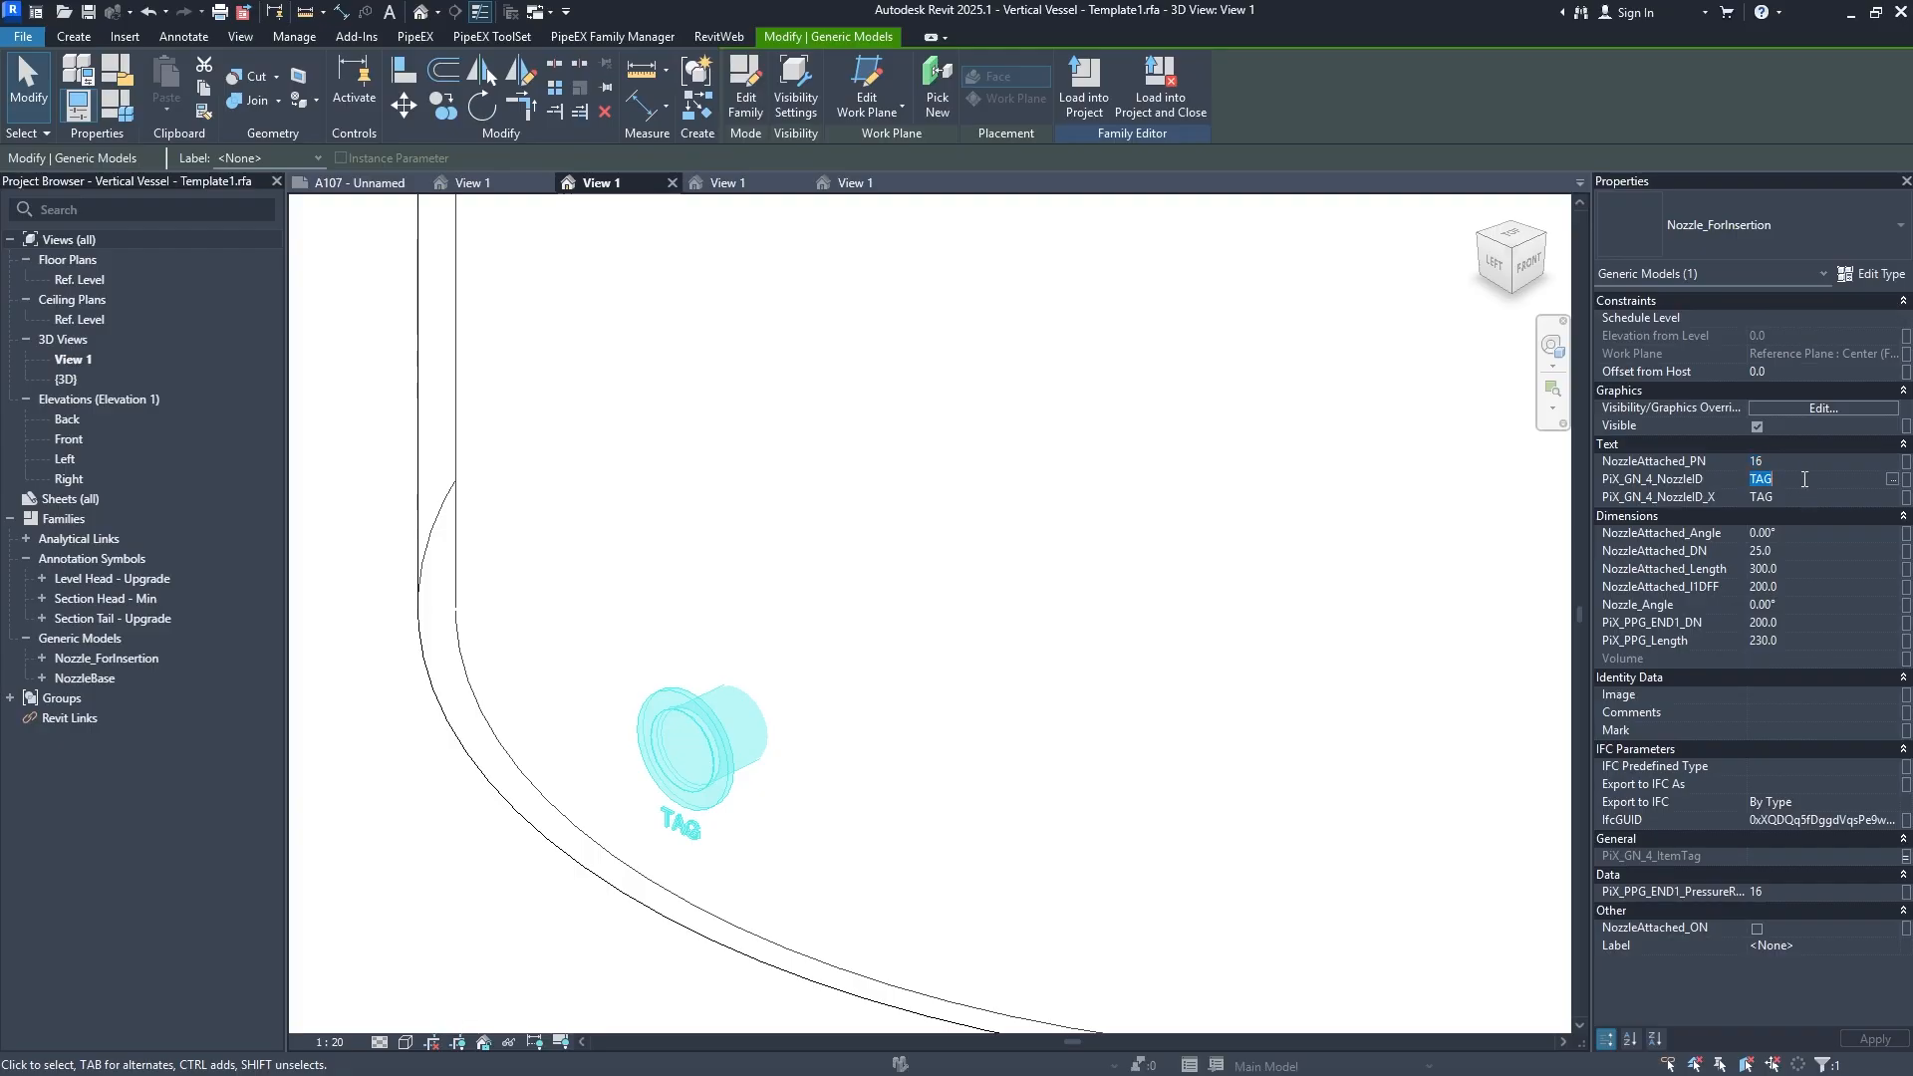
pyautogui.click(1893, 481)
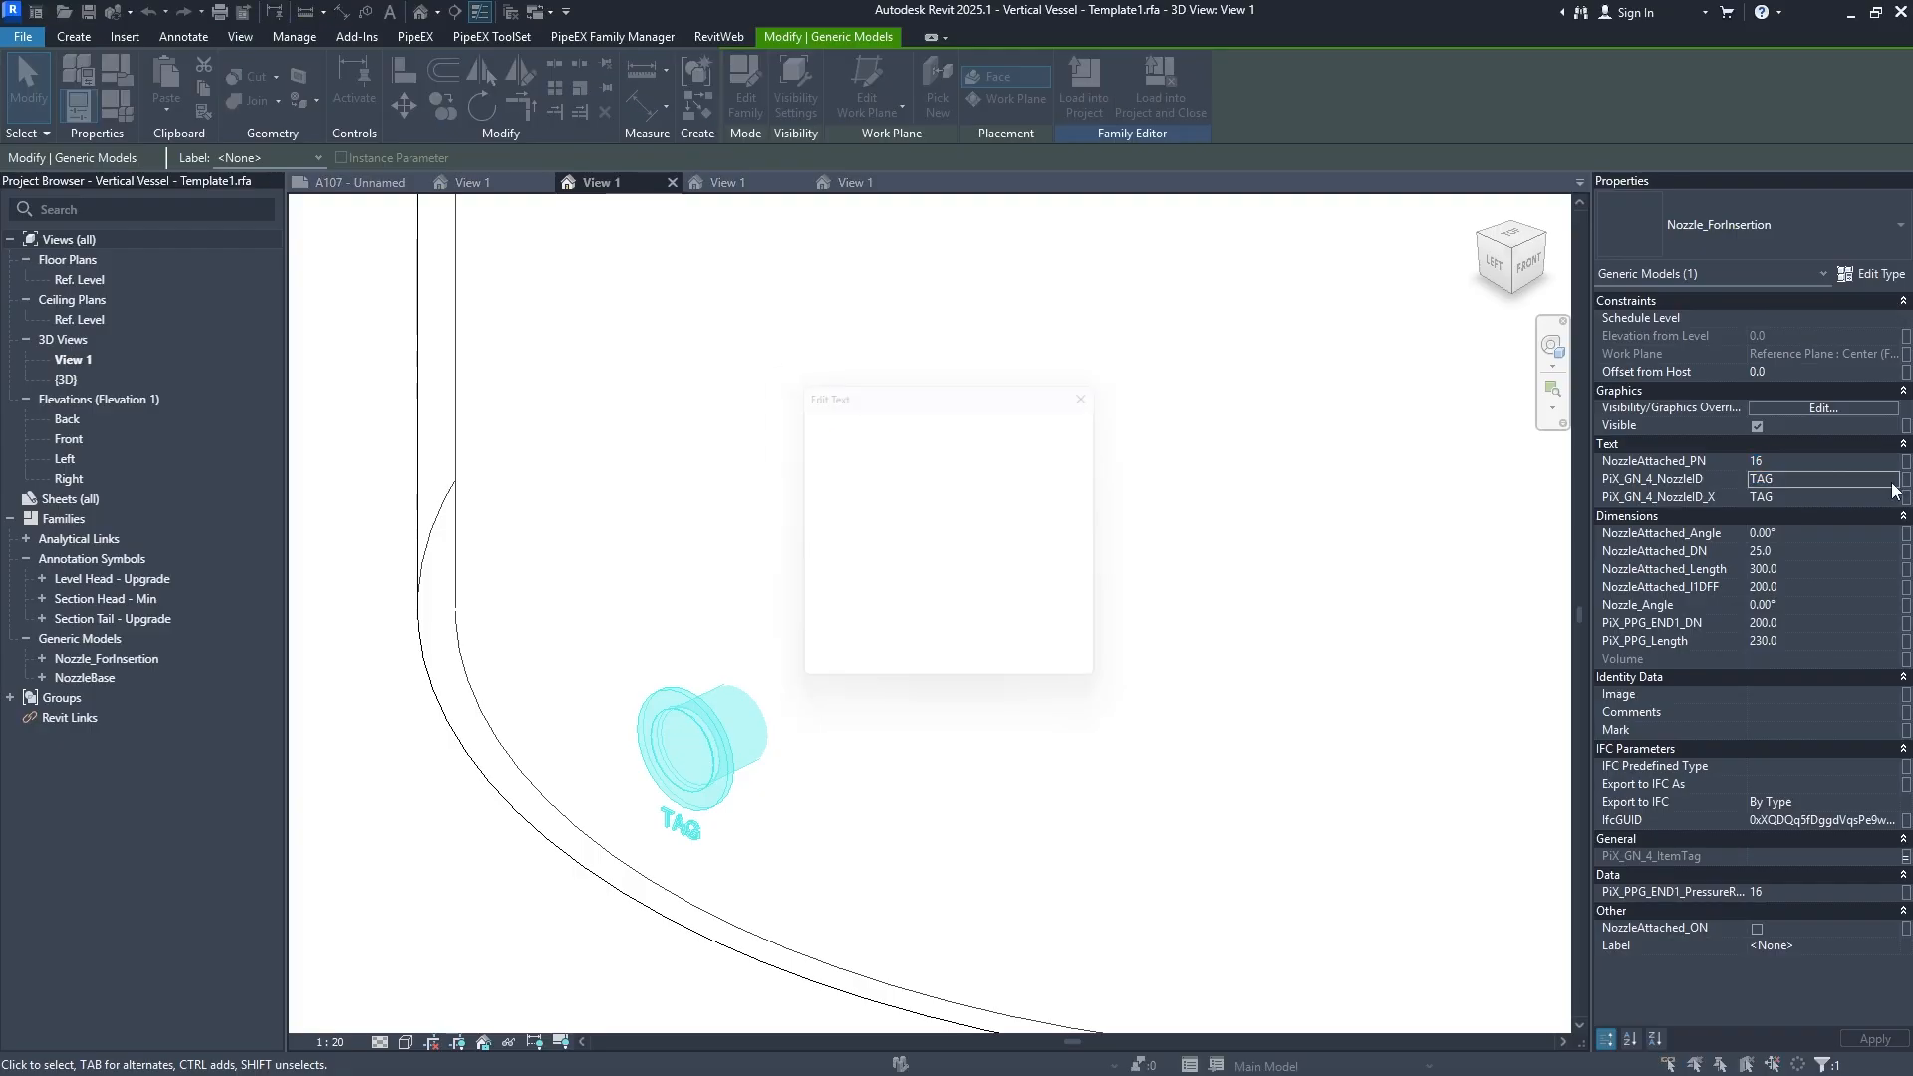
pyautogui.write('N1')
pyautogui.click(969, 676)
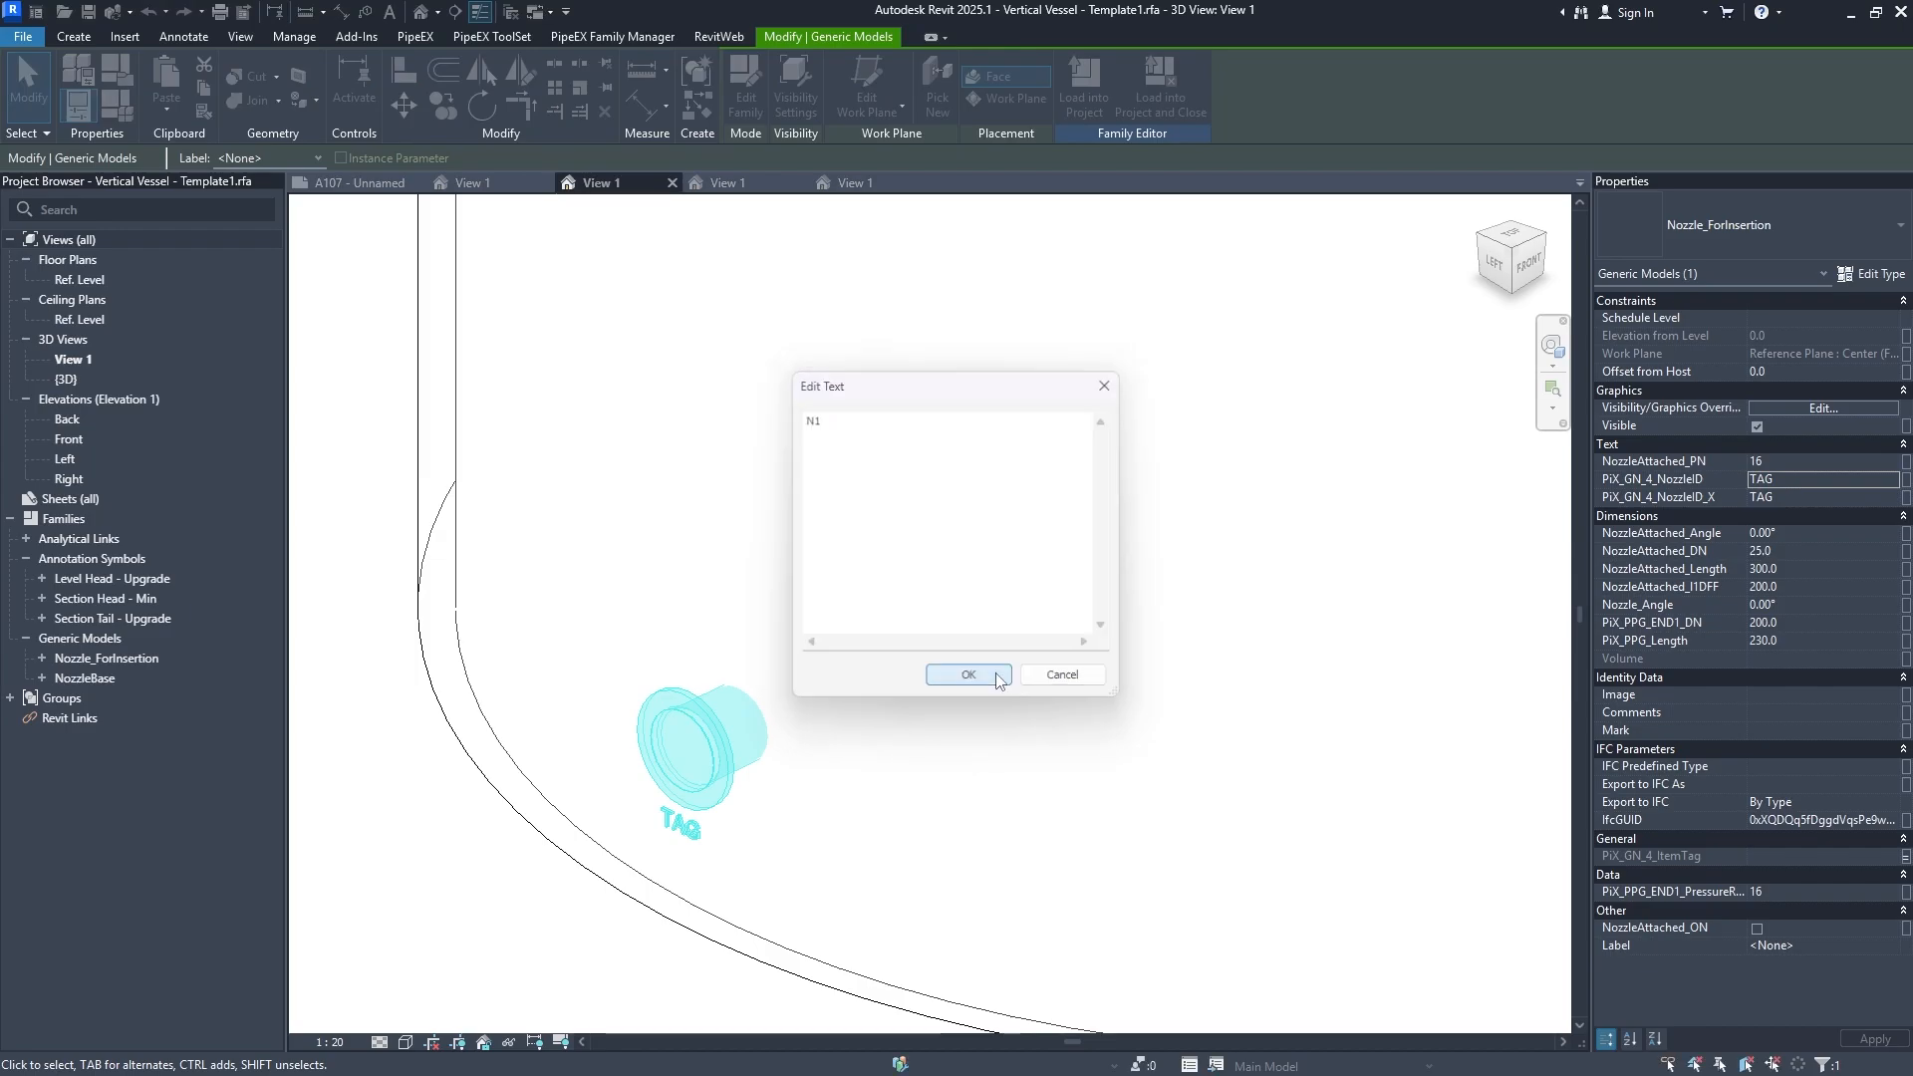
pyautogui.press('Escape')
# Load the vertical vessel family into Mech_2025_123456.rvt only, making the family editable and overwriting the existing version.
pyautogui.click(754, 72)
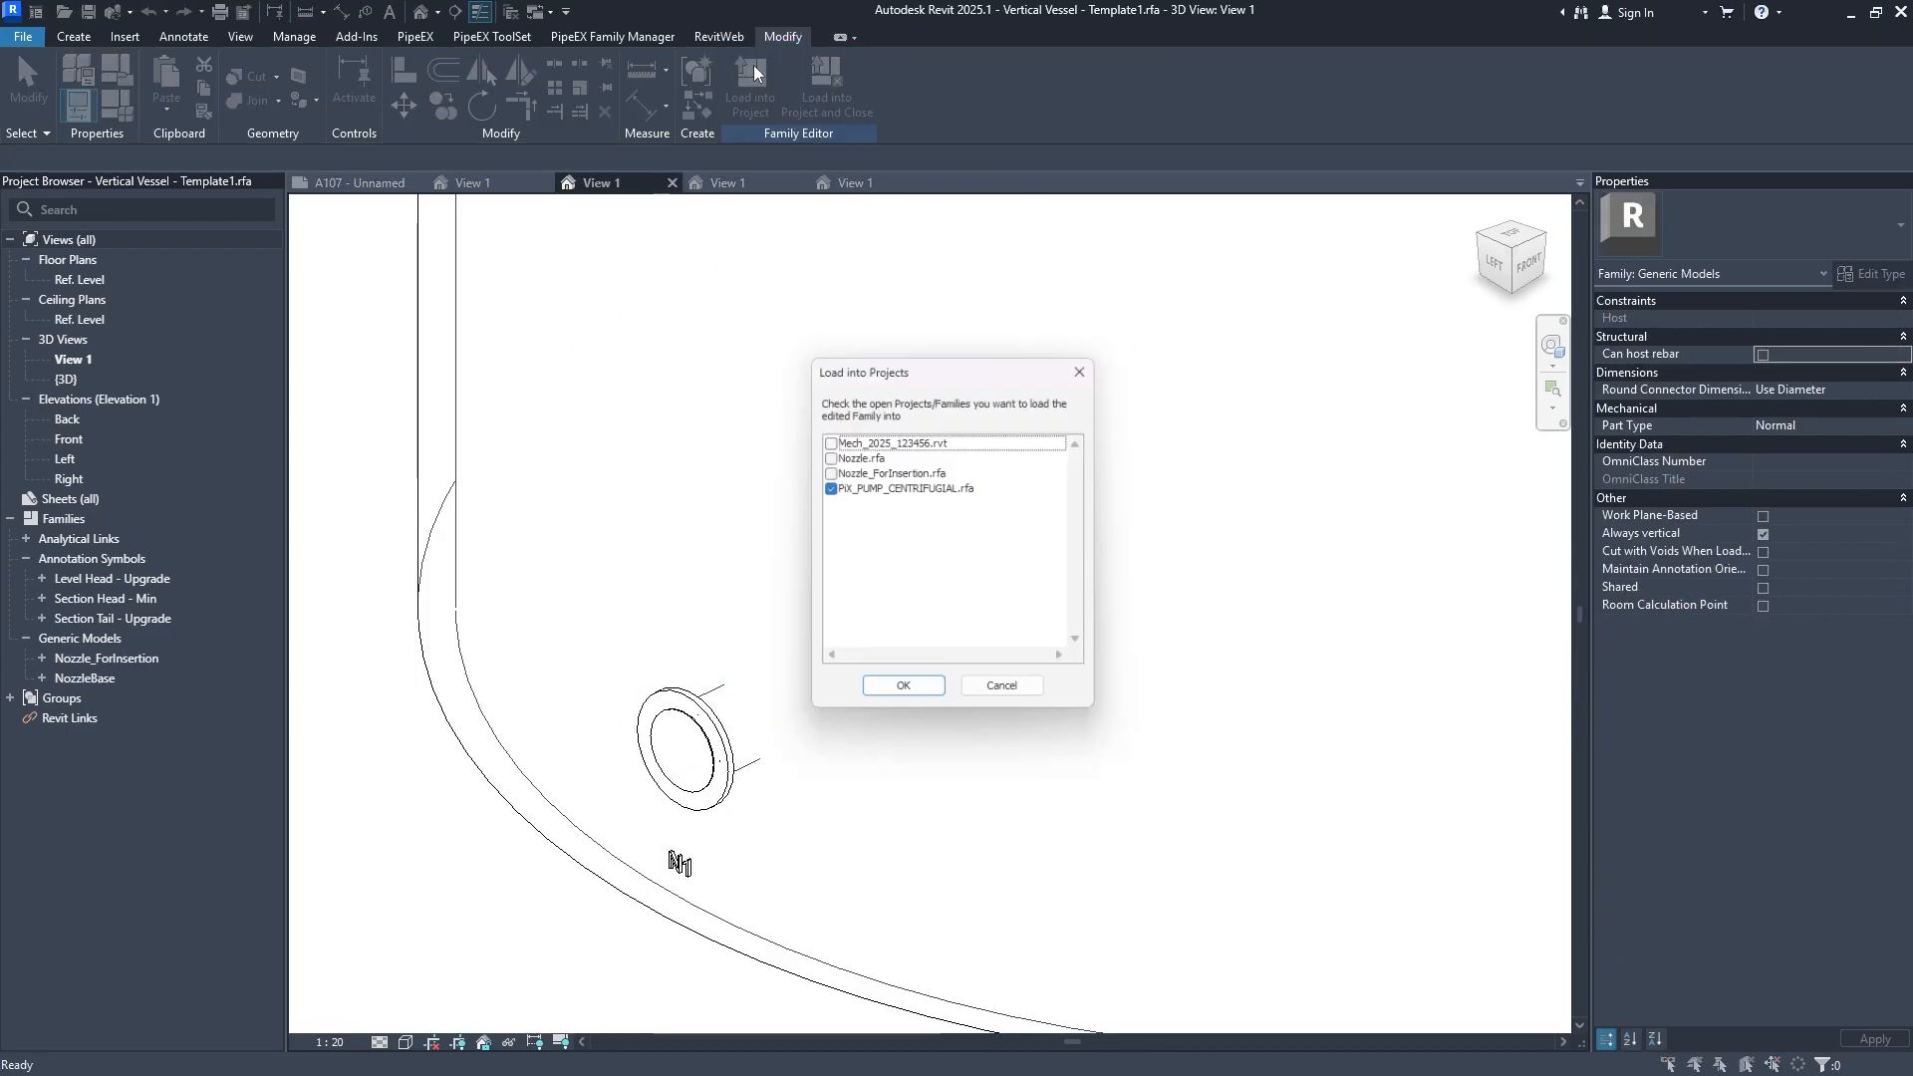
pyautogui.click(829, 488)
pyautogui.click(827, 440)
pyautogui.click(887, 690)
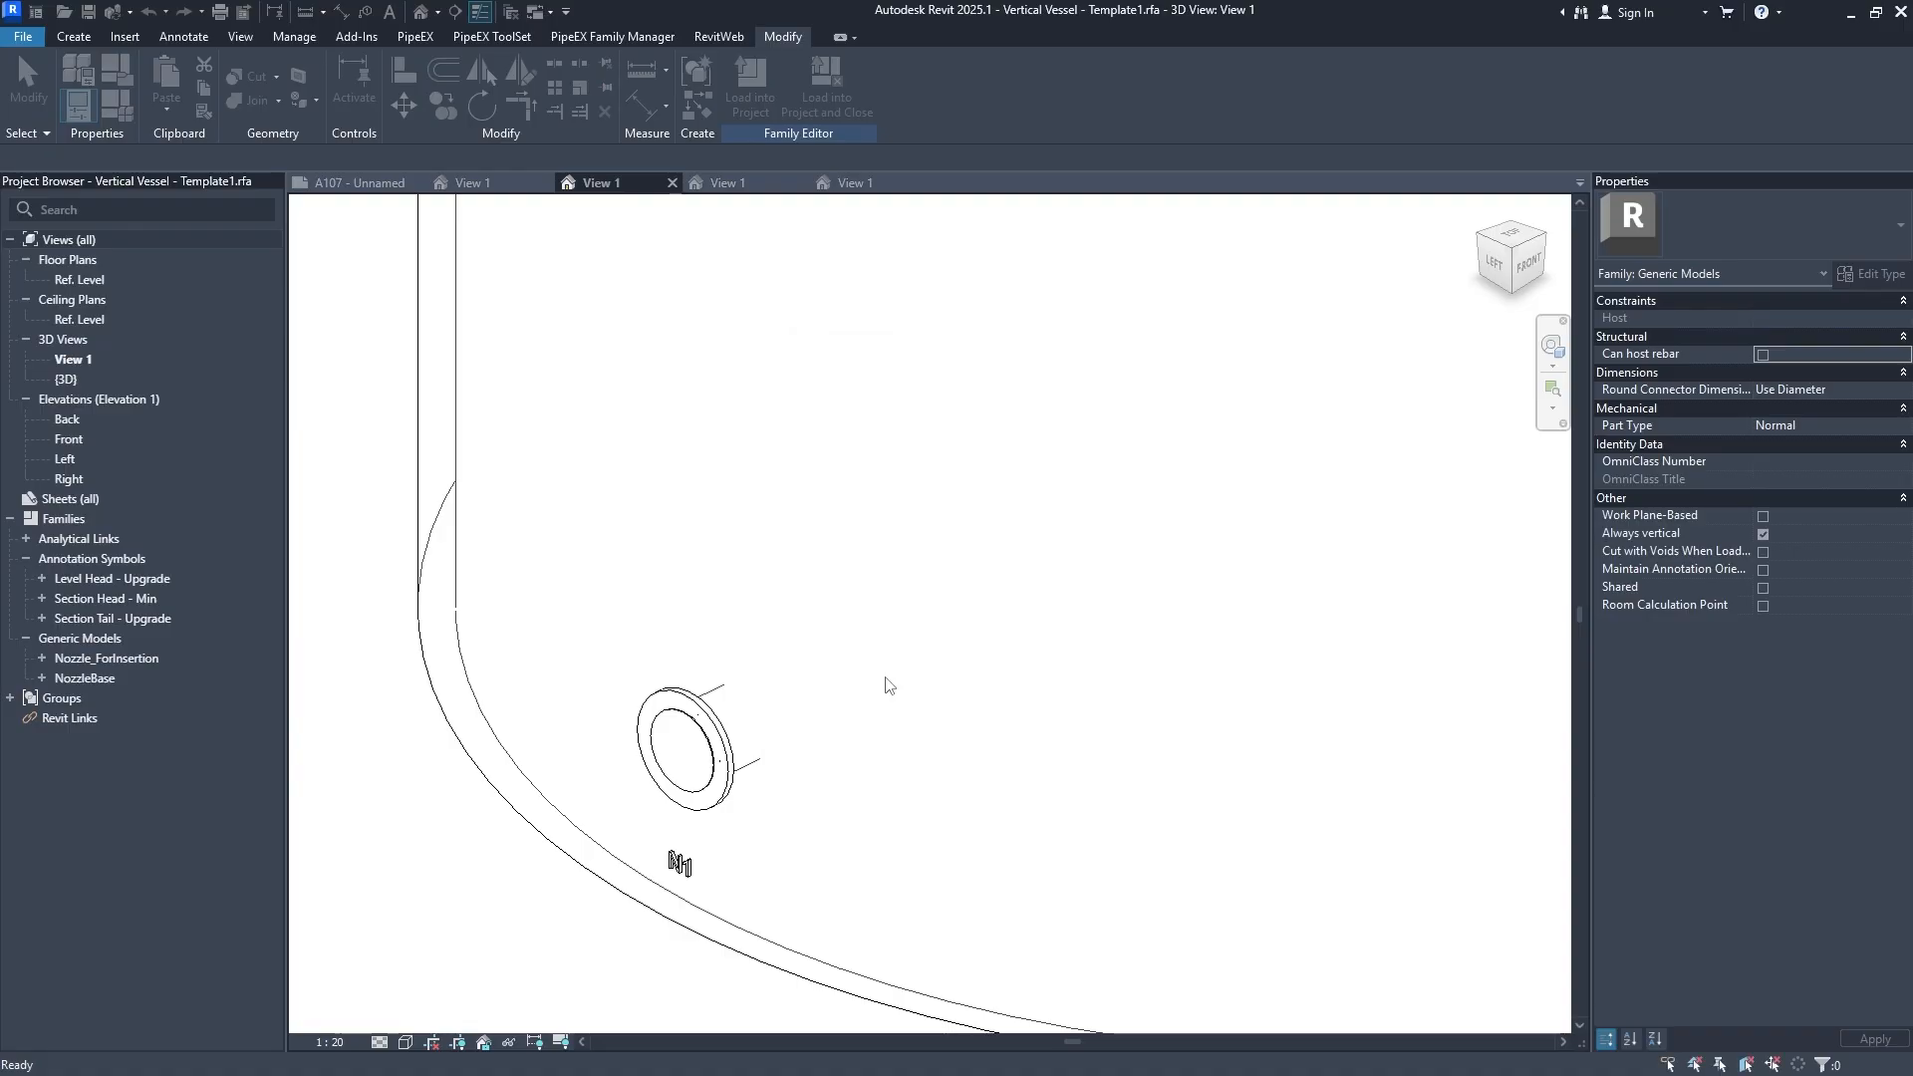
pyautogui.click(959, 539)
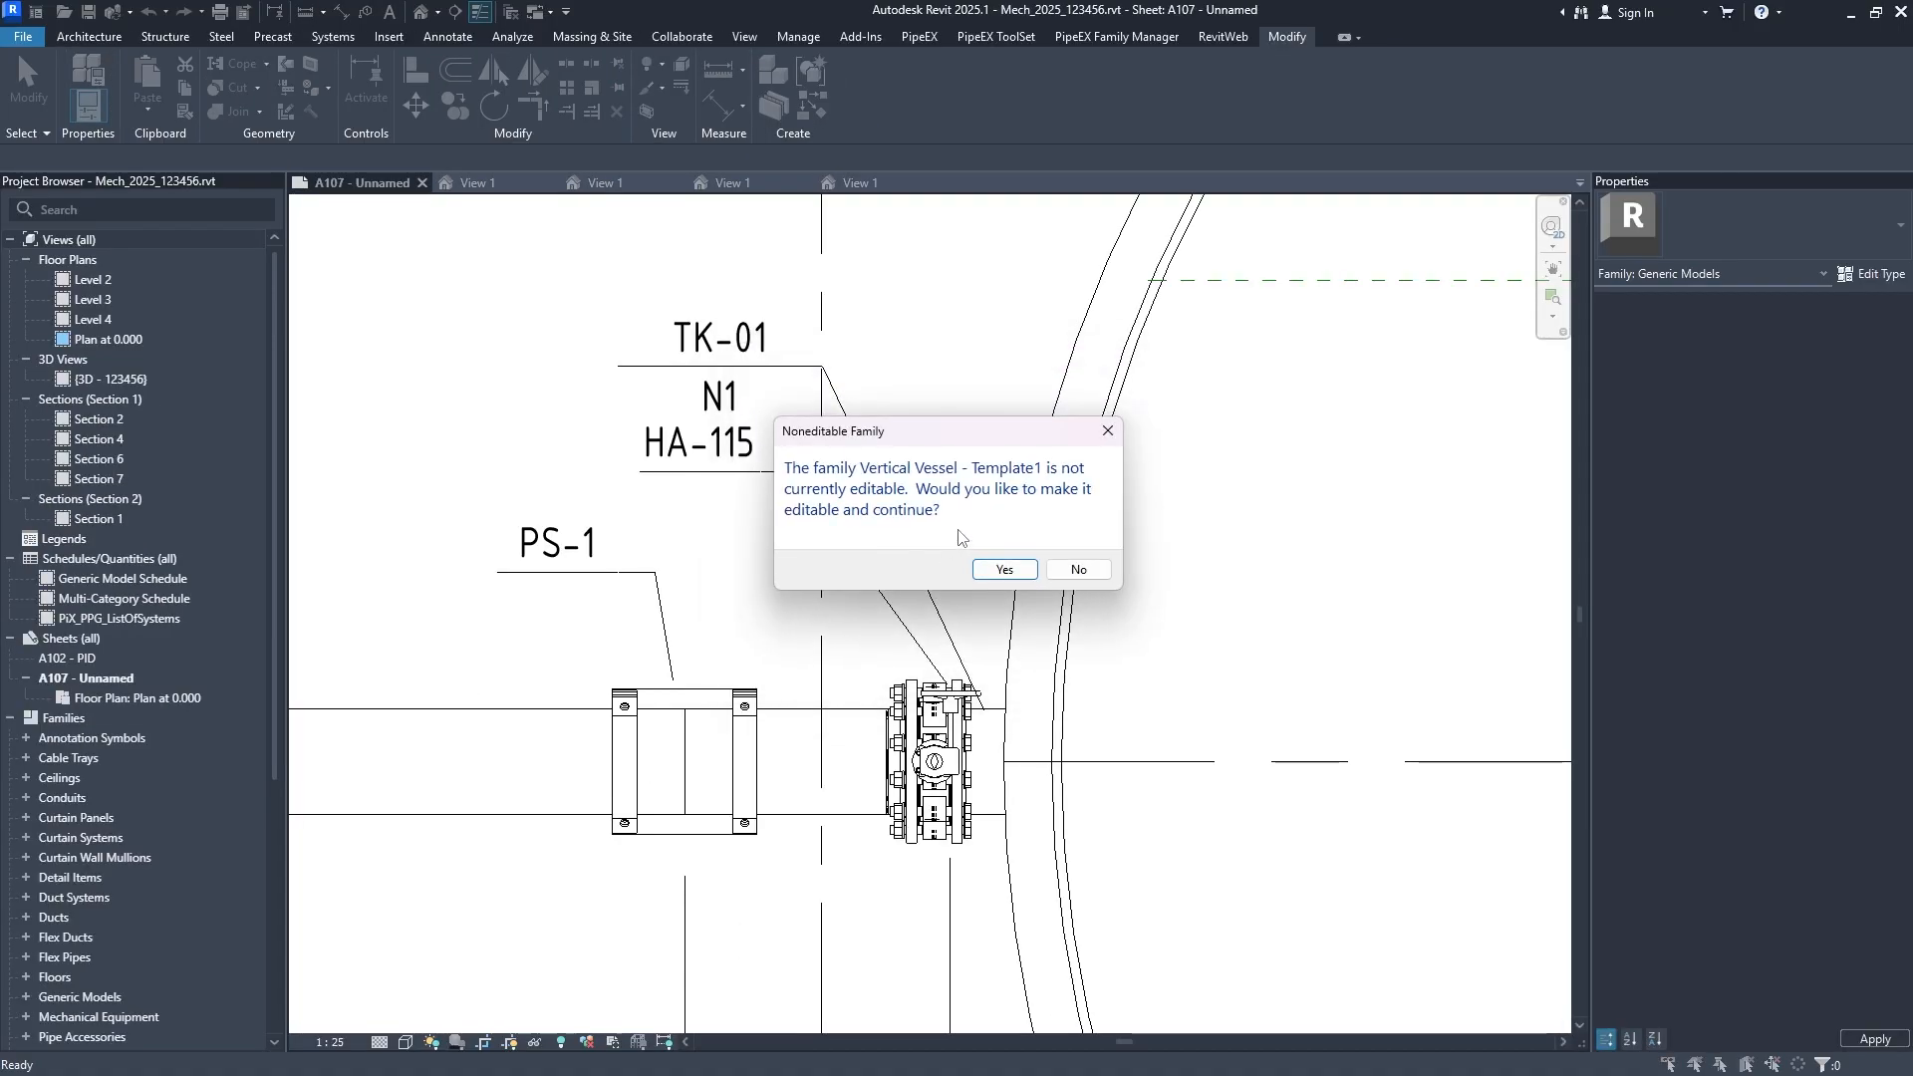
pyautogui.click(1003, 570)
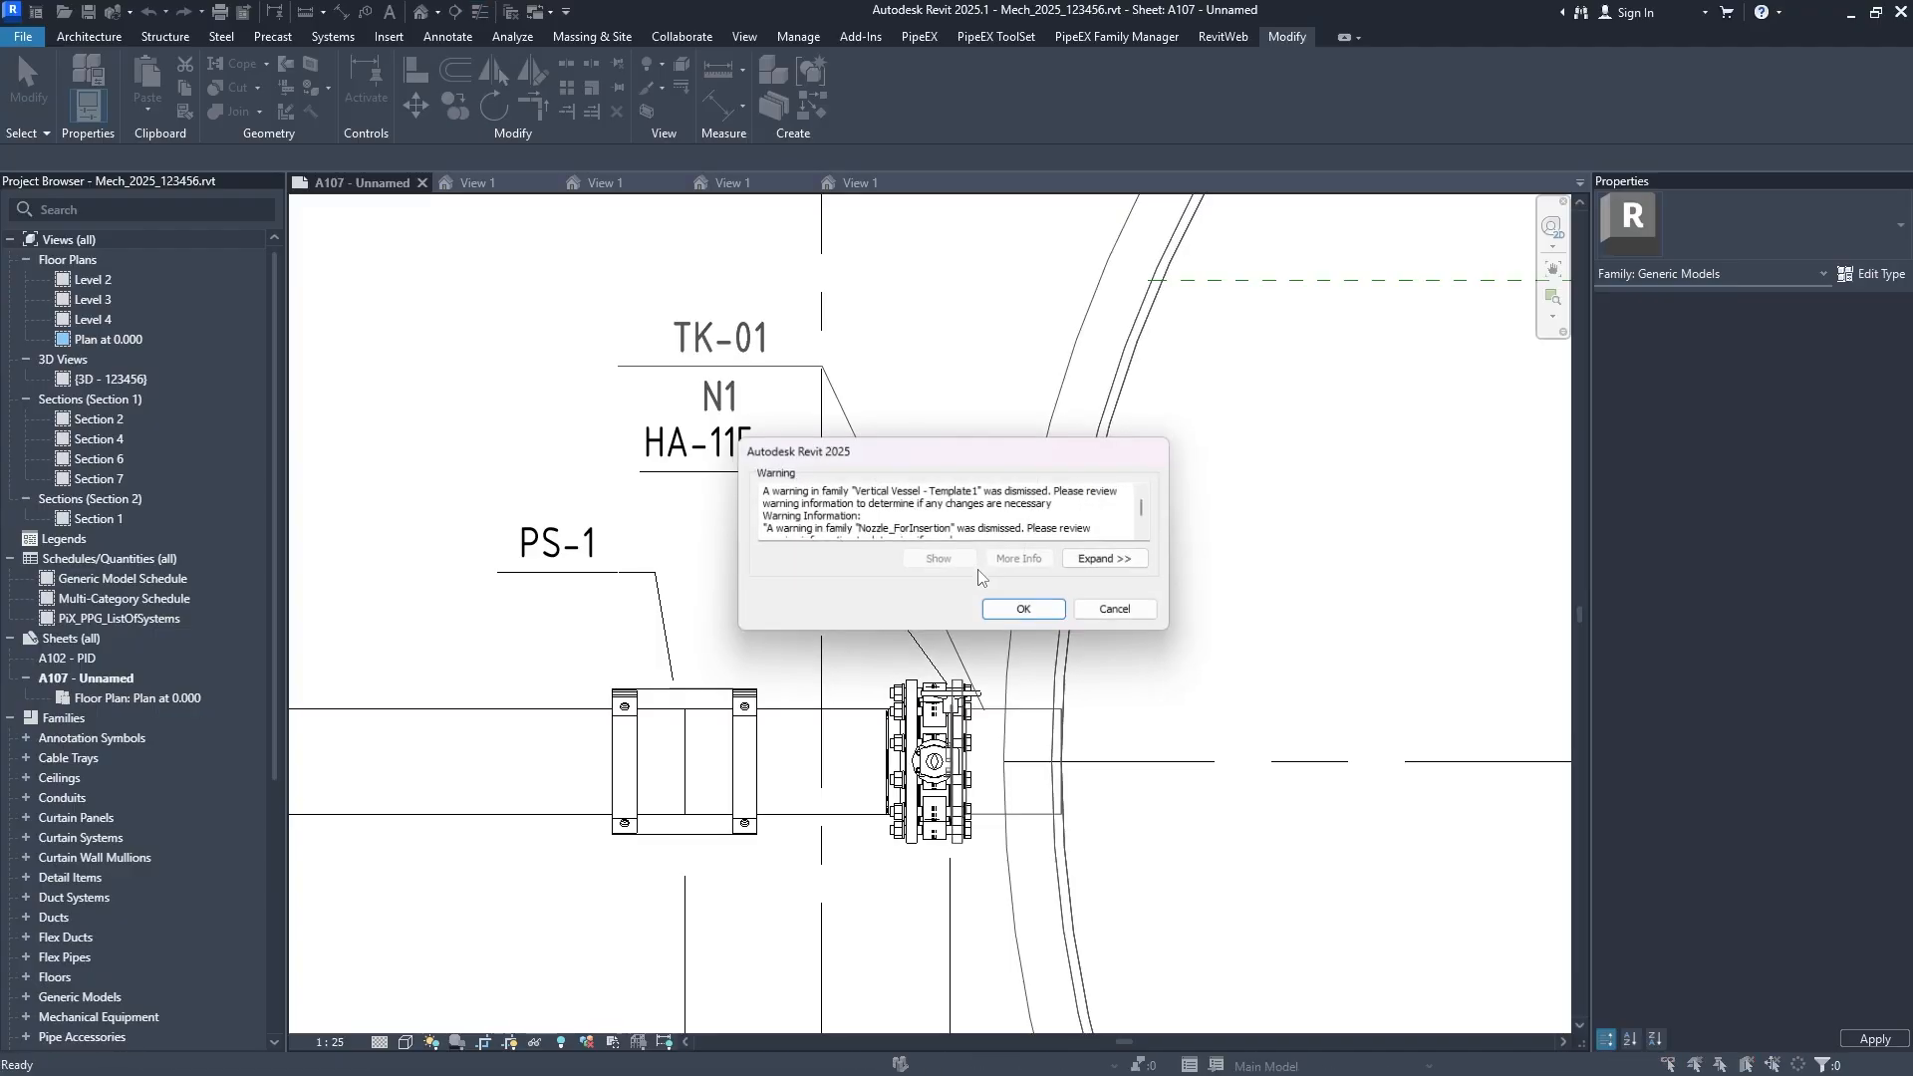
pyautogui.click(1017, 610)
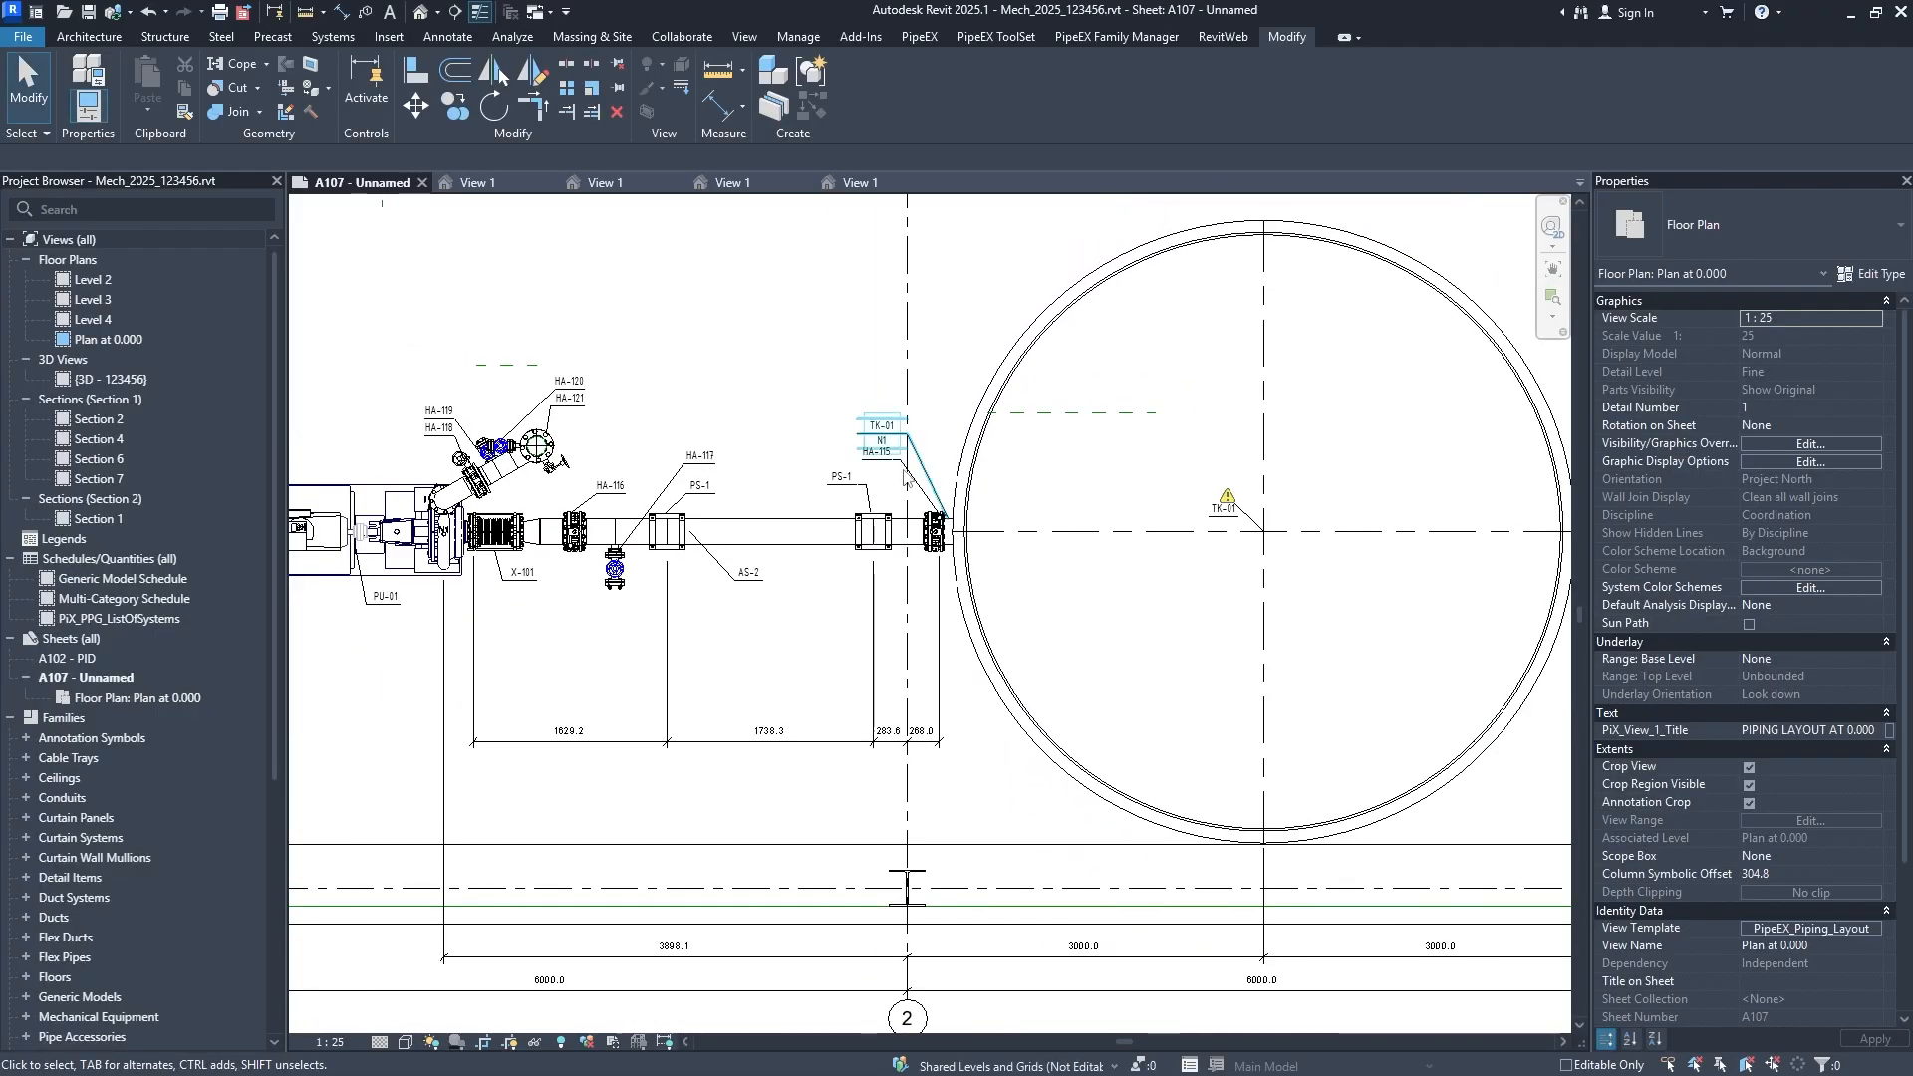
# Examine the tank and pump nozzle tags on sheet A107 and open the 3D view of Nozzle.rfa.
pyautogui.scroll(-2, 905, 476)
pyautogui.scroll(5, 661, 634)
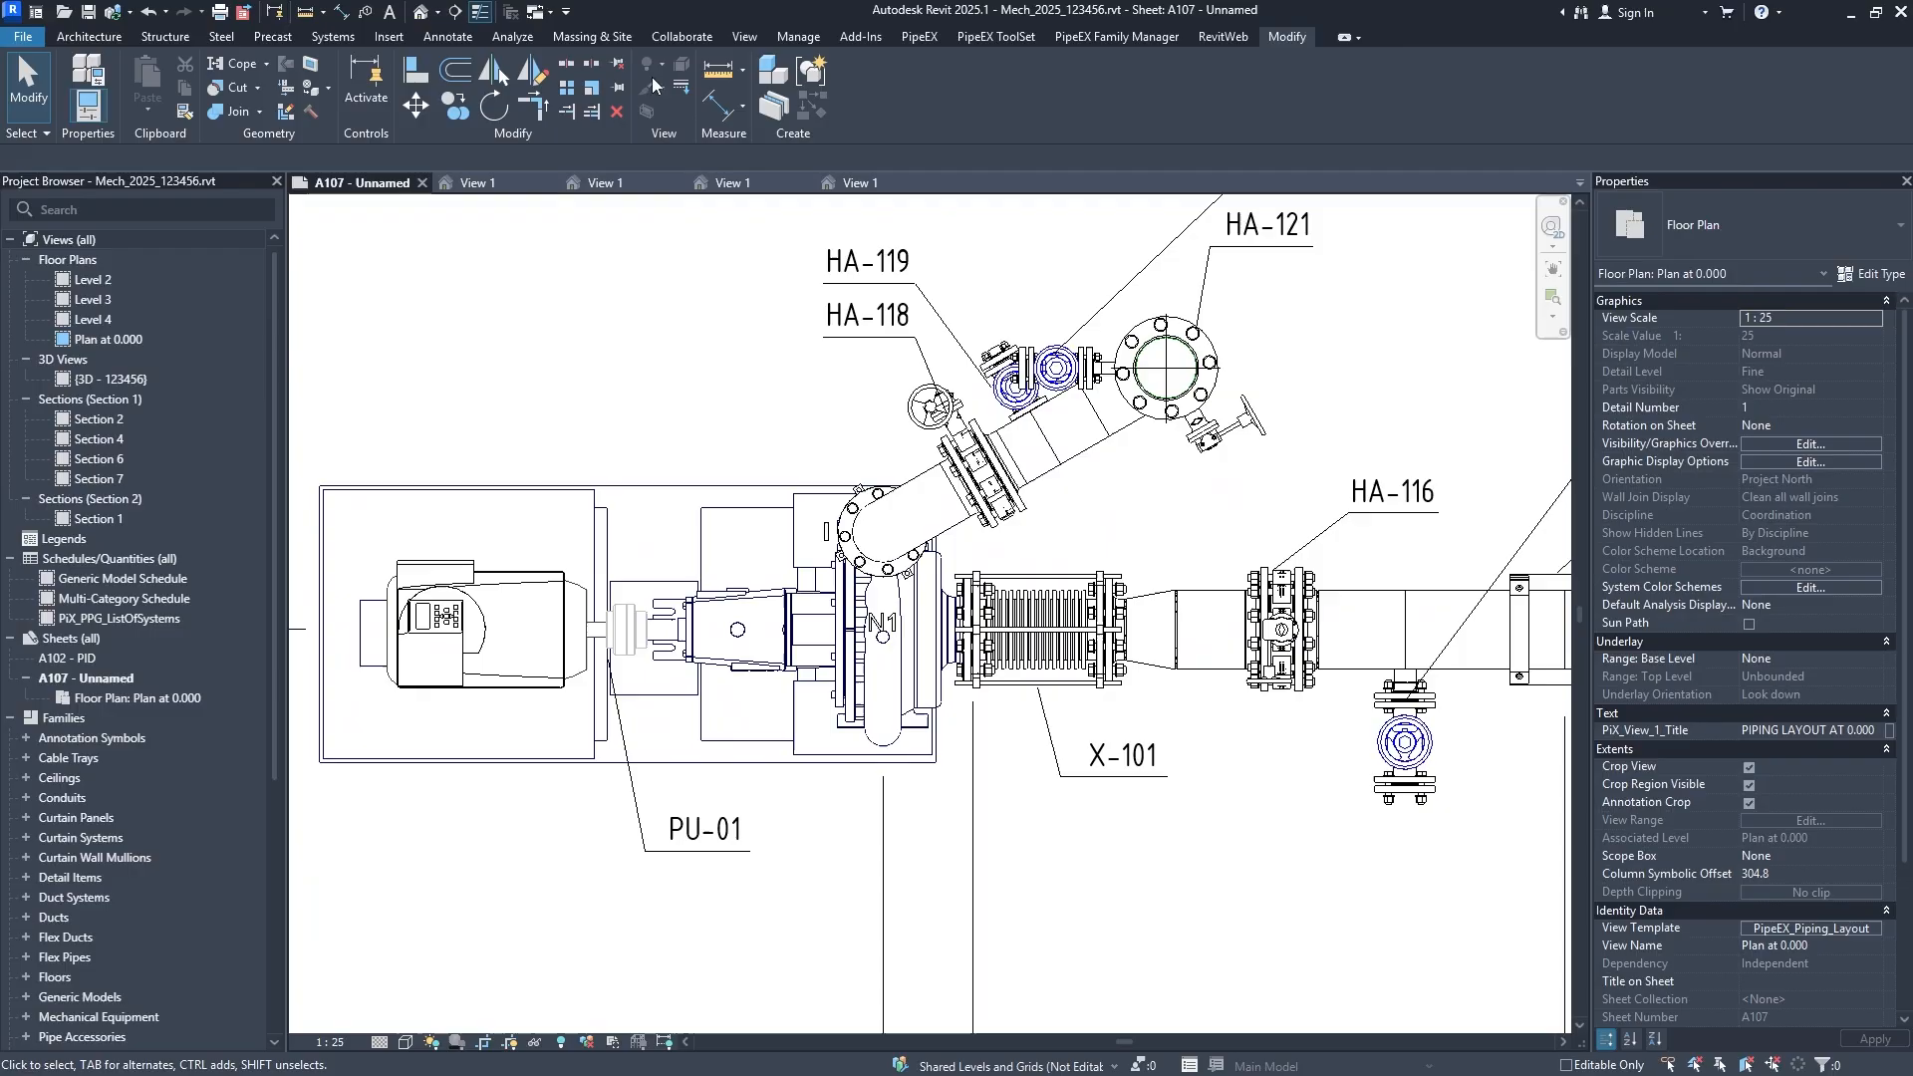
pyautogui.click(845, 183)
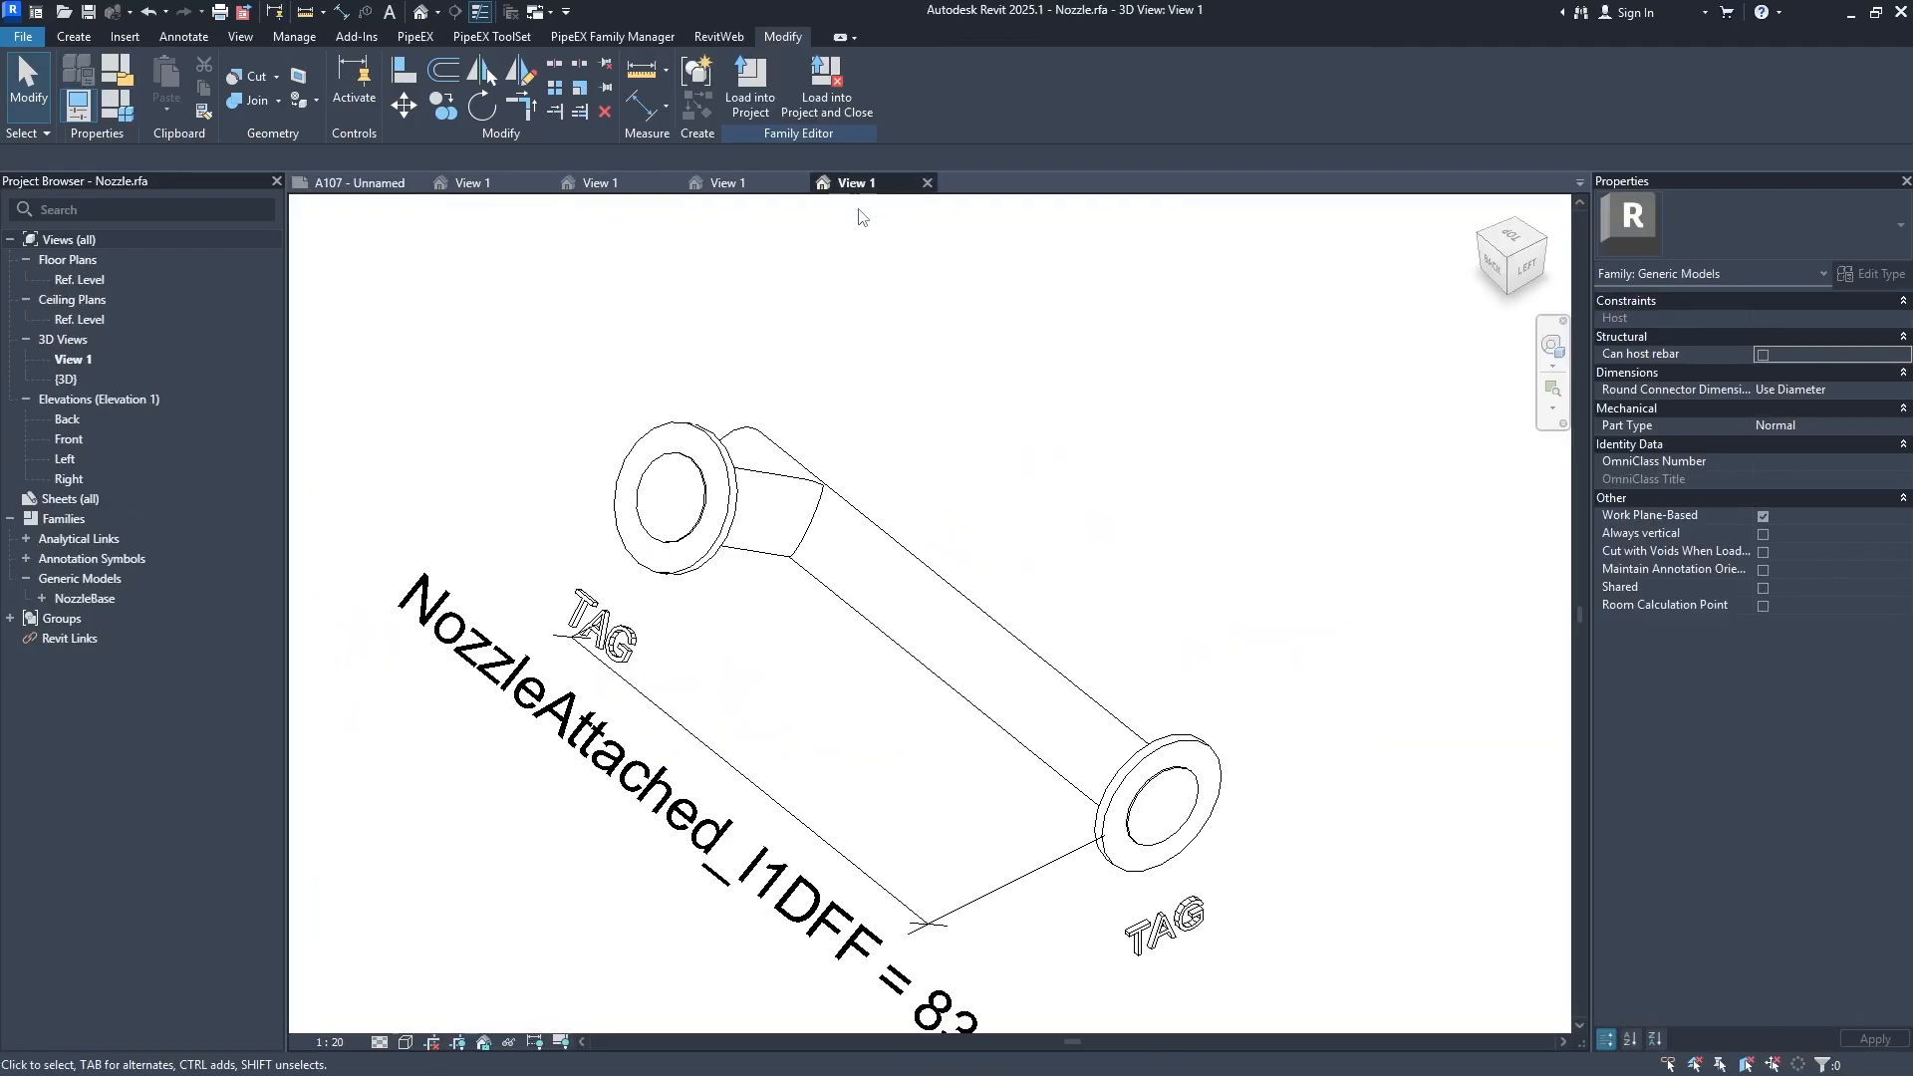
# Load Nozzle.rfa into PiX_PUMP_CENTRIFUGIAL.rfa only, without keeping the component placement command active.
pyautogui.click(768, 99)
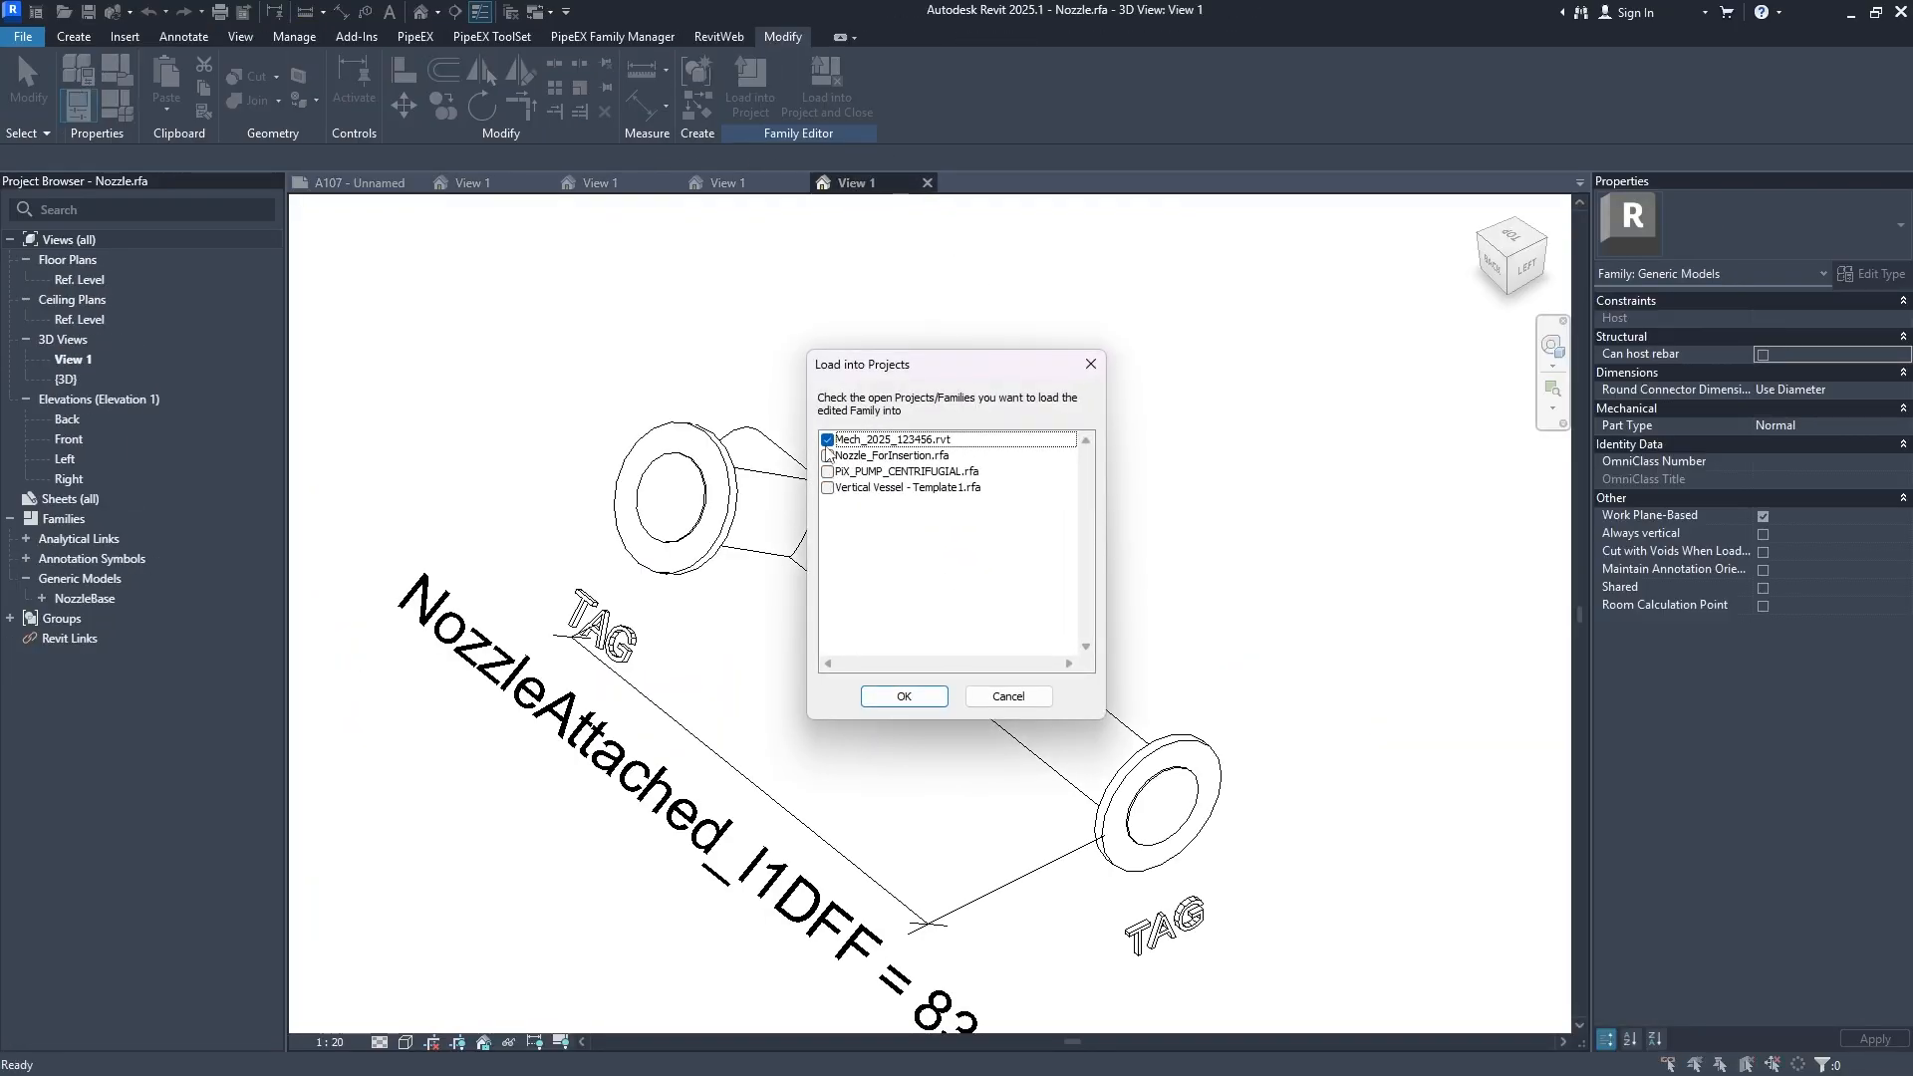
pyautogui.click(827, 440)
pyautogui.click(827, 471)
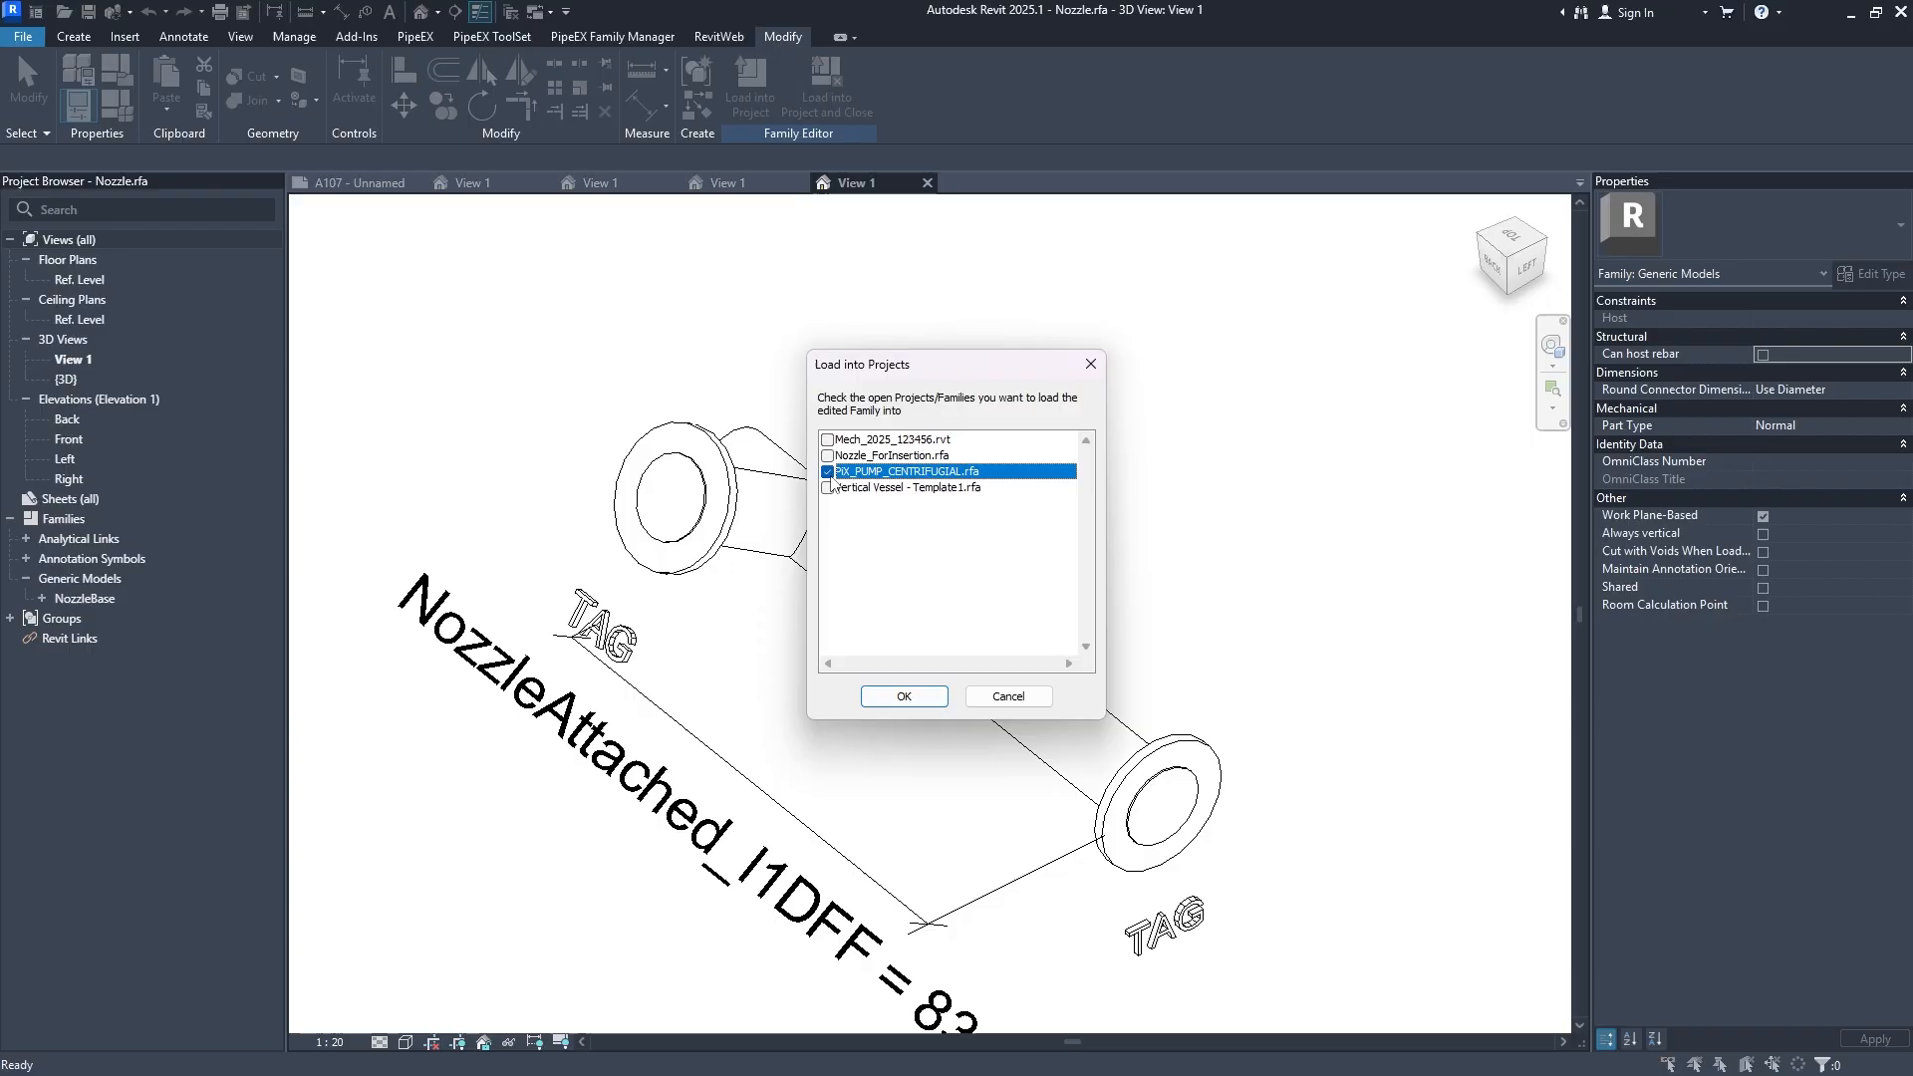
pyautogui.click(894, 692)
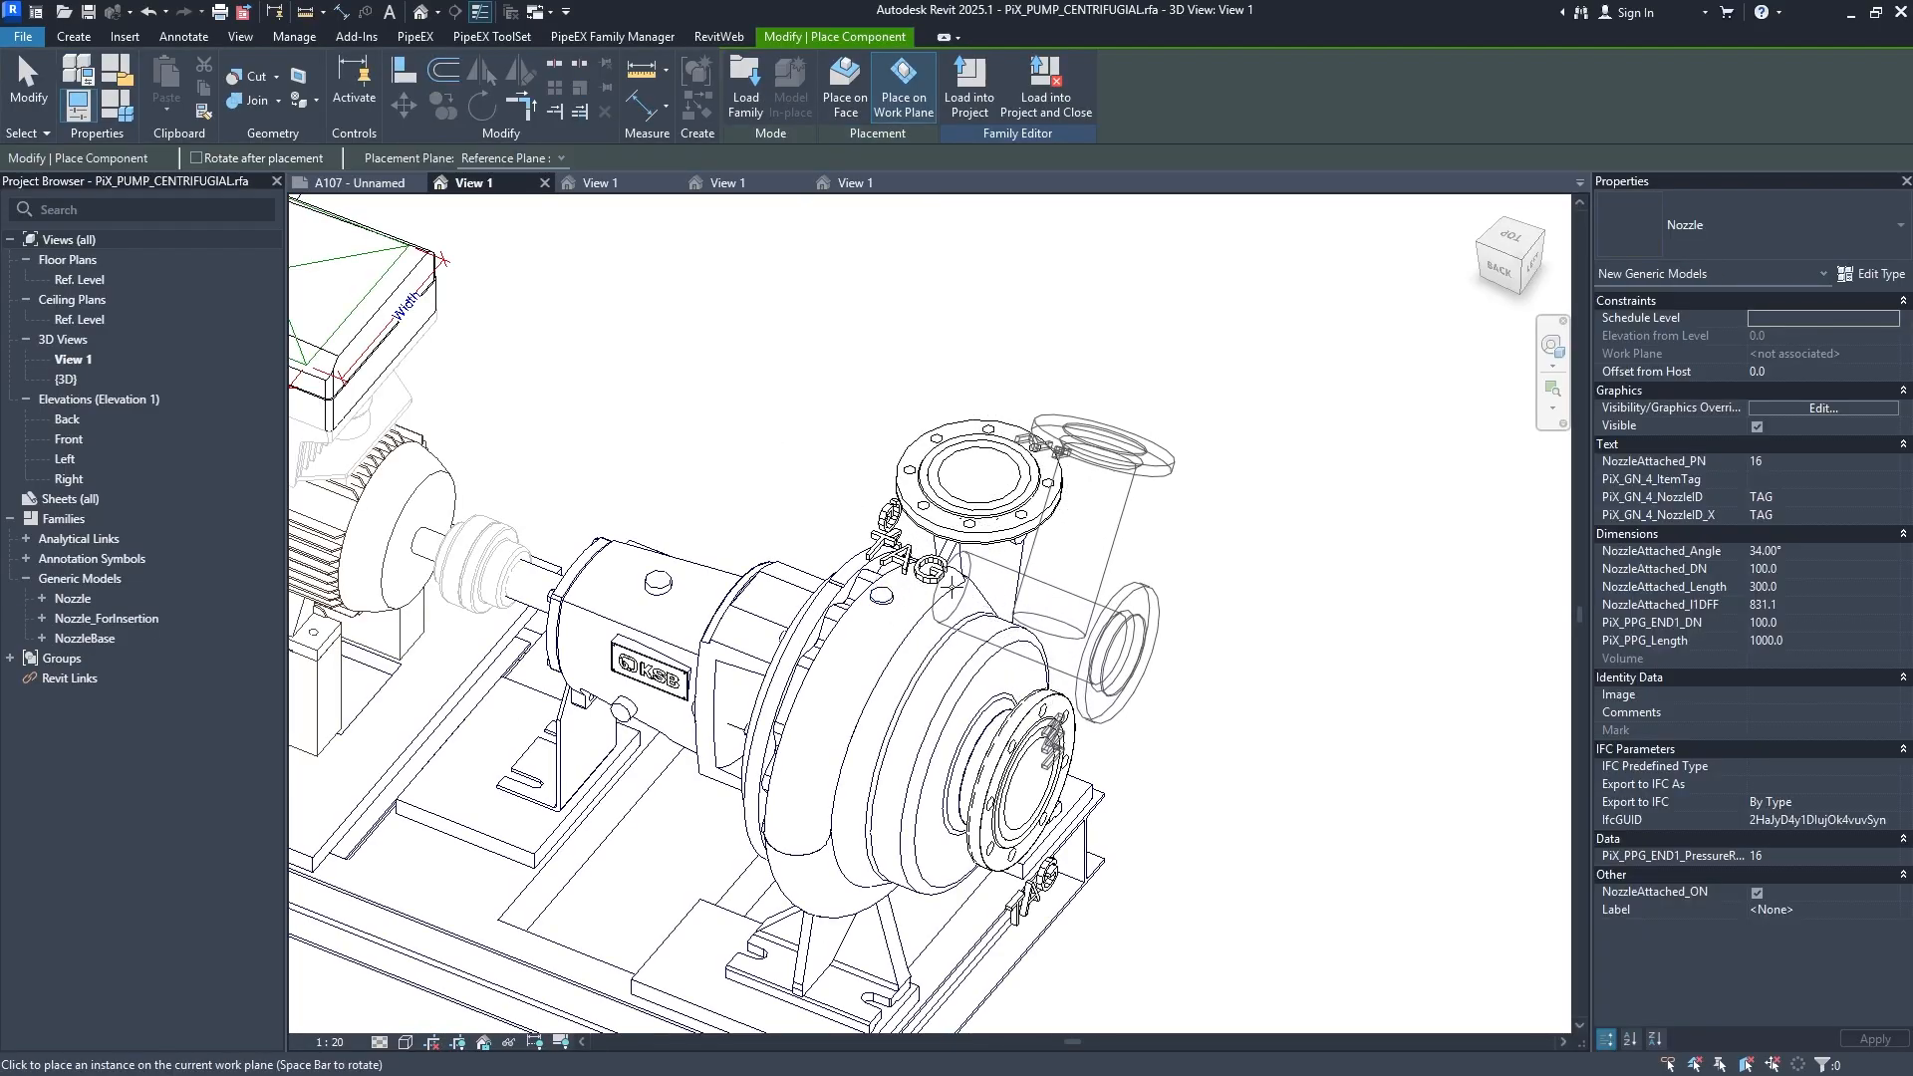
pyautogui.click(952, 588)
pyautogui.press('Escape')
pyautogui.press('Escape')
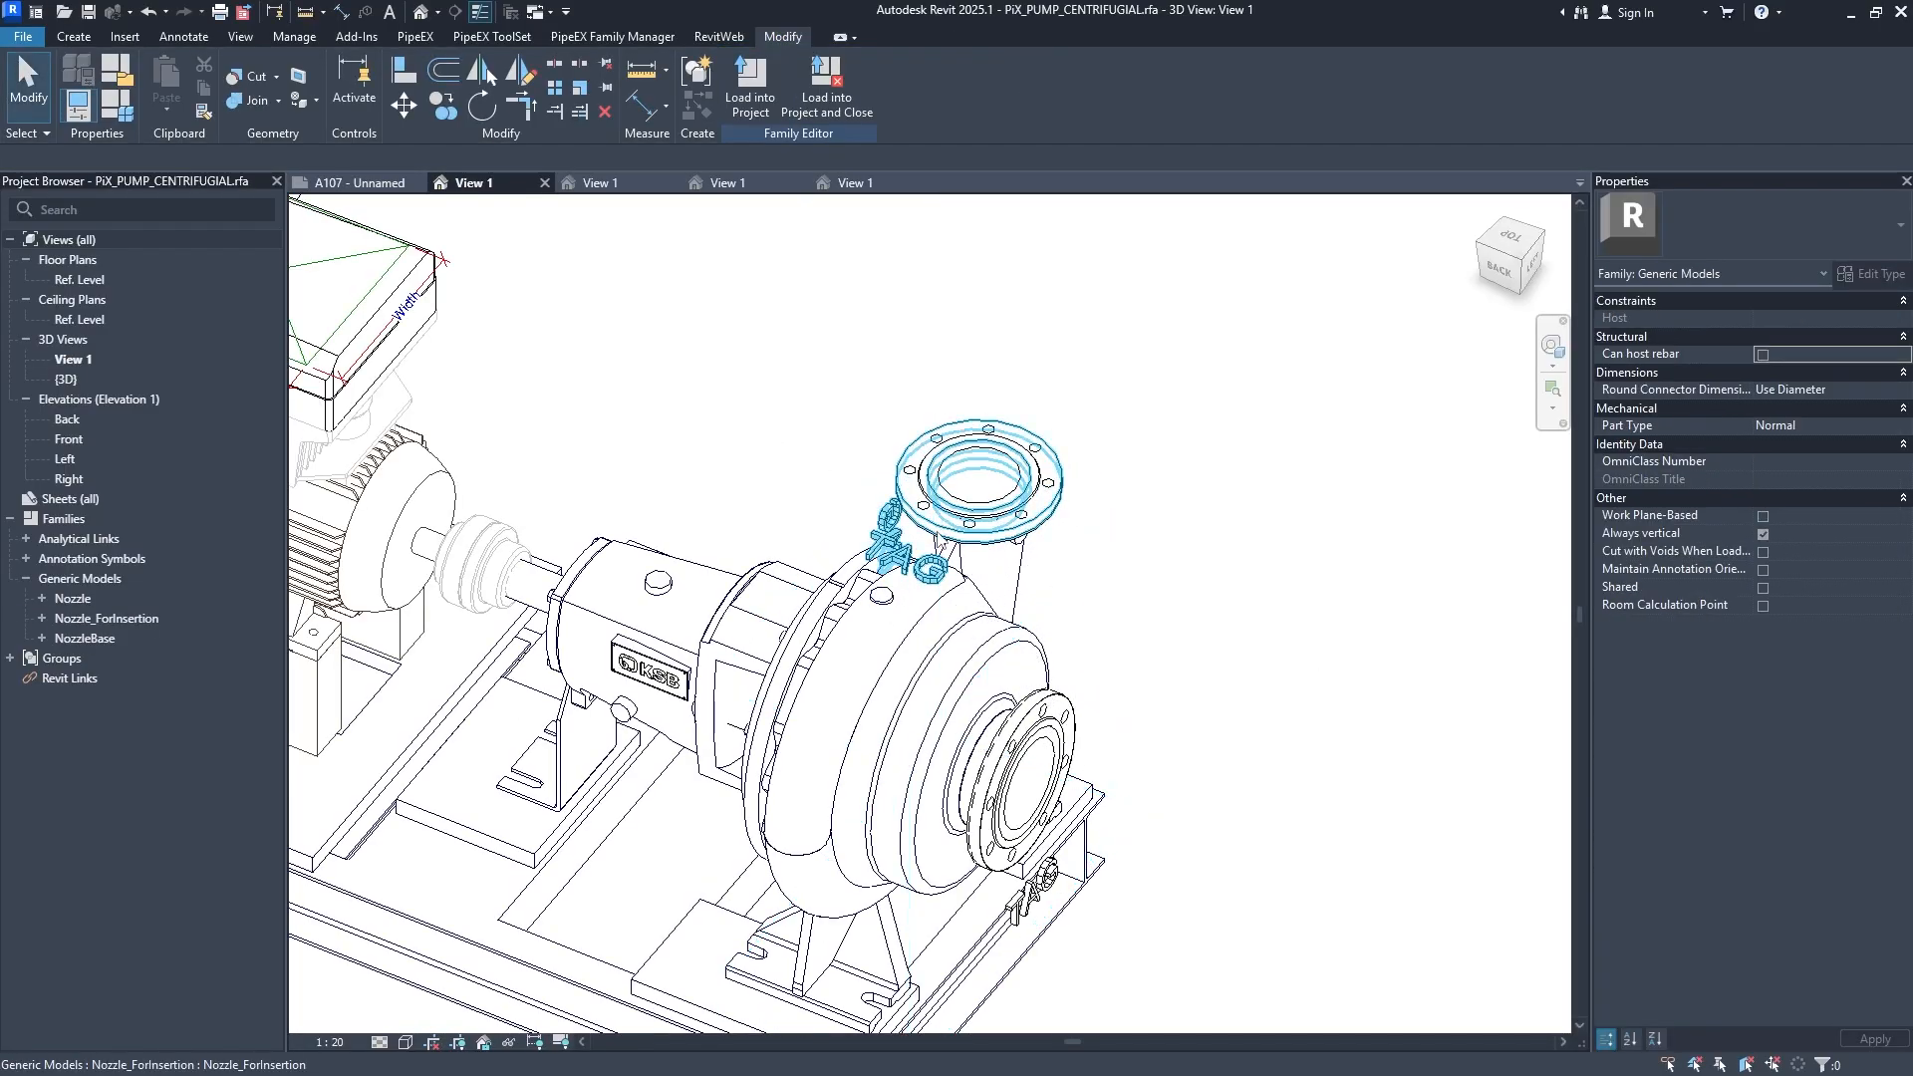
# Set PiX_GN_4_NozzleID to N2 for the upward-facing nozzle of the pump.
pyautogui.click(897, 567)
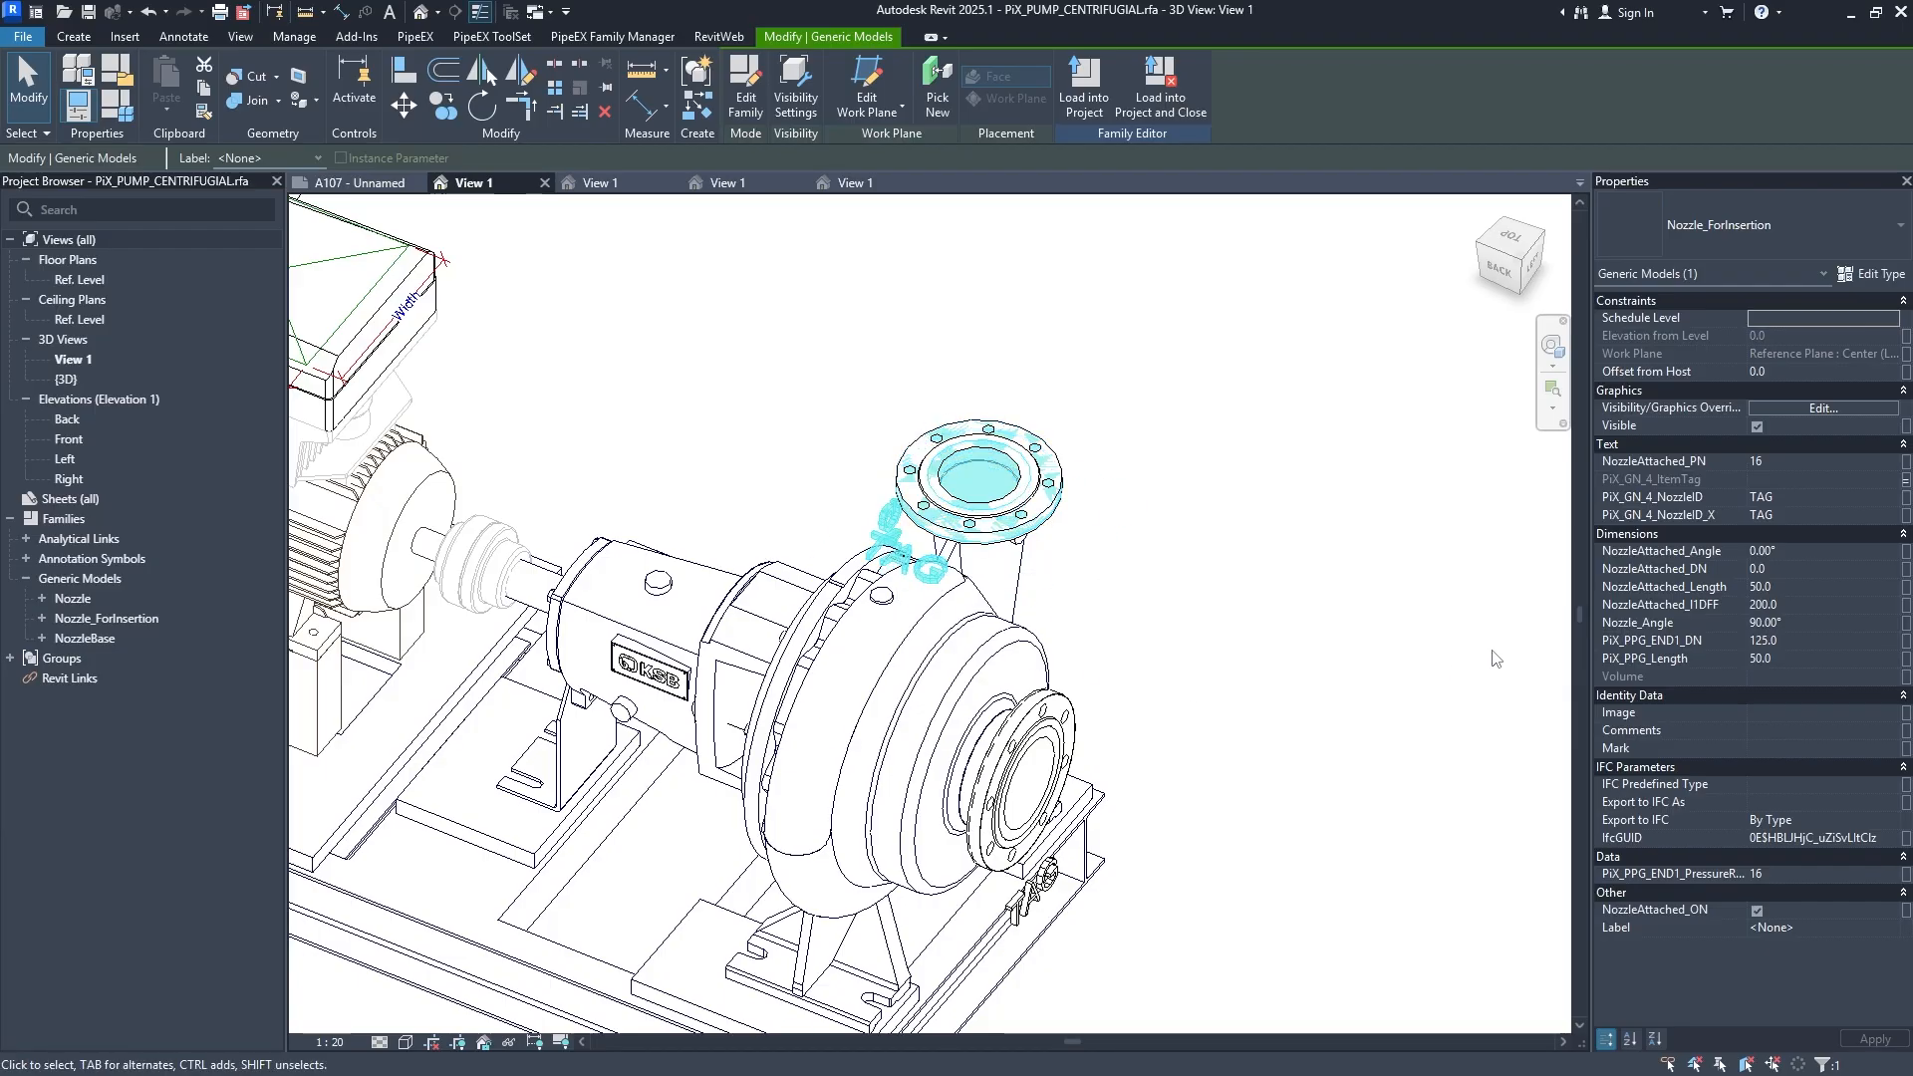
pyautogui.click(1904, 499)
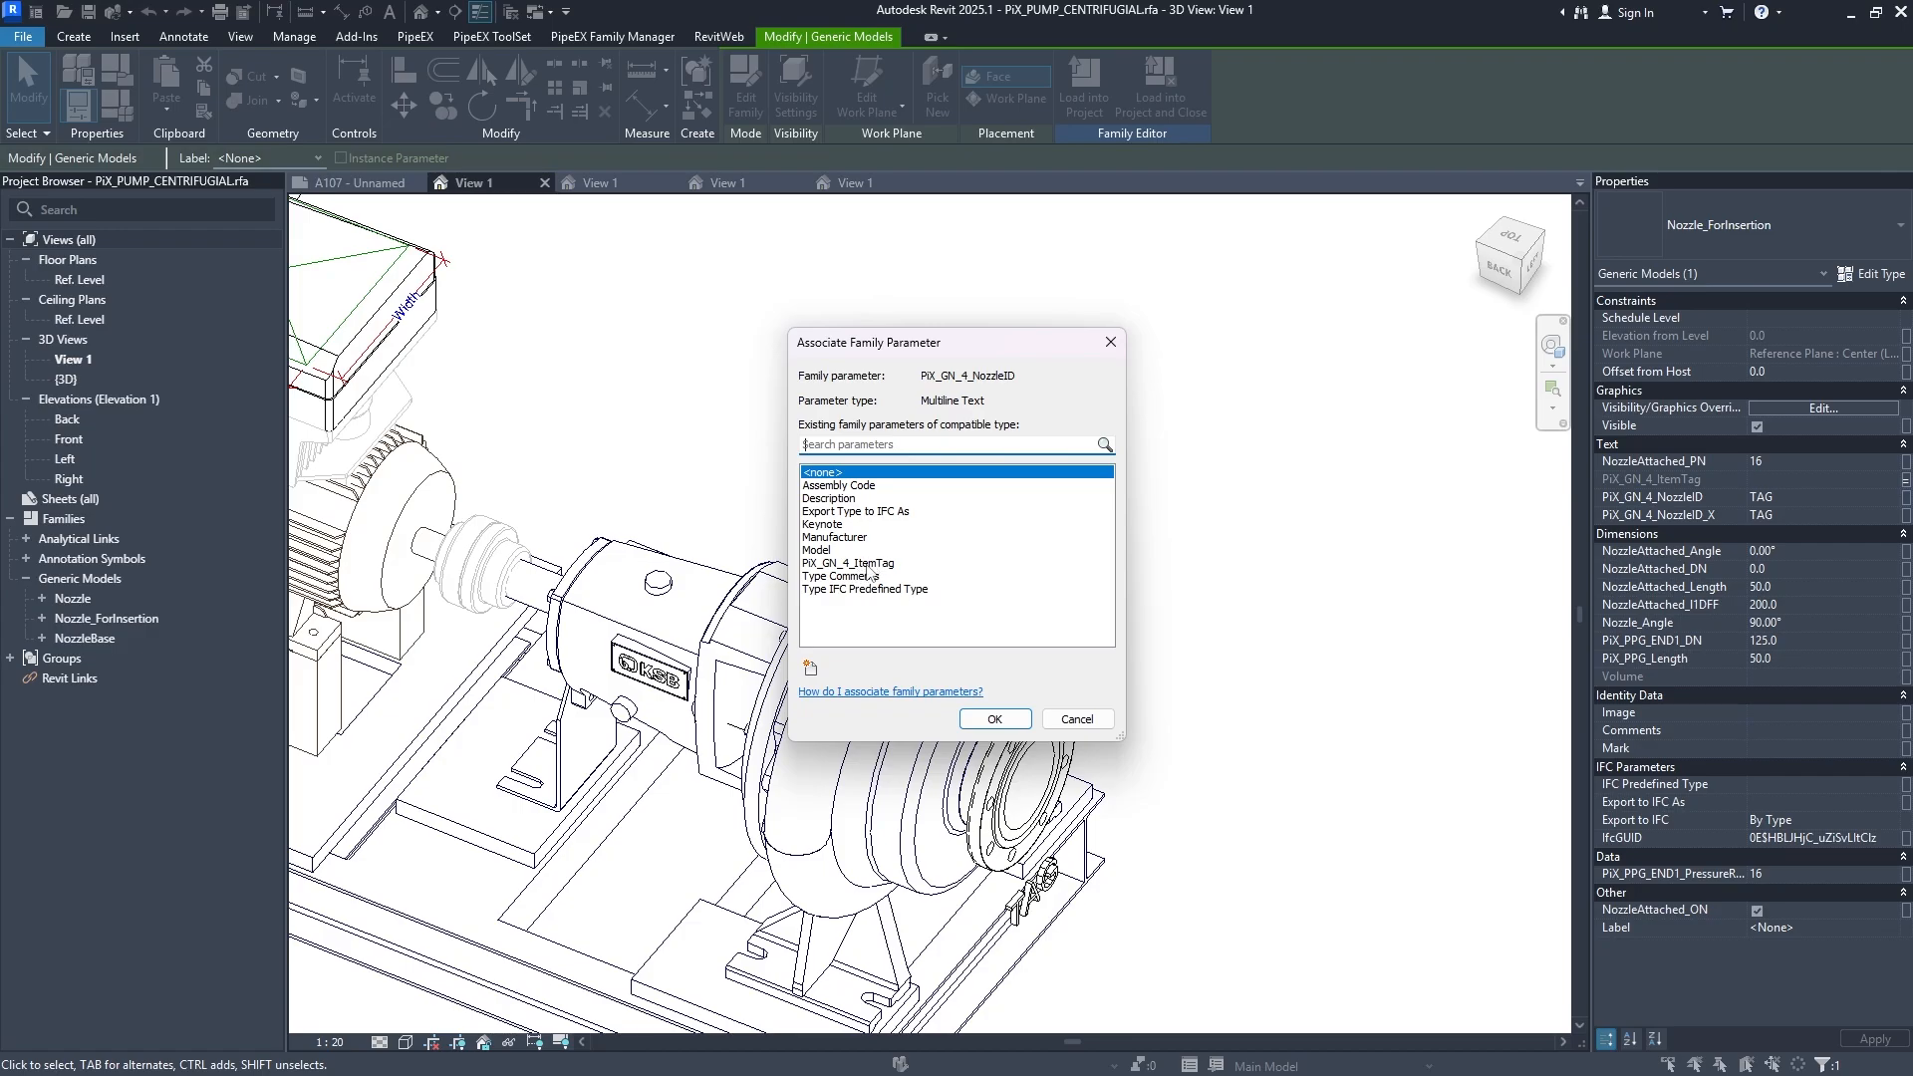
pyautogui.press('Escape')
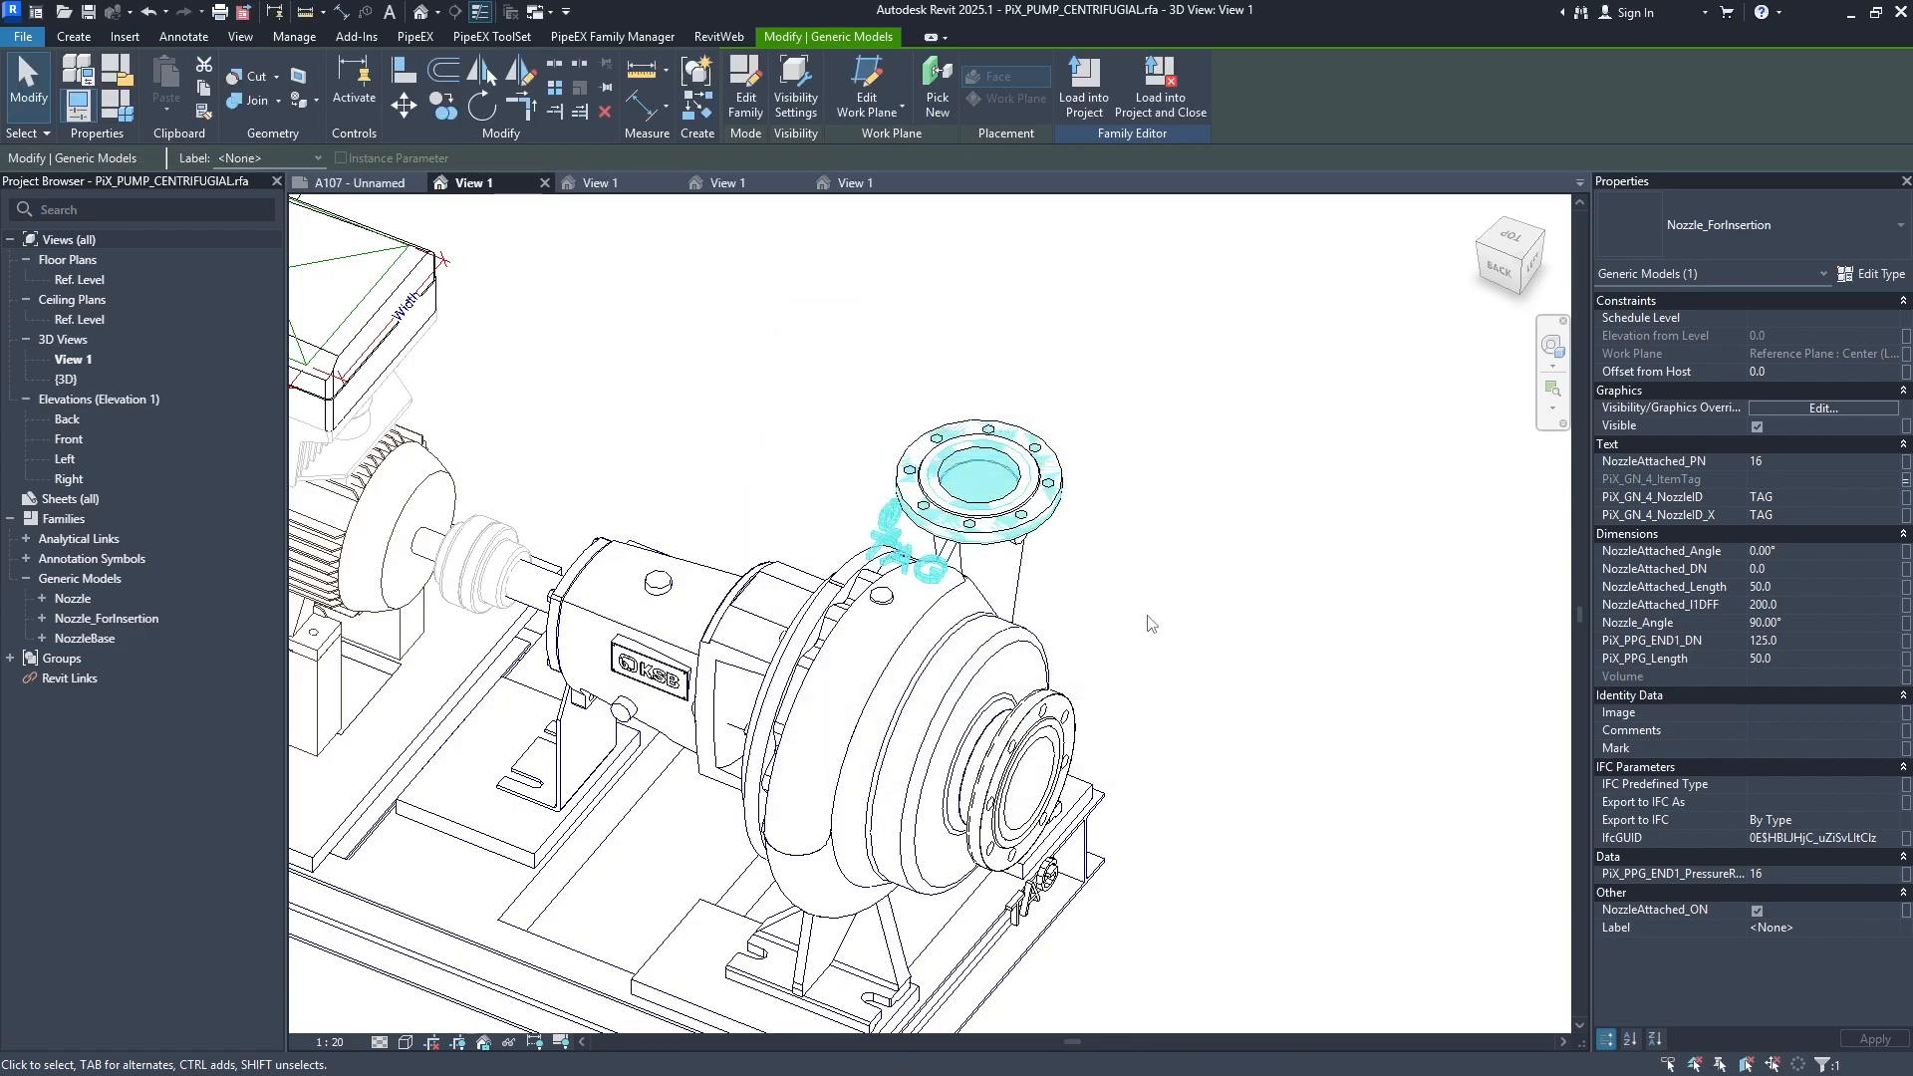
pyautogui.click(1883, 502)
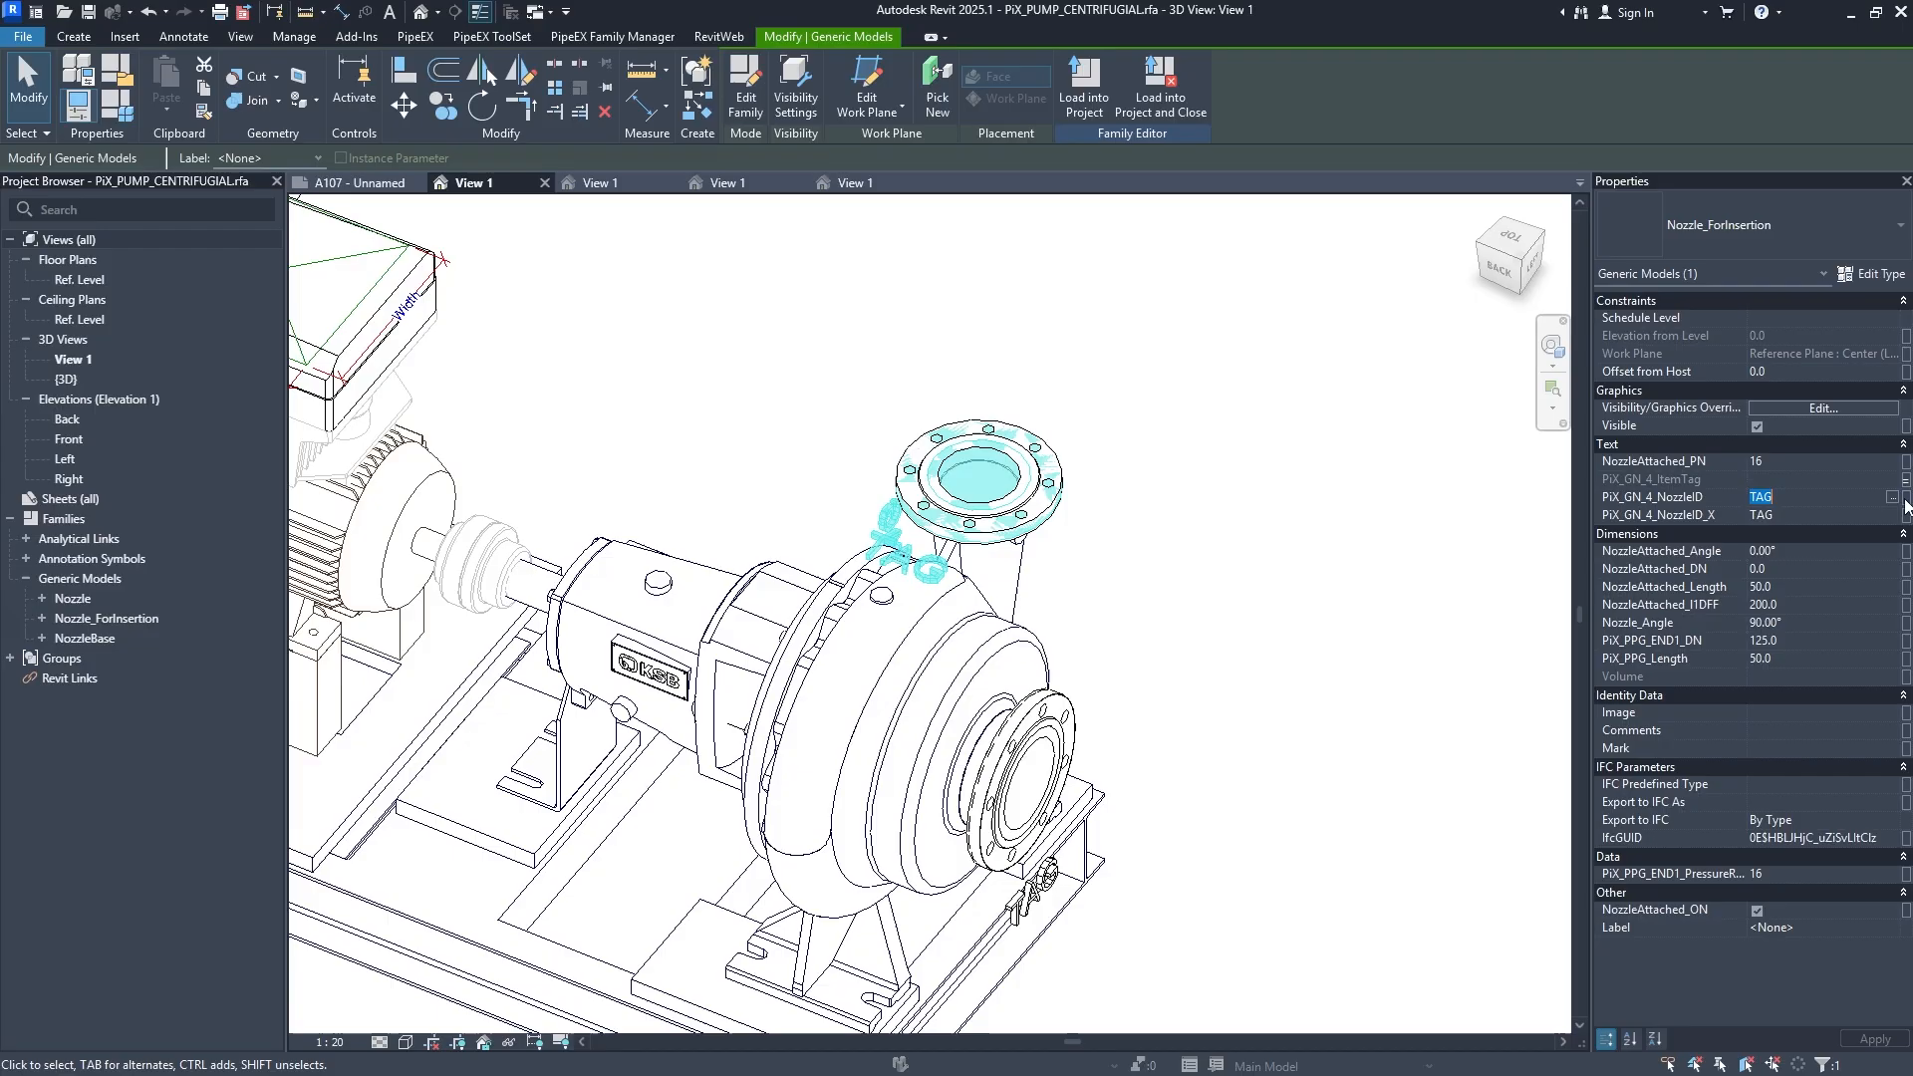
pyautogui.click(1892, 499)
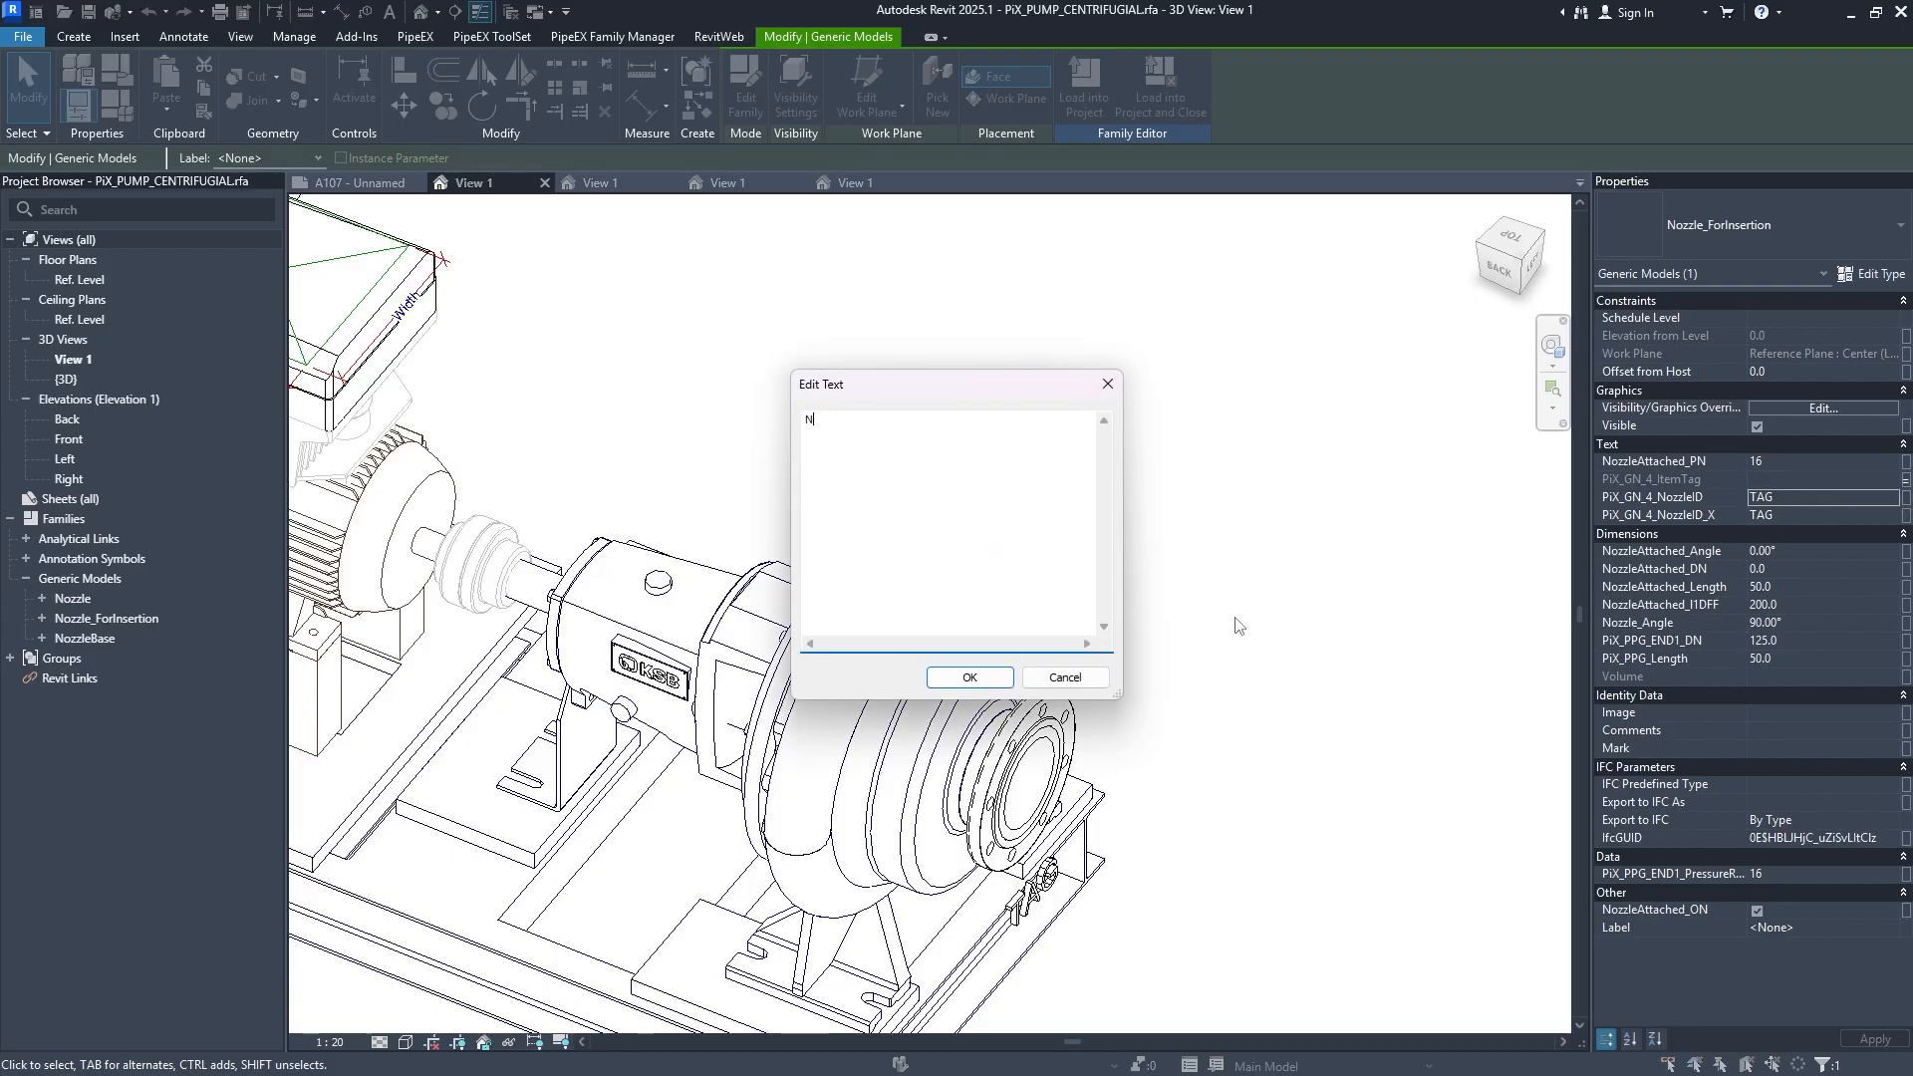
pyautogui.write('N1')
pyautogui.click(938, 675)
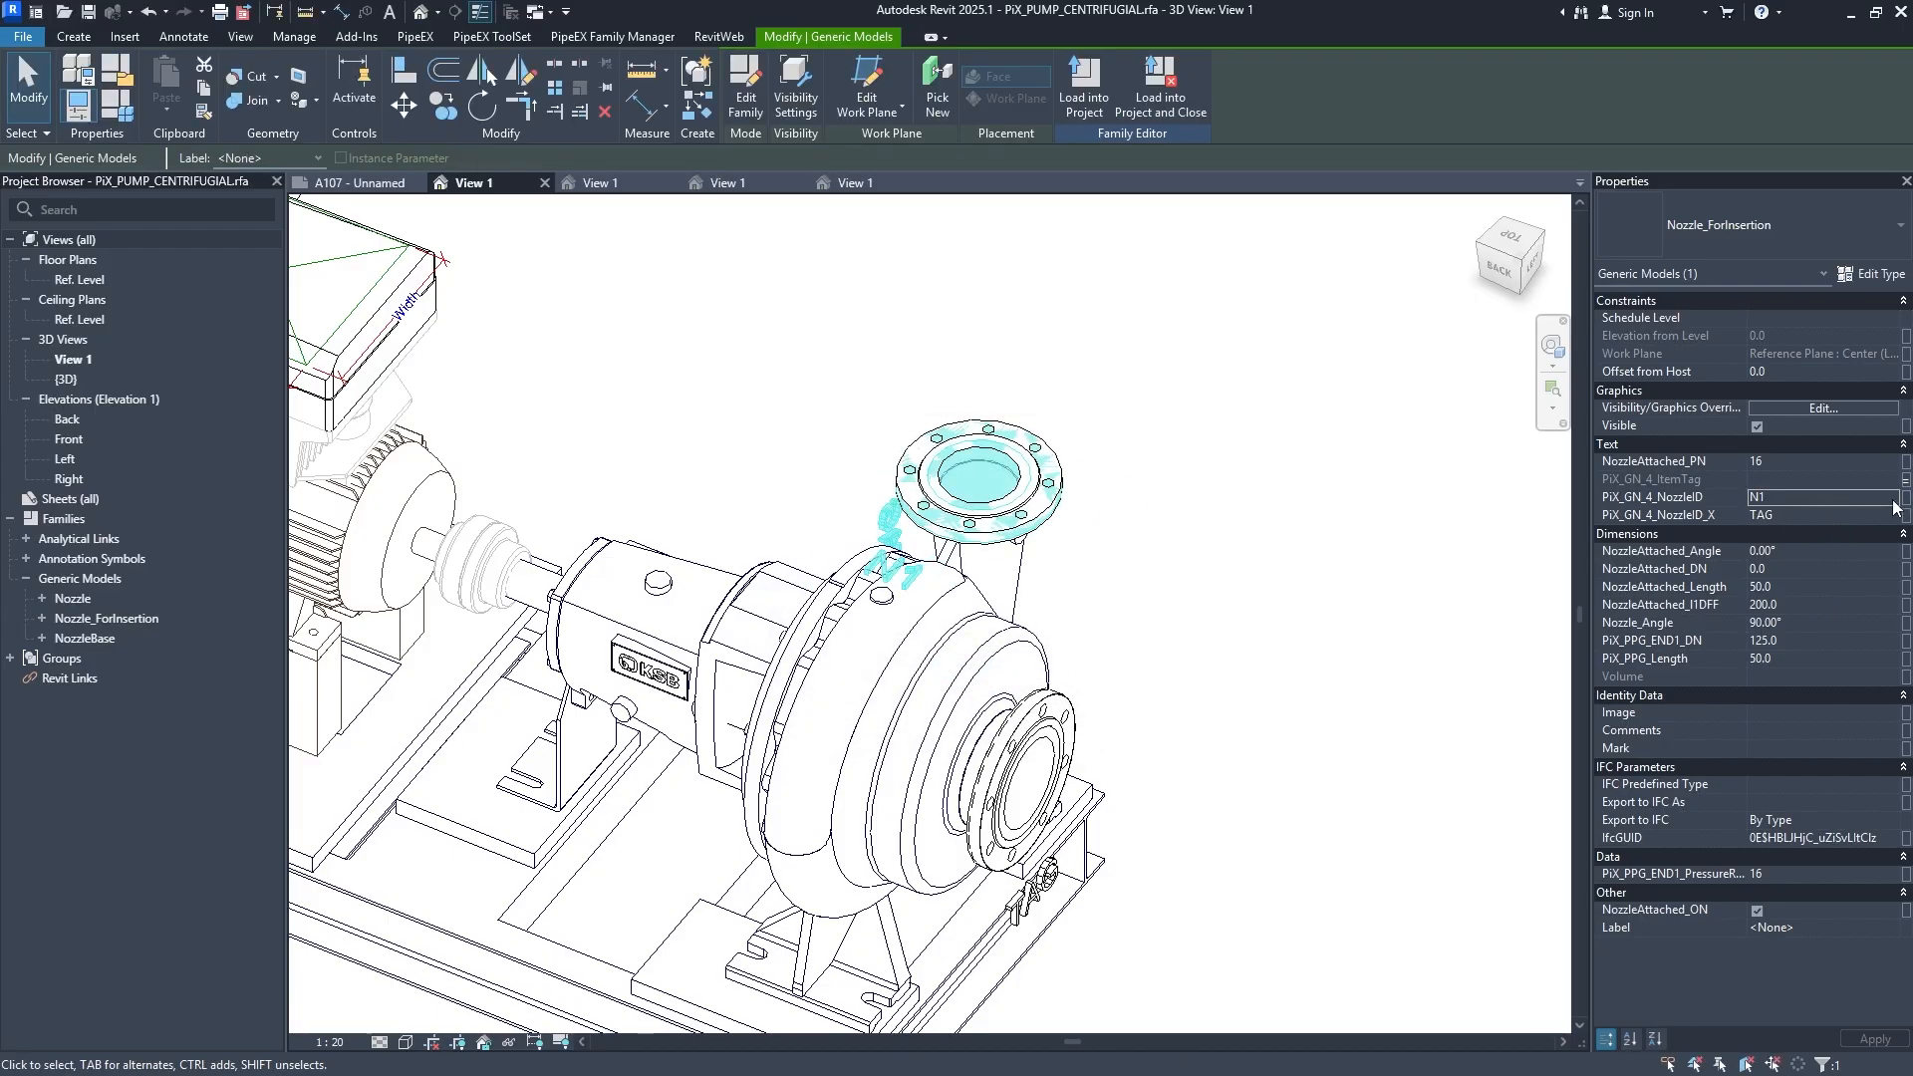
pyautogui.click(1893, 500)
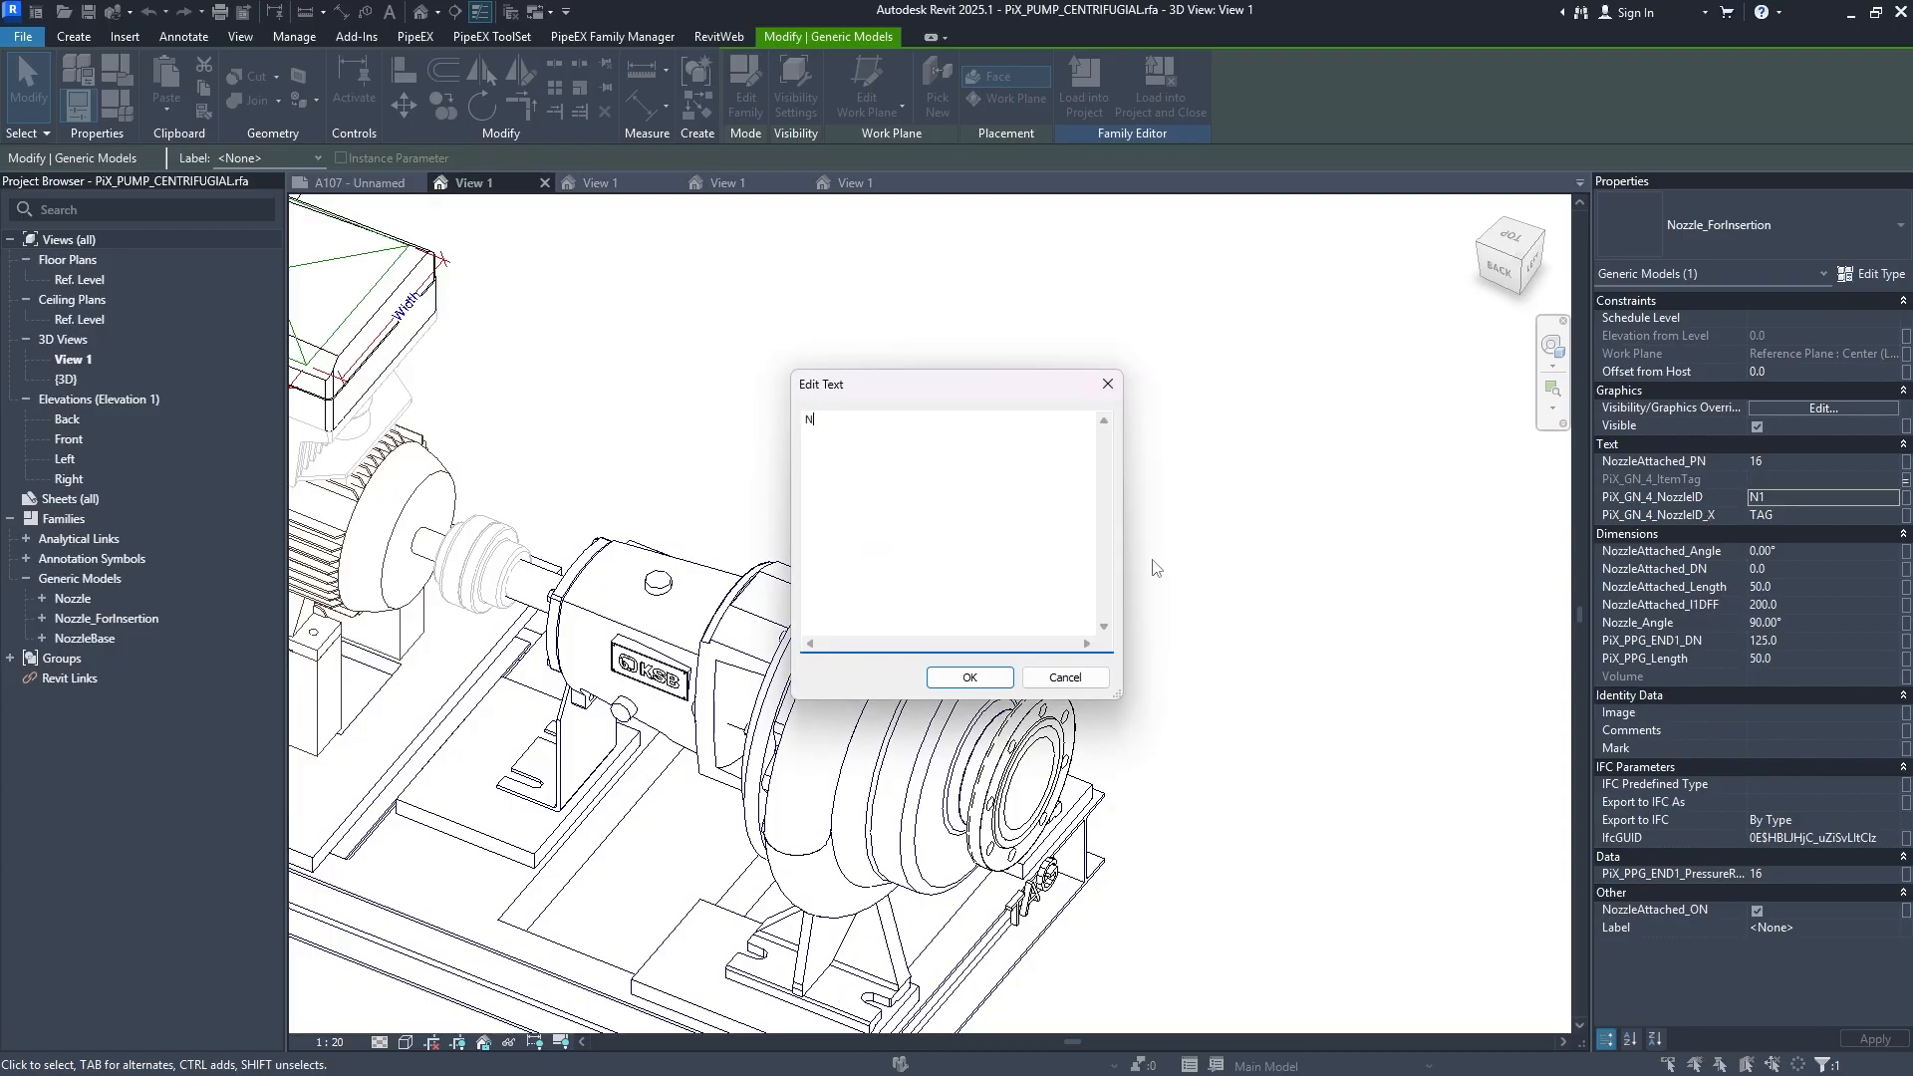
pyautogui.write('2')
pyautogui.click(970, 677)
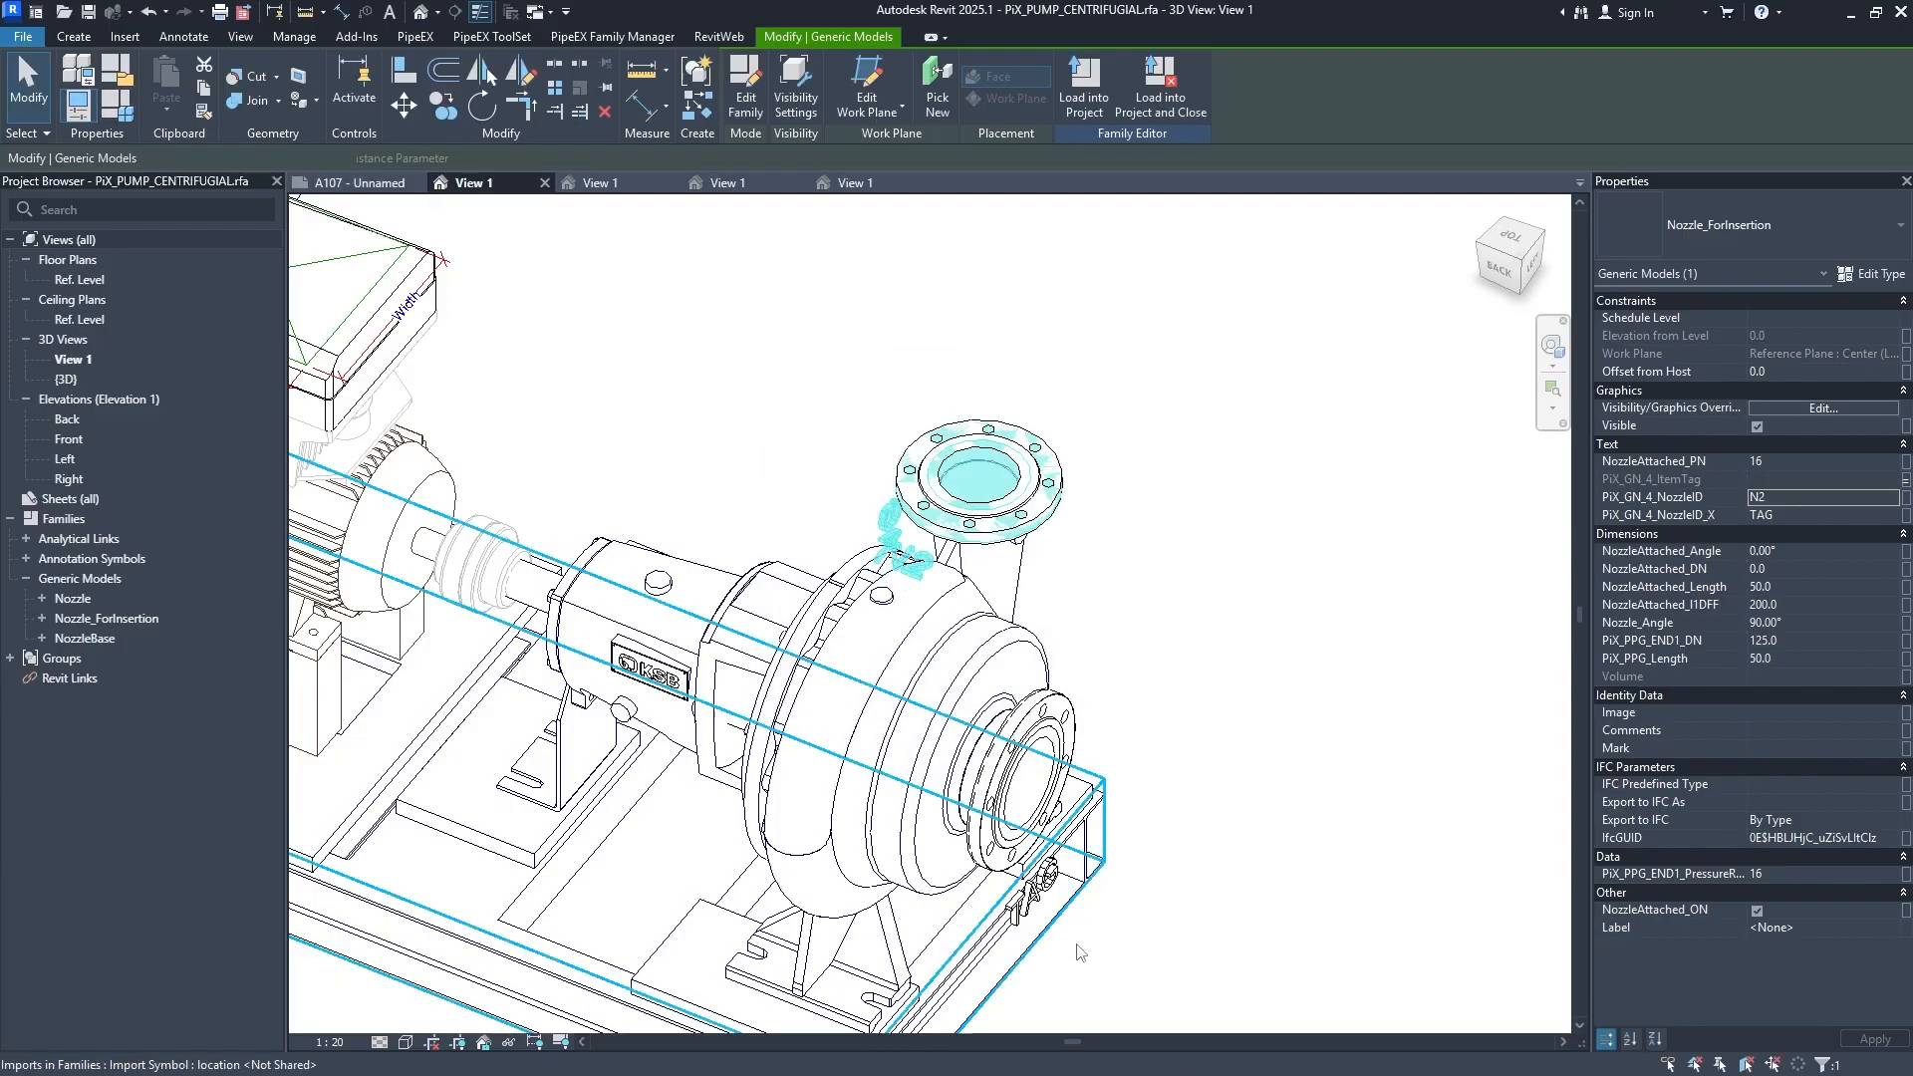
# Set PiX_GN_4_NozzleID to N1 for the nozzle at the end face of the pump casing.
pyautogui.click(1046, 892)
pyautogui.click(1893, 501)
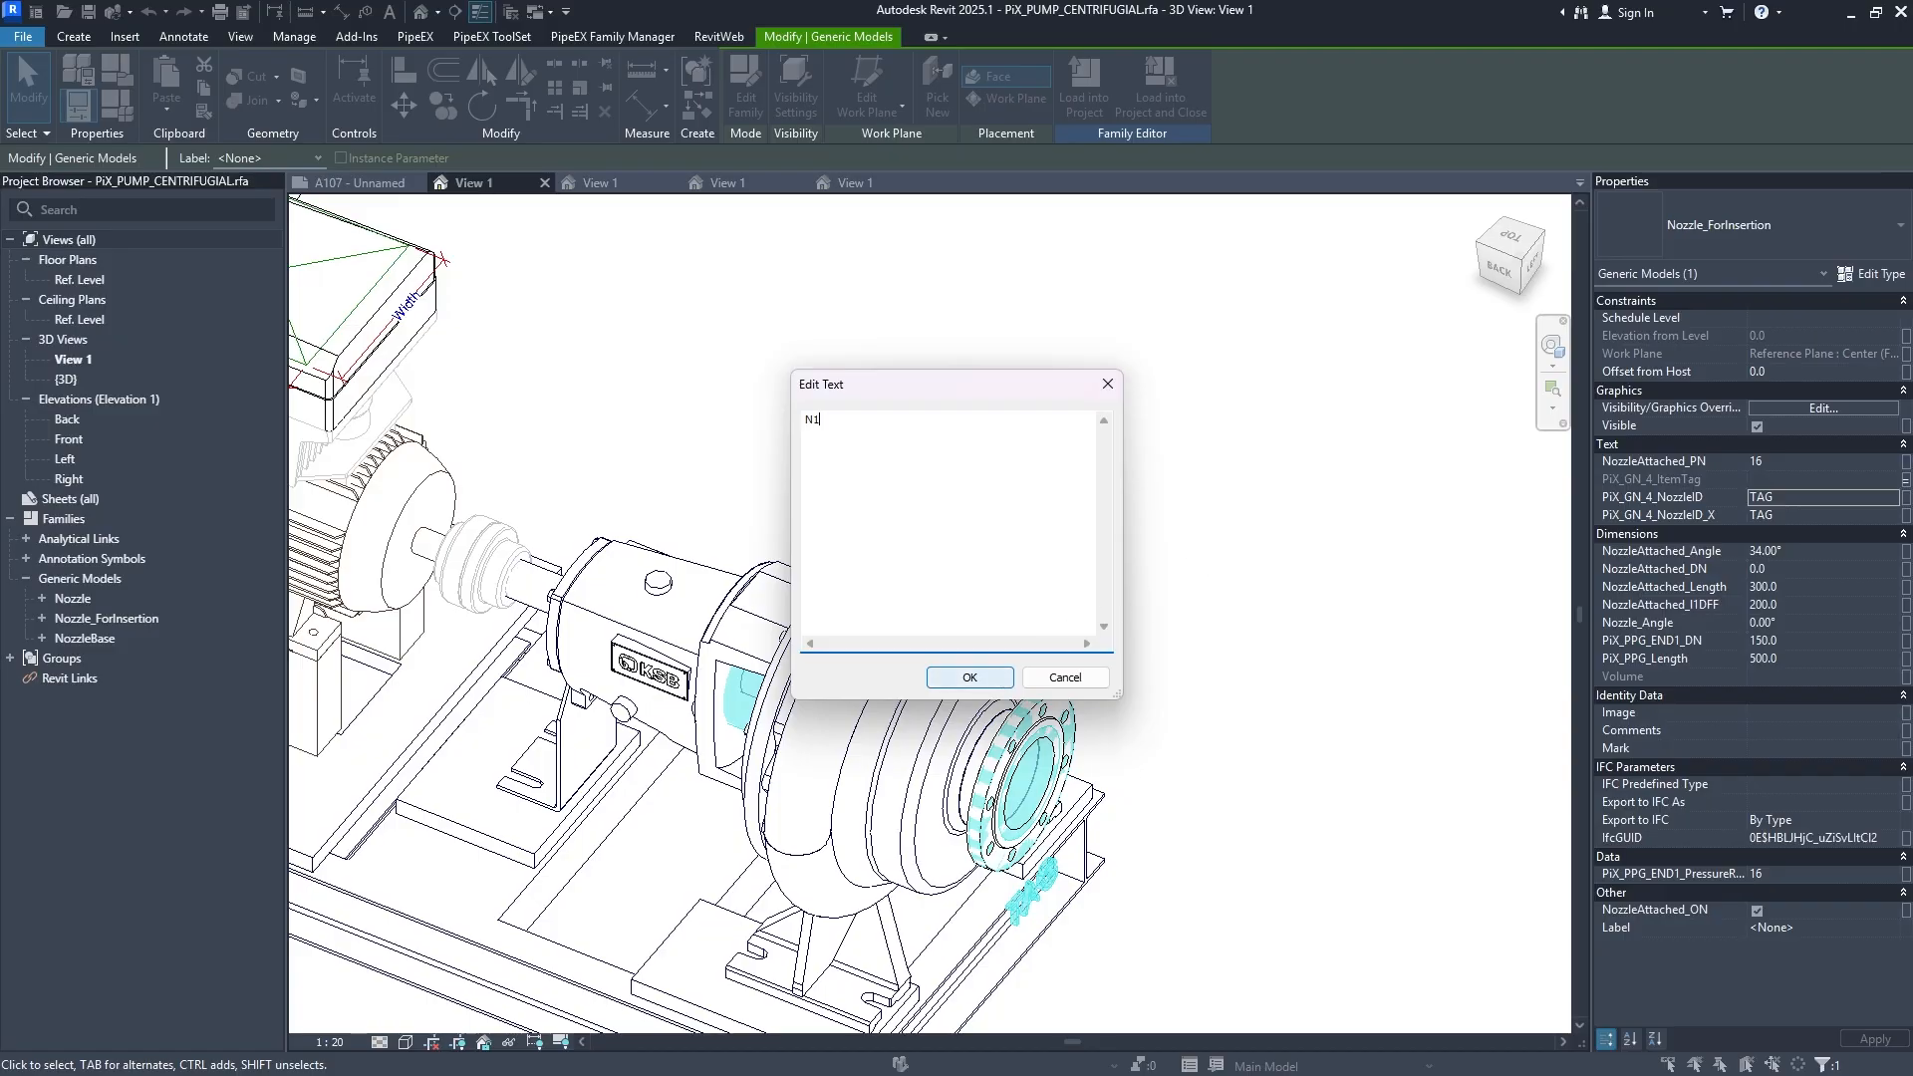
pyautogui.click(970, 678)
pyautogui.click(854, 504)
# Turn off NozzleAttached_ON for the pump's upward-facing N2 nozzle.
pyautogui.keyDown('shift'); pyautogui.moveTo(854, 505); pyautogui.dragTo(1031, 465, button='middle'); pyautogui.keyUp('shift')
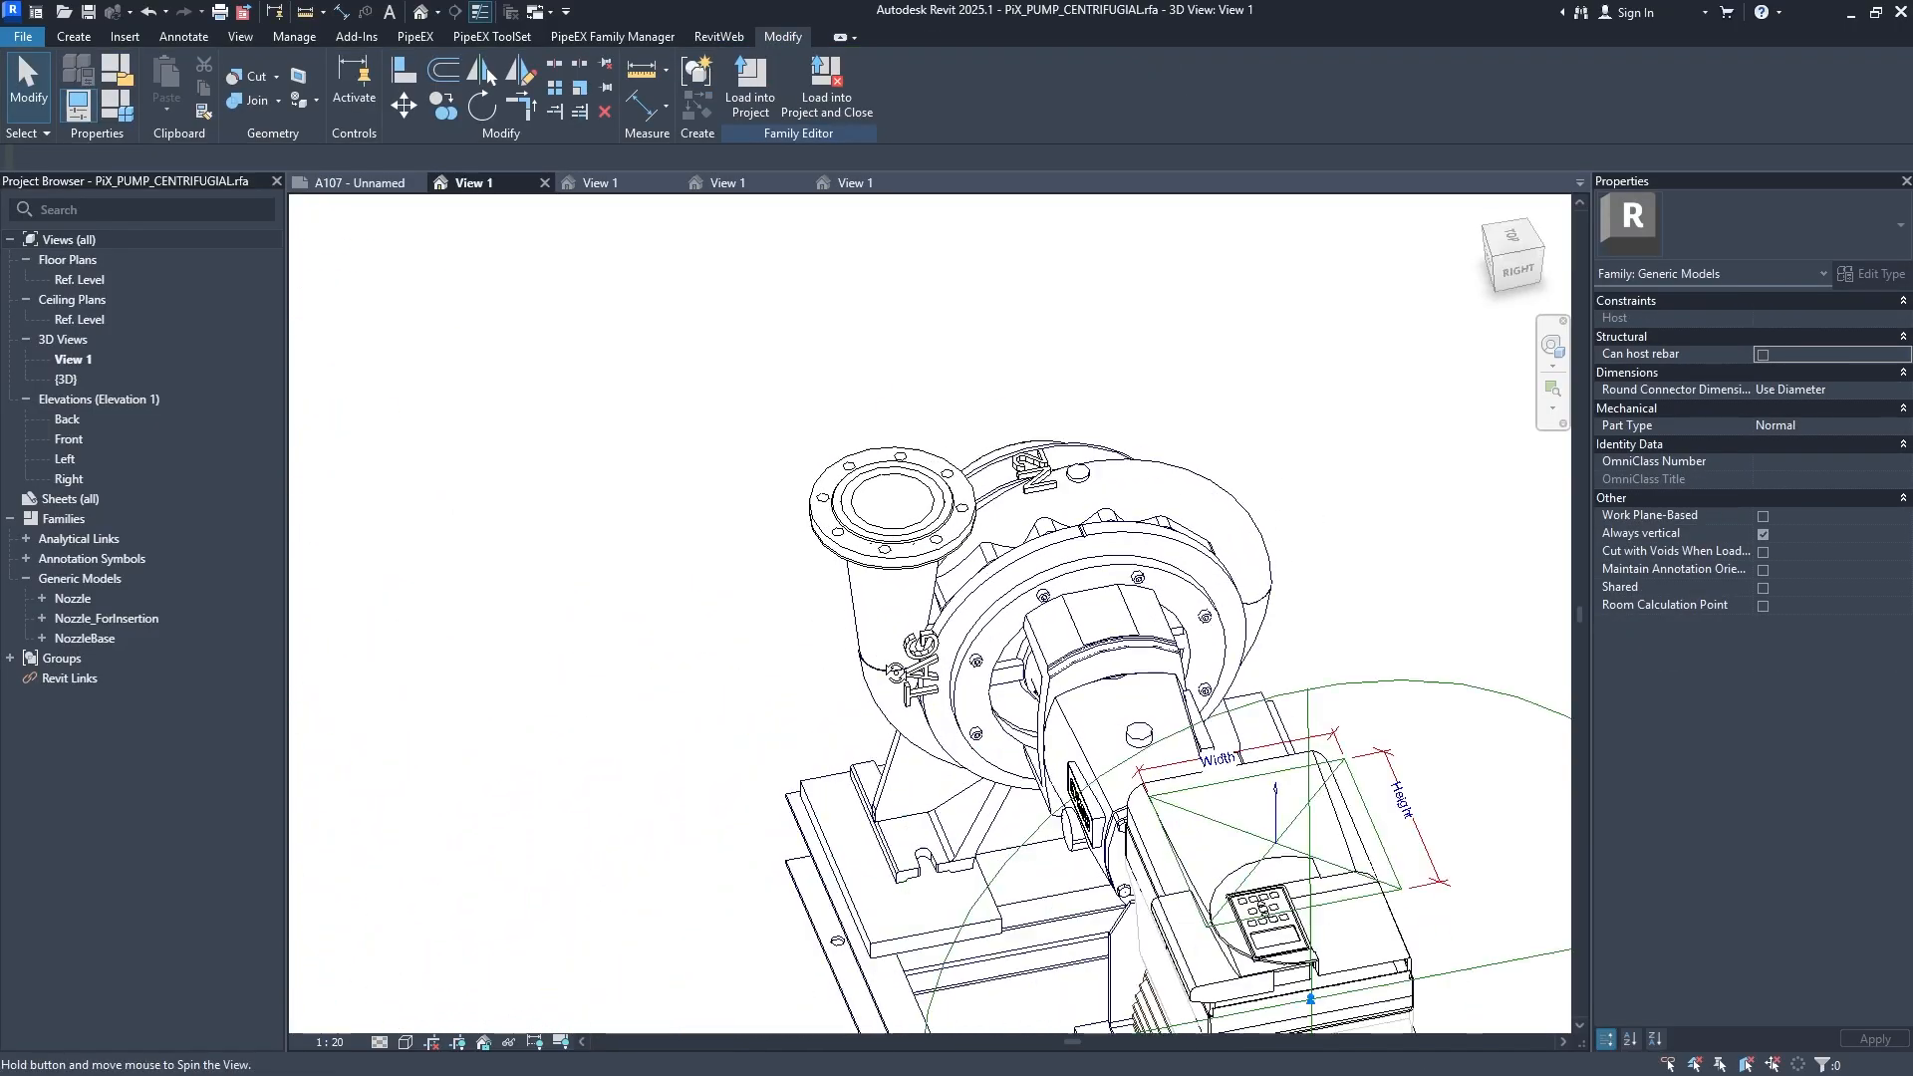
pyautogui.keyDown('shift'); pyautogui.moveTo(896, 674); pyautogui.dragTo(1044, 535, button='middle'); pyautogui.keyUp('shift')
pyautogui.scroll(1, 981, 603)
pyautogui.keyDown('shift'); pyautogui.moveTo(942, 638); pyautogui.dragTo(837, 653, button='middle'); pyautogui.keyUp('shift')
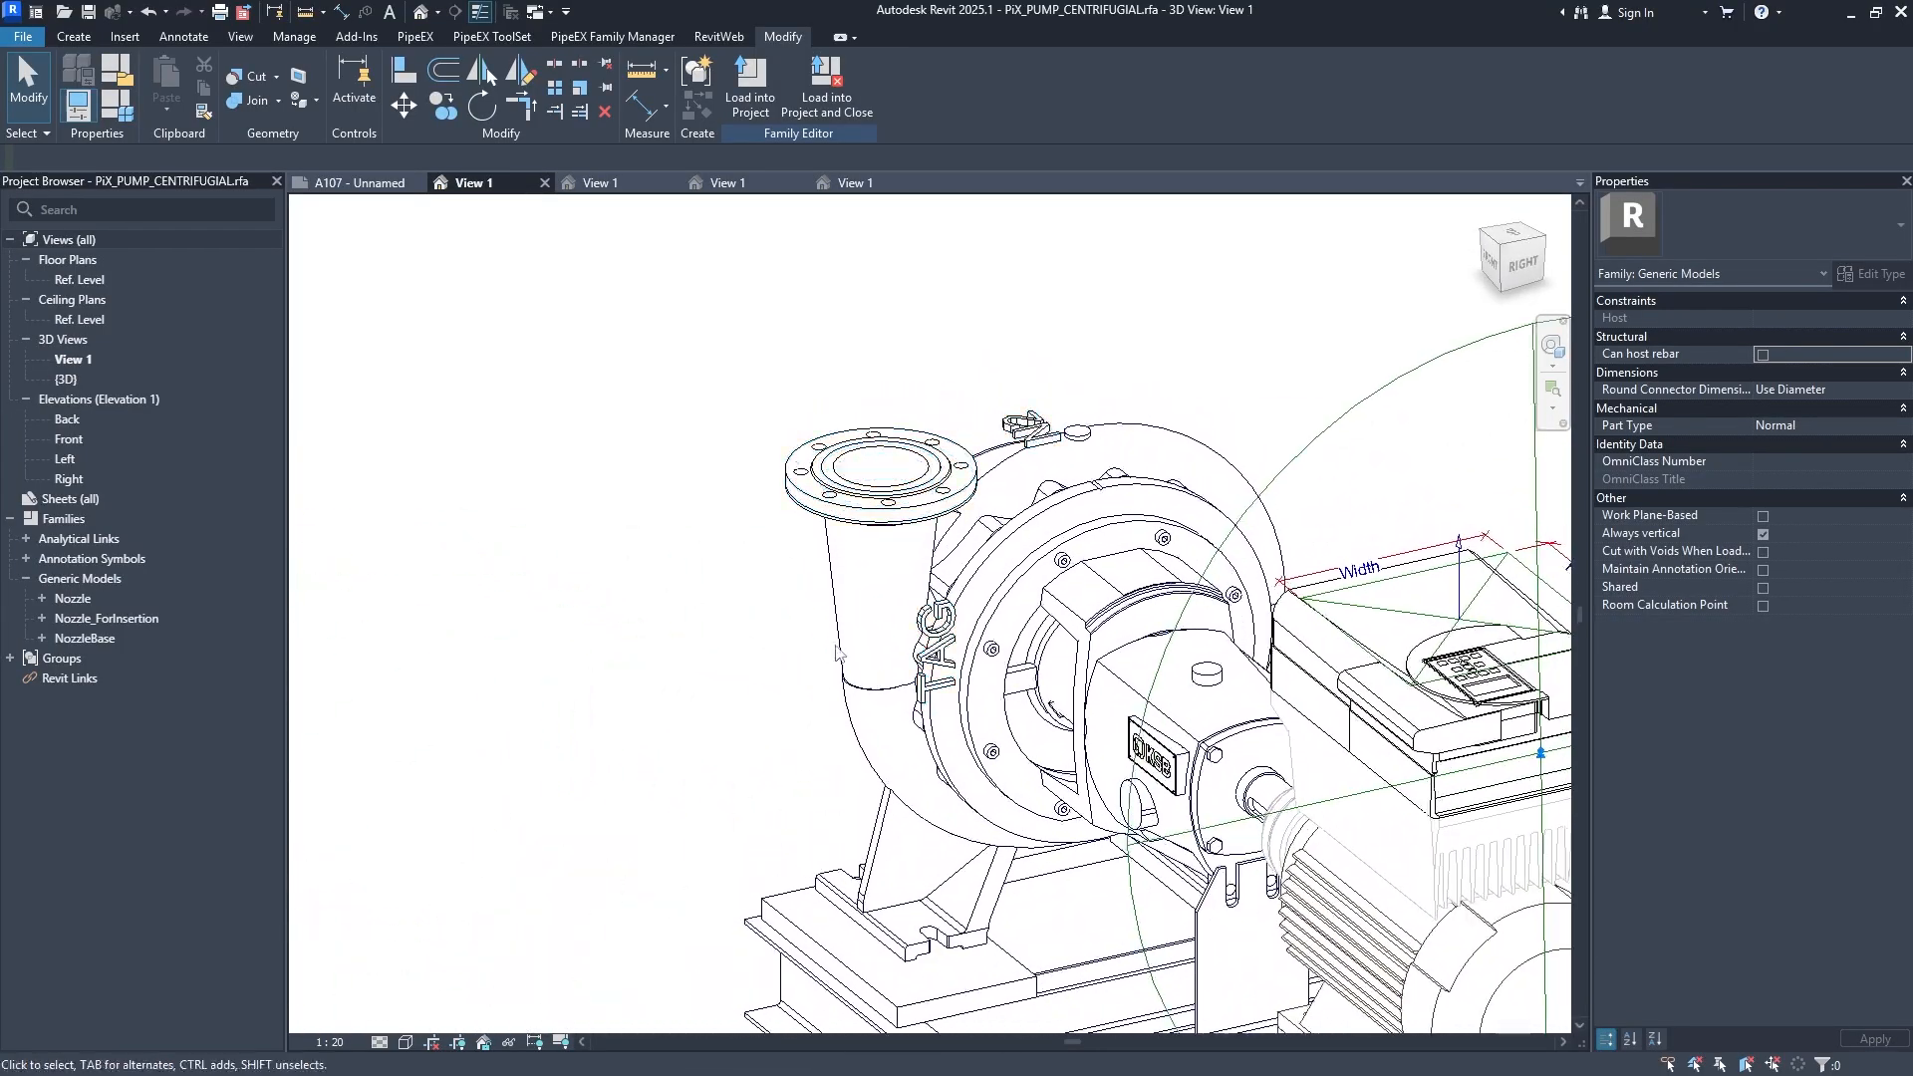
pyautogui.click(930, 713)
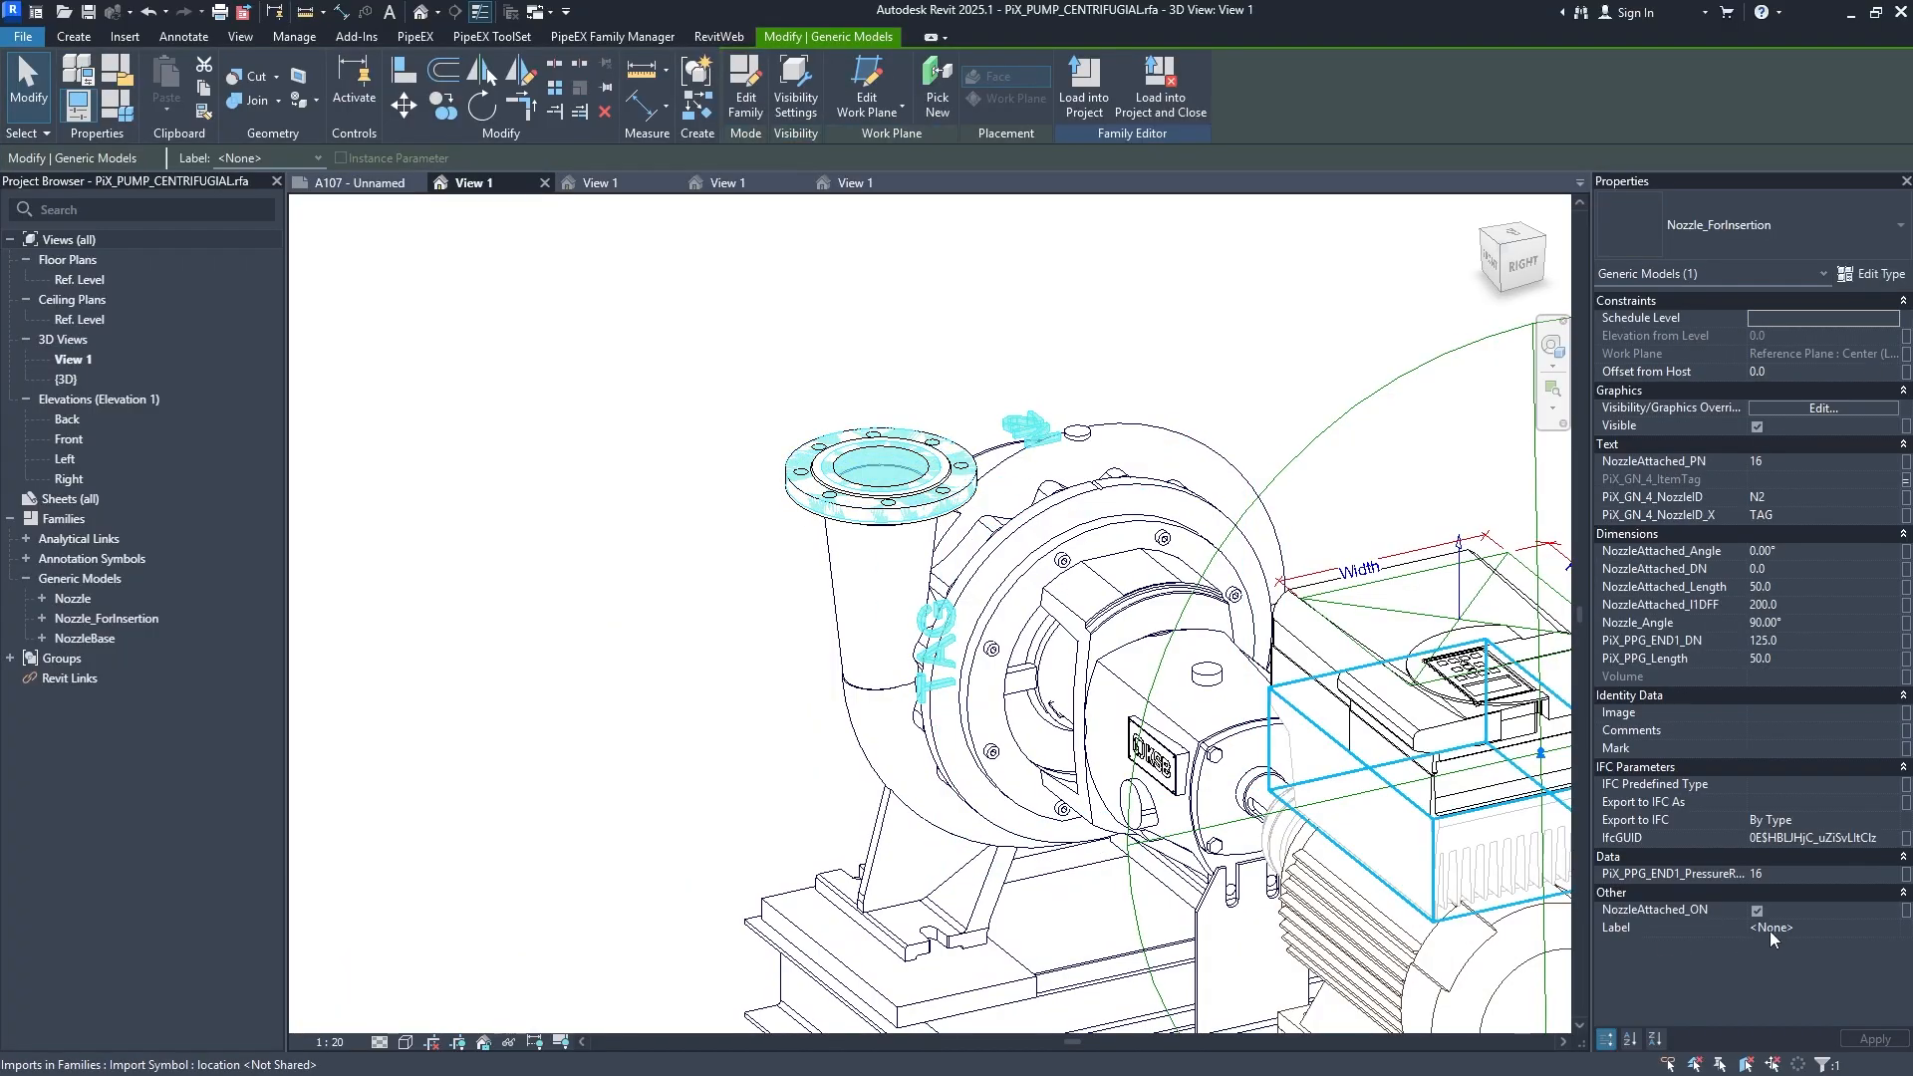
pyautogui.click(1757, 909)
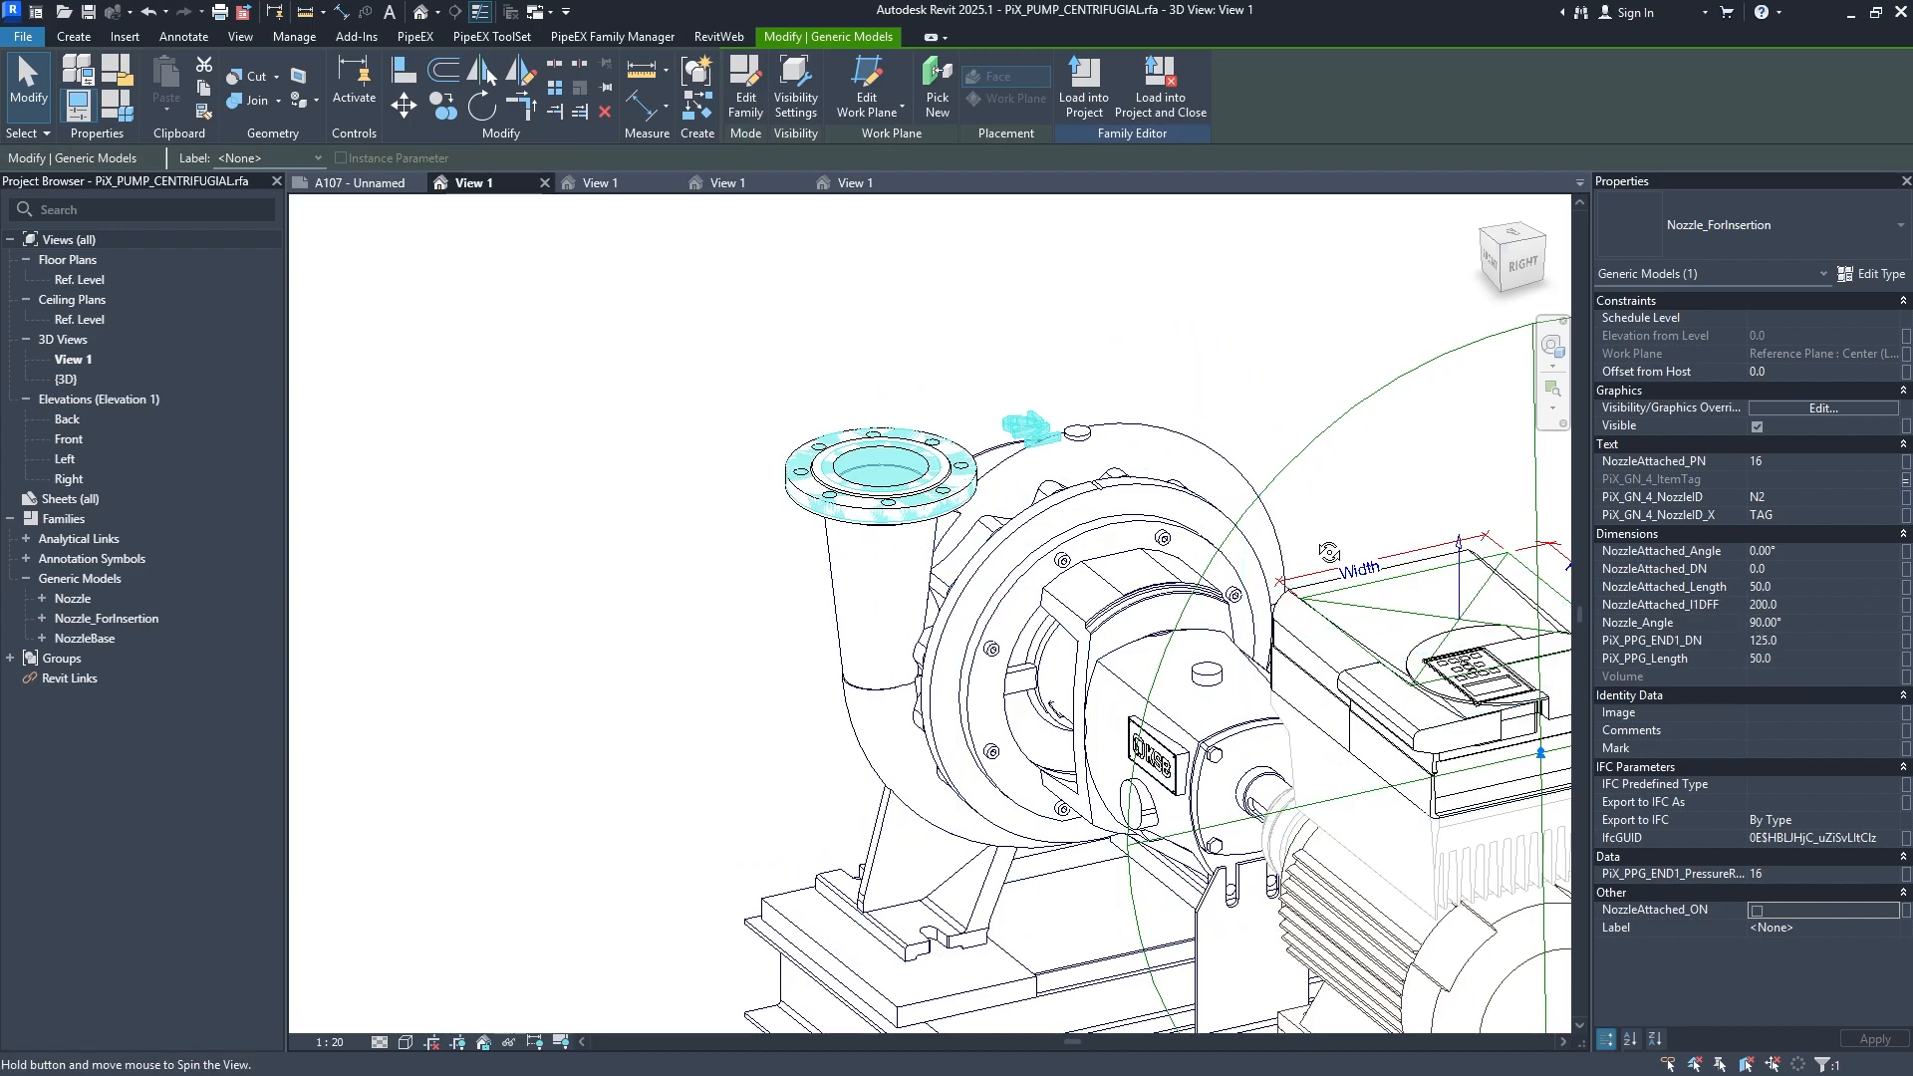
# Turn off NozzleAttached_ON for the pump's N1 nozzle on the casing's end face.
pyautogui.keyDown('shift'); pyautogui.moveTo(1328, 551); pyautogui.dragTo(1280, 812, button='middle'); pyautogui.keyUp('shift')
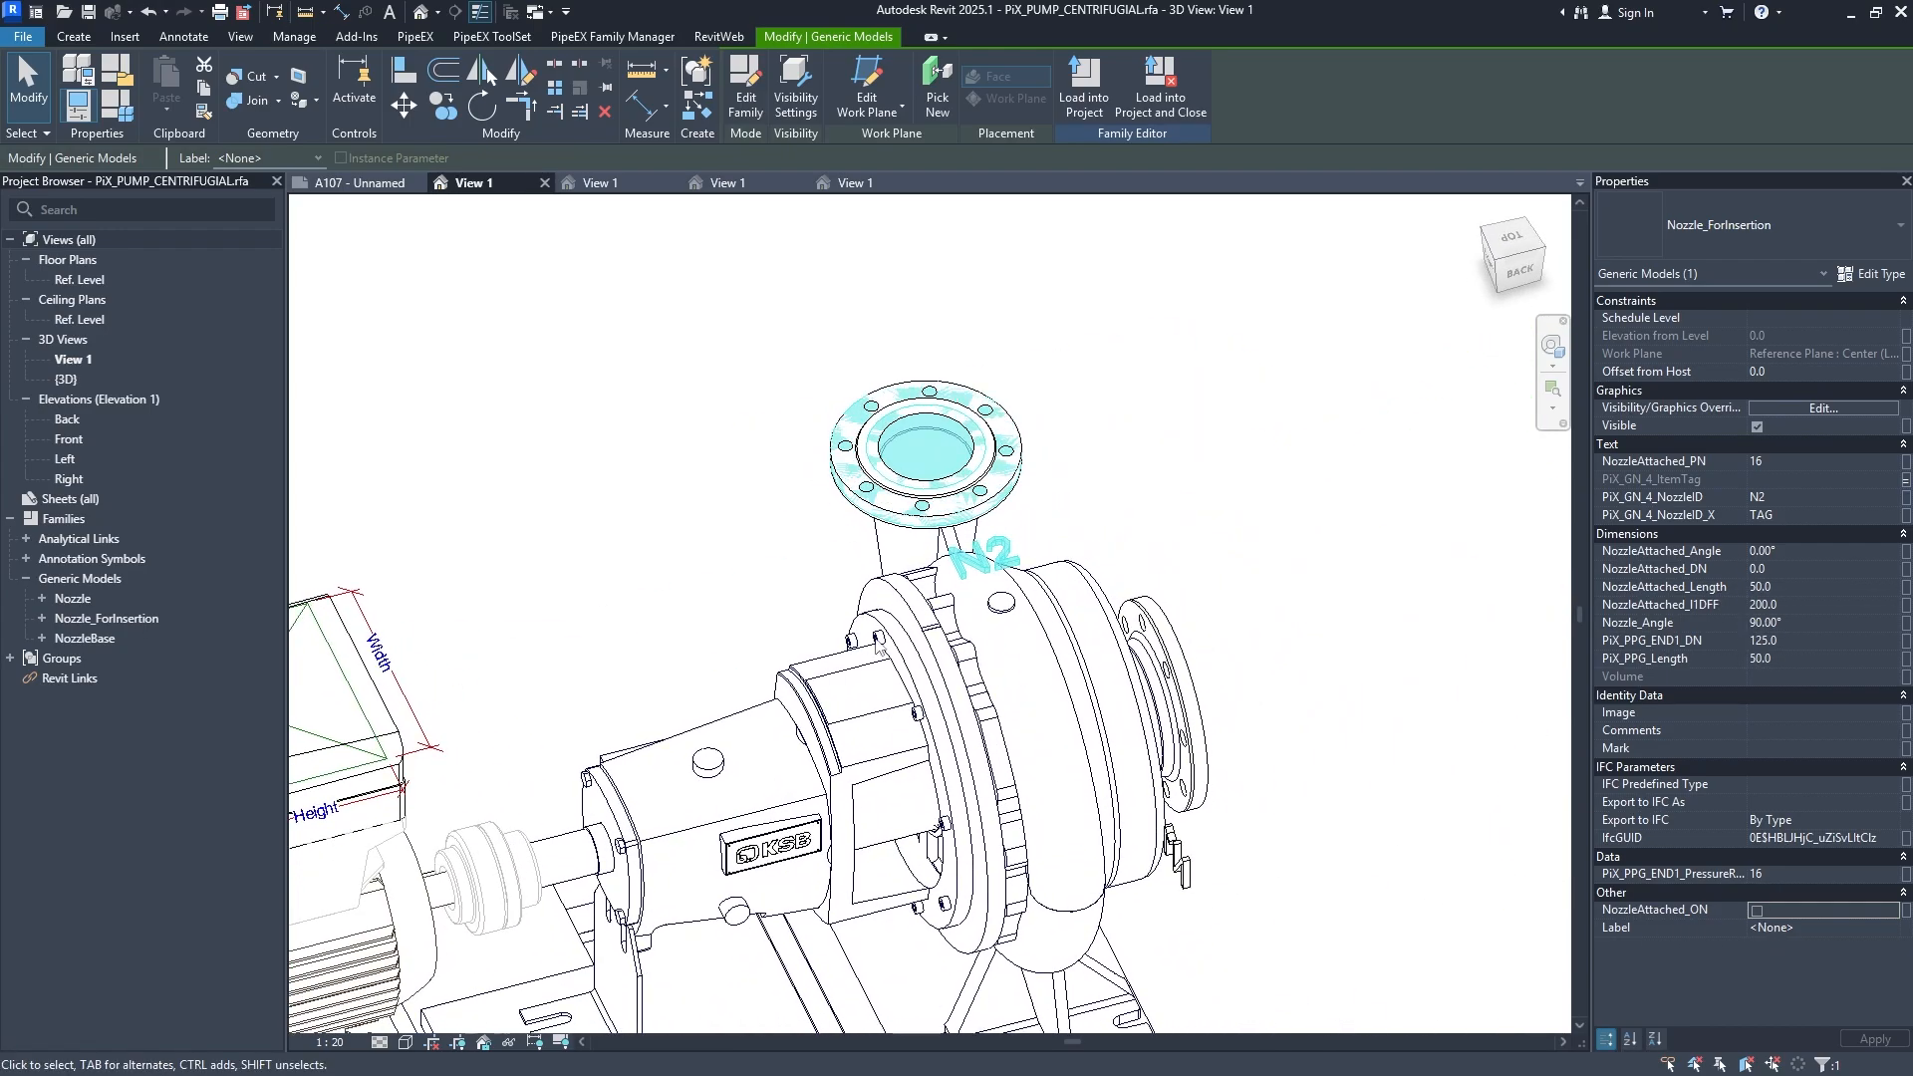
pyautogui.keyDown('shift'); pyautogui.moveTo(877, 645); pyautogui.dragTo(767, 830, button='middle'); pyautogui.keyUp('shift')
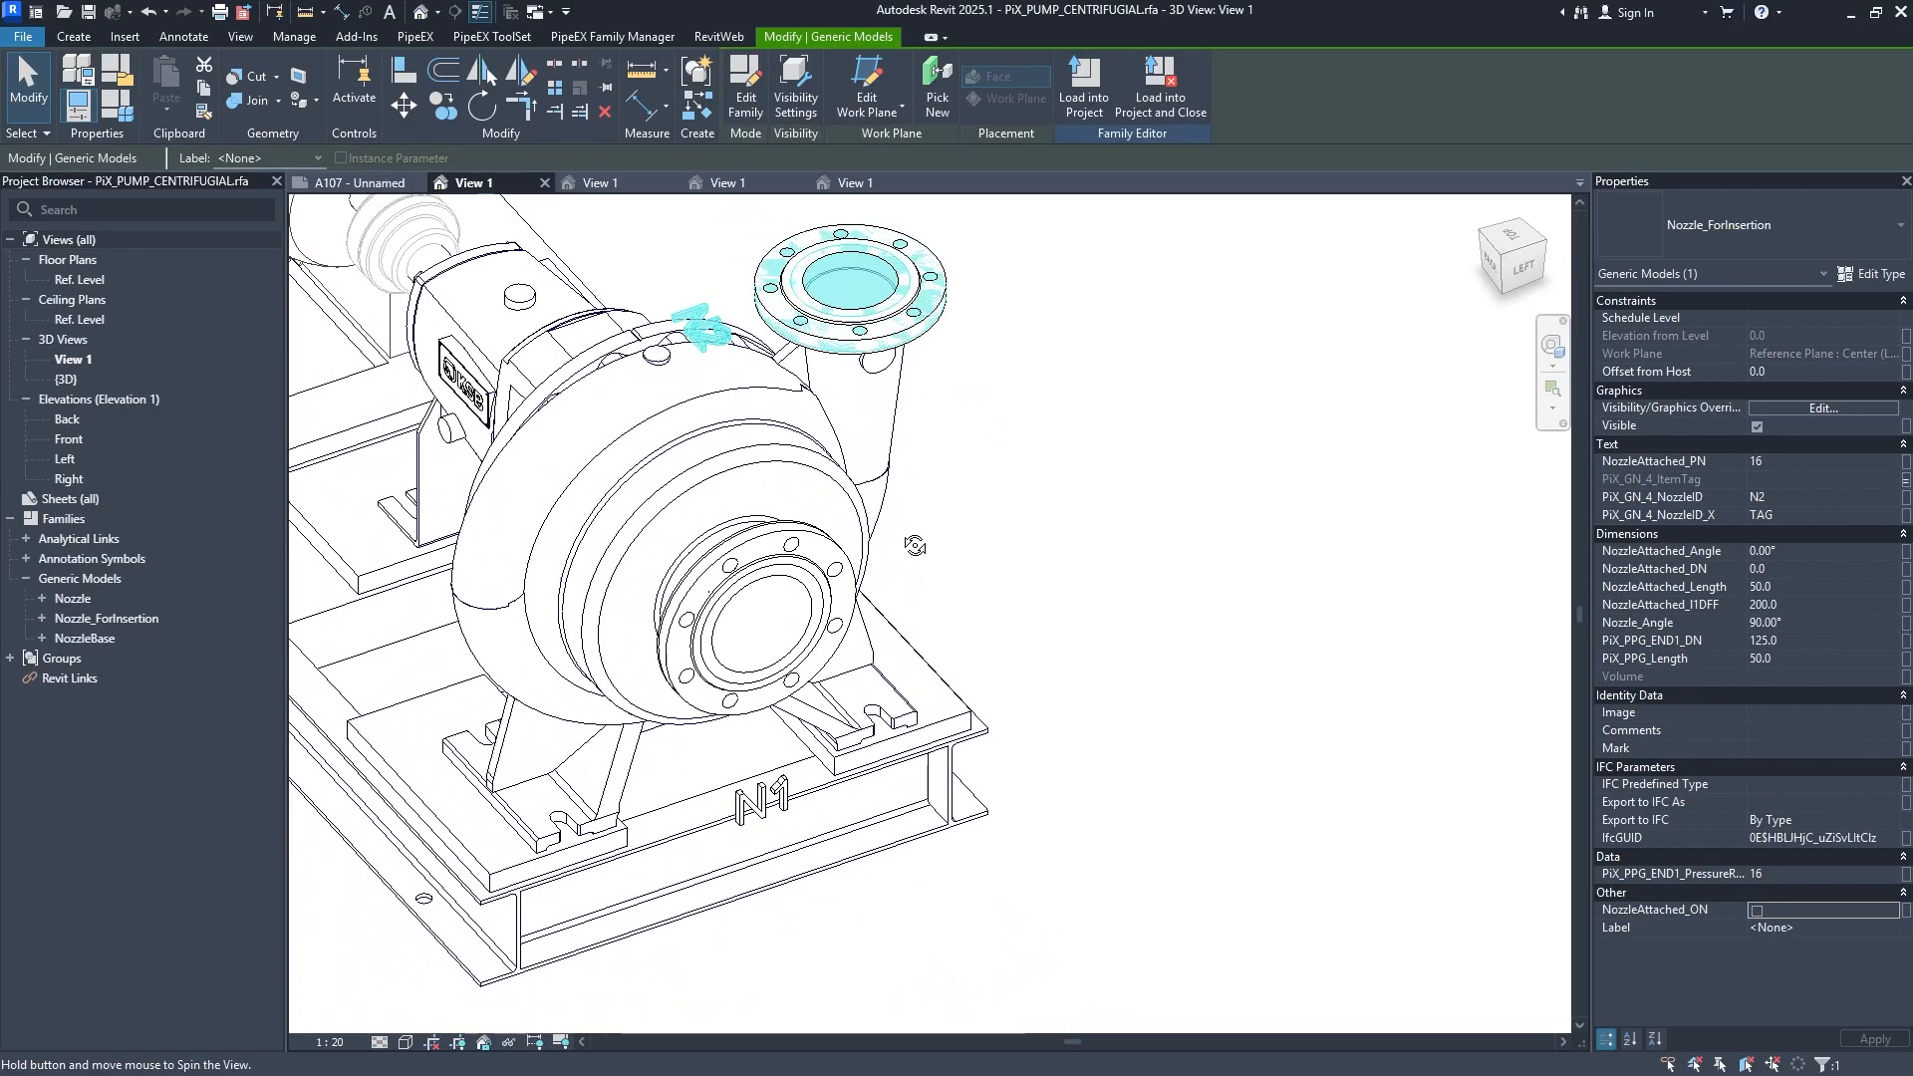
pyautogui.click(764, 817)
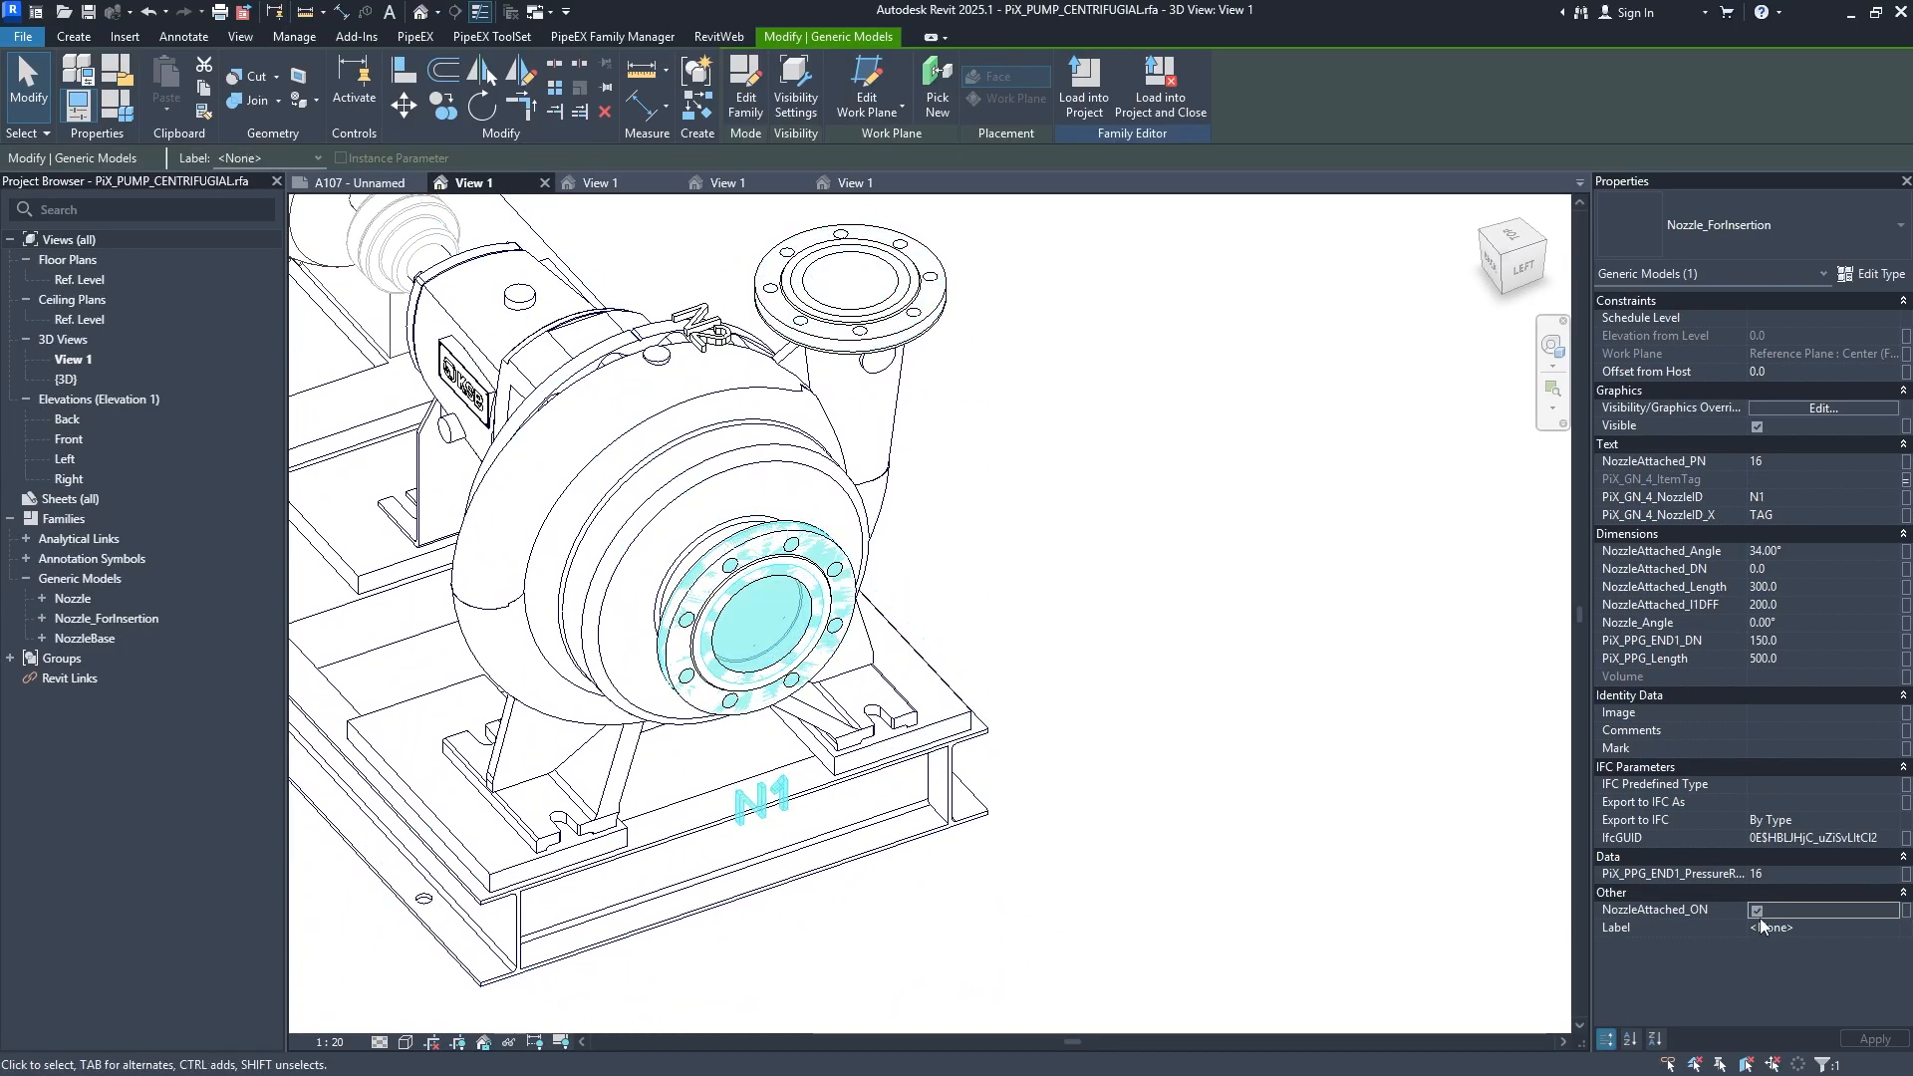
pyautogui.click(983, 576)
pyautogui.moveTo(983, 576); pyautogui.dragTo(1038, 618, button='middle')
pyautogui.click(863, 854)
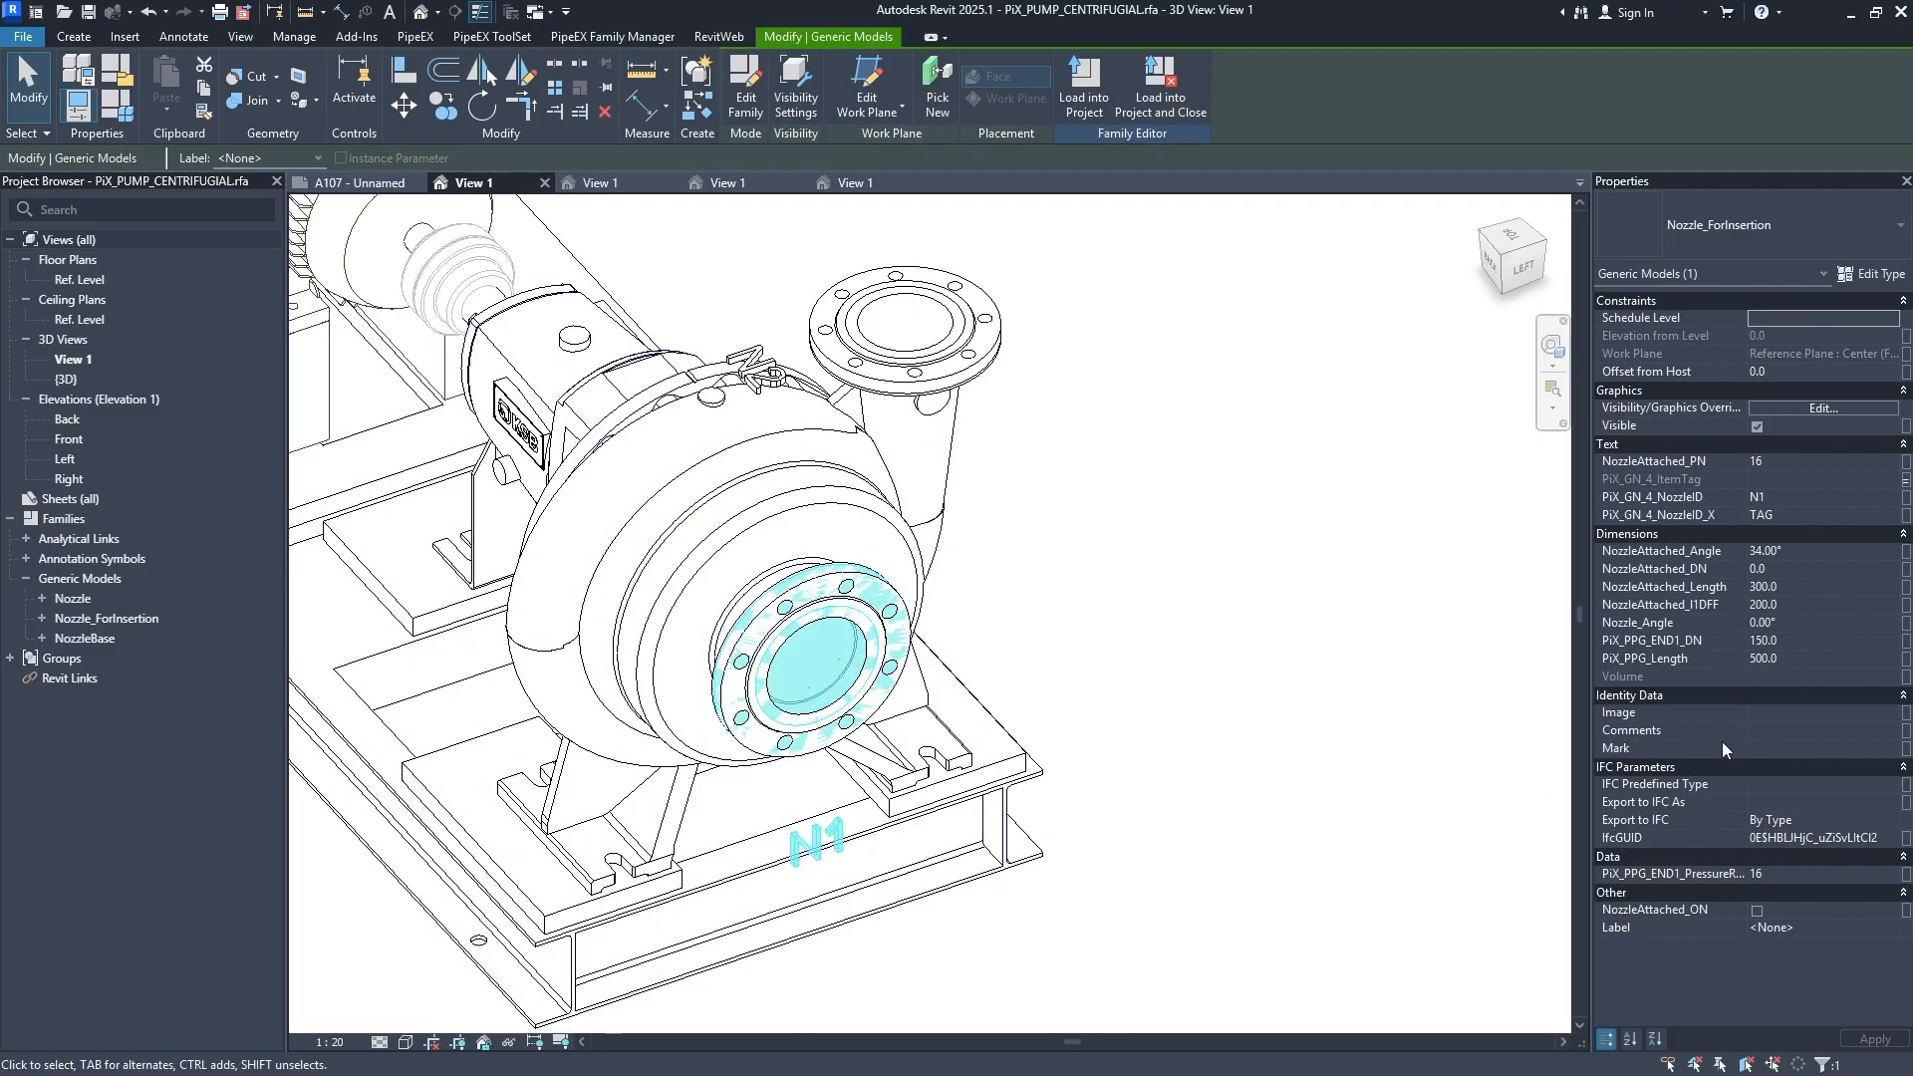
pyautogui.moveTo(918, 557); pyautogui.dragTo(1008, 695, button='middle')
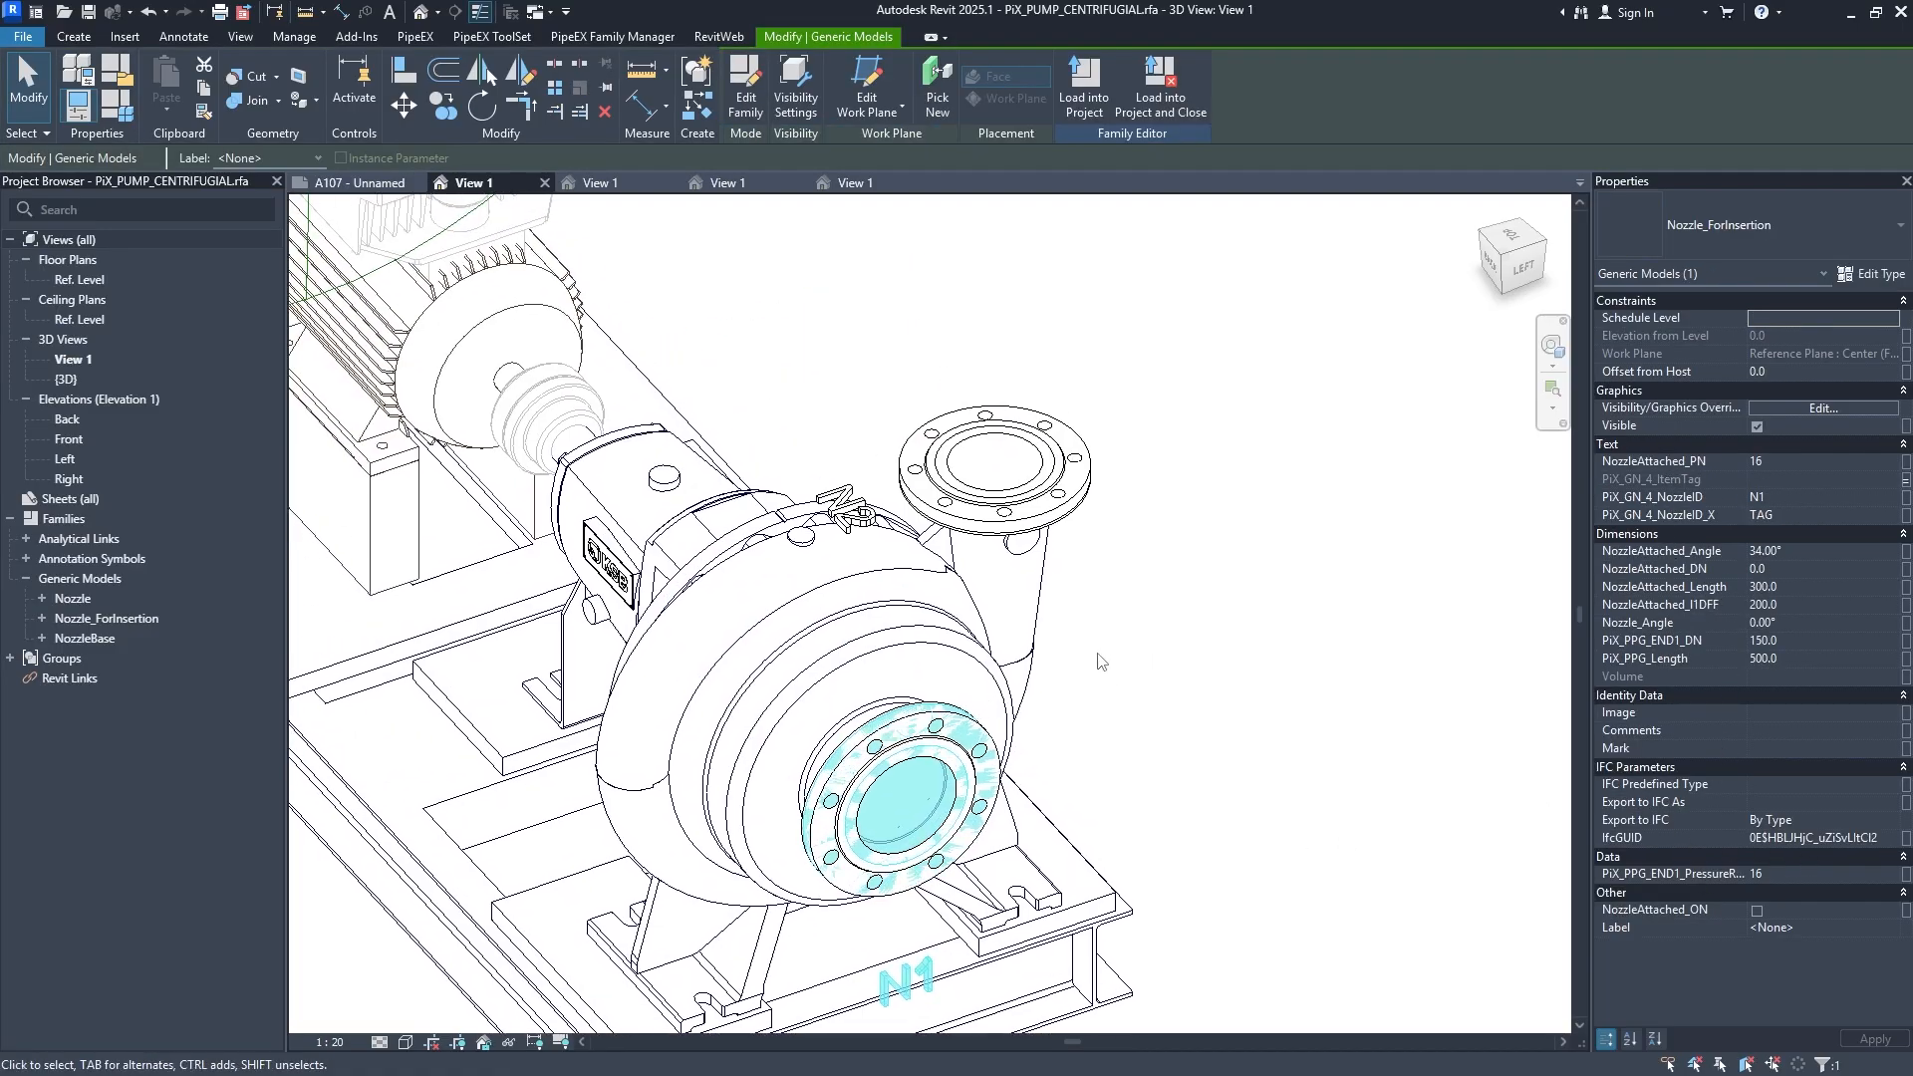
# Save the pump family as PiX_PUMP_CENTRIFUGIAL.rfa in the Documents folder.
pyautogui.click(1075, 580)
pyautogui.hotkey('ctrl', 's')
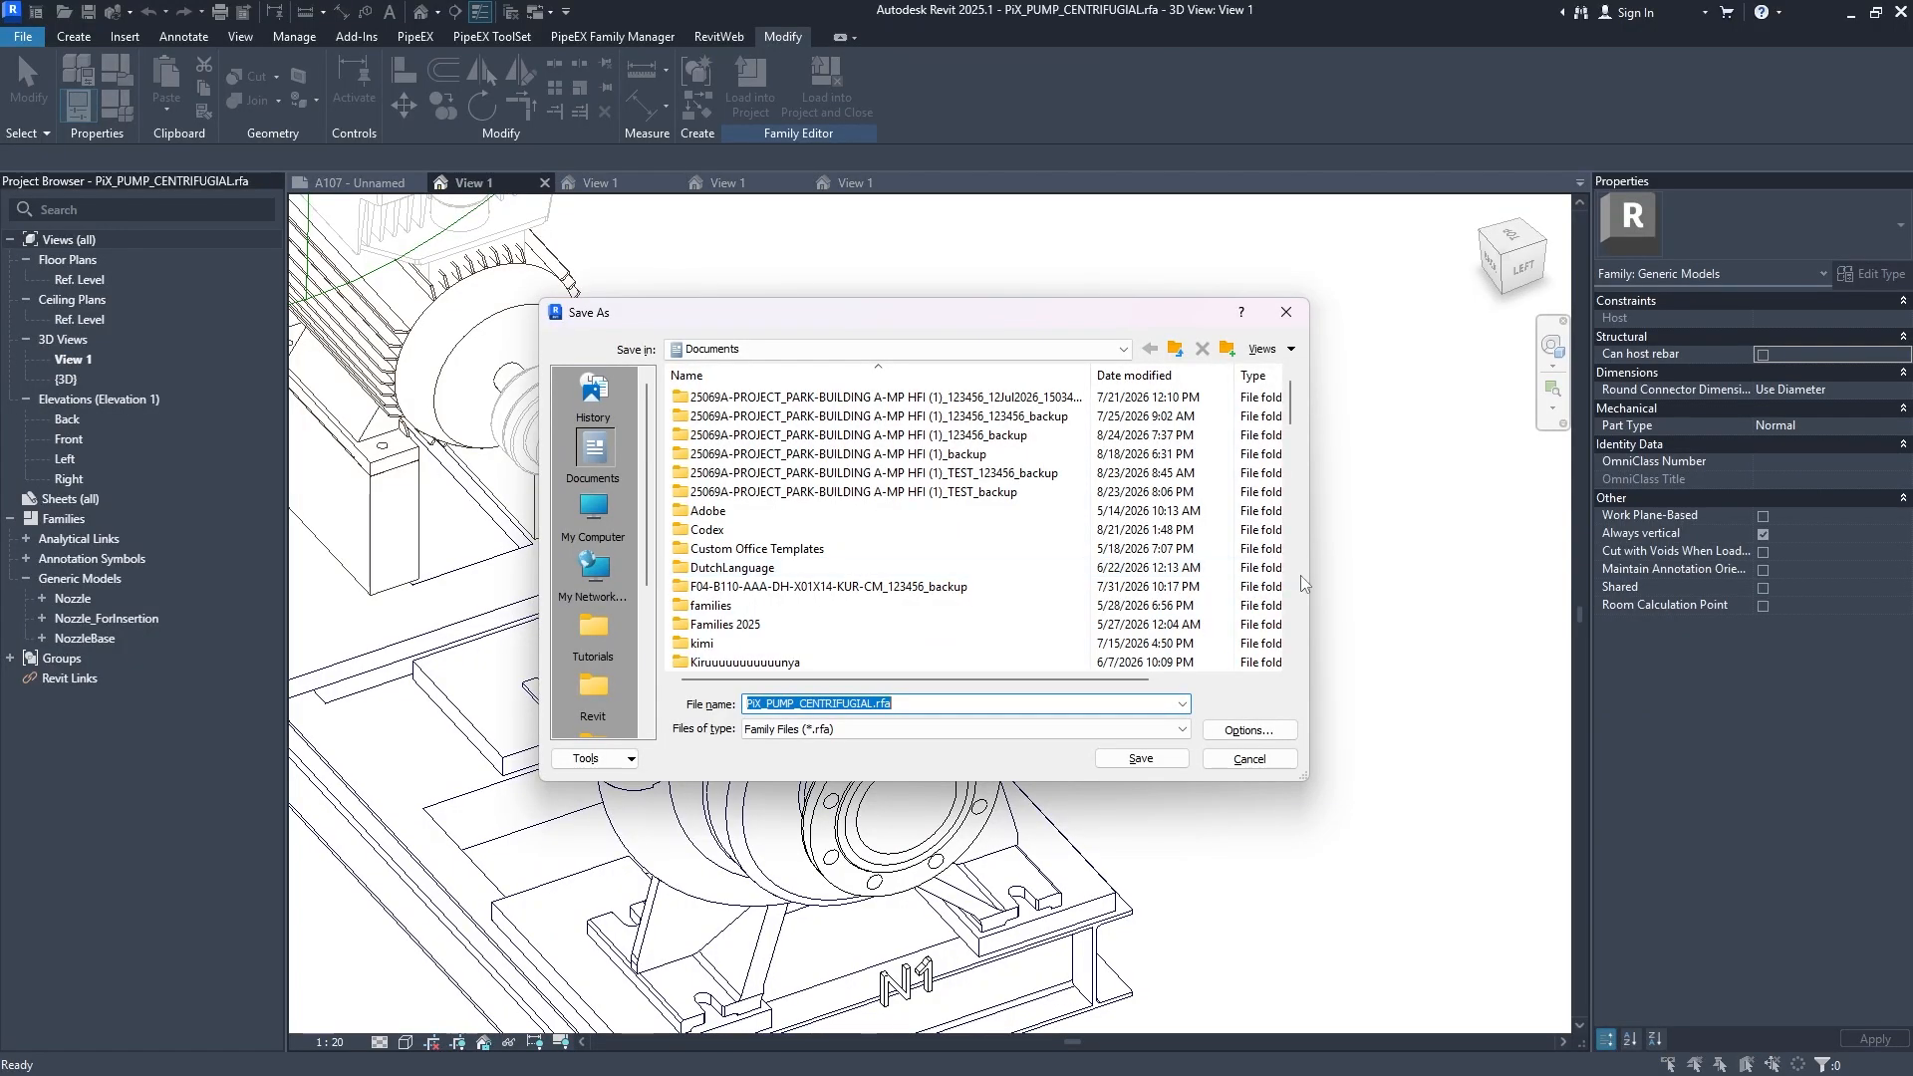
pyautogui.click(1146, 762)
# Load the pump family into Mech_2025_123456.rvt only, making the family editable in the project.
pyautogui.scroll(-2, 1236, 678)
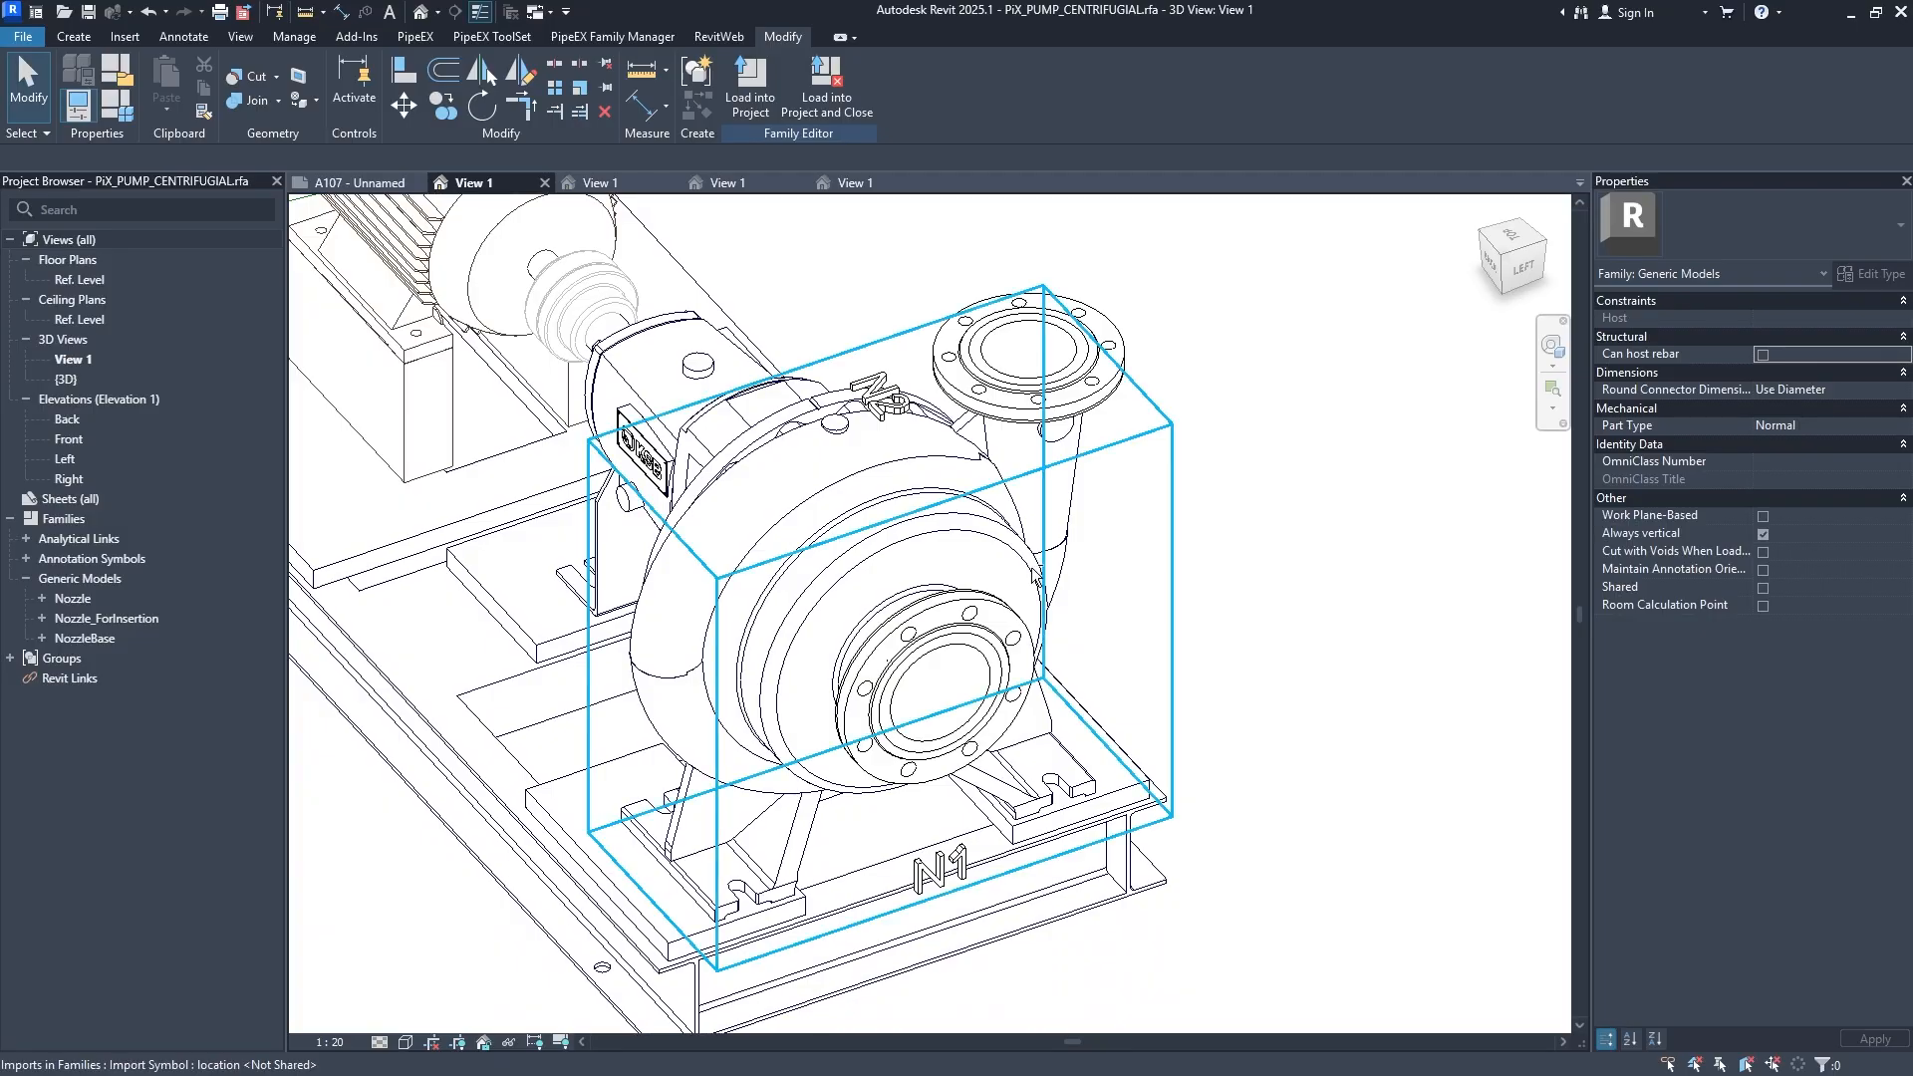
pyautogui.keyDown('shift'); pyautogui.moveTo(1259, 630); pyautogui.dragTo(1139, 650, button='middle'); pyautogui.keyUp('shift')
pyautogui.click(750, 96)
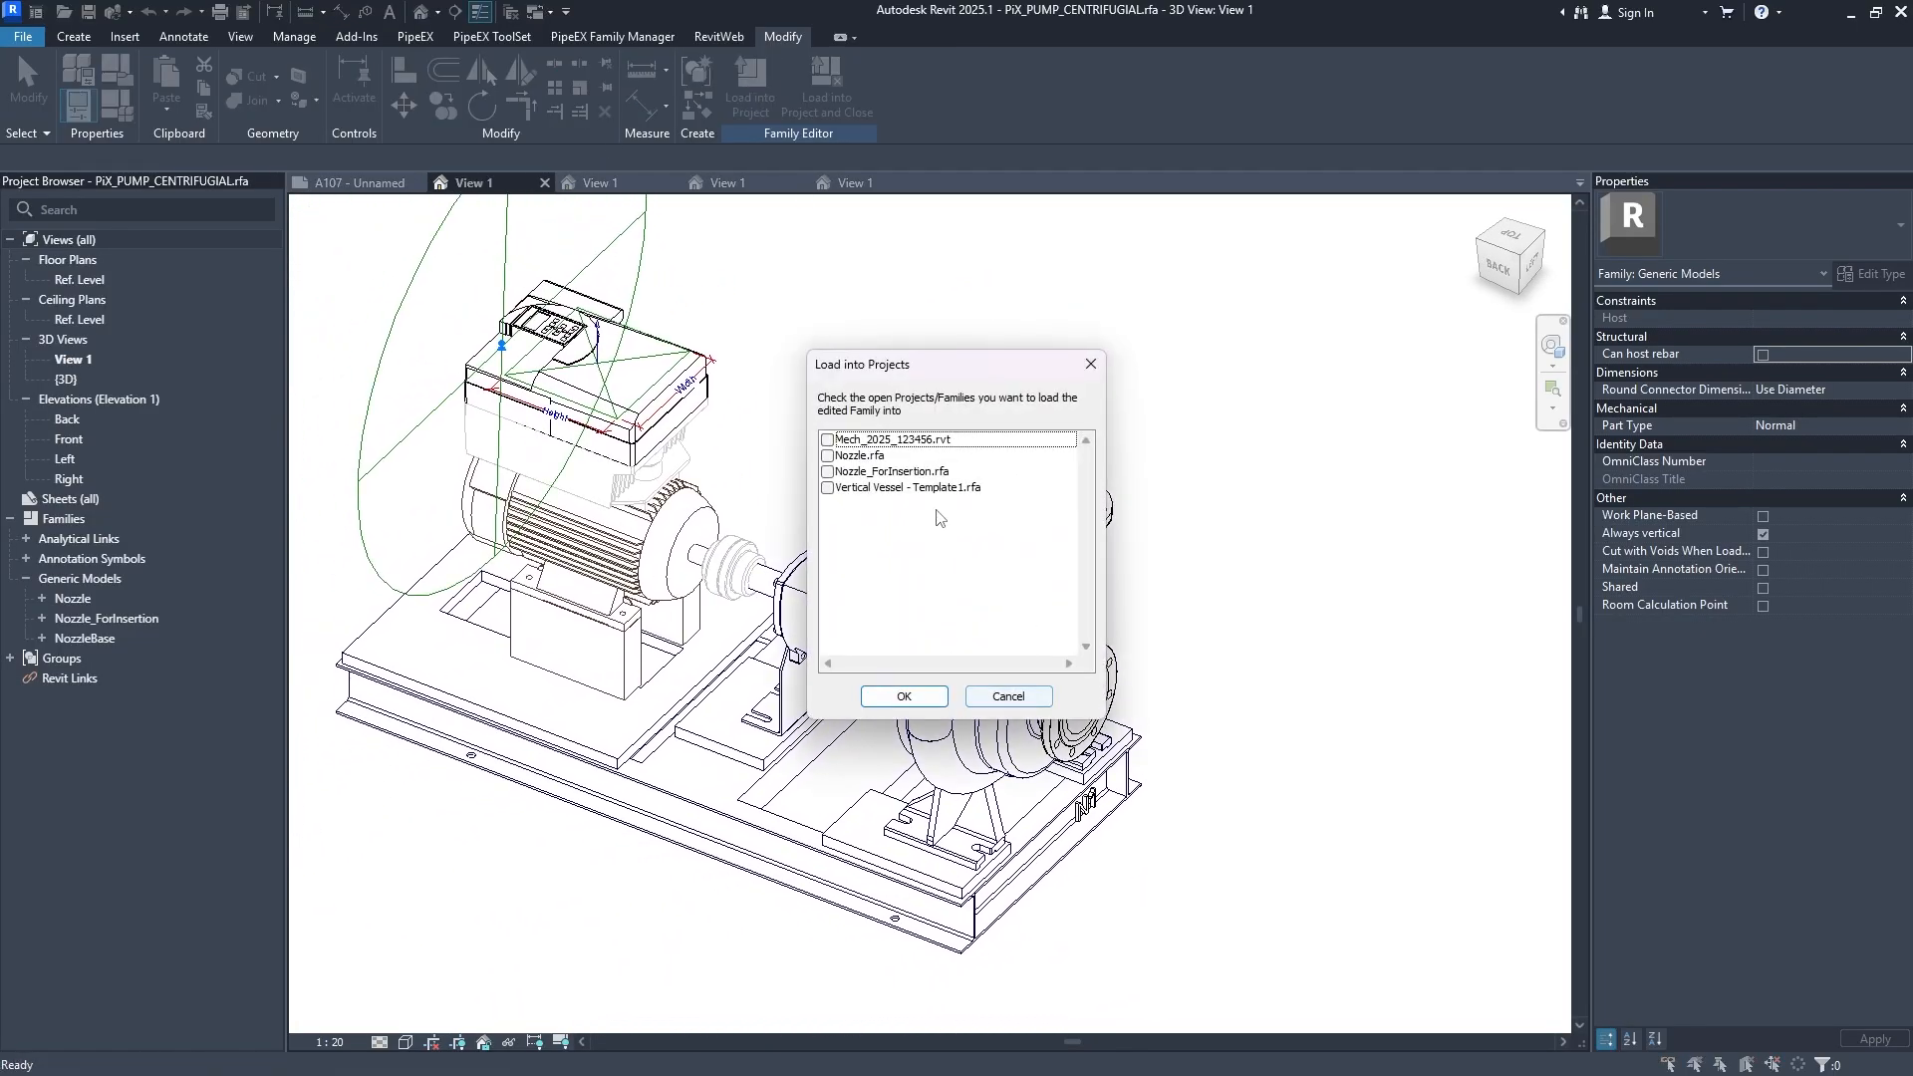
pyautogui.click(828, 440)
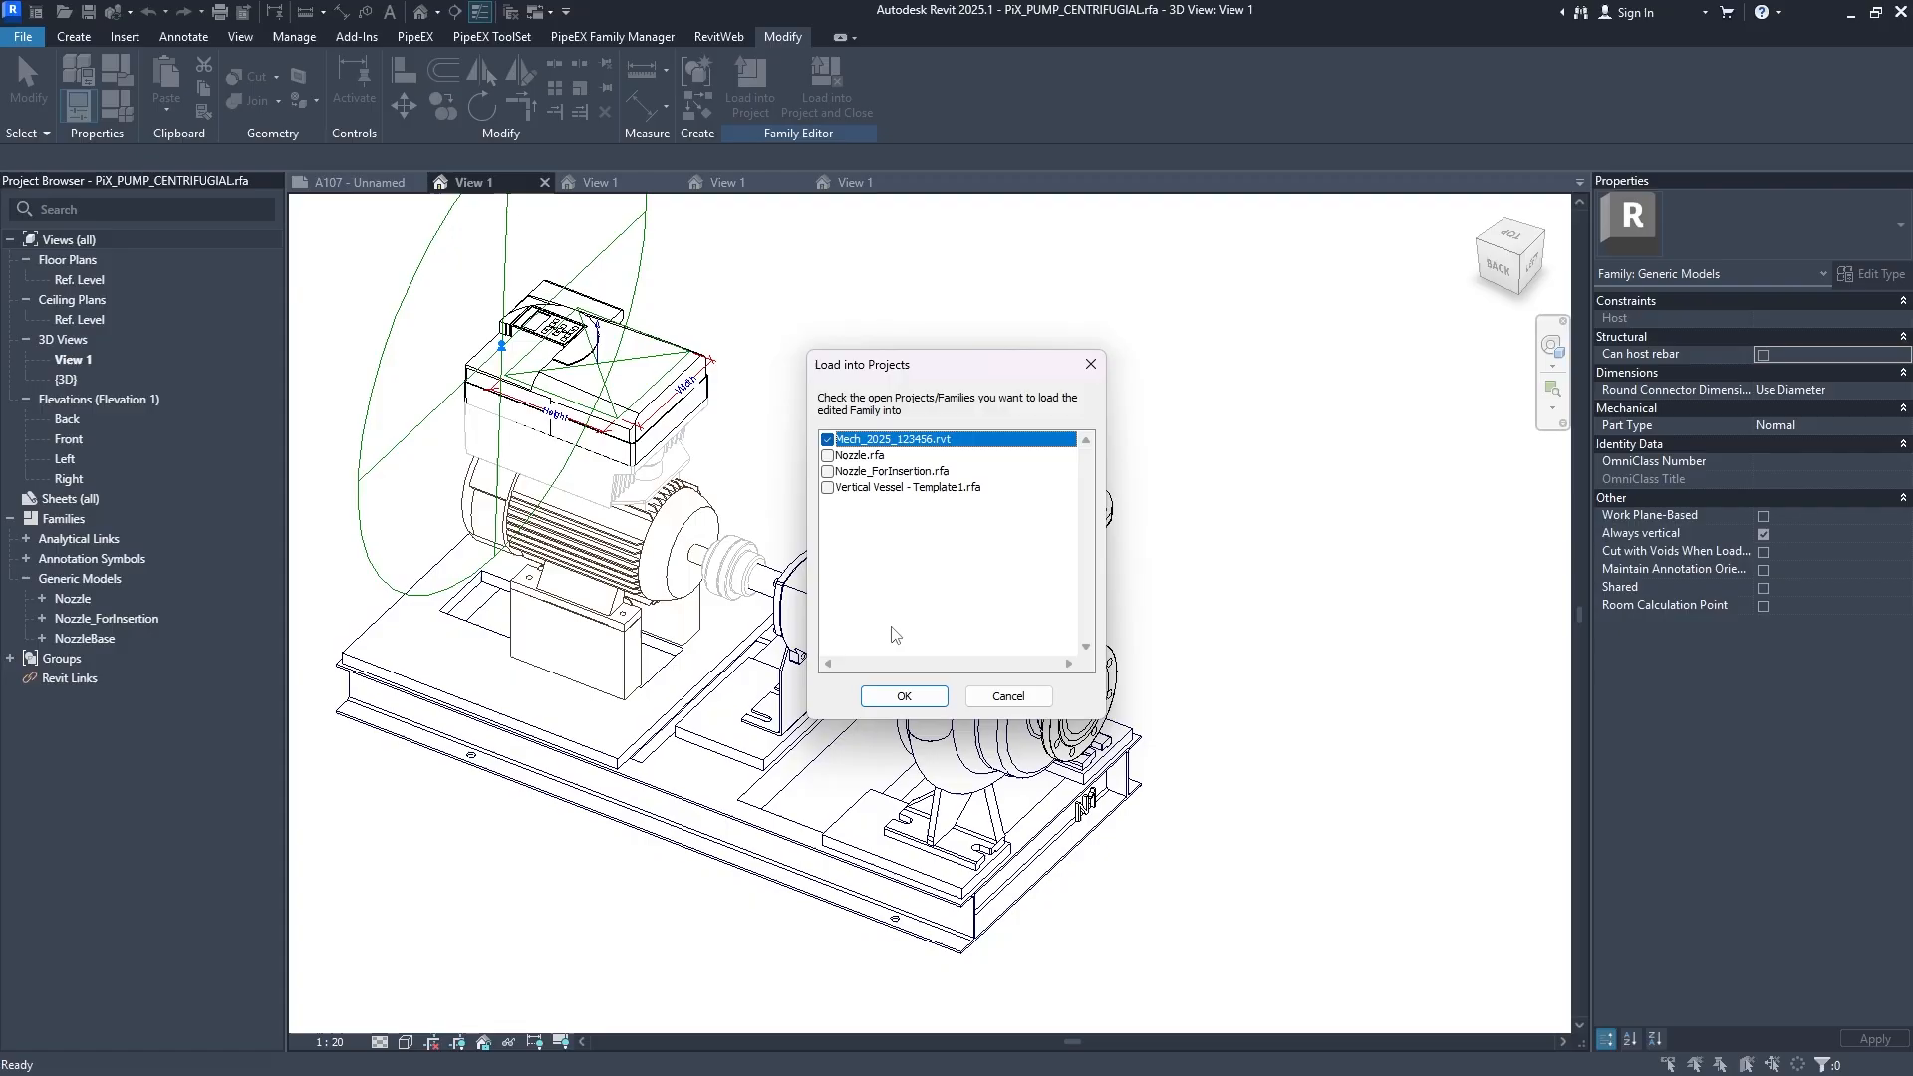
pyautogui.click(918, 697)
pyautogui.click(912, 553)
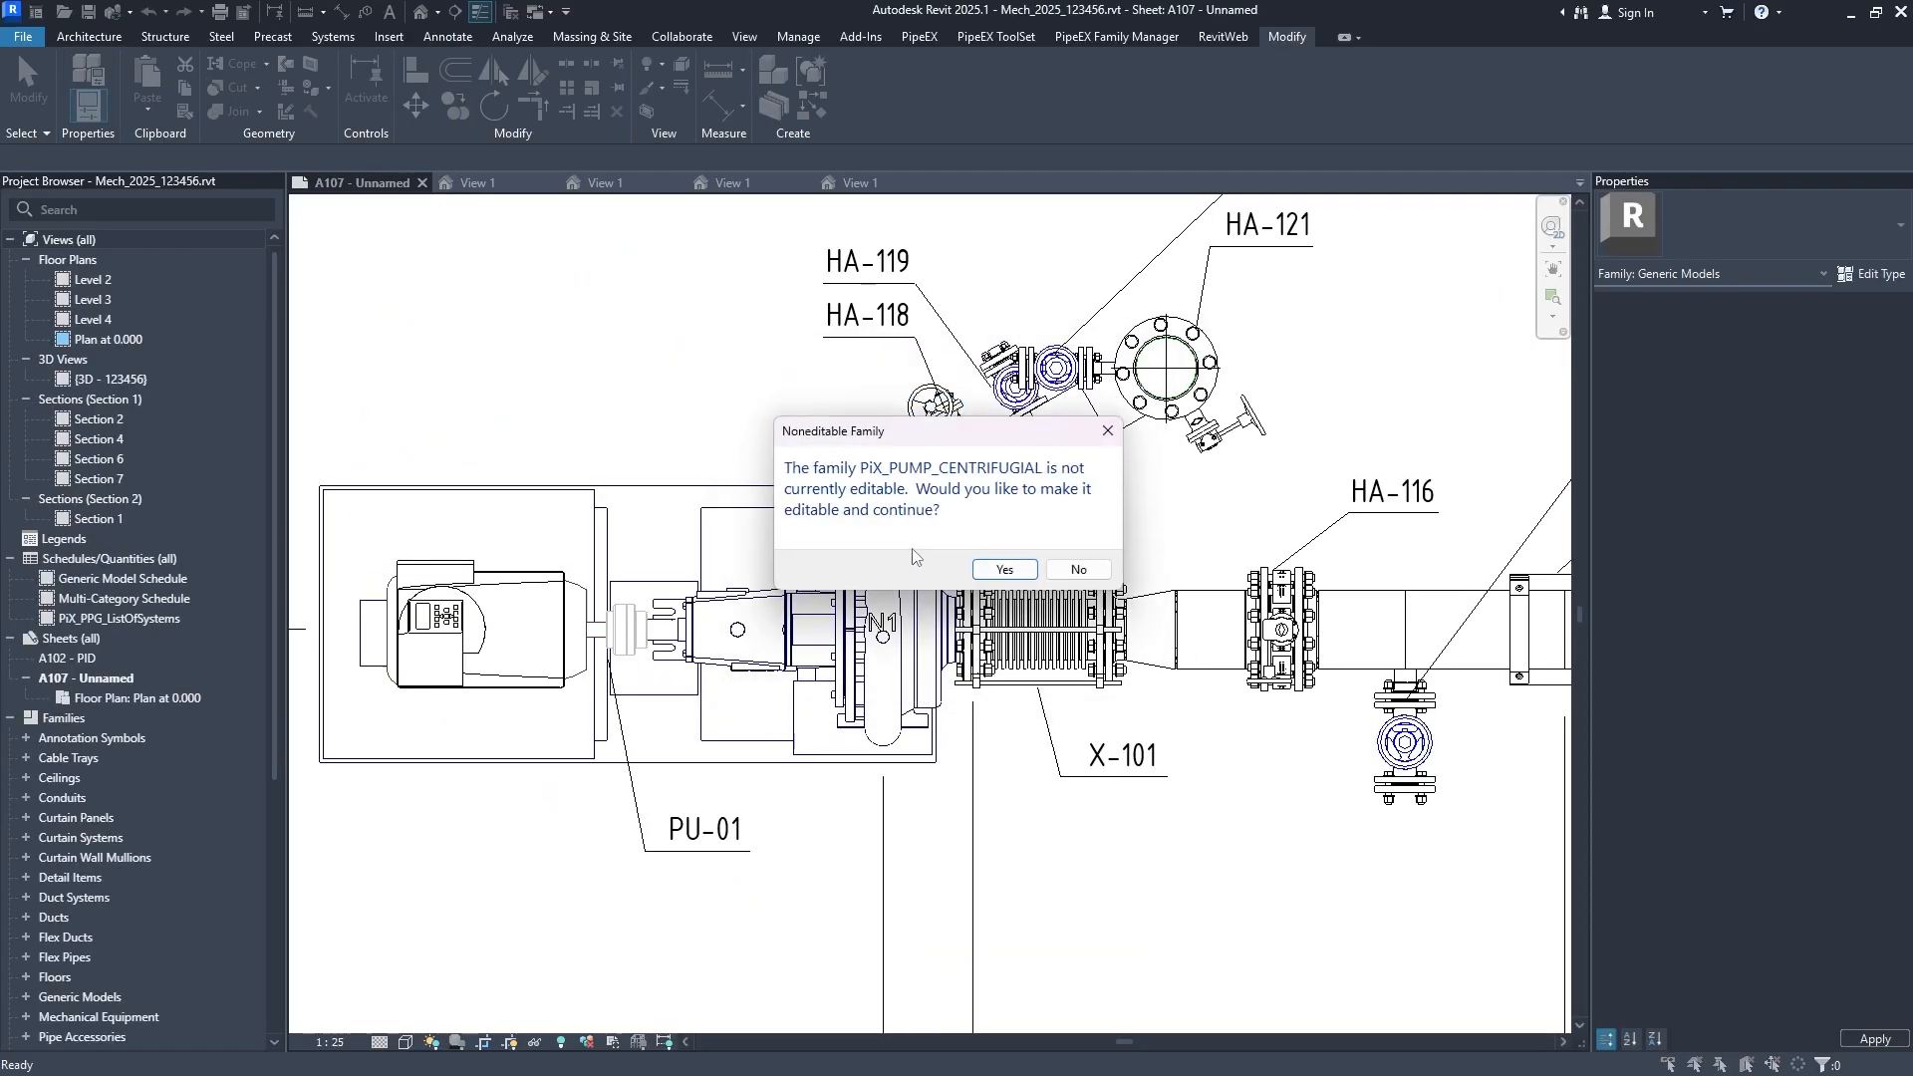
pyautogui.click(1004, 570)
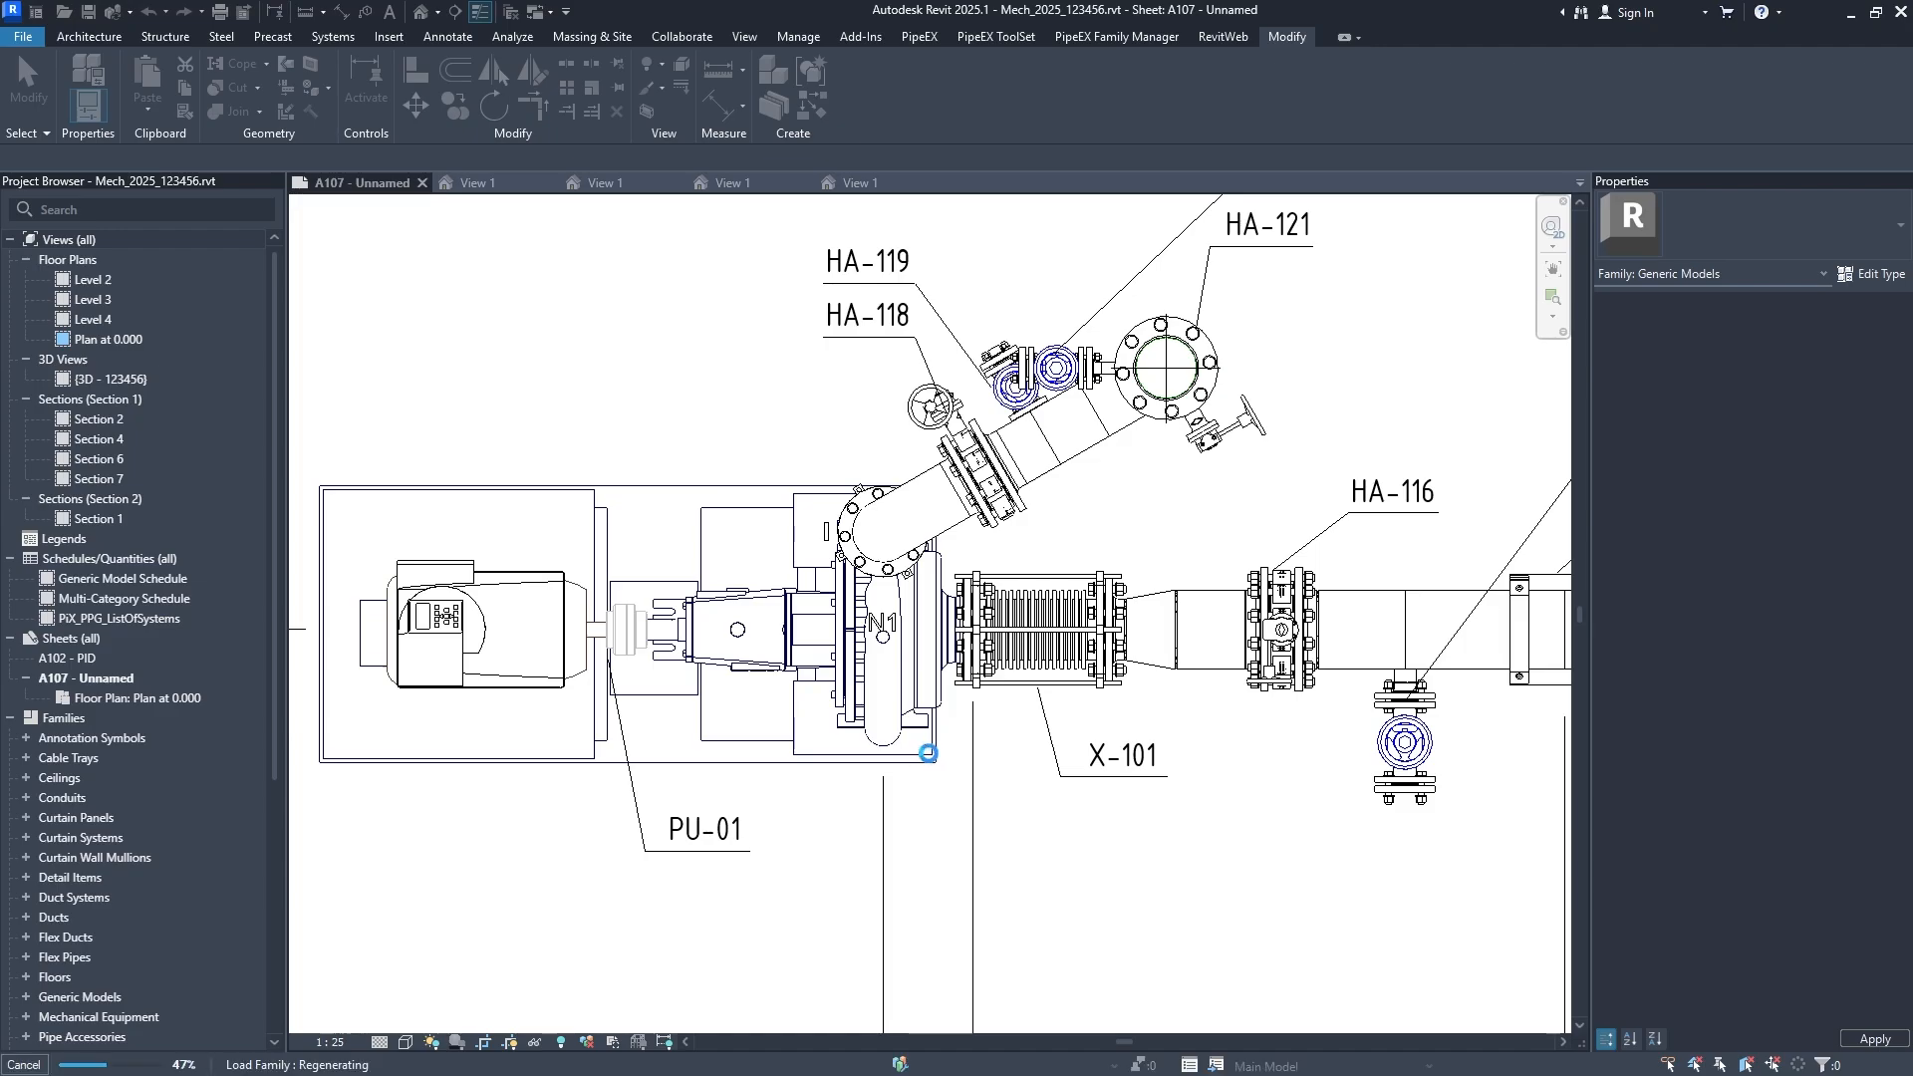
pyautogui.click(999, 615)
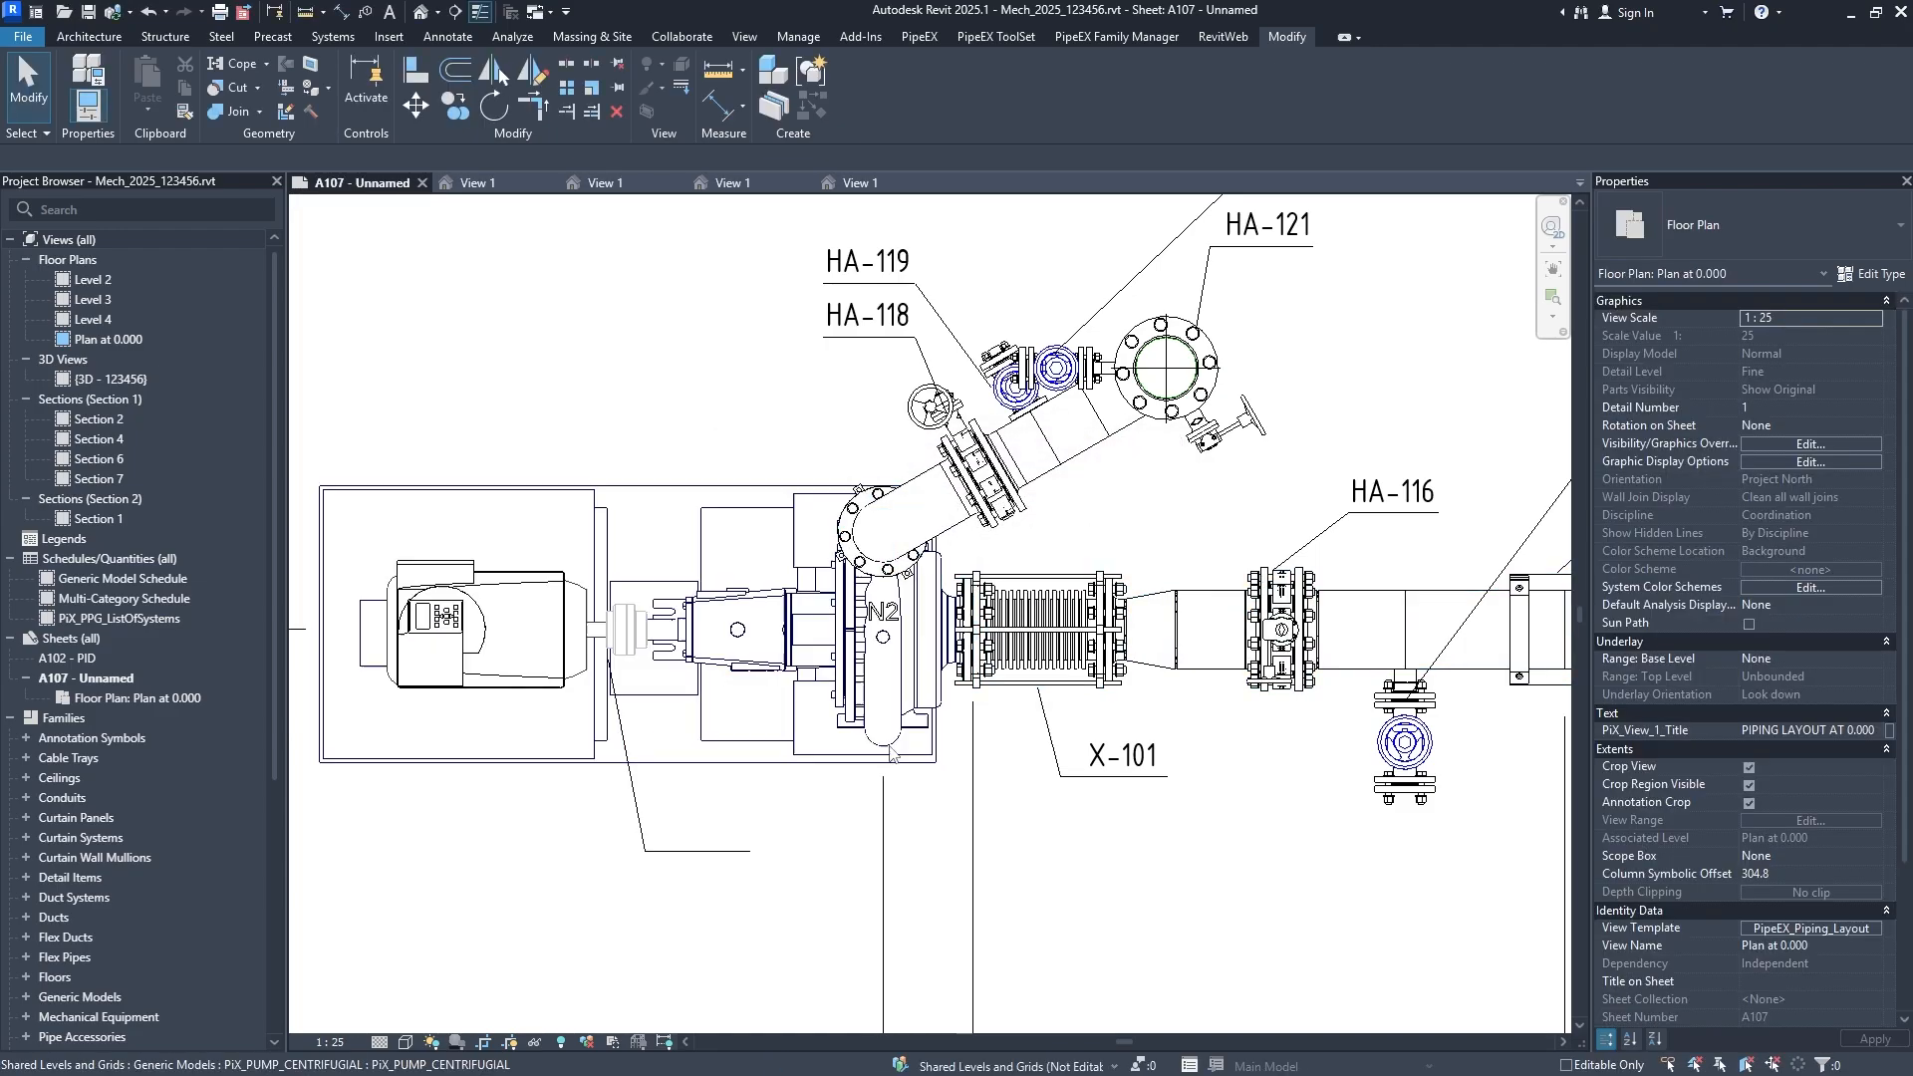
# Set PiX_GN_4_ItemTag to PU-01 for the centrifugal pump on sheet A107.
pyautogui.click(932, 748)
pyautogui.keyDown('ctrl'); pyautogui.scroll(-2, 949, 791); pyautogui.keyUp('ctrl')
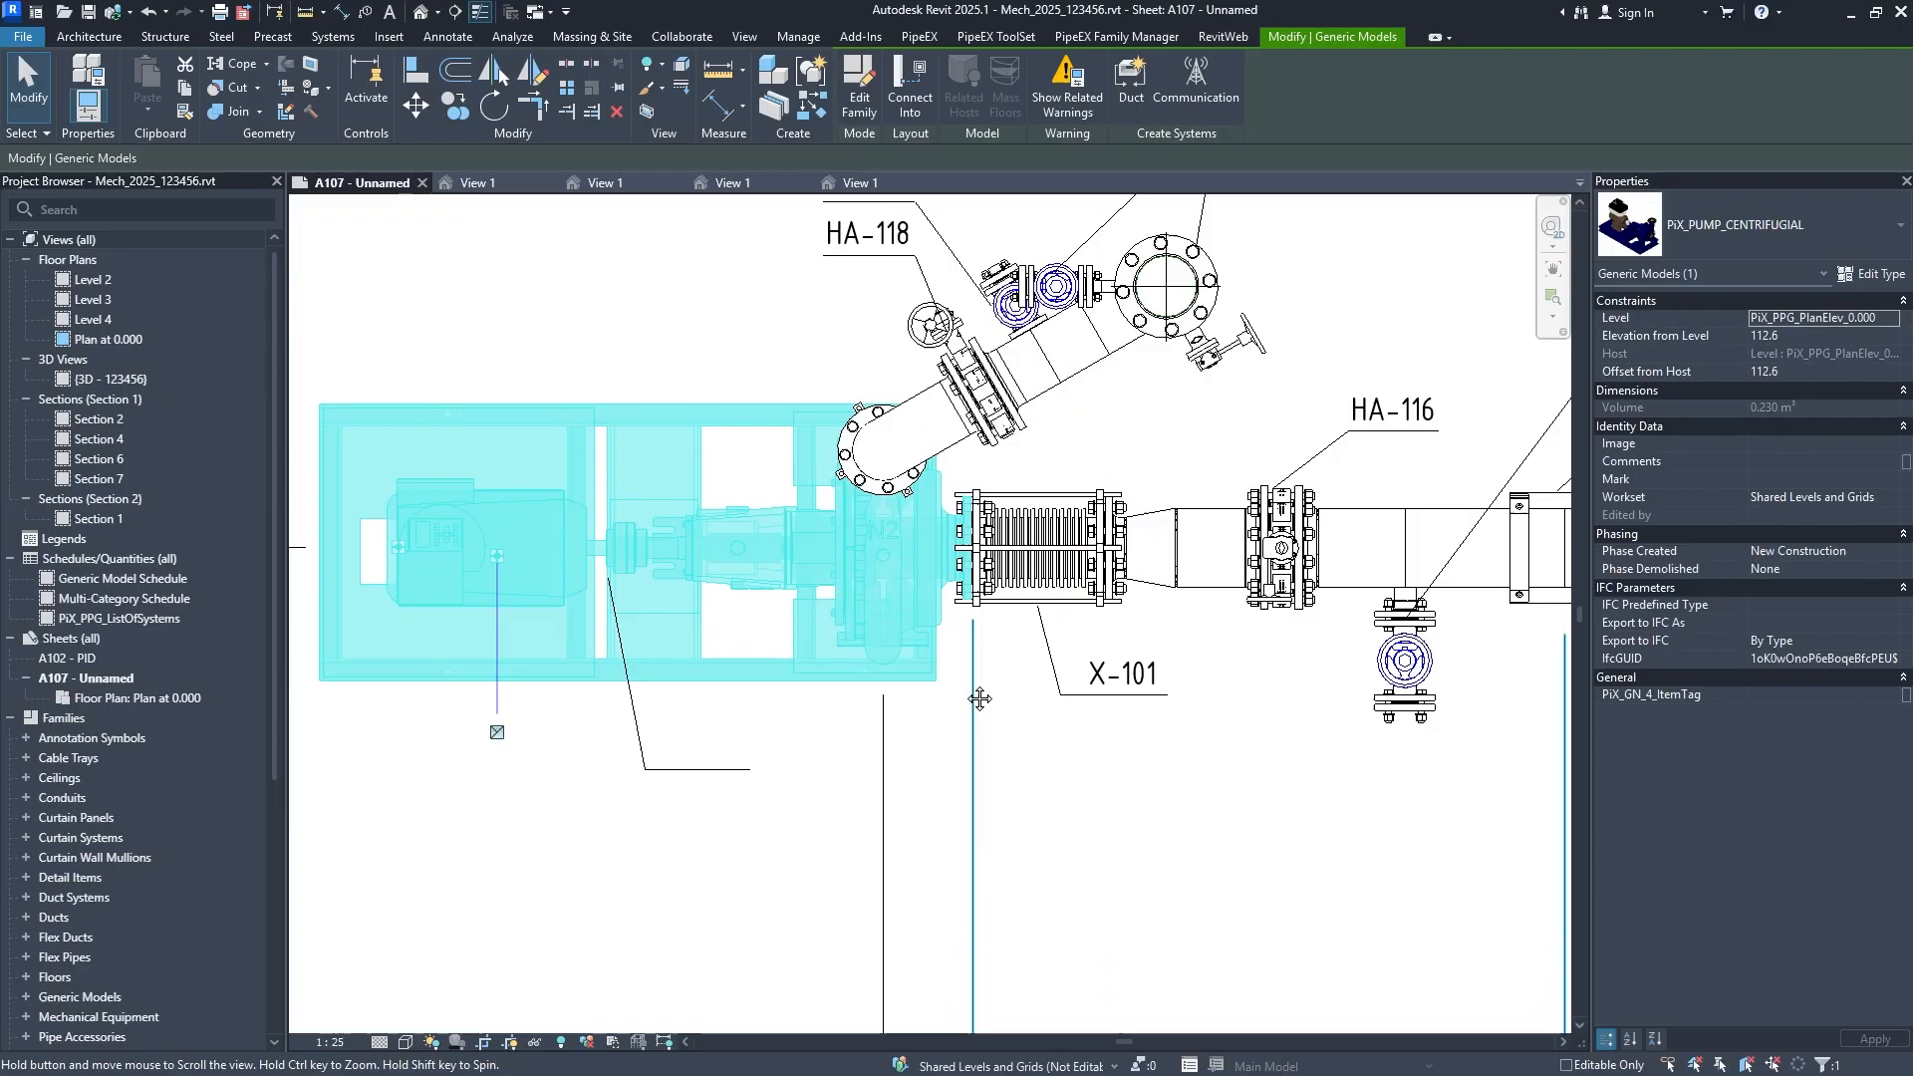
pyautogui.press('Escape')
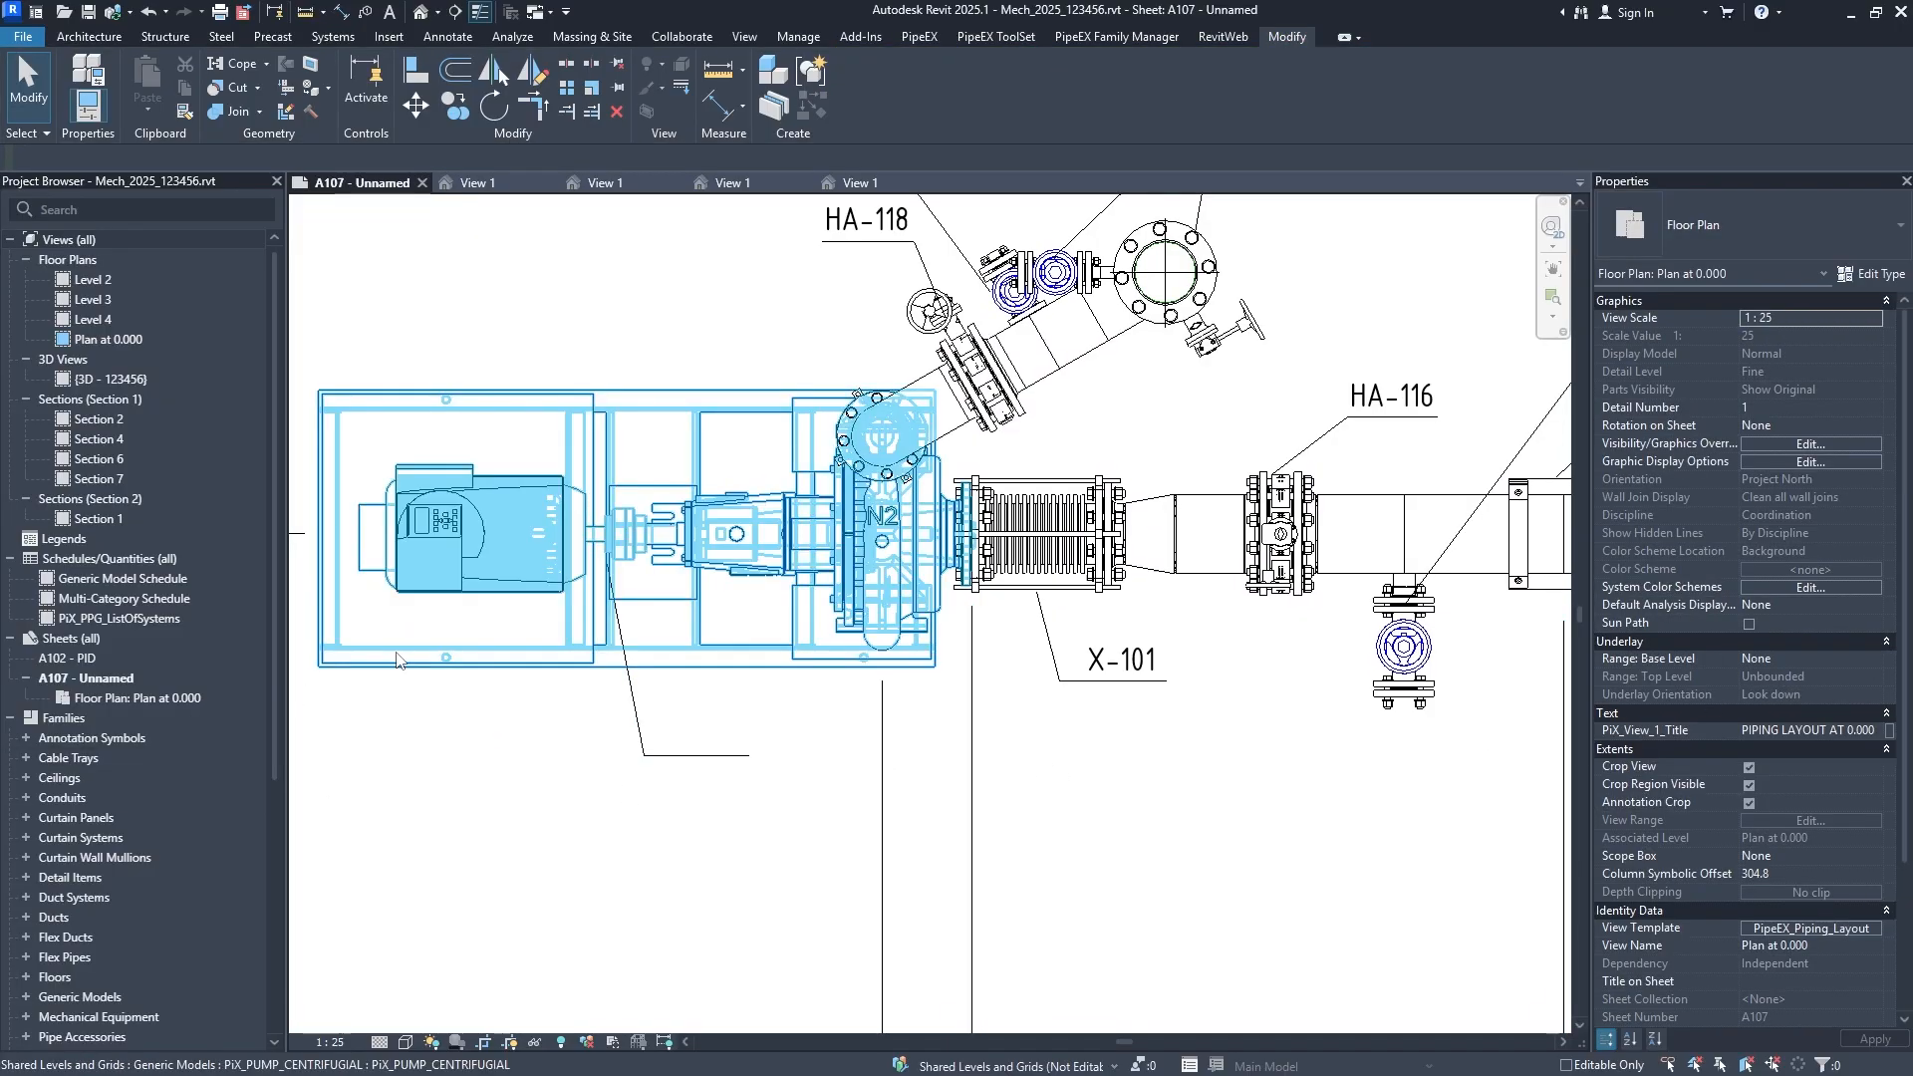
pyautogui.click(711, 641)
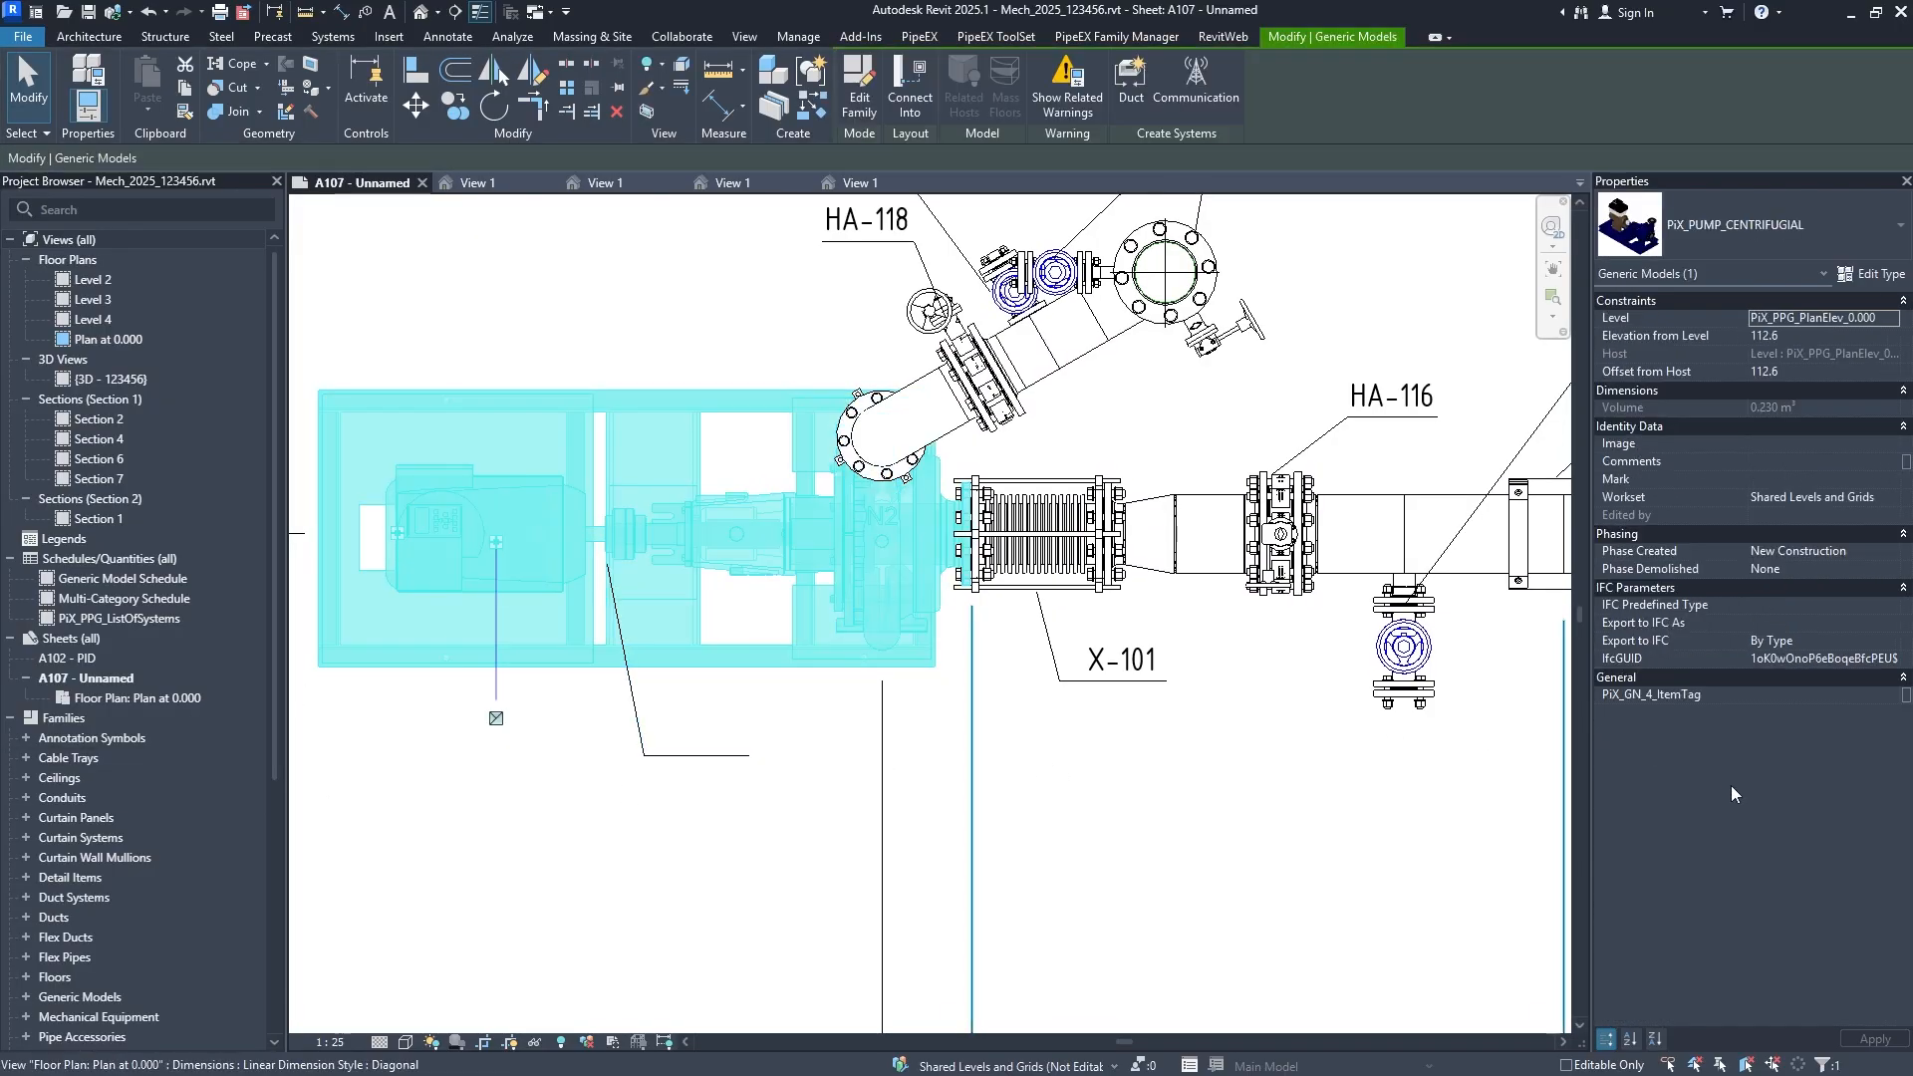
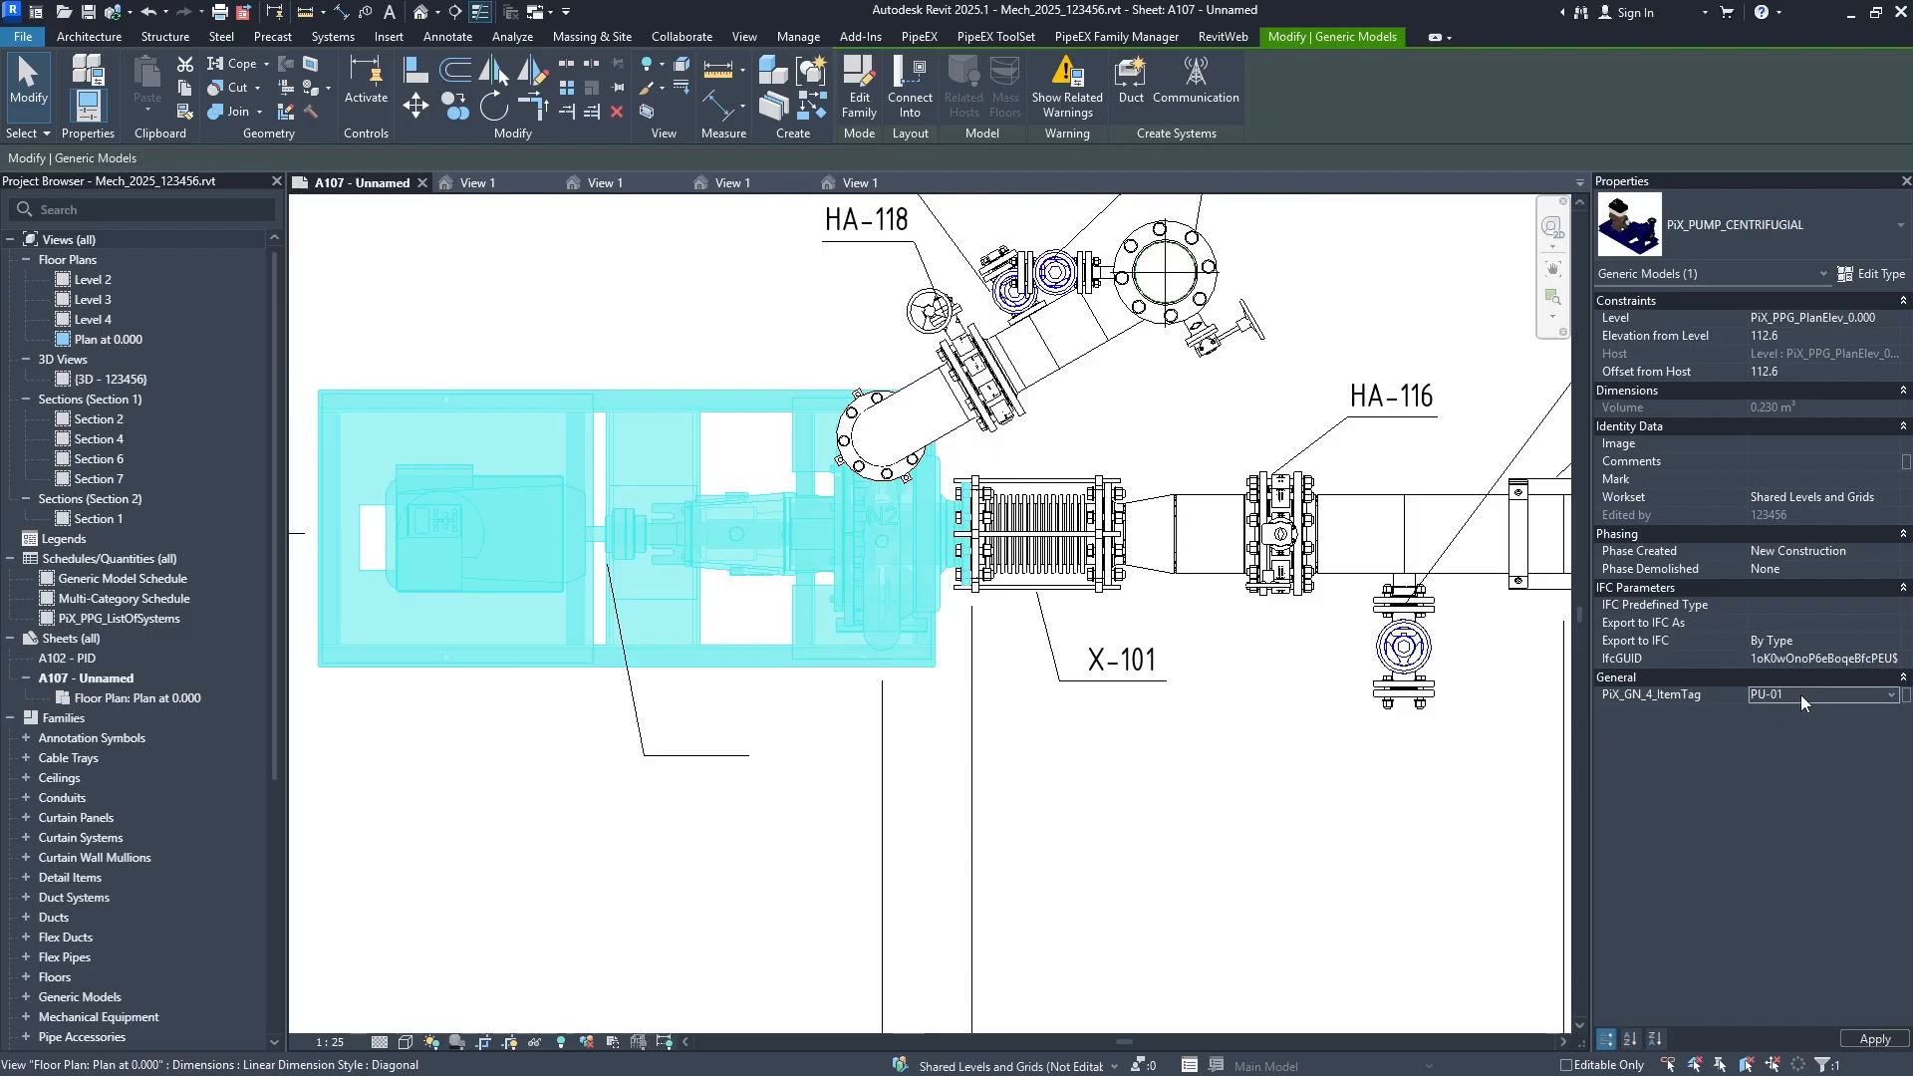
pyautogui.click(1055, 790)
pyautogui.moveTo(1053, 788); pyautogui.dragTo(1031, 814, button='middle')
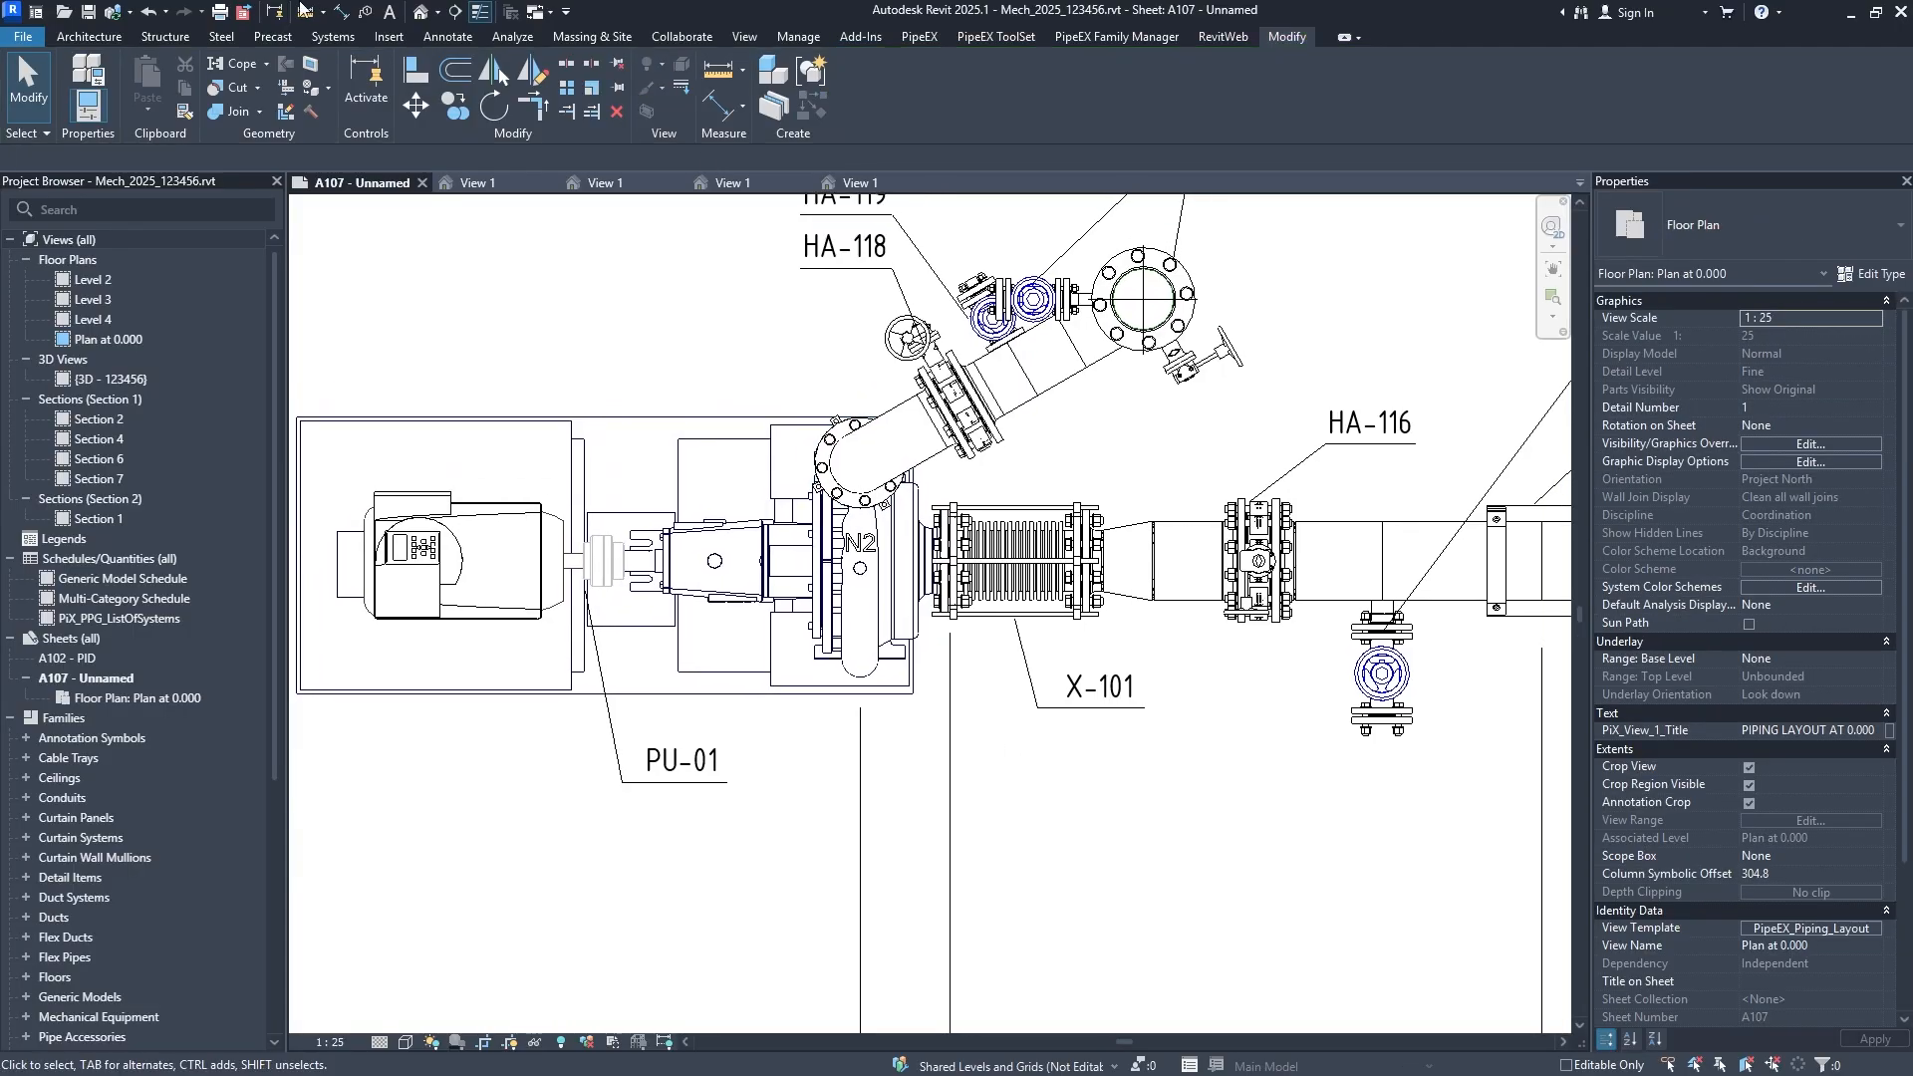
pyautogui.click(391, 37)
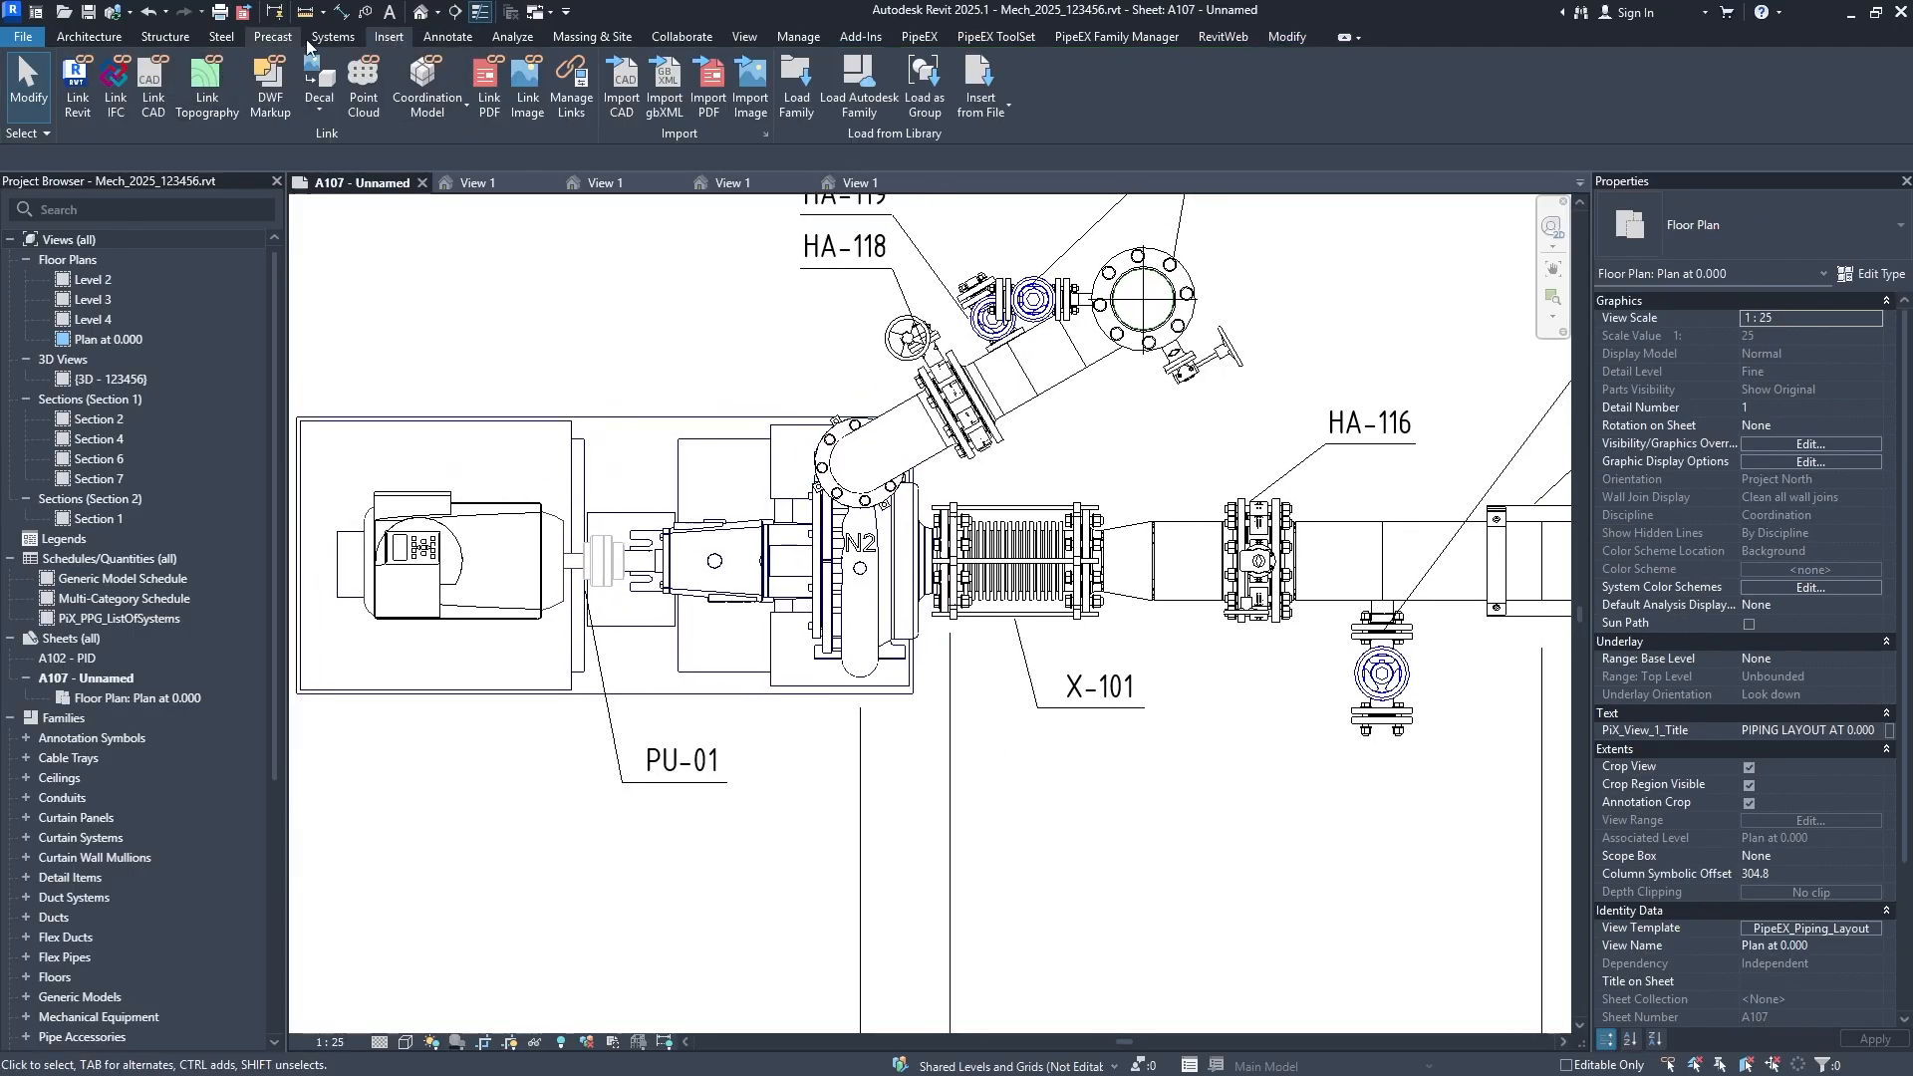
pyautogui.click(321, 40)
pyautogui.click(427, 38)
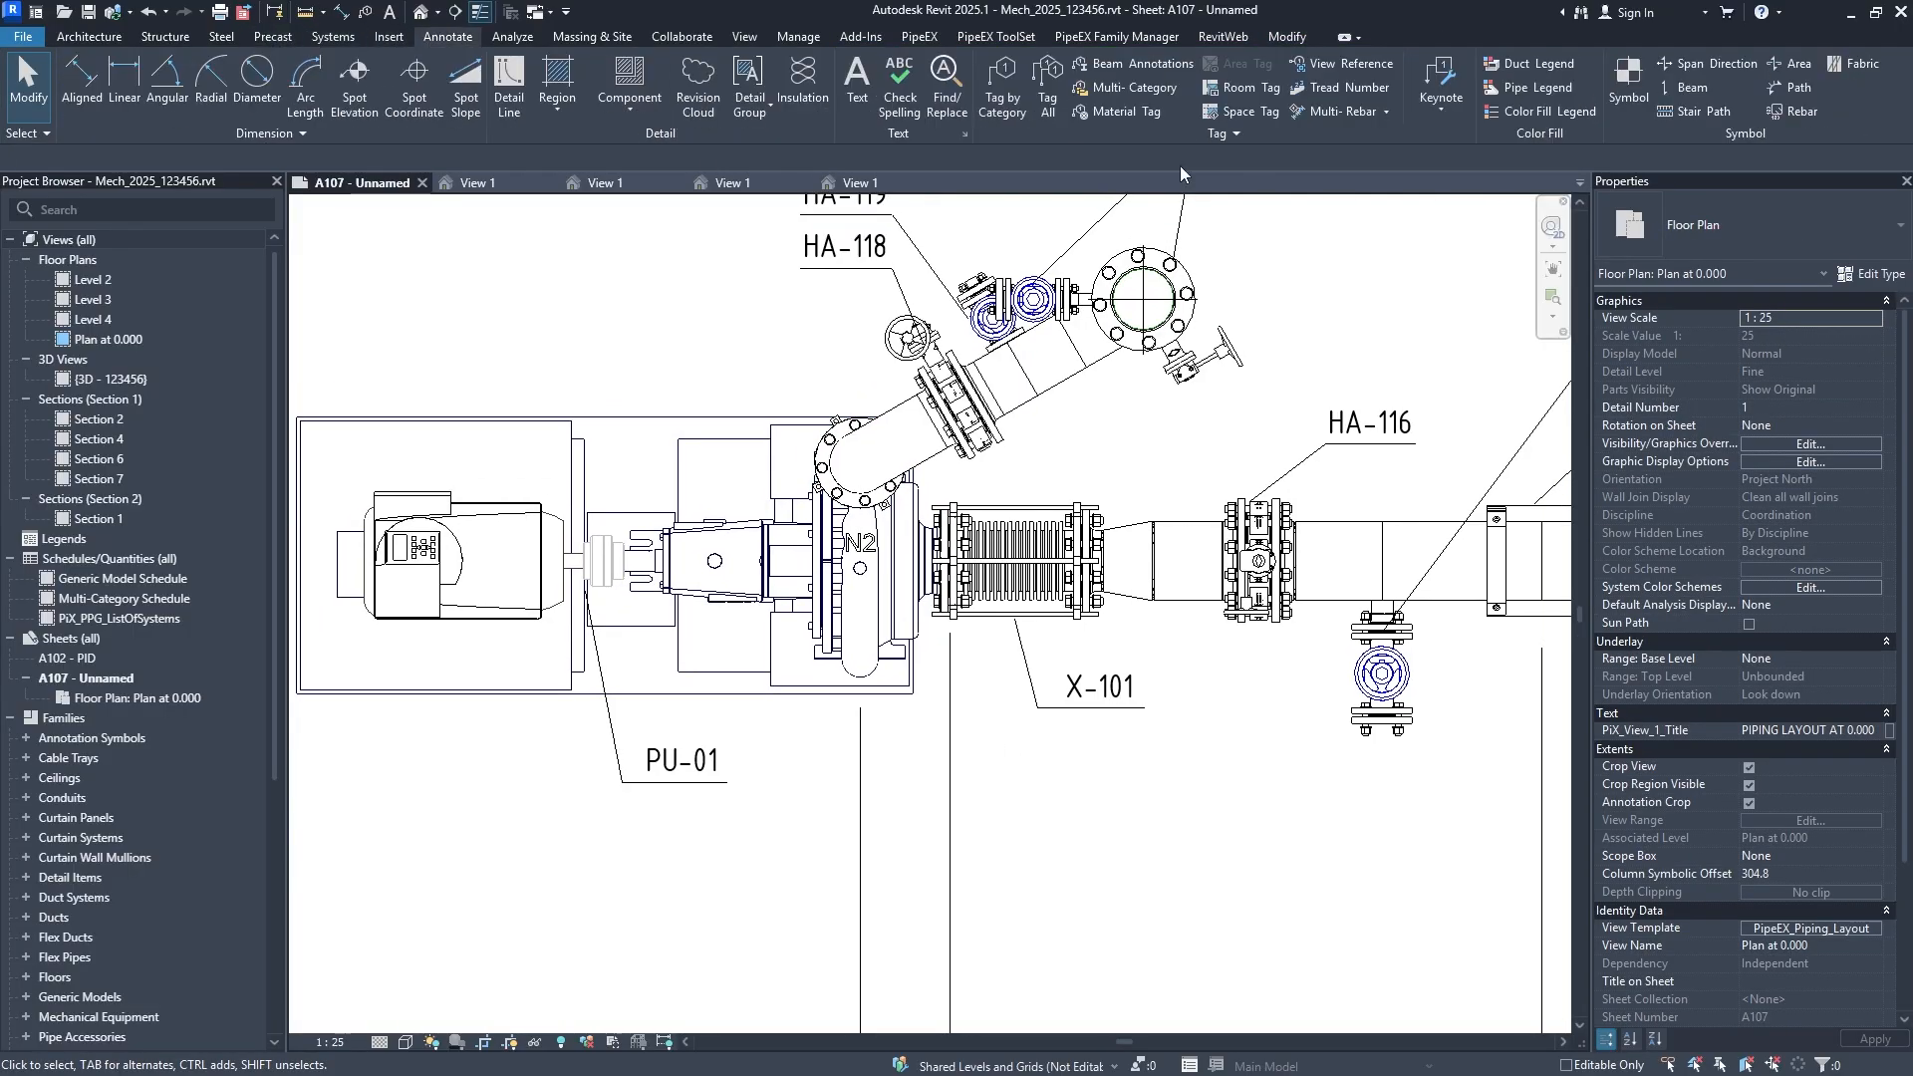
pyautogui.click(1055, 103)
pyautogui.press('Escape')
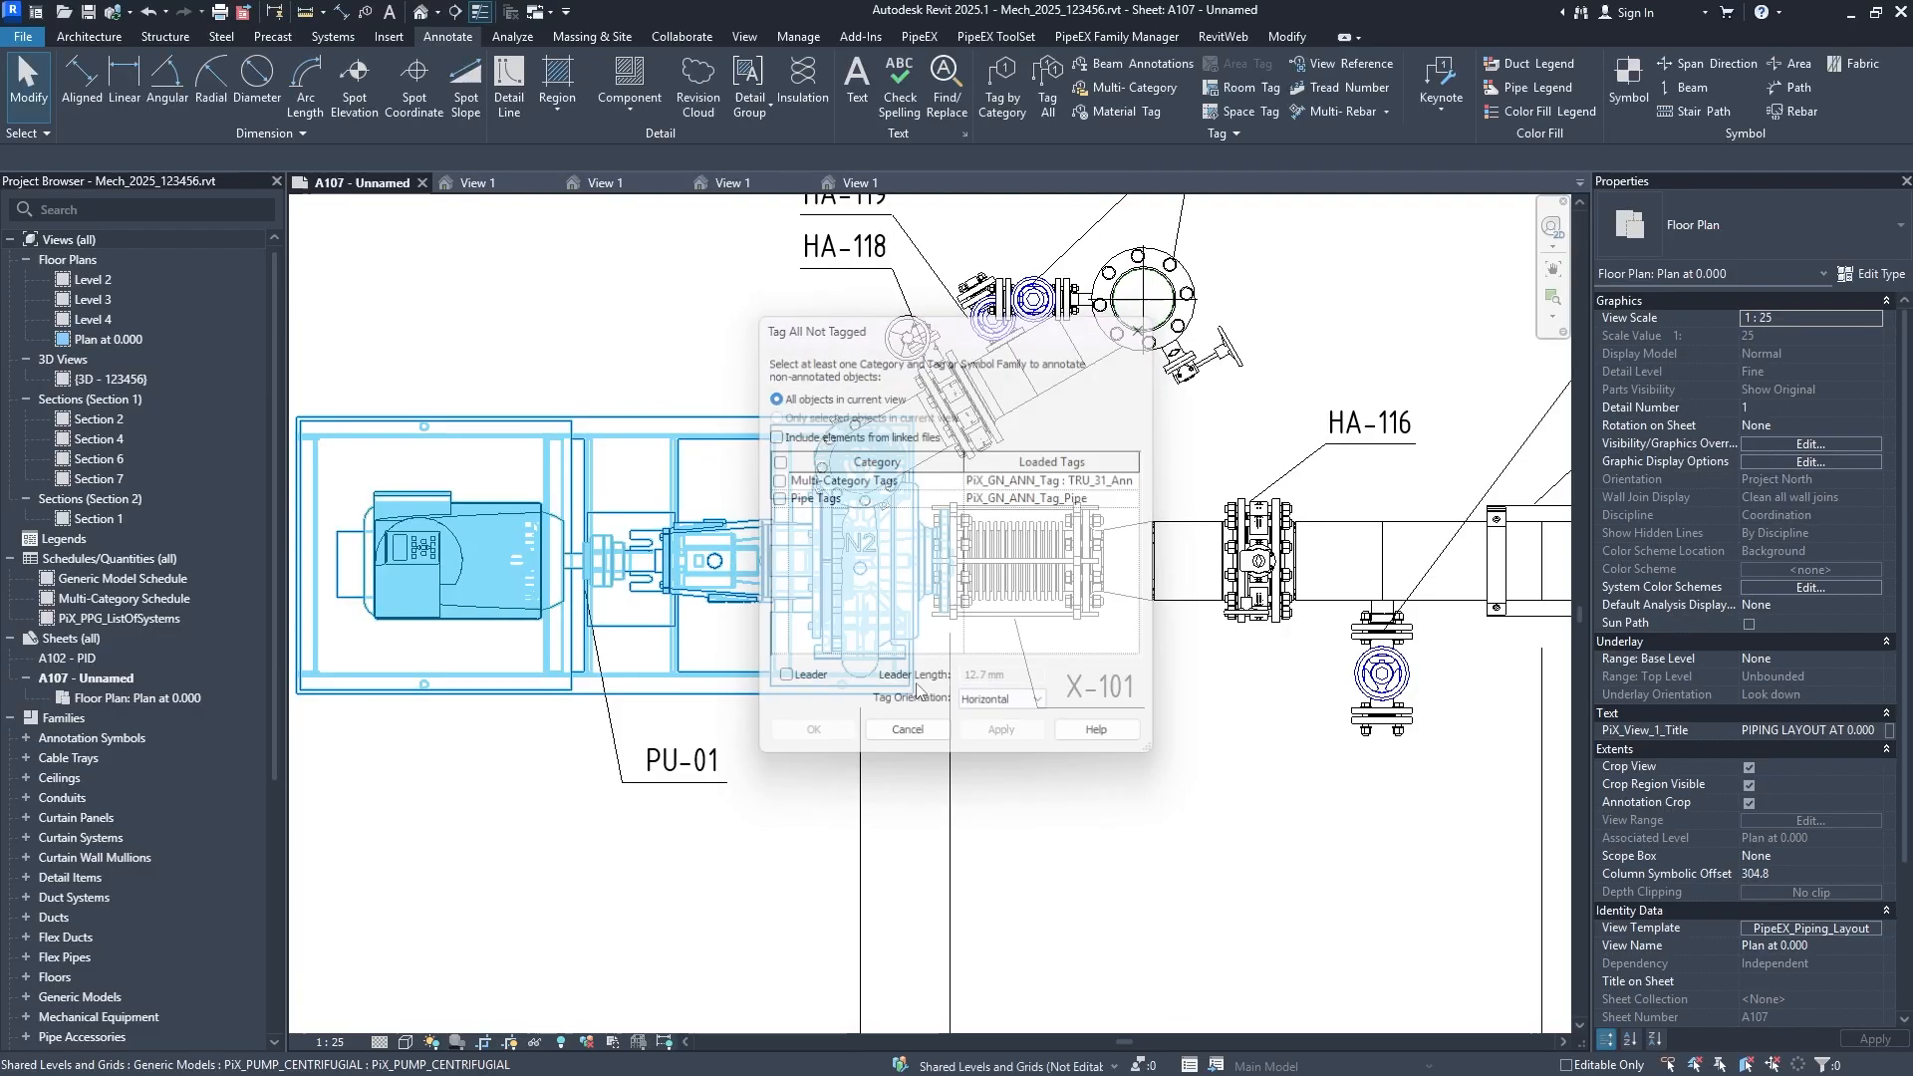
pyautogui.click(1002, 90)
pyautogui.press('Escape')
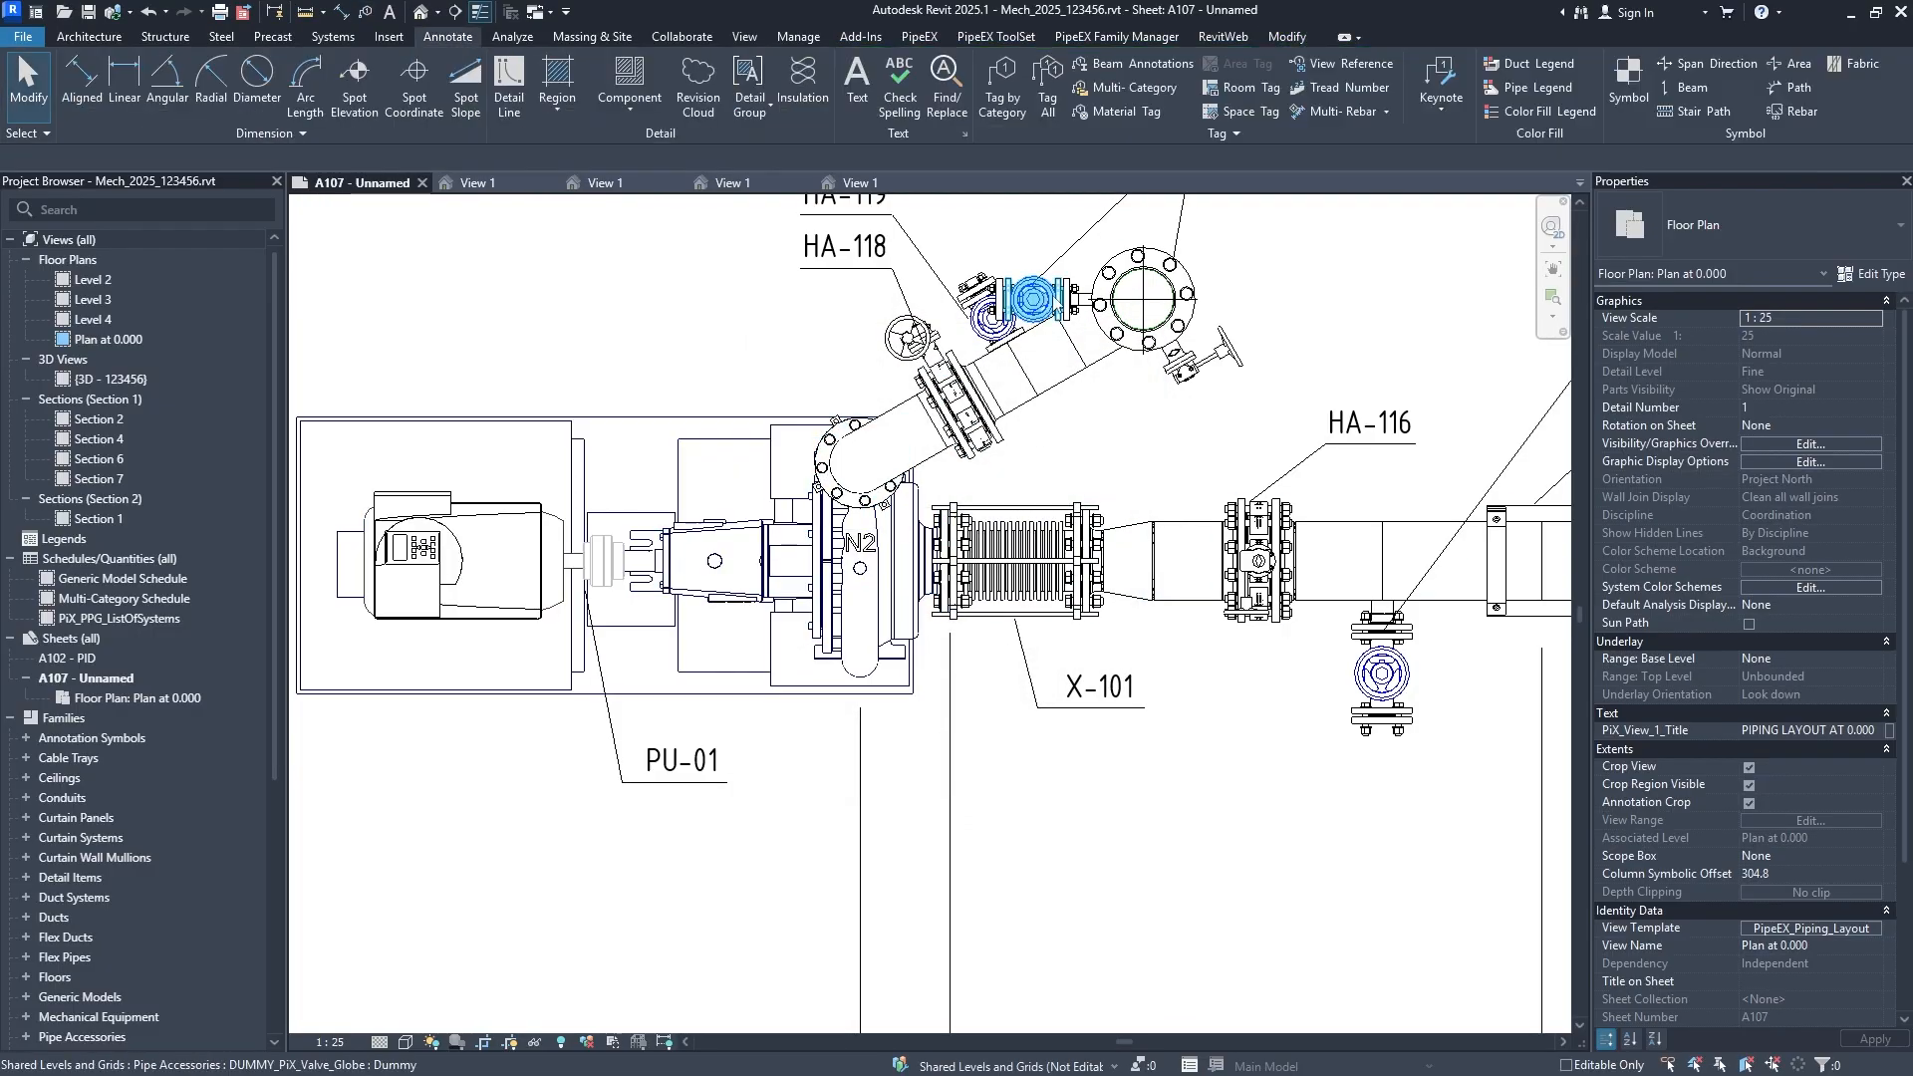
# Tag the pump's N1 nozzle flange with a leadered multi-category tag and position it below the X-101 tag.
pyautogui.click(1098, 87)
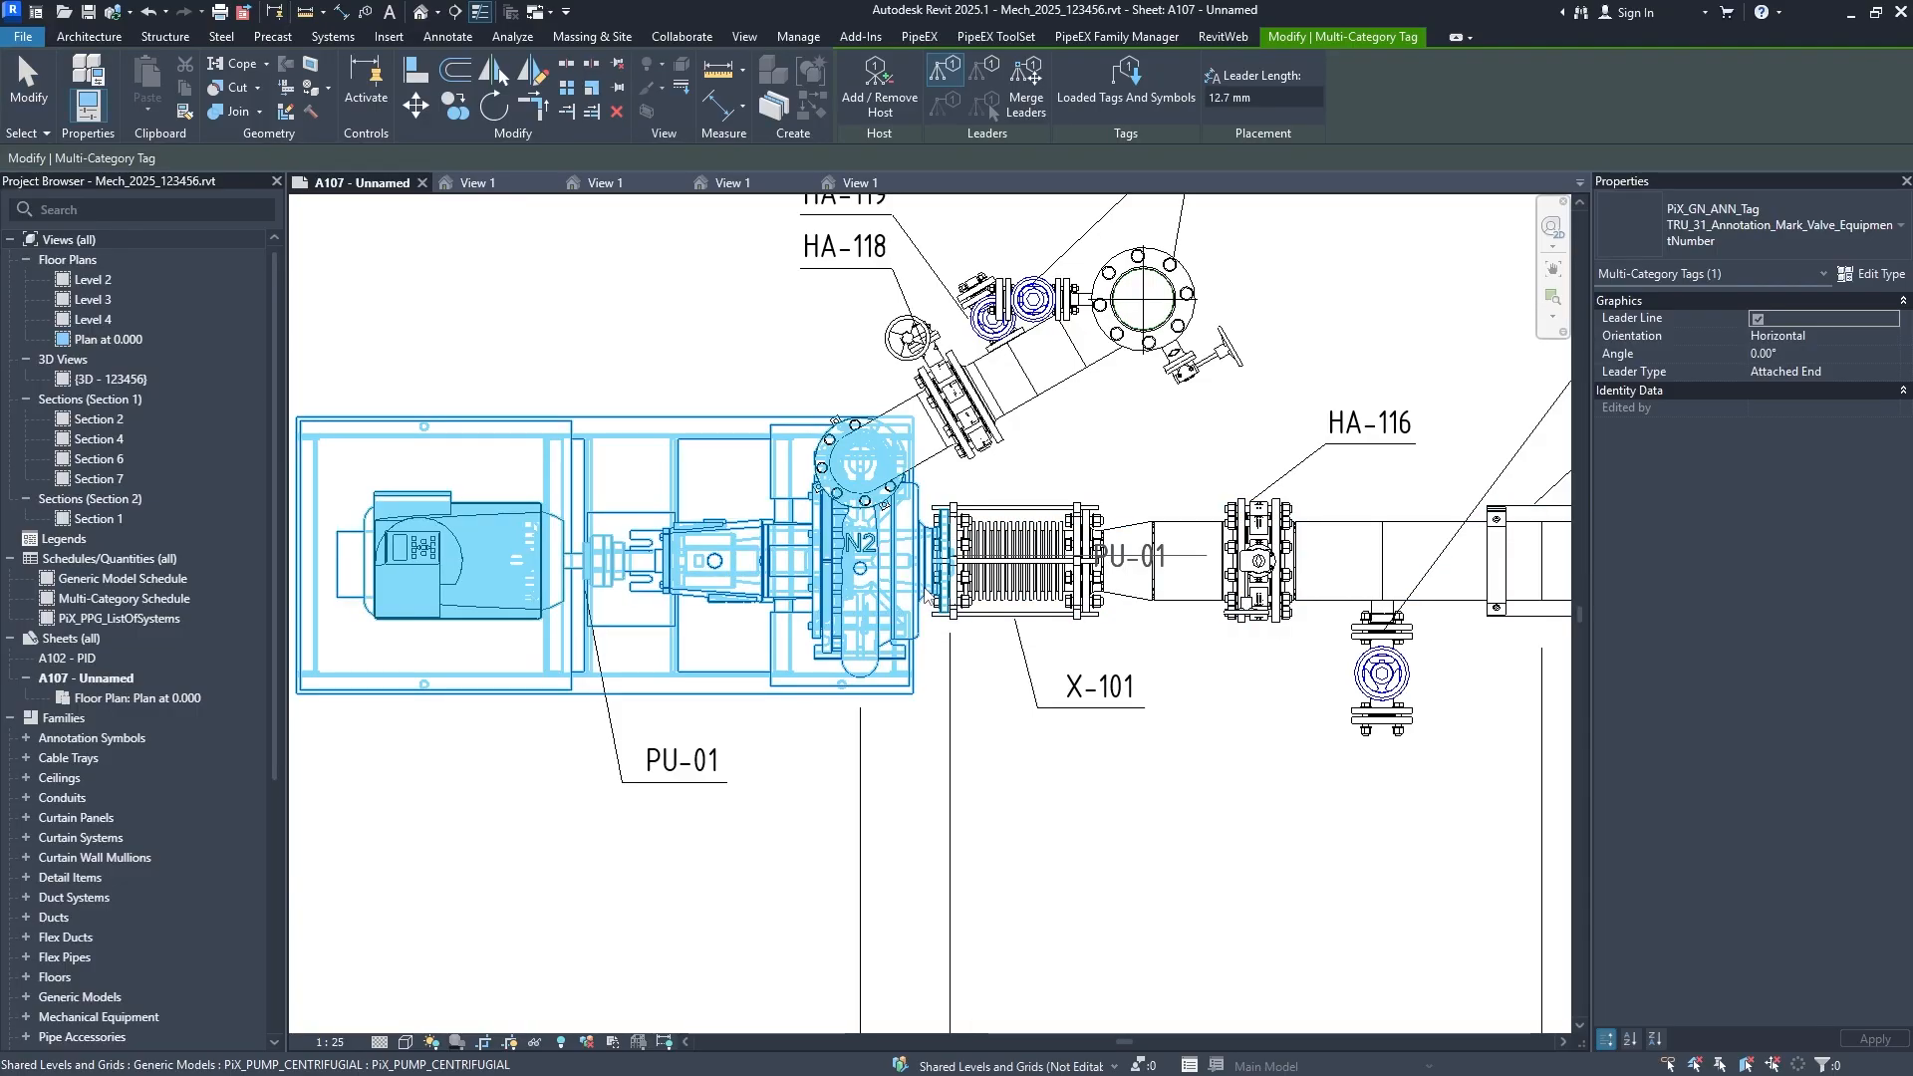
pyautogui.press('Tab')
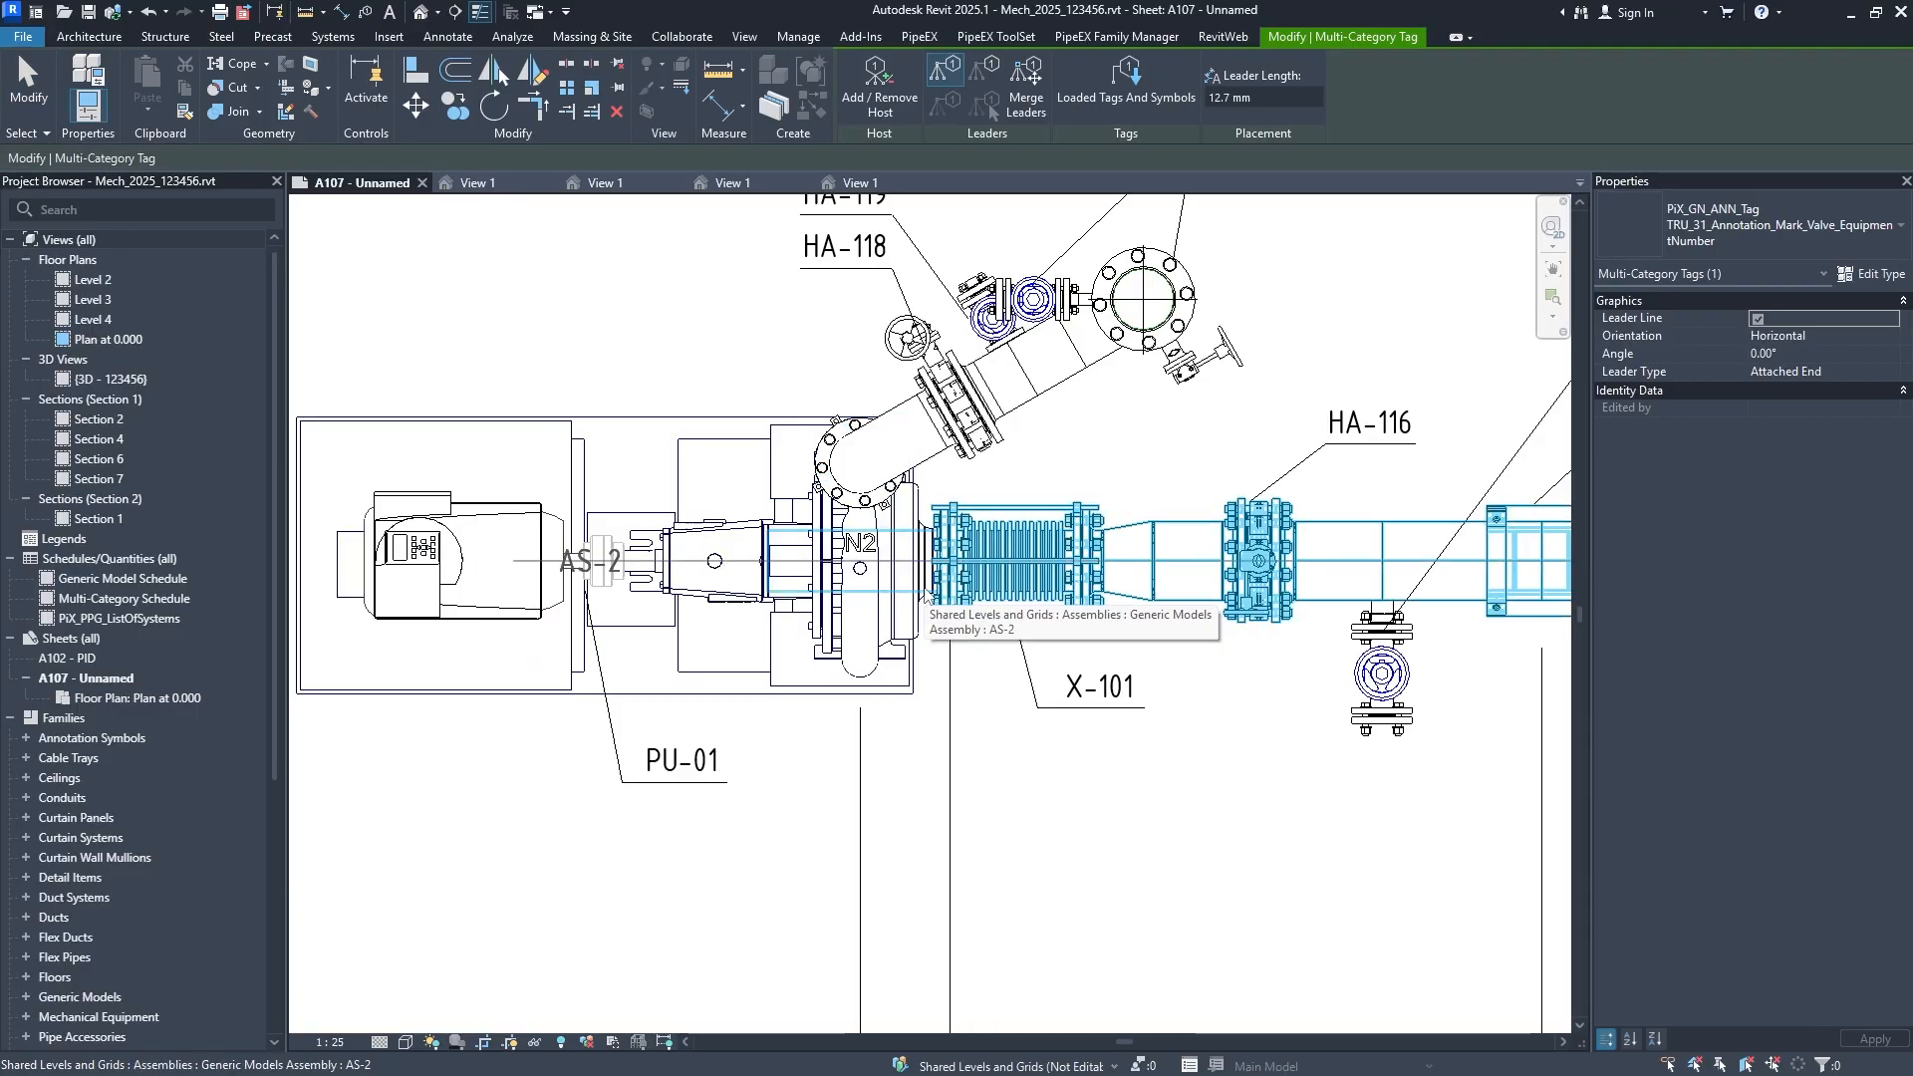
pyautogui.press('Tab')
pyautogui.press('Tab')
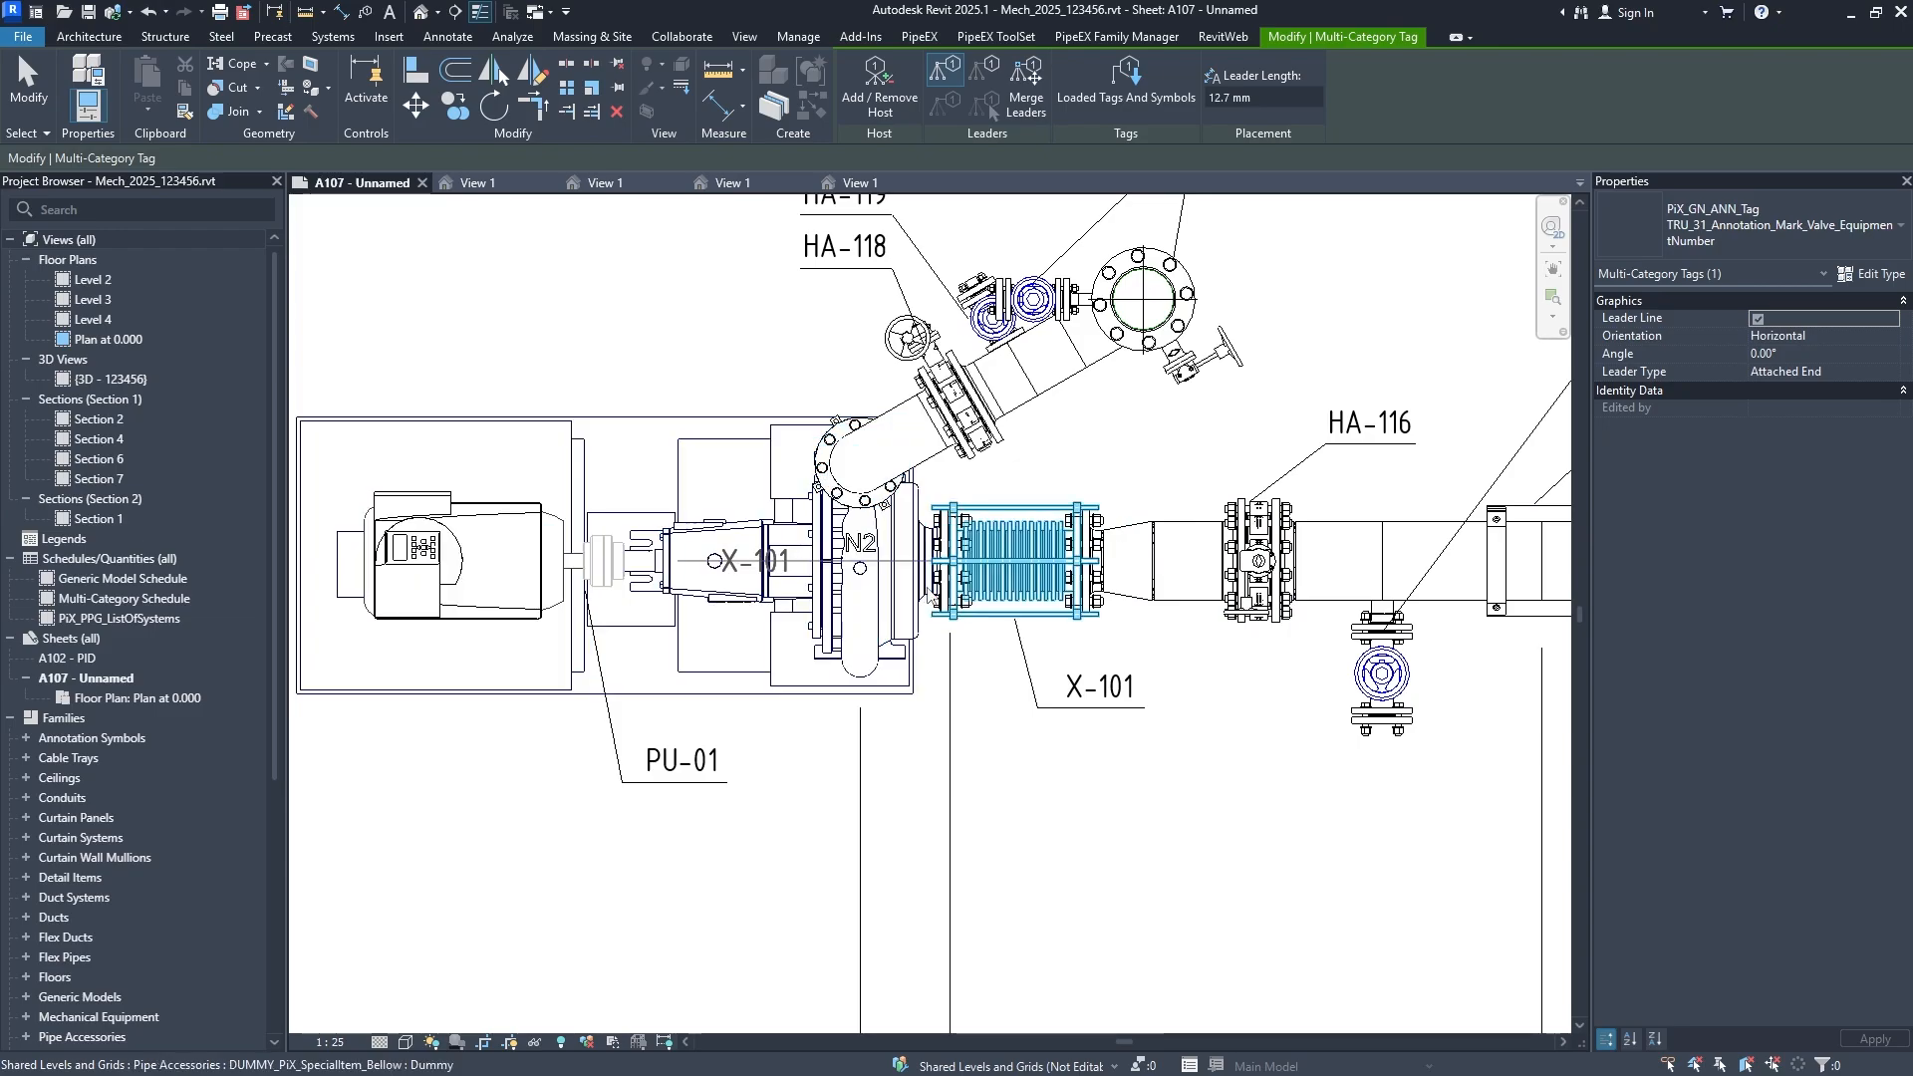
pyautogui.scroll(2, 924, 595)
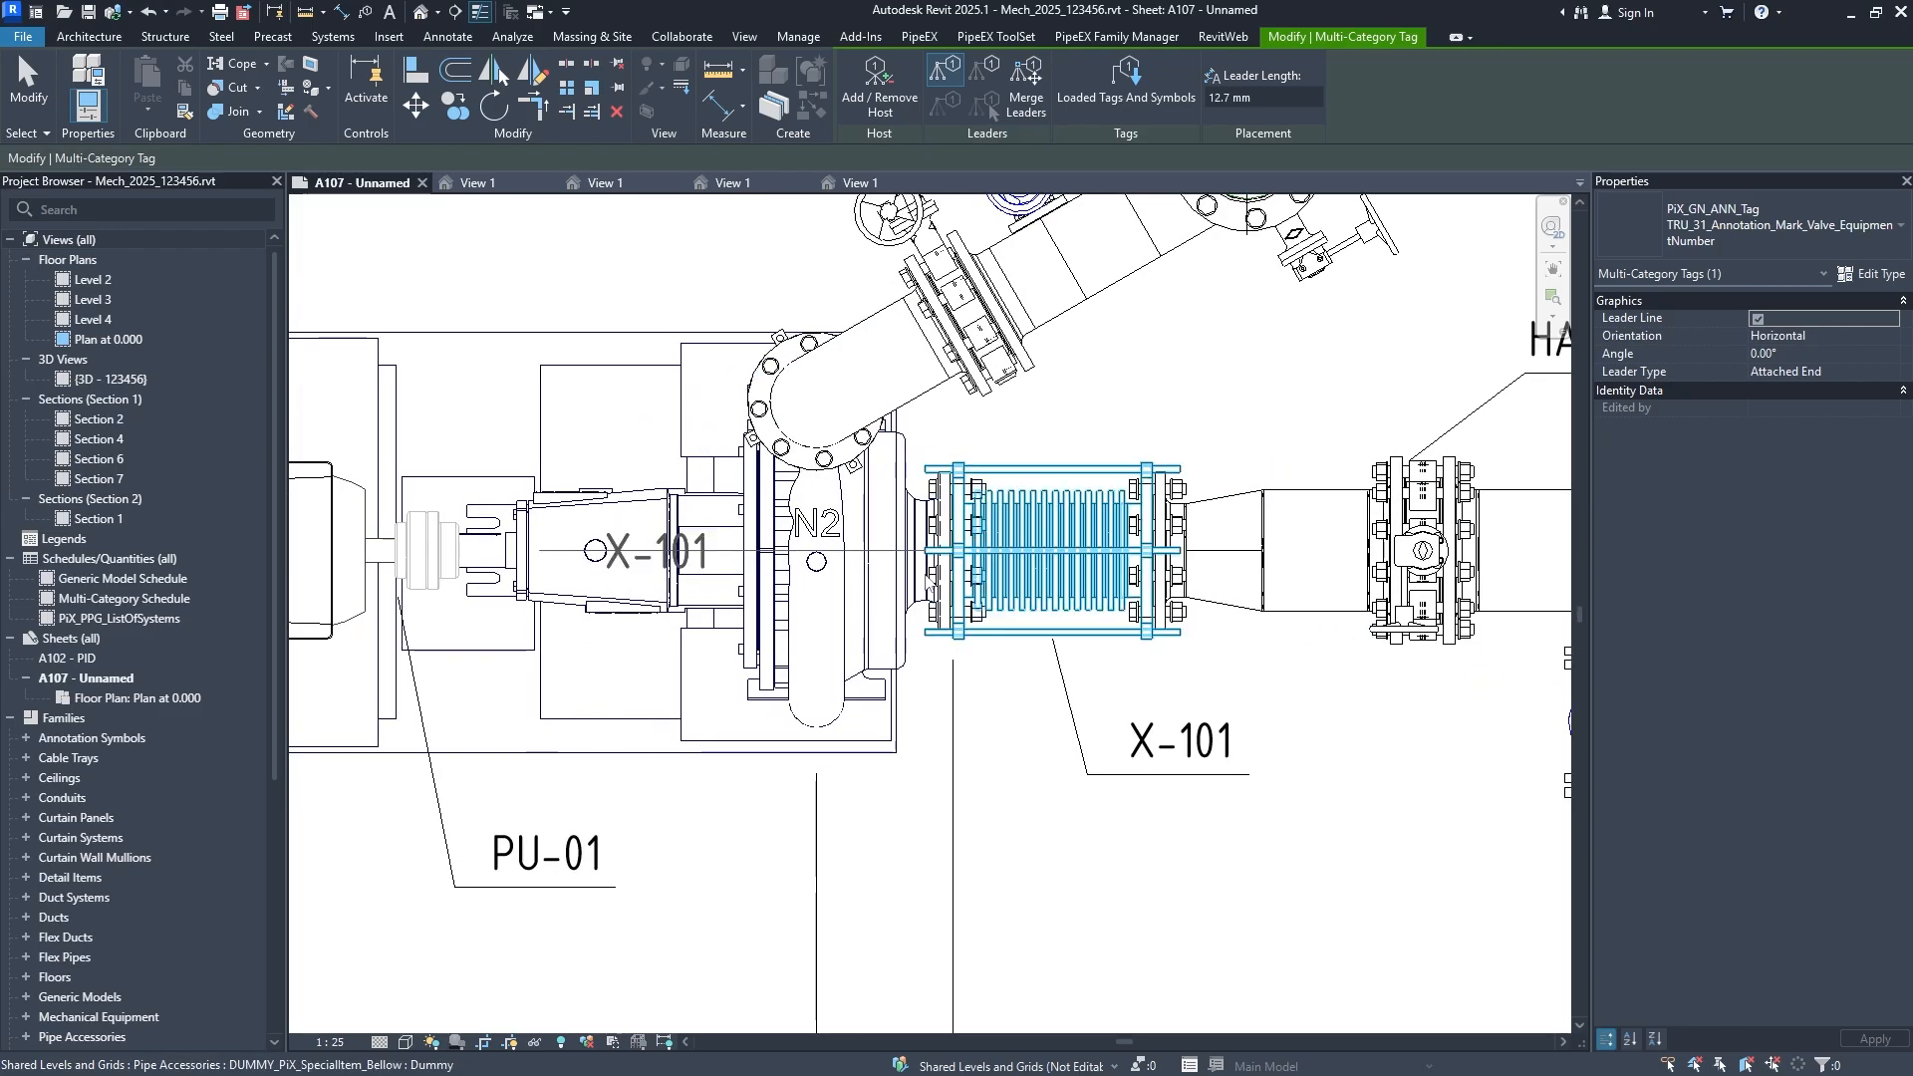
pyautogui.click(947, 576)
pyautogui.scroll(-1, 1332, 718)
pyautogui.moveTo(1323, 715); pyautogui.dragTo(1156, 675, button='middle')
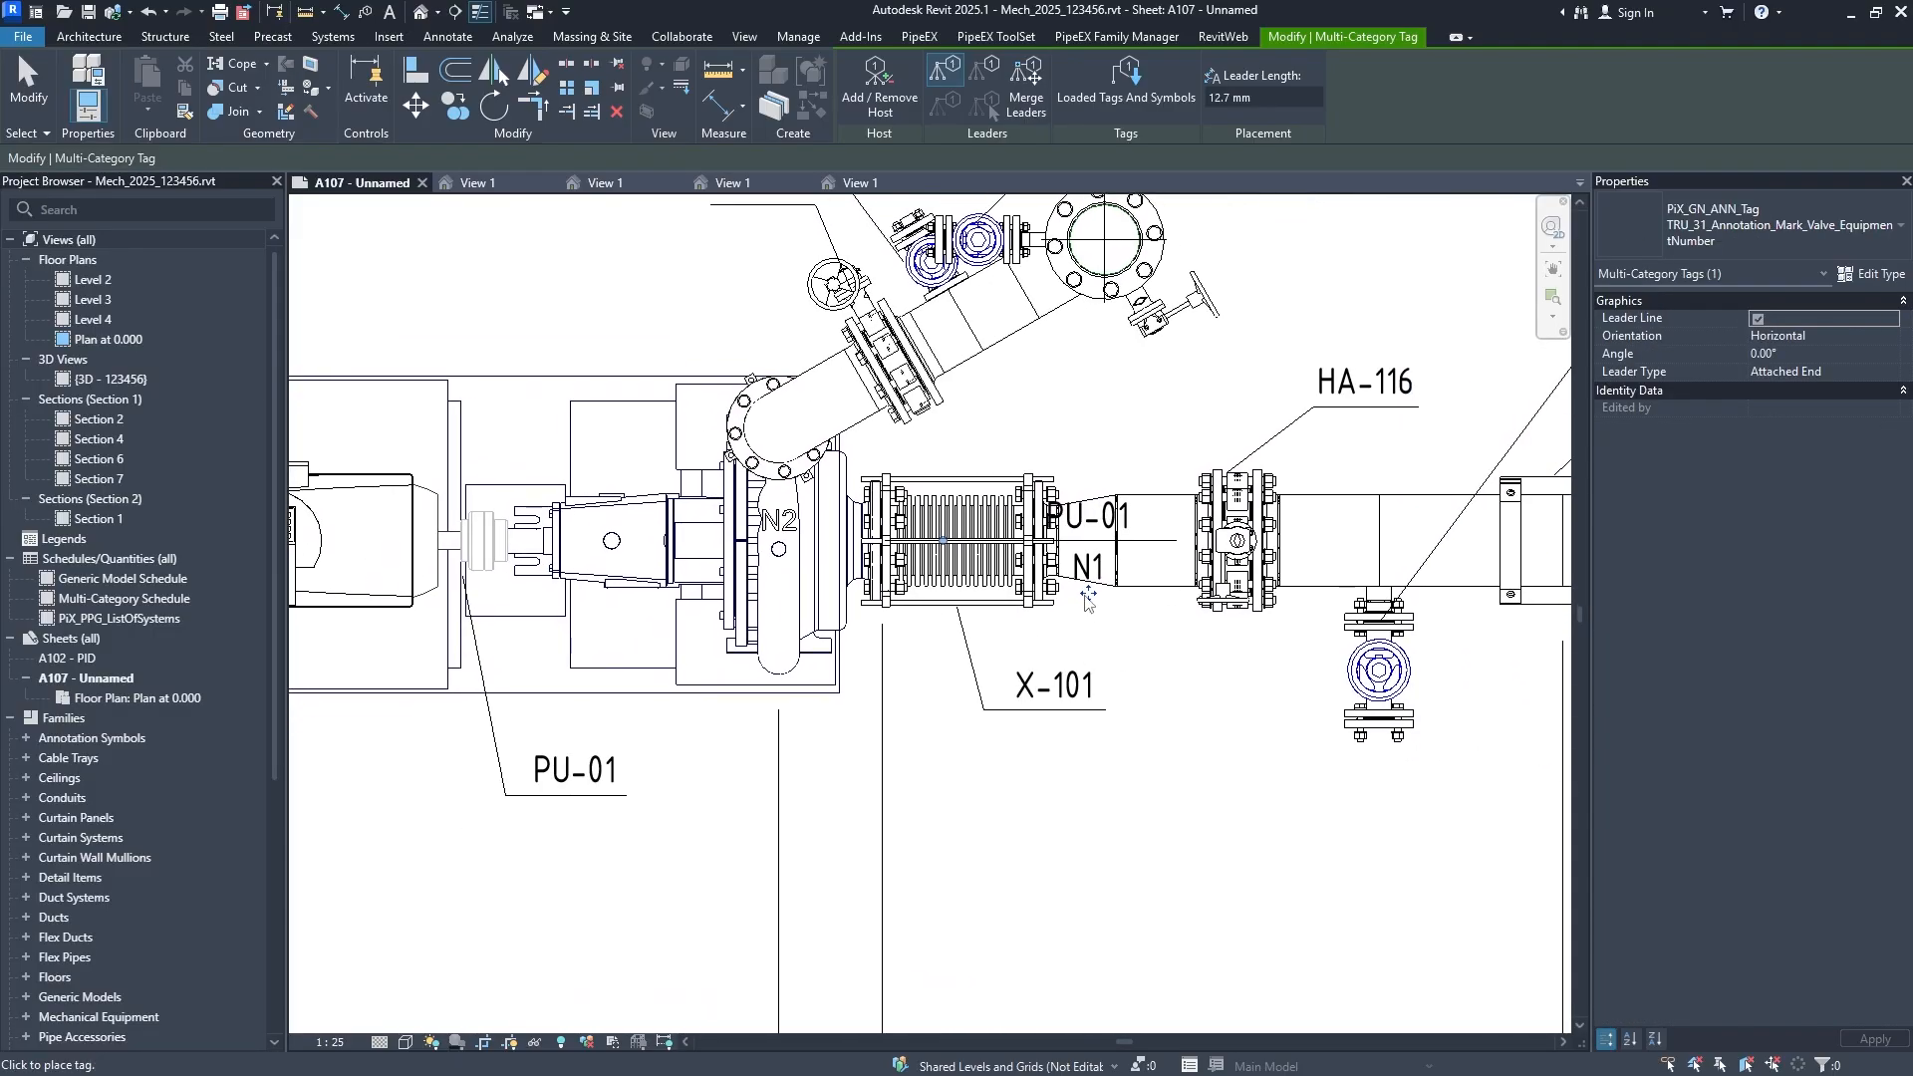
pyautogui.moveTo(1086, 598)
pyautogui.mouseDown()
pyautogui.moveTo(1014, 806)
pyautogui.moveTo(1020, 829)
pyautogui.moveTo(1082, 839)
pyautogui.moveTo(1054, 835)
pyautogui.mouseUp()
pyautogui.press('Escape')
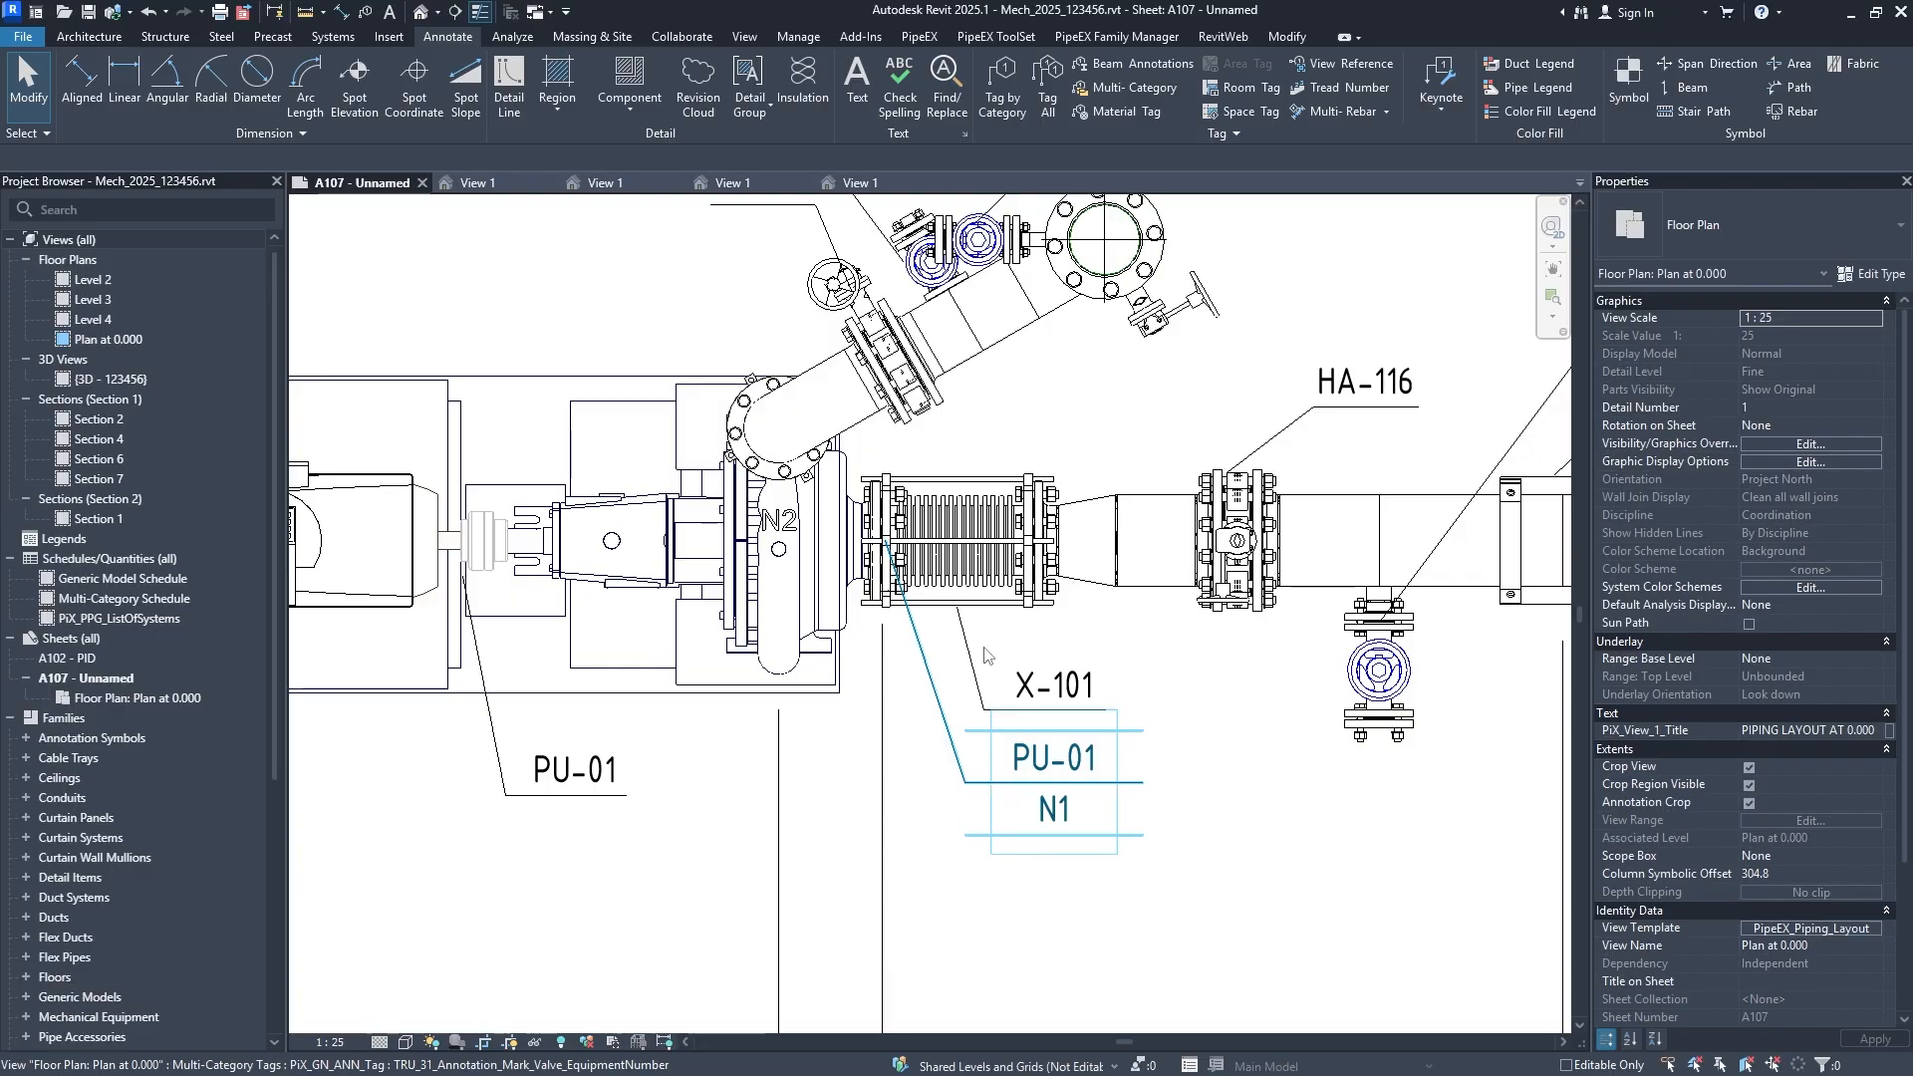
# Examine the new pump nozzle tag together with the other tags along the pipe run towards the vessel.
pyautogui.scroll(-2, 985, 655)
pyautogui.moveTo(1100, 730); pyautogui.dragTo(1082, 794, button='middle')
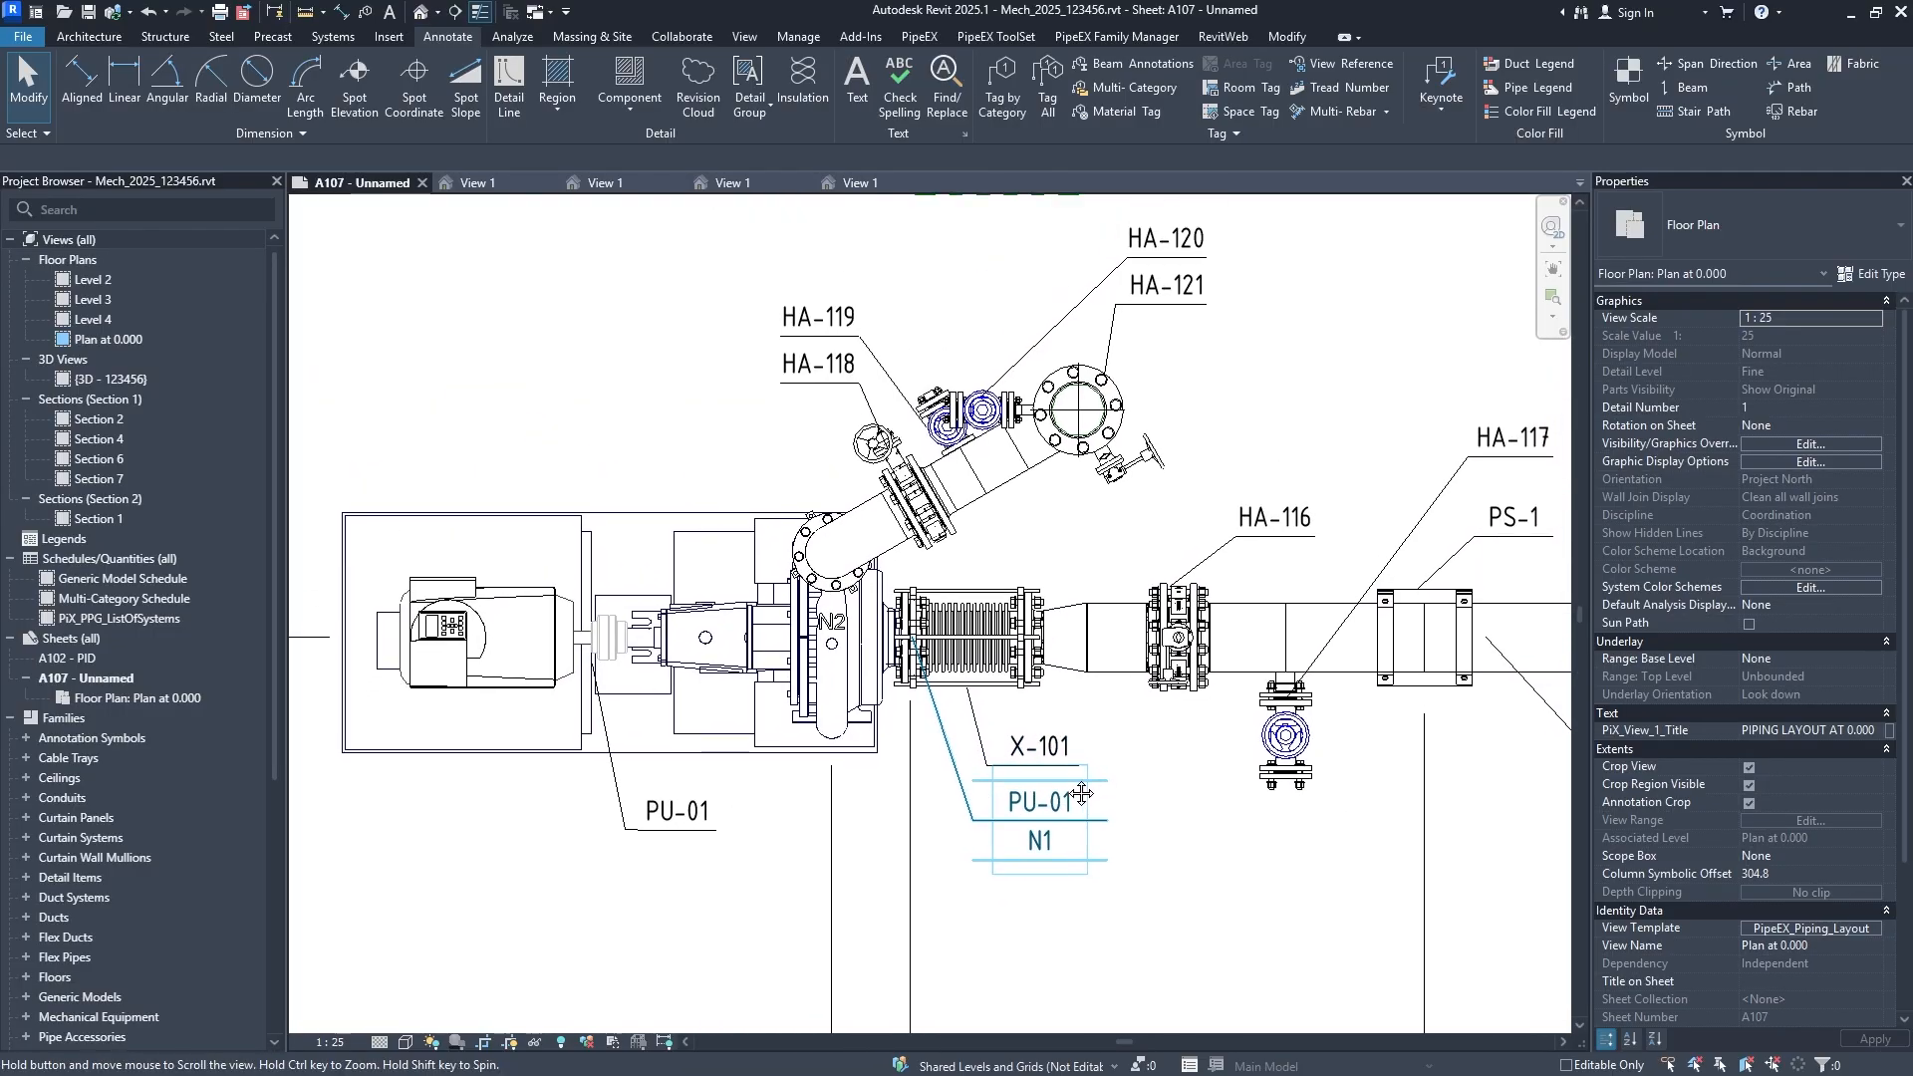
pyautogui.scroll(-1, 1082, 794)
pyautogui.scroll(-2, 1036, 683)
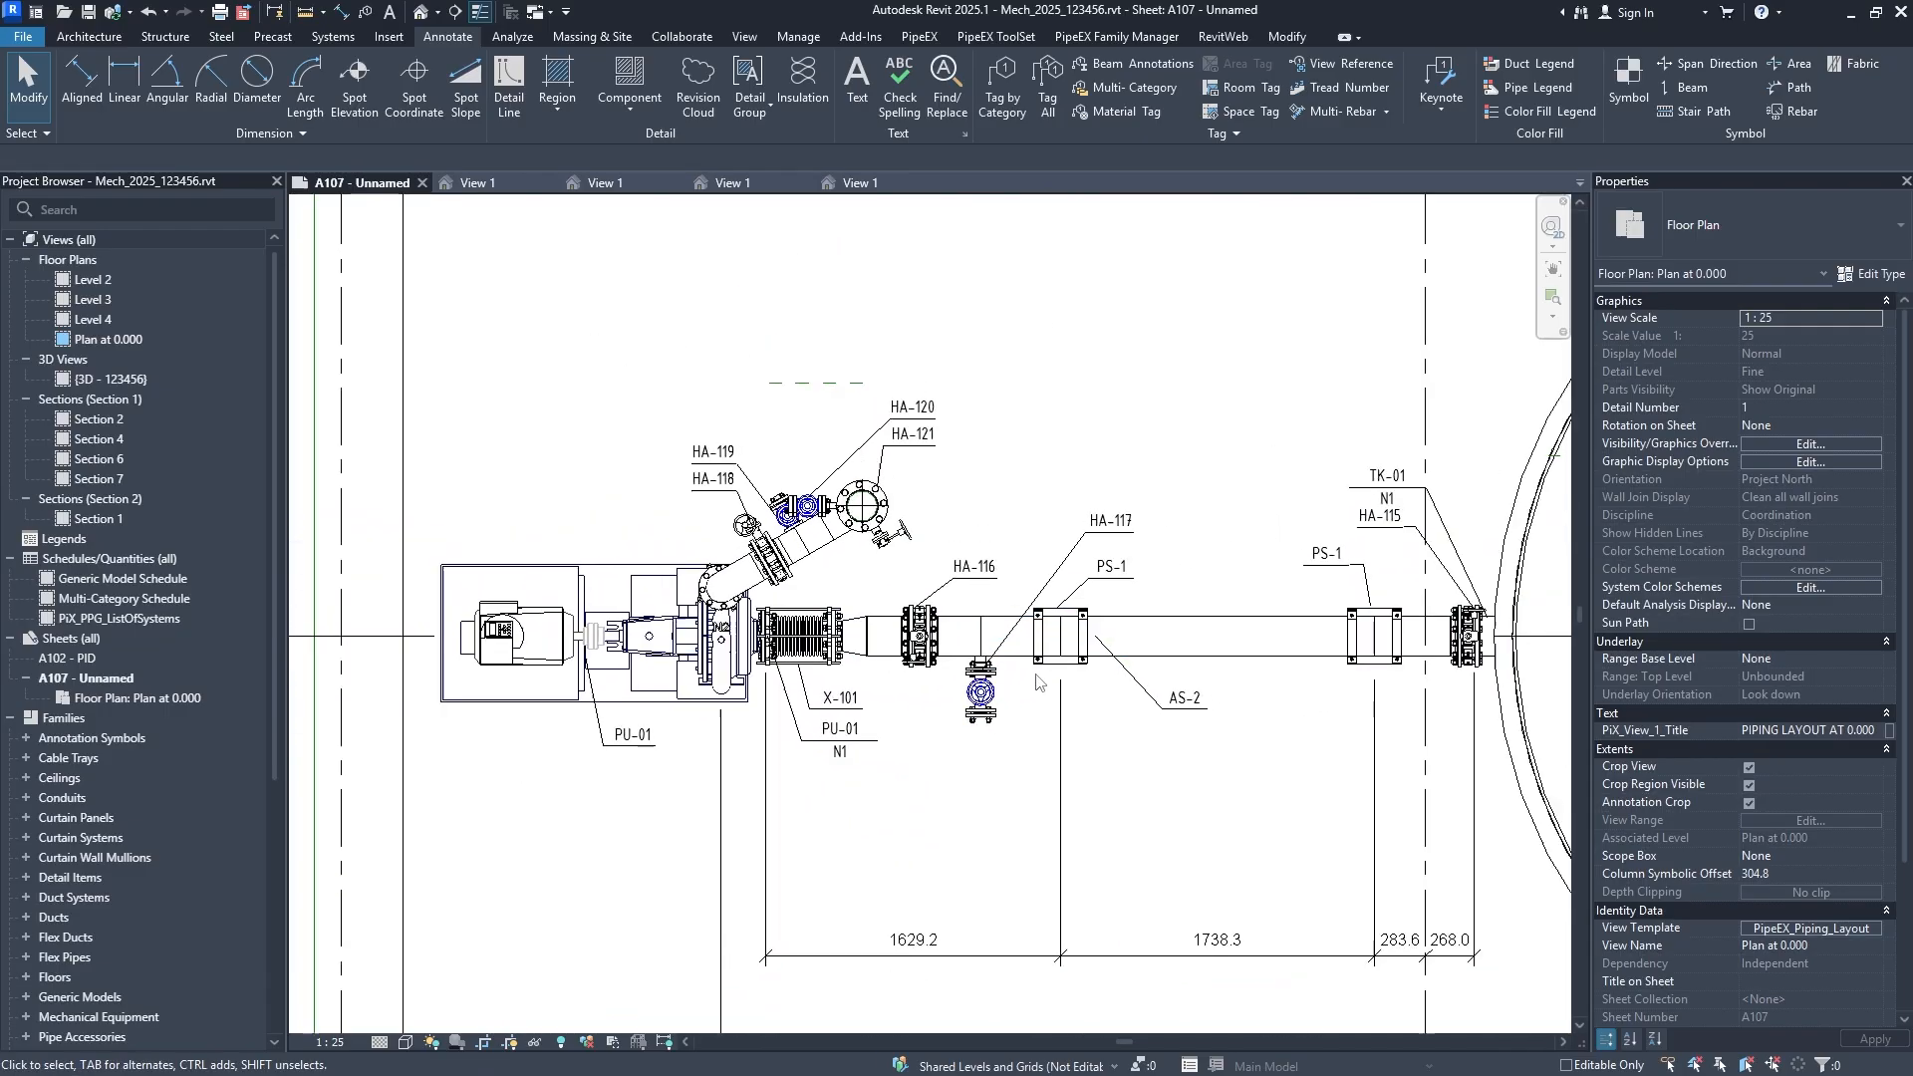
pyautogui.scroll(3, 1036, 683)
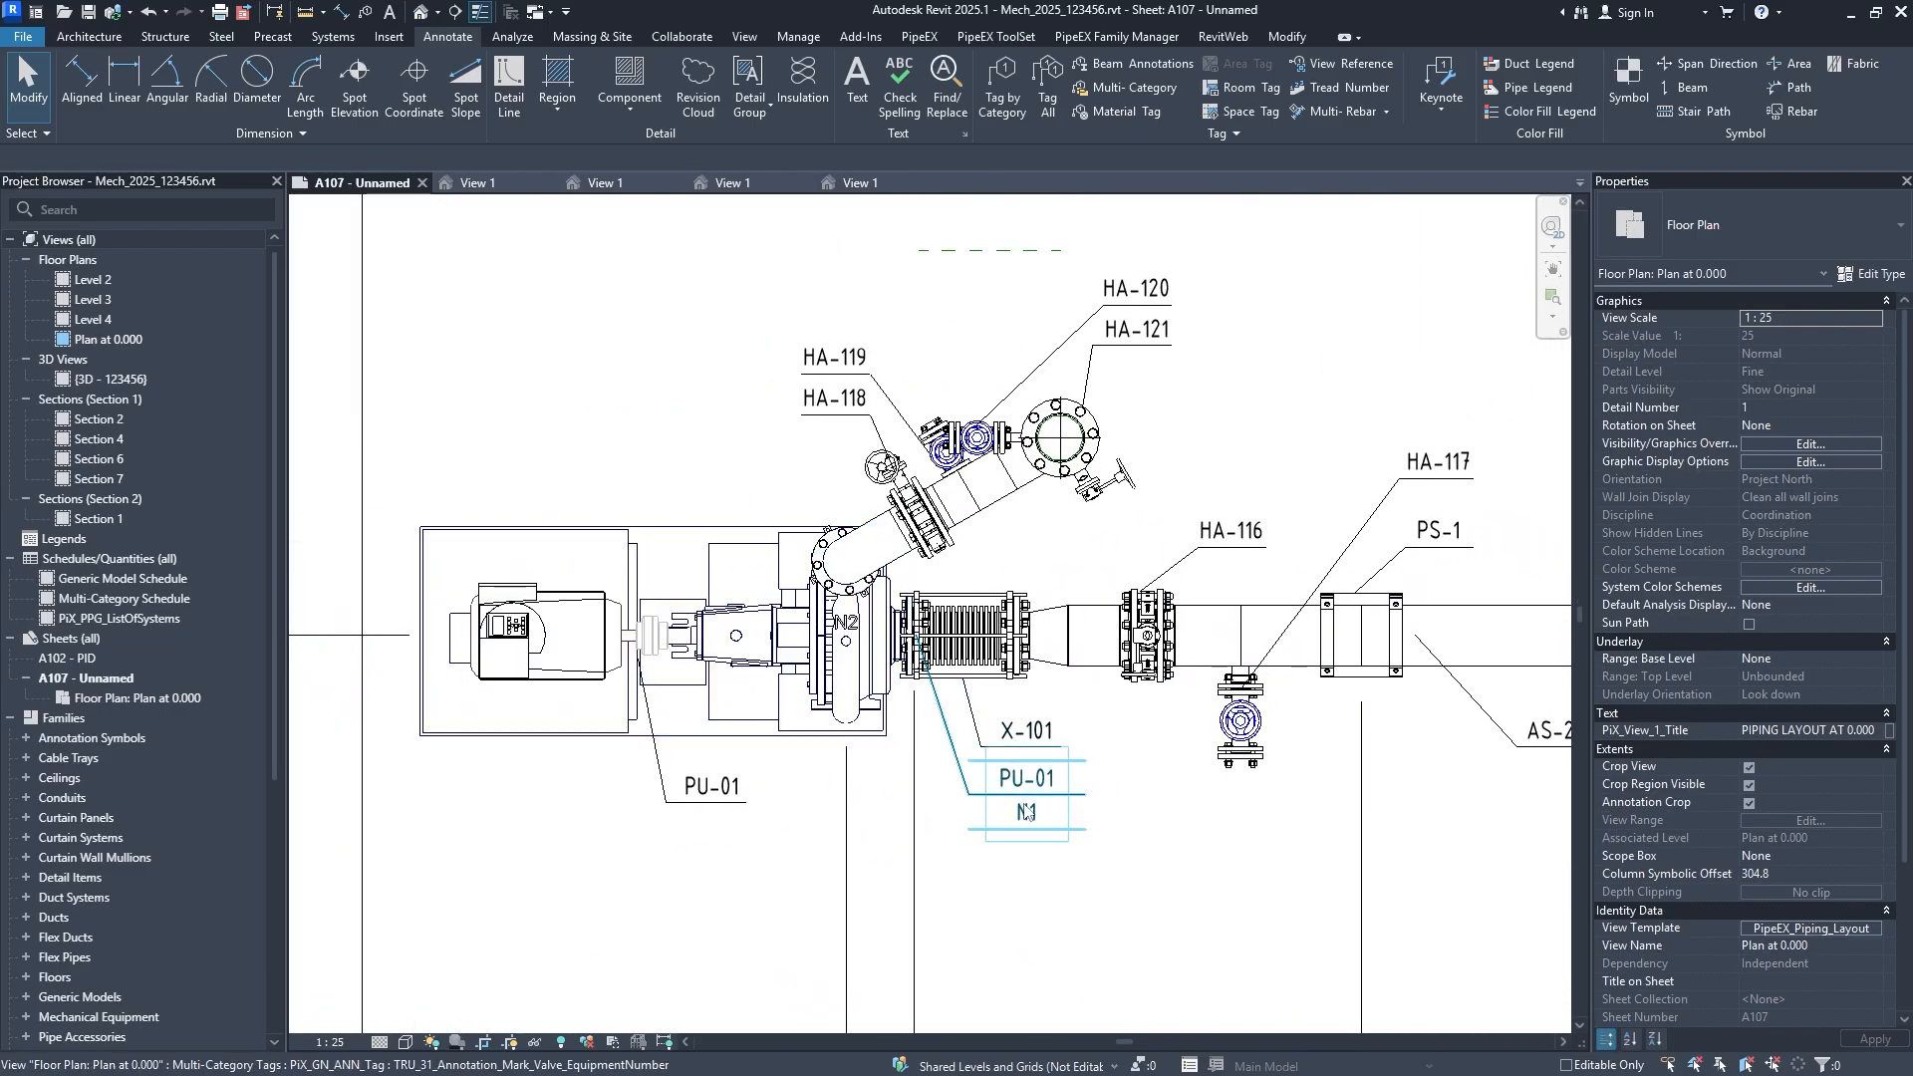
pyautogui.scroll(-4, 1026, 812)
pyautogui.scroll(3, 739, 576)
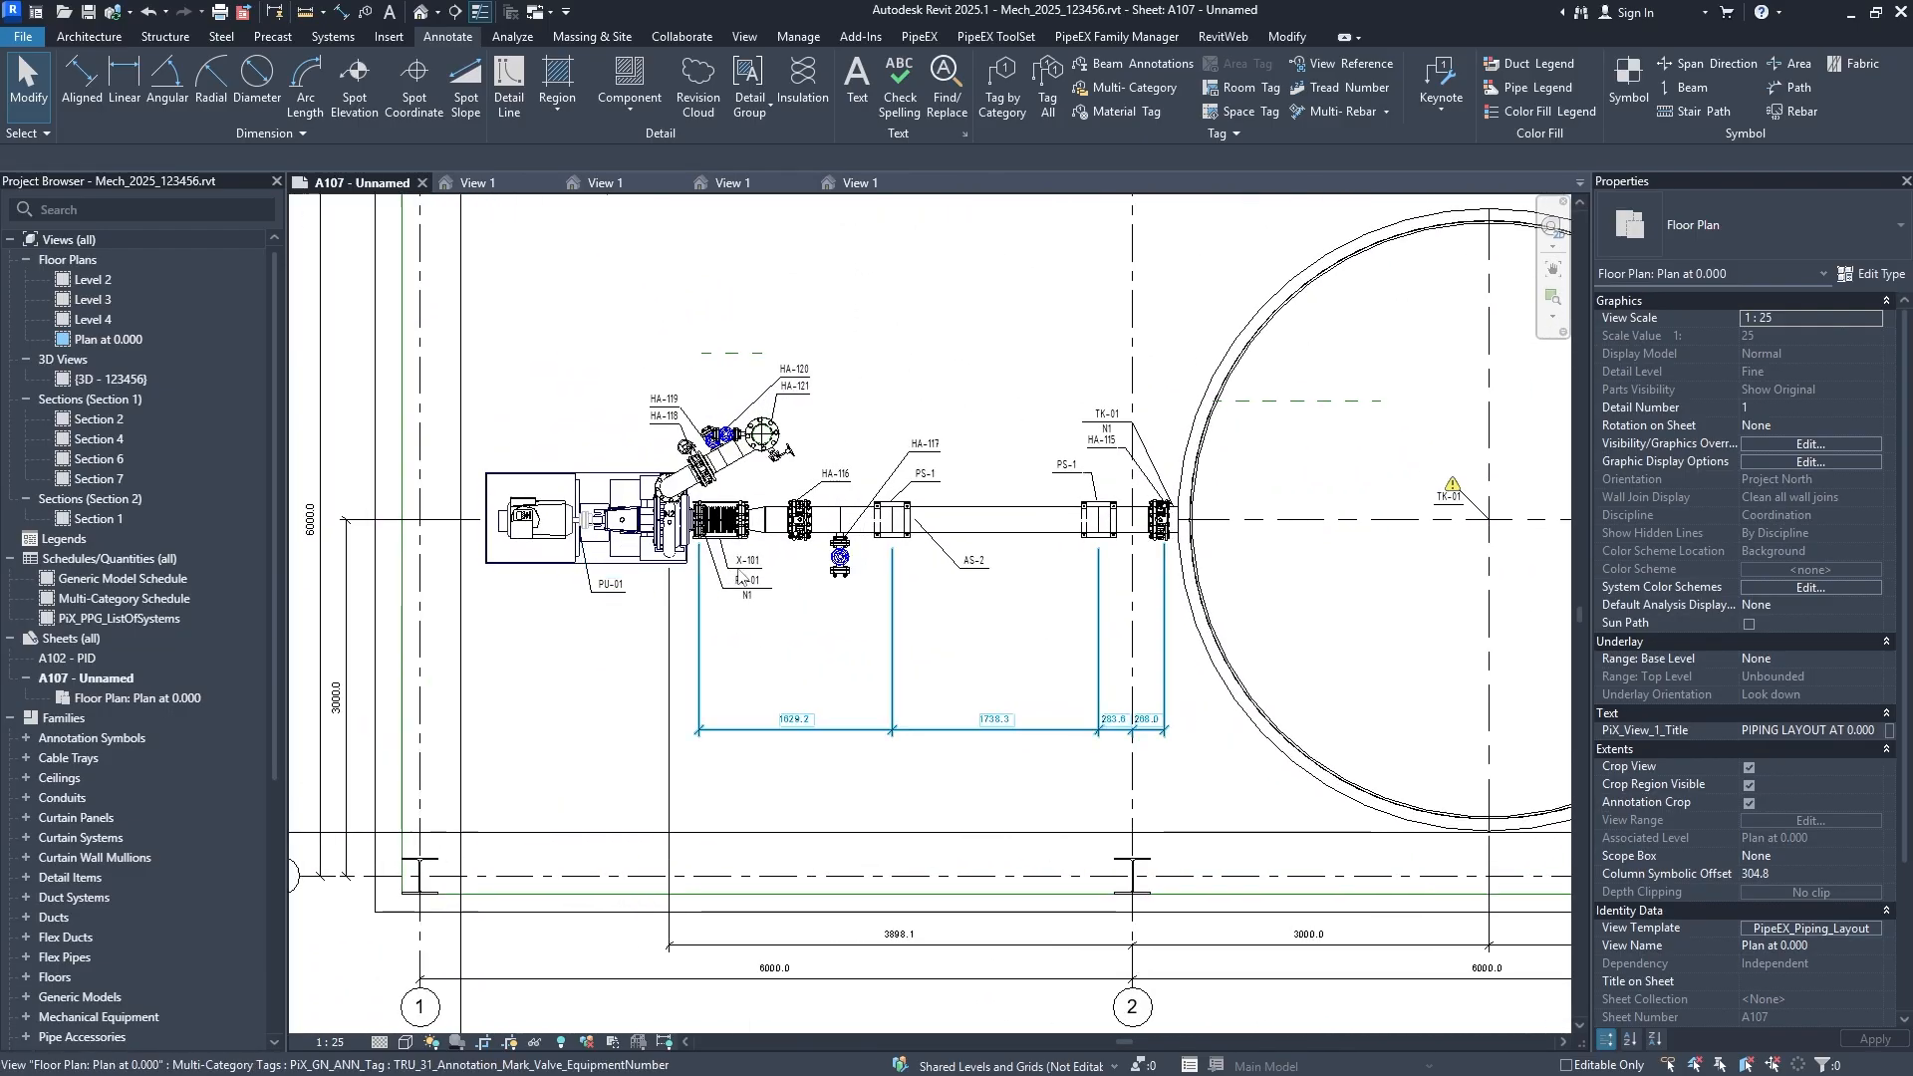
pyautogui.scroll(1, 740, 576)
pyautogui.moveTo(738, 469); pyautogui.dragTo(742, 523, button='middle')
pyautogui.scroll(-1, 867, 649)
pyautogui.moveTo(1037, 601); pyautogui.dragTo(832, 667, button='middle')
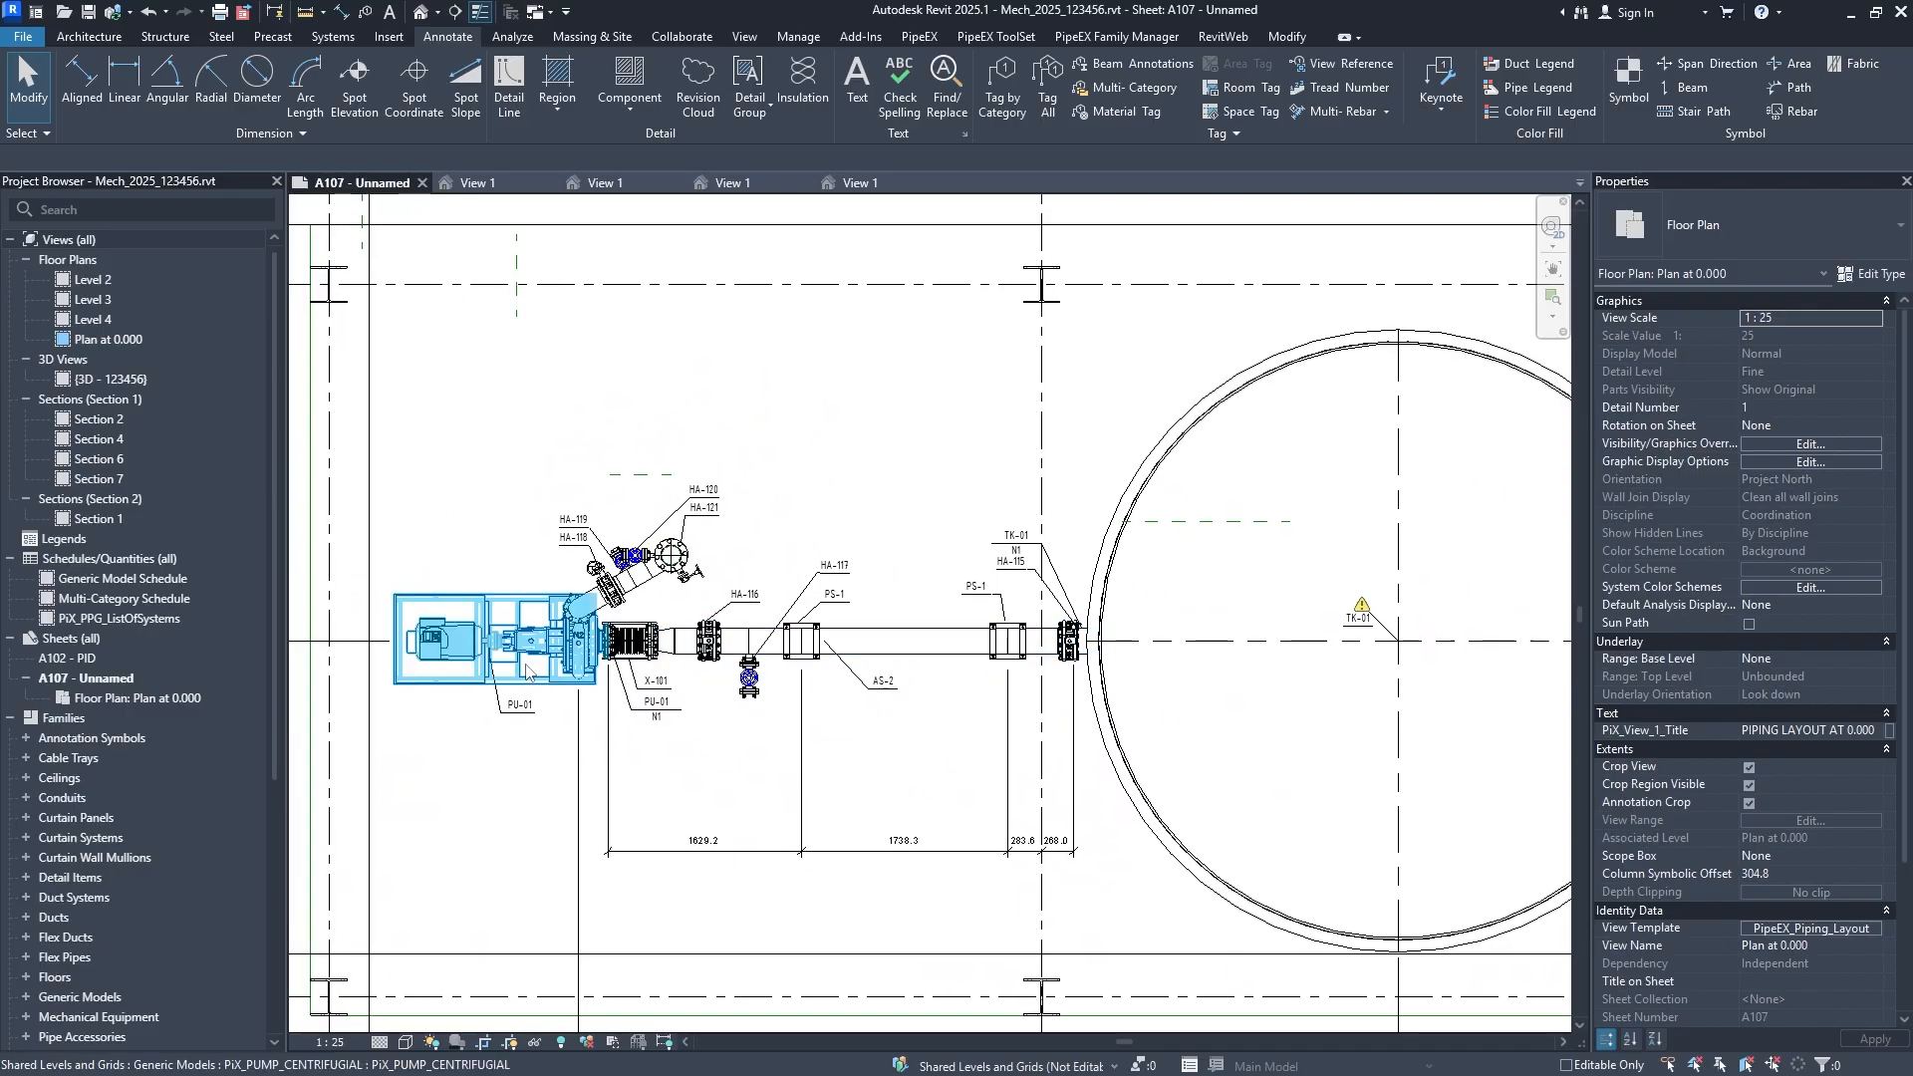
pyautogui.scroll(3, 528, 673)
pyautogui.scroll(1, 705, 565)
pyautogui.moveTo(706, 565); pyautogui.dragTo(781, 610, button='middle')
pyautogui.scroll(-2, 810, 594)
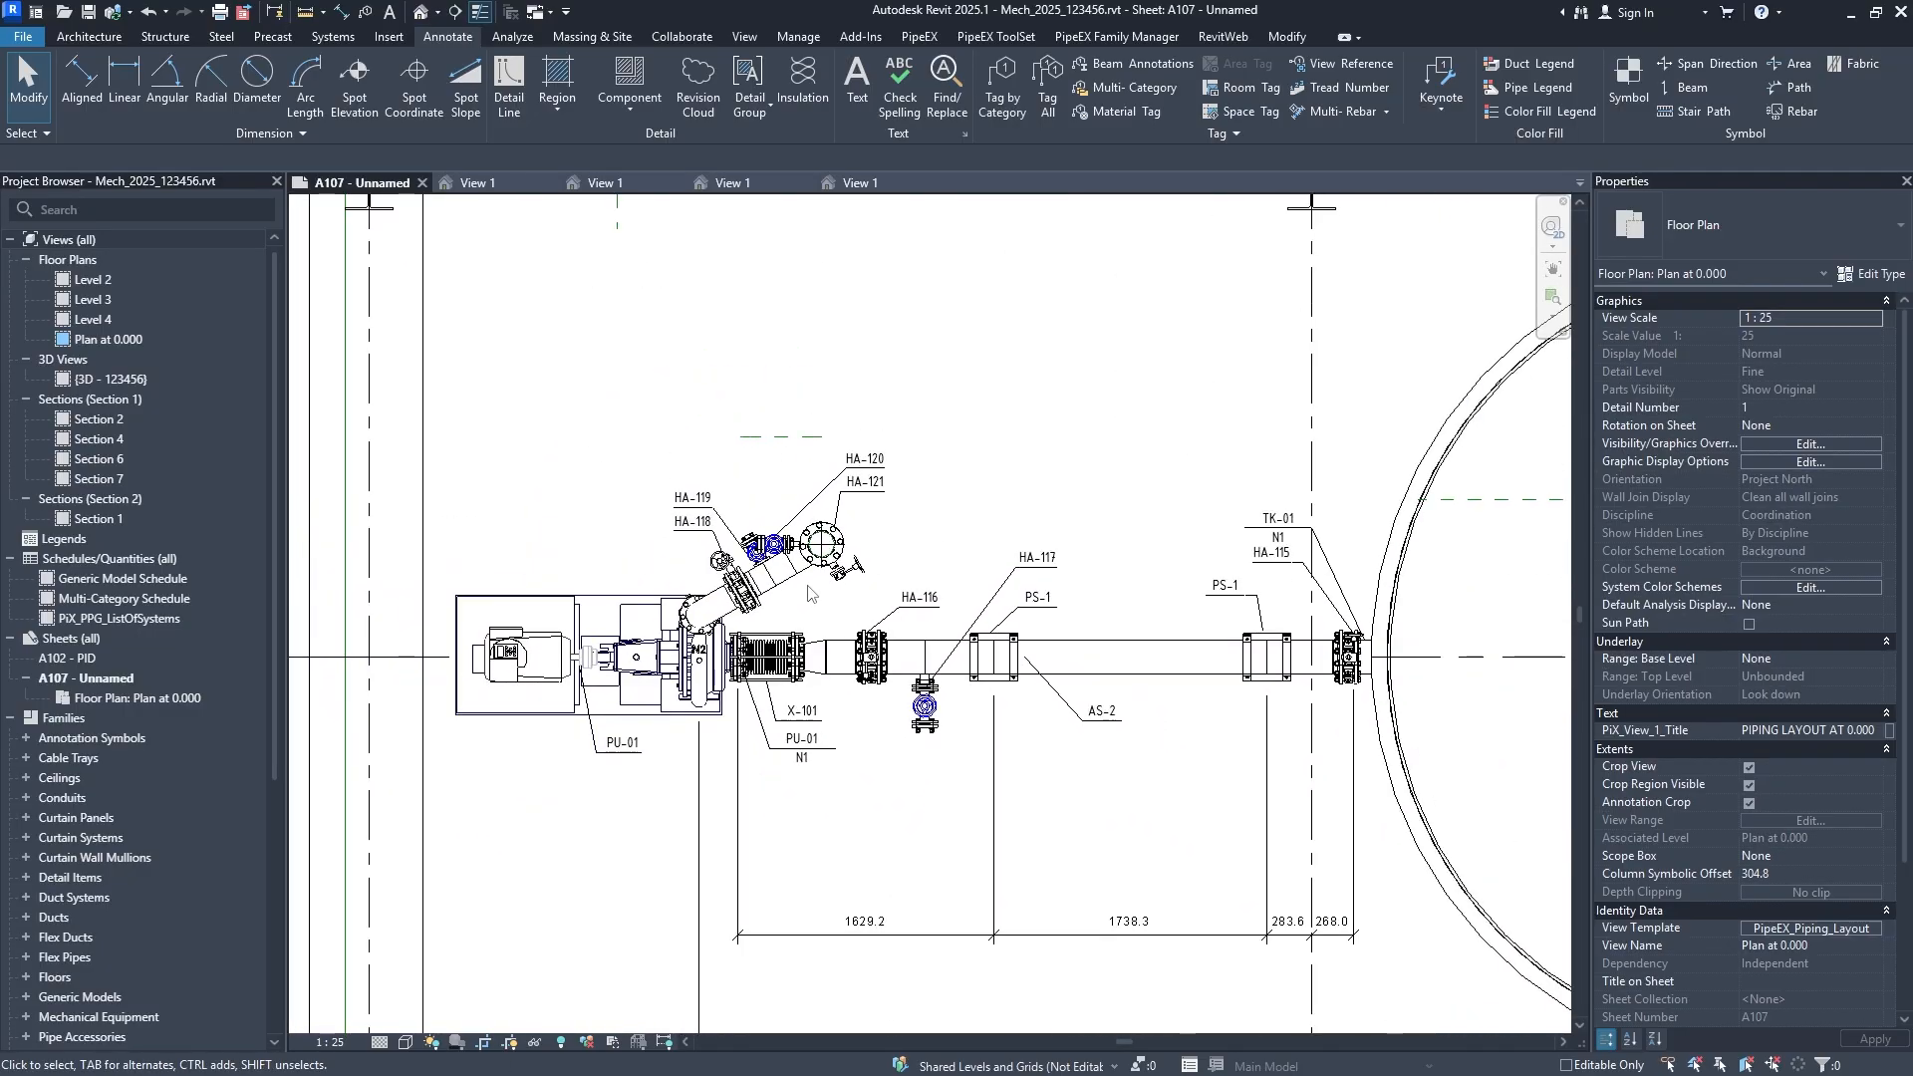
pyautogui.middleClick(803, 448)
pyautogui.middleClick(803, 448)
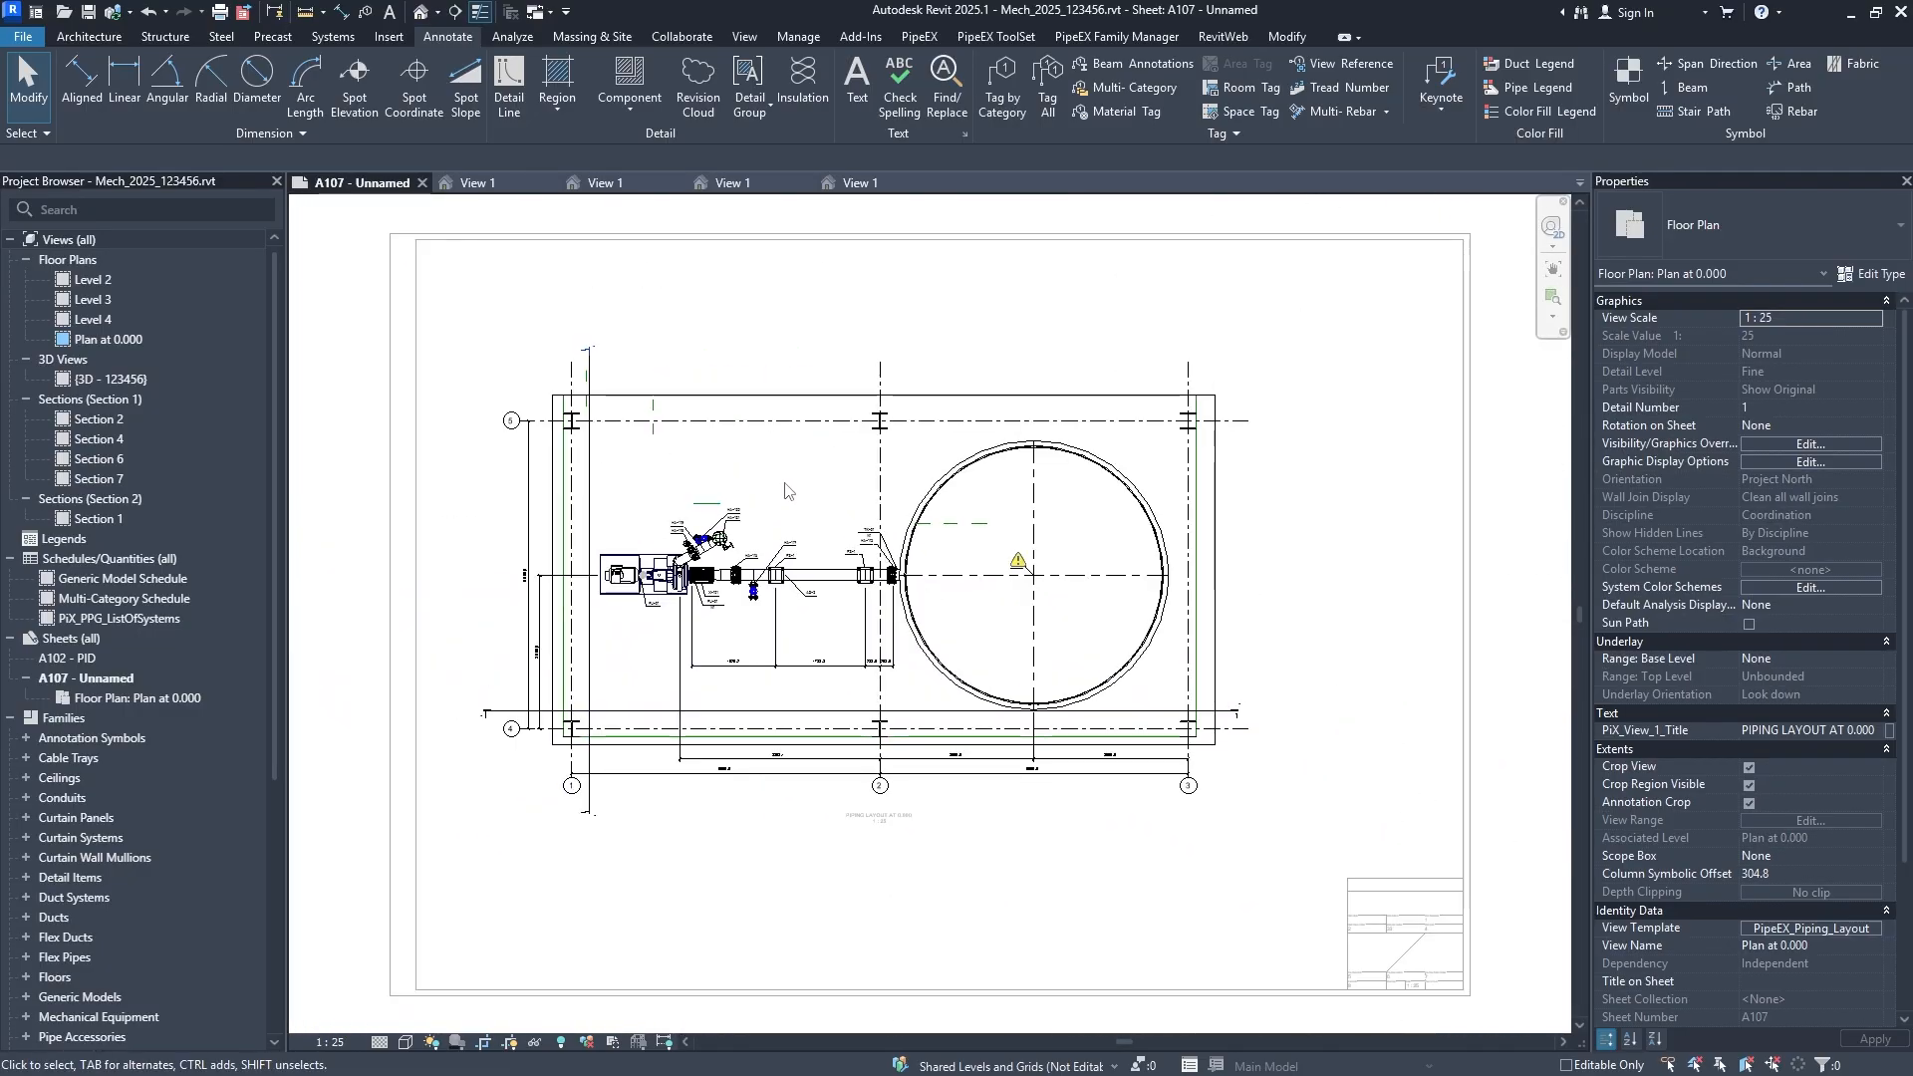
# Deactivate the plan viewport on sheet A107 and review the tagged piping layout on the whole sheet.
pyautogui.doubleClick(847, 292)
pyautogui.scroll(4, 658, 737)
pyautogui.moveTo(707, 668); pyautogui.dragTo(725, 542, button='middle')
pyautogui.scroll(2, 816, 338)
pyautogui.scroll(-2, 726, 546)
pyautogui.moveTo(805, 623); pyautogui.dragTo(788, 735, button='middle')
pyautogui.scroll(-1, 788, 735)
pyautogui.middleClick(785, 724)
pyautogui.middleClick(786, 725)
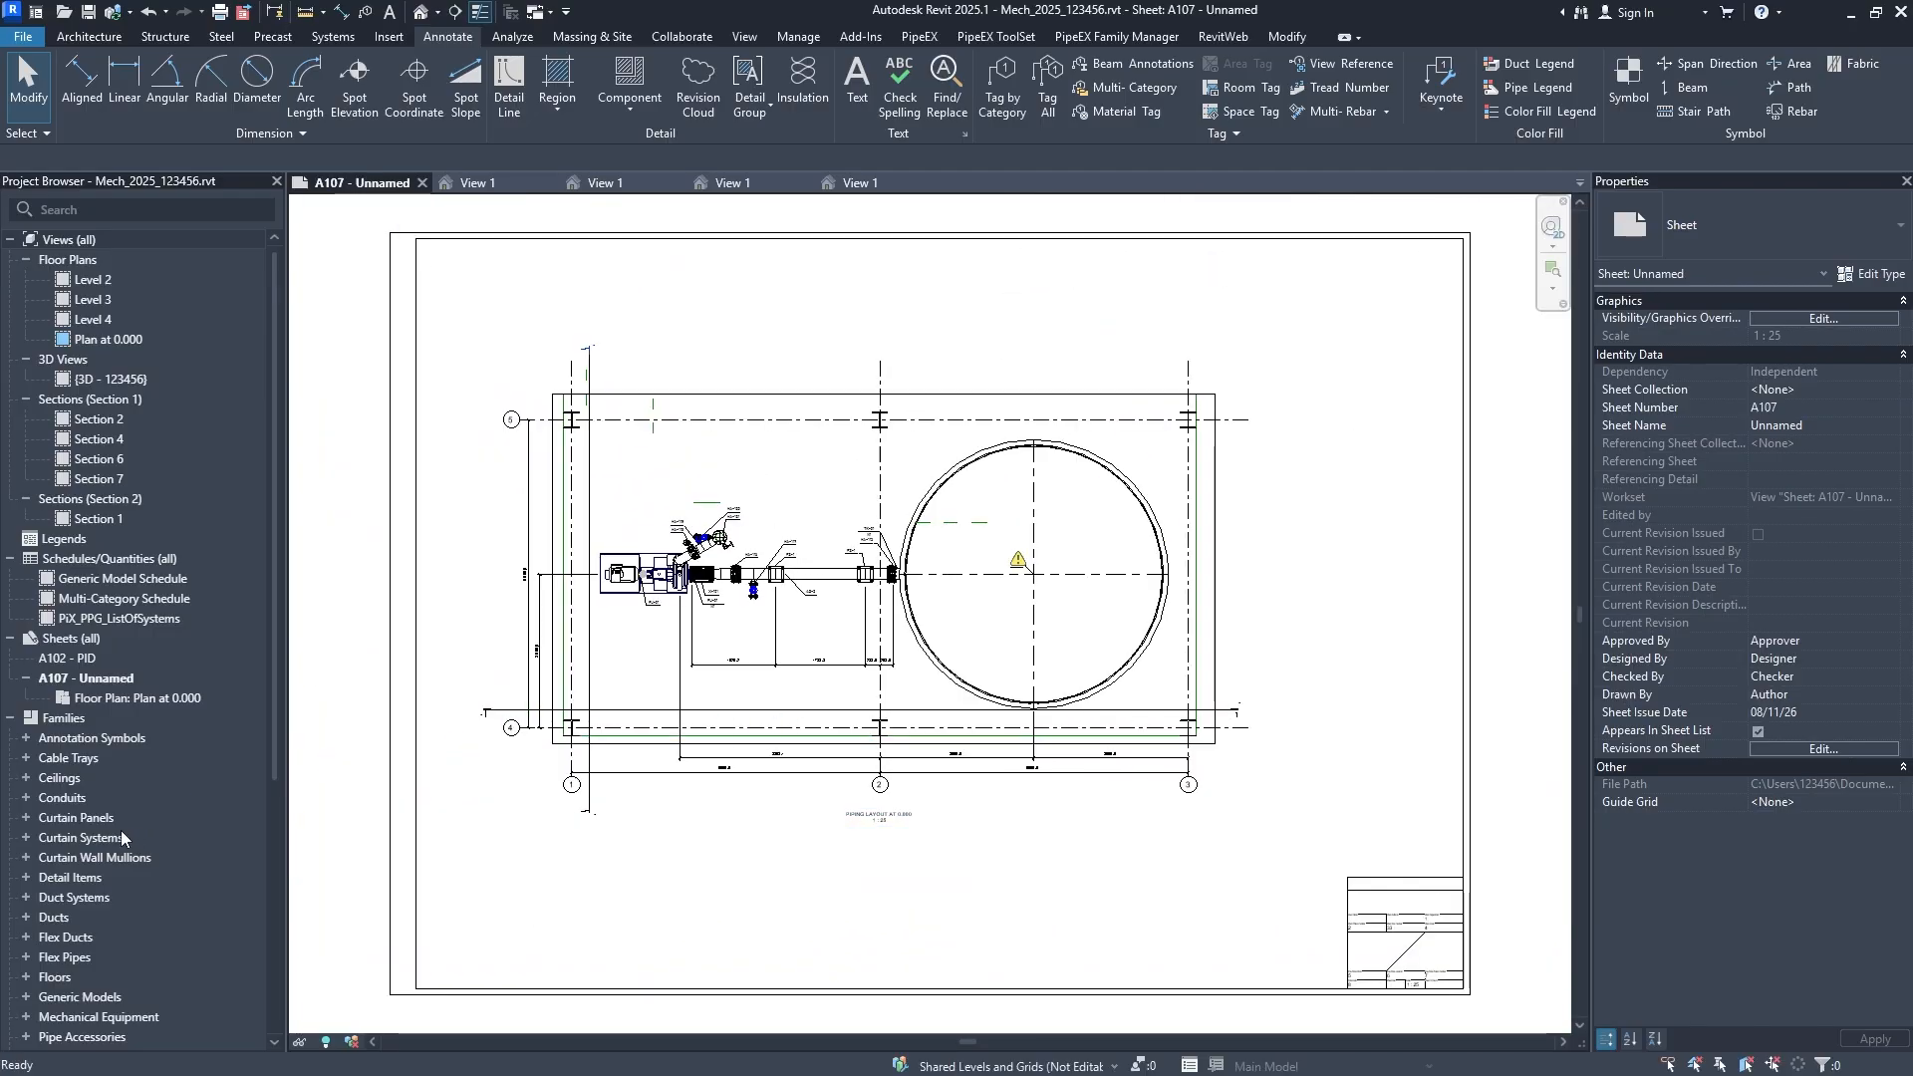
# Open sheet A102 of assembly AS-2.
pyautogui.scroll(-6, 133, 809)
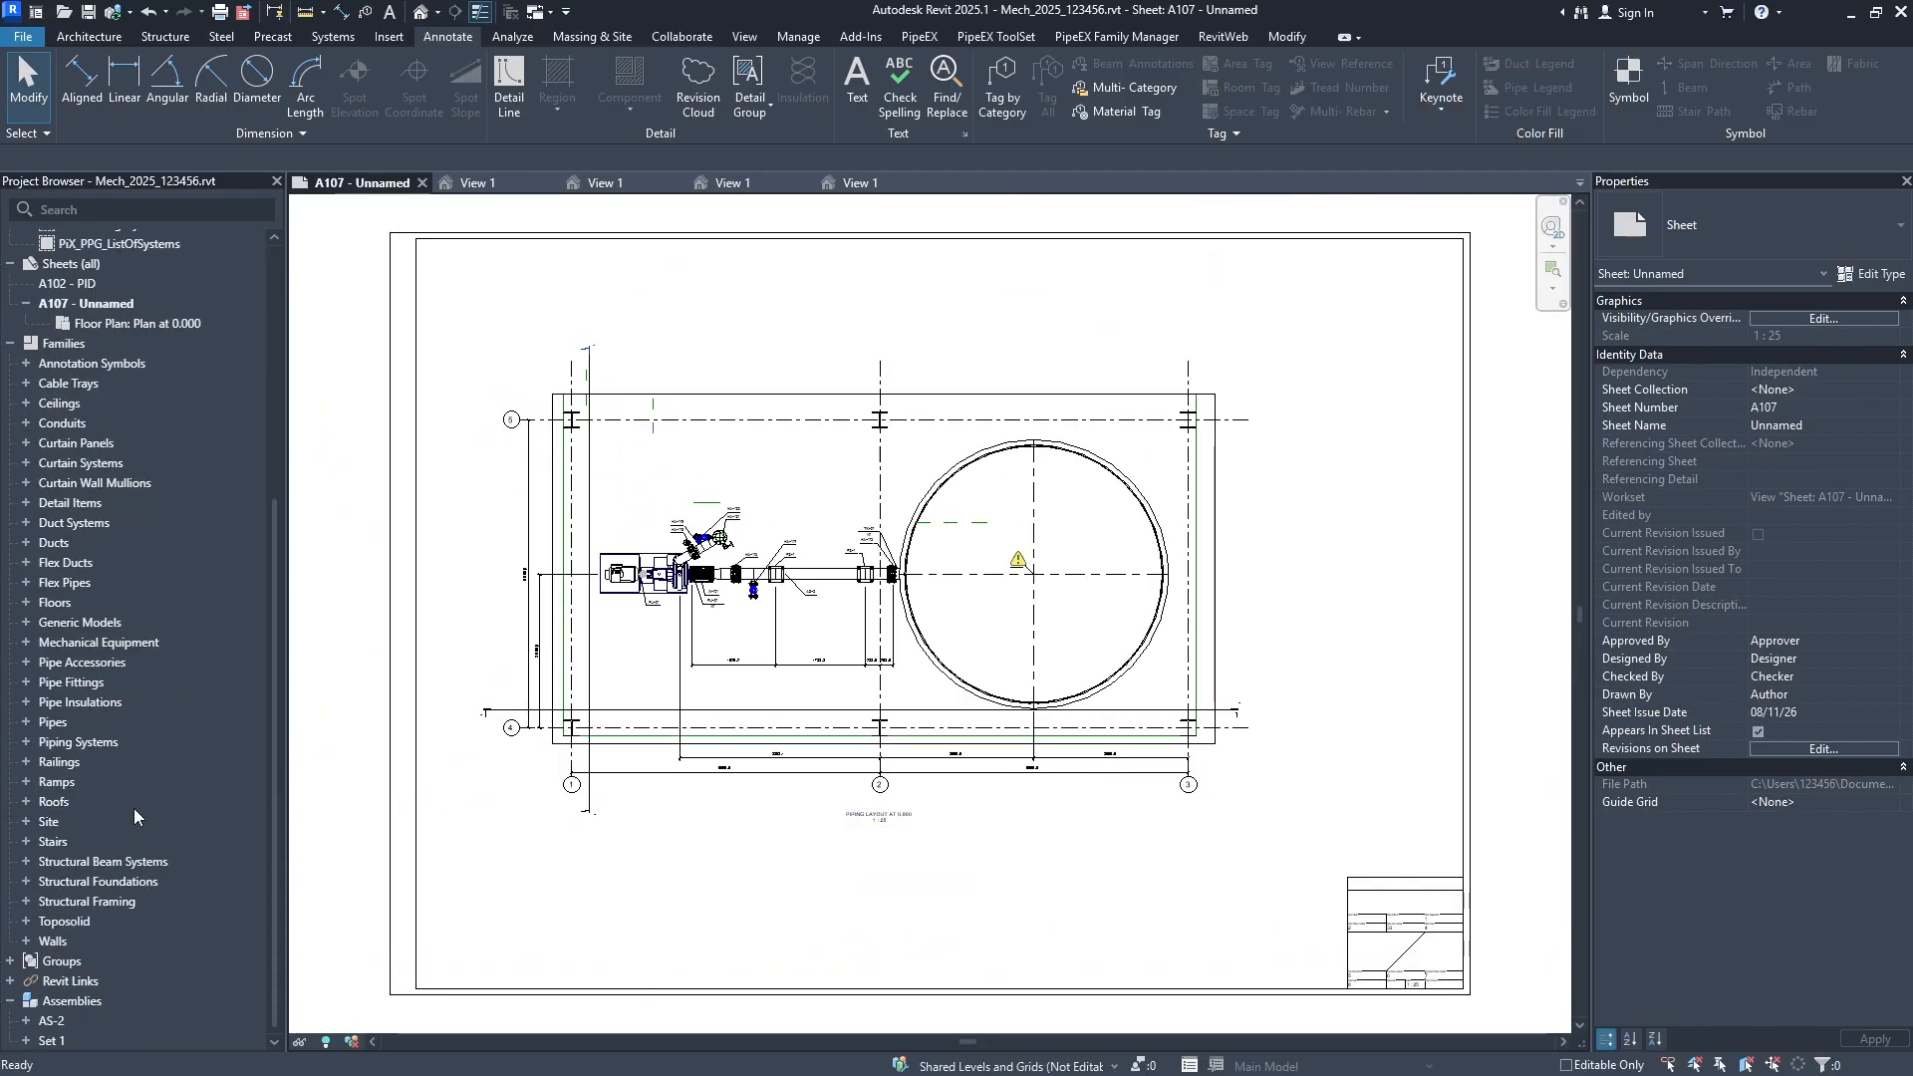
pyautogui.doubleClick(87, 1024)
pyautogui.scroll(-2, 153, 907)
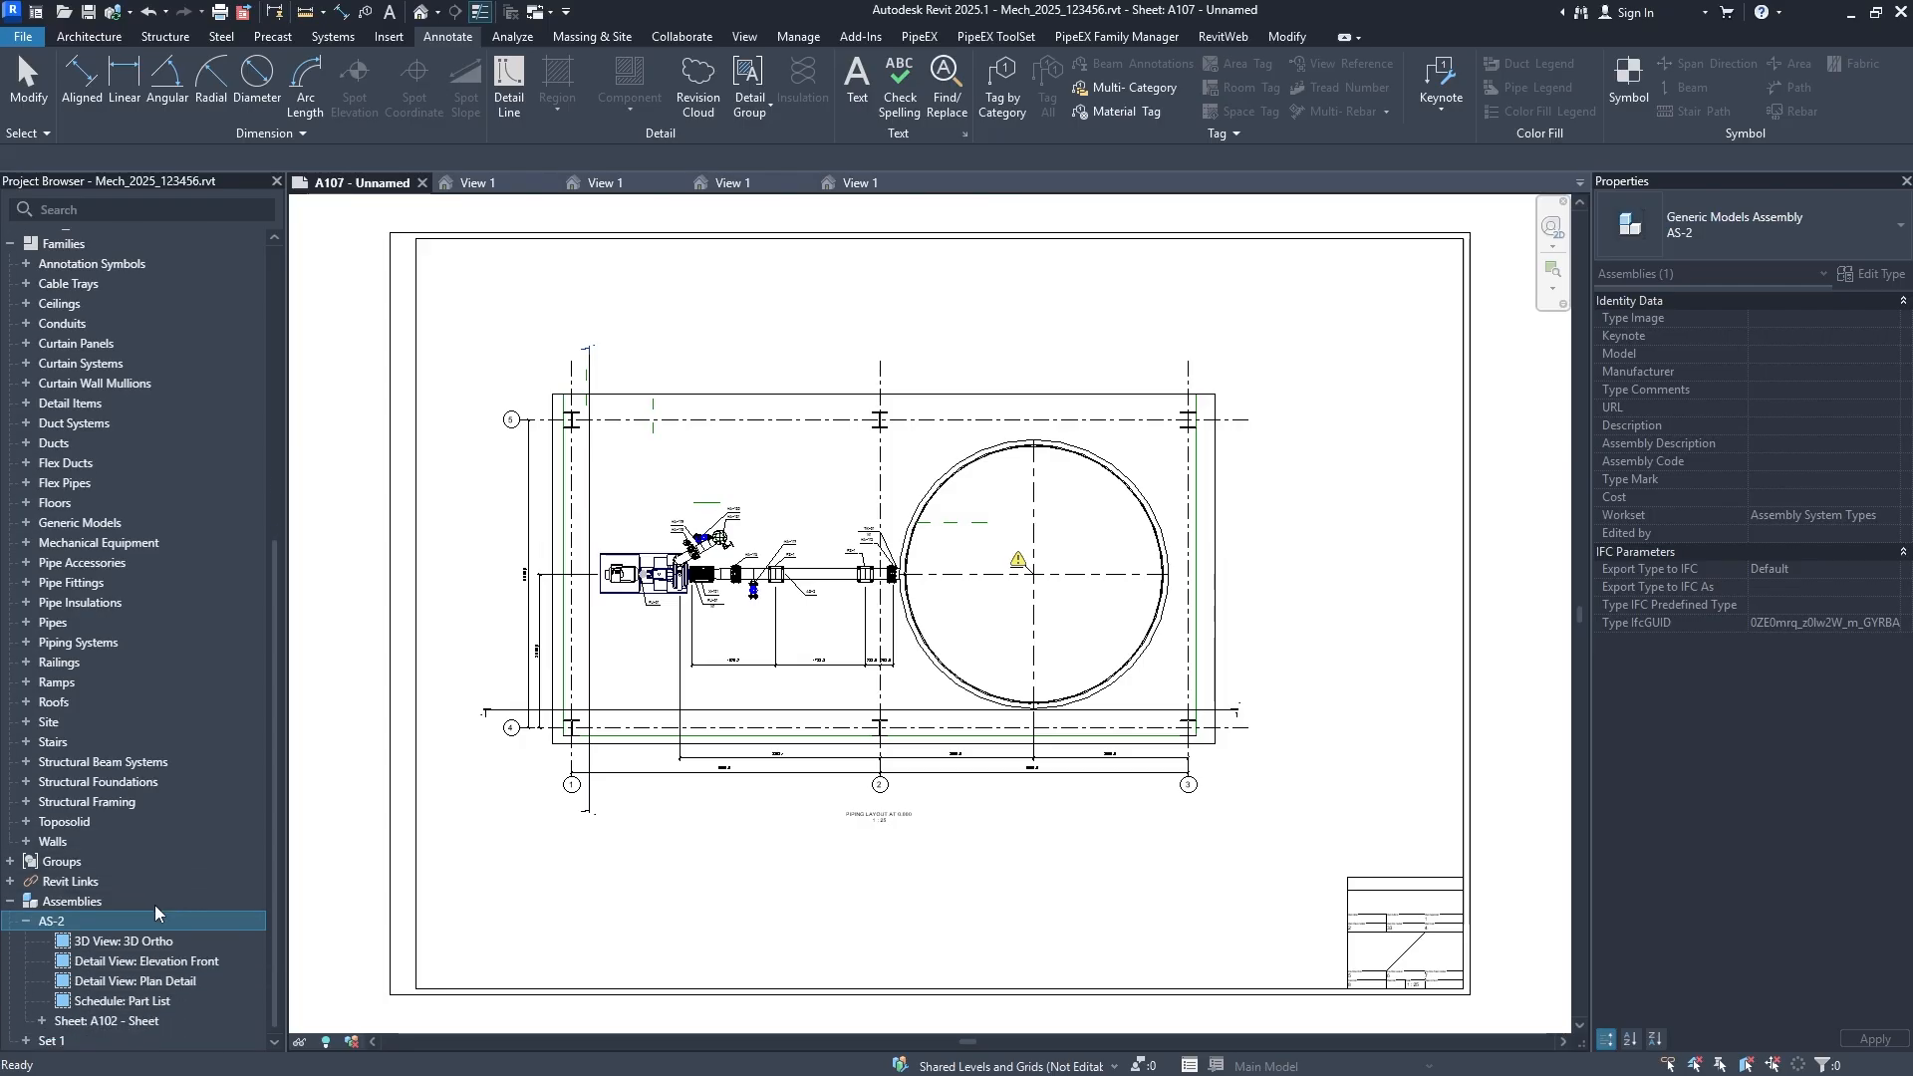
pyautogui.doubleClick(109, 1022)
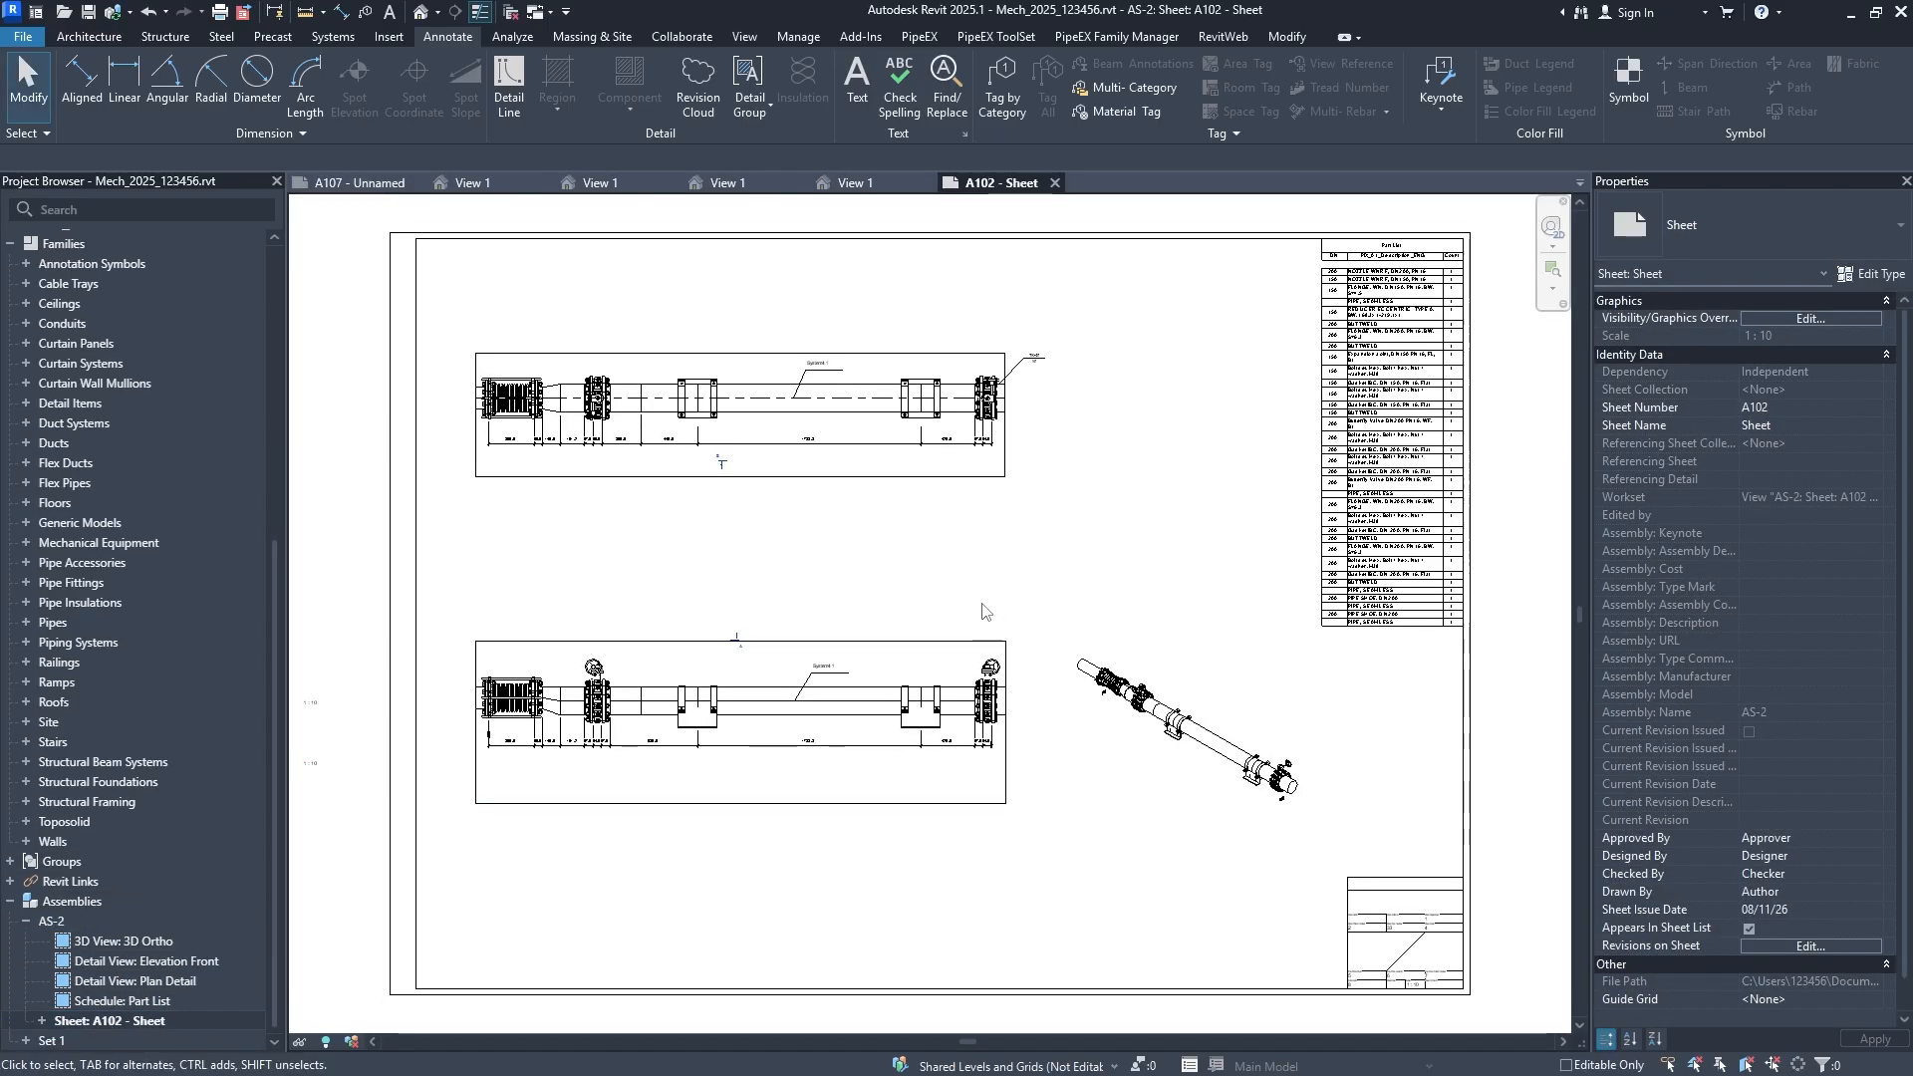
# Examine section mark B below the dimension line in the upper view of the assembly sheet.
pyautogui.scroll(4, 710, 454)
pyautogui.scroll(8, 710, 454)
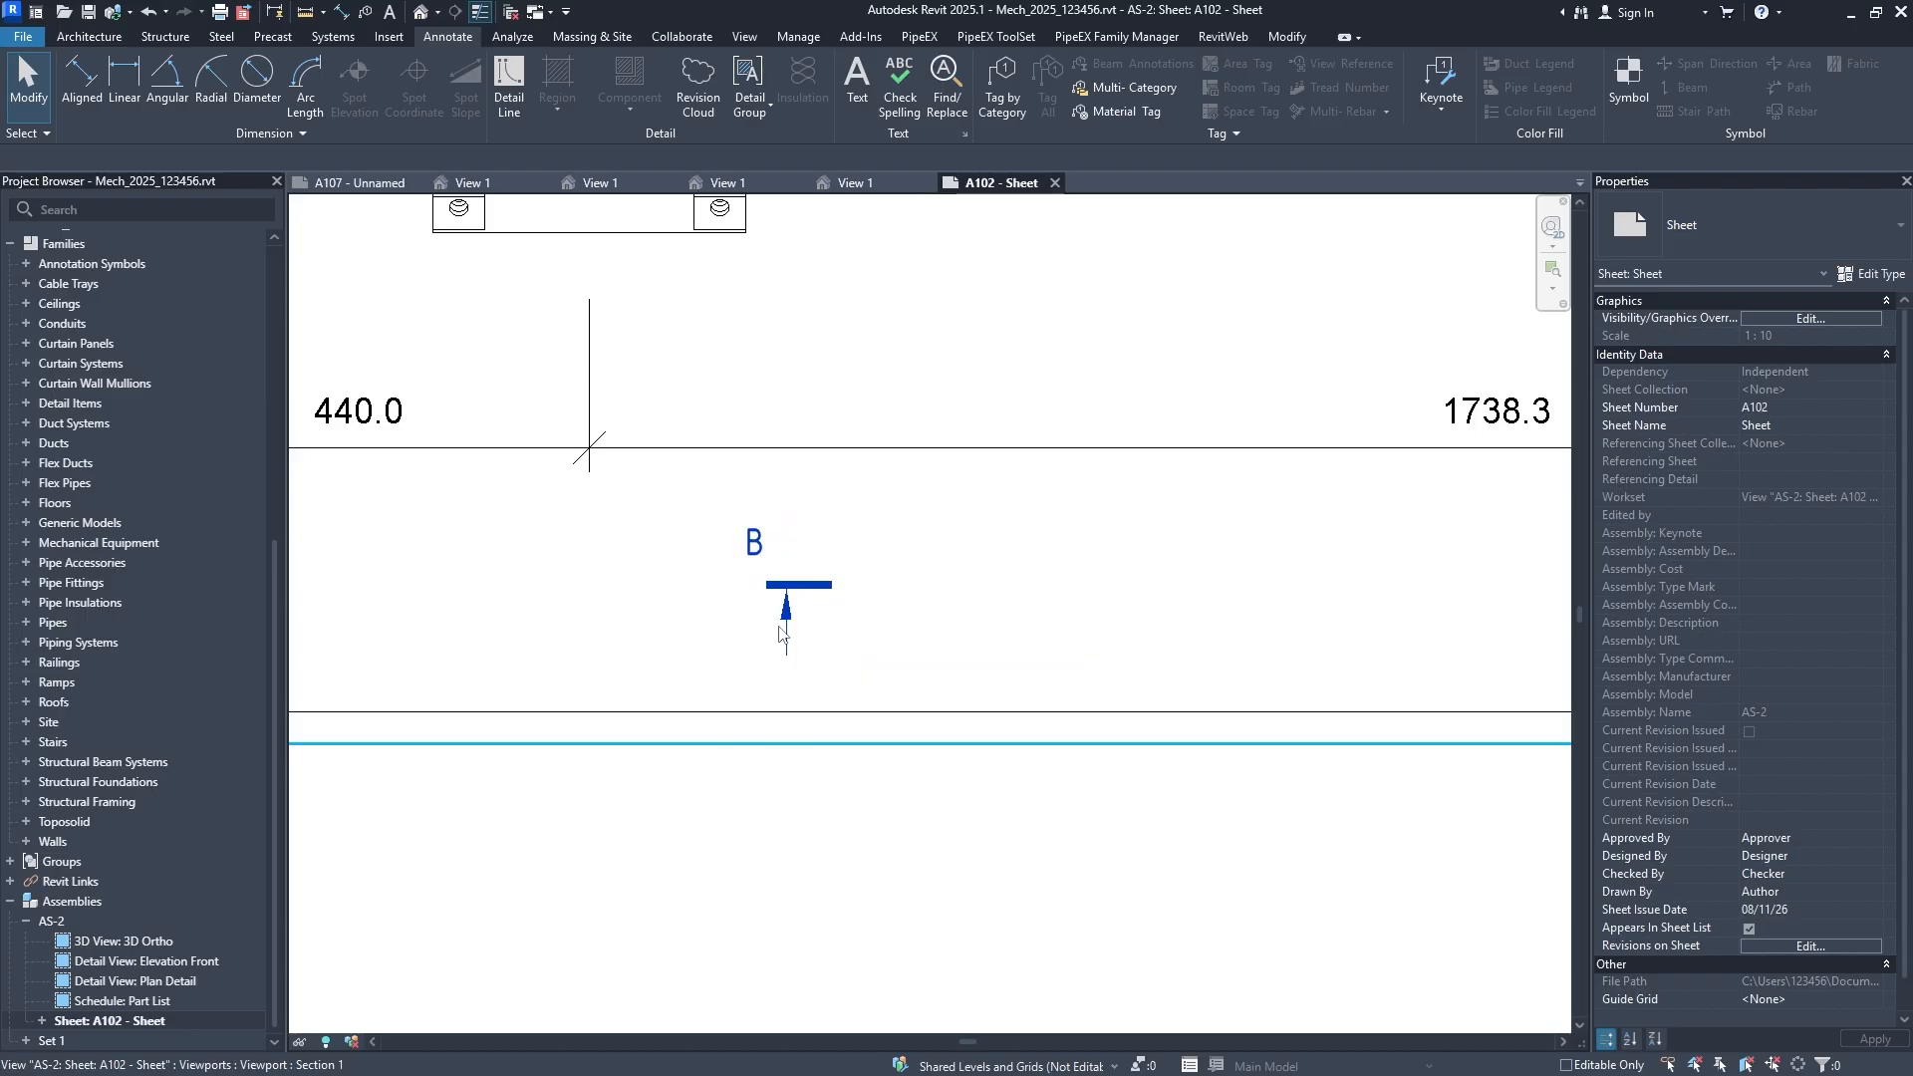
pyautogui.scroll(-1, 986, 535)
pyautogui.scroll(1, 829, 587)
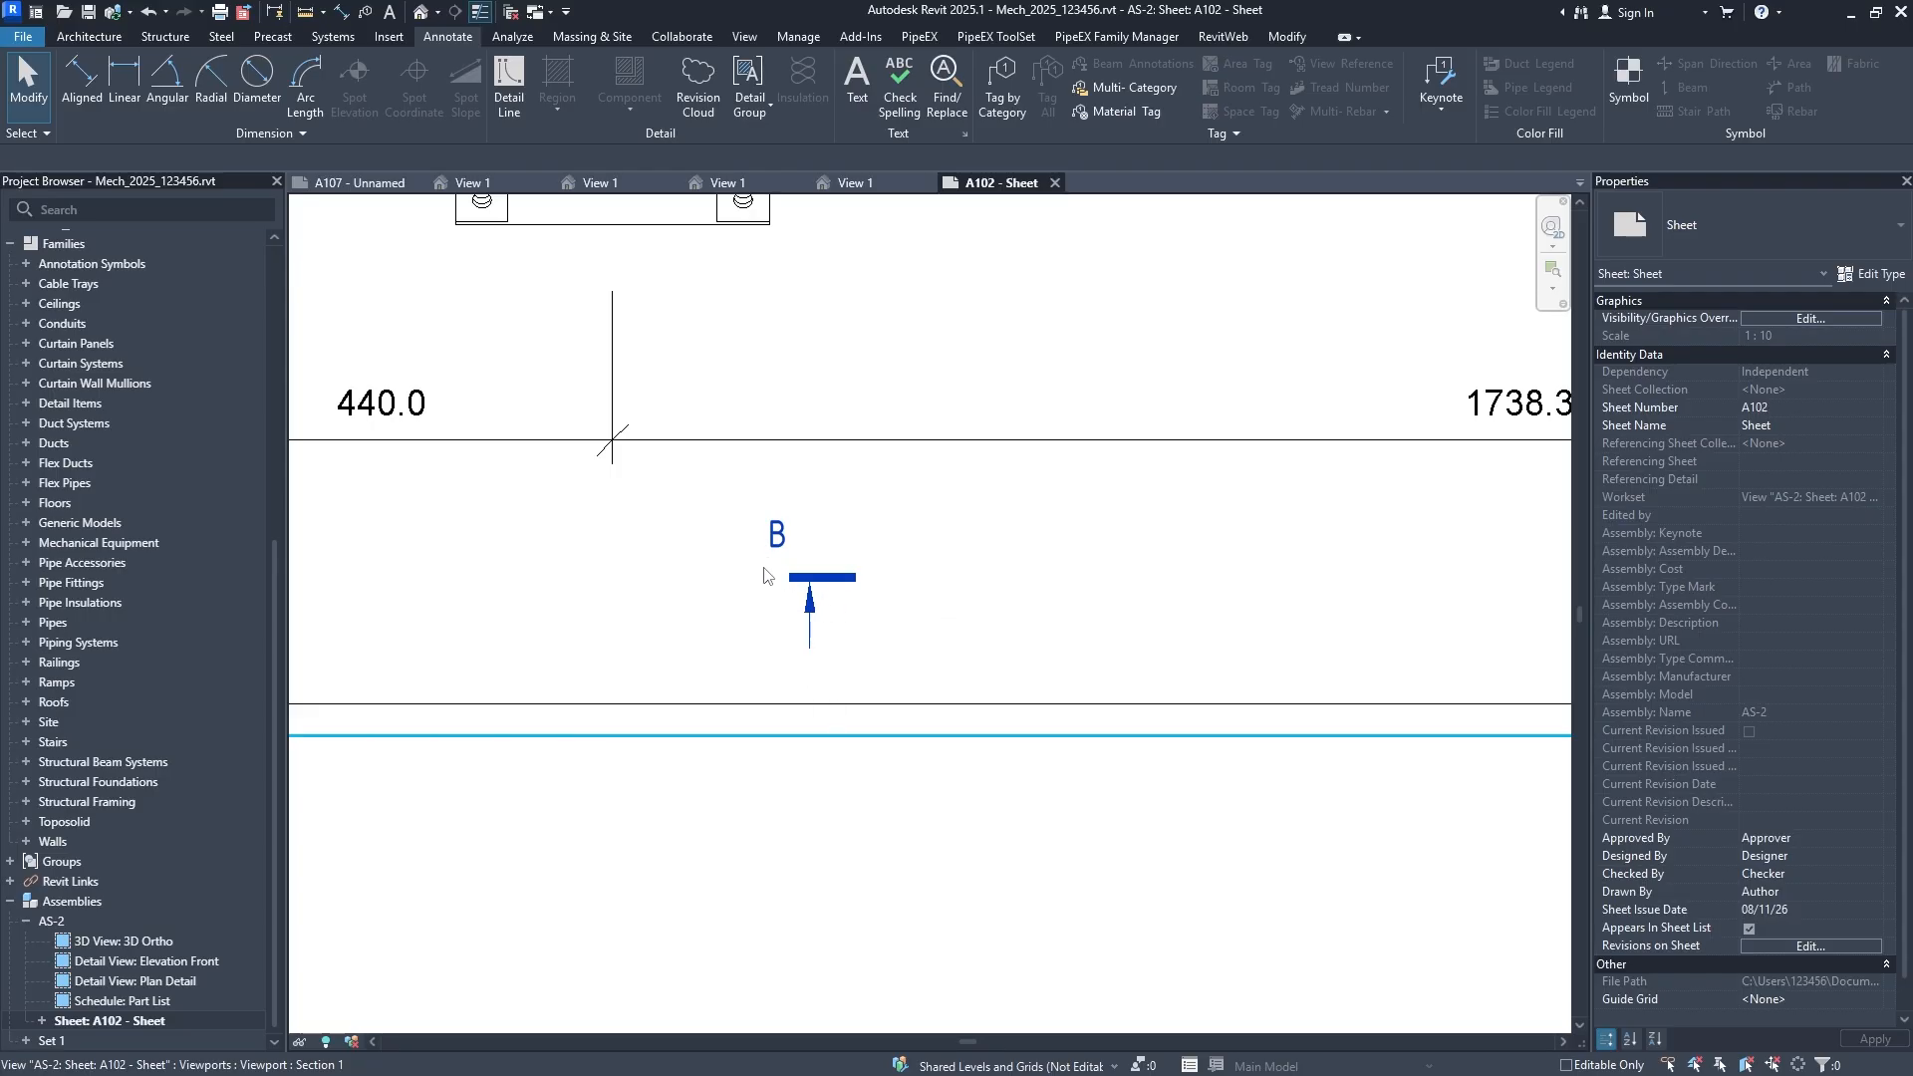
pyautogui.scroll(10, 142, 745)
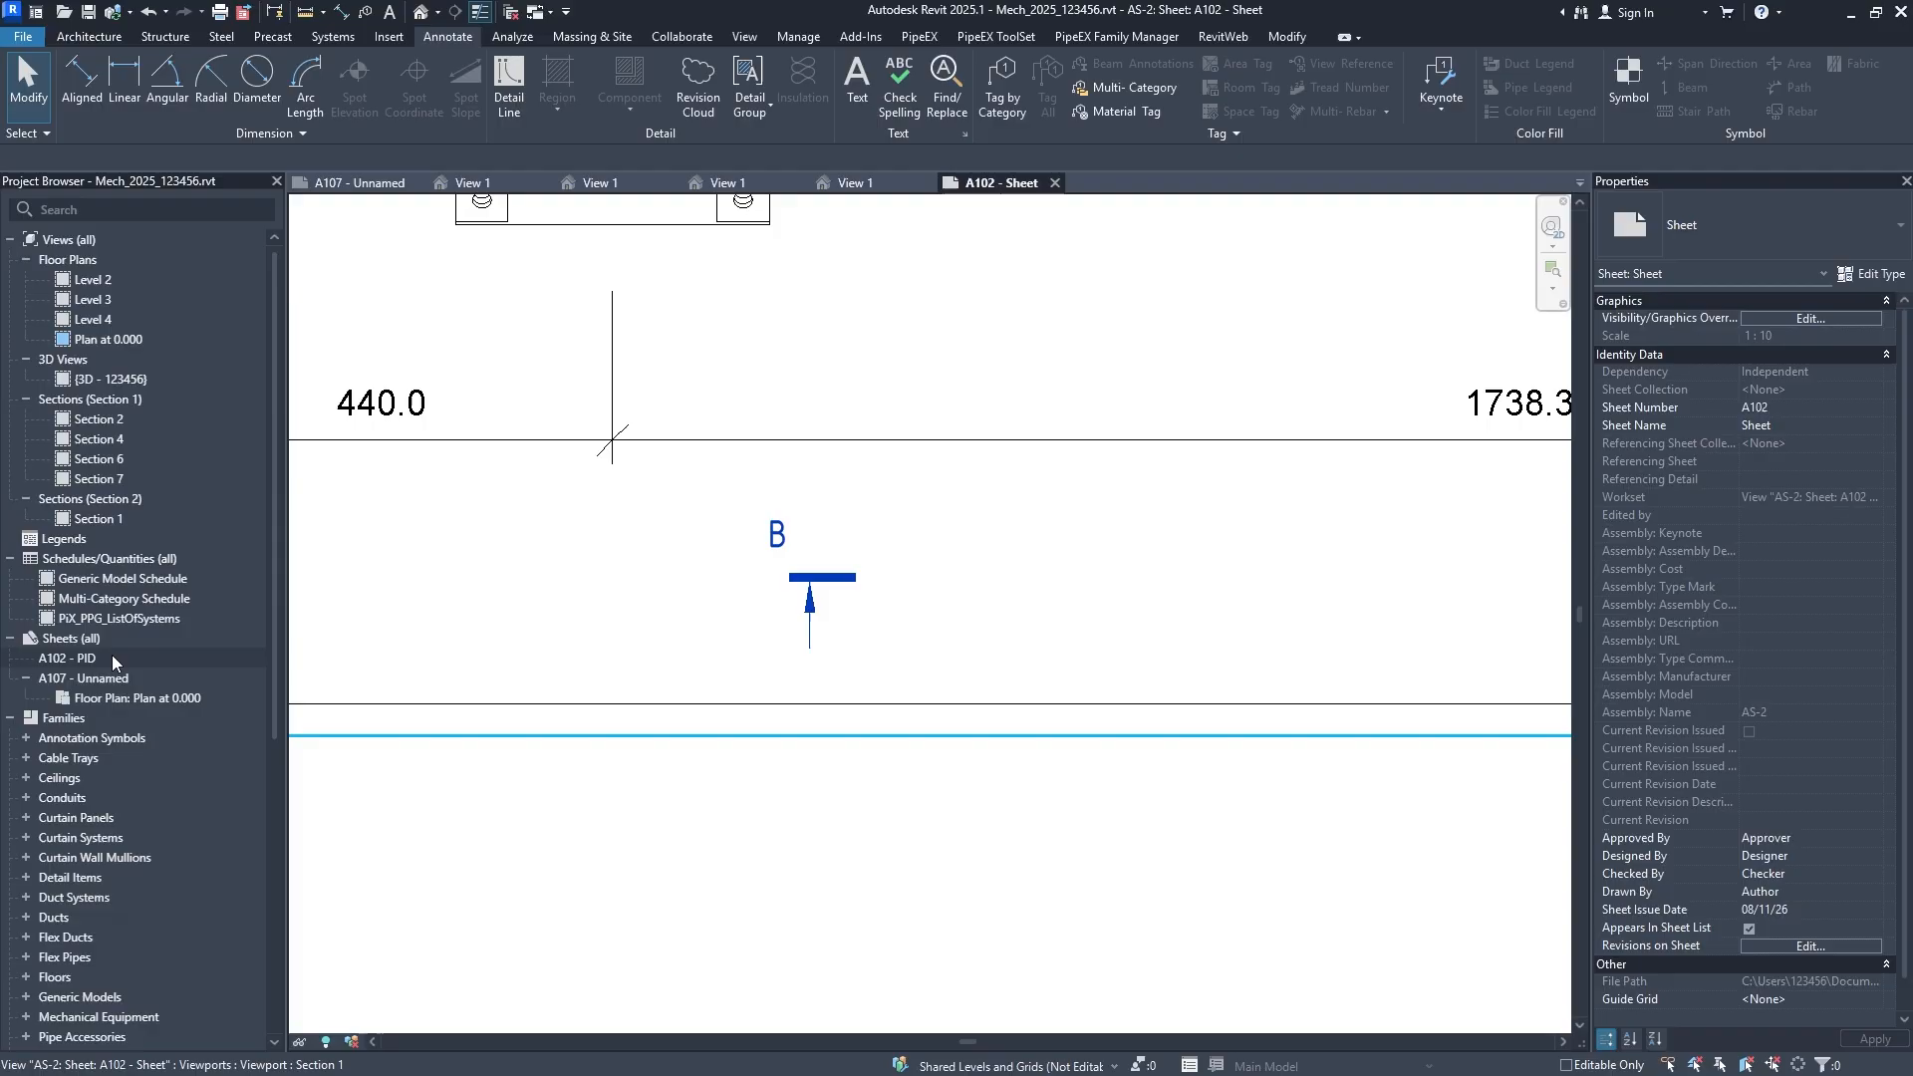
pyautogui.scroll(-2, 134, 619)
pyautogui.scroll(2, 135, 598)
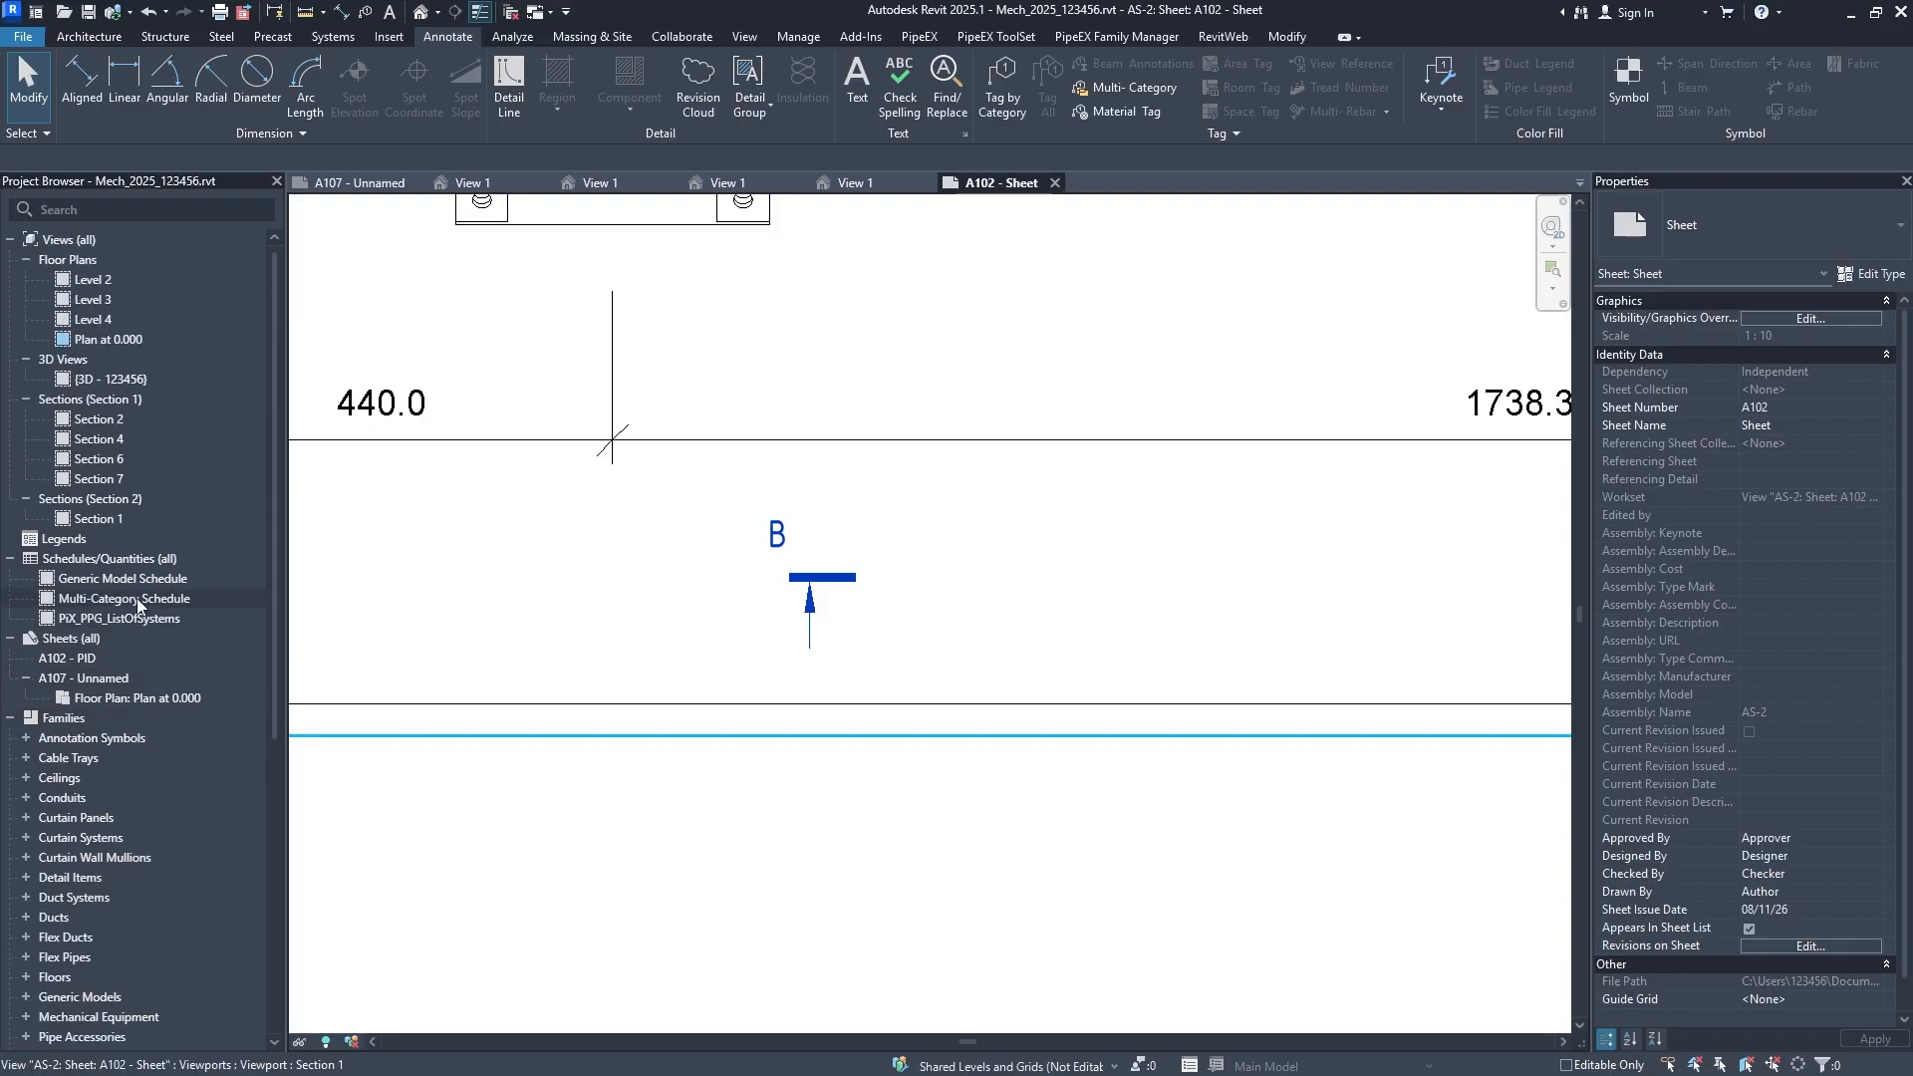
pyautogui.scroll(-2, 138, 558)
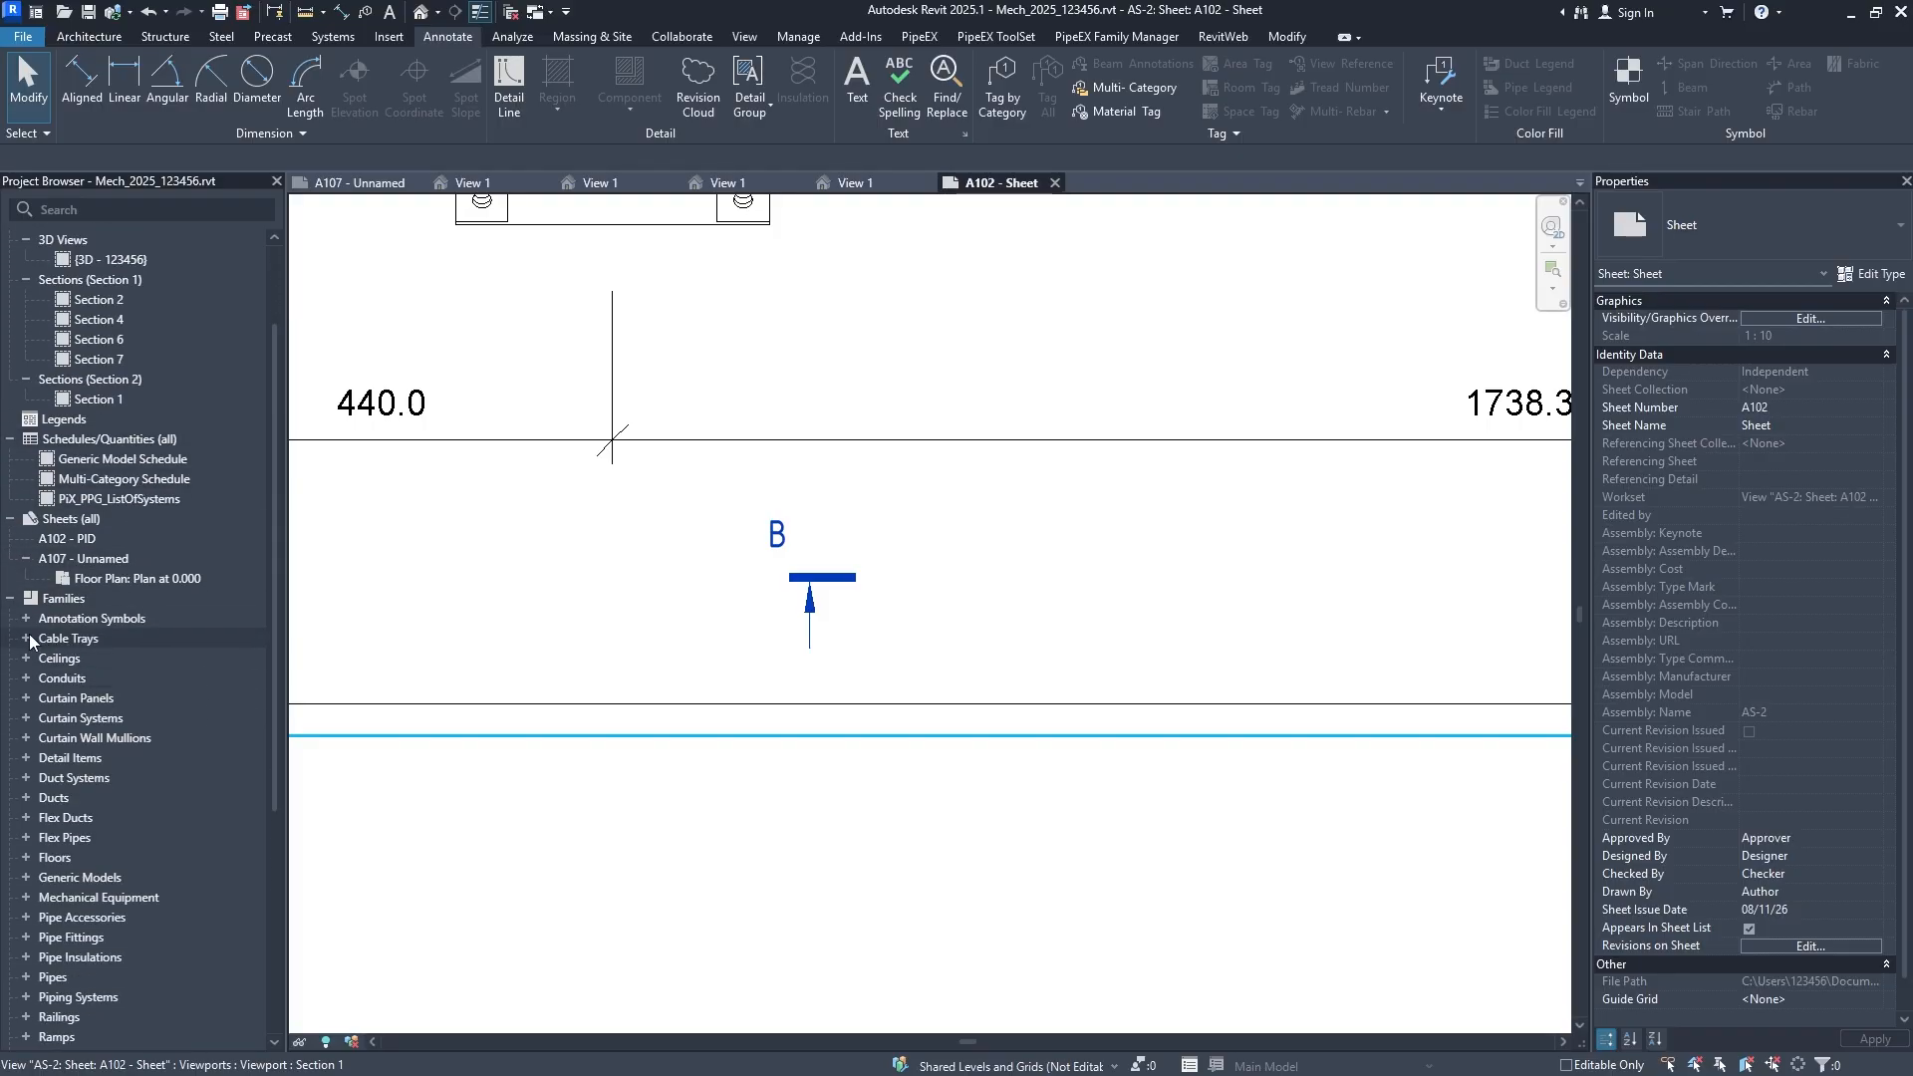
# Activate the plan detail viewport and check which section head family section mark B's Detail View 1 type uses.
pyautogui.click(842, 593)
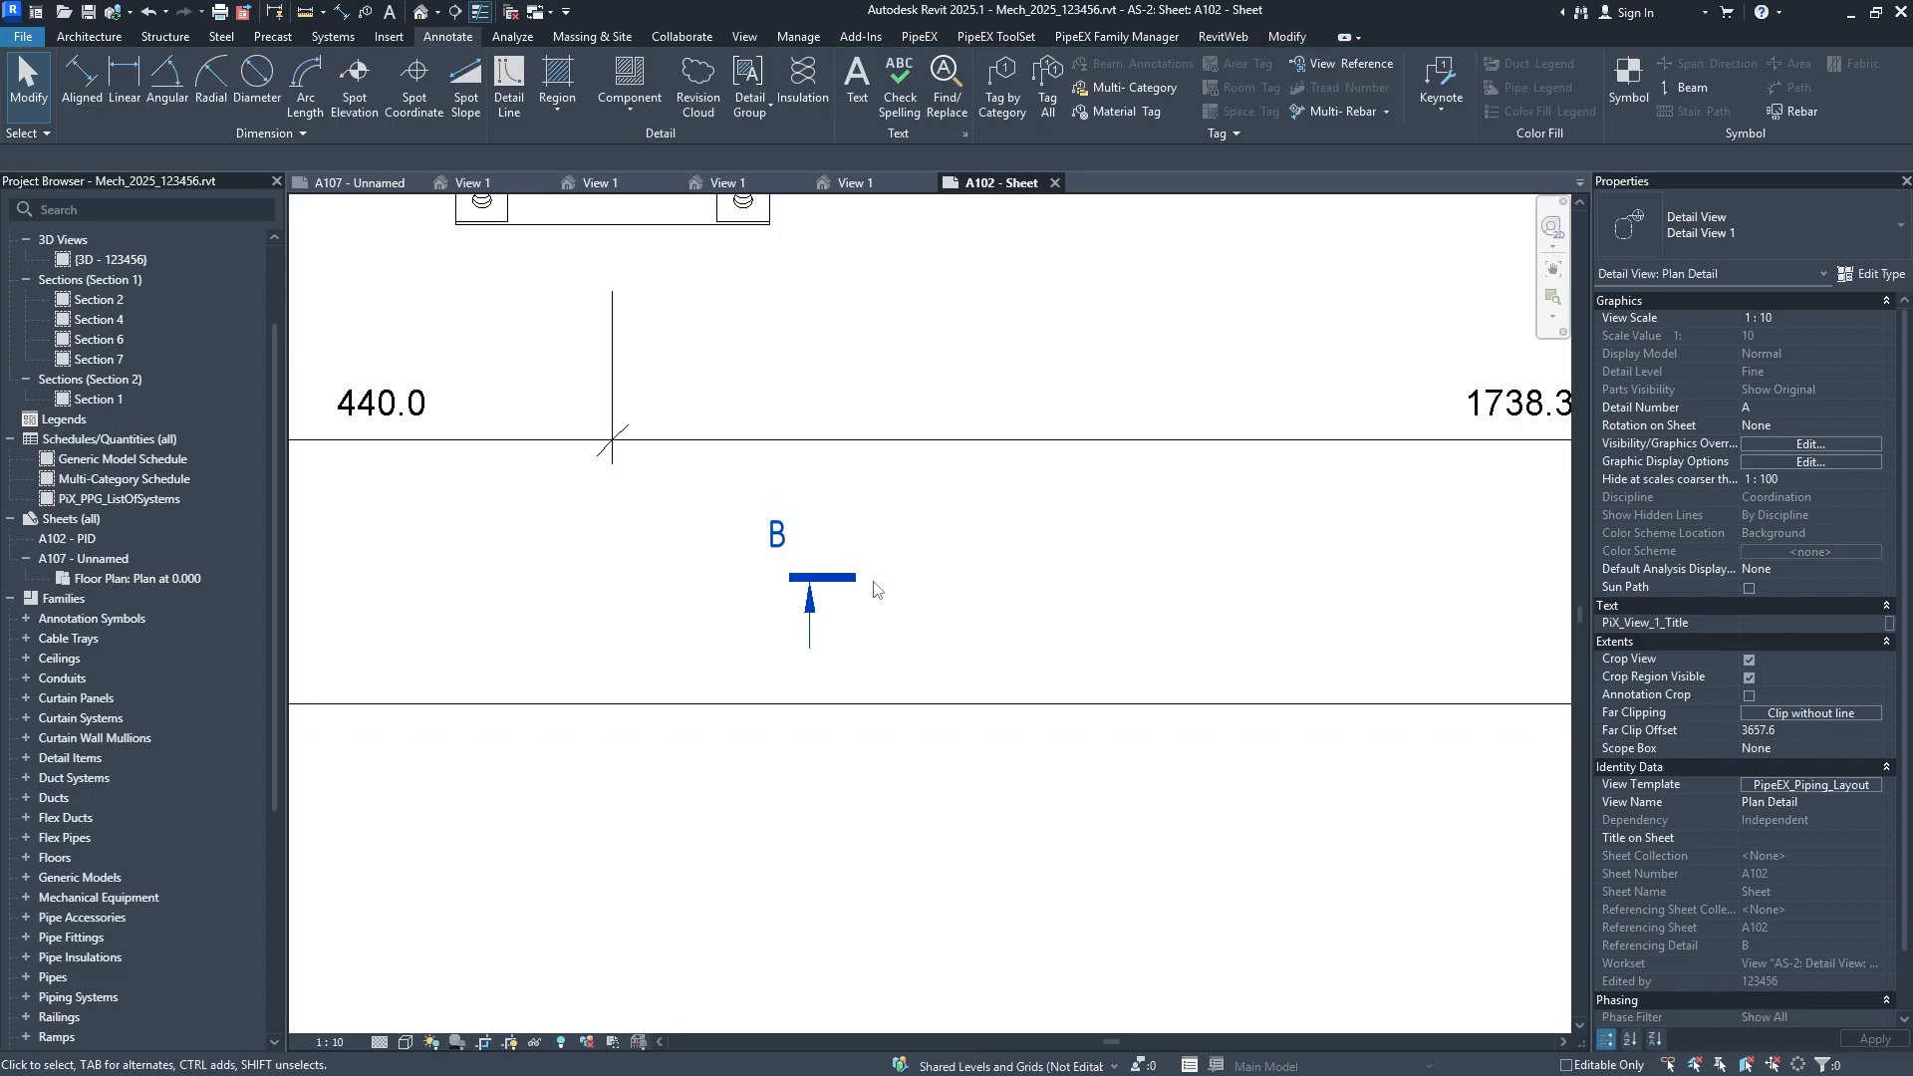
pyautogui.click(822, 580)
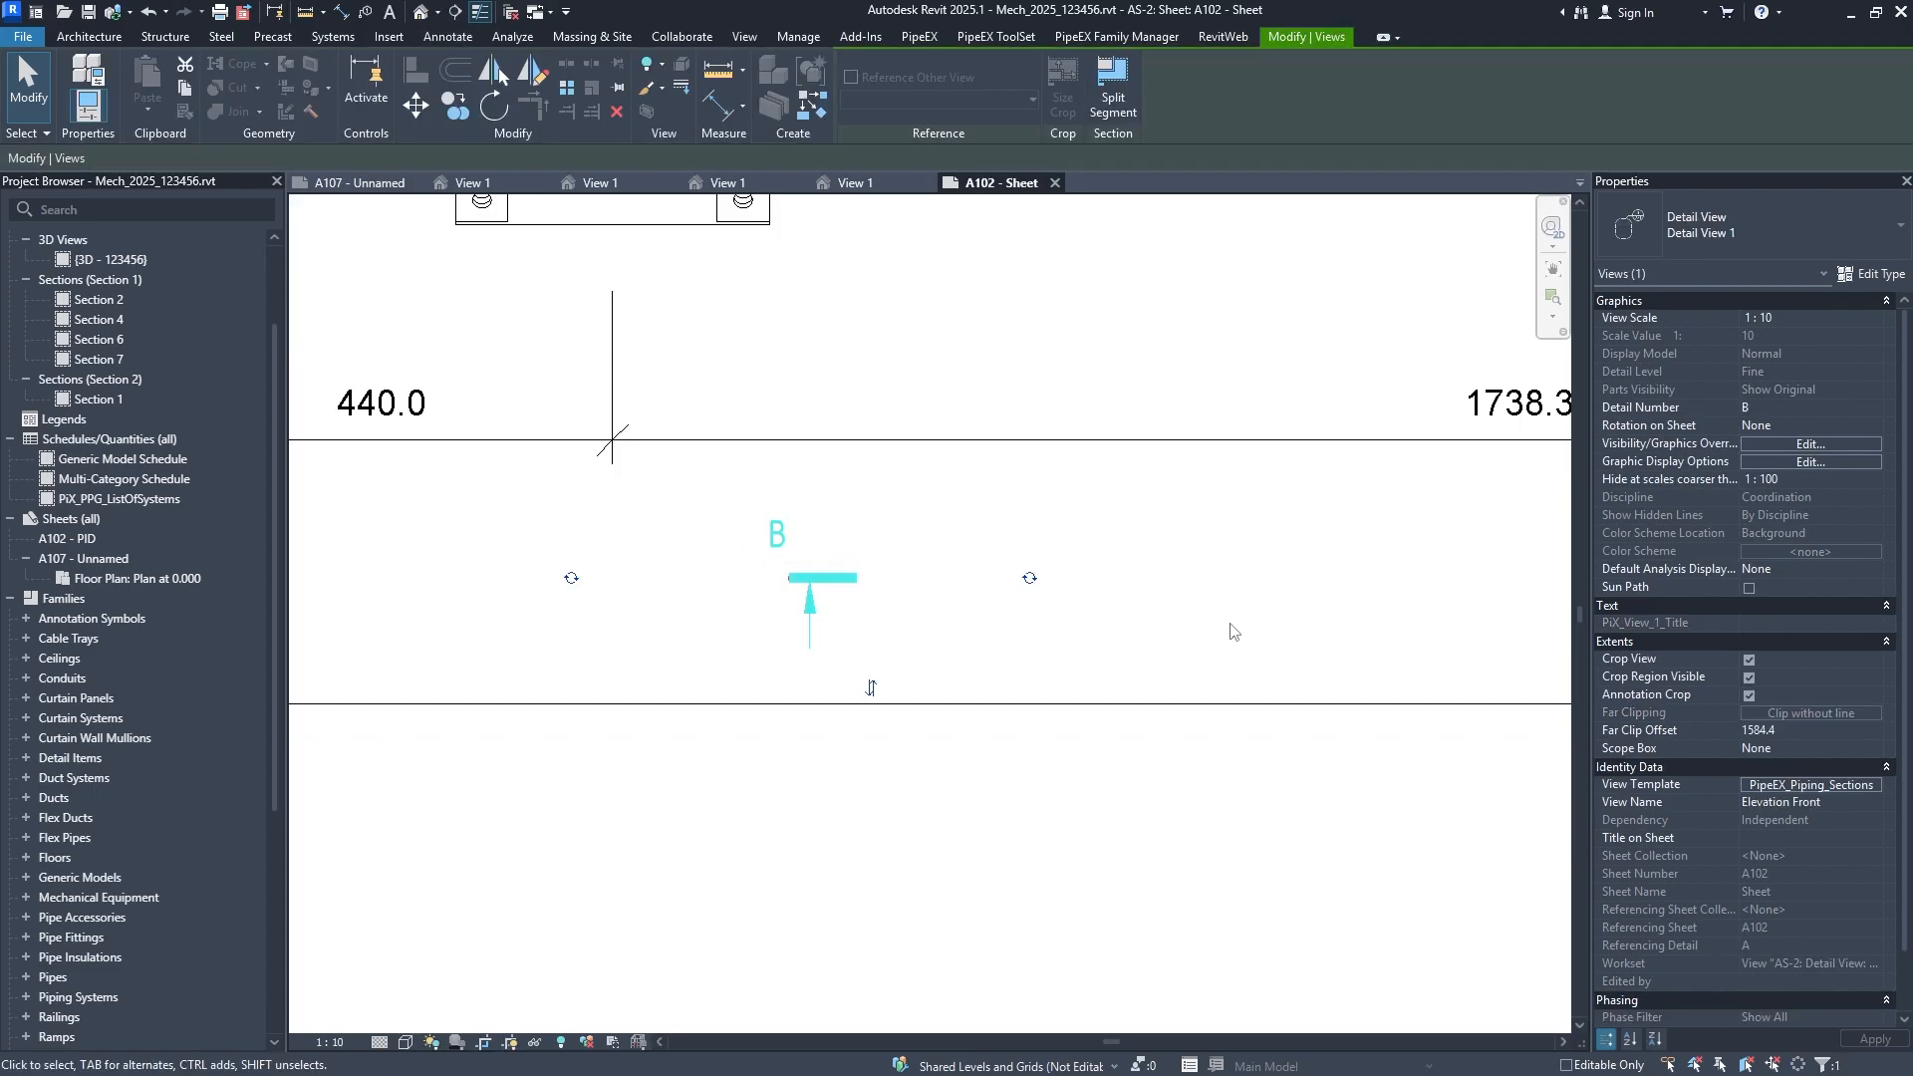
pyautogui.click(1861, 274)
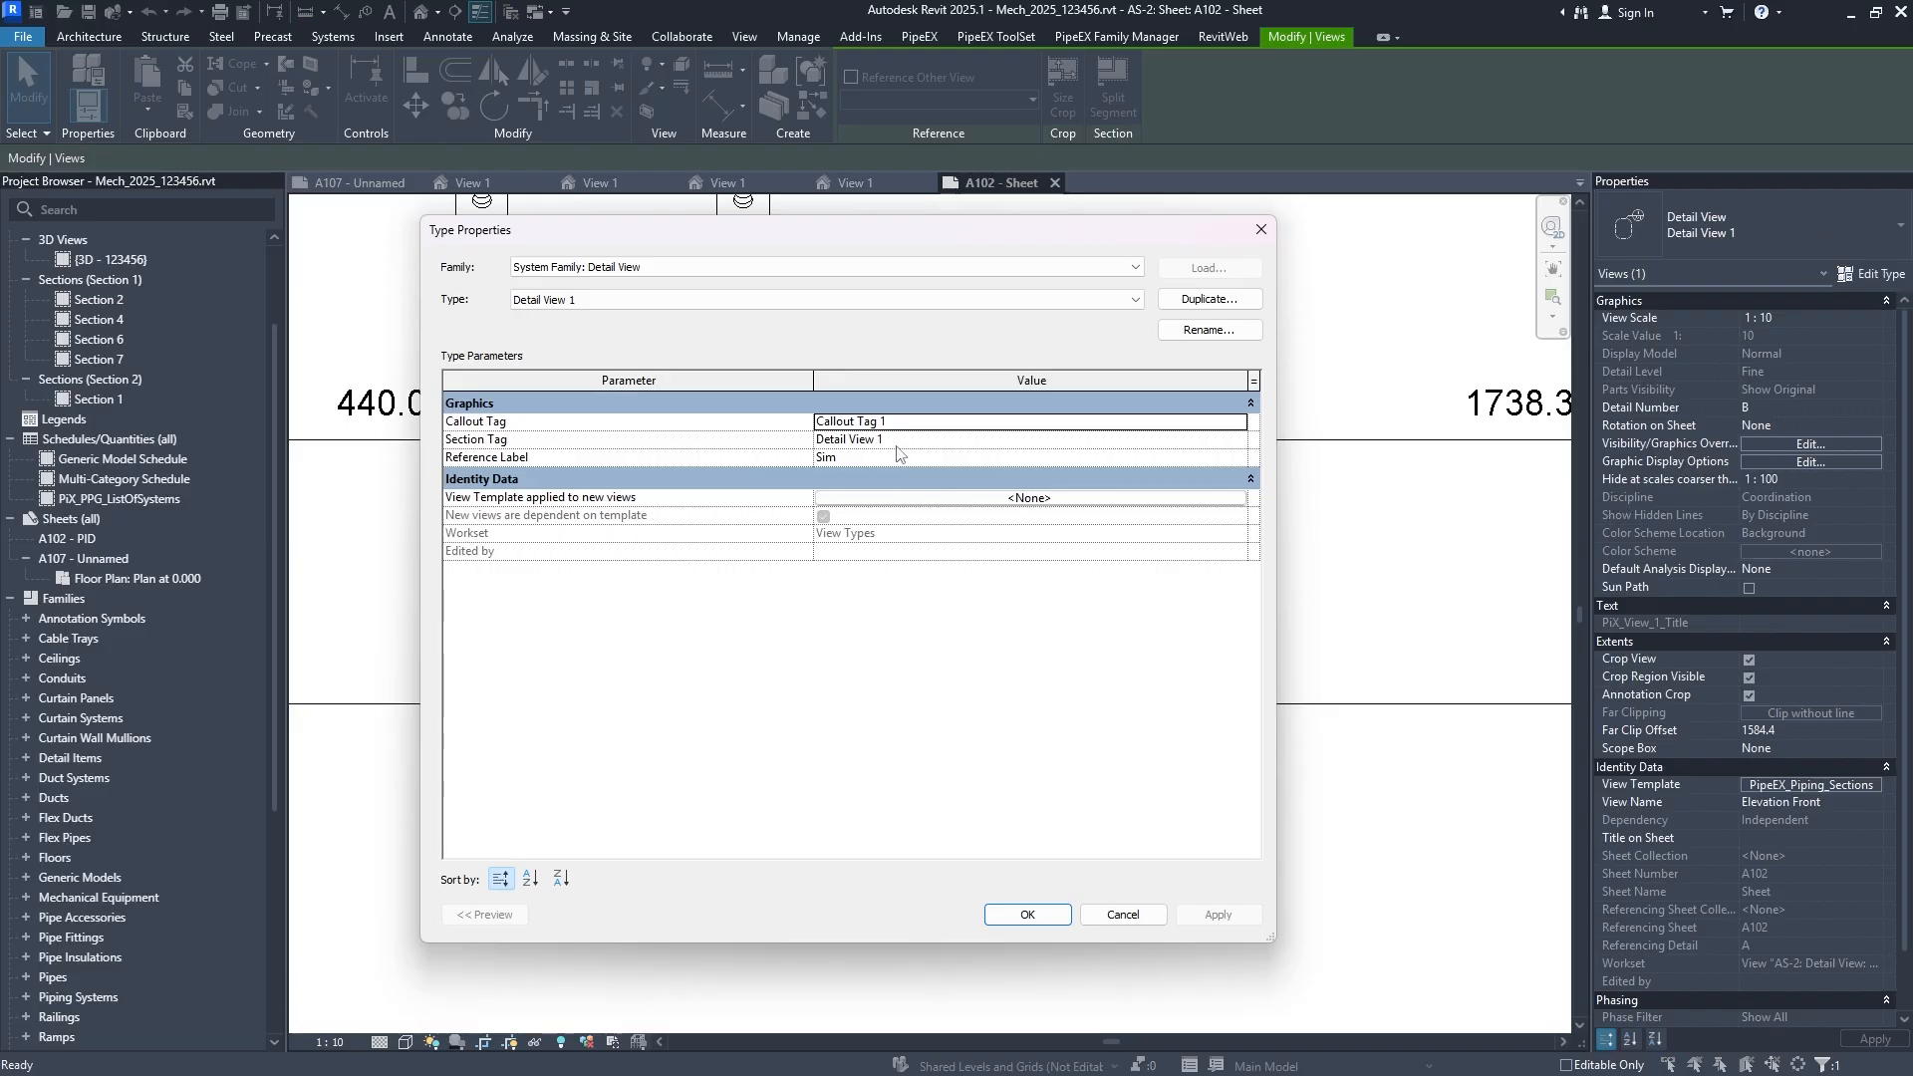
pyautogui.click(921, 441)
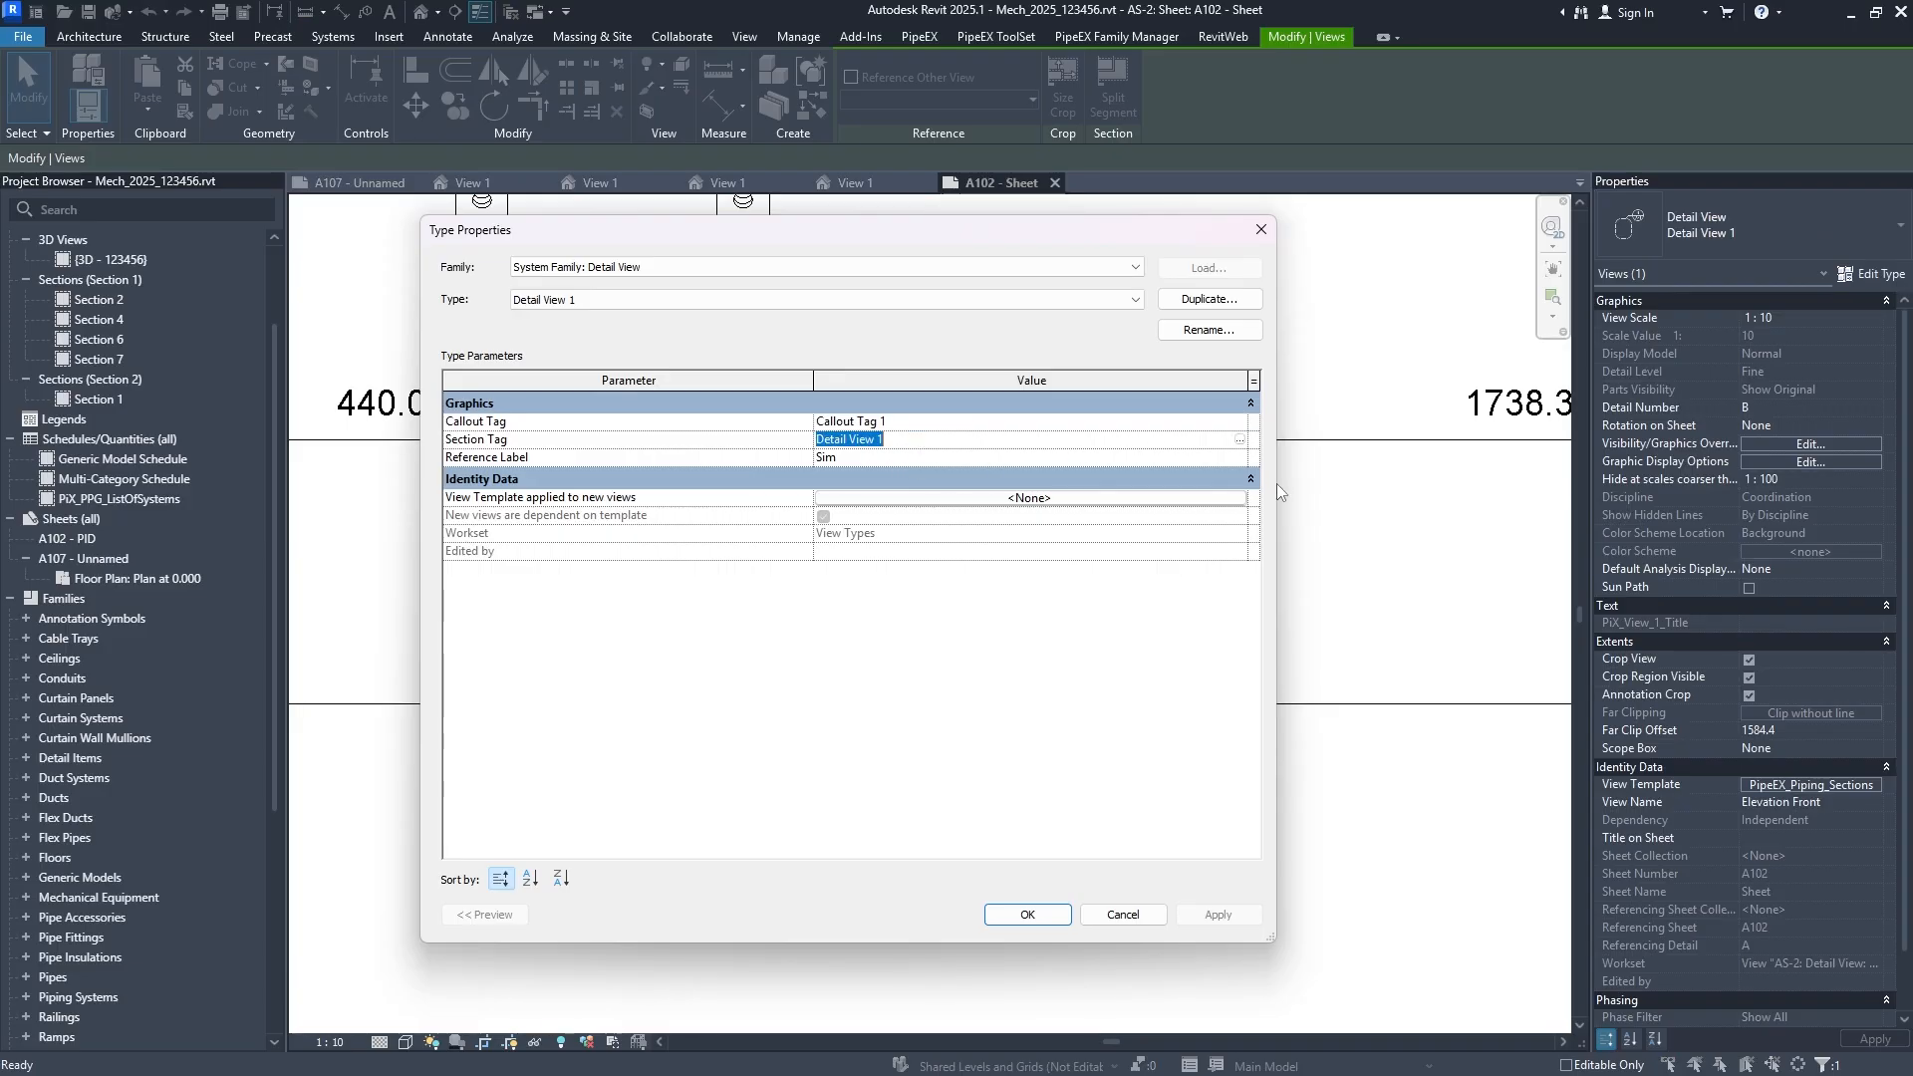
pyautogui.click(1239, 441)
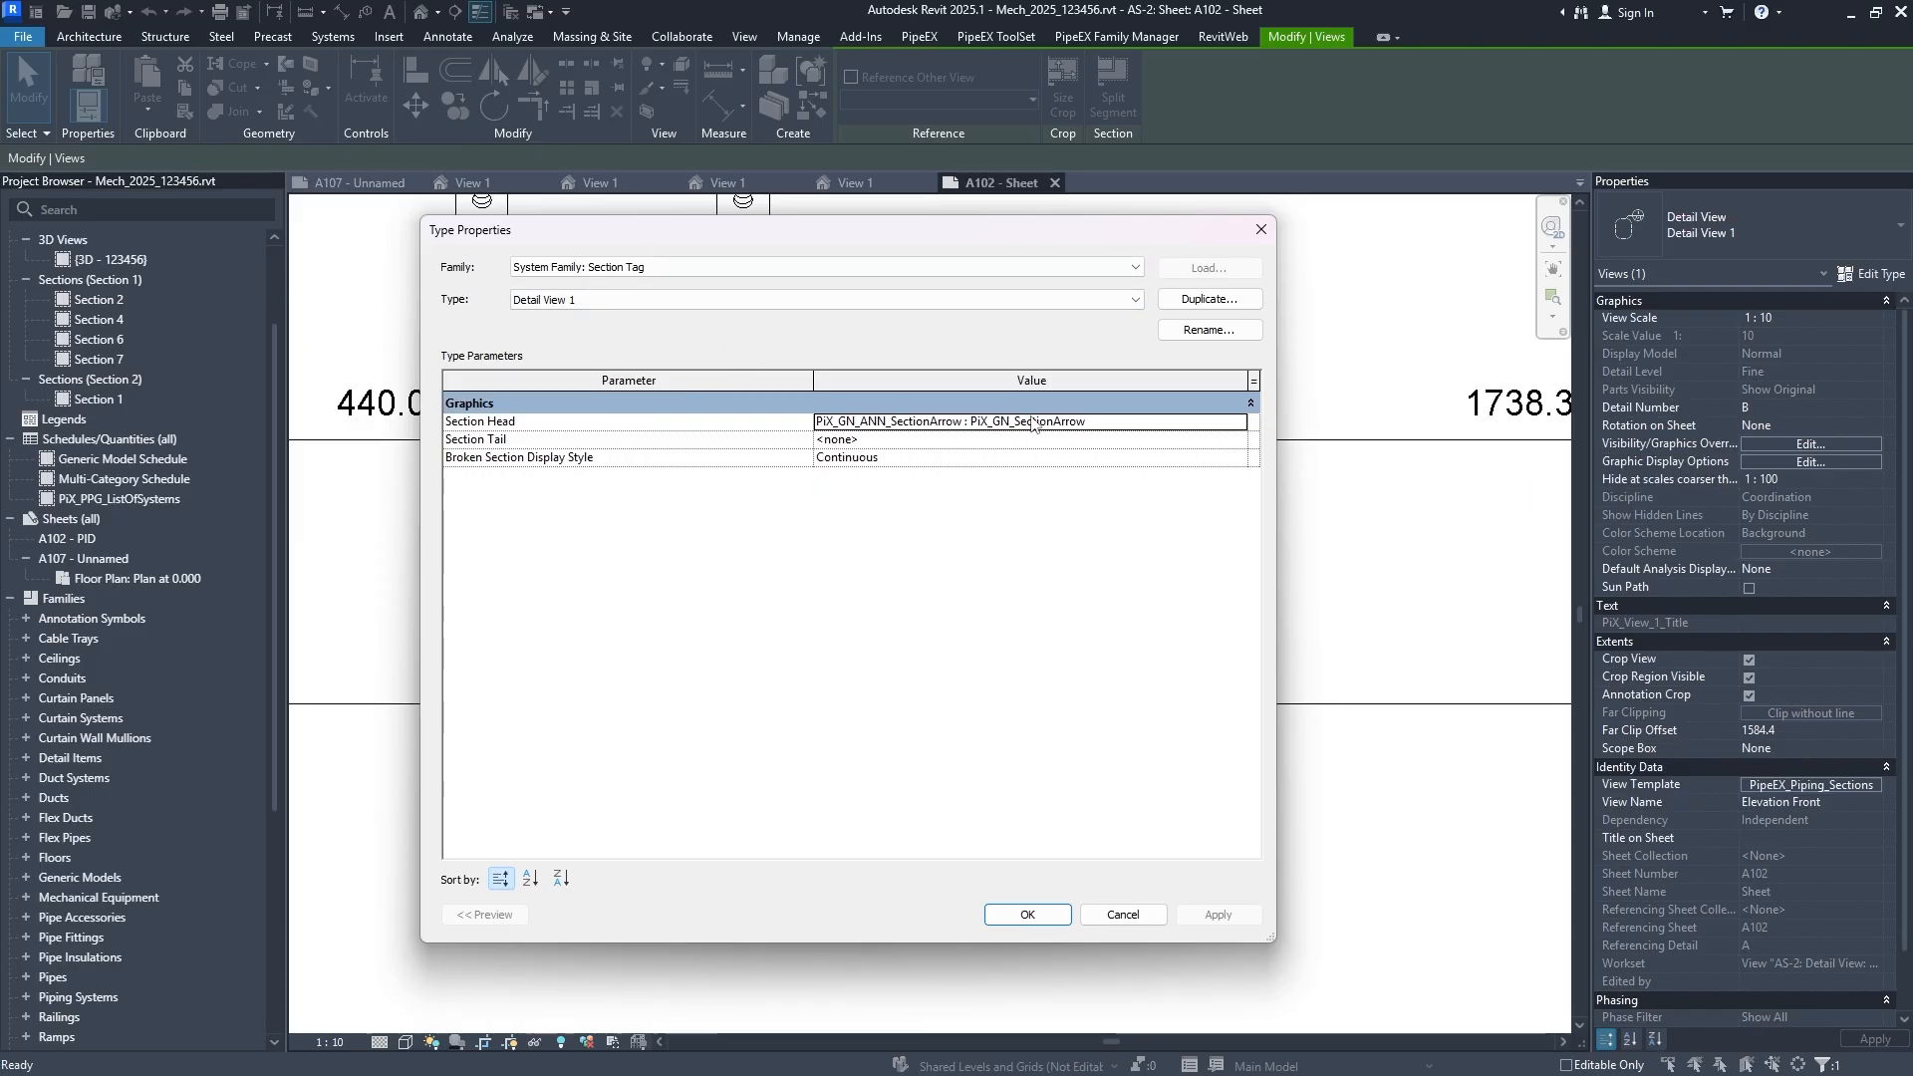
pyautogui.click(997, 421)
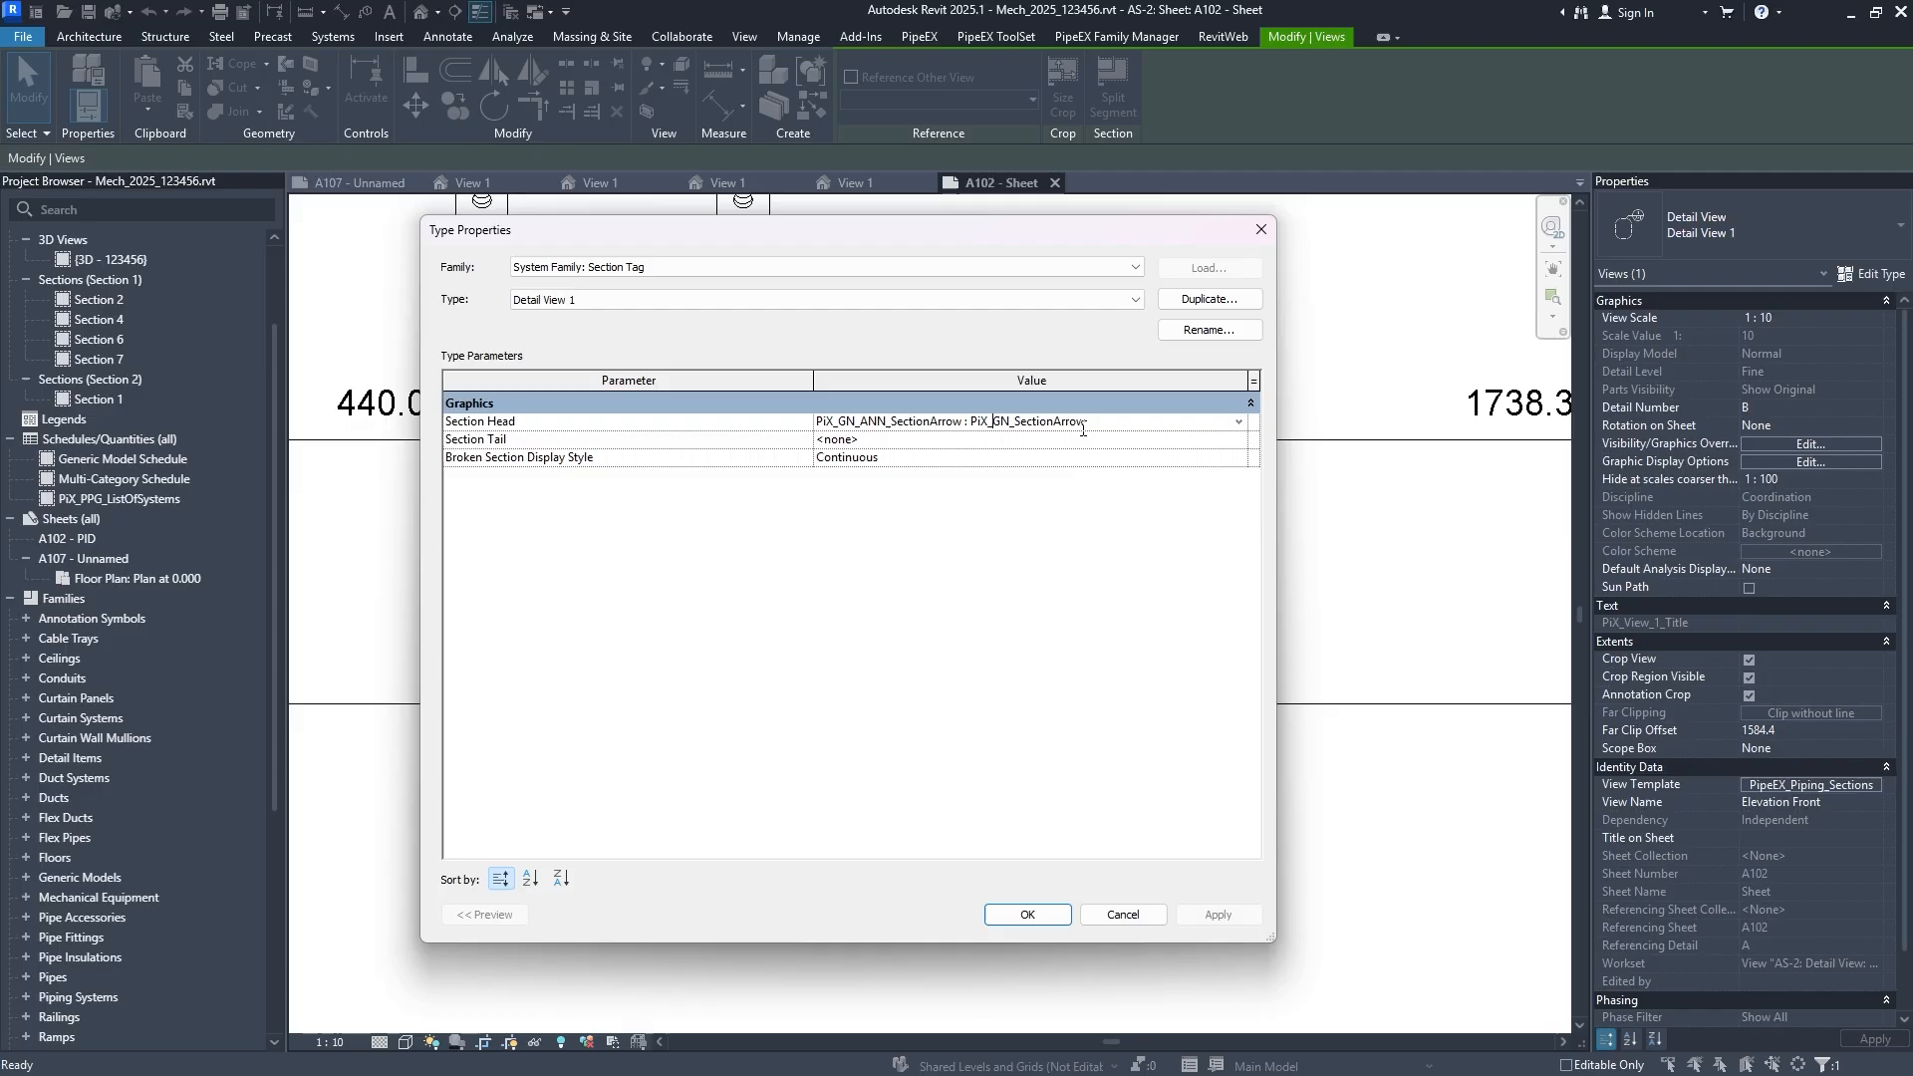
pyautogui.click(1260, 229)
pyautogui.click(1256, 234)
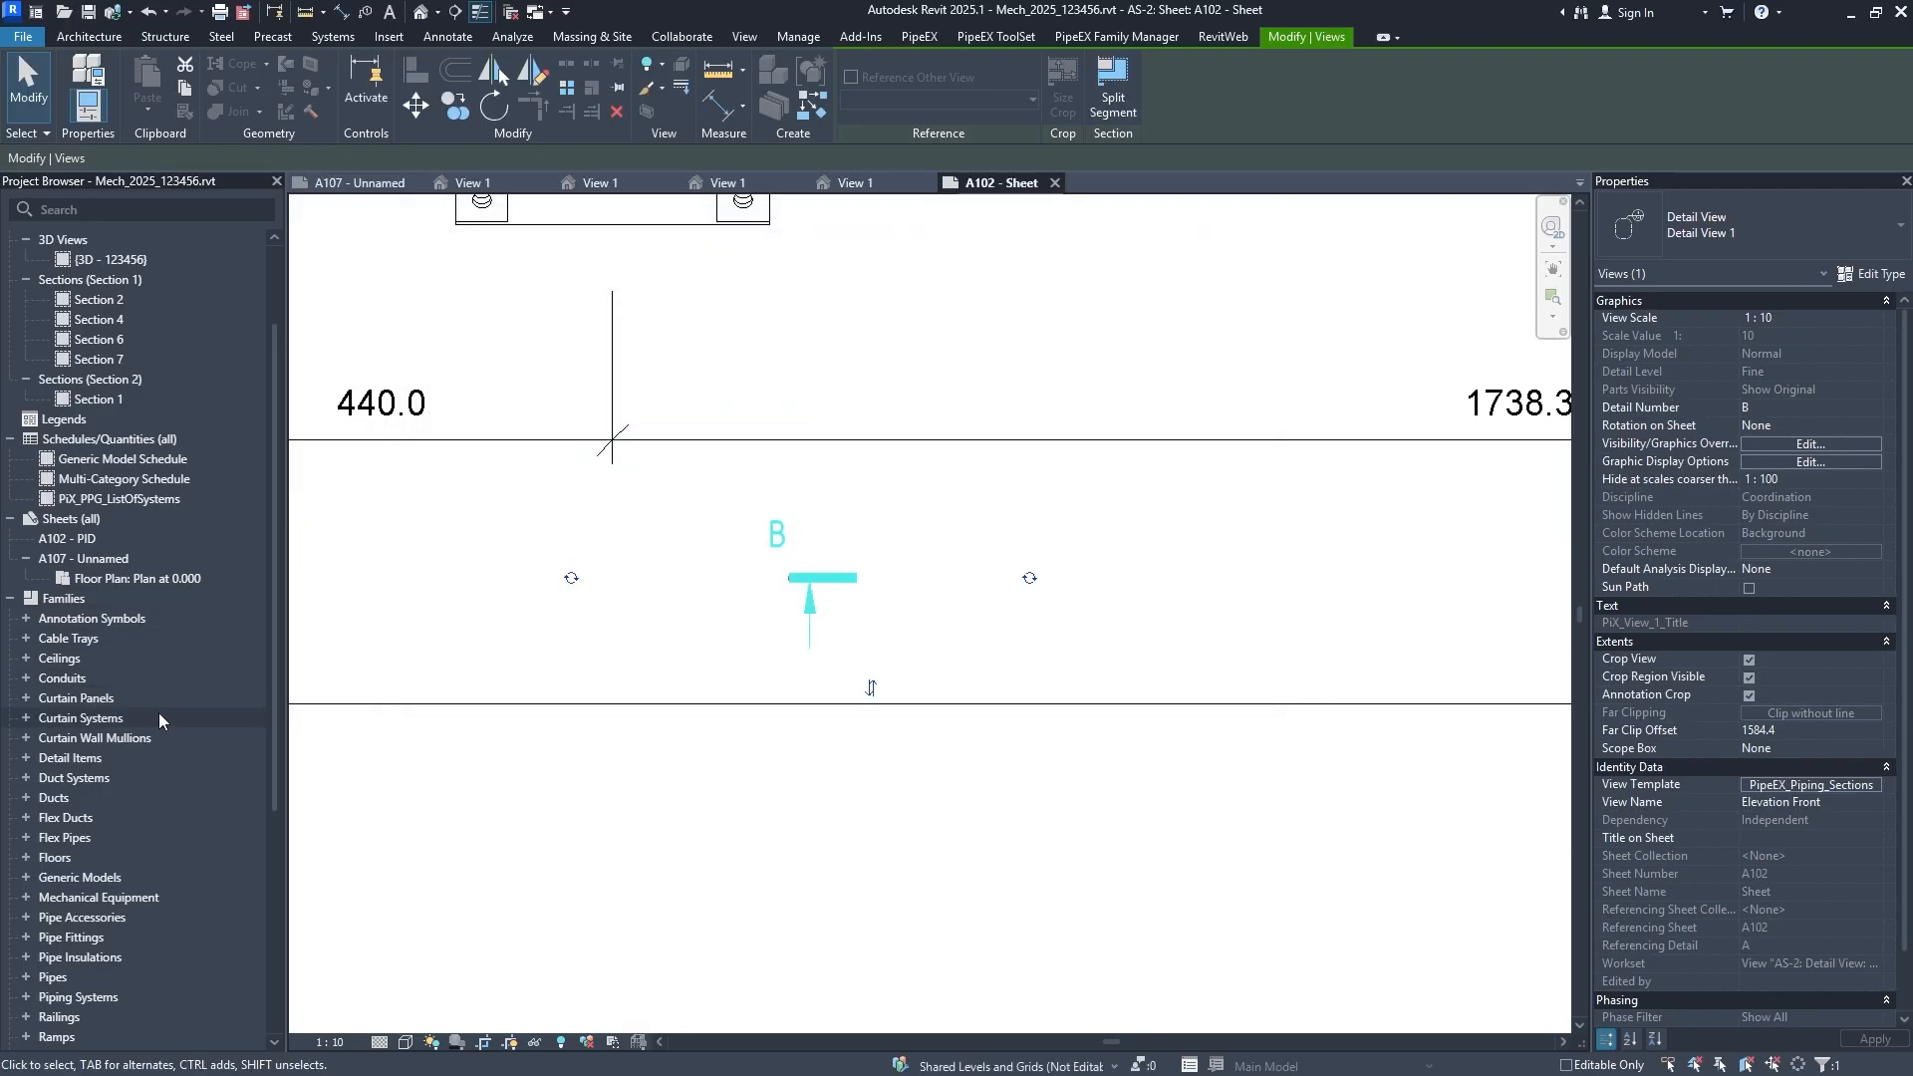
# Open the annotation symbol family PiX_GN_ANN_SectionArrow for editing.
pyautogui.click(26, 619)
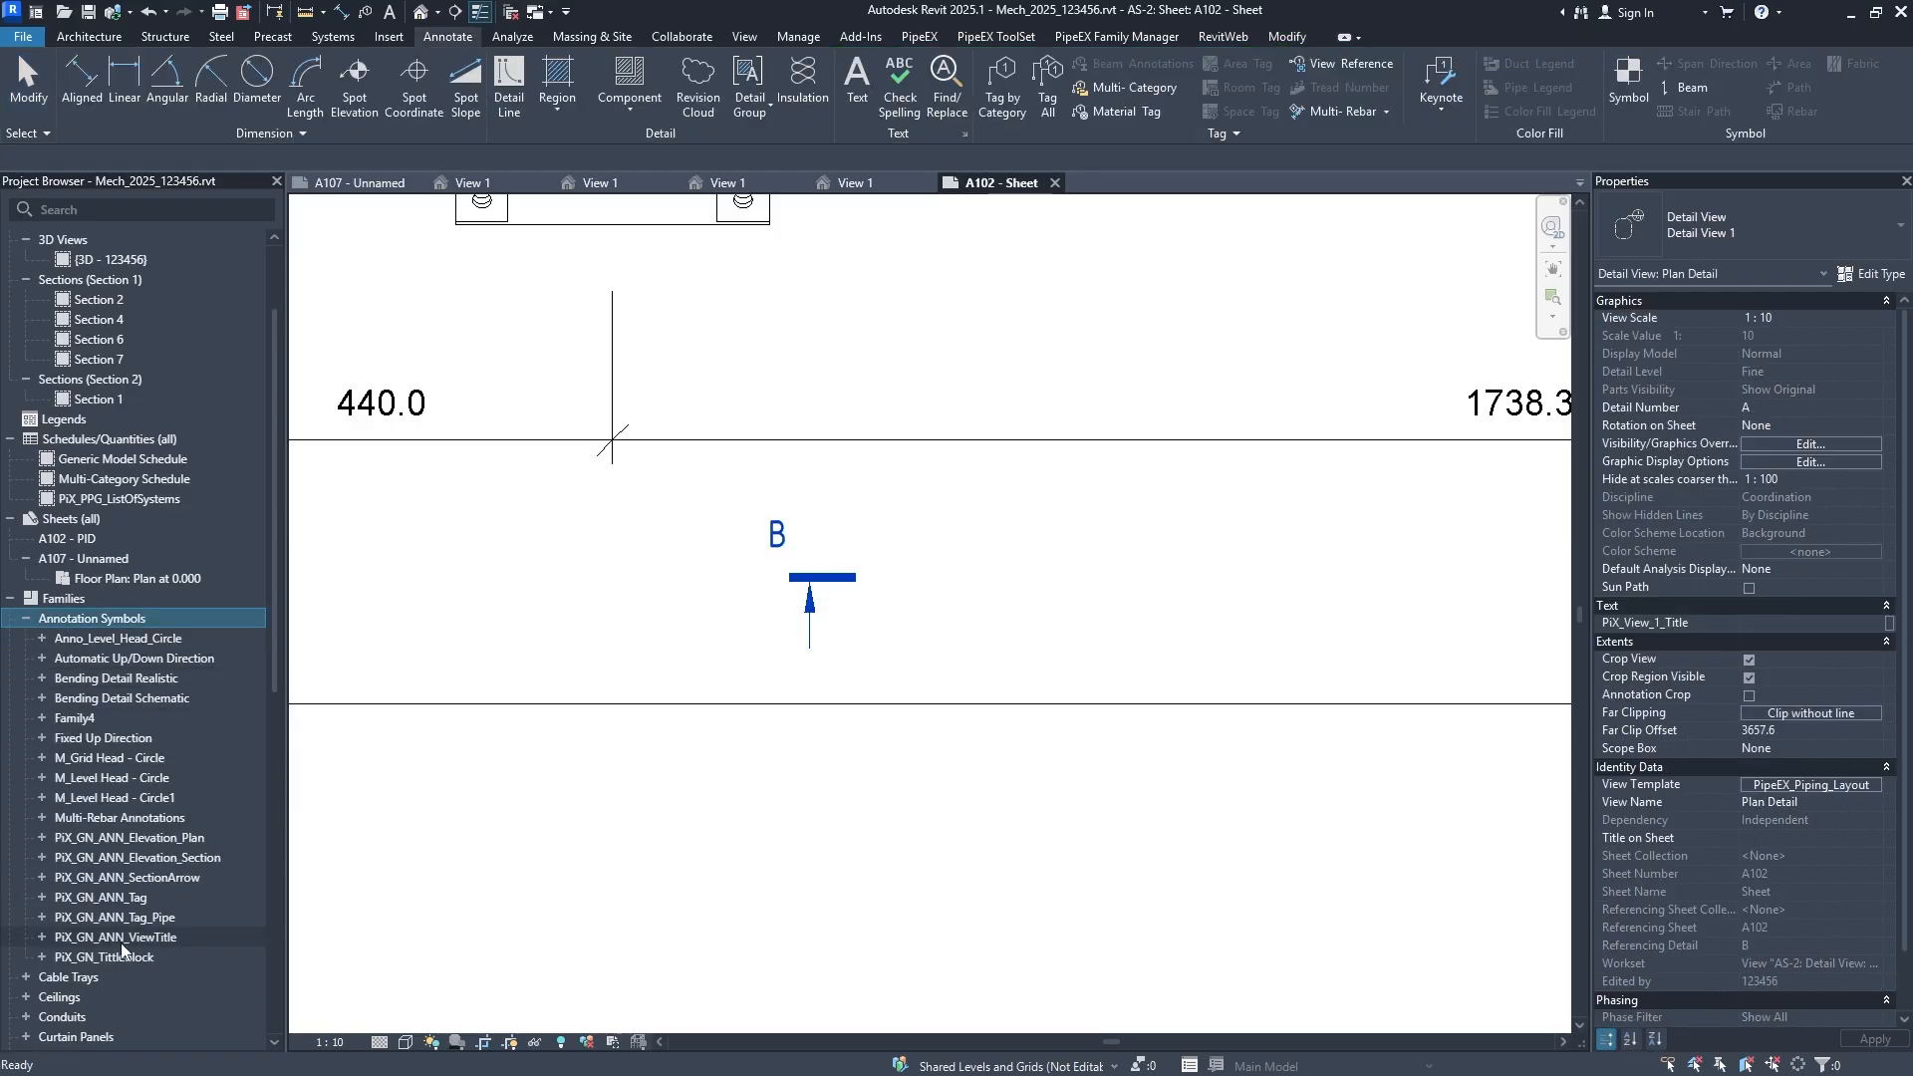
pyautogui.rightClick(133, 876)
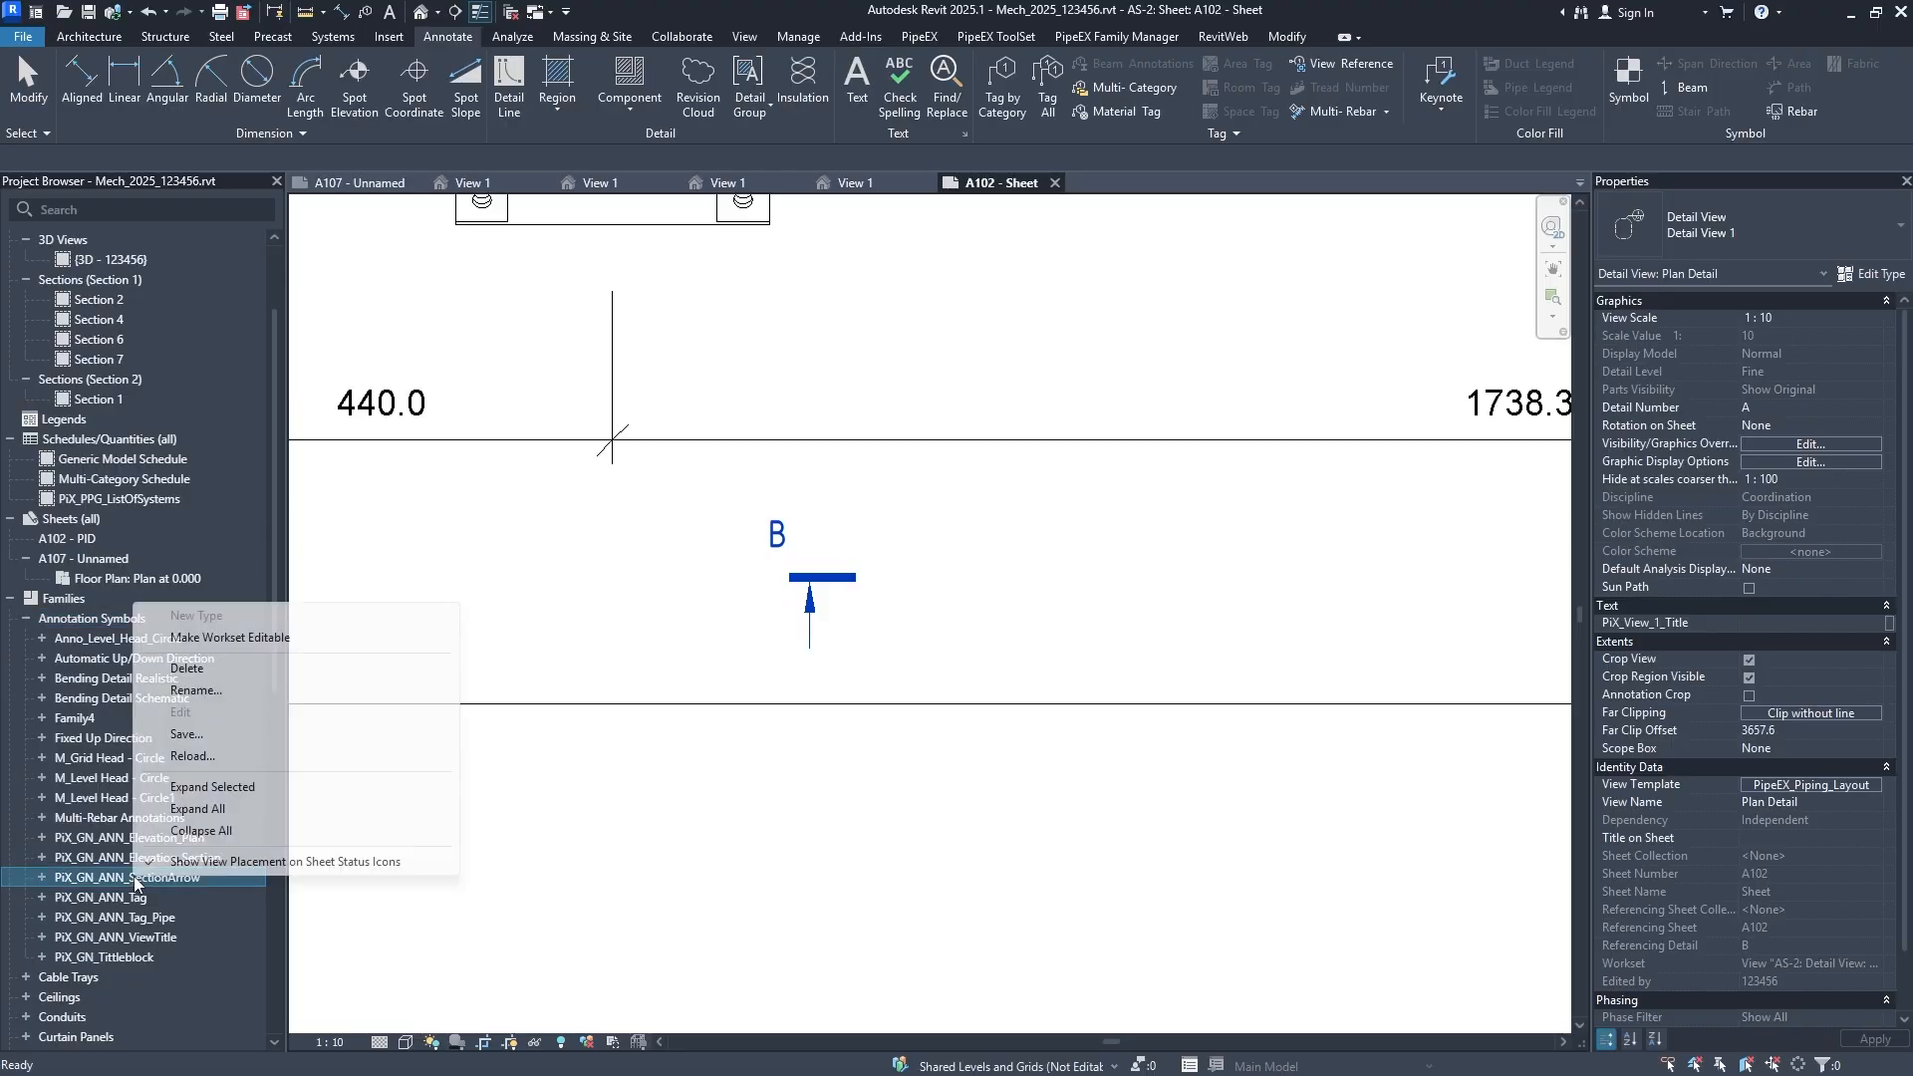
pyautogui.doubleClick(60, 878)
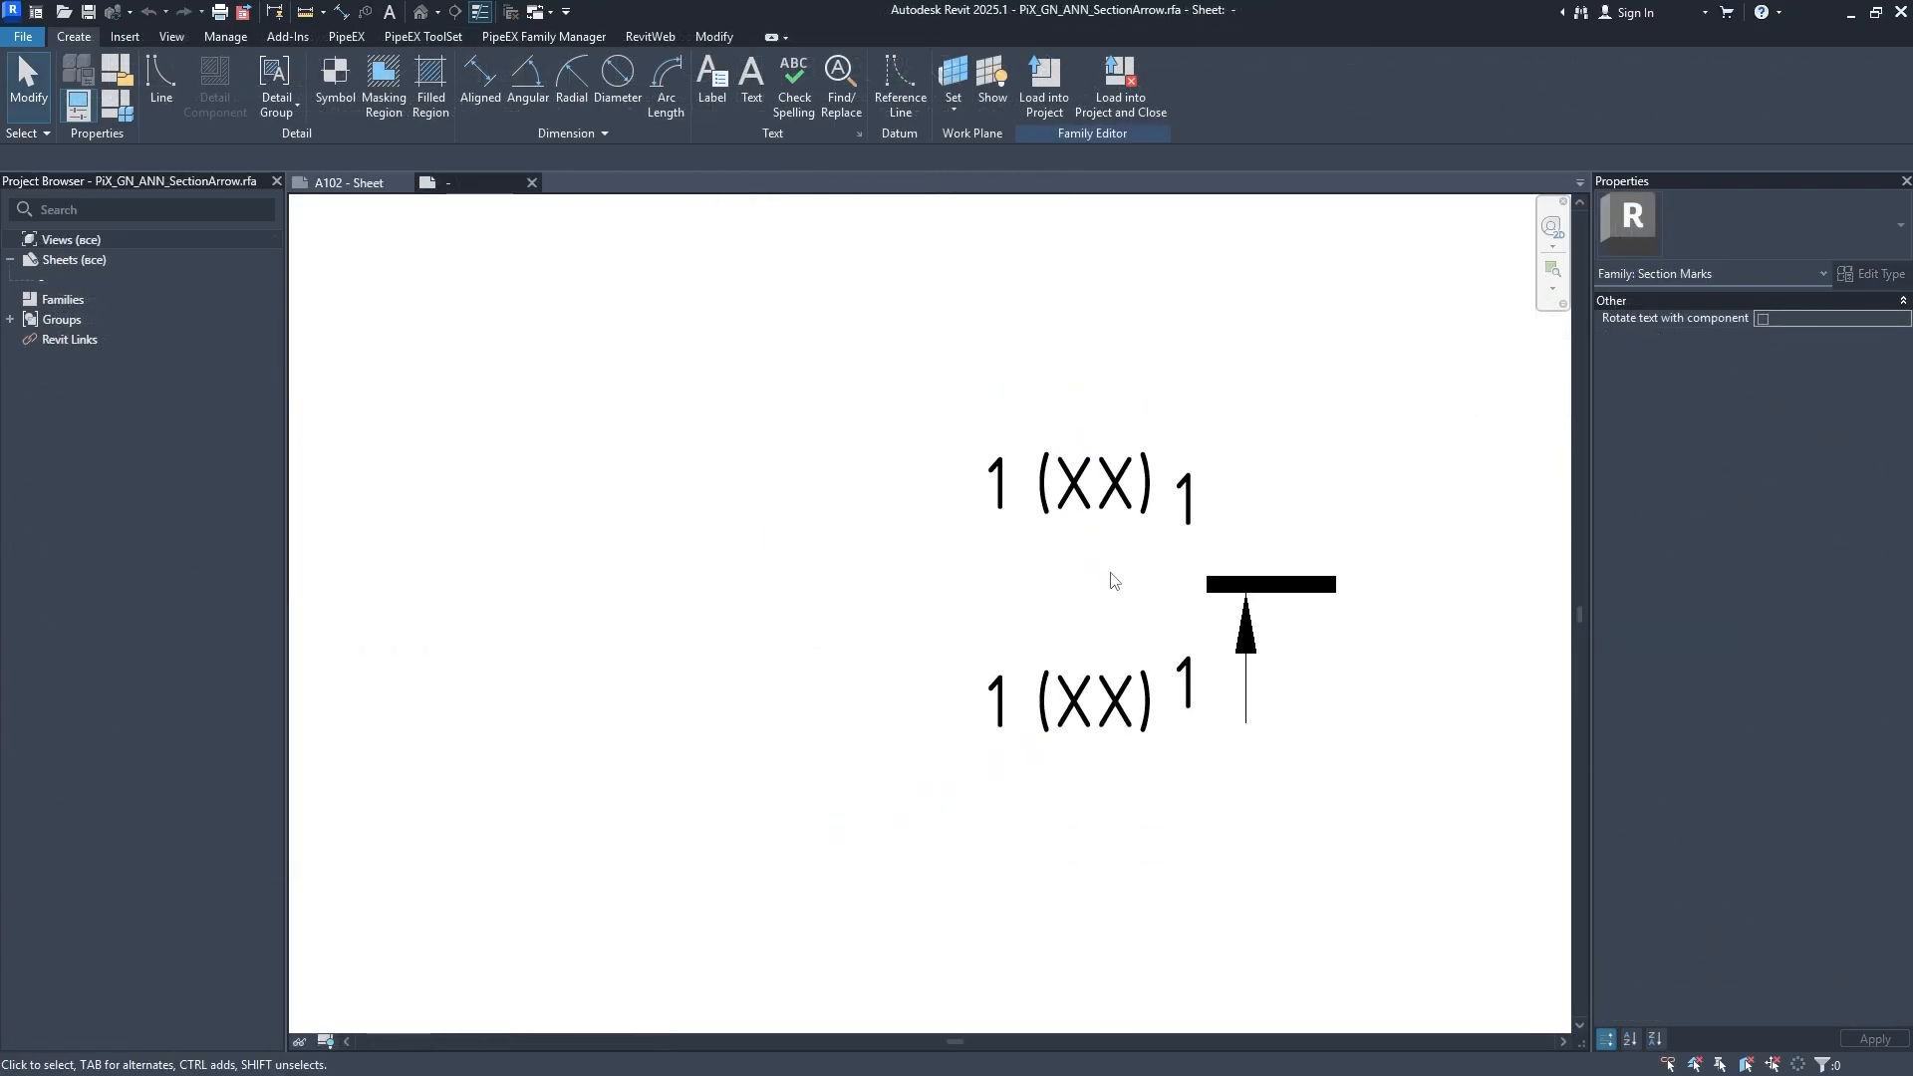
# Save a copy of the section arrow family as PiX_GN_ANN_DetailArrow.rfa in the Annotation - 2023 folder.
pyautogui.moveTo(1112, 575); pyautogui.dragTo(824, 647, button='middle')
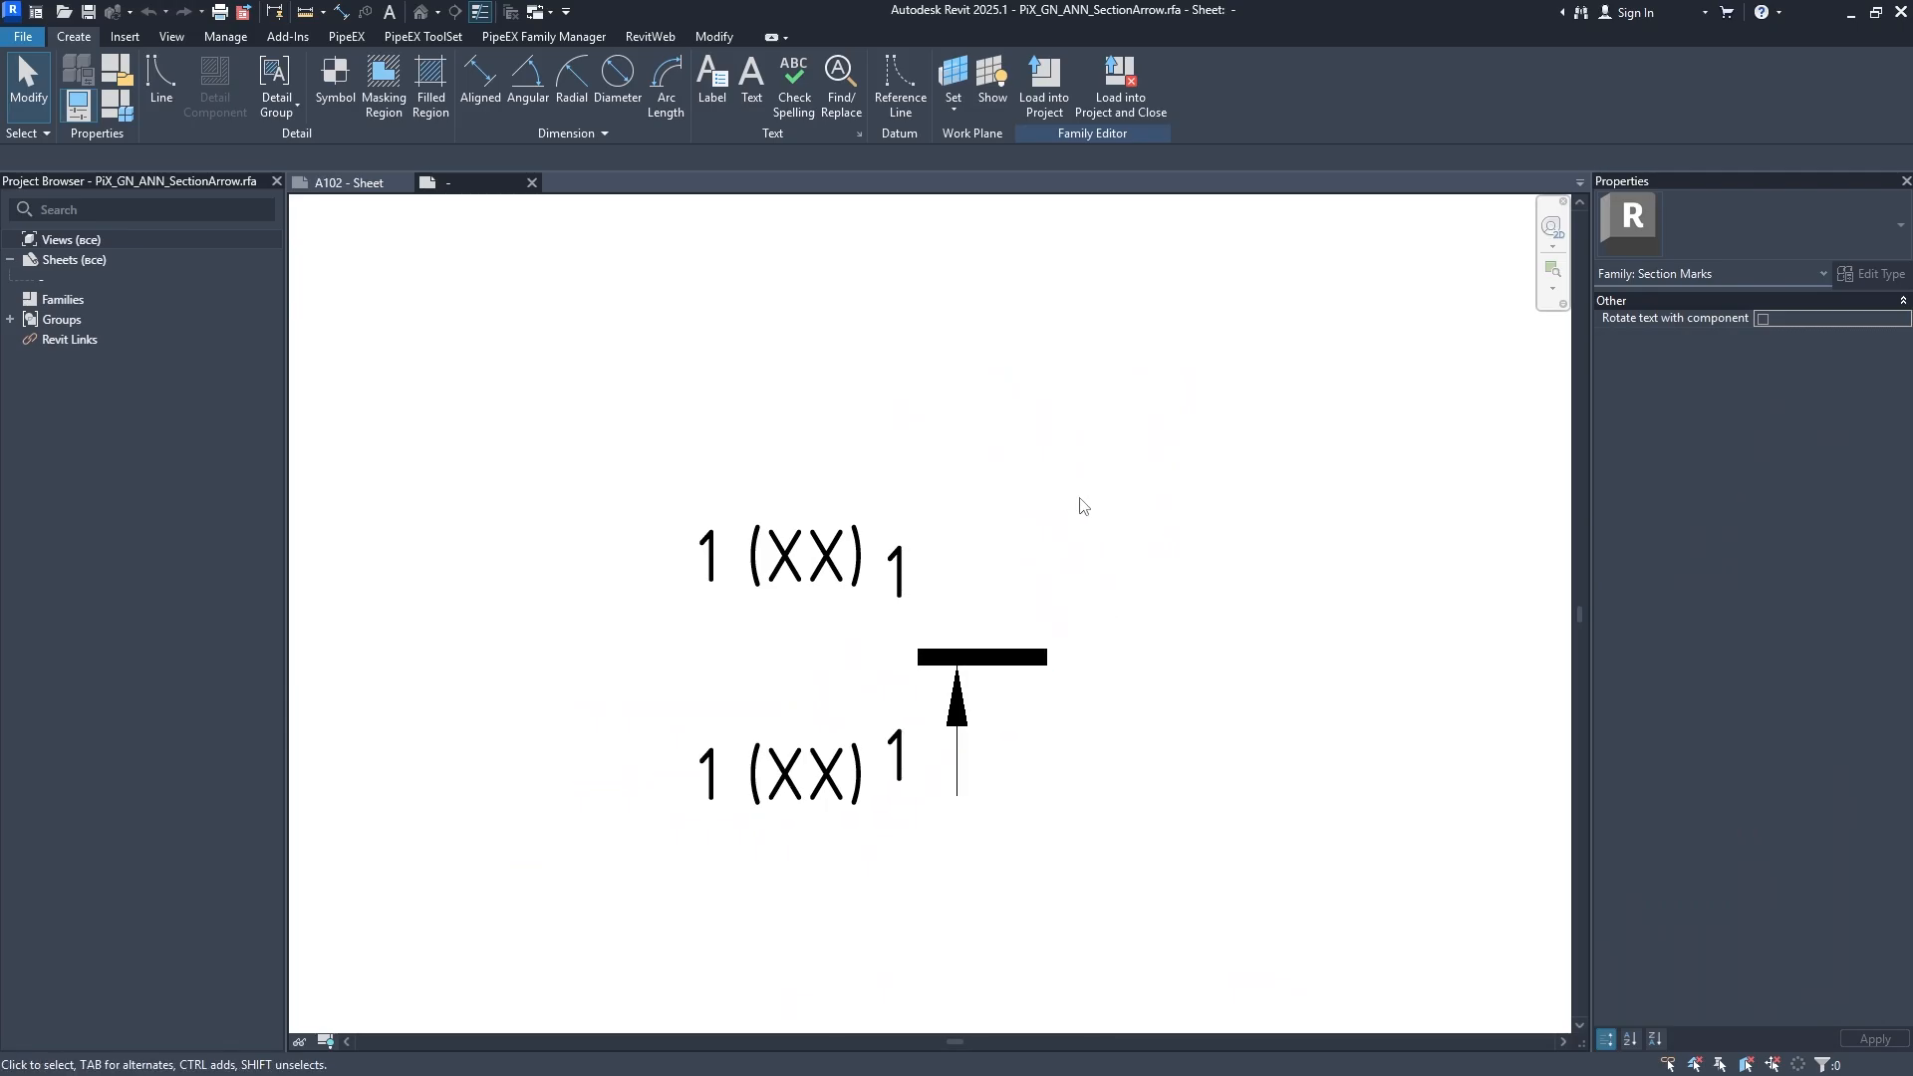
pyautogui.click(22, 37)
pyautogui.moveTo(60, 282)
pyautogui.click(244, 255)
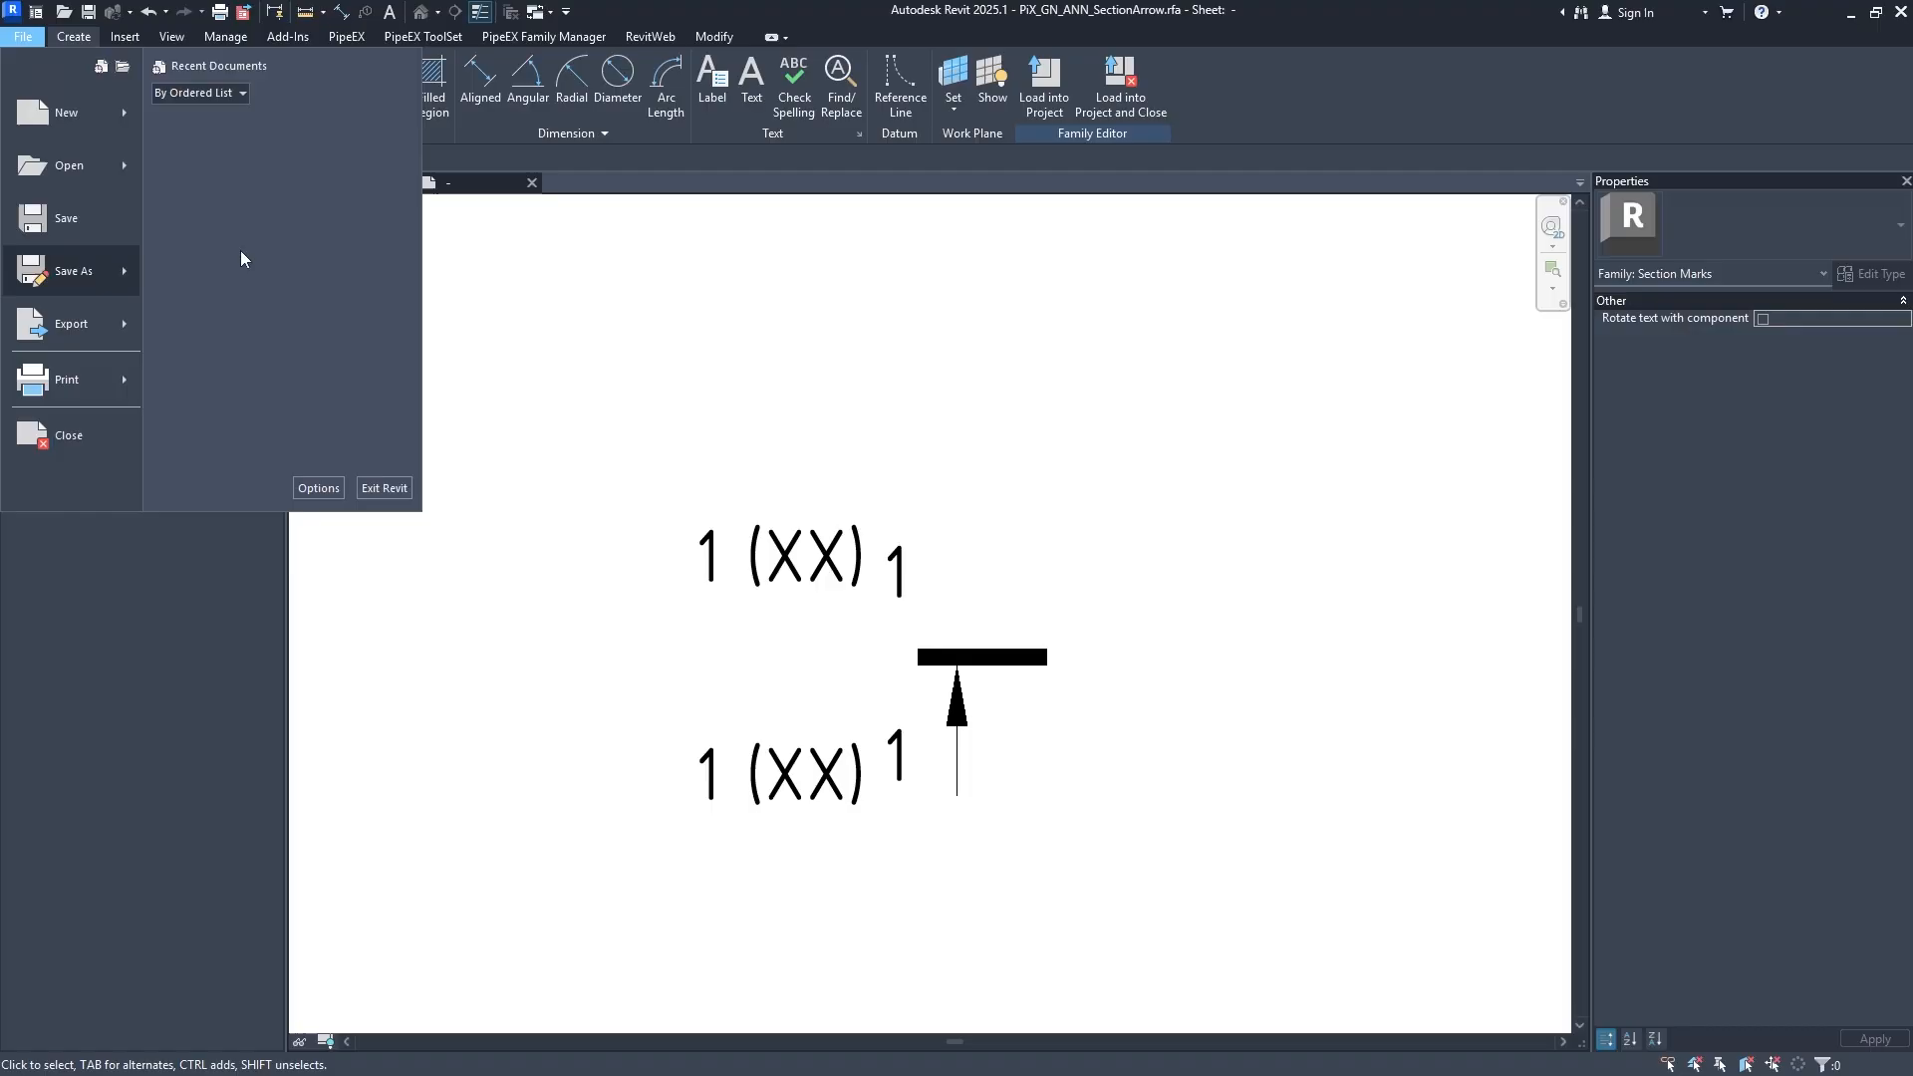
pyautogui.click(816, 704)
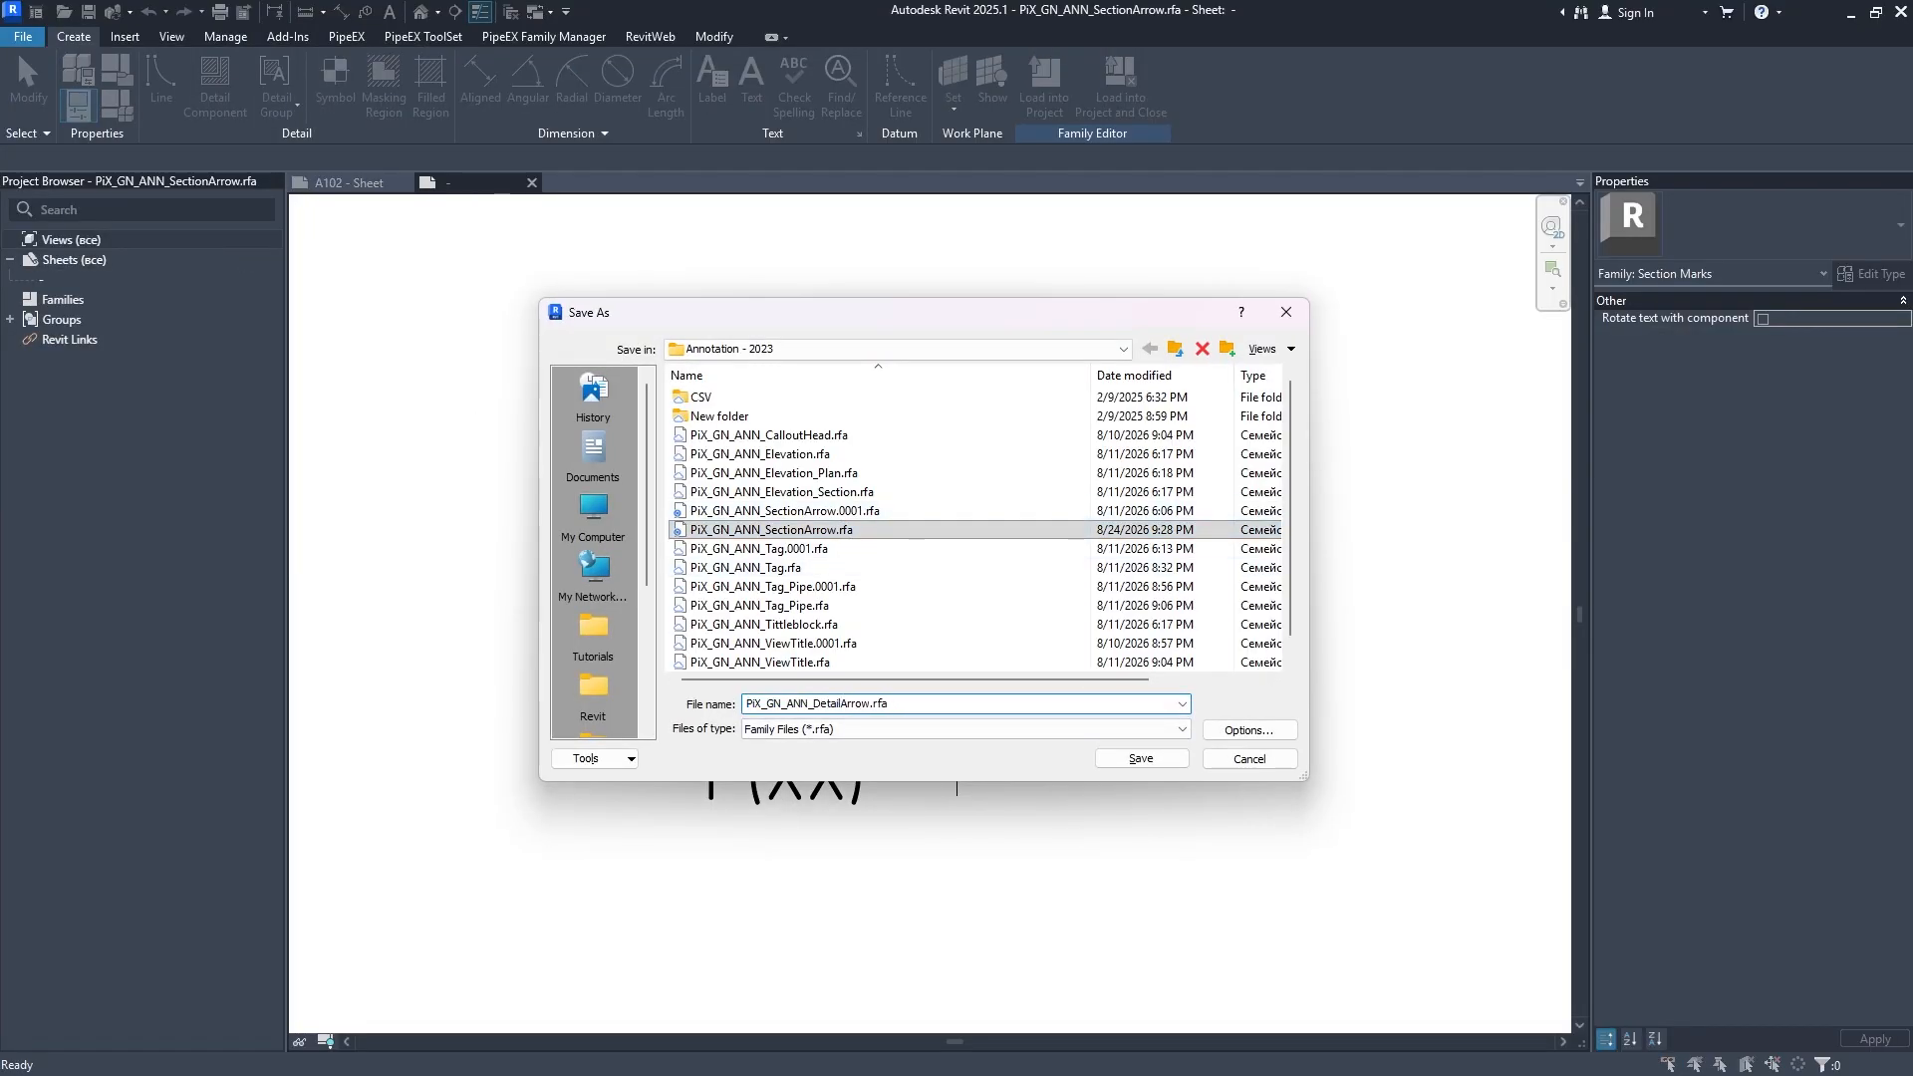
pyautogui.click(1141, 758)
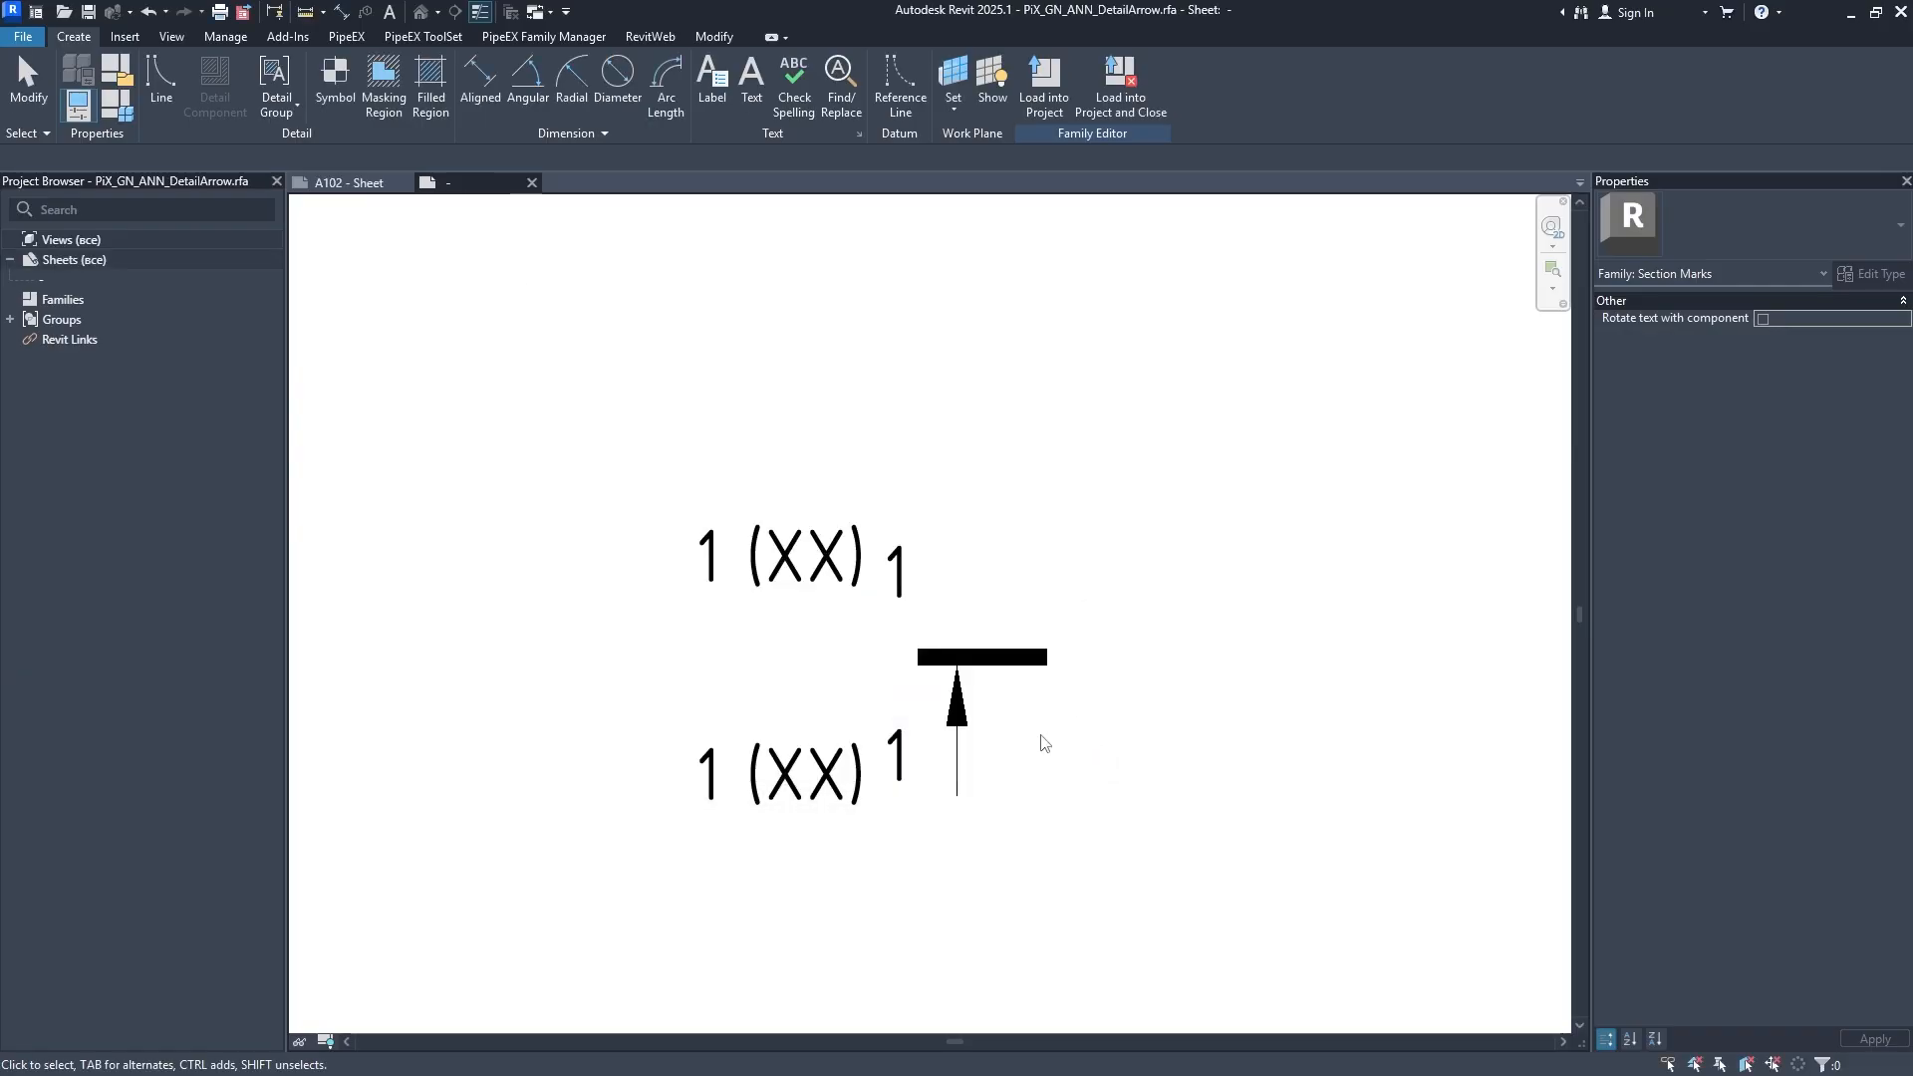
# Delete the thick bar above the arrow and load the detail arrow family into the project.
pyautogui.moveTo(1118, 697); pyautogui.dragTo(1028, 602)
pyautogui.press('Delete')
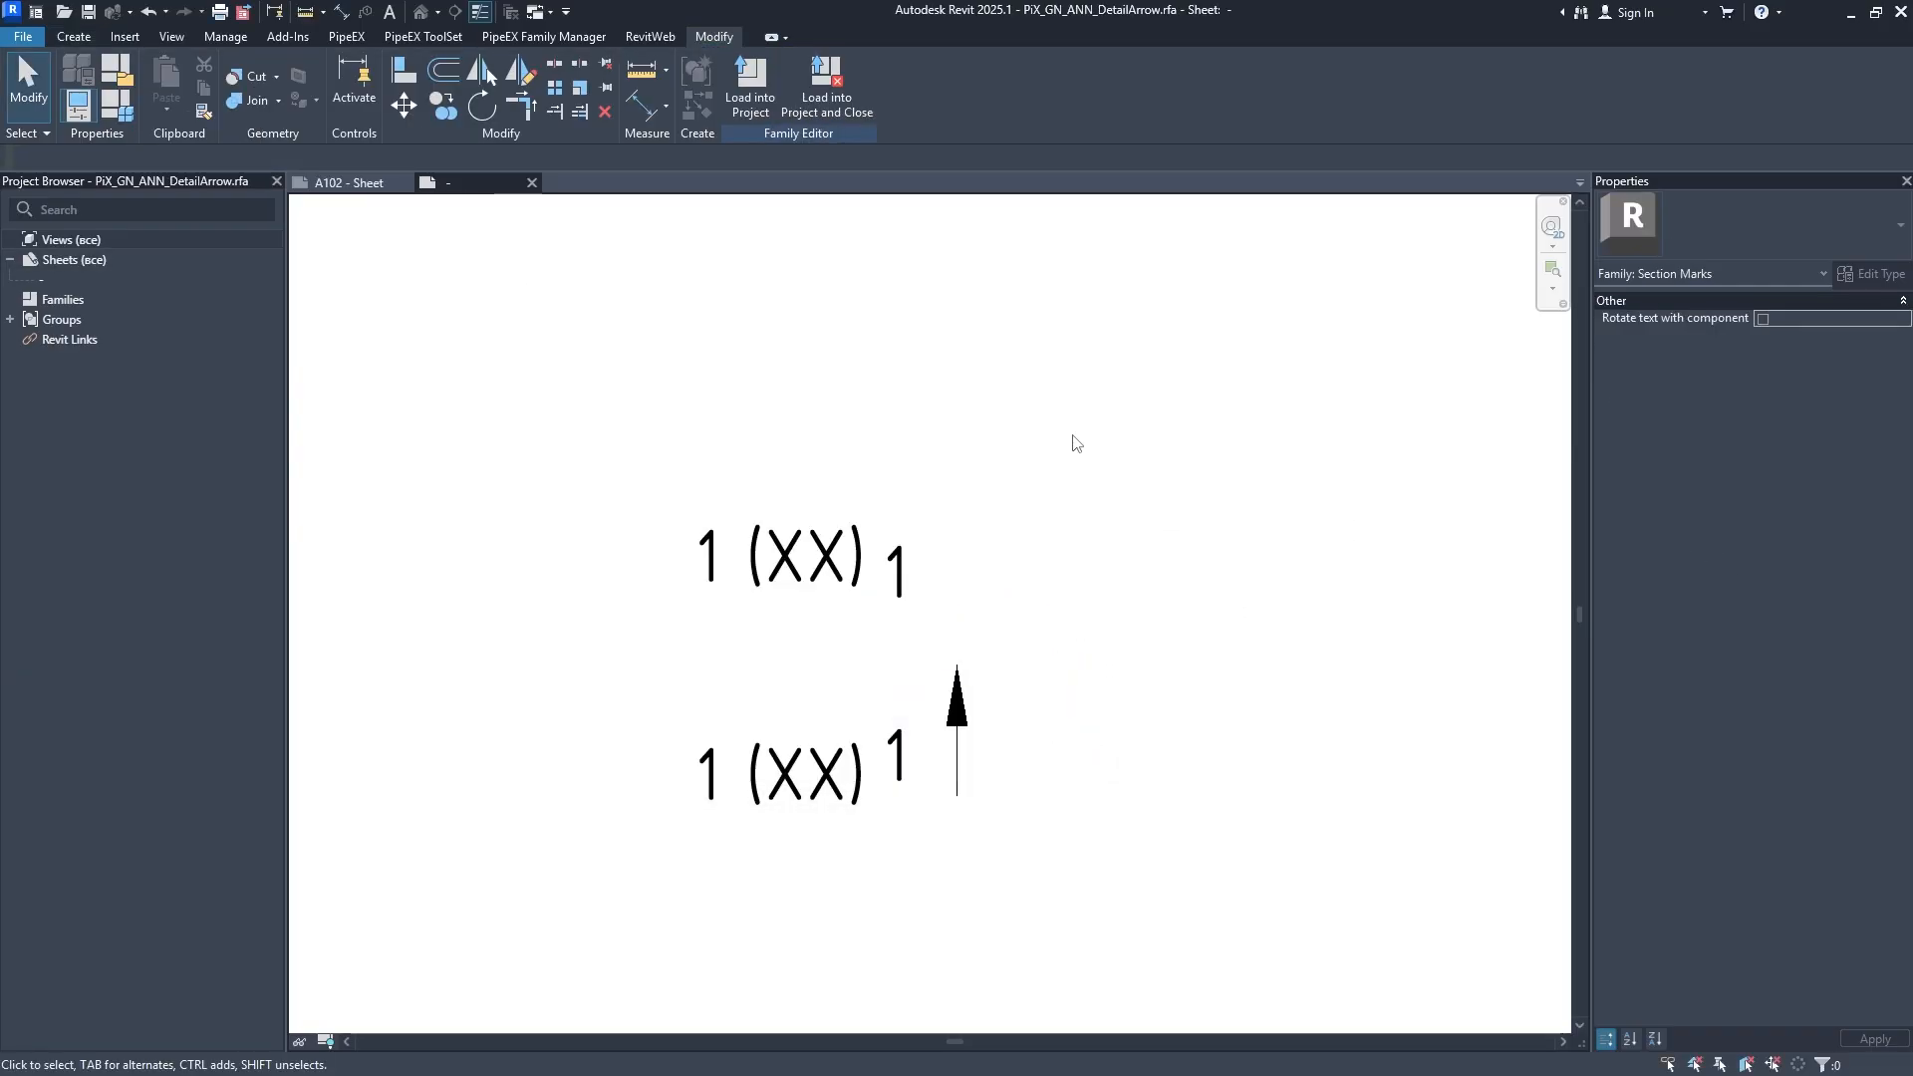
pyautogui.click(750, 85)
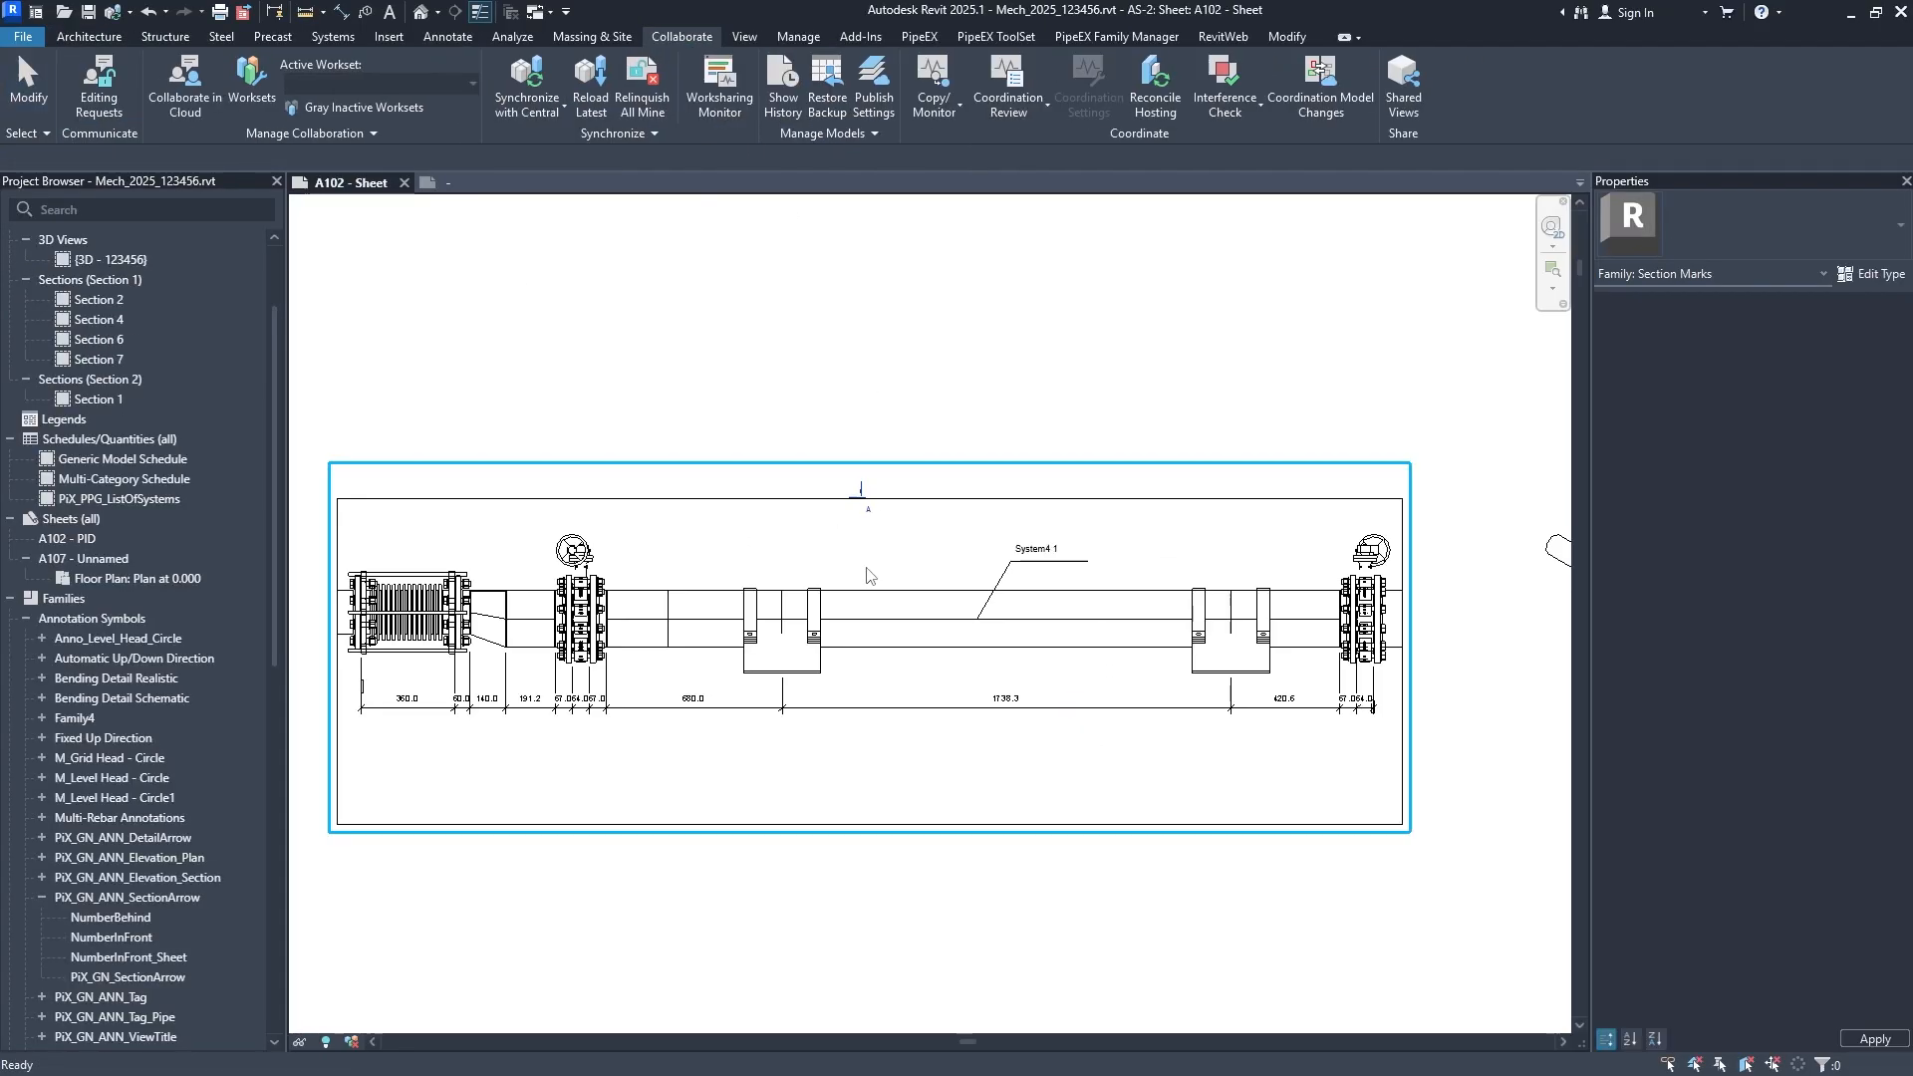
# Activate the Elevation Front viewport that contains section mark A on sheet A102.
pyautogui.scroll(2, 824, 480)
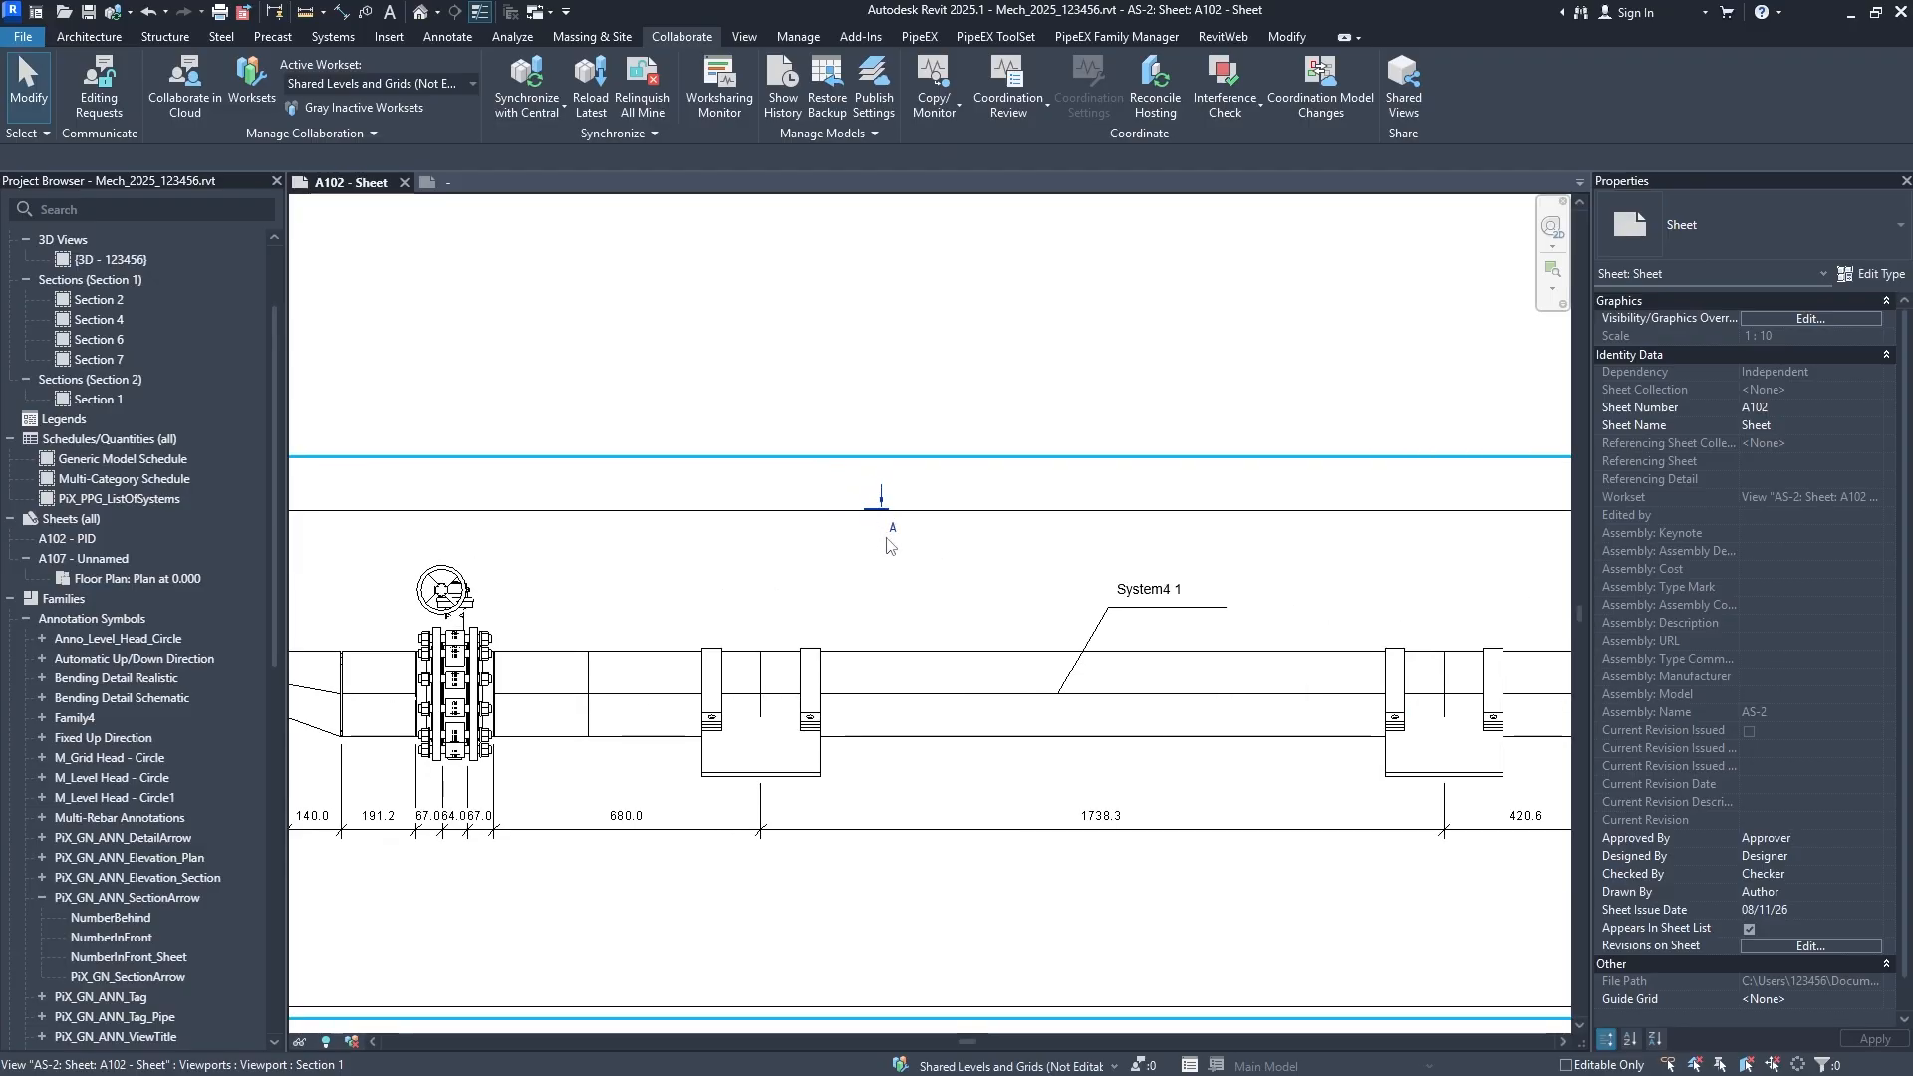
pyautogui.scroll(-3, 890, 546)
pyautogui.scroll(3, 884, 521)
pyautogui.click(879, 588)
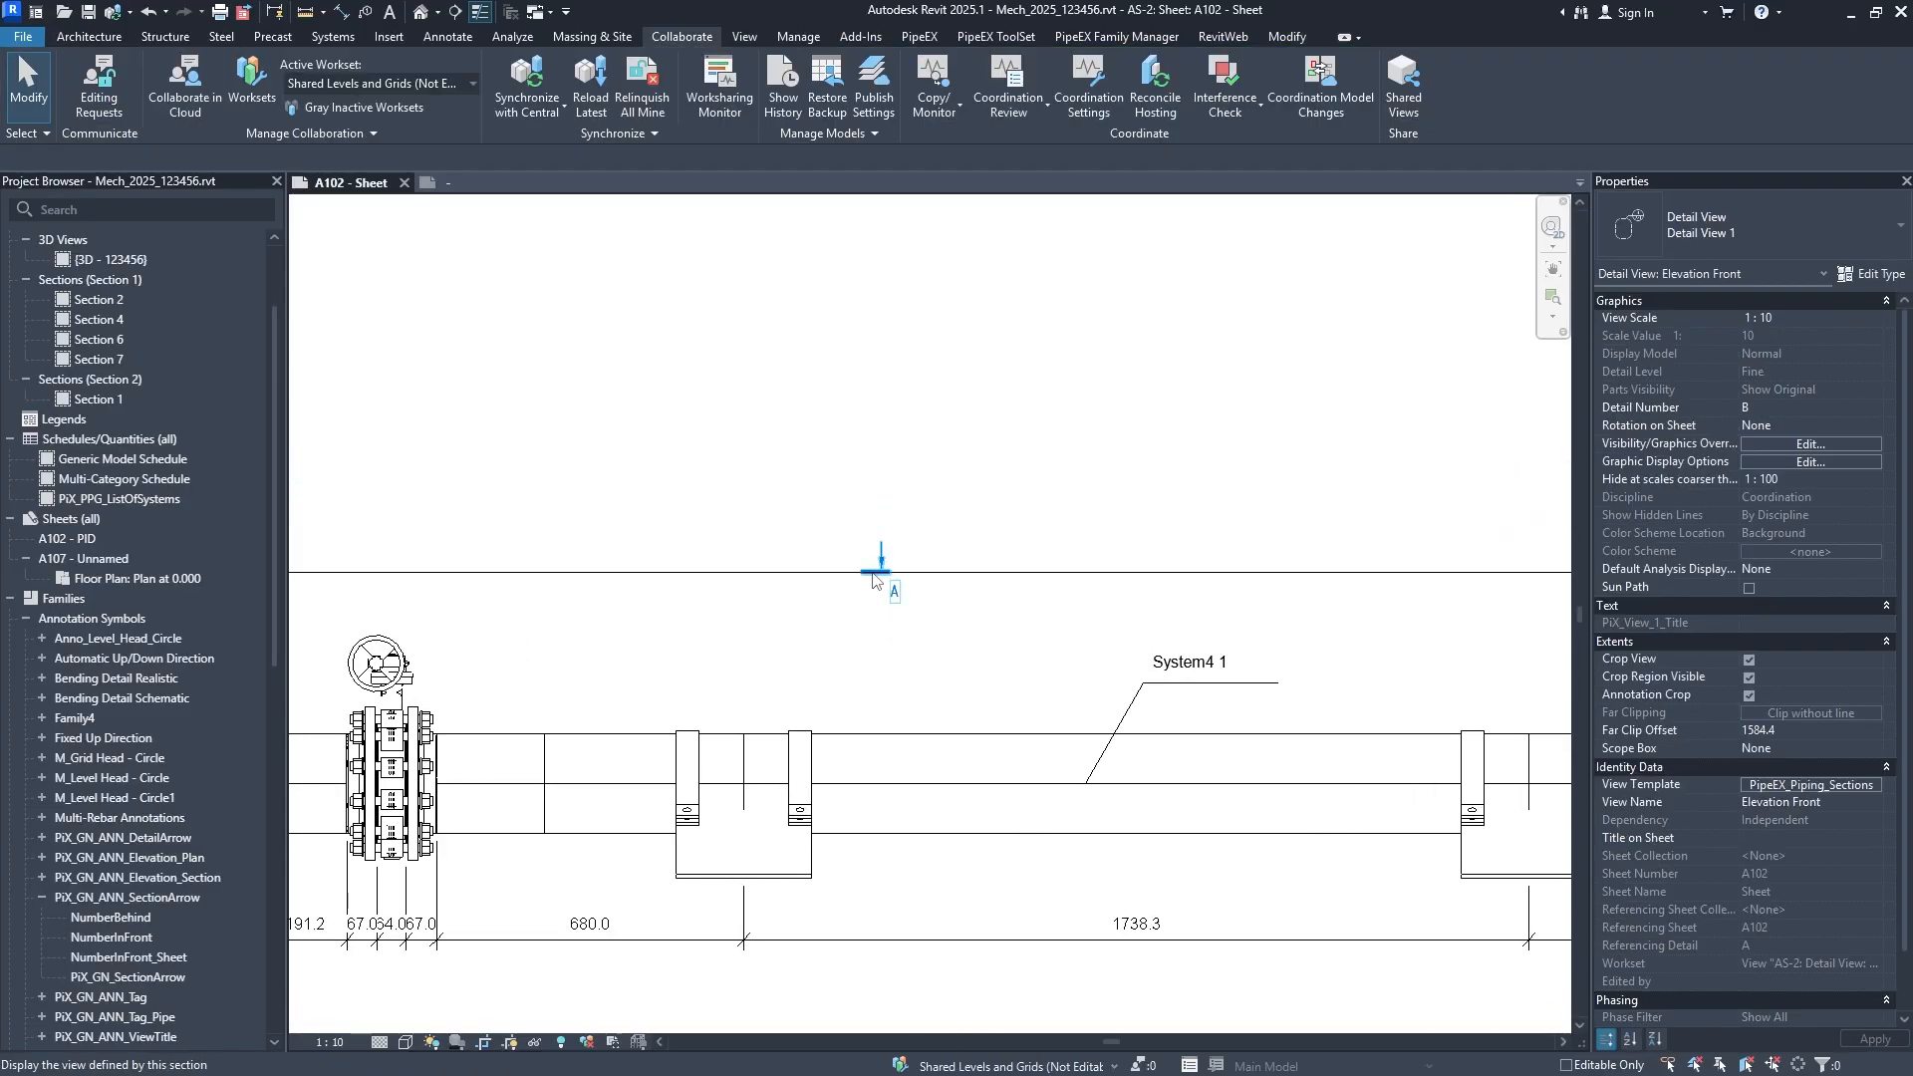
# Set the section head of section mark A's Detail View 1 section tag to PiX_GN_ANN_DetailArrow : NumberBehind.
pyautogui.moveTo(768, 448); pyautogui.dragTo(992, 630)
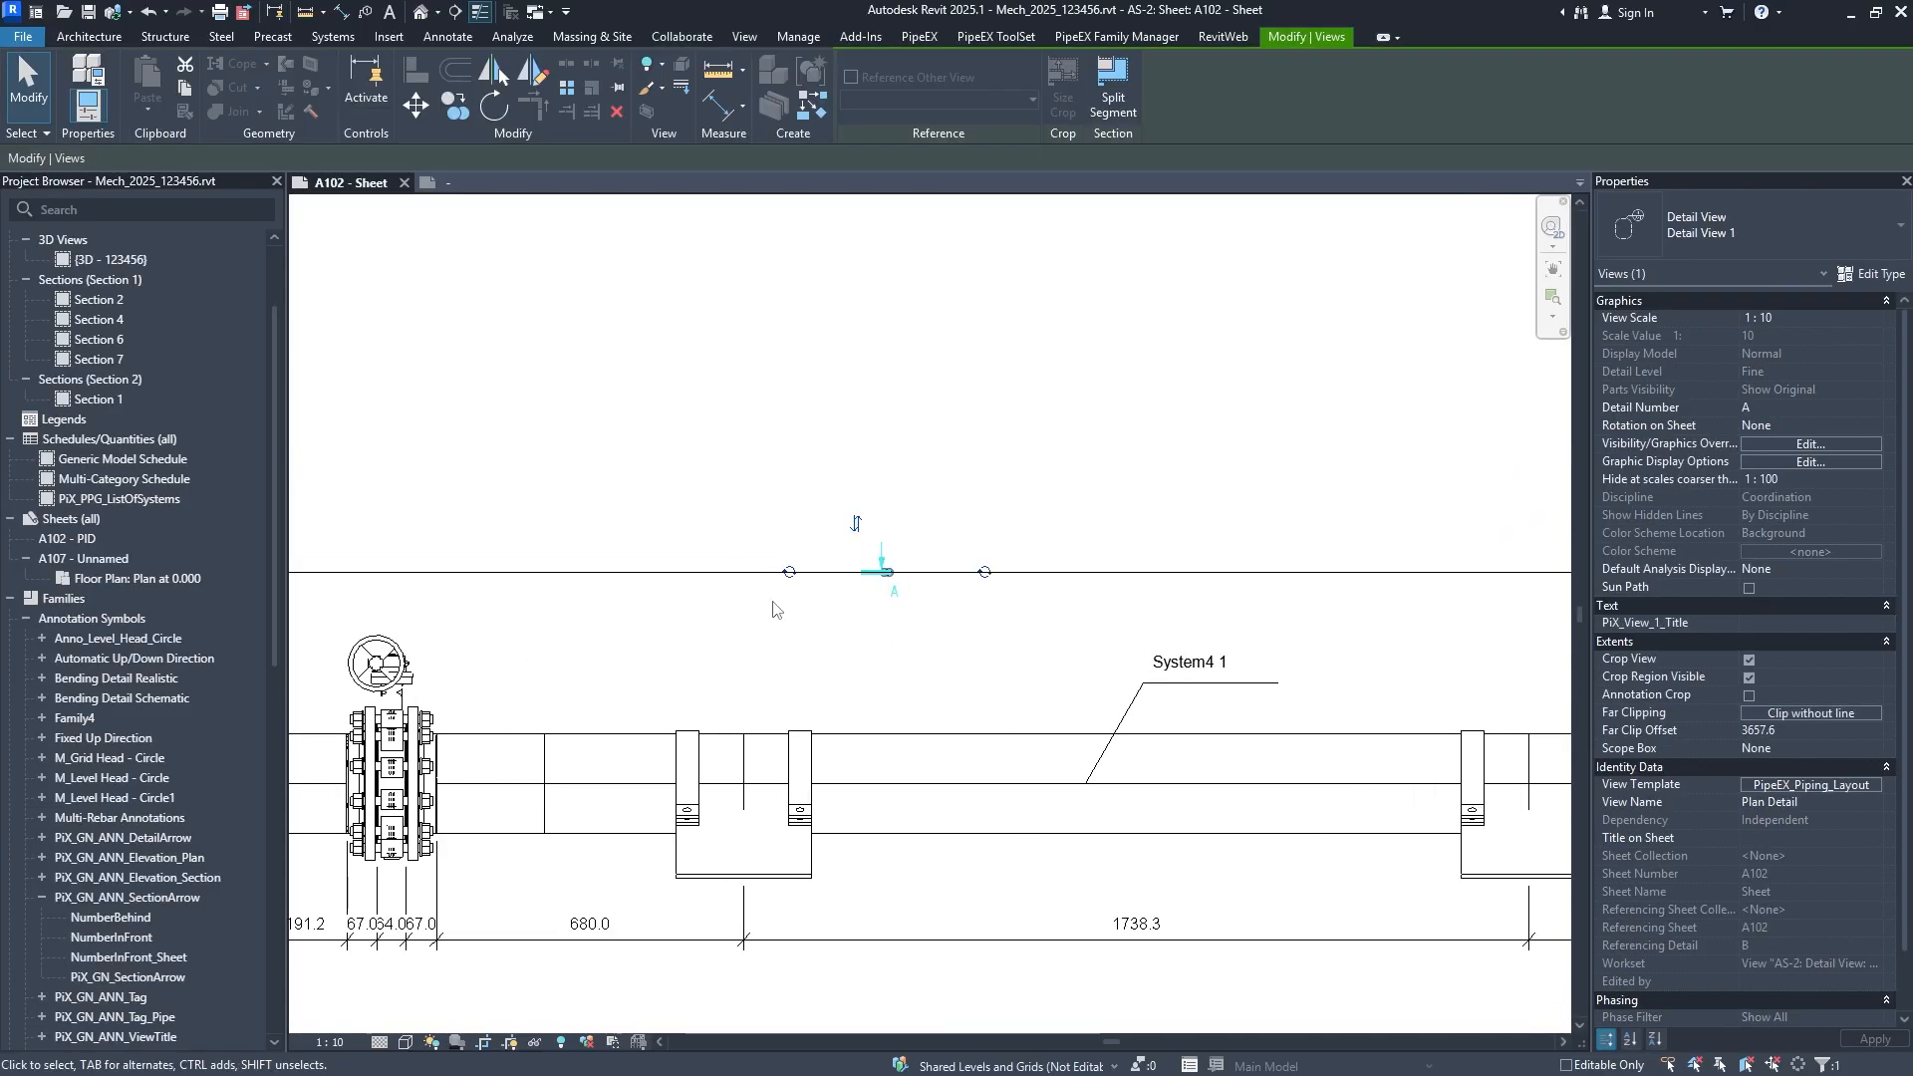
pyautogui.click(1867, 277)
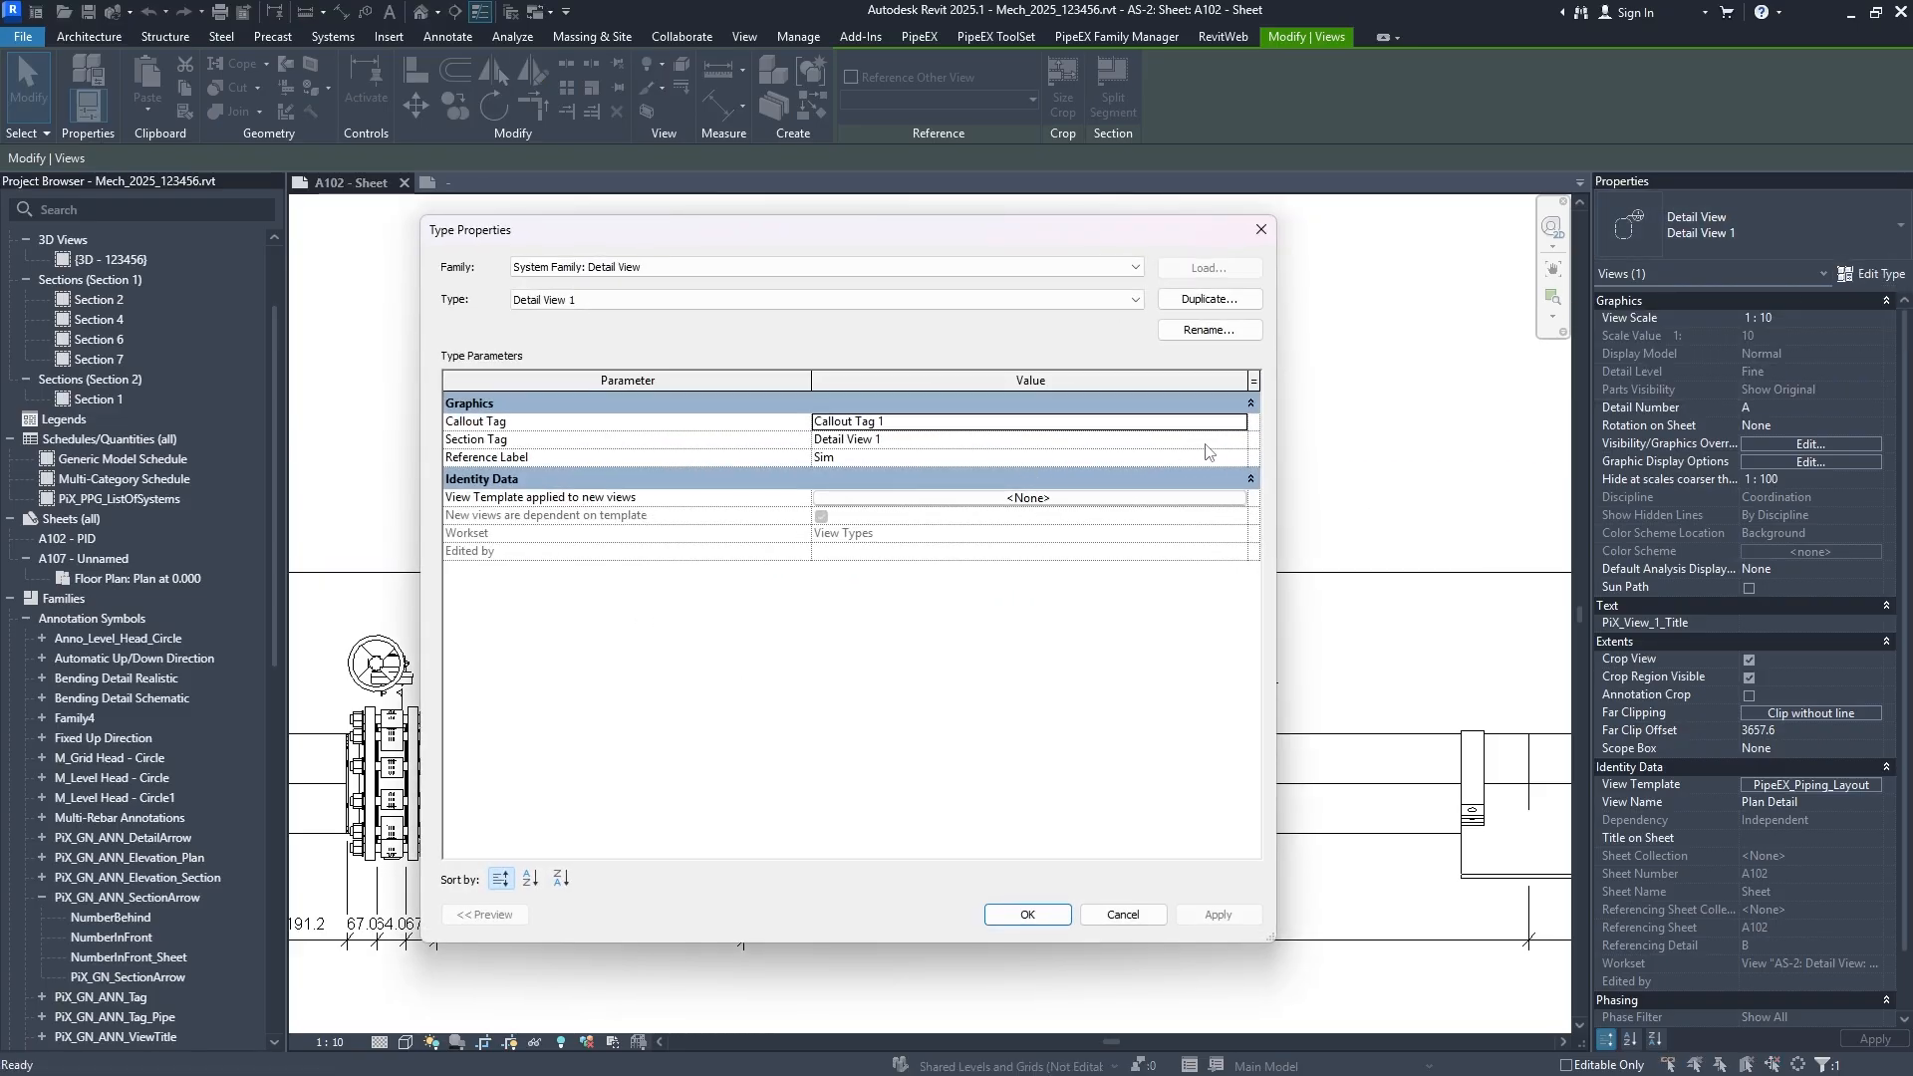
pyautogui.click(1246, 441)
pyautogui.click(1246, 442)
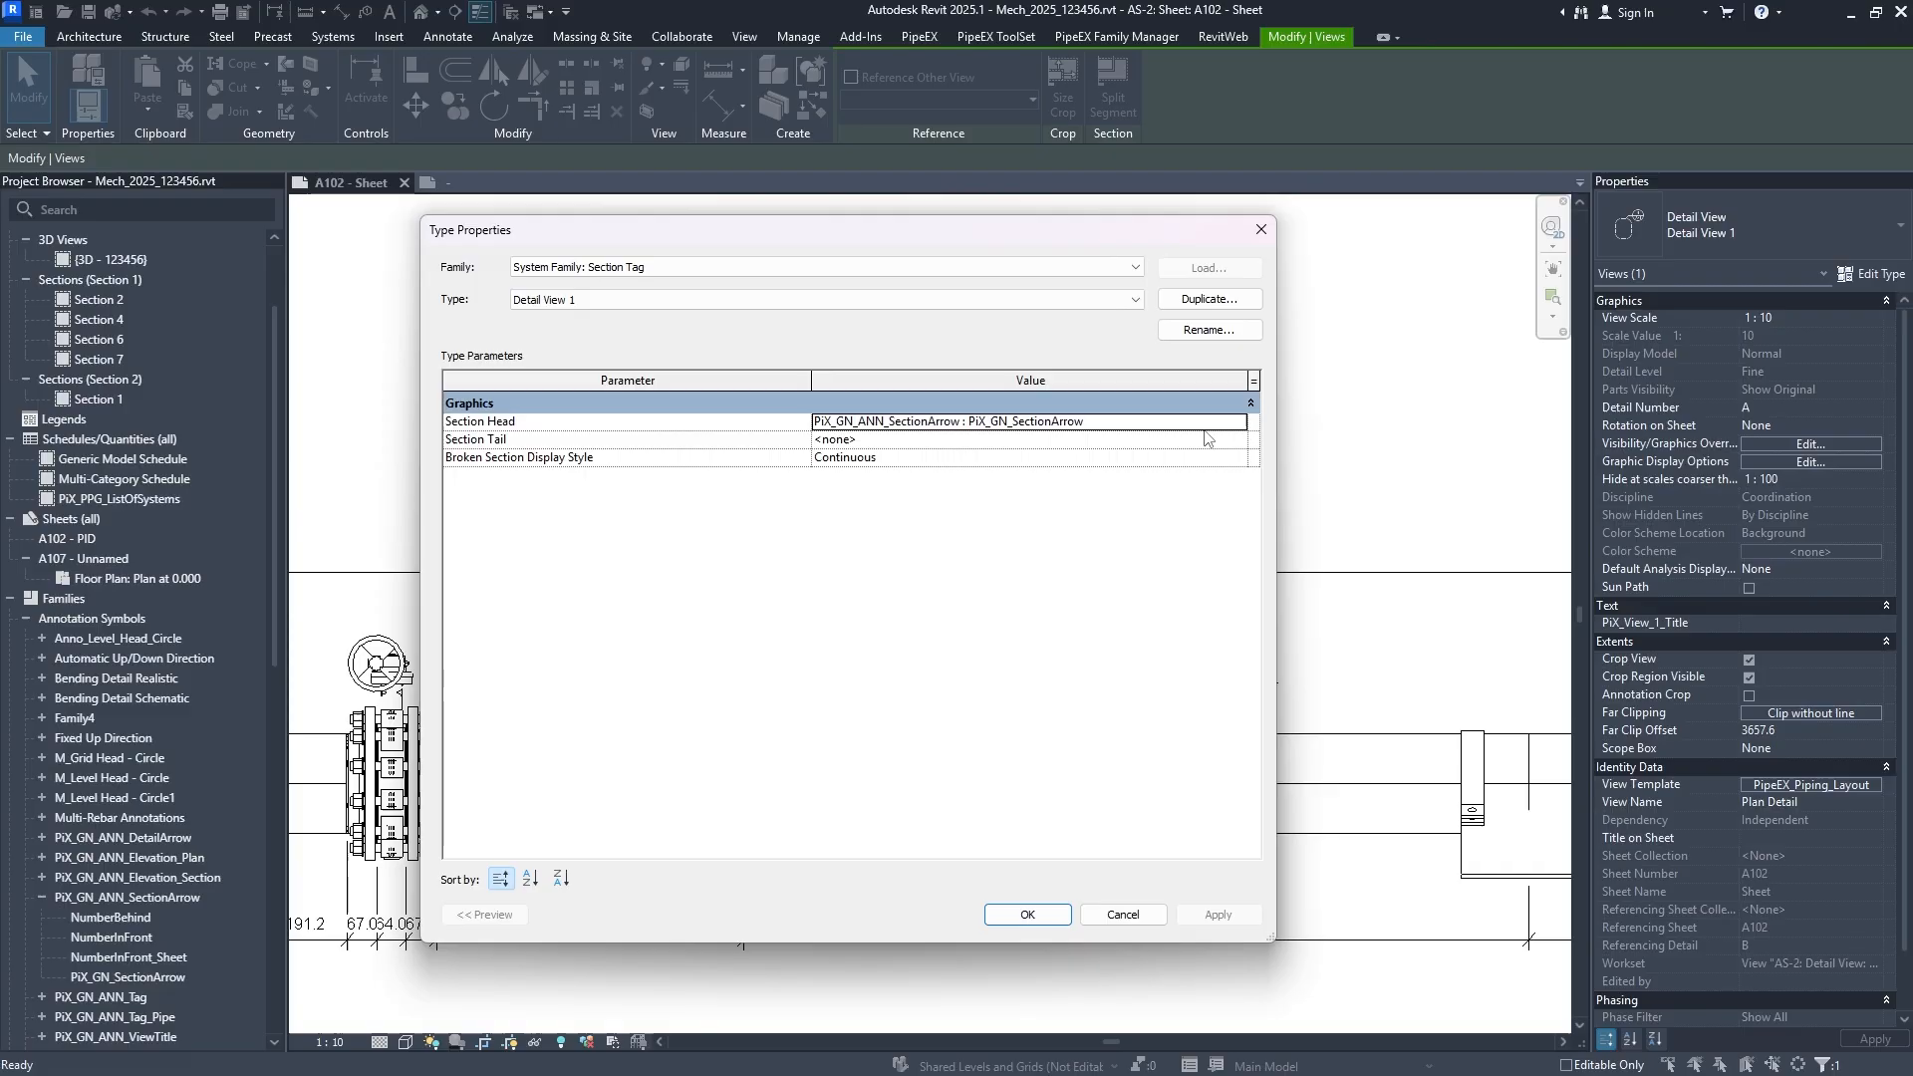
pyautogui.click(1246, 427)
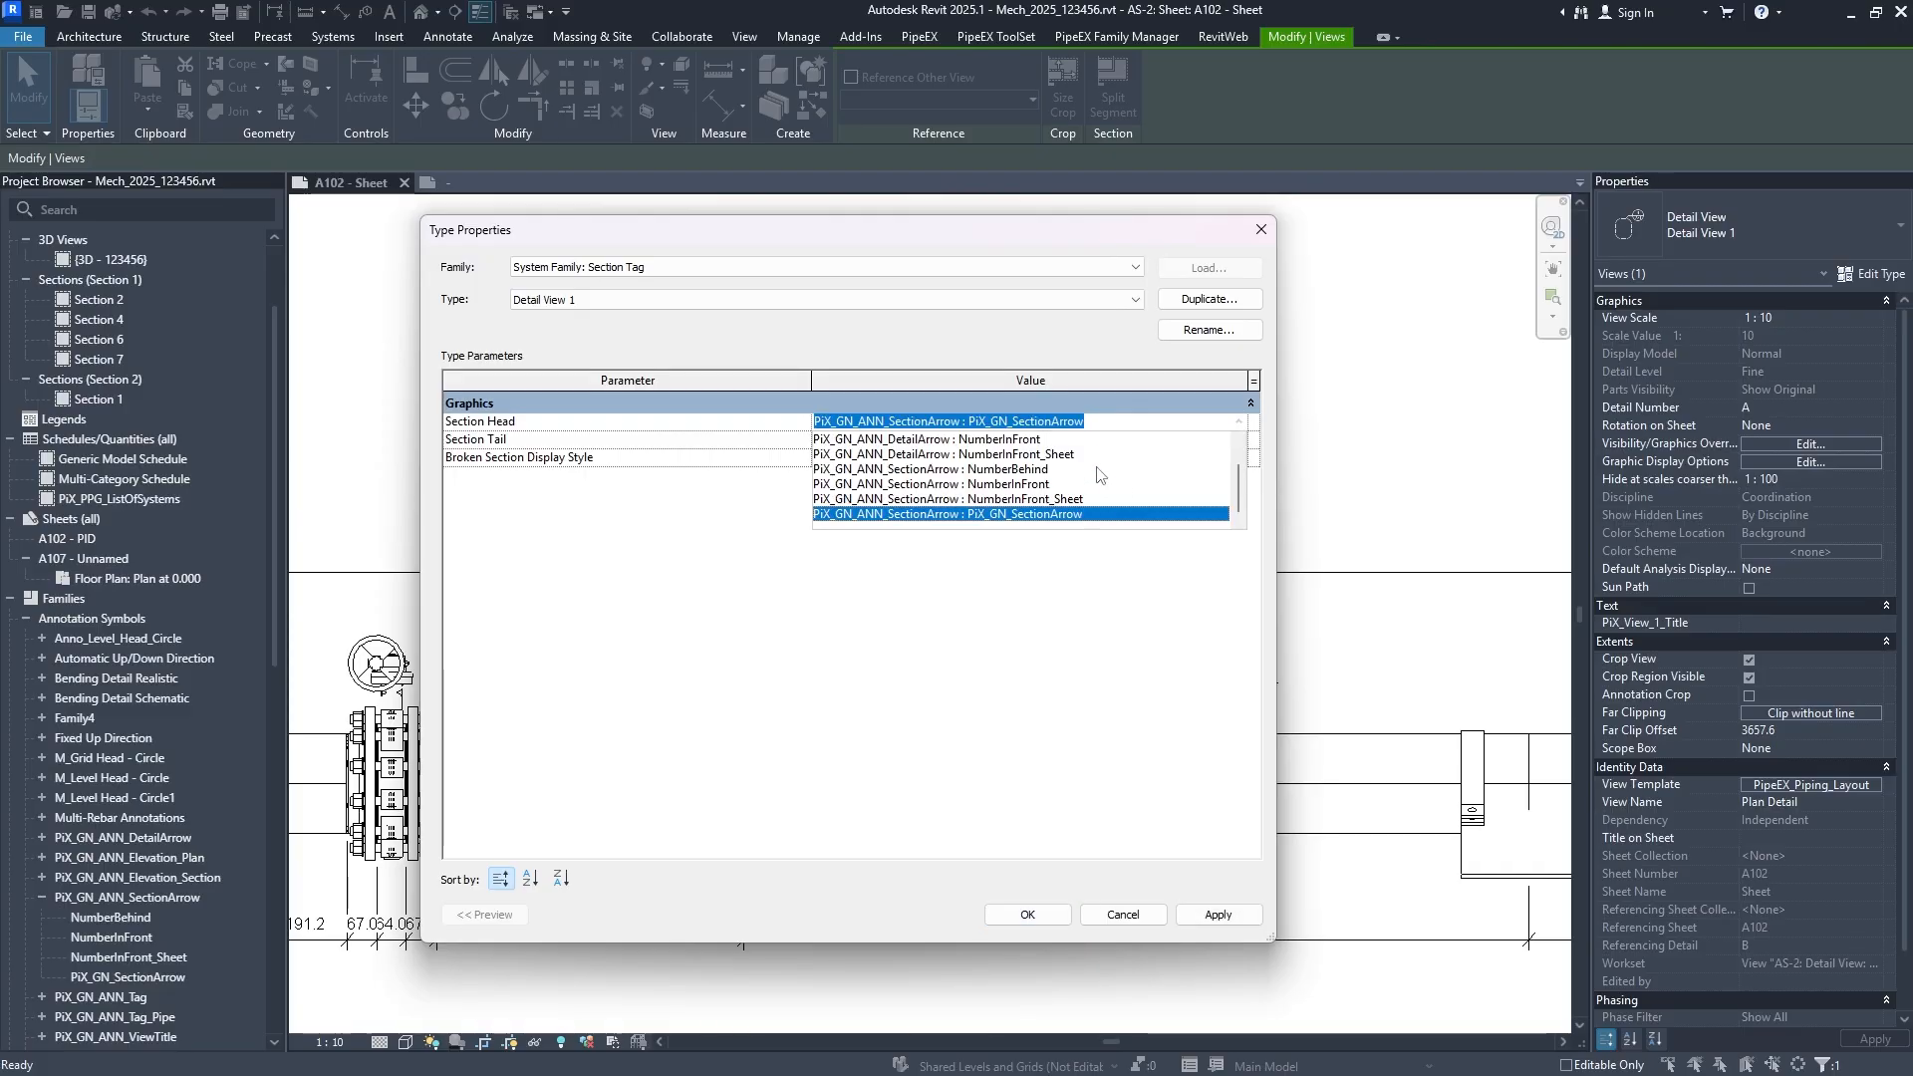
pyautogui.scroll(1, 1089, 475)
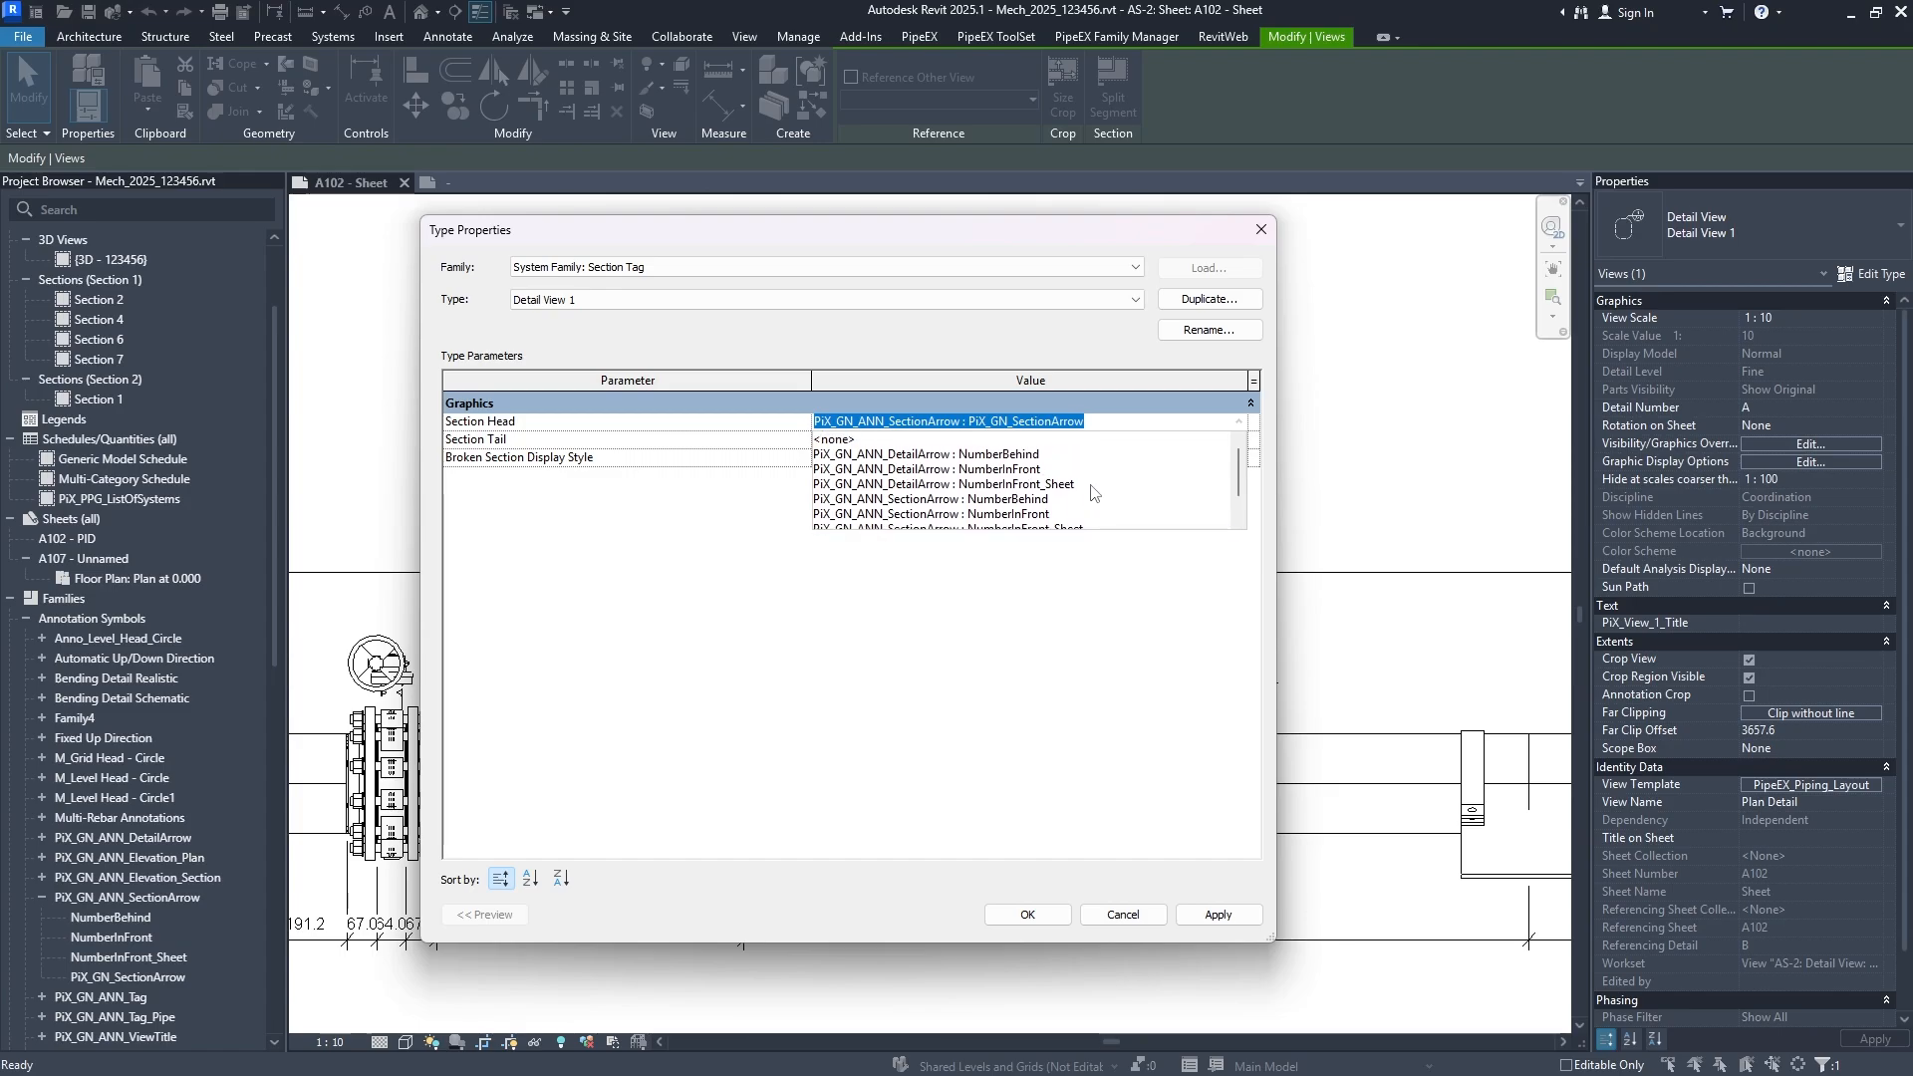
pyautogui.click(1027, 457)
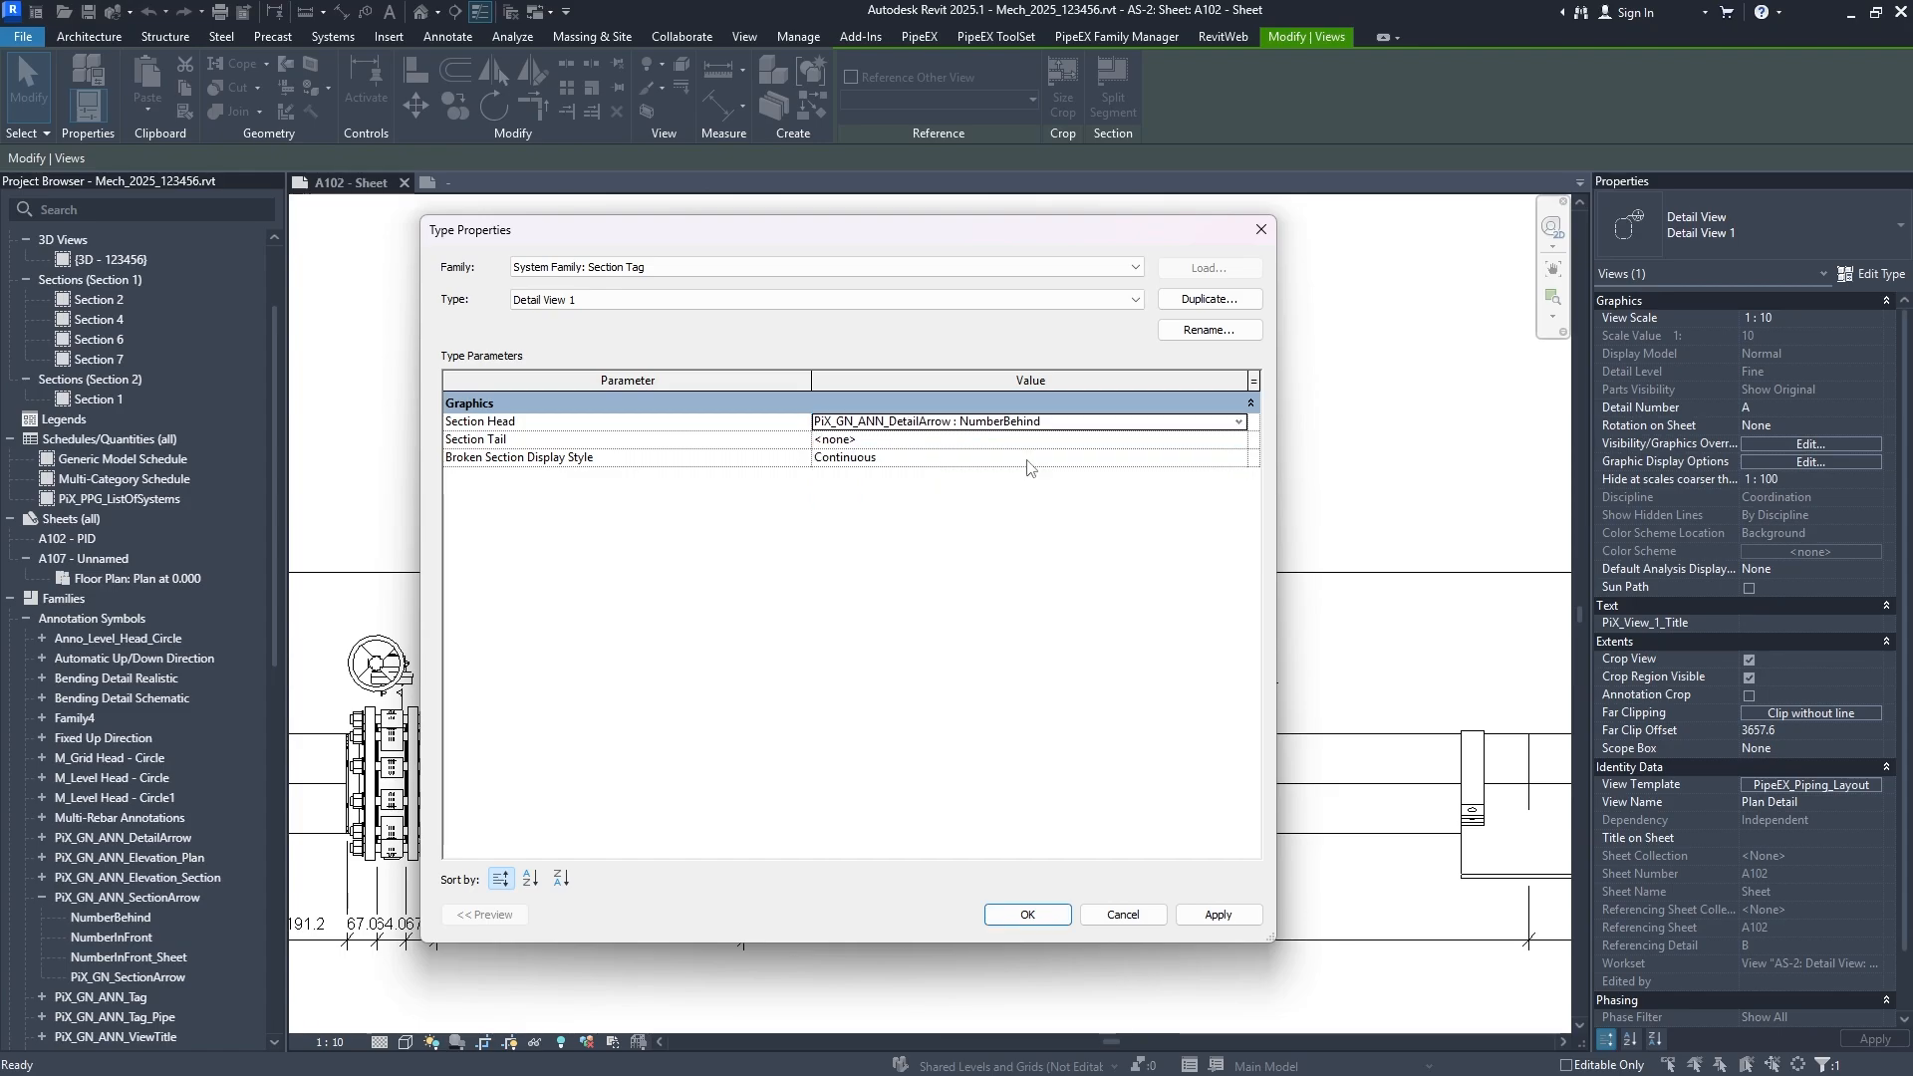
pyautogui.click(1036, 915)
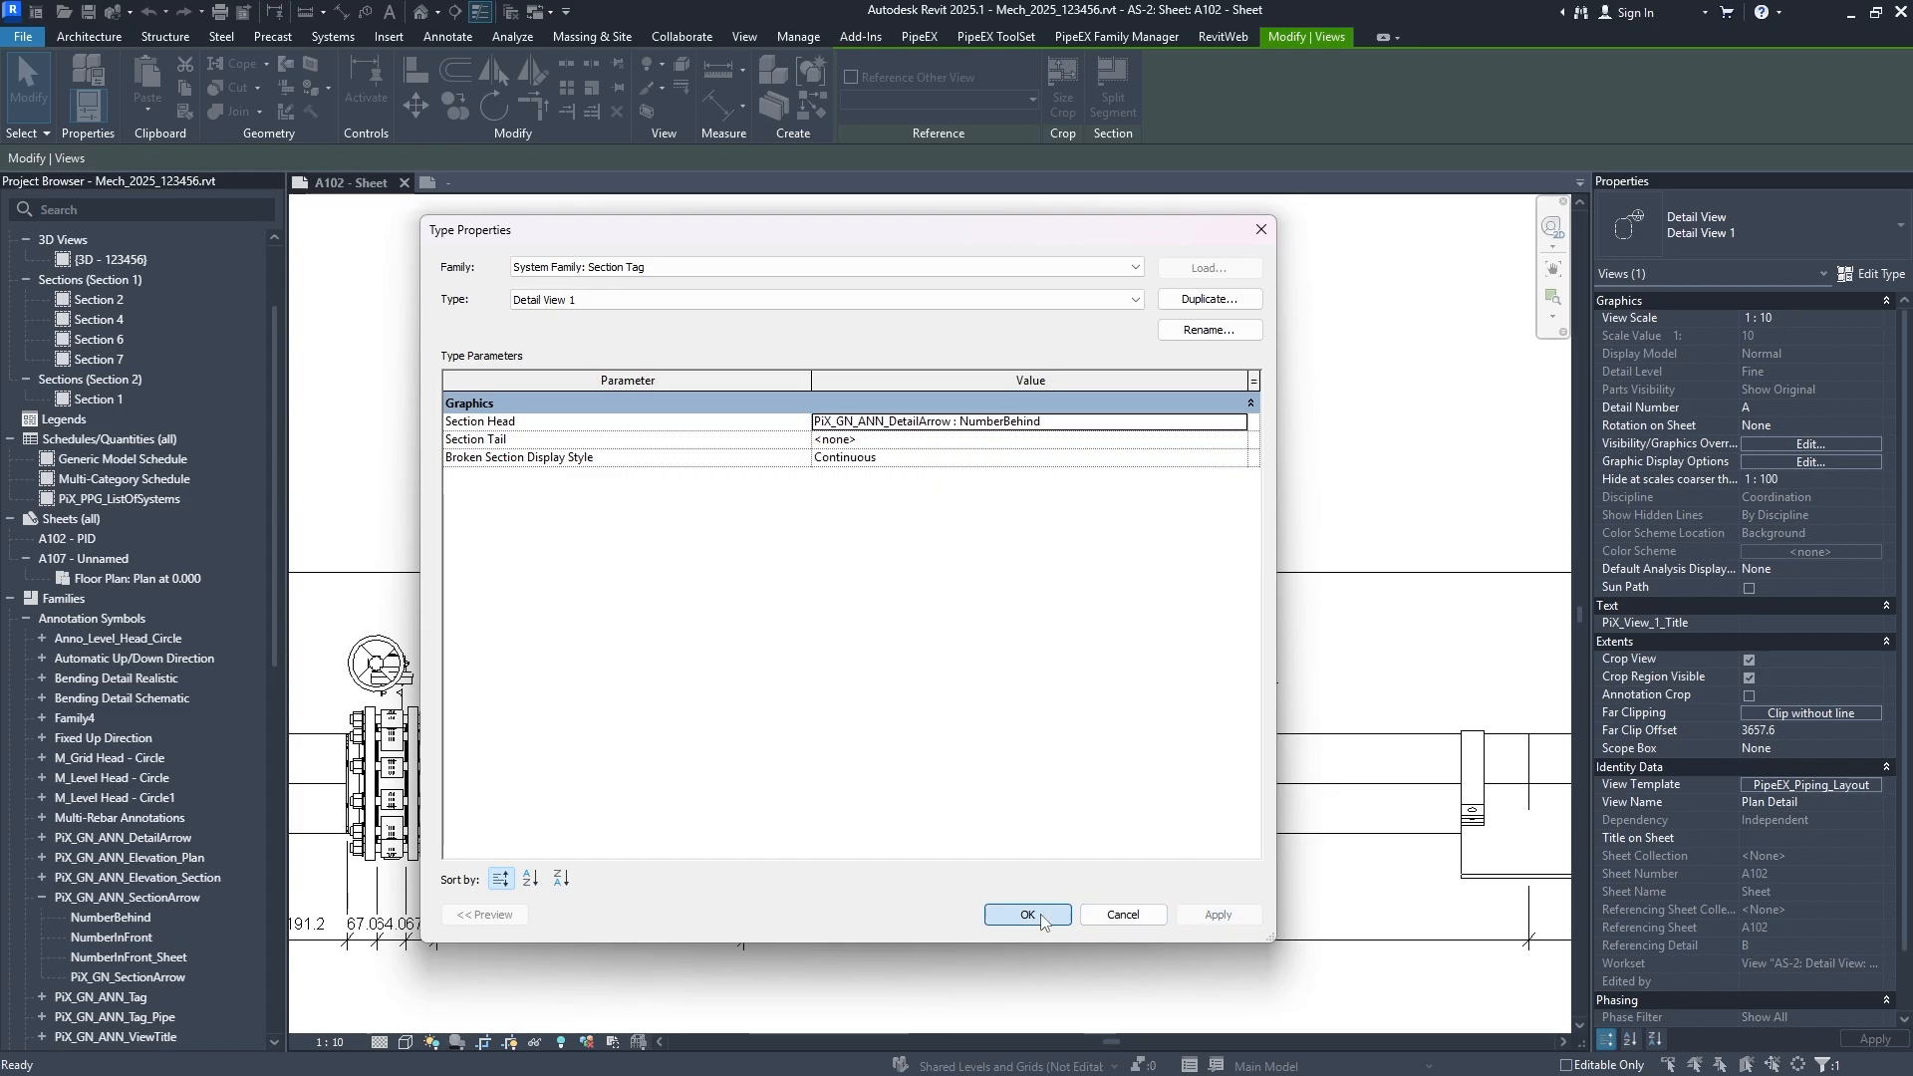
pyautogui.click(1202, 925)
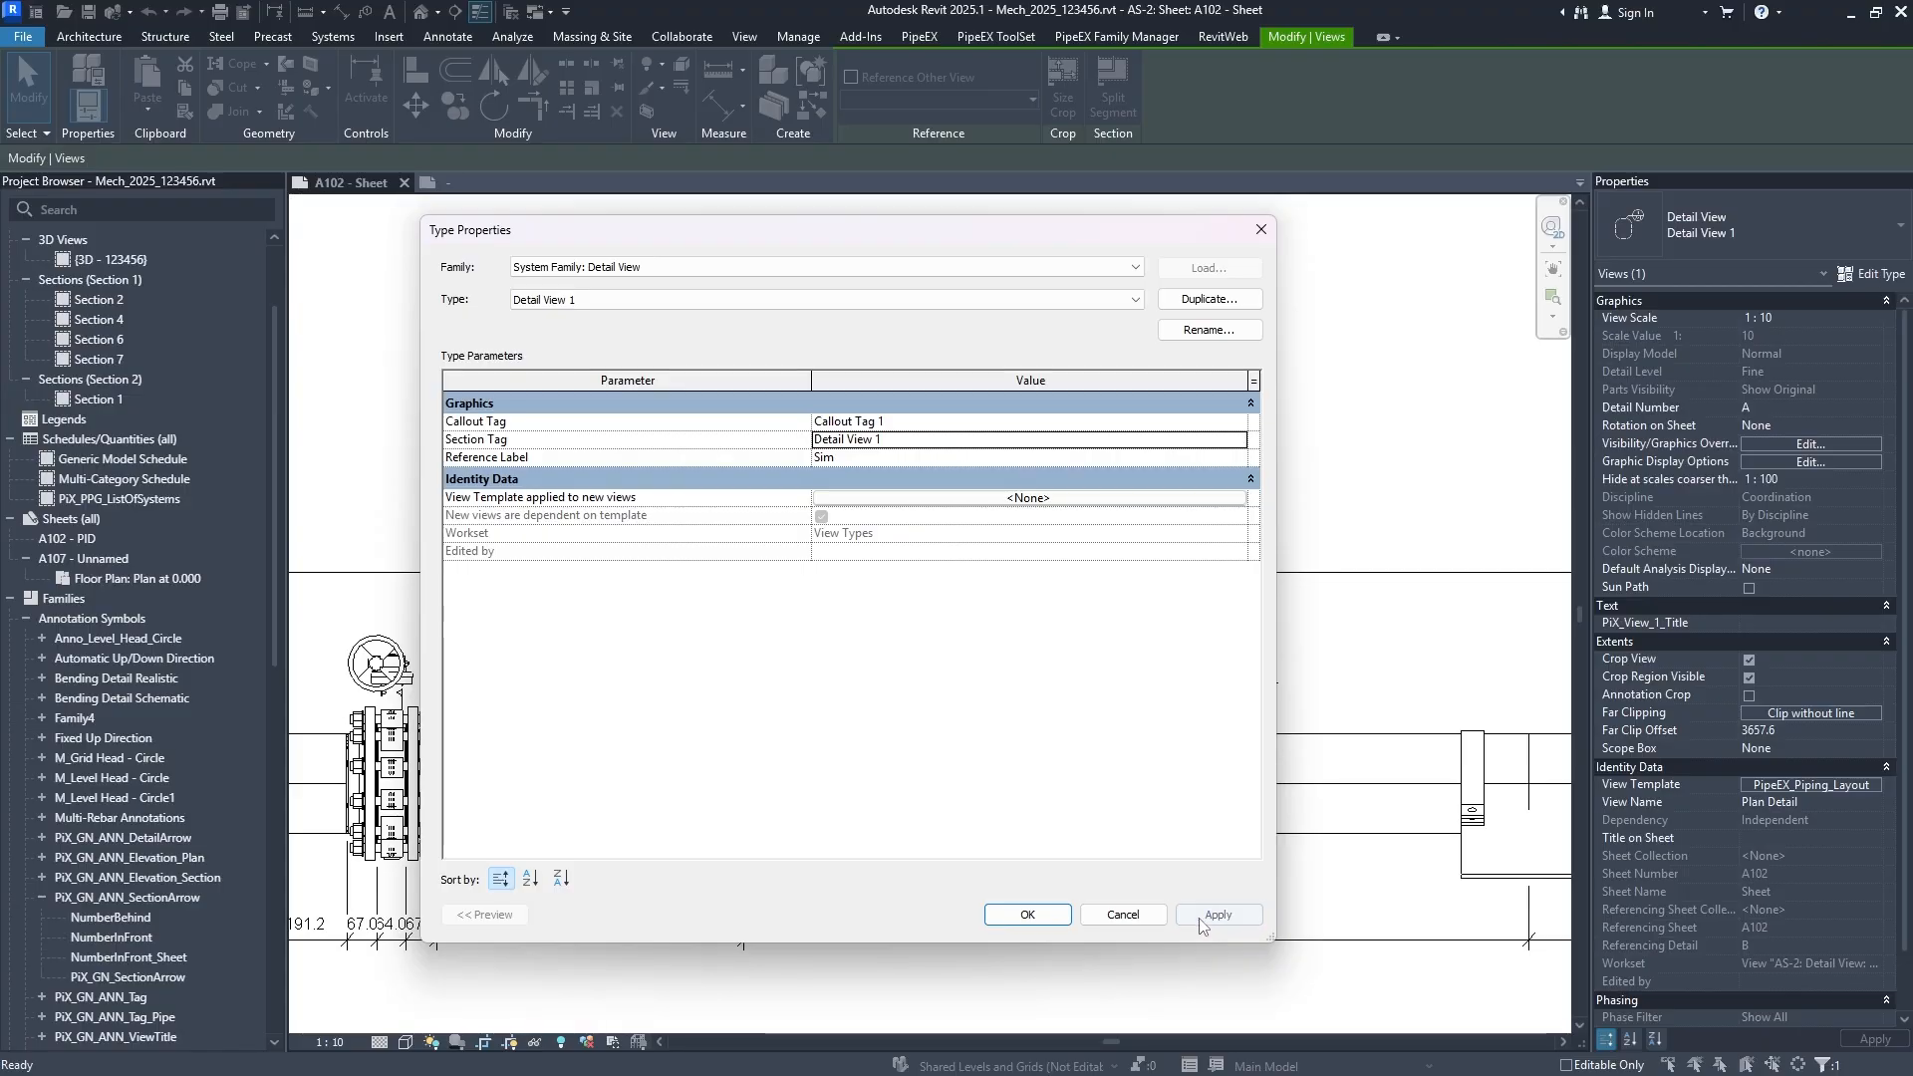
pyautogui.click(1028, 915)
pyautogui.press('Escape')
pyautogui.scroll(3, 902, 638)
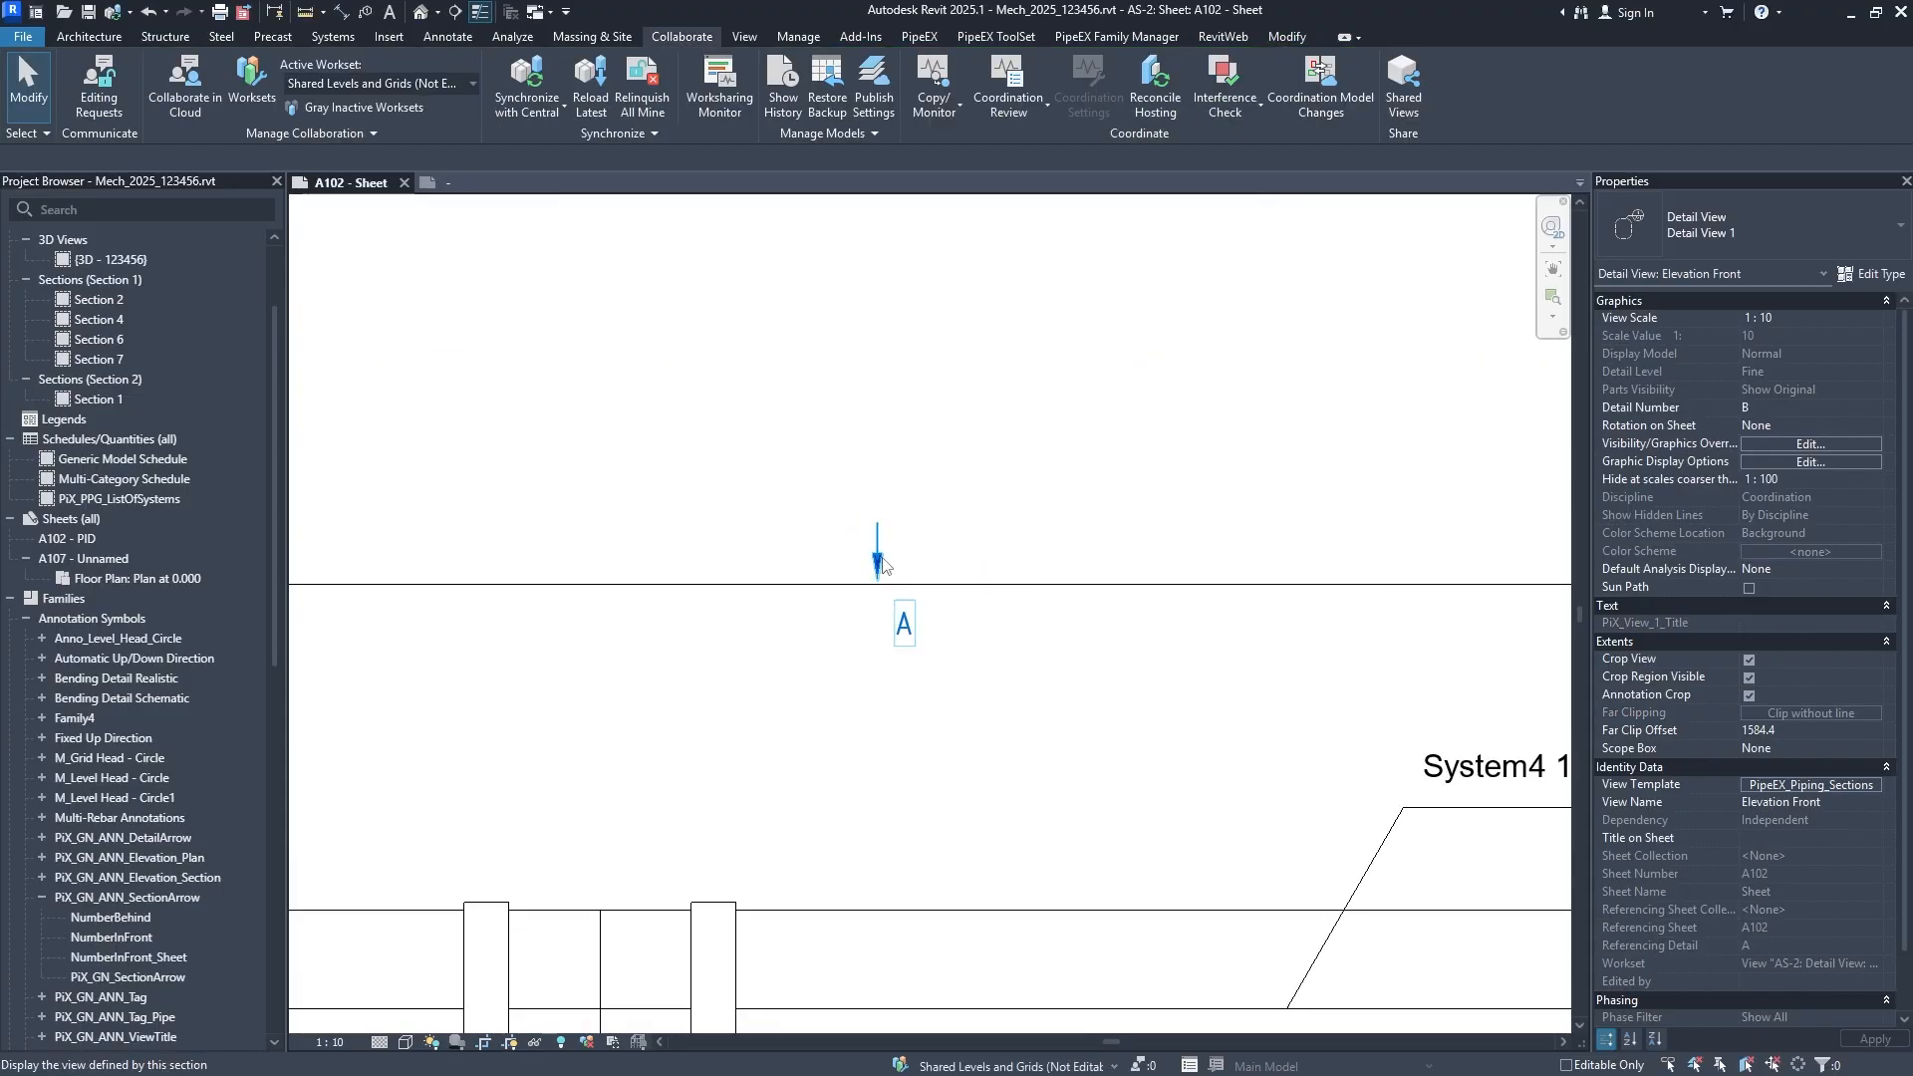
# Switch section mark A's Detail View 1 section tag to the section head PiX_GN_ANN_SectionArrow : NumberBehind.
pyautogui.moveTo(777, 492); pyautogui.dragTo(1132, 808)
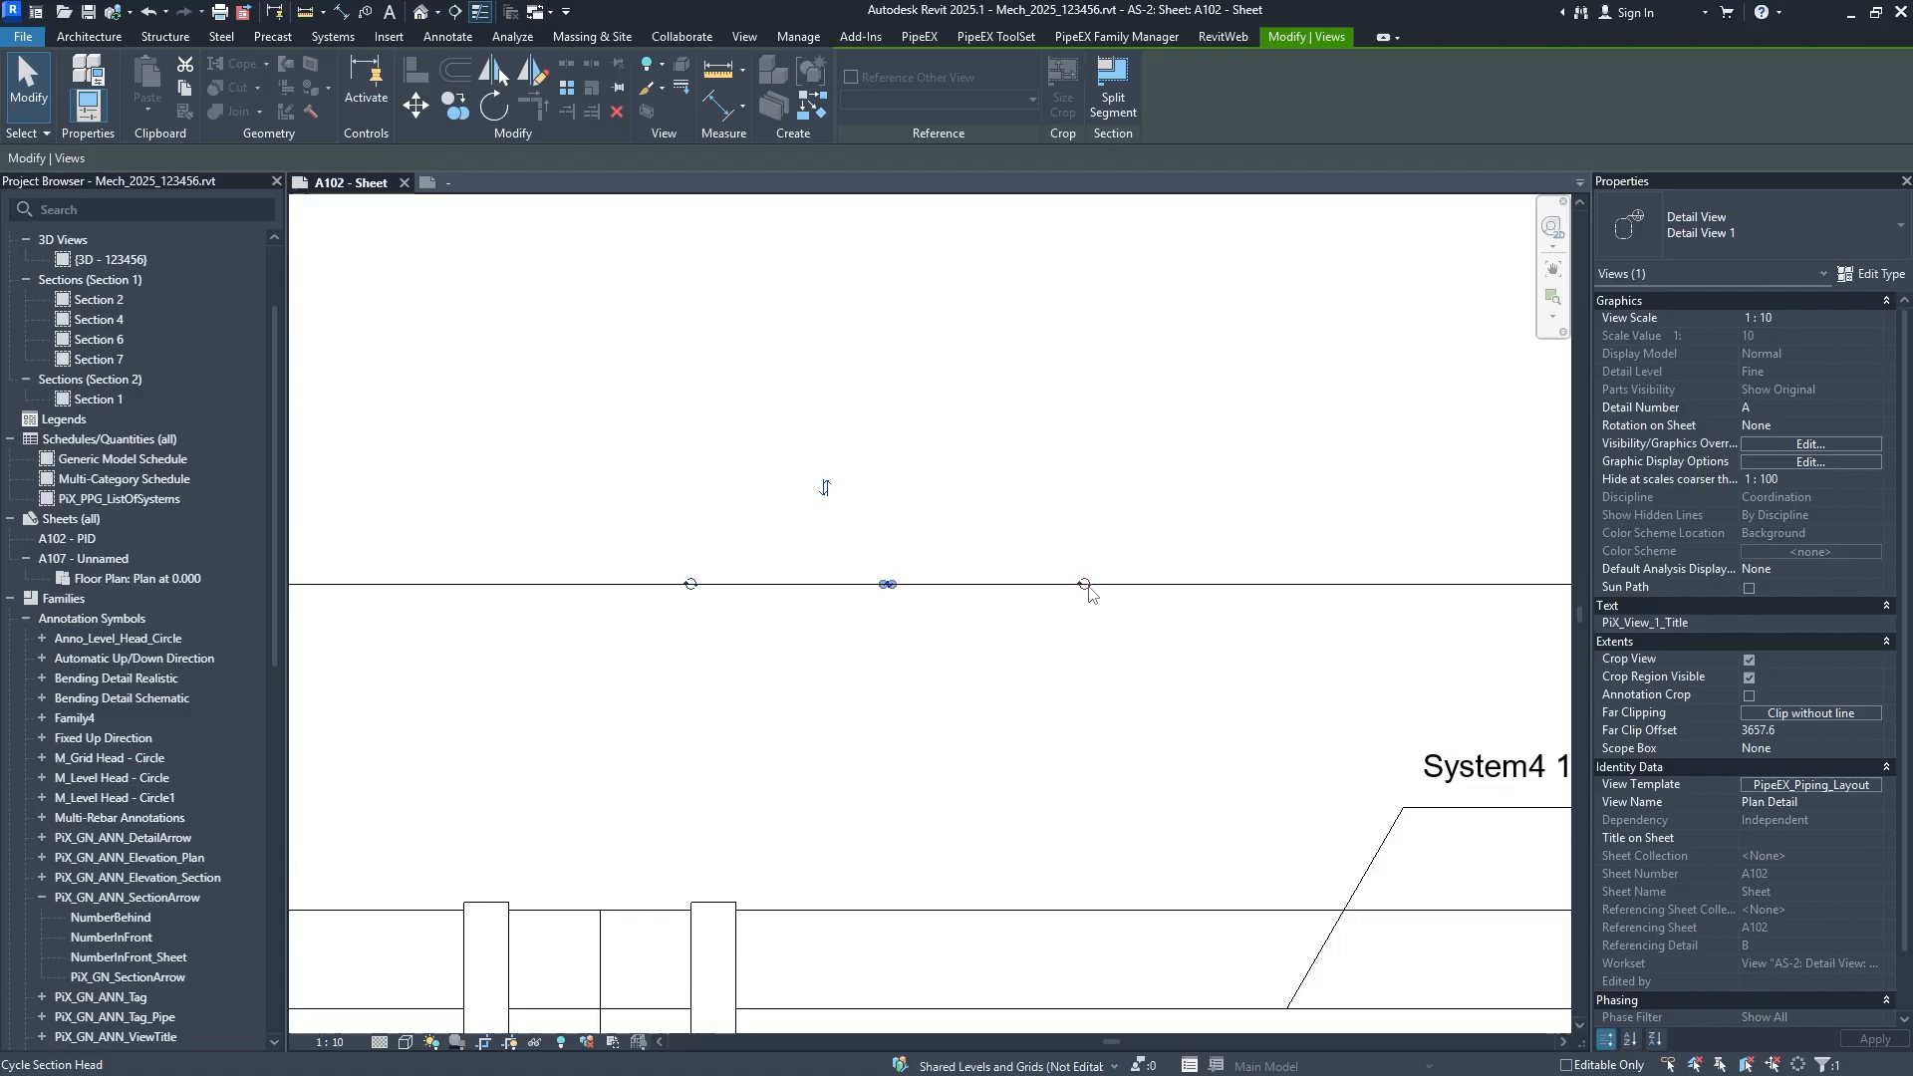
pyautogui.click(1874, 275)
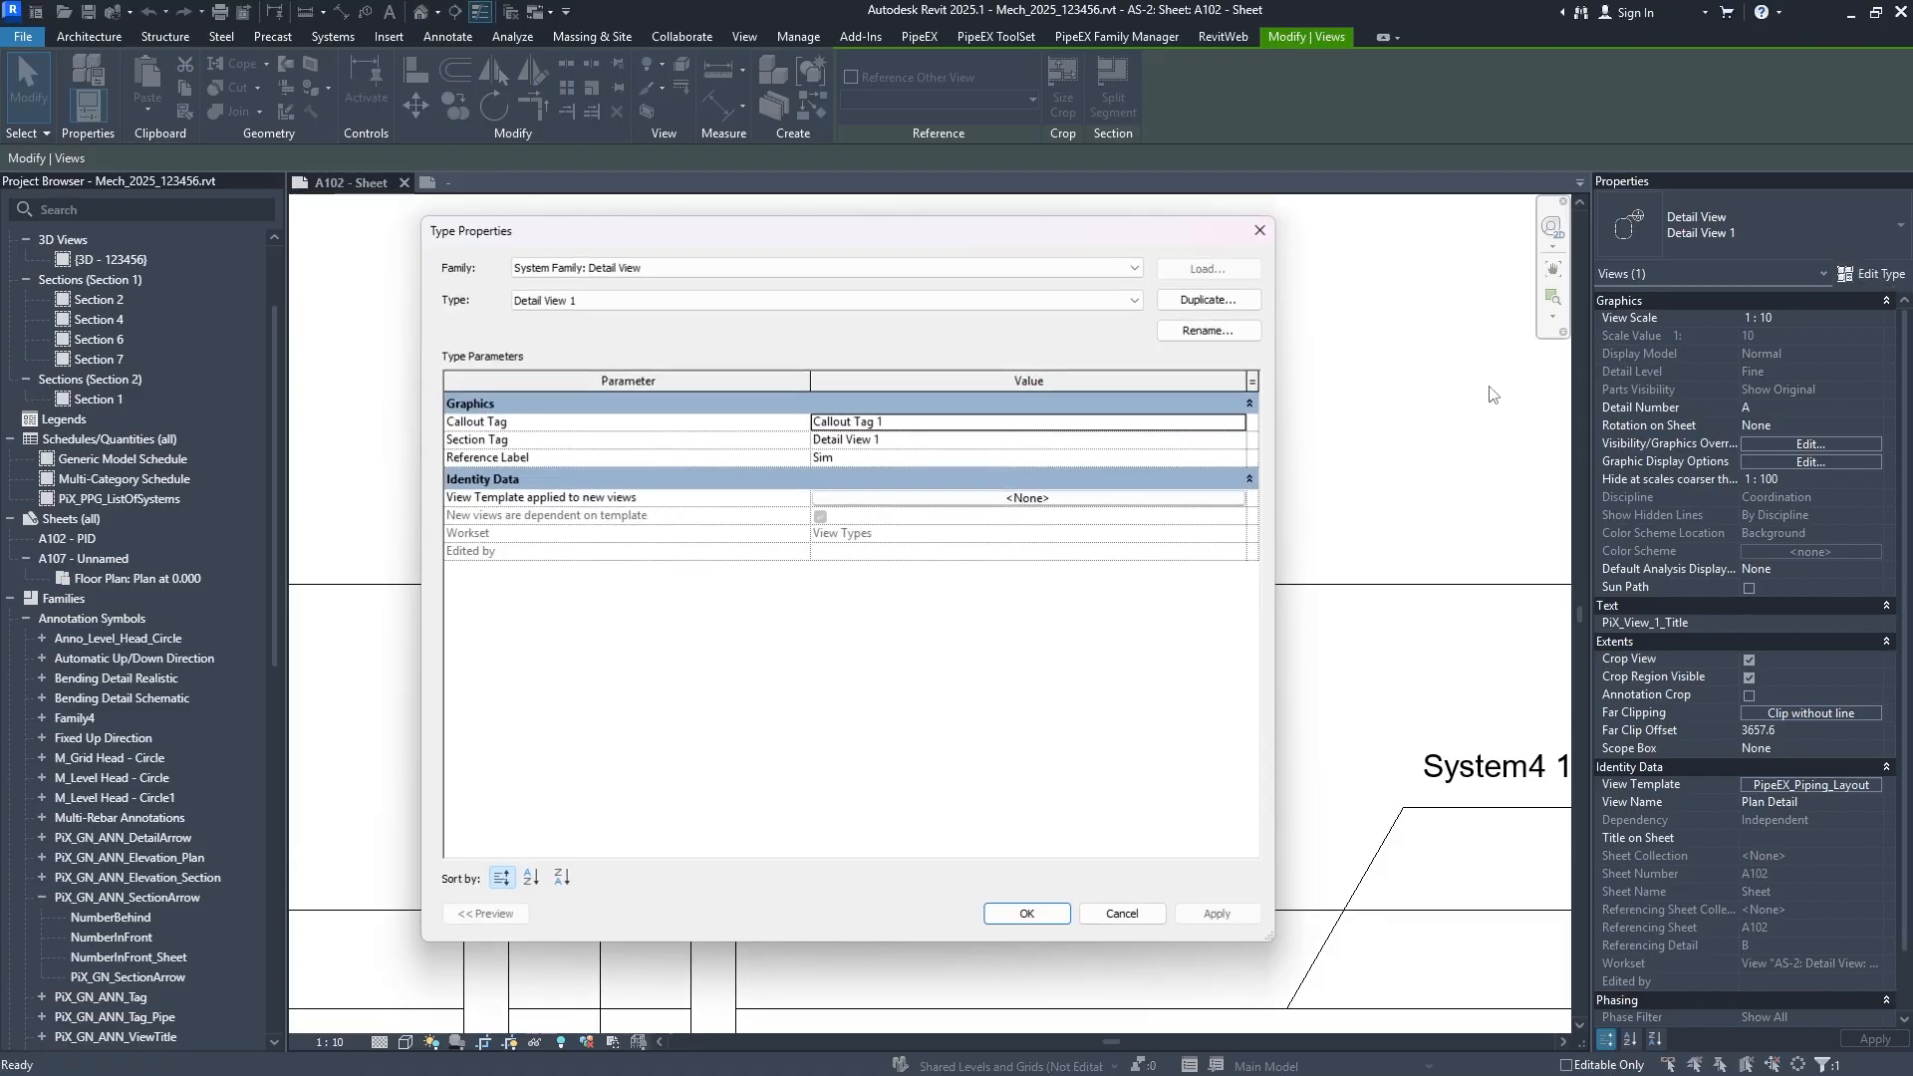
pyautogui.click(1240, 443)
pyautogui.click(1241, 425)
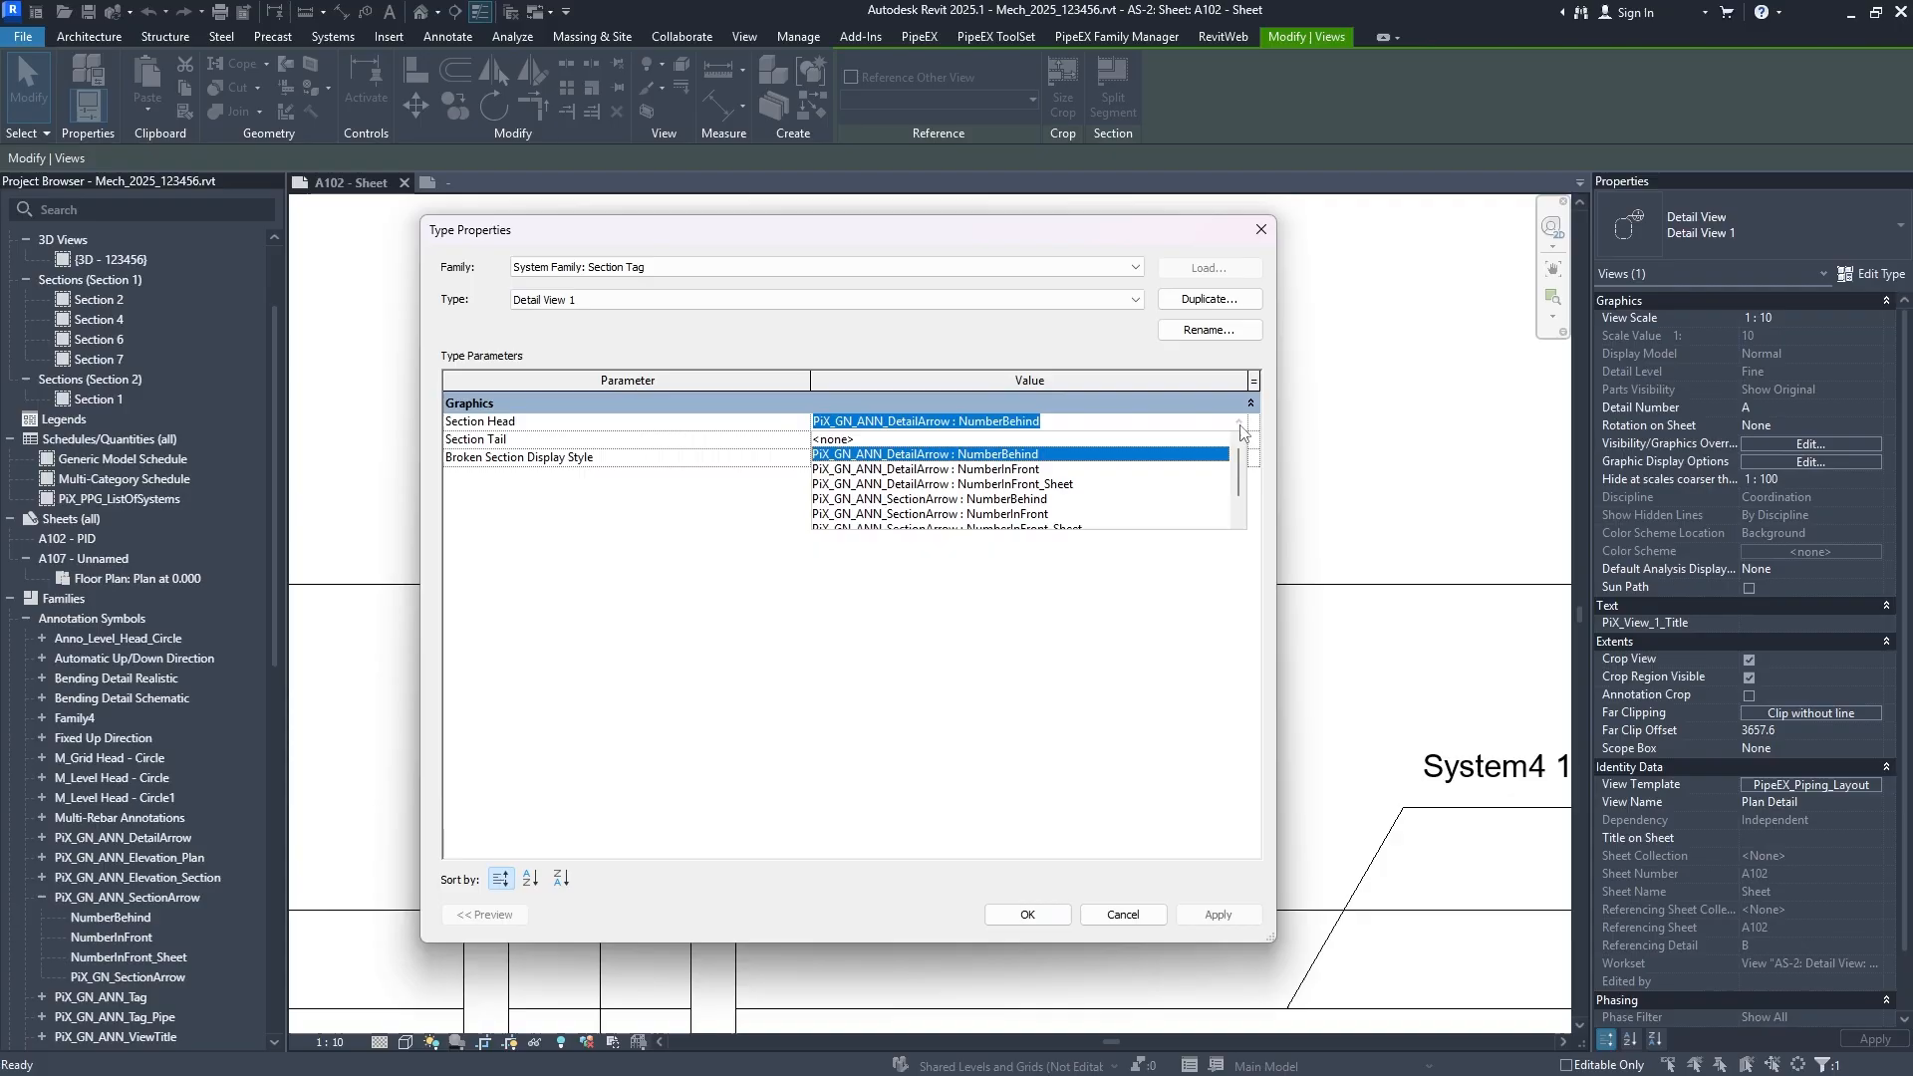
pyautogui.click(1066, 500)
pyautogui.click(1027, 915)
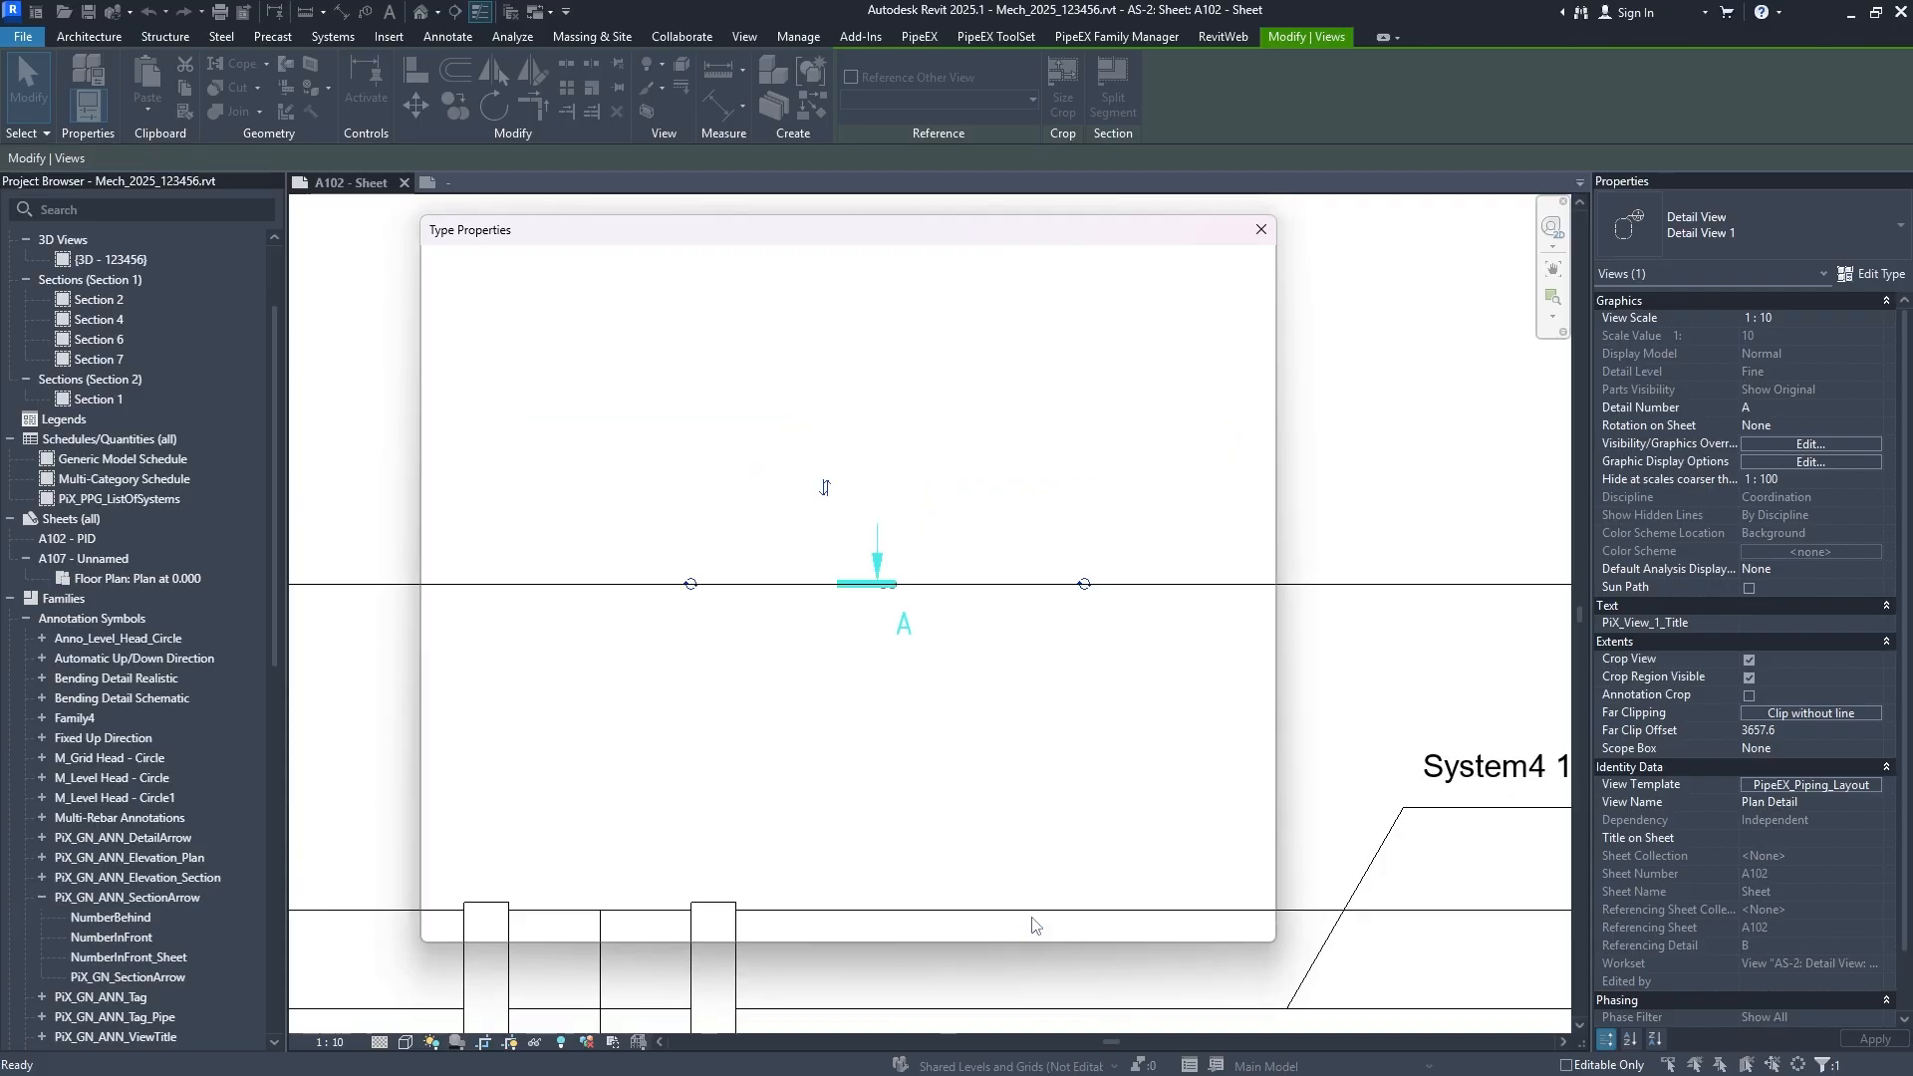
pyautogui.click(997, 909)
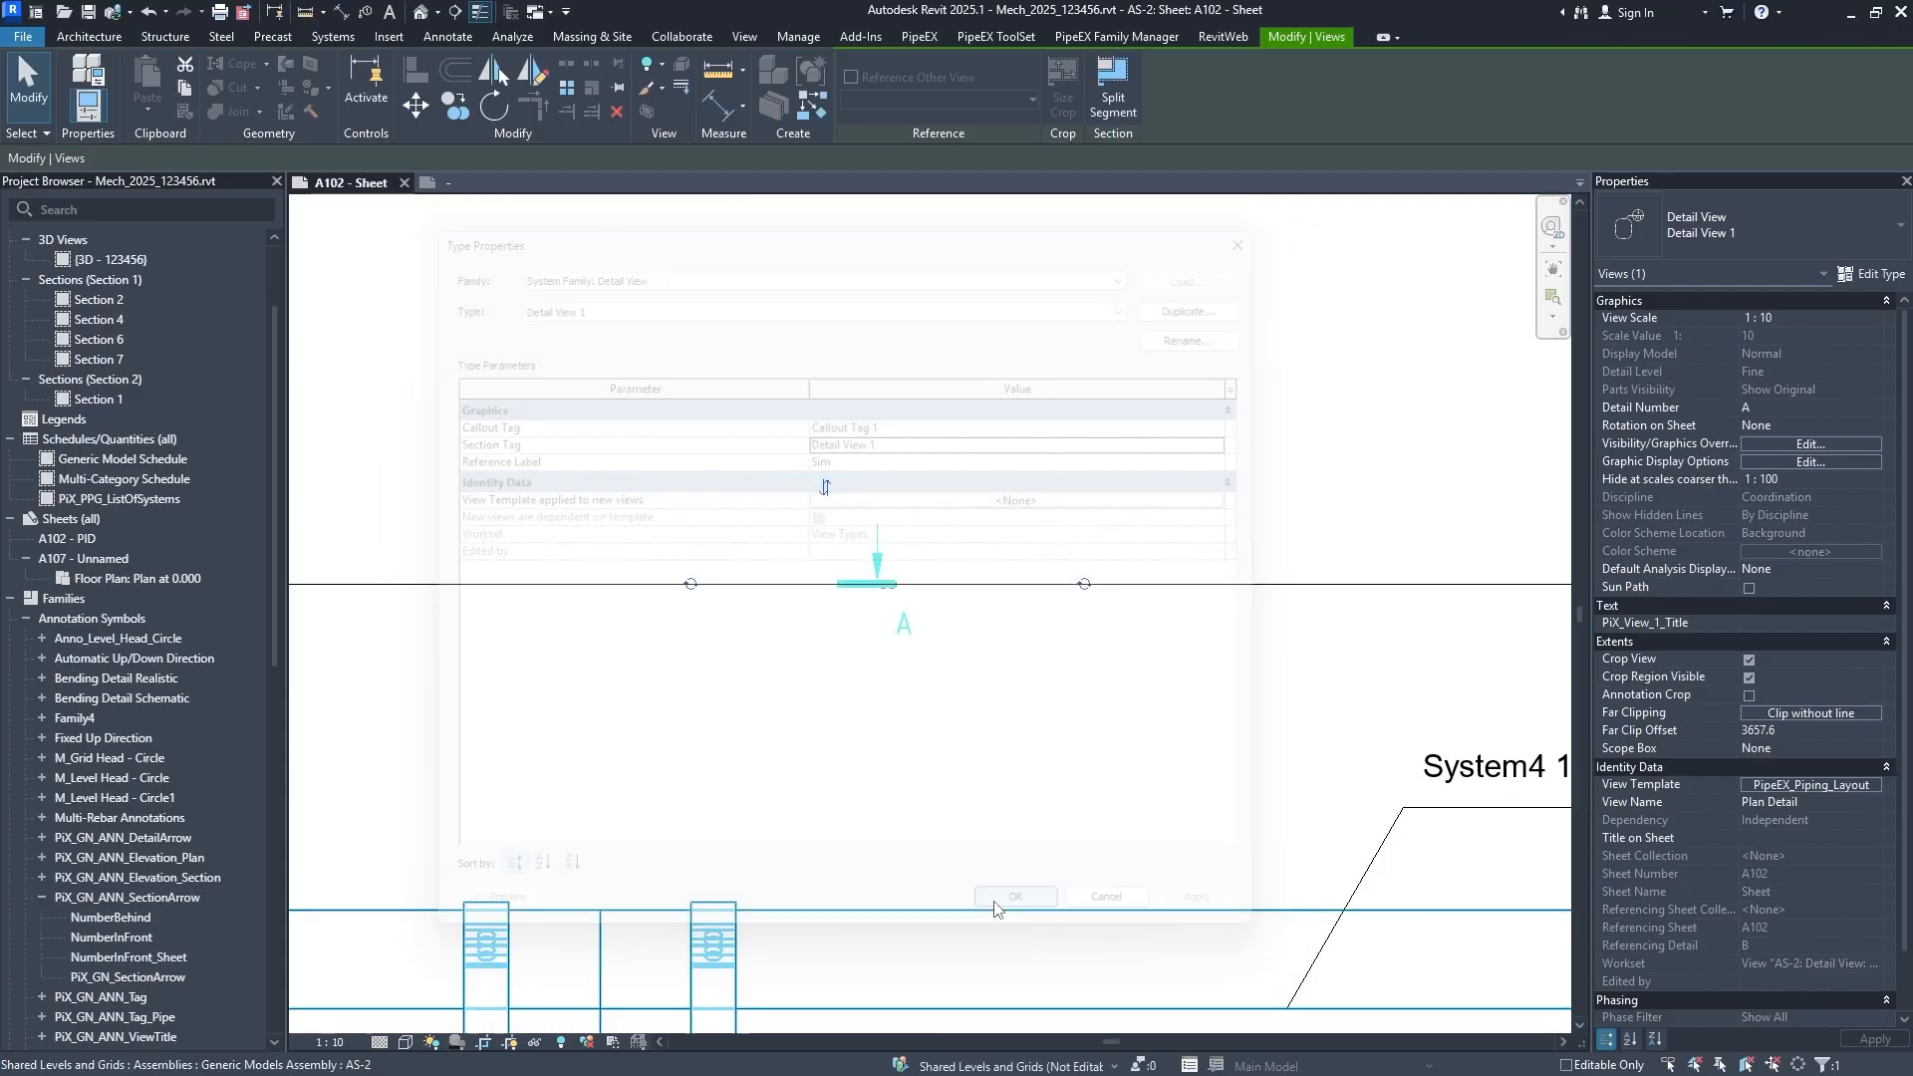
pyautogui.click(948, 670)
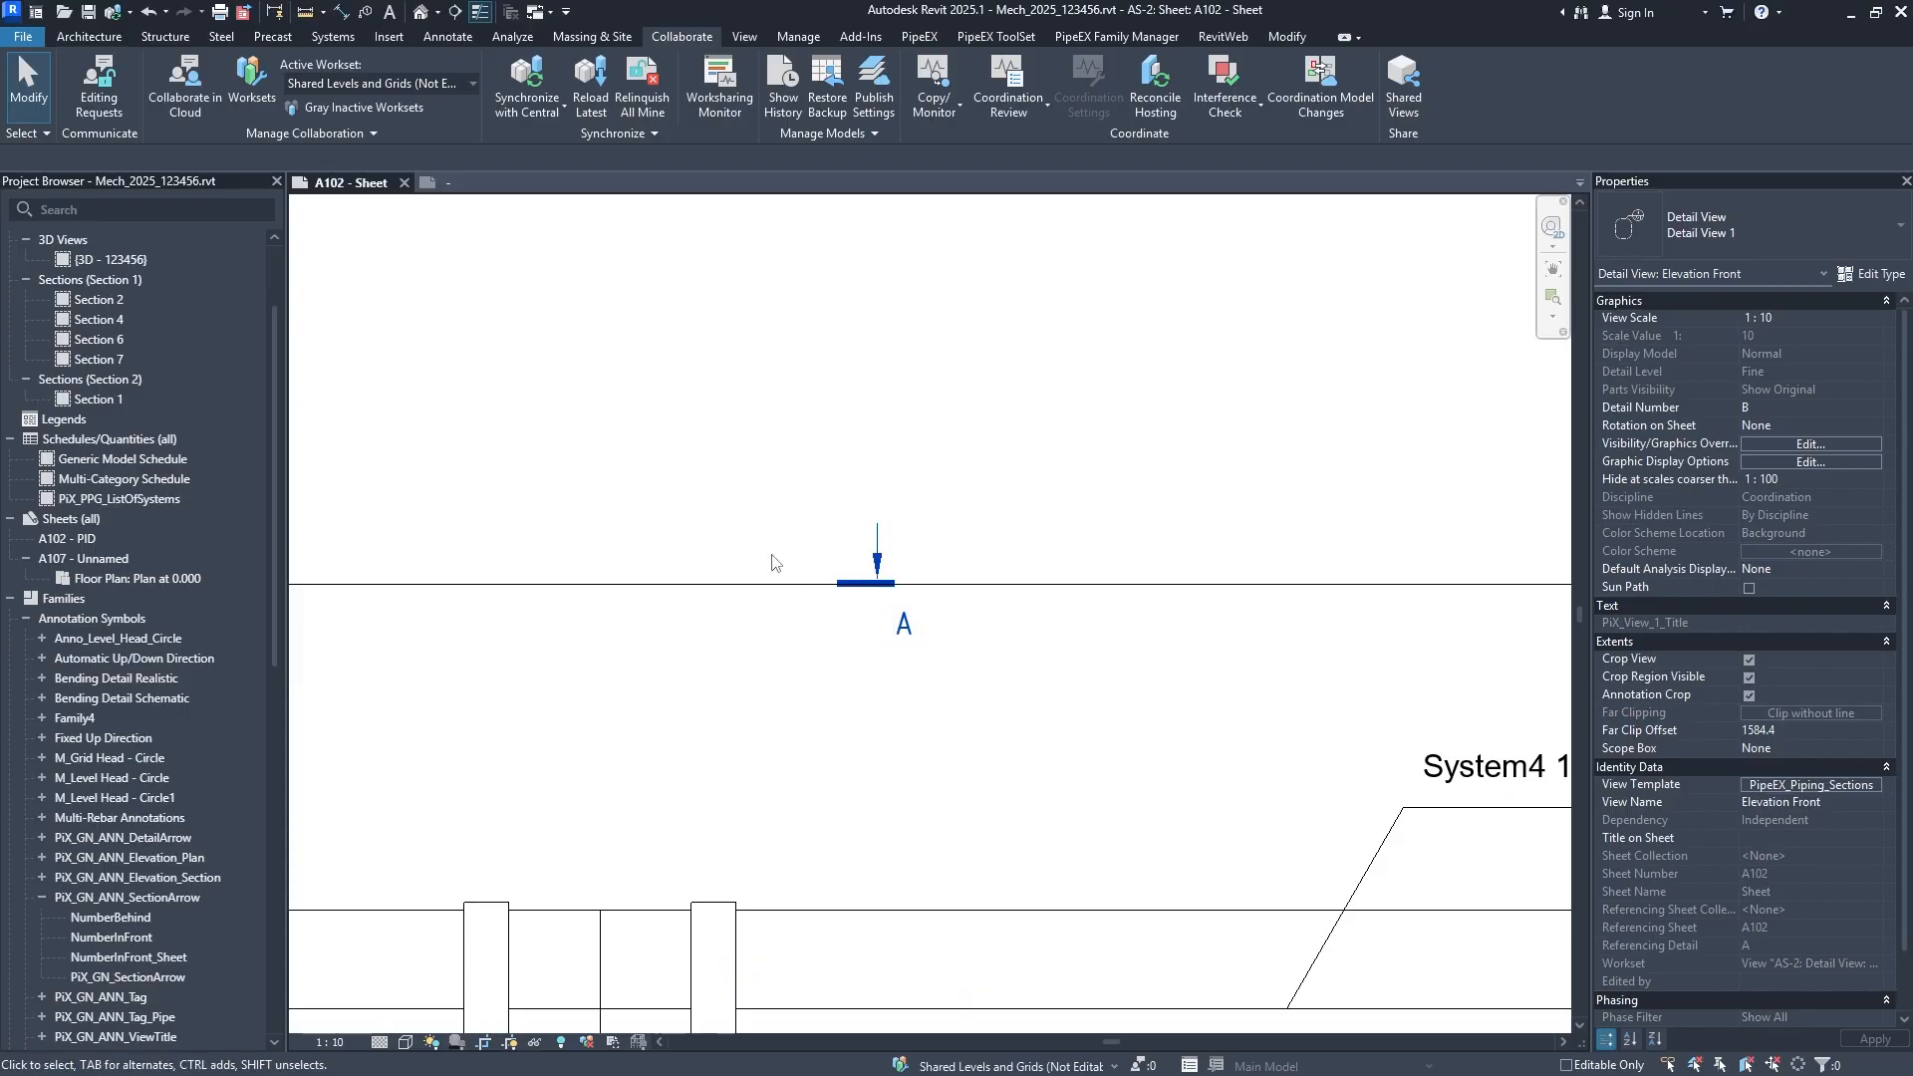
# Open the type properties of section mark A's Detail View 1 type.
pyautogui.moveTo(787, 482); pyautogui.dragTo(1037, 798)
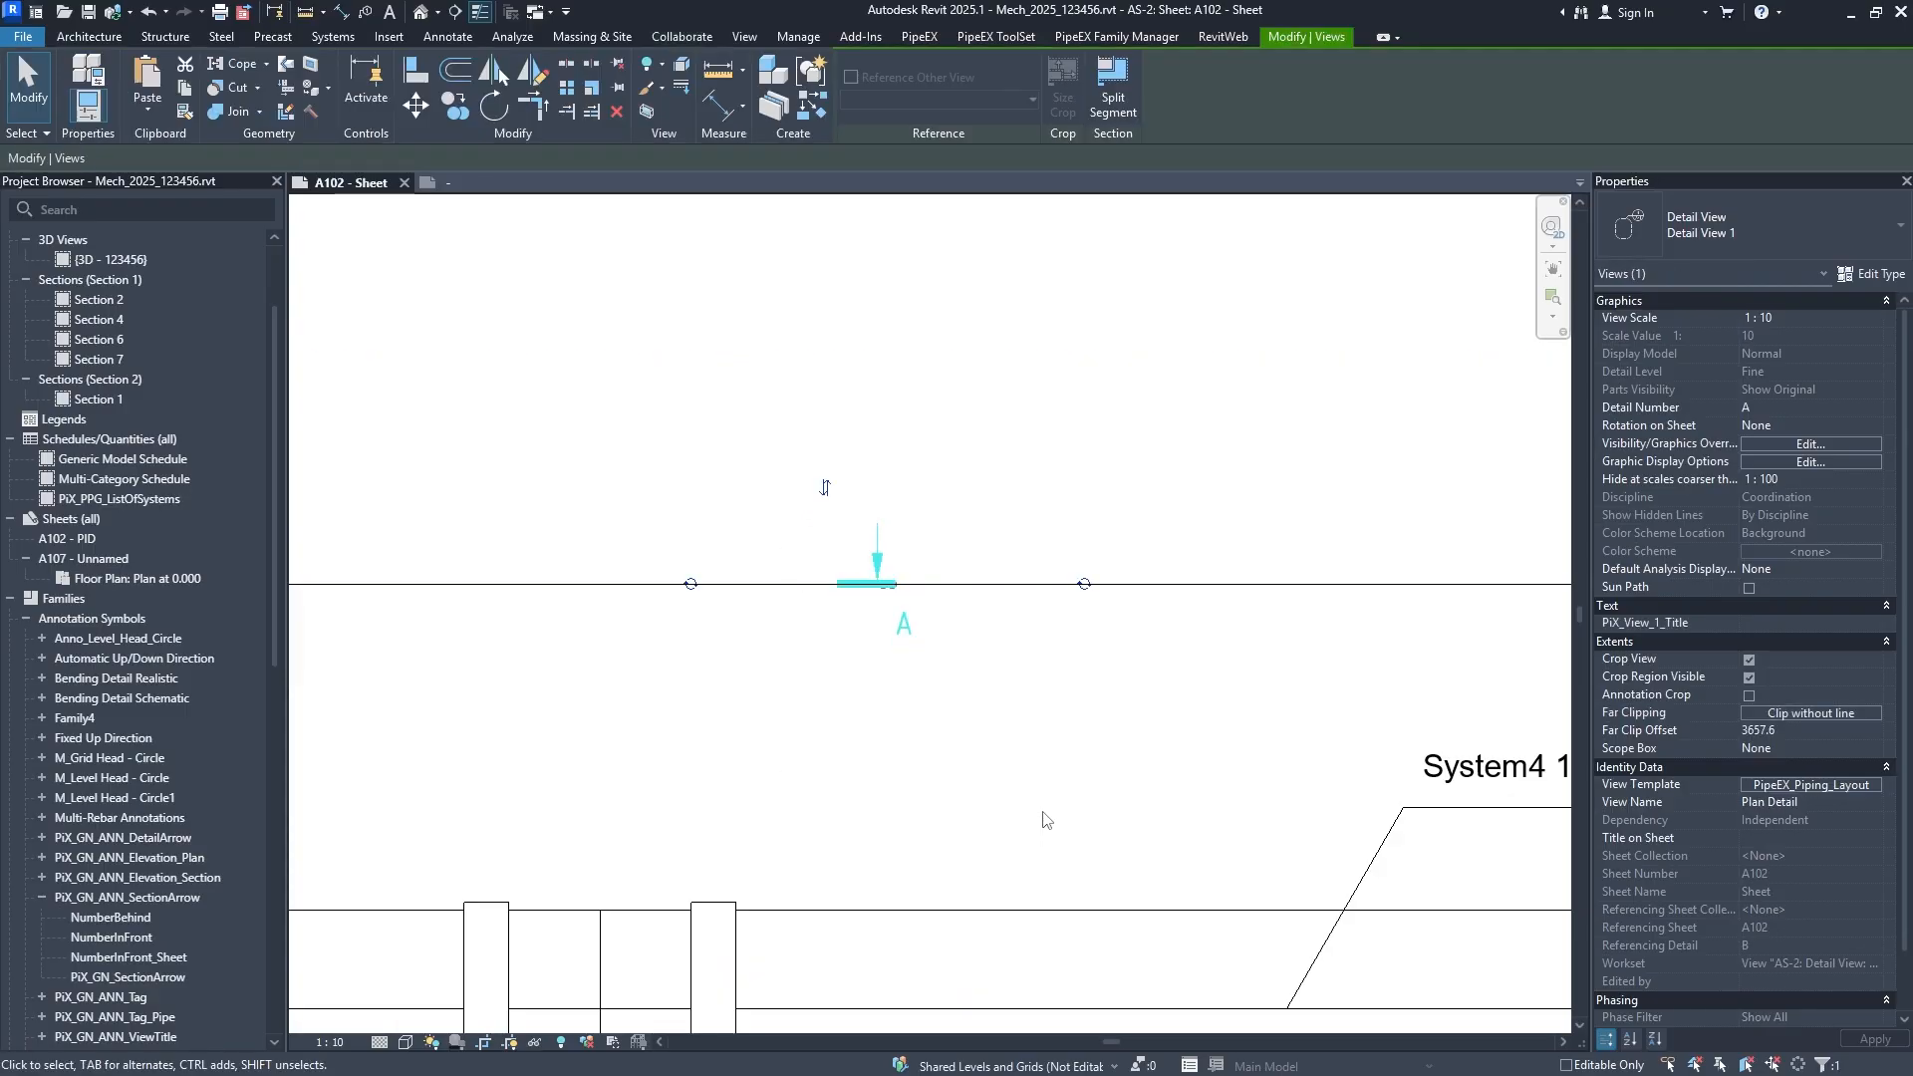
pyautogui.click(1872, 274)
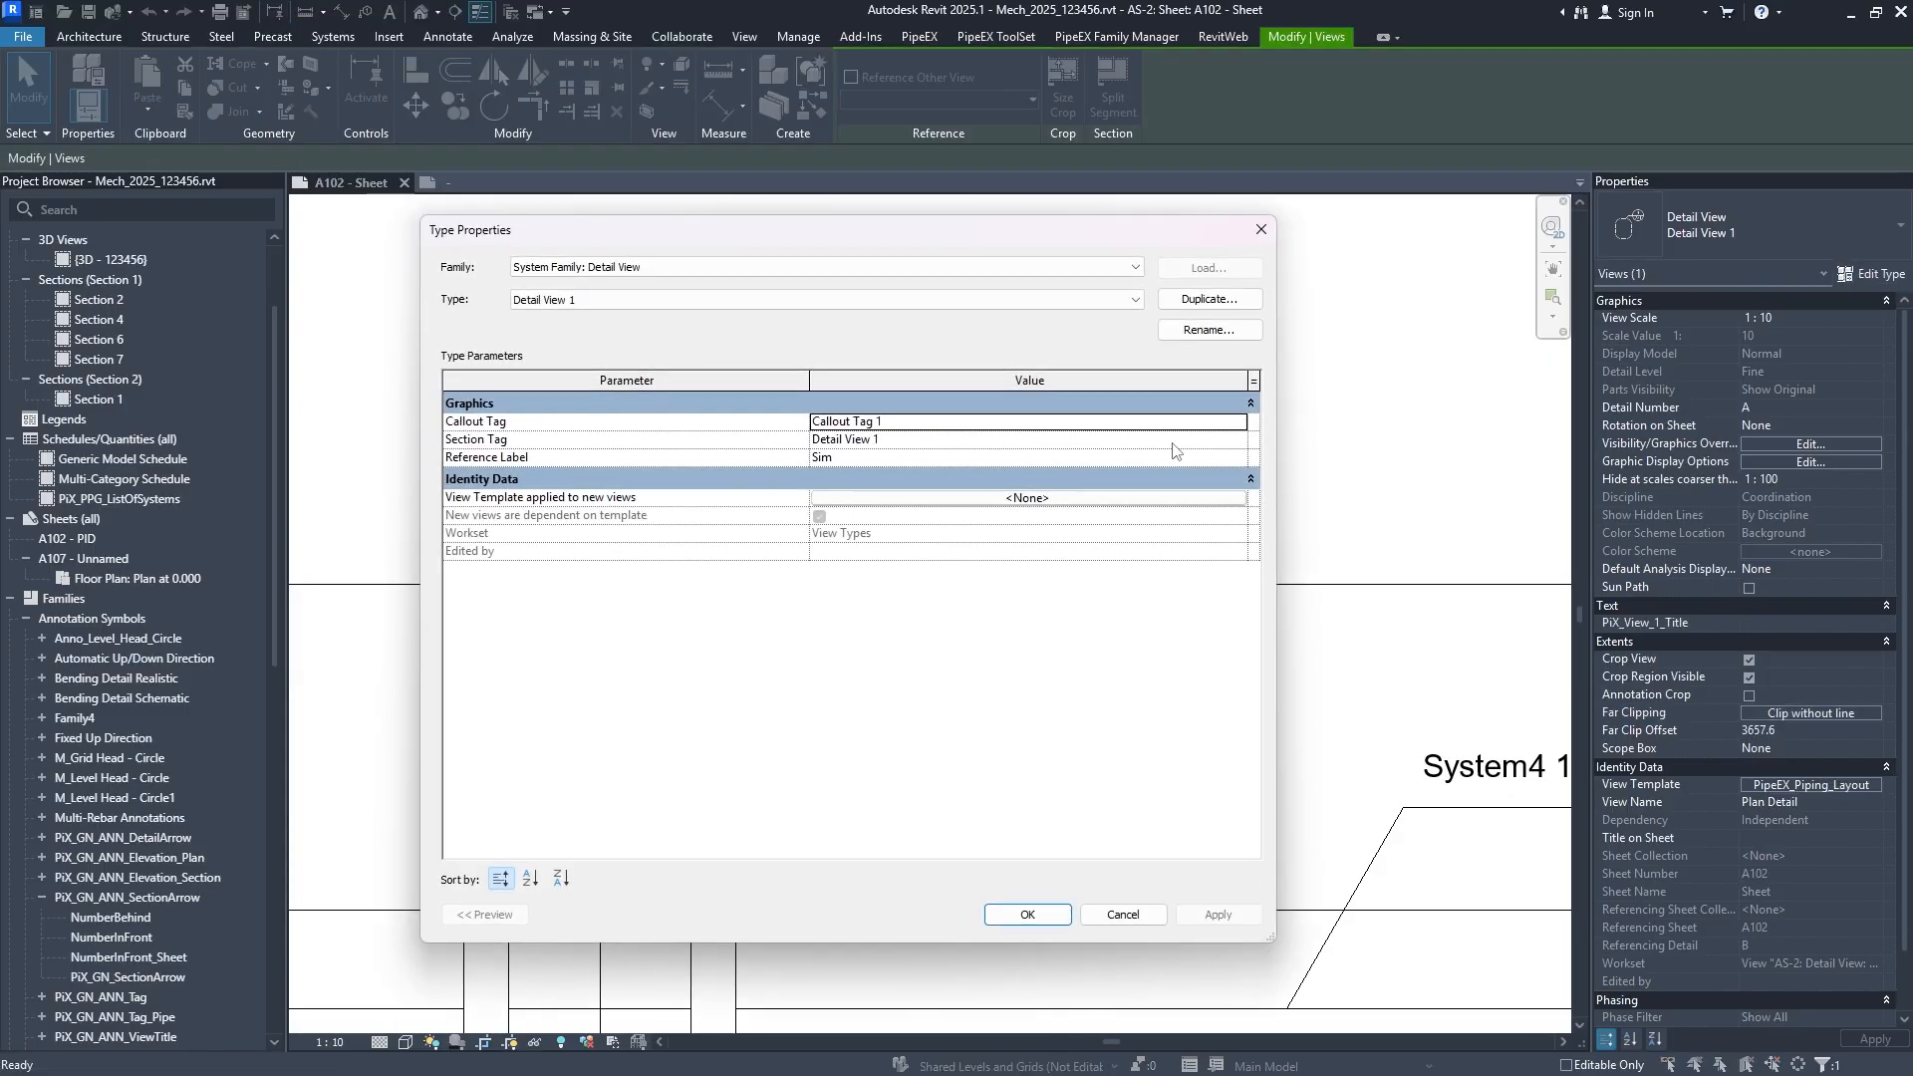
pyautogui.click(1230, 422)
pyautogui.click(1241, 422)
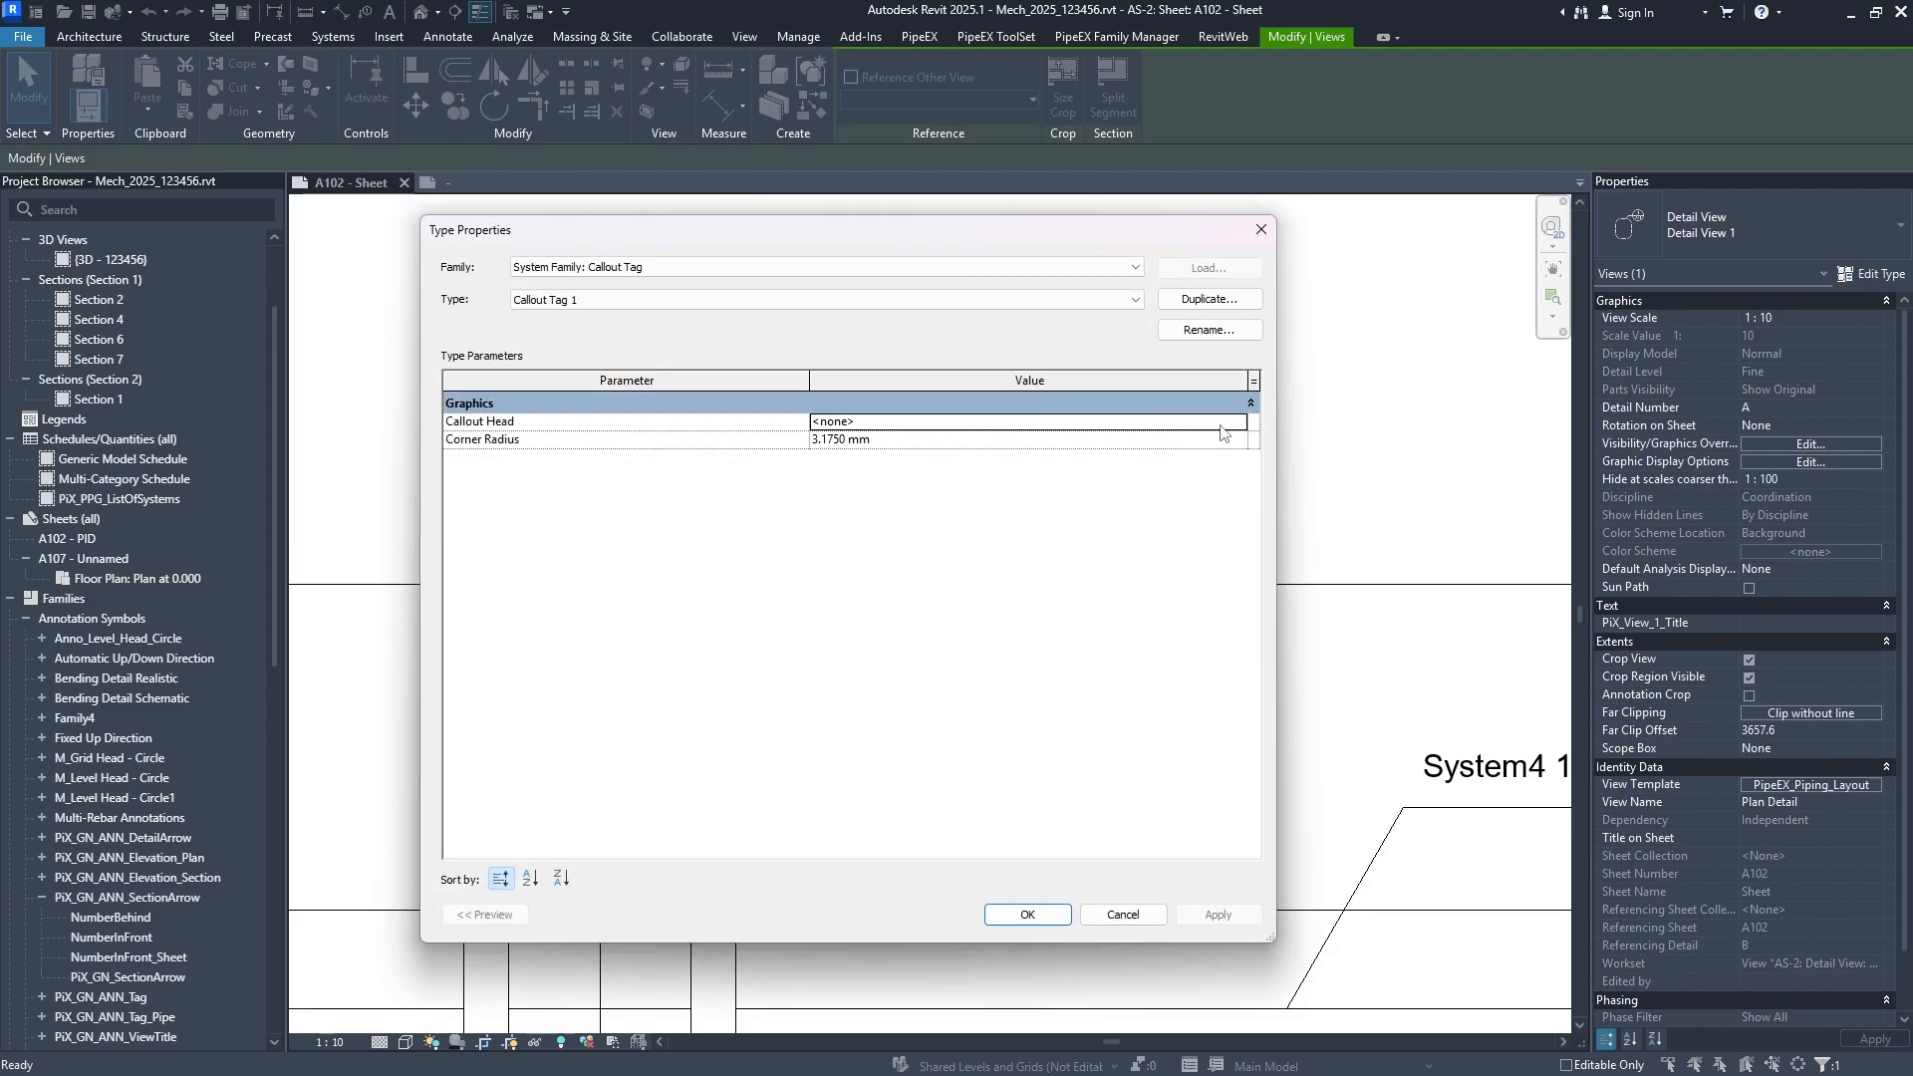
pyautogui.press('Escape')
# Set the Detail View 1 section tag's section head to PiX_GN_ANN_DetailArrow : NumberInFront and apply the type changes.
pyautogui.click(1236, 440)
pyautogui.click(1243, 440)
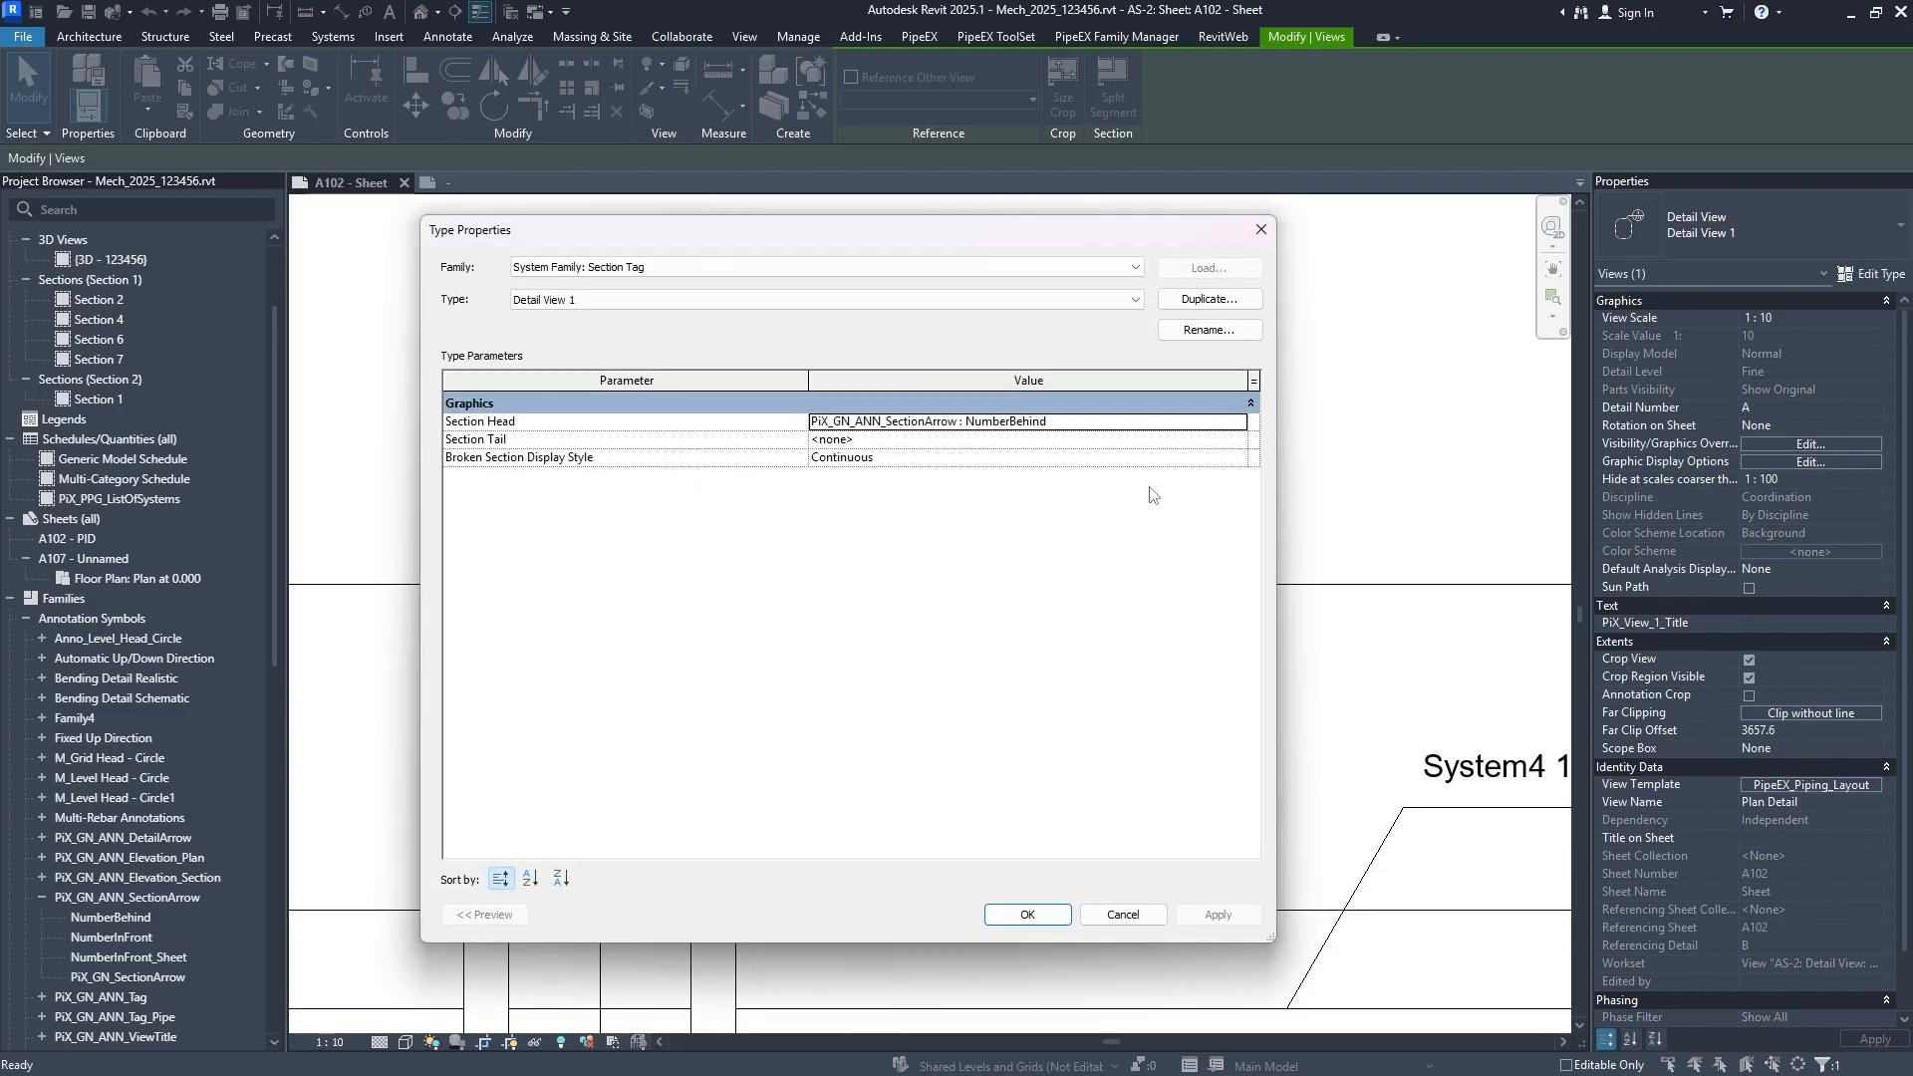
pyautogui.click(1244, 423)
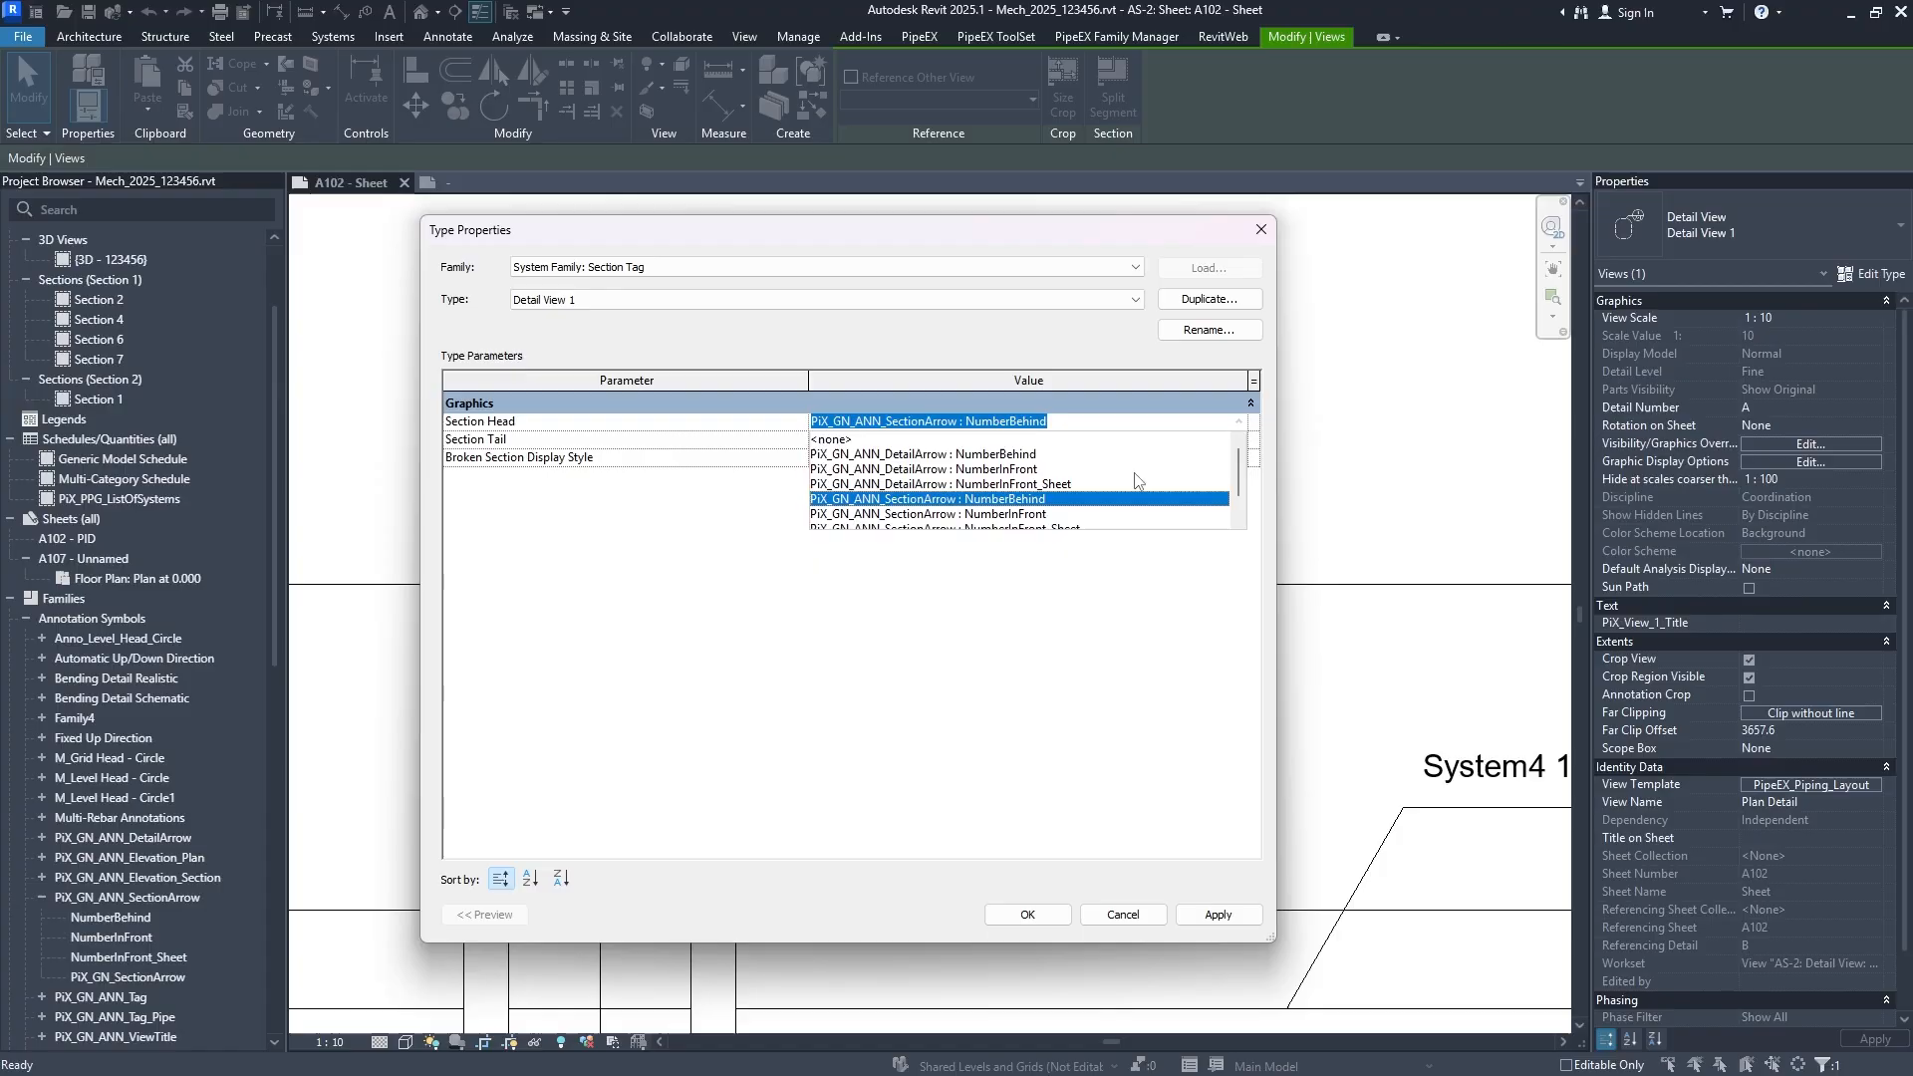
pyautogui.click(1053, 470)
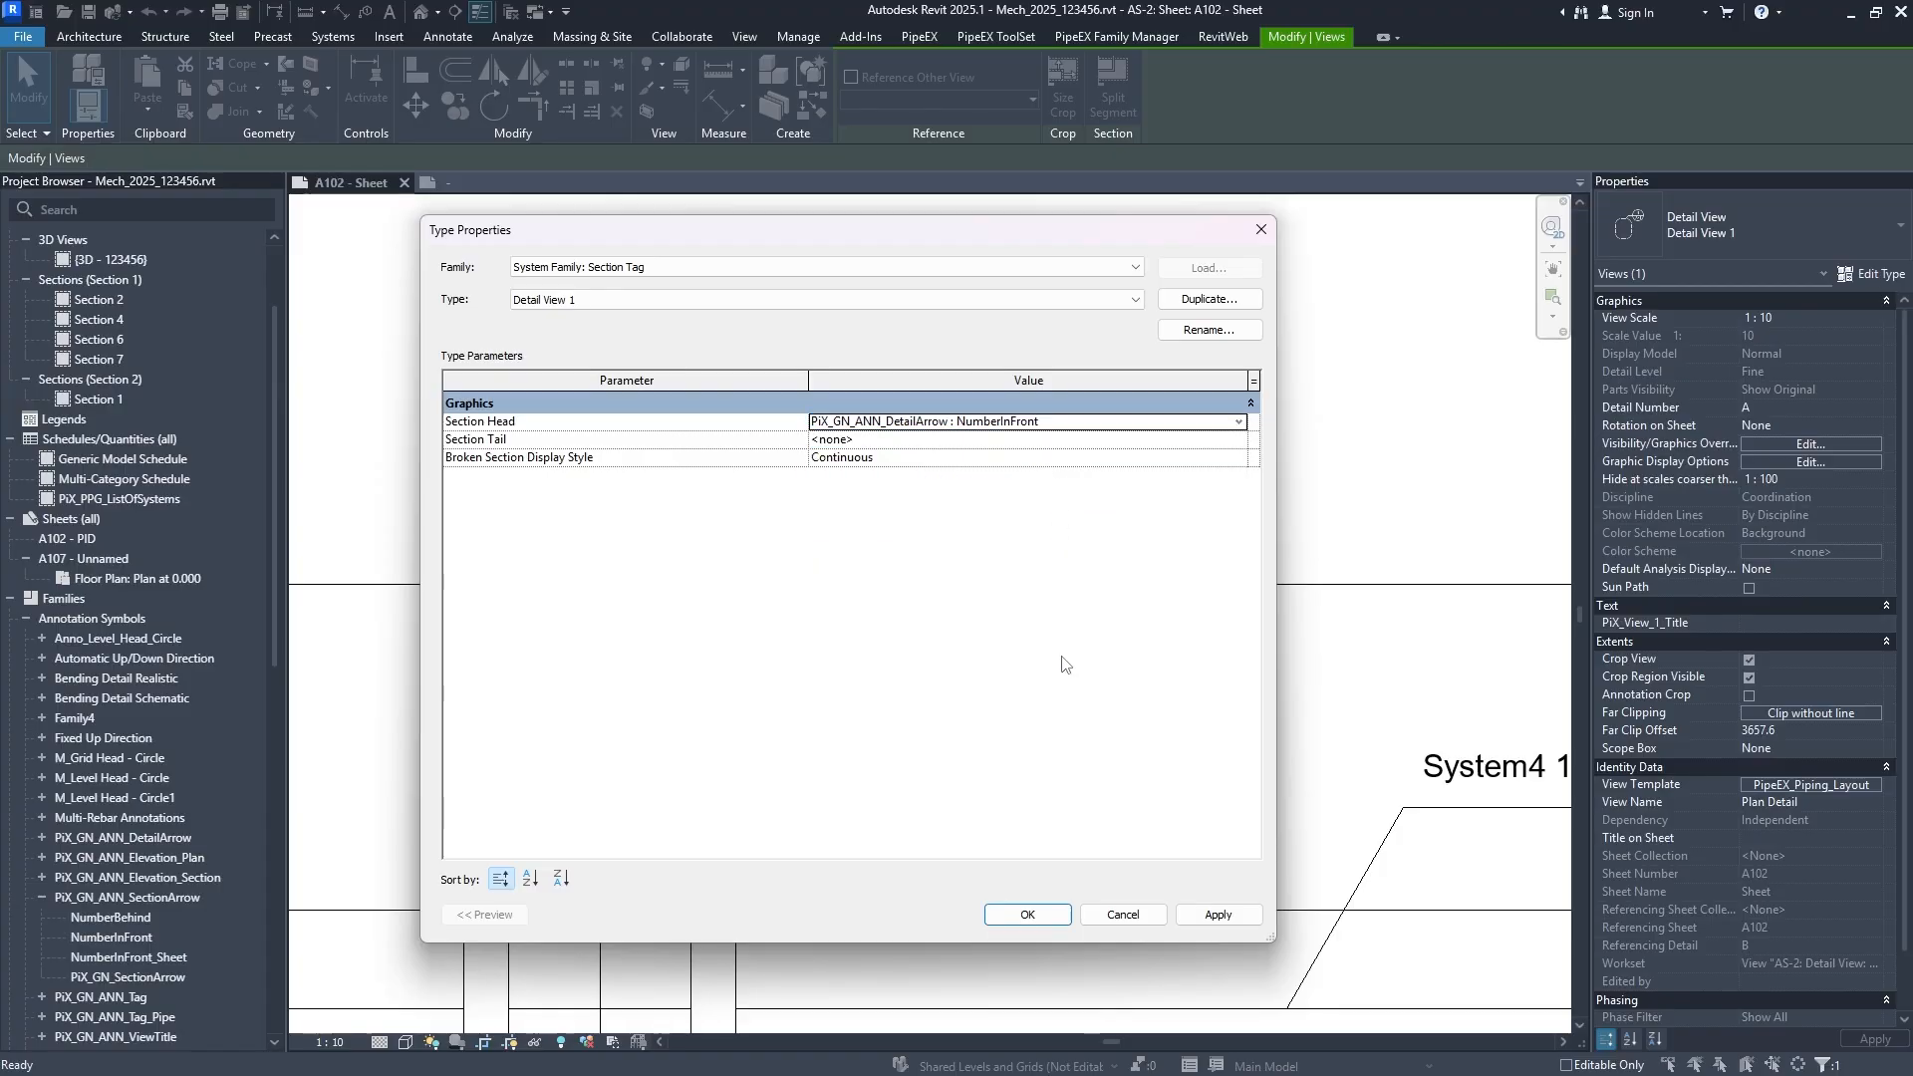
pyautogui.click(1027, 915)
pyautogui.click(1209, 914)
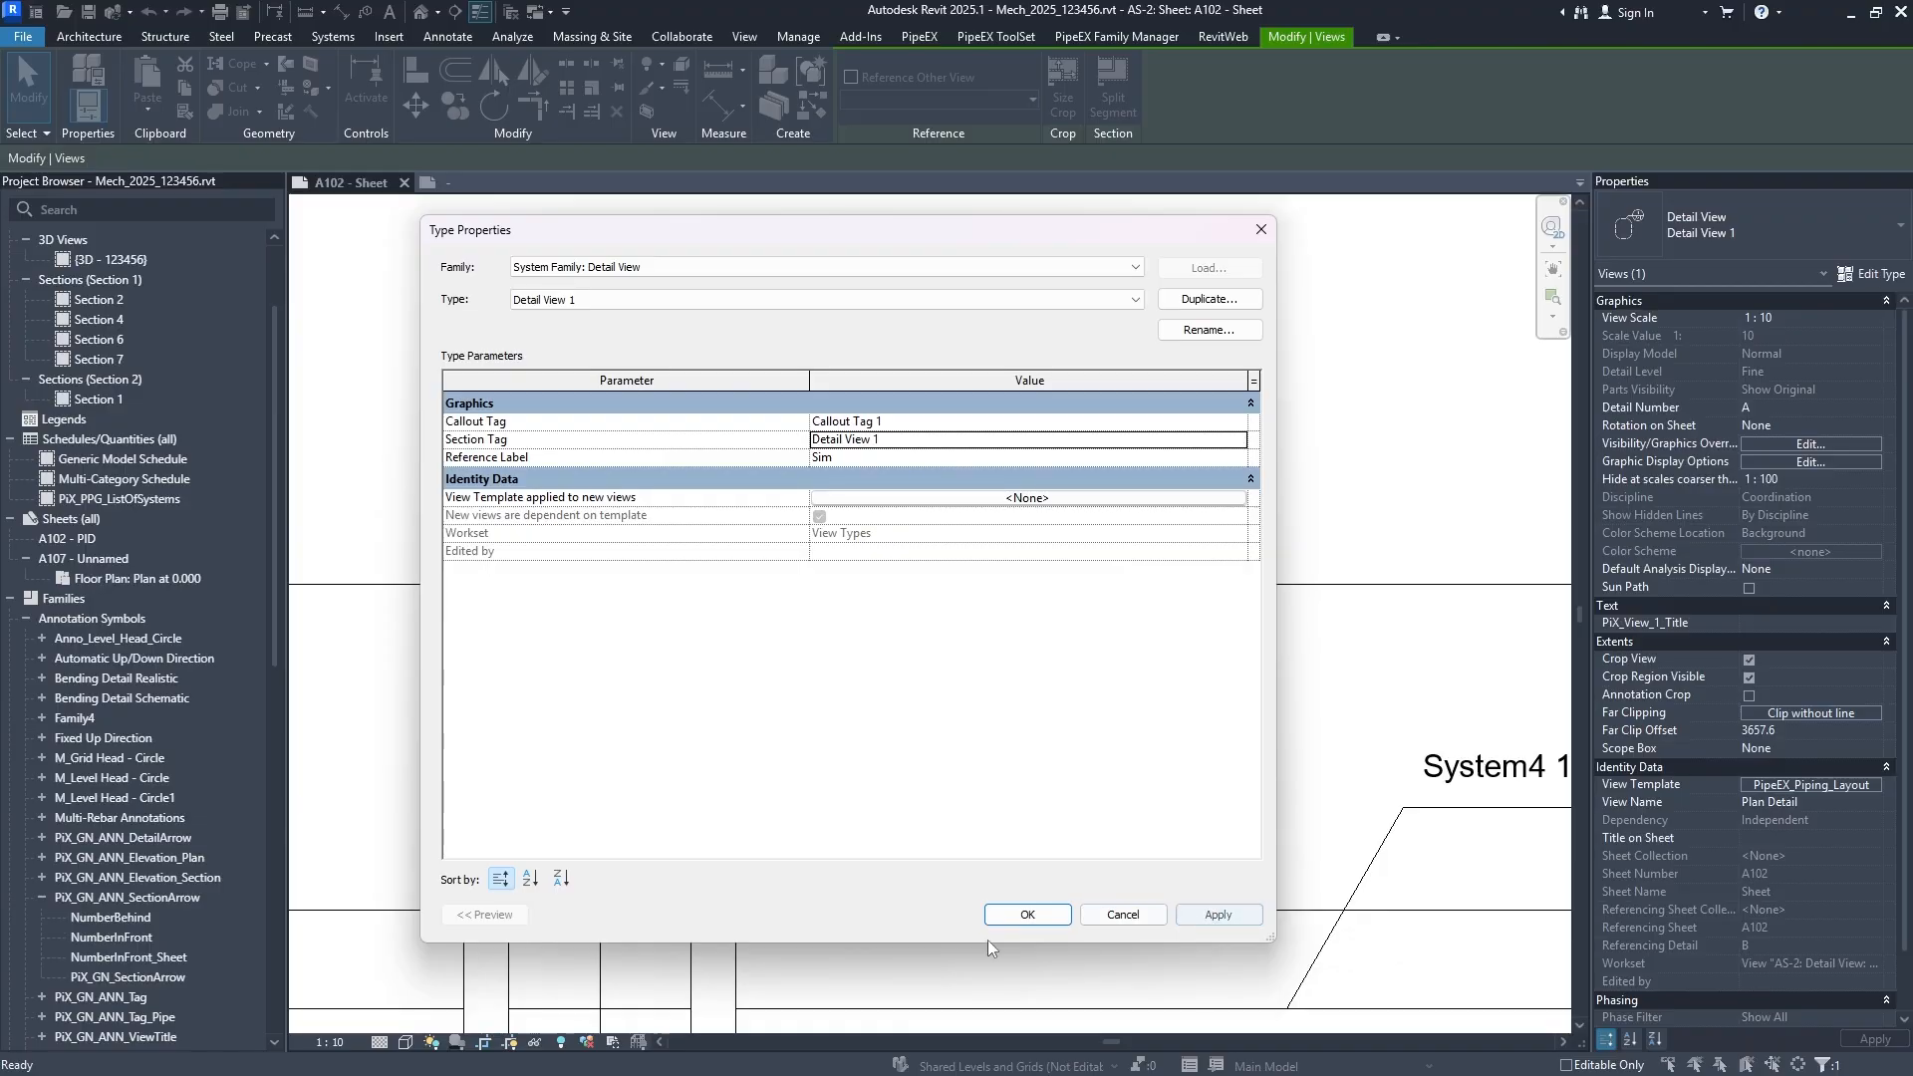
pyautogui.click(1026, 915)
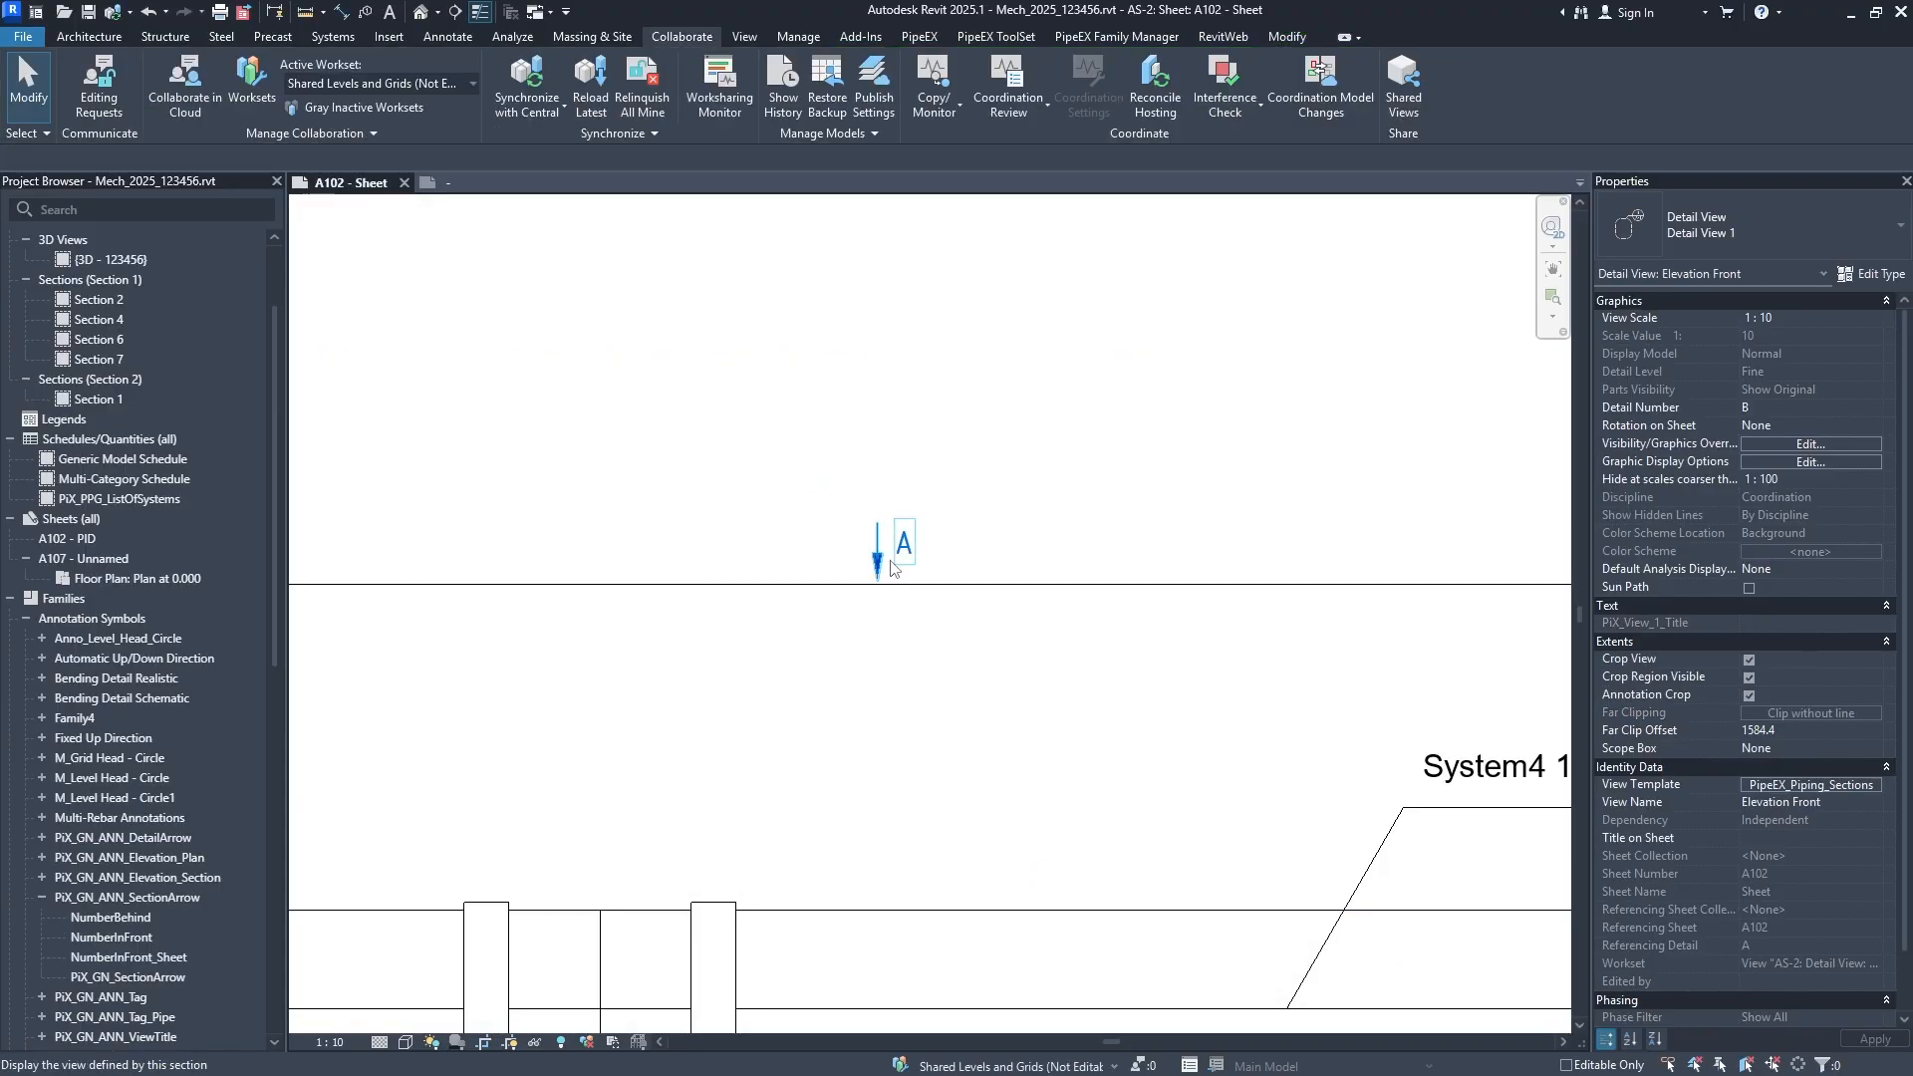
# Deactivate the Elevation Front viewport and activate the Plan Detail viewport at section mark B.
pyautogui.scroll(-6, 887, 570)
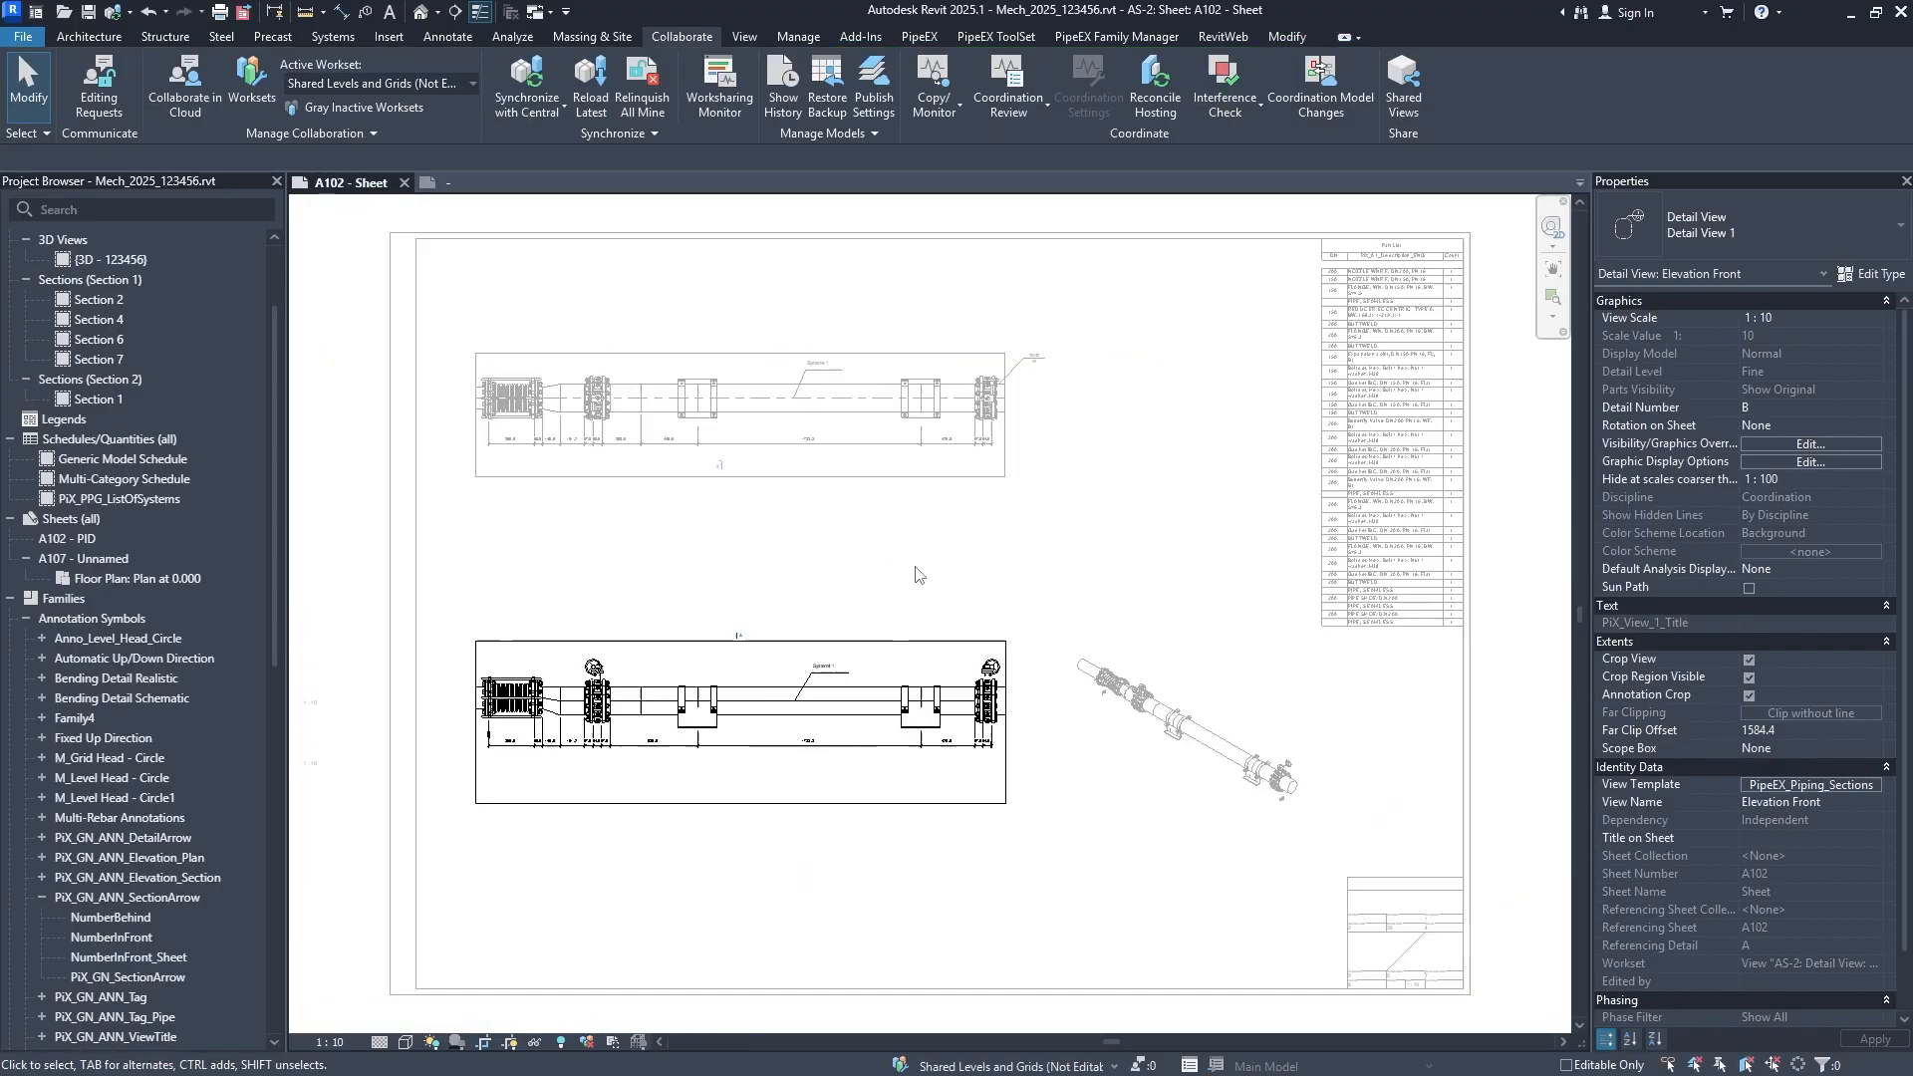
pyautogui.scroll(5, 739, 444)
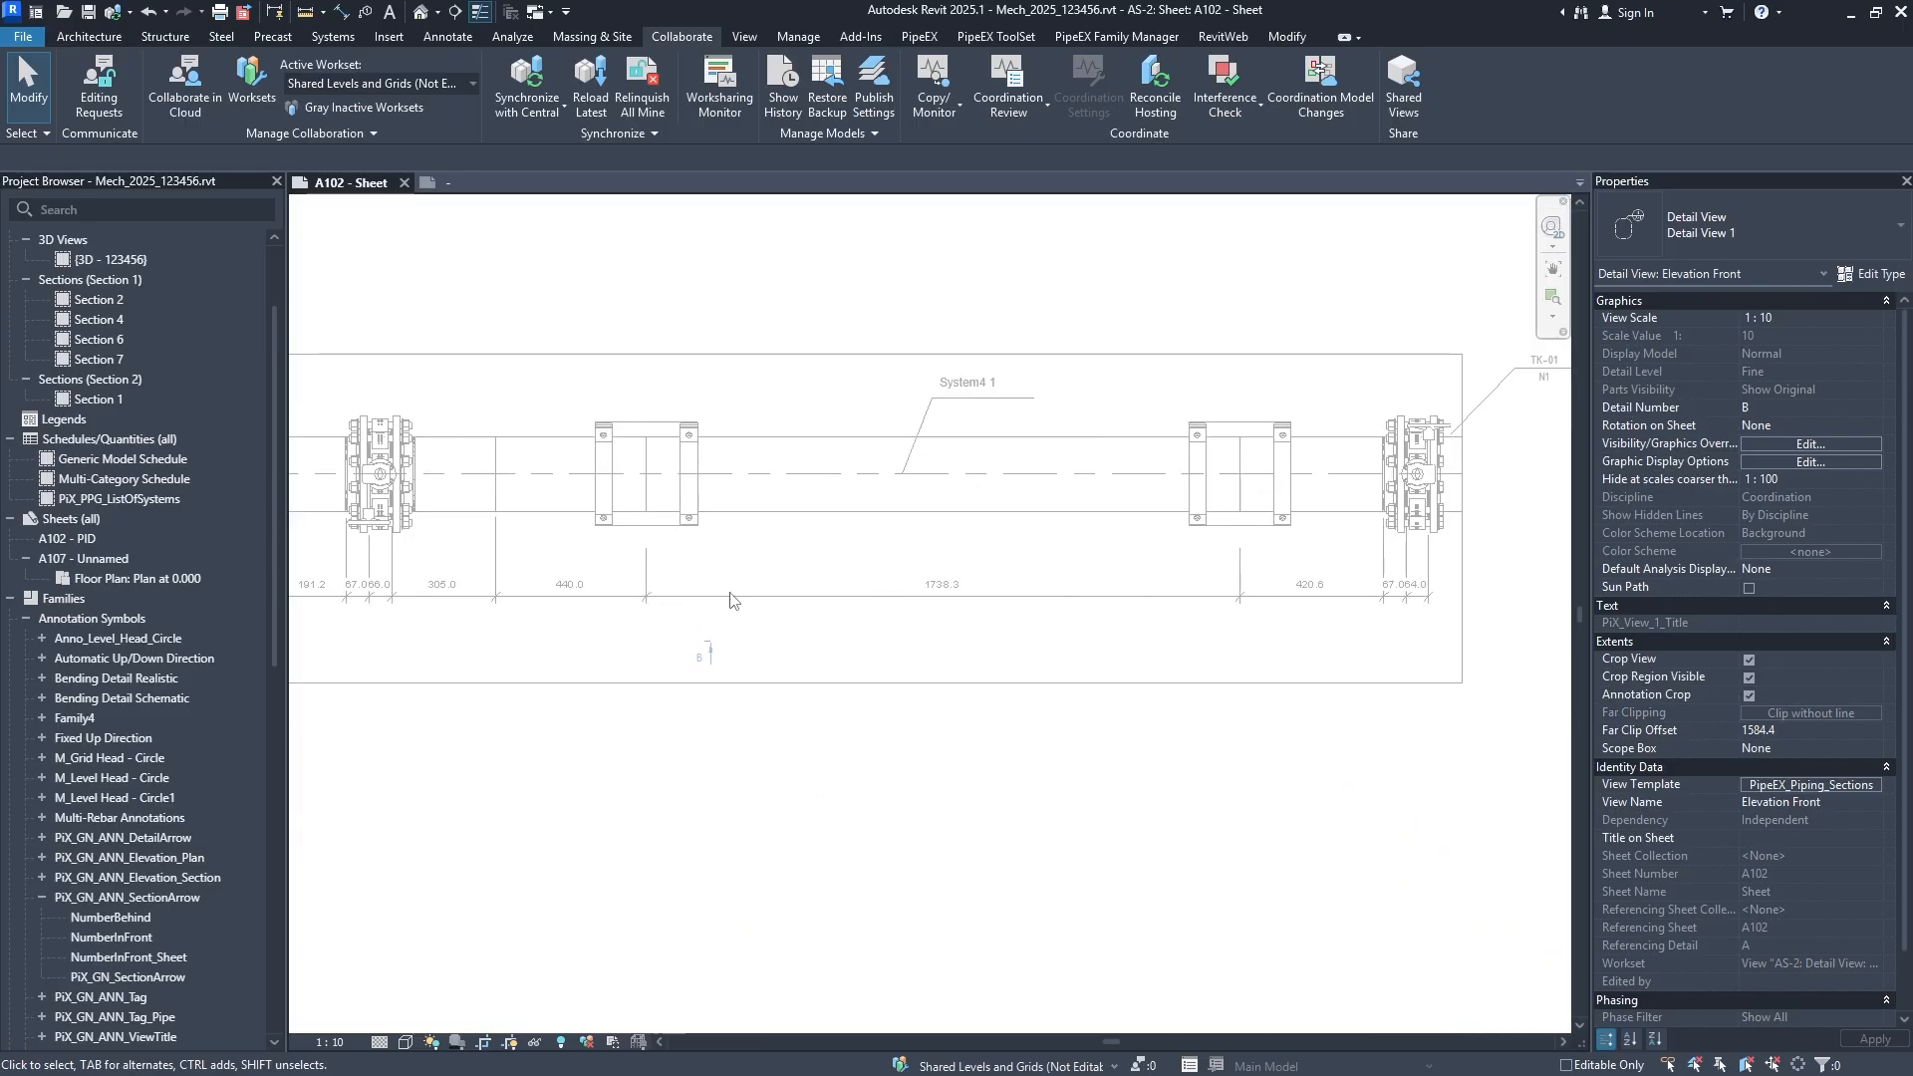
pyautogui.scroll(2, 787, 521)
pyautogui.doubleClick(839, 730)
pyautogui.scroll(5, 743, 575)
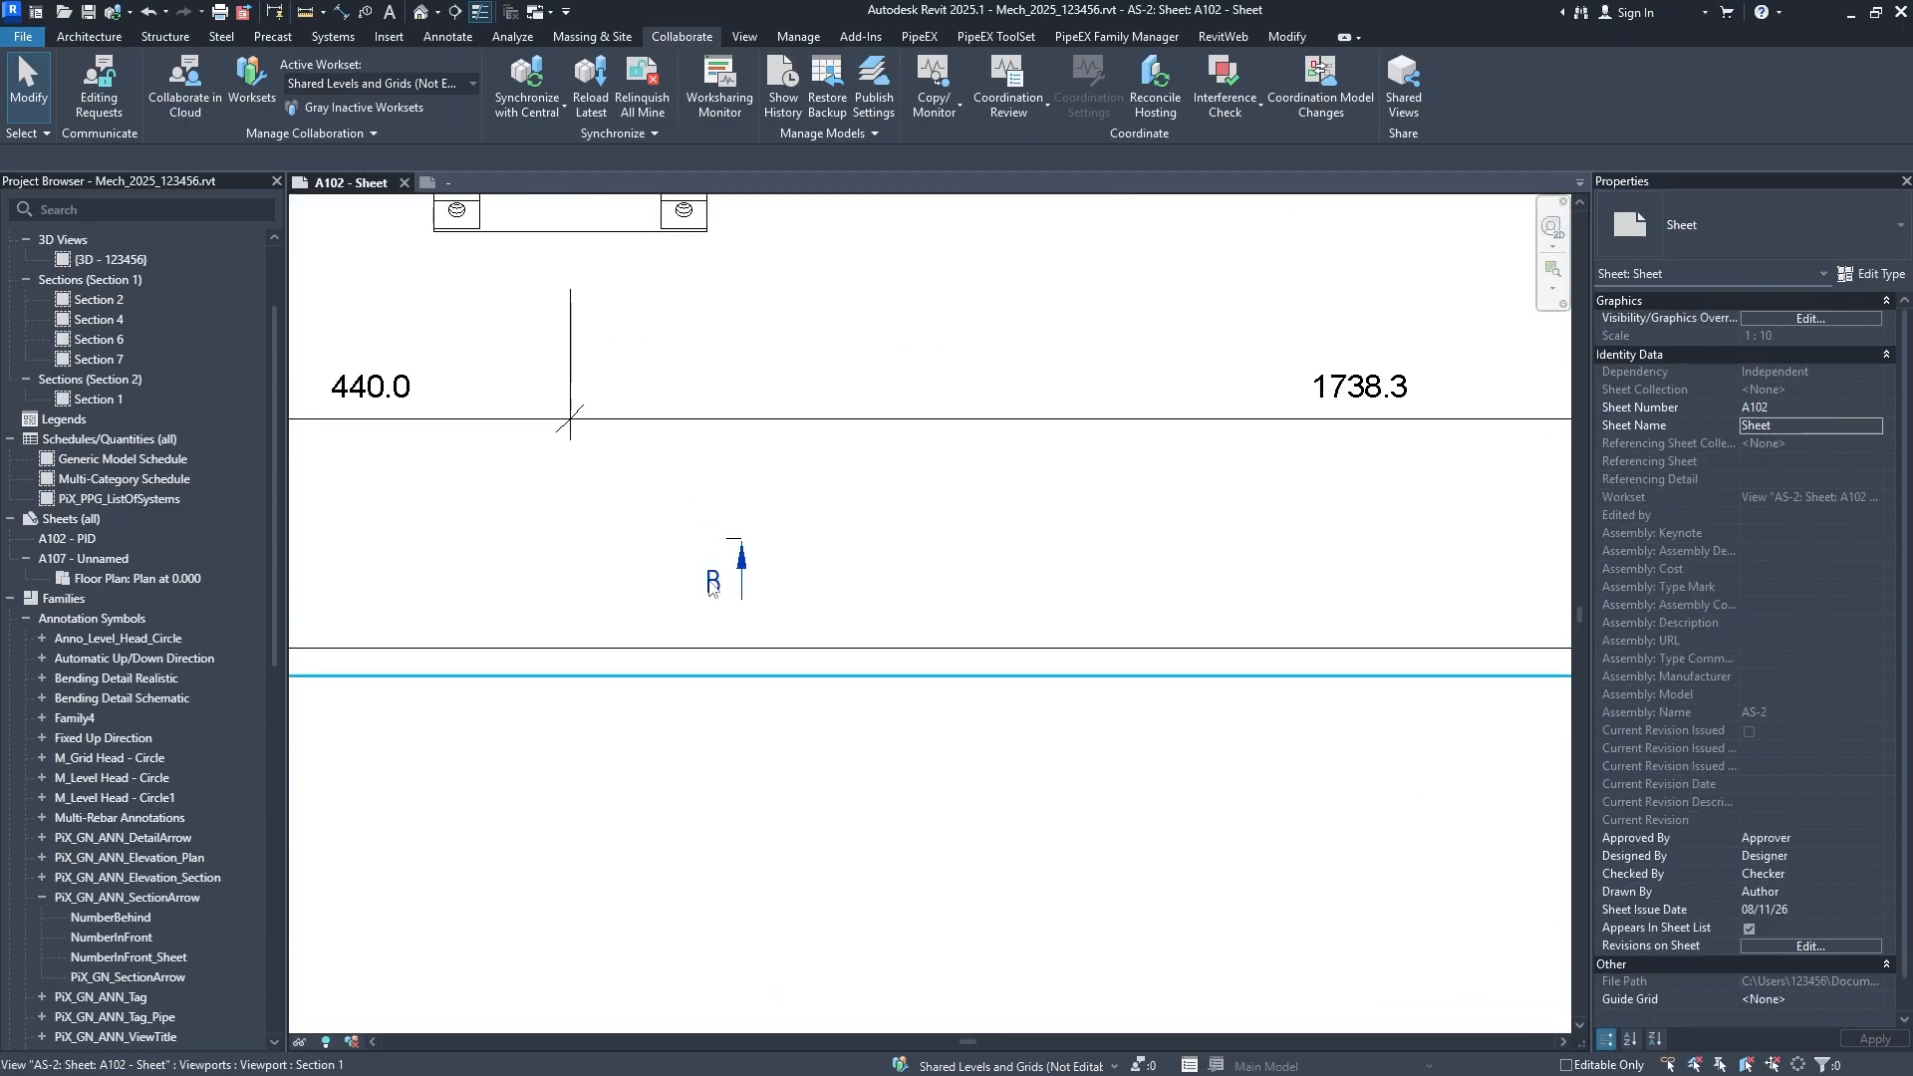
pyautogui.doubleClick(743, 569)
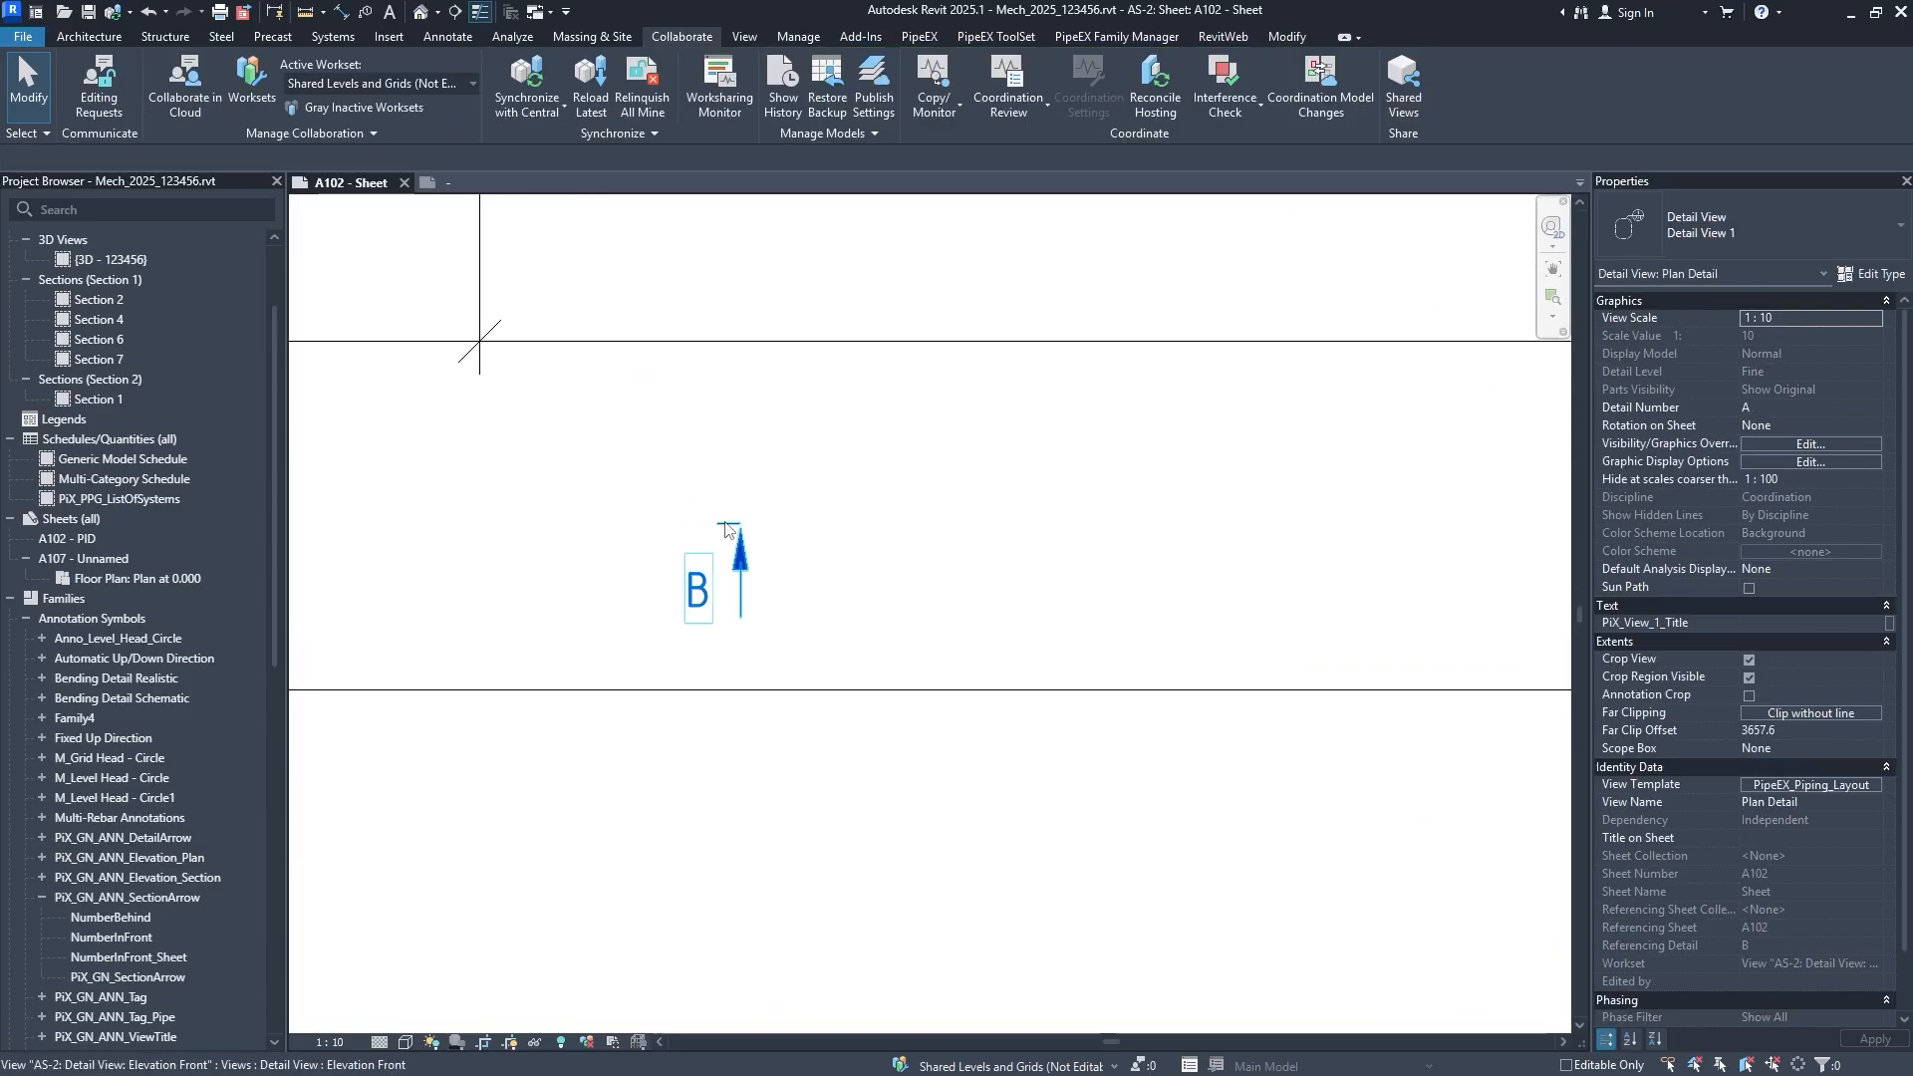
# Try to shorten section mark B's segment line by bringing its ends together, and undo the change.
pyautogui.click(726, 524)
pyautogui.press('Escape')
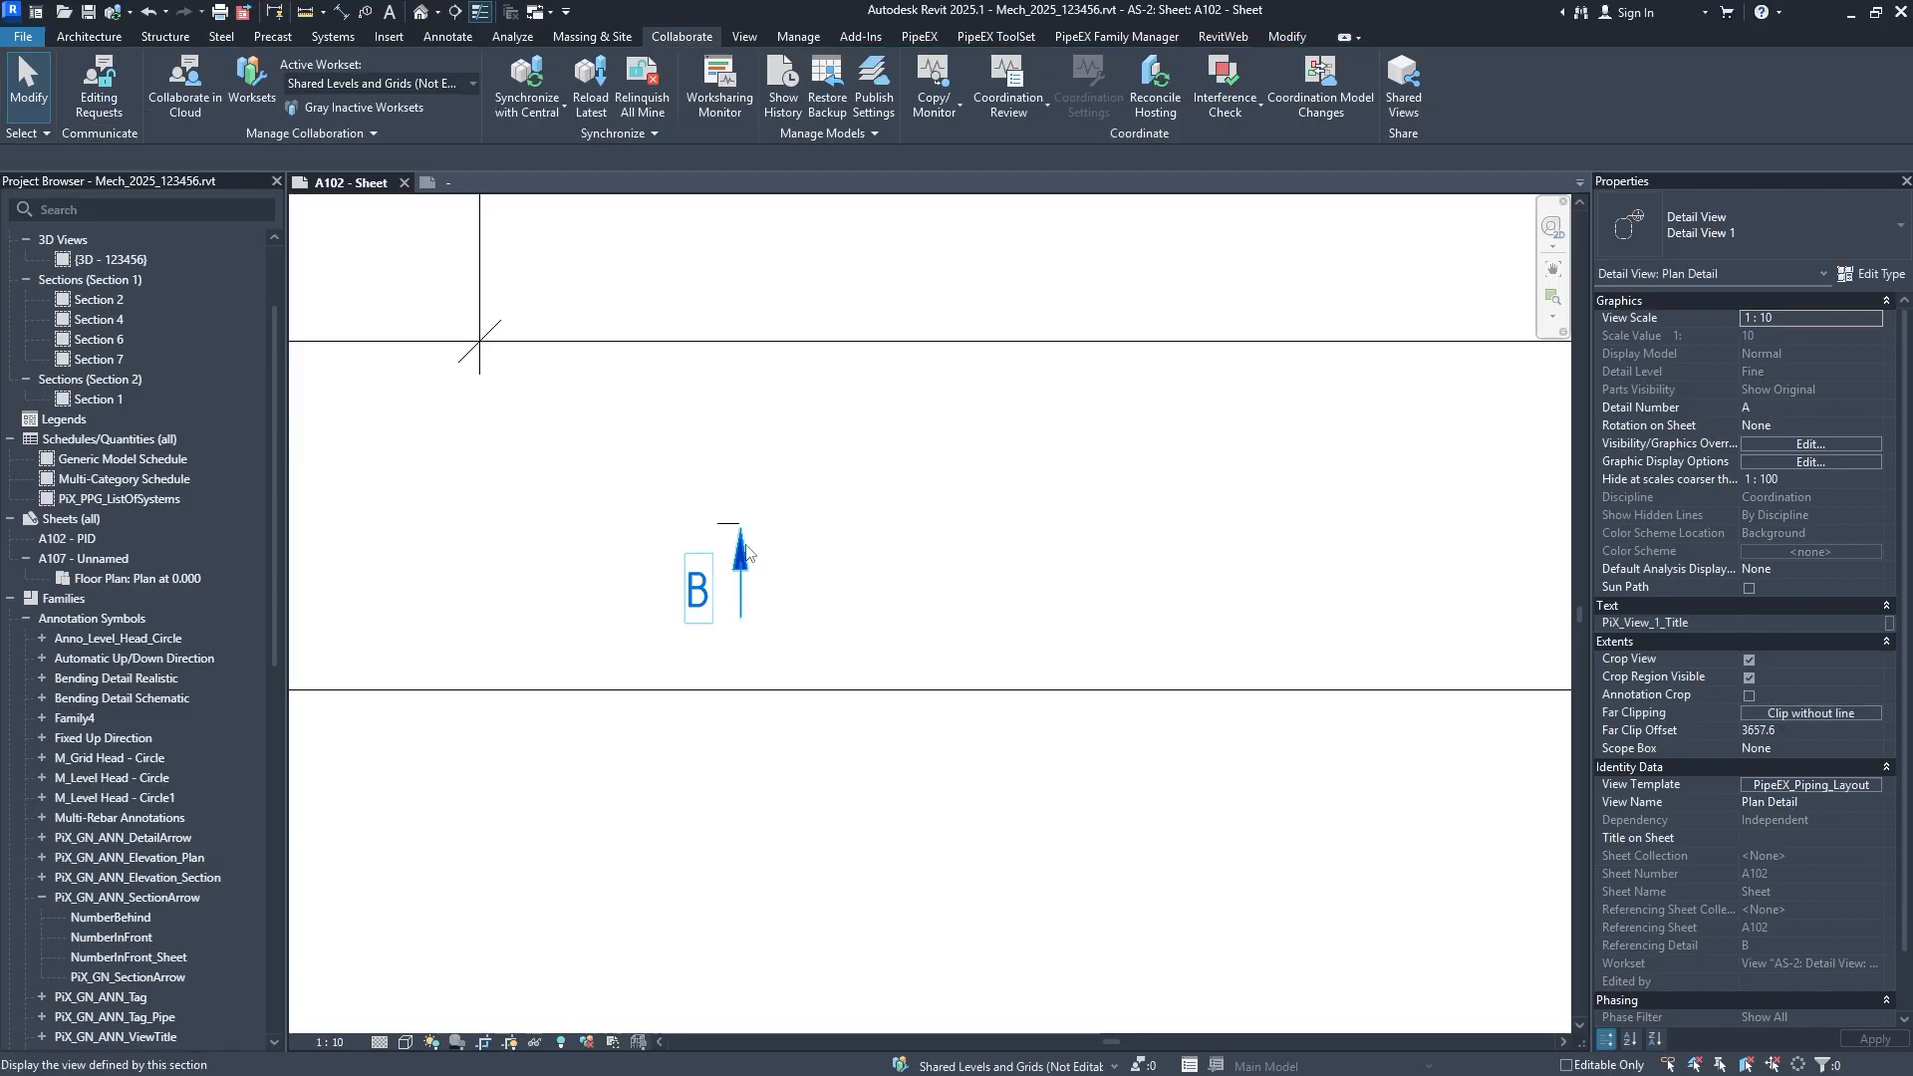
pyautogui.click(714, 526)
pyautogui.moveTo(717, 525); pyautogui.dragTo(744, 525)
pyautogui.click(861, 633)
pyautogui.scroll(-2, 732, 588)
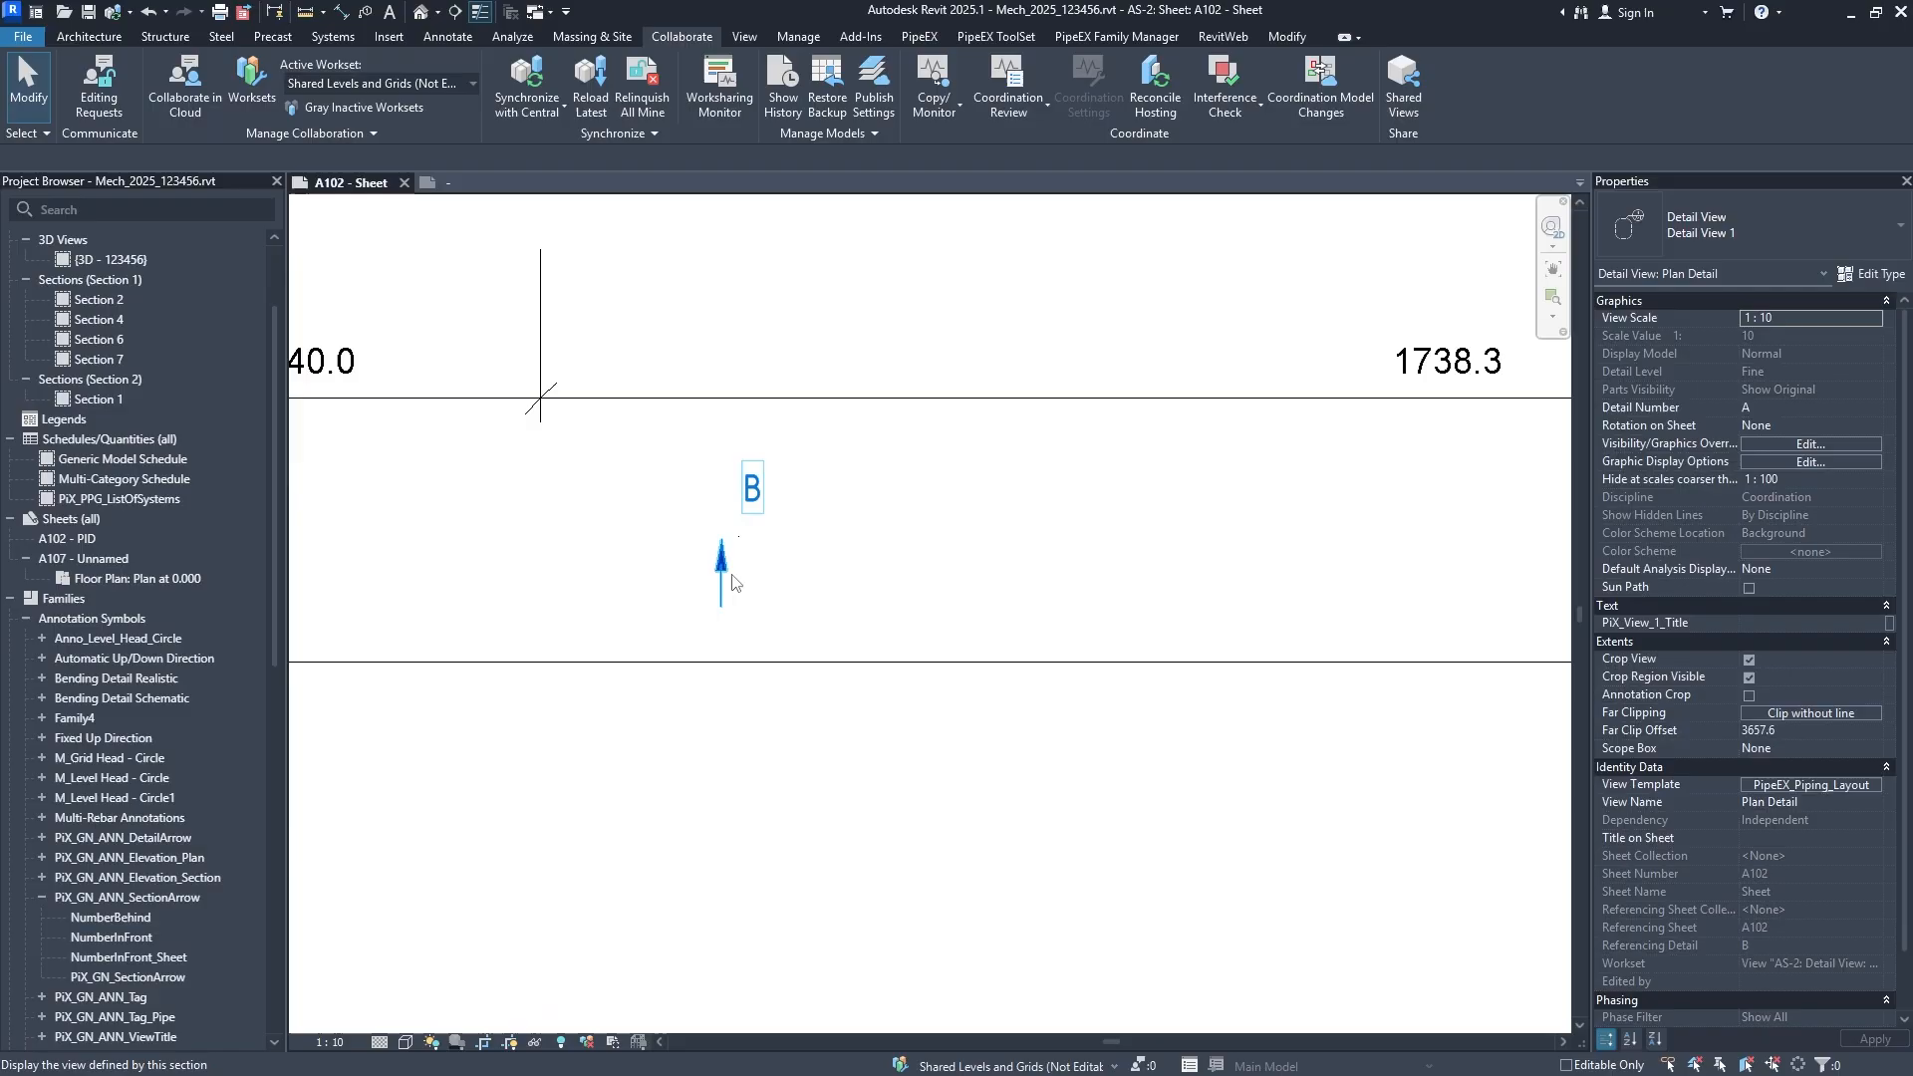
pyautogui.scroll(1, 732, 581)
pyautogui.scroll(1, 731, 581)
pyautogui.hotkey('ctrl', 'z')
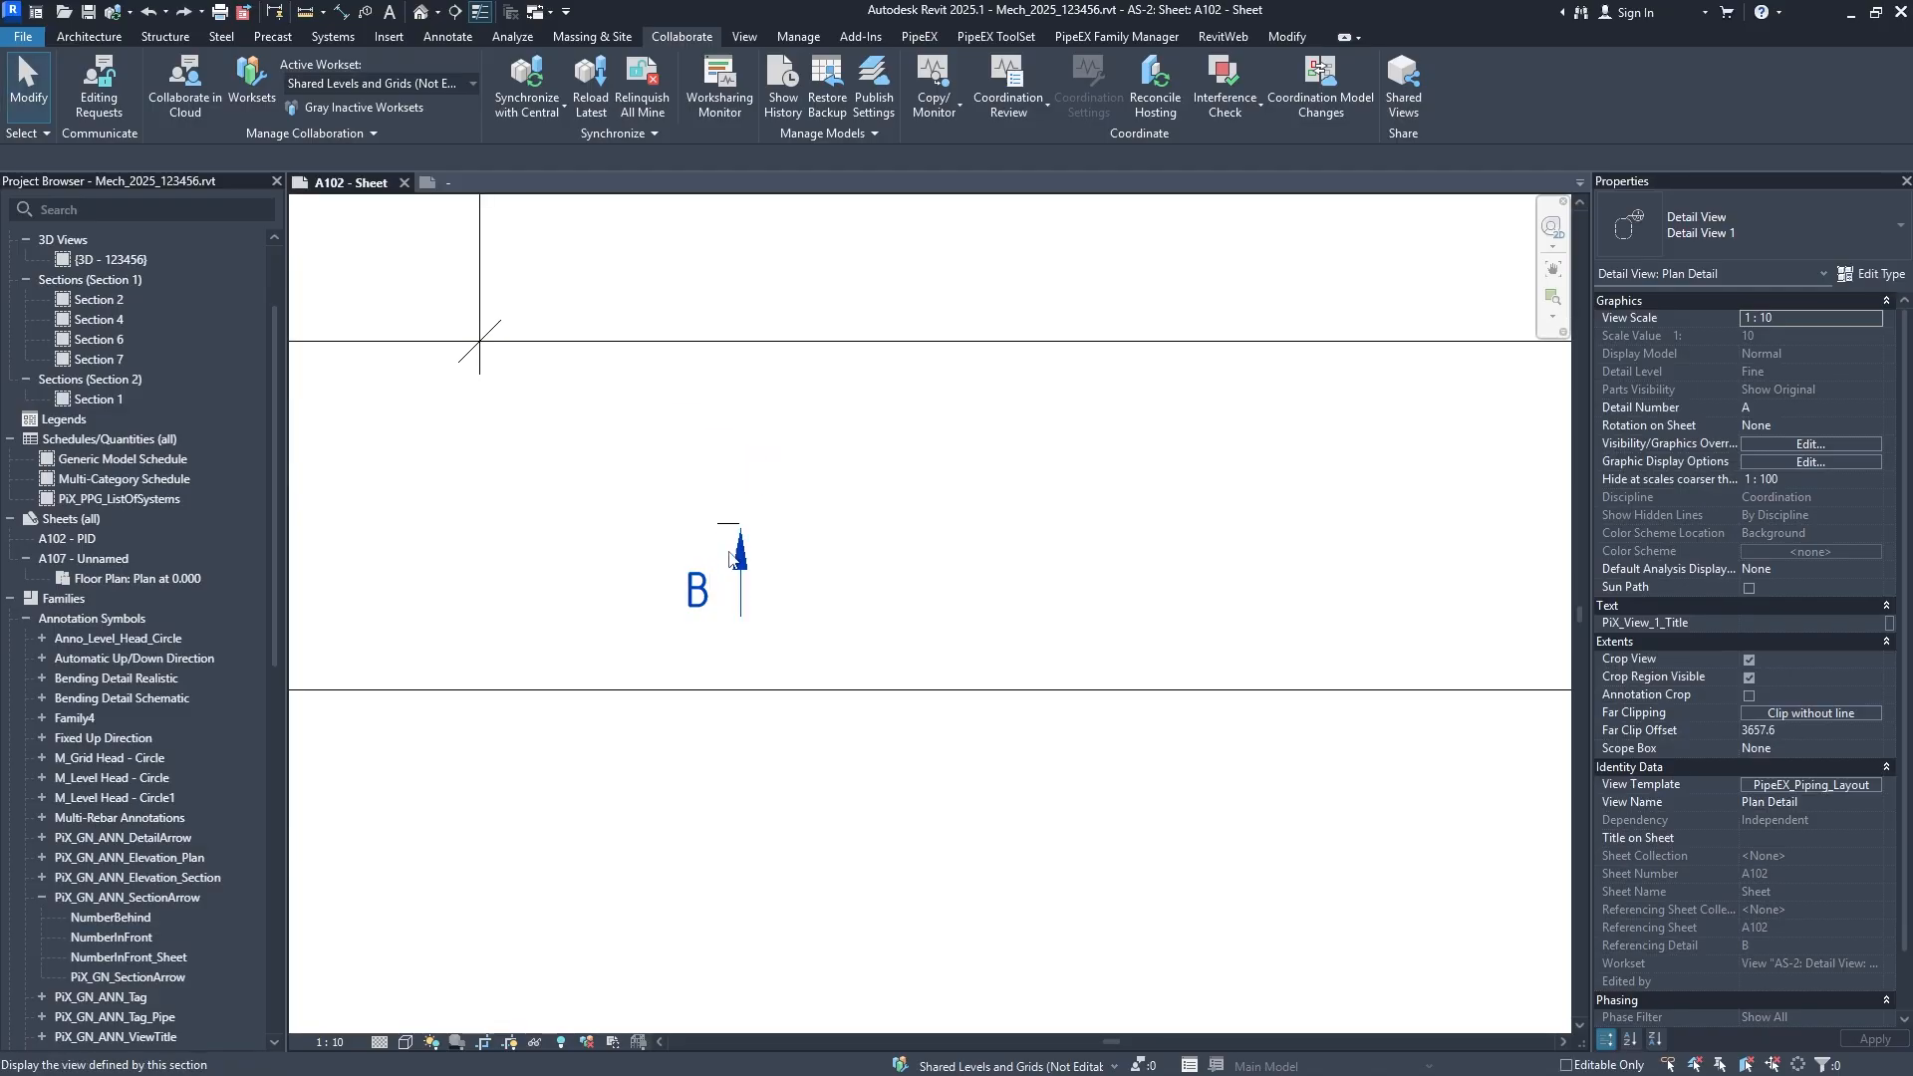
# Shorten section mark B's segment line in the Plan Detail view to almost a point beside the arrow.
pyautogui.click(742, 547)
pyautogui.scroll(2, 742, 547)
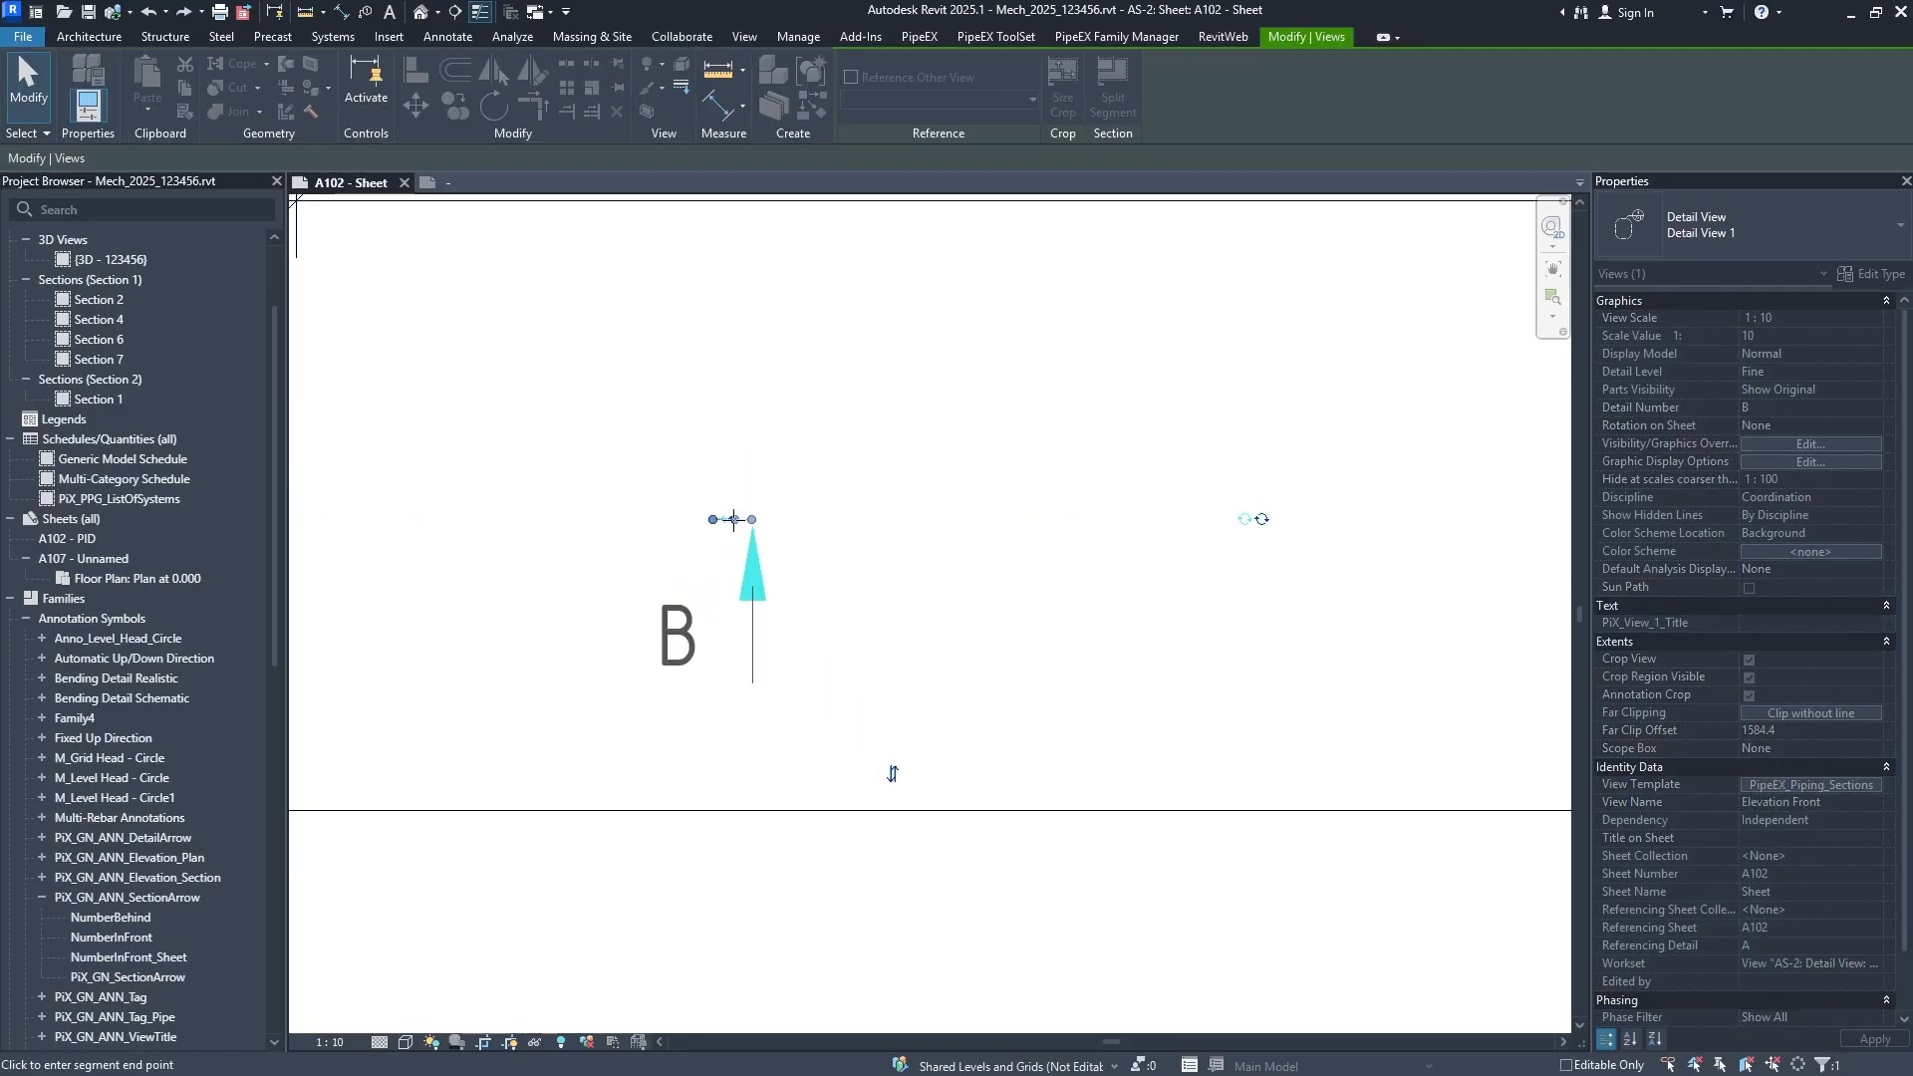
pyautogui.press('Escape')
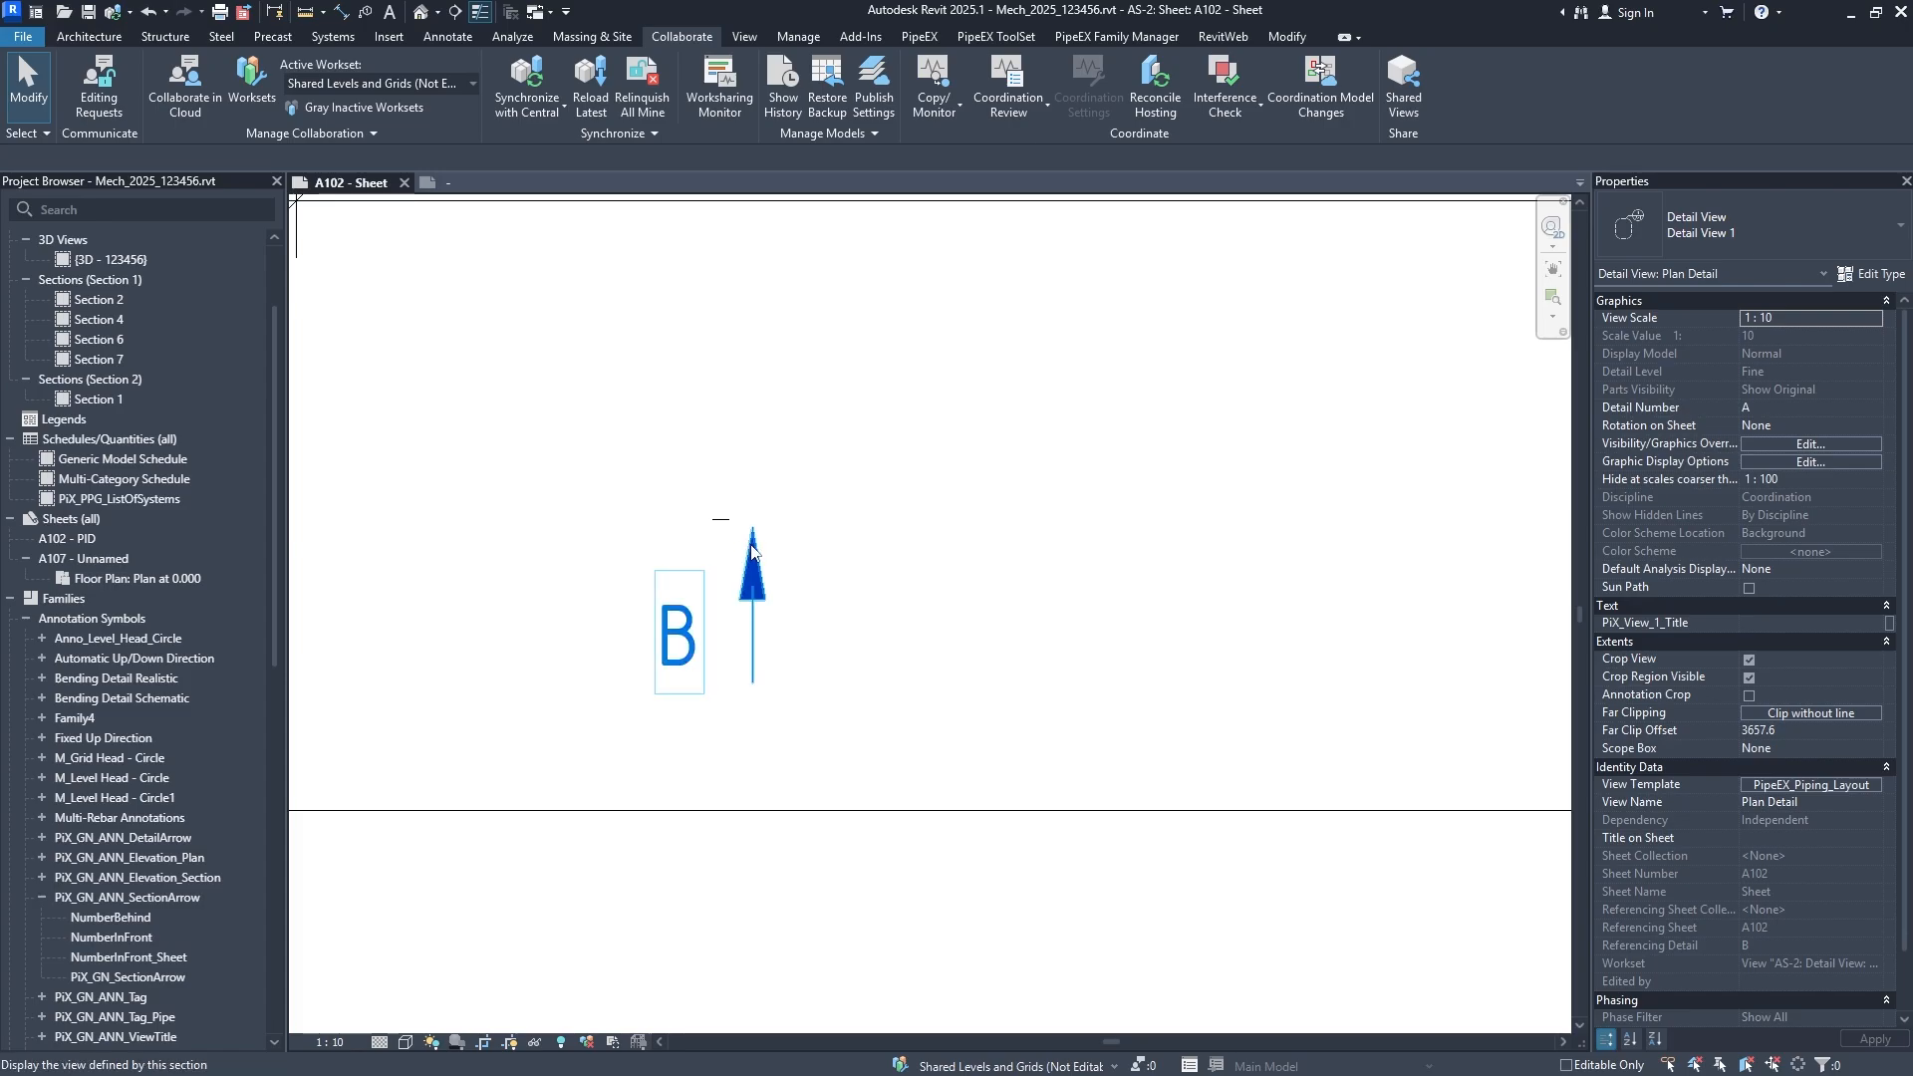
pyautogui.click(738, 544)
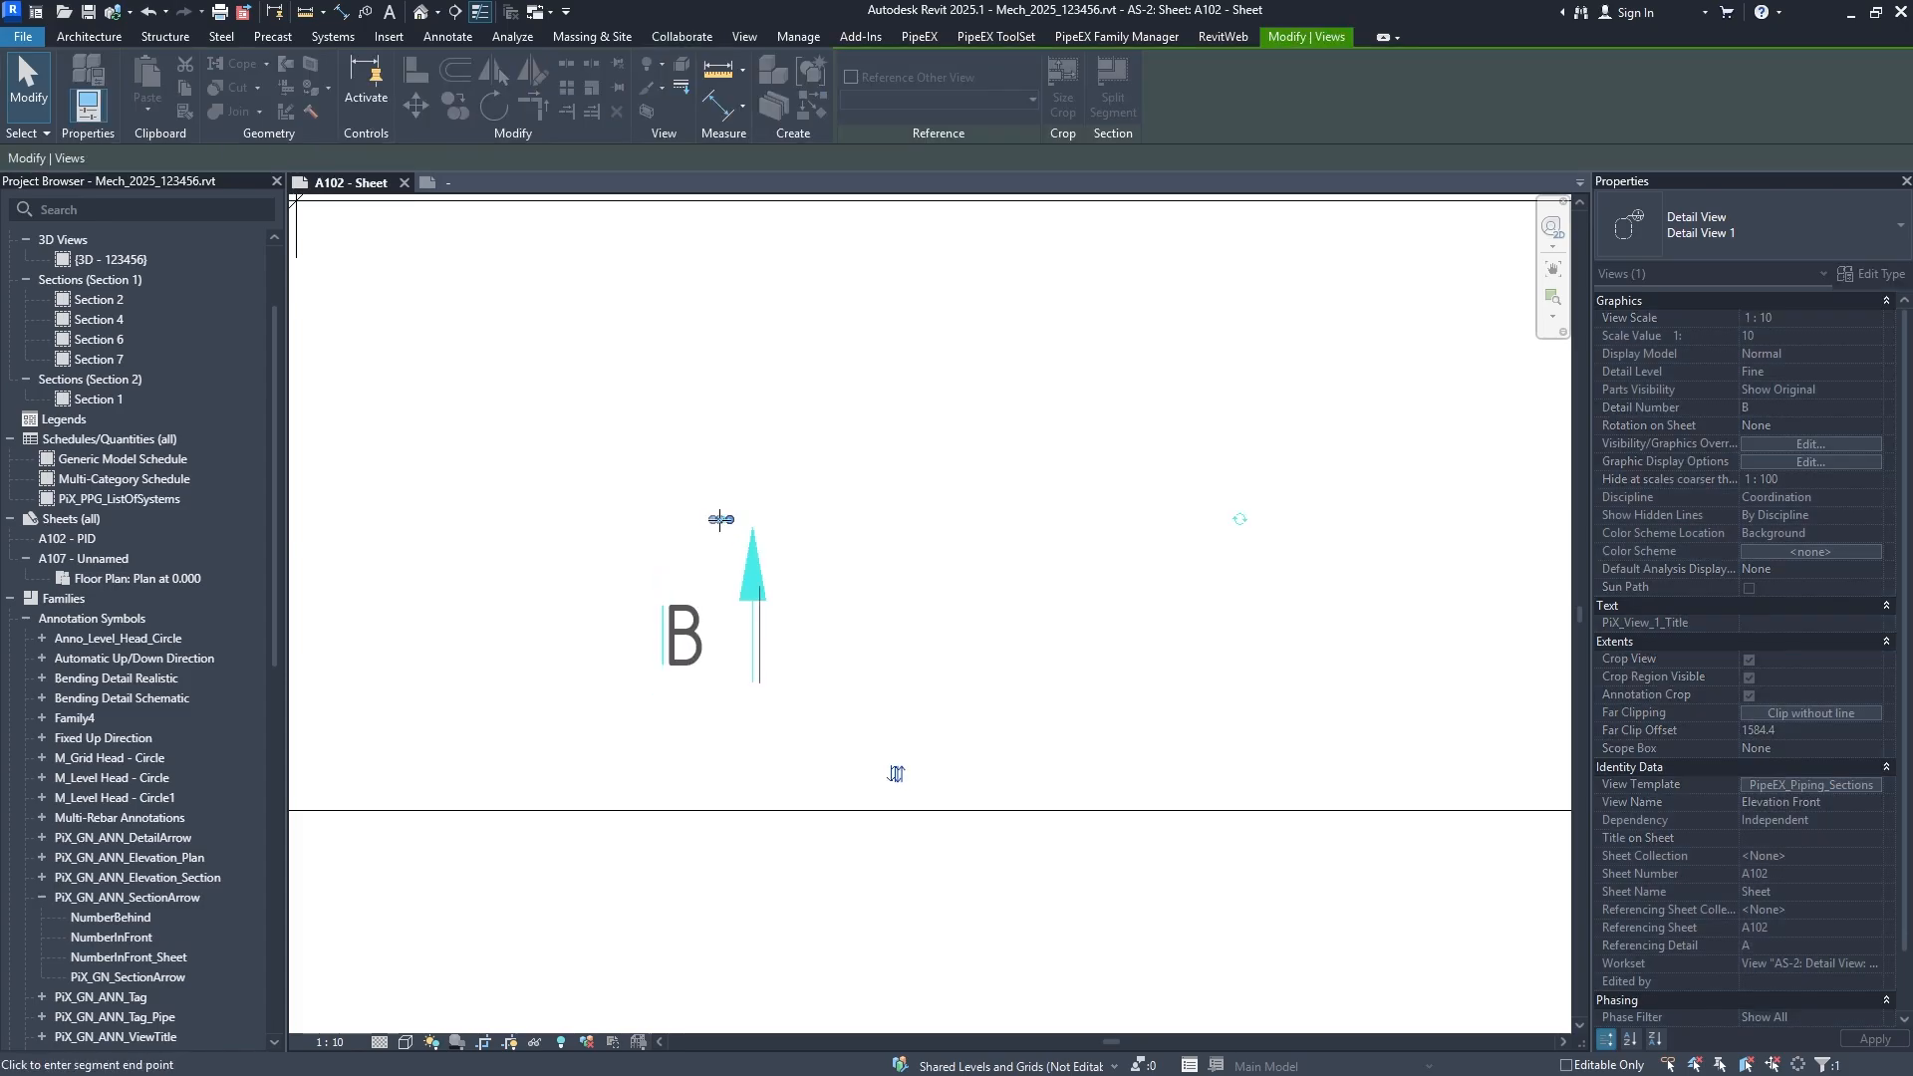
pyautogui.press('Escape')
pyautogui.scroll(-3, 787, 647)
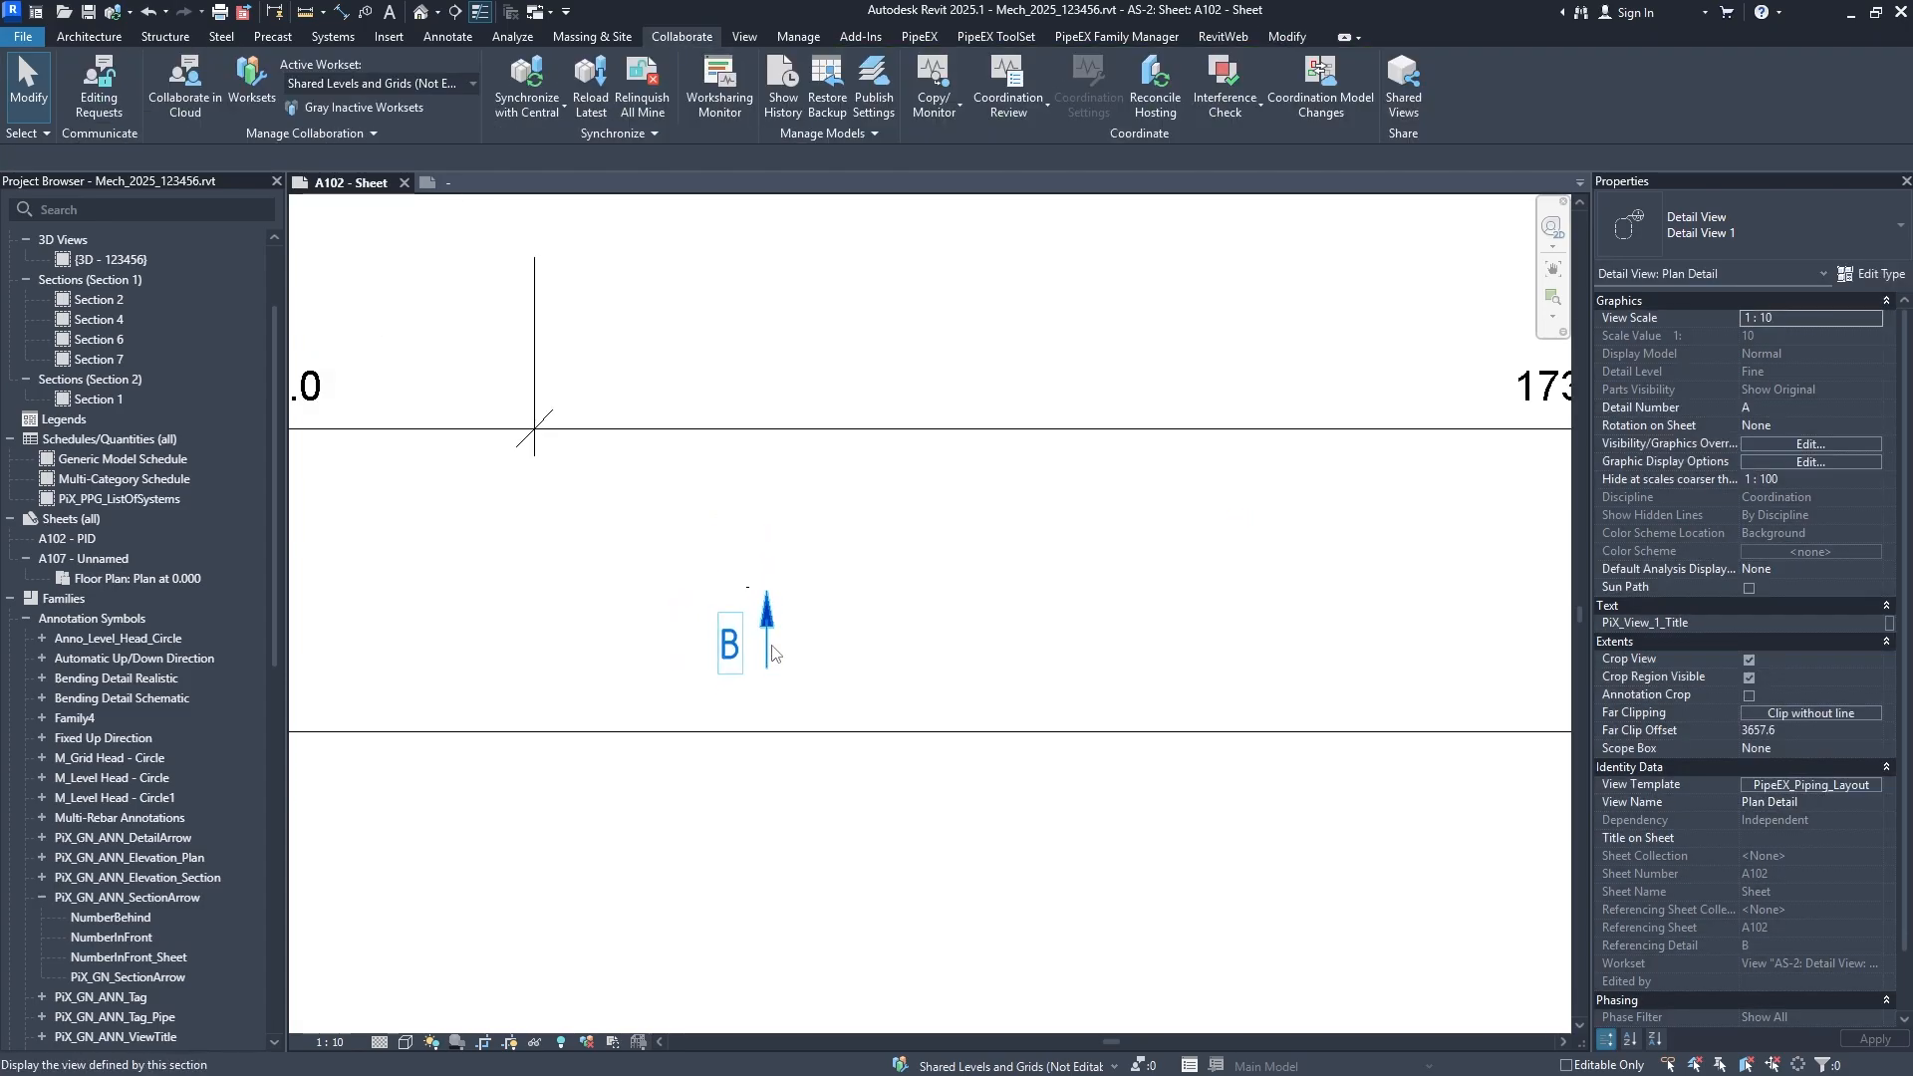
# Deactivate the Plan Detail viewport to review section marks A and B on the sheet, and reactivate it at mark B.
pyautogui.middleClick(812, 659)
pyautogui.middleClick(812, 659)
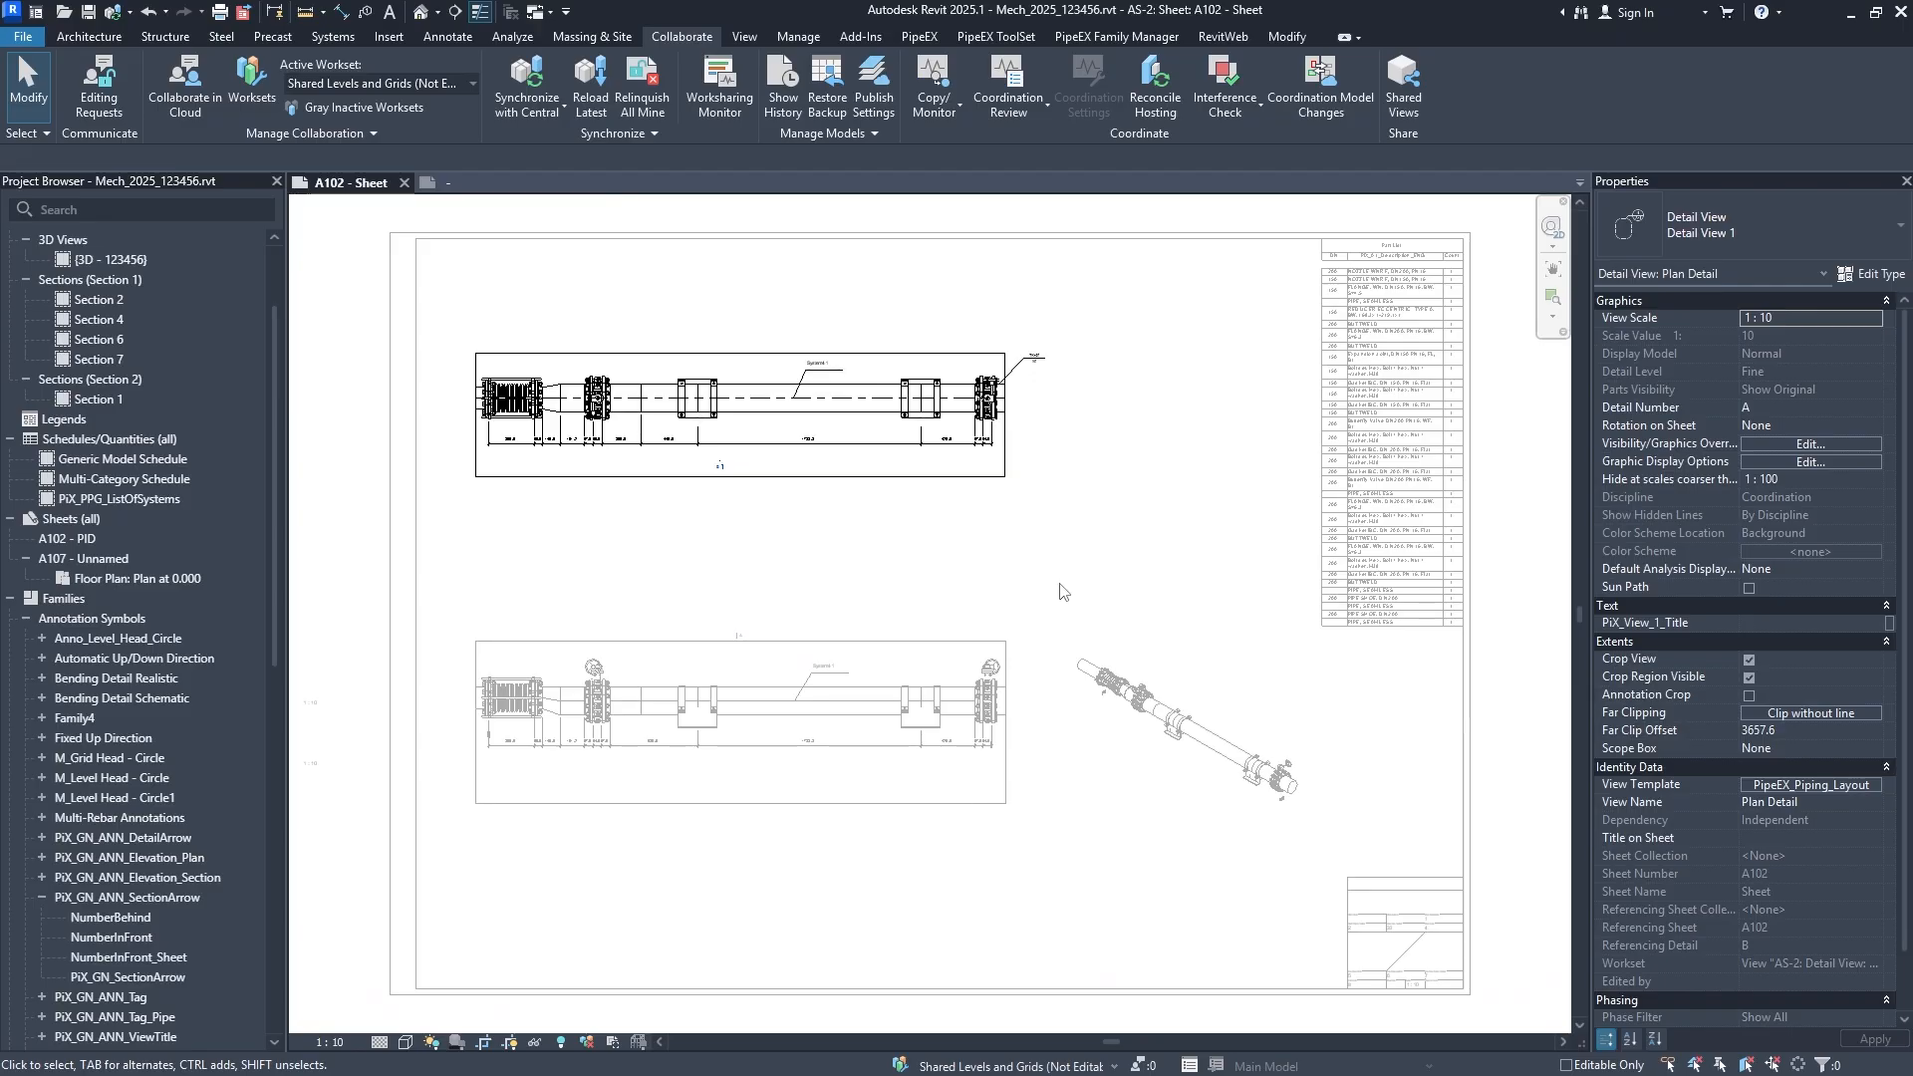
pyautogui.scroll(3, 1159, 767)
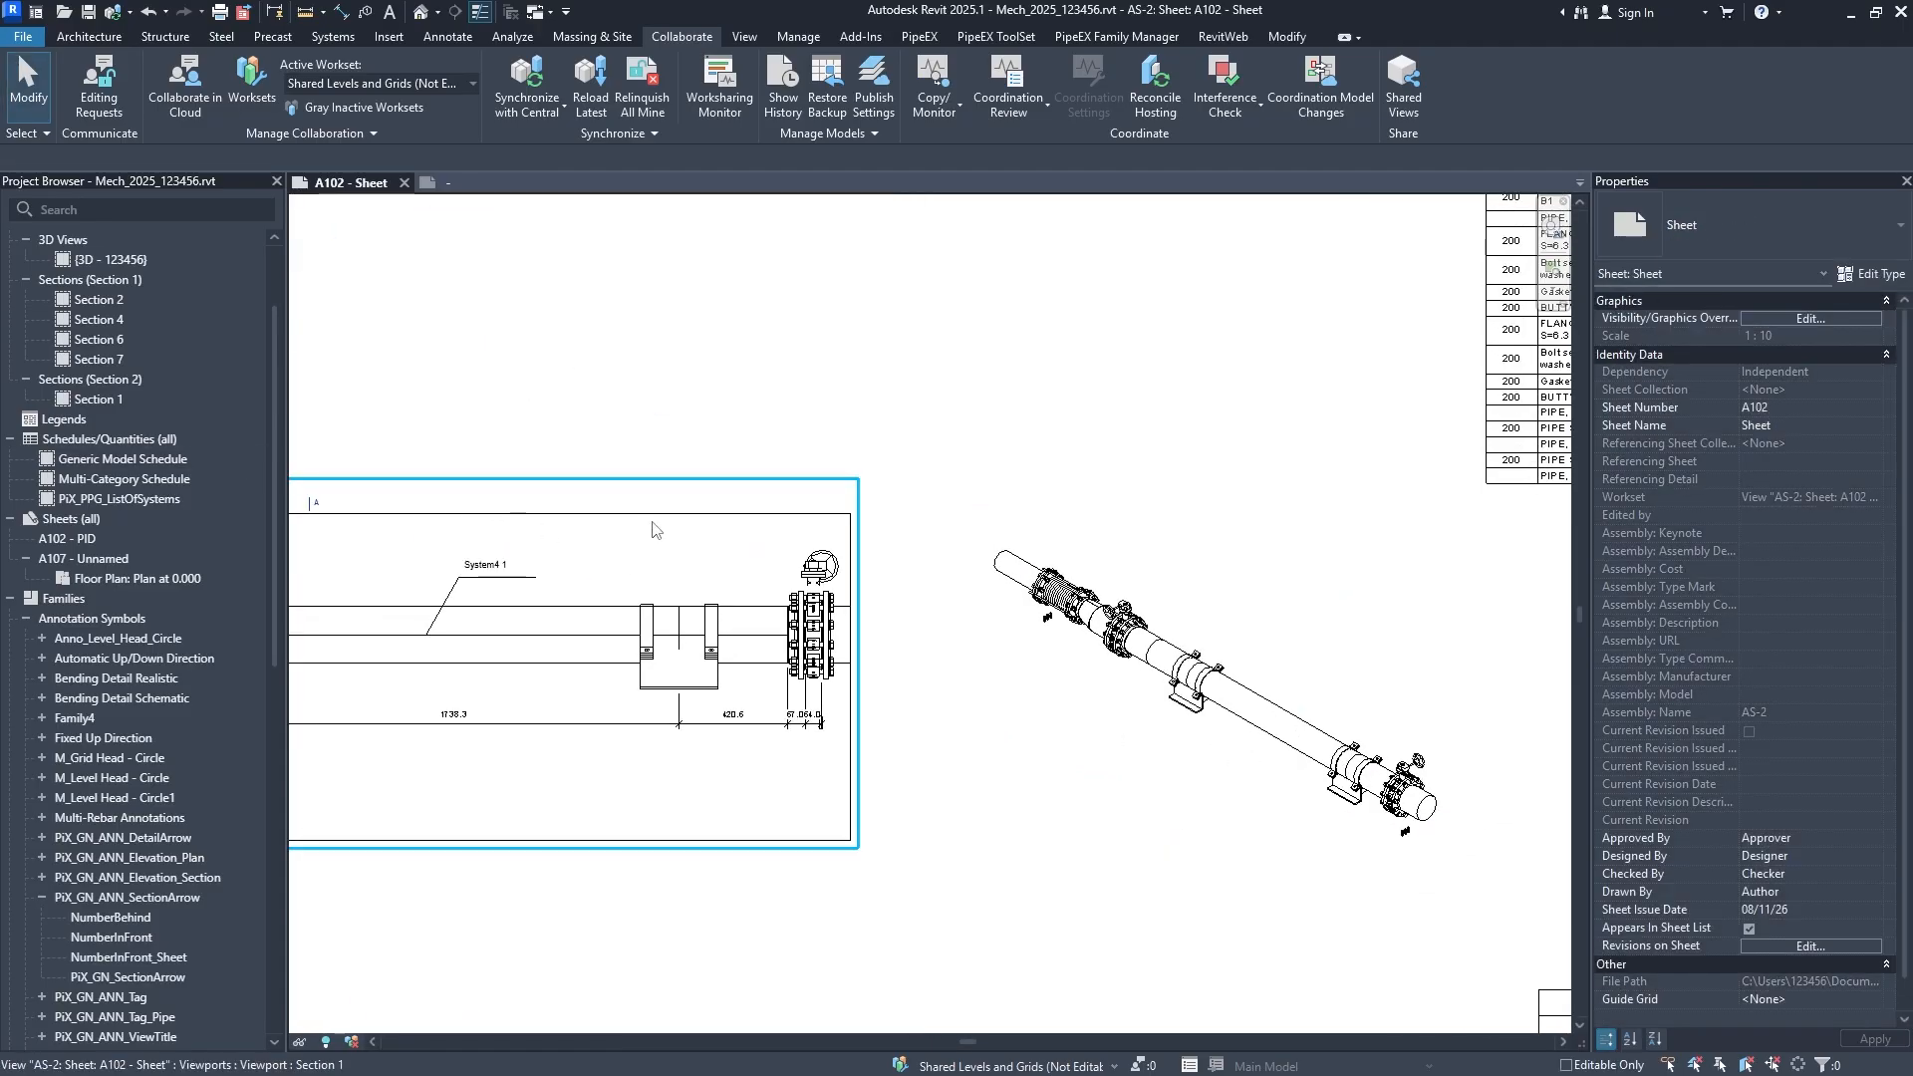
pyautogui.middleClick(653, 528)
pyautogui.middleClick(653, 528)
pyautogui.scroll(5, 734, 523)
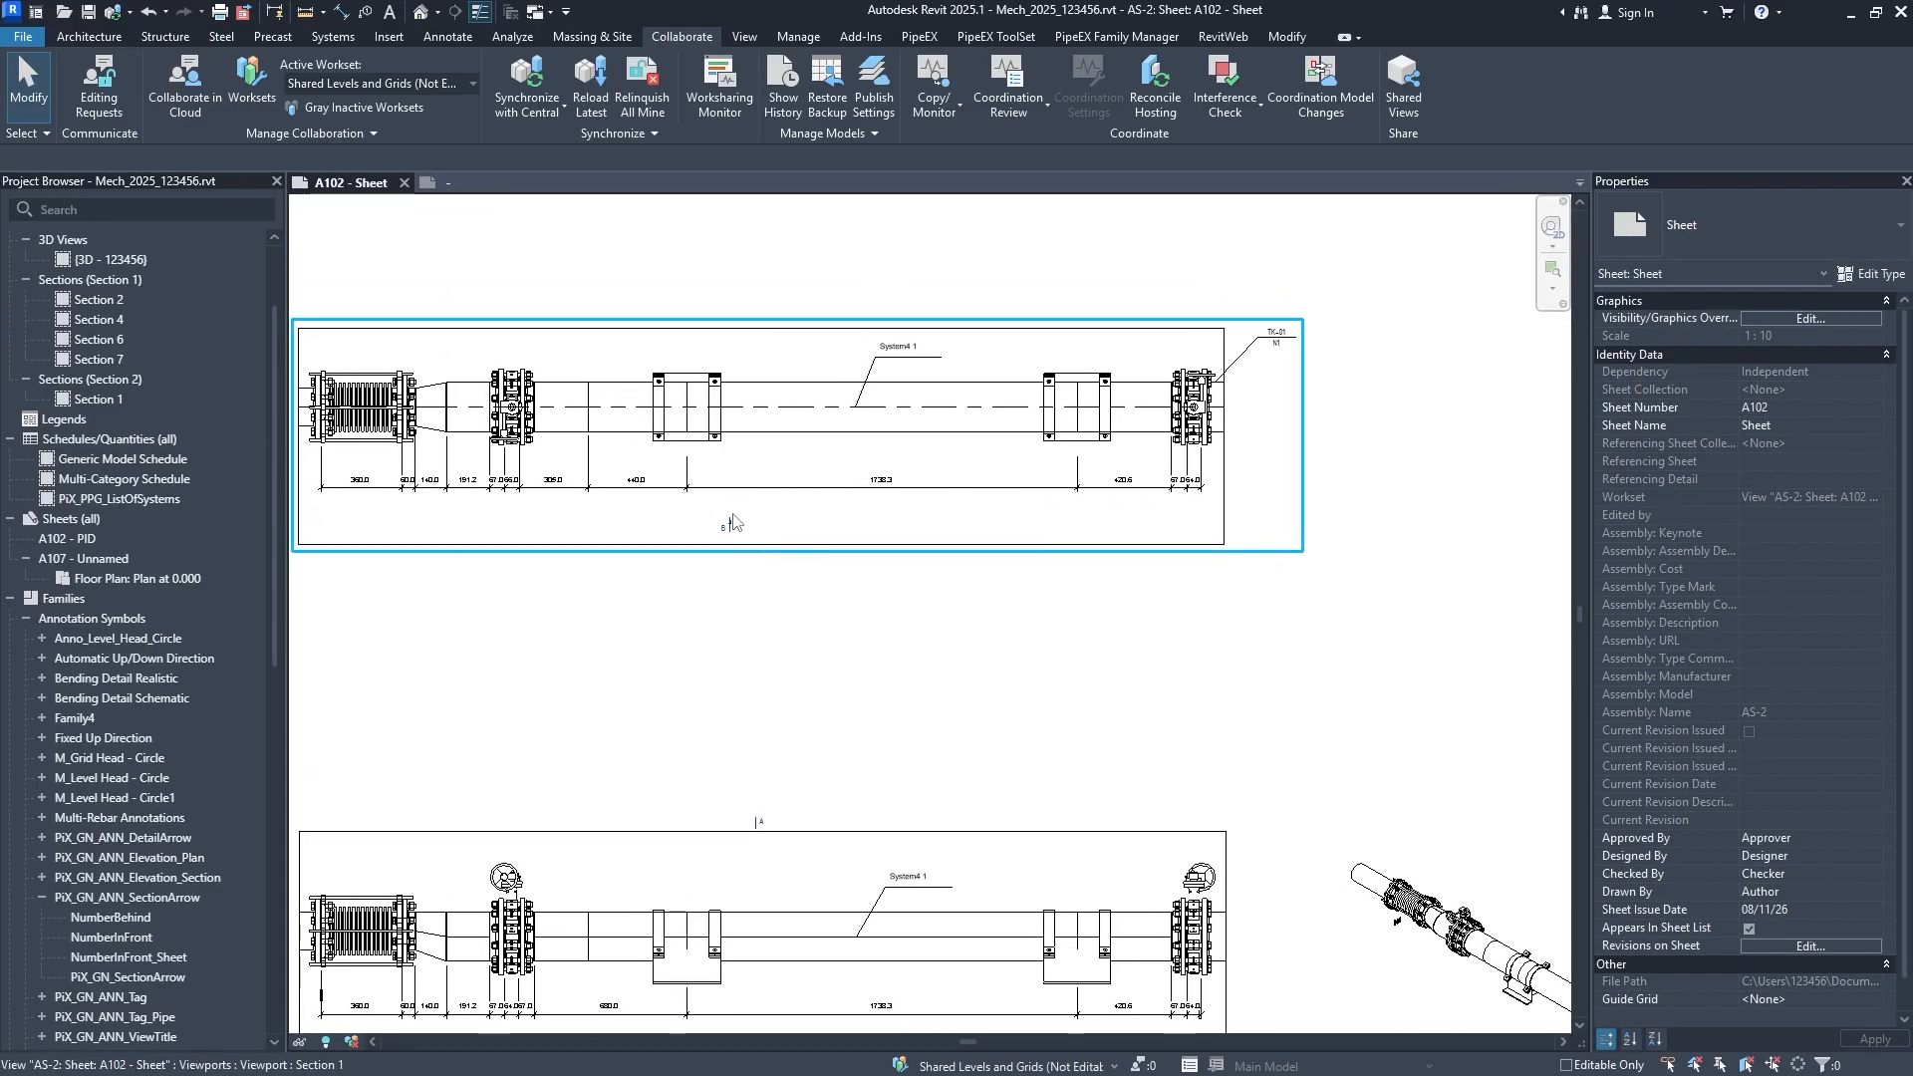
pyautogui.scroll(3, 735, 523)
pyautogui.doubleClick(704, 531)
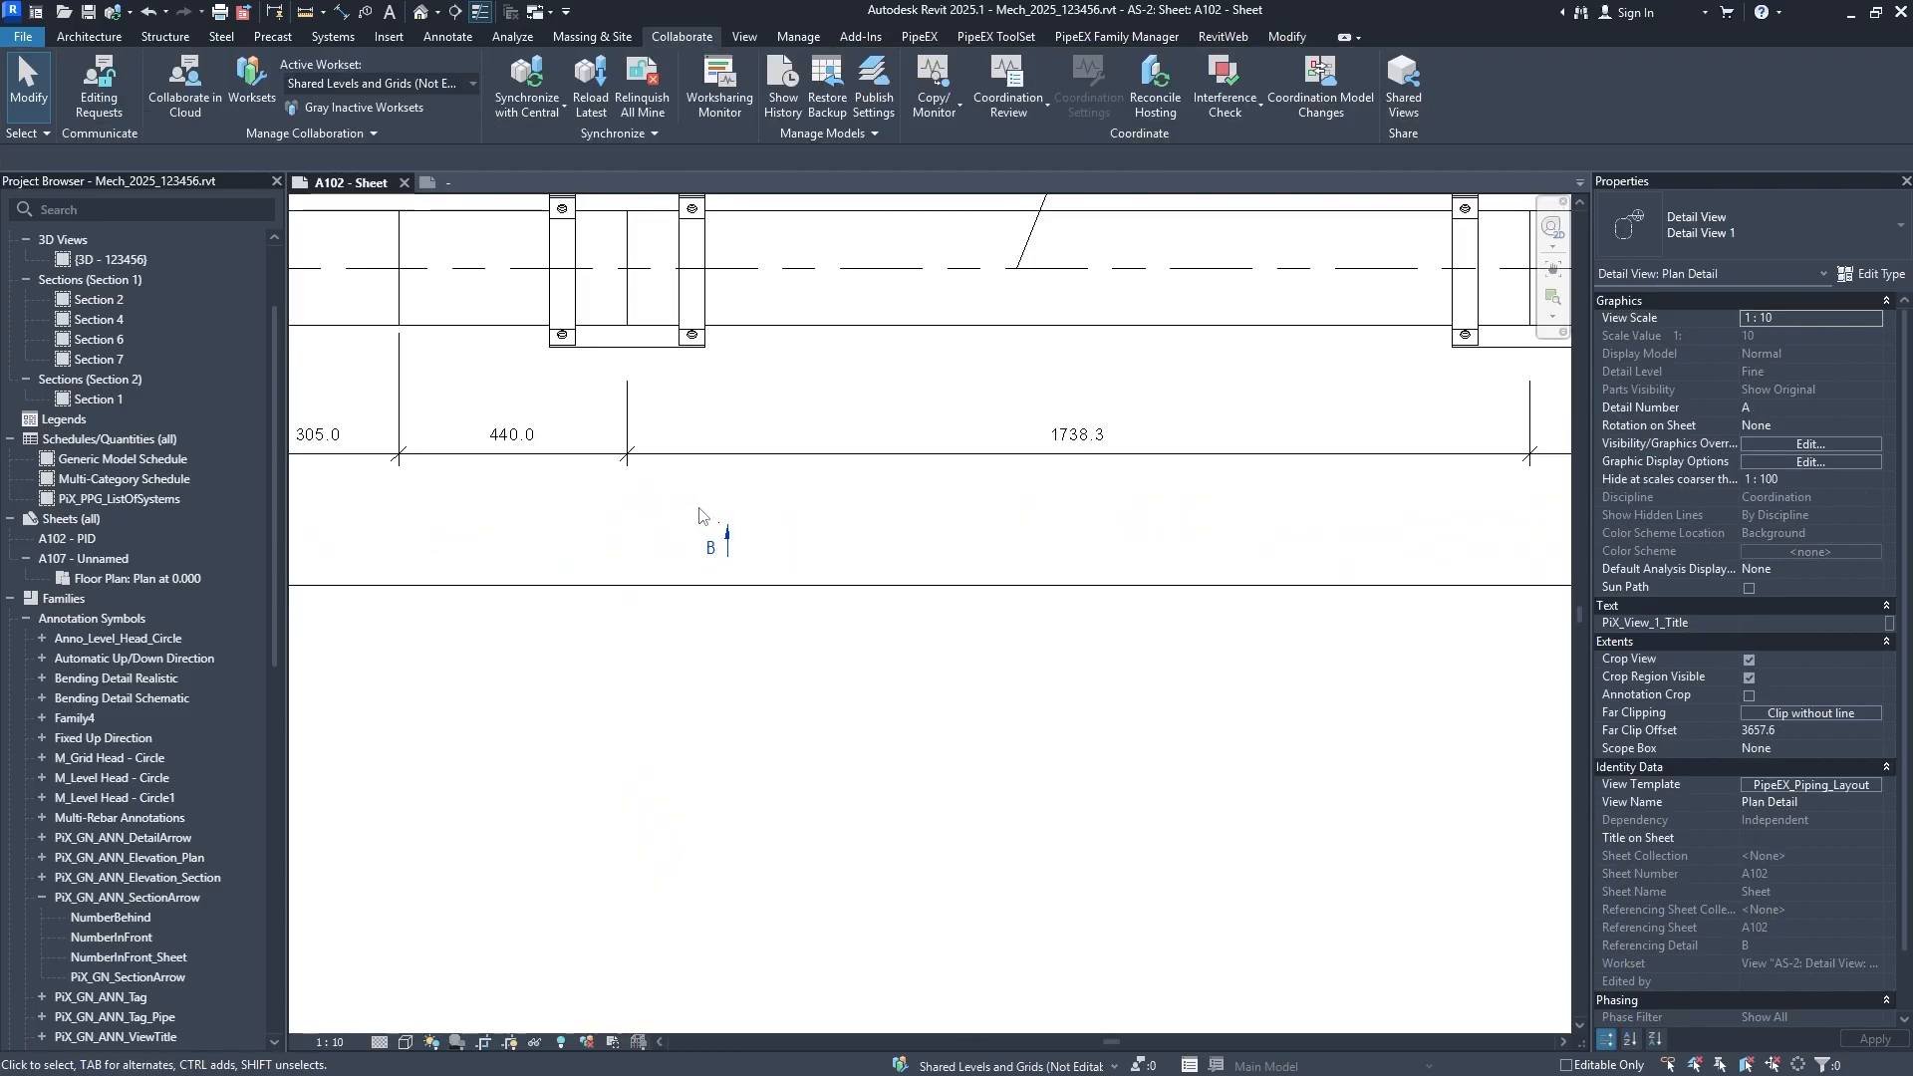
# Select section mark B in the Plan Detail view and examine its controls and extents along the pipe assembly.
pyautogui.click(728, 543)
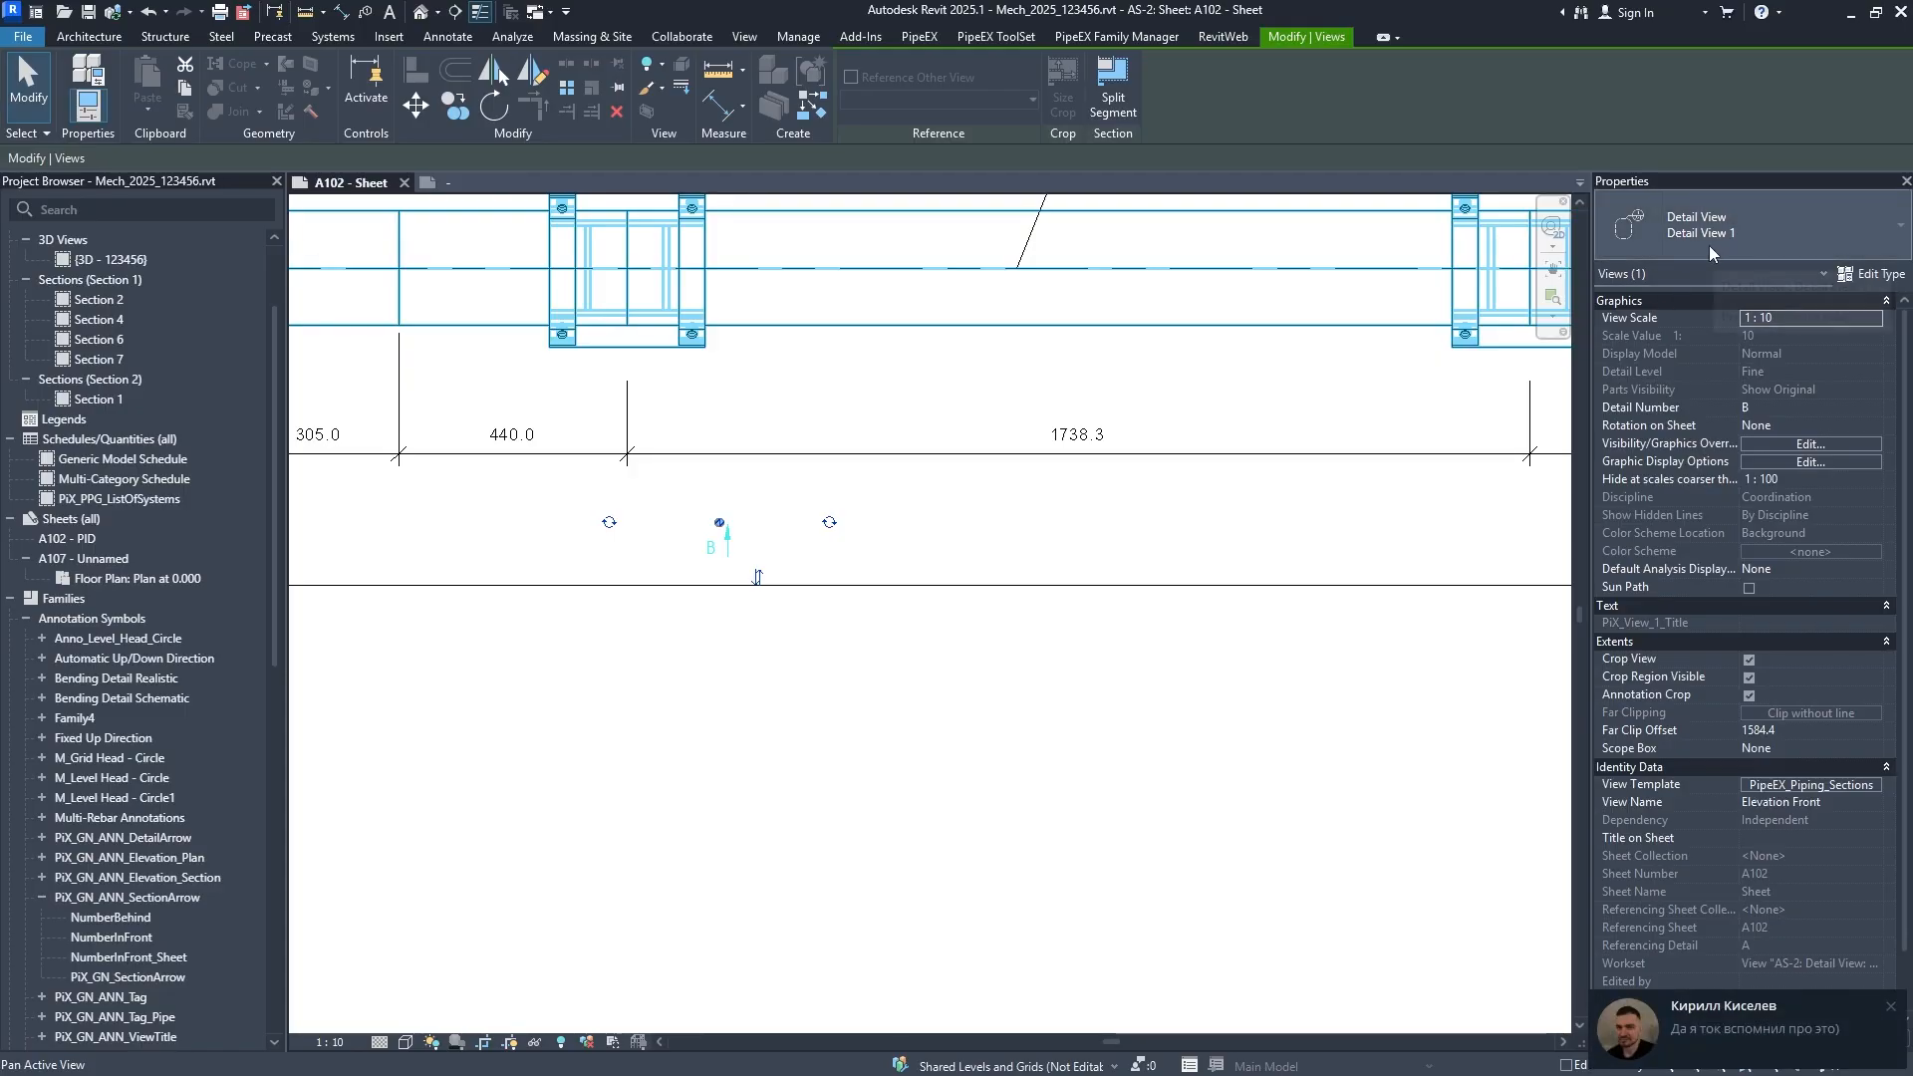
pyautogui.click(966, 799)
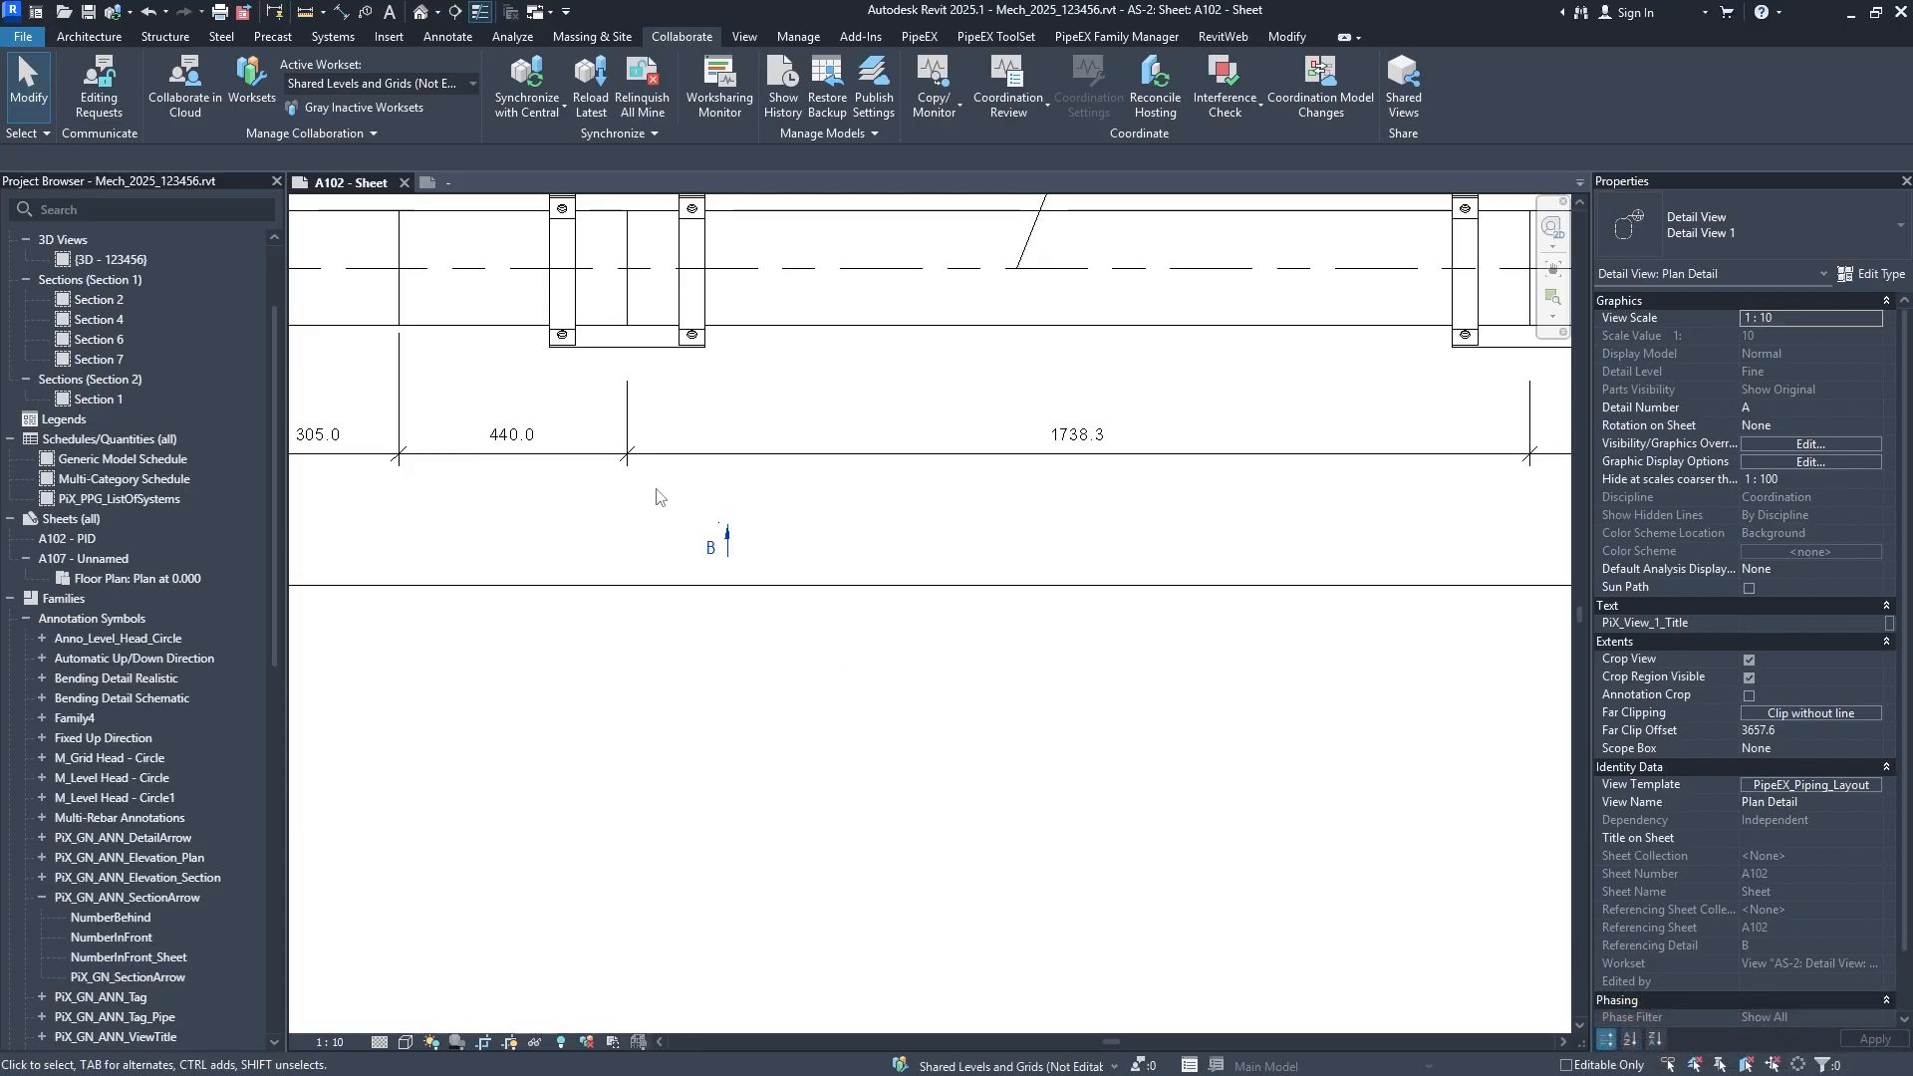
pyautogui.moveTo(653, 495); pyautogui.dragTo(805, 672)
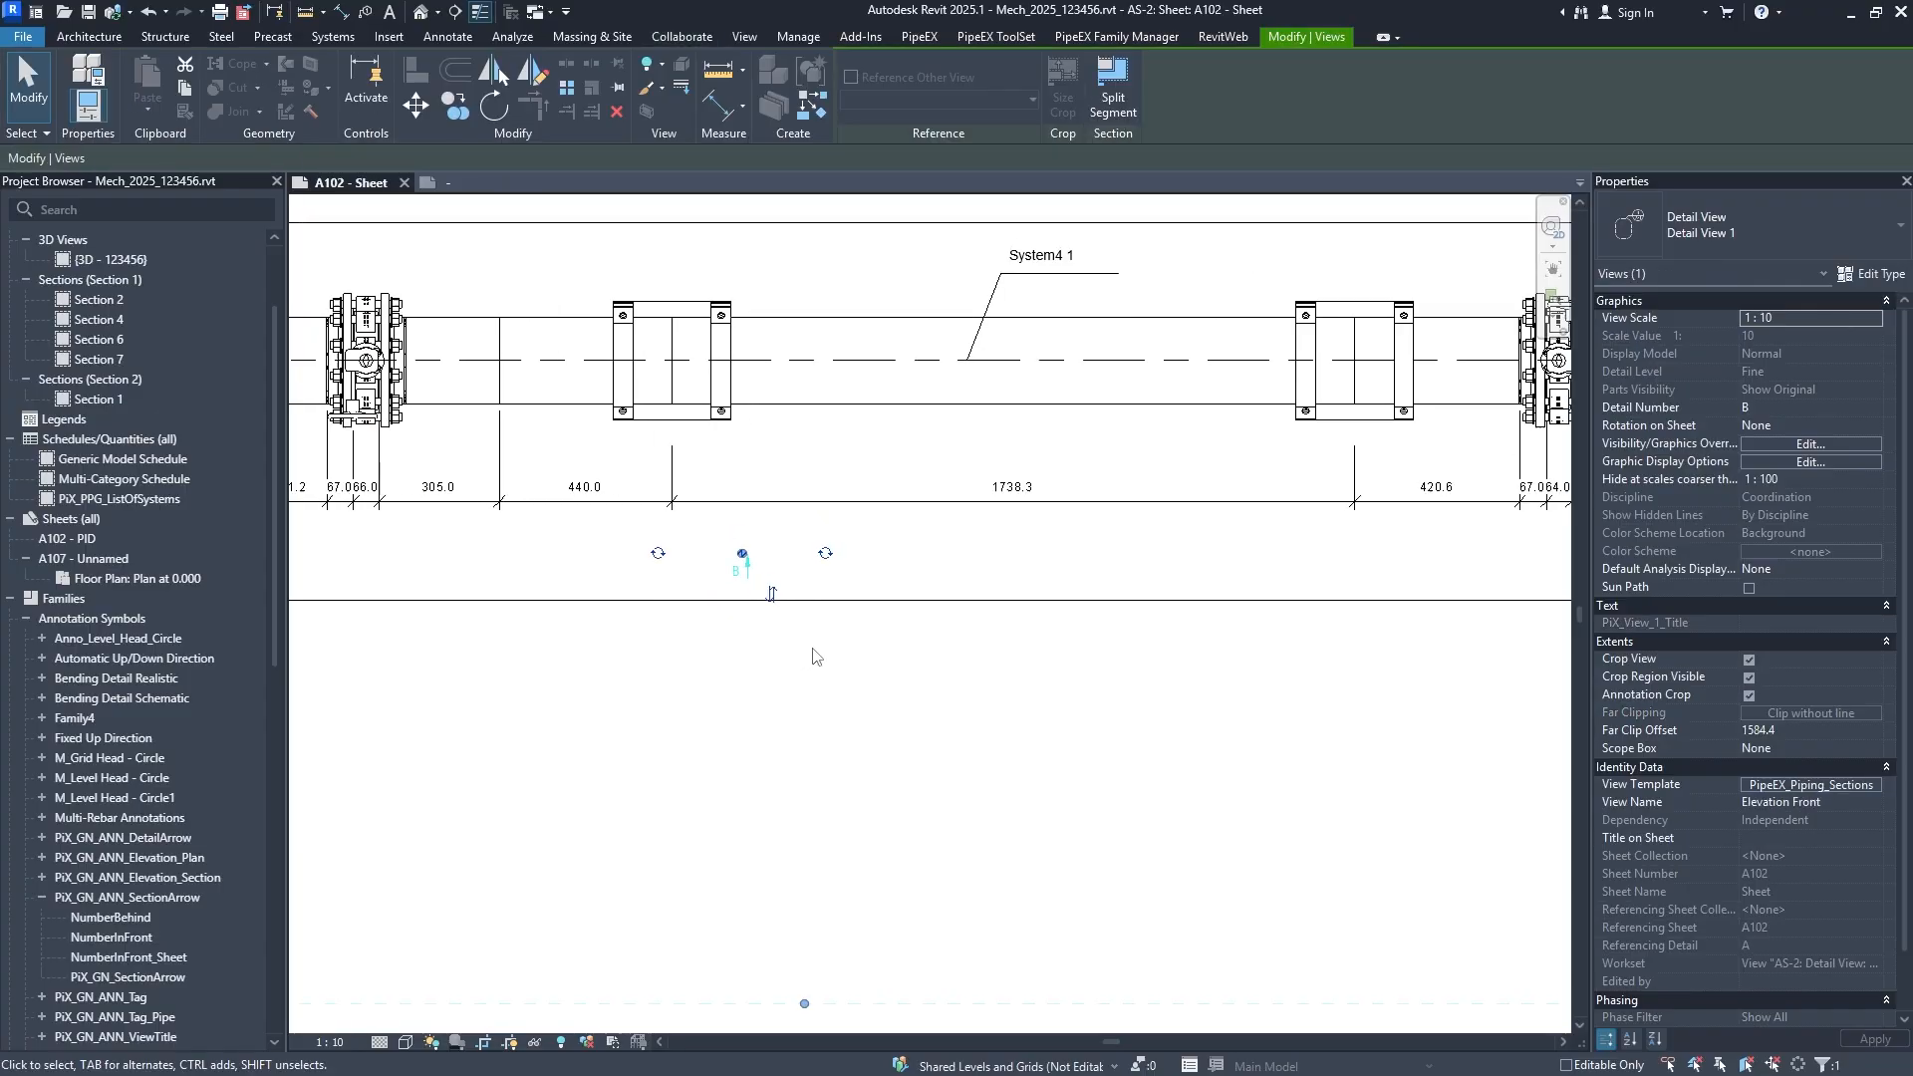
pyautogui.moveTo(858, 507); pyautogui.dragTo(666, 450, button='middle')
pyautogui.moveTo(1068, 788); pyautogui.dragTo(1162, 299, button='middle')
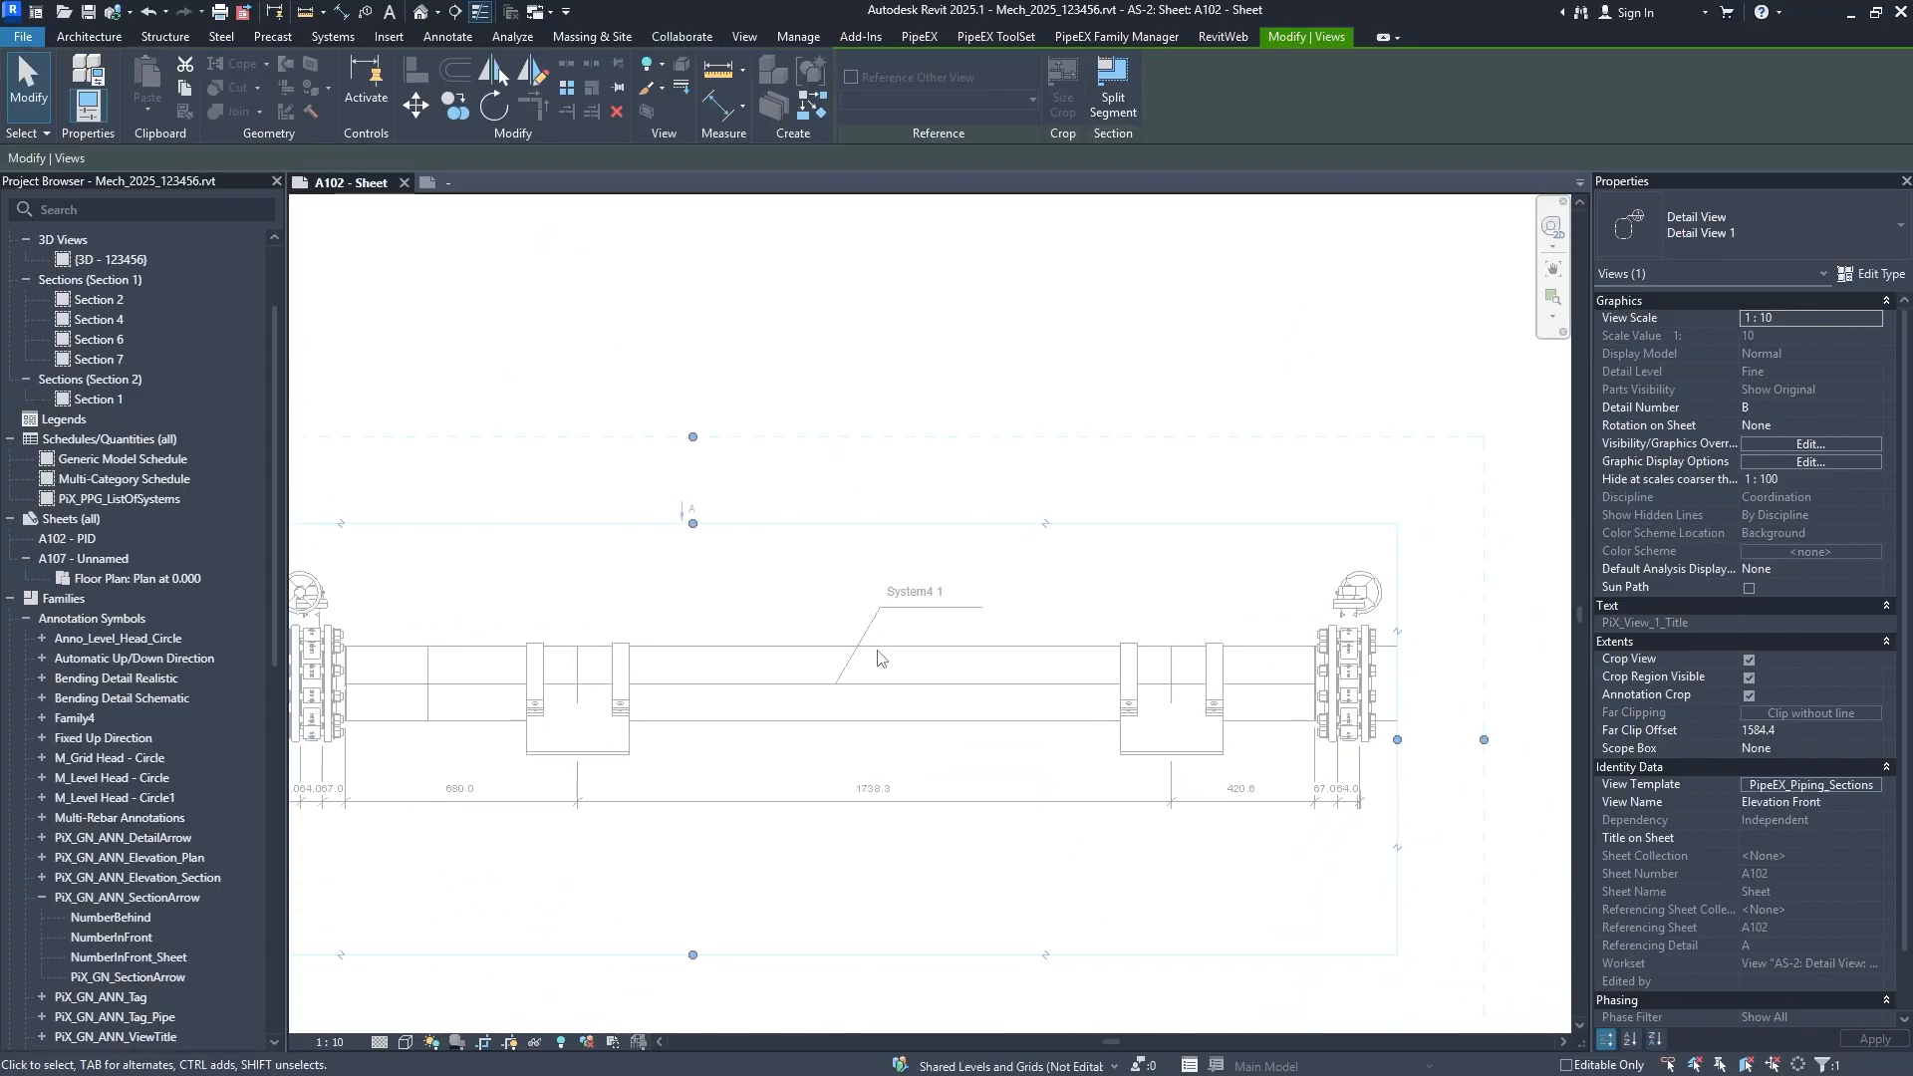
pyautogui.moveTo(961, 454); pyautogui.dragTo(1026, 705, button='middle')
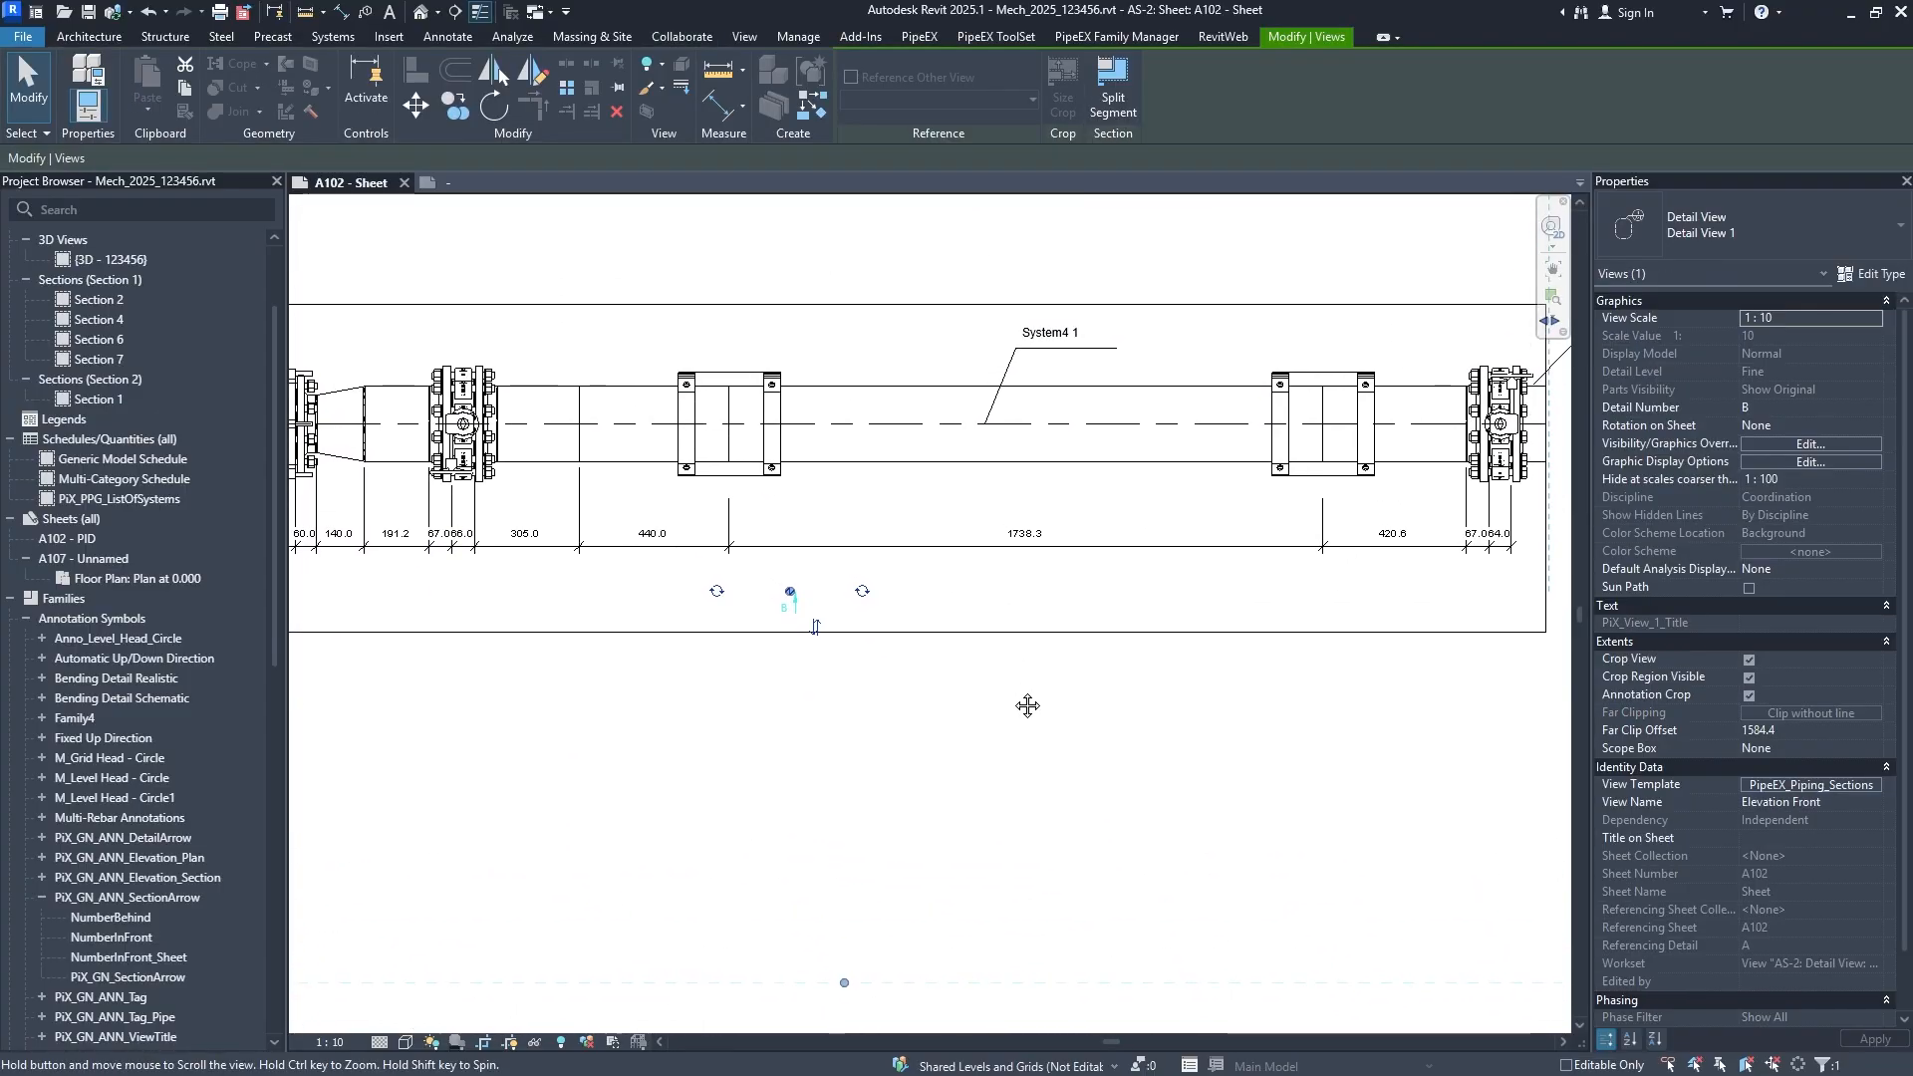
pyautogui.scroll(3, 802, 575)
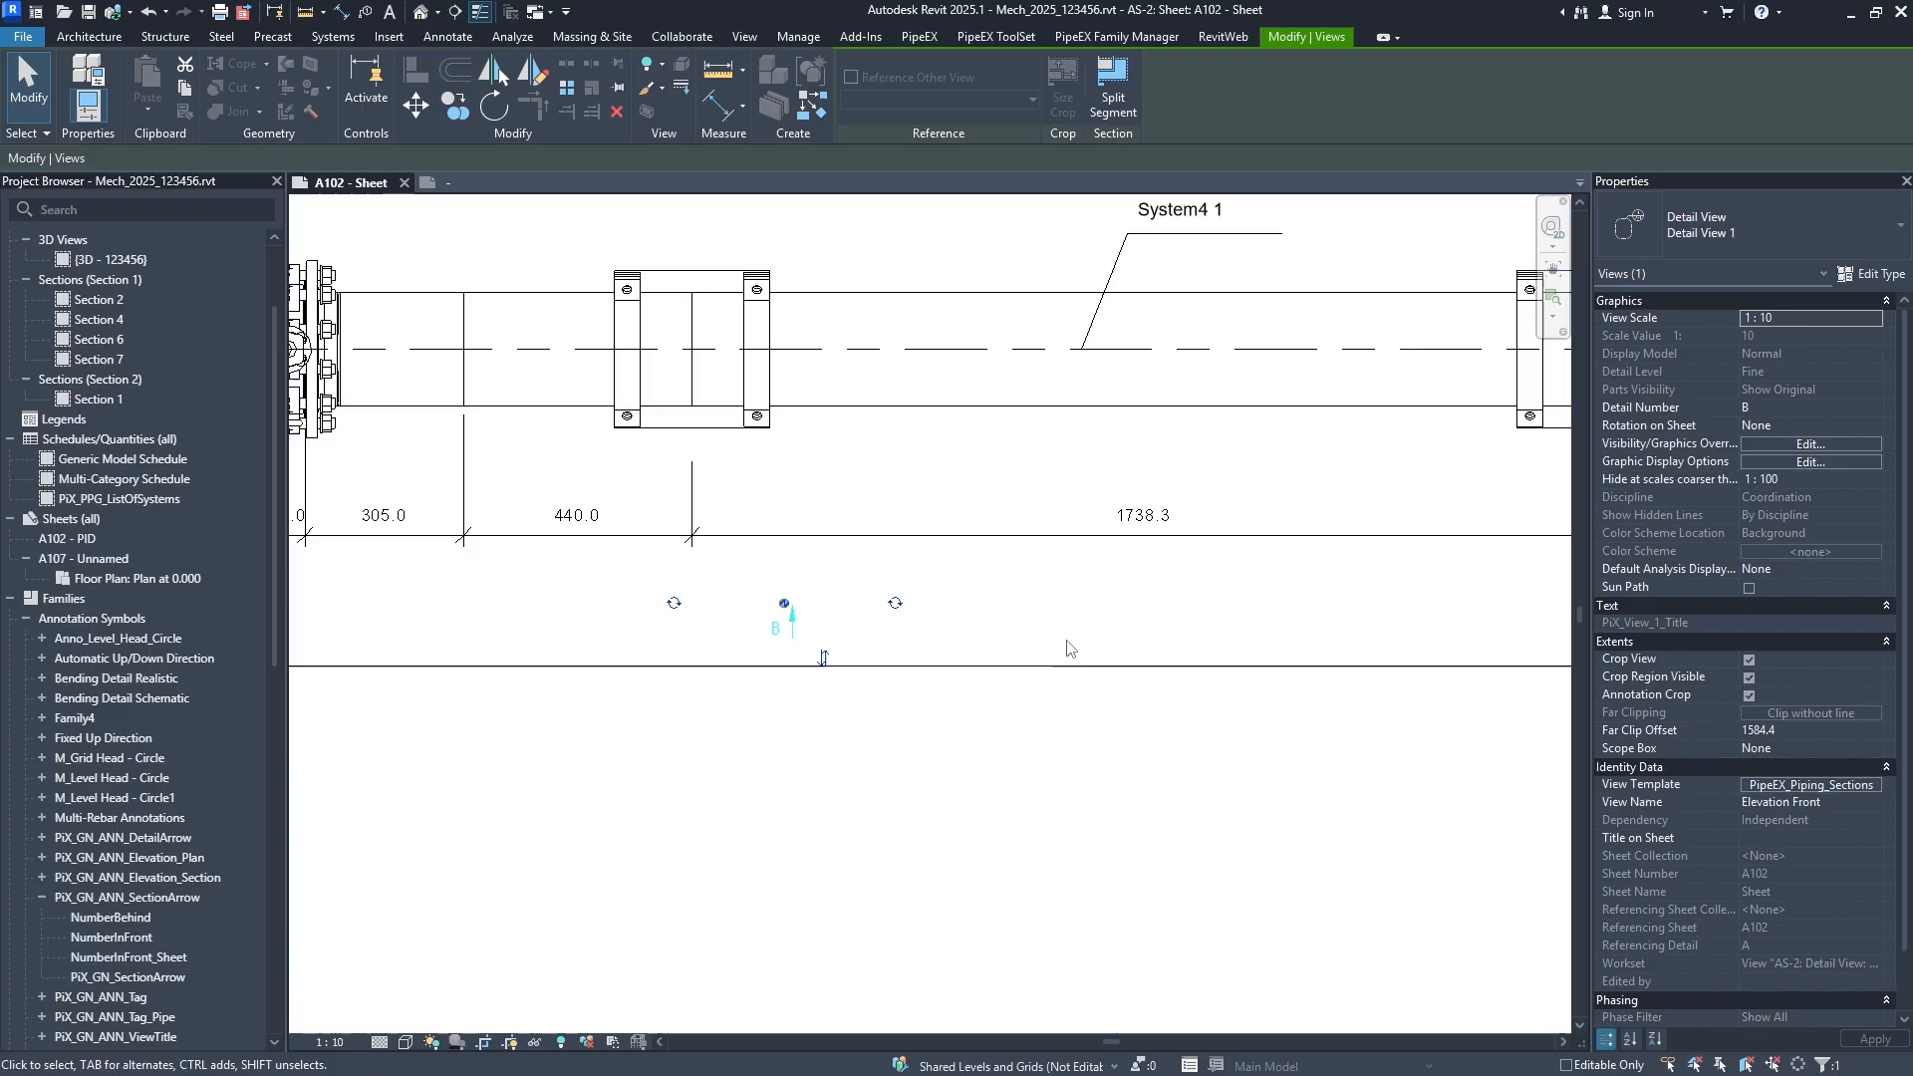
# Deactivate the plan view on sheet A102 and examine the section A mark above the lower elevation view.
pyautogui.click(985, 873)
pyautogui.scroll(-2, 955, 807)
pyautogui.moveTo(847, 548); pyautogui.dragTo(782, 387, button='middle')
pyautogui.moveTo(881, 971); pyautogui.dragTo(830, 540, button='middle')
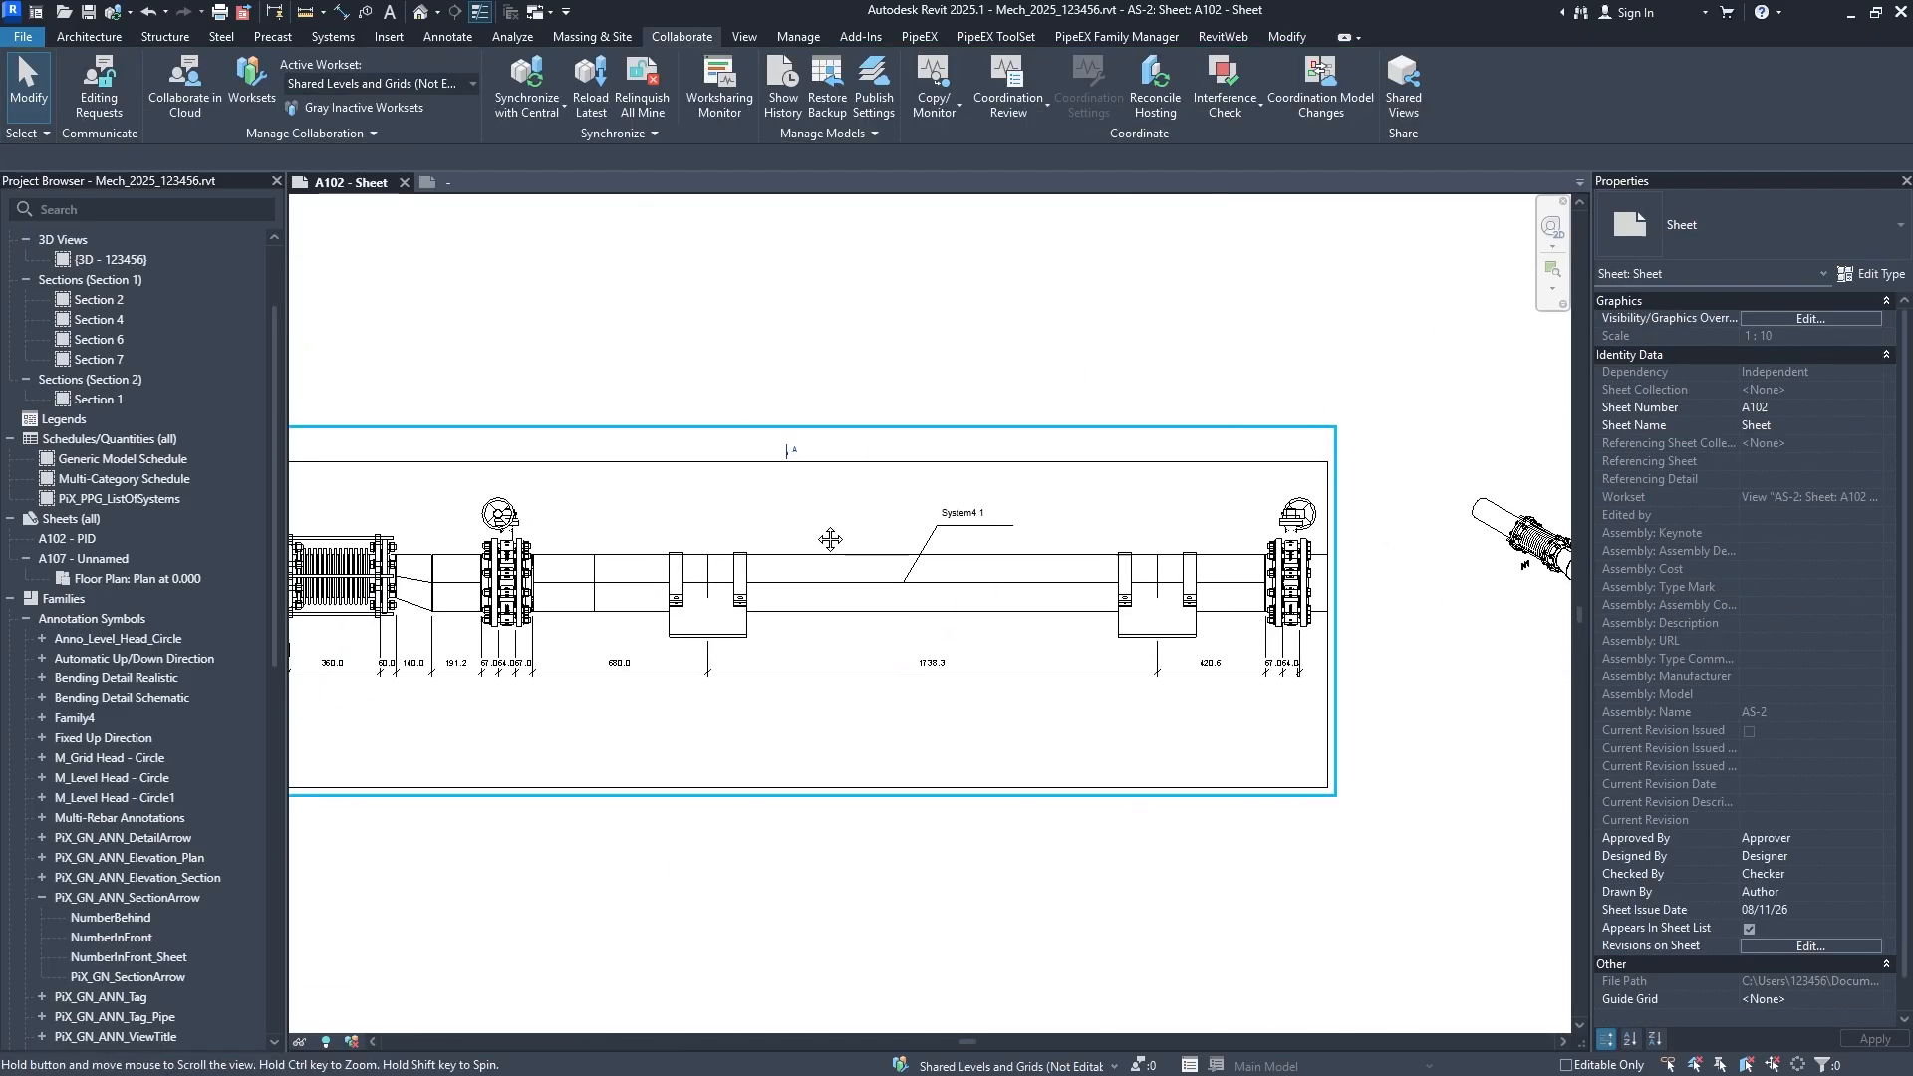
pyautogui.scroll(3, 798, 469)
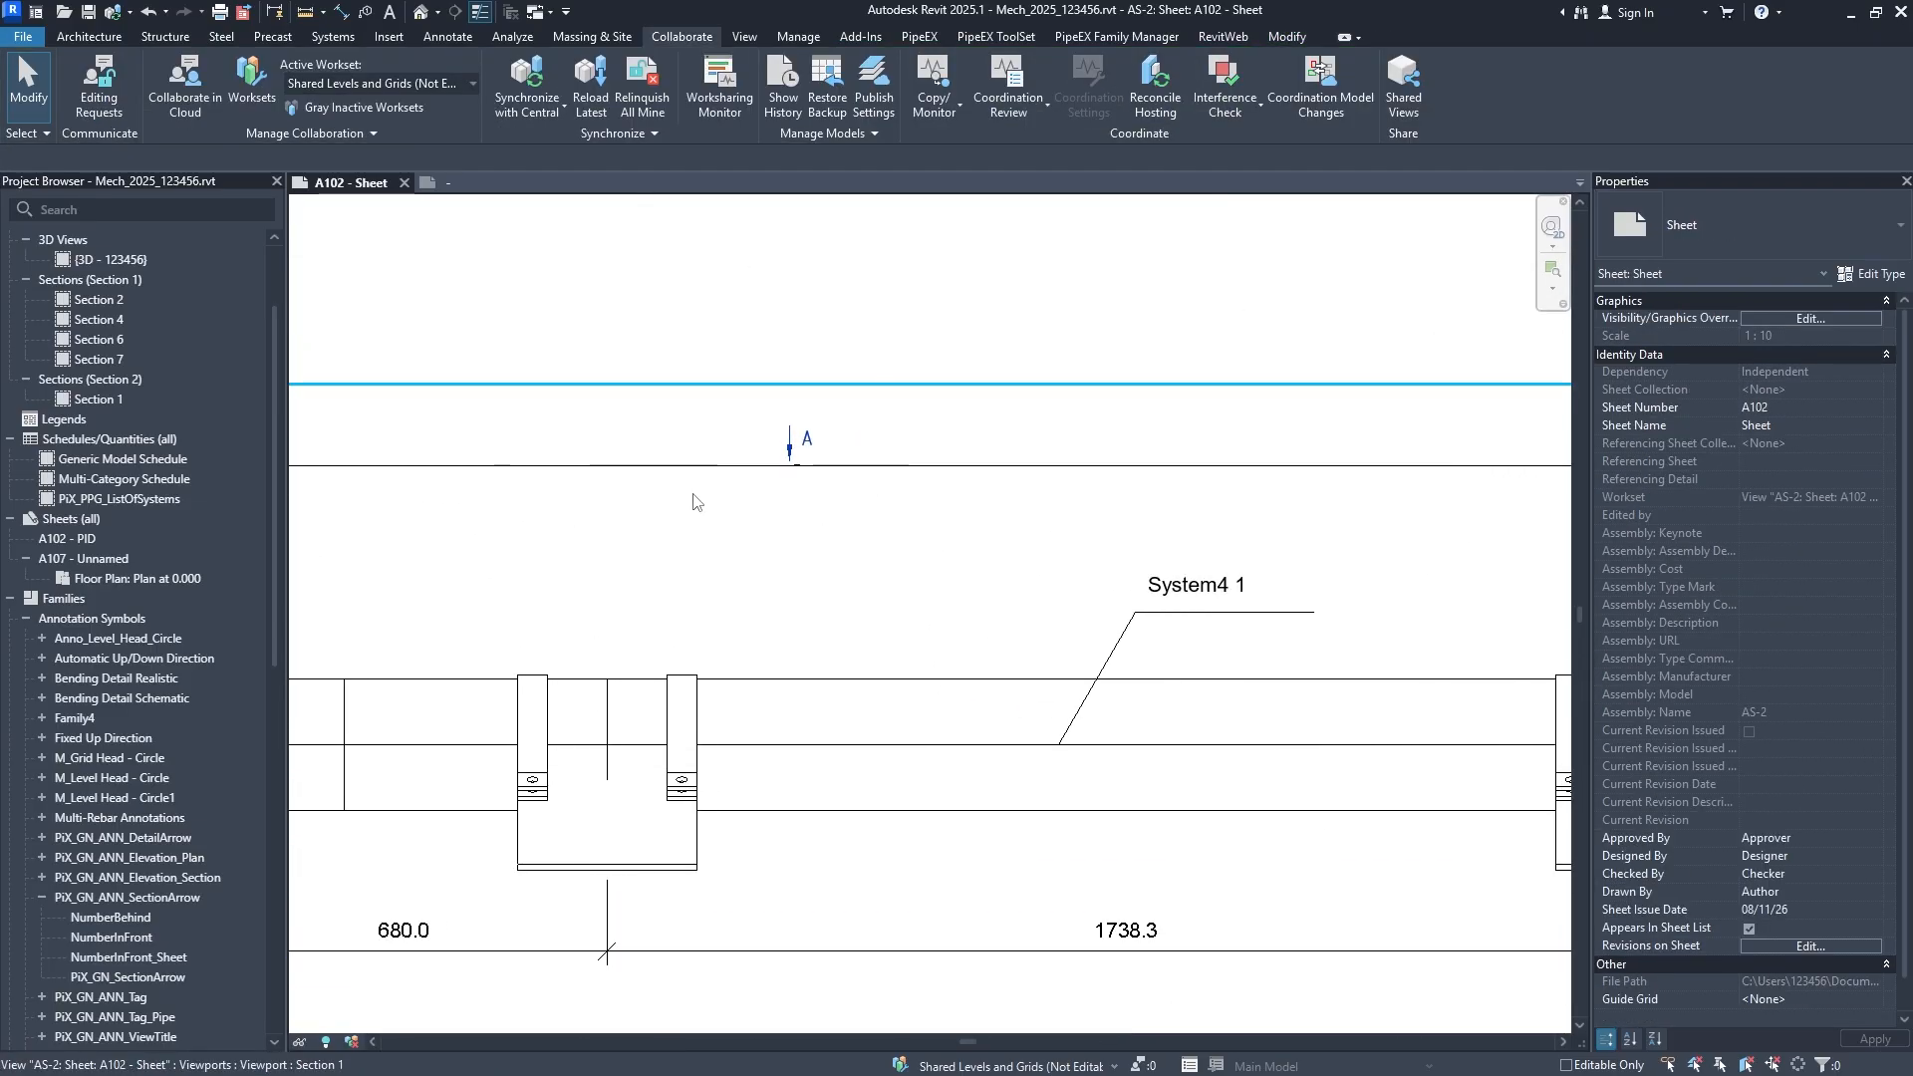
# Open sheet A104 of the Set 1 assembly.
pyautogui.scroll(-12, 145, 712)
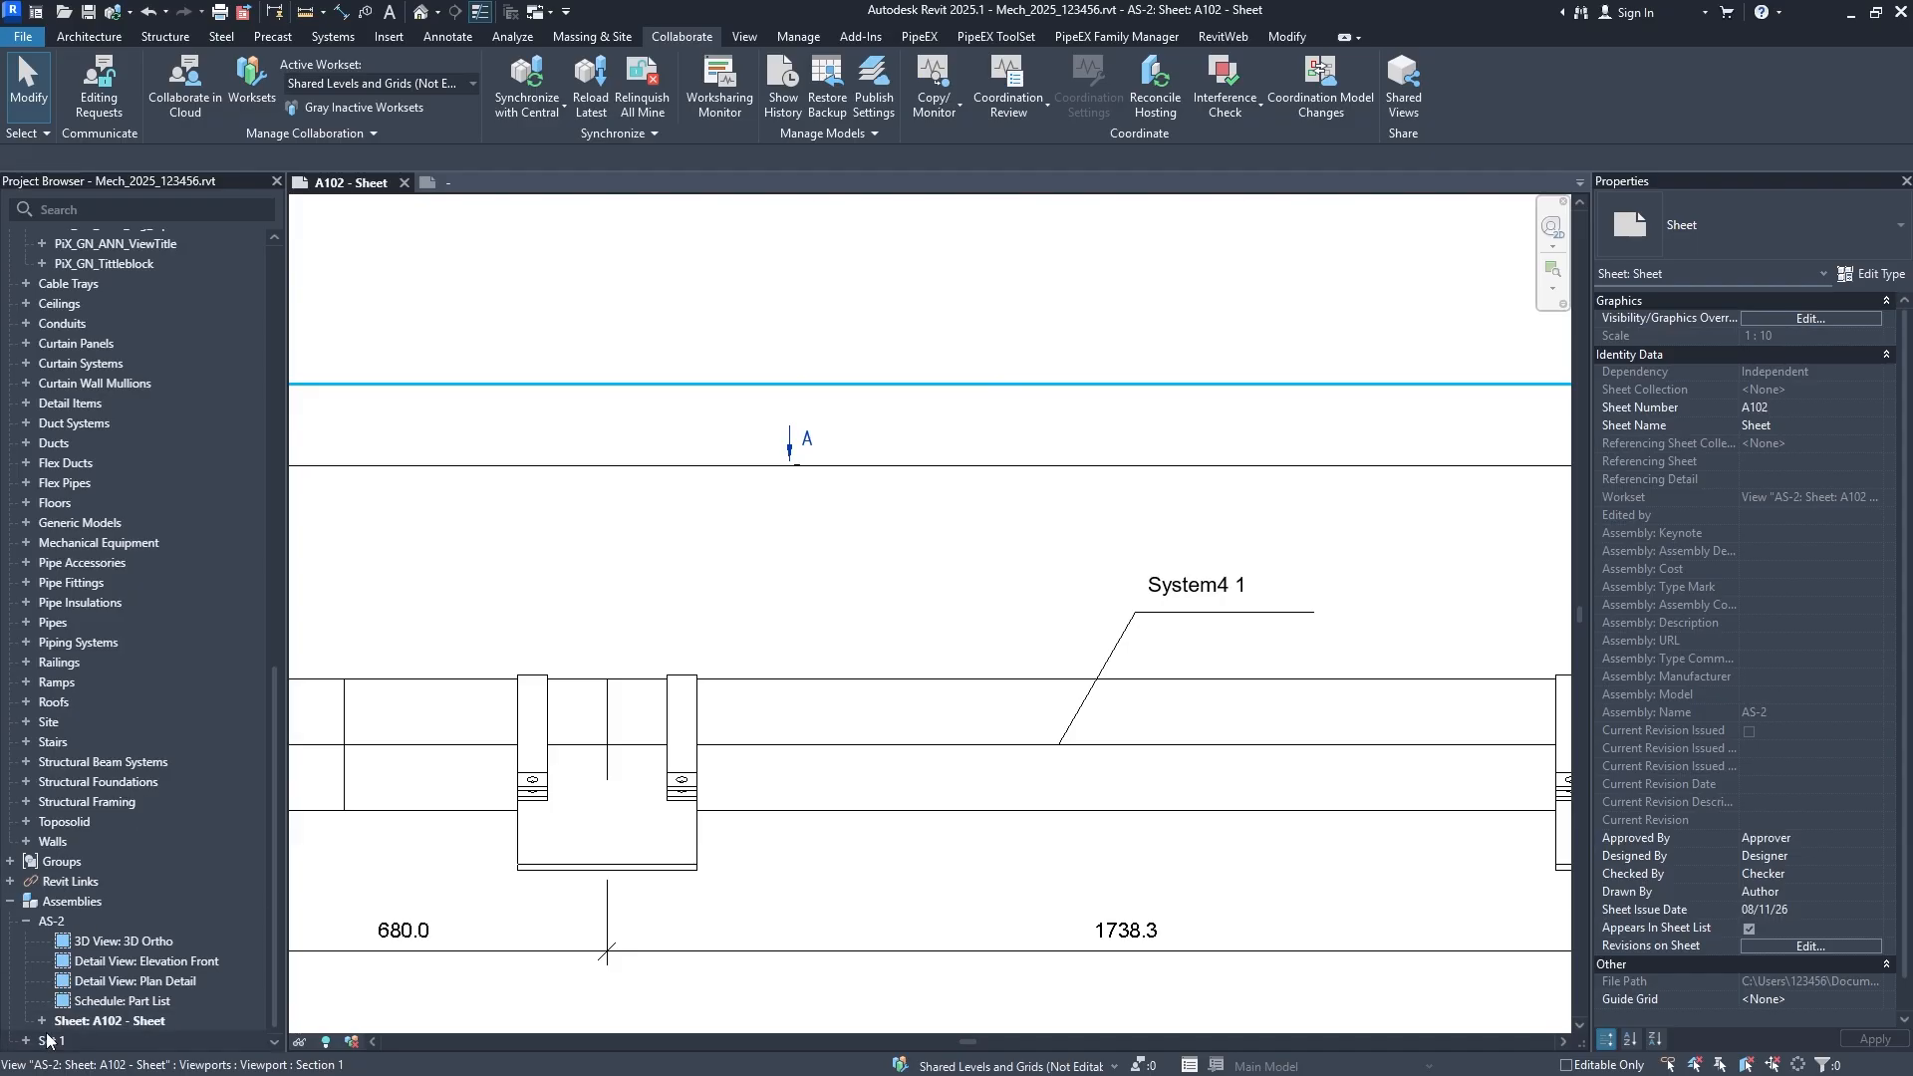
pyautogui.click(23, 1041)
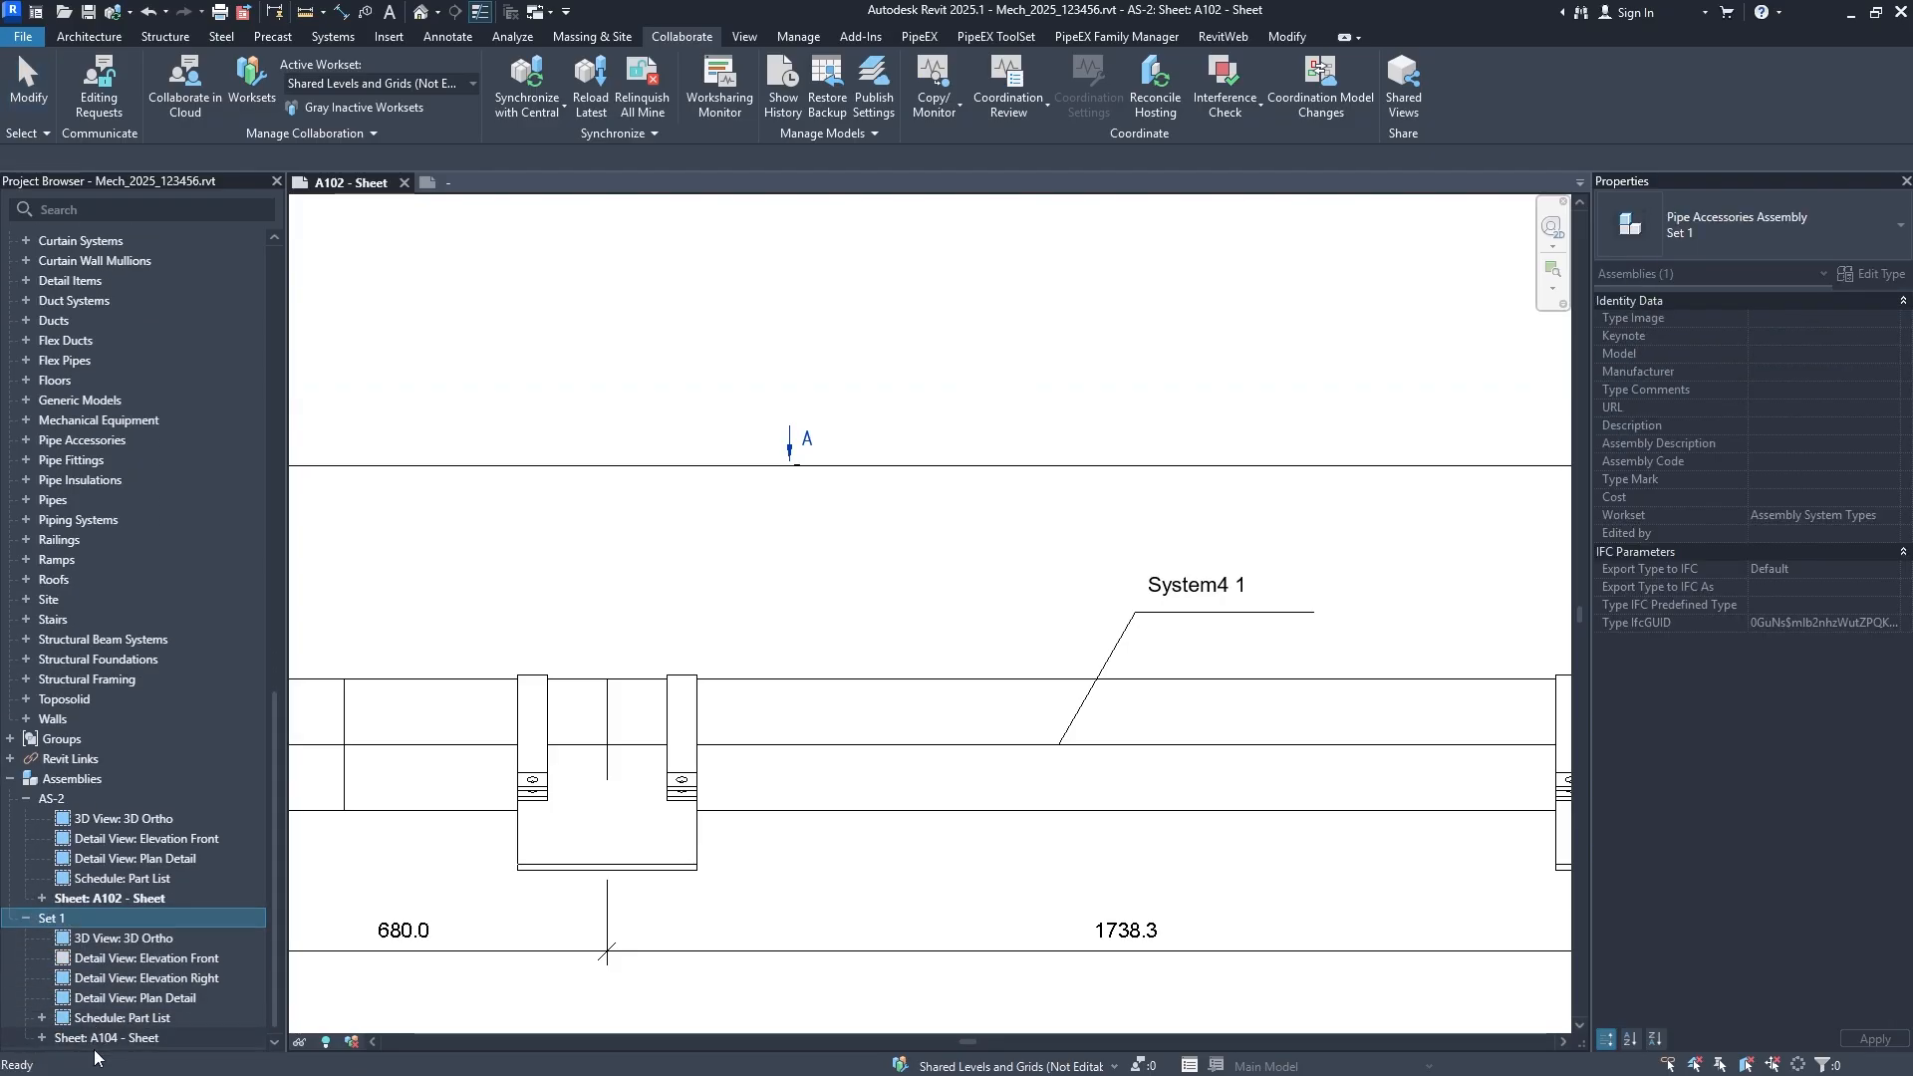
pyautogui.doubleClick(92, 1041)
# Activate the plan detail view of the valve assembly on sheet A104 for editing.
pyautogui.scroll(4, 615, 497)
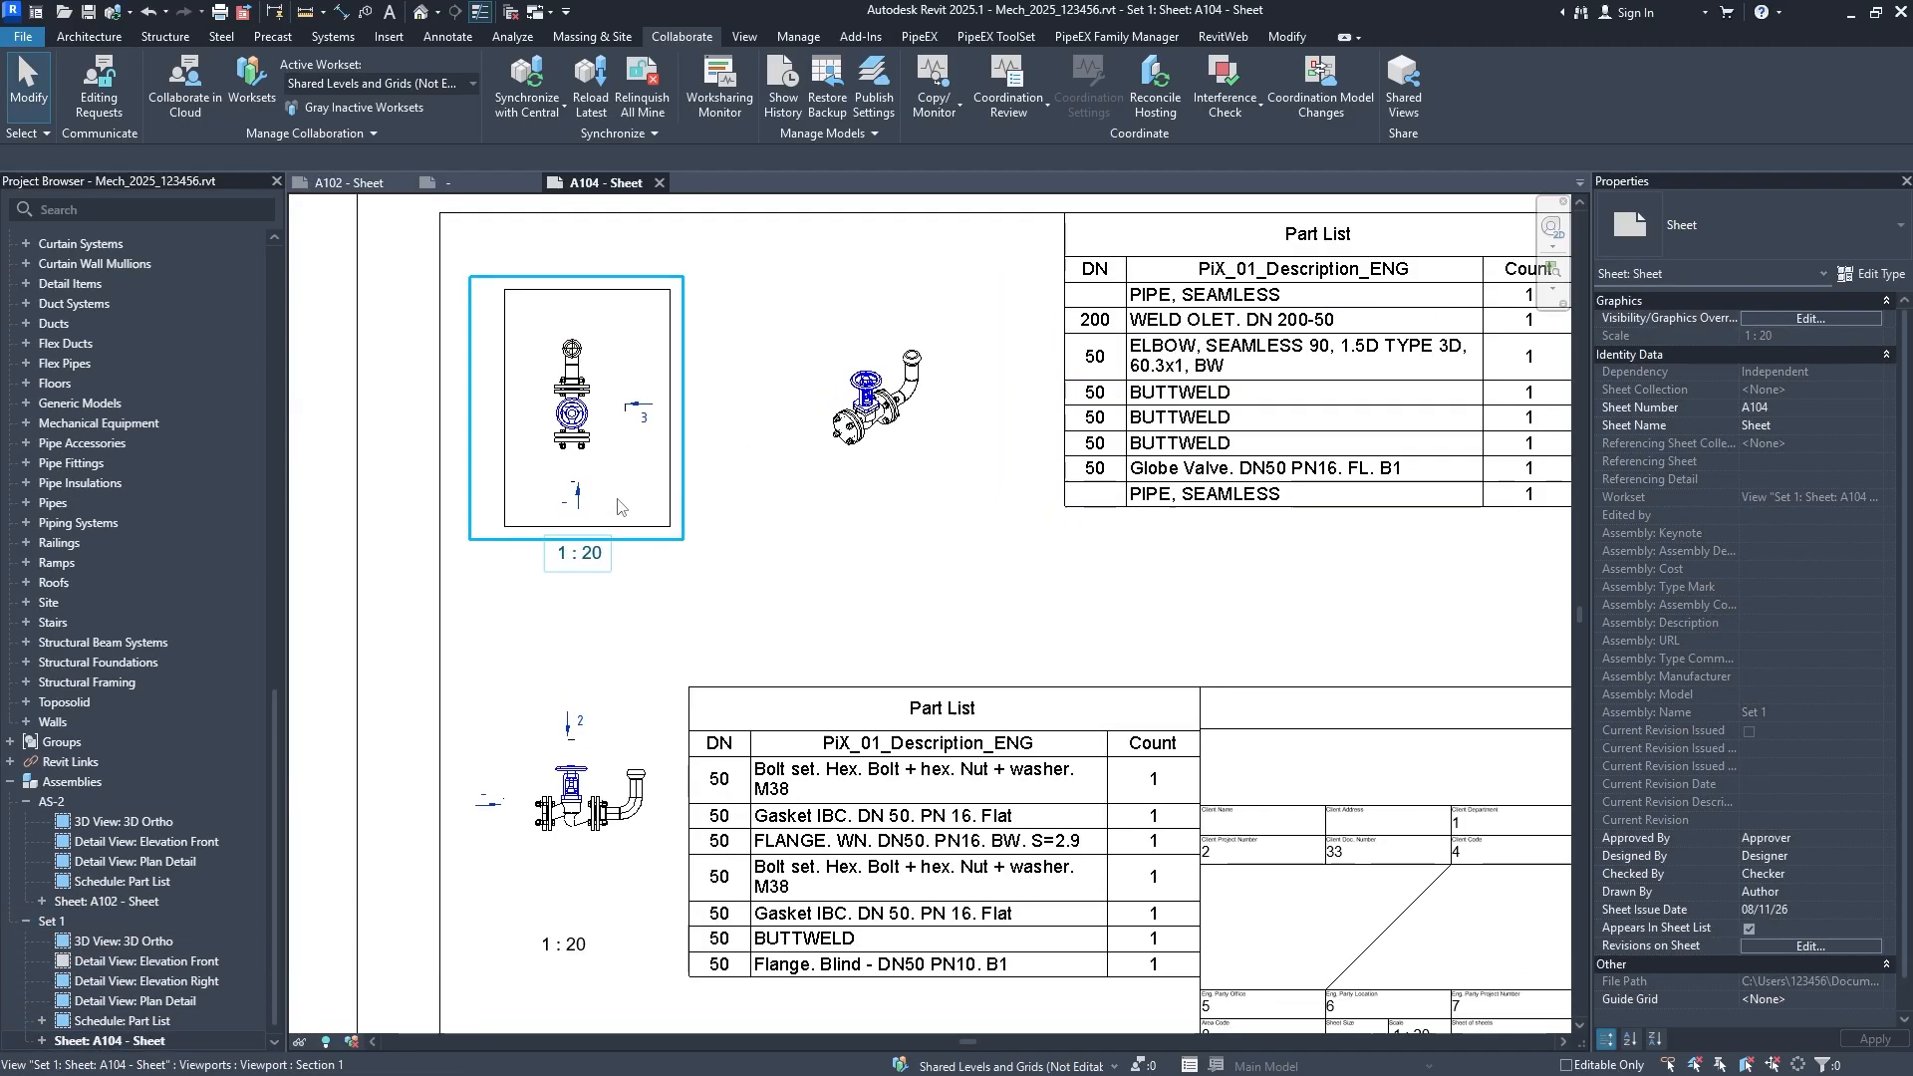
pyautogui.scroll(1, 615, 490)
pyautogui.moveTo(622, 431); pyautogui.dragTo(742, 289, button='middle')
pyautogui.scroll(1, 646, 478)
pyautogui.scroll(-3, 653, 478)
pyautogui.moveTo(727, 688); pyautogui.dragTo(727, 564, button='middle')
pyautogui.moveTo(780, 409); pyautogui.dragTo(783, 805, button='middle')
pyautogui.scroll(4, 737, 414)
pyautogui.doubleClick(737, 453)
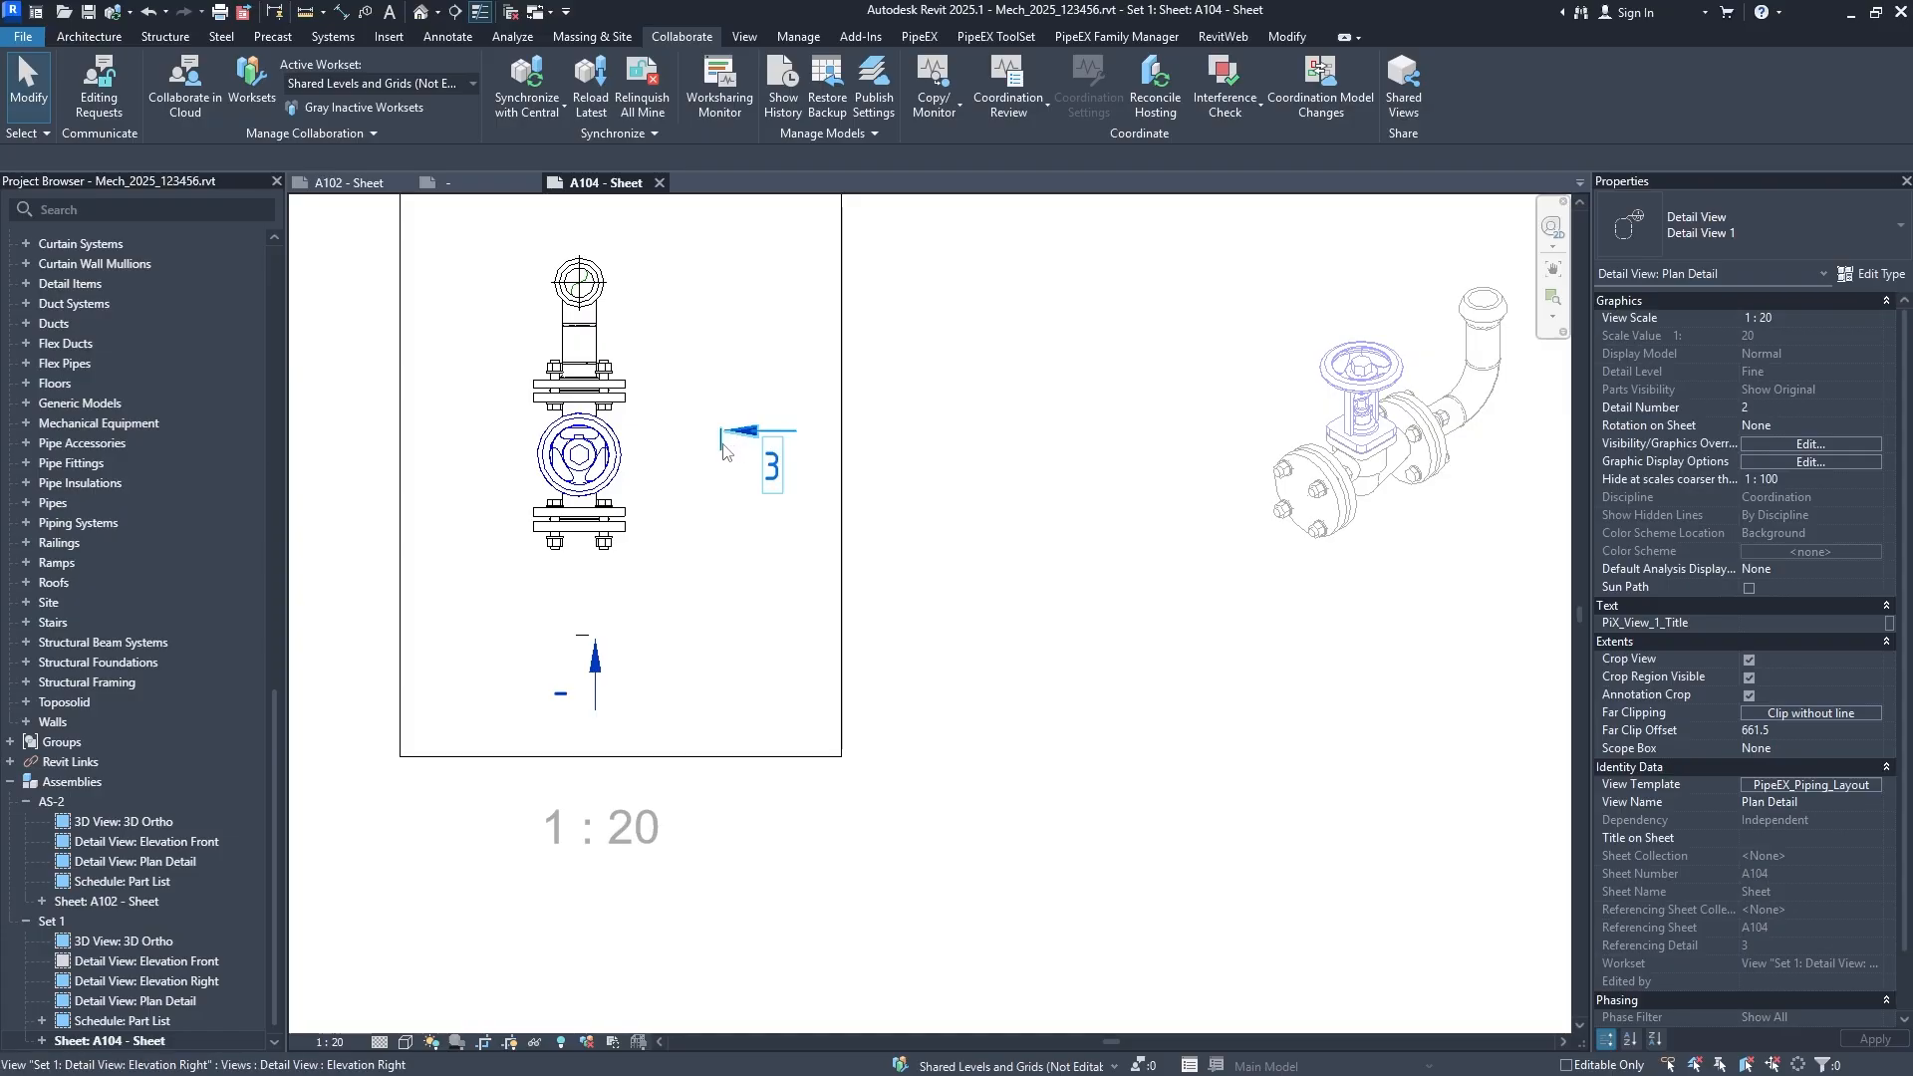
# Set the Broken Section Display Style to Gapped in the Detail View 1 section tag type used by section mark 3.
pyautogui.click(725, 445)
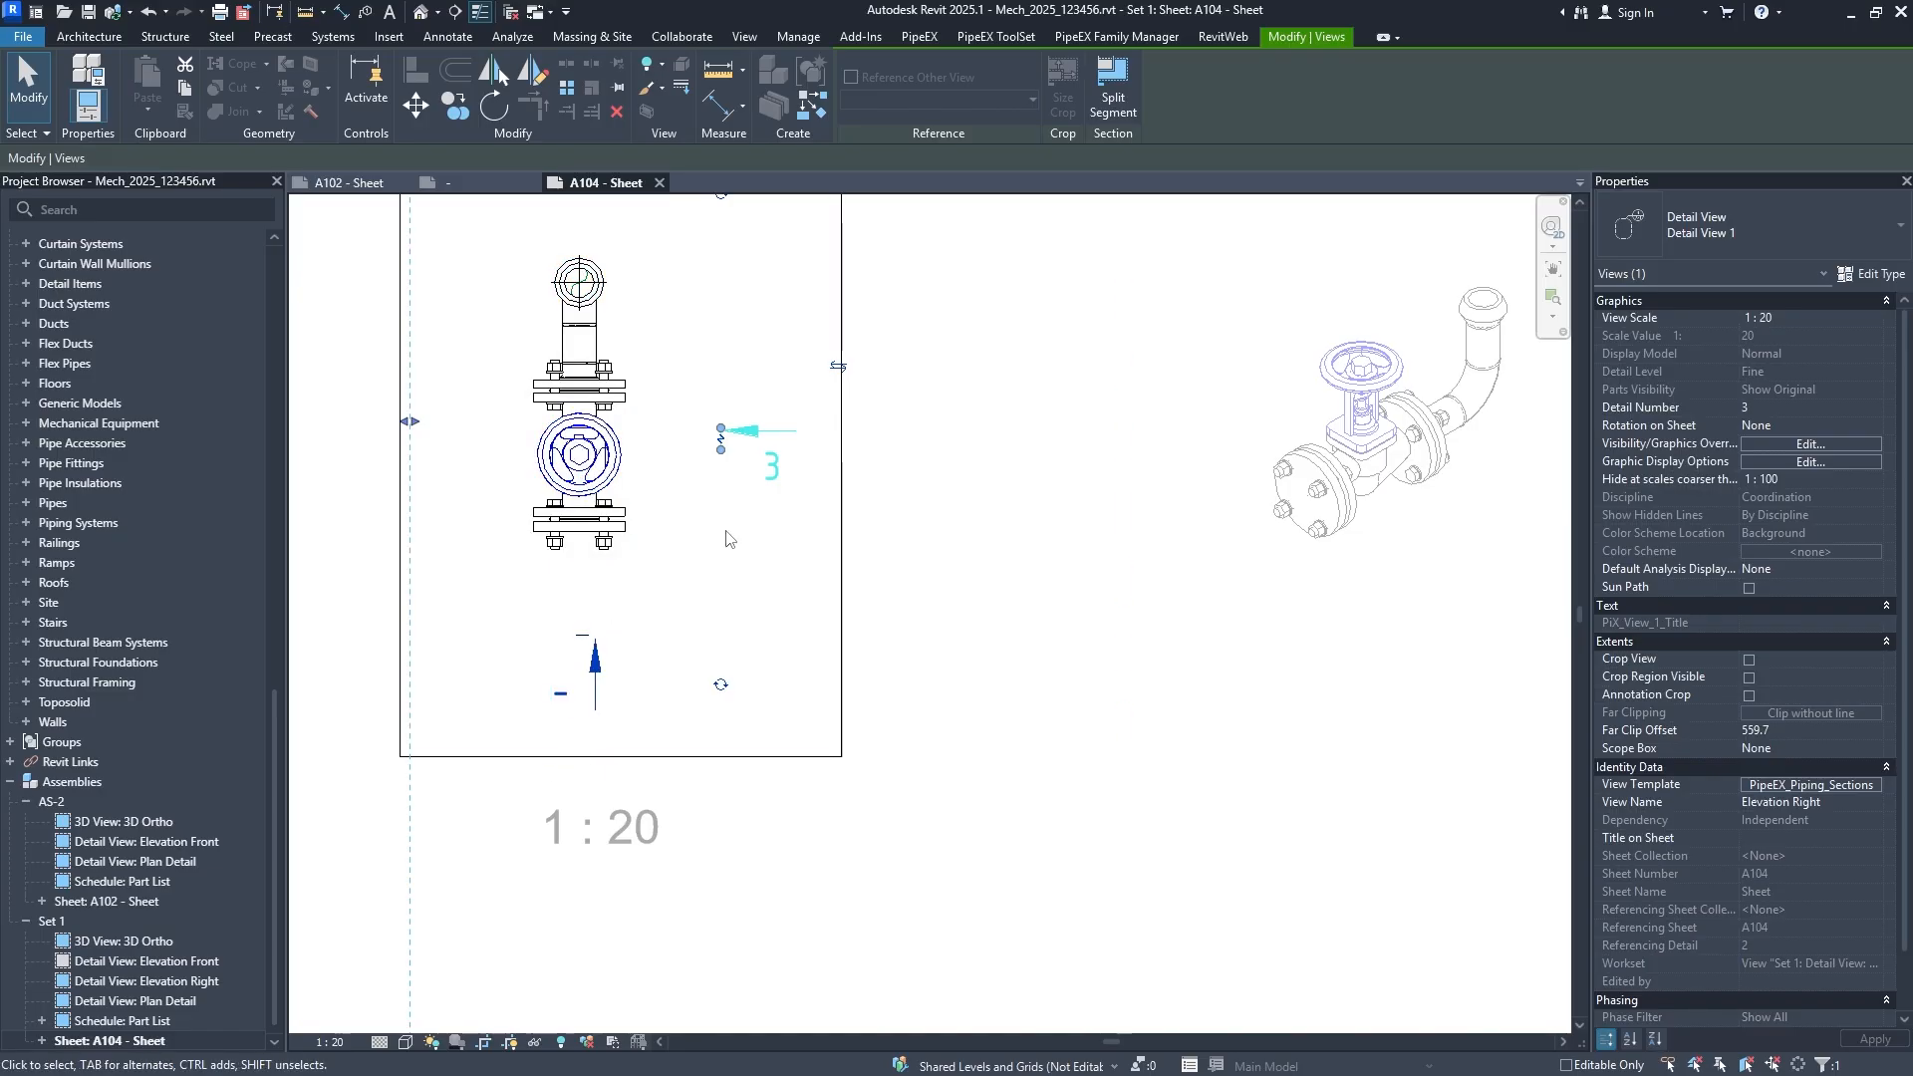
pyautogui.click(1871, 274)
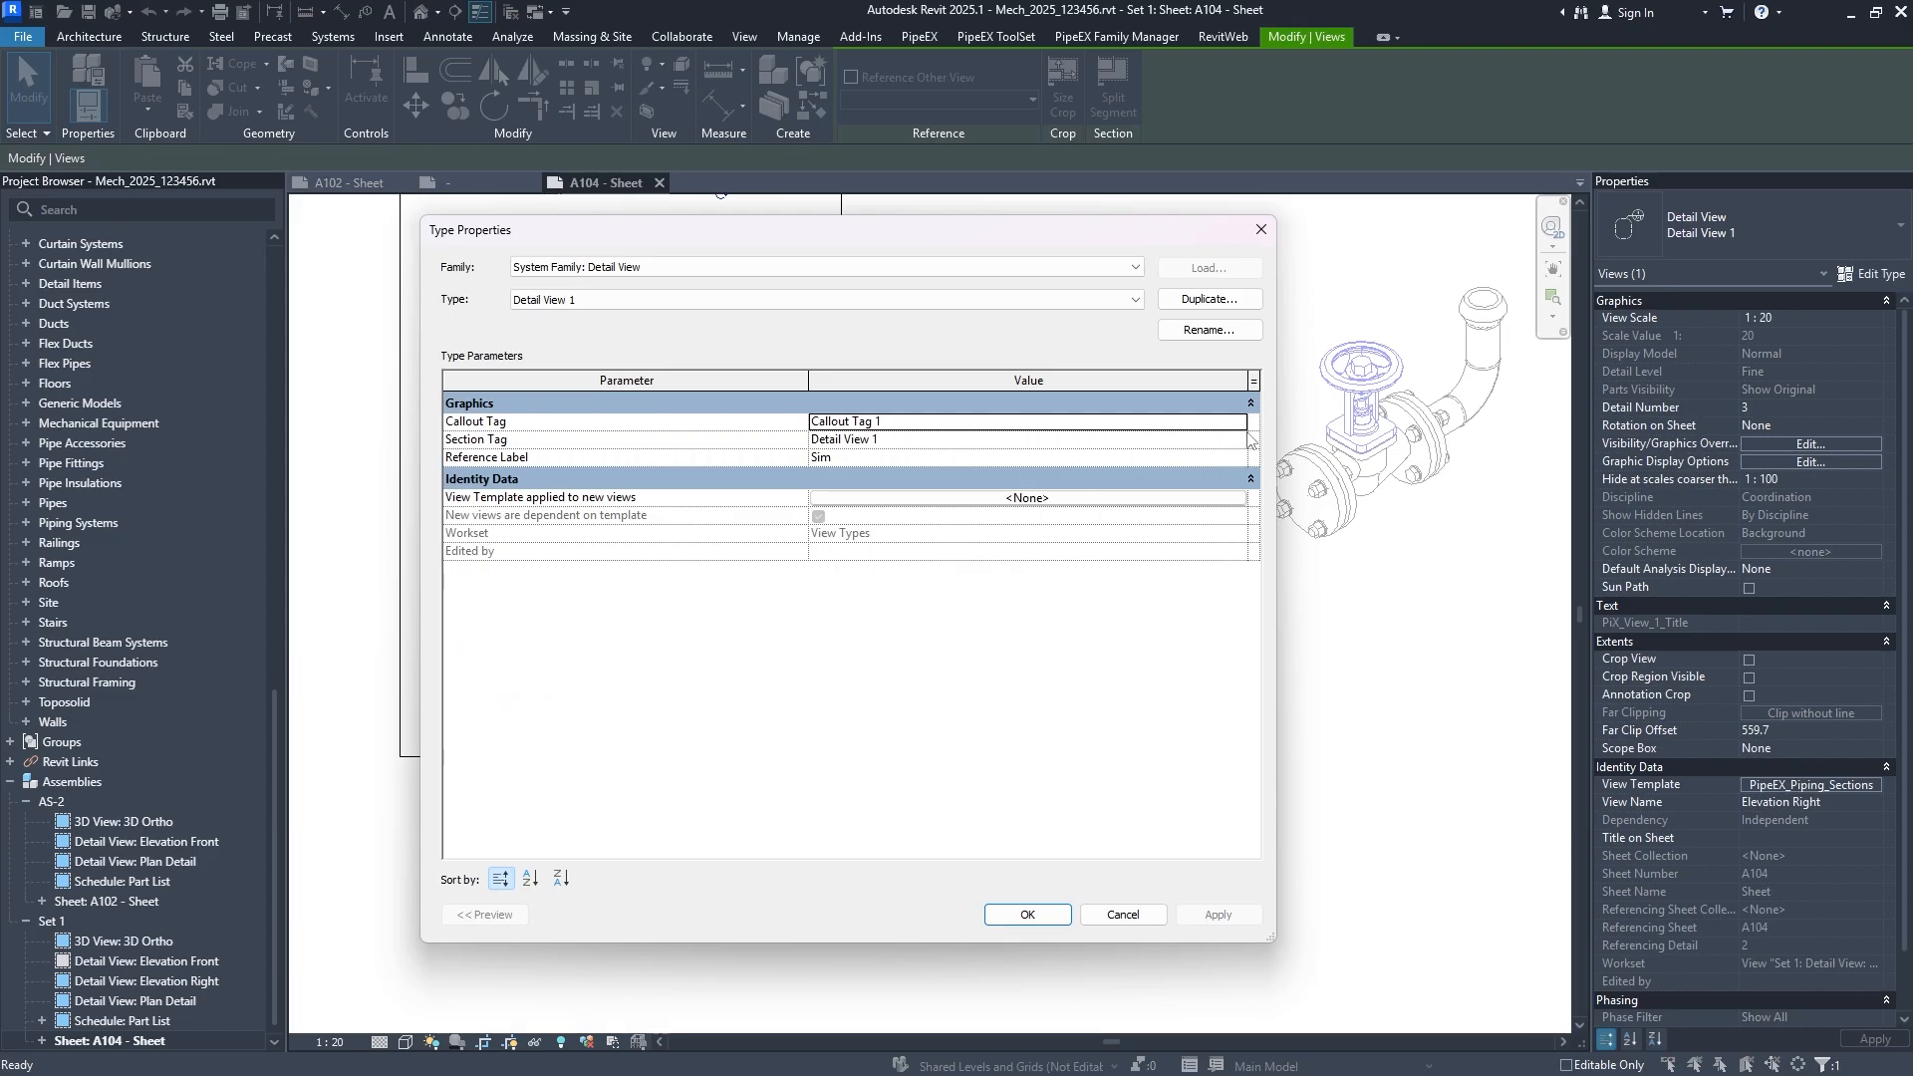
pyautogui.click(1229, 461)
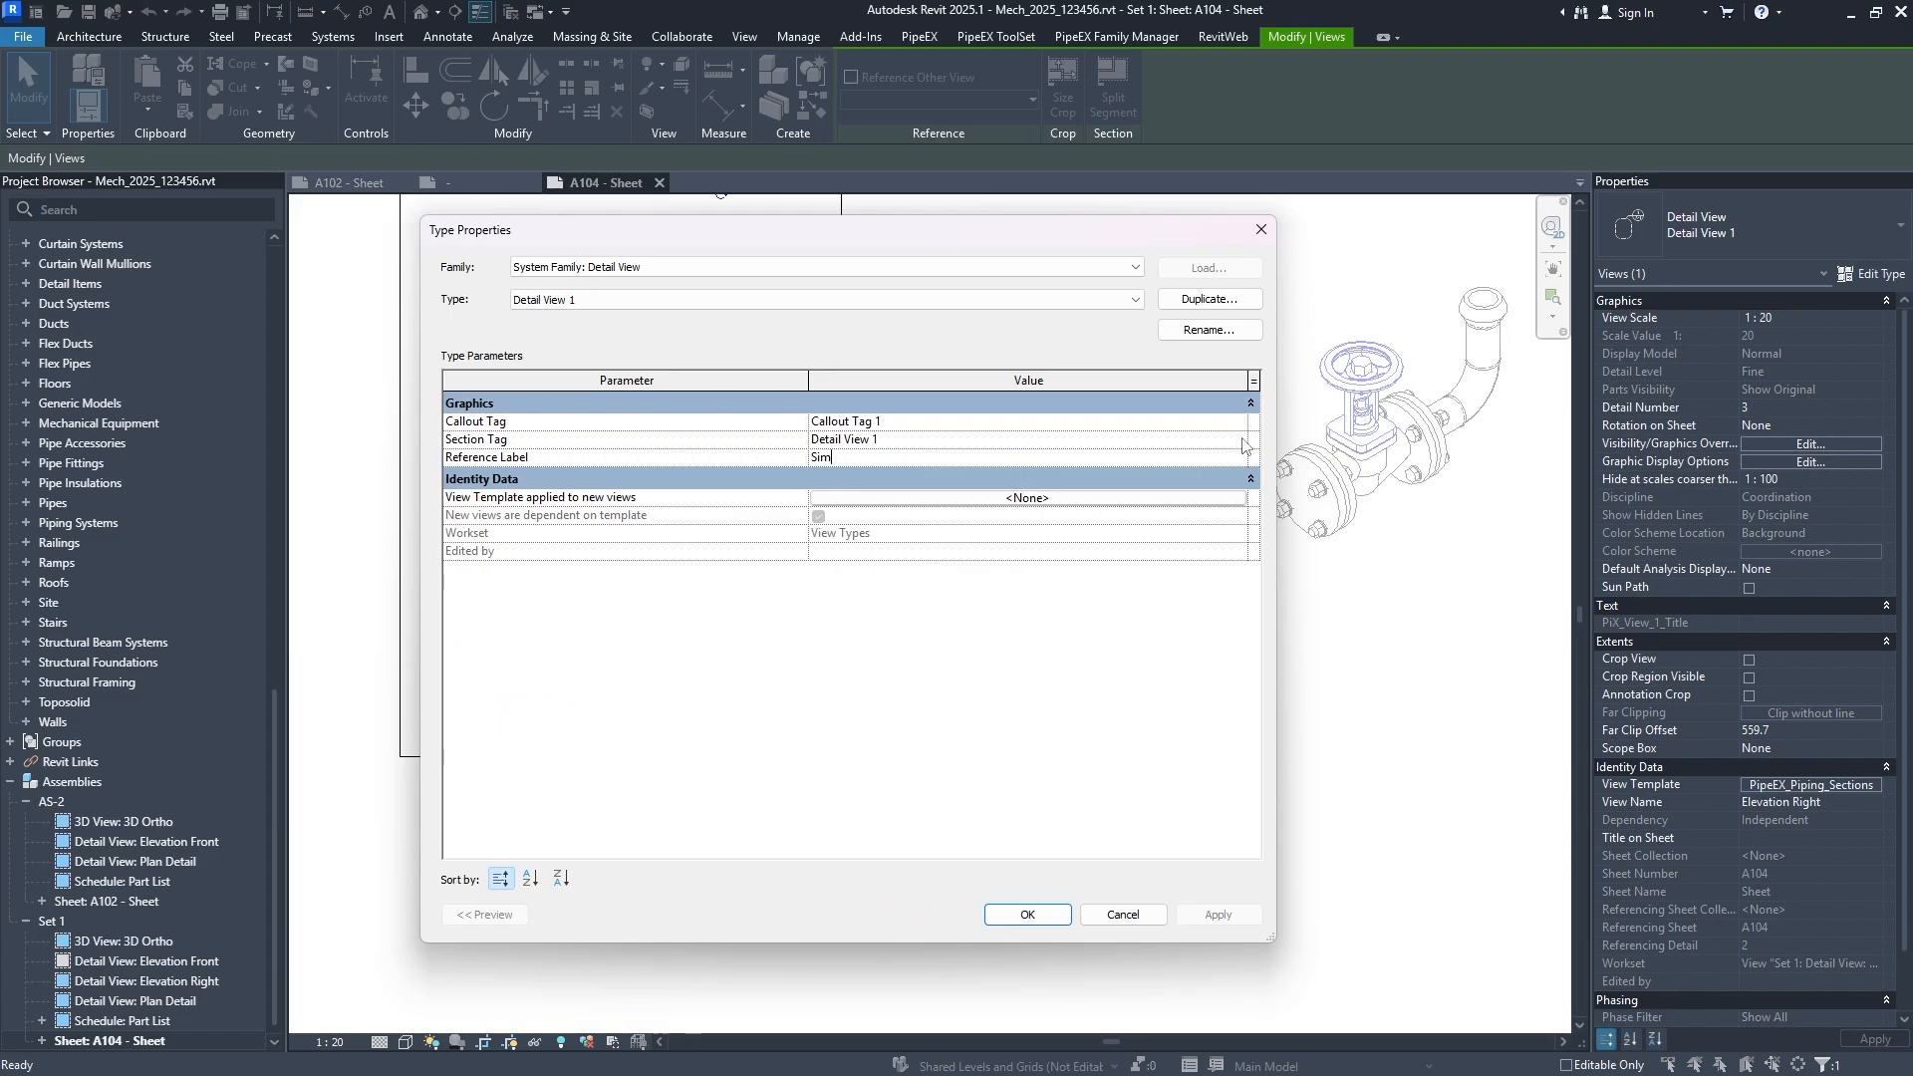
pyautogui.click(1242, 440)
pyautogui.click(1244, 461)
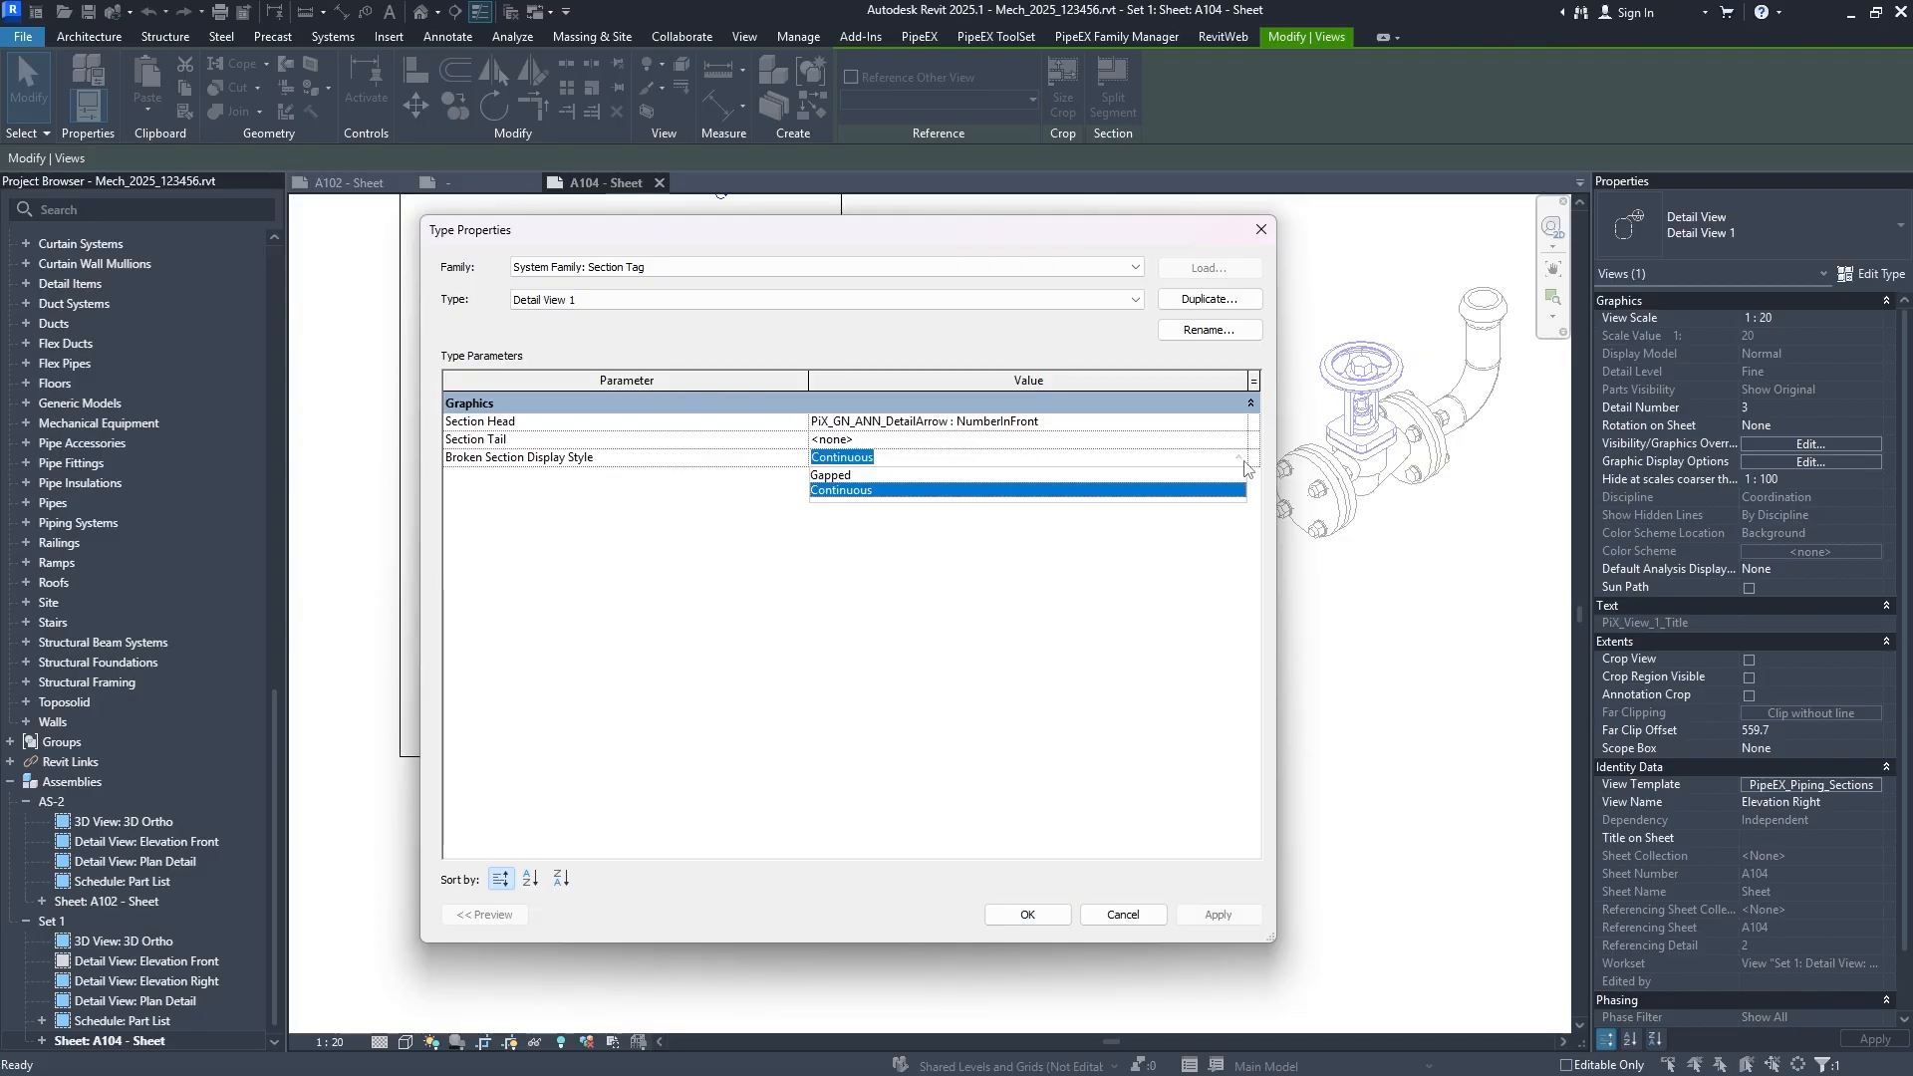
pyautogui.click(1053, 475)
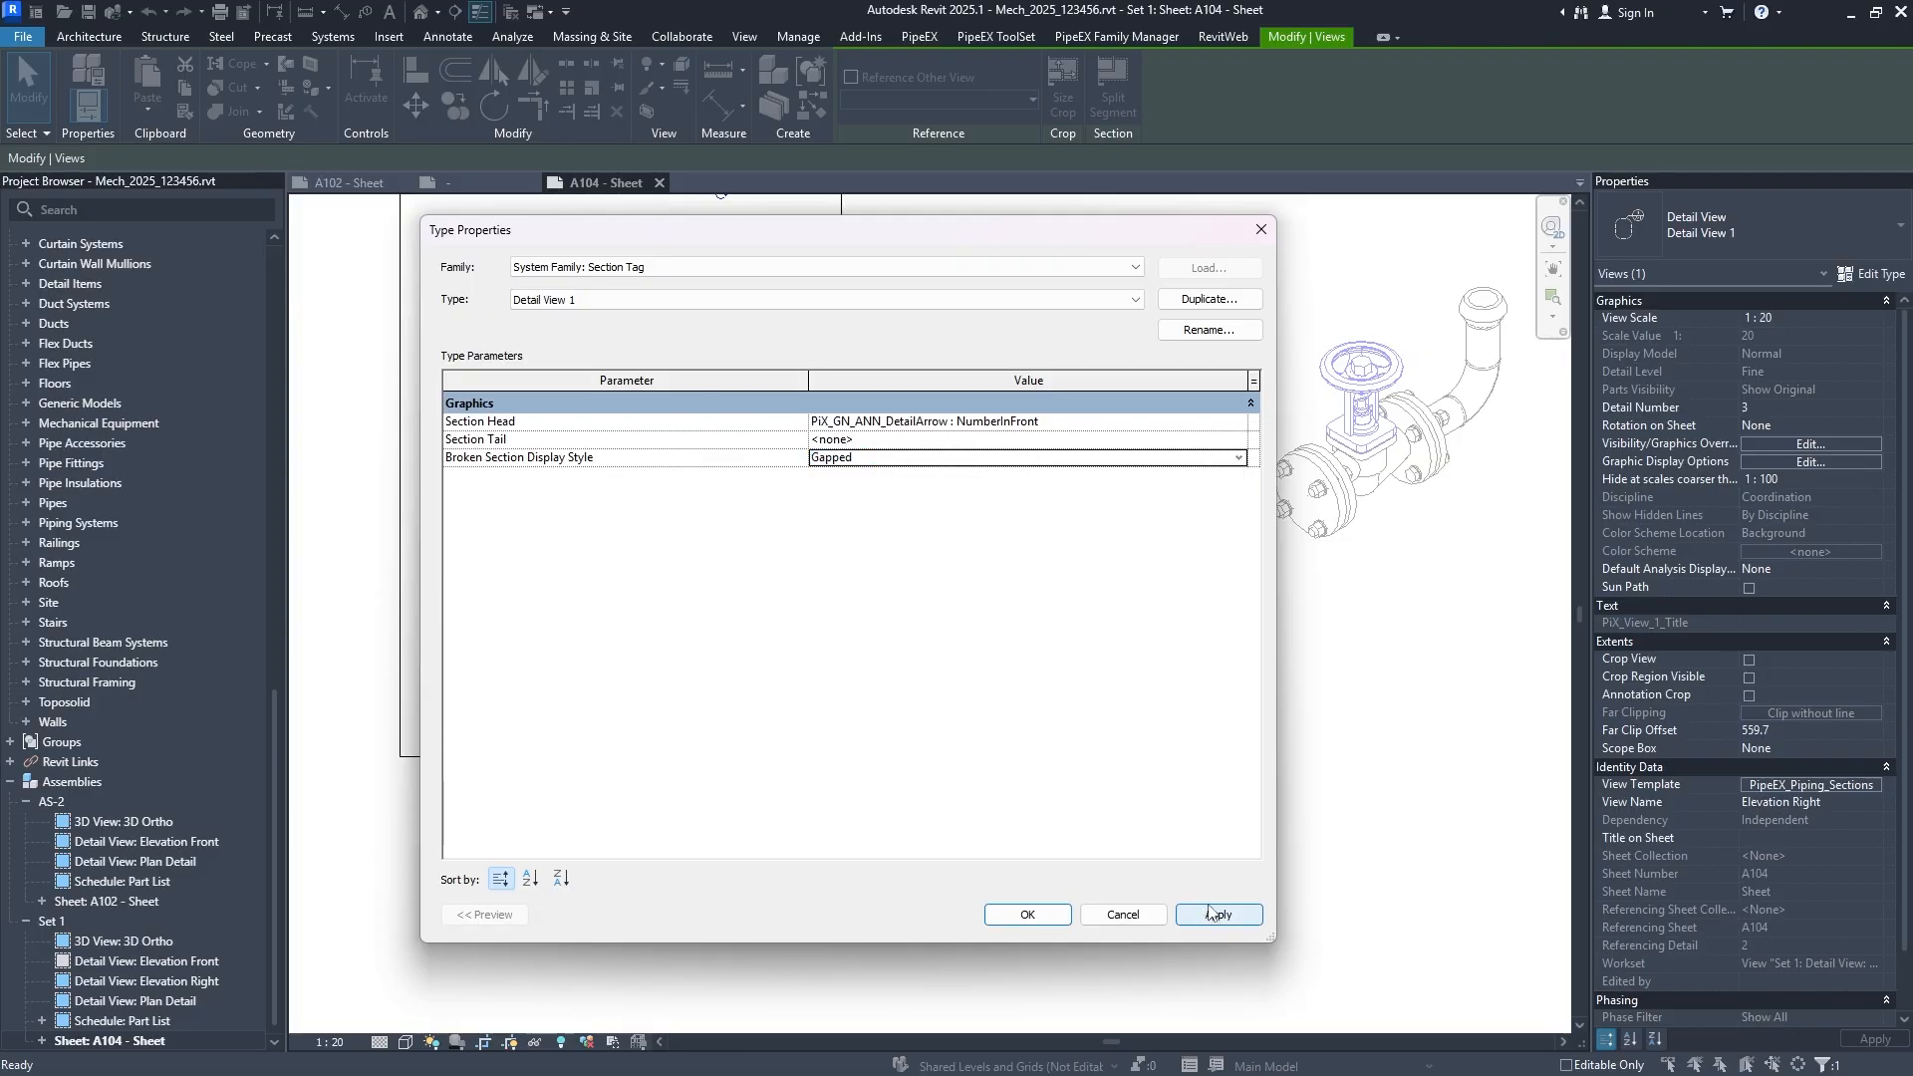
pyautogui.click(1027, 914)
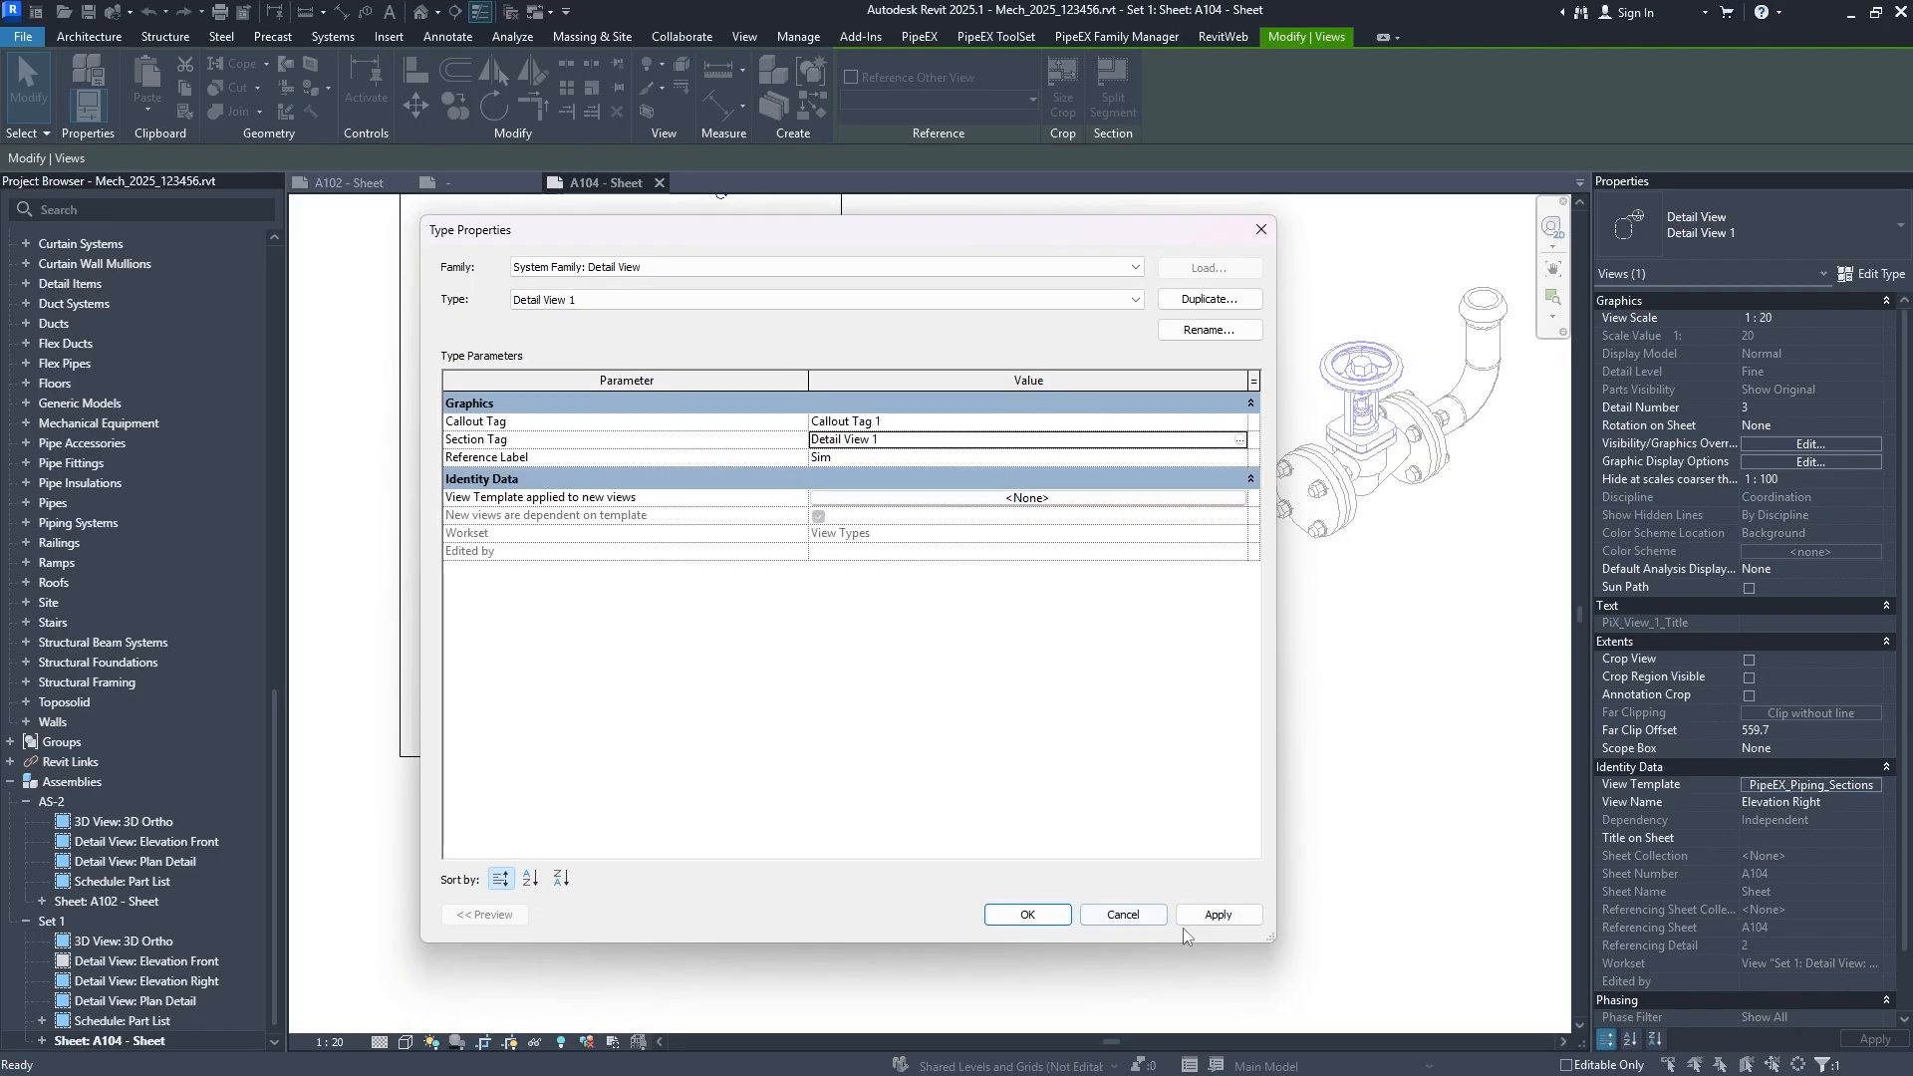
pyautogui.click(1027, 914)
pyautogui.click(1002, 667)
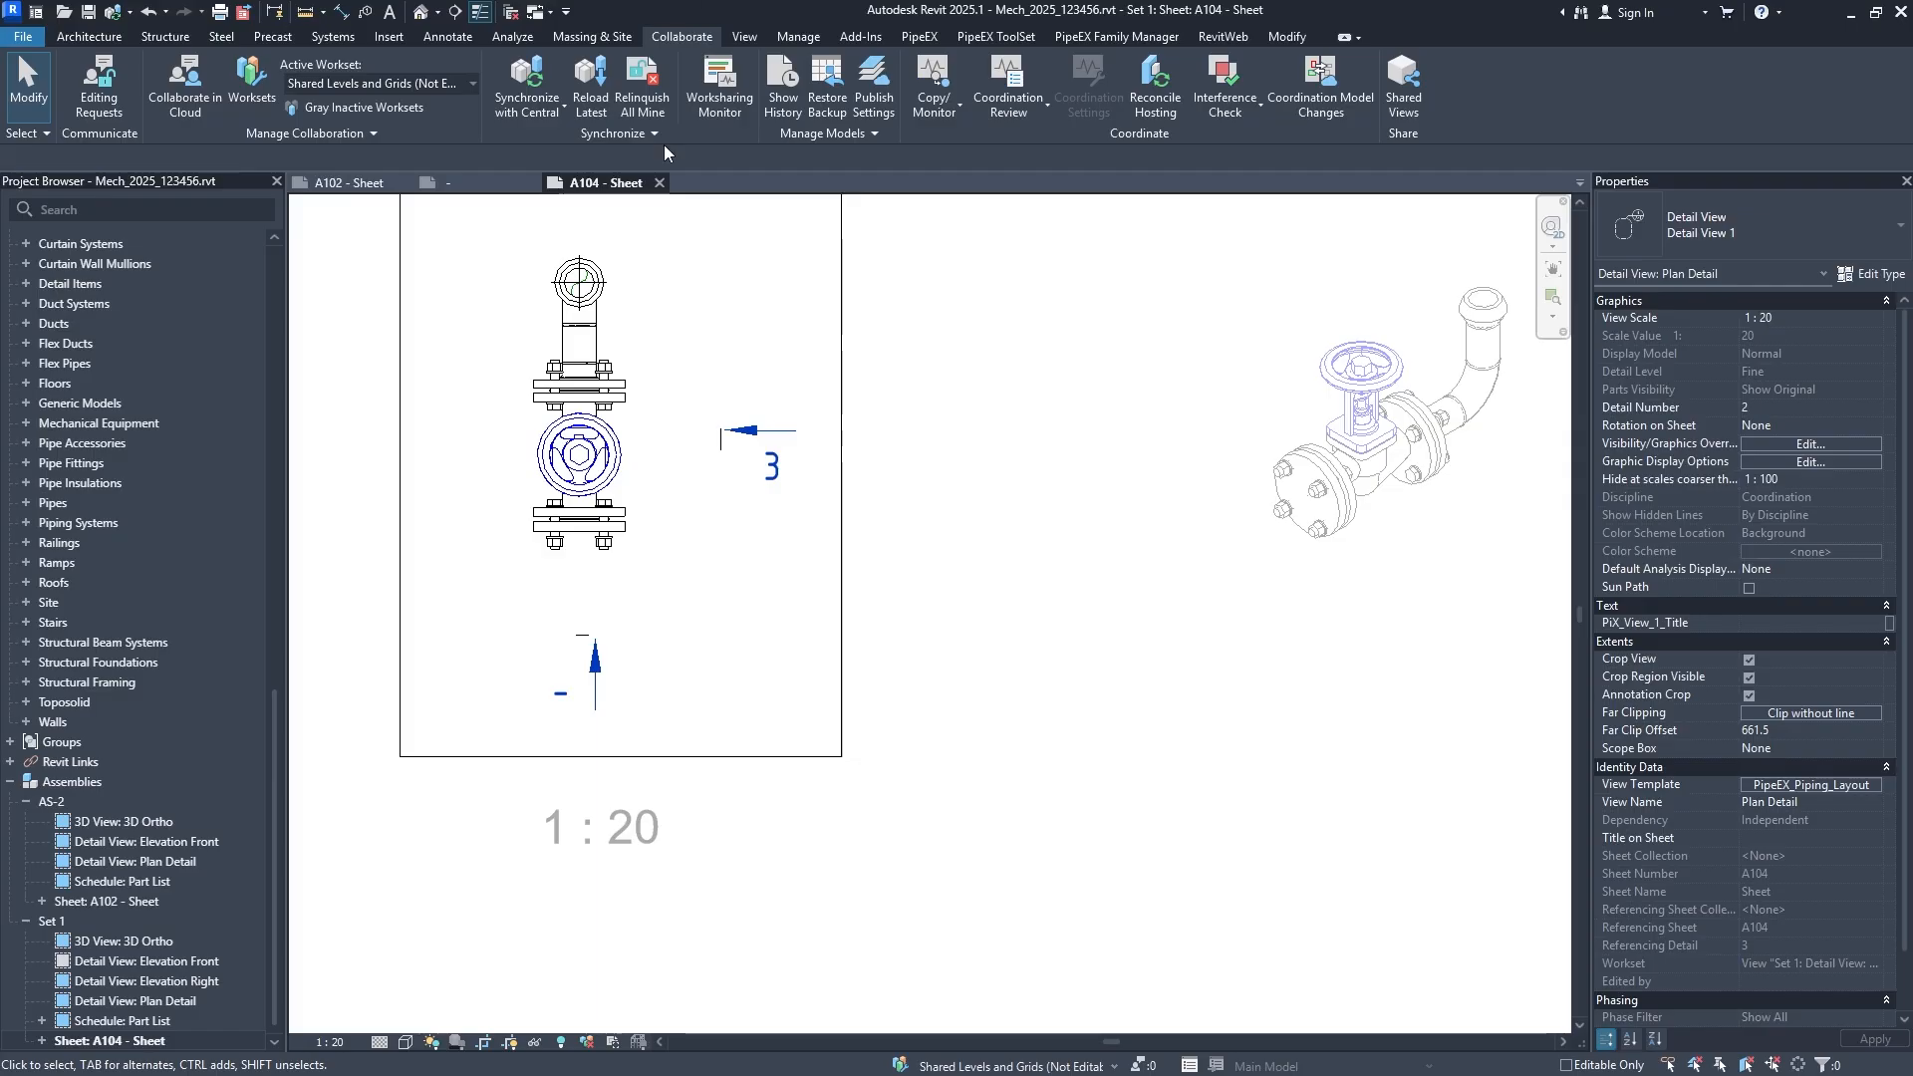
# Try to collapse the line of section mark 3 by moving its lower segment end up to the arrow.
pyautogui.scroll(2, 775, 443)
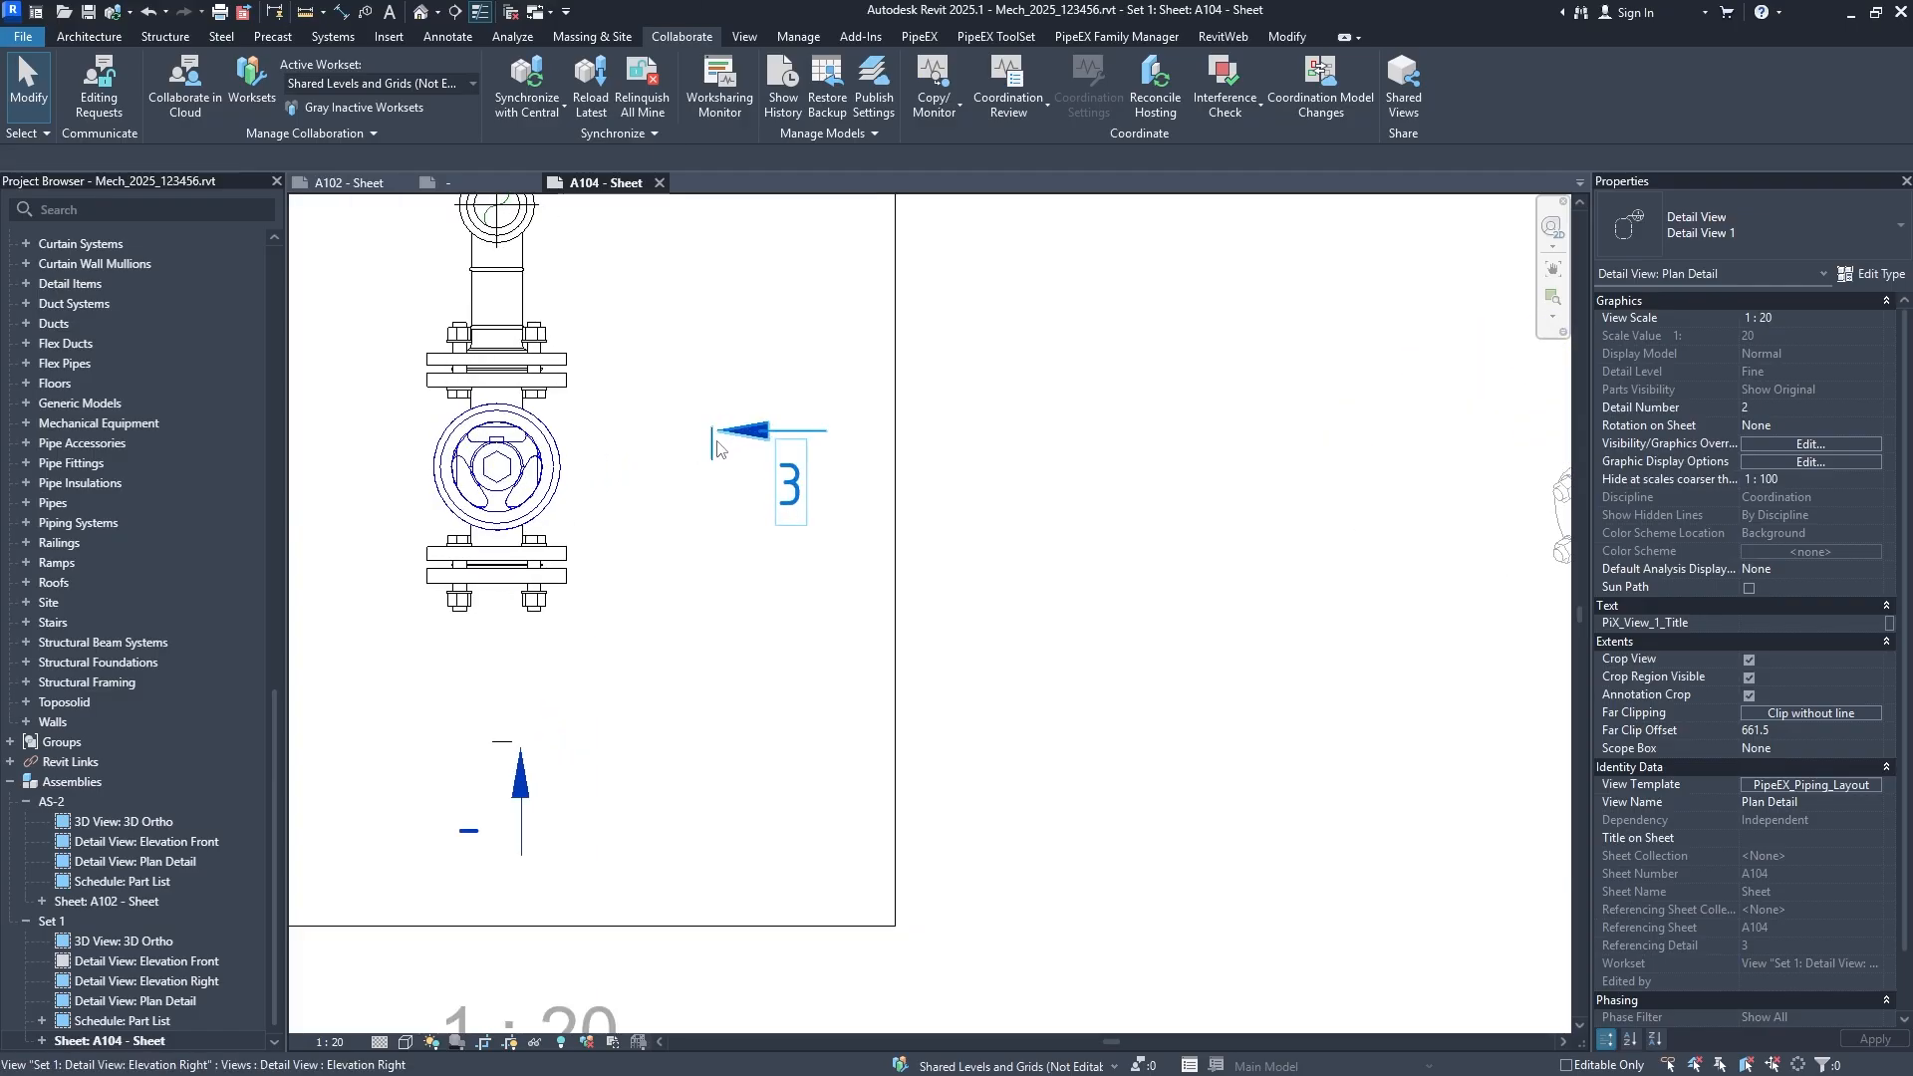
pyautogui.click(803, 467)
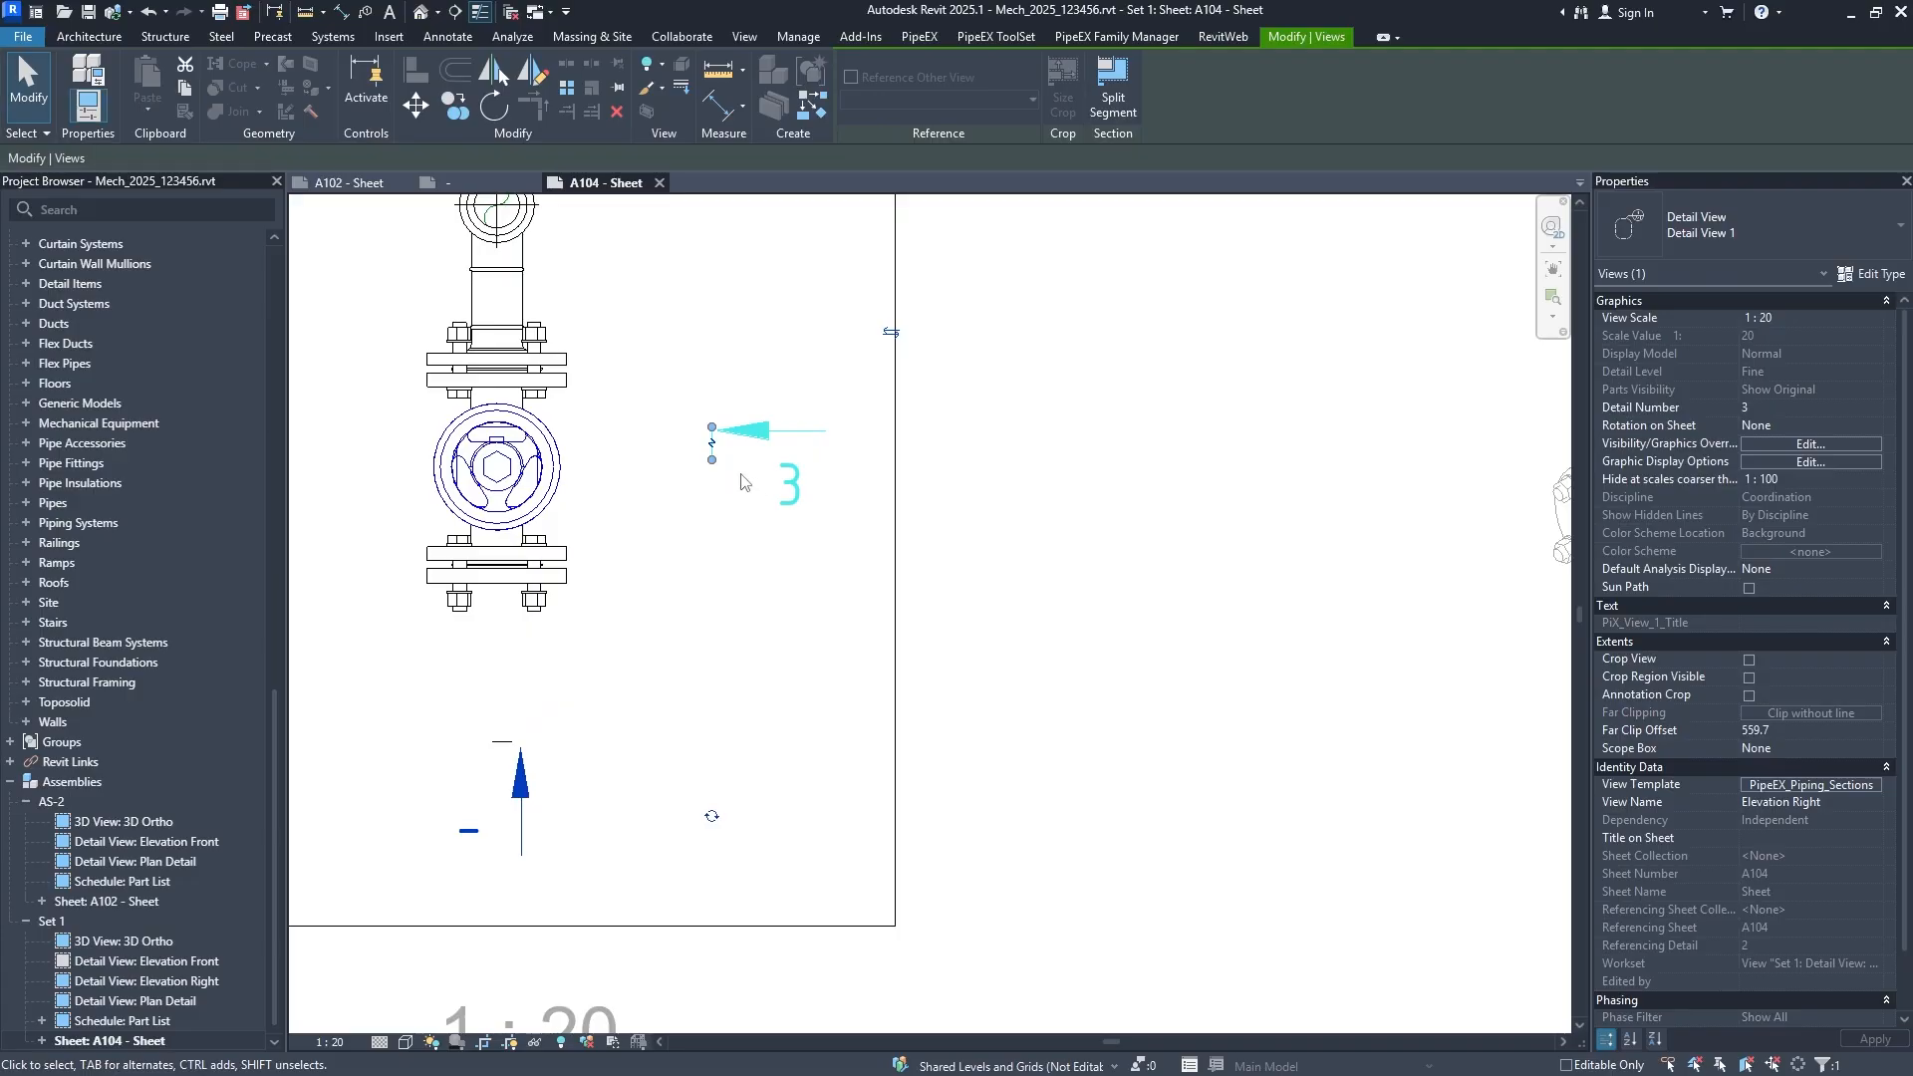
pyautogui.moveTo(712, 460); pyautogui.dragTo(713, 426)
pyautogui.press('Escape')
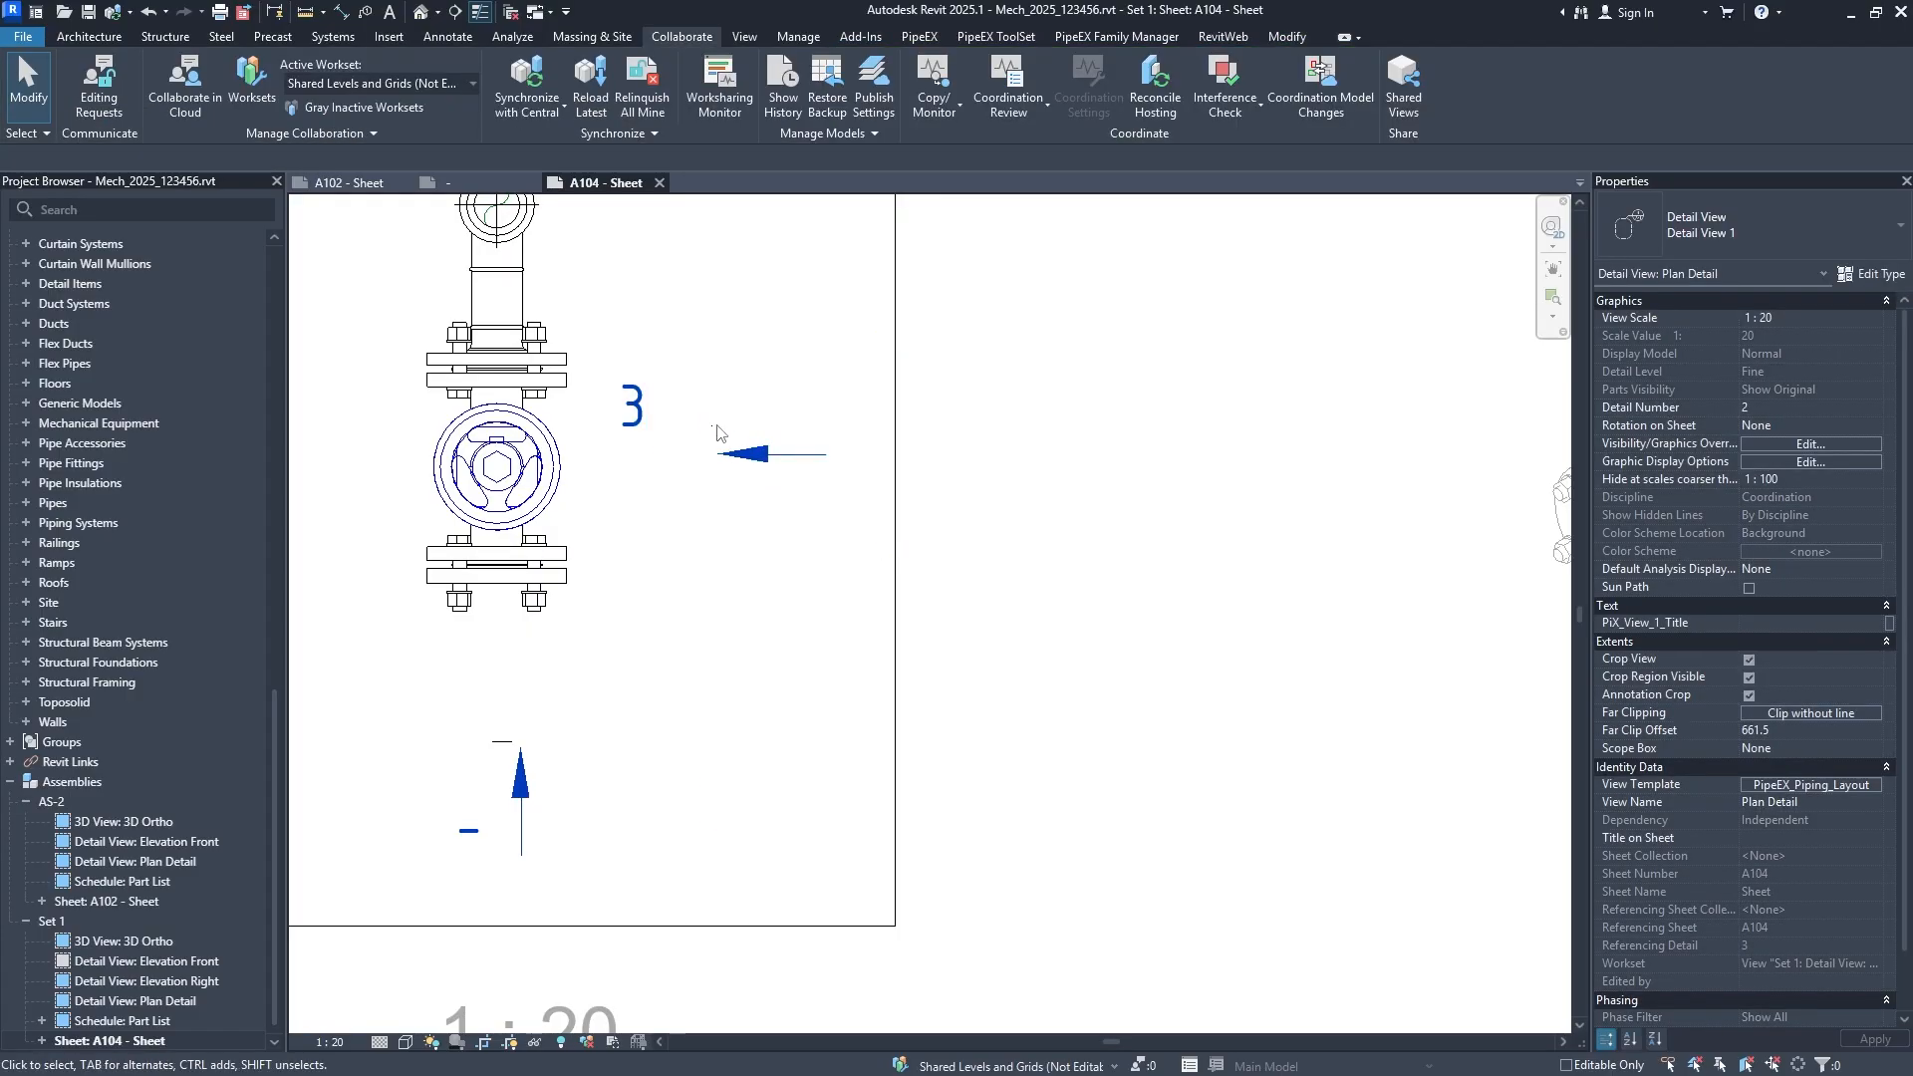
pyautogui.click(691, 392)
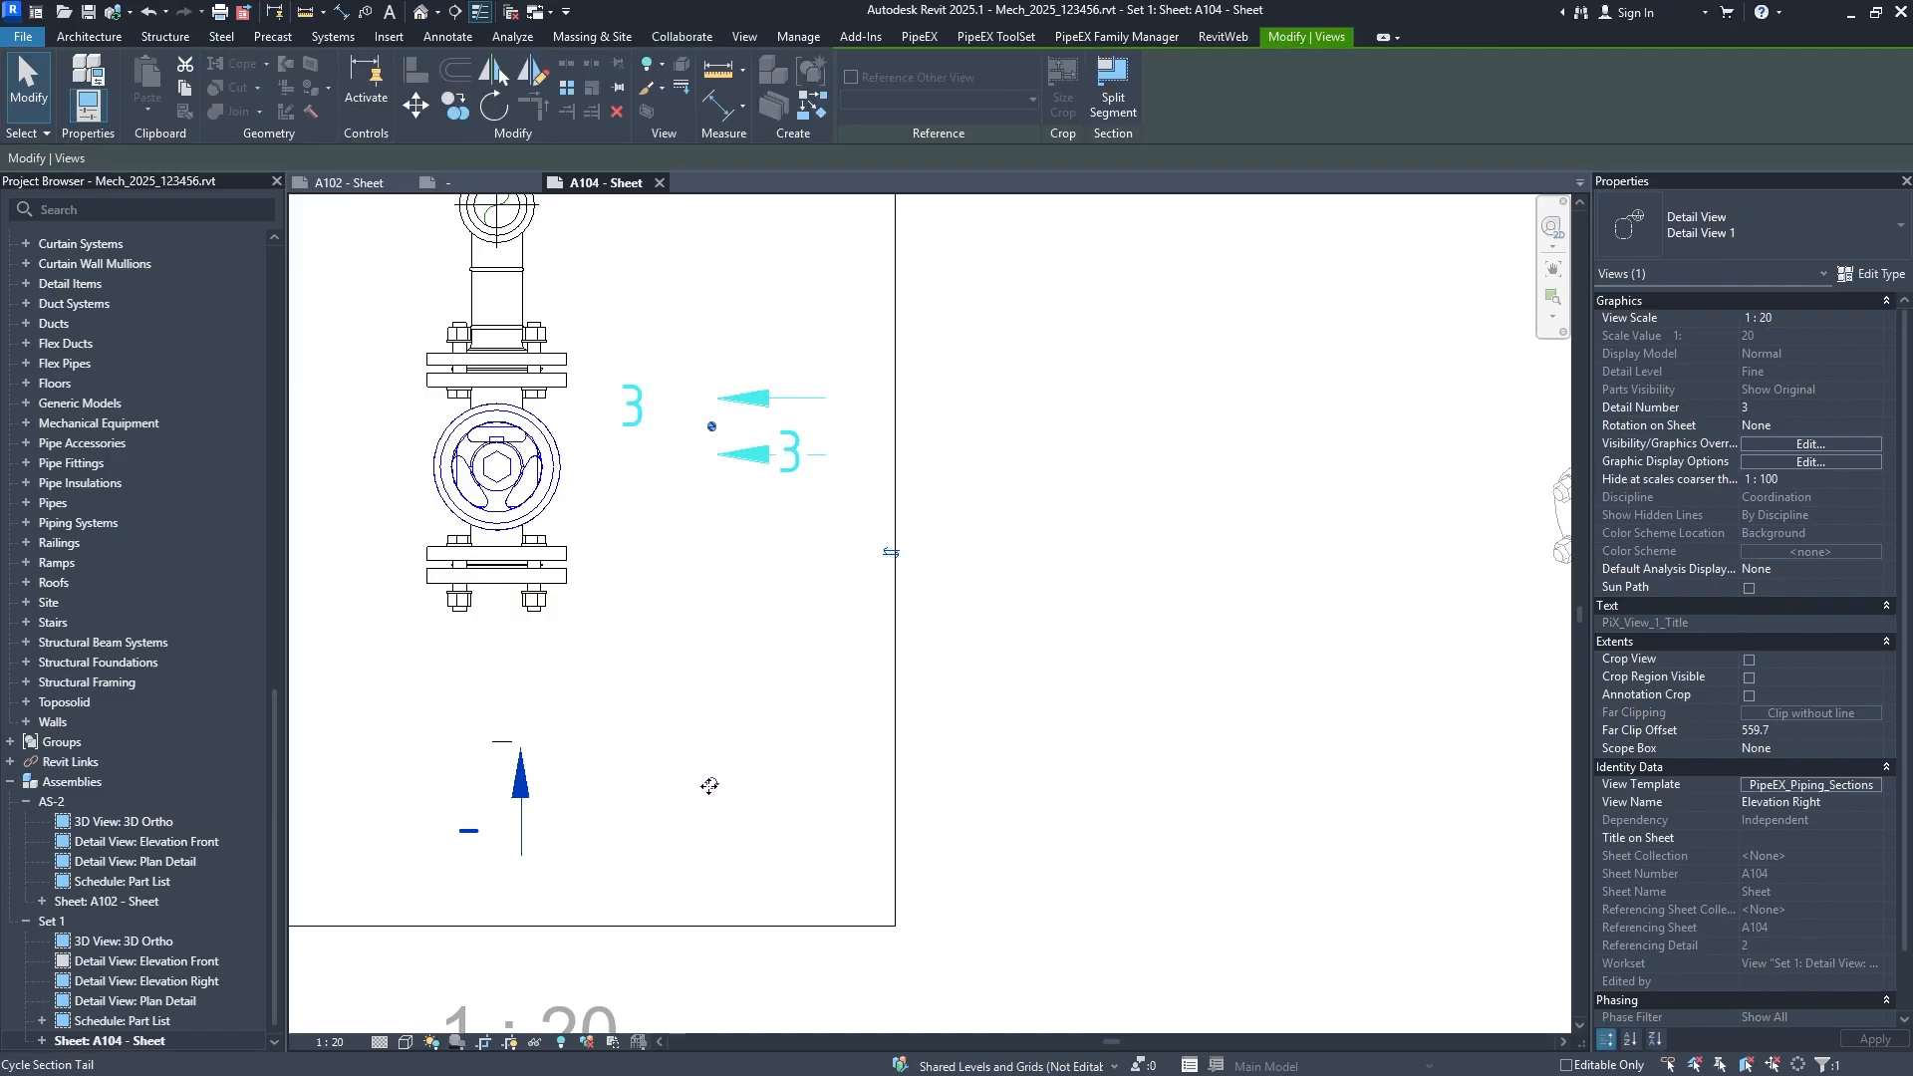
pyautogui.click(776, 598)
pyautogui.scroll(-2, 769, 580)
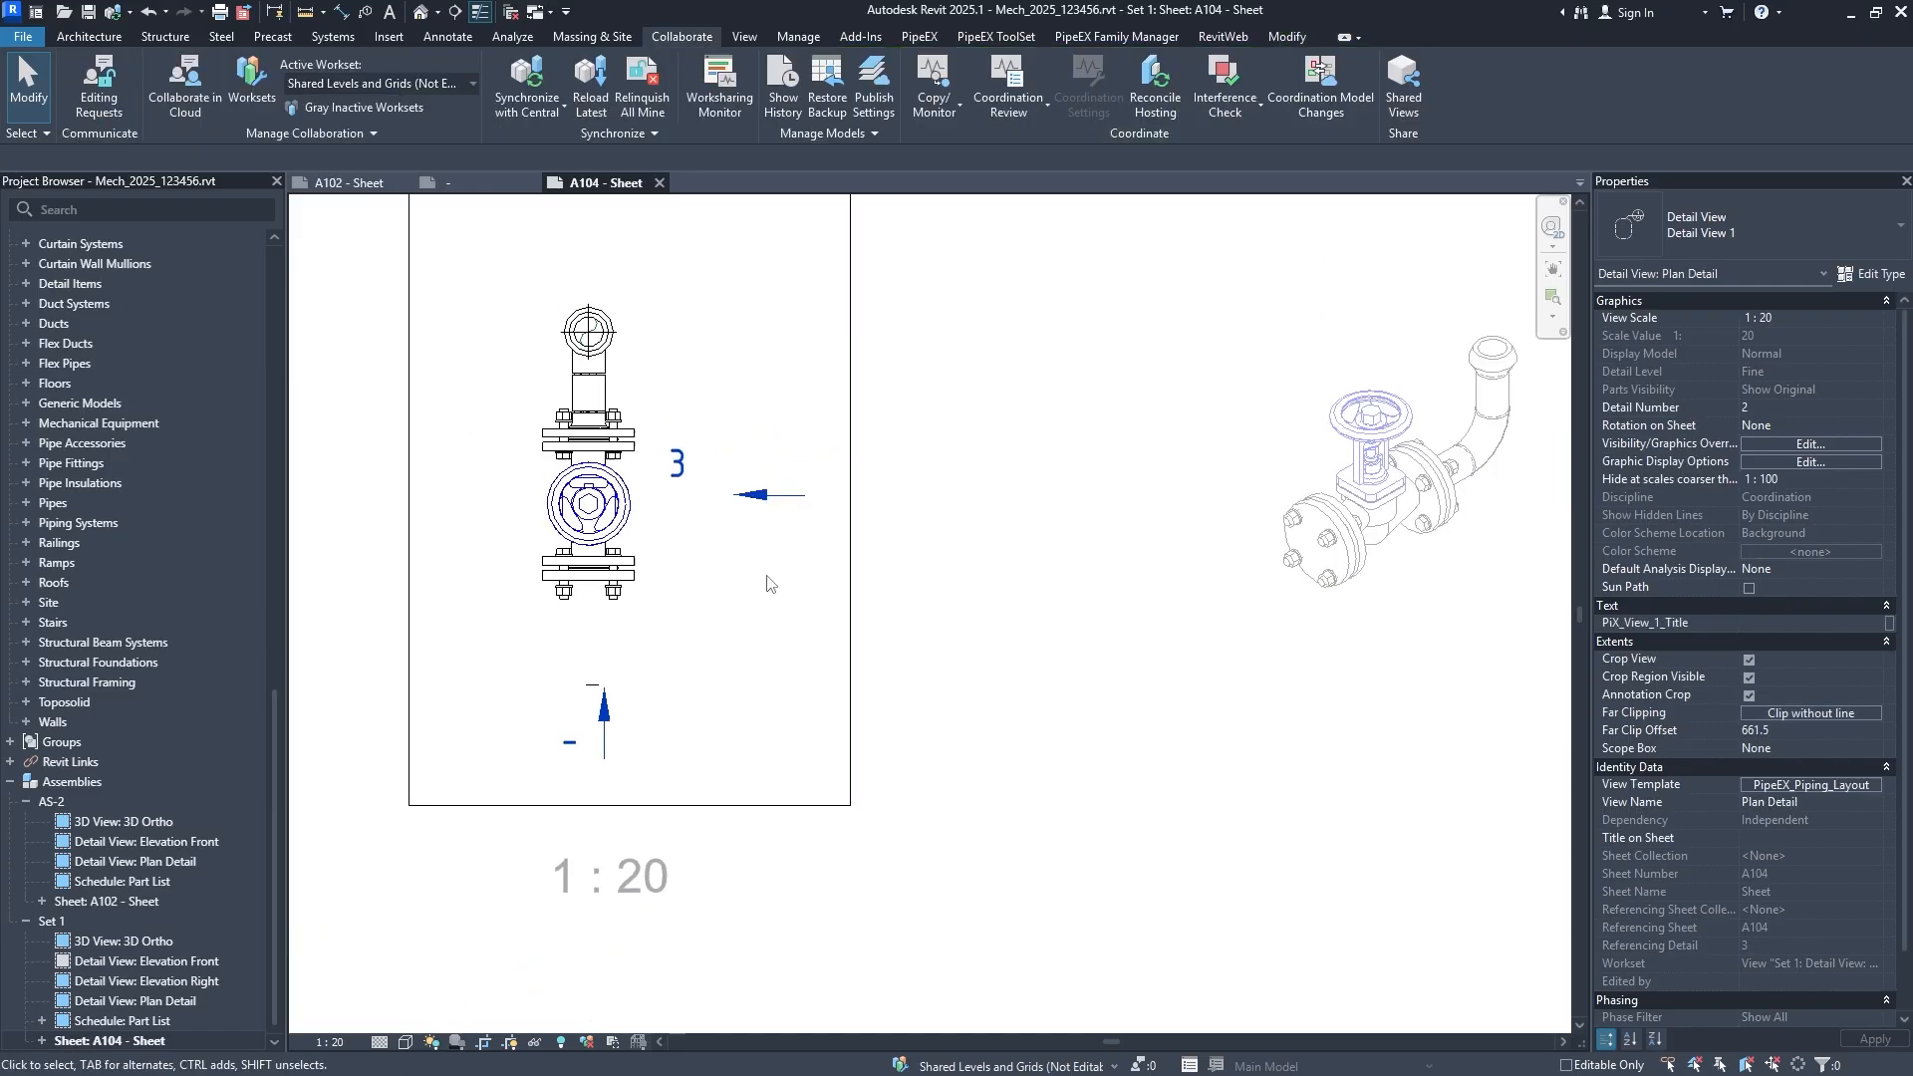
pyautogui.scroll(1, 767, 583)
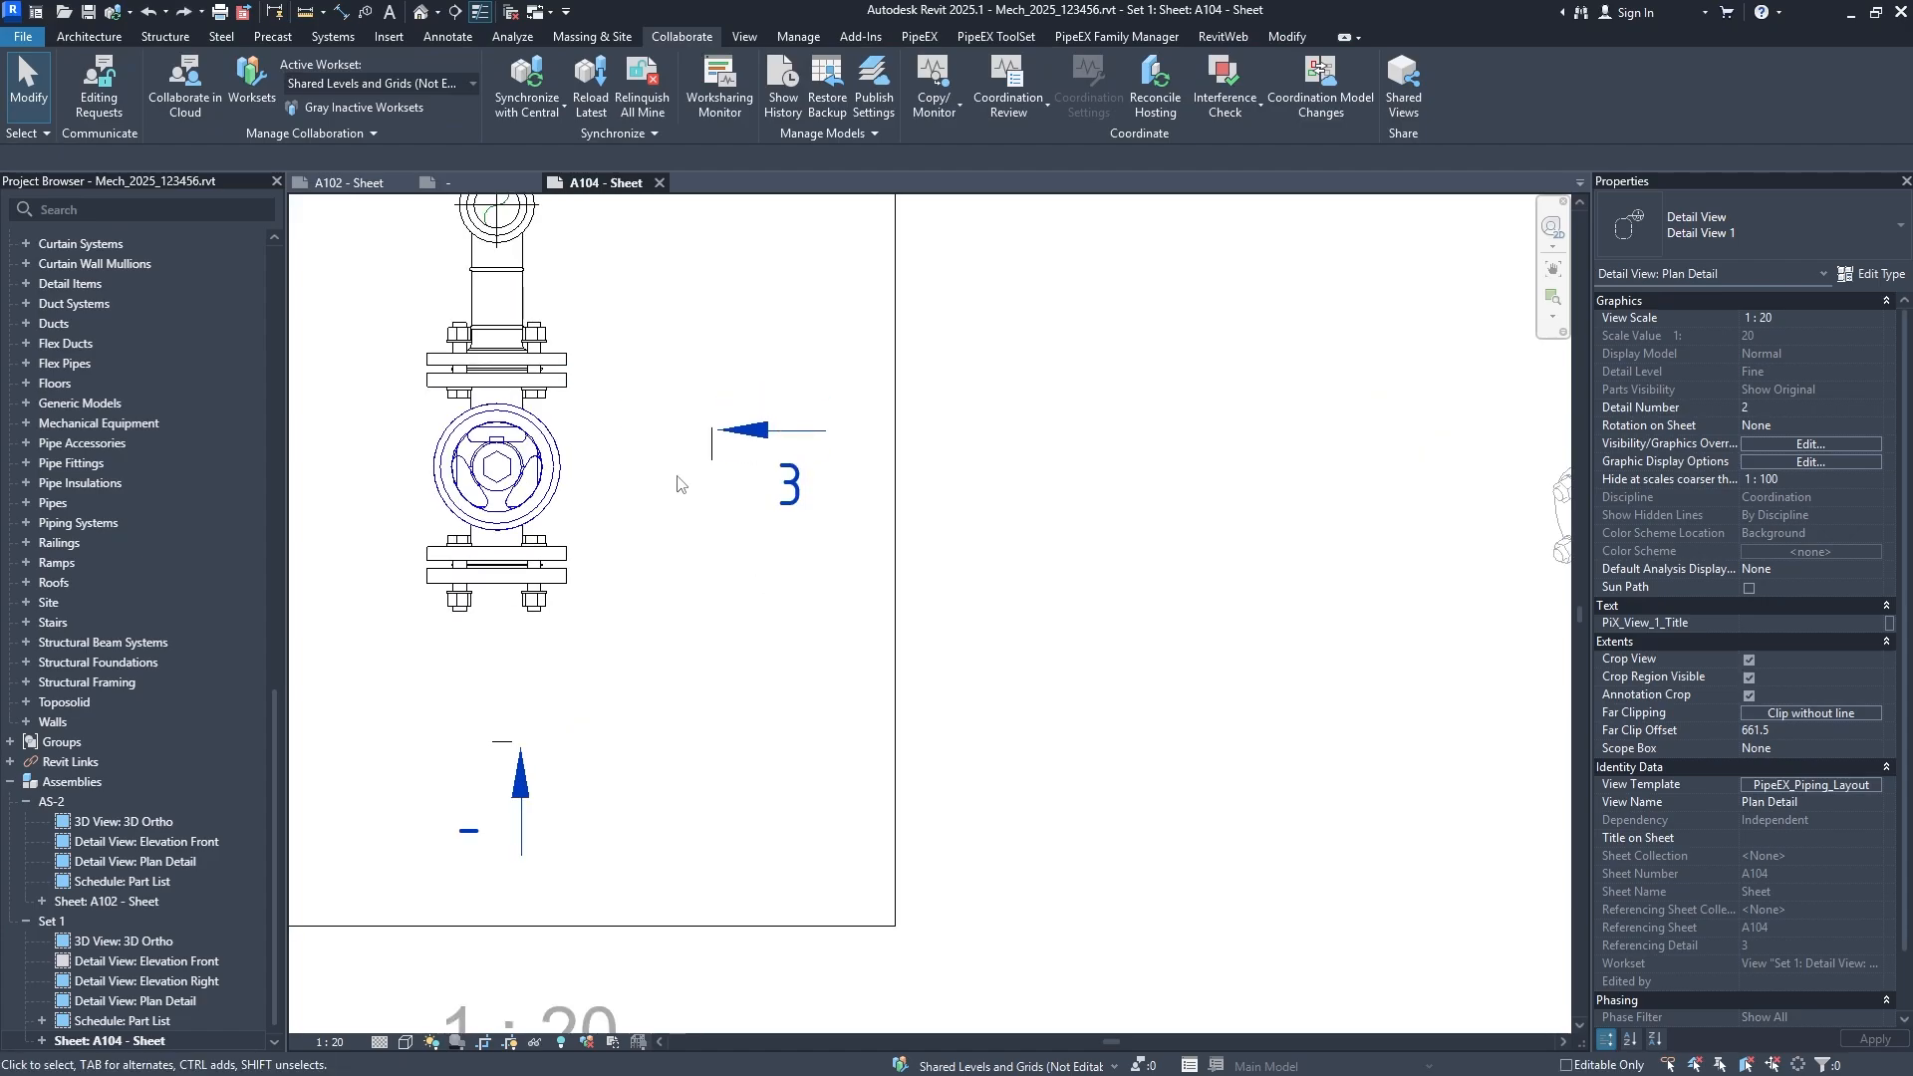
# Shorten the short line beside the arrow of section mark 3 to almost nothing, and return to the whole sheet A104.
pyautogui.click(713, 453)
pyautogui.scroll(1, 716, 464)
pyautogui.moveTo(715, 464); pyautogui.dragTo(715, 416)
pyautogui.click(1345, 653)
pyautogui.scroll(-4, 1103, 487)
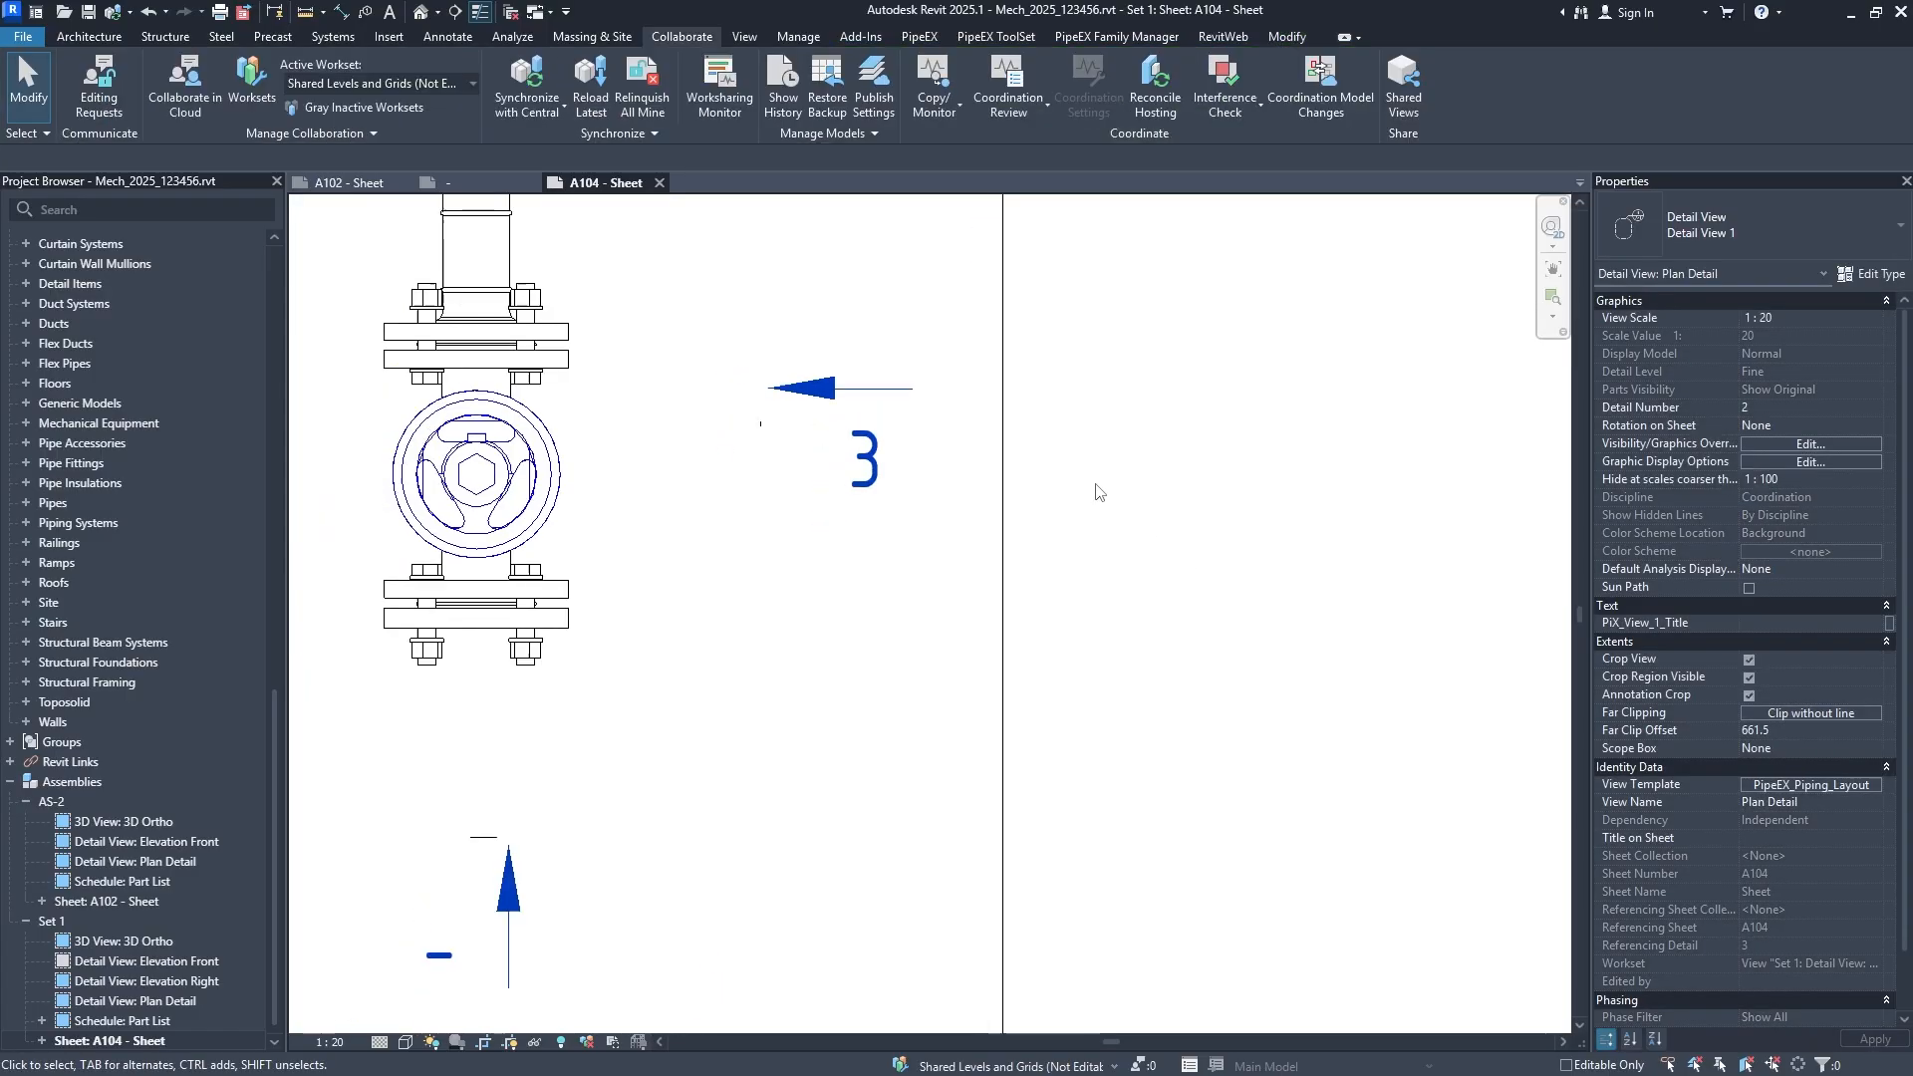
pyautogui.middleClick(804, 744)
pyautogui.middleClick(807, 747)
pyautogui.doubleClick(909, 612)
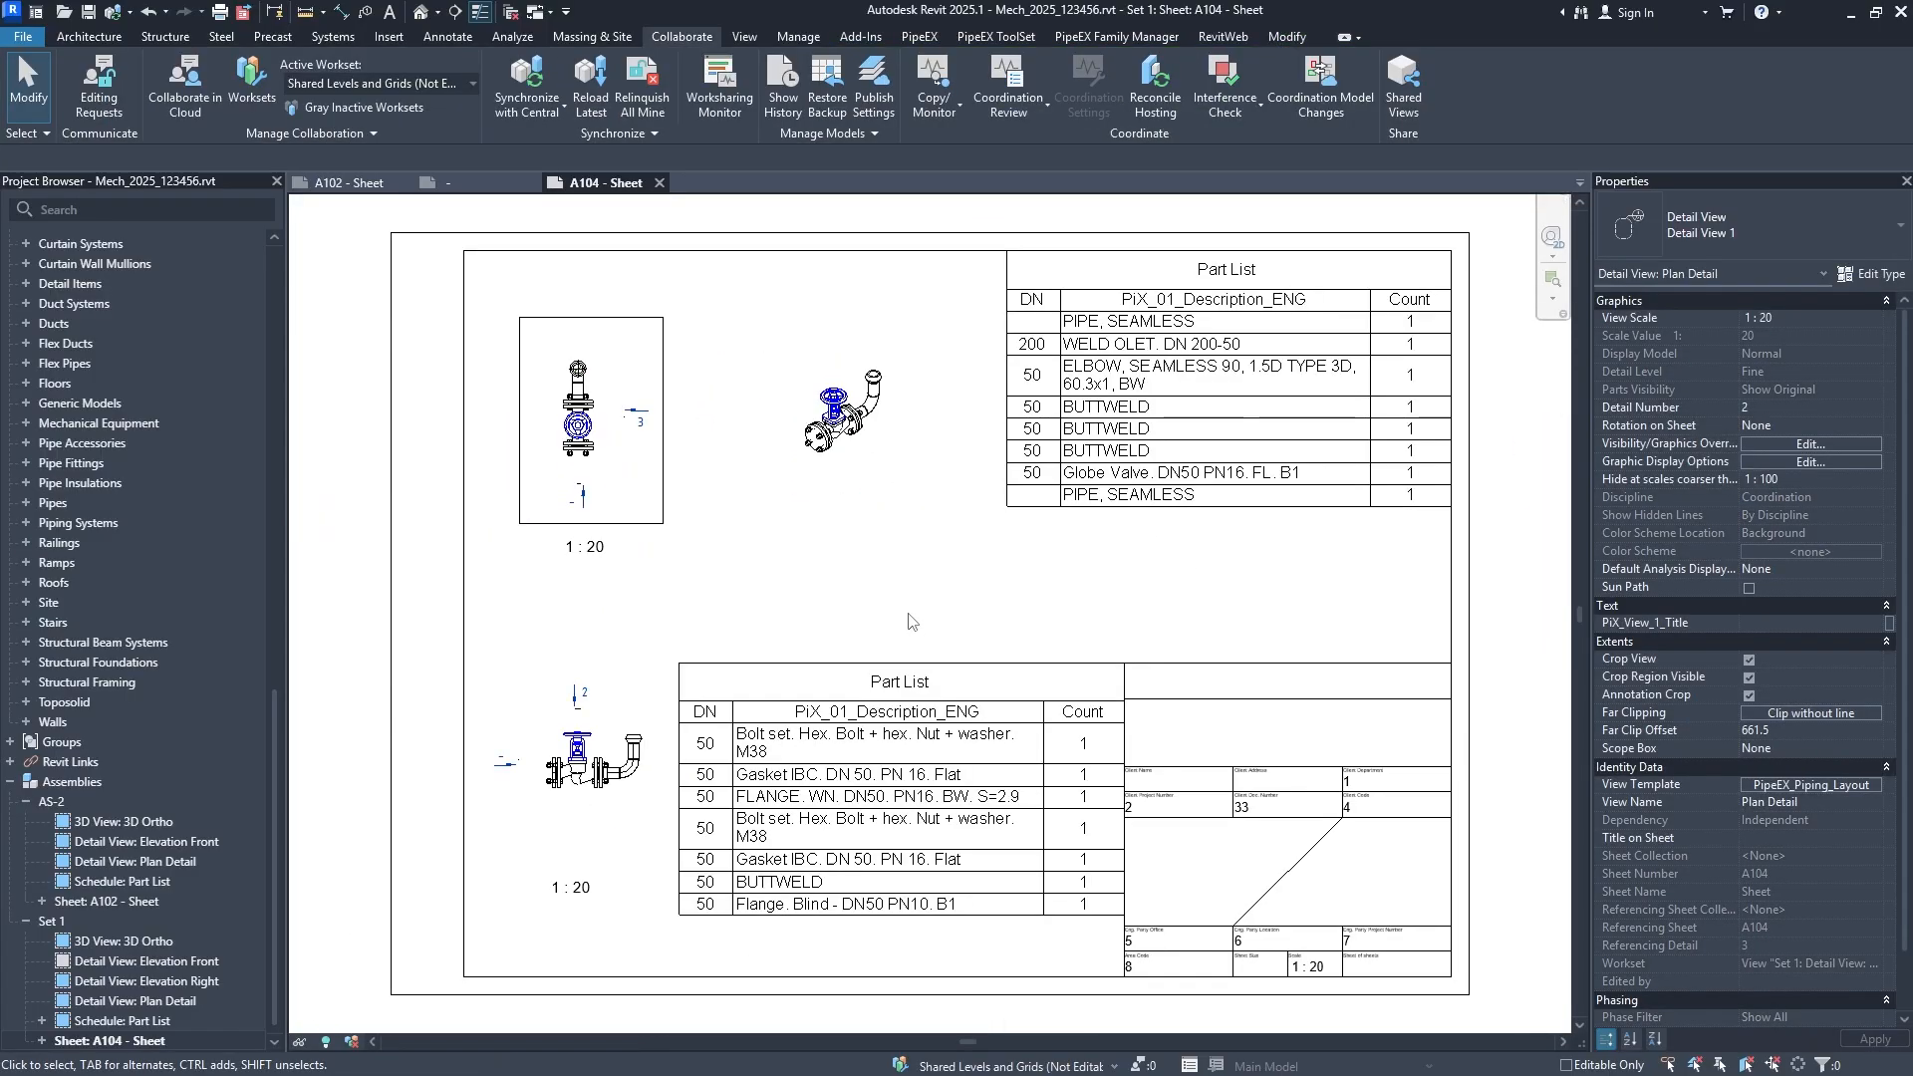
# Reactivate the plan detail view and check the section head, tail and broken section style in section mark 3's tag type.
pyautogui.moveTo(595, 411); pyautogui.dragTo(554, 482, button='middle')
pyautogui.scroll(3, 554, 481)
pyautogui.doubleClick(556, 488)
pyautogui.scroll(4, 620, 517)
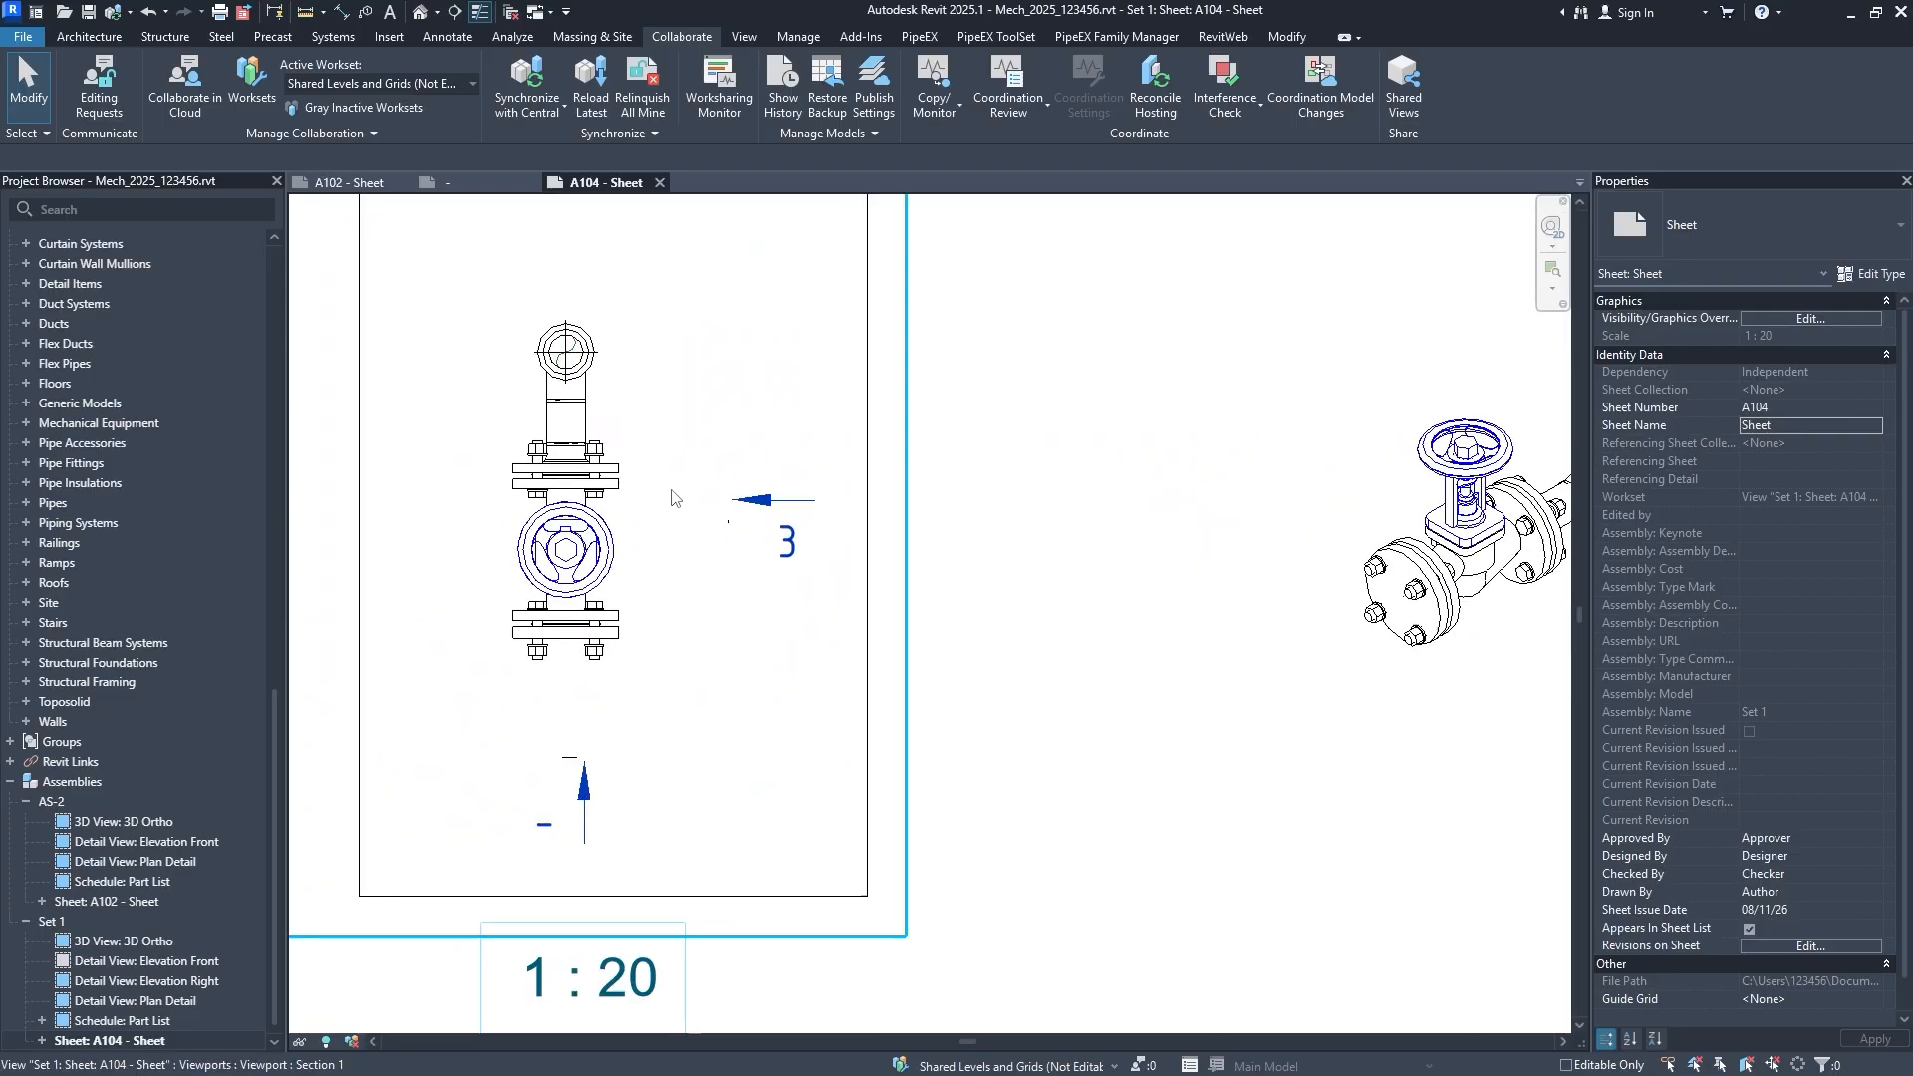
pyautogui.click(742, 541)
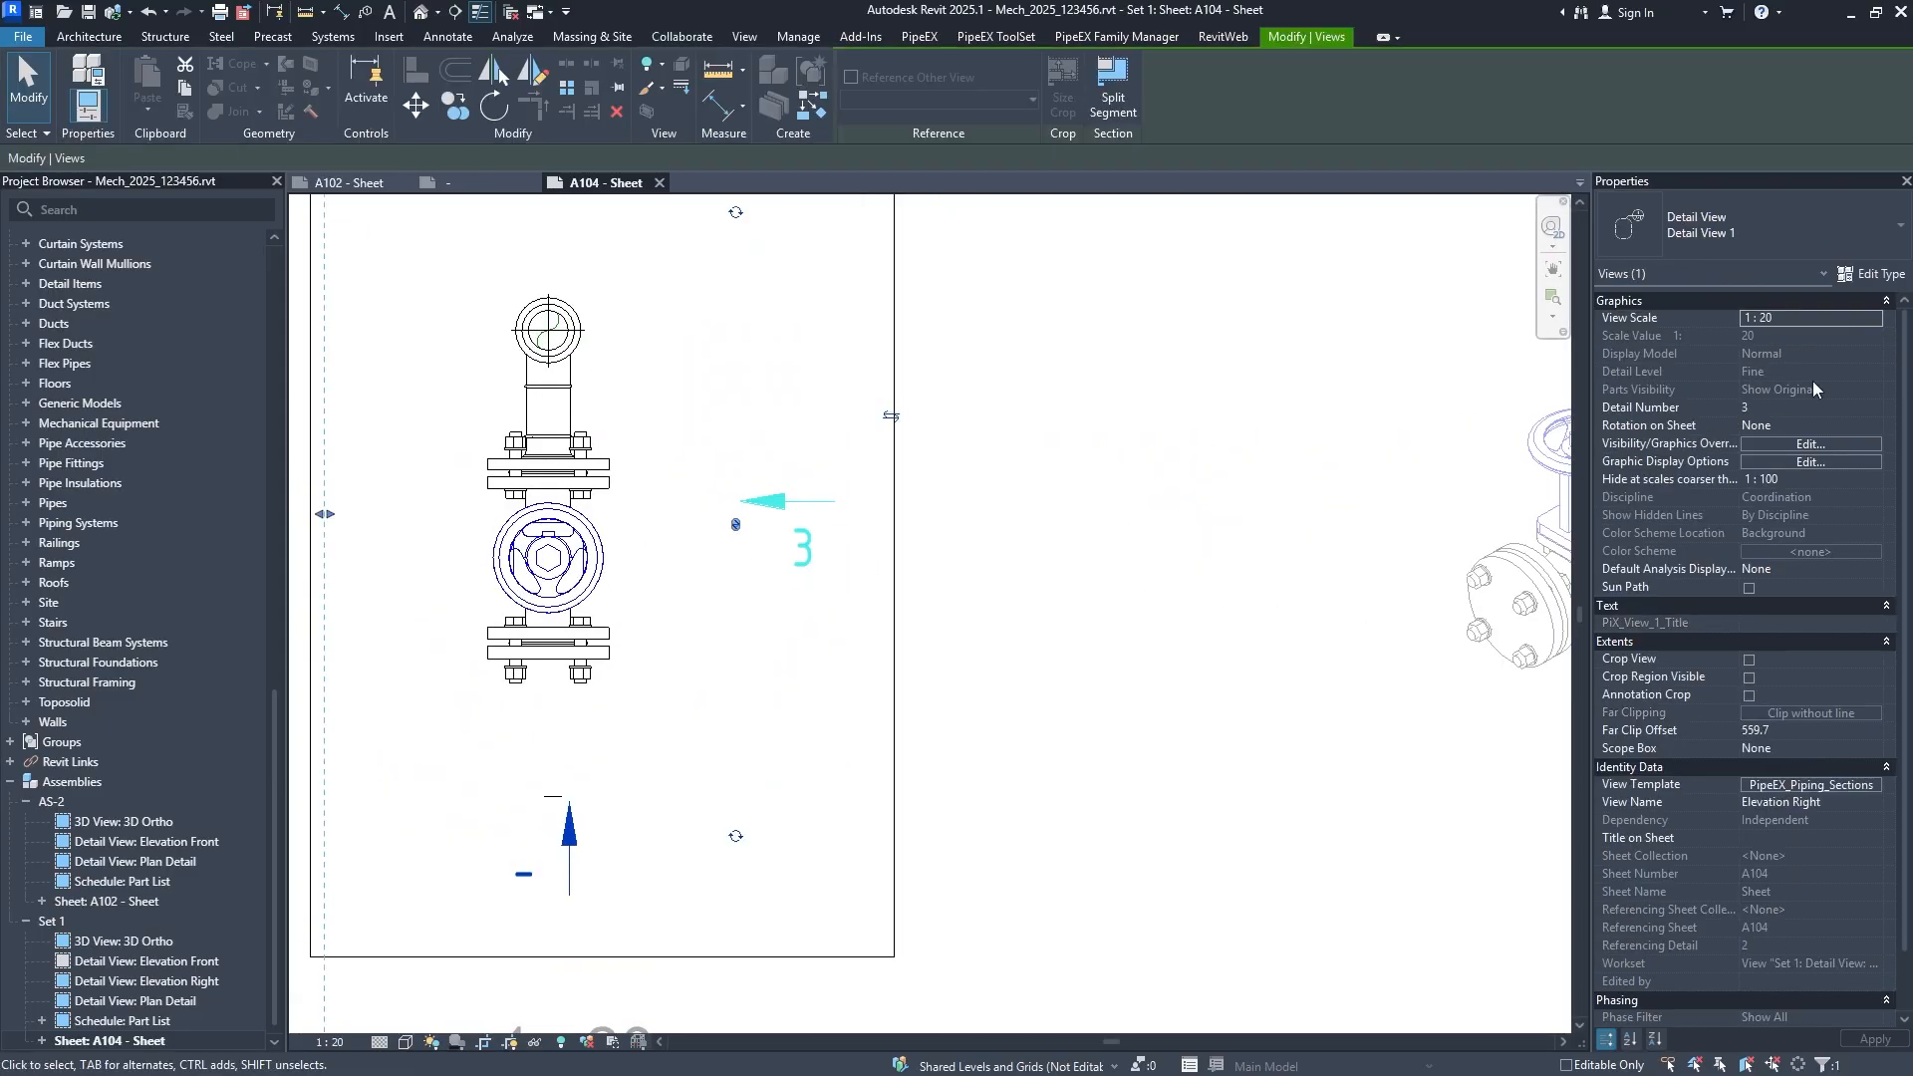
pyautogui.click(1871, 274)
pyautogui.click(1245, 422)
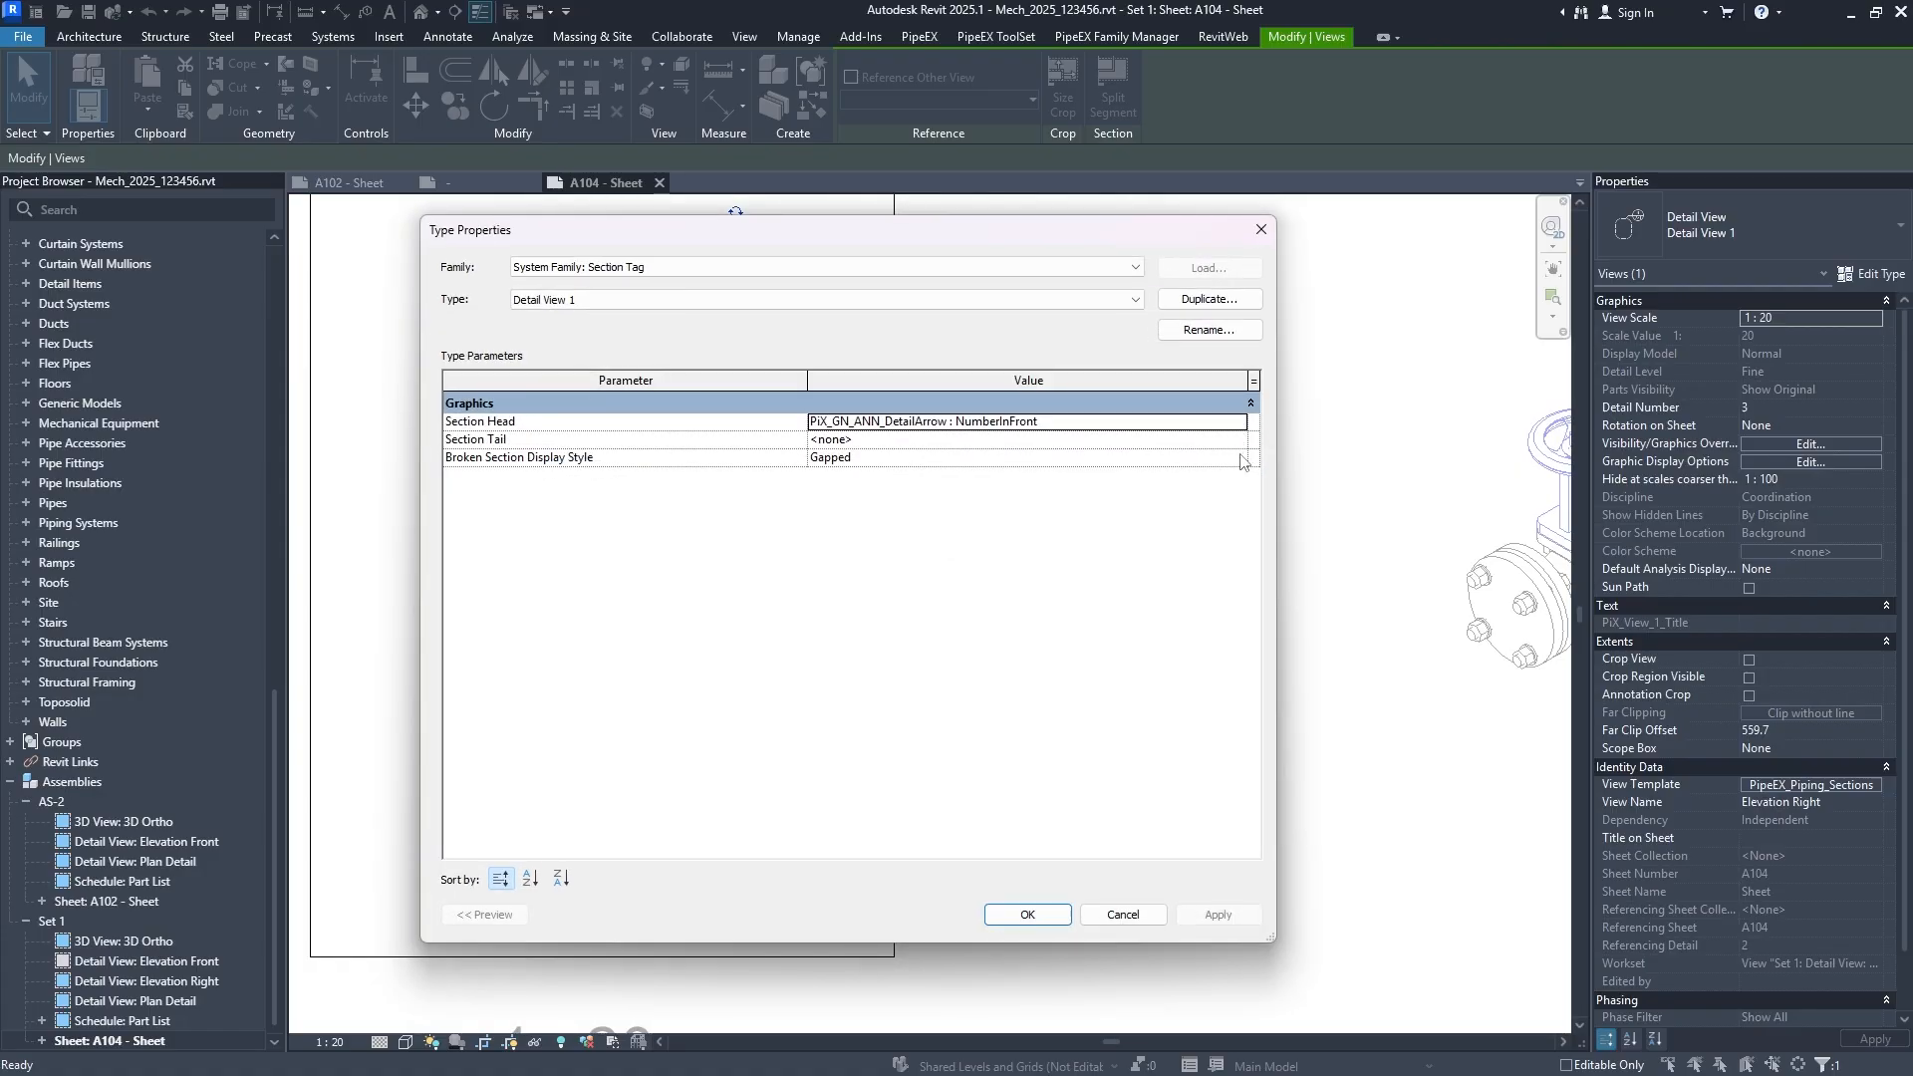
pyautogui.click(1243, 459)
pyautogui.click(1236, 475)
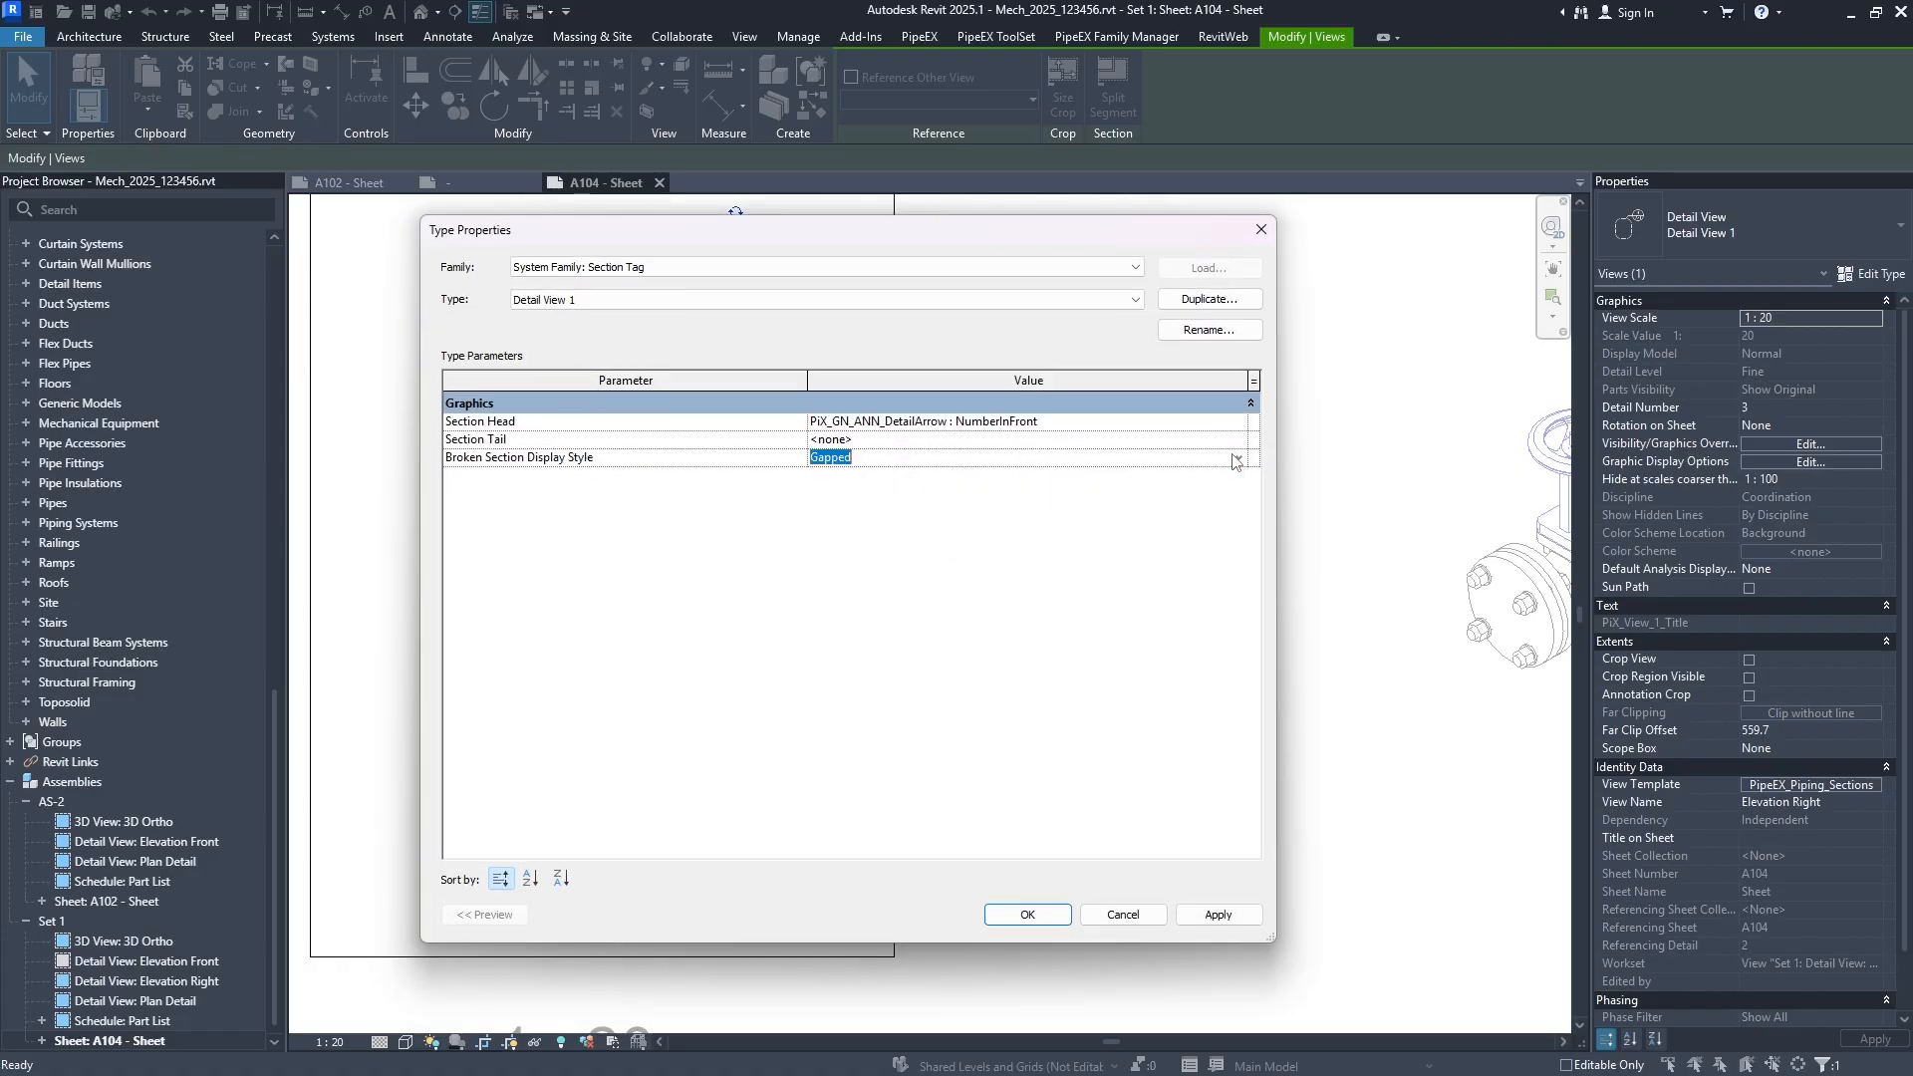
pyautogui.click(1218, 915)
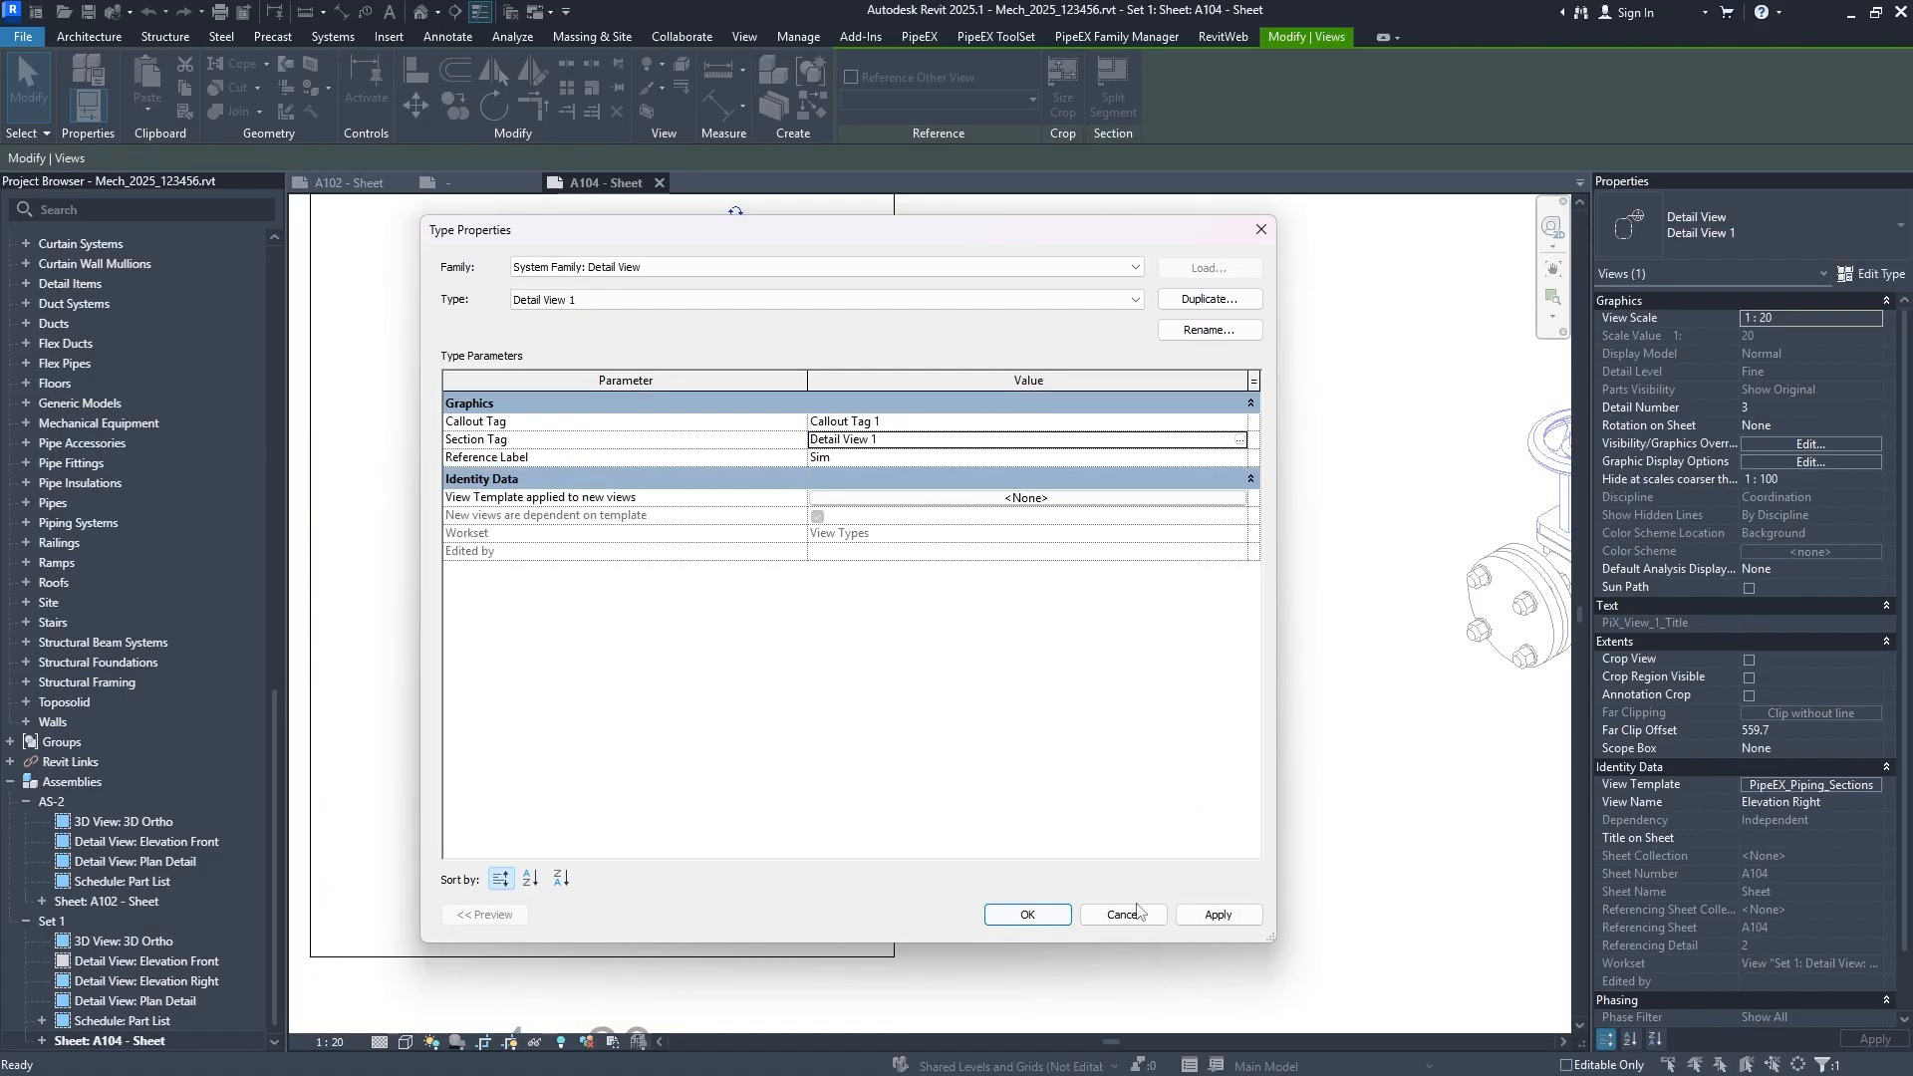
pyautogui.click(1027, 914)
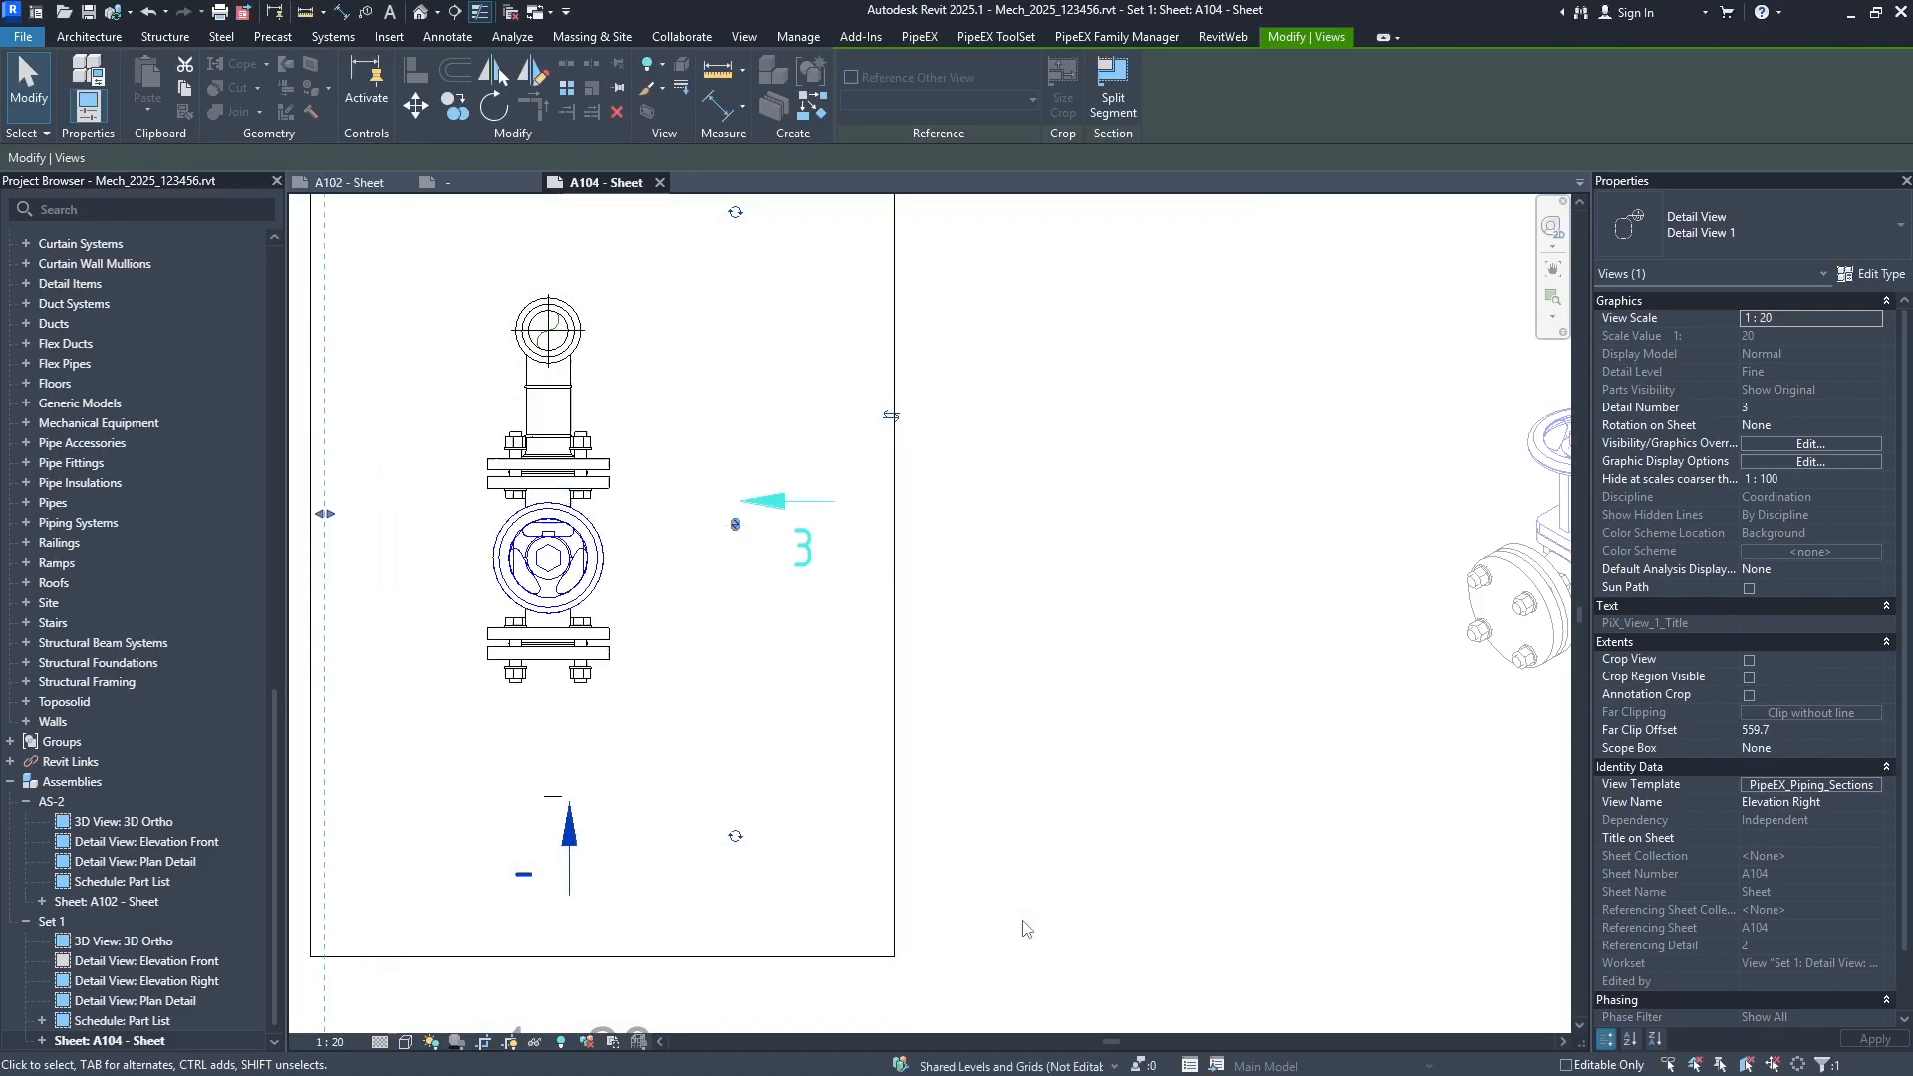
# Deactivate the valve plan view and open sheet A102 of the AS-2 assembly.
pyautogui.middleClick(774, 511)
pyautogui.middleClick(774, 511)
pyautogui.doubleClick(844, 572)
pyautogui.middleClick(843, 572)
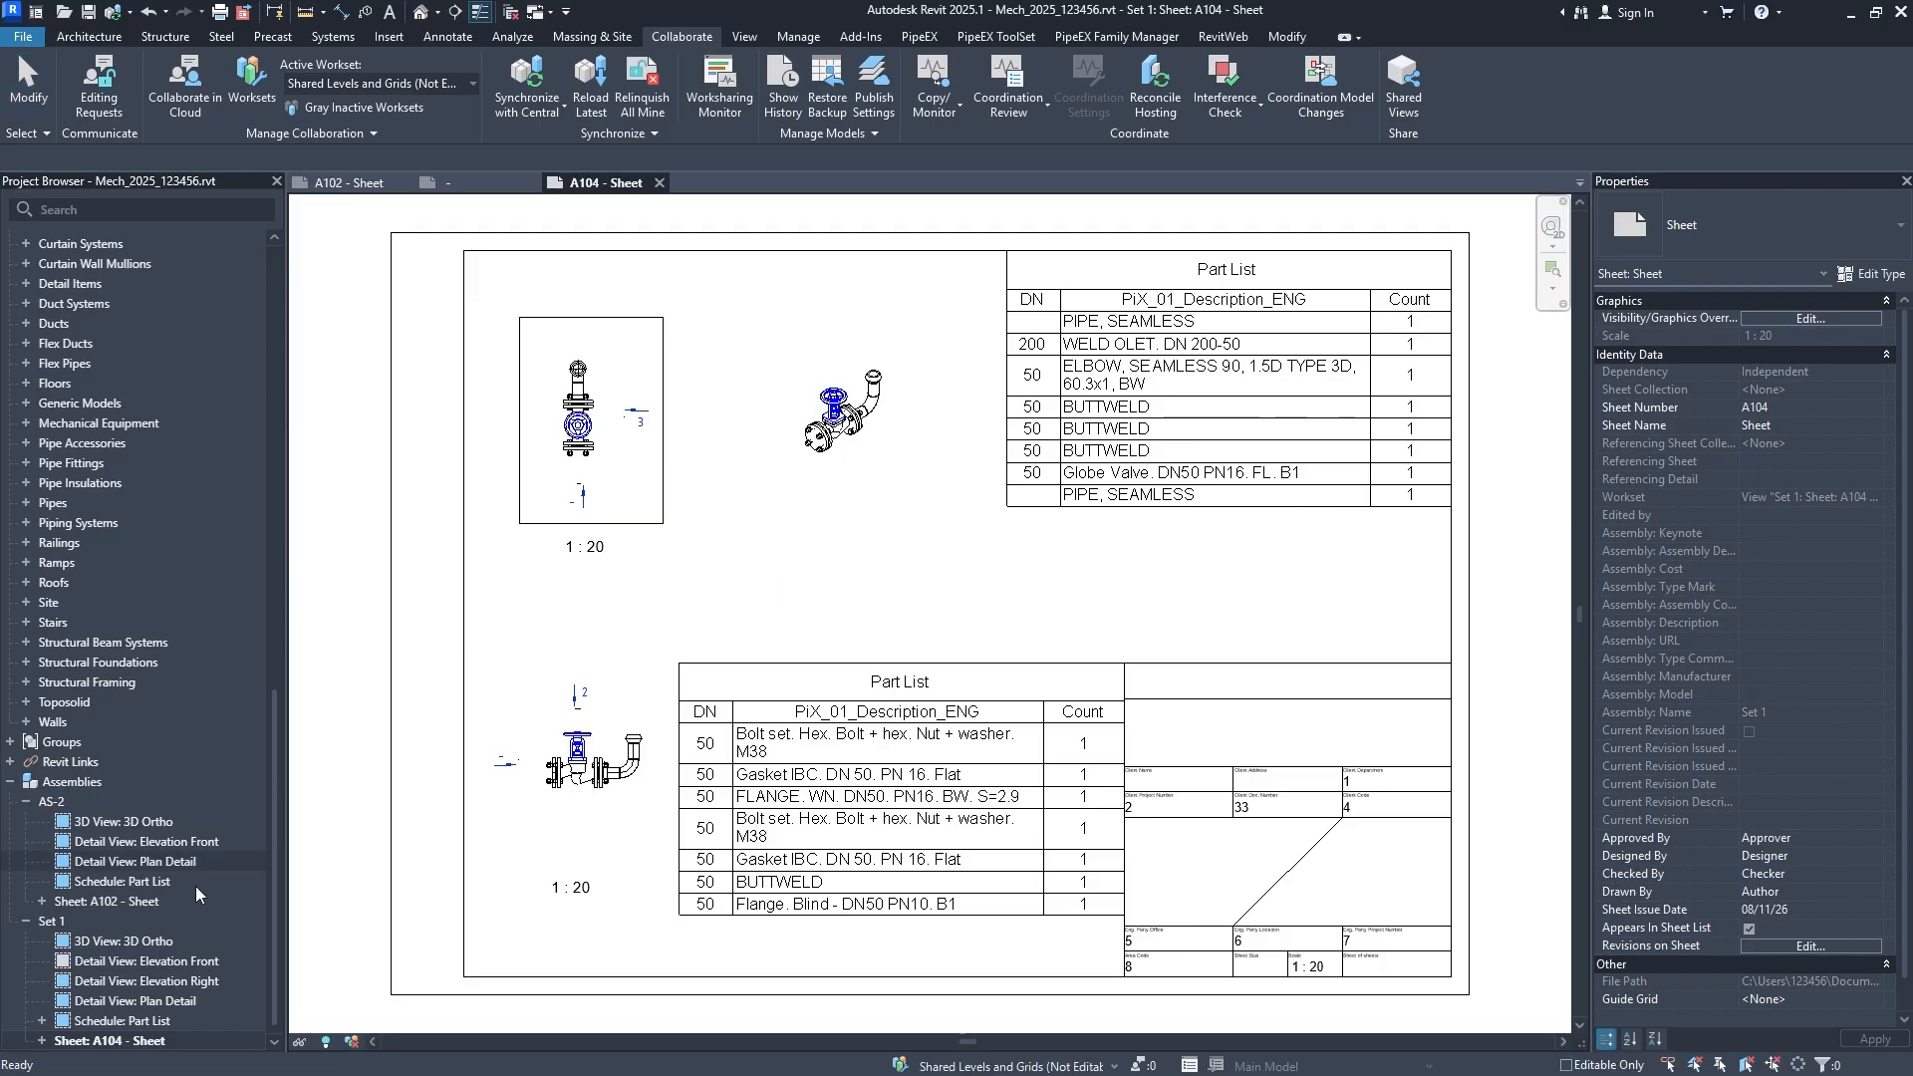
pyautogui.doubleClick(115, 901)
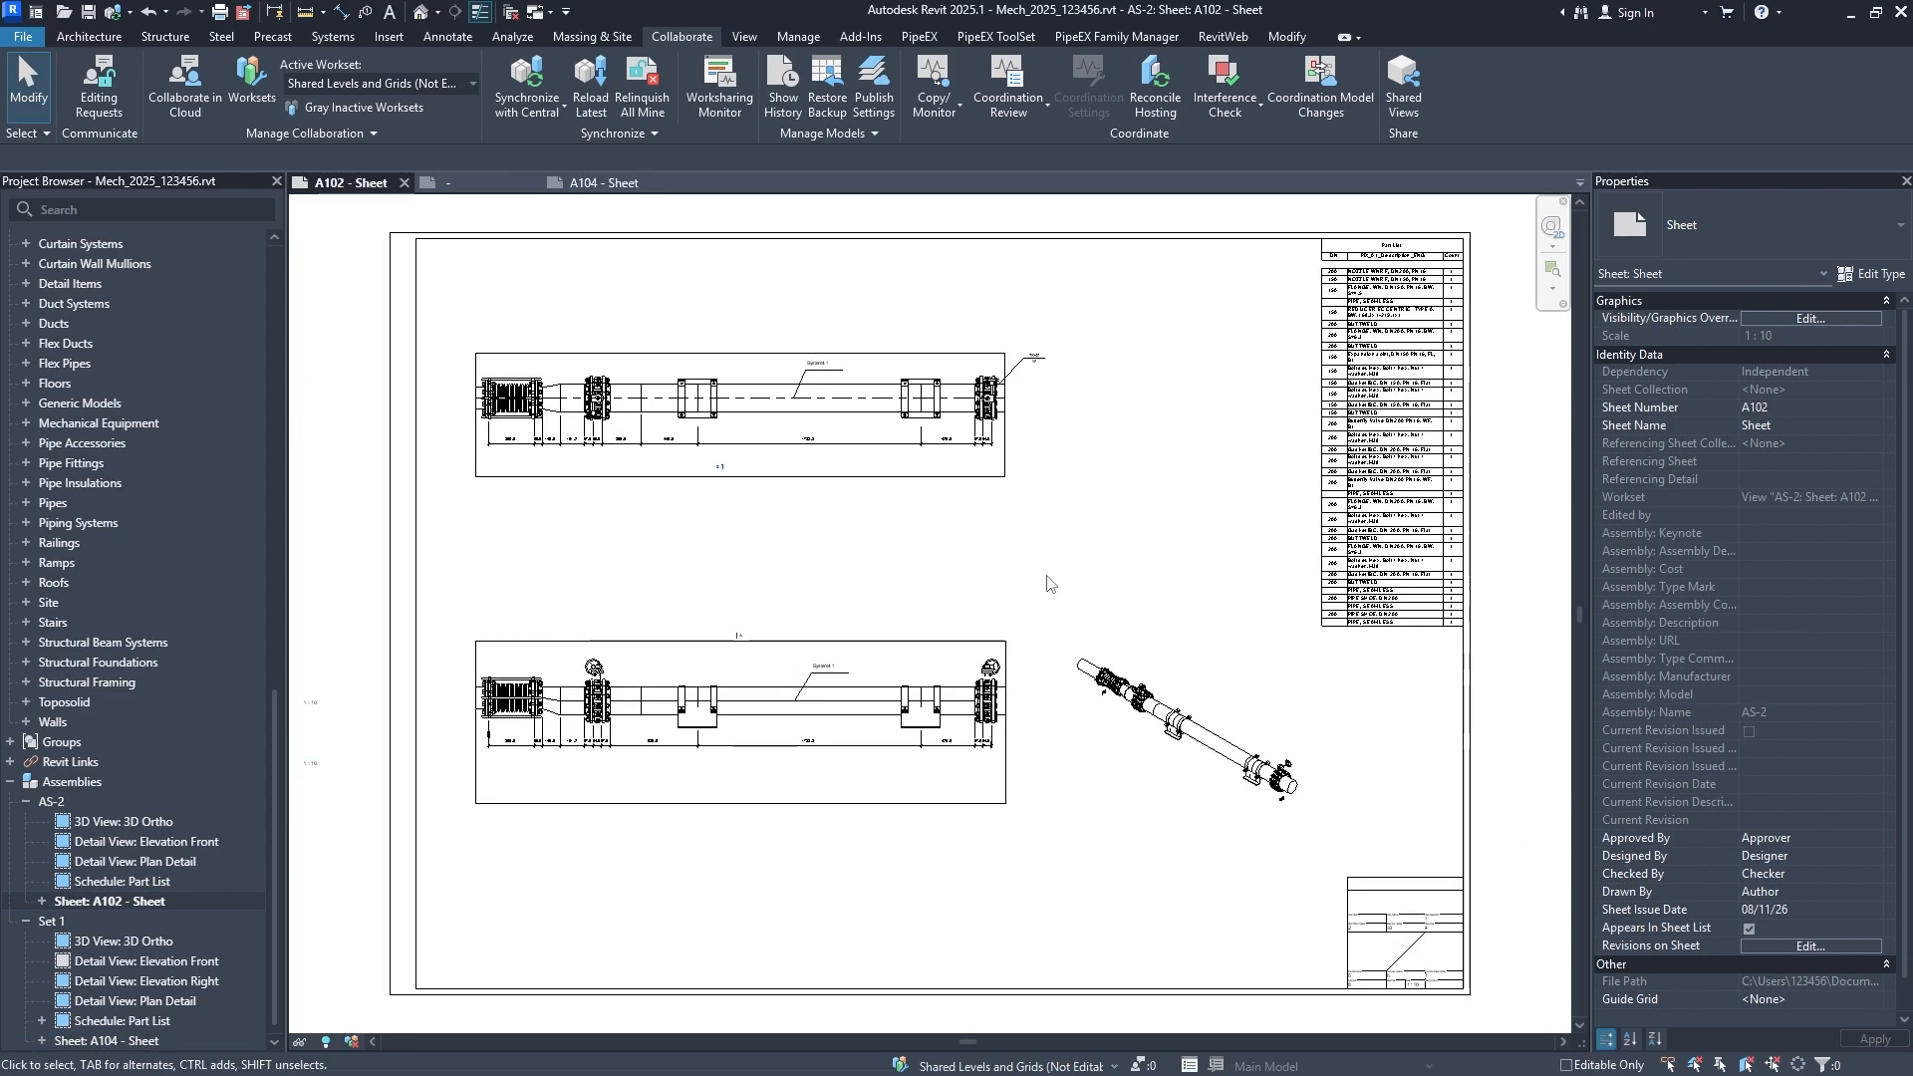
# Activate the Plan Detail view on sheet A102 and tag the left-end nozzle with a leadered multi-category tag placed above the view.
pyautogui.scroll(5, 1292, 625)
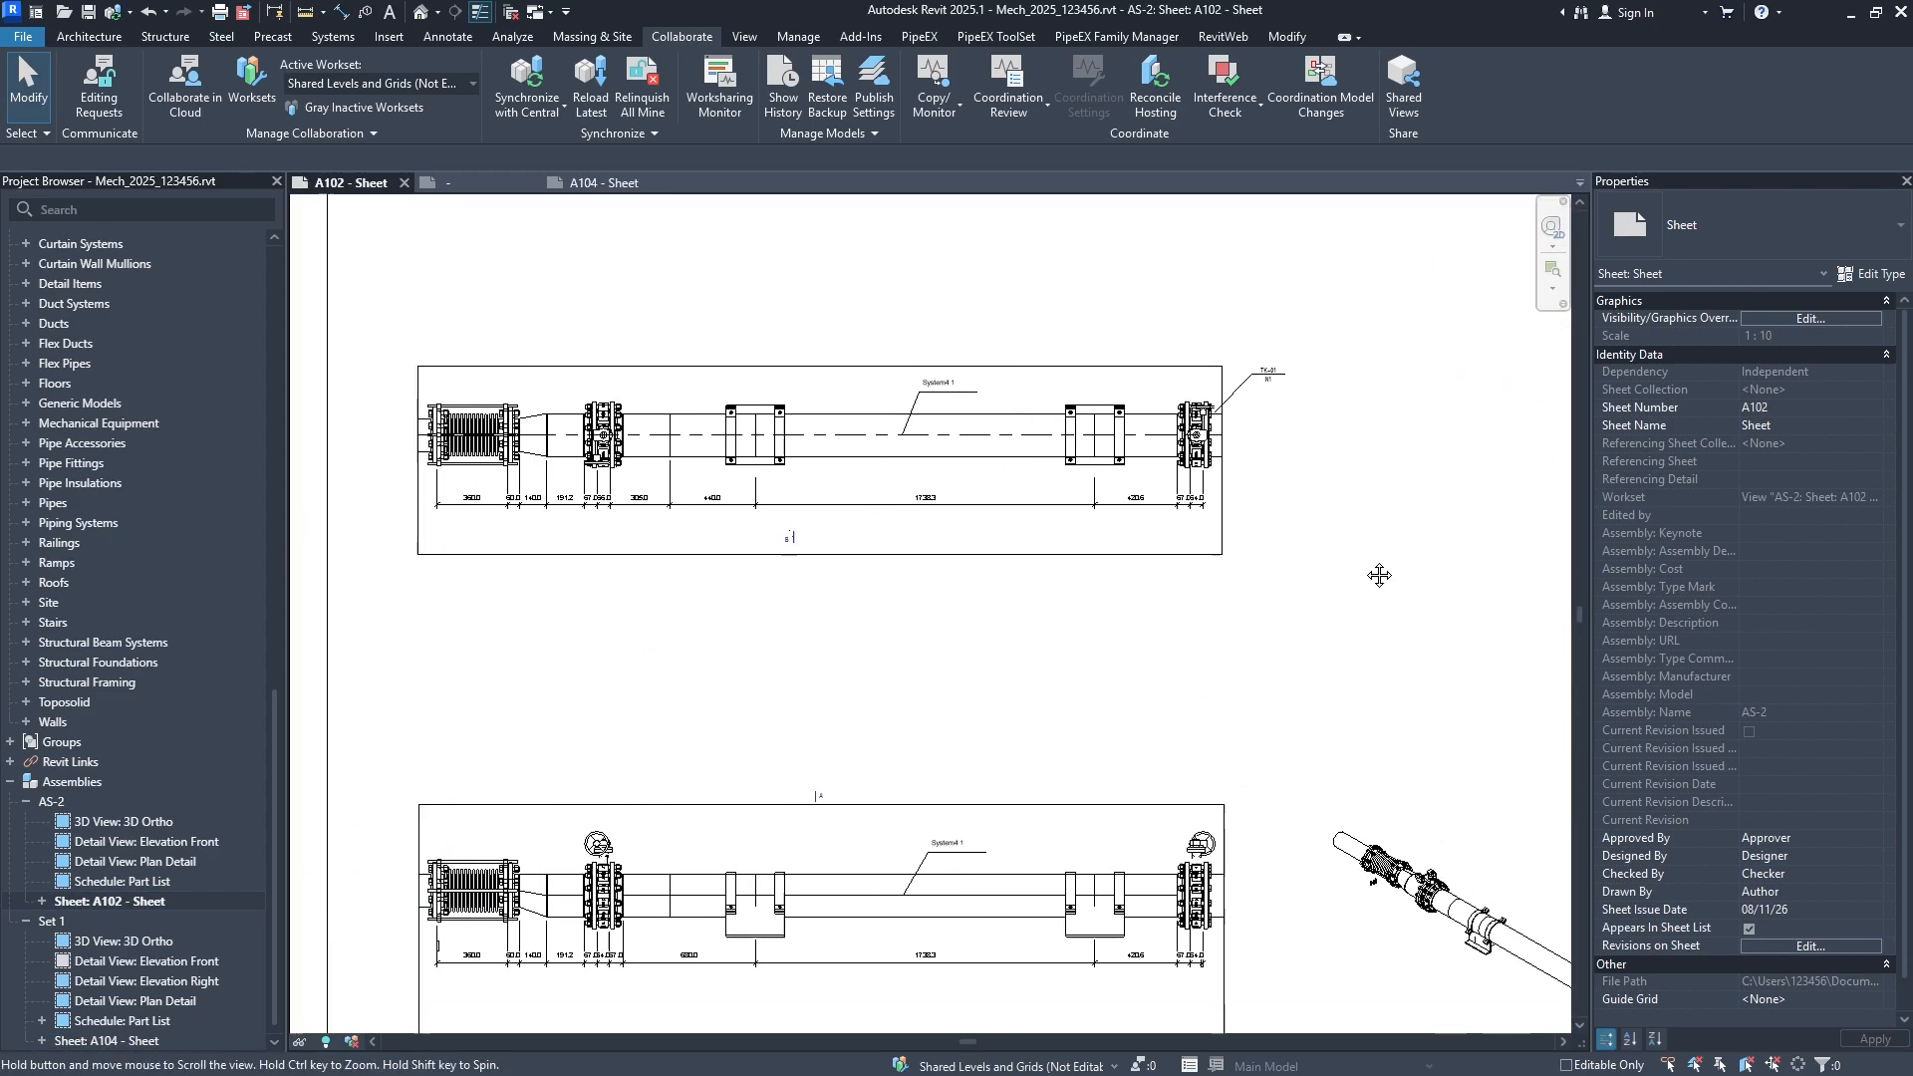
pyautogui.scroll(3, 925, 419)
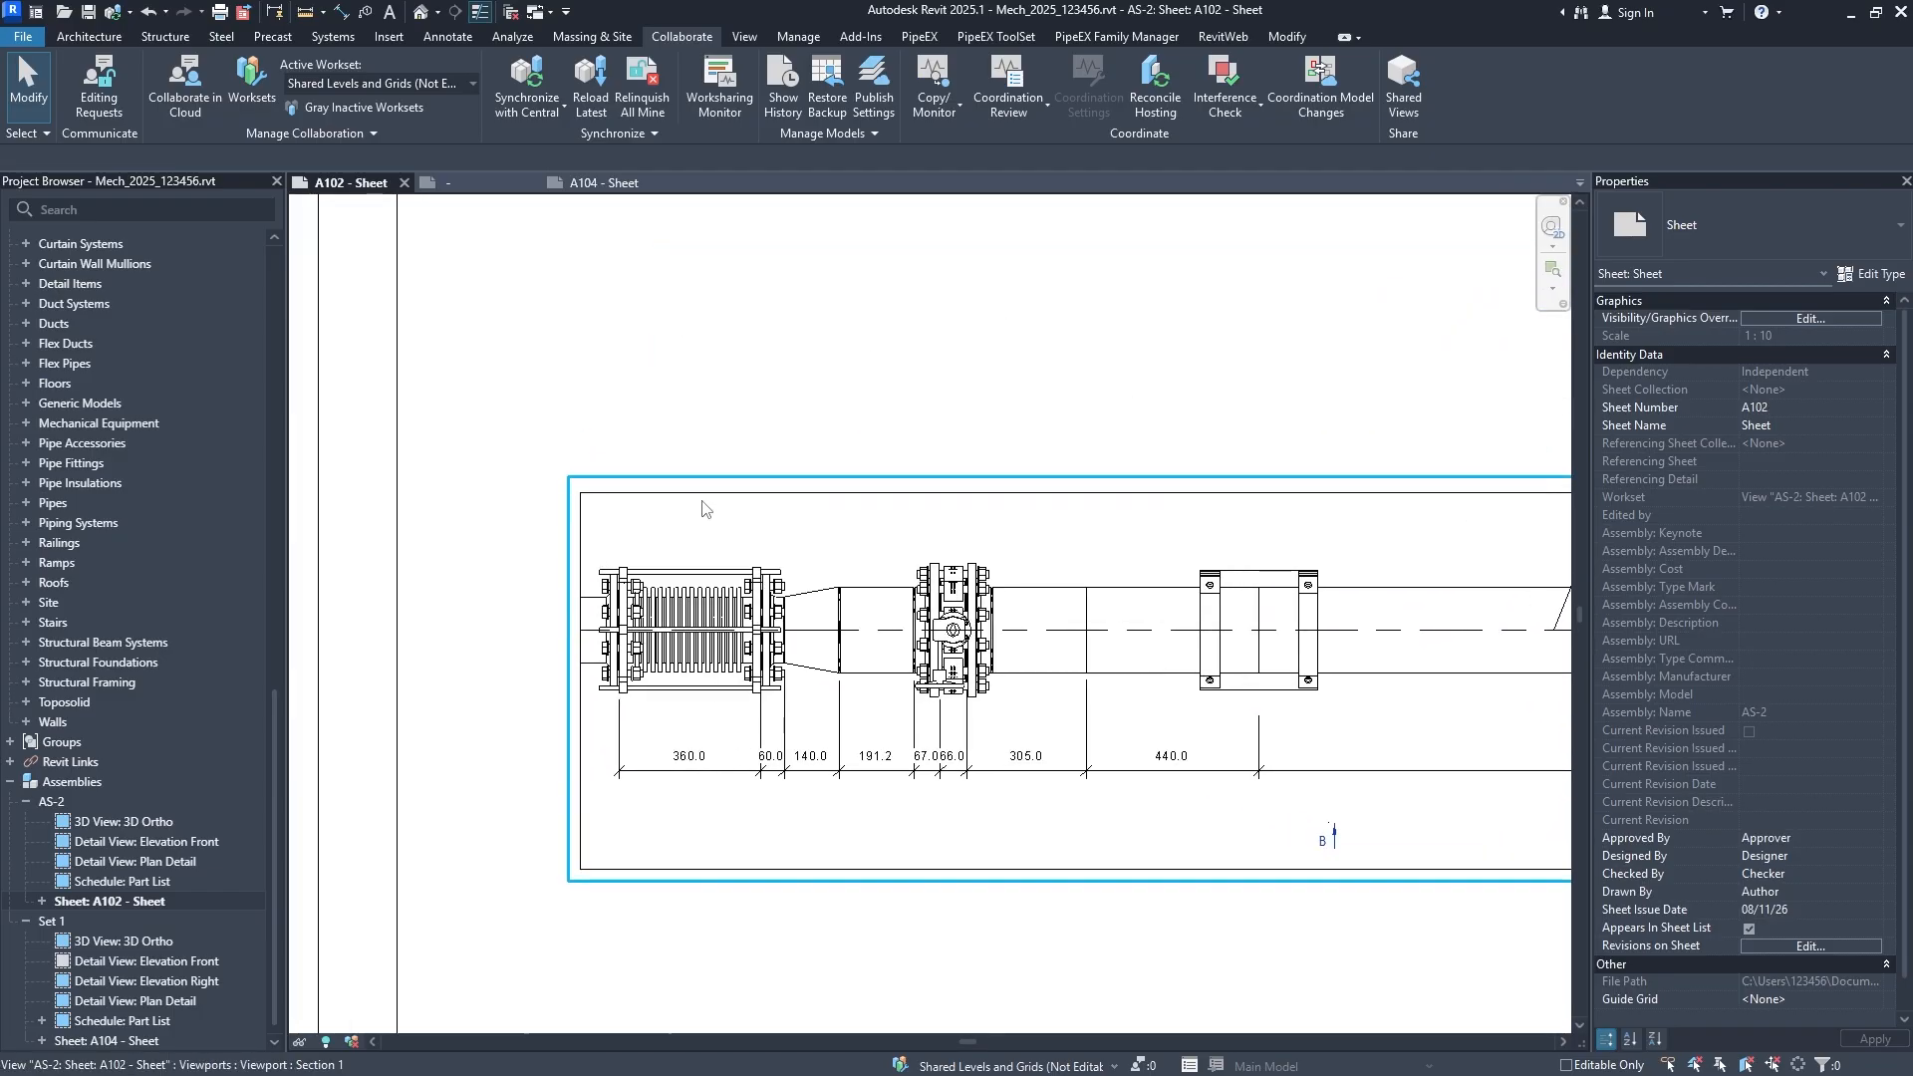
pyautogui.click(728, 370)
pyautogui.click(427, 37)
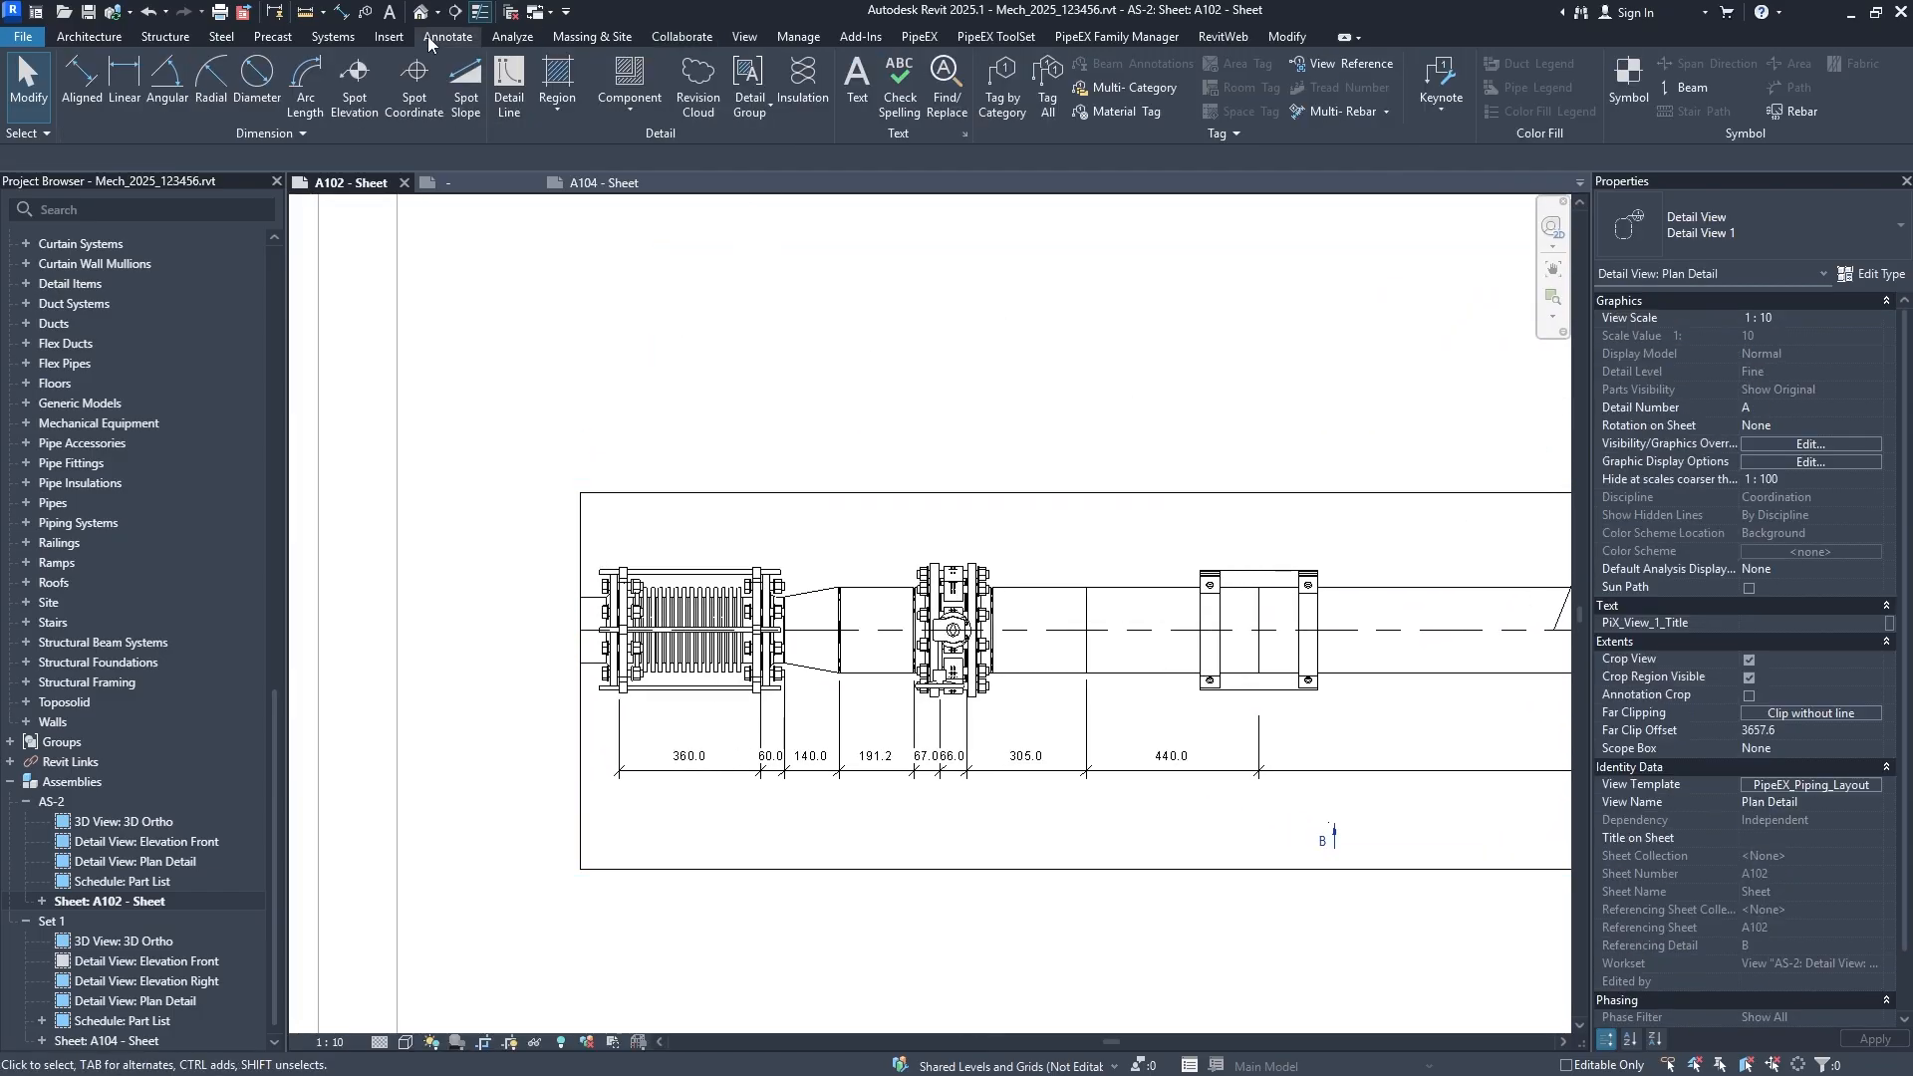
pyautogui.click(1126, 88)
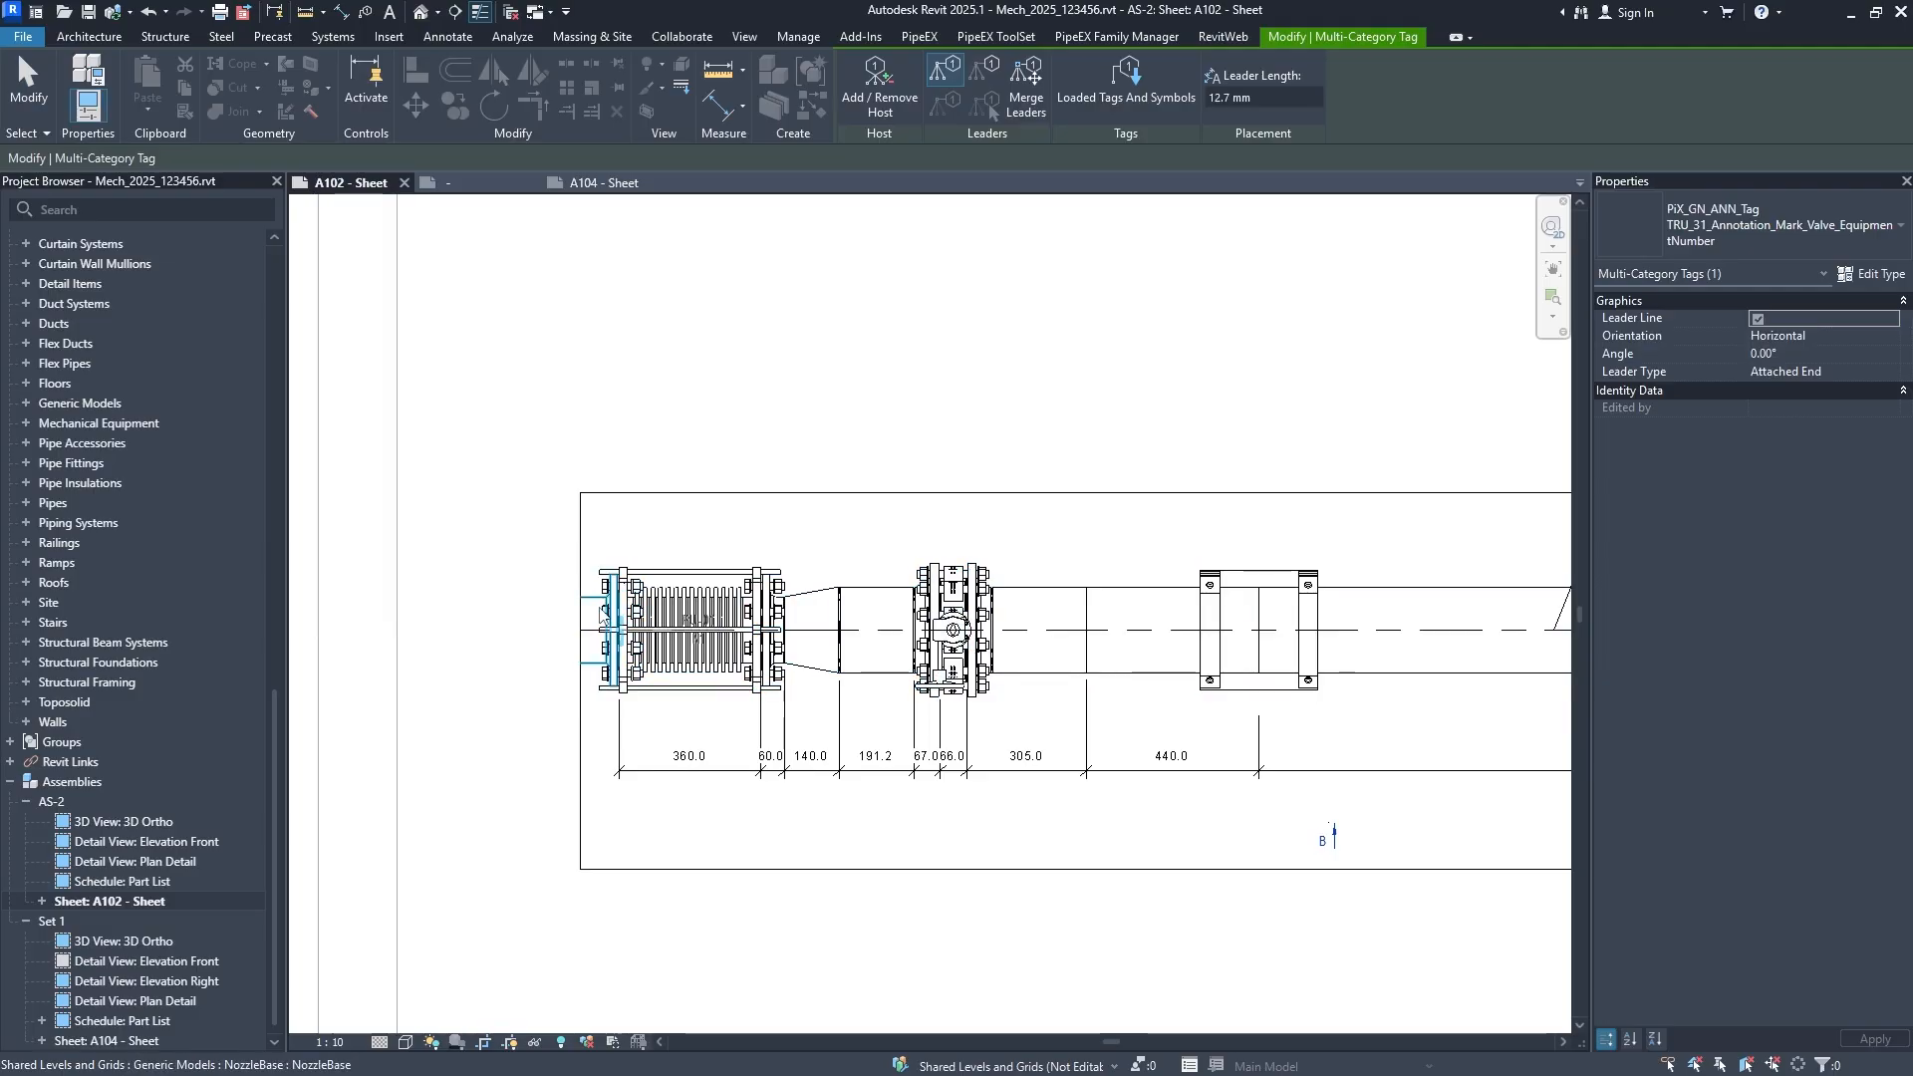
pyautogui.press('Tab')
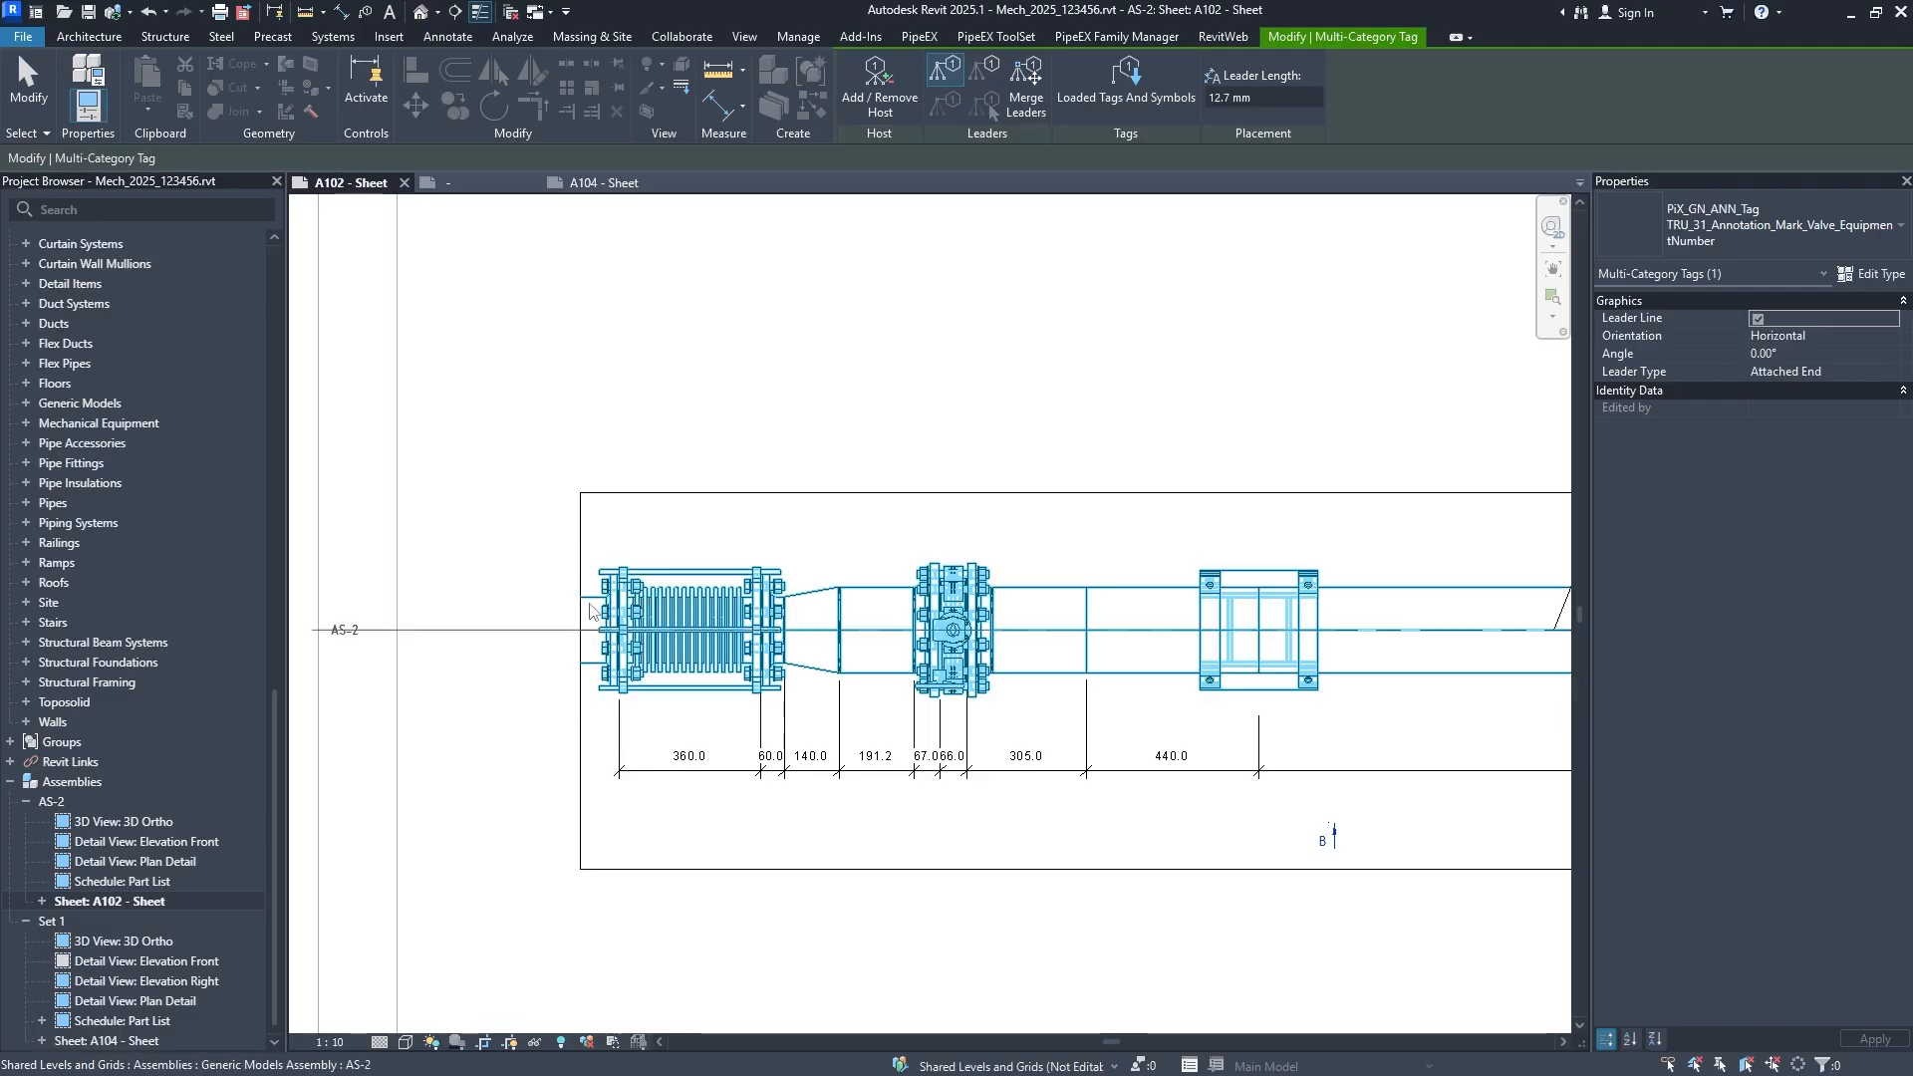
pyautogui.press('Tab')
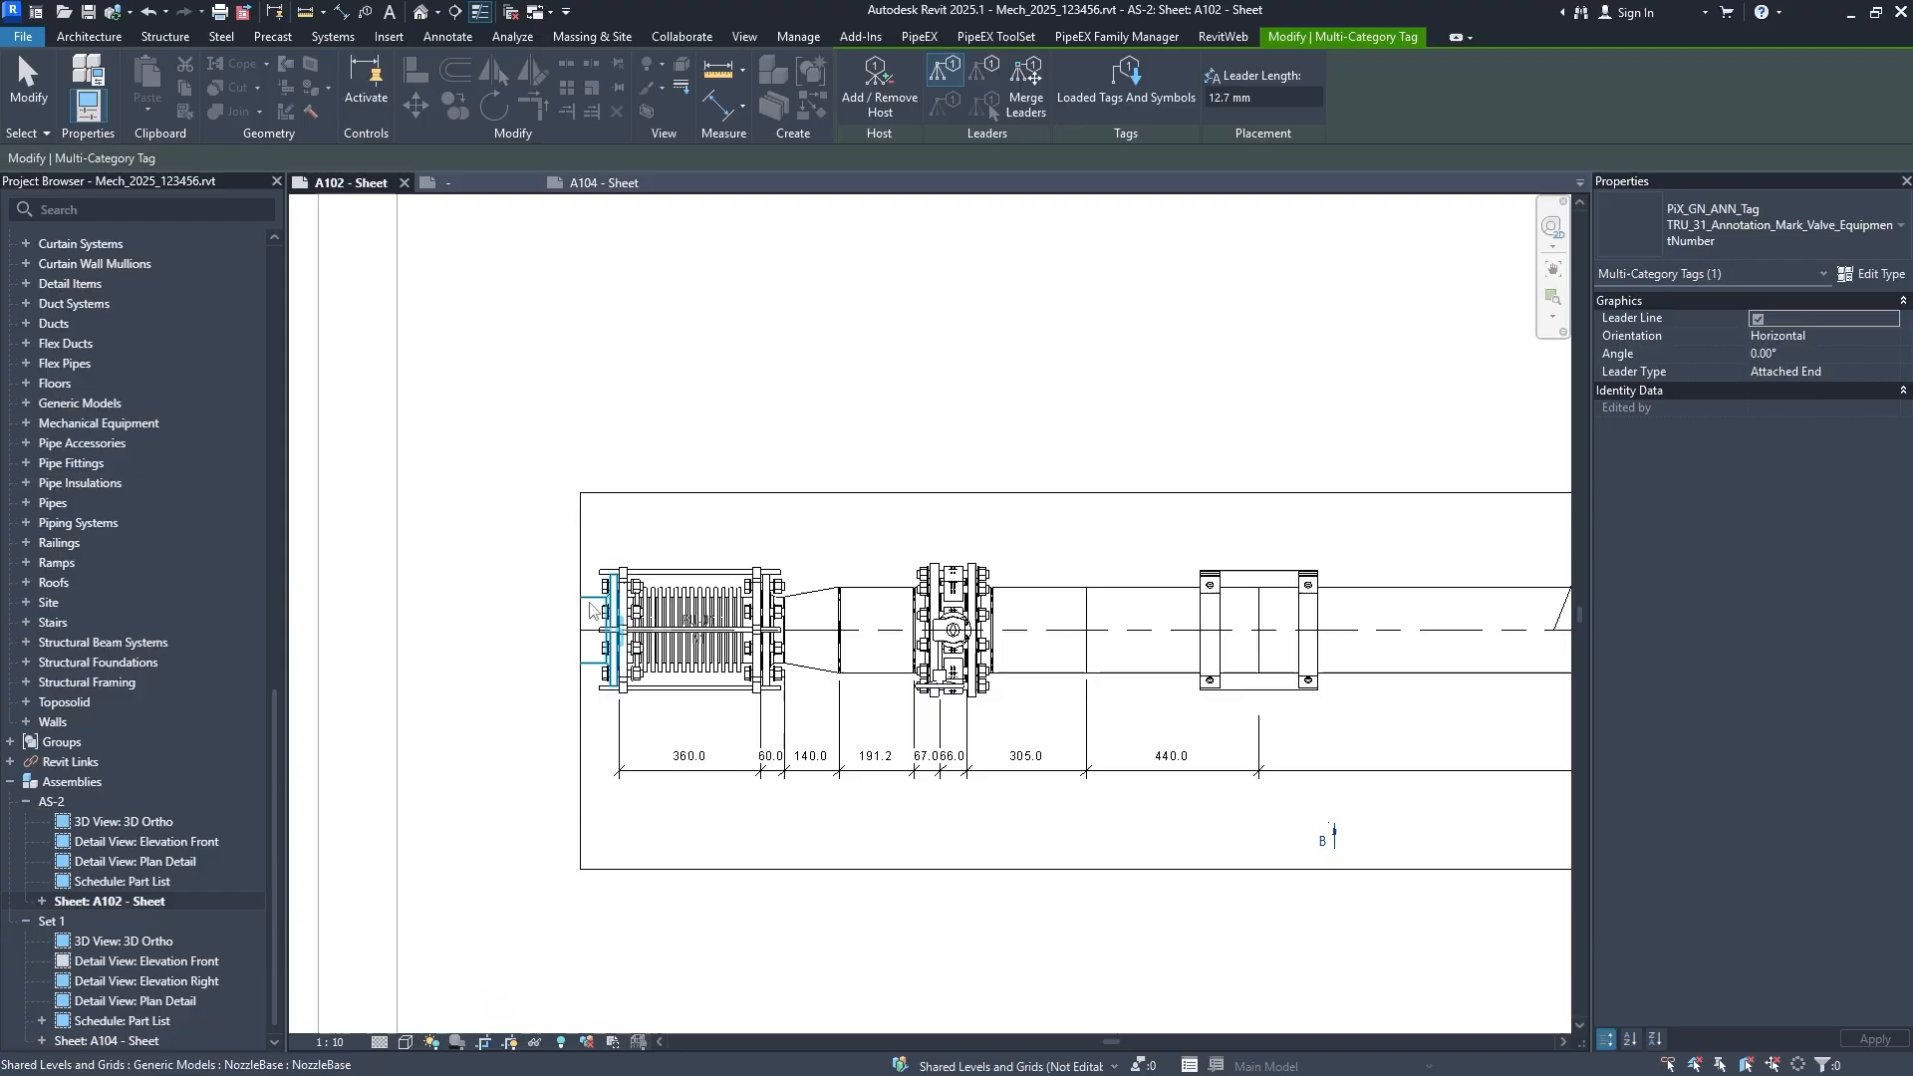
pyautogui.click(594, 610)
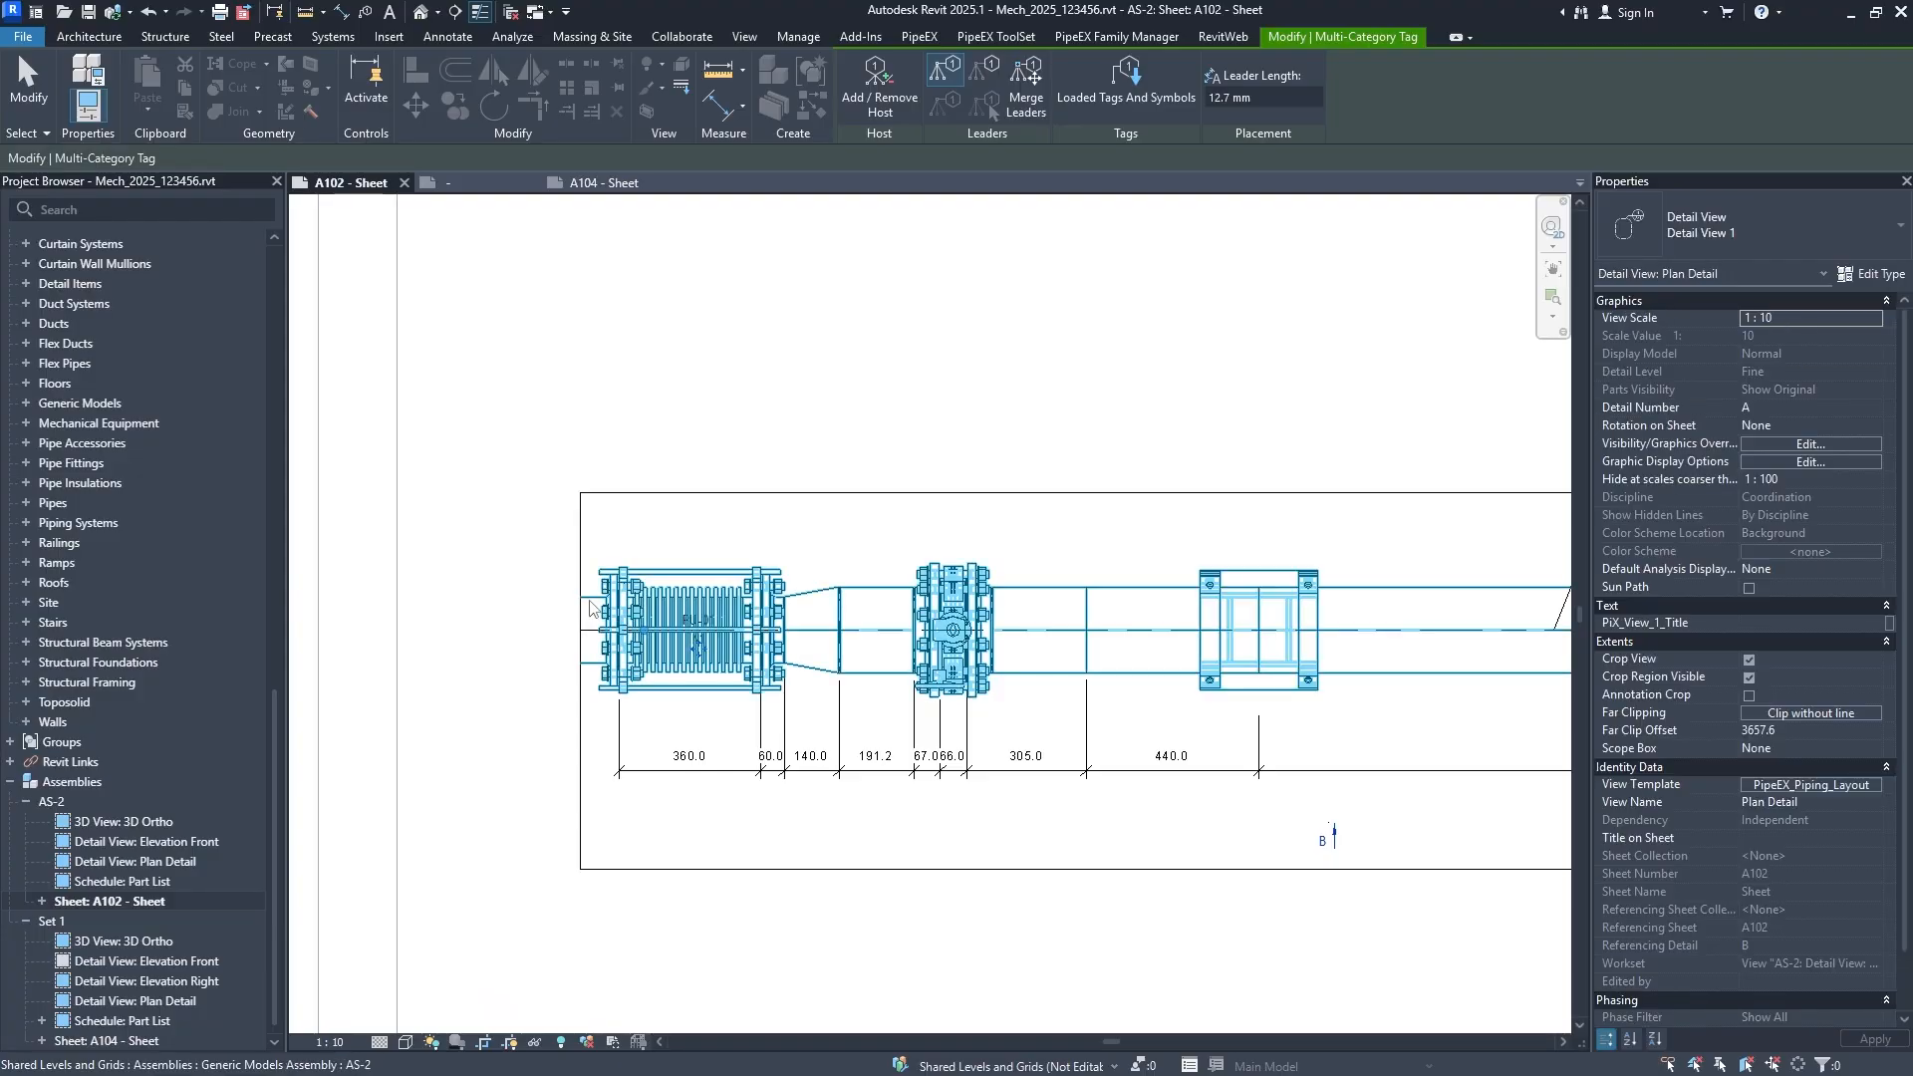
pyautogui.click(677, 675)
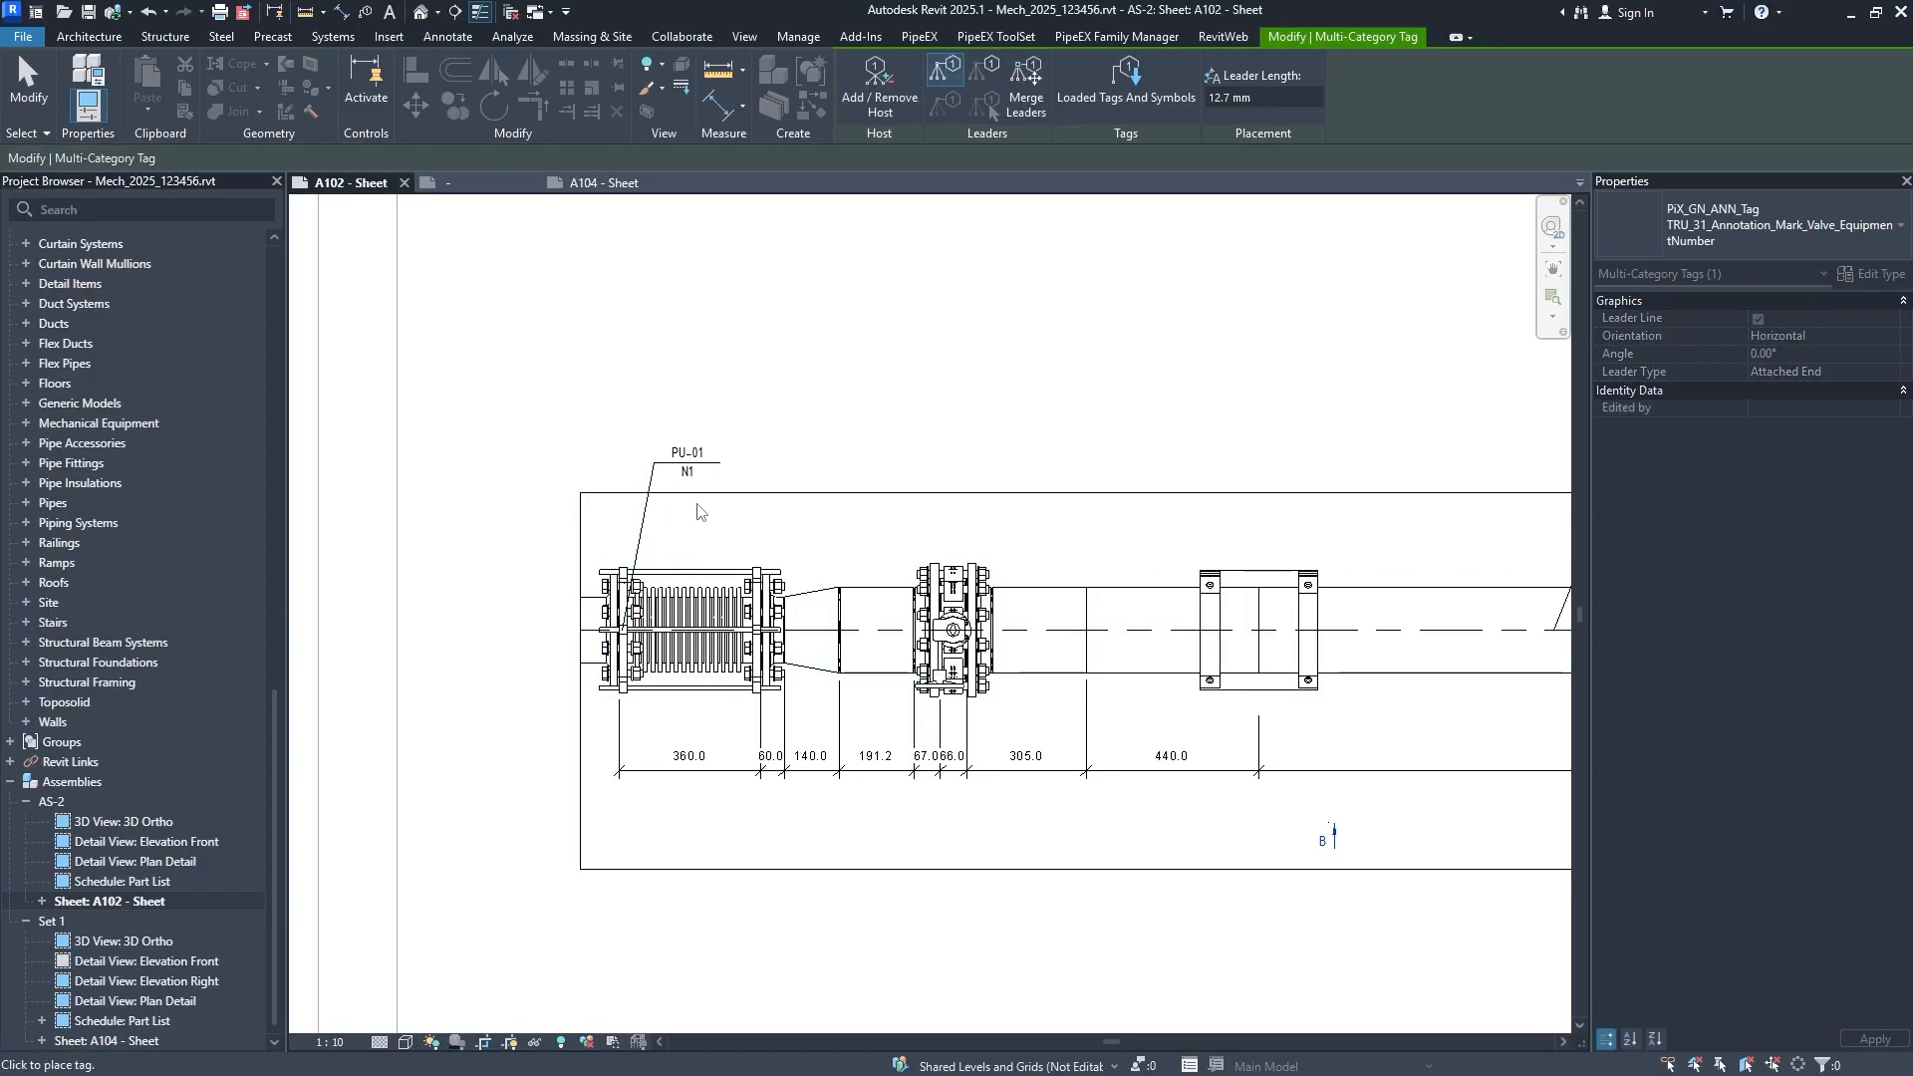
pyautogui.click(698, 511)
pyautogui.press('Escape')
# Deactivate the Plan Detail view and activate the Elevation Front view below it on the sheet.
pyautogui.scroll(-3, 714, 532)
pyautogui.moveTo(714, 532); pyautogui.dragTo(783, 299, button='middle')
pyautogui.moveTo(793, 996); pyautogui.dragTo(796, 527, button='middle')
pyautogui.scroll(1, 628, 618)
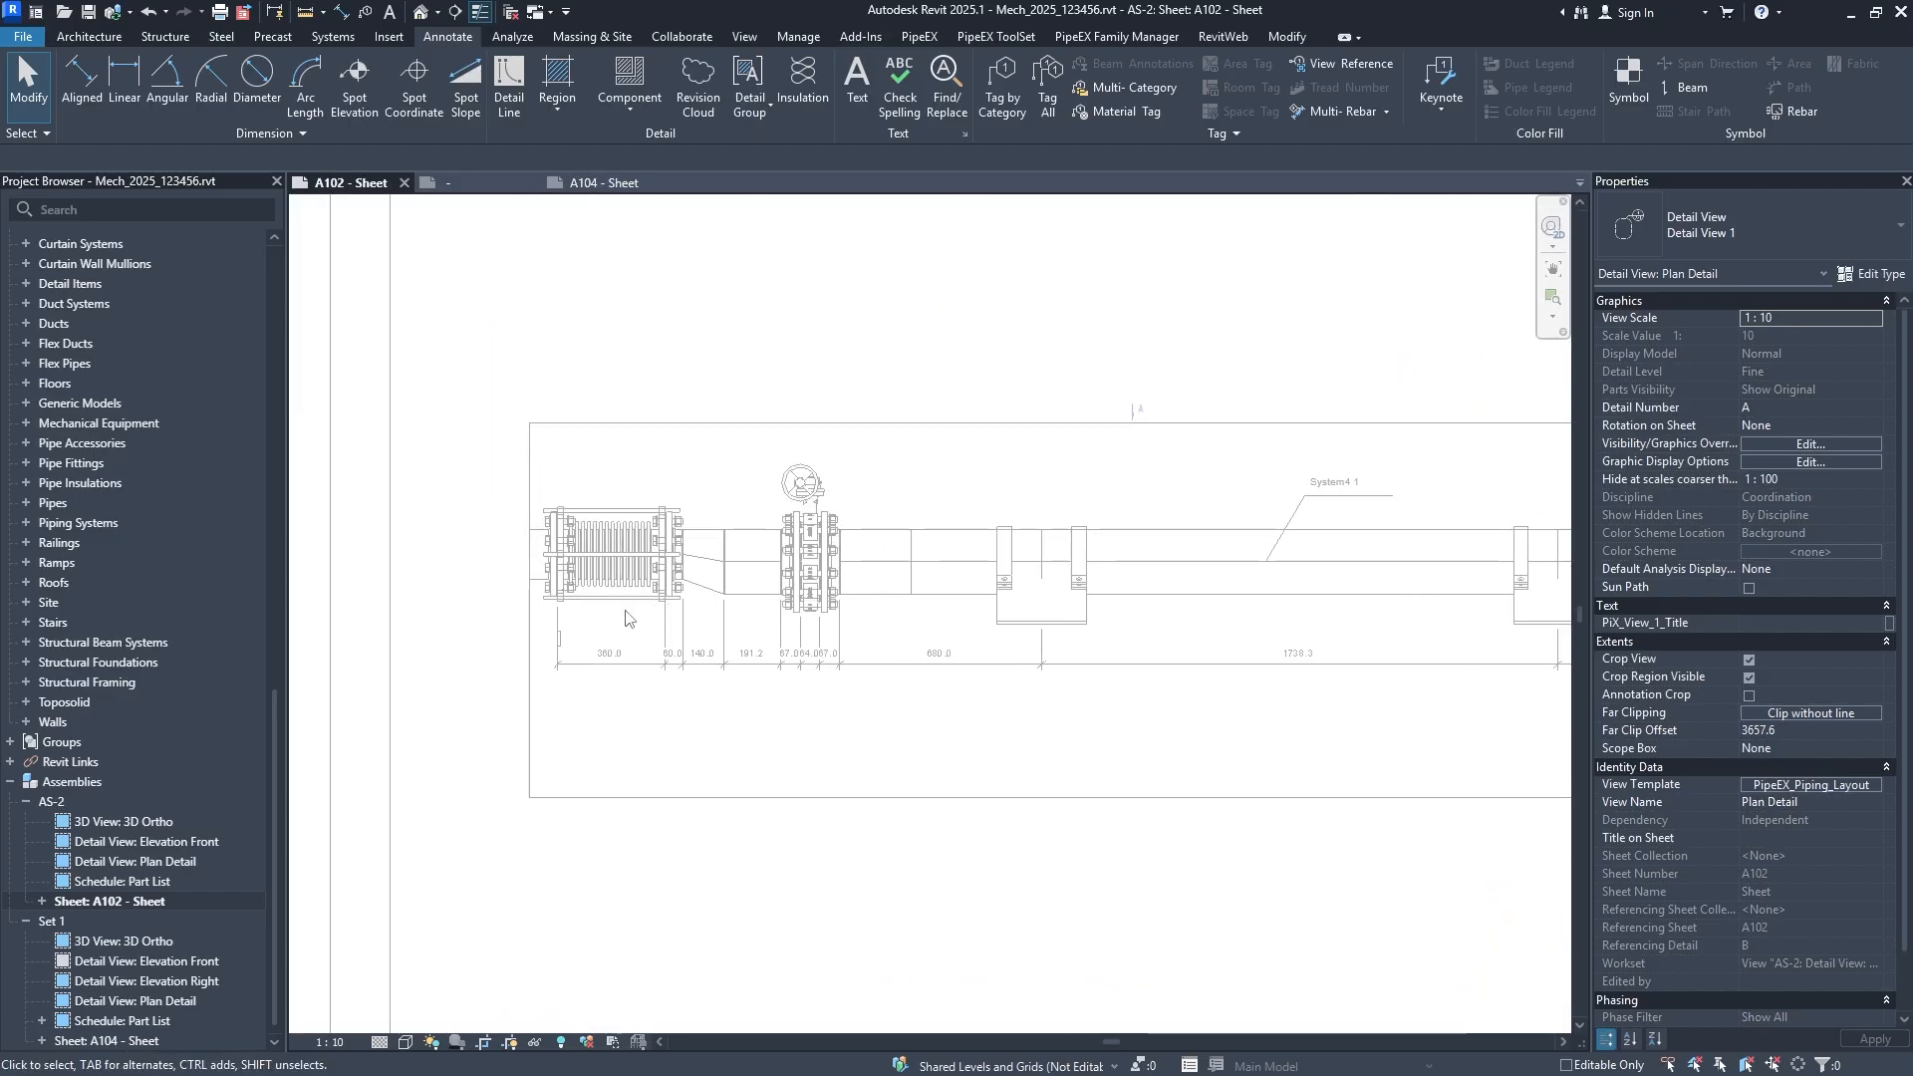
pyautogui.scroll(1, 566, 579)
pyautogui.doubleClick(623, 487)
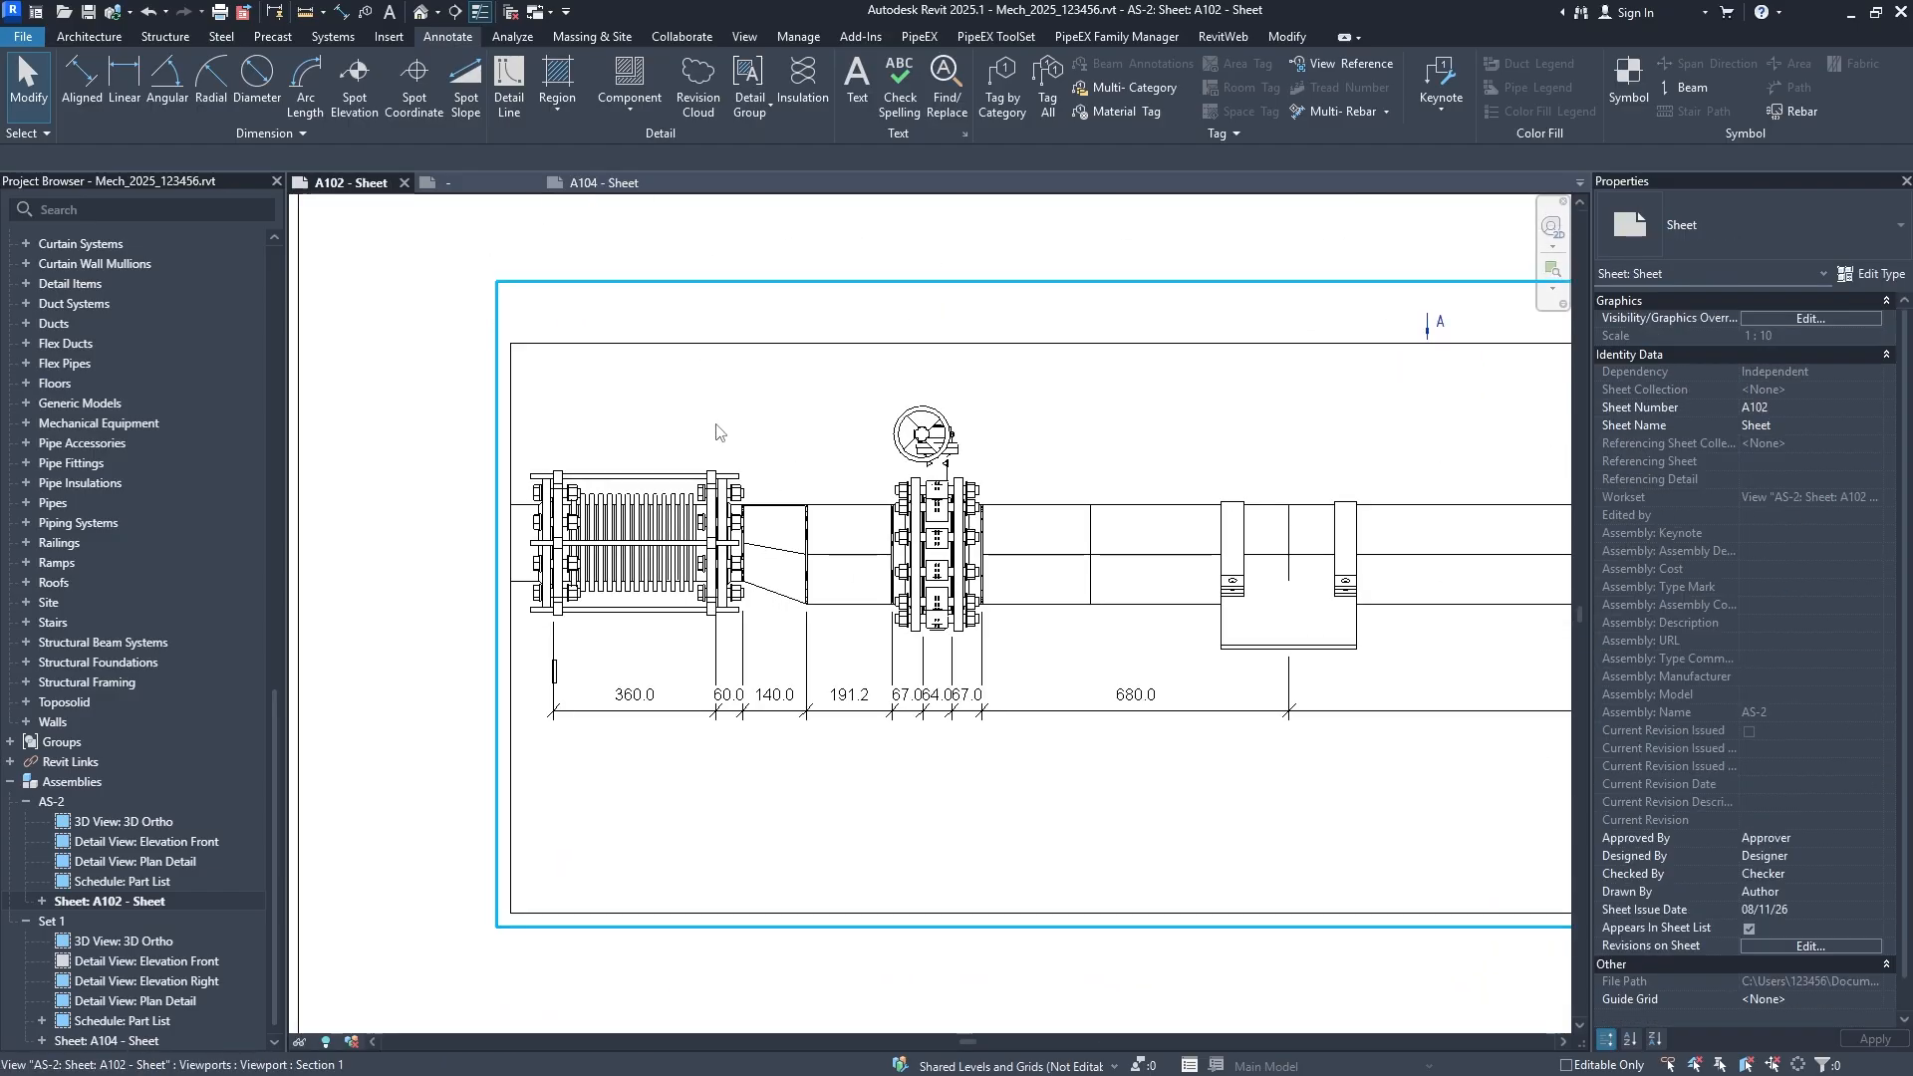
# Tag the left-end nozzle in the Elevation Front view with a multi-category tag and move the tag above the expansion joint.
pyautogui.click(1124, 88)
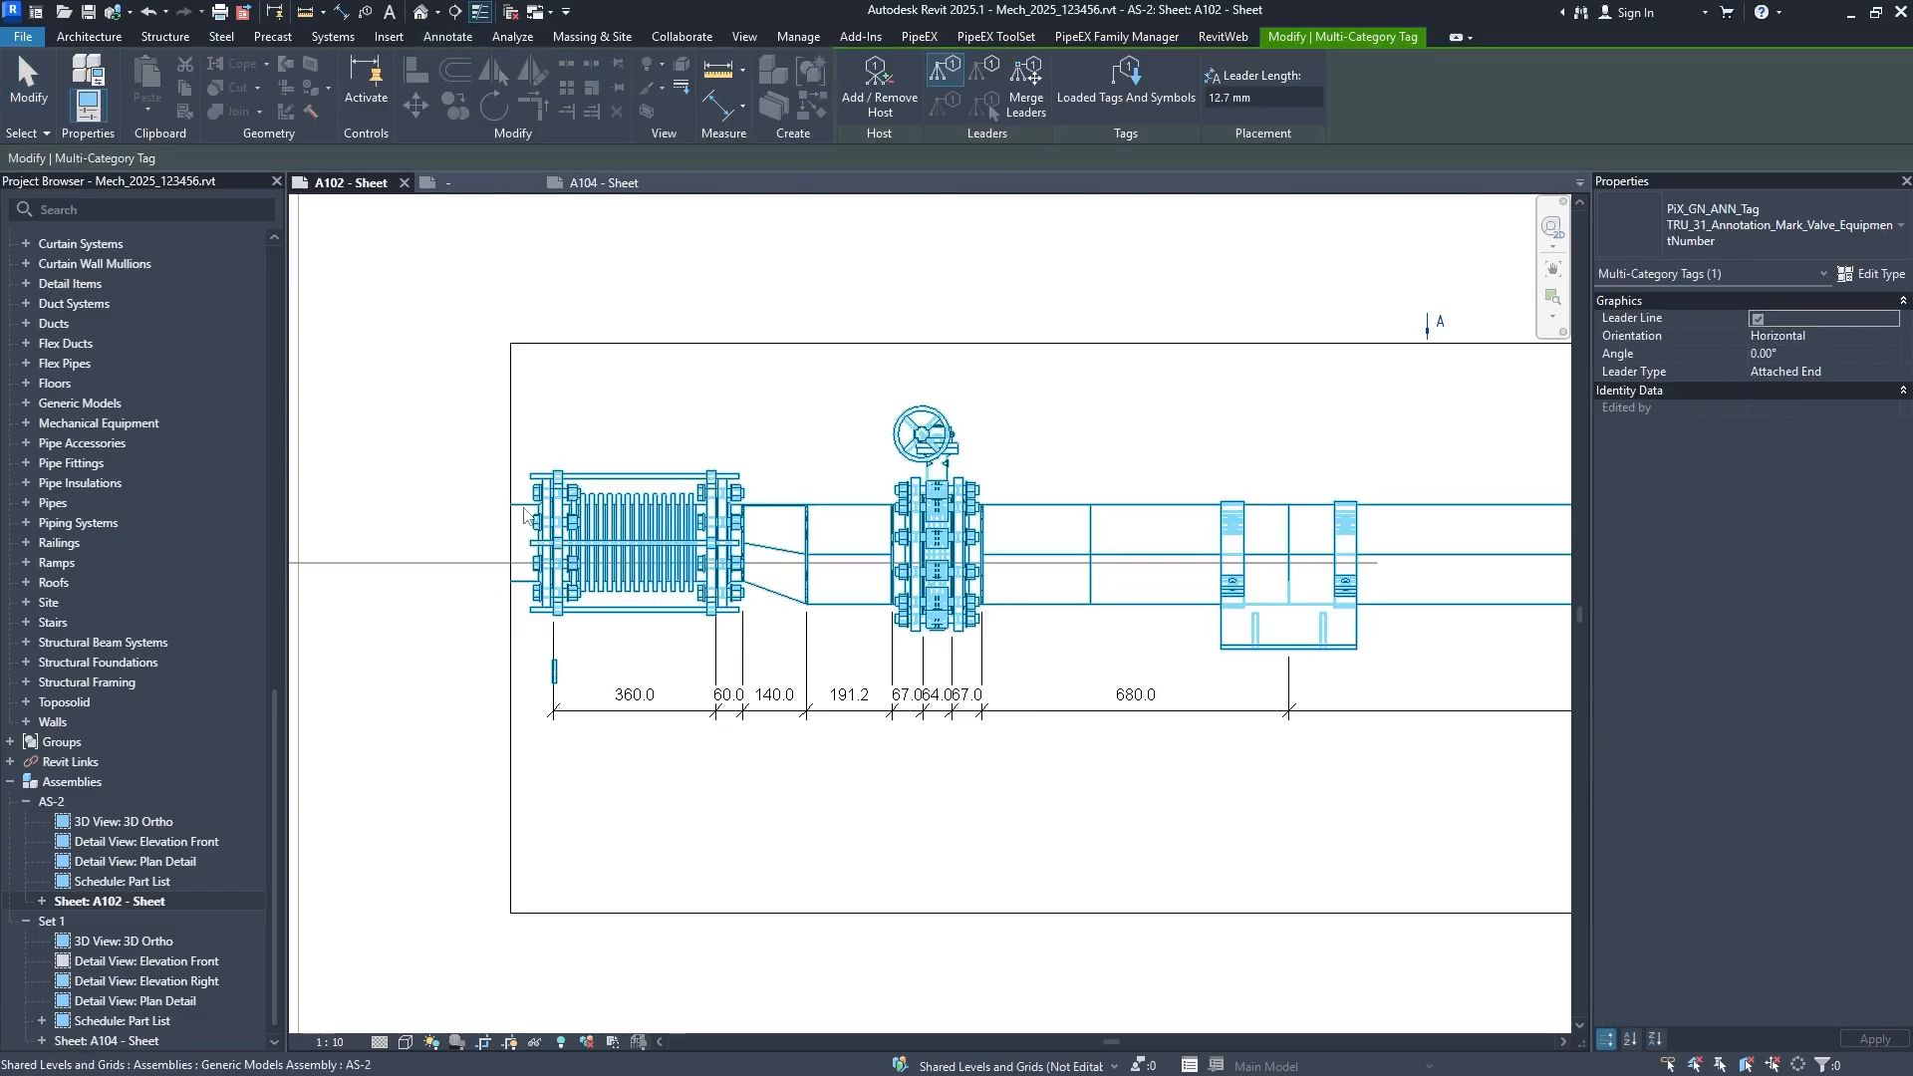
pyautogui.click(453, 513)
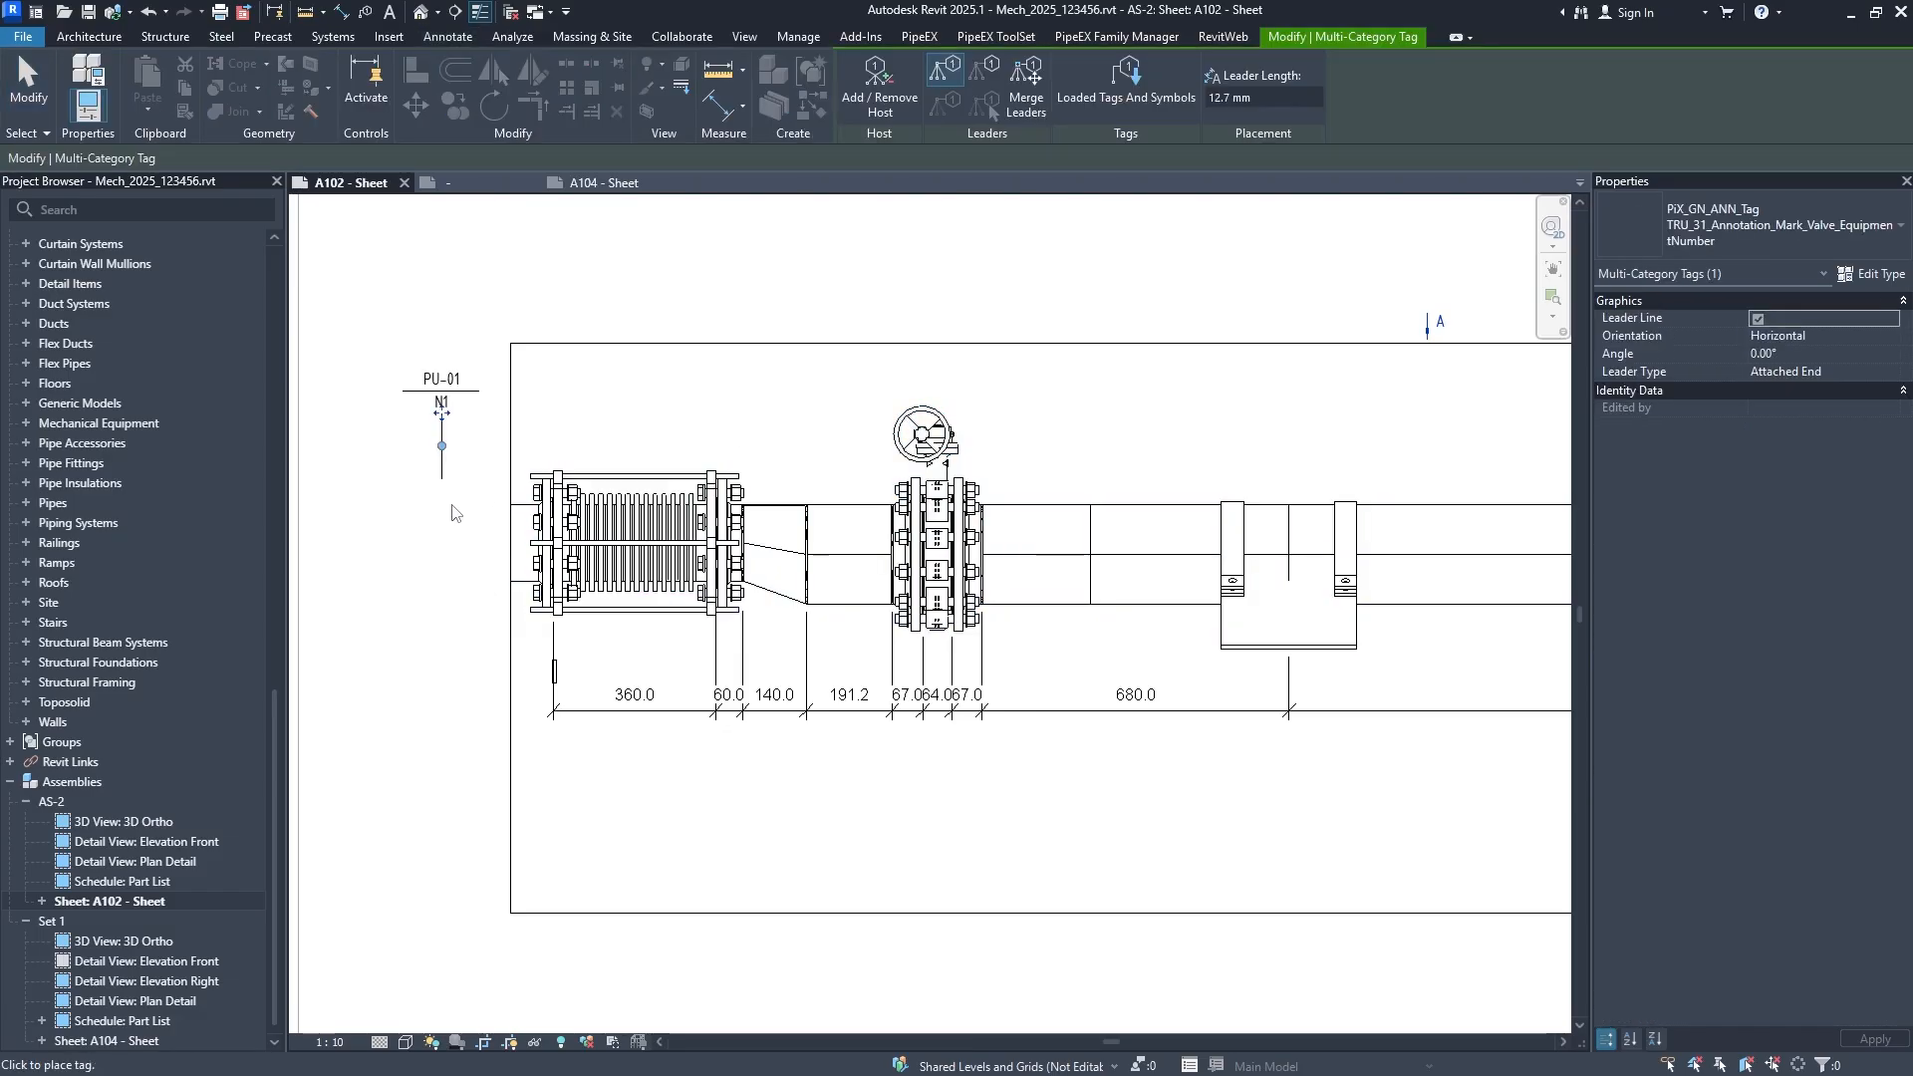
pyautogui.moveTo(441, 446); pyautogui.dragTo(569, 437)
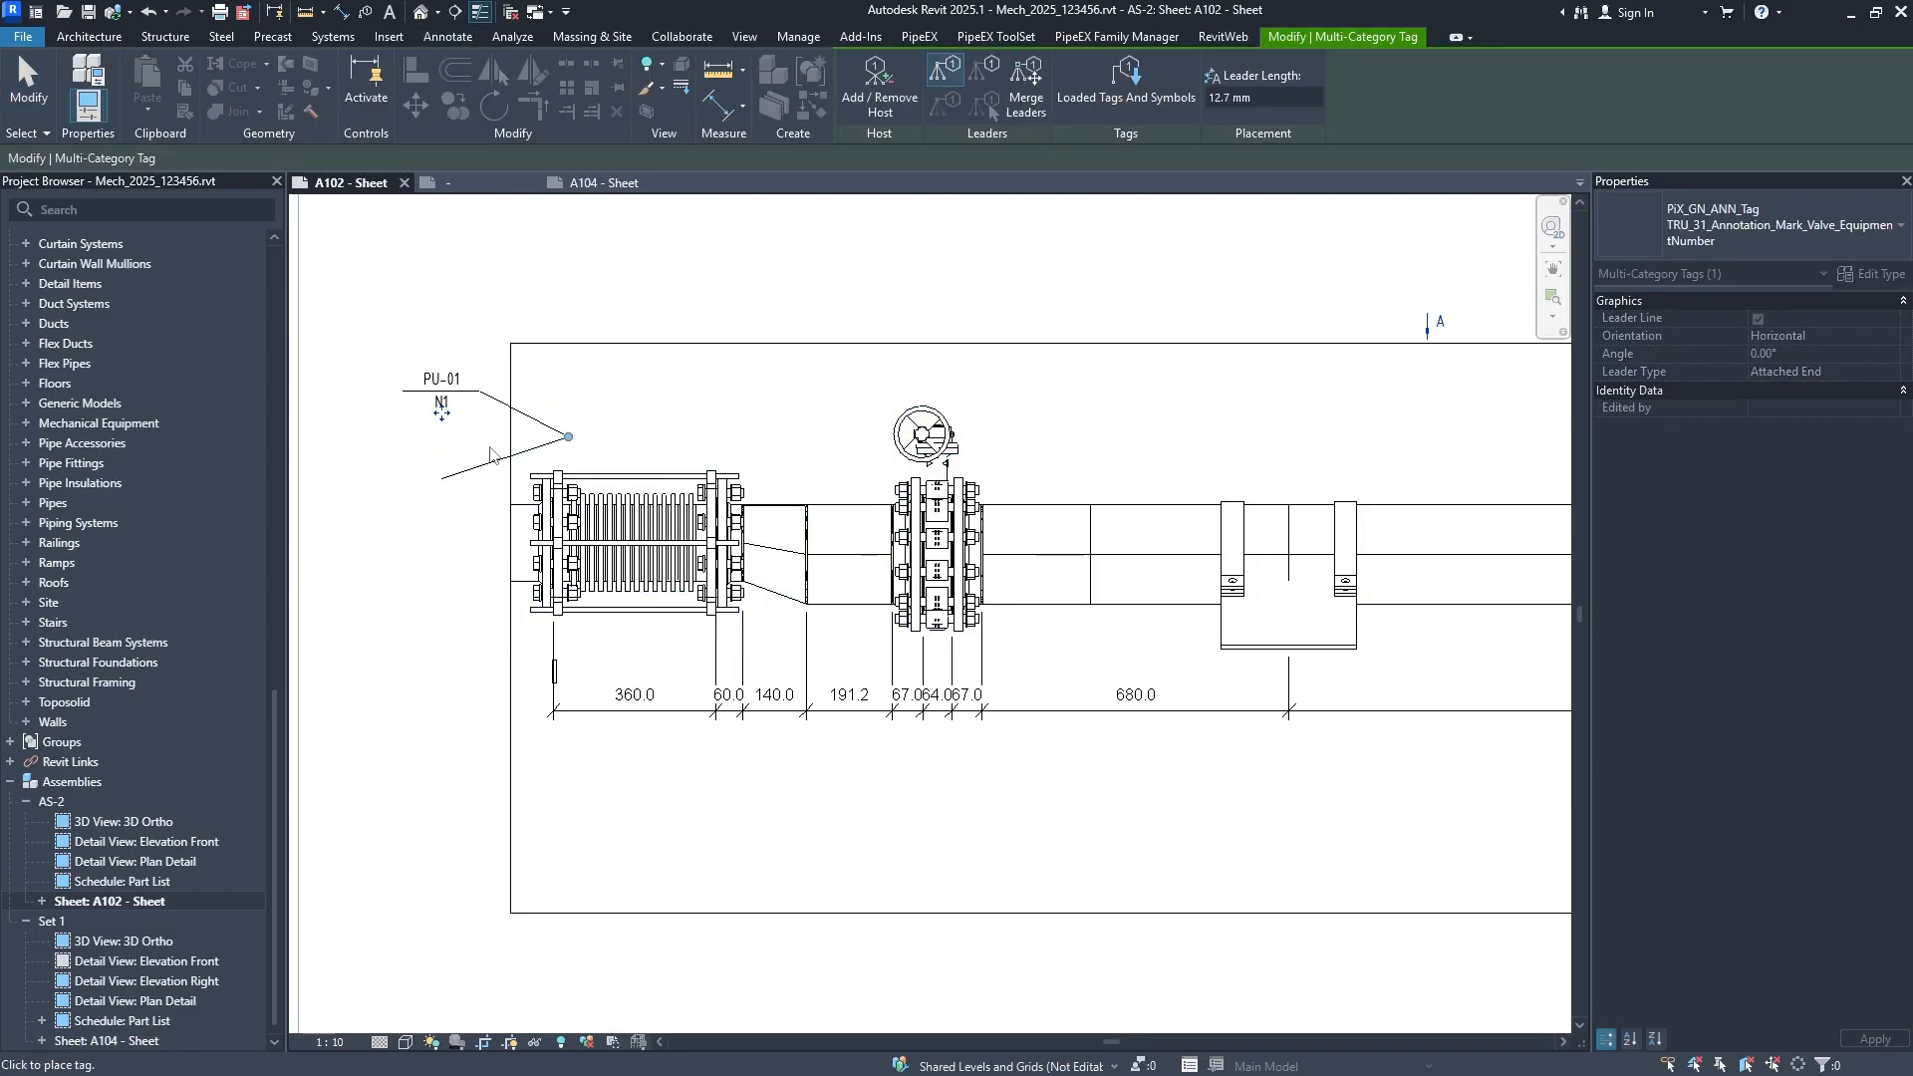
pyautogui.moveTo(442, 409); pyautogui.dragTo(588, 408)
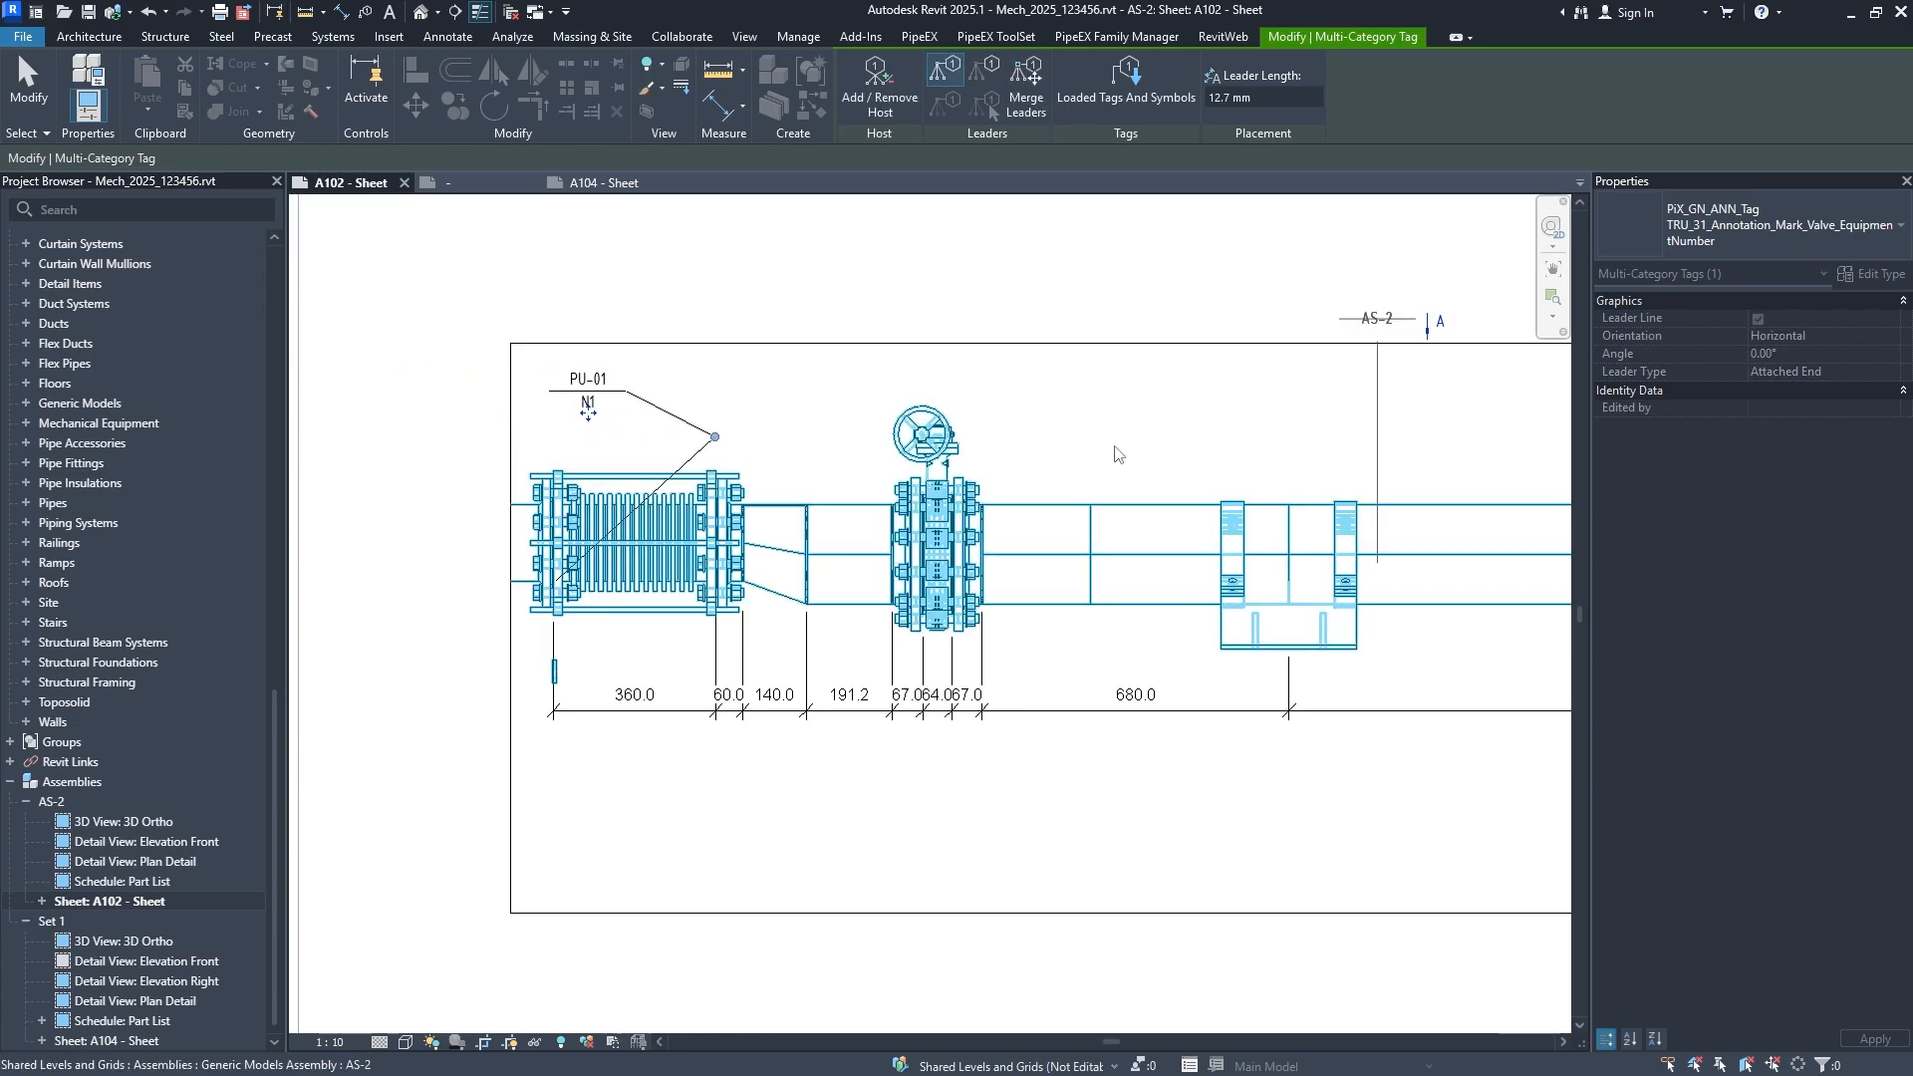
pyautogui.press('Escape')
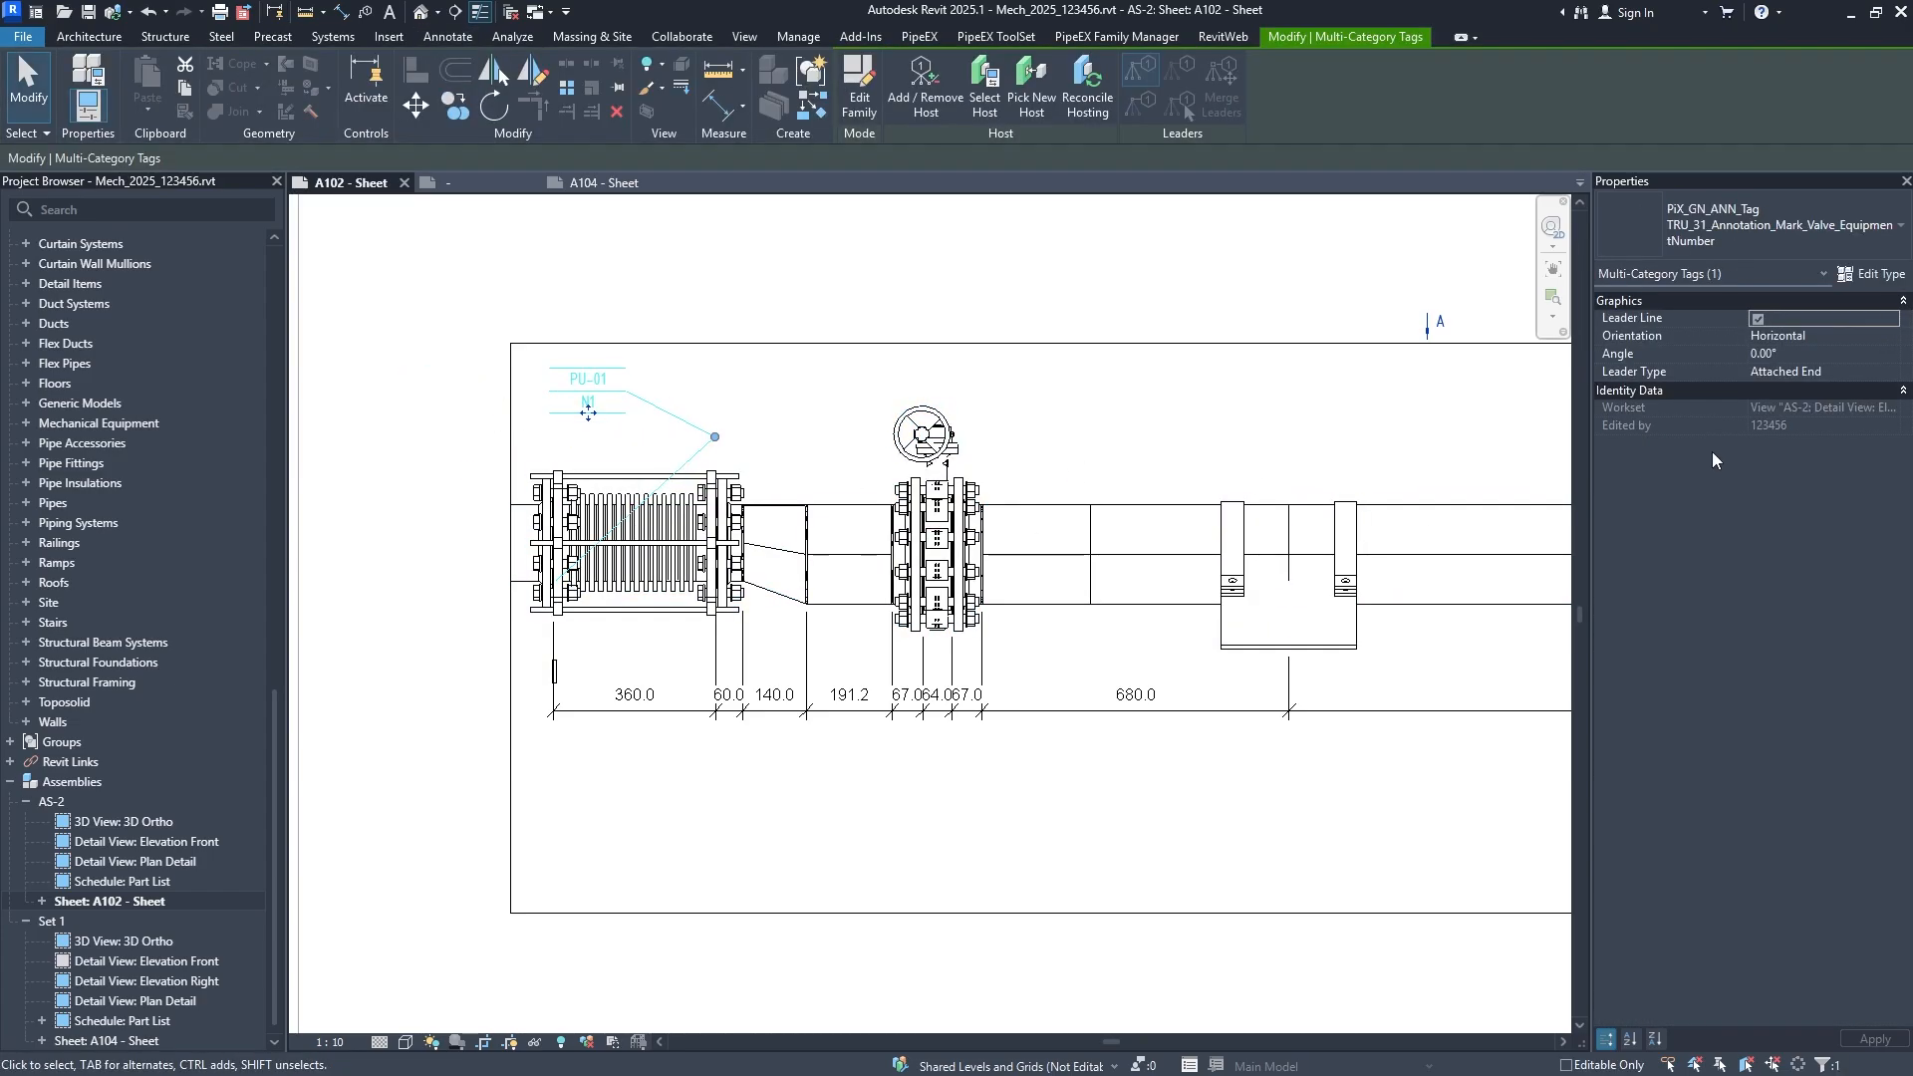
# Set the nozzle tag's leader type to Free End, attach its end to the nozzle flange and bring the elbow in beside the tag.
pyautogui.click(1894, 376)
pyautogui.click(1834, 395)
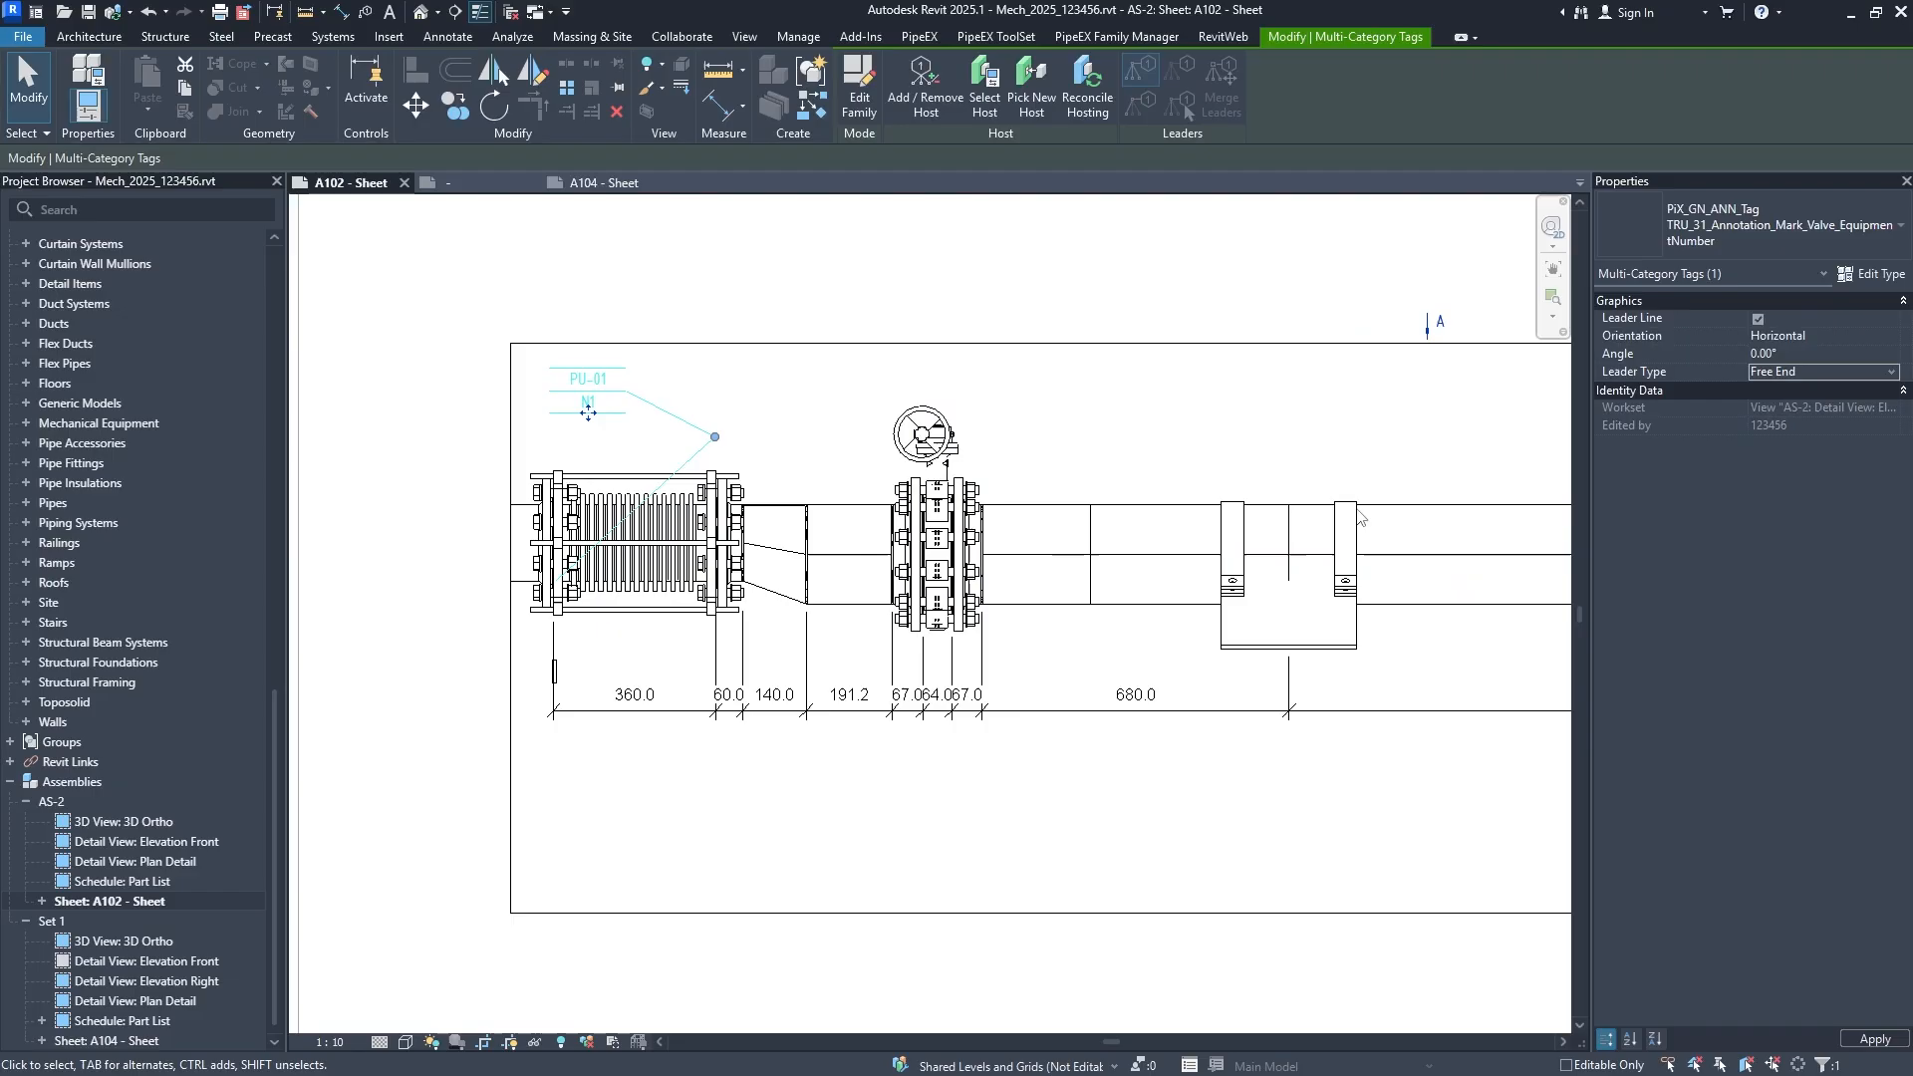
pyautogui.moveTo(556, 581); pyautogui.dragTo(533, 505)
pyautogui.moveTo(715, 436); pyautogui.dragTo(563, 453)
pyautogui.press('Escape')
pyautogui.doubleClick(746, 267)
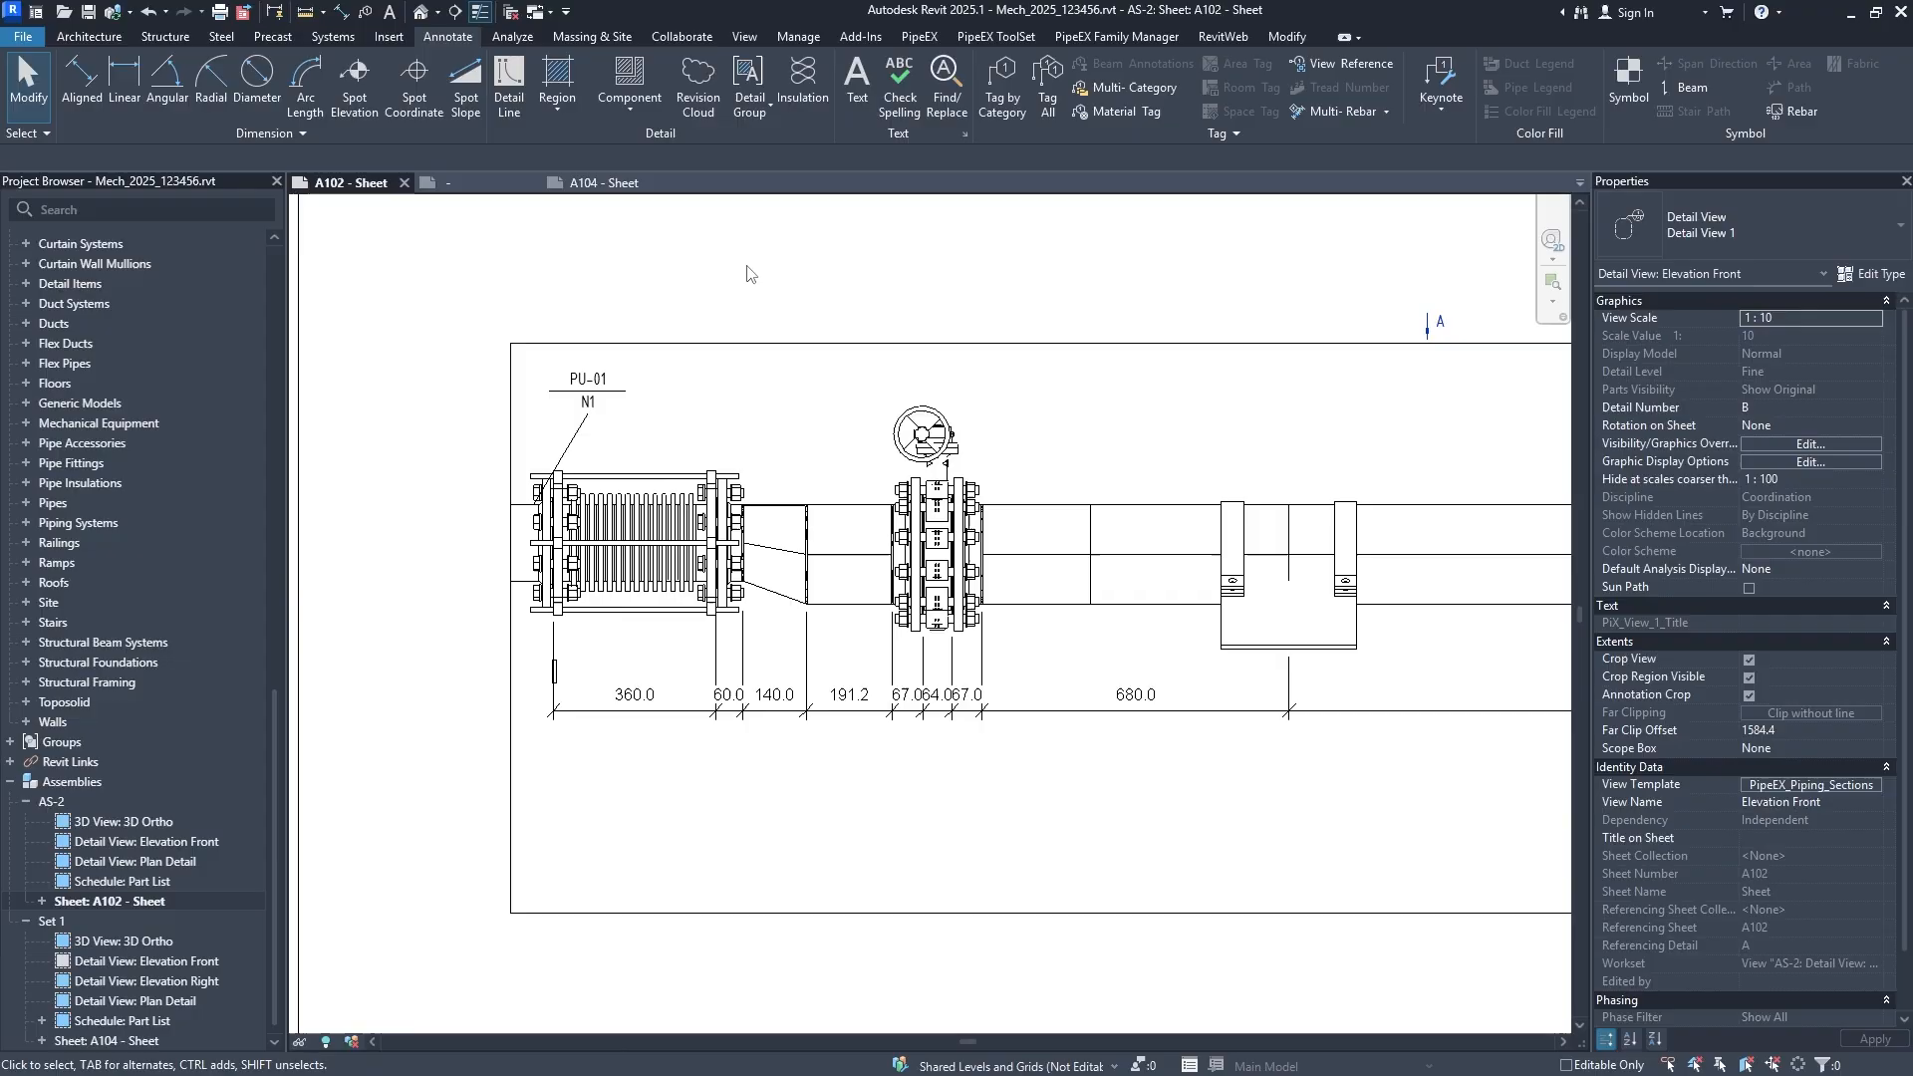
# Reactivate the Elevation Front view and move the nozzle tag's leader elbow up to the left end of the tag's line.
pyautogui.doubleClick(565, 450)
pyautogui.click(567, 456)
pyautogui.moveTo(561, 458); pyautogui.dragTo(546, 392)
pyautogui.press('Escape')
pyautogui.moveTo(535, 505); pyautogui.dragTo(548, 387)
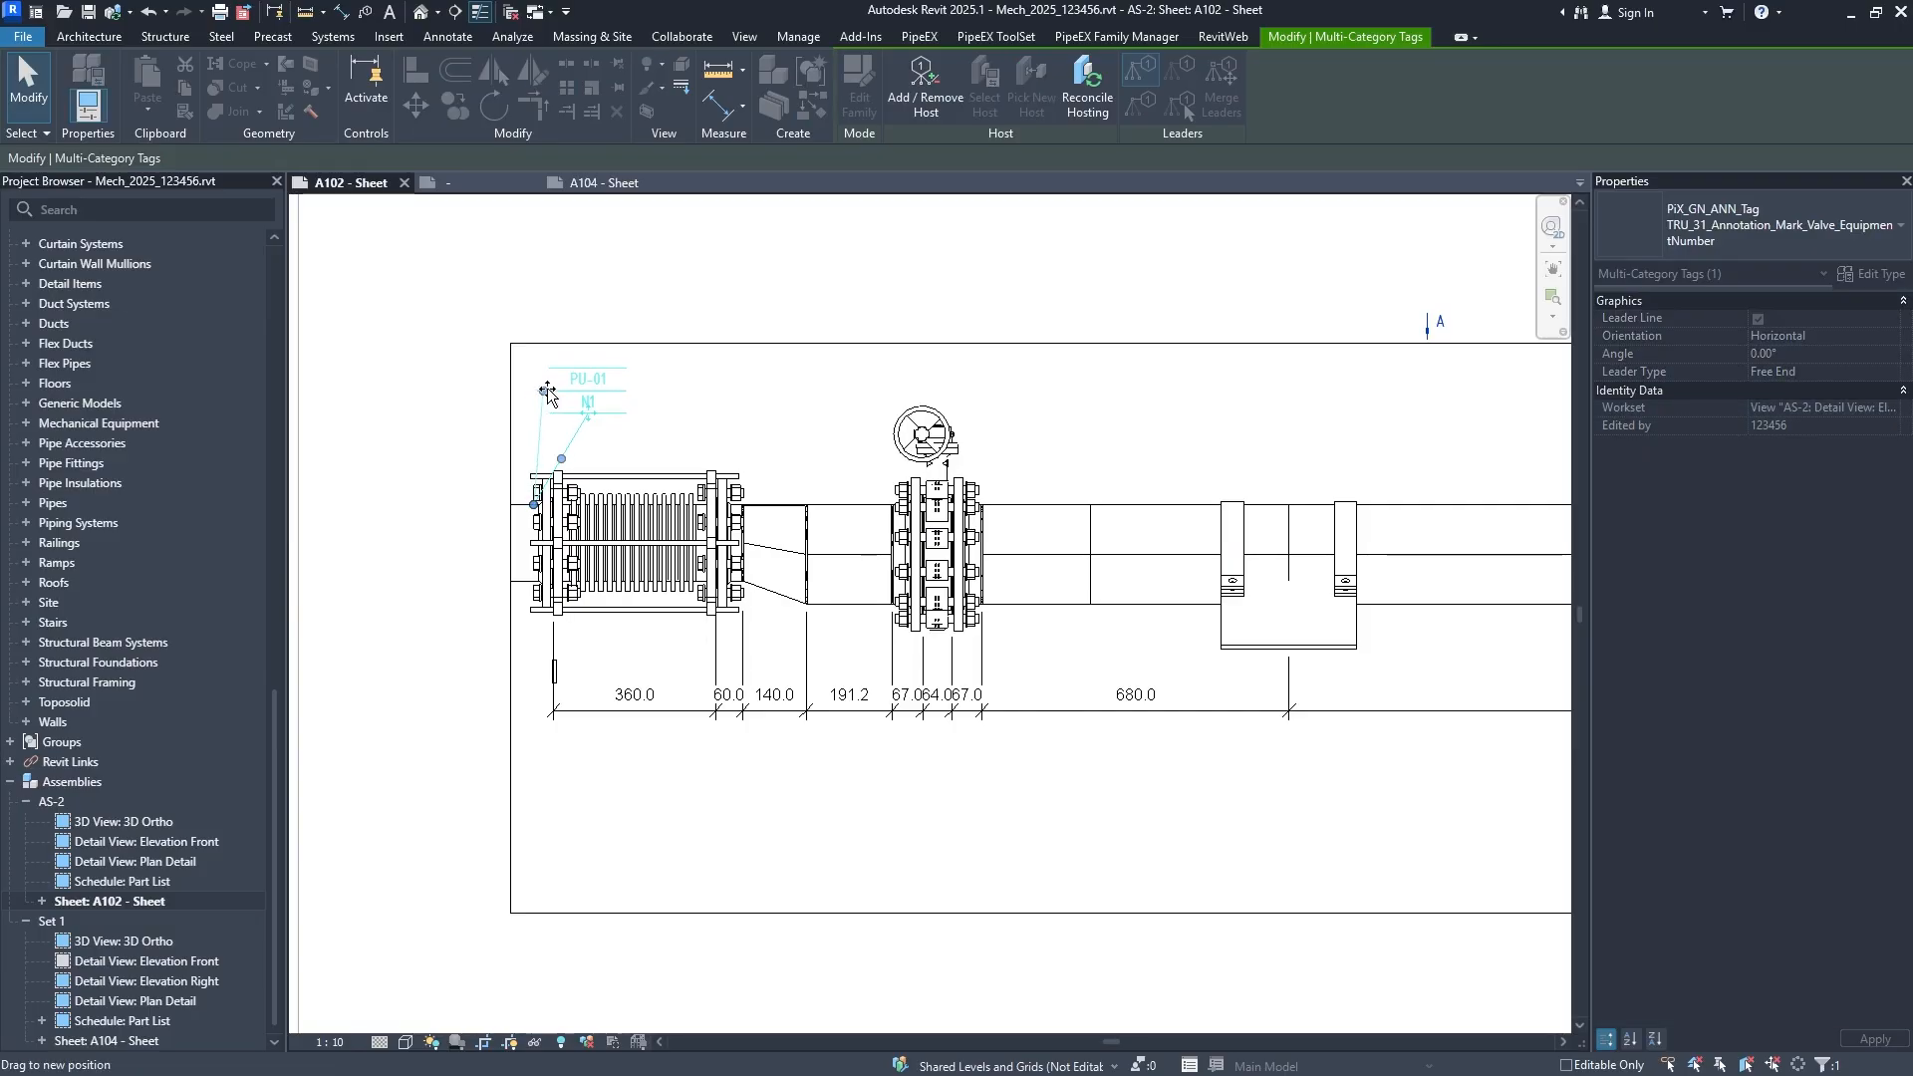
pyautogui.click(731, 410)
# Deactivate the Elevation Front view and close sheet A104 and the PiX_GN_ANN_DetailArrow family, keeping sheet A102 open.
pyautogui.press('z')
pyautogui.press('f')
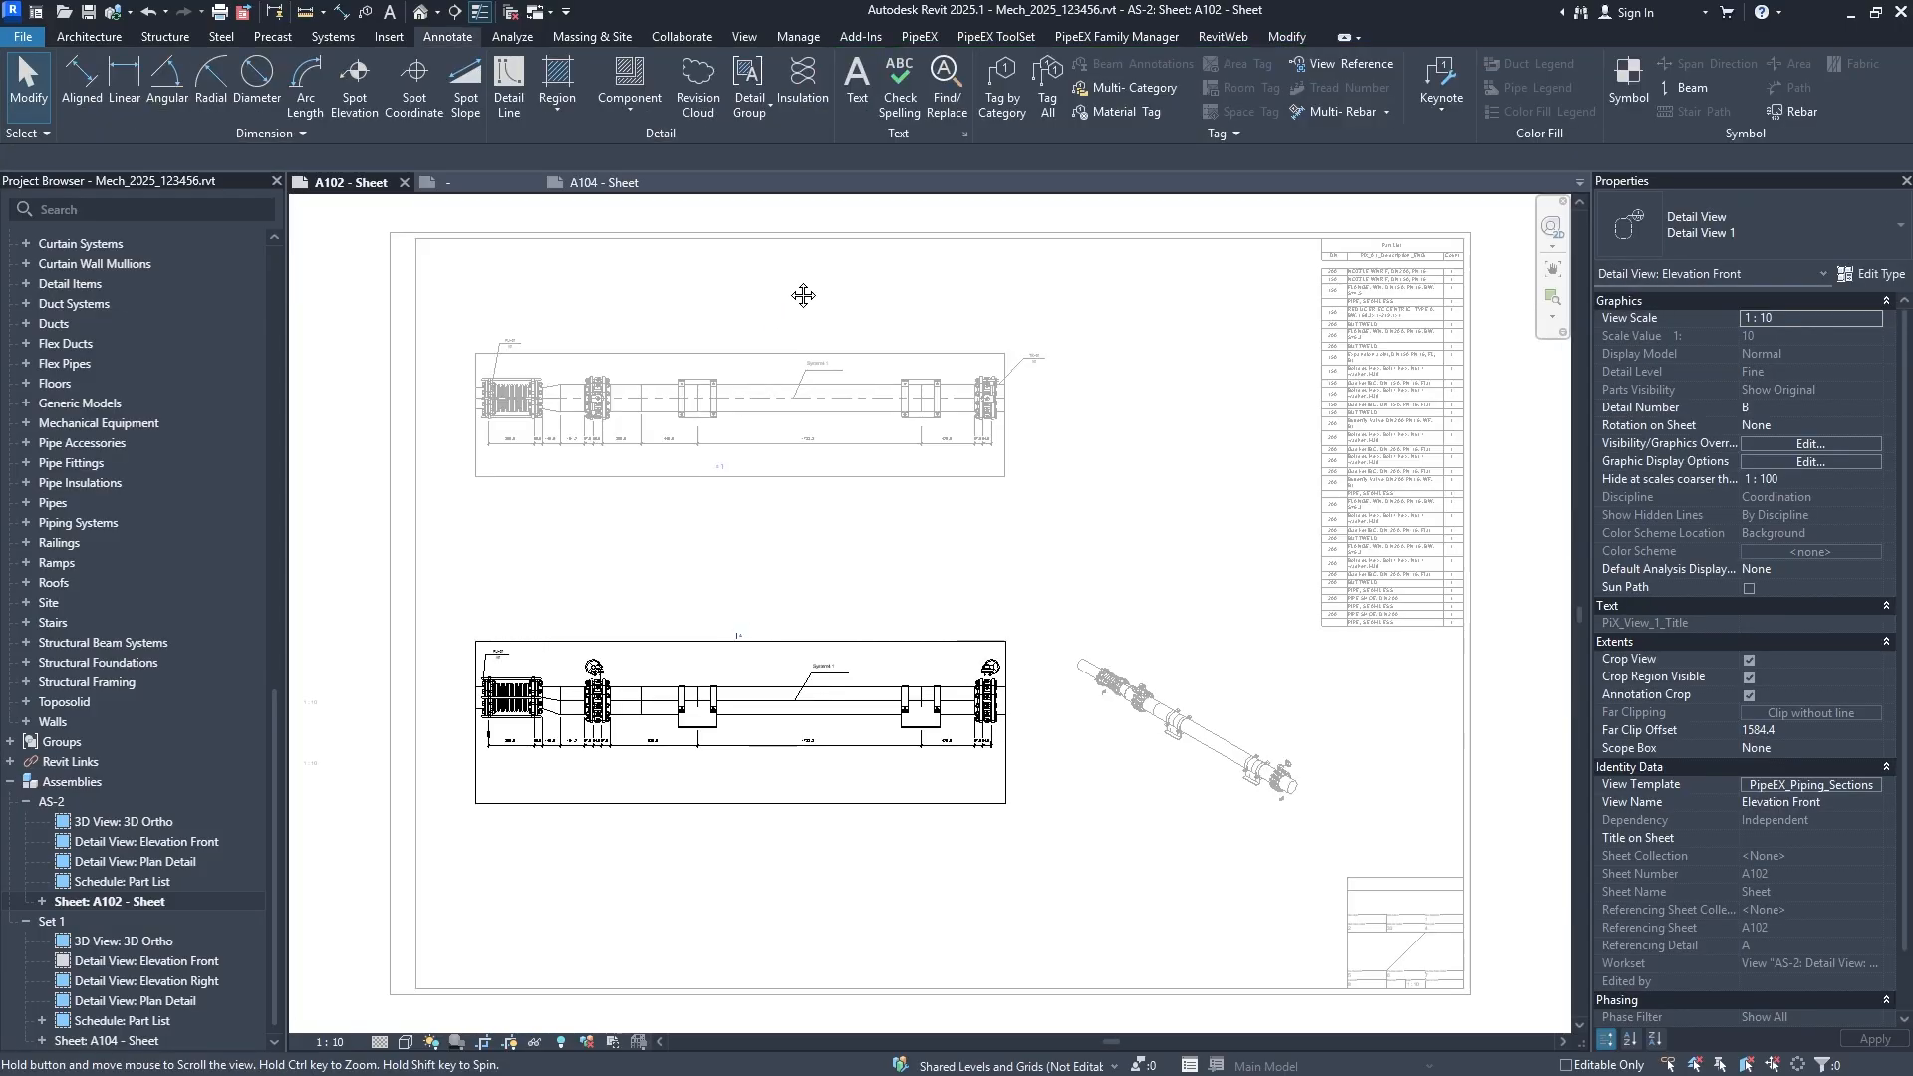
pyautogui.doubleClick(1199, 539)
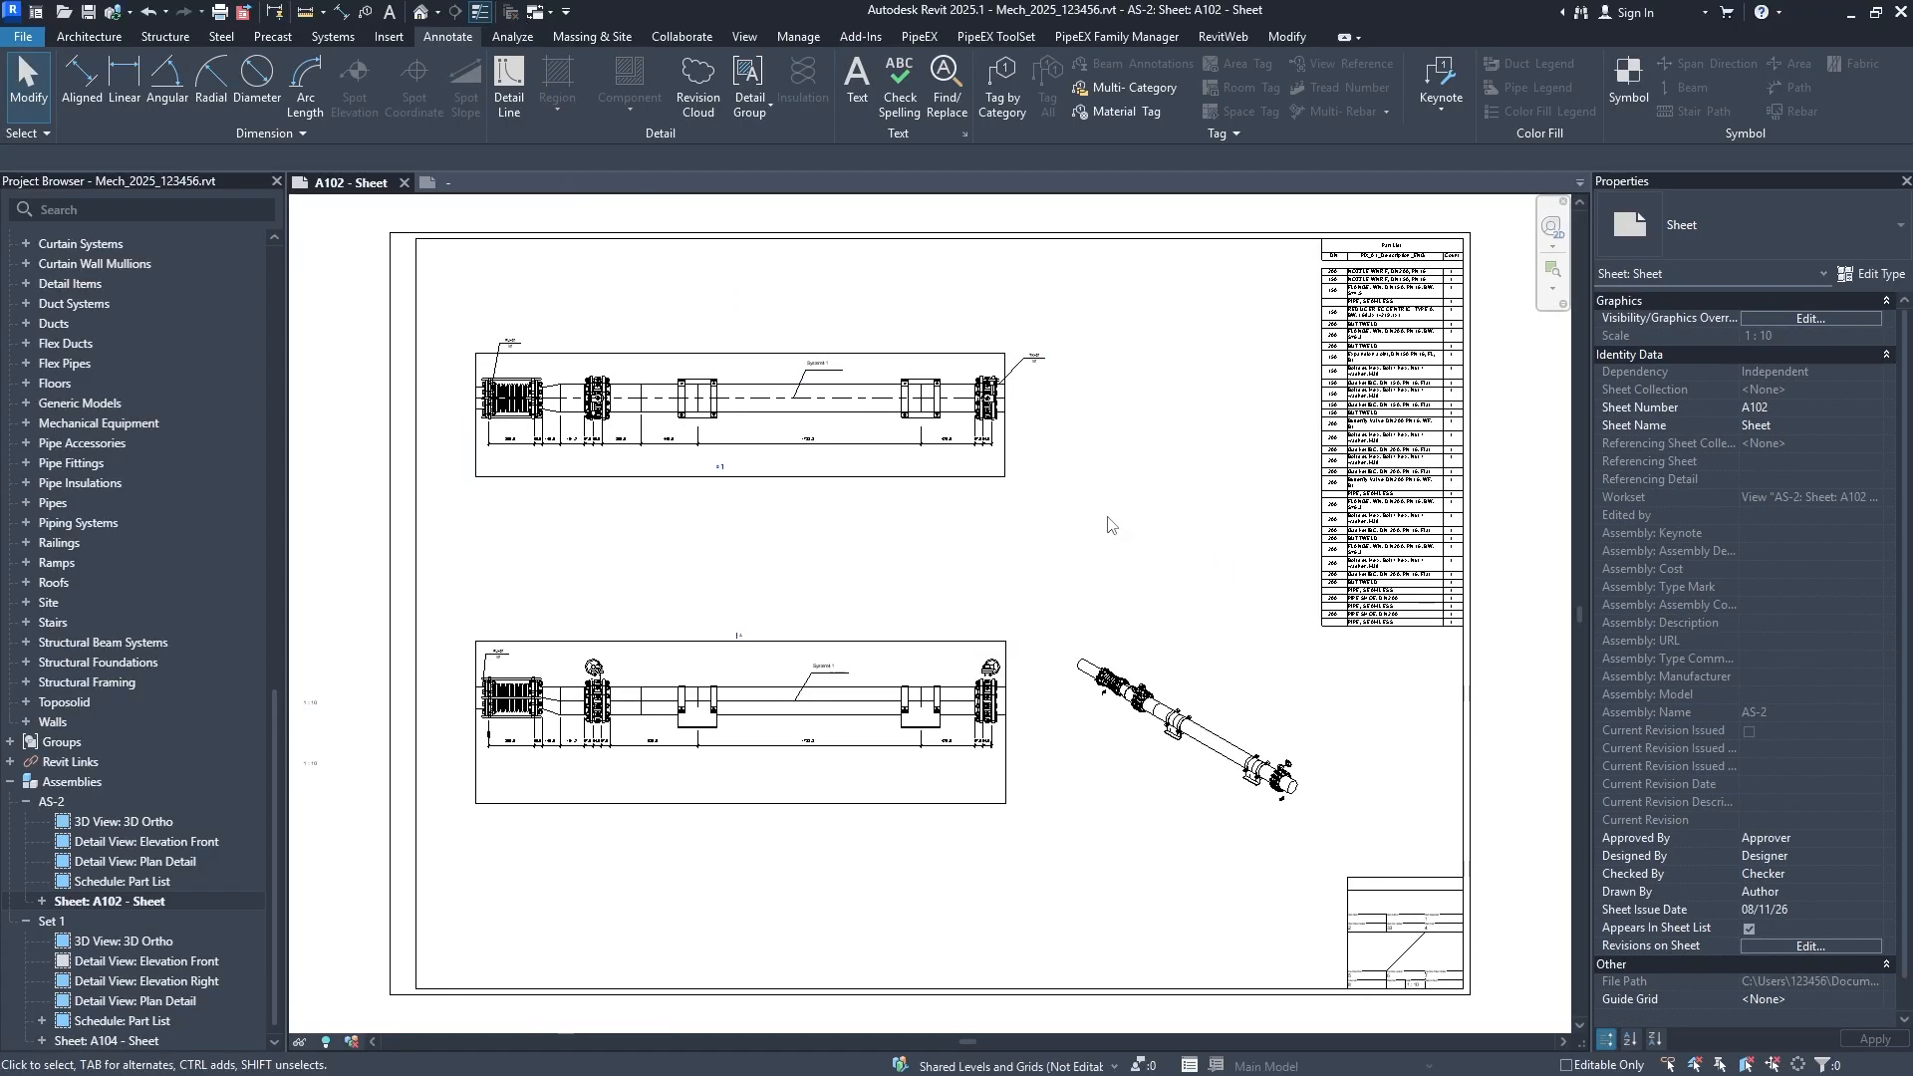
pyautogui.click(438, 184)
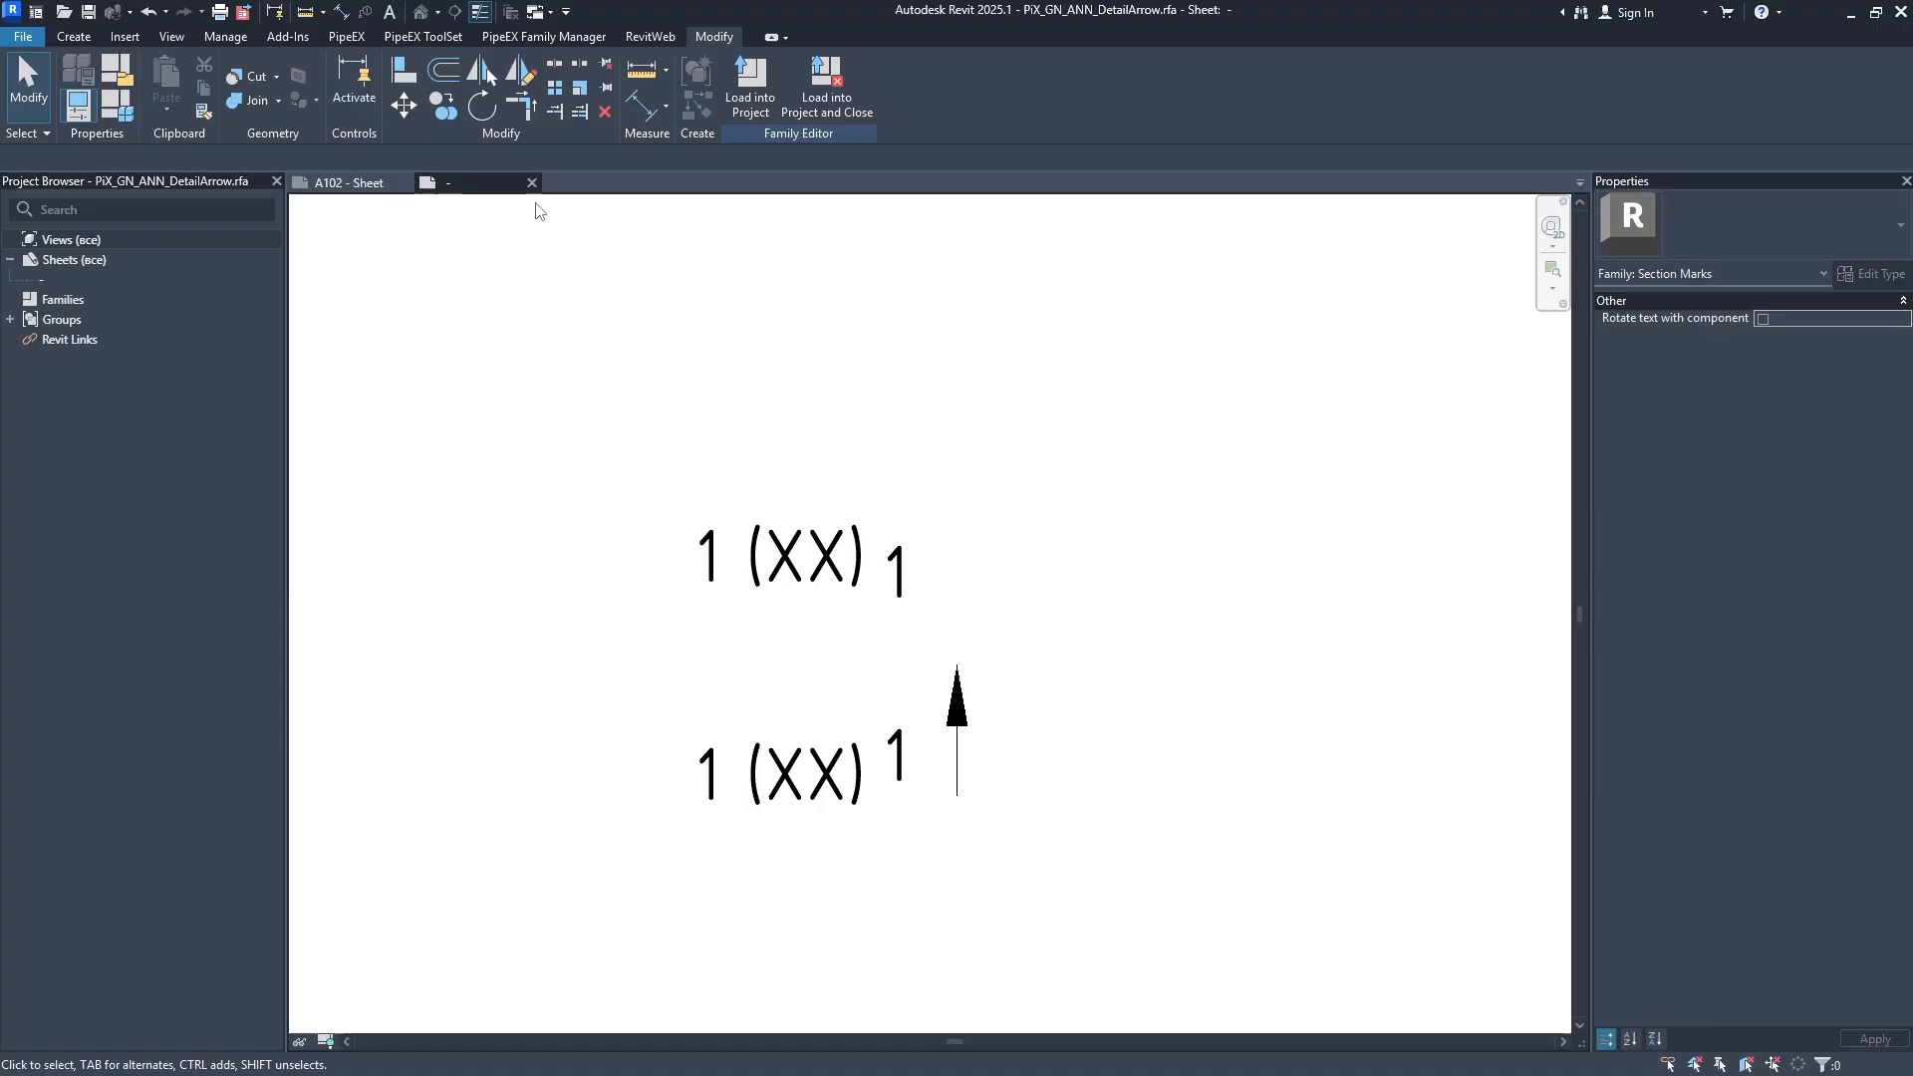
pyautogui.click(533, 182)
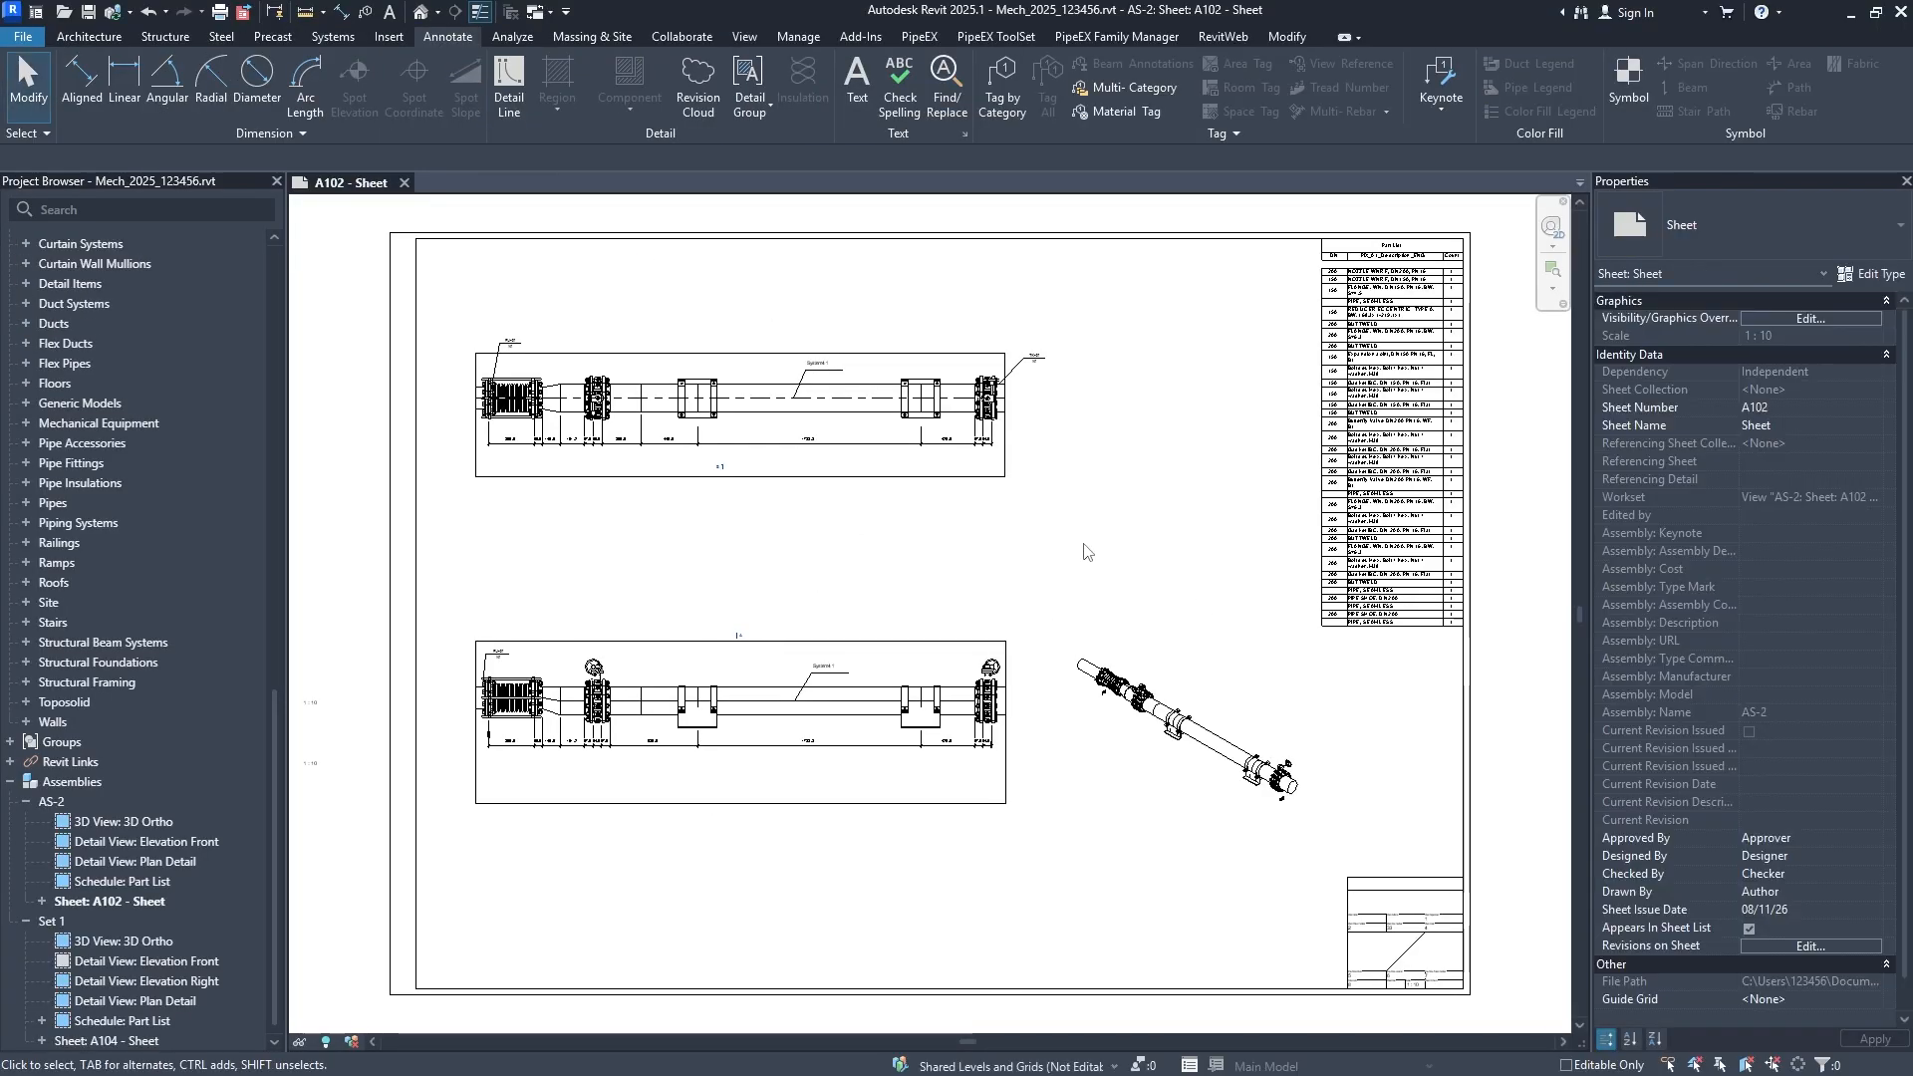
# Examine the title block of sheet A102 and compare its client, engineering party, sheet size and sheet count fields with the available properties.
pyautogui.scroll(6, 1406, 885)
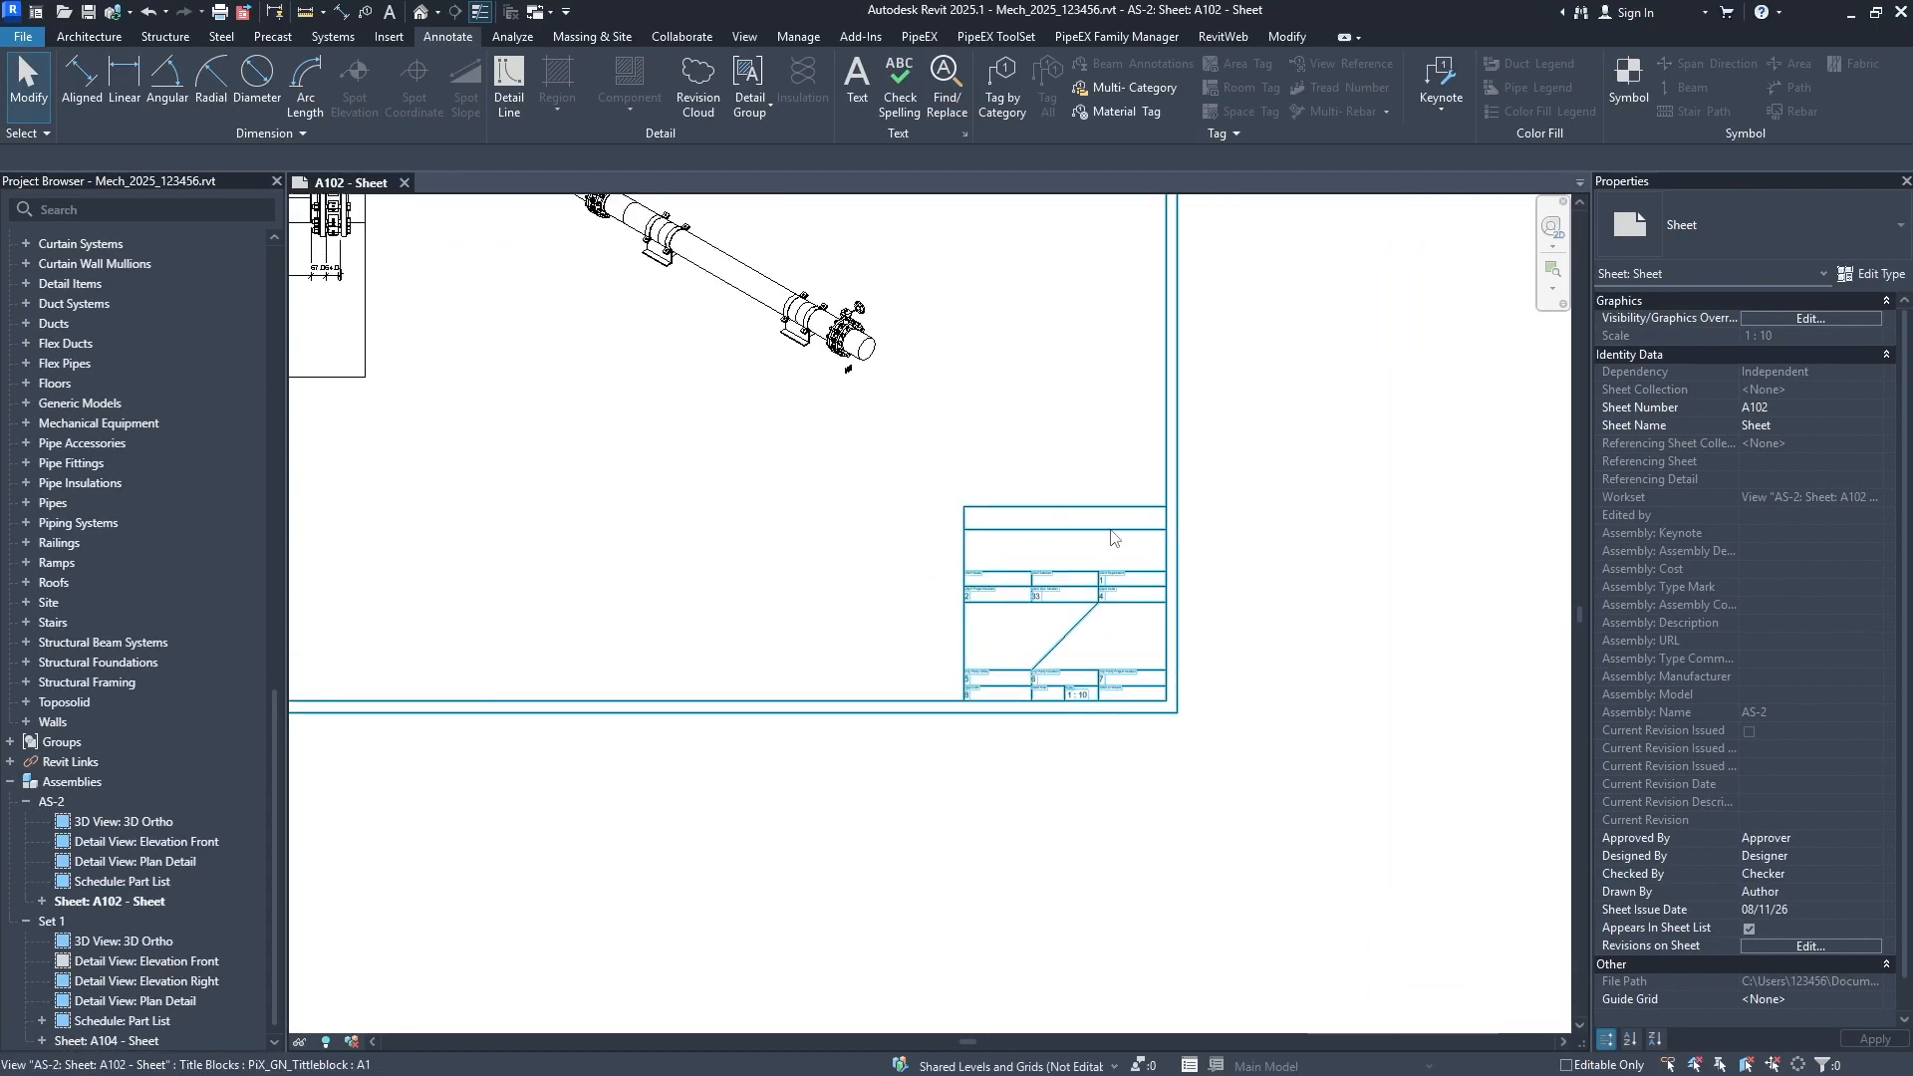
pyautogui.scroll(2, 1113, 684)
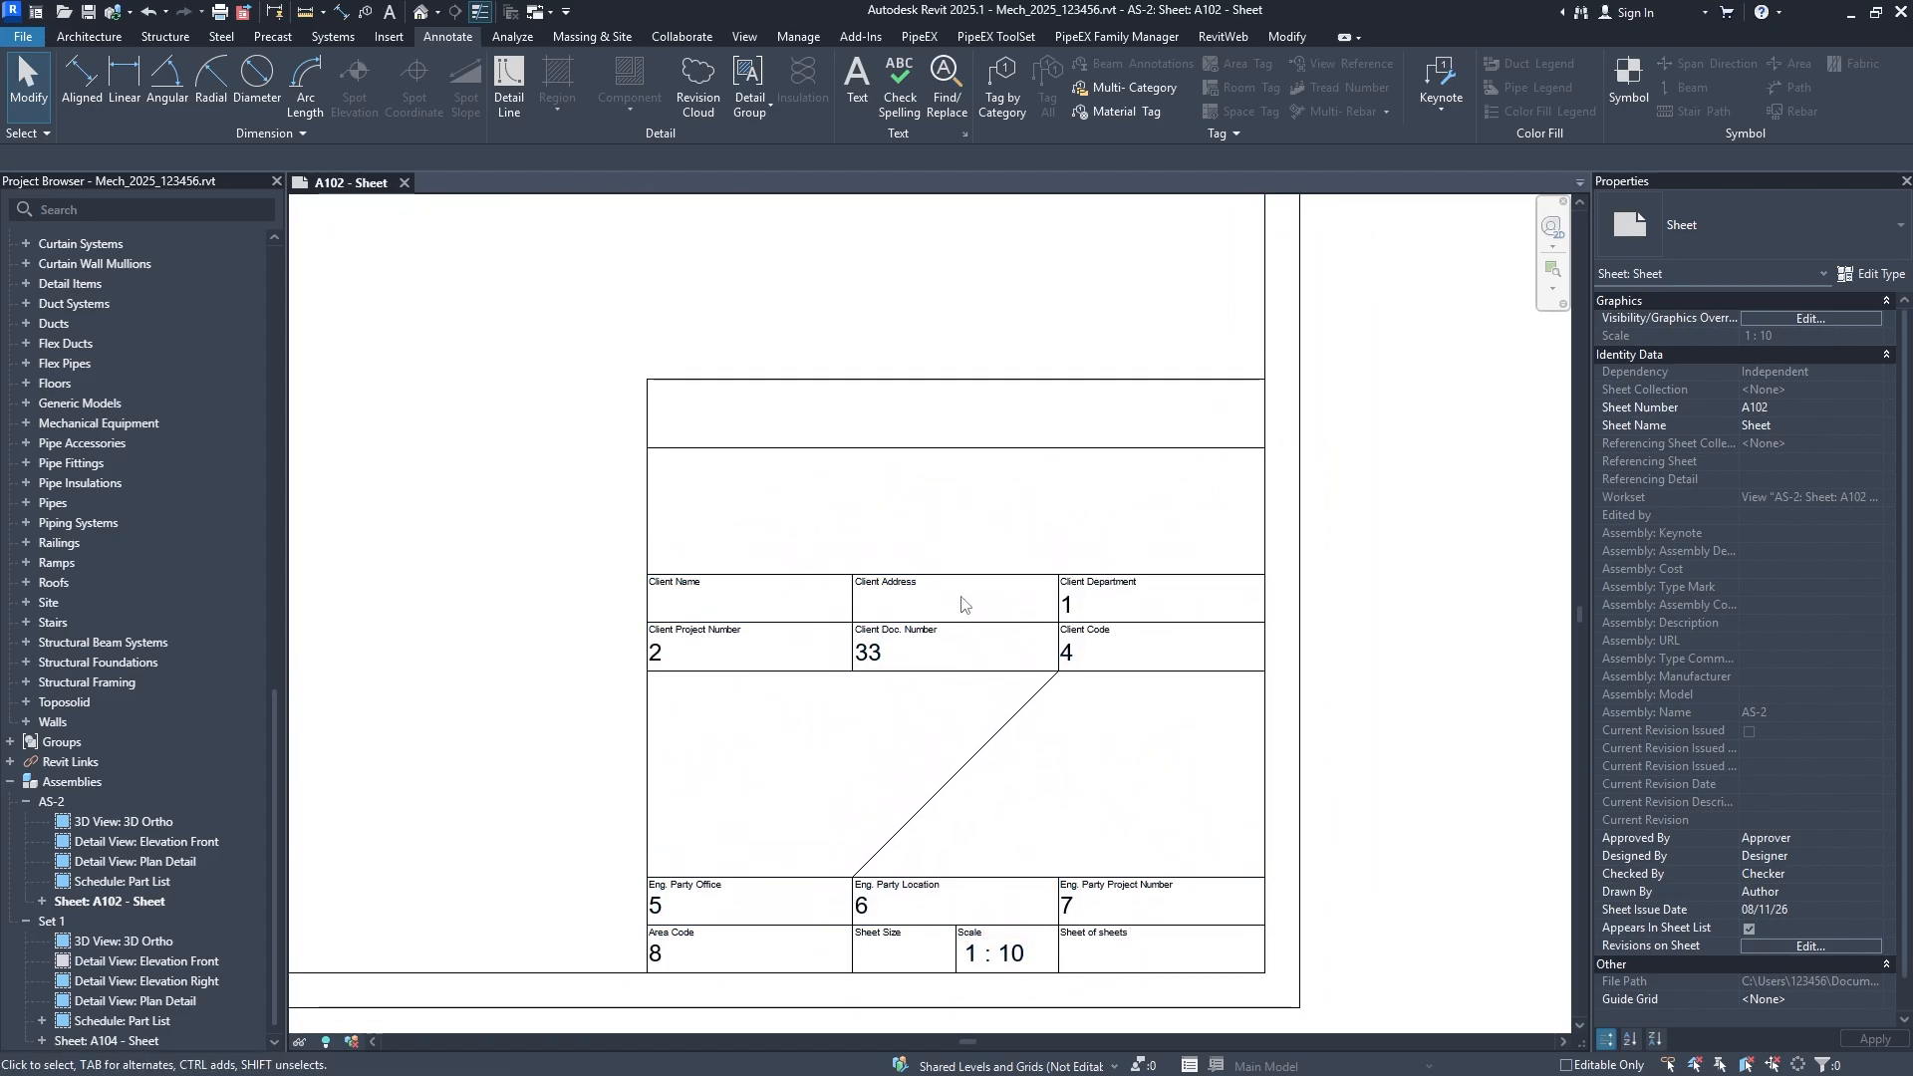
pyautogui.click(682, 730)
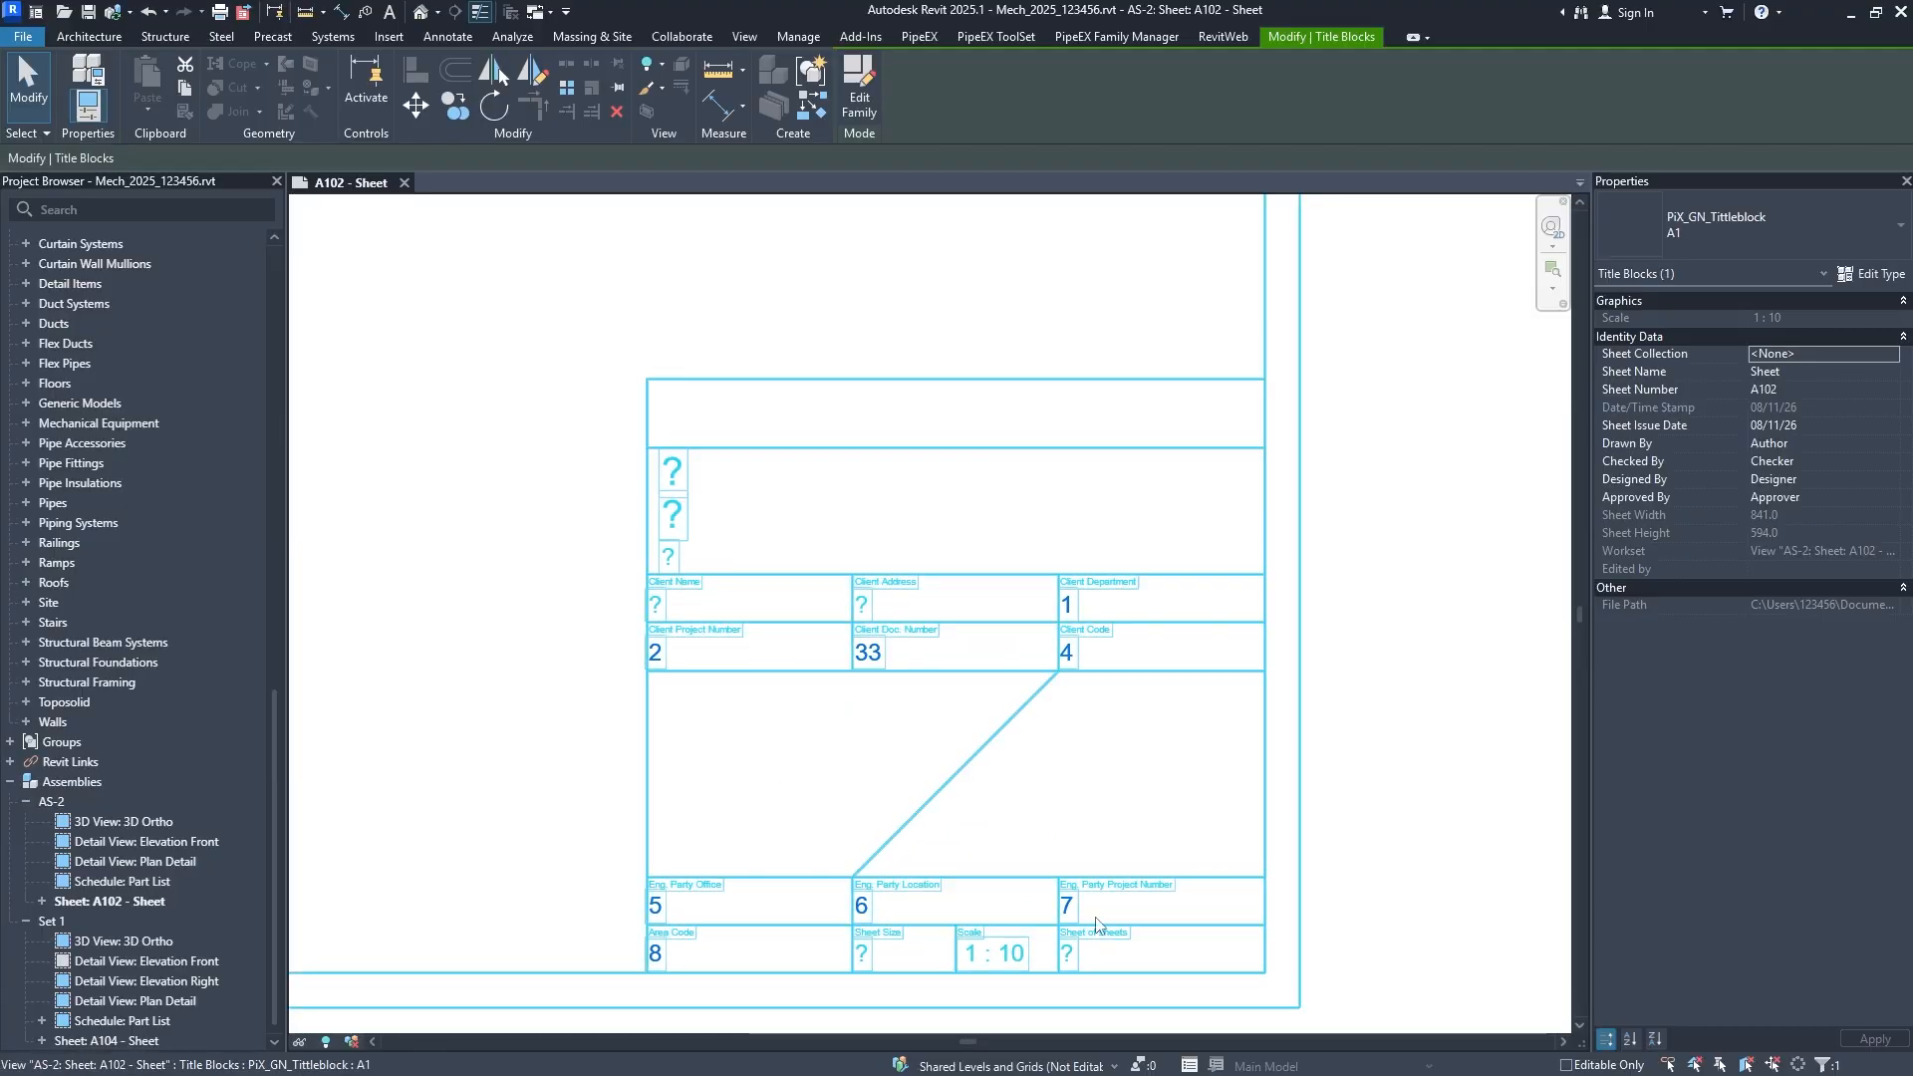
pyautogui.click(1128, 792)
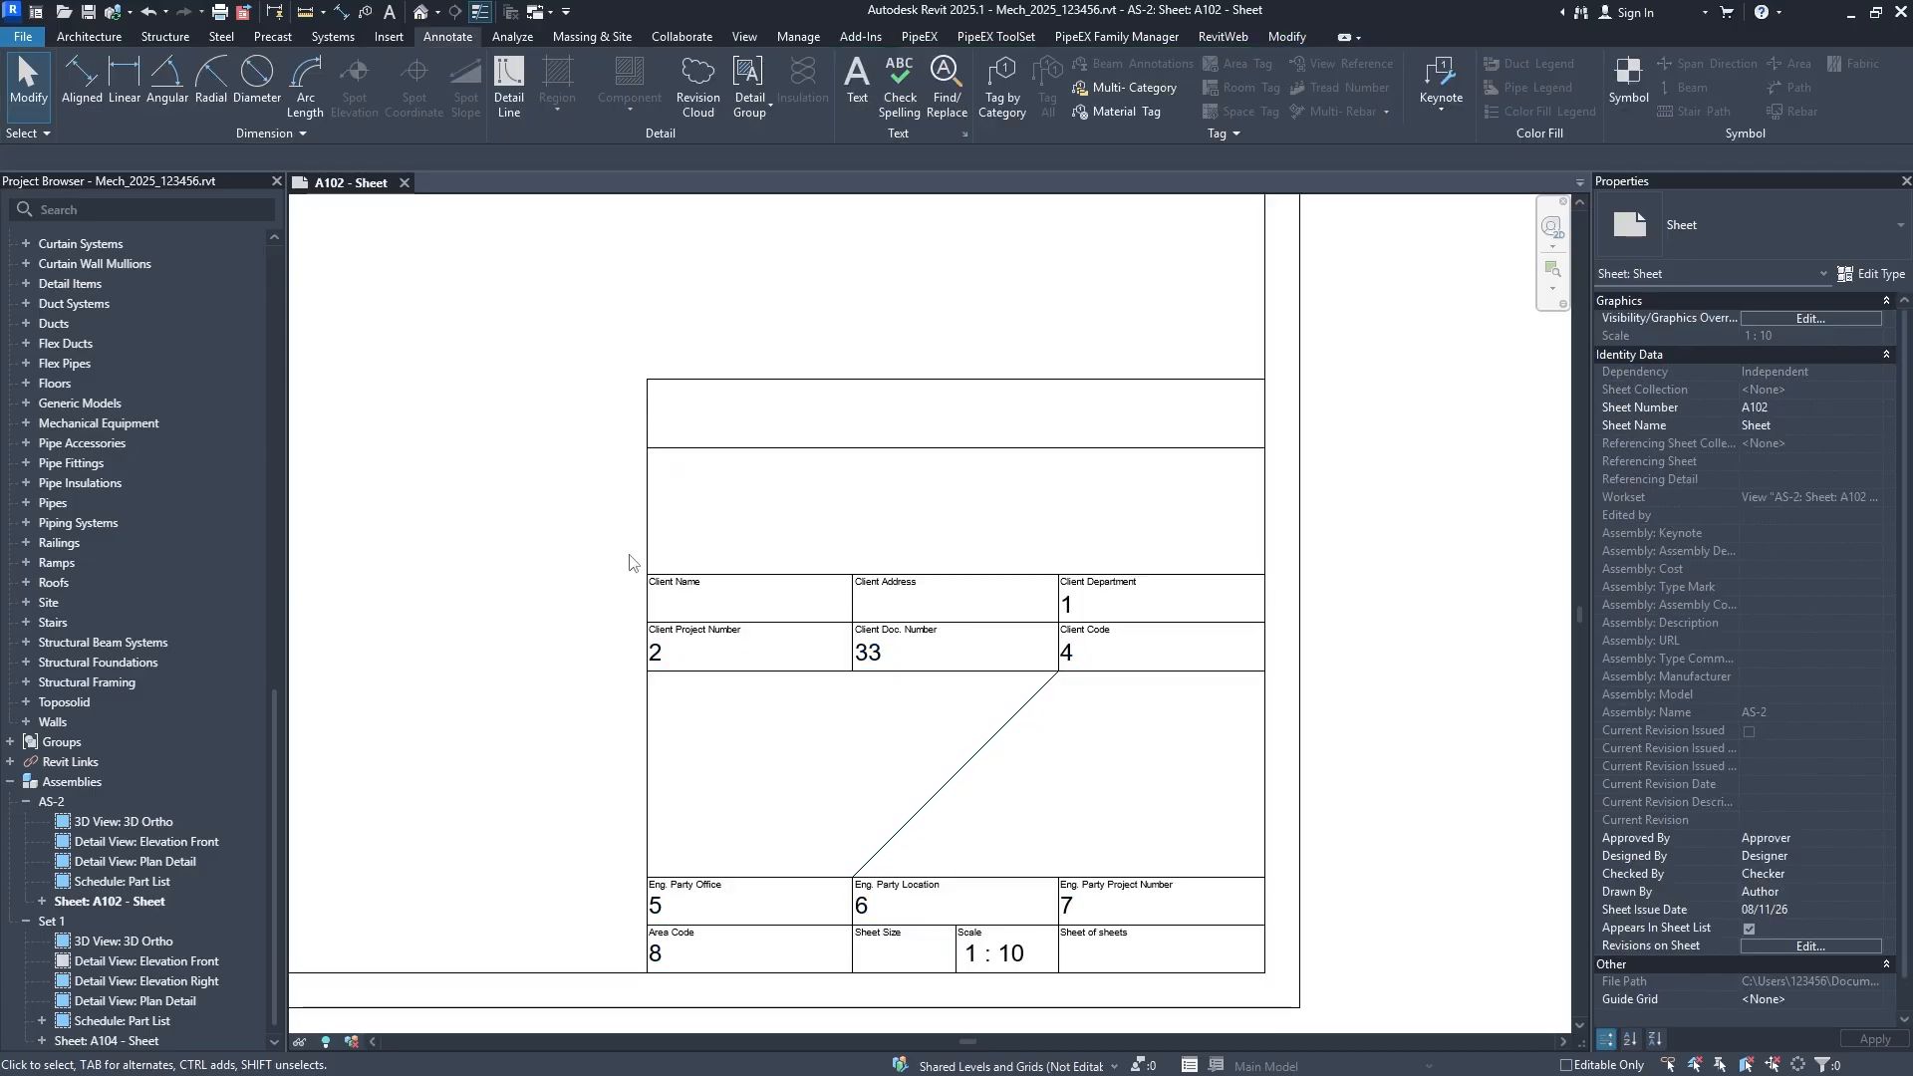
pyautogui.click(1116, 946)
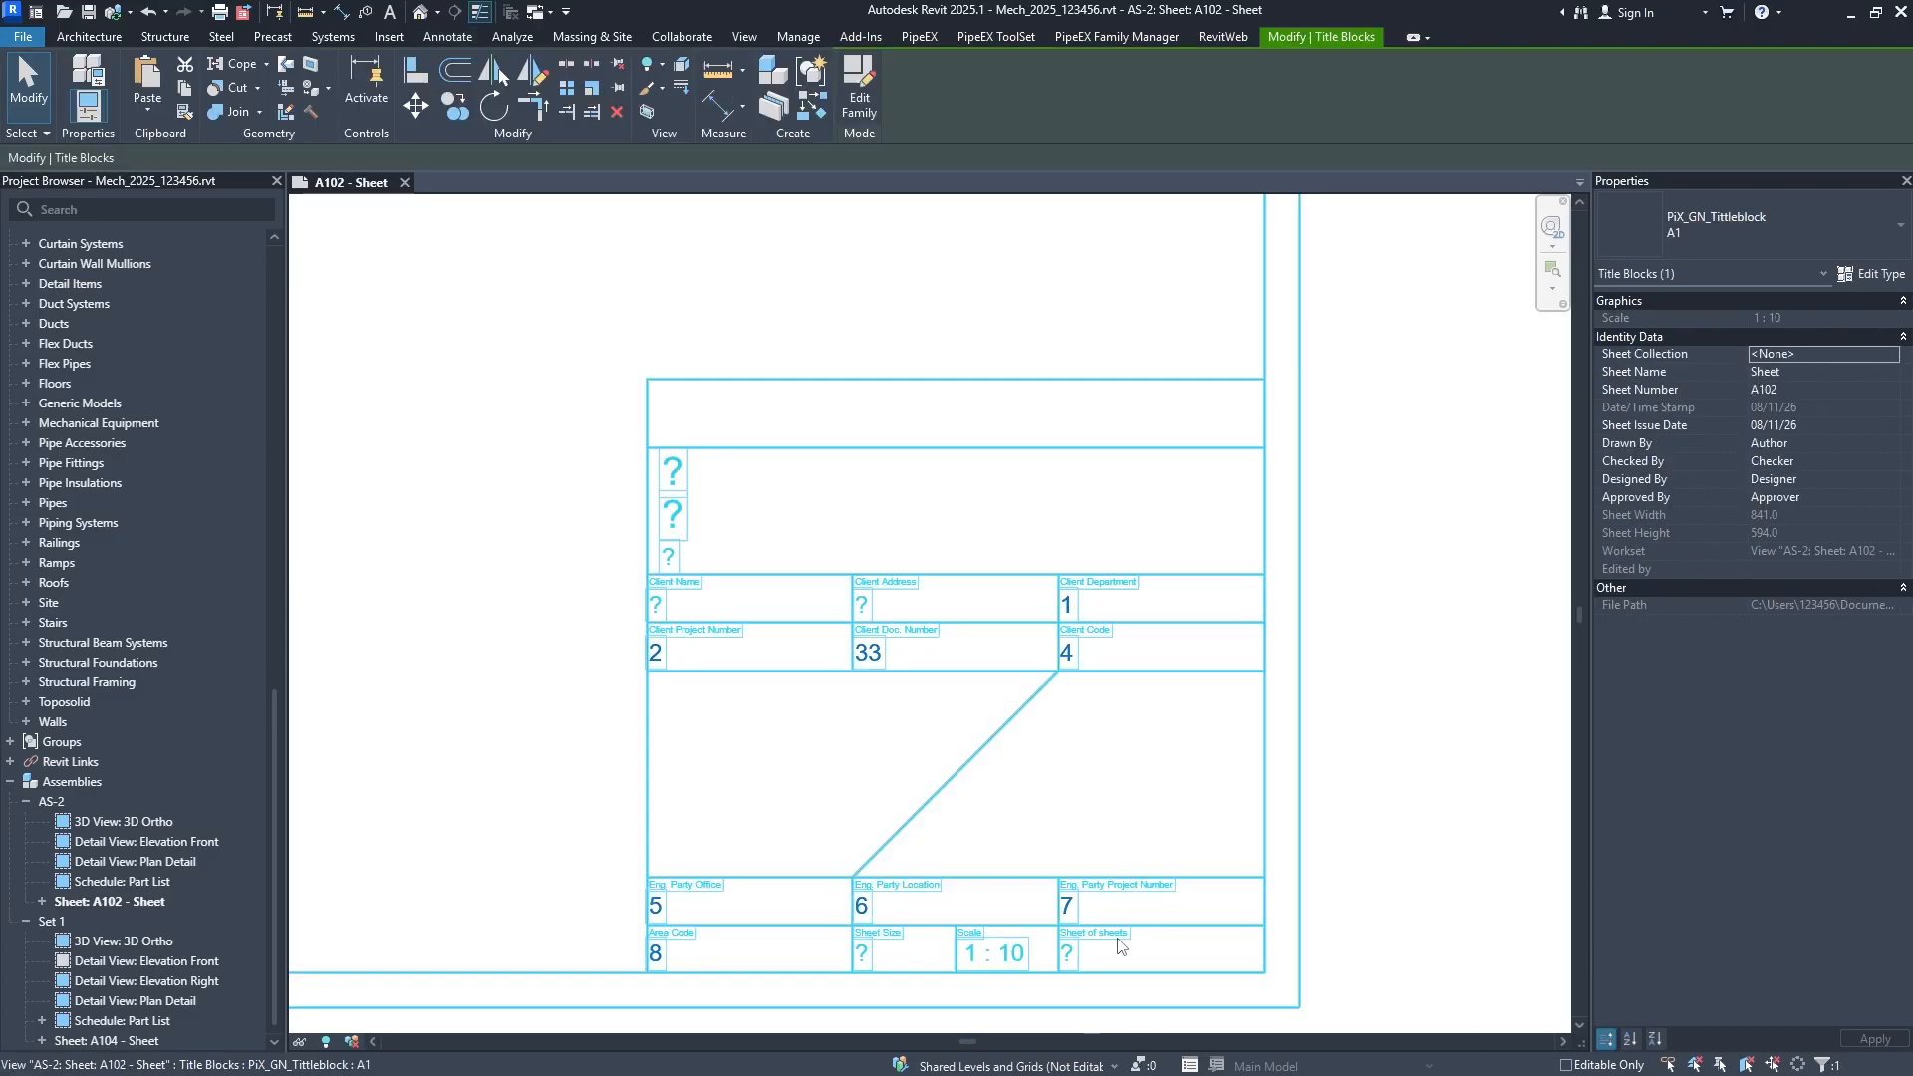
pyautogui.click(1369, 716)
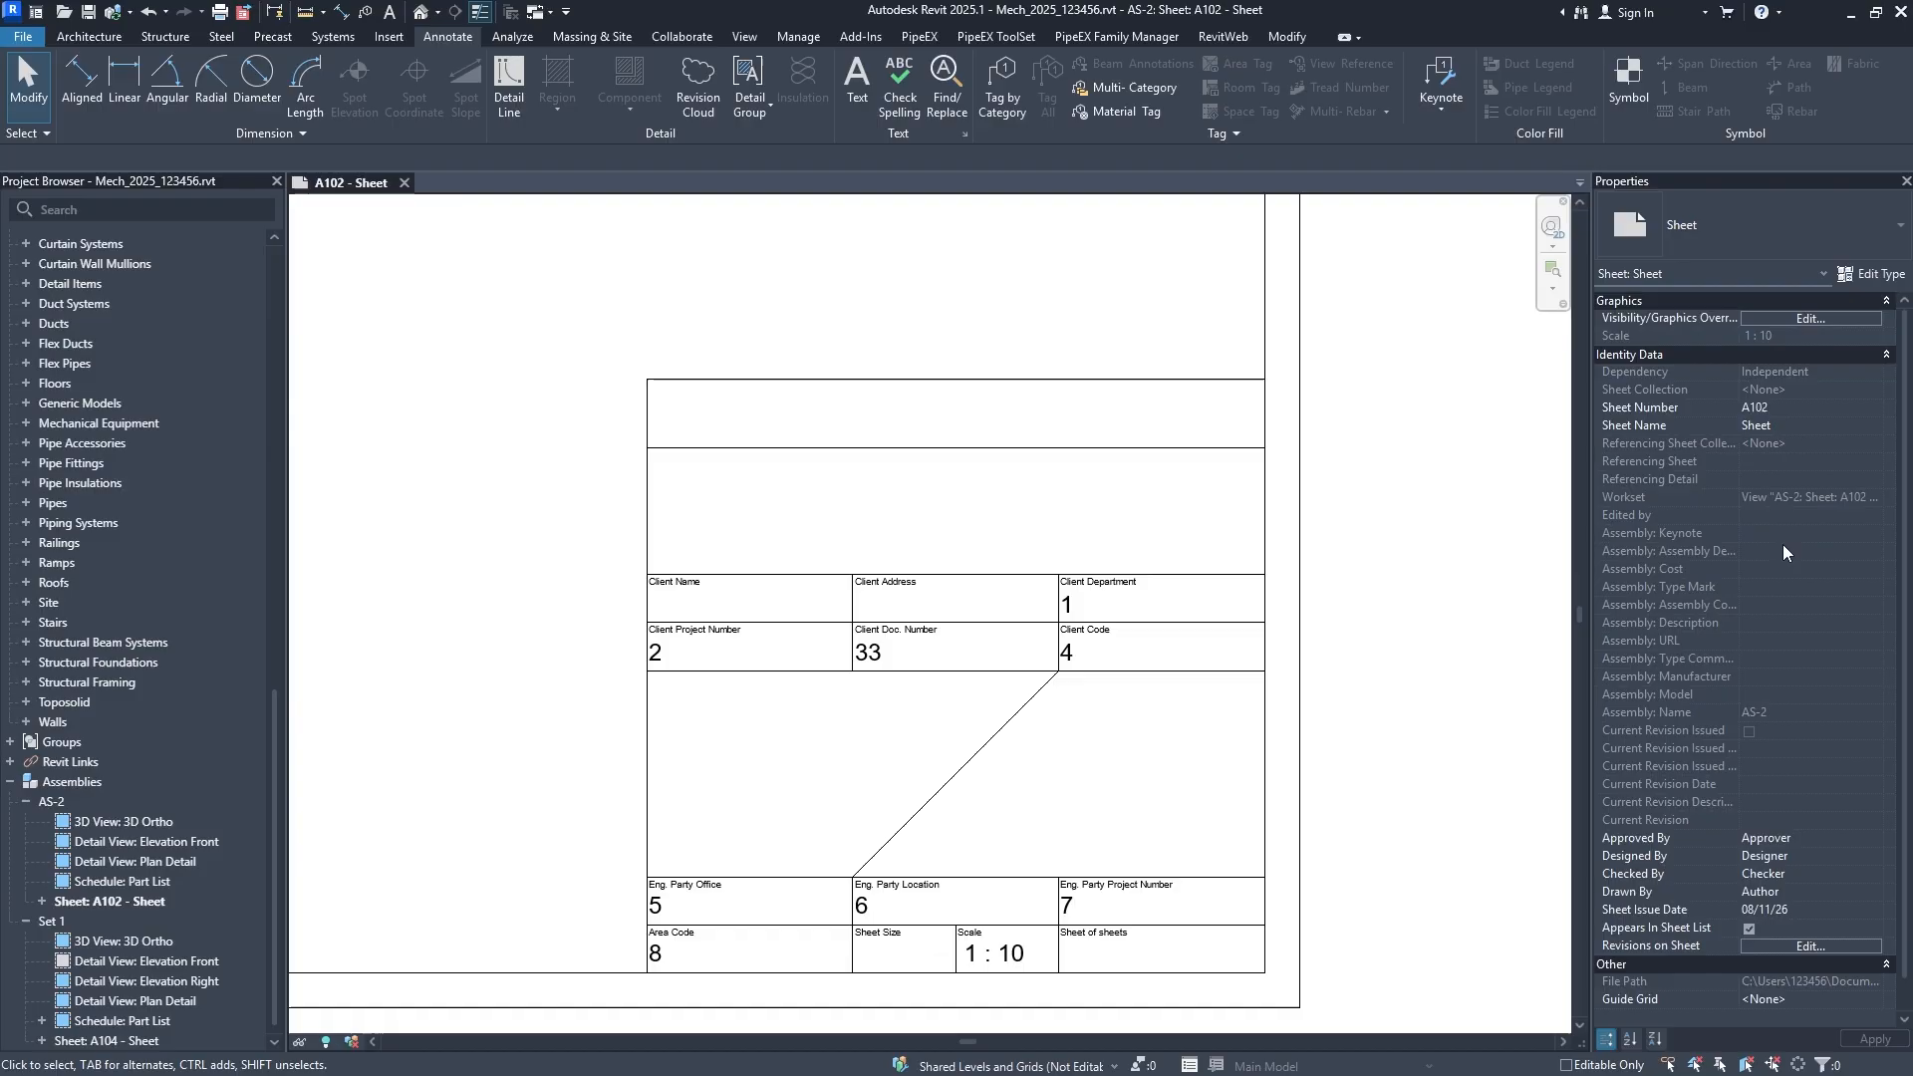
pyautogui.scroll(-2, 1780, 542)
pyautogui.scroll(2, 1775, 540)
pyautogui.scroll(-1, 1775, 548)
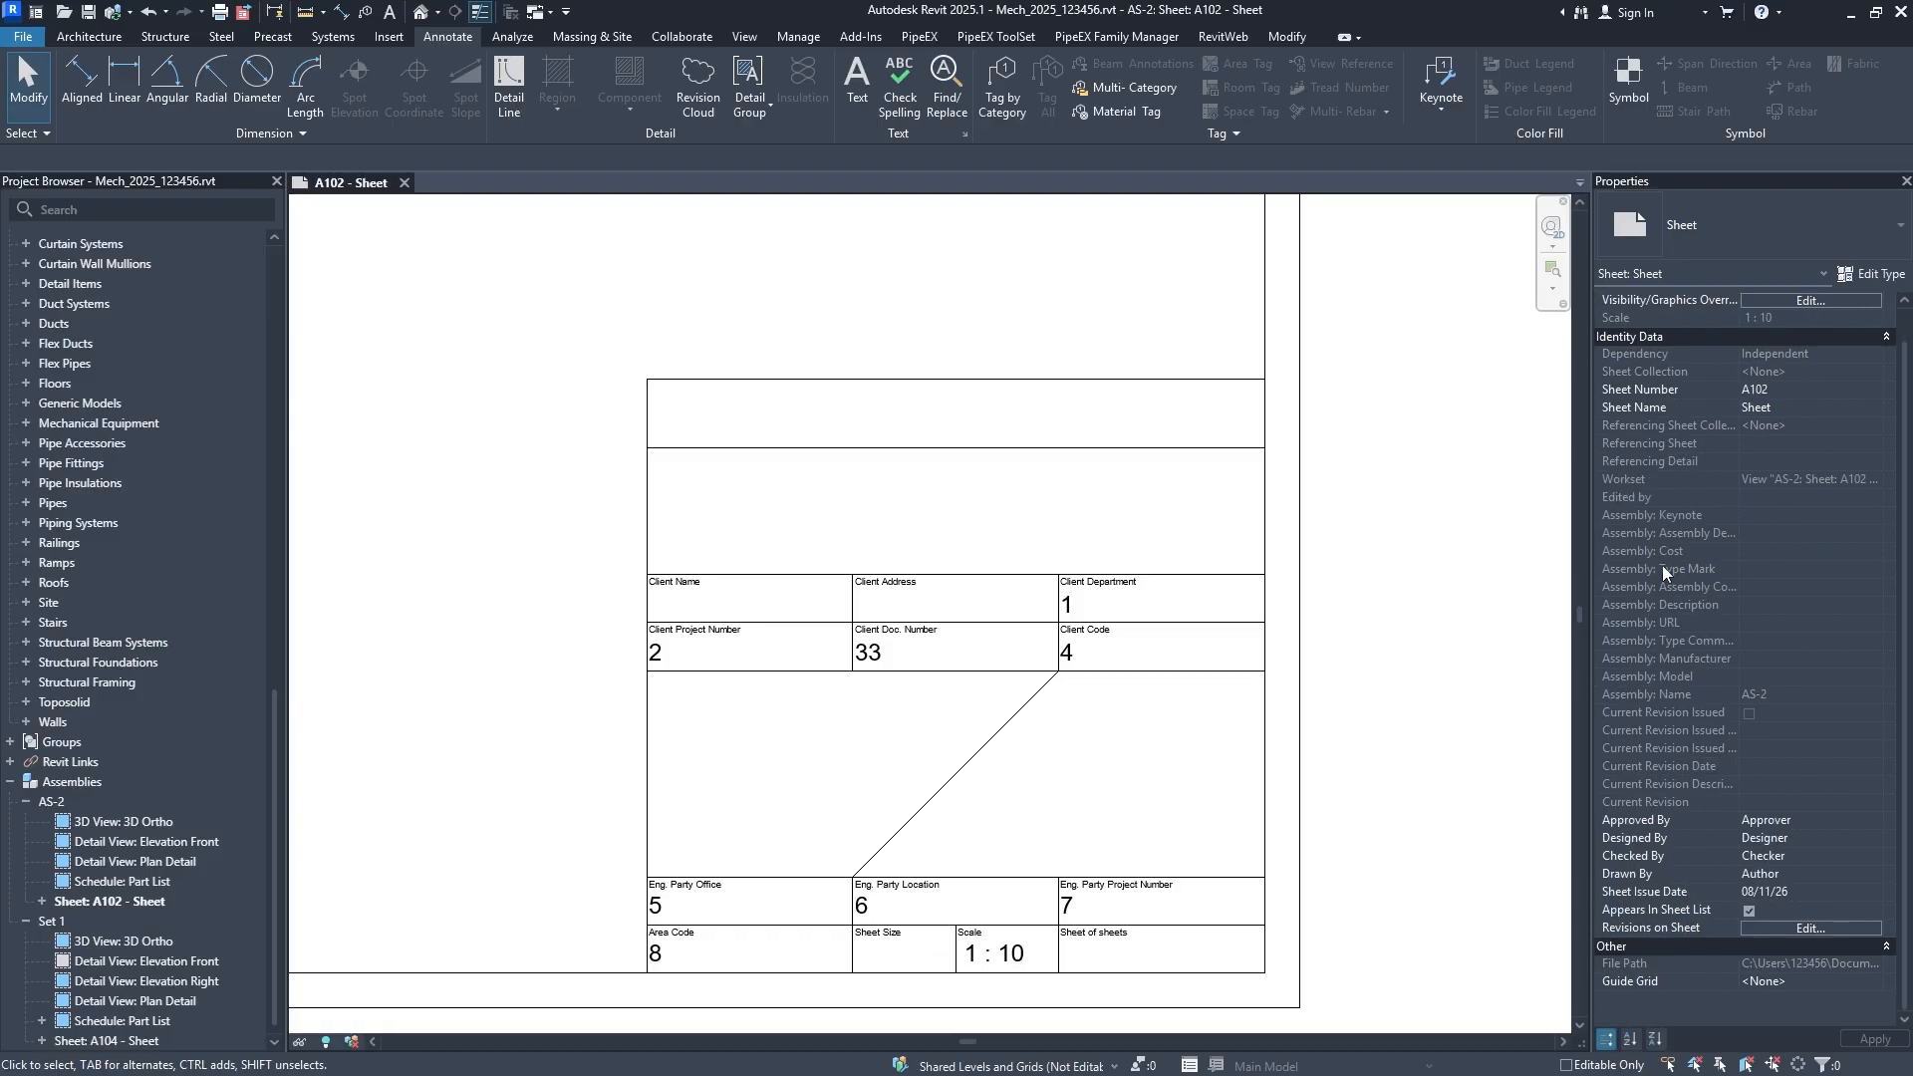
pyautogui.click(1071, 944)
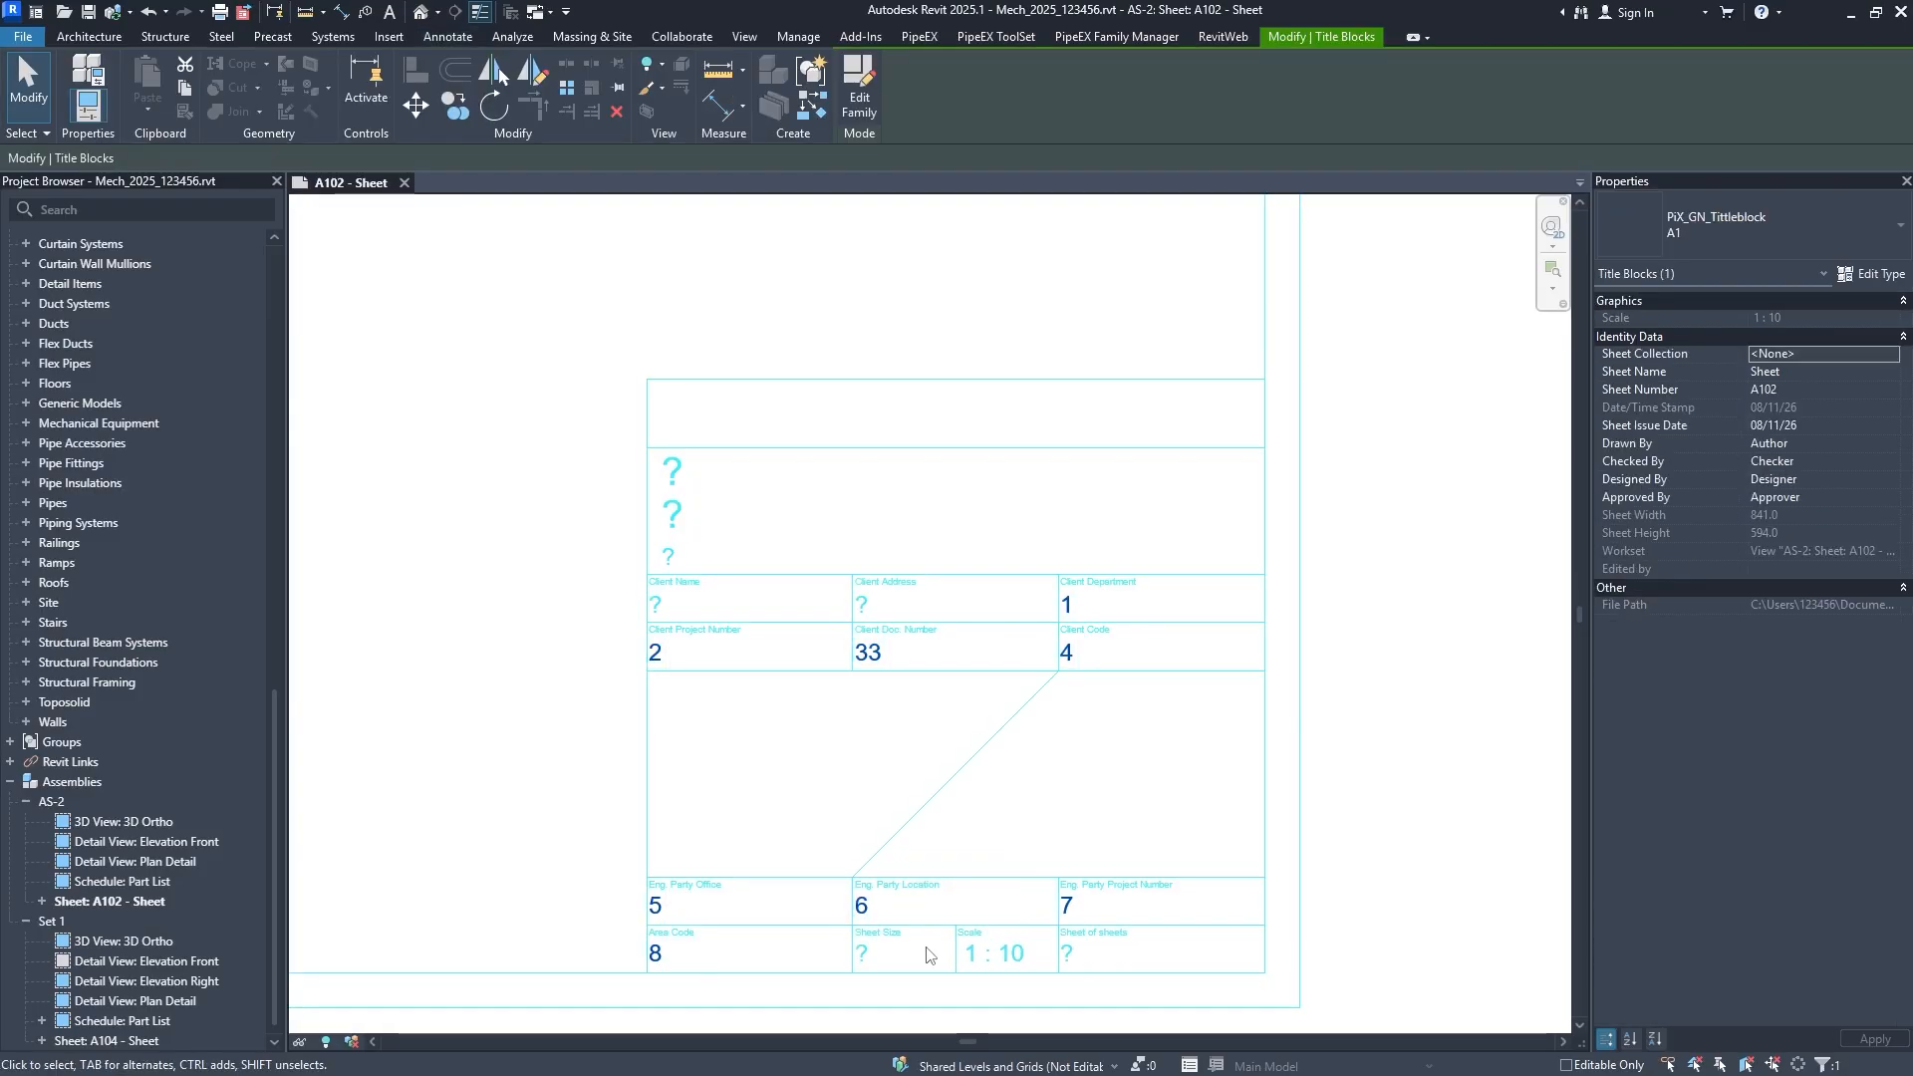
pyautogui.click(898, 909)
pyautogui.click(976, 881)
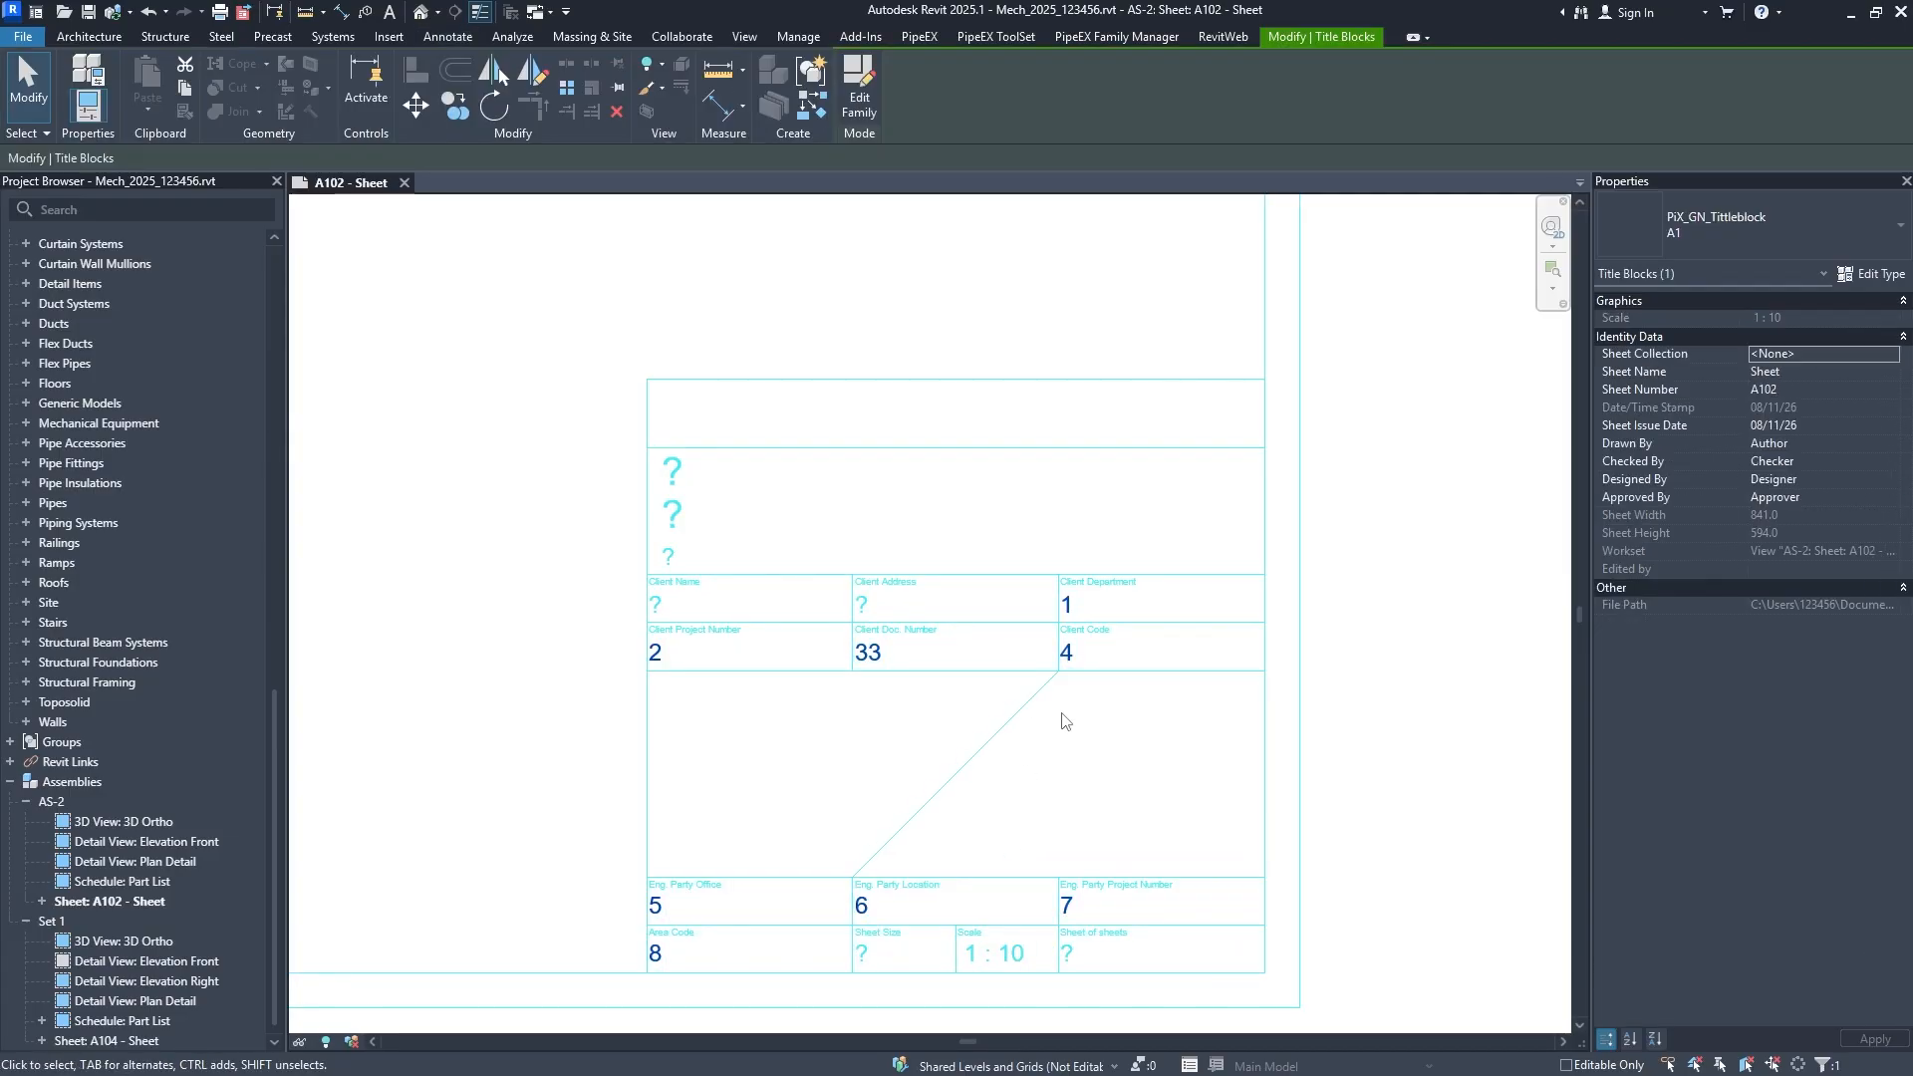
pyautogui.click(1131, 840)
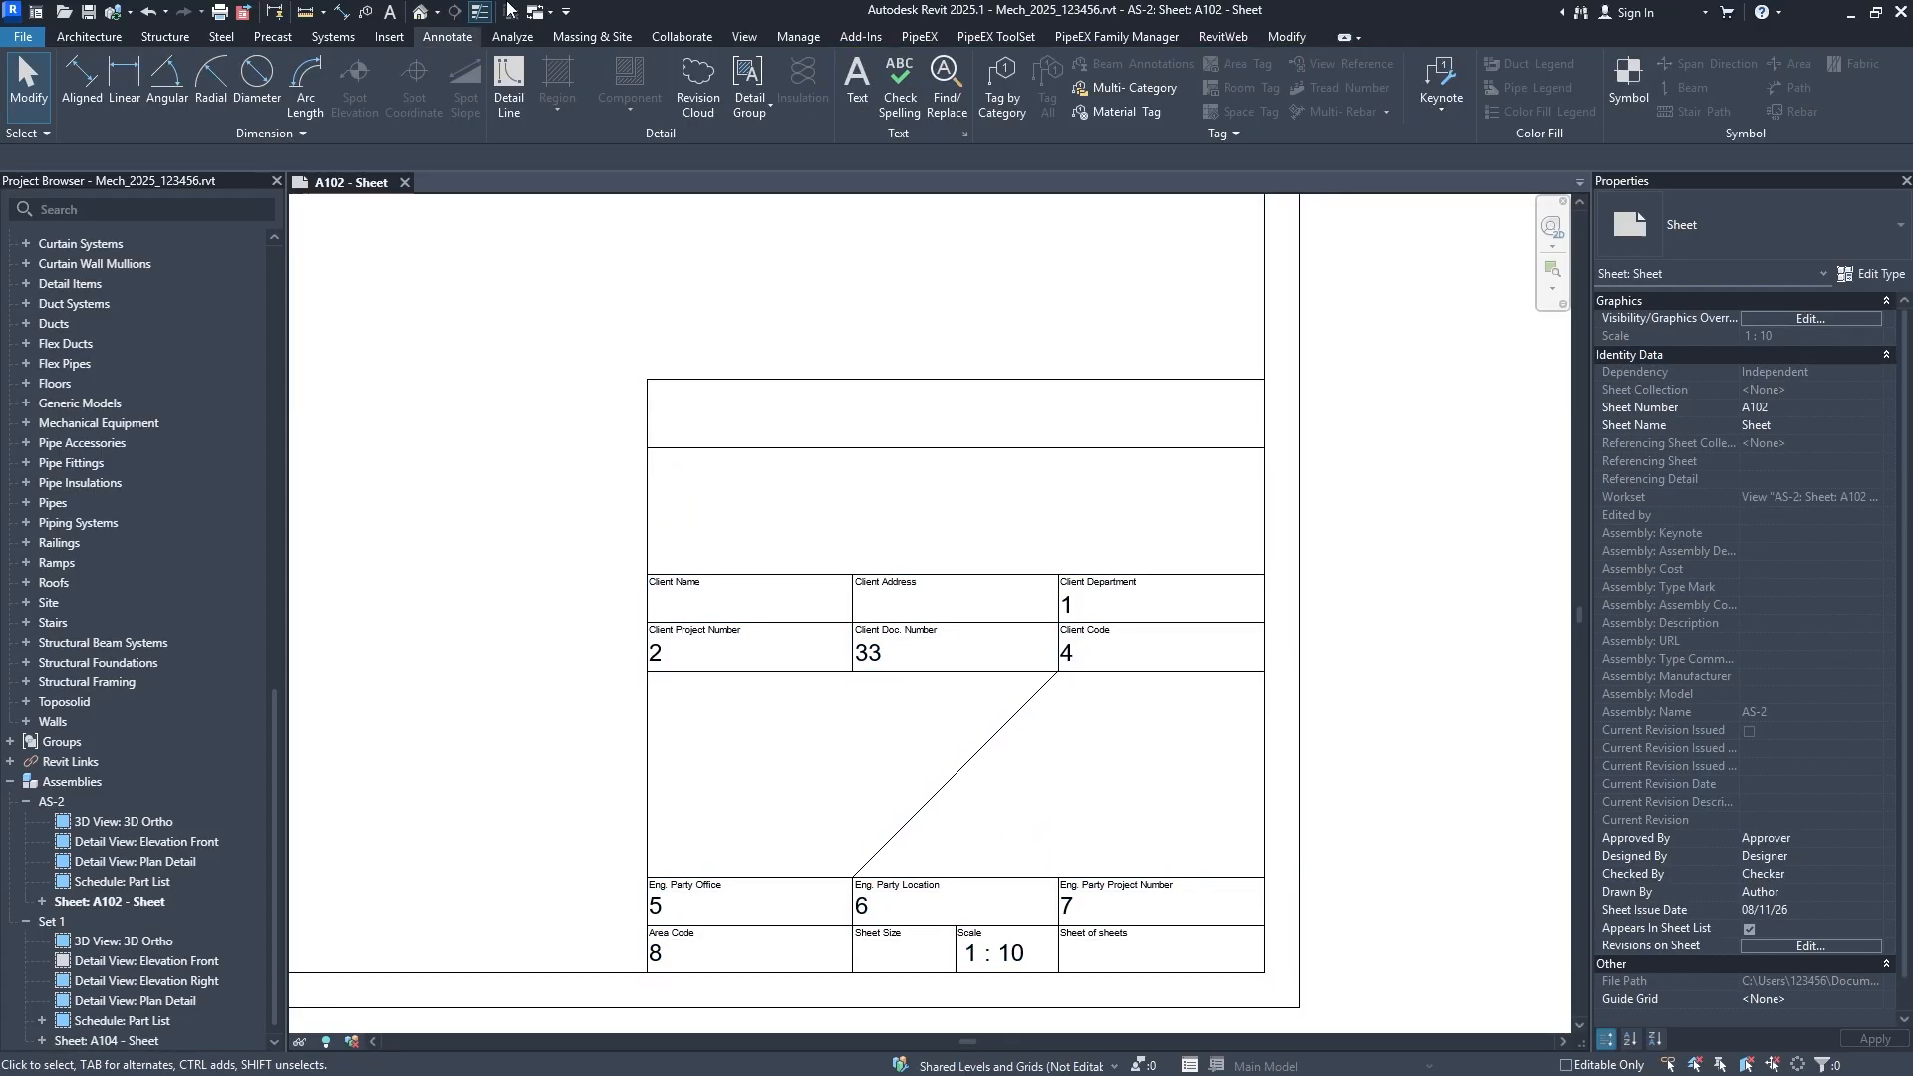
# Look through the project parameters for the entries that feed the title block's client and engineering party fields.
pyautogui.click(658, 38)
pyautogui.click(599, 42)
pyautogui.click(520, 38)
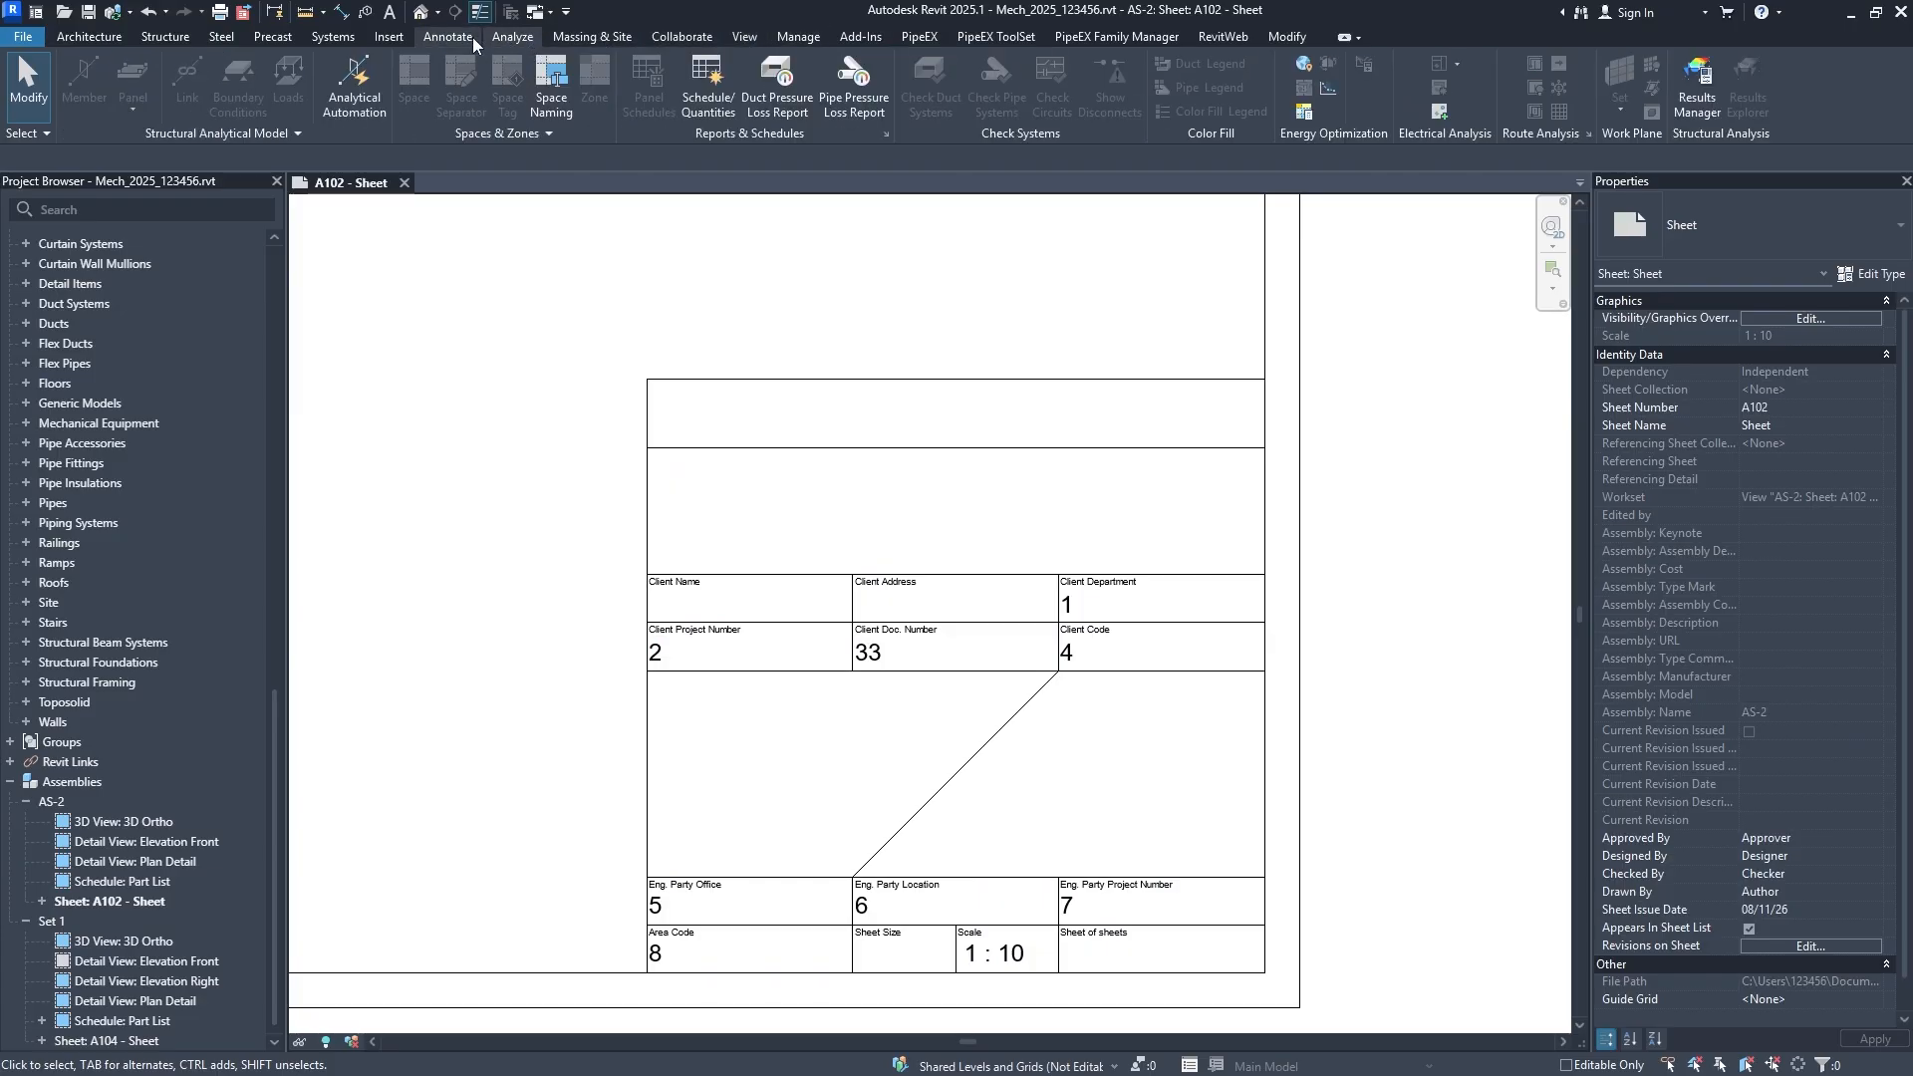
pyautogui.click(458, 40)
pyautogui.click(803, 37)
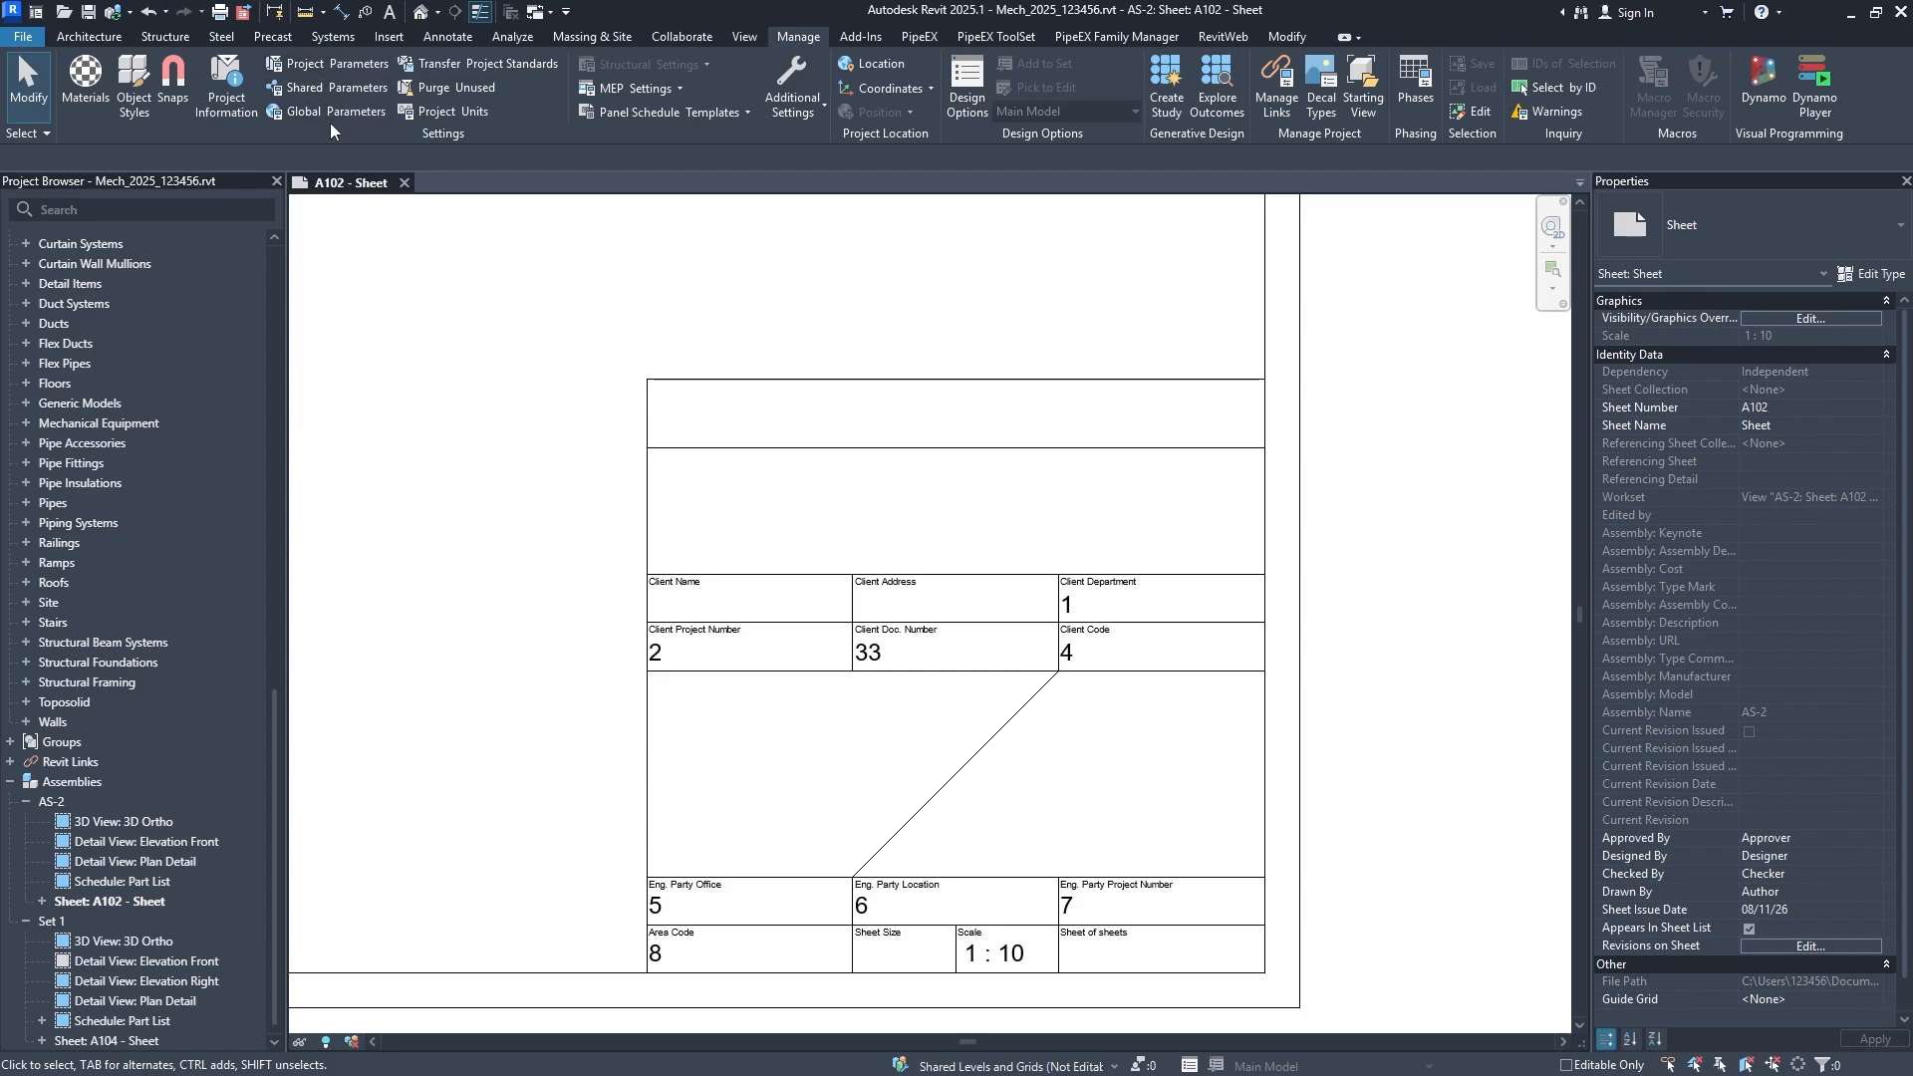
pyautogui.click(342, 65)
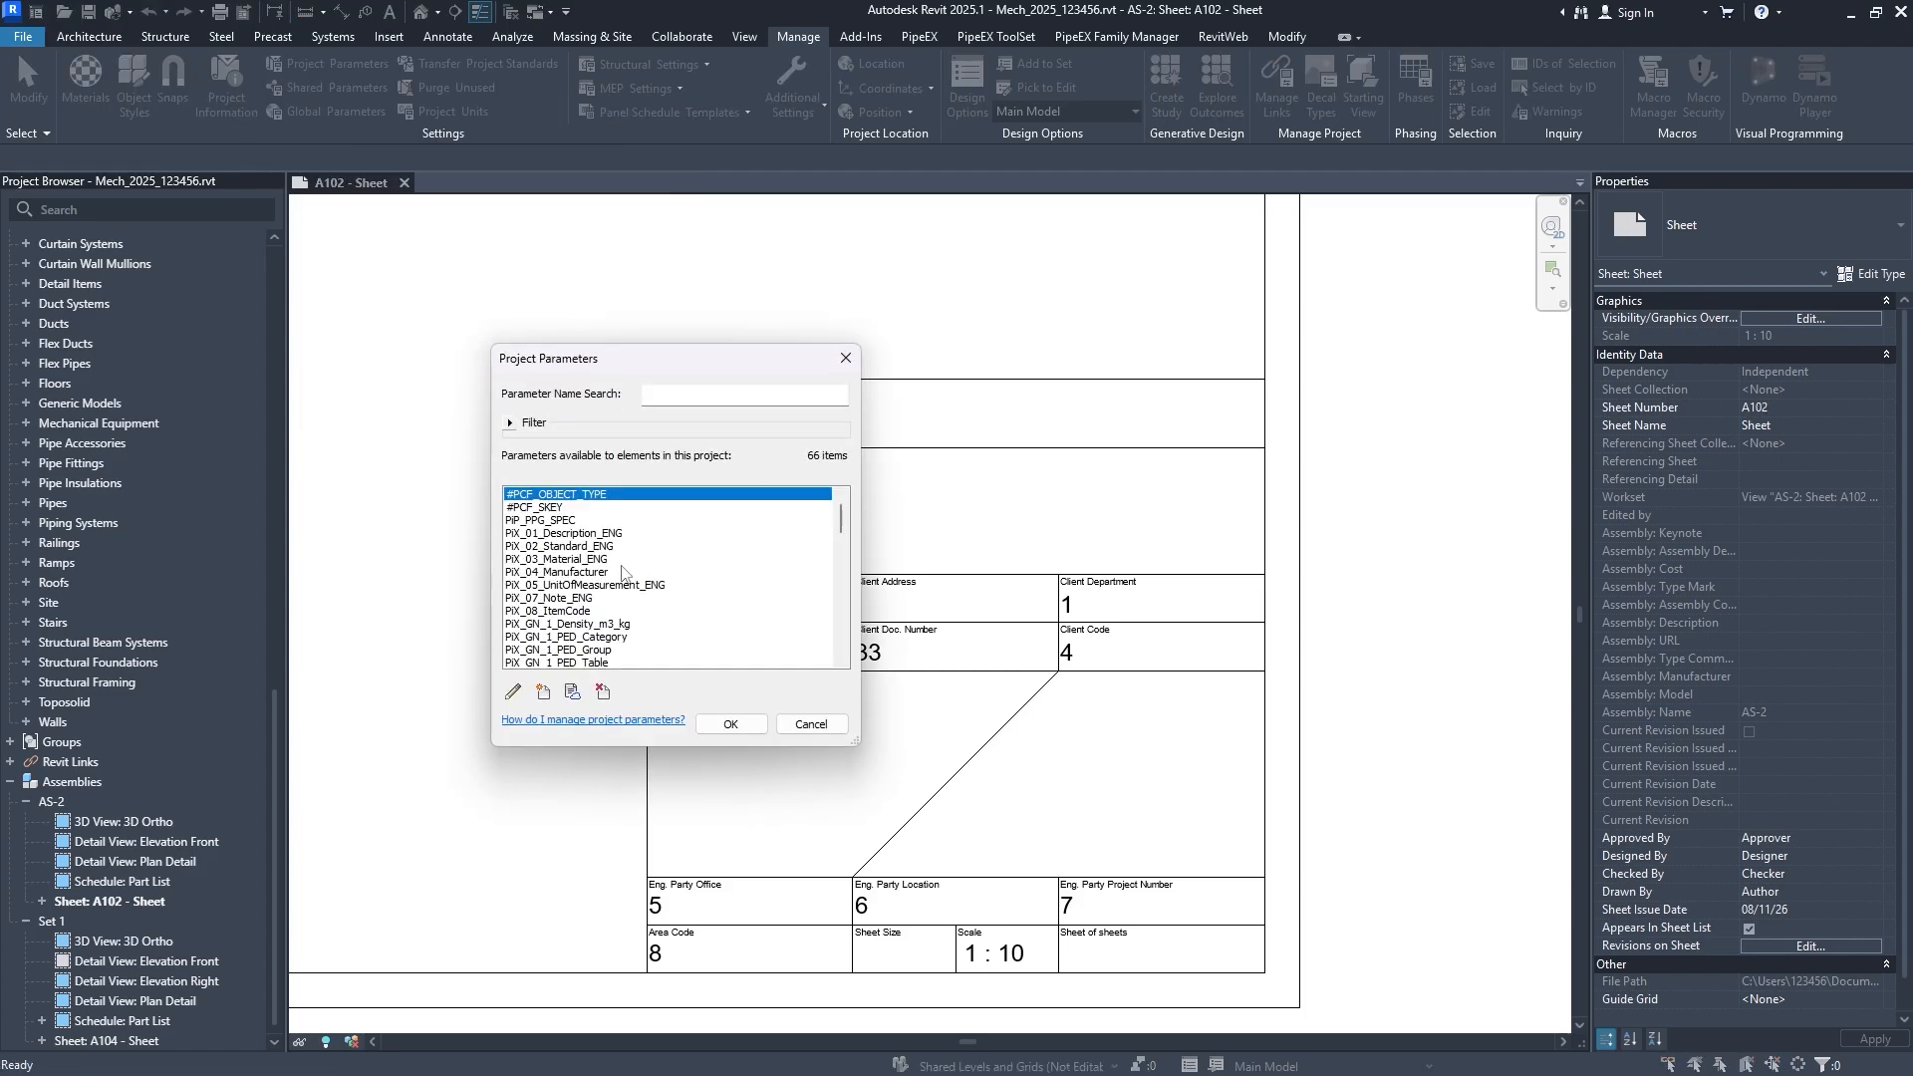
pyautogui.scroll(-15, 622, 570)
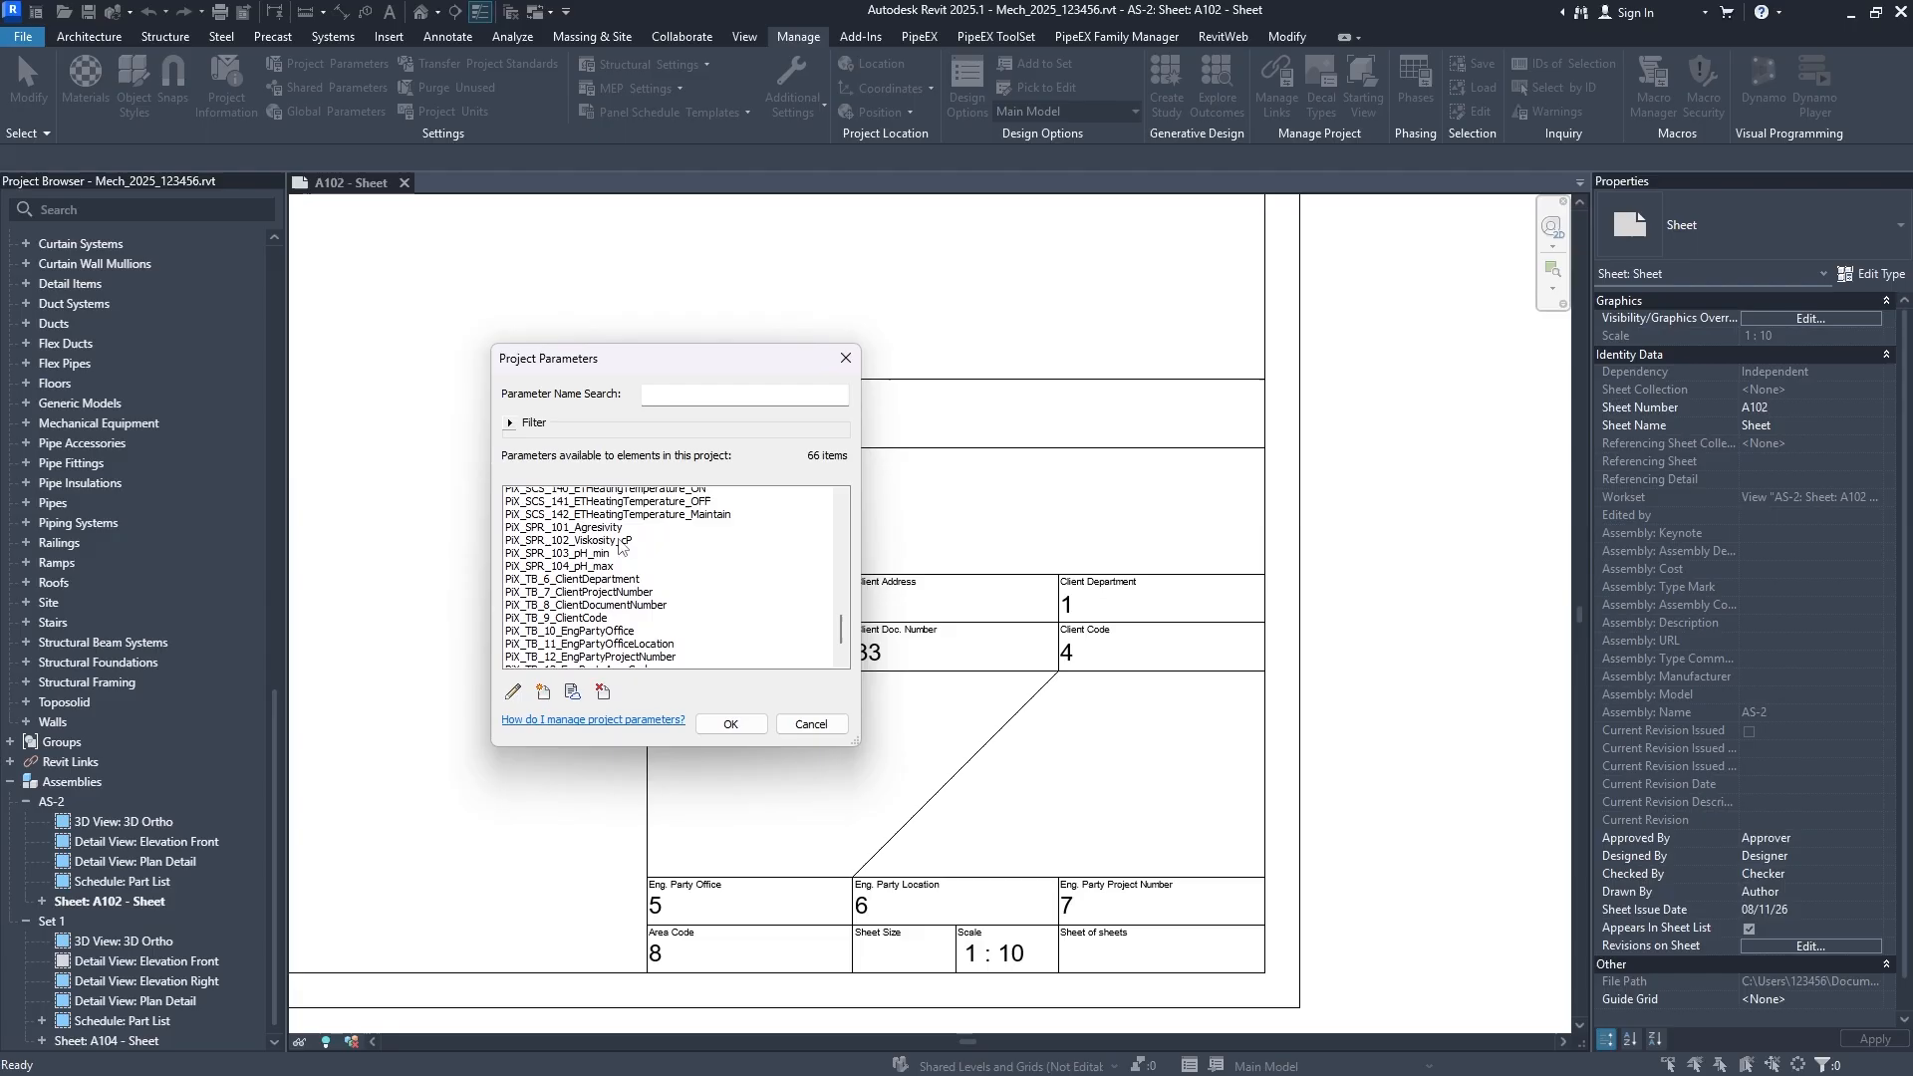
pyautogui.scroll(15, 619, 547)
pyautogui.scroll(-10, 598, 544)
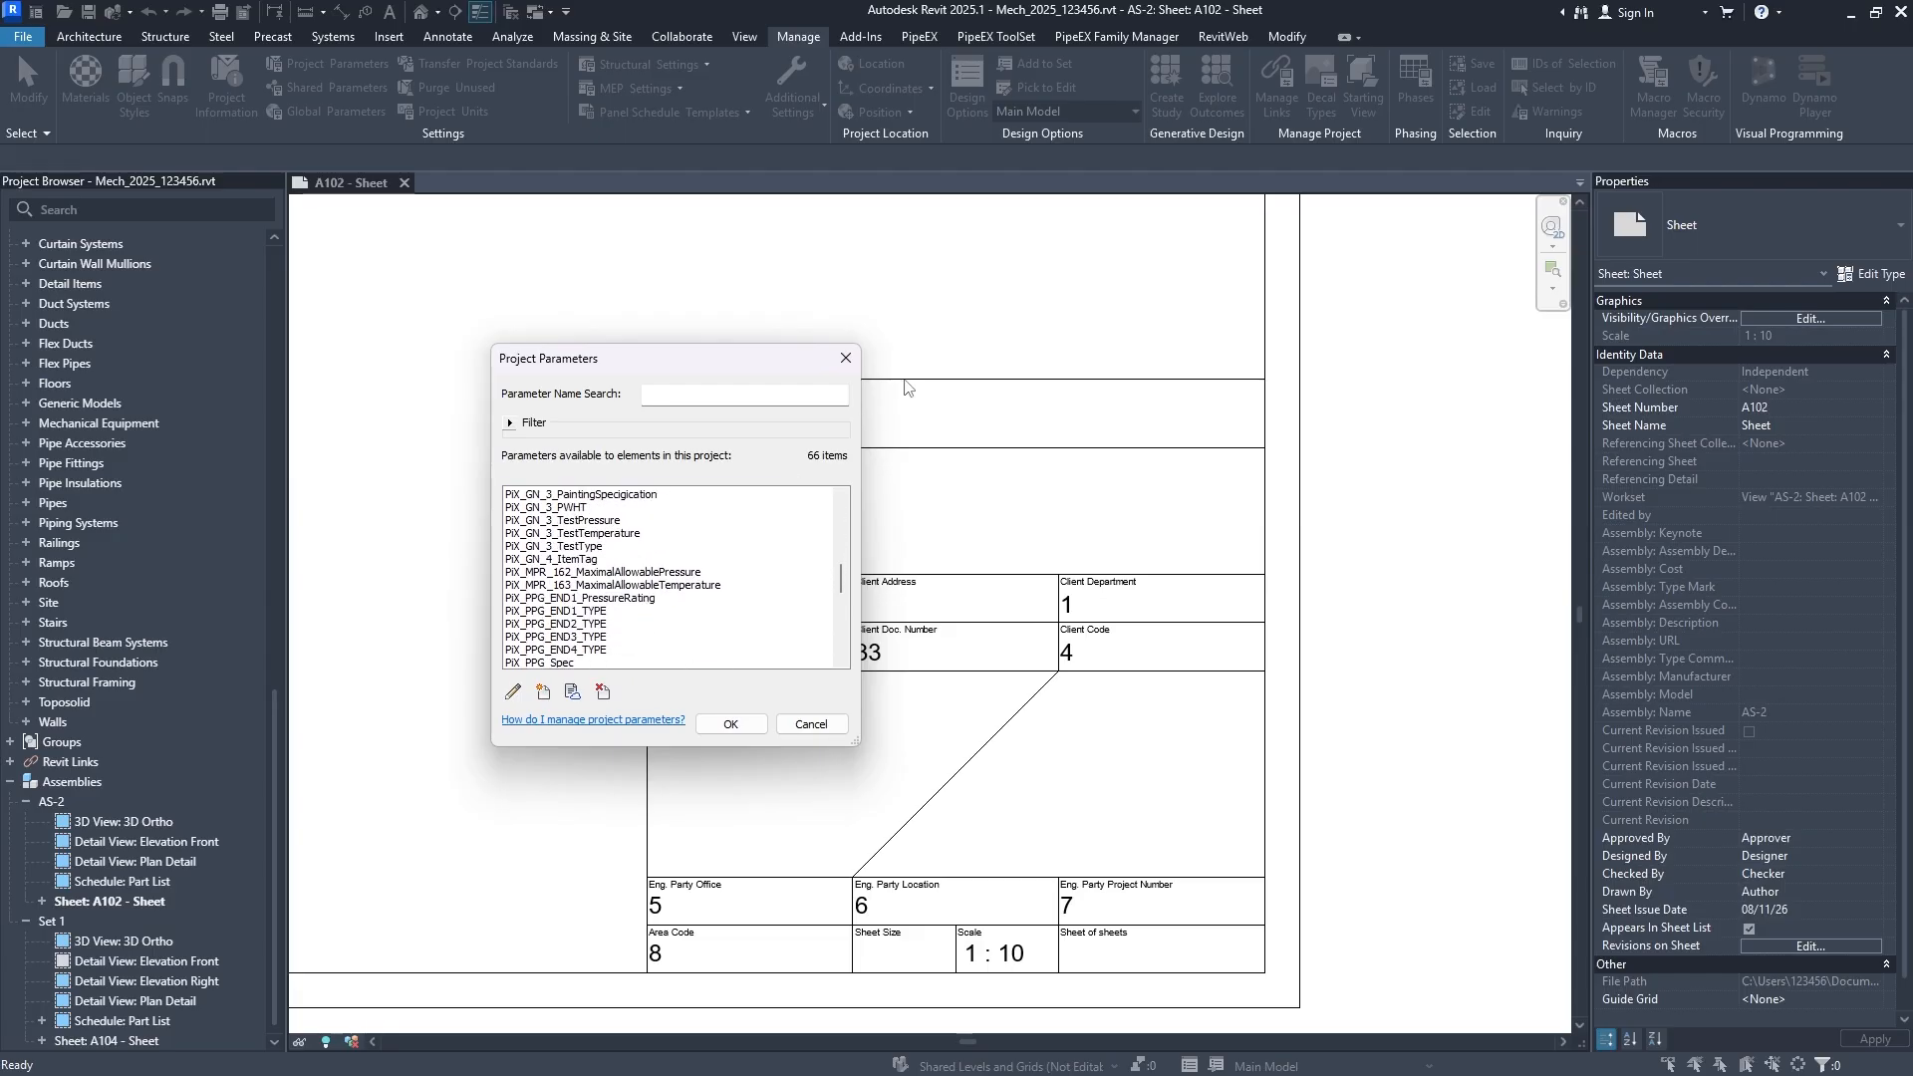
pyautogui.click(846, 358)
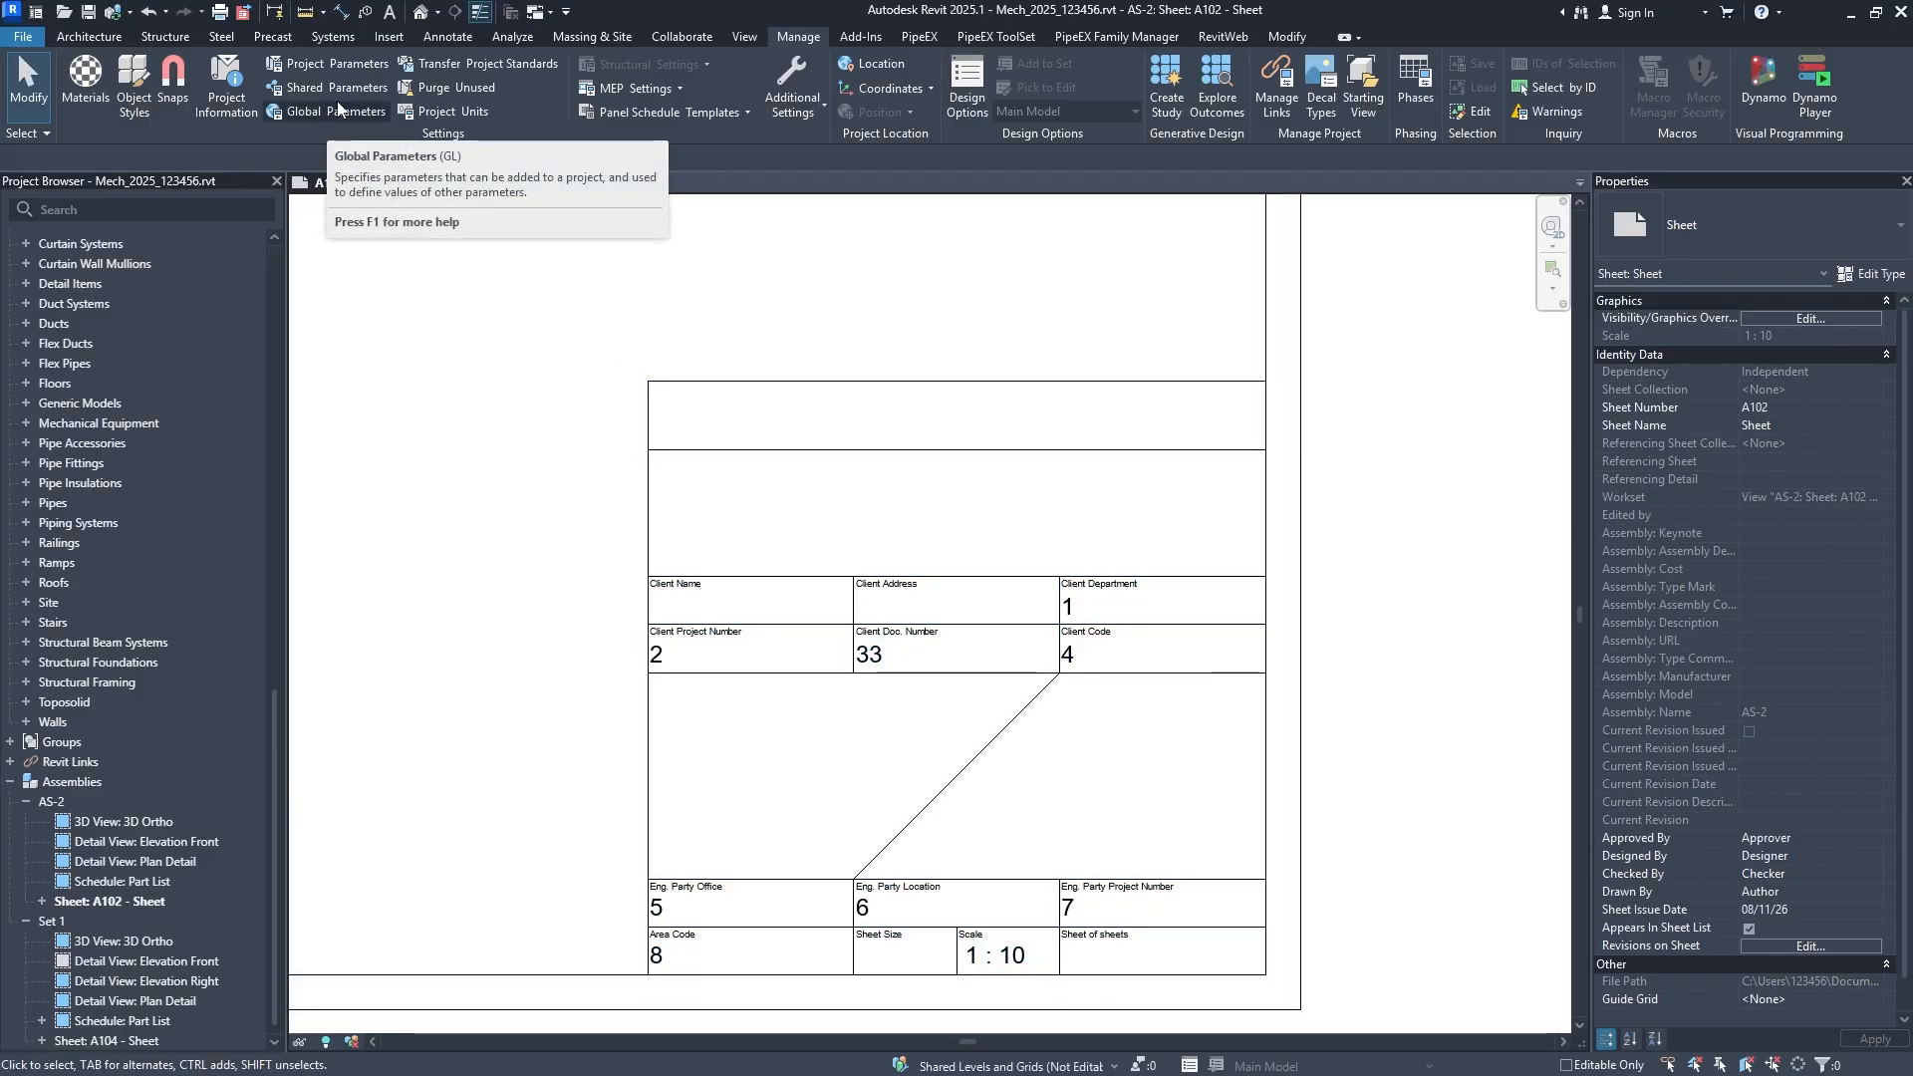
# In the project information, set the client department to MECHANICAL and the client project number to CLI_03.
pyautogui.click(232, 107)
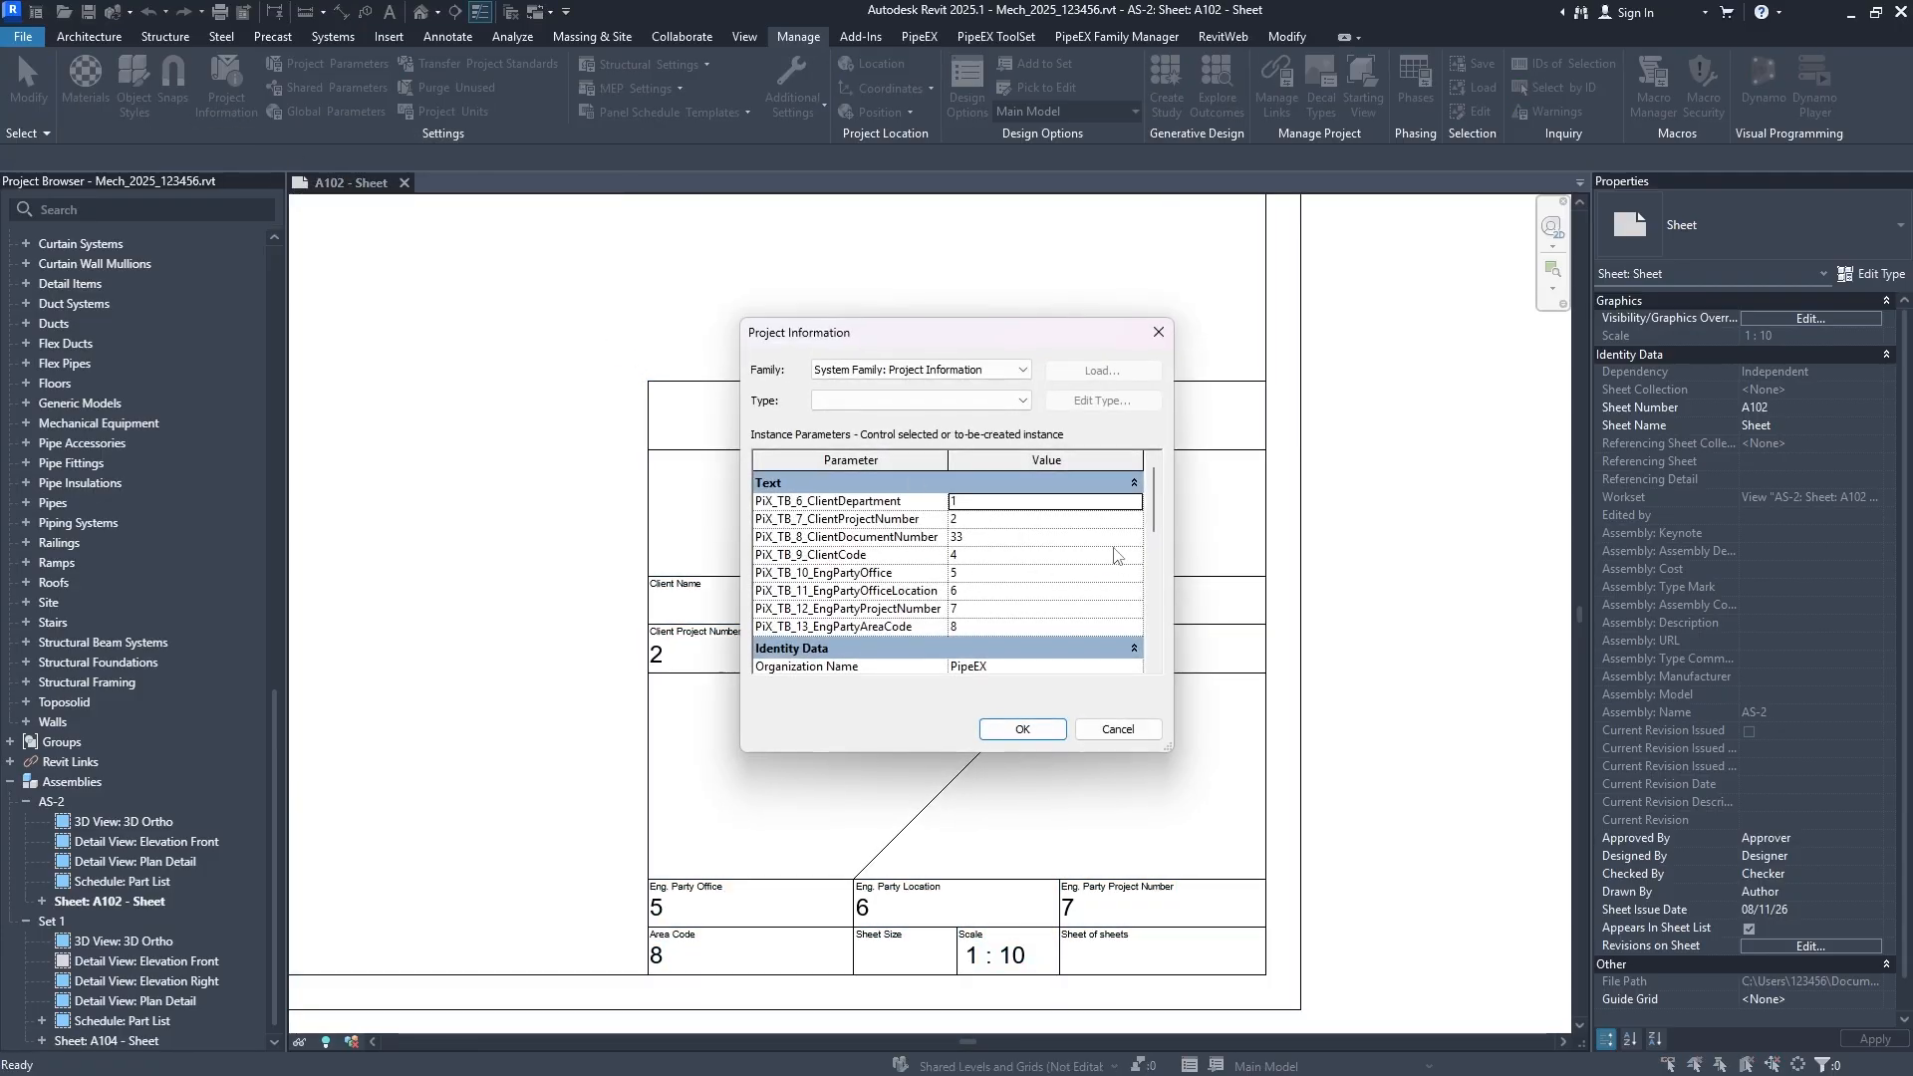
pyautogui.moveTo(977, 351); pyautogui.dragTo(1548, 375)
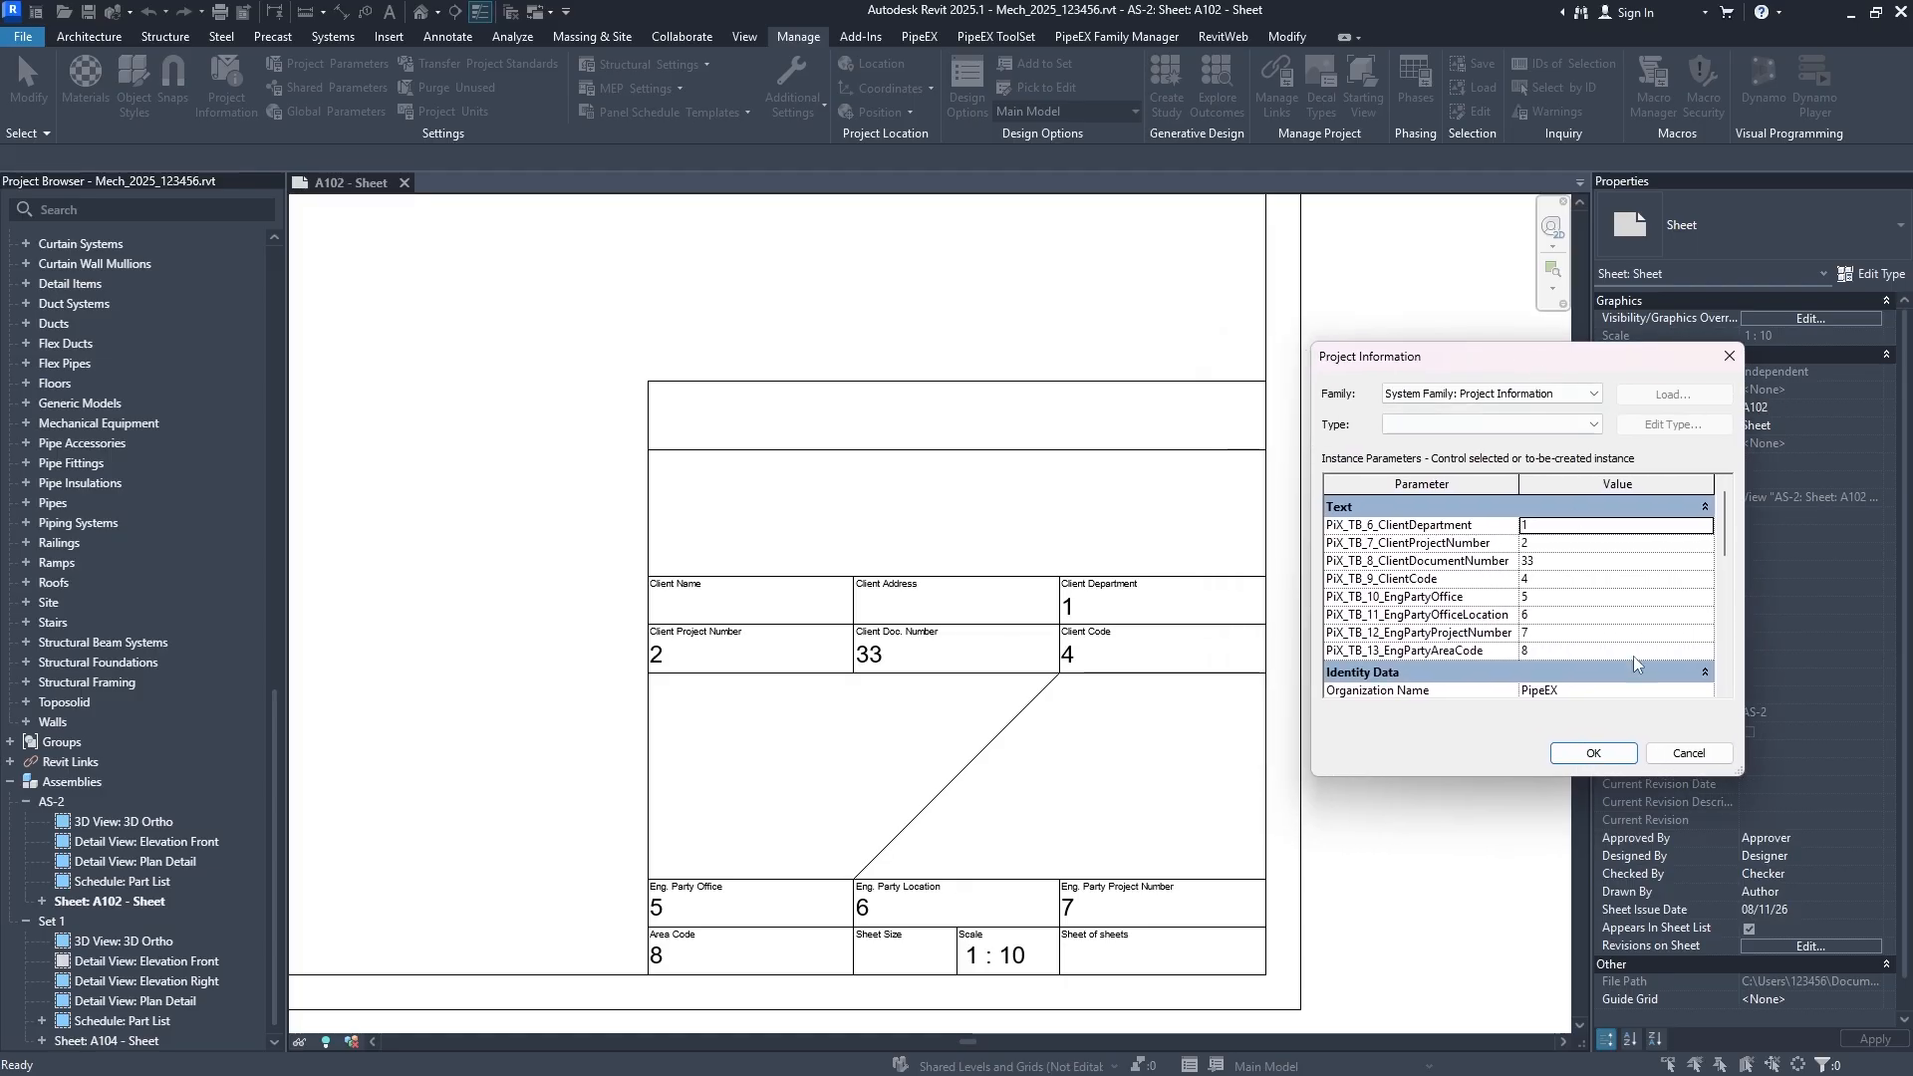
pyautogui.scroll(-10, 1523, 612)
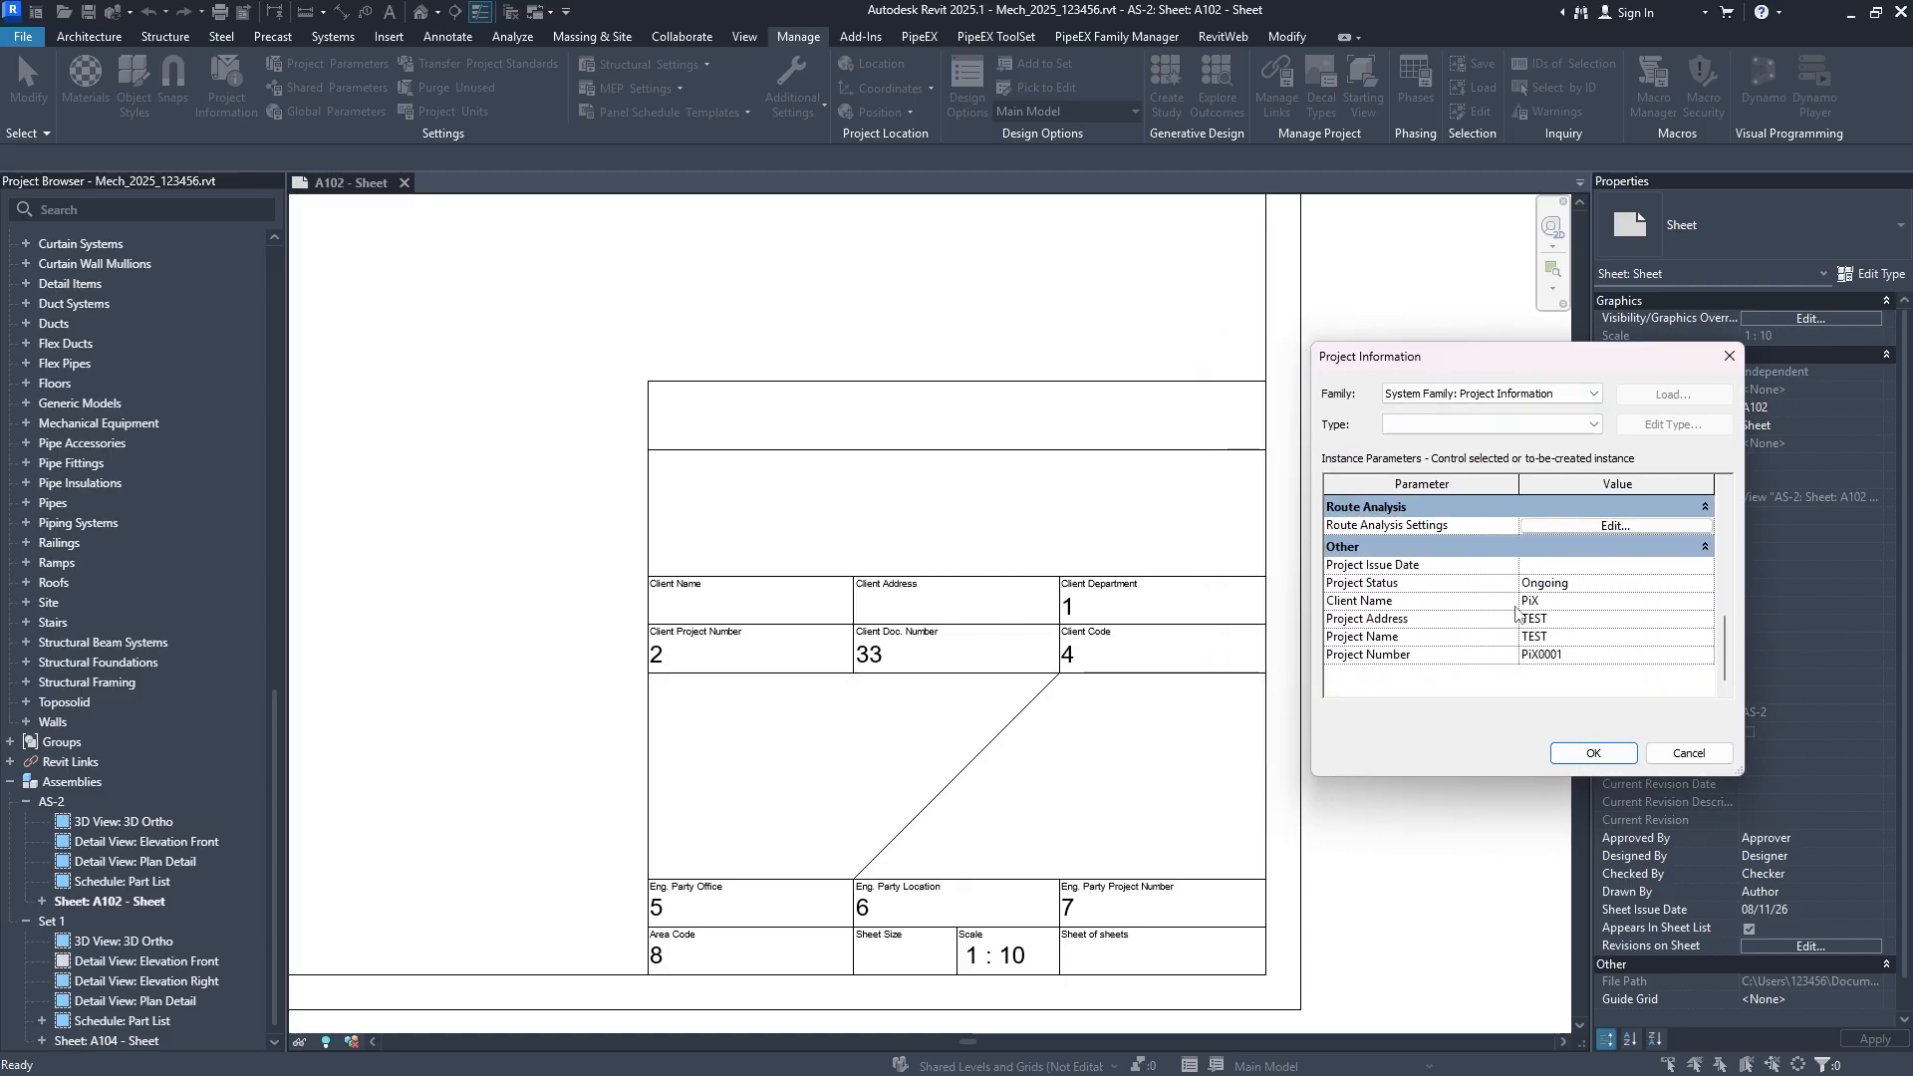
pyautogui.scroll(10, 1517, 612)
pyautogui.click(1555, 529)
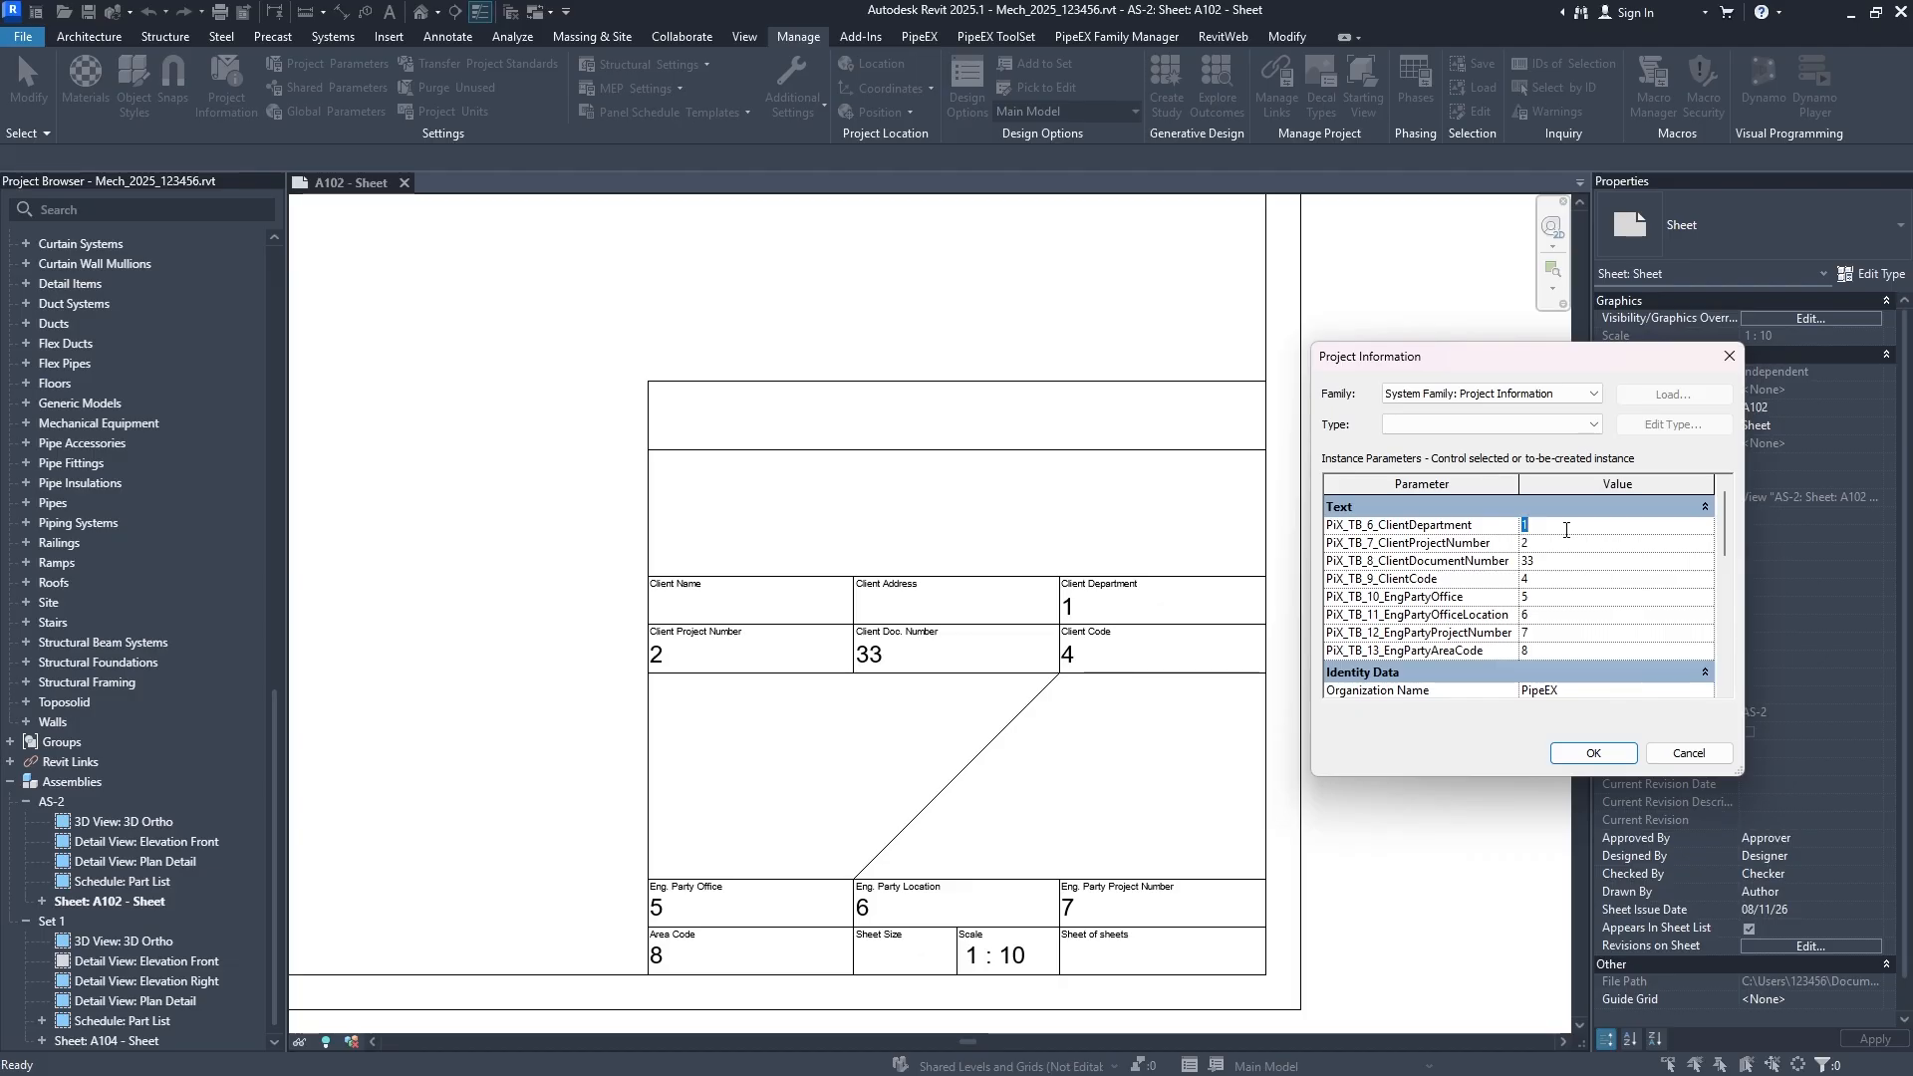
pyautogui.write('MECHANICAL')
pyautogui.click(1566, 536)
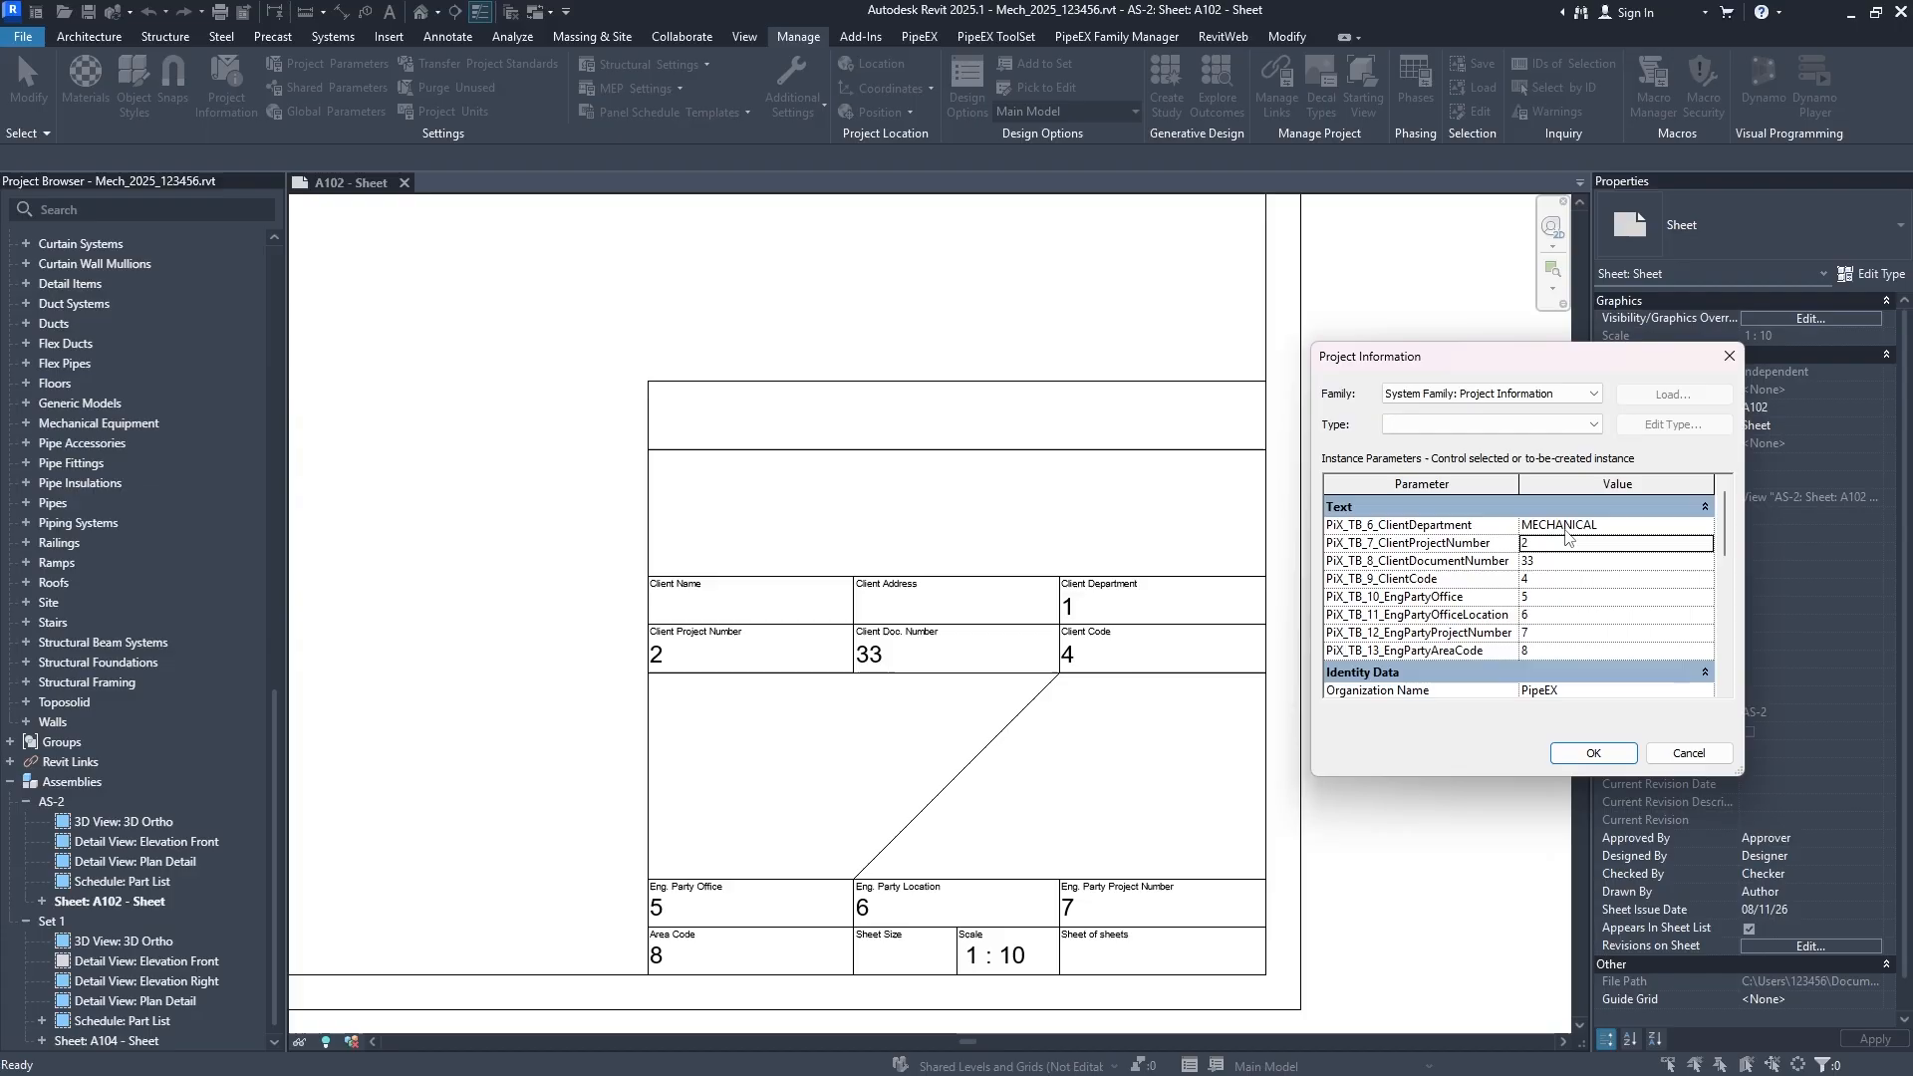
pyautogui.doubleClick(1573, 550)
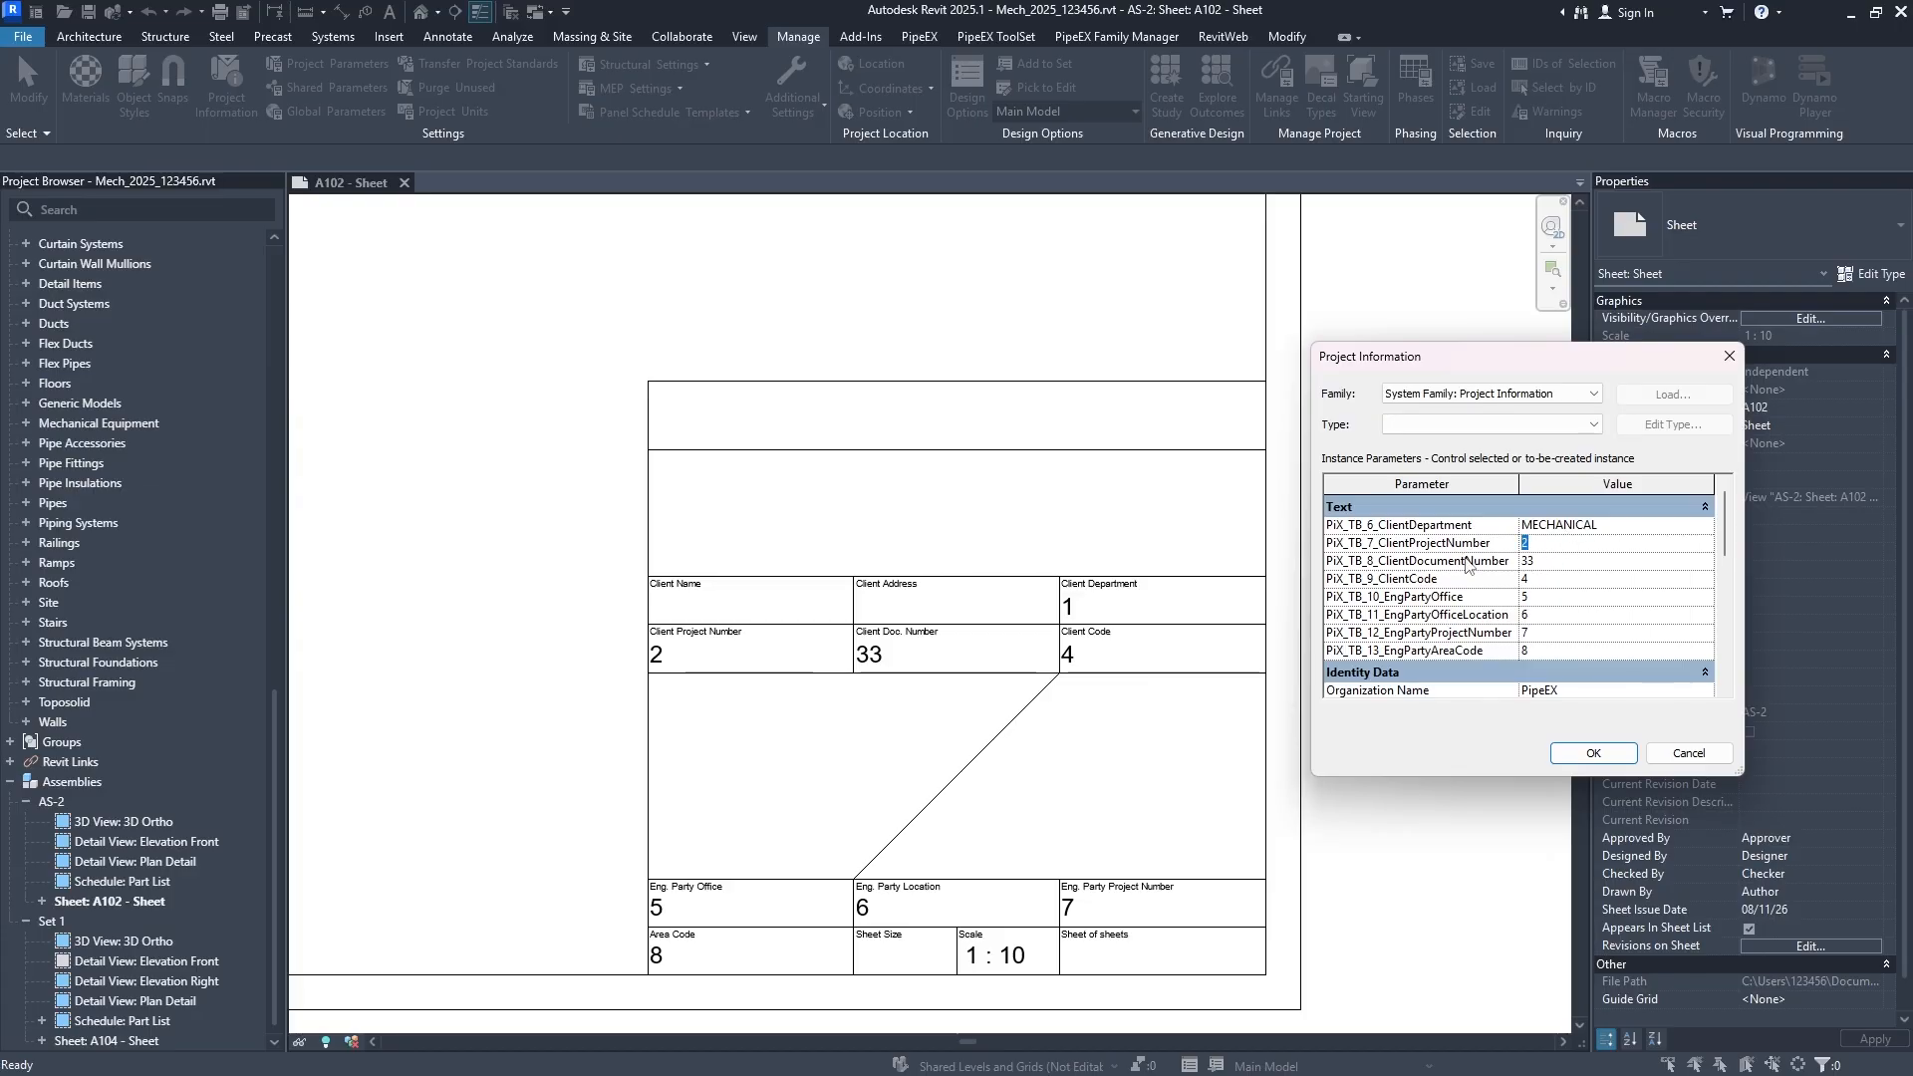
pyautogui.write('CLI_03')
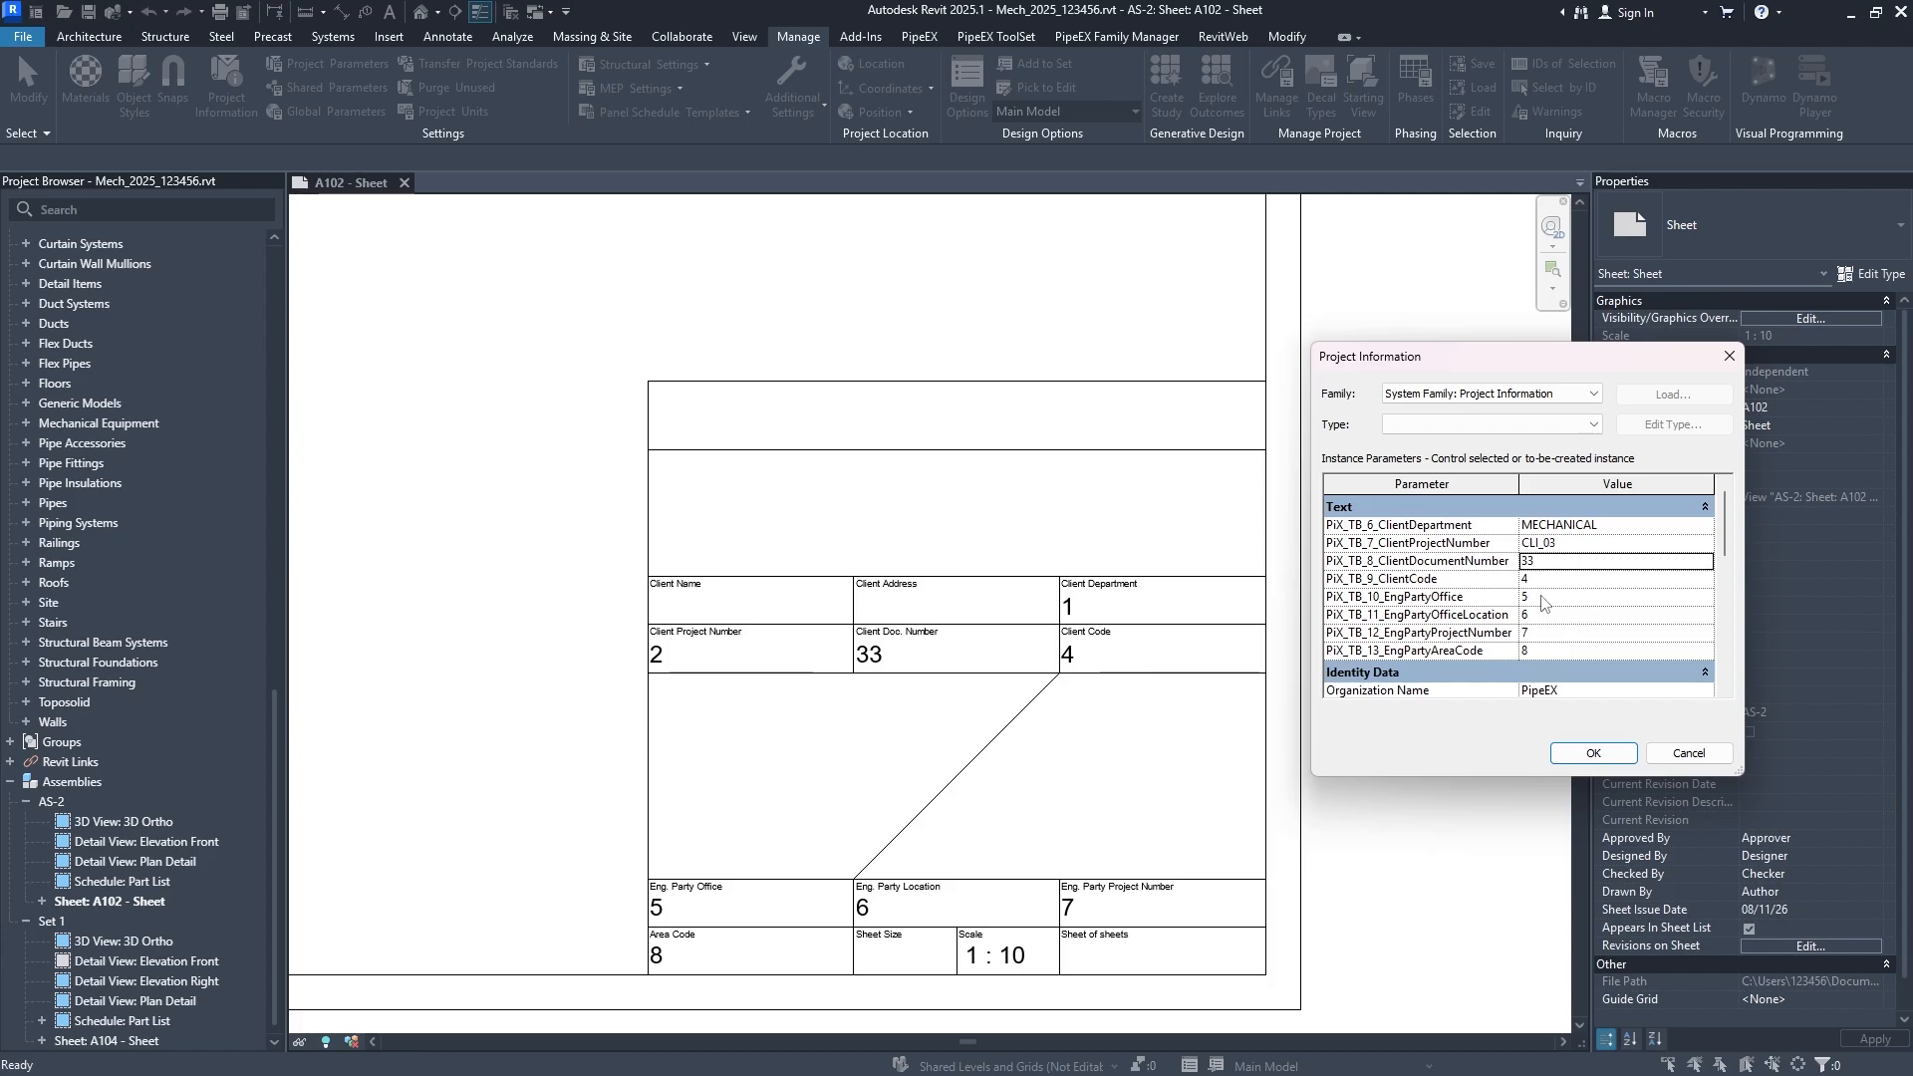
# Set the client document number to CLI_033111 and the client code to ALI-PI-CD.
pyautogui.click(1590, 565)
pyautogui.write('CLI_033111')
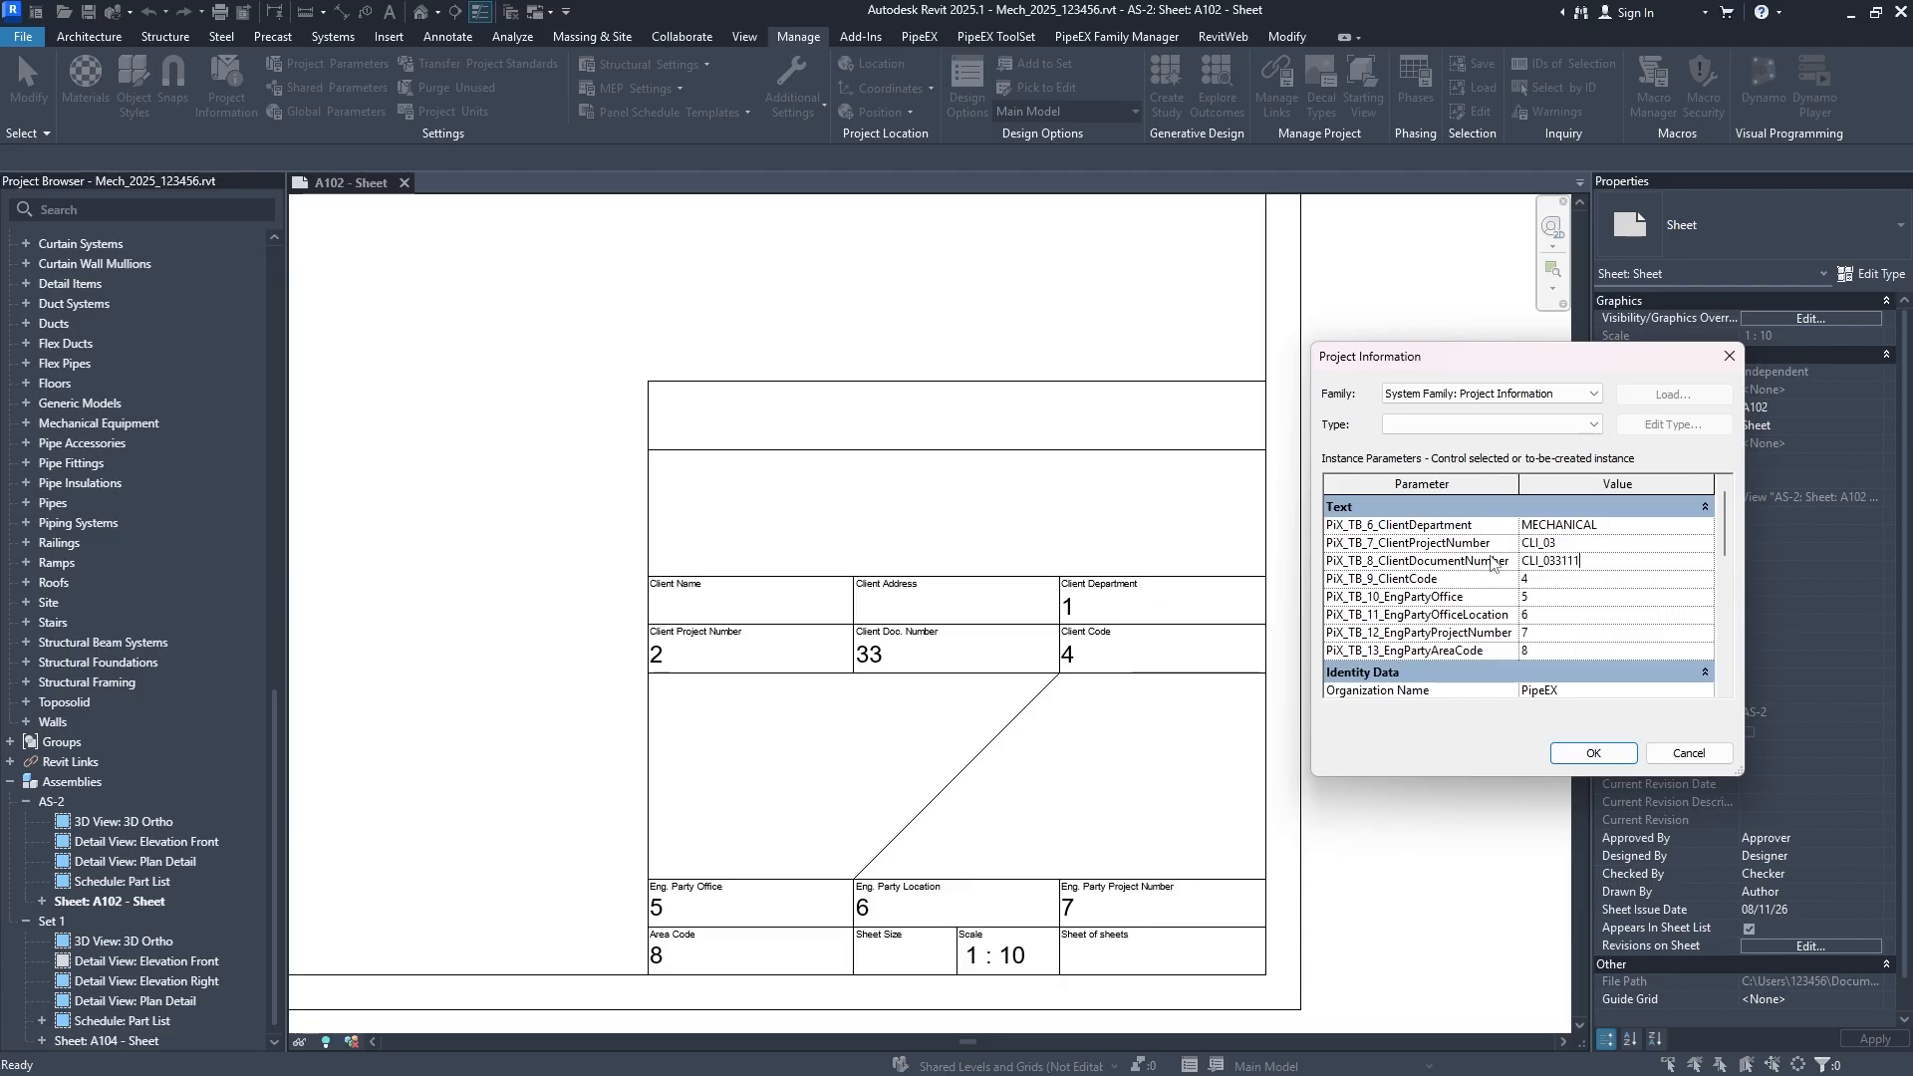
pyautogui.press('Tab')
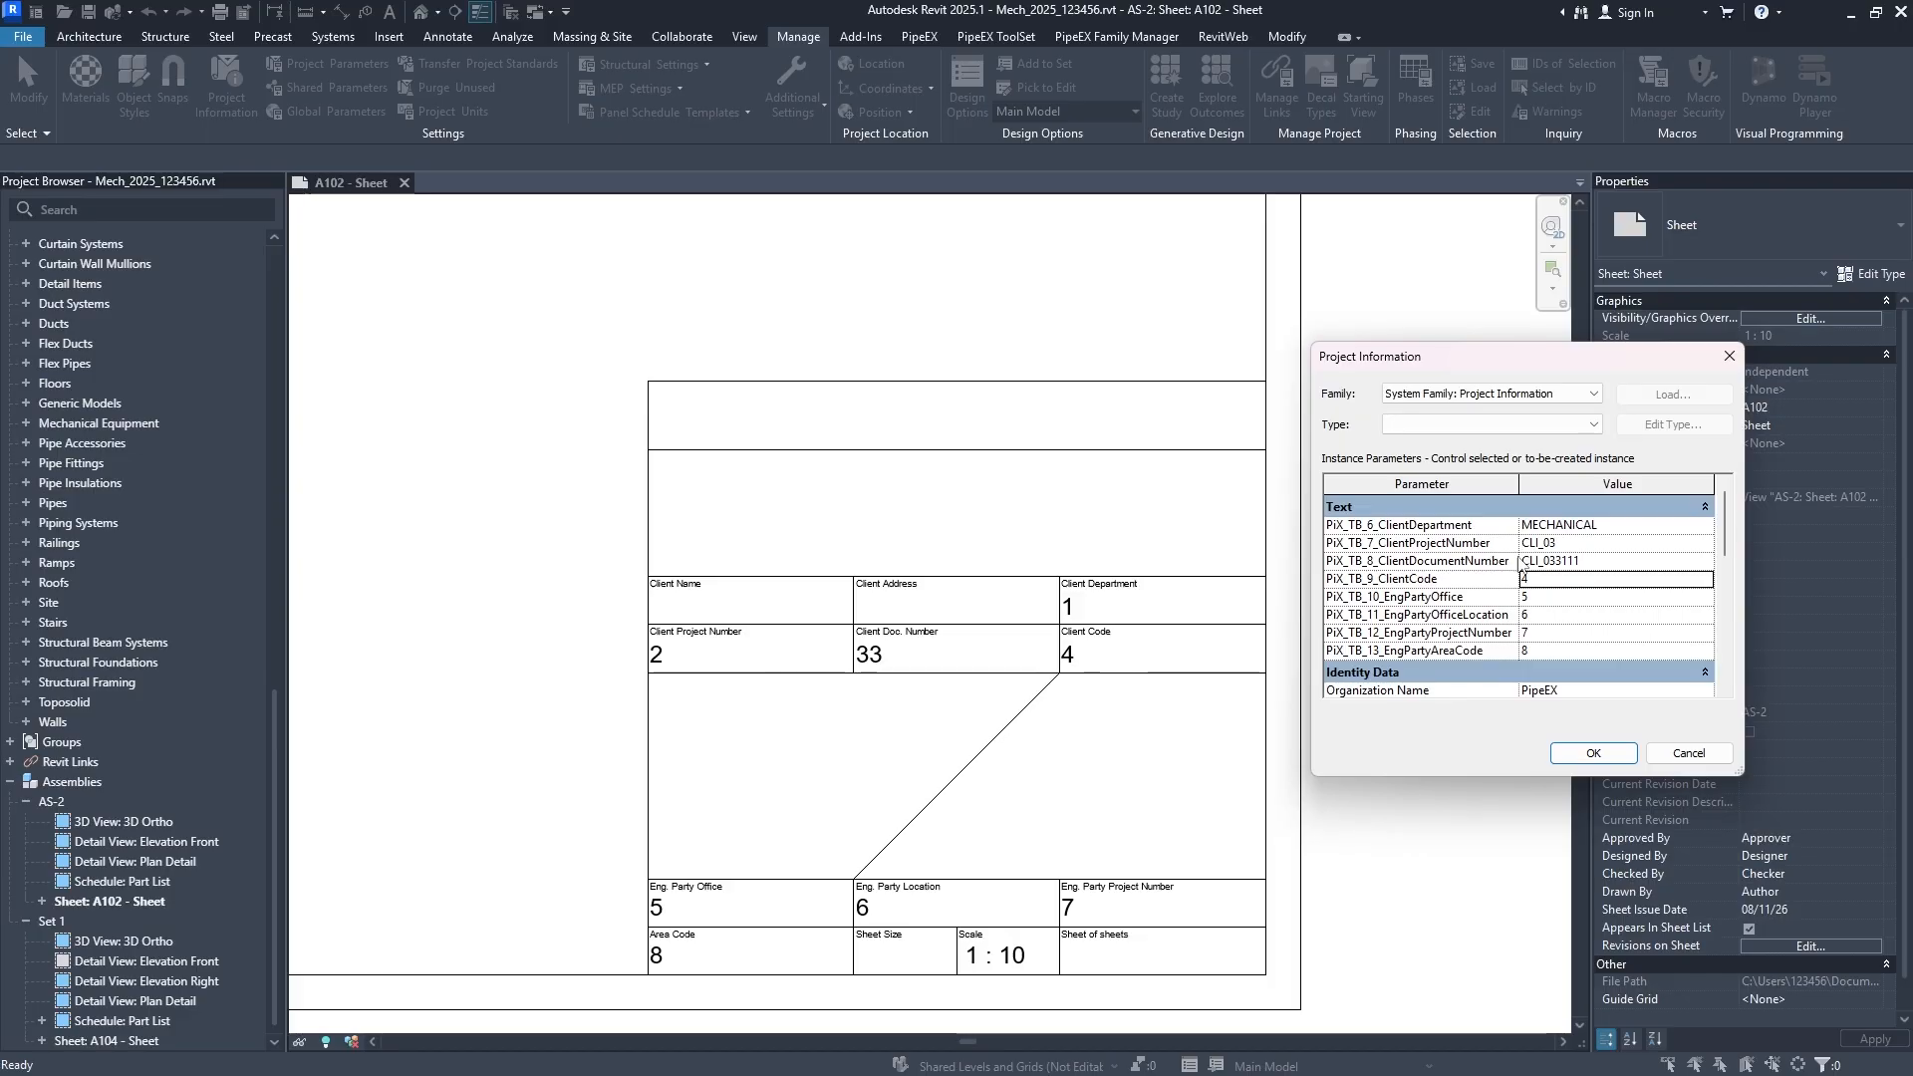
pyautogui.doubleClick(1579, 584)
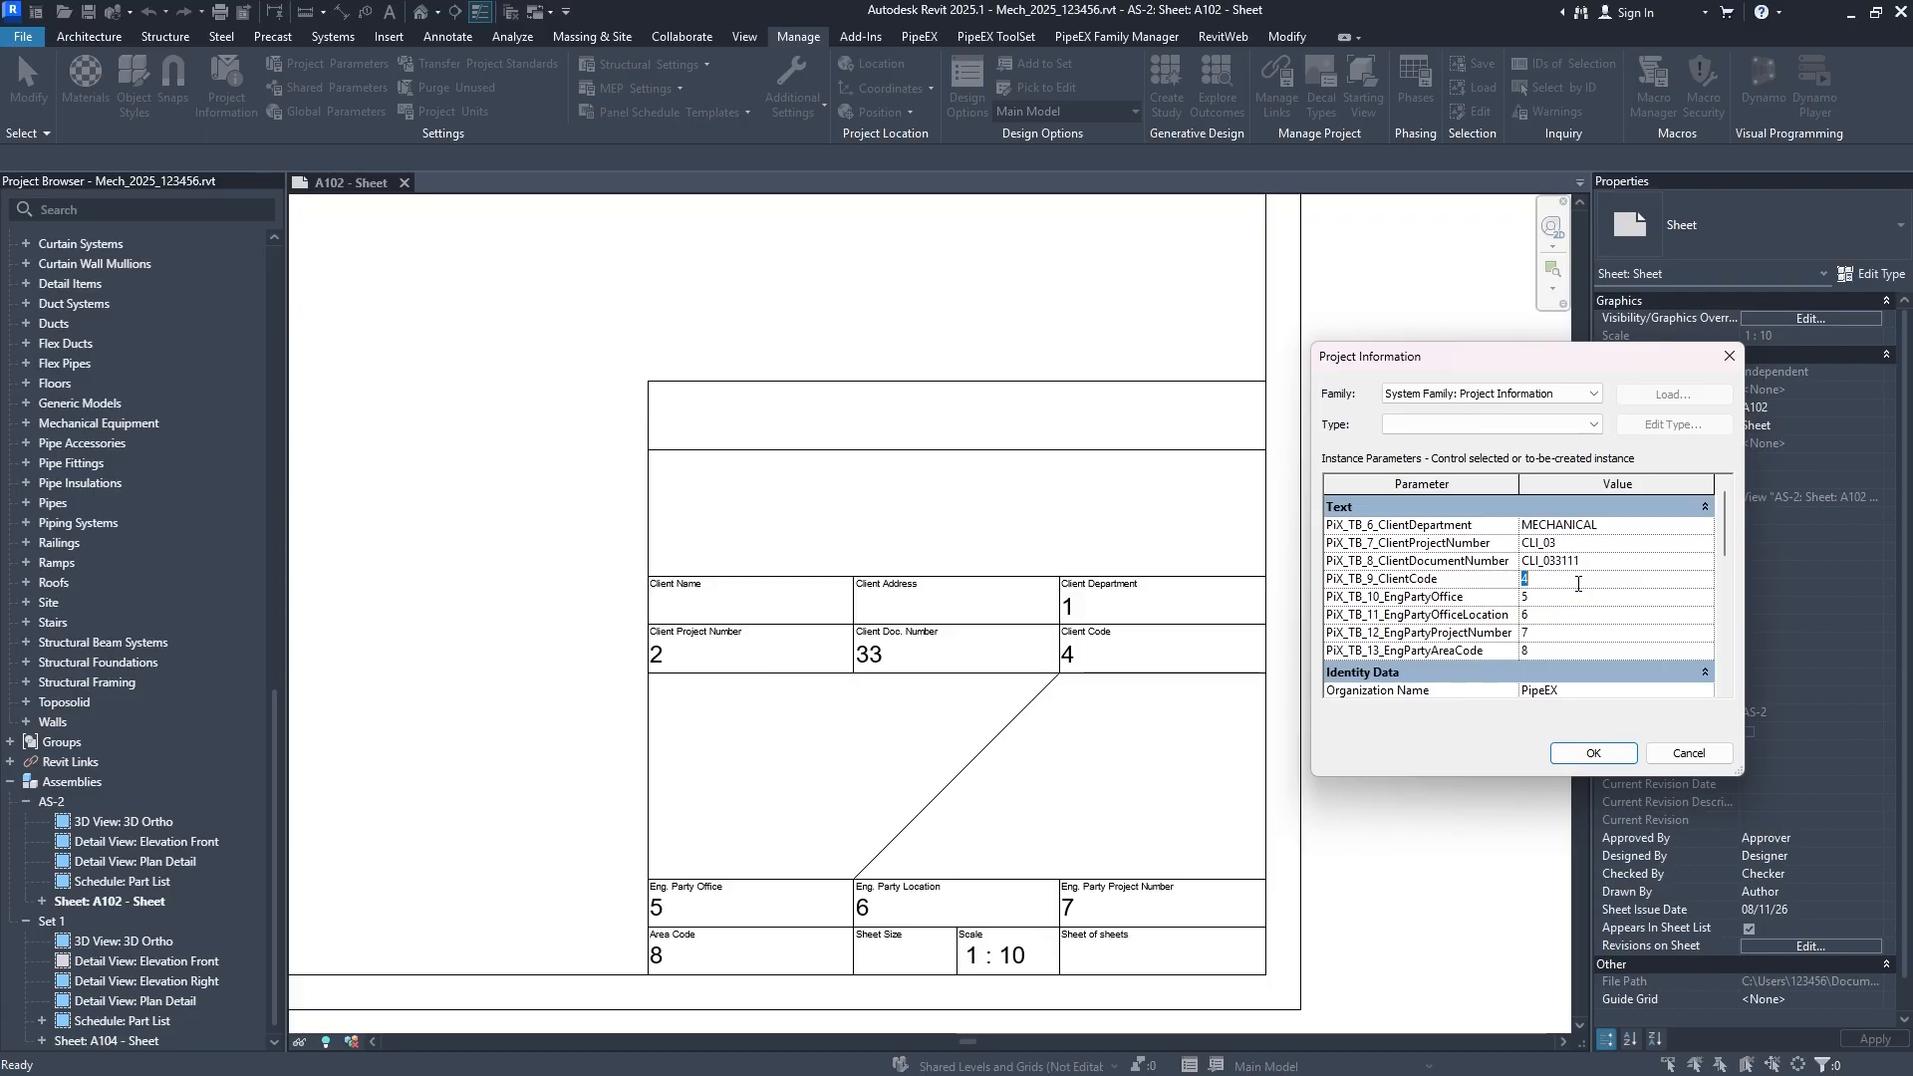
pyautogui.write('ALI')
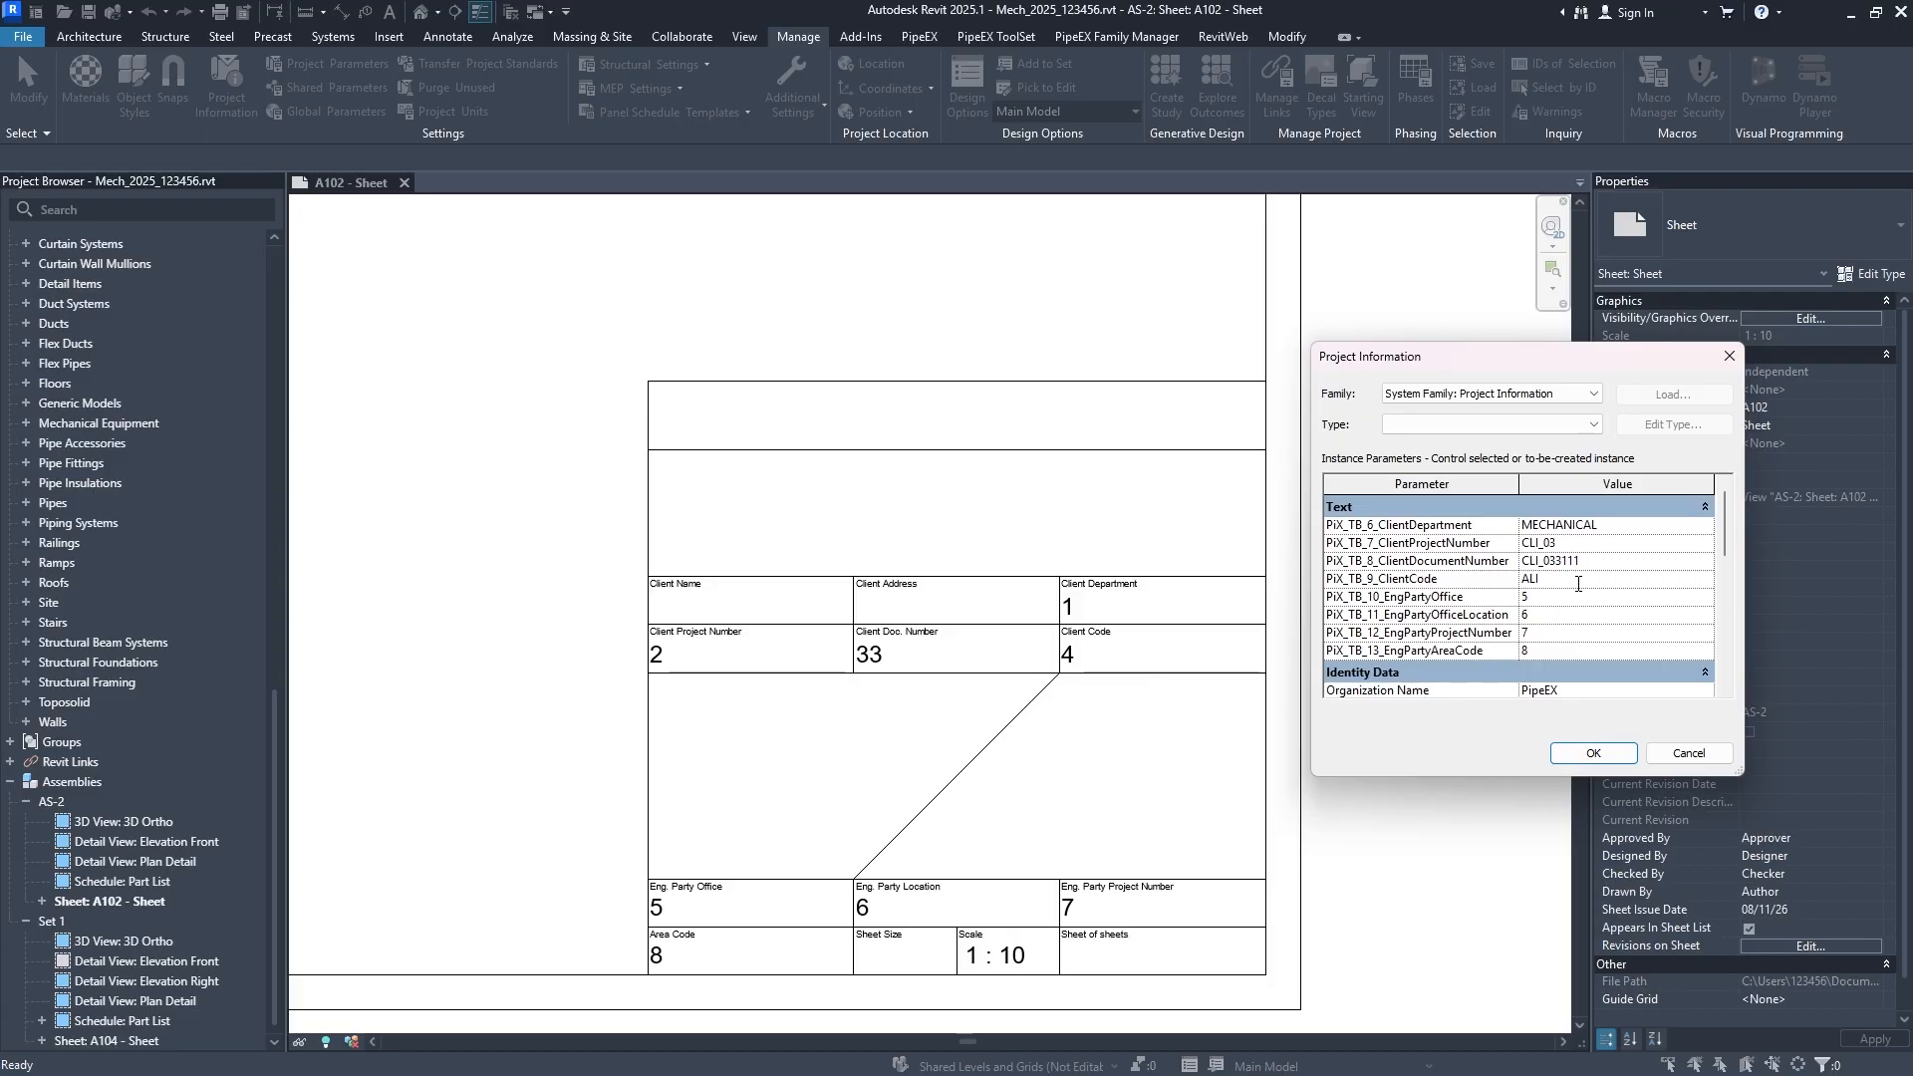
pyautogui.write('-PI-C')
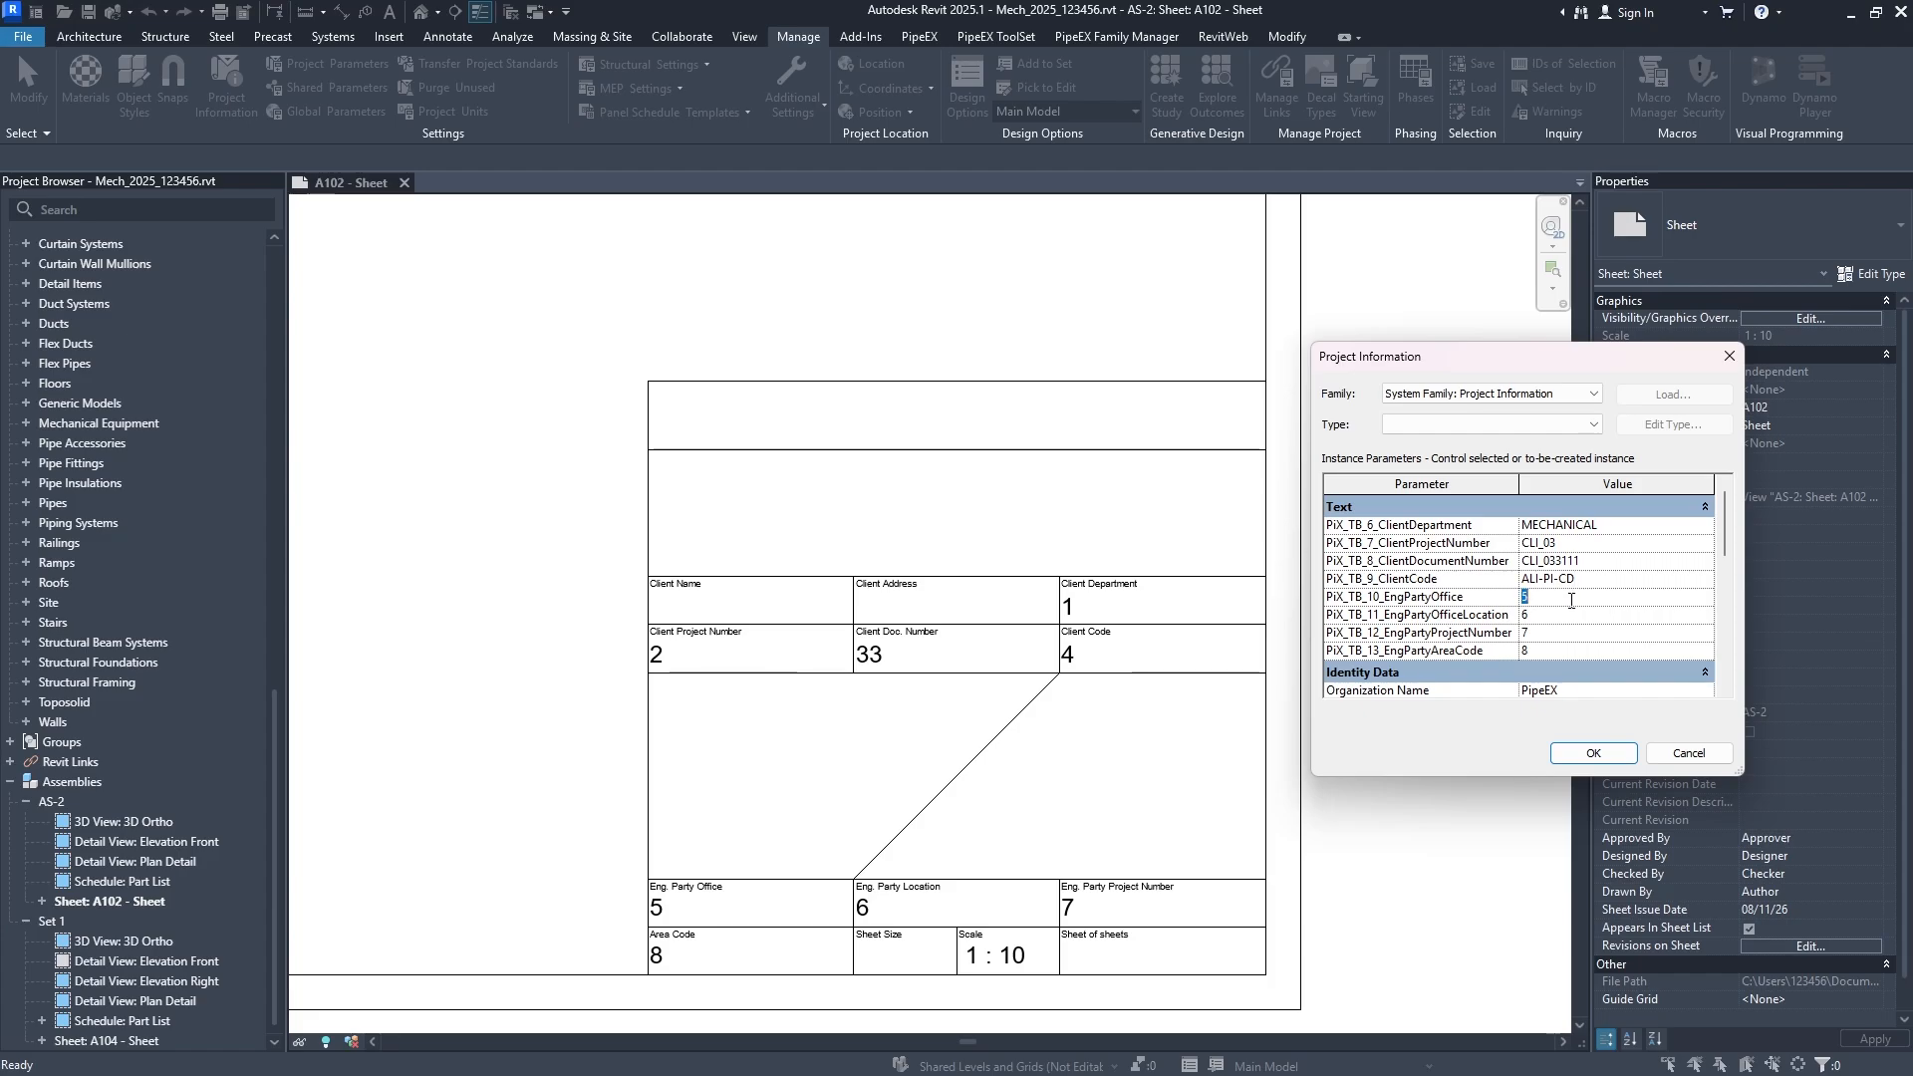
# Set the engineering party's office and office location to DUSSELDORF and its project number to PRJ-1004-5642.
pyautogui.write('DUSSELDORF')
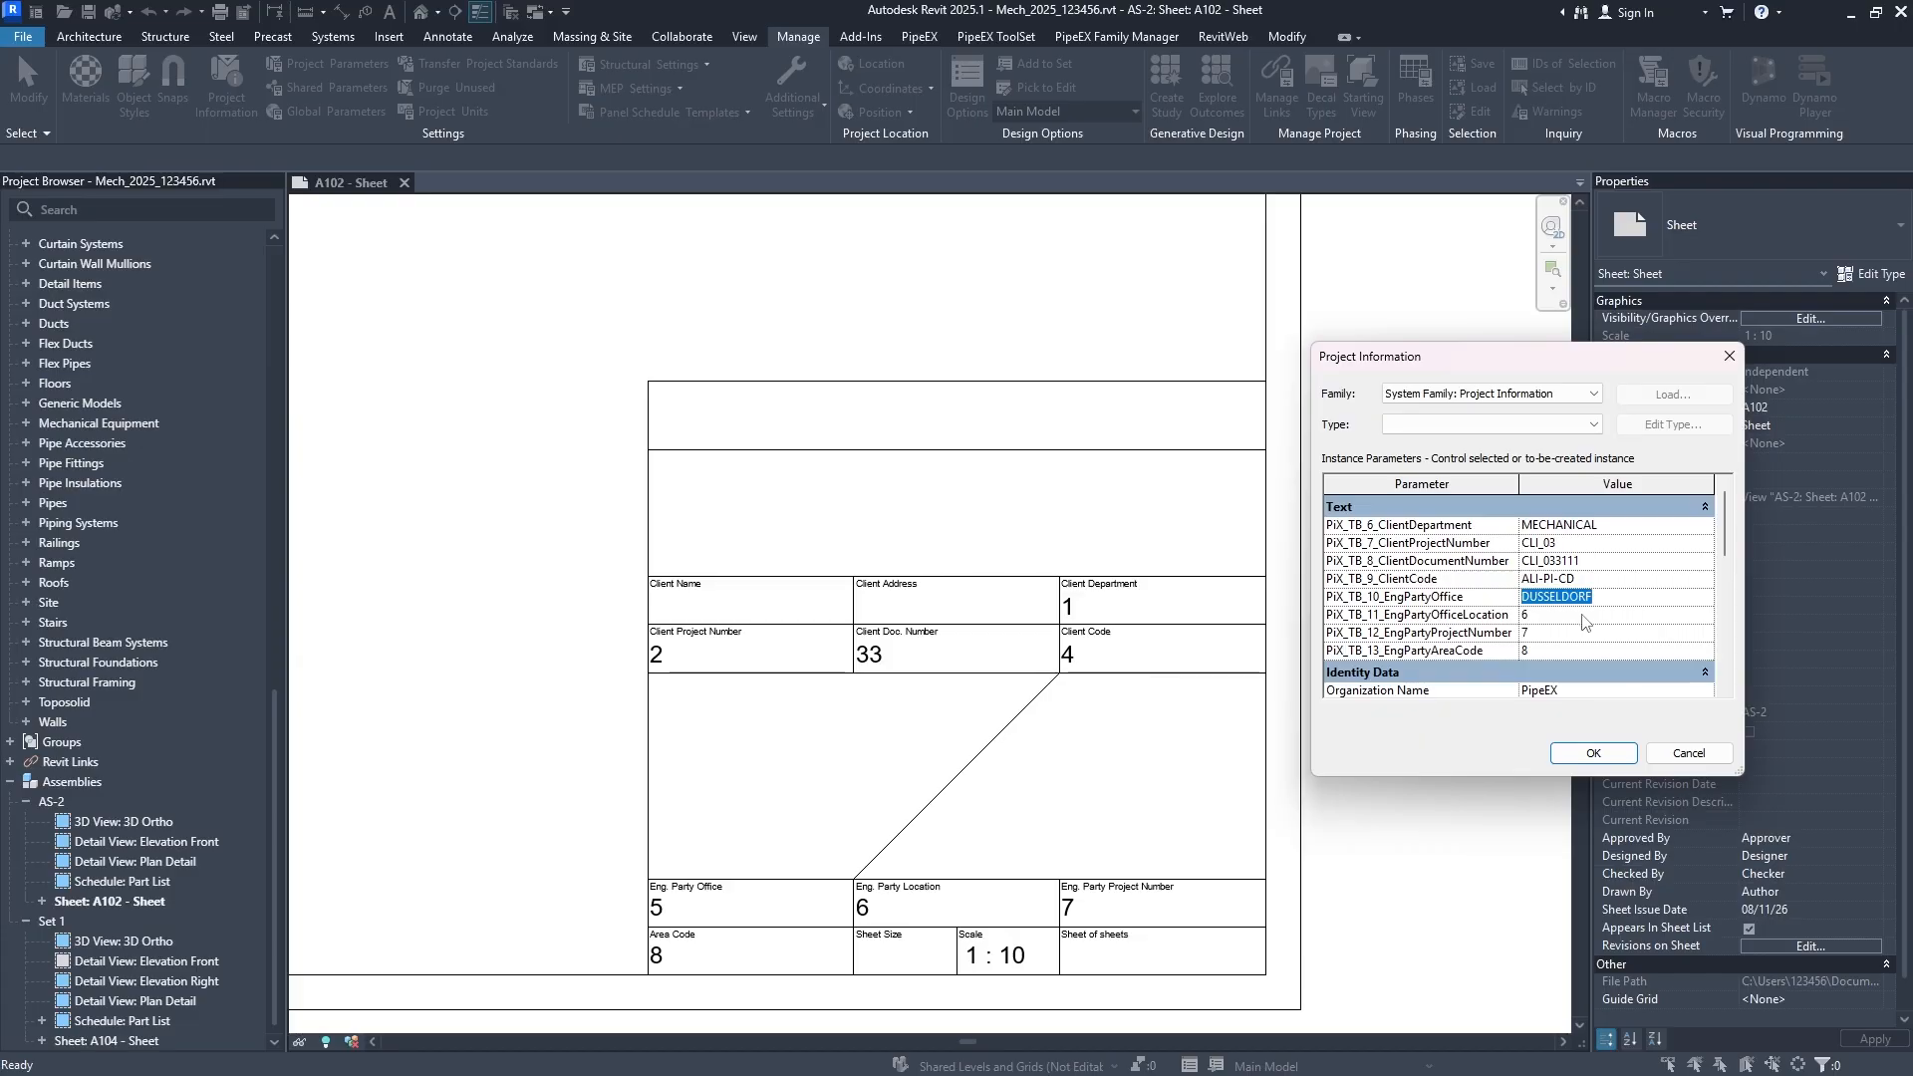
pyautogui.write('DUSSELDORF')
pyautogui.click(1575, 638)
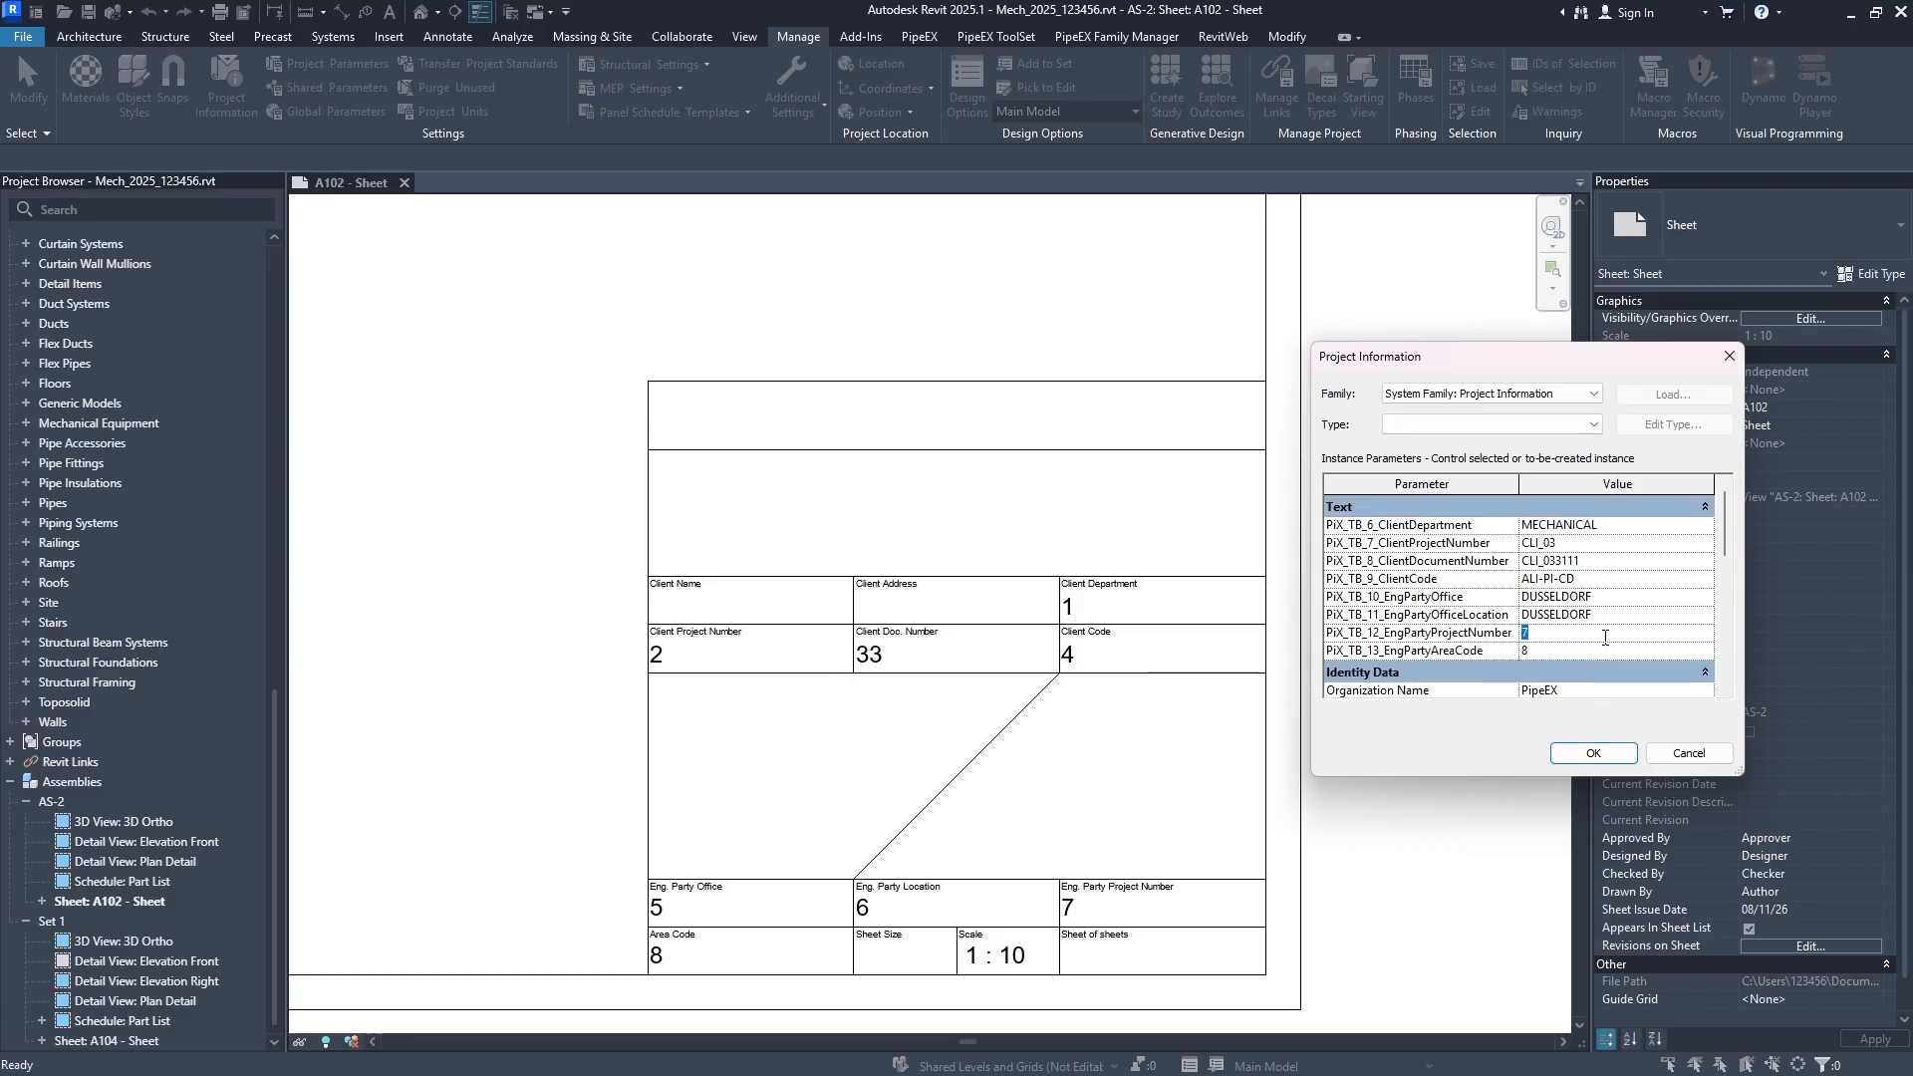
pyautogui.write('PRJ-1004-5642')
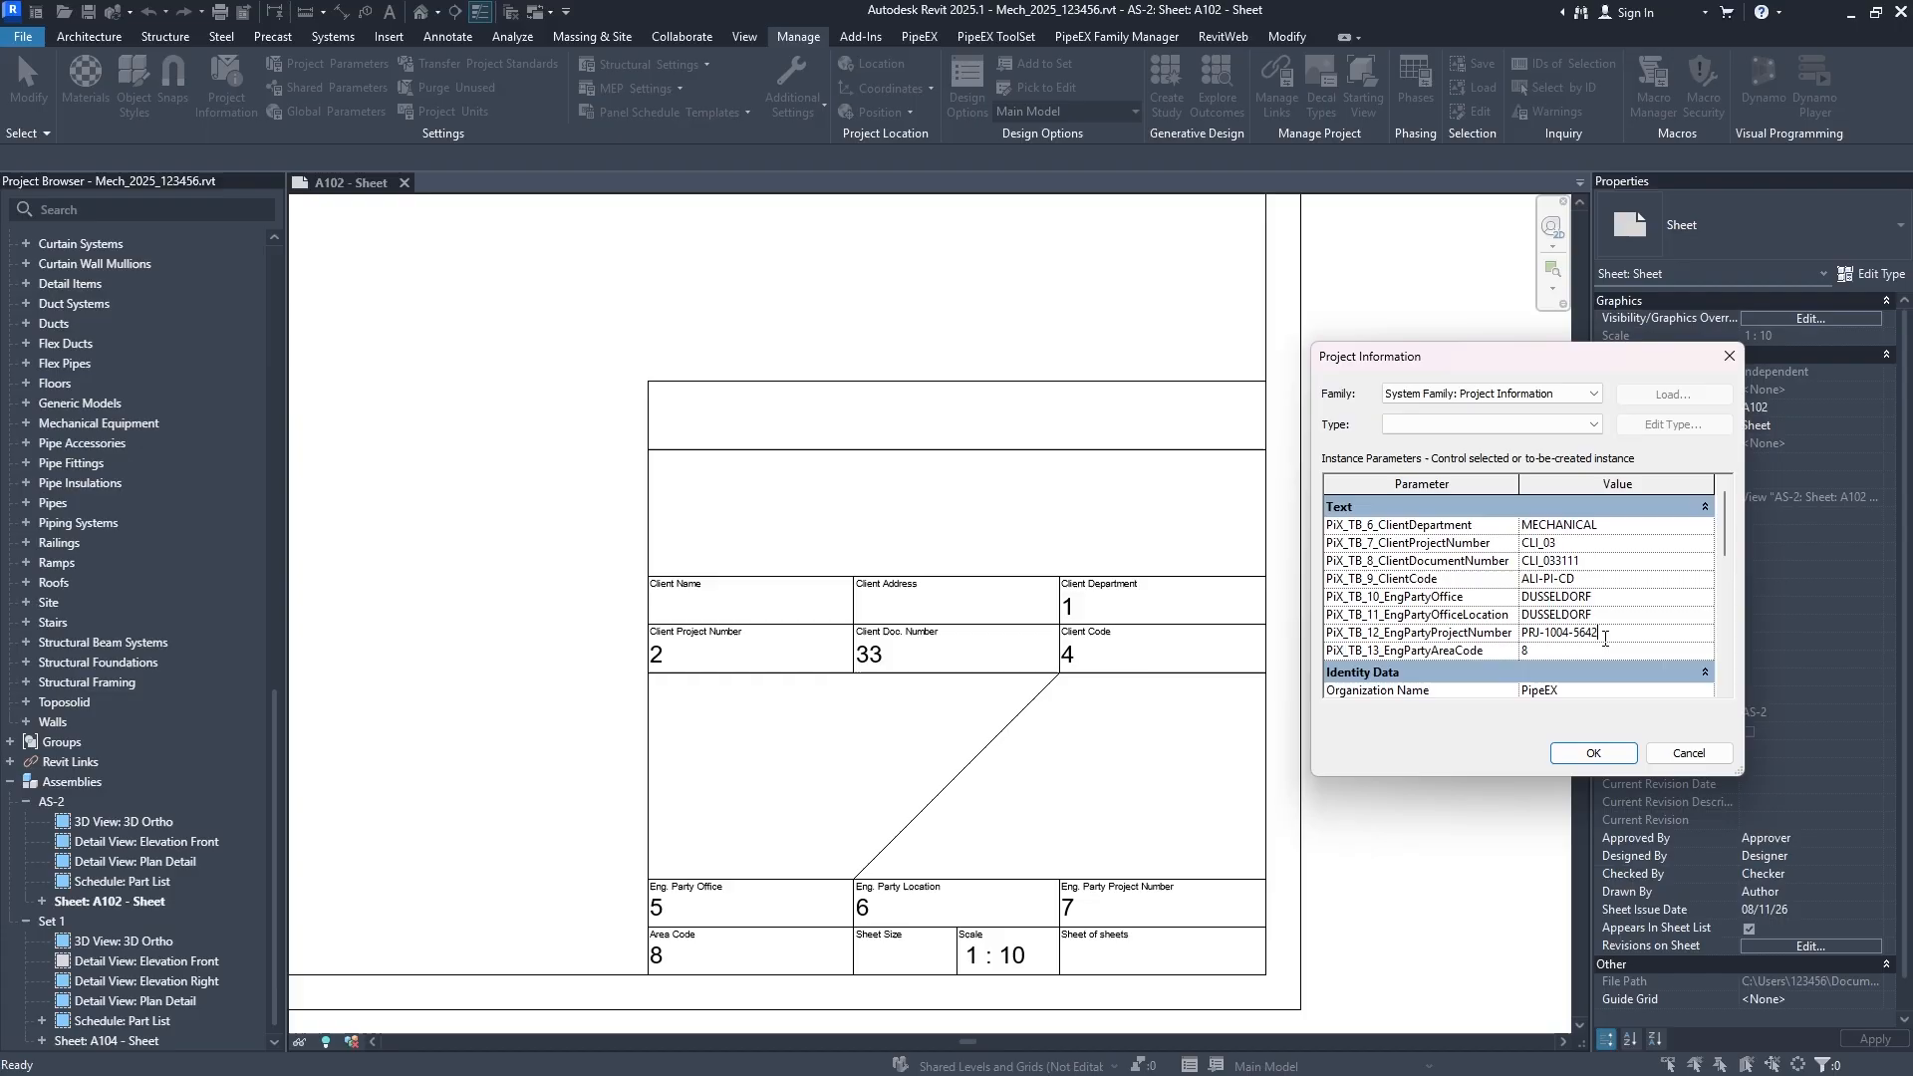
# Set the engineering party's area code to 001 and apply the project information changes.
pyautogui.click(1578, 650)
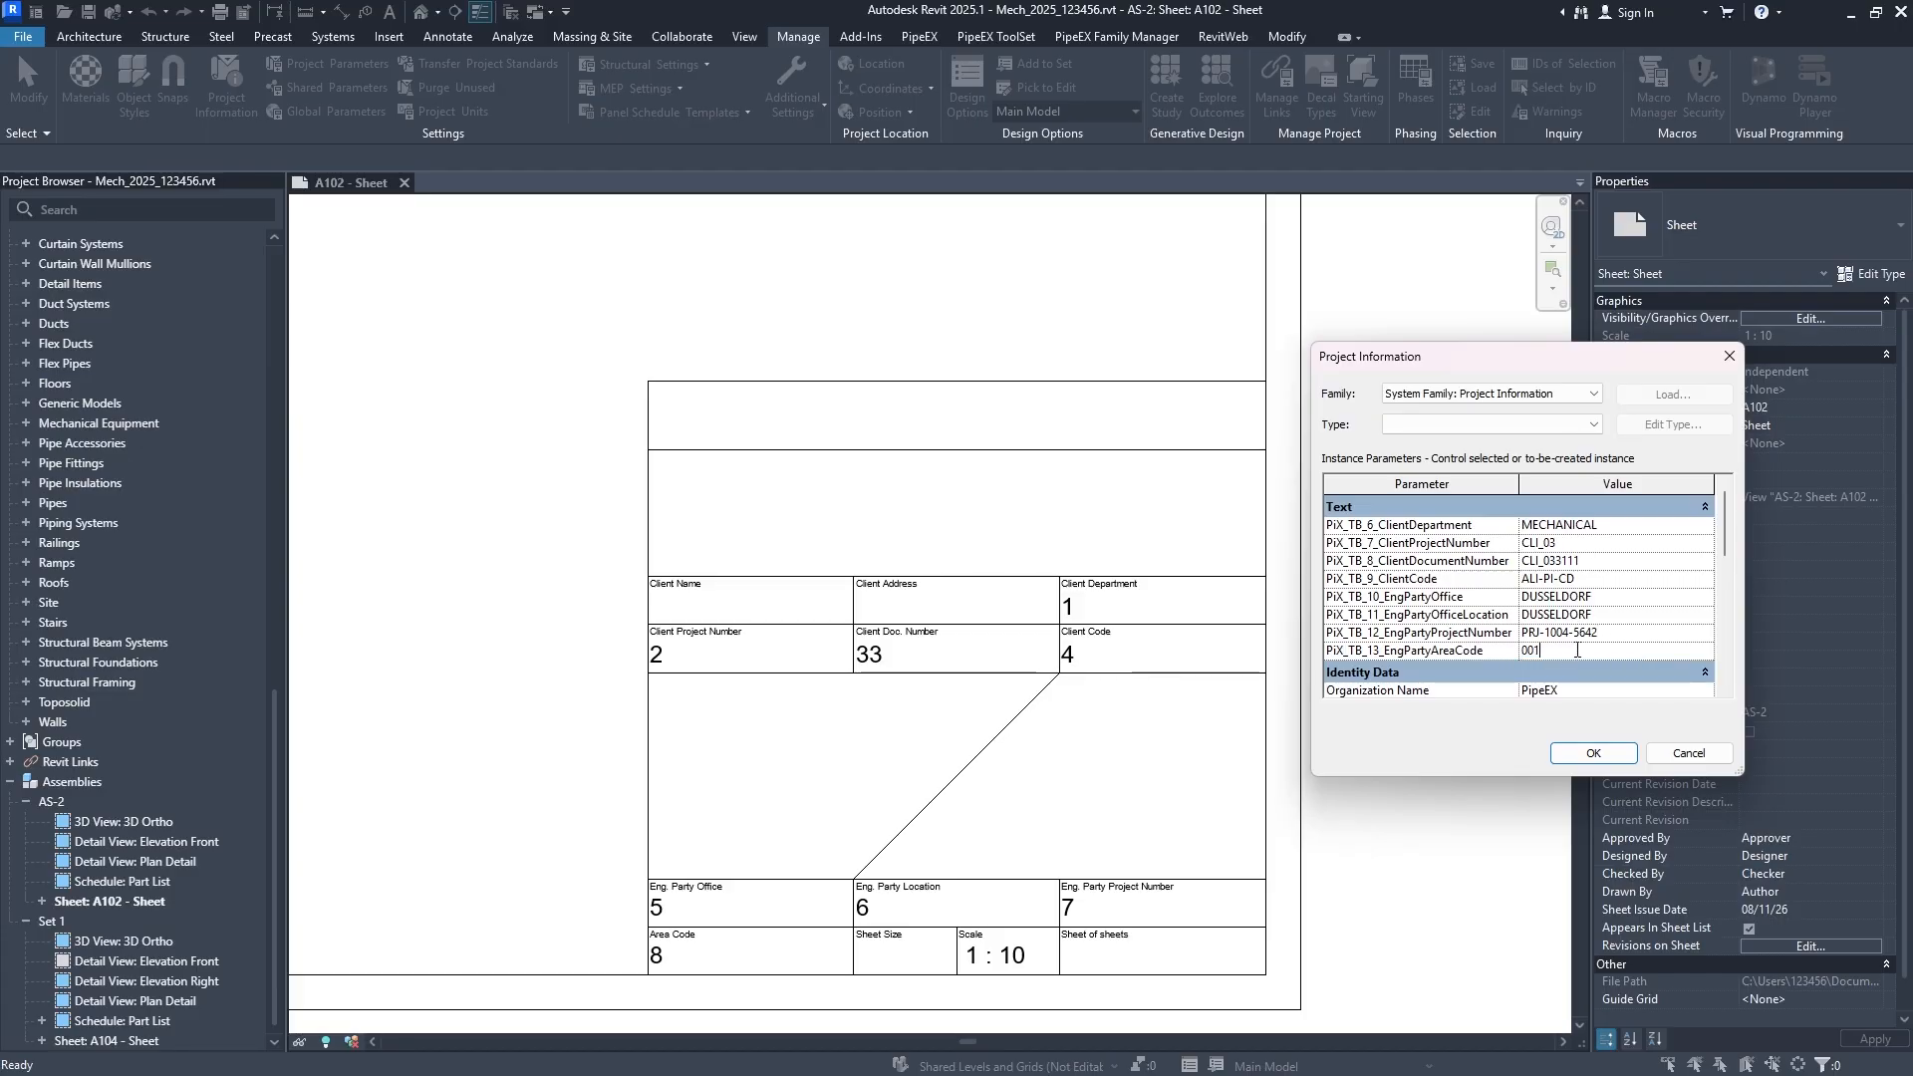
pyautogui.scroll(-3, 1554, 624)
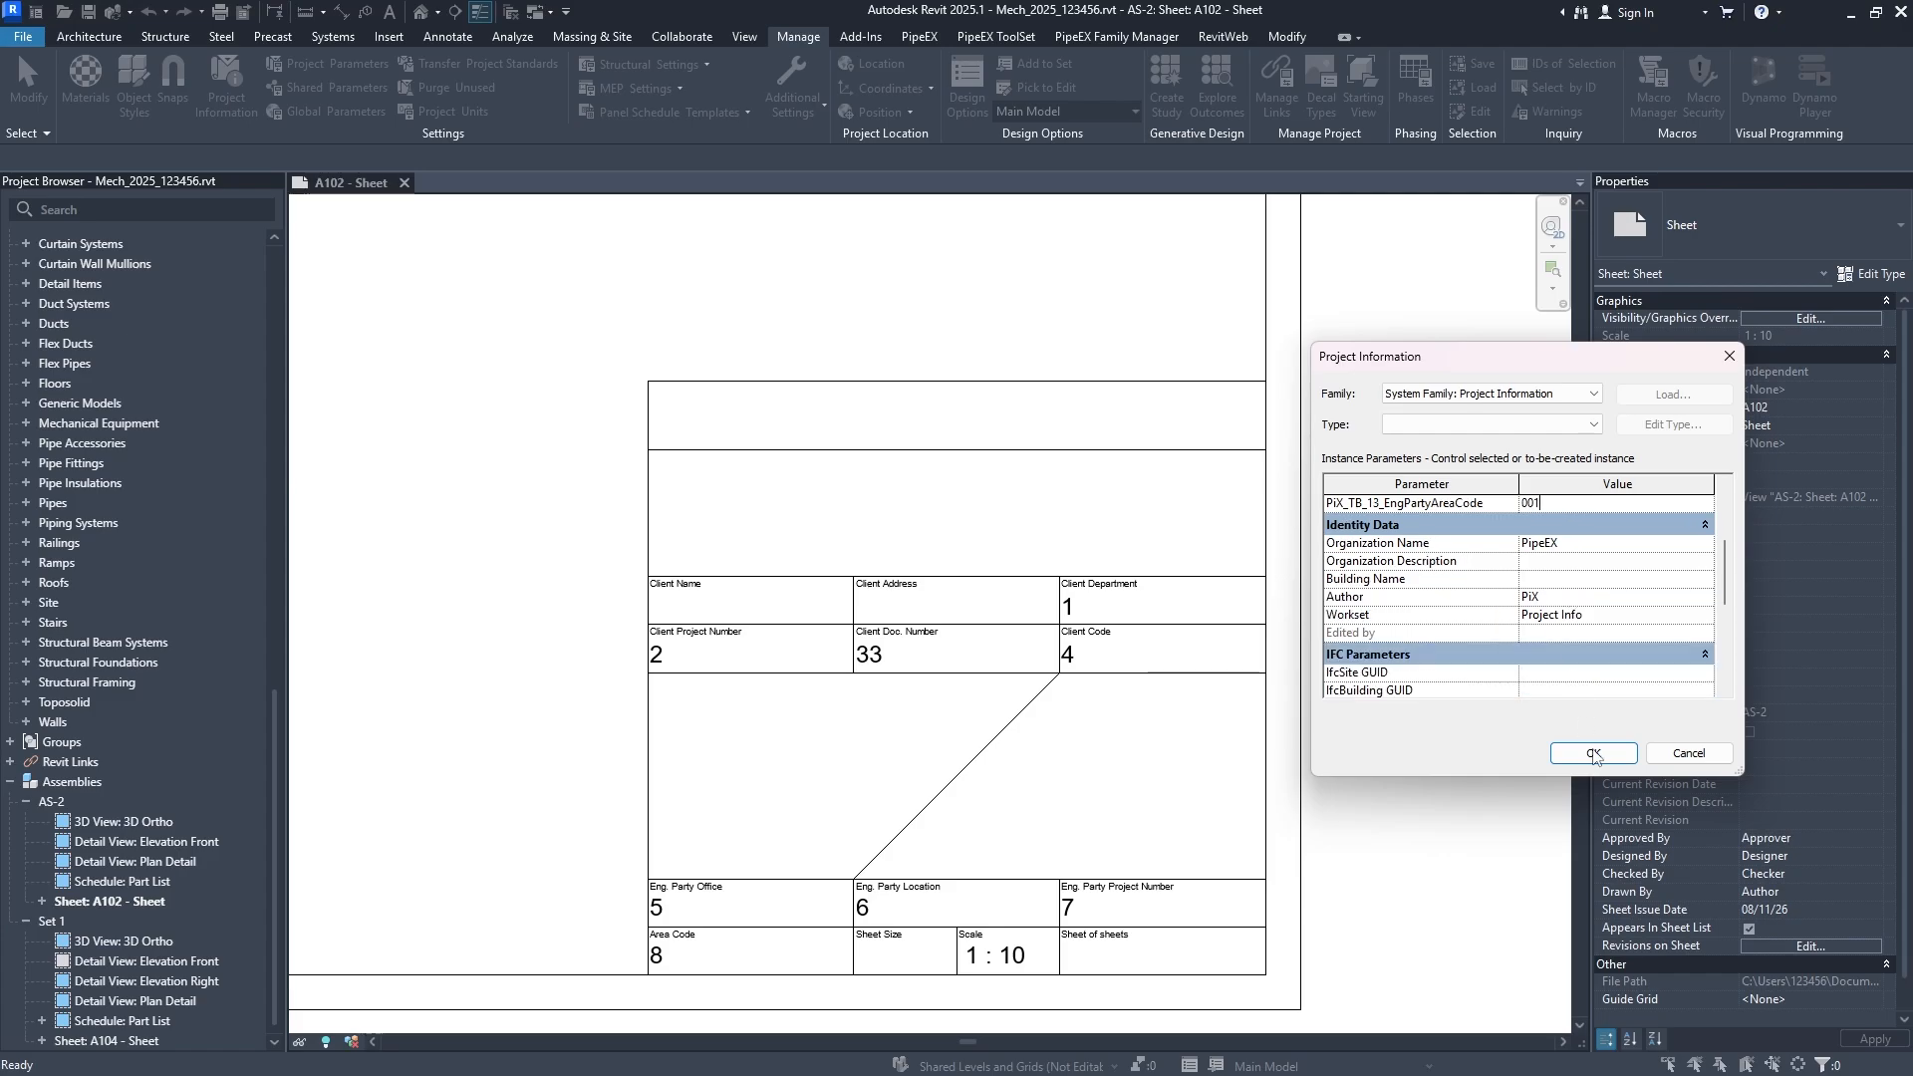
pyautogui.scroll(-5, 1580, 643)
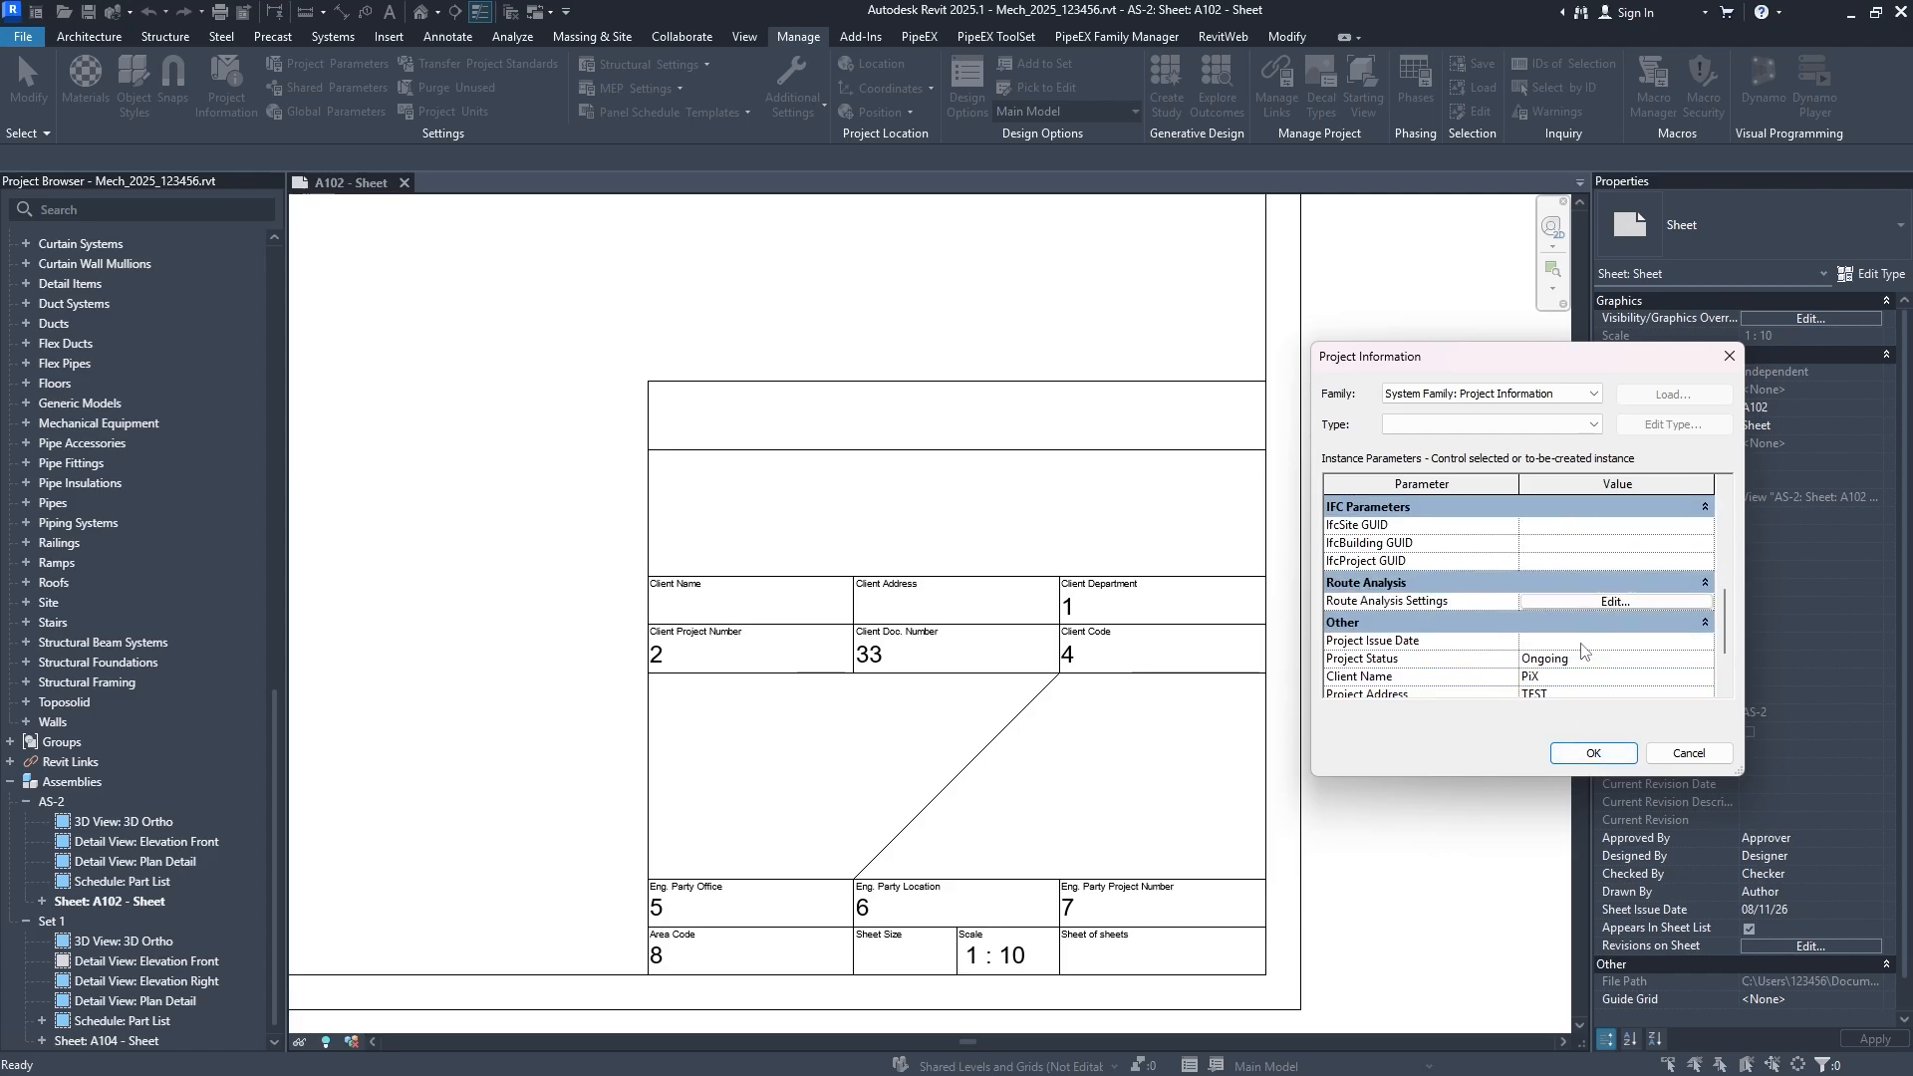
pyautogui.click(1593, 755)
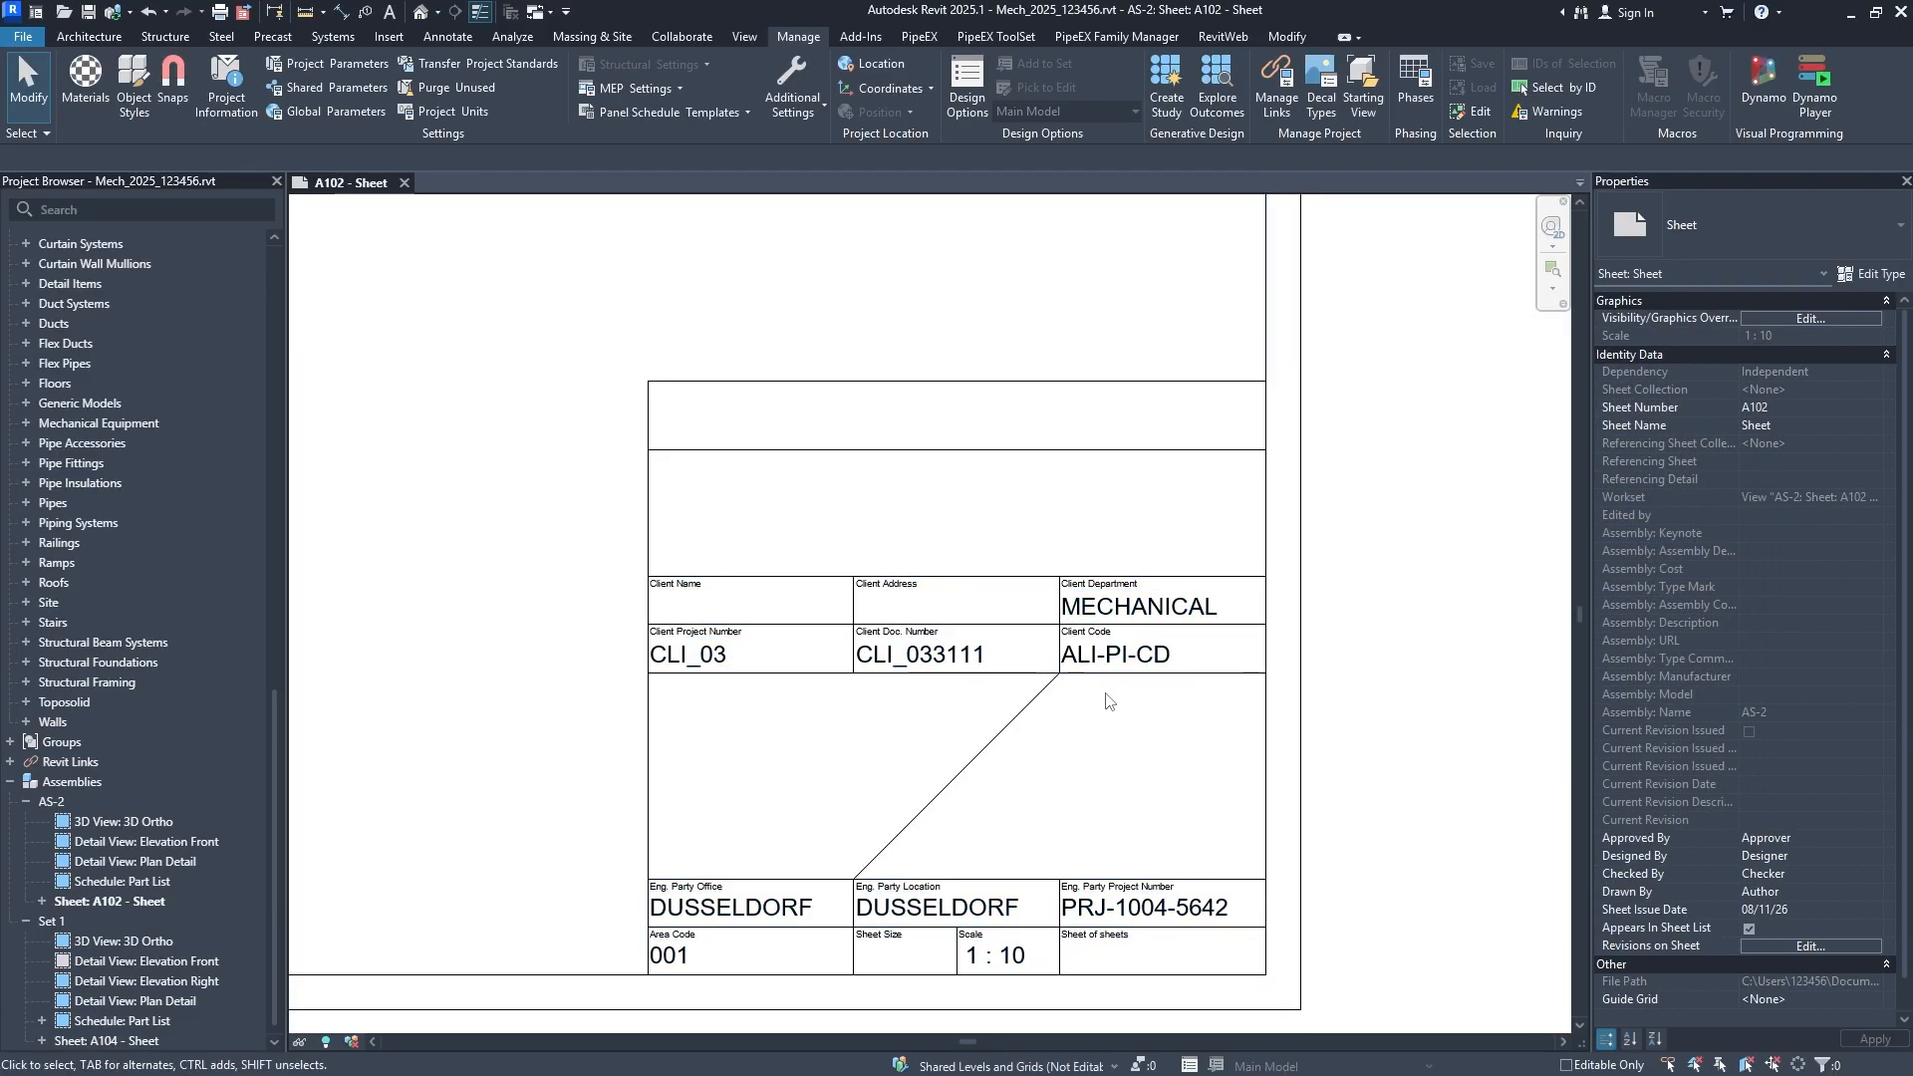
# Compare the title block's client name, client address and title fields on sheet A102 with the project information entries.
pyautogui.moveTo(891, 701); pyautogui.dragTo(890, 685, button='middle')
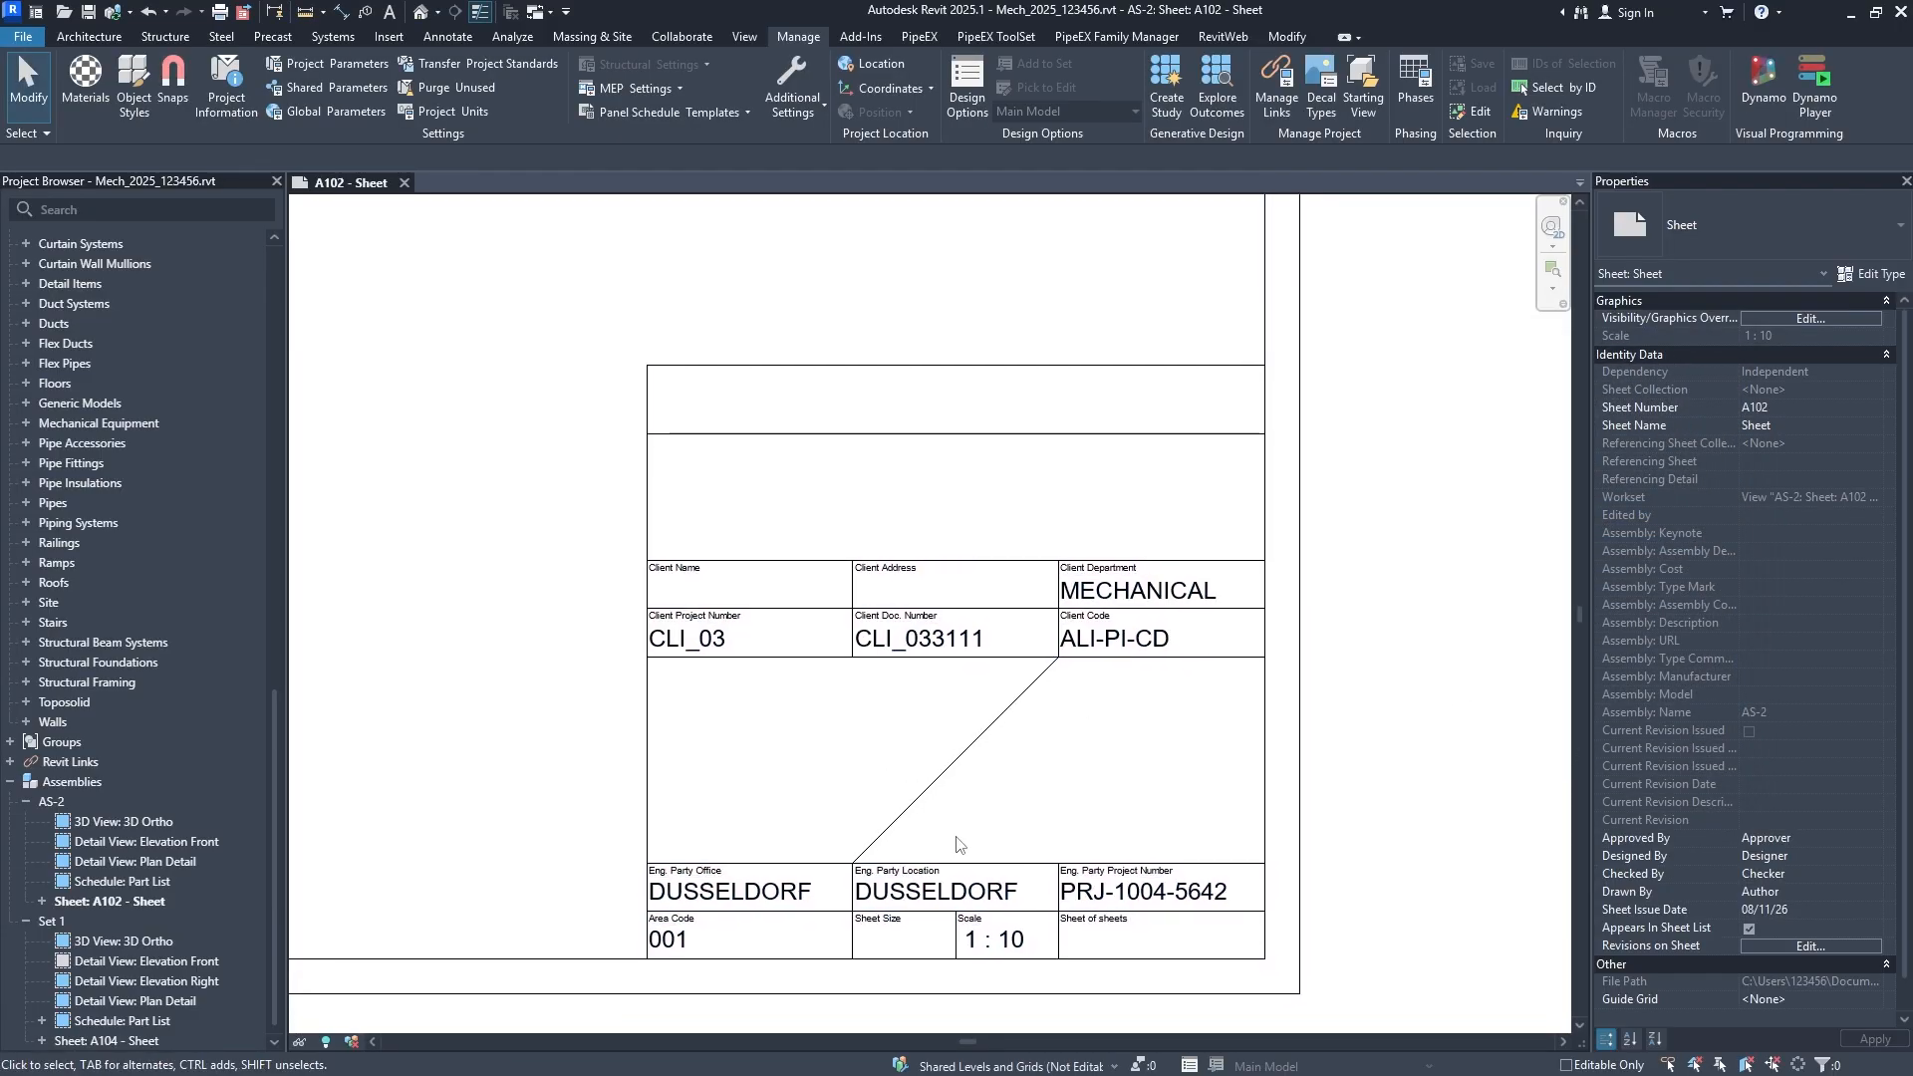
pyautogui.click(972, 745)
pyautogui.click(1068, 732)
pyautogui.click(923, 564)
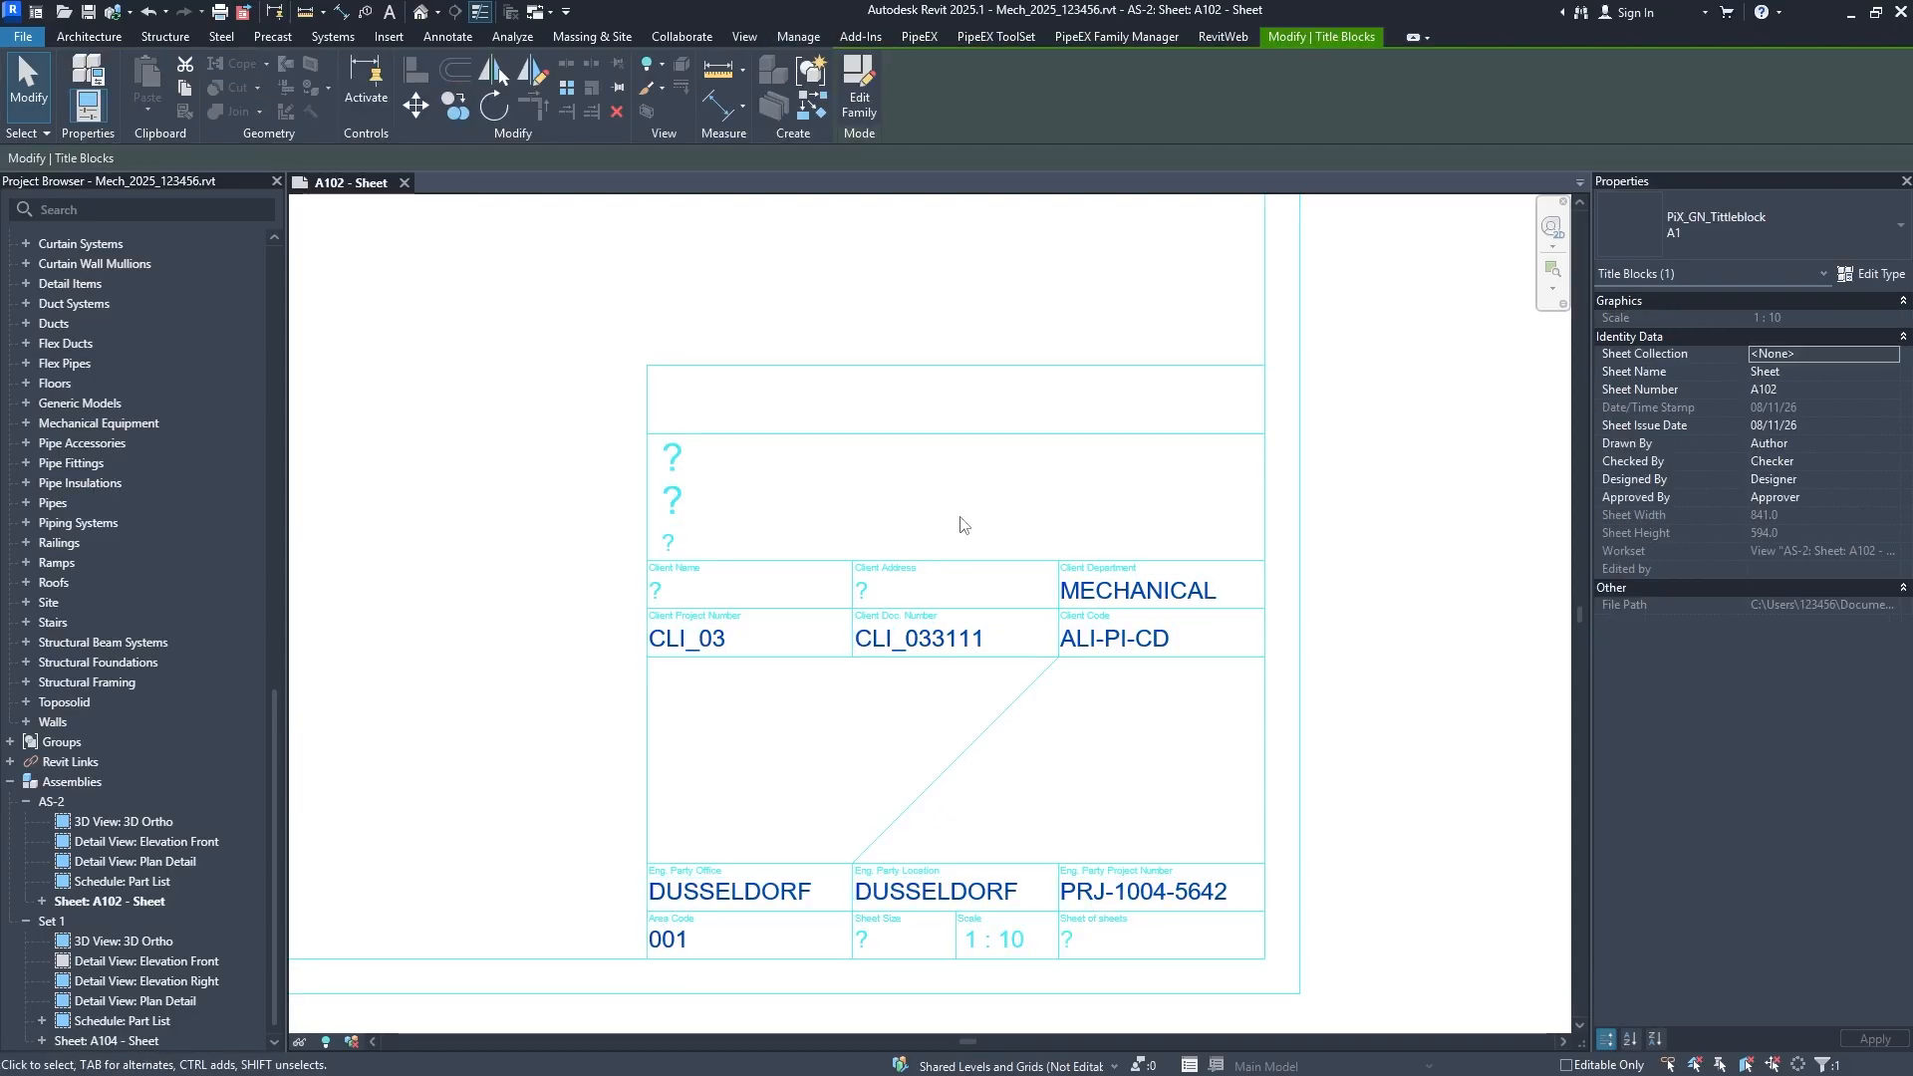
pyautogui.click(926, 512)
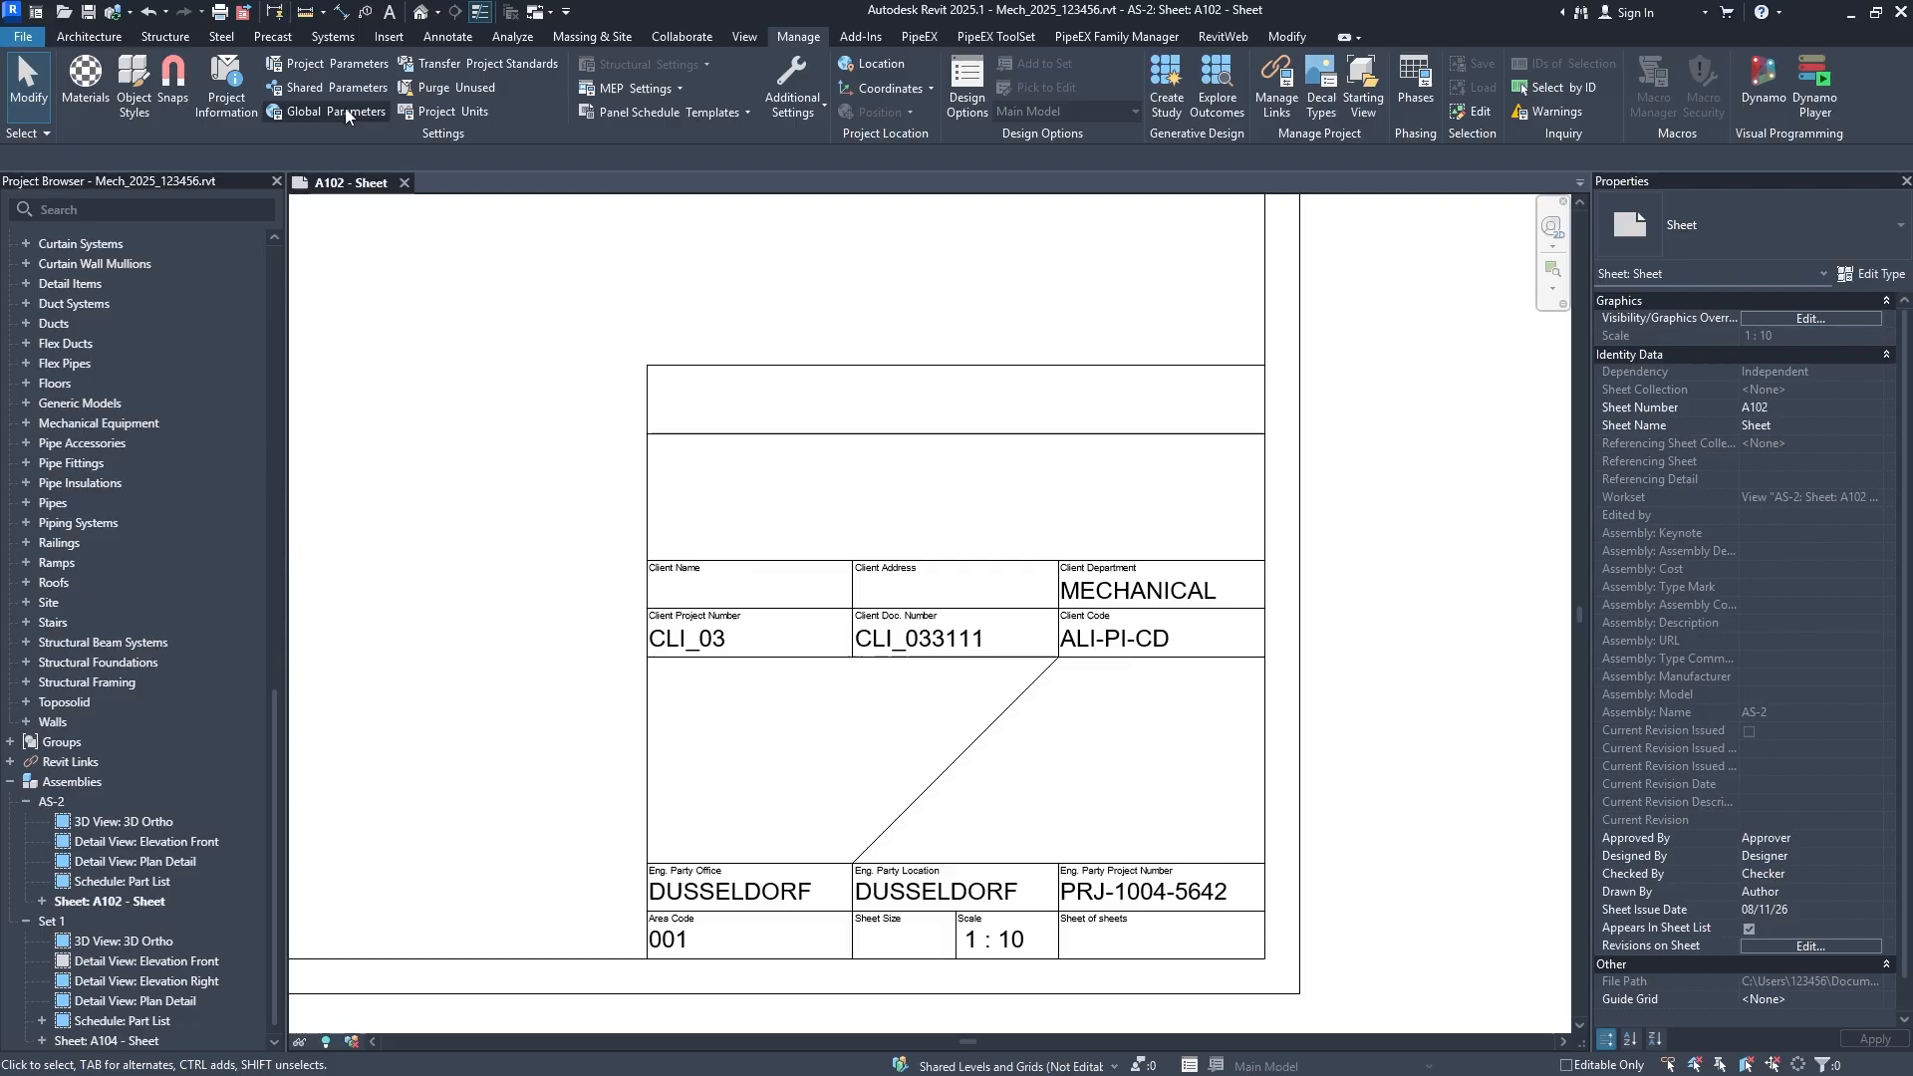
pyautogui.click(344, 63)
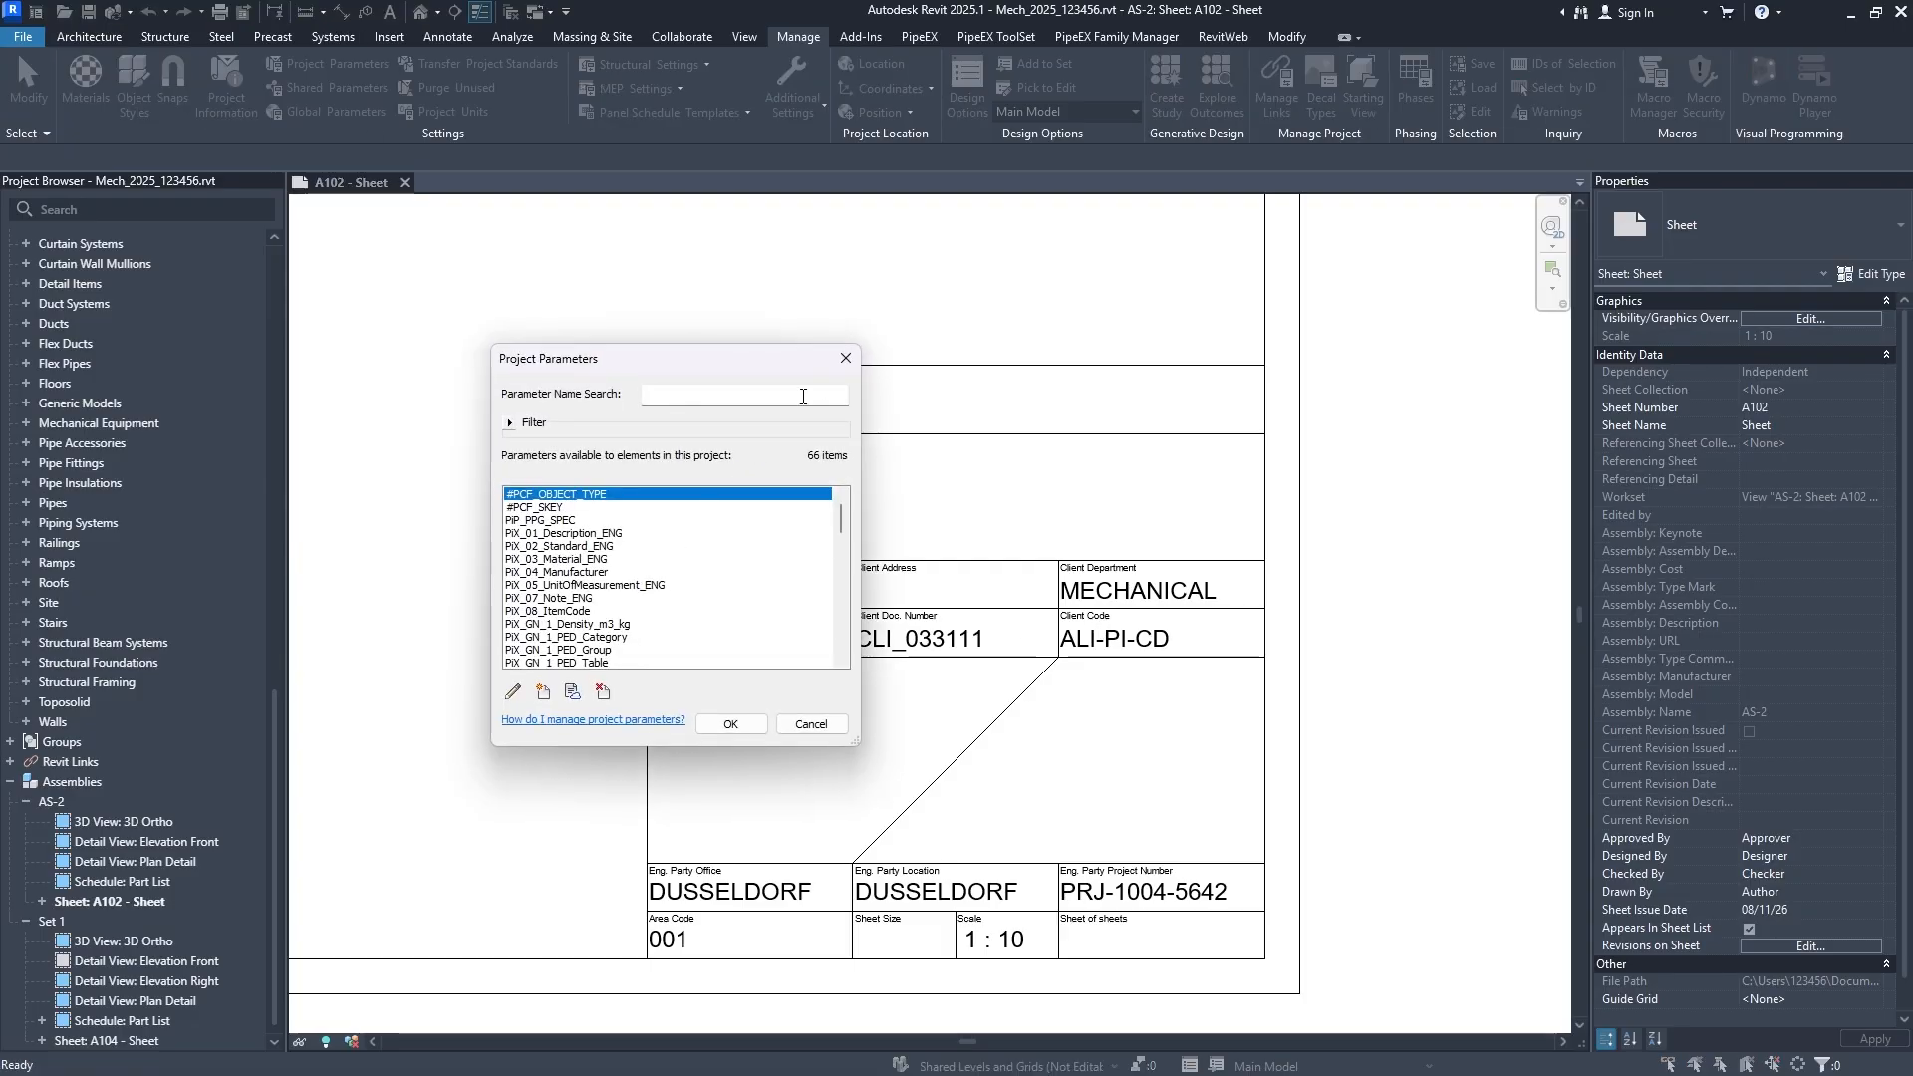
pyautogui.click(845, 358)
pyautogui.click(244, 85)
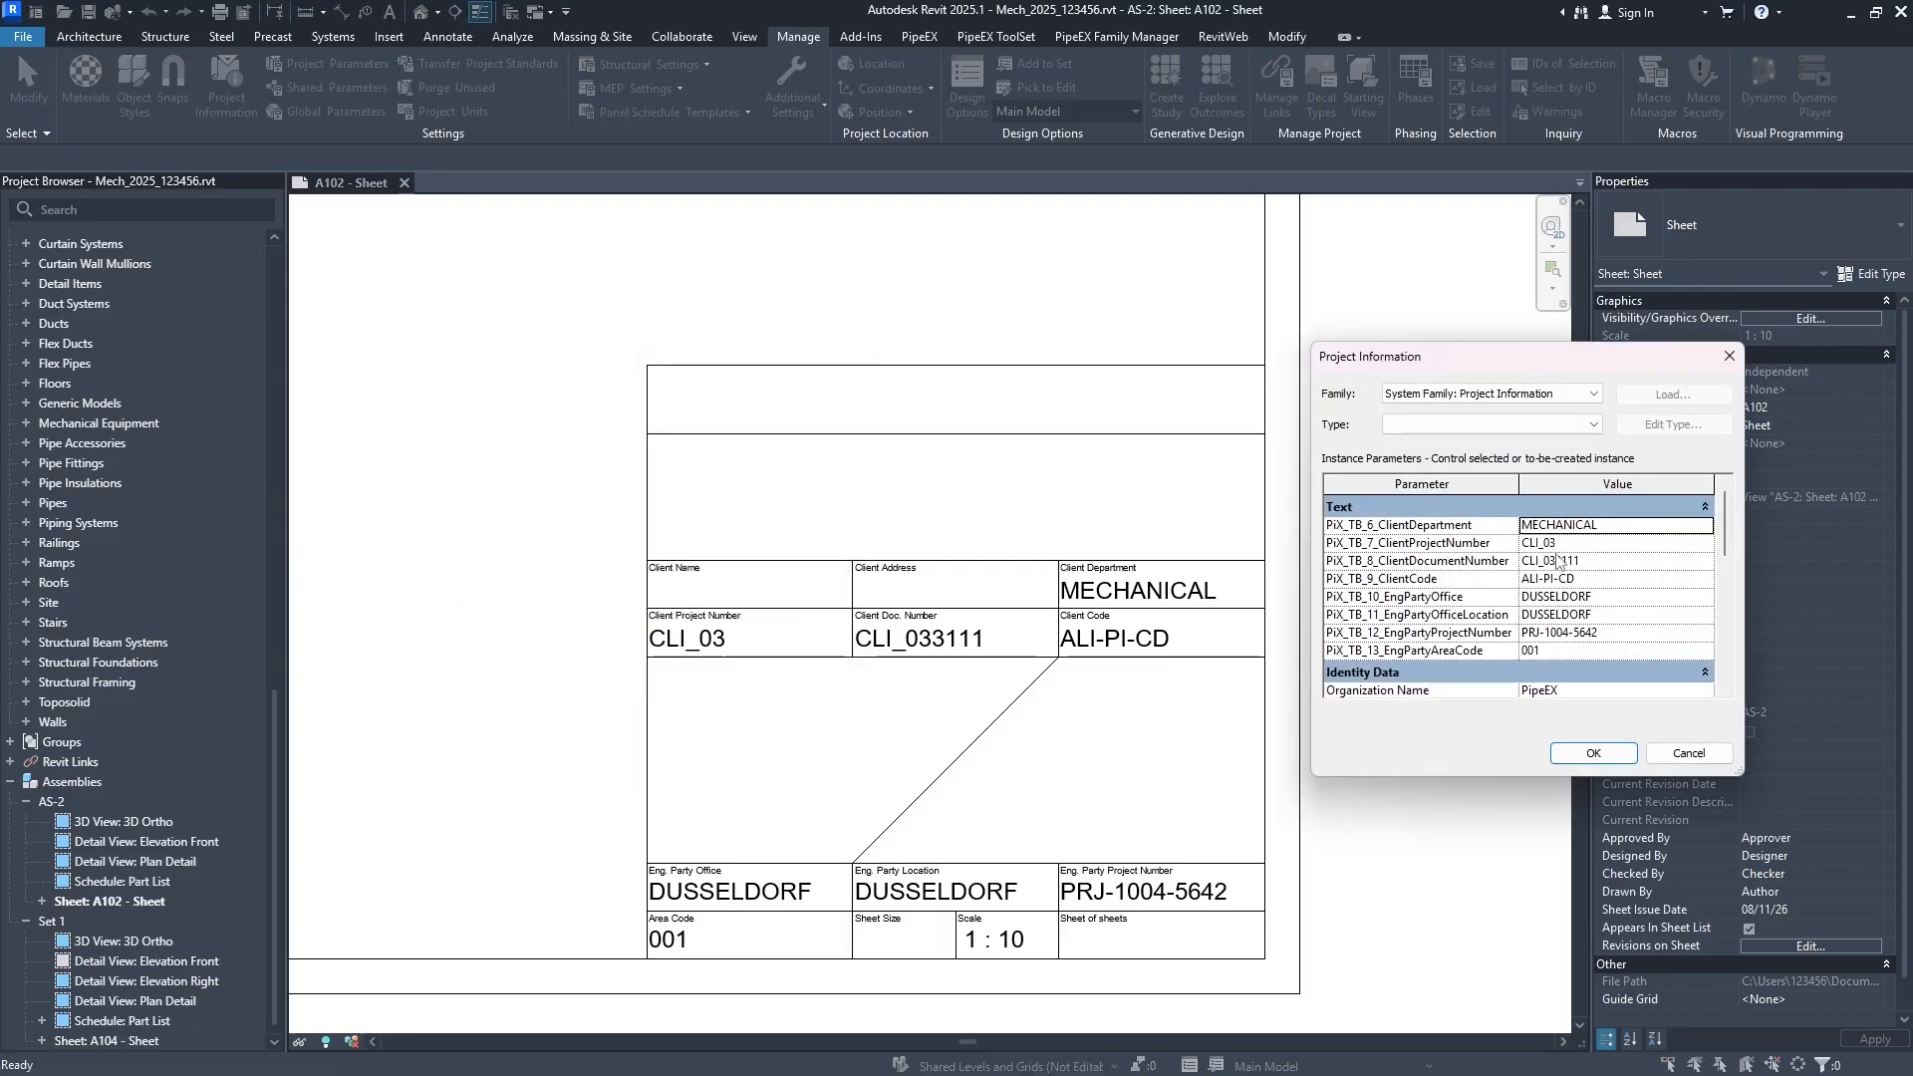
pyautogui.scroll(-3, 1374, 588)
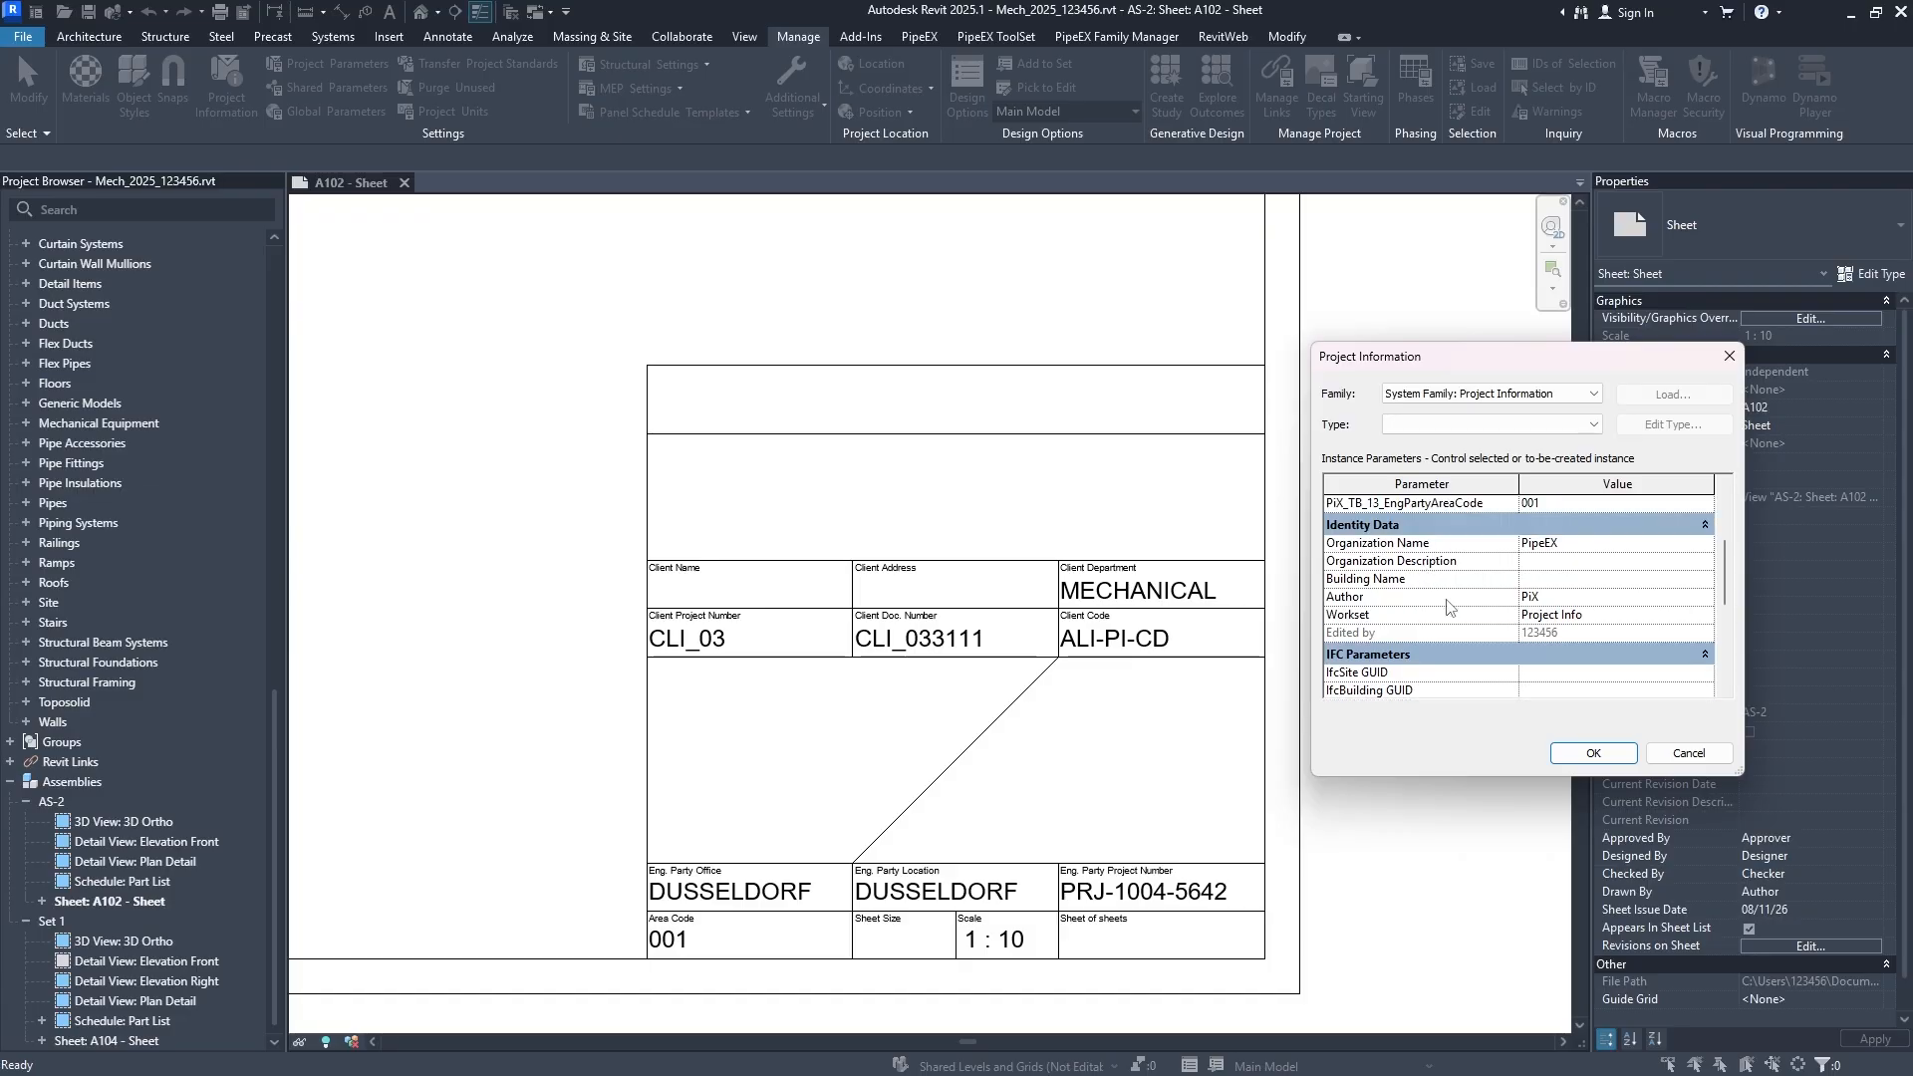
pyautogui.scroll(-5, 1454, 594)
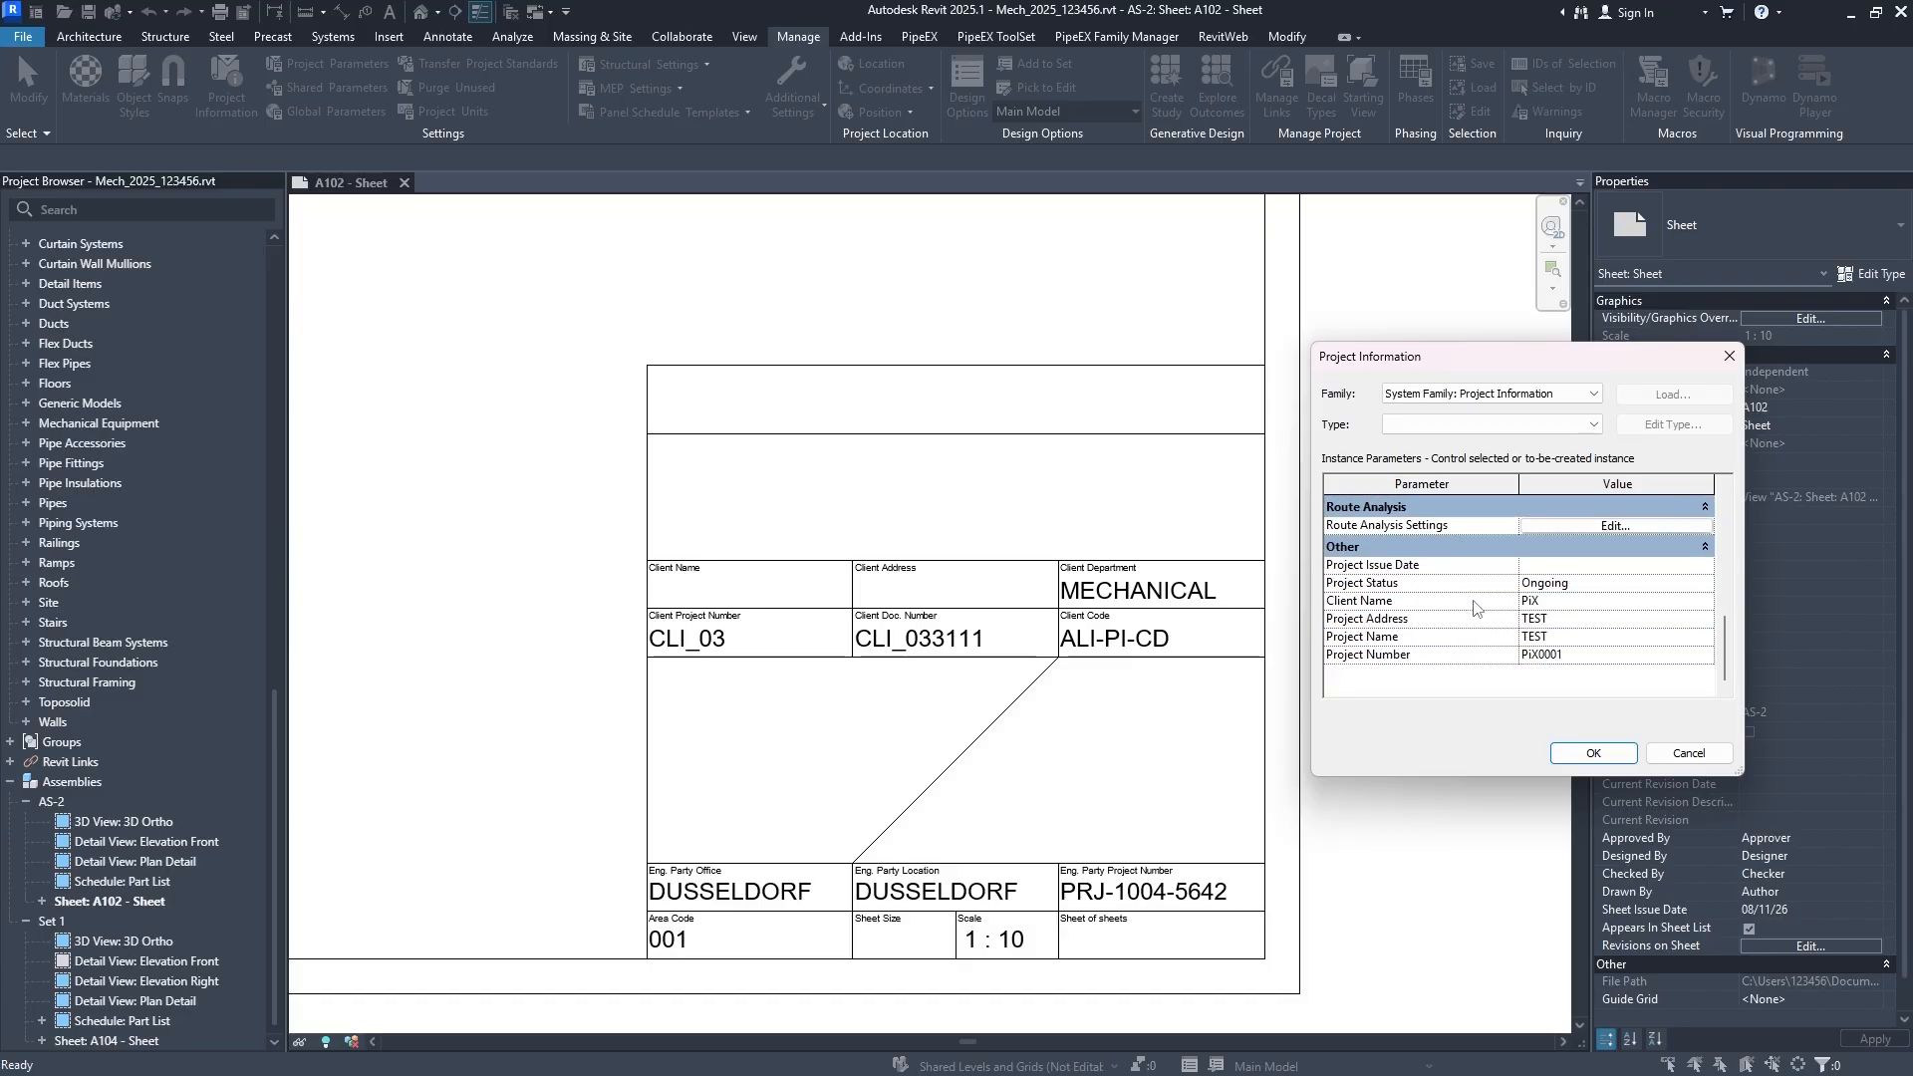
pyautogui.press('Escape')
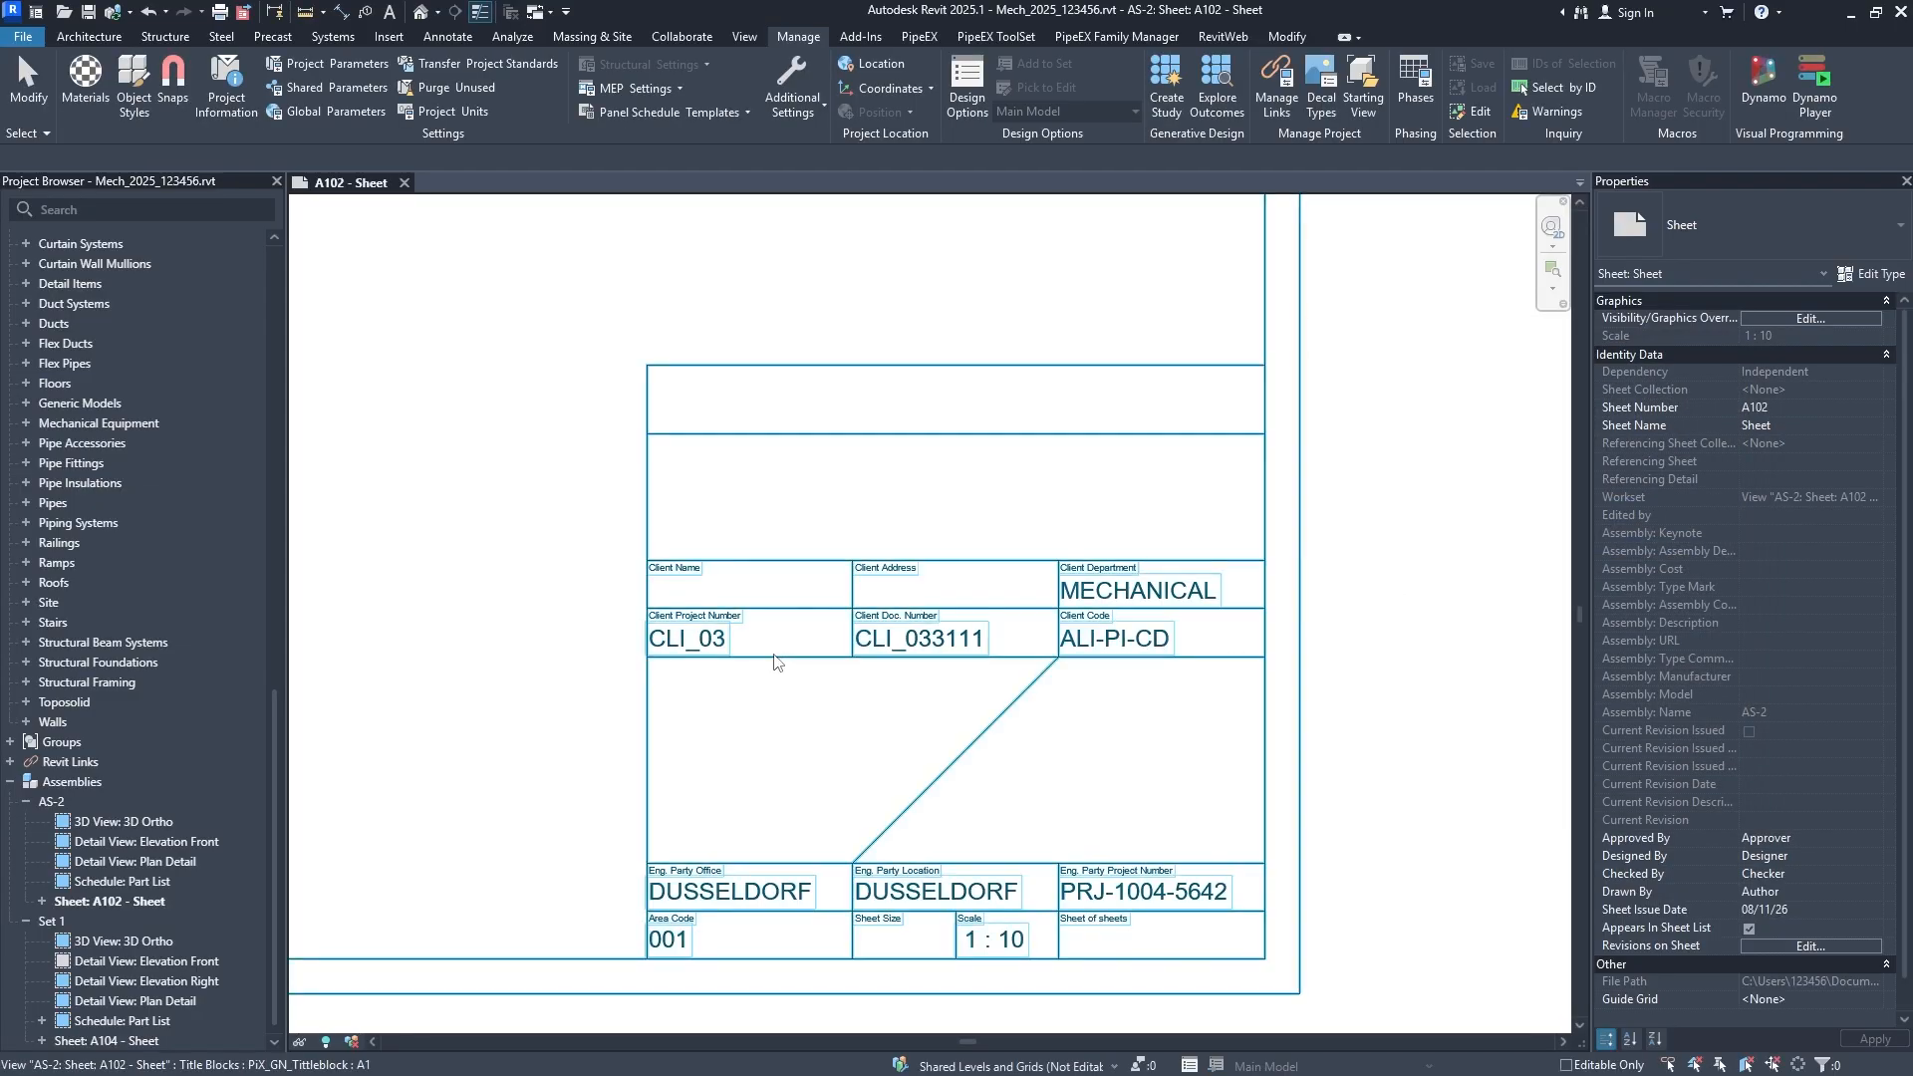
pyautogui.click(762, 619)
pyautogui.scroll(3, 757, 617)
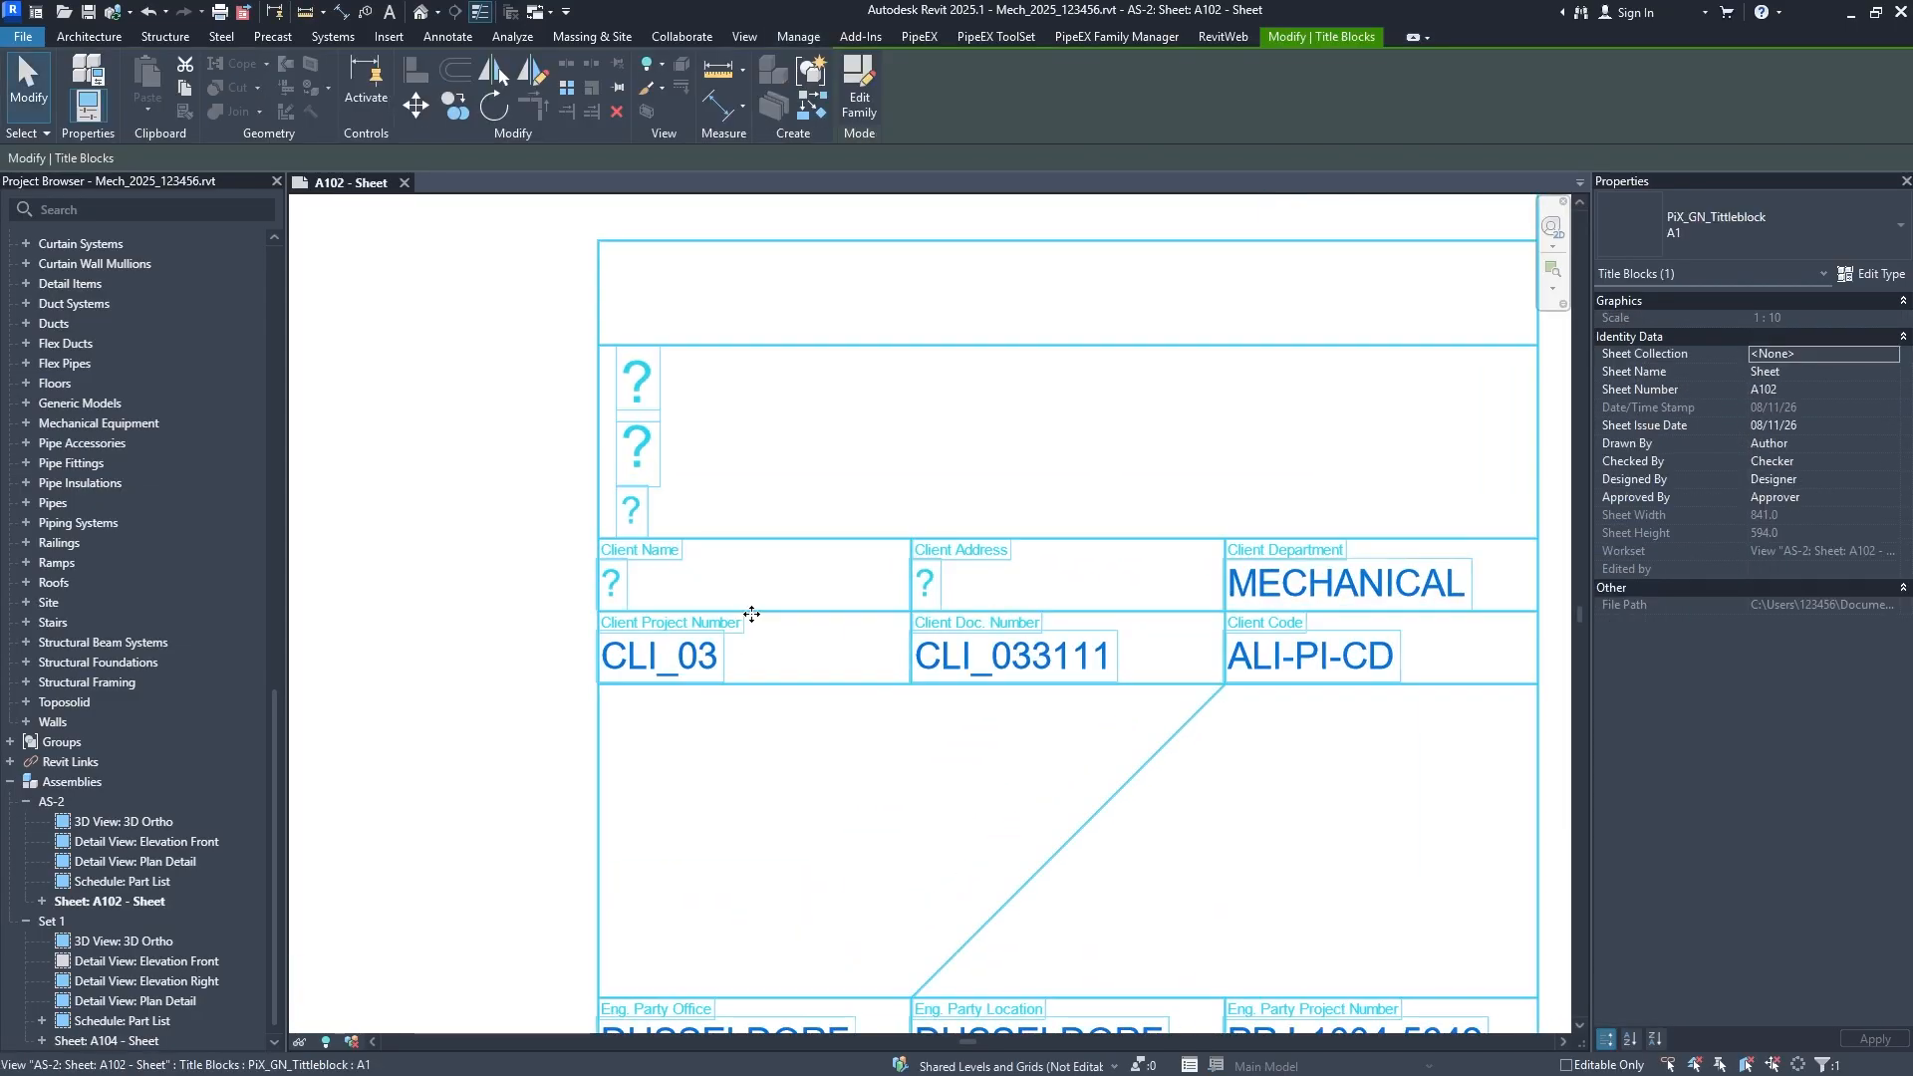
pyautogui.press('Escape')
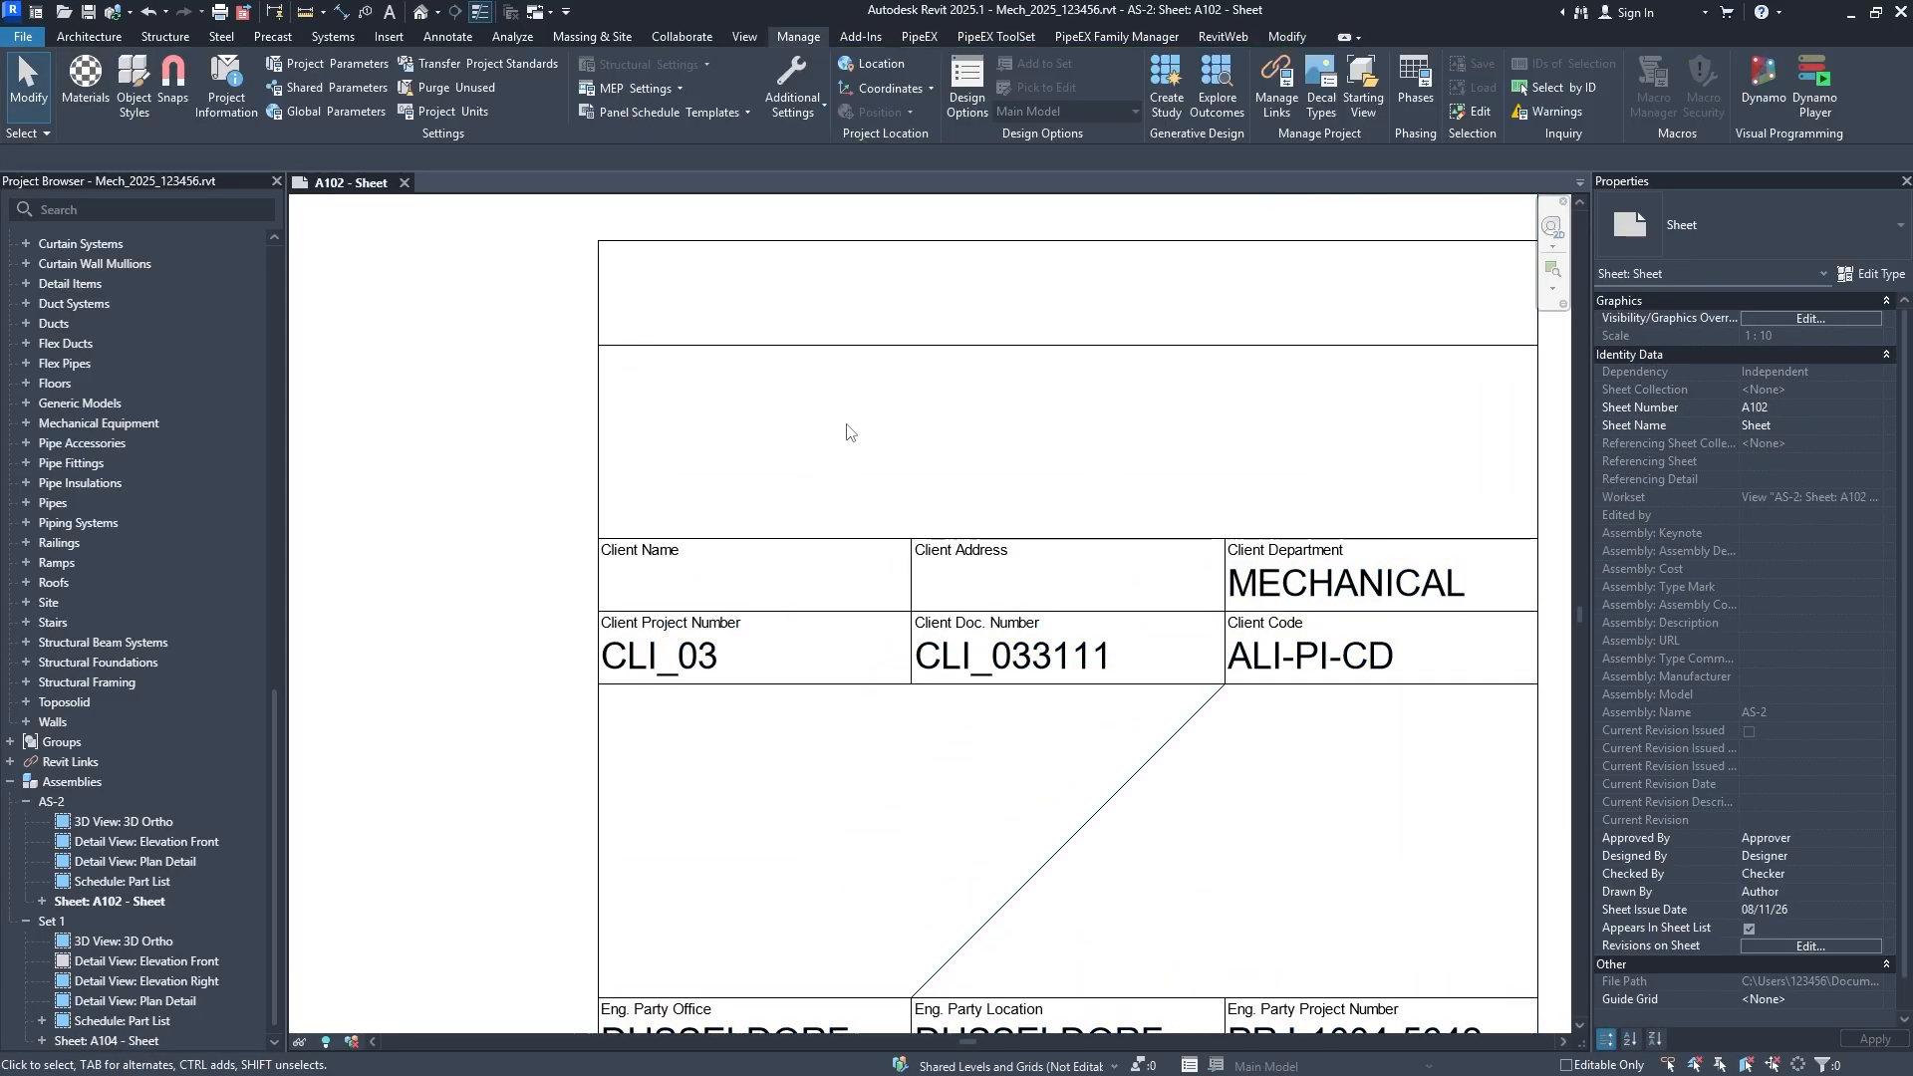
# Open sheet A102's title block family for editing.
pyautogui.click(865, 555)
pyautogui.click(855, 75)
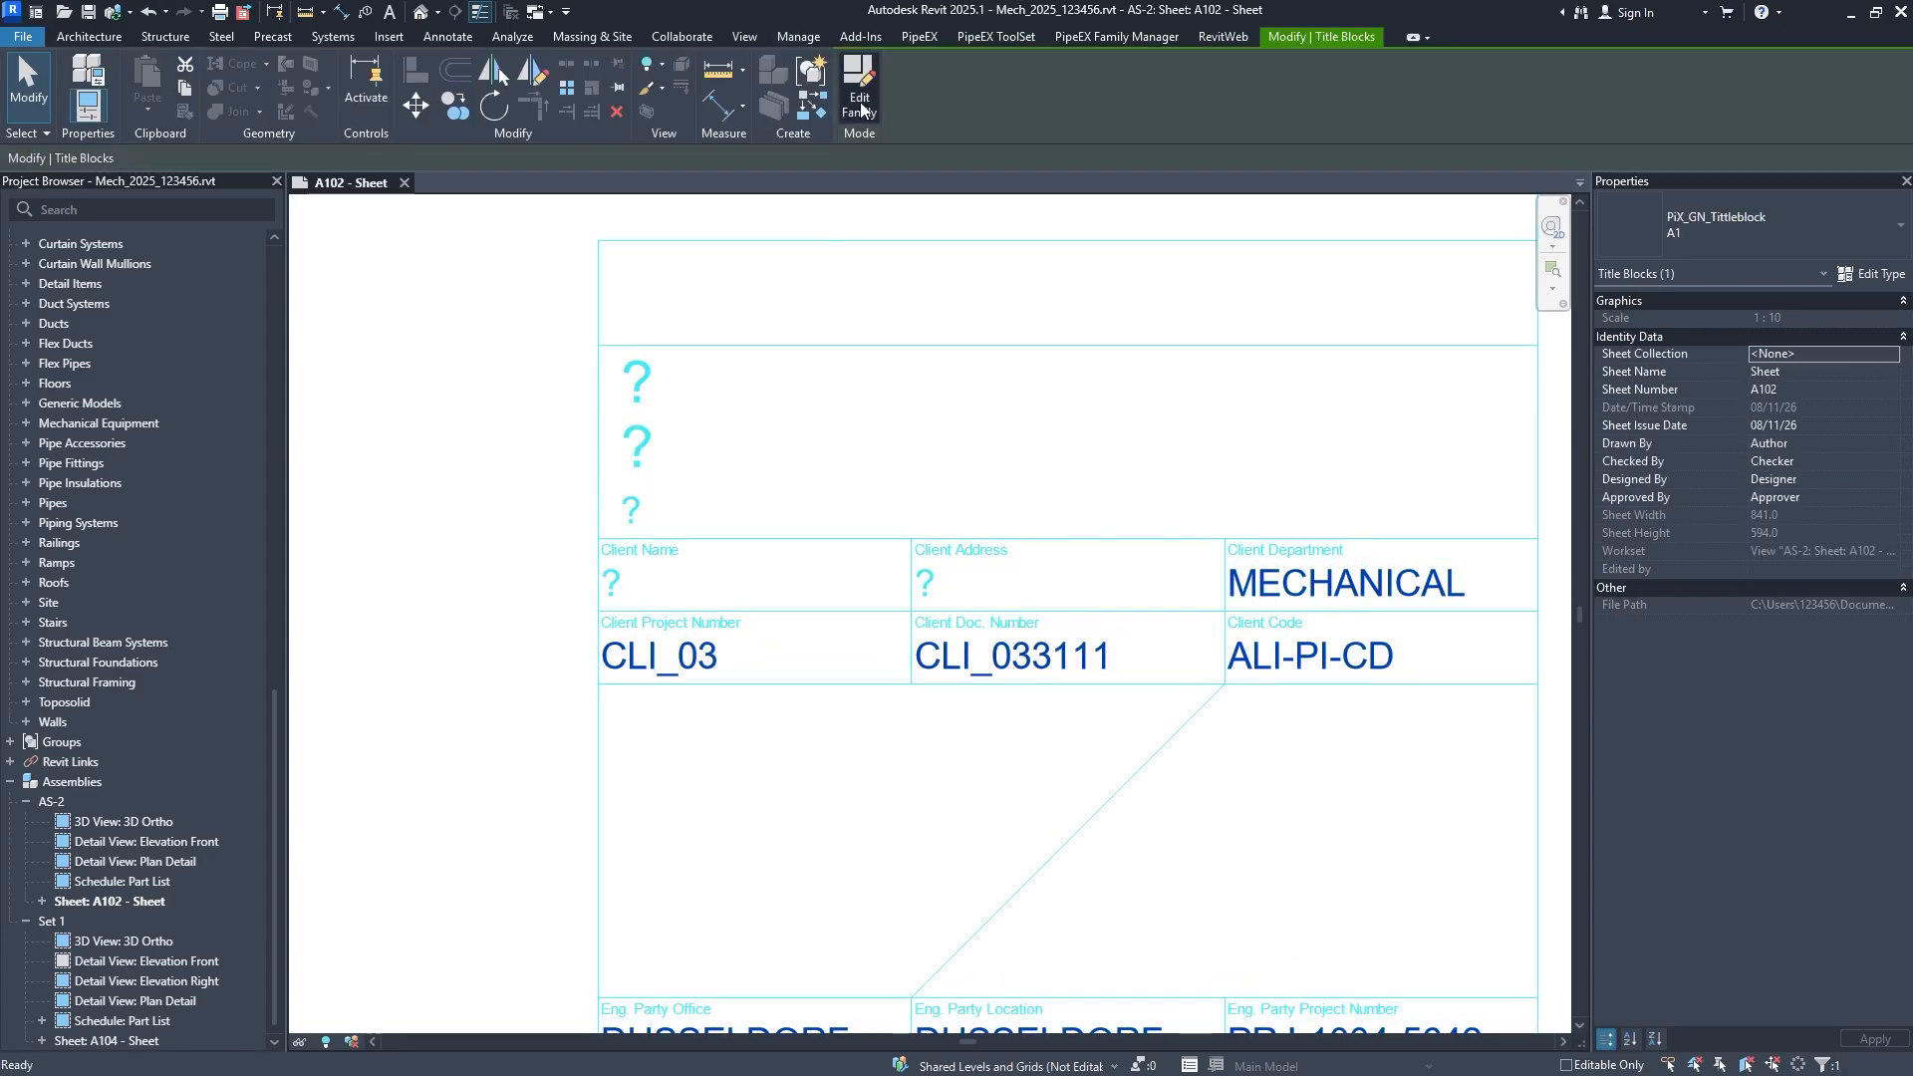
pyautogui.scroll(5, 1074, 629)
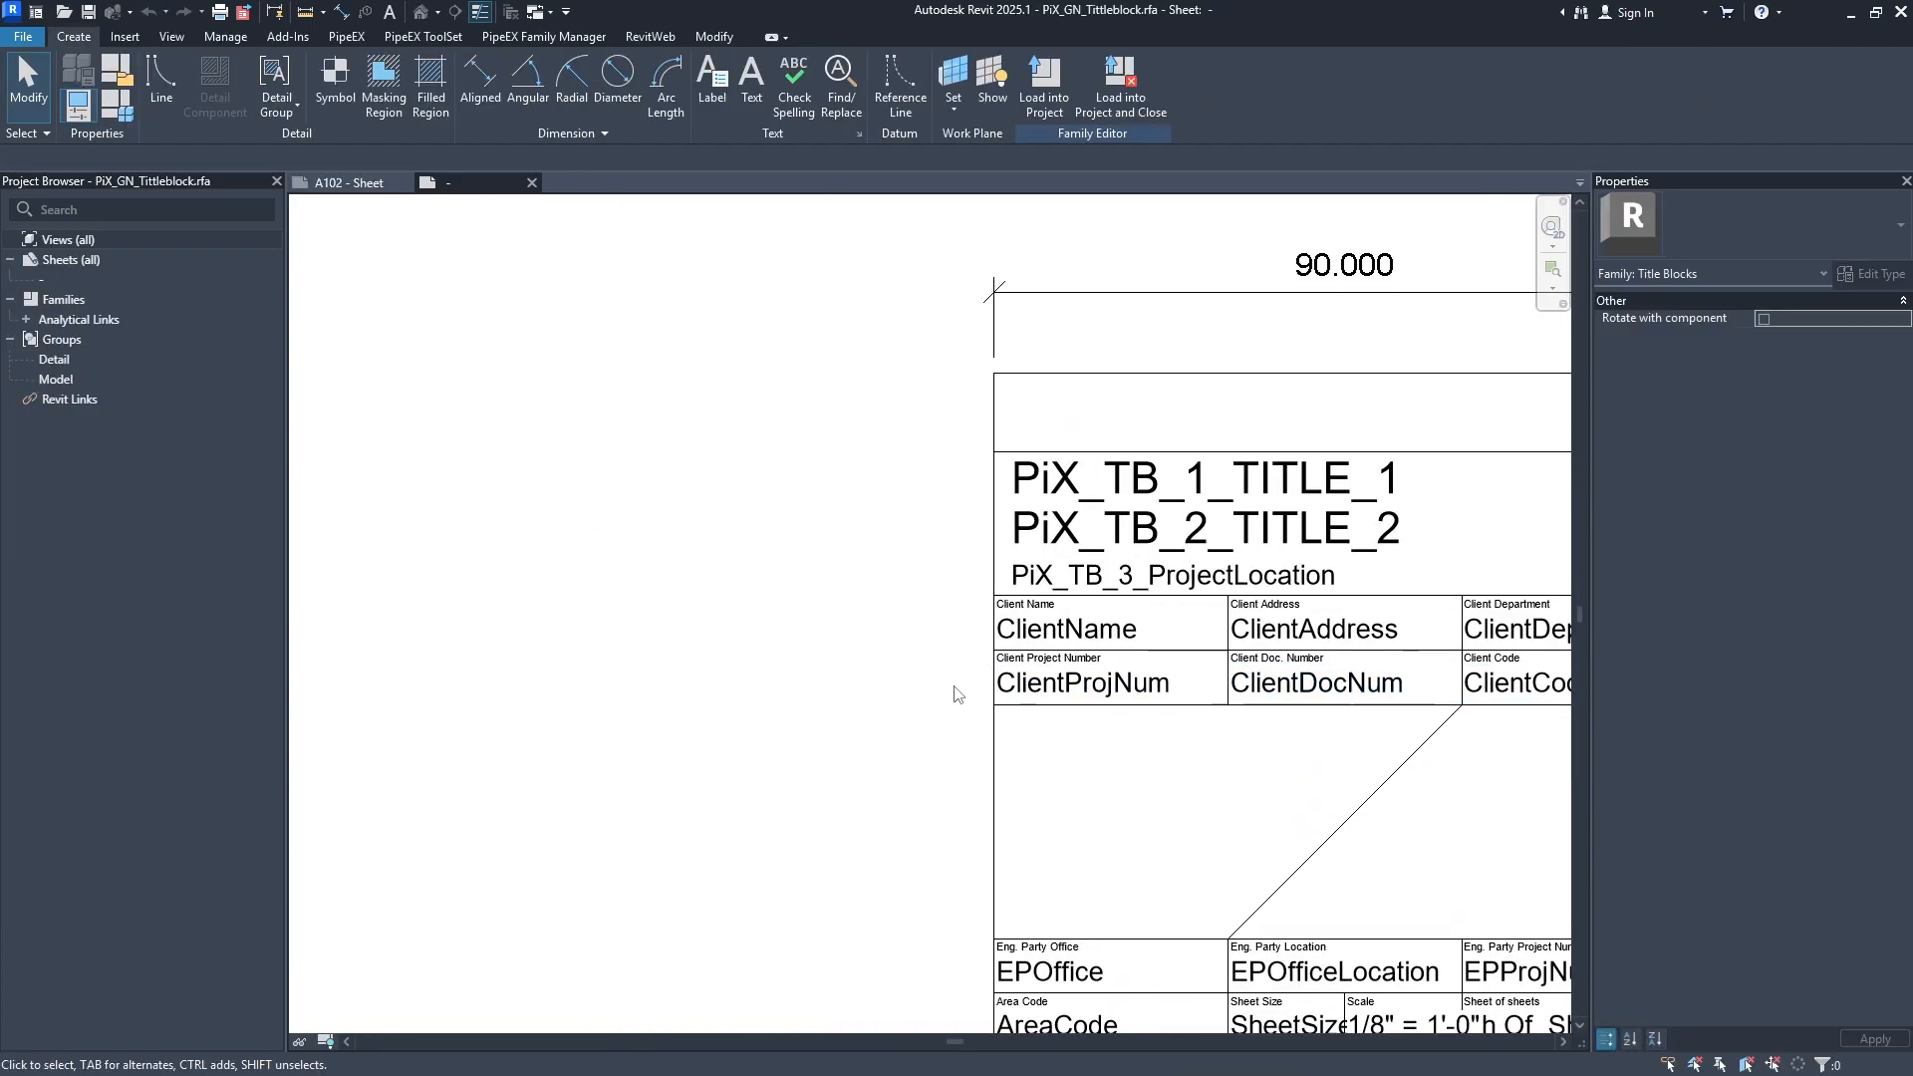
# Replace the PiX_TB_4_ClientName parameter in the title block's client name label with the built-in Client Name parameter.
pyautogui.click(1074, 629)
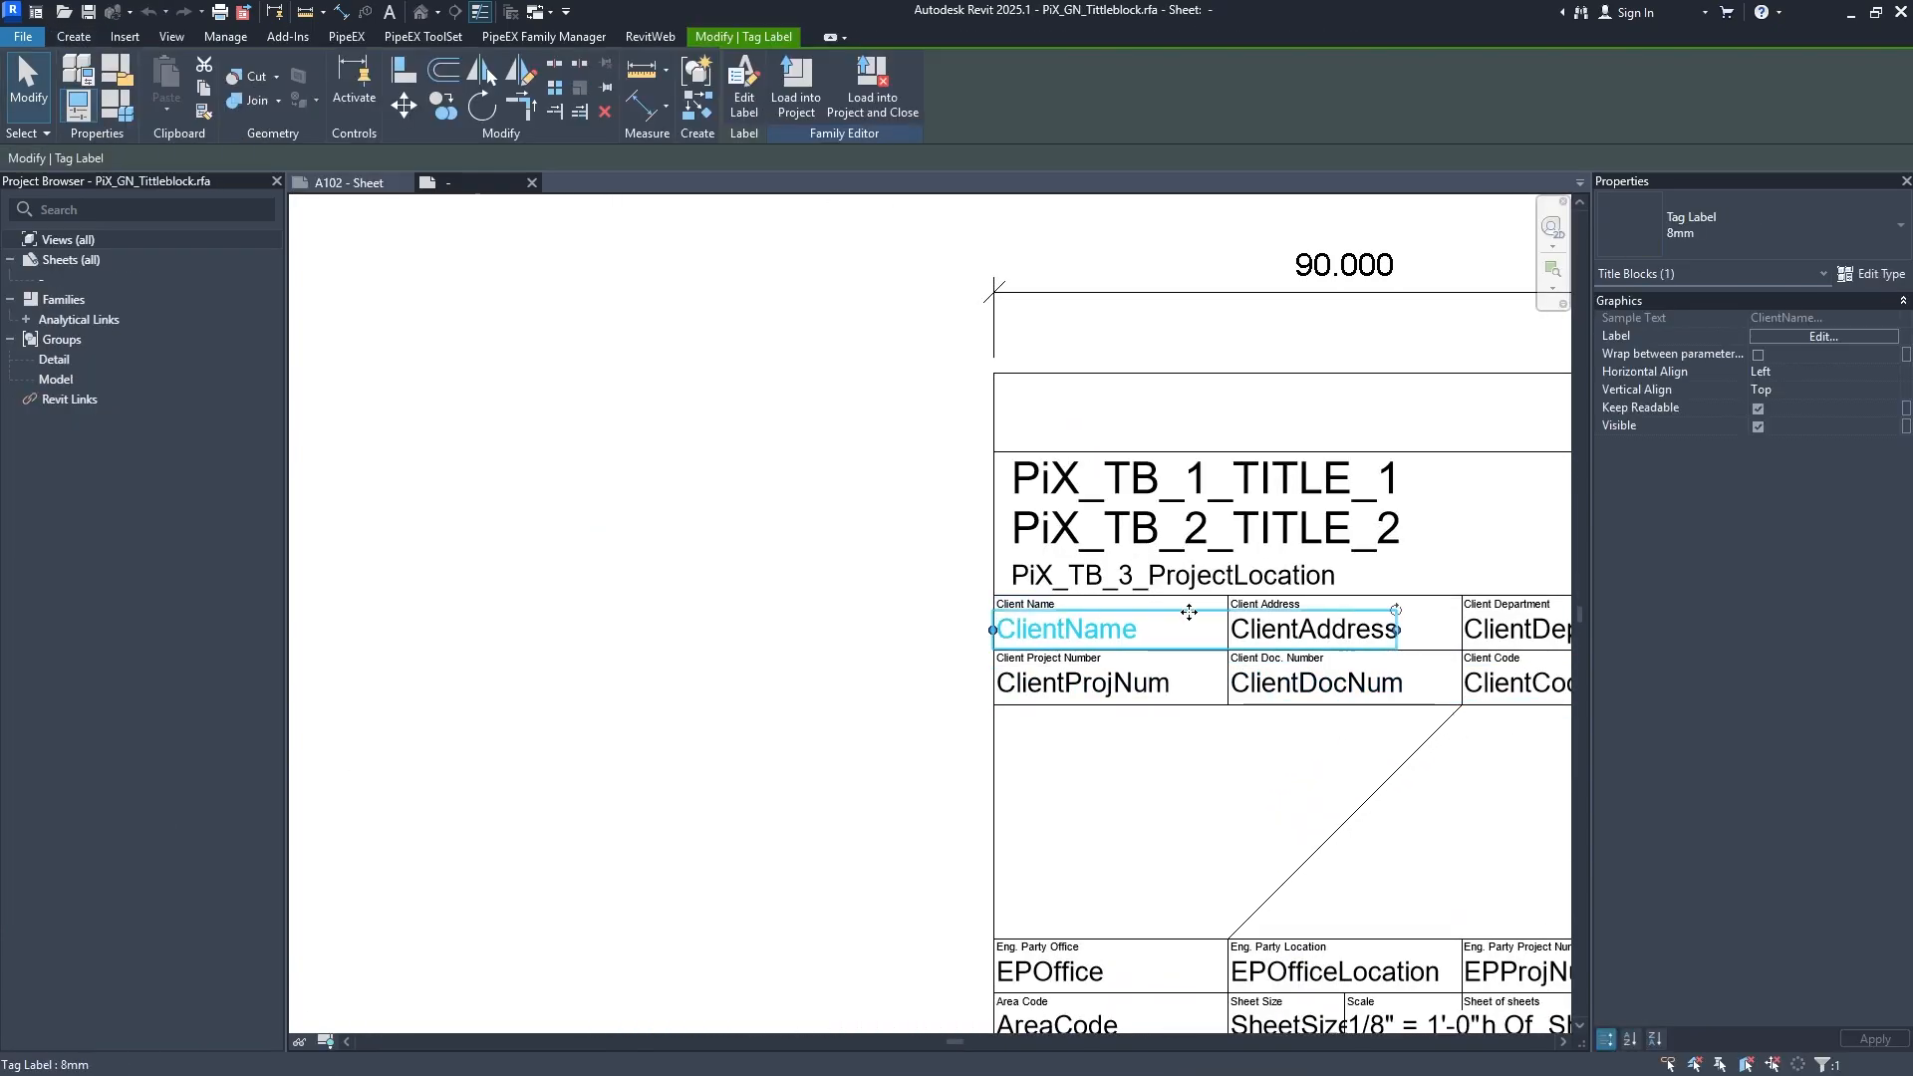
pyautogui.click(1797, 334)
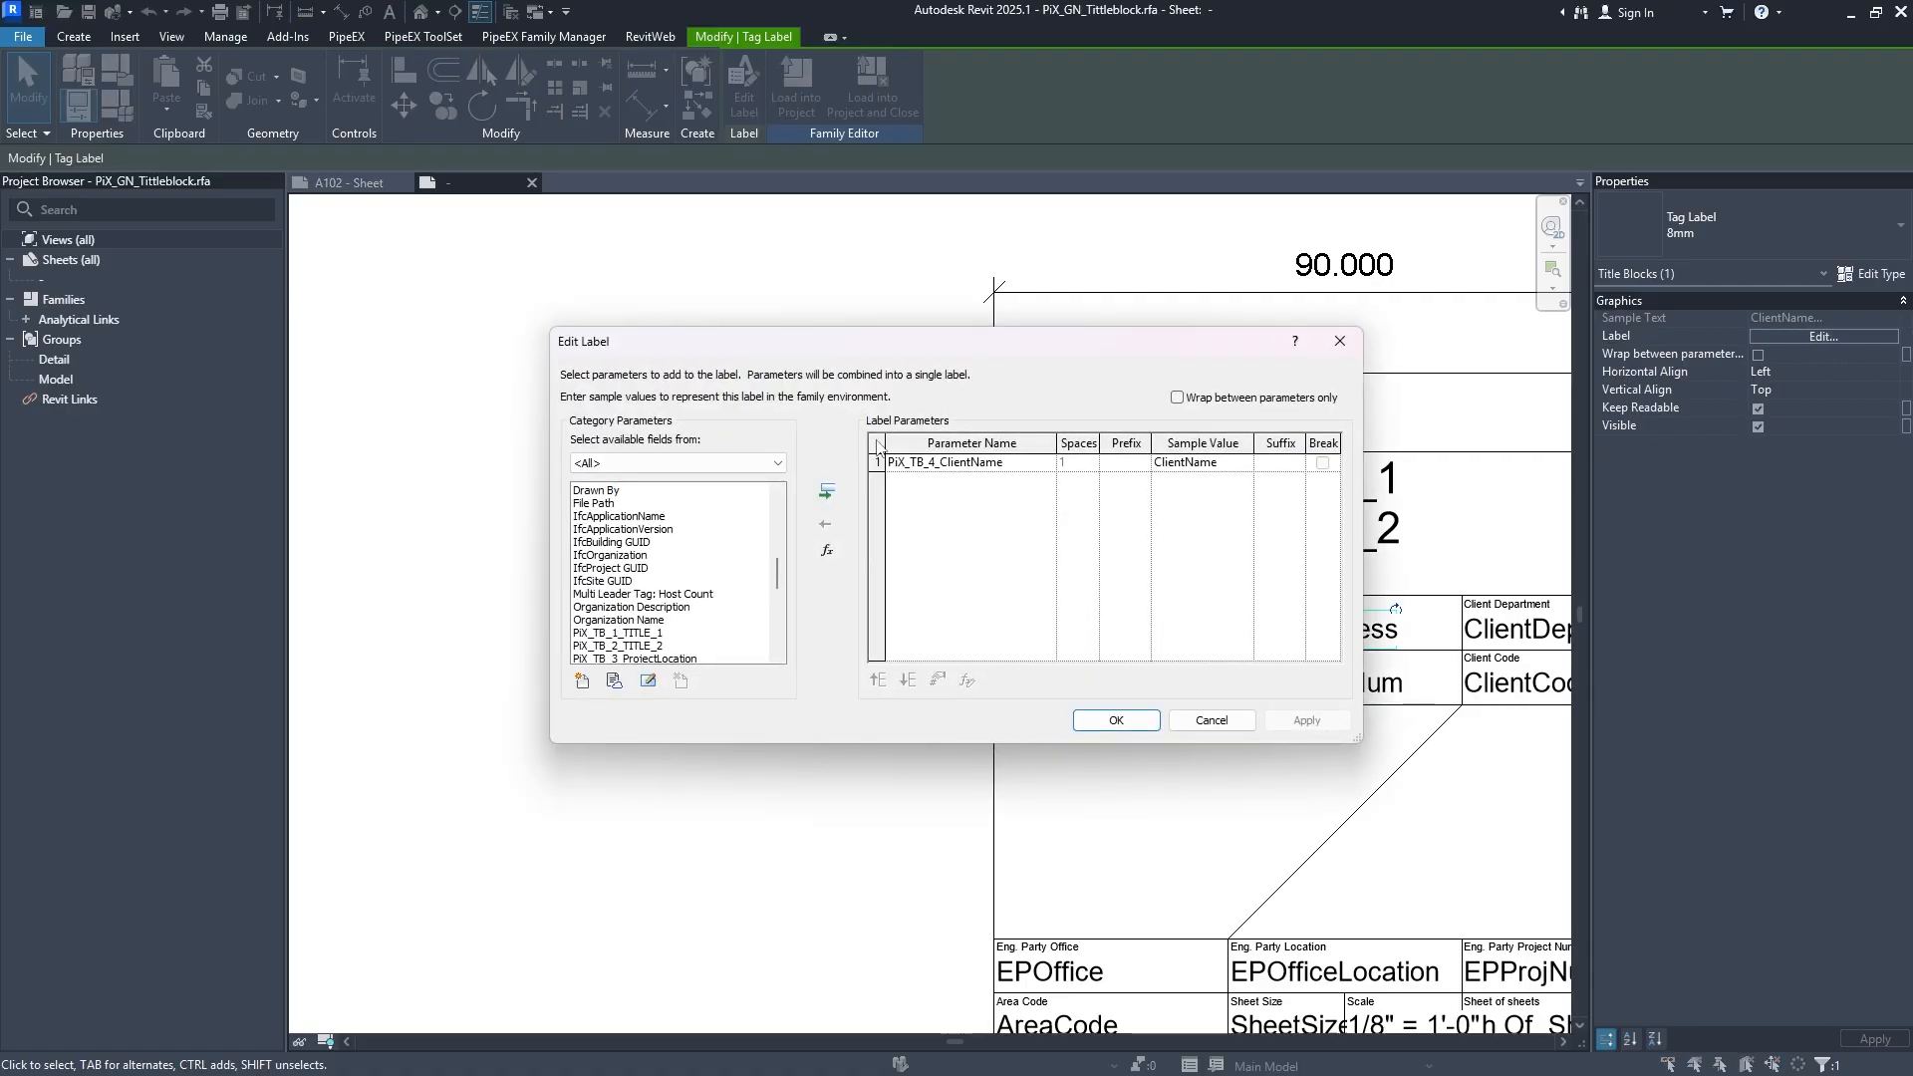
pyautogui.click(894, 601)
pyautogui.click(832, 526)
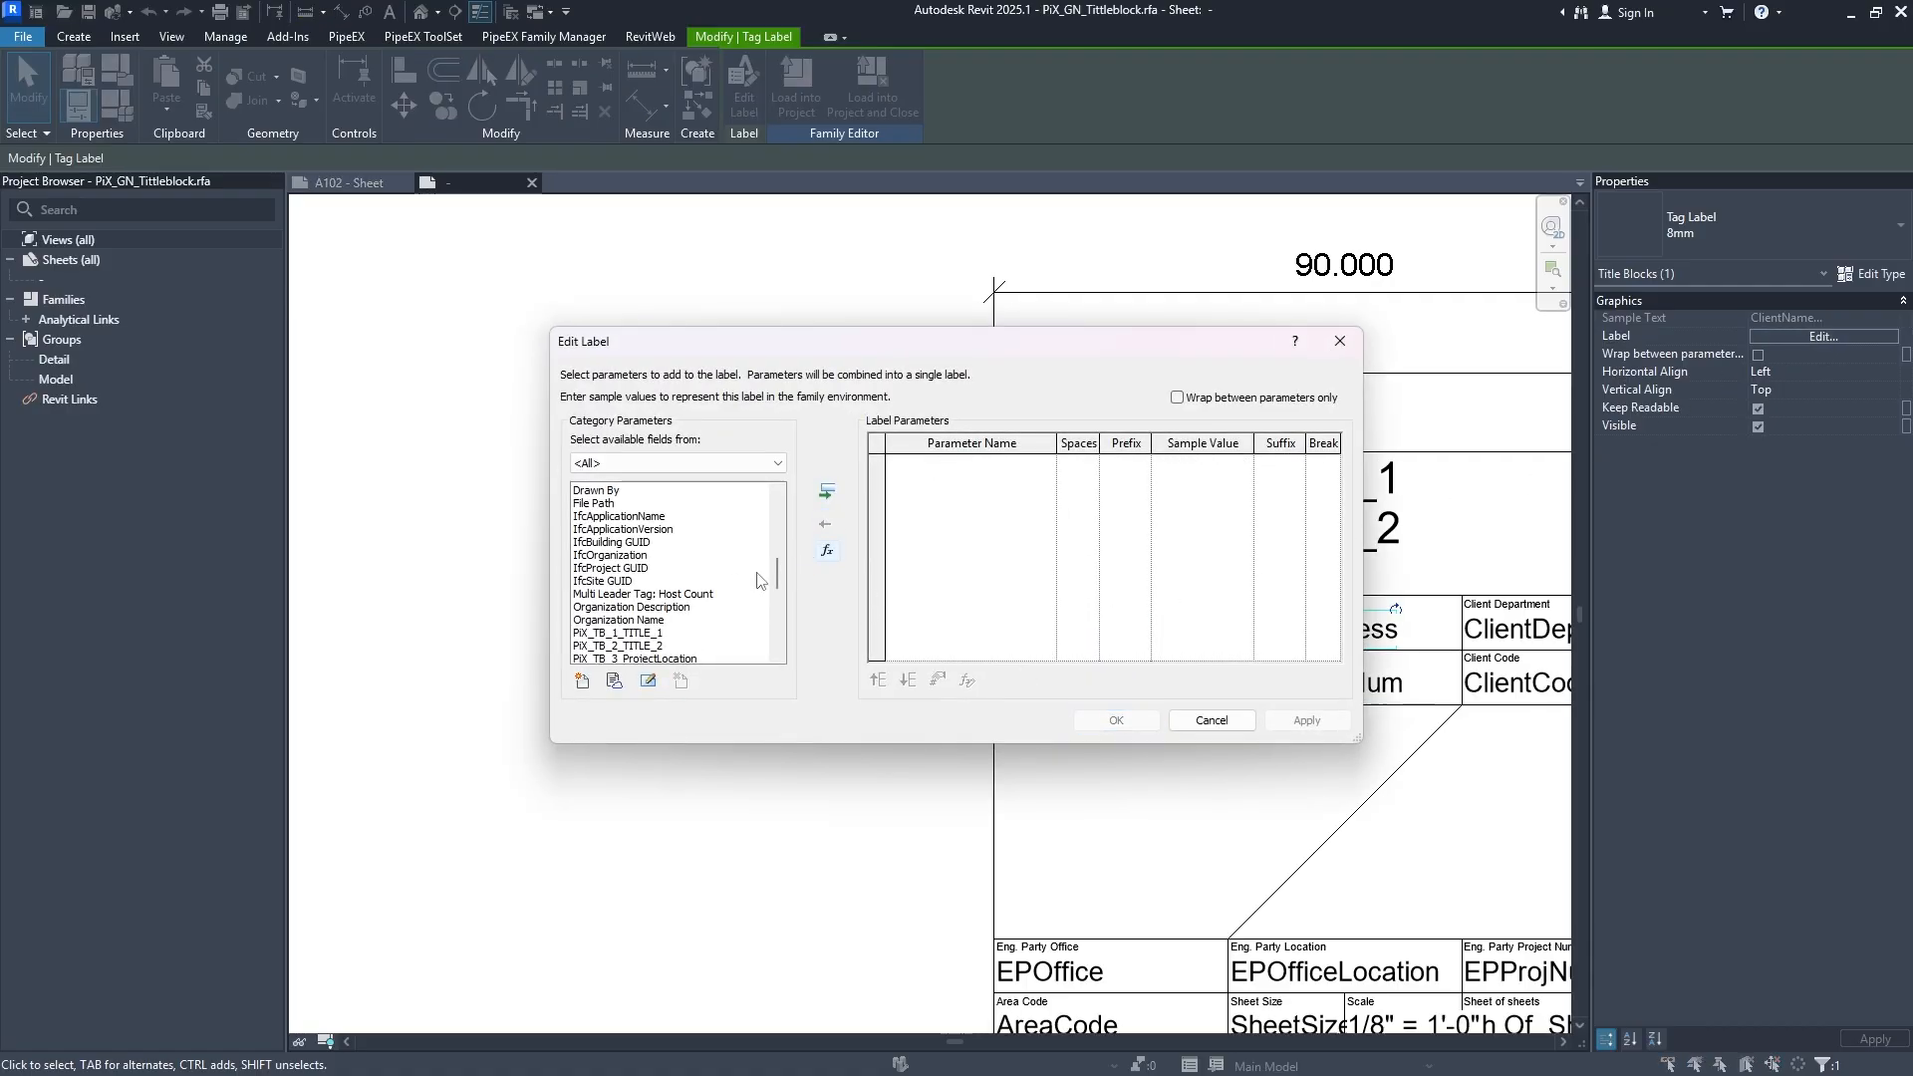
pyautogui.scroll(-6, 634, 649)
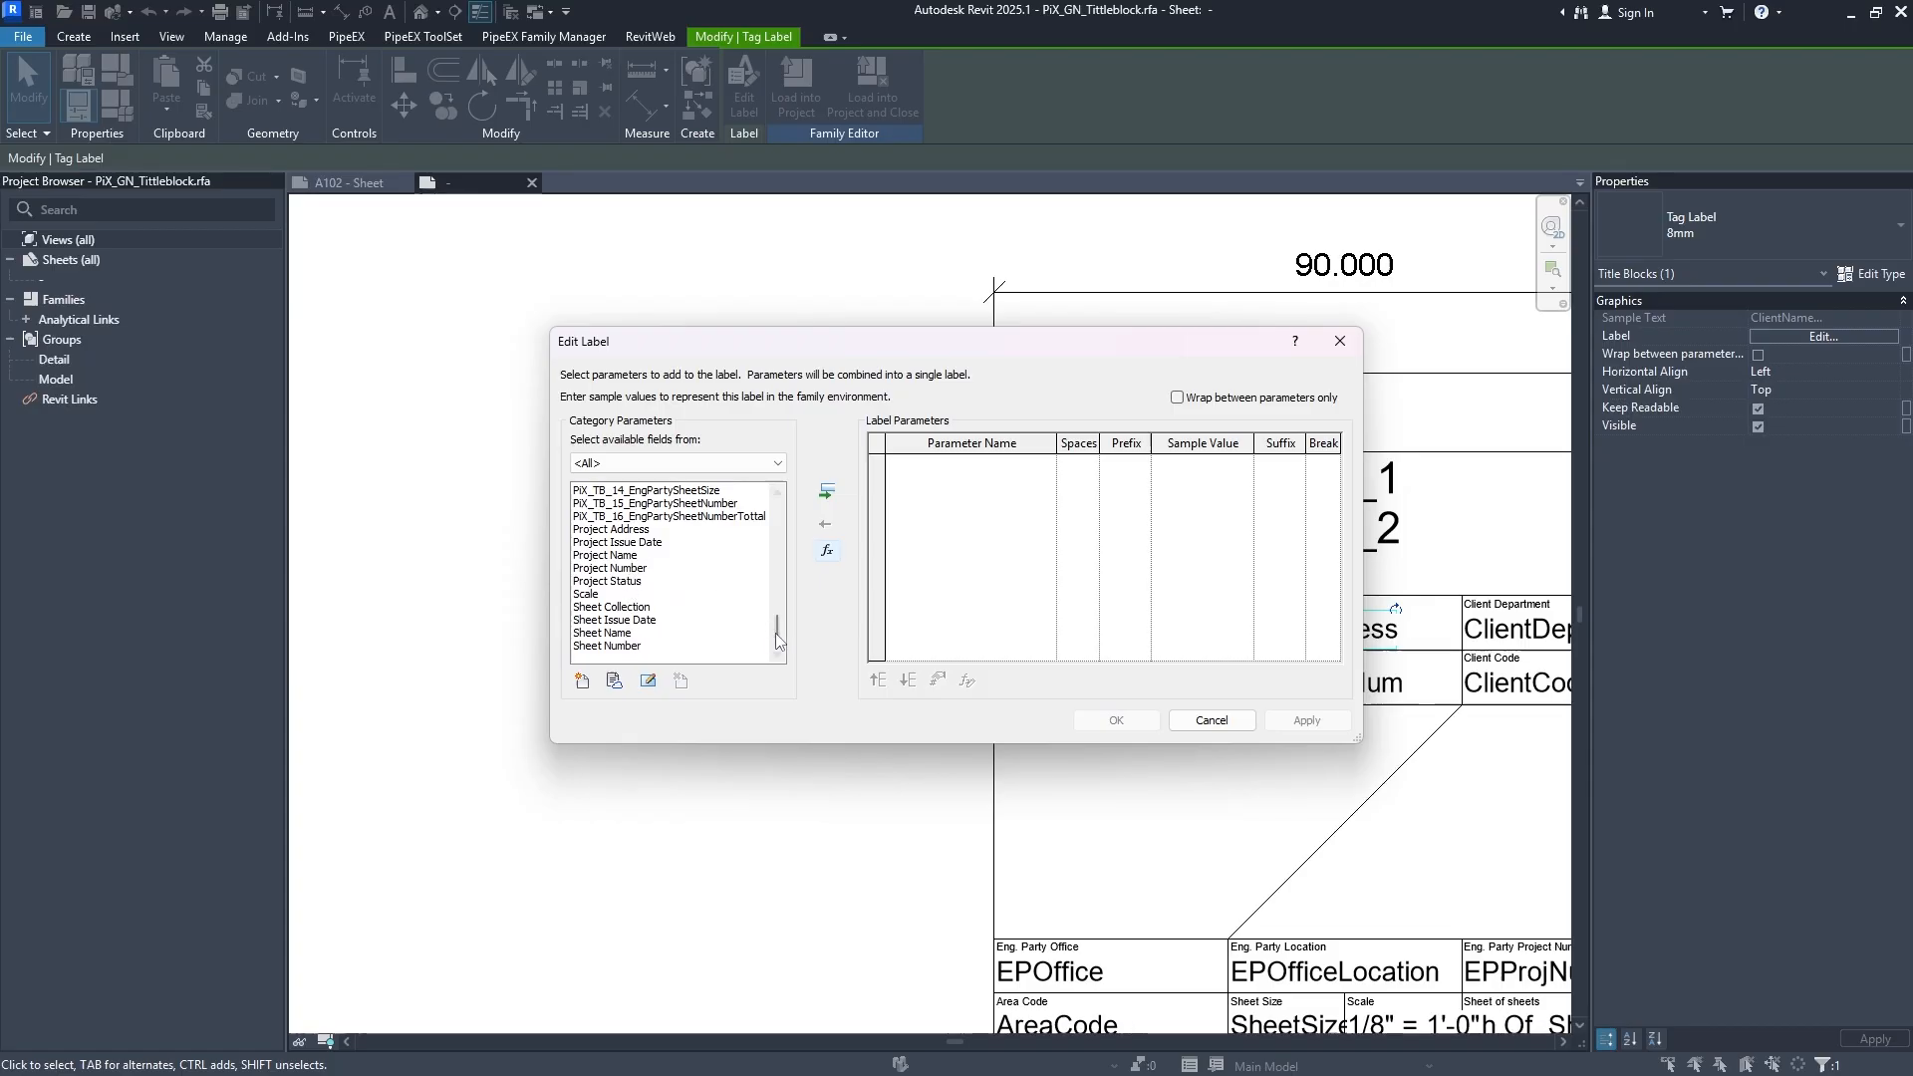
pyautogui.moveTo(779, 643); pyautogui.dragTo(772, 548)
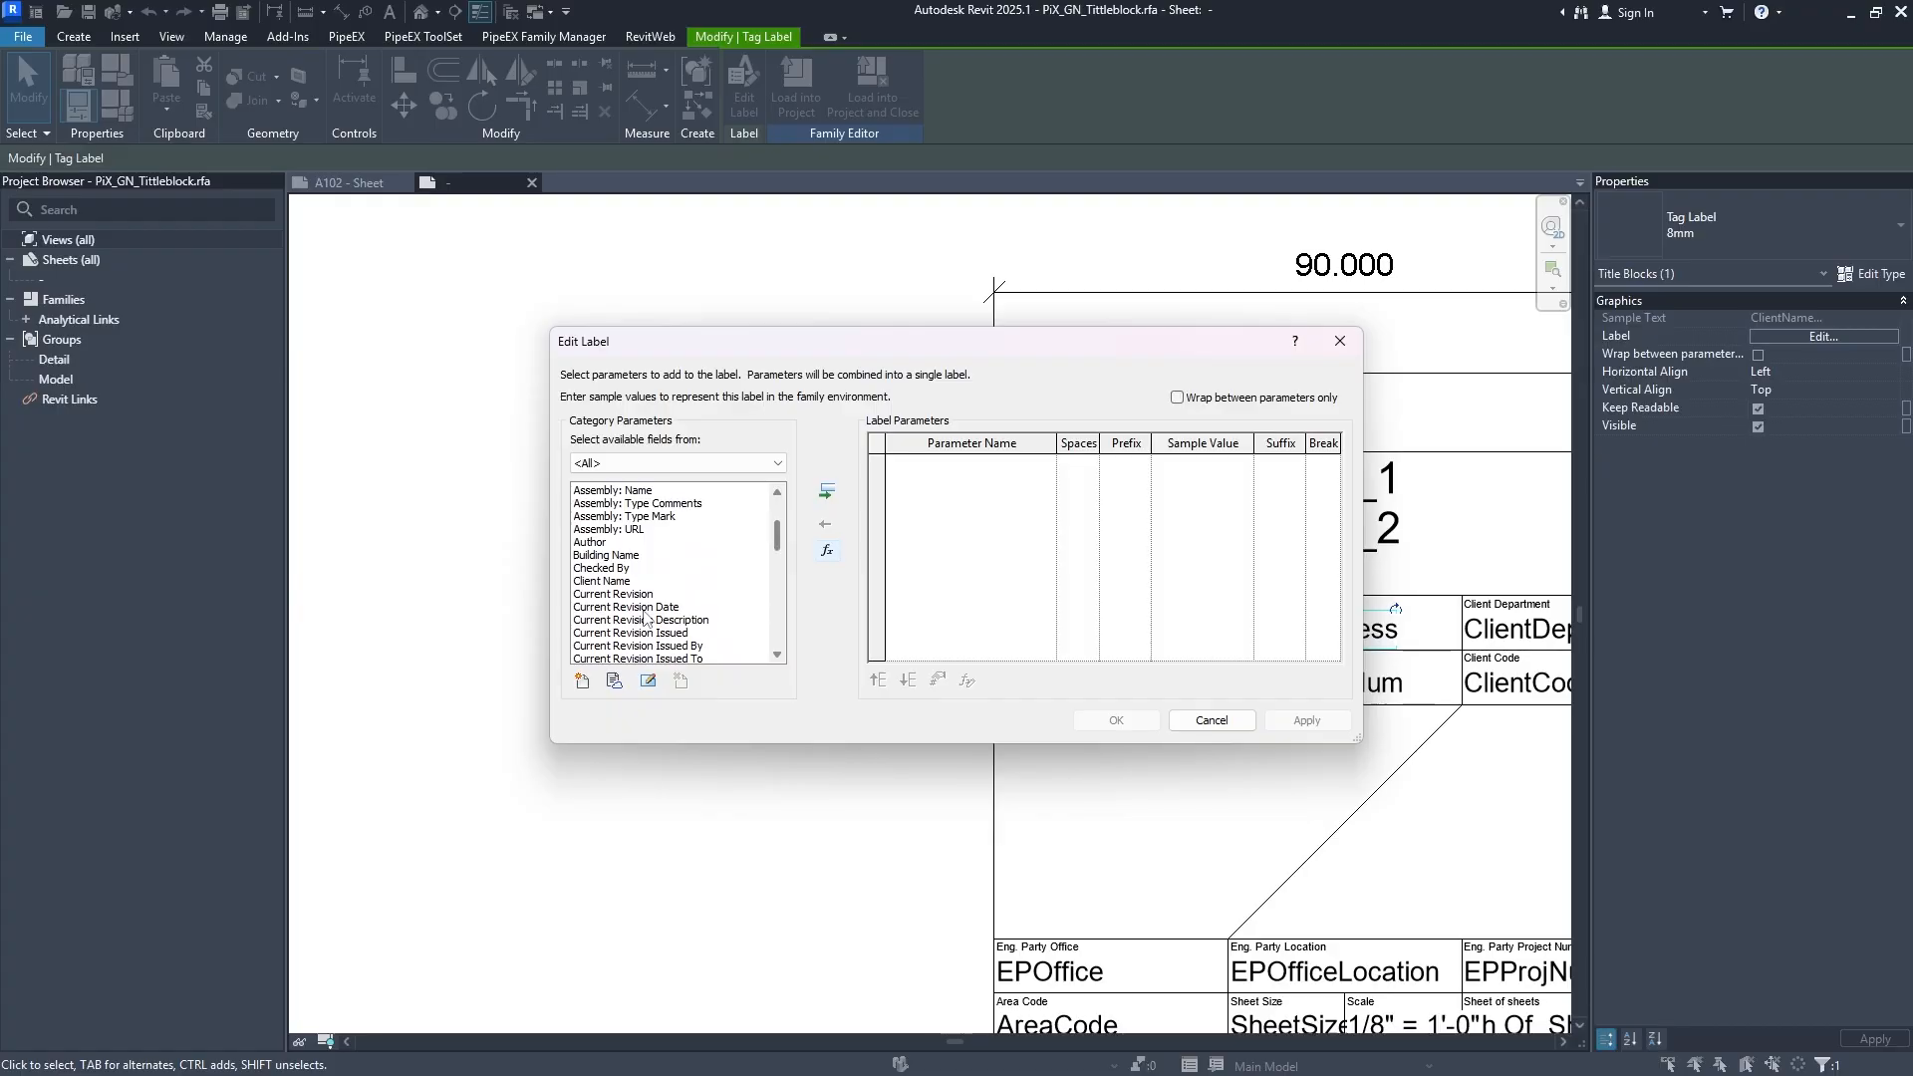
pyautogui.click(664, 582)
pyautogui.click(827, 491)
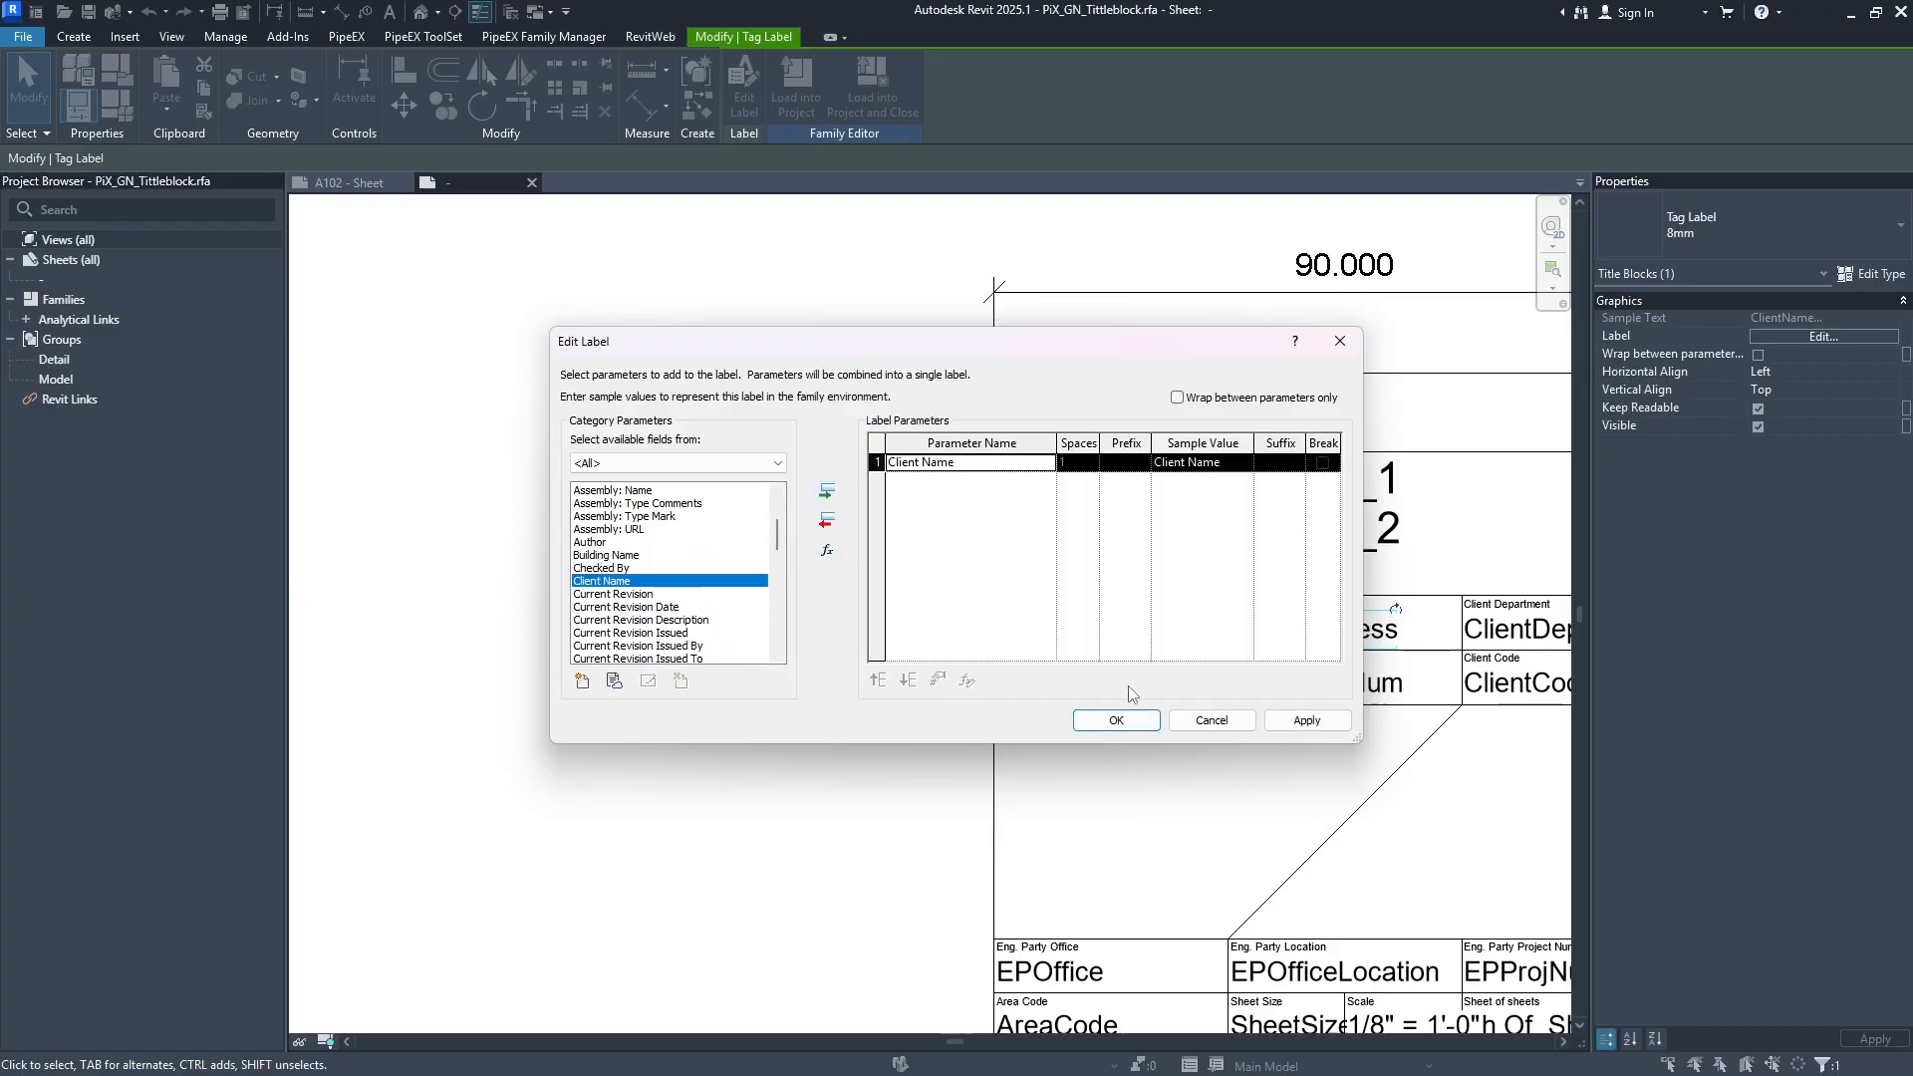
pyautogui.click(1116, 721)
# Replace the PiX_TB_5_ClientAddress parameter in the client address label with the built-in Project Address parameter.
pyautogui.moveTo(1175, 727); pyautogui.dragTo(918, 734, button='middle')
pyautogui.click(918, 734)
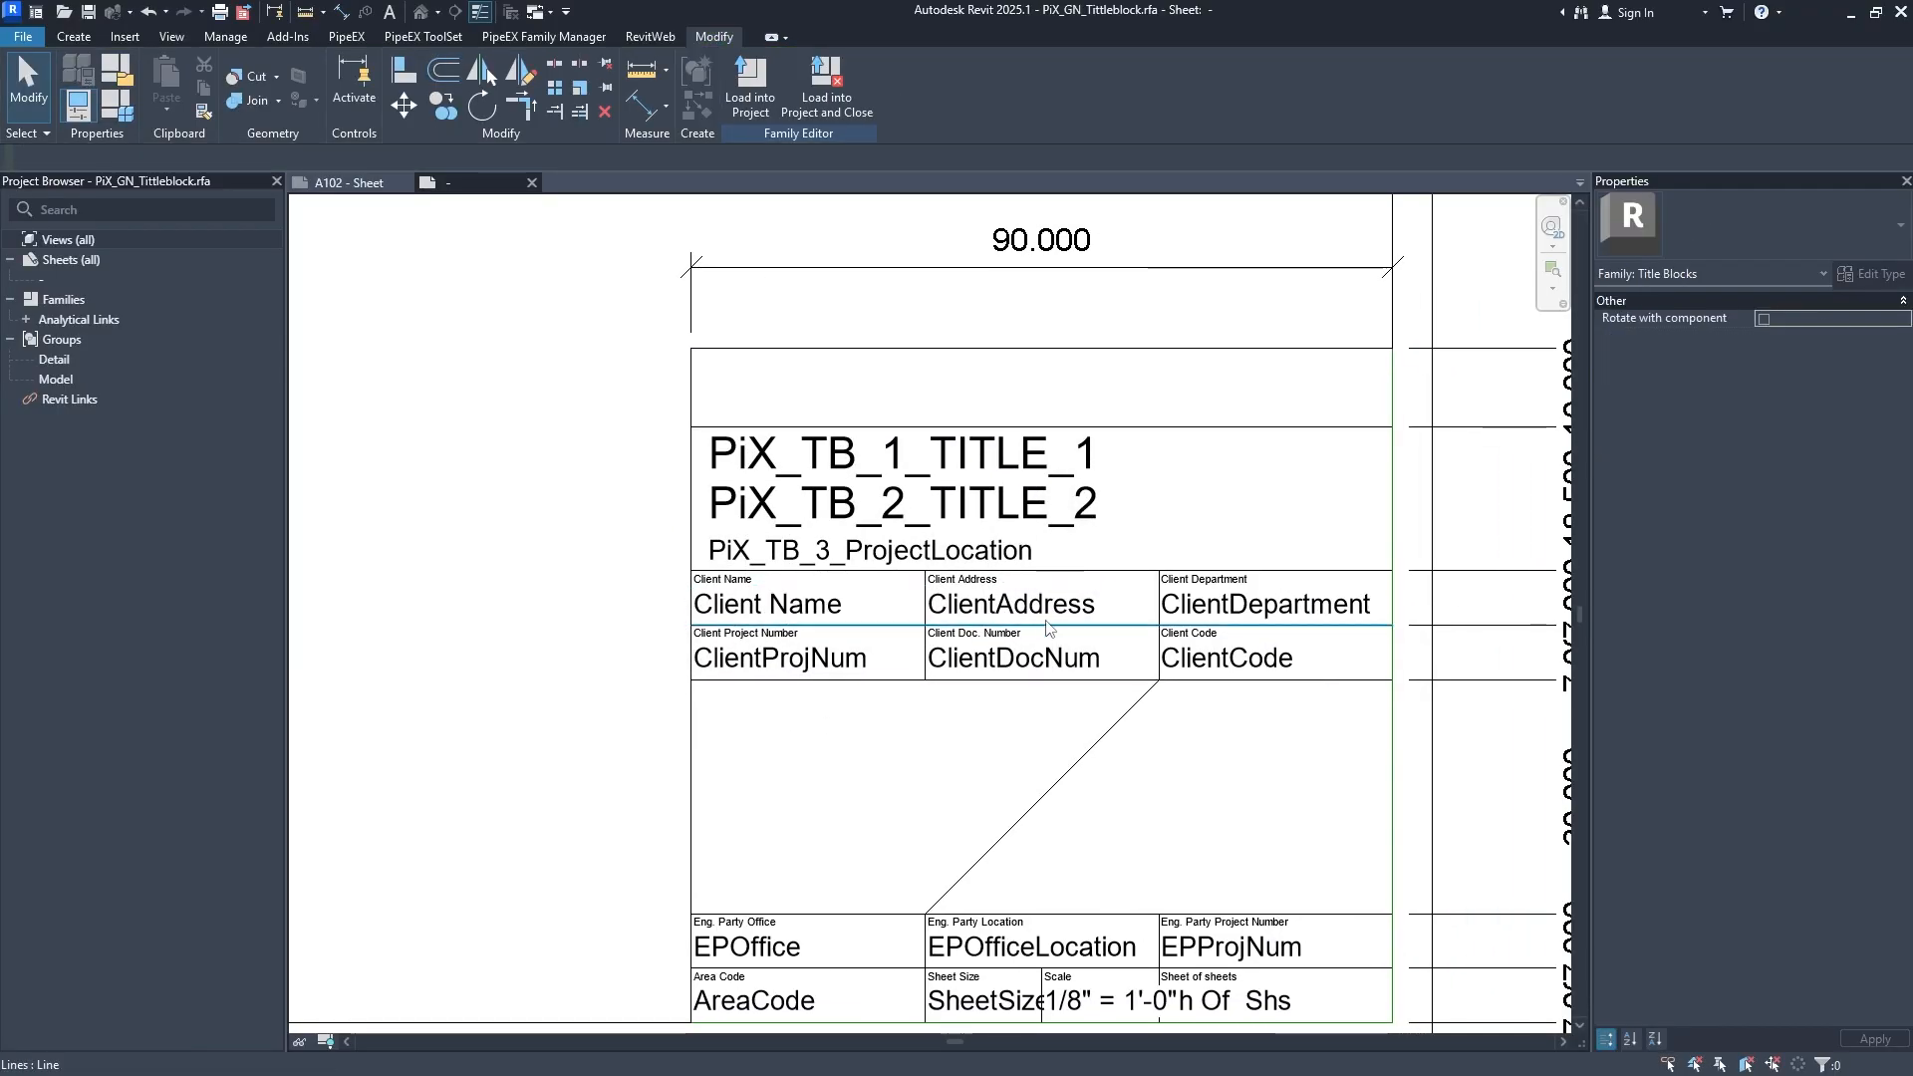
pyautogui.click(1046, 612)
pyautogui.click(1823, 336)
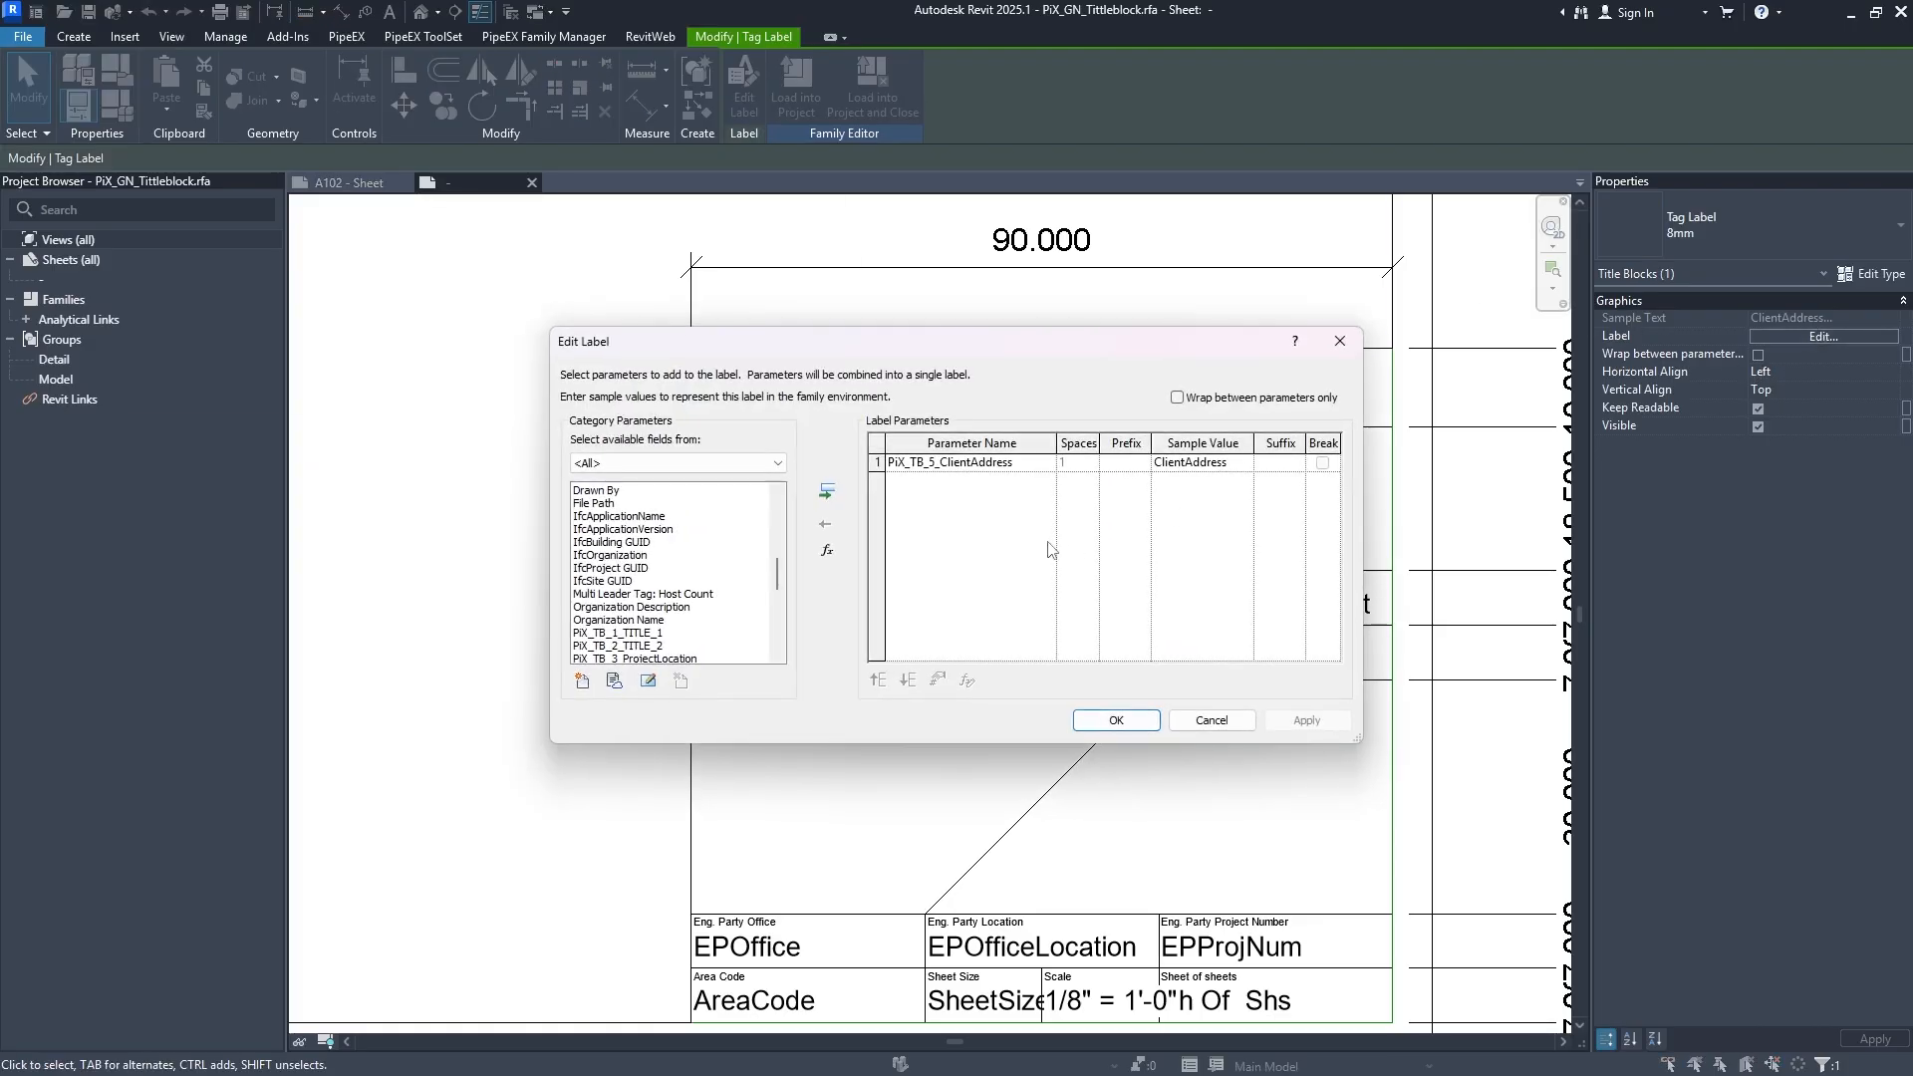
pyautogui.click(878, 462)
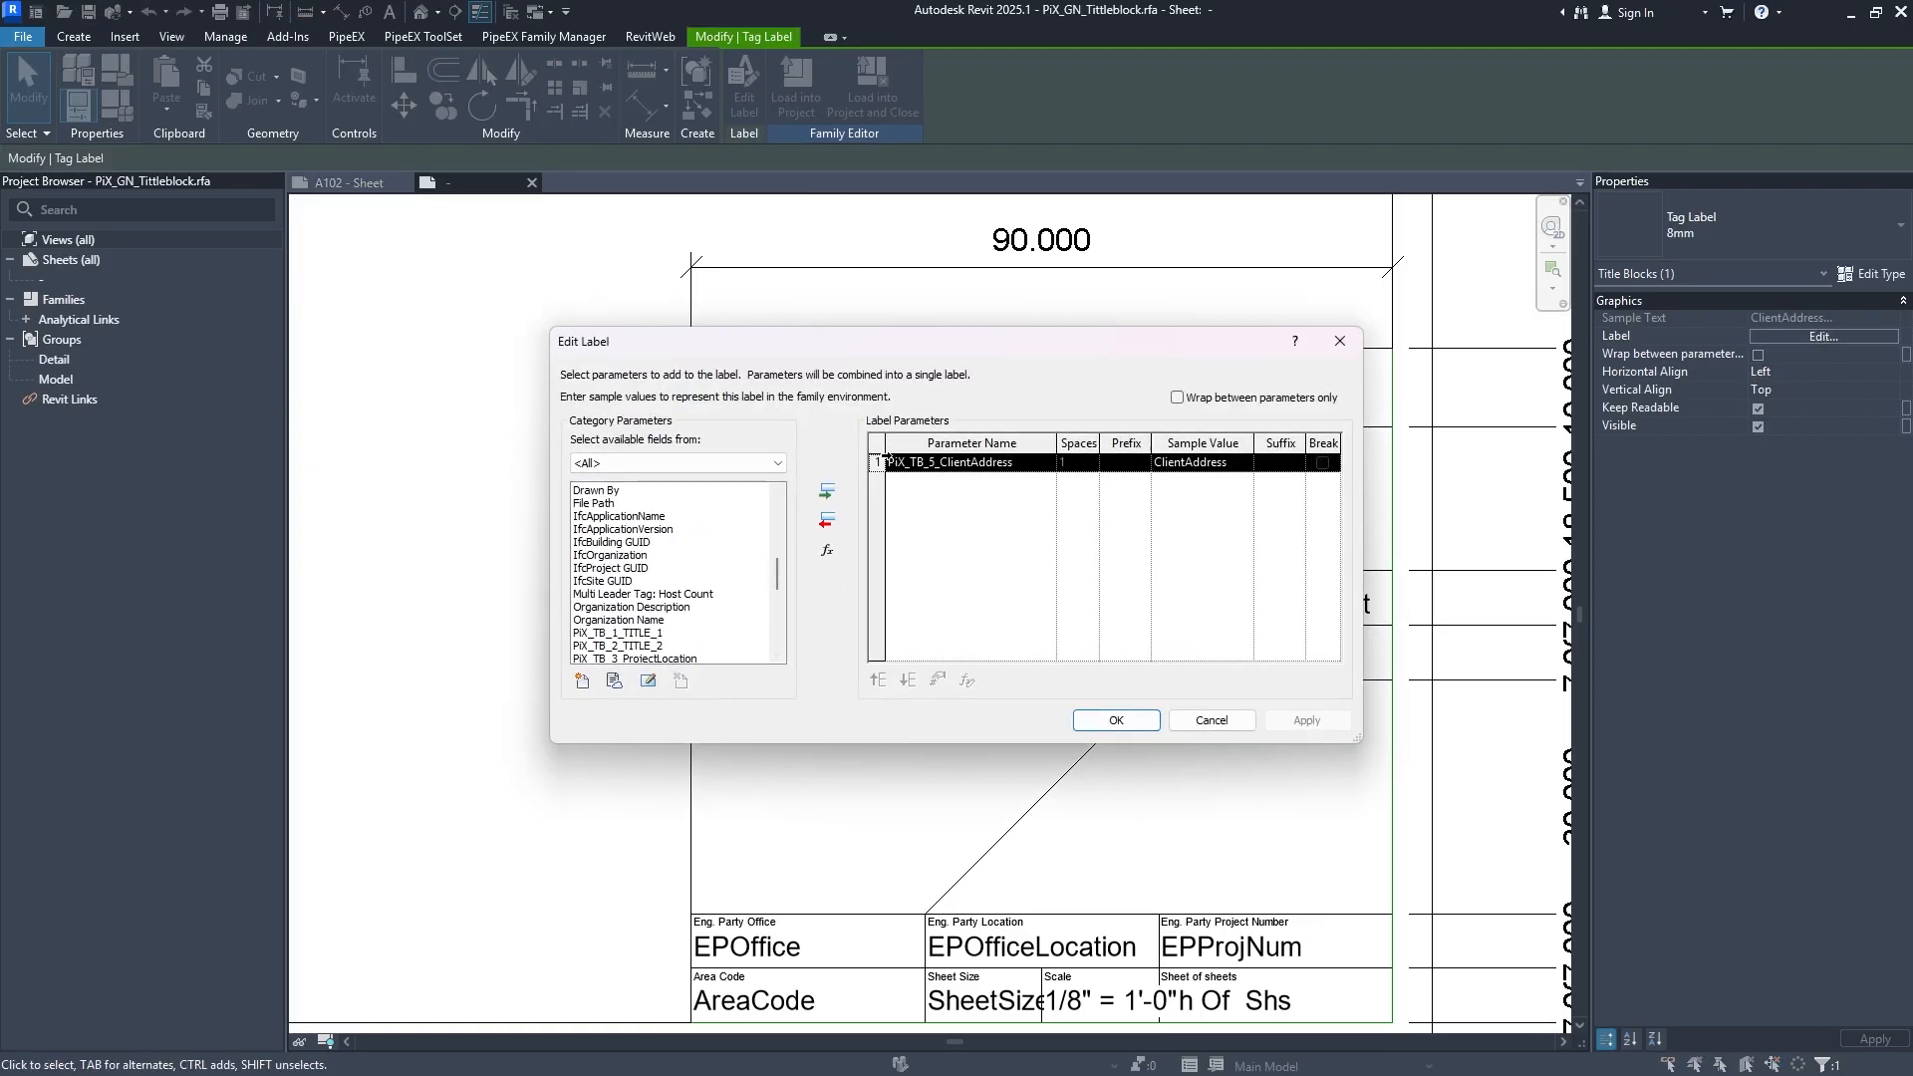
pyautogui.click(826, 519)
pyautogui.moveTo(779, 583)
pyautogui.mouseDown()
pyautogui.moveTo(774, 545)
pyautogui.moveTo(782, 635)
pyautogui.mouseUp()
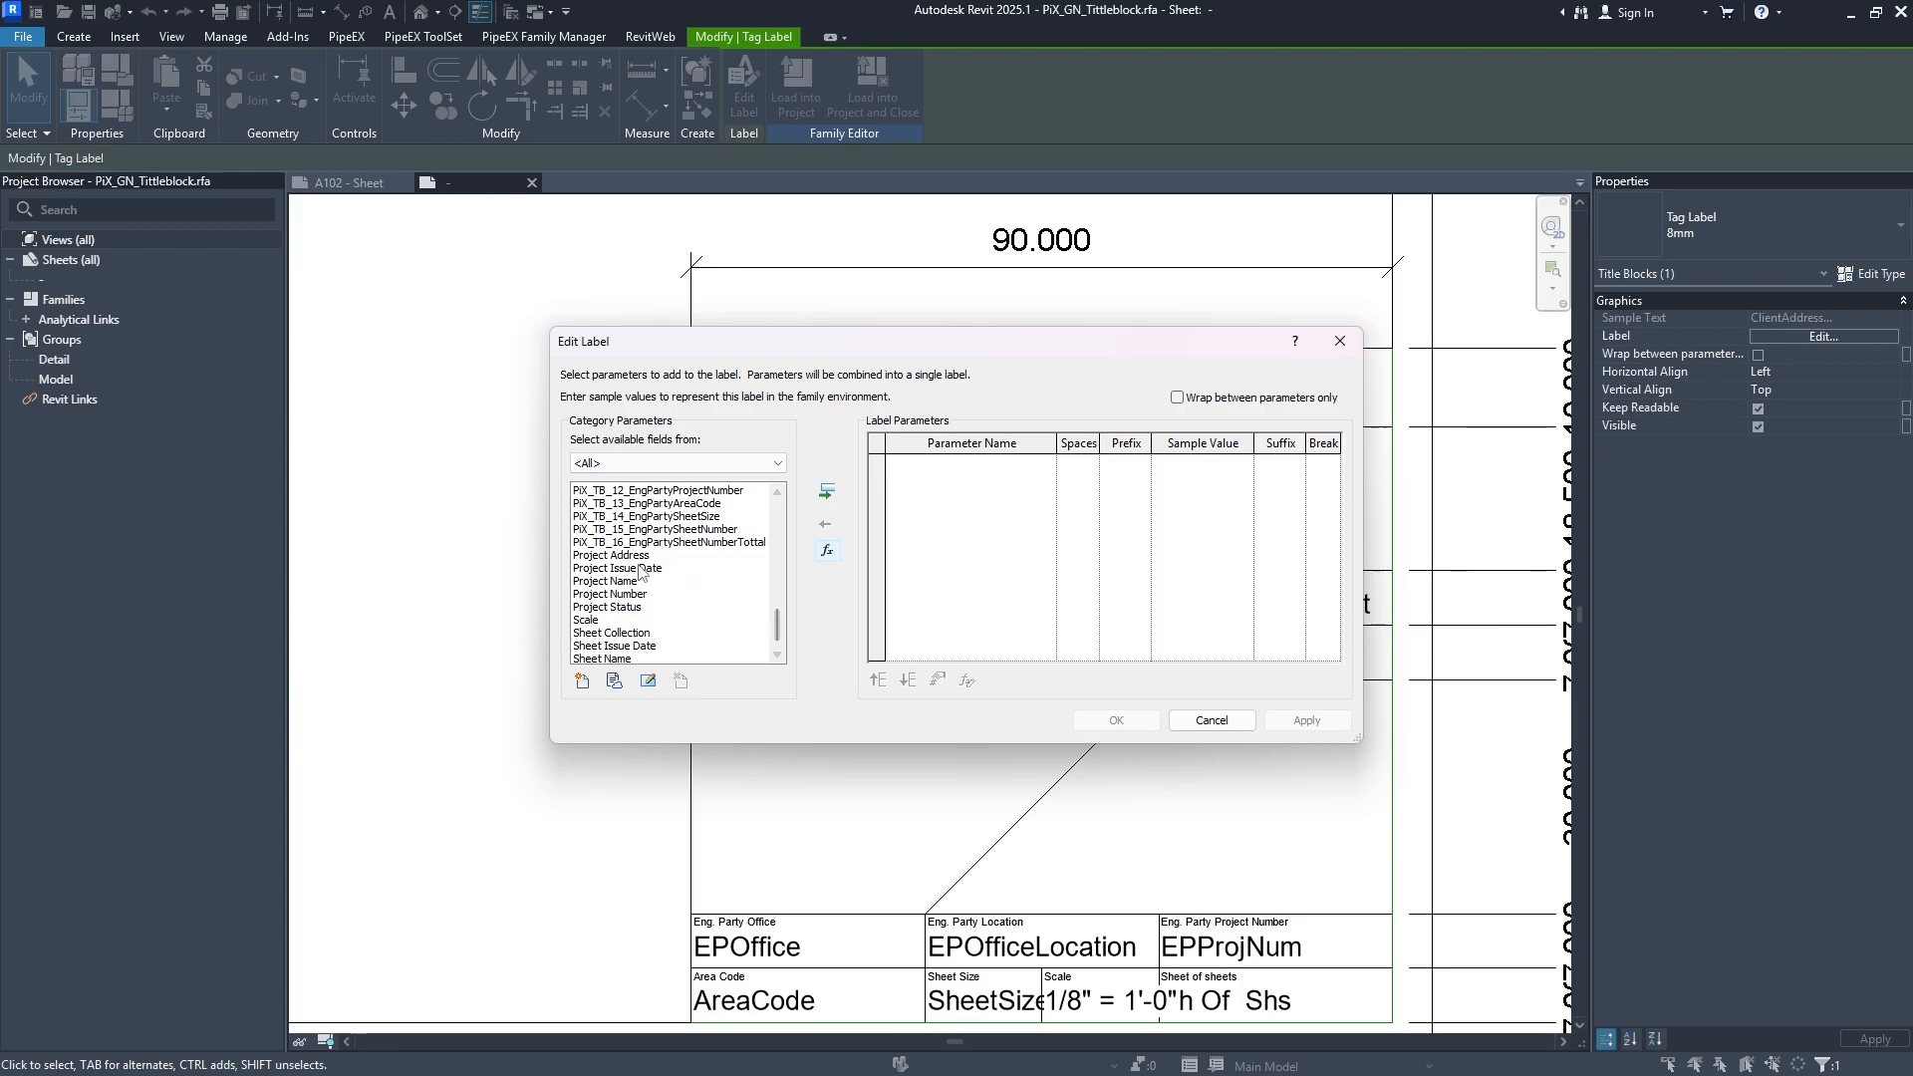
pyautogui.click(611, 555)
pyautogui.click(826, 491)
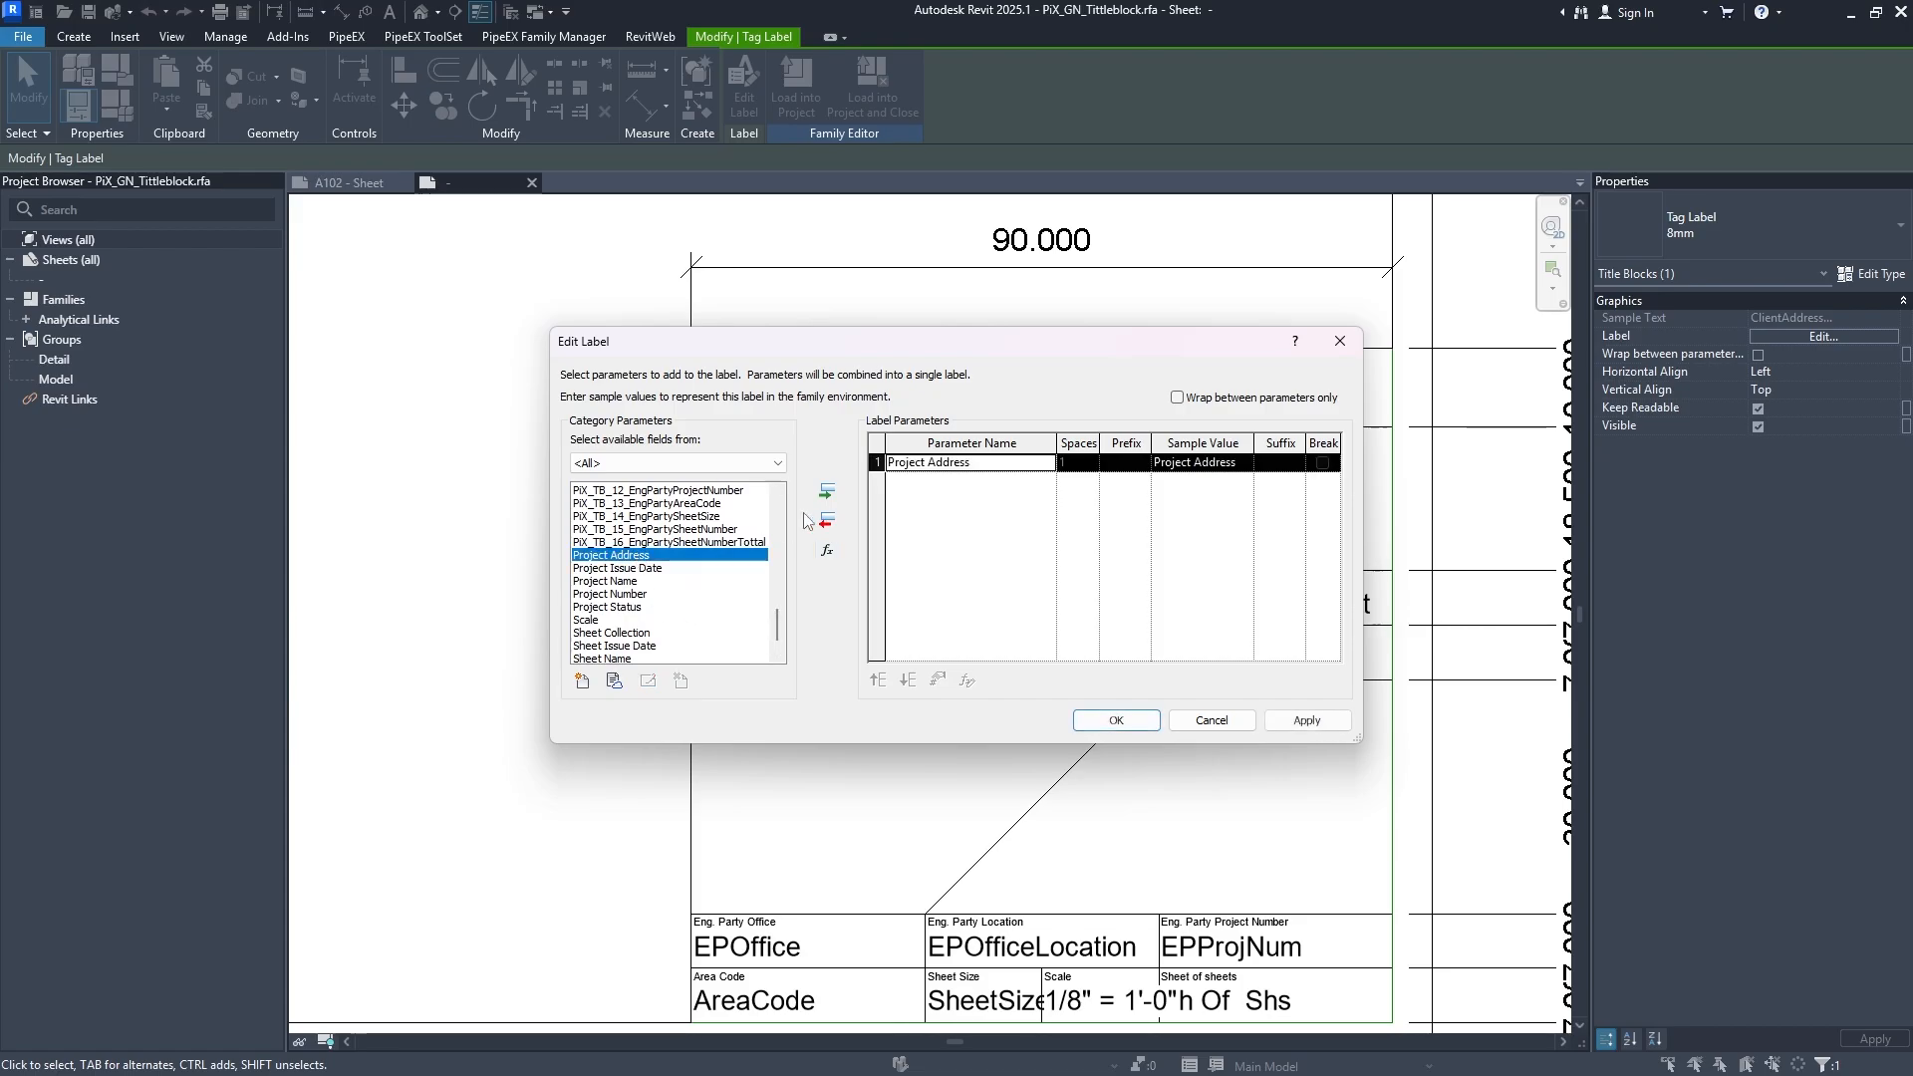
pyautogui.click(1116, 719)
# Examine the two parameters of the Sheet of sheets label and the available sheet parameters, keeping the label as it is.
pyautogui.moveTo(1131, 800); pyautogui.dragTo(1043, 599, button='middle')
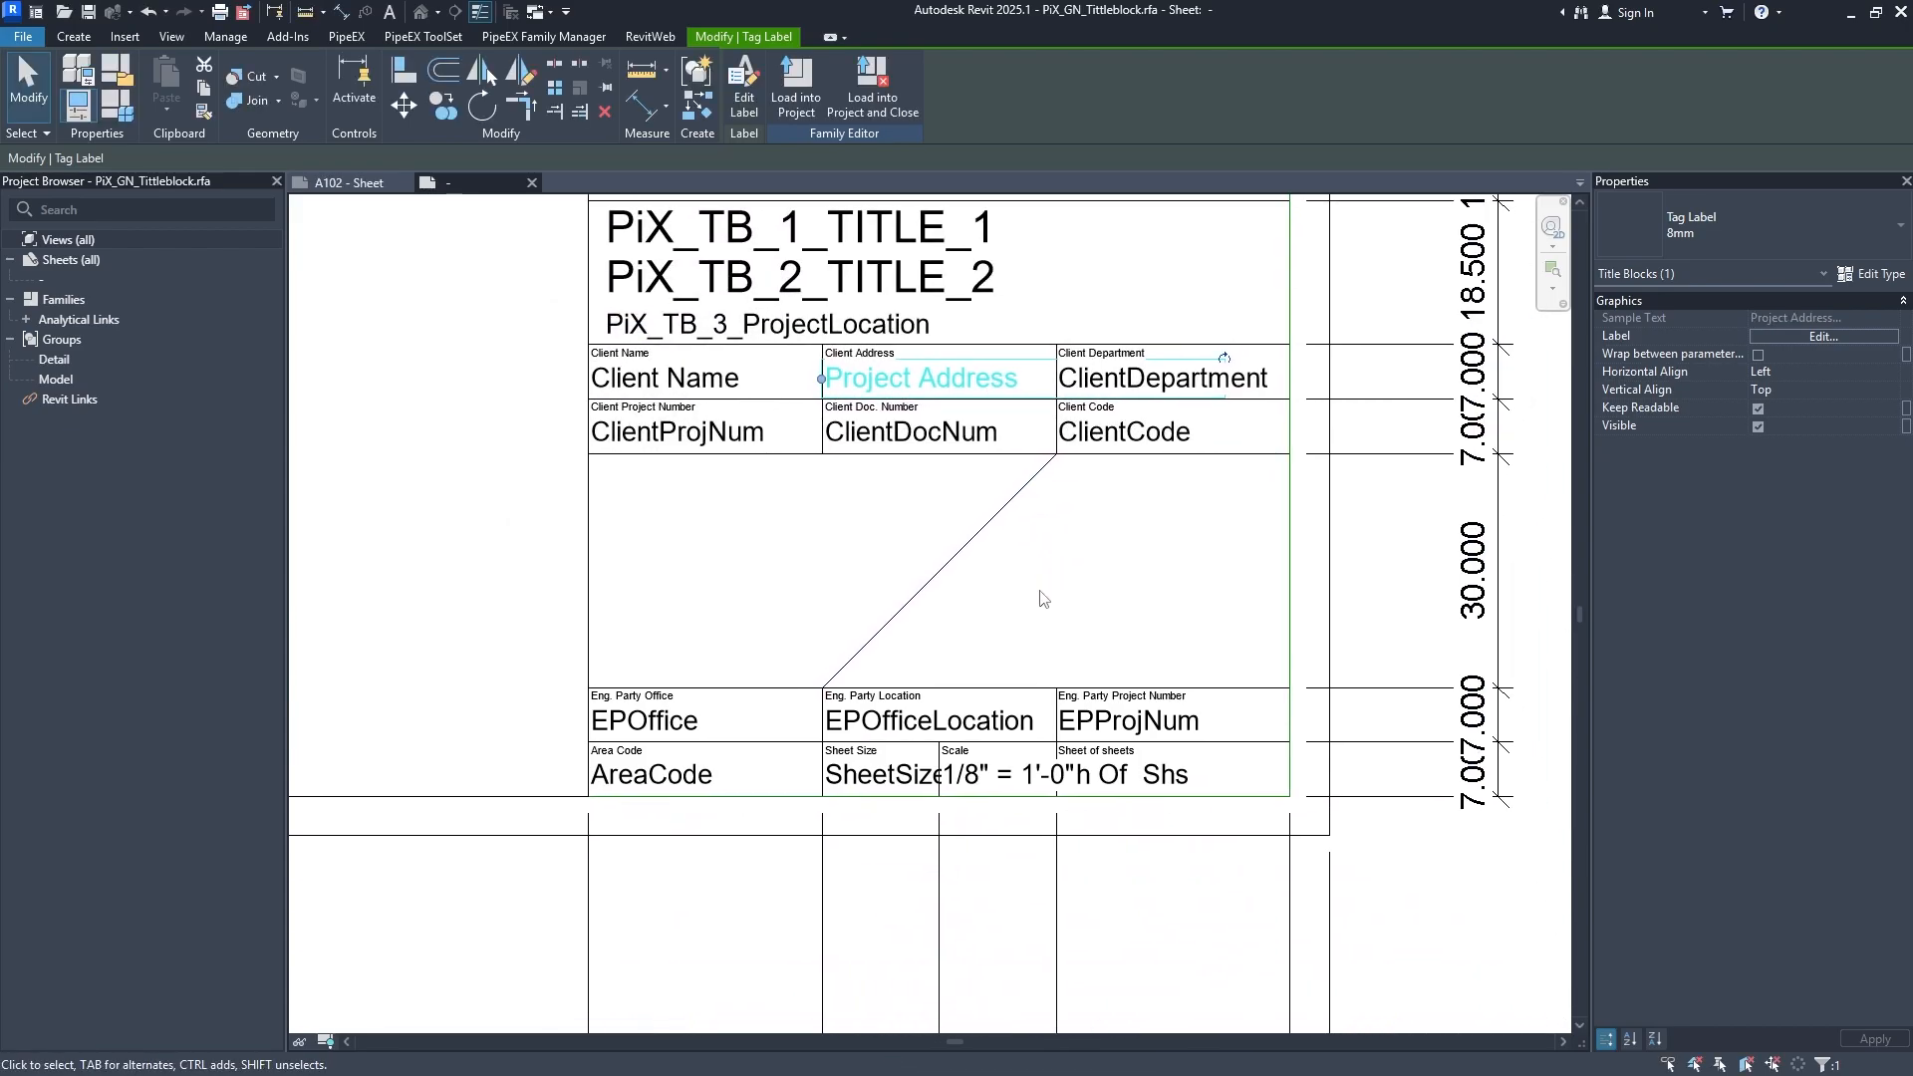
pyautogui.click(1205, 775)
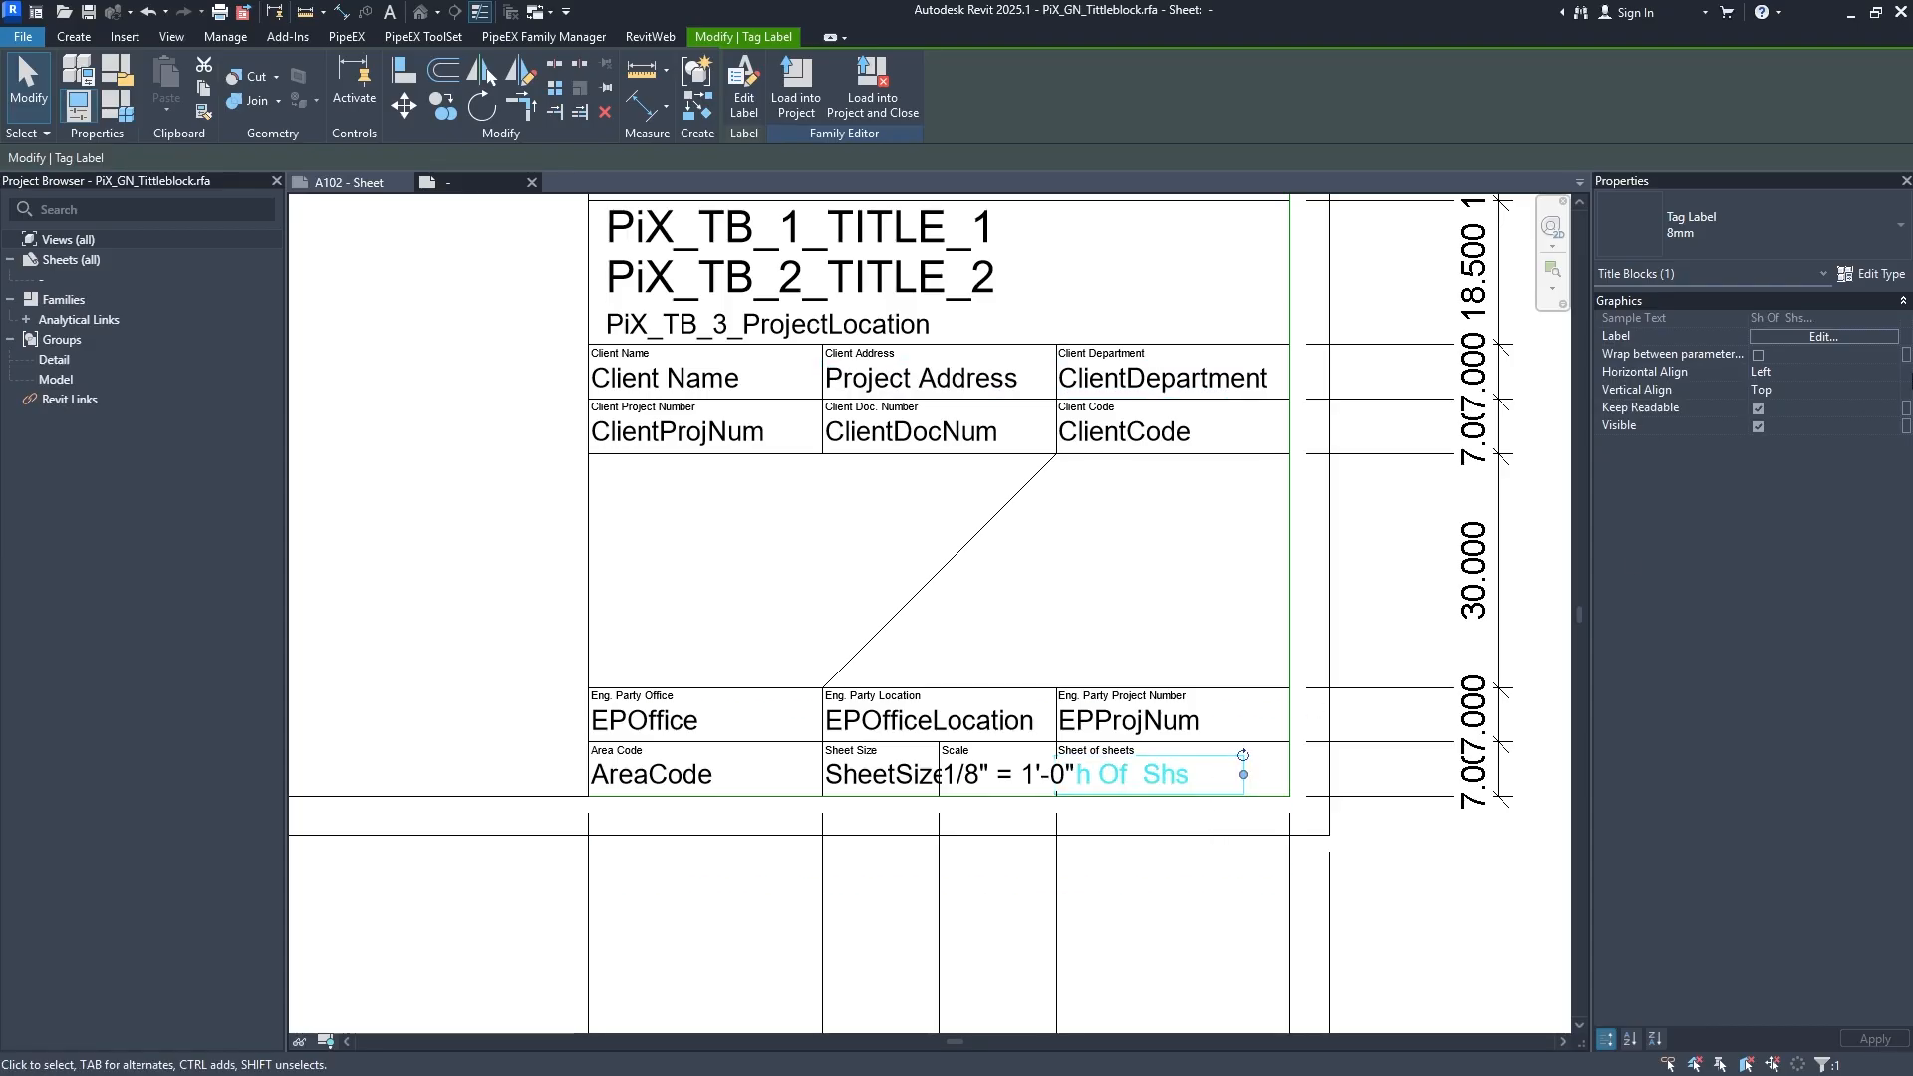
pyautogui.click(1836, 334)
pyautogui.scroll(-5, 755, 610)
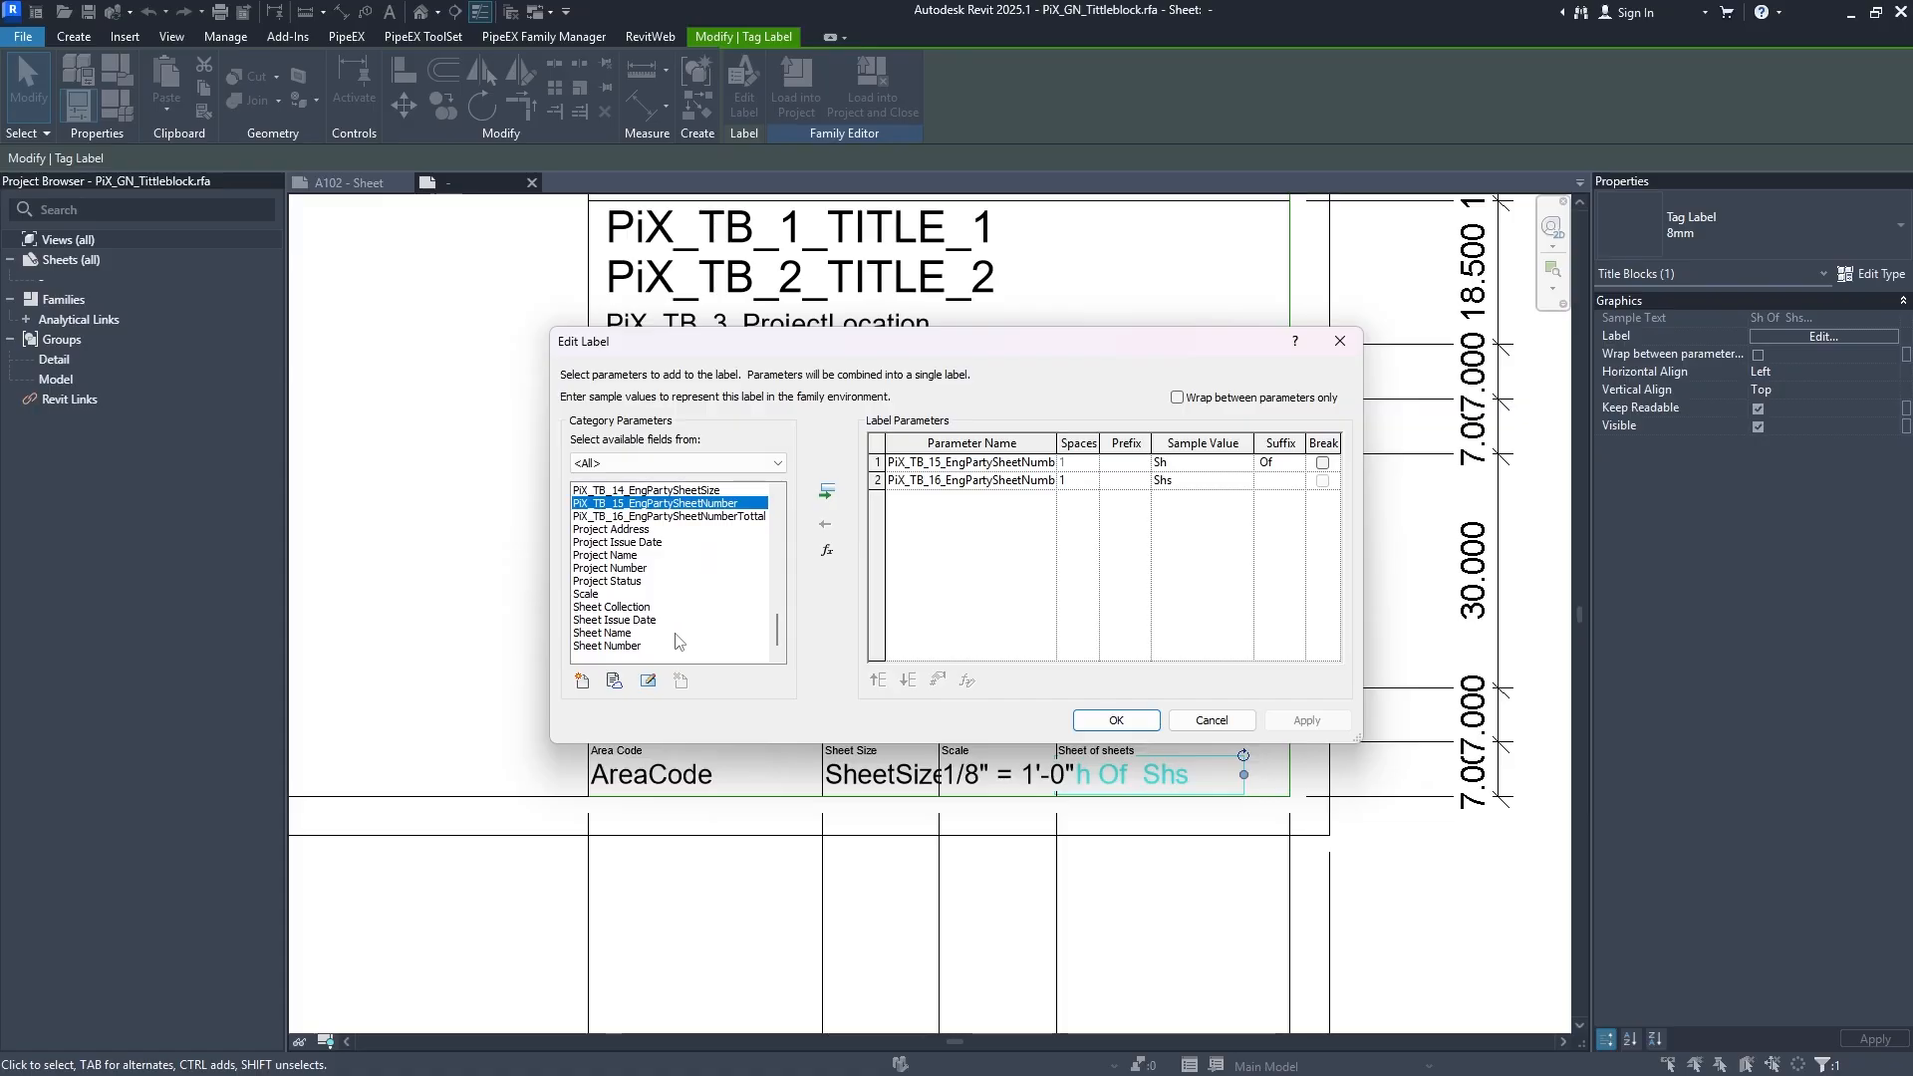
pyautogui.click(638, 633)
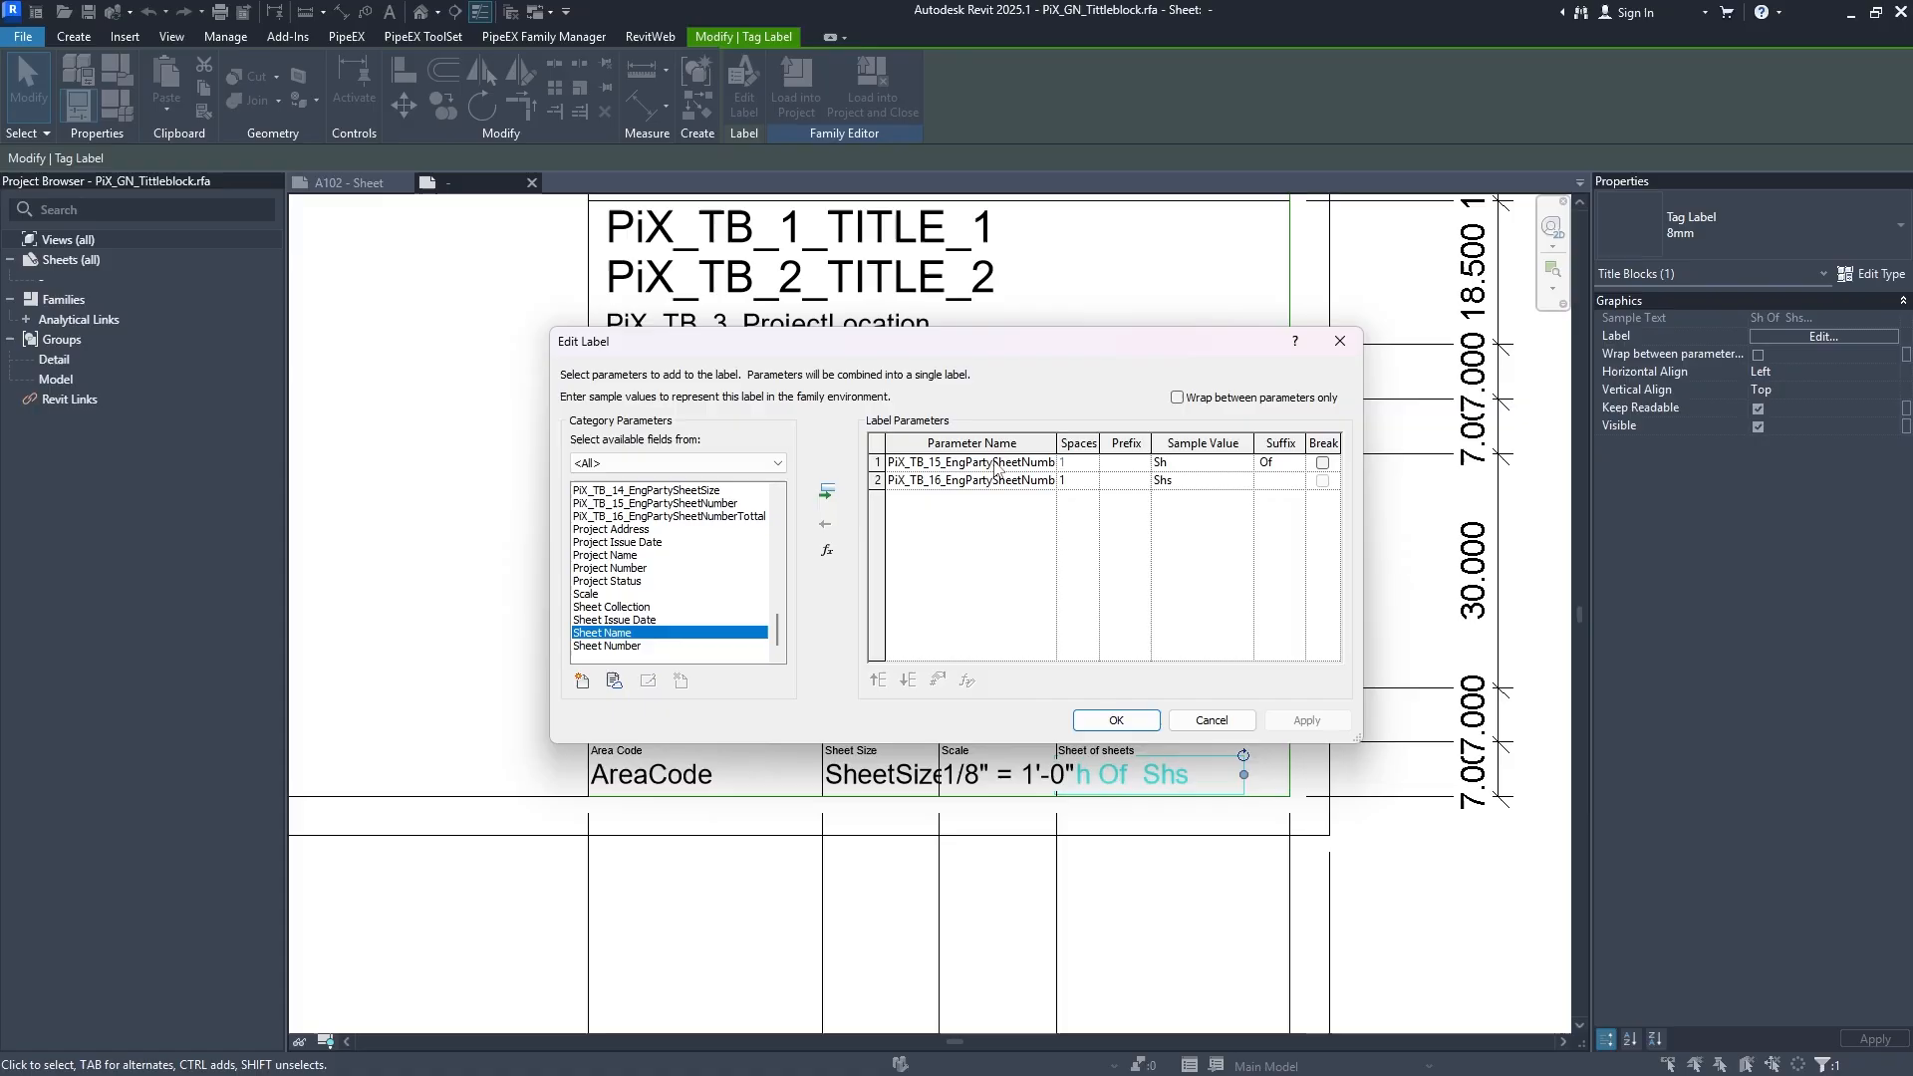
pyautogui.click(1031, 465)
pyautogui.click(949, 485)
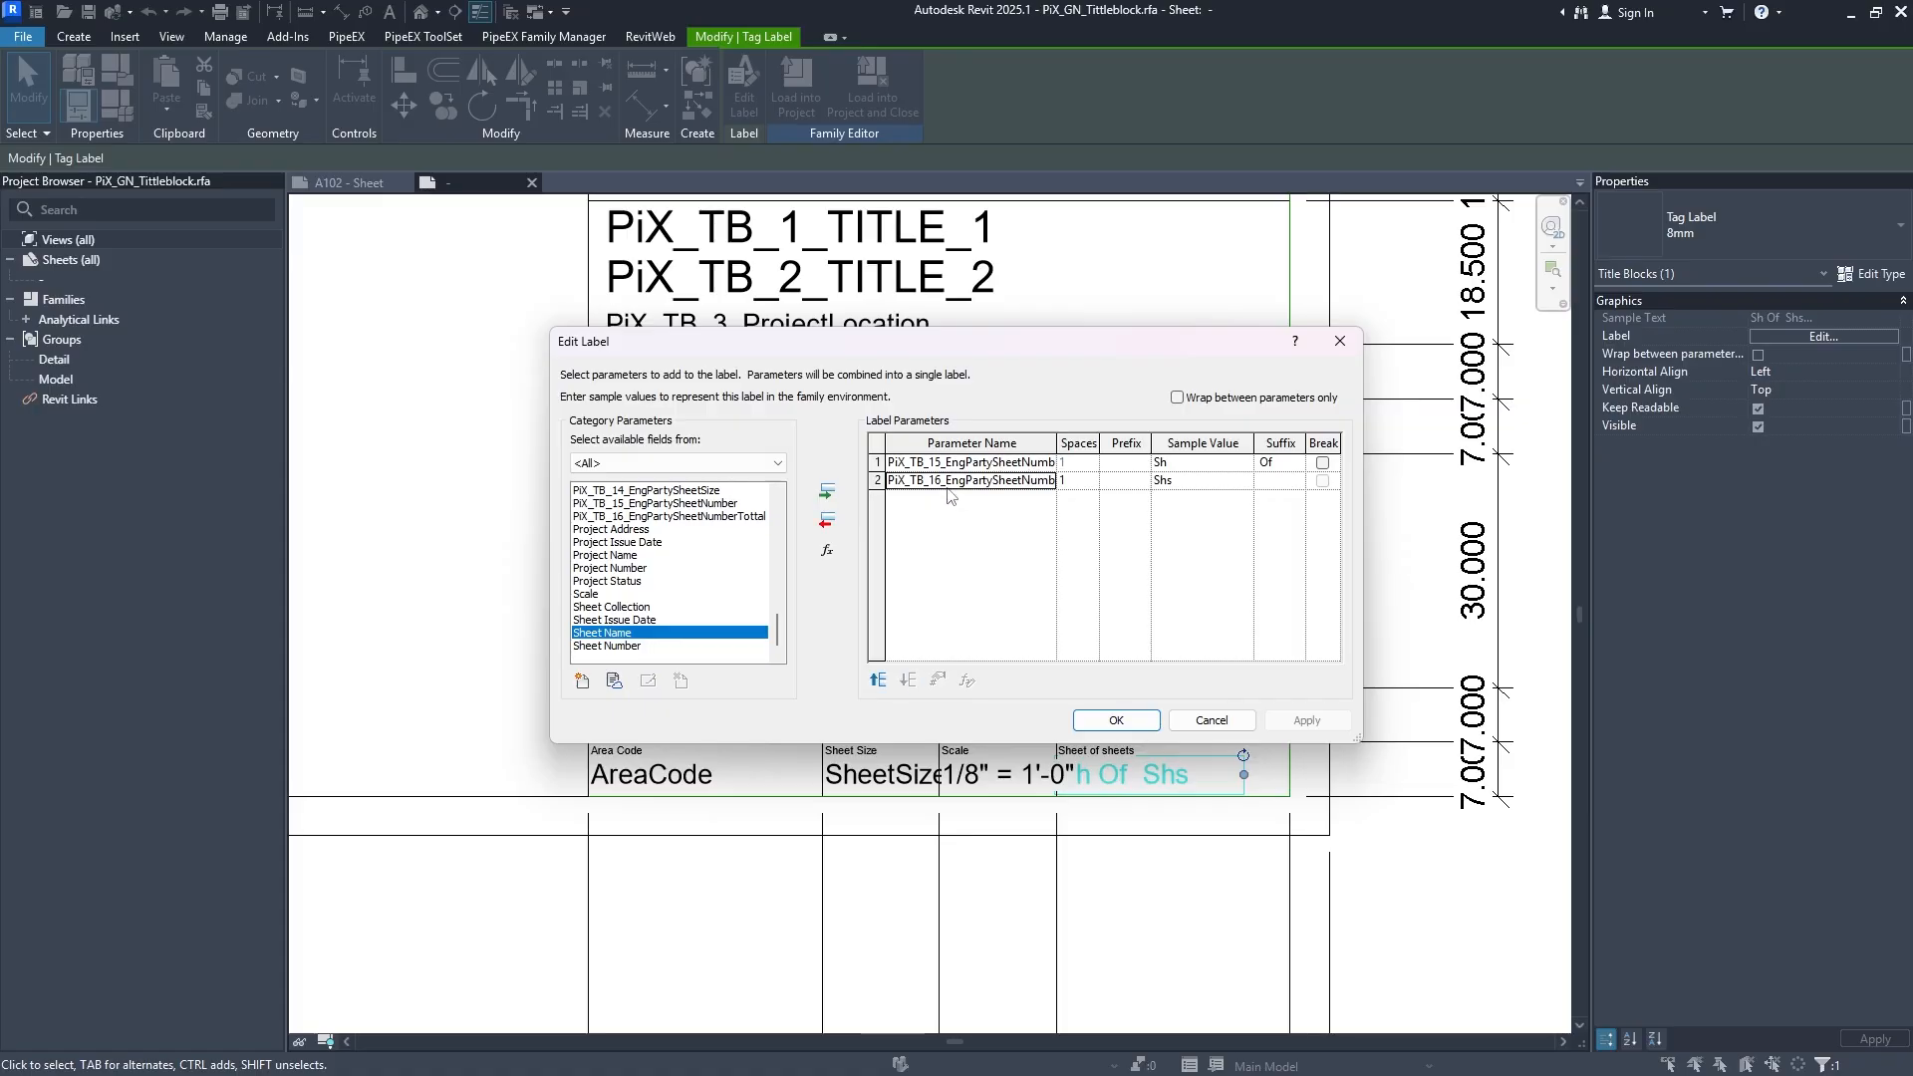
pyautogui.click(967, 465)
pyautogui.click(971, 485)
pyautogui.click(999, 461)
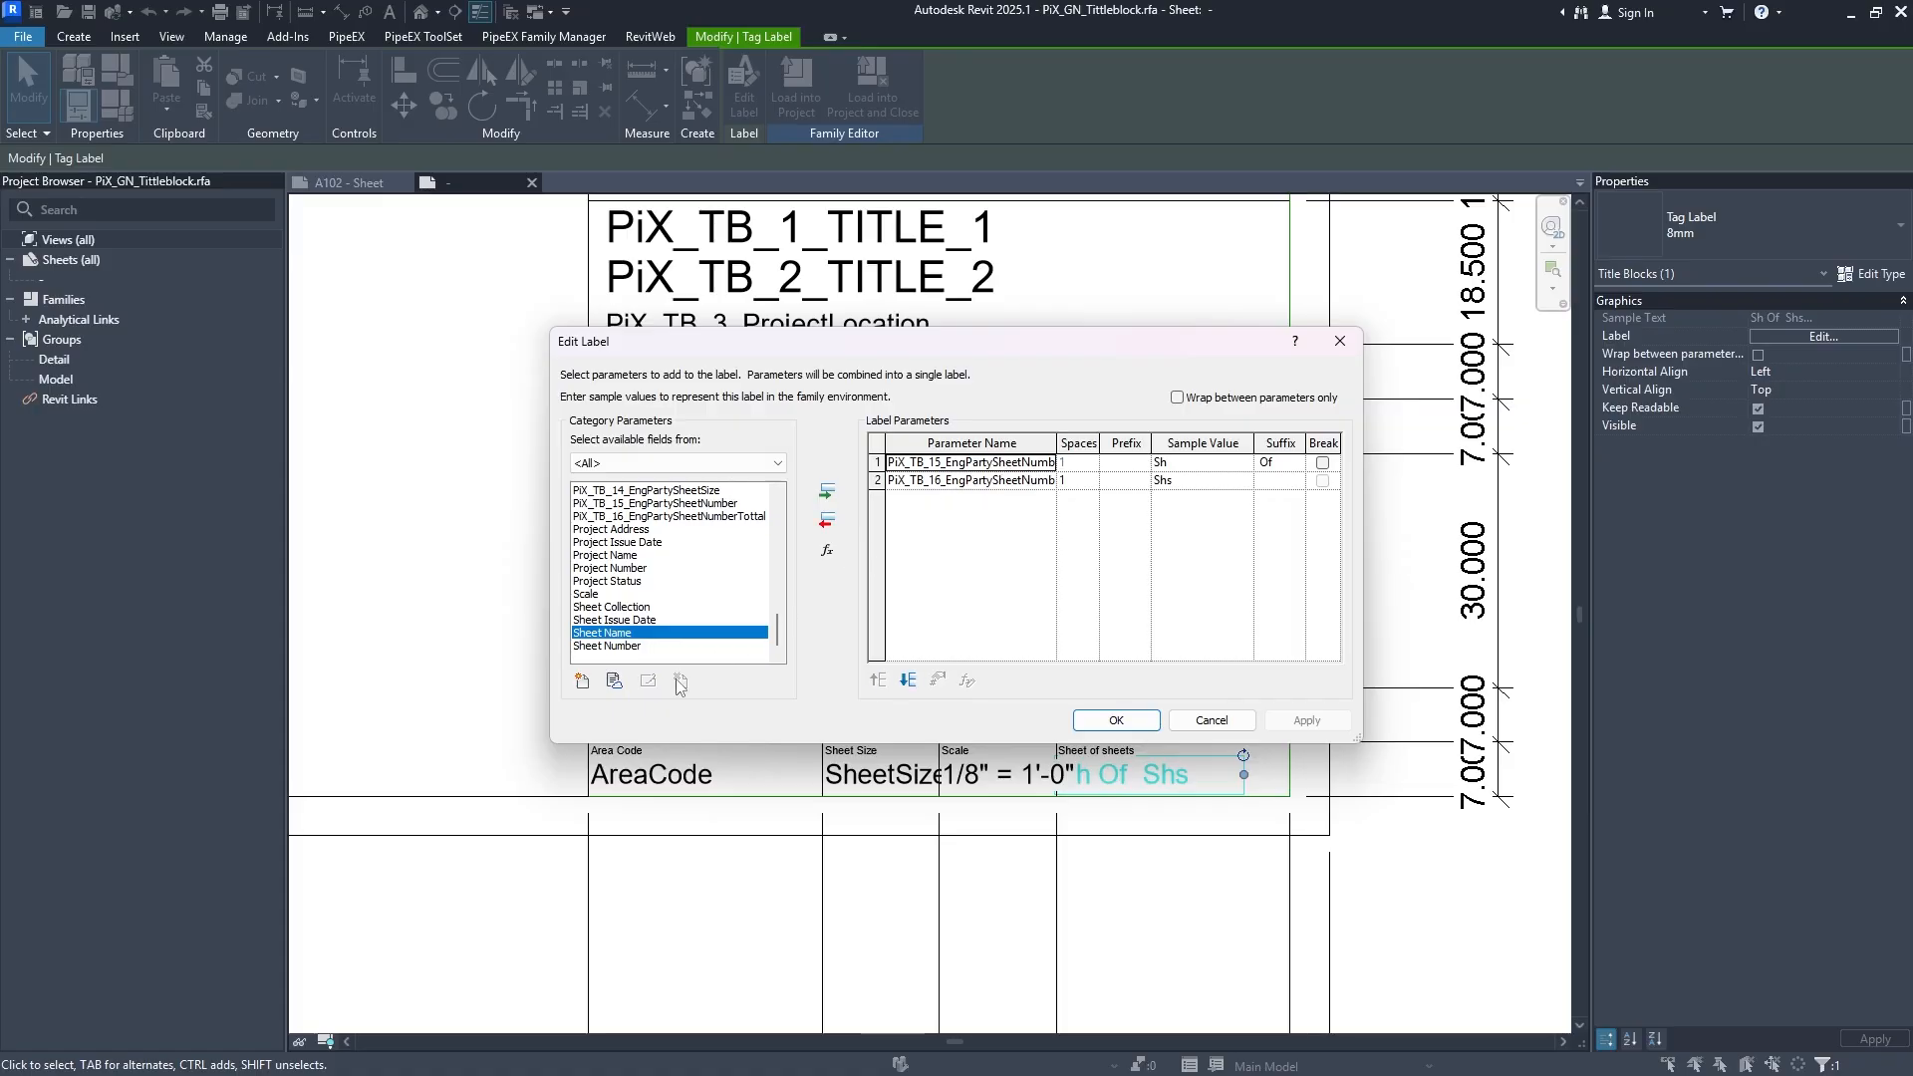
pyautogui.click(1032, 486)
pyautogui.click(1027, 465)
pyautogui.click(1018, 484)
pyautogui.click(1017, 467)
pyautogui.click(1010, 488)
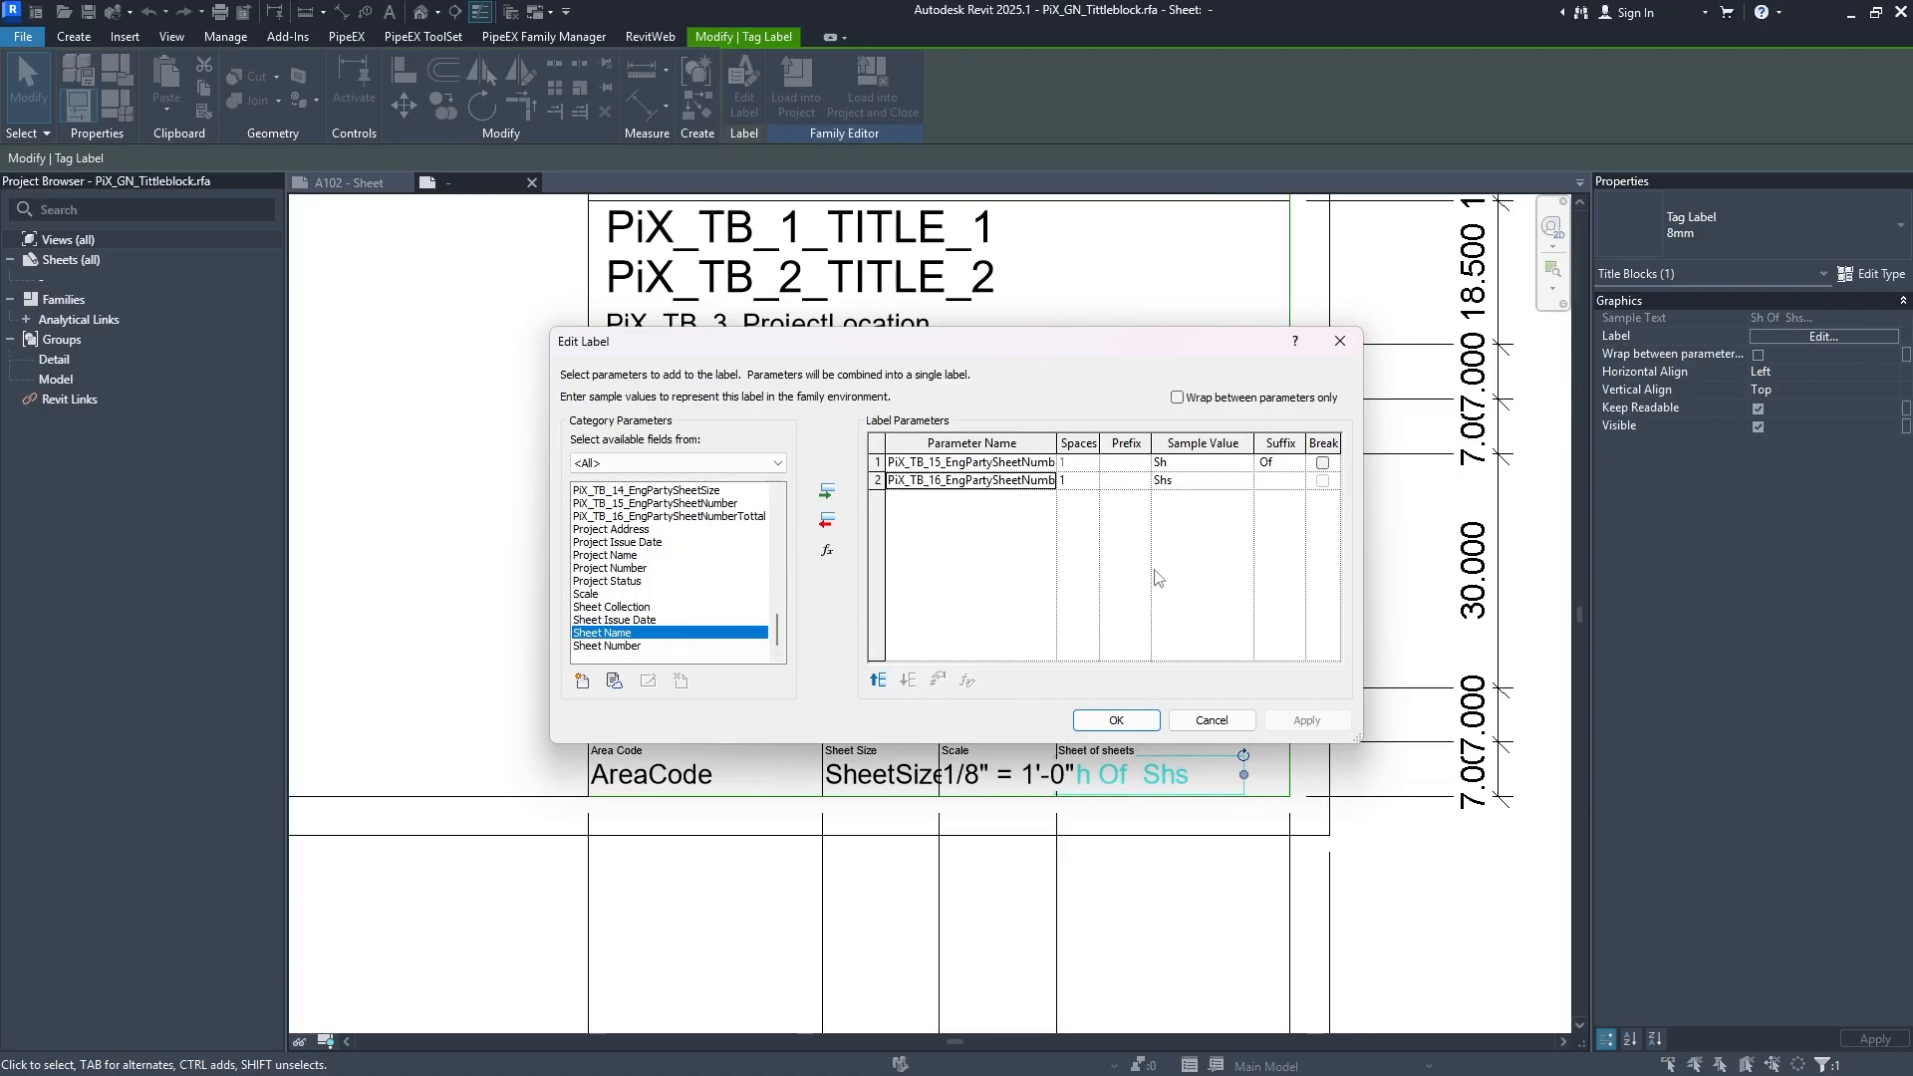
pyautogui.click(1117, 720)
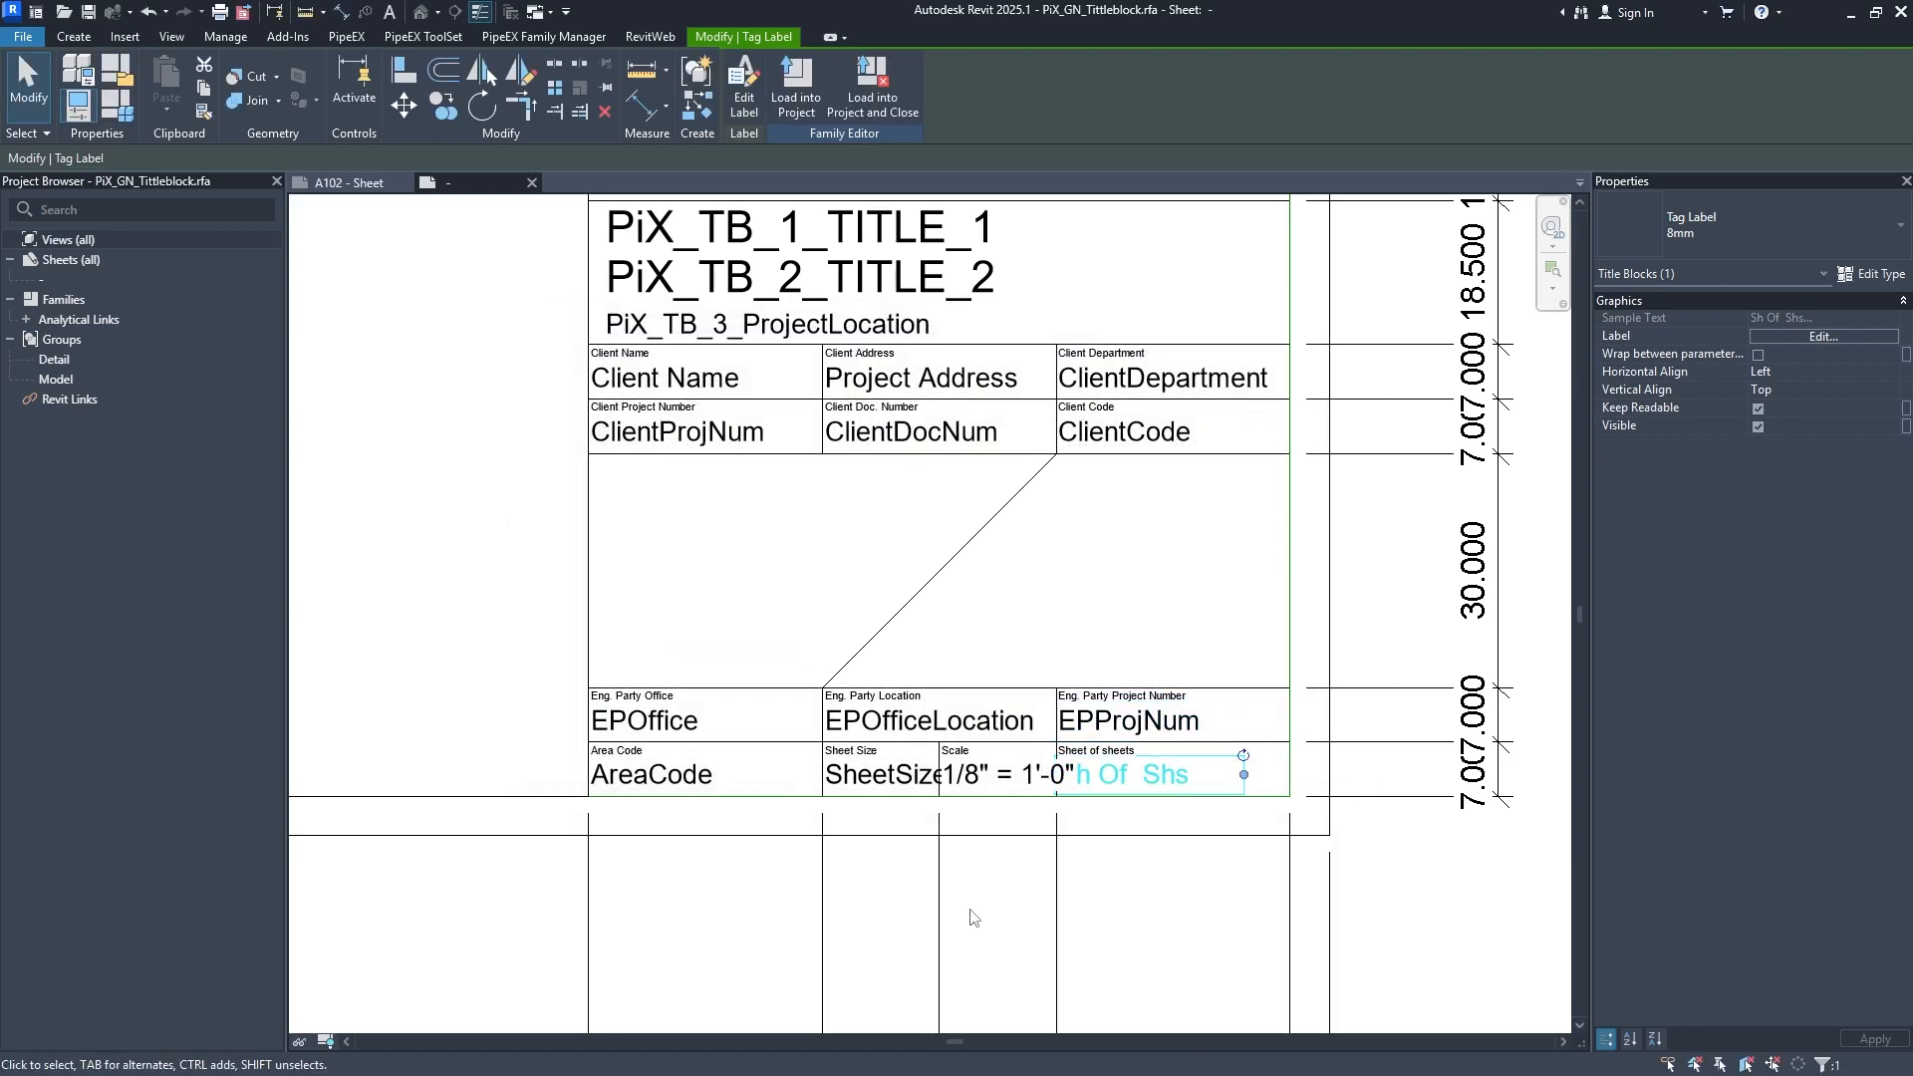
# Check the Sheet Size label's parameter against the list of available category parameters.
pyautogui.click(984, 887)
pyautogui.click(1002, 782)
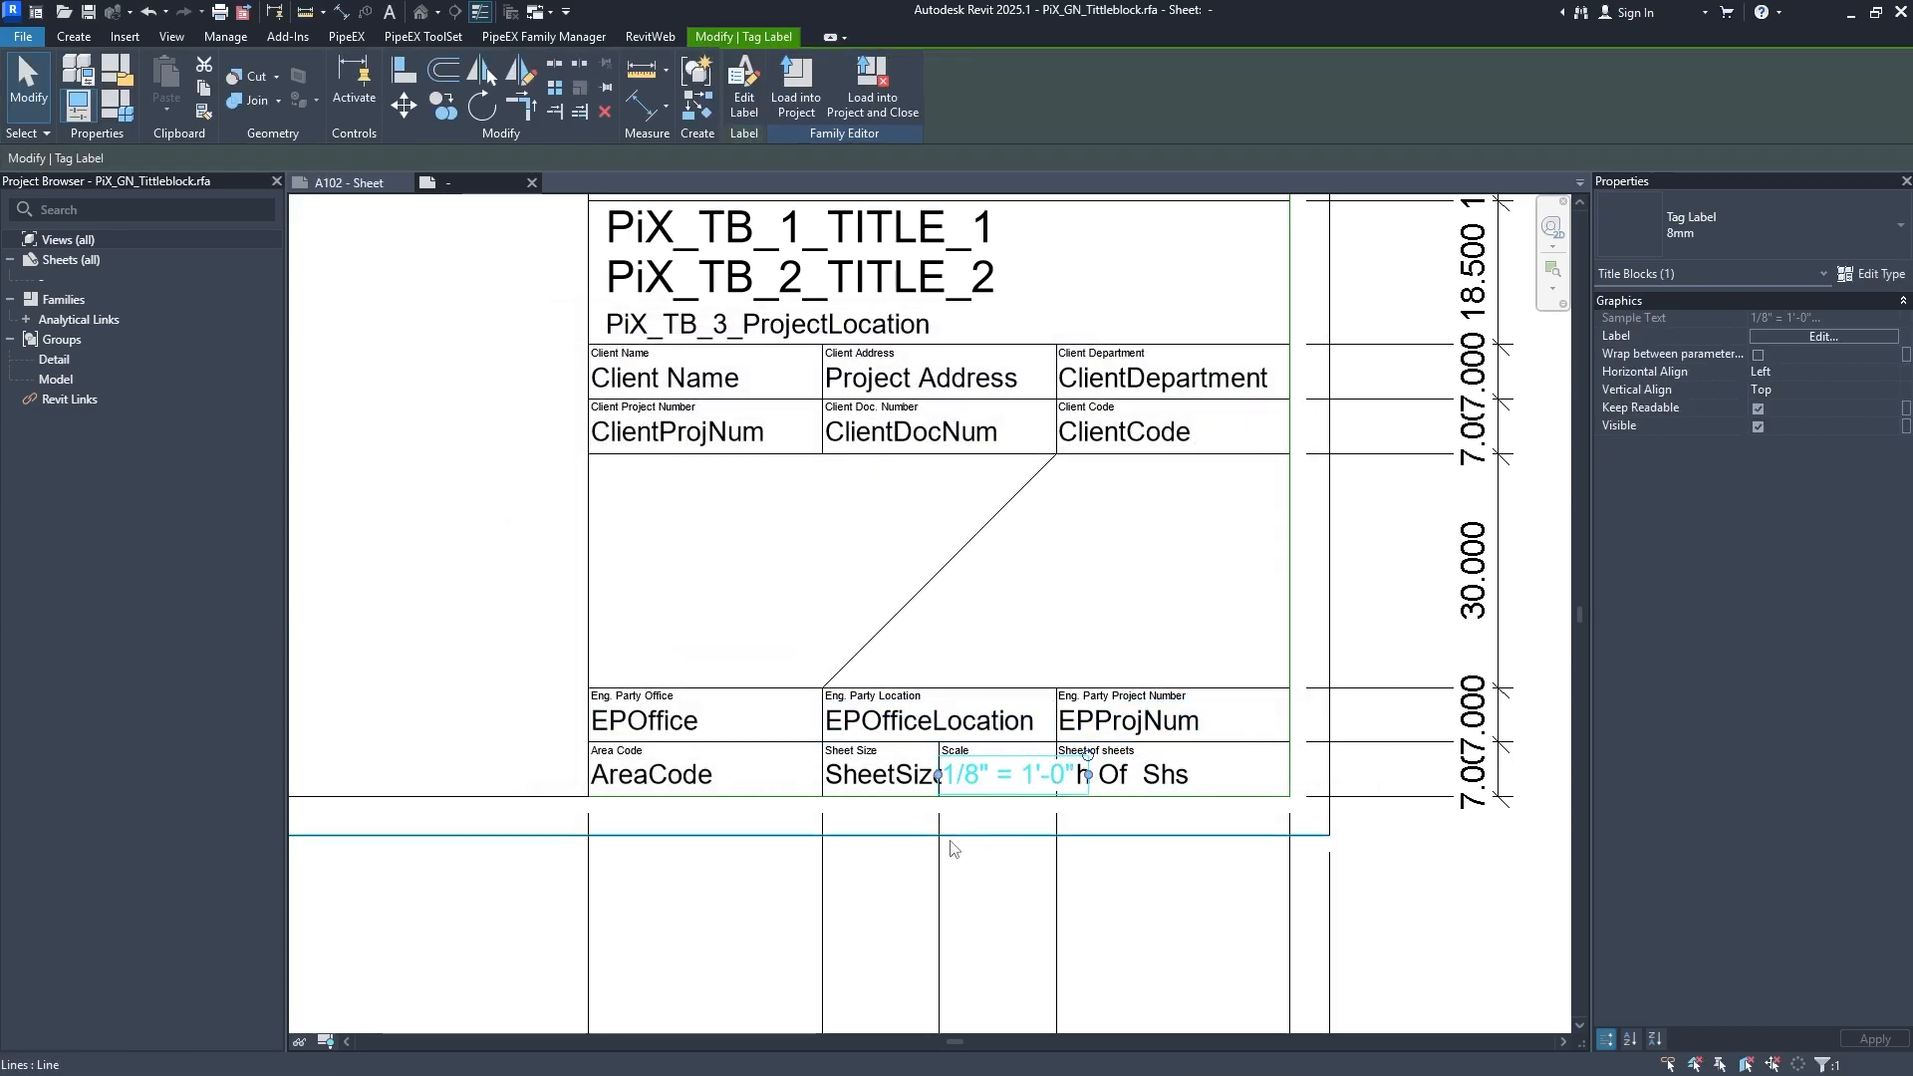
pyautogui.click(884, 787)
pyautogui.click(1805, 337)
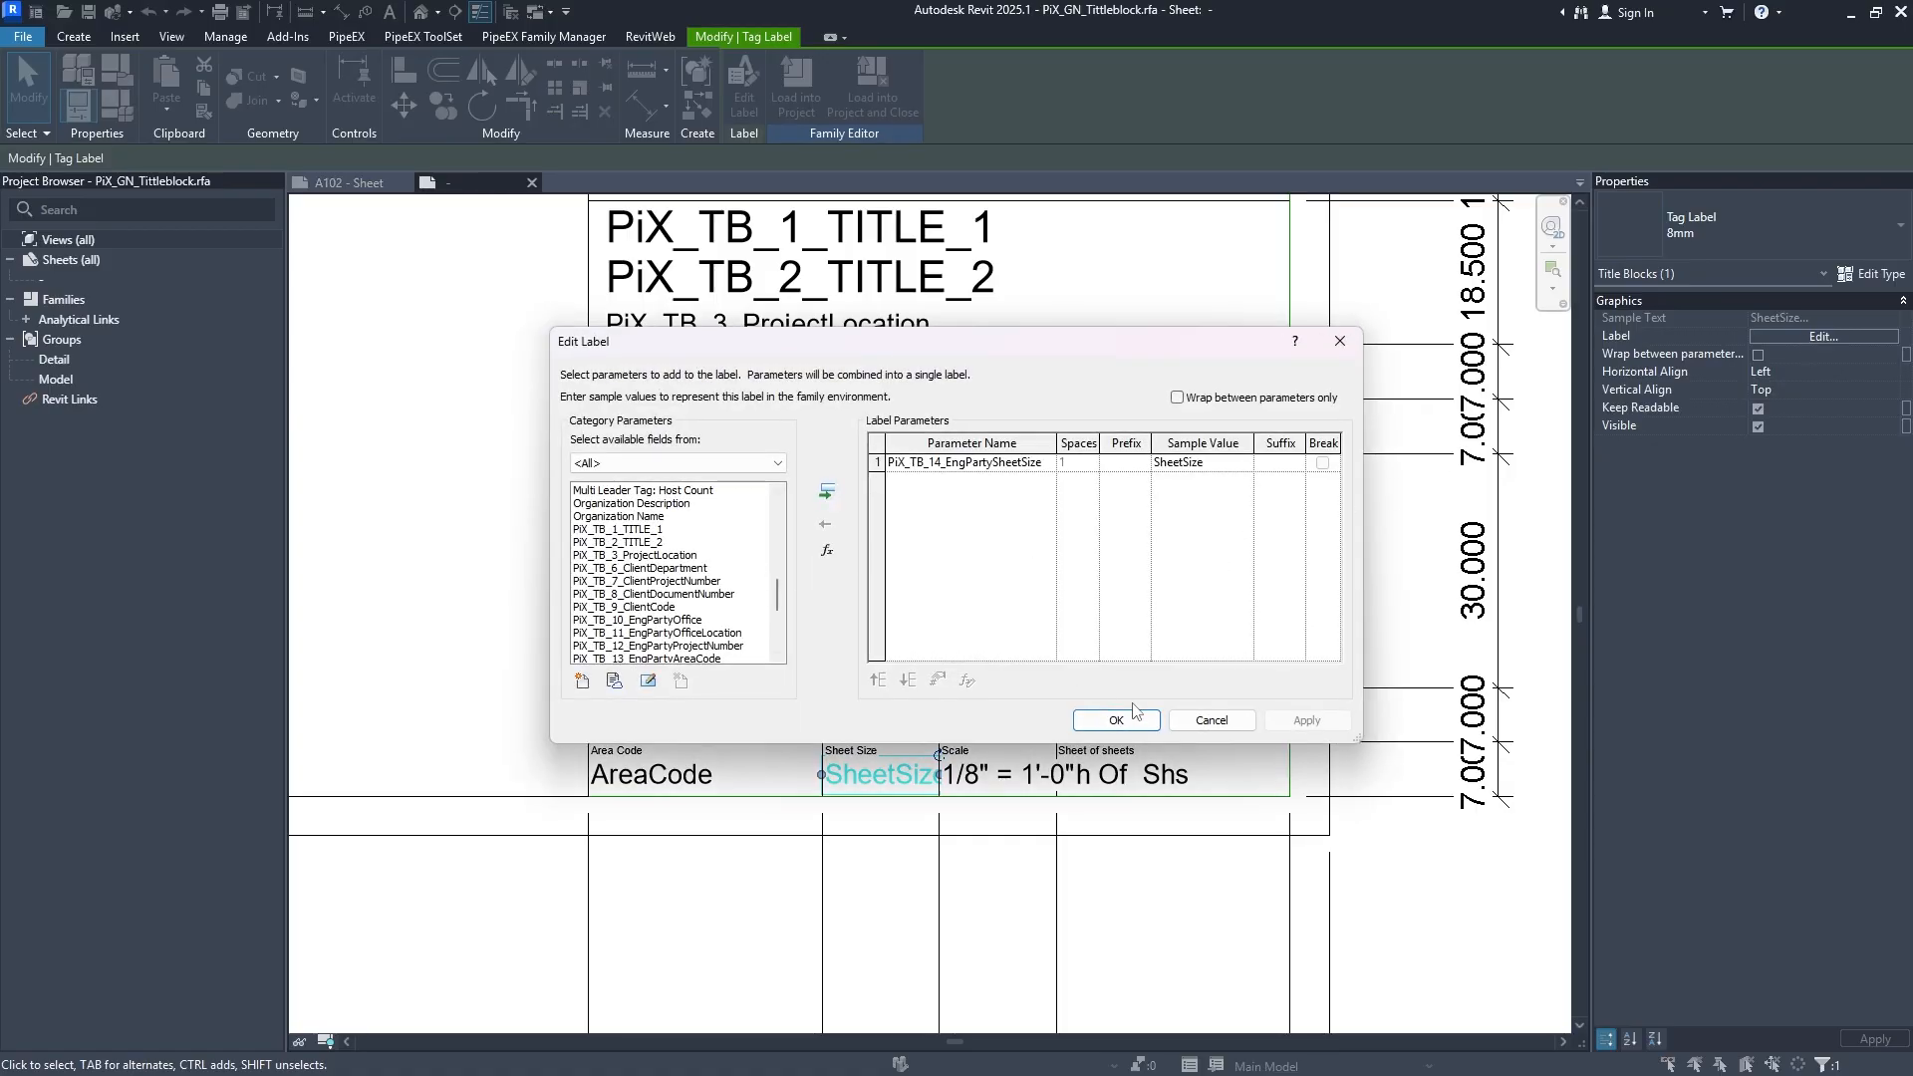
pyautogui.scroll(-5, 727, 563)
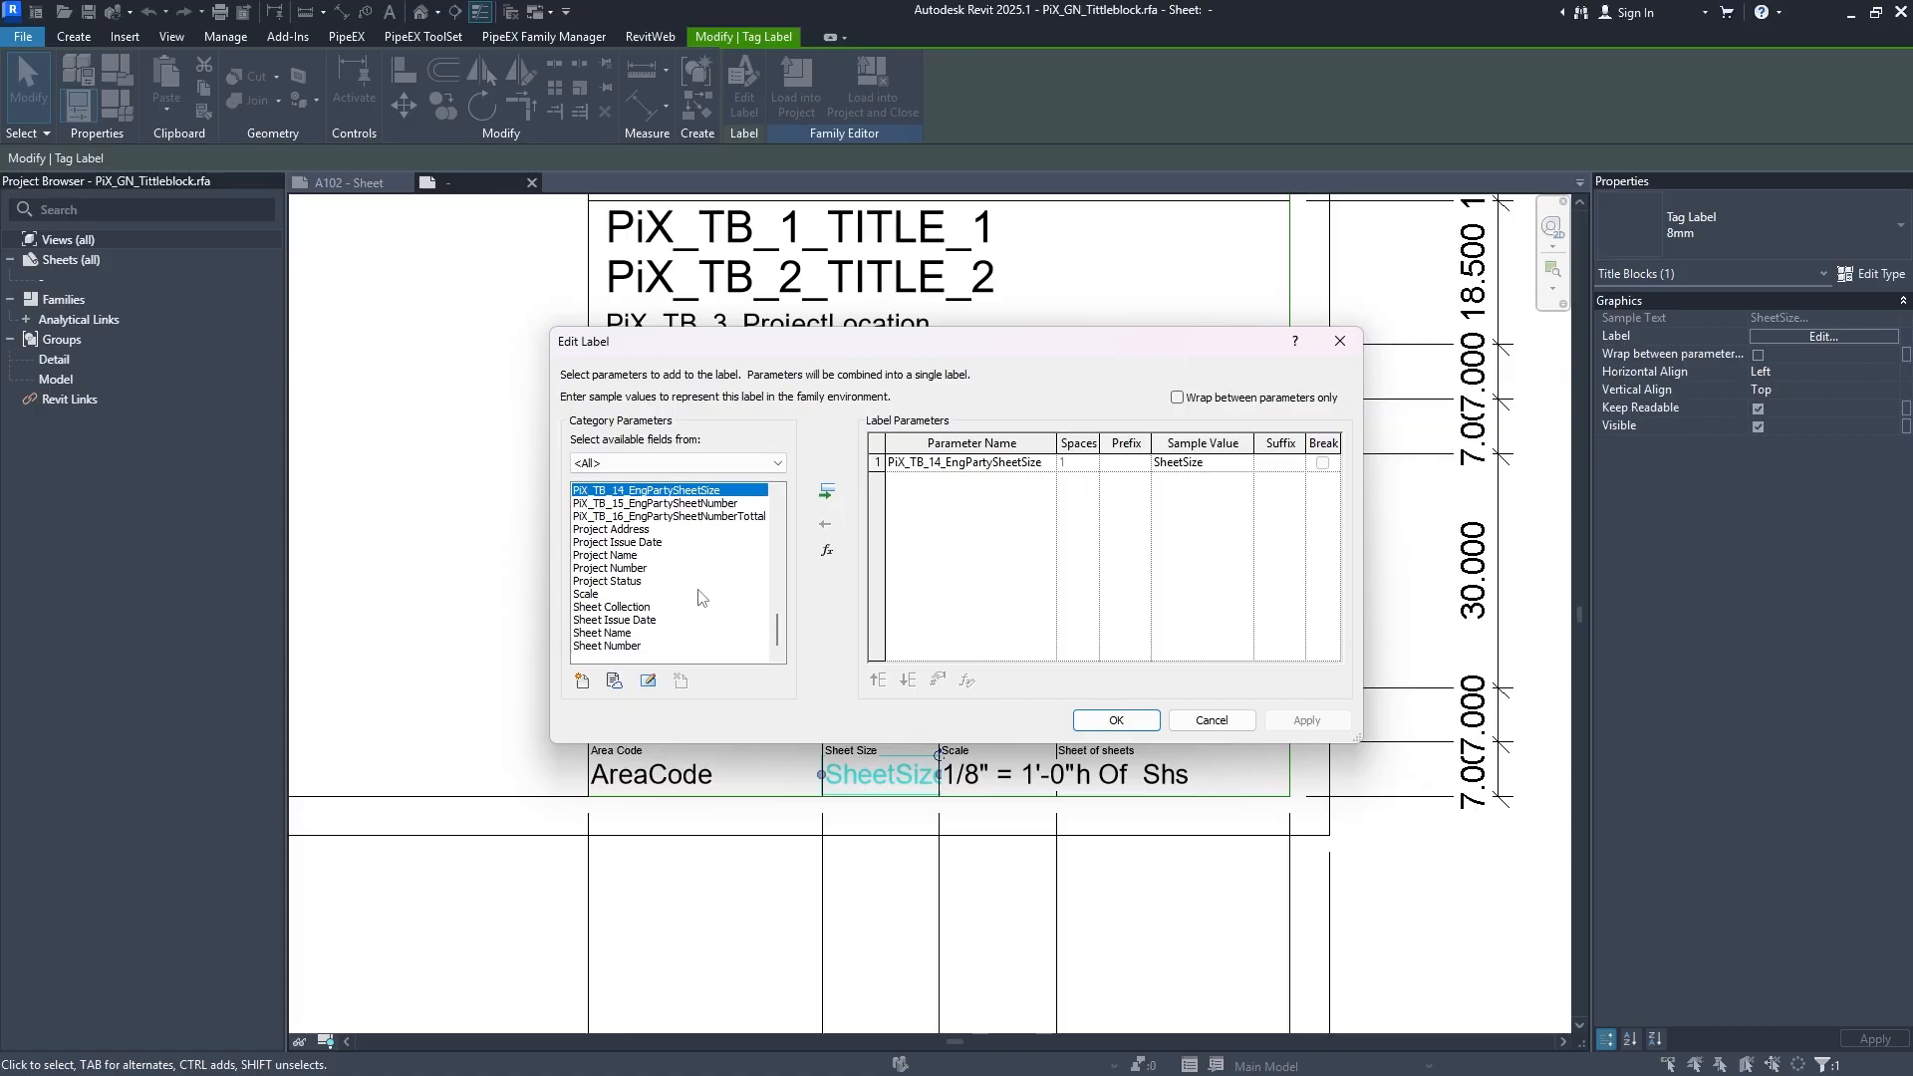
pyautogui.scroll(5, 702, 597)
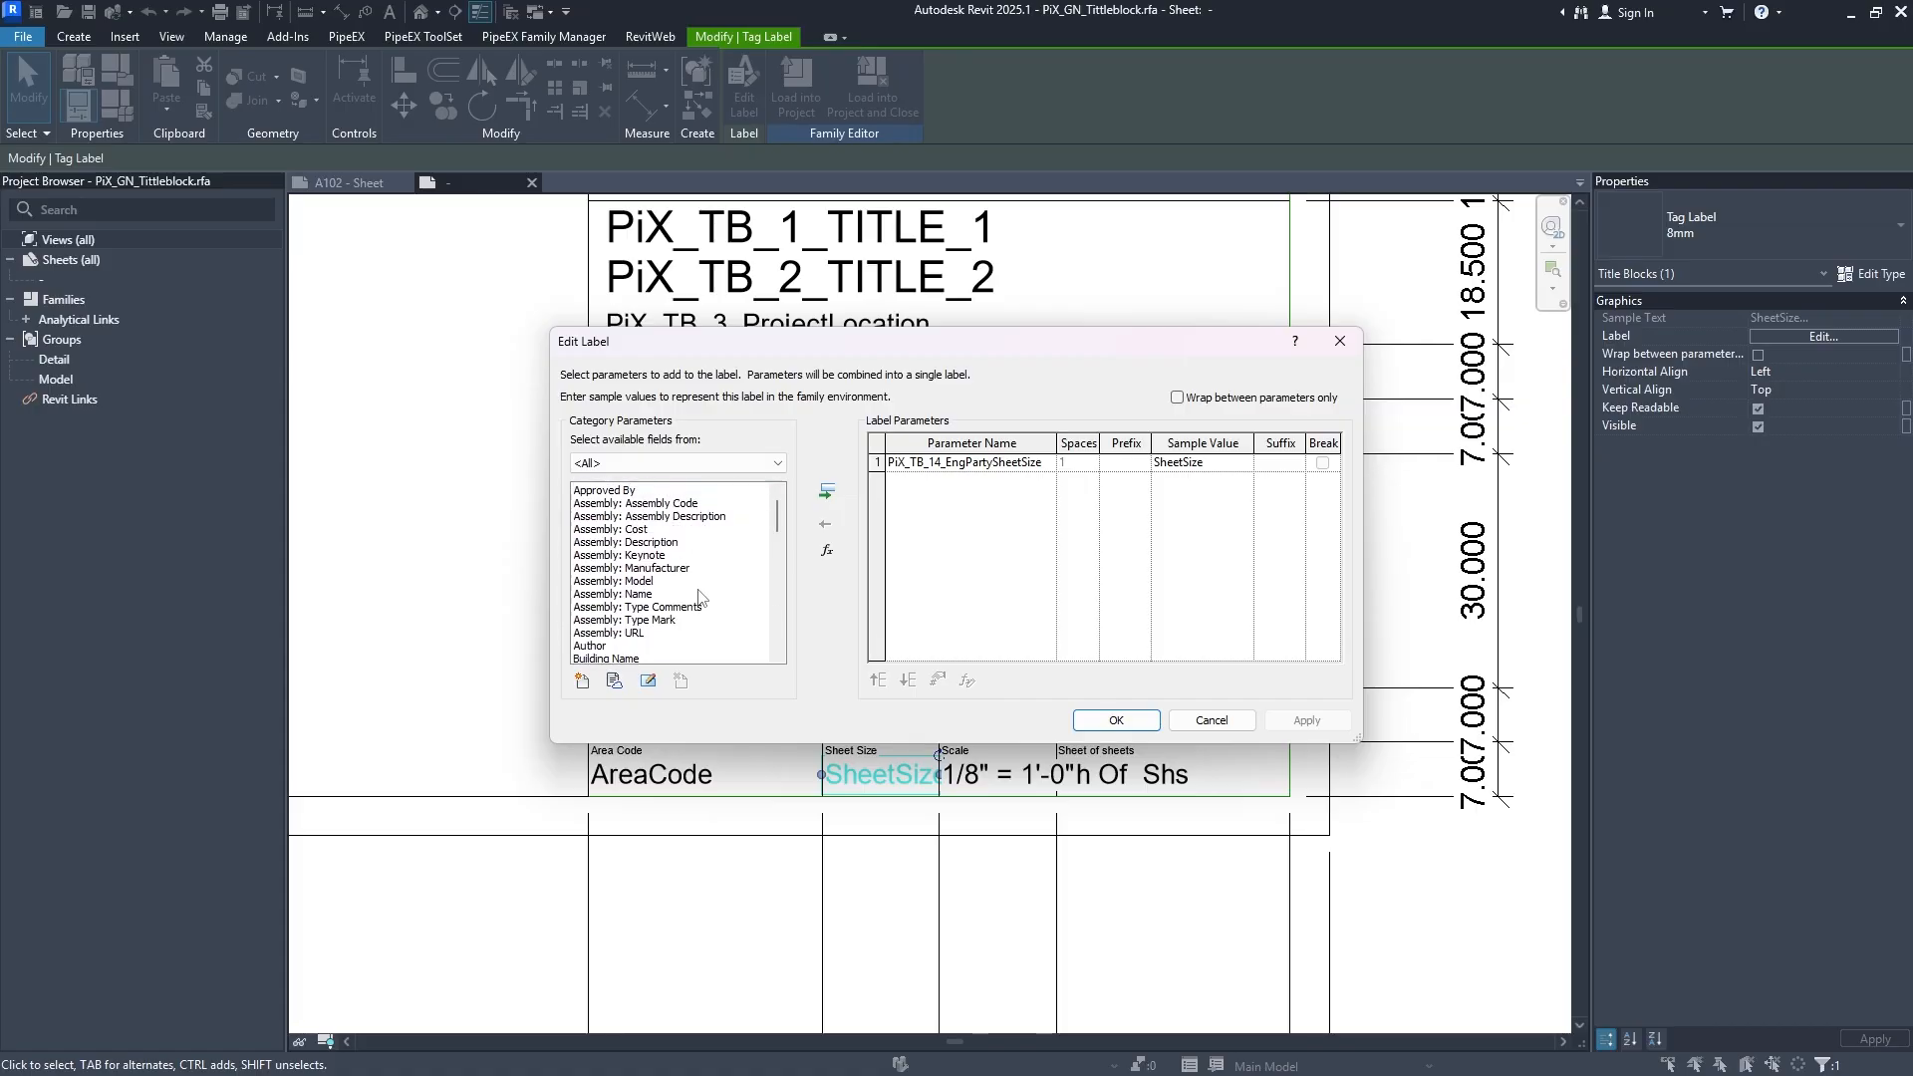
pyautogui.scroll(-2, 702, 597)
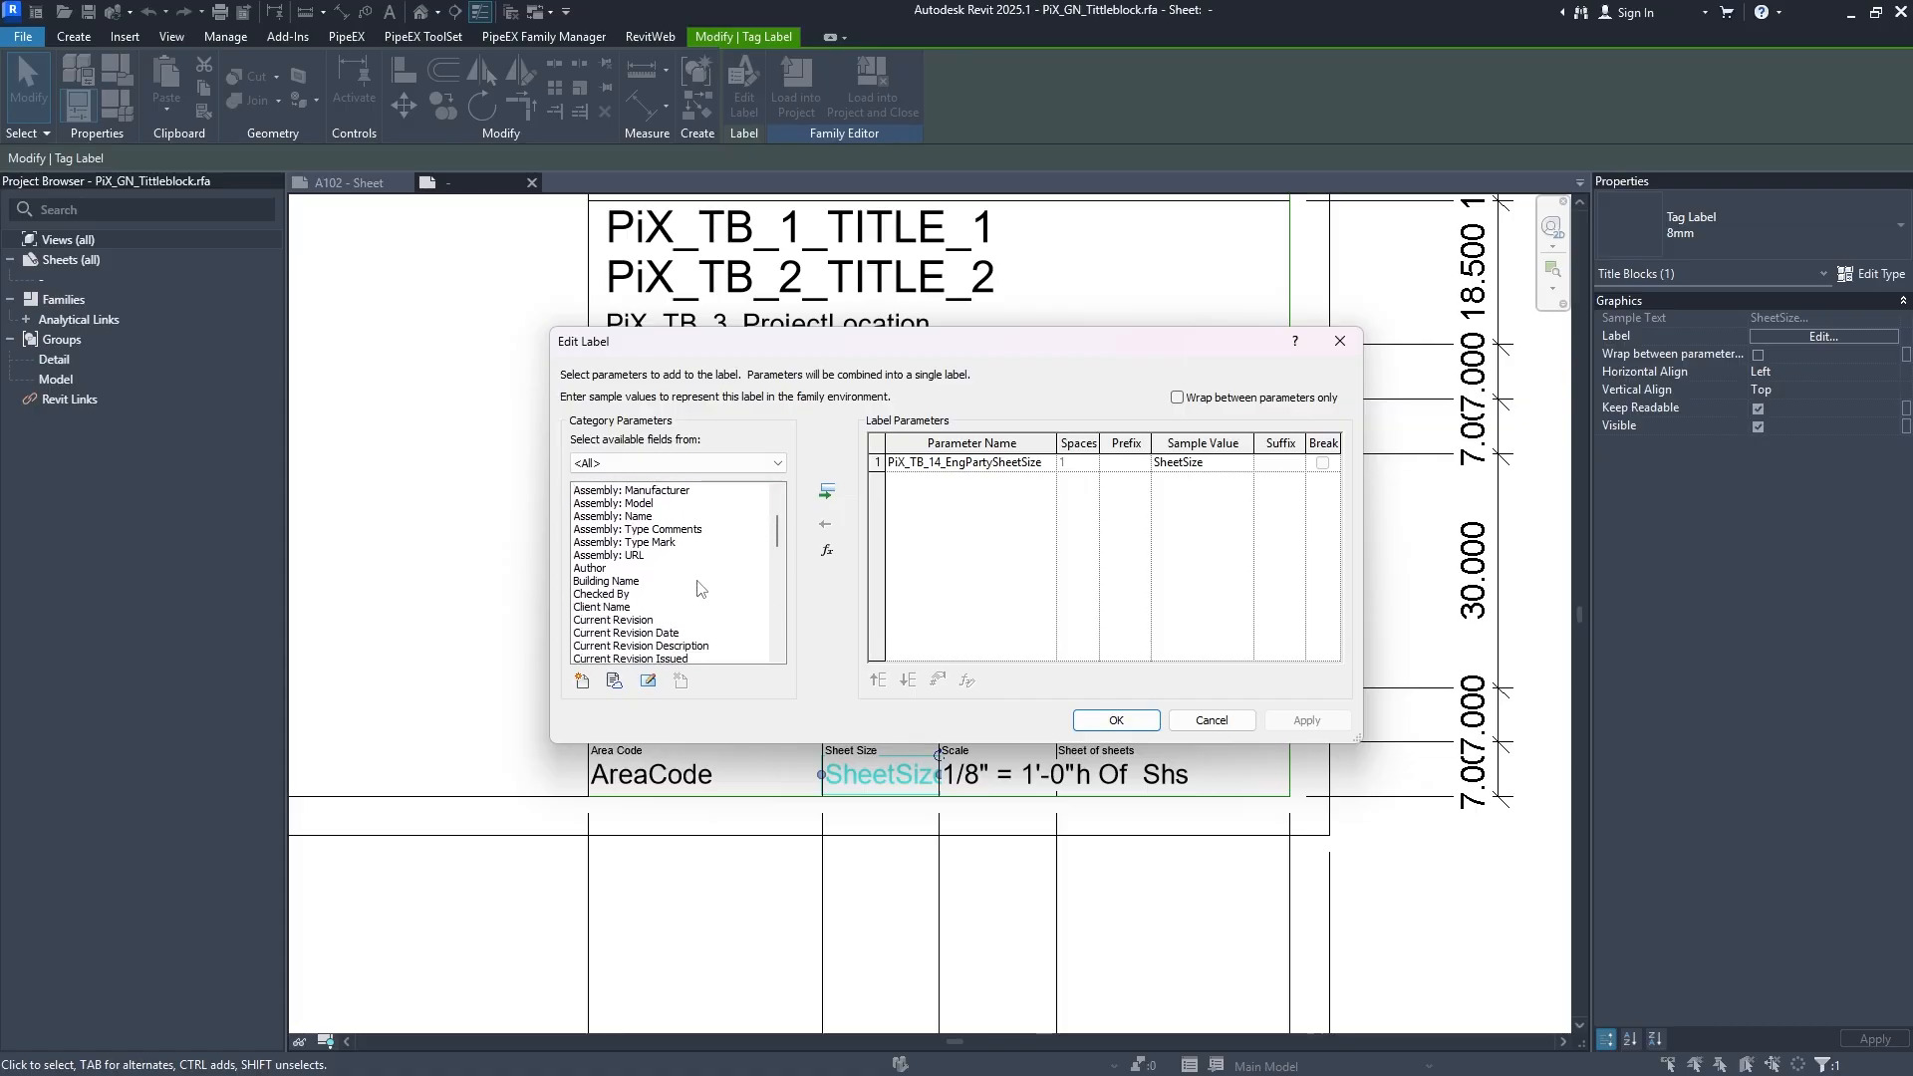
pyautogui.click(1112, 725)
pyautogui.click(957, 662)
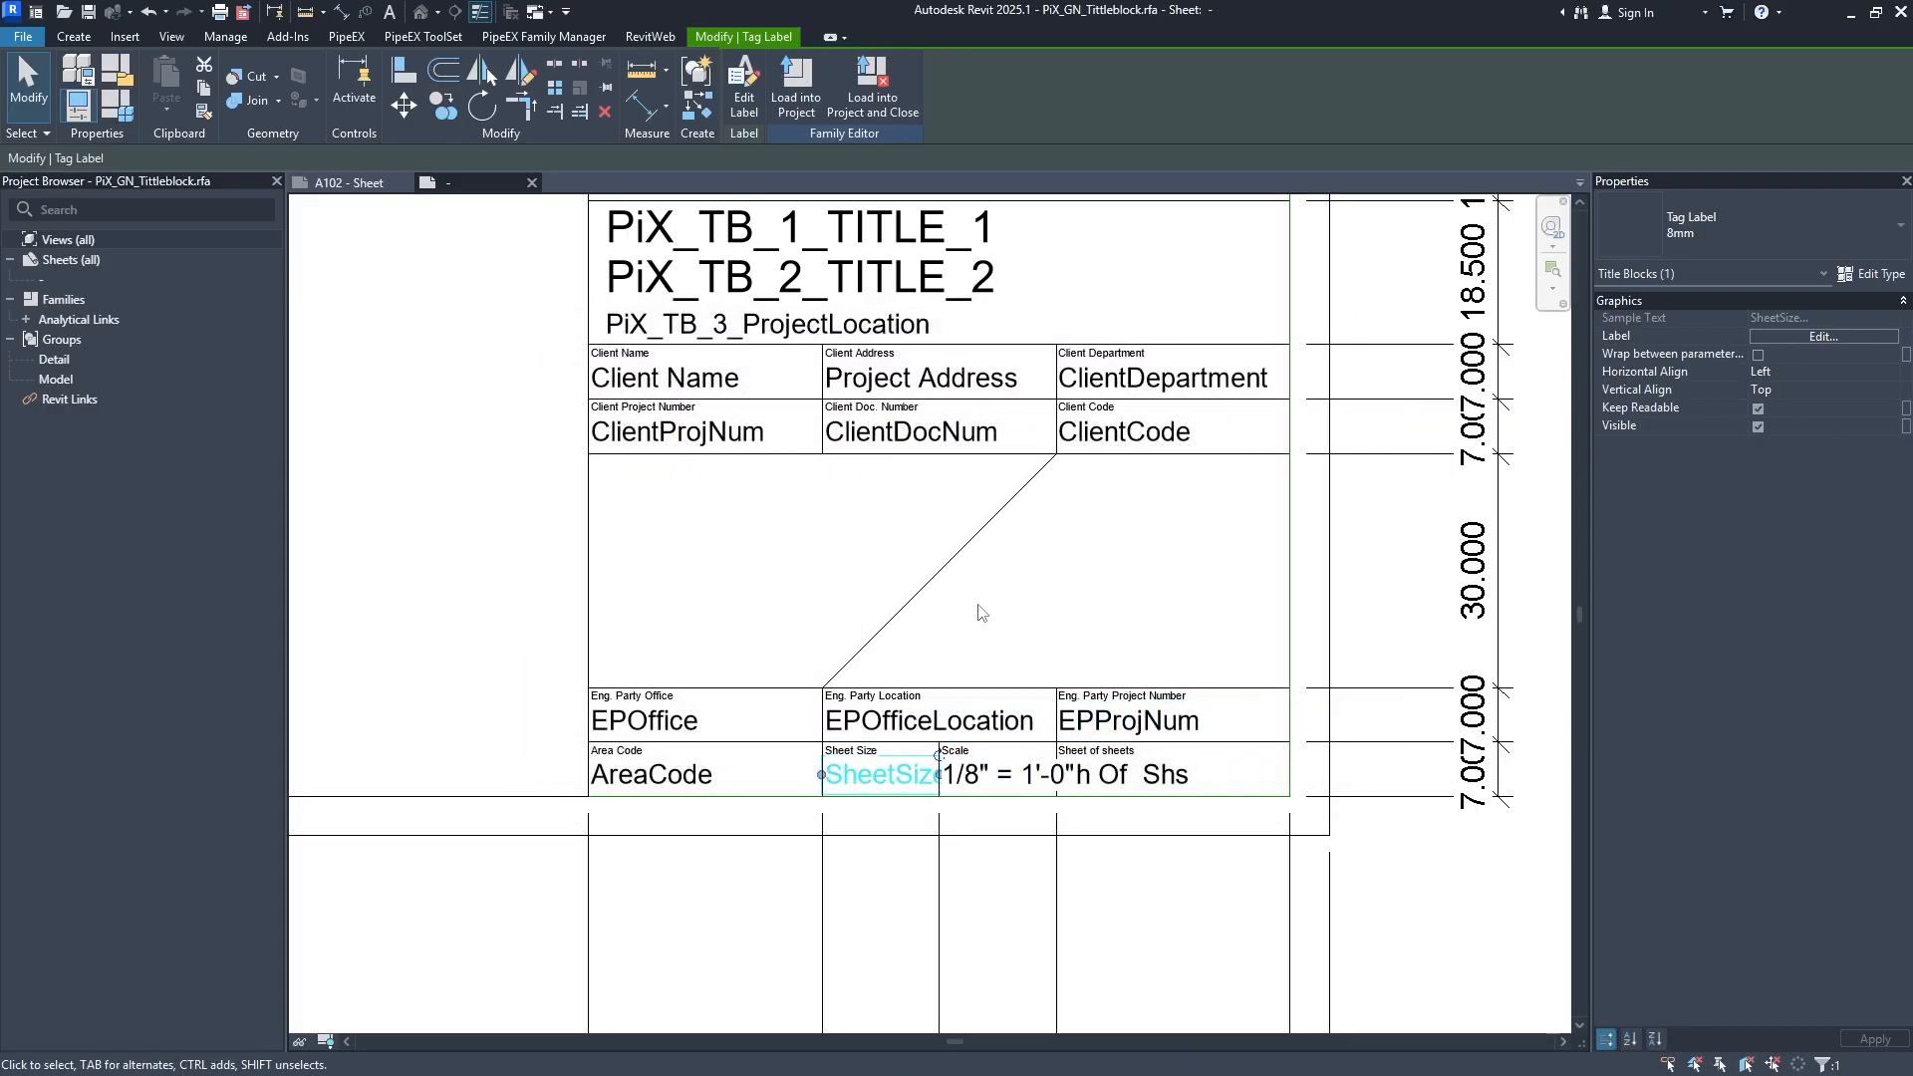
# Add a family type parameter named Size with the Length data type, grouped under Dimensions, to the title block family.
pyautogui.scroll(-3, 986, 629)
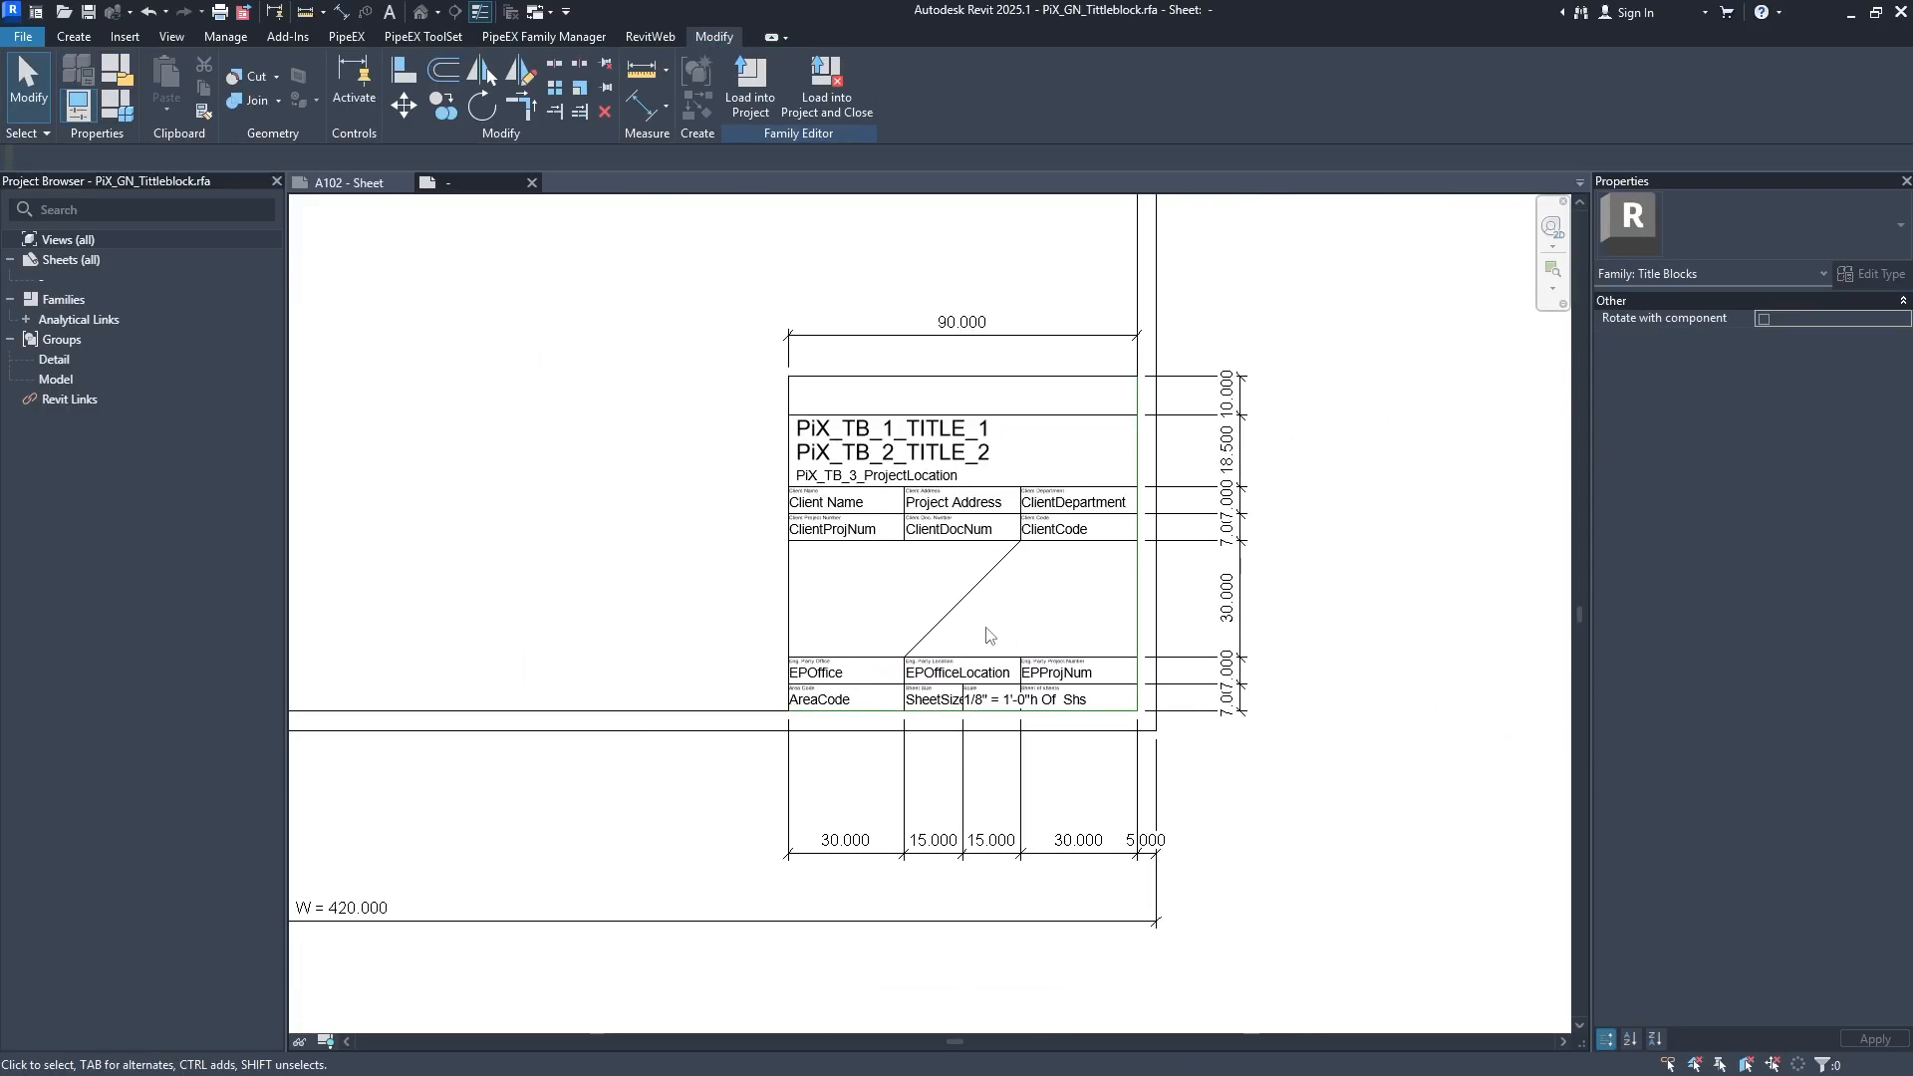
pyautogui.moveTo(987, 633); pyautogui.dragTo(1184, 638, button='middle')
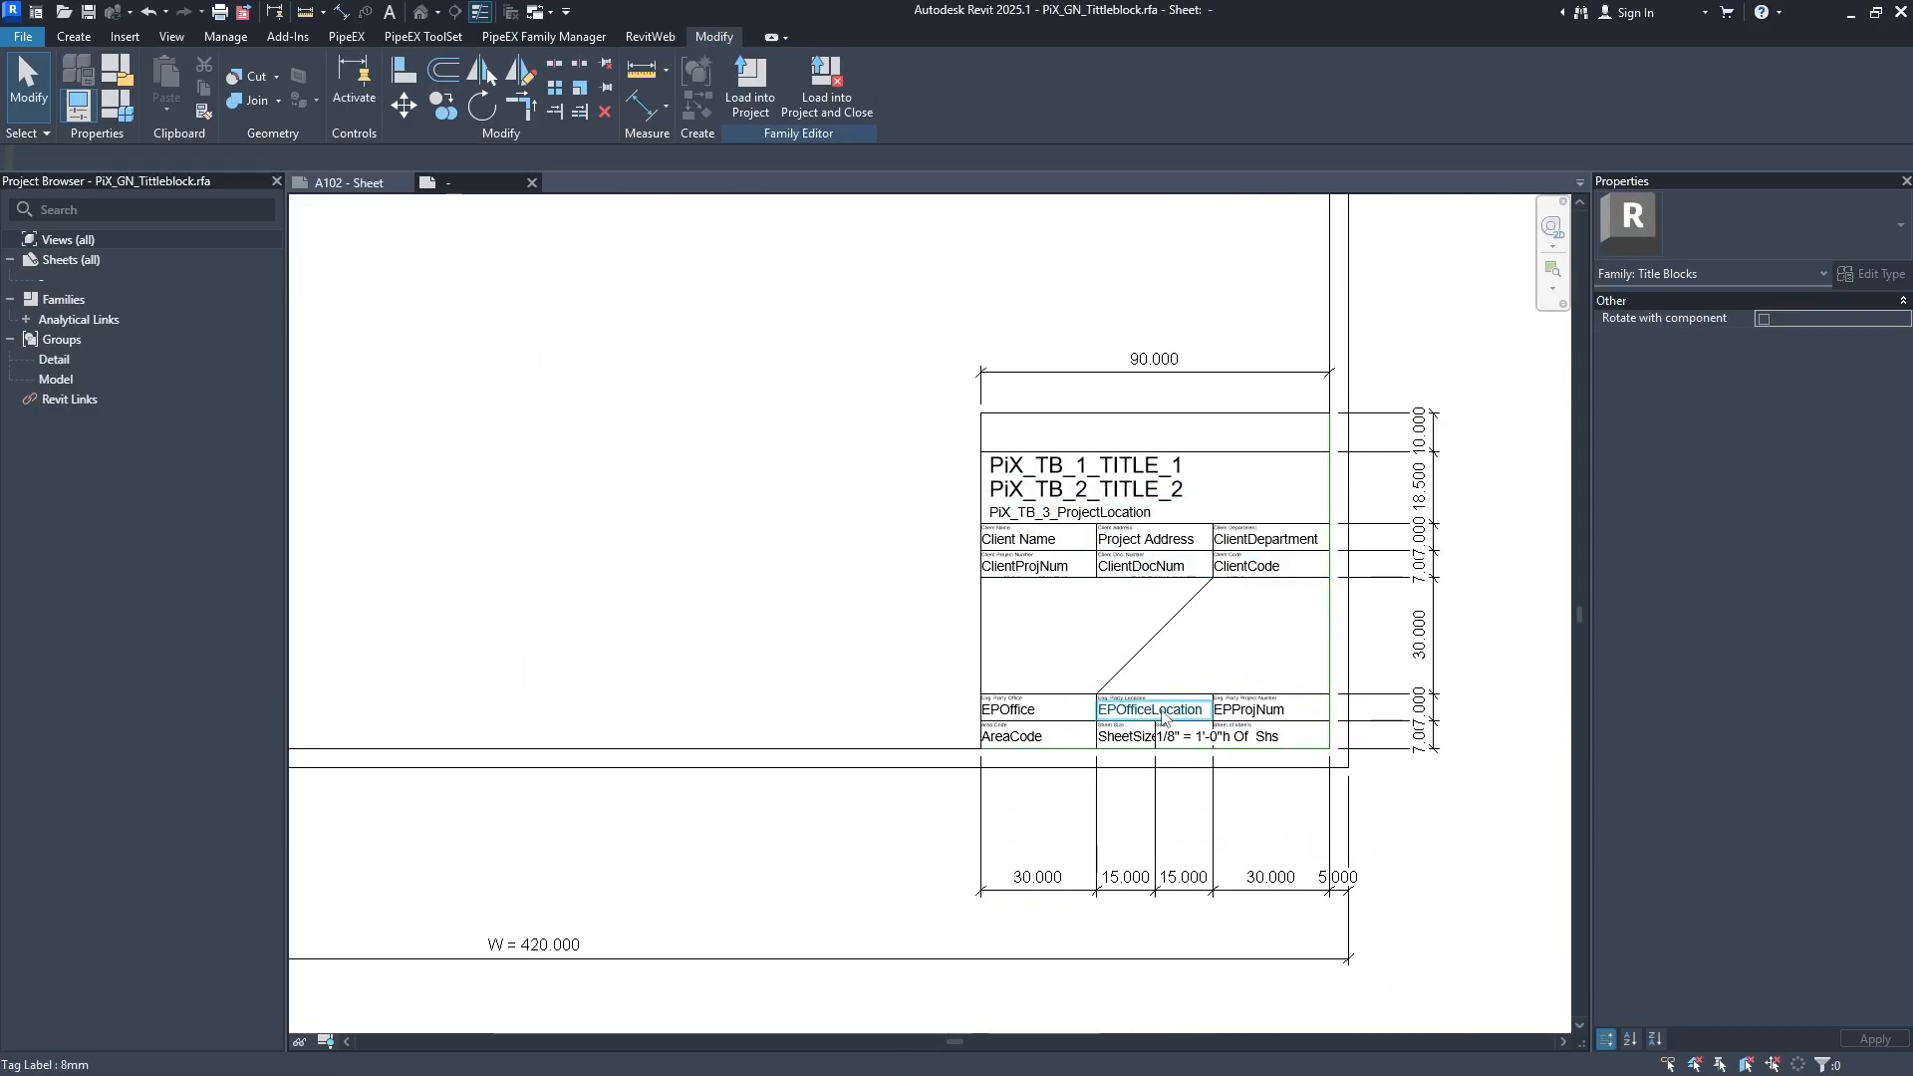
pyautogui.scroll(5, 1146, 703)
pyautogui.moveTo(915, 781); pyautogui.dragTo(837, 718, button='middle')
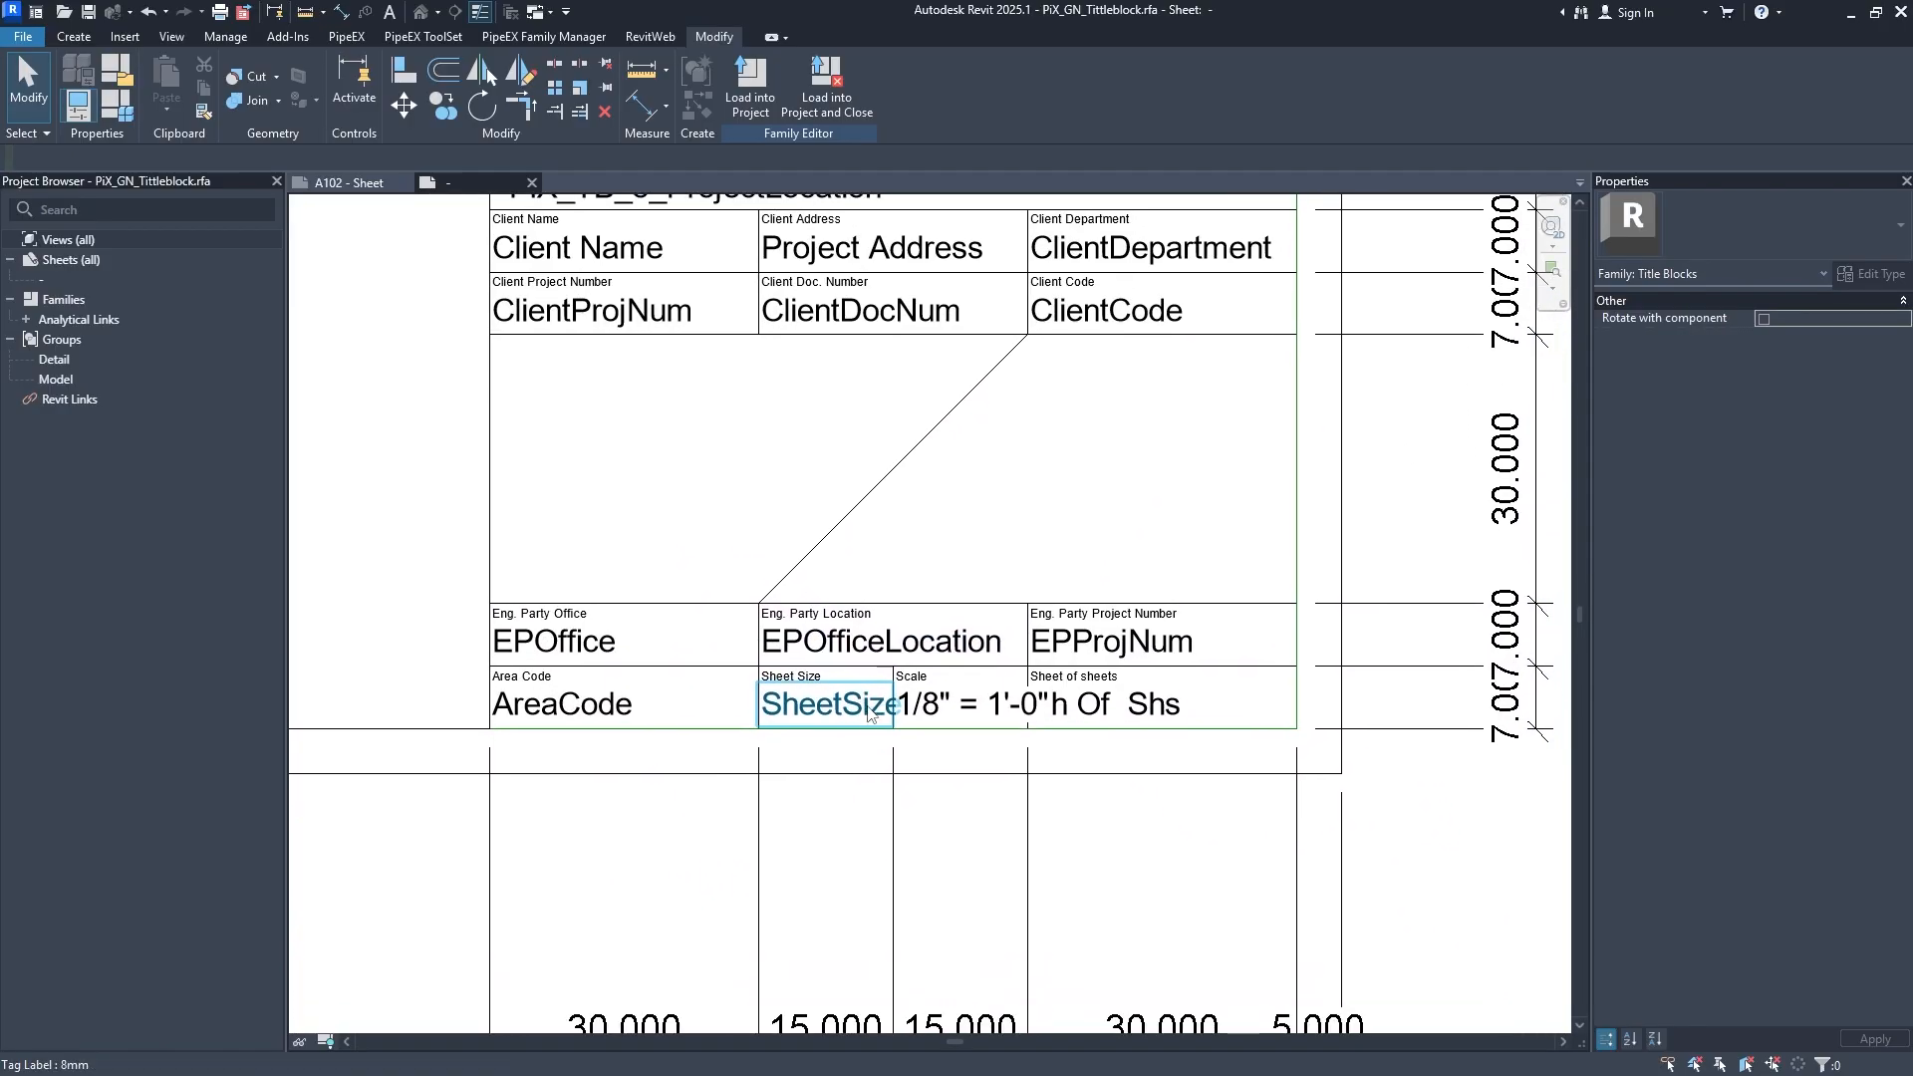
pyautogui.click(855, 715)
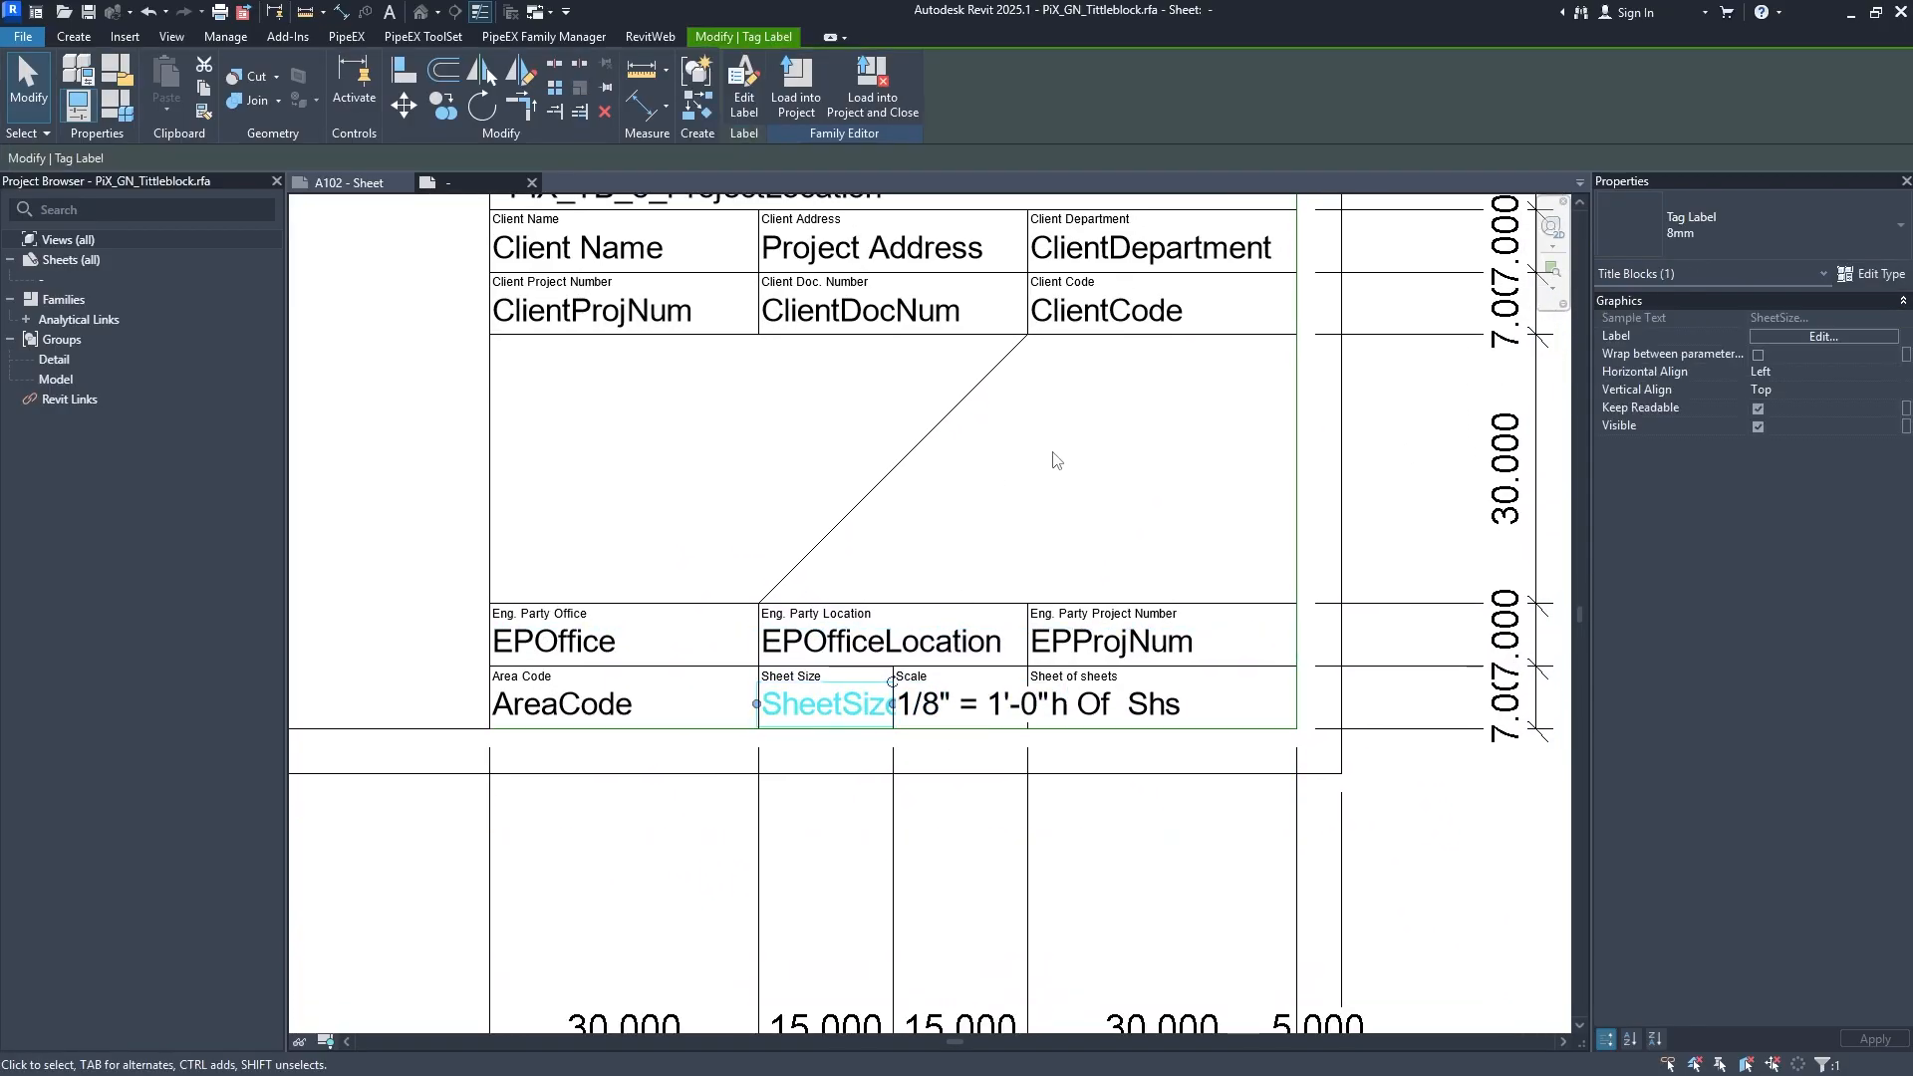
pyautogui.click(116, 104)
pyautogui.click(60, 1004)
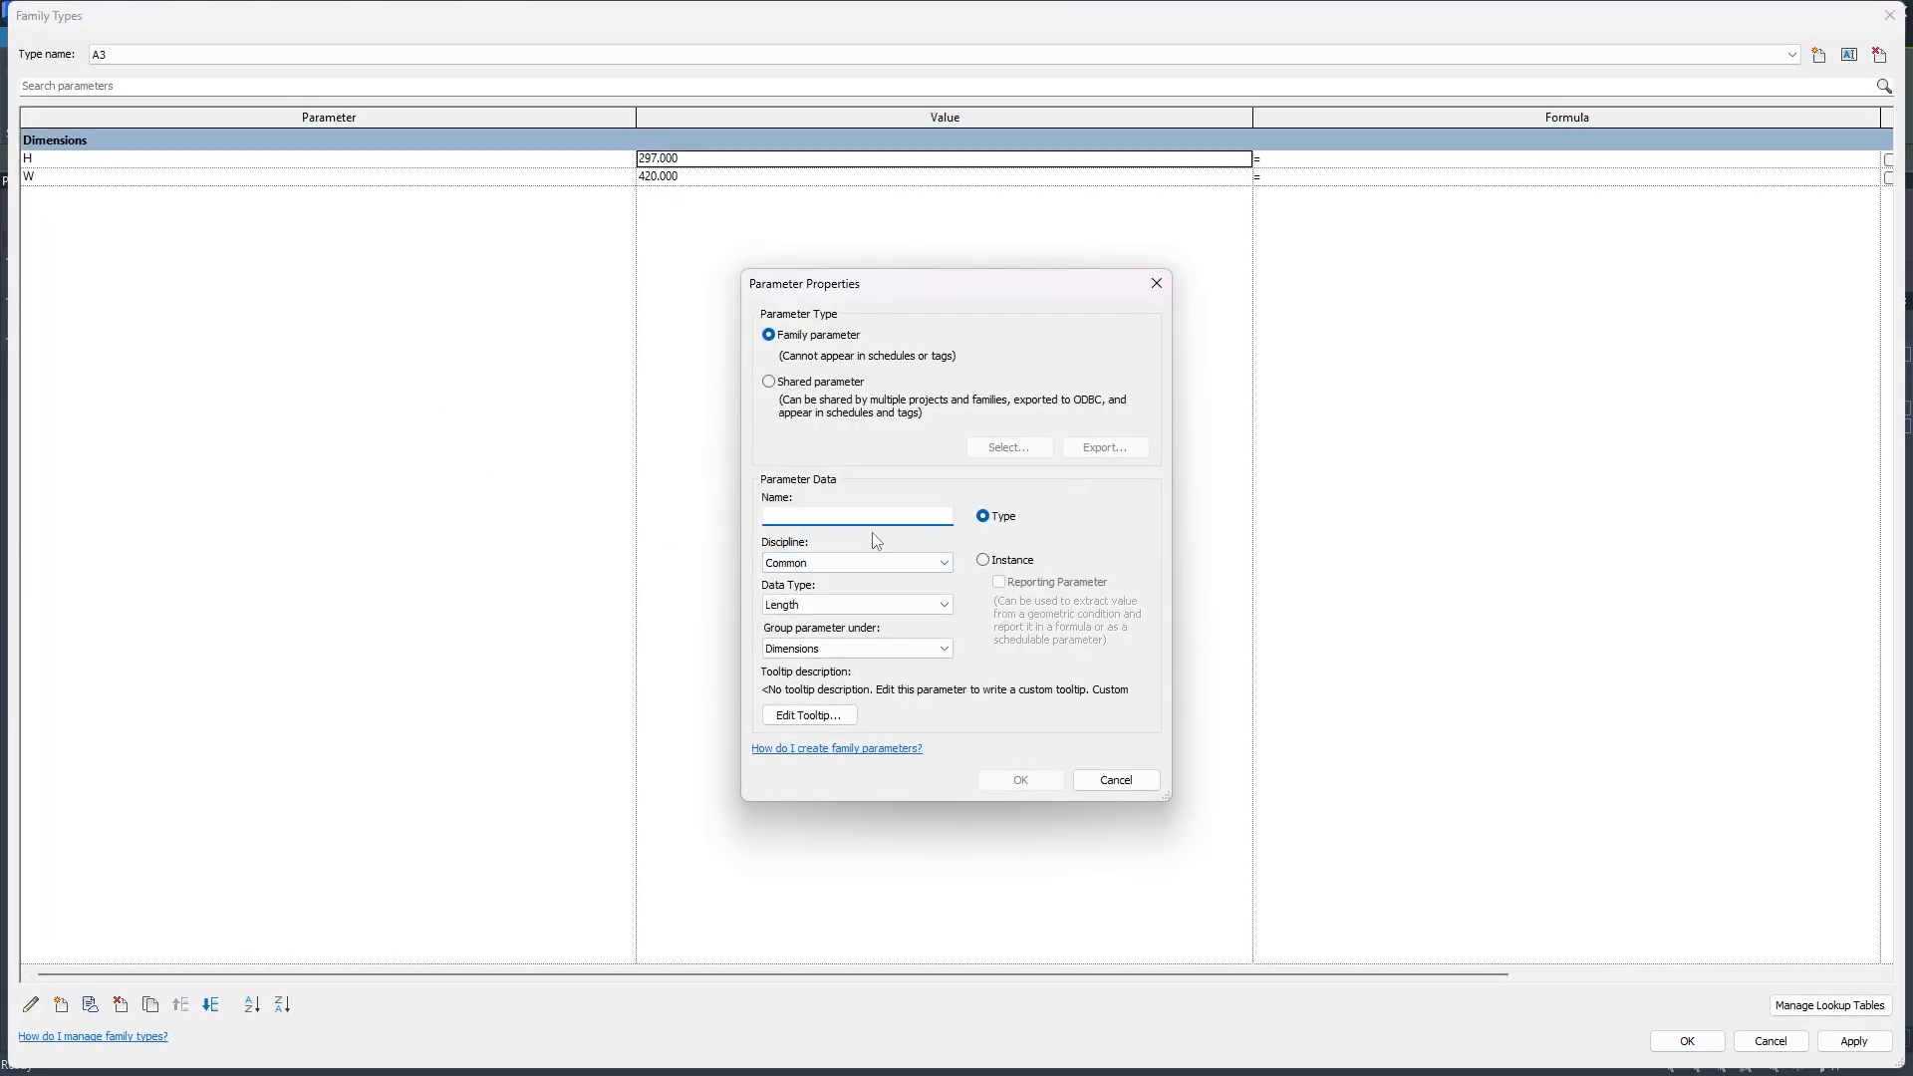
pyautogui.write('Size')
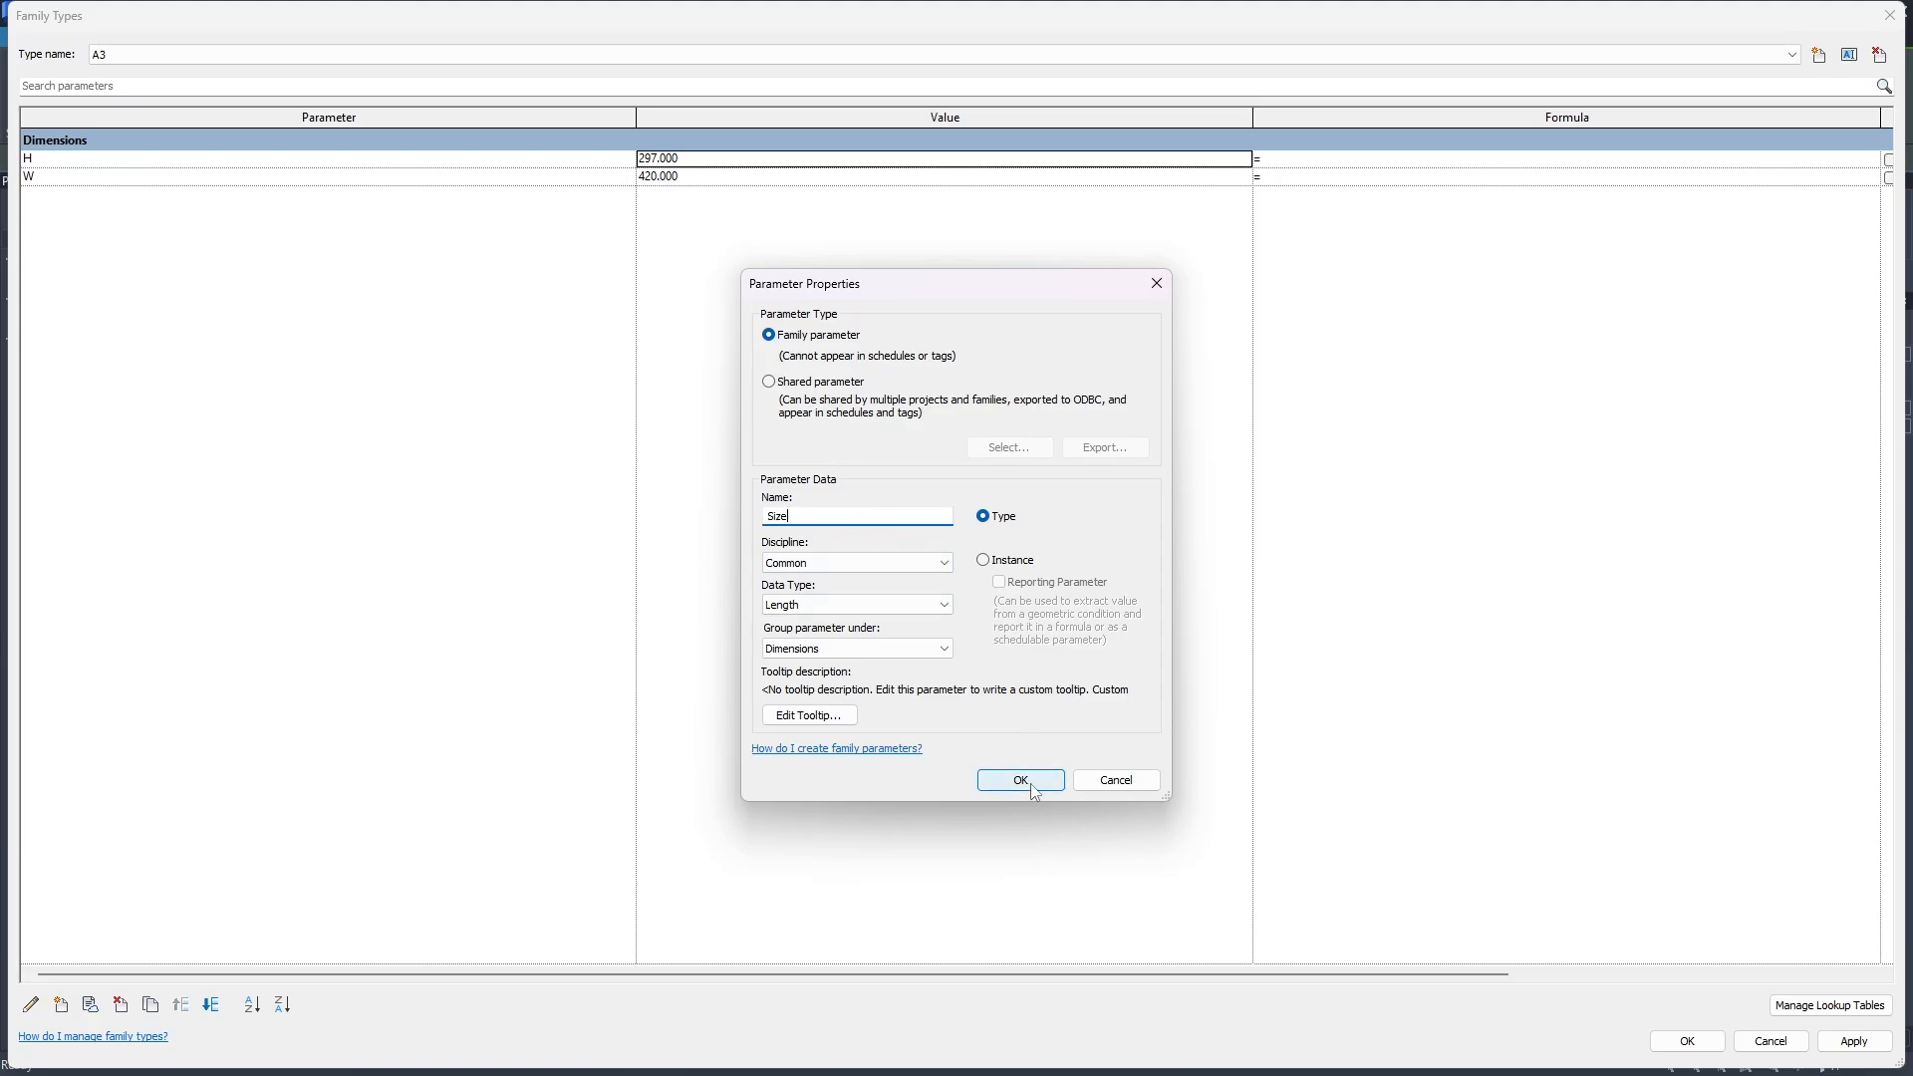
pyautogui.click(1034, 787)
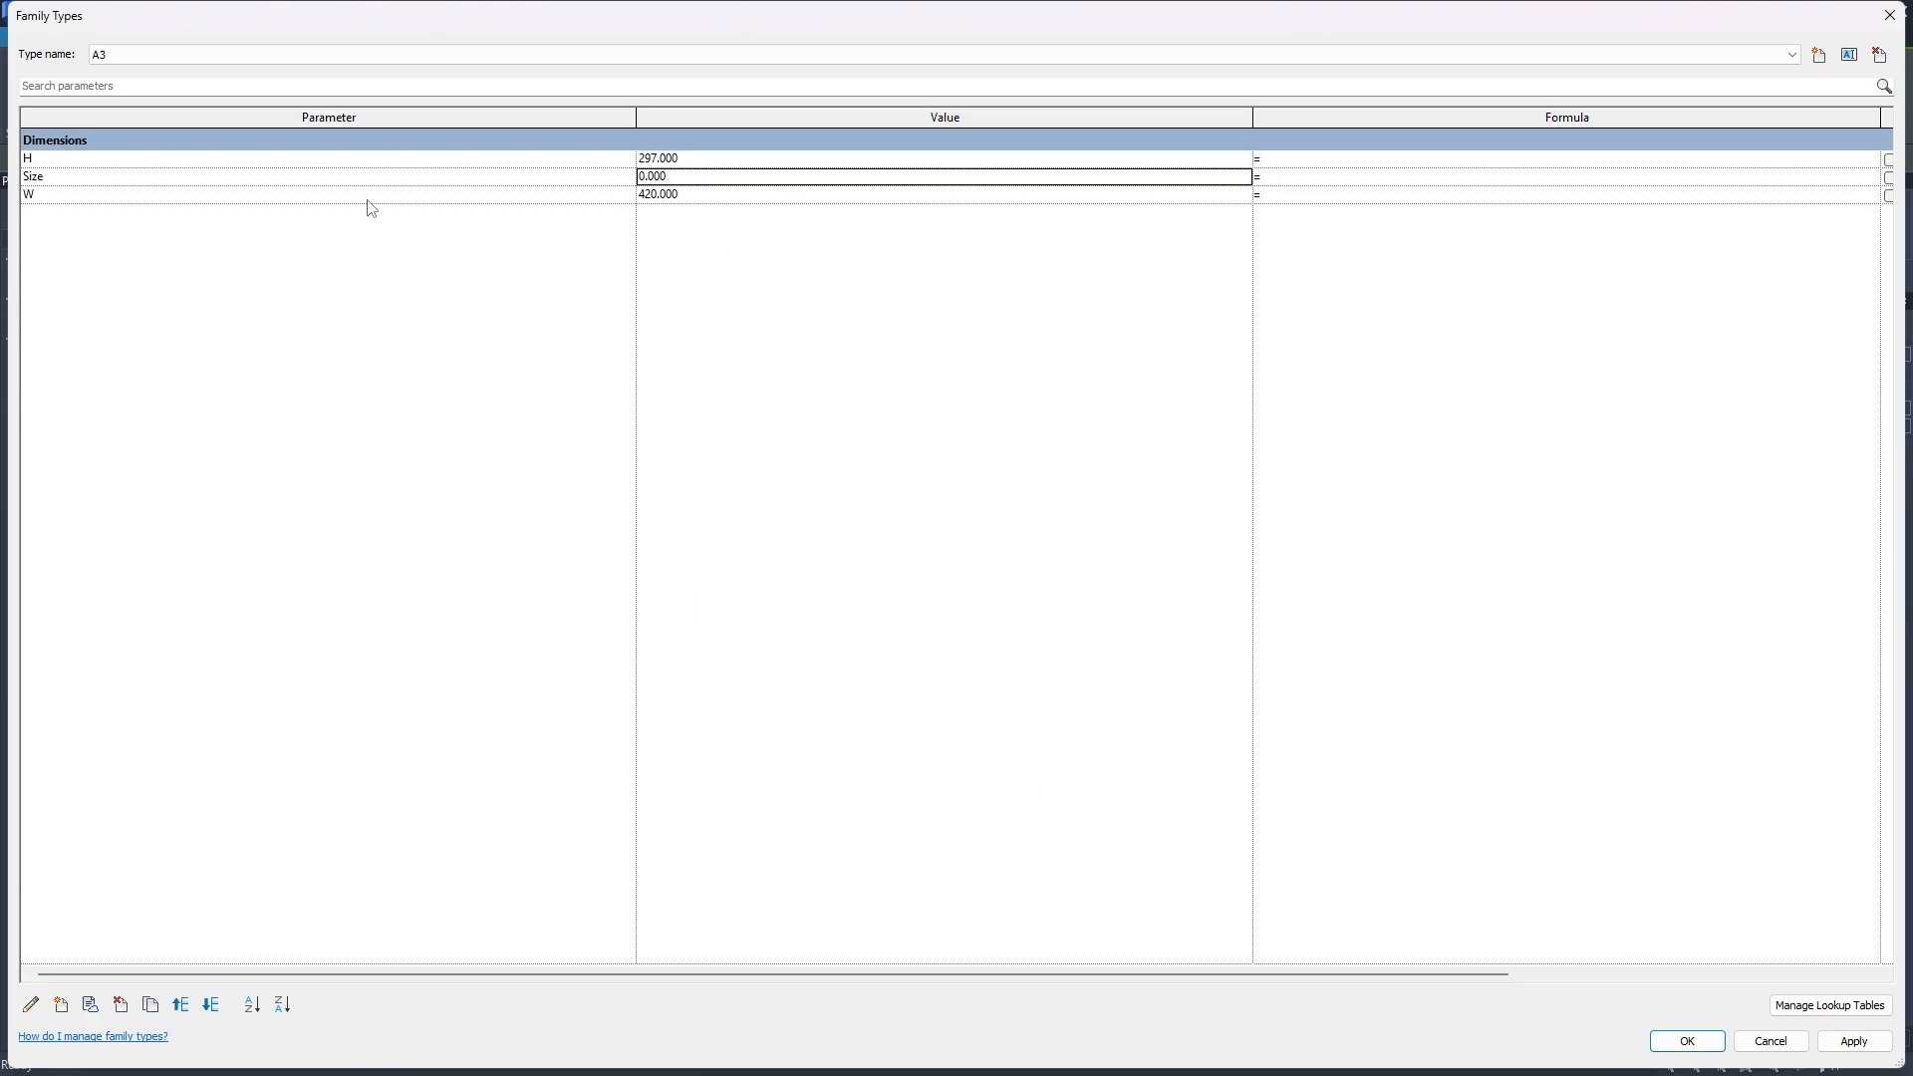
# Delete the Size length parameter from the title block family's types.
pyautogui.click(130, 1003)
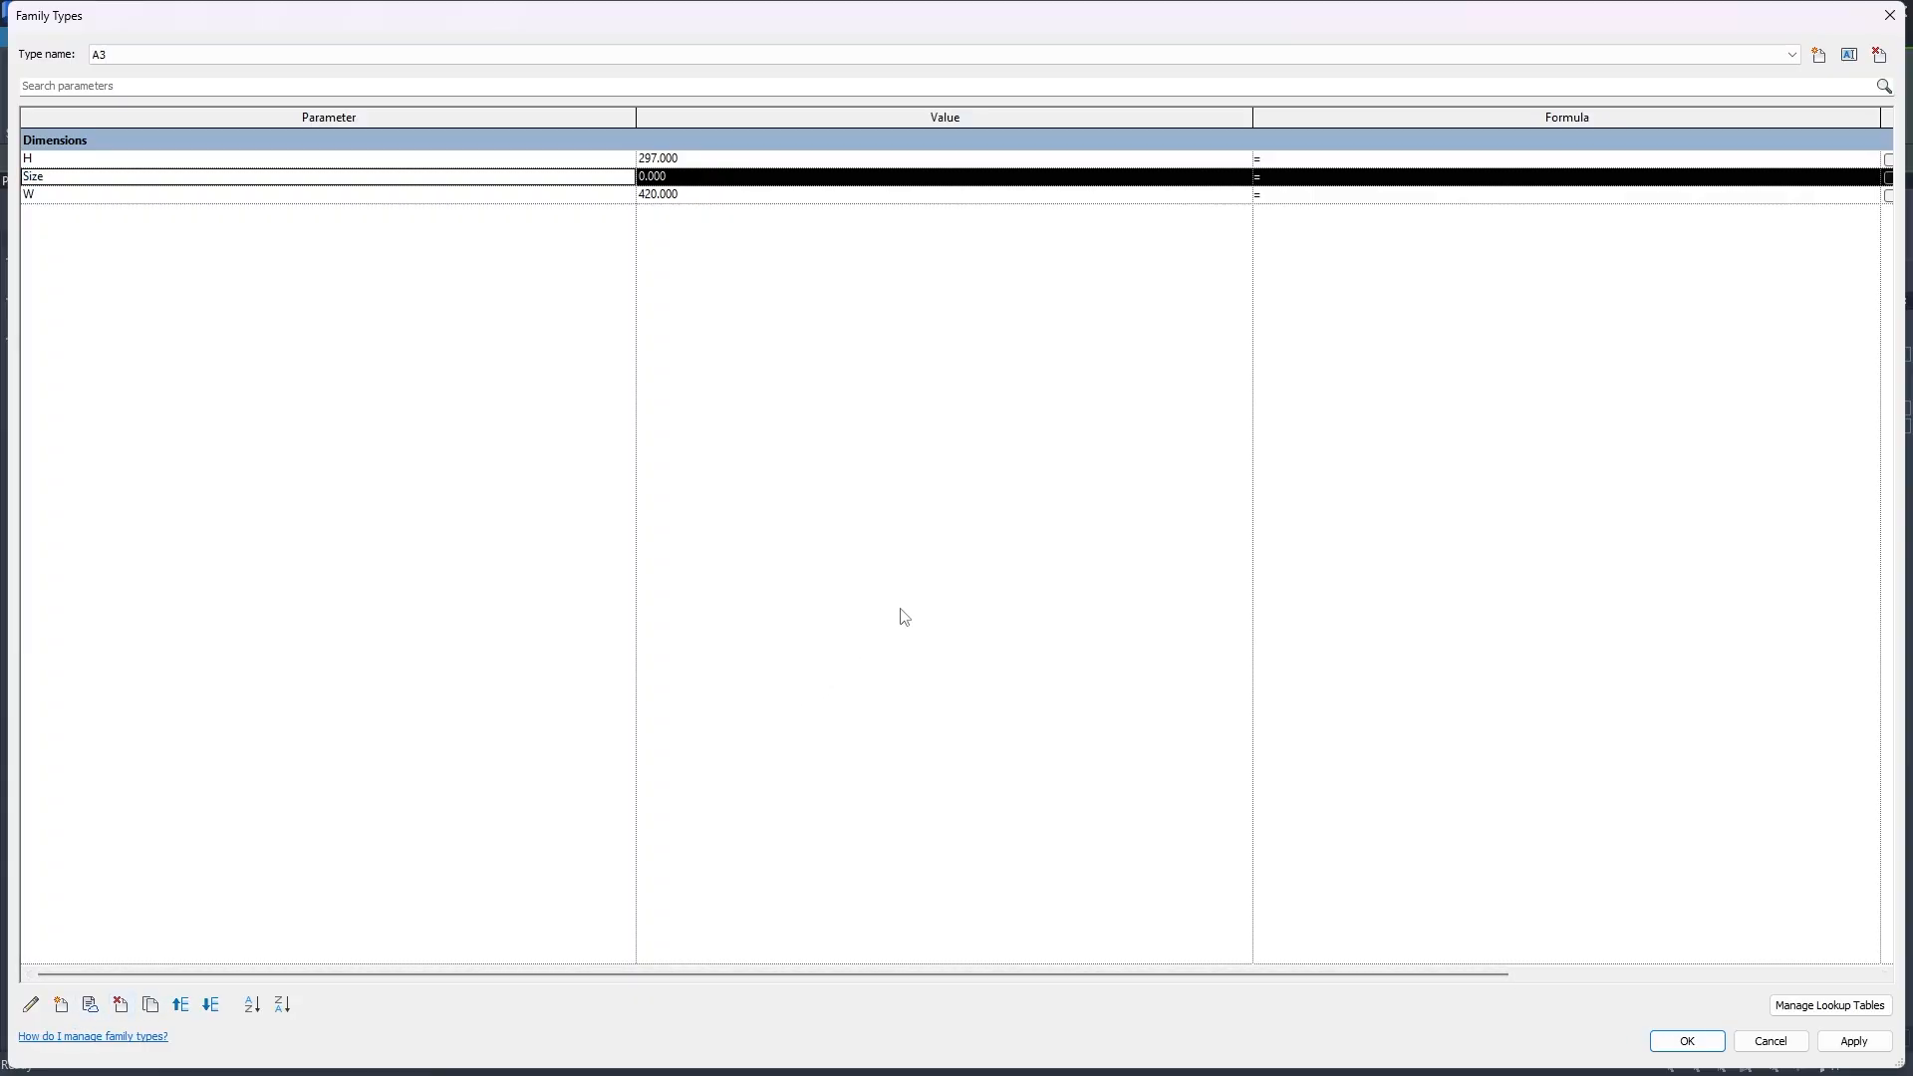
pyautogui.click(121, 1005)
pyautogui.click(1007, 548)
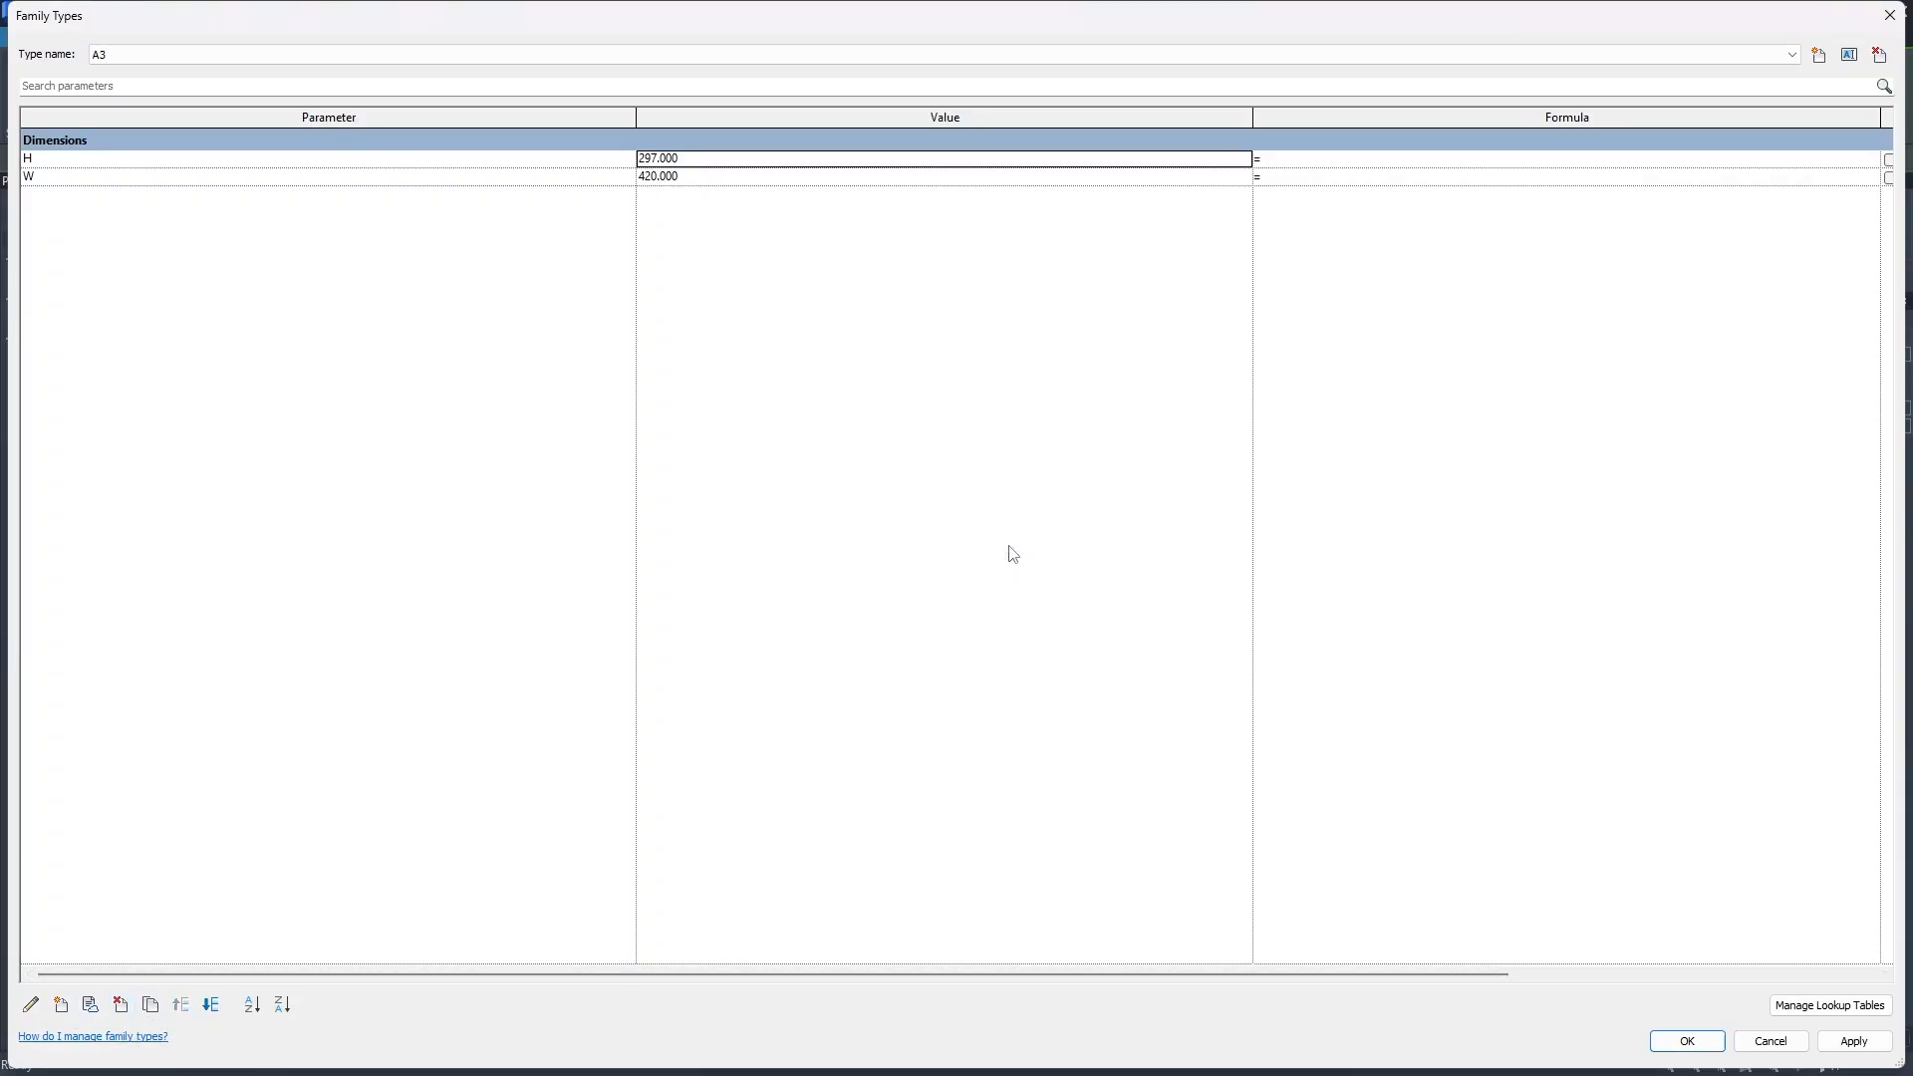
# Add a family type parameter named SheetSize with the Text data type, grouped under Text.
pyautogui.click(62, 1006)
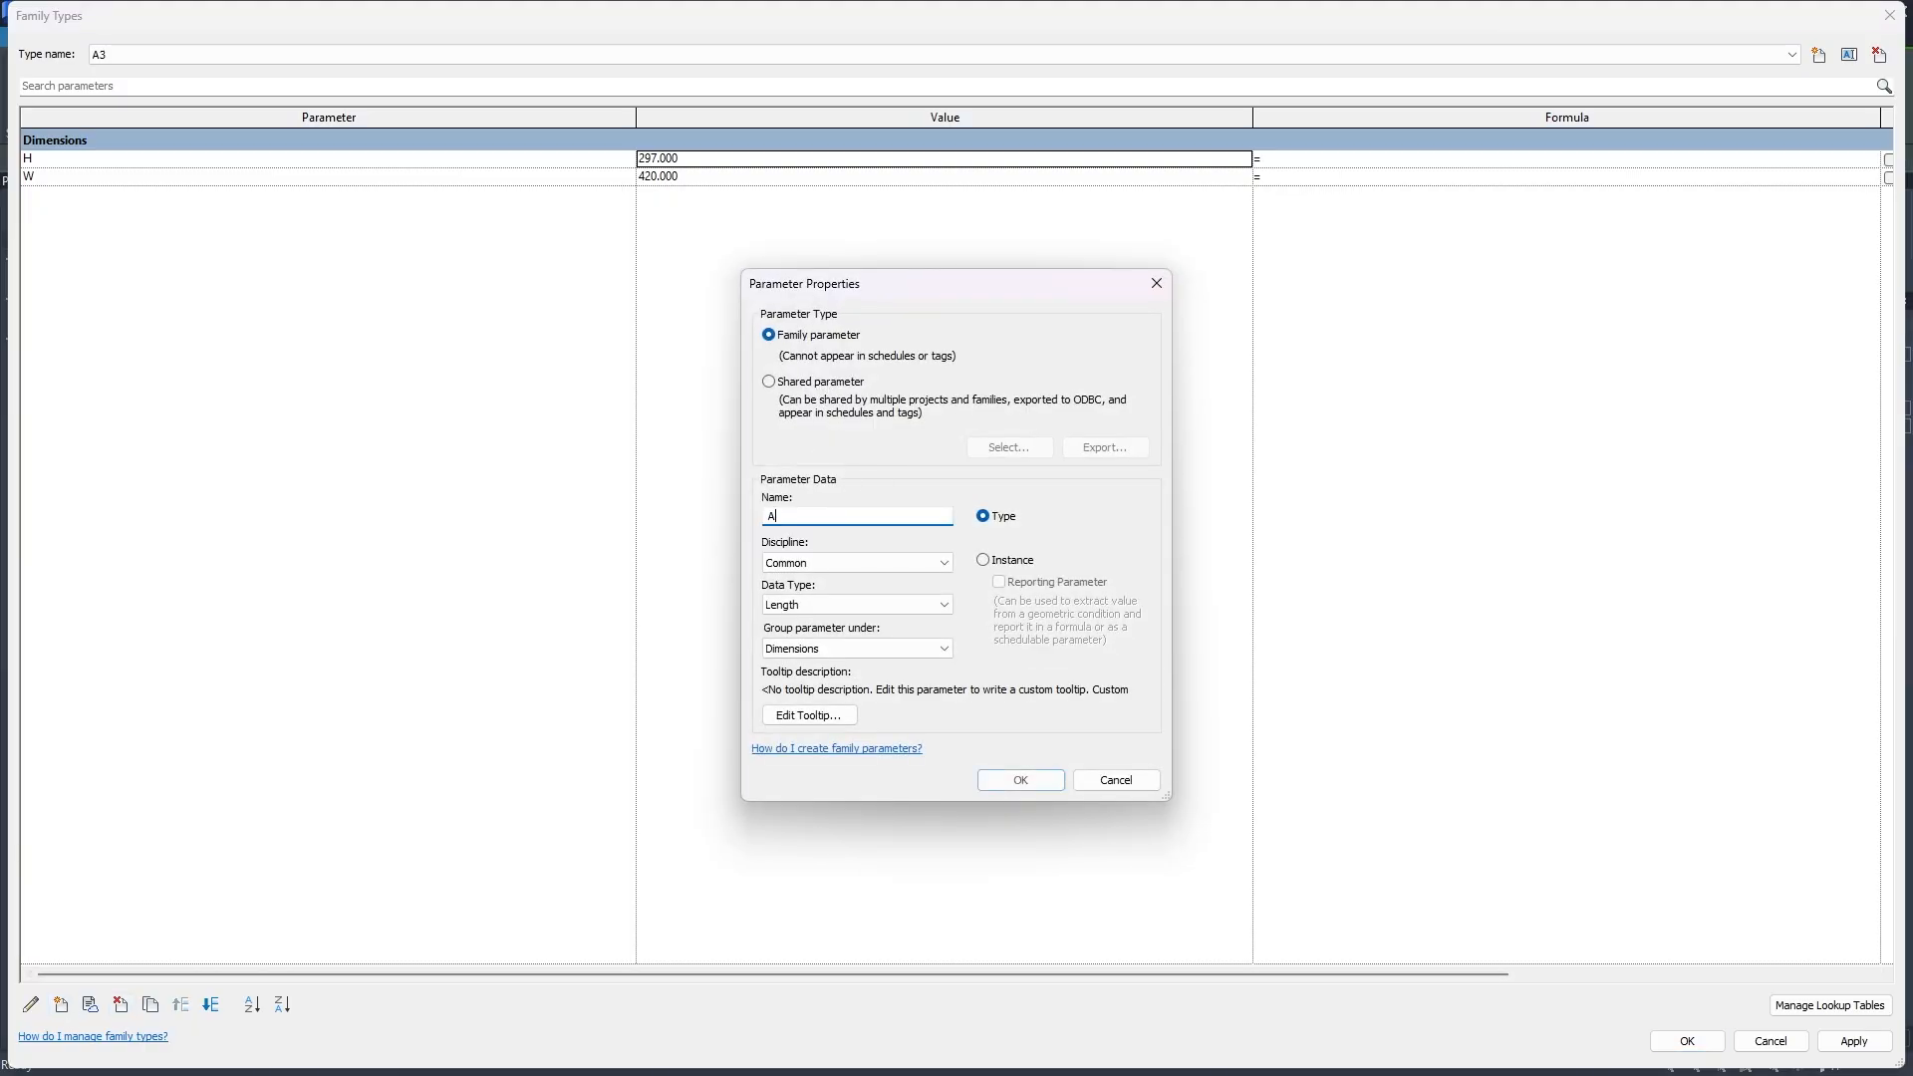
pyautogui.write('SheetSize')
pyautogui.click(809, 608)
pyautogui.click(816, 586)
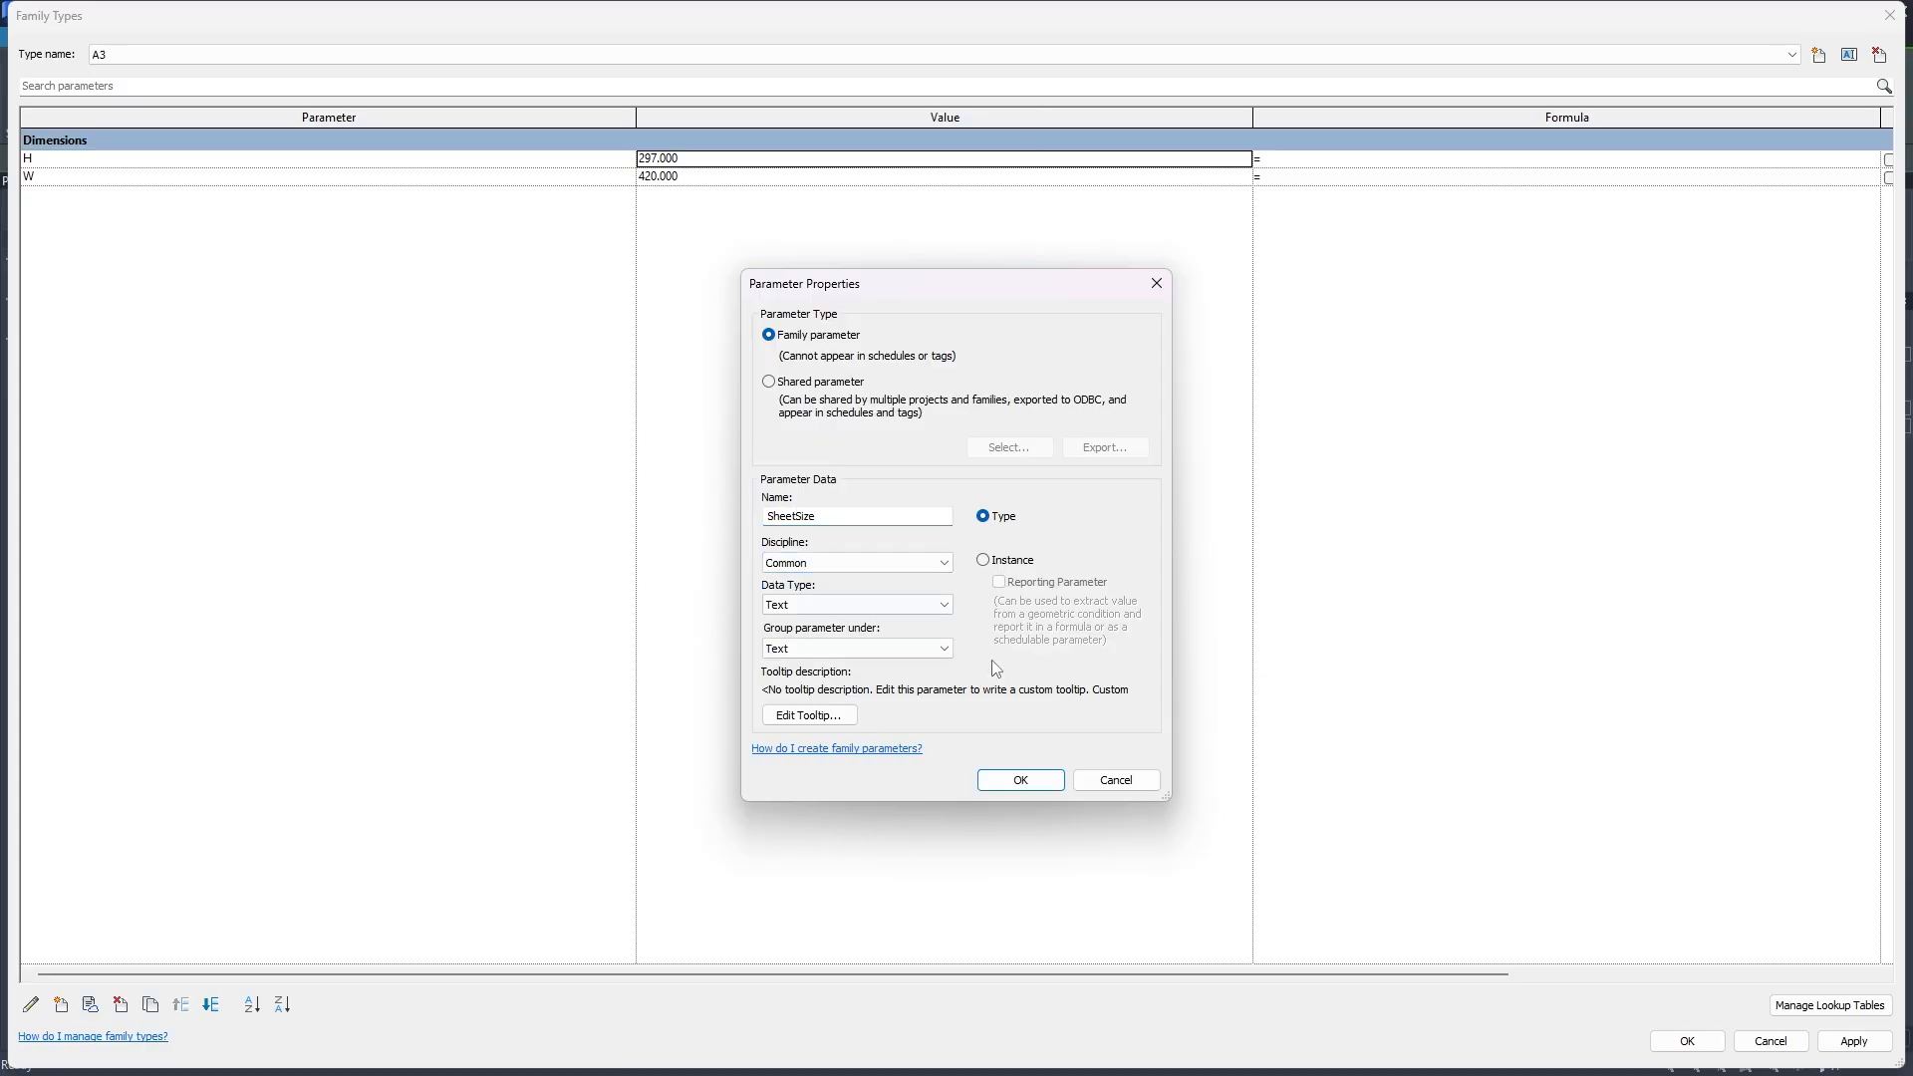
pyautogui.click(1021, 780)
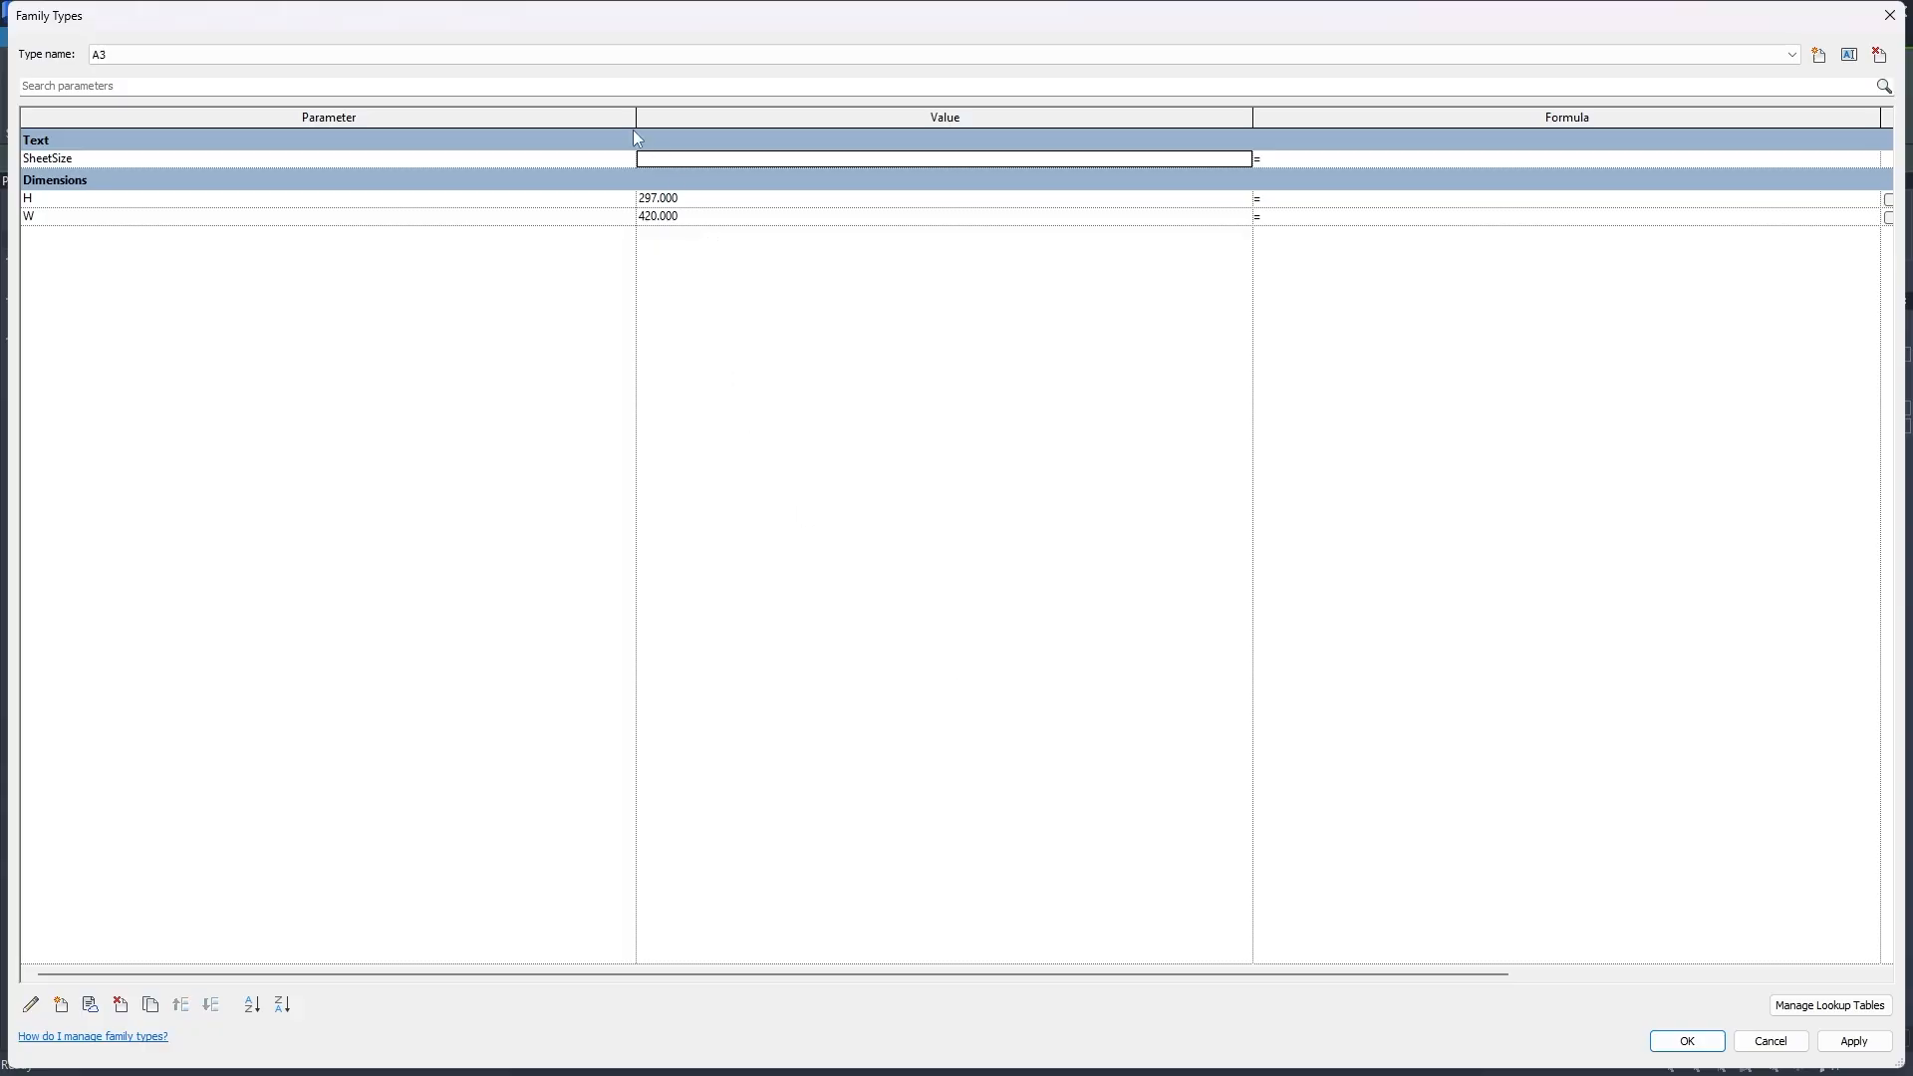
# Set SheetSize to A3, A2, A1 and A4 for the correspondingly named family types and accept the changes.
pyautogui.click(663, 159)
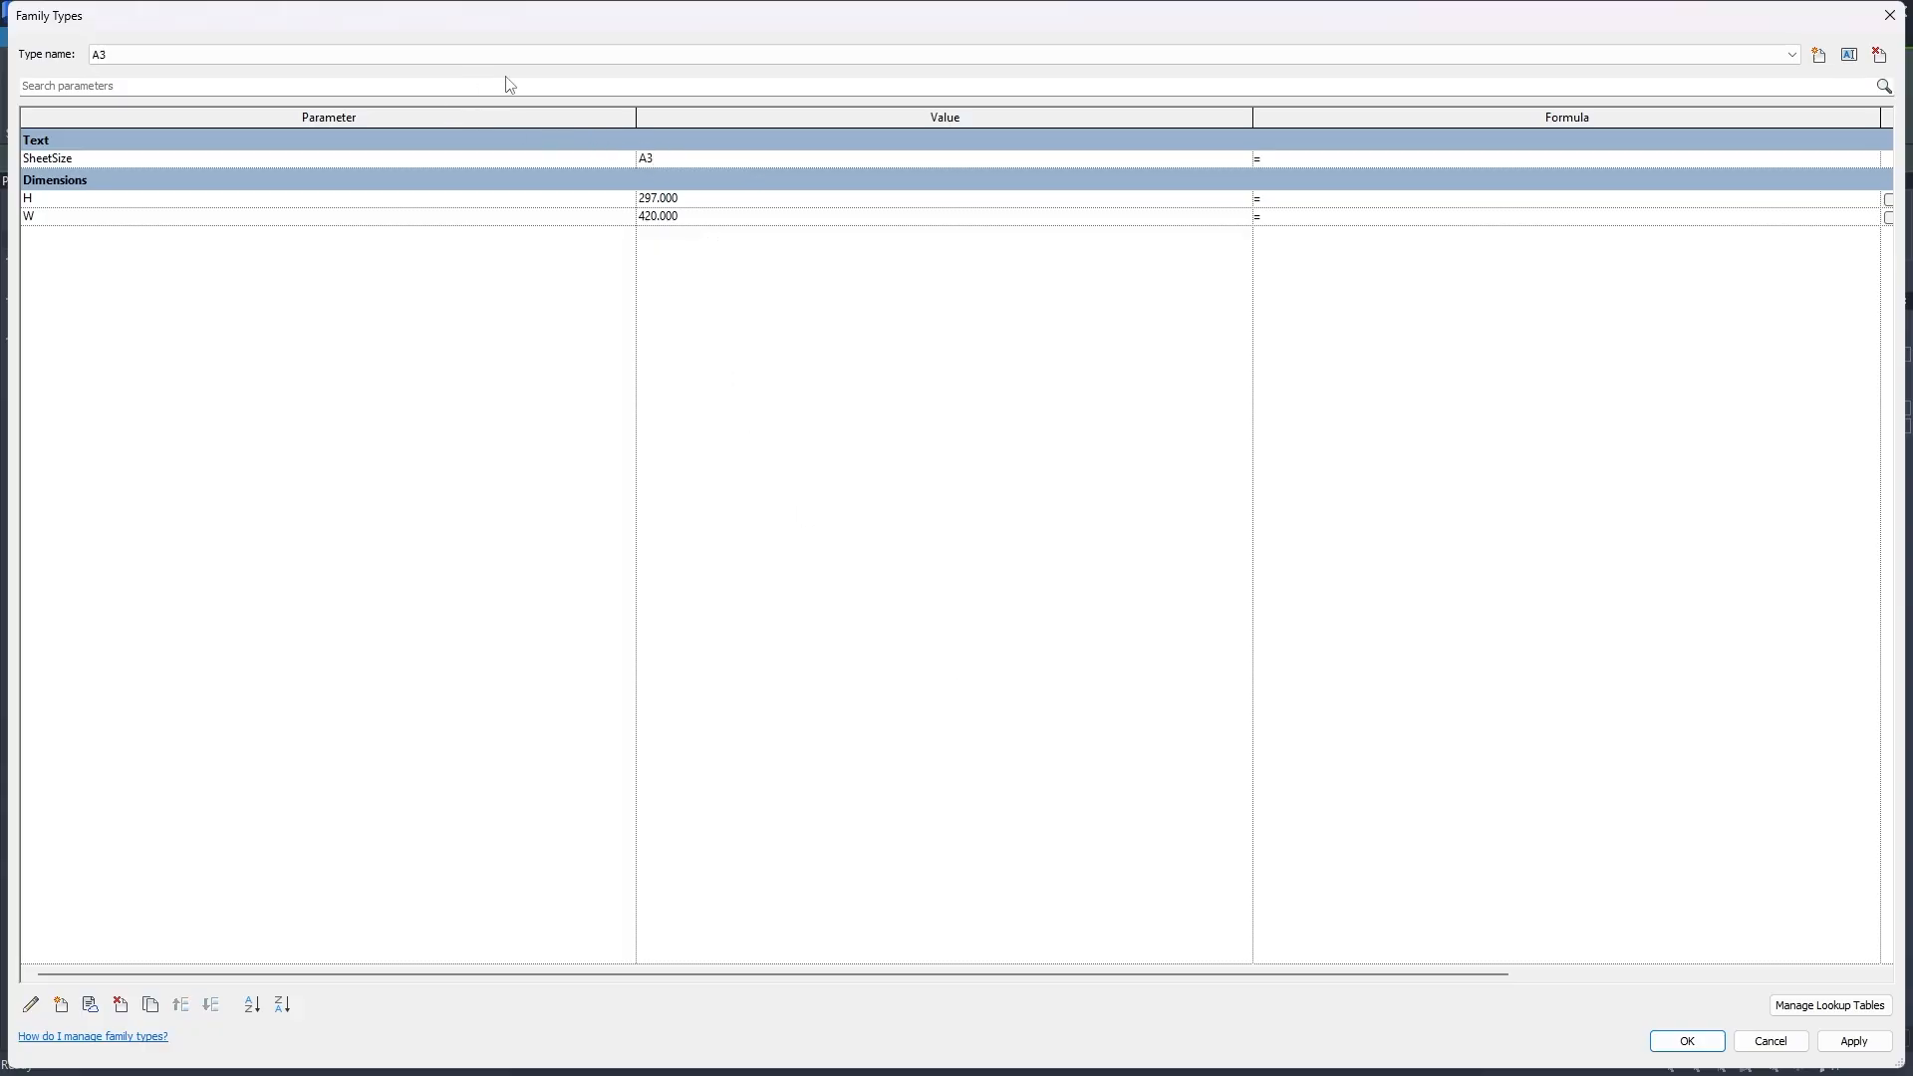
pyautogui.click(593, 55)
pyautogui.click(426, 85)
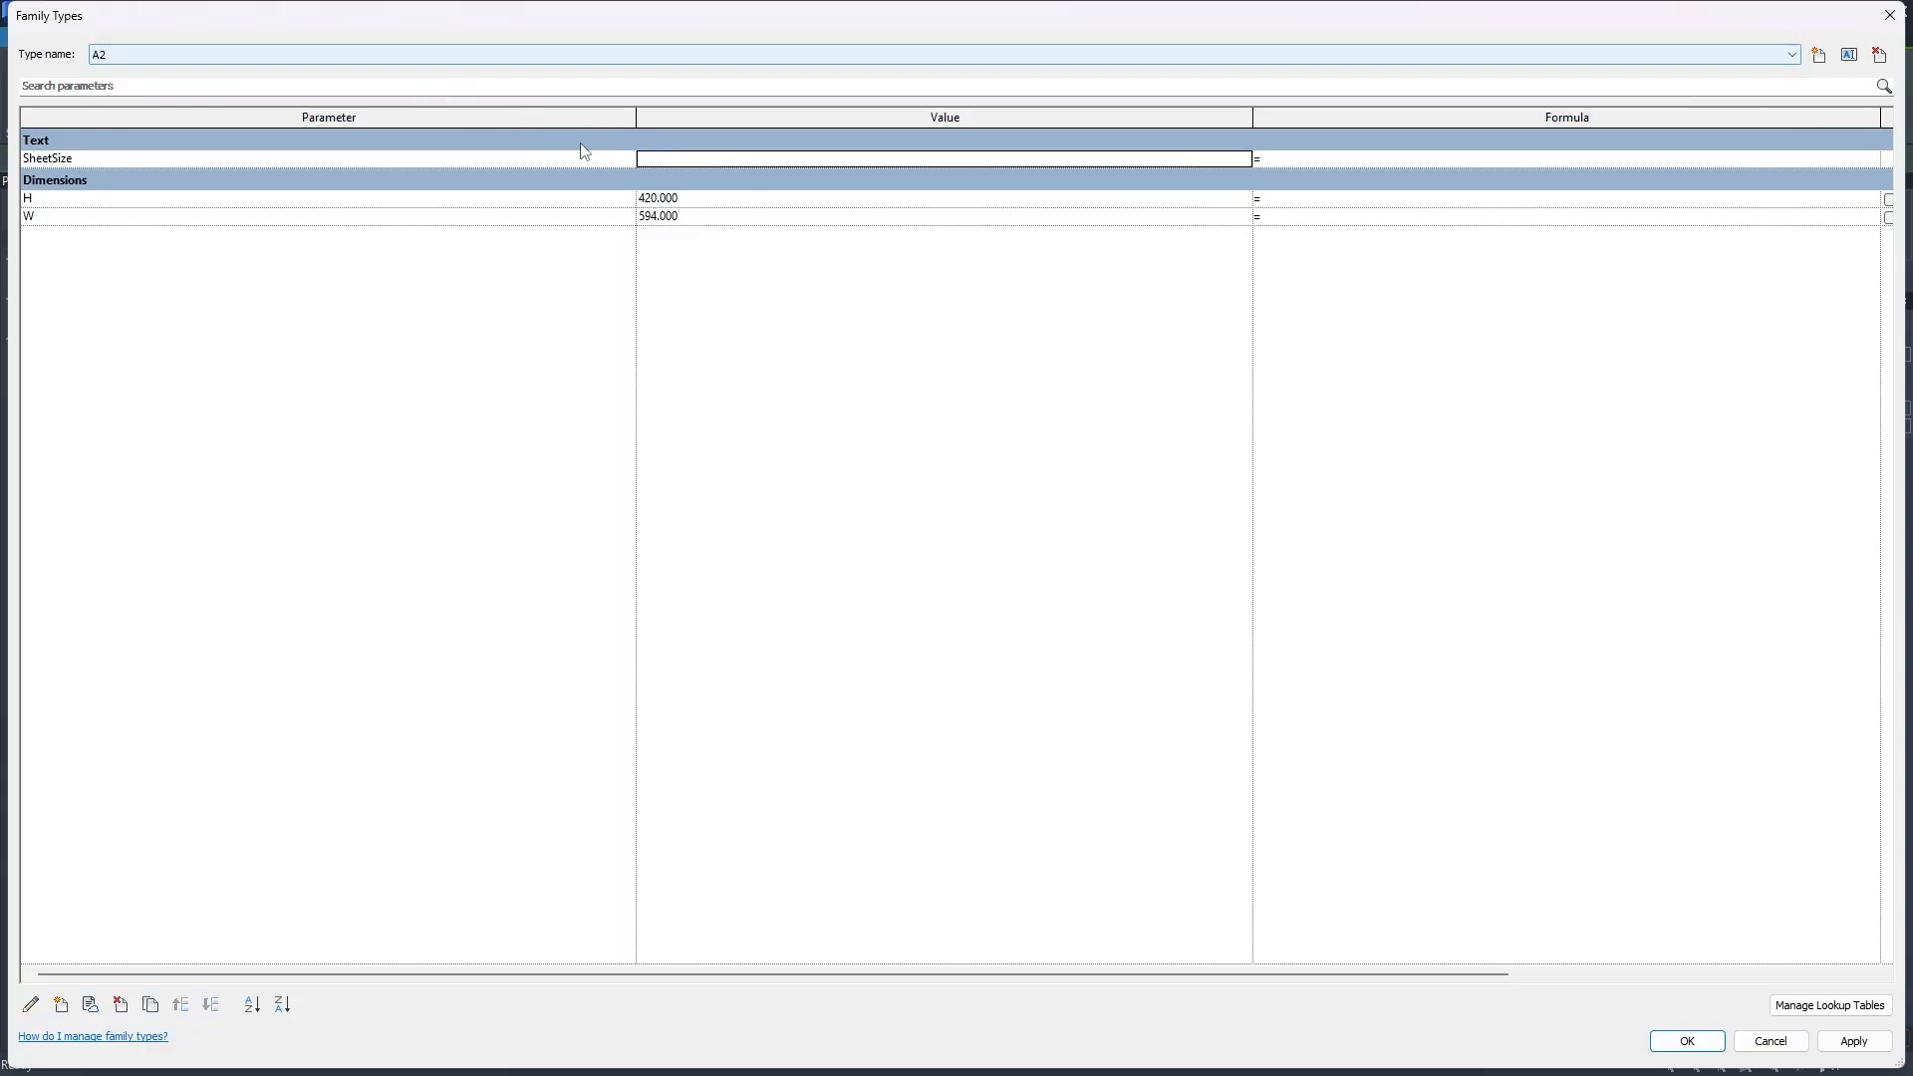
pyautogui.click(641, 158)
pyautogui.write('A2')
pyautogui.click(469, 58)
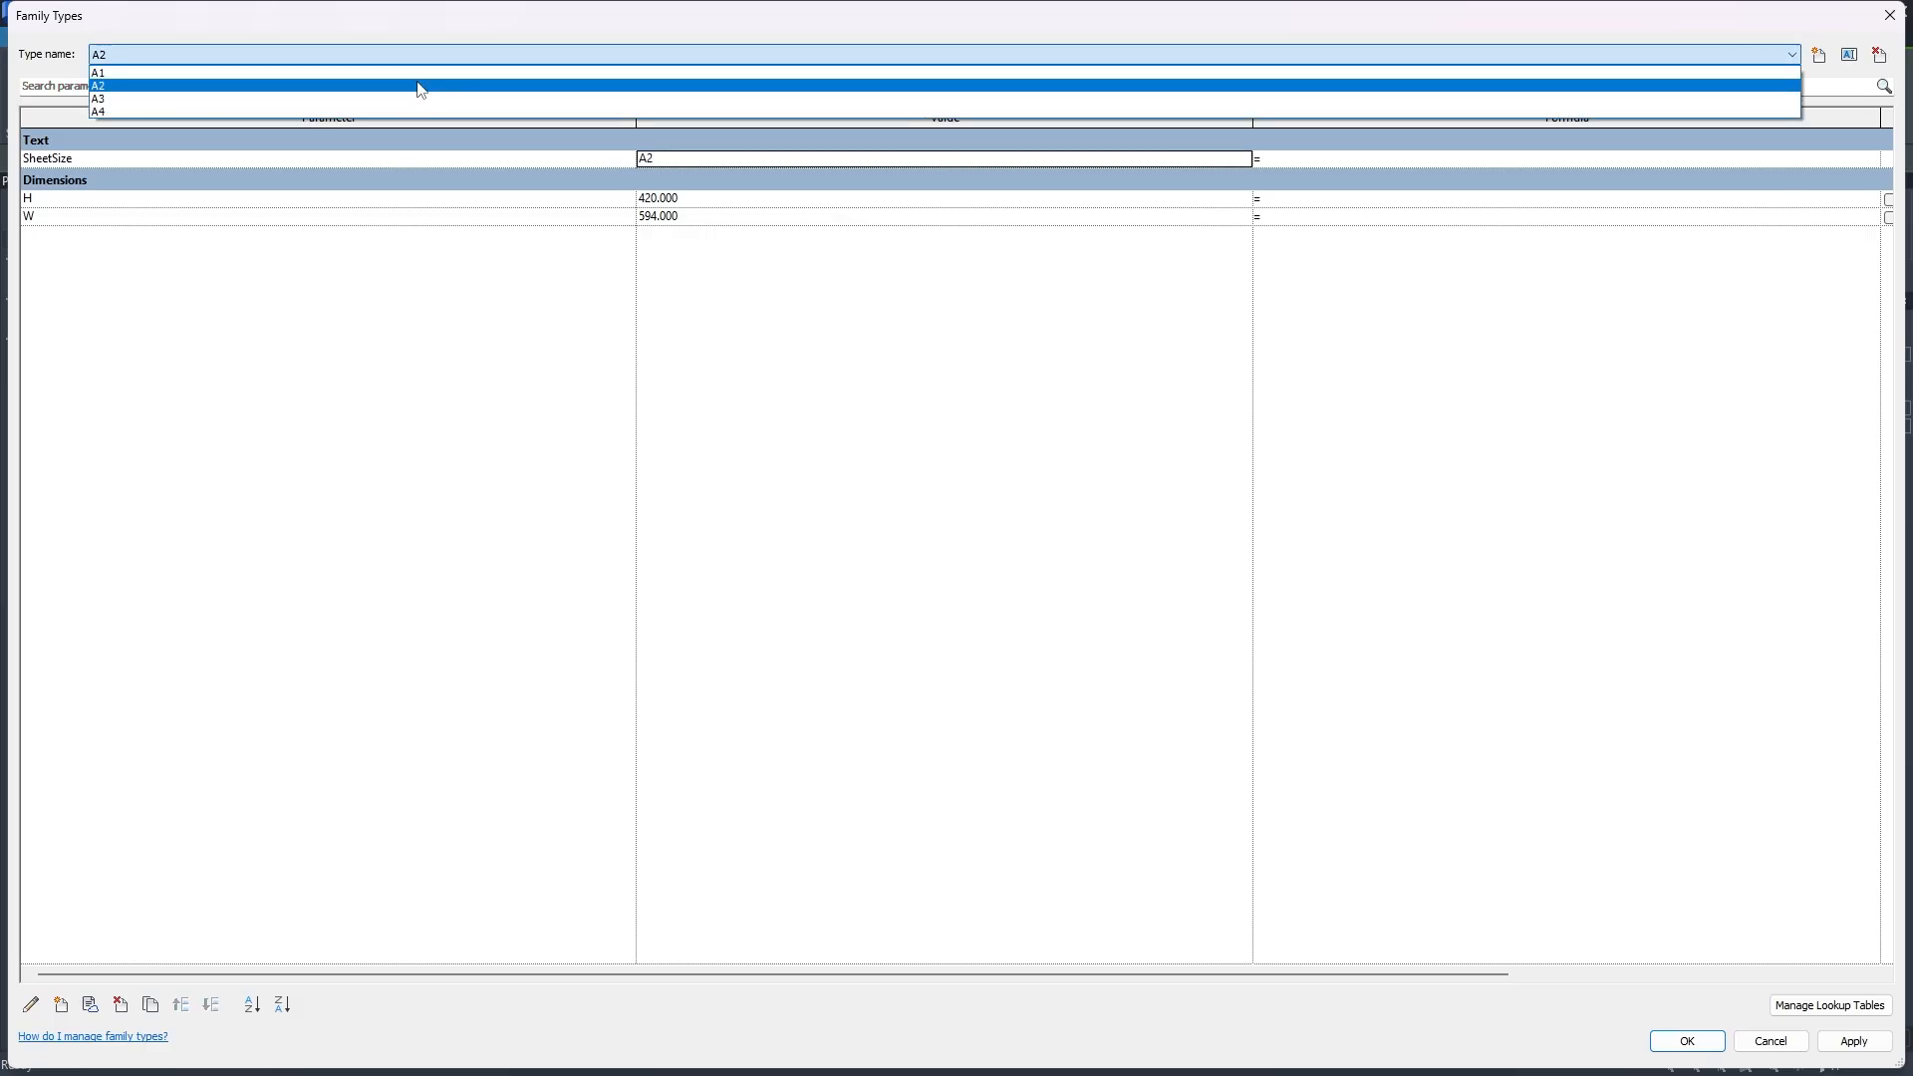
pyautogui.click(421, 86)
pyautogui.click(523, 57)
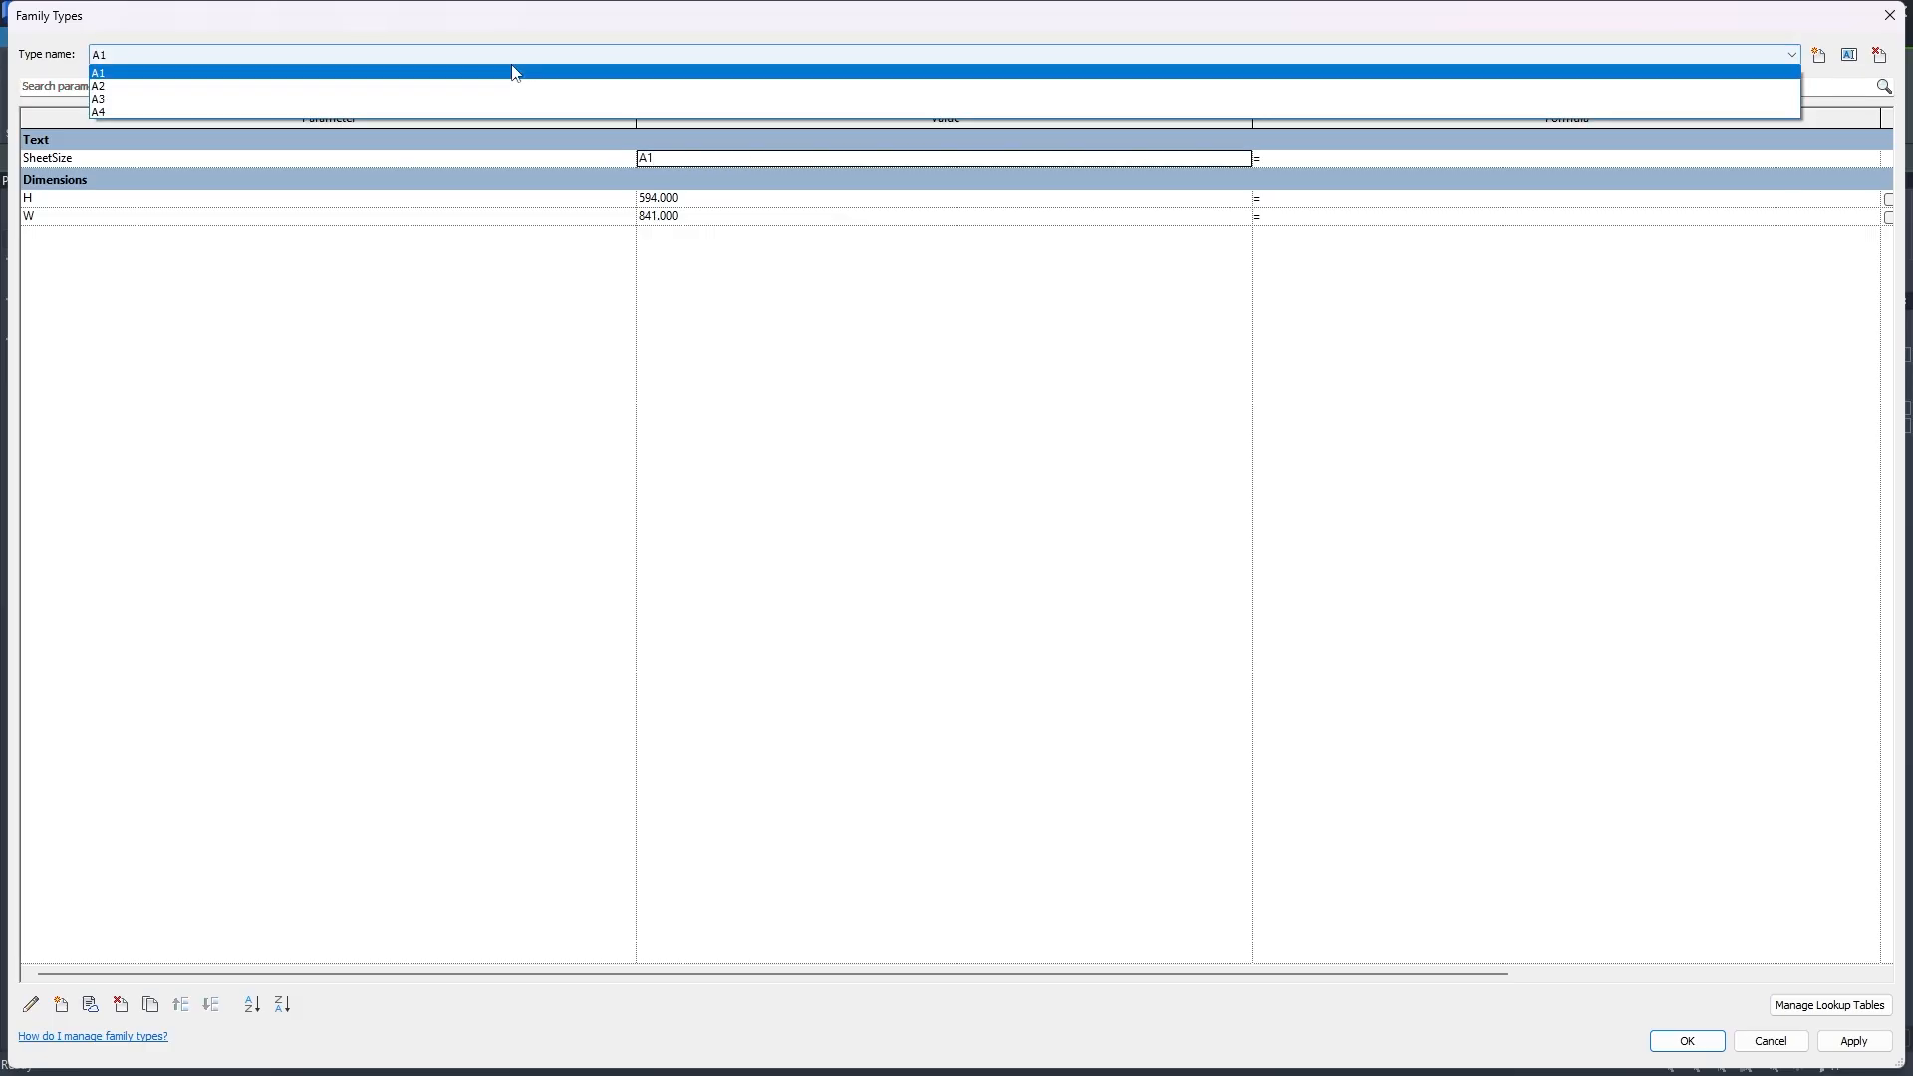
pyautogui.click(403, 111)
pyautogui.click(727, 159)
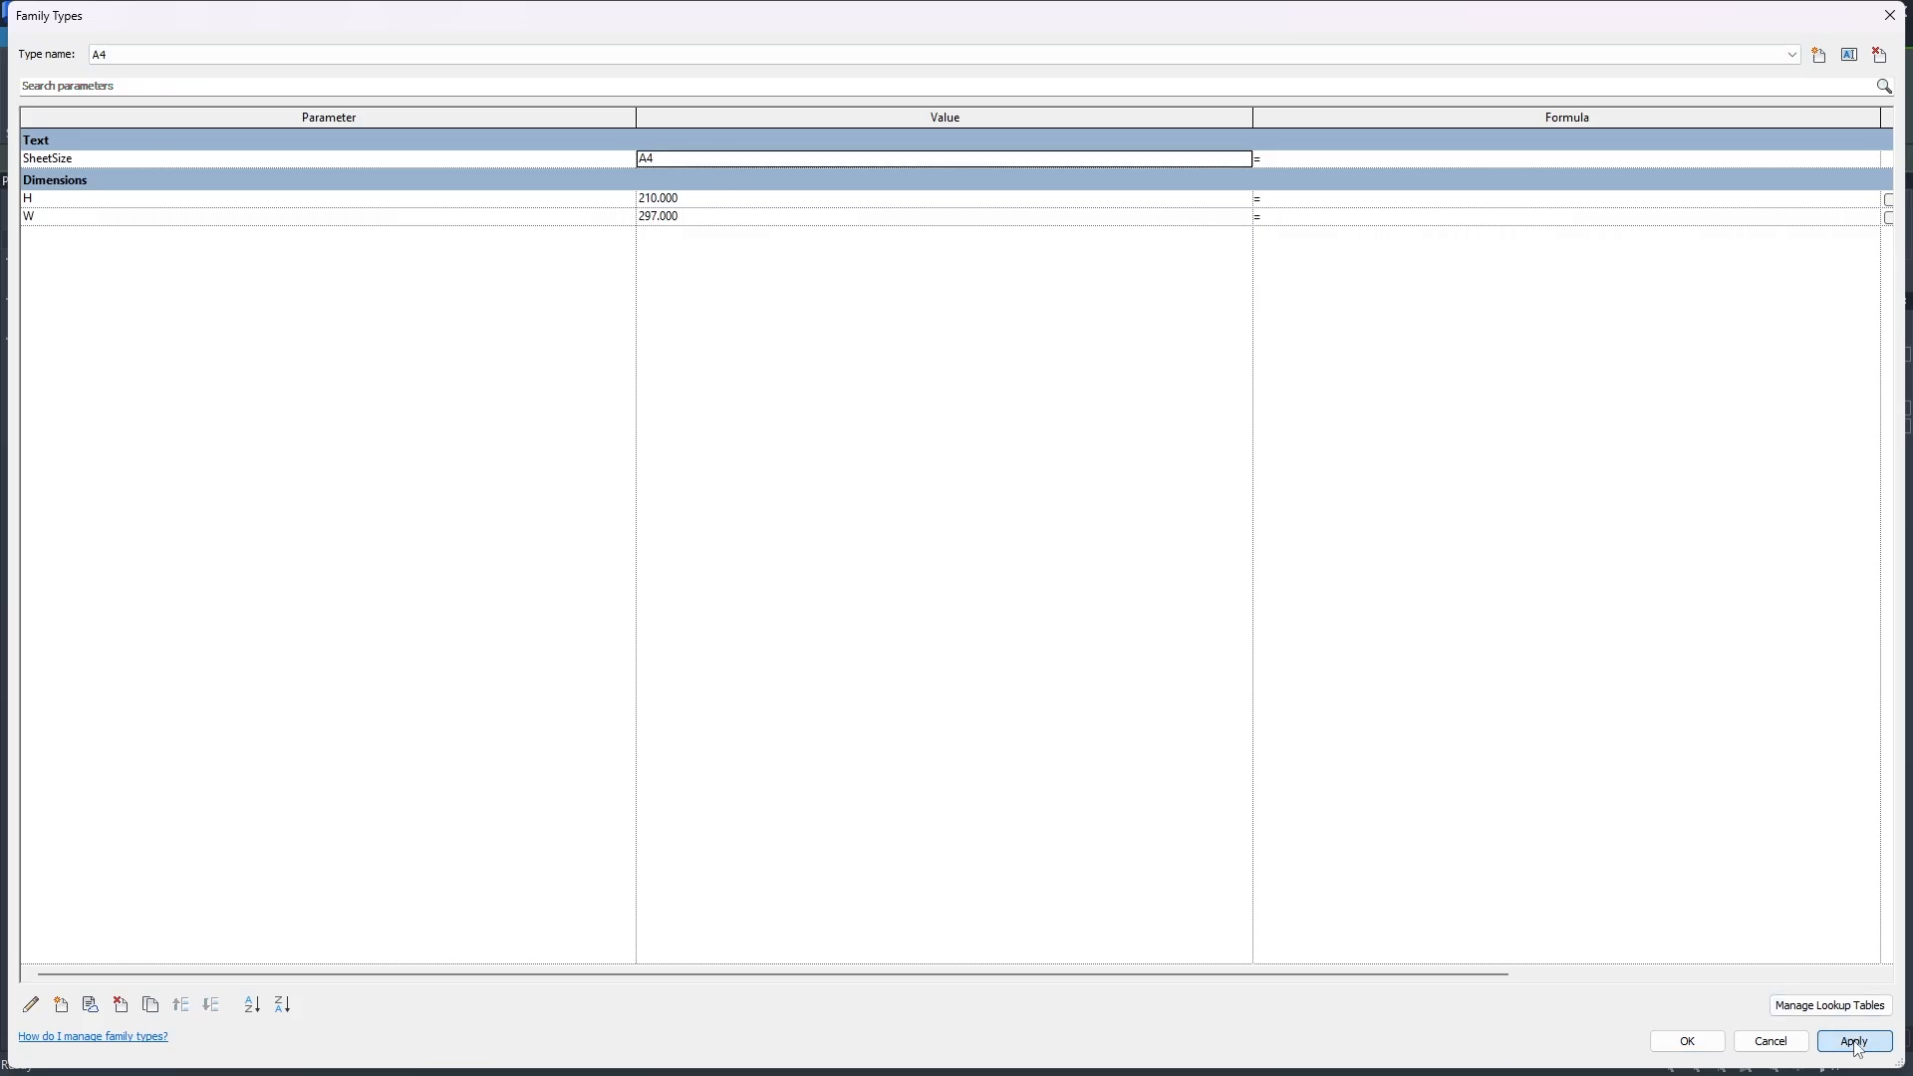
pyautogui.click(1700, 1040)
# Load the updated title block family into the project, making it editable, and check the title block on sheet A102.
pyautogui.scroll(-3, 895, 533)
pyautogui.moveTo(915, 564); pyautogui.dragTo(991, 760, button='middle')
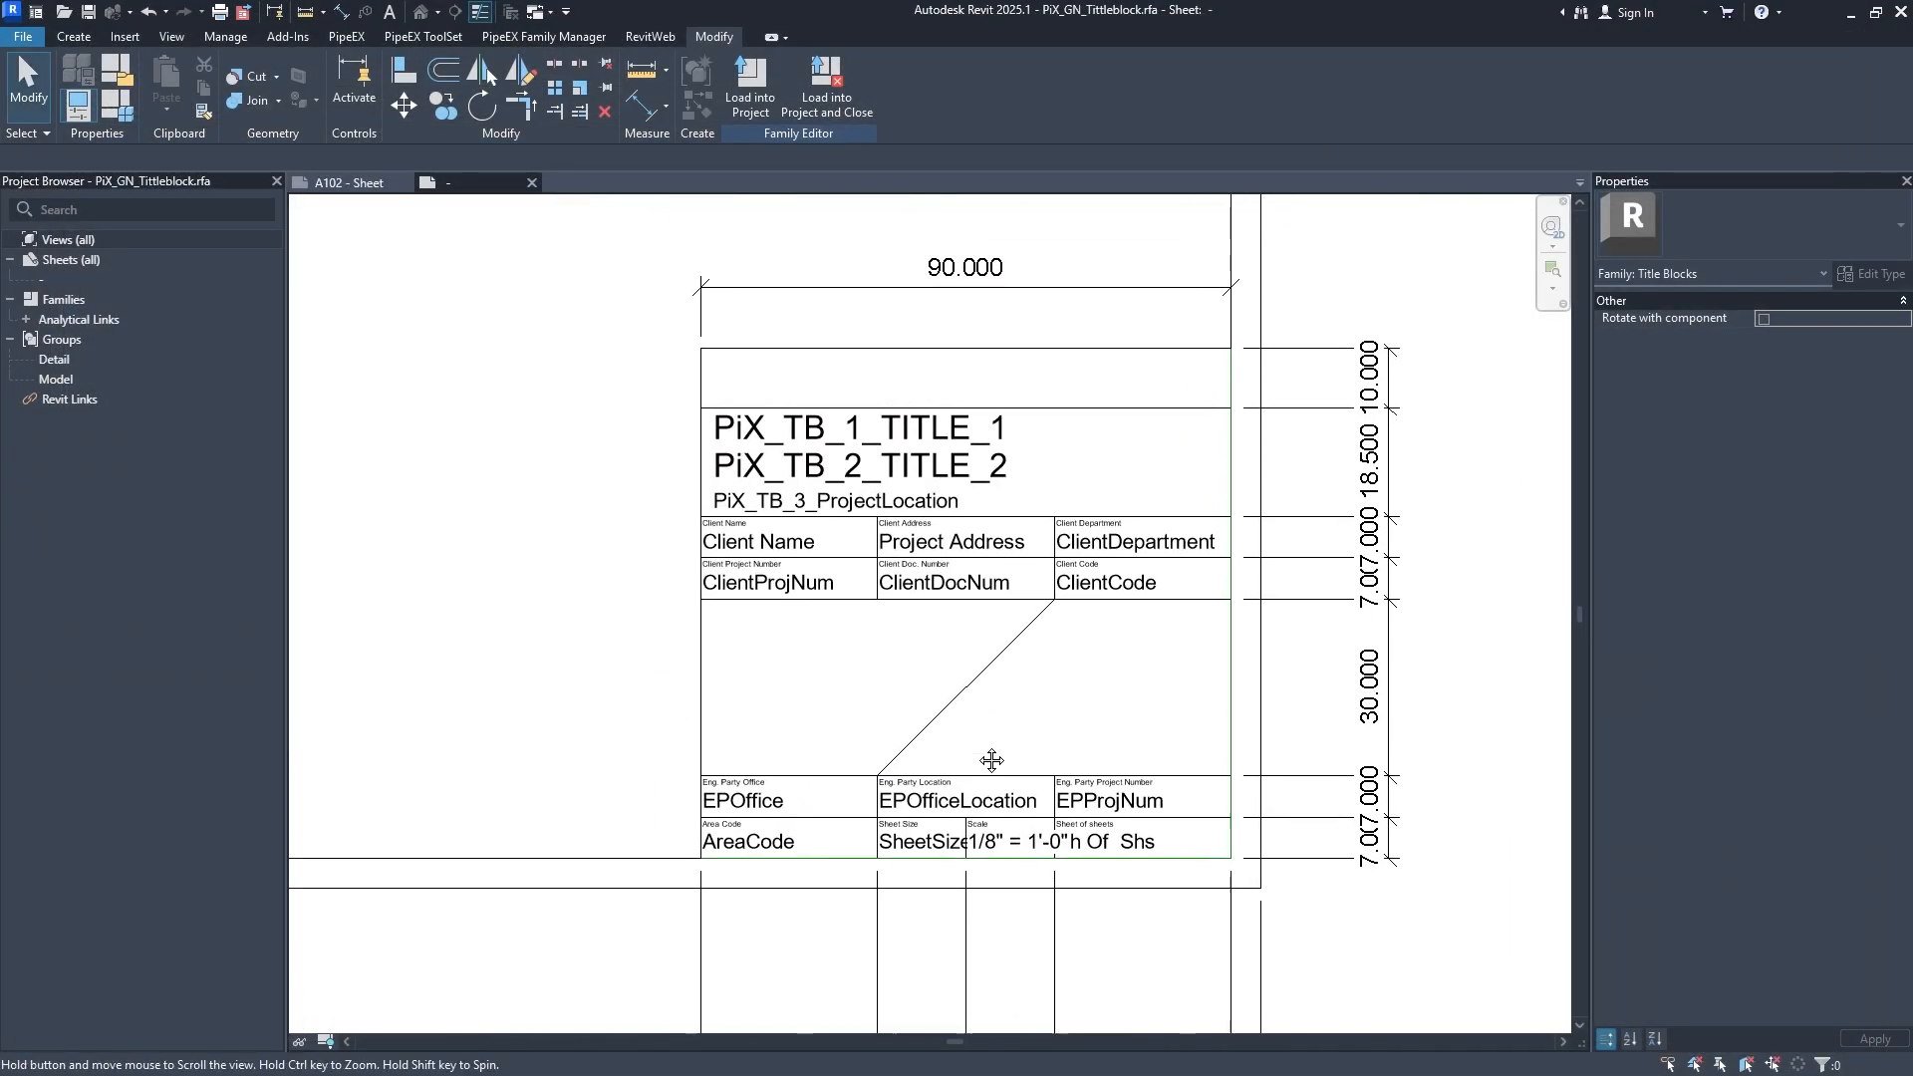
pyautogui.scroll(-9, 967, 653)
pyautogui.moveTo(661, 579)
pyautogui.mouseDown(button='middle')
pyautogui.moveTo(618, 568)
pyautogui.moveTo(629, 579)
pyautogui.mouseUp(button='middle')
pyautogui.scroll(6, 965, 648)
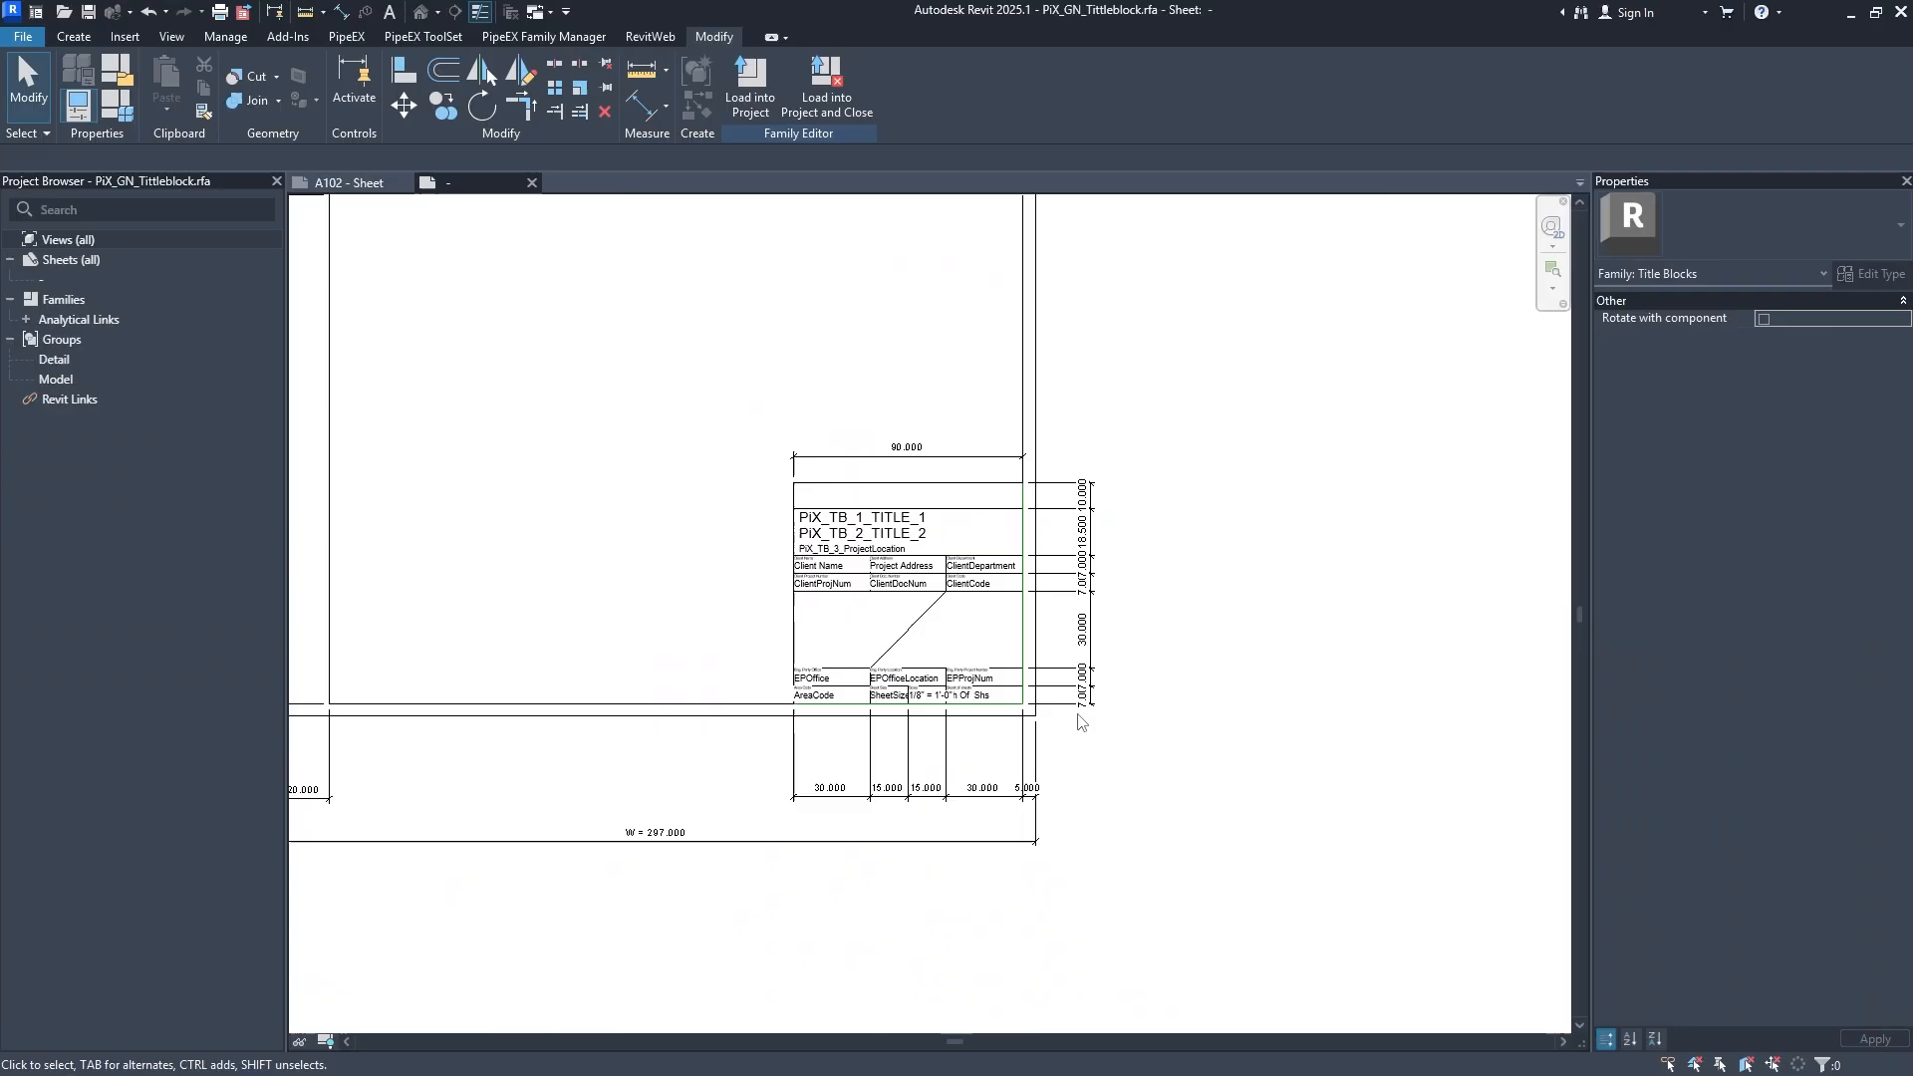
pyautogui.moveTo(959, 572); pyautogui.dragTo(1017, 579, button='middle')
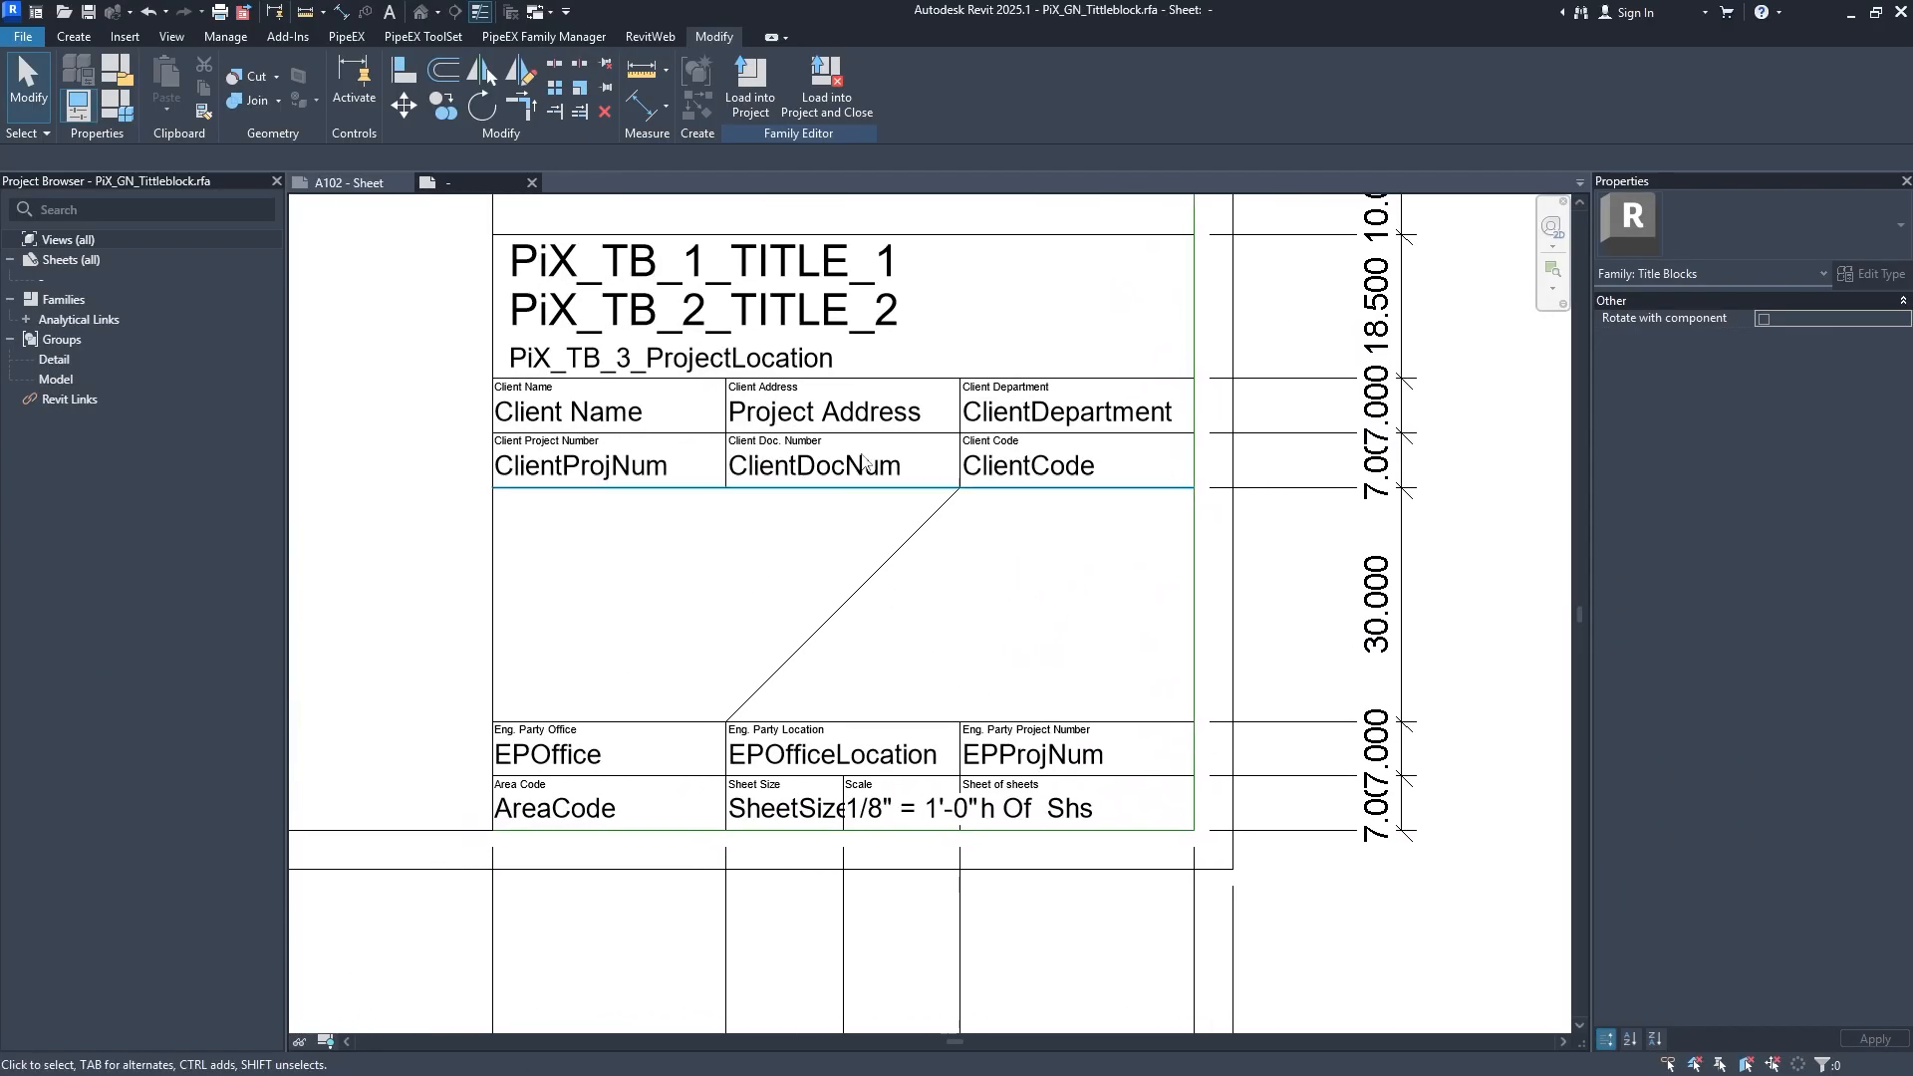
pyautogui.click(751, 88)
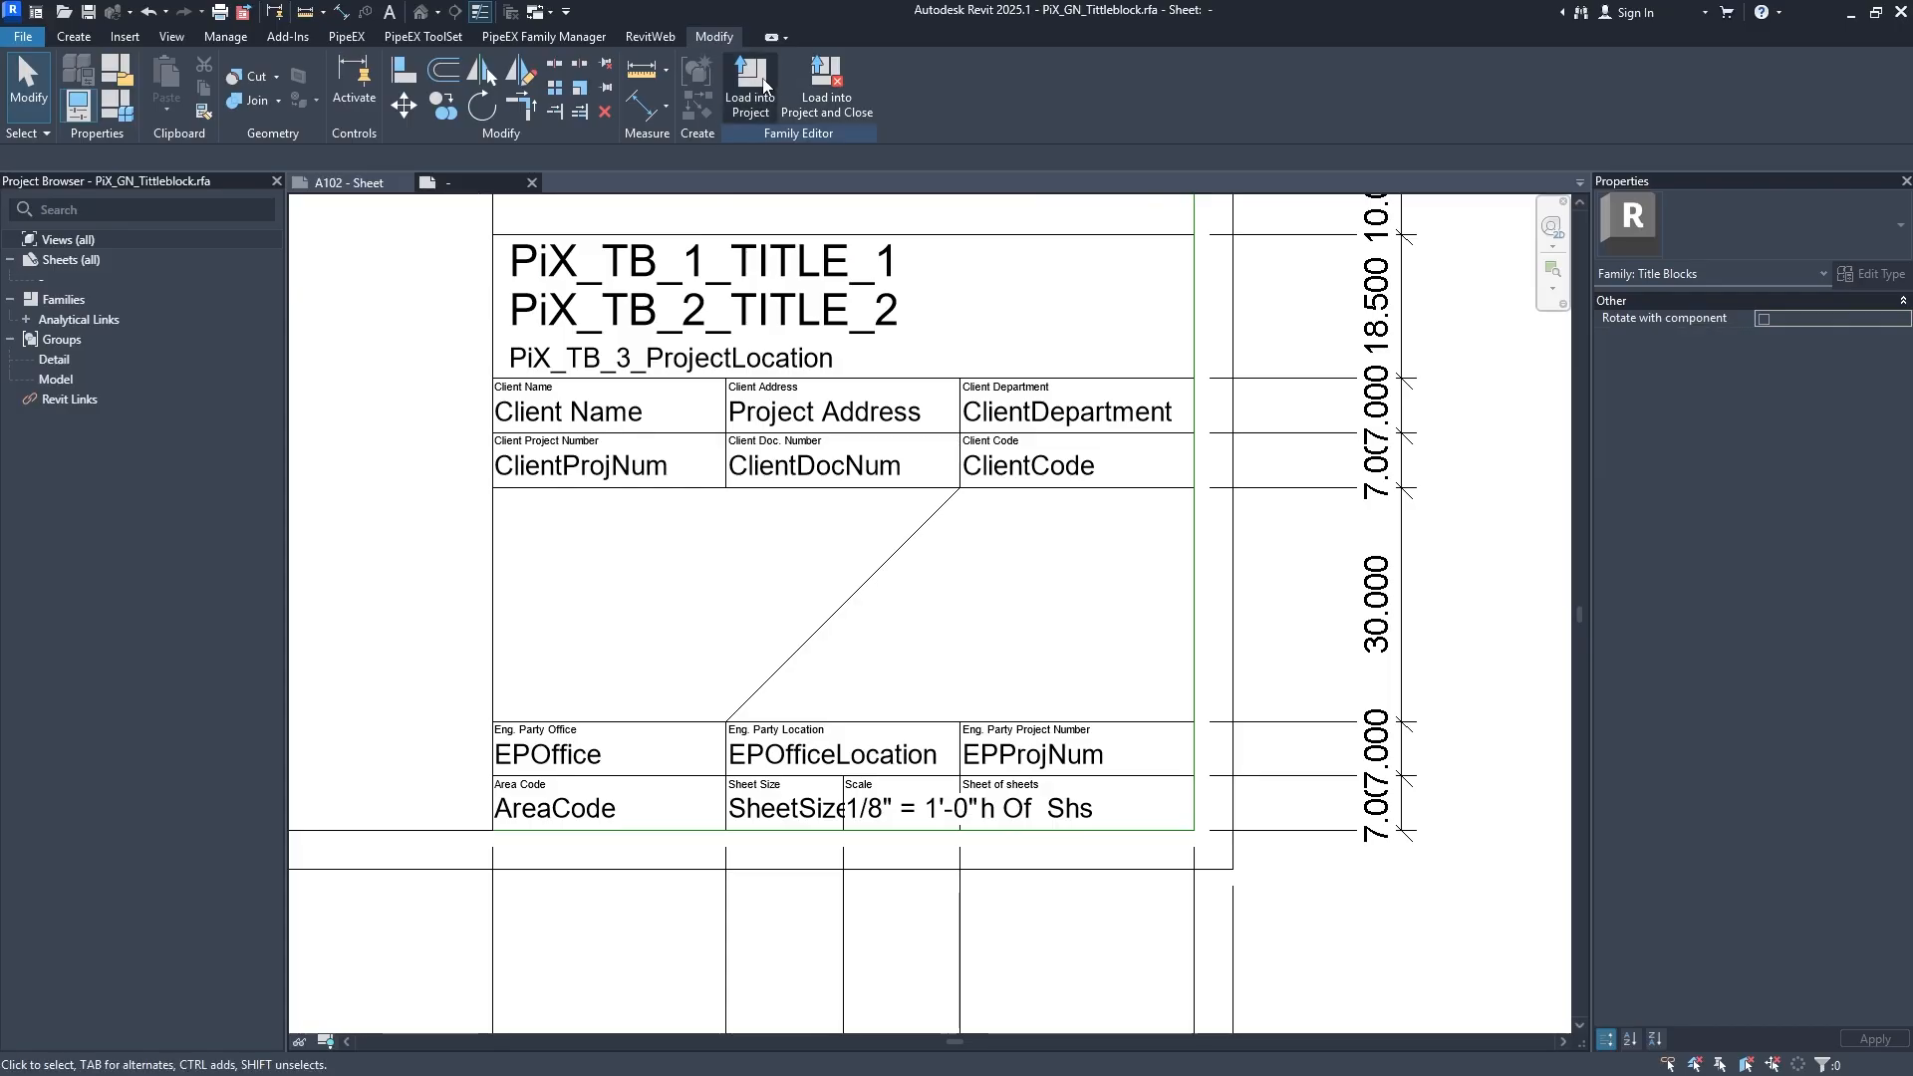
pyautogui.click(952, 559)
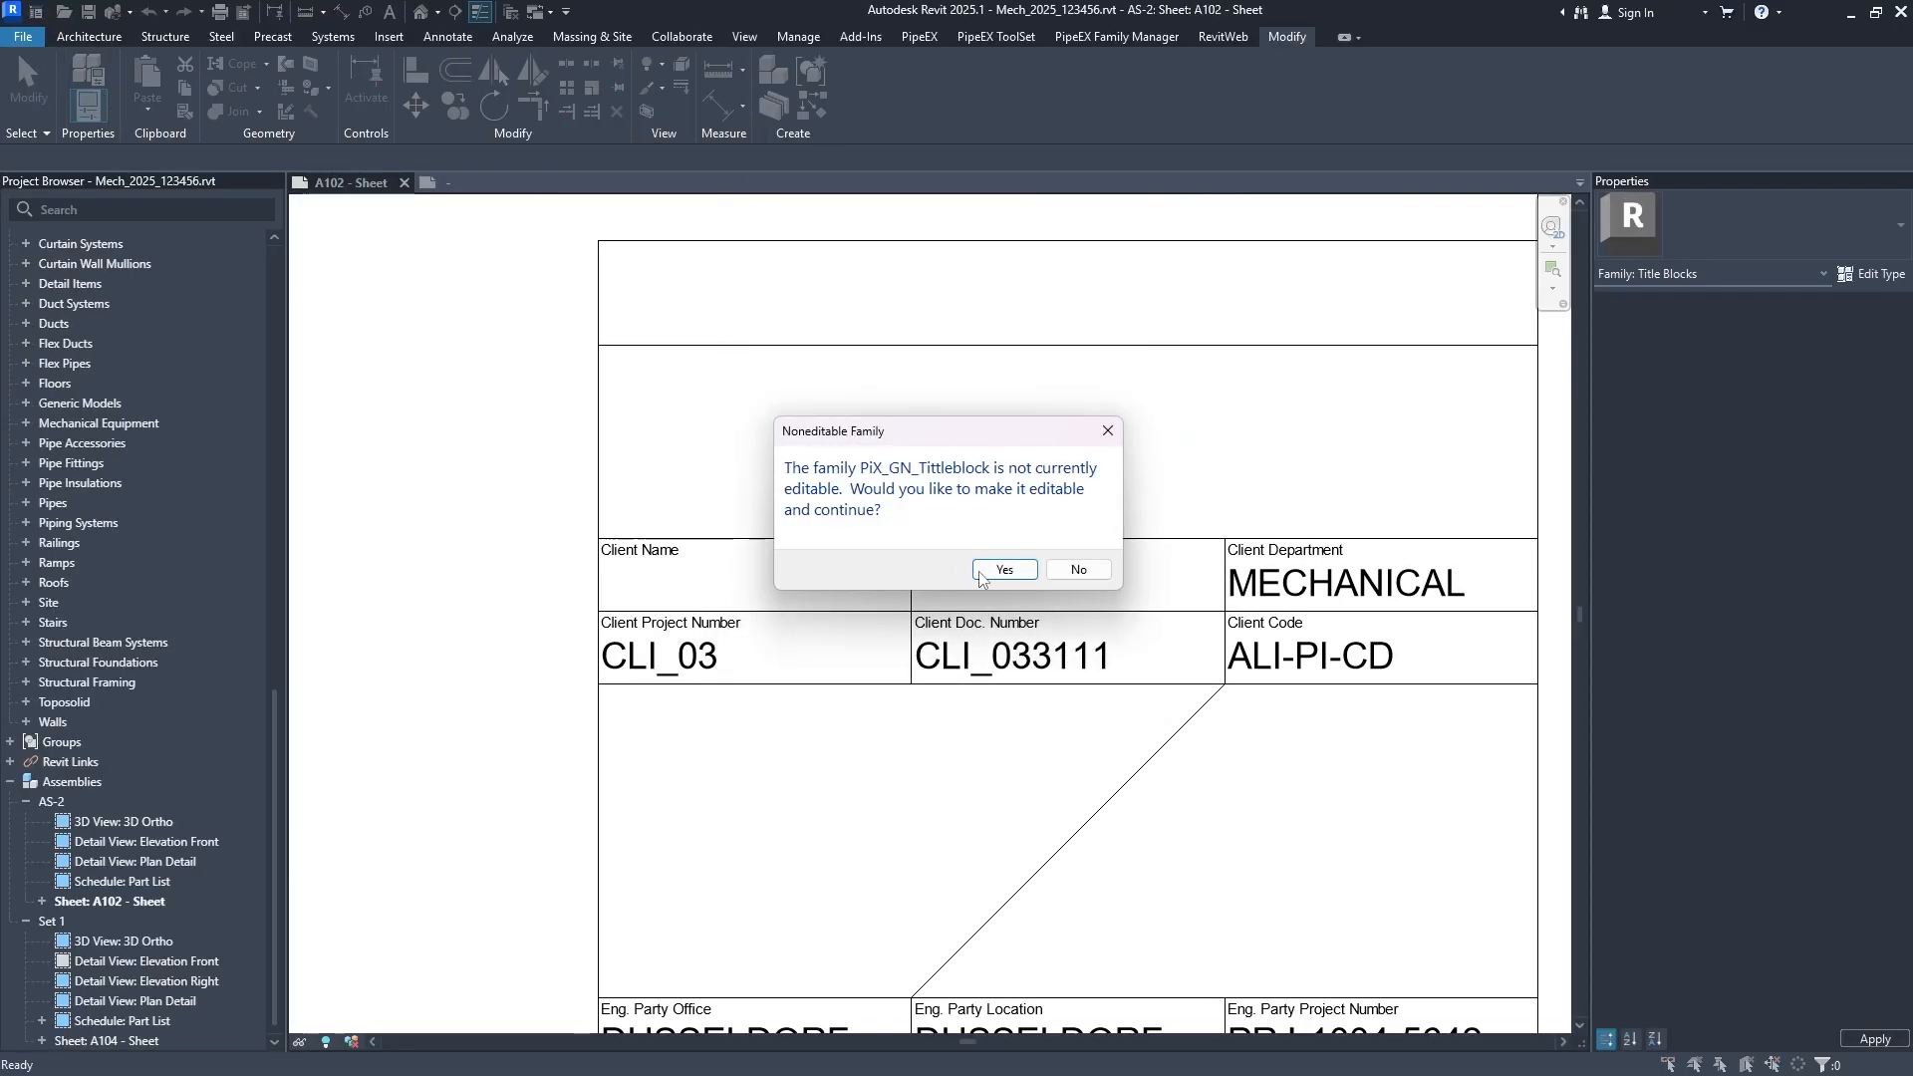
pyautogui.click(983, 568)
pyautogui.scroll(-3, 969, 446)
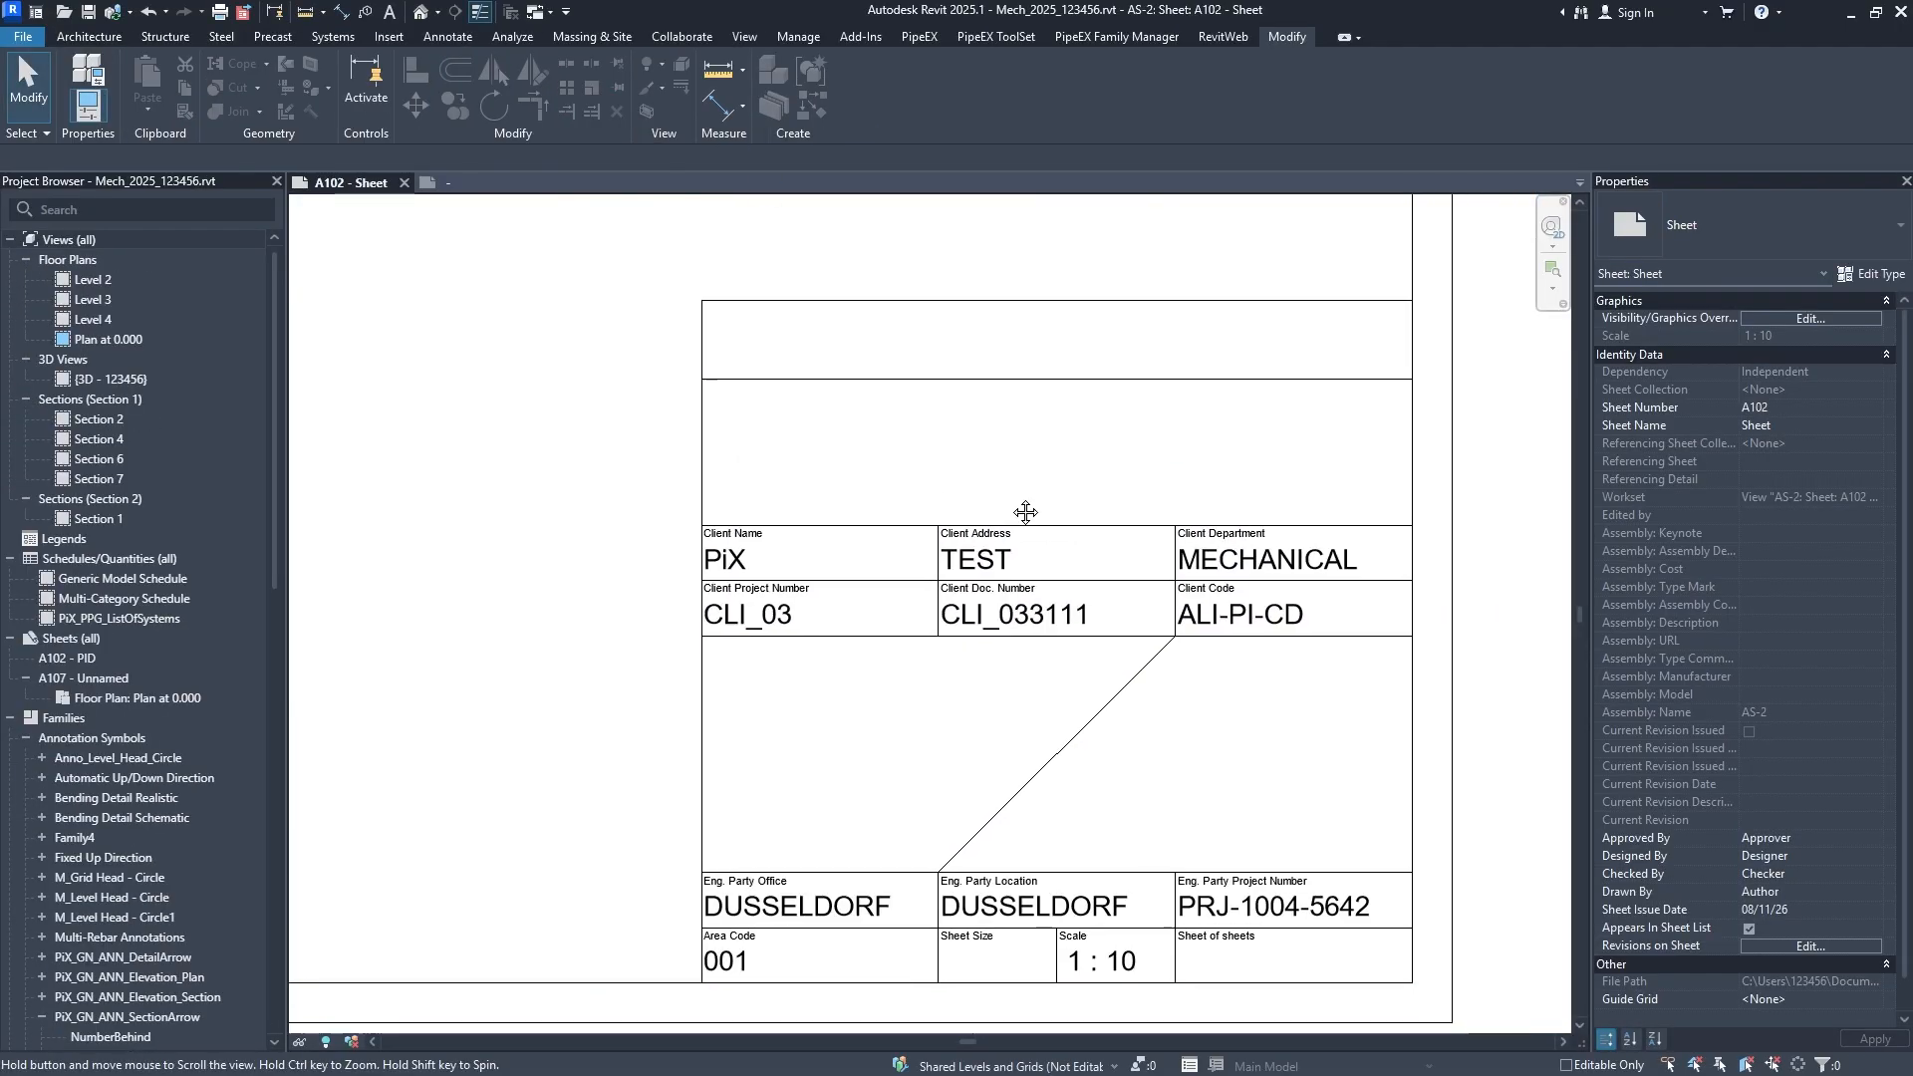
pyautogui.click(815, 867)
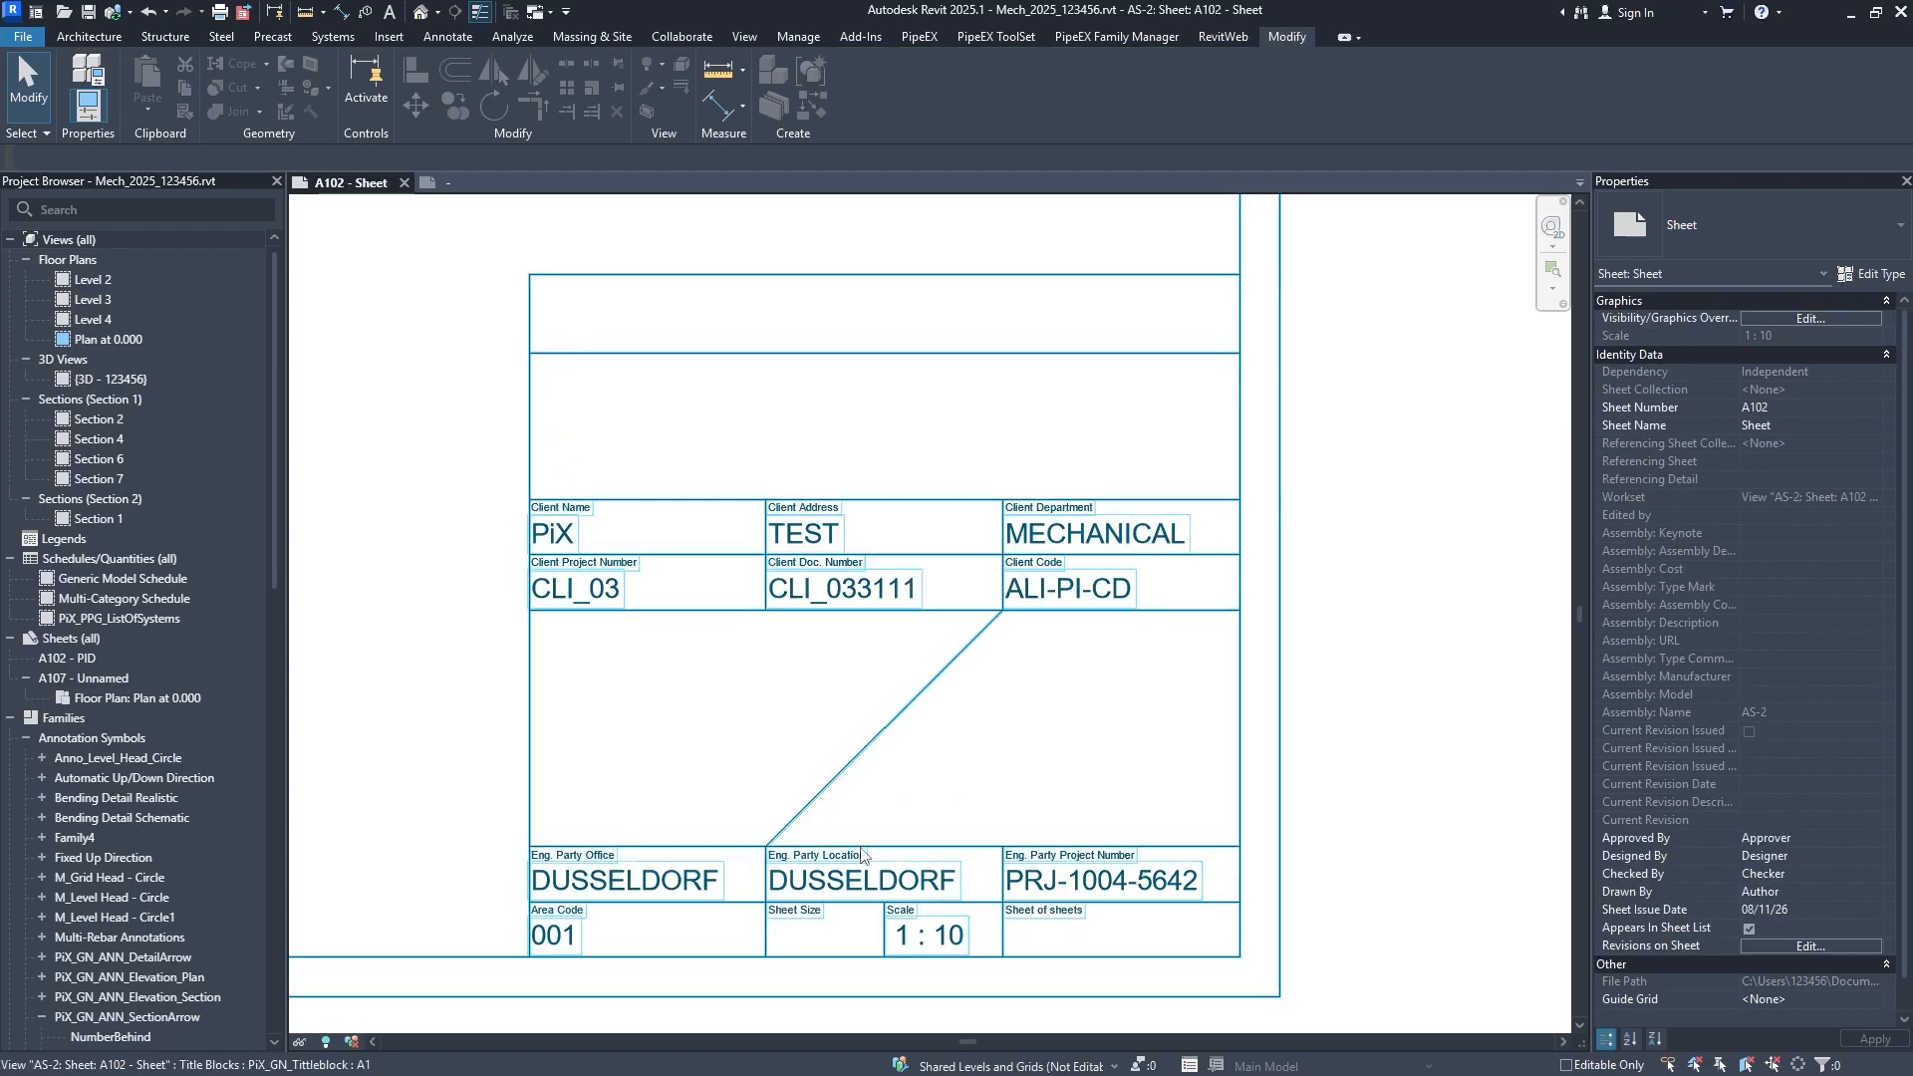
# Return to the title block family and search the Sheet Size label's available sheet parameters for SheetSize.
pyautogui.click(859, 90)
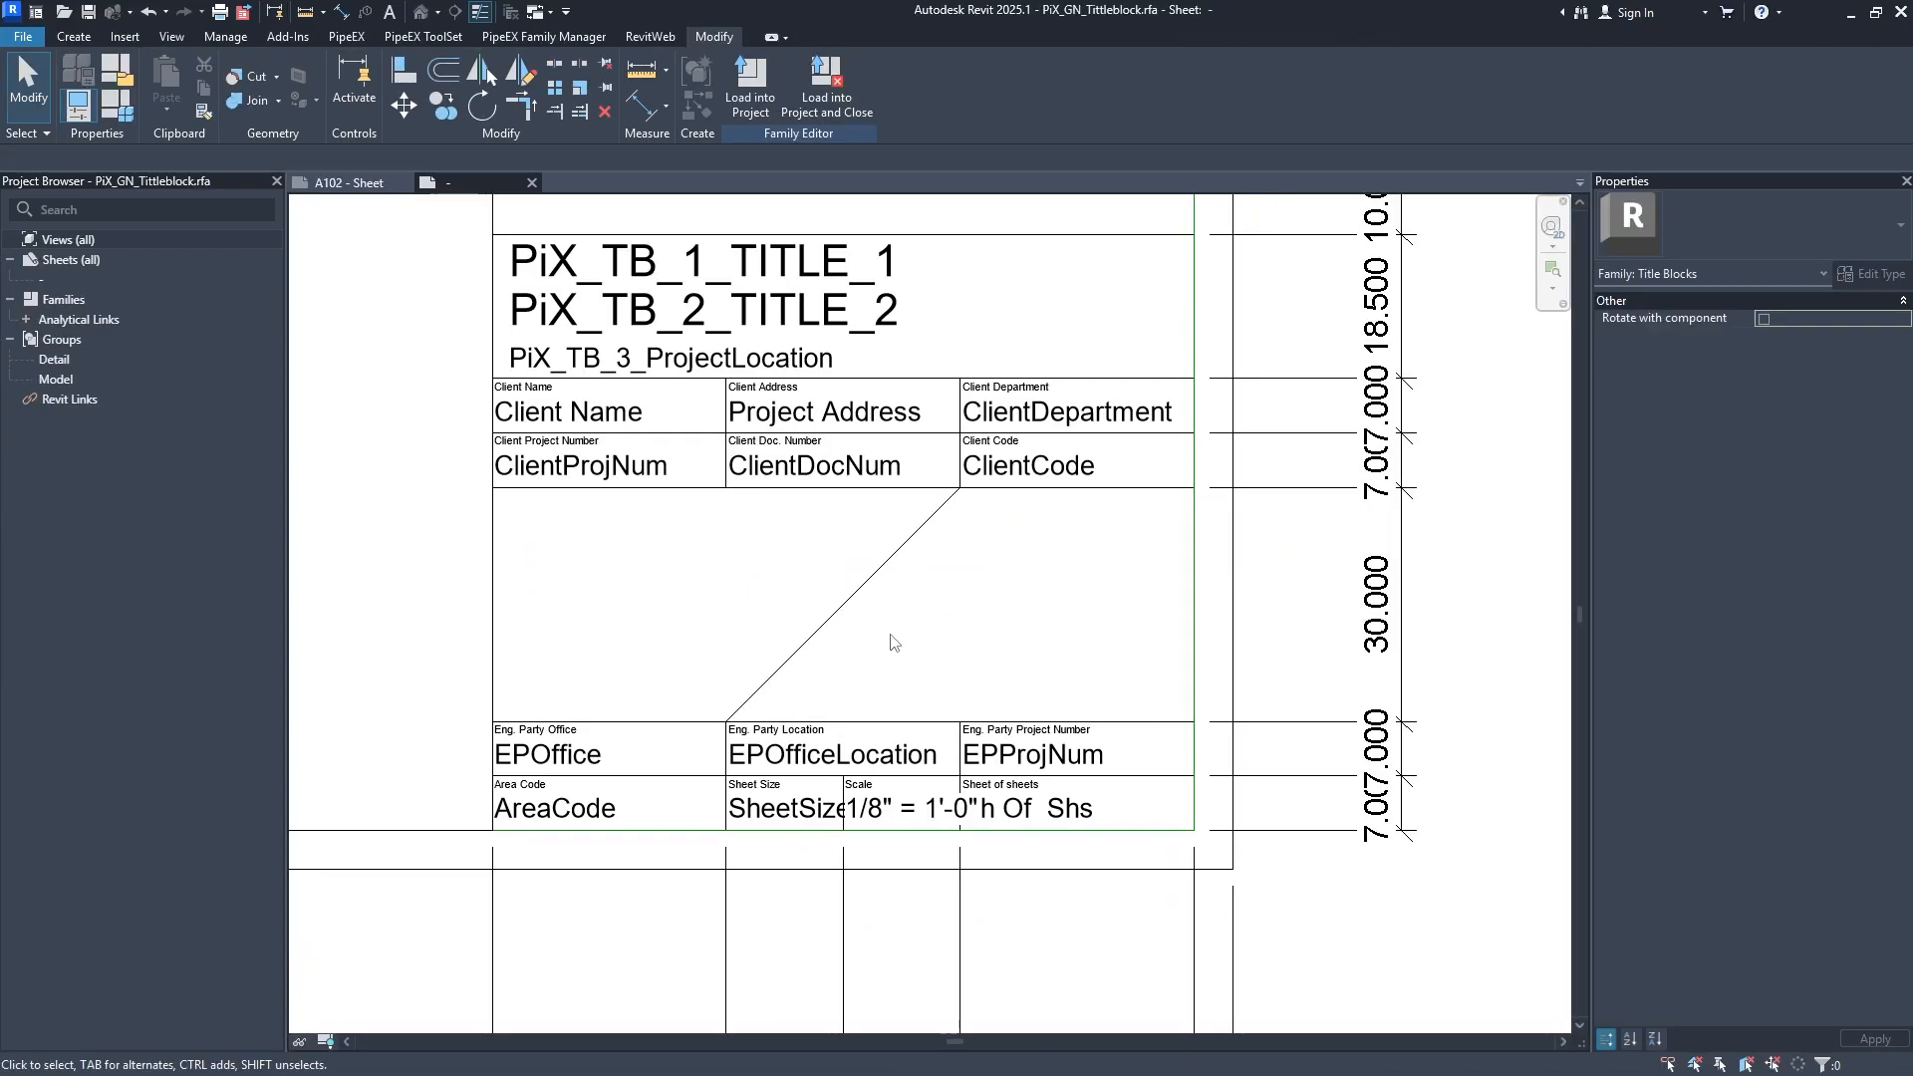
pyautogui.click(783, 807)
pyautogui.click(1815, 339)
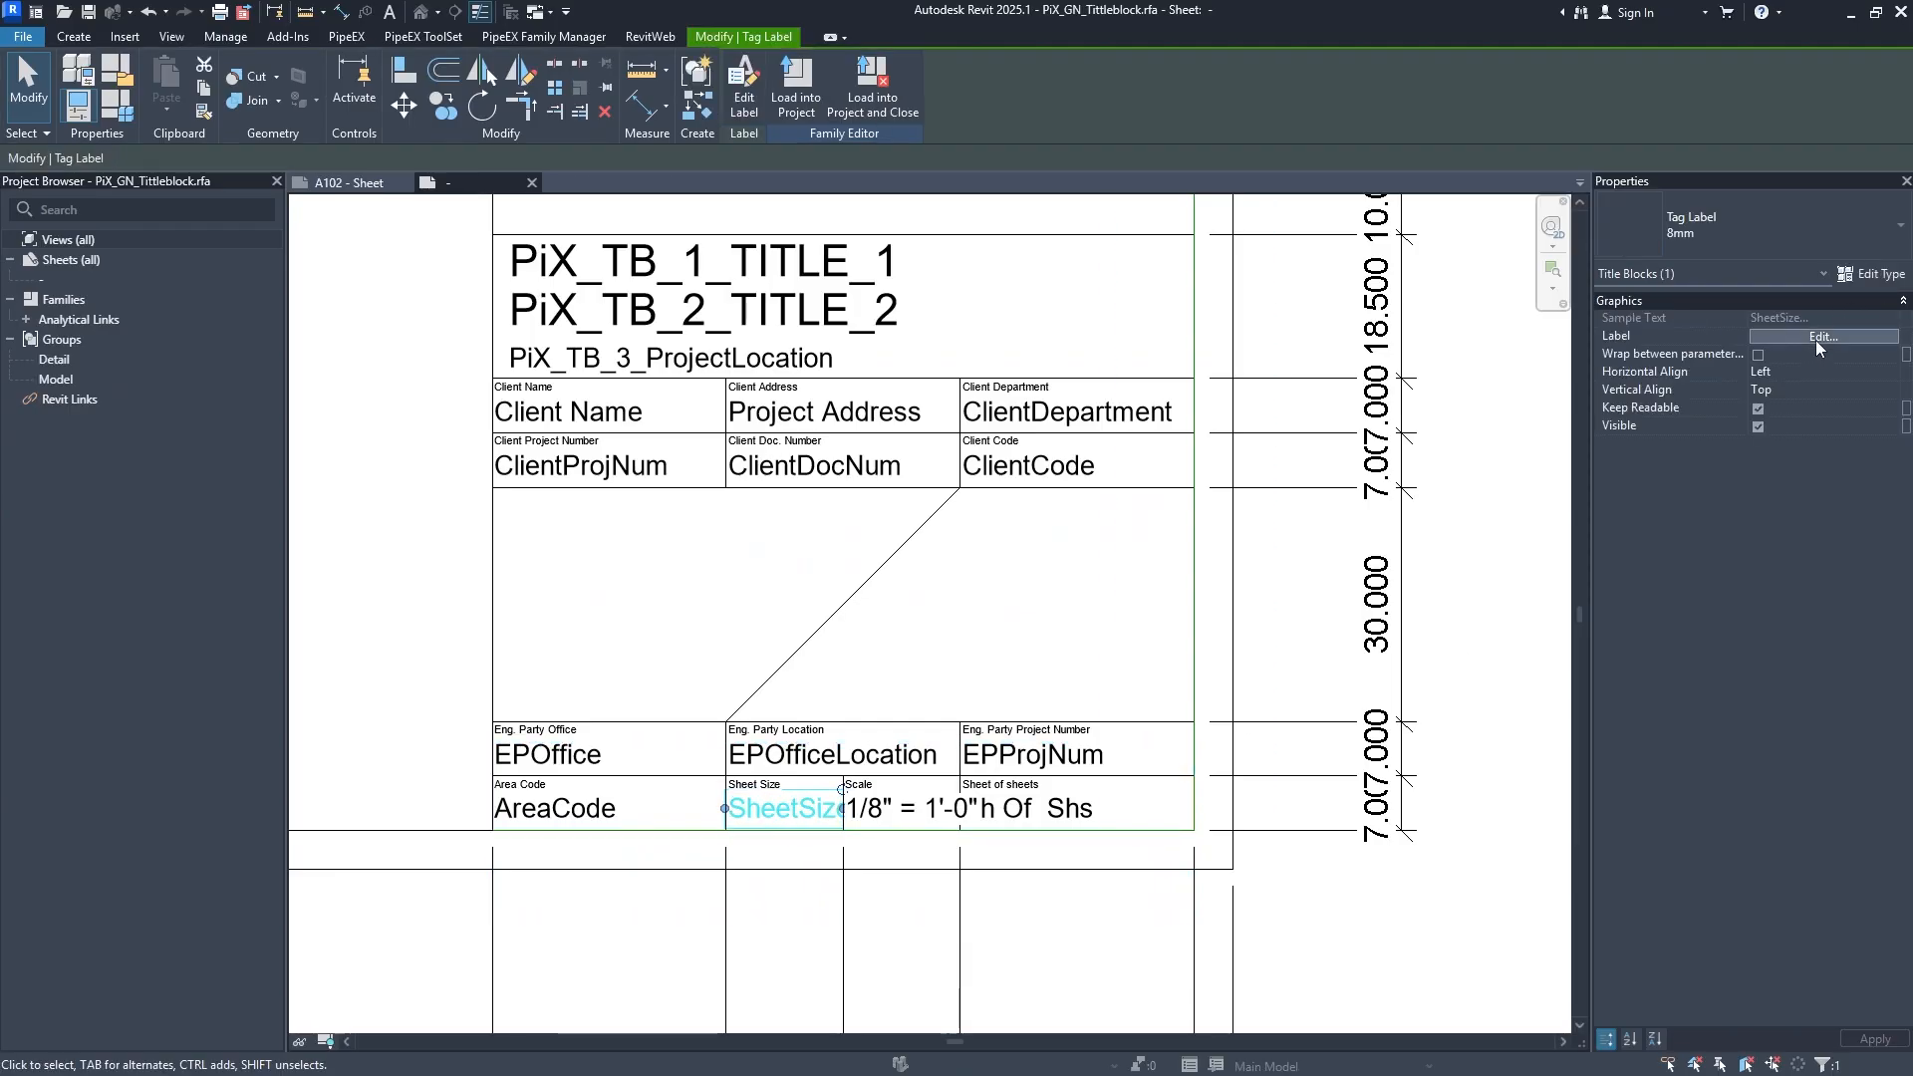
pyautogui.scroll(-2, 657, 580)
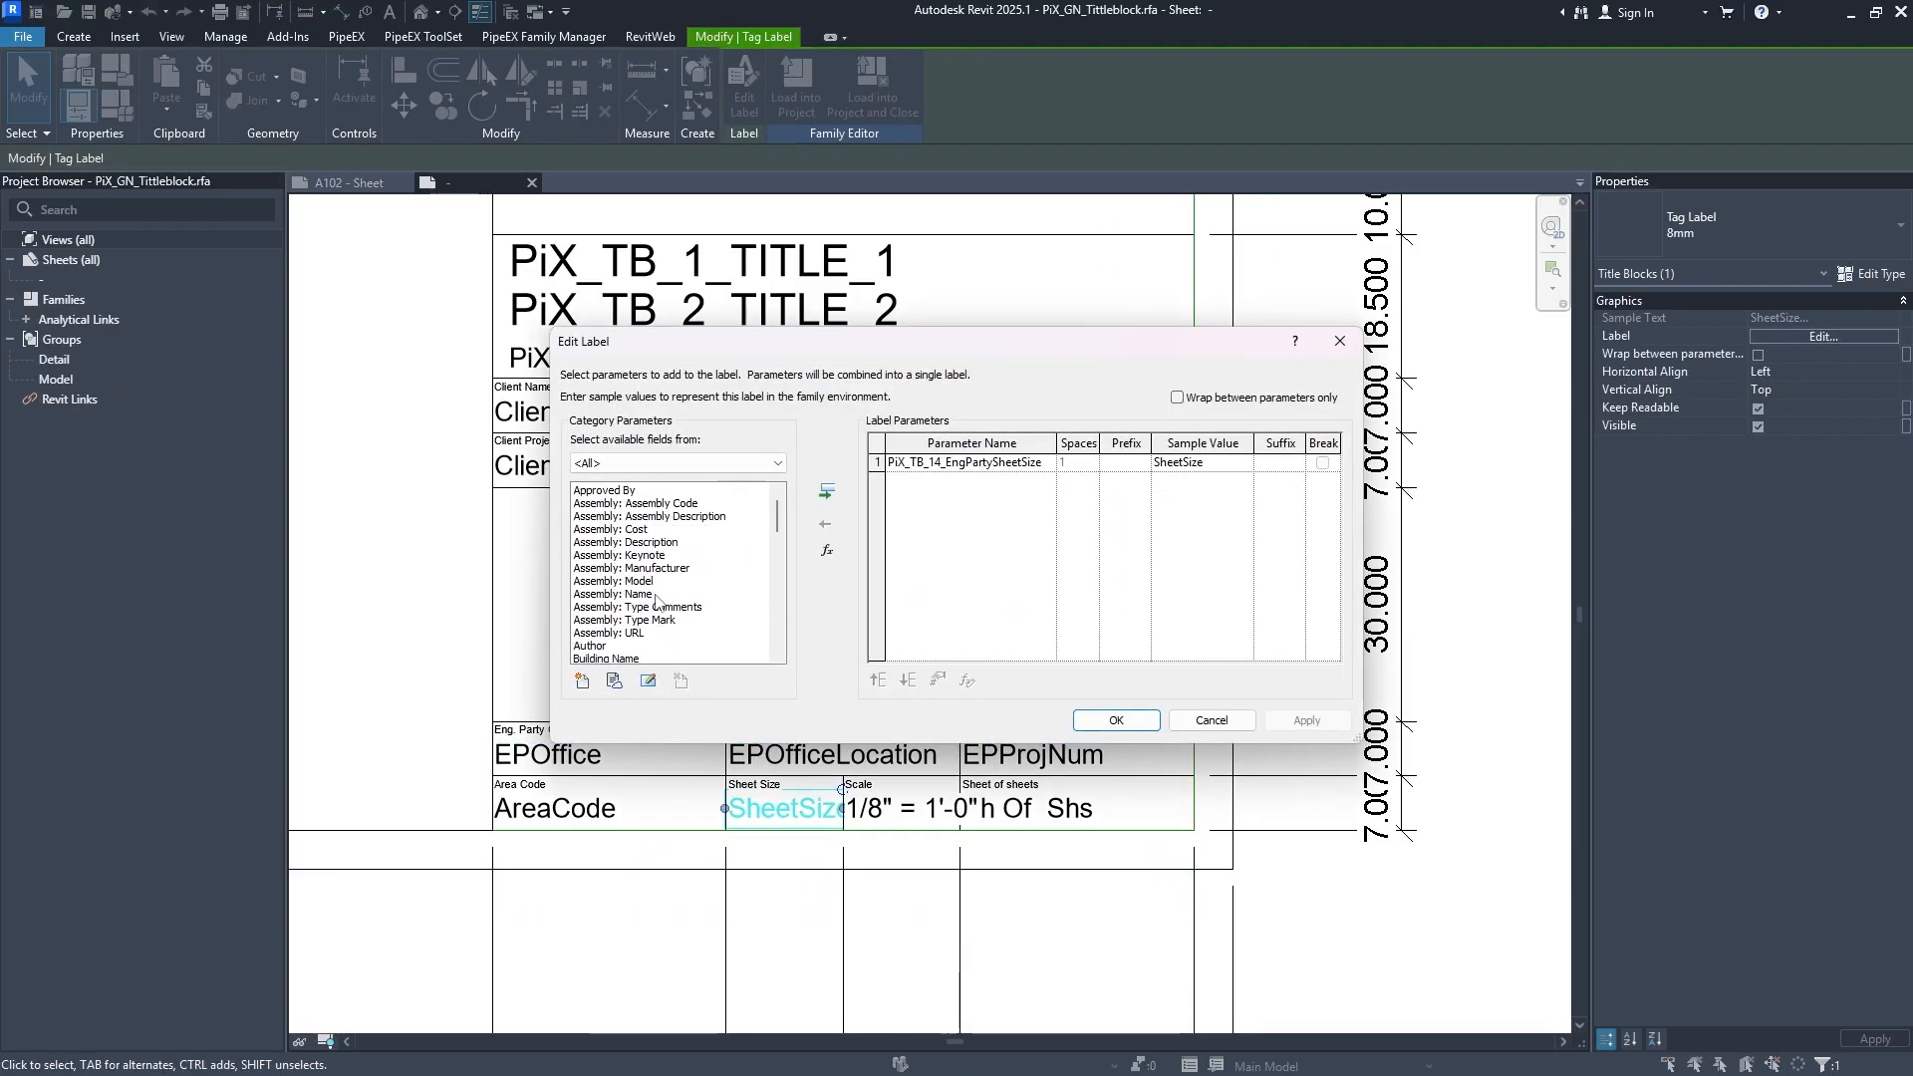
pyautogui.moveTo(780, 568); pyautogui.dragTo(766, 648)
pyautogui.click(678, 462)
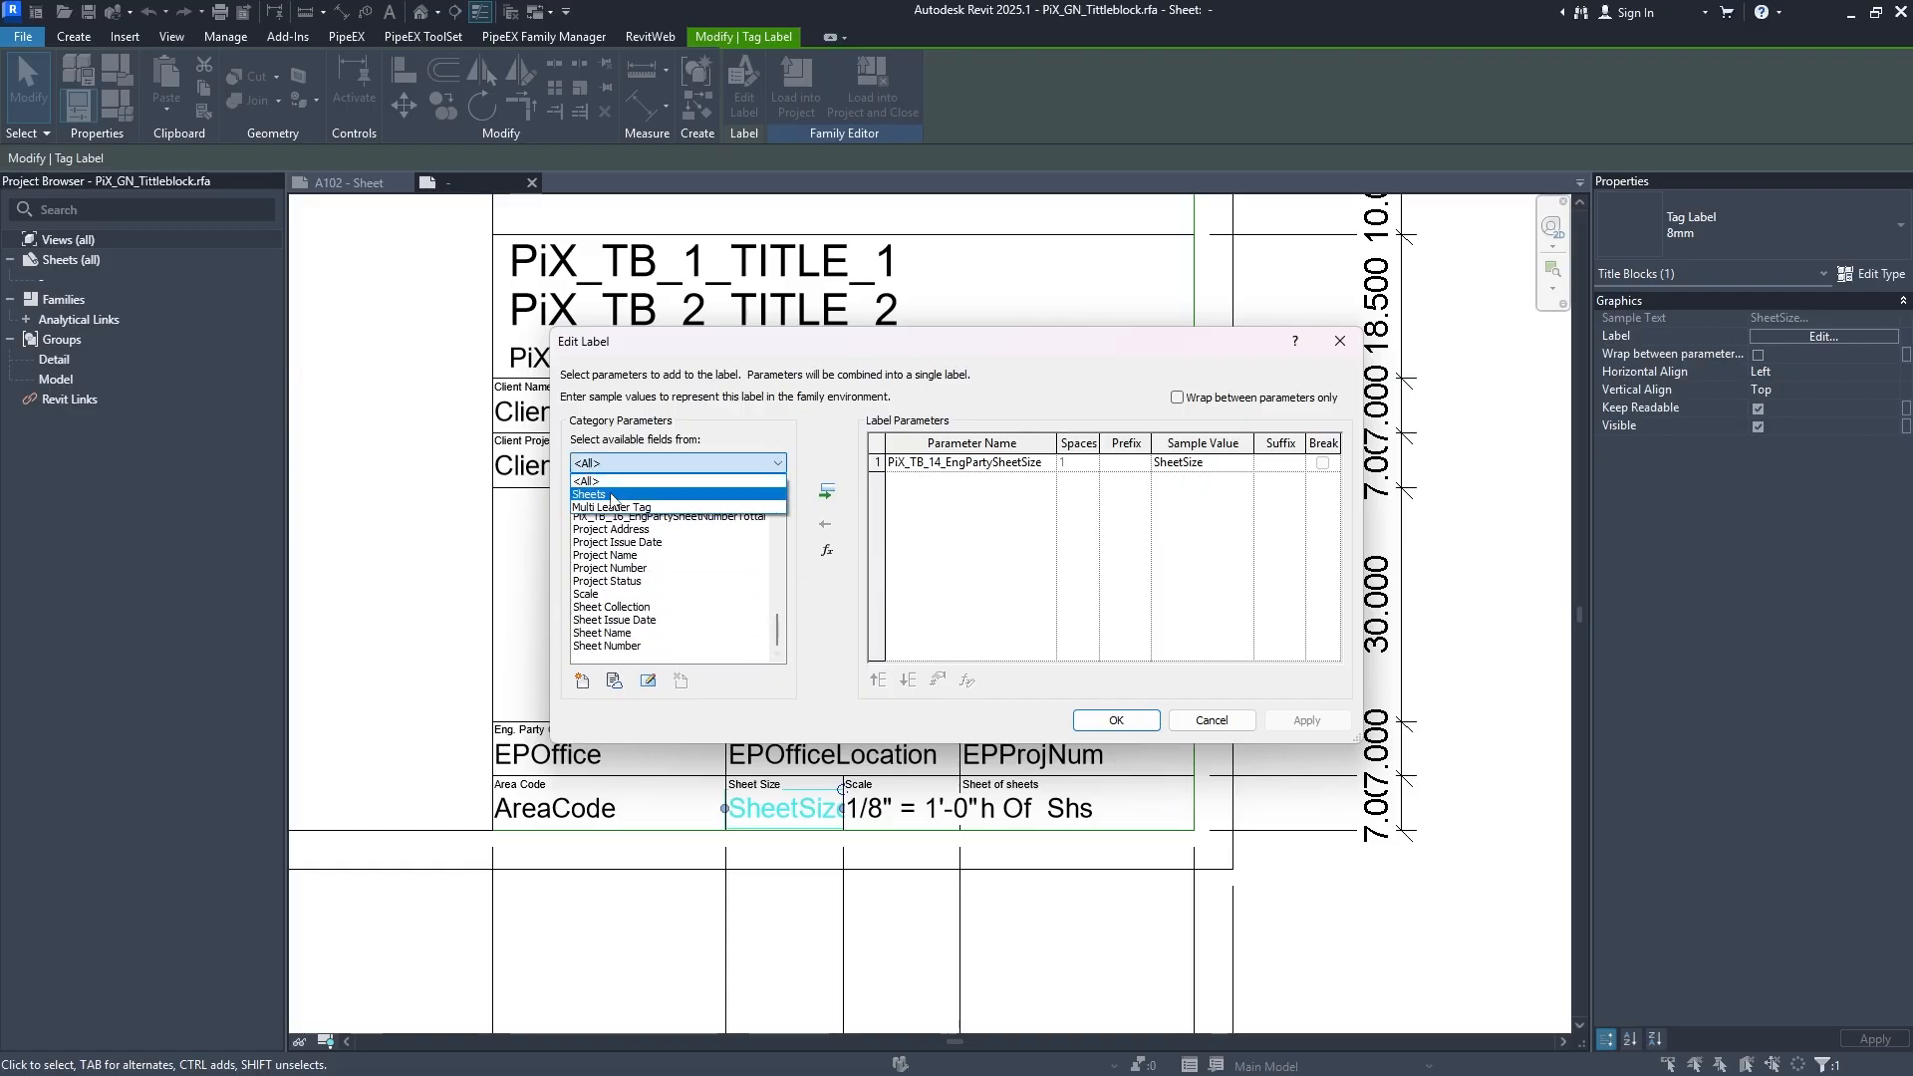
pyautogui.click(627, 502)
pyautogui.scroll(-4, 662, 590)
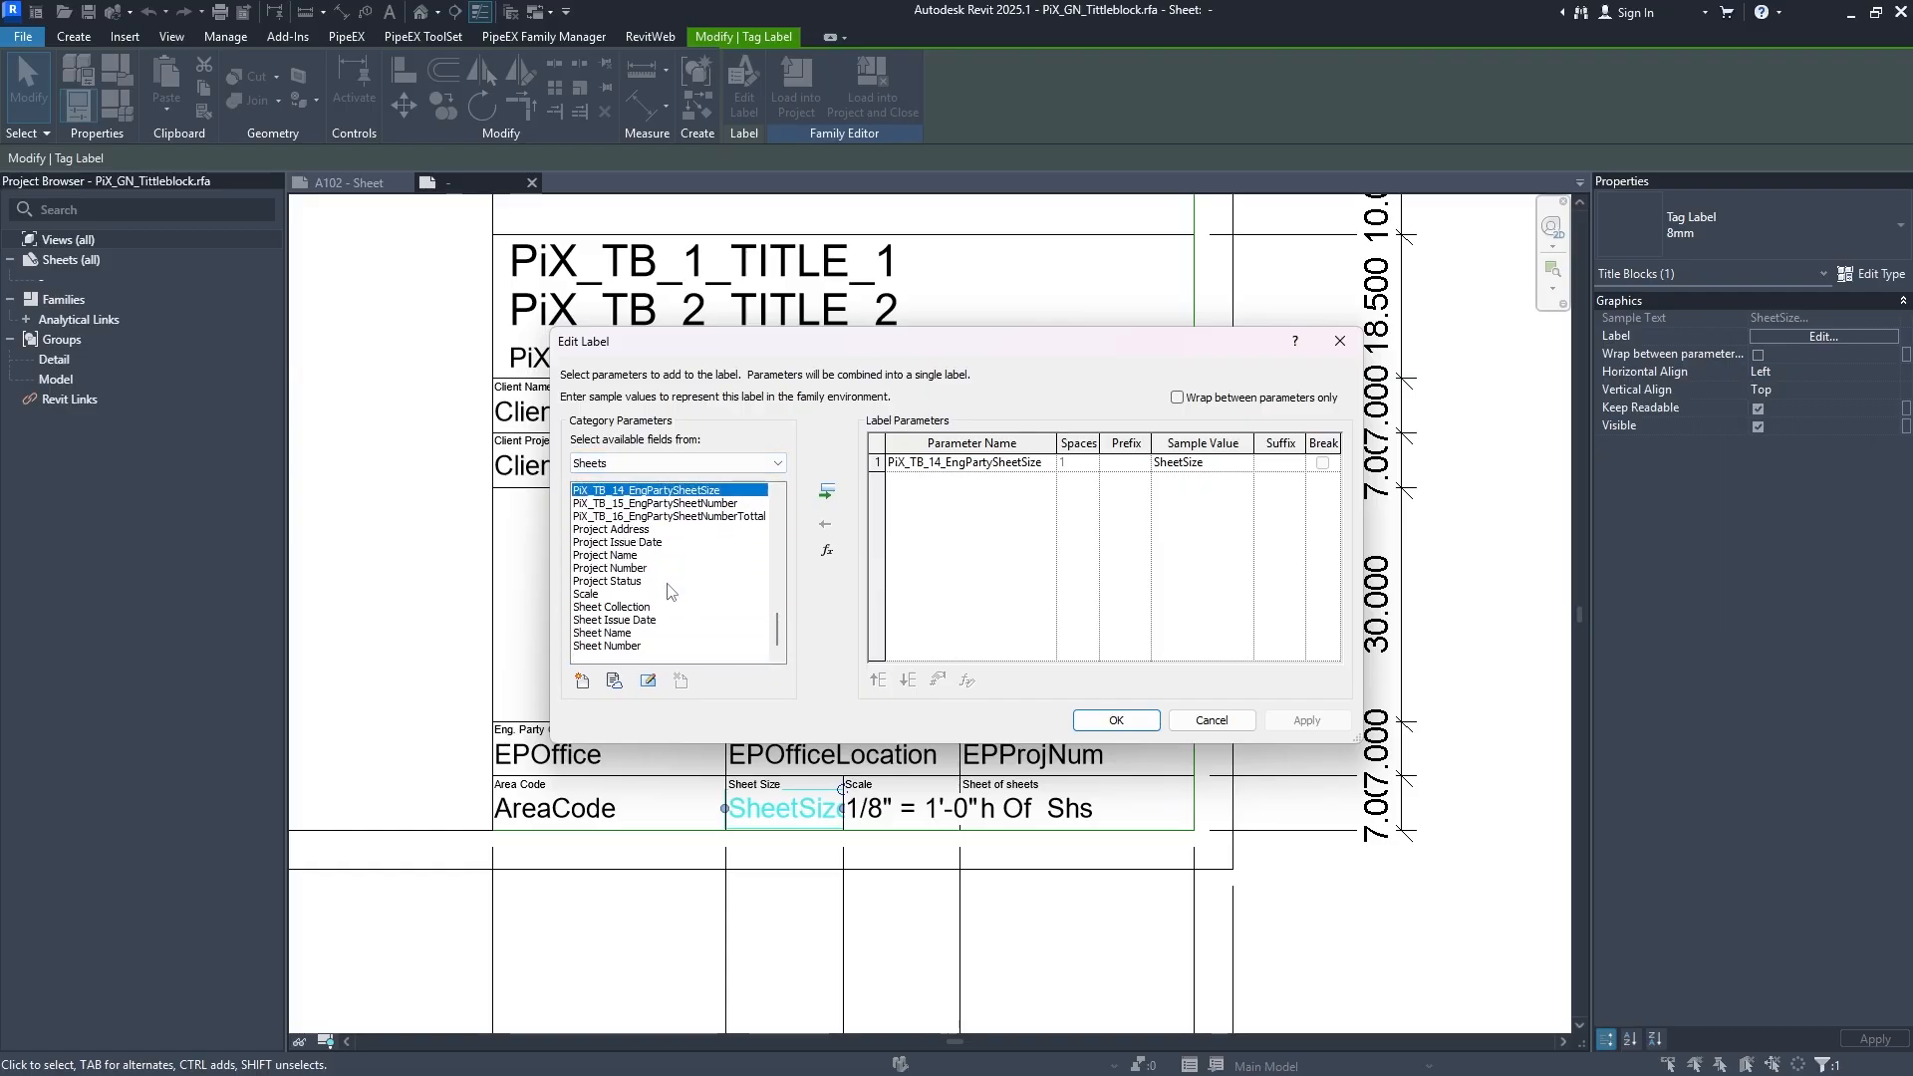
pyautogui.scroll(8, 668, 592)
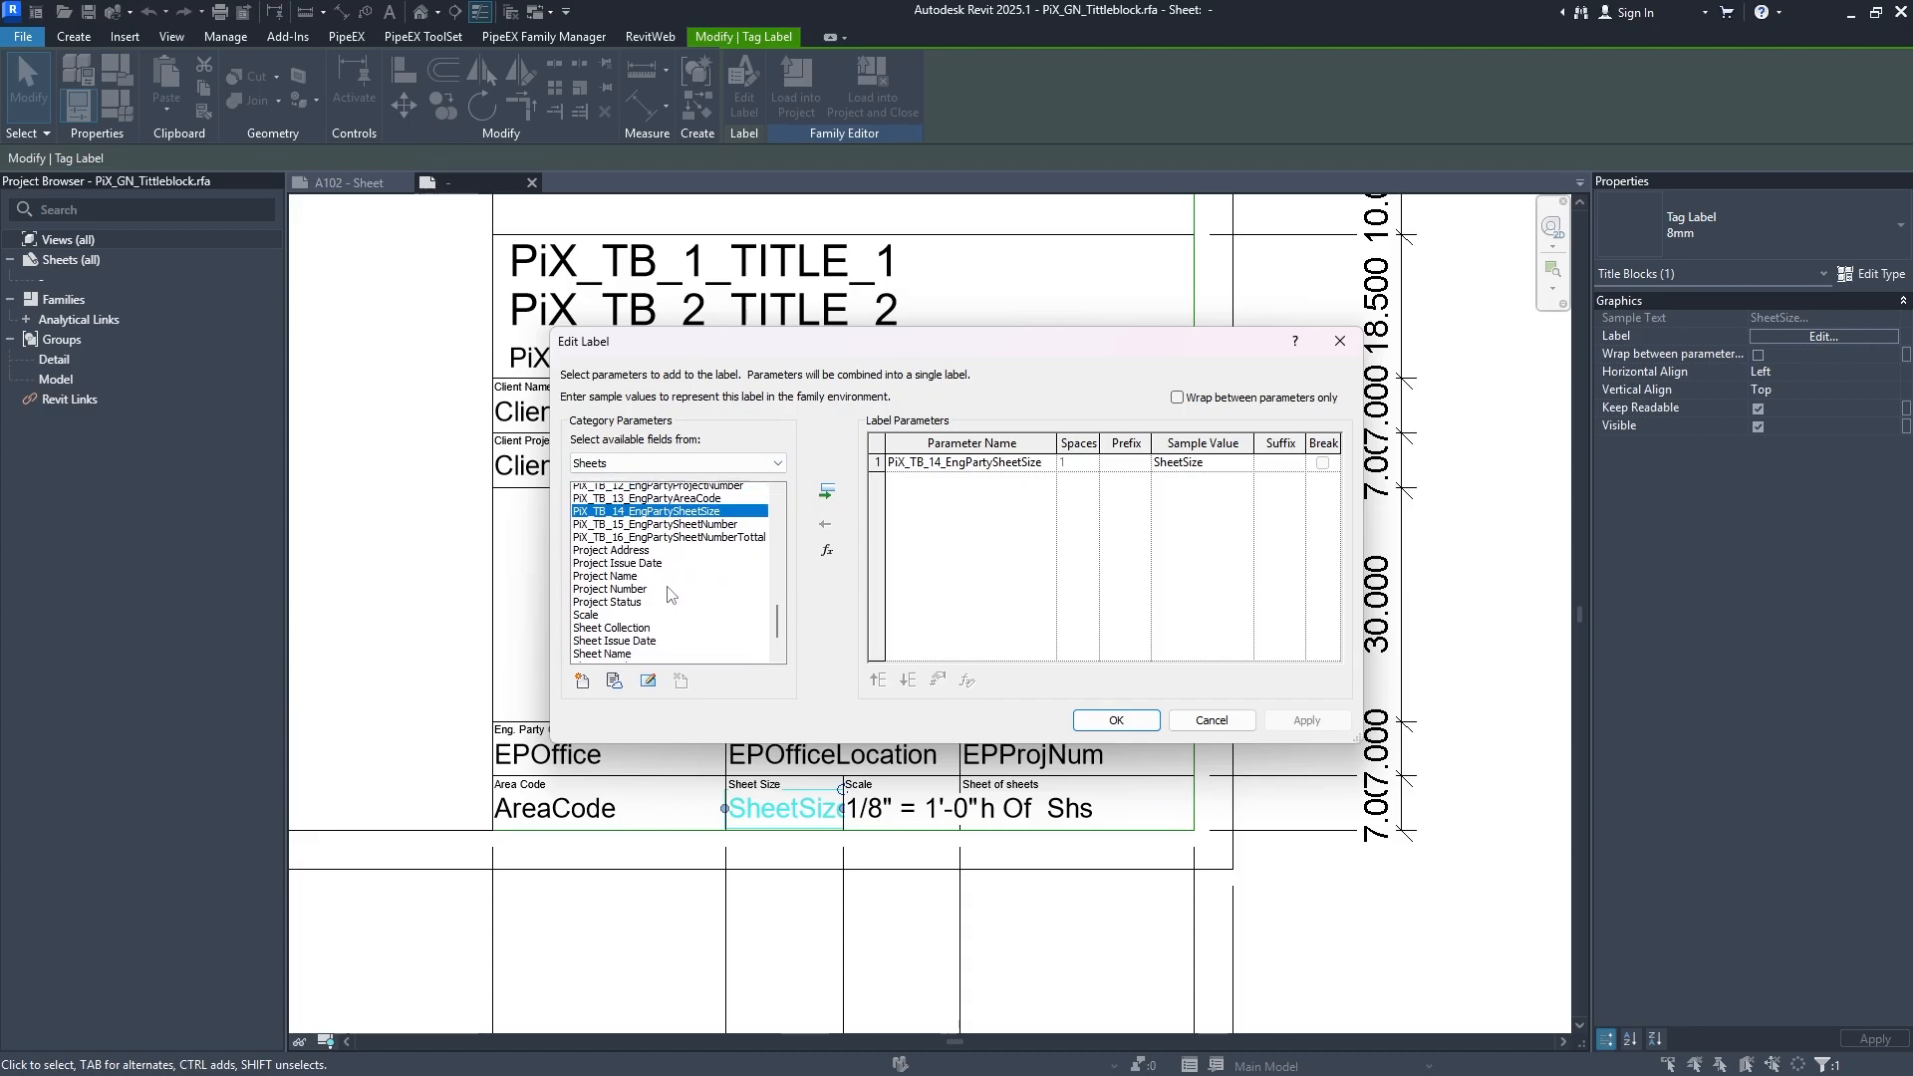
pyautogui.scroll(3, 668, 592)
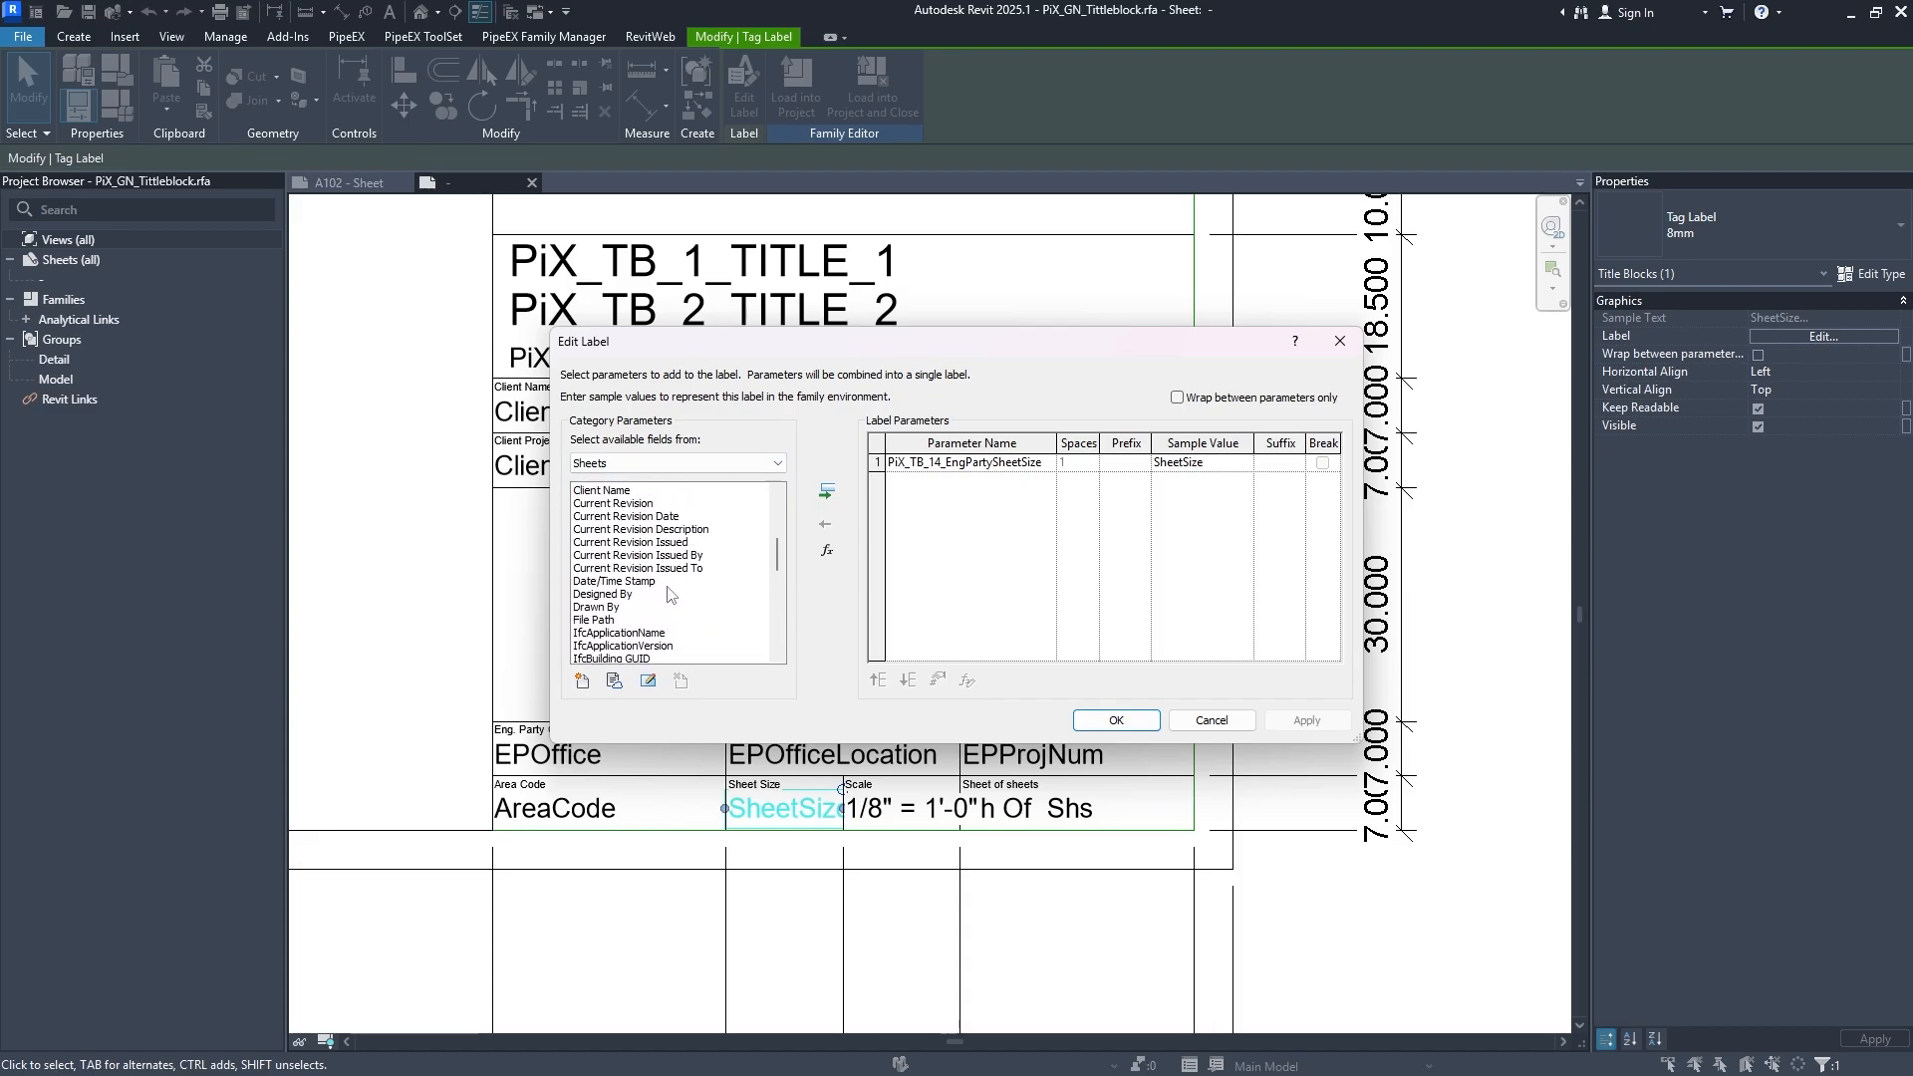
pyautogui.scroll(5, 668, 595)
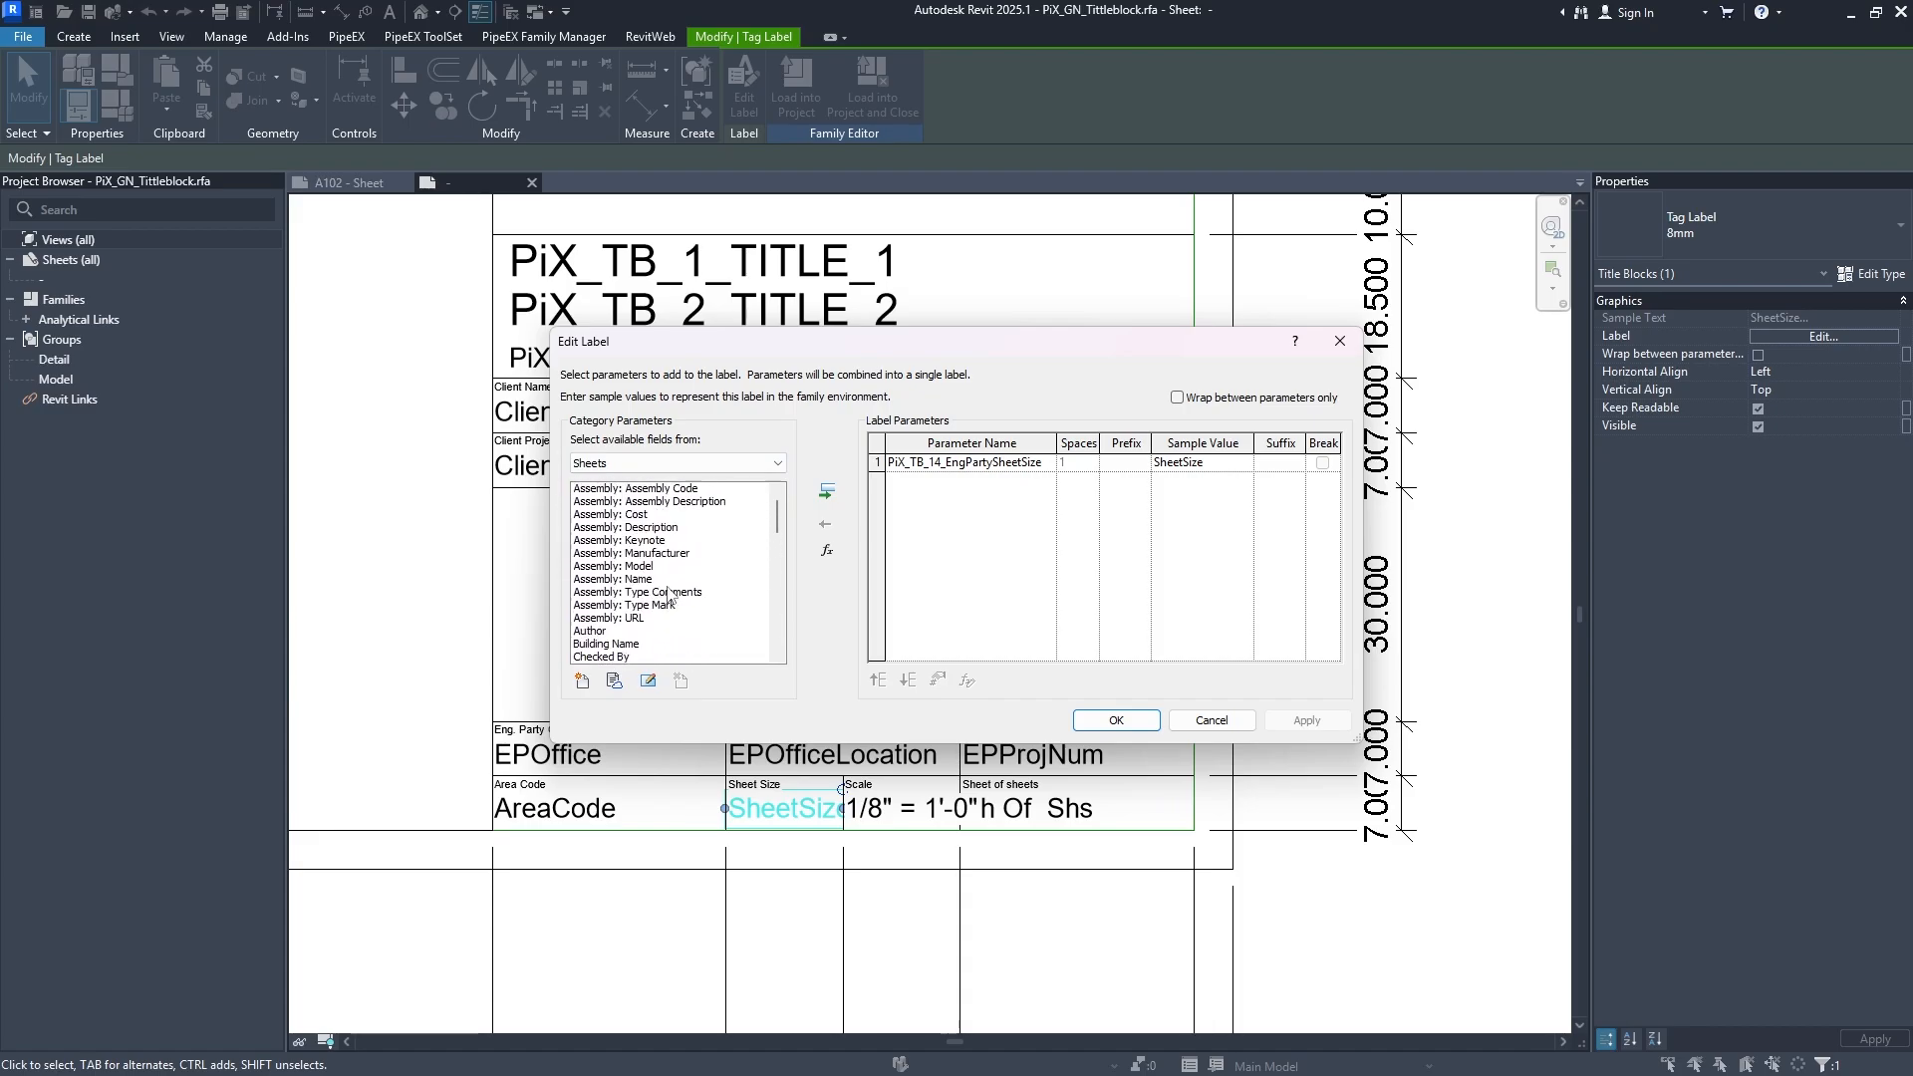
pyautogui.scroll(-7, 670, 595)
pyautogui.click(612, 465)
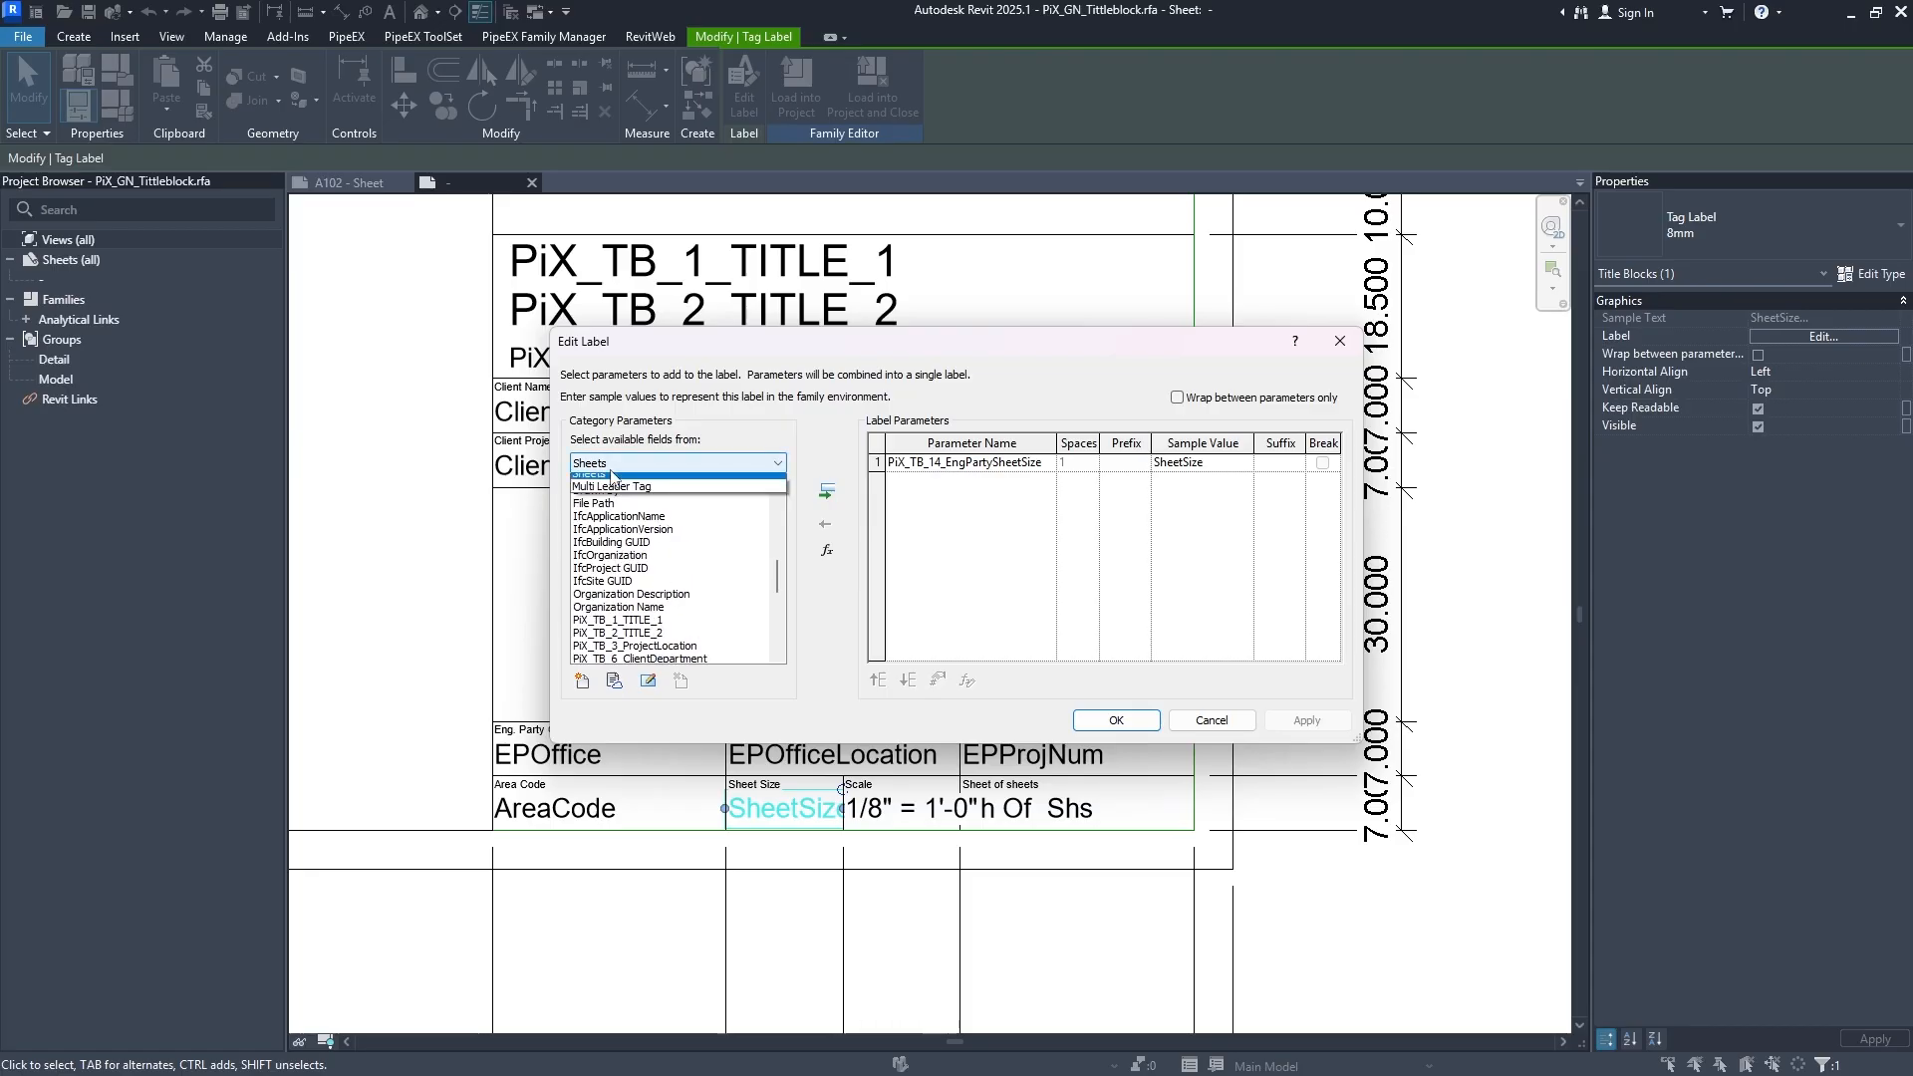
pyautogui.click(606, 497)
pyautogui.scroll(-5, 641, 567)
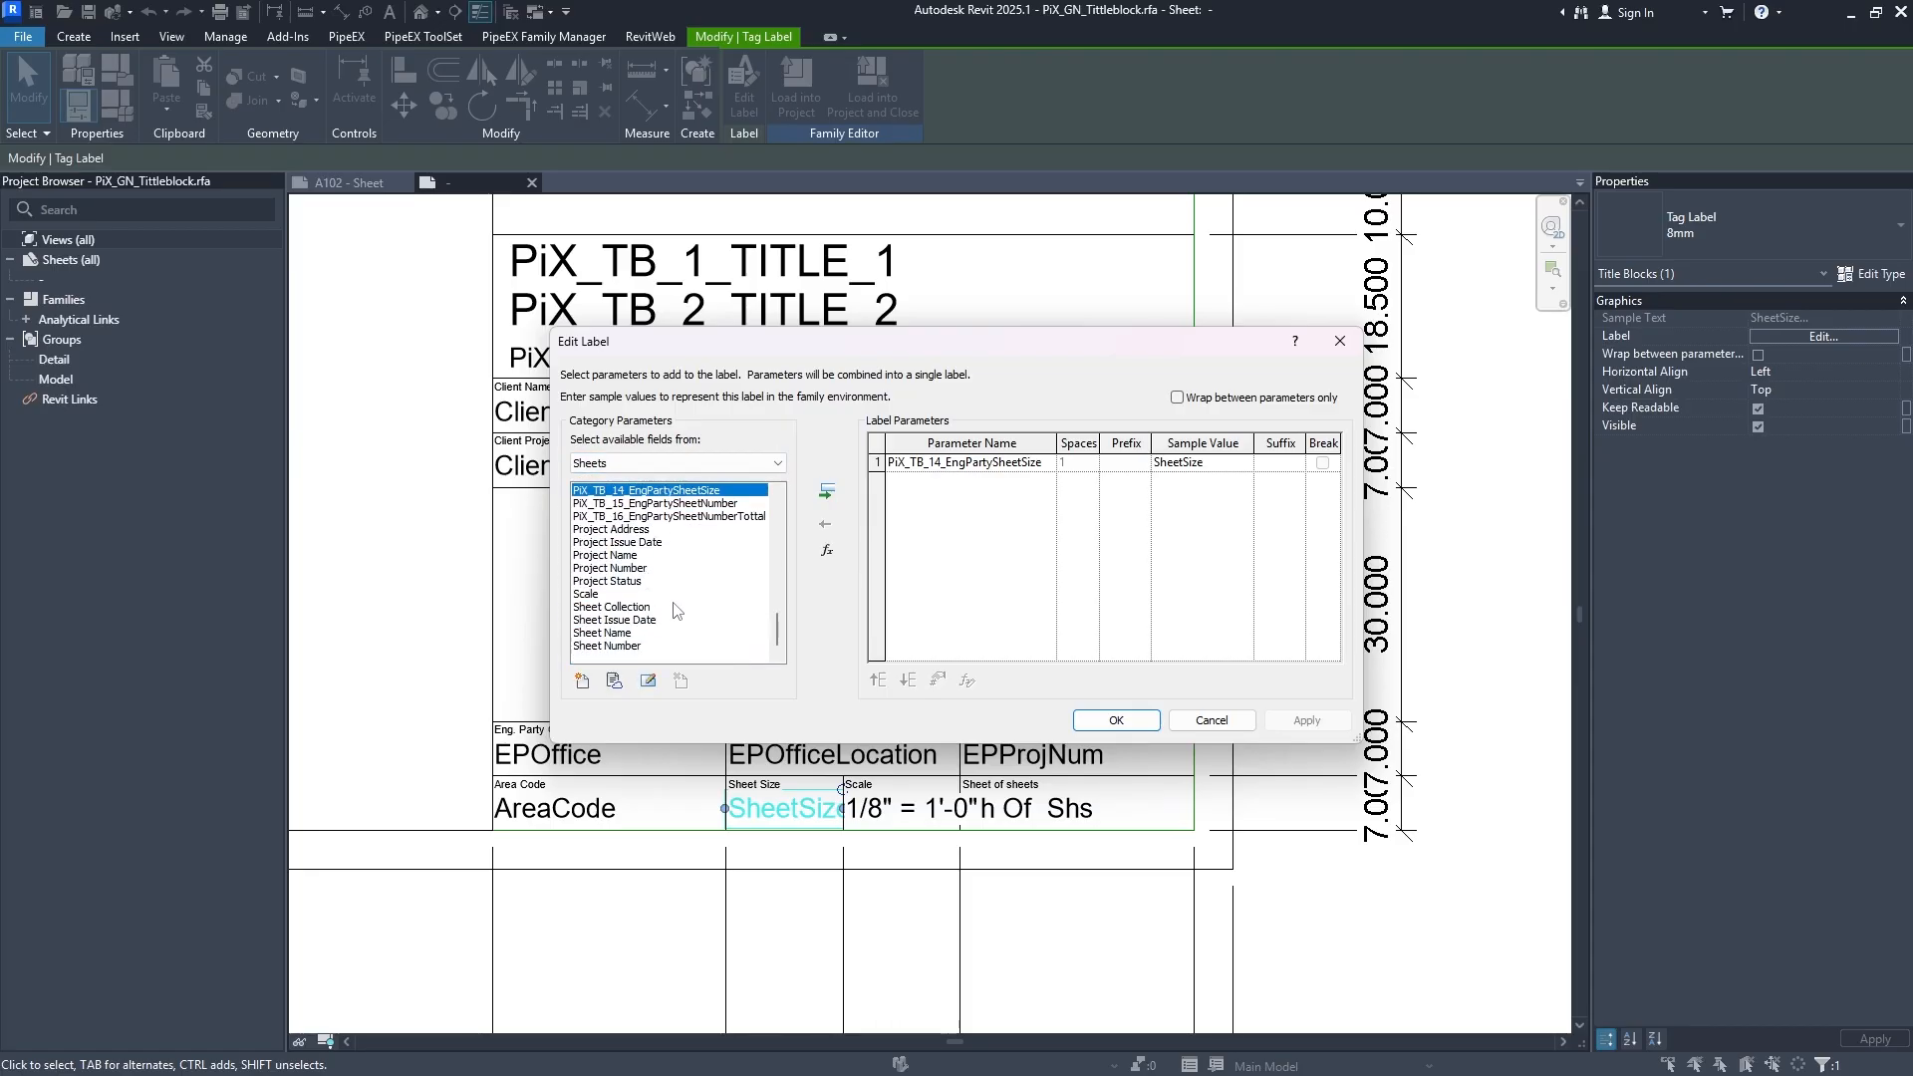
pyautogui.scroll(1, 677, 611)
pyautogui.scroll(5, 681, 609)
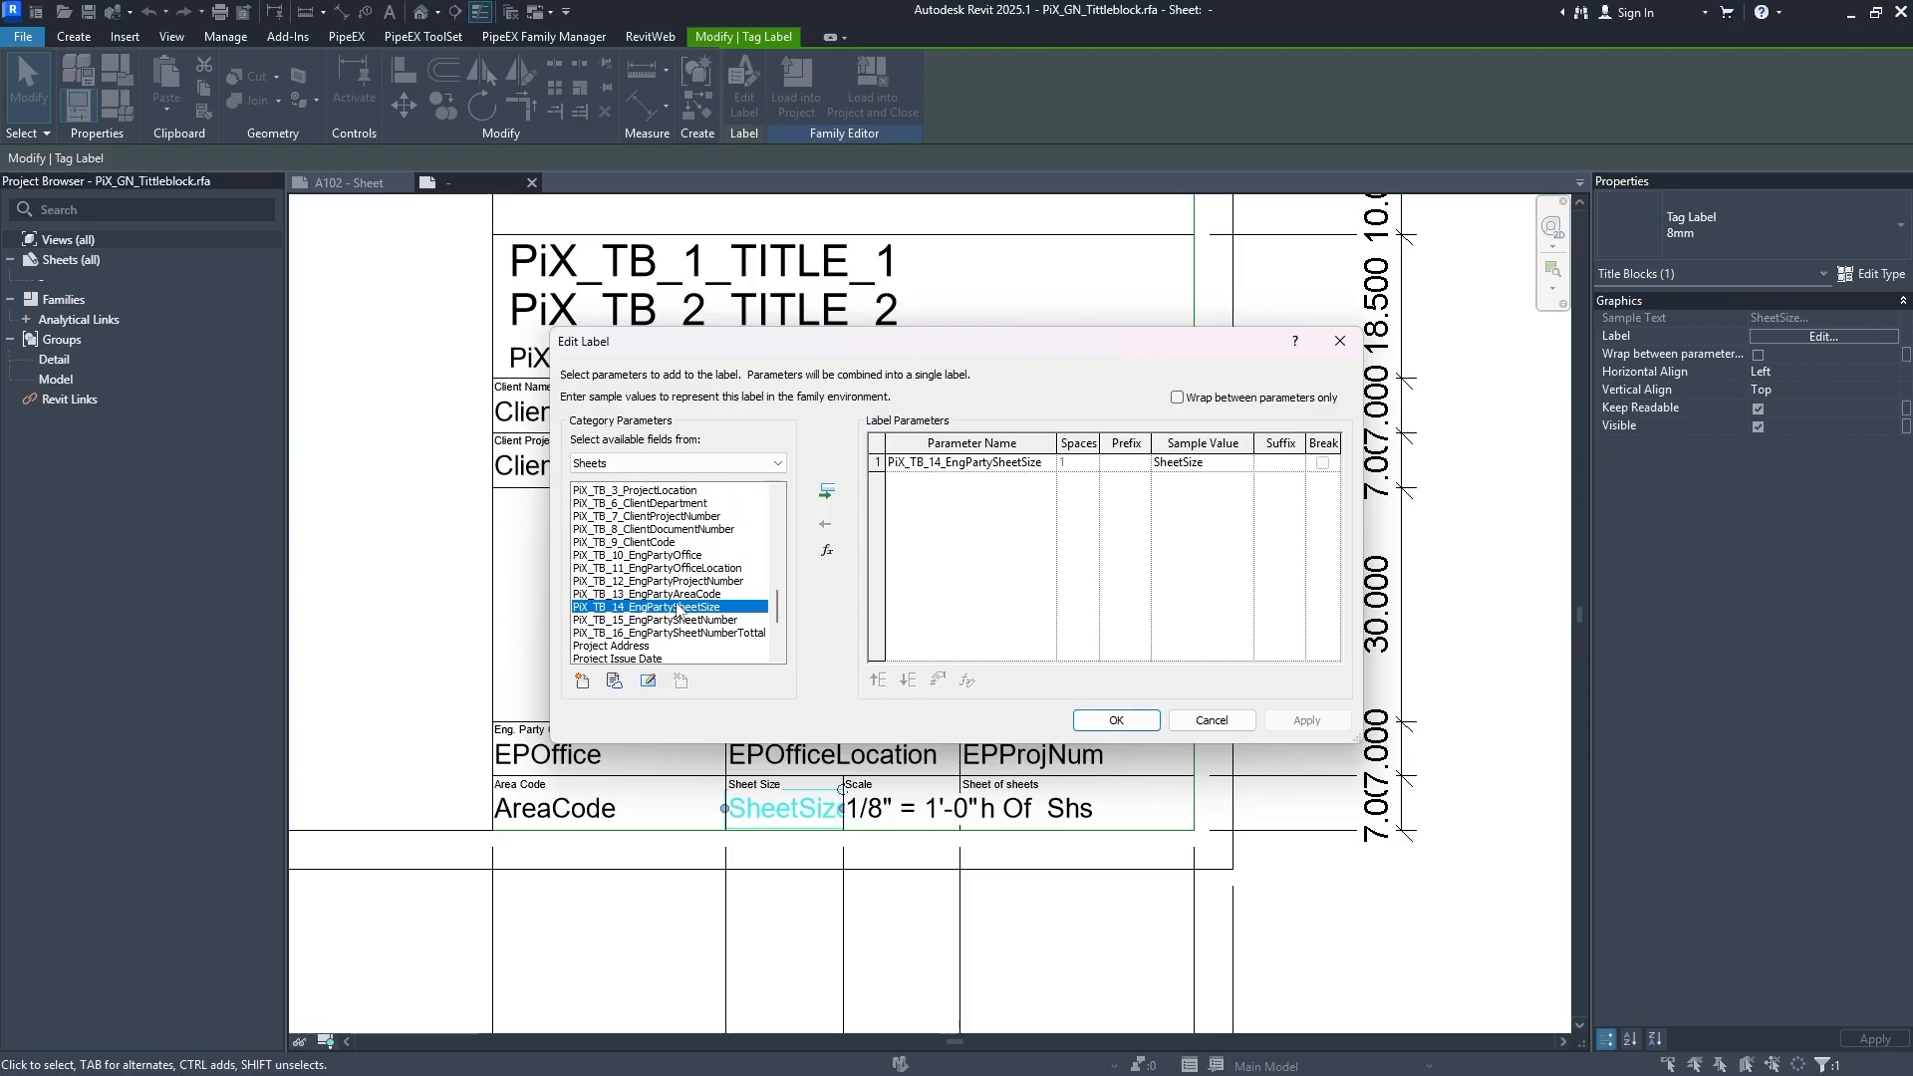
pyautogui.scroll(3, 681, 606)
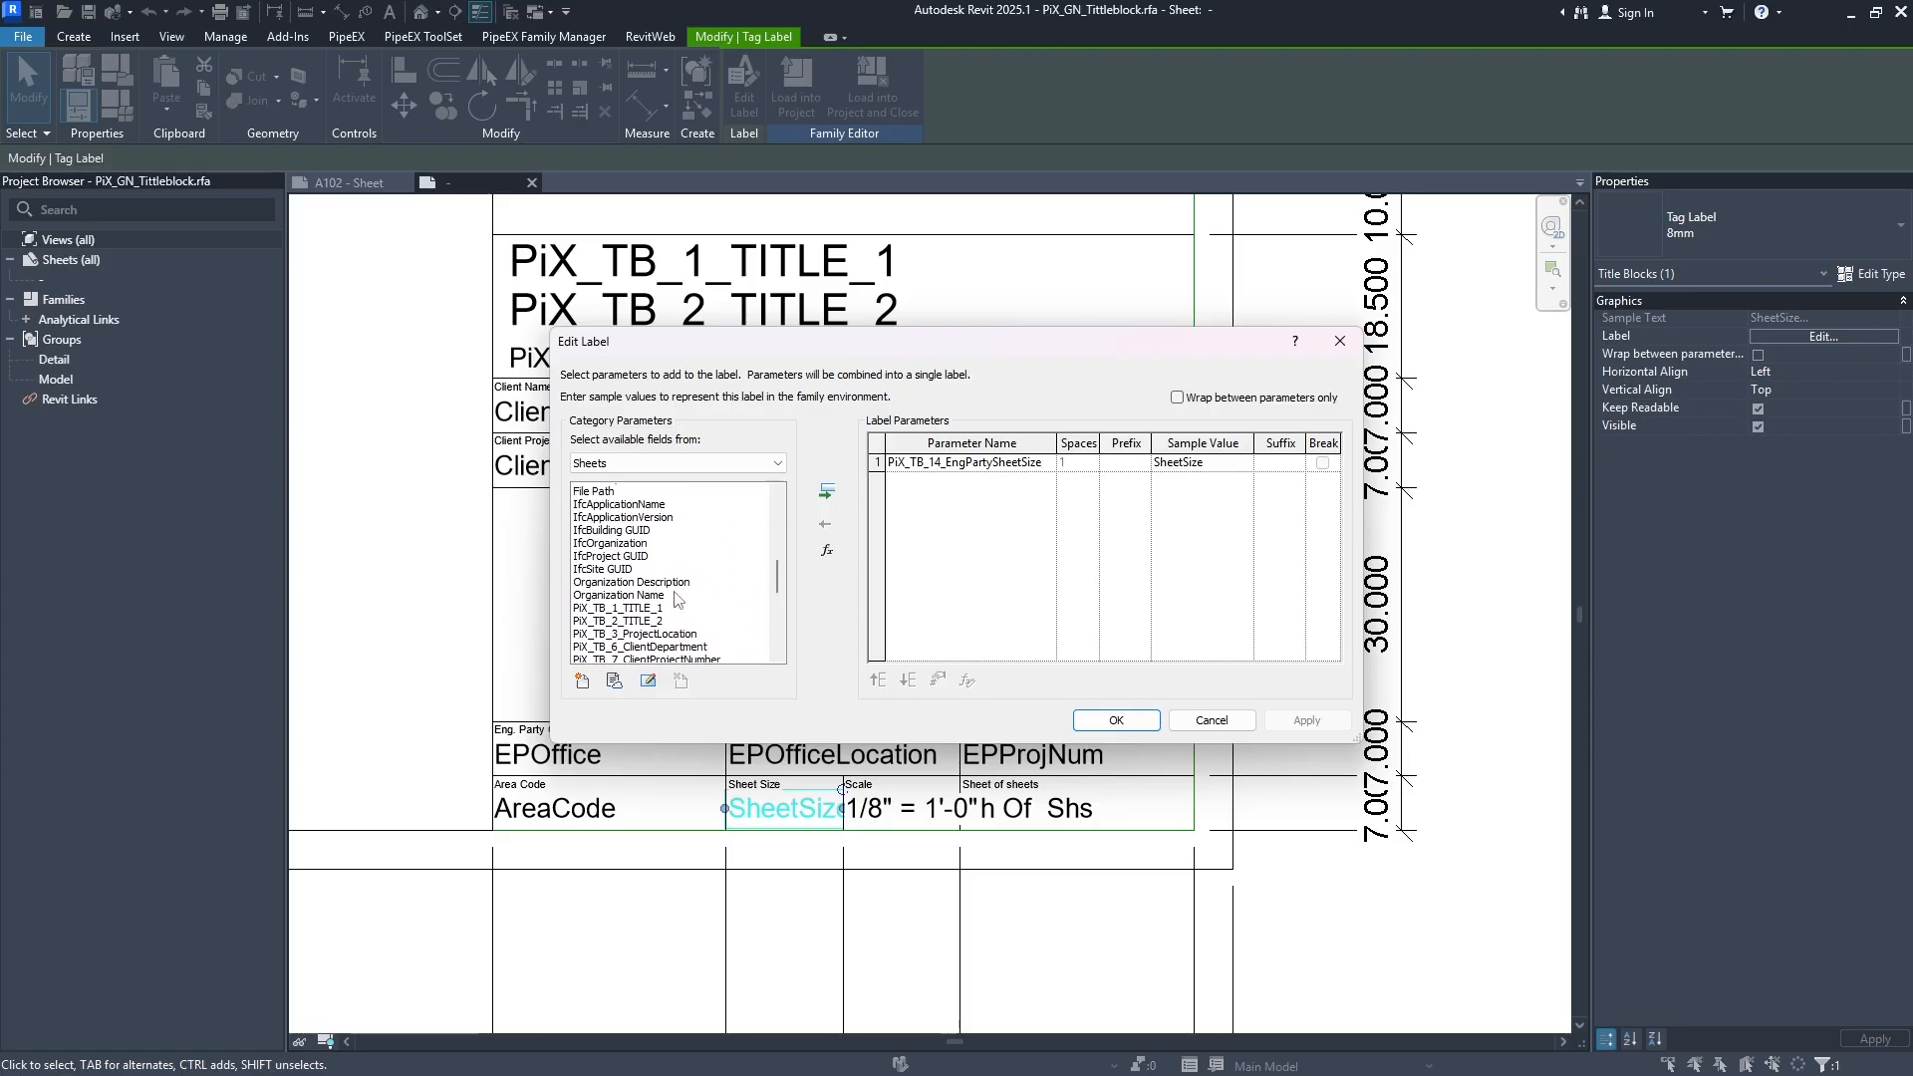
pyautogui.click(1116, 719)
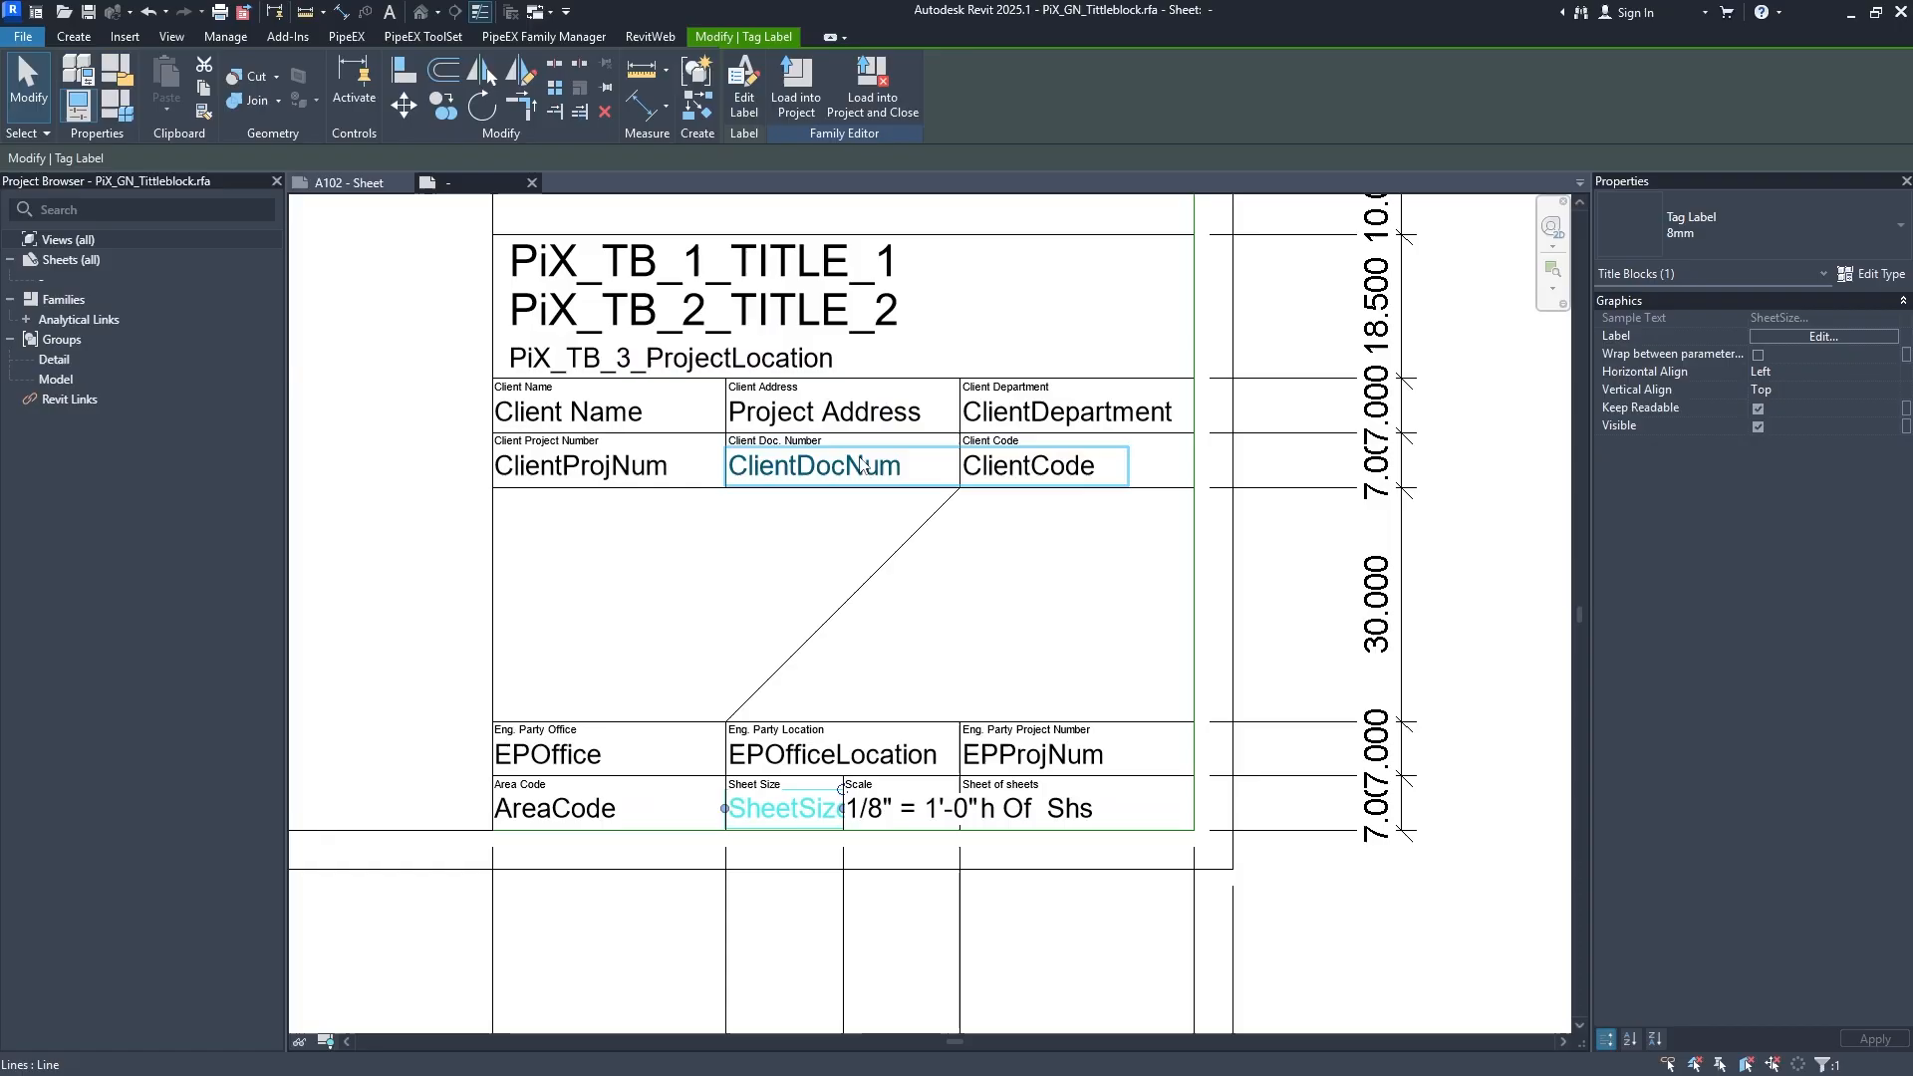
# Inspect the properties of the SheetSize parameter in the title block's family types without changing them.
pyautogui.click(871, 649)
pyautogui.click(118, 103)
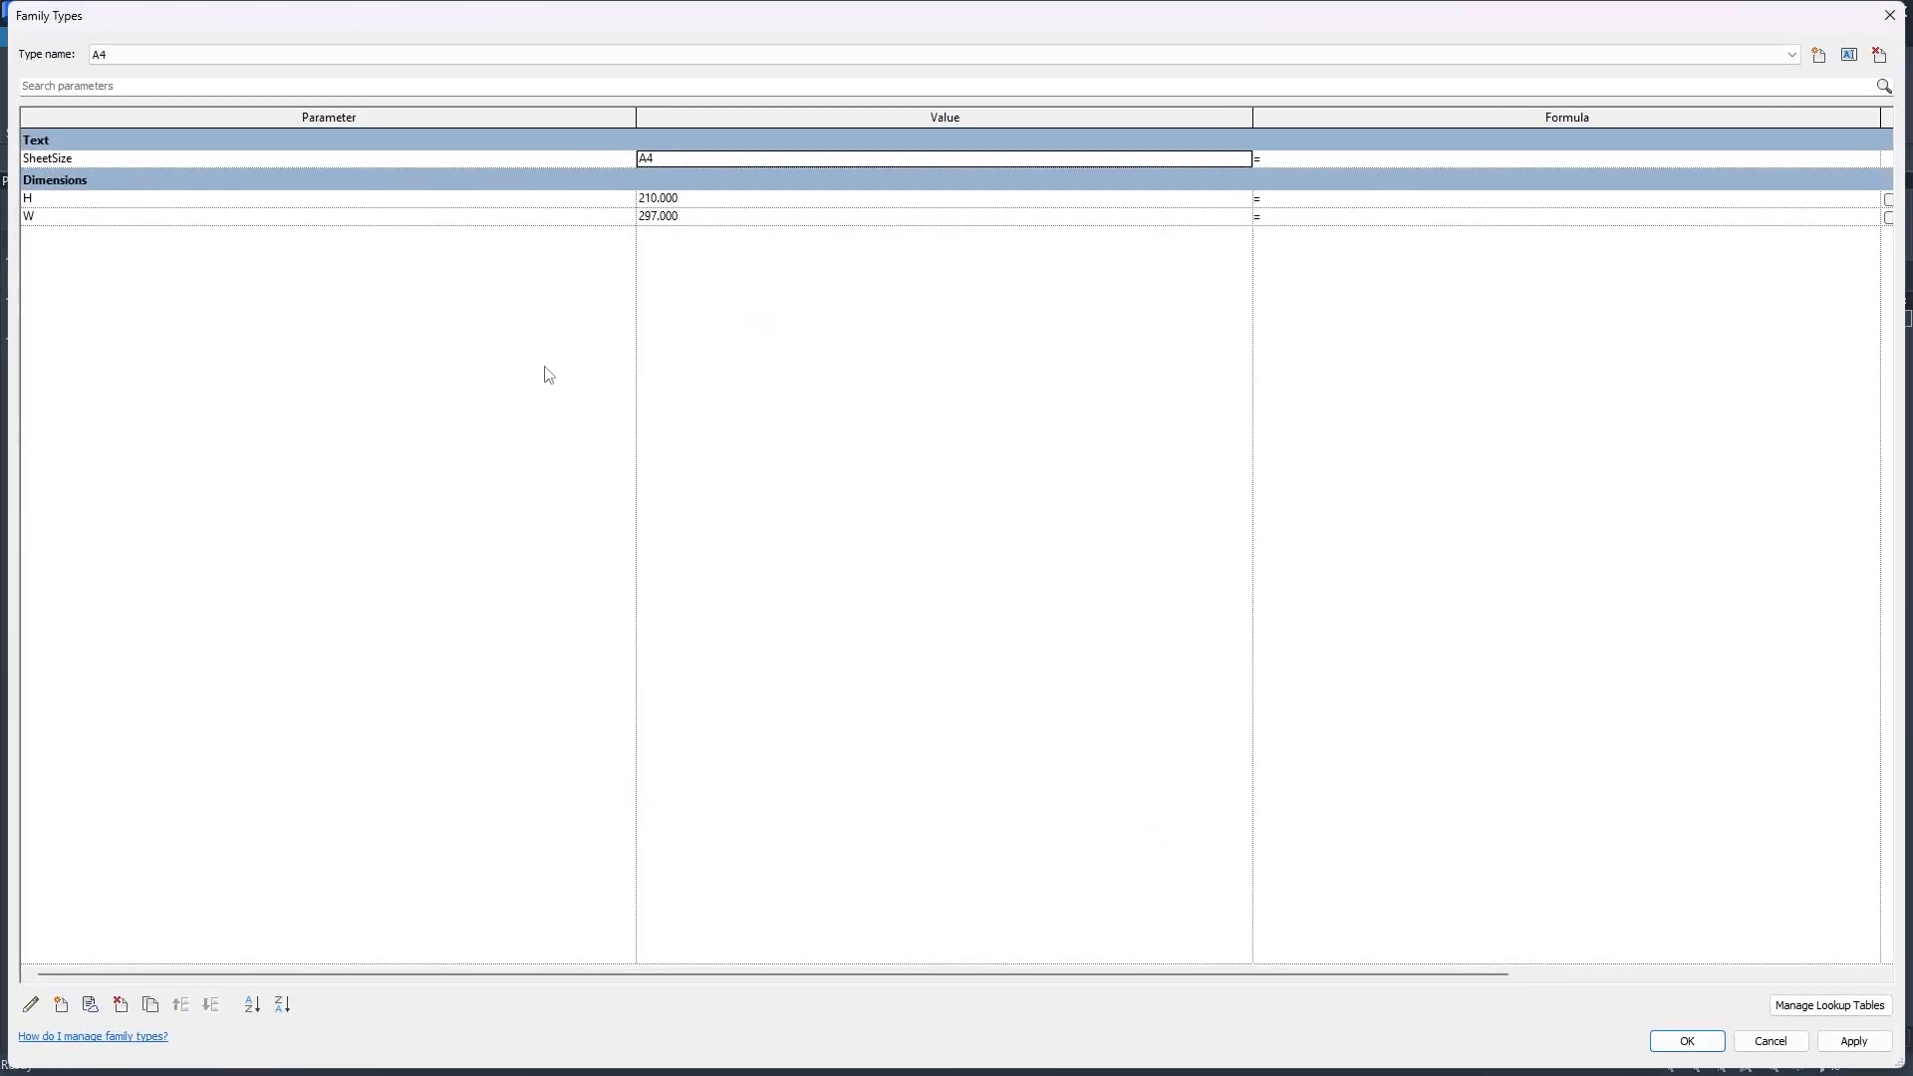
pyautogui.click(90, 146)
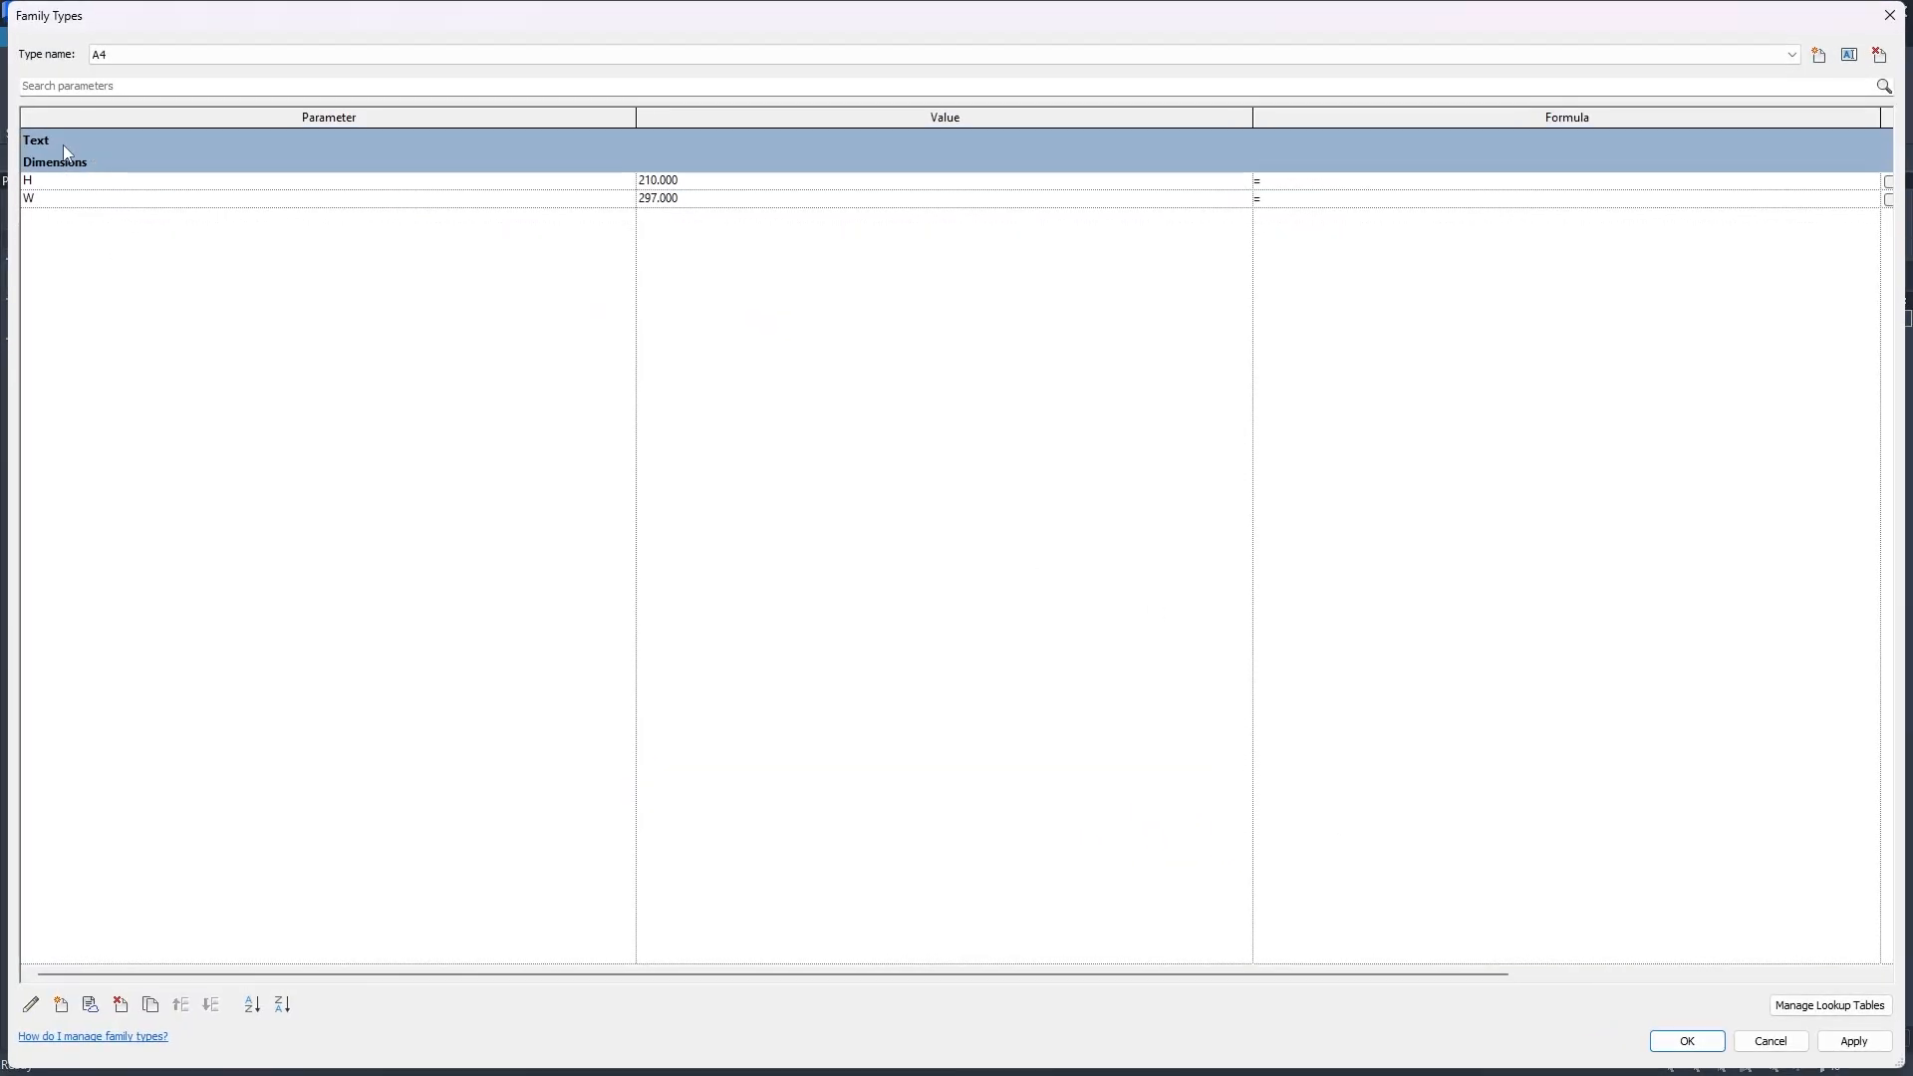
pyautogui.click(66, 150)
pyautogui.click(70, 159)
pyautogui.click(31, 1005)
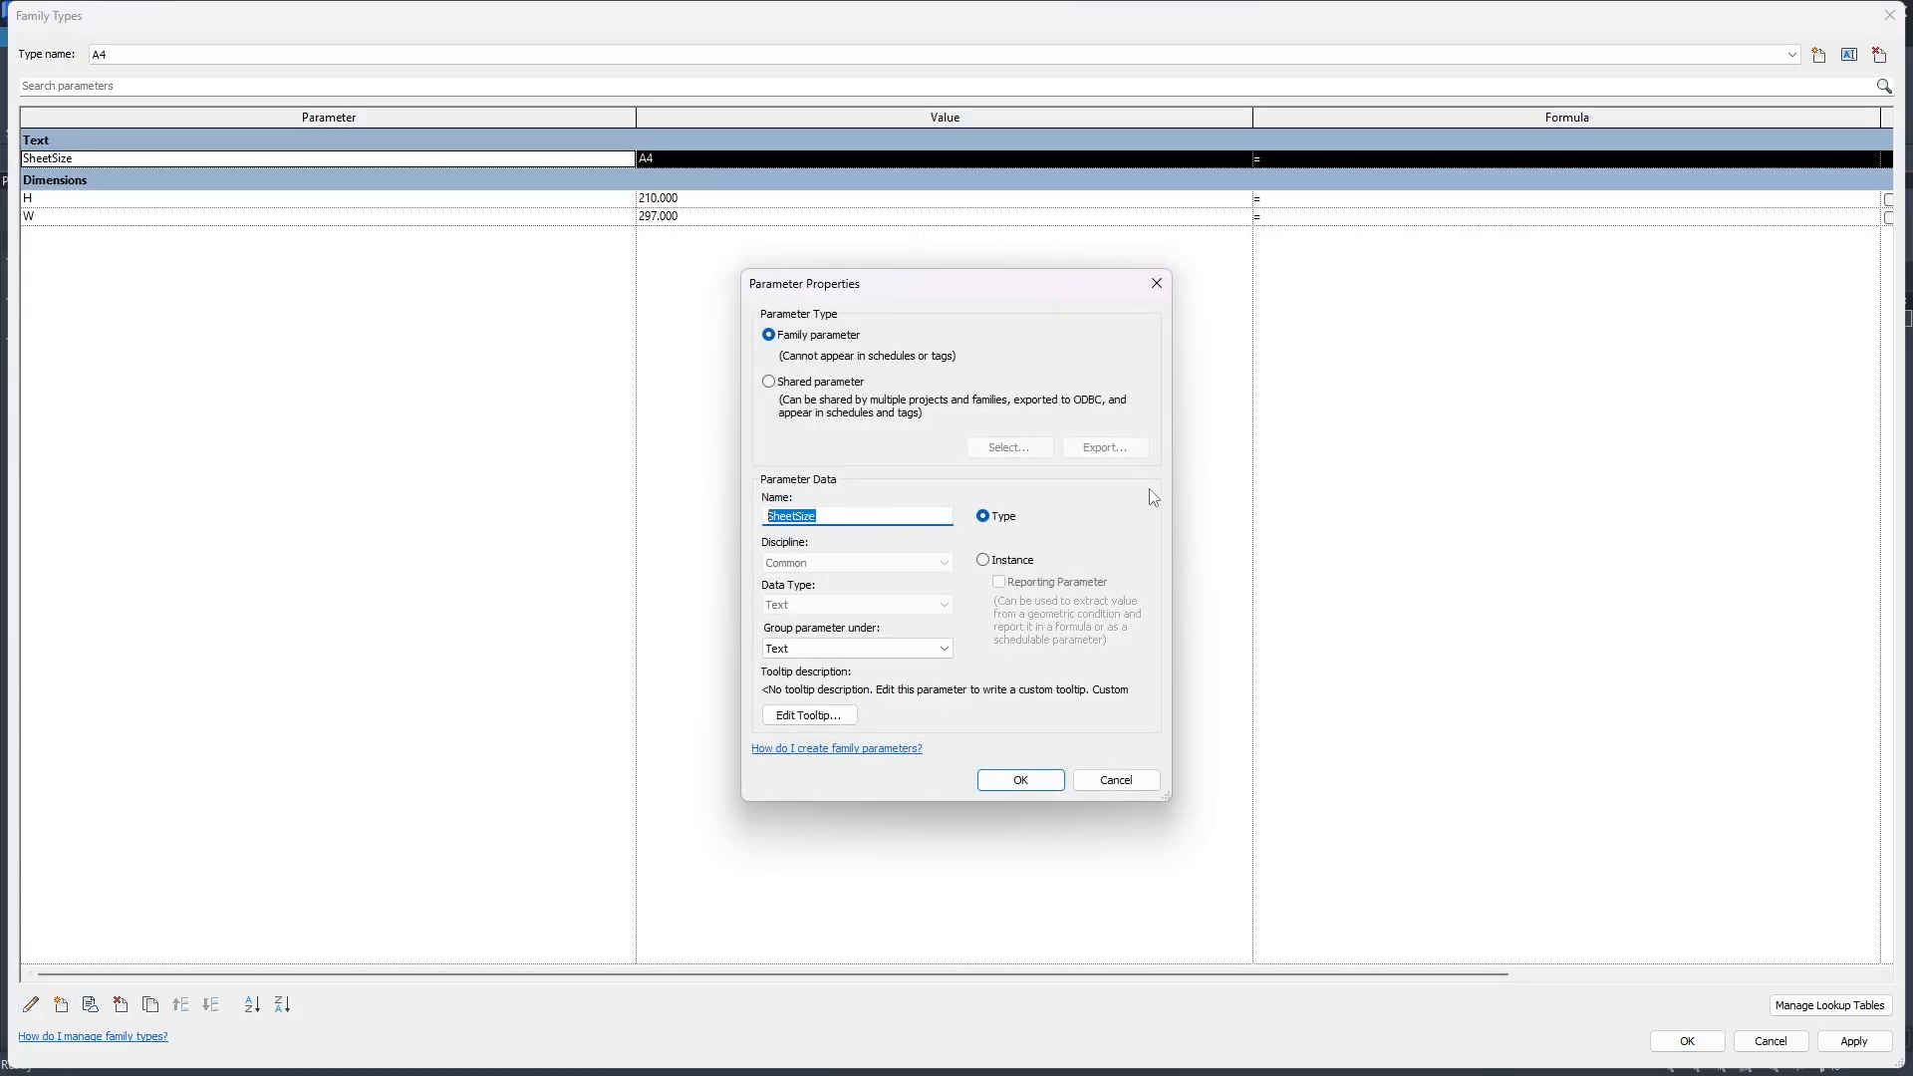
pyautogui.click(1154, 286)
pyautogui.click(1687, 1040)
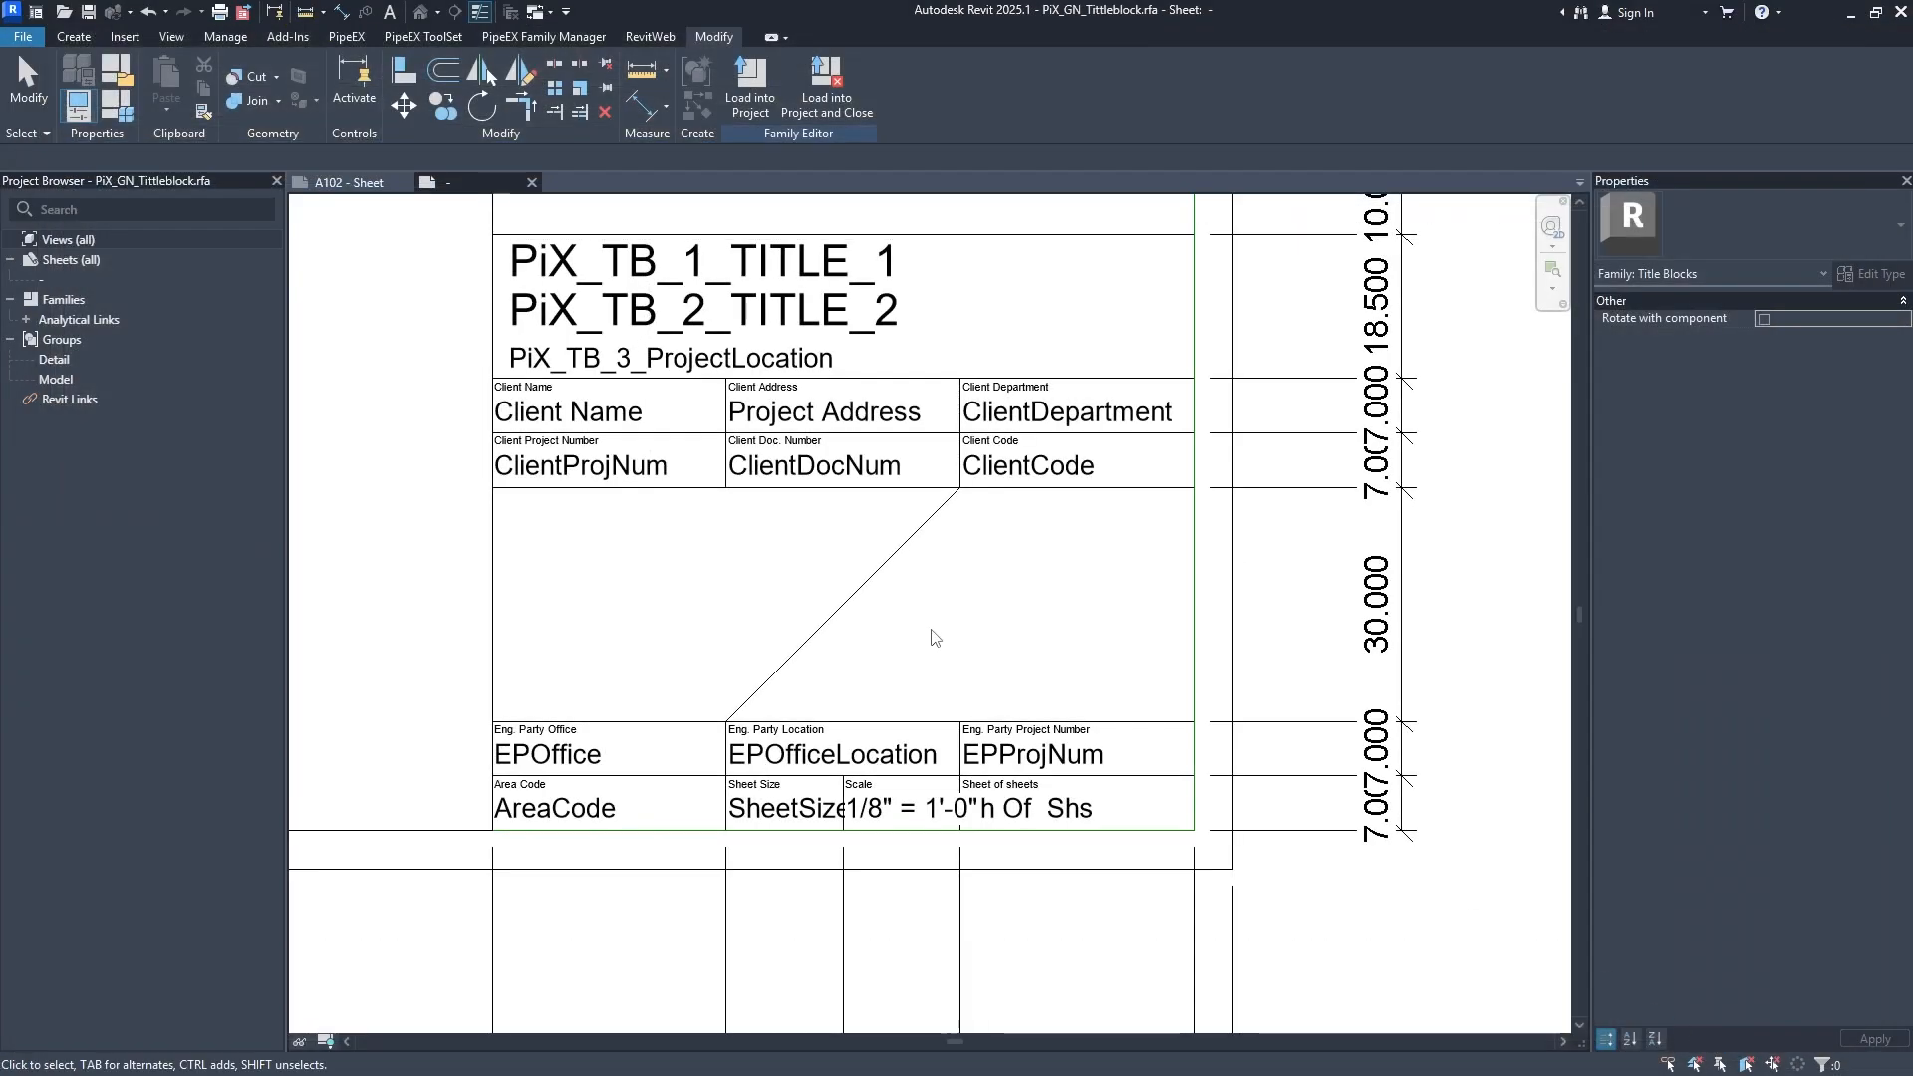
# Switch the title block family's SheetSize parameter to a shared parameter and browse the shared parameter groups for a match.
pyautogui.click(118, 105)
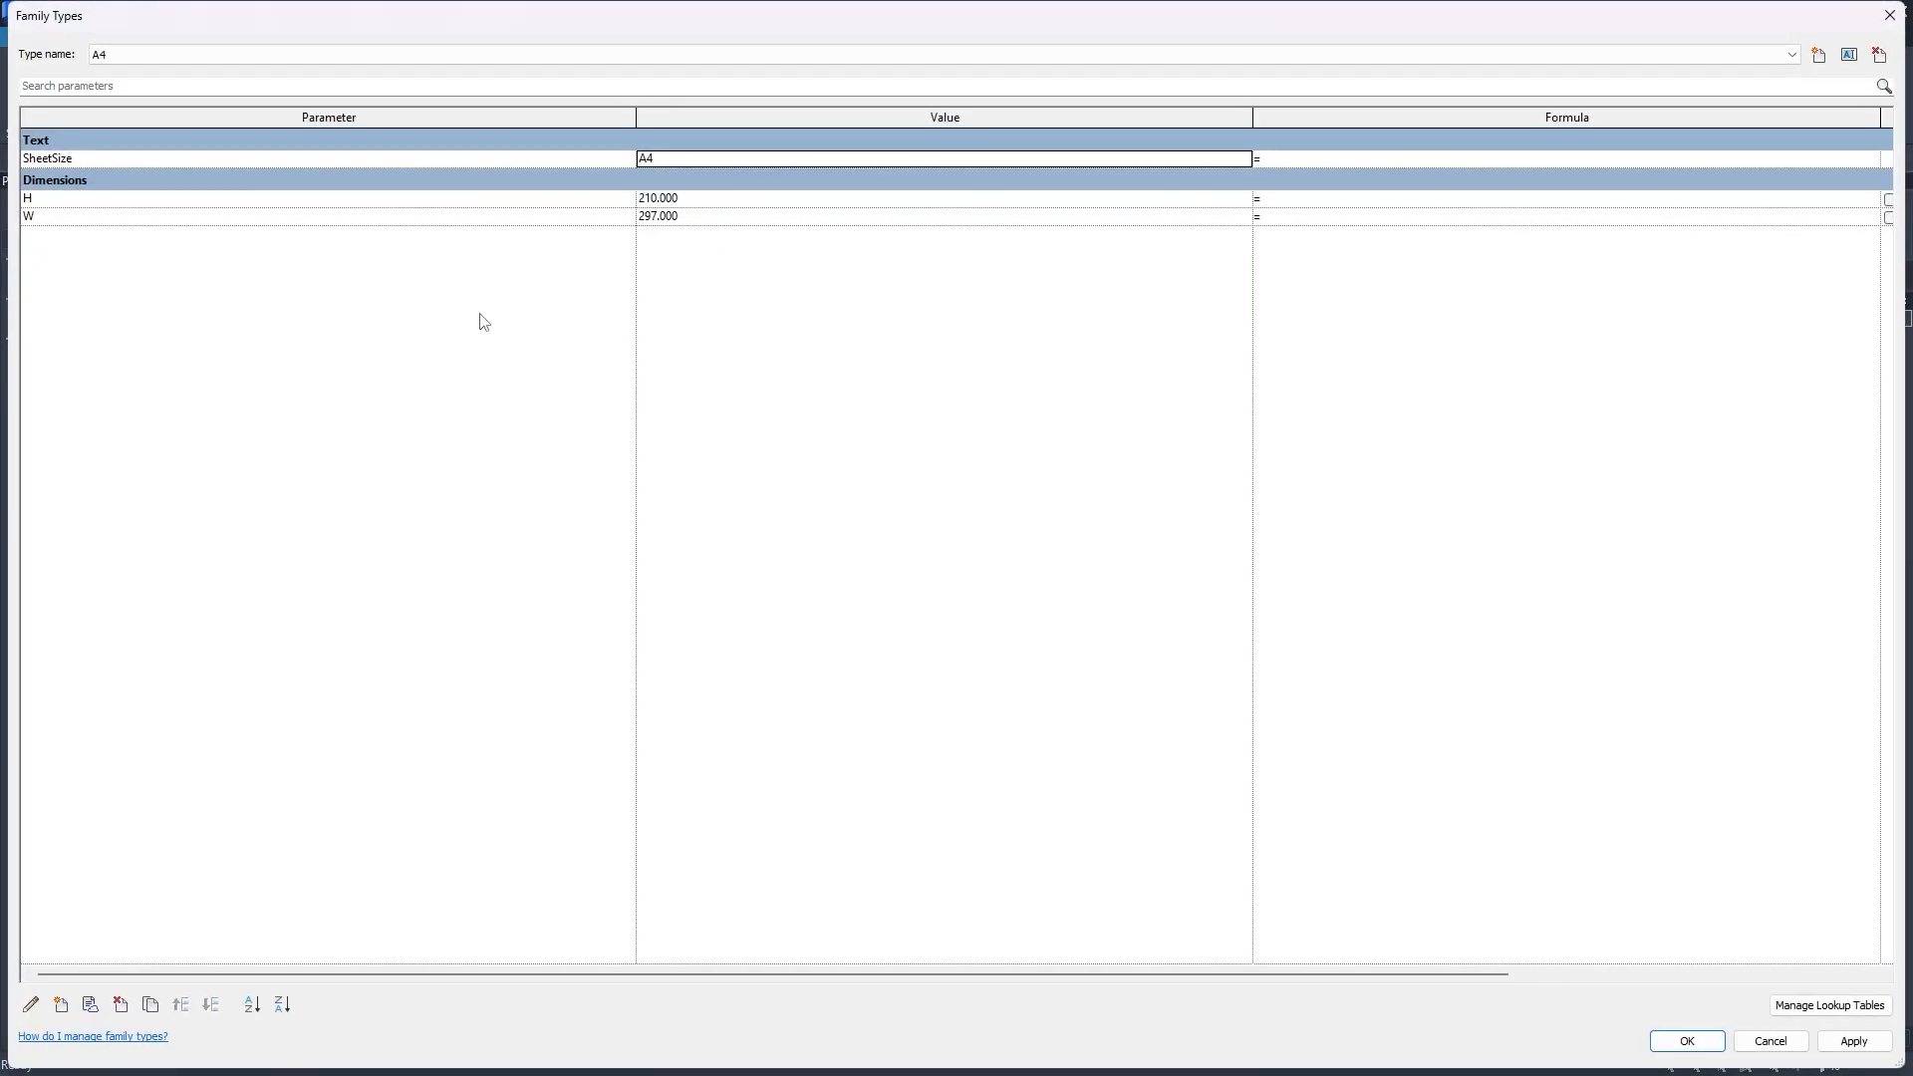
pyautogui.click(152, 159)
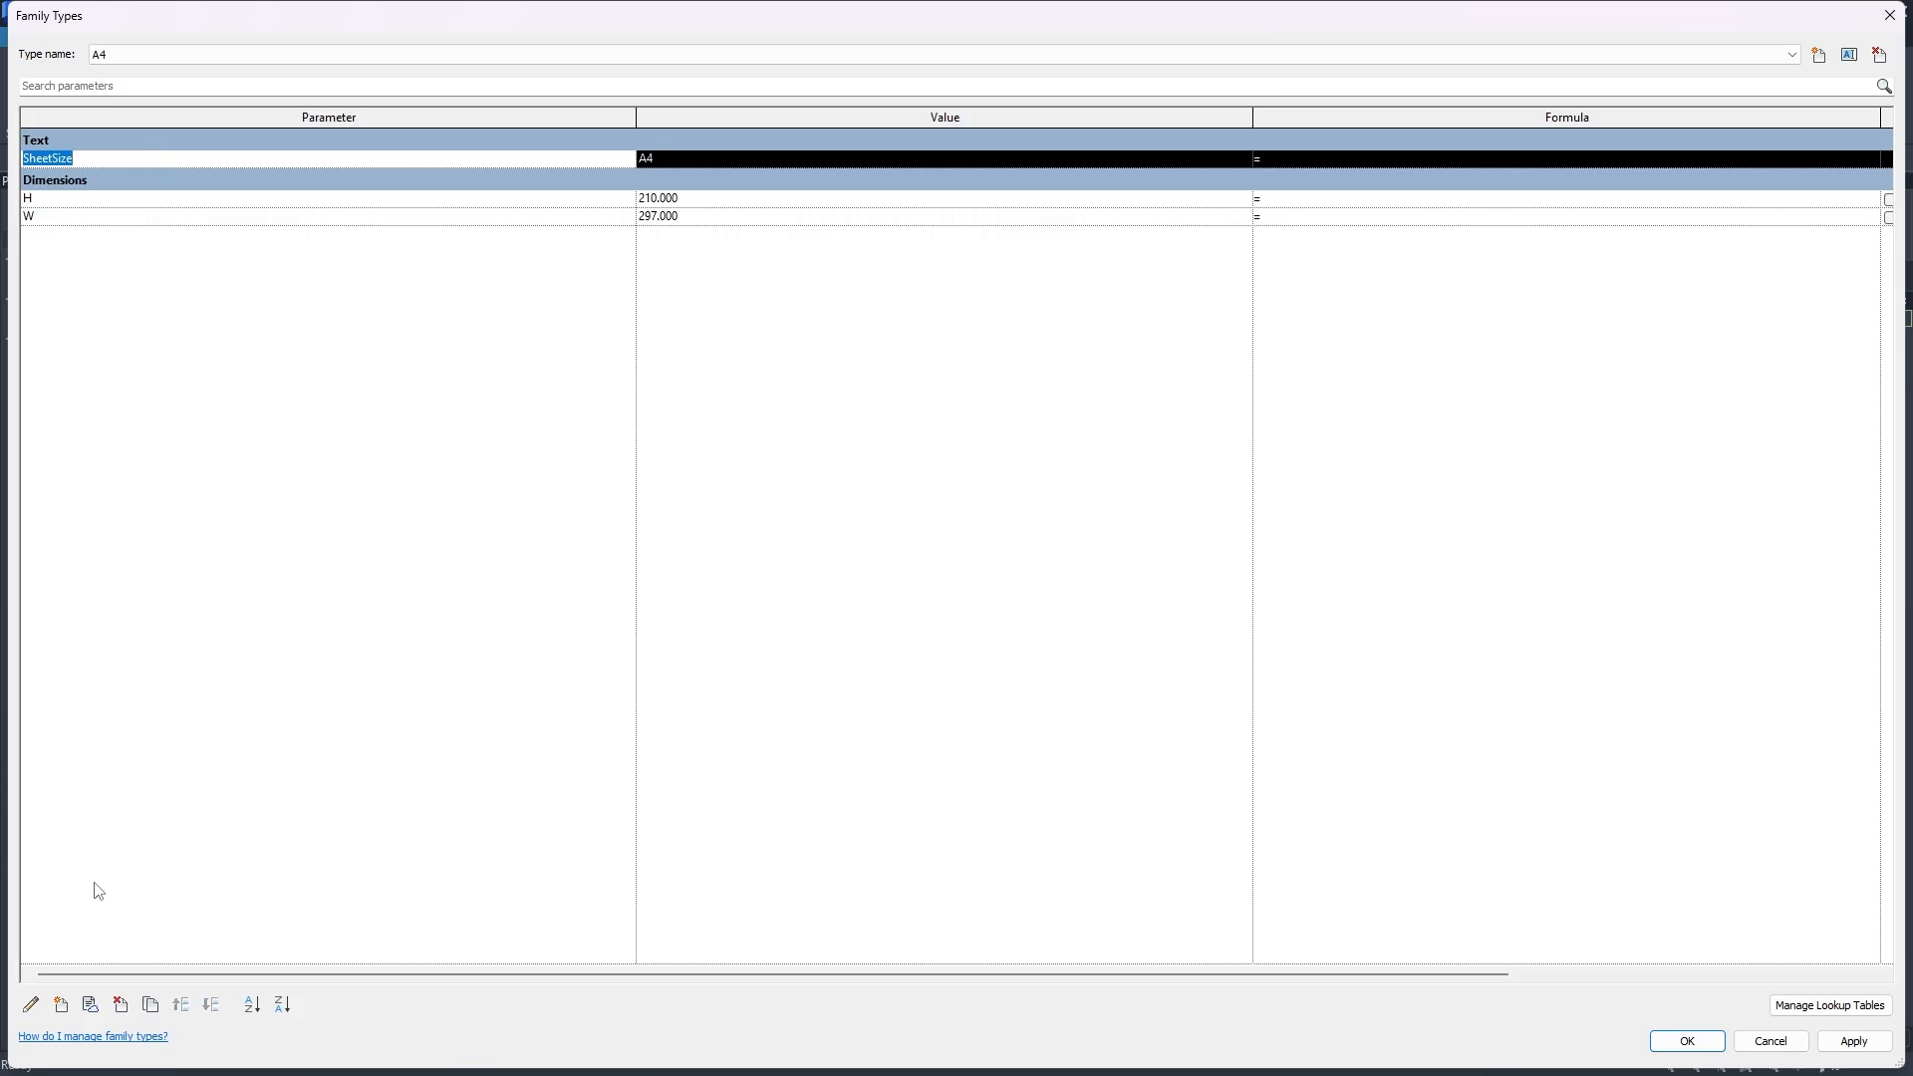
pyautogui.click(30, 1005)
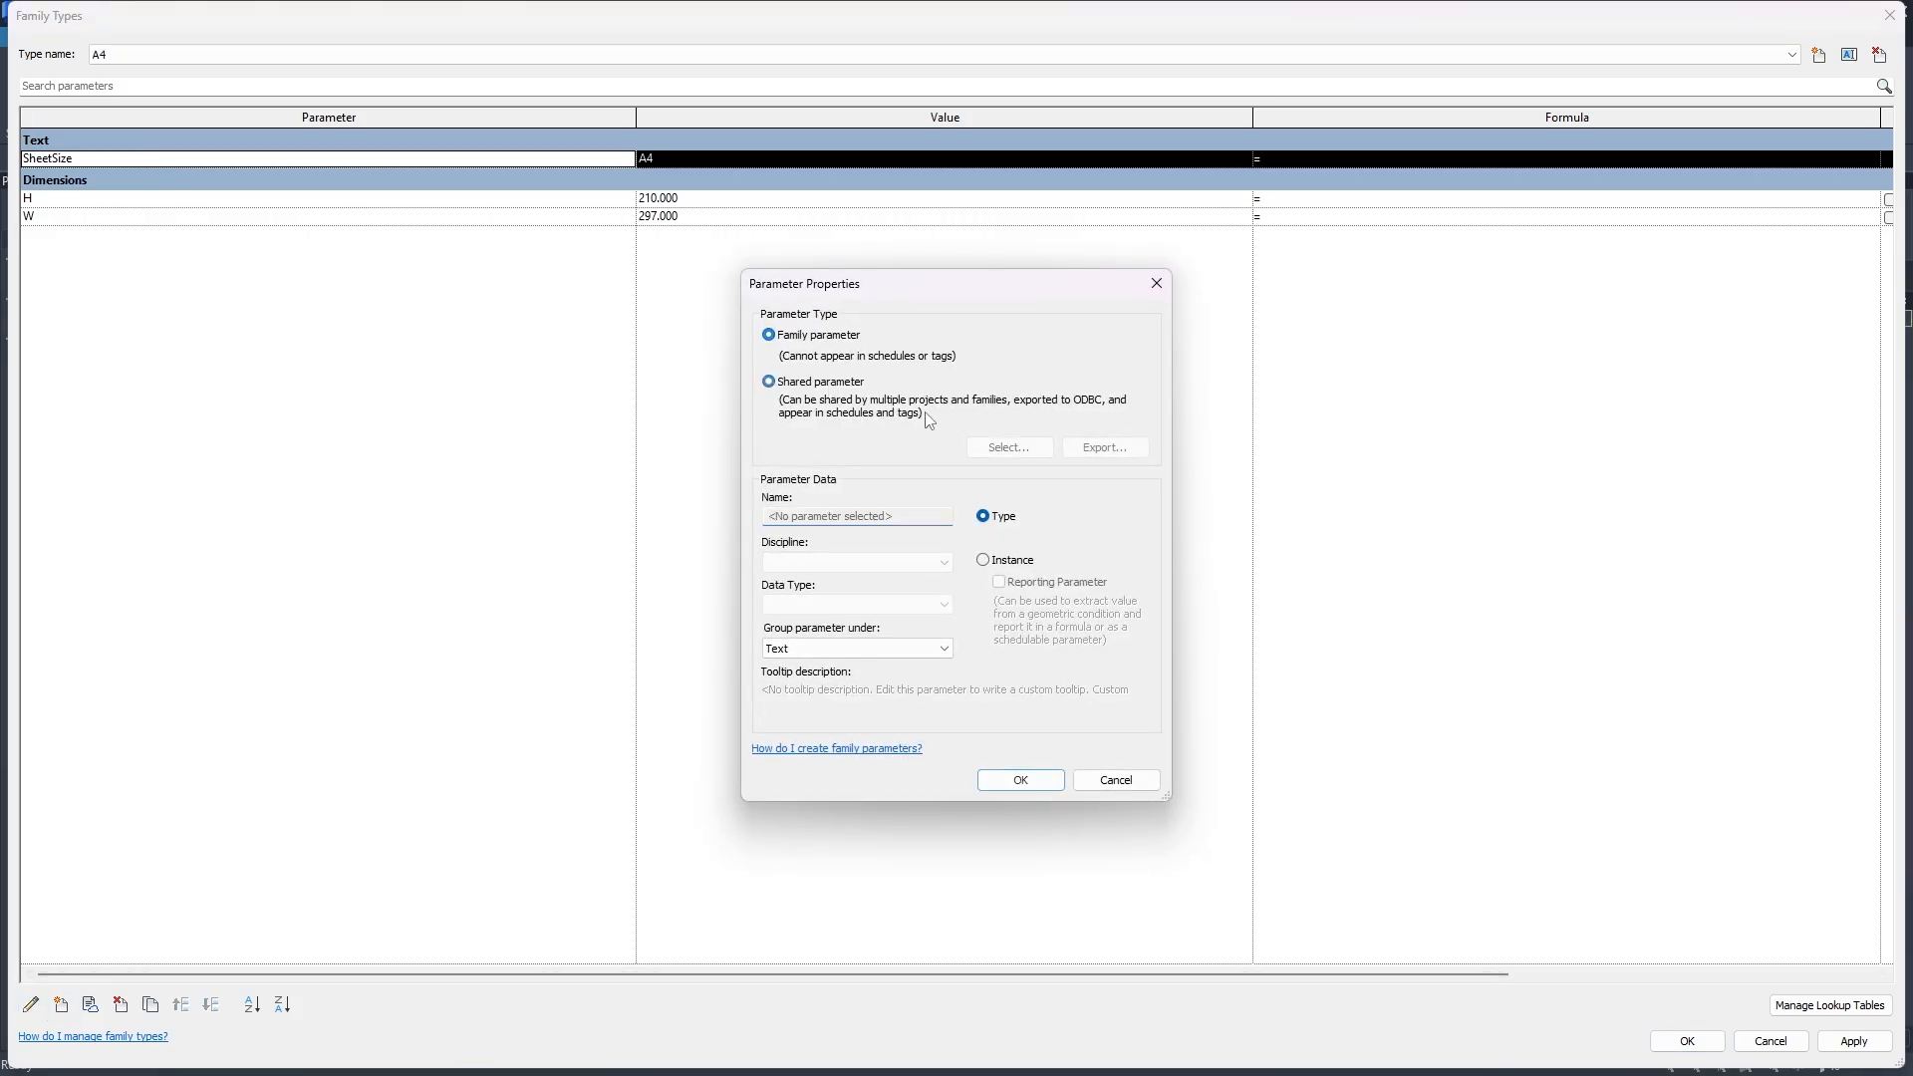
pyautogui.click(1009, 448)
pyautogui.click(1454, 603)
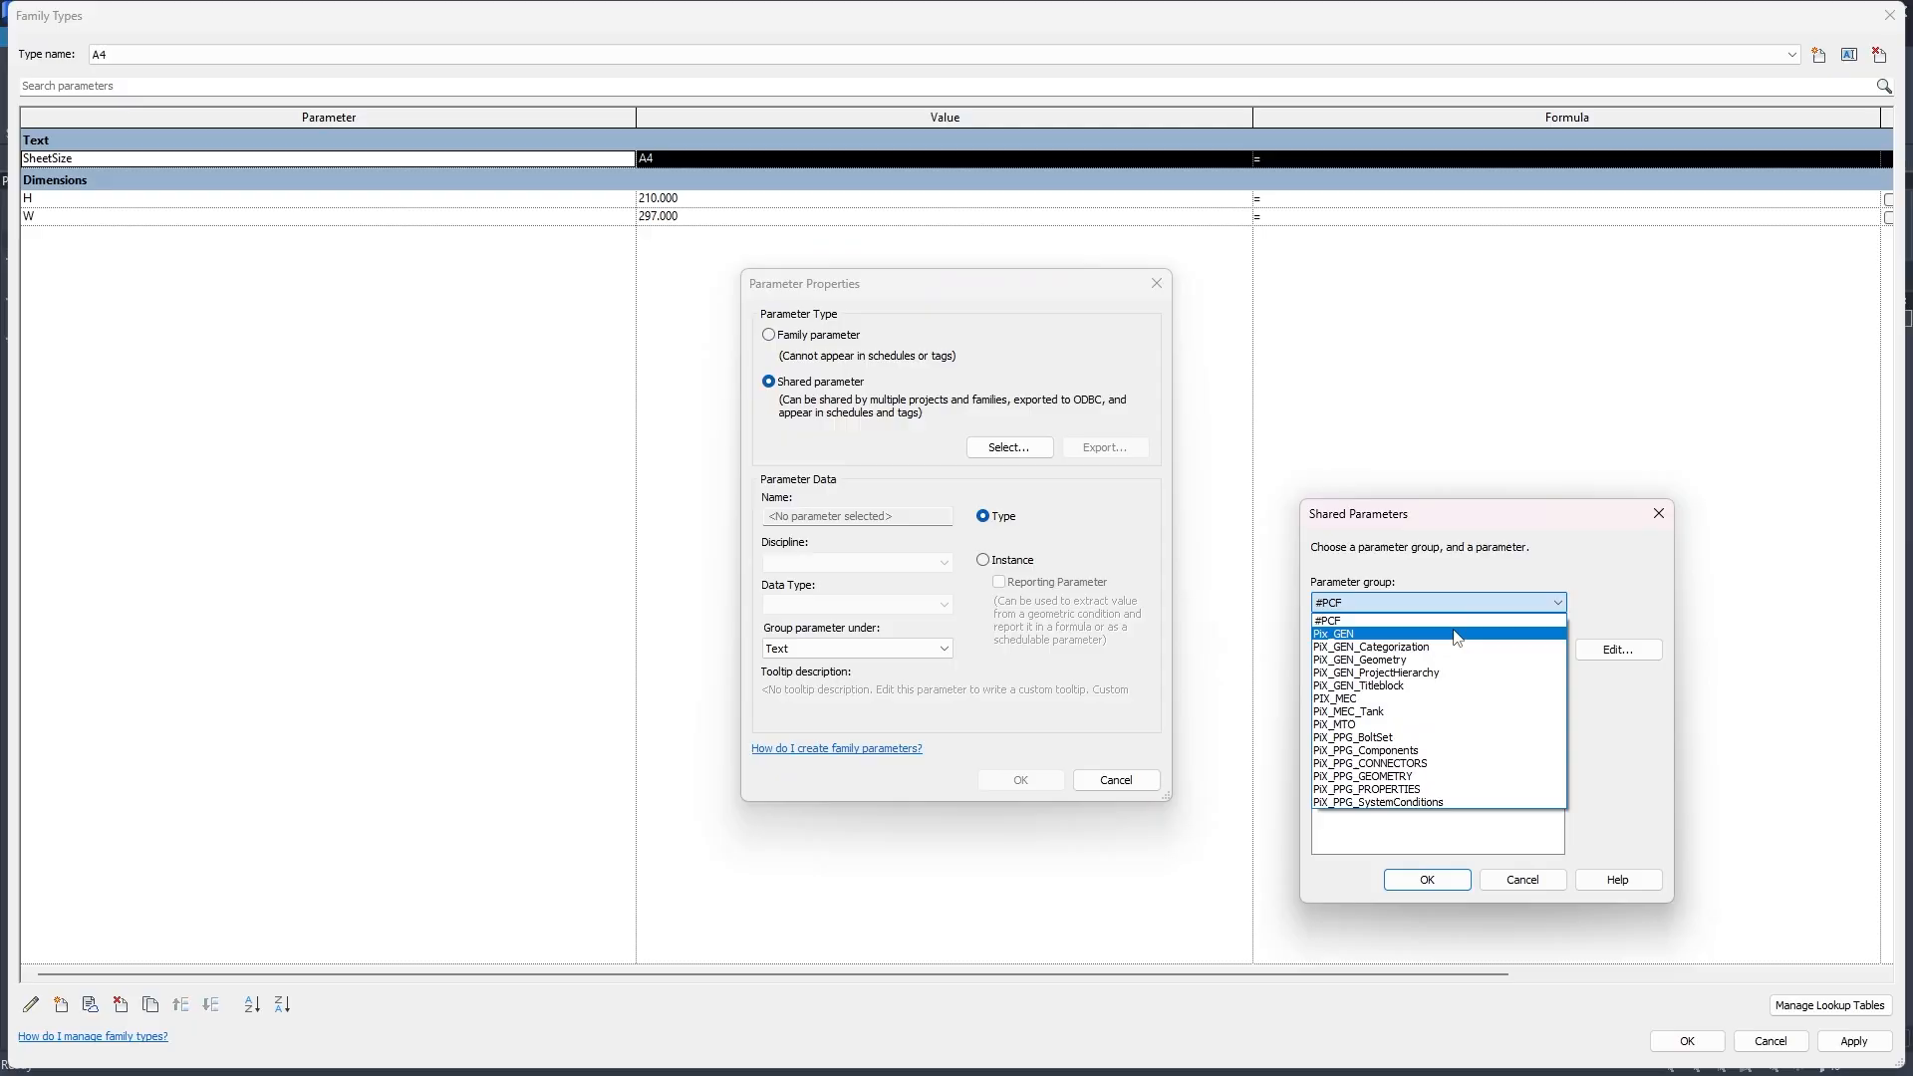
pyautogui.click(1455, 635)
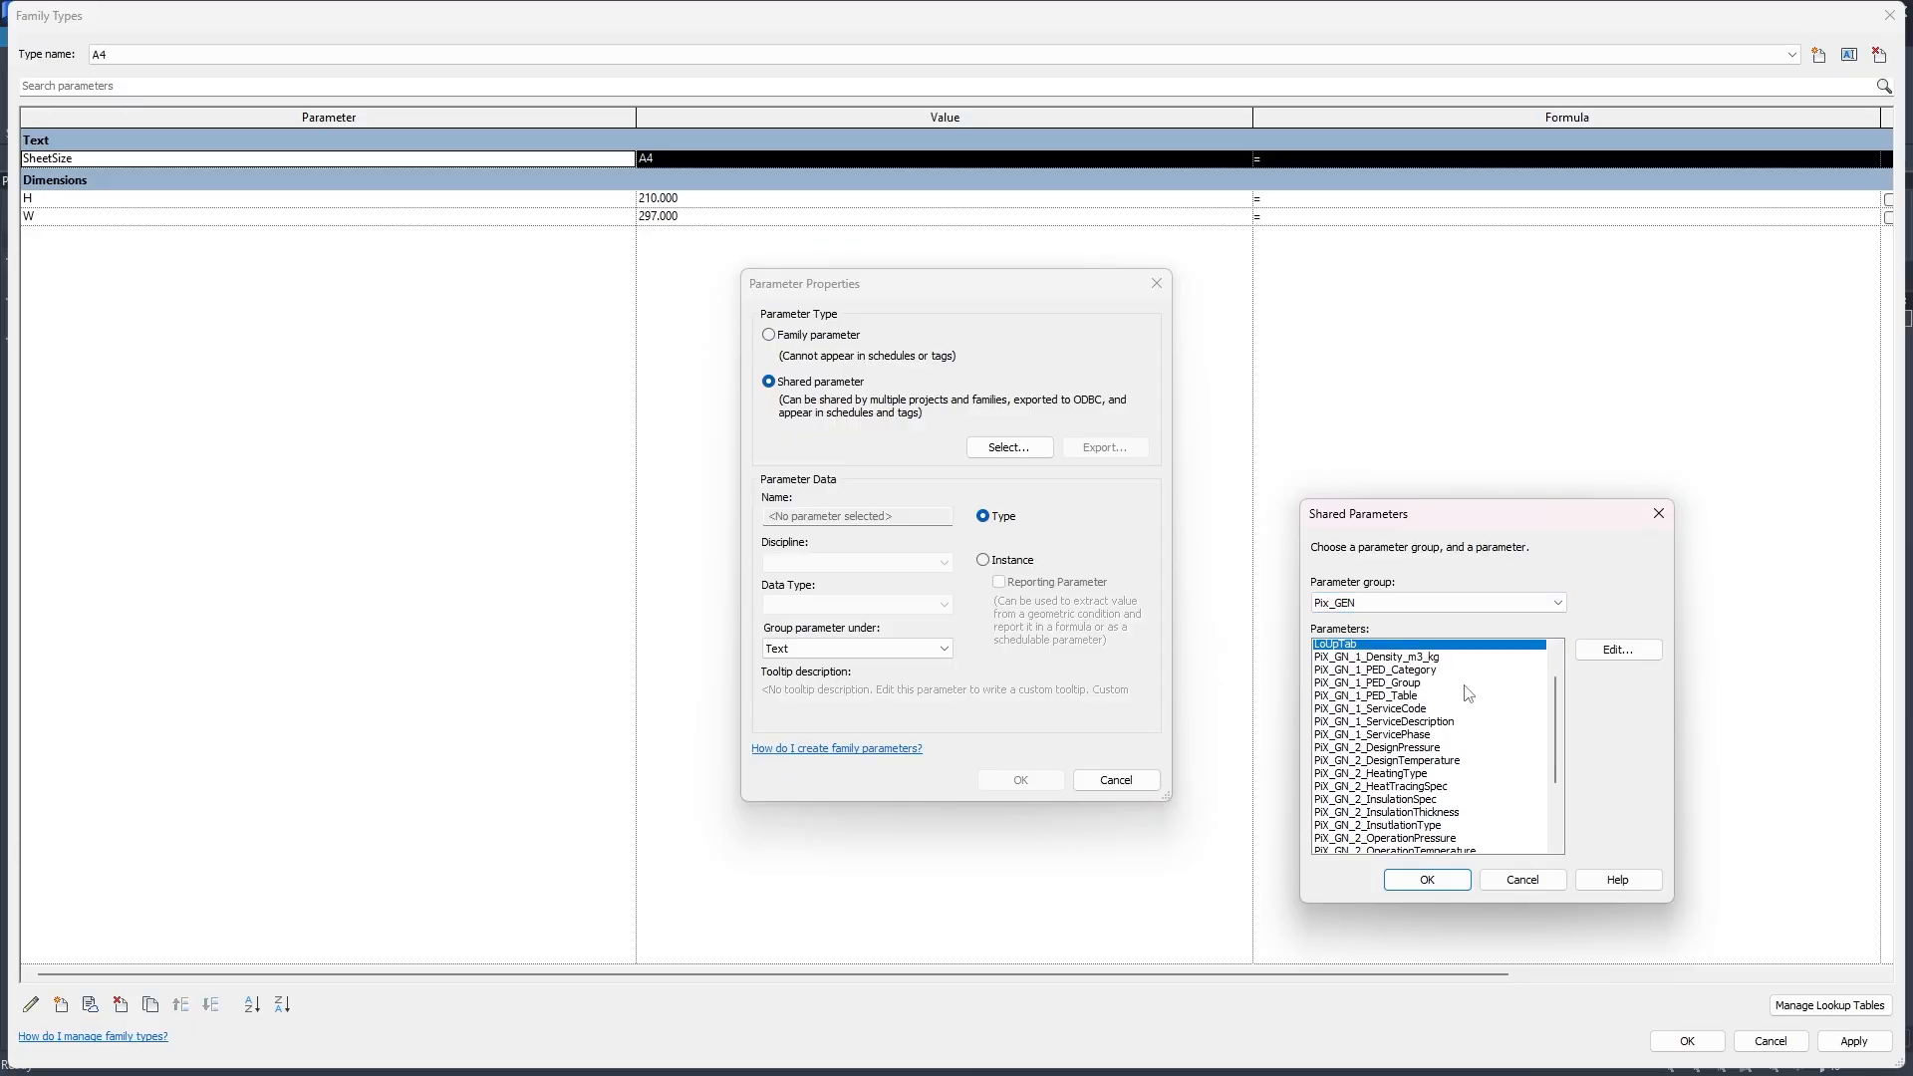
pyautogui.scroll(-4, 1469, 694)
pyautogui.click(1348, 604)
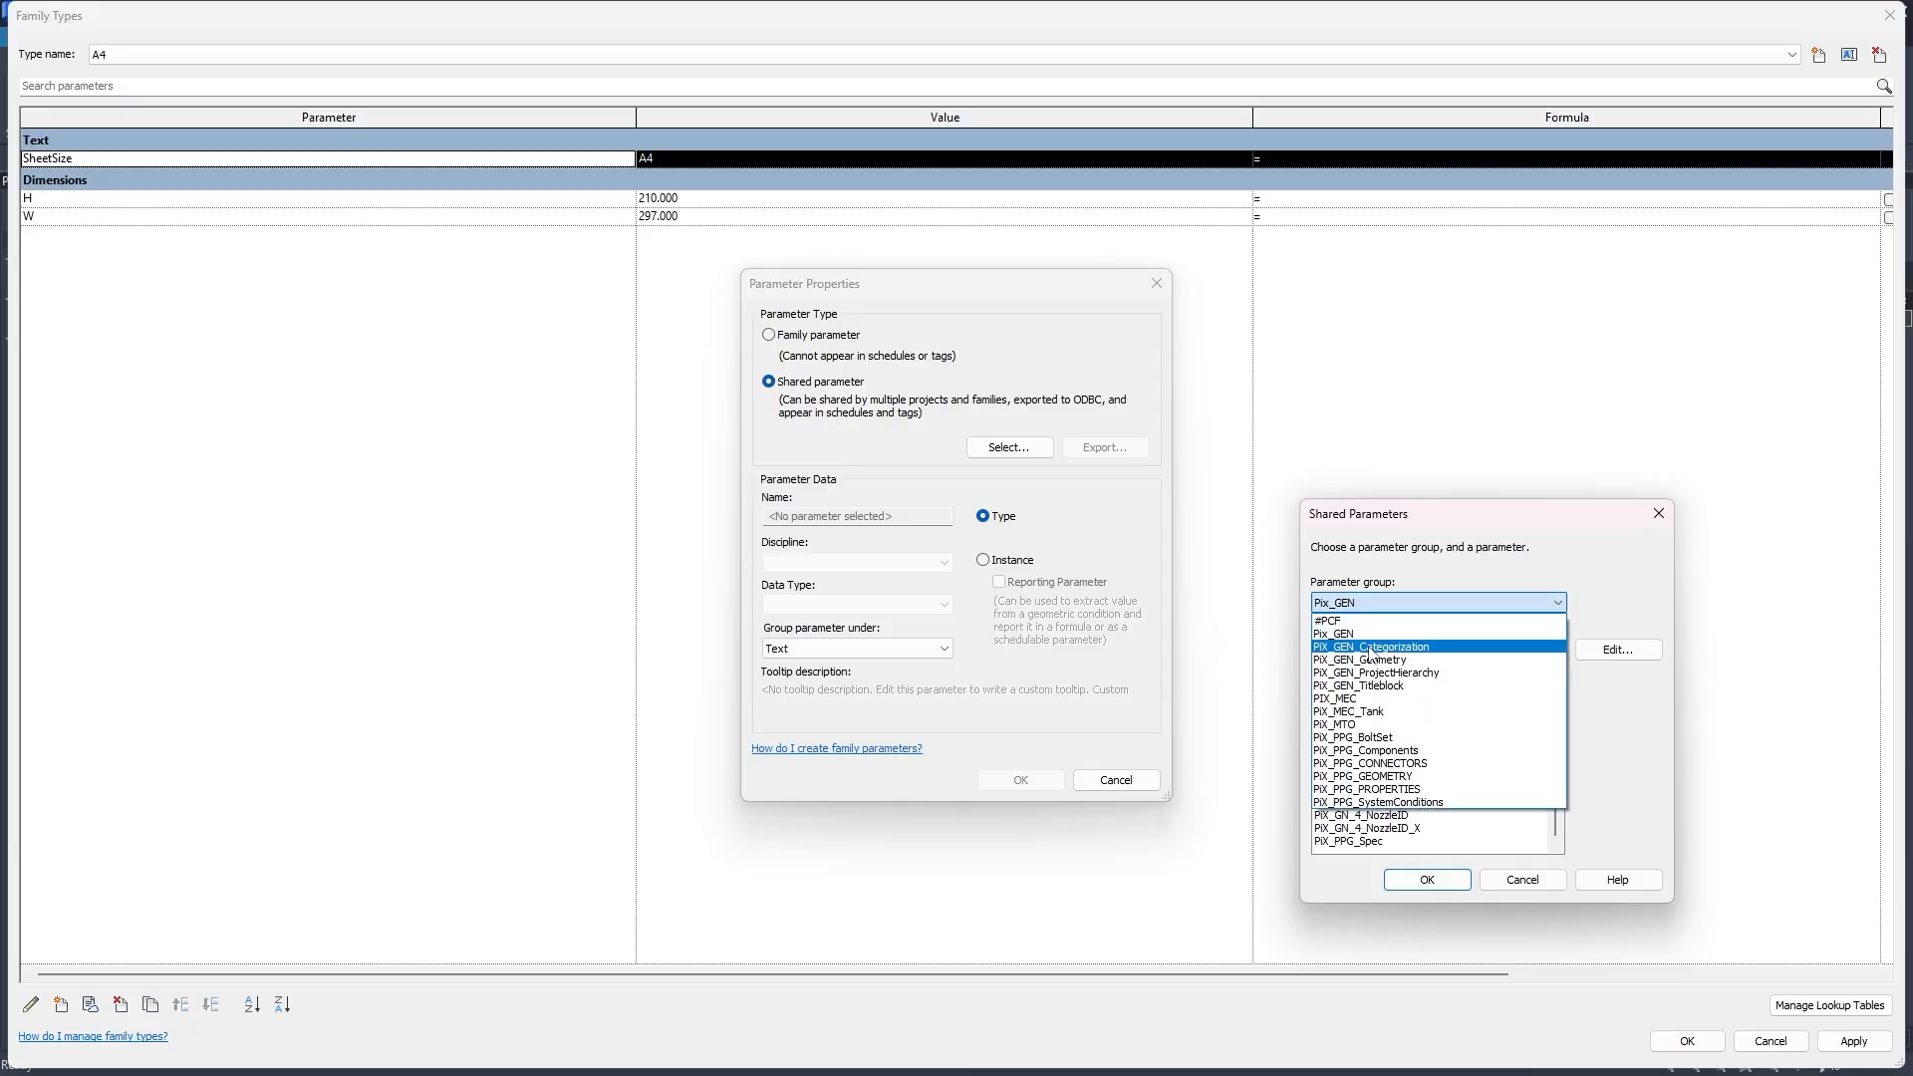
pyautogui.click(1373, 648)
pyautogui.click(1395, 603)
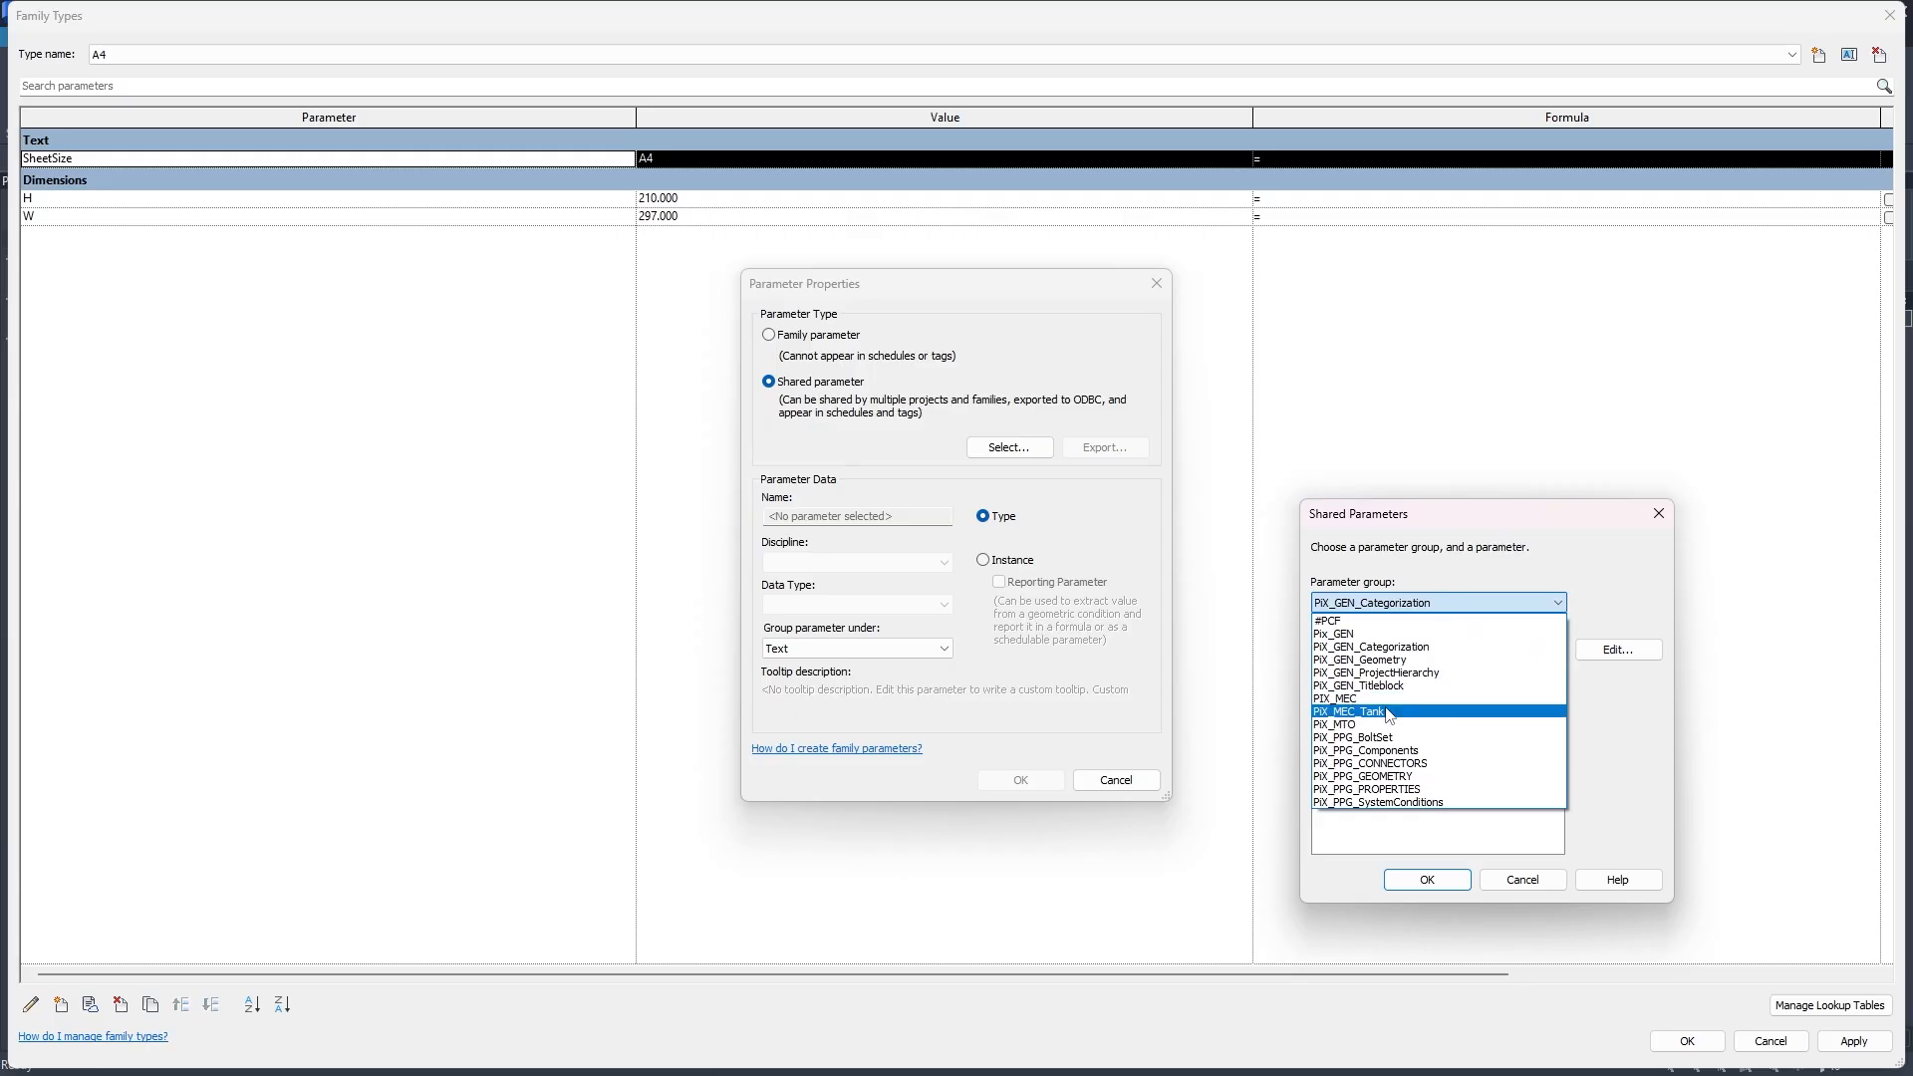
pyautogui.click(1380, 803)
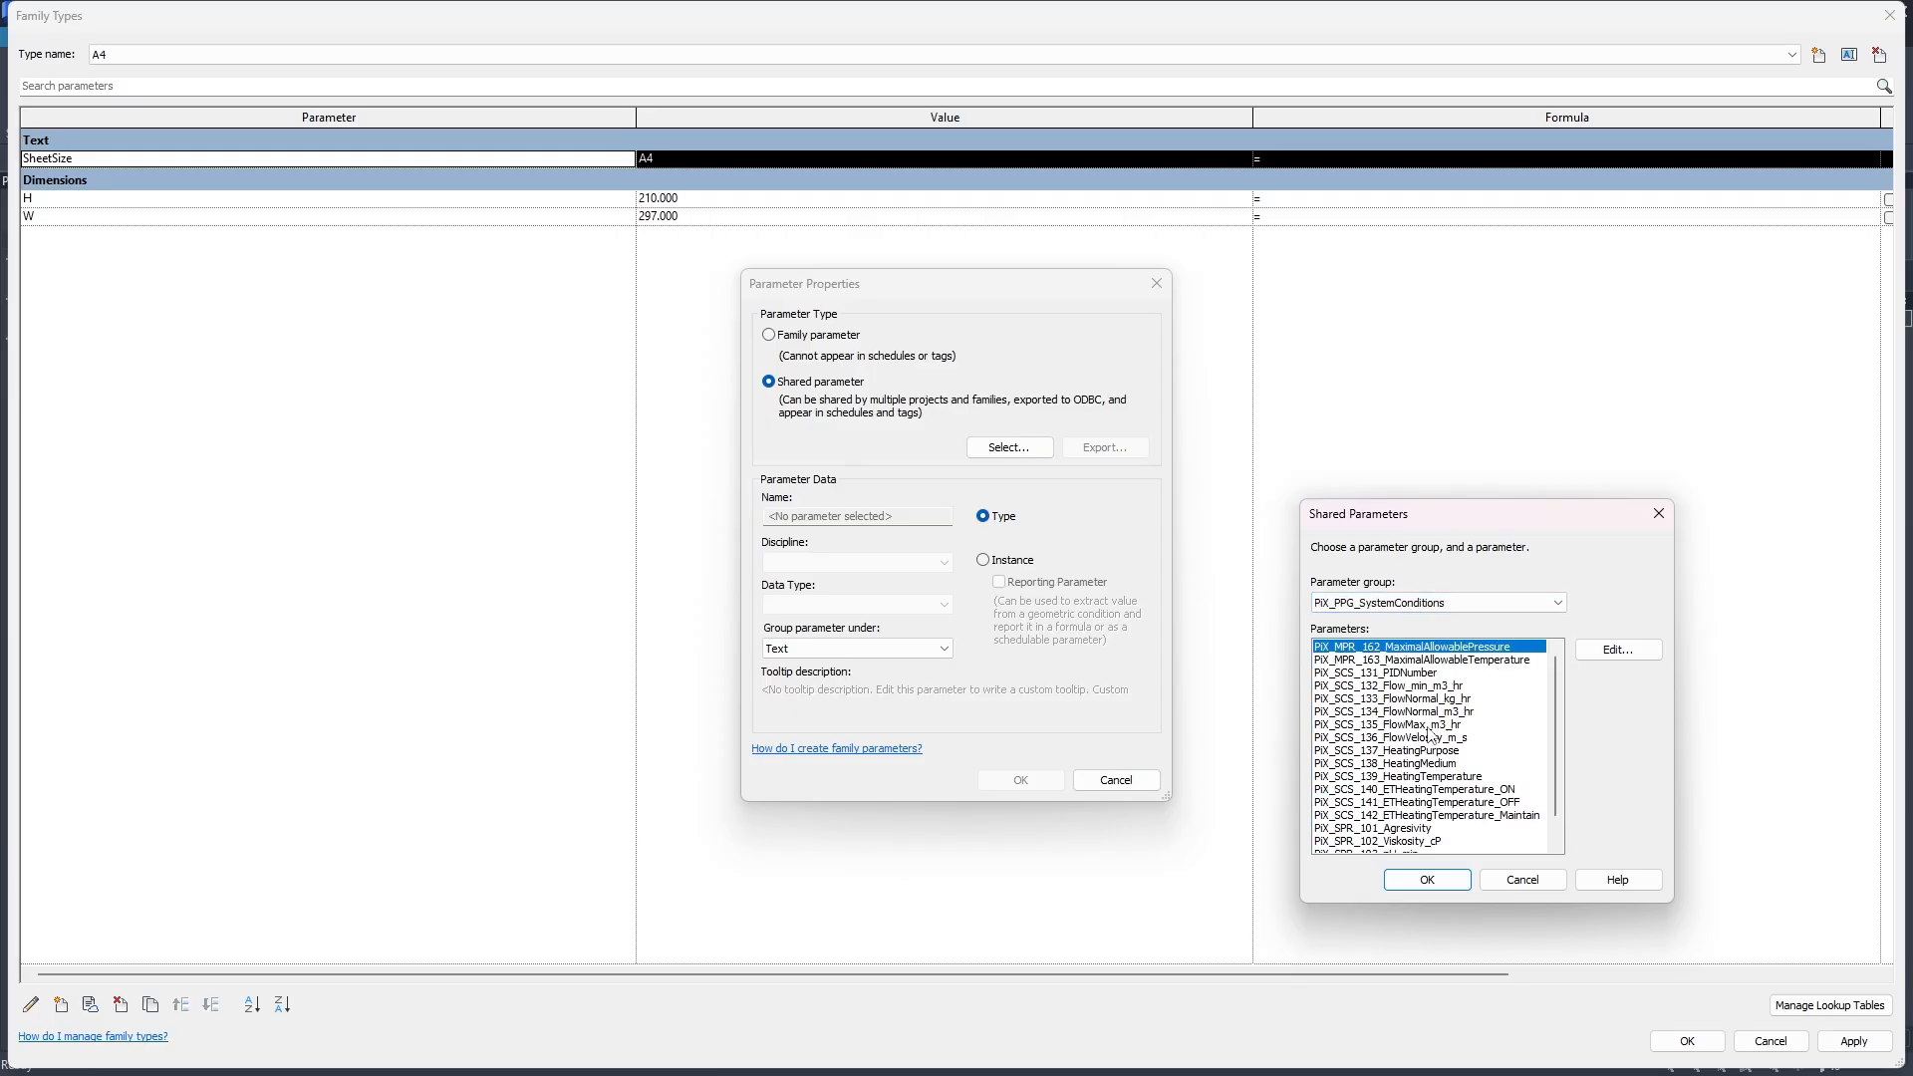
# Replace SheetSize with the shared parameter PiX_TB_14_EngPartySheetSize from the PiX_GEN_Titleblock group, set as an instance parameter.
pyautogui.click(1394, 604)
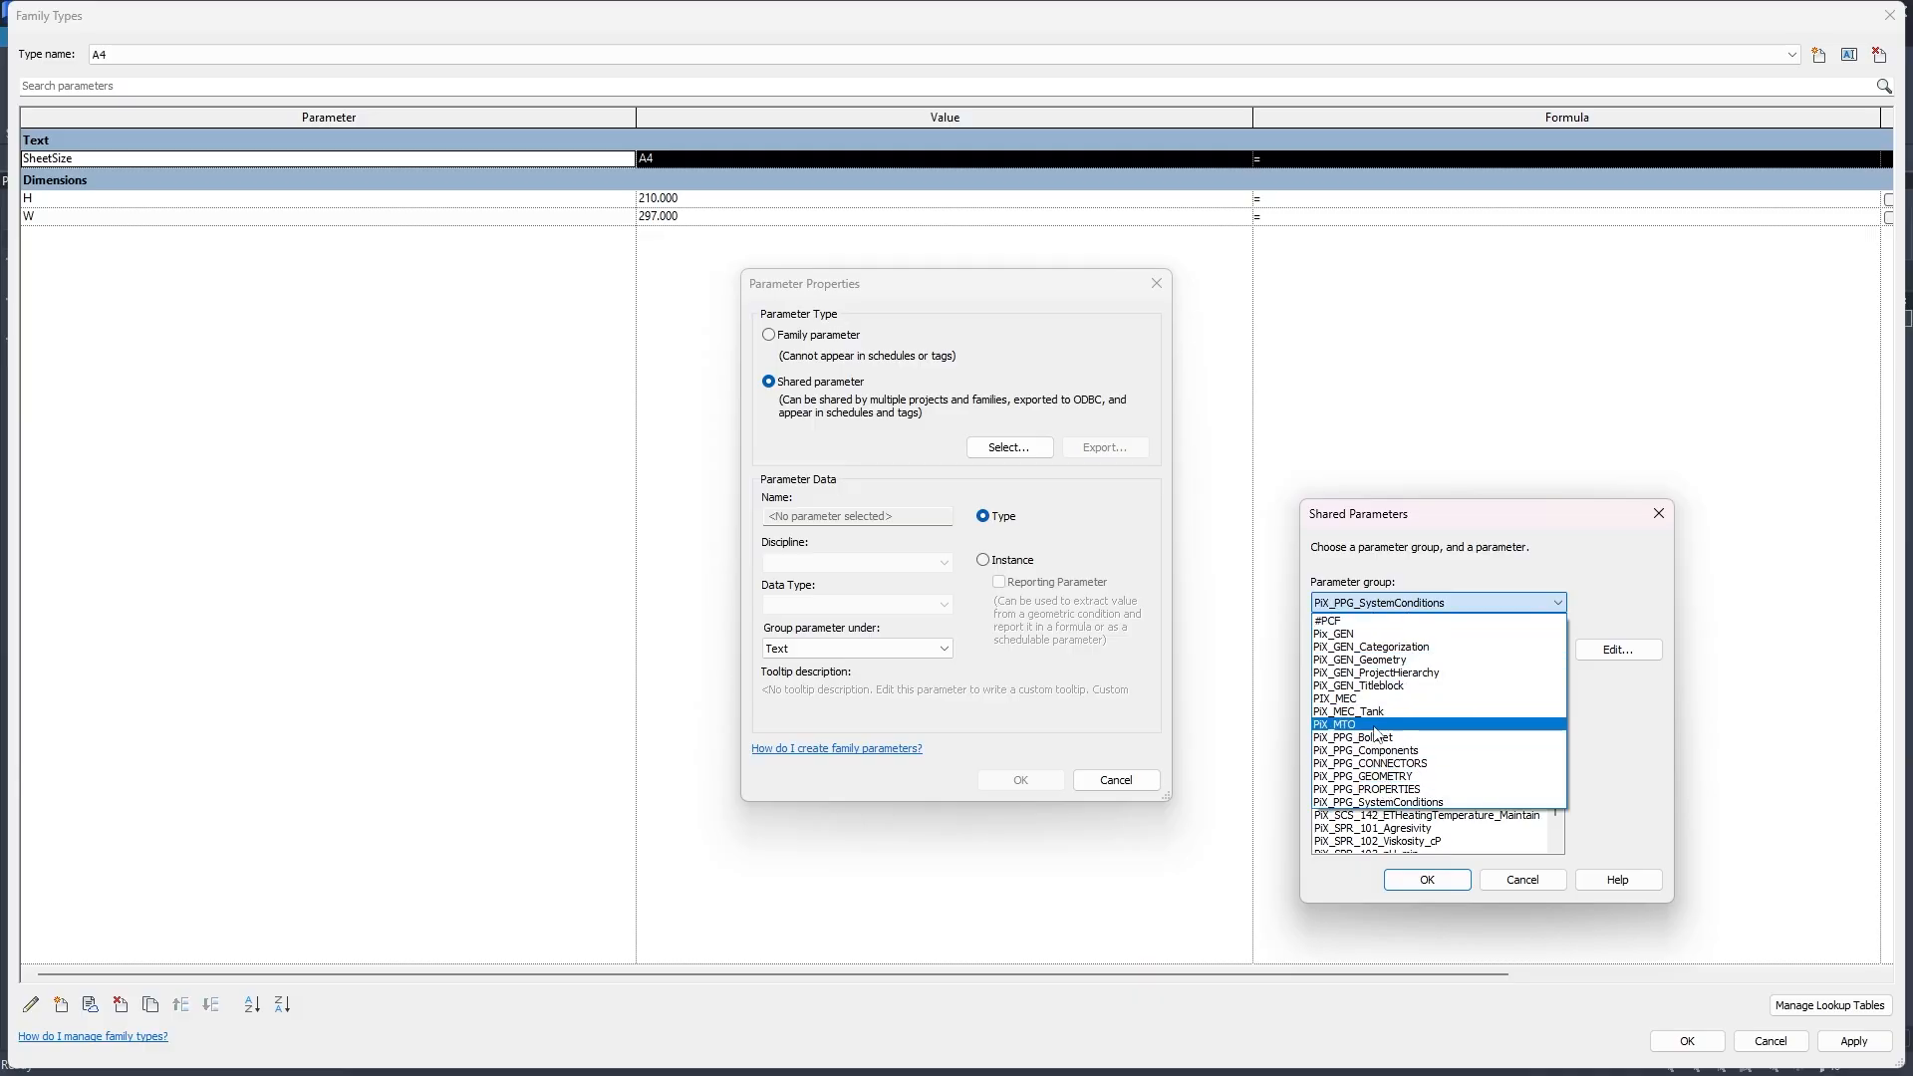
pyautogui.click(1375, 687)
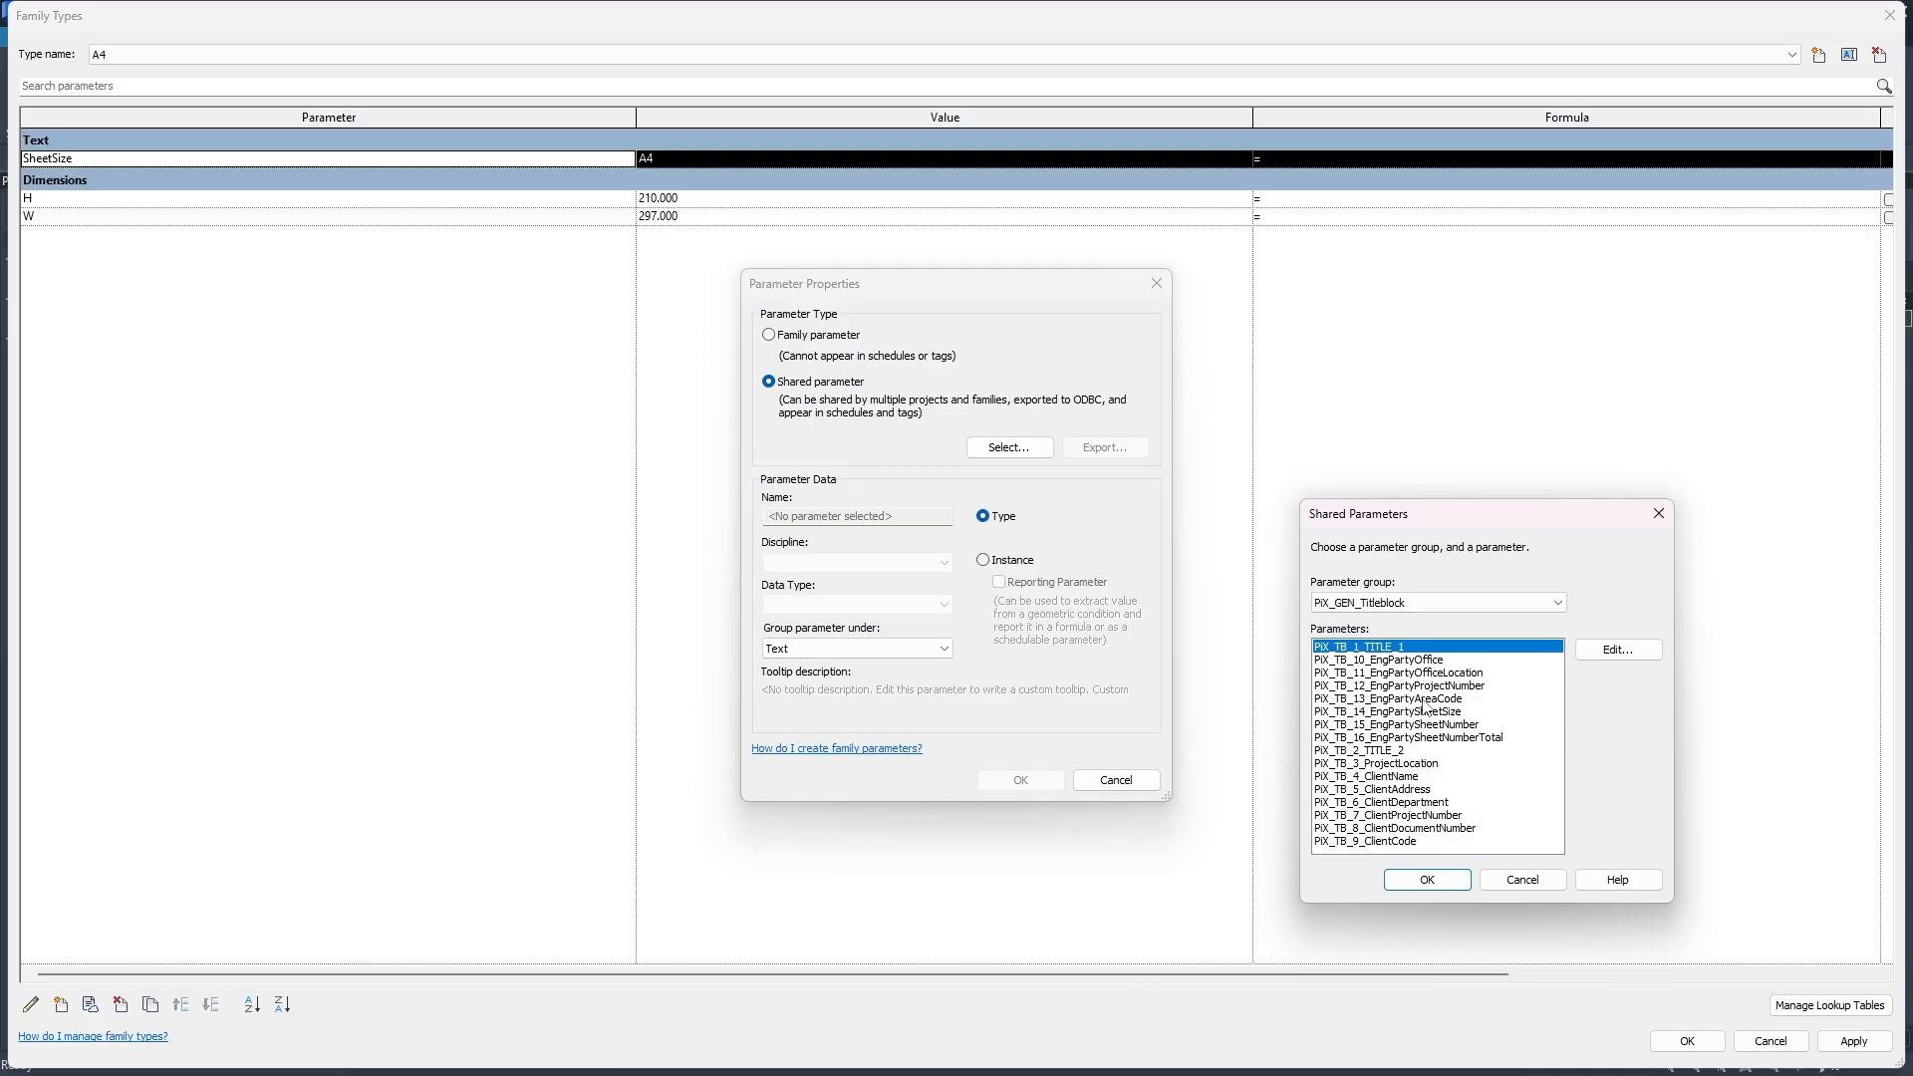
pyautogui.doubleClick(1395, 712)
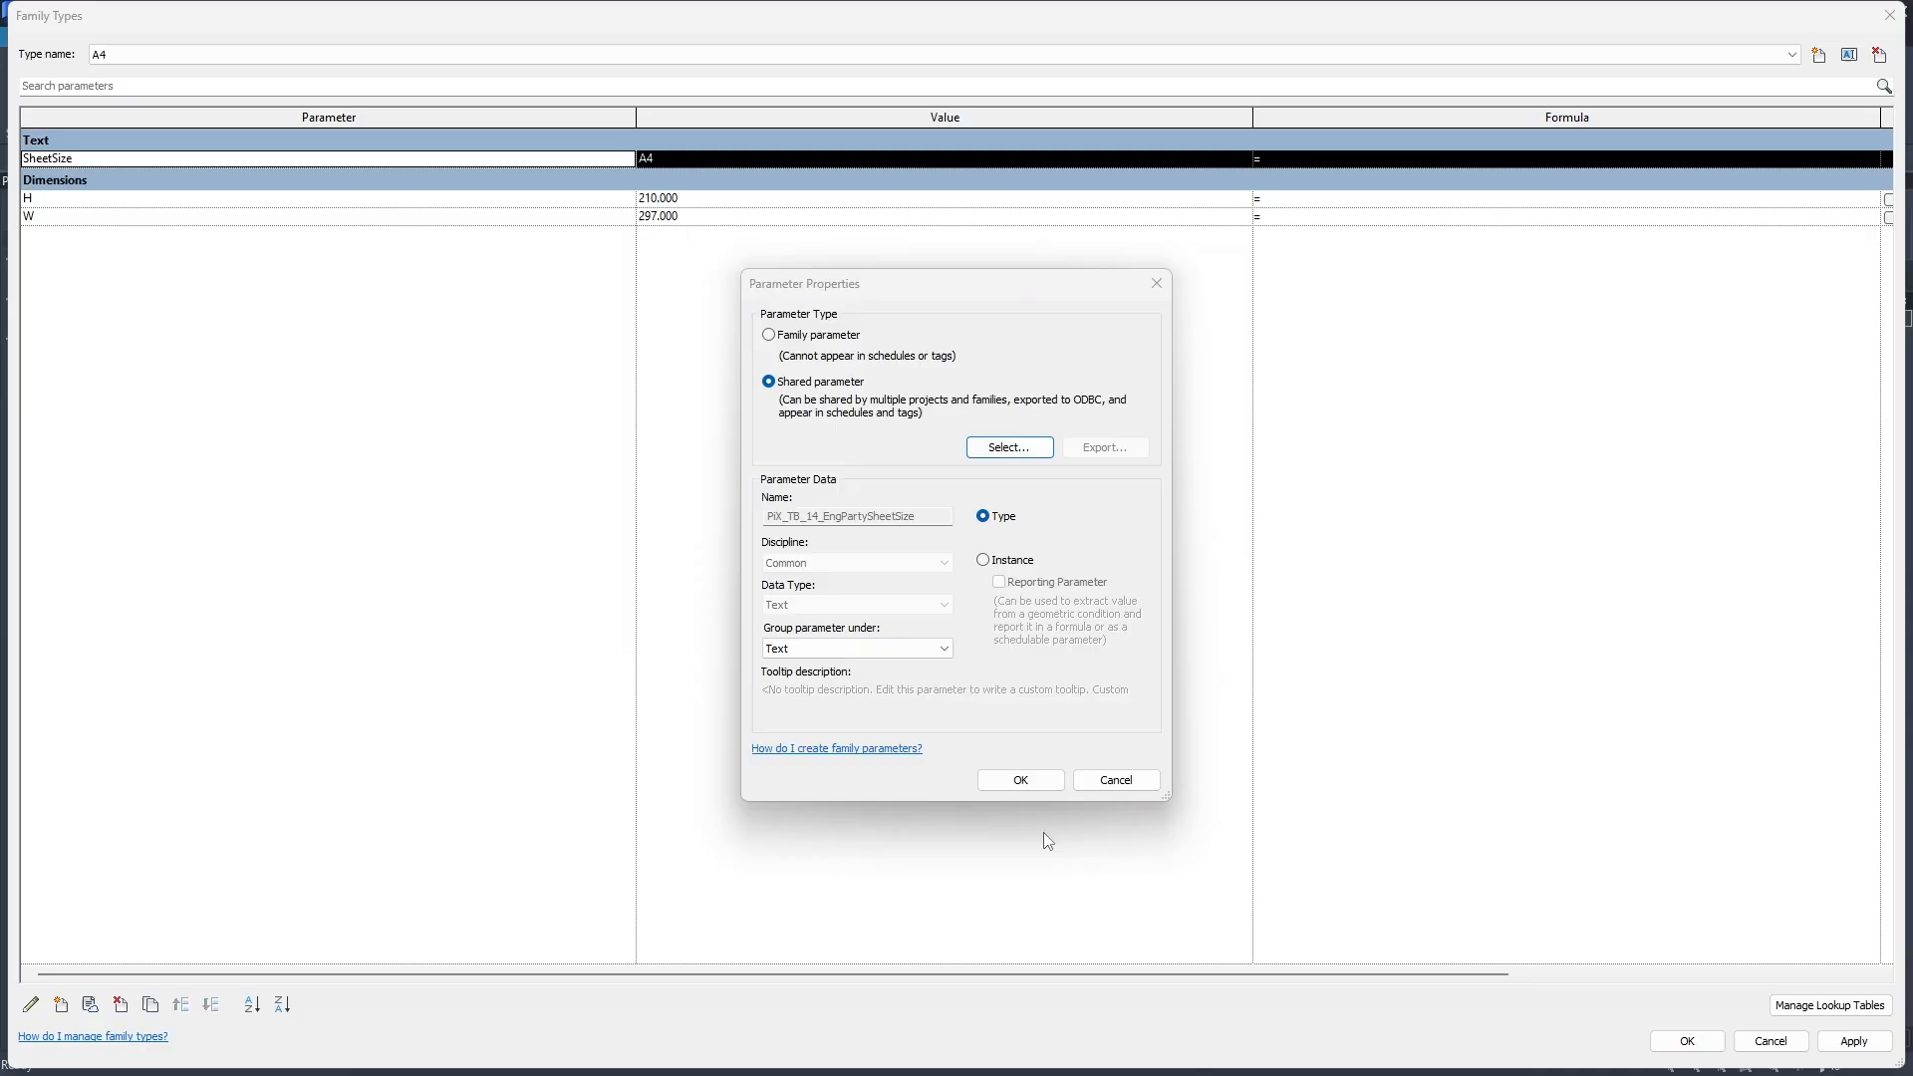
pyautogui.click(1006, 562)
pyautogui.click(1019, 782)
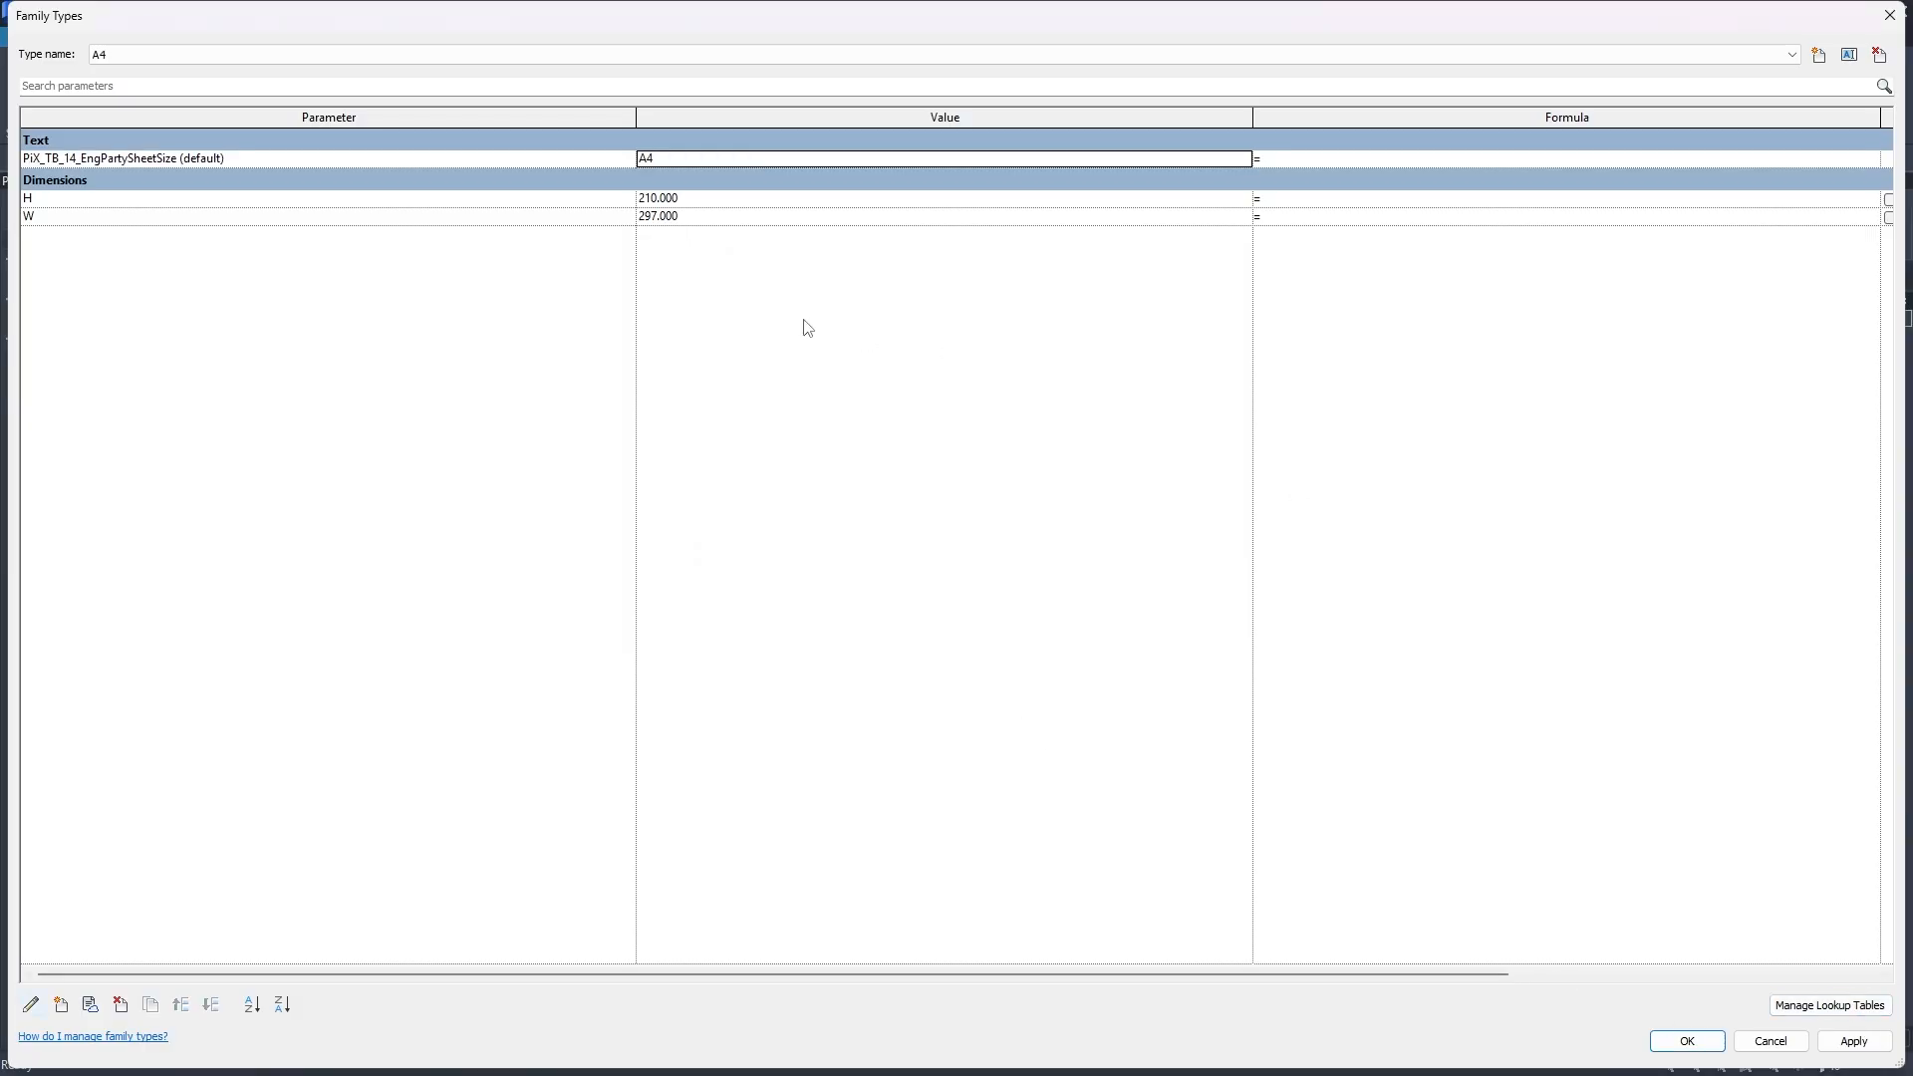
# Change PiX_TB_14_EngPartySheetSize to a type parameter and accept the family type changes.
pyautogui.click(359, 160)
pyautogui.click(31, 1006)
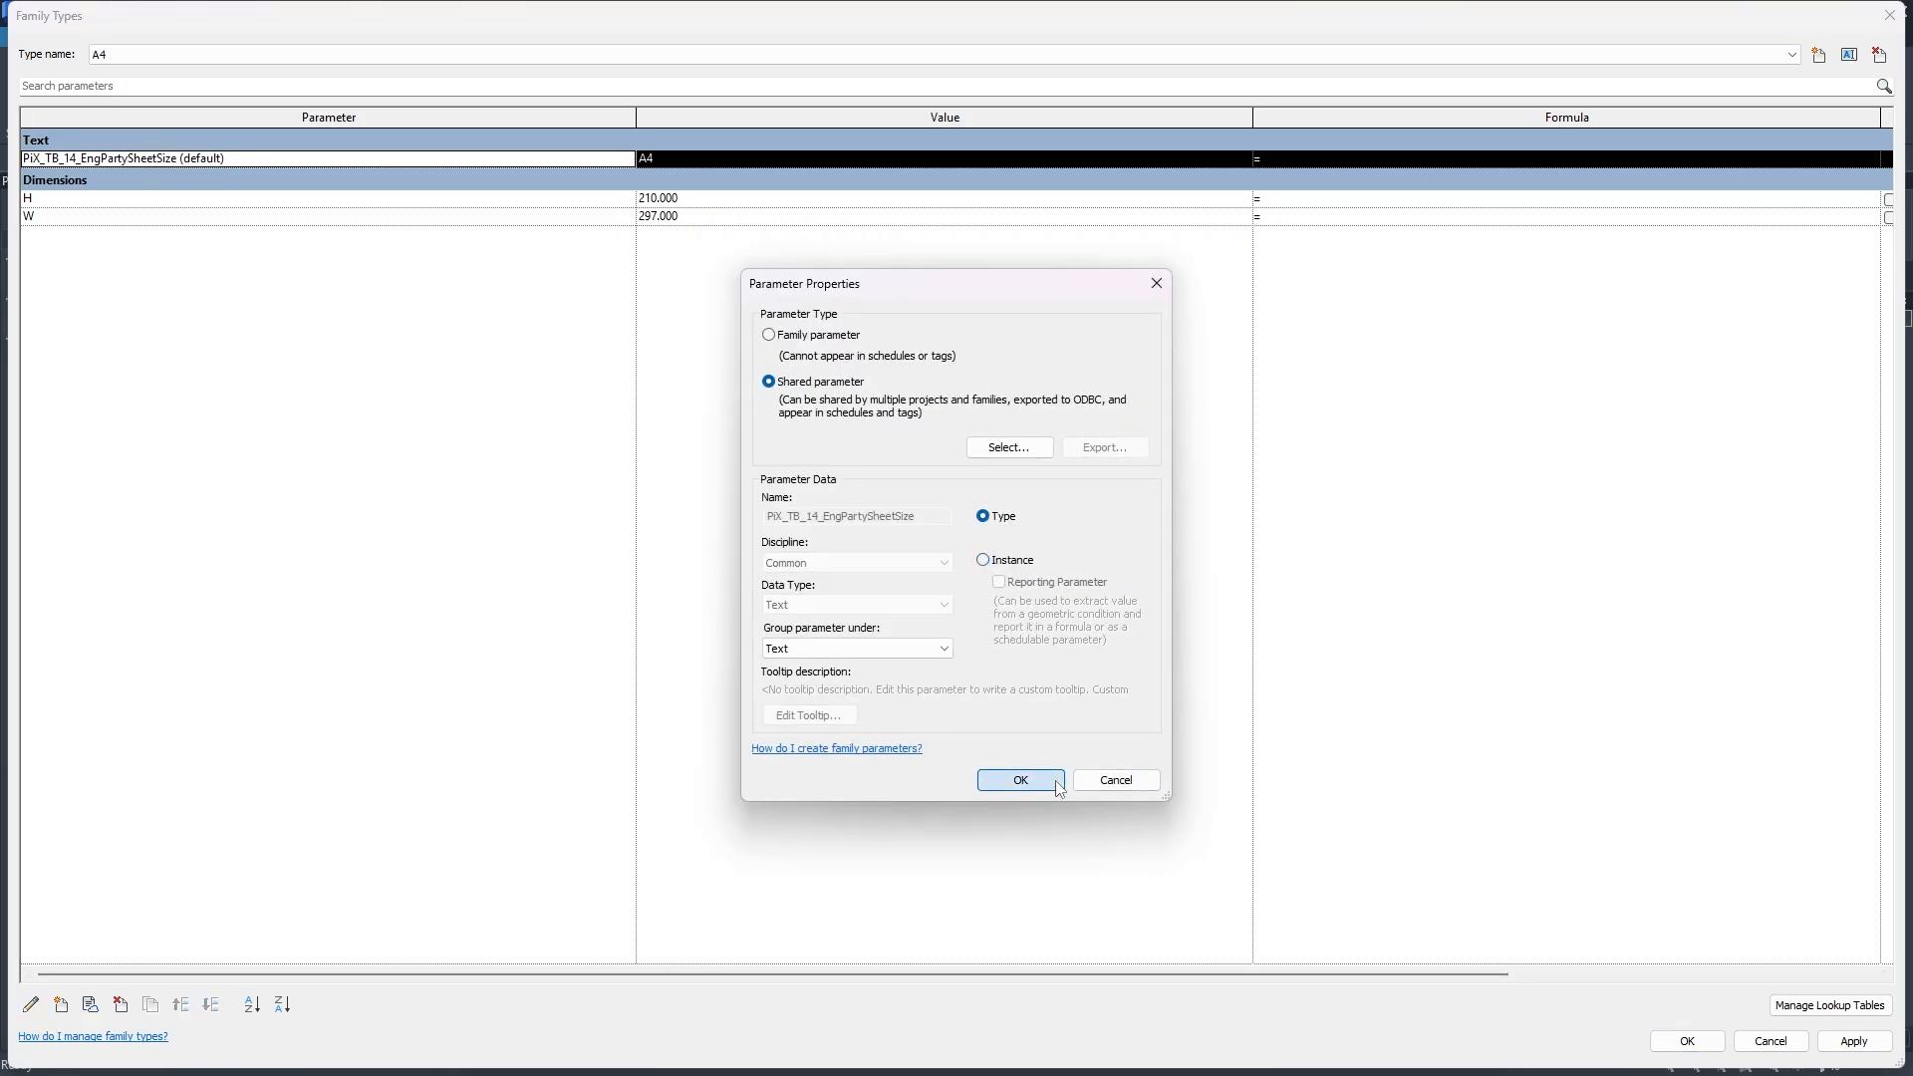
pyautogui.click(1019, 779)
pyautogui.click(1709, 1049)
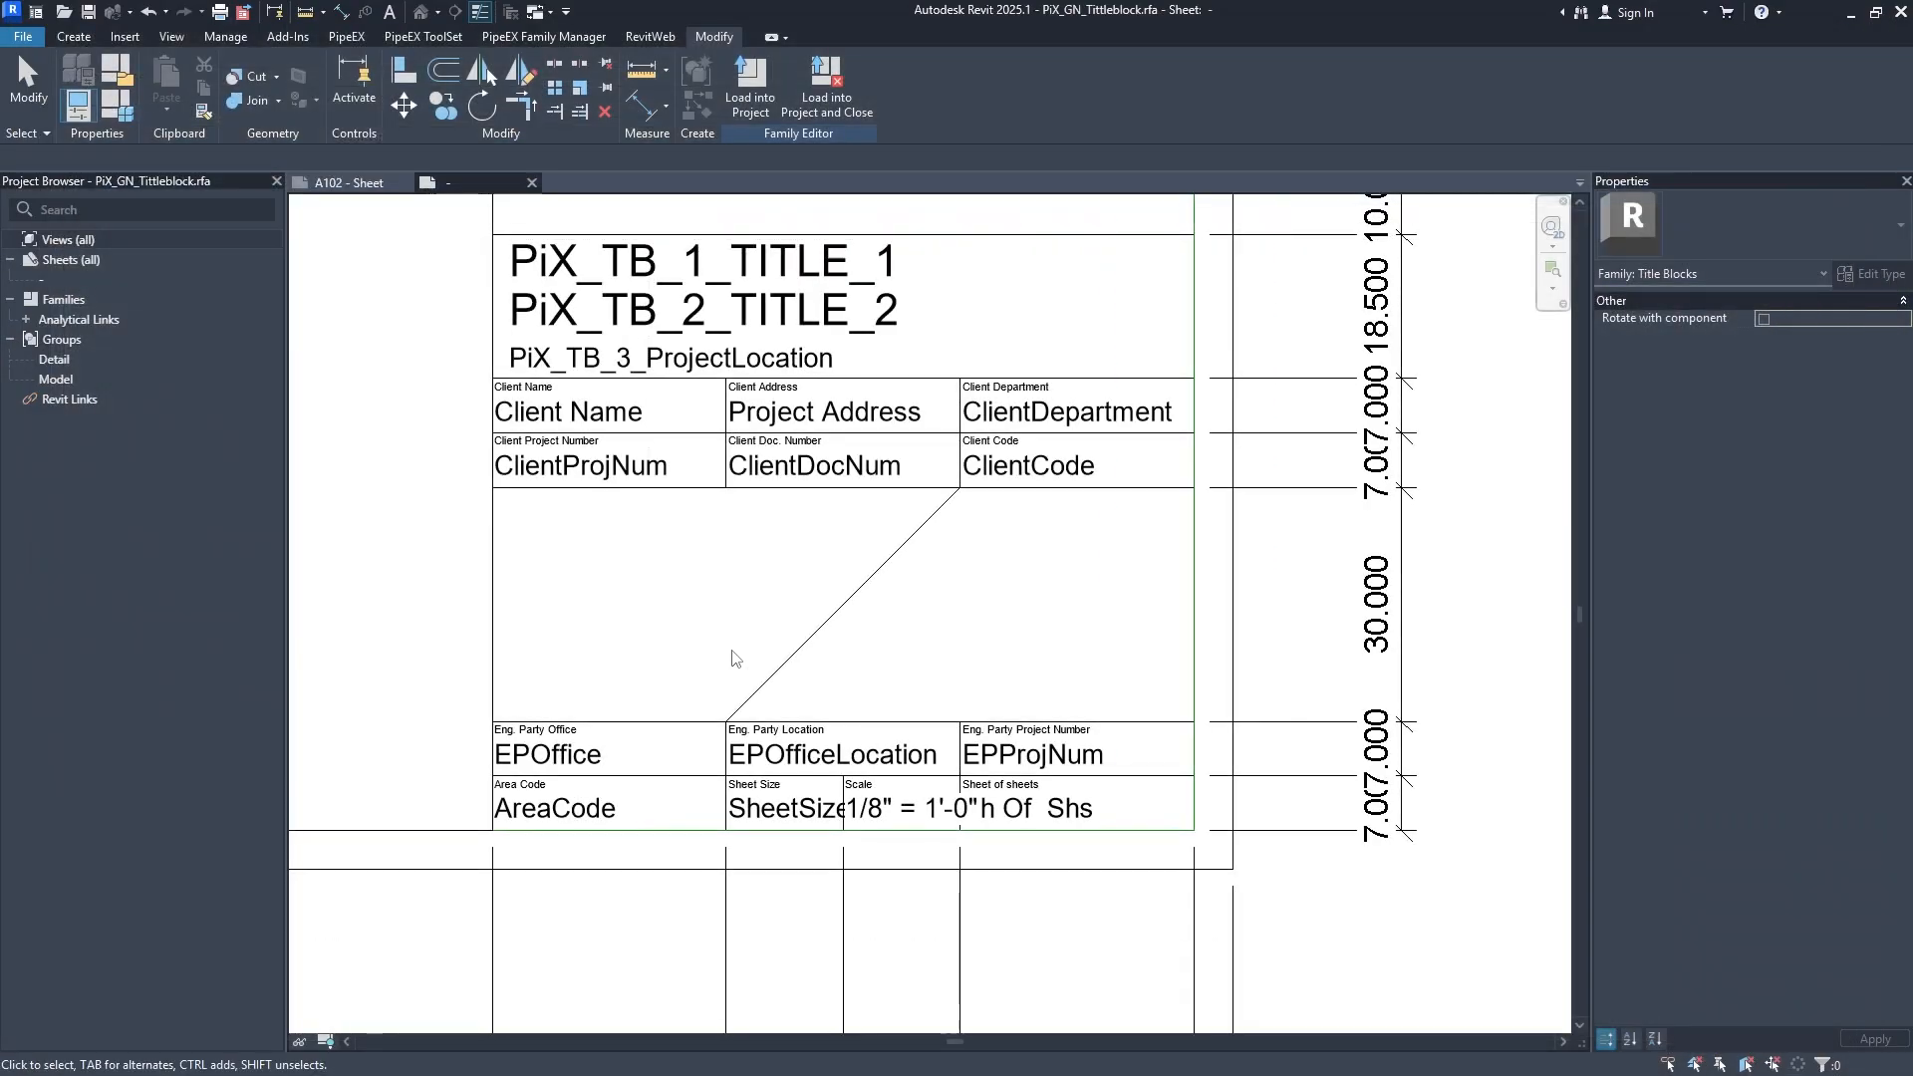
# Load the title block family into the project, overwriting the existing version, and check the A1 type's properties on sheet A102.
pyautogui.click(758, 93)
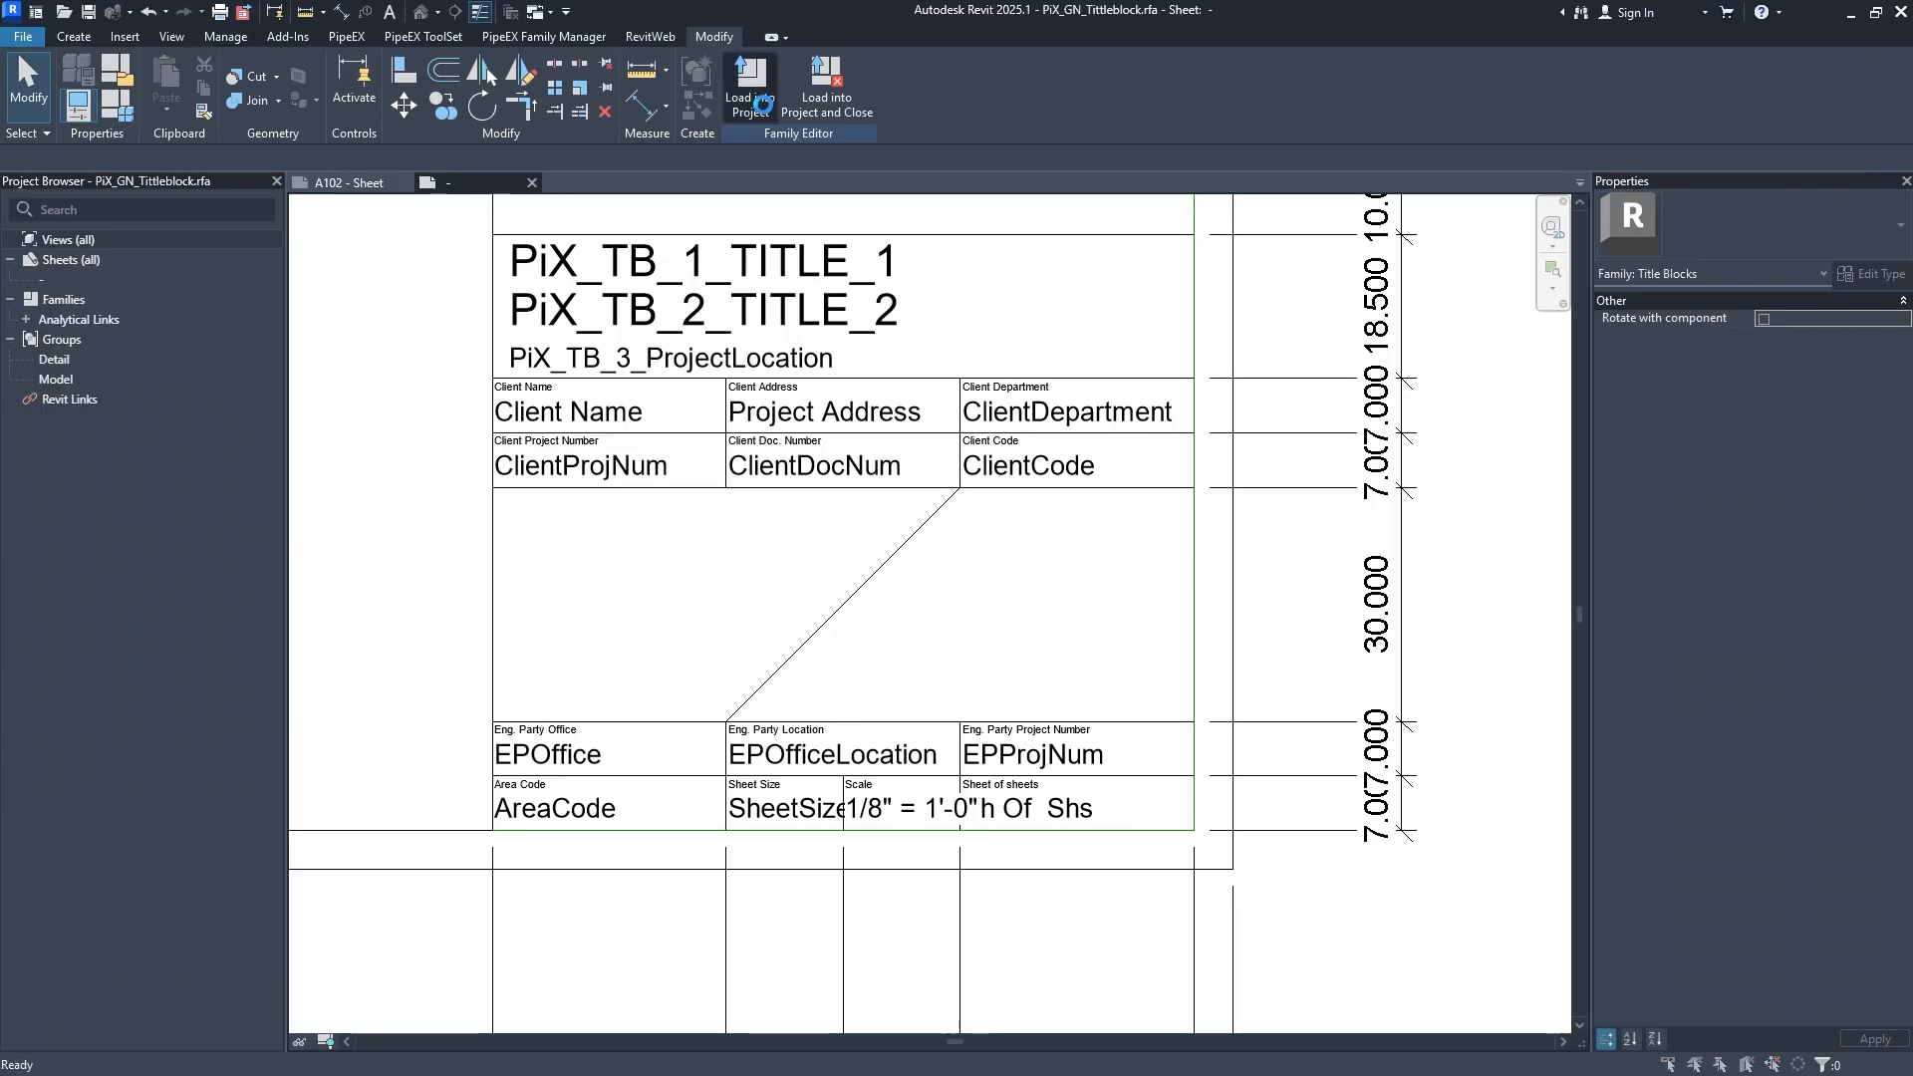
pyautogui.click(902, 543)
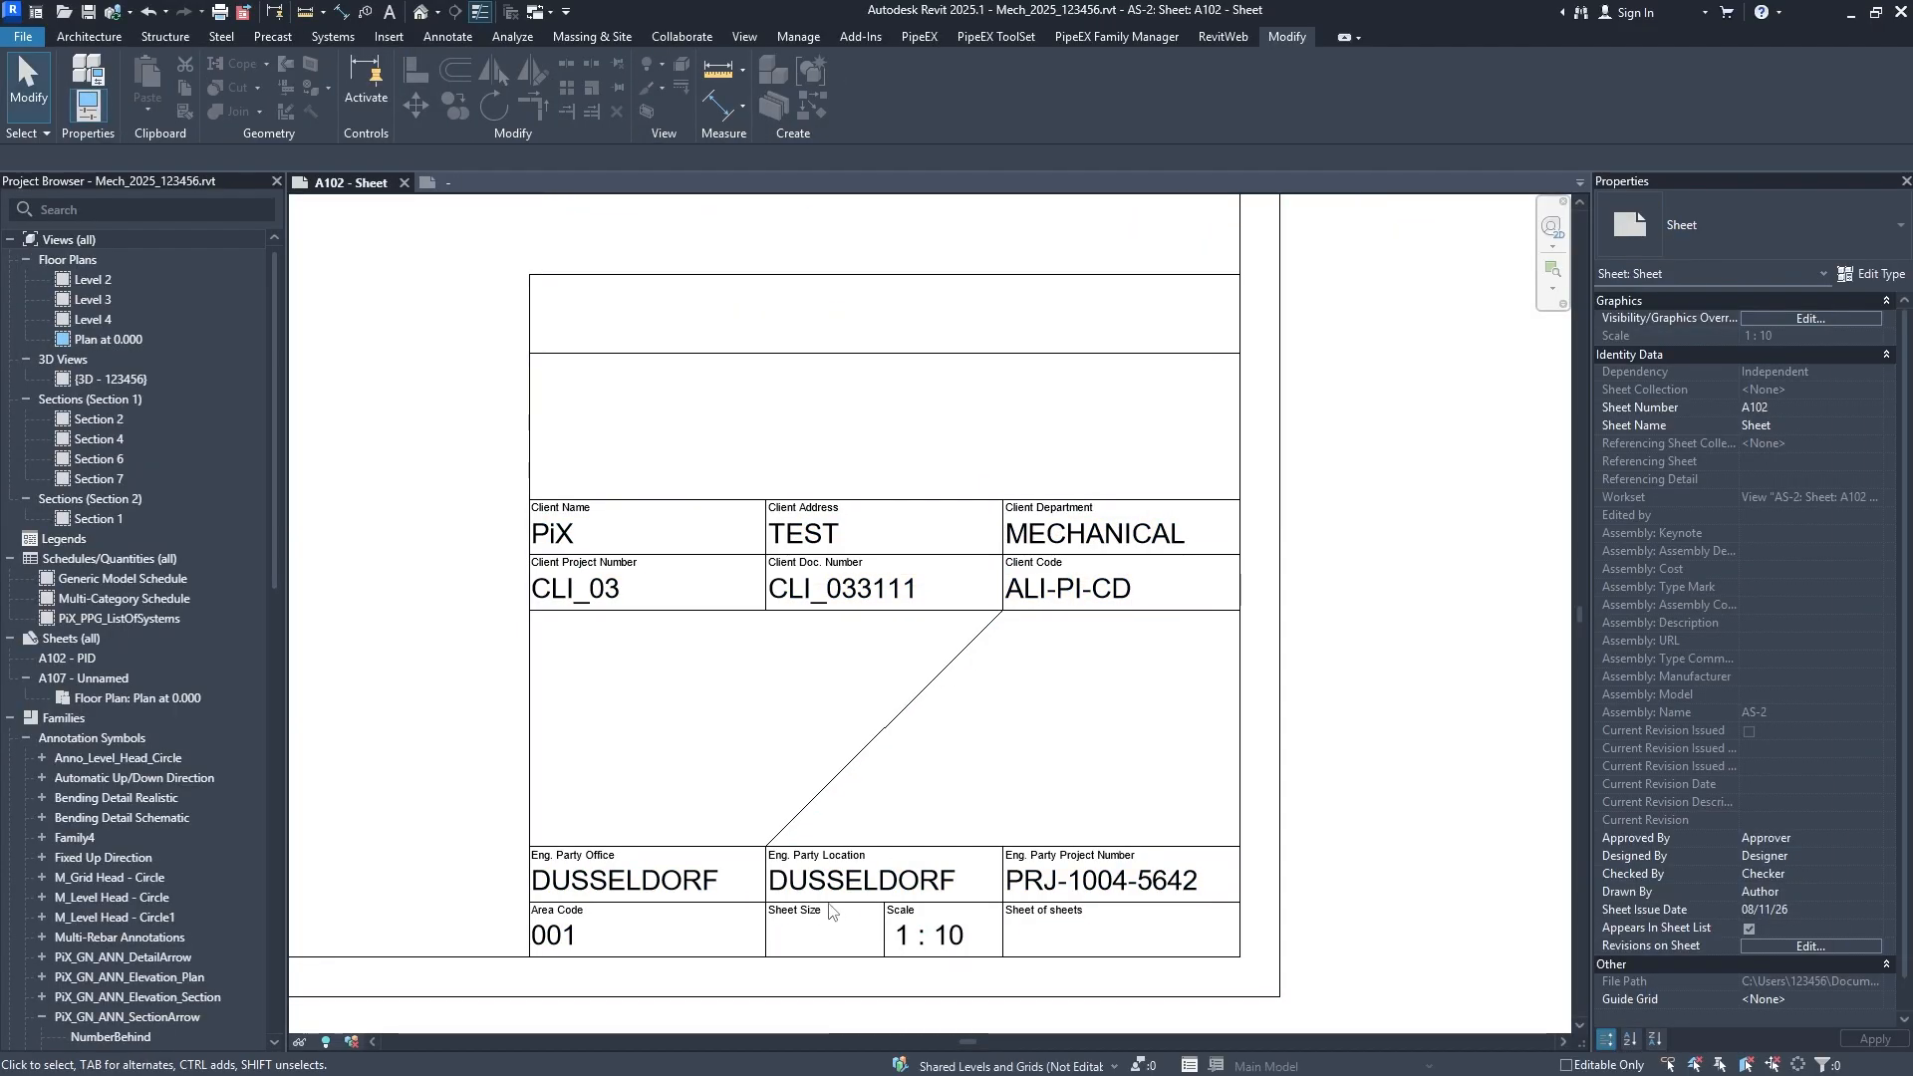
pyautogui.click(1280, 672)
pyautogui.click(1857, 277)
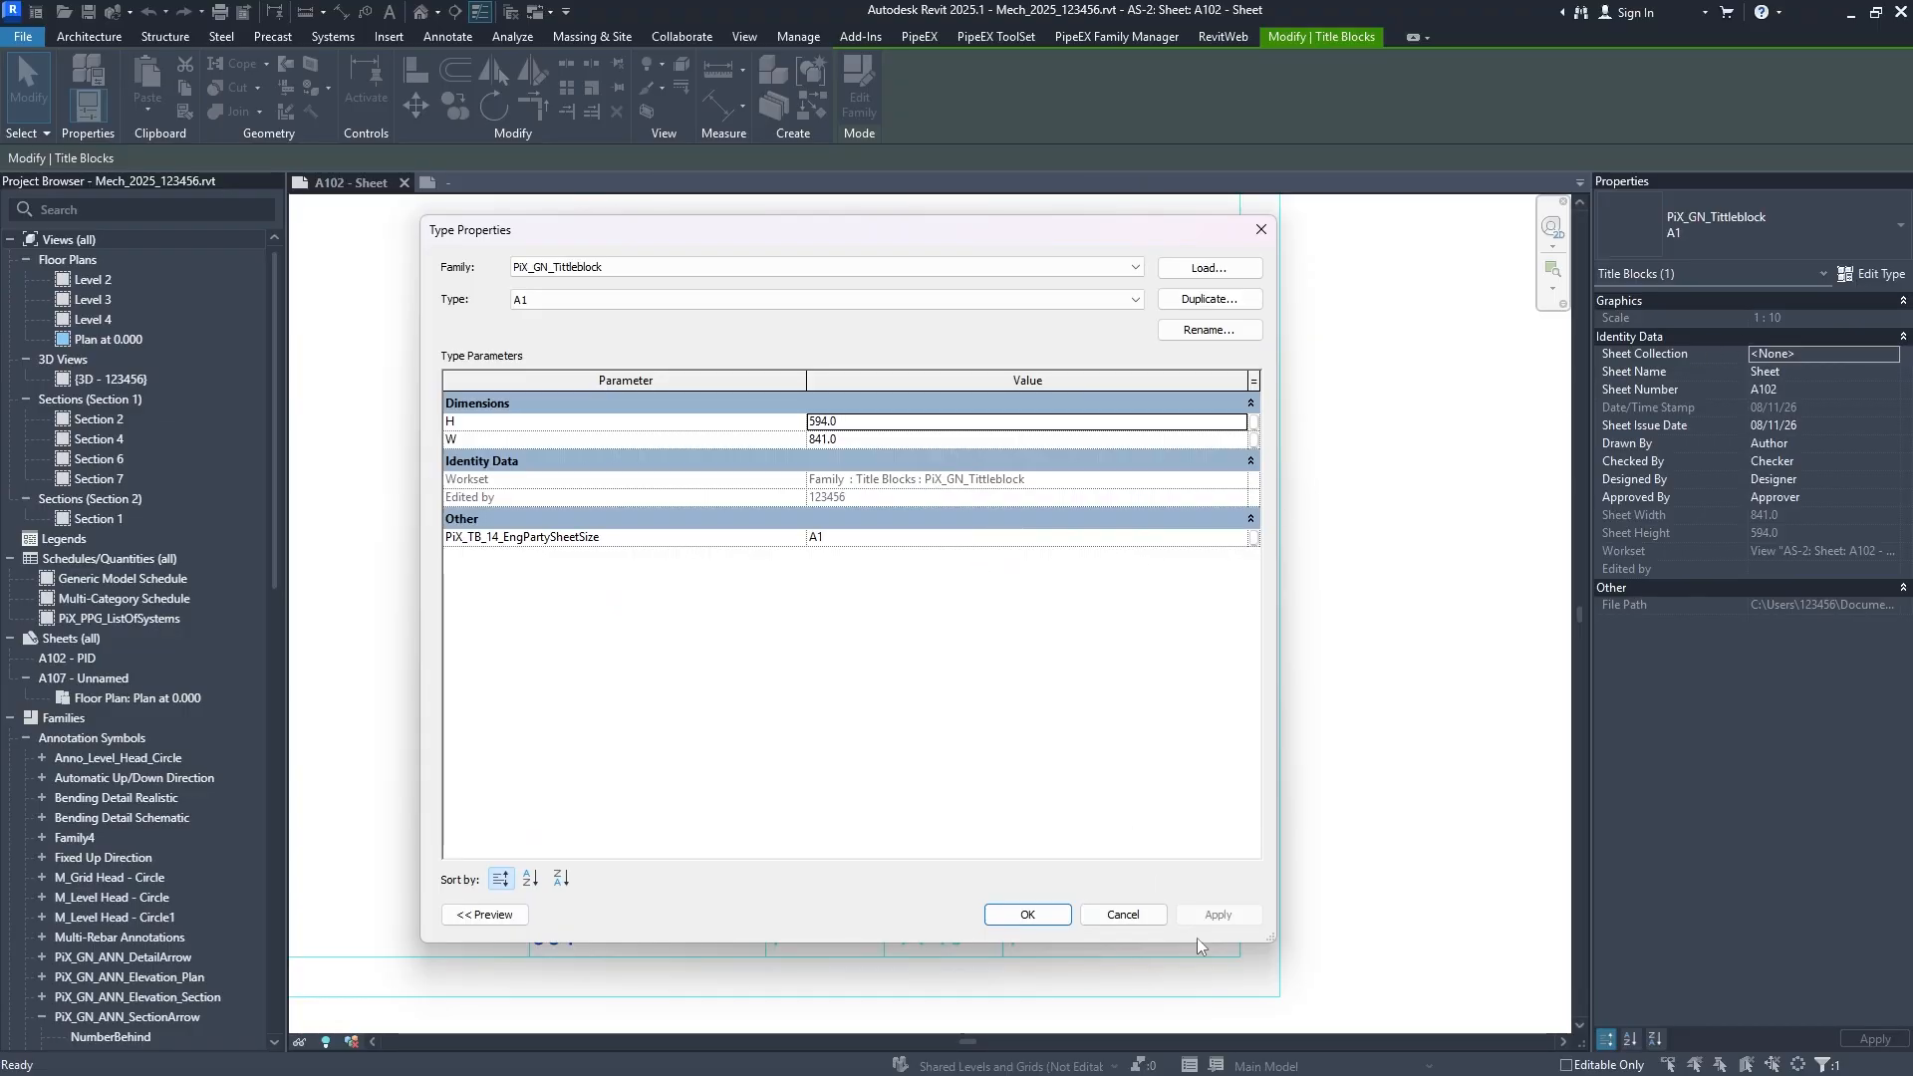
pyautogui.click(1028, 914)
# Examine the Sheet Size, title and sheet count fields in sheet A102's title block.
pyautogui.click(909, 798)
pyautogui.scroll(-2, 909, 797)
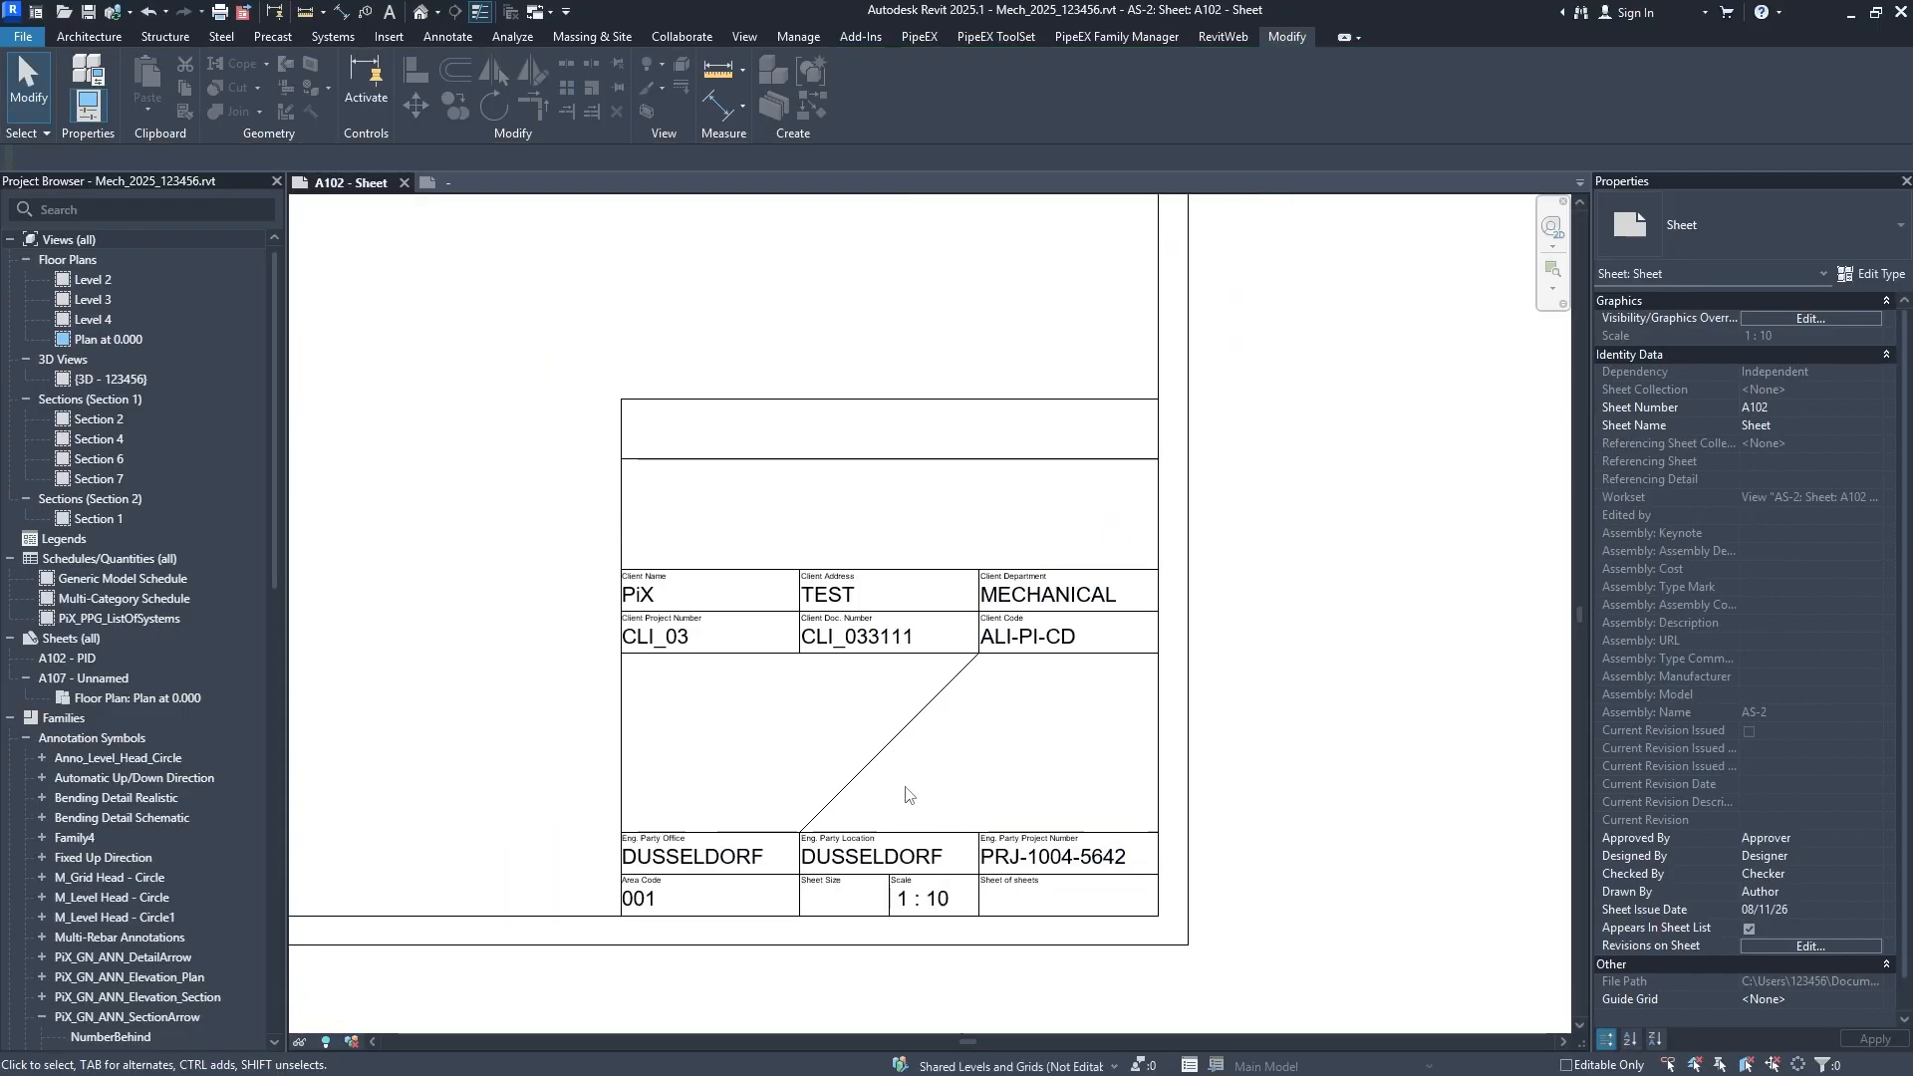
pyautogui.moveTo(914, 800); pyautogui.dragTo(894, 838, button='middle')
pyautogui.scroll(-1, 915, 807)
pyautogui.scroll(1, 897, 845)
pyautogui.scroll(2, 894, 835)
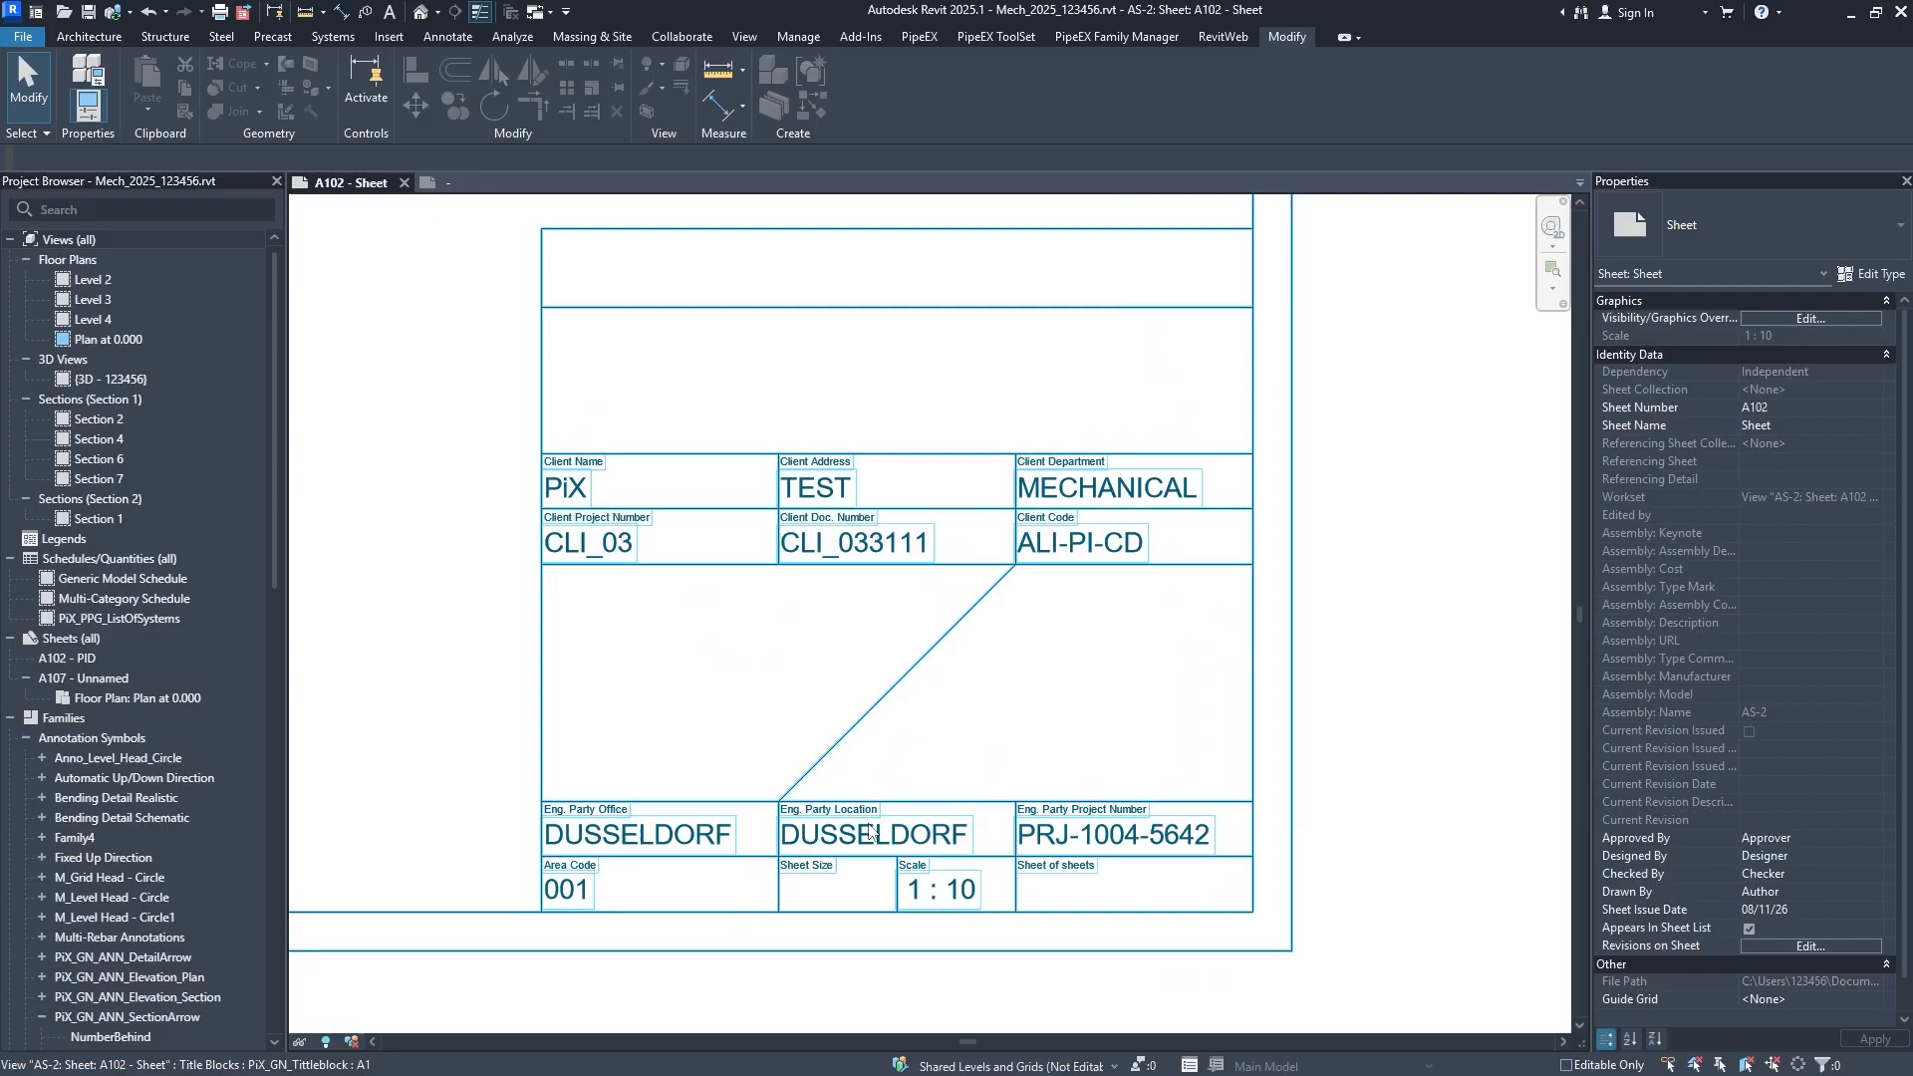
pyautogui.click(877, 840)
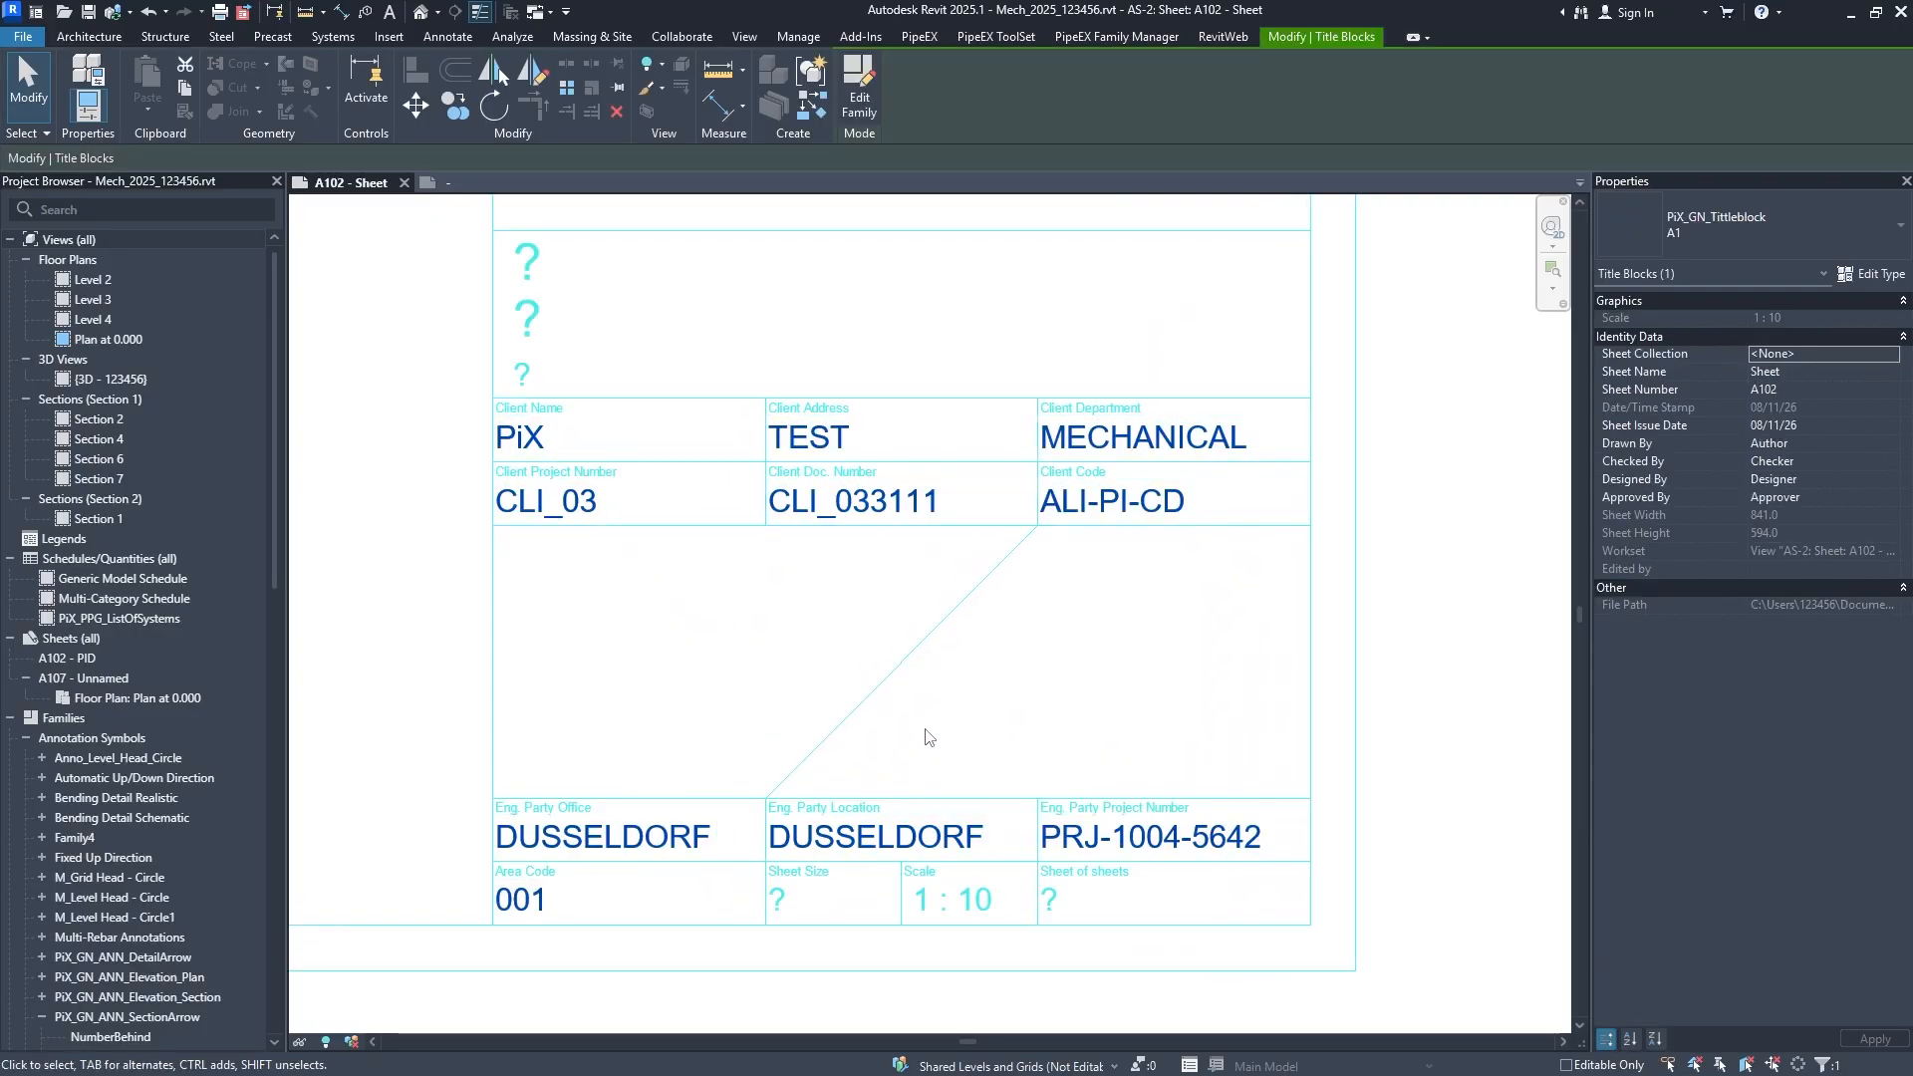
pyautogui.click(981, 718)
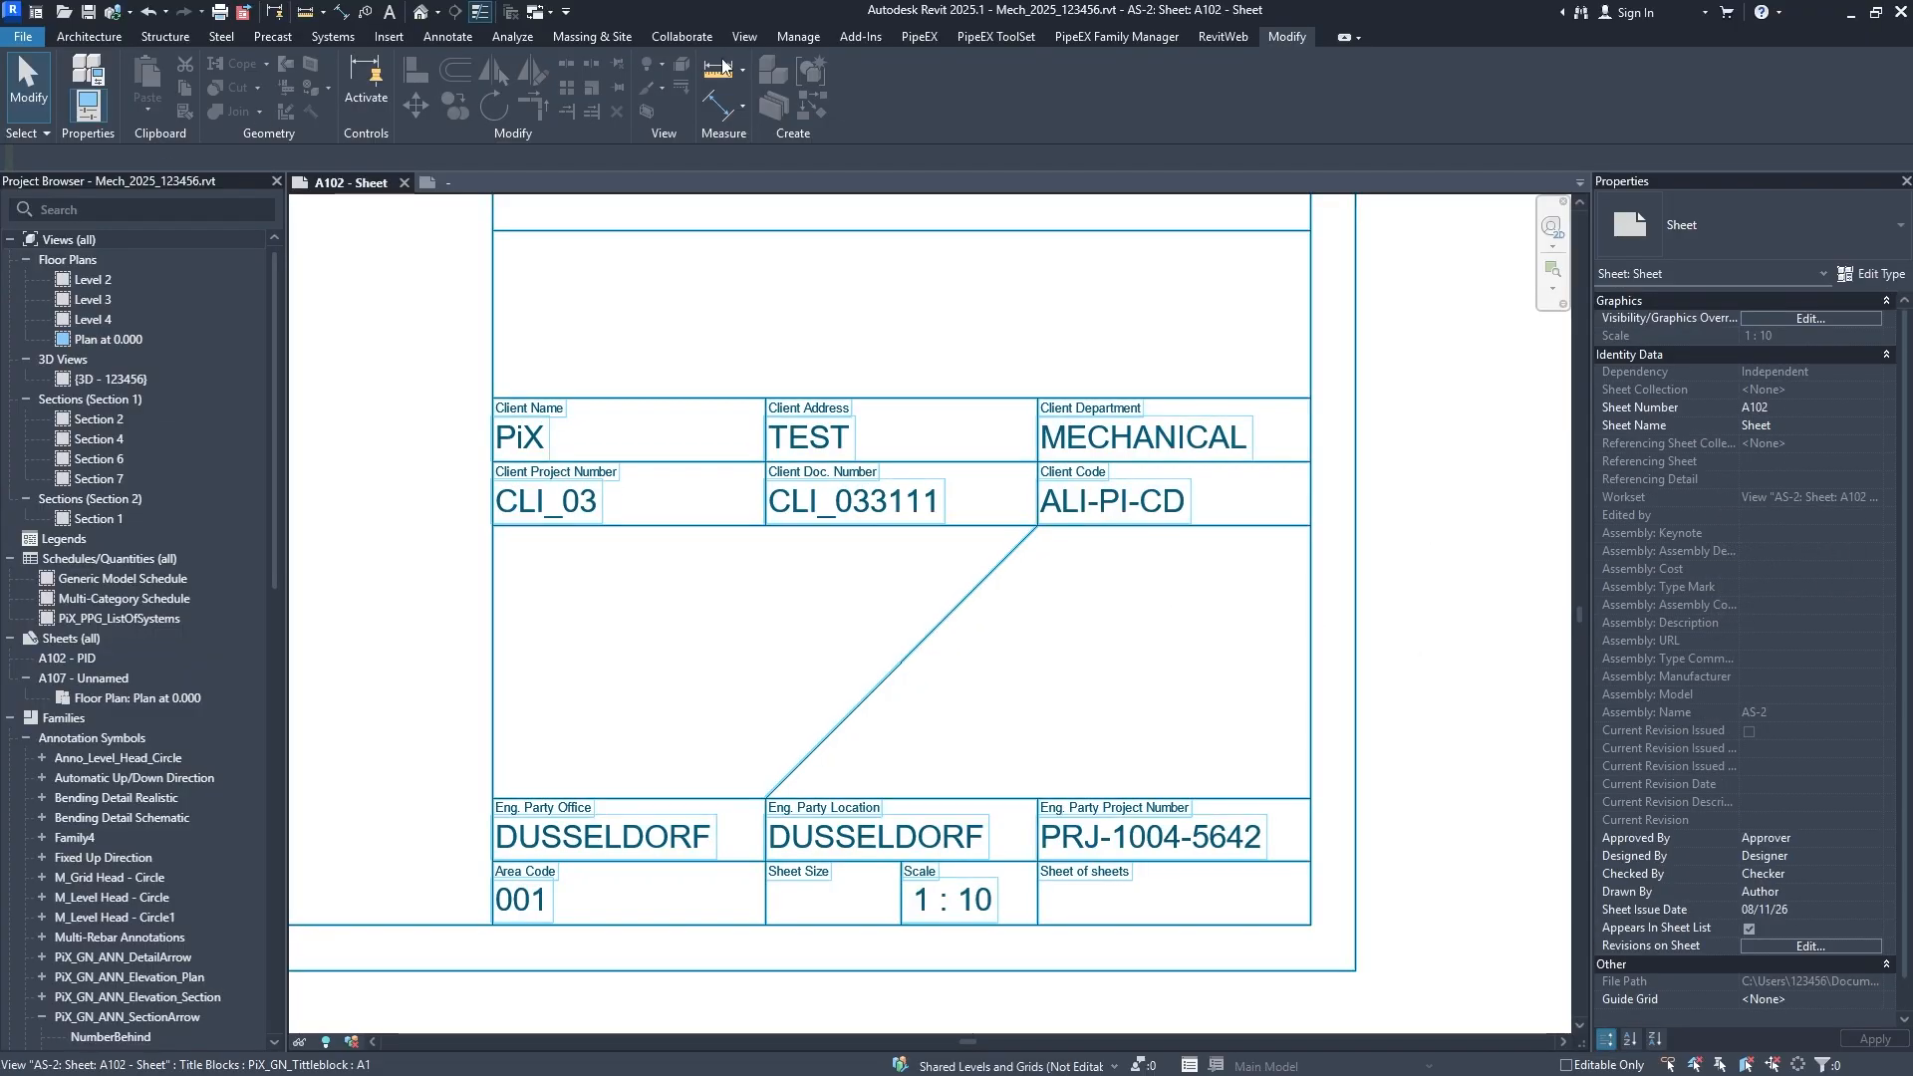
pyautogui.click(803, 40)
pyautogui.click(743, 42)
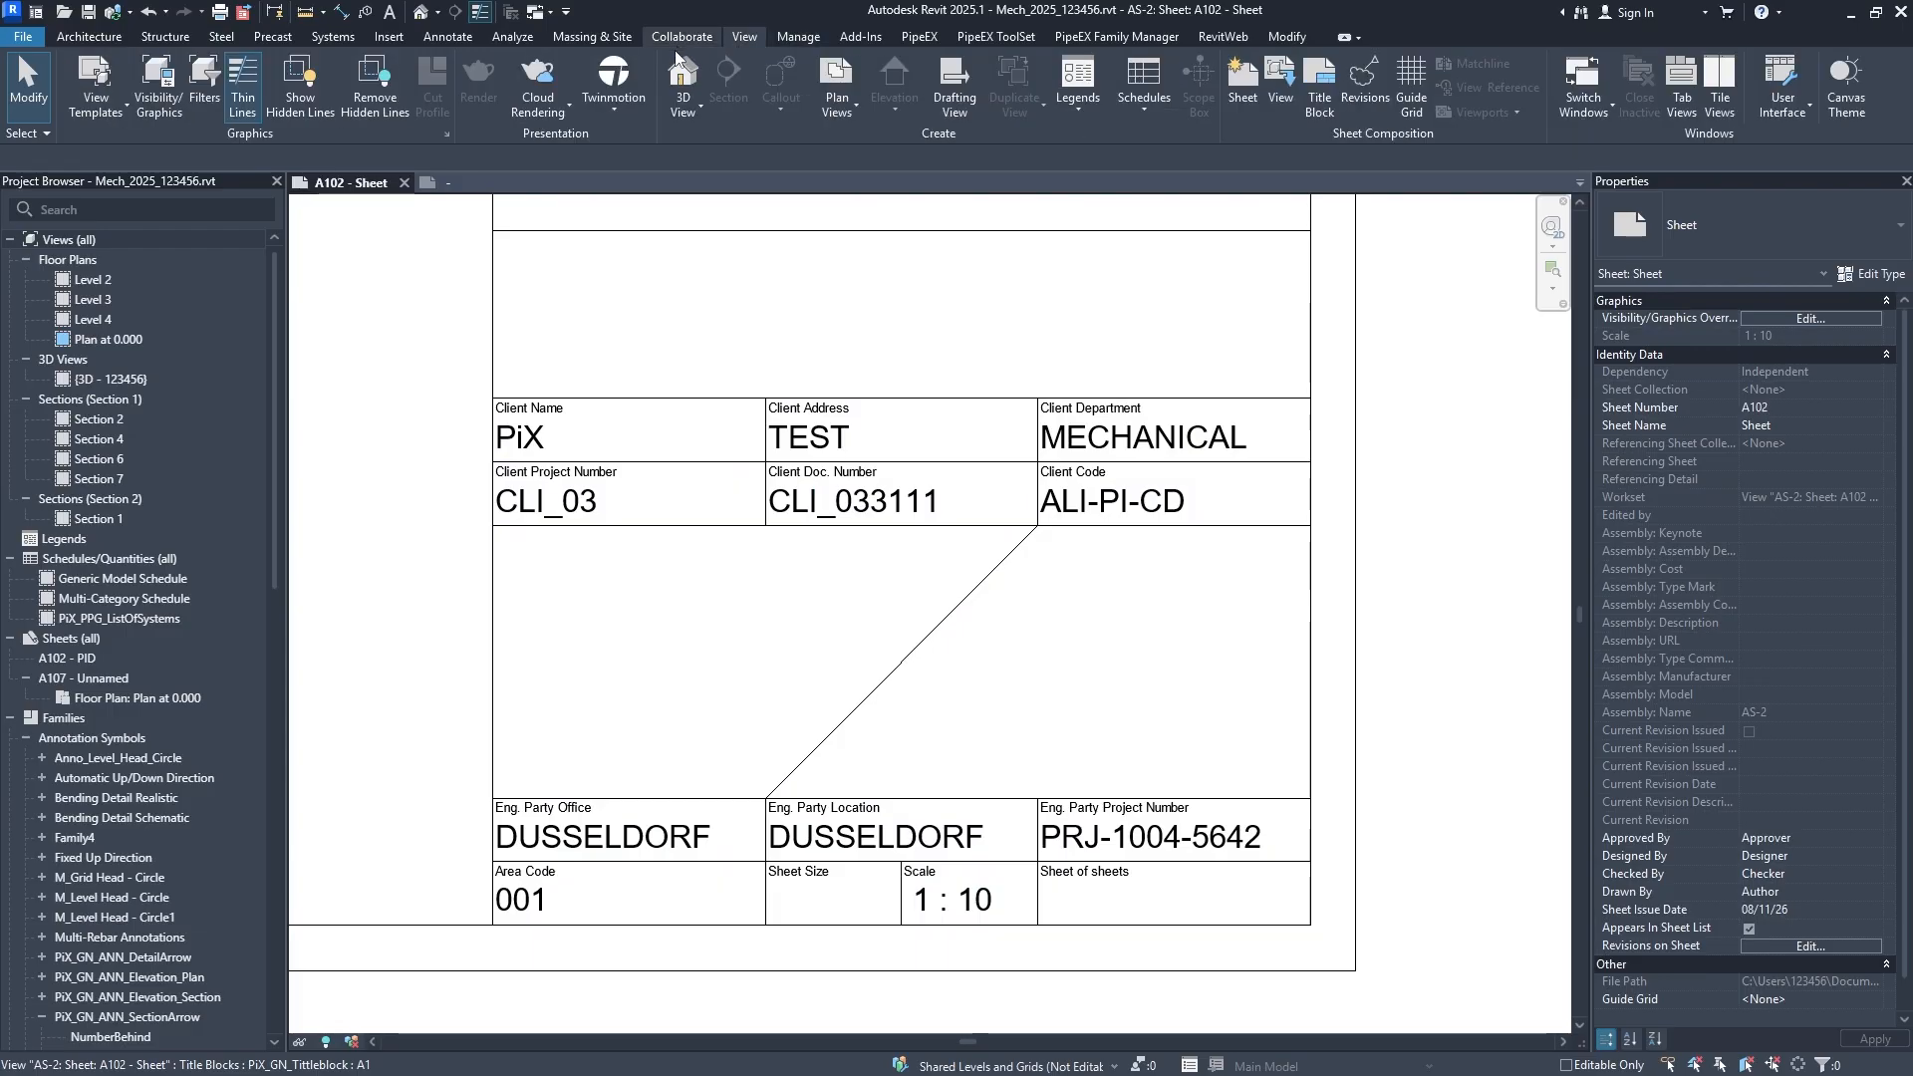
pyautogui.click(798, 37)
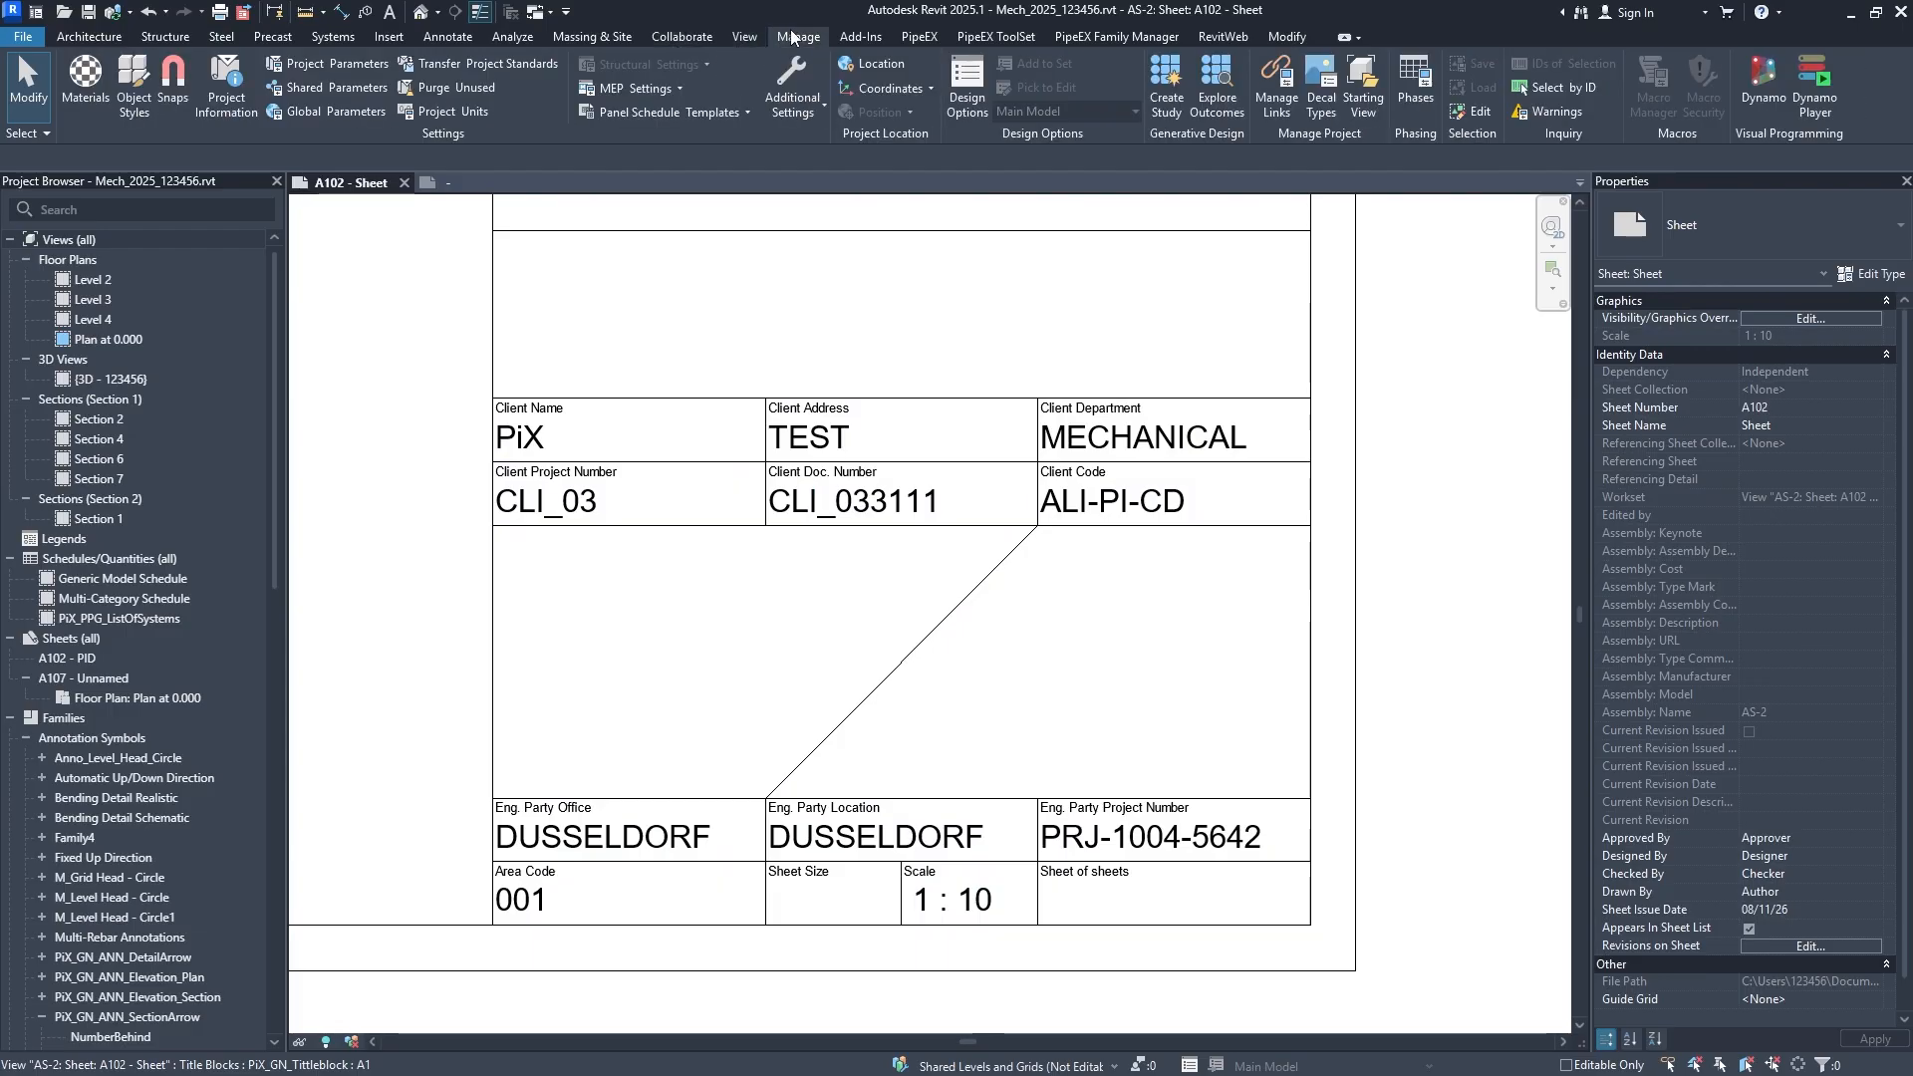
pyautogui.click(320, 86)
pyautogui.click(852, 440)
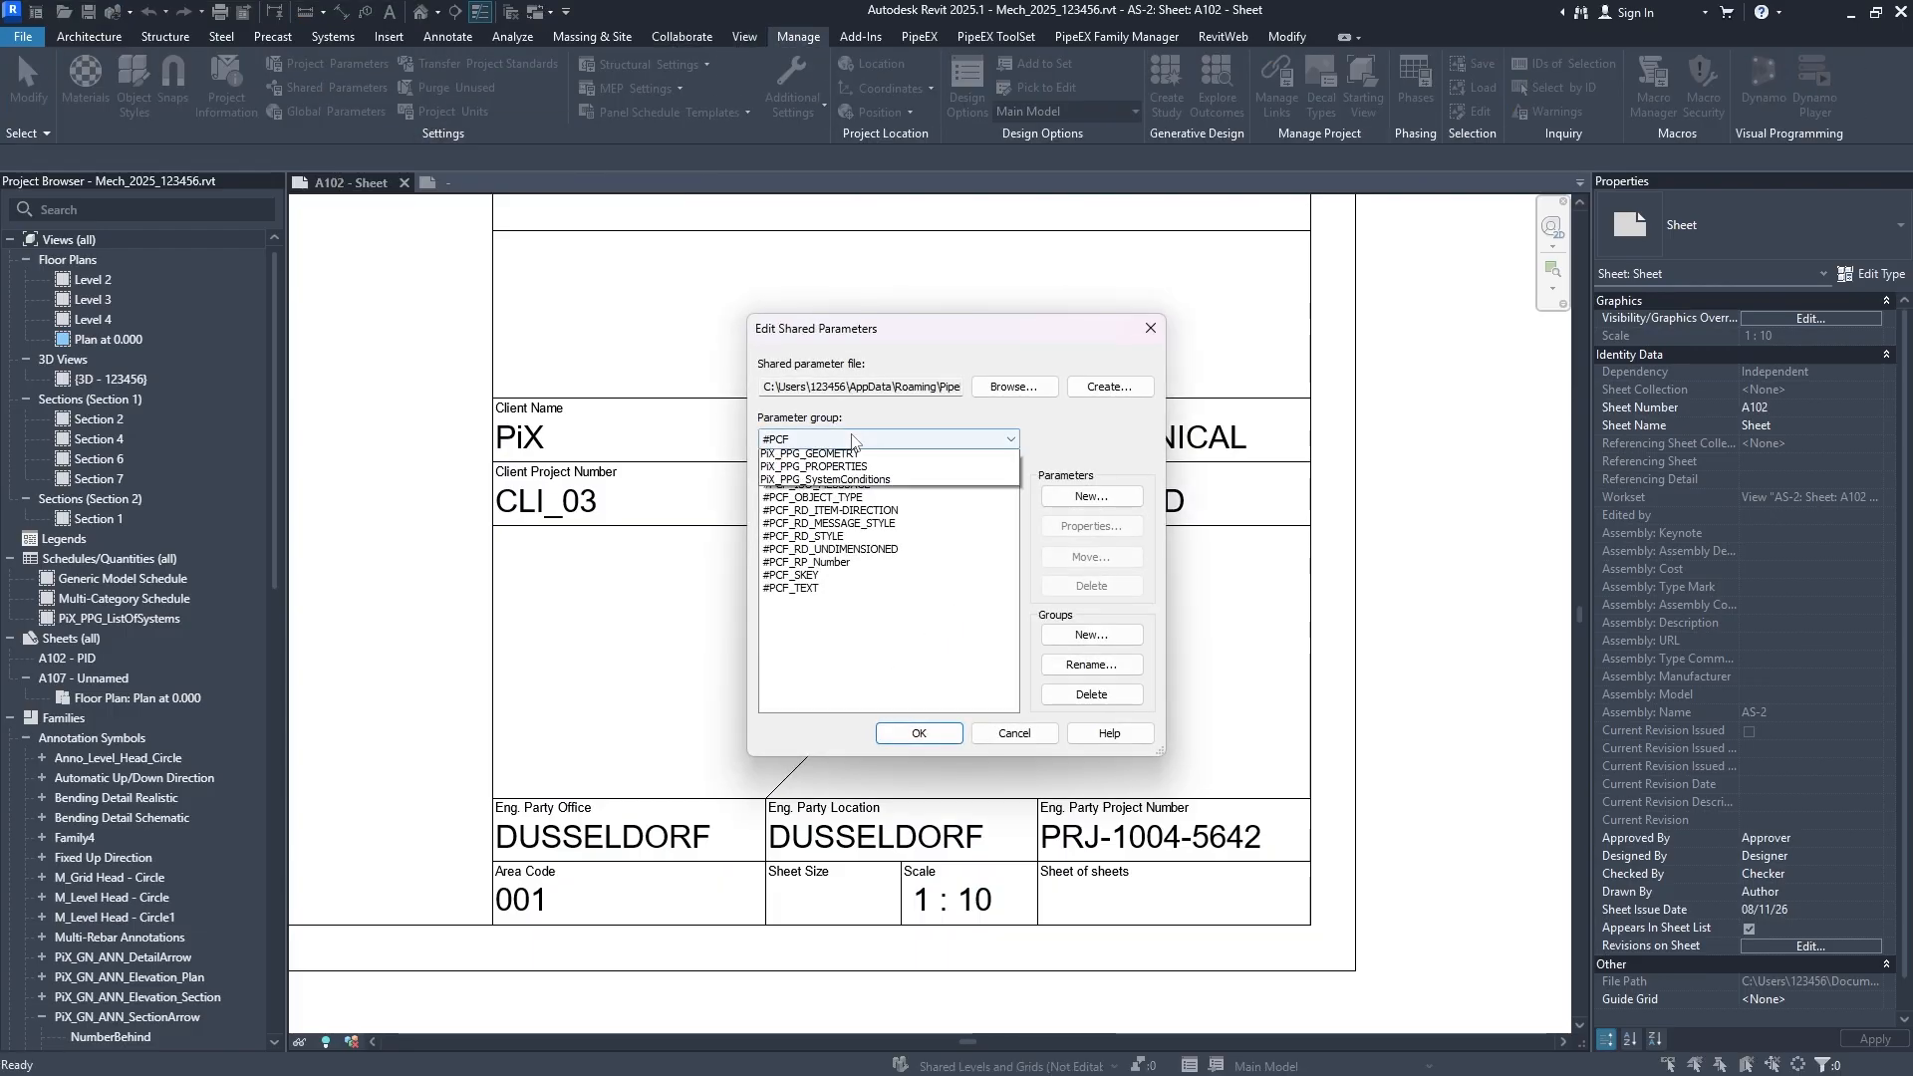
pyautogui.press('Escape')
pyautogui.press('Escape')
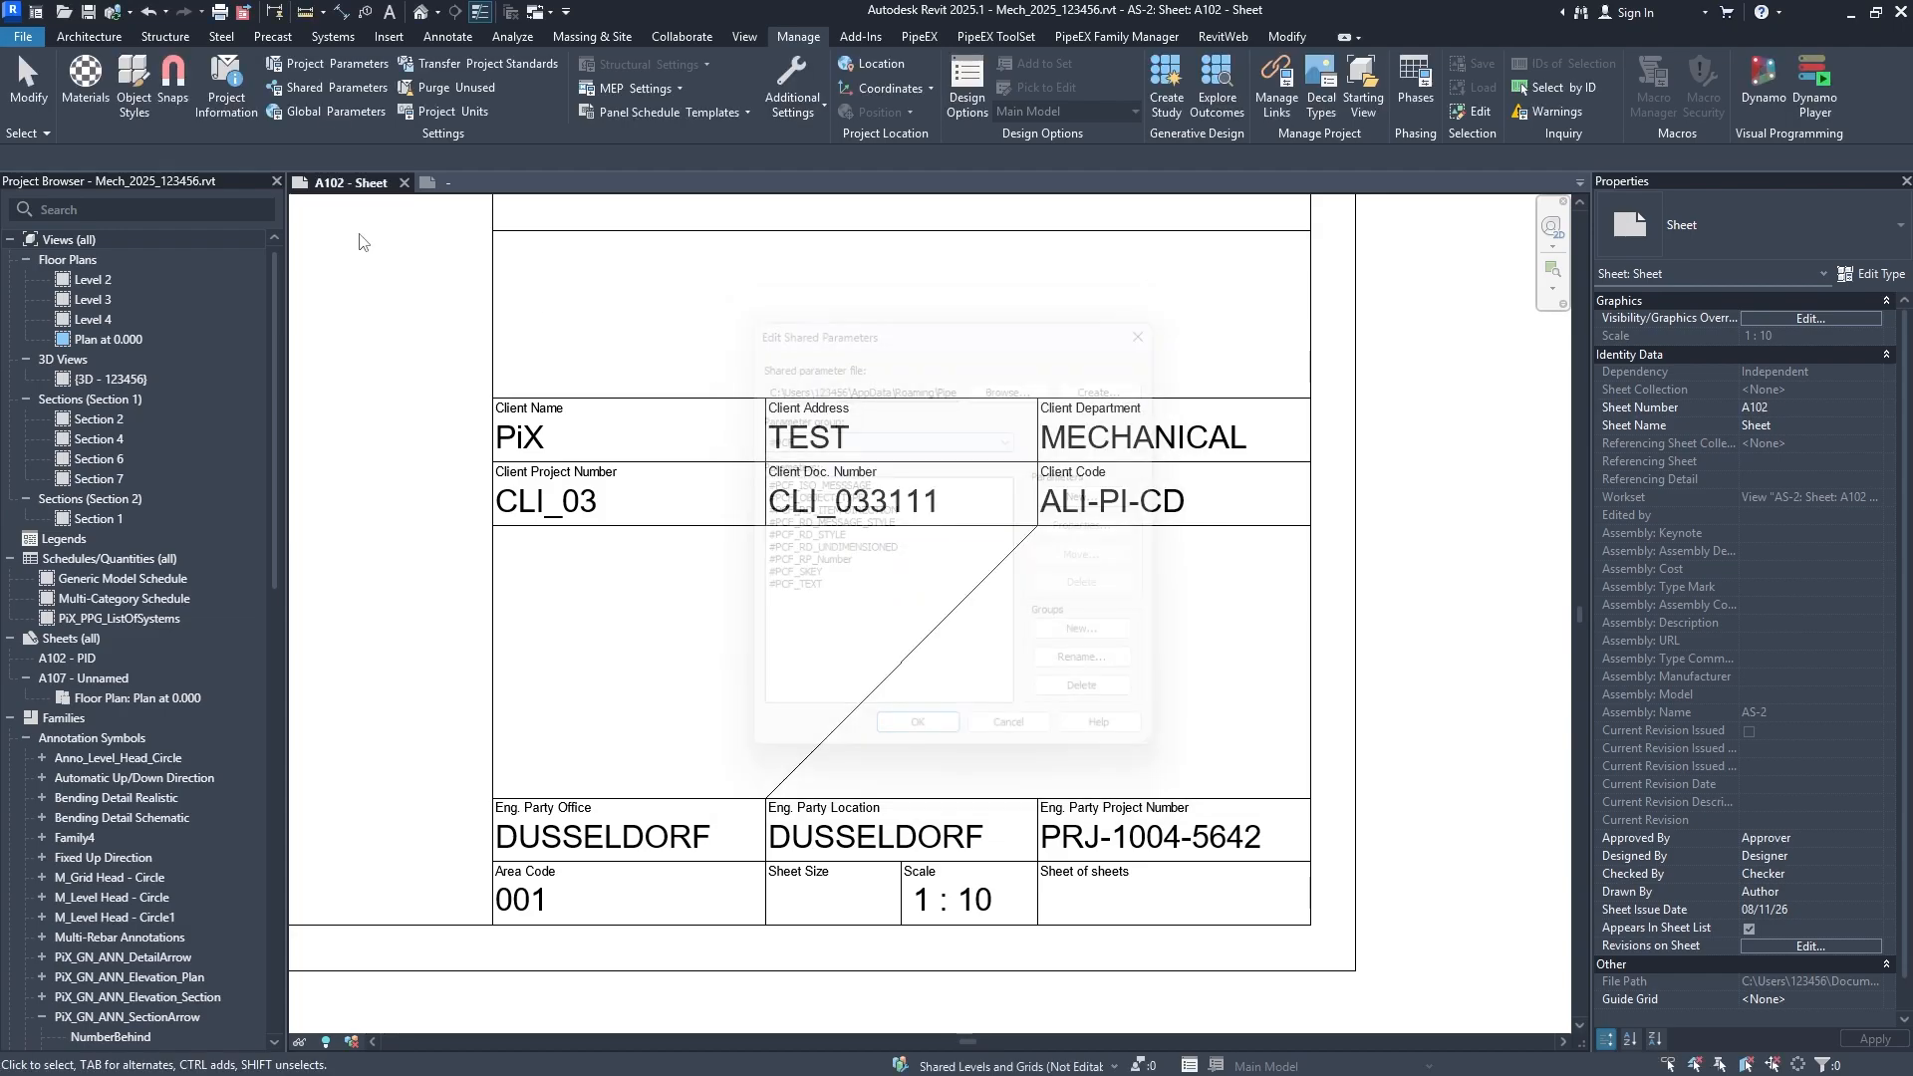
# Check sheet A102's title block for labels that have no matching project parameter.
pyautogui.click(1048, 862)
pyautogui.scroll(-3, 1049, 748)
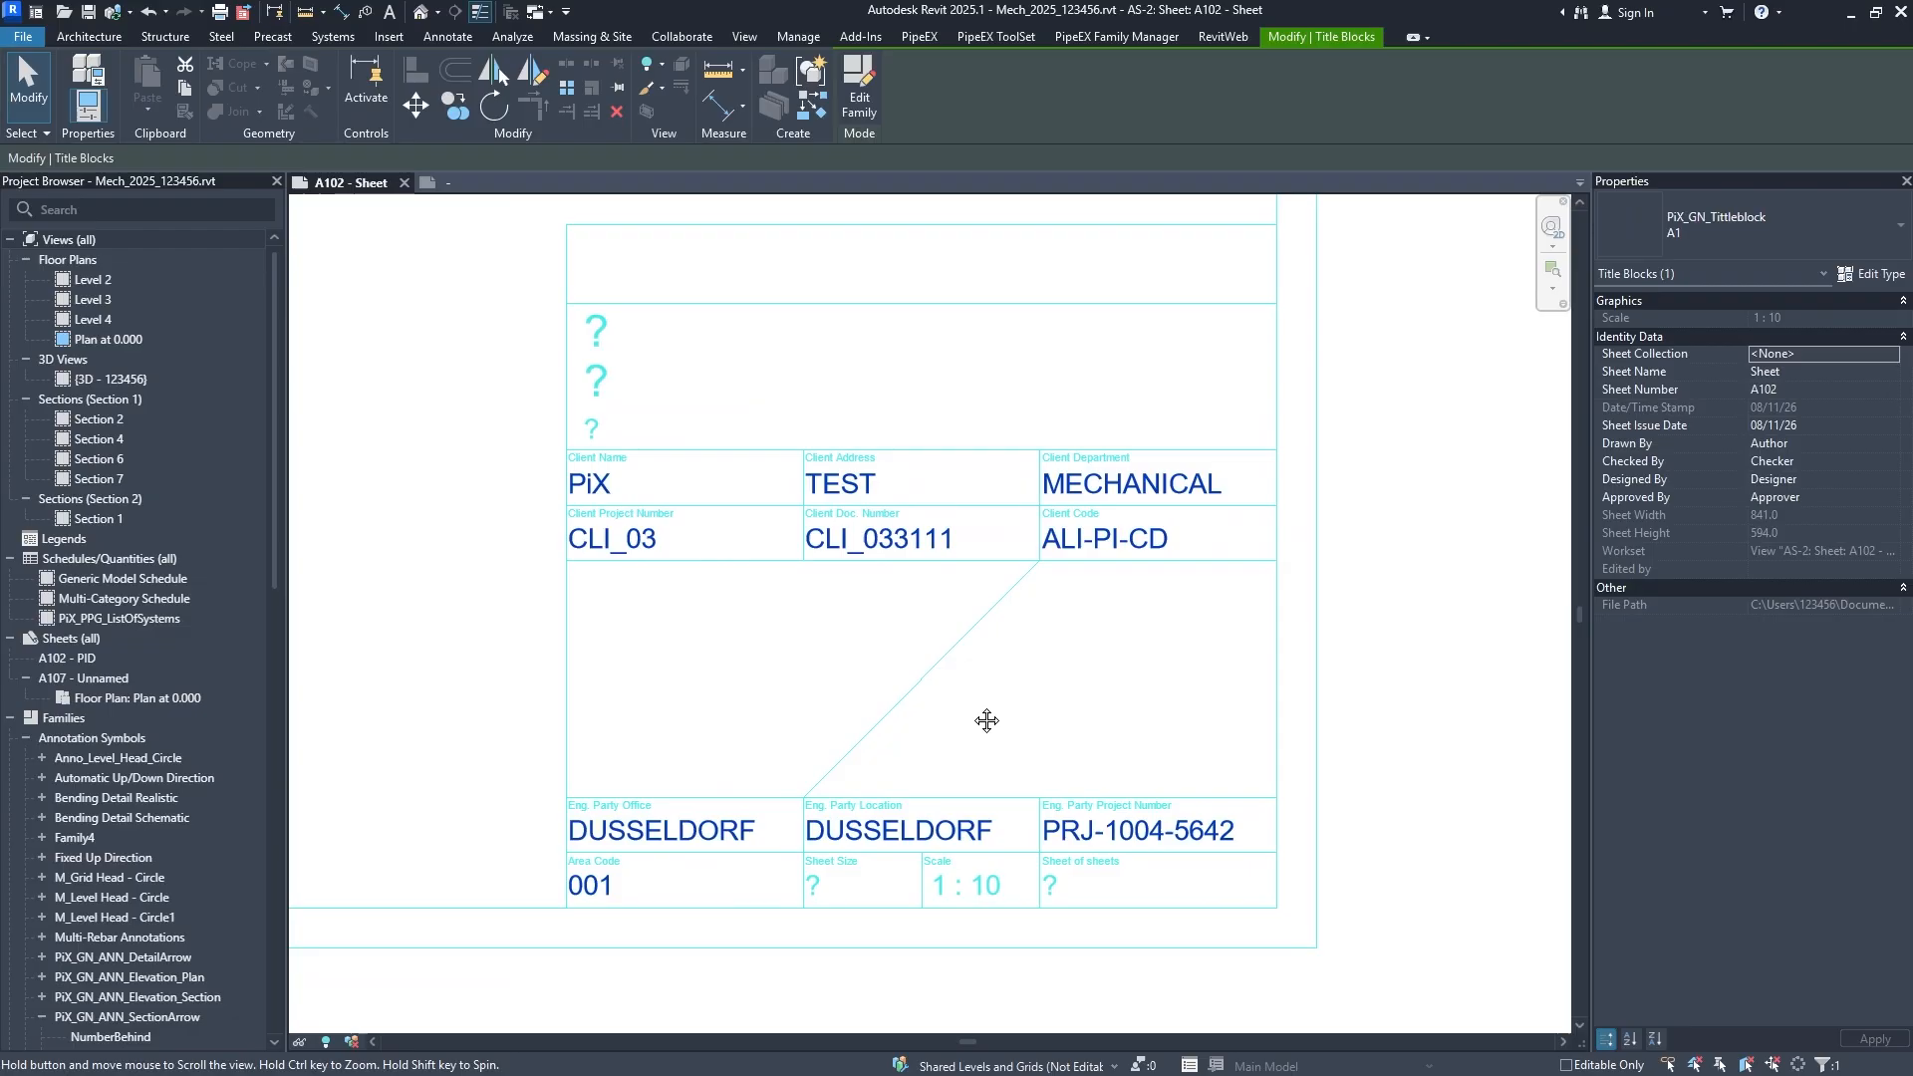
pyautogui.scroll(3, 807, 726)
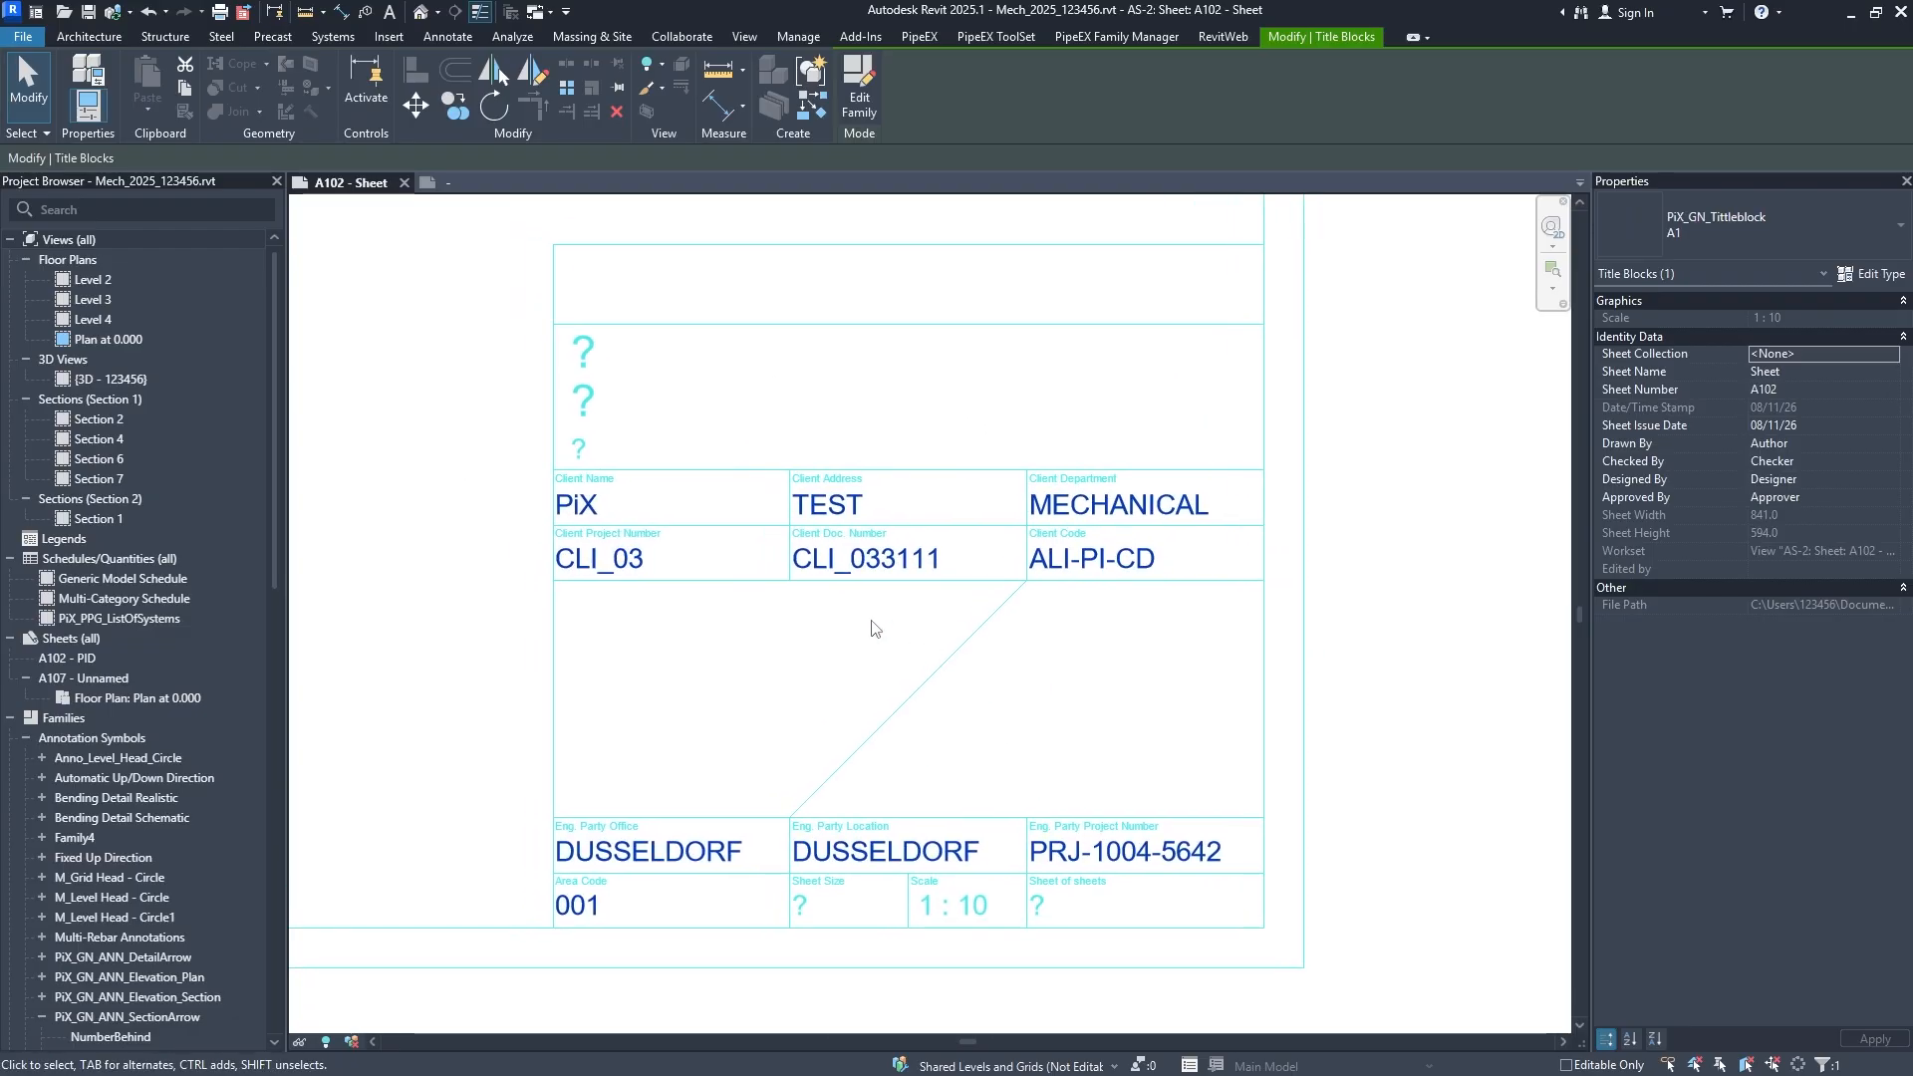
pyautogui.press('Escape')
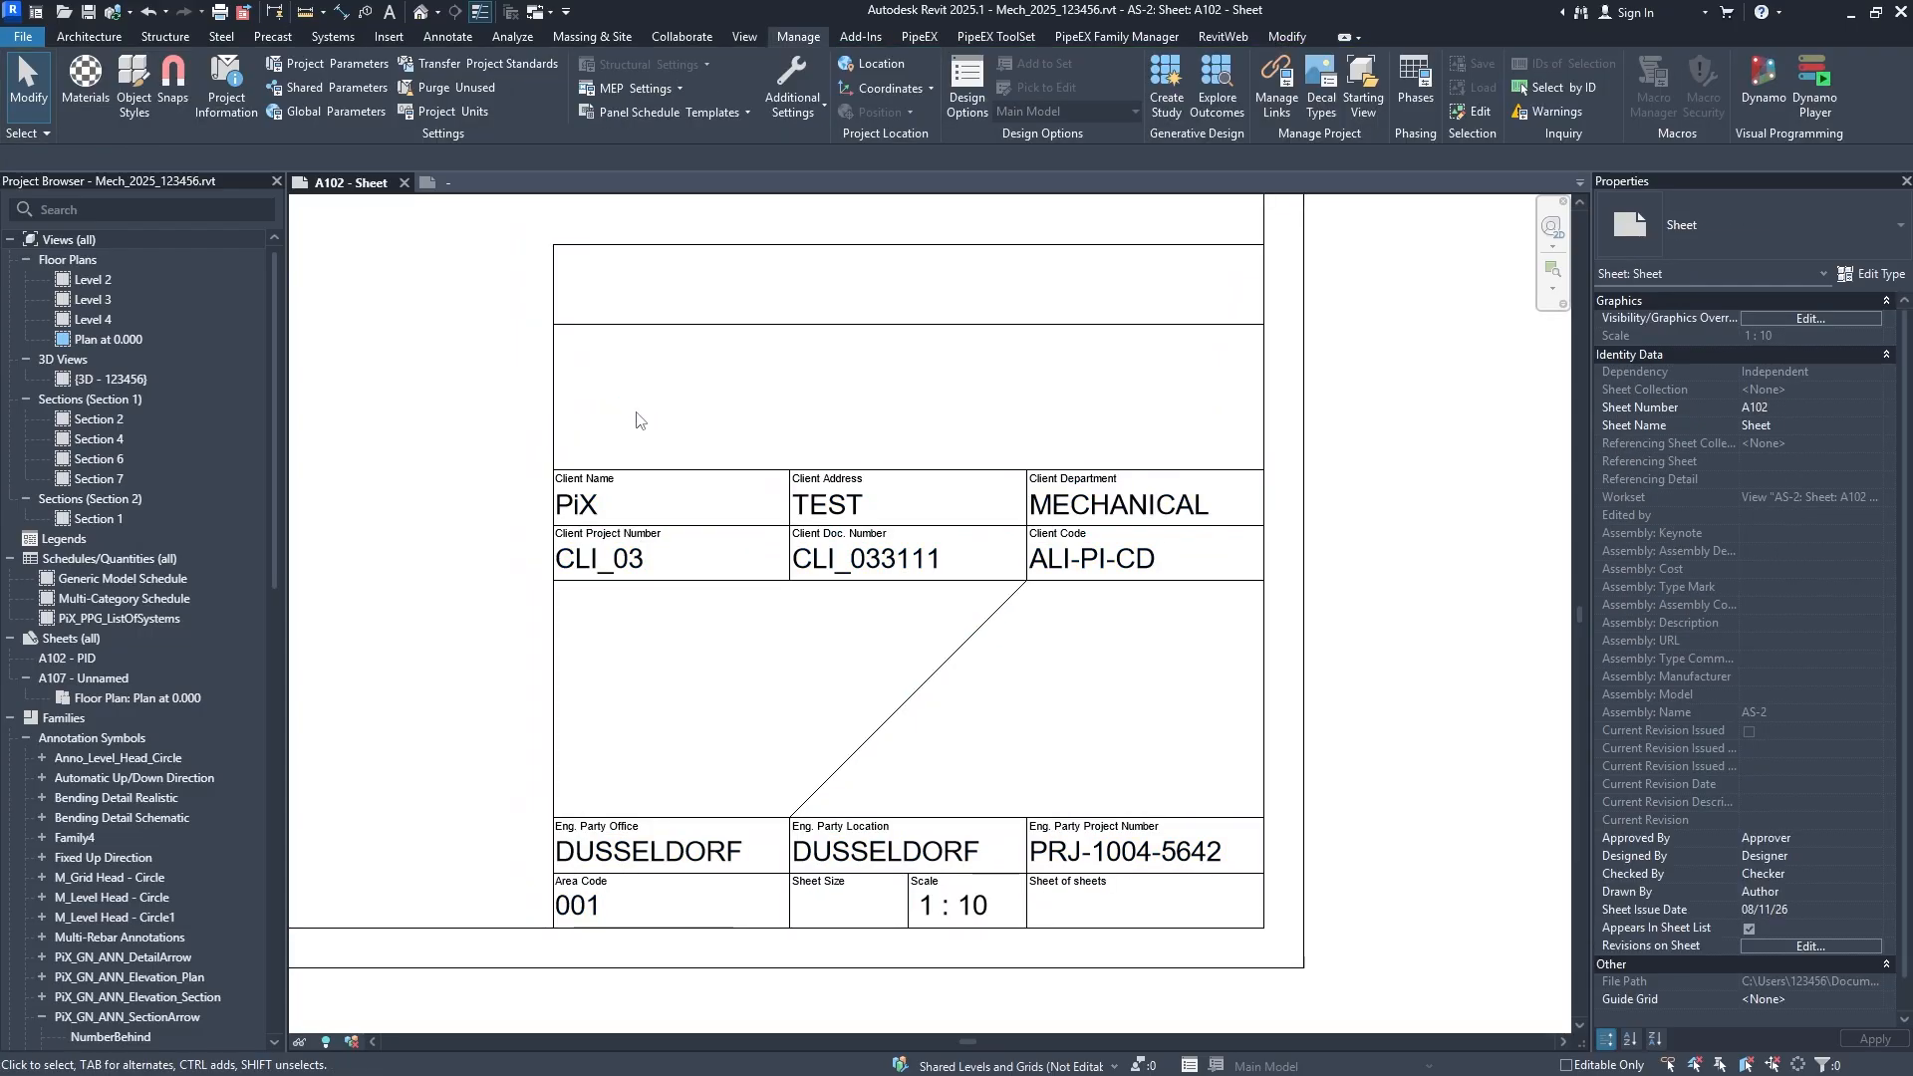
# Start a new project parameter based on the shared parameter PiX_TB_1_TITLE_1 from the PiX_GEN_Titleblock group.
pyautogui.click(335, 66)
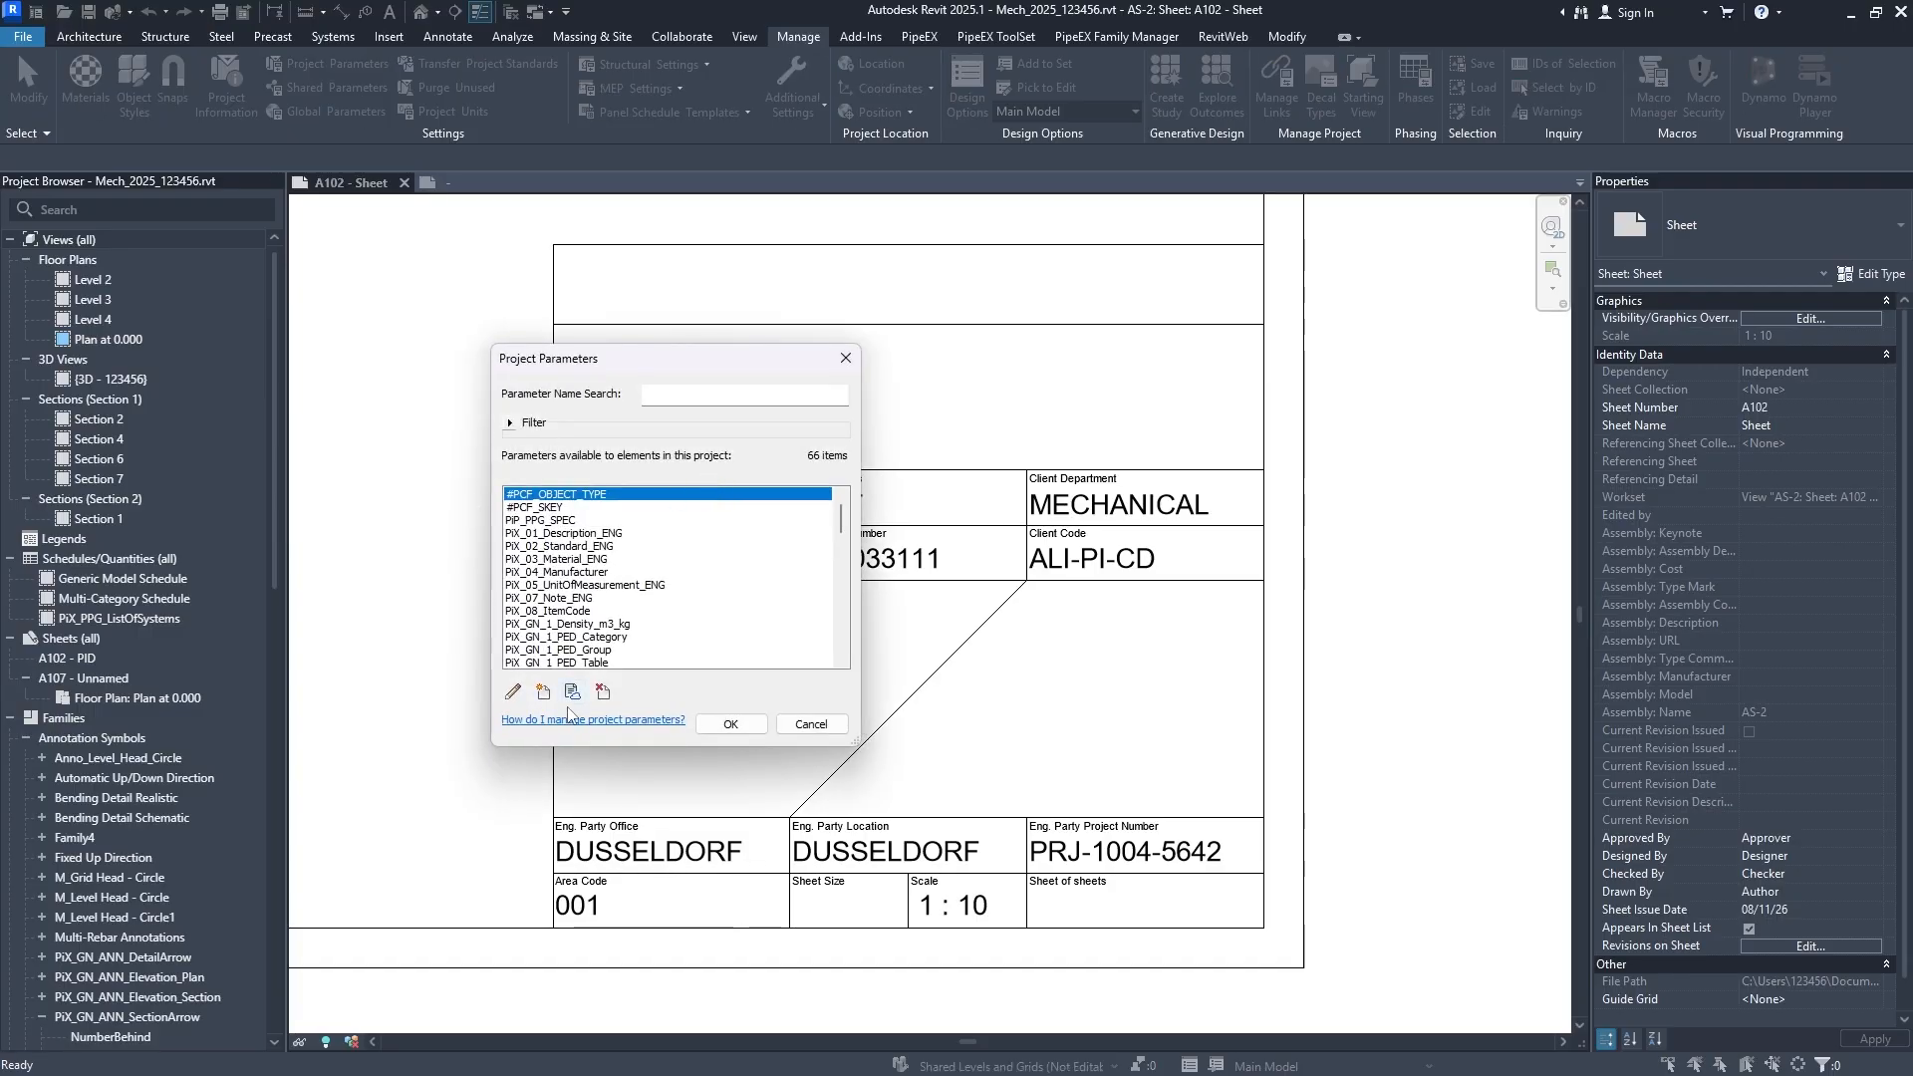
pyautogui.click(543, 692)
pyautogui.click(384, 400)
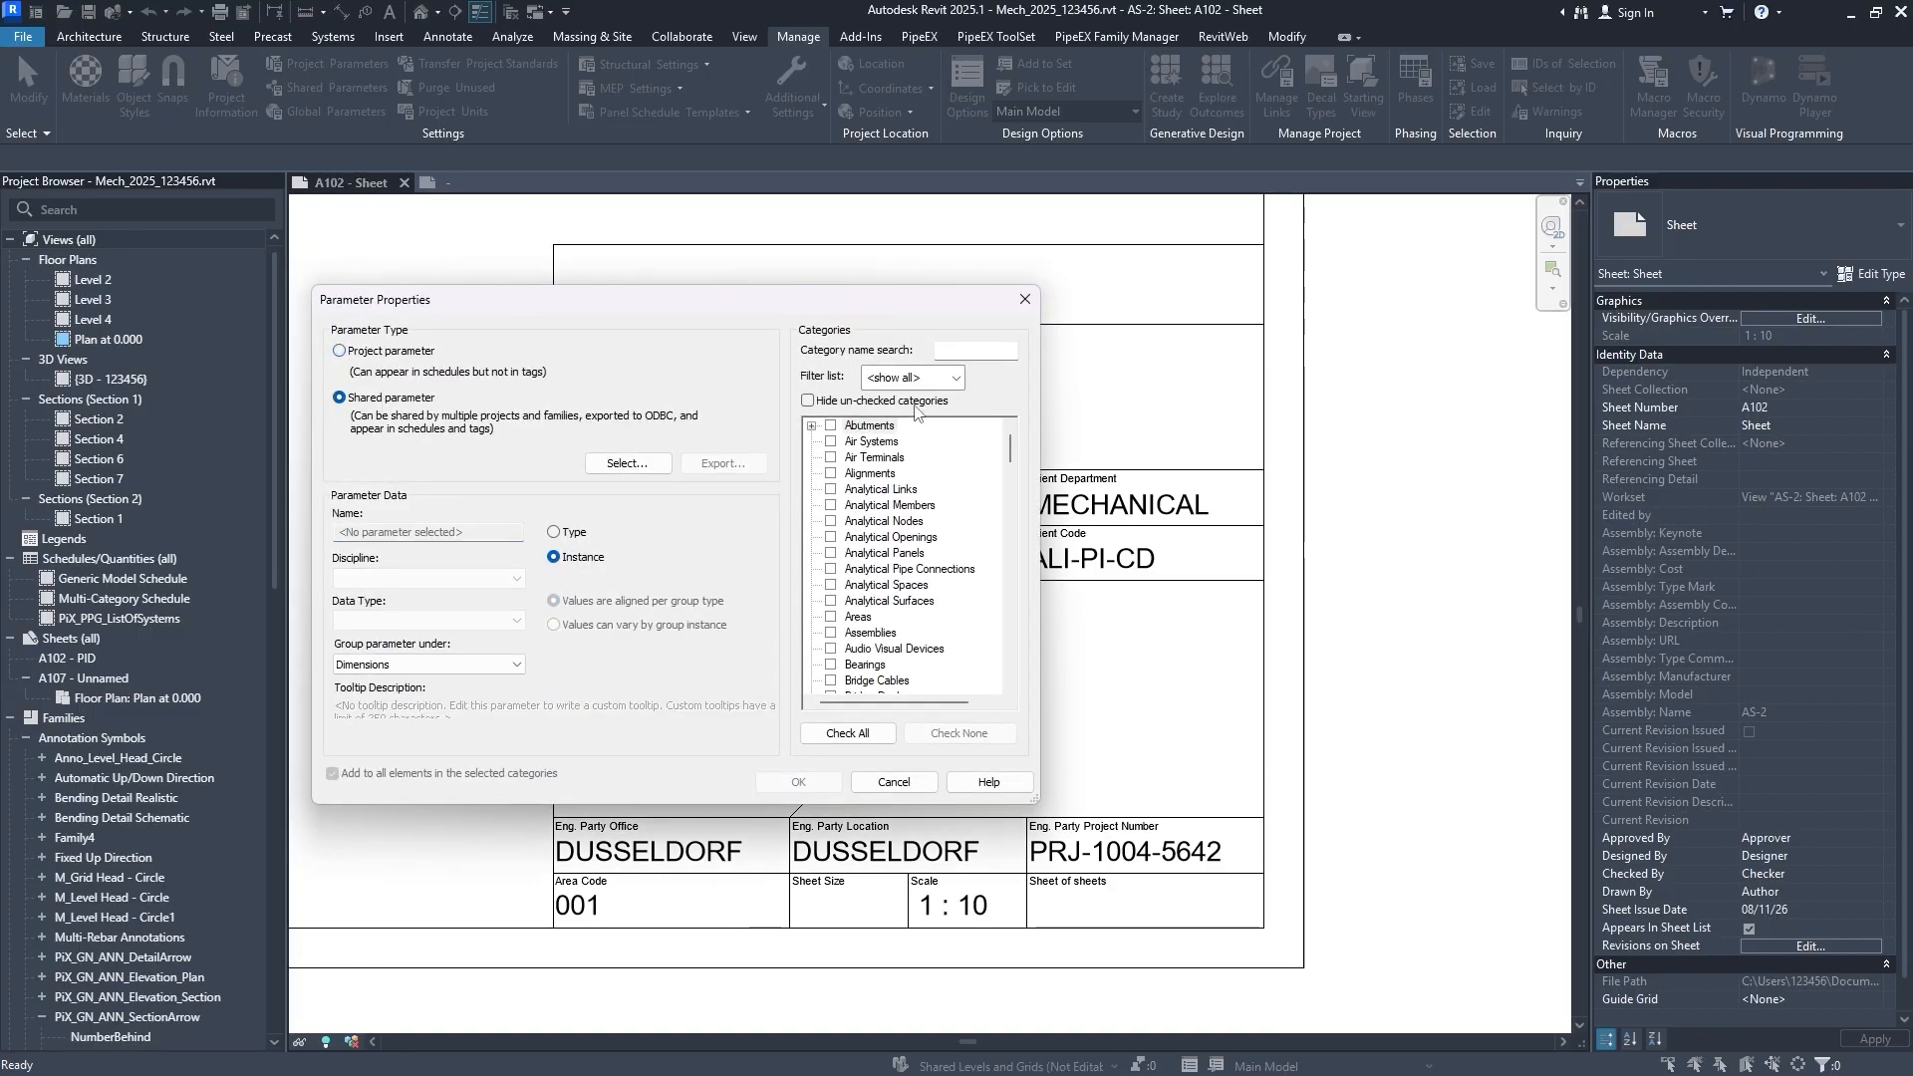
pyautogui.click(619, 463)
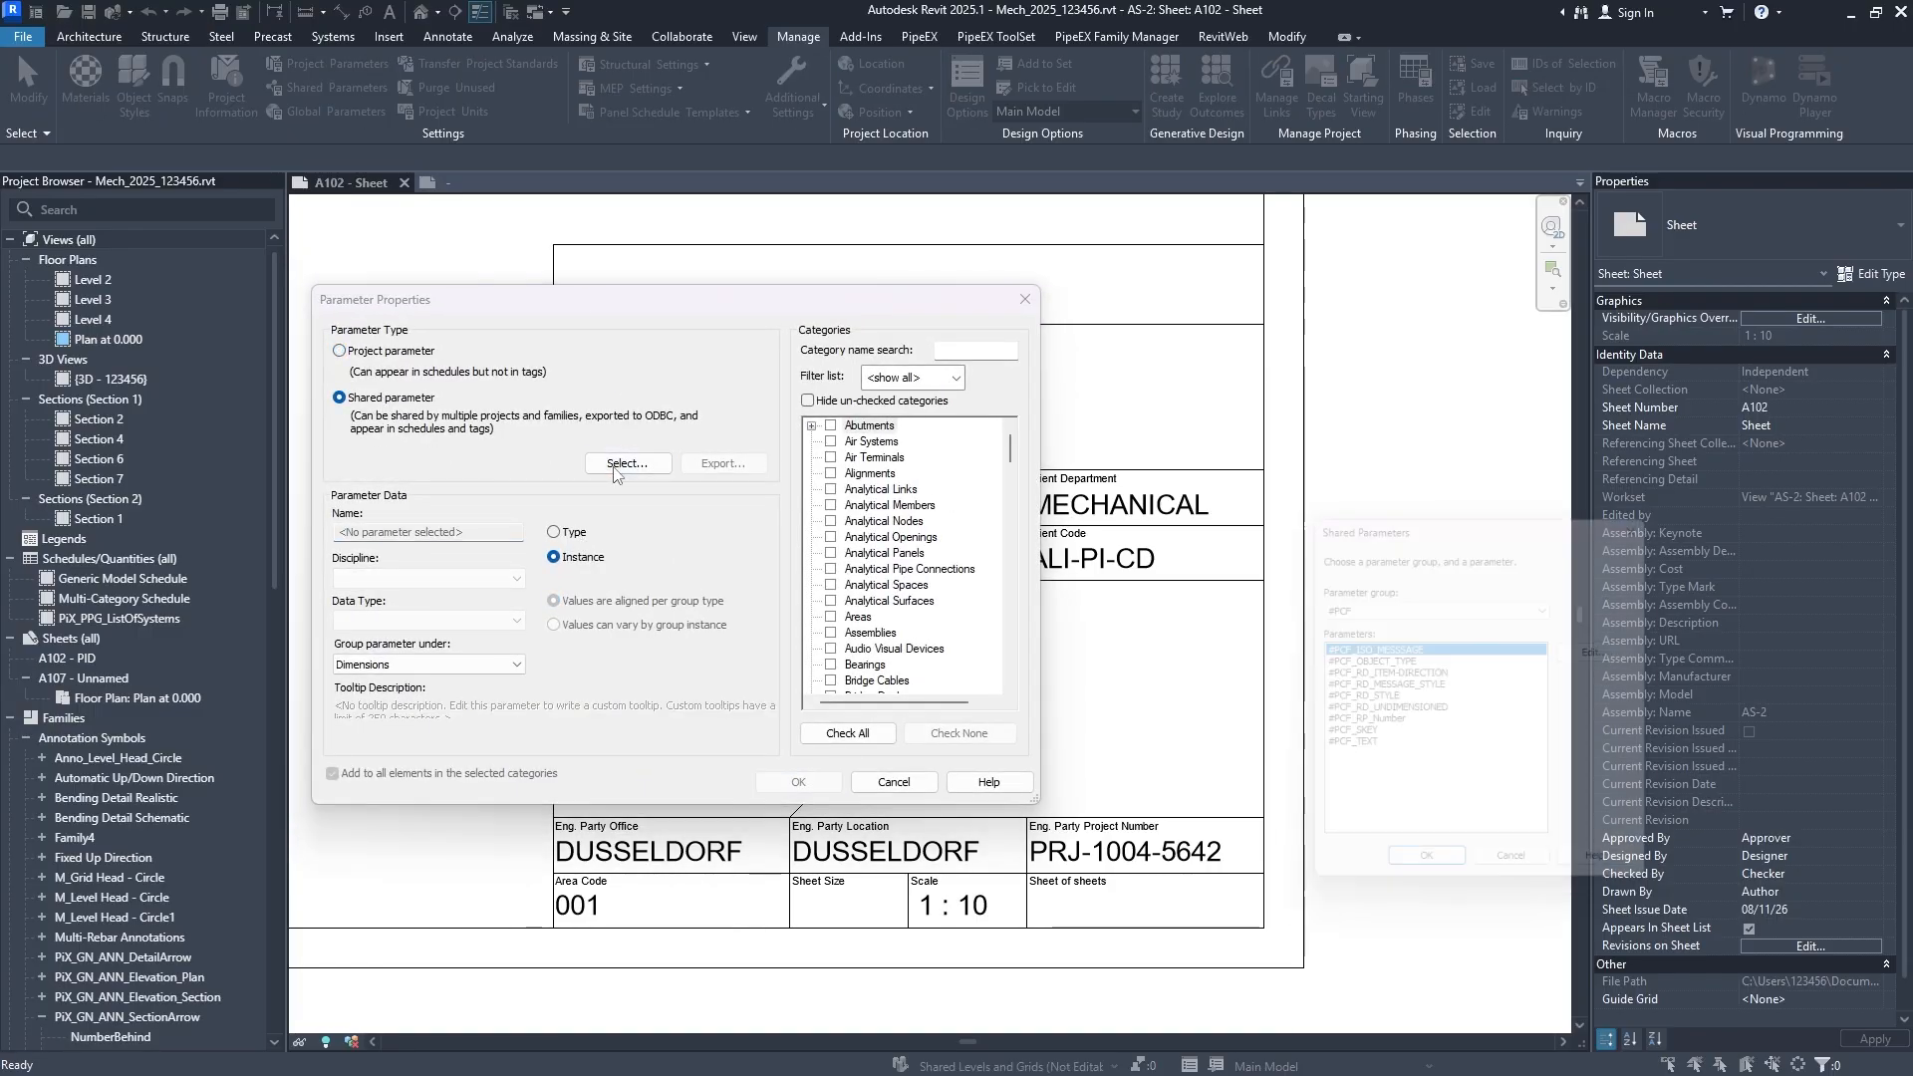
pyautogui.click(1400, 604)
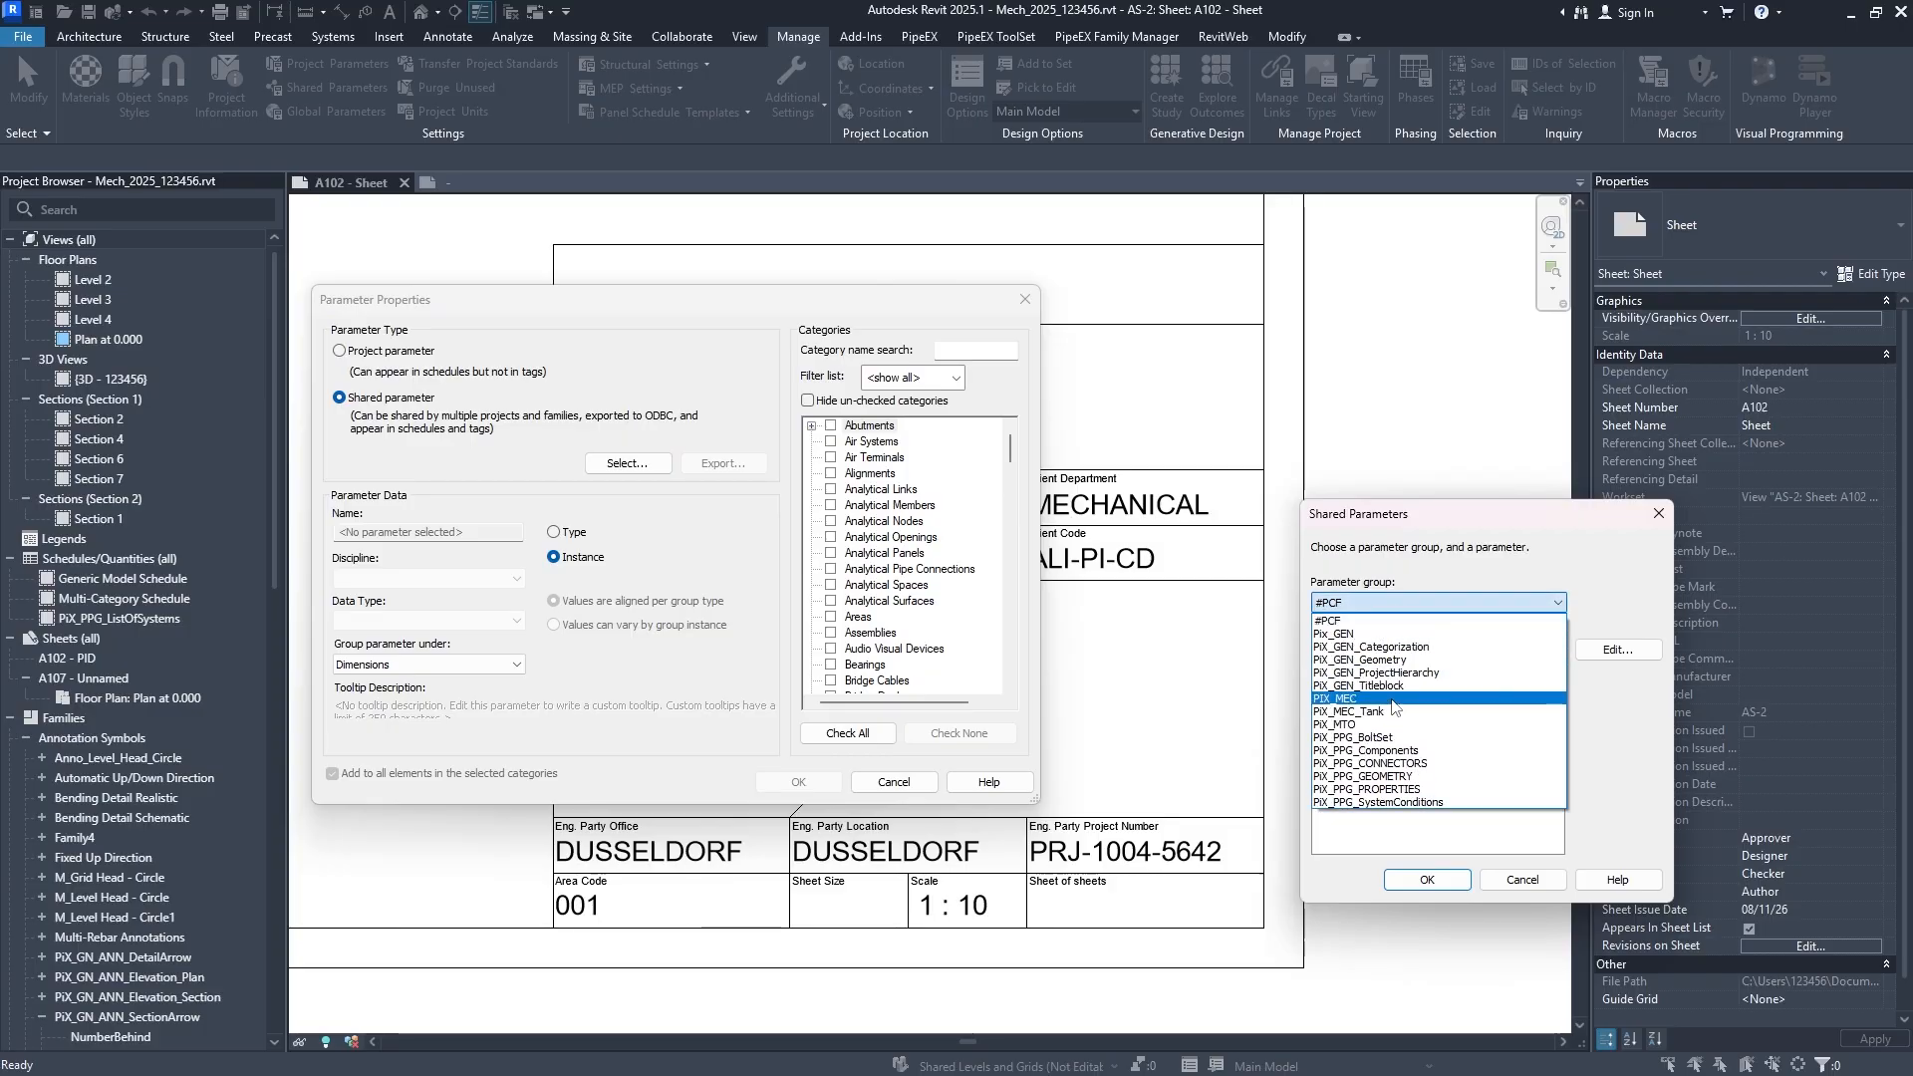
pyautogui.click(1386, 686)
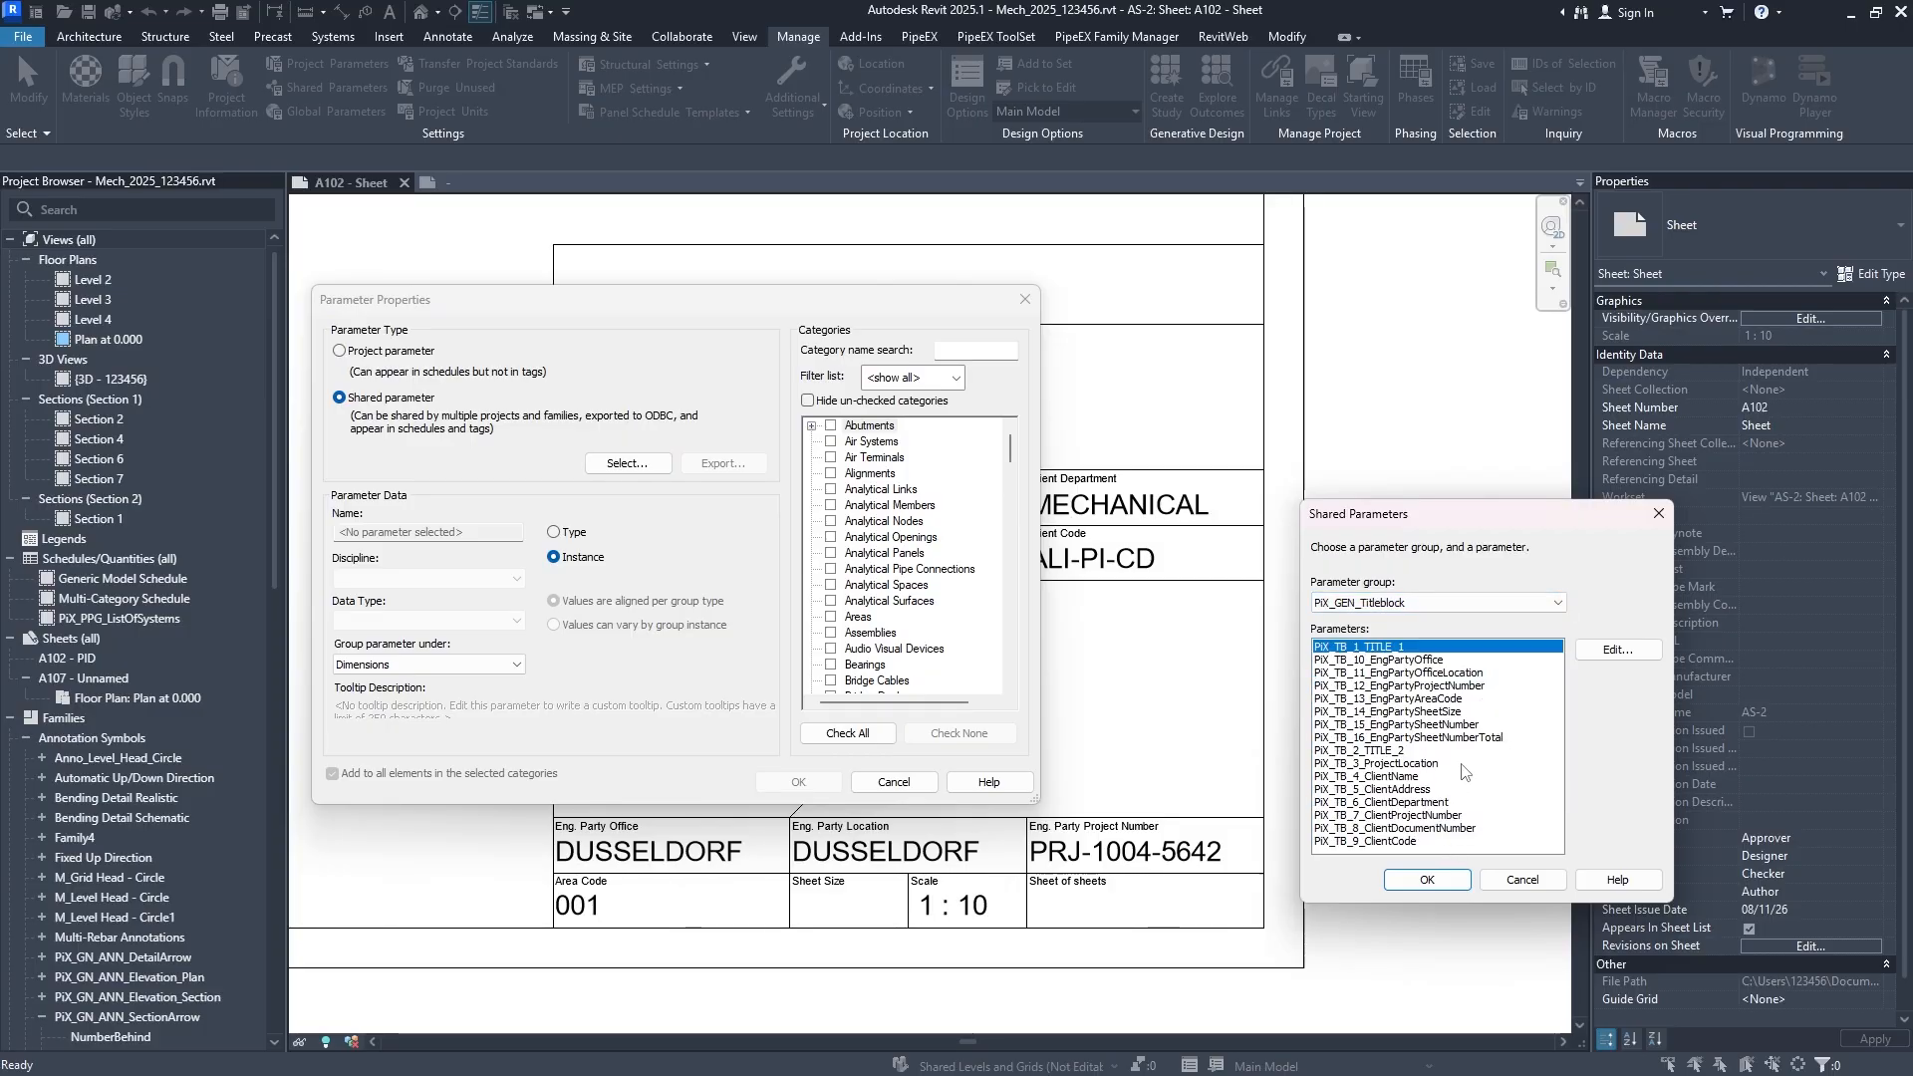
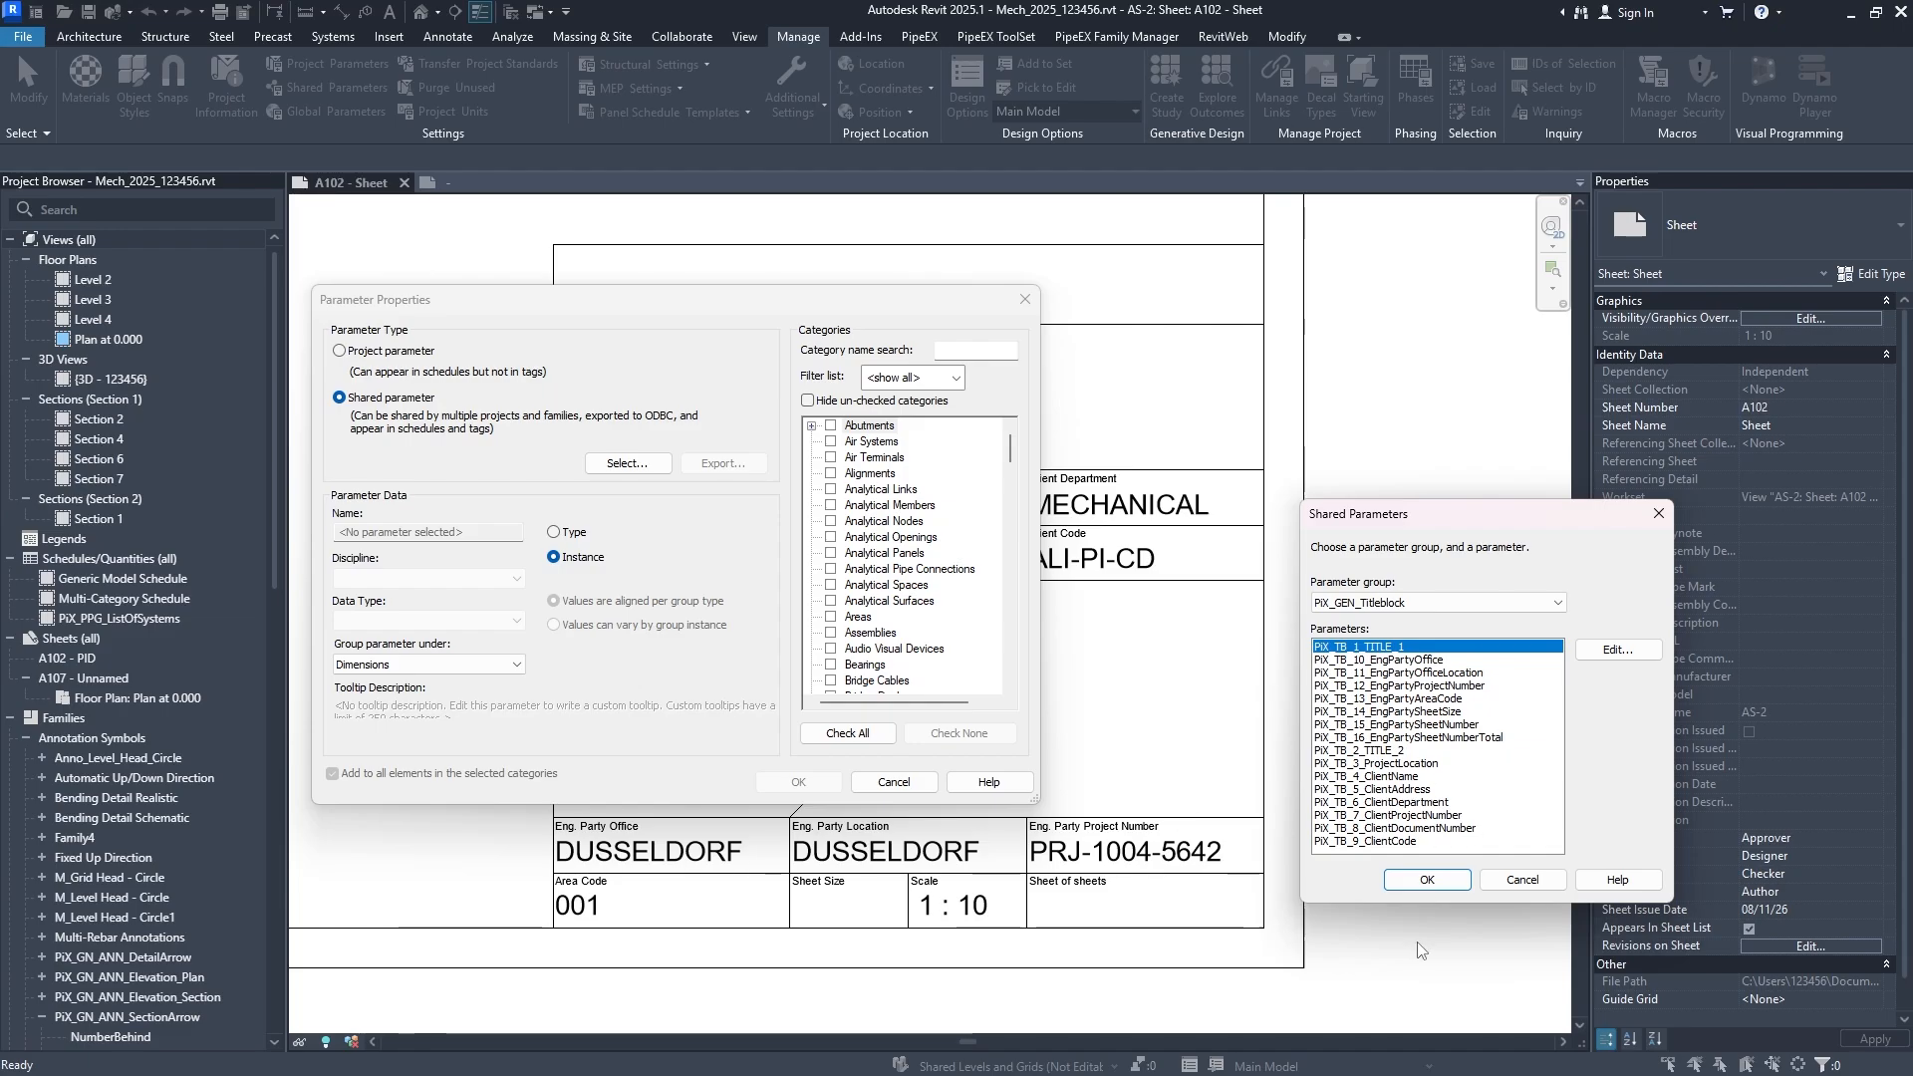
pyautogui.click(1435, 886)
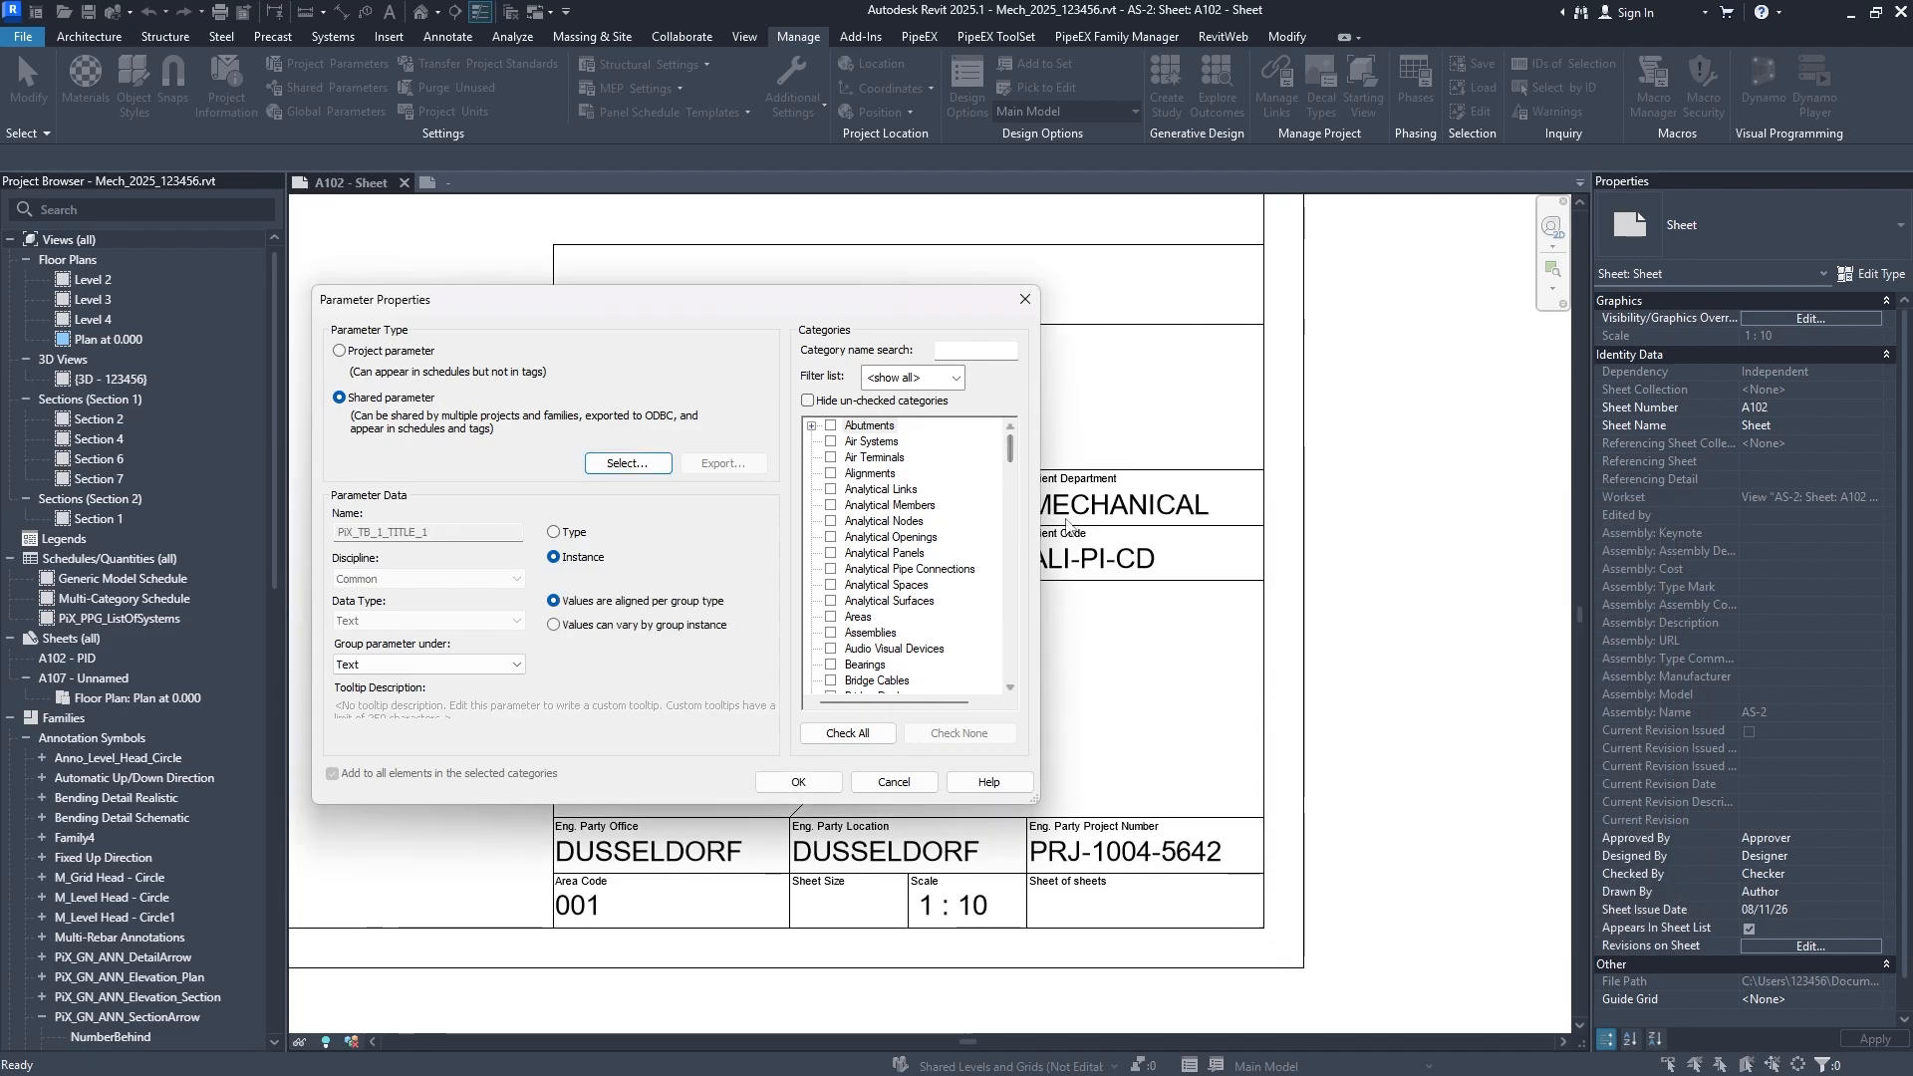
# Discard the unfinished project parameter and open sheet A102's title block family for editing.
pyautogui.click(1027, 300)
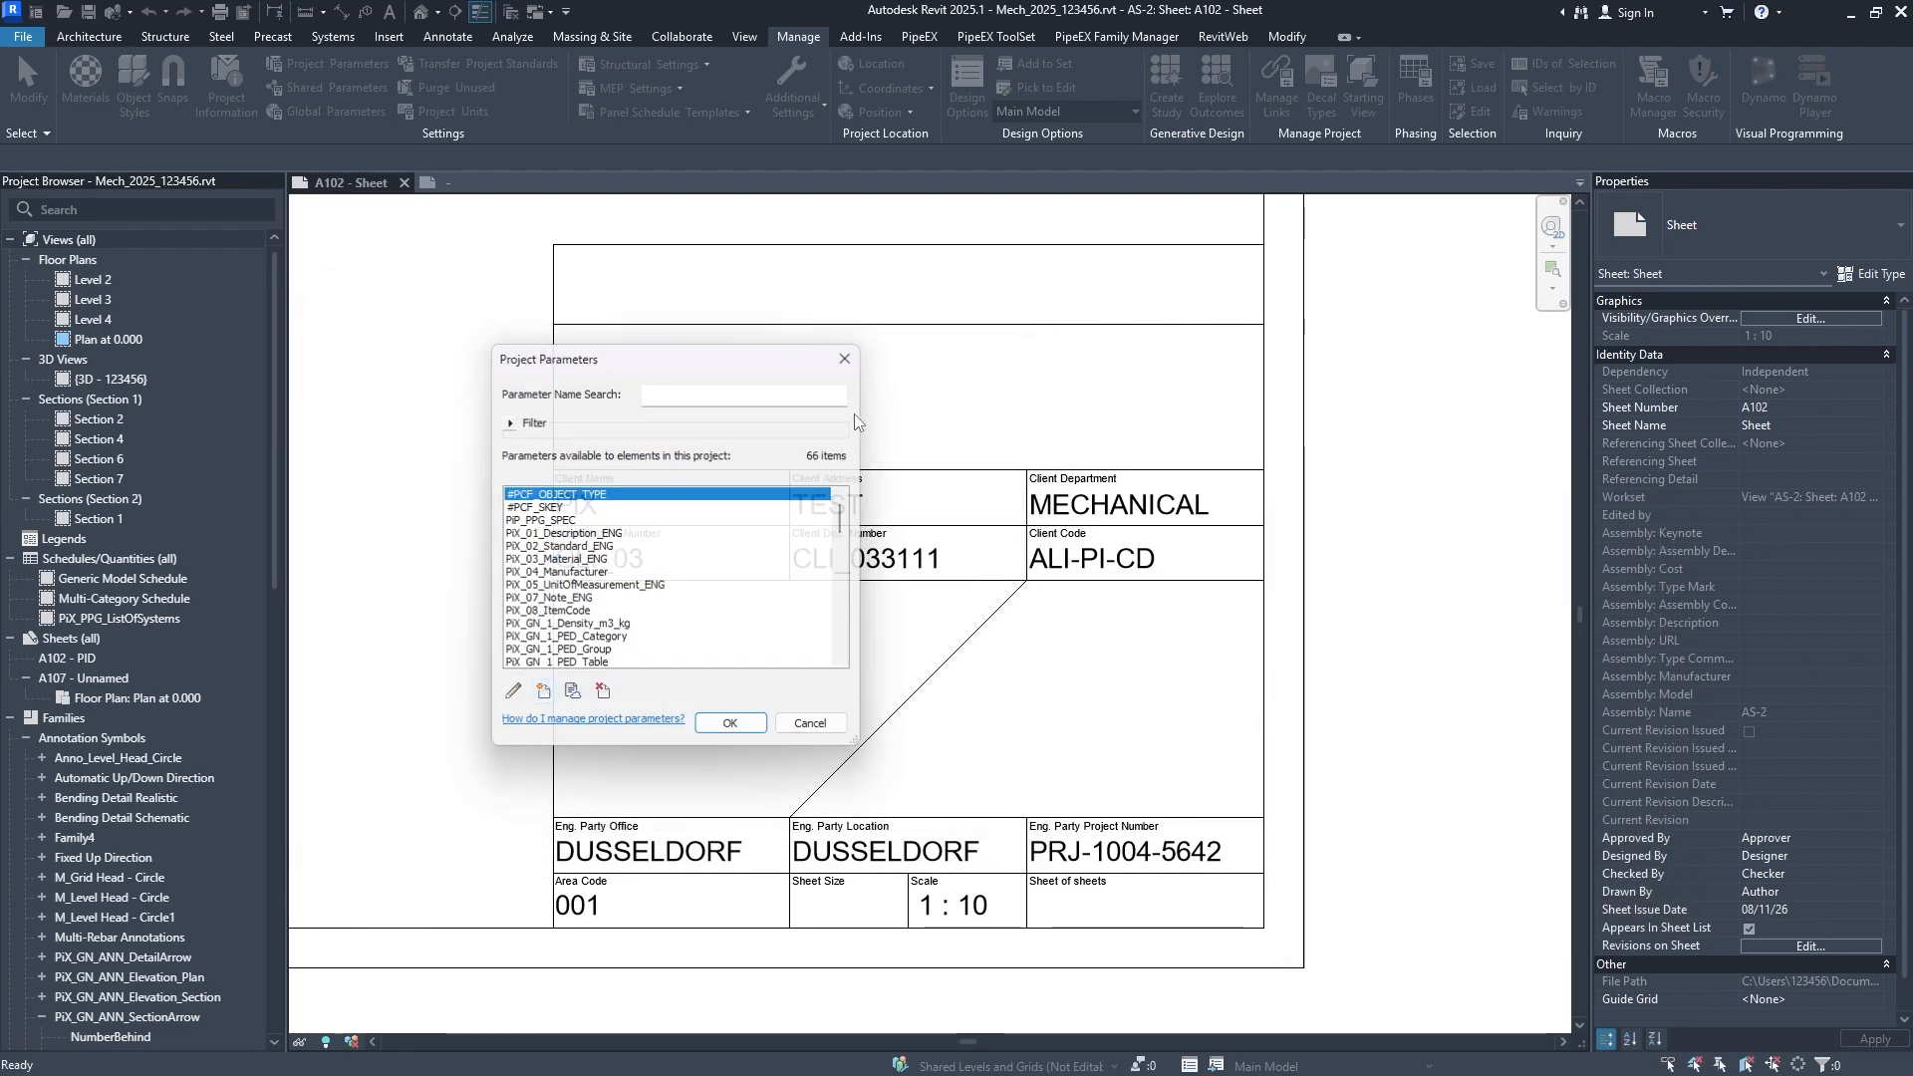
pyautogui.press('Escape')
pyautogui.click(875, 585)
pyautogui.click(875, 588)
pyautogui.click(942, 630)
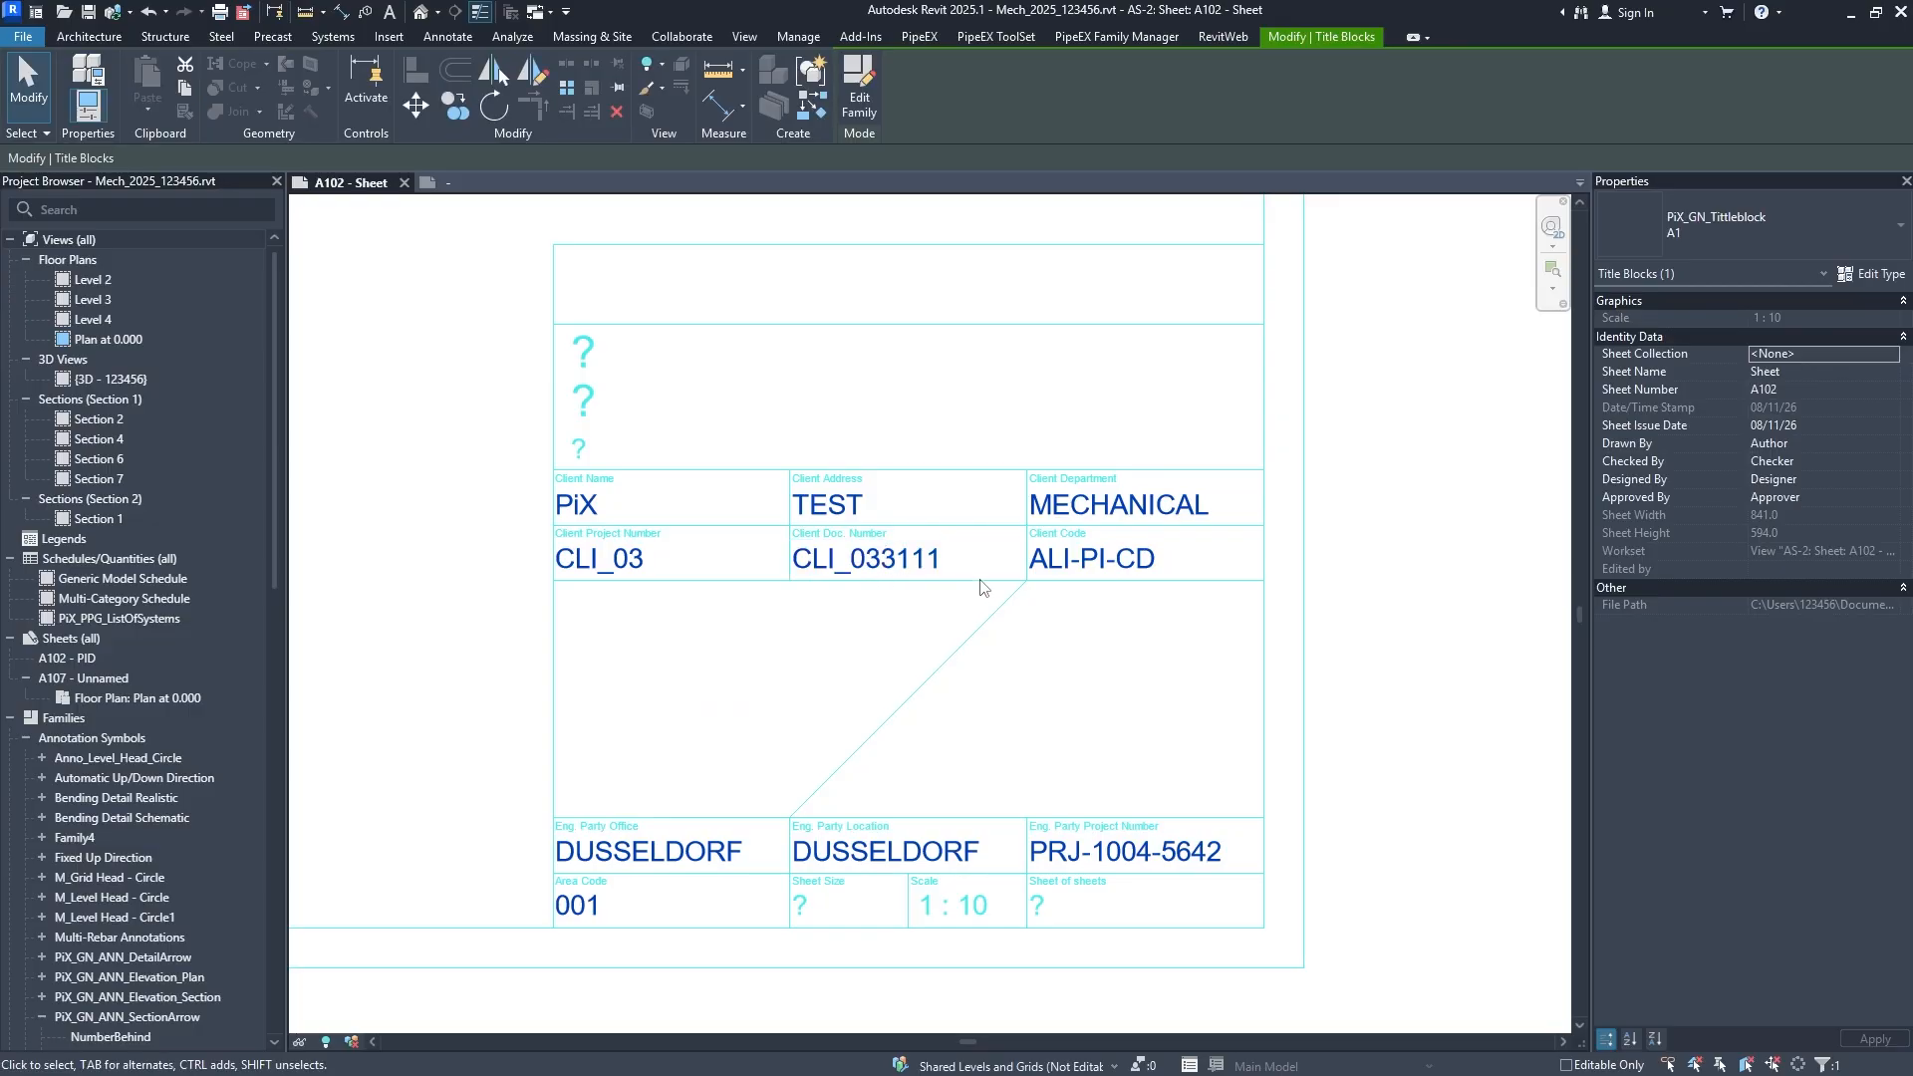
pyautogui.click(861, 88)
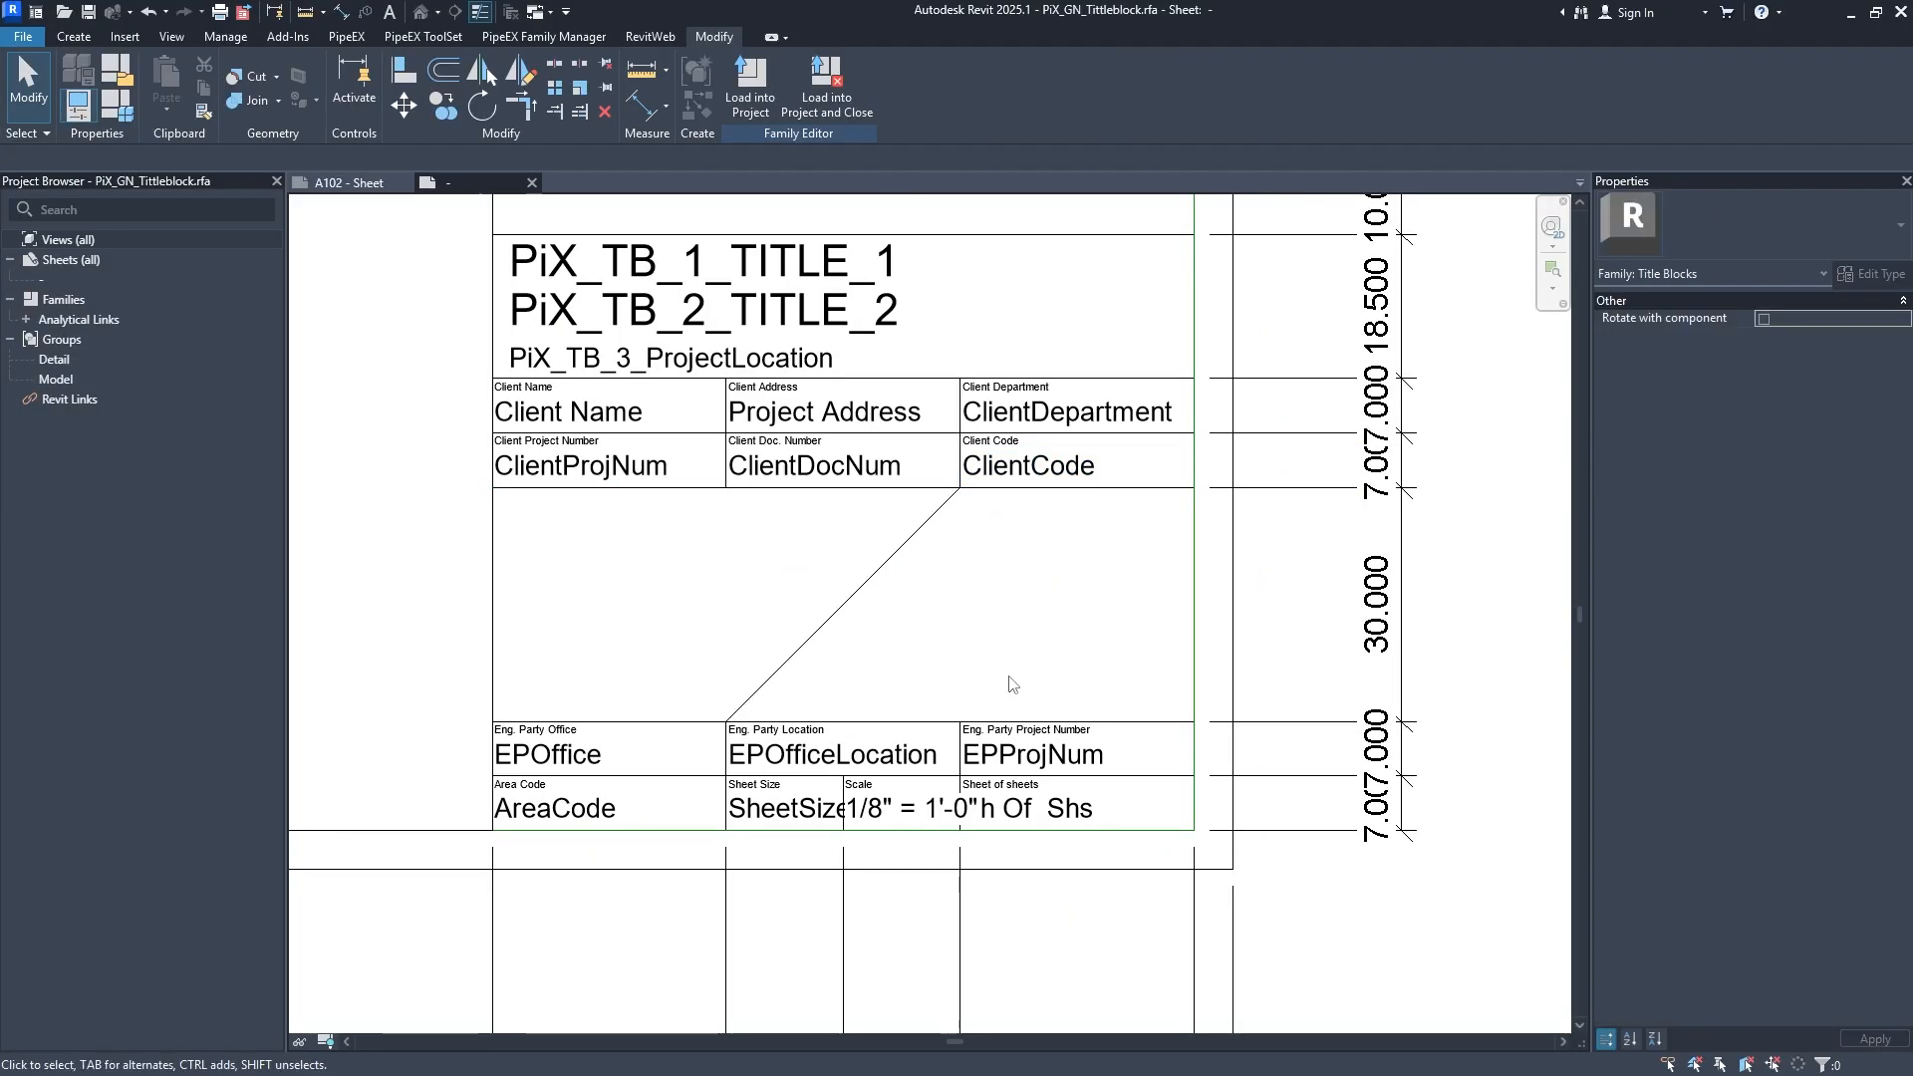
pyautogui.moveTo(835, 438); pyautogui.dragTo(846, 596, button='middle')
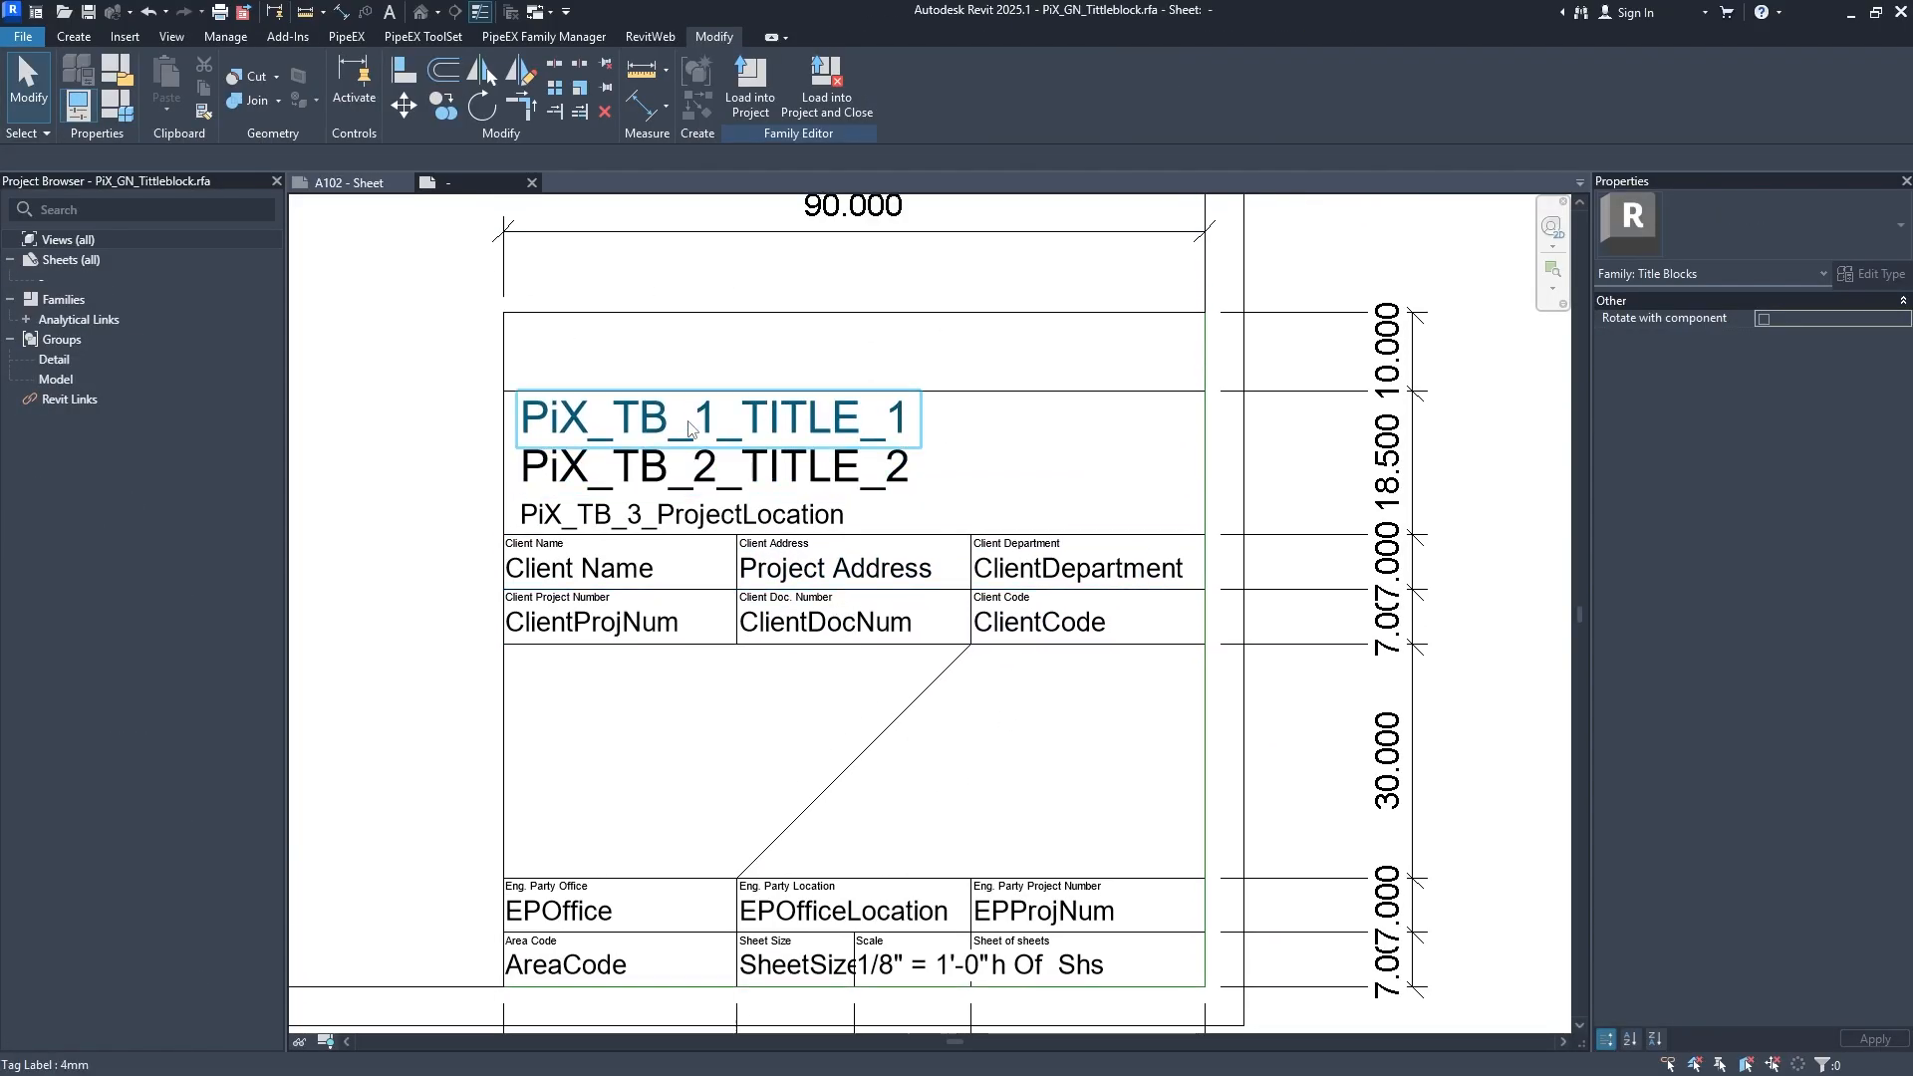
# Check the two title labels and the project location label in the title block family.
pyautogui.click(689, 428)
pyautogui.click(767, 477)
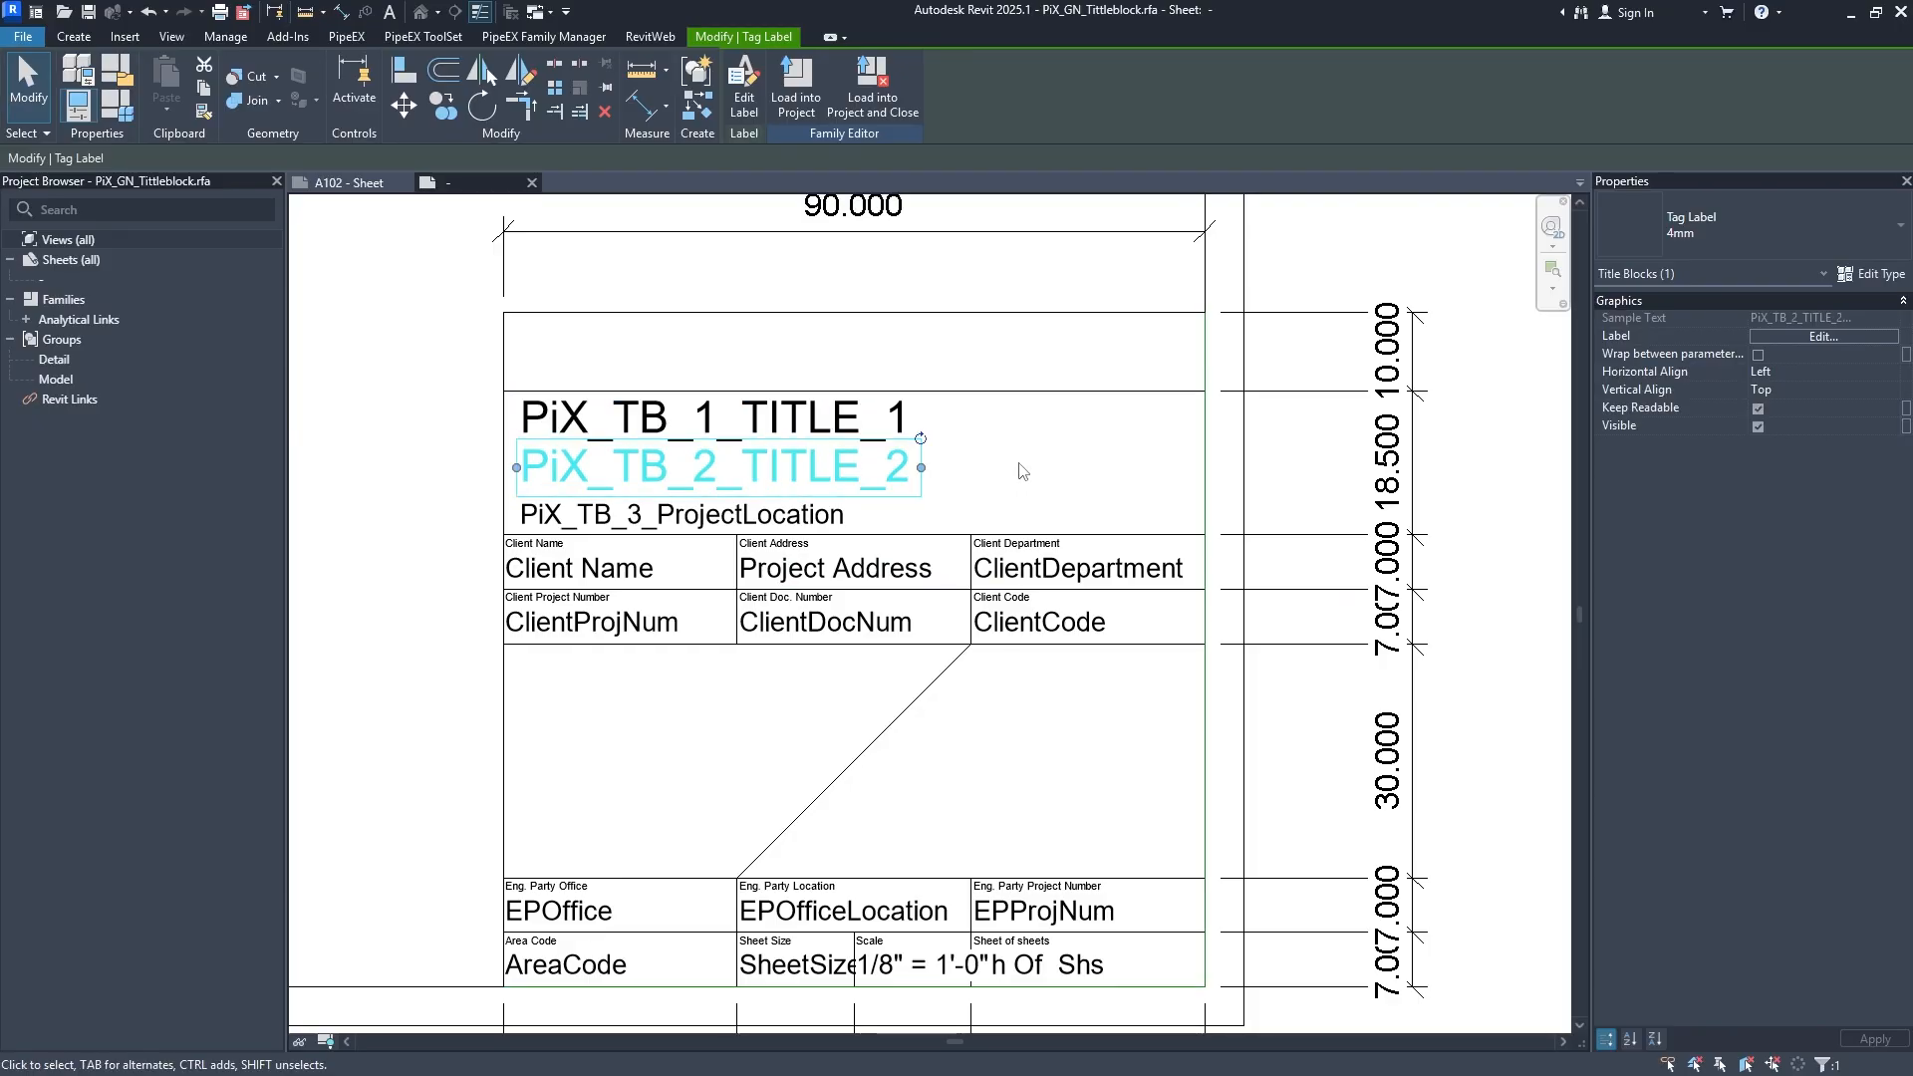
pyautogui.click(1023, 472)
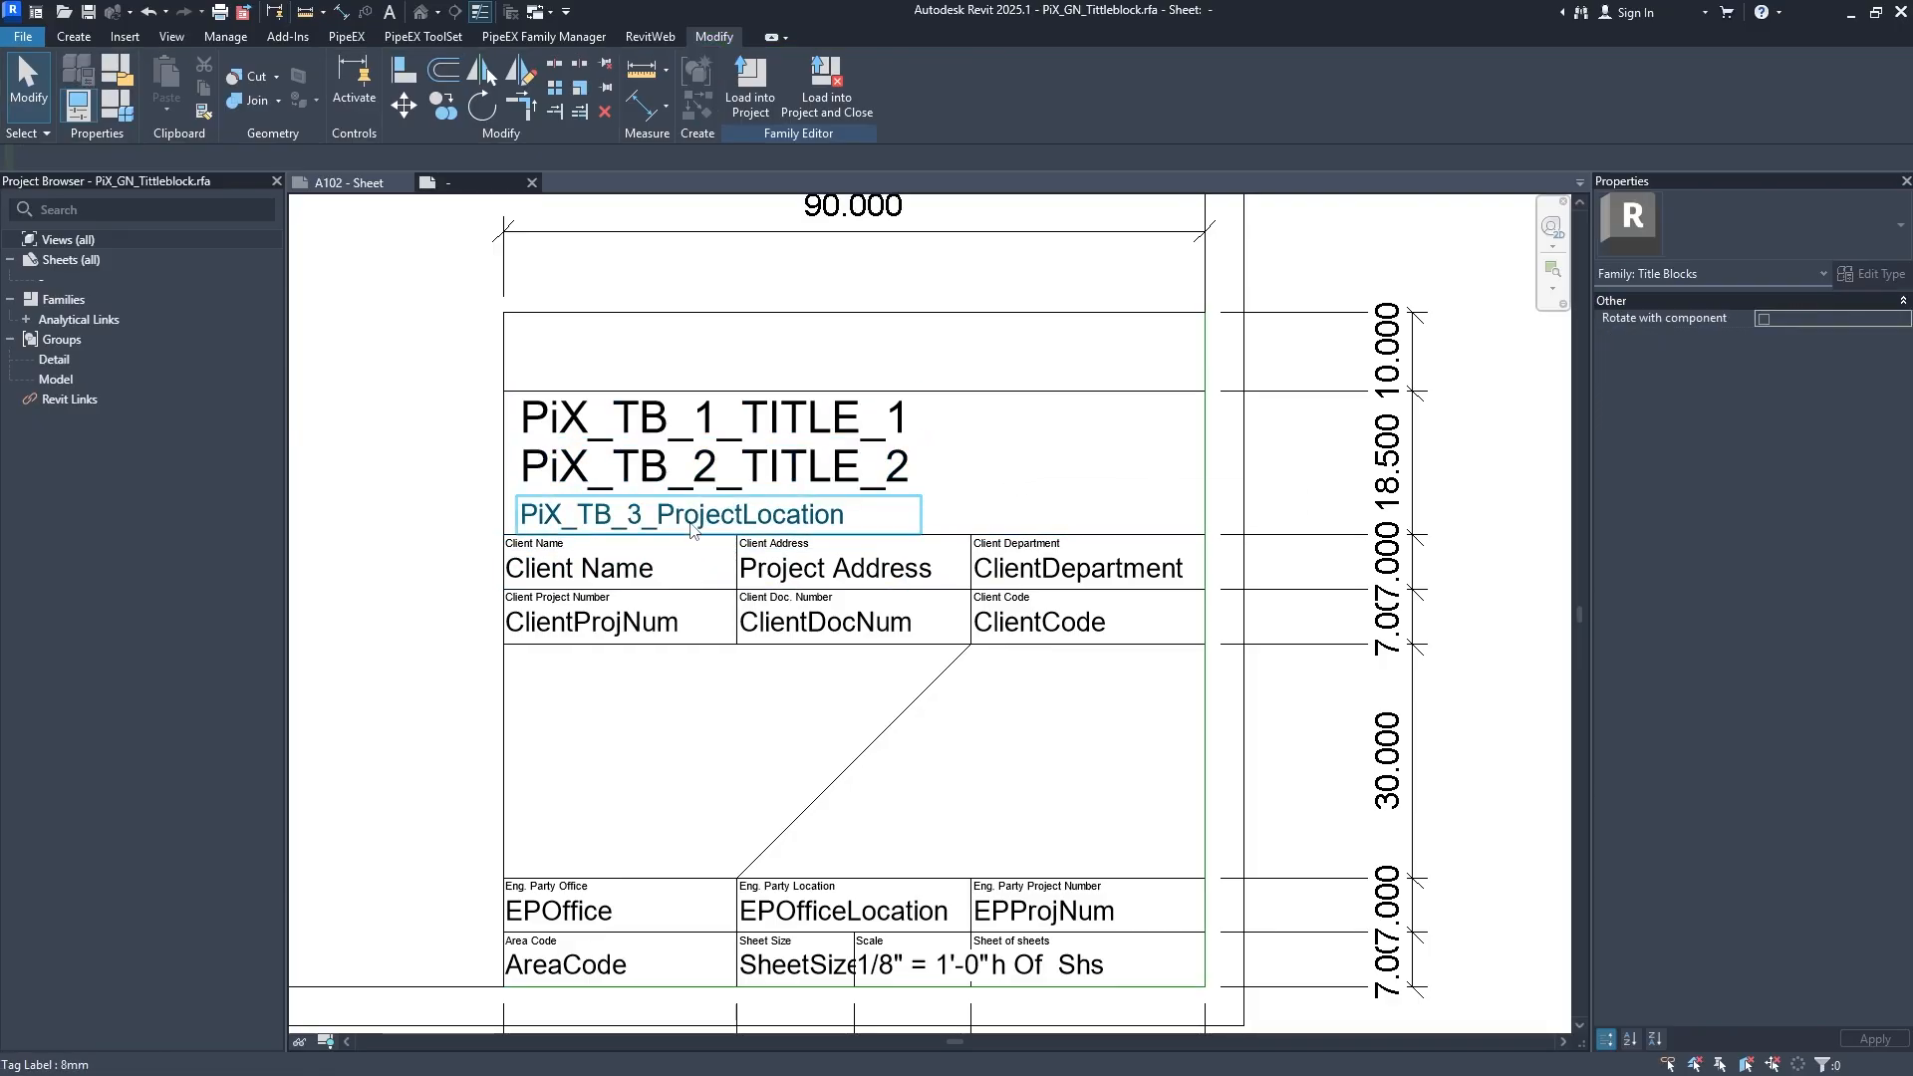
pyautogui.click(695, 520)
pyautogui.click(1048, 469)
pyautogui.click(111, 95)
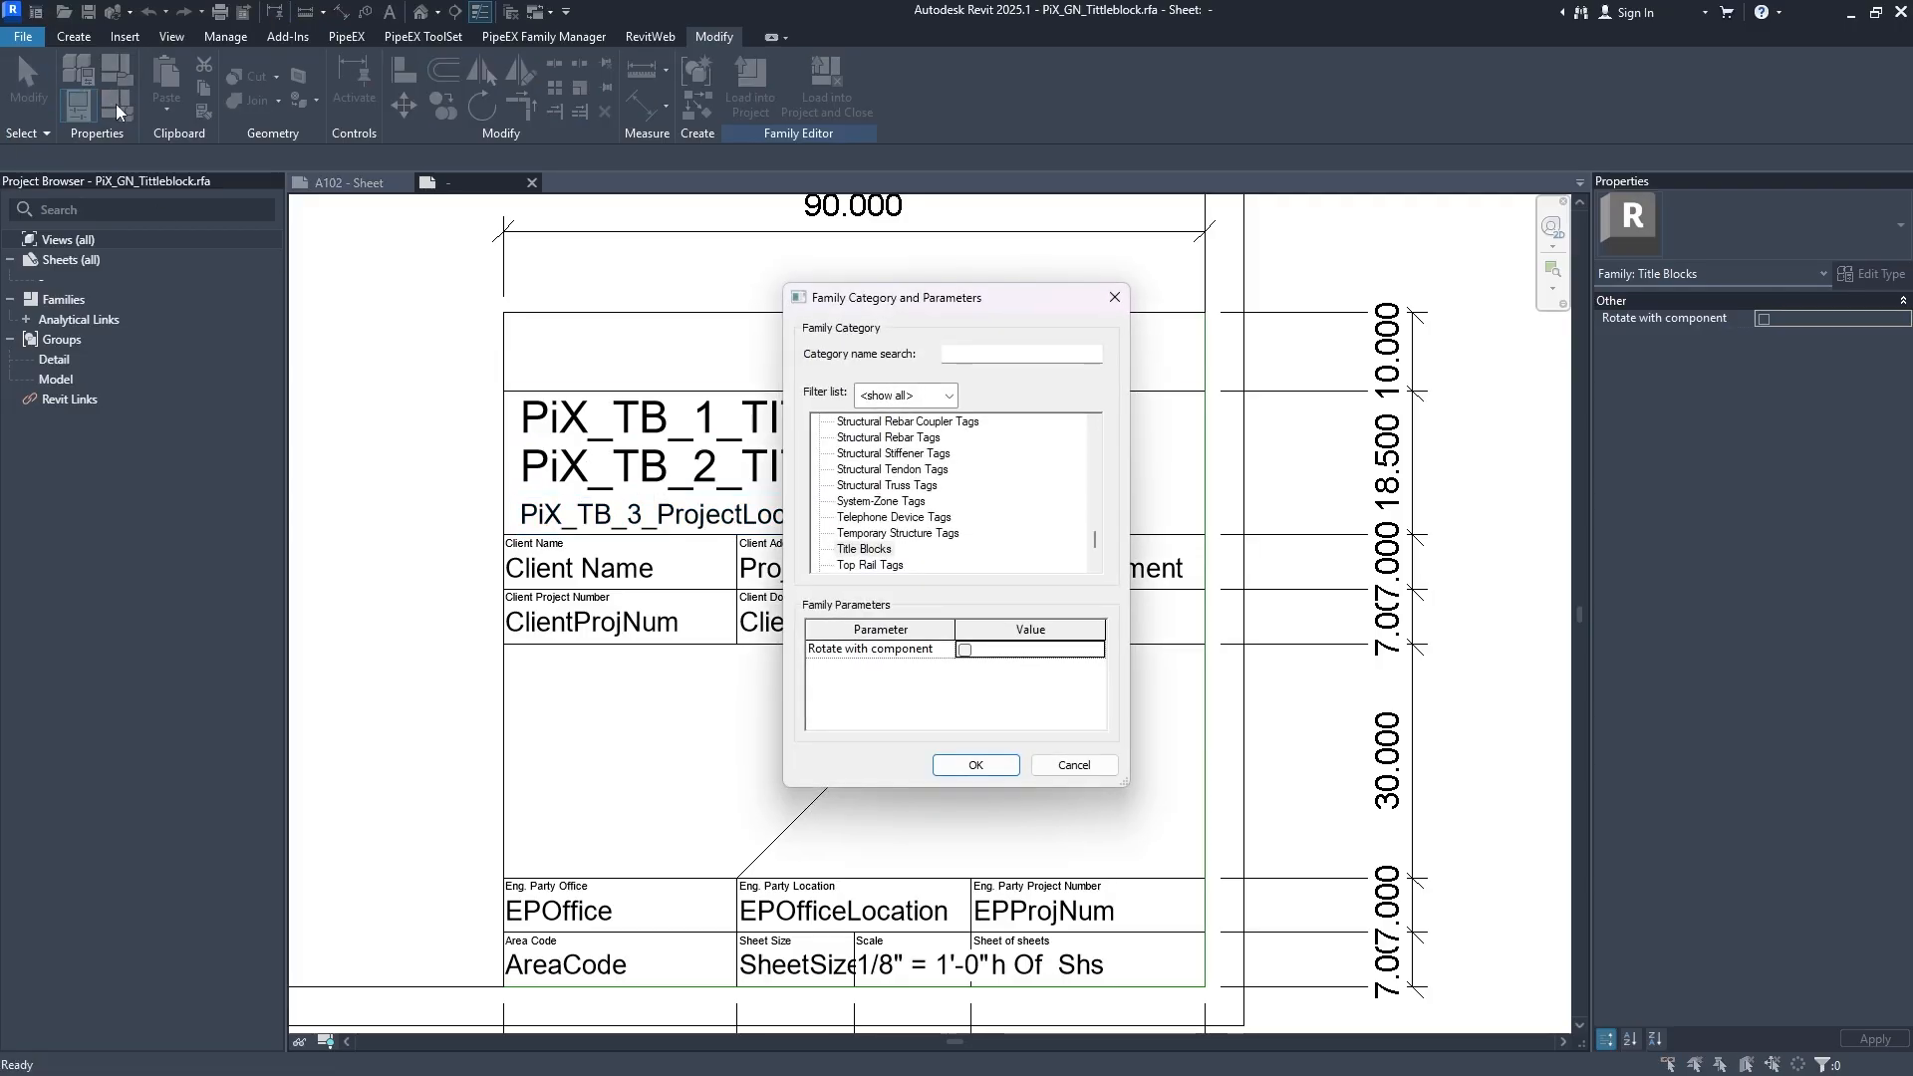
pyautogui.press('Escape')
pyautogui.click(120, 108)
pyautogui.press('Escape')
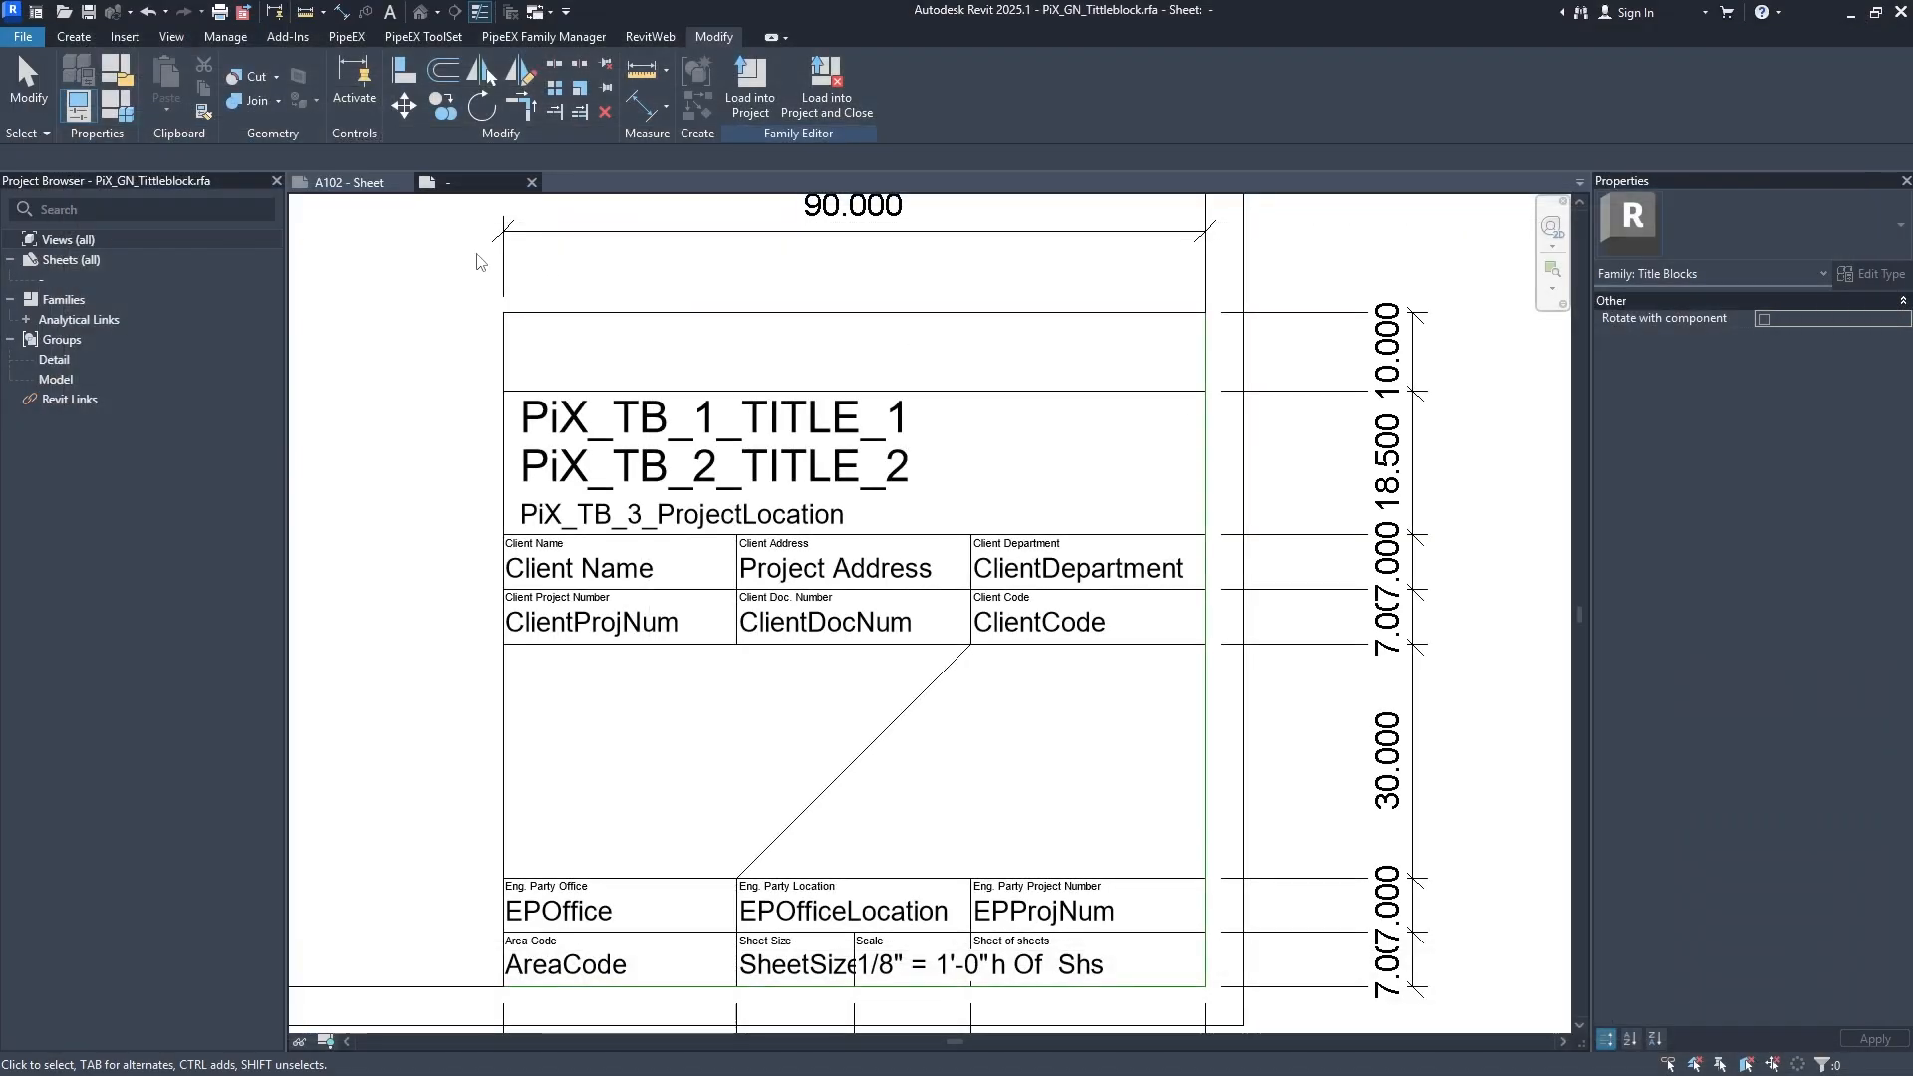
pyautogui.click(431, 38)
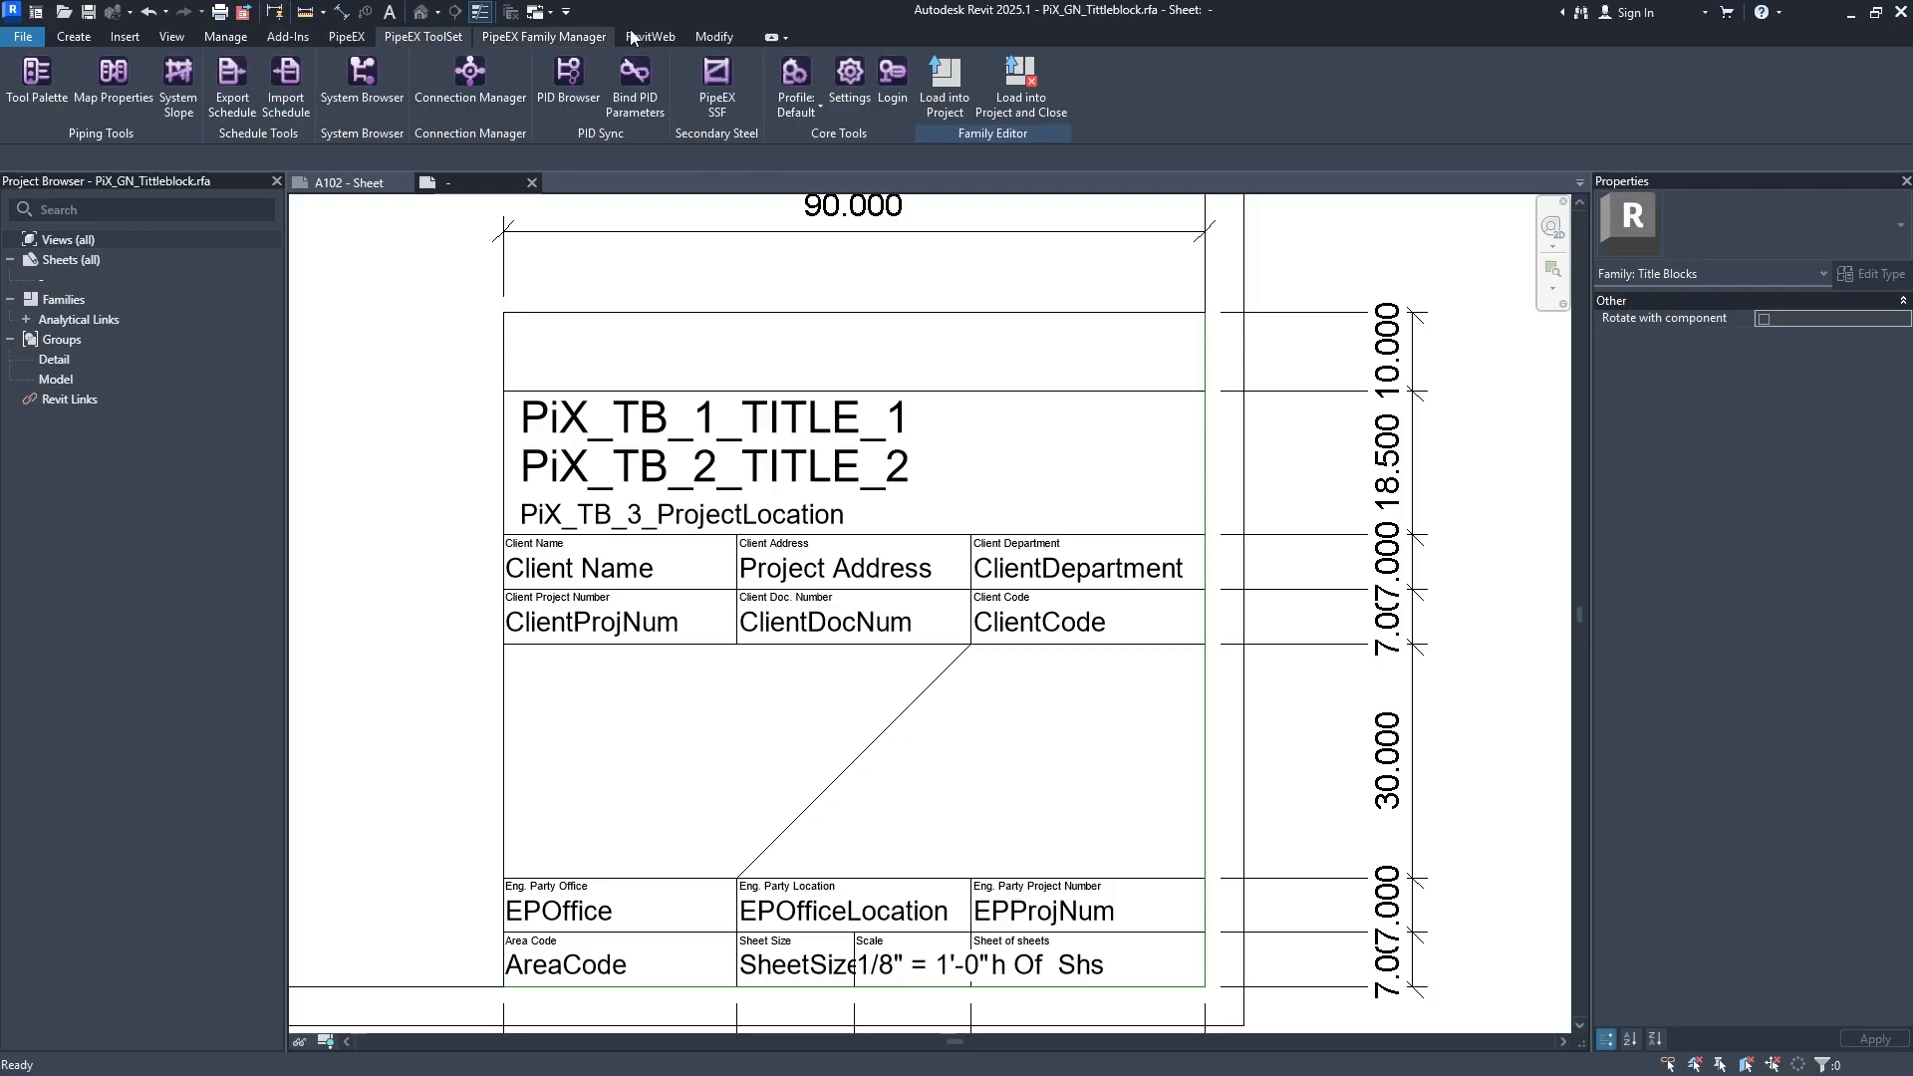
pyautogui.click(603, 35)
pyautogui.click(349, 37)
# Review the shared parameters in the PiX_GEN_Titleblock group of the shared parameter file.
pyautogui.click(225, 37)
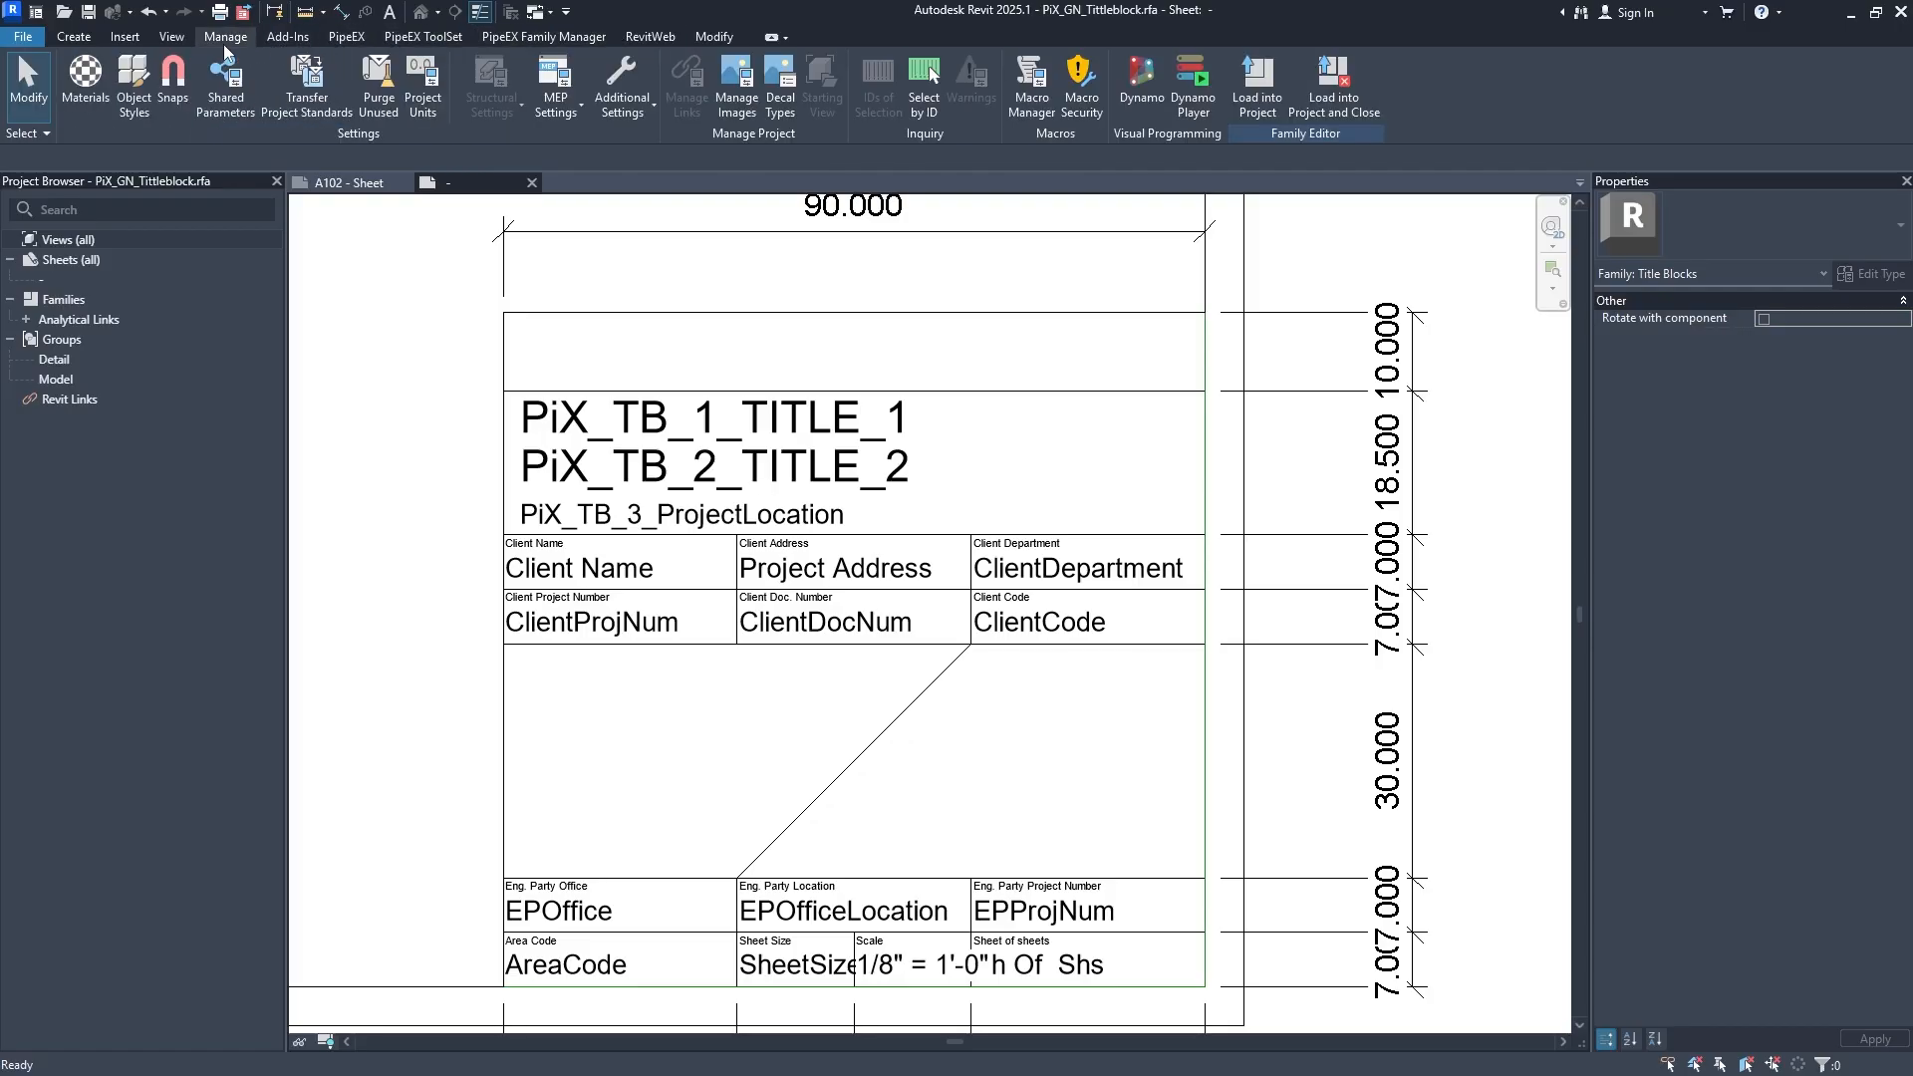
pyautogui.click(223, 115)
pyautogui.moveTo(905, 316); pyautogui.dragTo(1396, 403)
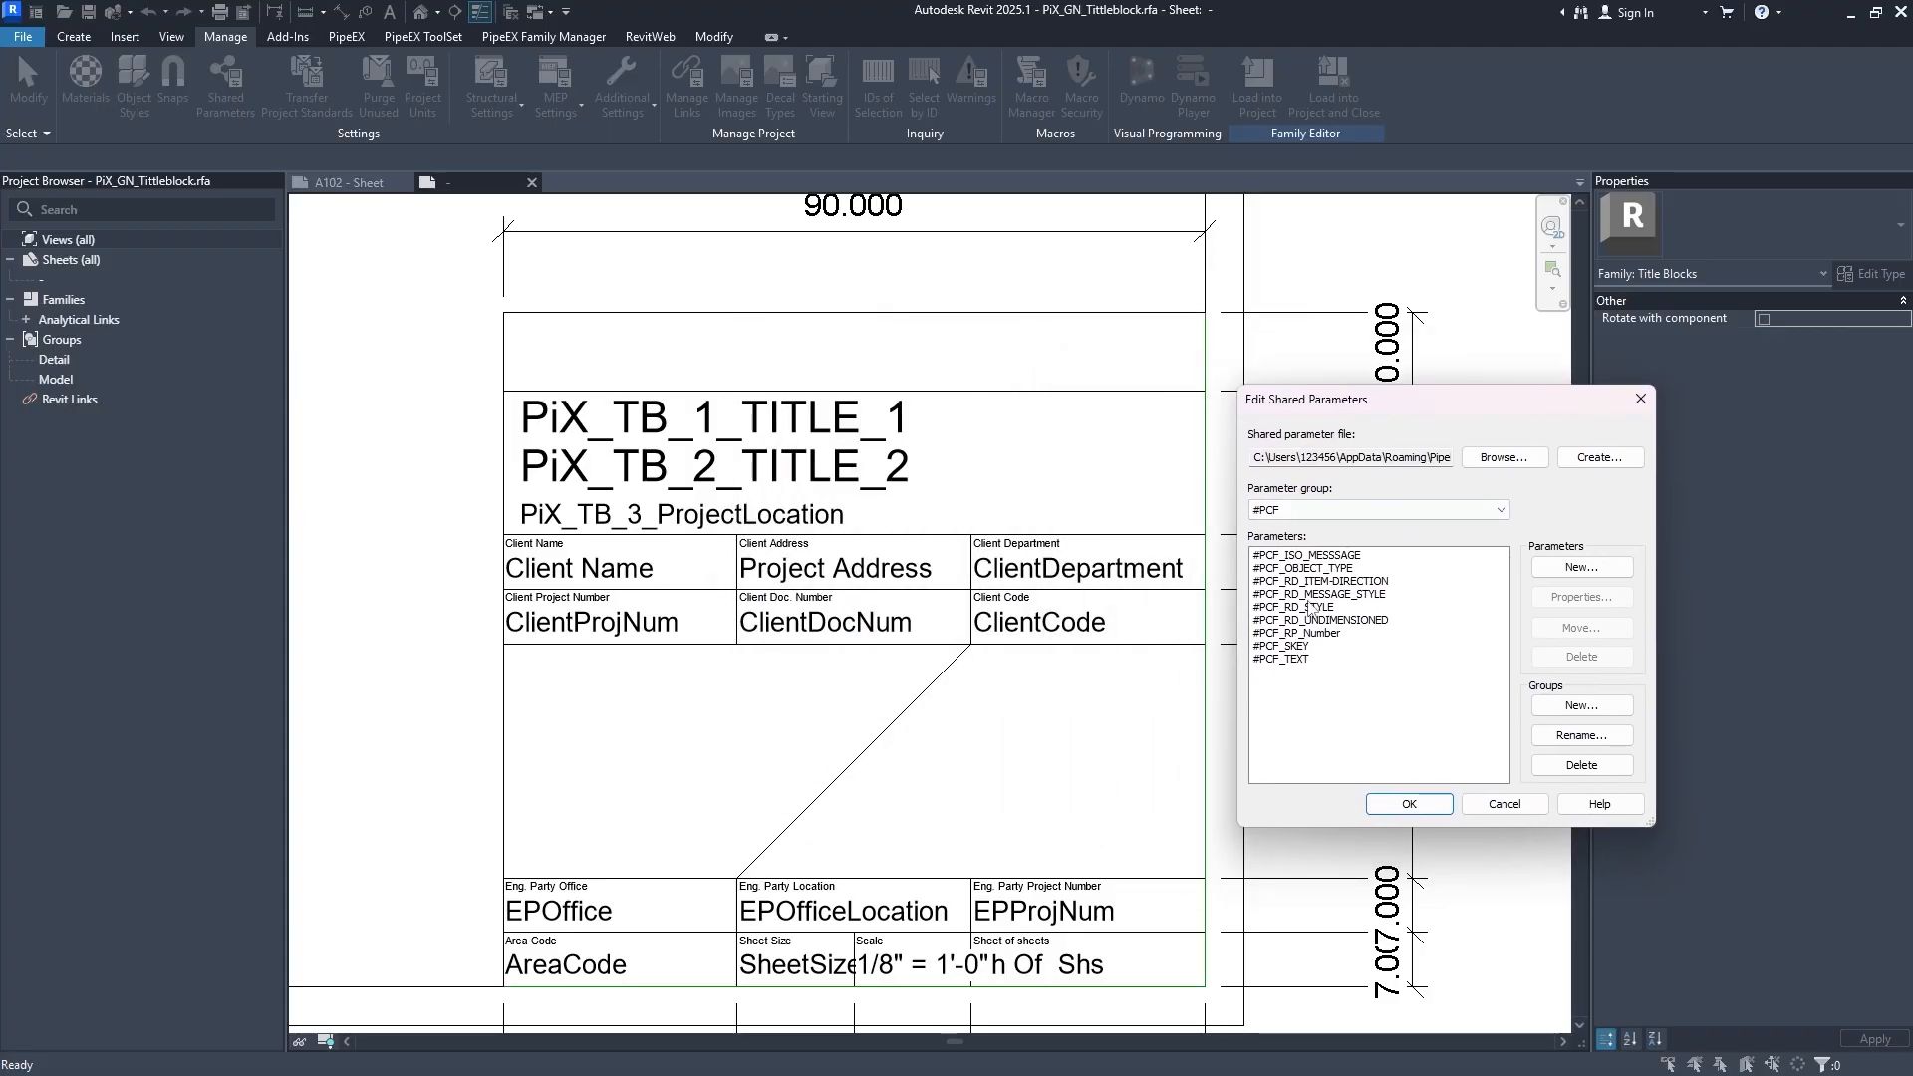
pyautogui.click(1355, 510)
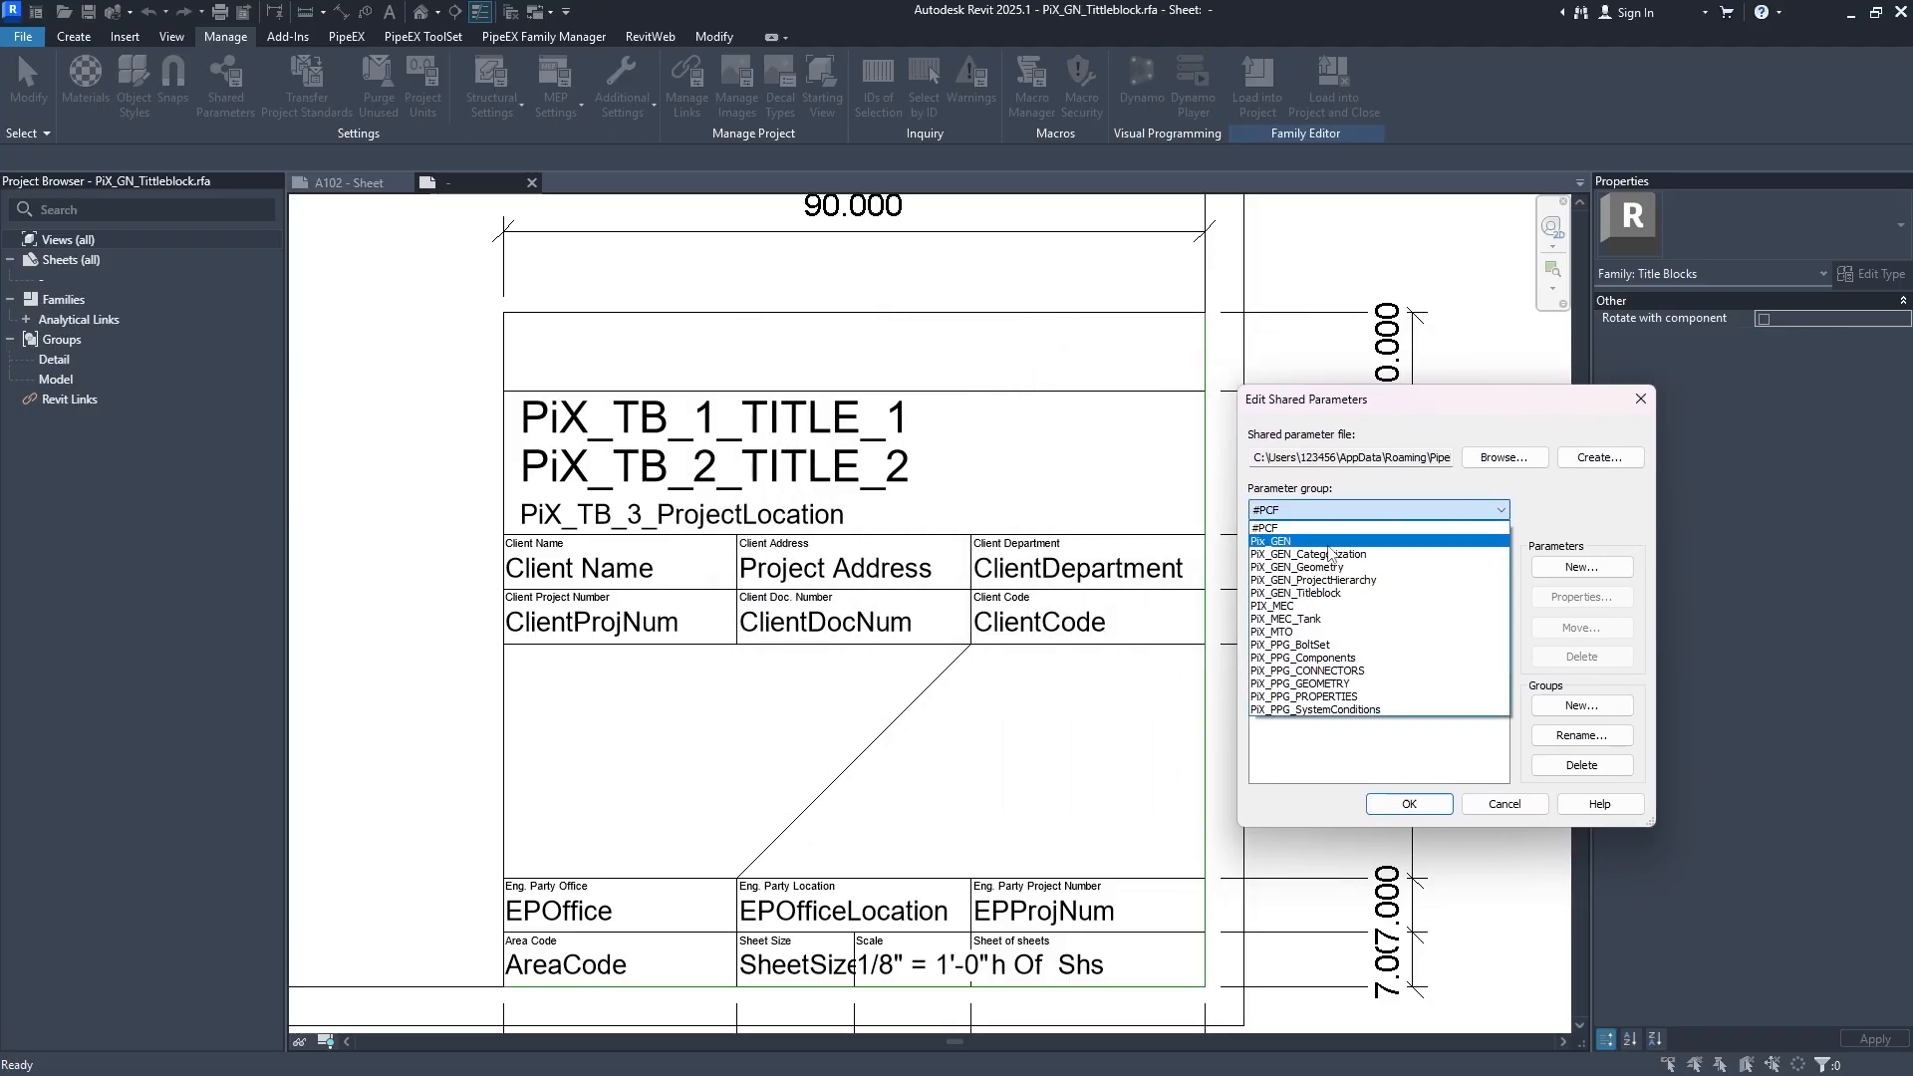
pyautogui.click(1286, 541)
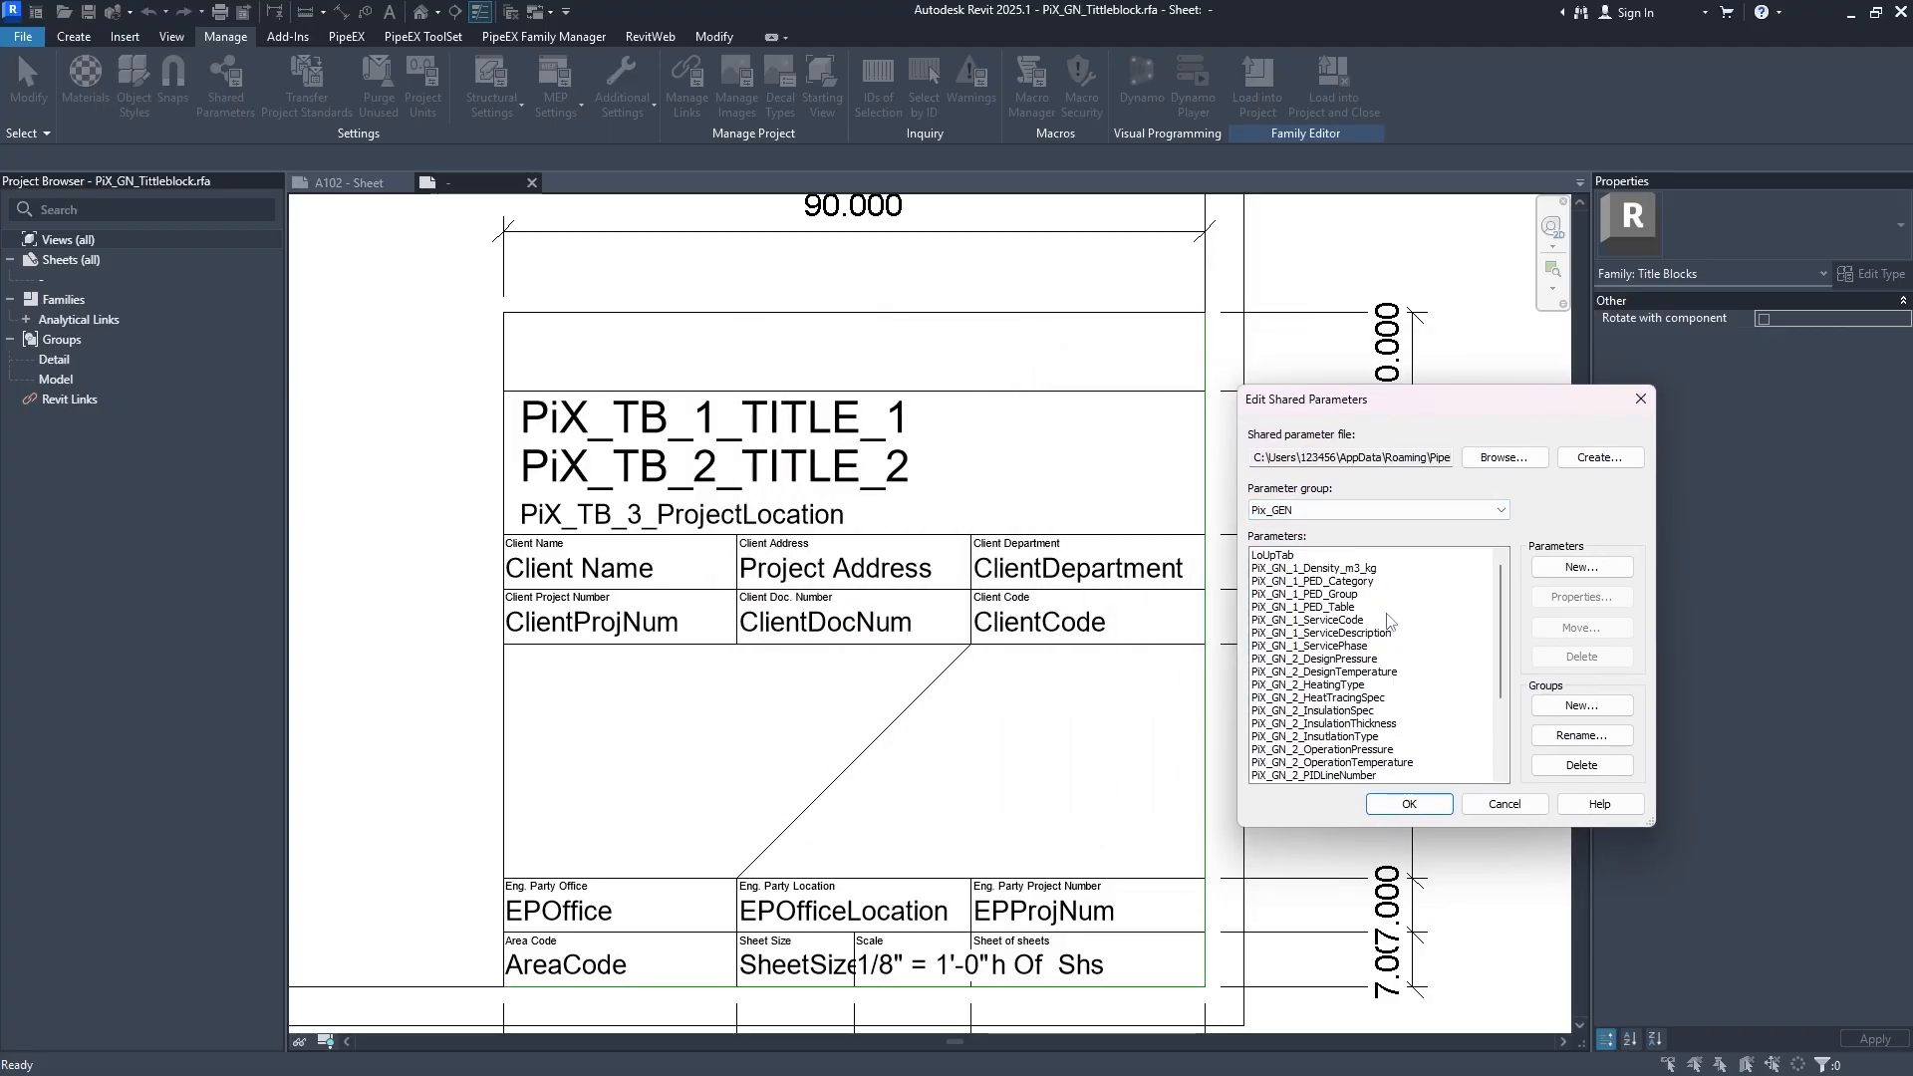
pyautogui.click(1375, 511)
pyautogui.click(1323, 602)
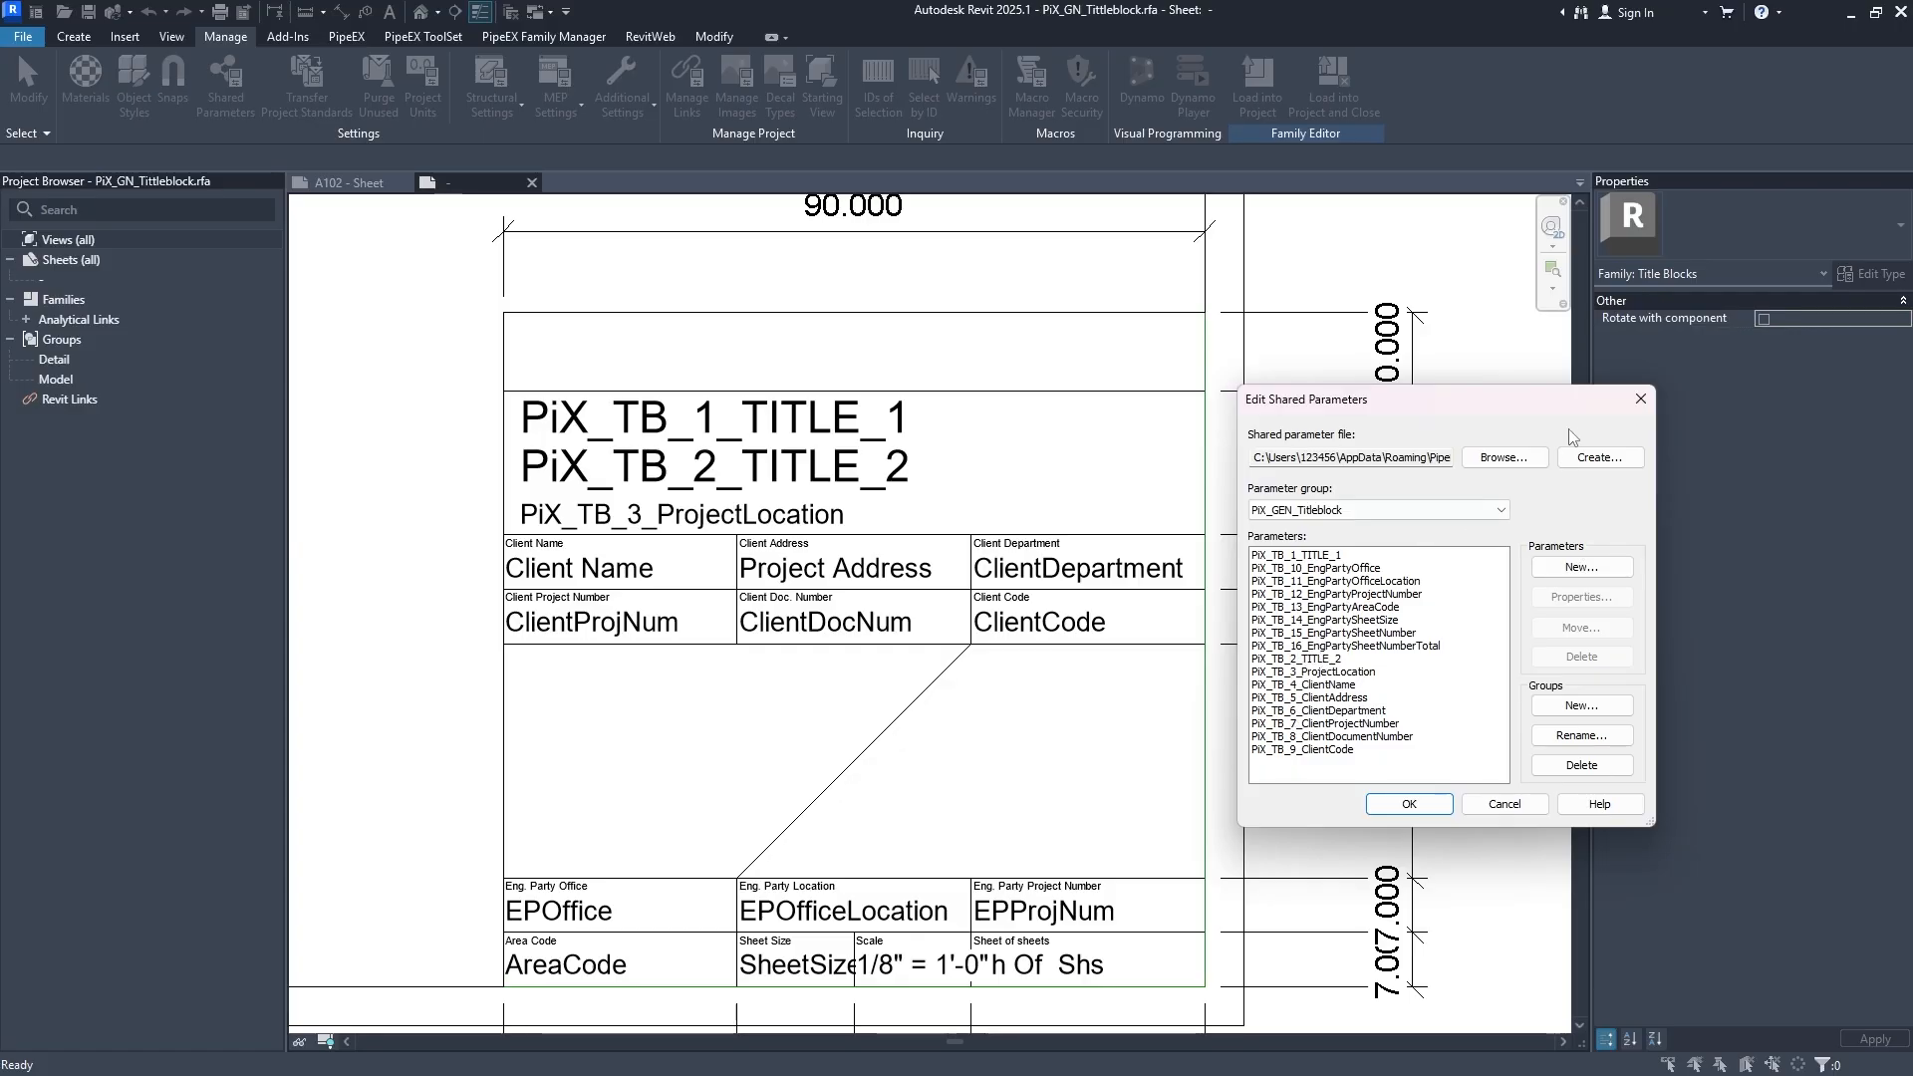
pyautogui.click(1640, 399)
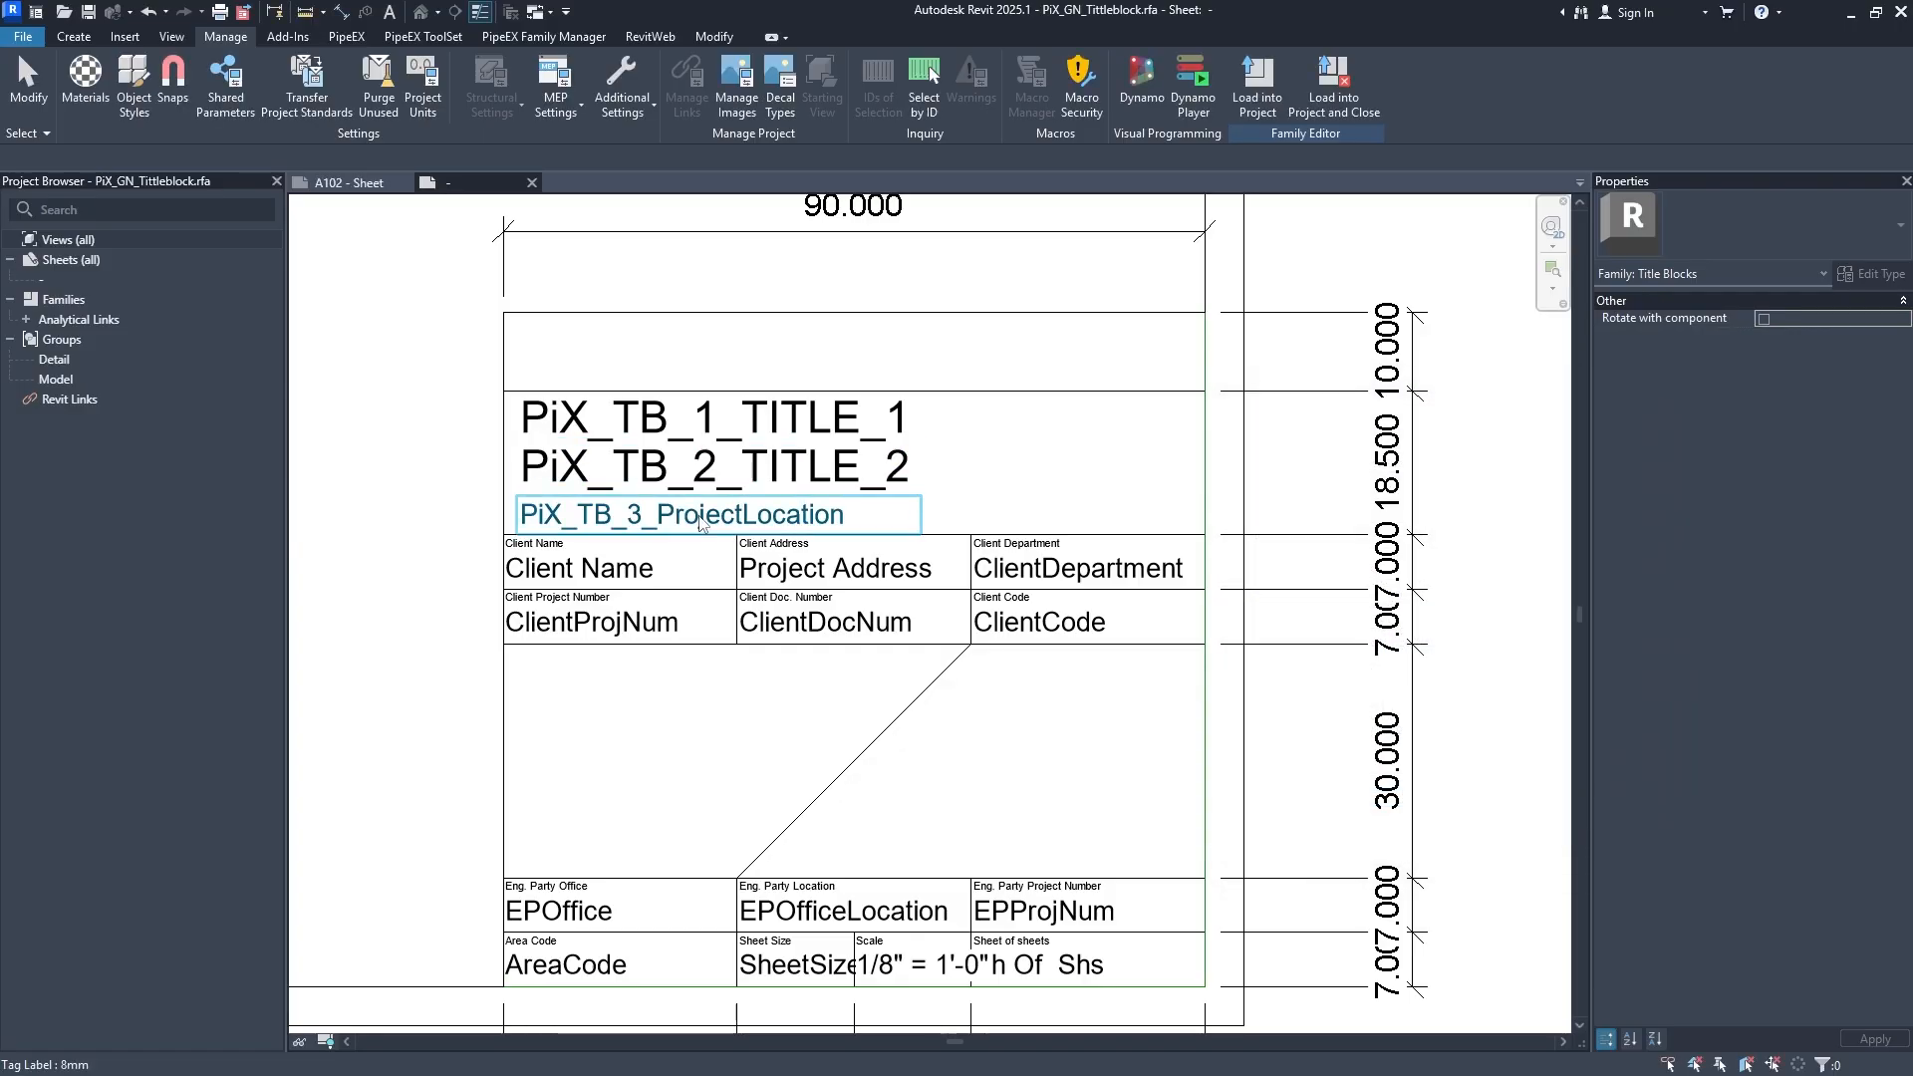
# Return to sheet A102 in the project and start a new project parameter assigned to the Sheets category.
pyautogui.click(358, 184)
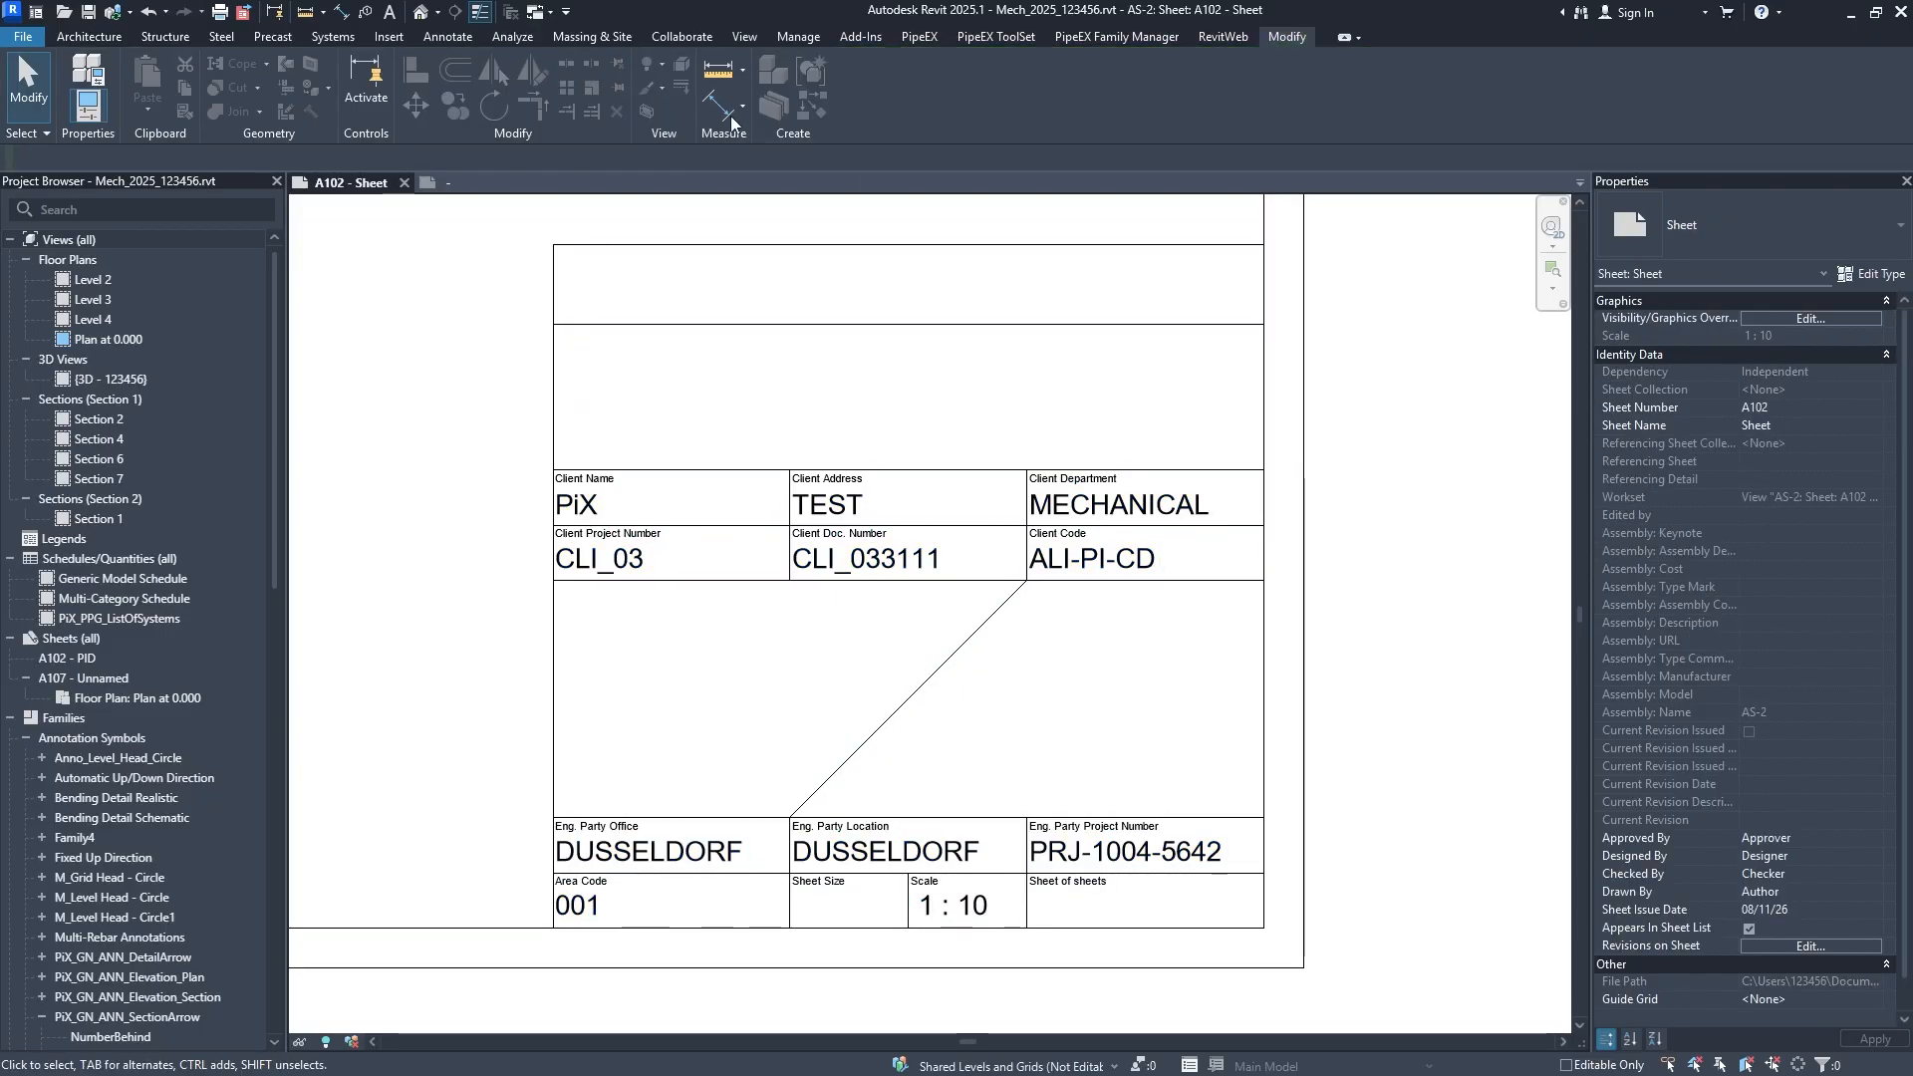
pyautogui.click(800, 40)
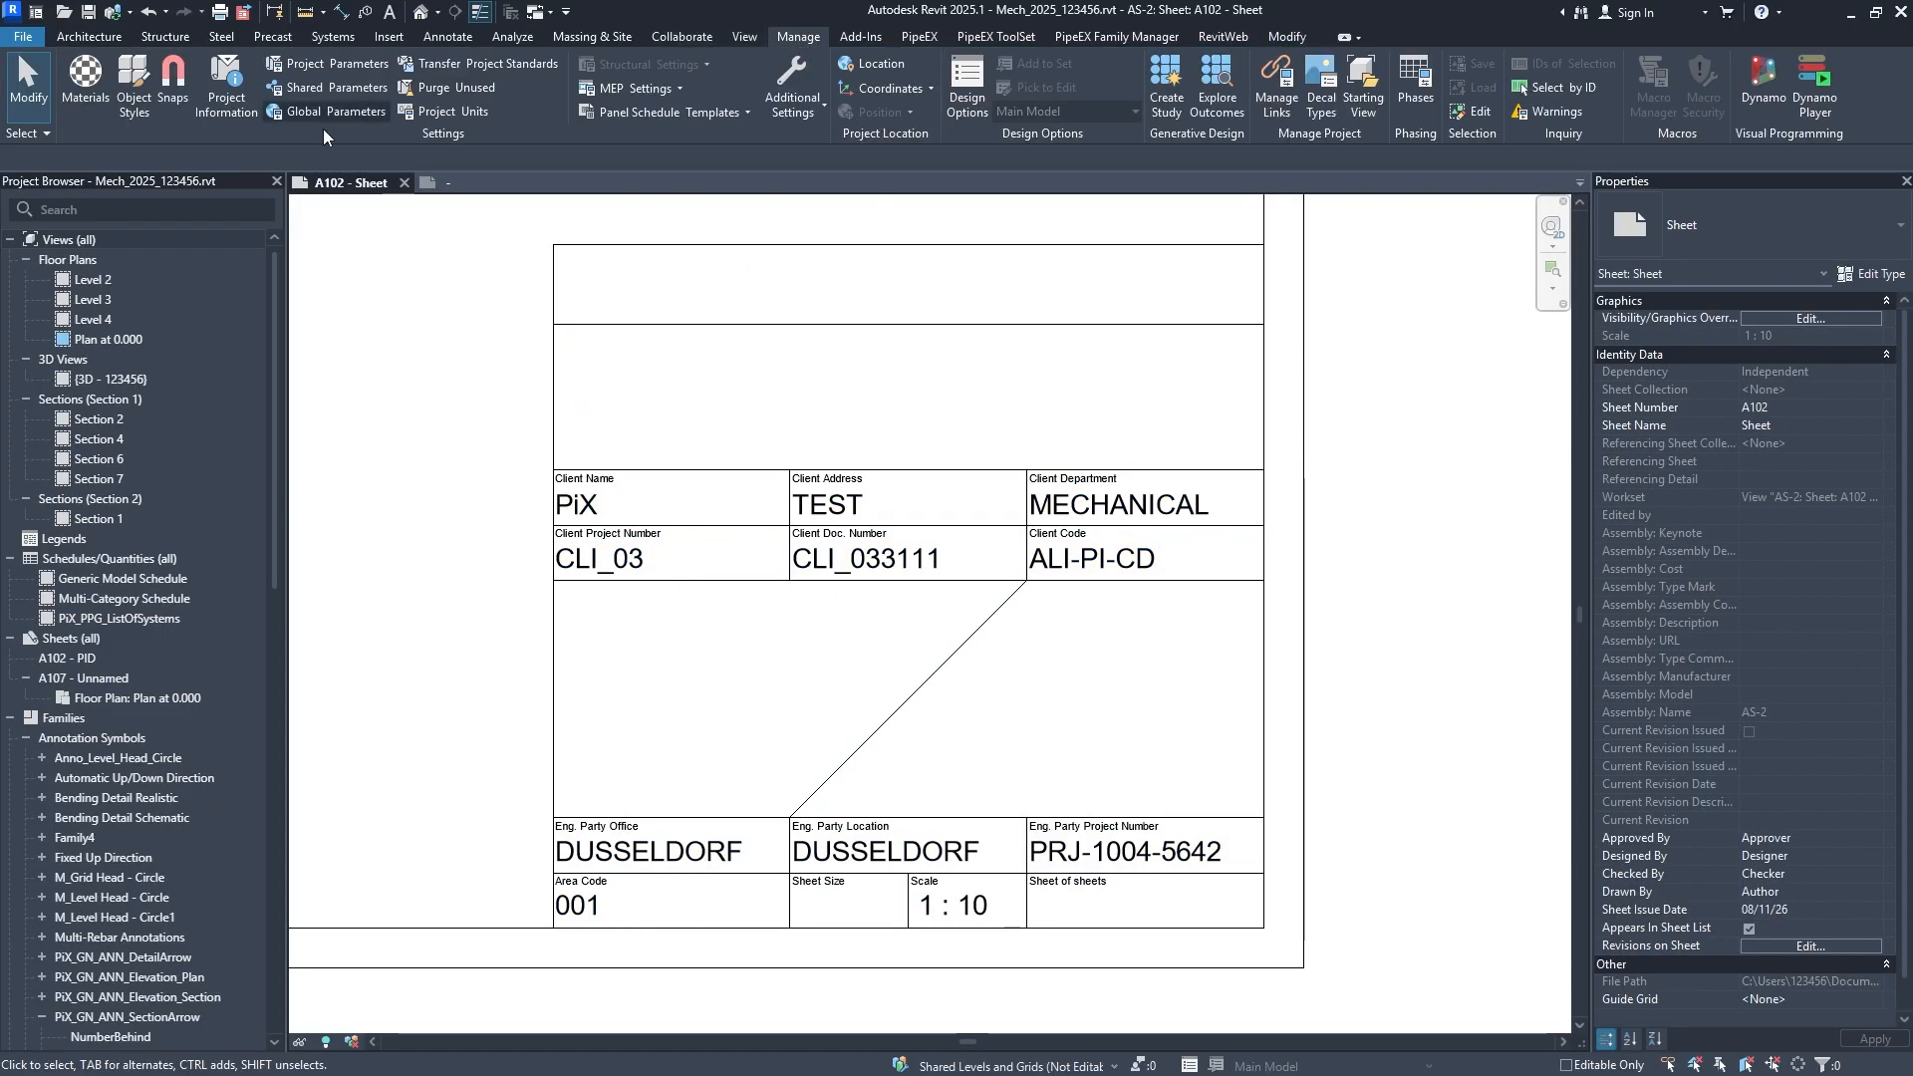
pyautogui.click(307, 64)
pyautogui.click(542, 696)
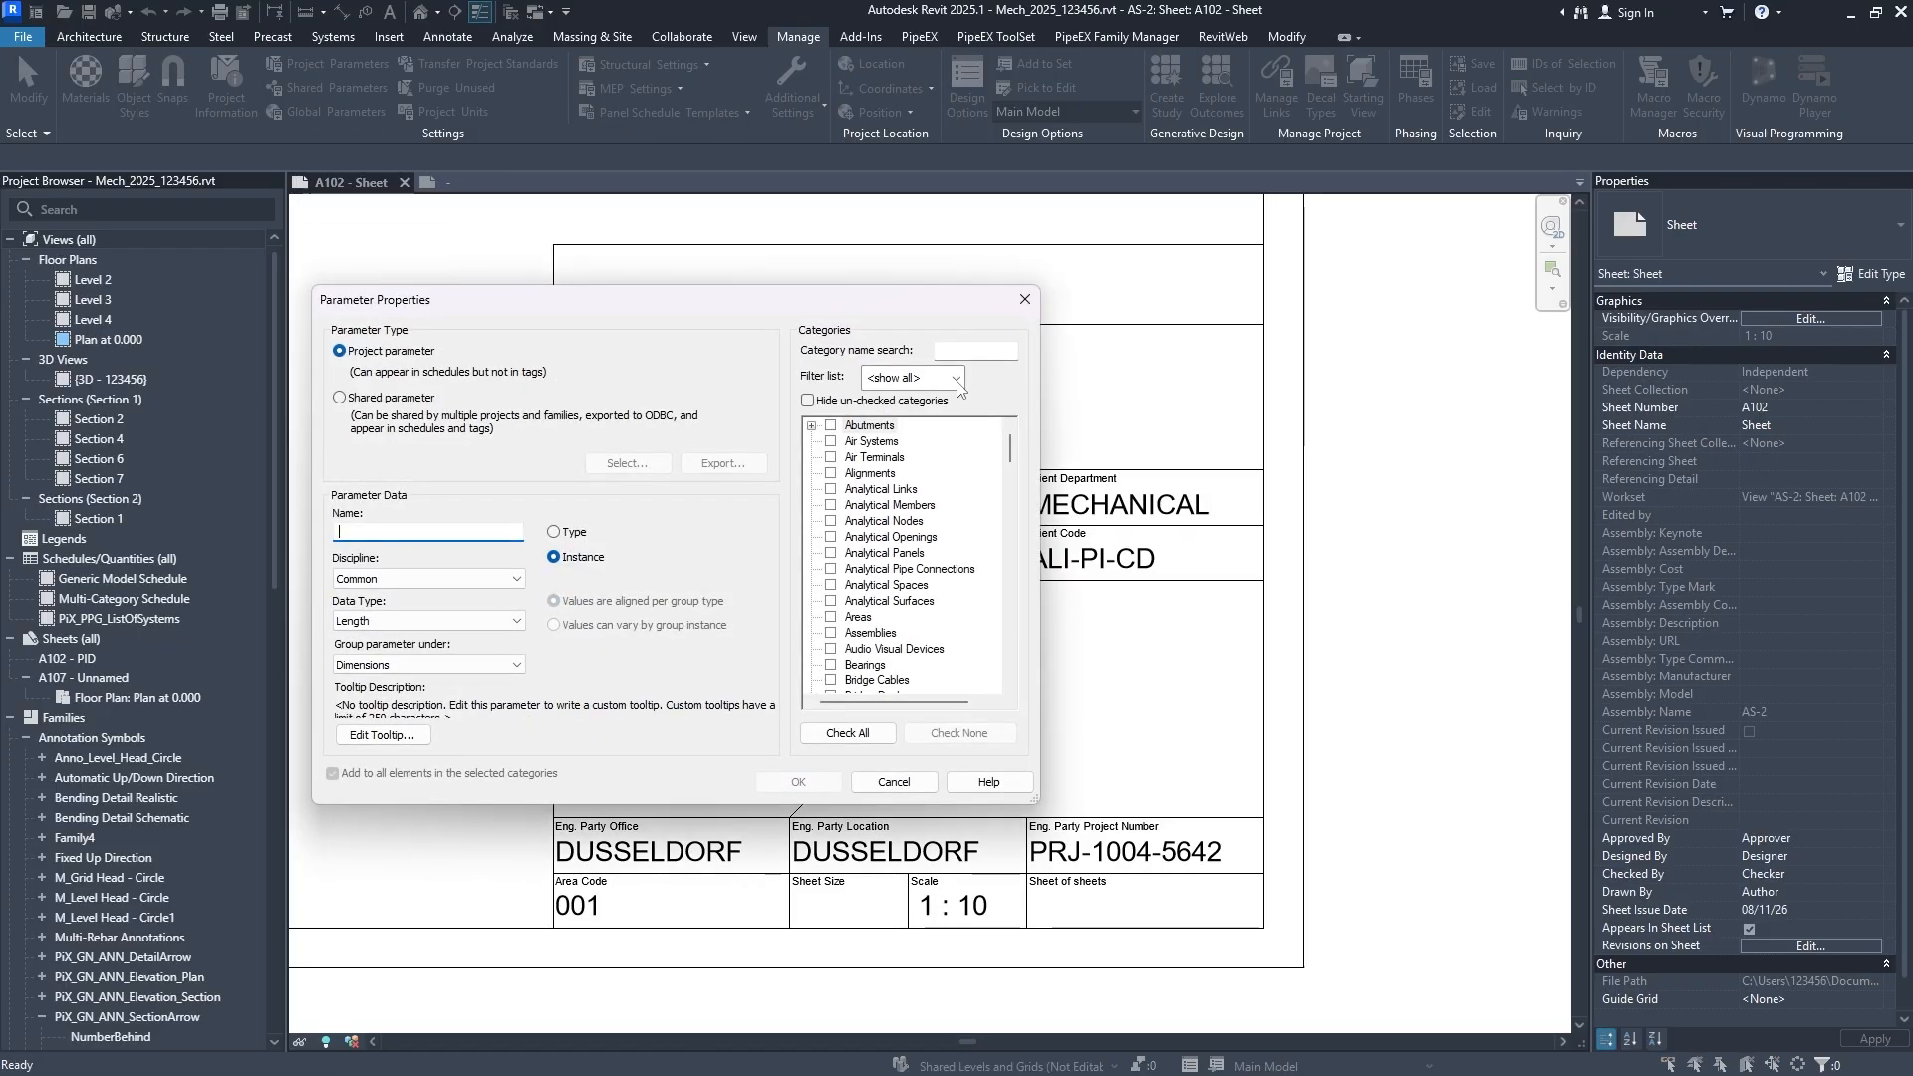
pyautogui.click(957, 349)
pyautogui.write('vie')
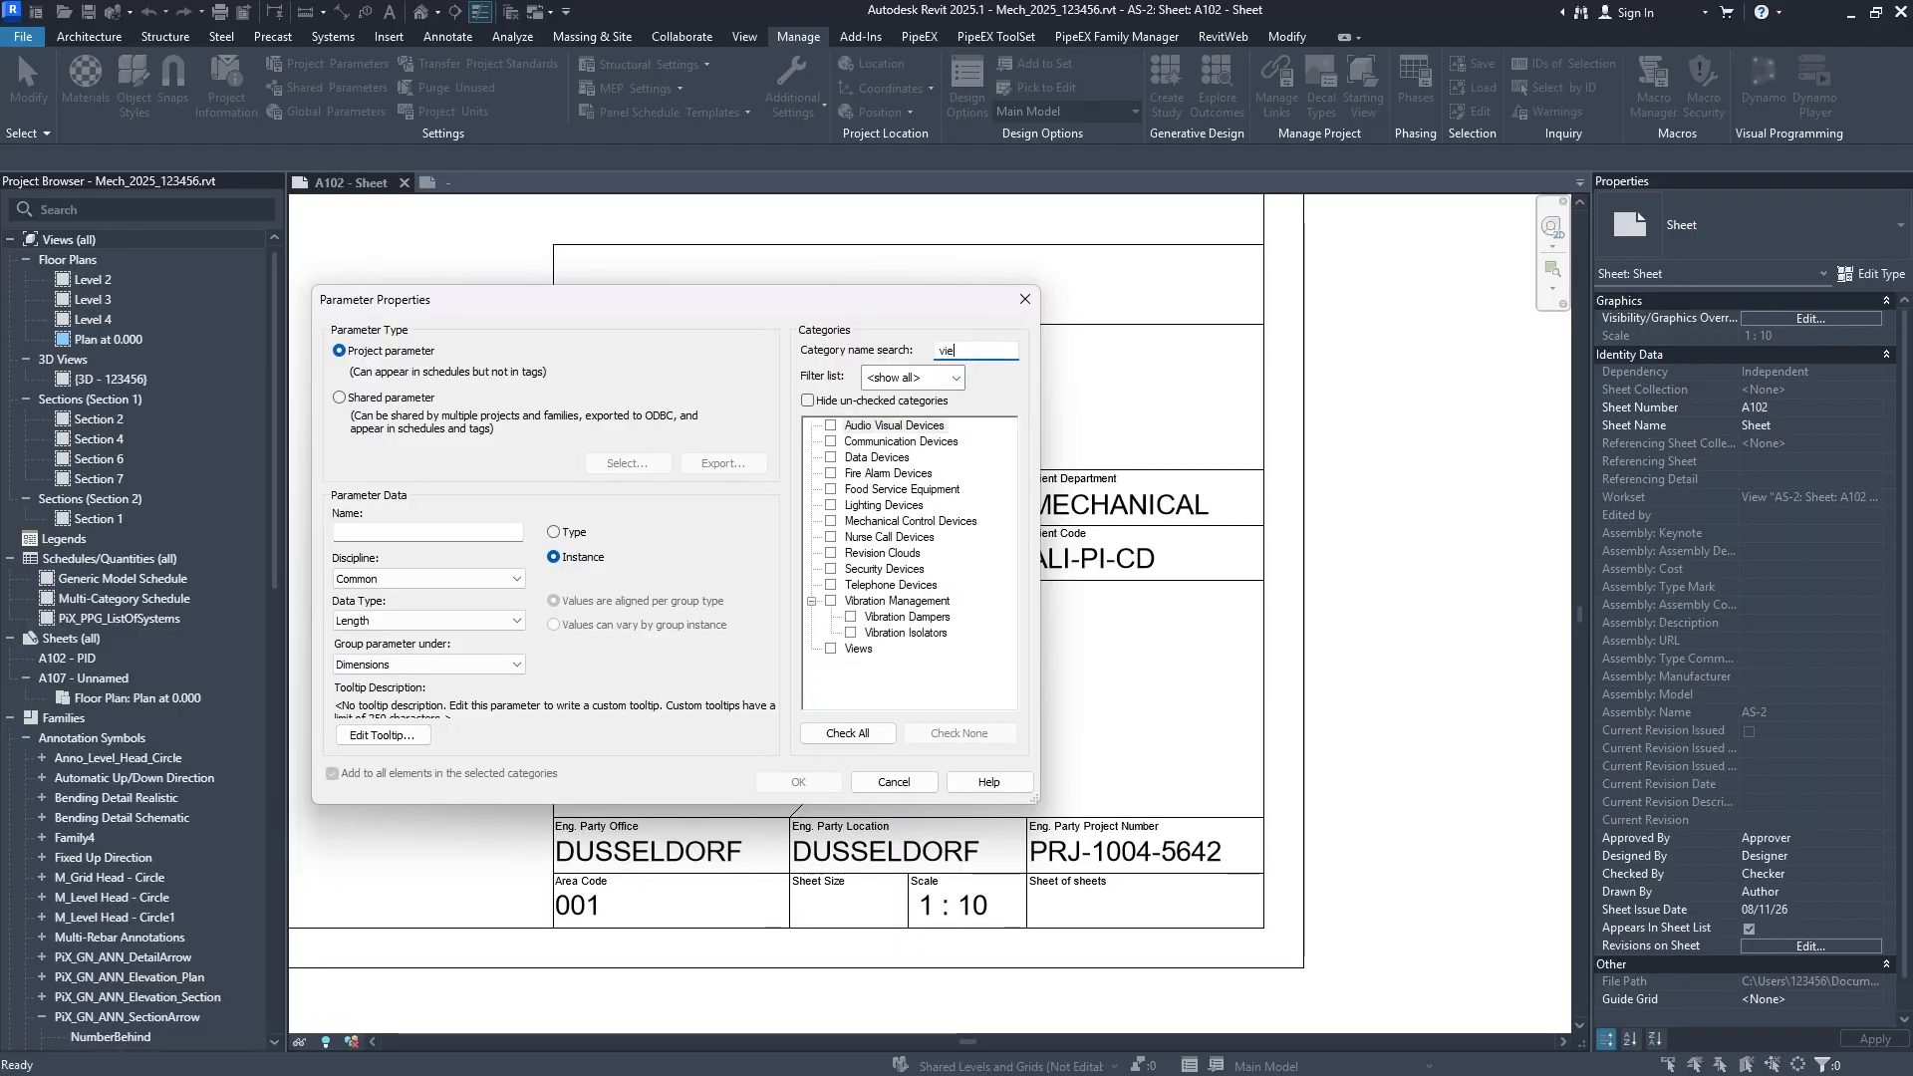
pyautogui.write('w')
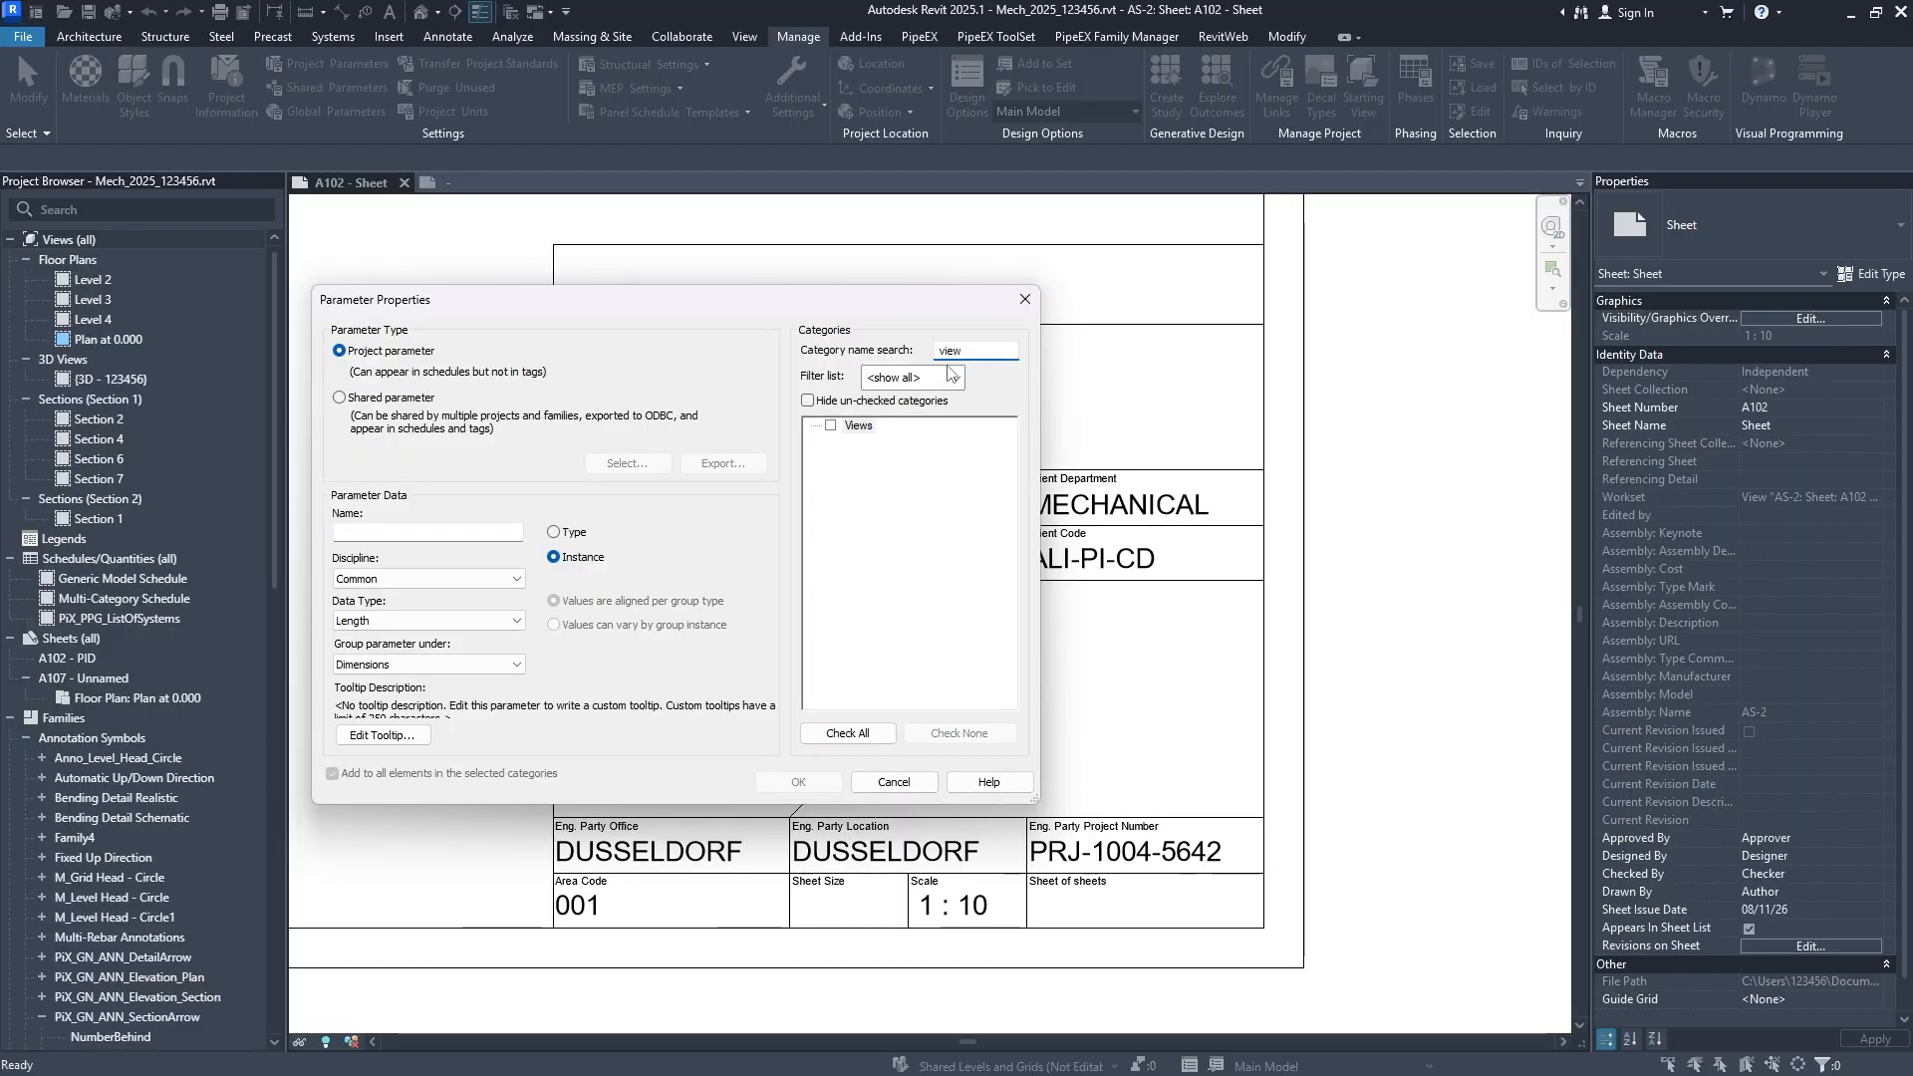
pyautogui.write('sh')
pyautogui.write('e')
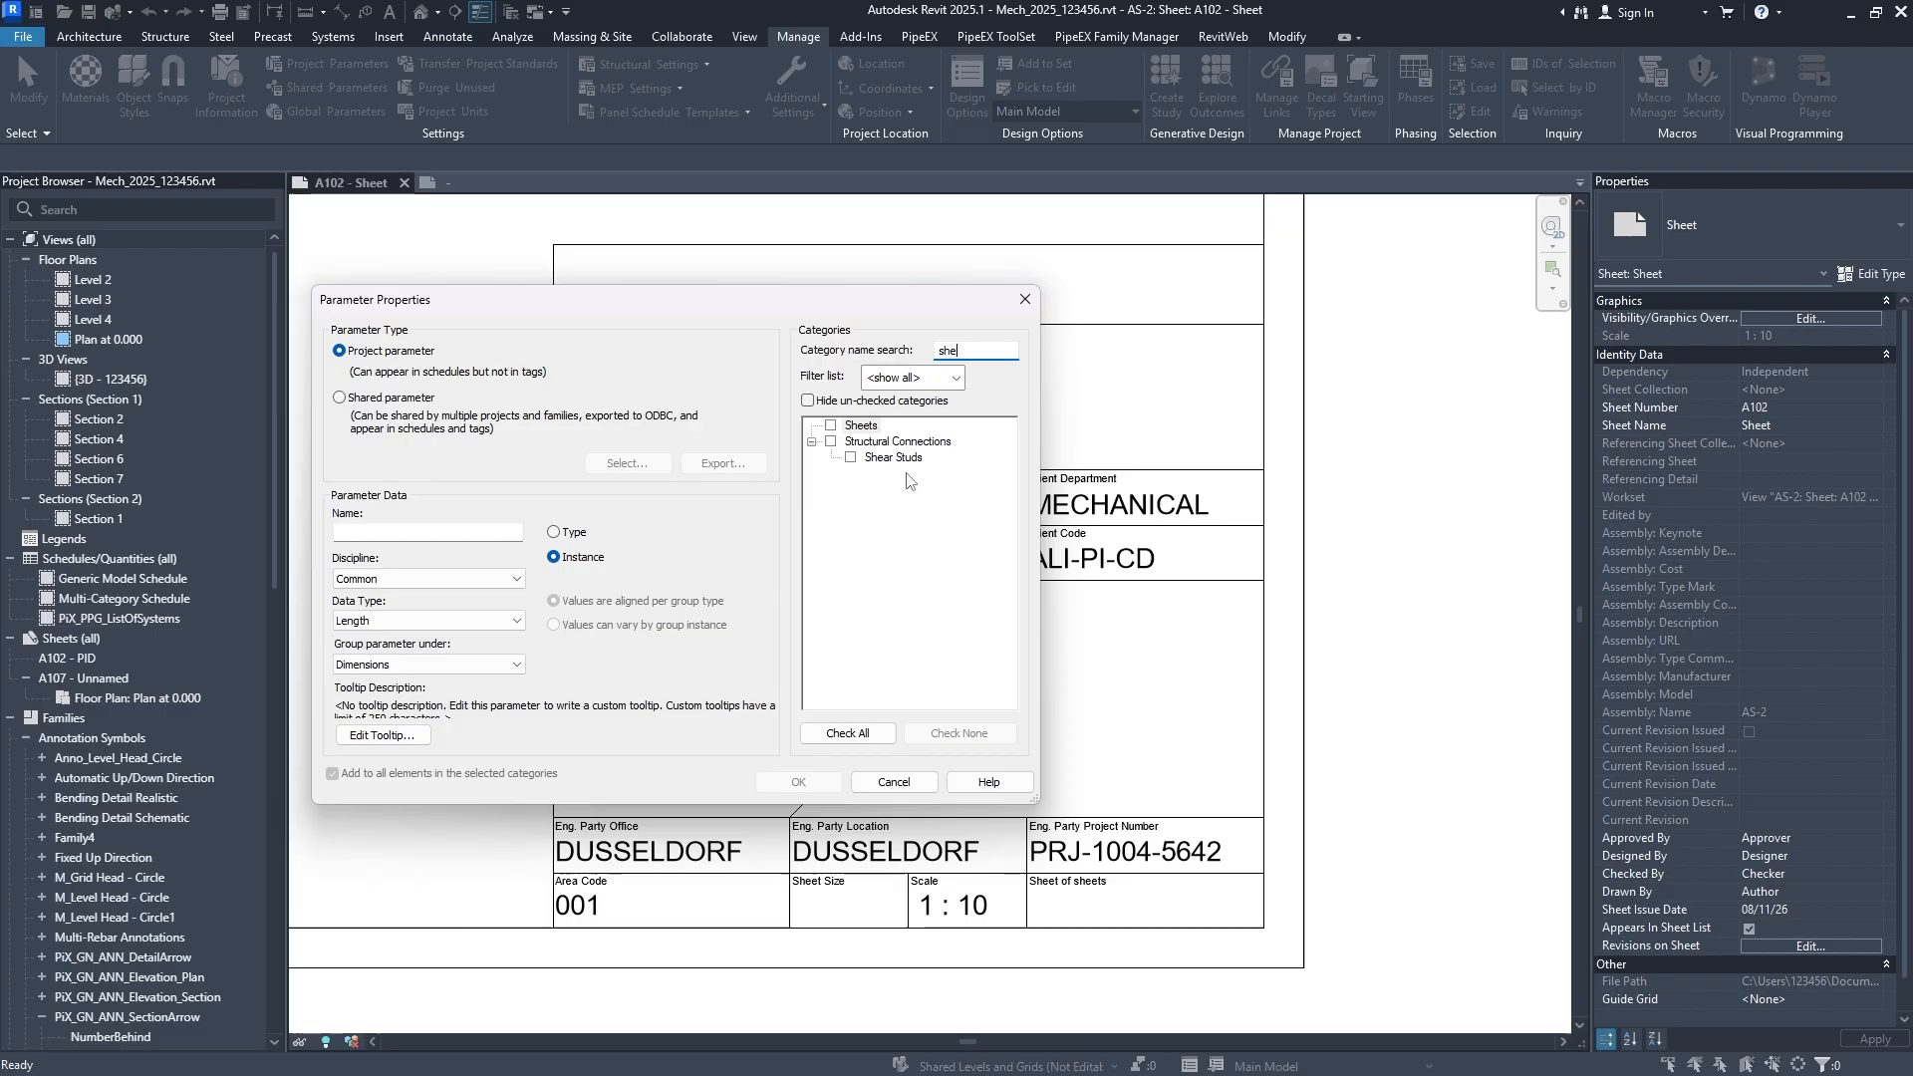
pyautogui.click(831, 425)
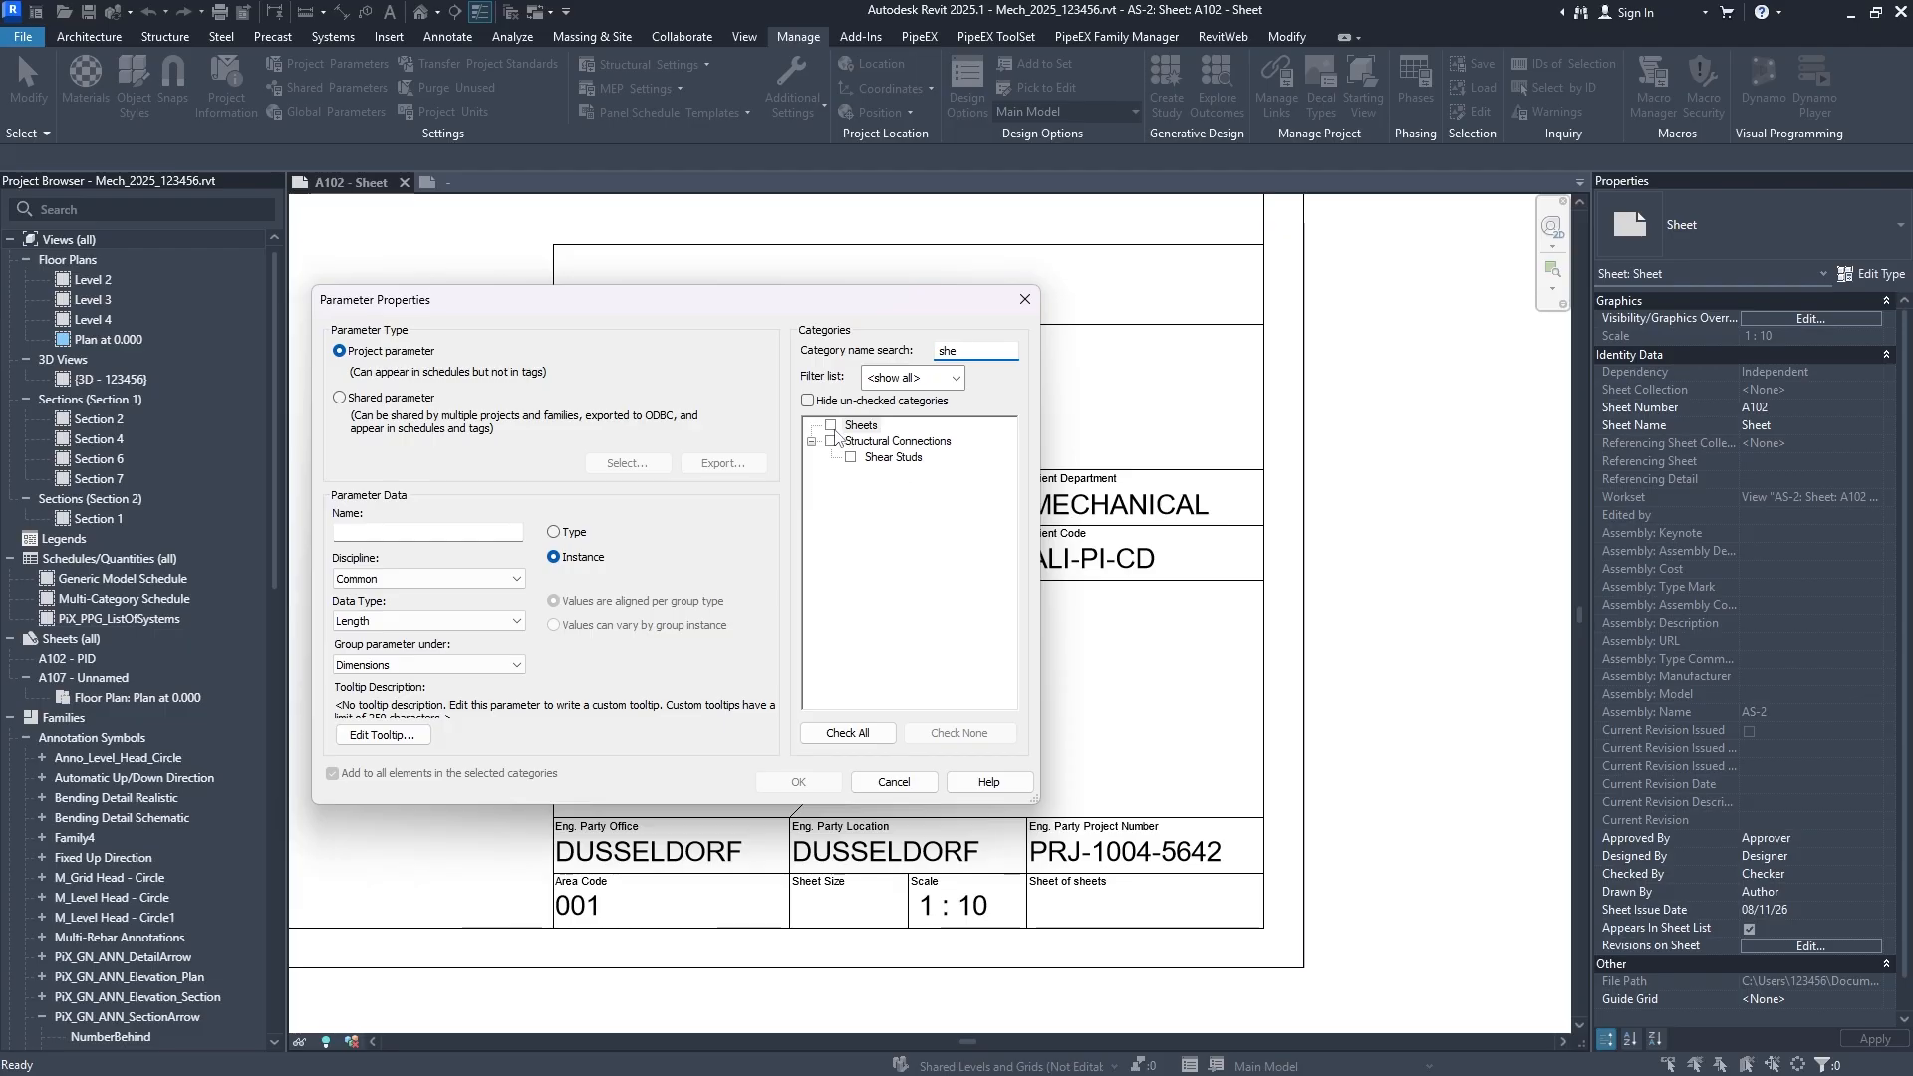
# Base the parameter on the shared parameter PiX_TB_1_TITLE_1 from the PiX_GEN_Titleblock group and add it to the project.
pyautogui.click(420, 399)
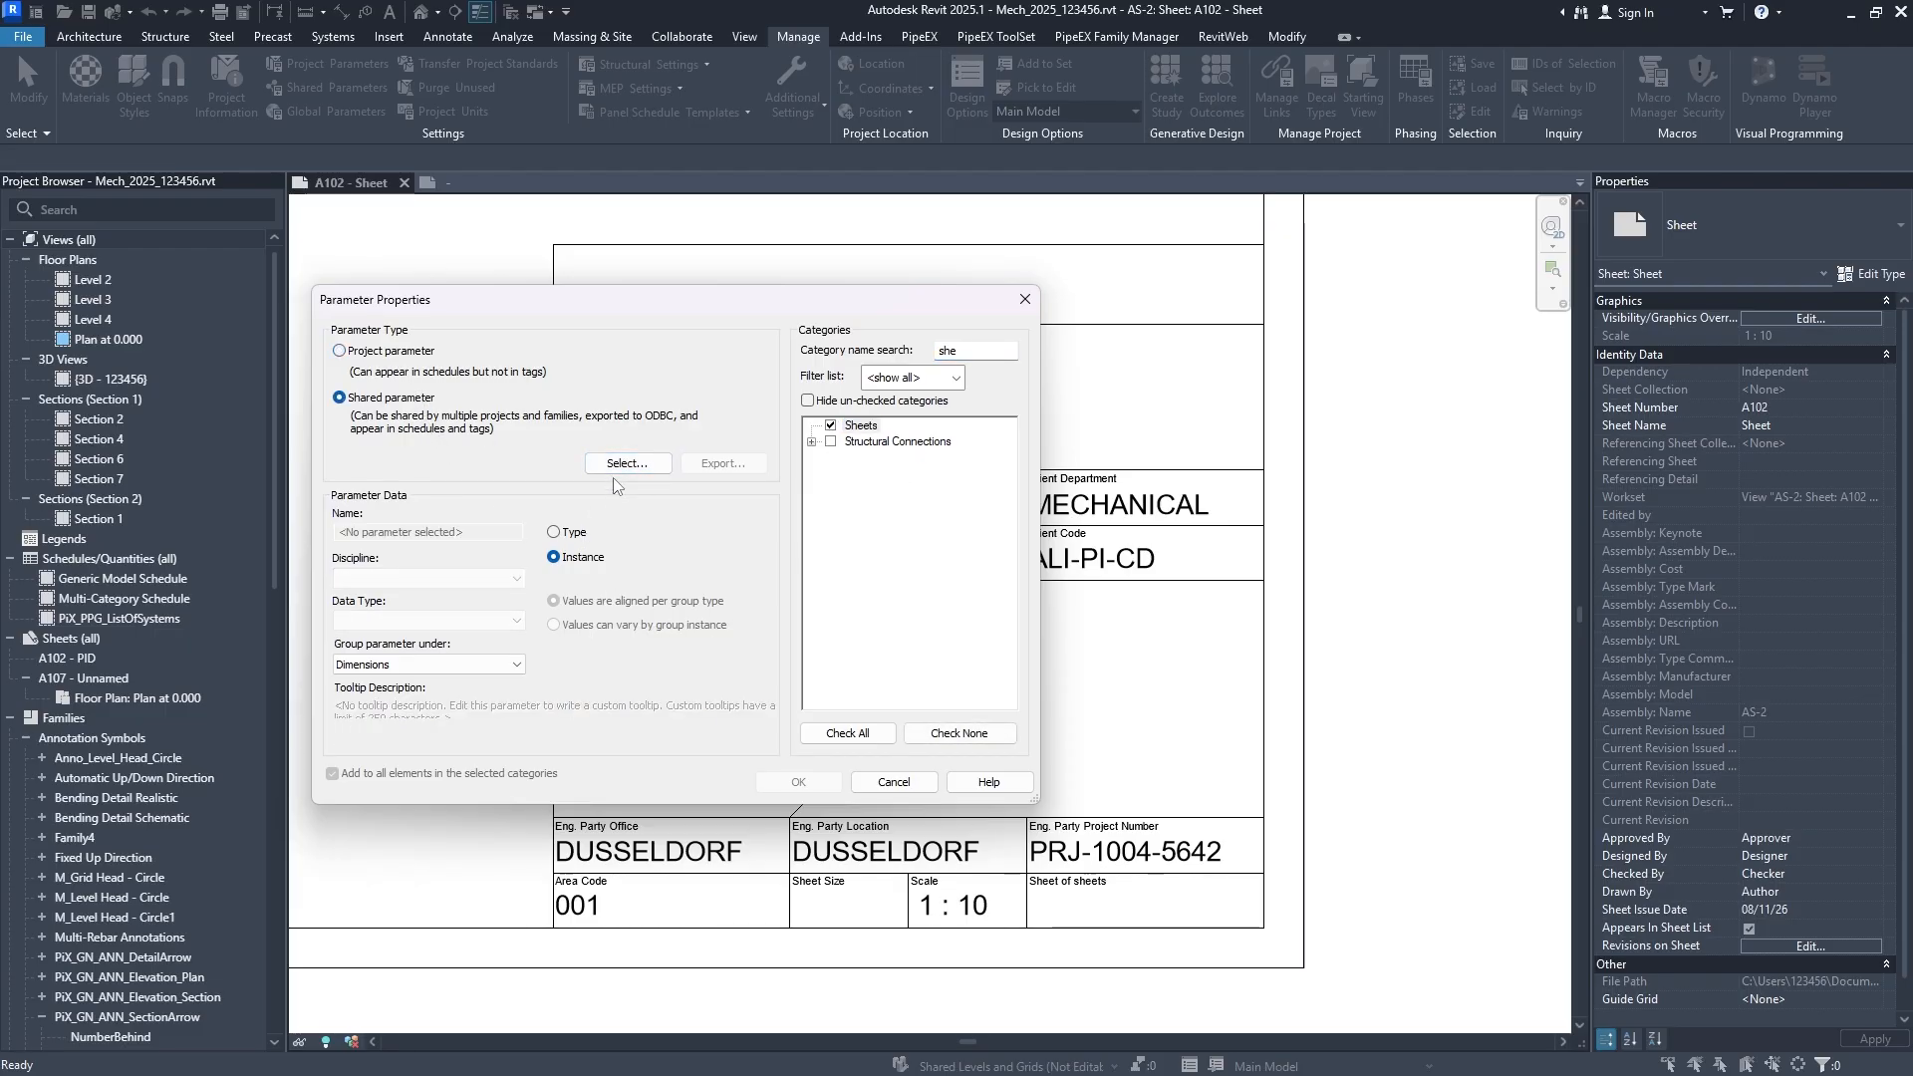
pyautogui.click(630, 465)
pyautogui.click(1322, 603)
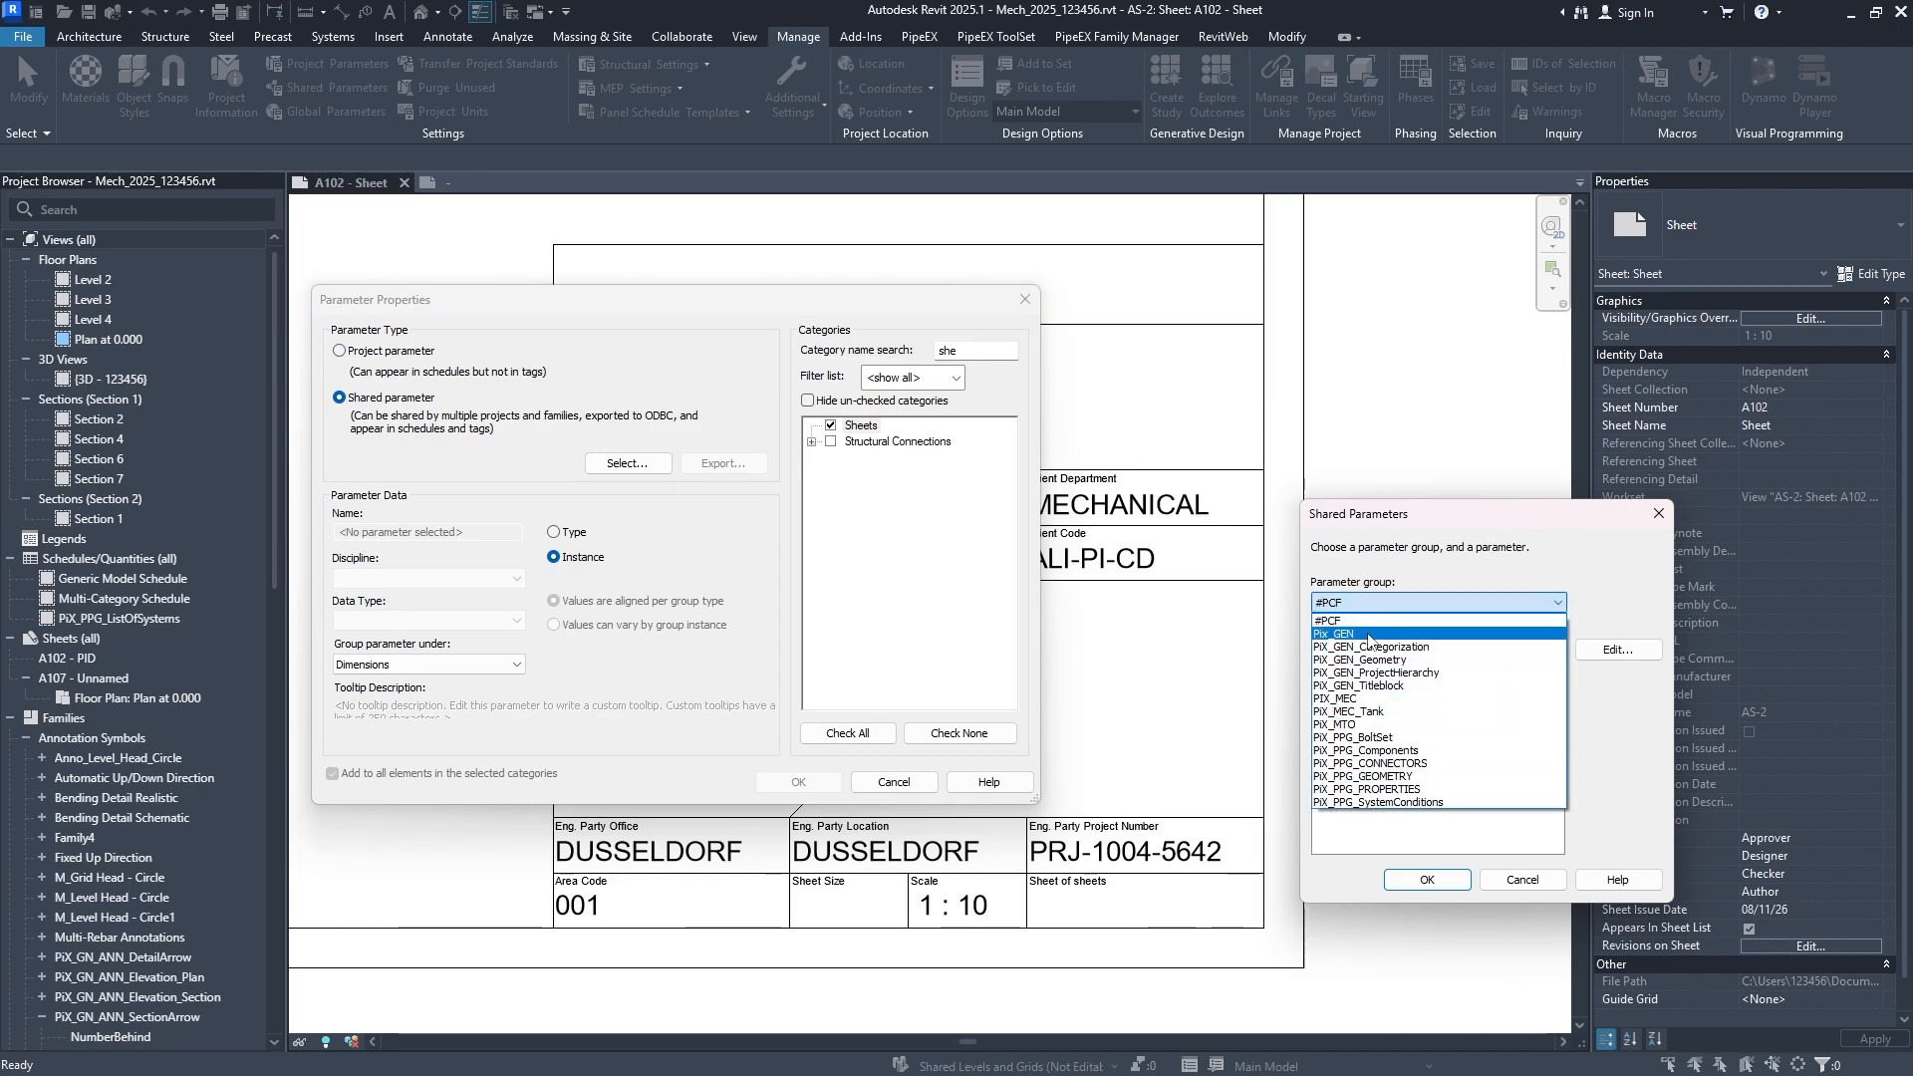
pyautogui.click(1373, 686)
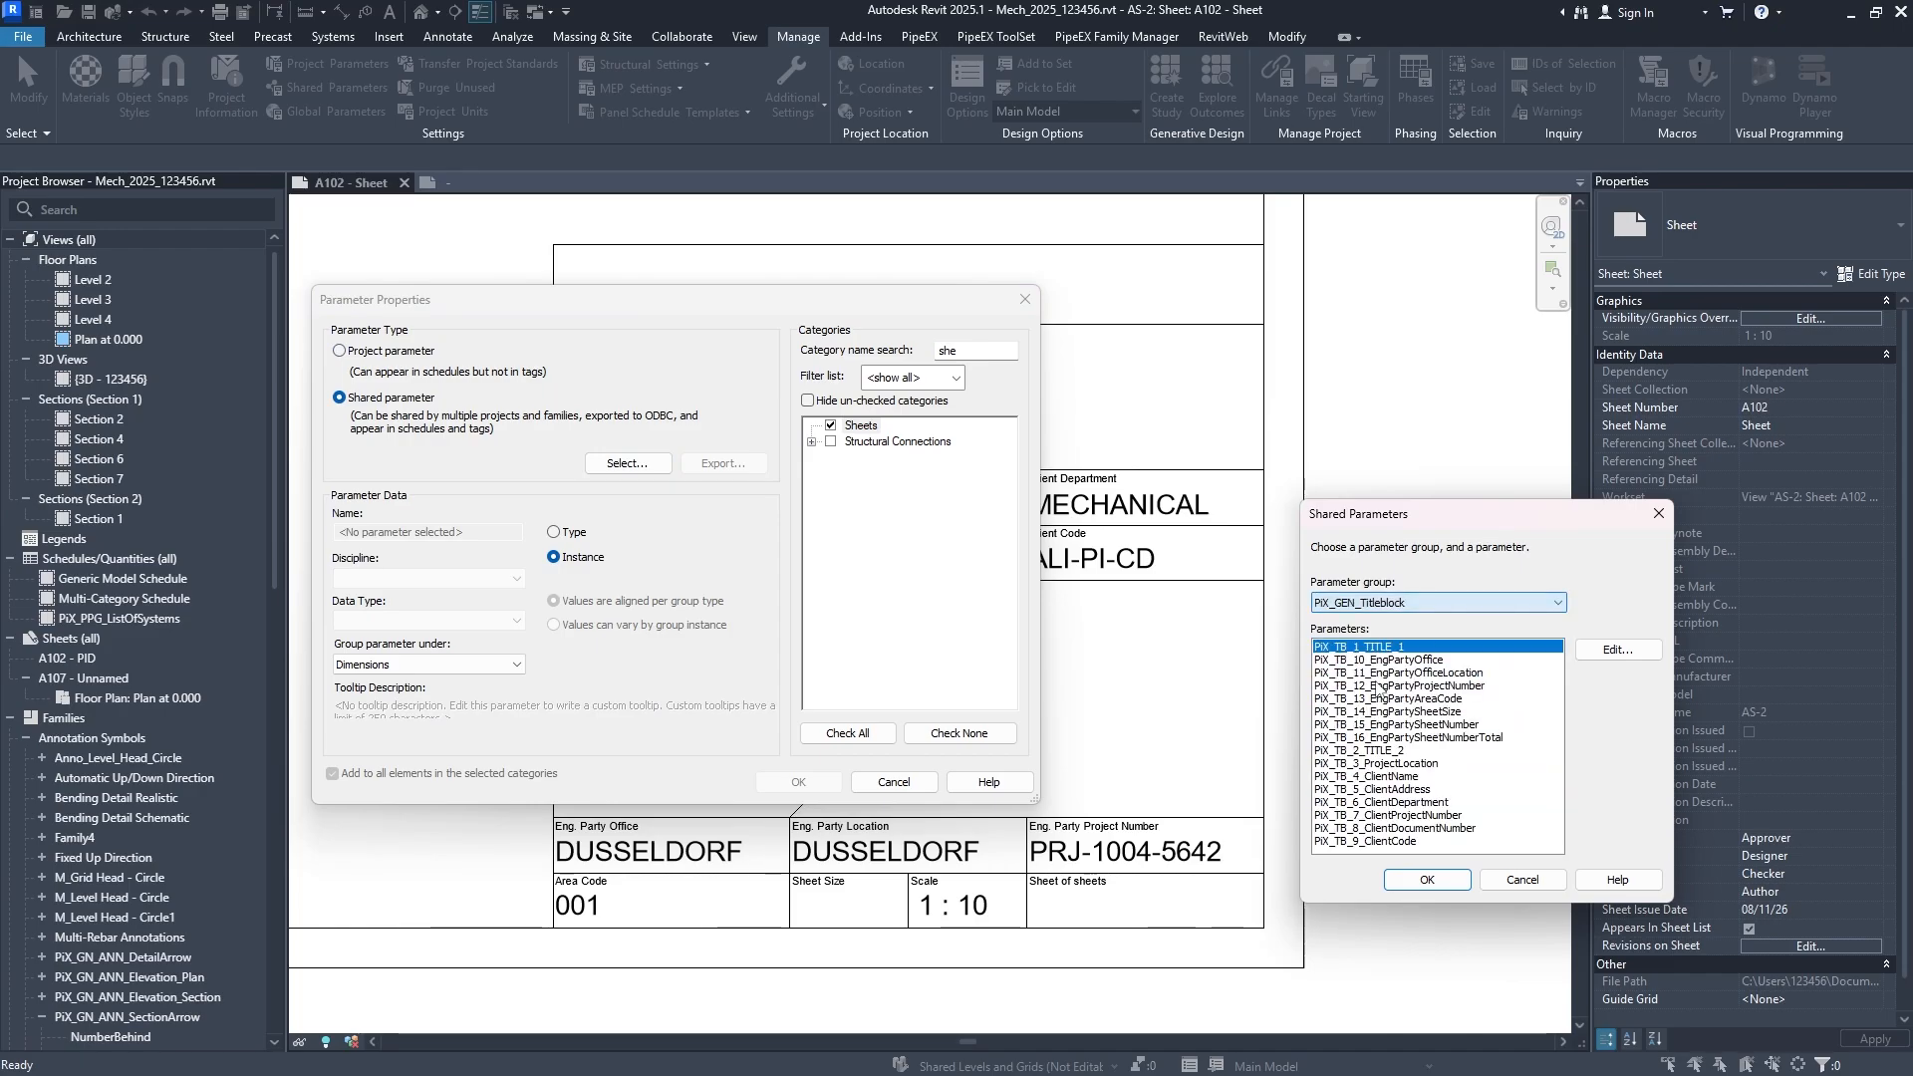
pyautogui.click(1425, 881)
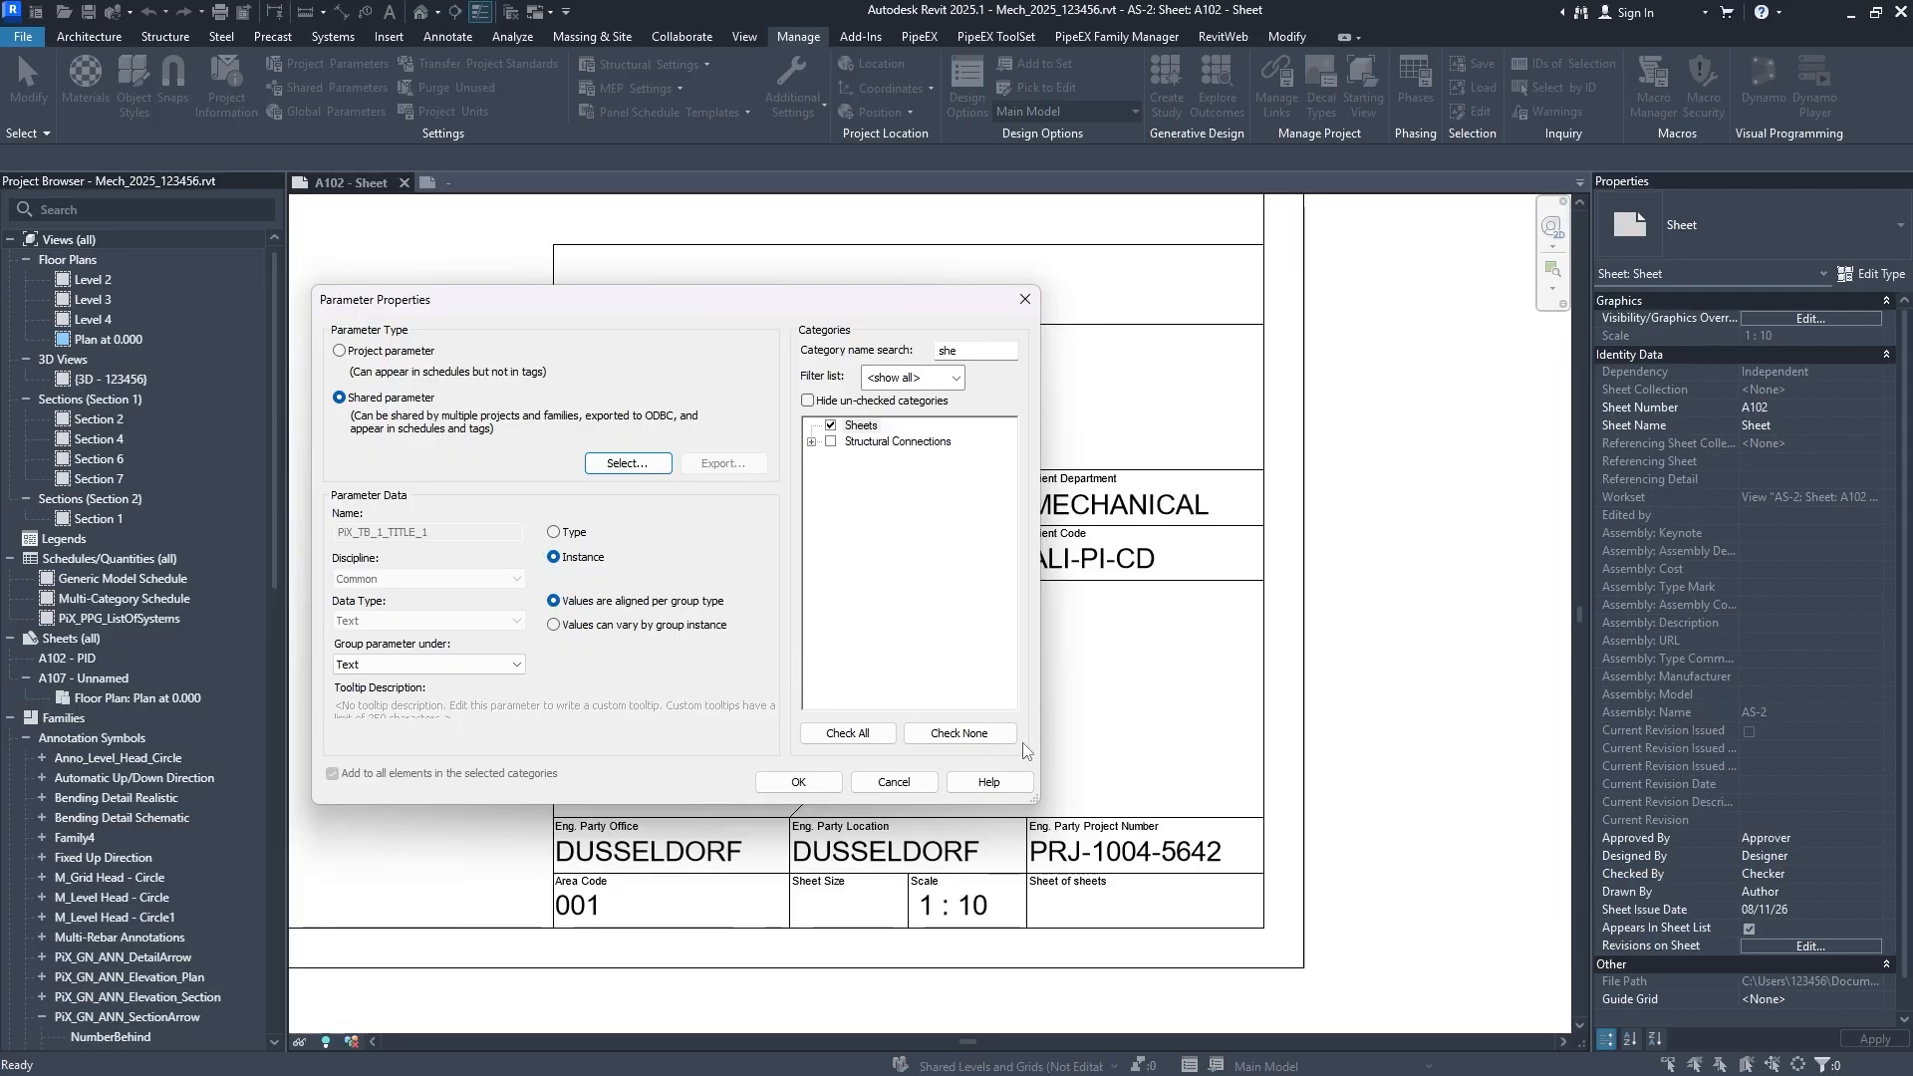
pyautogui.click(799, 782)
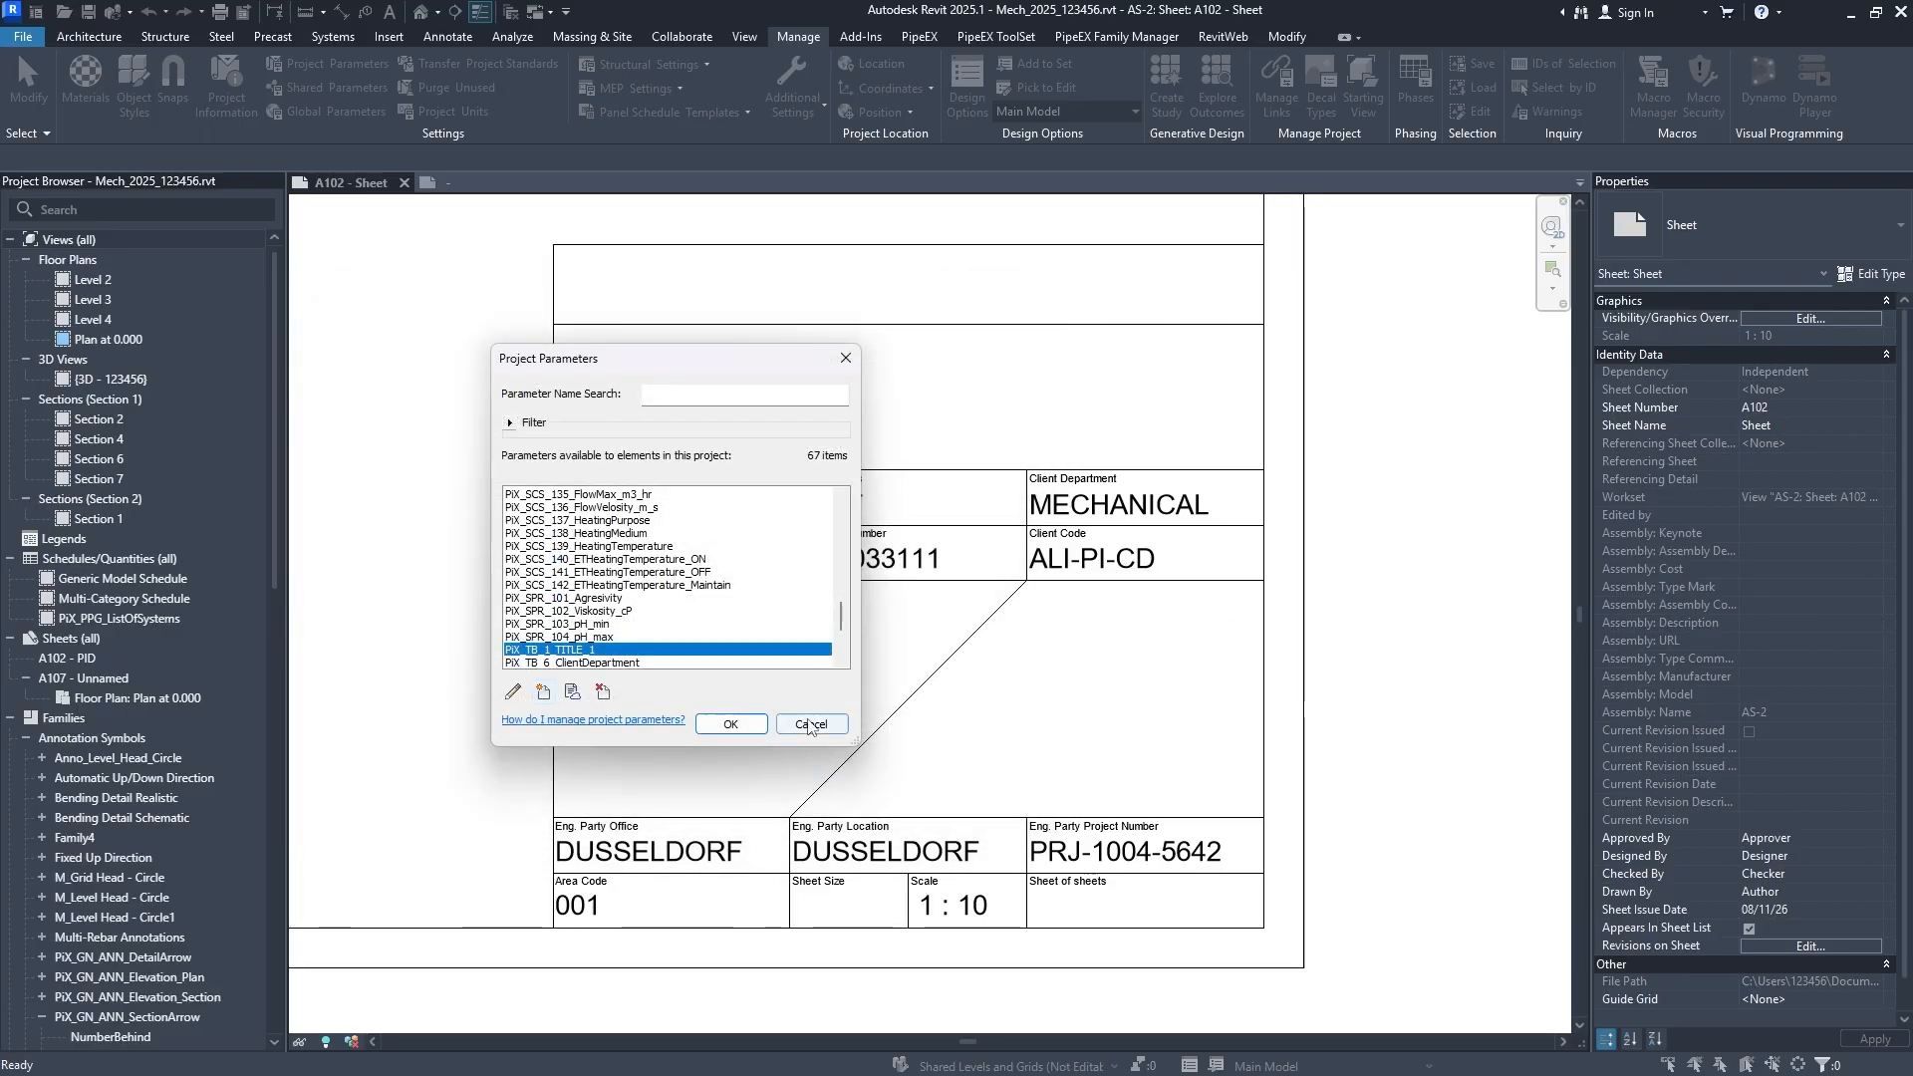
pyautogui.click(744, 725)
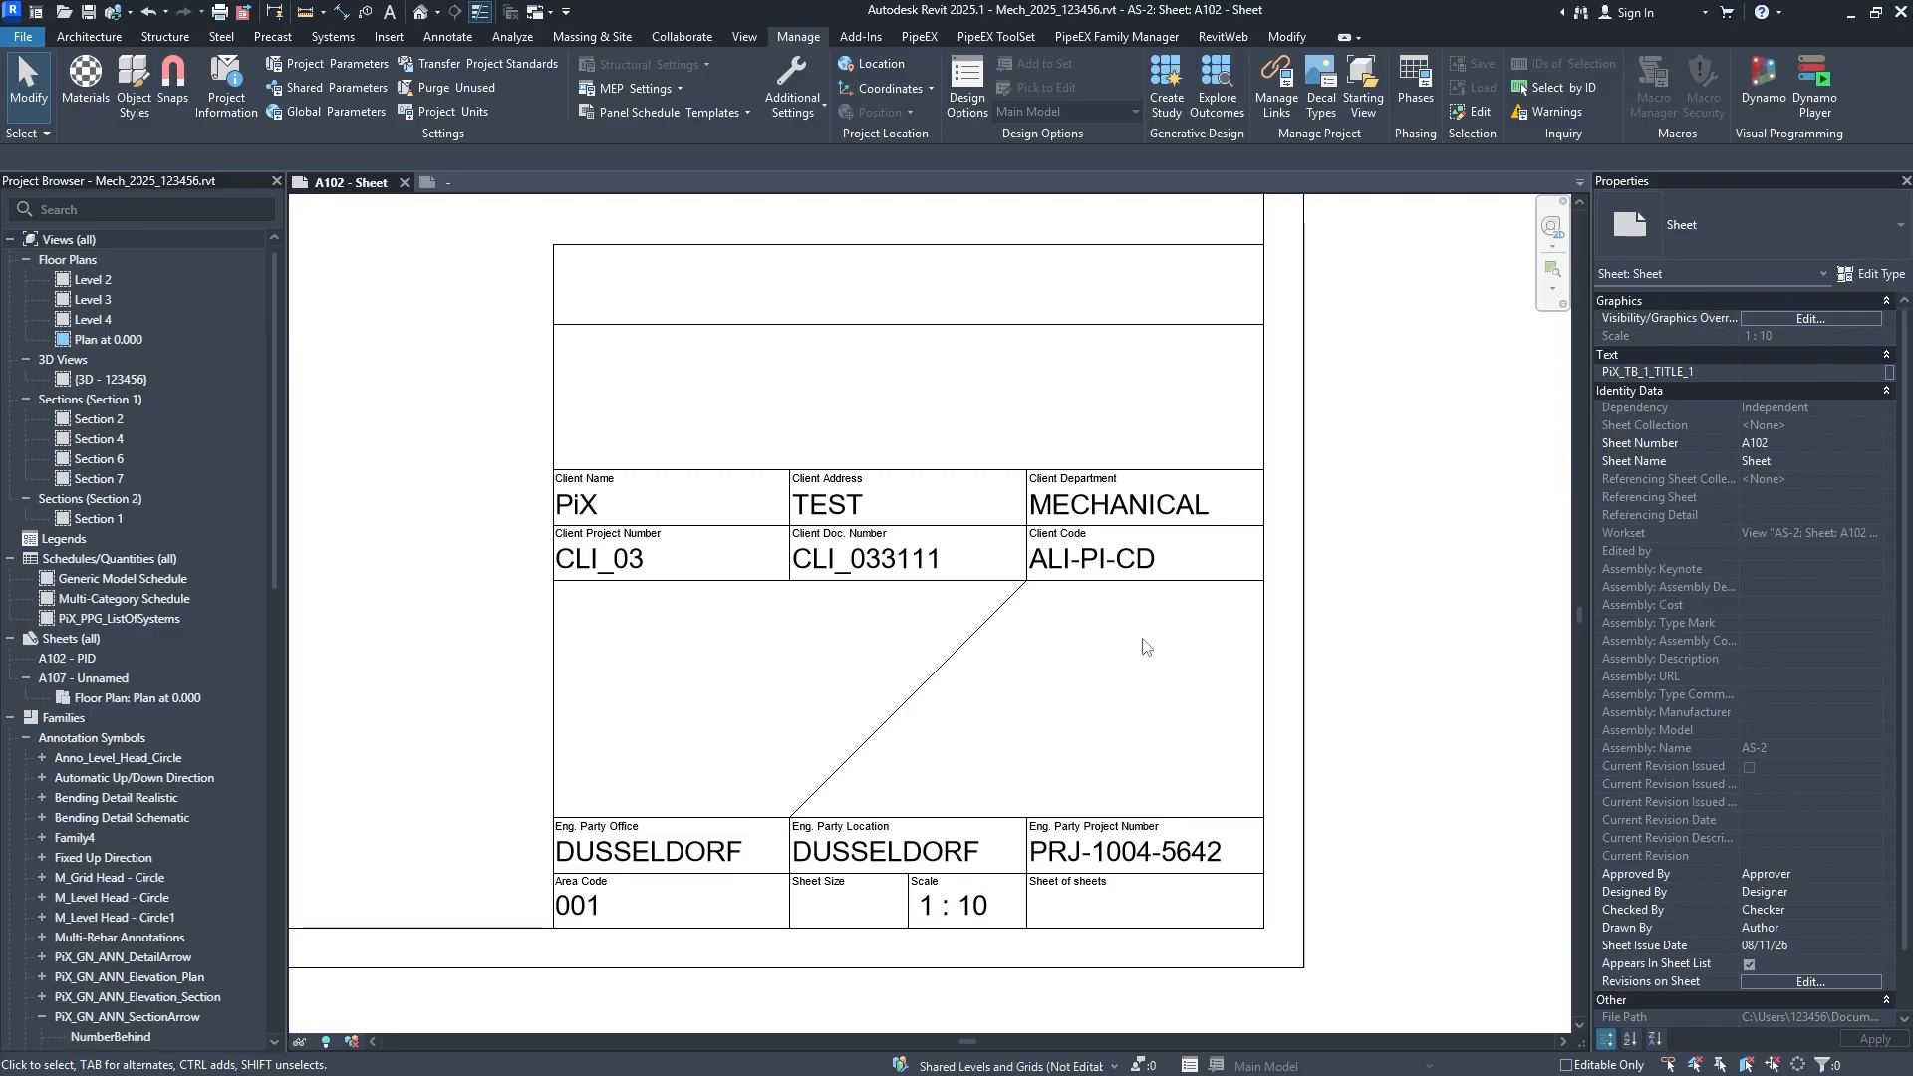
# Compare the title block's instance properties with sheet A102's own properties to locate the PiX_TB_1_TITLE_1 parameter.
pyautogui.click(1151, 673)
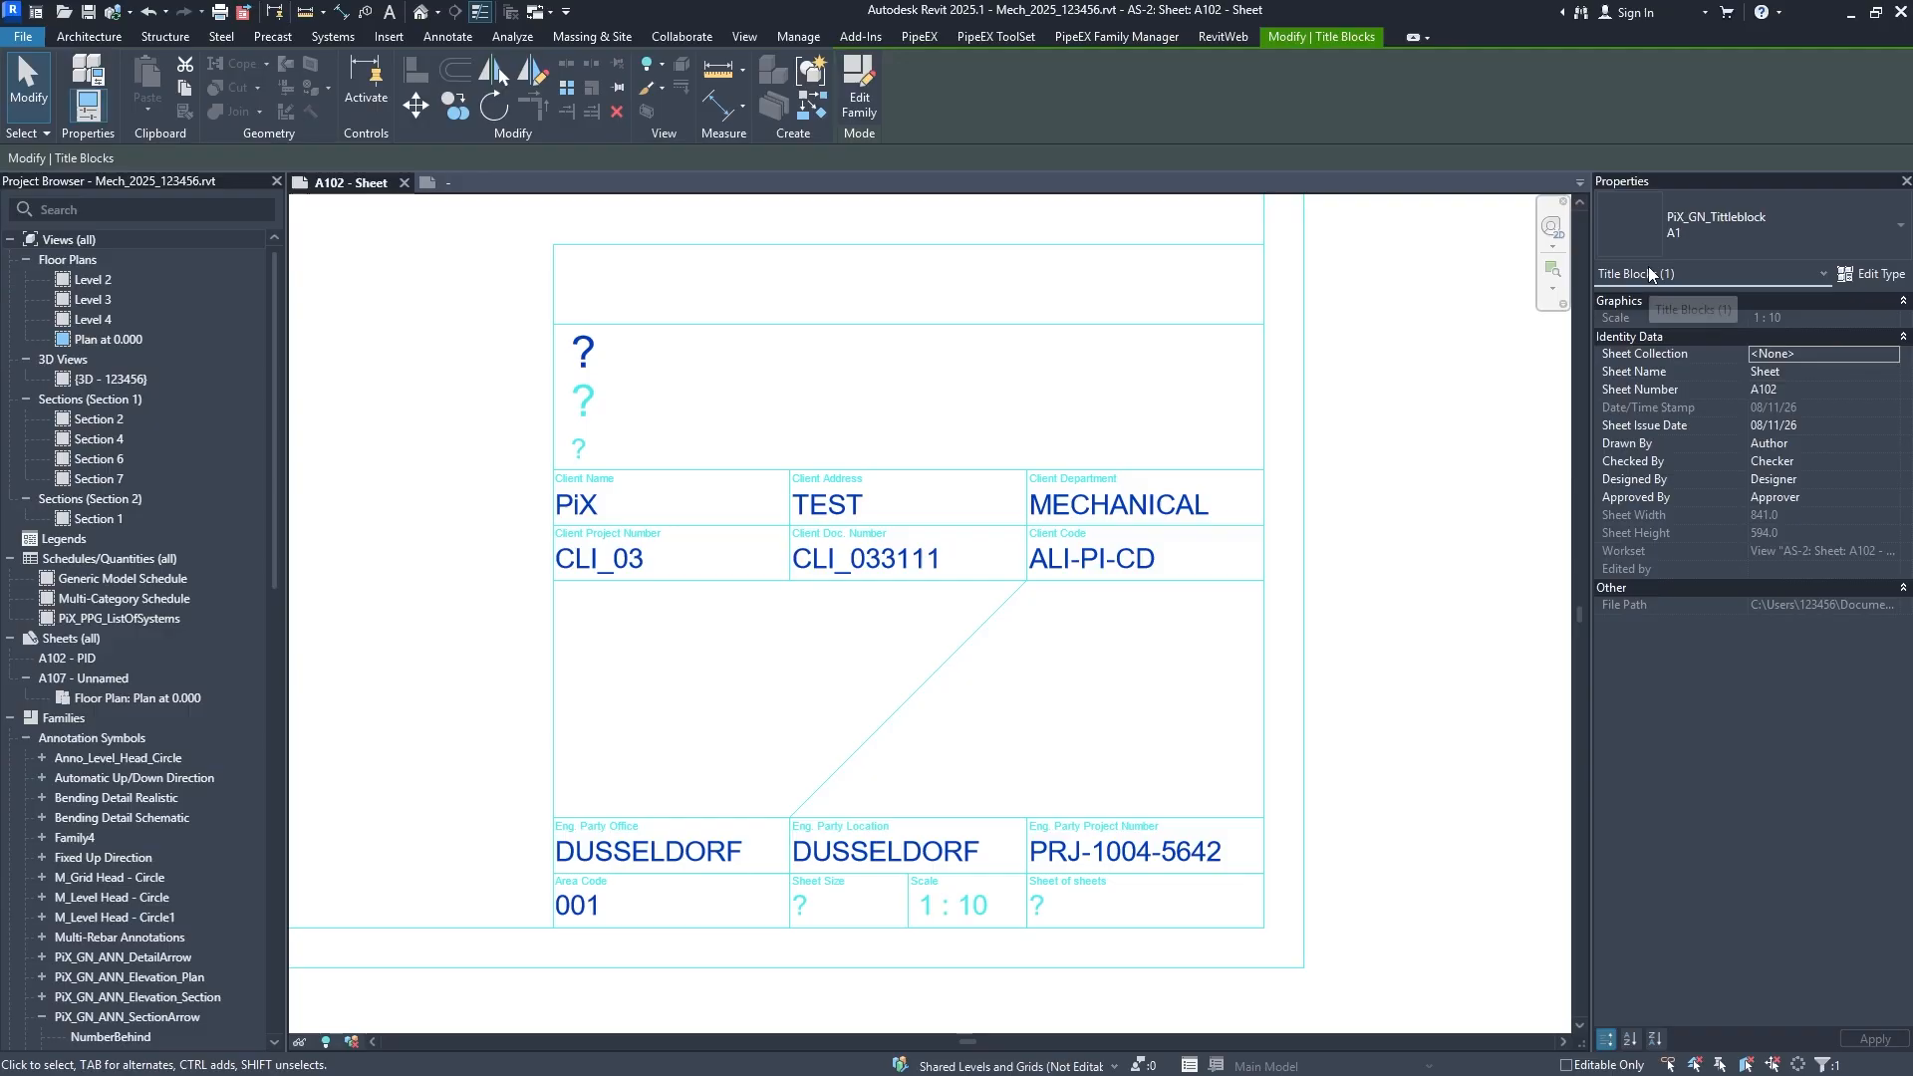
pyautogui.click(1327, 567)
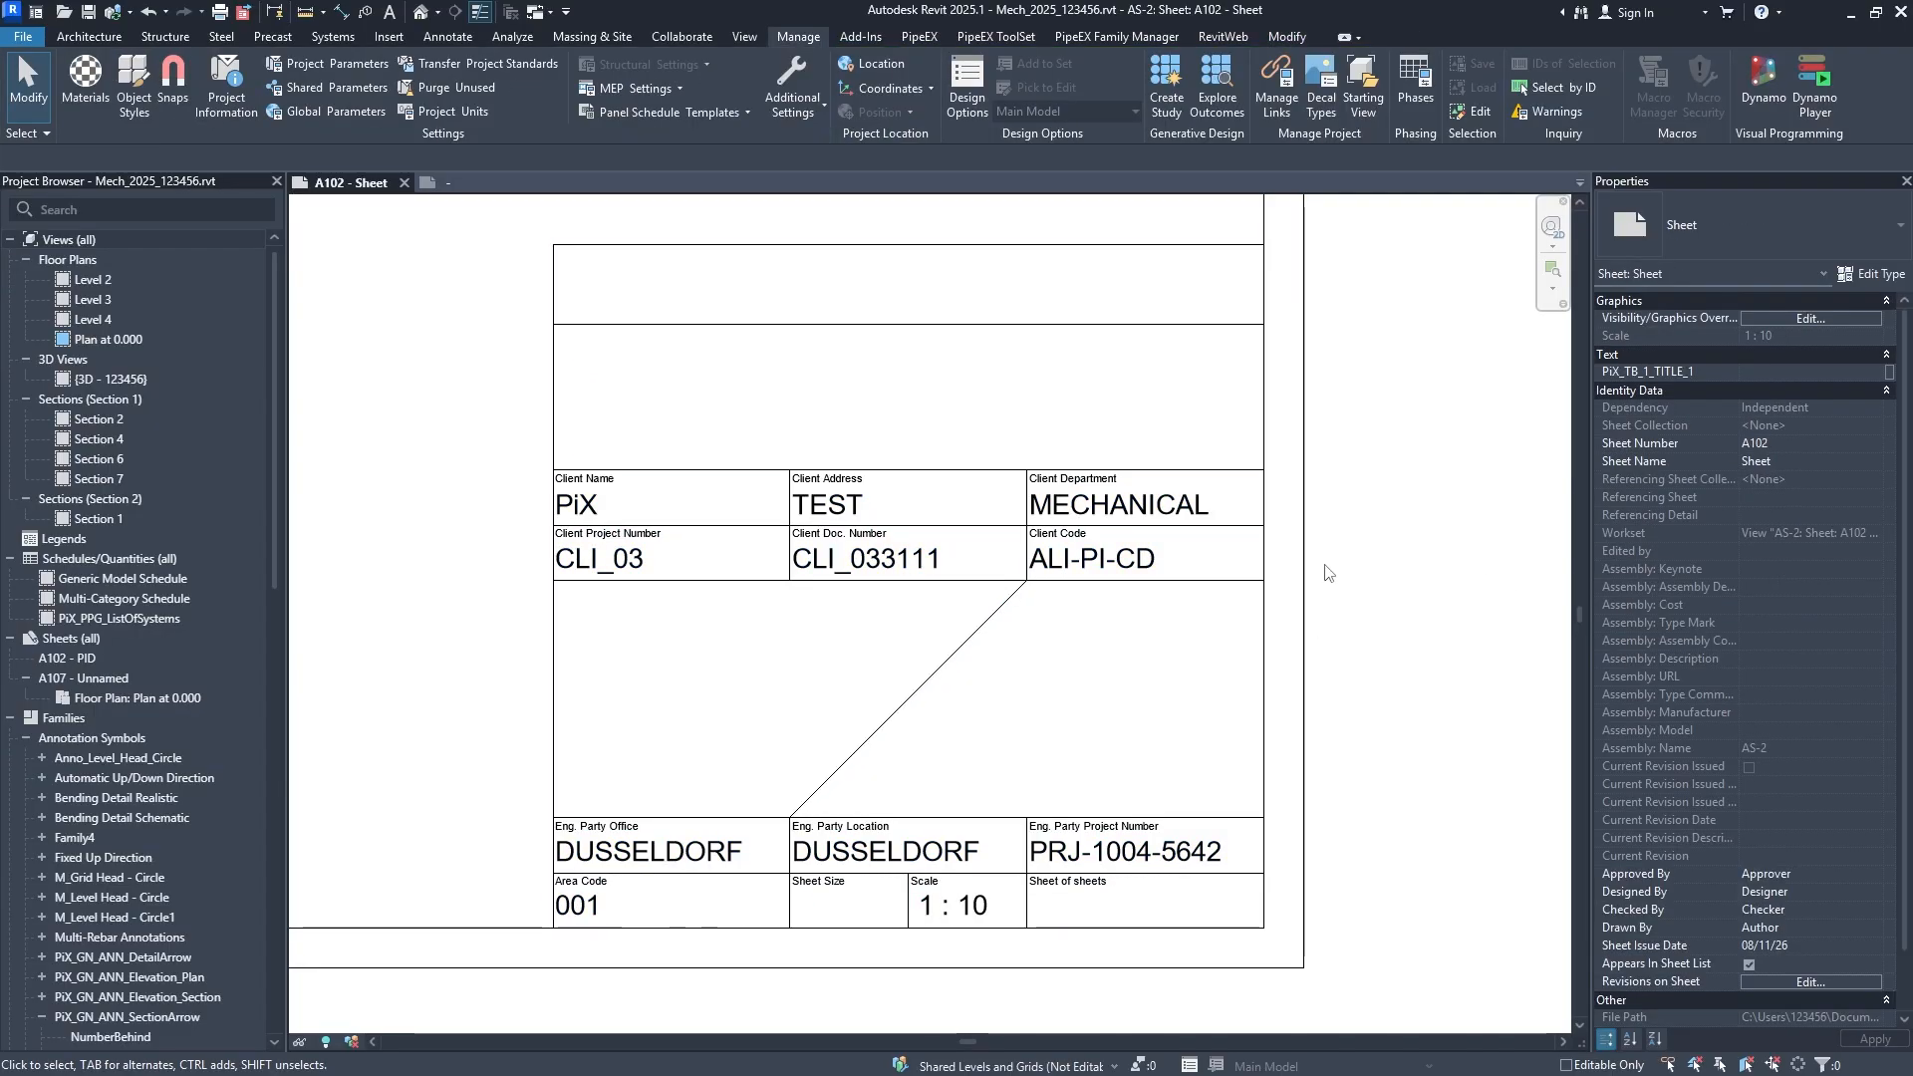
pyautogui.click(1259, 638)
pyautogui.click(1392, 624)
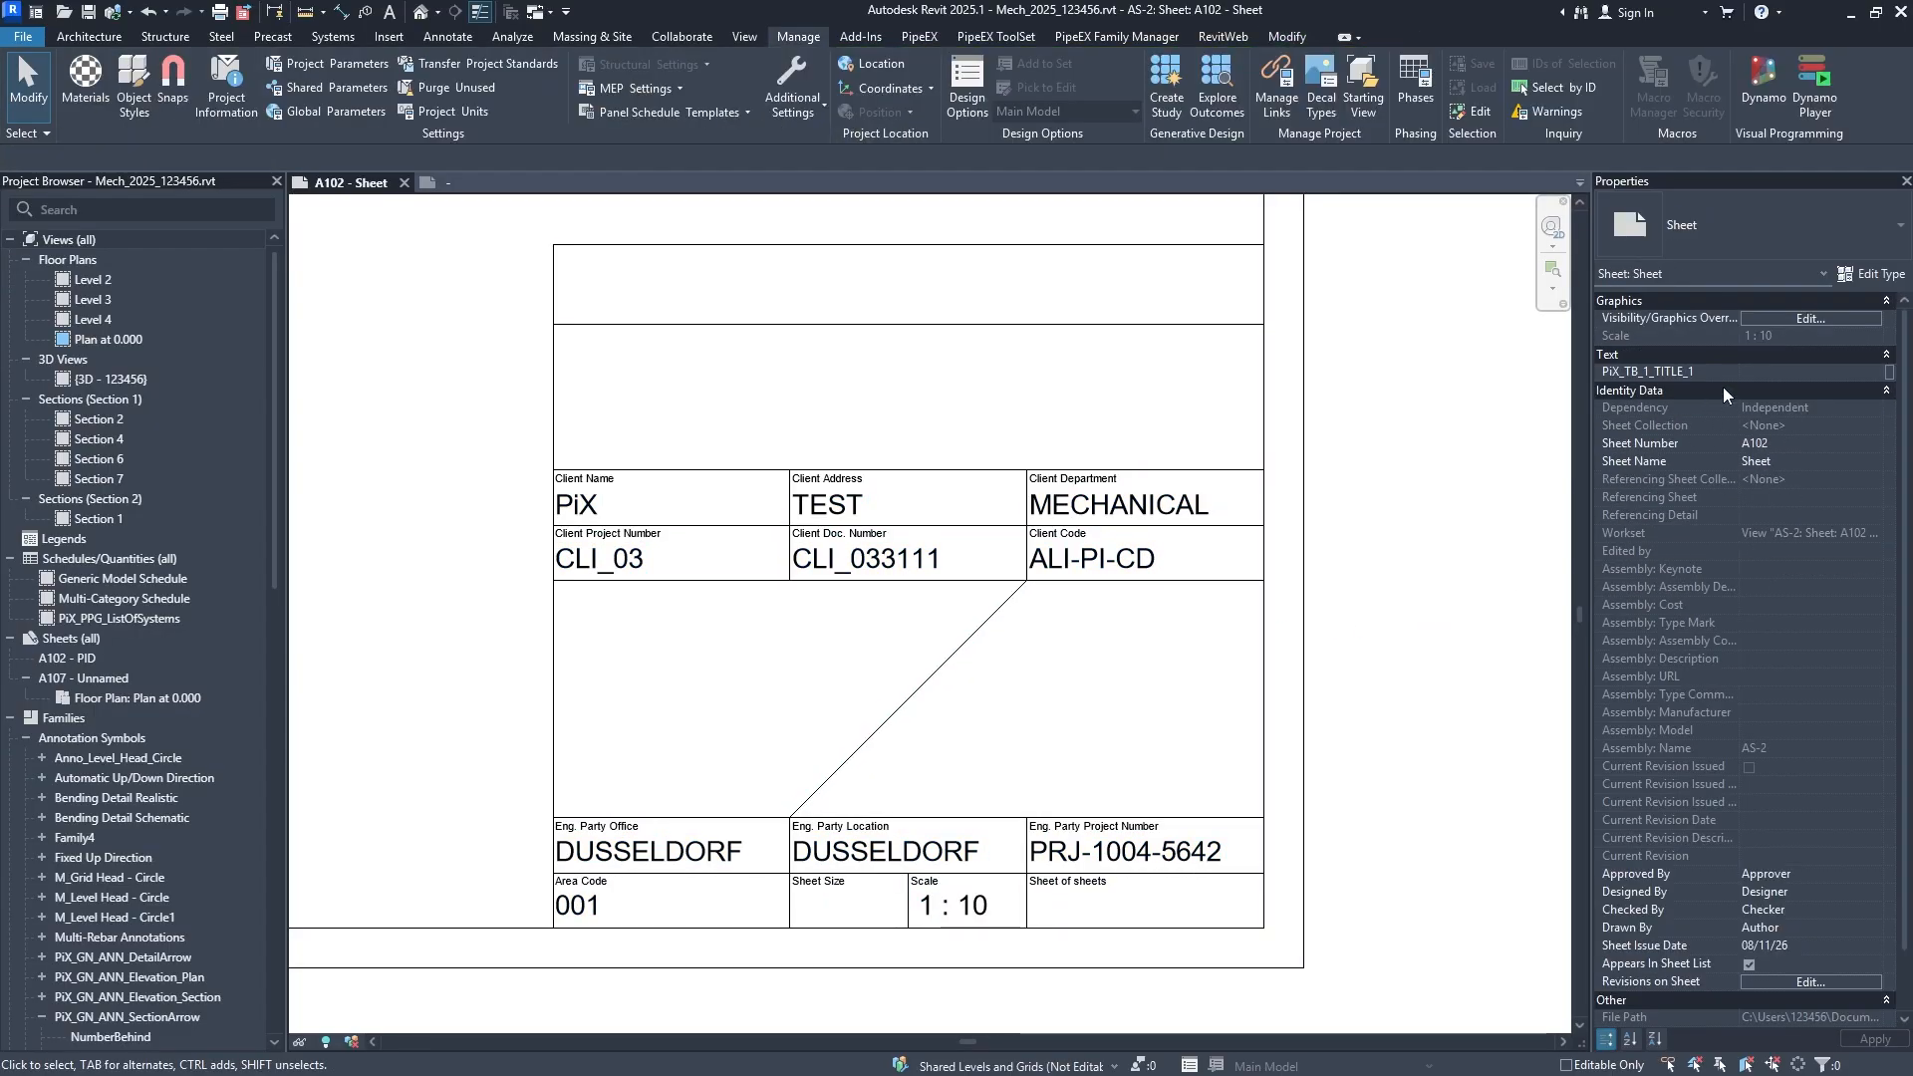
# Set sheet A102's PiX_TB_1_TITLE_1 value to TEST 1.
pyautogui.click(1760, 373)
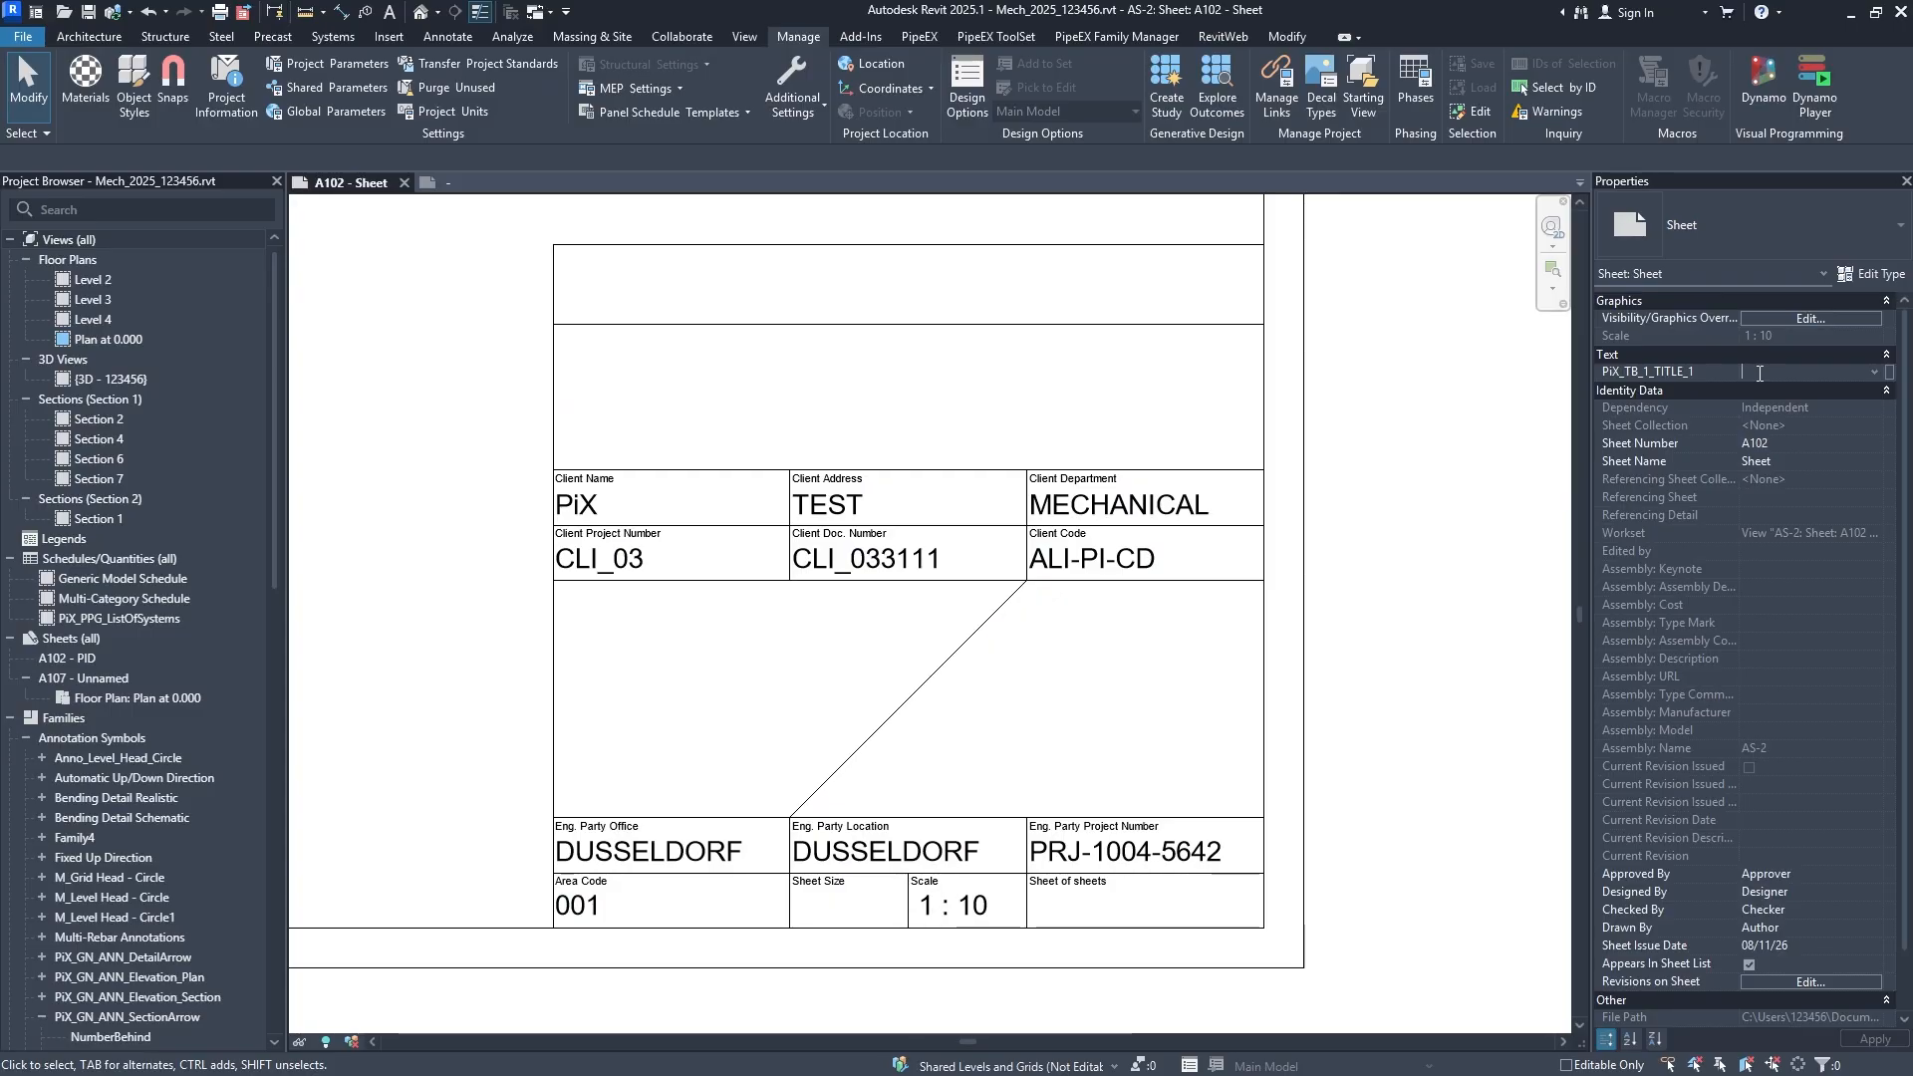
pyautogui.write('NEXT')
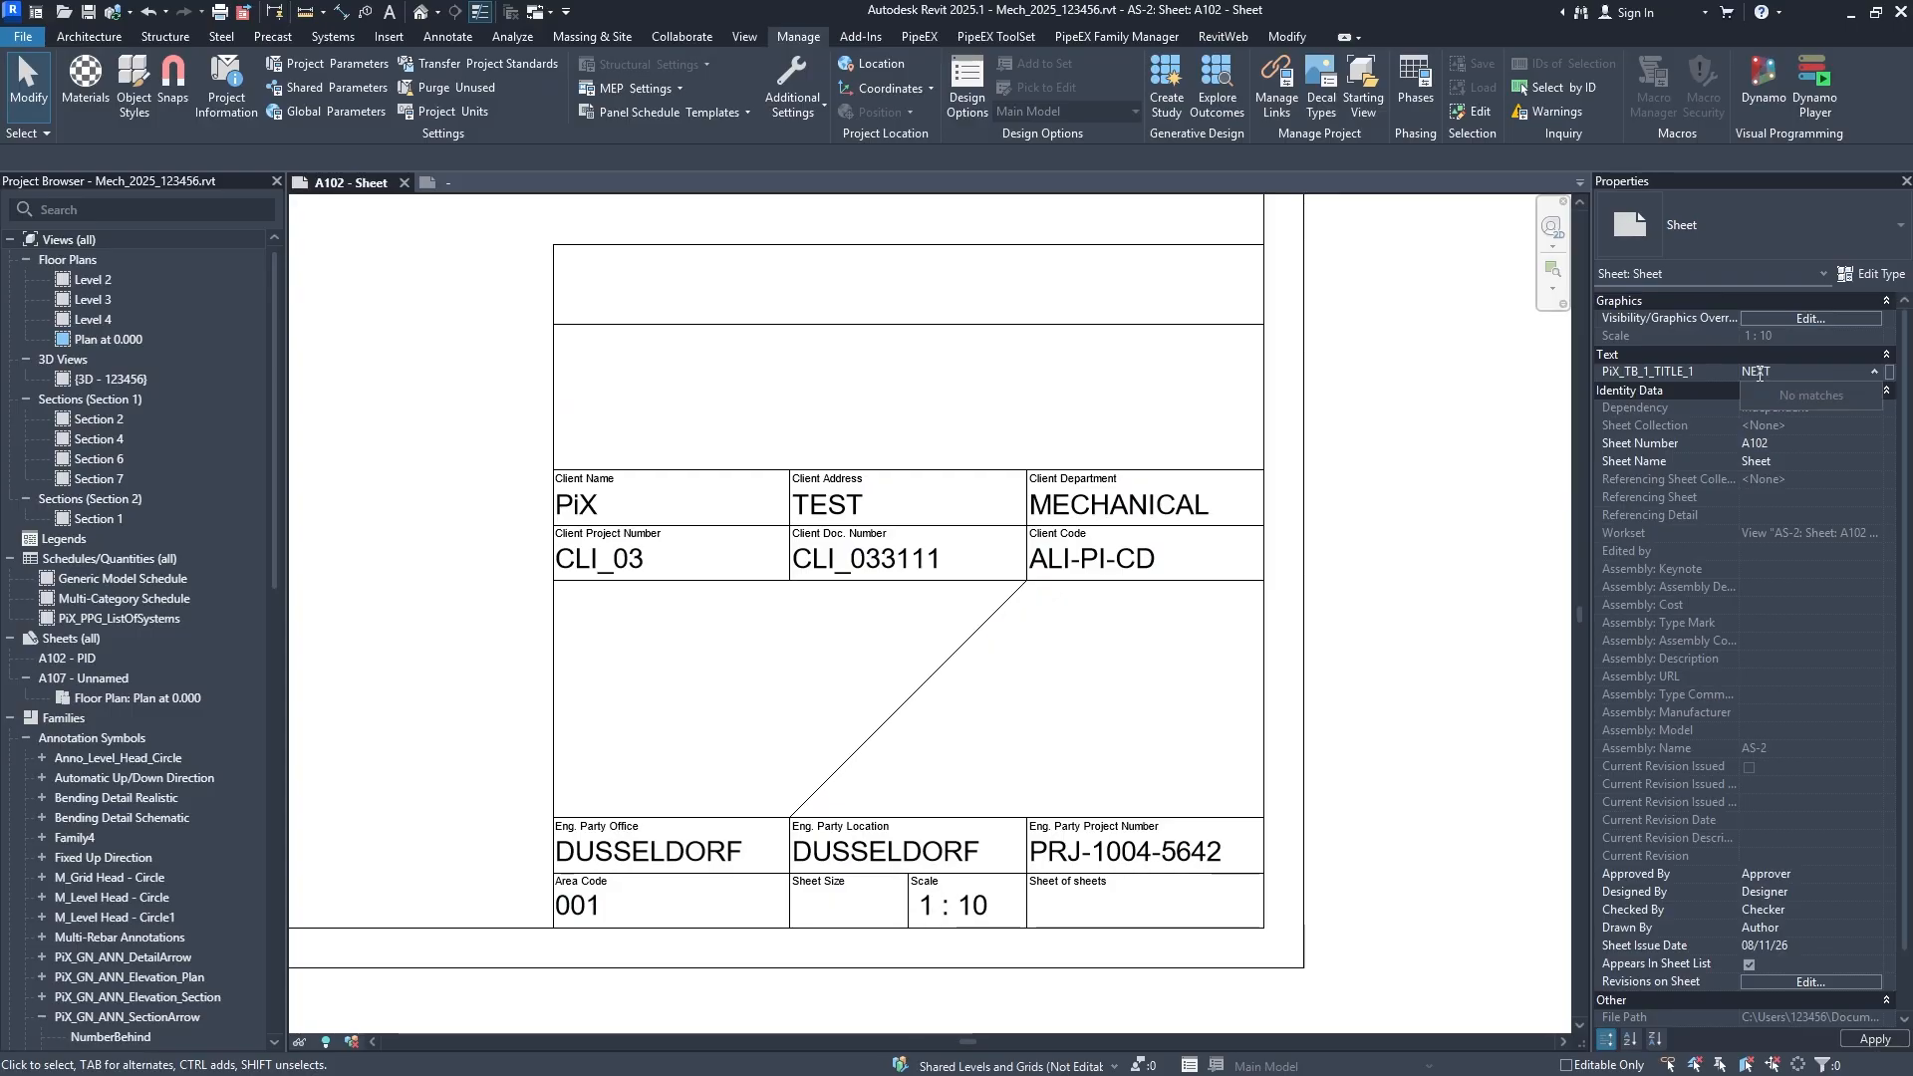
pyautogui.press('BackSpace')
pyautogui.press('BackSpace')
pyautogui.press('BackSpace')
pyautogui.press('BackSpace')
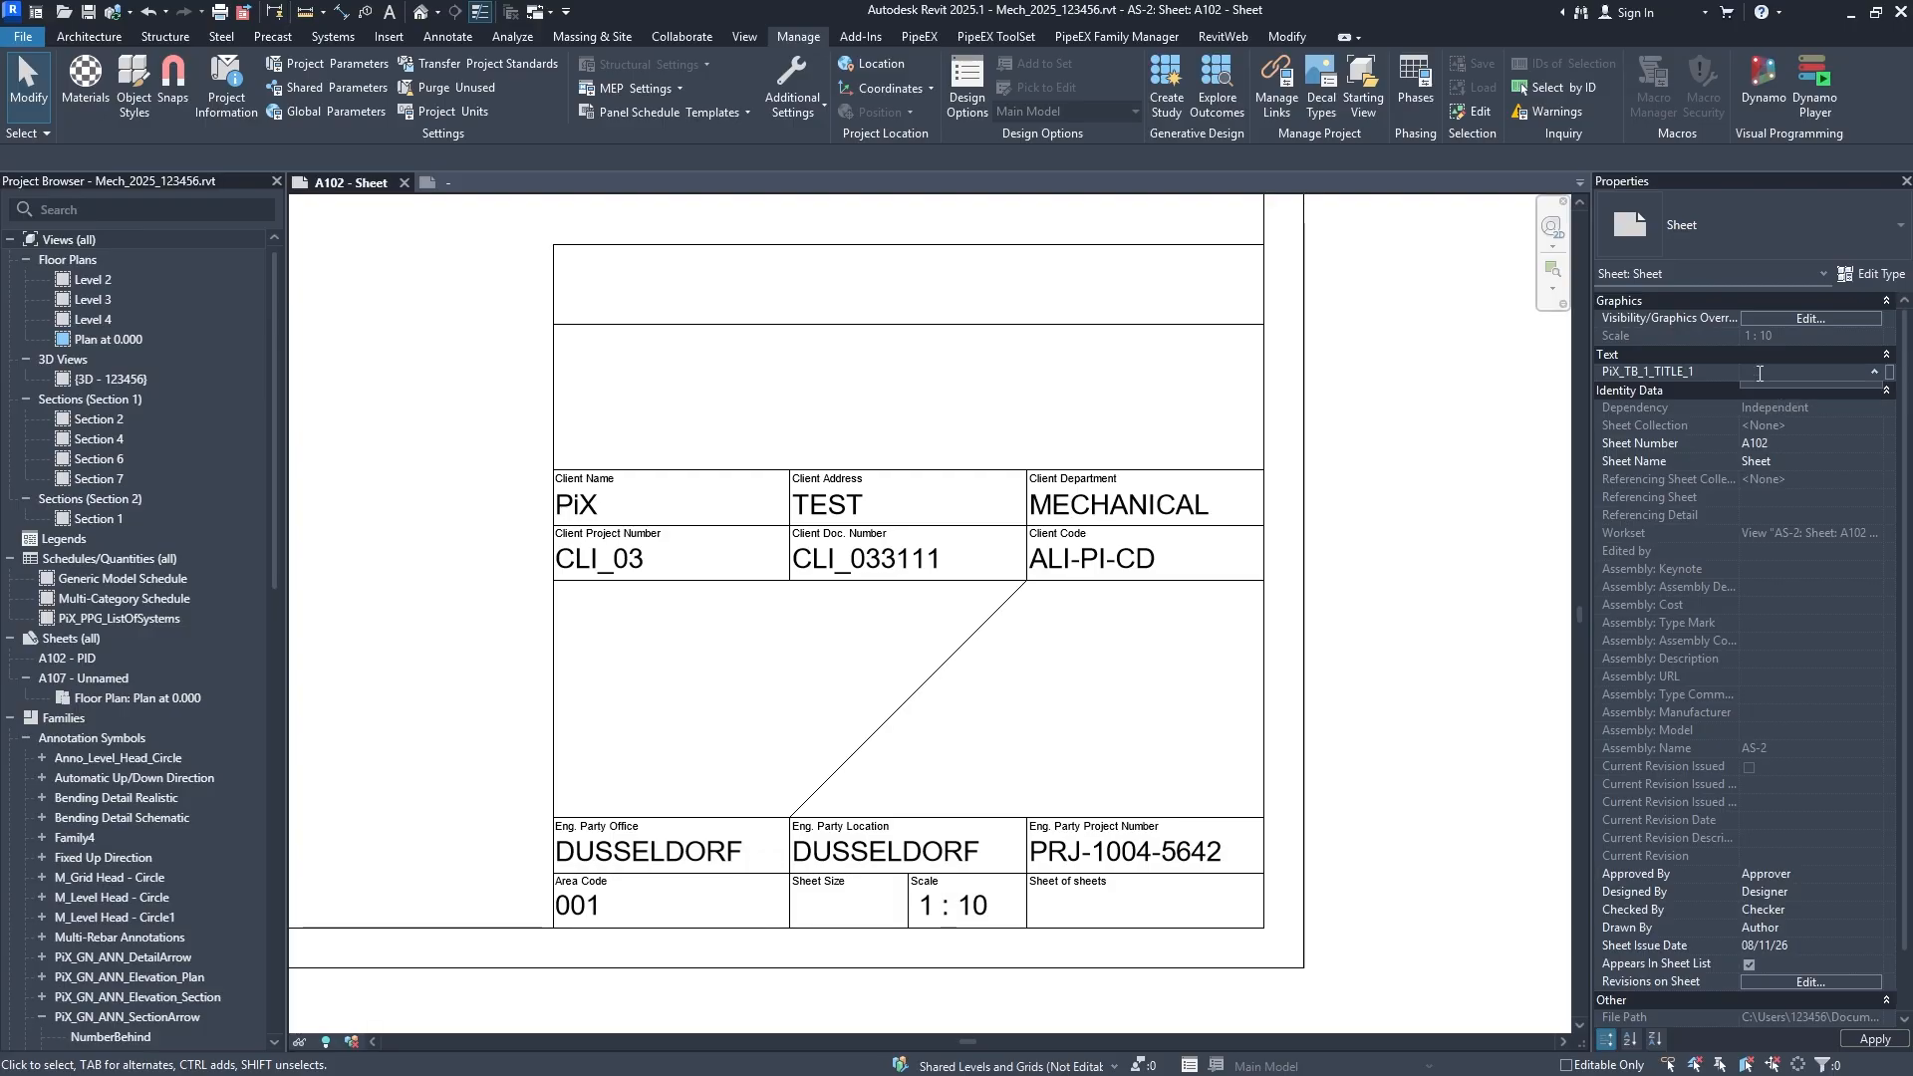
pyautogui.write('TEST 1')
pyautogui.press('Return')
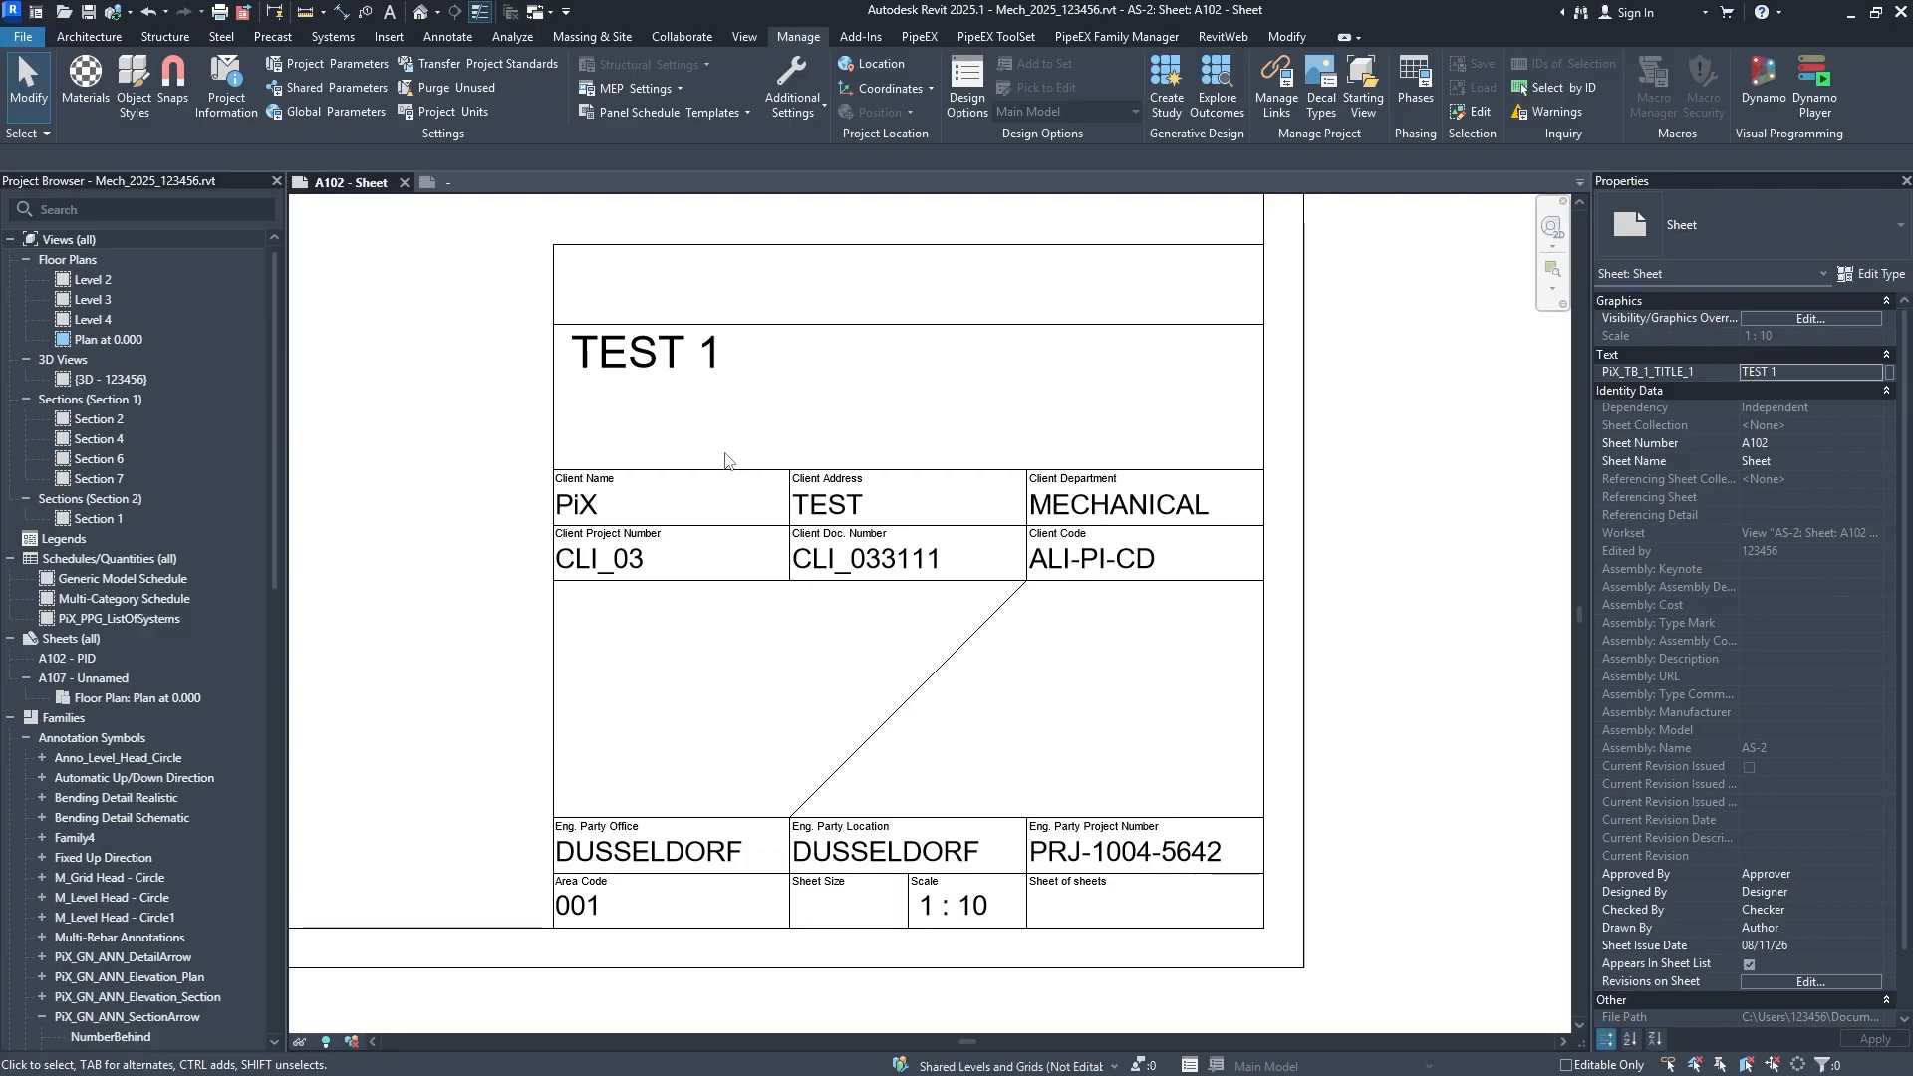
# Start a new project parameter of the shared type, set as an instance parameter and assigned to the Sheets category.
pyautogui.click(350, 64)
pyautogui.scroll(-15, 574, 550)
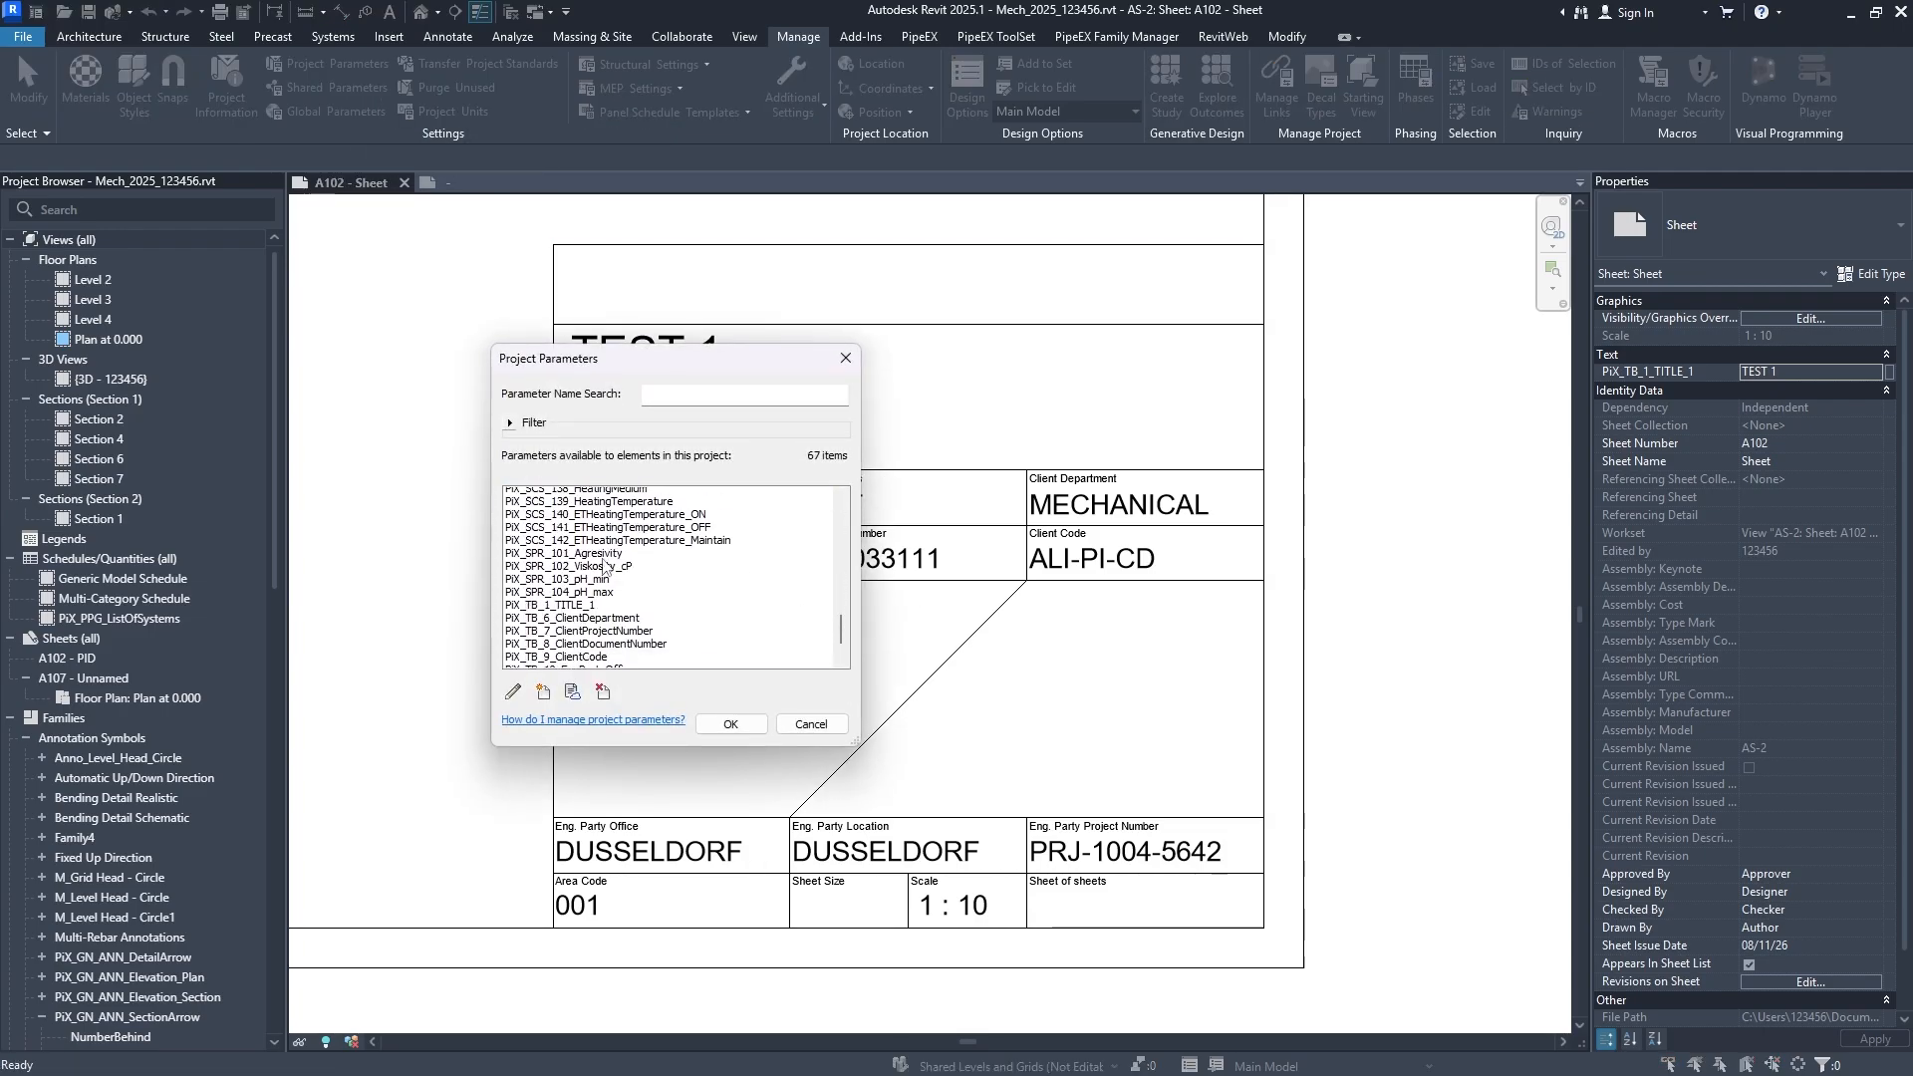
pyautogui.click(544, 691)
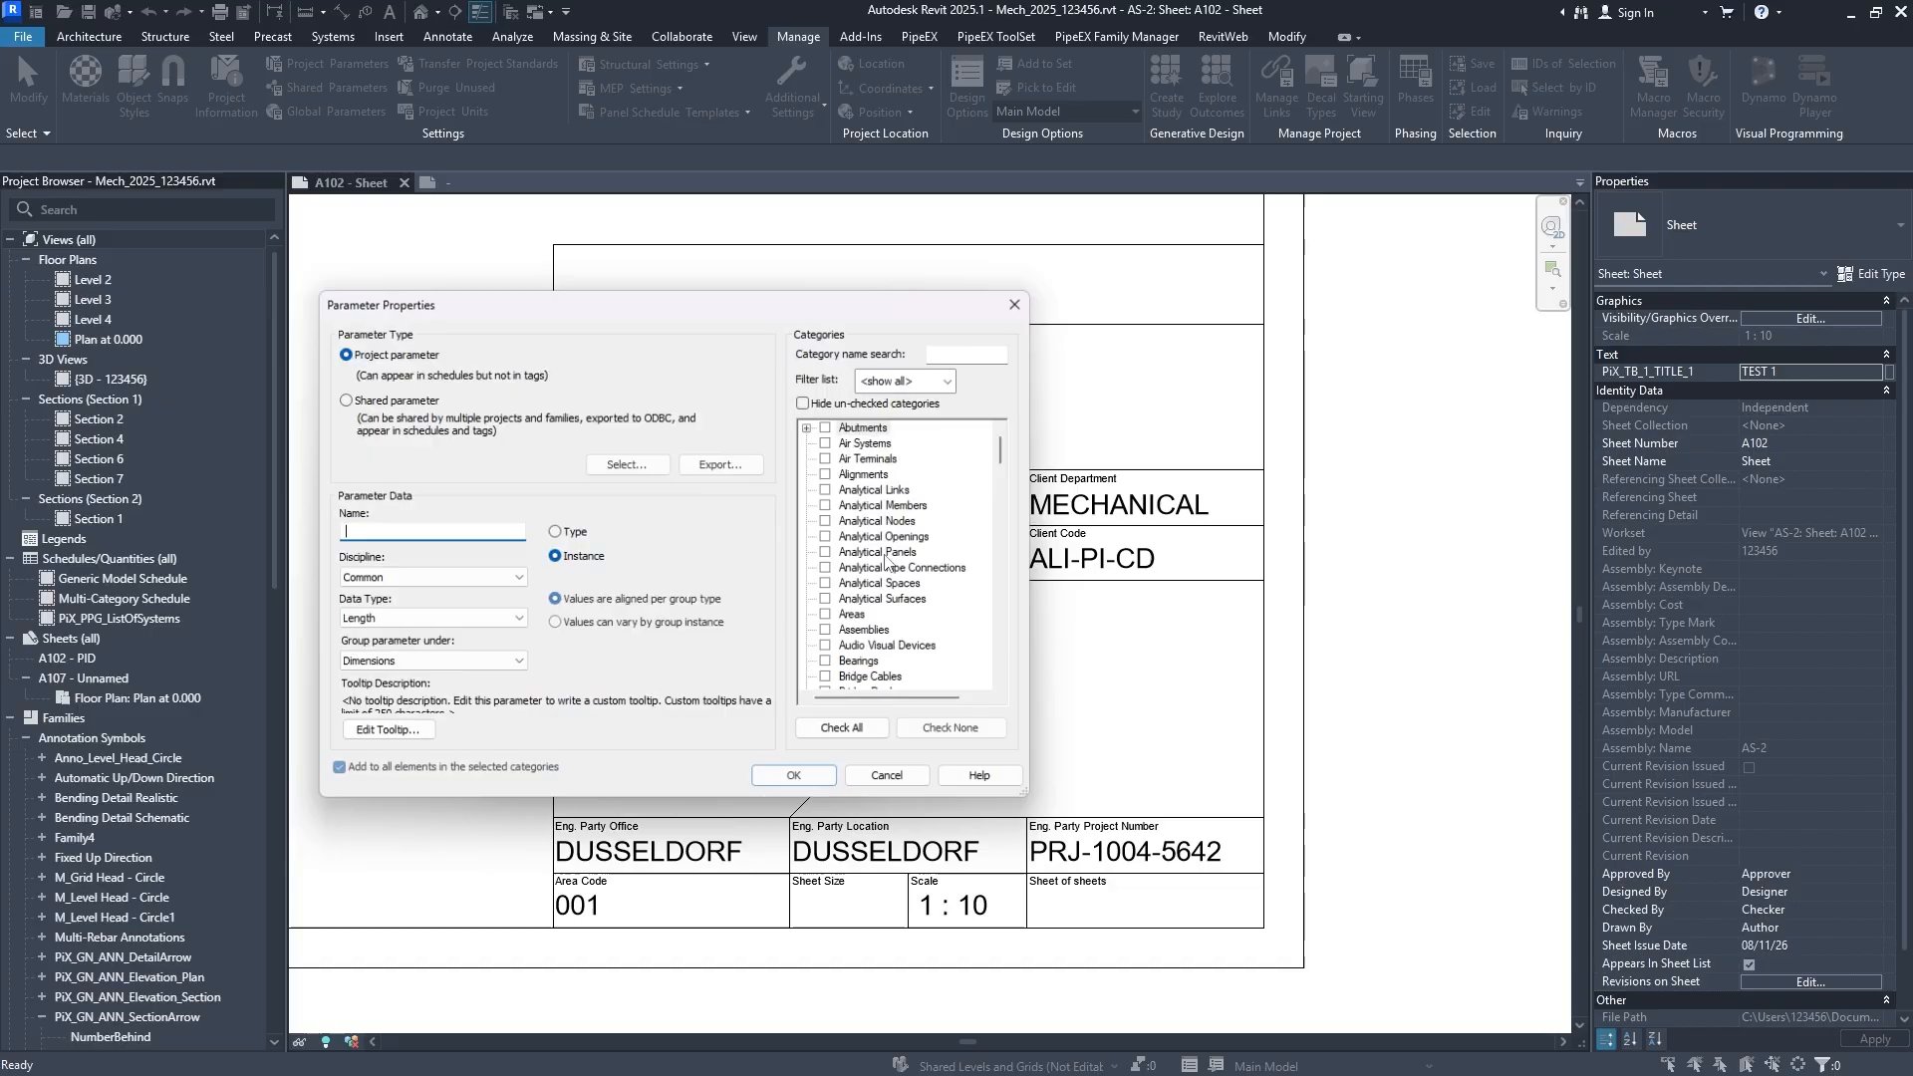
pyautogui.click(567, 535)
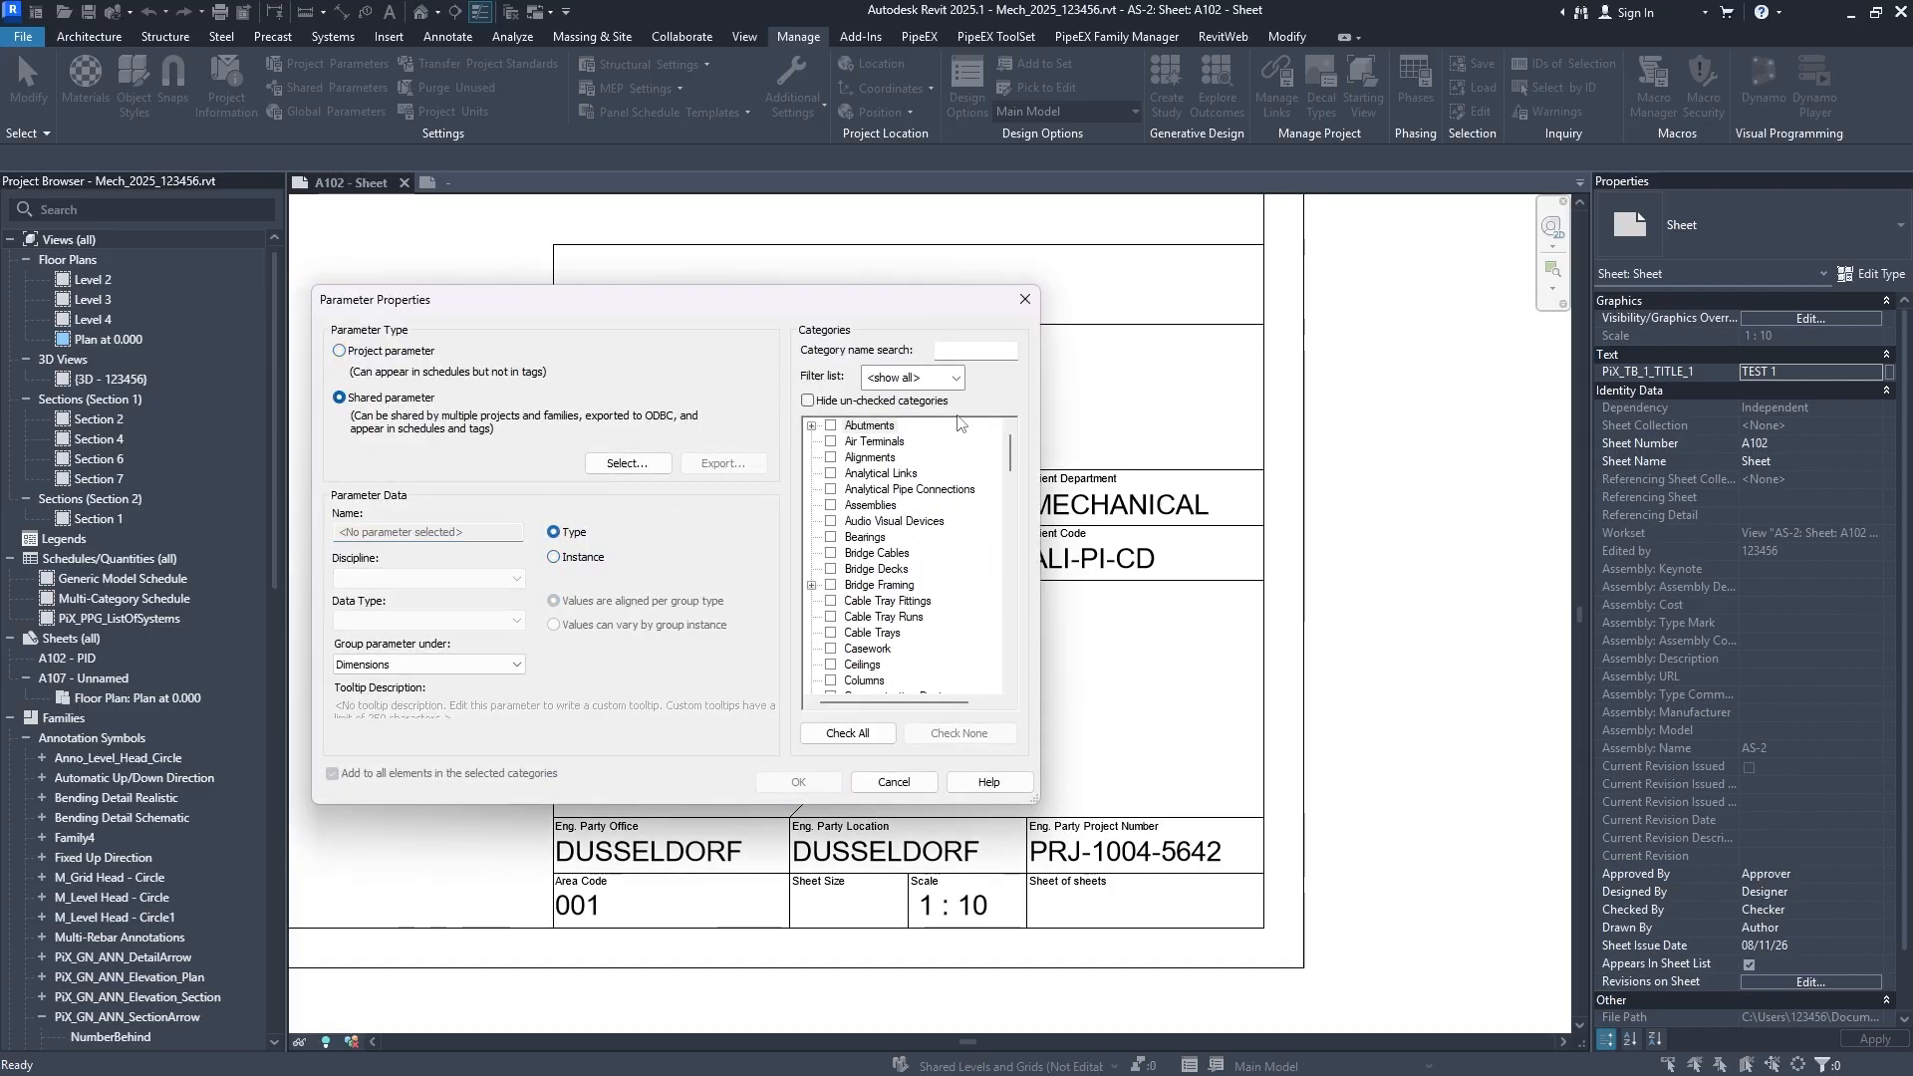
pyautogui.write('shee')
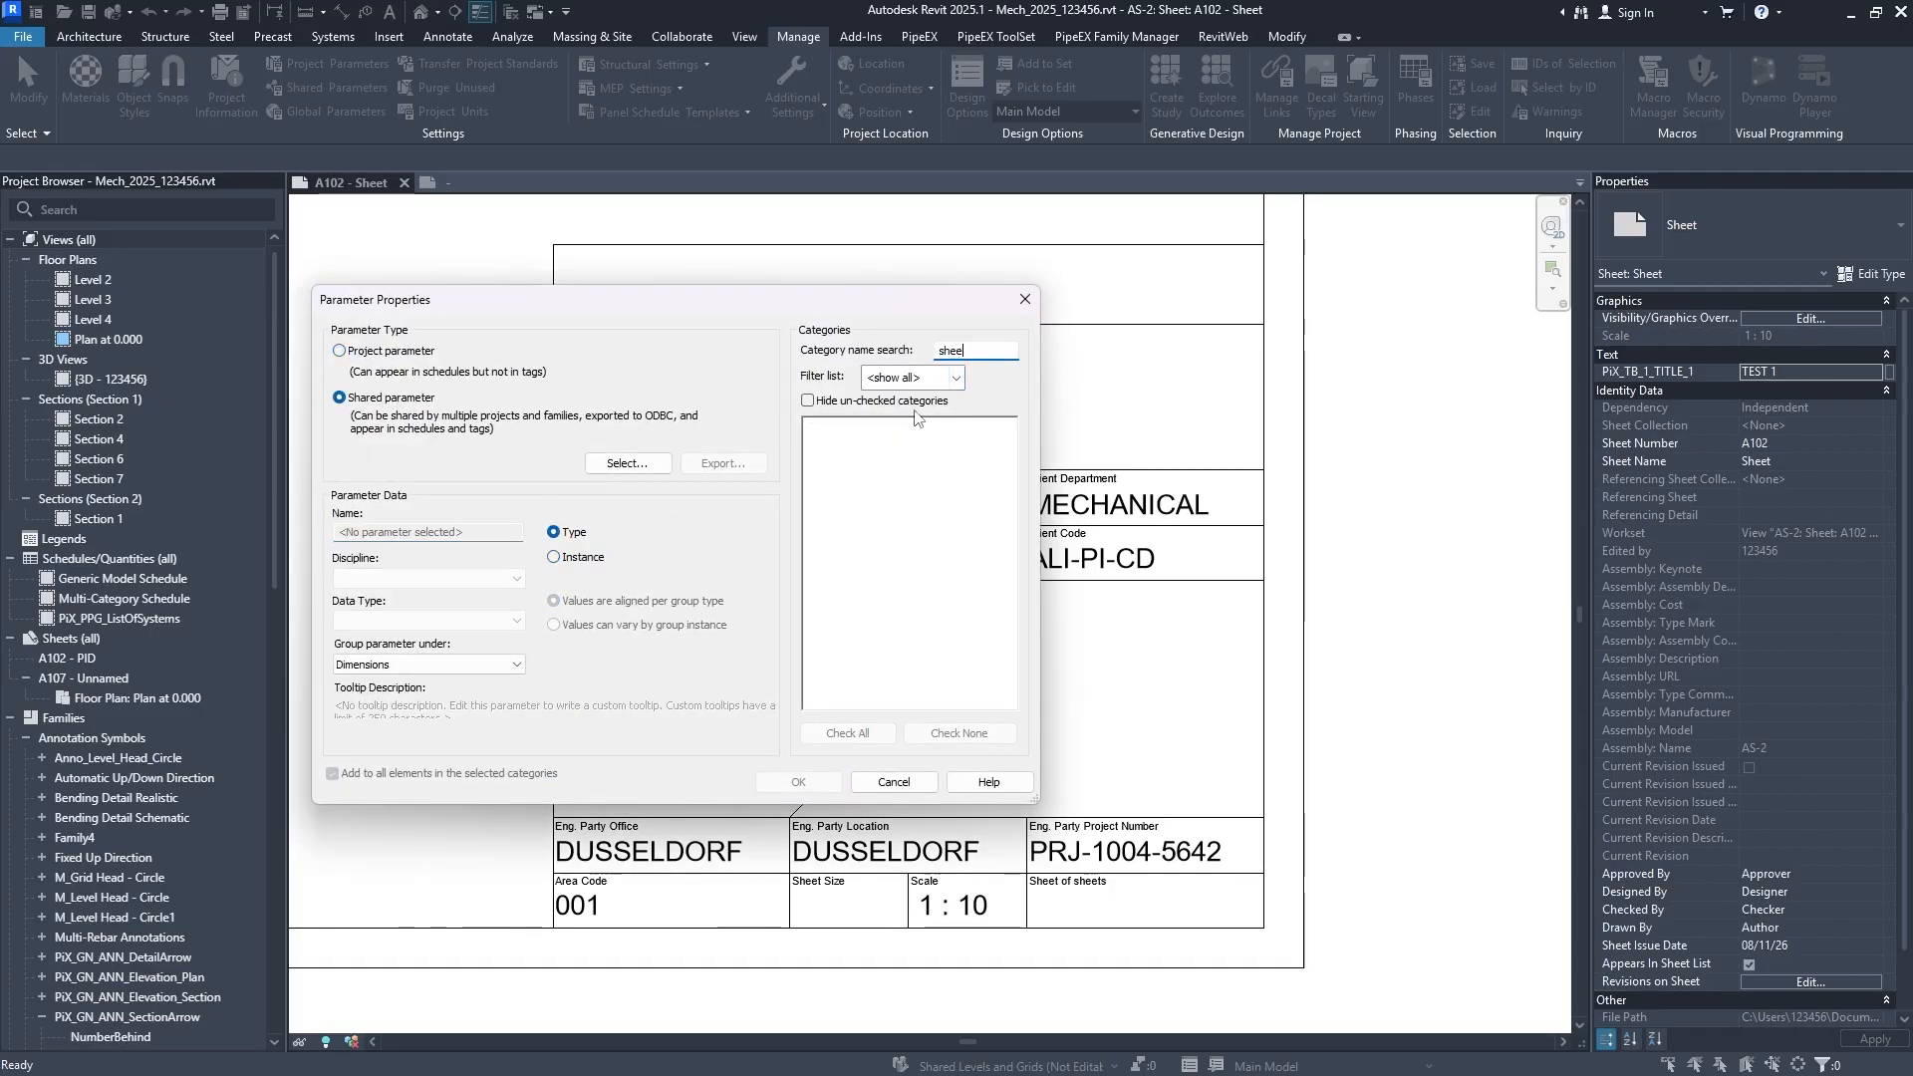
pyautogui.press('BackSpace')
pyautogui.press('BackSpace')
pyautogui.press('BackSpace')
pyautogui.write('h')
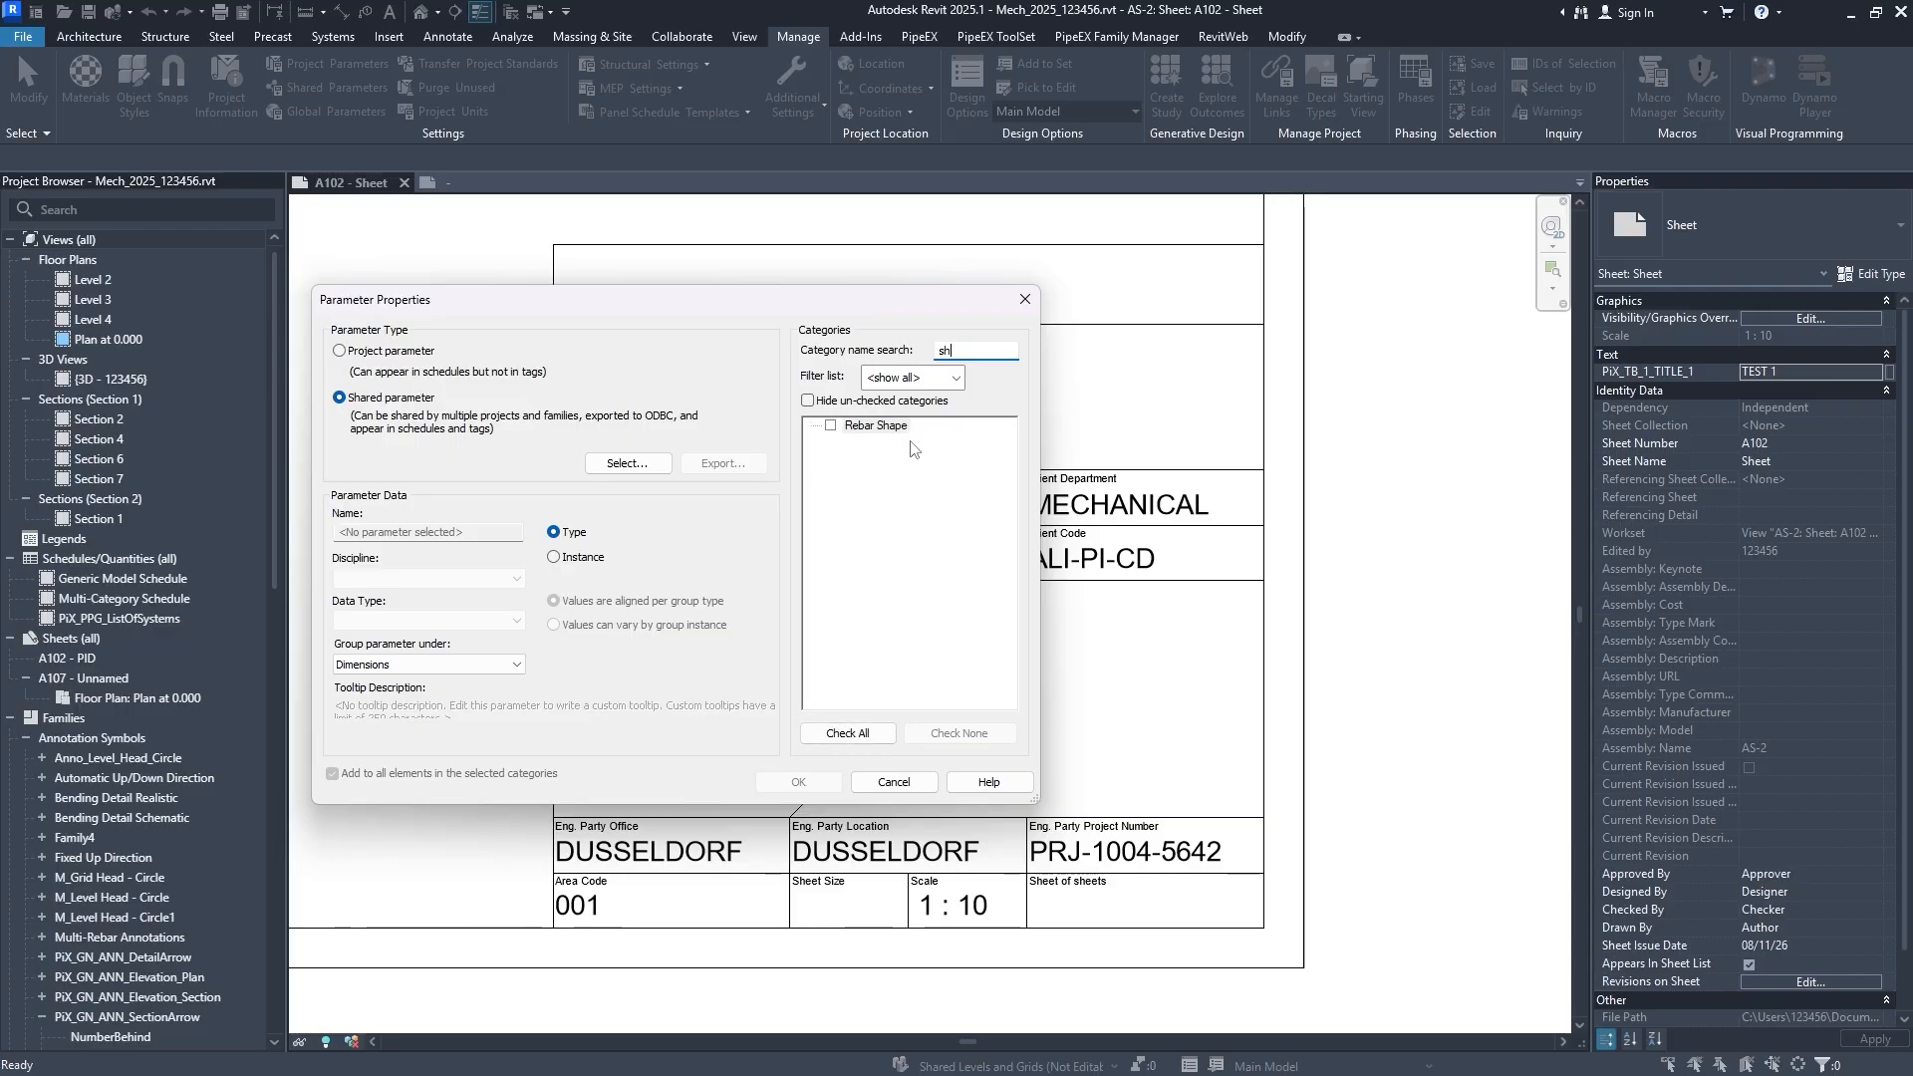
pyautogui.click(586, 560)
pyautogui.click(831, 457)
# Base the parameter on the shared parameter PiX_TB_2_TITLE_2 from the PiX_GEN_Titleblock group and add it to the project.
pyautogui.click(627, 463)
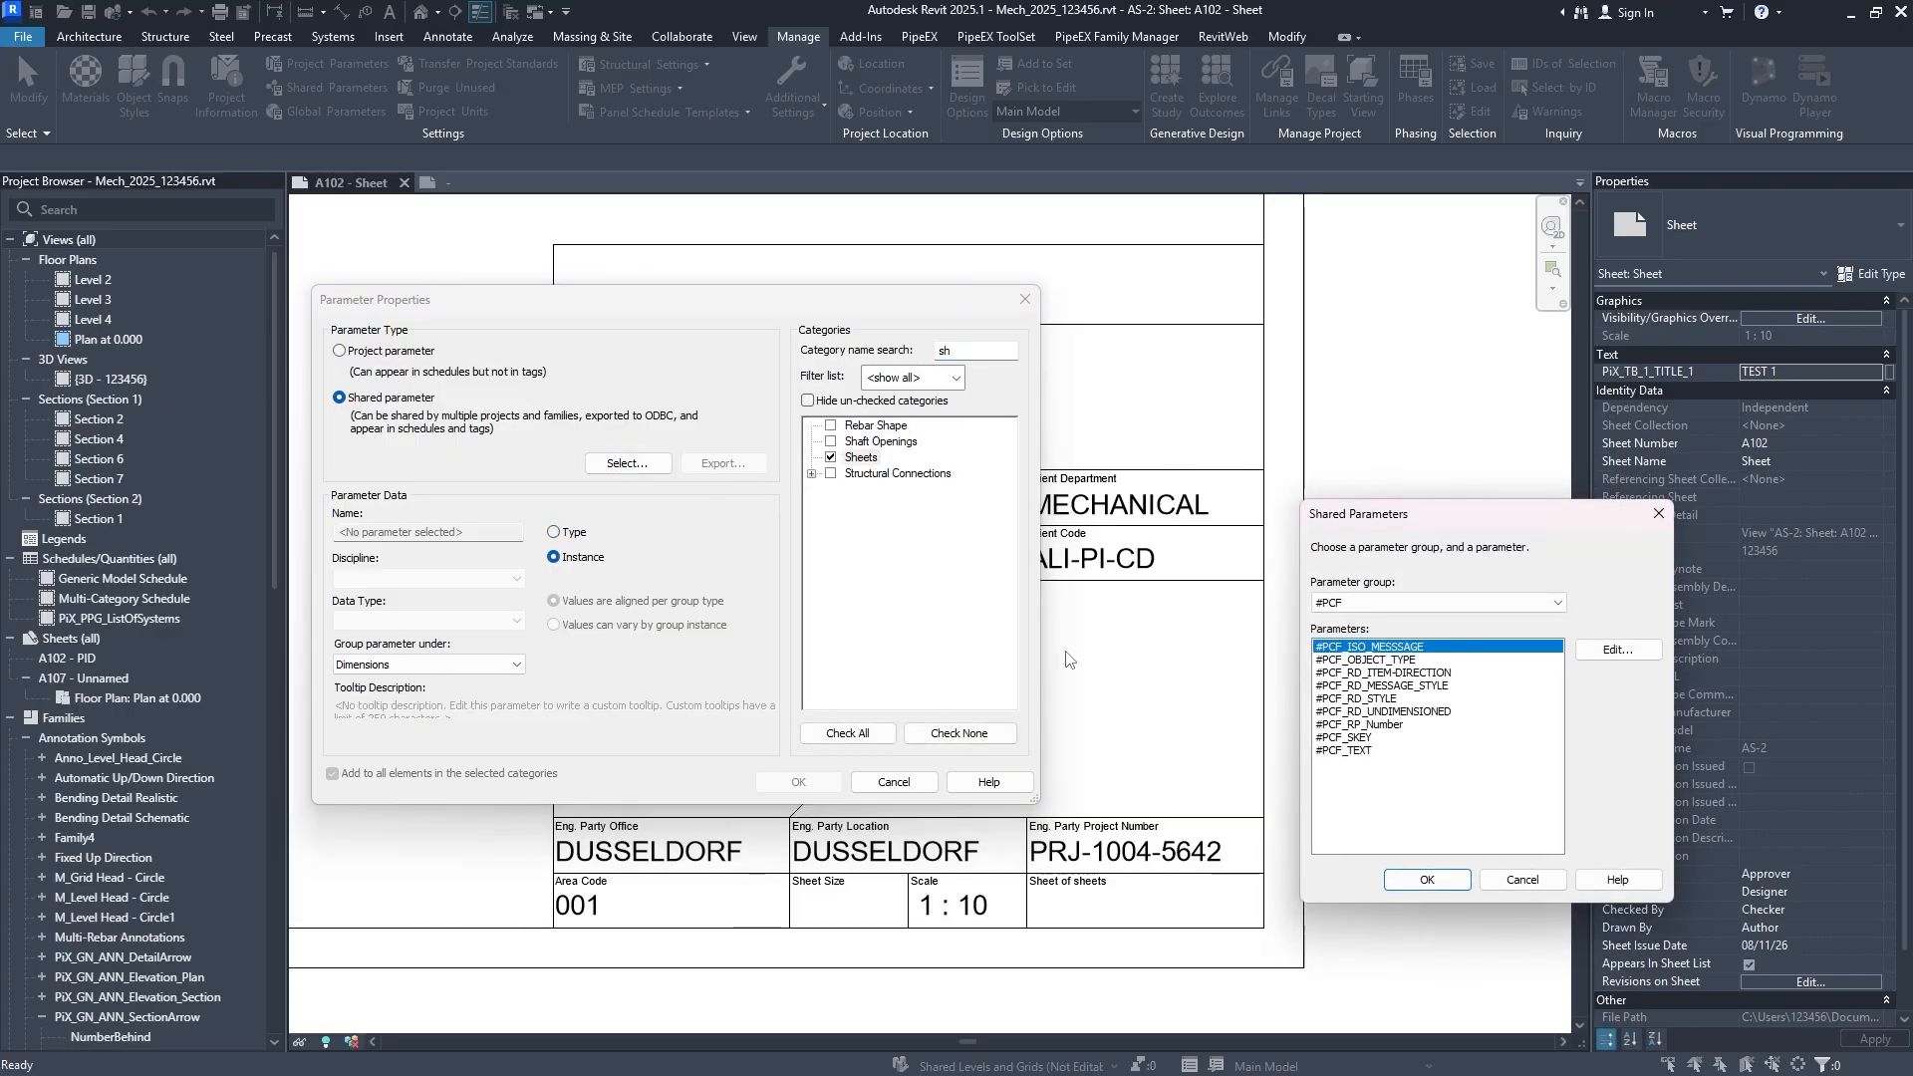
pyautogui.press('Escape')
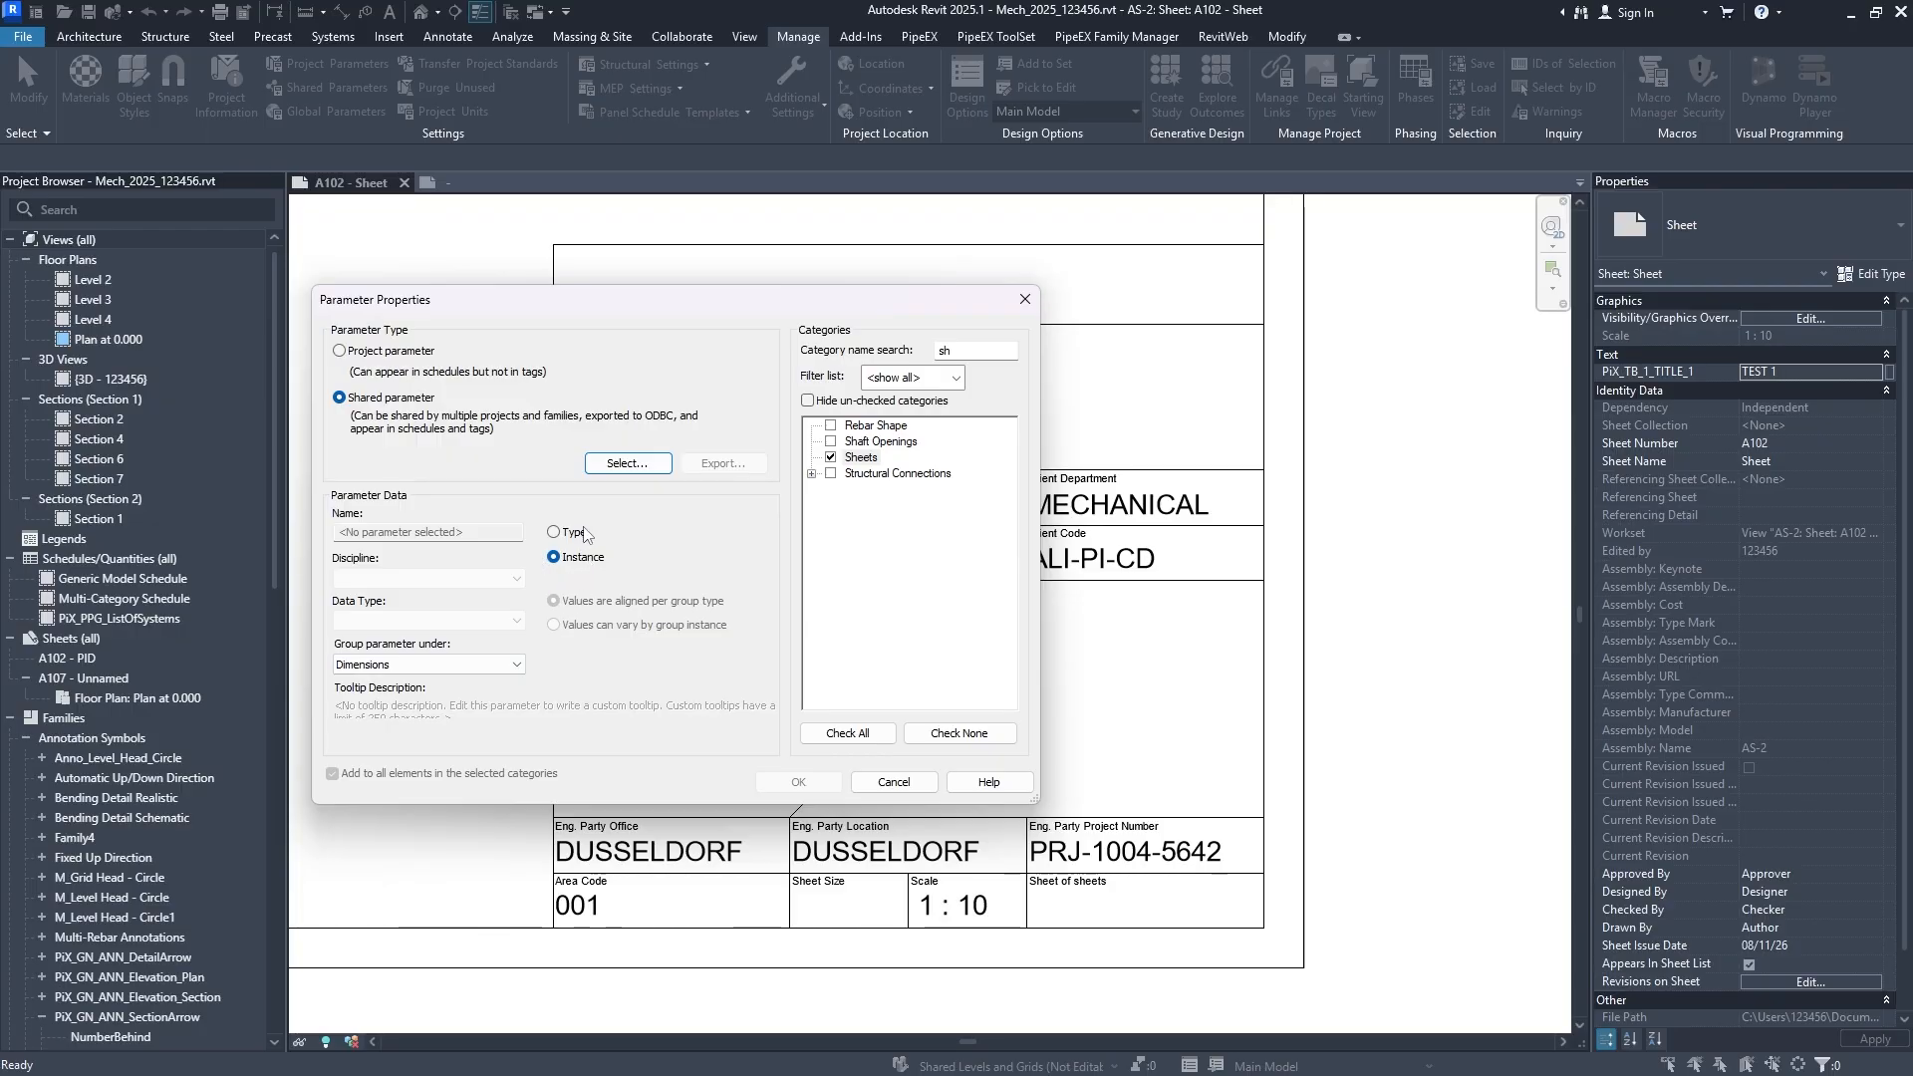
pyautogui.click(625, 466)
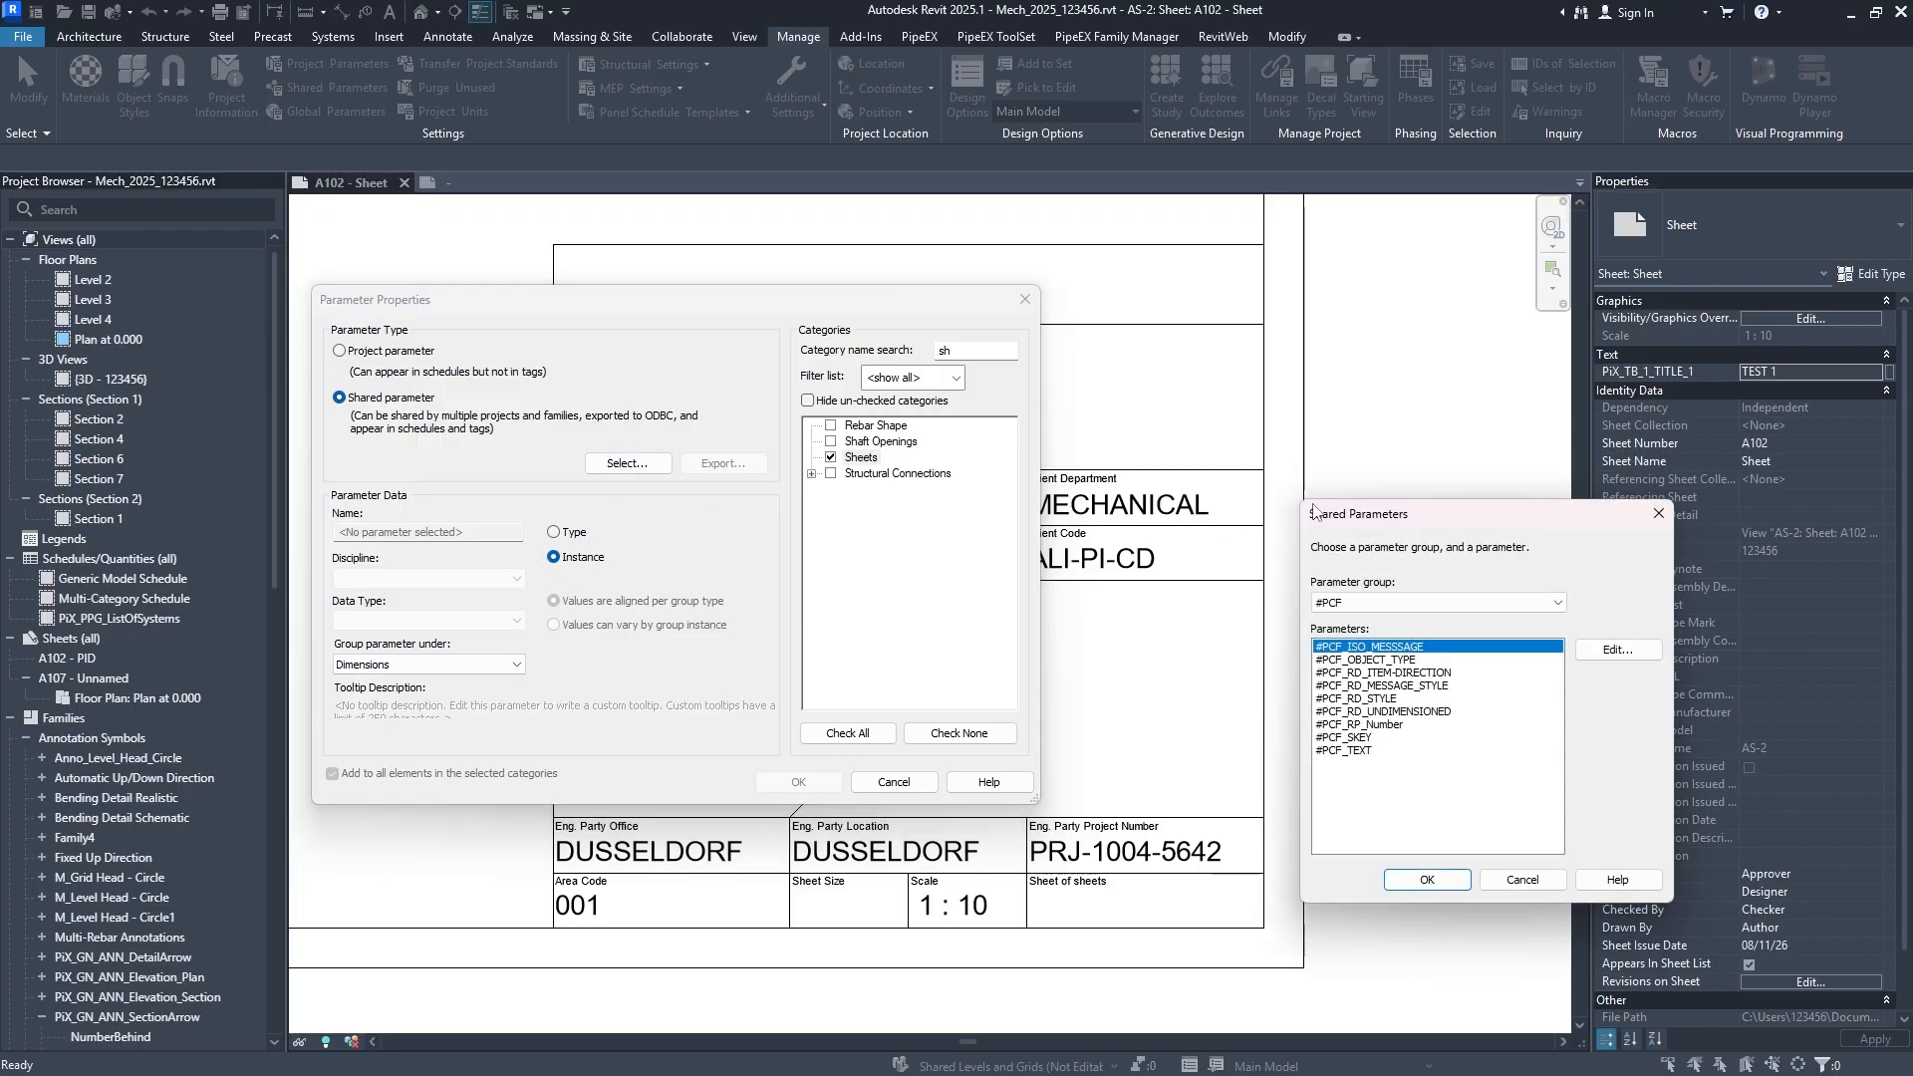
pyautogui.click(1396, 604)
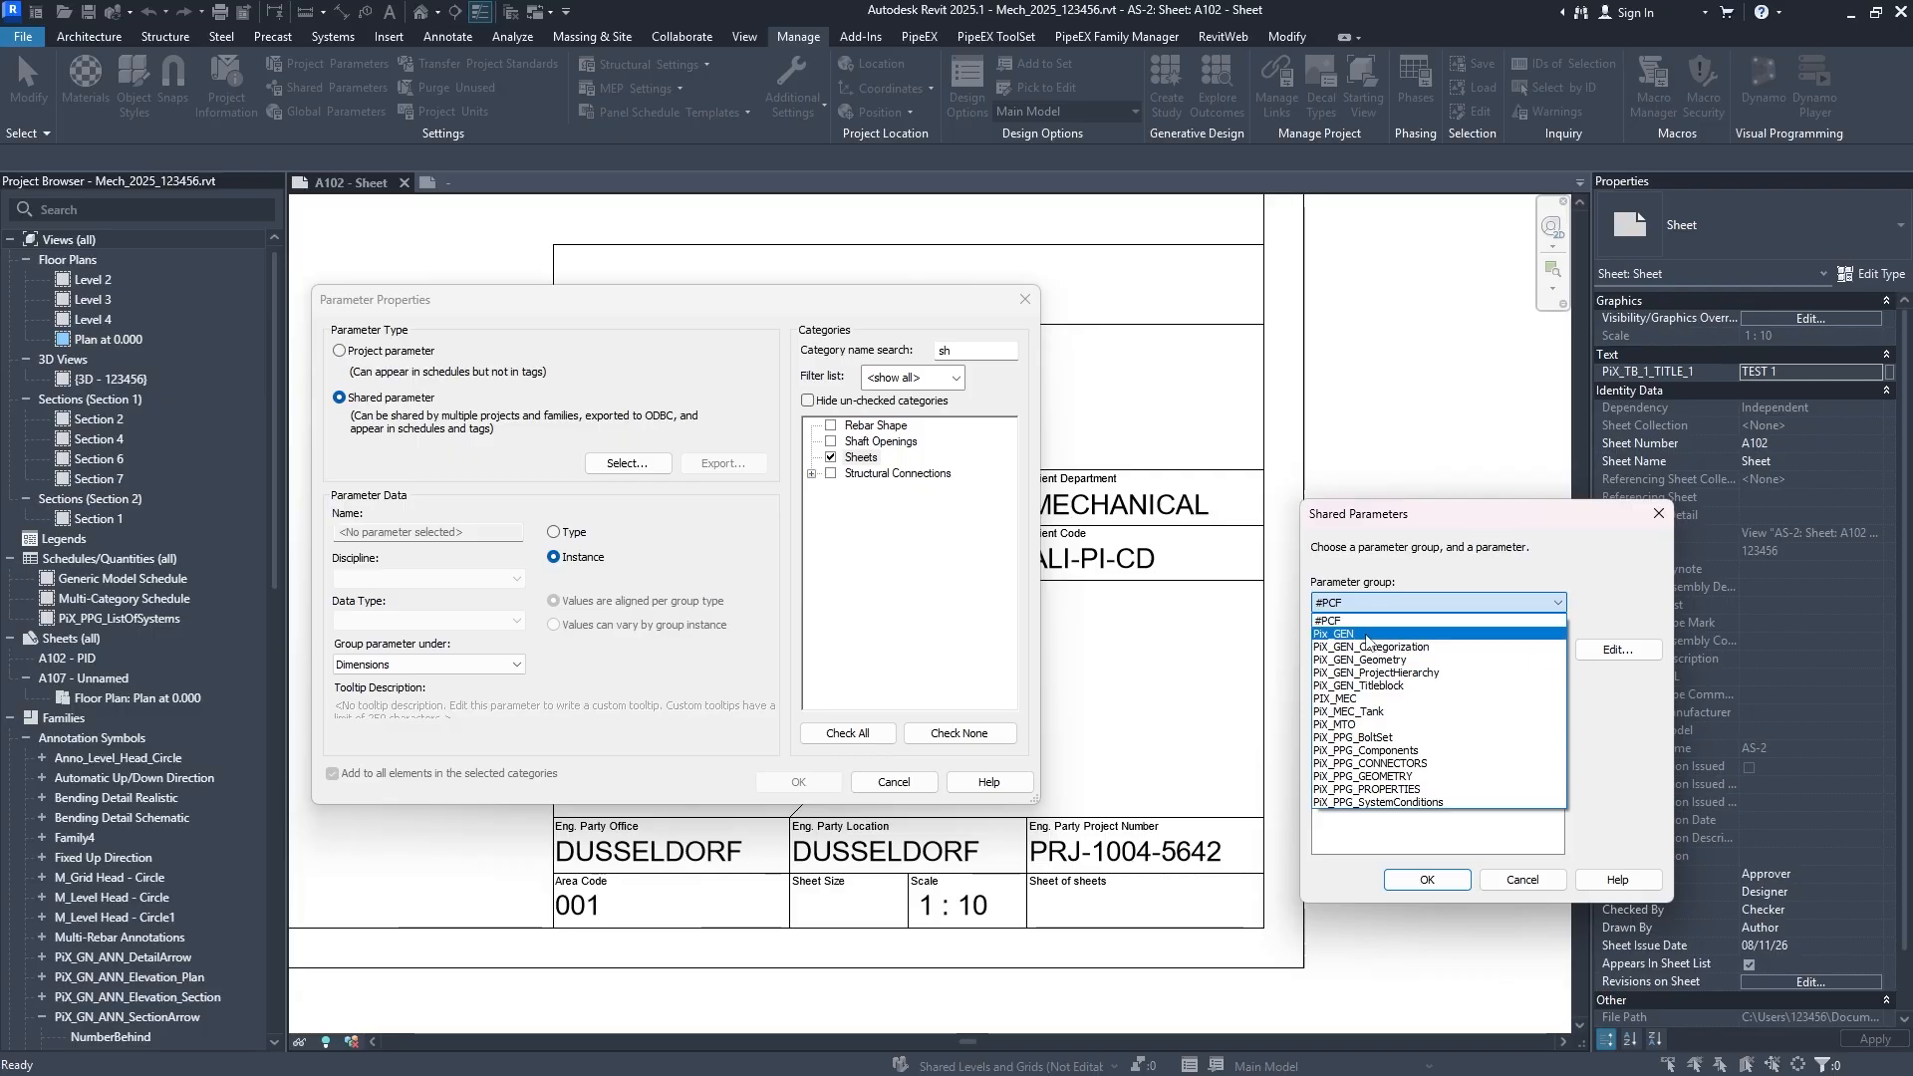
pyautogui.click(1375, 686)
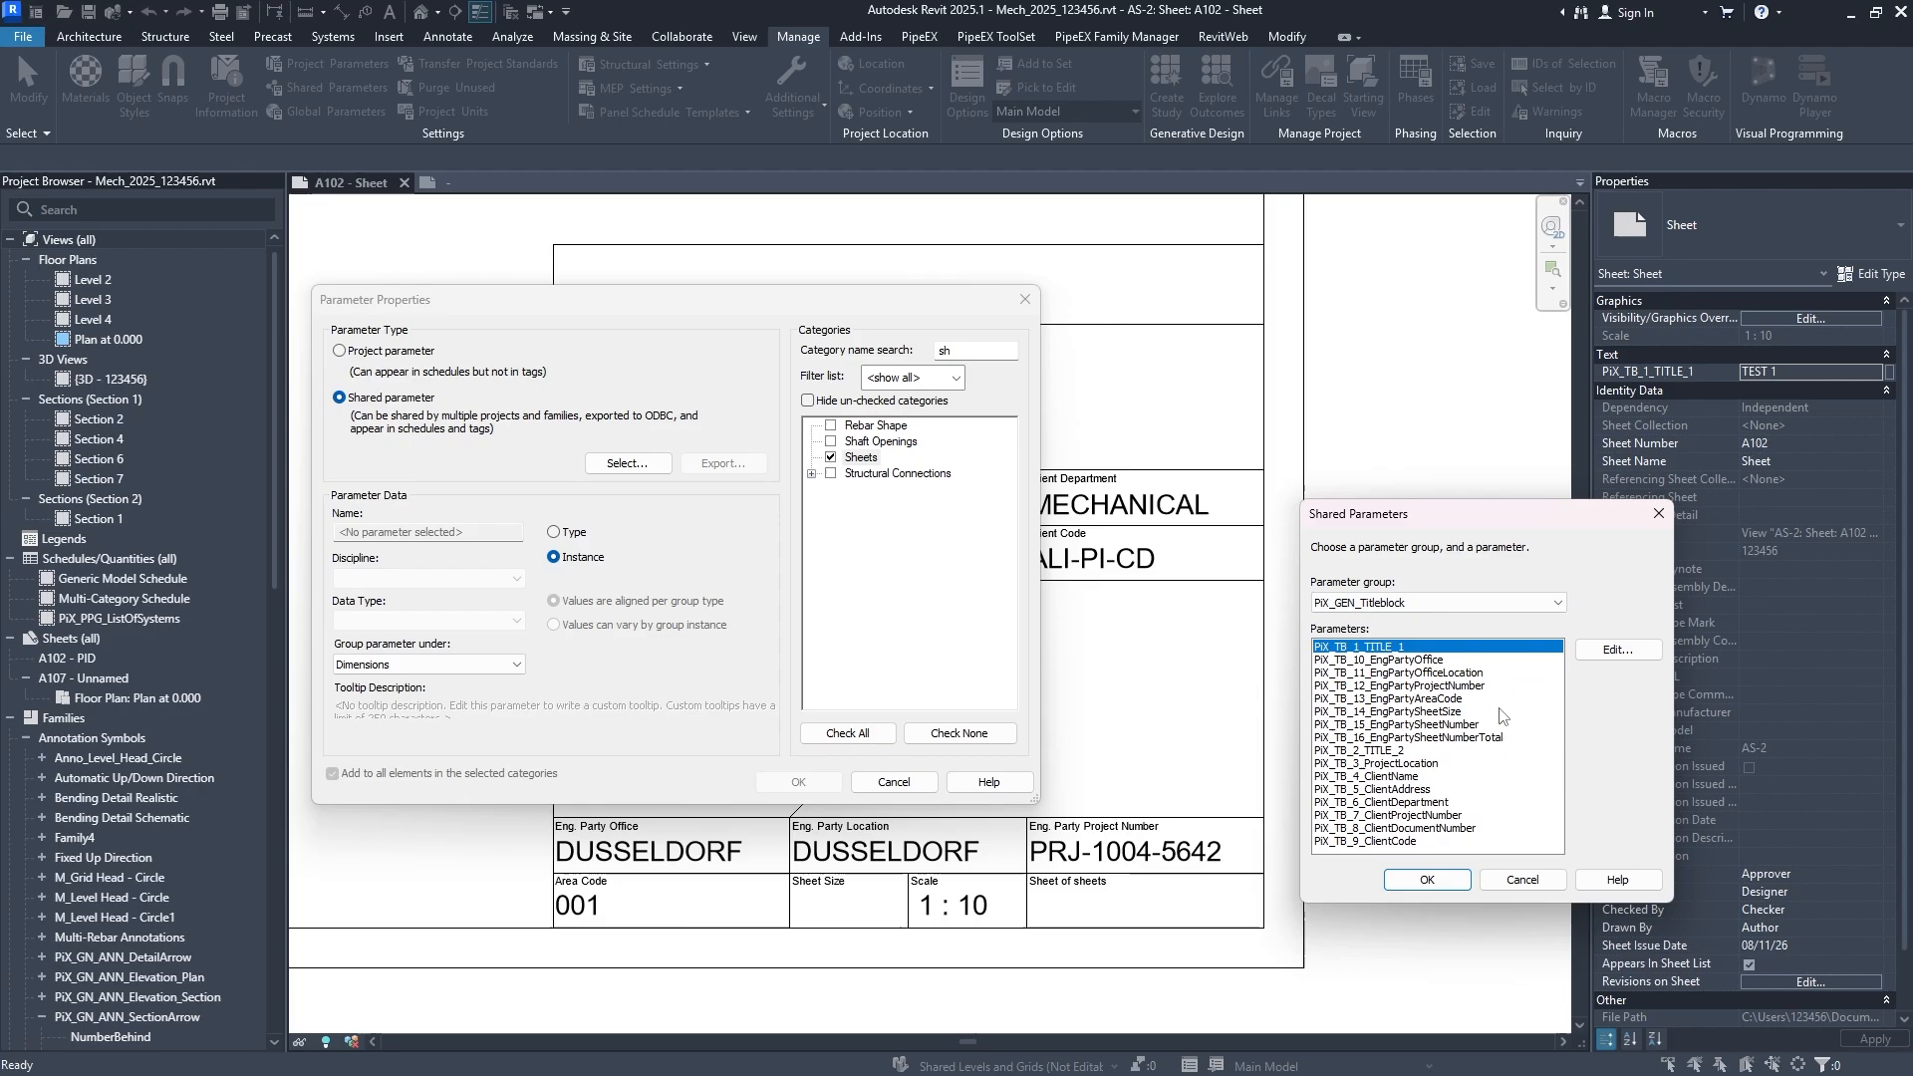
pyautogui.click(1410, 750)
pyautogui.click(1427, 880)
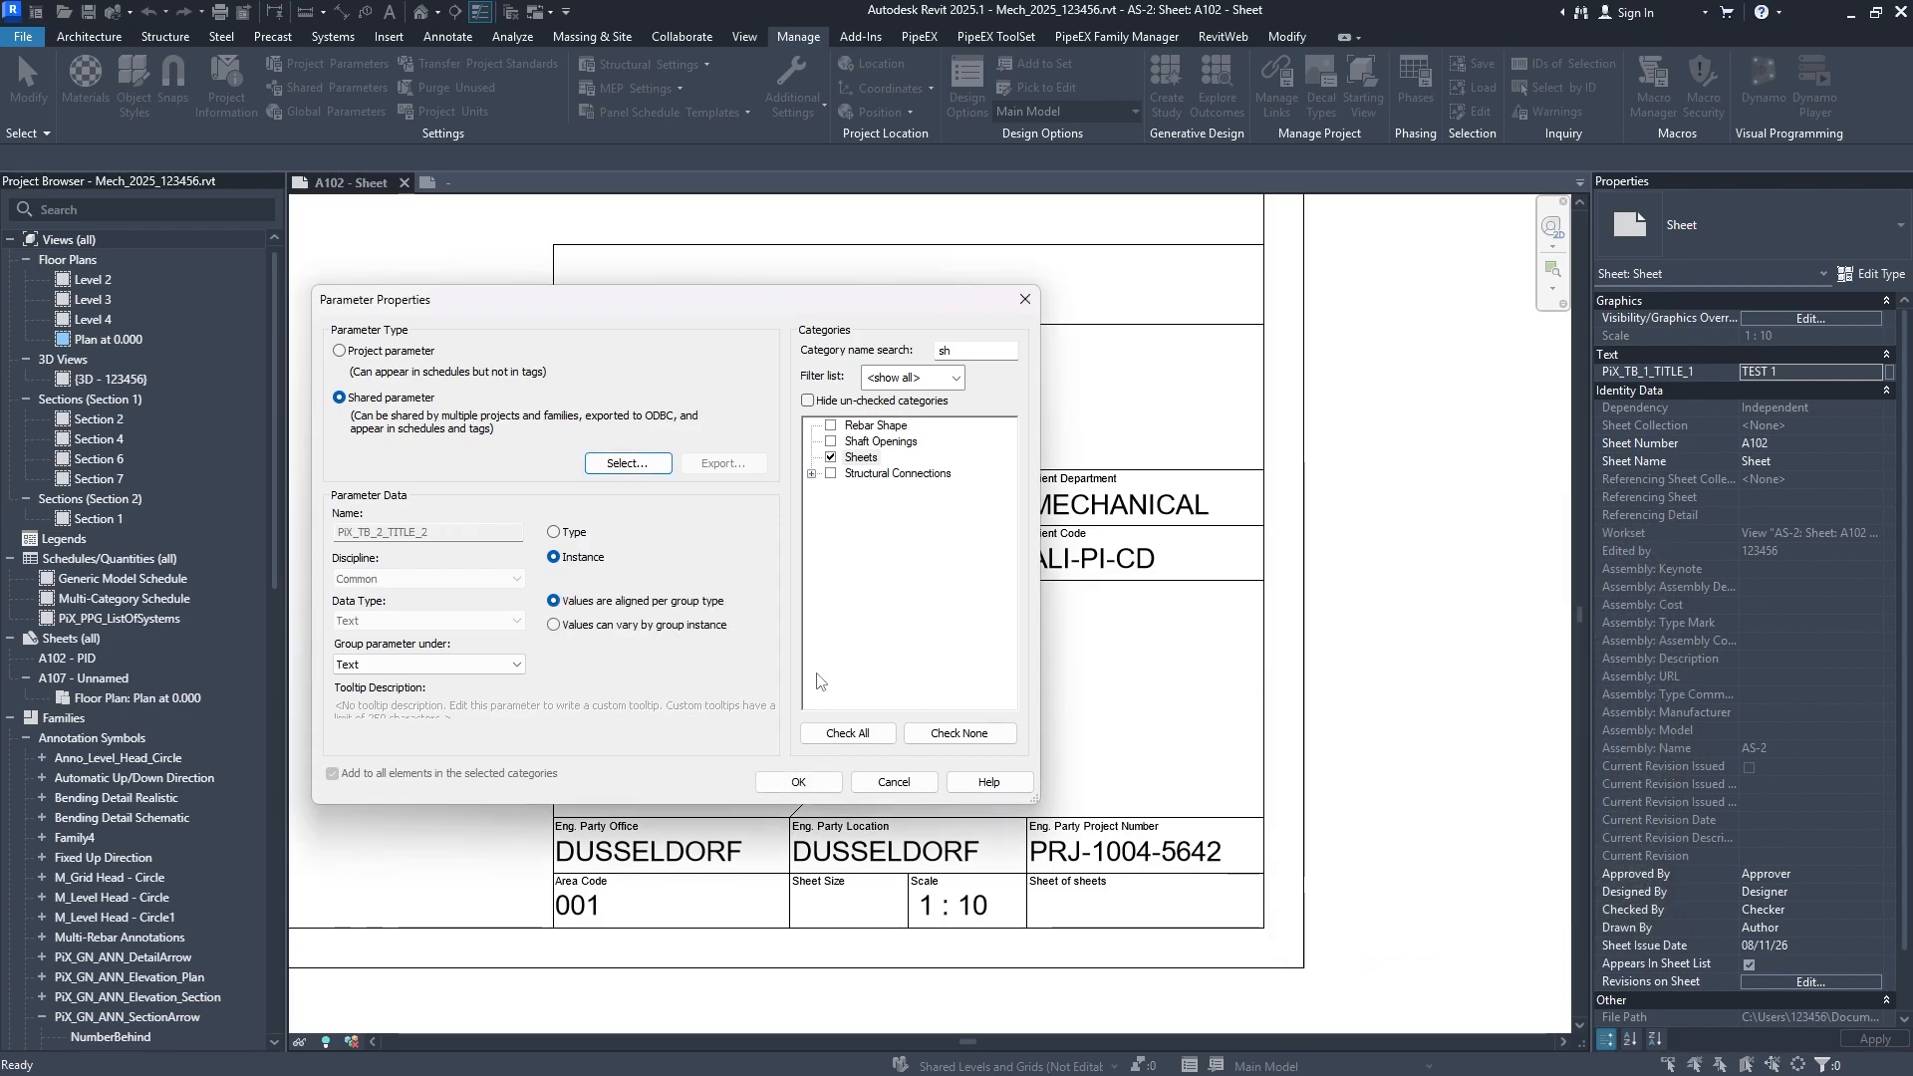
pyautogui.click(795, 782)
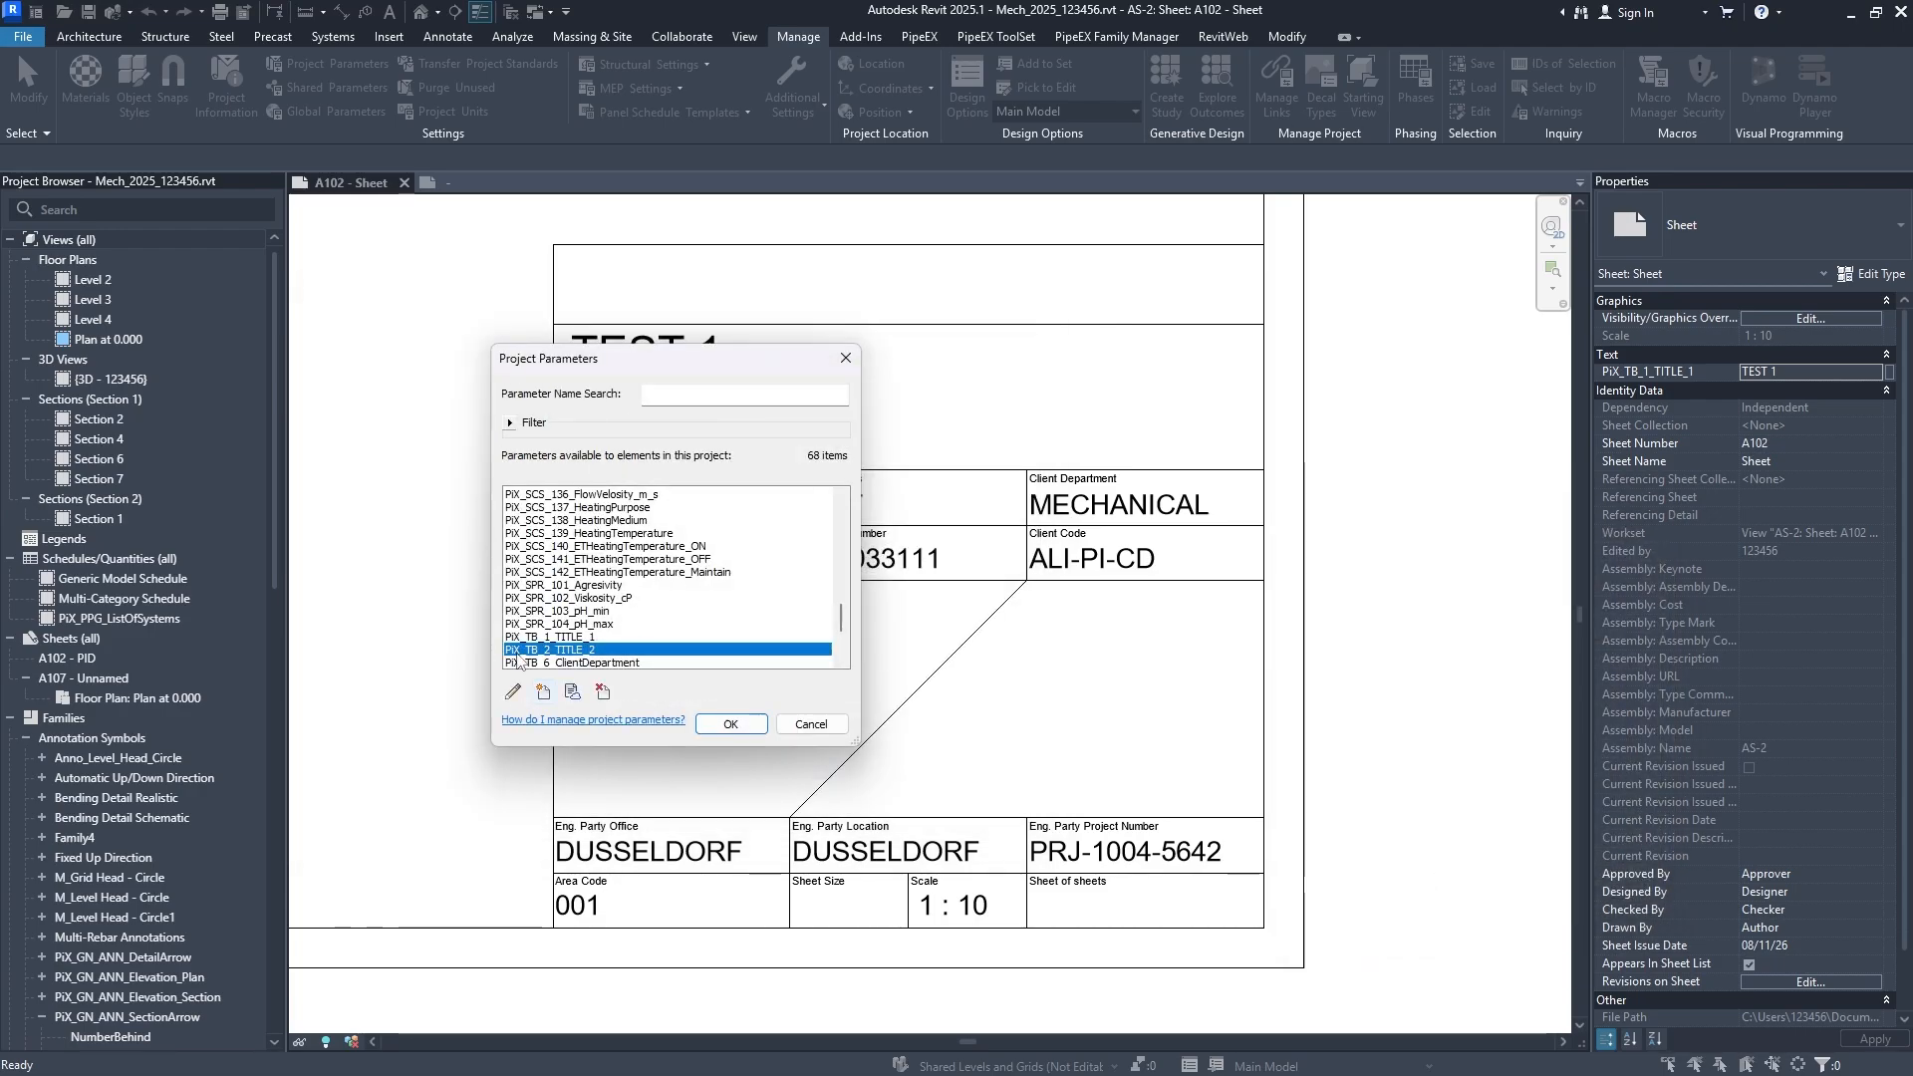
# Add the shared parameter PiX_TB_15_EngPartySheetNumber from the PiX_GEN_Titleblock group as a project parameter for the Sheets category.
pyautogui.click(545, 693)
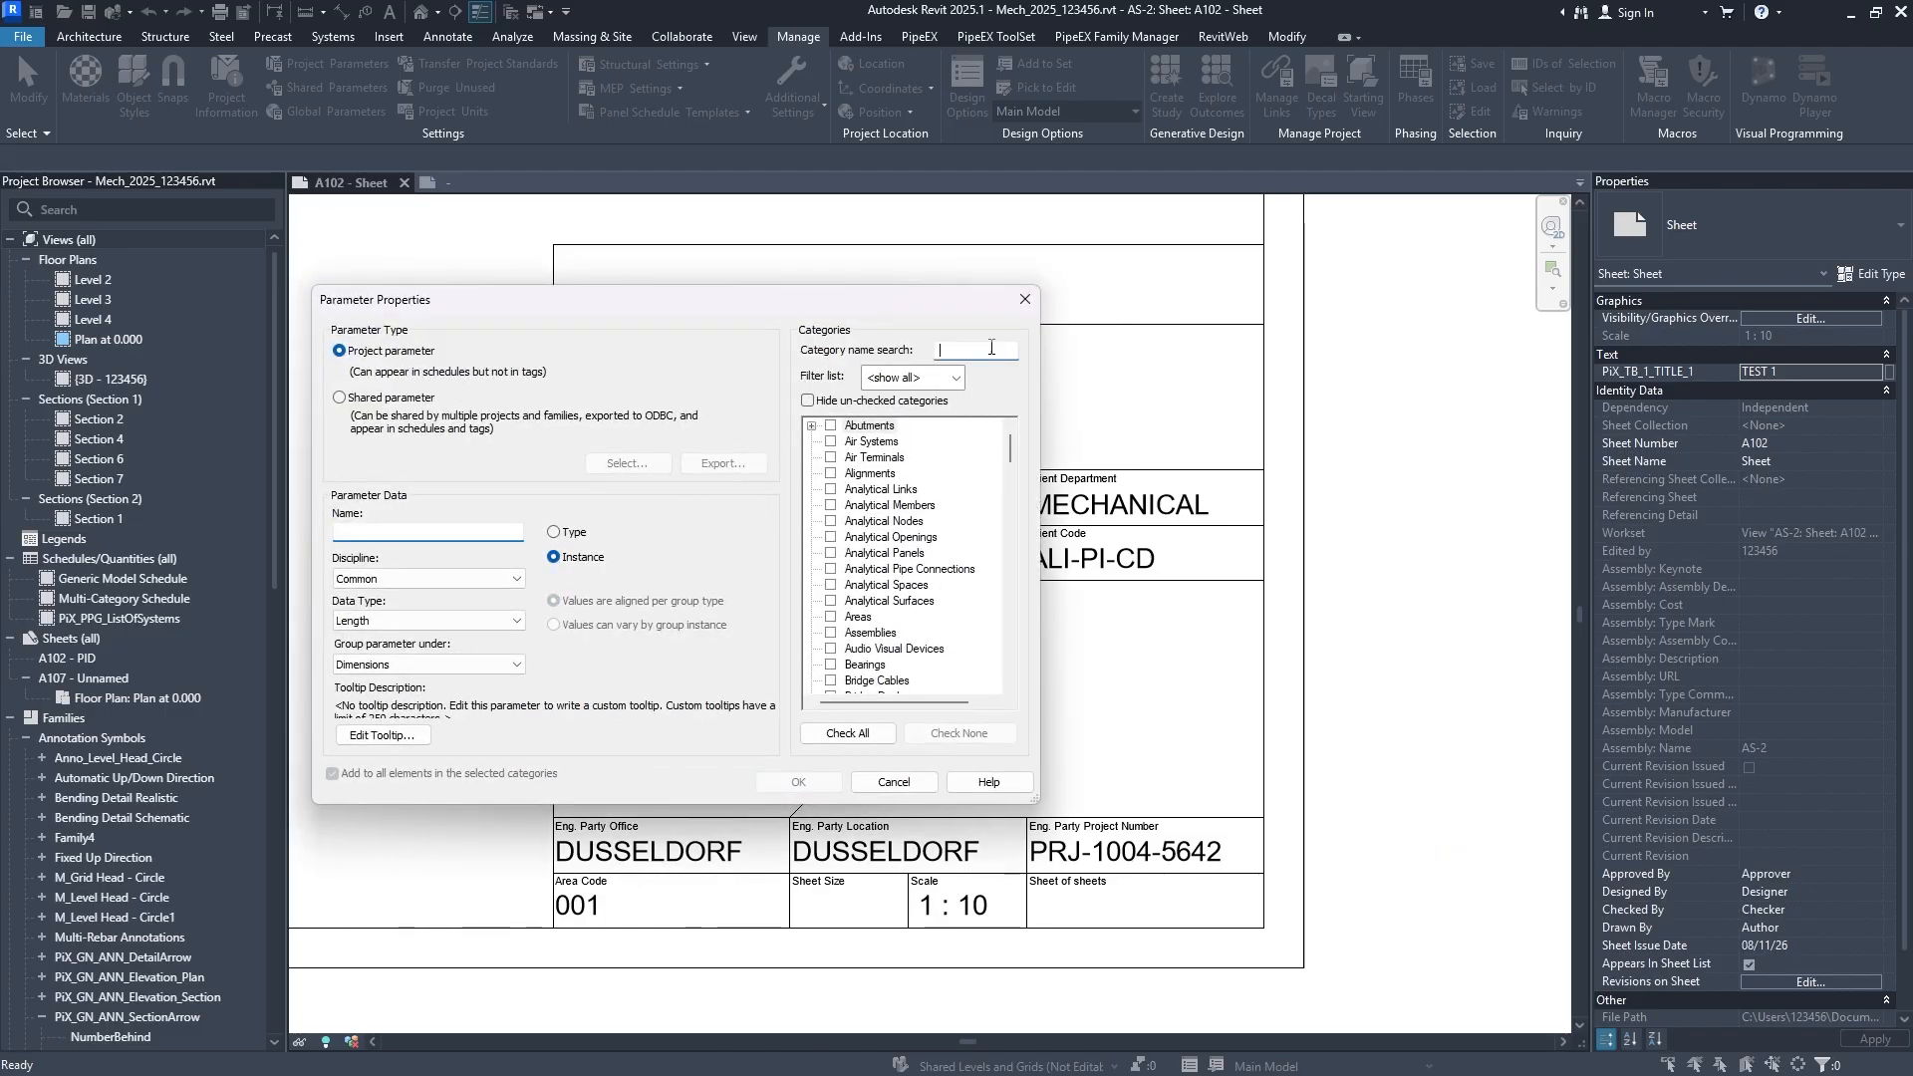
pyautogui.write('shee')
pyautogui.click(831, 425)
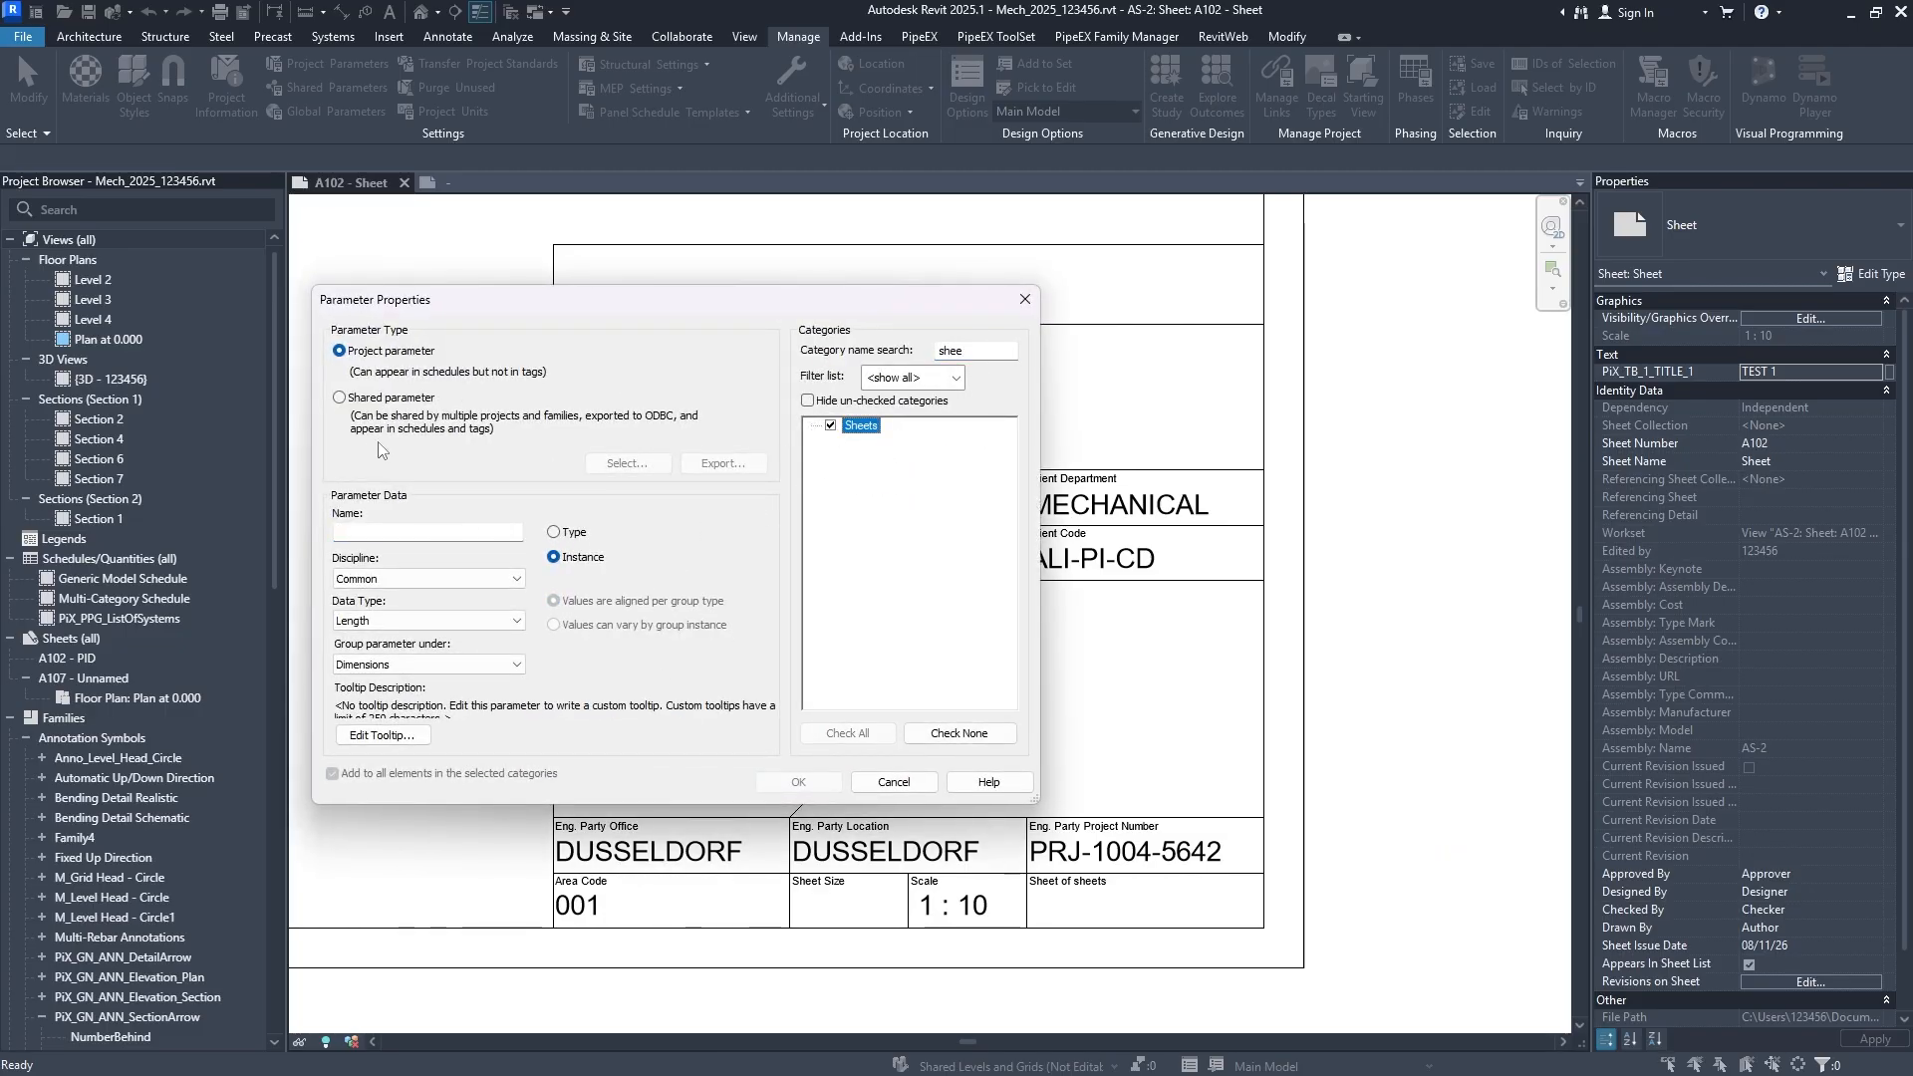
pyautogui.click(383, 398)
pyautogui.click(627, 464)
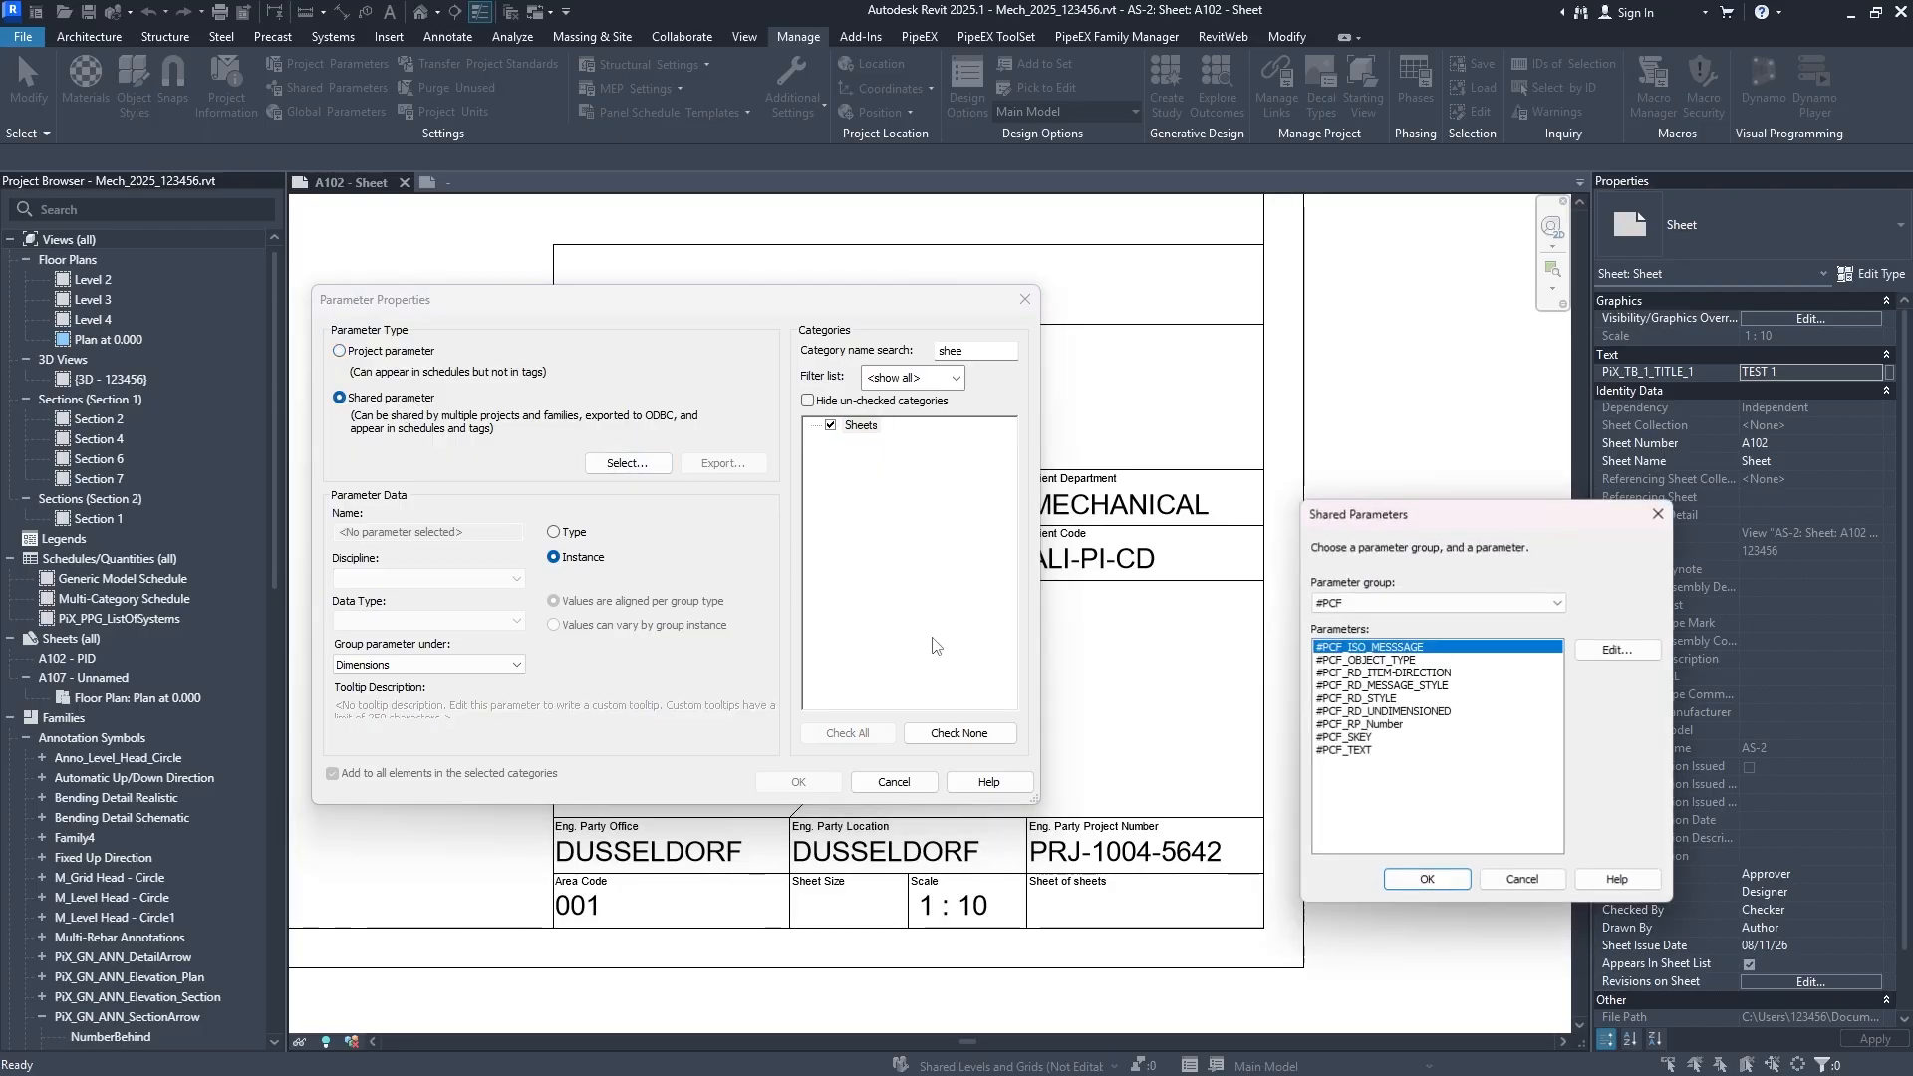
pyautogui.click(1372, 604)
pyautogui.click(1369, 698)
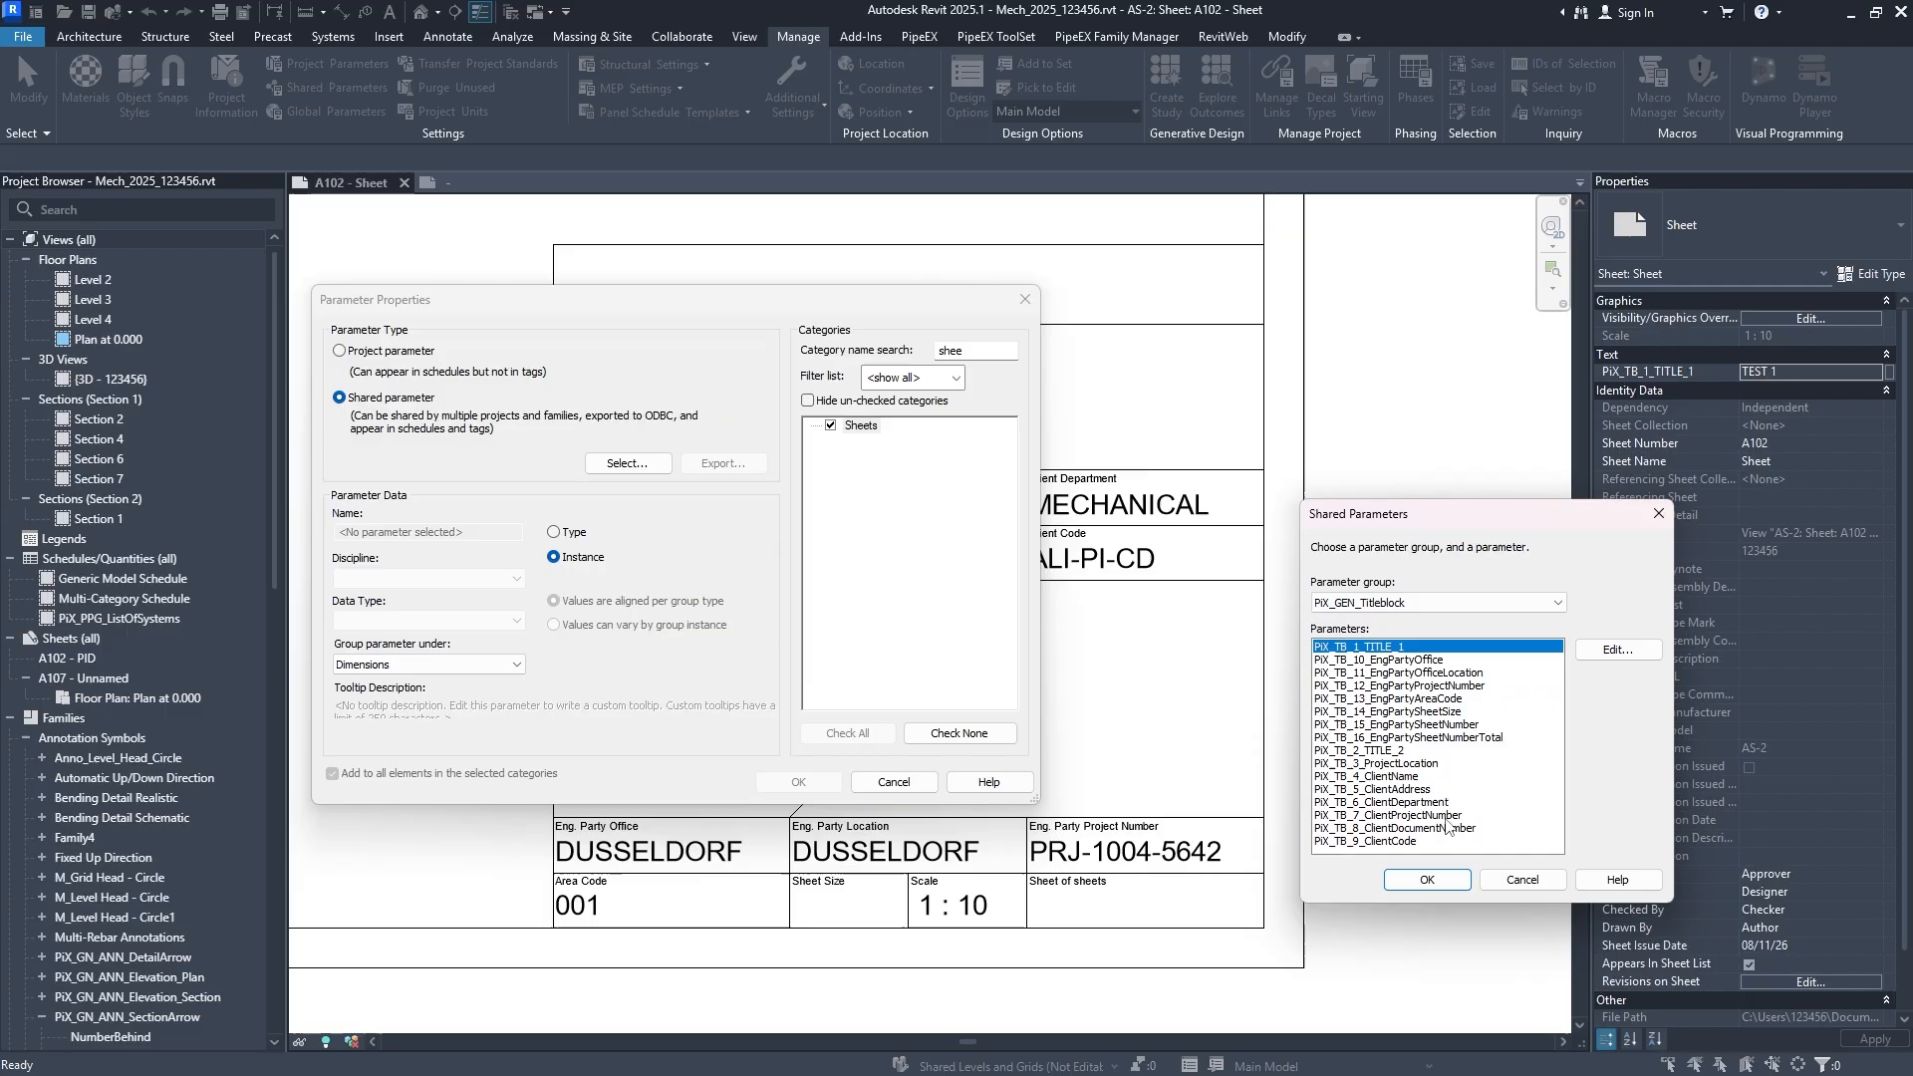
pyautogui.click(1455, 724)
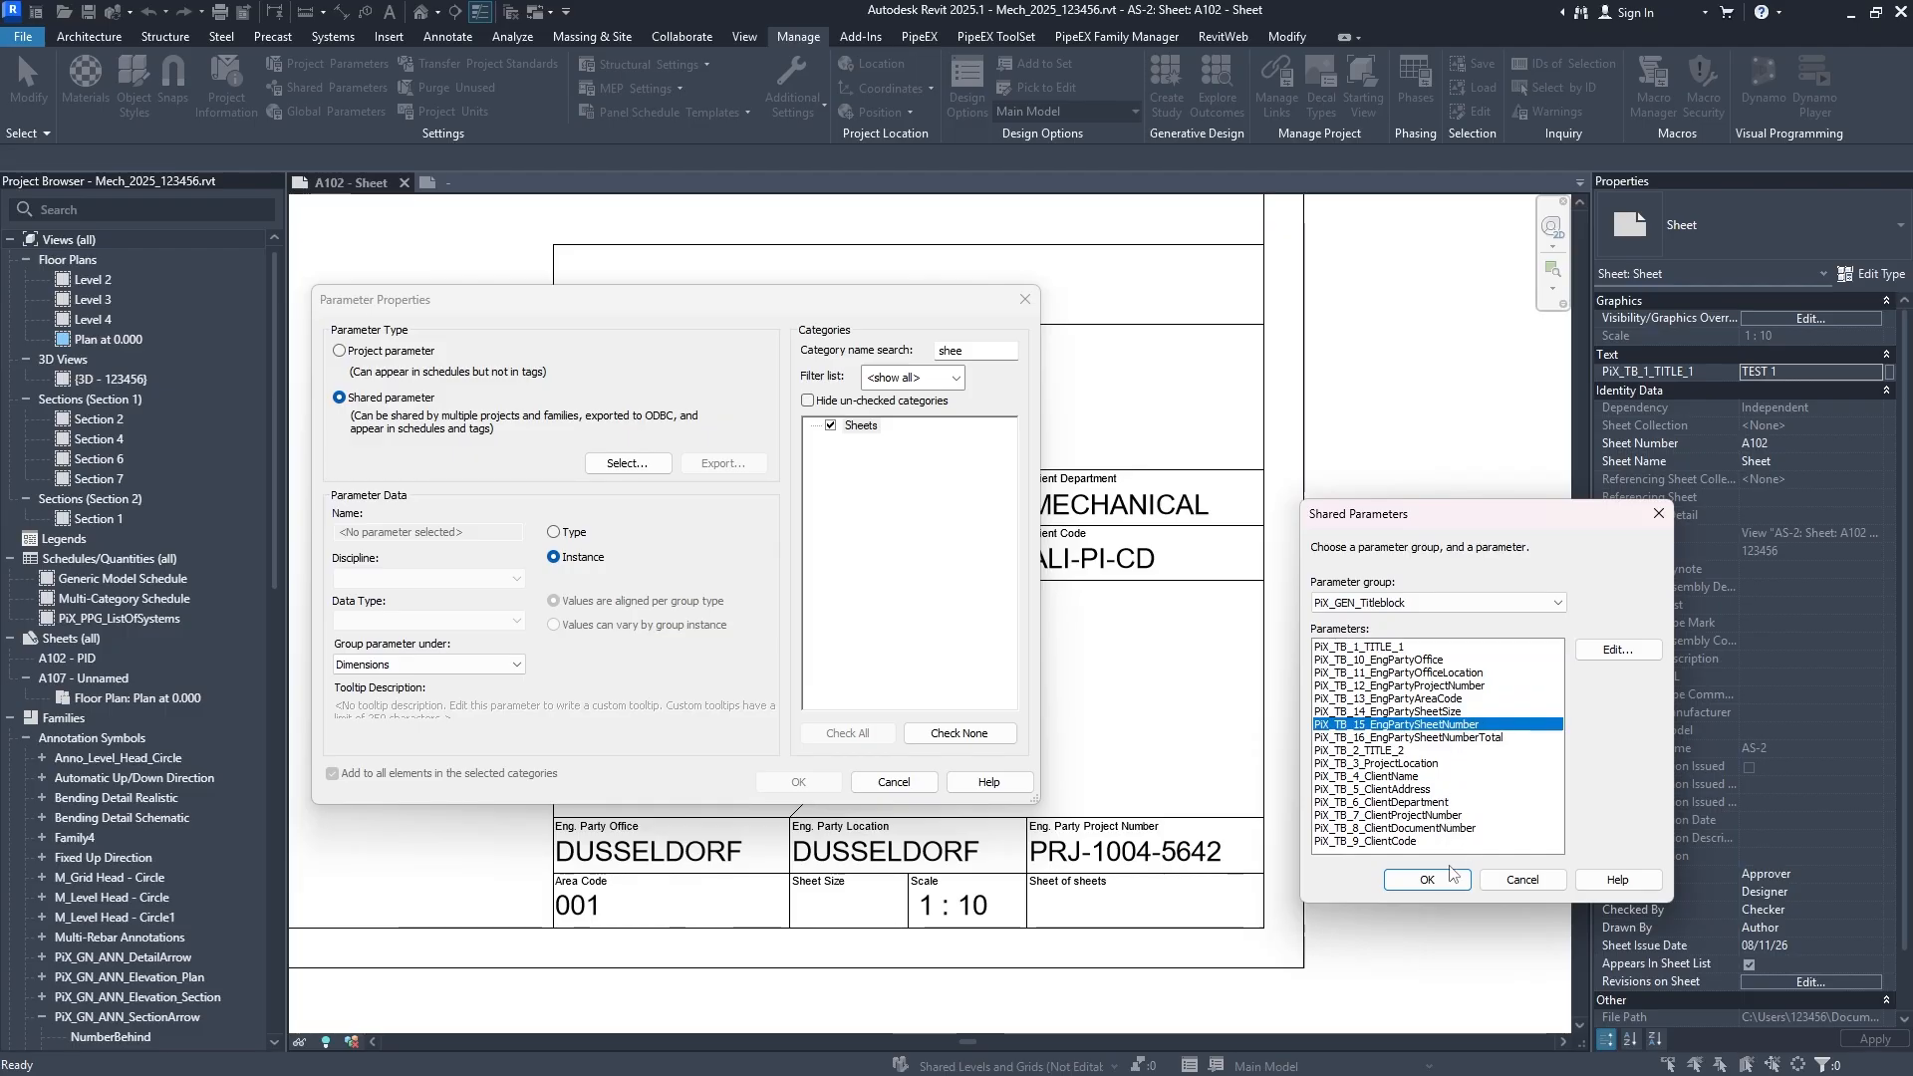
pyautogui.click(1427, 880)
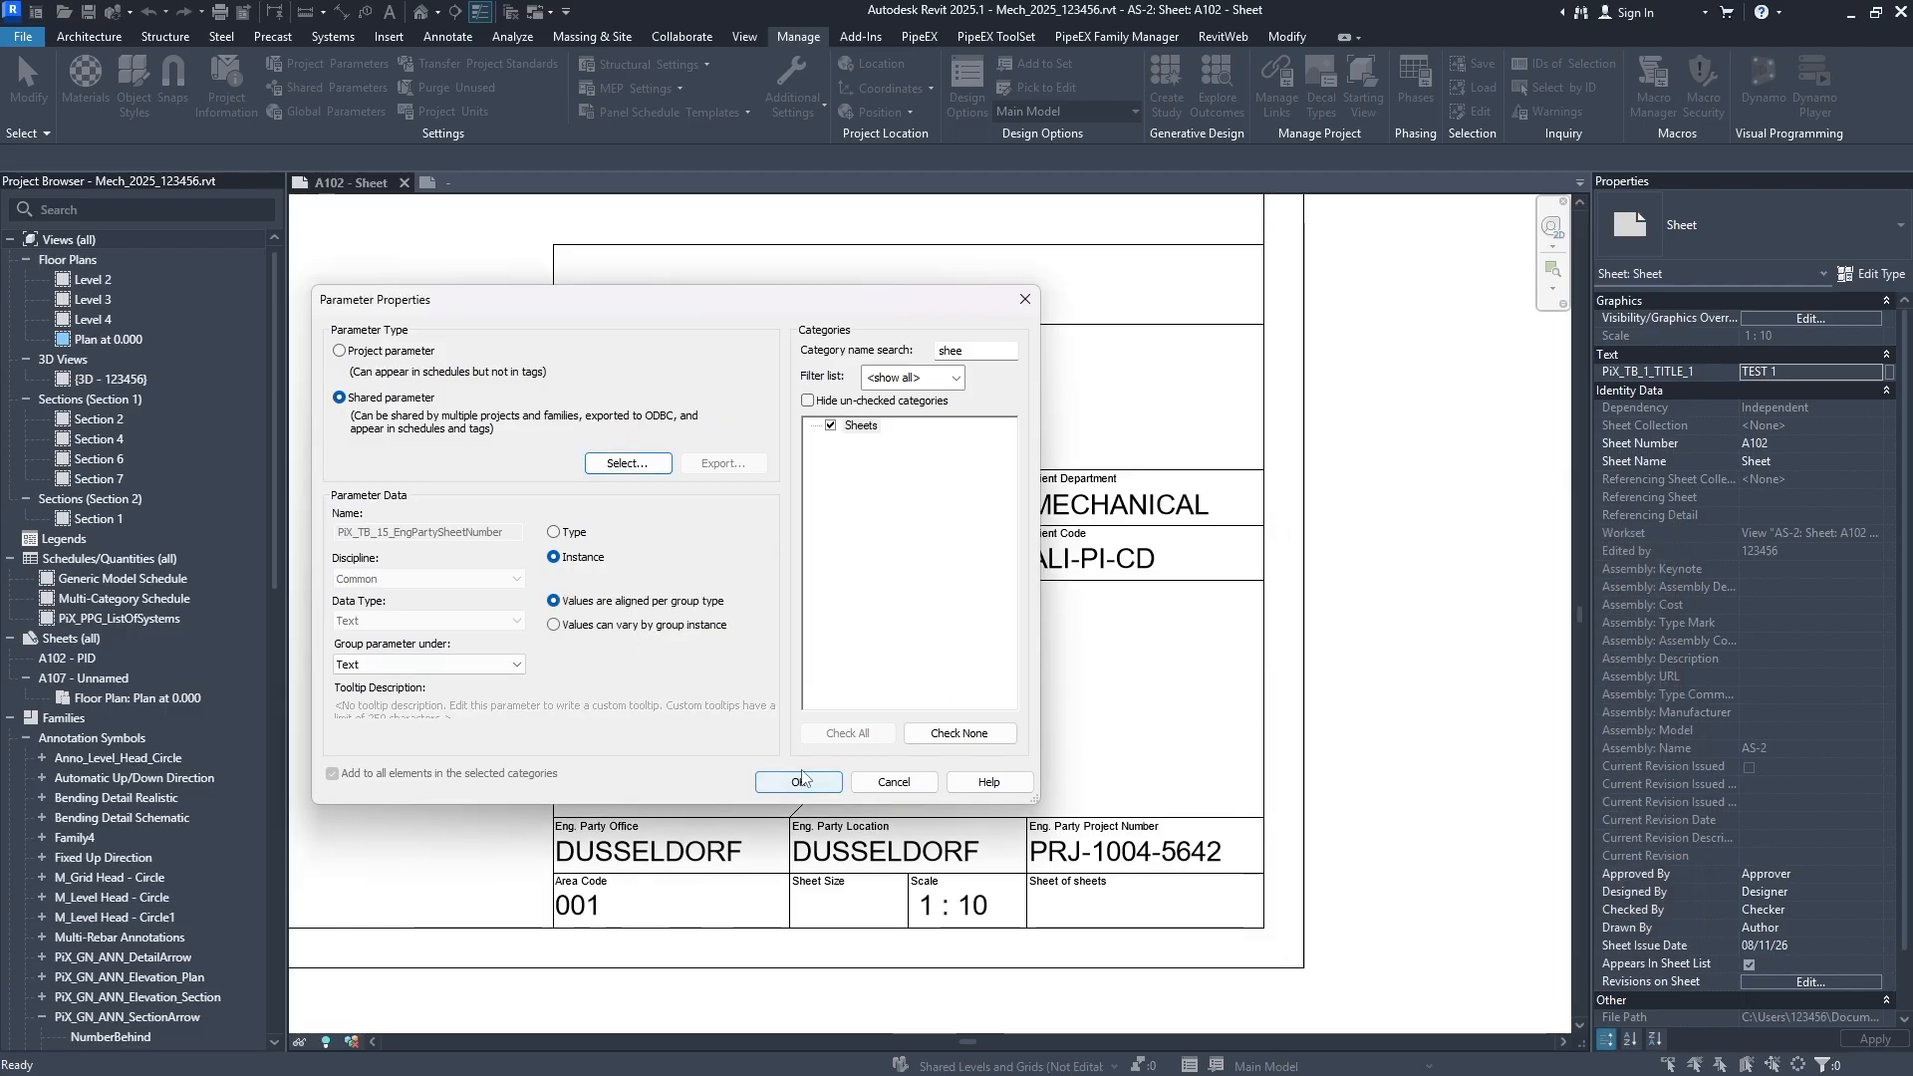
pyautogui.click(798, 781)
# Add the shared parameter PiX_TB_16_EngPartySheetNumberTotal from the PiX_GEN_Titleblock group as a project parameter for the Sheets category.
pyautogui.click(543, 692)
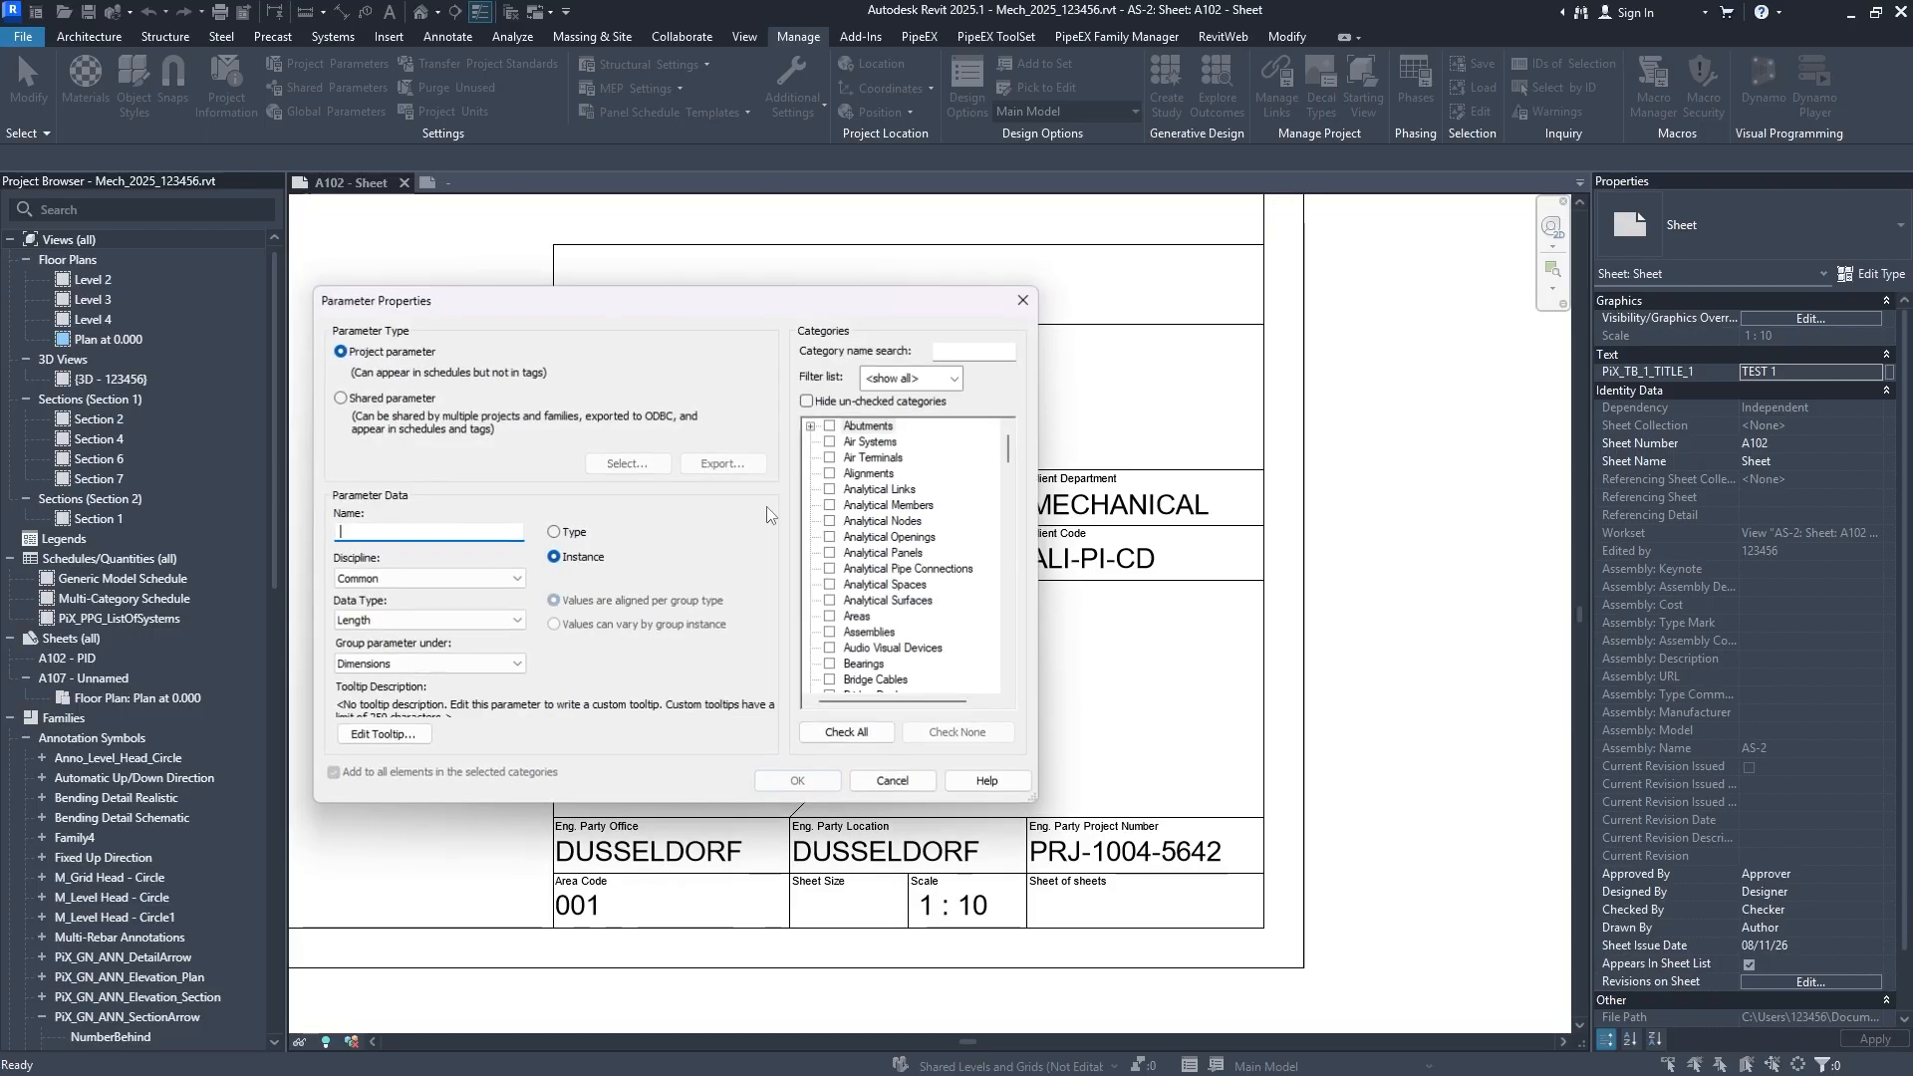
pyautogui.click(419, 406)
pyautogui.click(627, 463)
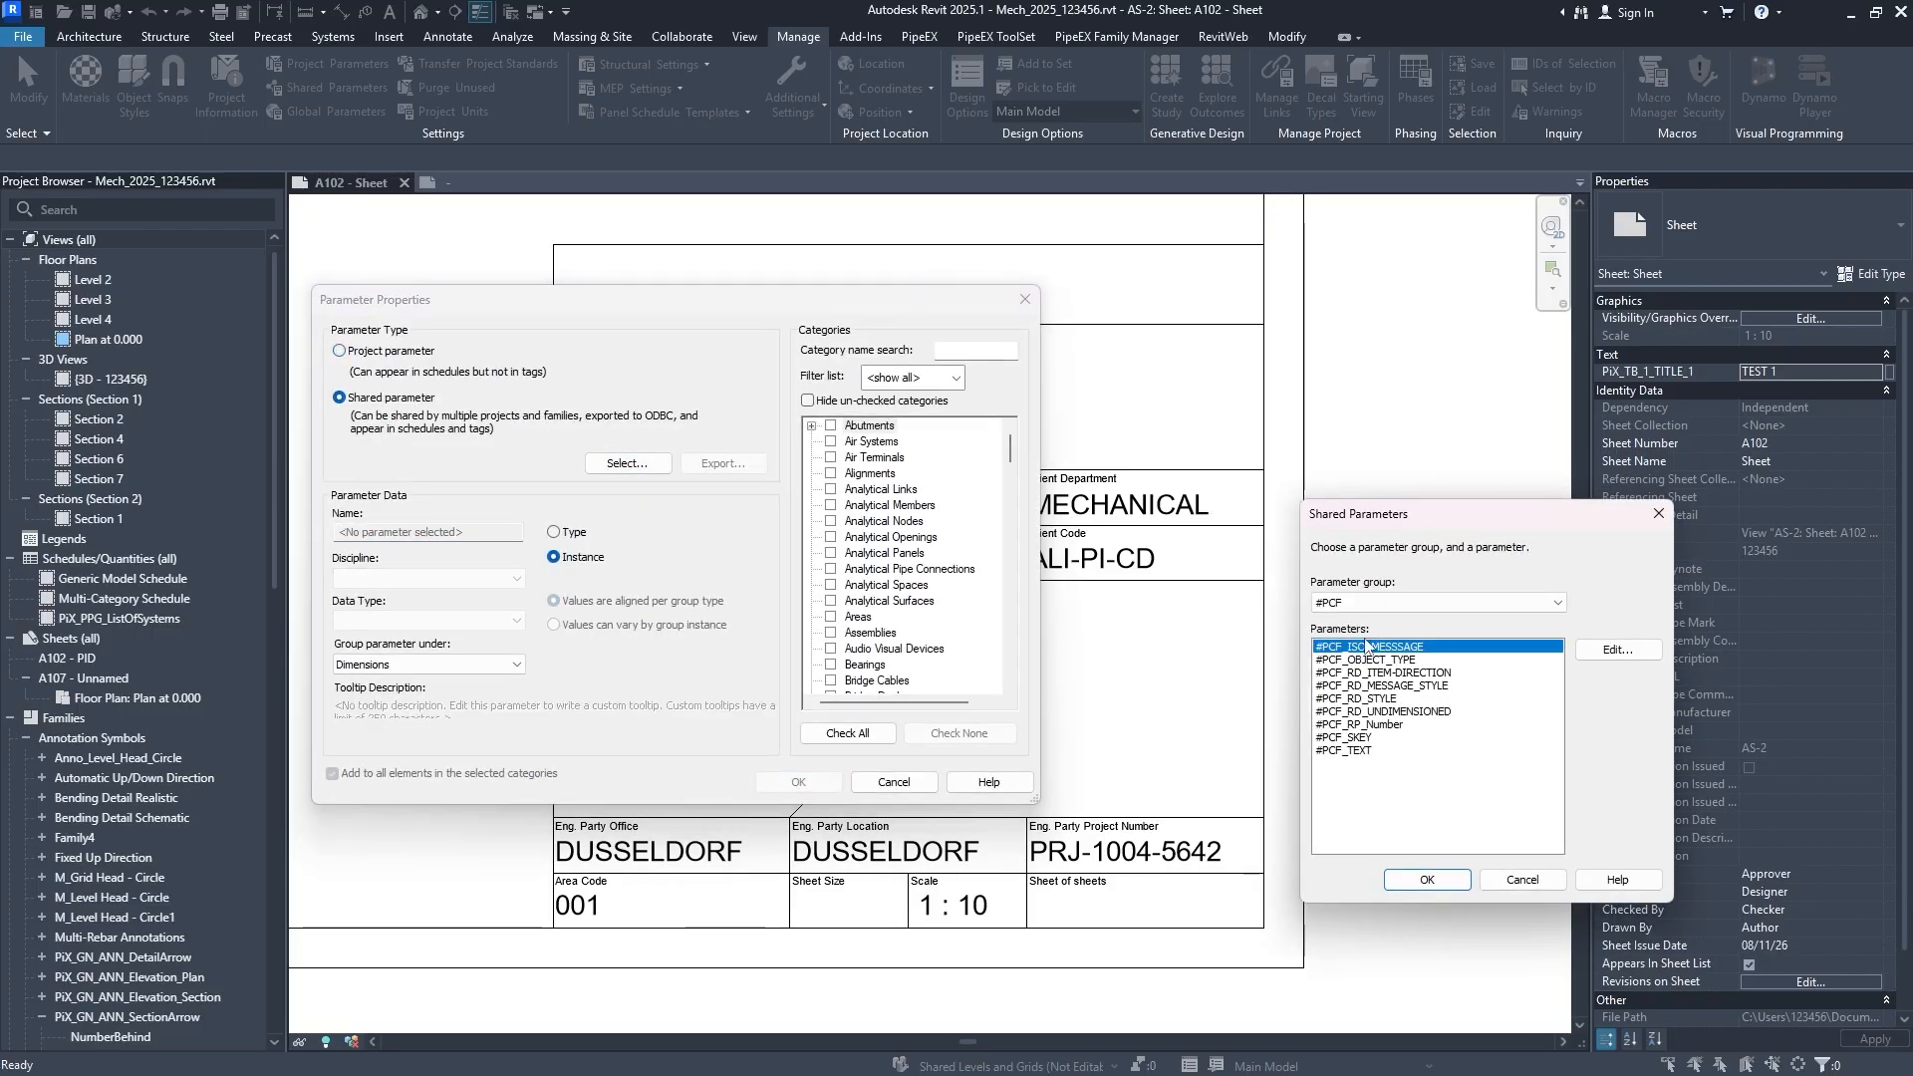
pyautogui.click(1370, 603)
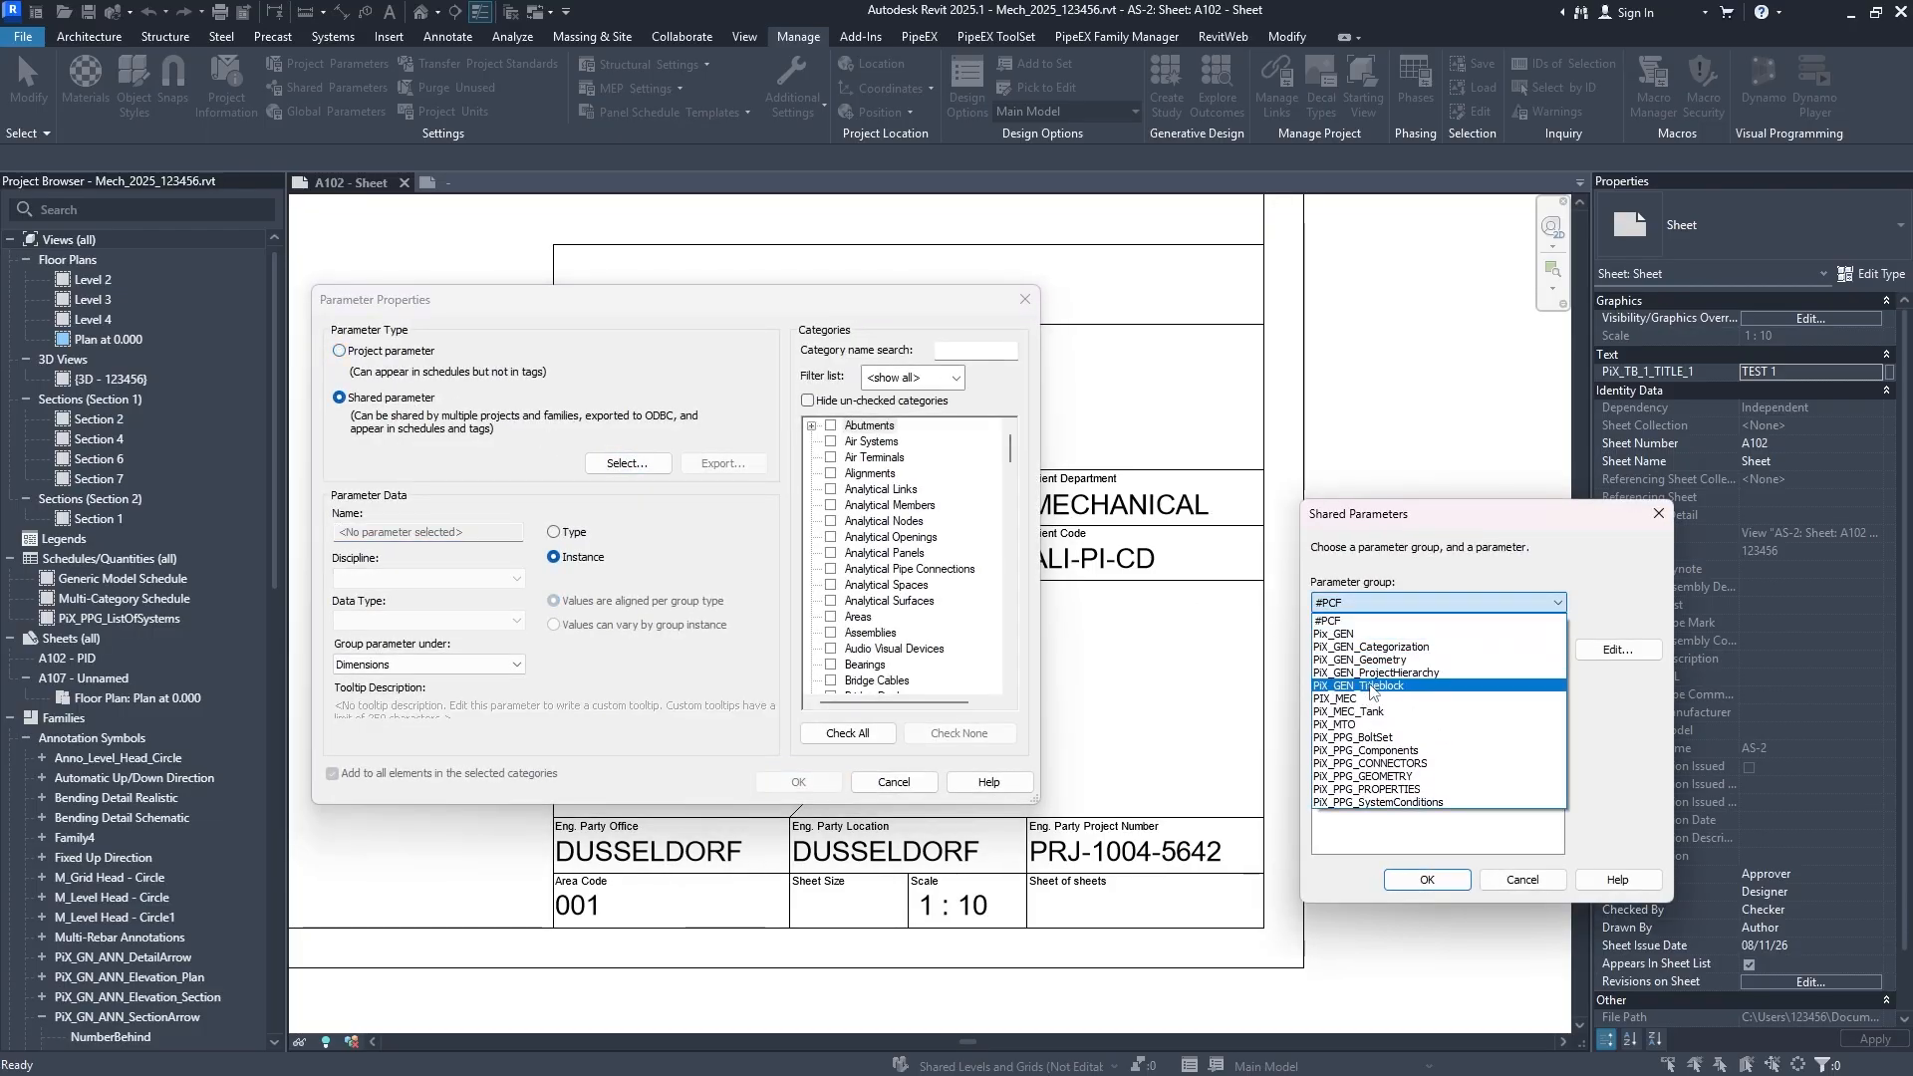
pyautogui.click(1361, 686)
pyautogui.doubleClick(1476, 747)
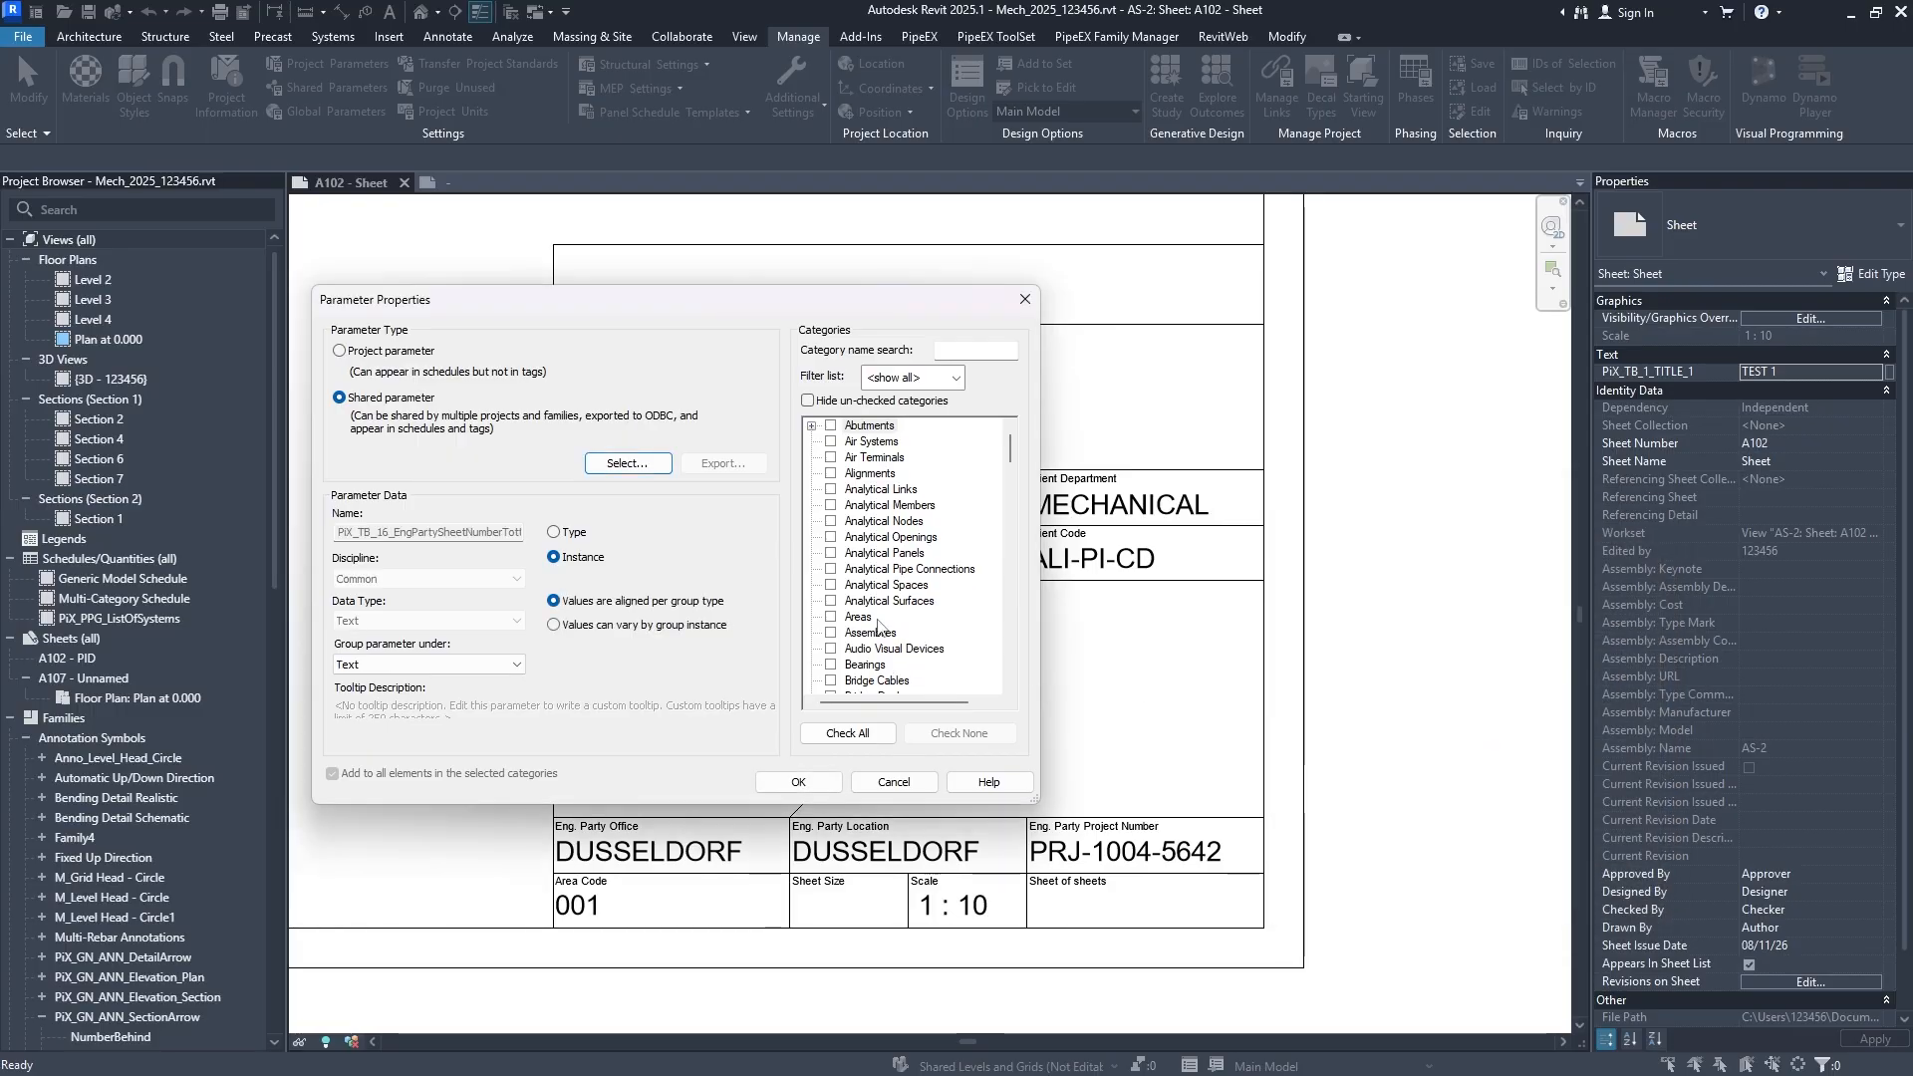
pyautogui.click(975, 351)
pyautogui.write('SheetSize')
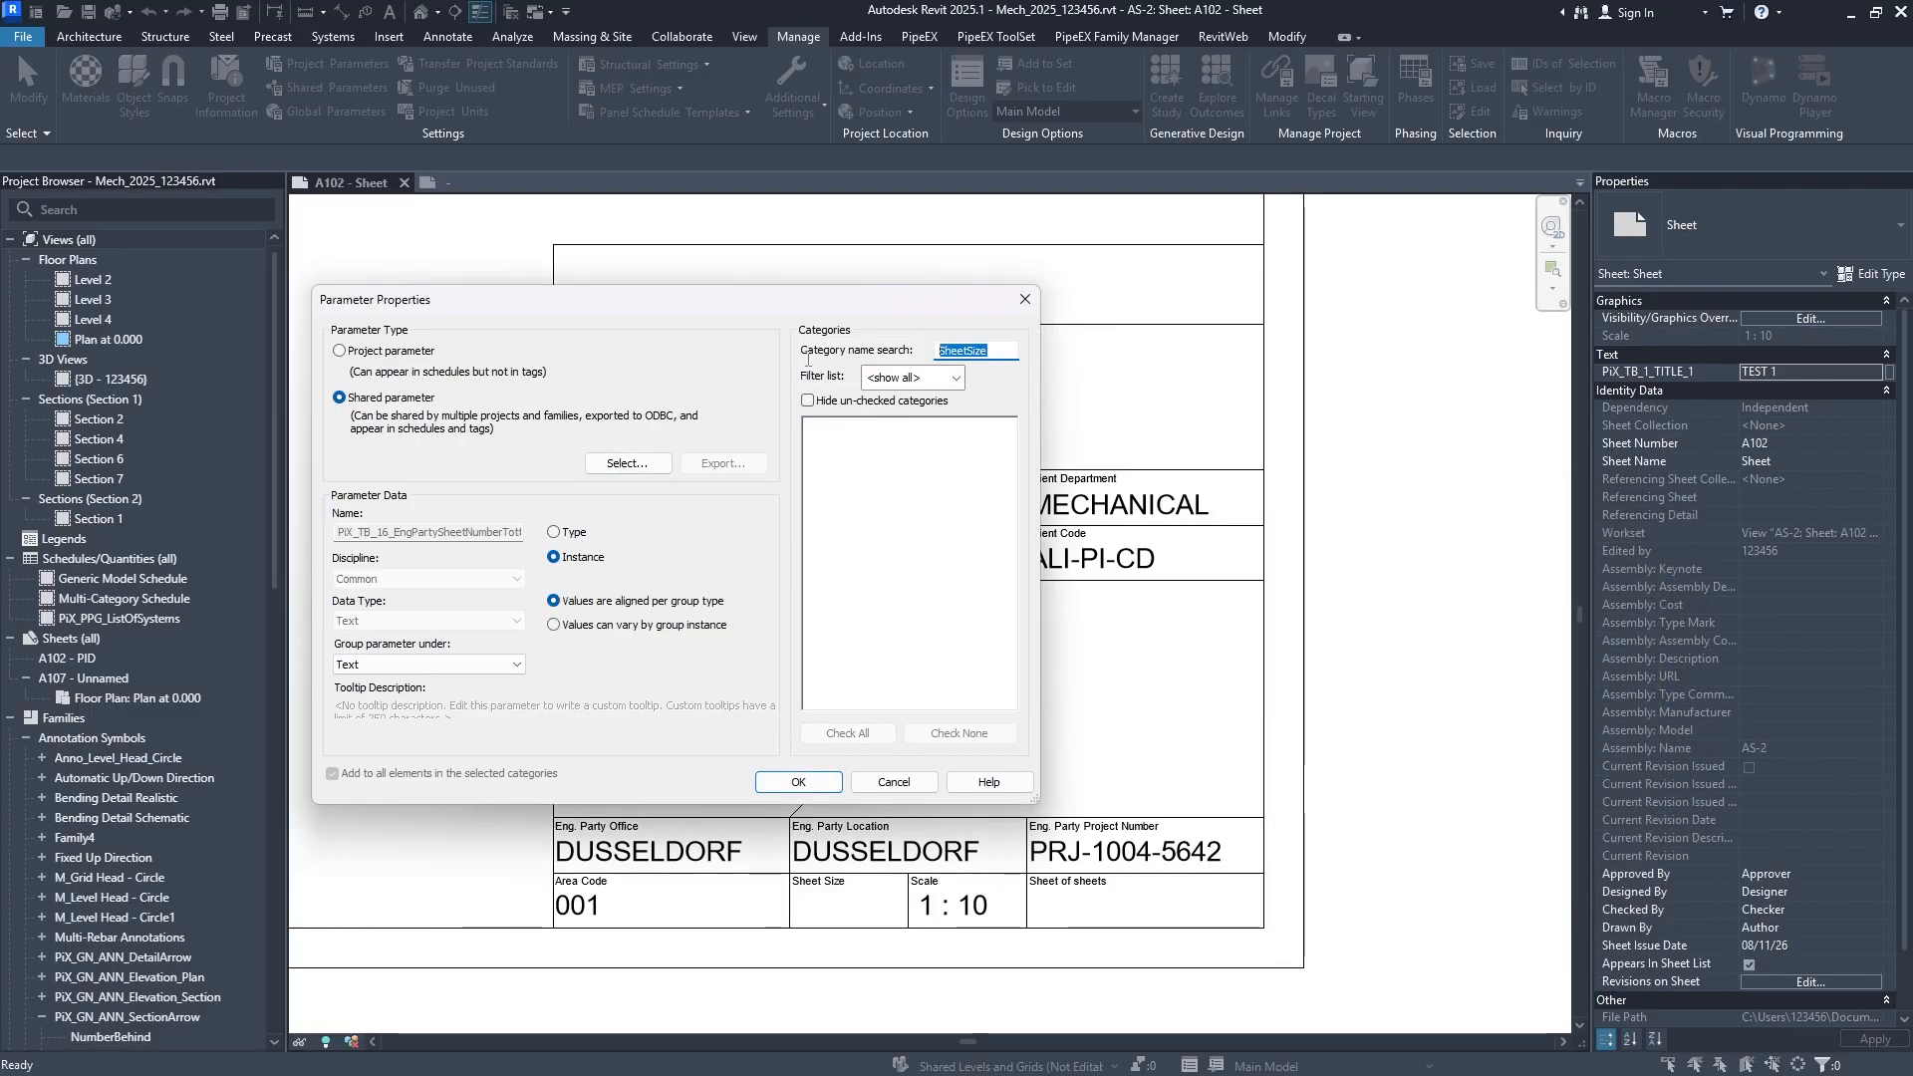
pyautogui.write('shee')
pyautogui.click(831, 425)
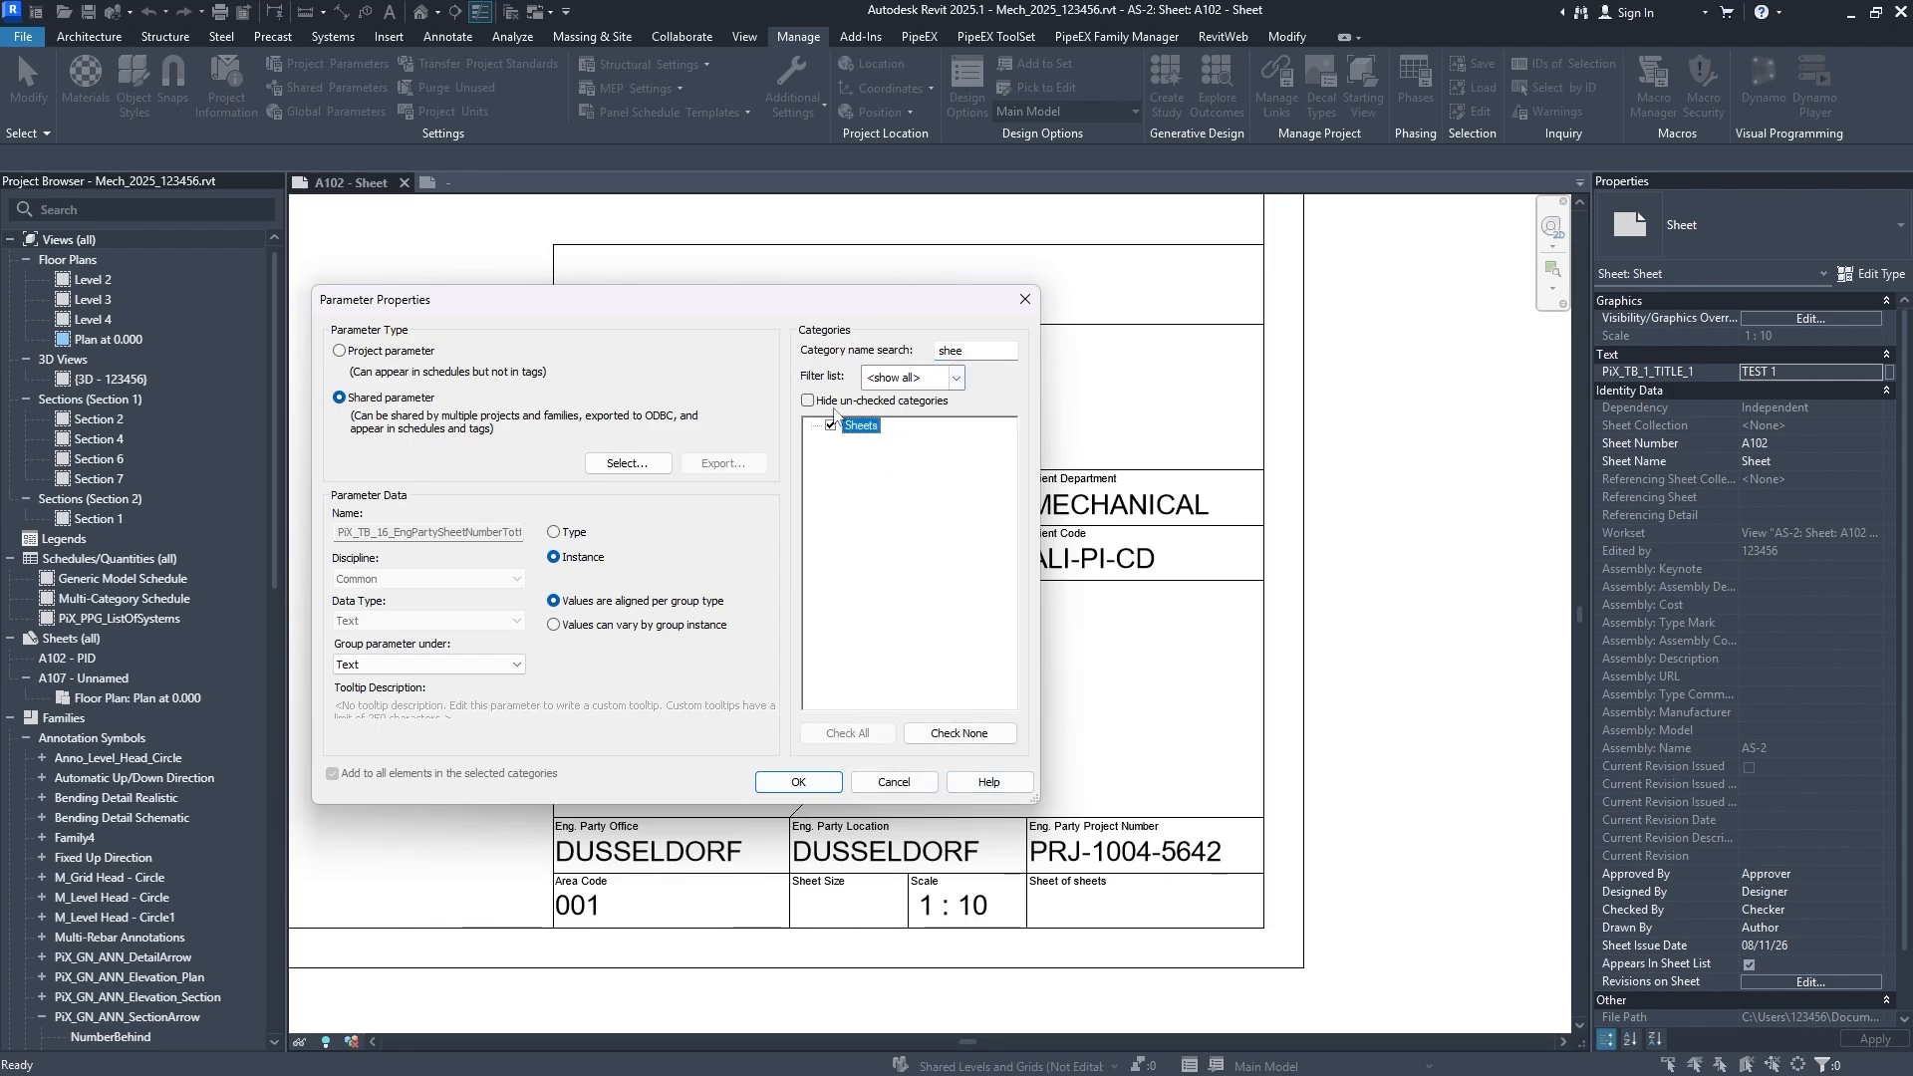
pyautogui.click(812, 785)
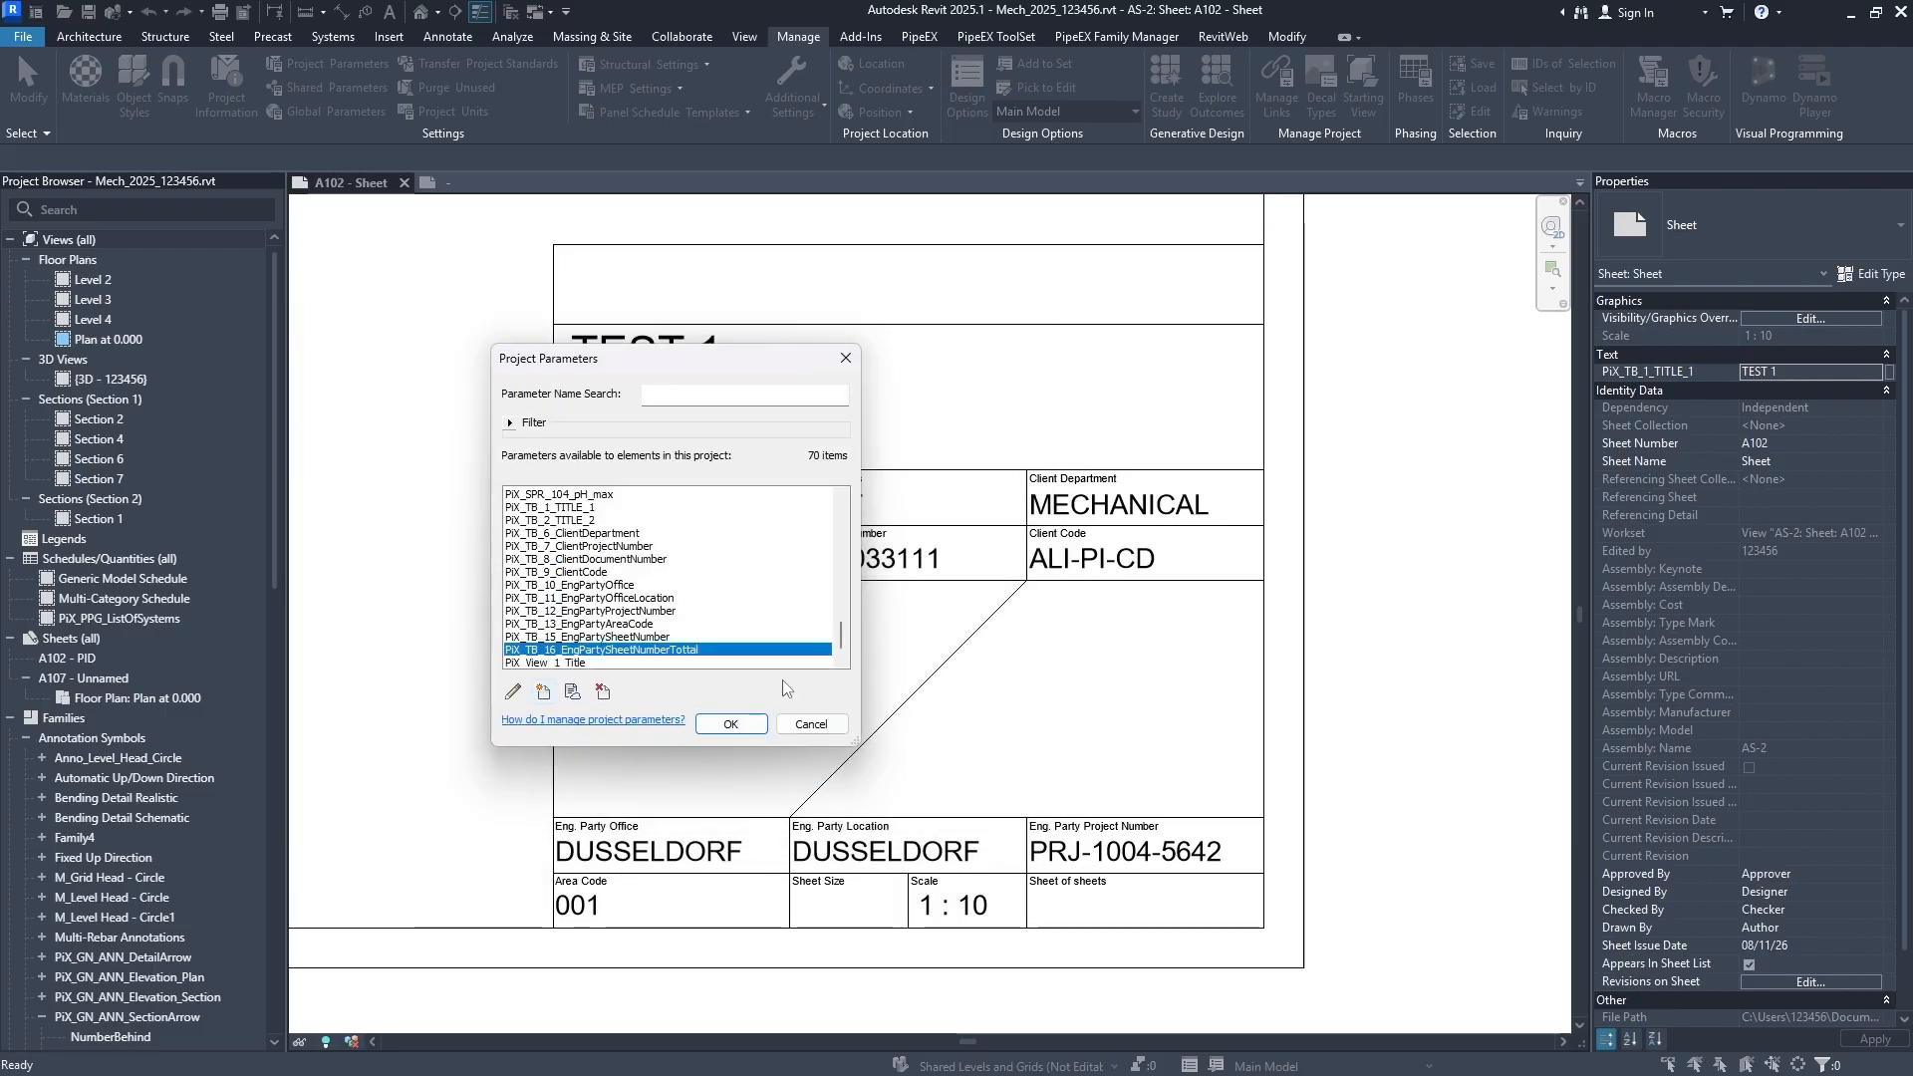
# Add the shared parameter PiX_TB_14_EngPartySheetSize from the PiX_GEN_Titleblock group for the Sheets category and finish editing the project parameters.
pyautogui.click(544, 692)
pyautogui.click(378, 395)
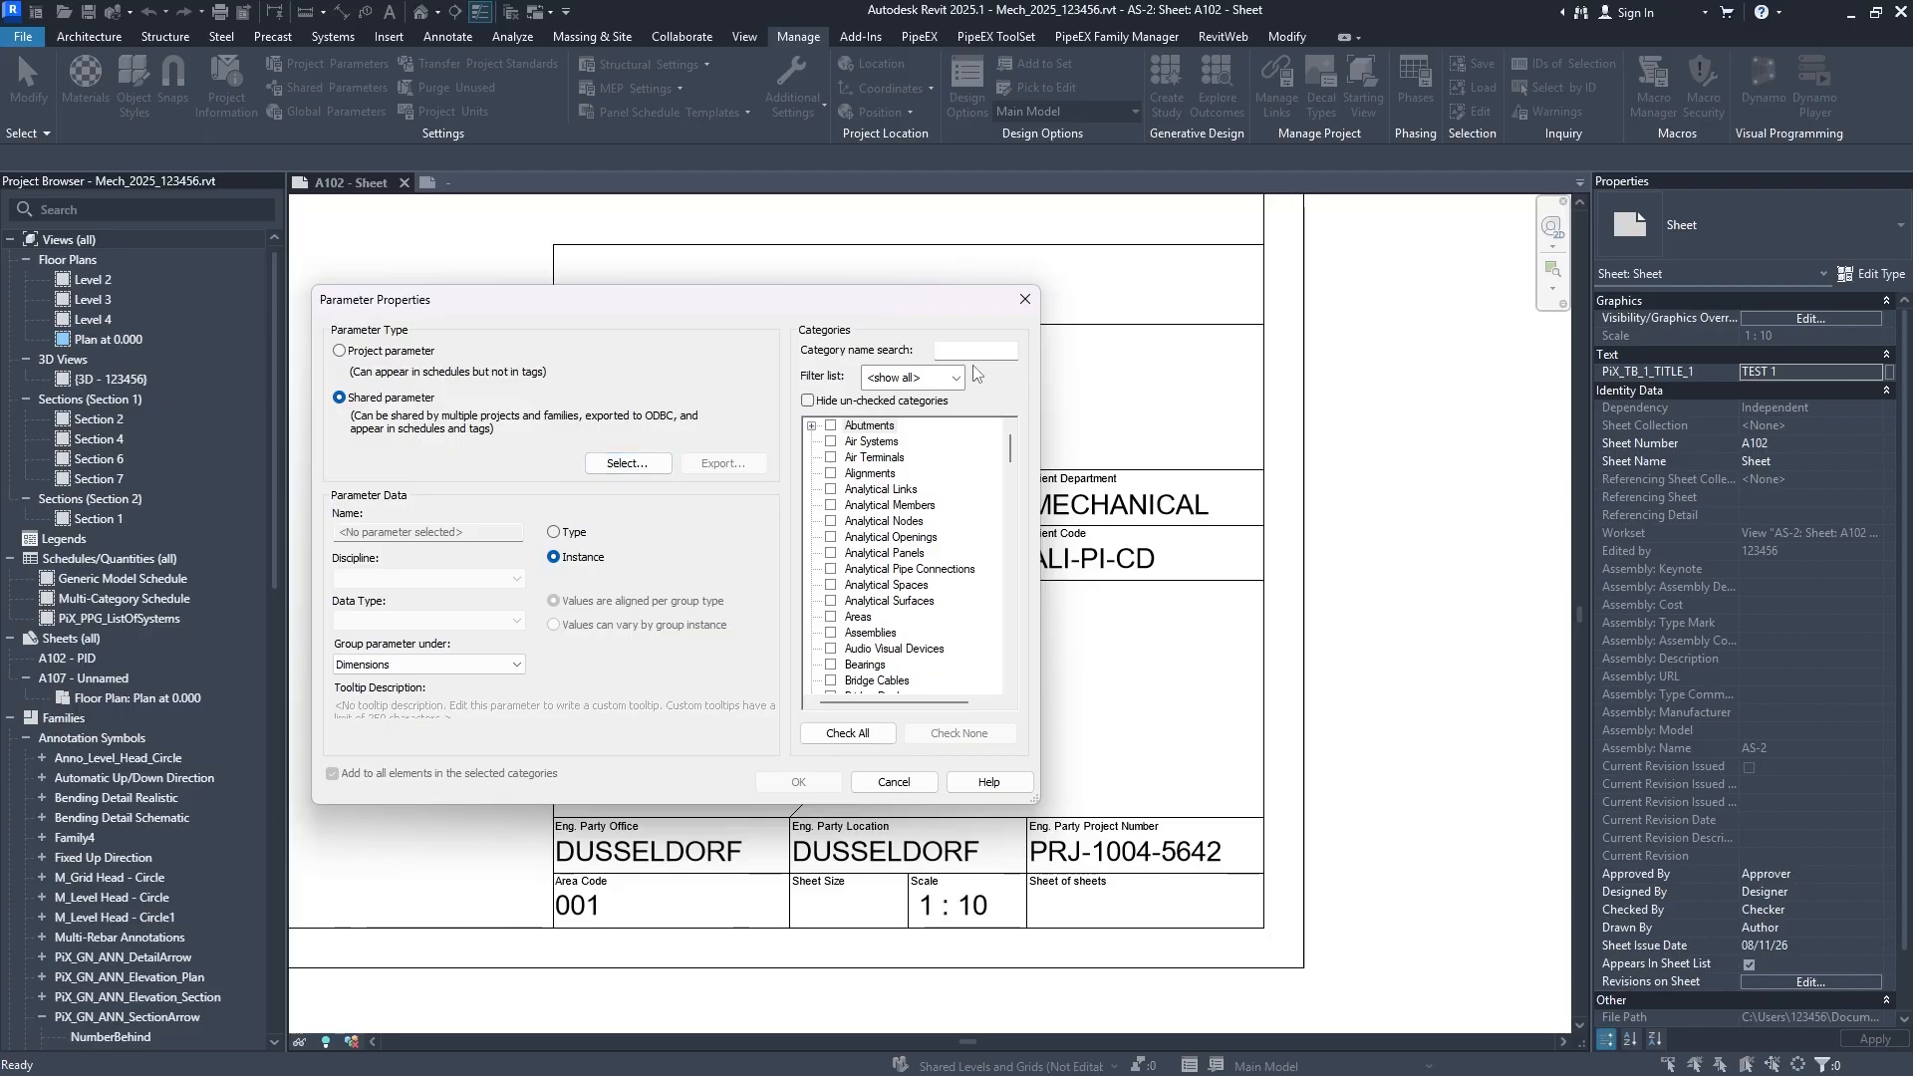
pyautogui.write('sheet')
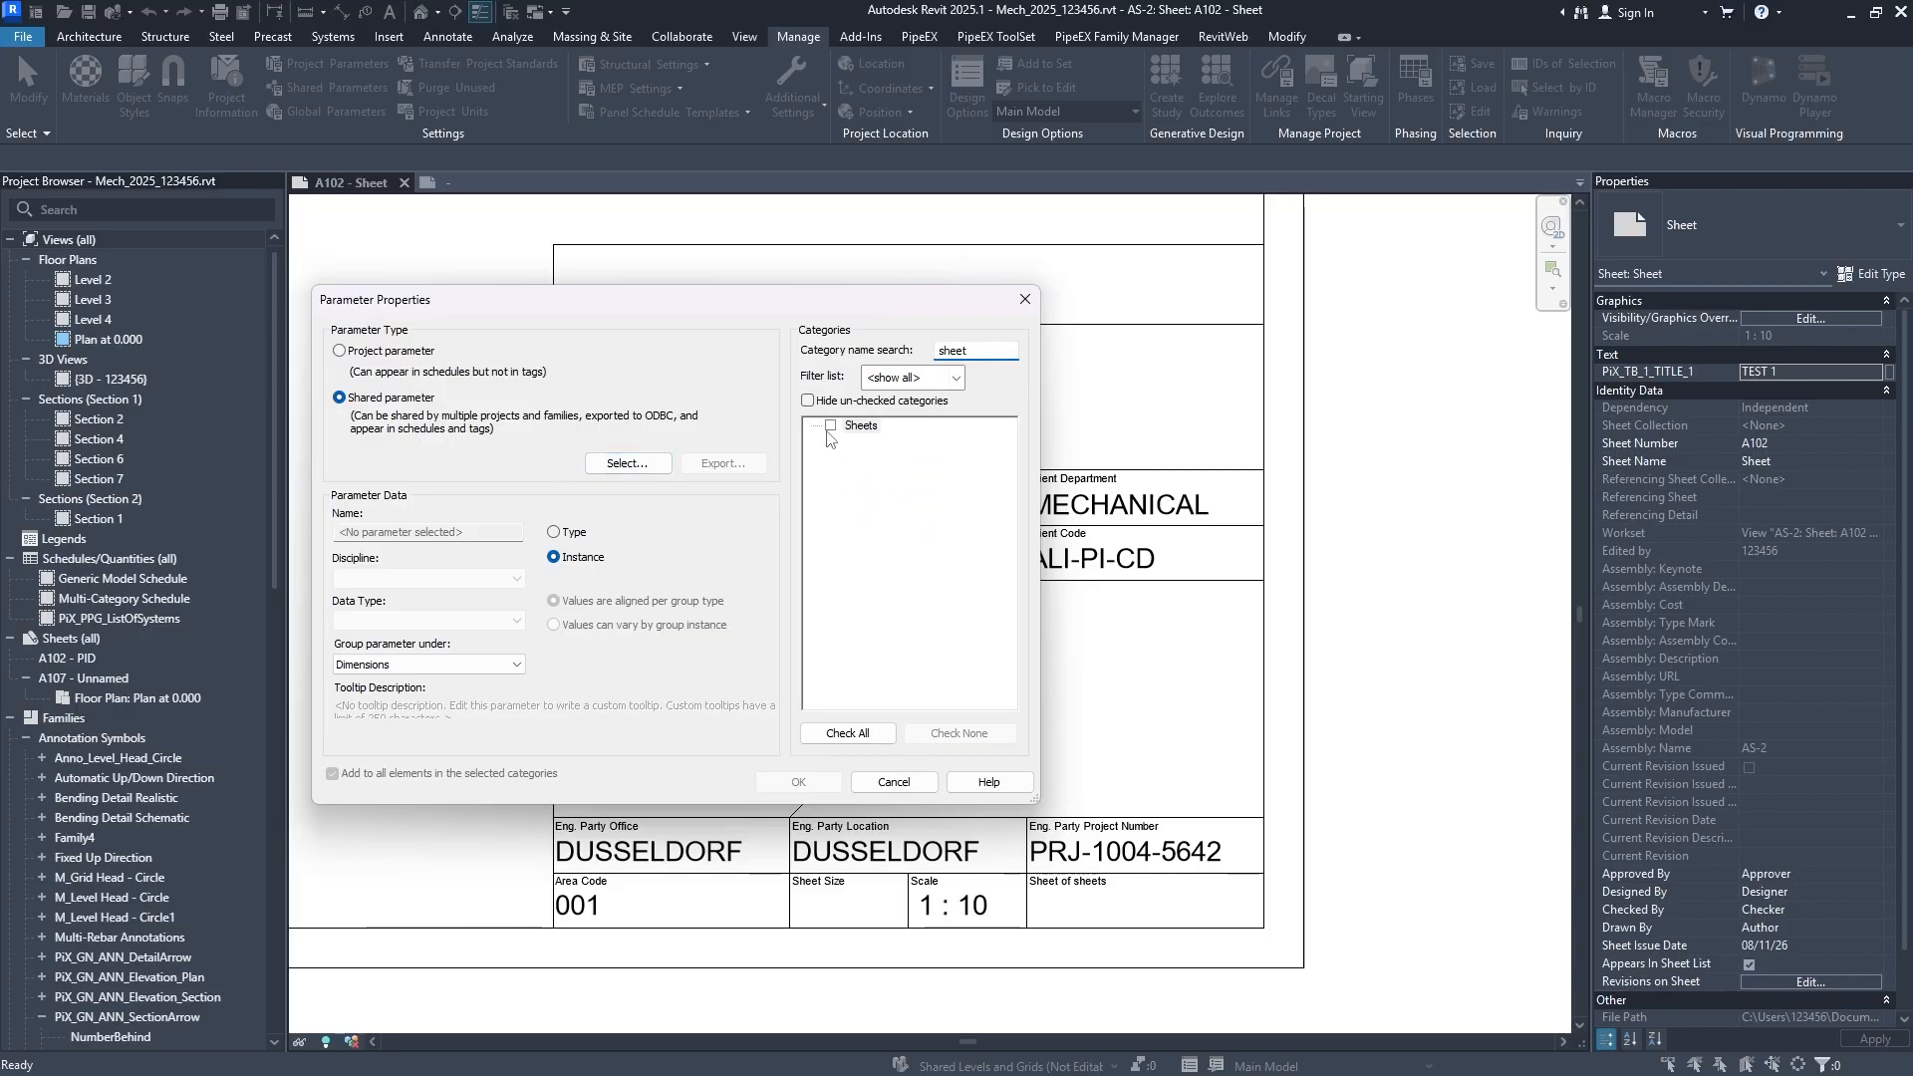
pyautogui.click(830, 425)
pyautogui.click(627, 463)
pyautogui.click(1395, 604)
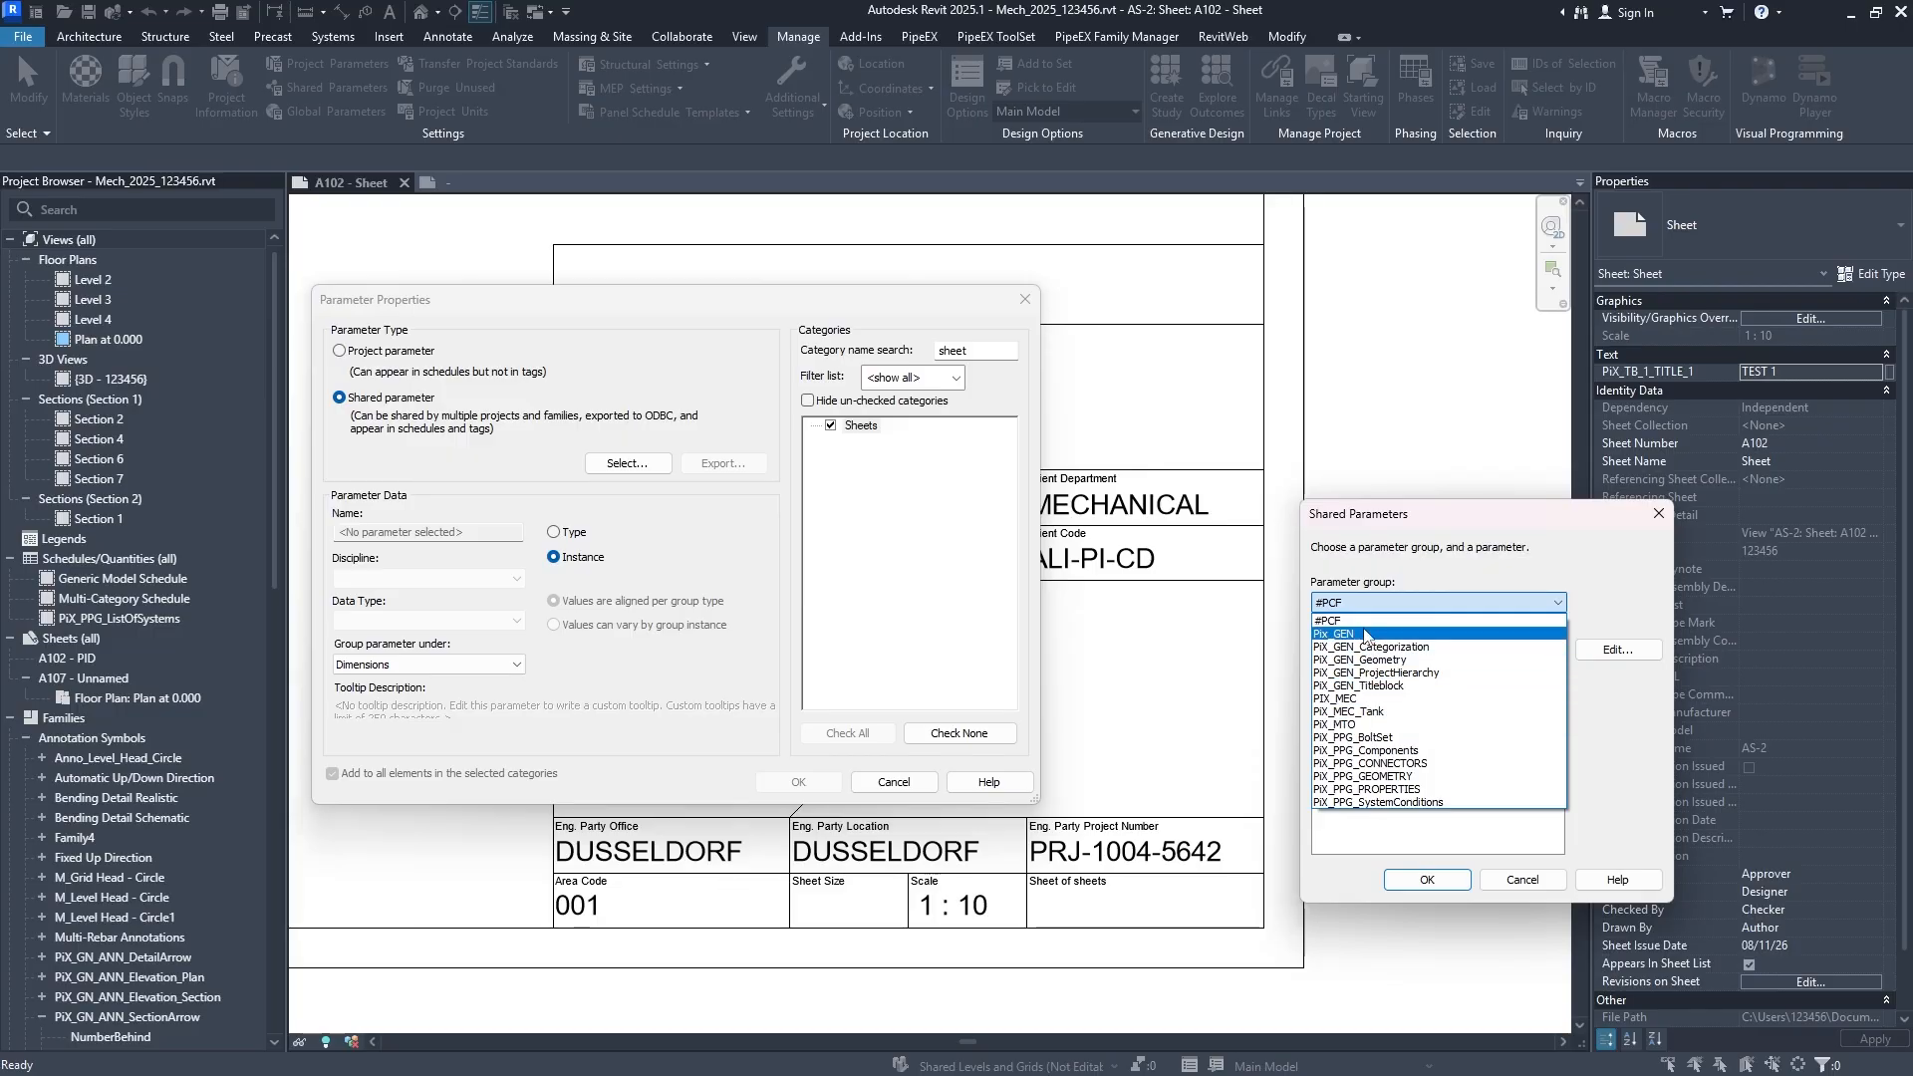
pyautogui.click(1370, 686)
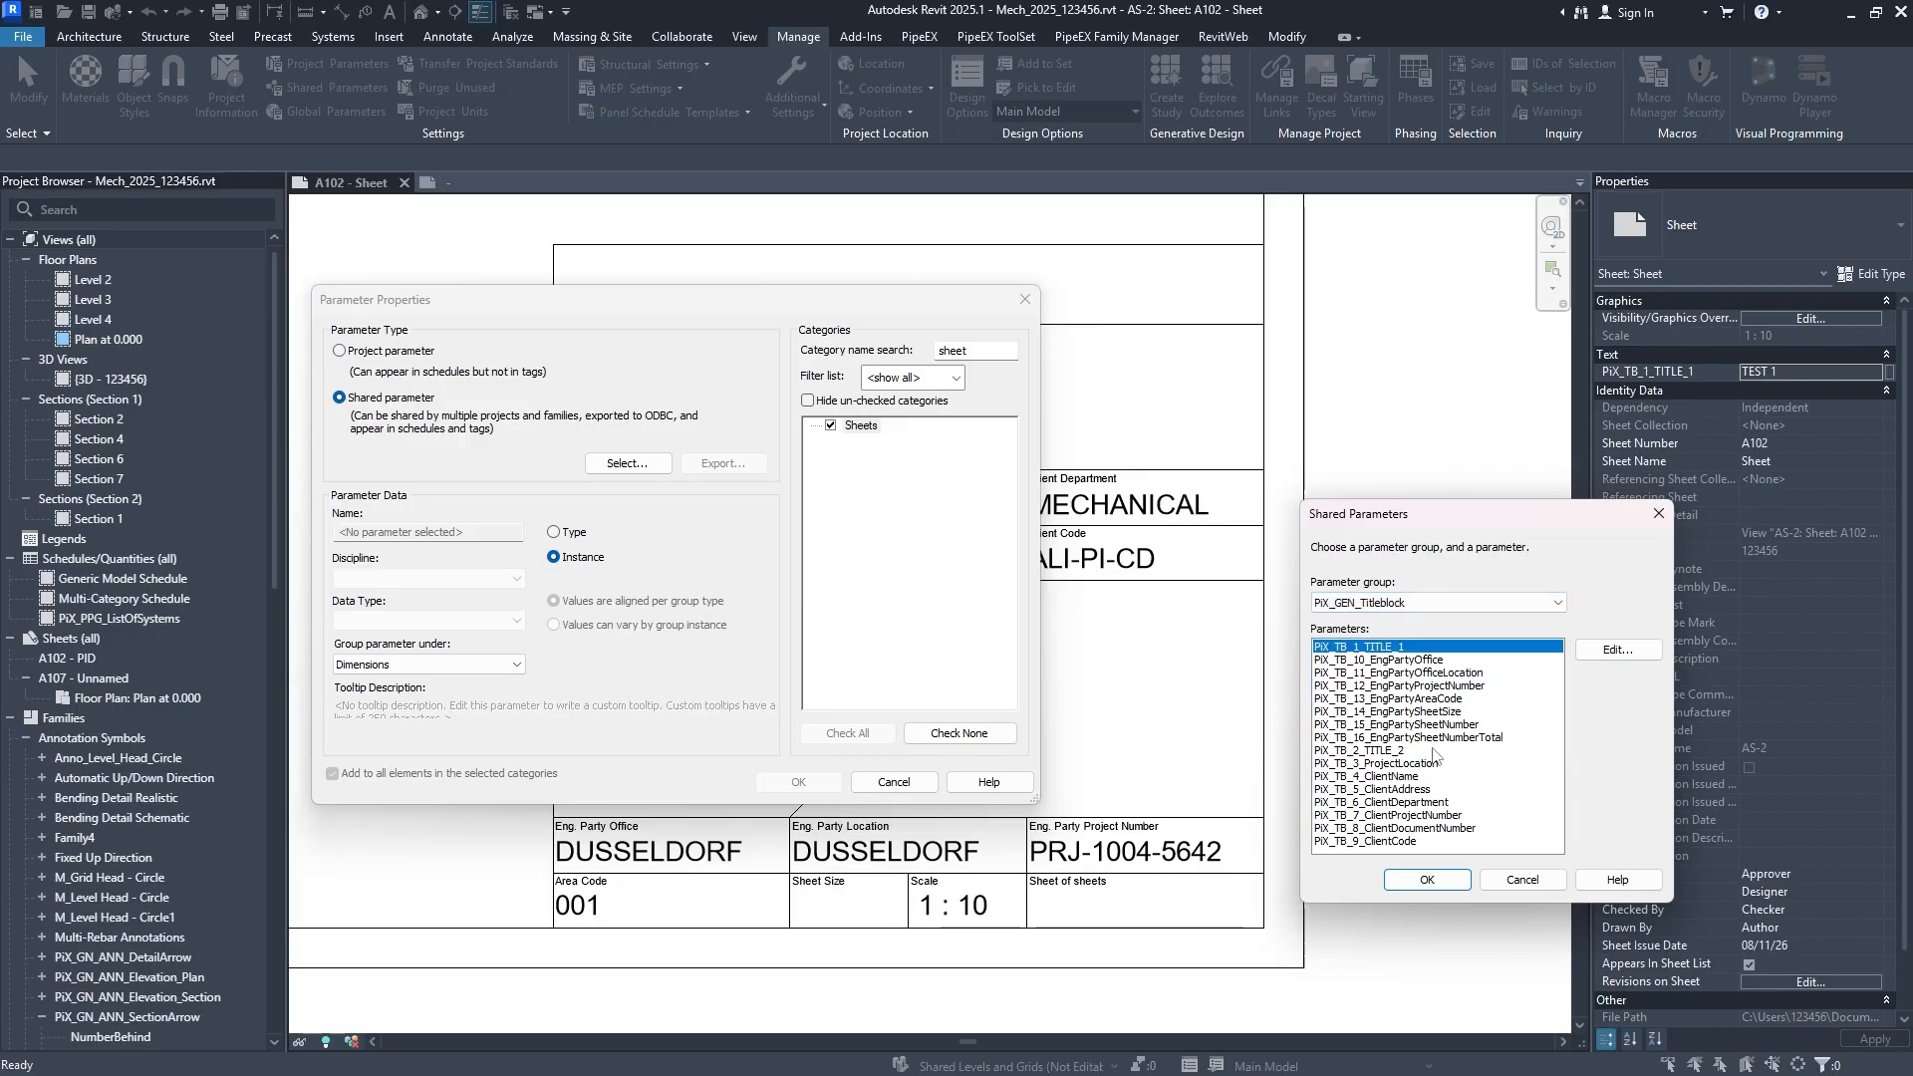
pyautogui.doubleClick(1433, 714)
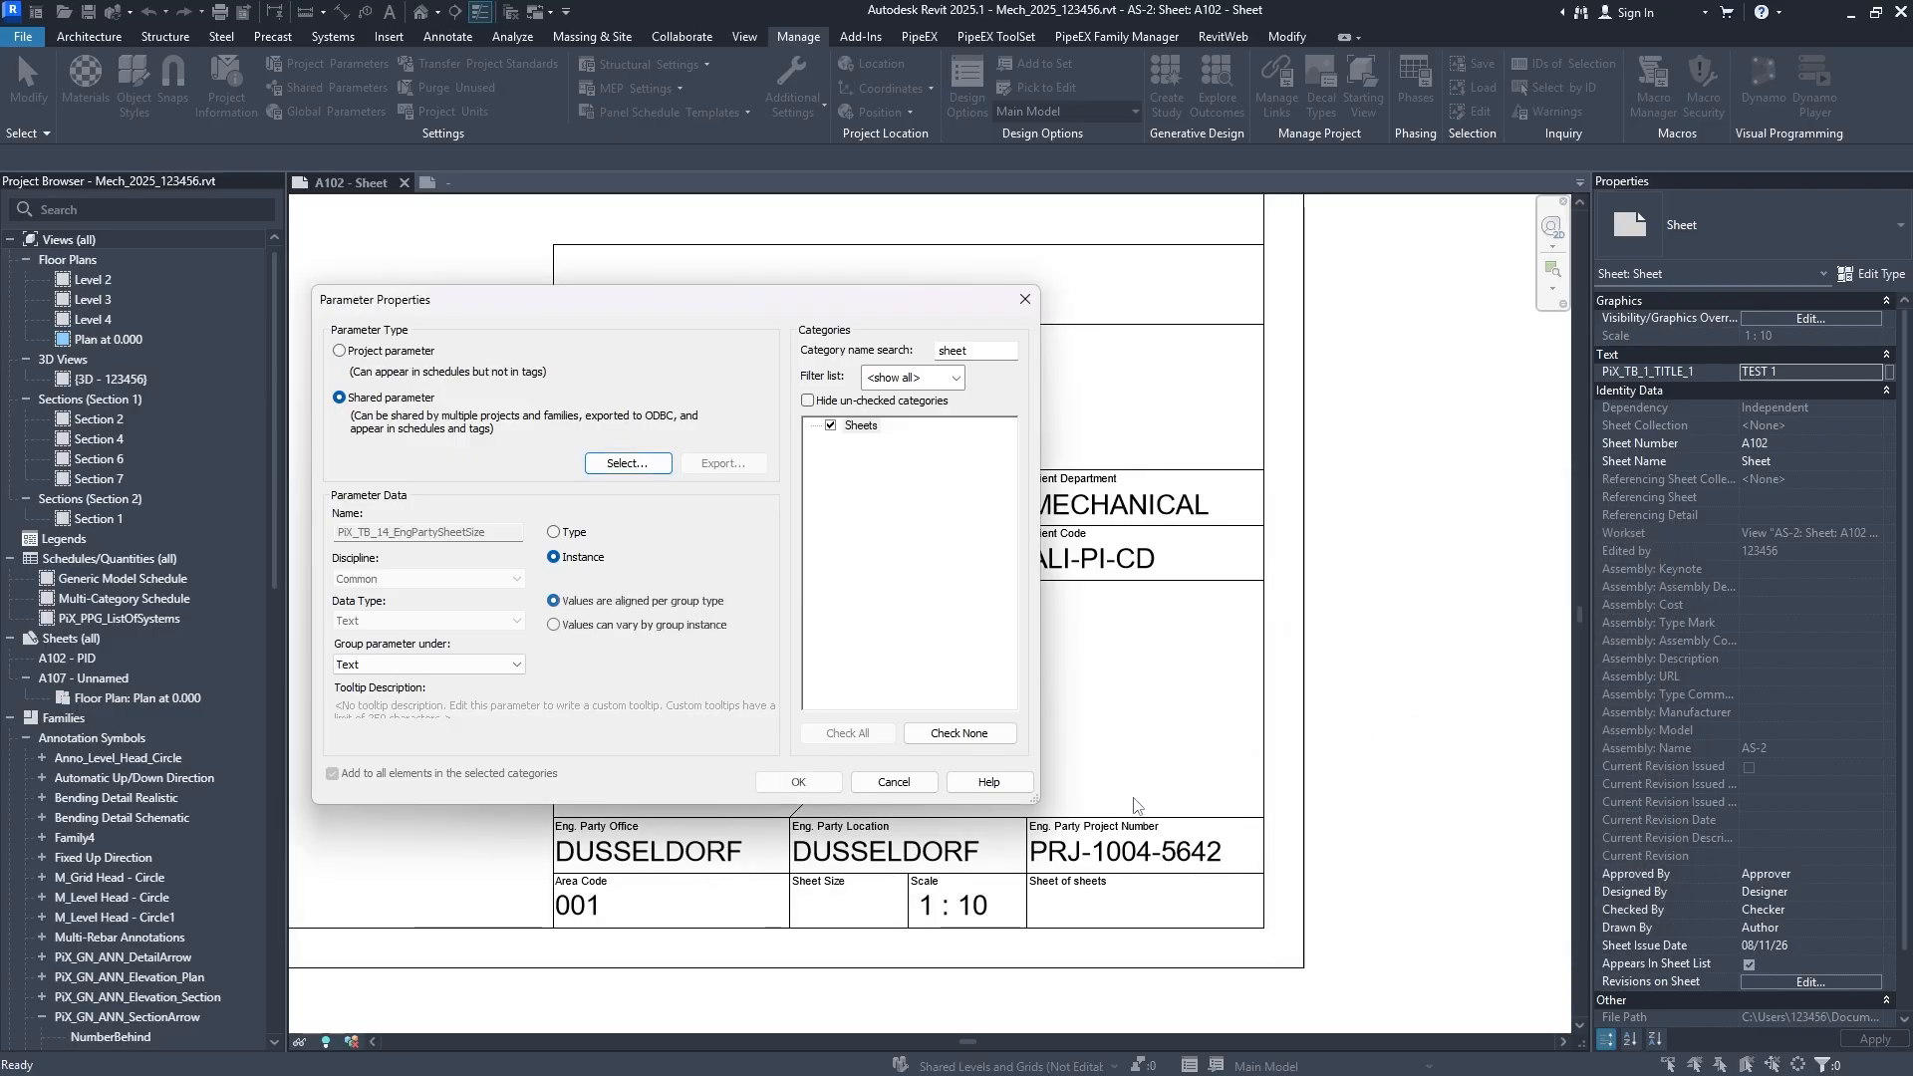
pyautogui.click(801, 783)
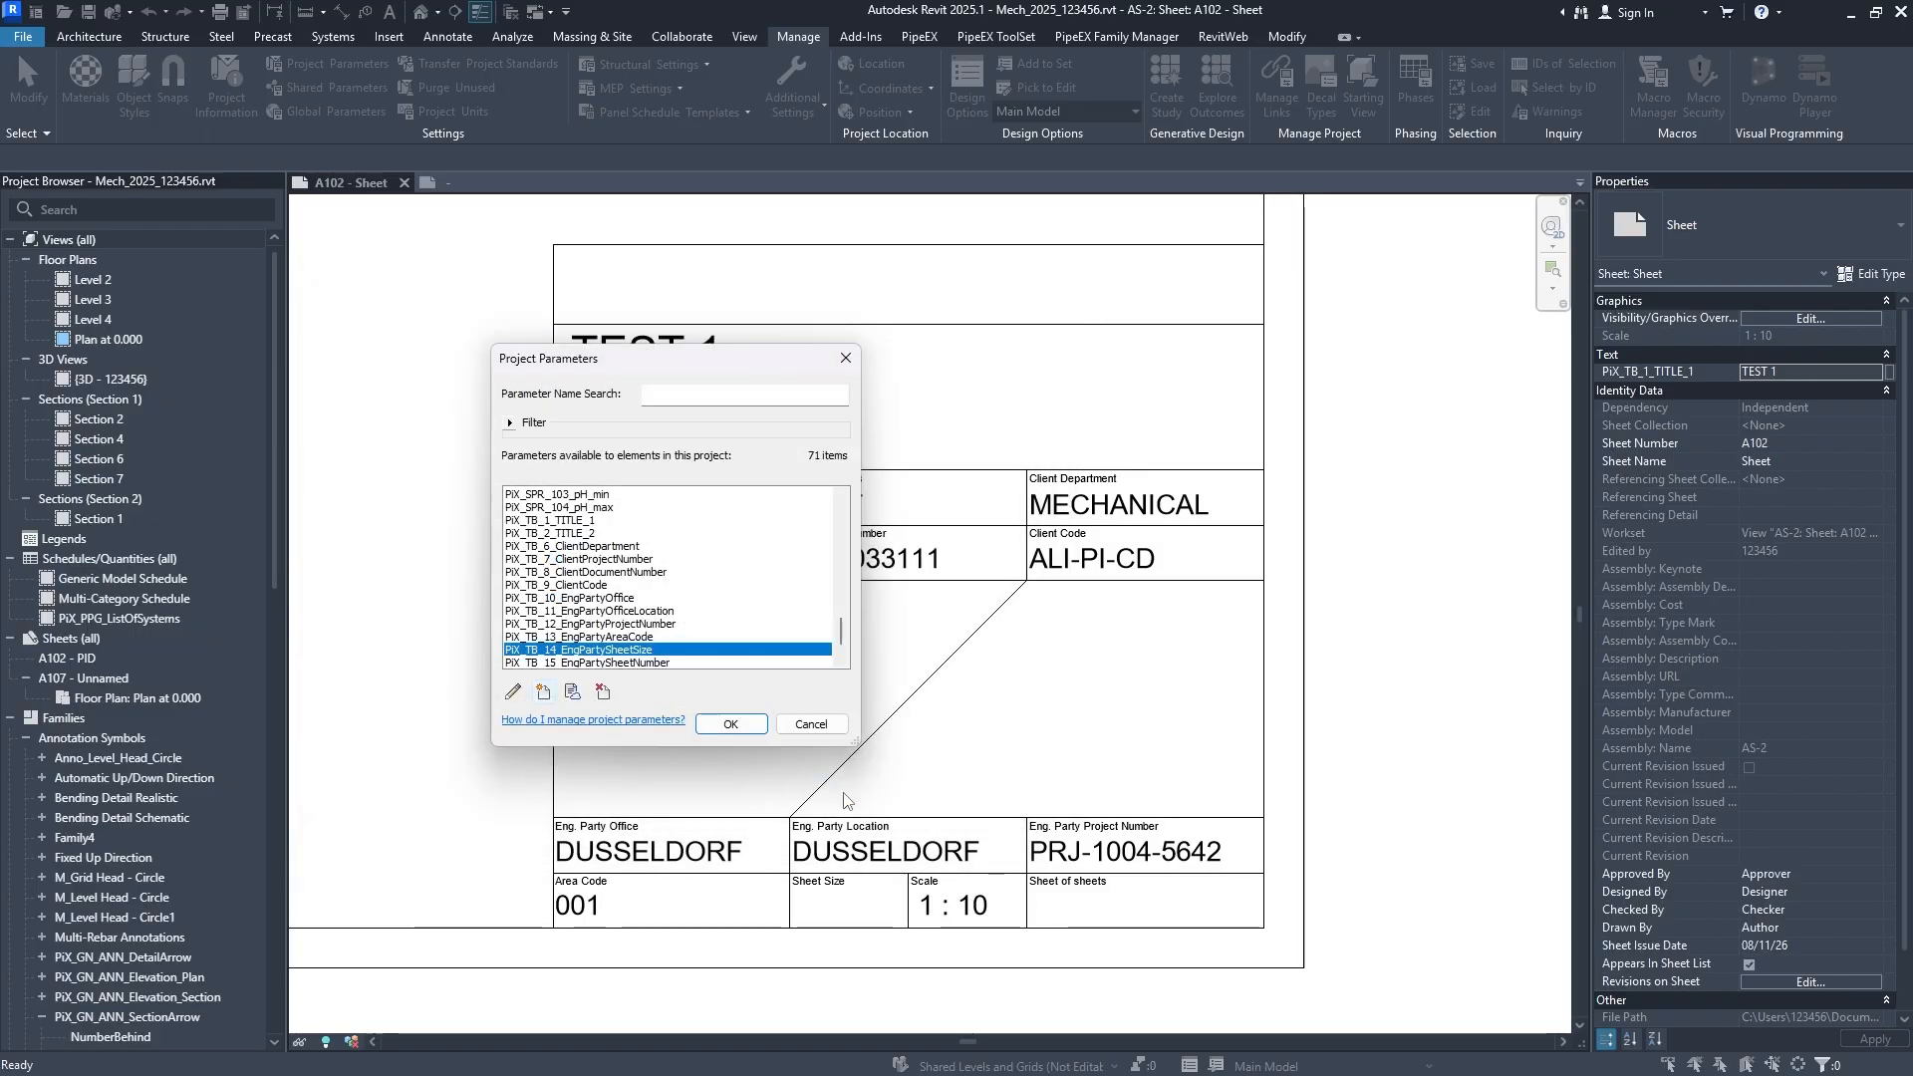
pyautogui.click(730, 724)
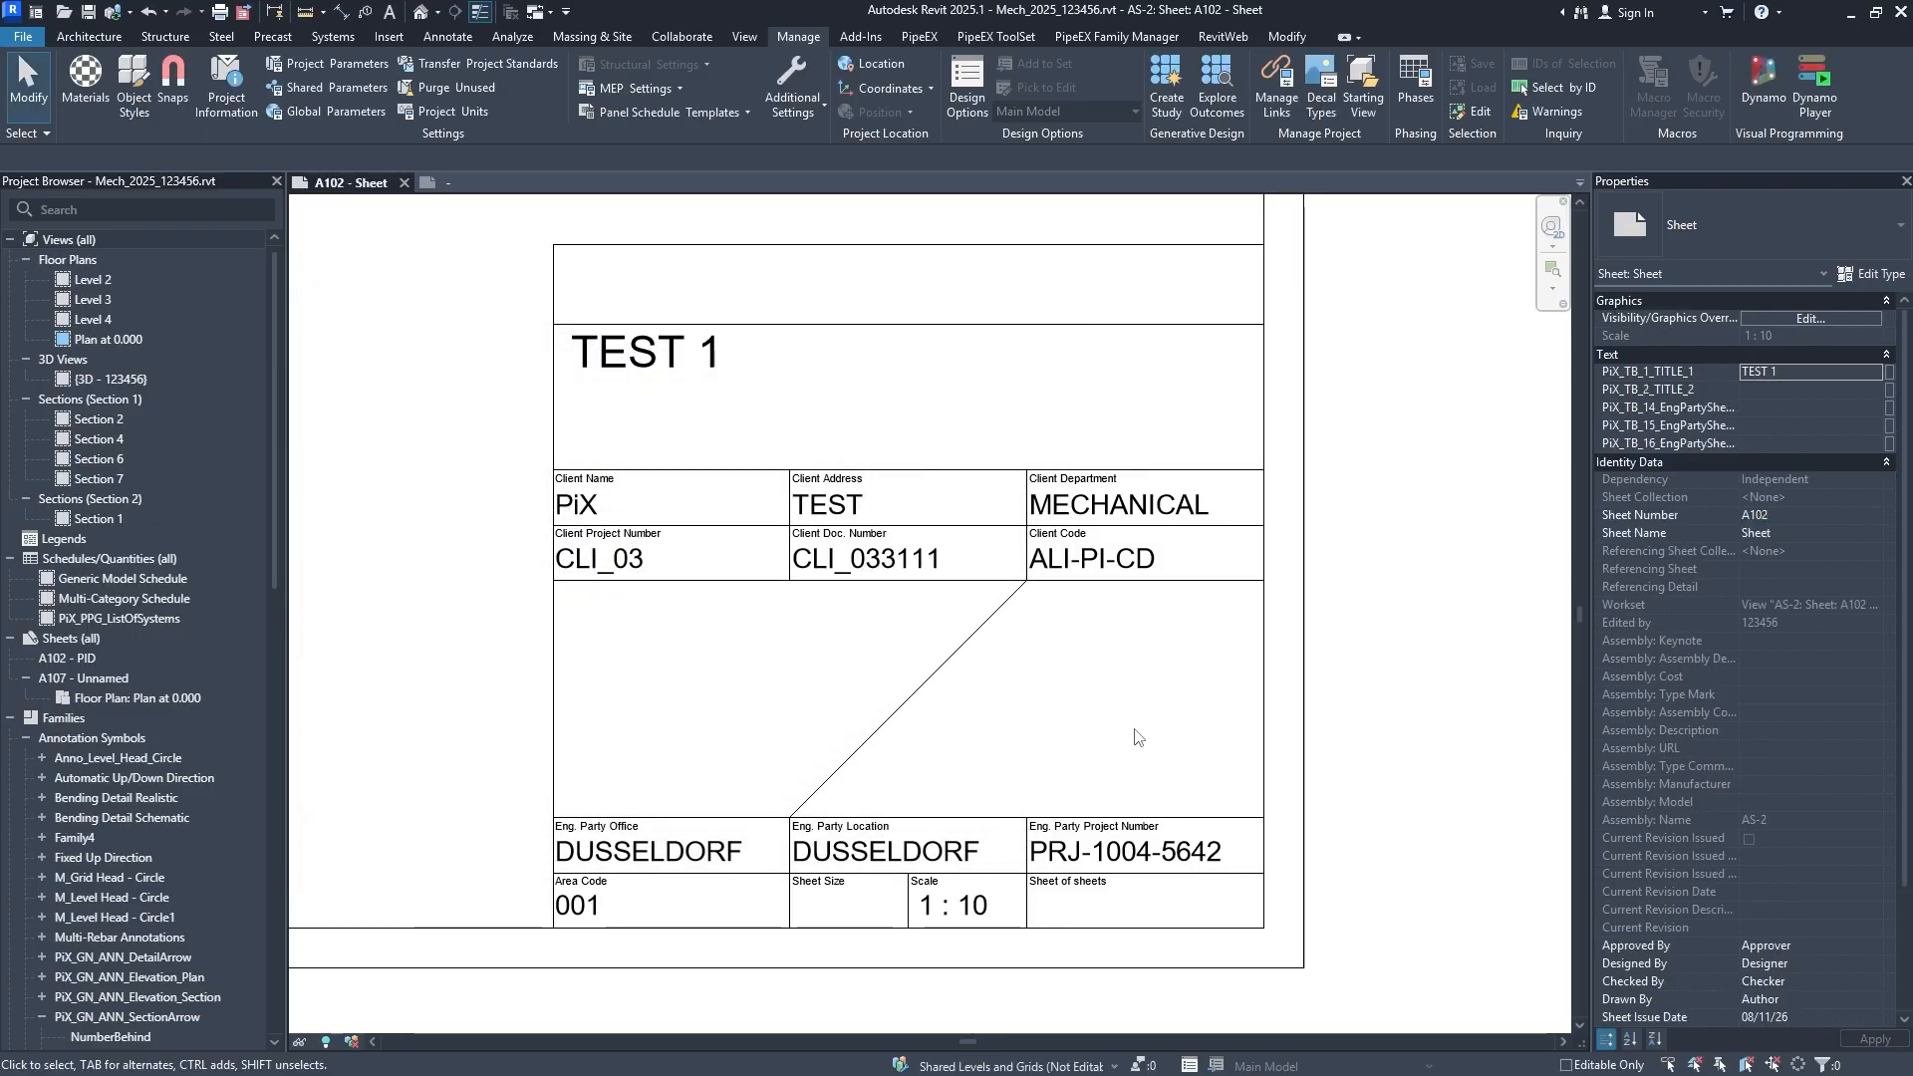
# Set sheet A102's PiX_TB_2_TITLE_2 value to TEST 2.
pyautogui.click(1774, 393)
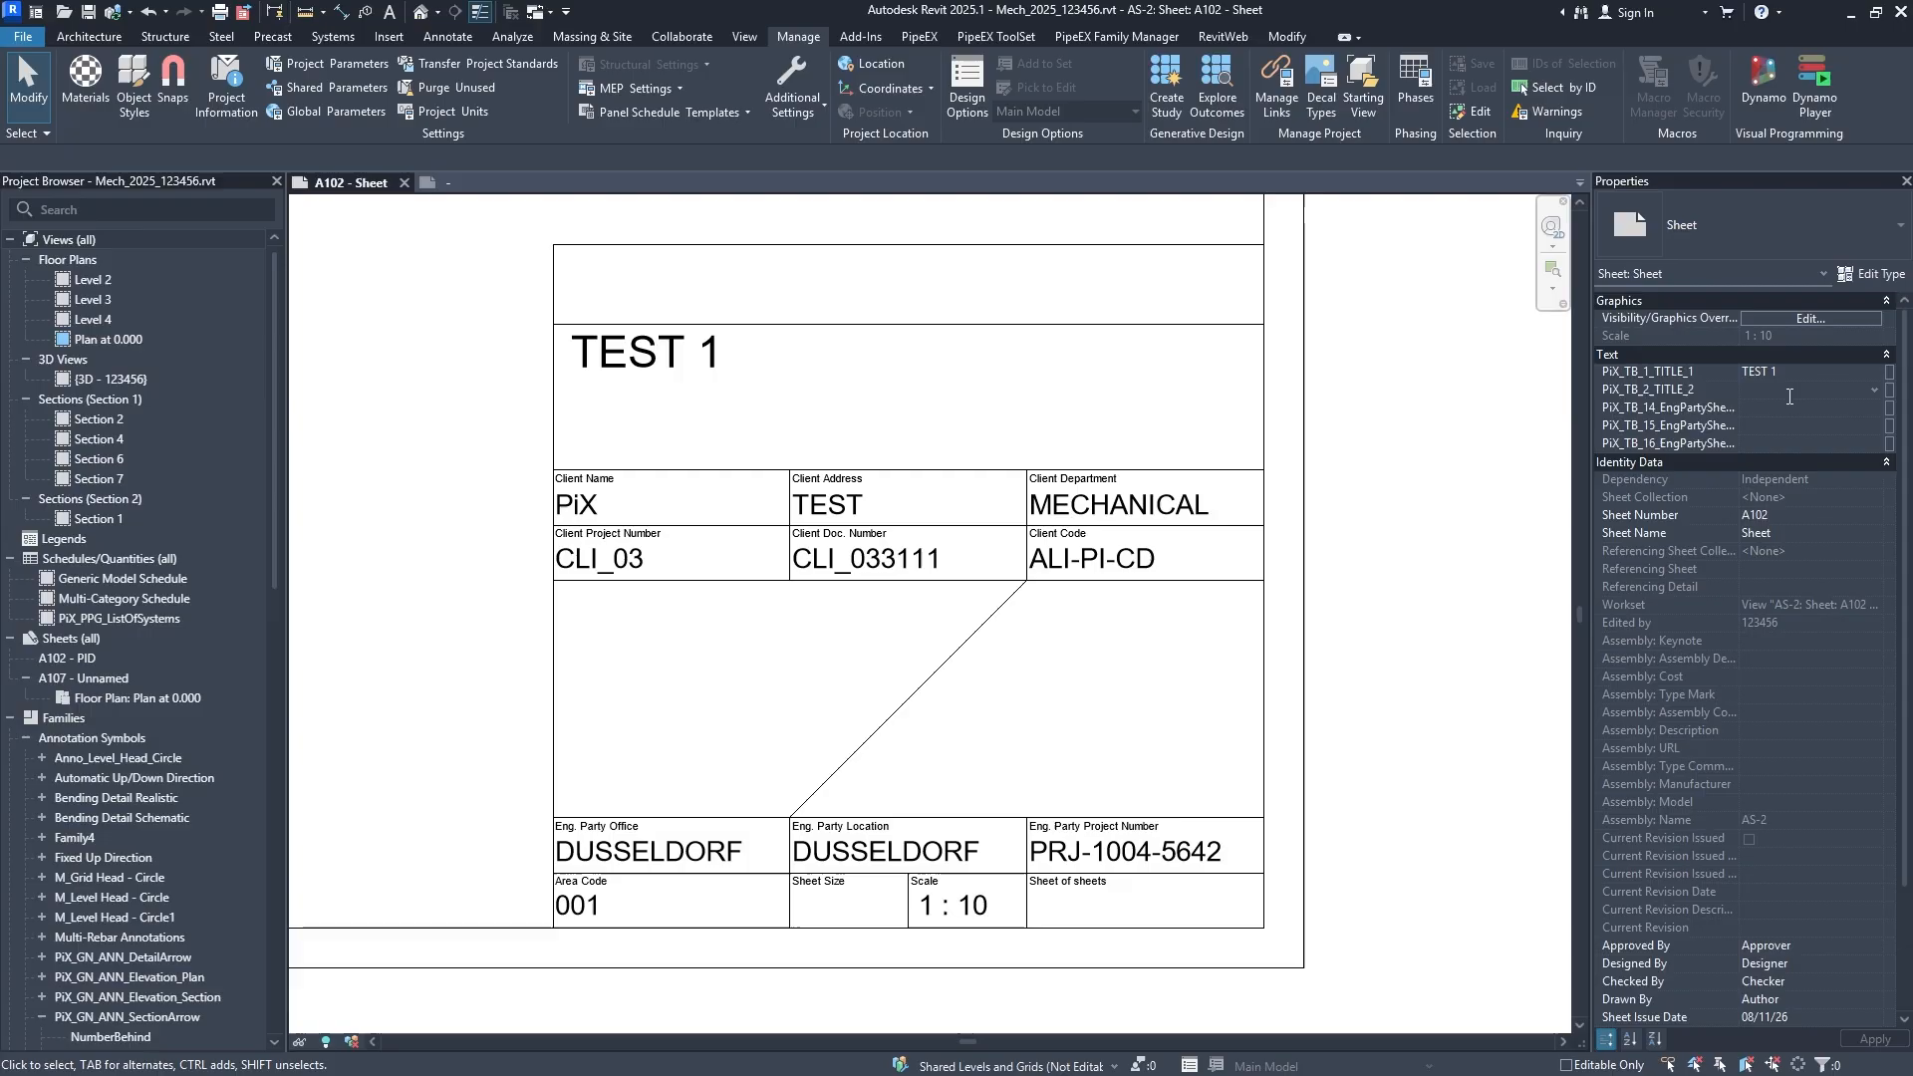
pyautogui.write('TESWT')
pyautogui.click(1779, 395)
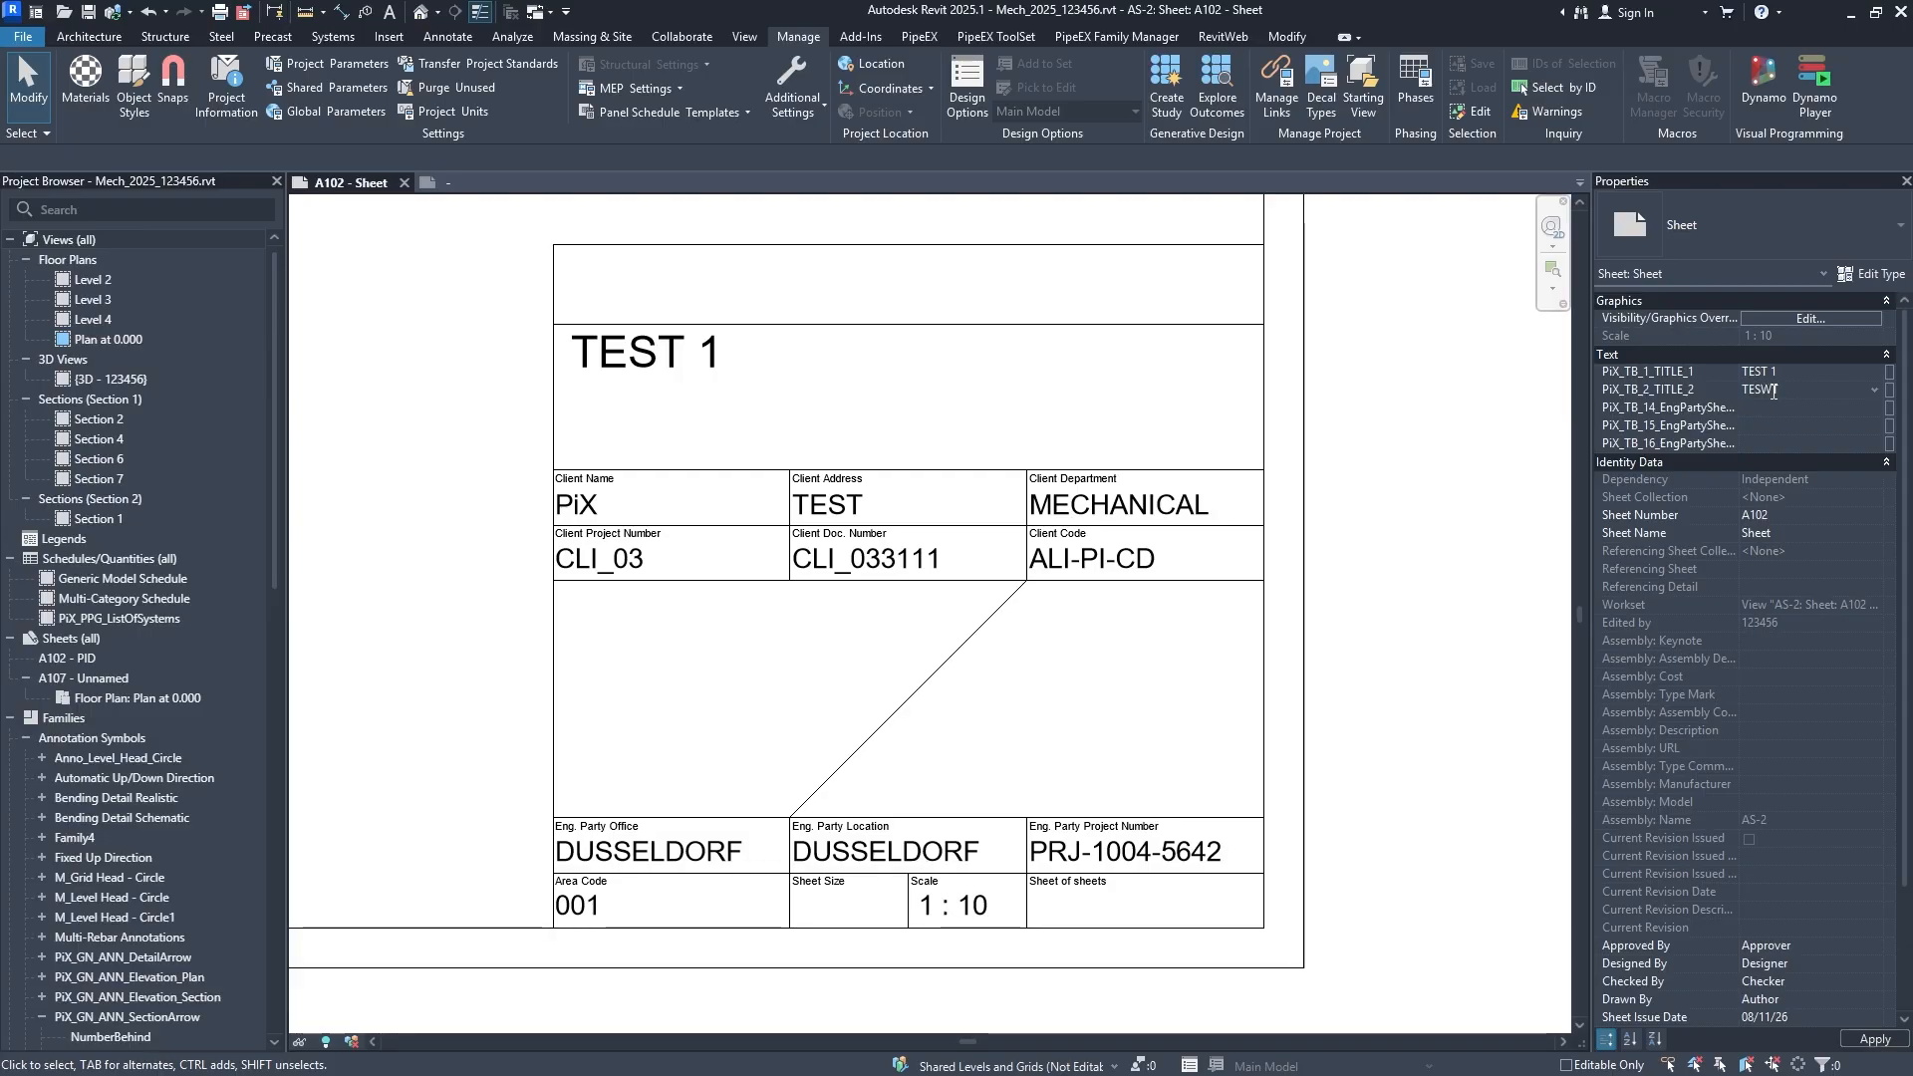
pyautogui.press('BackSpace')
pyautogui.press('BackSpace')
pyautogui.write('T 2')
pyautogui.press('Return')
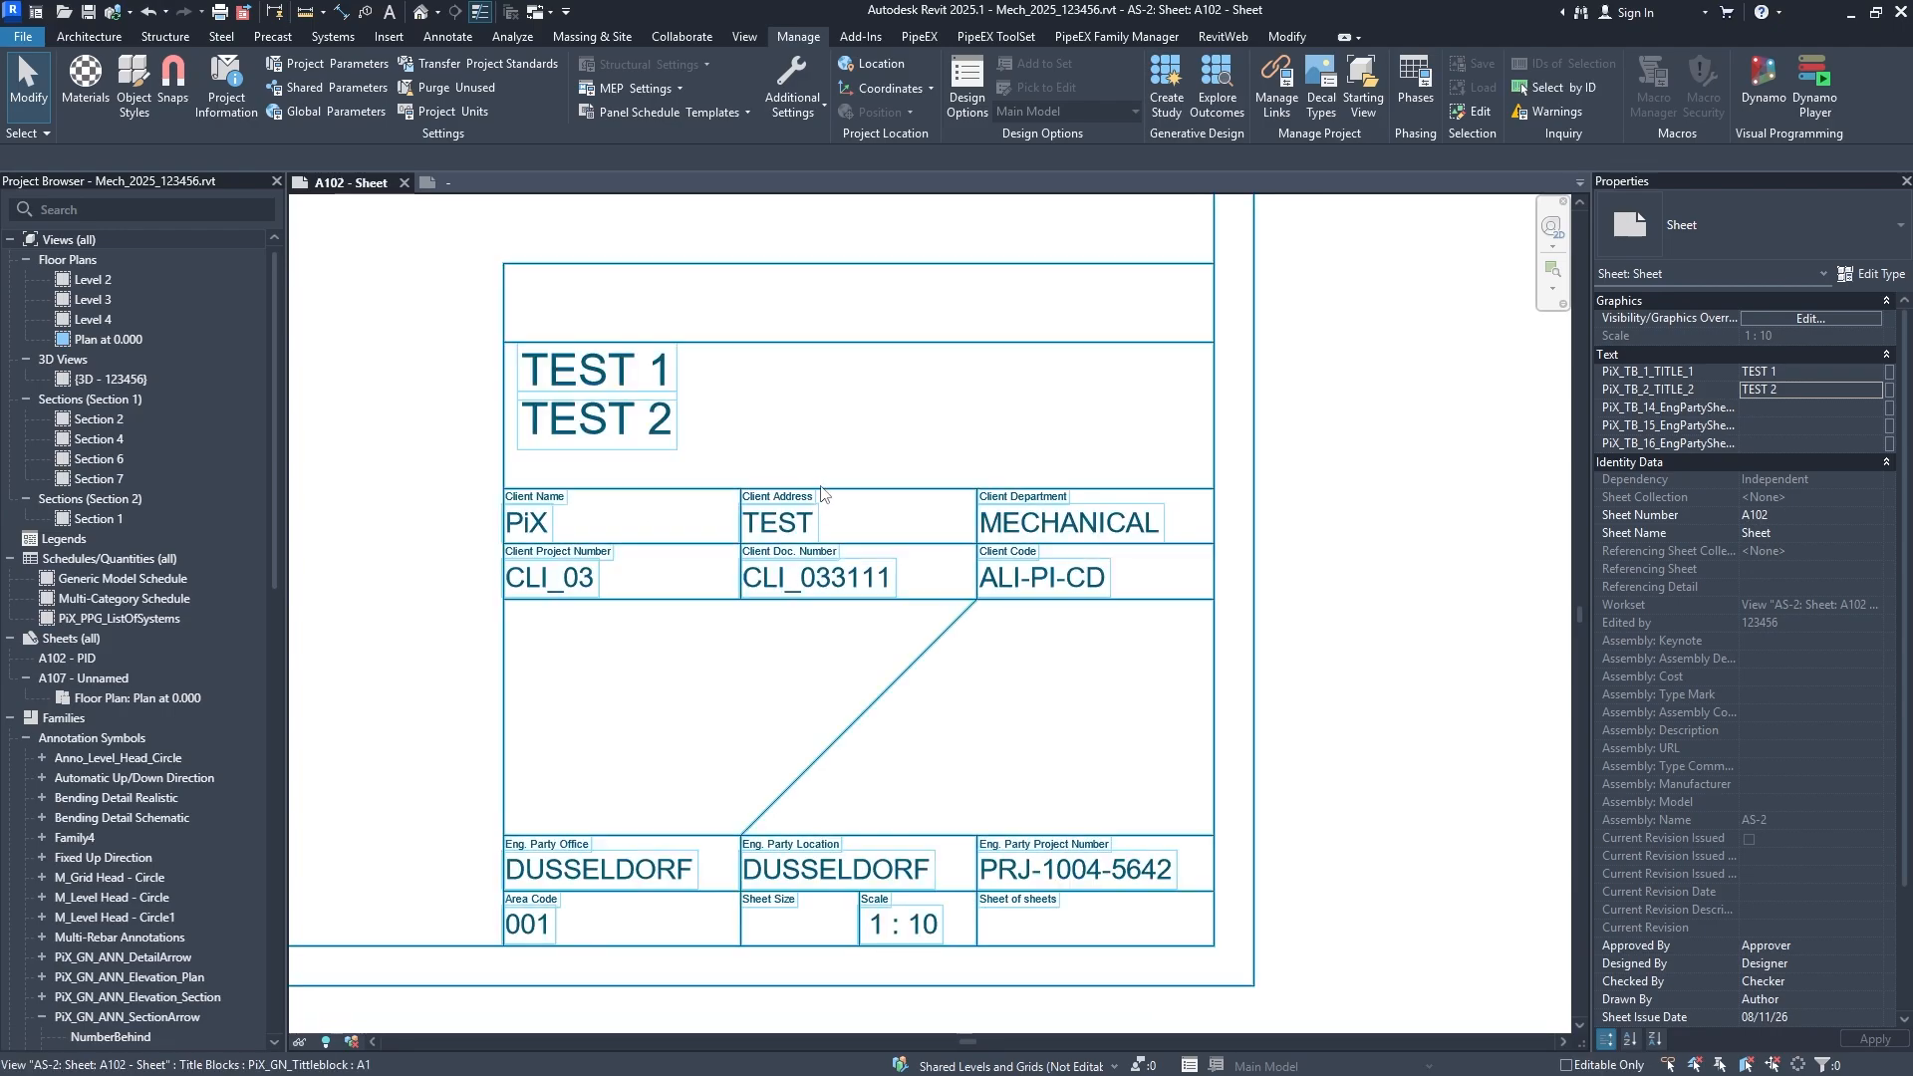
# Set the Sheet Size value in sheet A102's title block to A1.
pyautogui.click(826, 494)
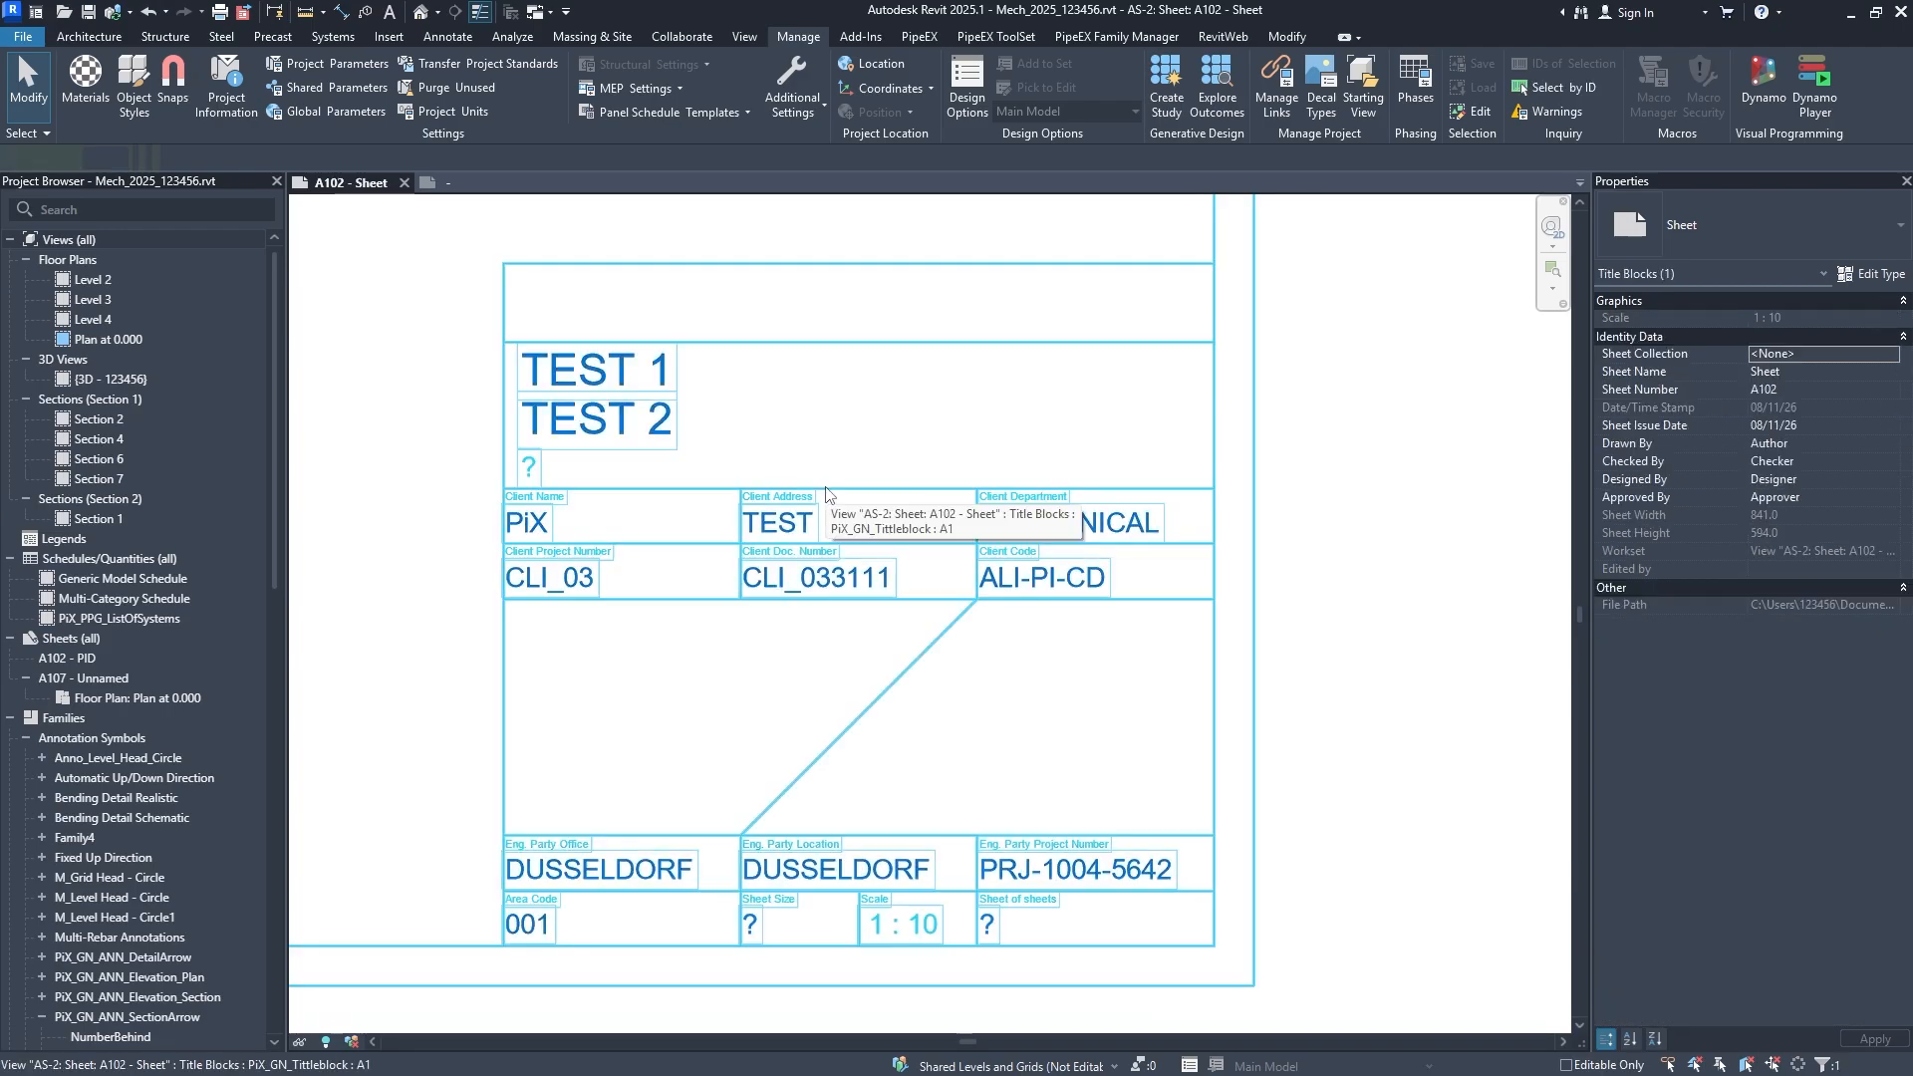
pyautogui.click(753, 926)
pyautogui.write('A2')
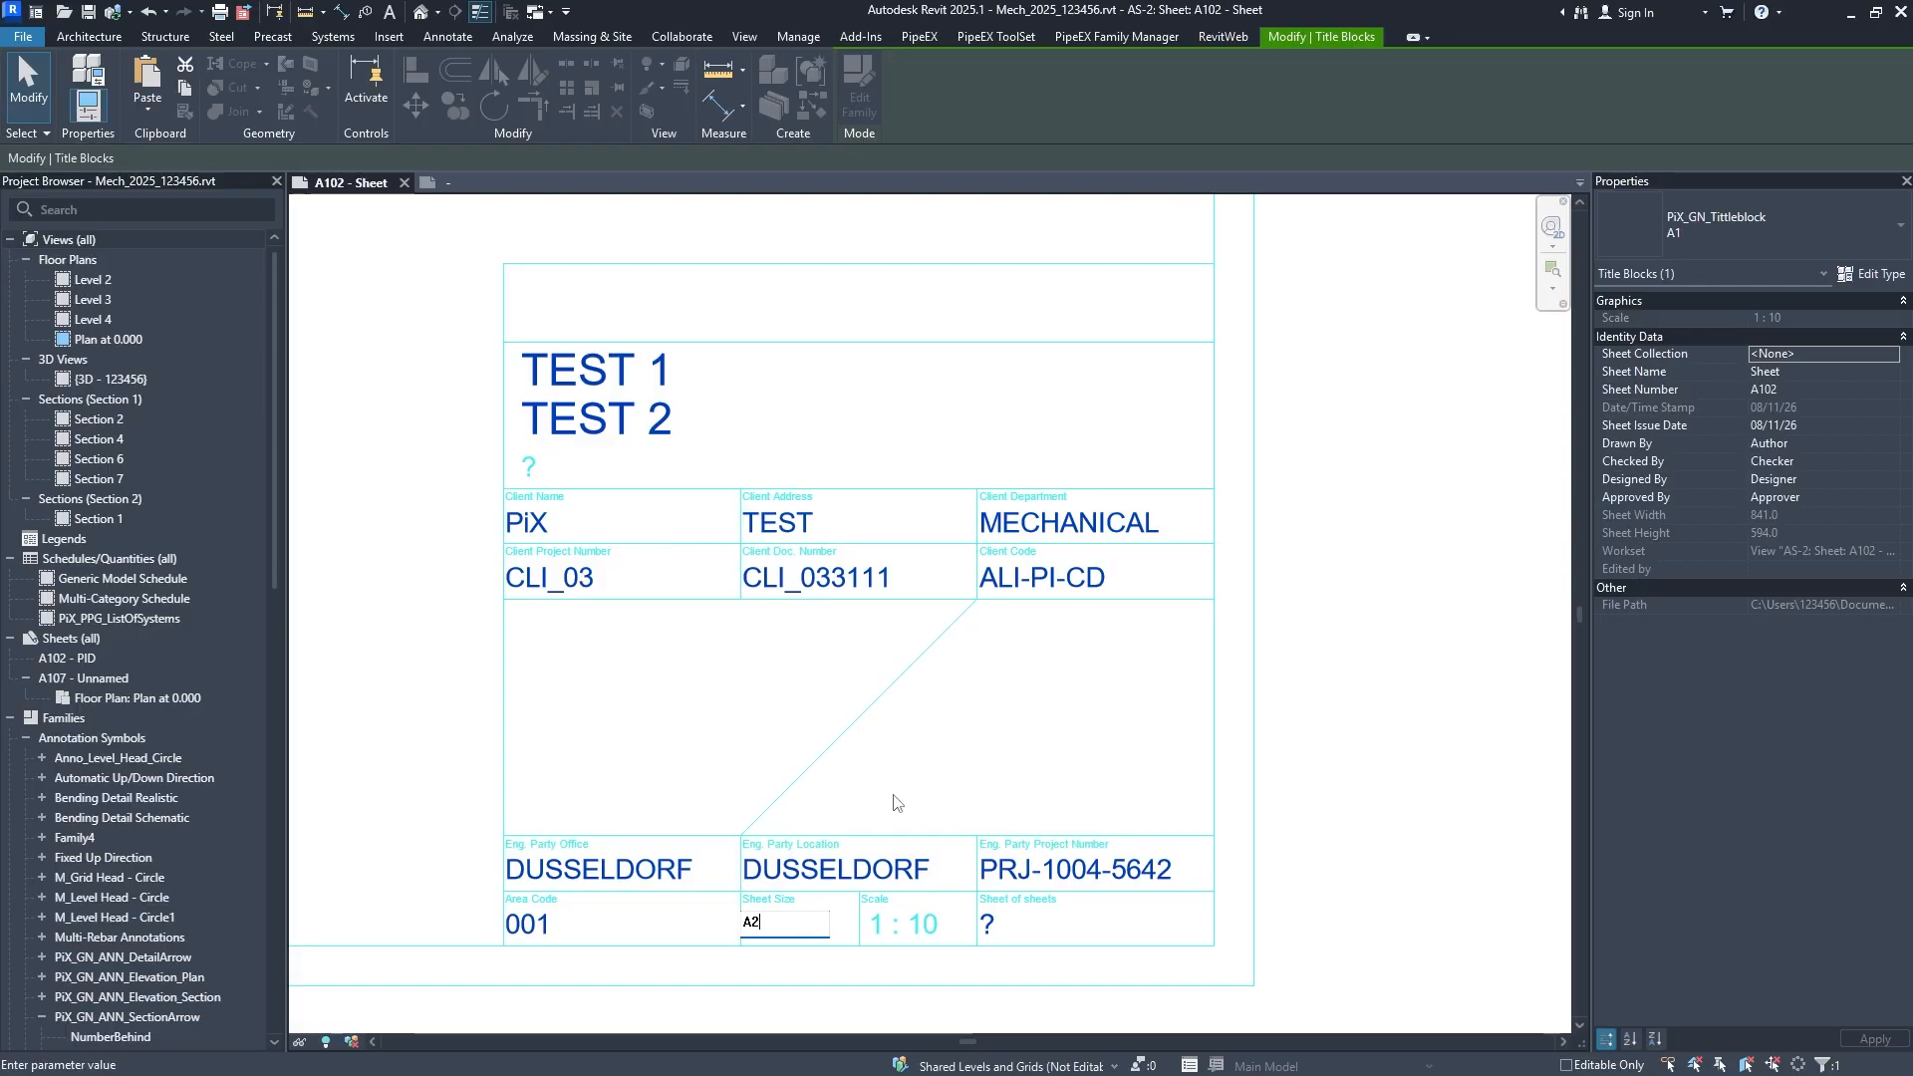
pyautogui.press('Return')
pyautogui.moveTo(954, 750); pyautogui.dragTo(942, 600, button='middle')
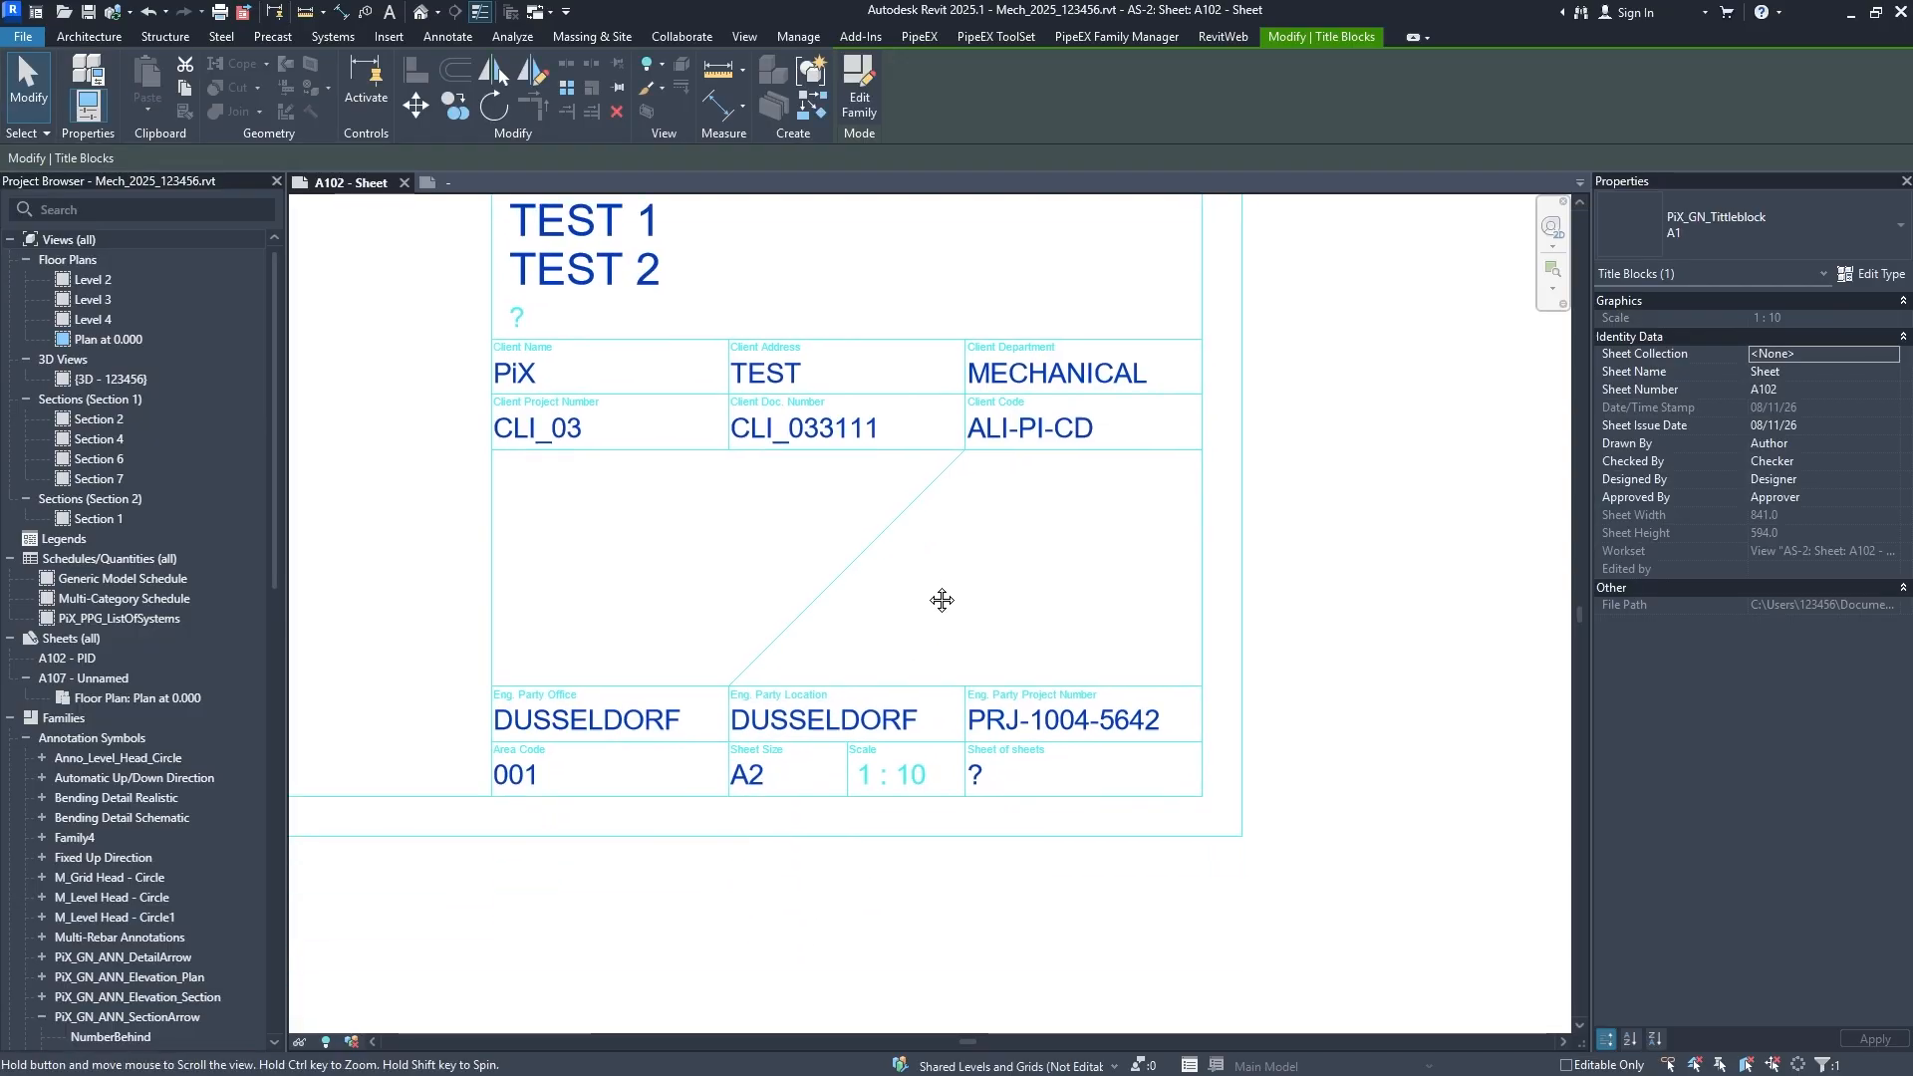
pyautogui.click(753, 794)
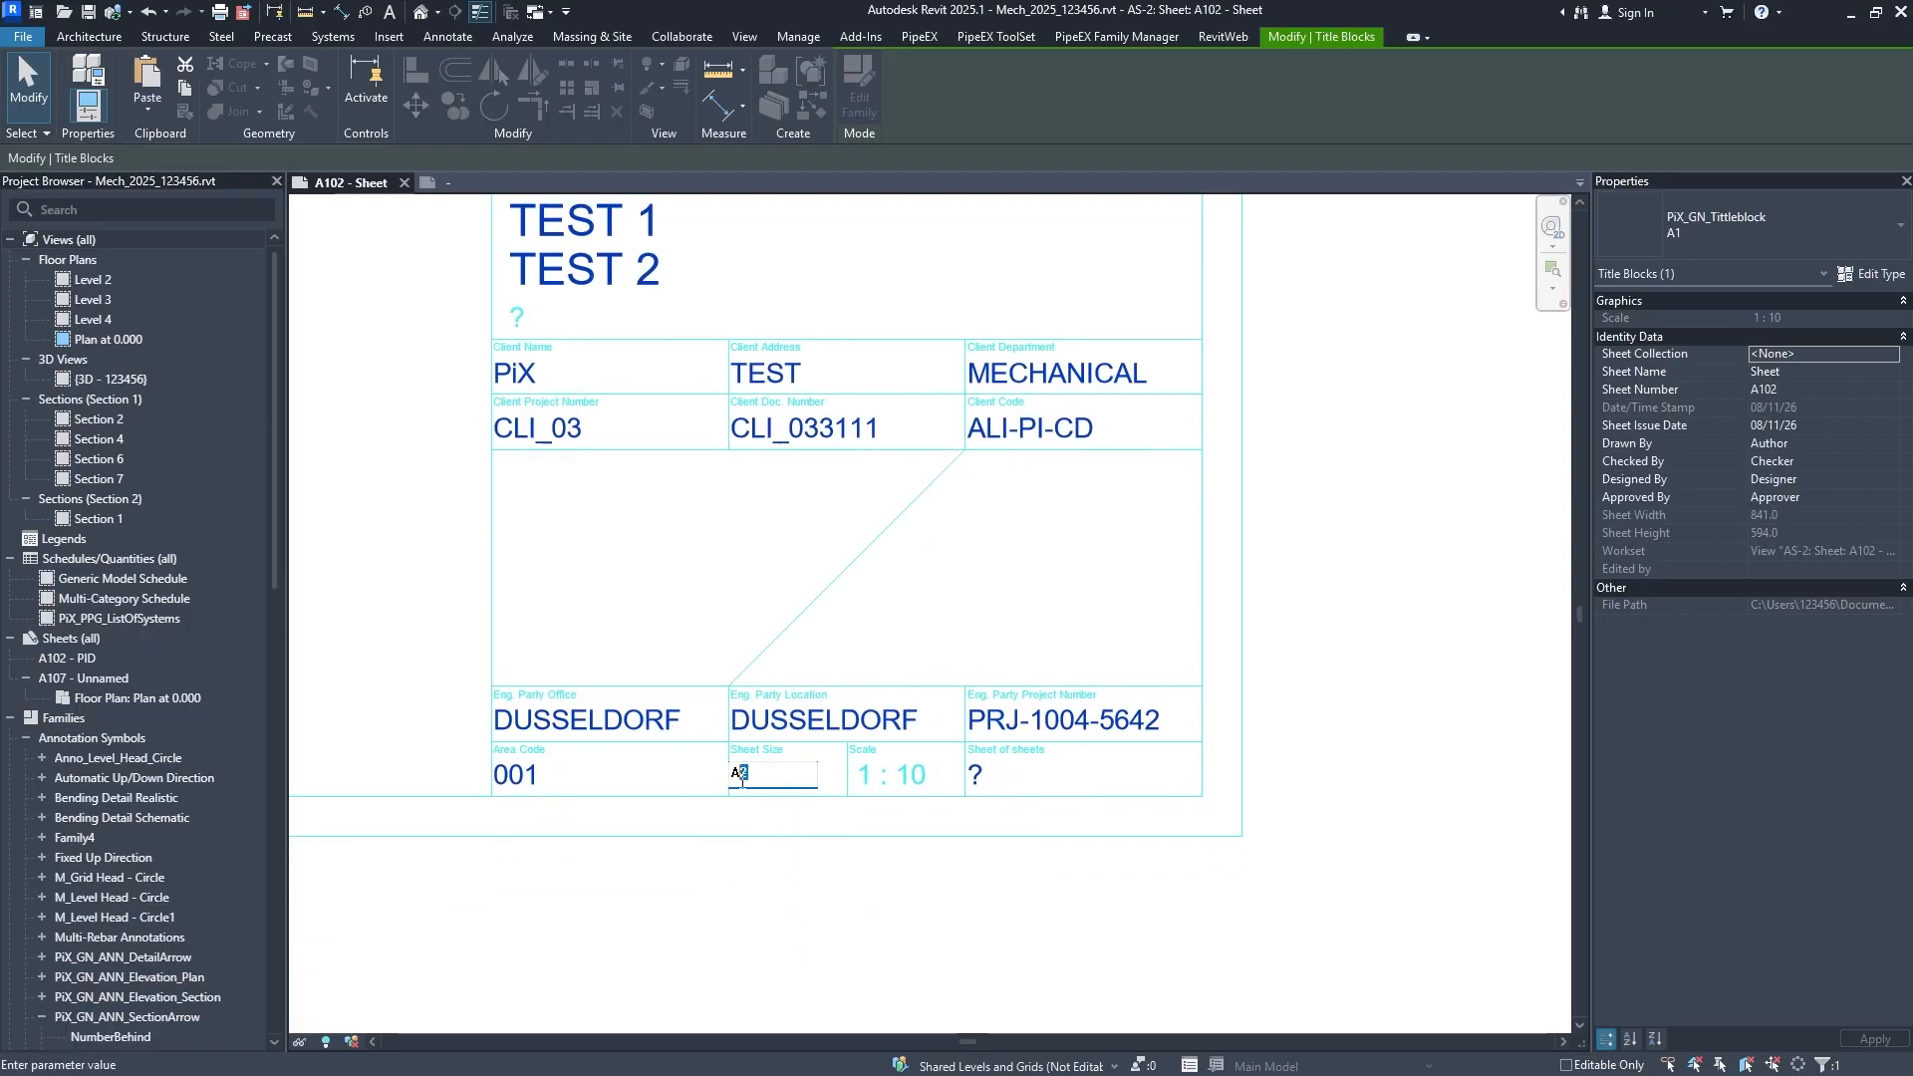
pyautogui.write('A1')
pyautogui.press('Return')
# Fill in the title block's Sheet of sheets field with sheet number 1 and total 10.
pyautogui.click(987, 774)
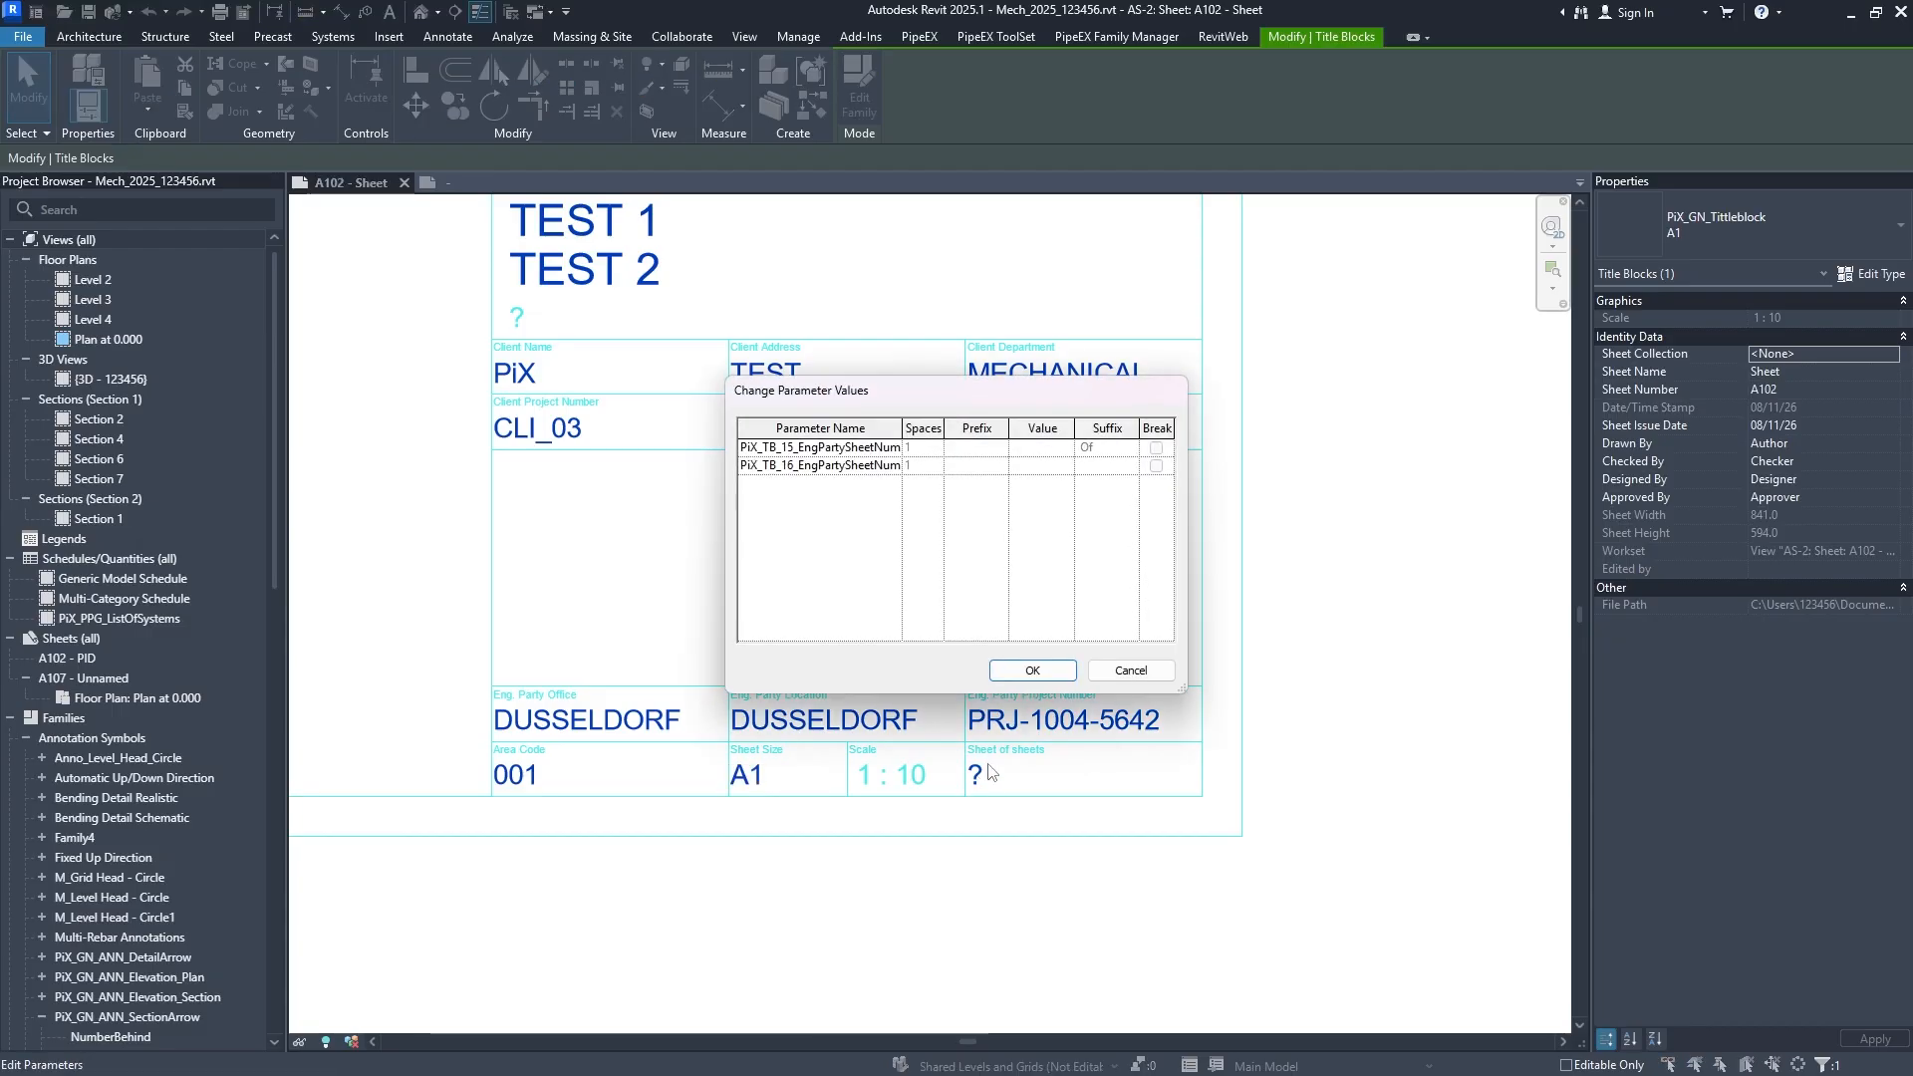
pyautogui.click(1027, 448)
pyautogui.write('1')
pyautogui.click(1028, 473)
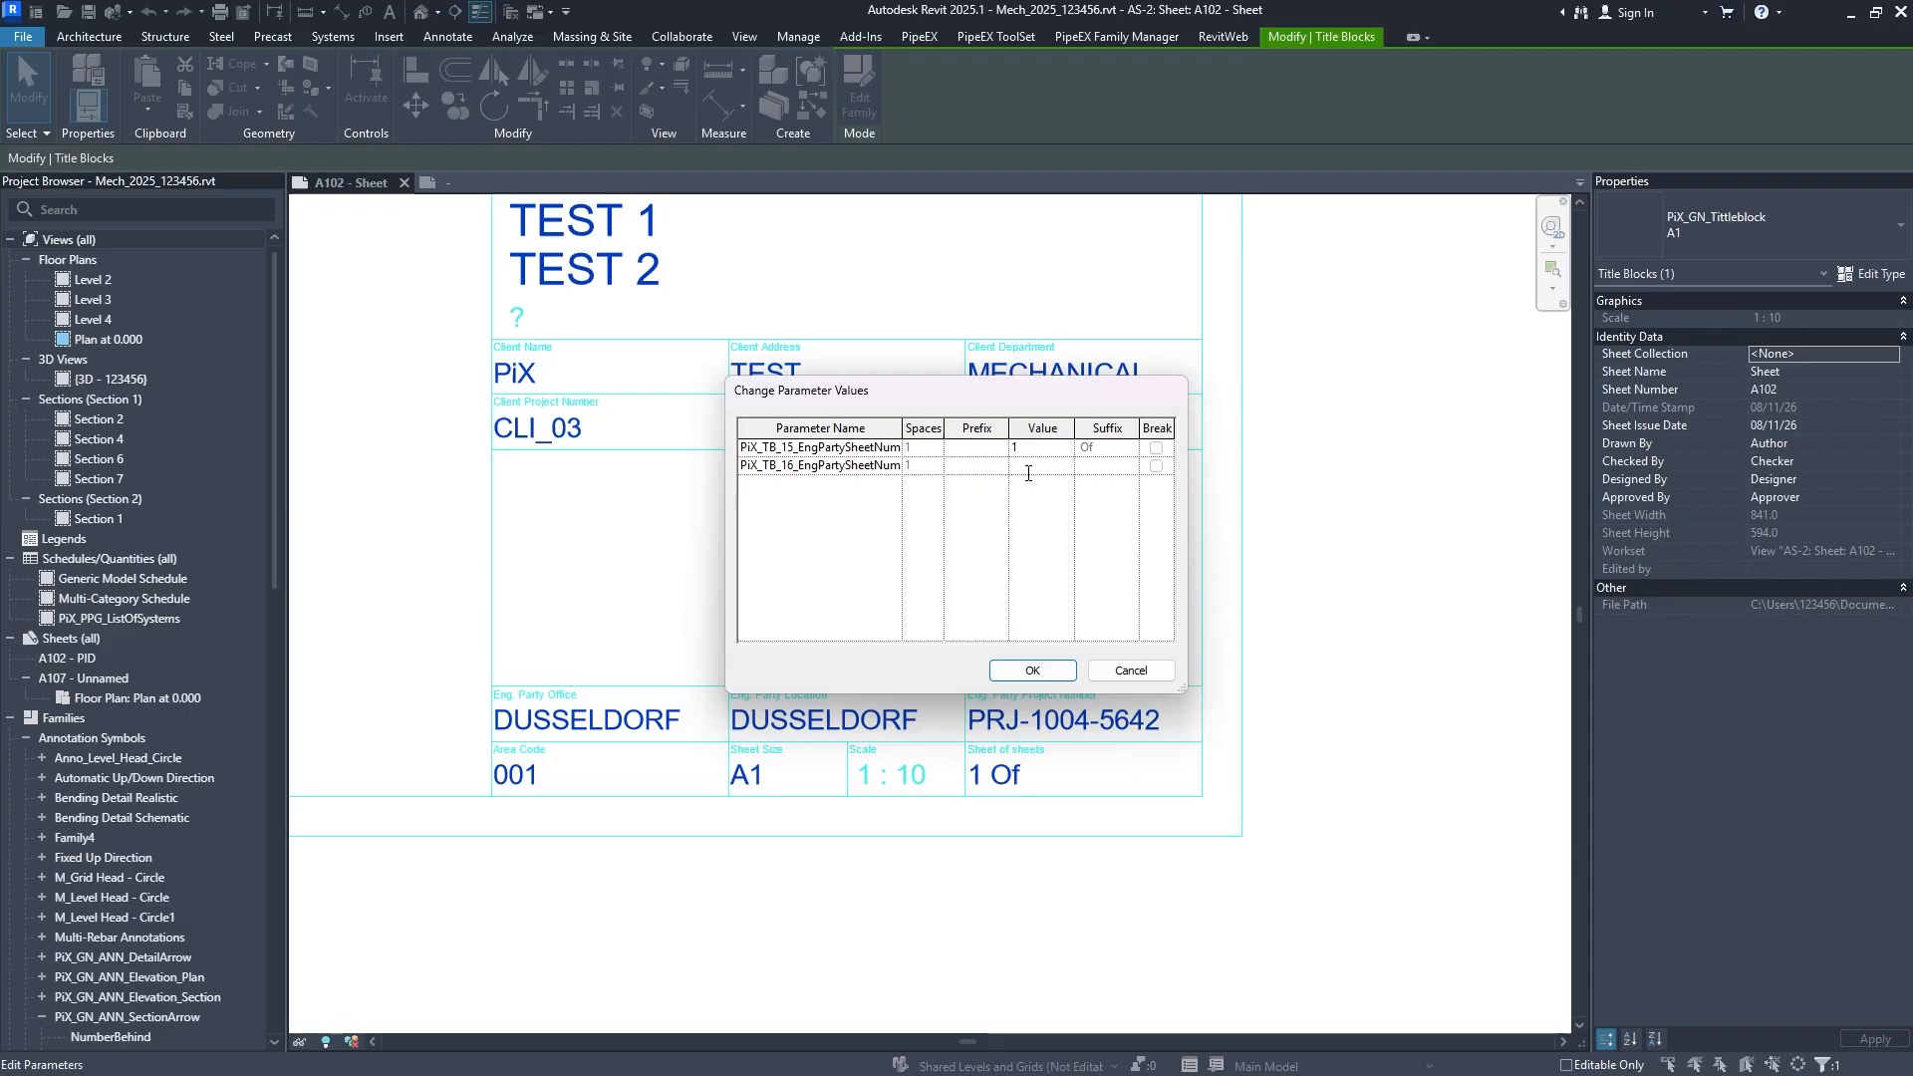
pyautogui.write('10')
pyautogui.click(1037, 669)
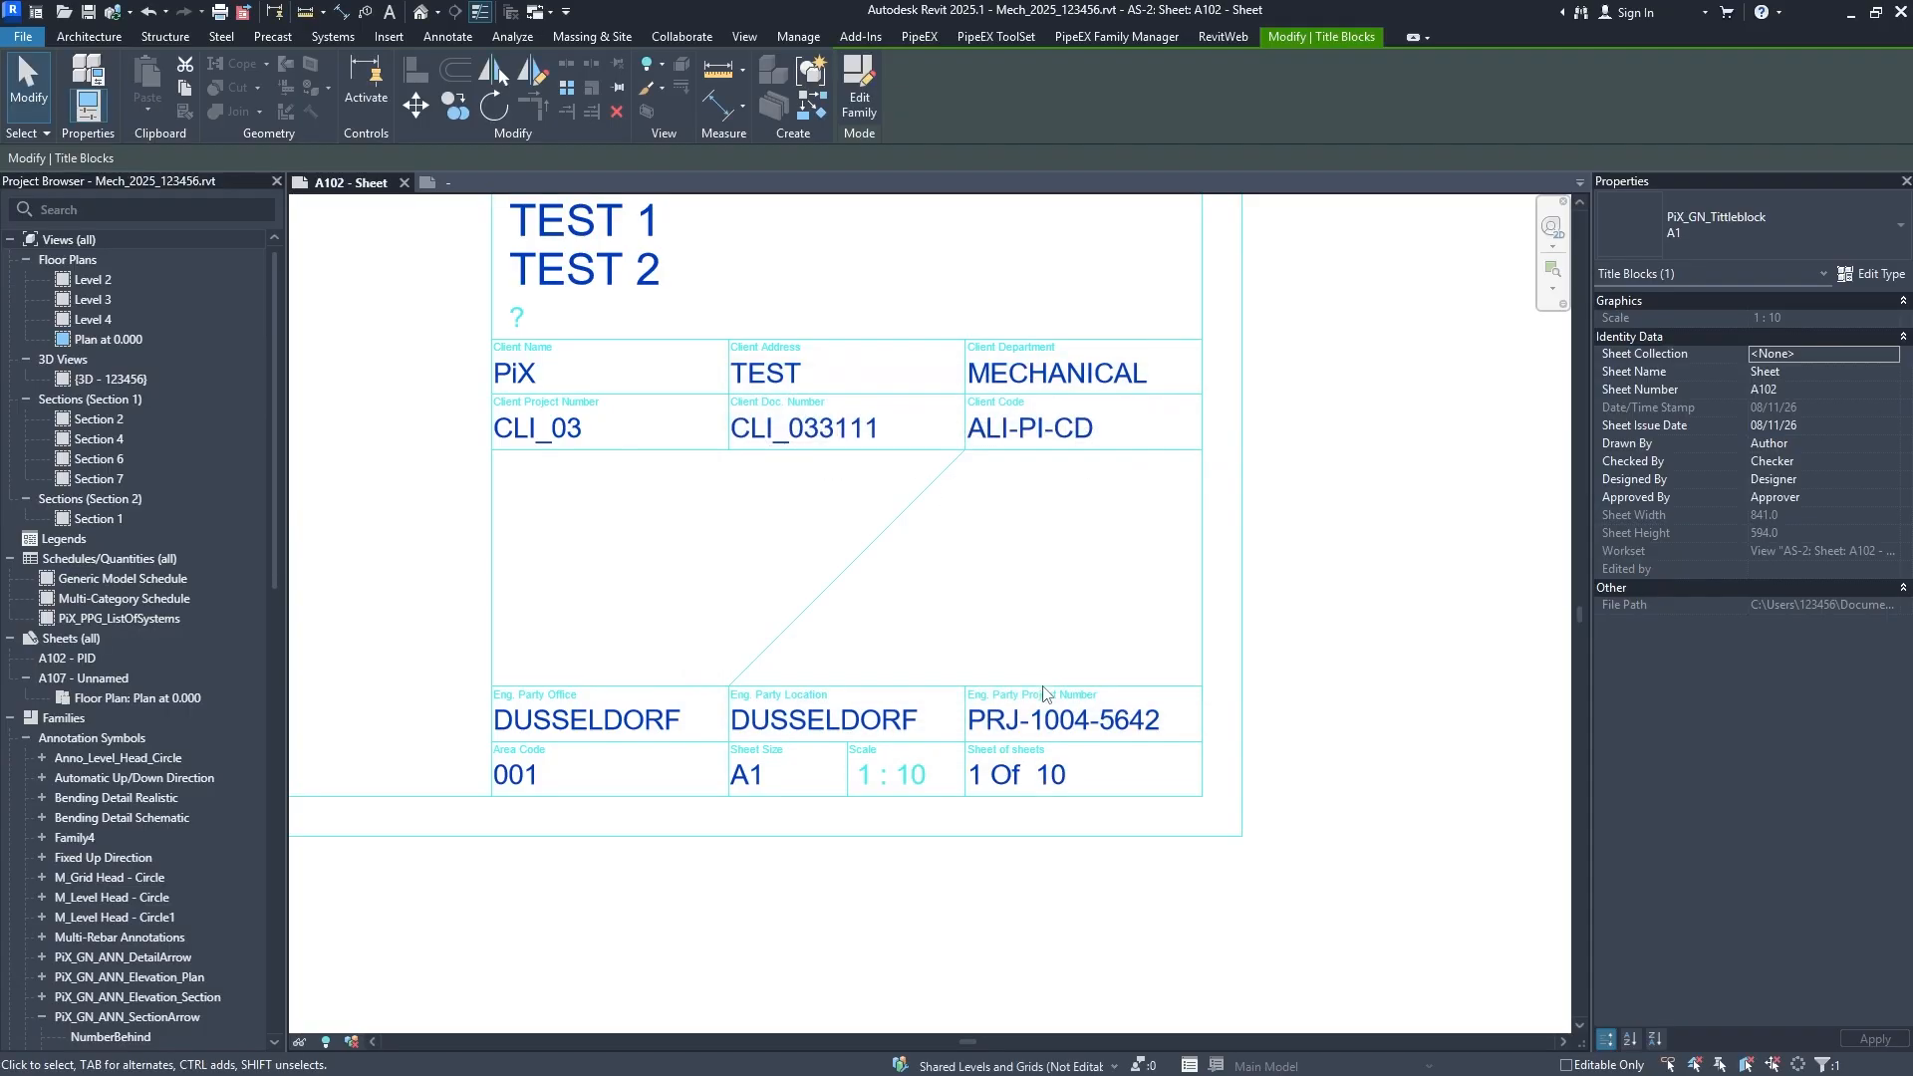
pyautogui.click(1090, 918)
pyautogui.scroll(-8, 1020, 648)
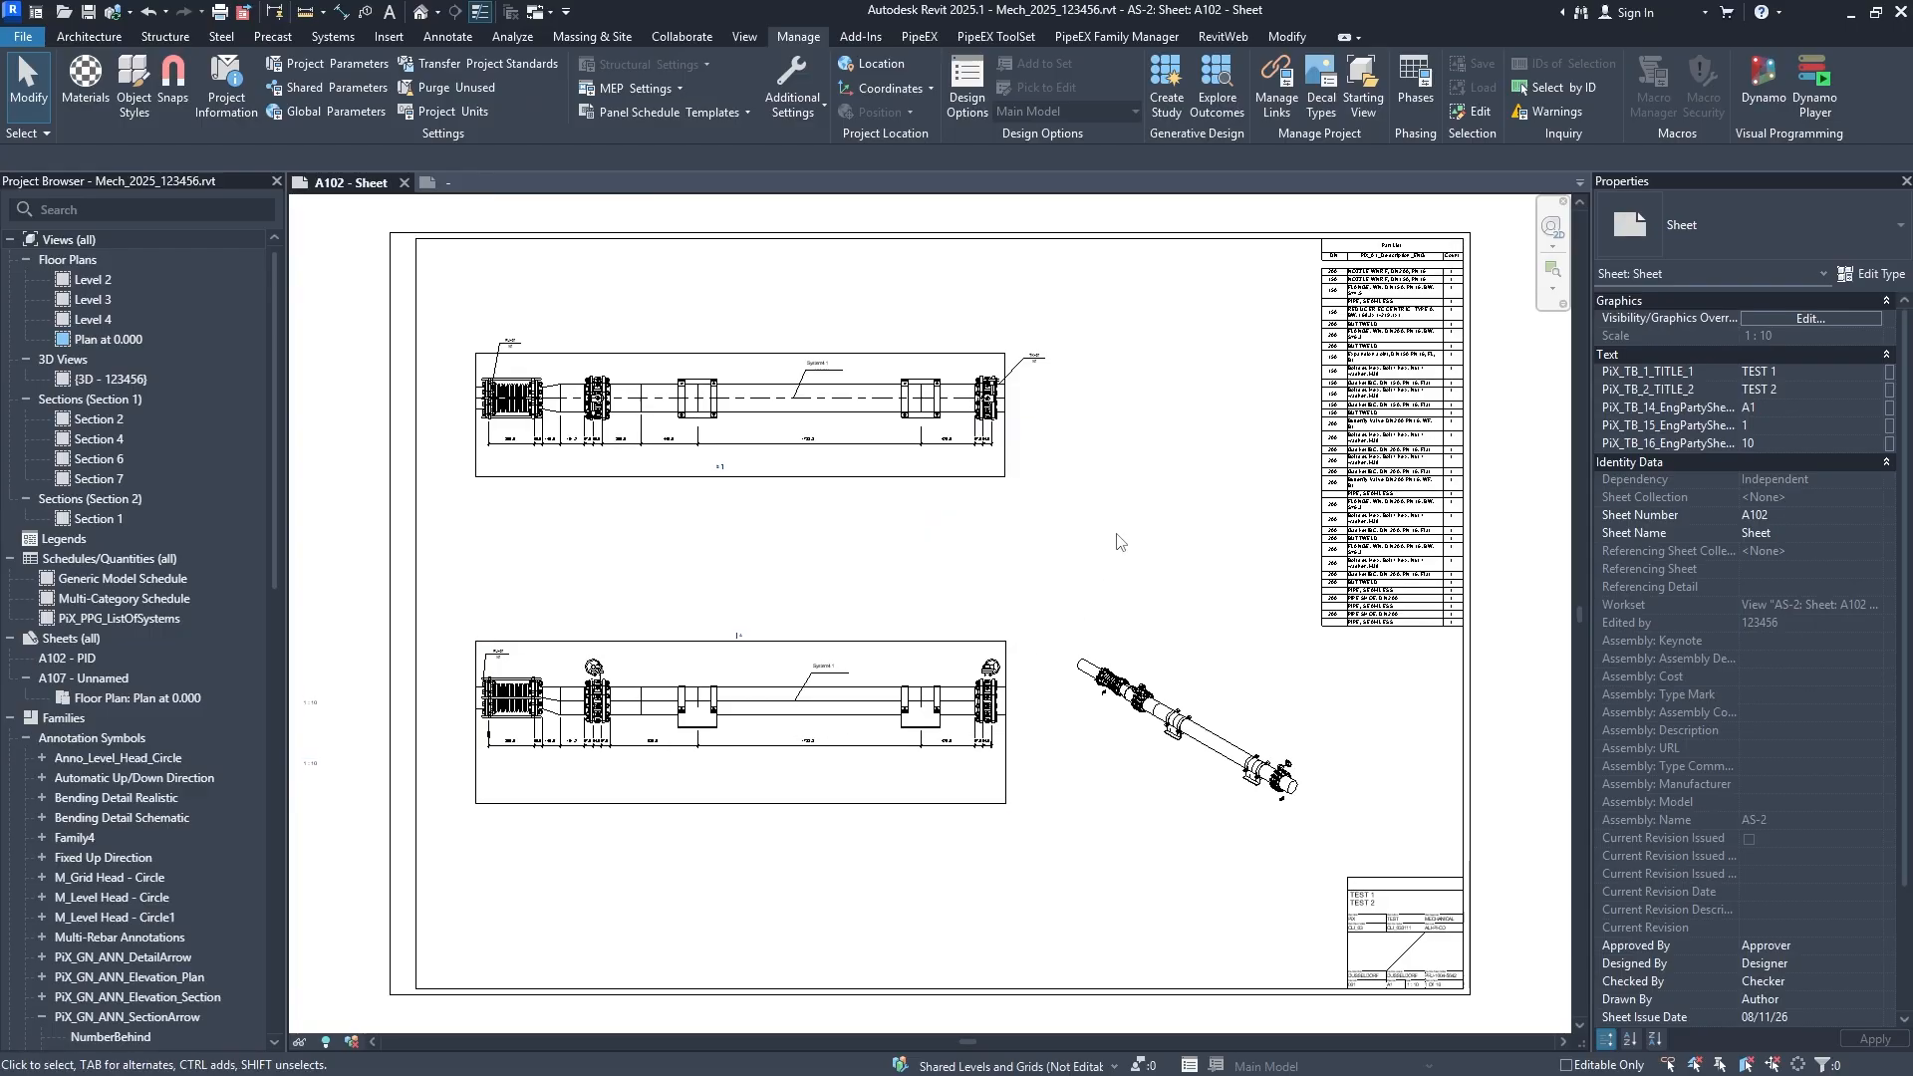
pyautogui.scroll(-3, 1748, 677)
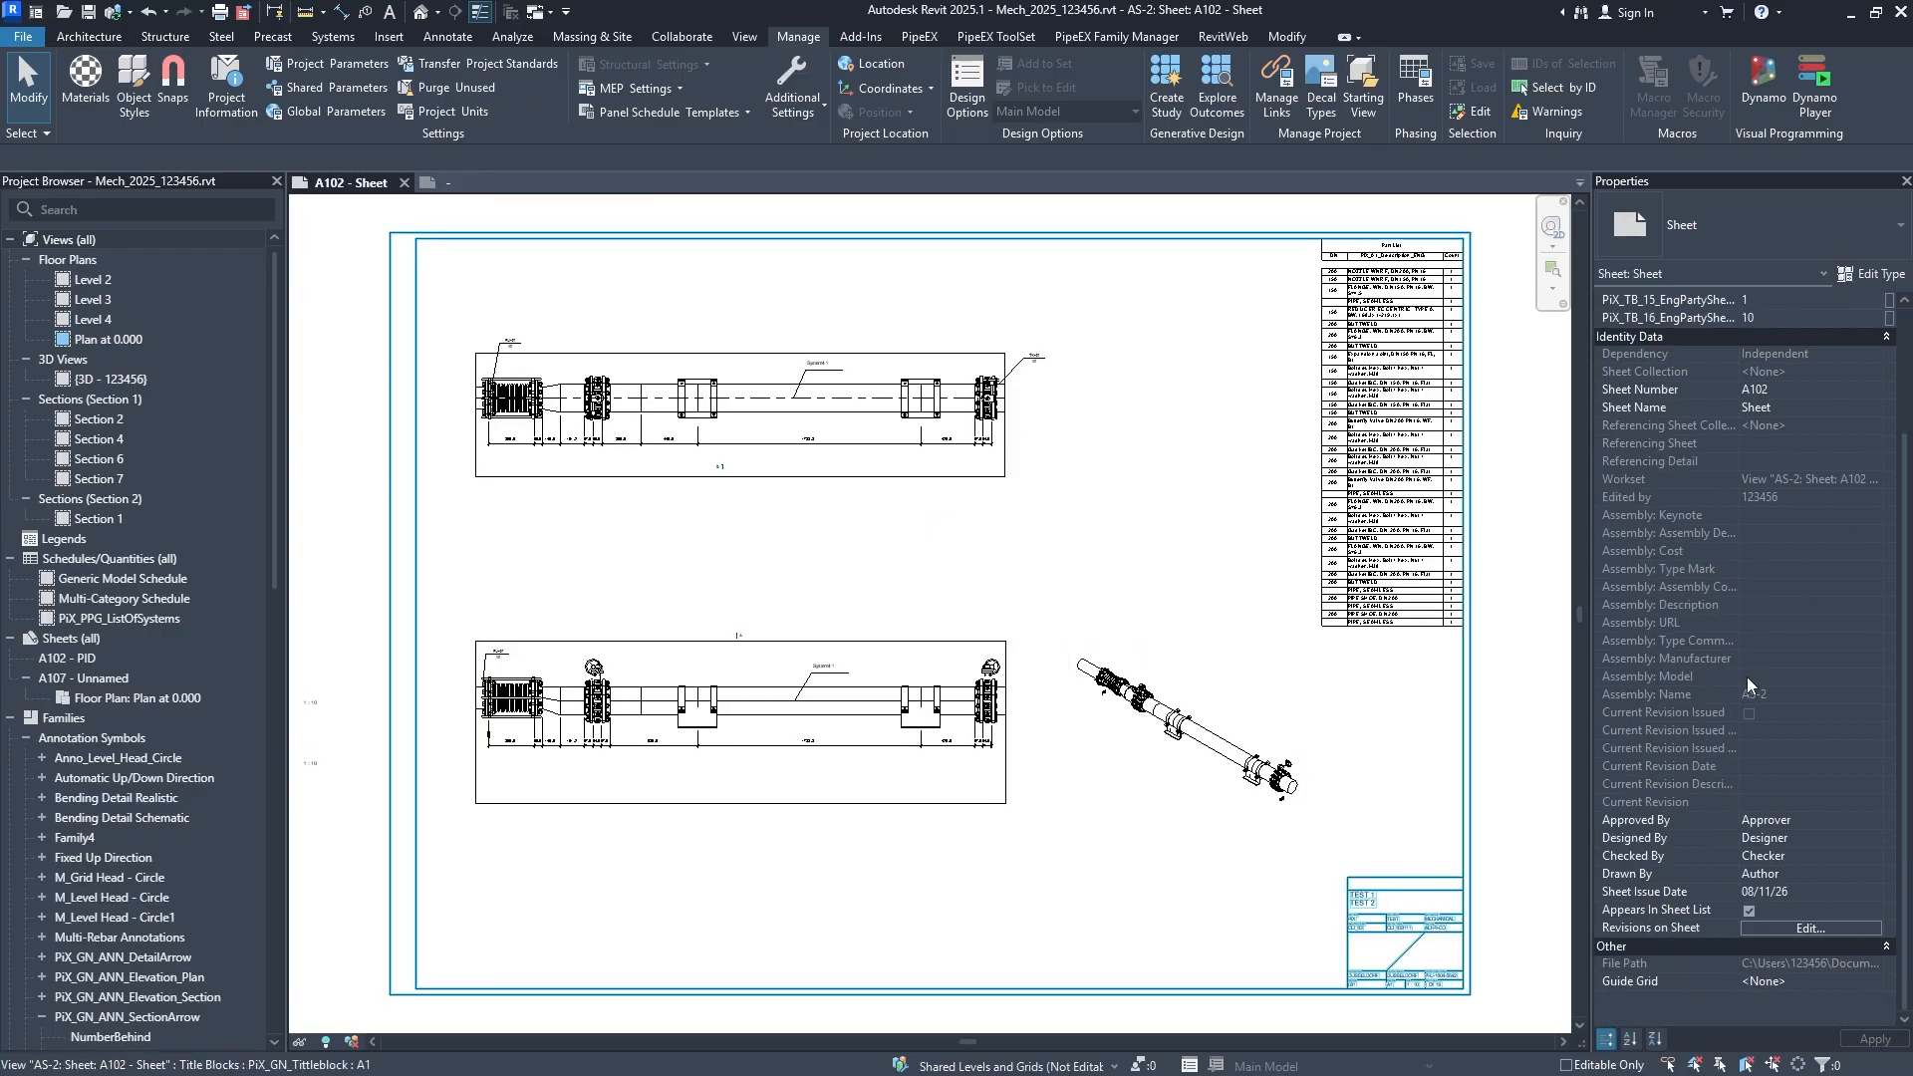
pyautogui.scroll(3, 1748, 677)
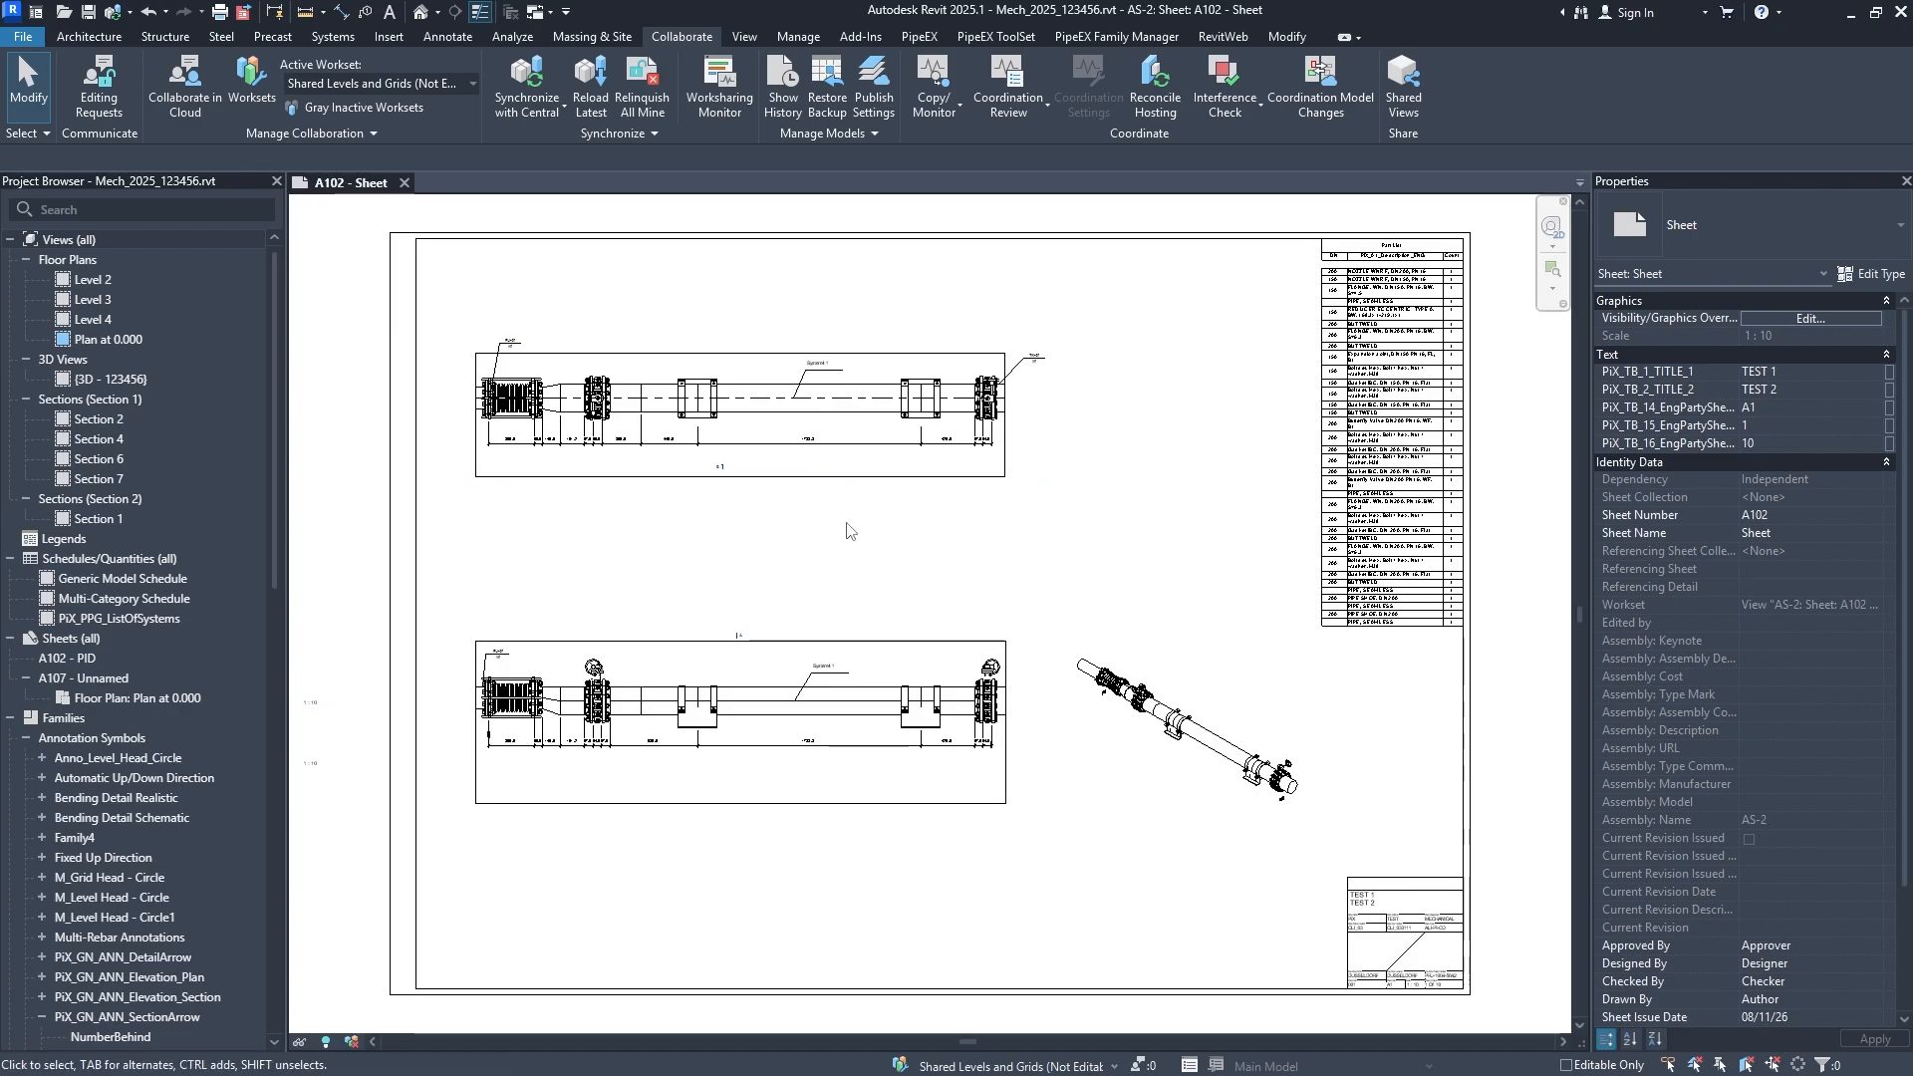
# Open the Plan at 0.000 floor plan and place a vertical spot elevation in the empty area above the piping.
pyautogui.click(113, 340)
pyautogui.doubleClick(113, 339)
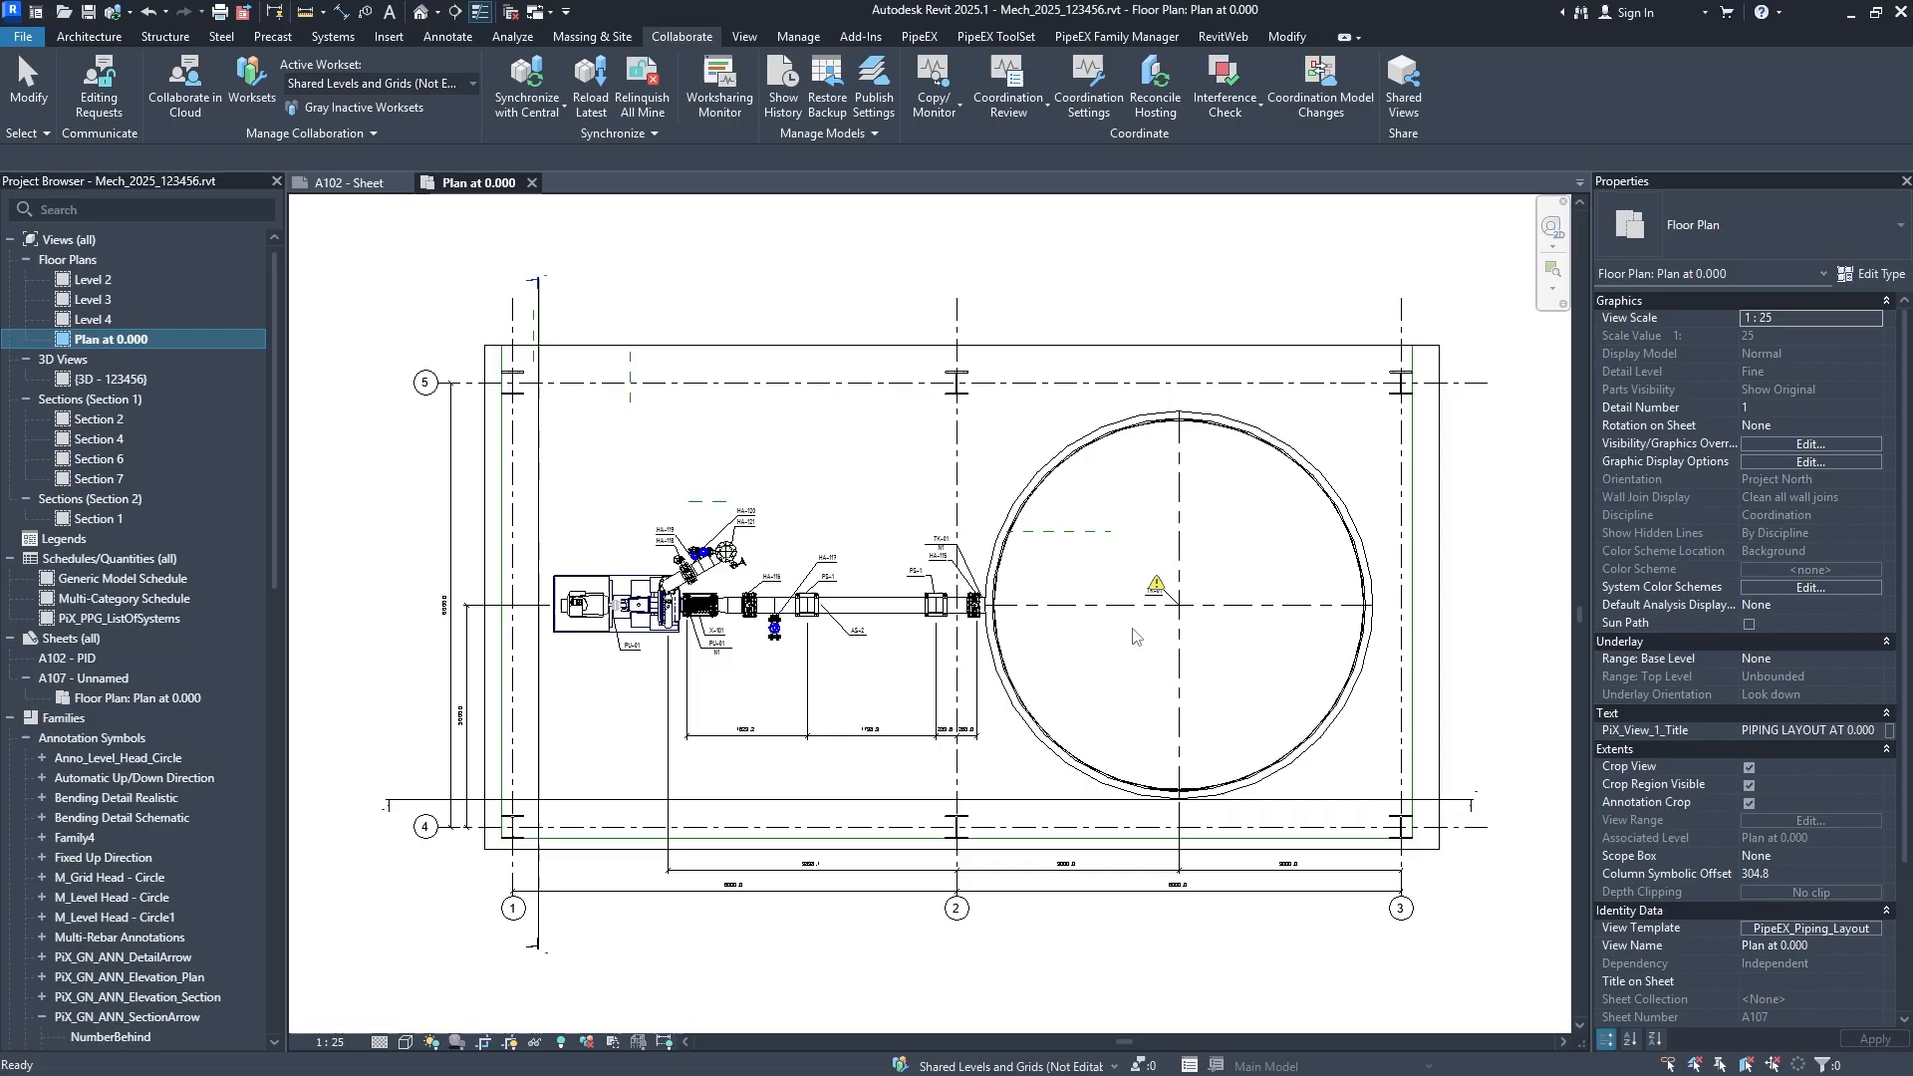
pyautogui.click(449, 37)
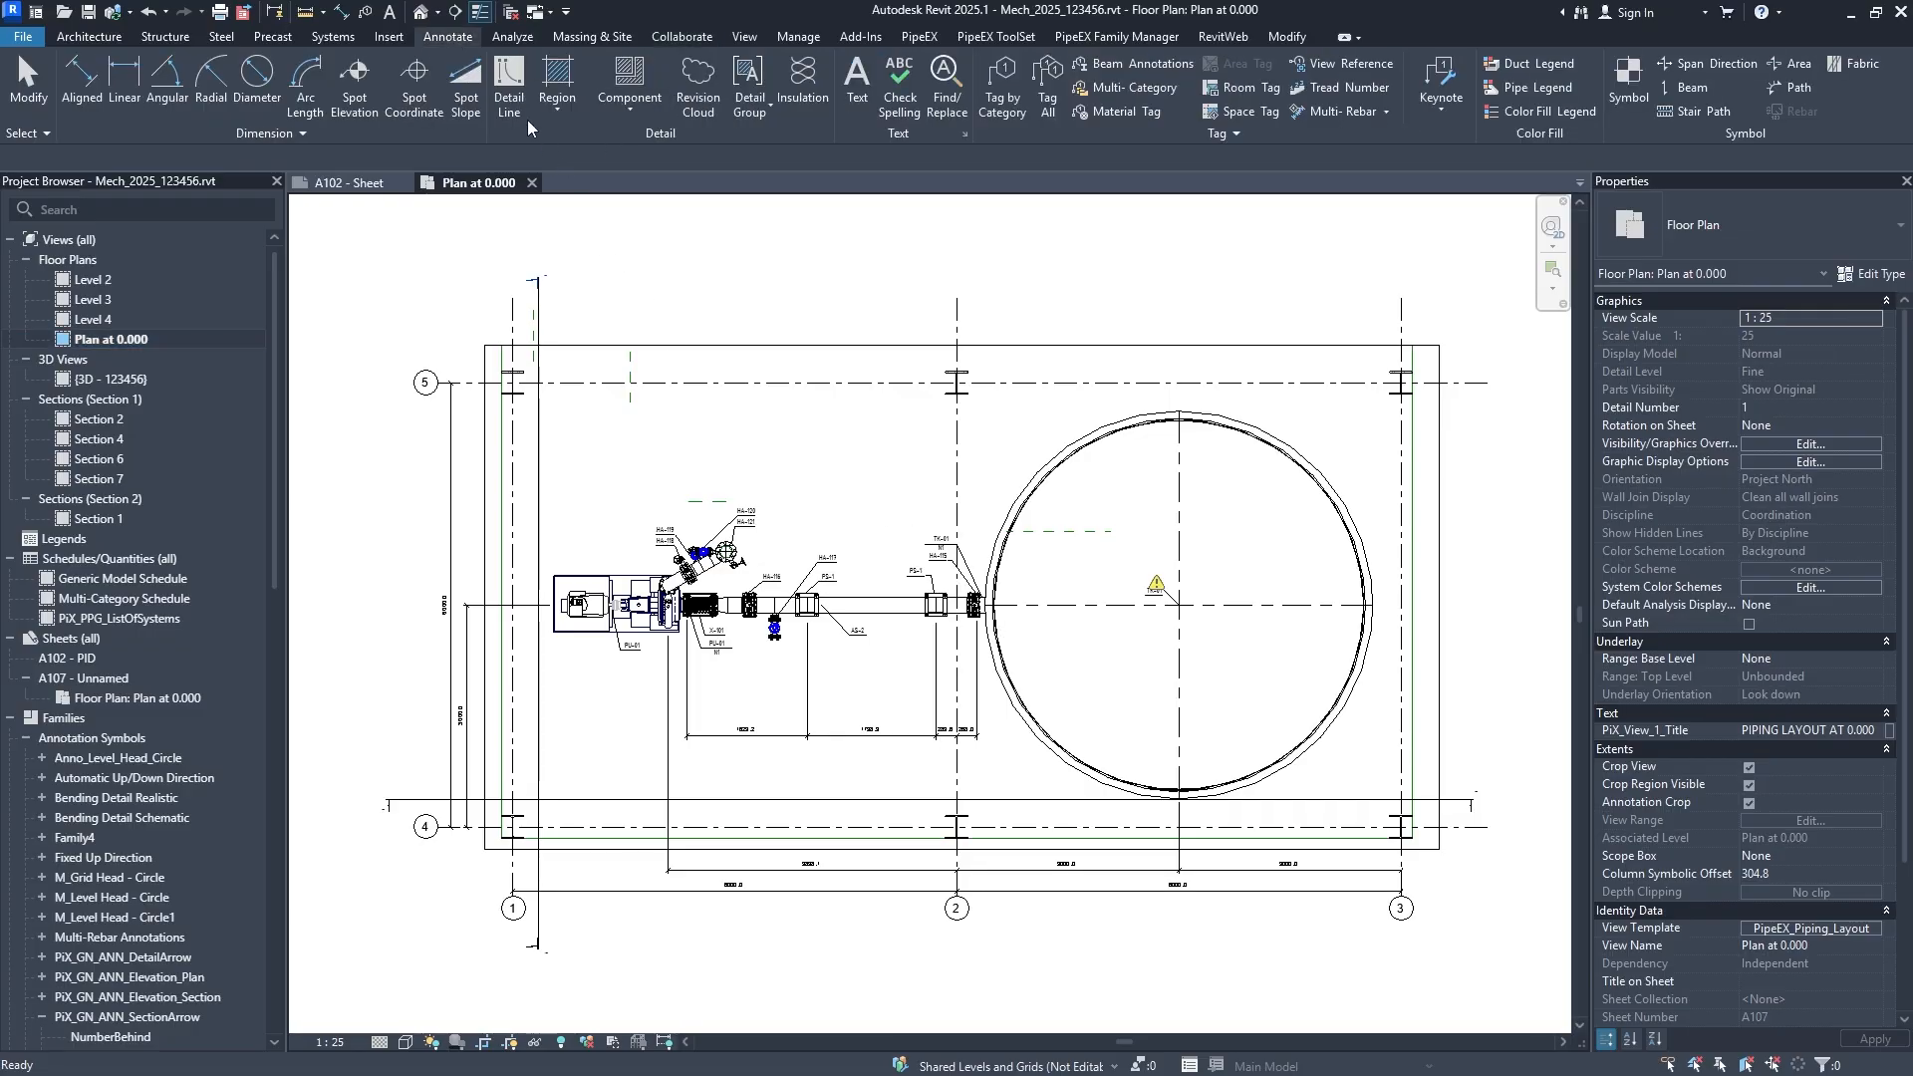
pyautogui.click(354, 88)
pyautogui.scroll(5, 813, 512)
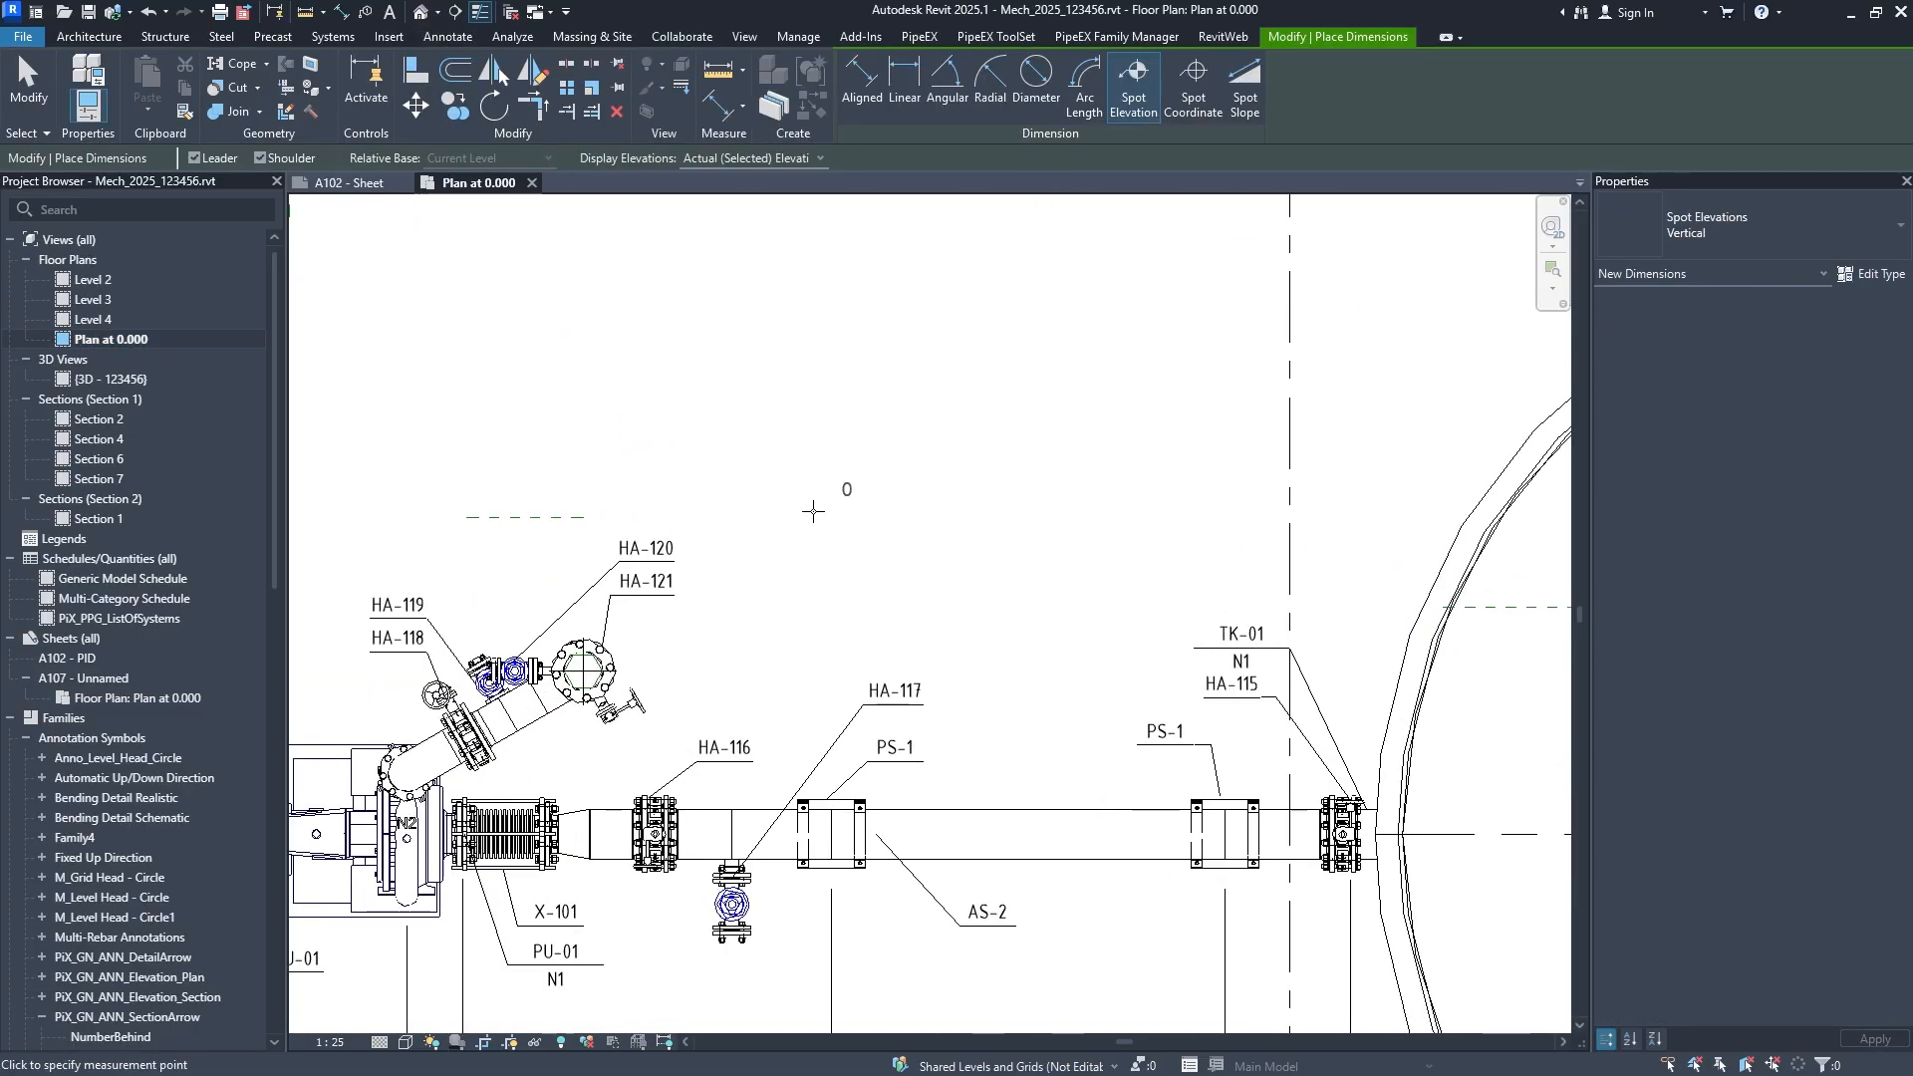
pyautogui.scroll(2, 813, 511)
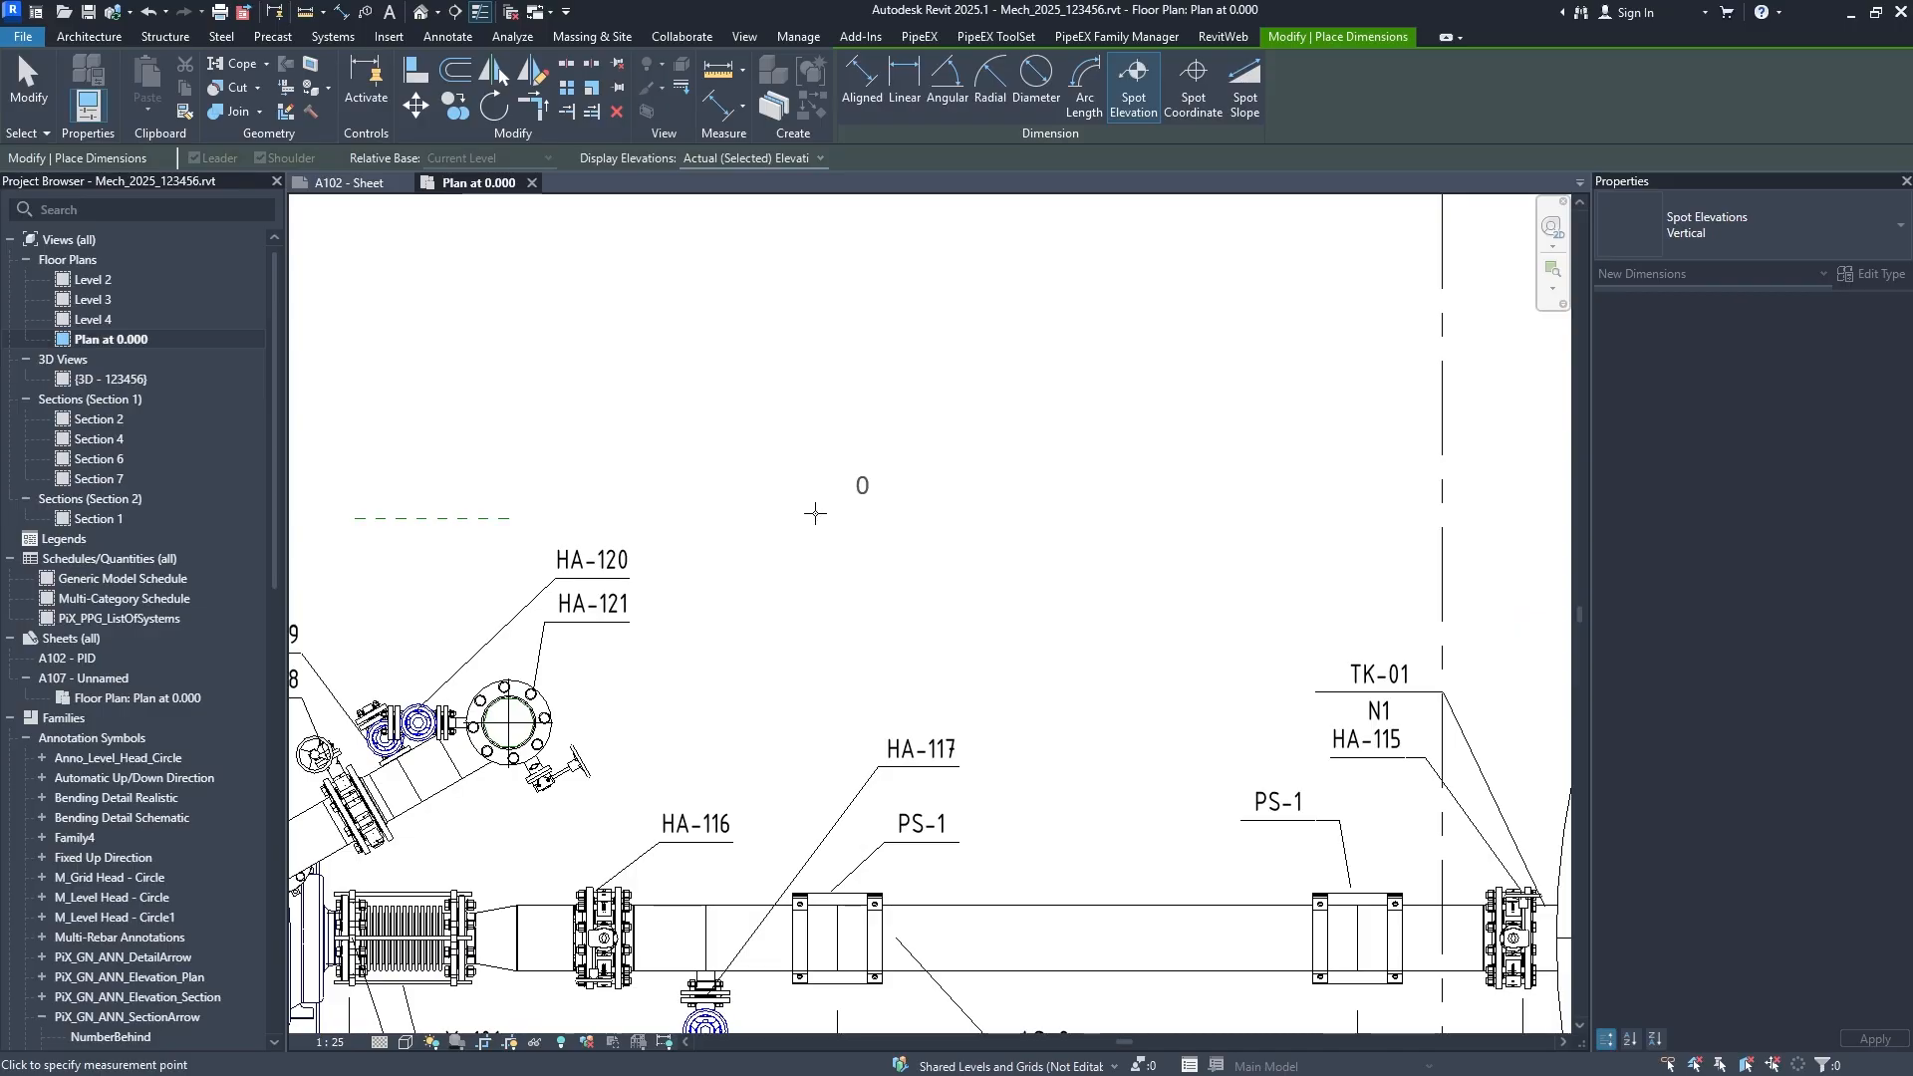
pyautogui.click(815, 513)
pyautogui.press('Escape')
pyautogui.click(864, 486)
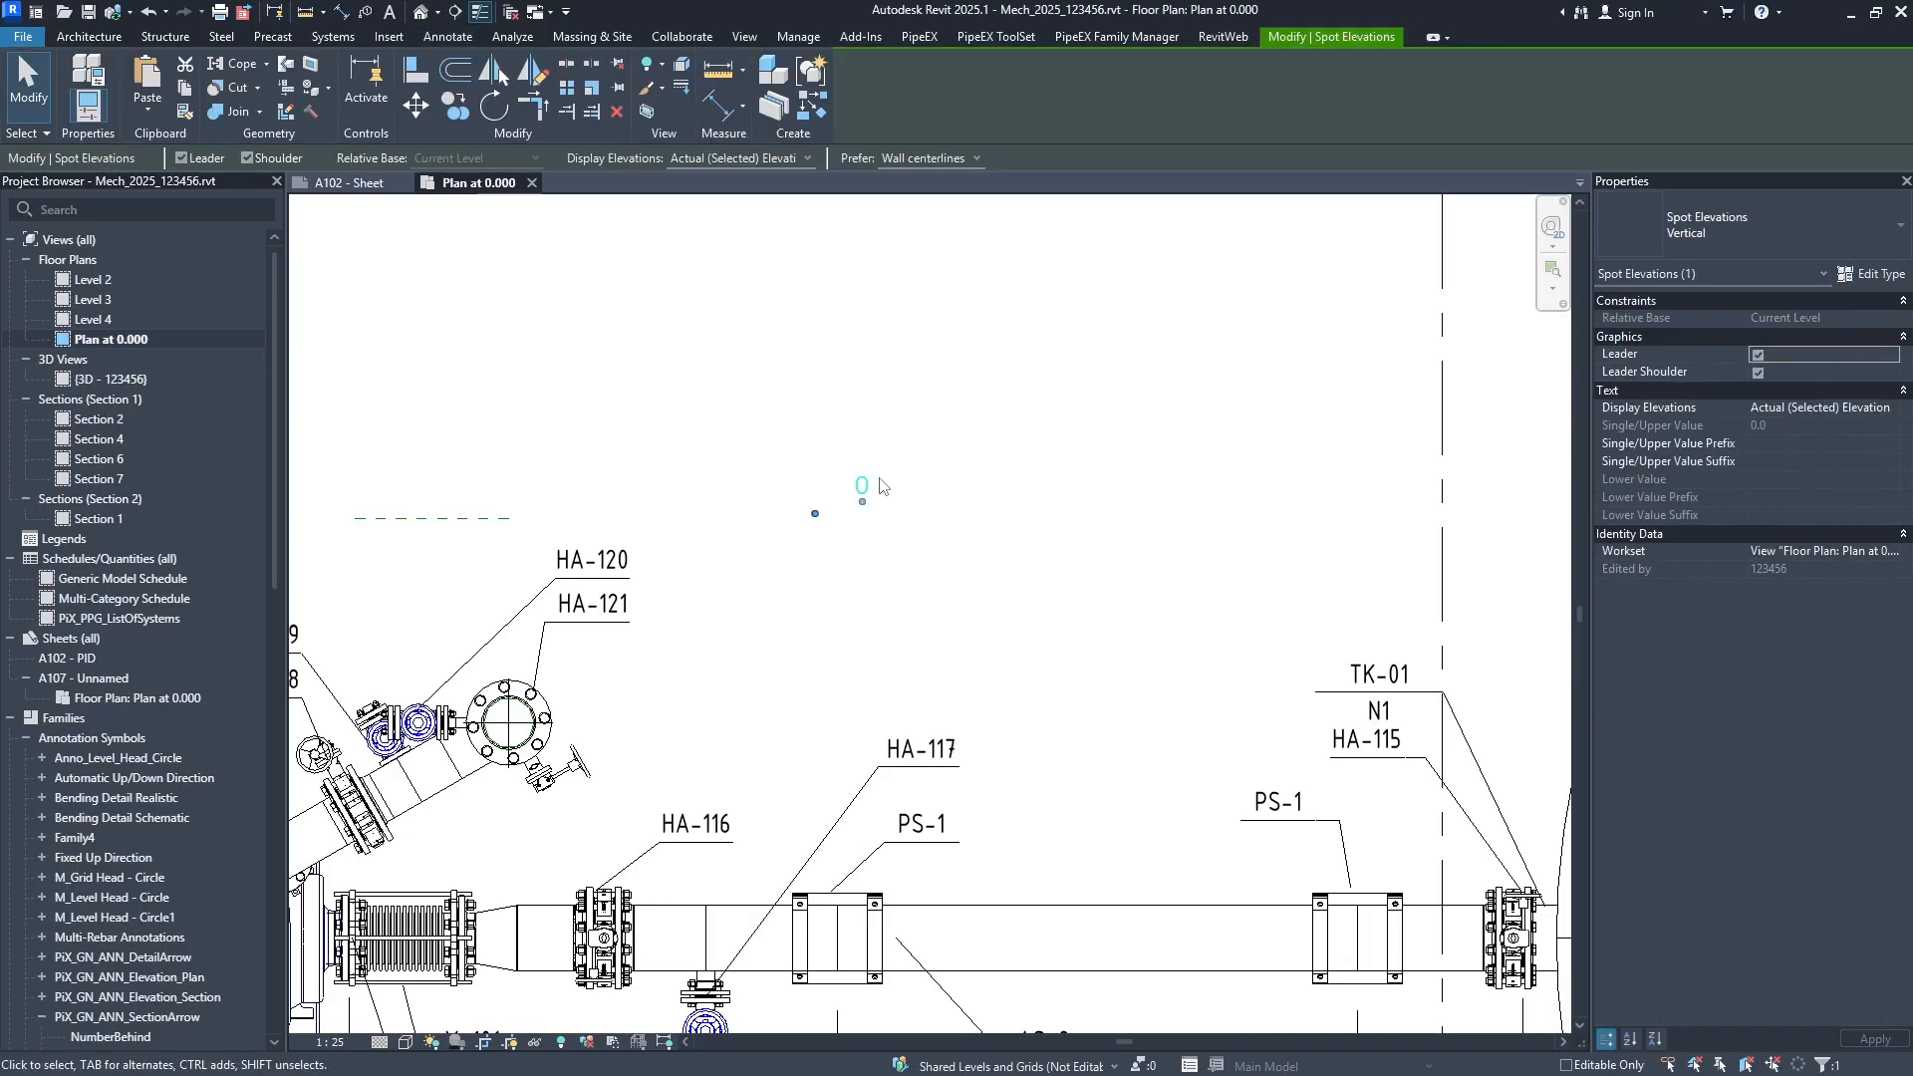
pyautogui.scroll(-2, 878, 516)
pyautogui.moveTo(878, 520); pyautogui.dragTo(814, 656, button='middle')
pyautogui.click(964, 514)
pyautogui.scroll(-1, 963, 512)
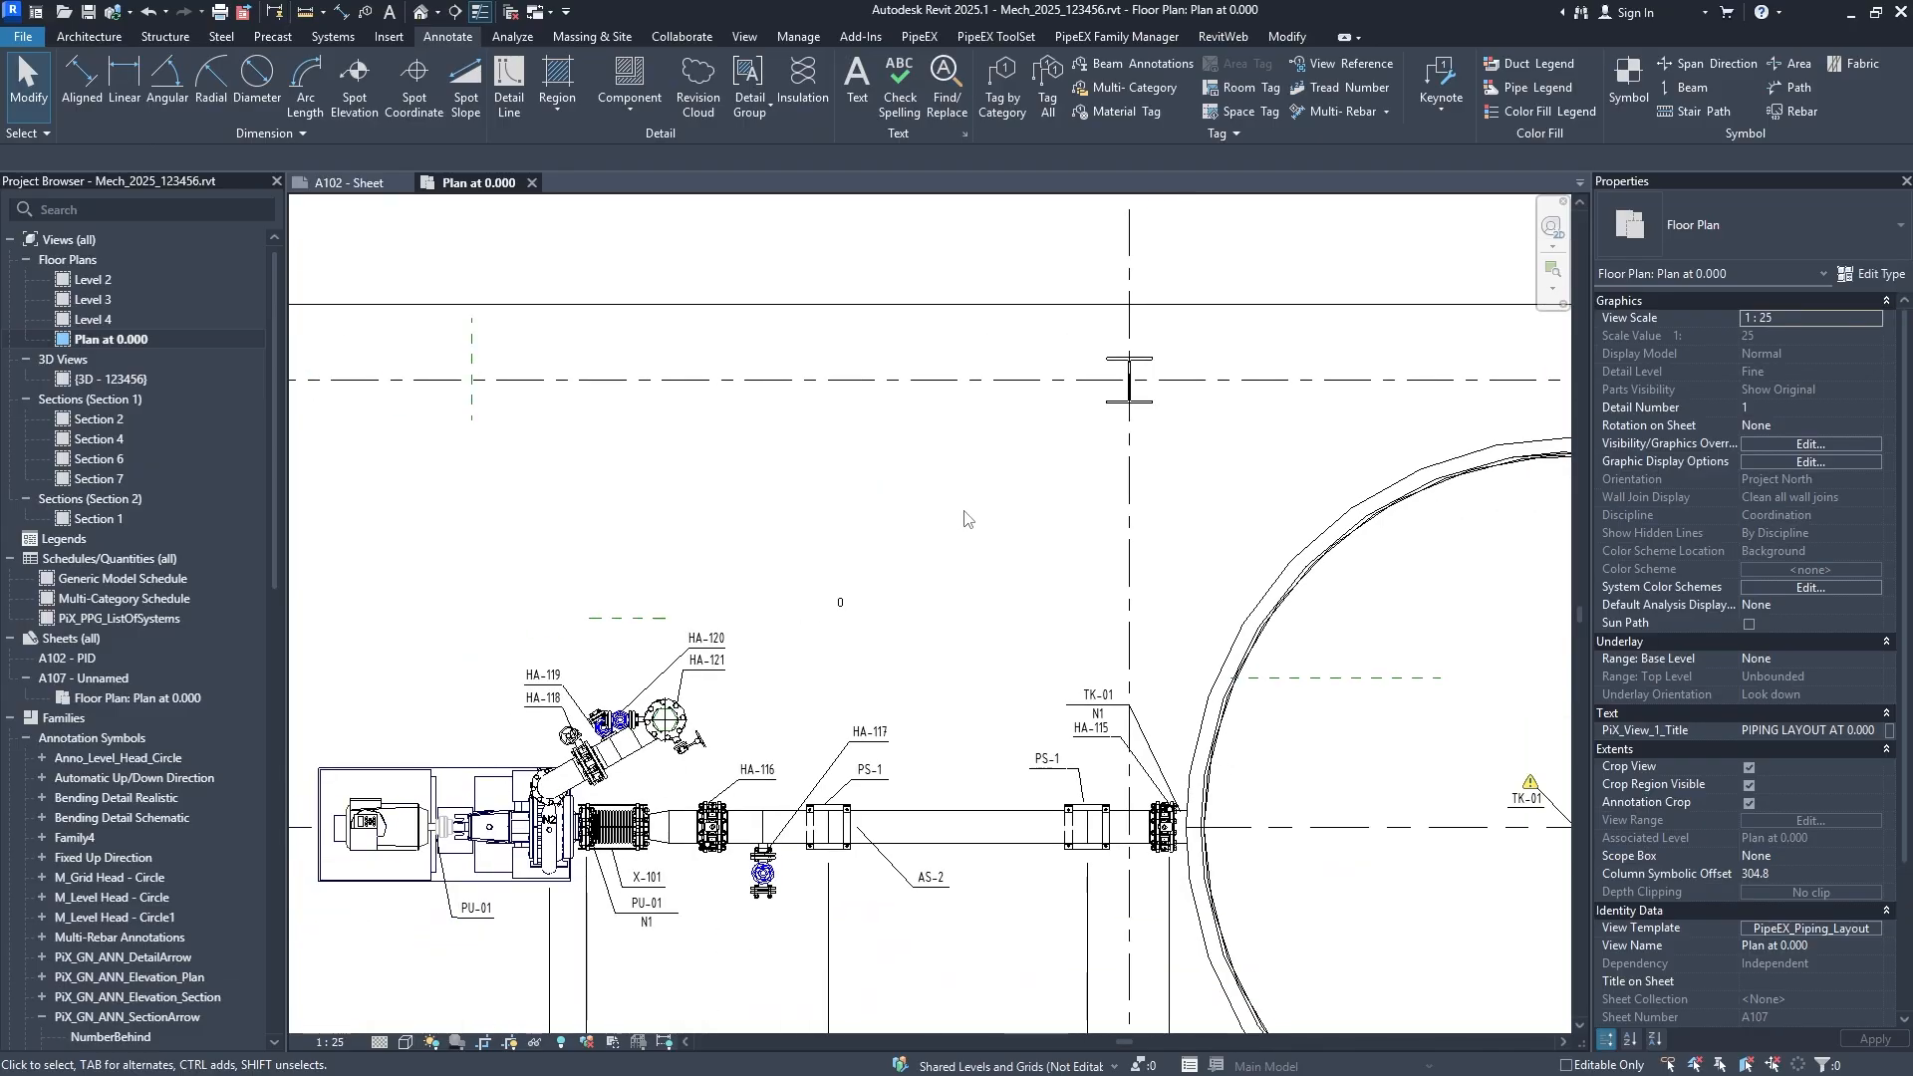
# Delete the spot elevation above the piping in Plan at 0.000.
pyautogui.click(840, 607)
pyautogui.press('Delete')
pyautogui.middleClick(869, 588)
pyautogui.middleClick(869, 588)
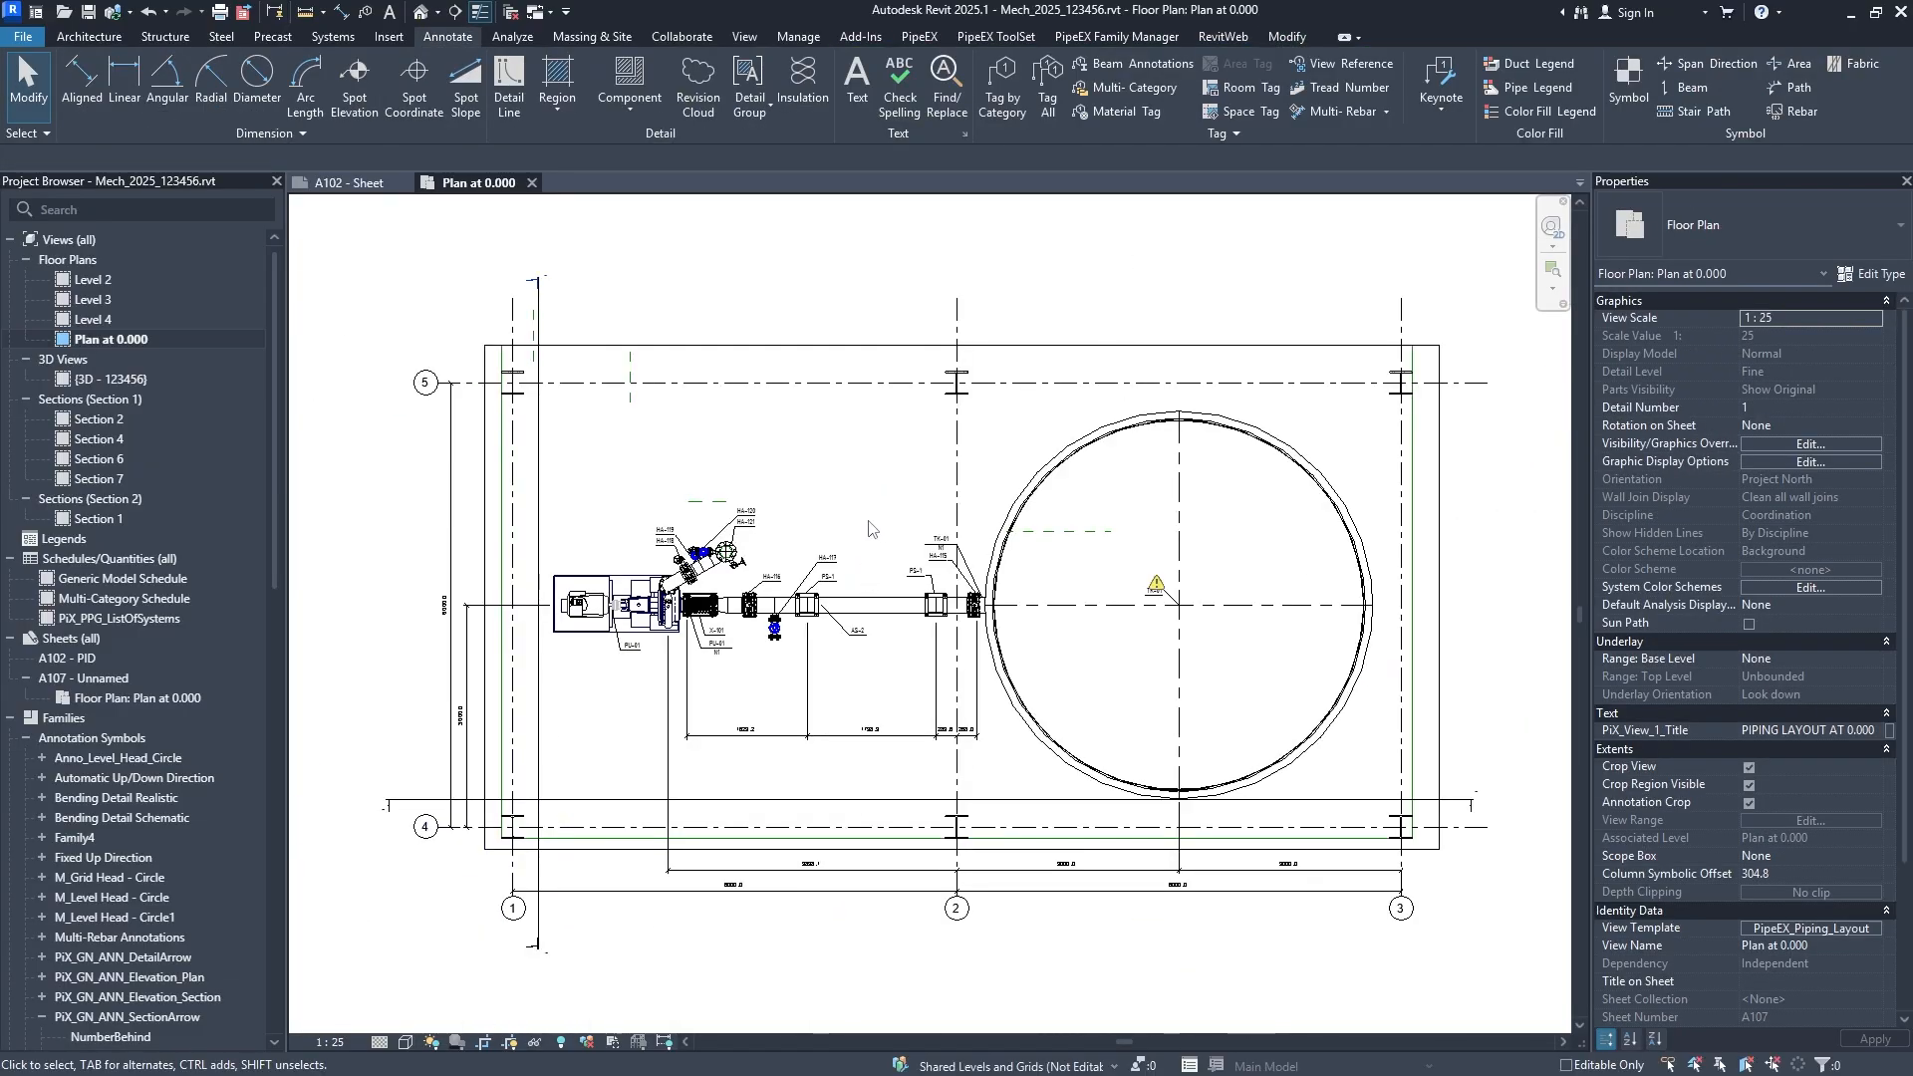
# Open the Level 2 floor plan.
pyautogui.click(122, 279)
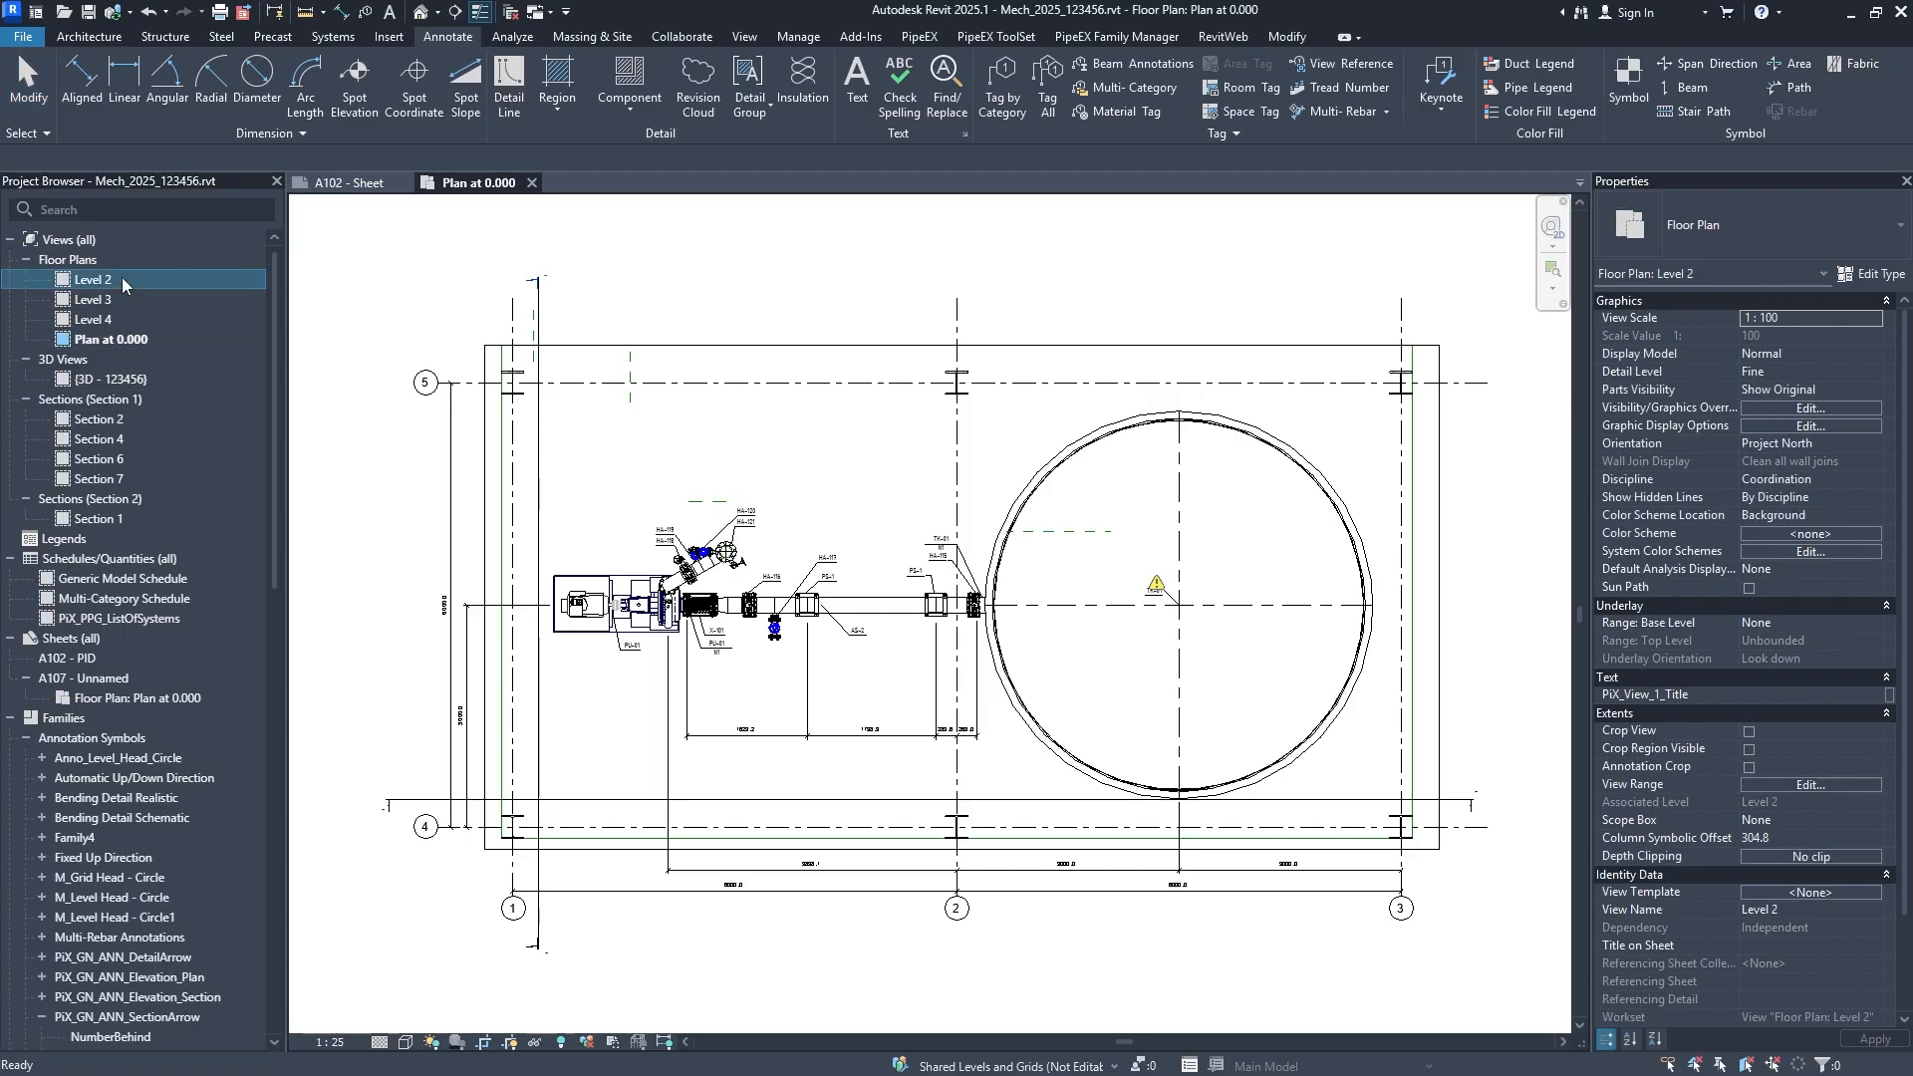
pyautogui.doubleClick(121, 279)
pyautogui.scroll(3, 890, 564)
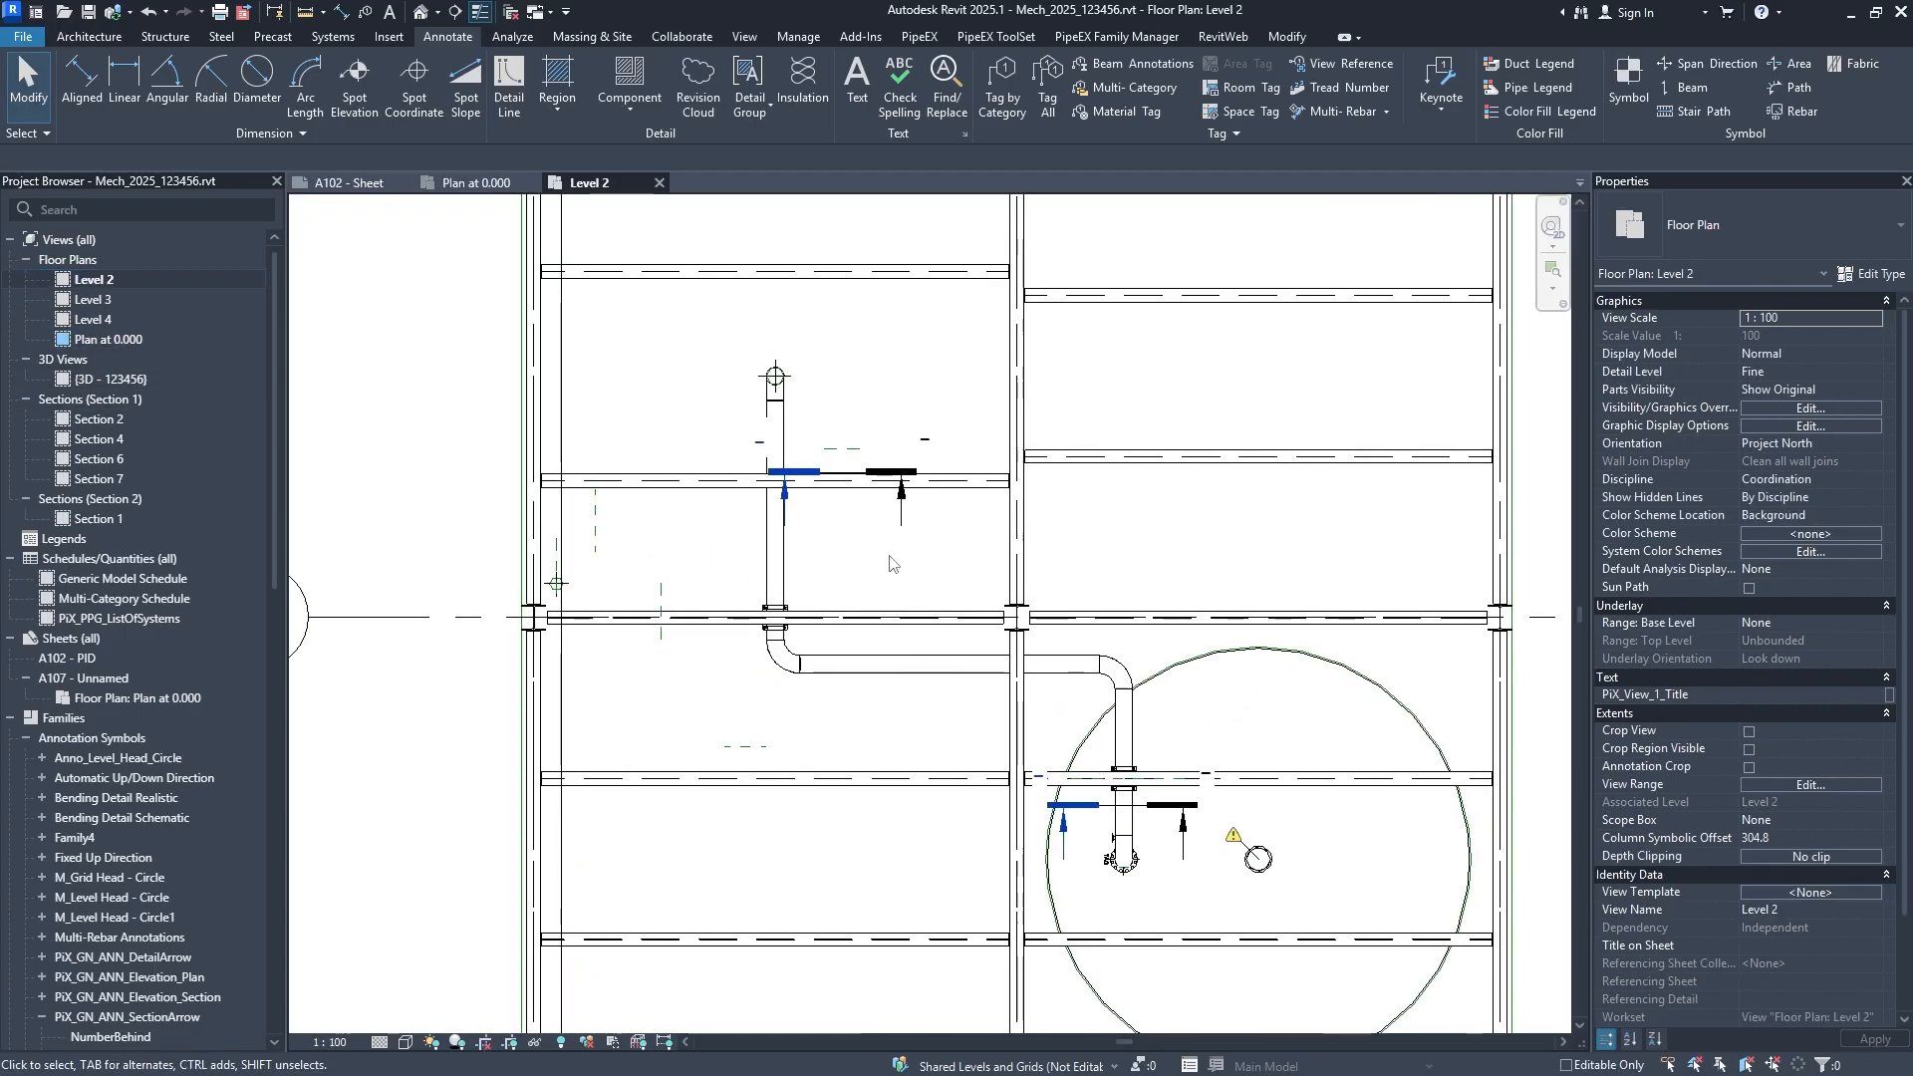
pyautogui.scroll(2, 741, 451)
# Place a vertical spot elevation beside the upper end of the vertical pipe run, between grids 5 and 6 on Level 2.
pyautogui.click(357, 86)
pyautogui.moveTo(952, 461); pyautogui.dragTo(884, 631, button='middle')
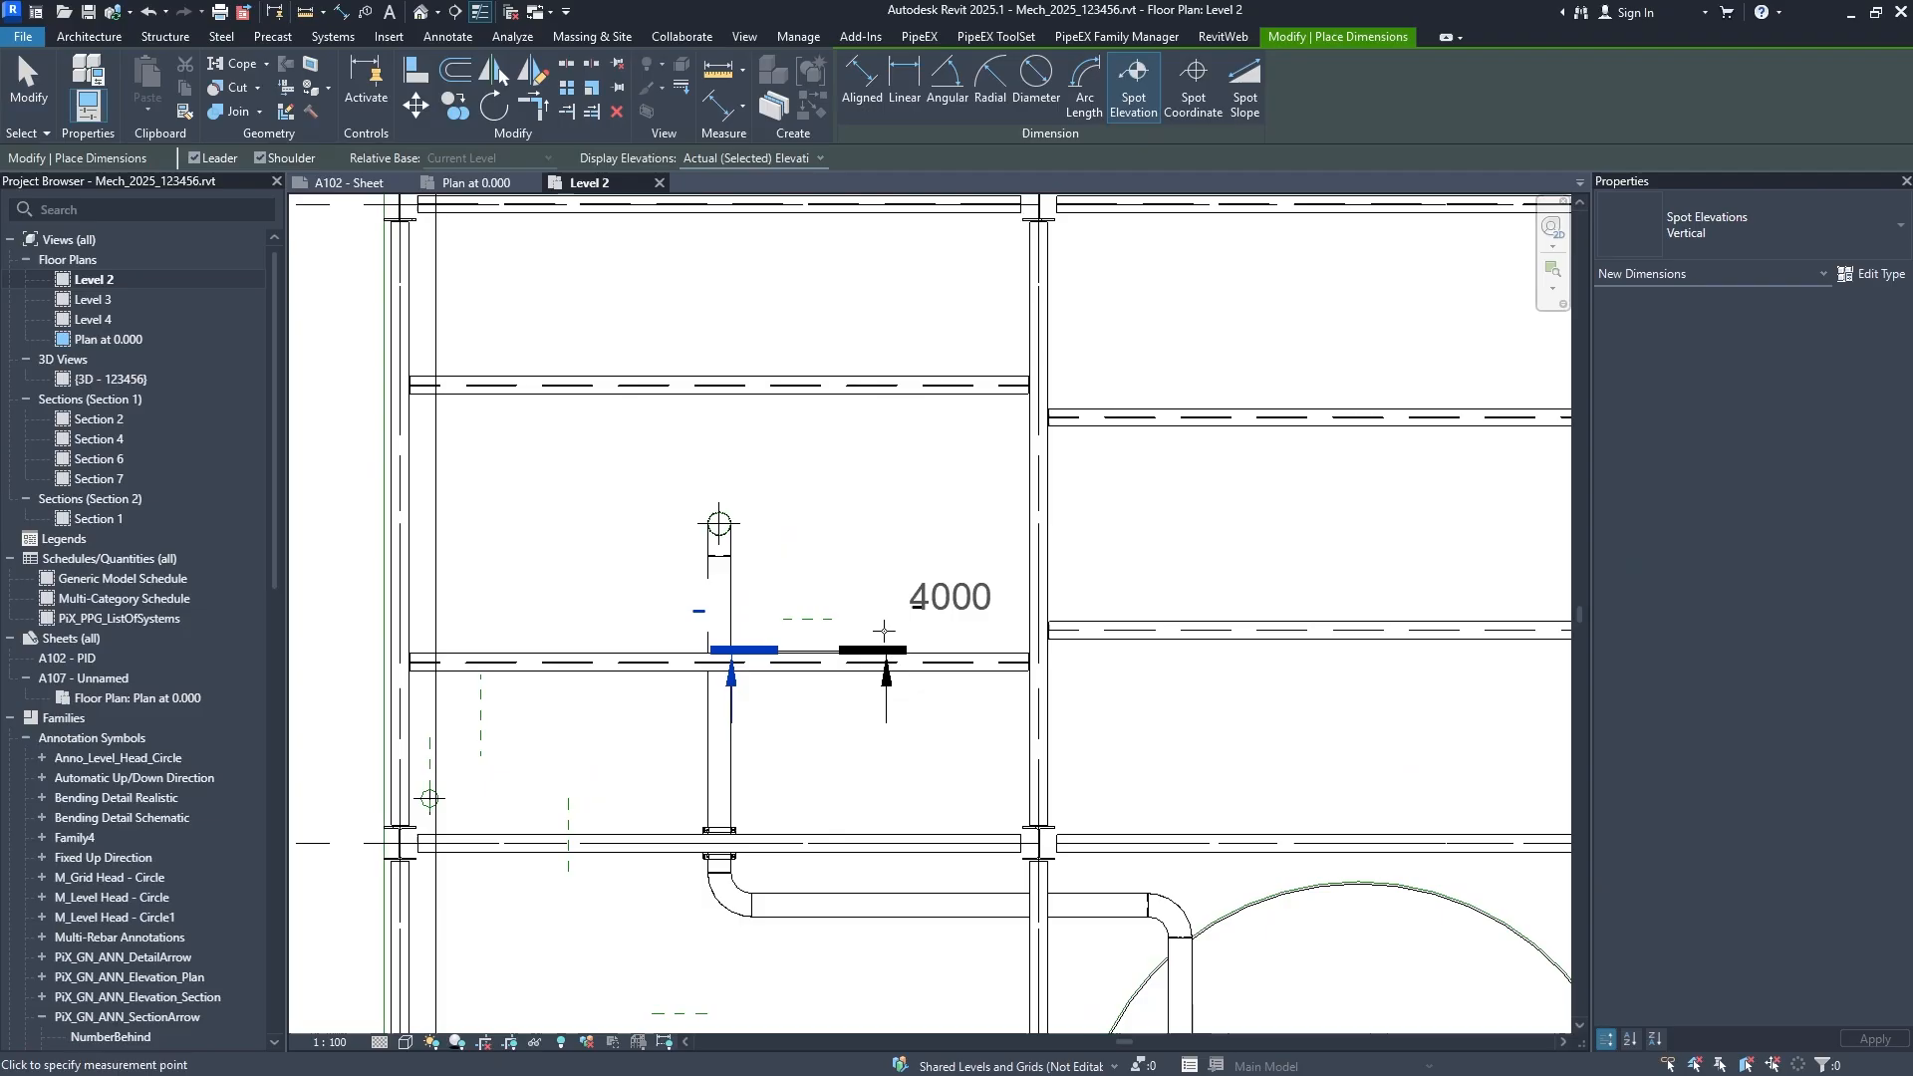
pyautogui.scroll(2, 803, 531)
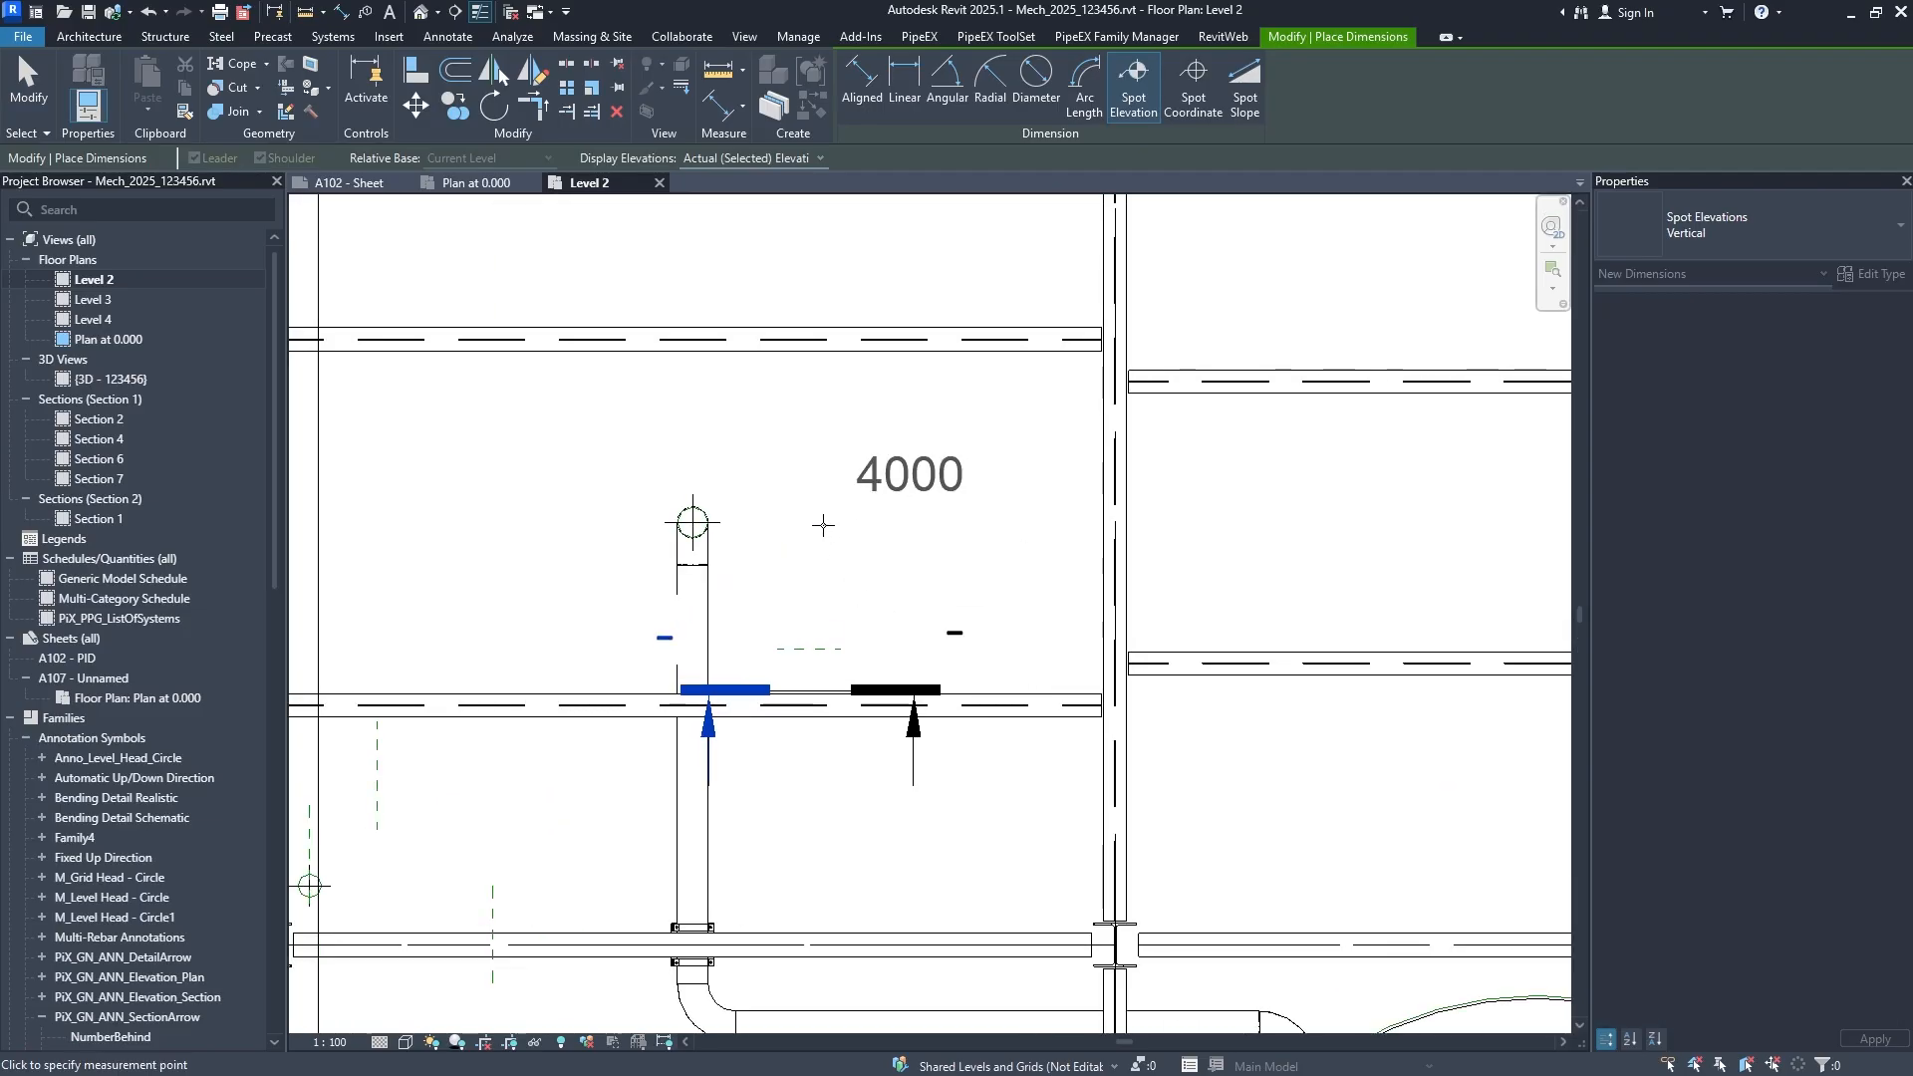
pyautogui.click(827, 526)
pyautogui.press('Escape')
pyautogui.press('Escape')
pyautogui.scroll(-2, 846, 554)
pyautogui.middleClick(854, 559)
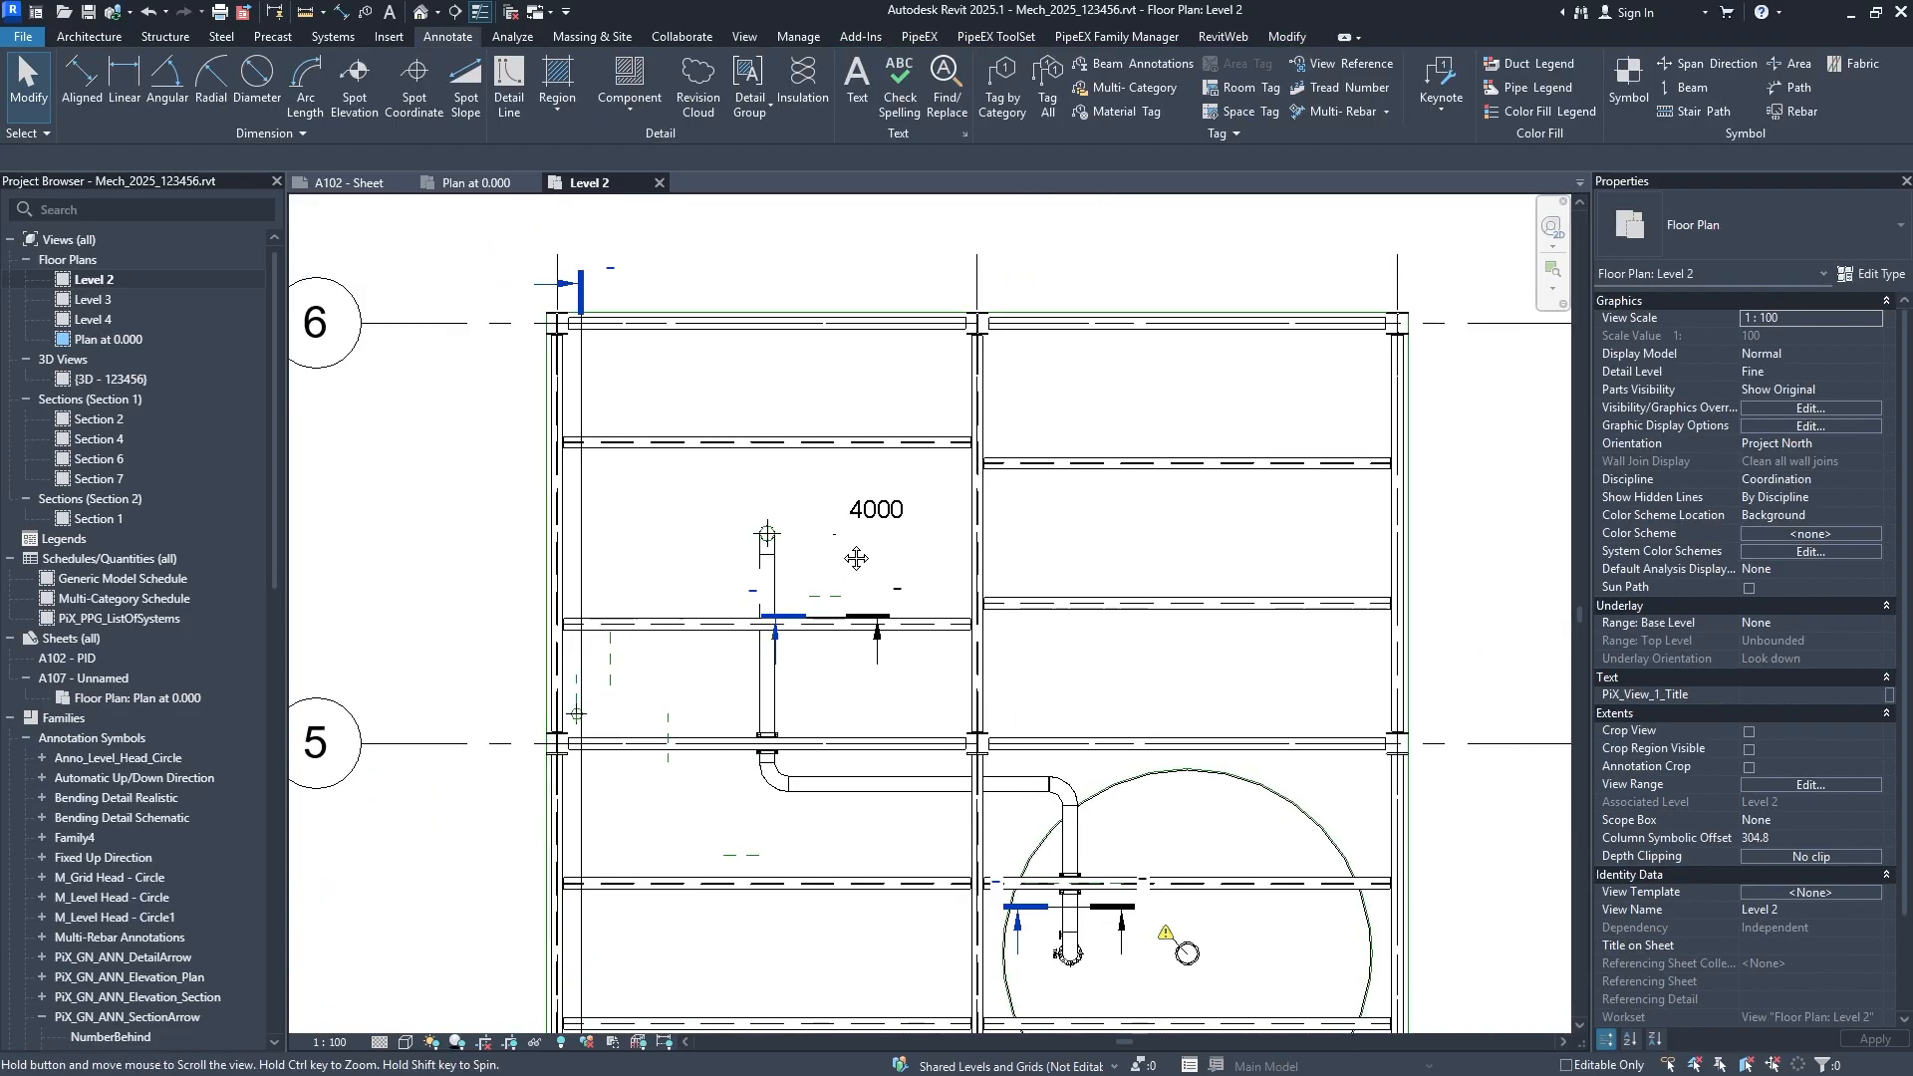
pyautogui.middleClick(854, 564)
pyautogui.moveTo(817, 717); pyautogui.dragTo(761, 639, button='middle')
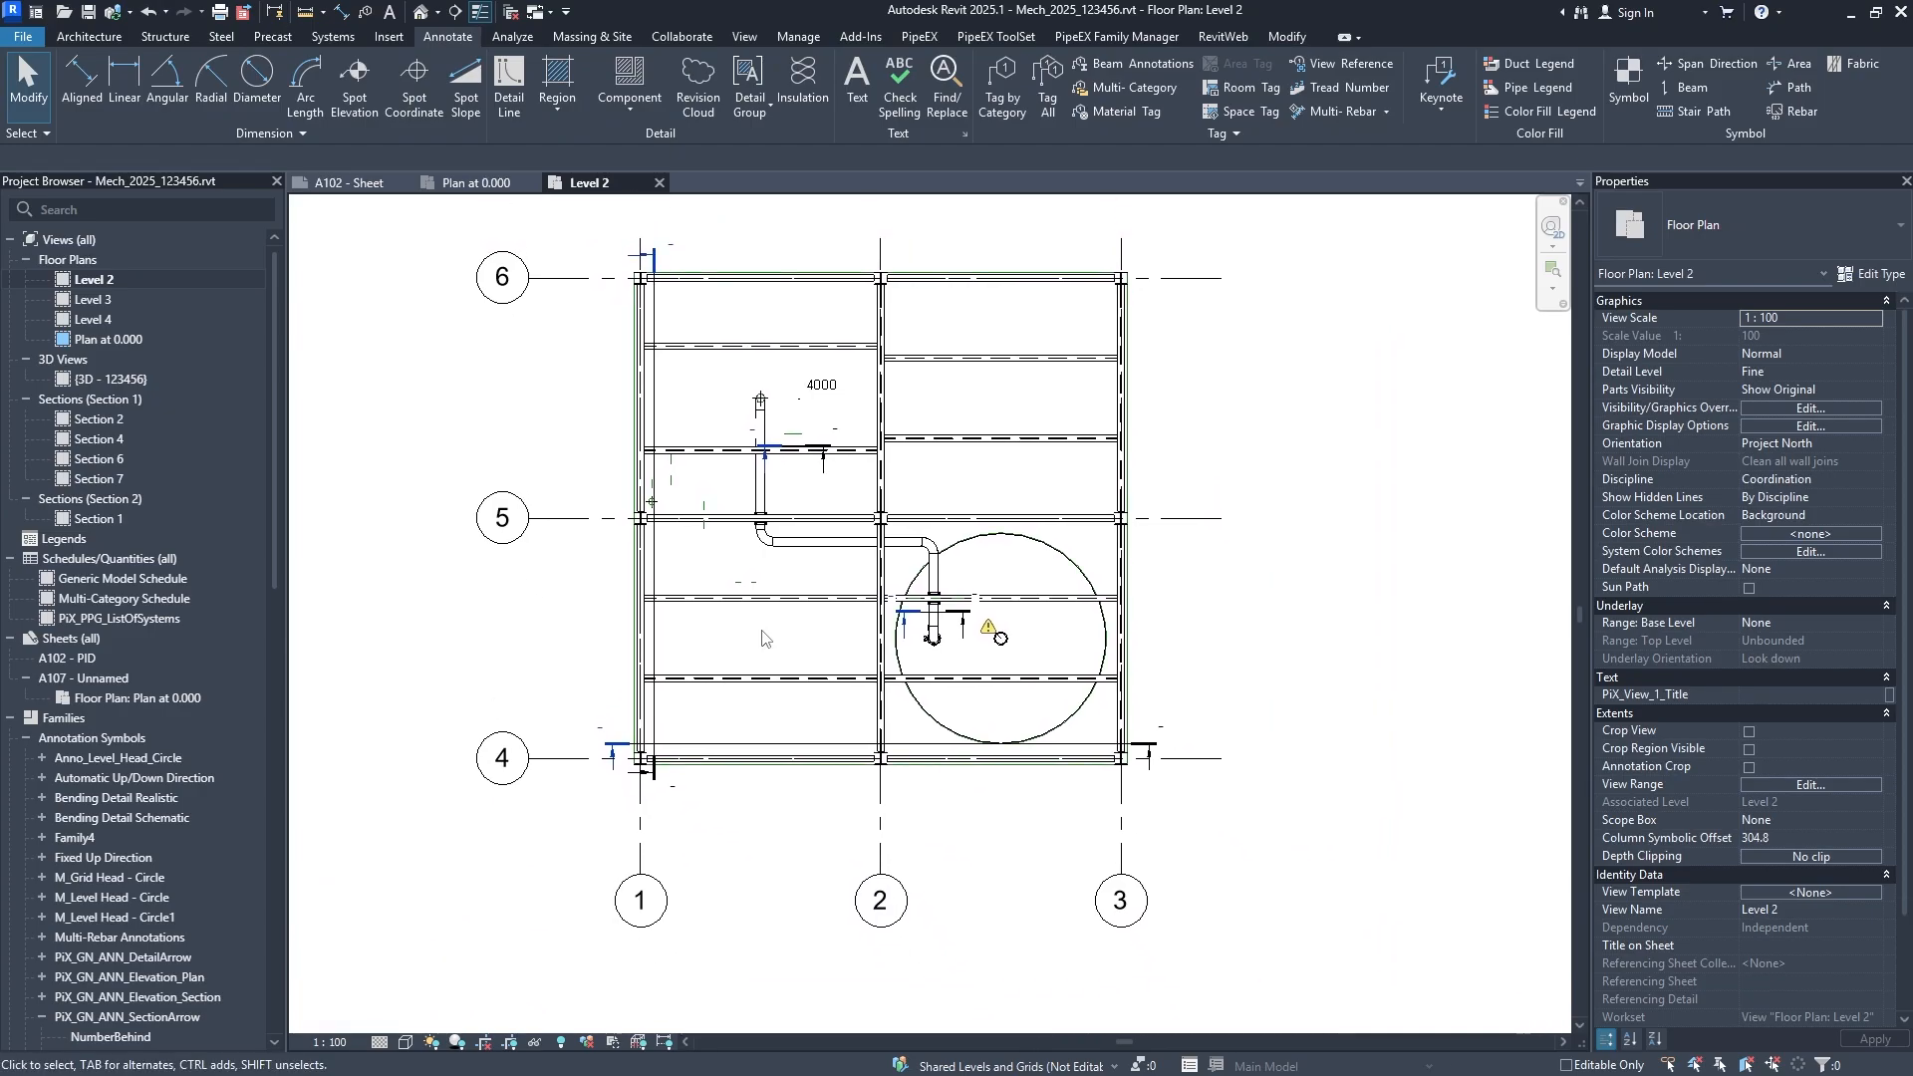
# Compare the view scale and display of Plan at 0.000 with those of Level 2.
pyautogui.click(538, 183)
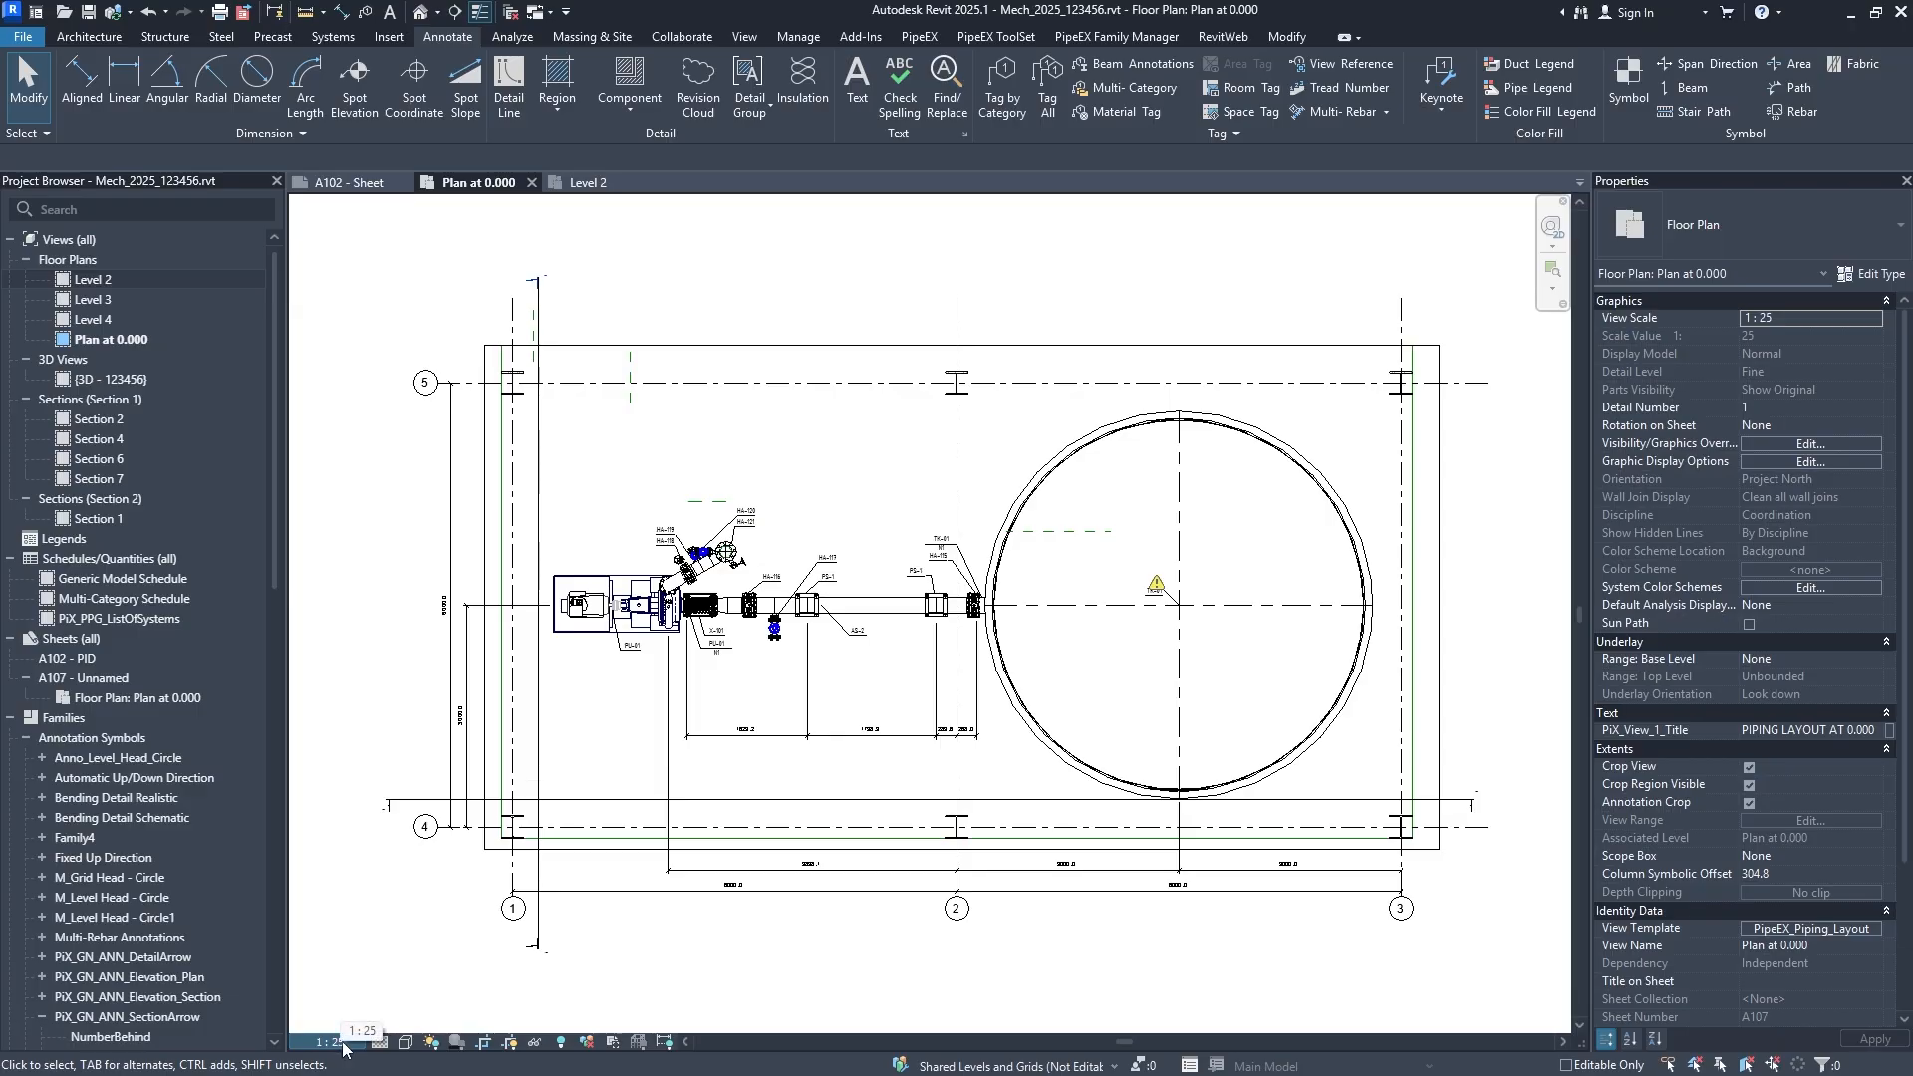
pyautogui.click(587, 184)
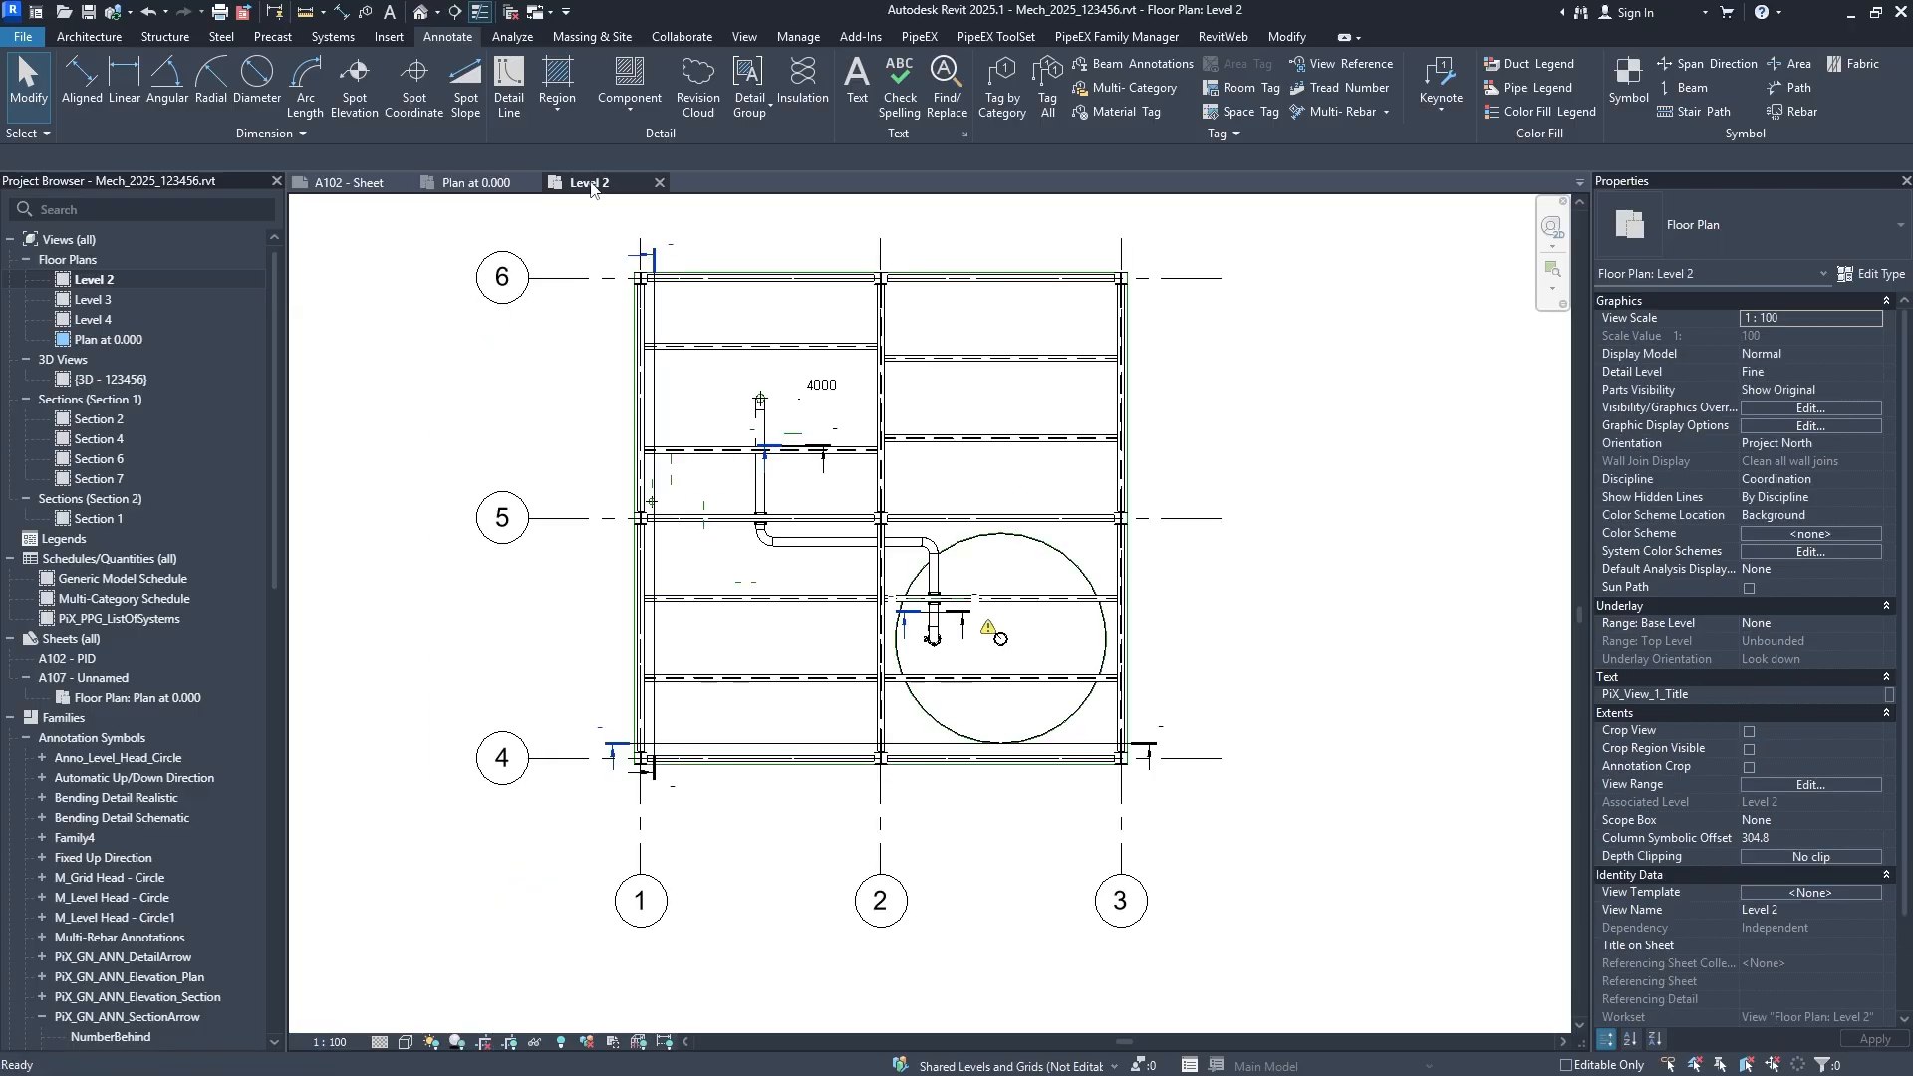
pyautogui.moveTo(786, 485); pyautogui.dragTo(865, 553, button='middle')
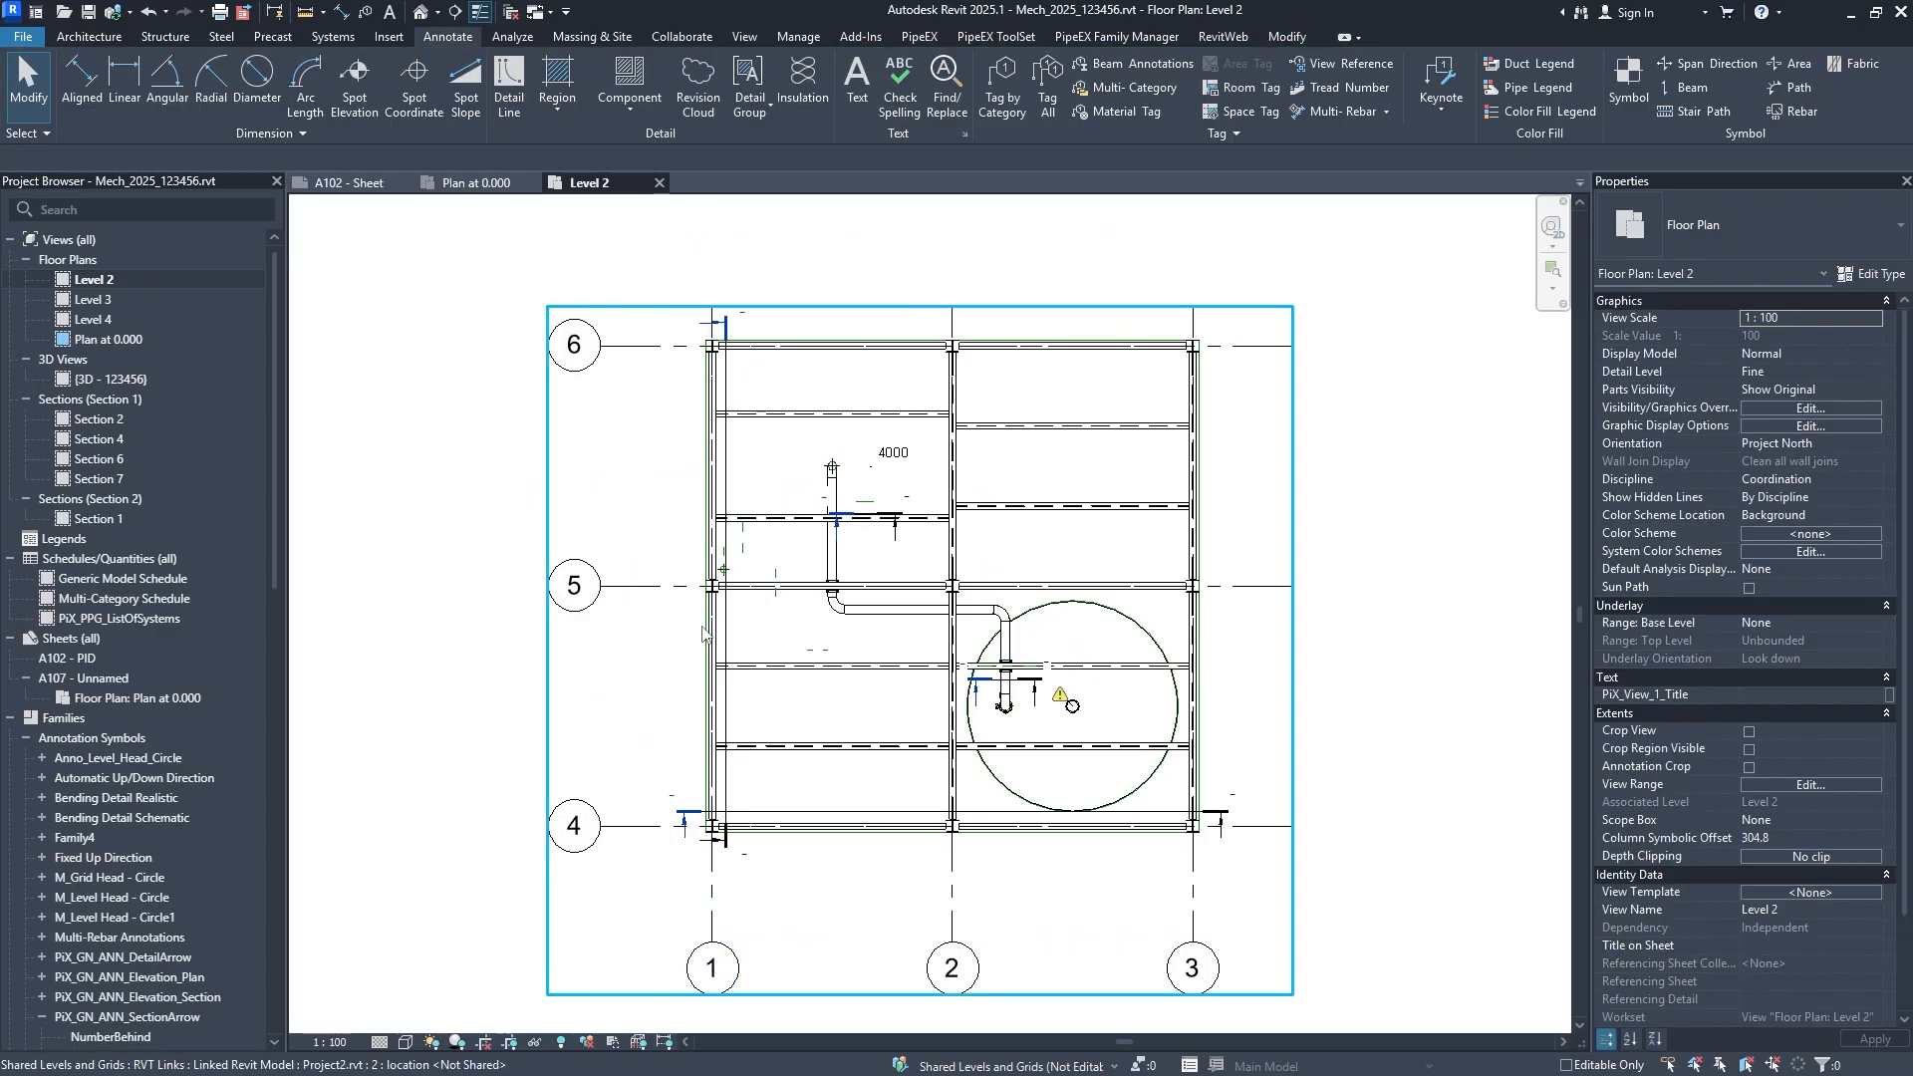
pyautogui.click(702, 674)
pyautogui.press('Escape')
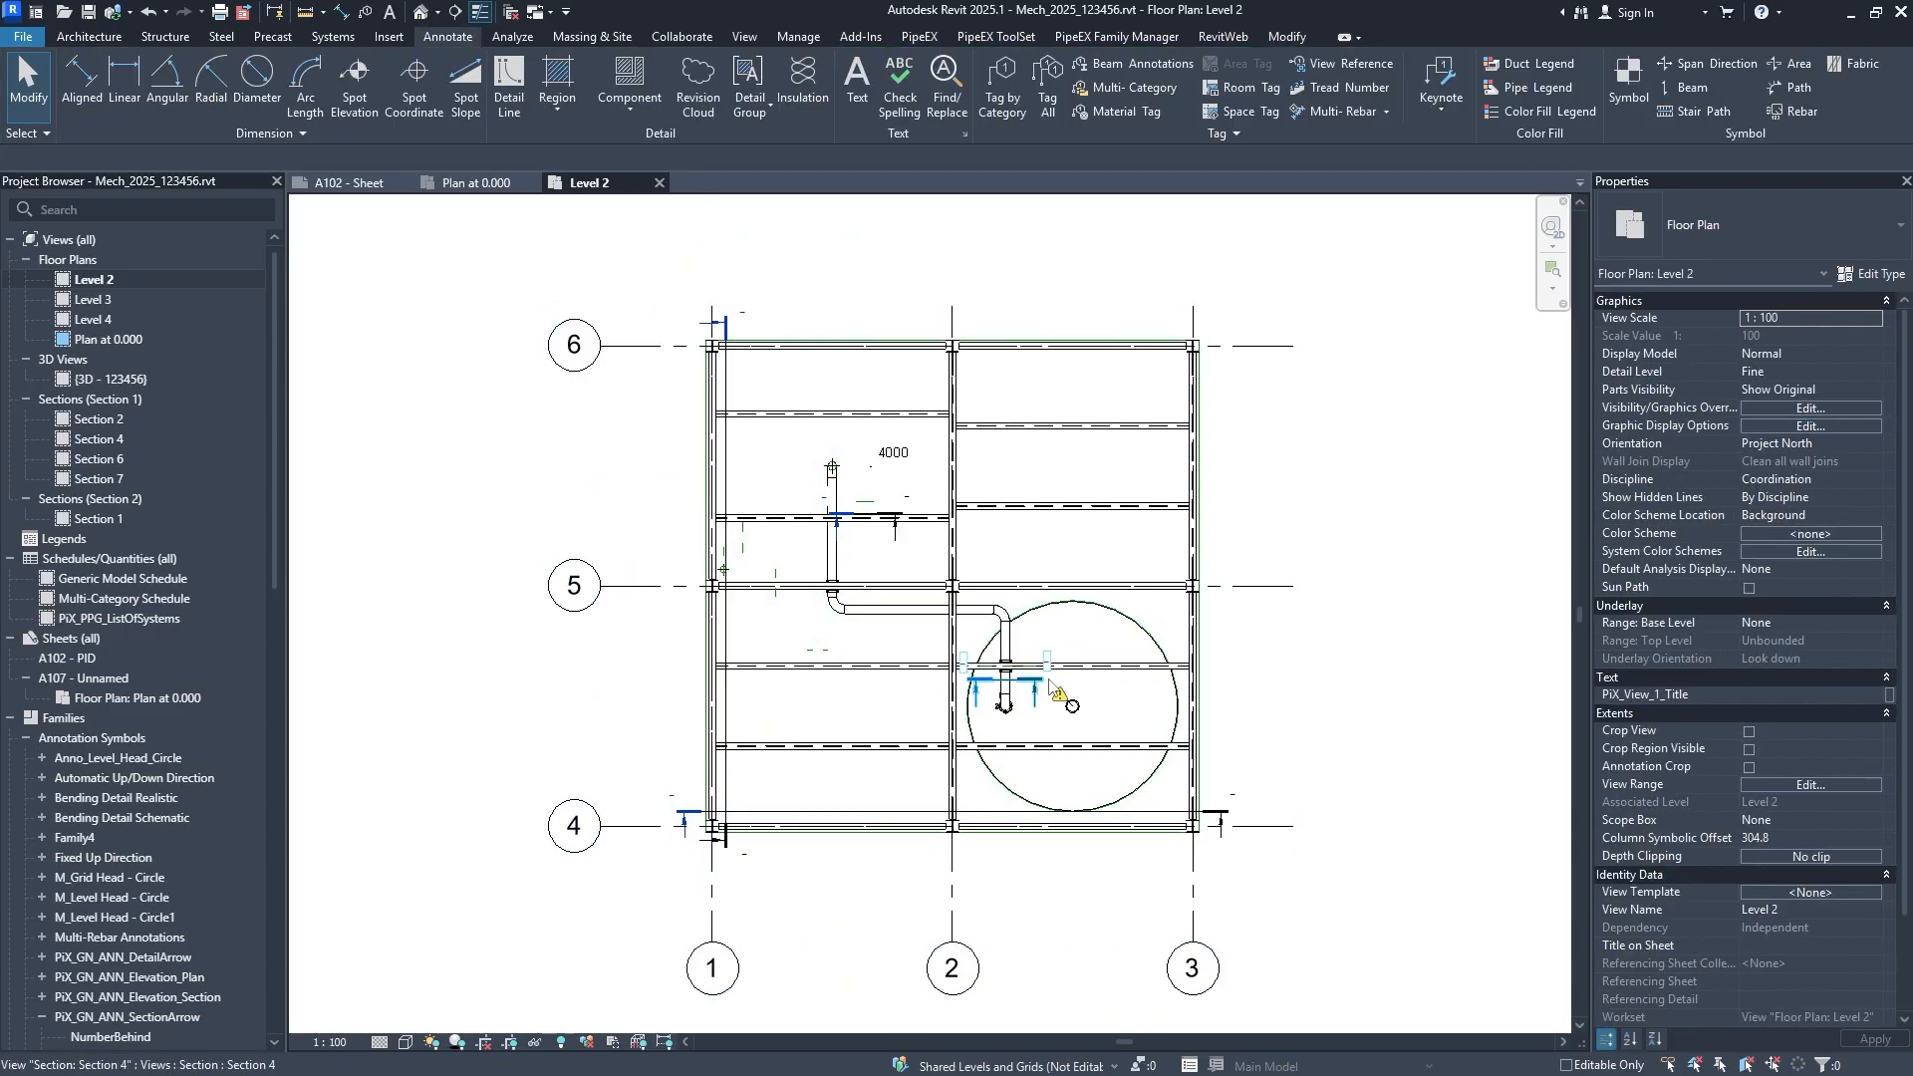
# Assign the PipeEX_Piping_Layout view template to the Level 2 floor plan.
pyautogui.scroll(-1, 1806, 894)
pyautogui.click(1799, 861)
pyautogui.click(550, 462)
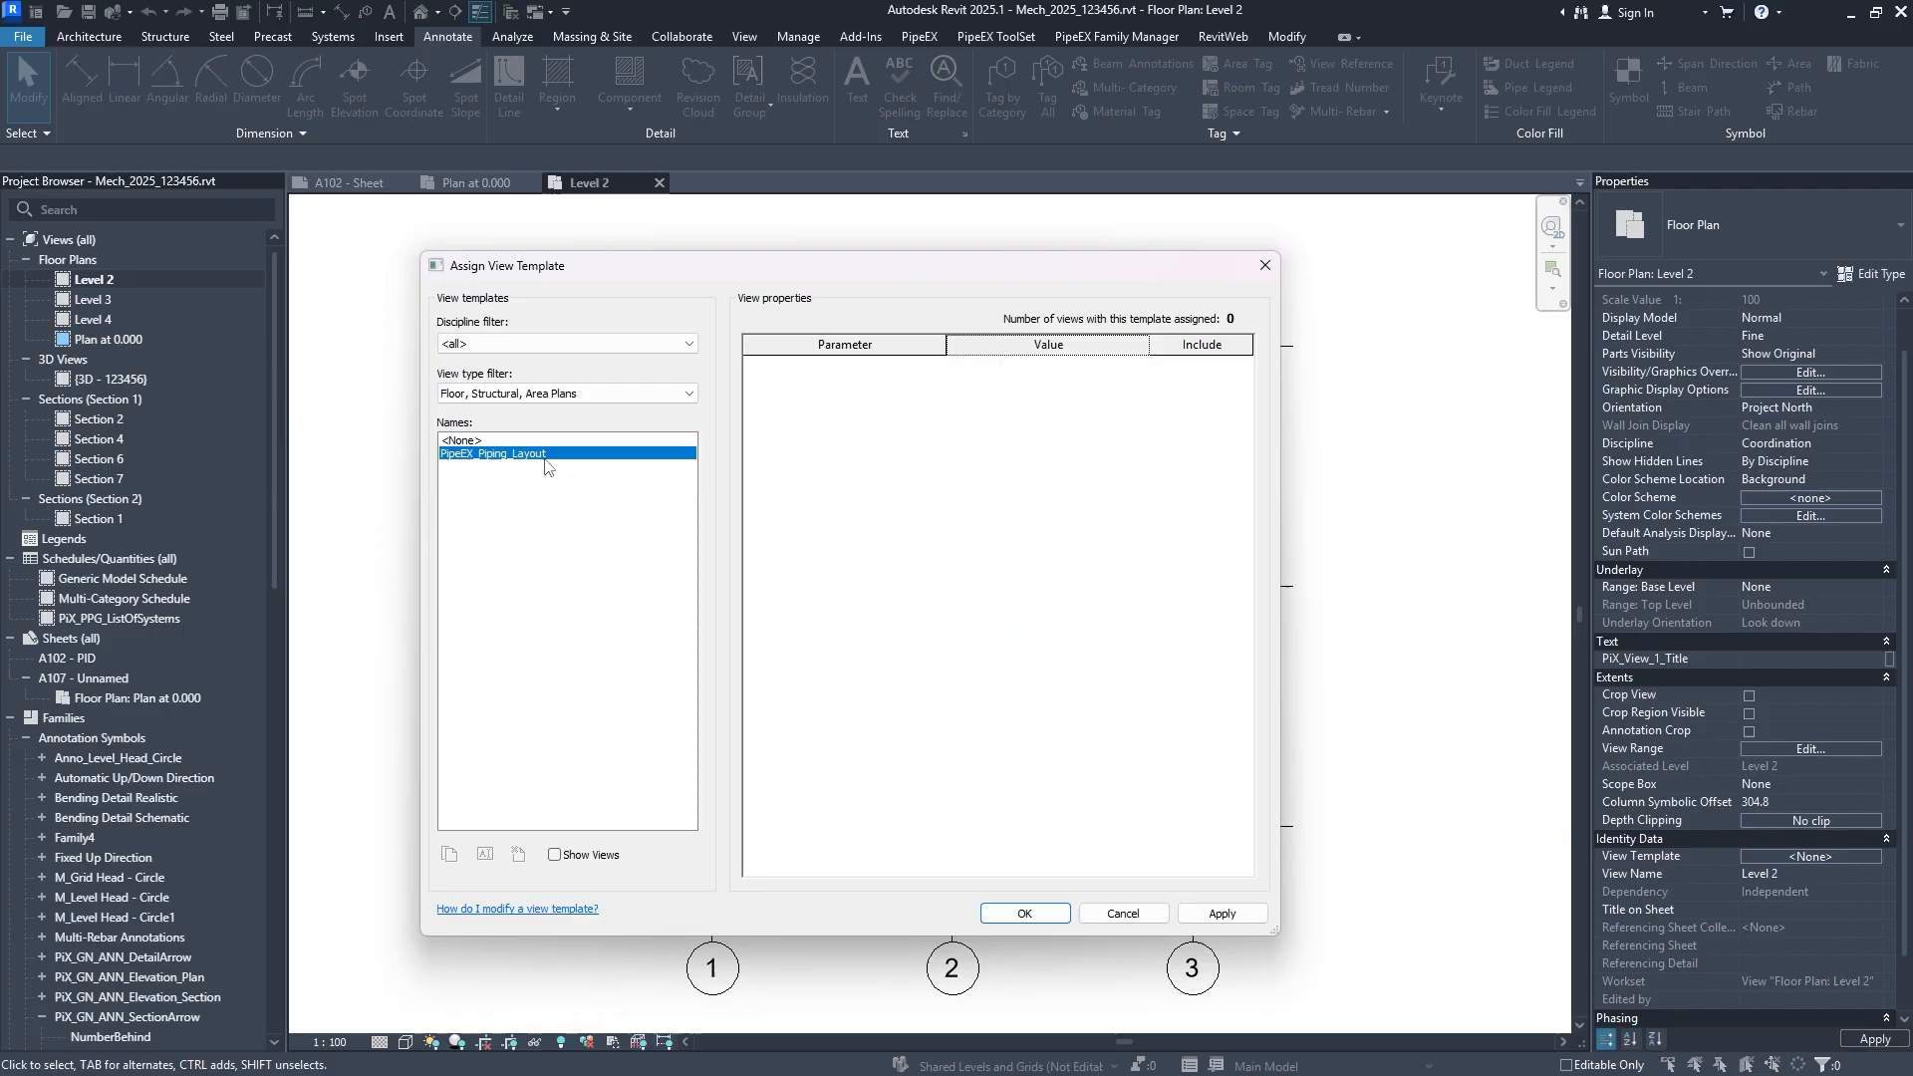
pyautogui.click(1020, 910)
pyautogui.scroll(2, 940, 550)
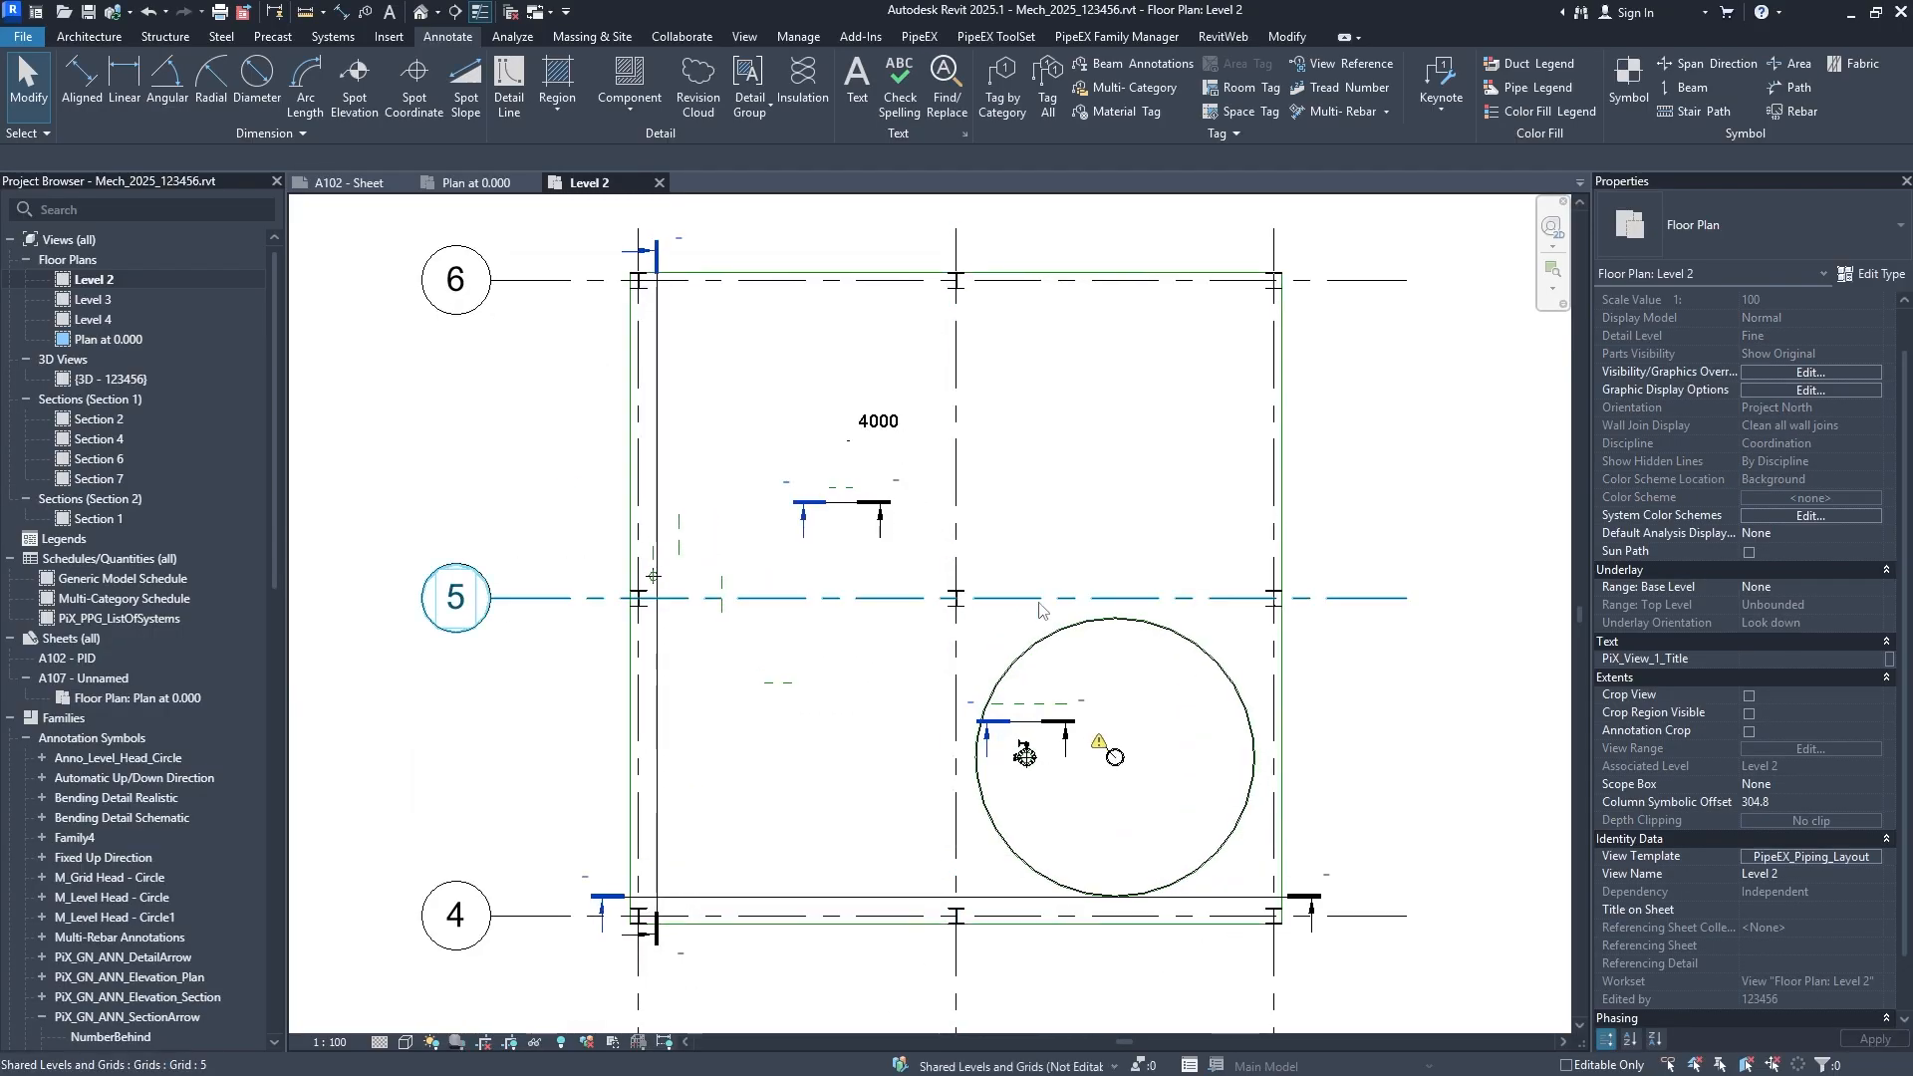
pyautogui.moveTo(1011, 652); pyautogui.dragTo(875, 640, button='middle')
pyautogui.moveTo(709, 673); pyautogui.dragTo(872, 579, button='middle')
pyautogui.scroll(-1, 788, 553)
pyautogui.scroll(1, 872, 583)
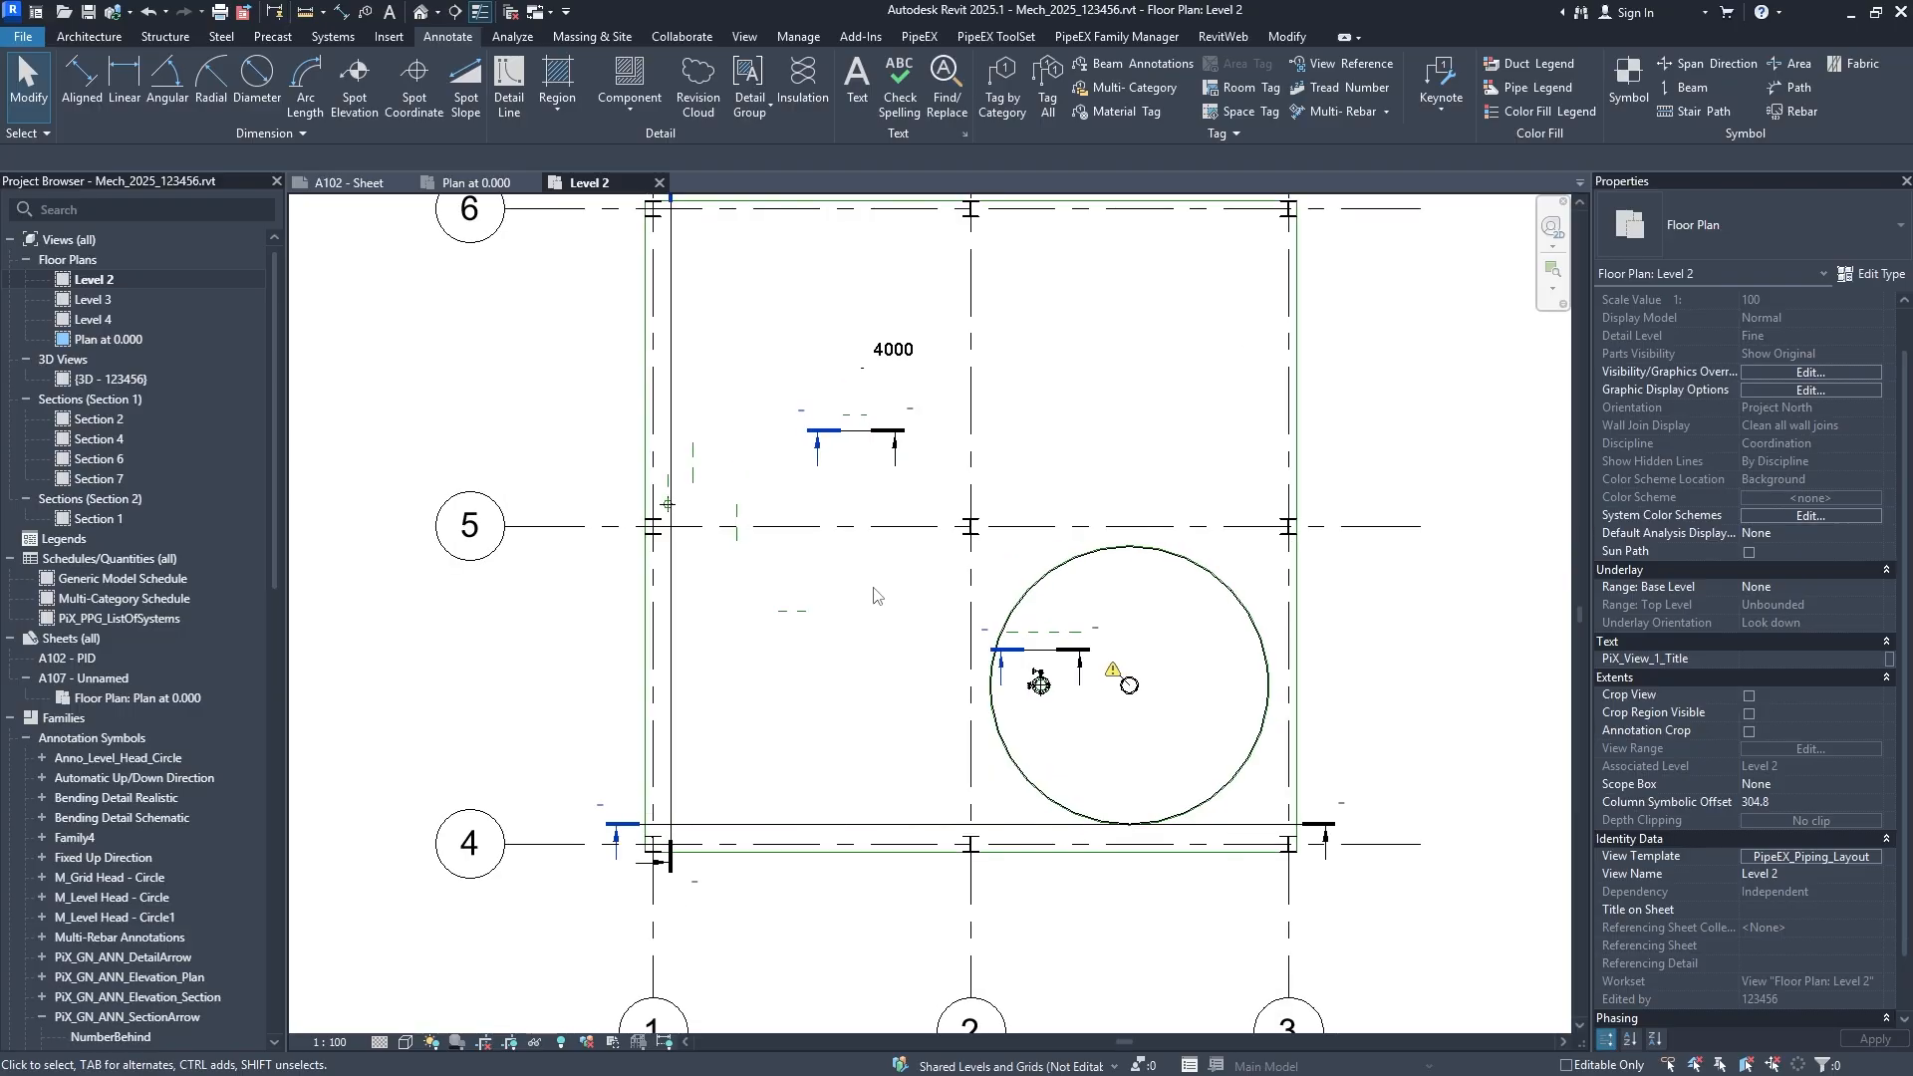
# Exclude View Range from the PipeEX_Piping_Layout view template and apply the change.
pyautogui.click(1842, 855)
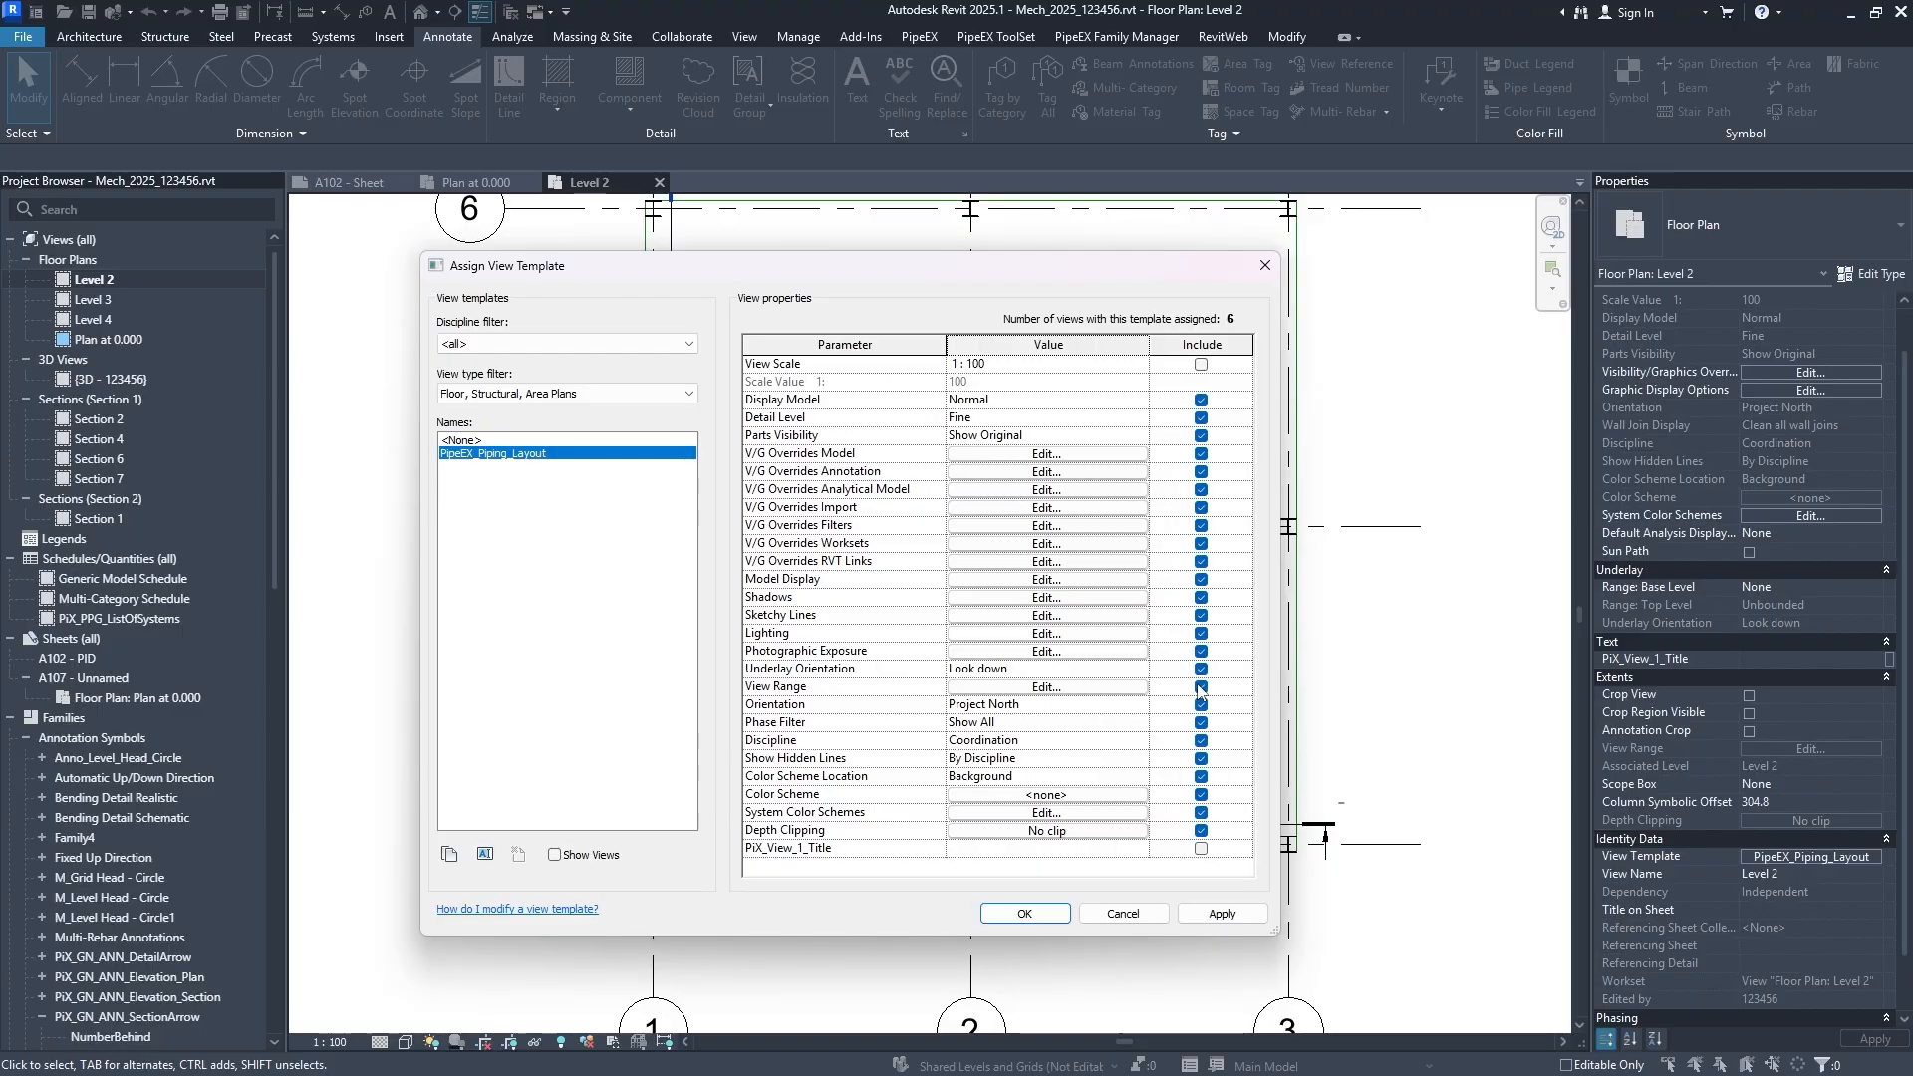
pyautogui.click(1220, 914)
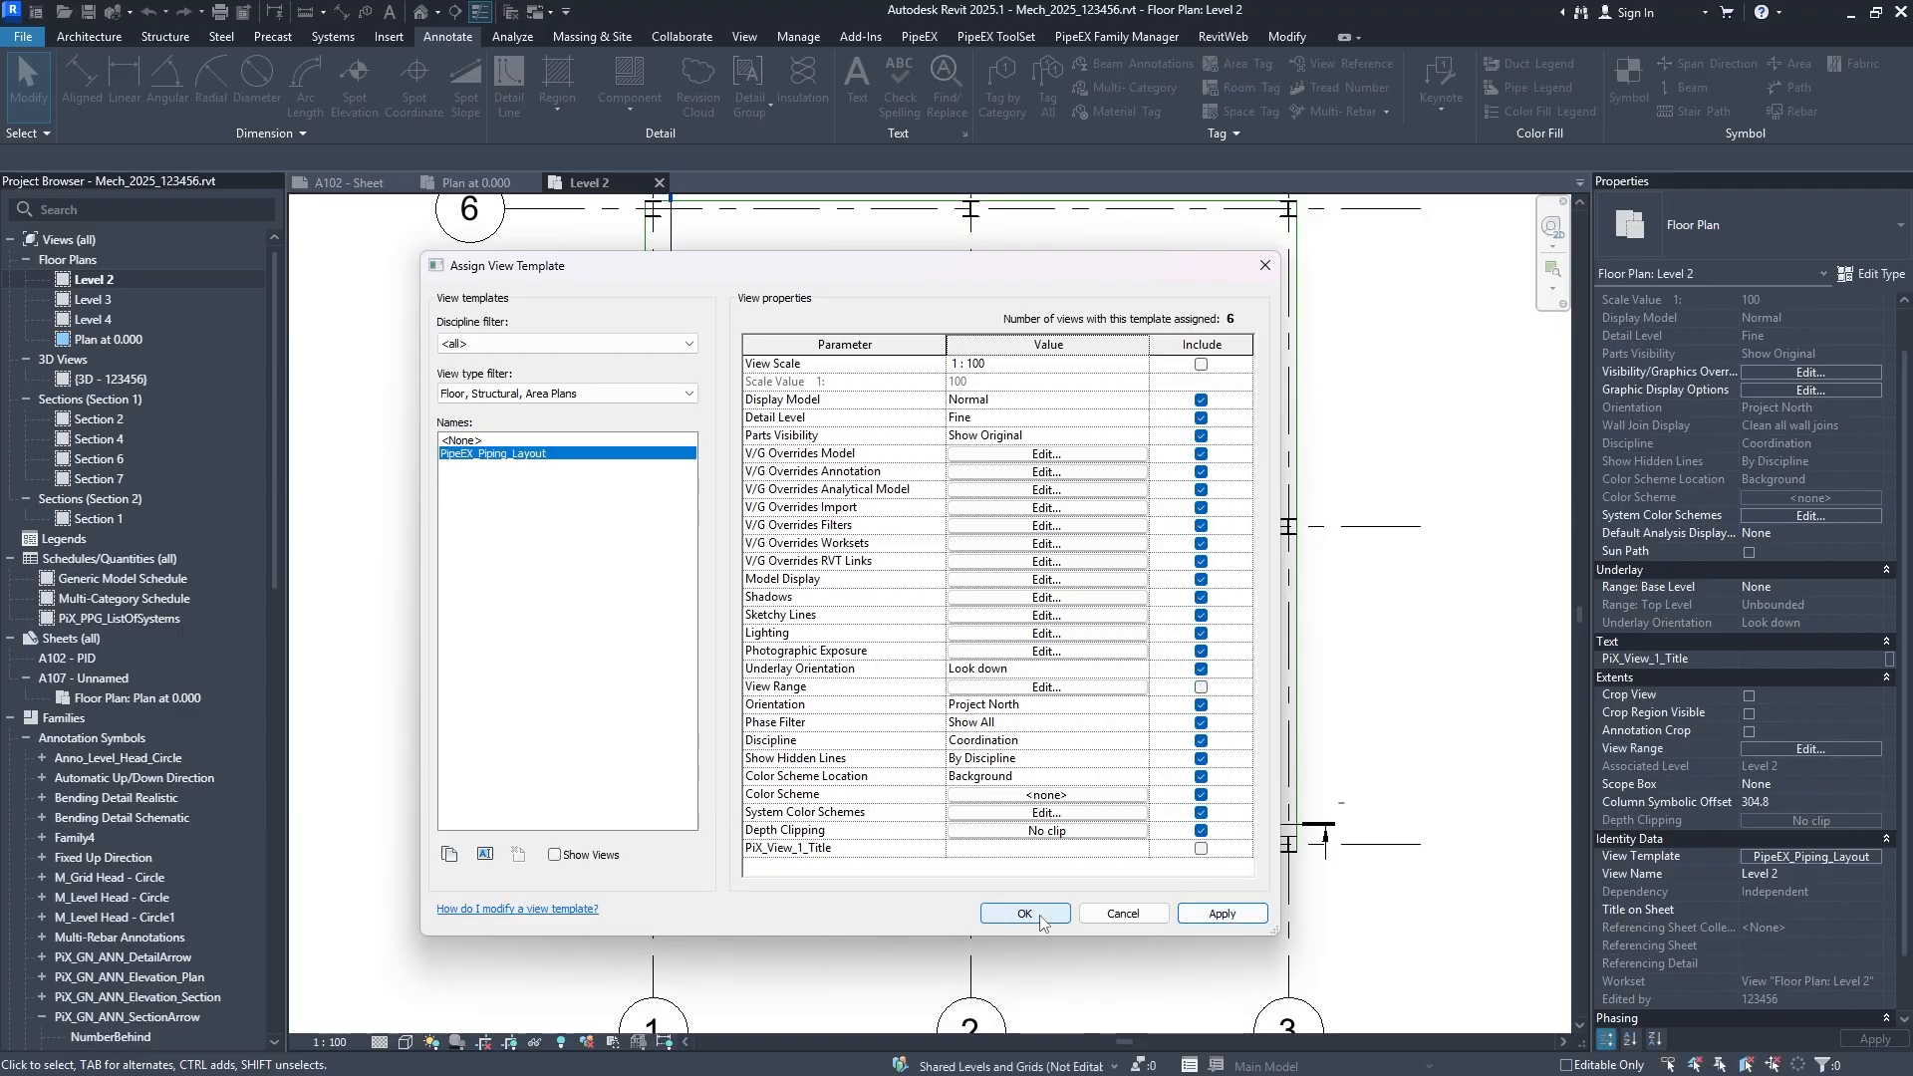
pyautogui.click(1025, 914)
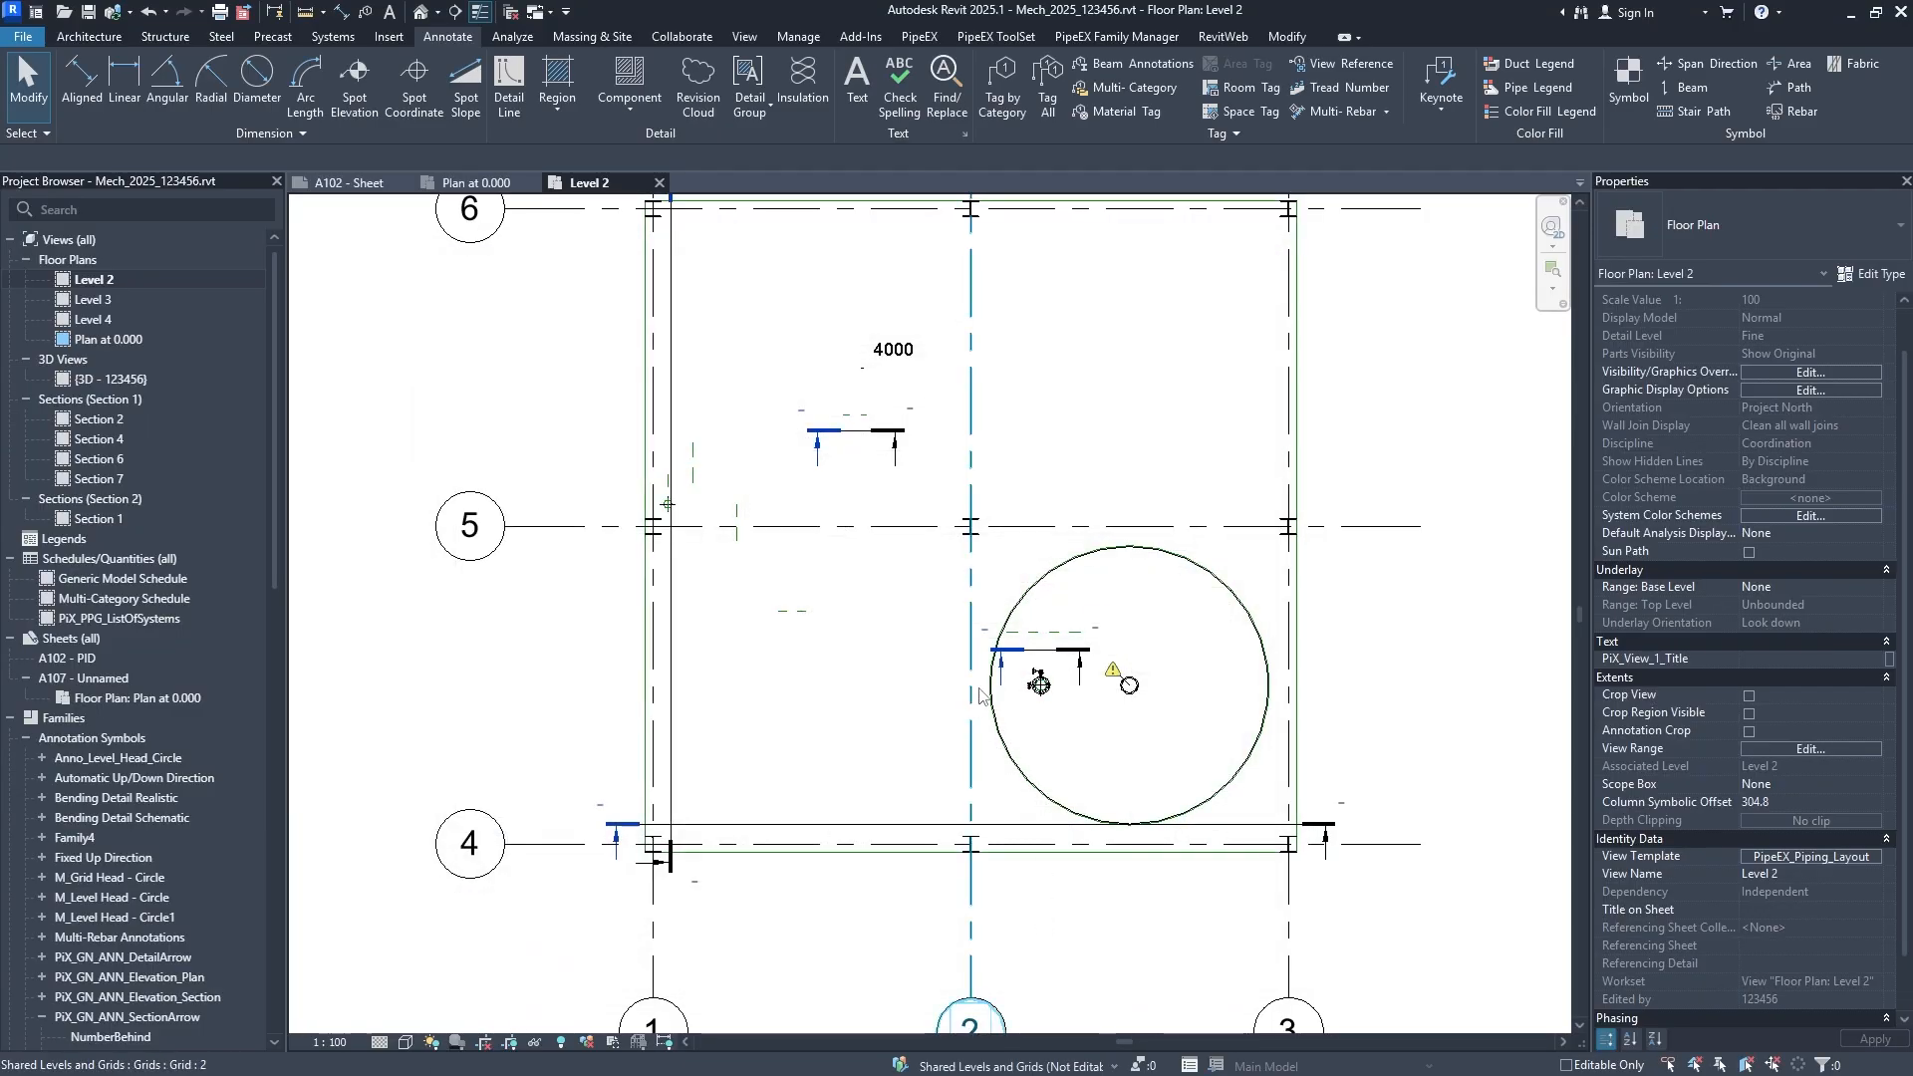
# Set Level 2's view range cut plane offset to 3200 and raise the top offset above it, applying both.
pyautogui.scroll(-1, 874, 482)
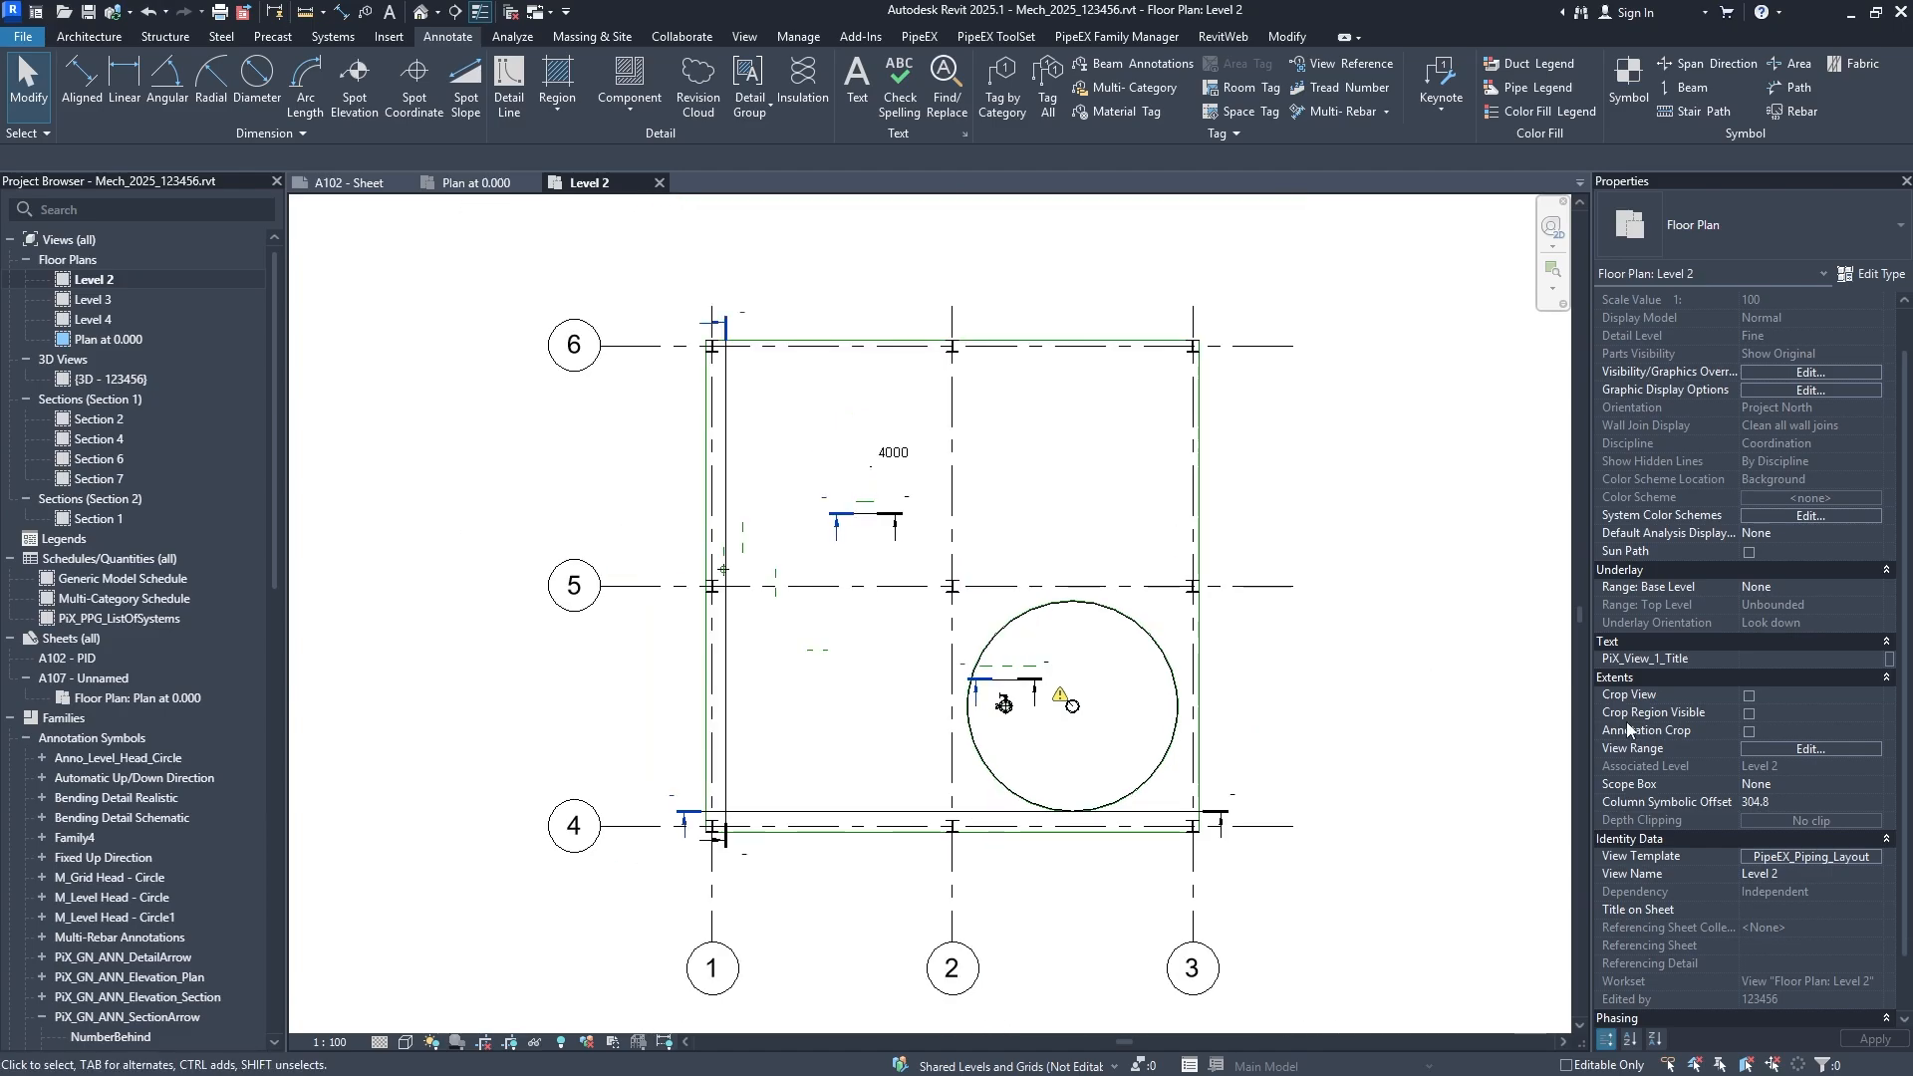
pyautogui.click(1819, 756)
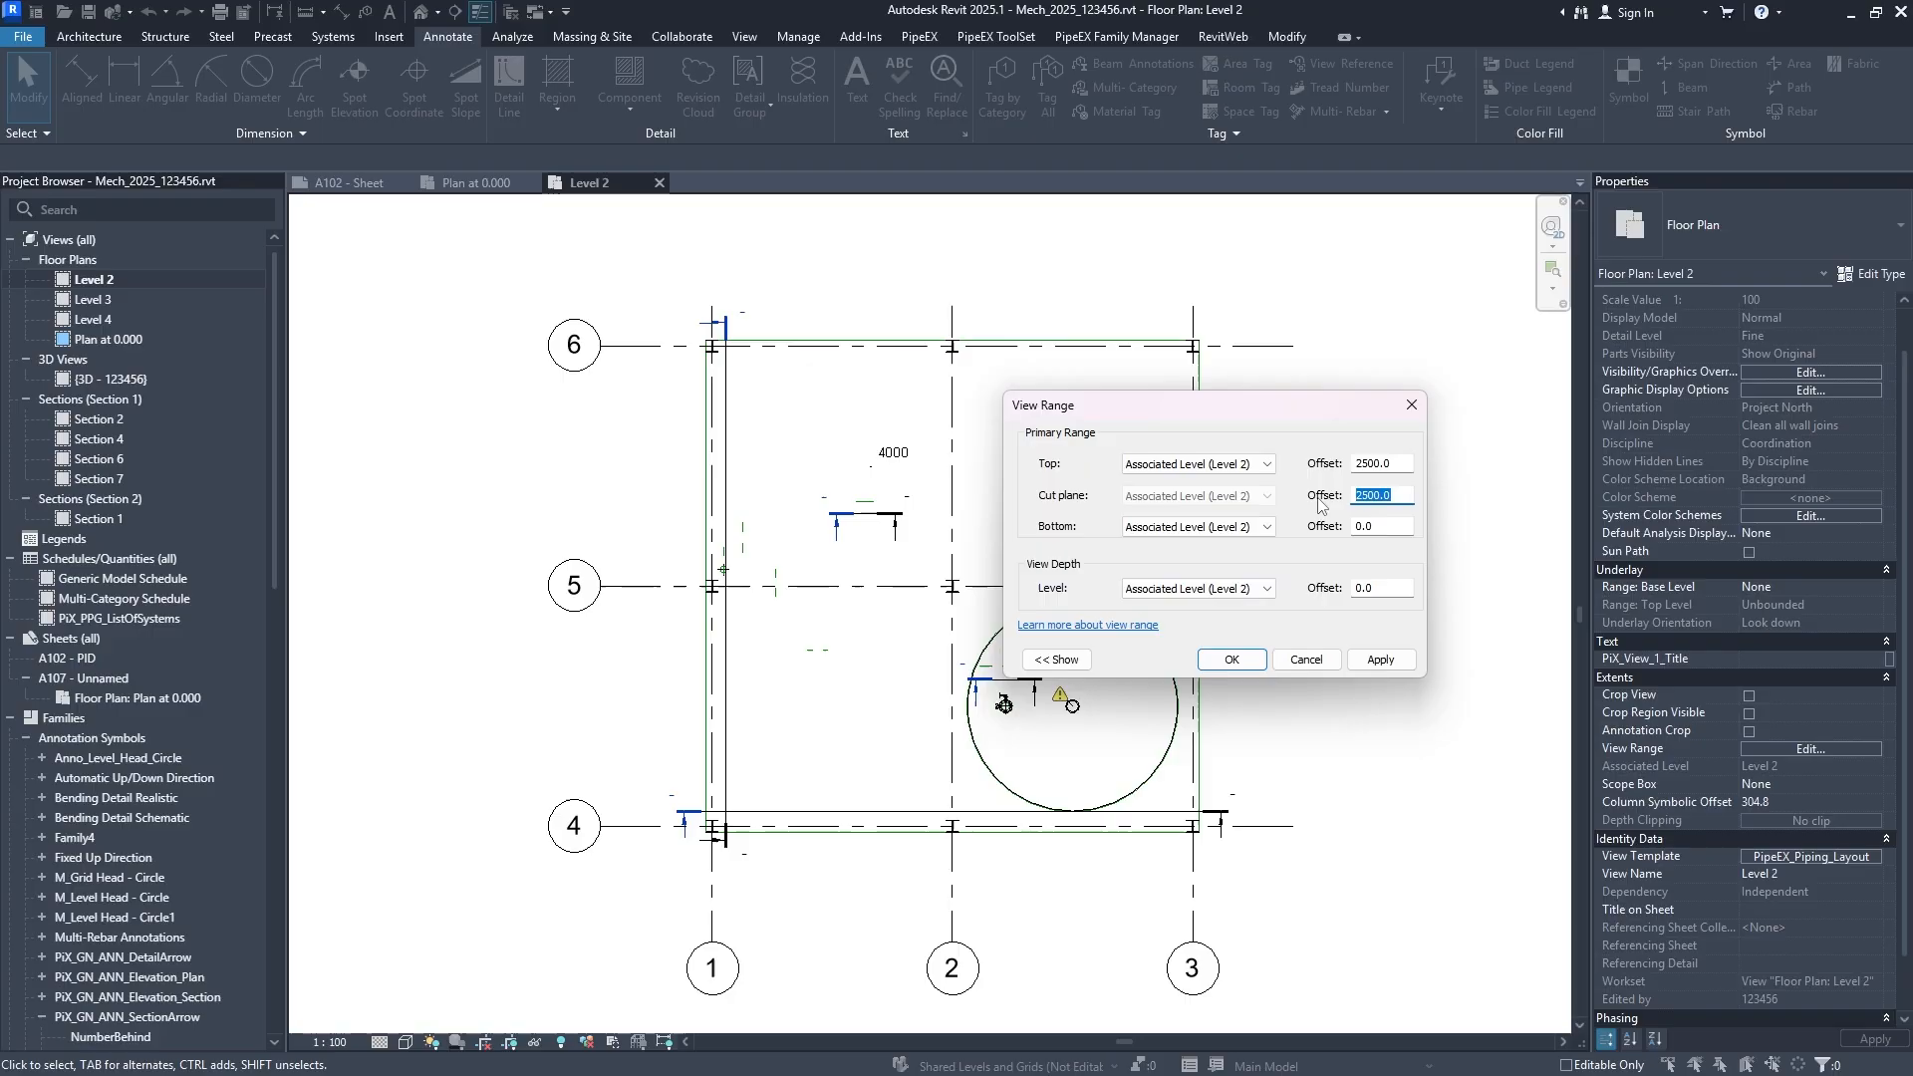
pyautogui.write('300')
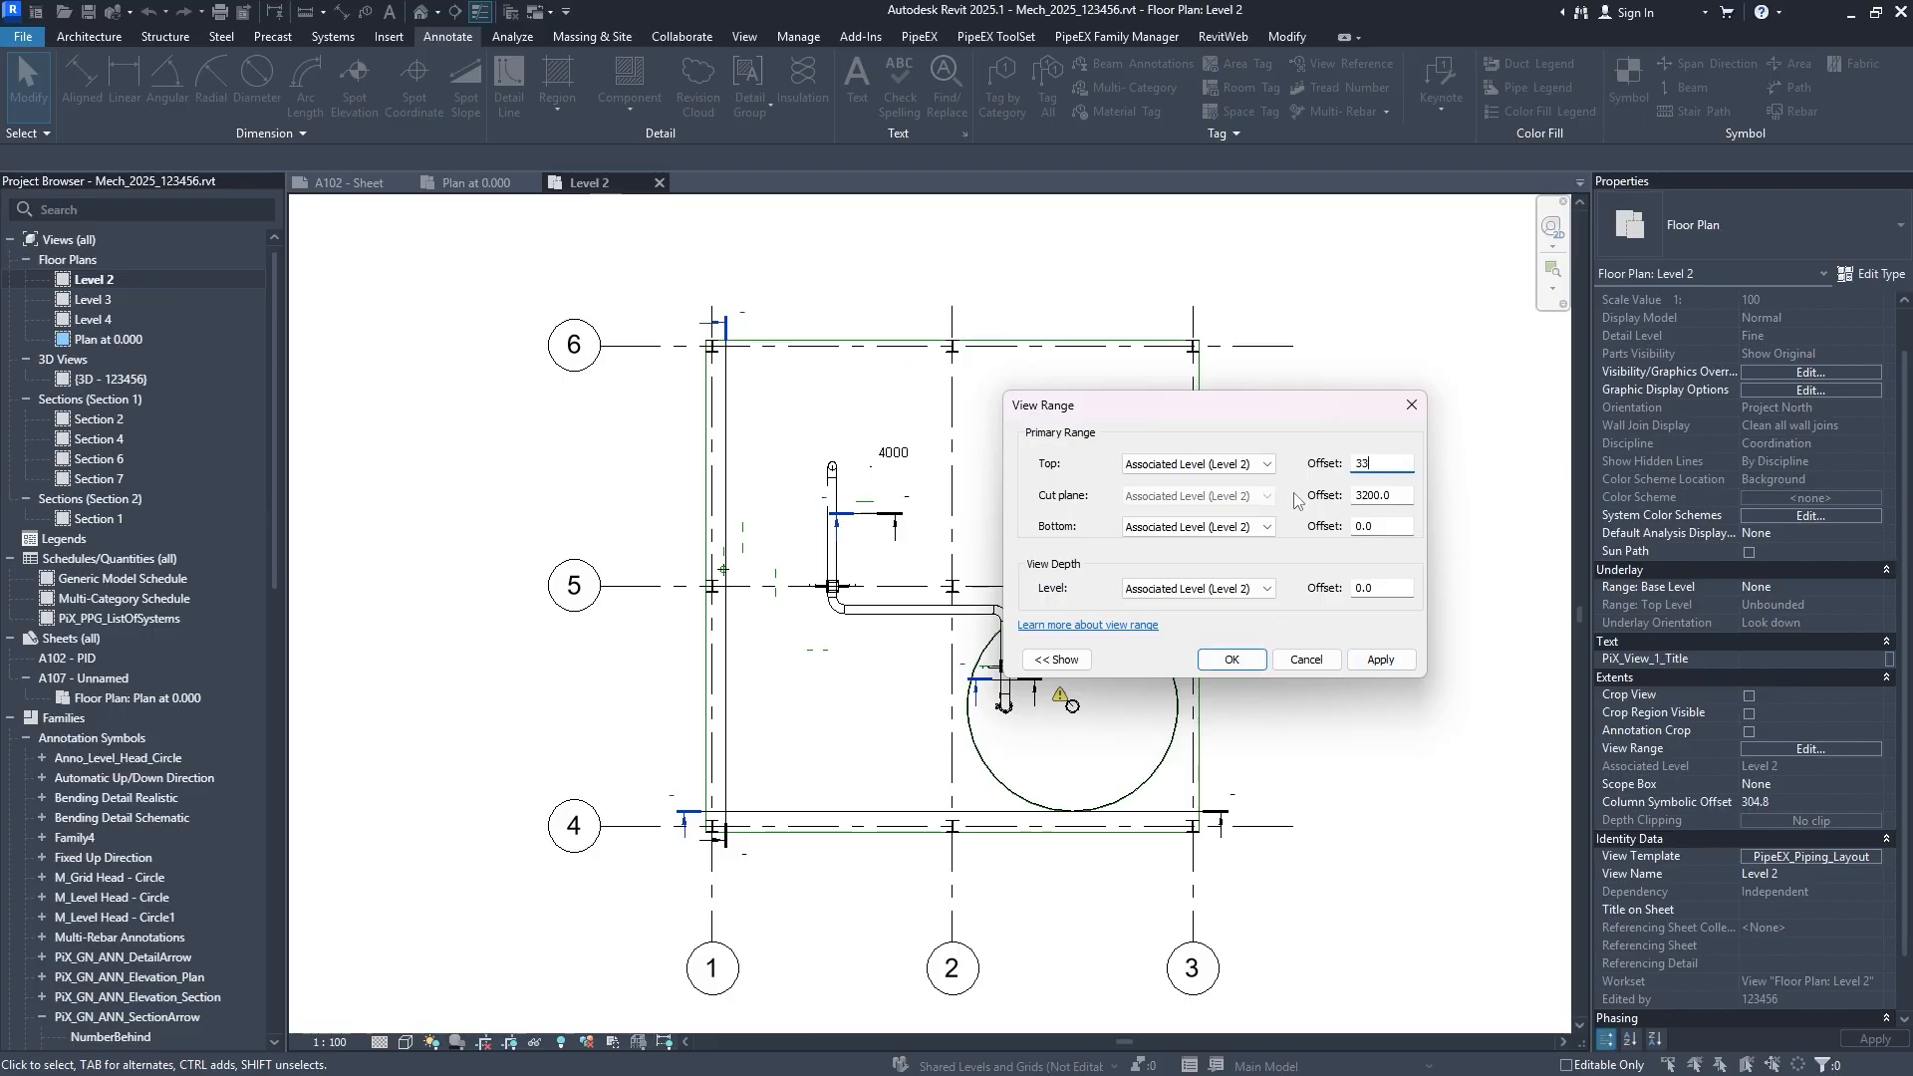
pyautogui.click(1232, 660)
pyautogui.scroll(3, 847, 470)
pyautogui.scroll(-3, 843, 413)
pyautogui.moveTo(934, 665); pyautogui.dragTo(925, 495, button='middle')
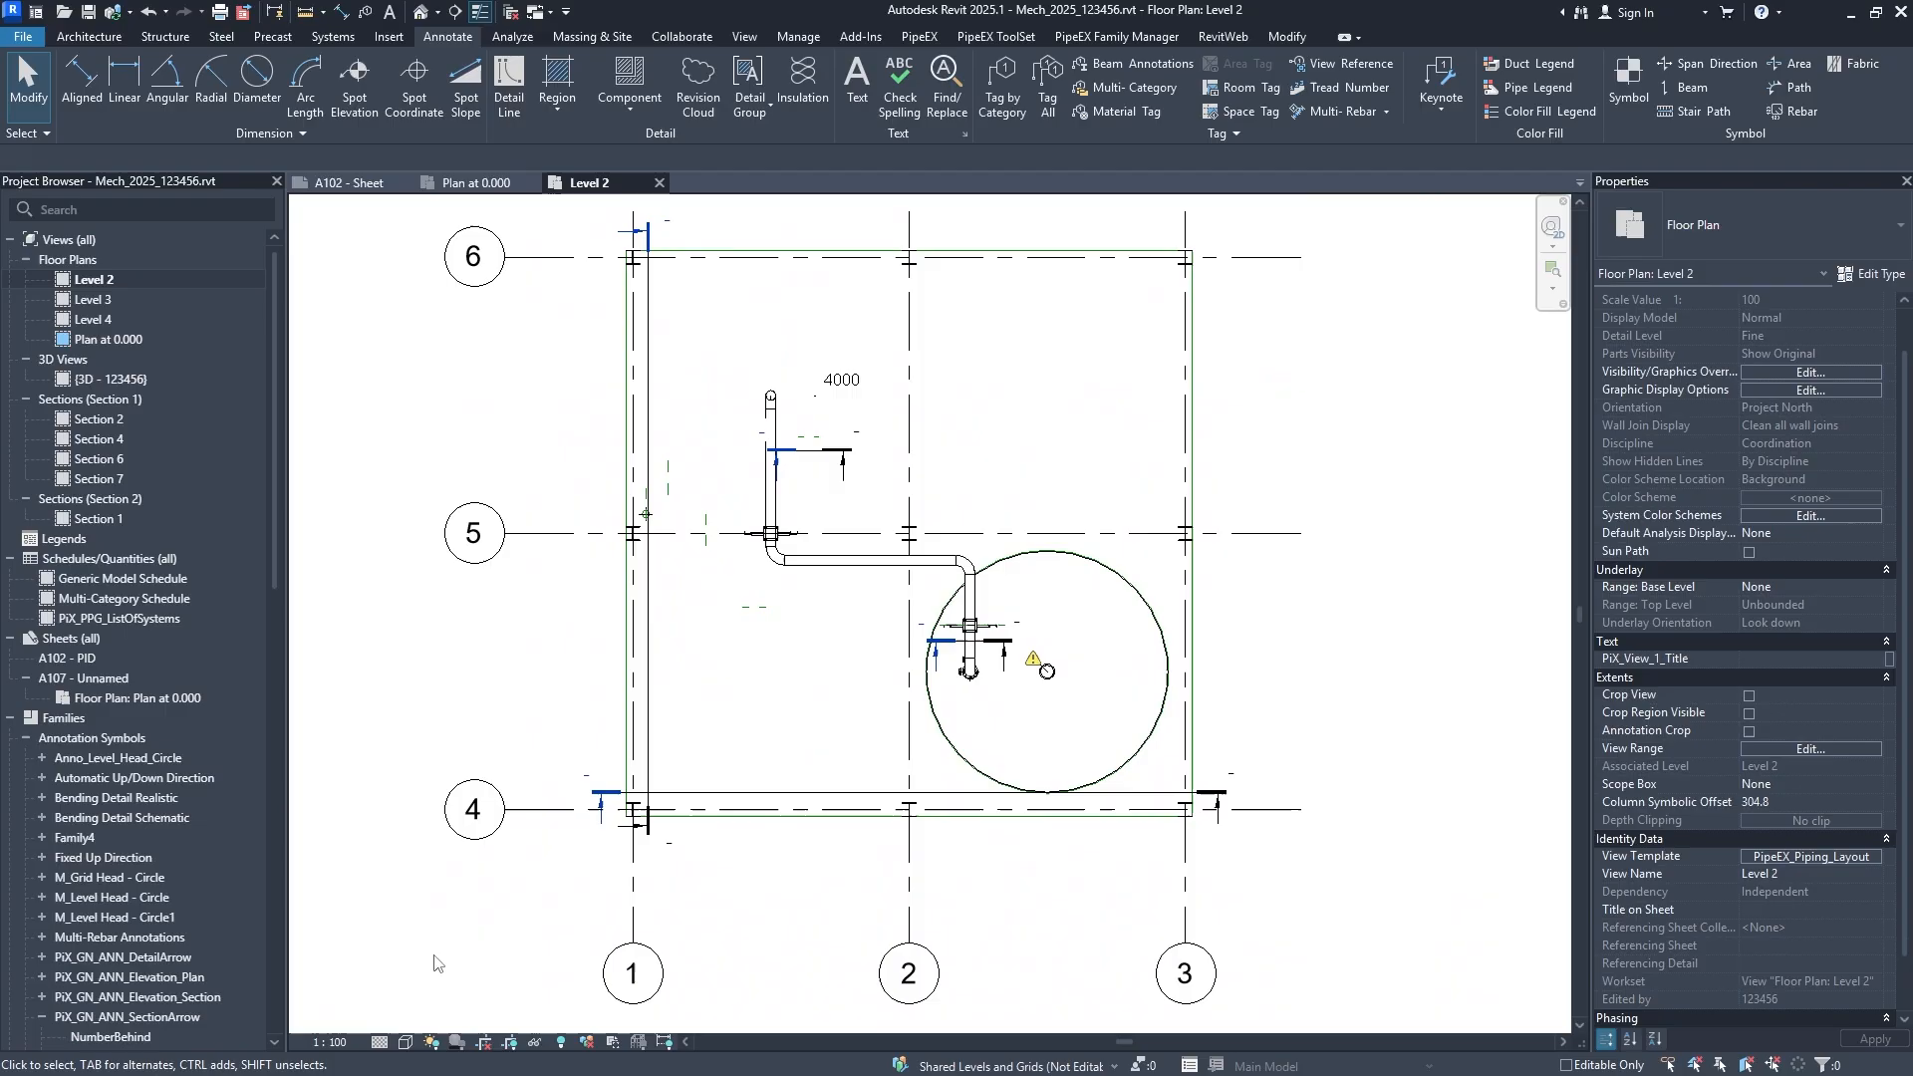
# Set the Level 2 floor plan's view scale to 1:50.
pyautogui.click(321, 1042)
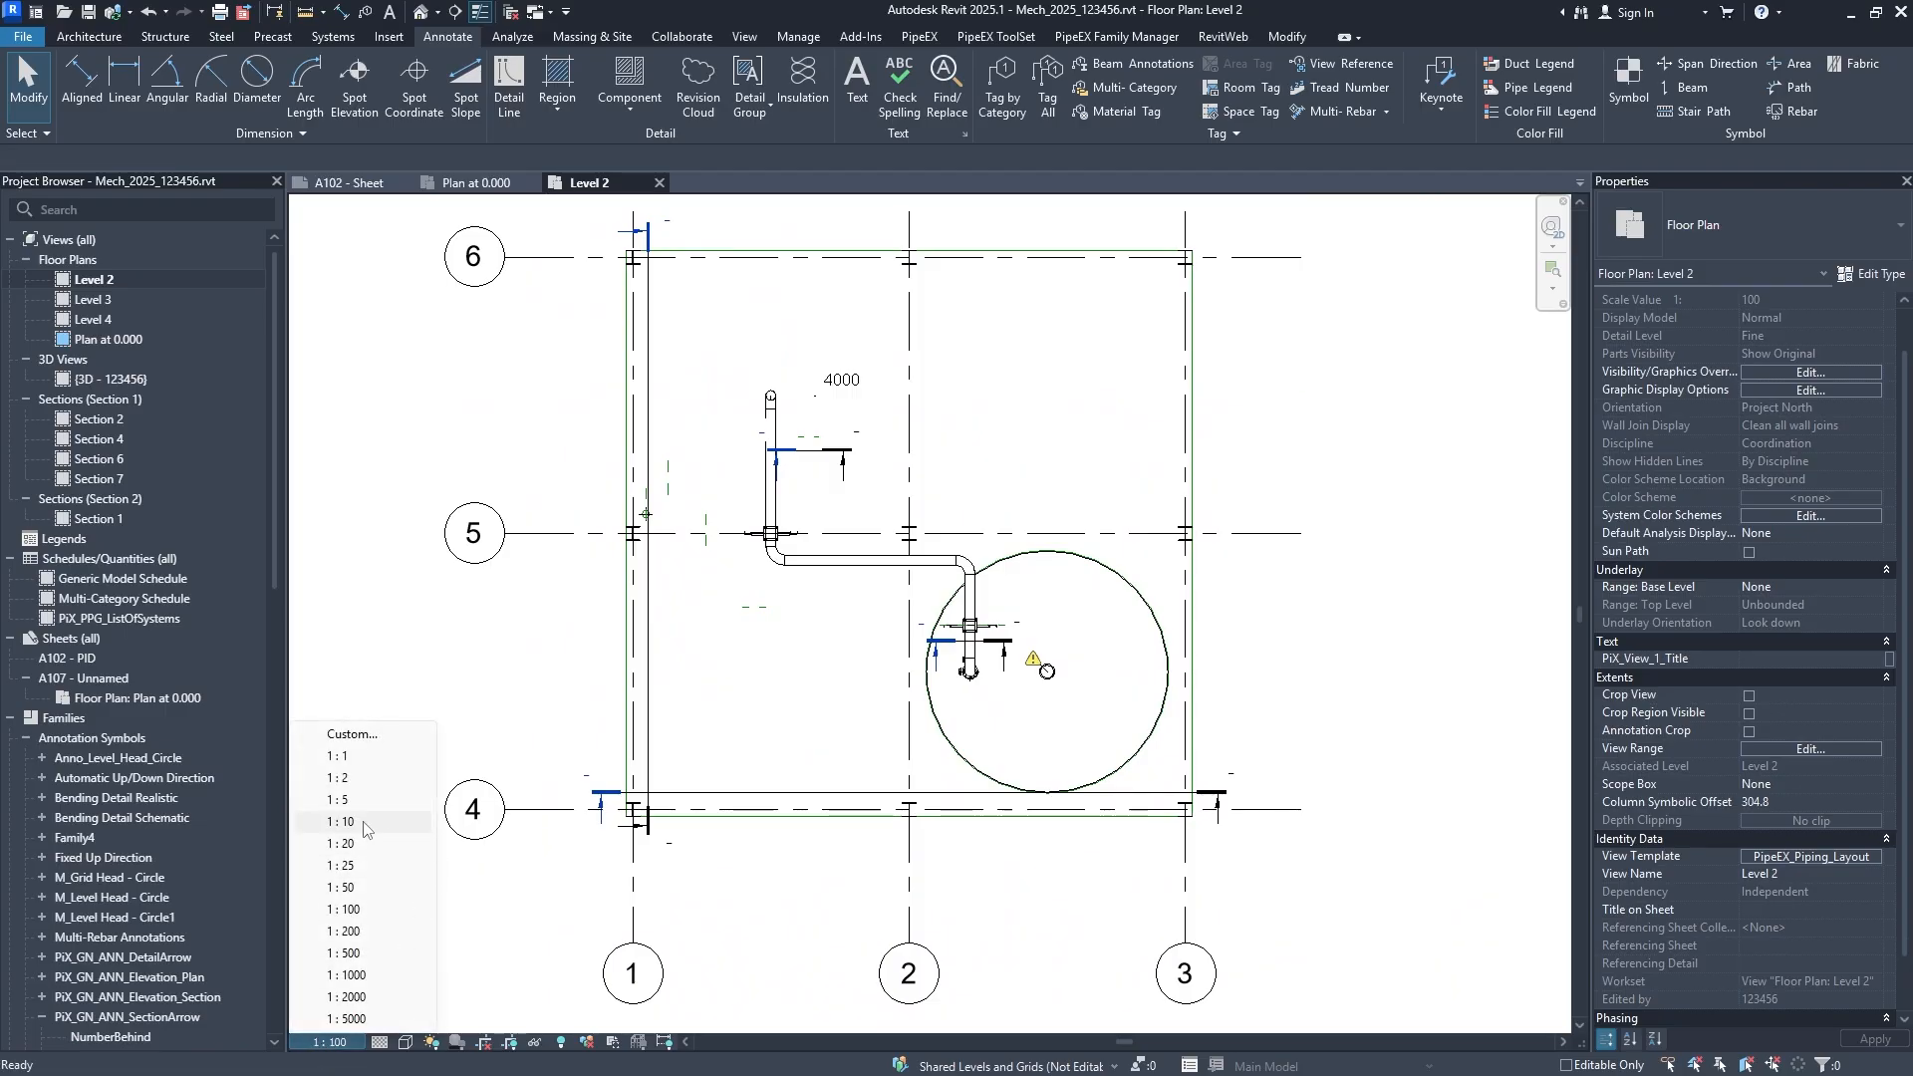
pyautogui.click(341, 887)
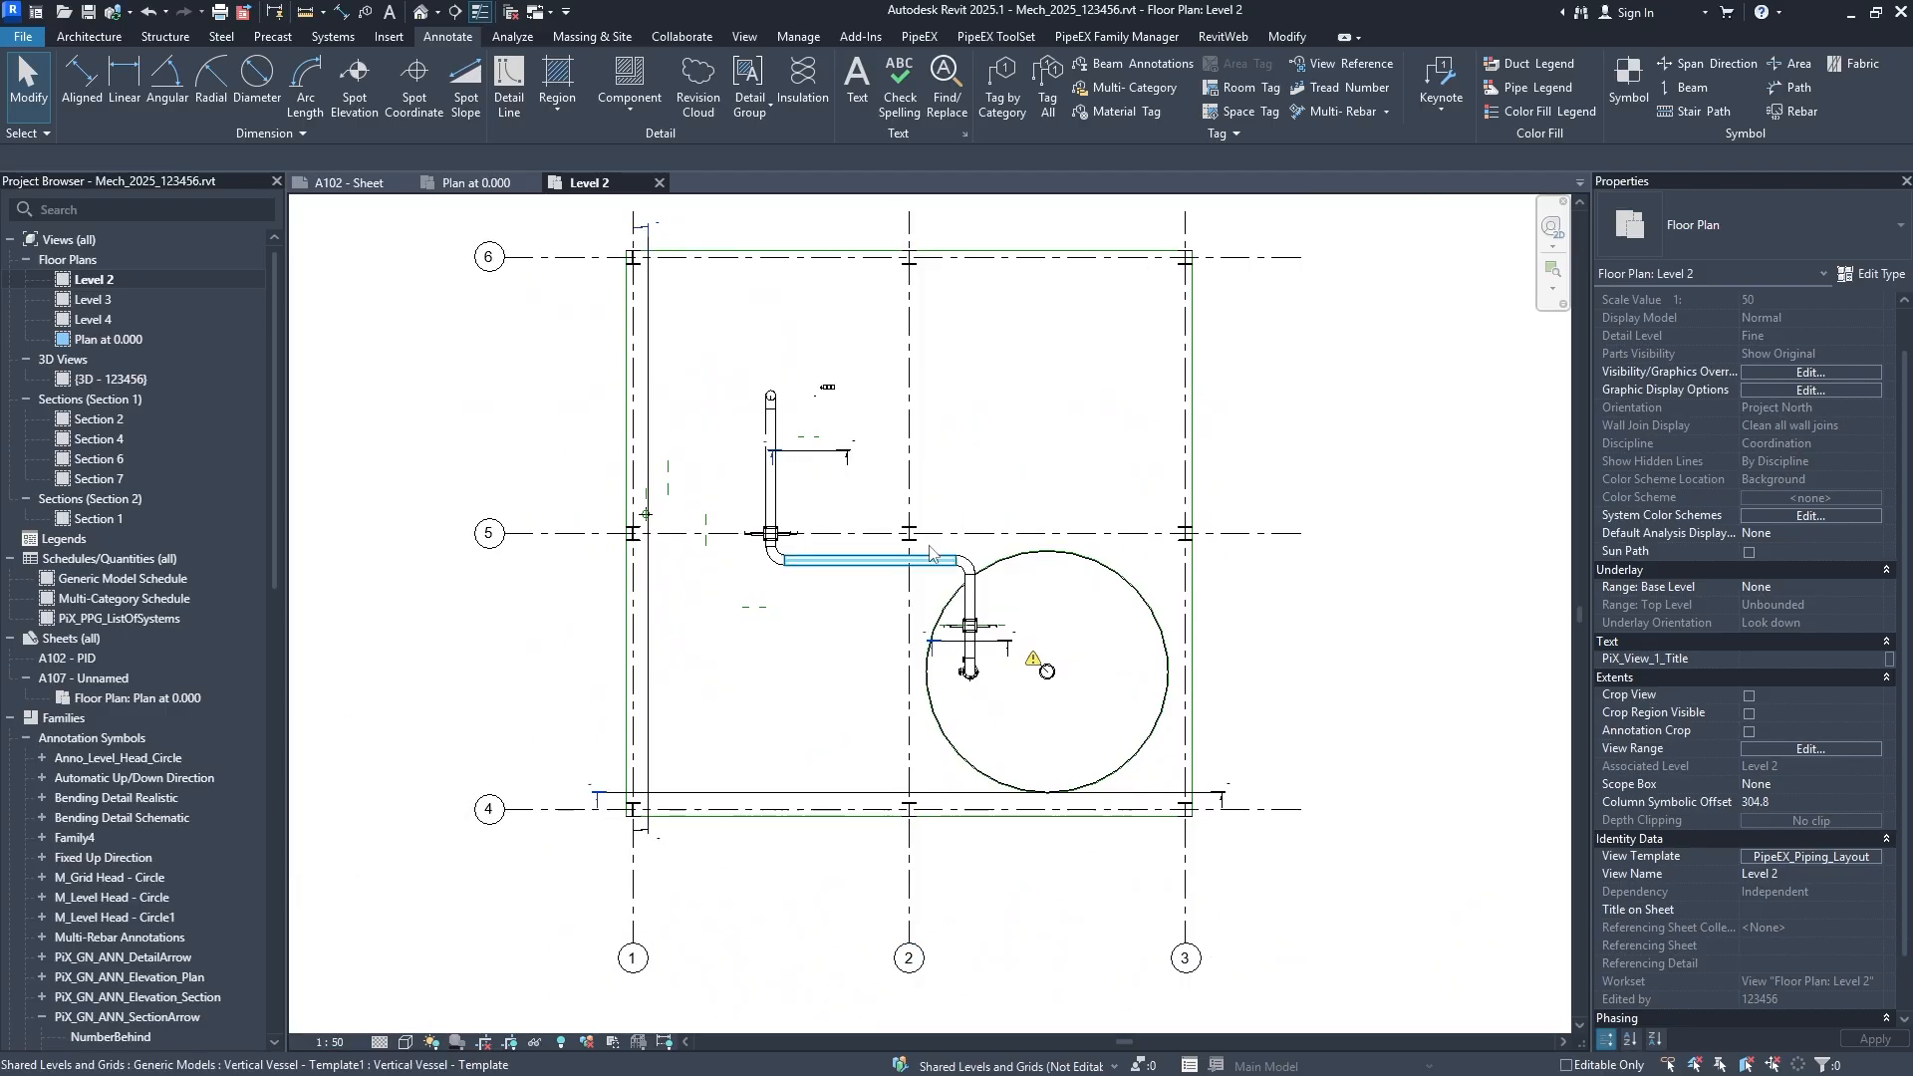
pyautogui.scroll(5, 958, 678)
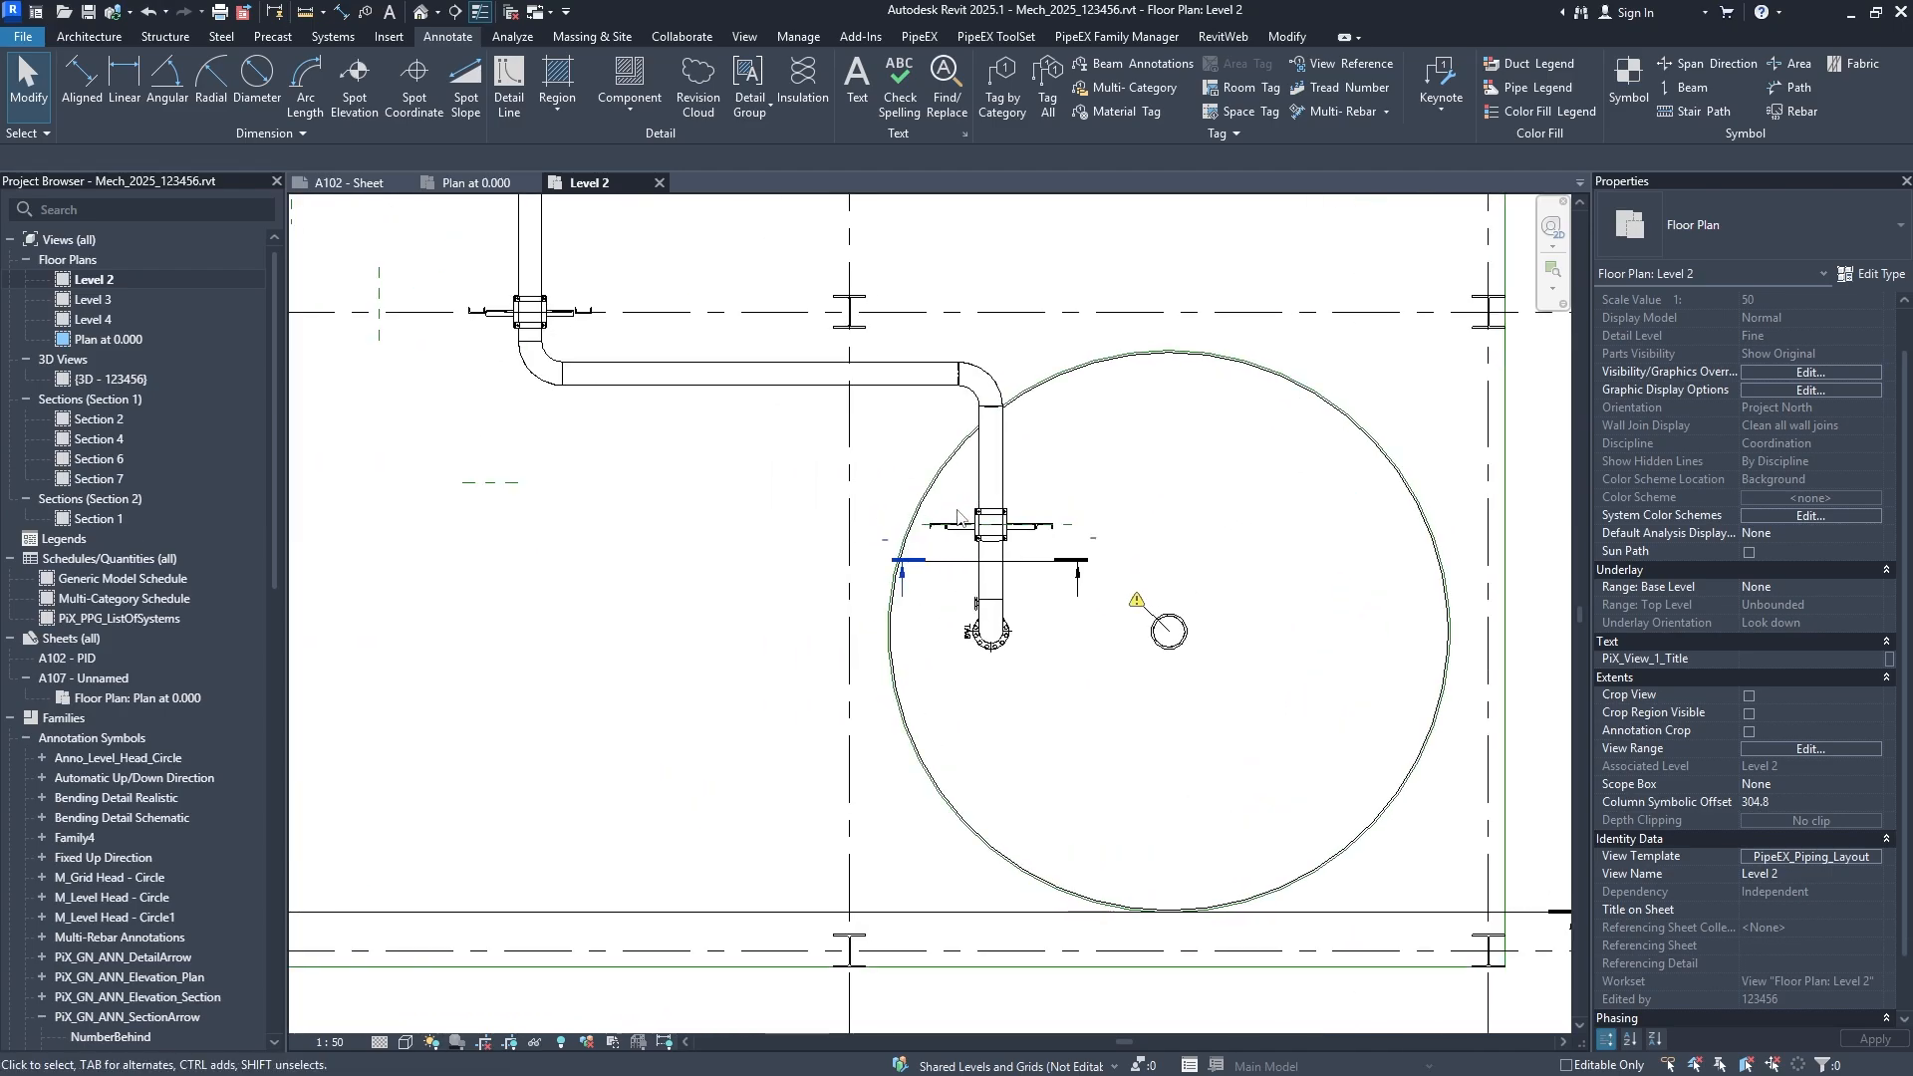
pyautogui.scroll(-5, 988, 554)
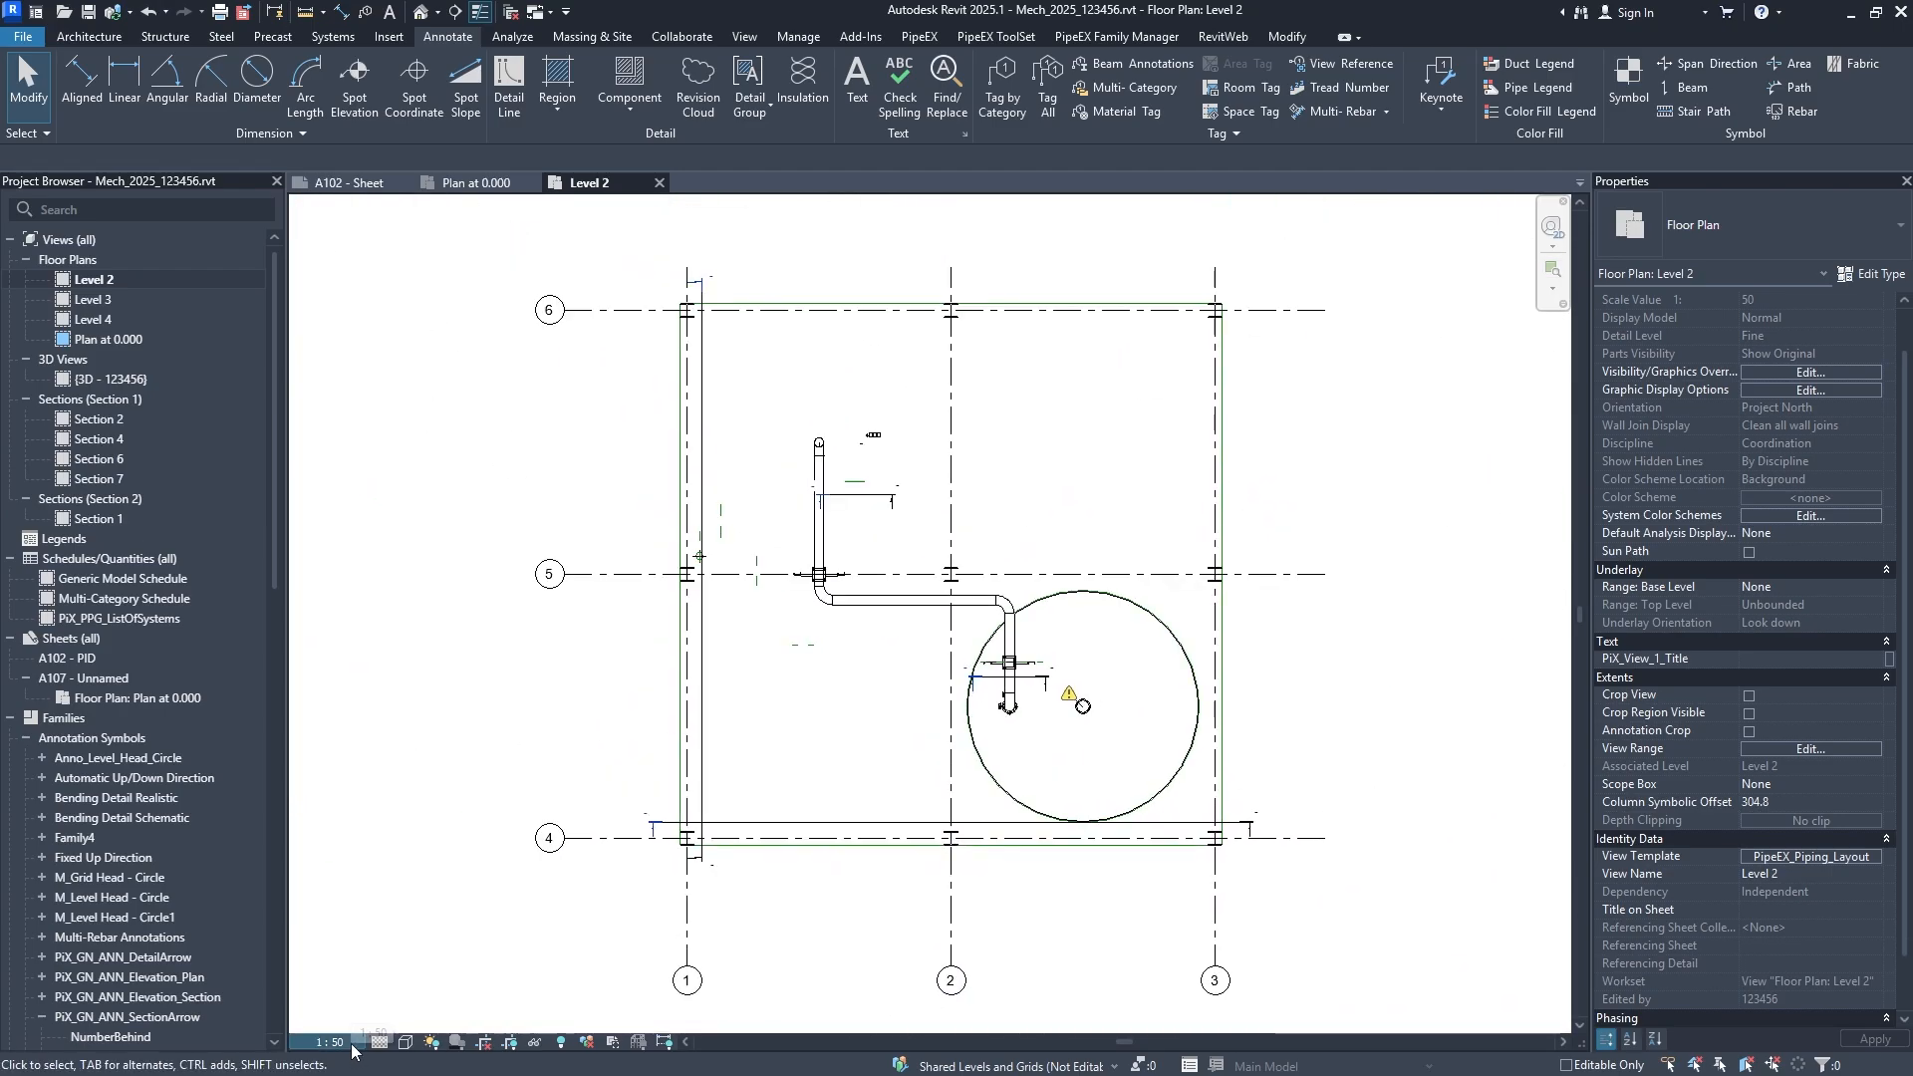
# Place an aligned dimension between grids 6 and 5 outside grid 1, and extend its witness lines to grid 4.
pyautogui.click(65, 85)
pyautogui.click(641, 310)
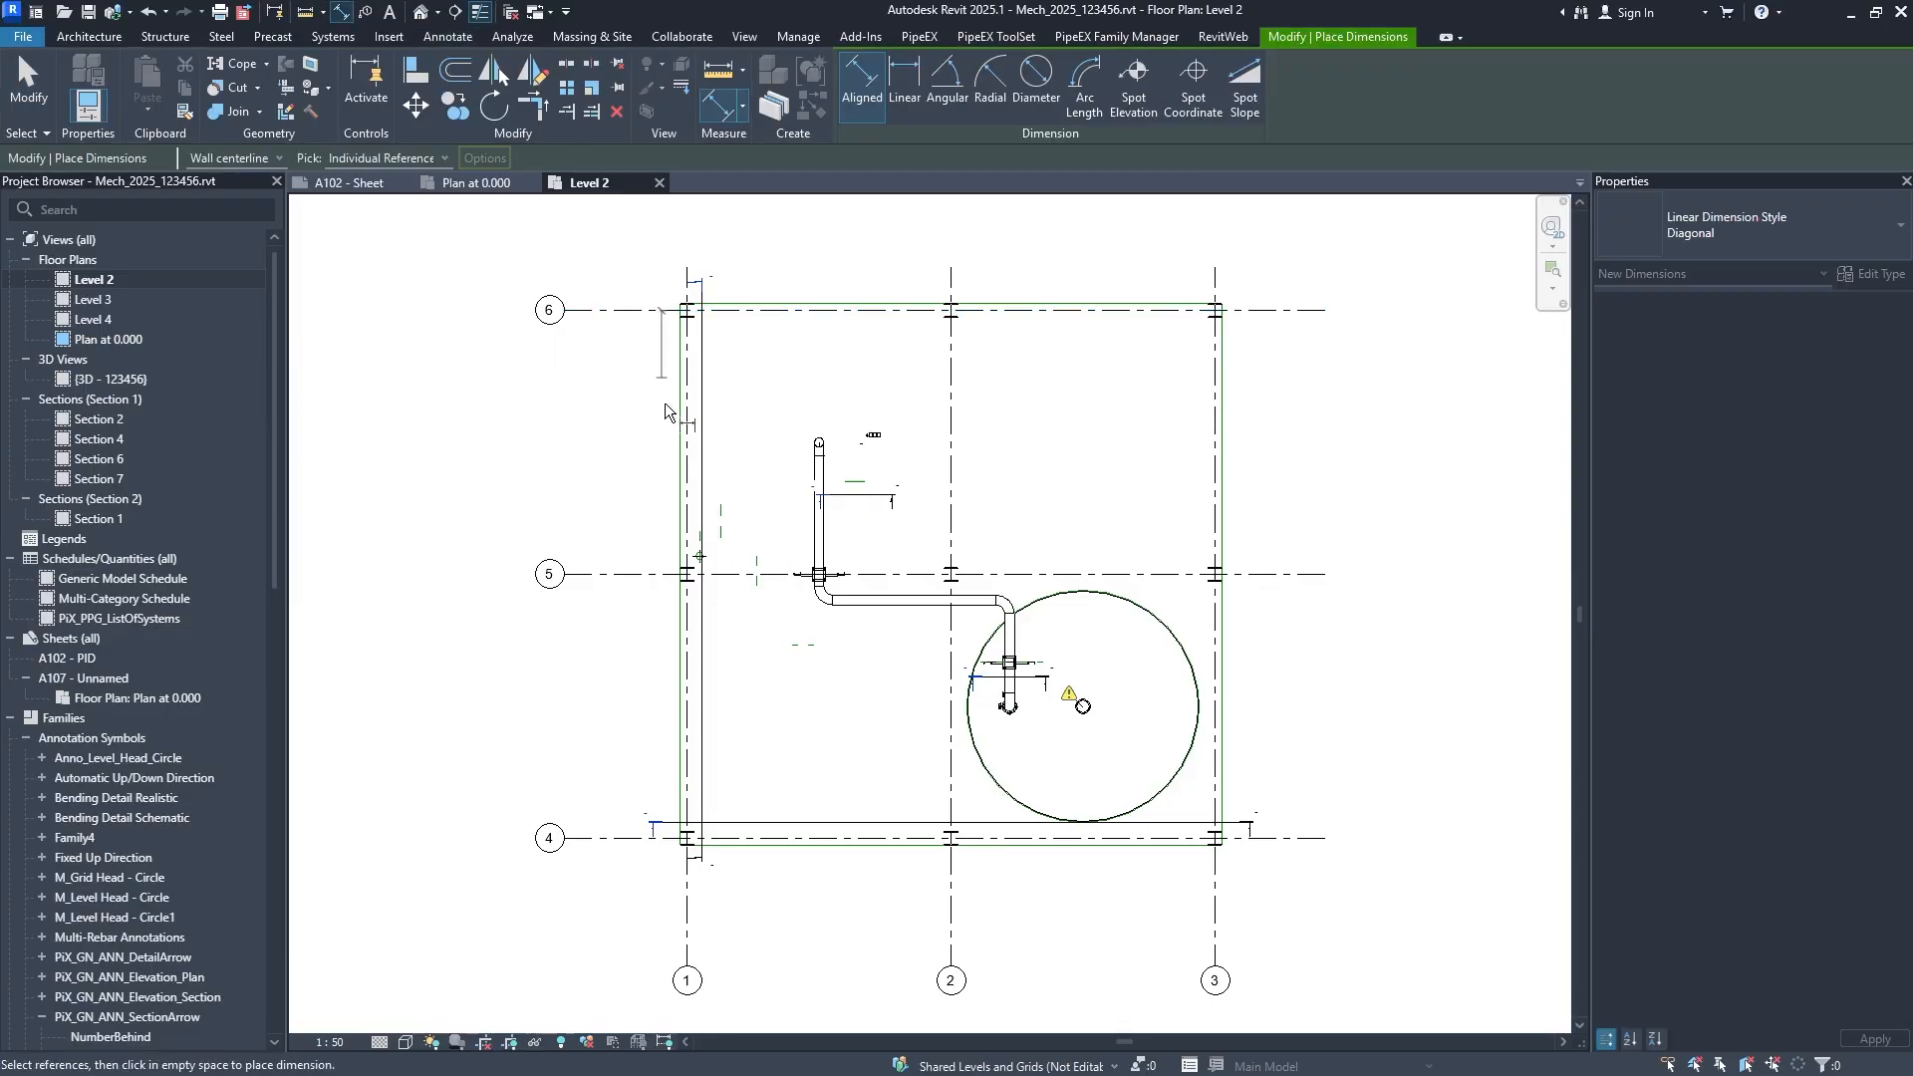
pyautogui.click(657, 576)
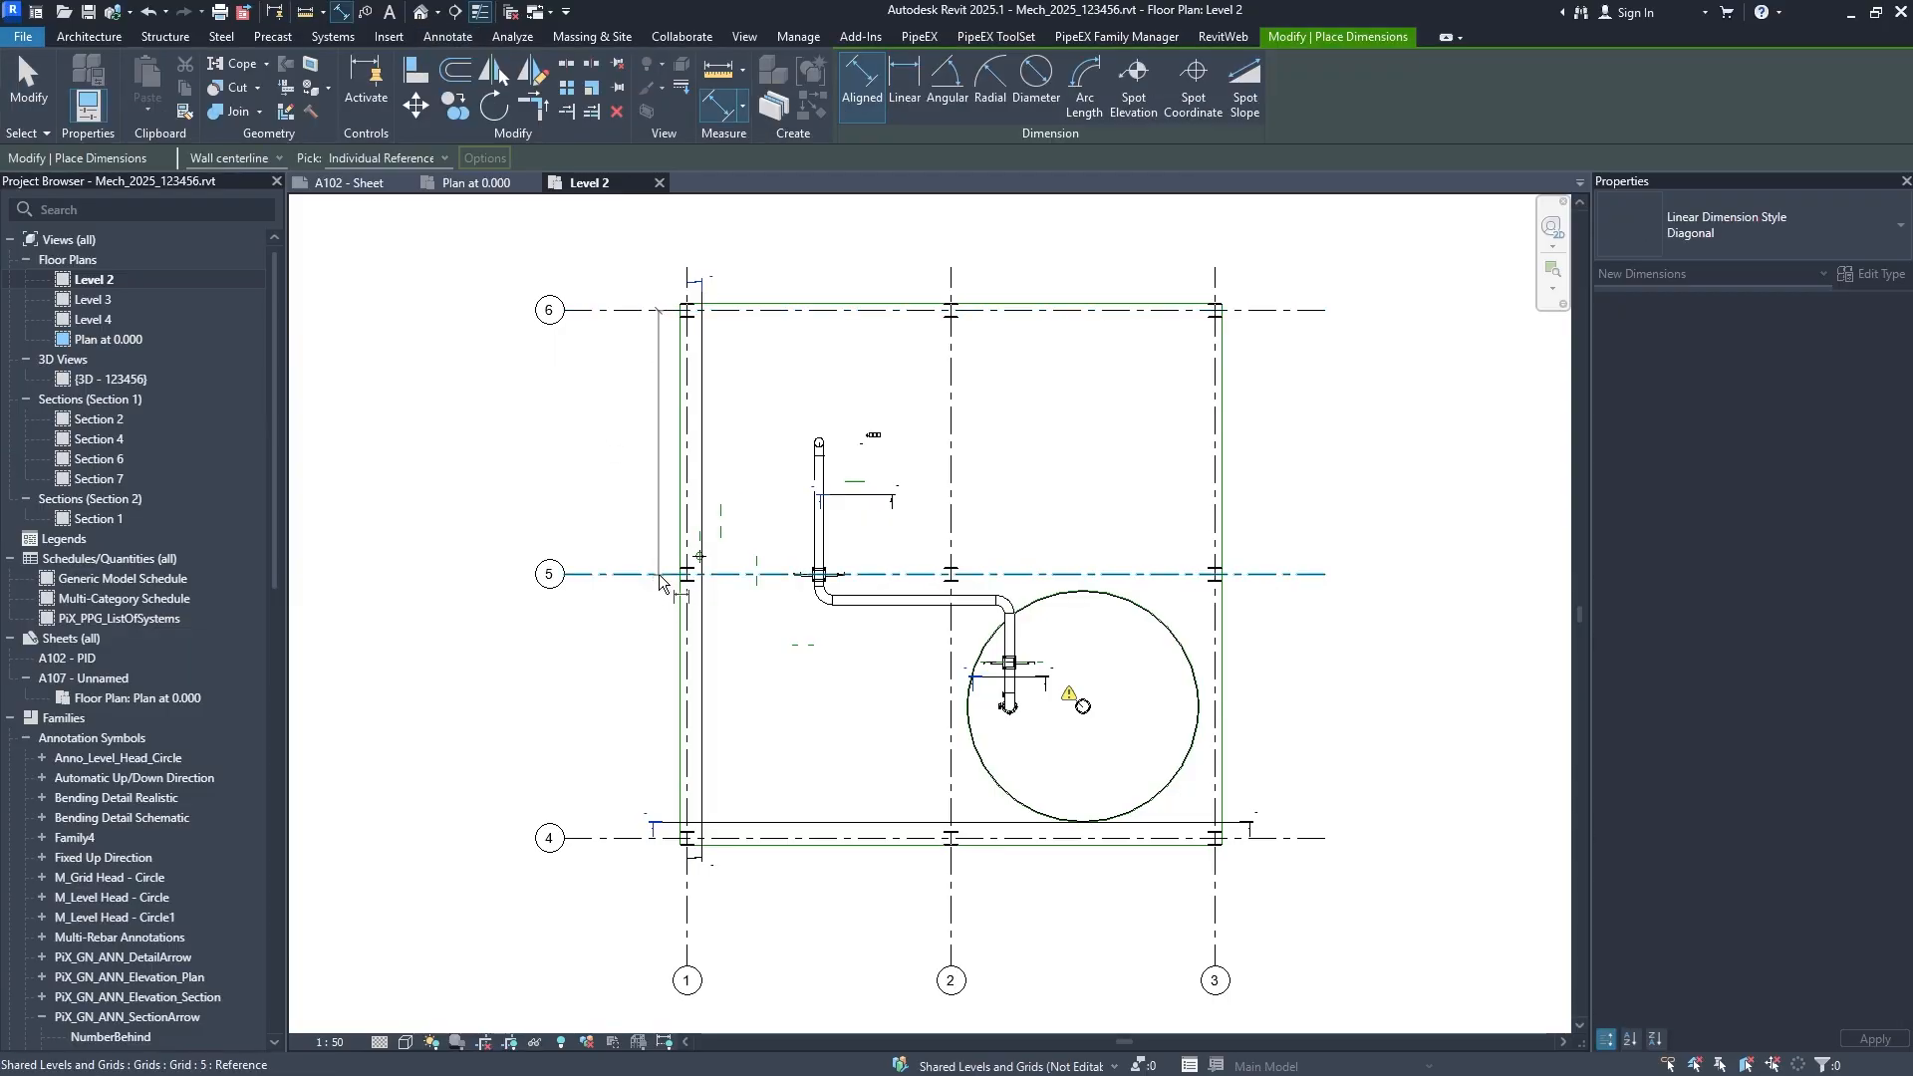
pyautogui.click(640, 500)
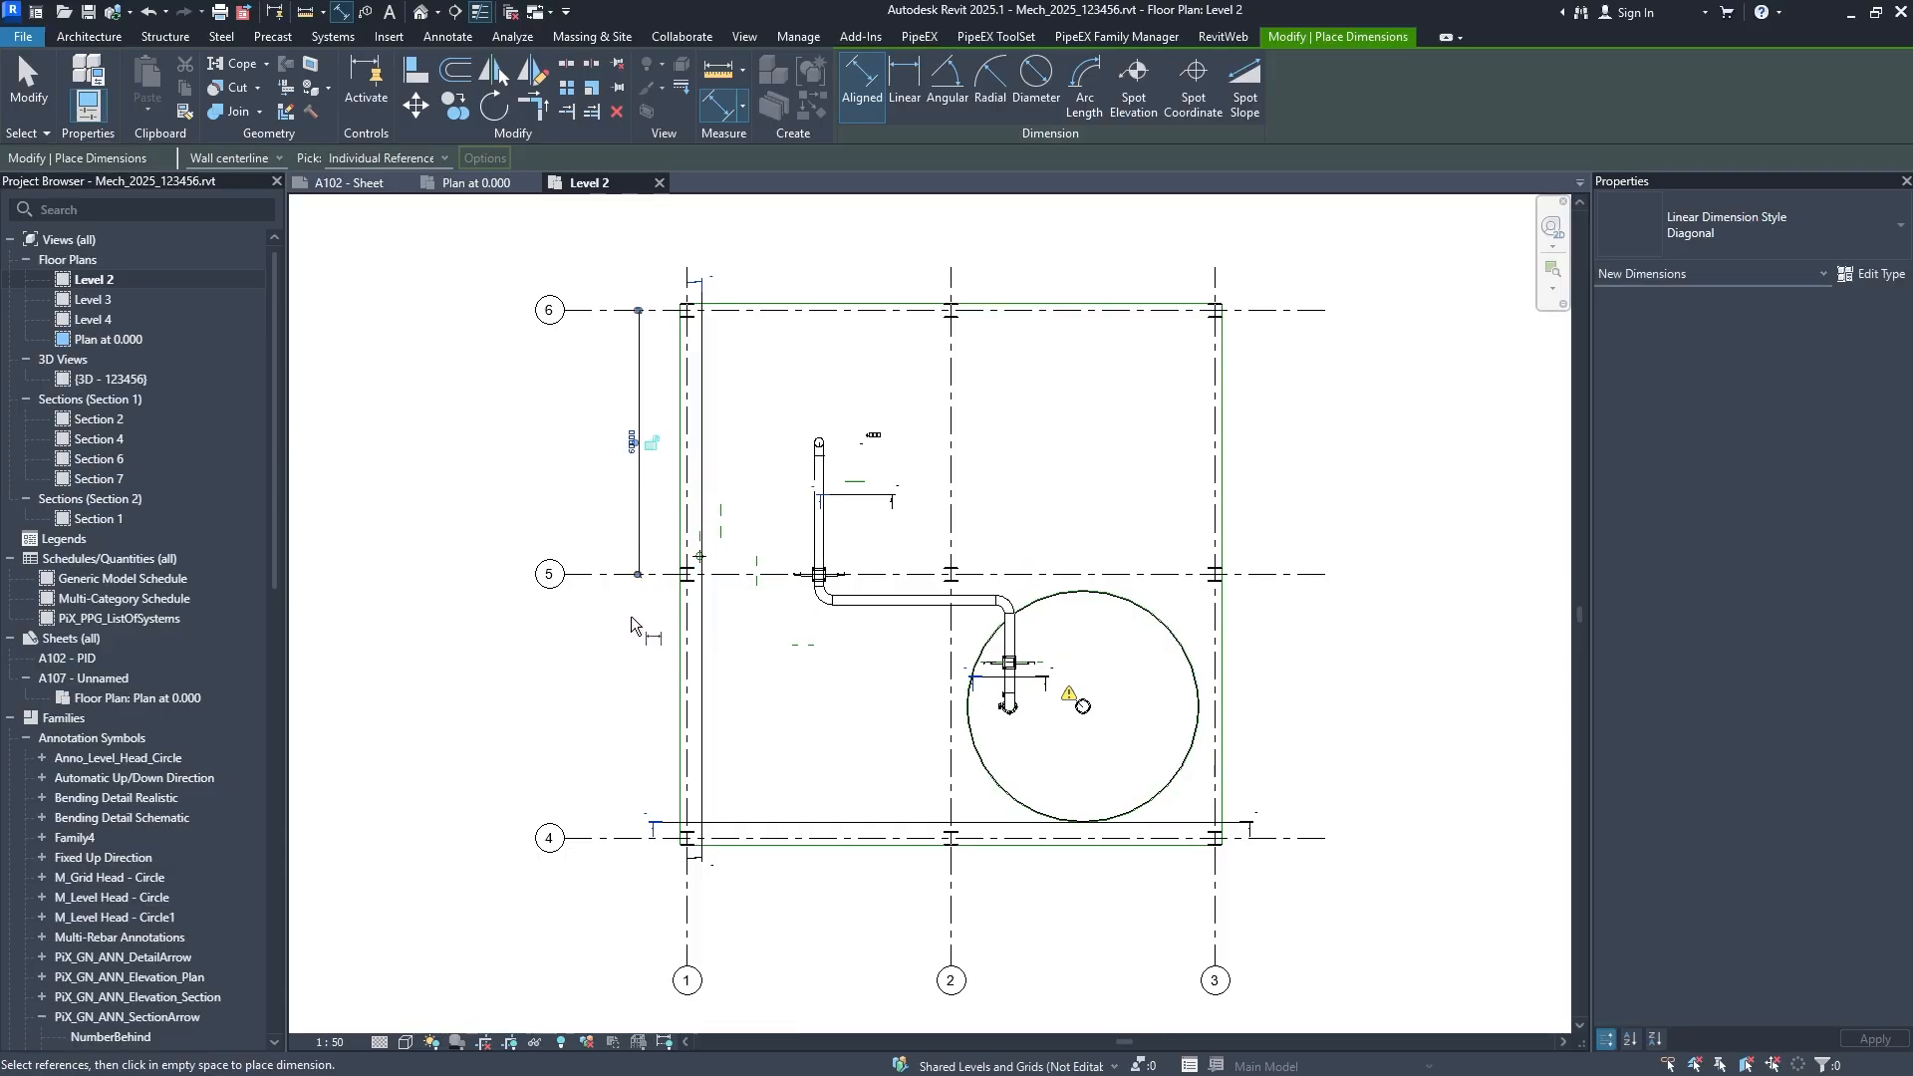
pyautogui.press('Escape')
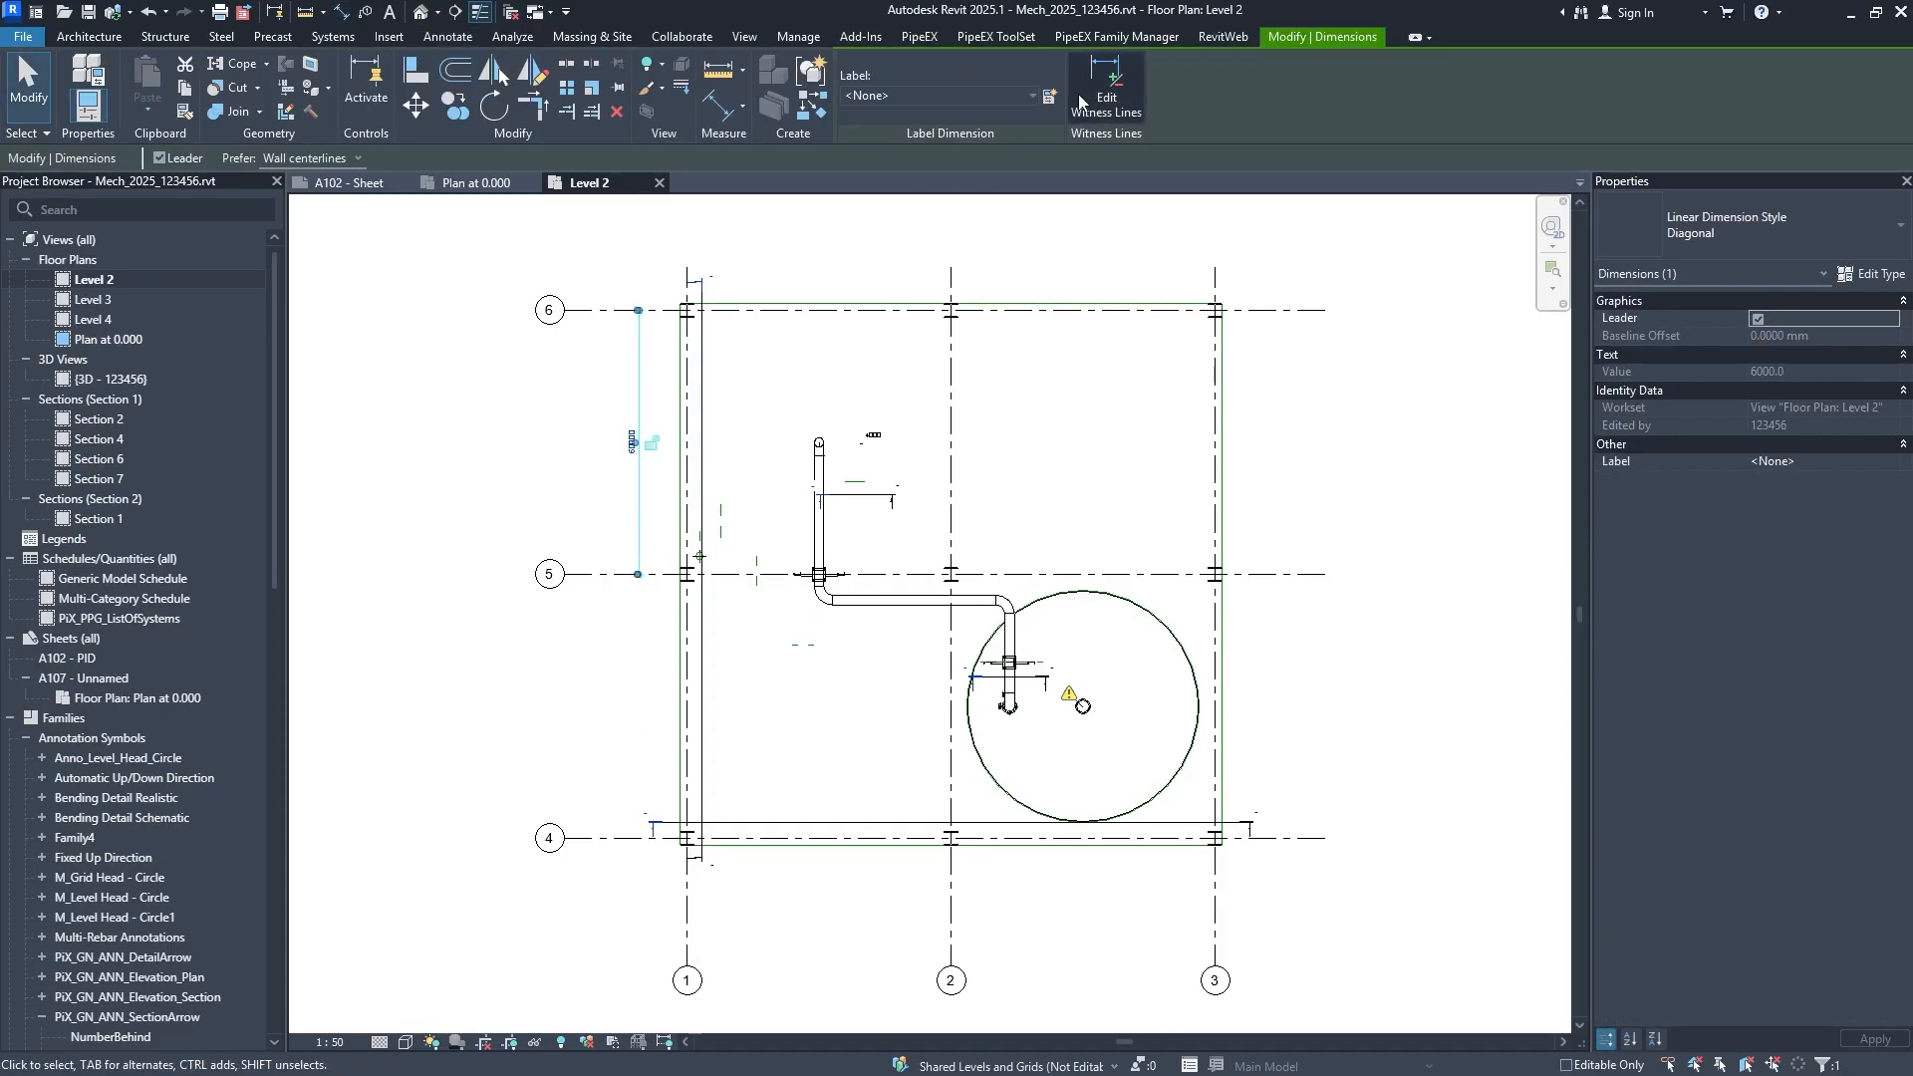
pyautogui.click(1078, 94)
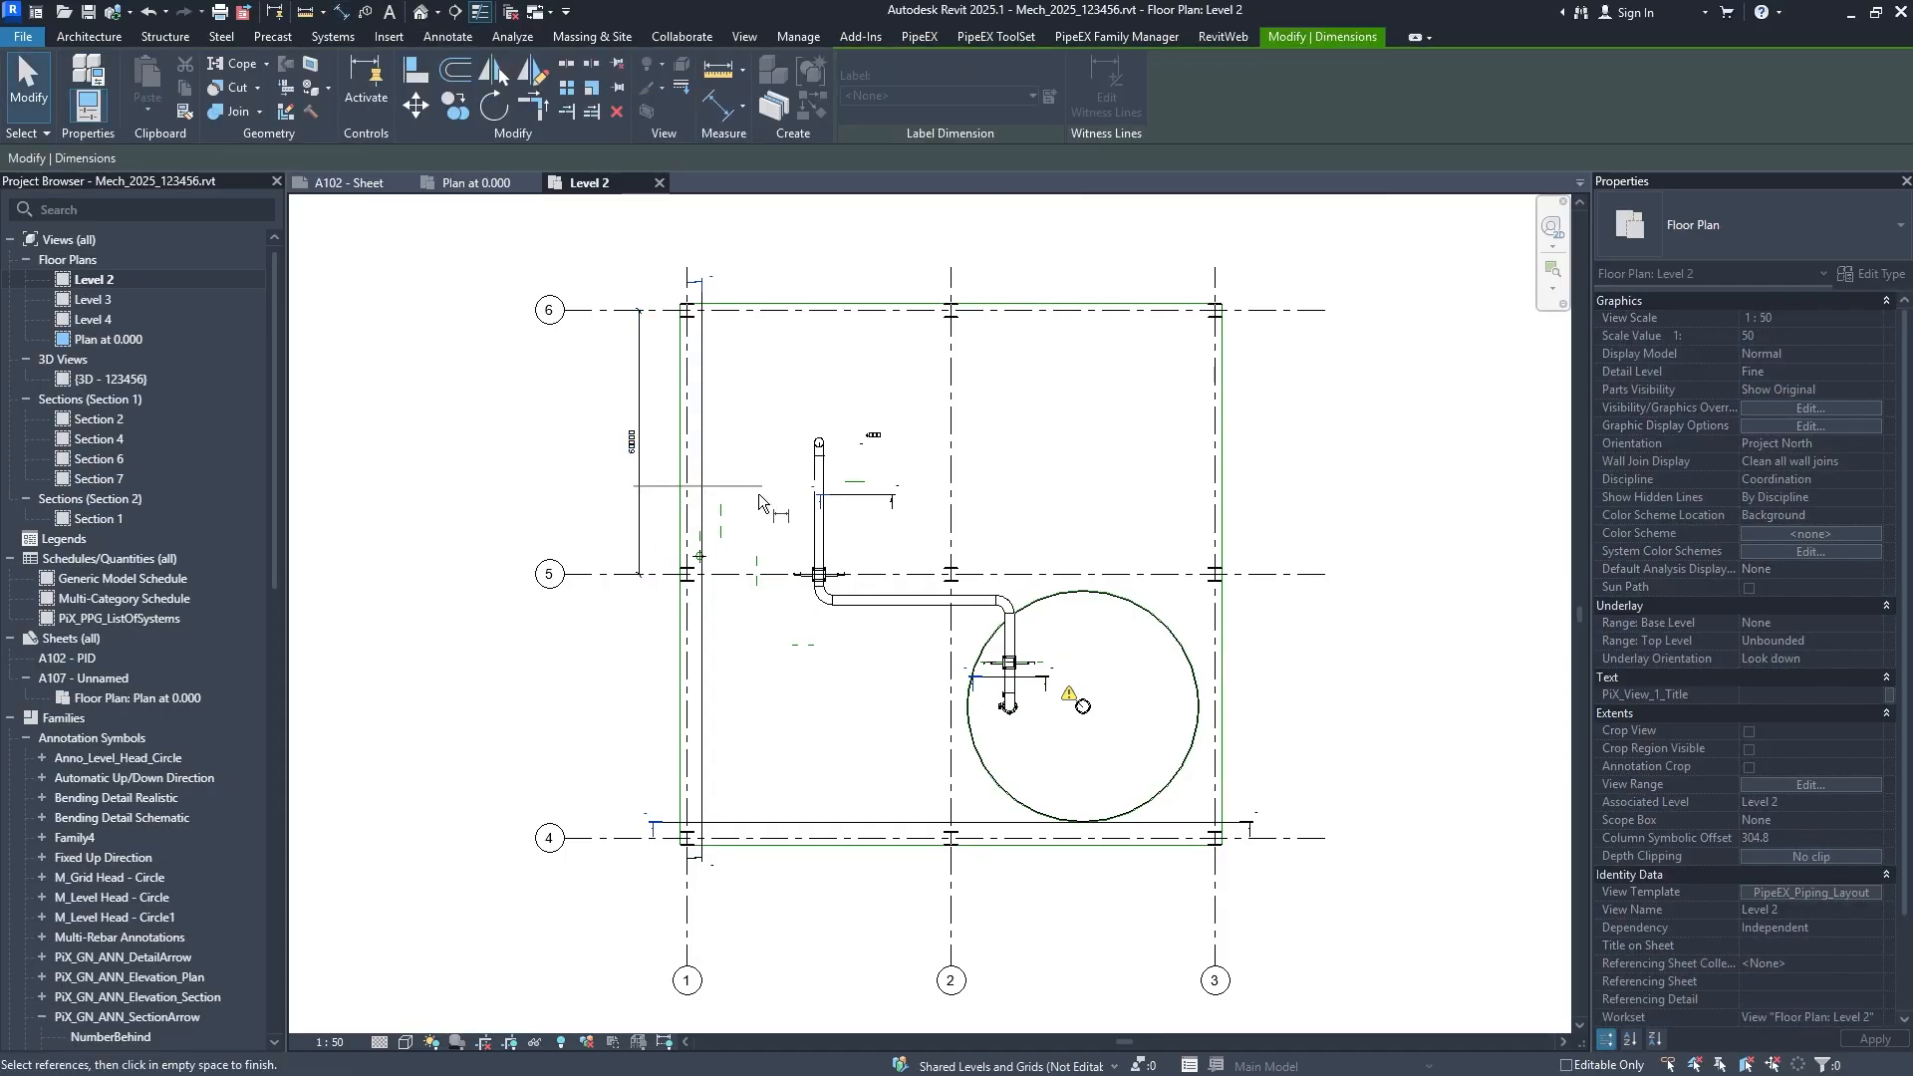
pyautogui.click(637, 839)
pyautogui.press('Escape')
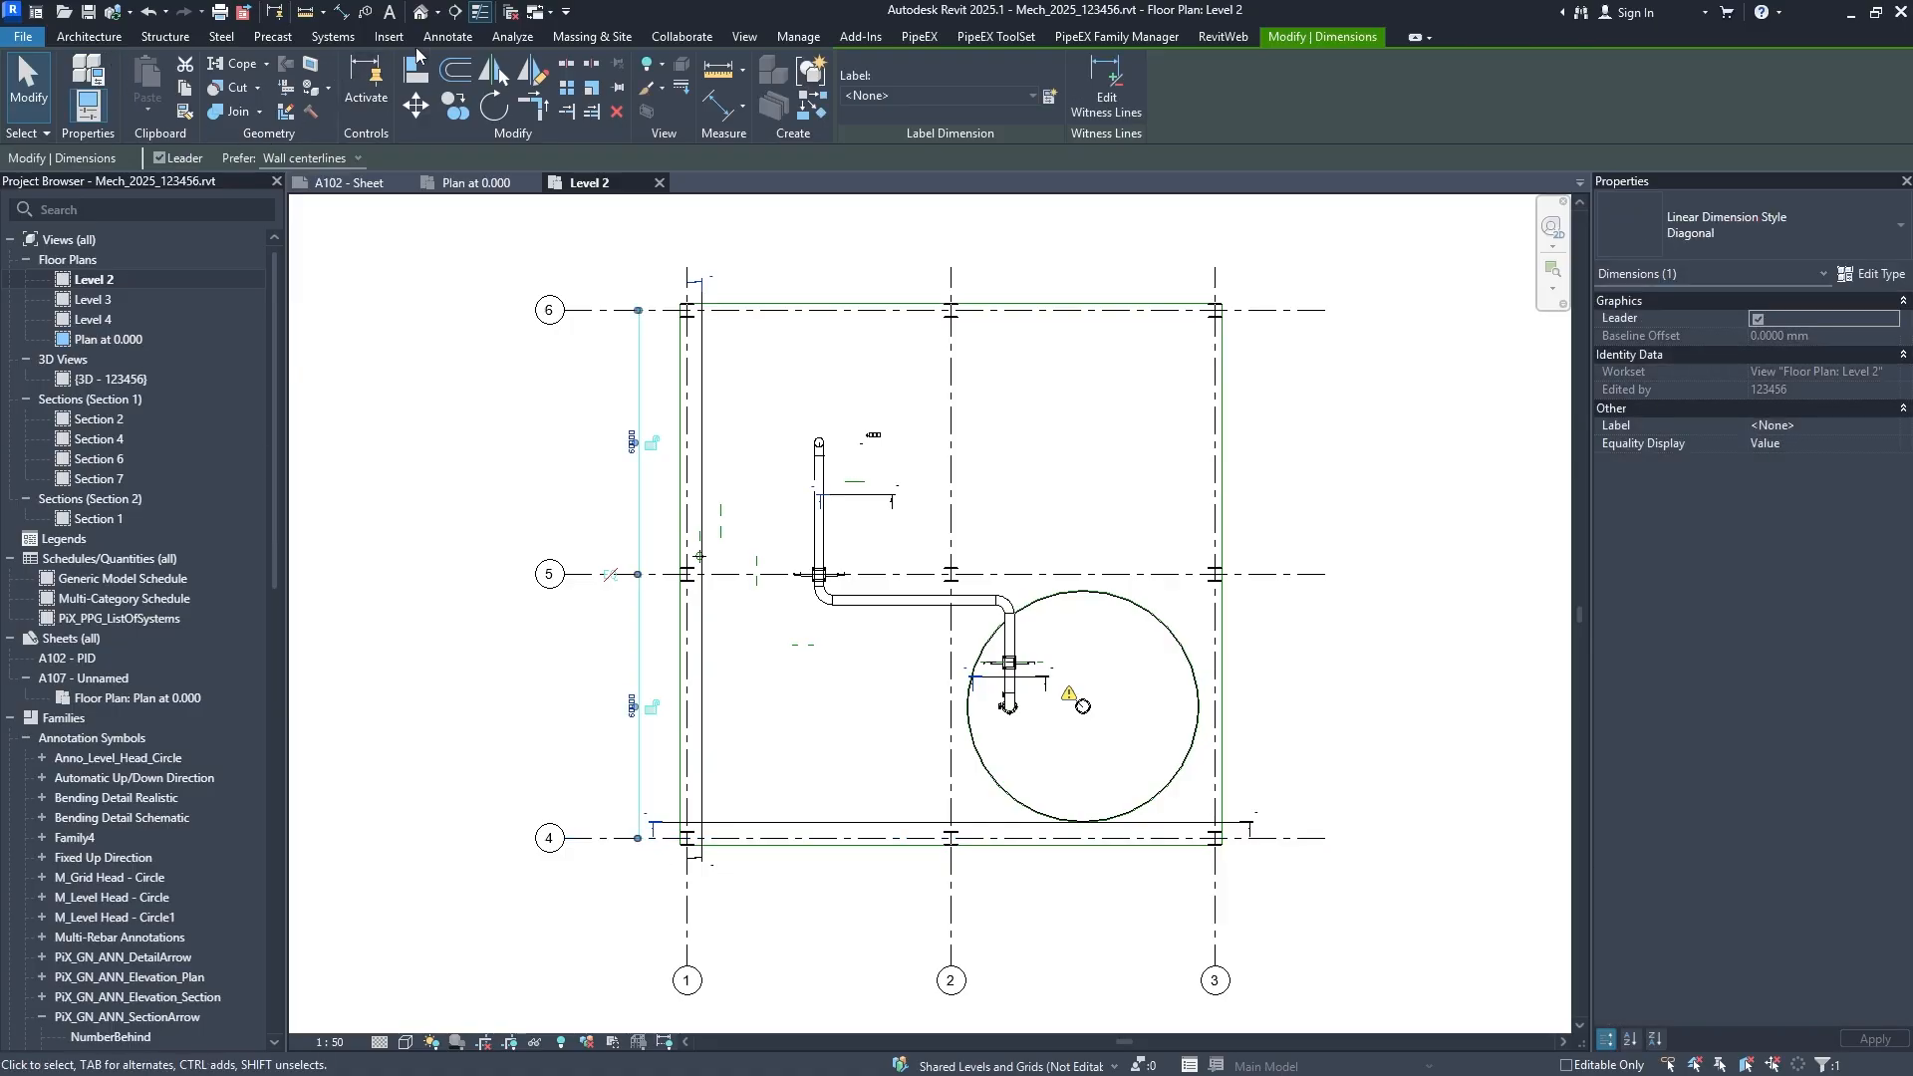
# Place a continuous aligned dimension across grids 1, 2 and 3, just below grid 4.
pyautogui.click(441, 37)
pyautogui.click(96, 98)
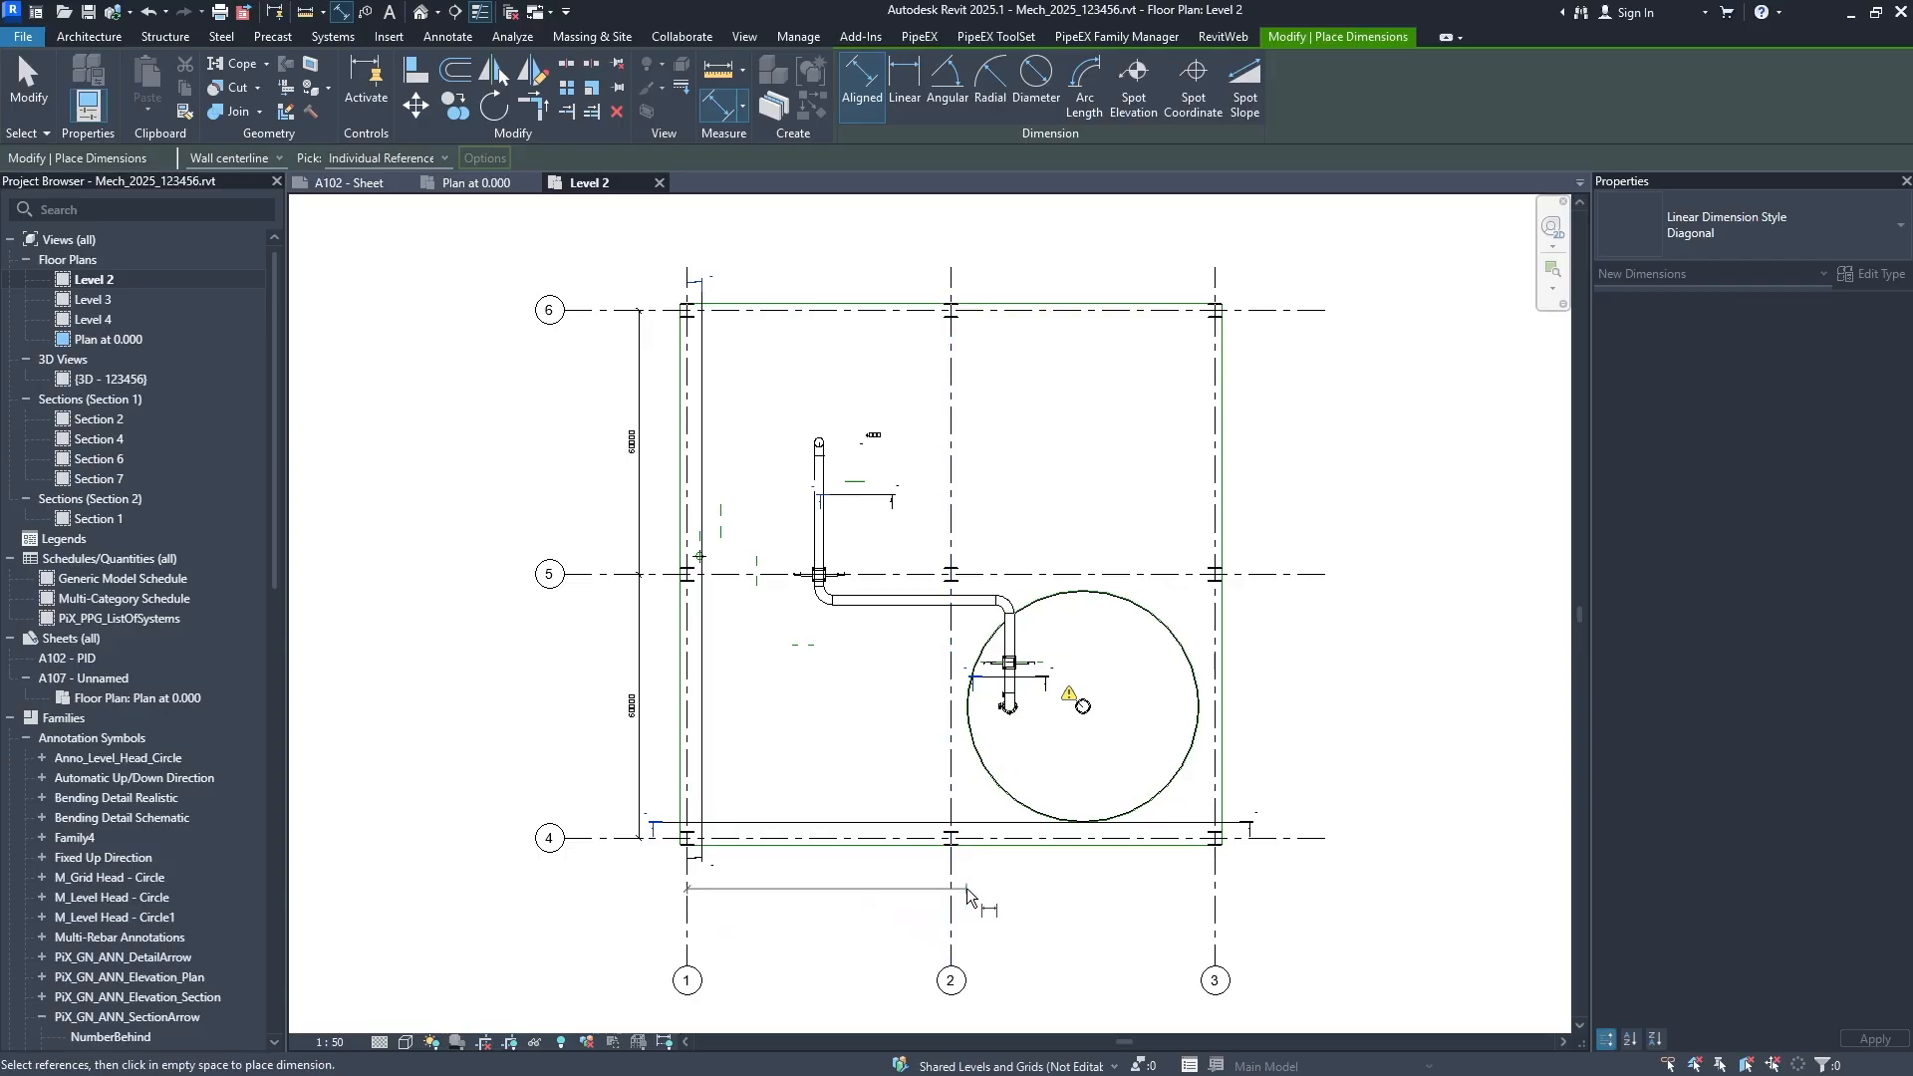
pyautogui.click(955, 888)
pyautogui.click(684, 891)
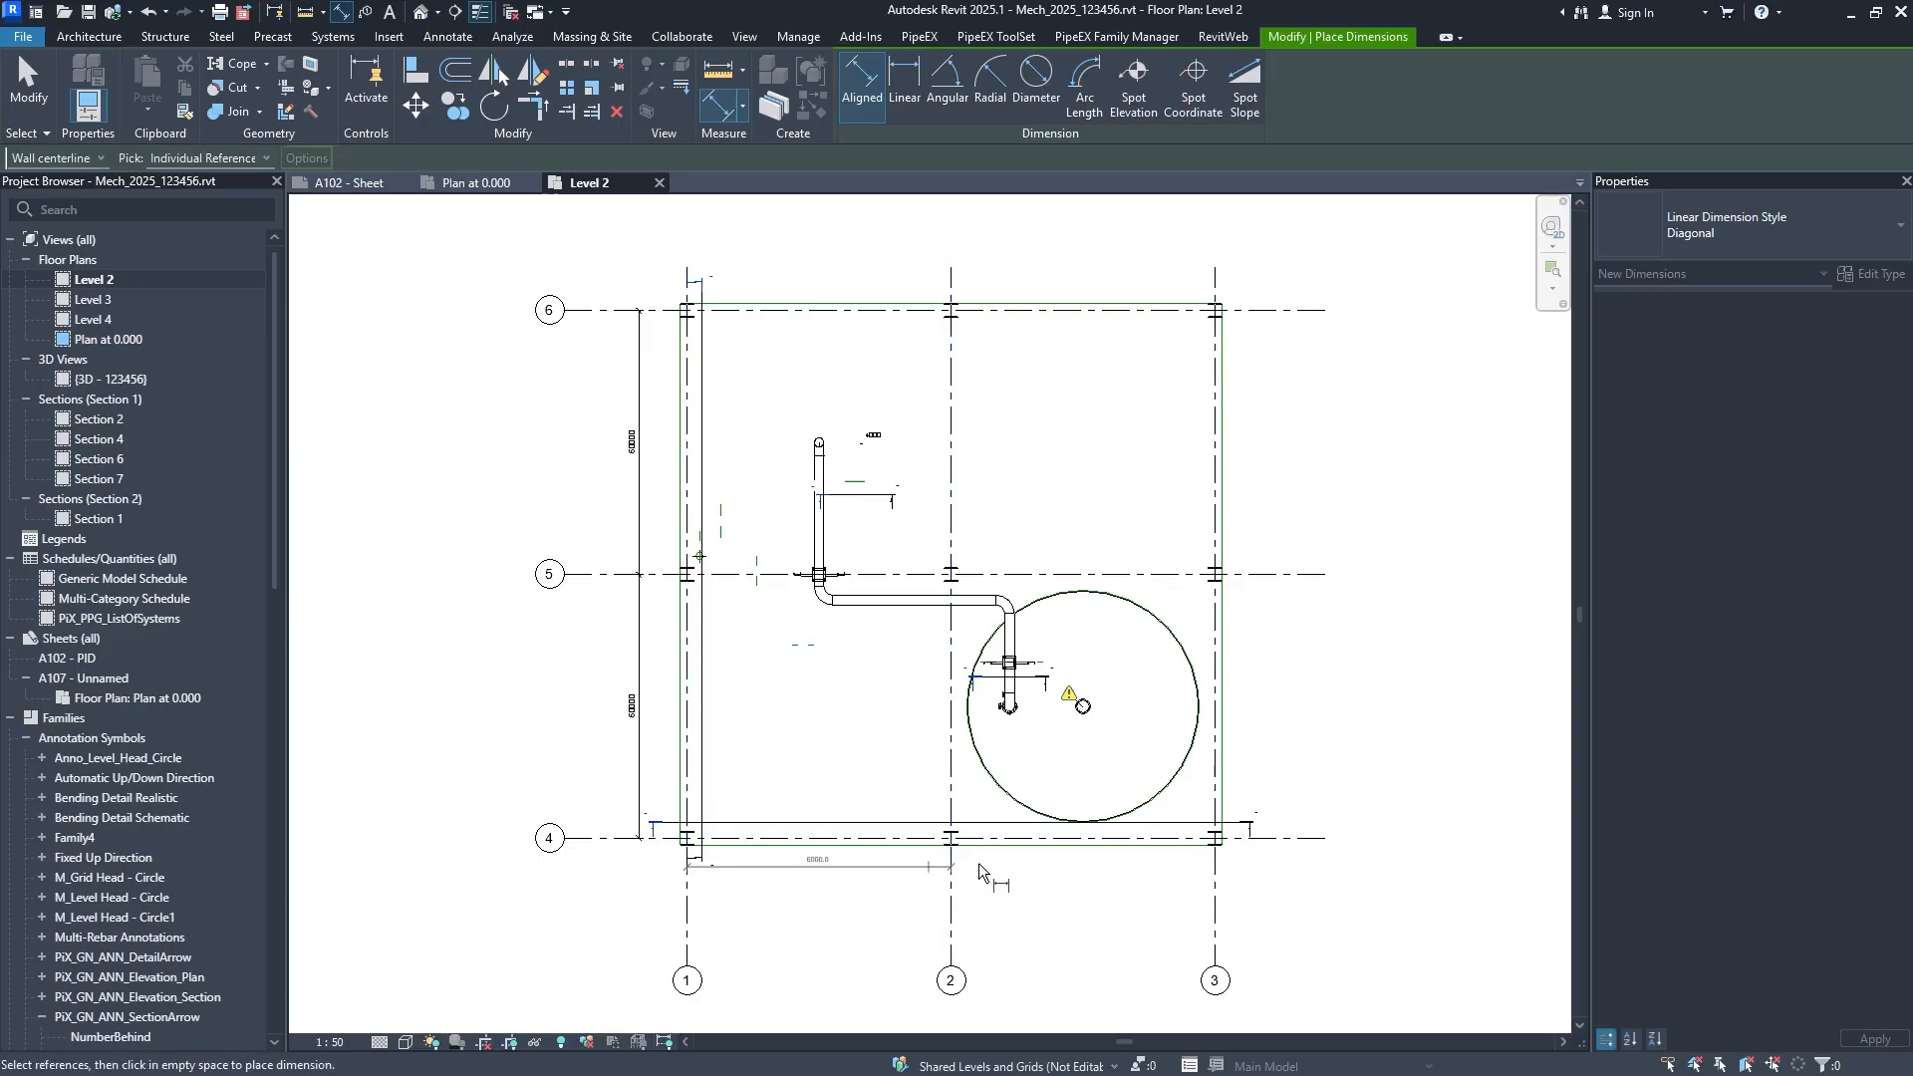
pyautogui.click(1219, 869)
pyautogui.click(1217, 877)
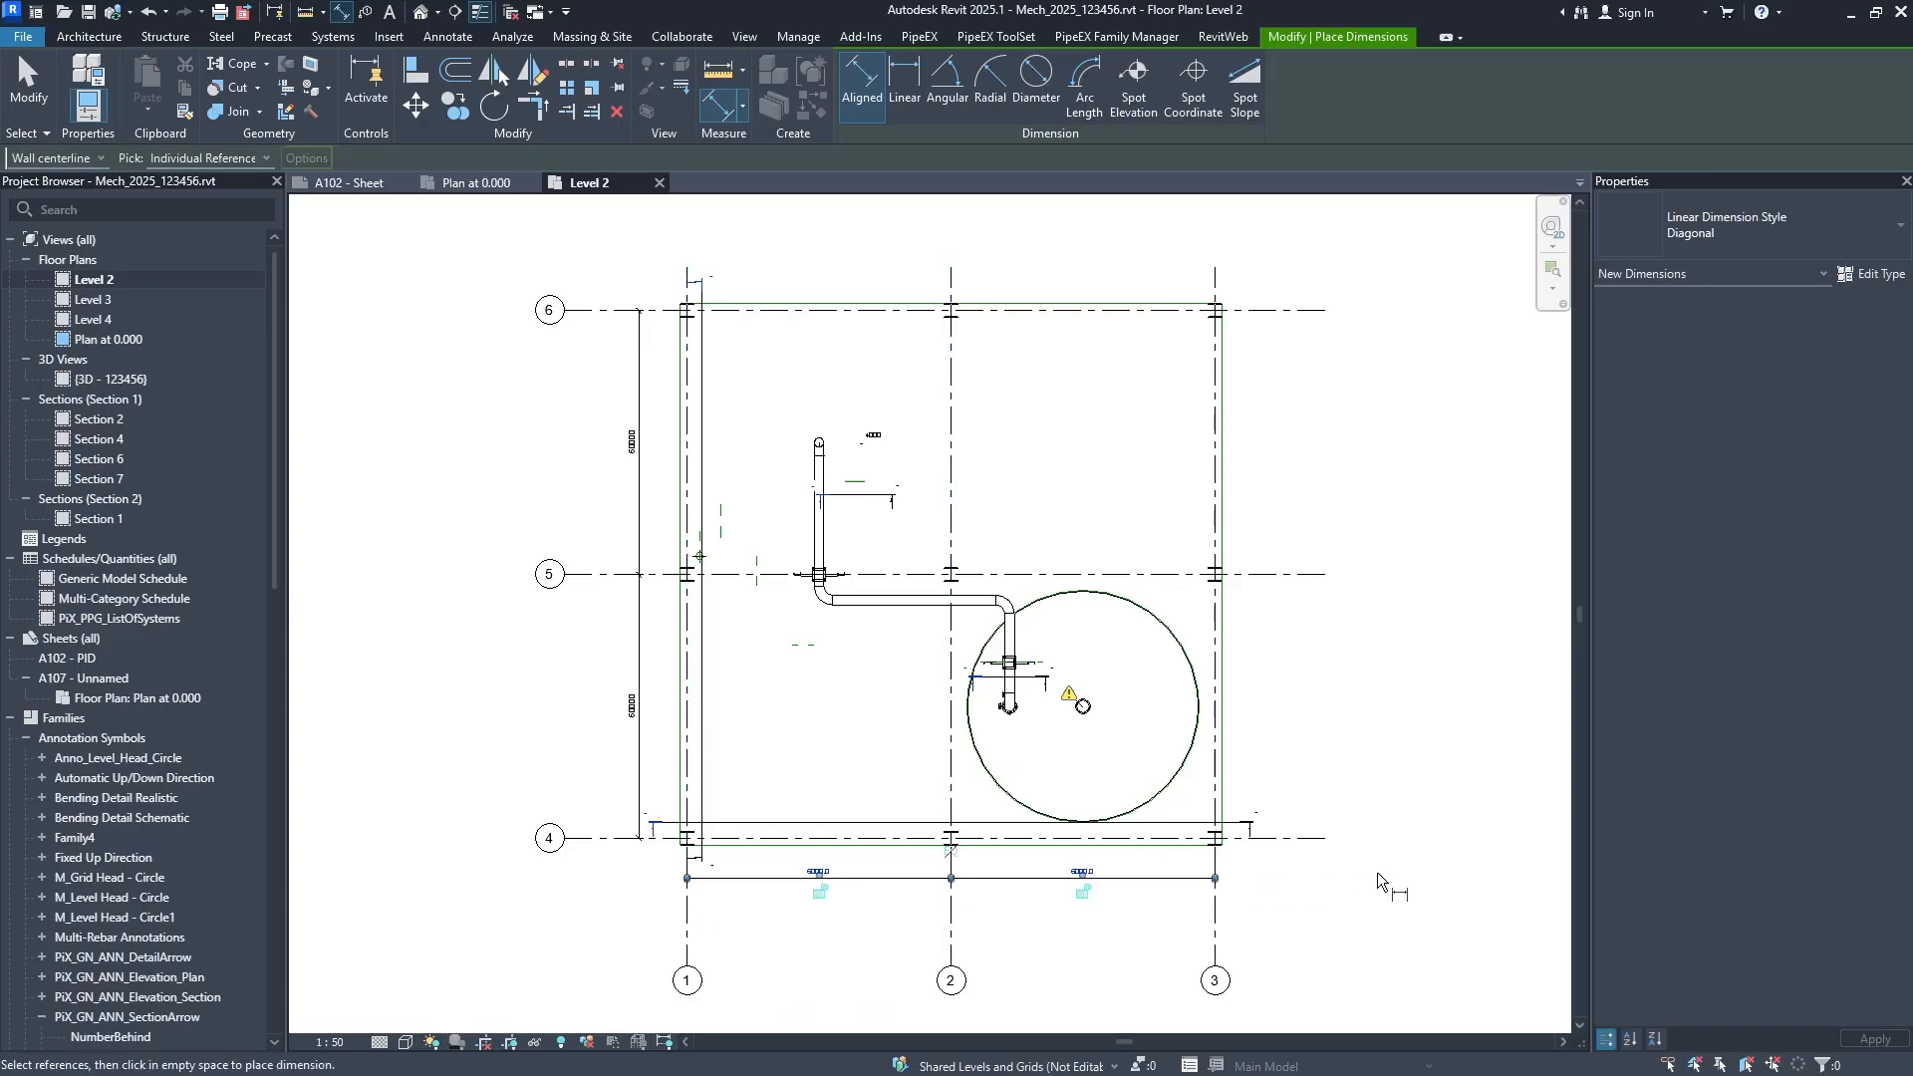
pyautogui.scroll(2, 1146, 897)
pyautogui.press('Escape')
pyautogui.press('Escape')
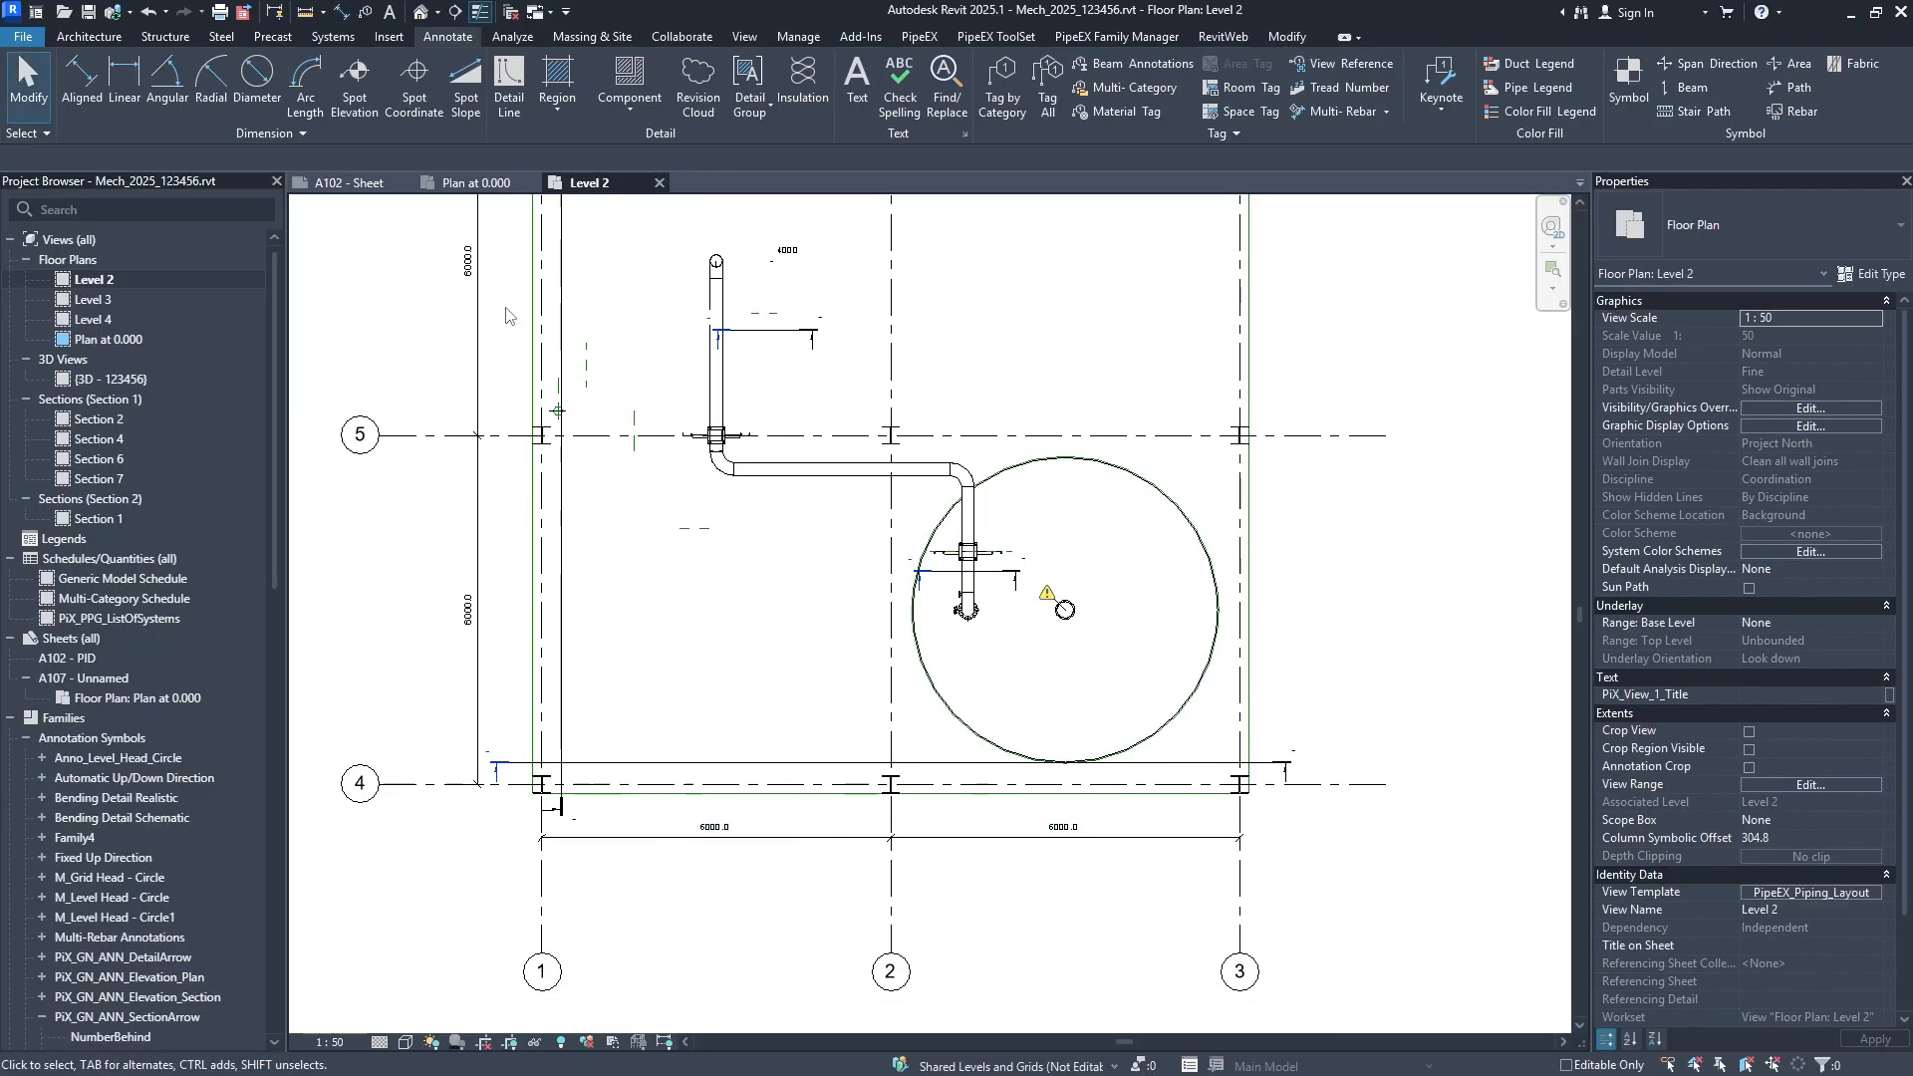
# Add vertical and horizontal detail lines in the Centerline style across the vertical vessel by picking its reference lines.
pyautogui.click(504, 99)
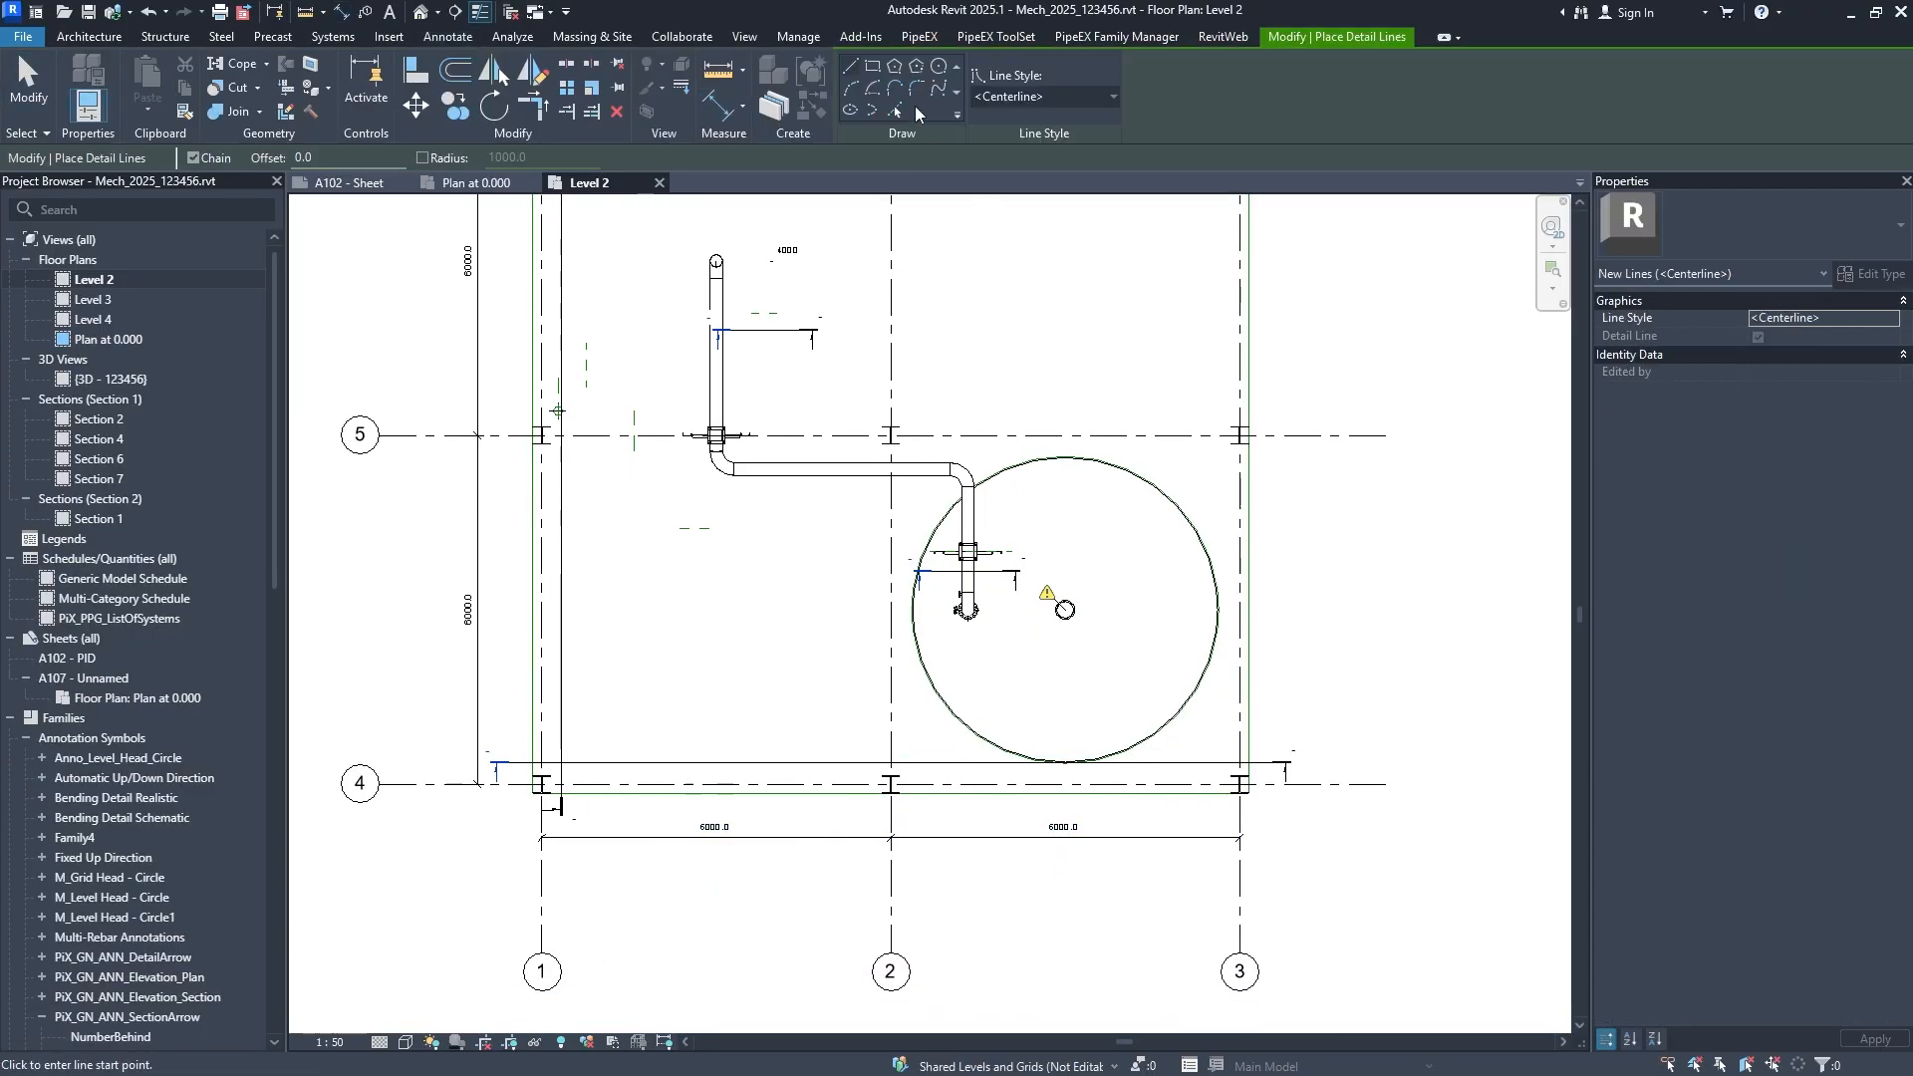
pyautogui.click(896, 110)
pyautogui.click(1057, 560)
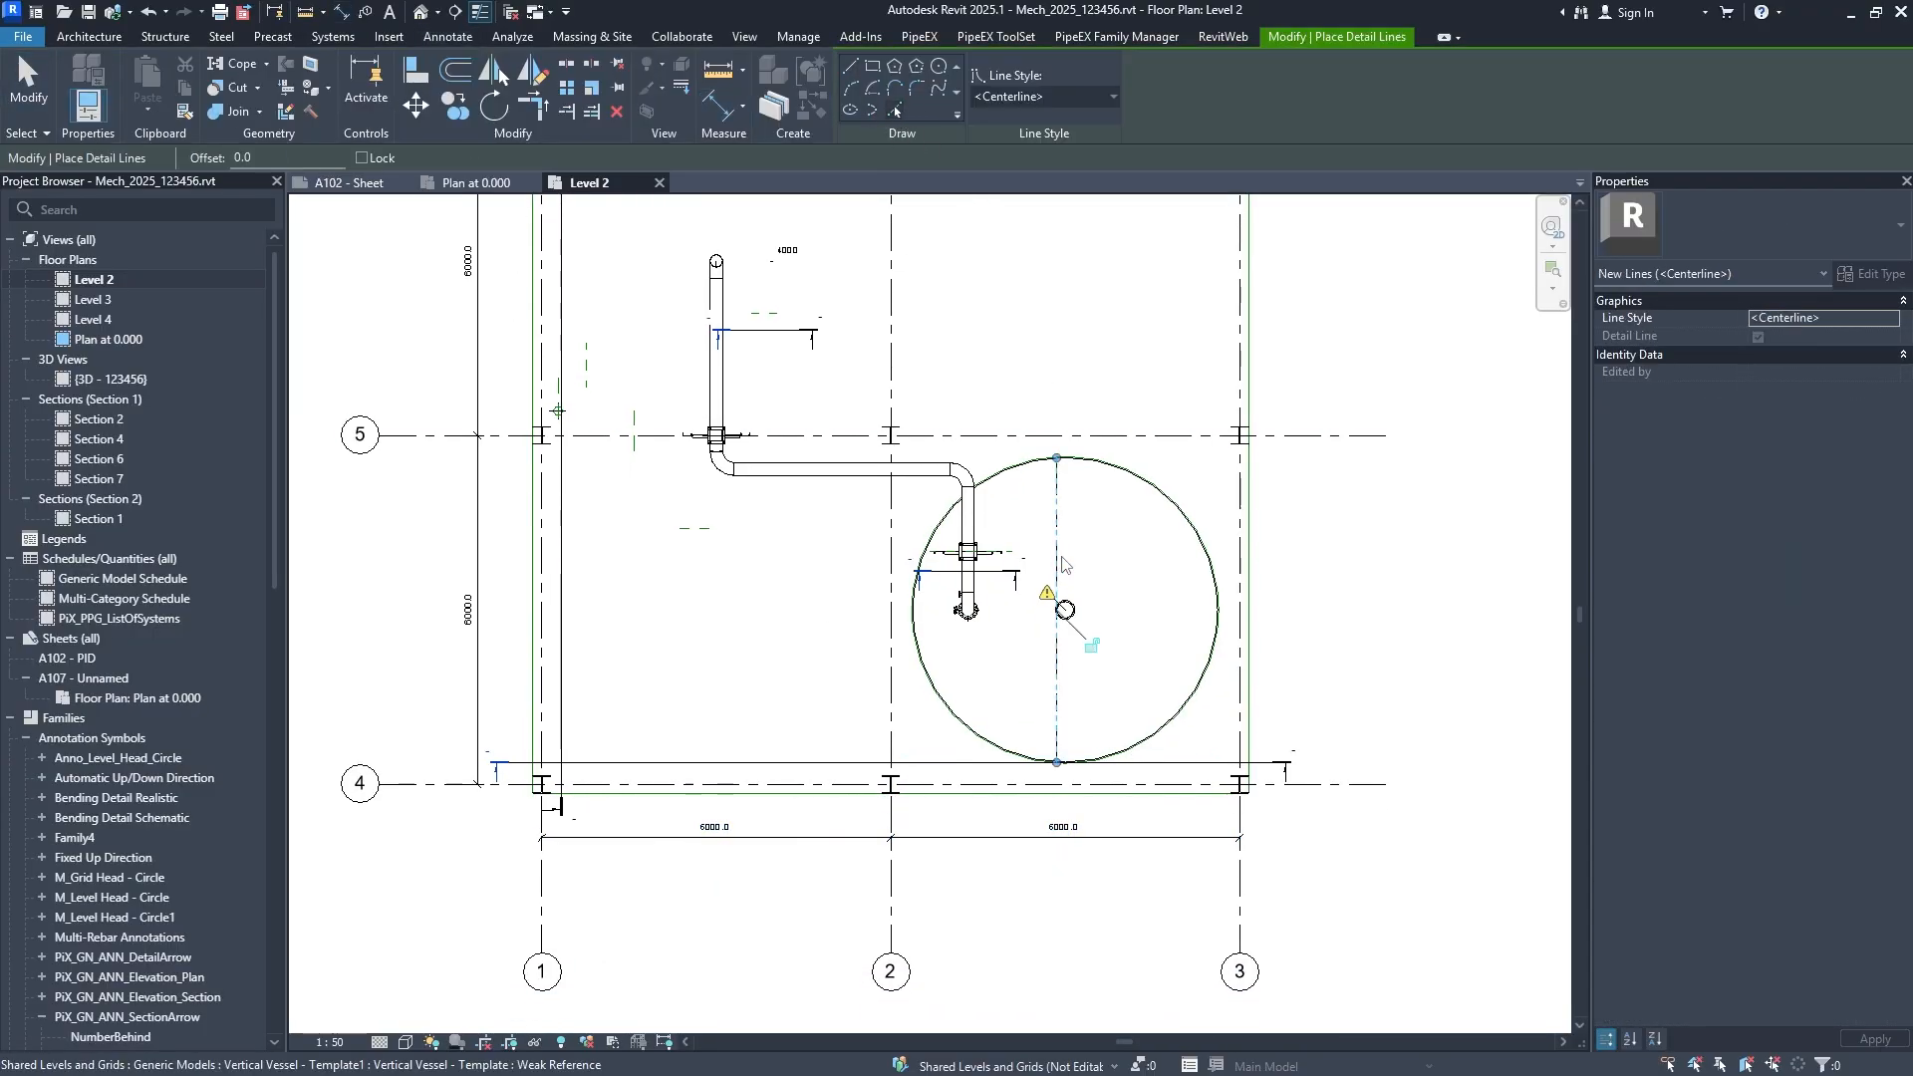
pyautogui.press('Escape')
pyautogui.press('Escape')
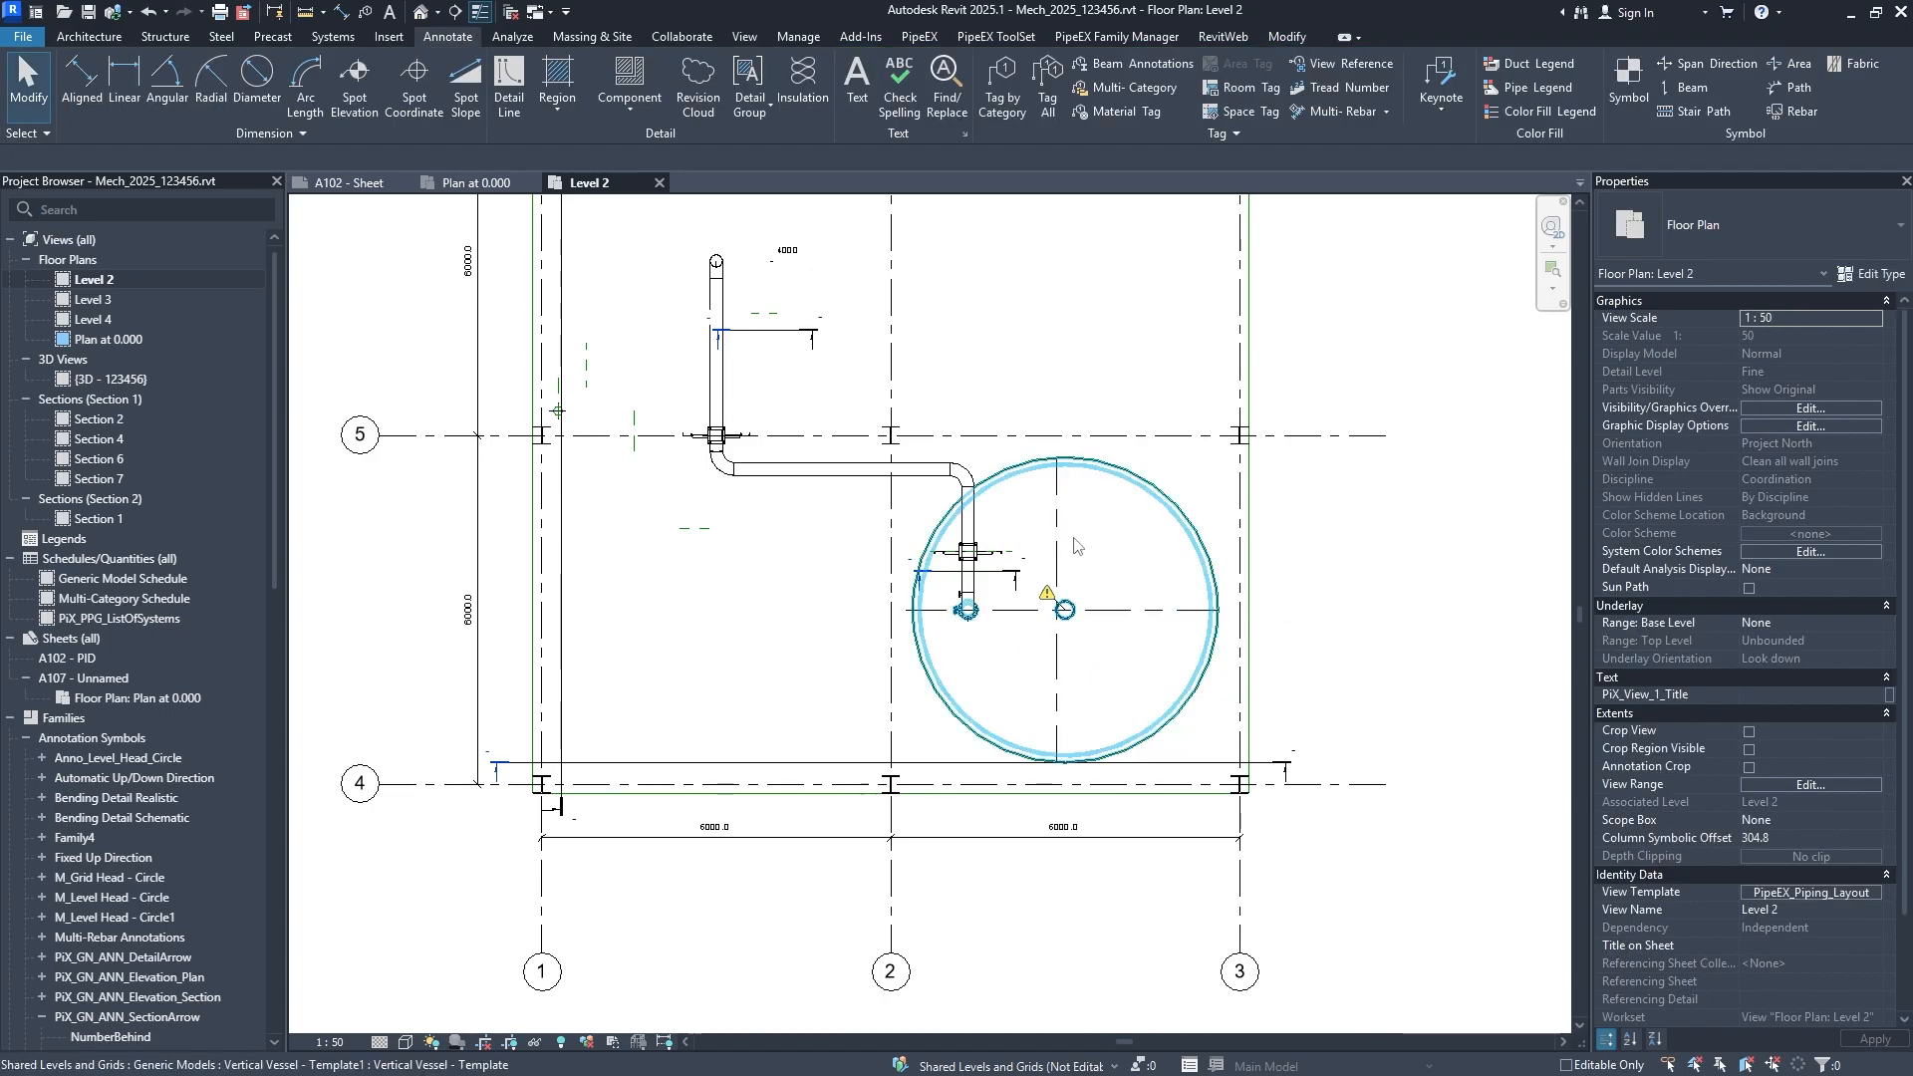
pyautogui.scroll(5, 1066, 538)
pyautogui.moveTo(1034, 441); pyautogui.dragTo(996, 431, button='middle')
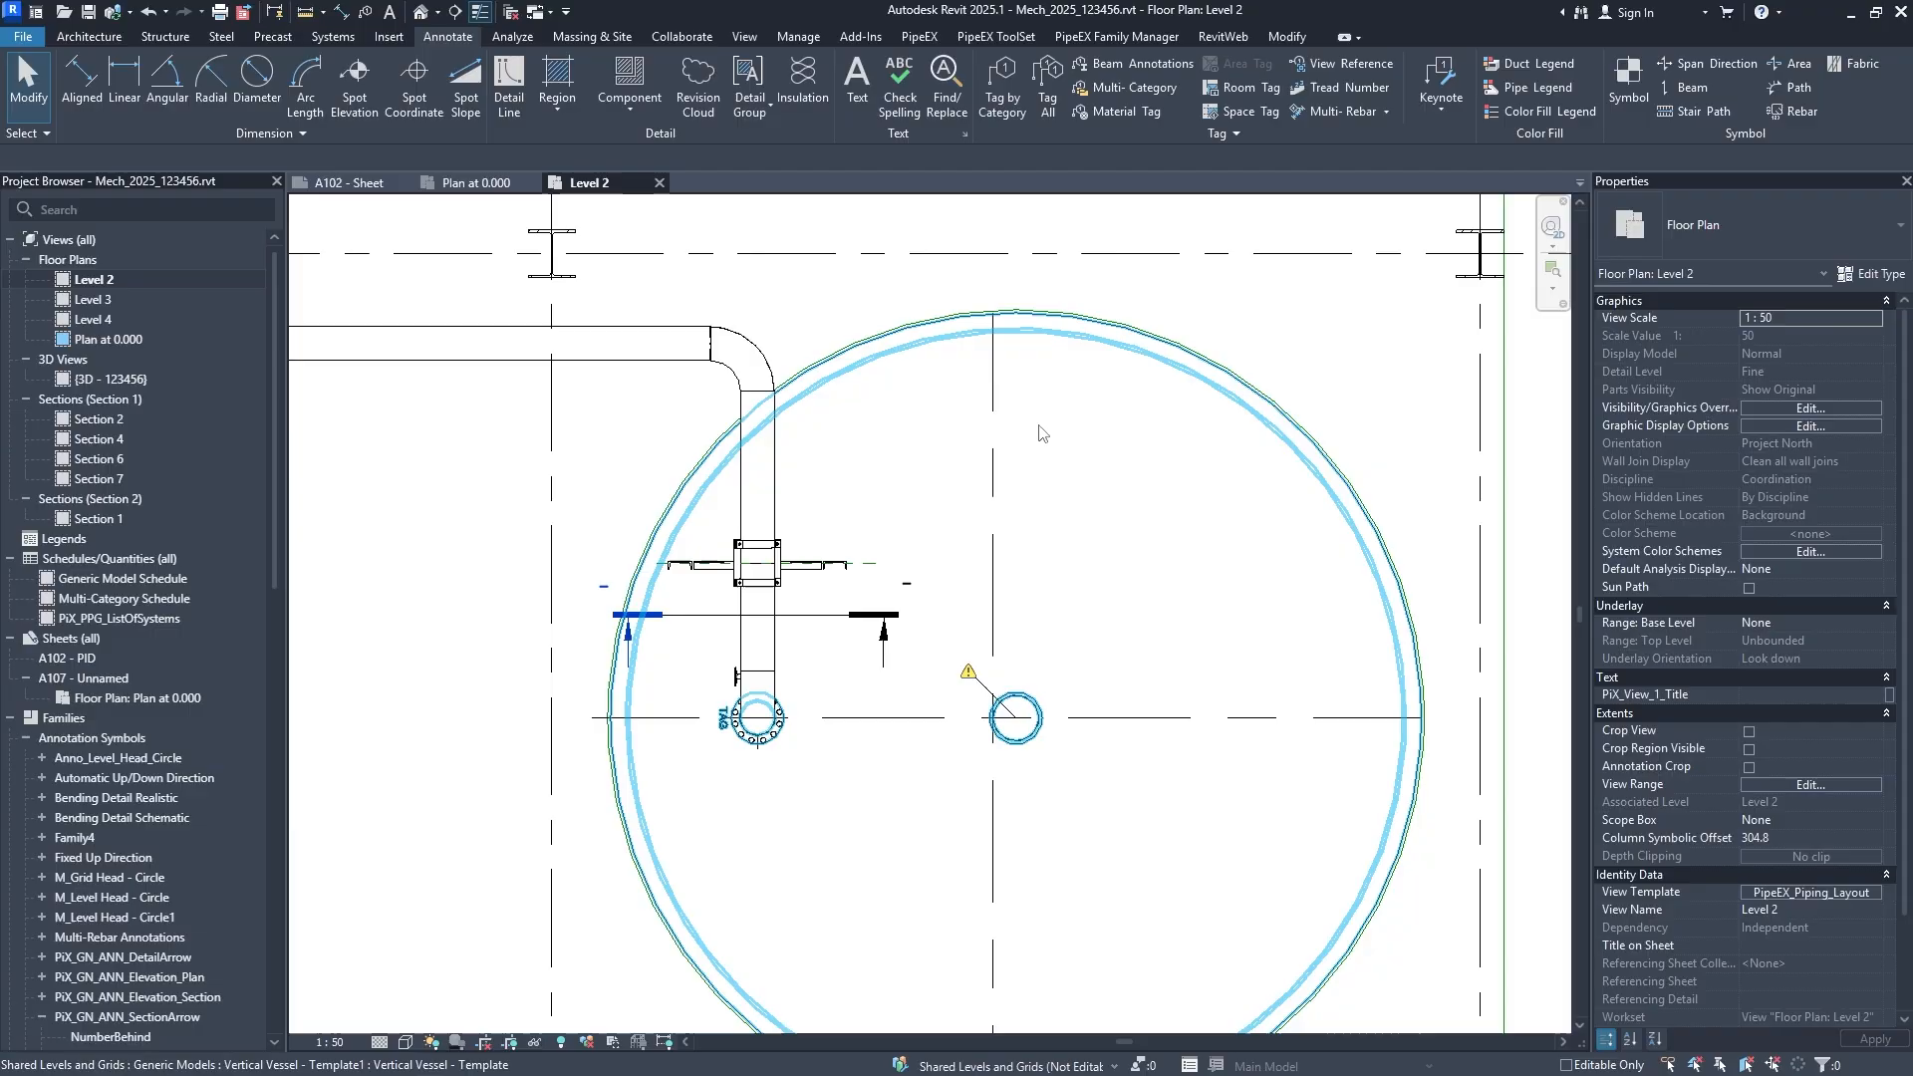
# Delete the off-centre vertical centerline crossing the large vessel in the Level 2 plan.
pyautogui.click(1038, 425)
pyautogui.press('Escape')
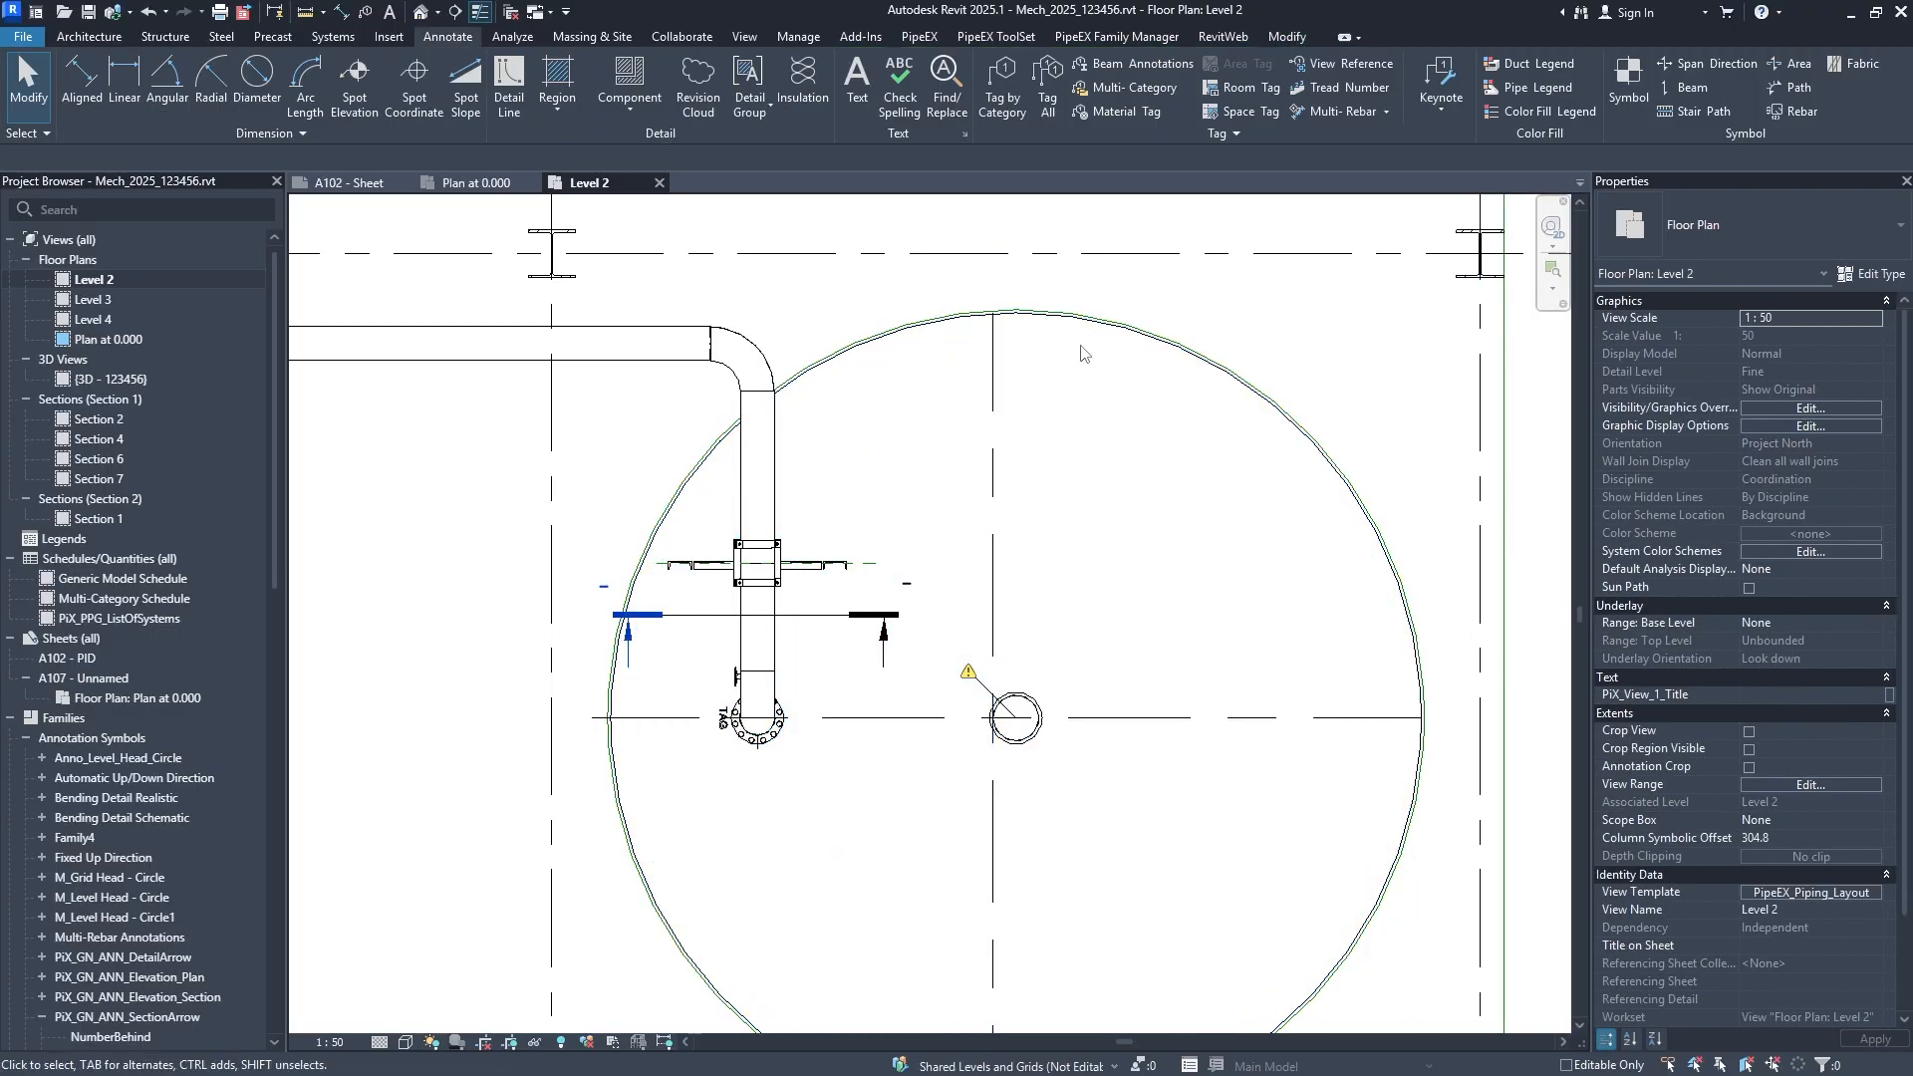
pyautogui.click(1051, 324)
pyautogui.press('Escape')
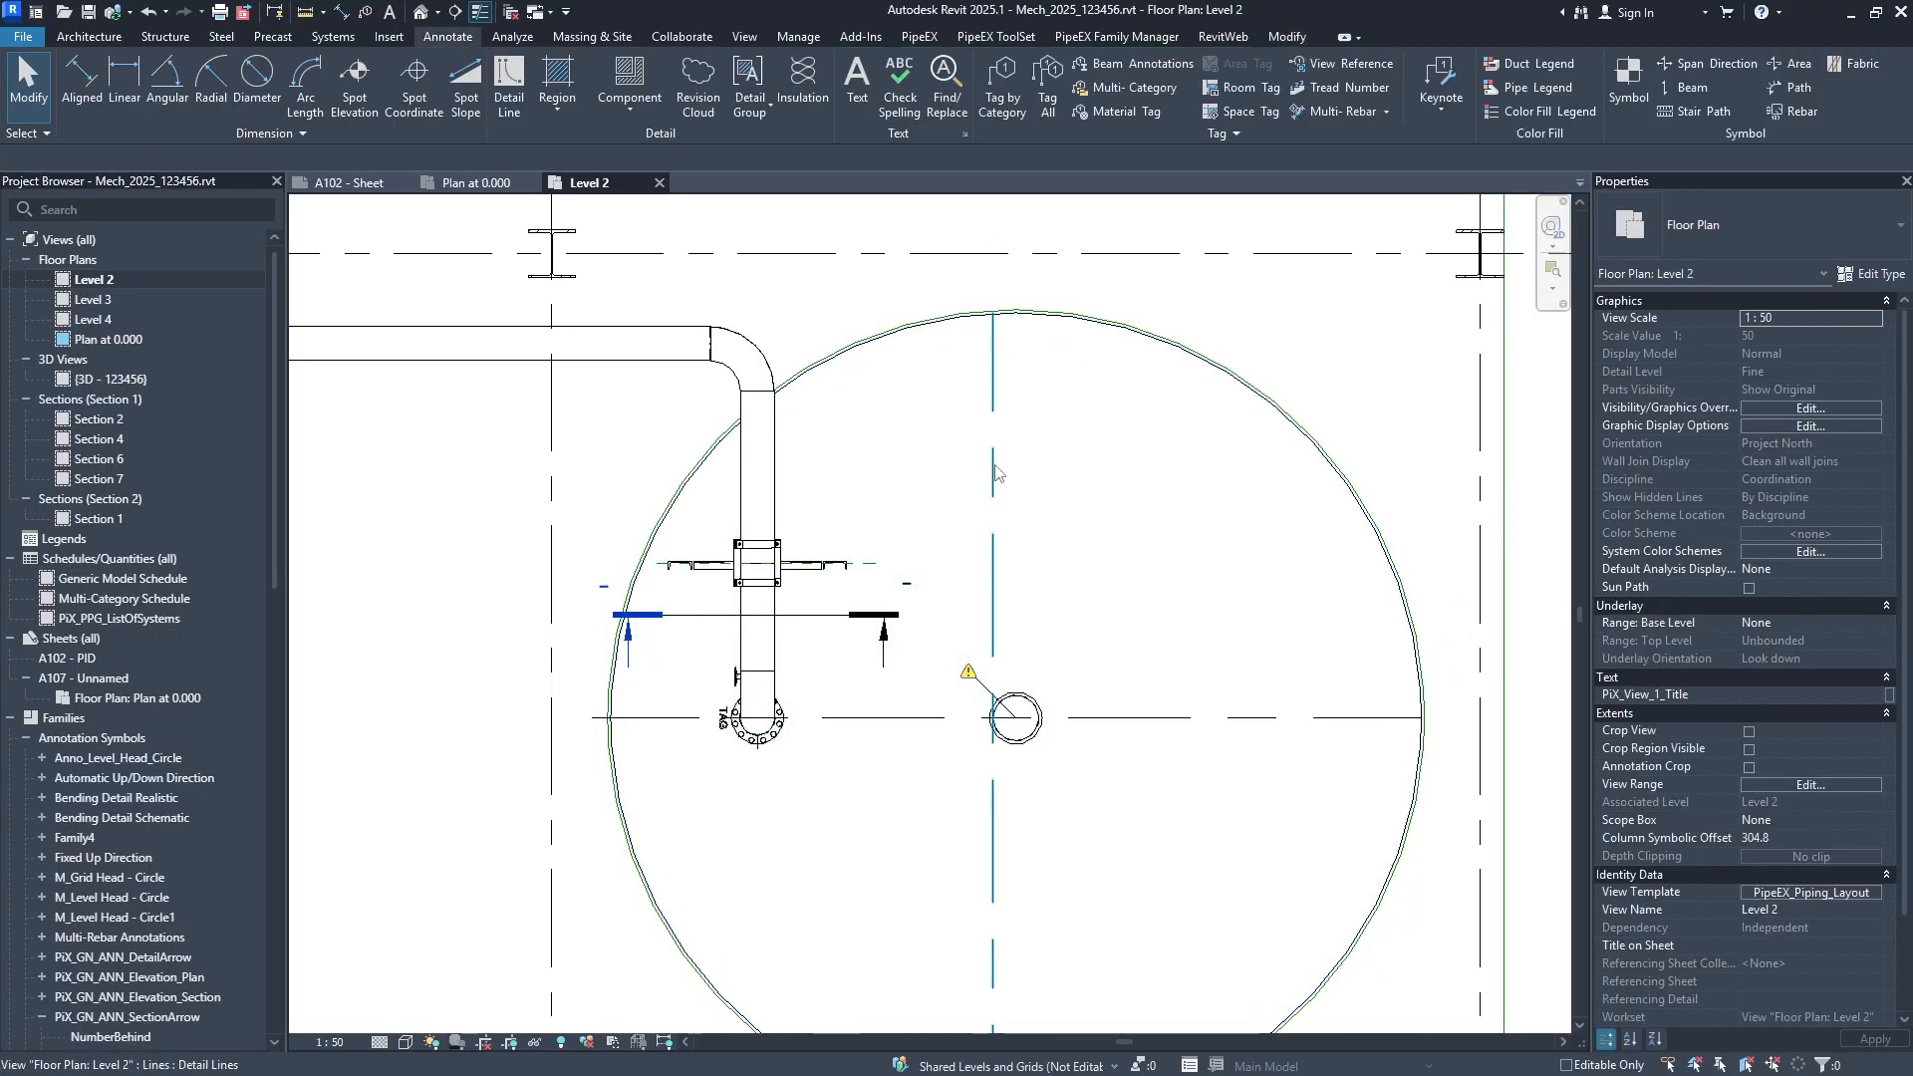
pyautogui.click(995, 471)
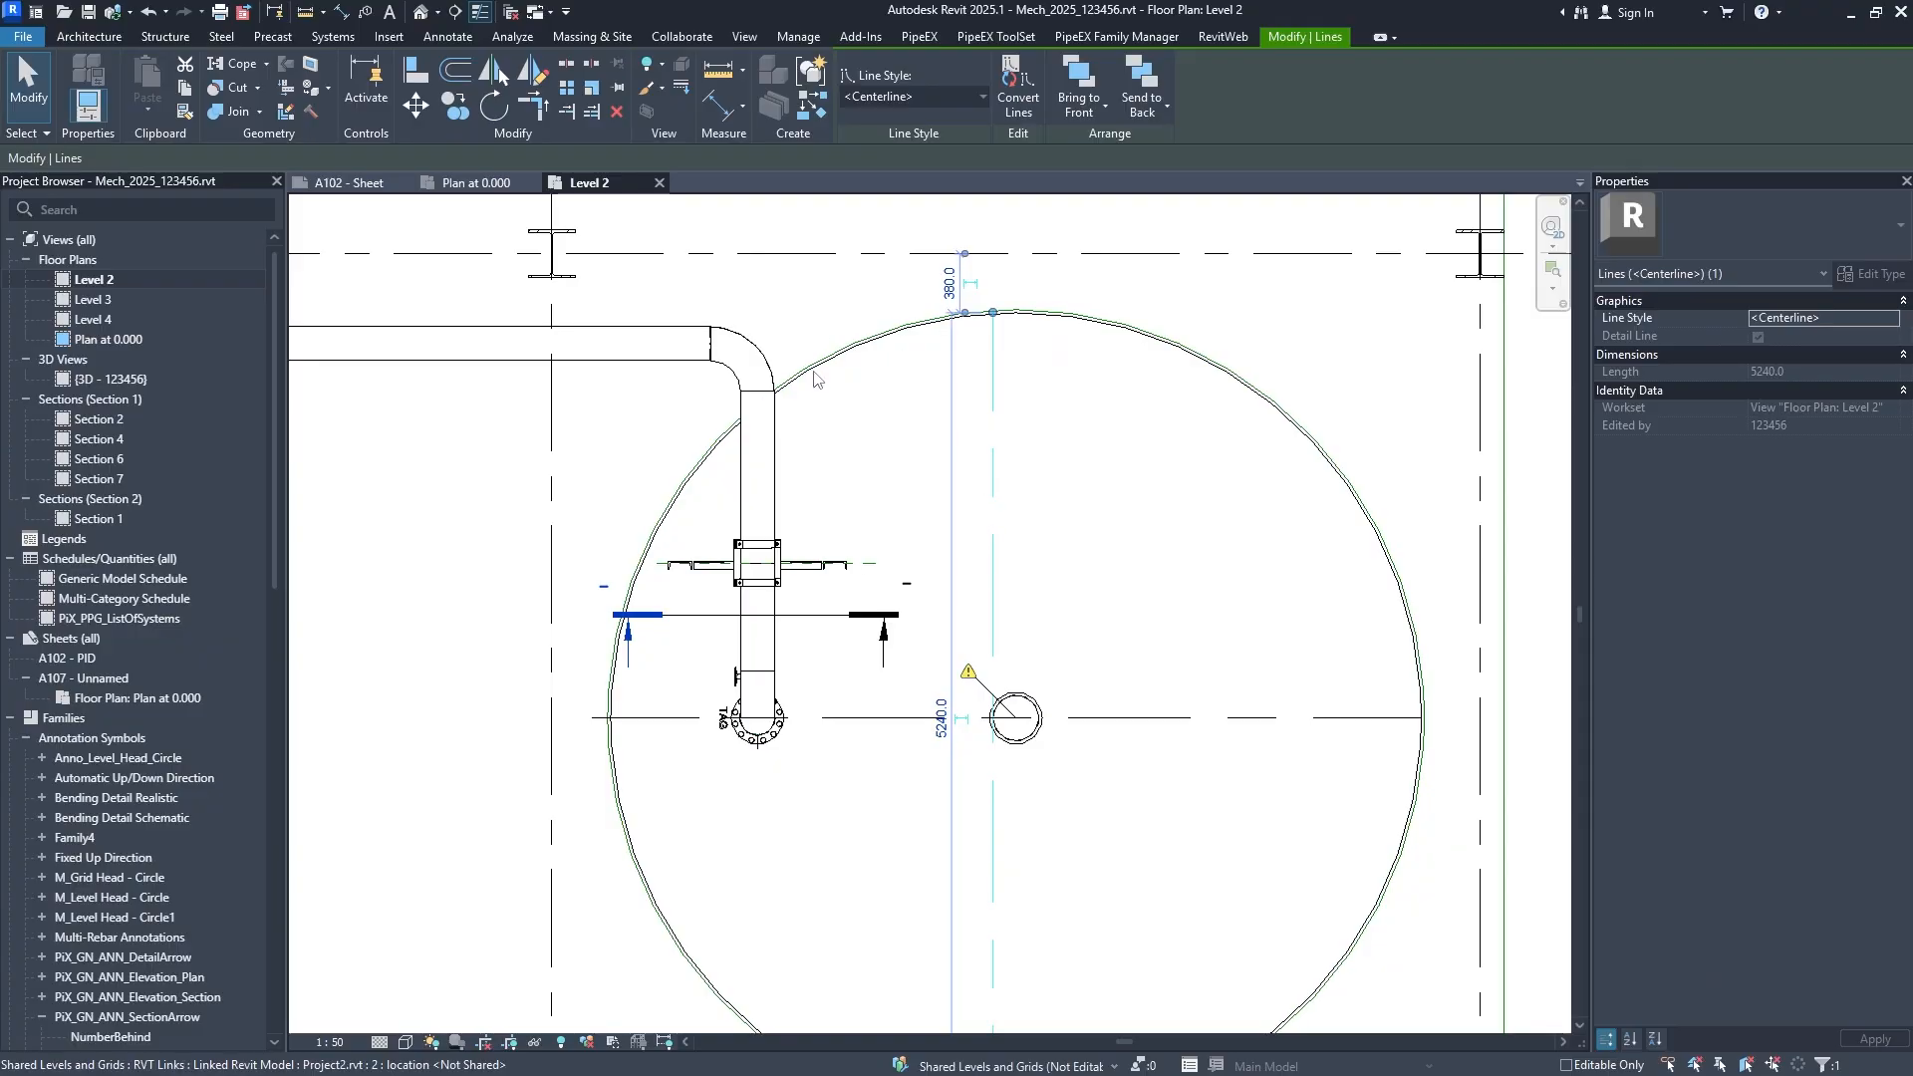
pyautogui.press('Delete')
# Draw a vertical detail line in the <Centerline> style through the vessel's centre, from its upper edge to its lower edge.
pyautogui.click(509, 97)
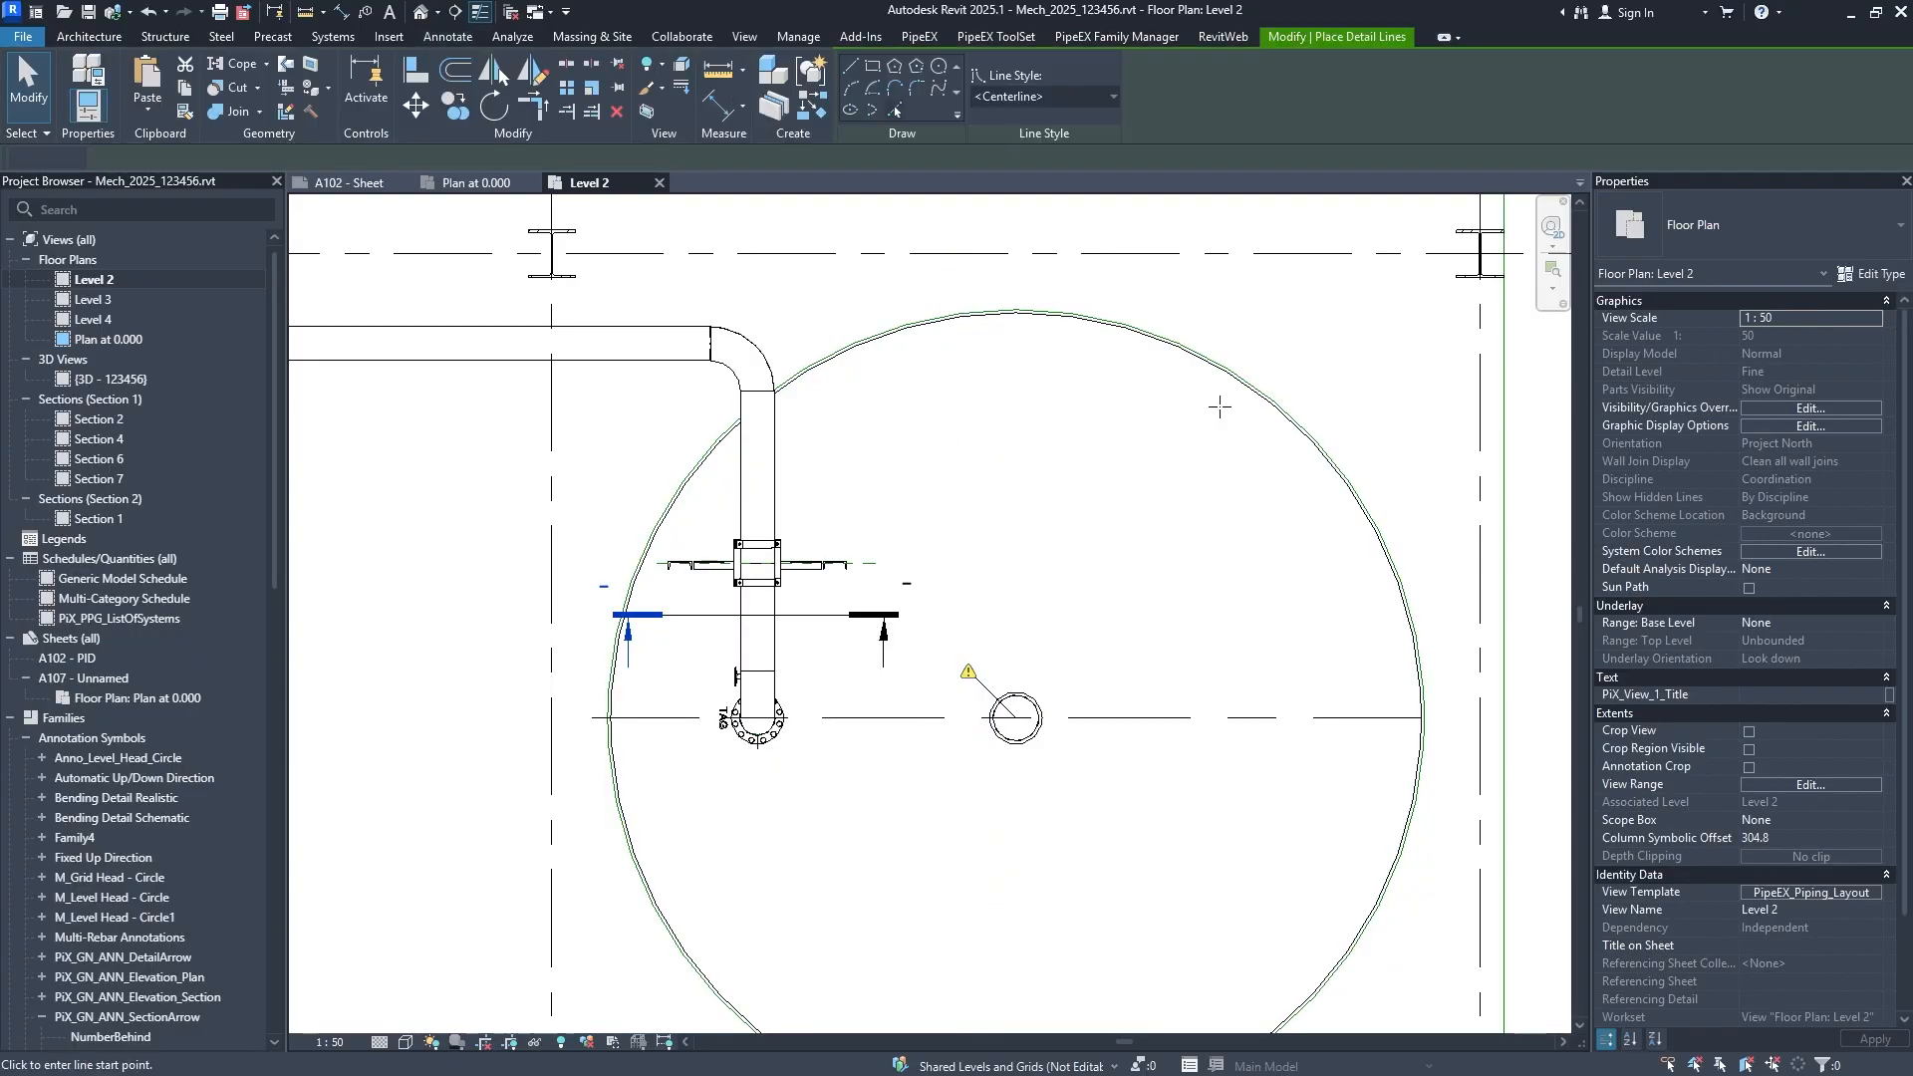
pyautogui.click(1006, 310)
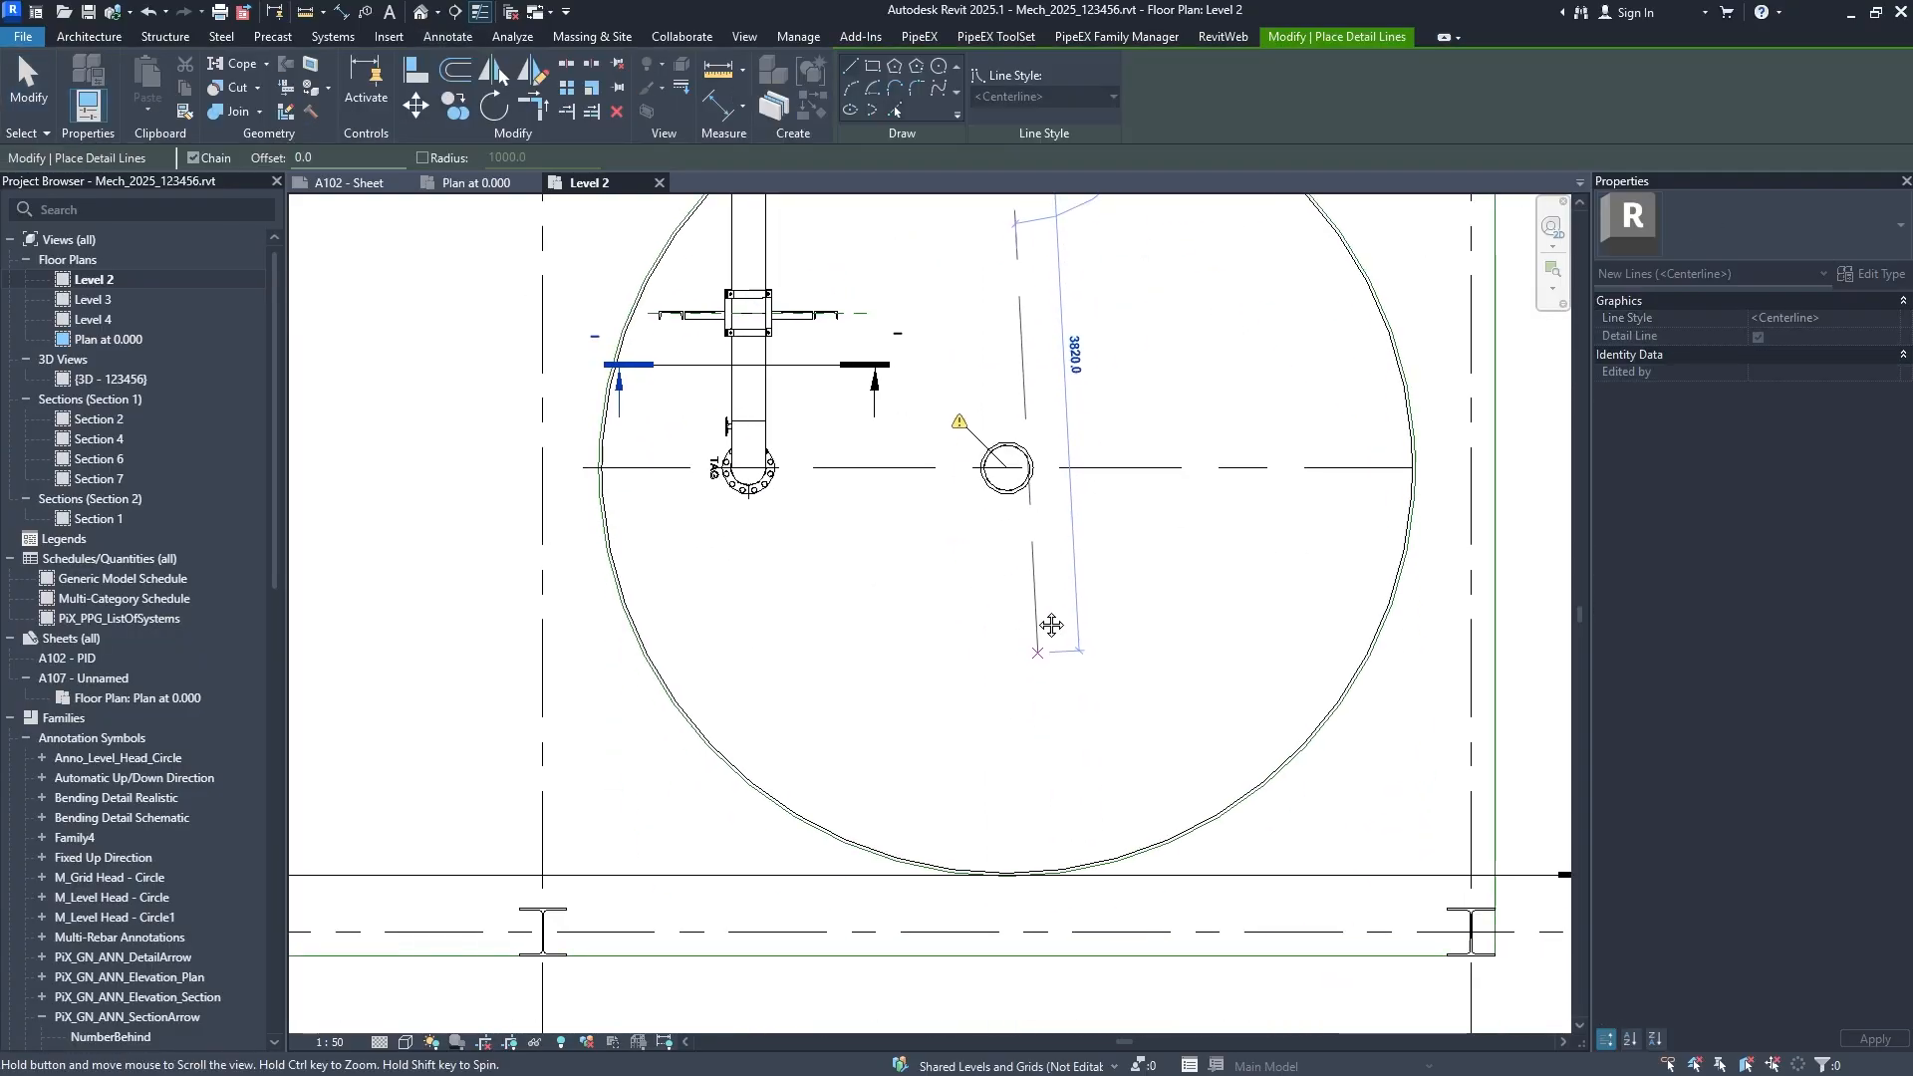
pyautogui.click(1002, 825)
pyautogui.press('Escape')
pyautogui.press('Escape')
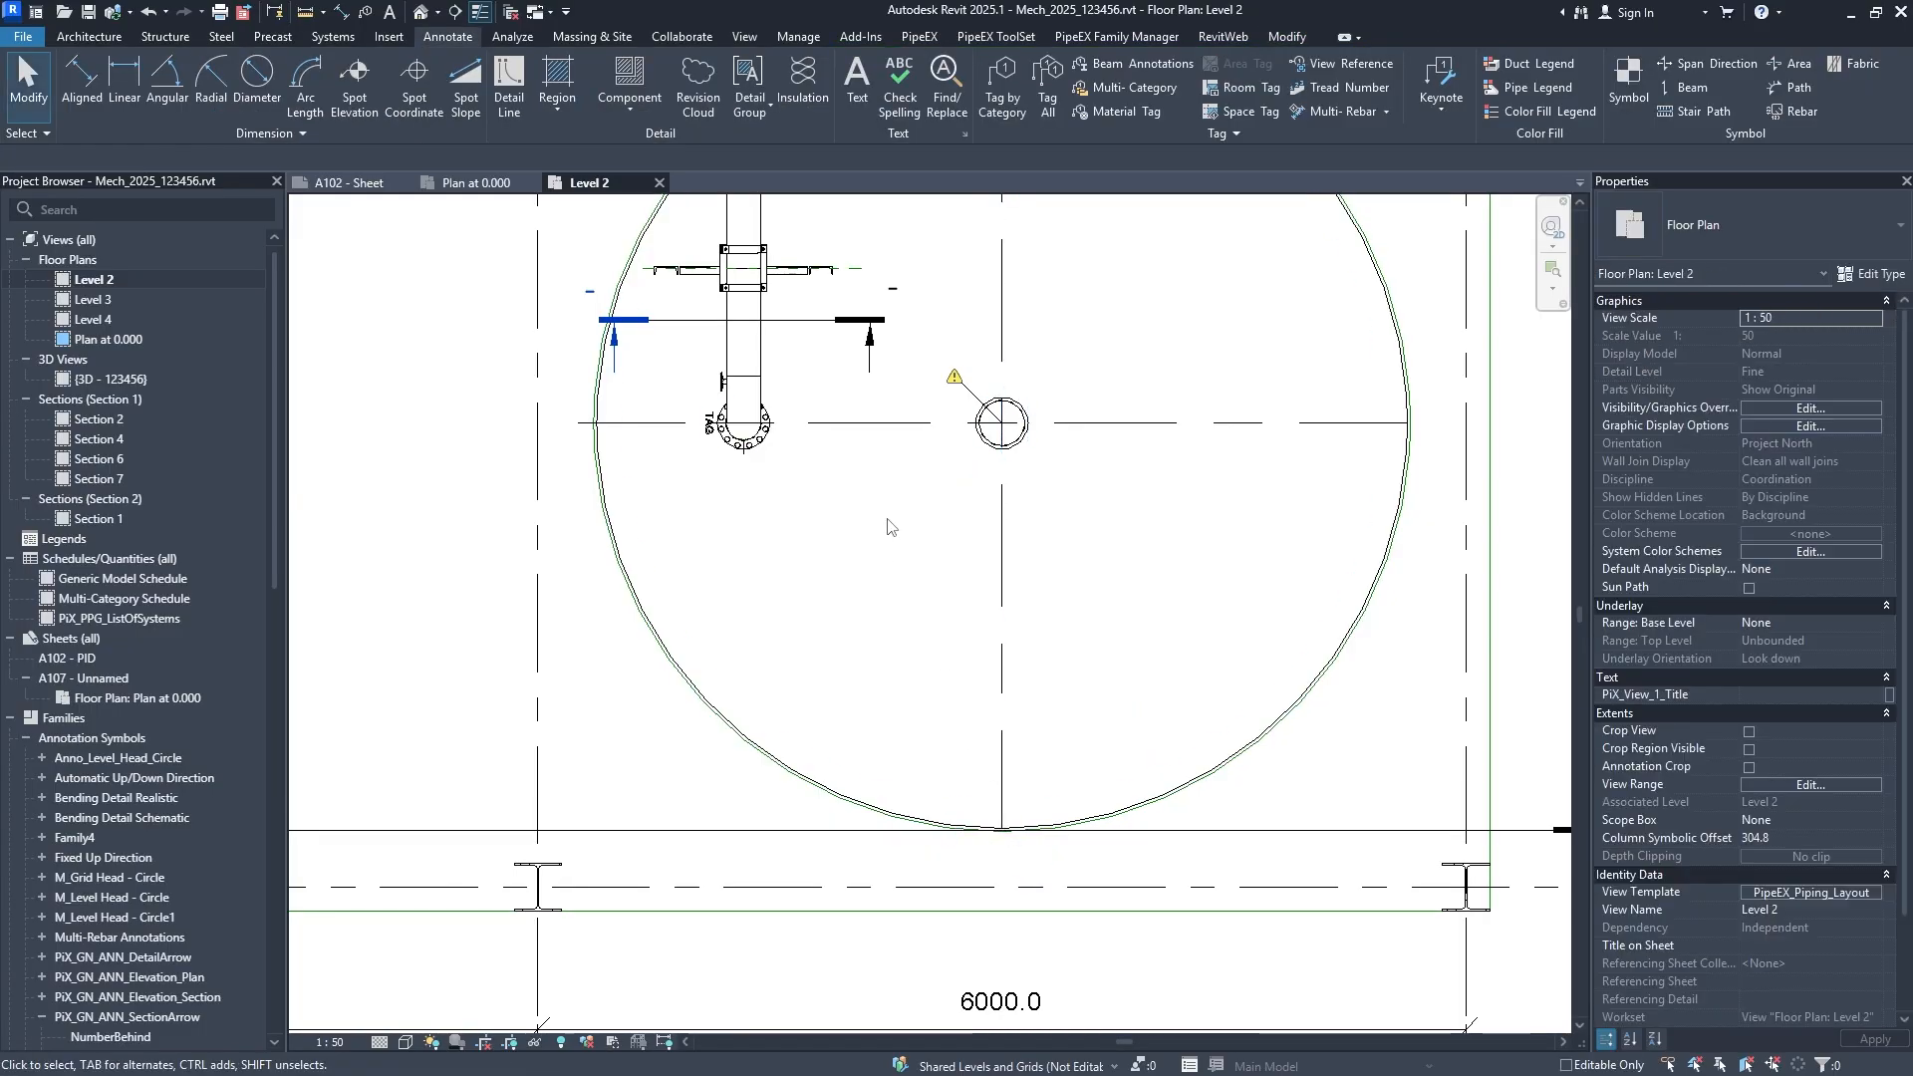
# Place an aligned dimension string below the vessel from grid 3 through its vertical centerline to grid 2.
pyautogui.scroll(-3, 890, 645)
pyautogui.scroll(-1, 890, 645)
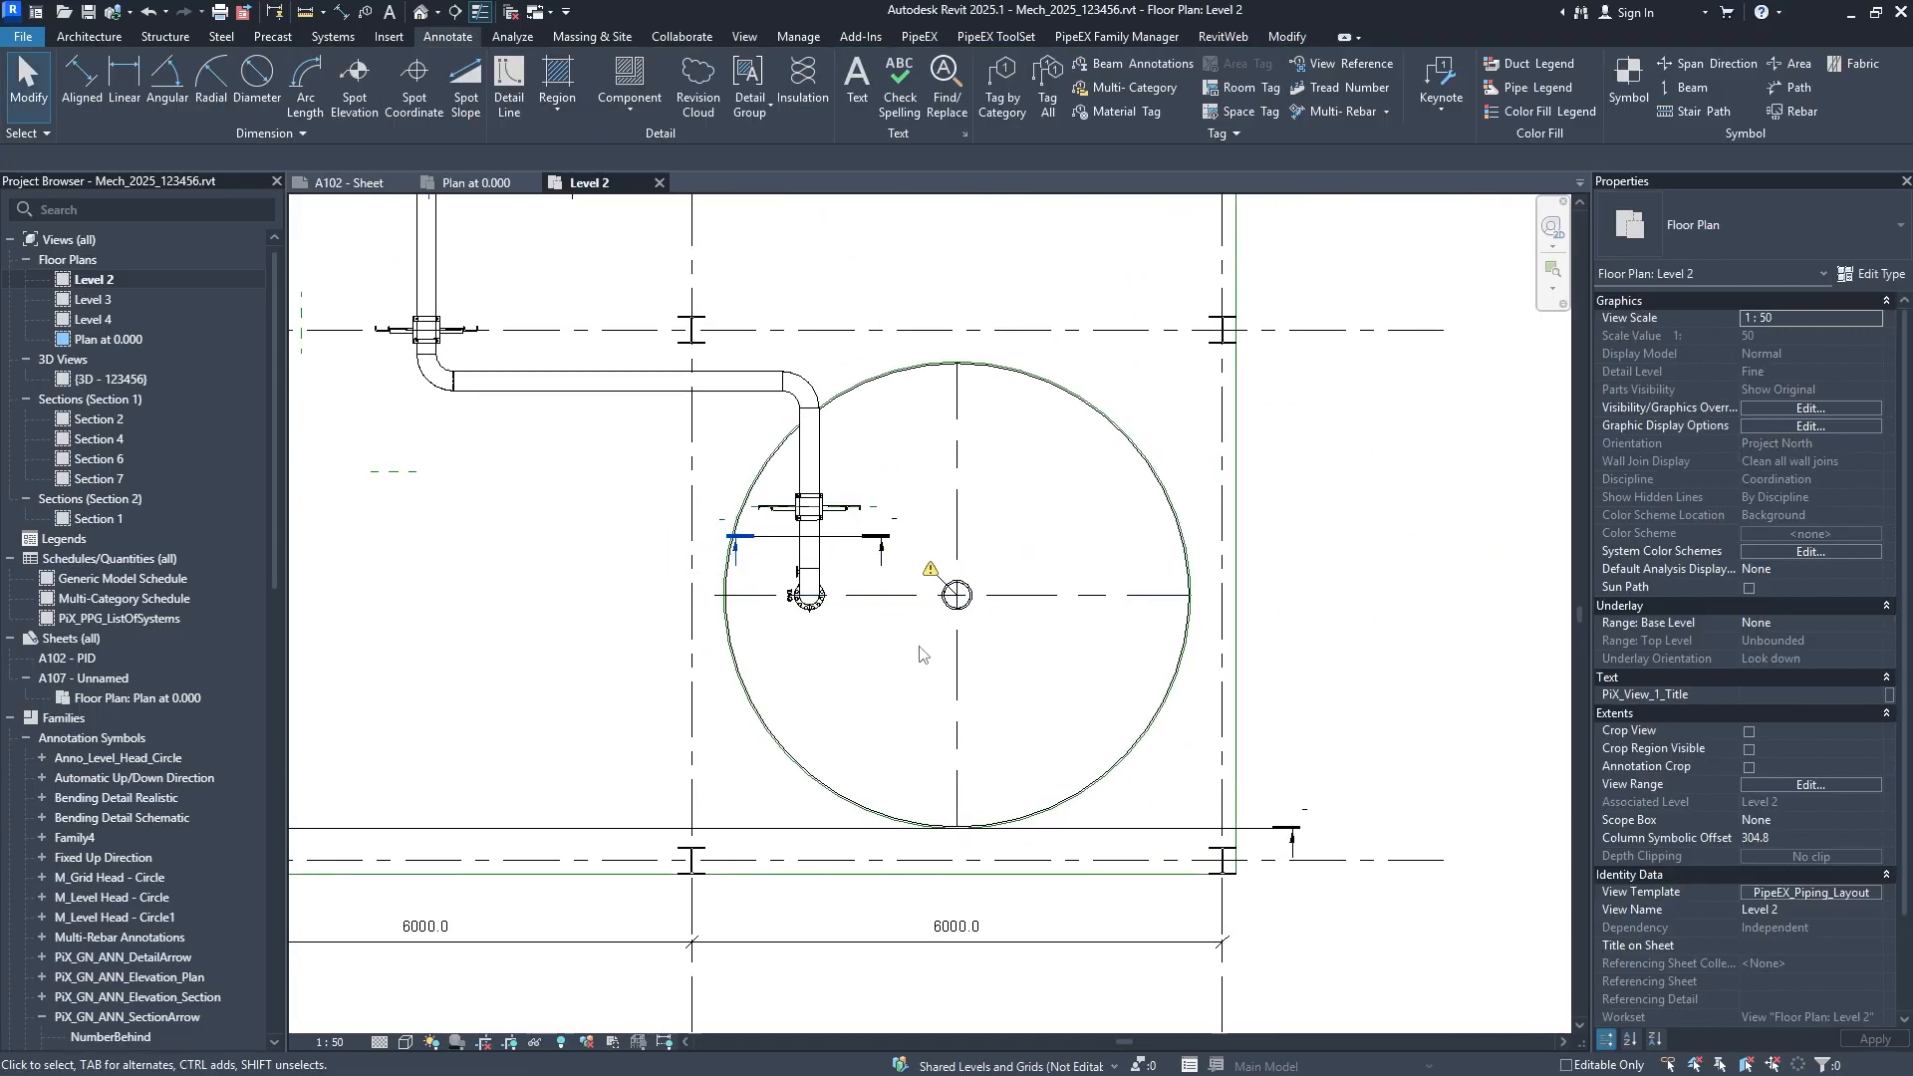
pyautogui.scroll(-1, 795, 683)
pyautogui.scroll(1, 929, 587)
pyautogui.moveTo(1010, 569); pyautogui.dragTo(1151, 567, button='middle')
pyautogui.scroll(-1, 1206, 519)
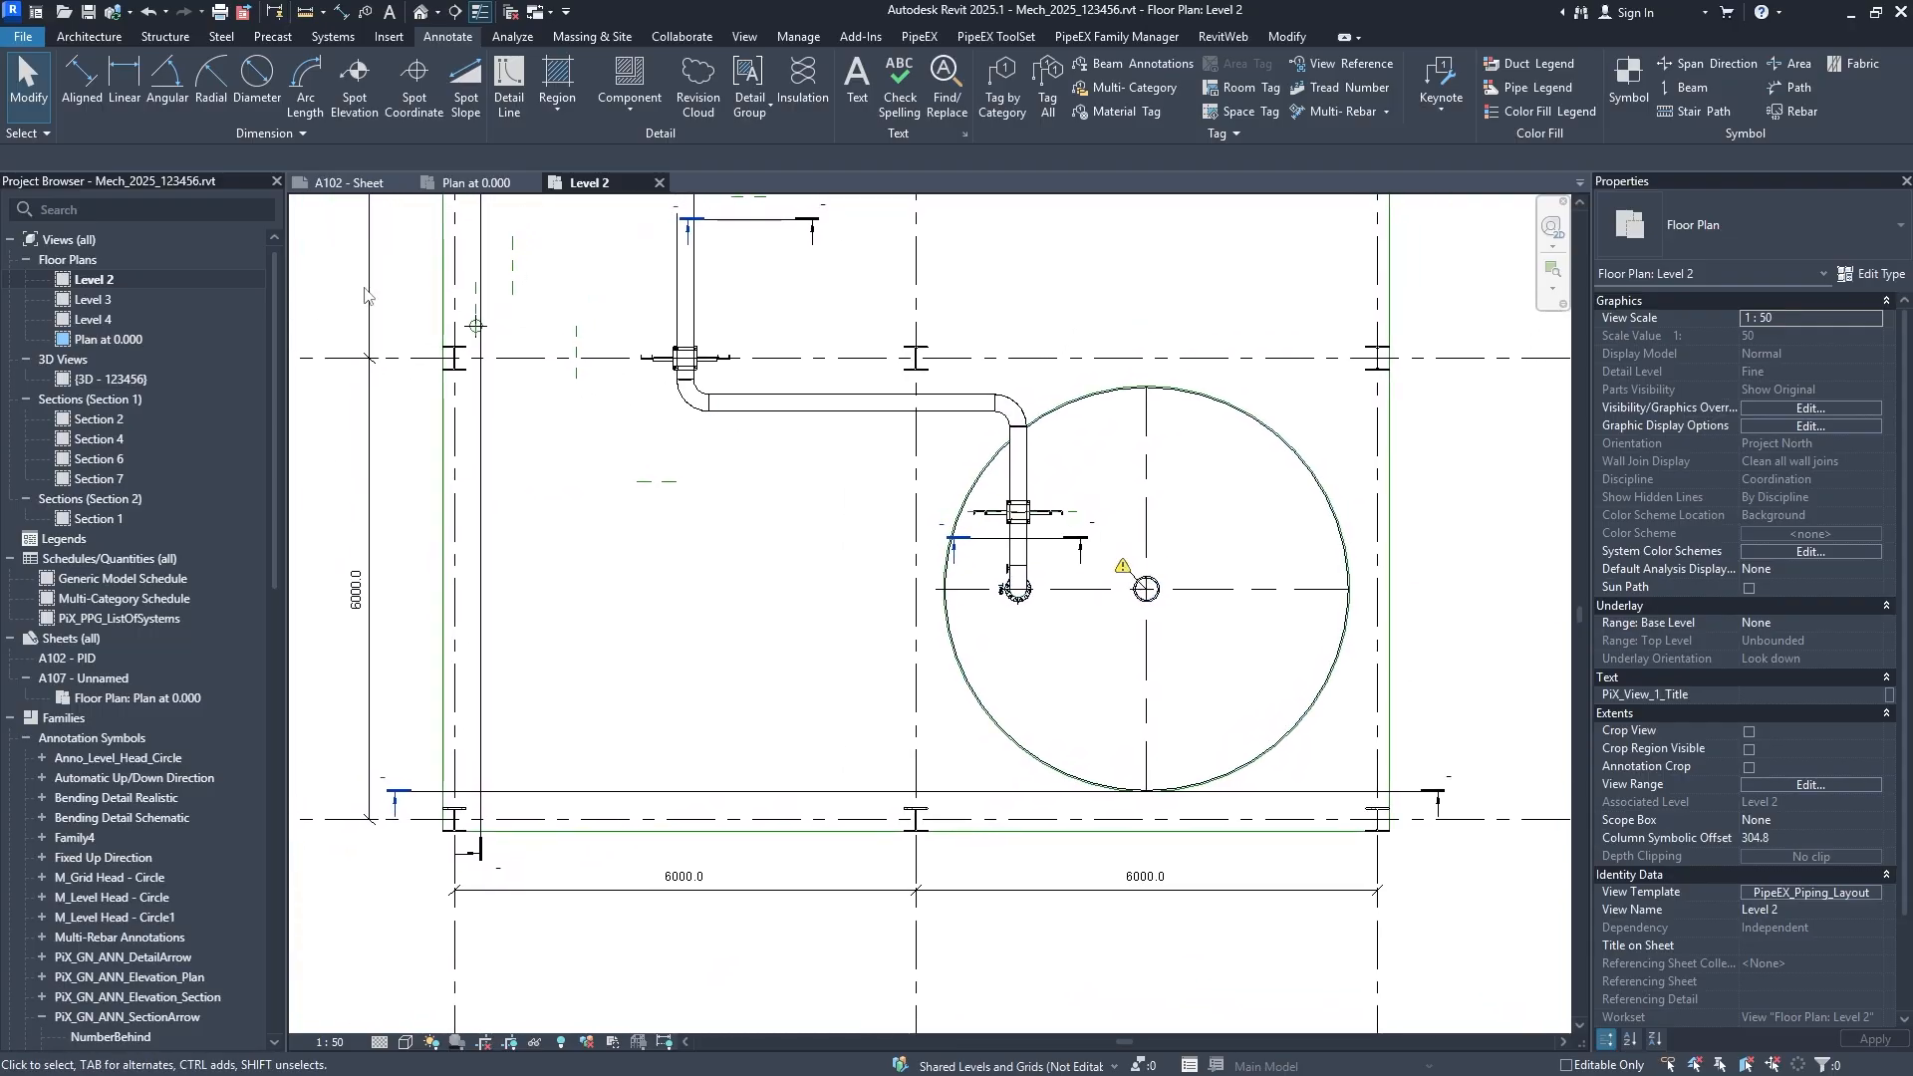
pyautogui.click(103, 97)
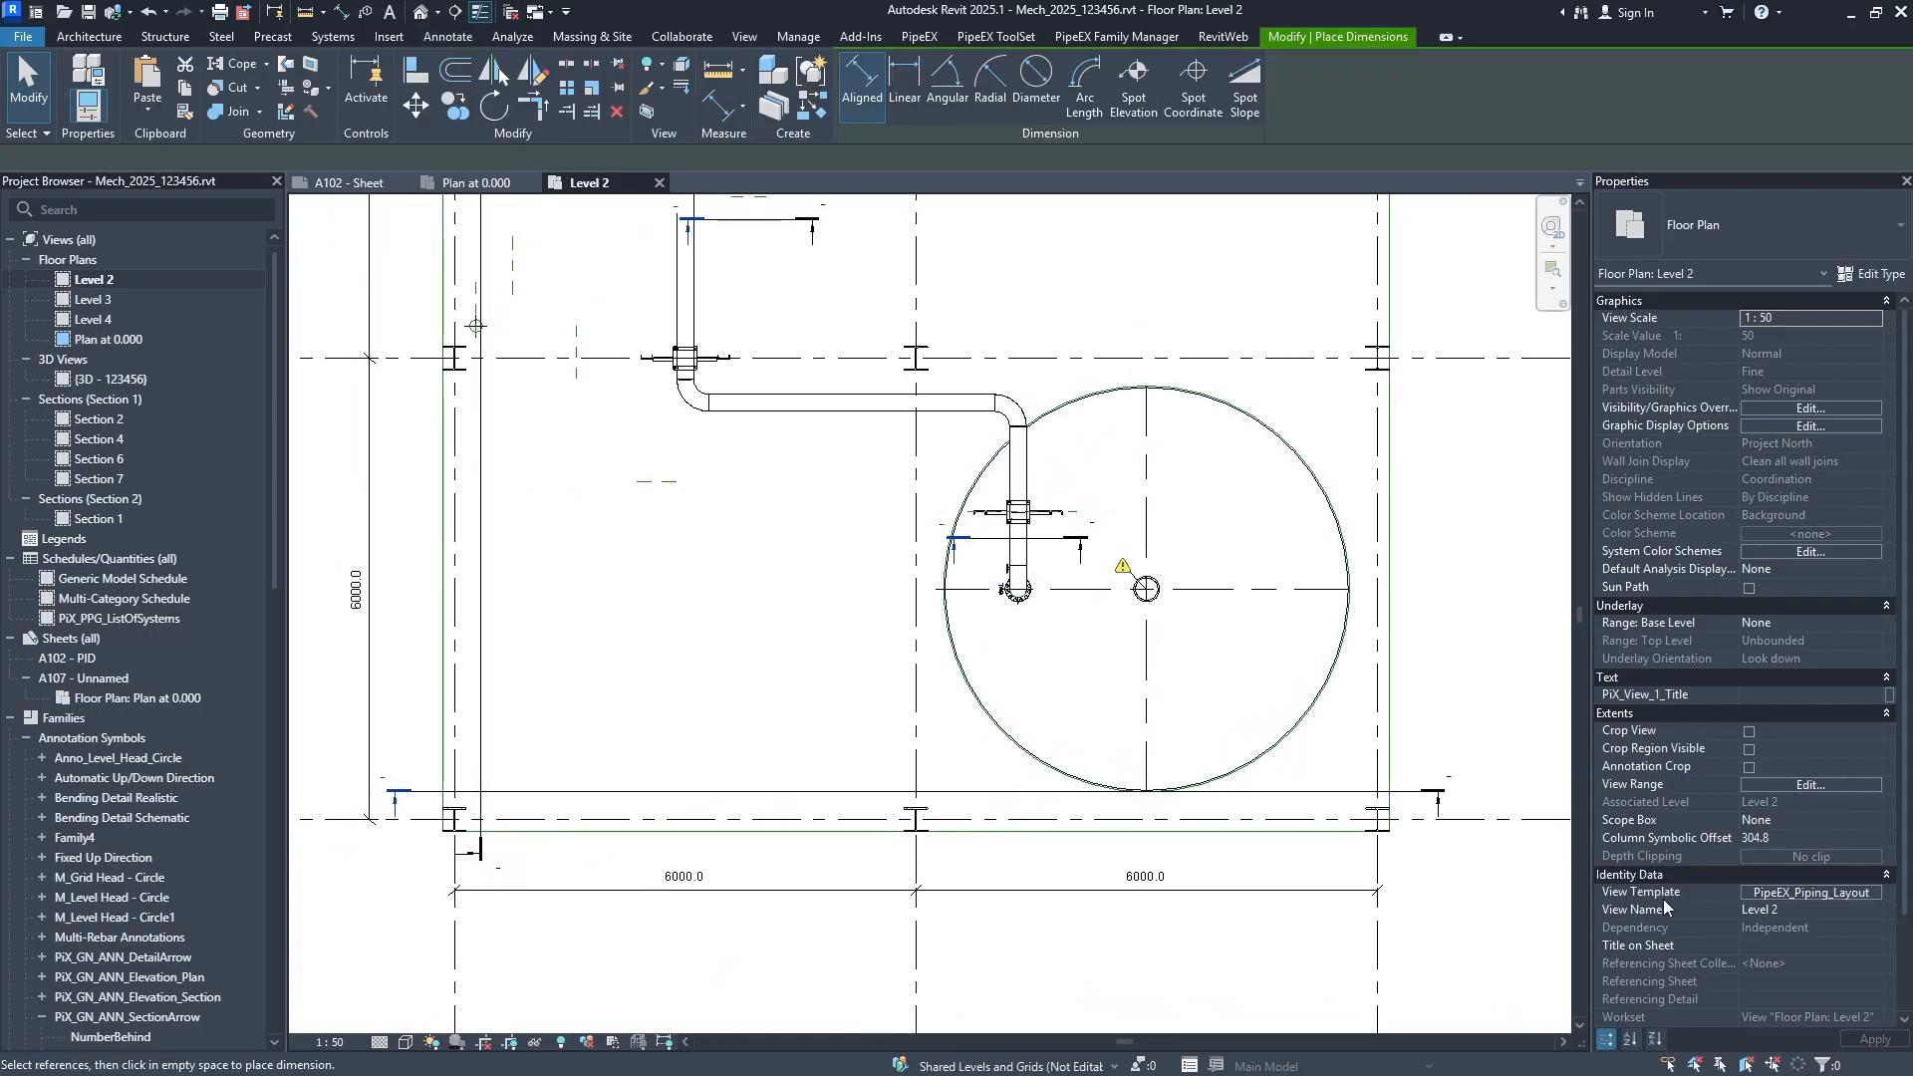
pyautogui.click(1386, 861)
pyautogui.click(1151, 773)
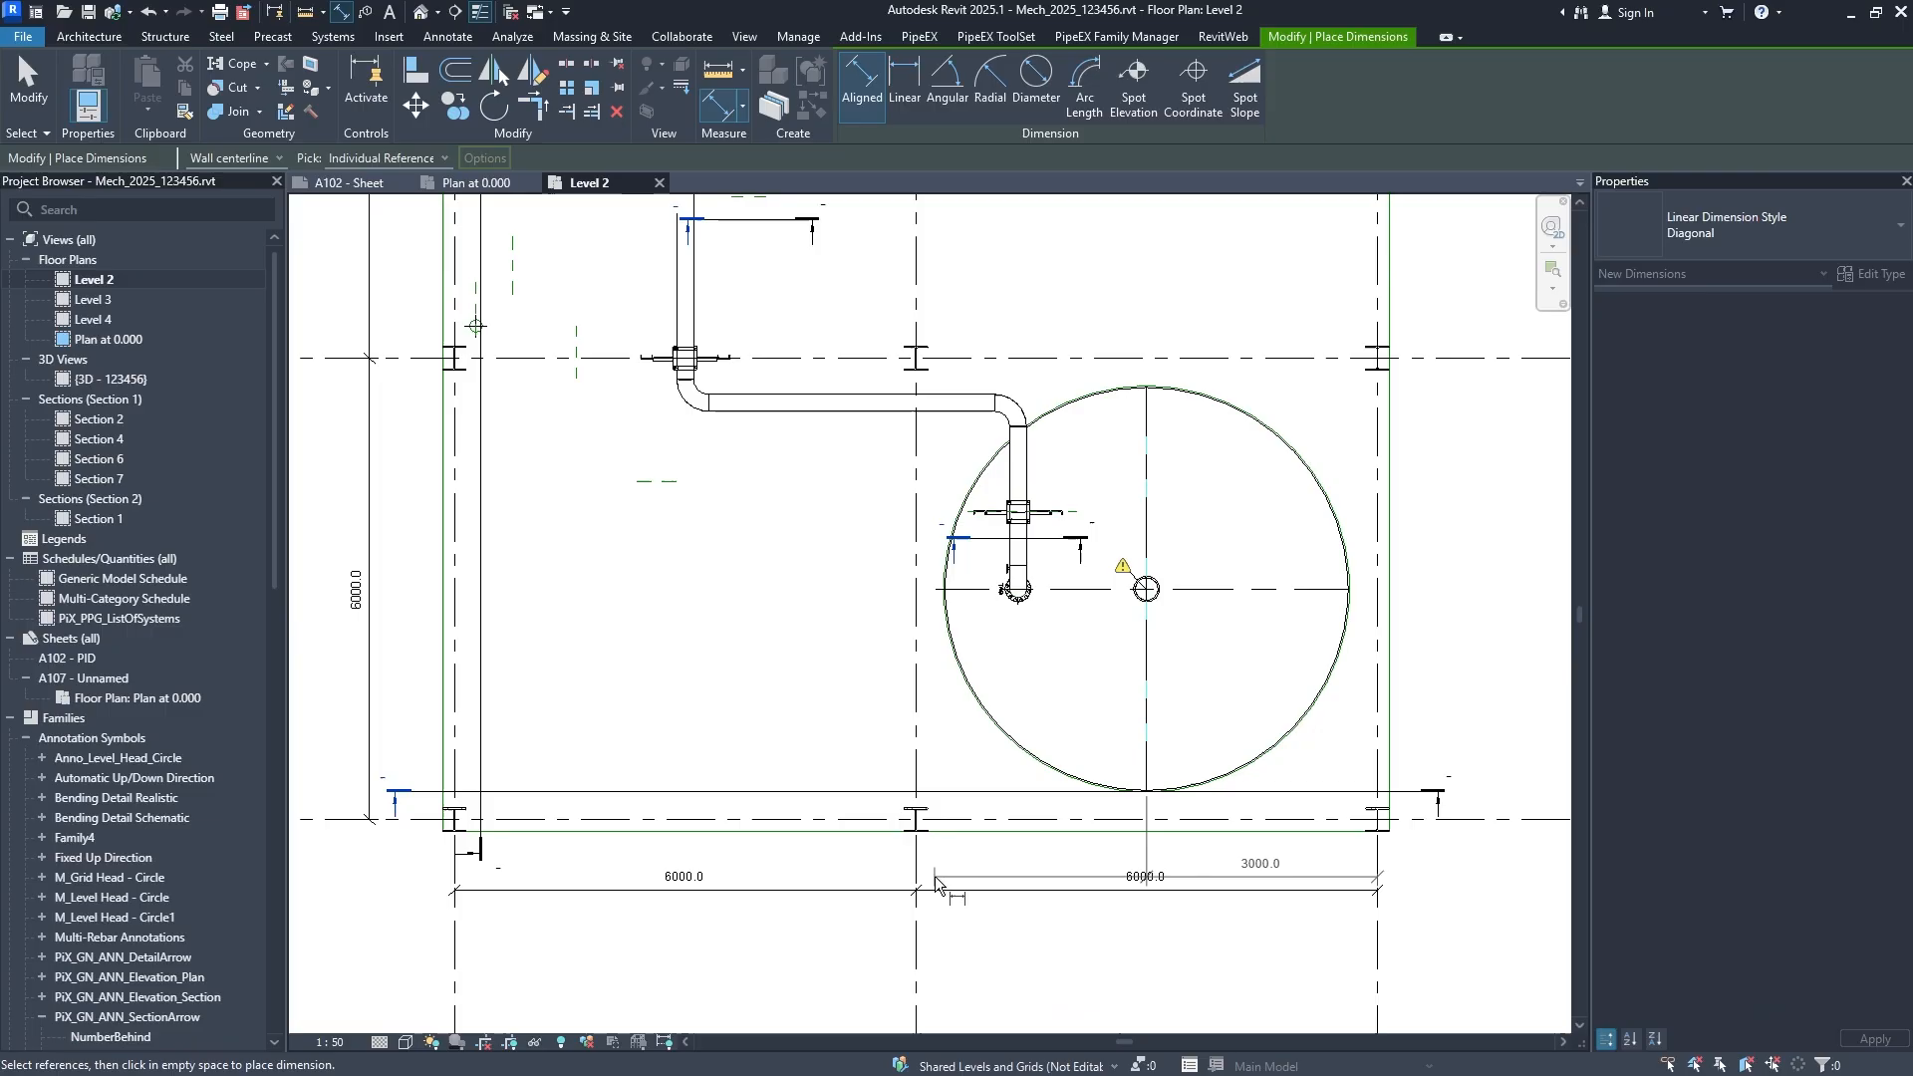
pyautogui.click(918, 865)
pyautogui.click(1040, 859)
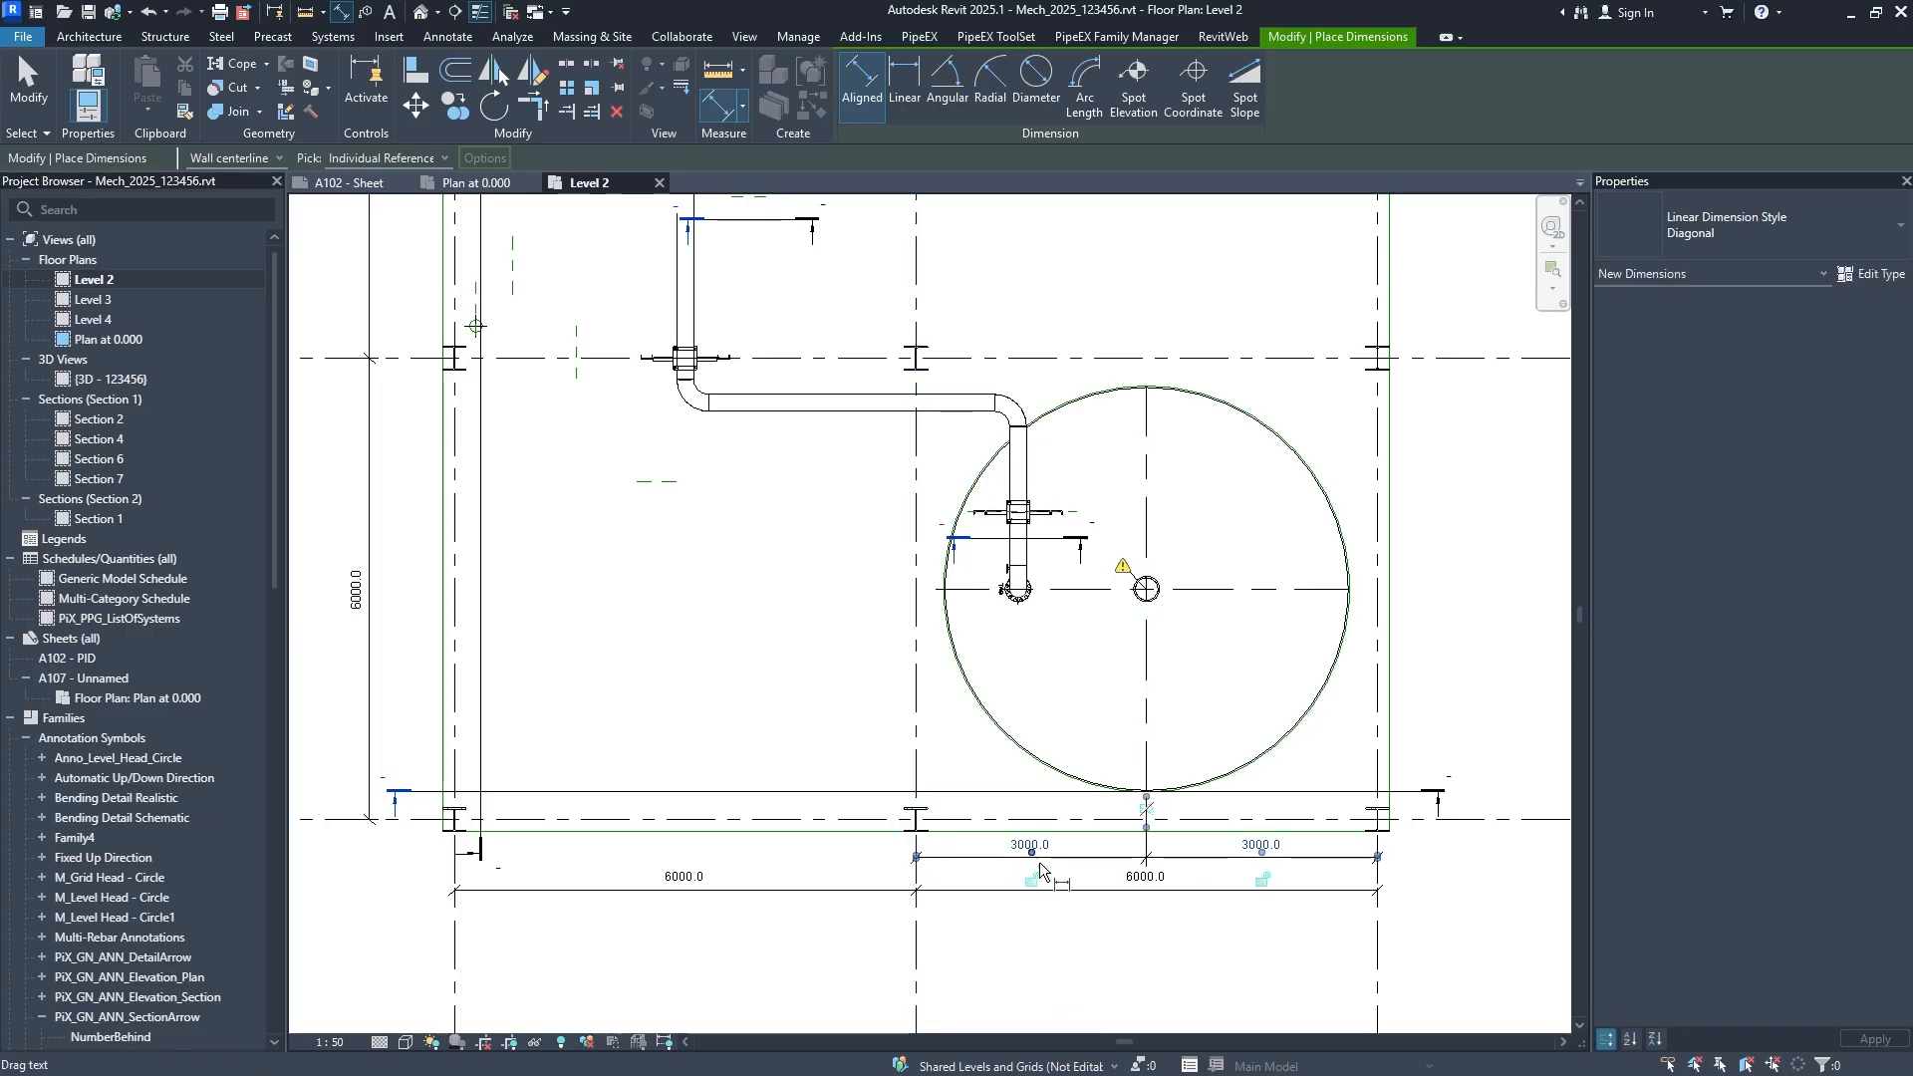
pyautogui.press('Escape')
pyautogui.press('Escape')
# Move the horizontal grid dimension string and the vessel centerline dimension string down towards the grid bubbles.
pyautogui.scroll(-1, 1066, 538)
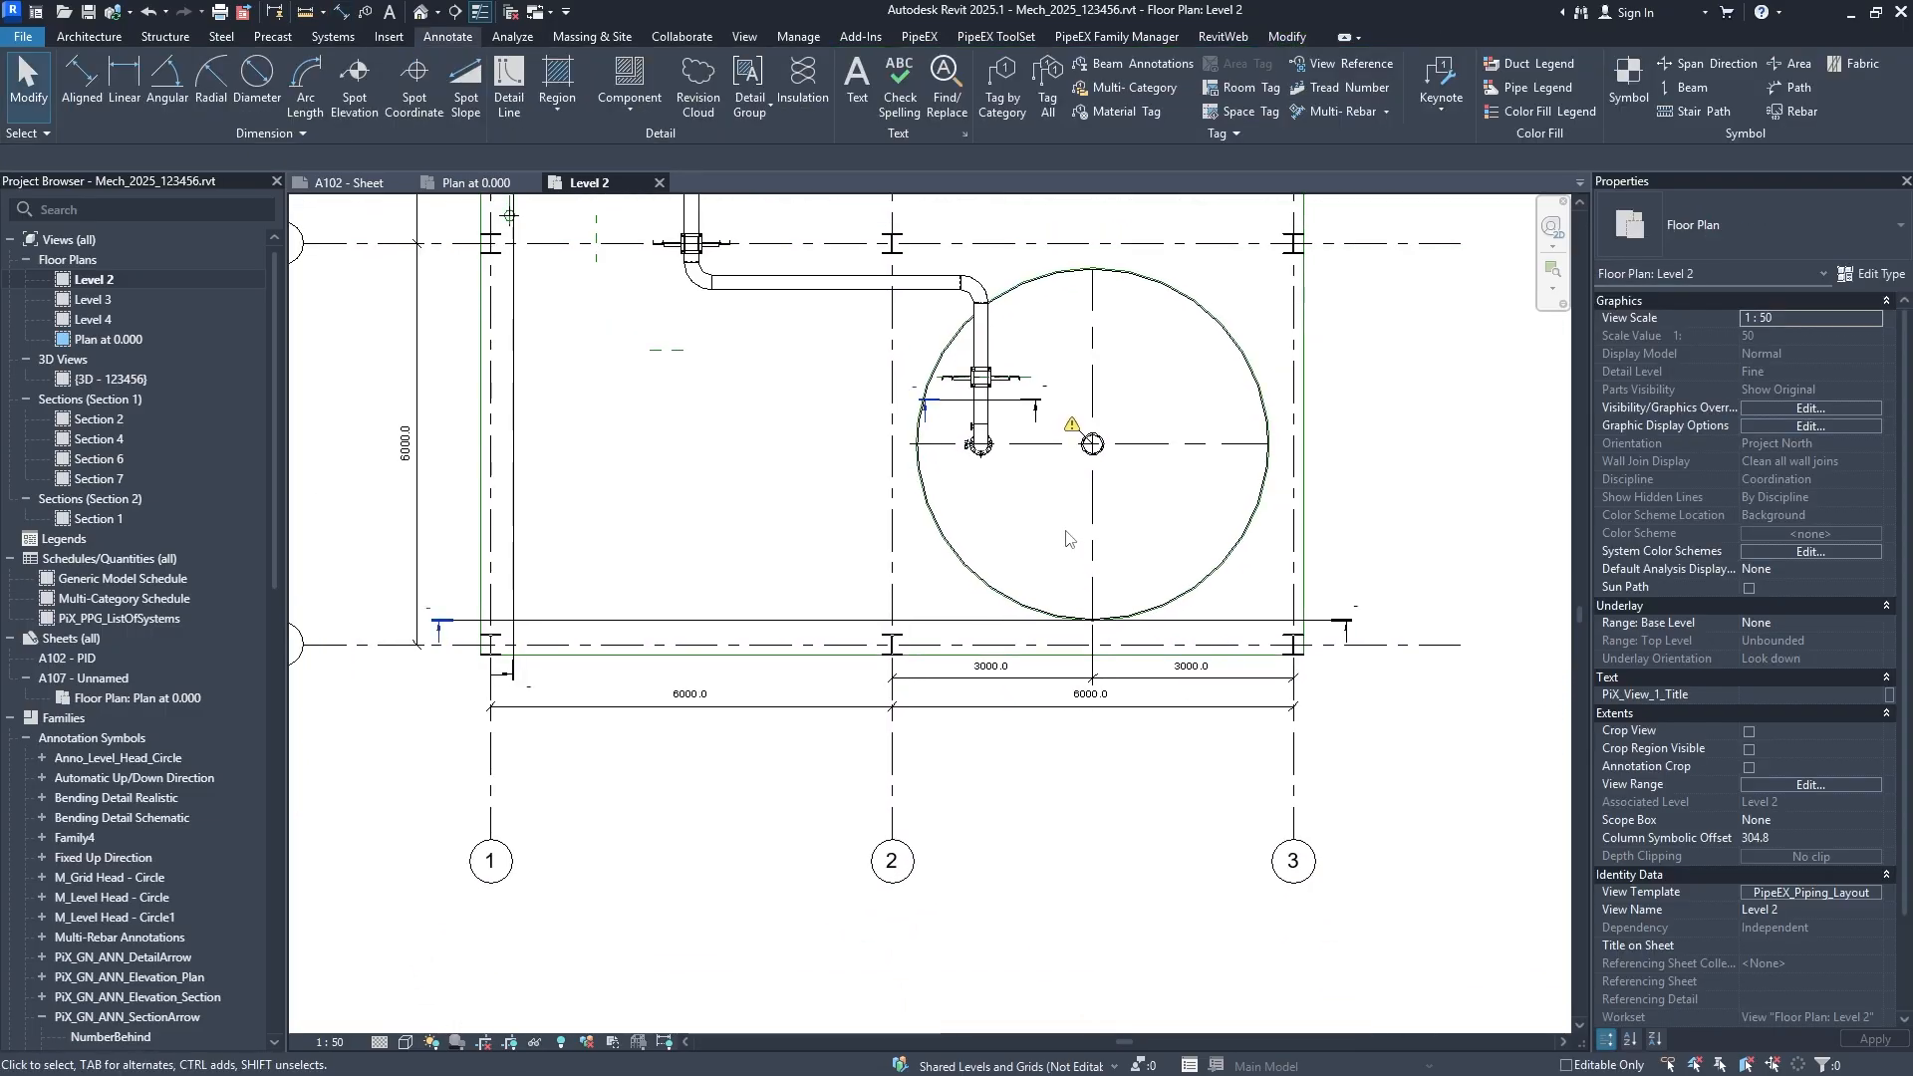
pyautogui.click(925, 709)
pyautogui.moveTo(925, 710); pyautogui.dragTo(959, 760)
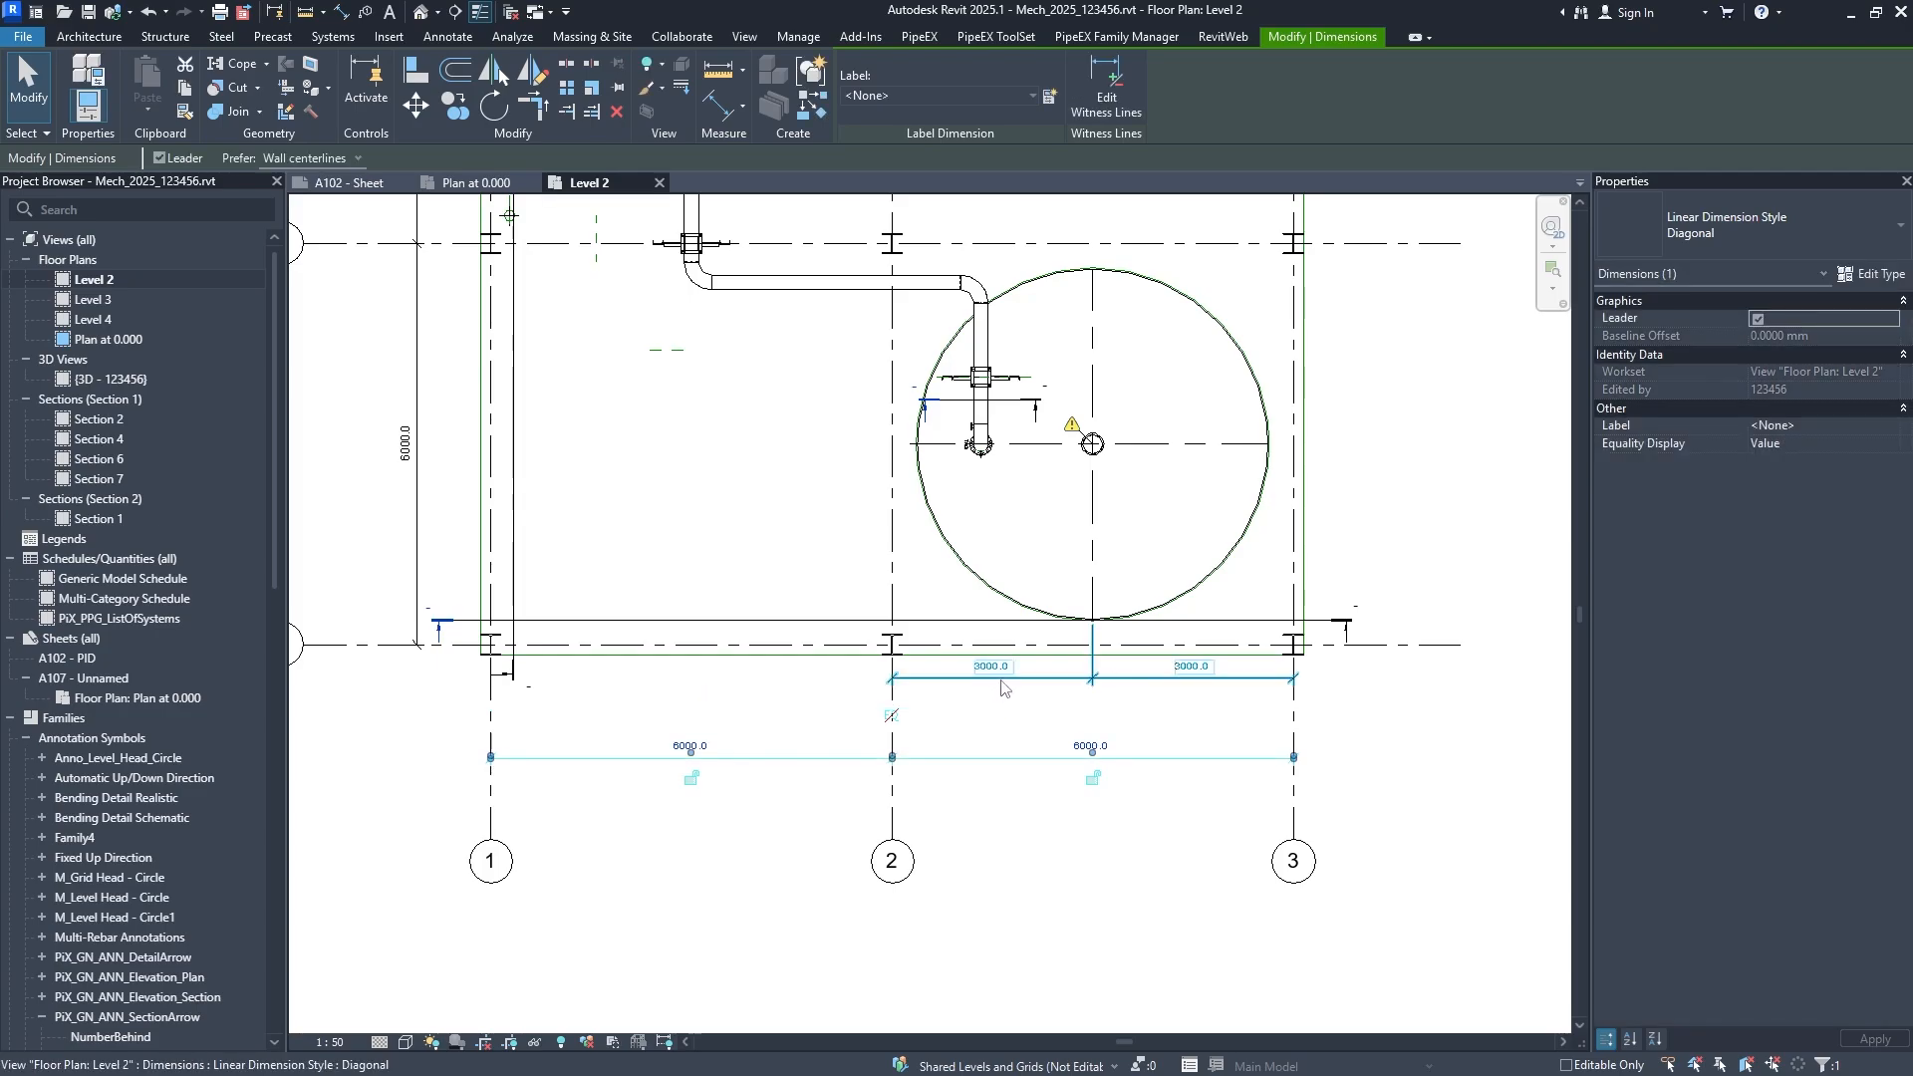
pyautogui.click(1002, 681)
pyautogui.moveTo(1029, 678); pyautogui.dragTo(1035, 721)
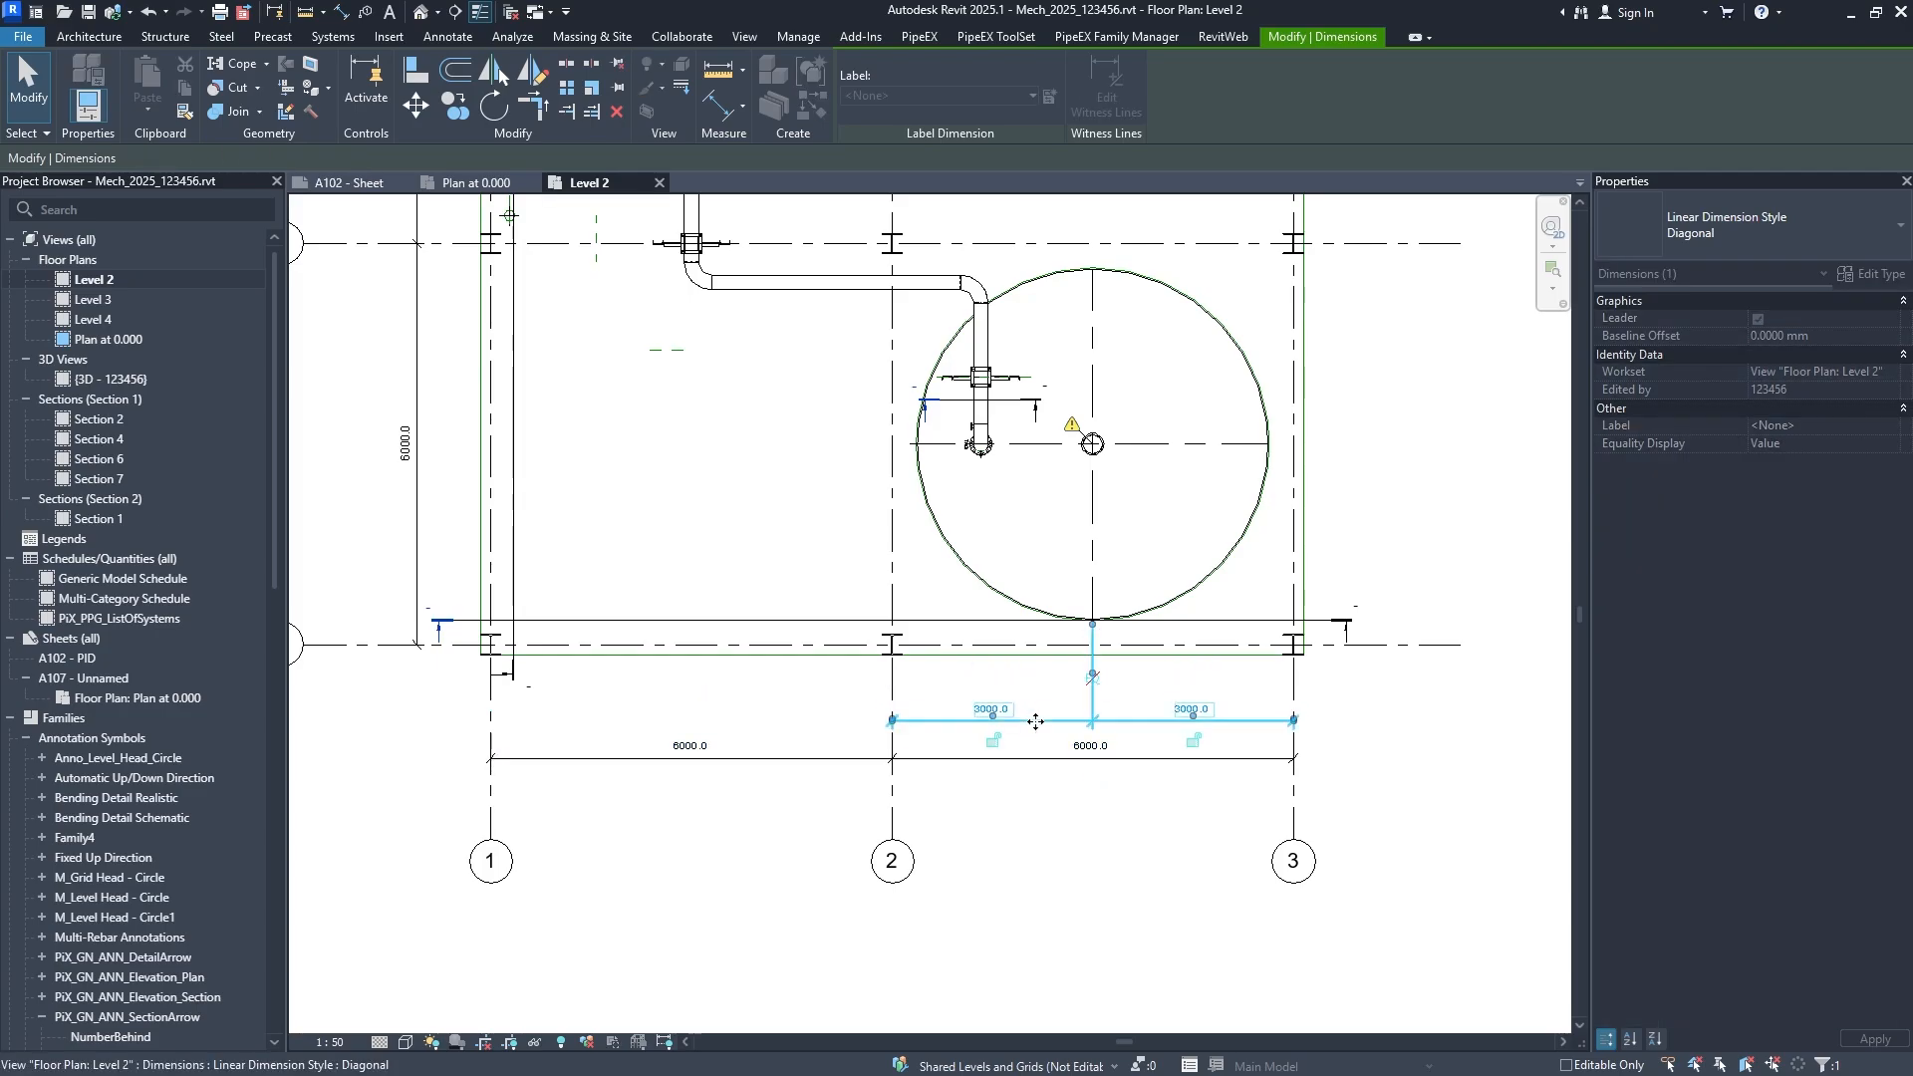
pyautogui.press('Escape')
# Add an aligned dimension string below the plan linking the flanged nozzle's centre, grid 2 and the upper vertical pipe's centreline.
pyautogui.click(82, 80)
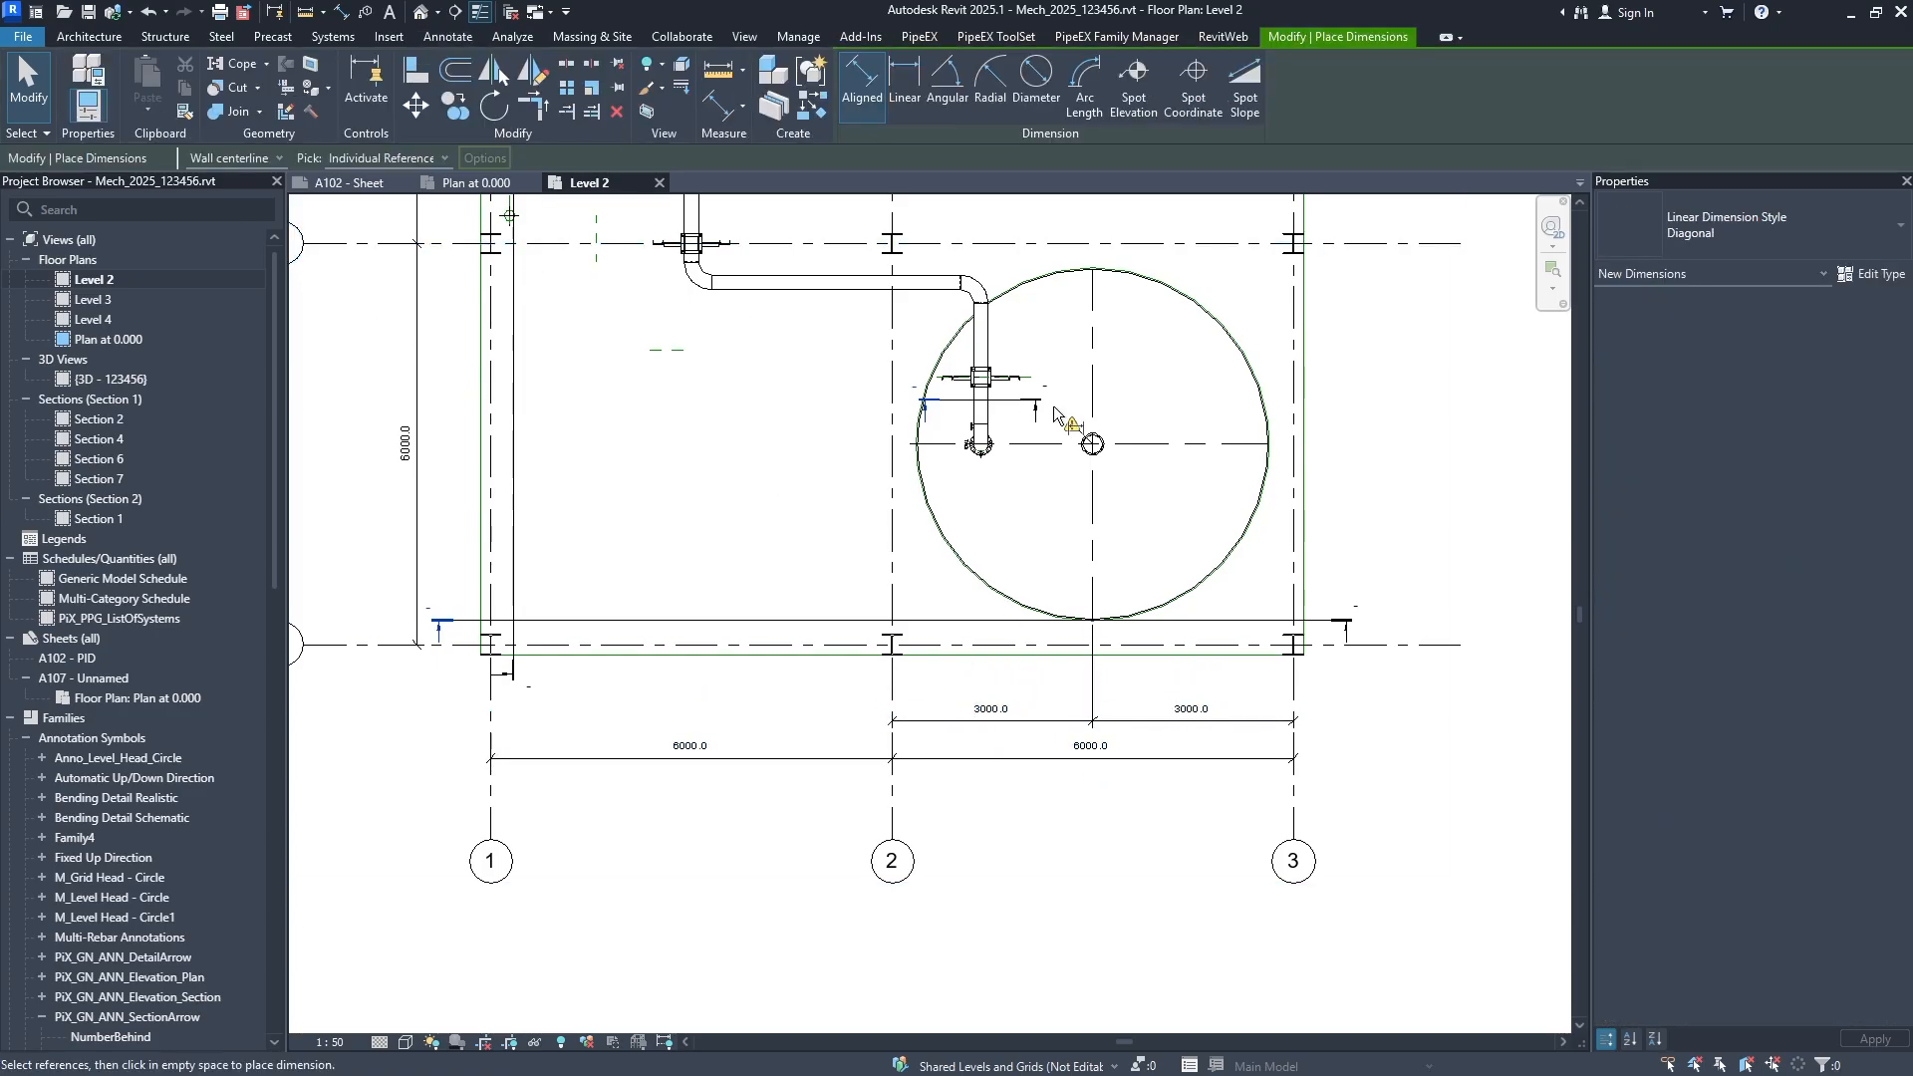
pyautogui.scroll(4, 979, 443)
pyautogui.click(964, 402)
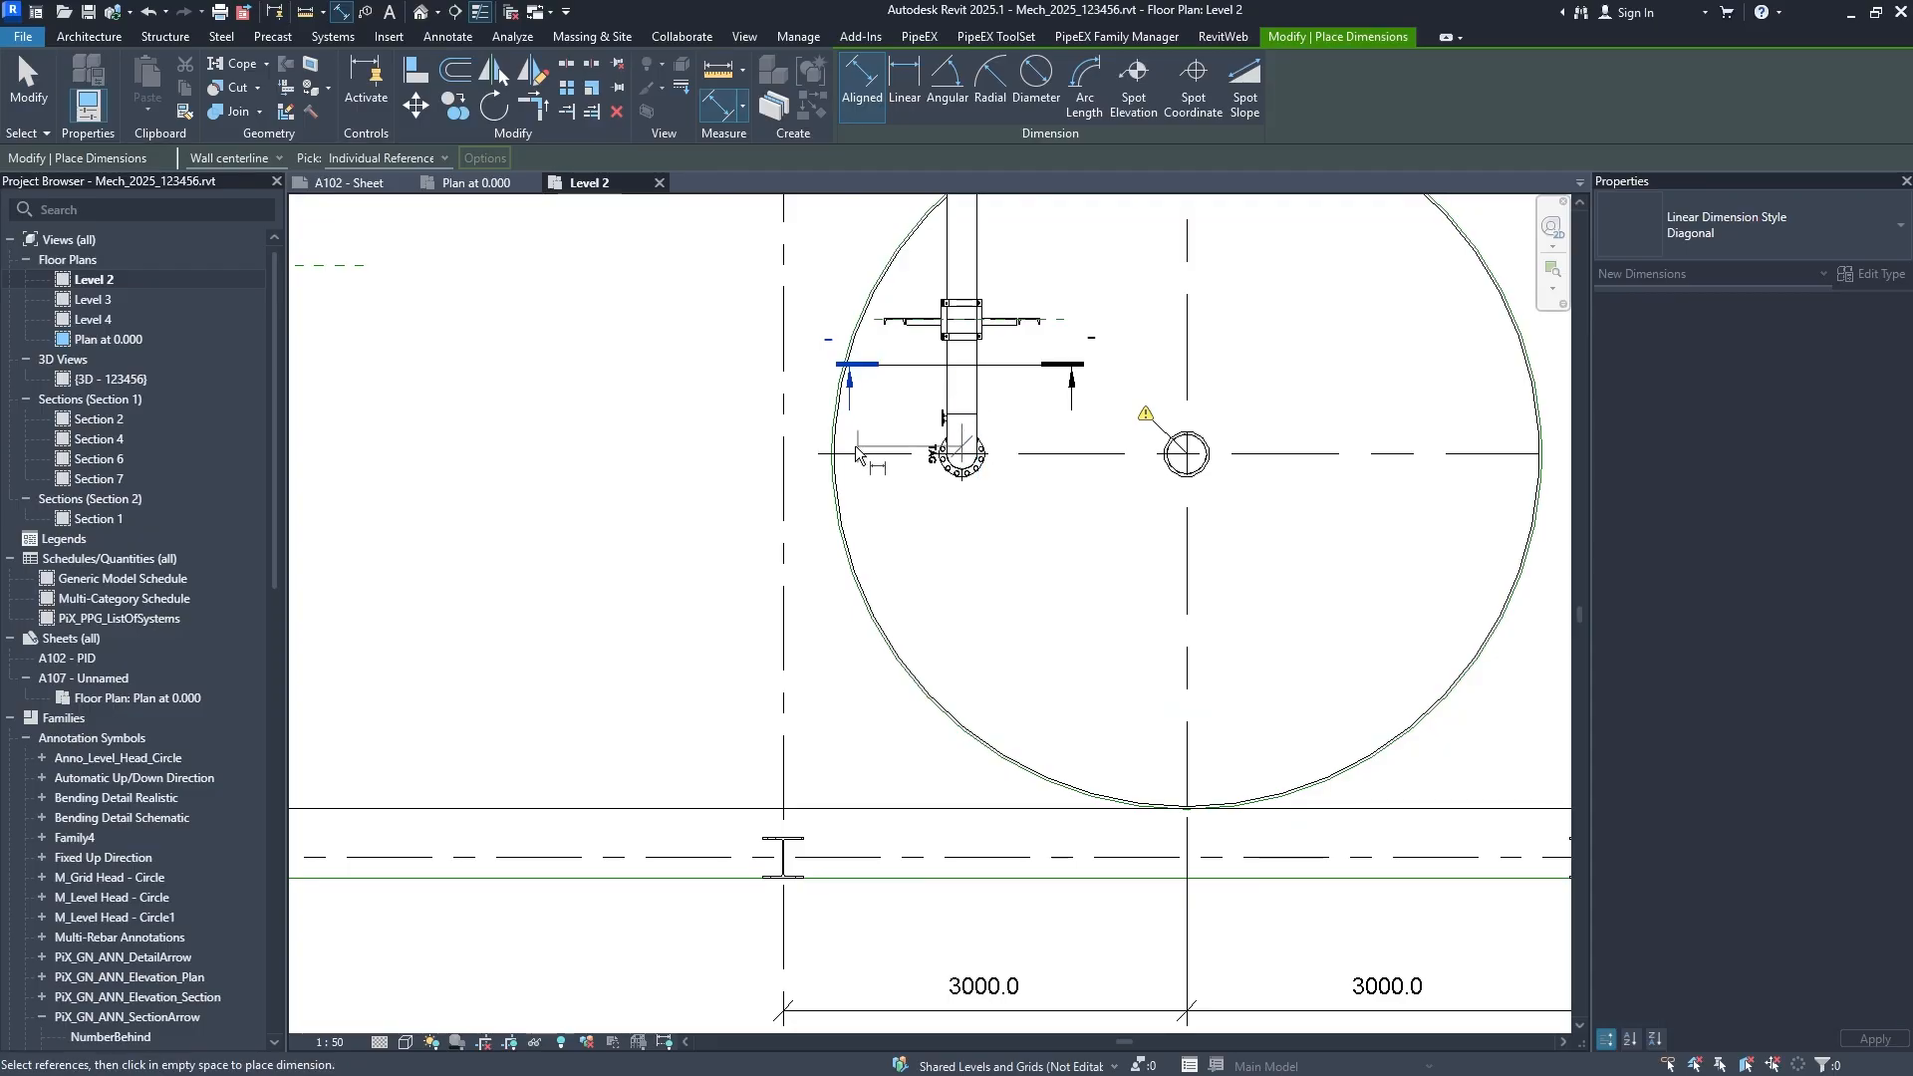
pyautogui.click(784, 433)
pyautogui.scroll(-1, 898, 586)
pyautogui.moveTo(977, 679); pyautogui.dragTo(1084, 825, button='middle')
pyautogui.scroll(-1, 1085, 825)
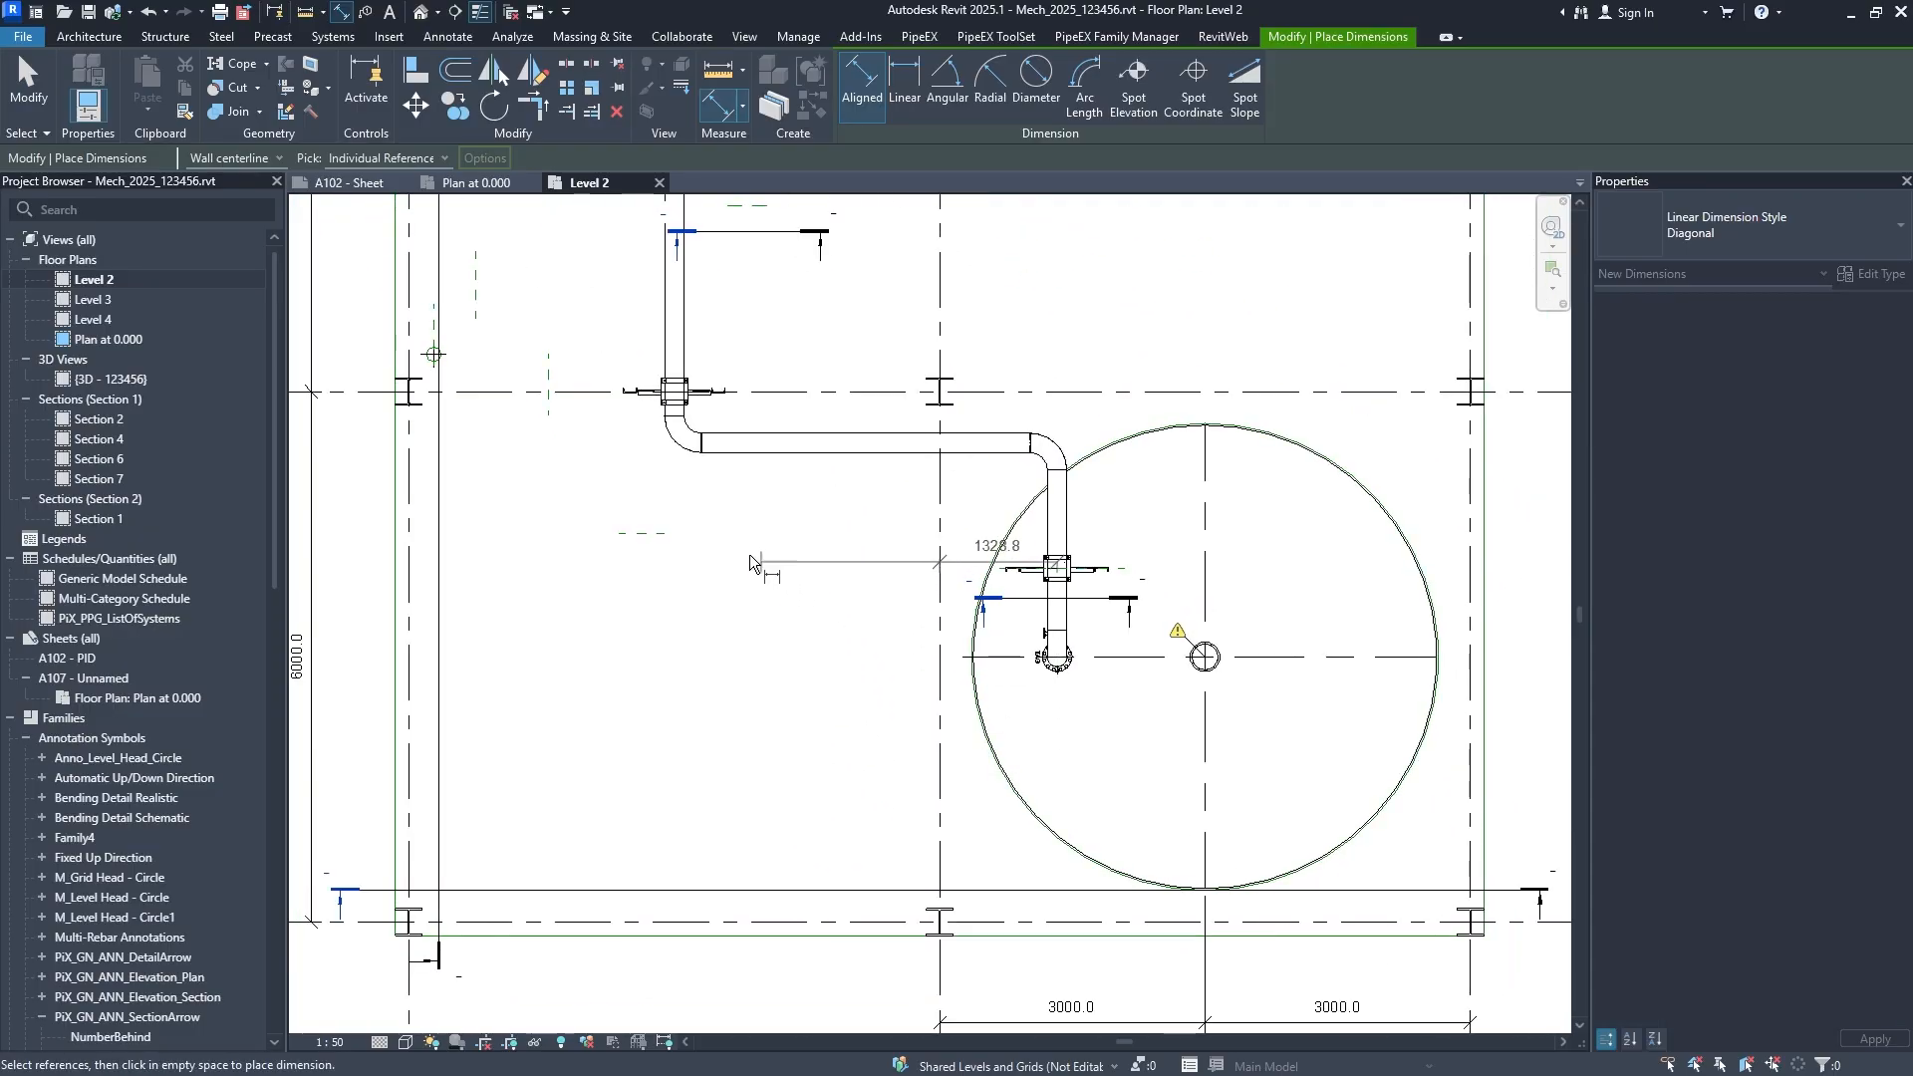
pyautogui.click(675, 373)
pyautogui.moveTo(697, 419); pyautogui.dragTo(727, 264, button='middle')
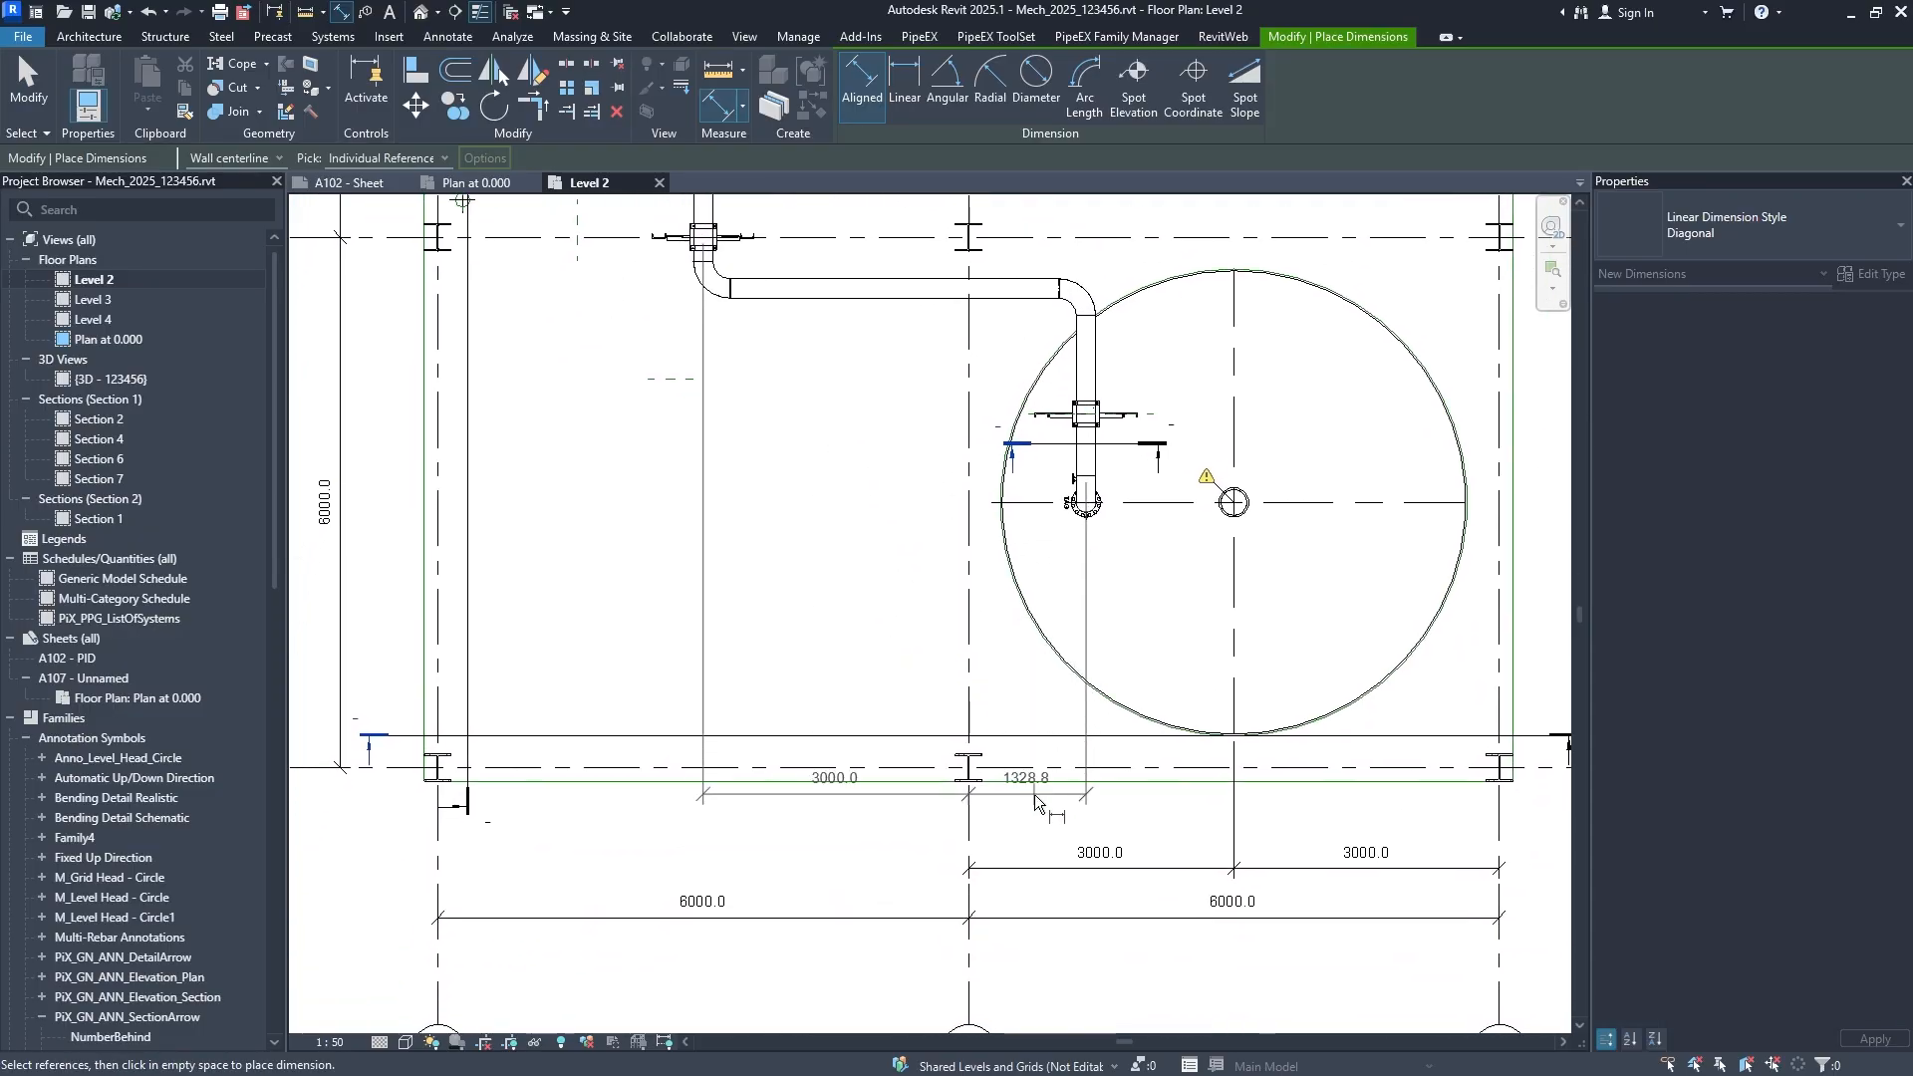
pyautogui.click(1026, 817)
pyautogui.press('Escape')
pyautogui.press('Escape')
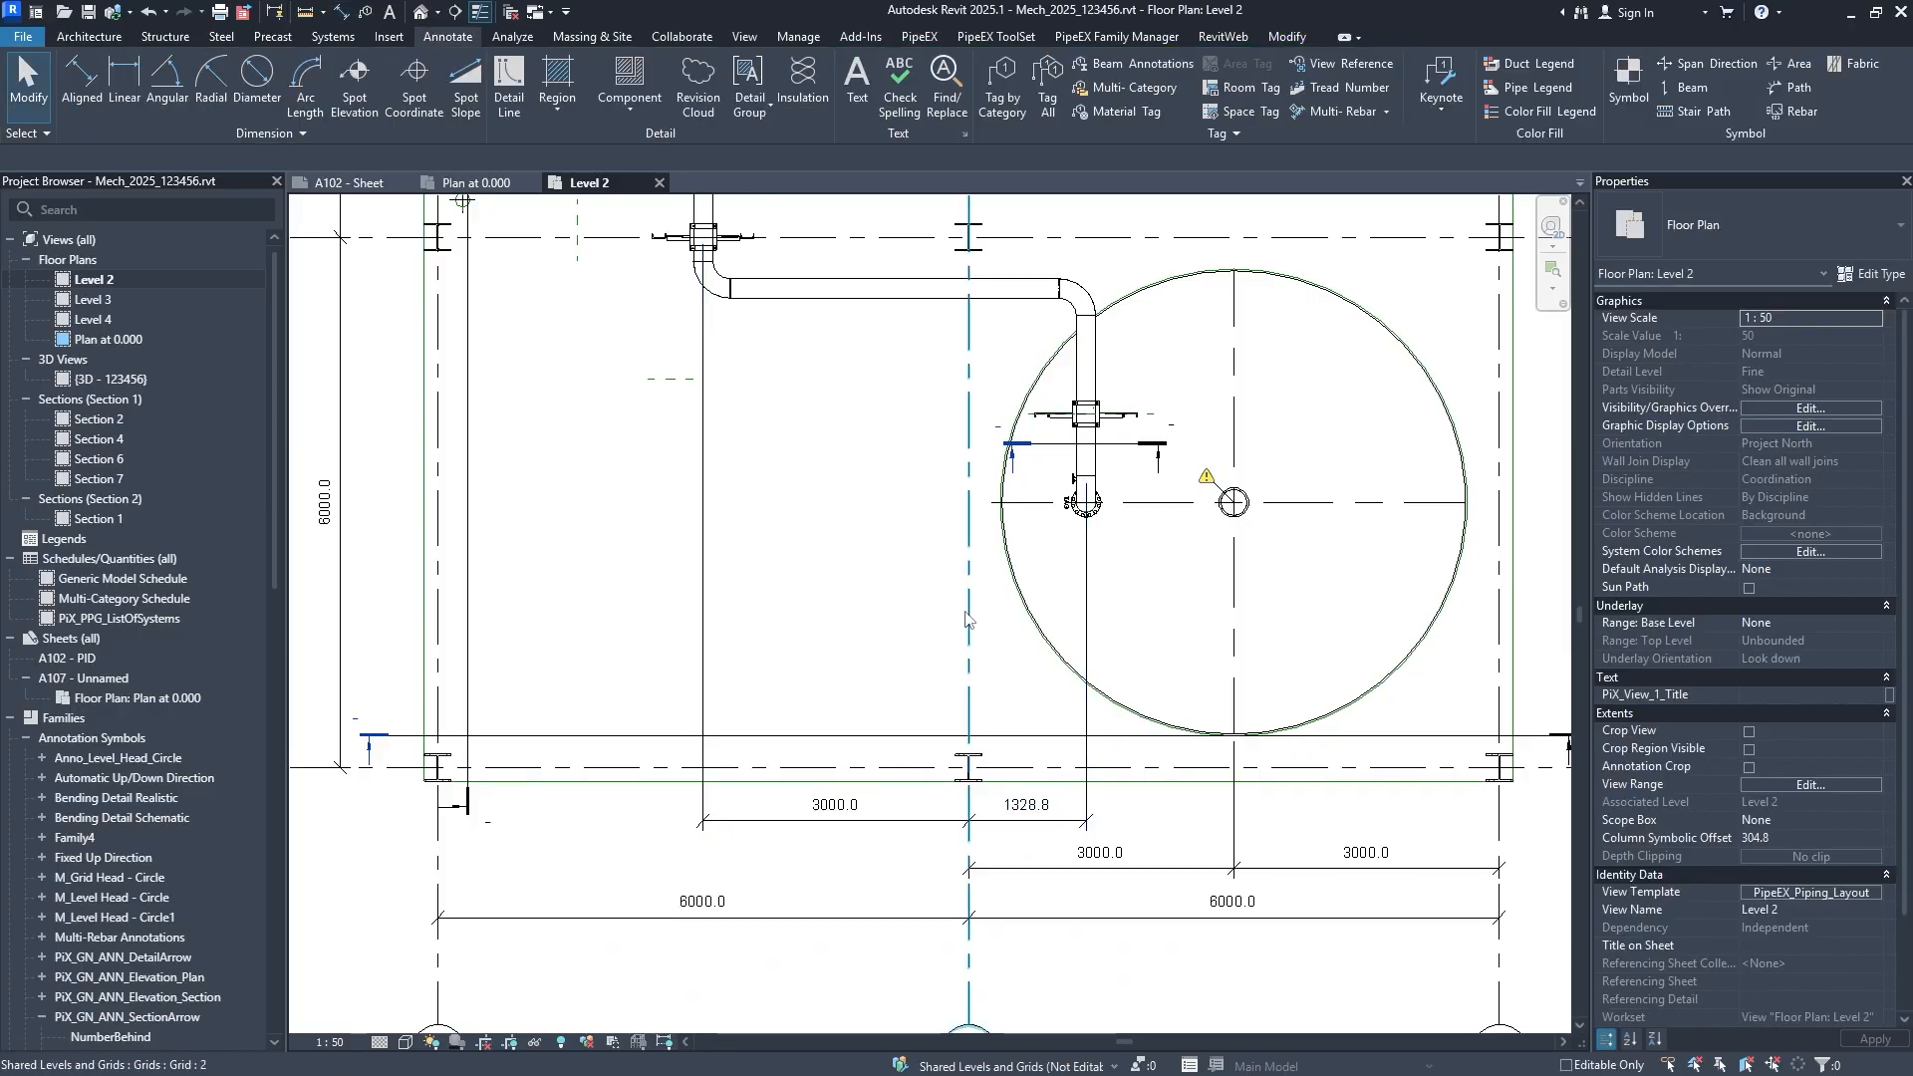
# Move the vertical grid dimension string closer to the bubbles of grids 4 and 5.
pyautogui.moveTo(828, 453); pyautogui.dragTo(819, 635, button='middle')
pyautogui.scroll(-1, 820, 635)
pyautogui.moveTo(429, 591); pyautogui.dragTo(467, 588, button='middle')
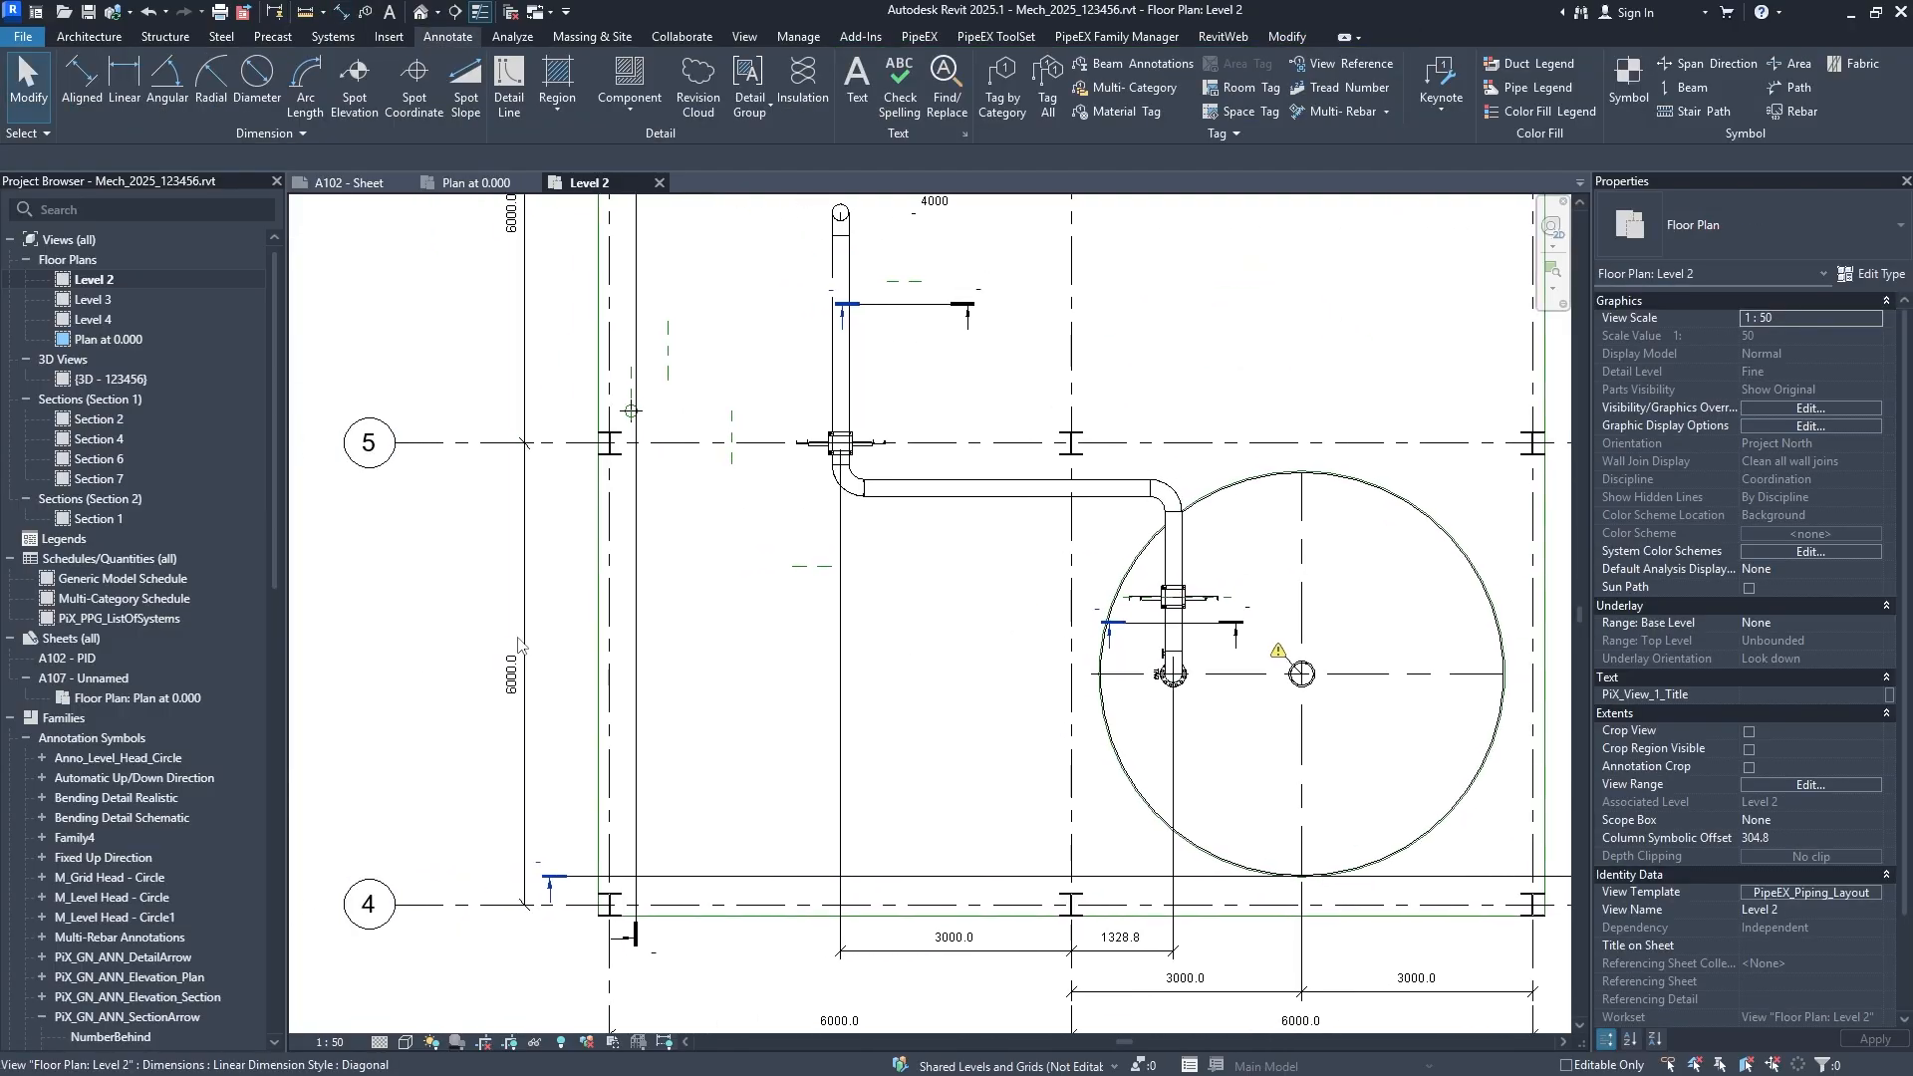
pyautogui.click(467, 588)
pyautogui.moveTo(468, 588); pyautogui.dragTo(482, 586)
pyautogui.moveTo(651, 592); pyautogui.dragTo(630, 682, button='middle')
pyautogui.press('Escape')
# Place a vertical aligned dimension string through the nozzle centre, the horizontal pipe, grid 5 and the pipe's upper end.
pyautogui.click(82, 80)
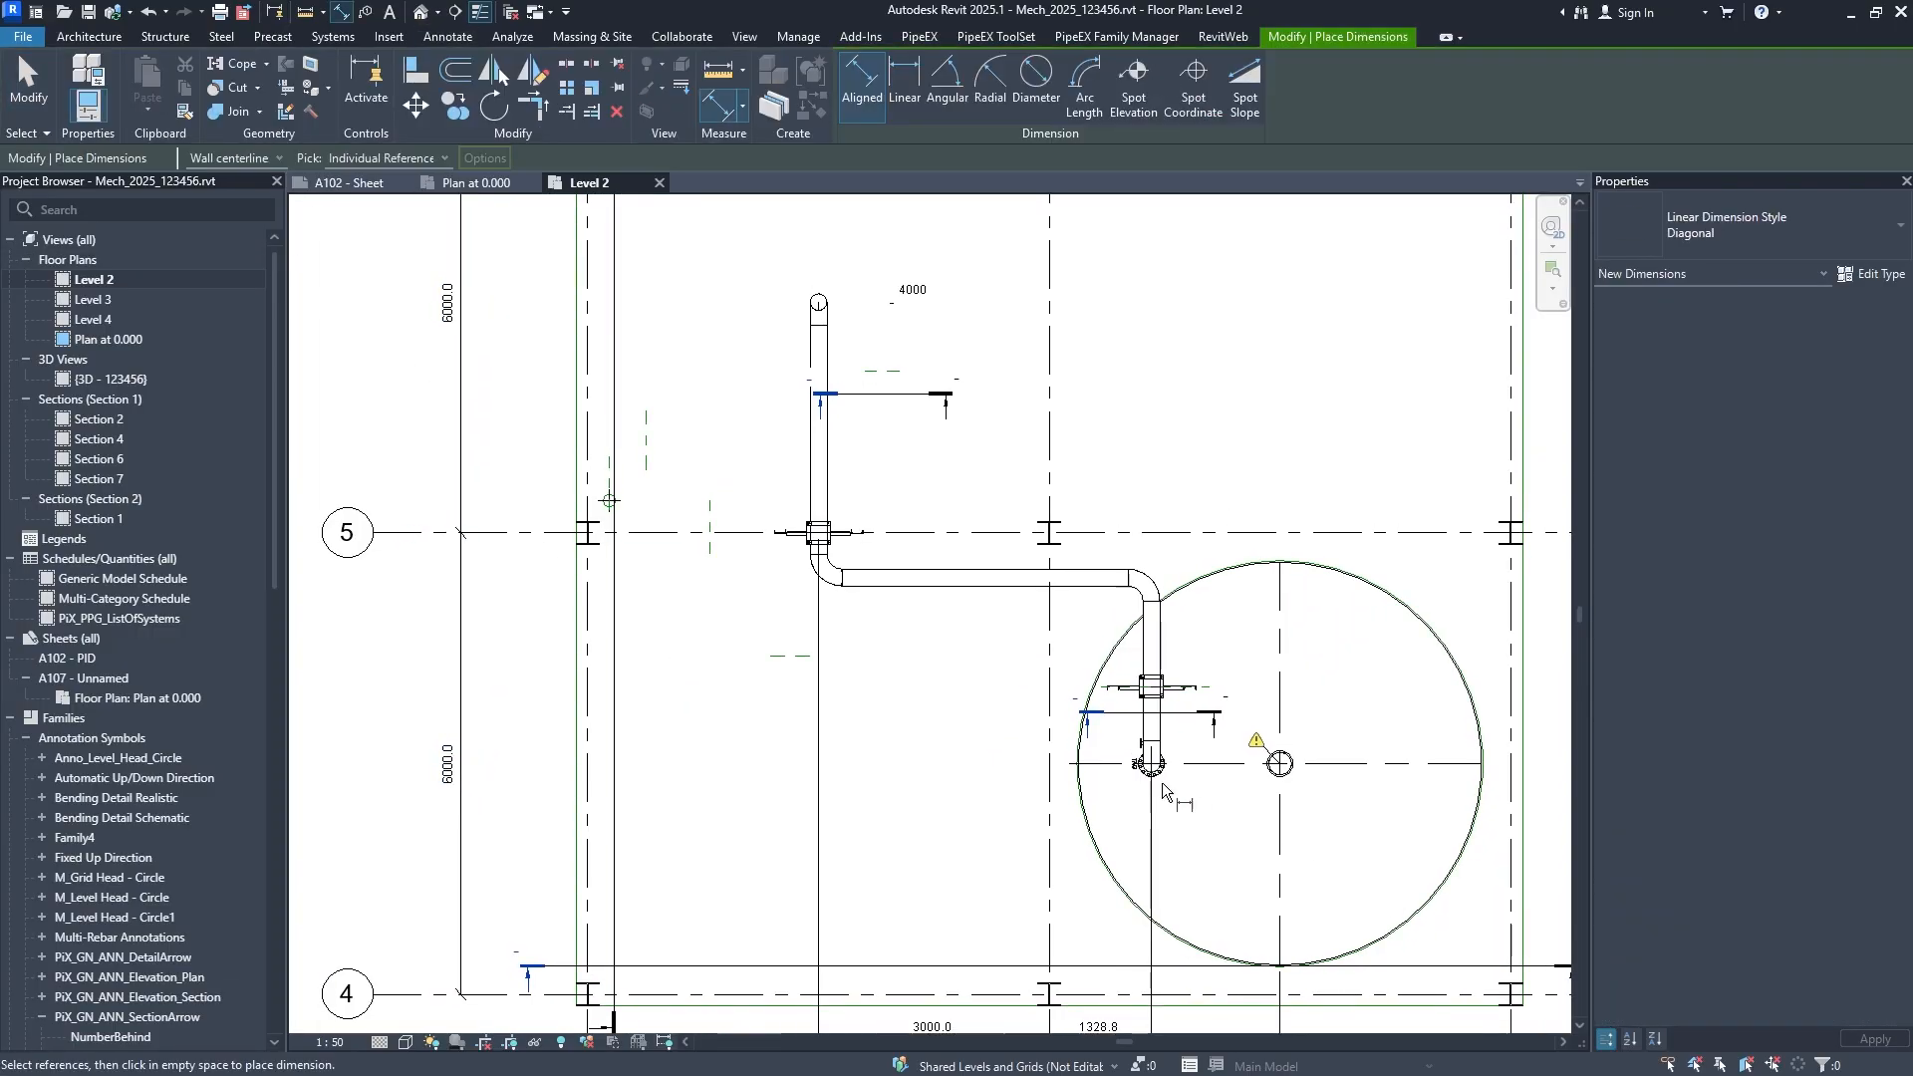
pyautogui.click(1154, 768)
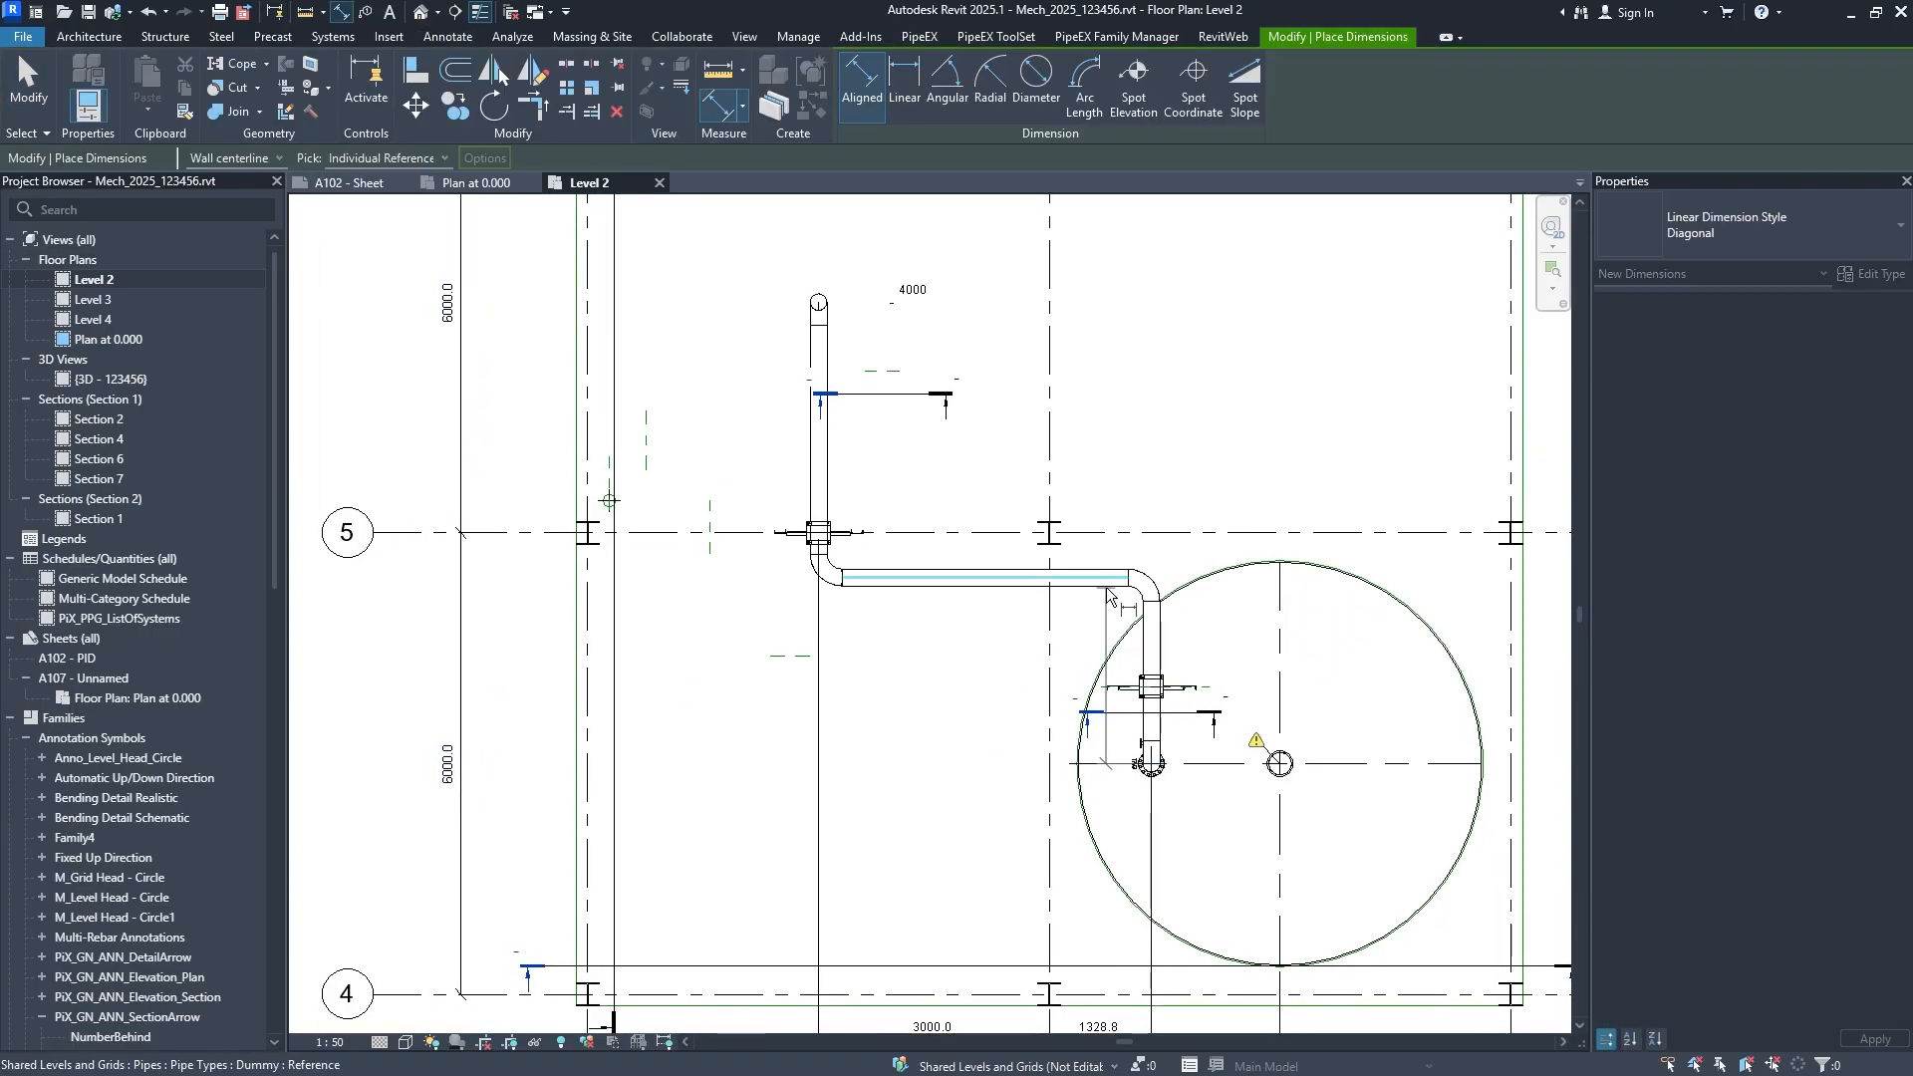
pyautogui.click(1095, 583)
pyautogui.click(903, 535)
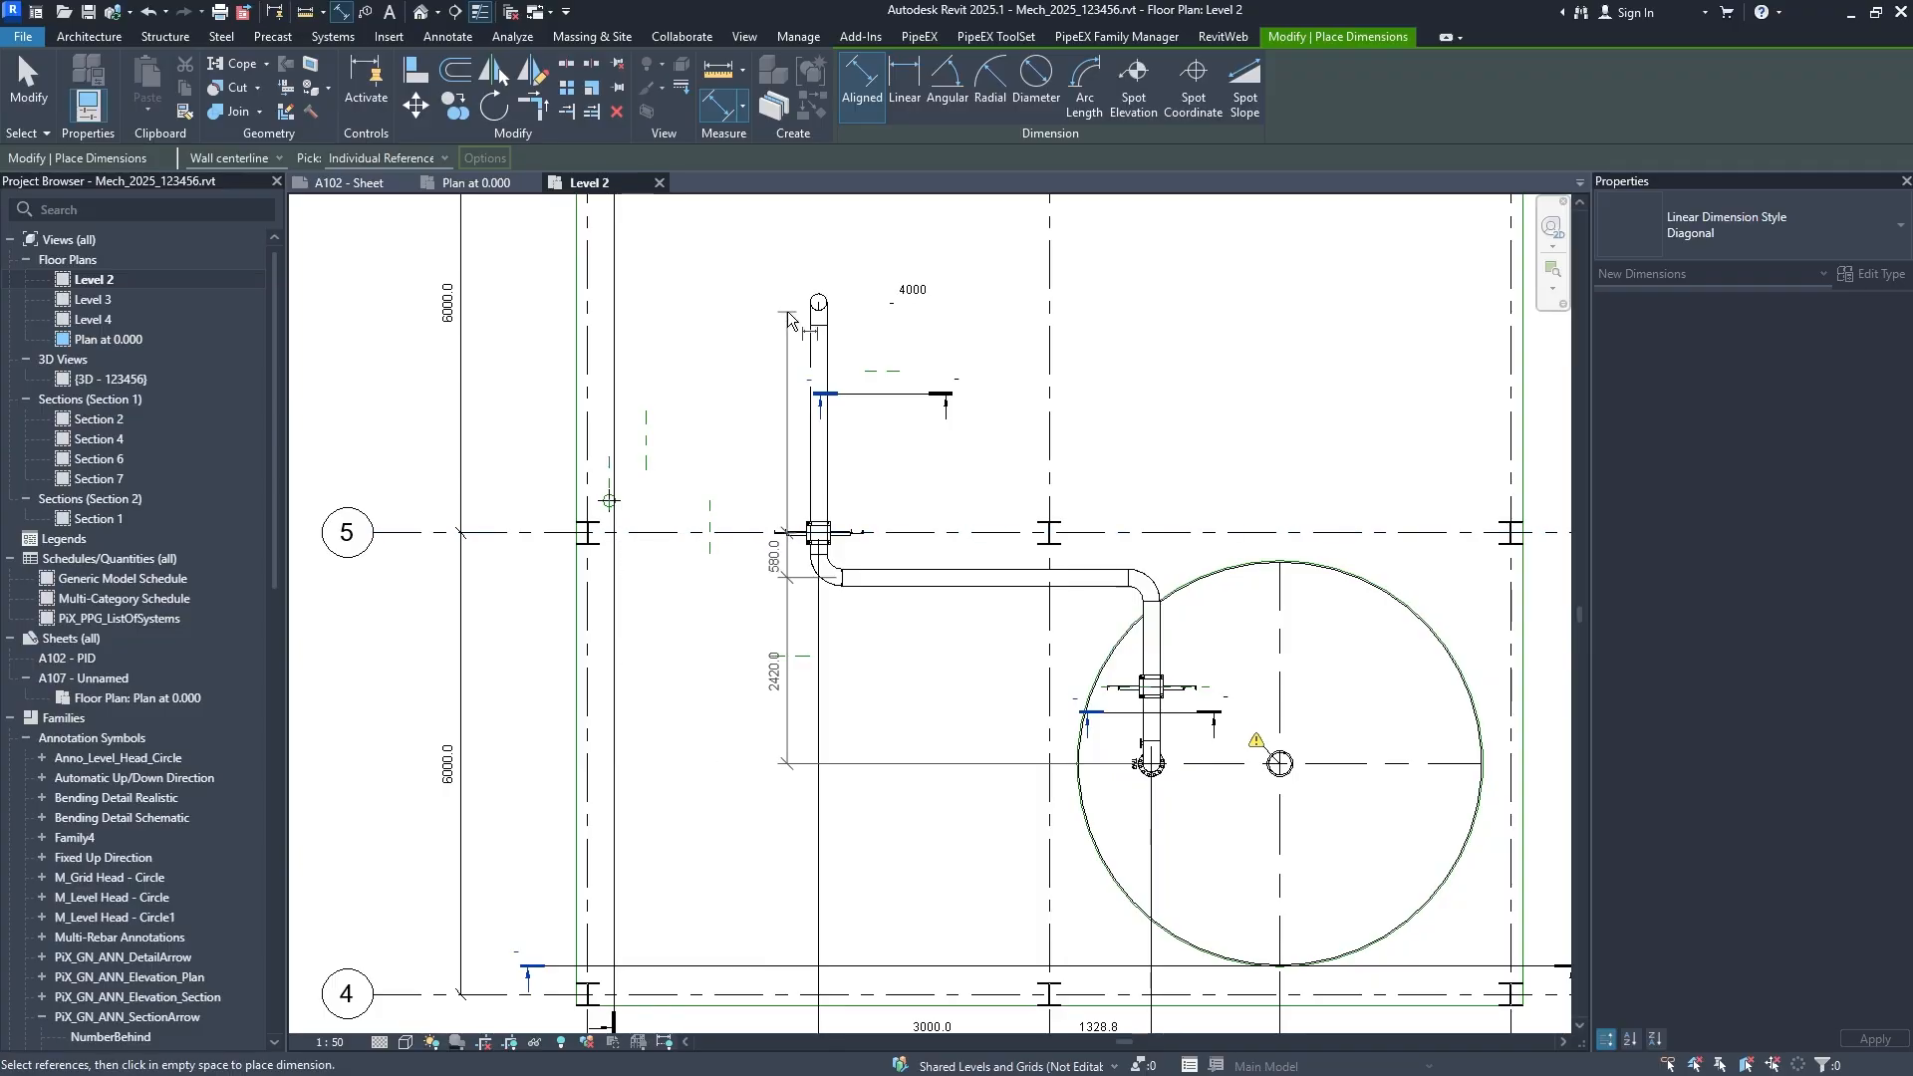
pyautogui.click(817, 304)
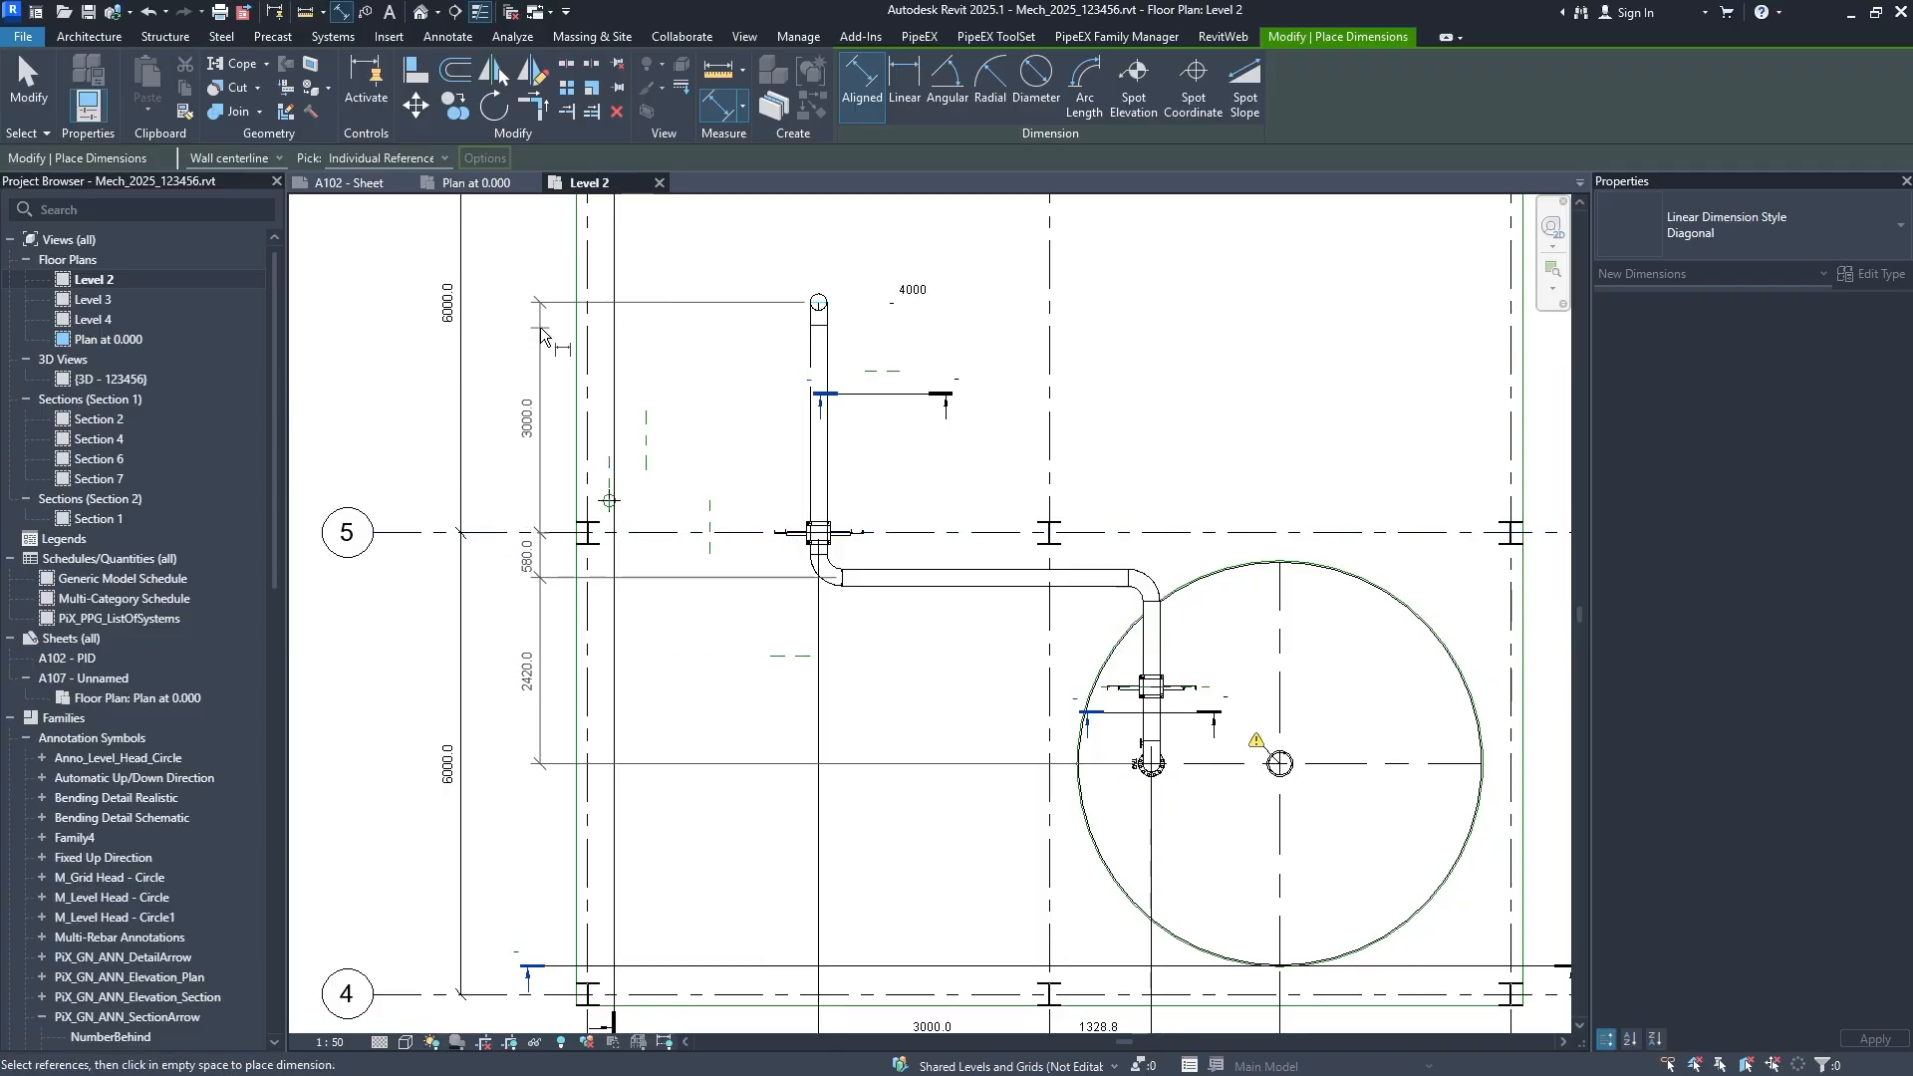
pyautogui.click(543, 336)
pyautogui.press('Escape')
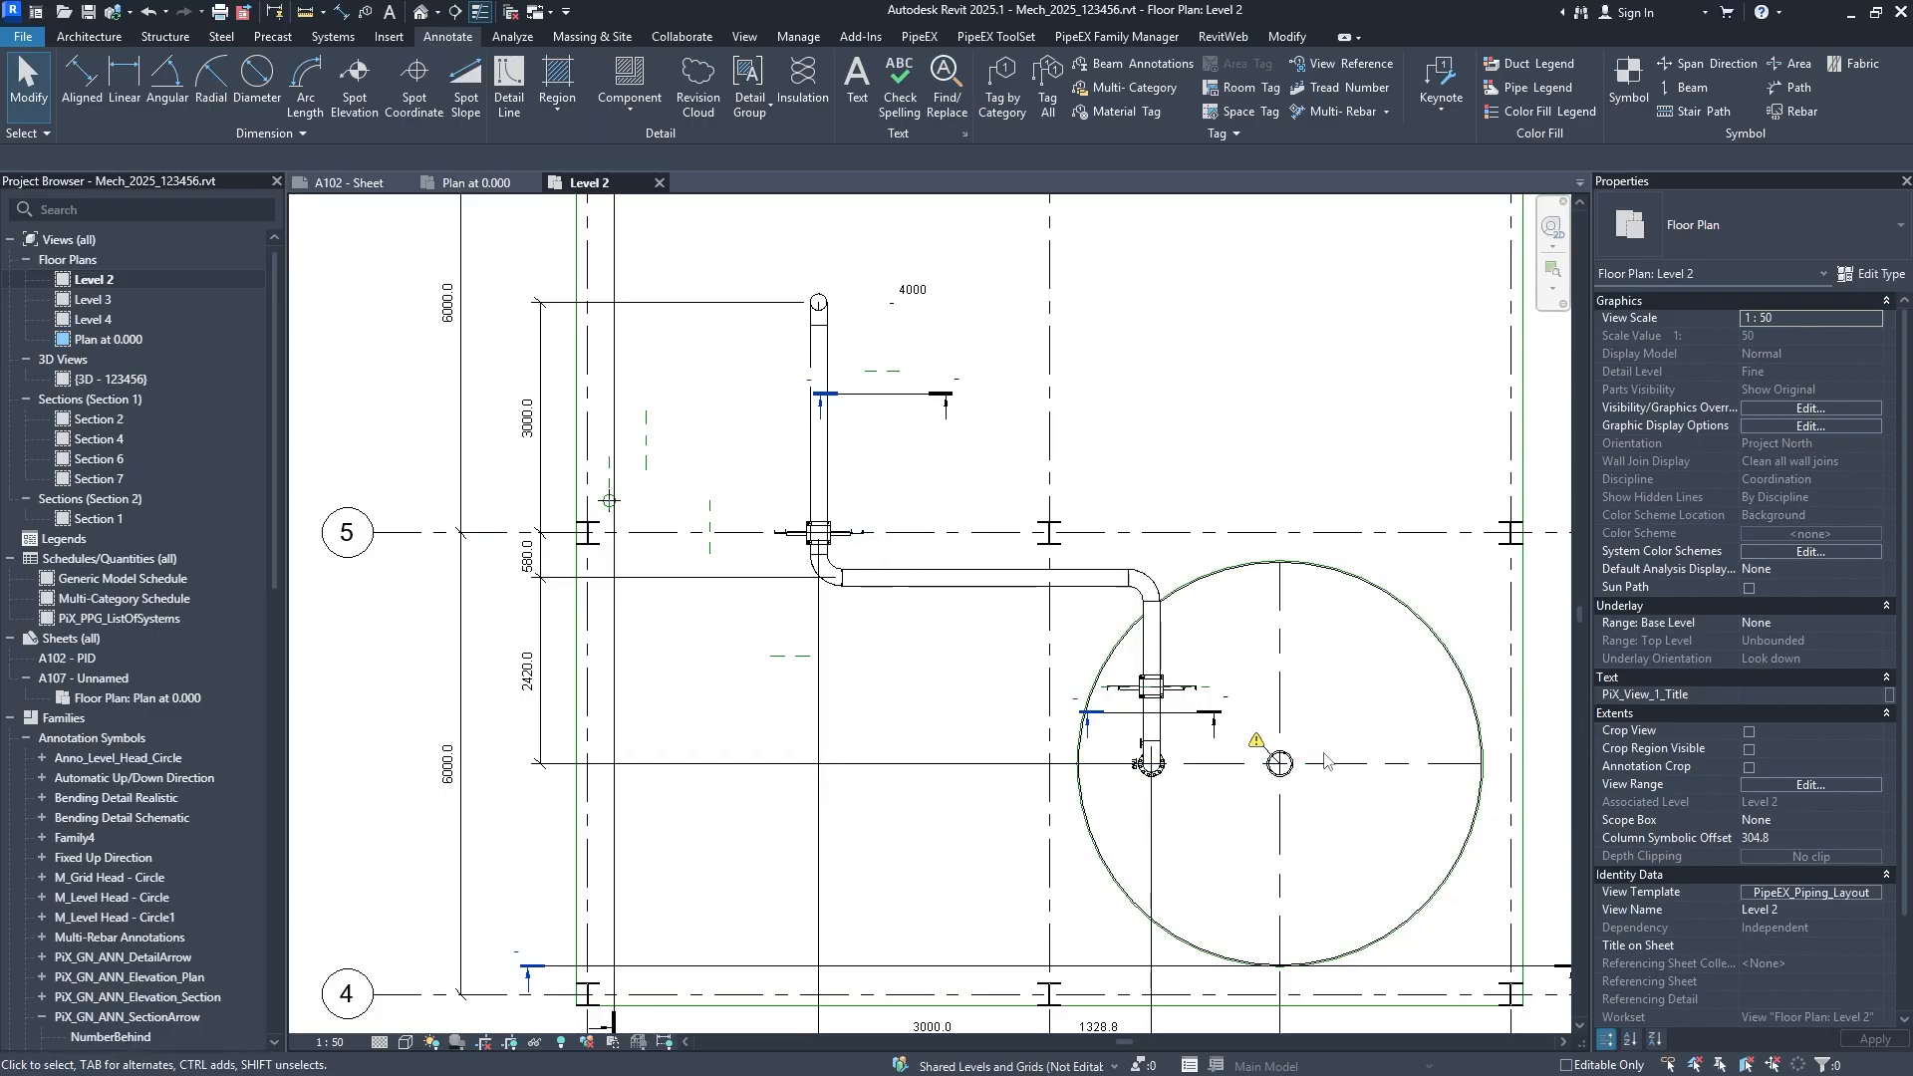
# Review the horizontal and vertical dimension strings around the pipe run and vessel across grids 1–3 and 4–6.
pyautogui.moveTo(1325, 761); pyautogui.dragTo(1228, 651, button='middle')
pyautogui.scroll(-4, 952, 774)
pyautogui.scroll(2, 1089, 774)
pyautogui.moveTo(1077, 809); pyautogui.dragTo(1126, 774, button='middle')
pyautogui.scroll(2, 835, 873)
pyautogui.scroll(-1, 891, 650)
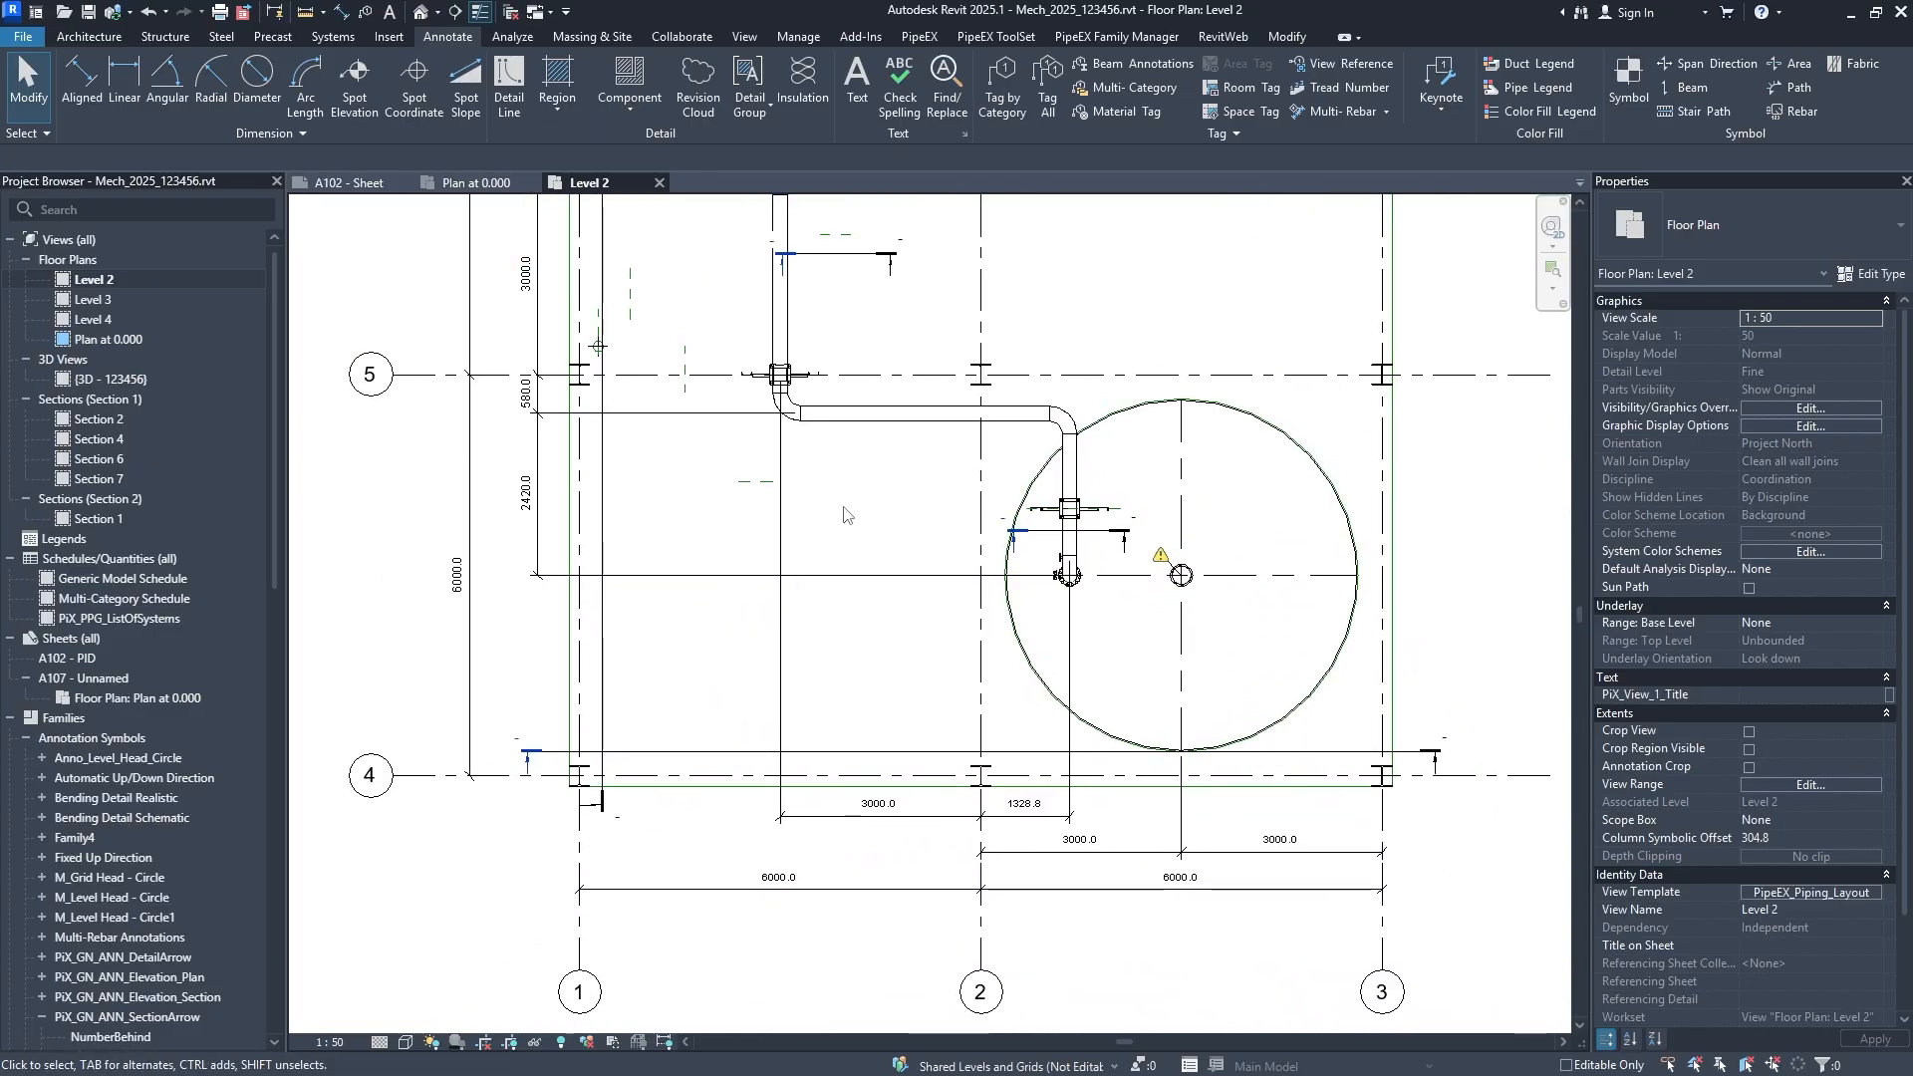
pyautogui.moveTo(845, 510); pyautogui.dragTo(834, 667, button='middle')
pyautogui.moveTo(561, 508); pyautogui.dragTo(579, 658, button='middle')
pyautogui.scroll(1, 486, 660)
pyautogui.scroll(-1, 688, 607)
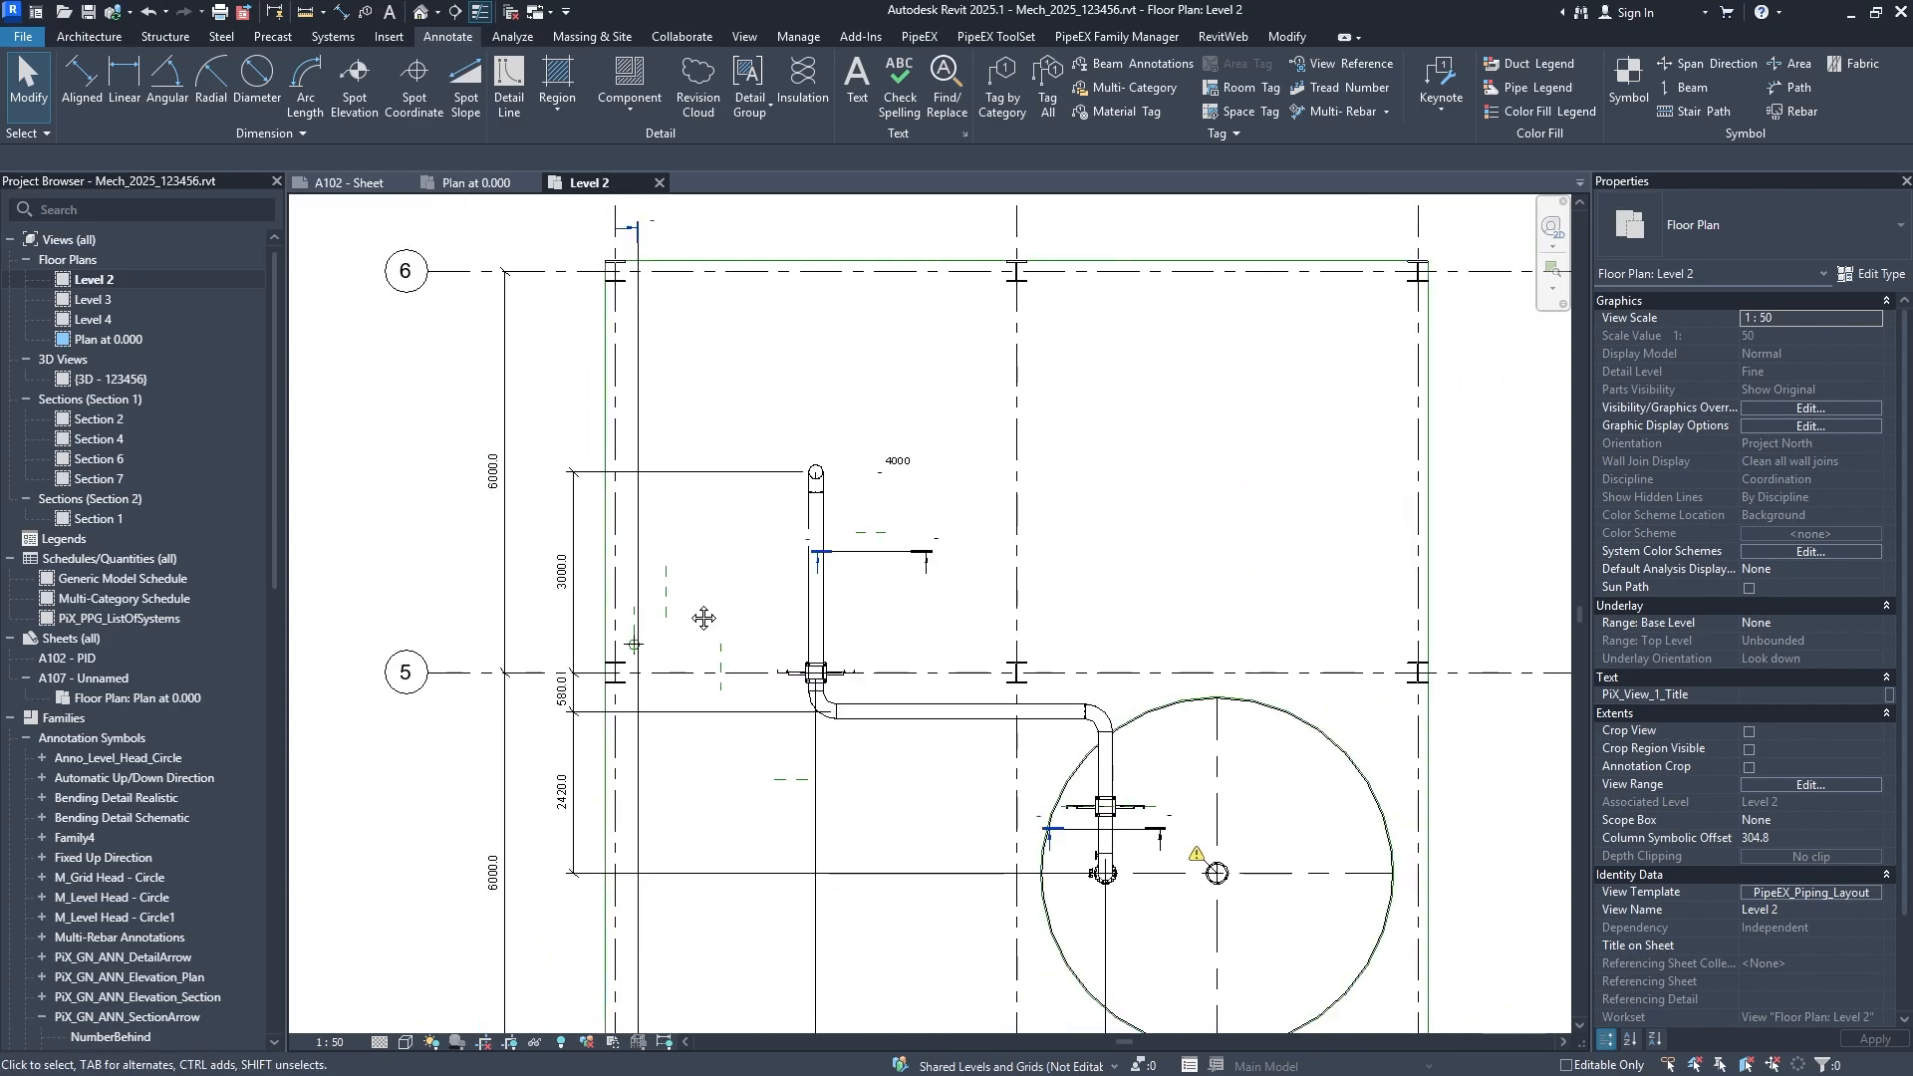
pyautogui.moveTo(704, 618); pyautogui.dragTo(709, 469, button='middle')
pyautogui.moveTo(851, 572); pyautogui.dragTo(835, 442, button='middle')
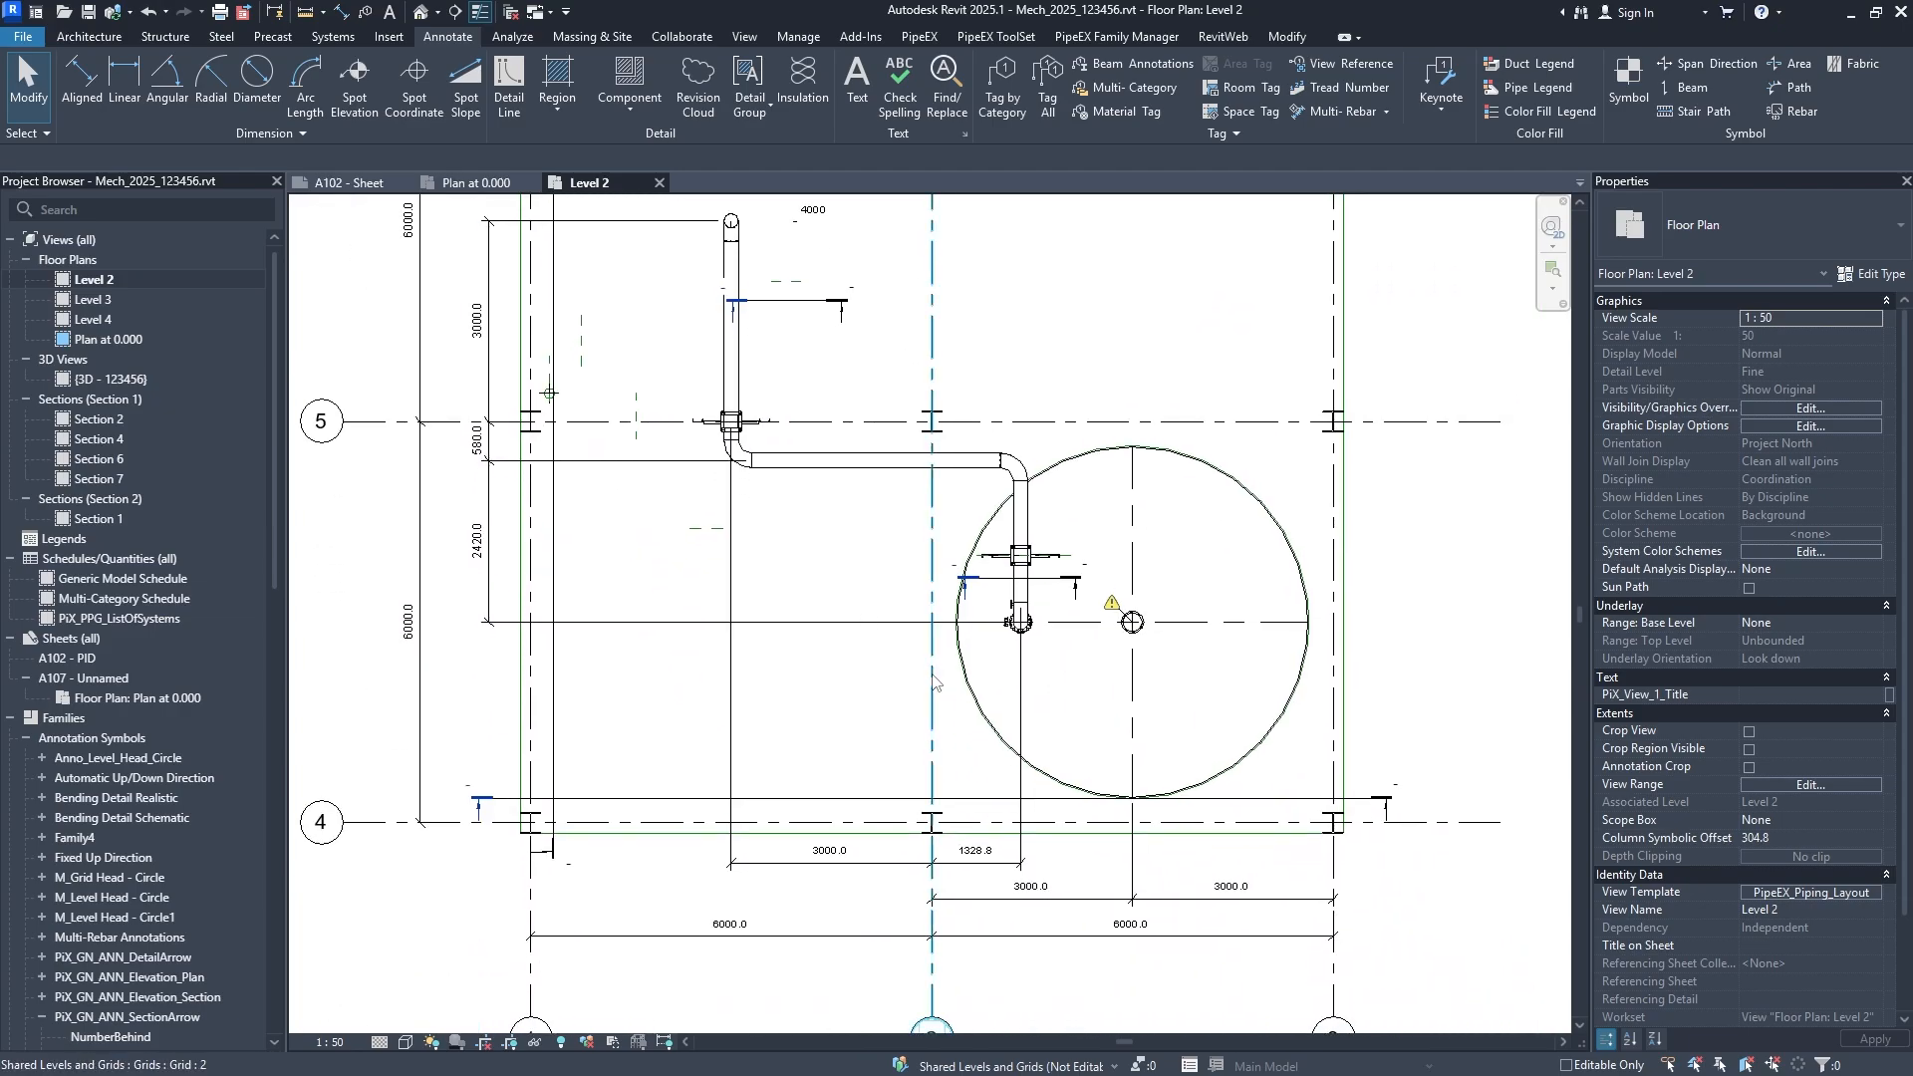
# Tag the vertical vessel with a multi-category tag without a leader line, and move the tag inside the circle above its centre.
pyautogui.moveTo(769, 829); pyautogui.dragTo(495, 843, button='middle')
pyautogui.scroll(3, 940, 576)
pyautogui.moveTo(924, 625); pyautogui.dragTo(982, 644, button='middle')
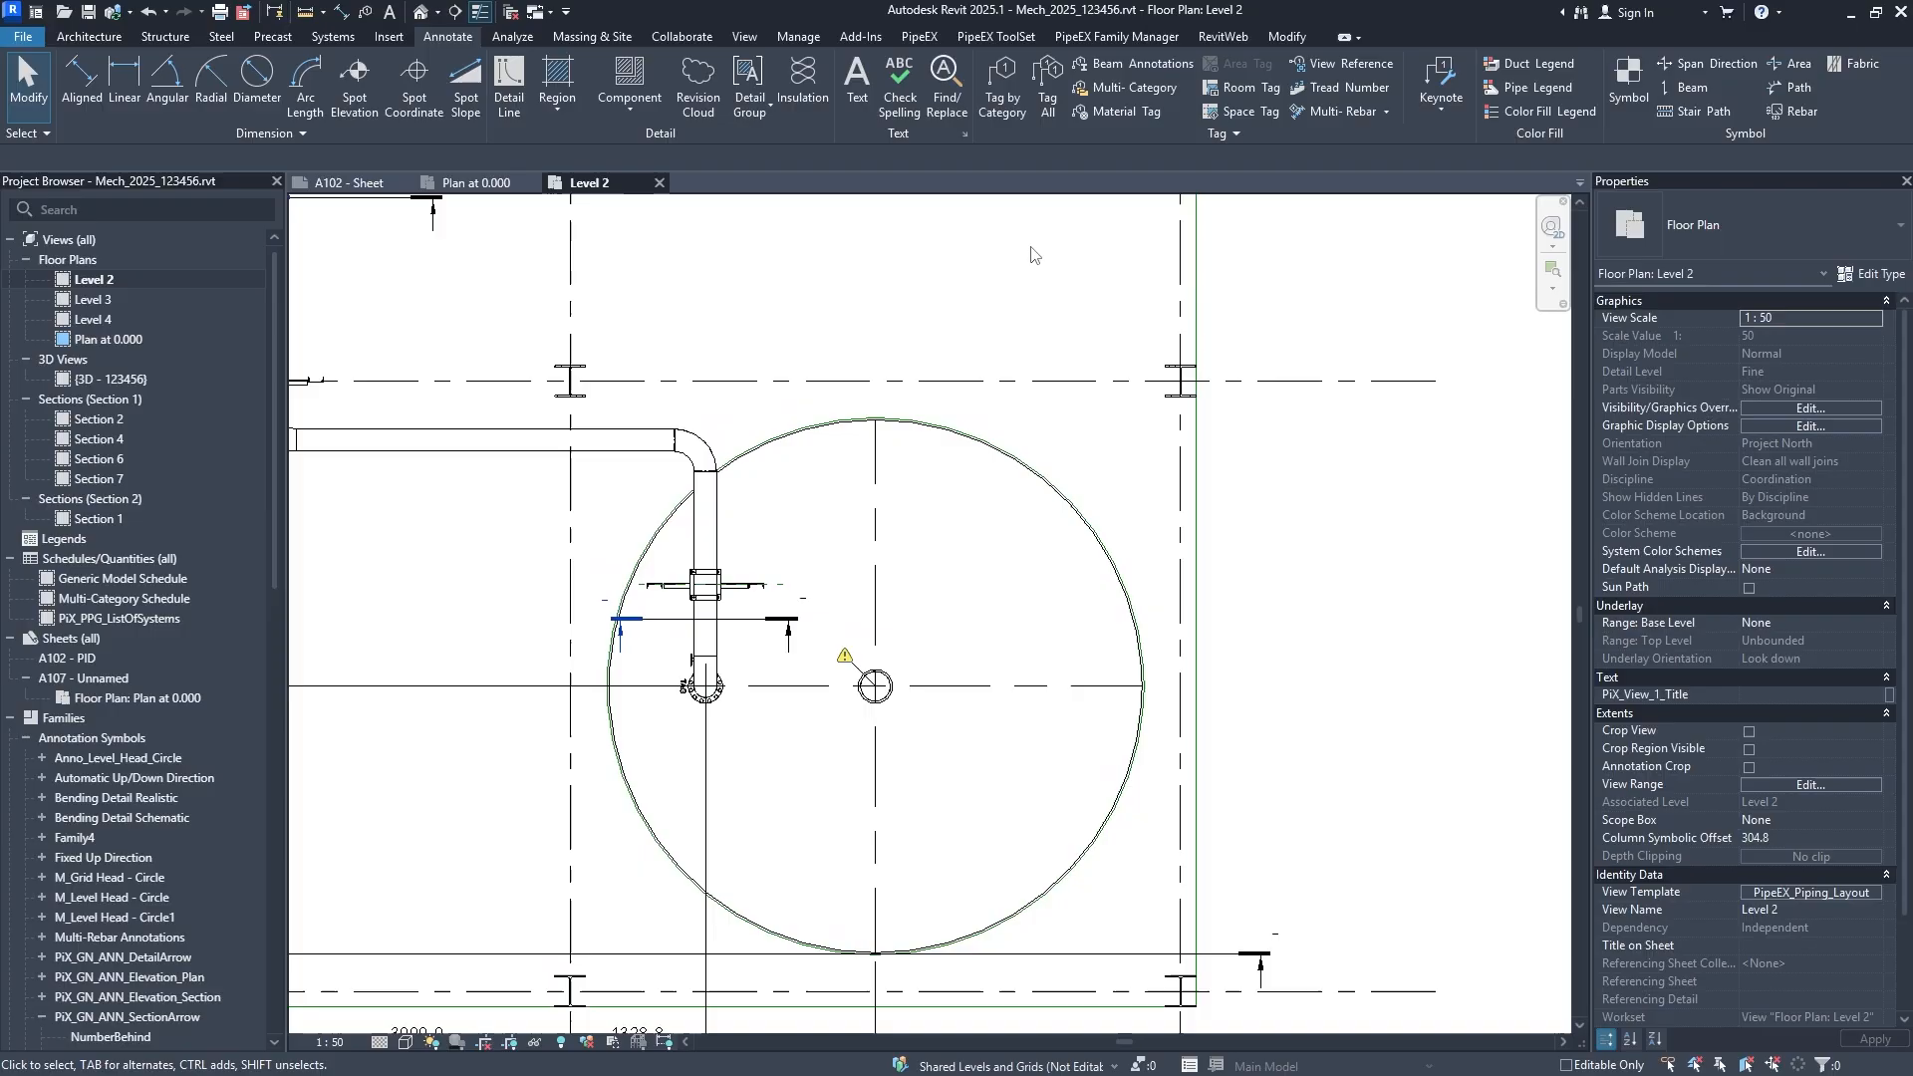
pyautogui.click(1108, 90)
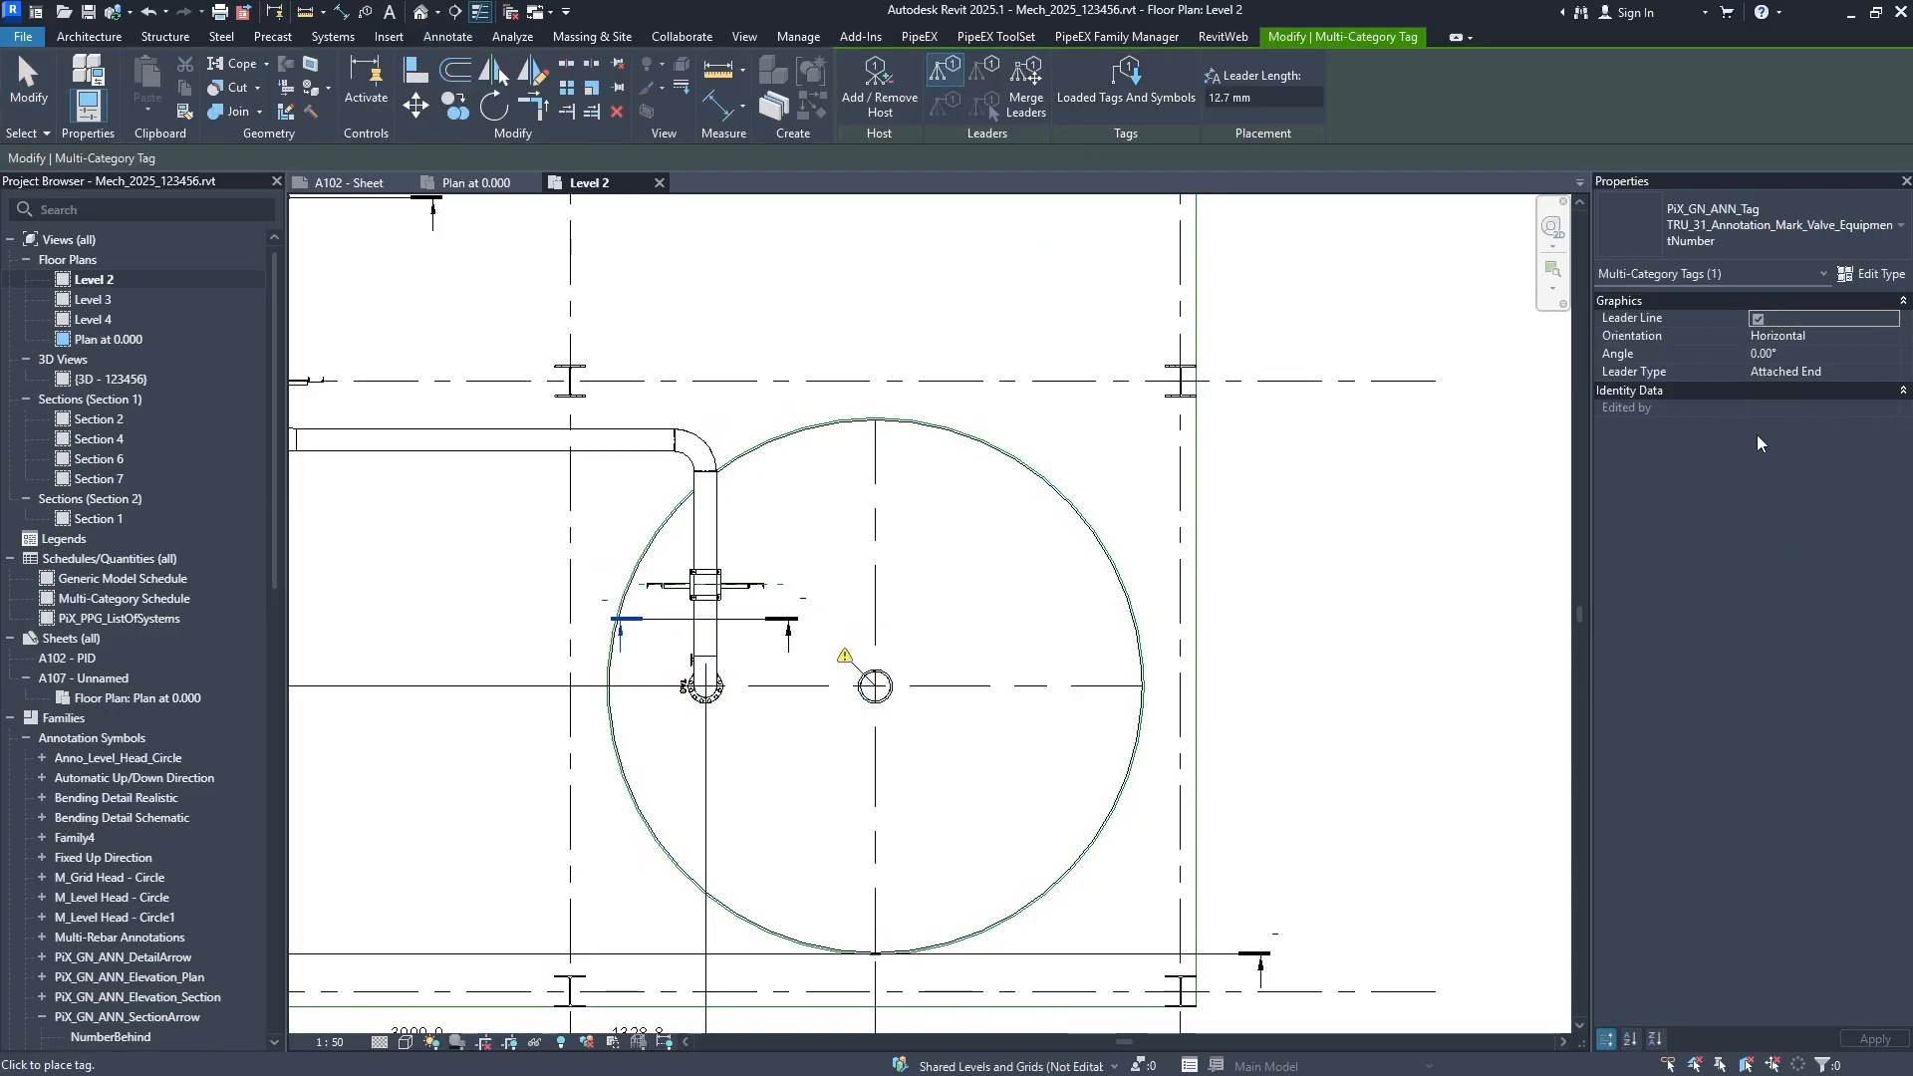
pyautogui.click(1758, 319)
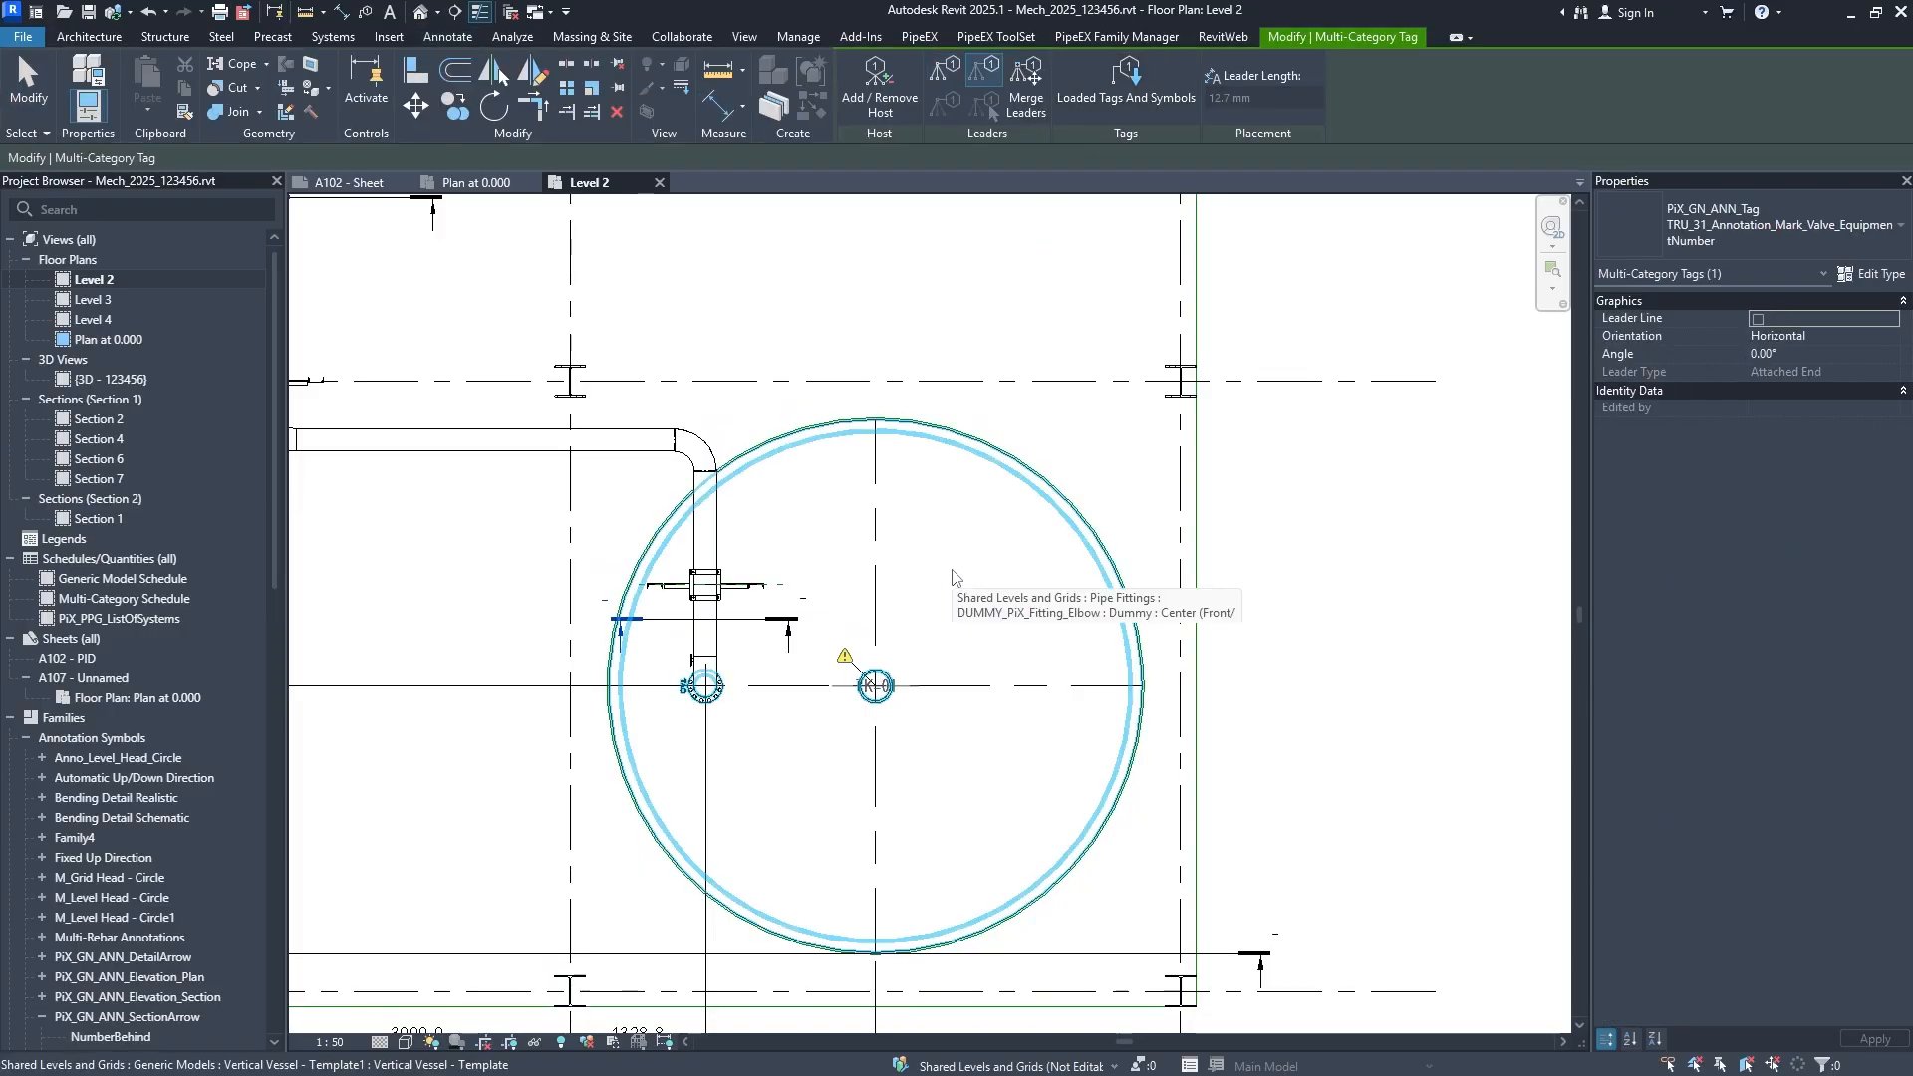
pyautogui.click(875, 685)
pyautogui.moveTo(874, 714); pyautogui.dragTo(959, 585)
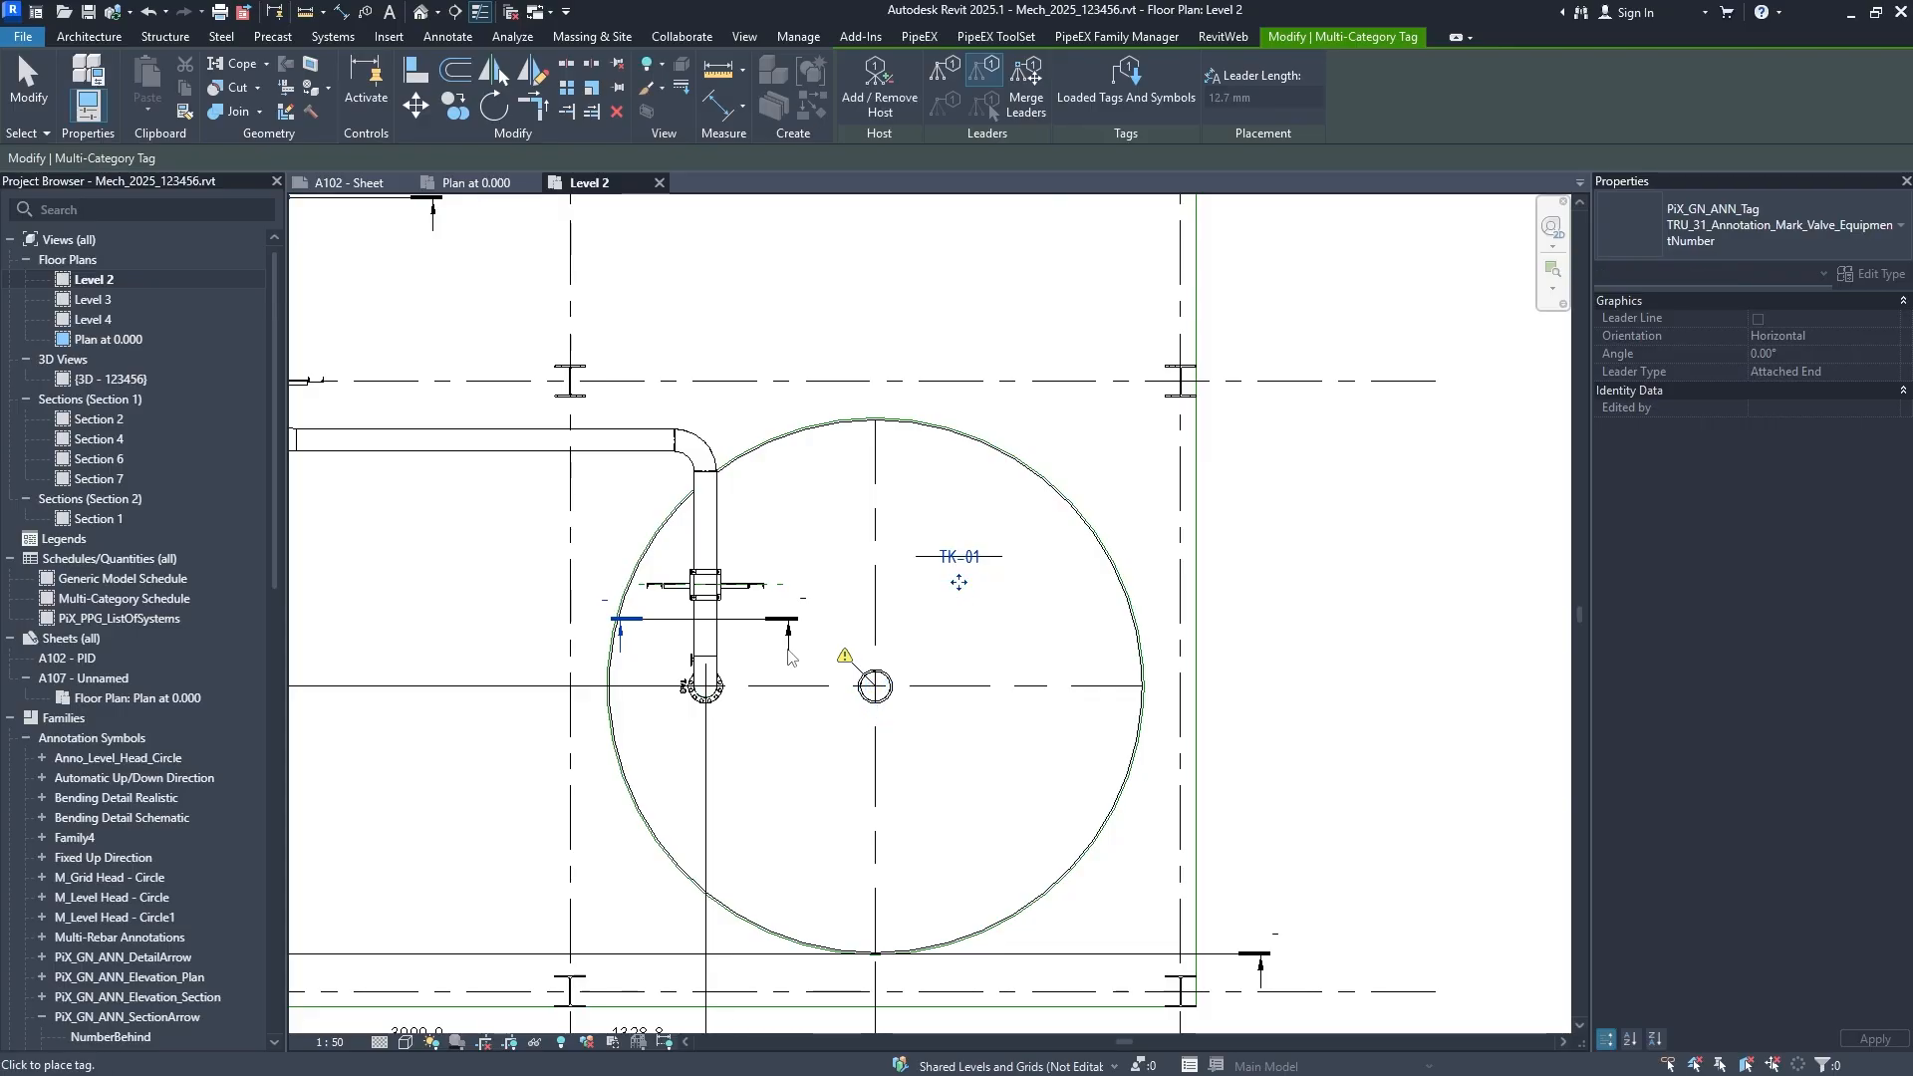
# Open the vertical vessel's family for editing from the Level 2 plan.
pyautogui.moveTo(752, 700); pyautogui.dragTo(1150, 676, button='middle')
pyautogui.scroll(1, 1246, 664)
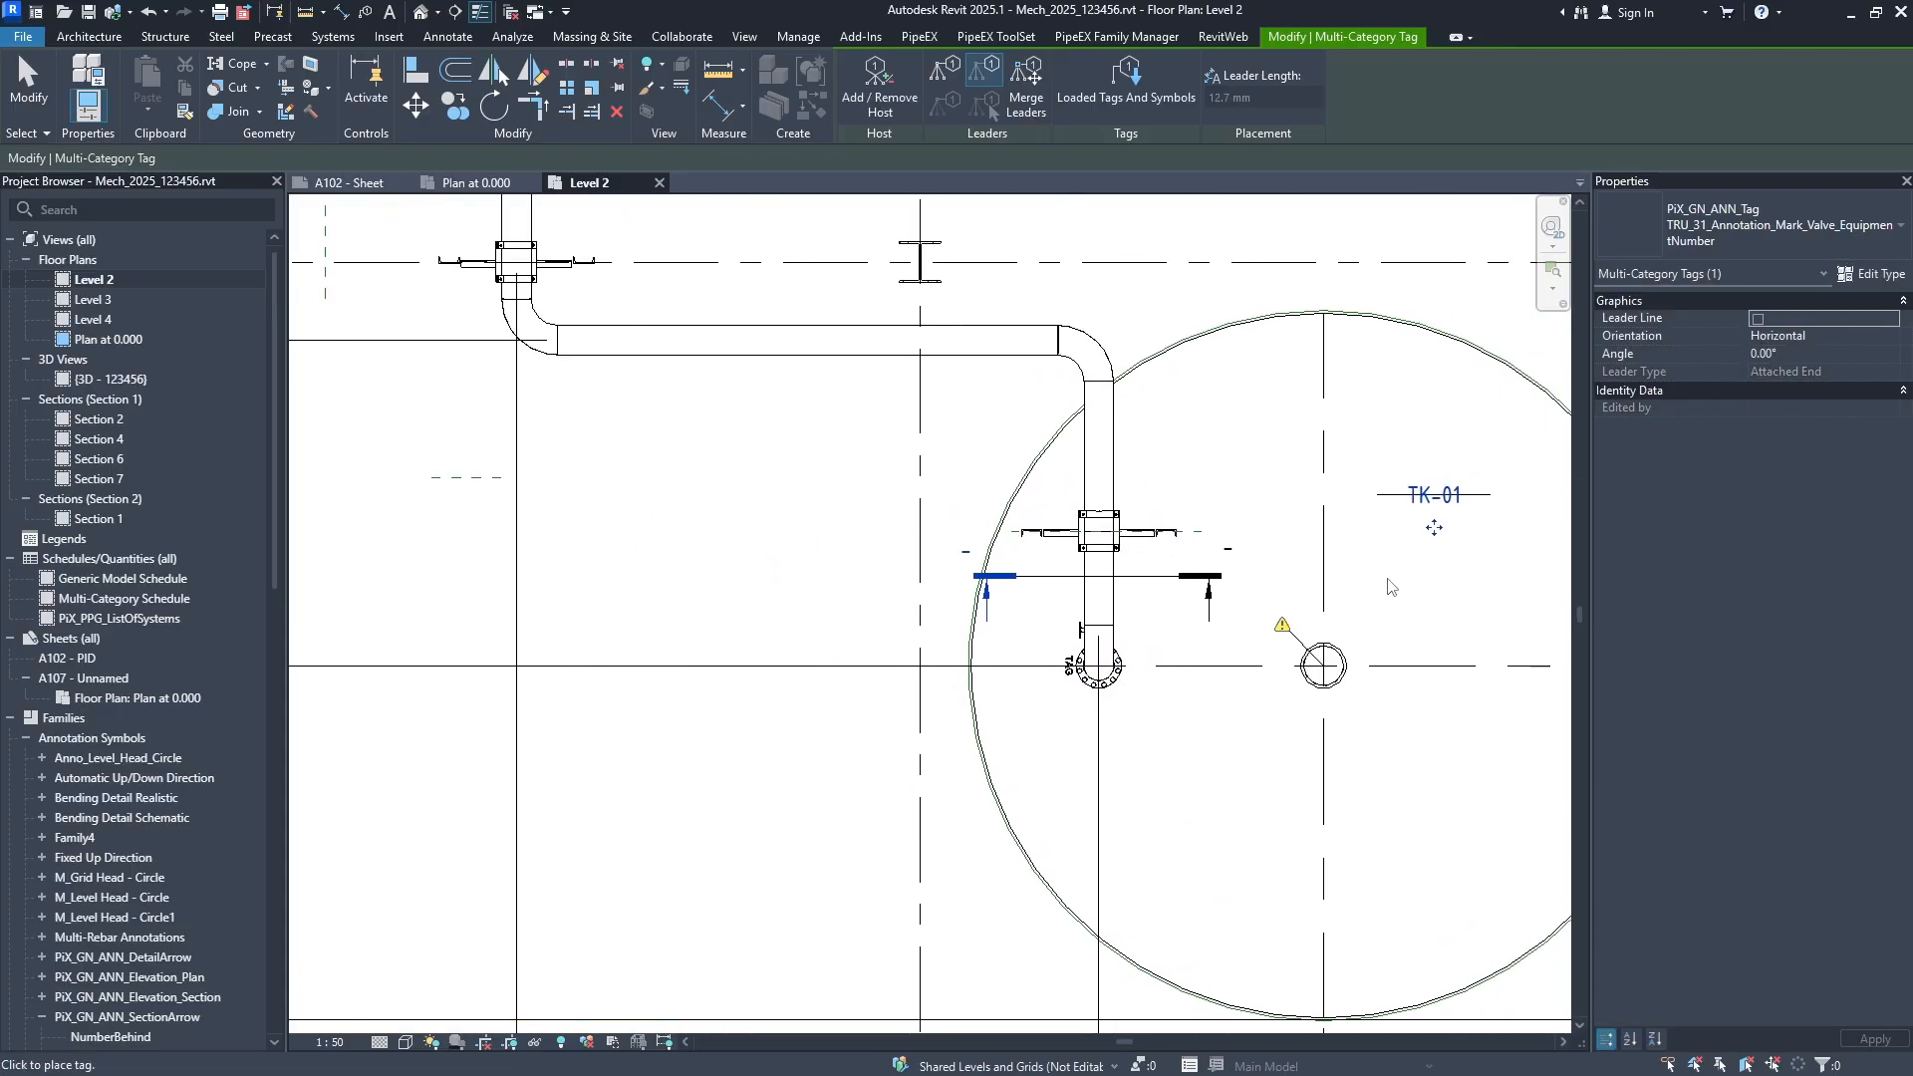
pyautogui.scroll(2, 1180, 682)
pyautogui.press('Escape')
pyautogui.scroll(1, 1089, 694)
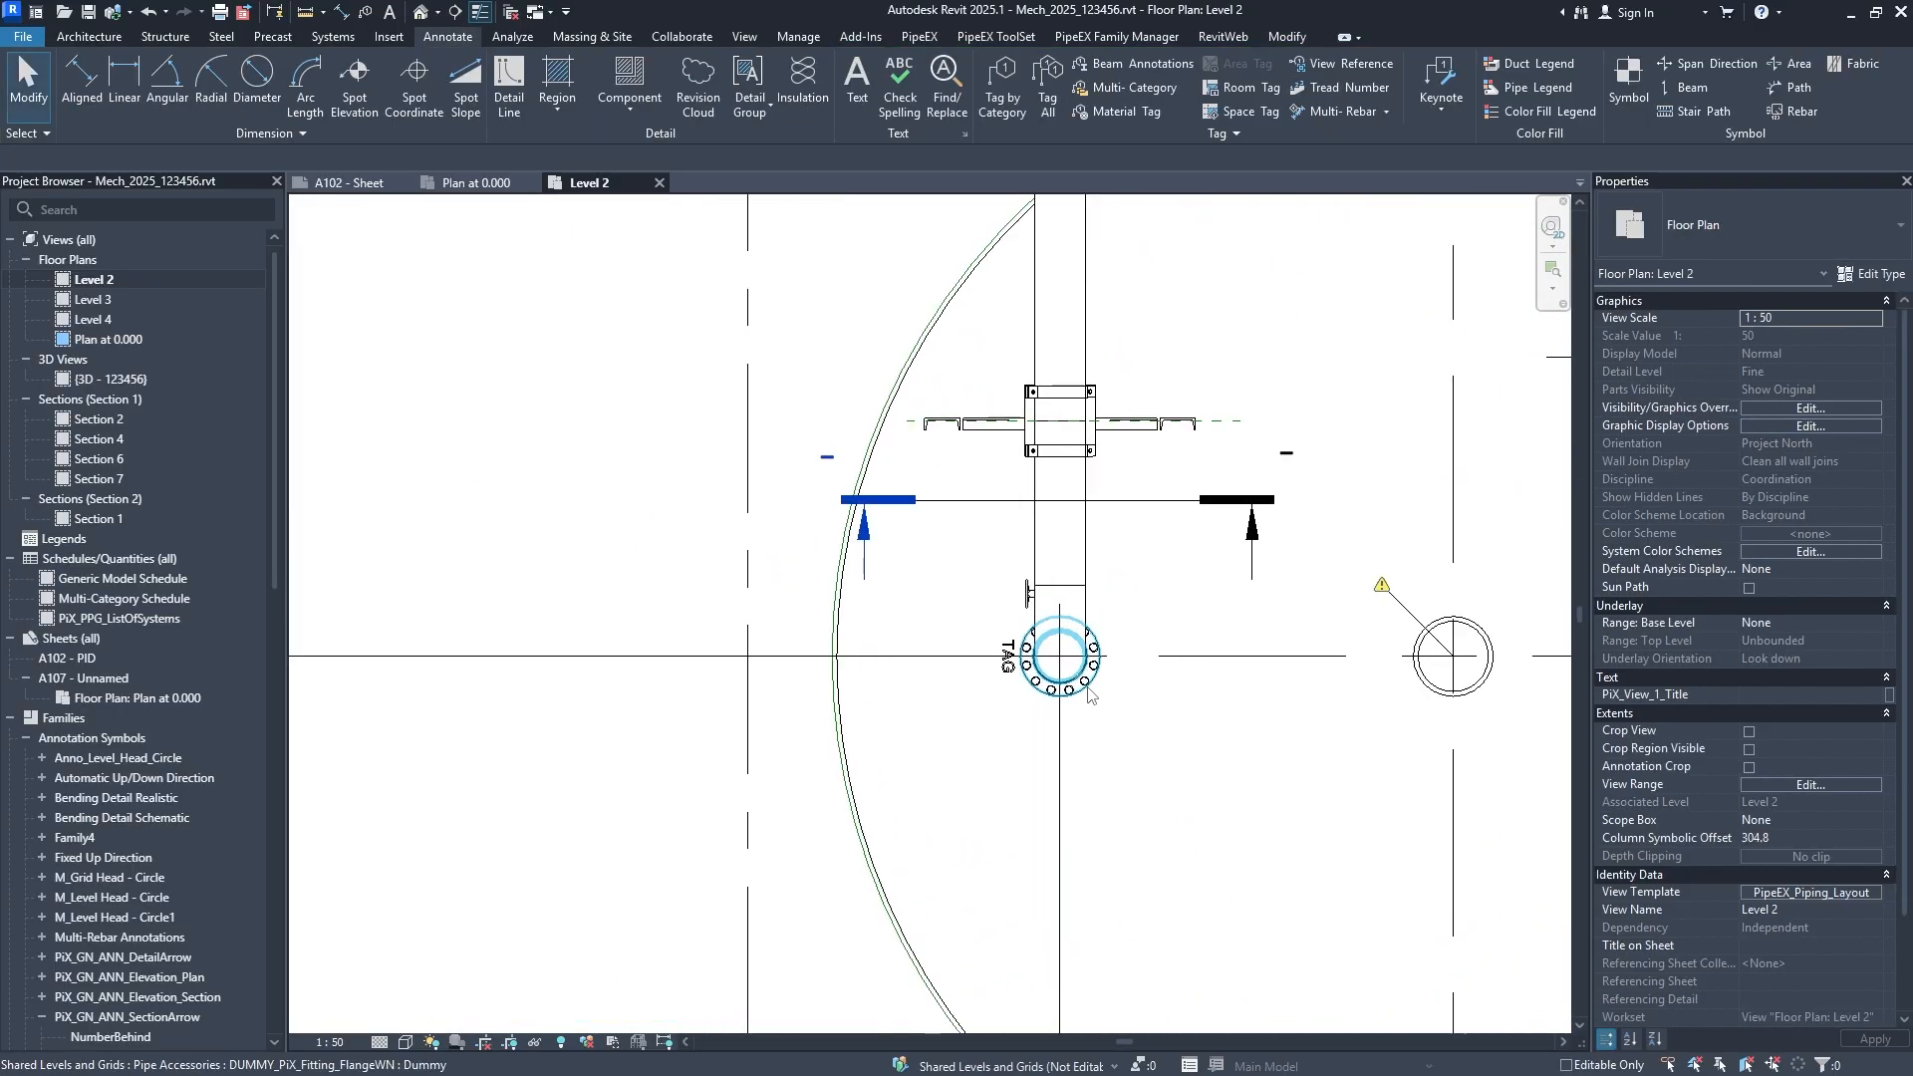
pyautogui.click(853, 784)
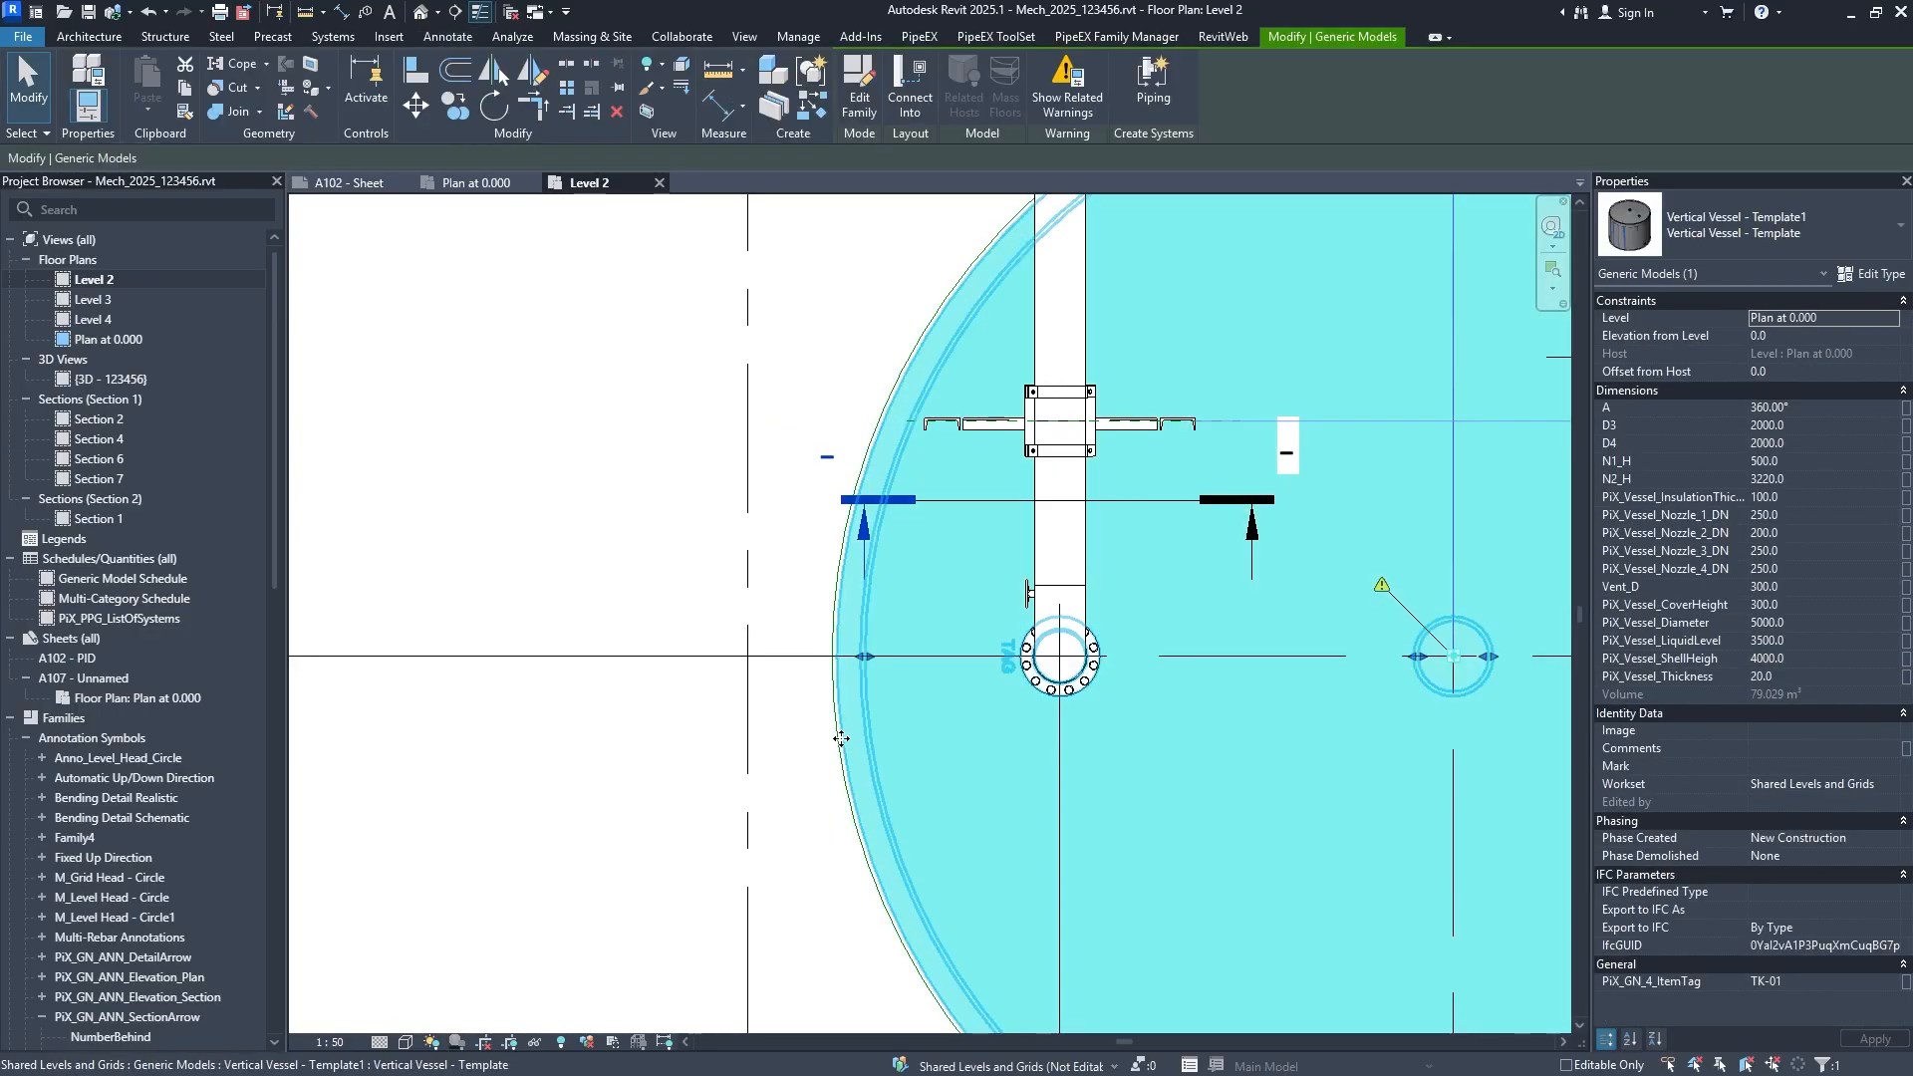
pyautogui.doubleClick(841, 739)
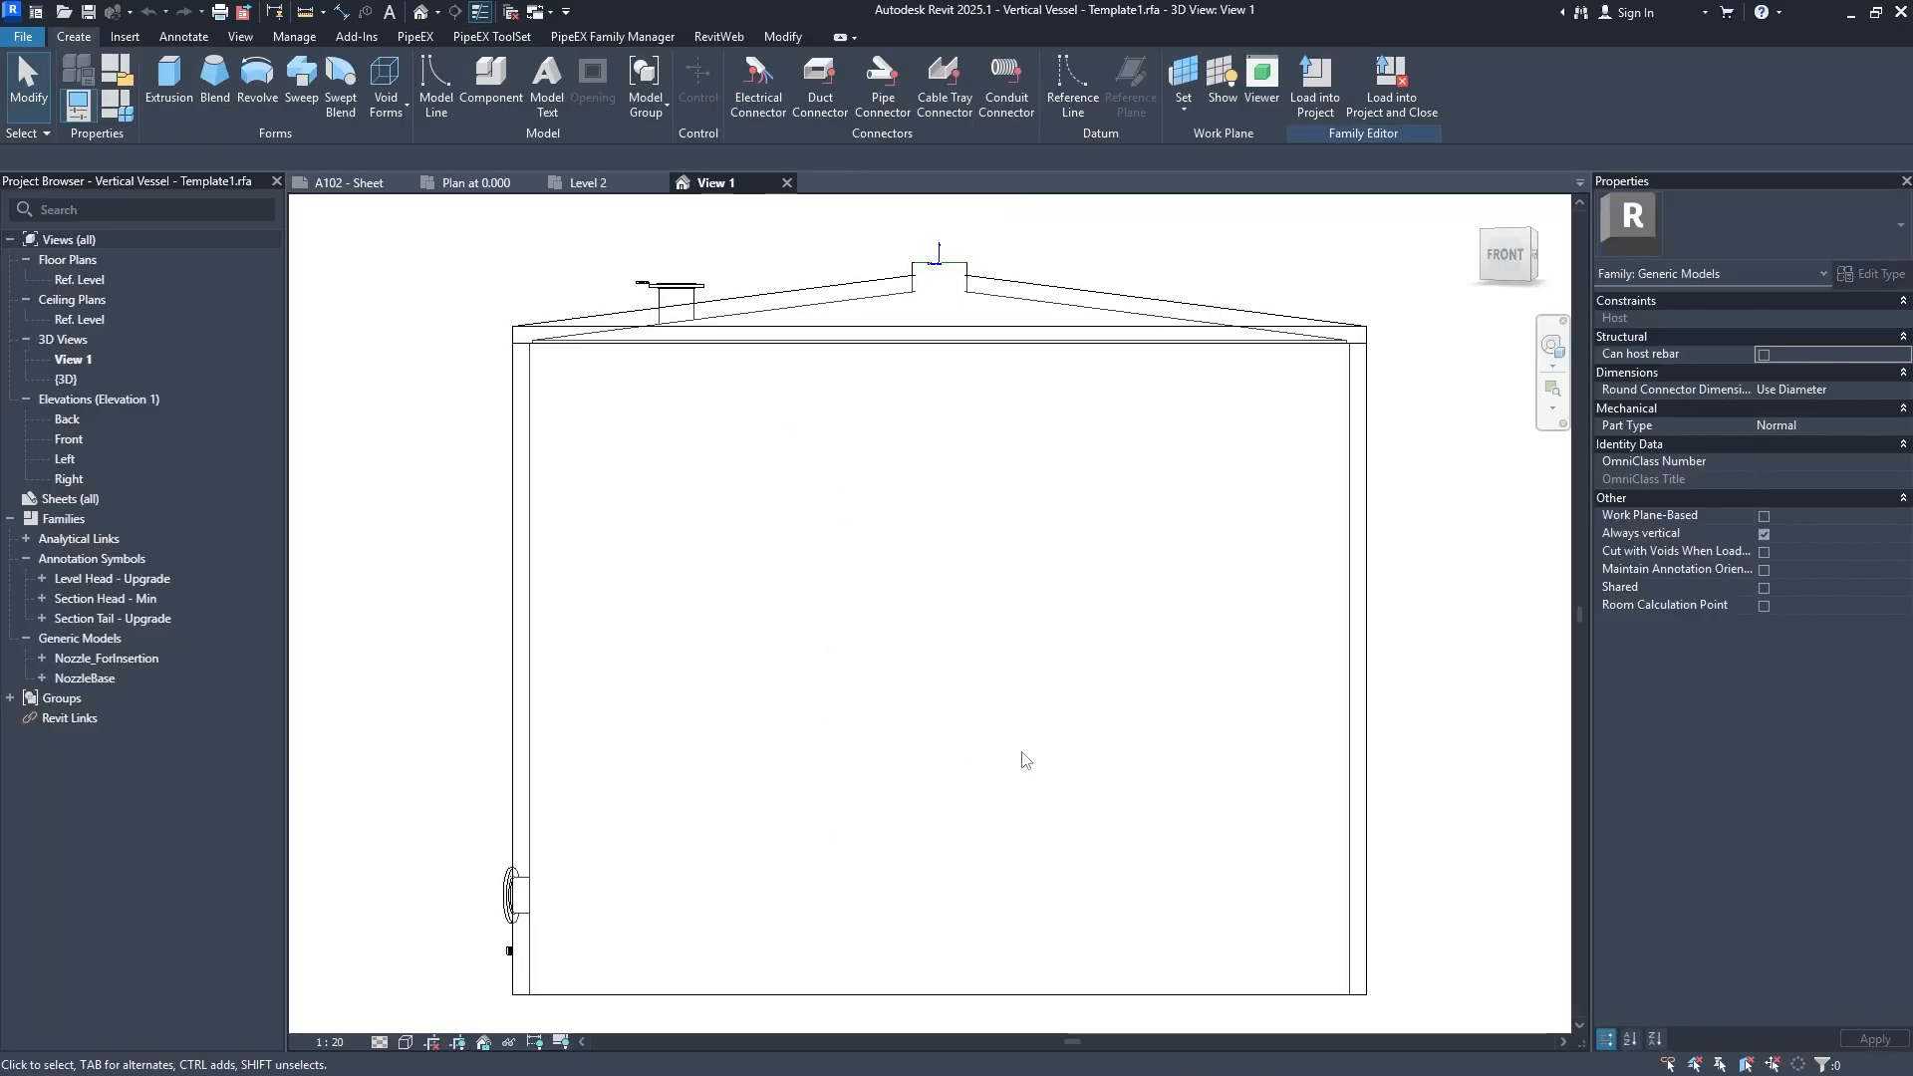
# Set PiX_GN_4_NozzleID to N2 for the flanged nozzle on the vessel roof.
pyautogui.keyDown('shift'); pyautogui.moveTo(1095, 265); pyautogui.dragTo(1015, 478, button='middle'); pyautogui.keyUp('shift')
pyautogui.keyDown('shift'); pyautogui.moveTo(399, 265); pyautogui.dragTo(738, 415, button='middle'); pyautogui.keyUp('shift')
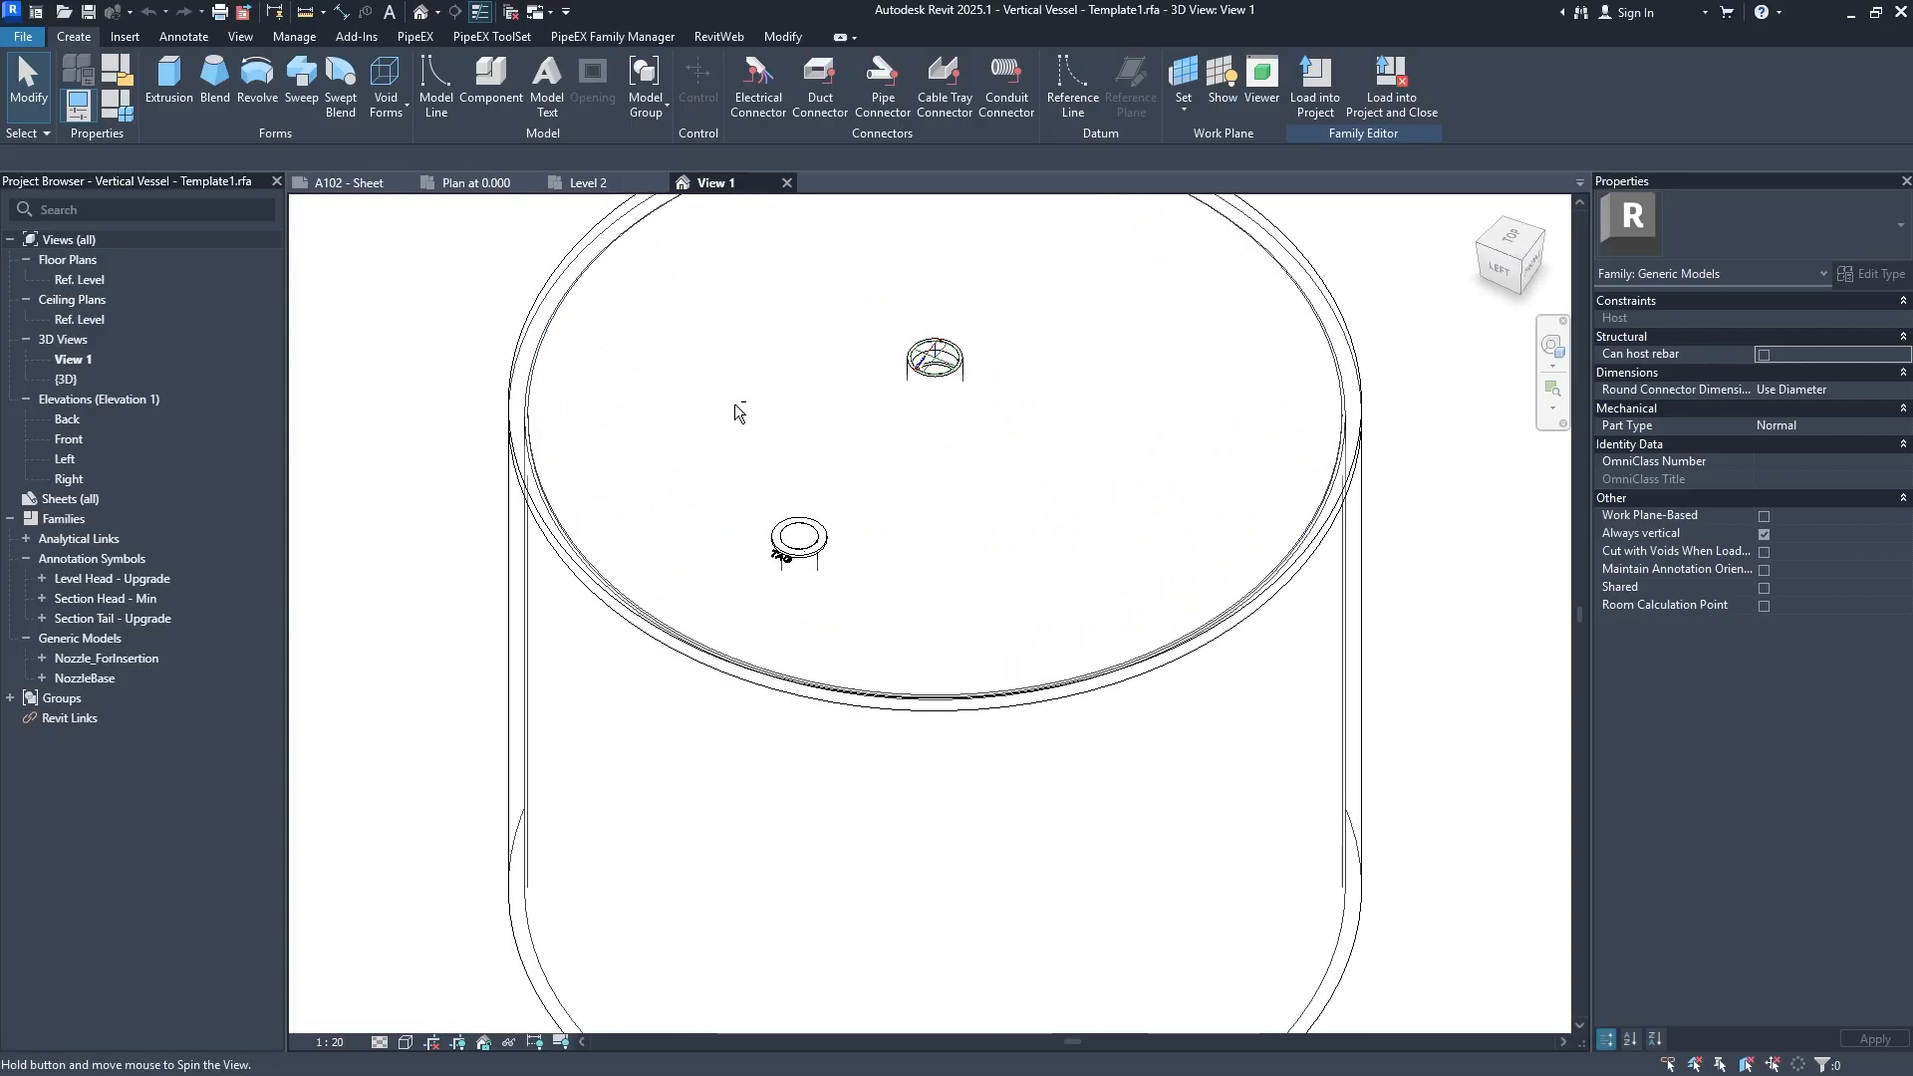
pyautogui.click(818, 530)
pyautogui.scroll(3, 800, 560)
pyautogui.keyDown('shift'); pyautogui.moveTo(800, 560); pyautogui.dragTo(749, 558, button='middle'); pyautogui.keyUp('shift')
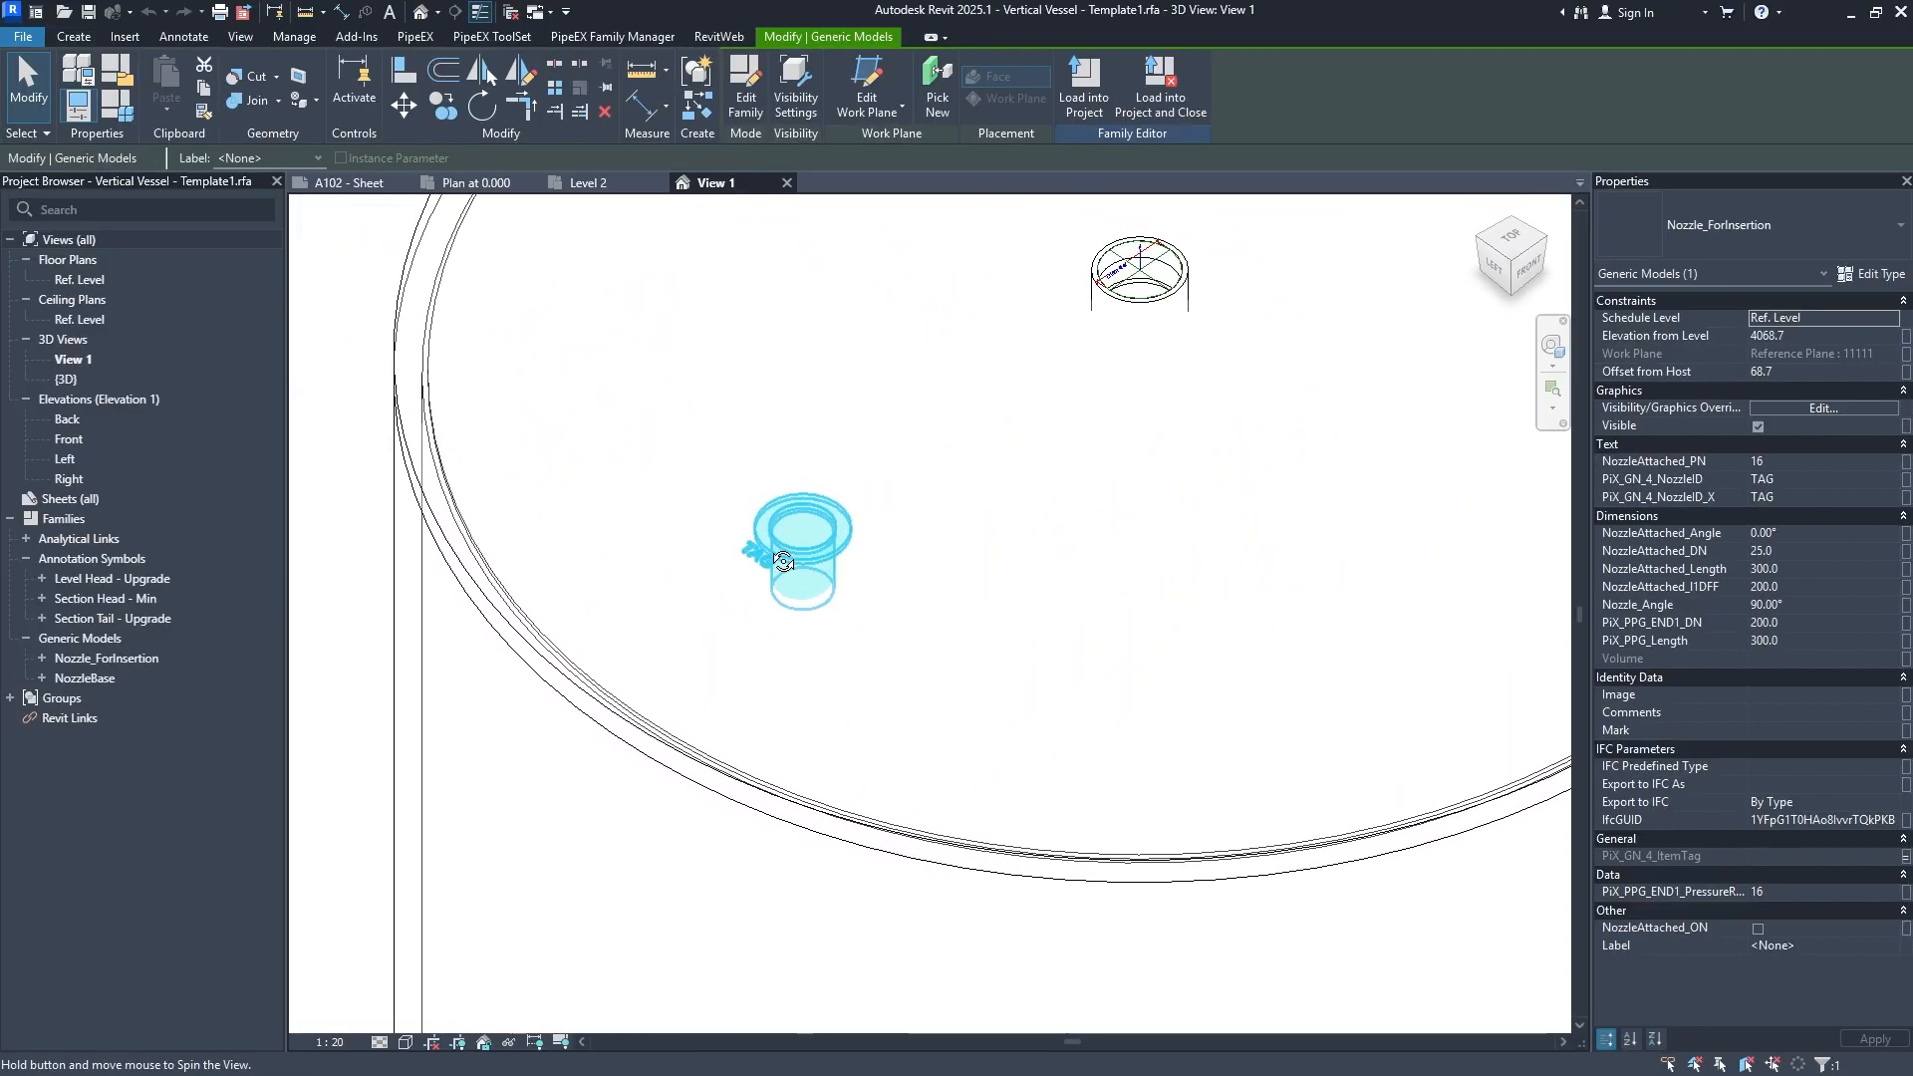
pyautogui.click(1896, 481)
pyautogui.click(1896, 482)
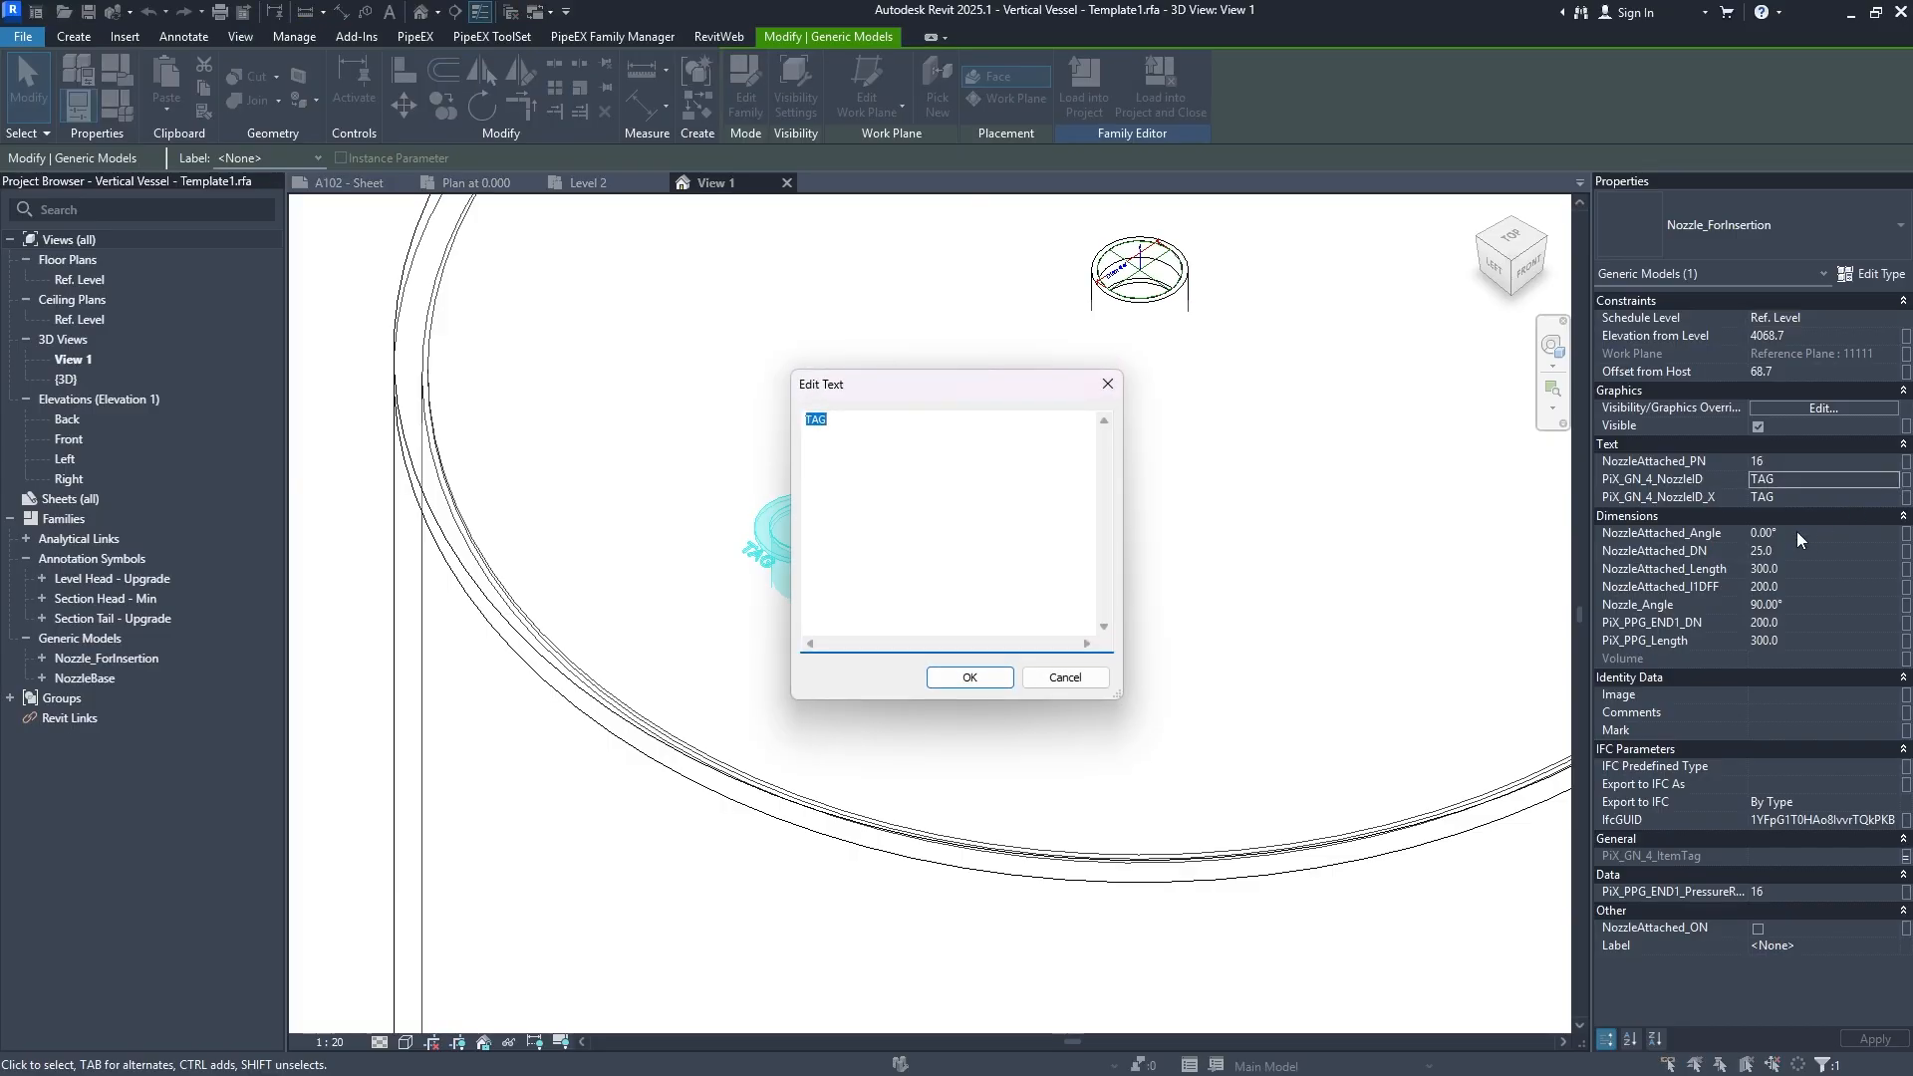
pyautogui.click(1002, 676)
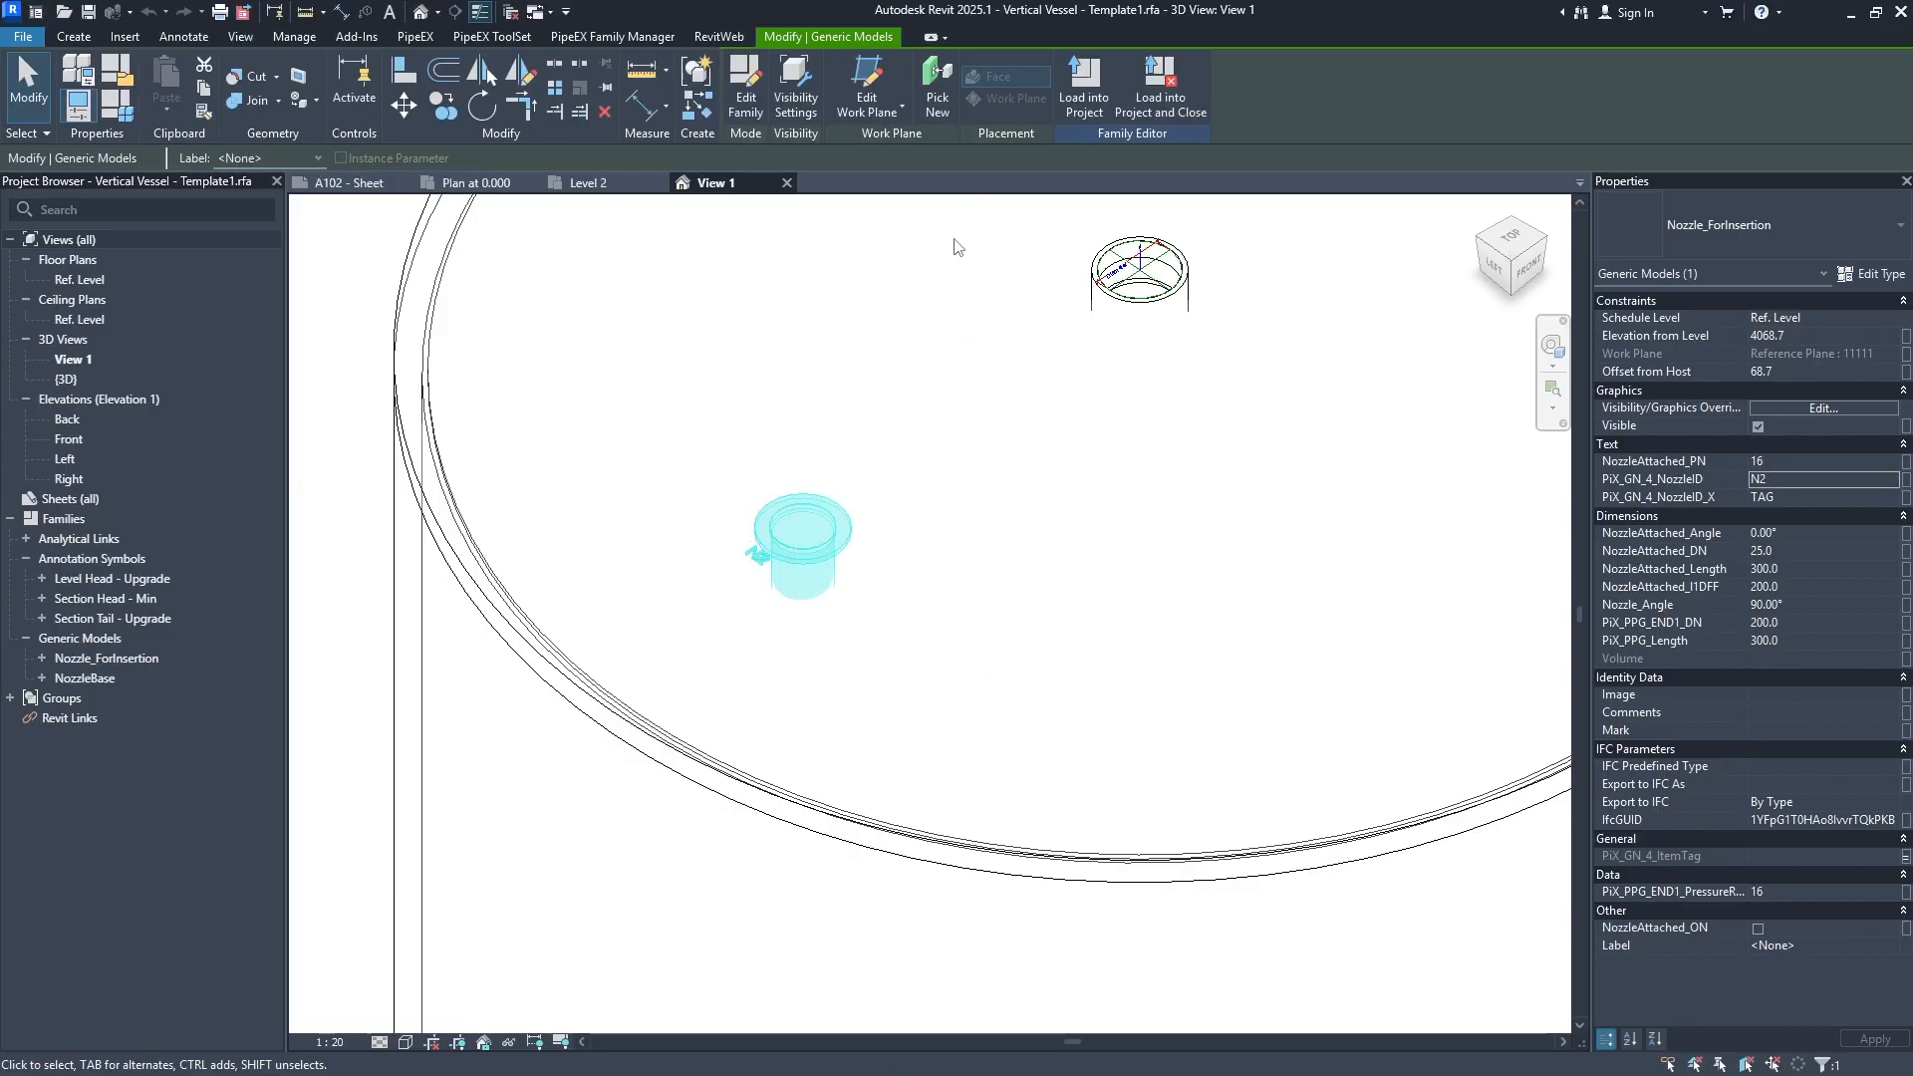
# Load the edited vessel family into the project, overwriting the existing version and its parameter values.
pyautogui.click(1084, 85)
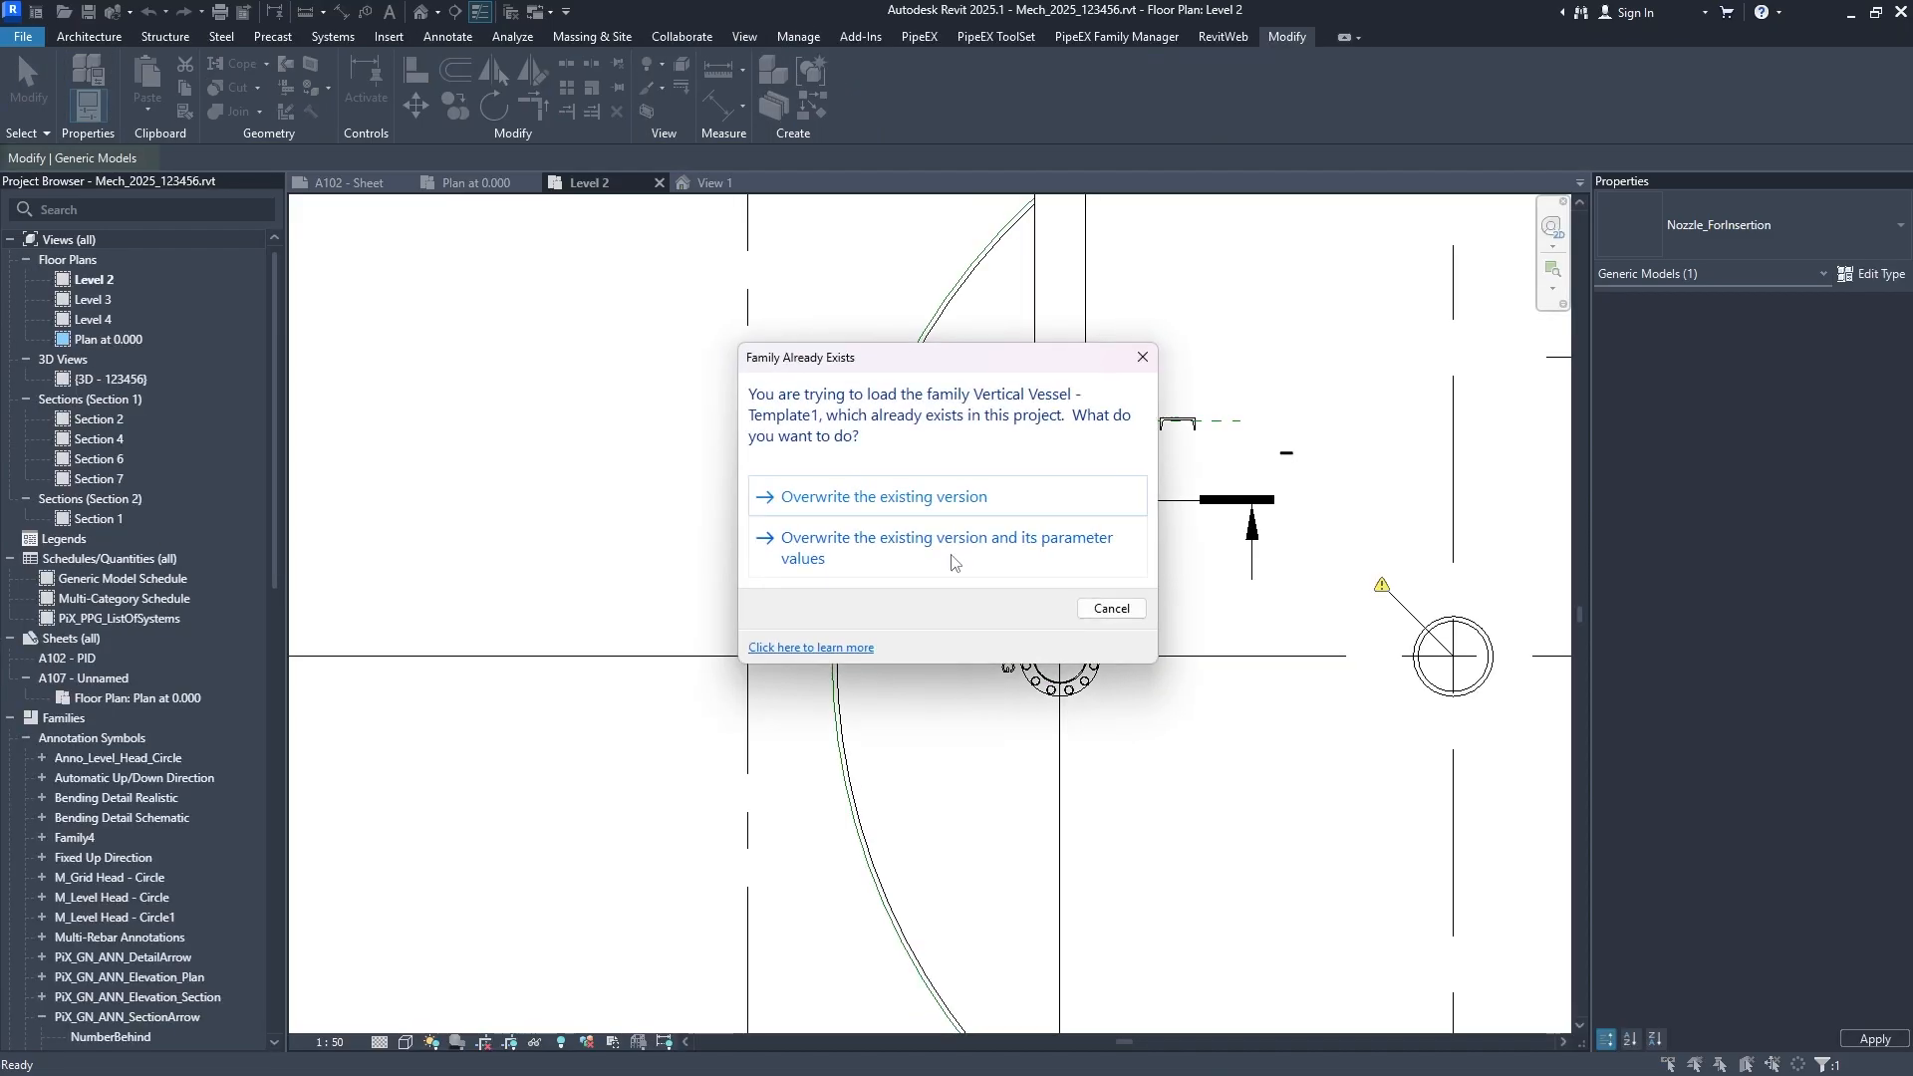
pyautogui.click(949, 564)
pyautogui.click(992, 561)
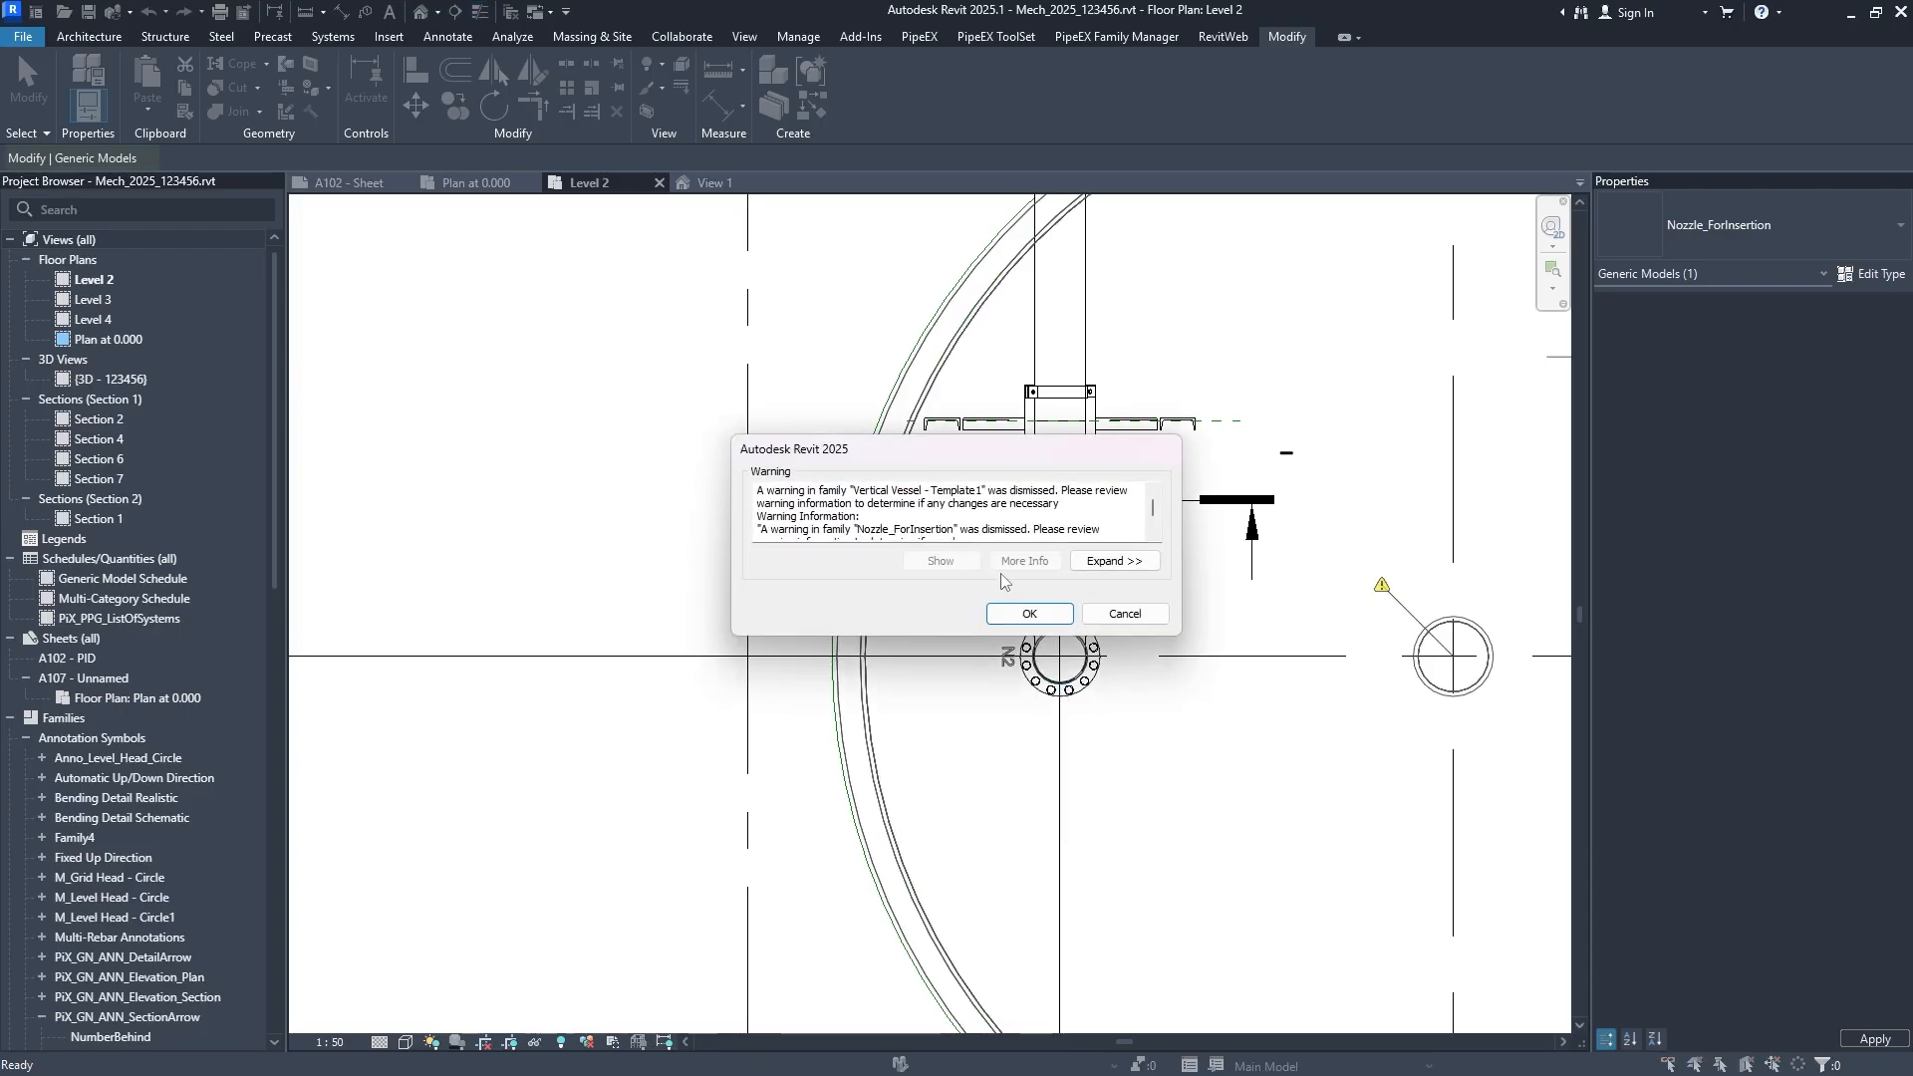
pyautogui.click(1027, 612)
# Tag the vessel's N2 nozzle with a multi-category tag and move the tag down and left of the nozzle, over the vessel outline.
pyautogui.moveTo(1101, 633); pyautogui.dragTo(949, 583, button='middle')
pyautogui.scroll(-1, 867, 725)
pyautogui.click(448, 36)
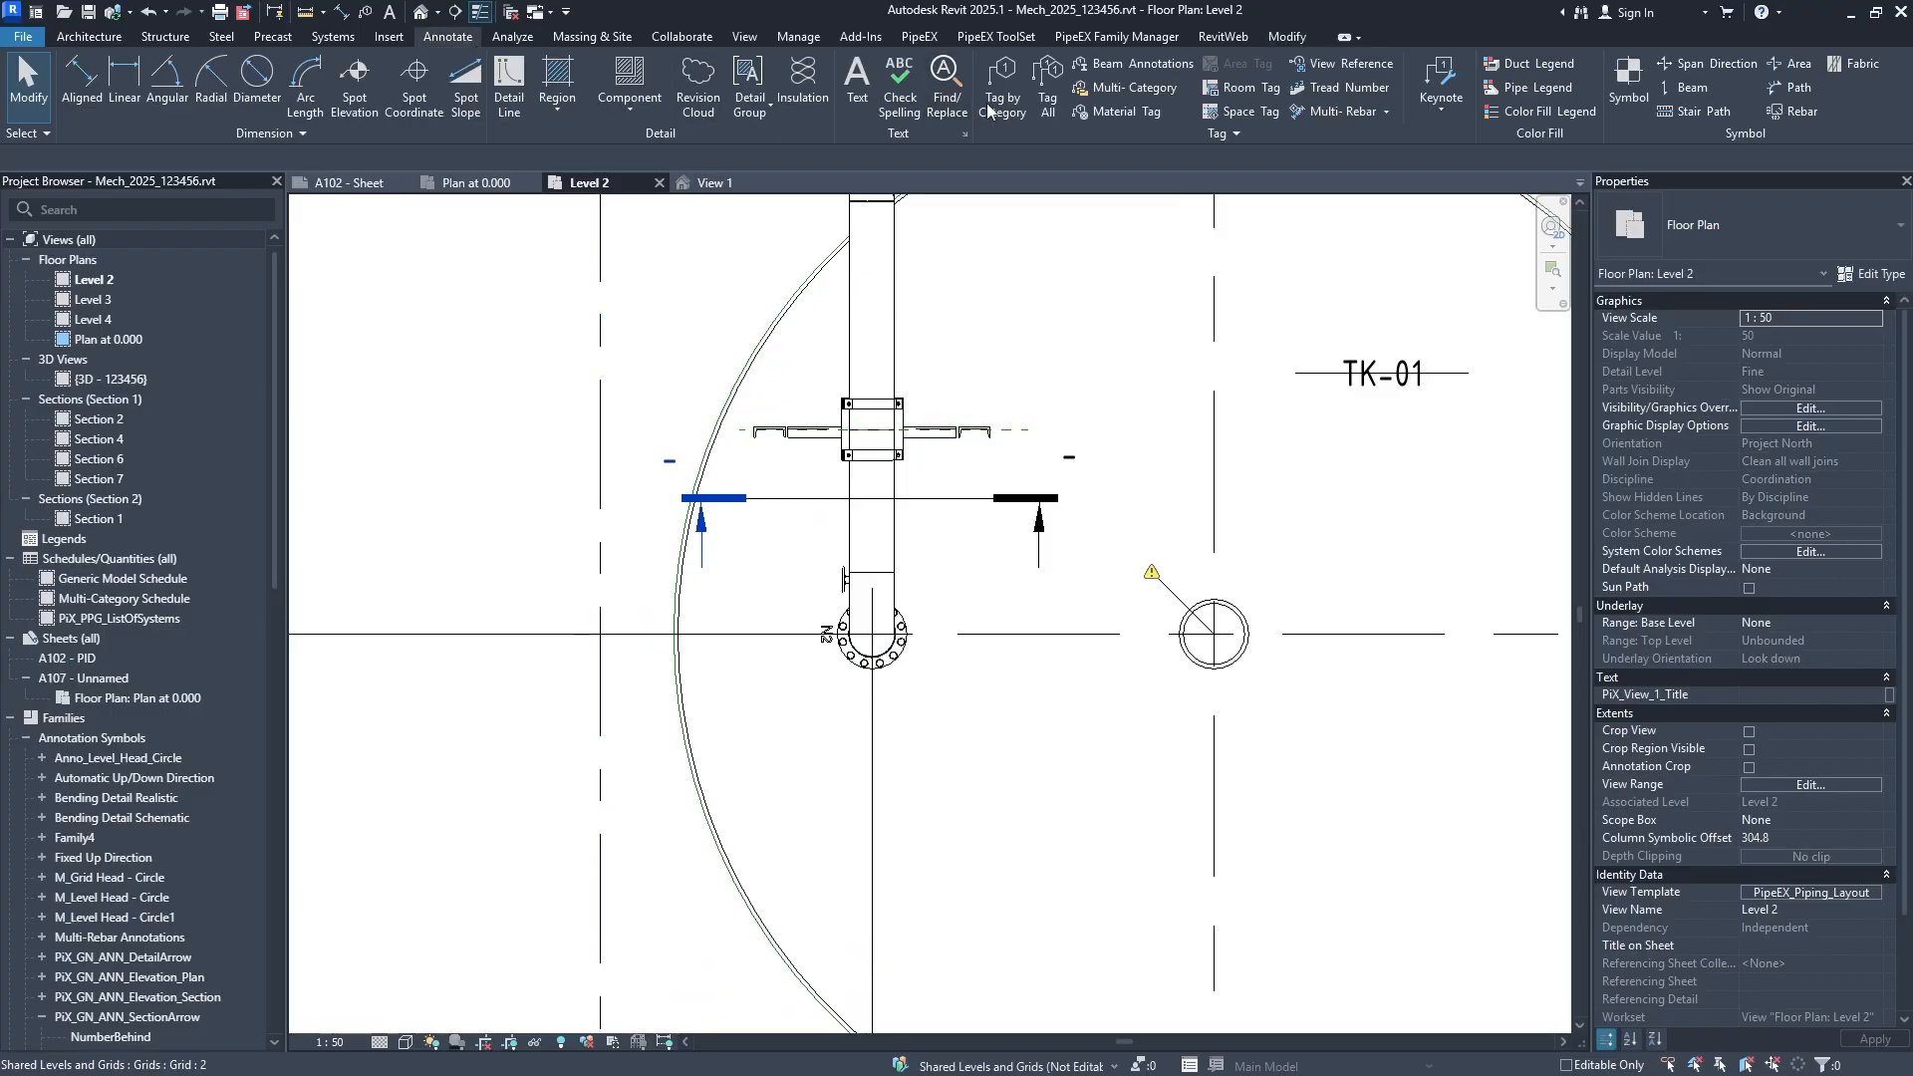
pyautogui.click(1083, 89)
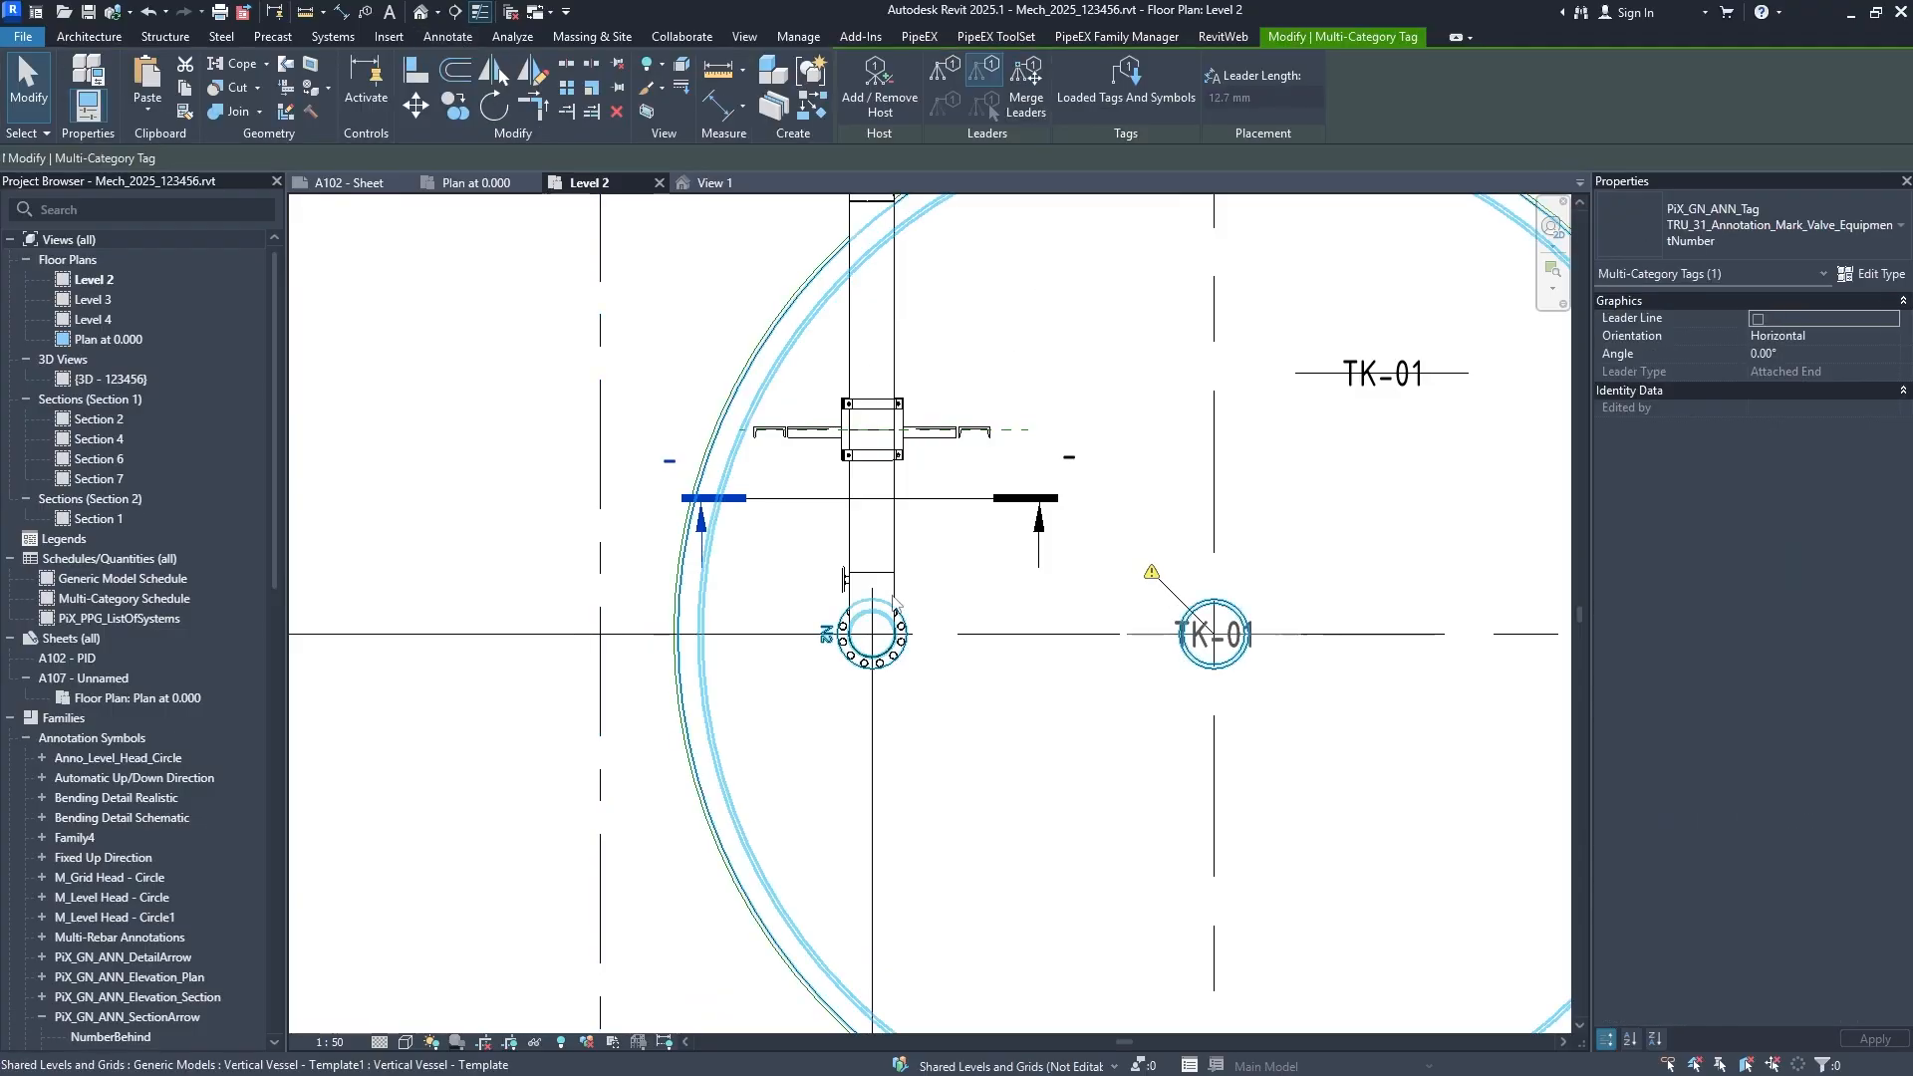
pyautogui.click(894, 671)
pyautogui.press('Tab')
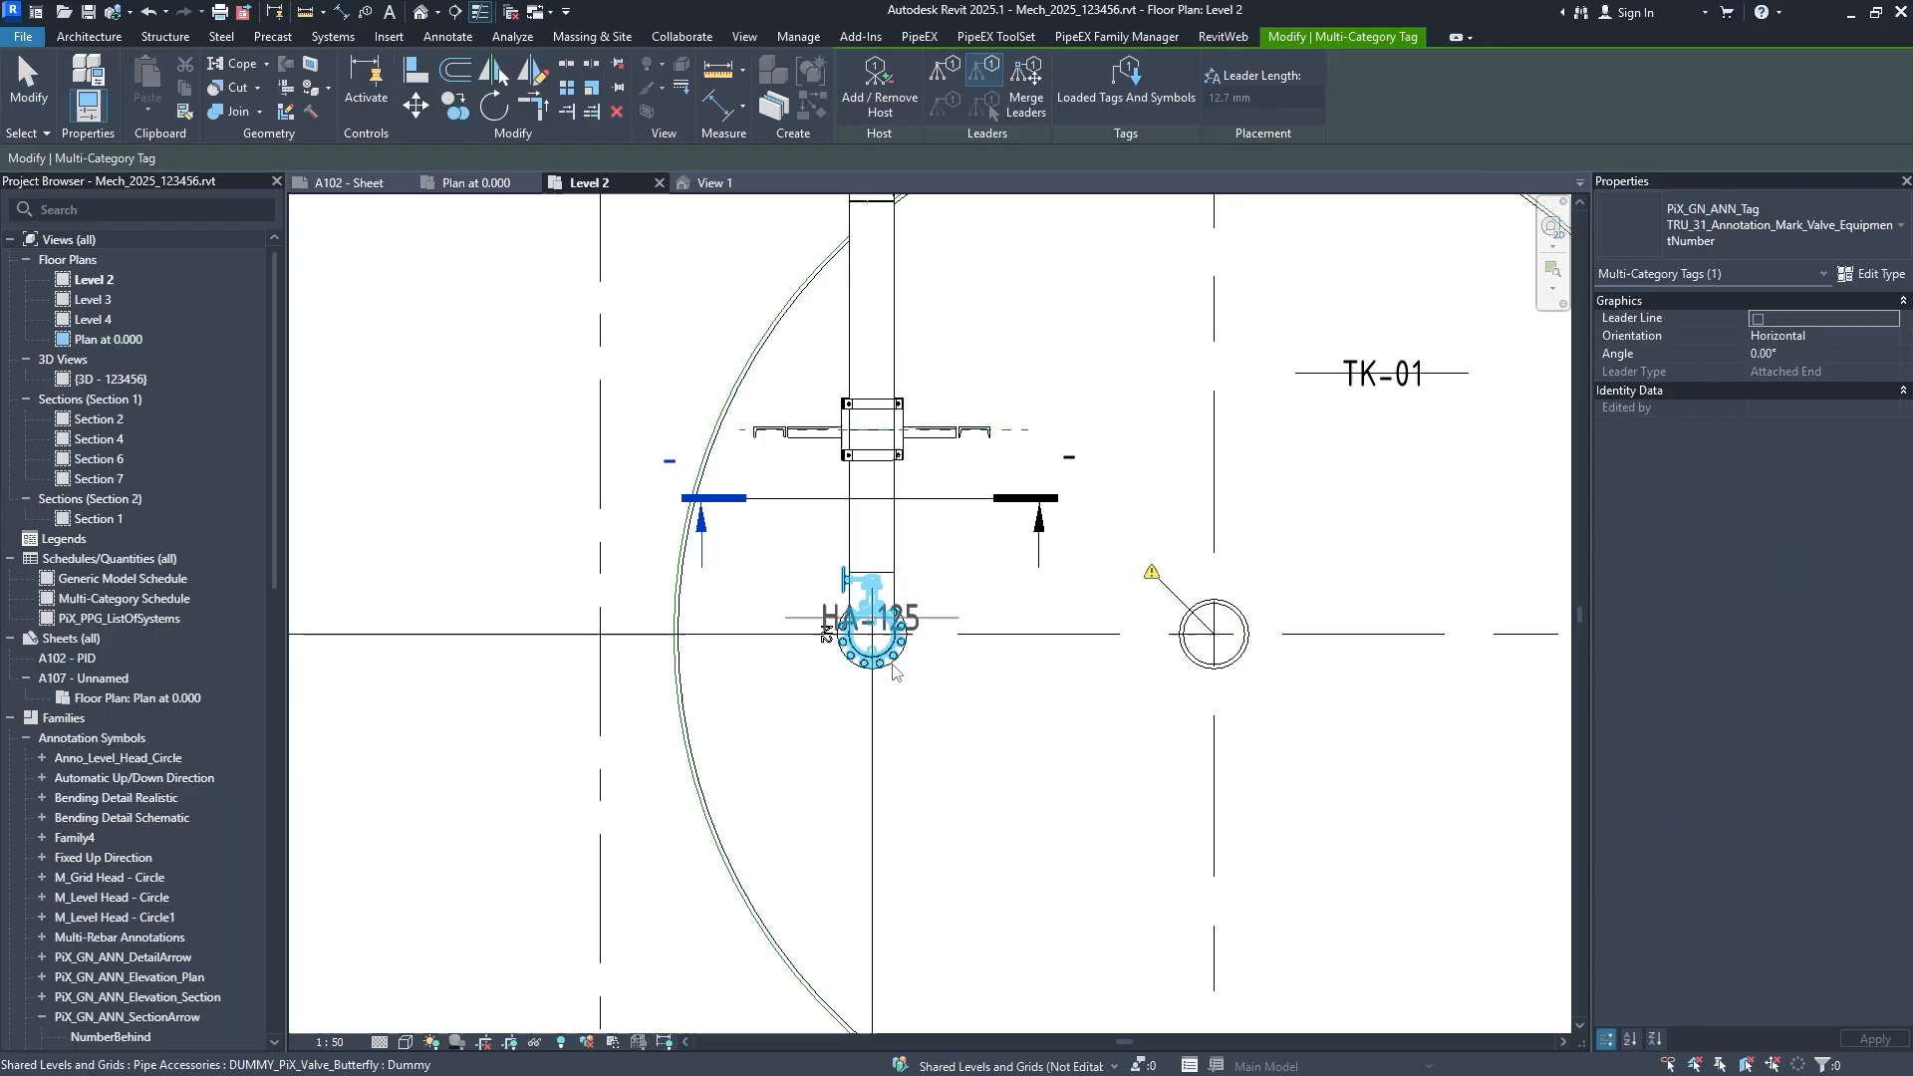
pyautogui.press('Tab')
pyautogui.press('Tab')
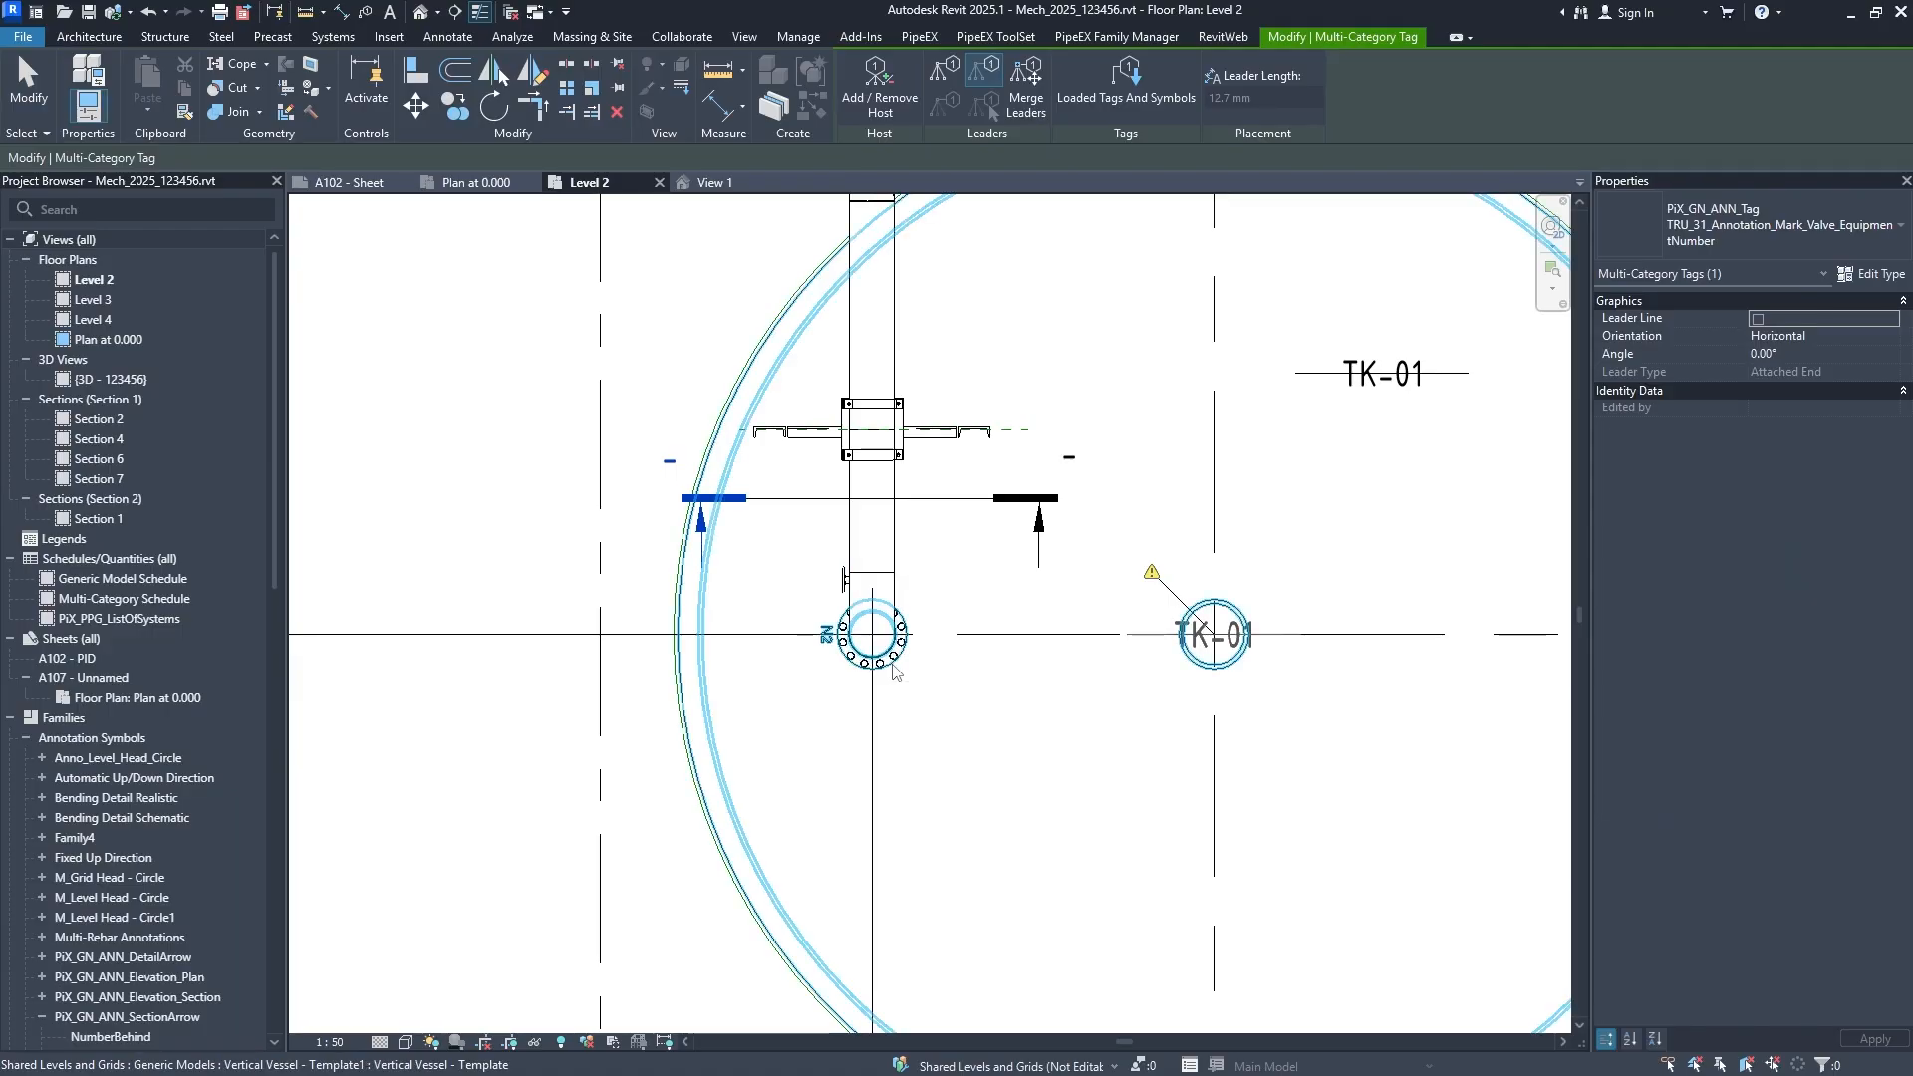
pyautogui.click(893, 664)
pyautogui.press('Escape')
pyautogui.click(872, 669)
pyautogui.moveTo(866, 685); pyautogui.dragTo(665, 773)
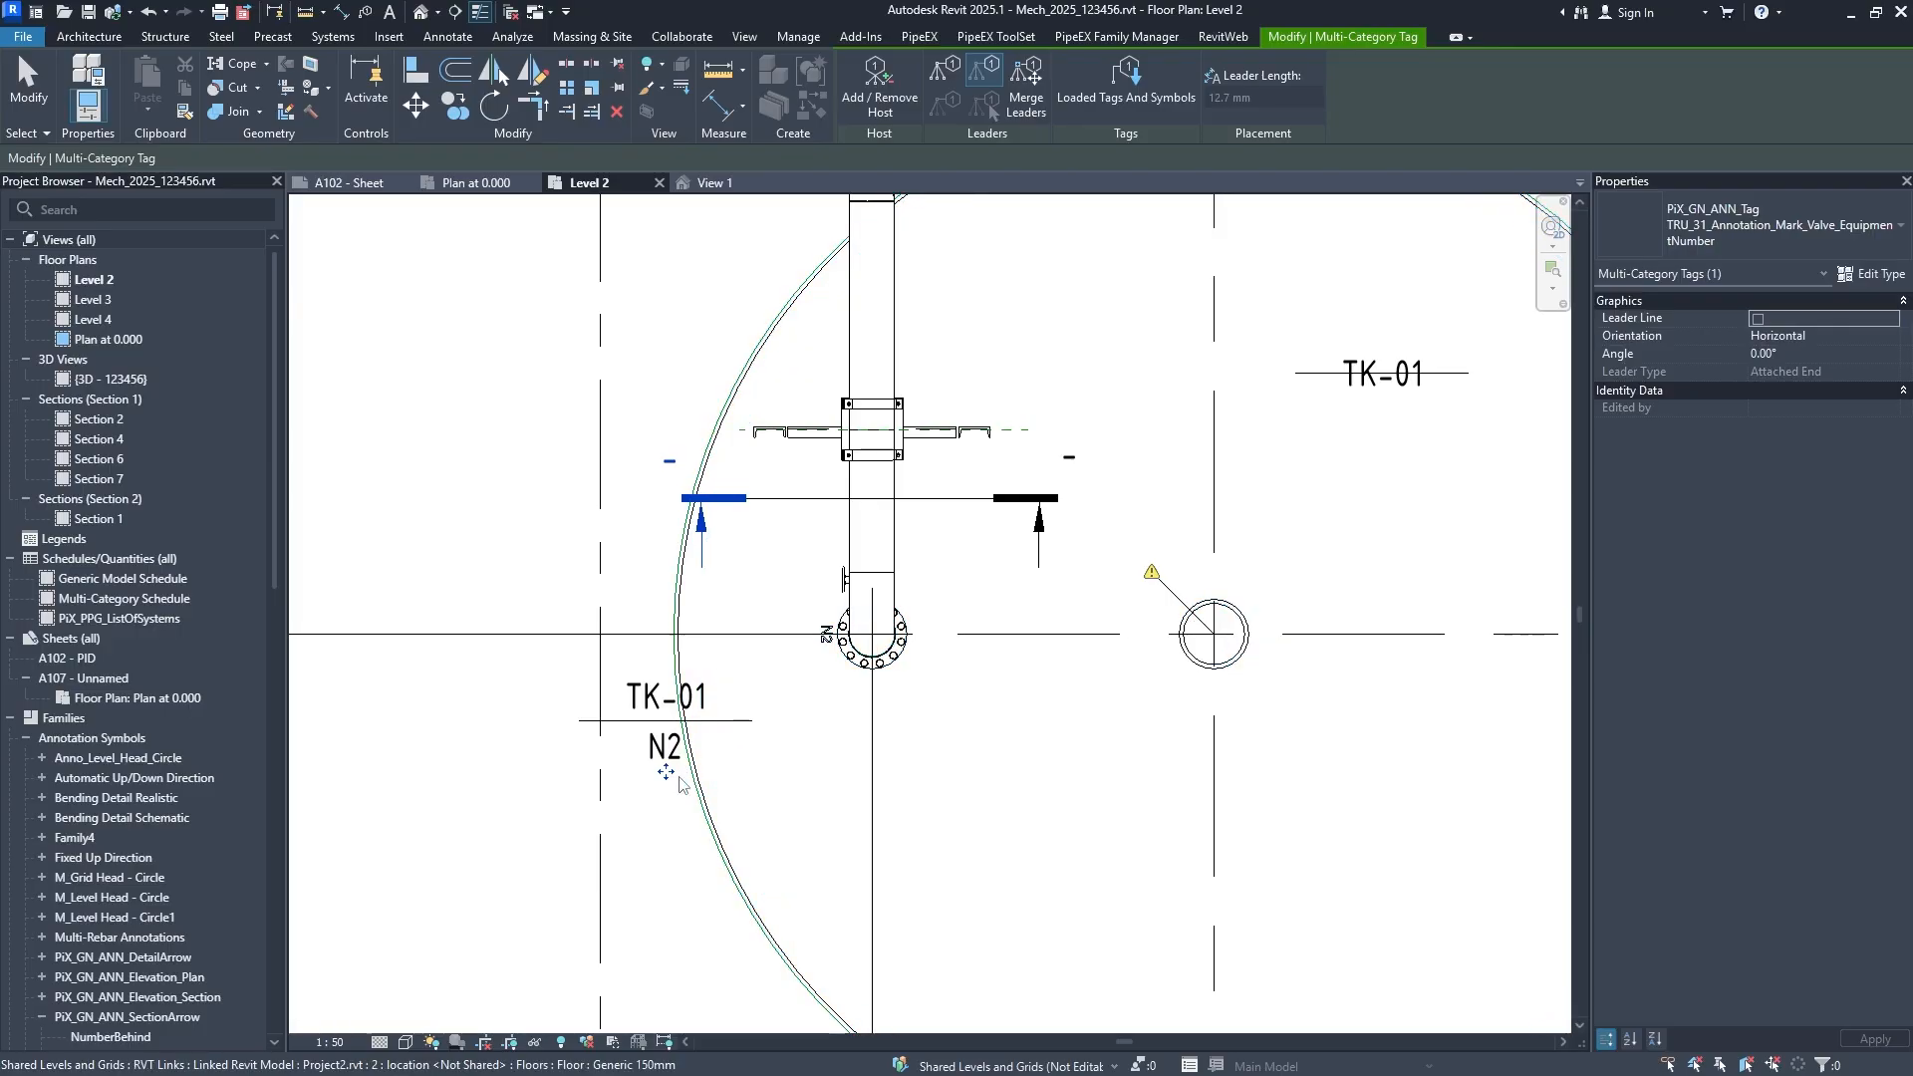
pyautogui.press('Escape')
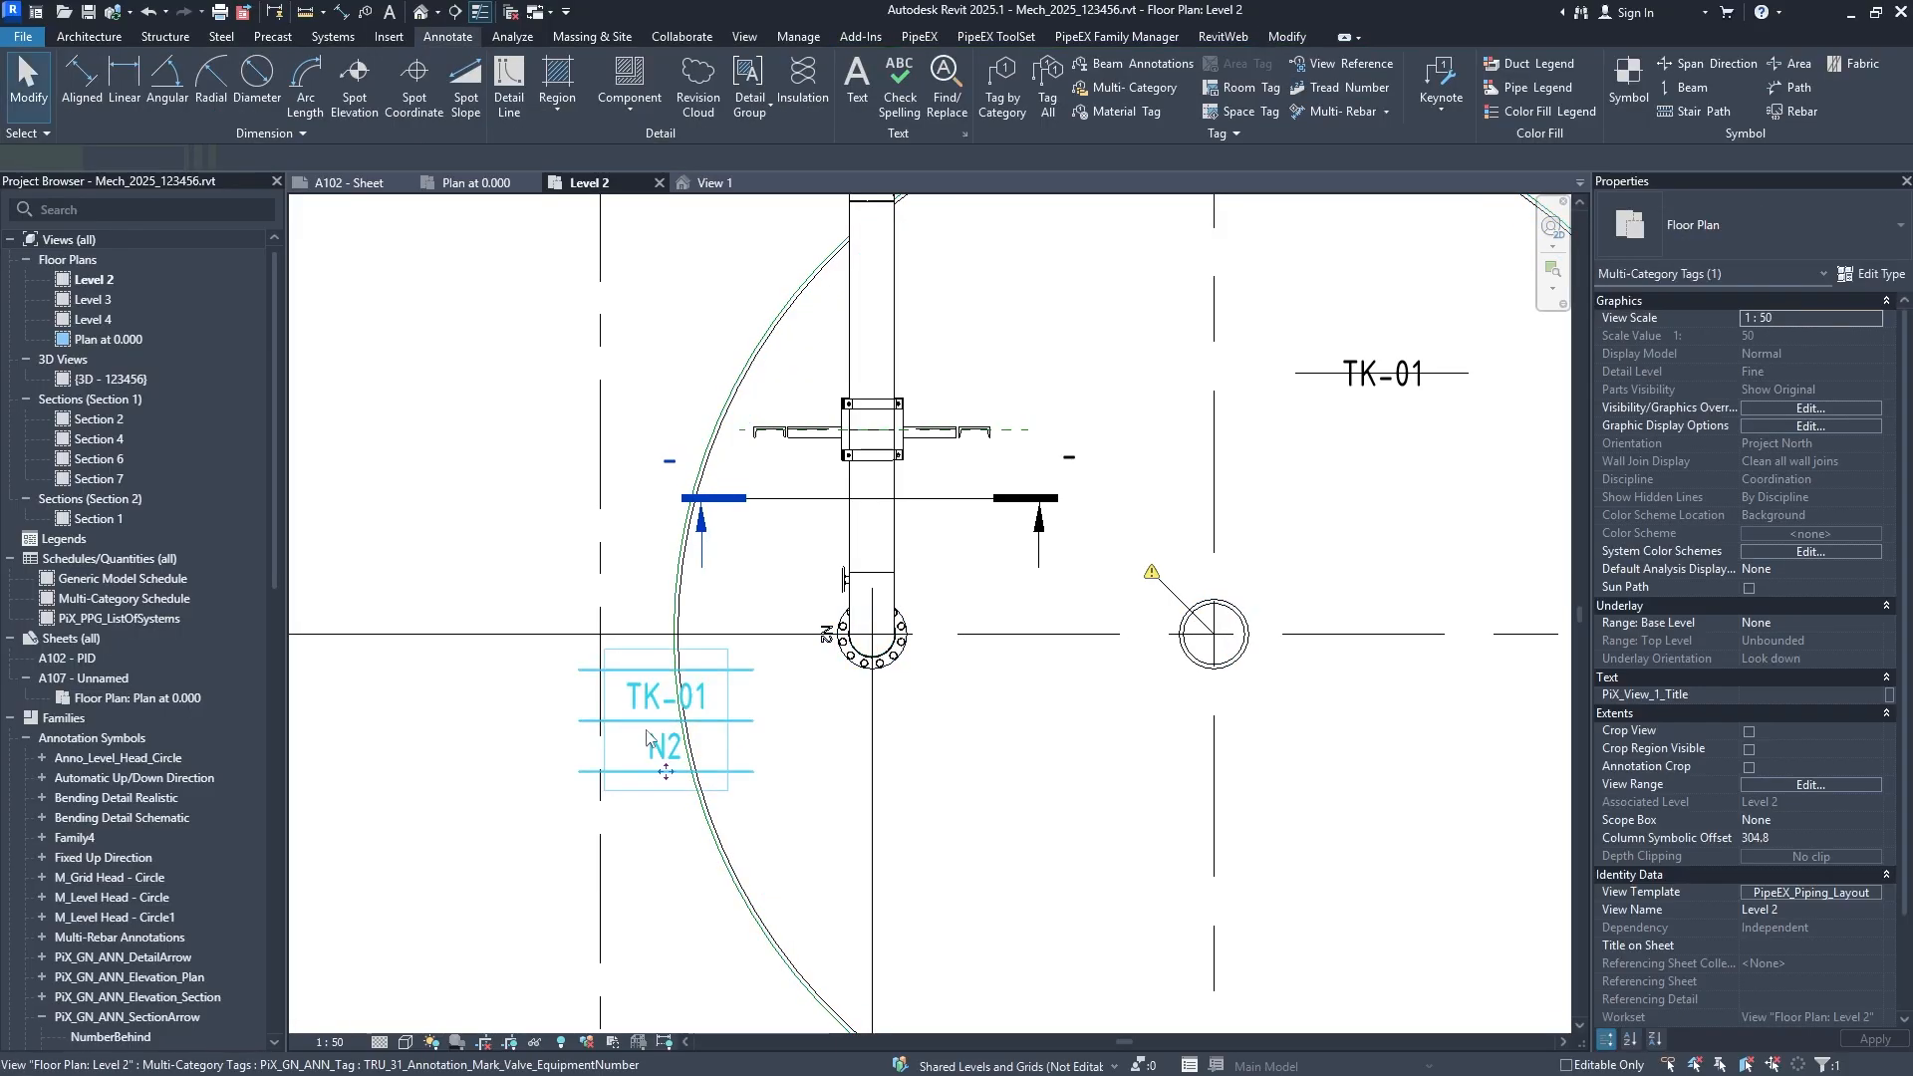
# Turn on the leader line for the TK-01 N2 nozzle tag.
pyautogui.click(647, 737)
pyautogui.click(1757, 320)
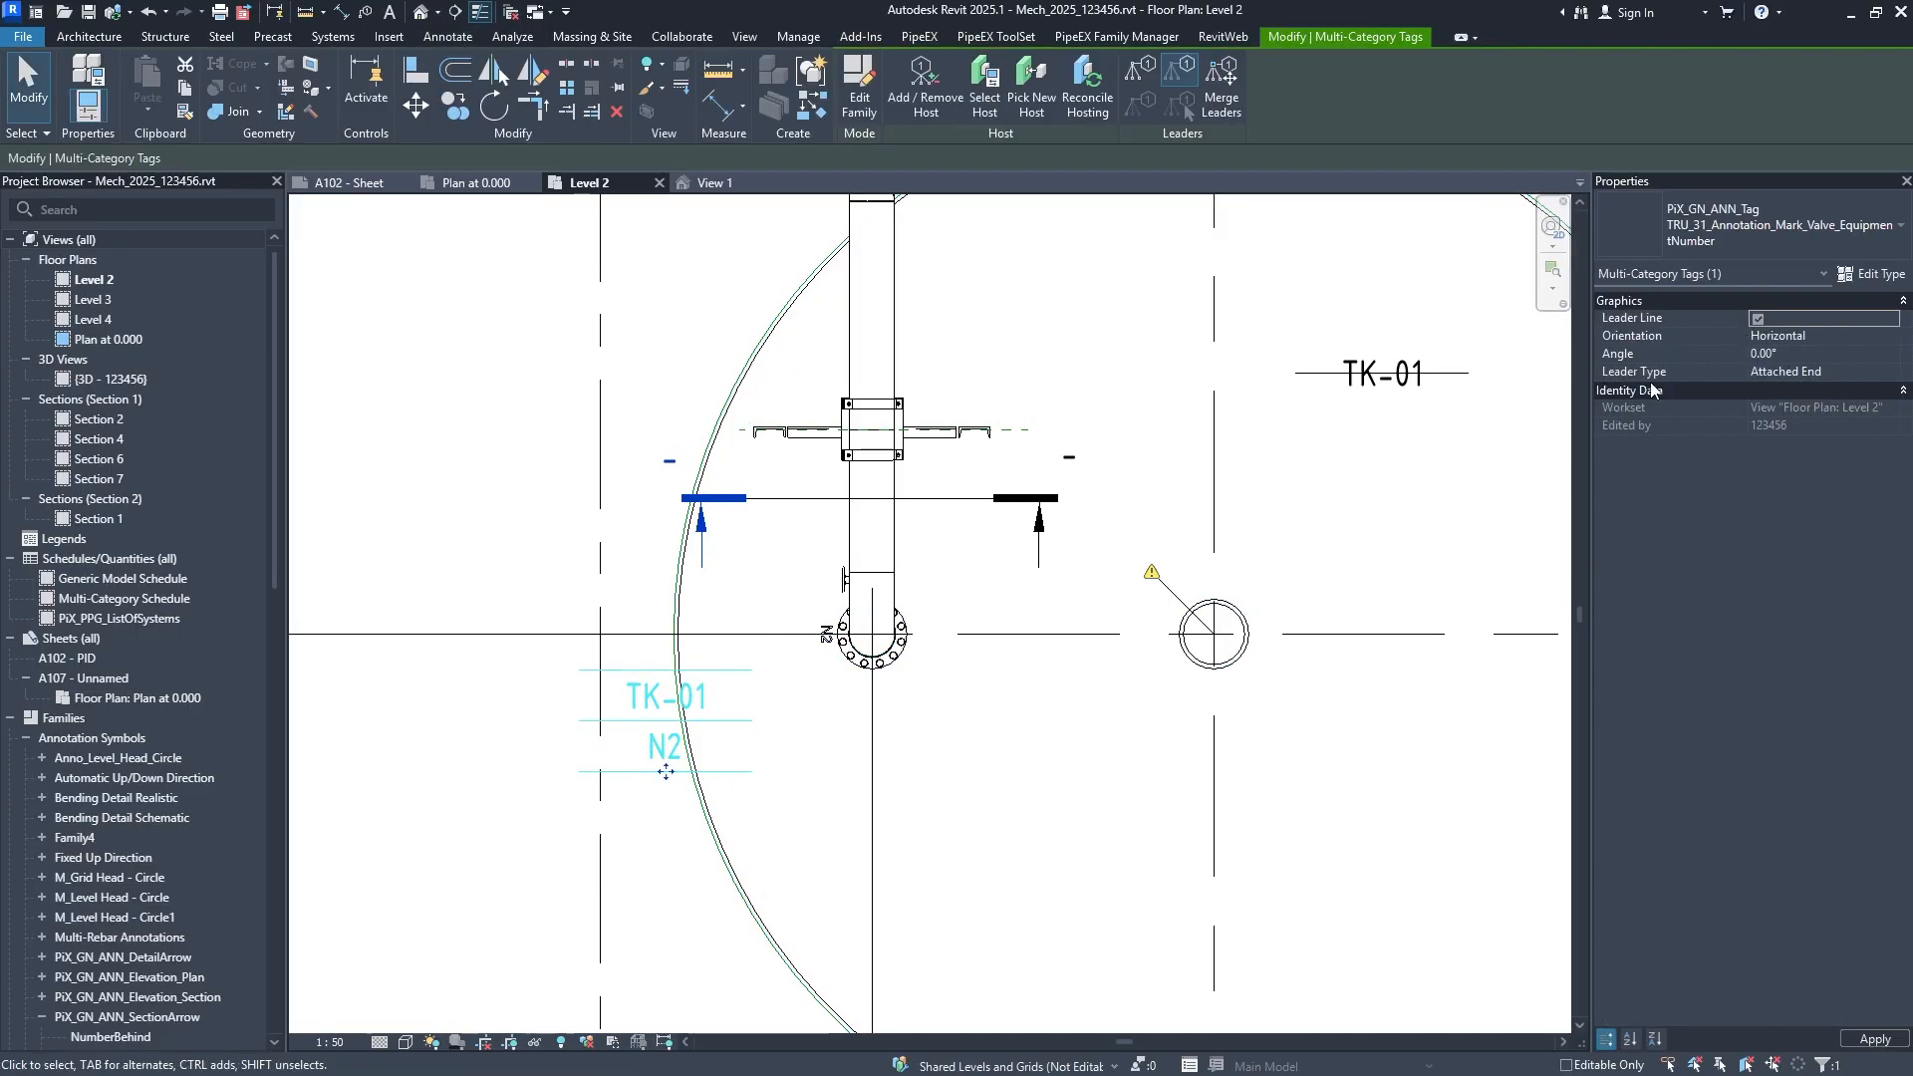
pyautogui.press('Escape')
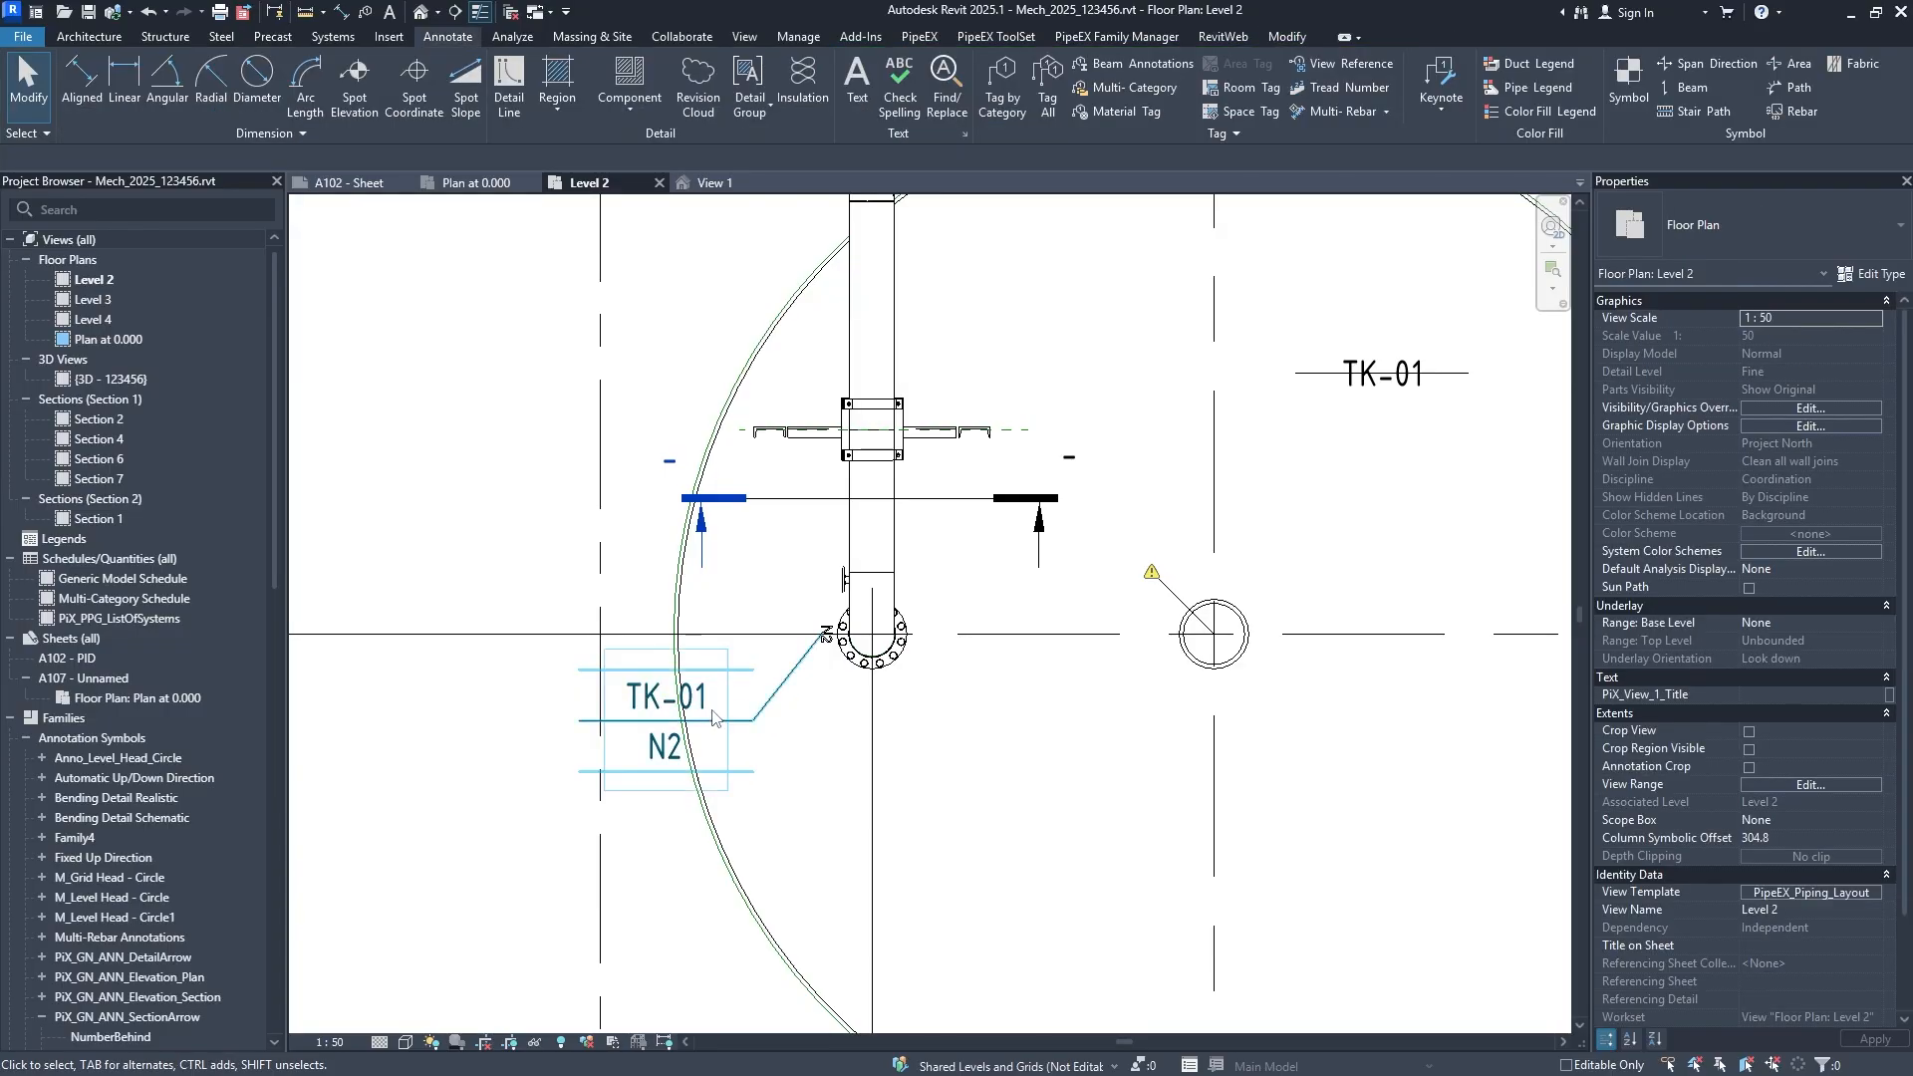
pyautogui.click(1150, 92)
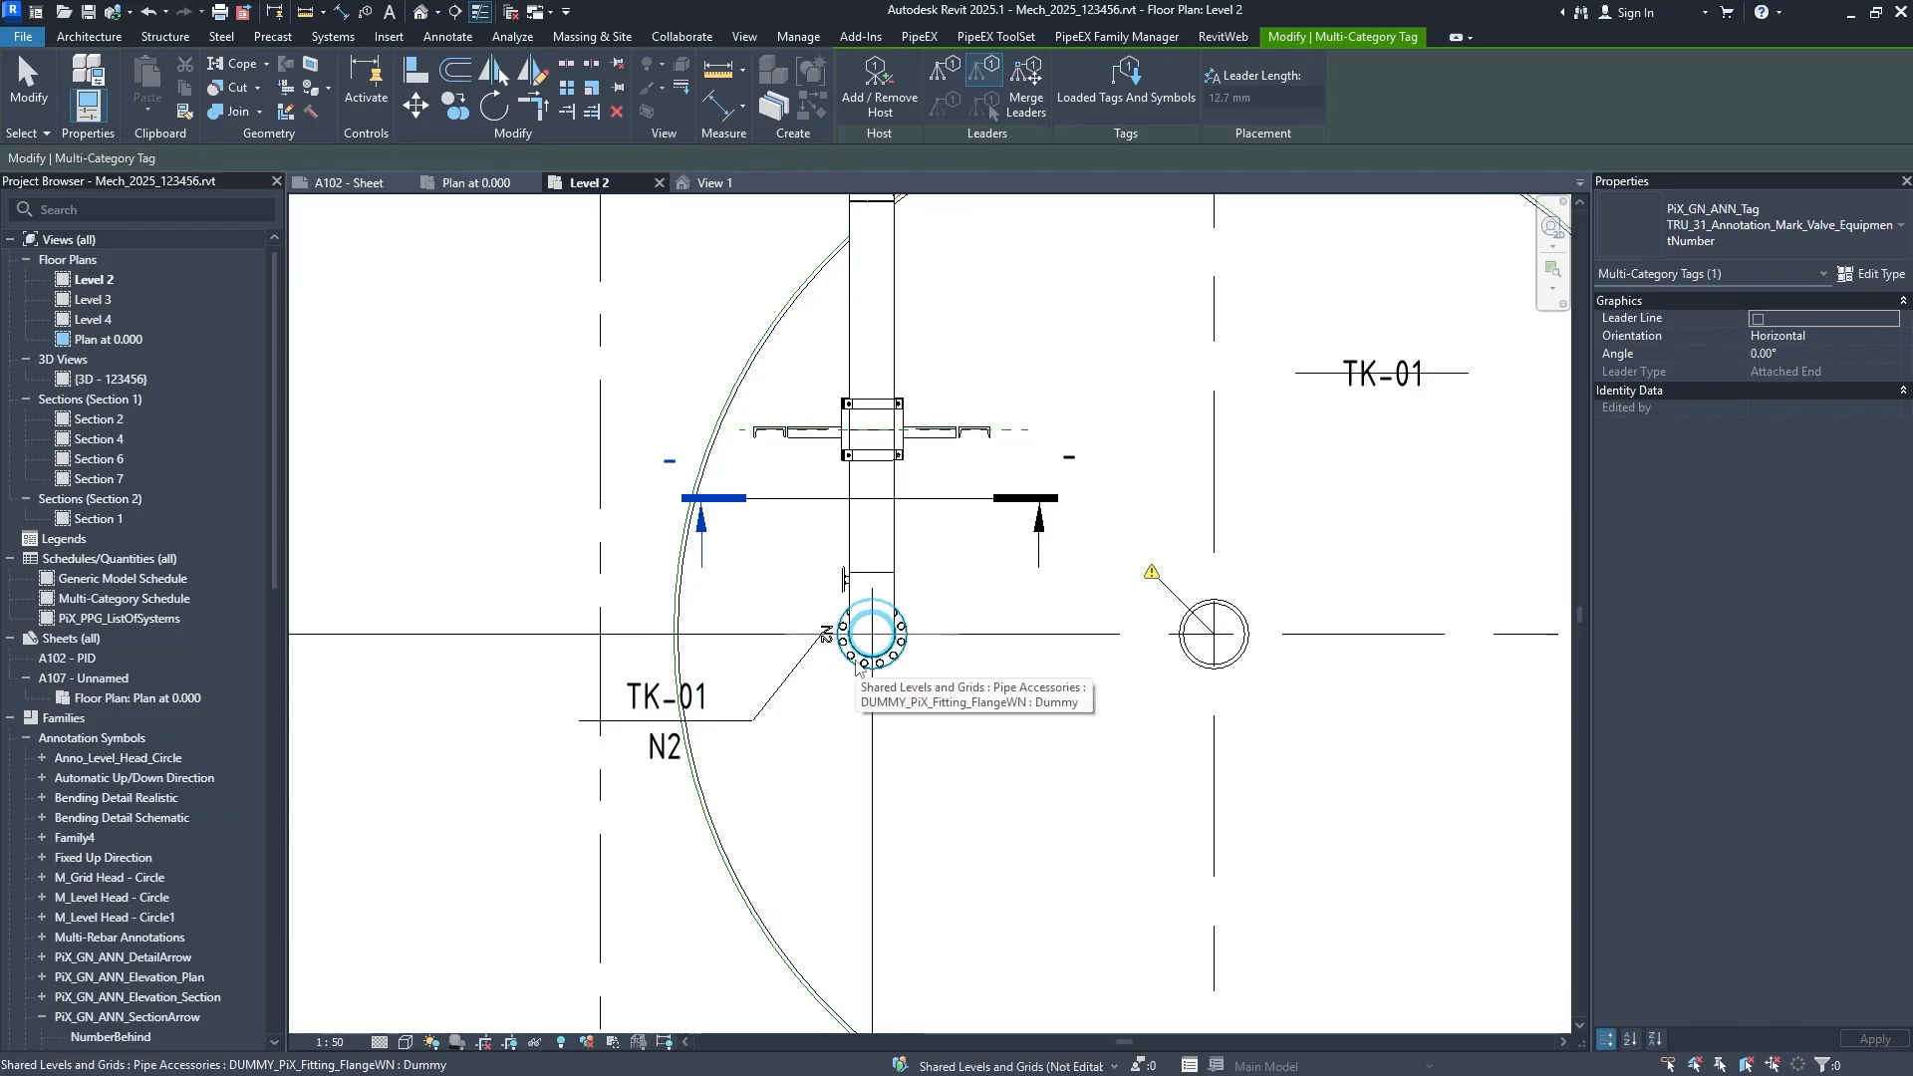
pyautogui.press('Tab')
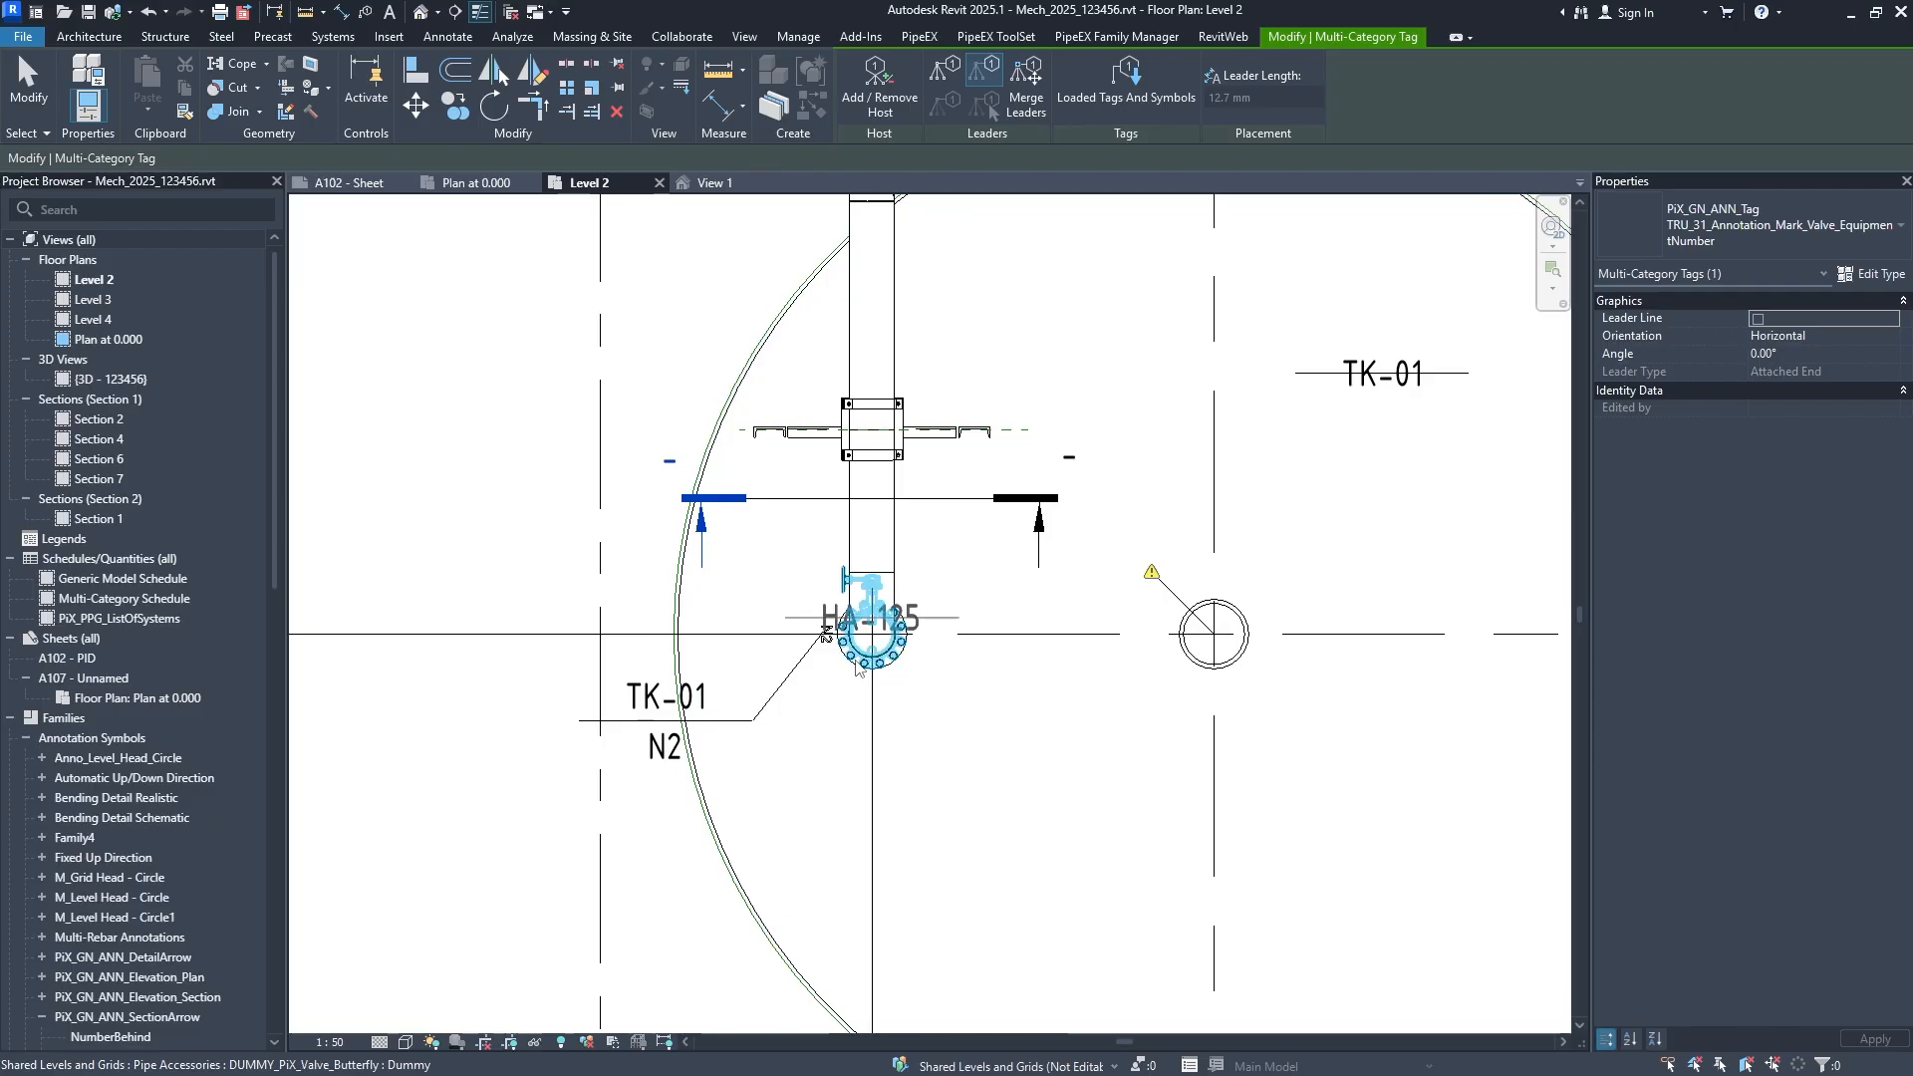
pyautogui.press('Tab')
pyautogui.press('Tab')
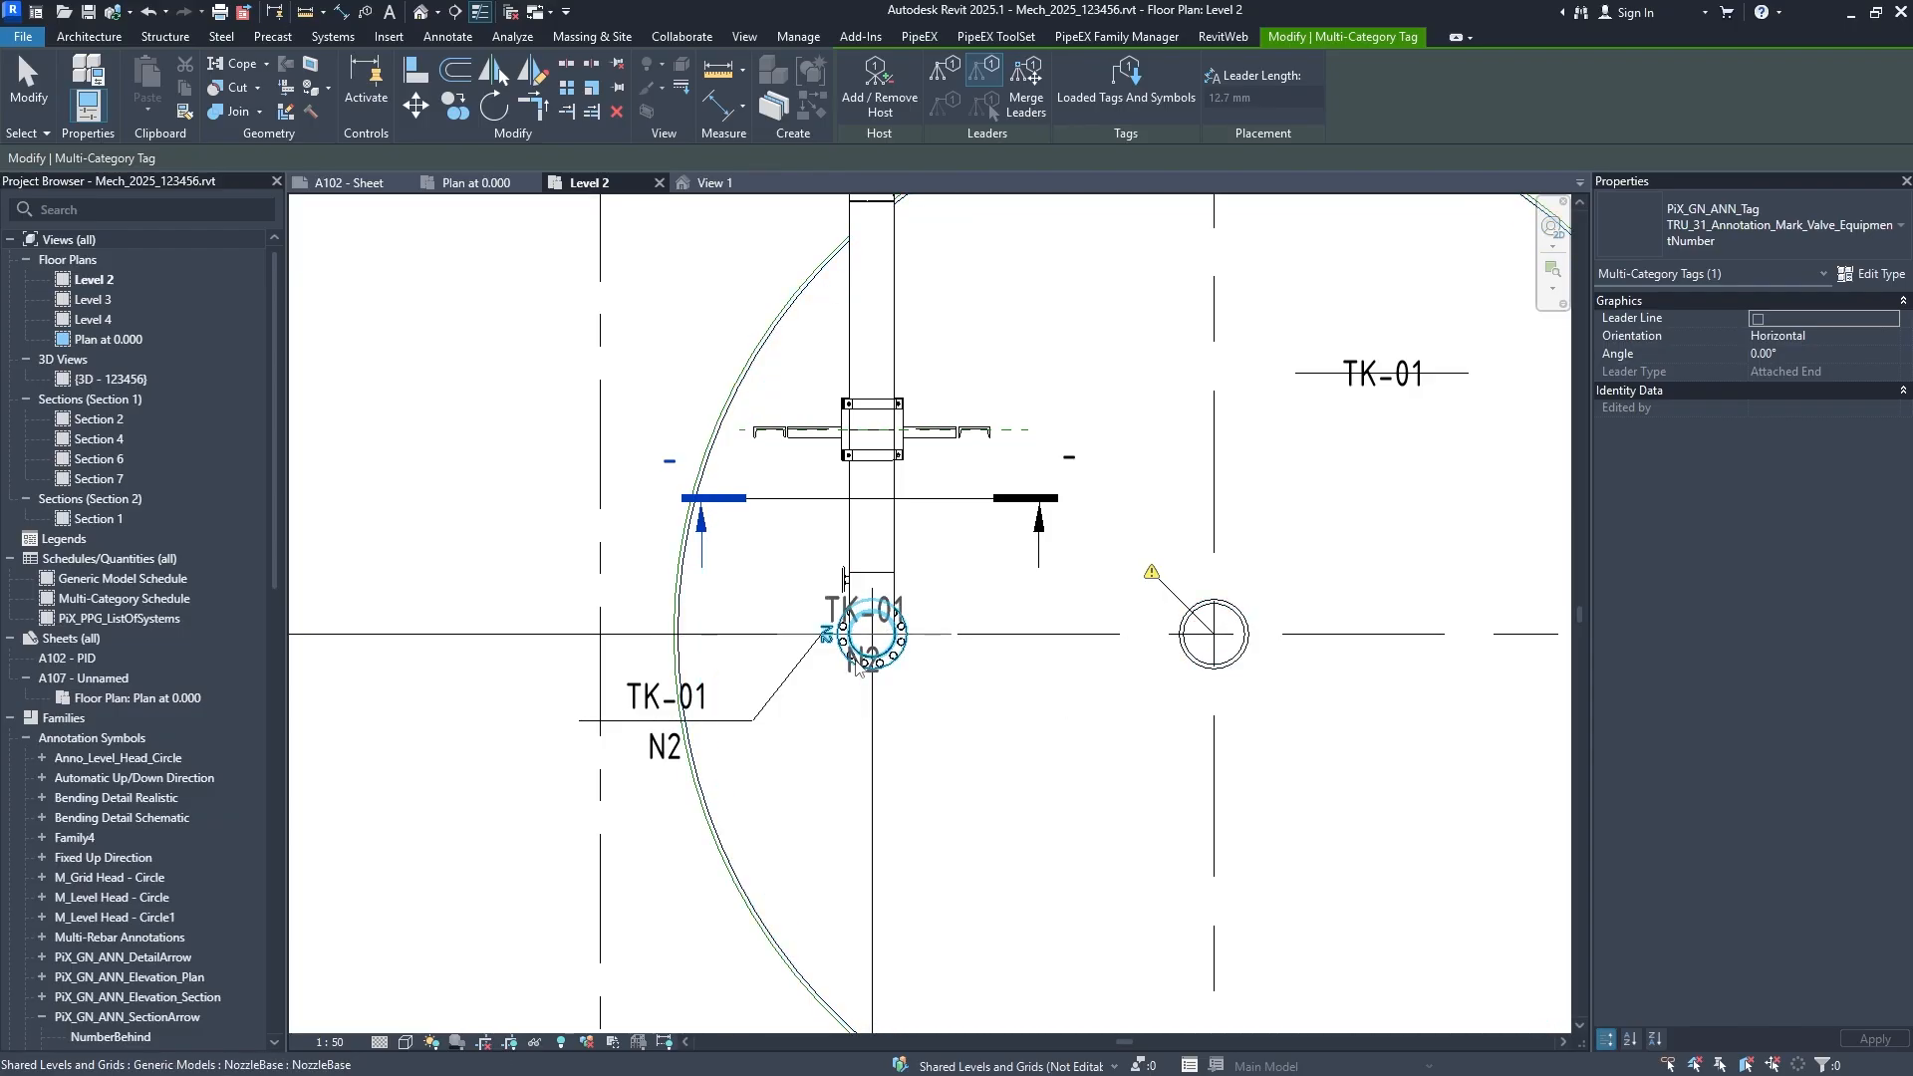
pyautogui.press('Tab')
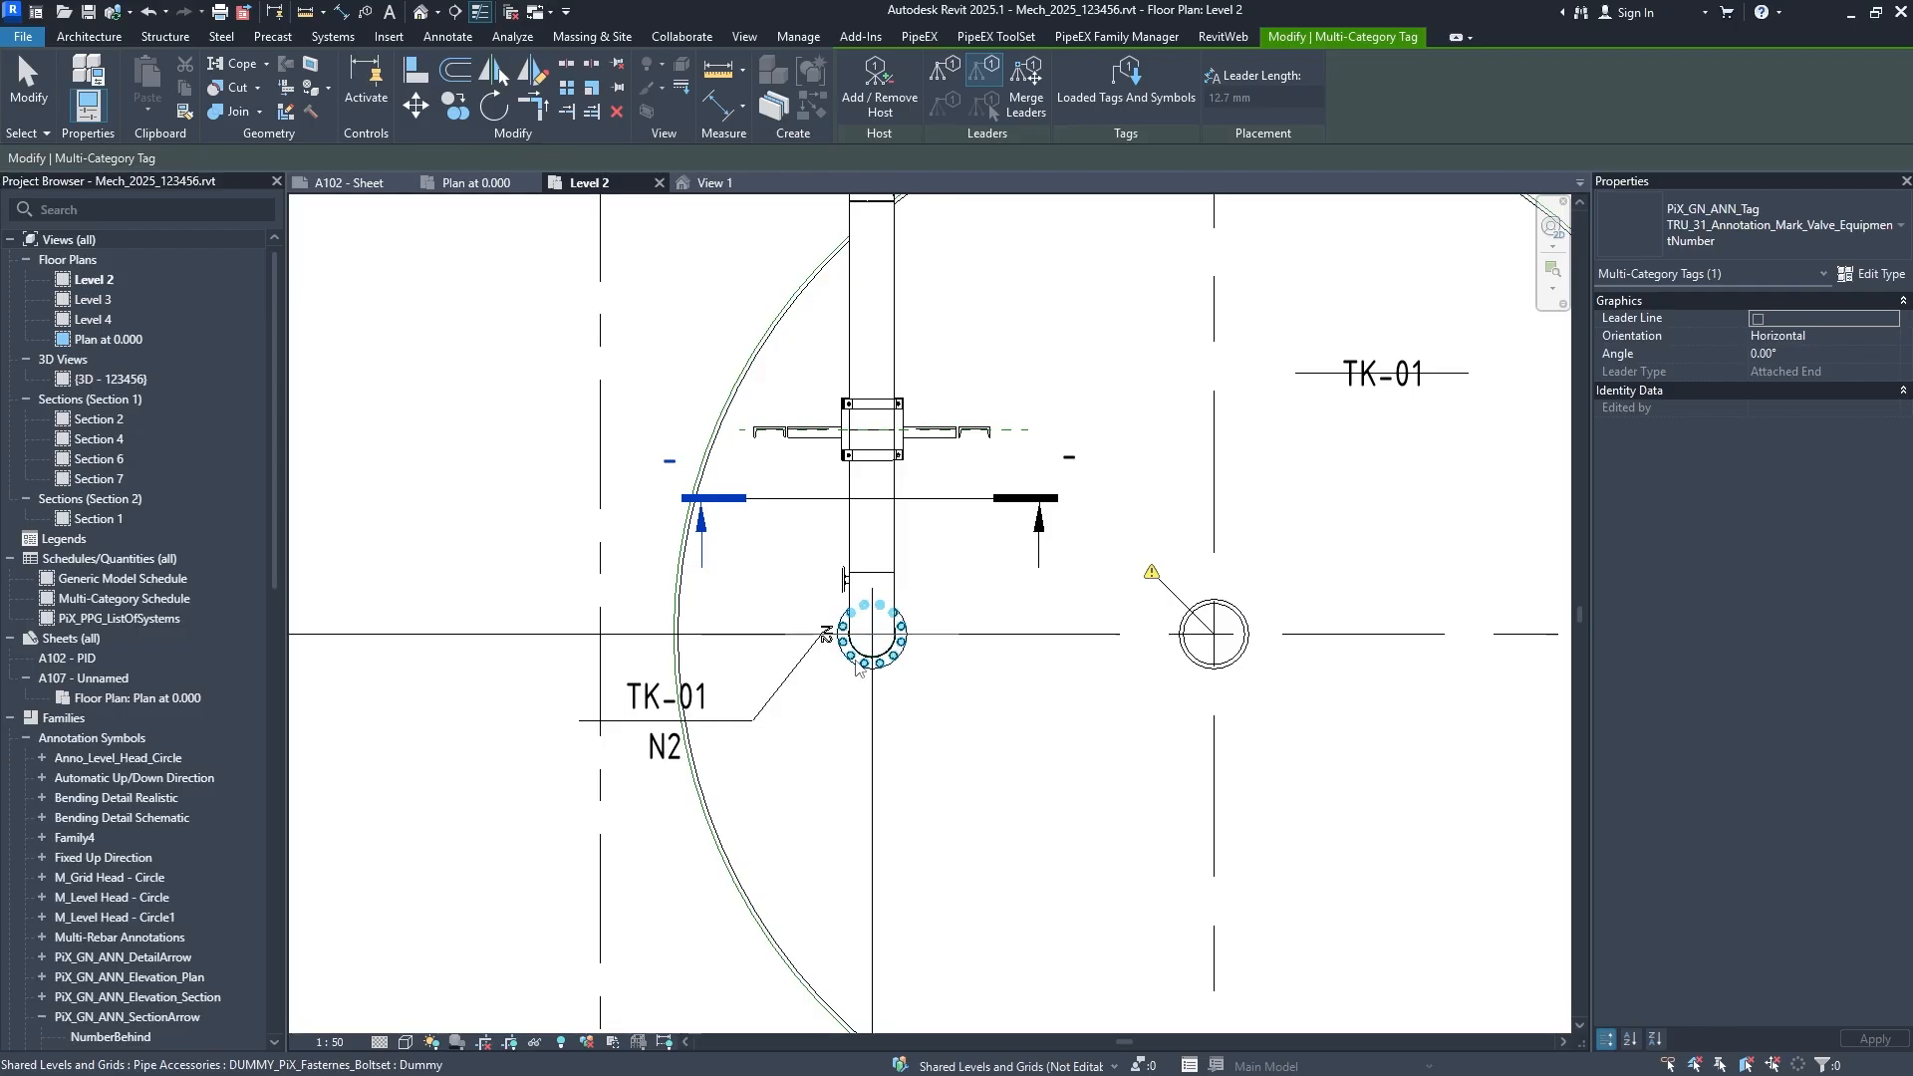
pyautogui.press('Tab')
pyautogui.press('Tab')
pyautogui.press('Tab')
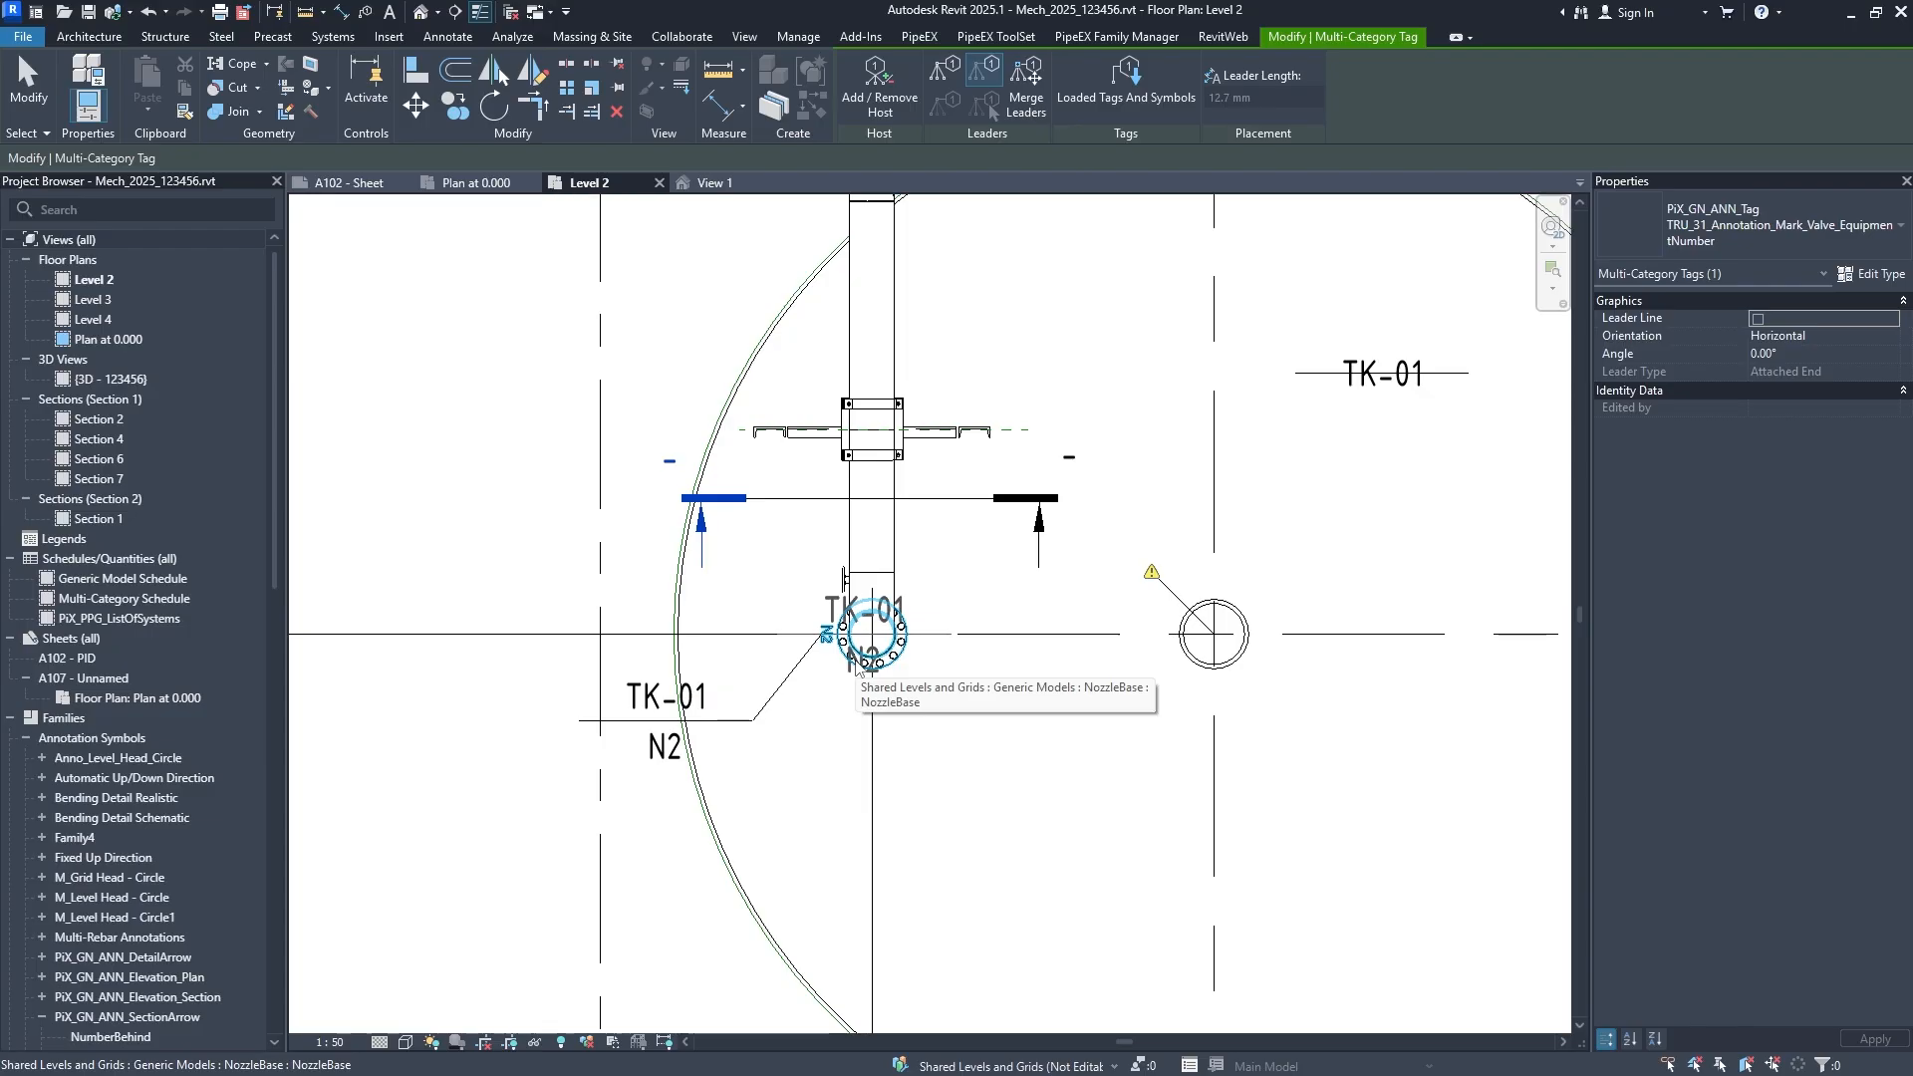
pyautogui.press('Escape')
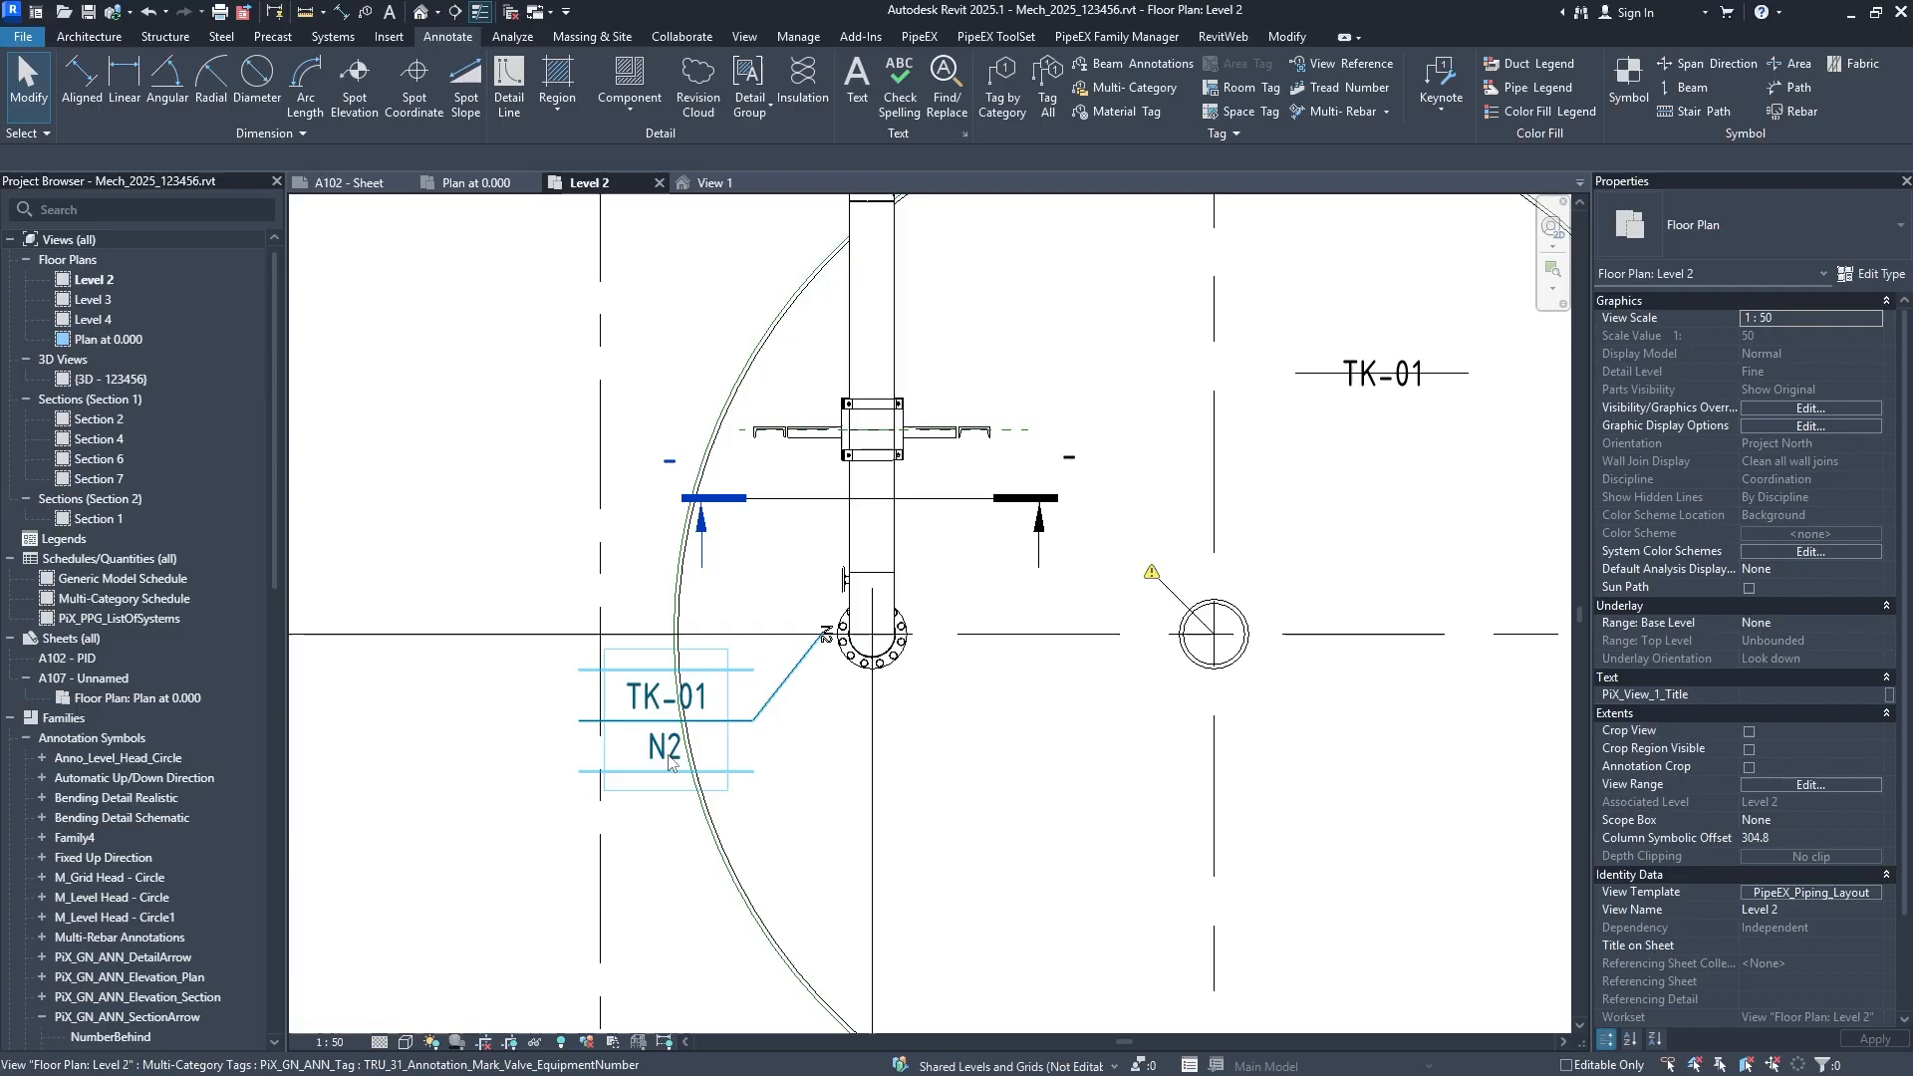
# Move the TK-01 N2 nozzle tag farther left, outside the vessel outline.
pyautogui.moveTo(669, 763); pyautogui.dragTo(542, 769)
pyautogui.click(756, 779)
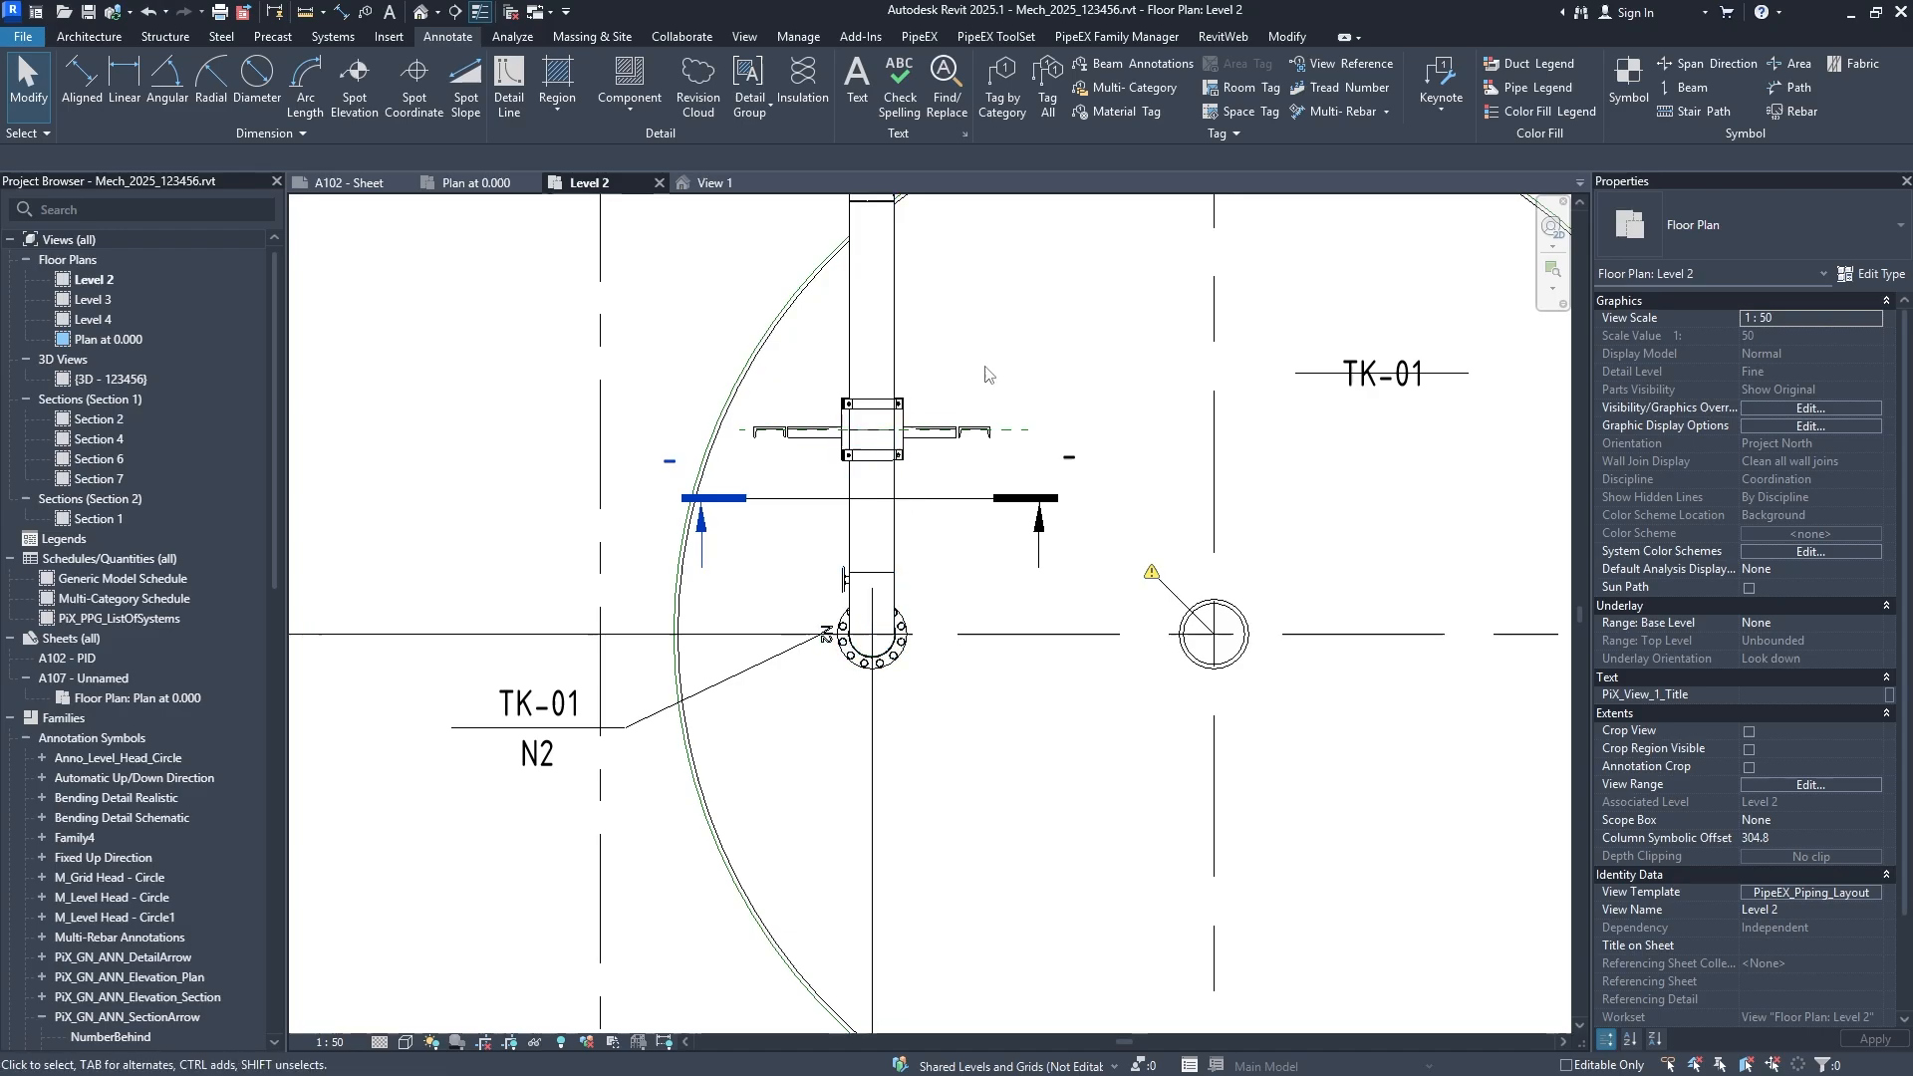
# Tag the butterfly valve above the nozzle with a multi-category tag, place it above the nozzle tag, and turn on its leader line.
pyautogui.click(1116, 89)
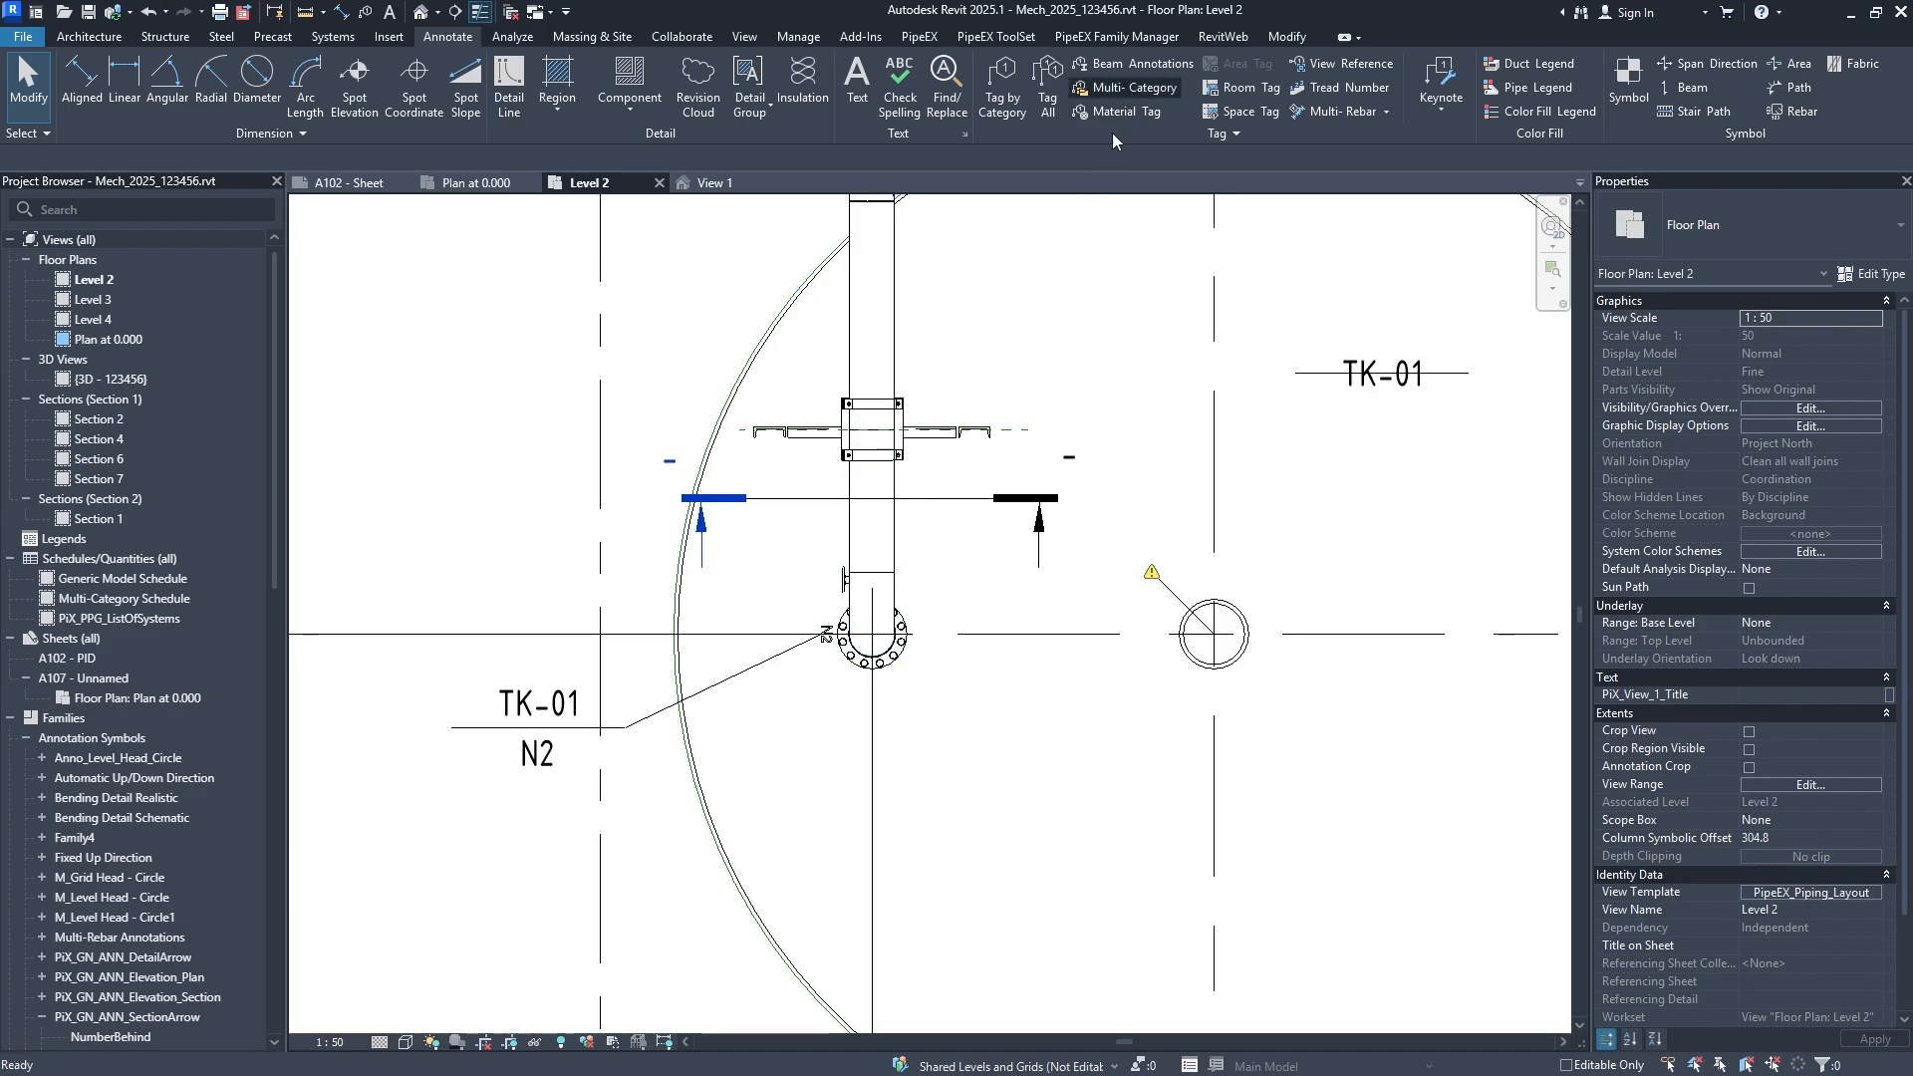
pyautogui.click(839, 579)
pyautogui.moveTo(869, 667); pyautogui.dragTo(539, 603)
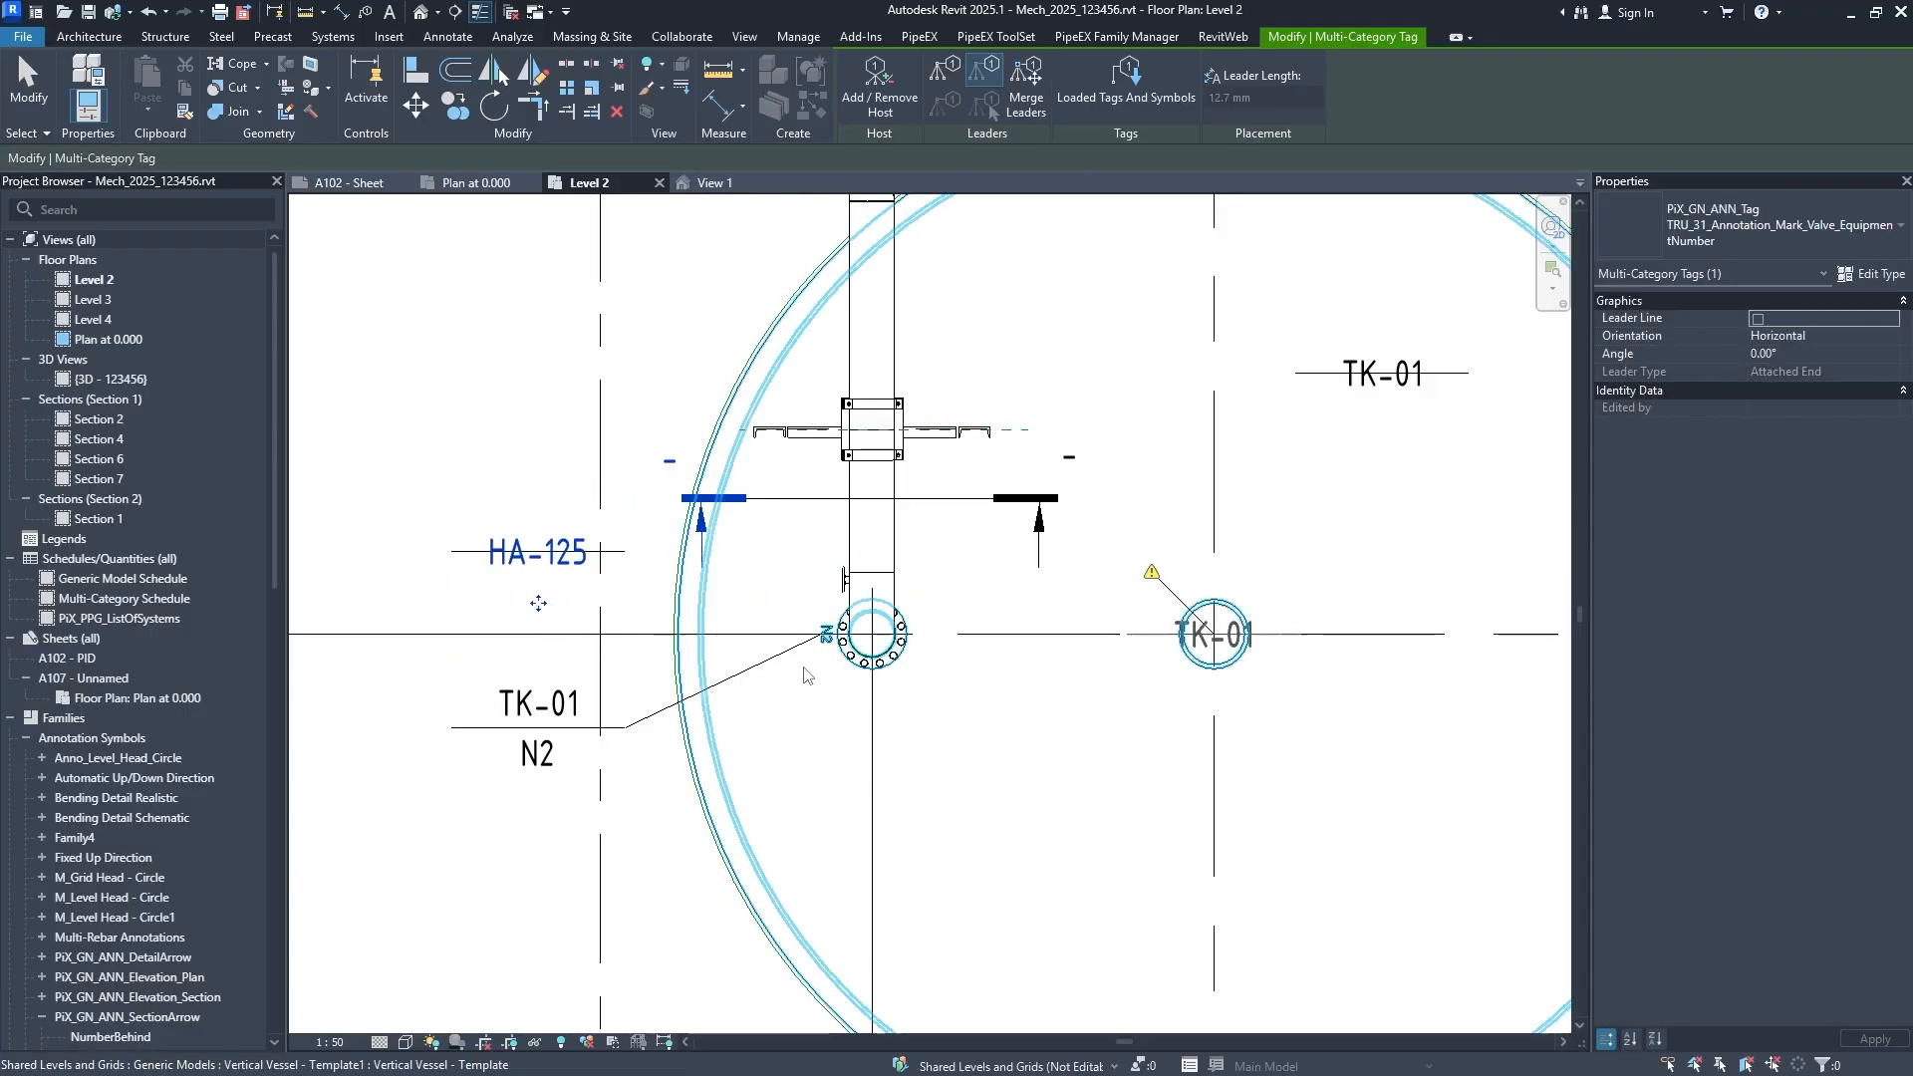
pyautogui.press('Escape')
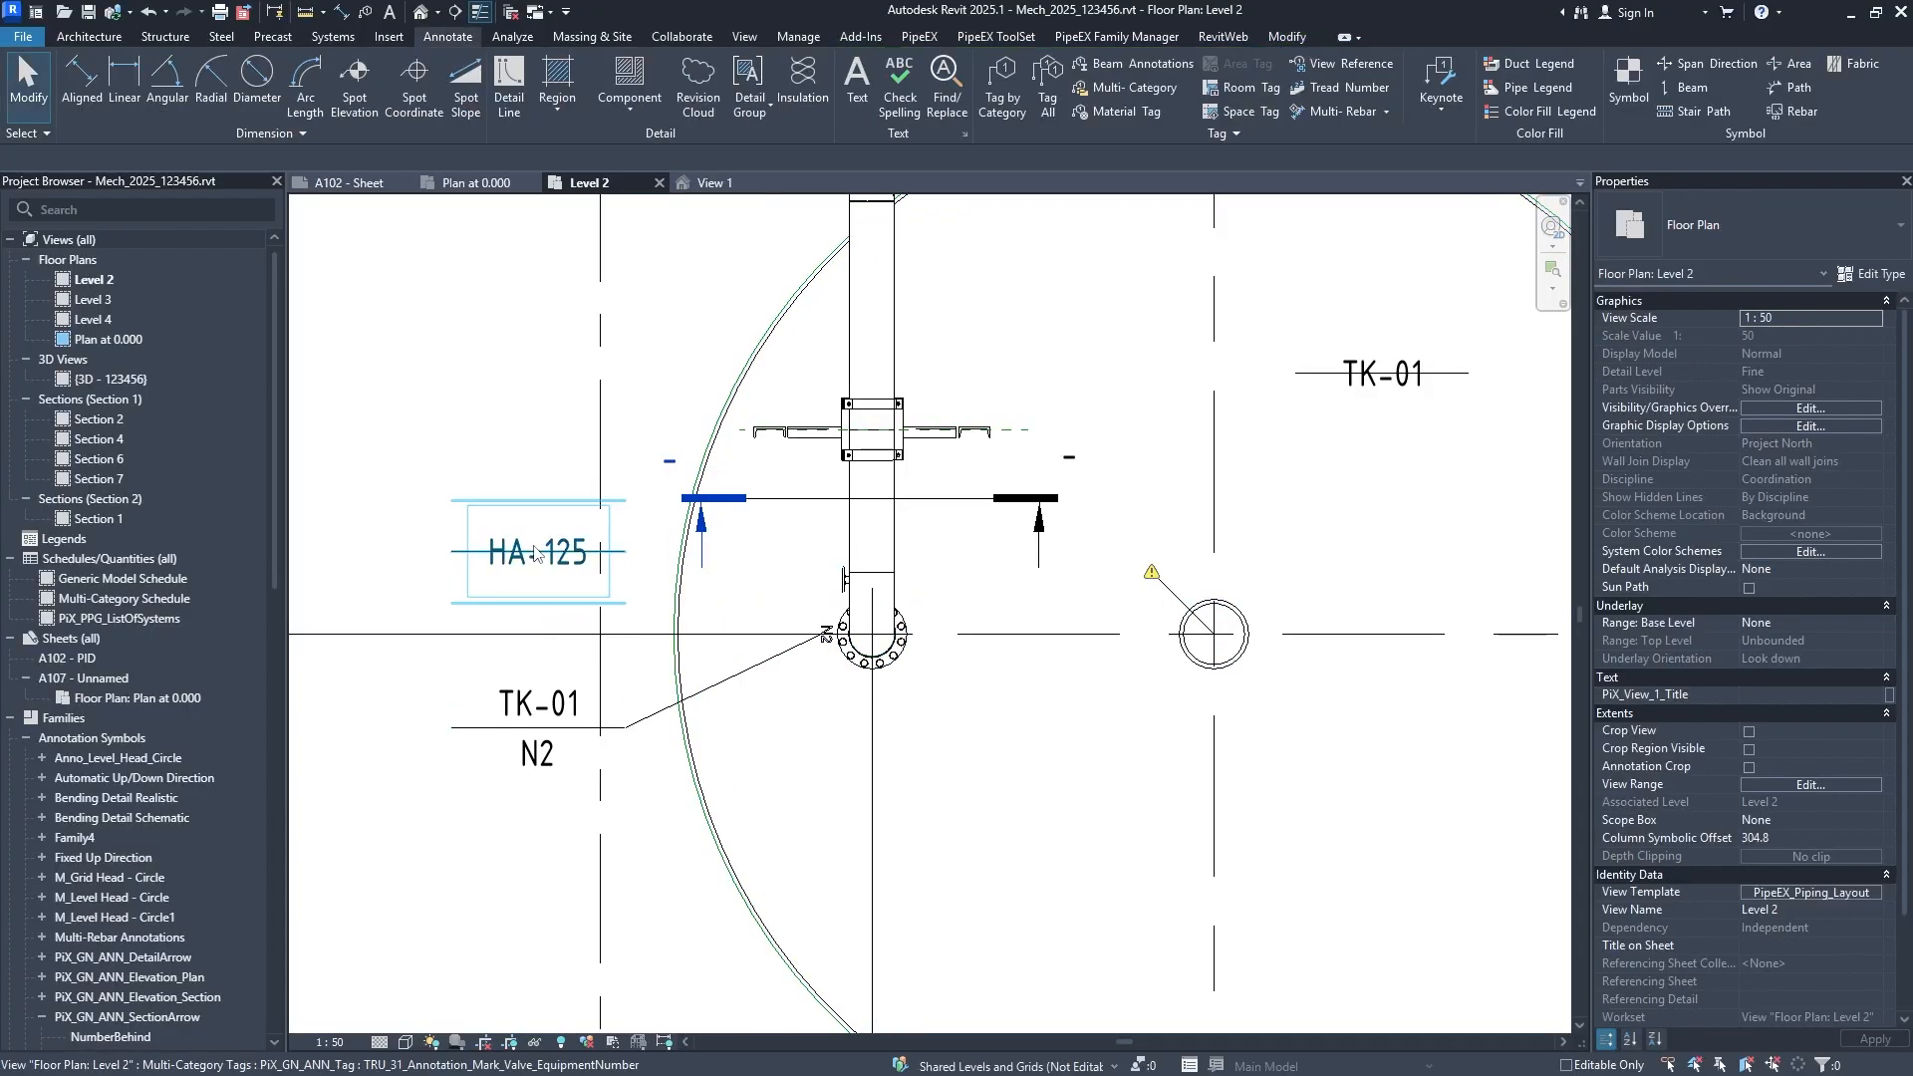
pyautogui.click(1759, 319)
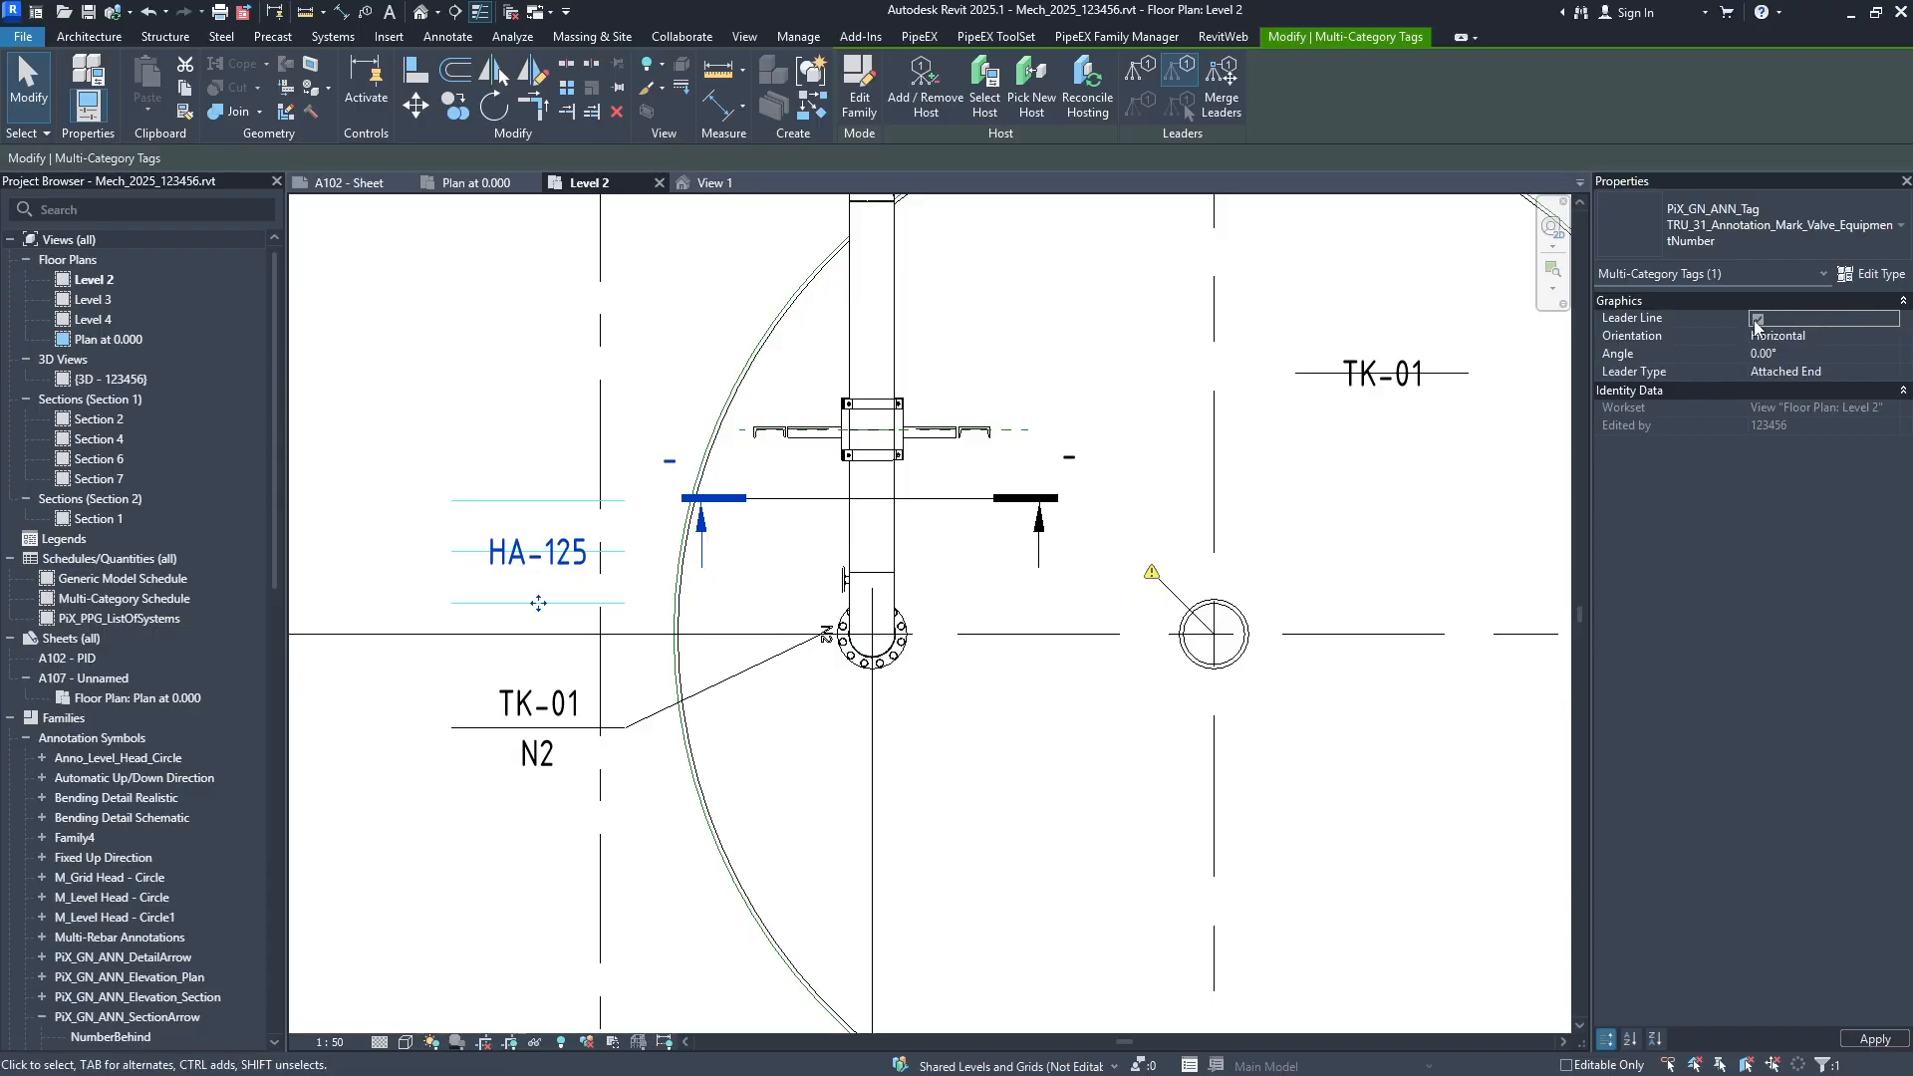
pyautogui.press('Escape')
pyautogui.moveTo(599, 581); pyautogui.dragTo(618, 583, button='middle')
# Change the HA-125 valve tag's type to TRU_31_Annotation_Mark_Valve.
pyautogui.click(618, 583)
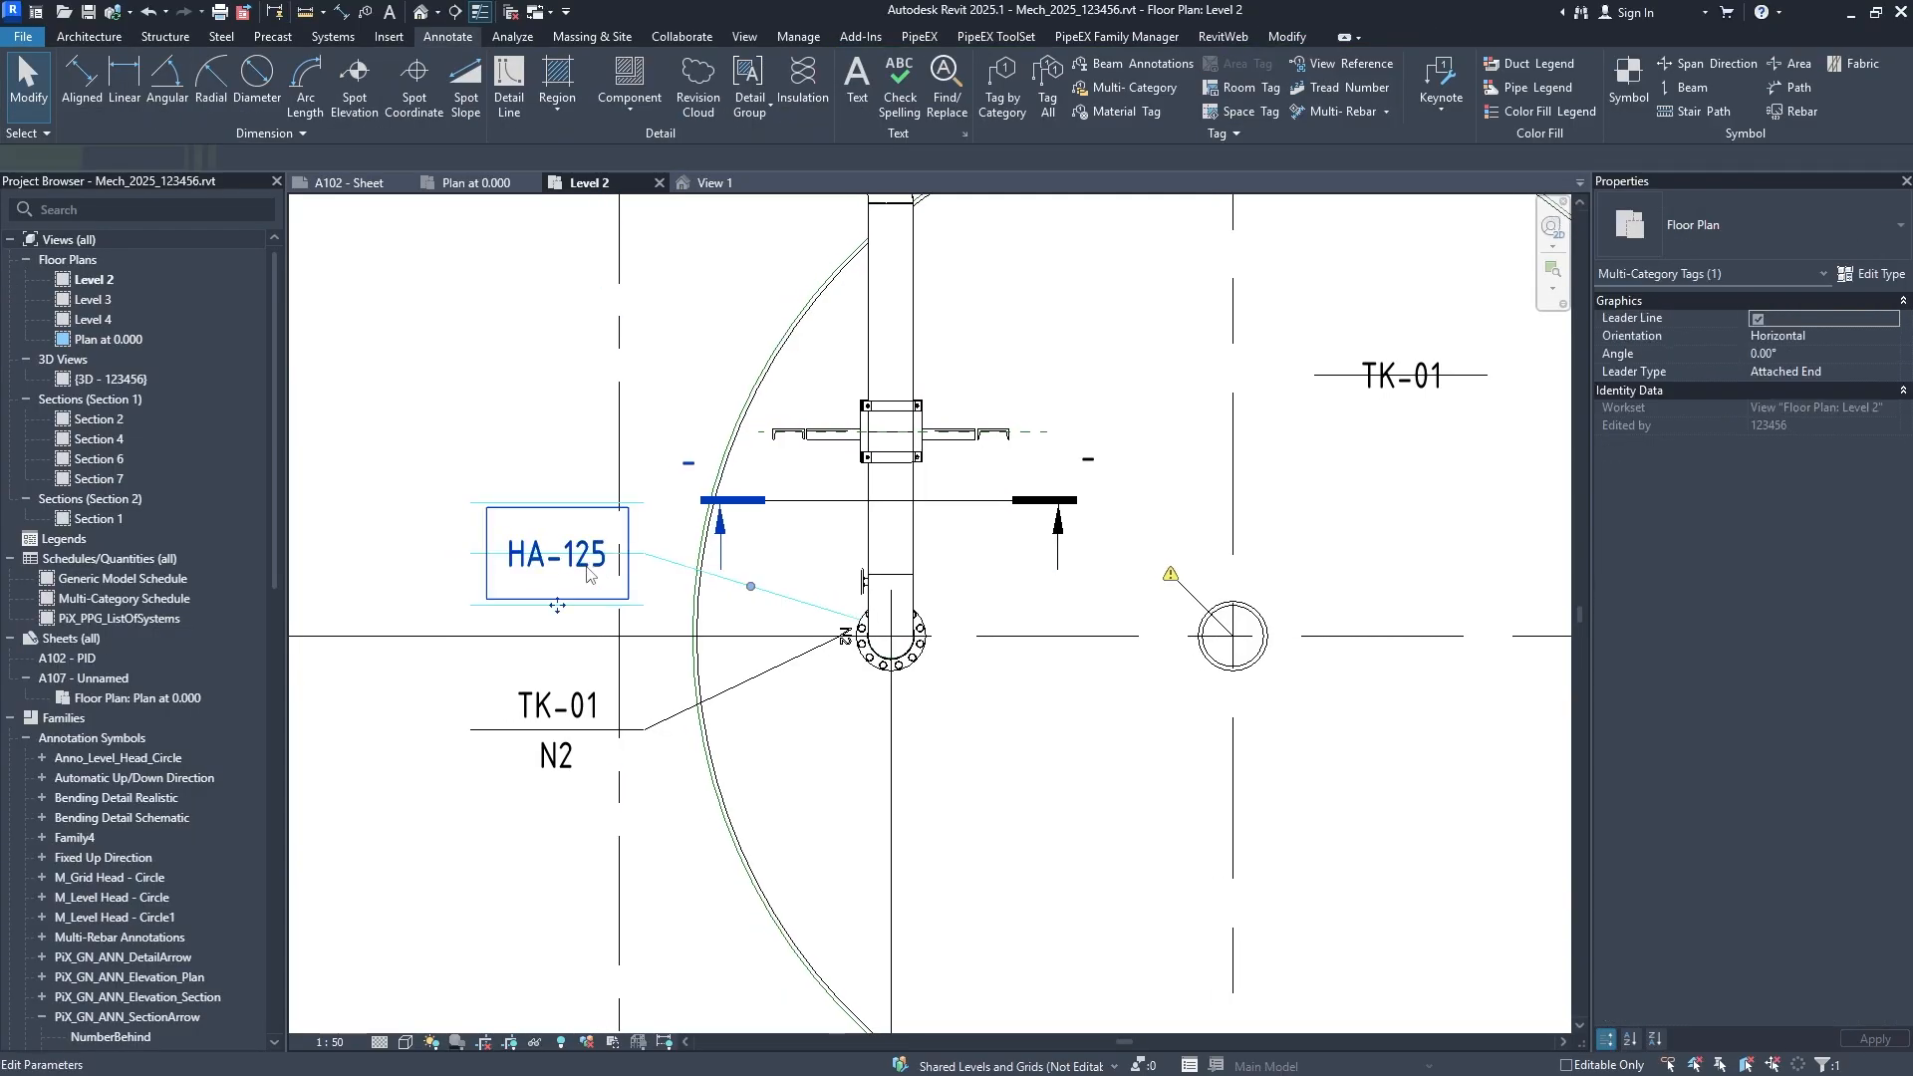
pyautogui.click(1714, 226)
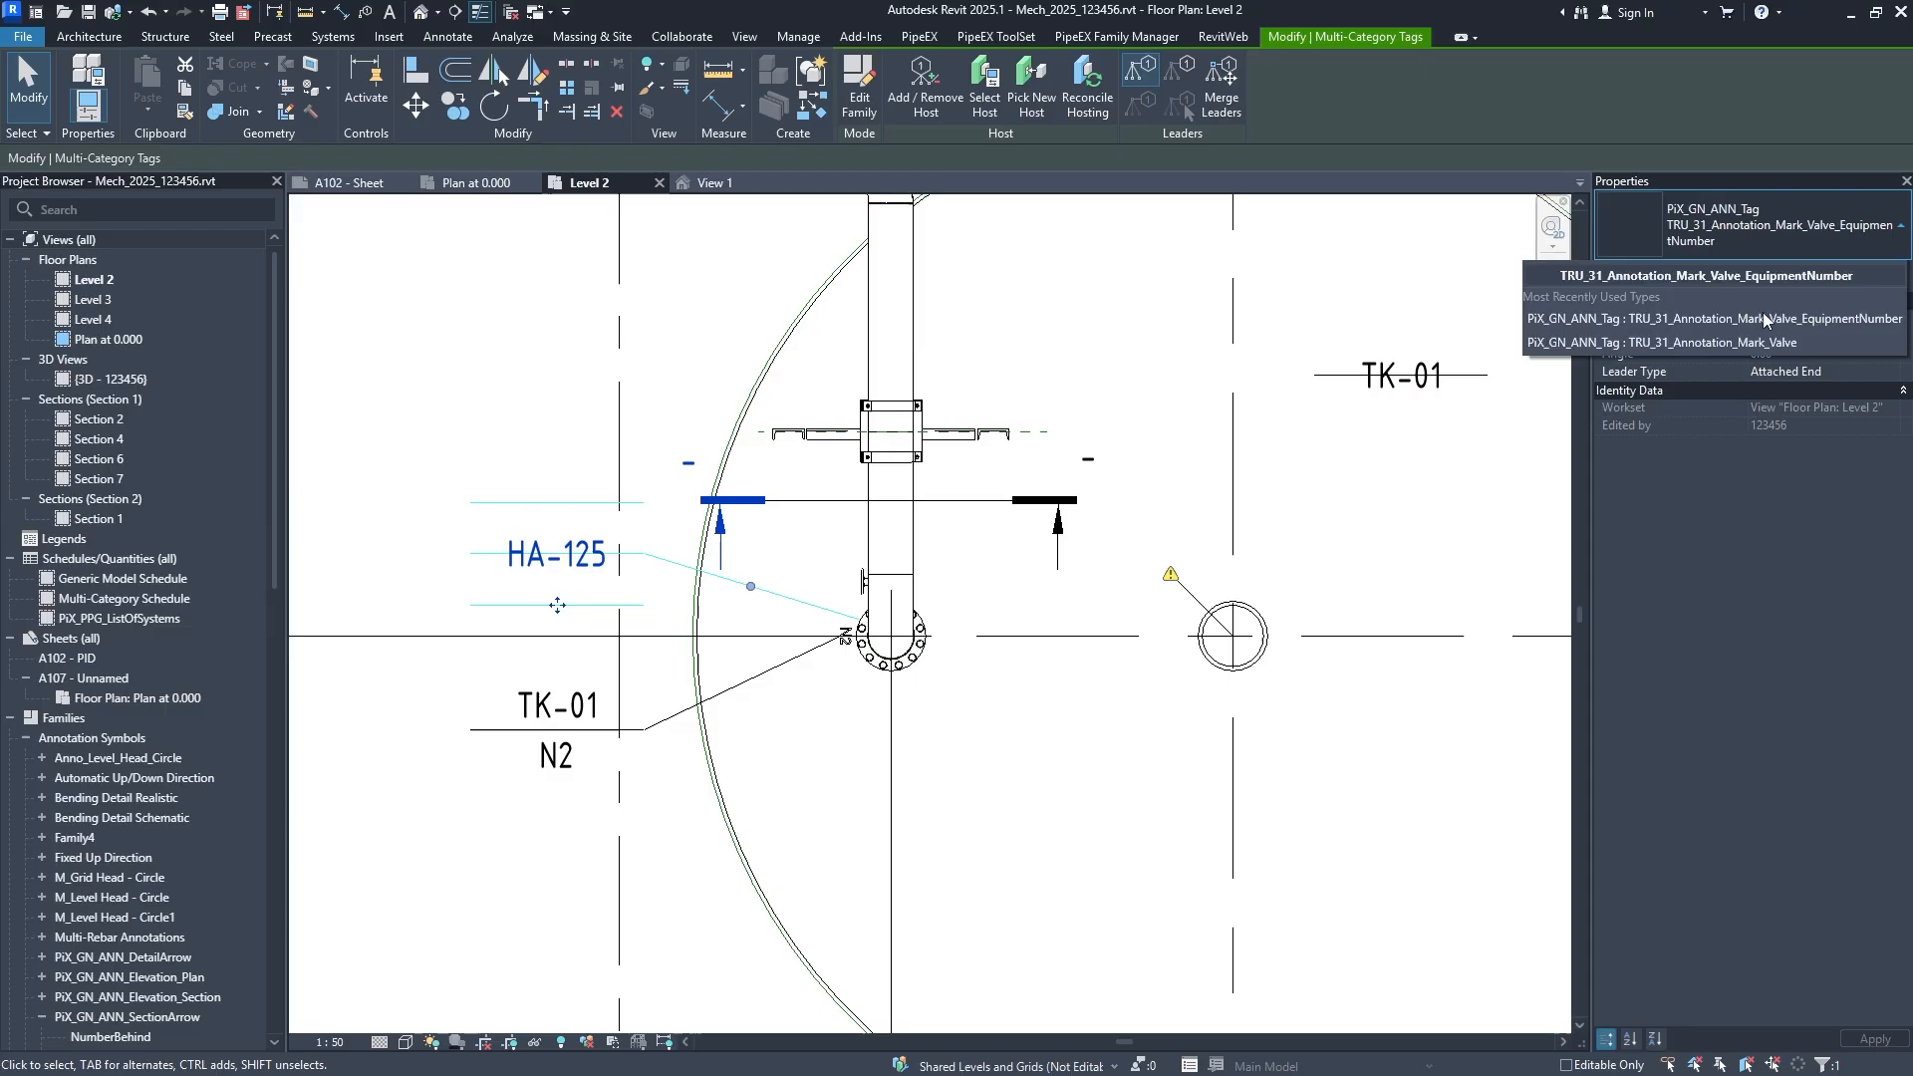
pyautogui.click(1714, 313)
pyautogui.press('Escape')
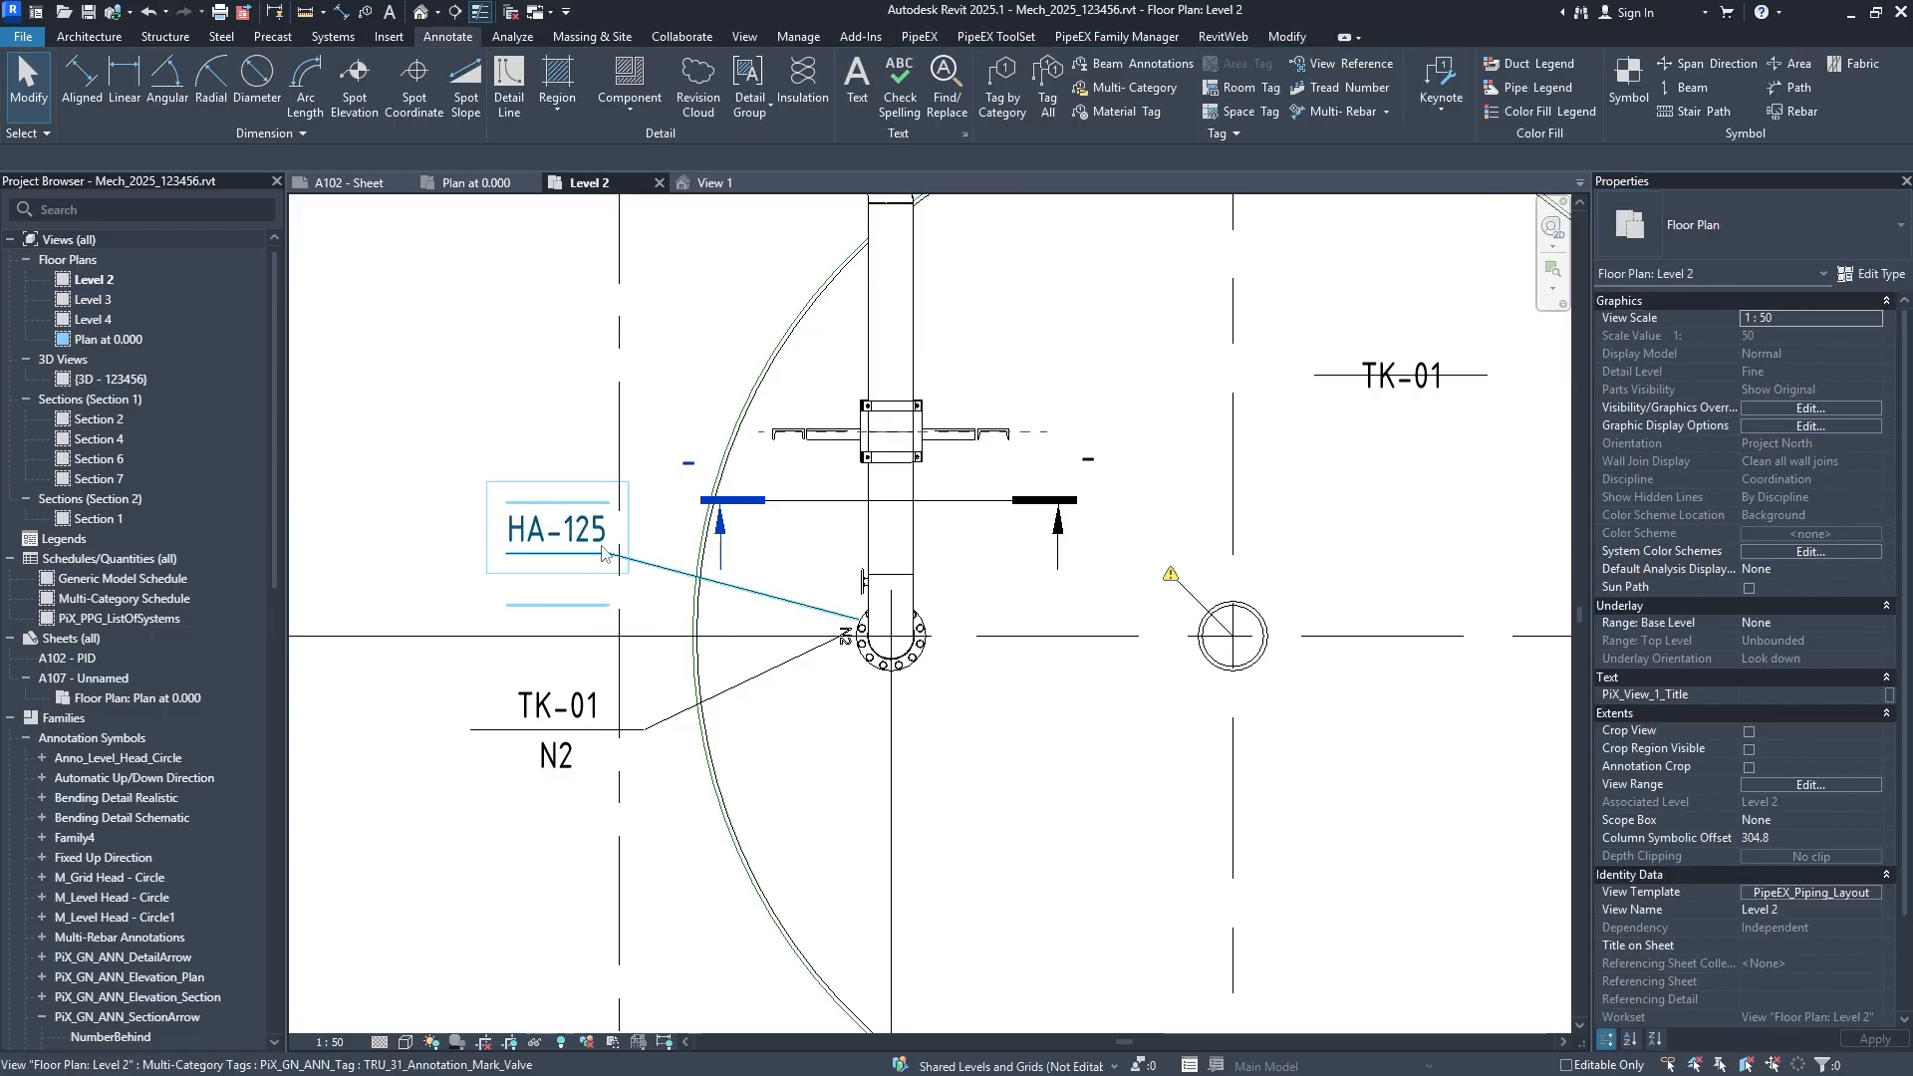
# Tag the pipe support above the HA-125 valve with a multi-category tag, placing it above and to the right of the support.
pyautogui.scroll(-2, 571, 591)
pyautogui.moveTo(940, 613)
pyautogui.mouseDown(button='middle')
pyautogui.moveTo(1004, 660)
pyautogui.moveTo(1047, 625)
pyautogui.mouseUp(button='middle')
pyautogui.scroll(1, 1136, 449)
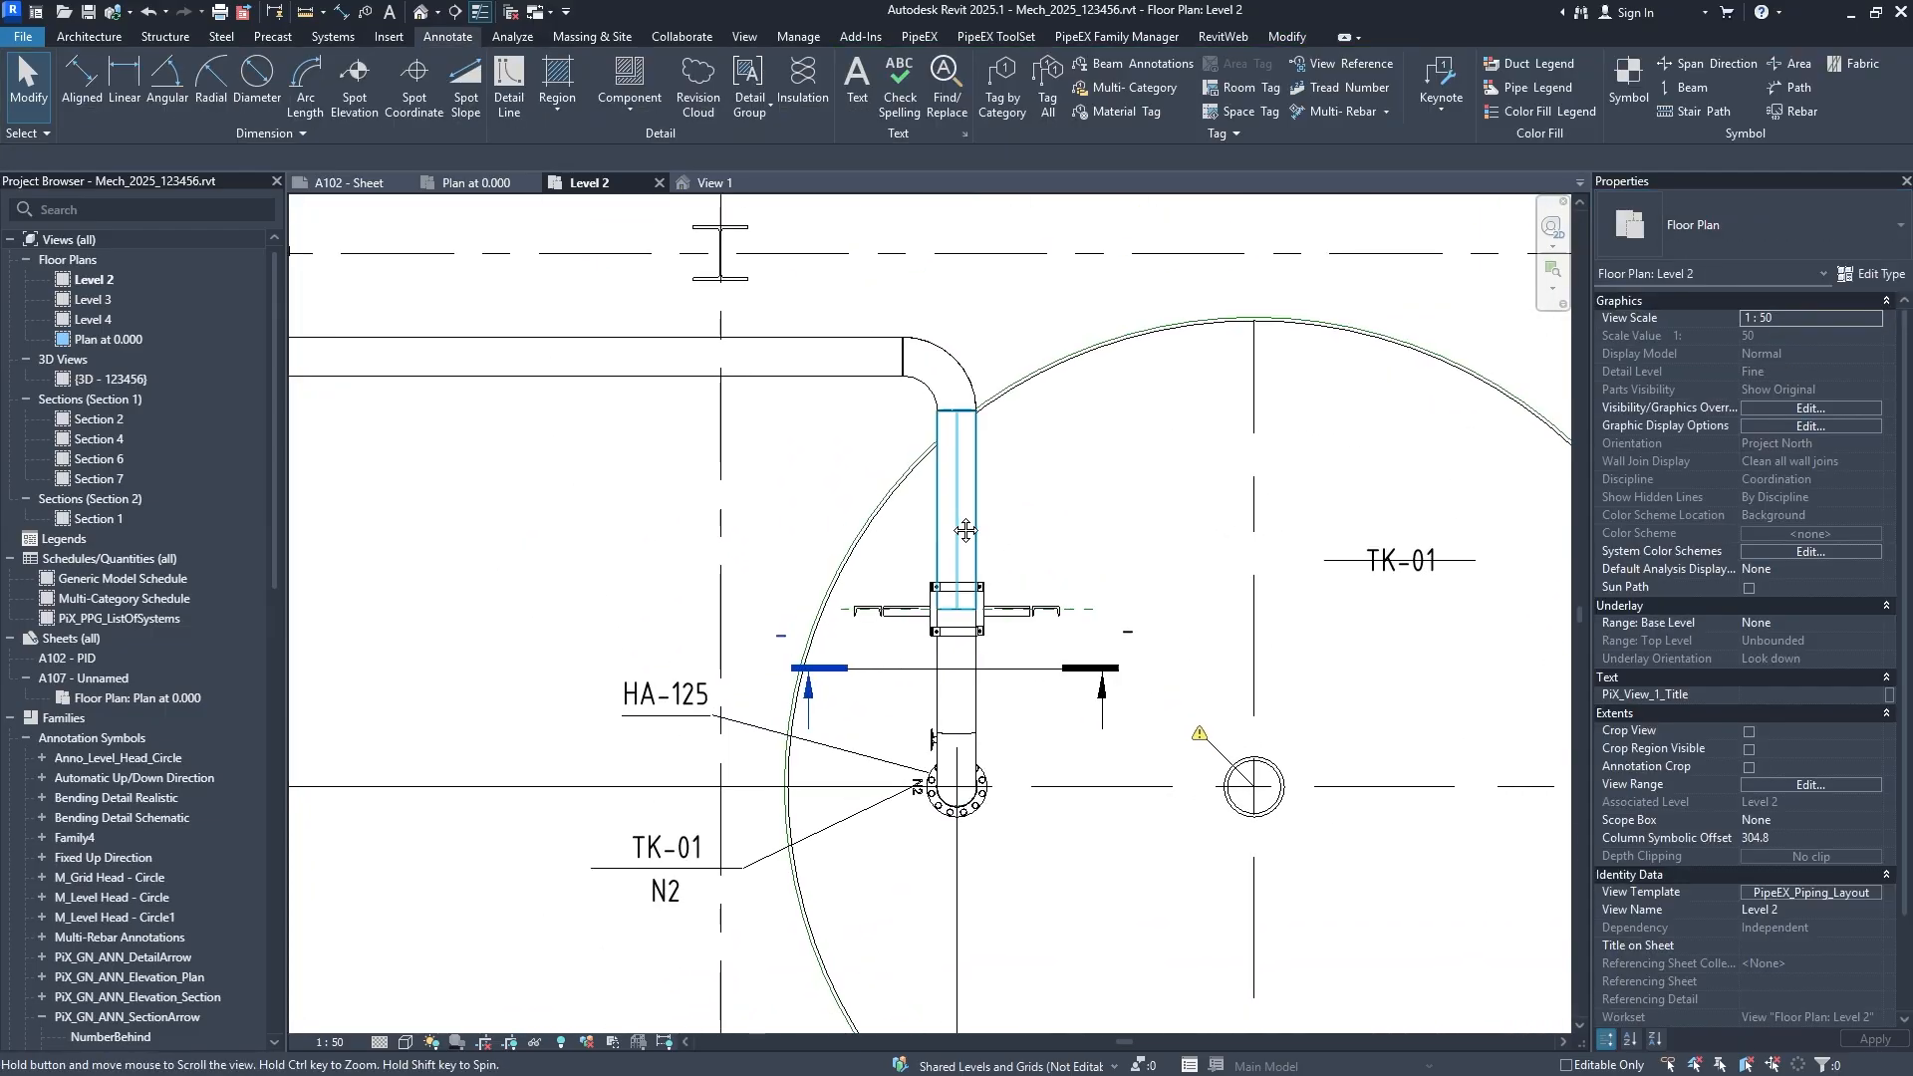
pyautogui.moveTo(671, 580); pyautogui.dragTo(757, 628, button='middle')
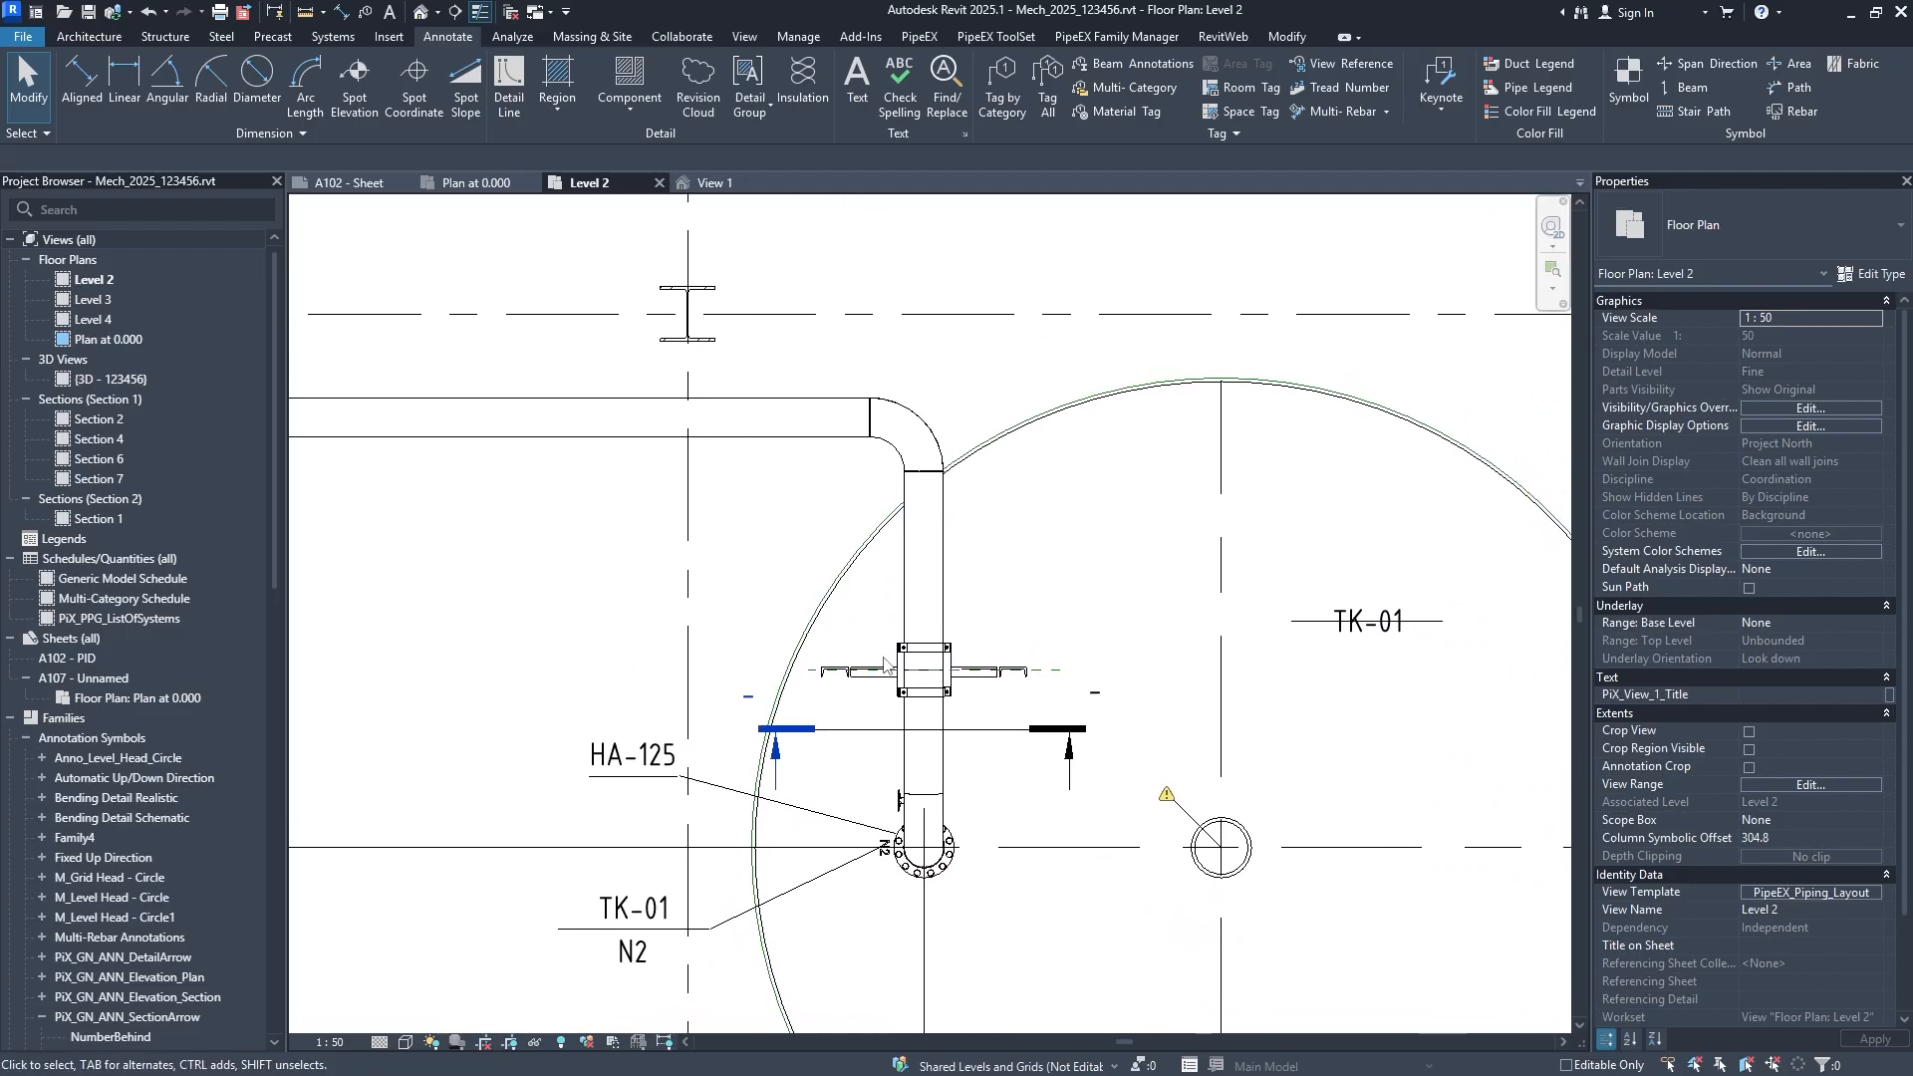
pyautogui.click(1115, 88)
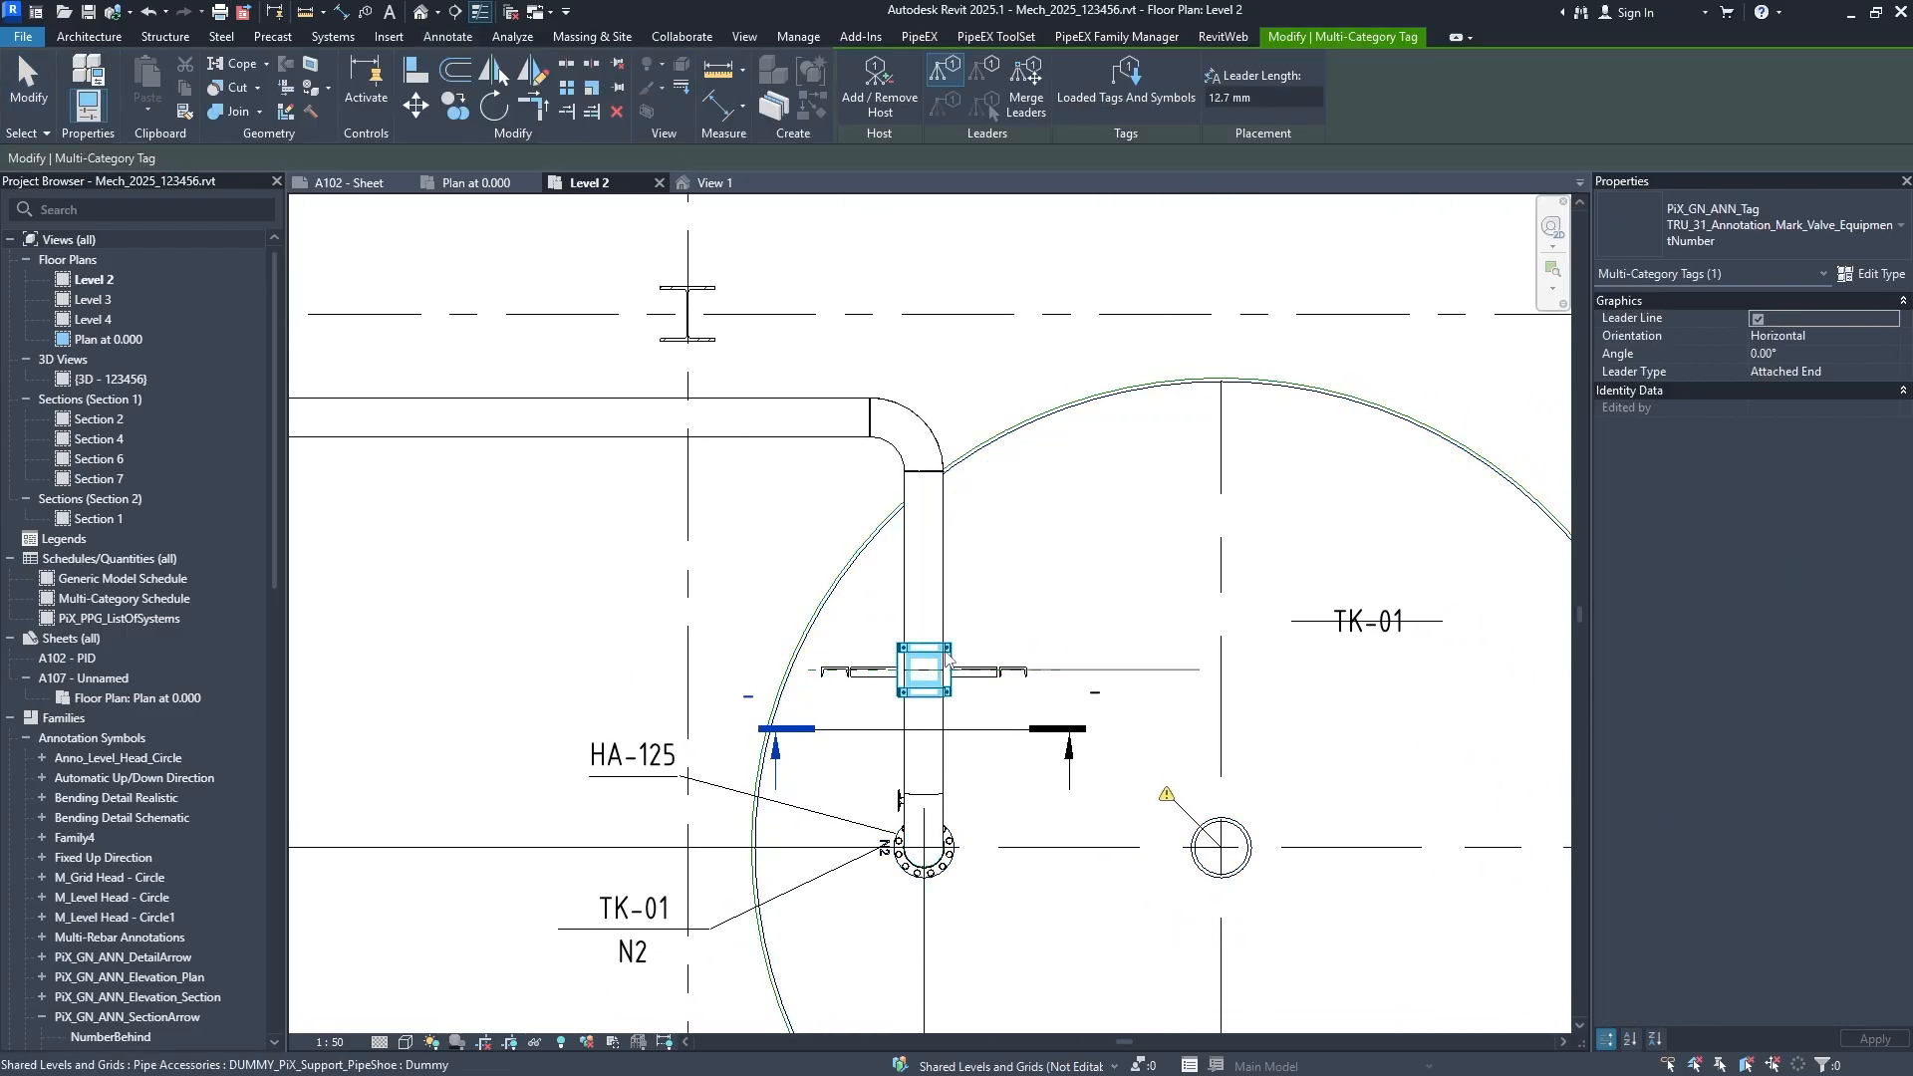
pyautogui.click(1081, 588)
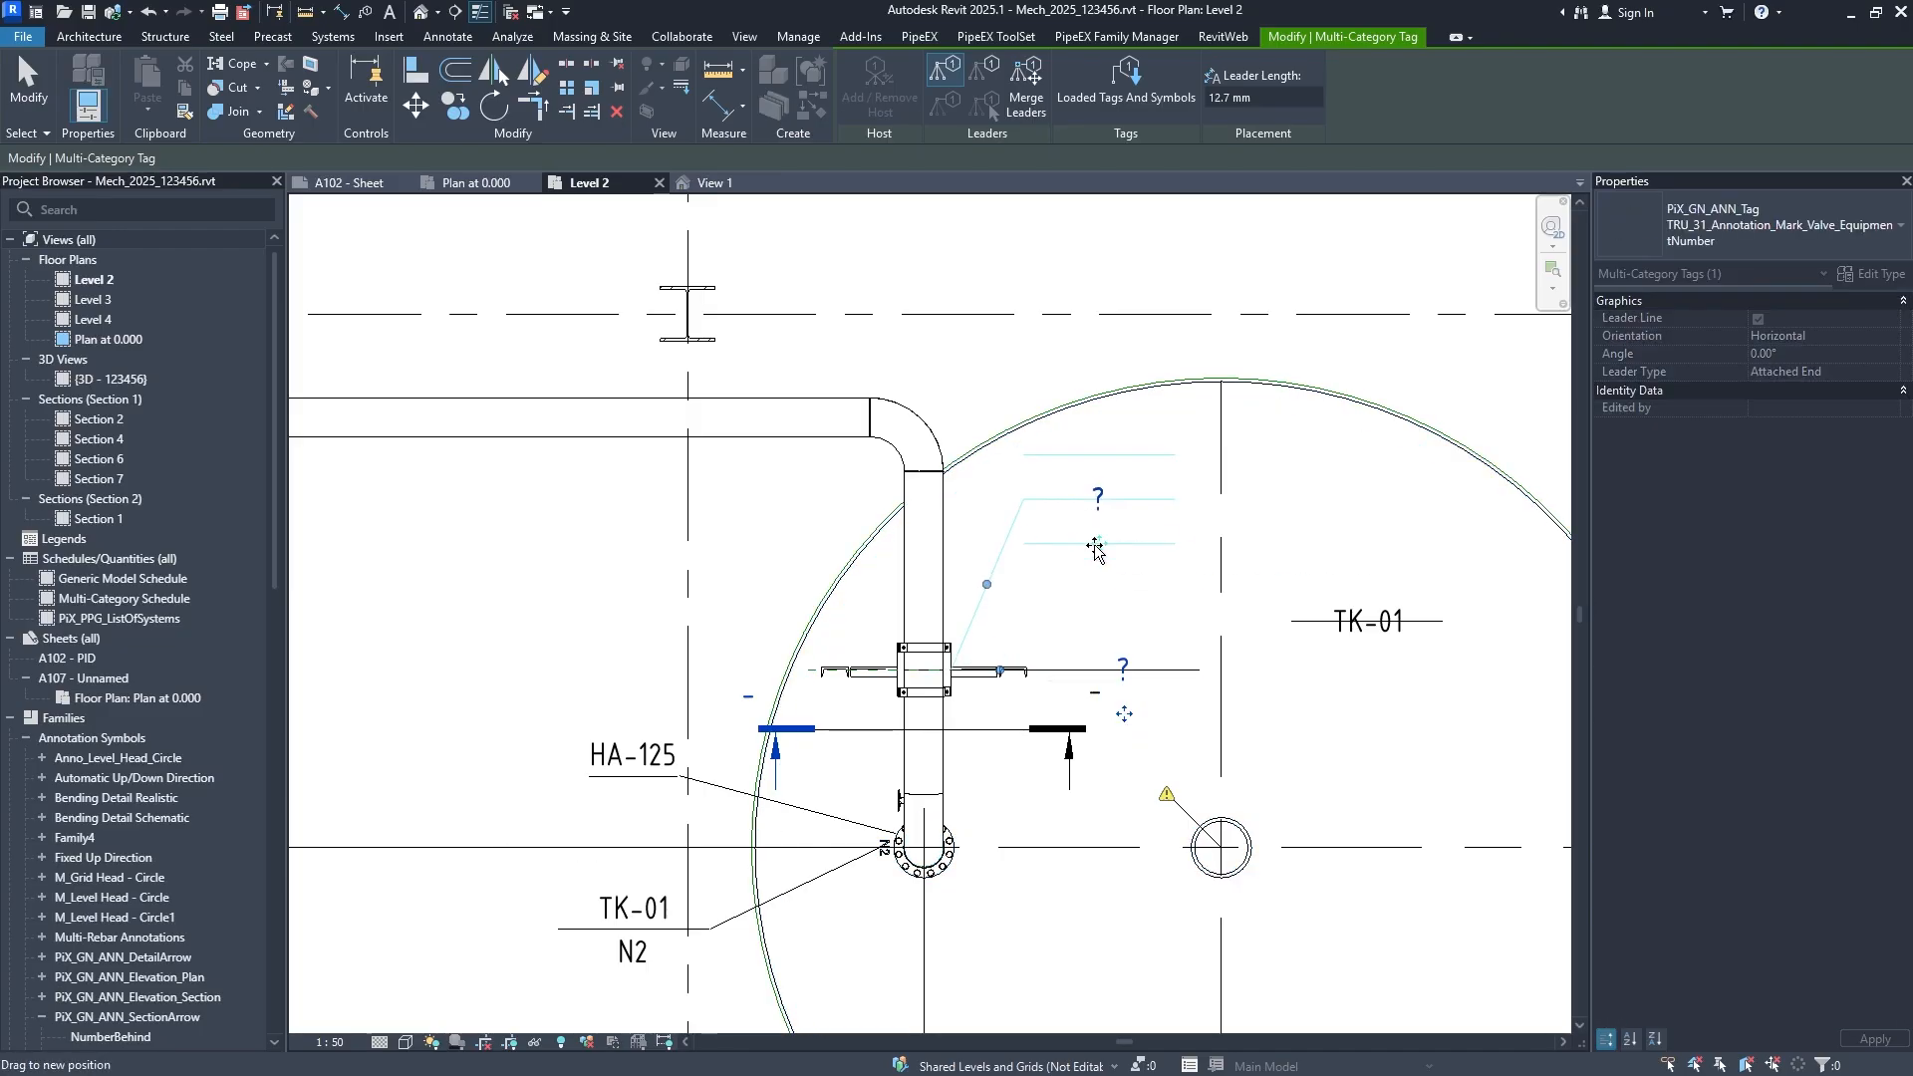
pyautogui.press('Escape')
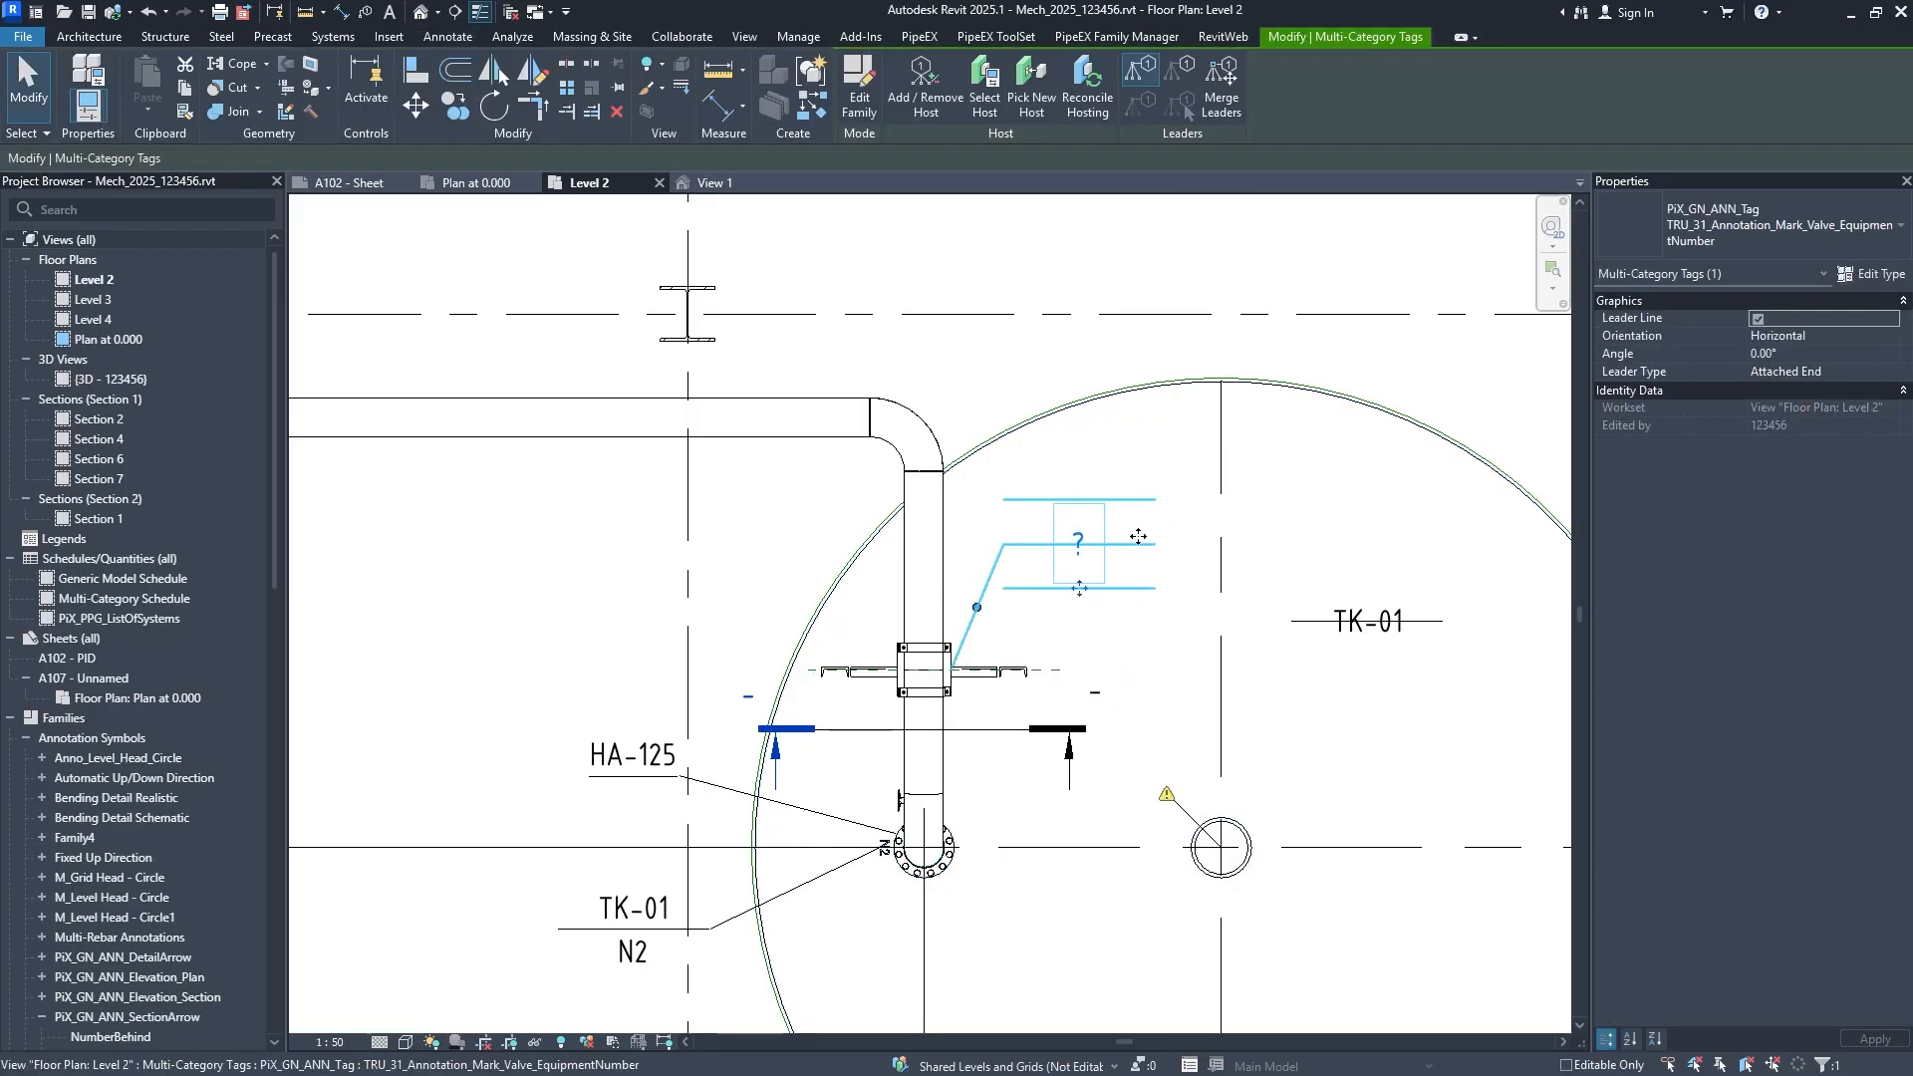
# Change the new pipe support tag's type to TRU_31_Annotation_Mark_Valve.
pyautogui.click(1749, 221)
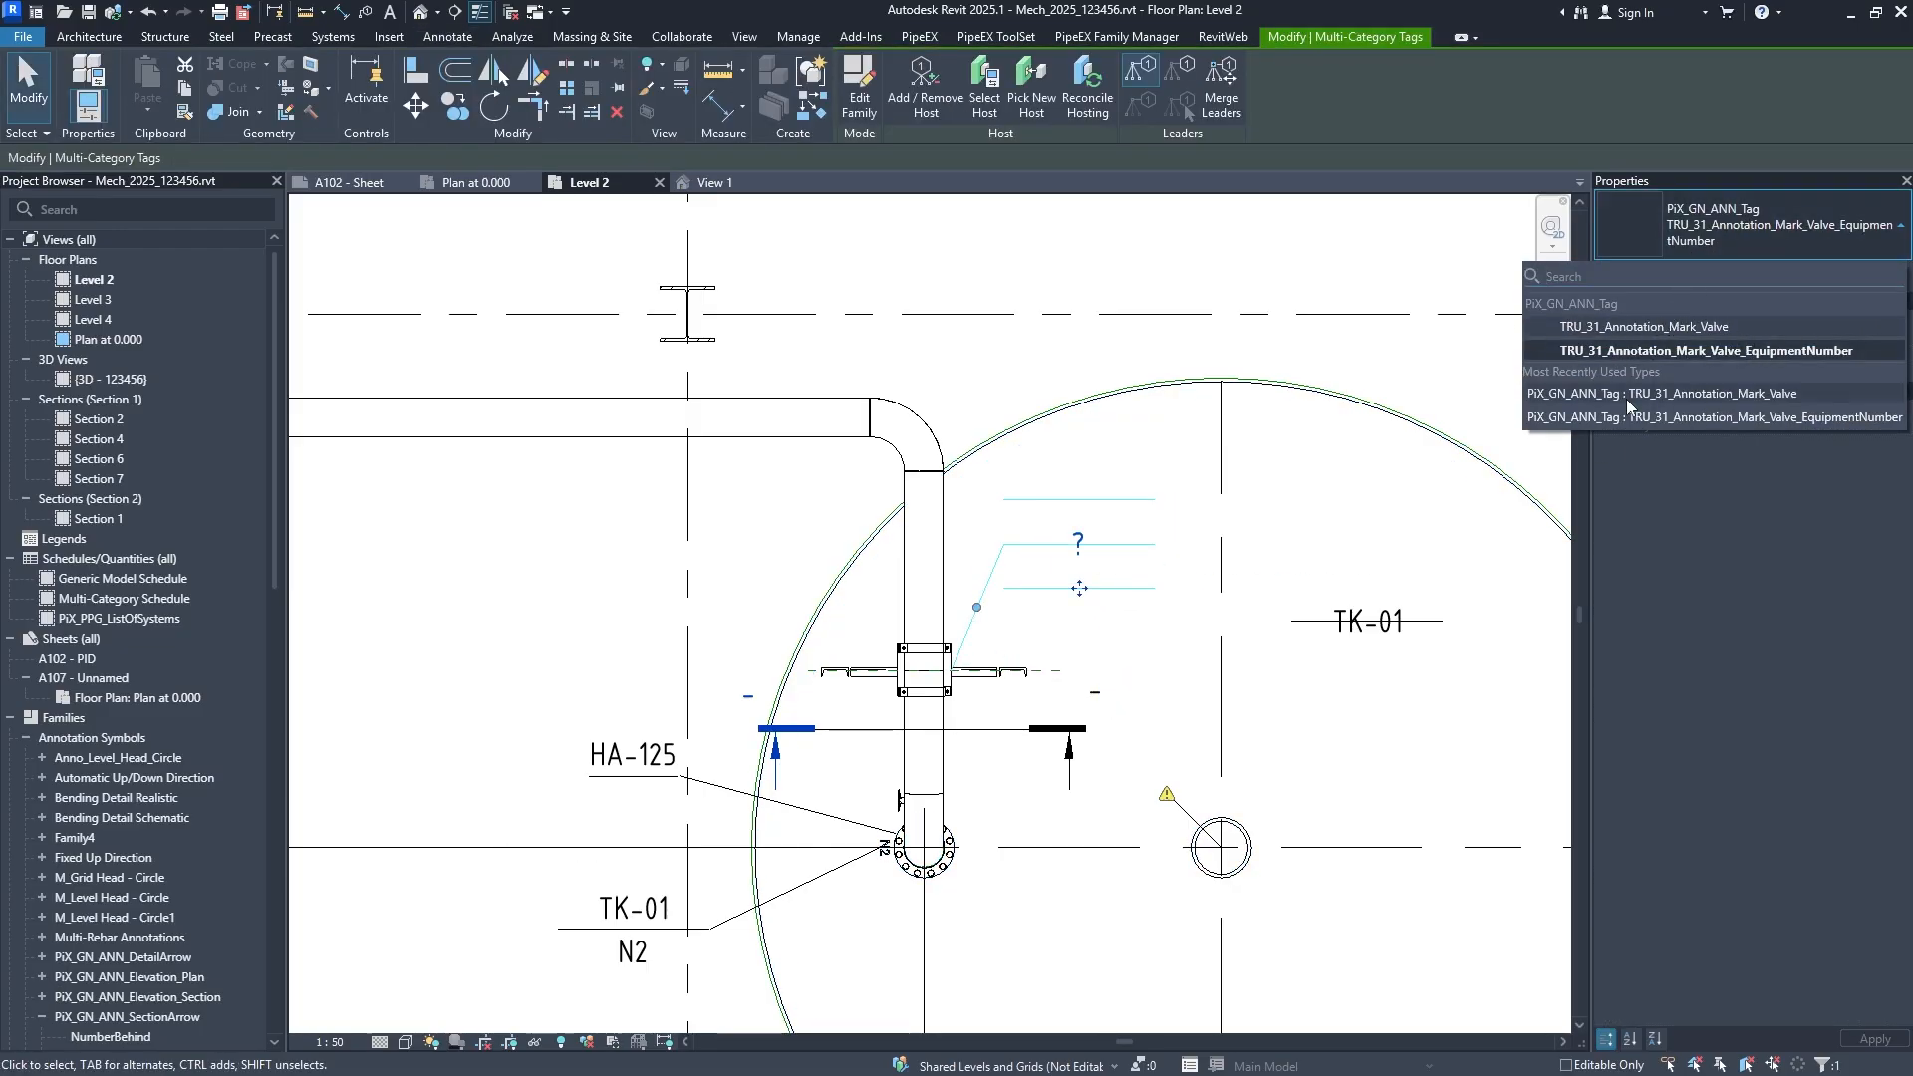
pyautogui.click(1644, 326)
pyautogui.press('Escape')
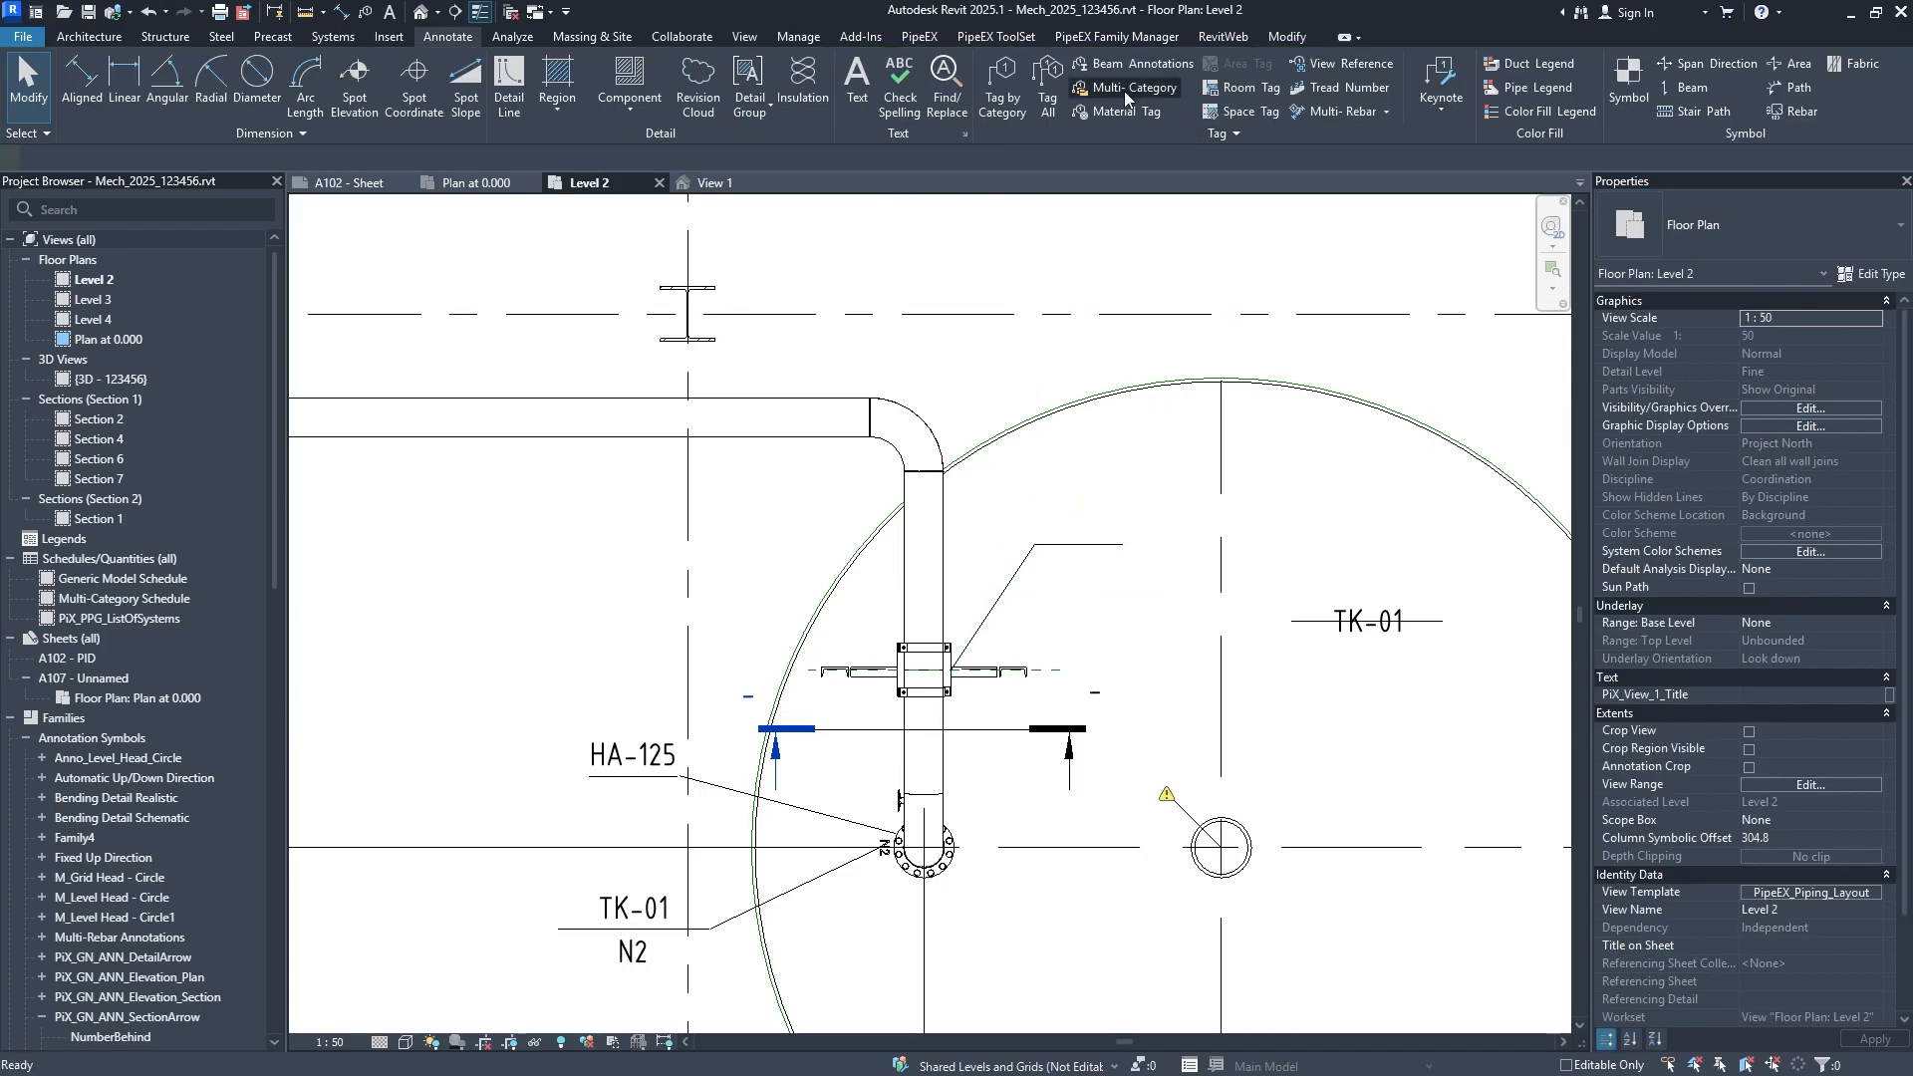
# Tag the pipe support at the far-left elbow with a TRU_31_Annotation_Mark_Valve multi-category tag, placed above and to the right of it.
pyautogui.click(1125, 89)
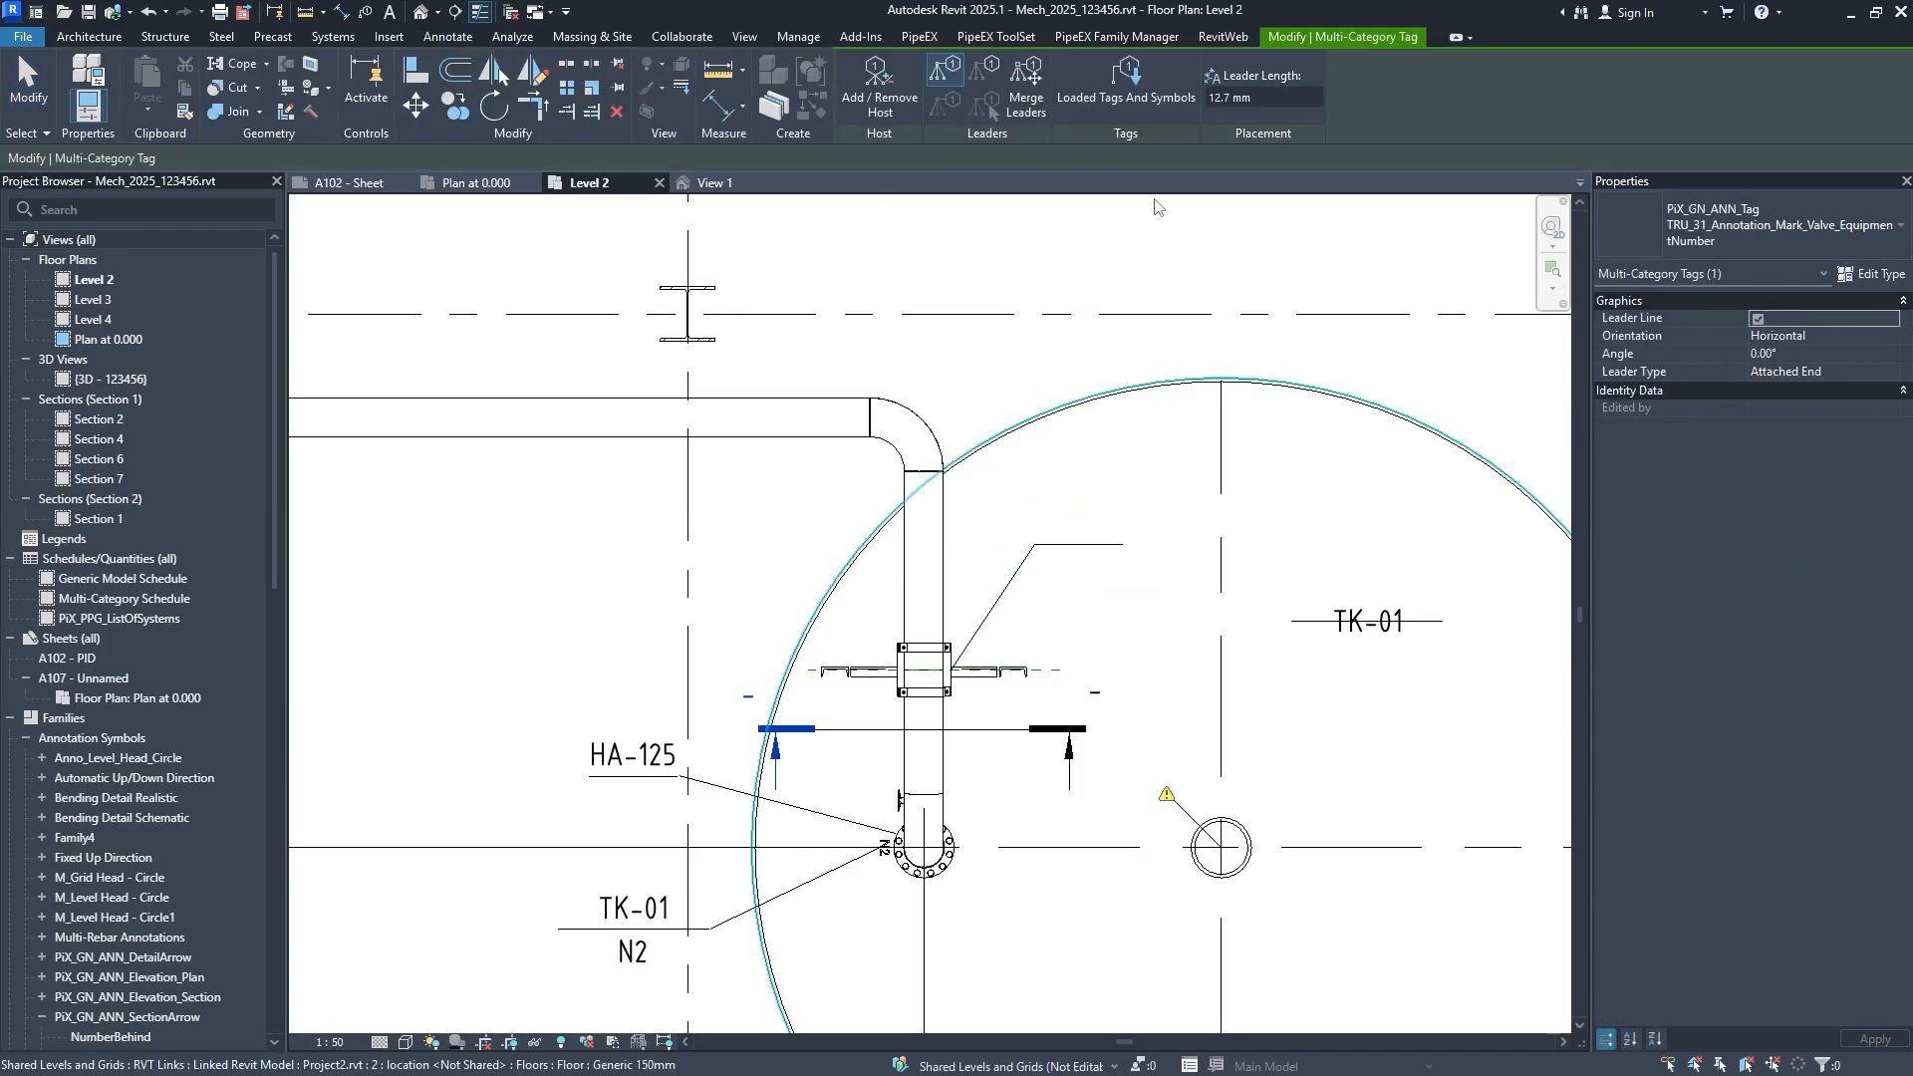
pyautogui.click(1697, 220)
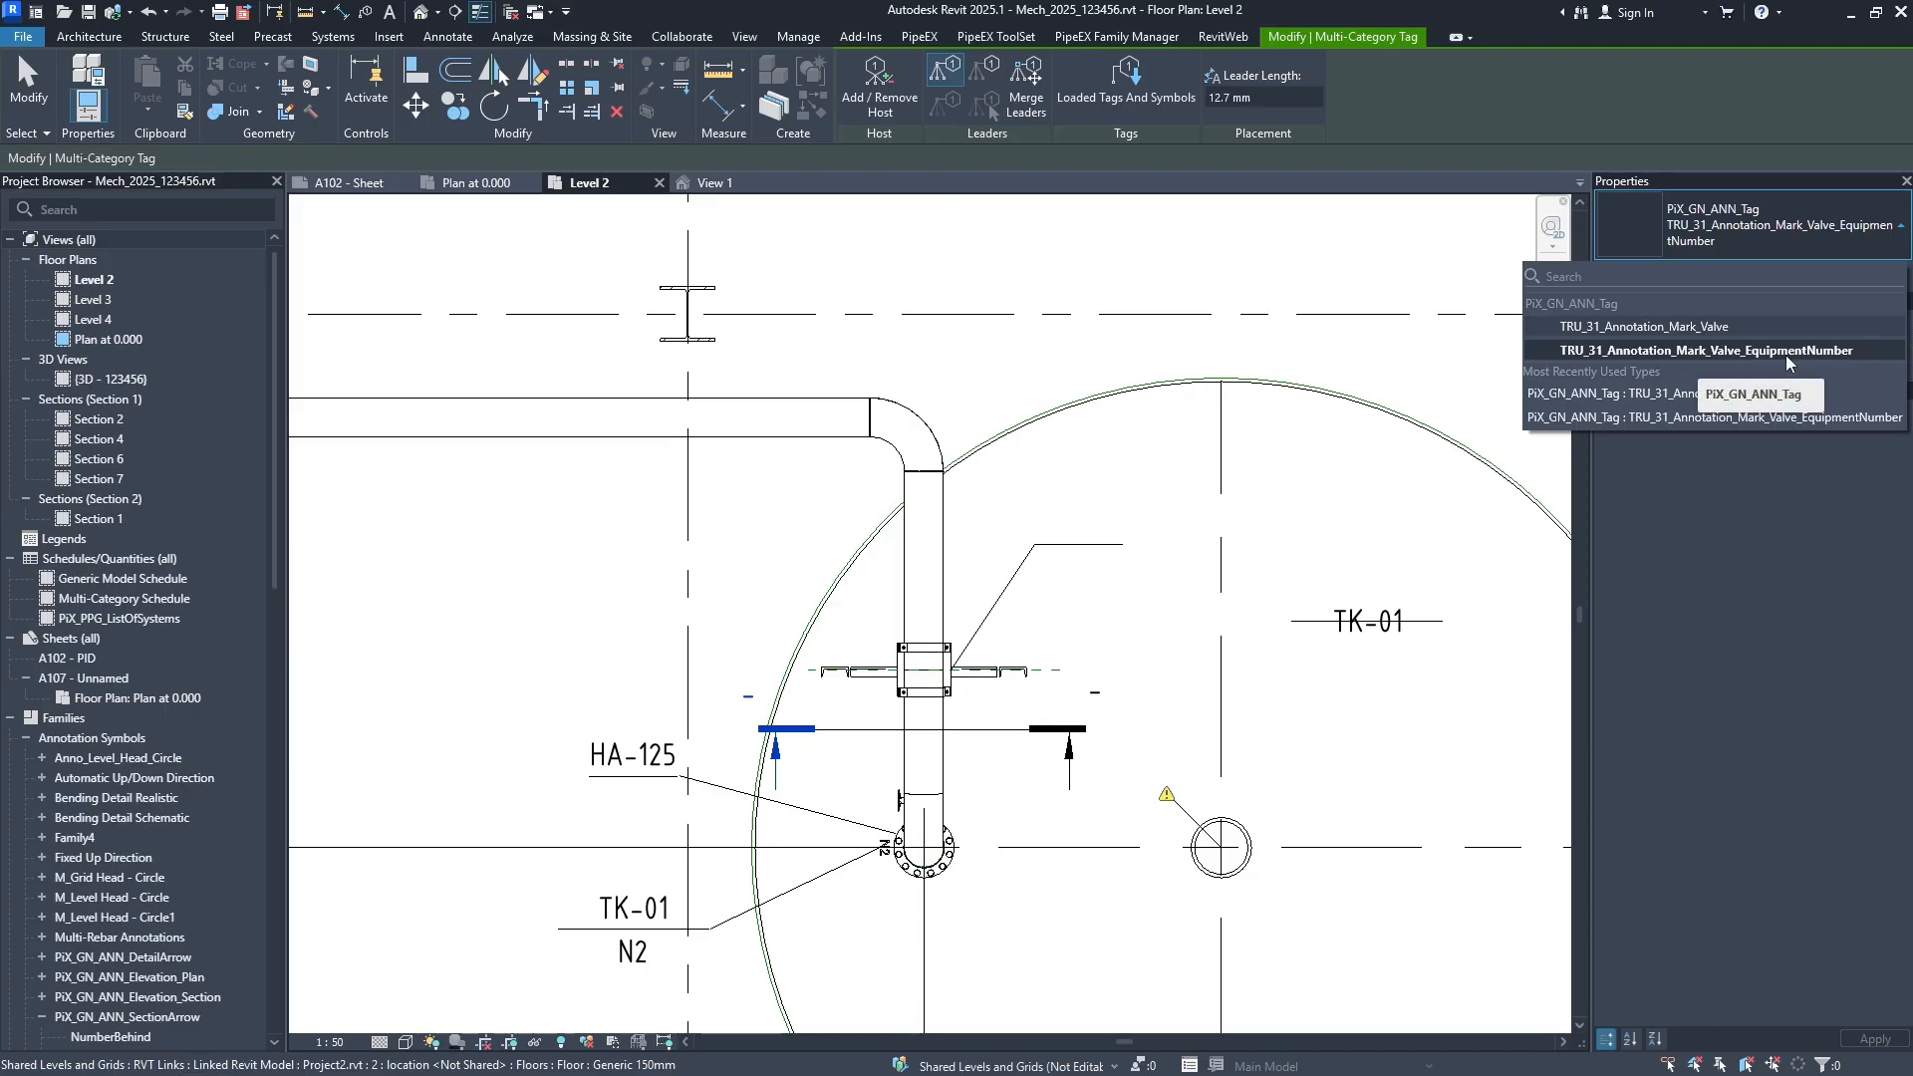
pyautogui.click(1714, 416)
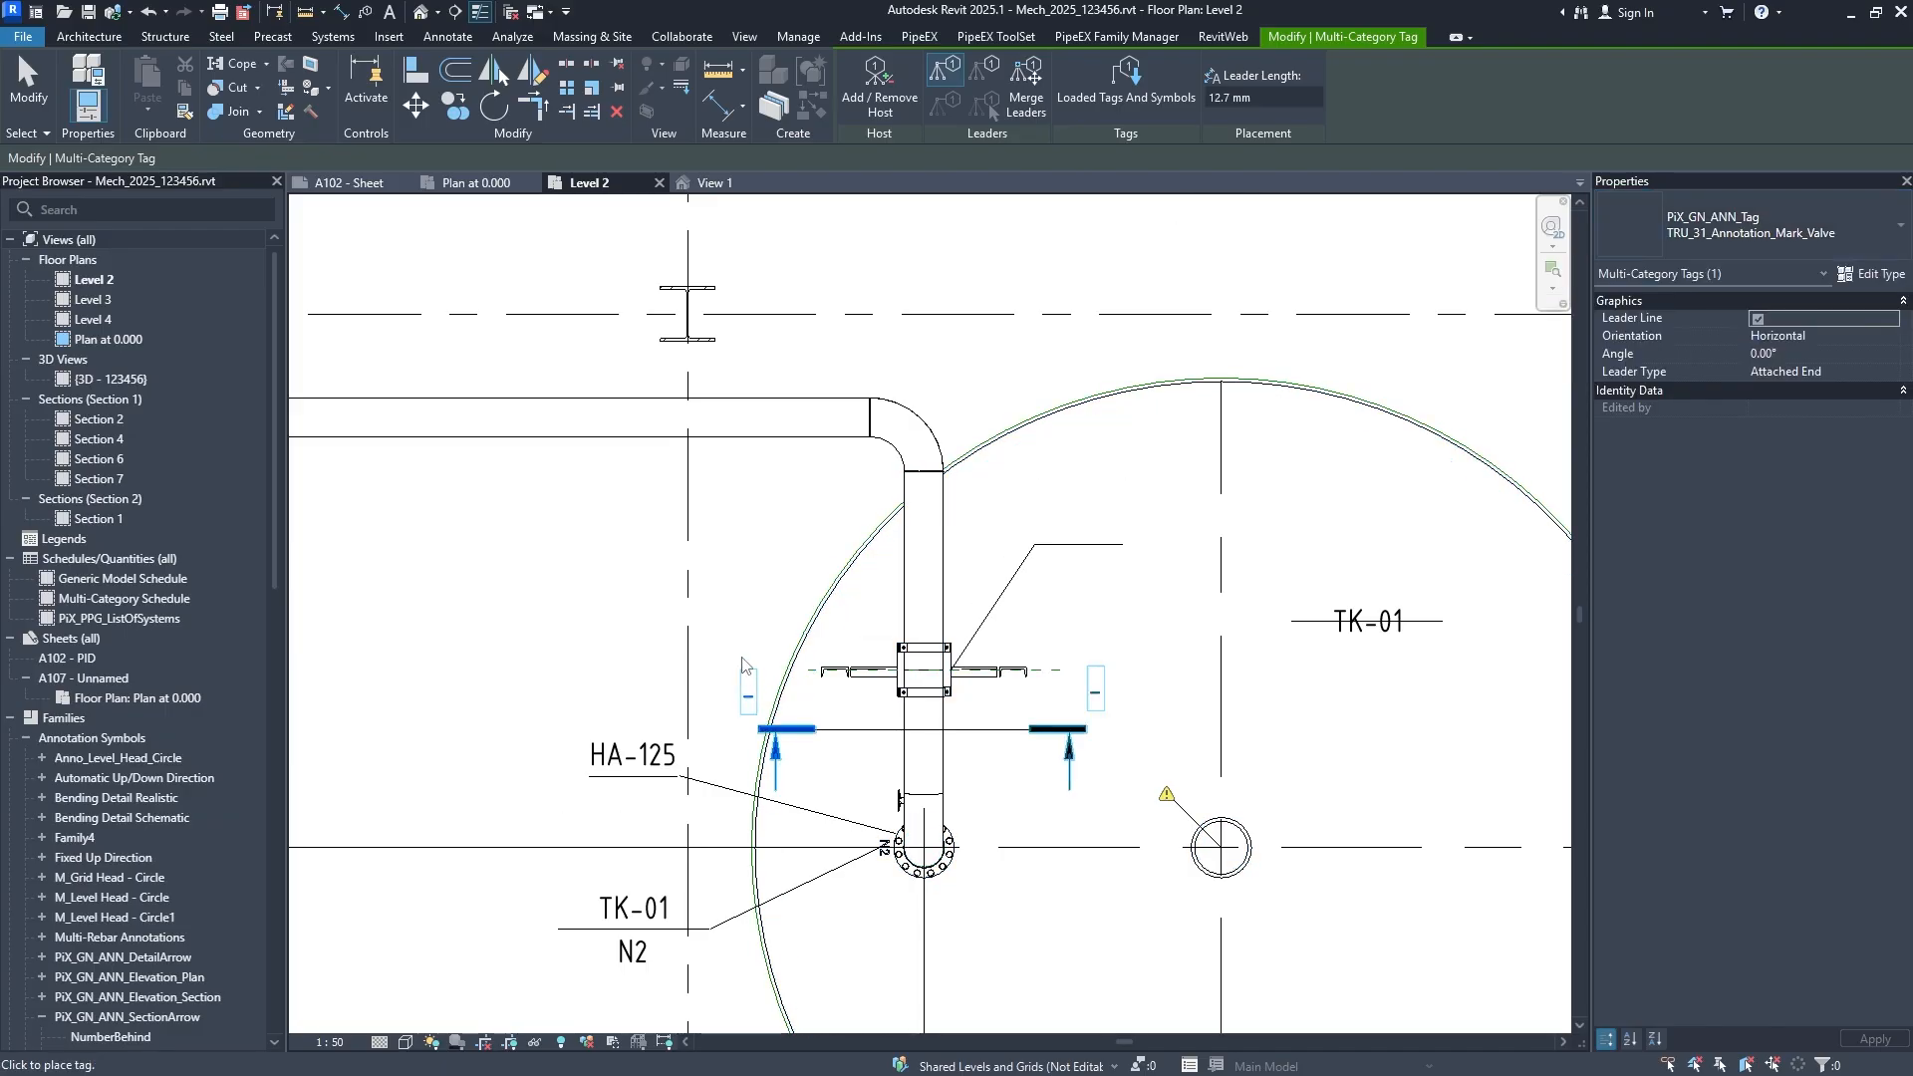
pyautogui.scroll(-1, 598, 657)
pyautogui.moveTo(508, 628); pyautogui.dragTo(1020, 721, button='middle')
pyautogui.scroll(-1, 663, 578)
pyautogui.moveTo(658, 575); pyautogui.dragTo(713, 807, button='middle')
pyautogui.scroll(3, 761, 730)
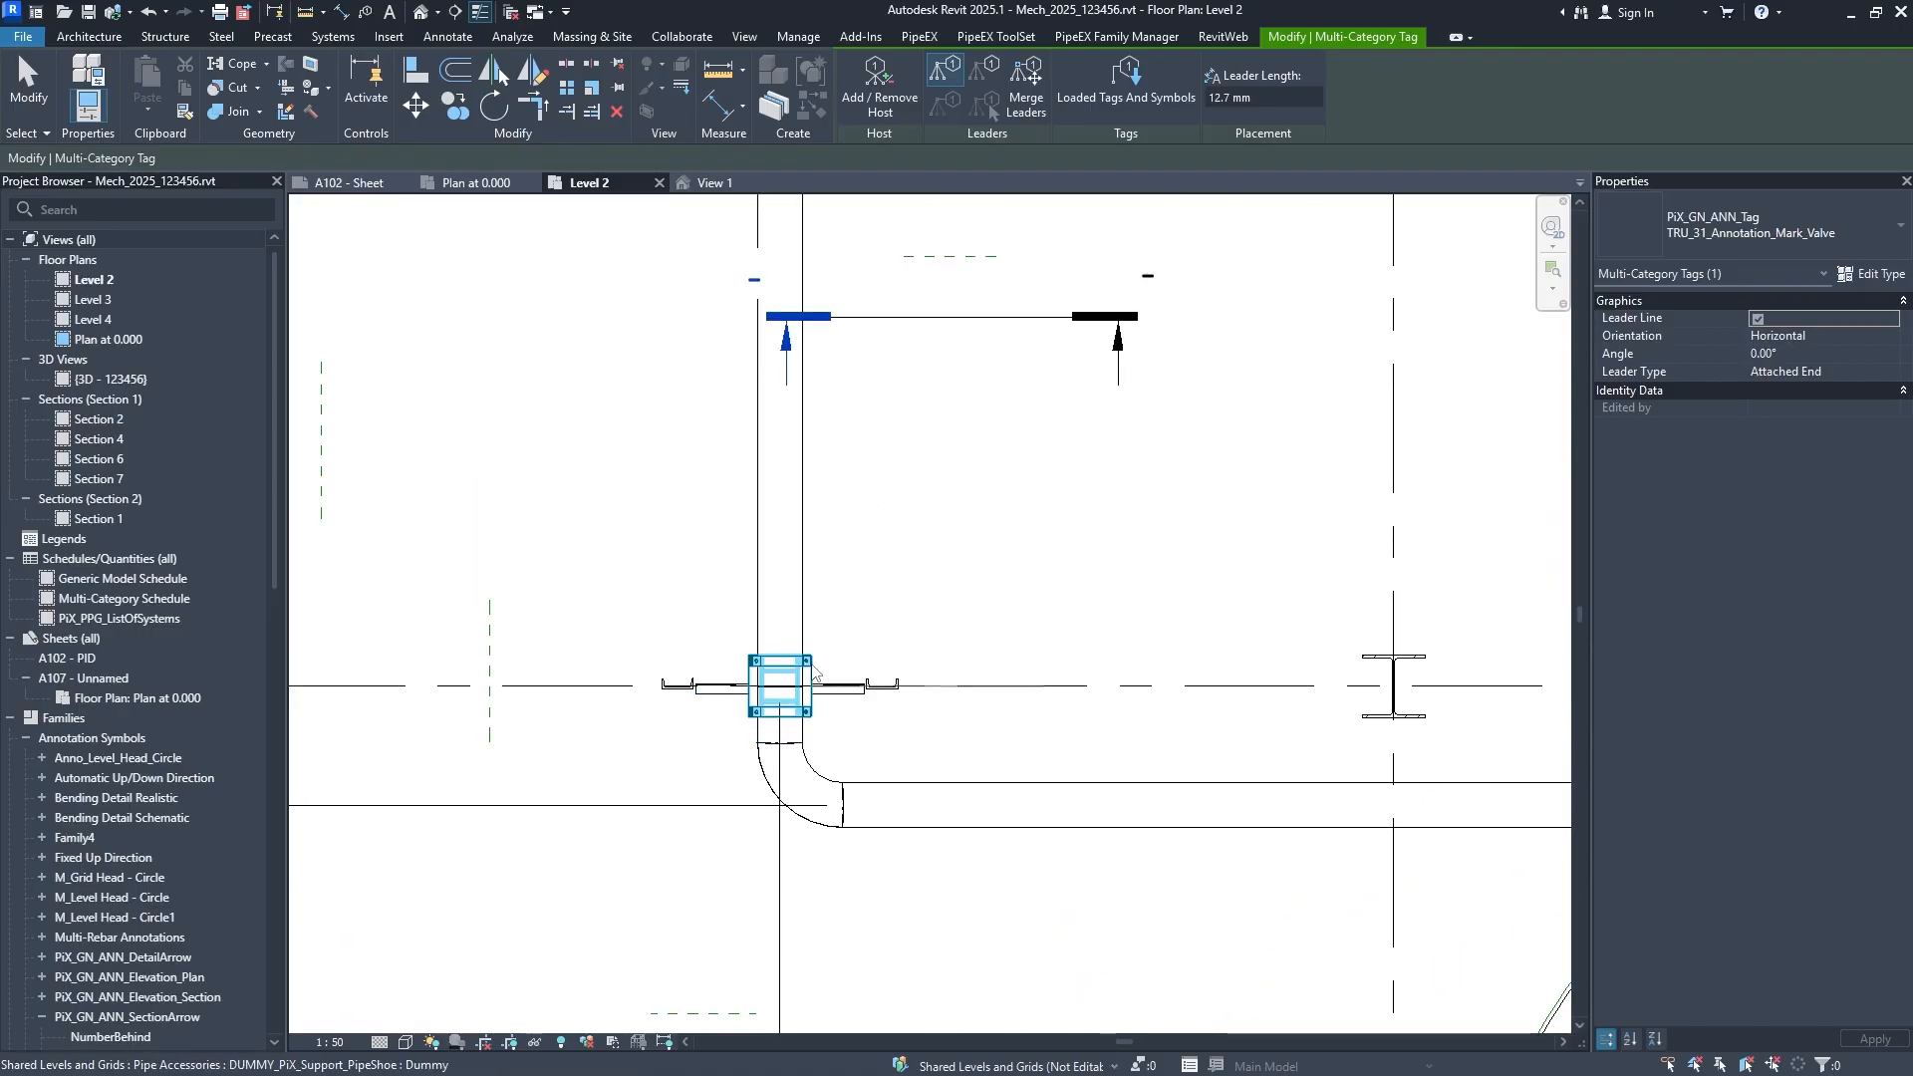
pyautogui.click(837, 690)
pyautogui.moveTo(1003, 740); pyautogui.dragTo(996, 578)
pyautogui.press('Escape')
pyautogui.press('Escape')
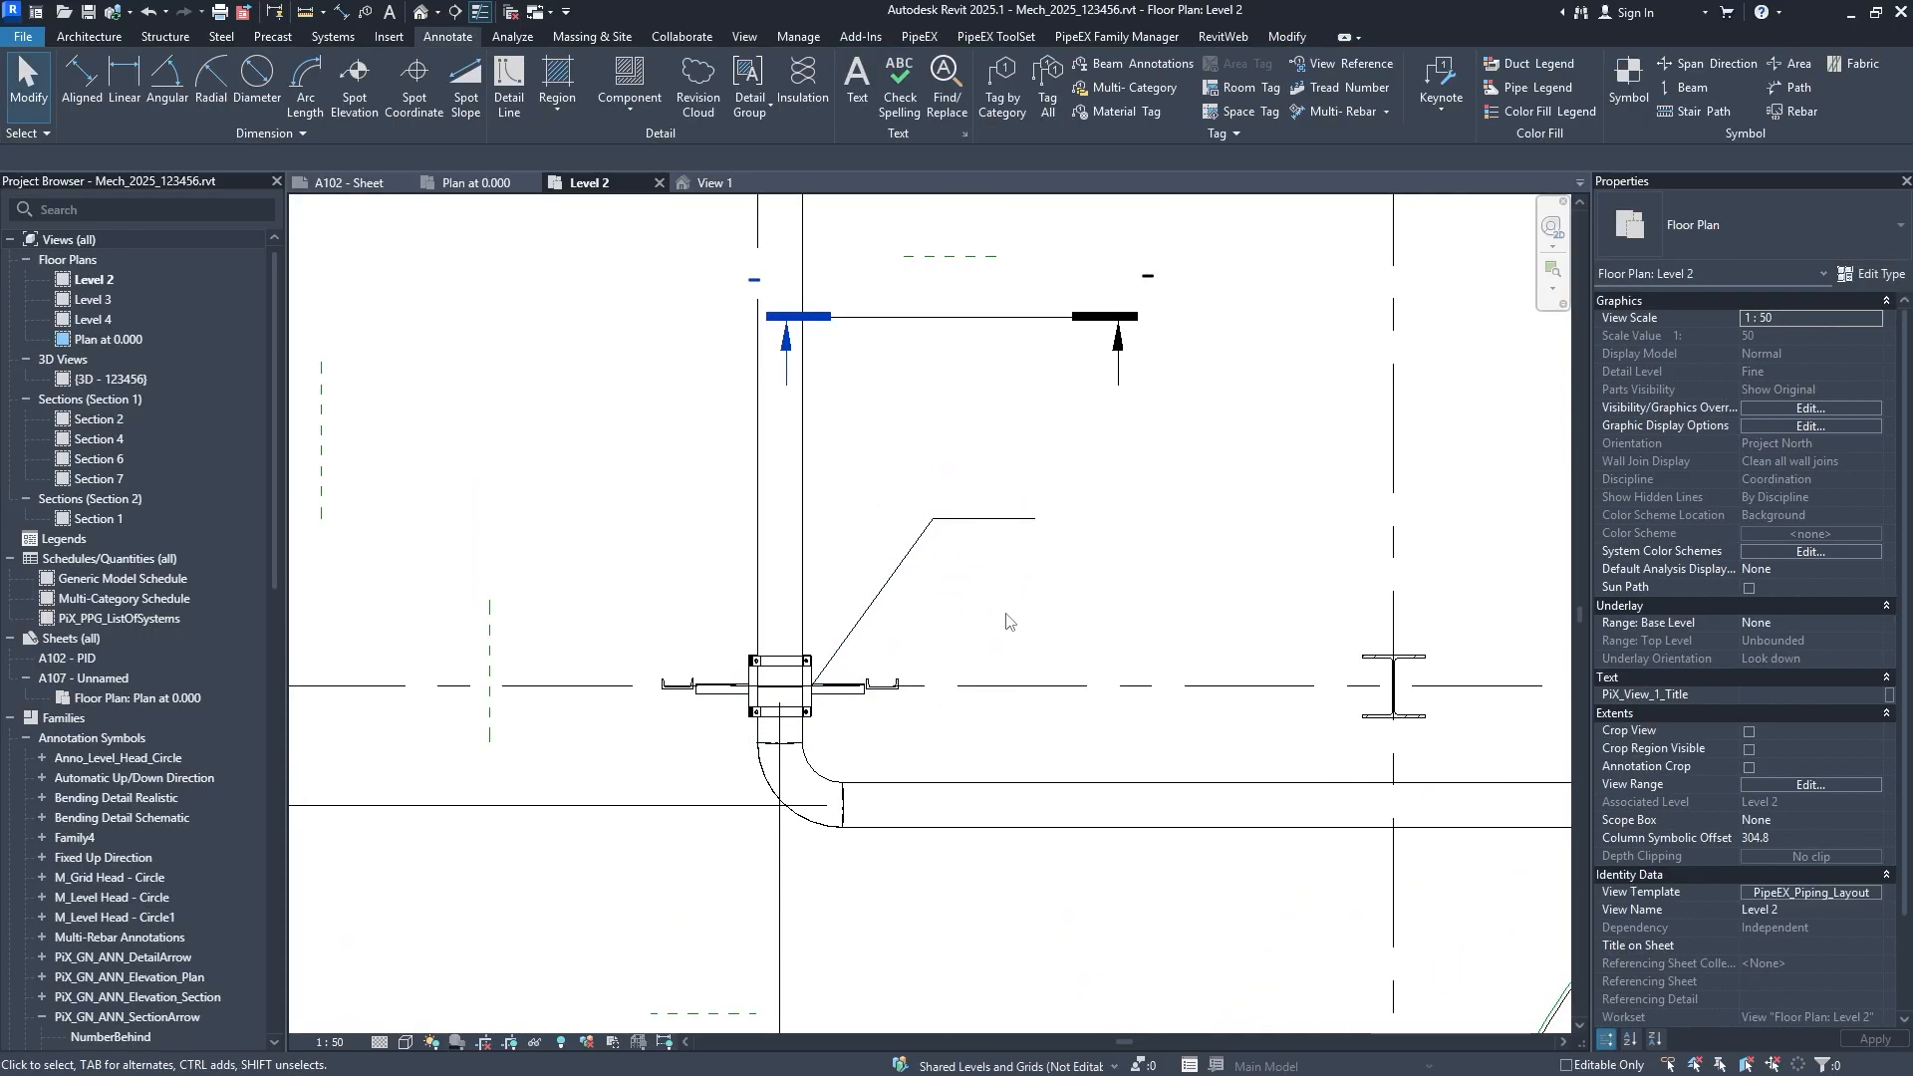
# Set the PiX_PPG_Spec parameter of the pipe support above the HA-125 valve to PS-003.
pyautogui.scroll(-1, 1052, 615)
pyautogui.moveTo(1051, 615); pyautogui.dragTo(927, 709, button='middle')
pyautogui.moveTo(1385, 953); pyautogui.dragTo(1203, 665, button='middle')
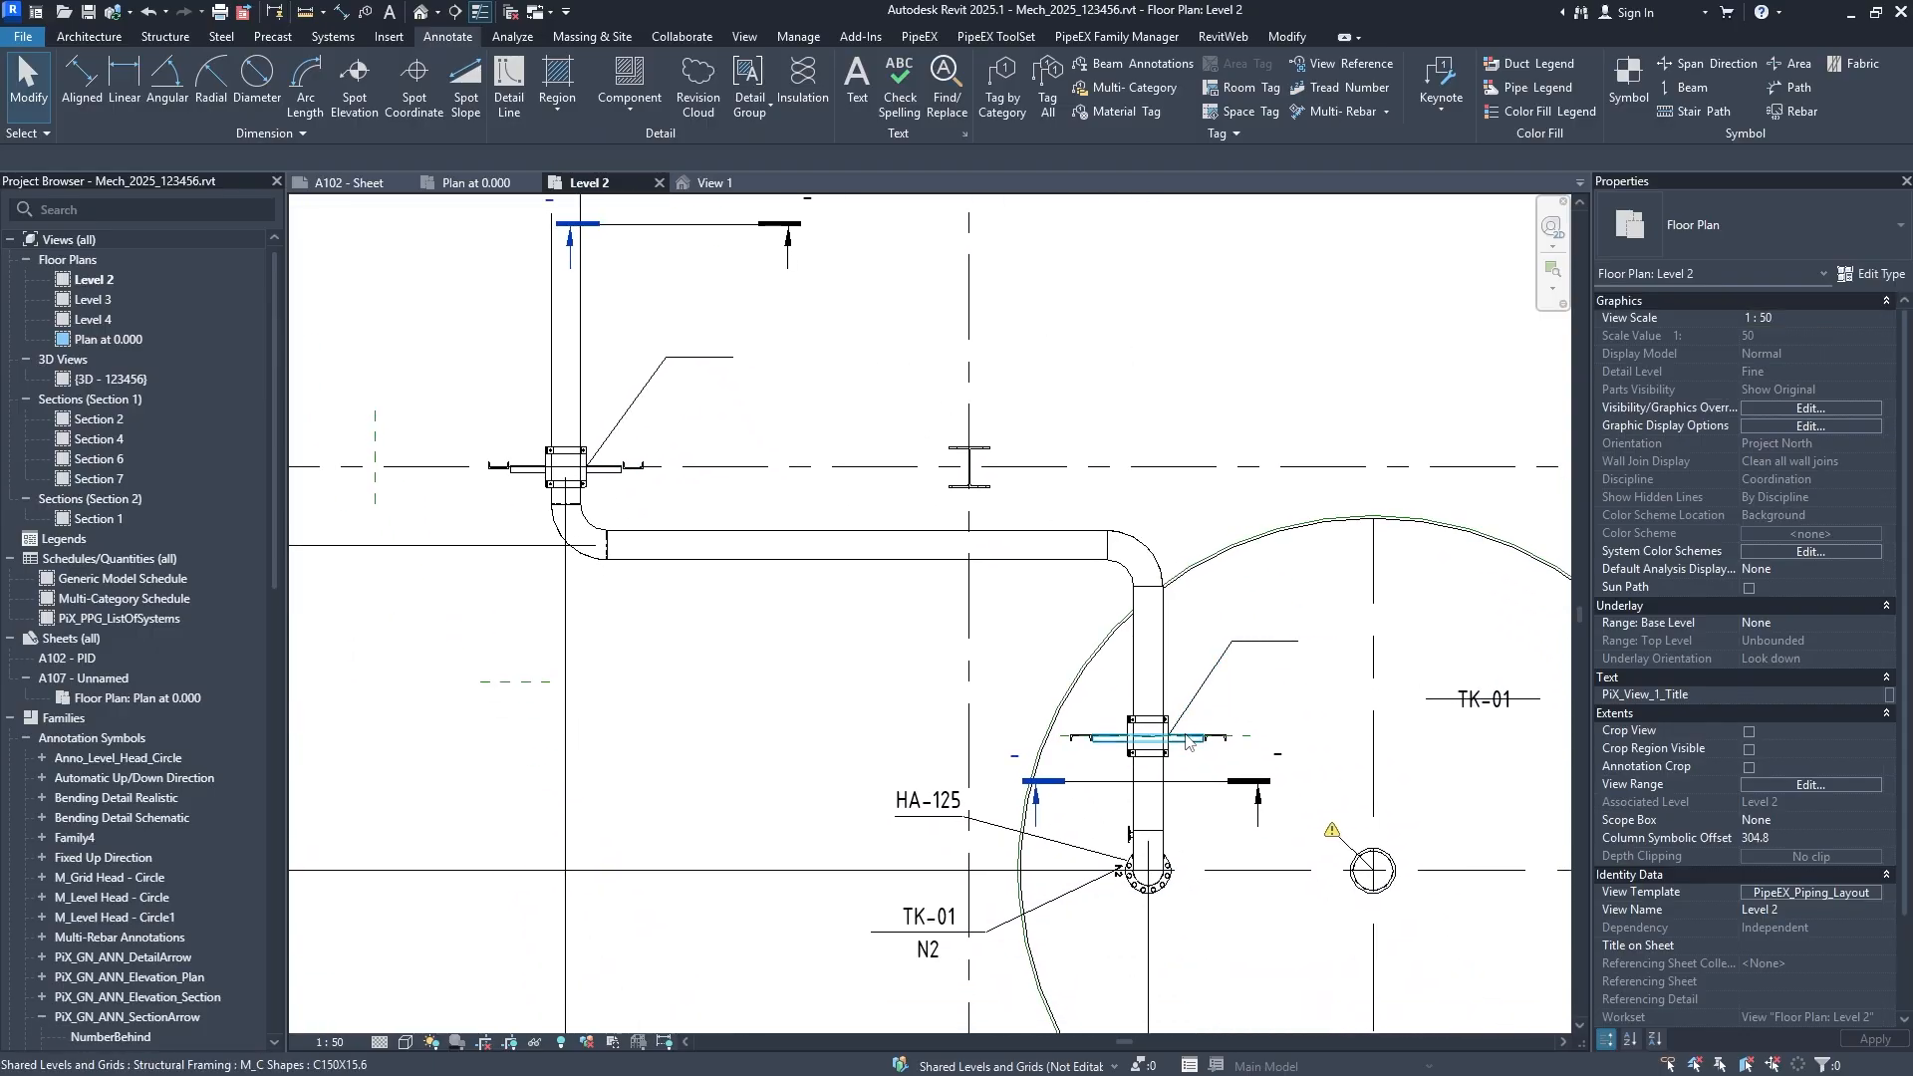
pyautogui.click(1148, 738)
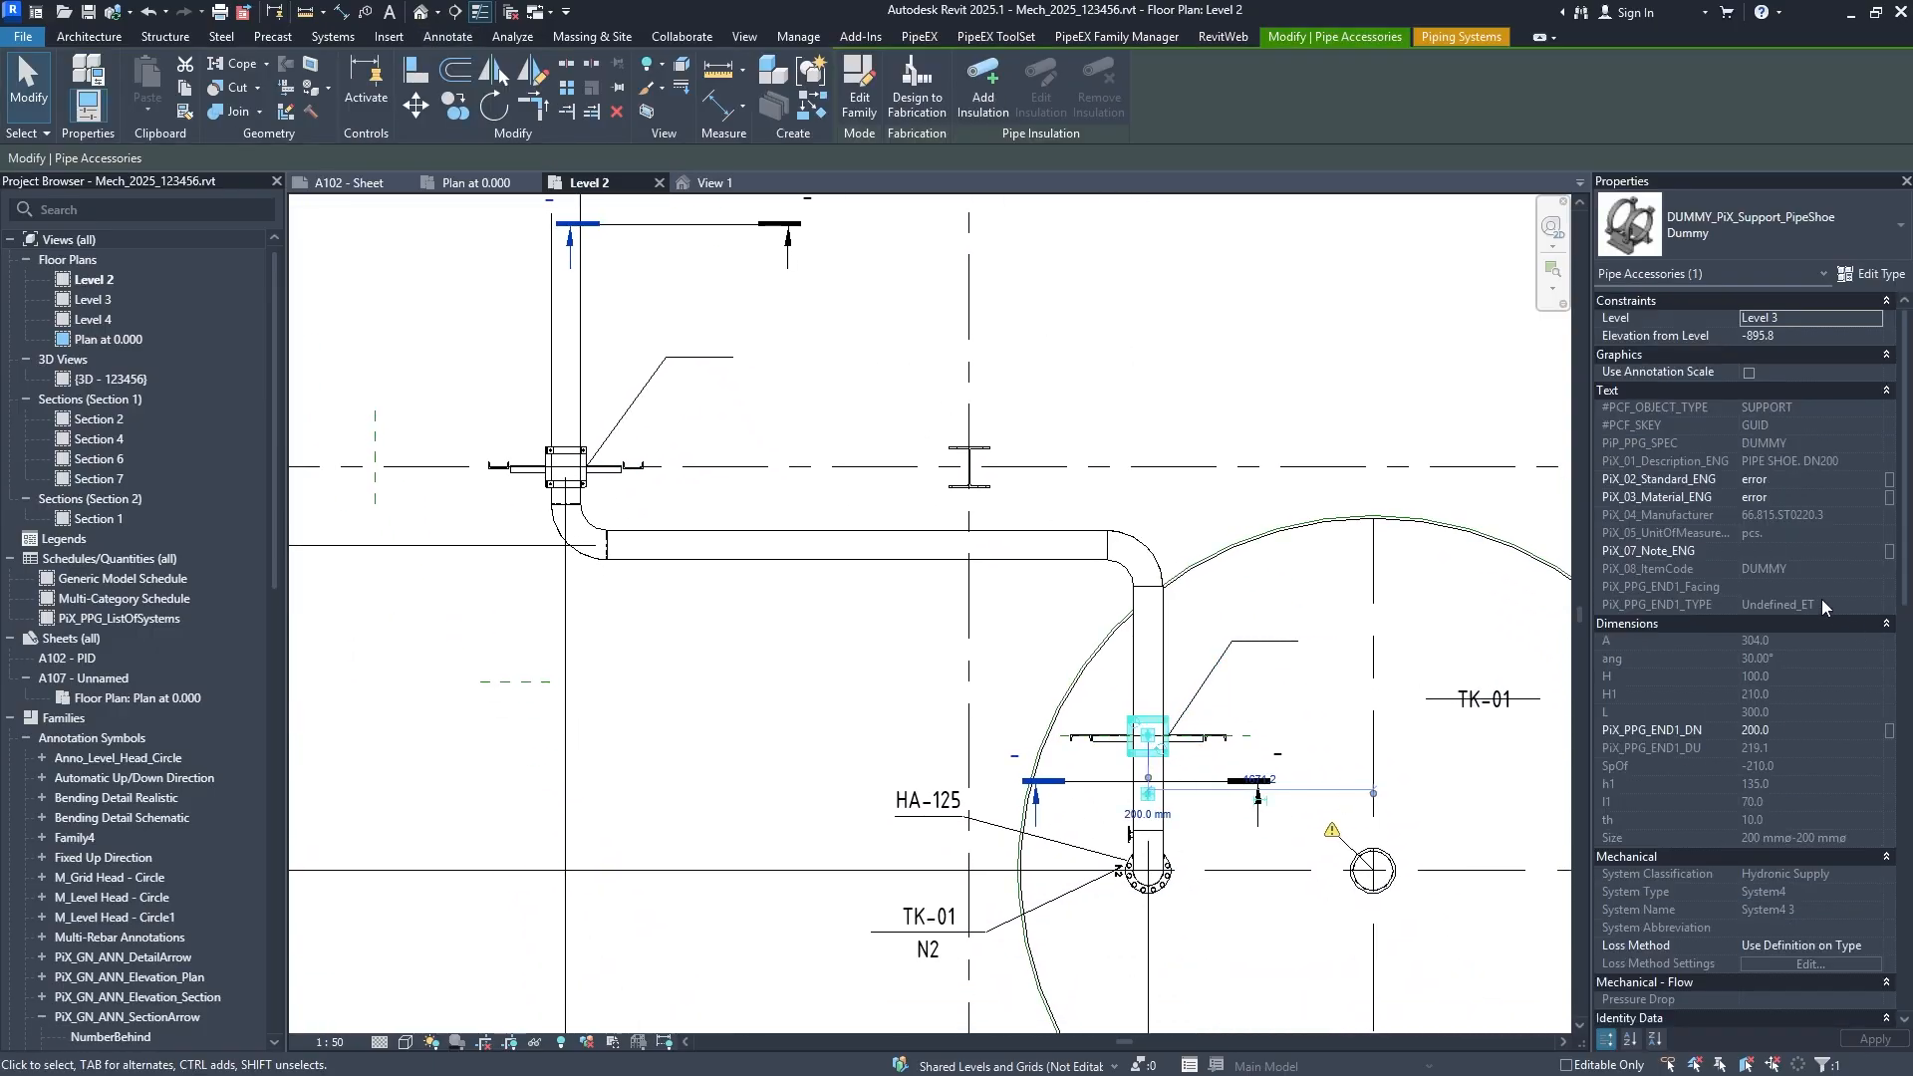
pyautogui.scroll(-10, 1802, 596)
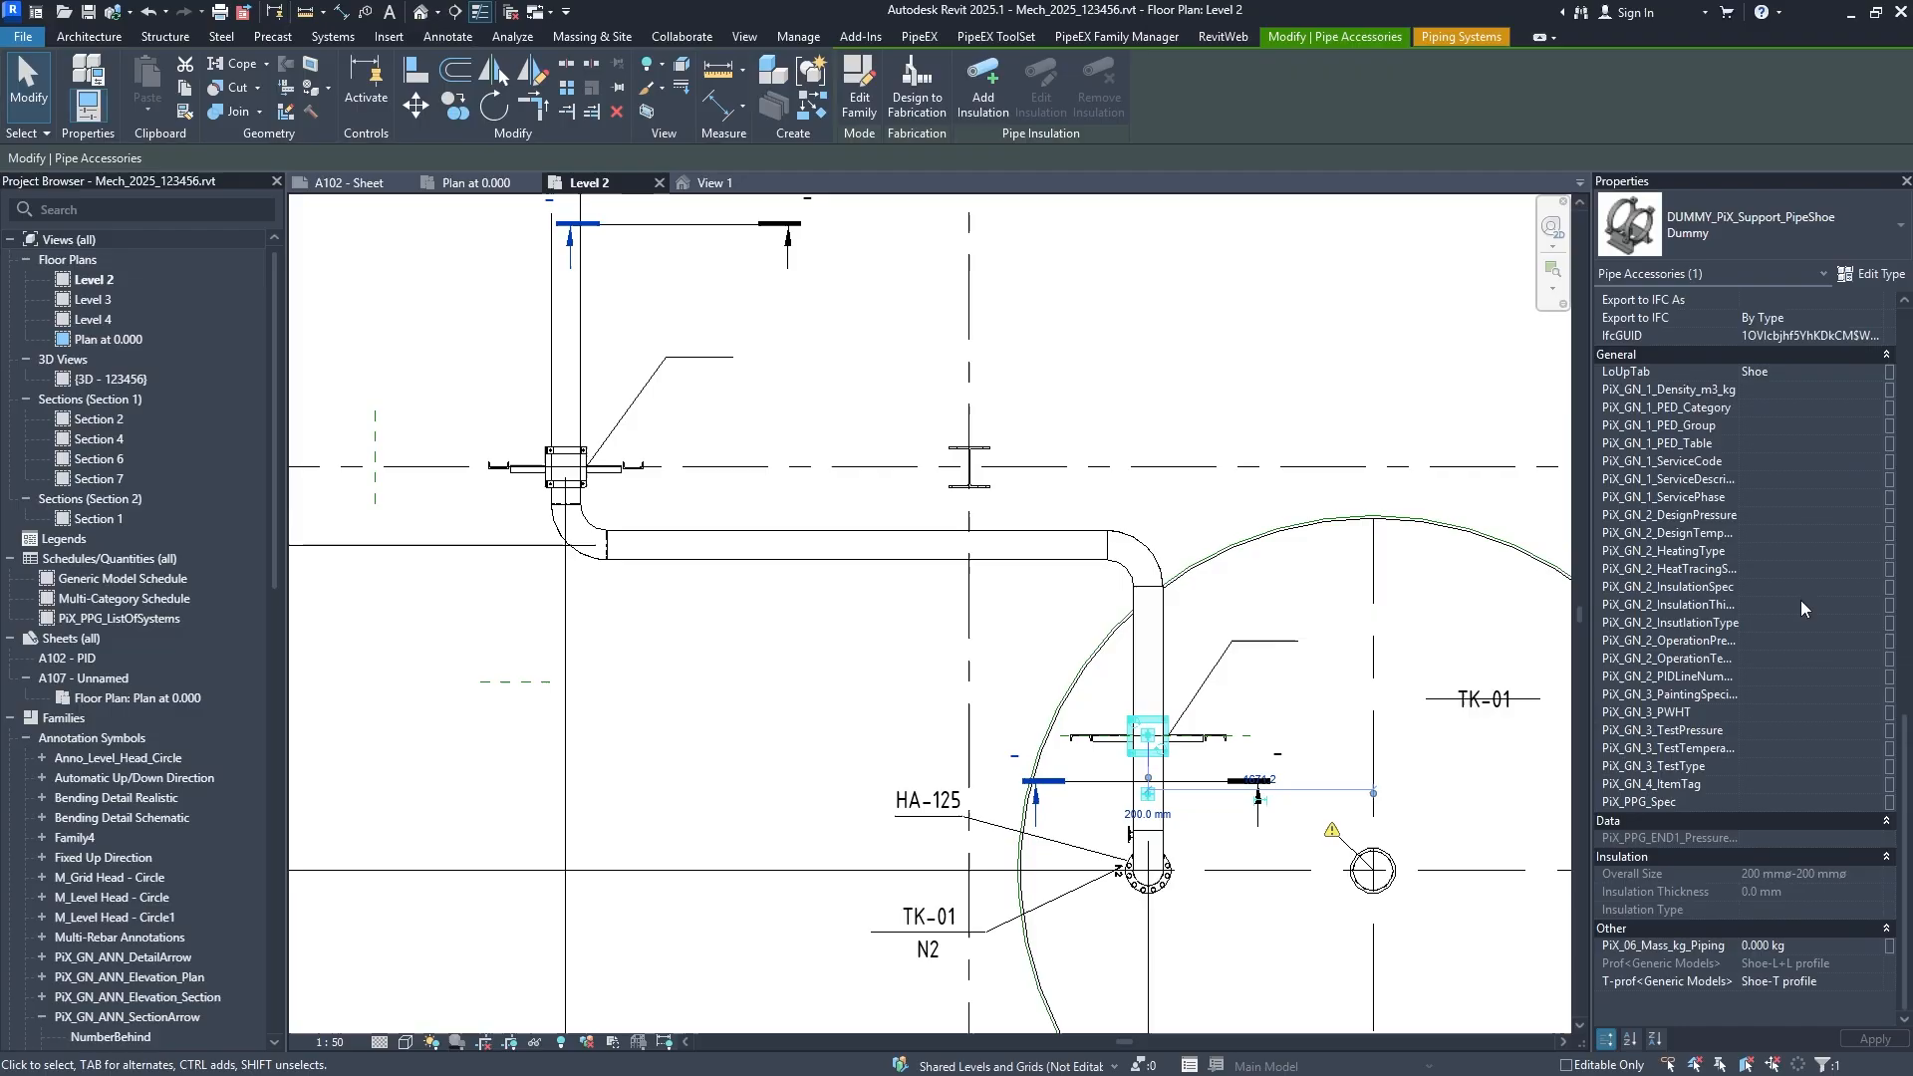
pyautogui.click(1786, 805)
pyautogui.click(1875, 804)
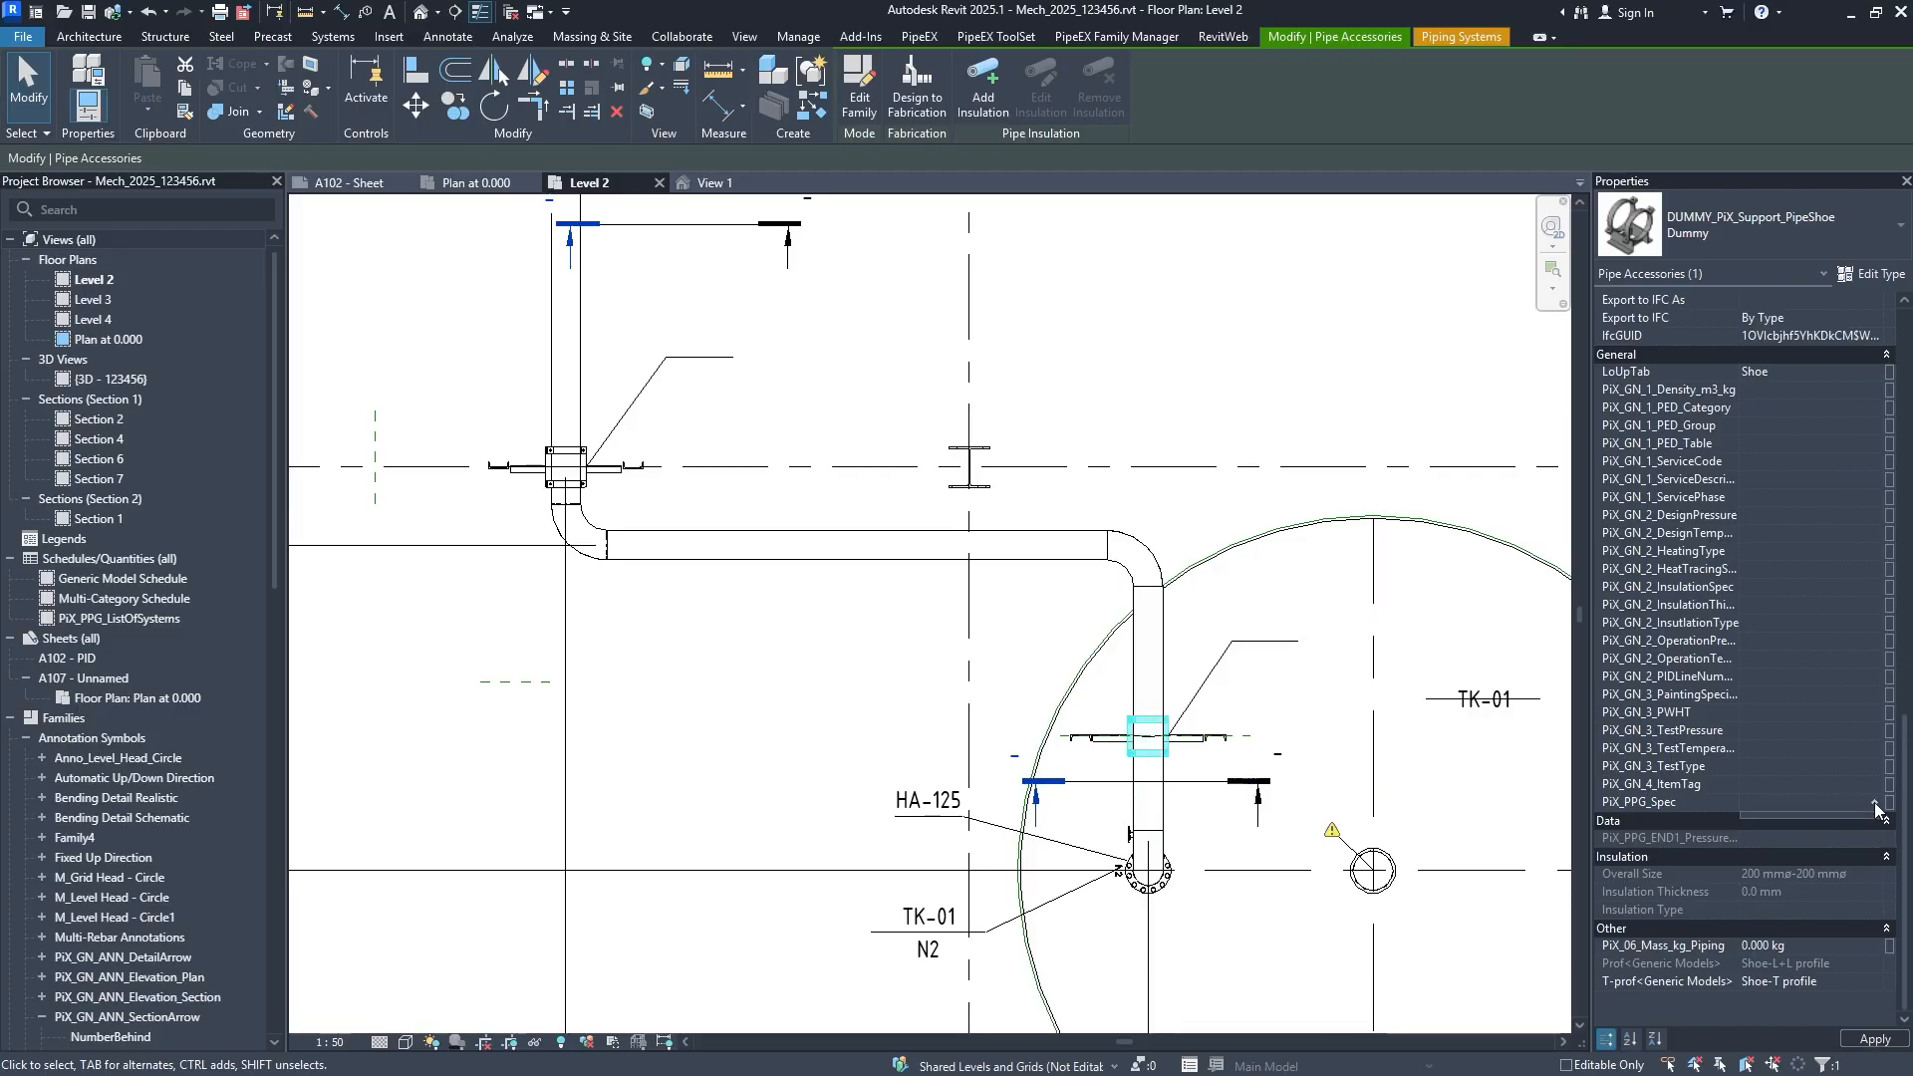
pyautogui.write('PS')
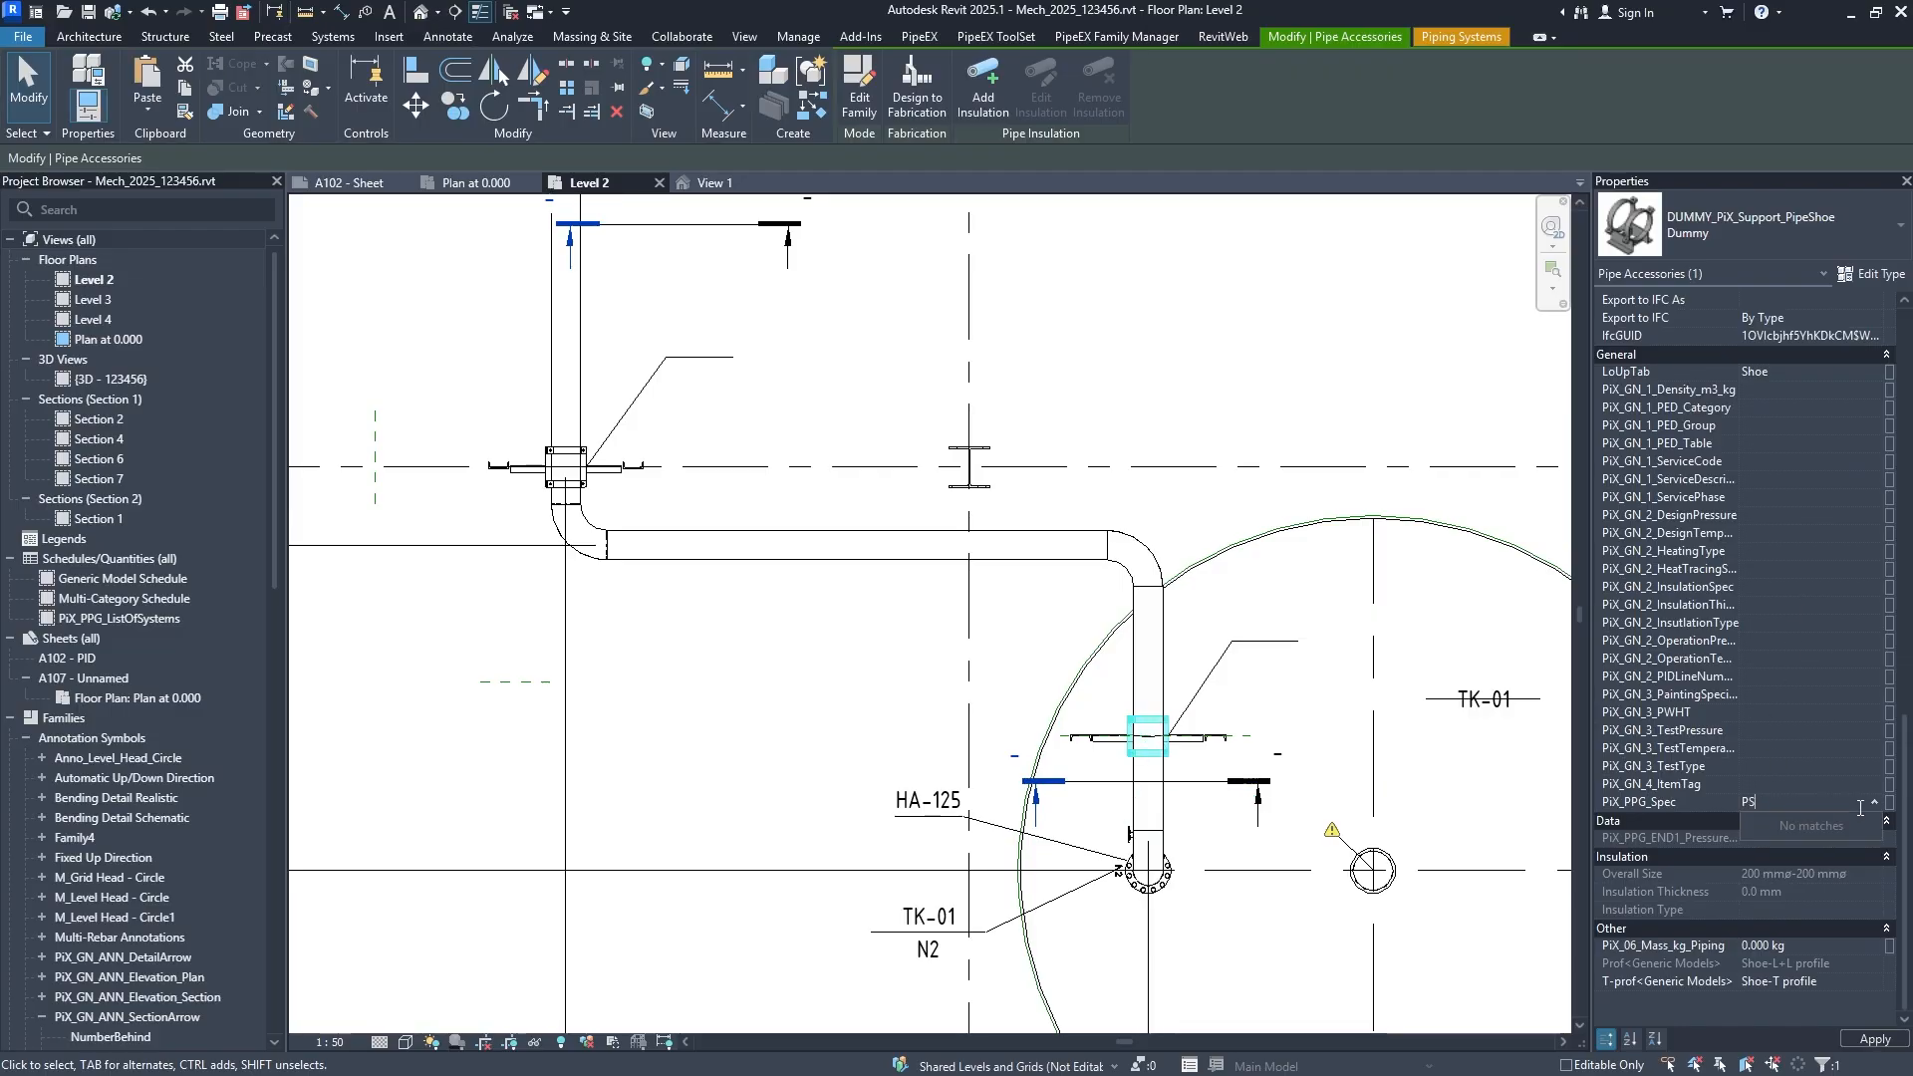
pyautogui.write('-001')
pyautogui.press('Return')
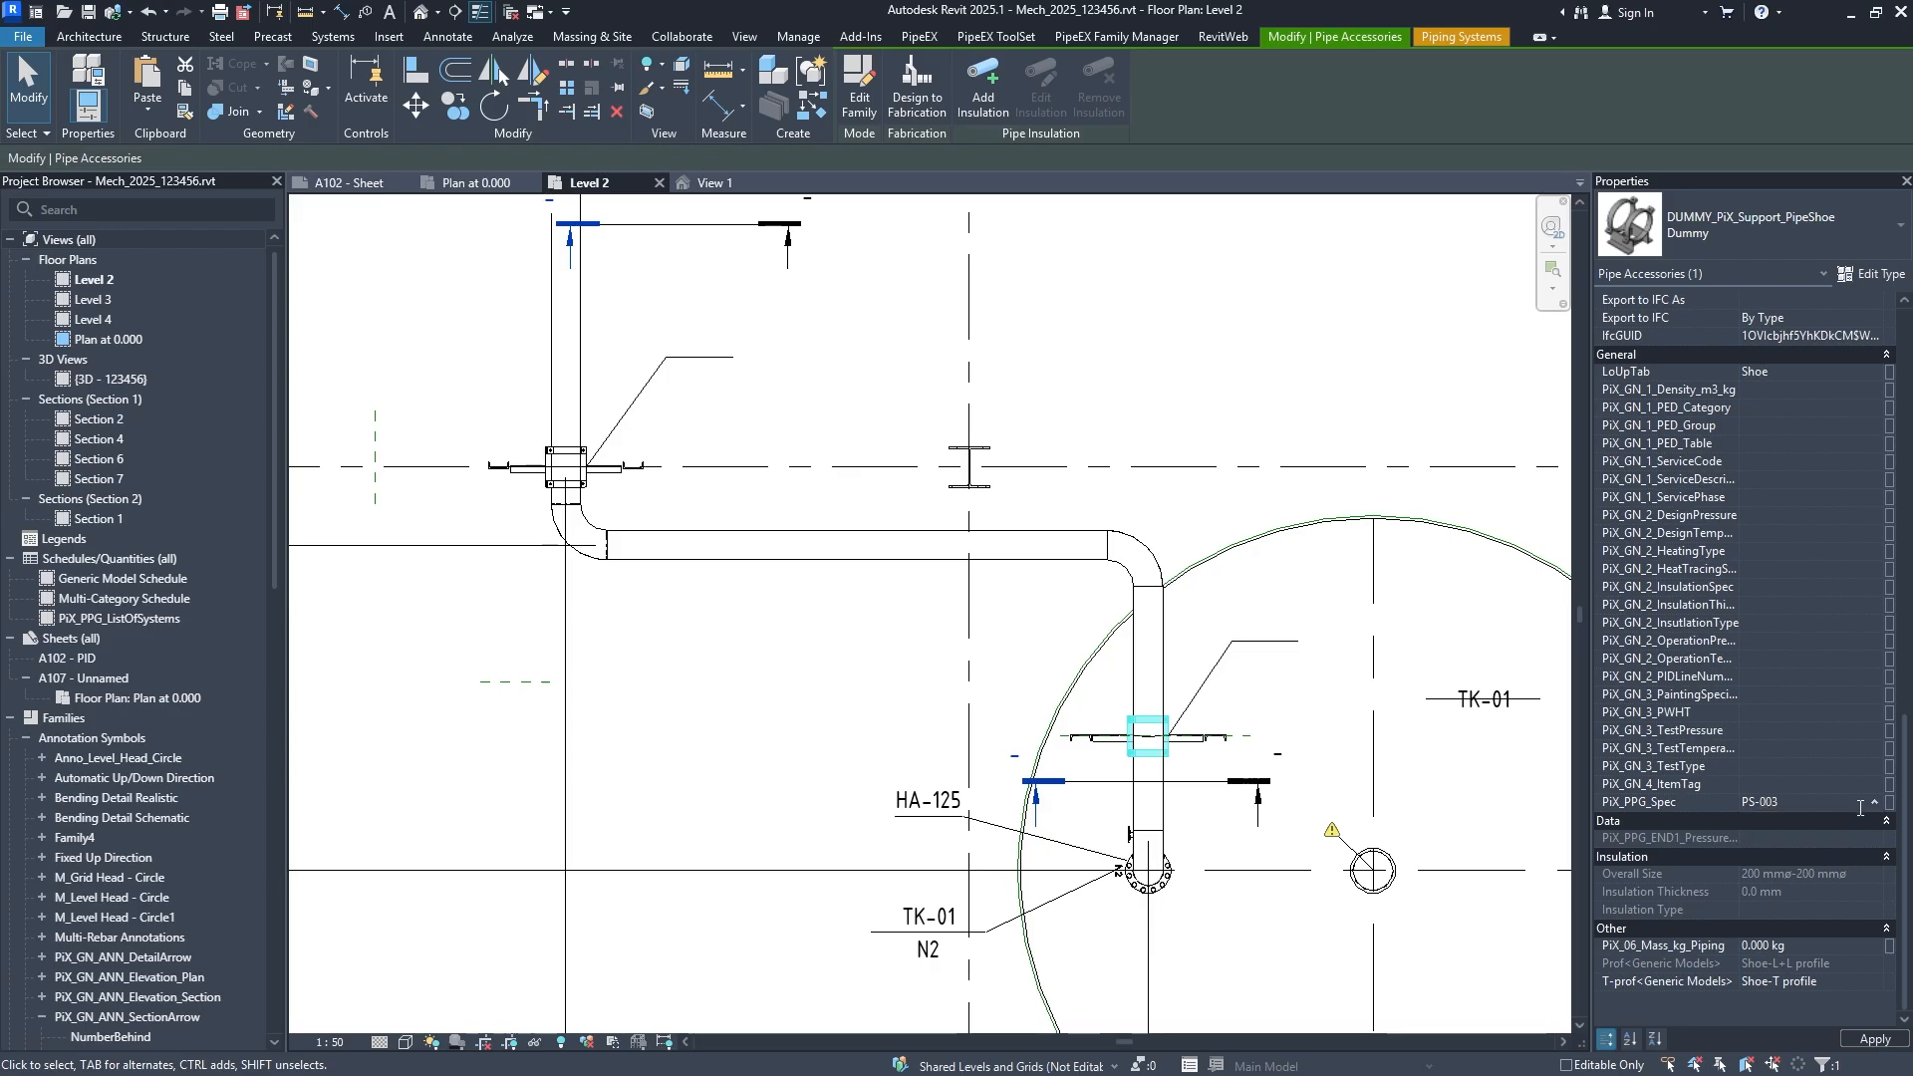
pyautogui.click(777, 365)
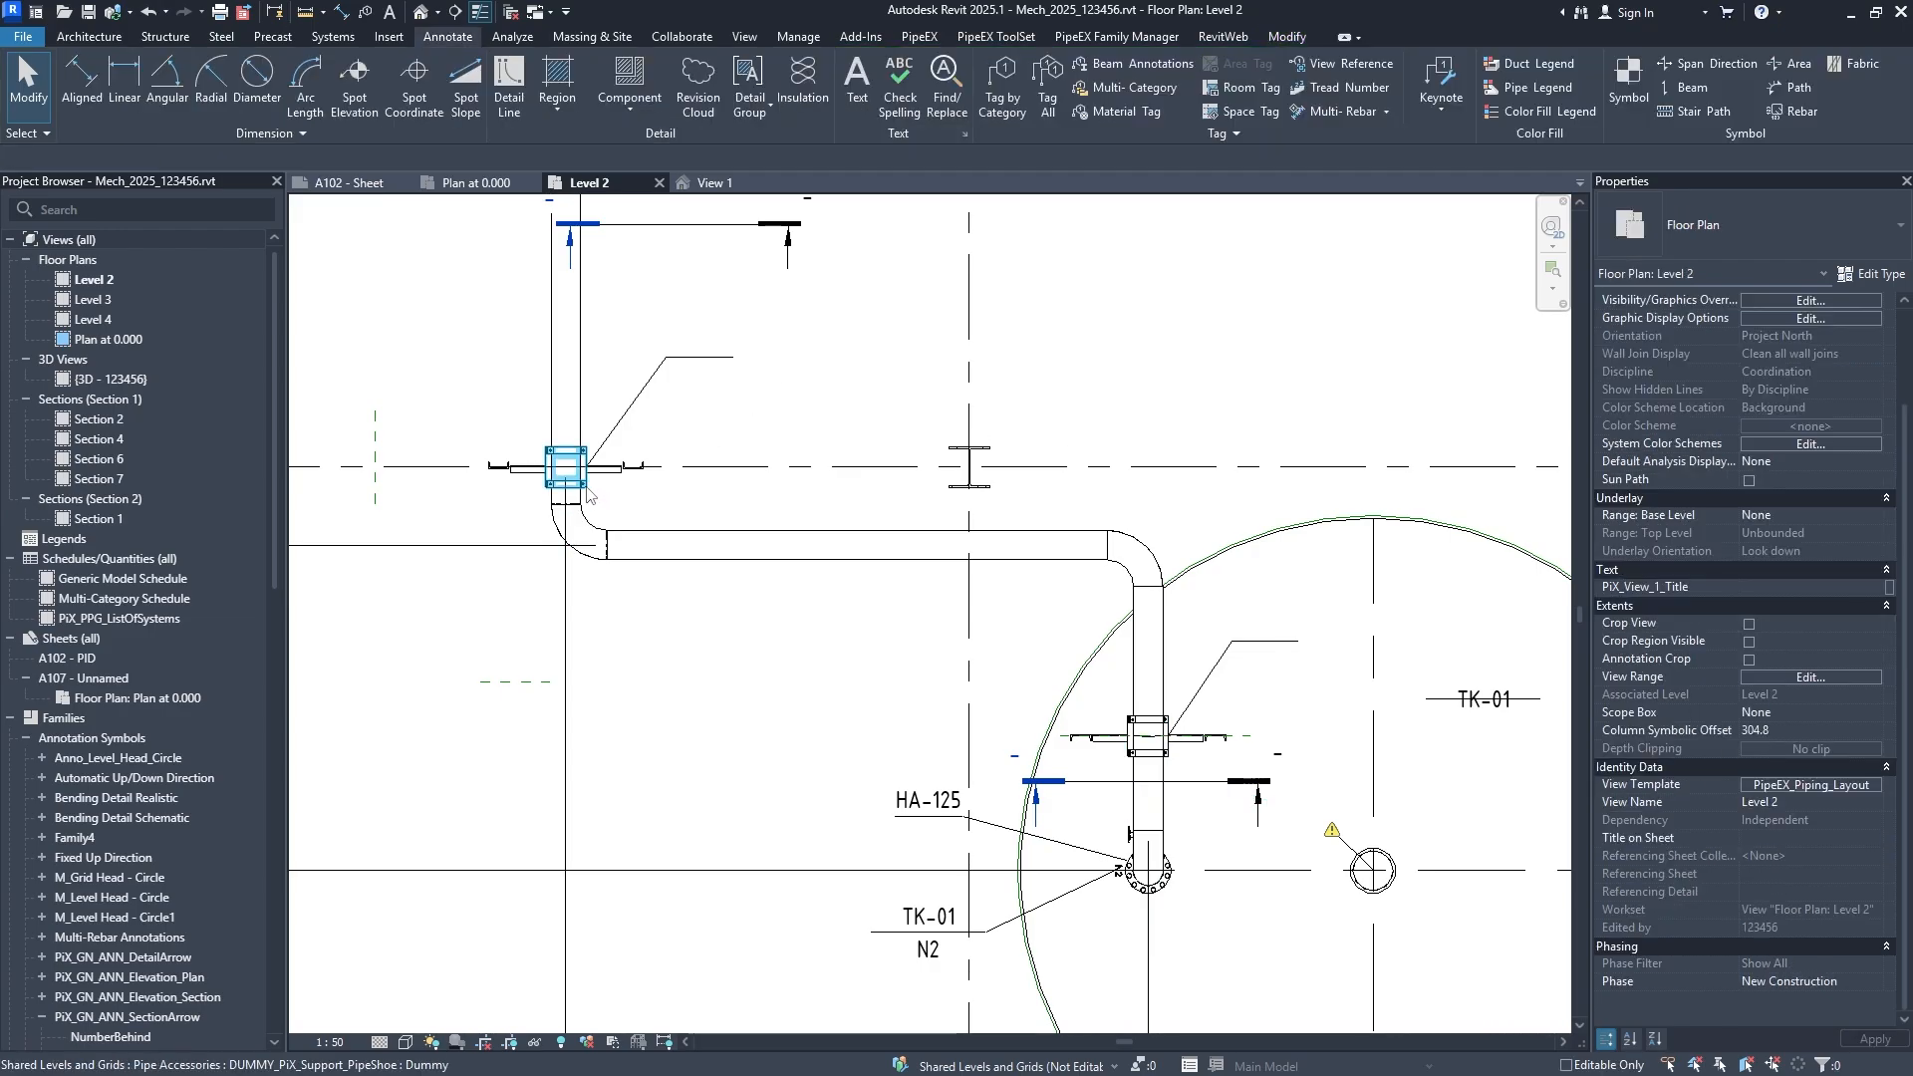
# Set the PiX_GN_4_ItemTag parameter of the pipe support at the far-left elbow to PS-004.
pyautogui.click(566, 468)
pyautogui.scroll(-10, 1775, 735)
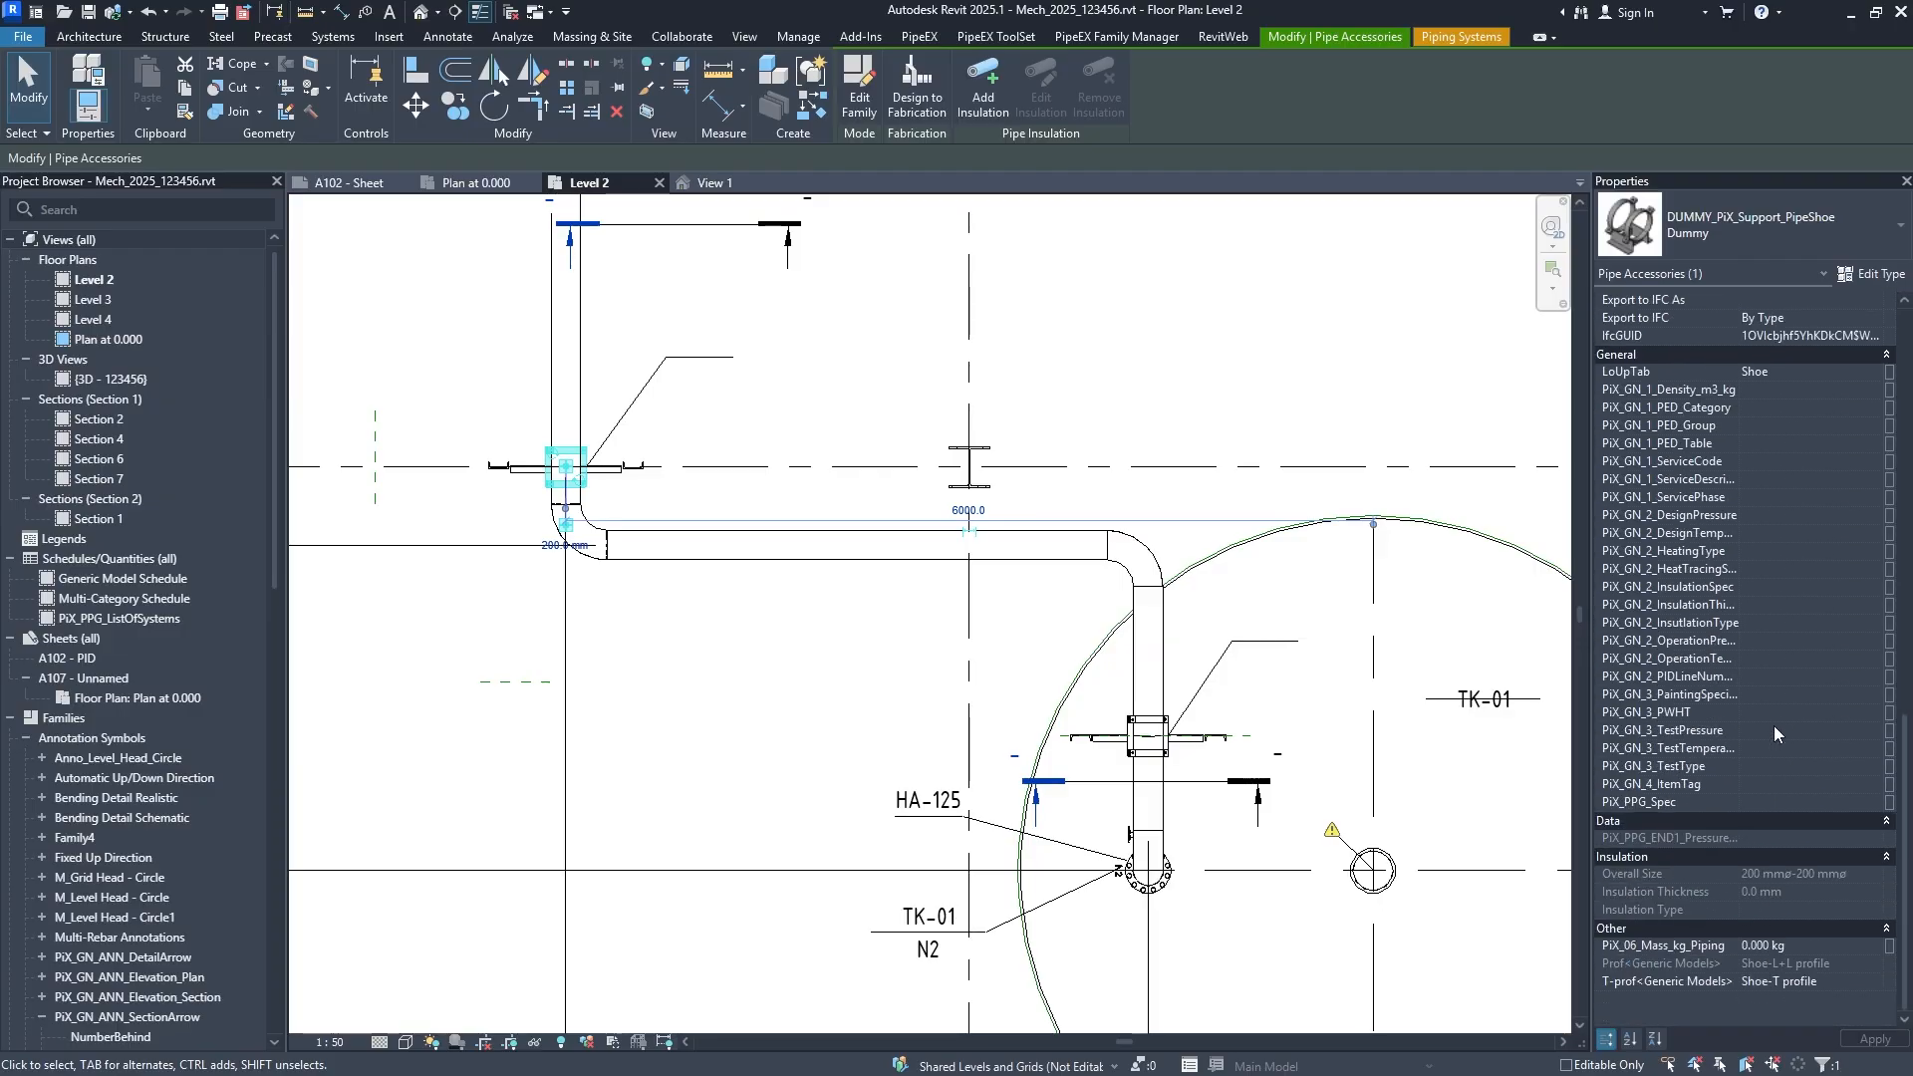
pyautogui.click(1762, 786)
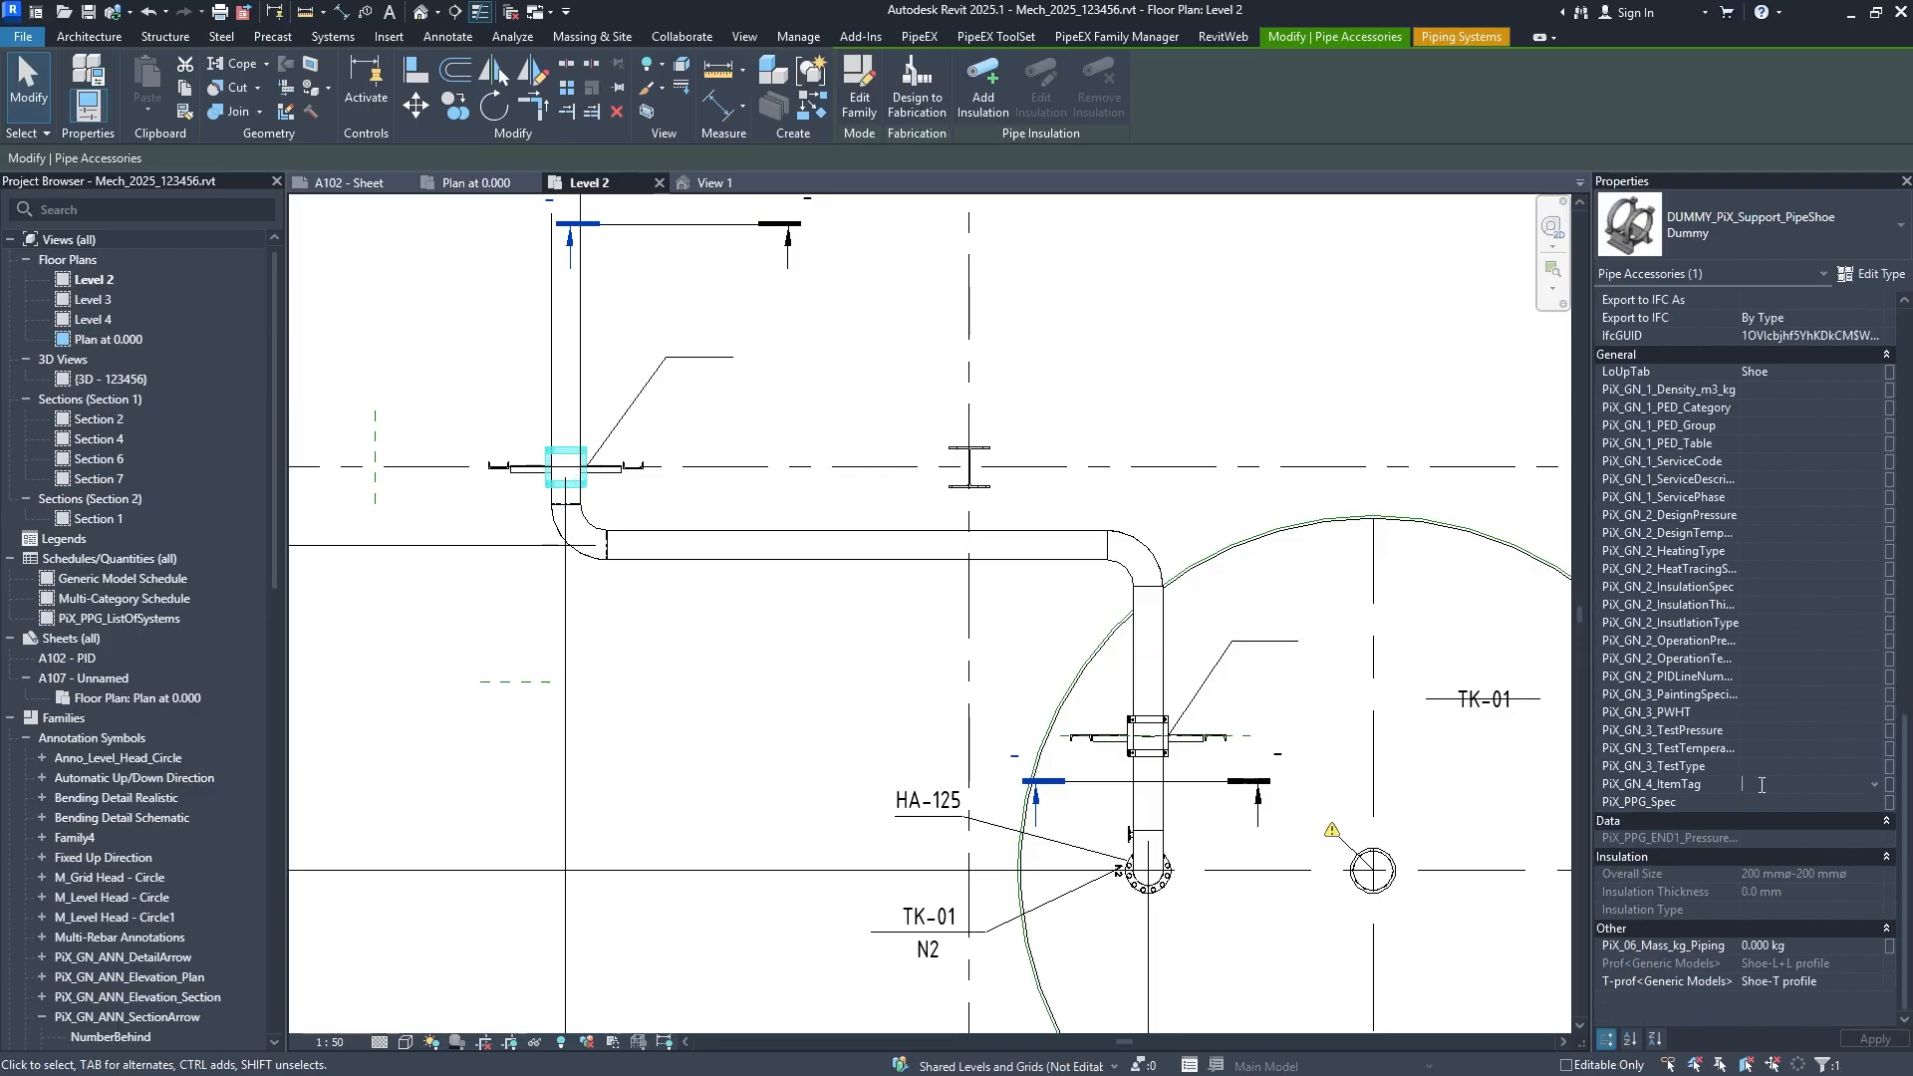
pyautogui.write('PS-004')
pyautogui.click(763, 641)
# Clear the PiX_PPG_Spec value of the pipe support above the HA-125 valve.
pyautogui.scroll(-2, 763, 641)
pyautogui.moveTo(805, 651); pyautogui.dragTo(742, 655, button='middle')
pyautogui.click(1042, 660)
pyautogui.scroll(5, 1021, 715)
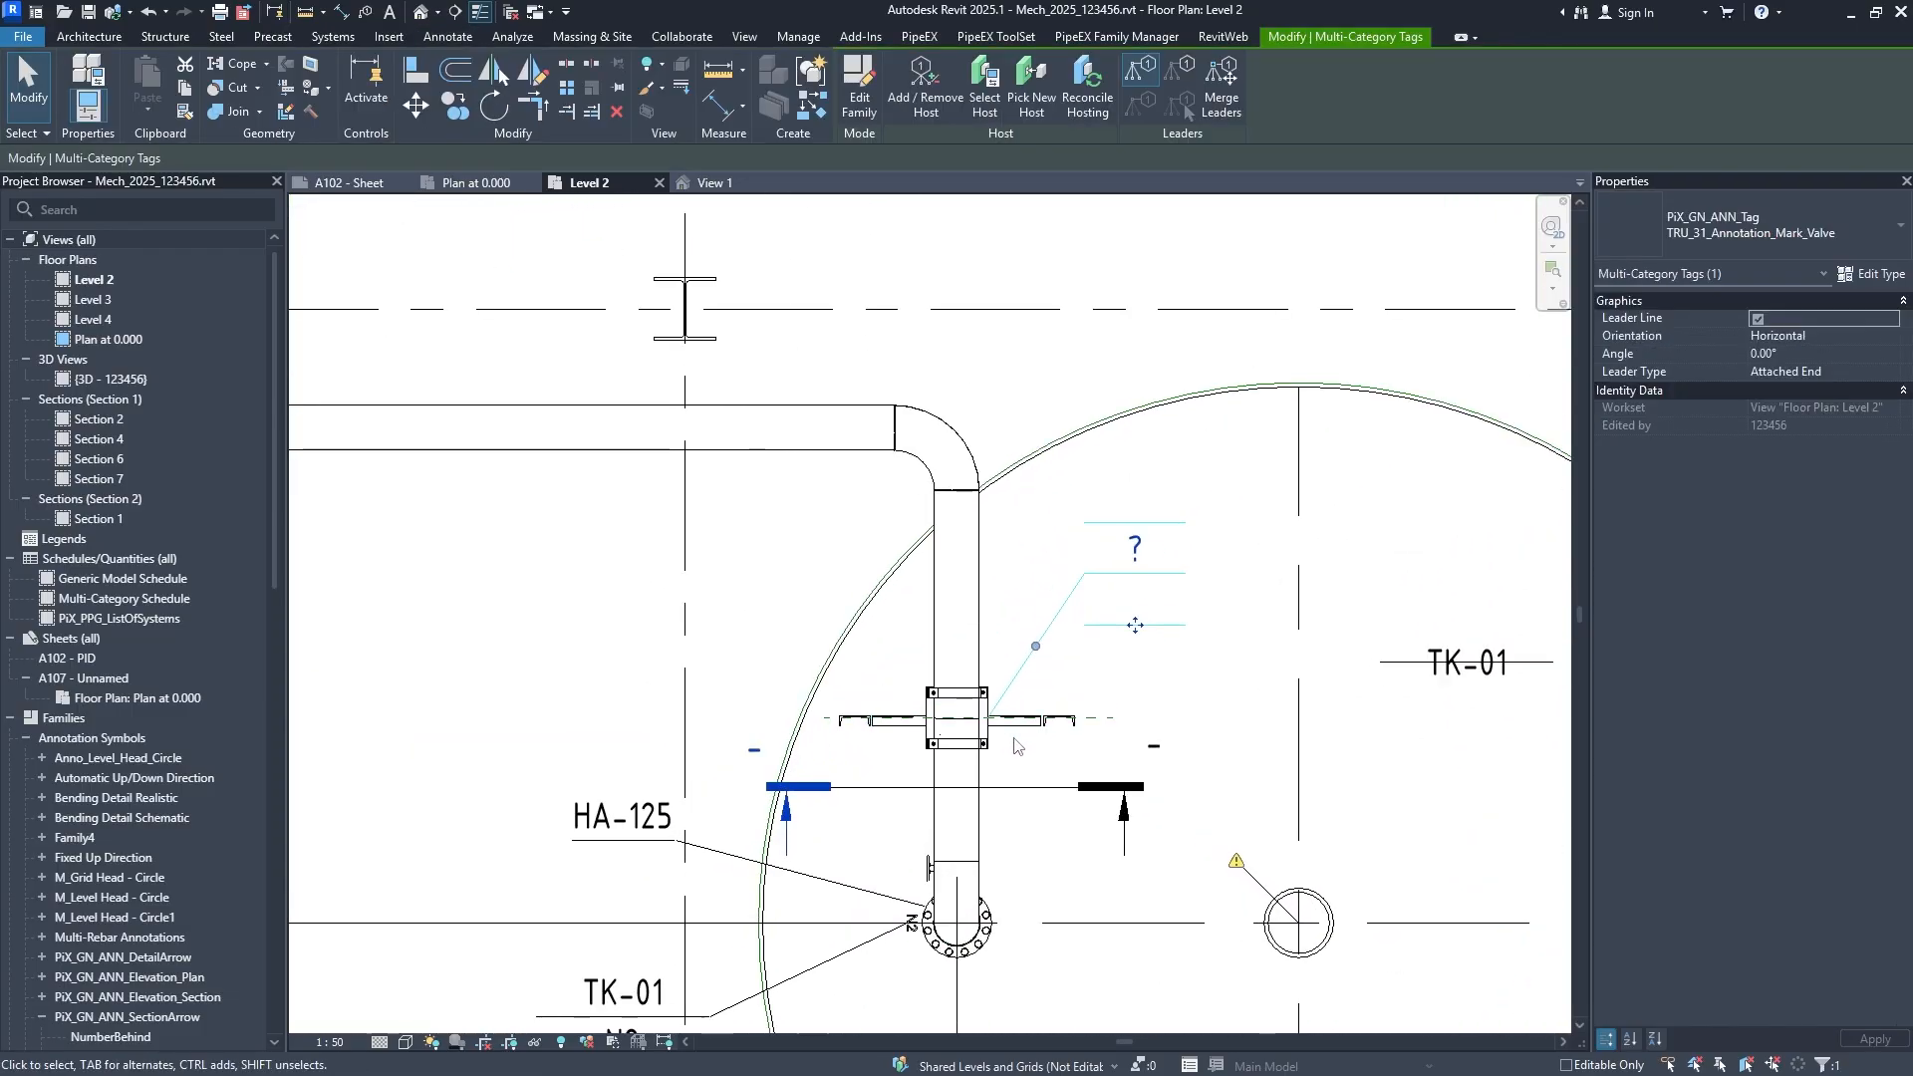
pyautogui.click(1017, 750)
pyautogui.click(989, 749)
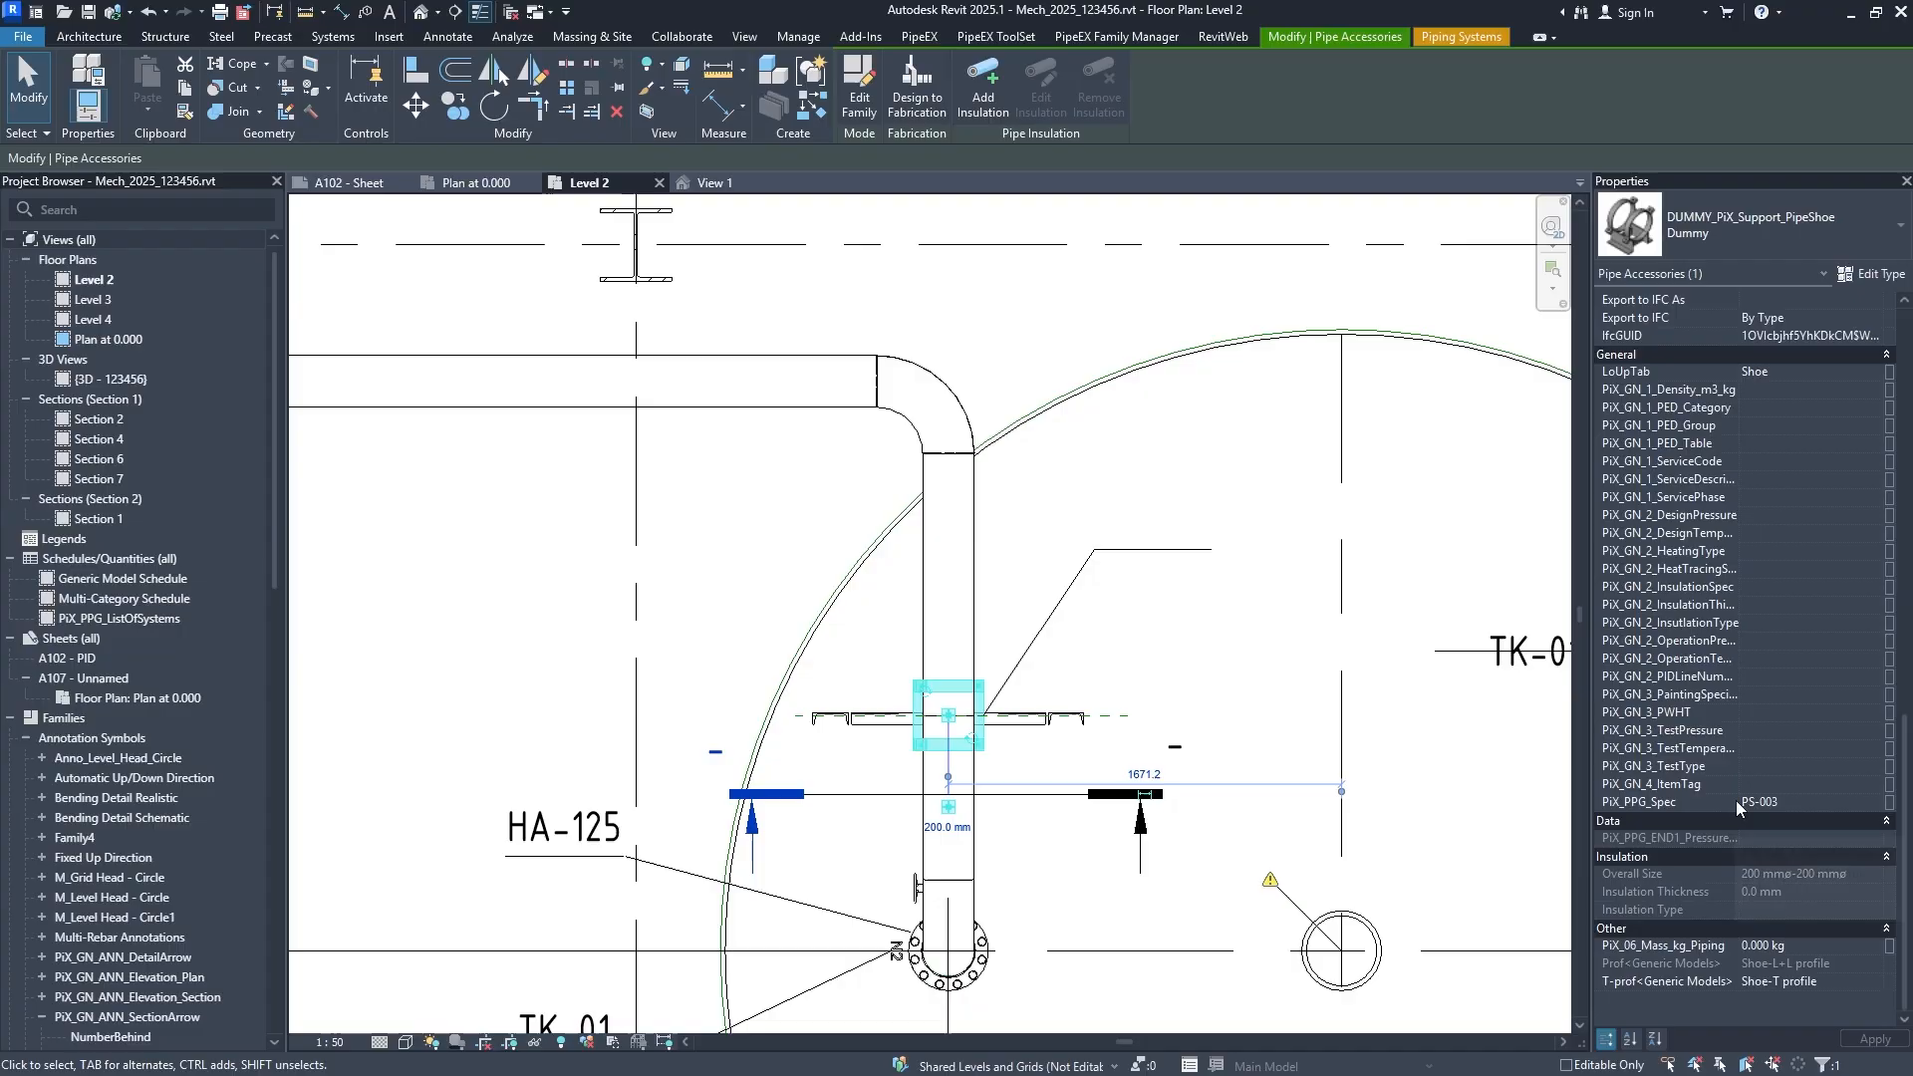
pyautogui.doubleClick(1799, 801)
pyautogui.hotkey('ctrl', 'x')
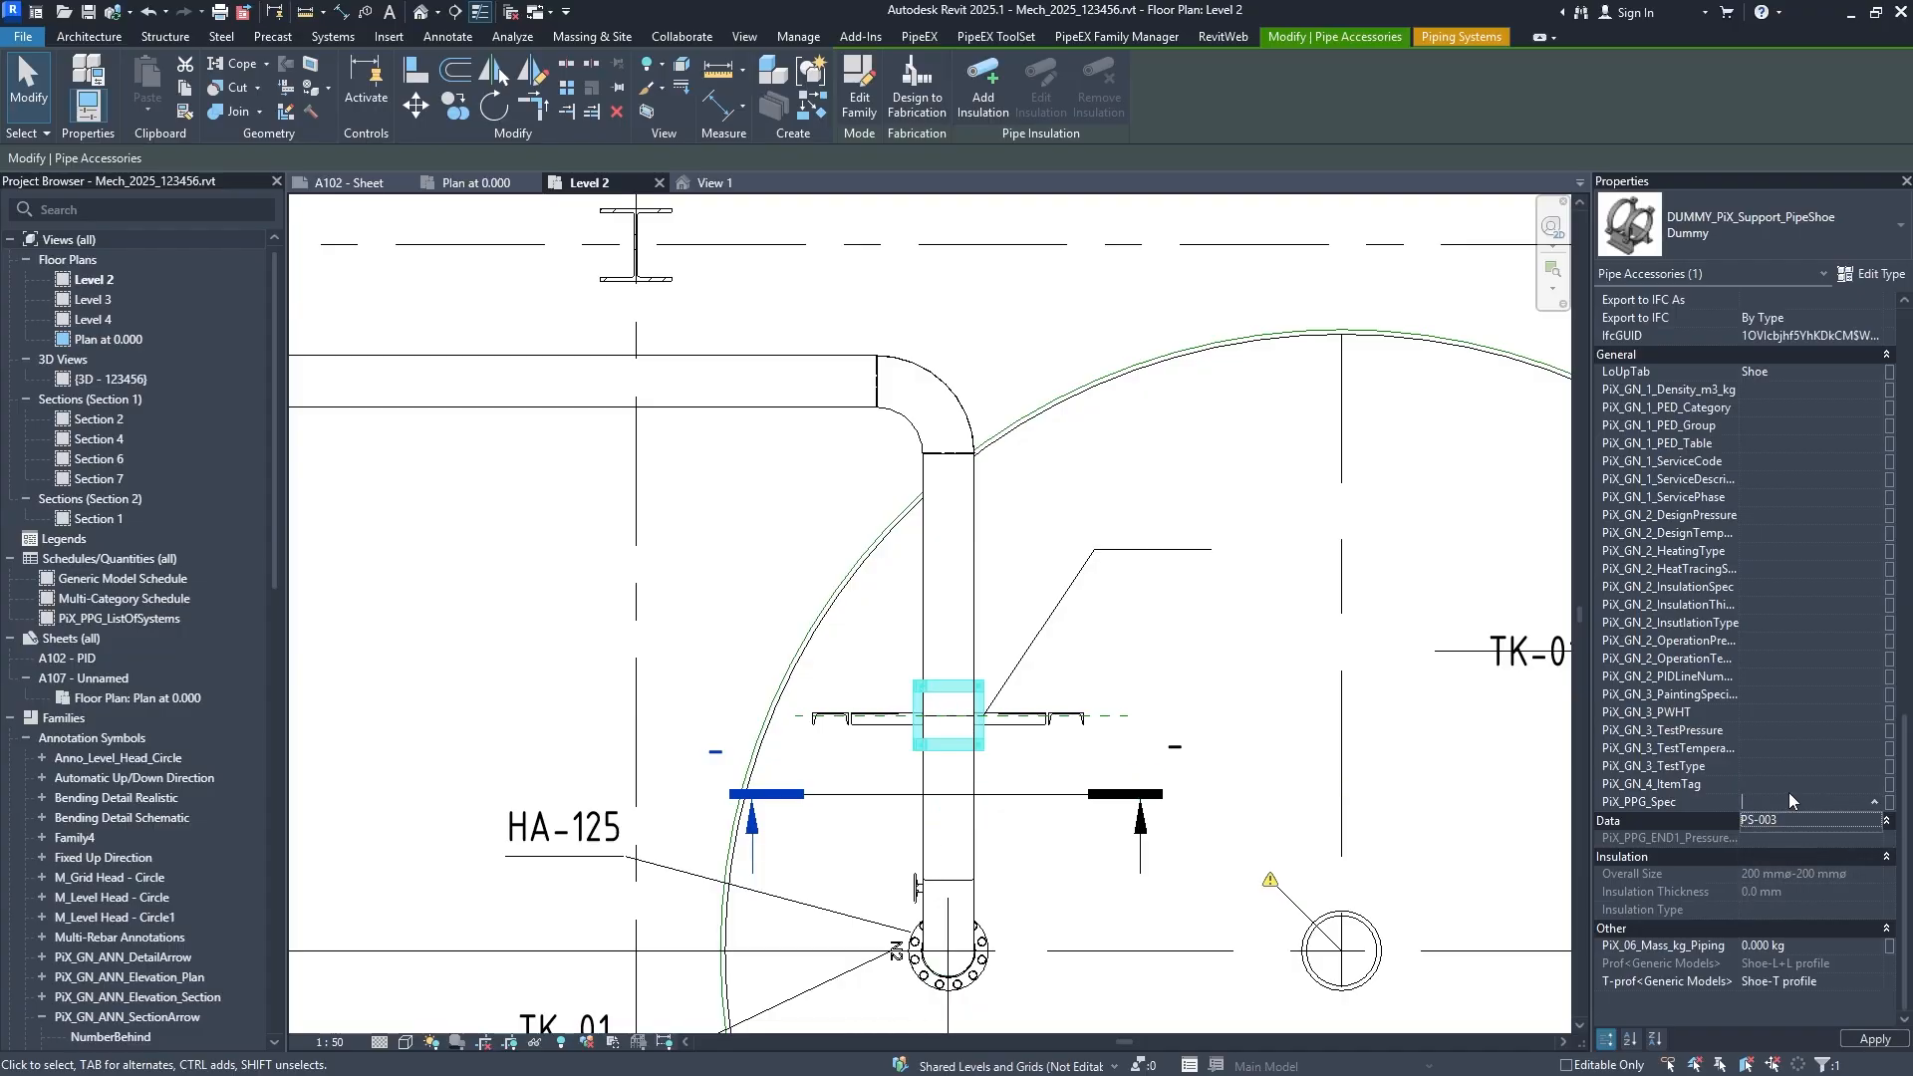
# Set the PiX_GN_4_ItemTag parameter of the pipe support above the HA-125 valve to PS-001.
pyautogui.click(1789, 786)
pyautogui.hotkey('ctrl', 'v')
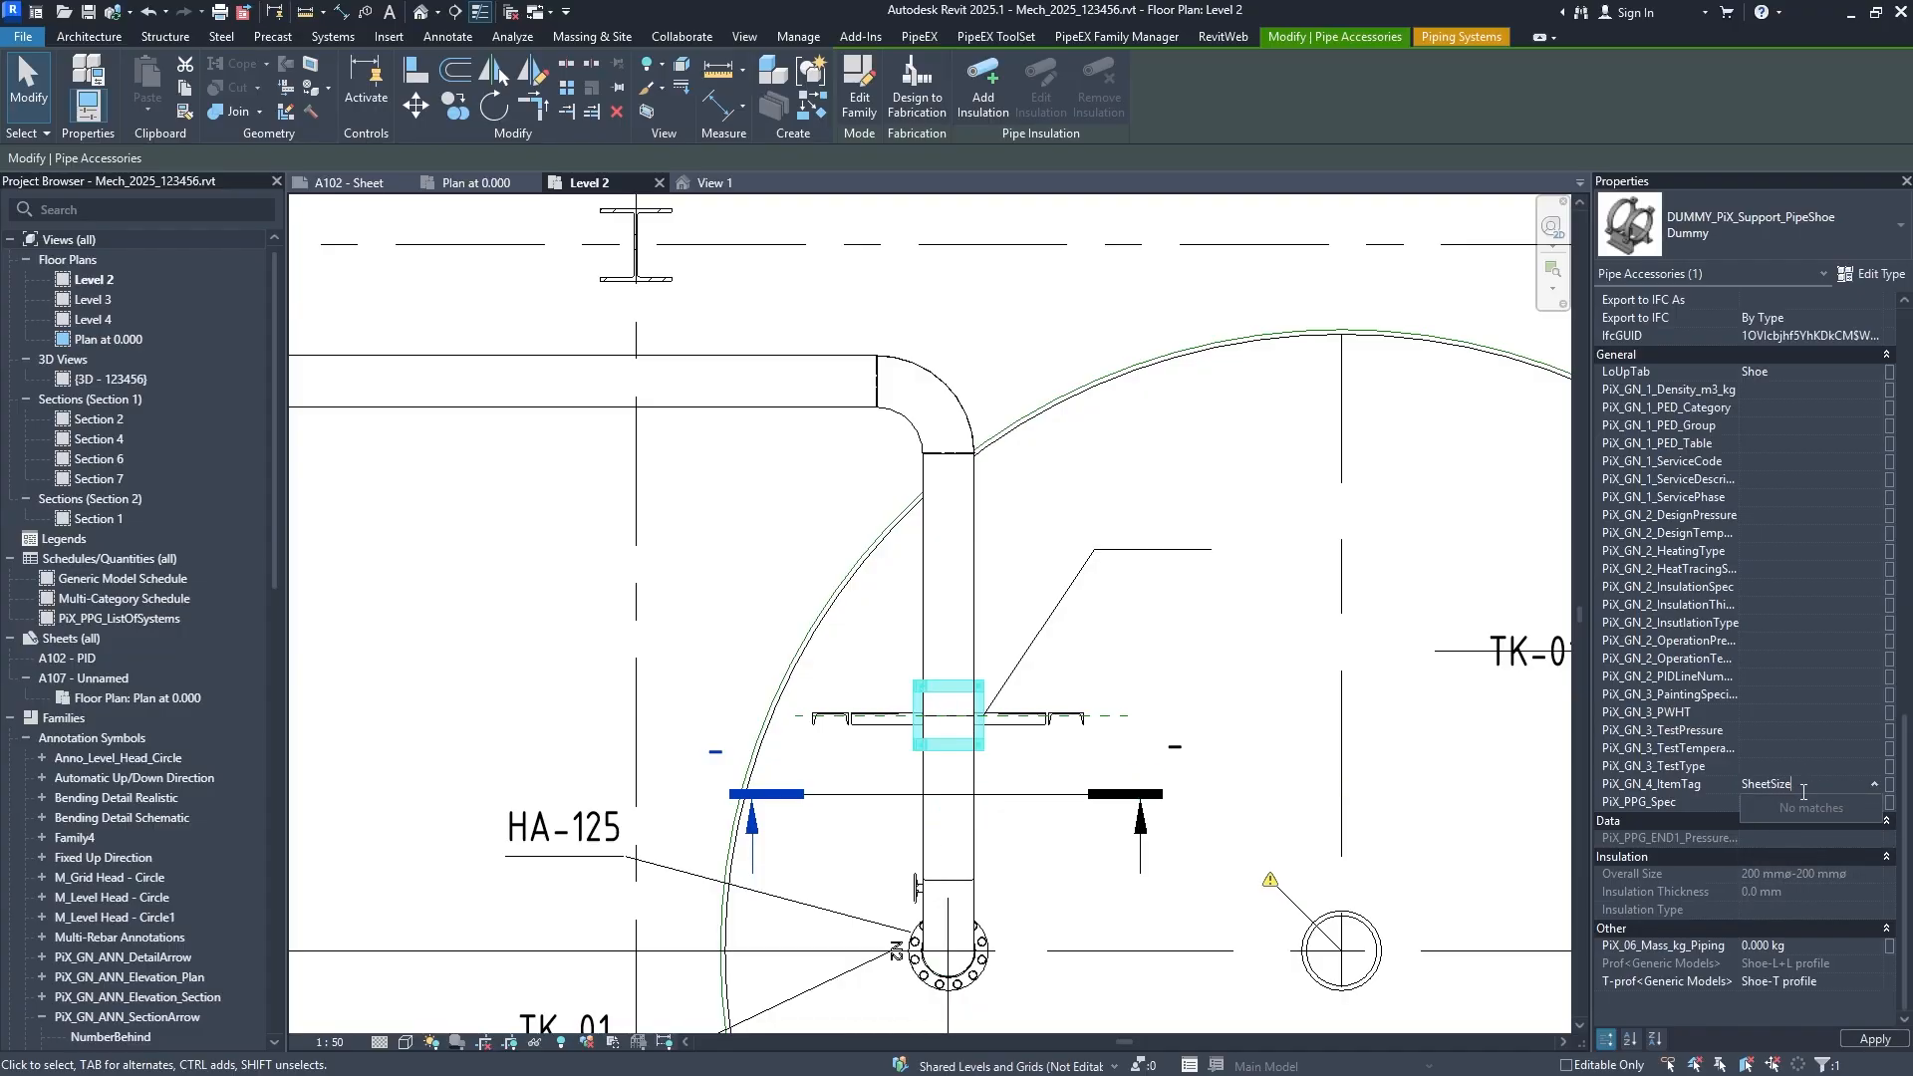
pyautogui.press('BackSpace')
pyautogui.press('BackSpace')
pyautogui.press('BackSpace')
pyautogui.press('BackSpace')
pyautogui.press('BackSpace')
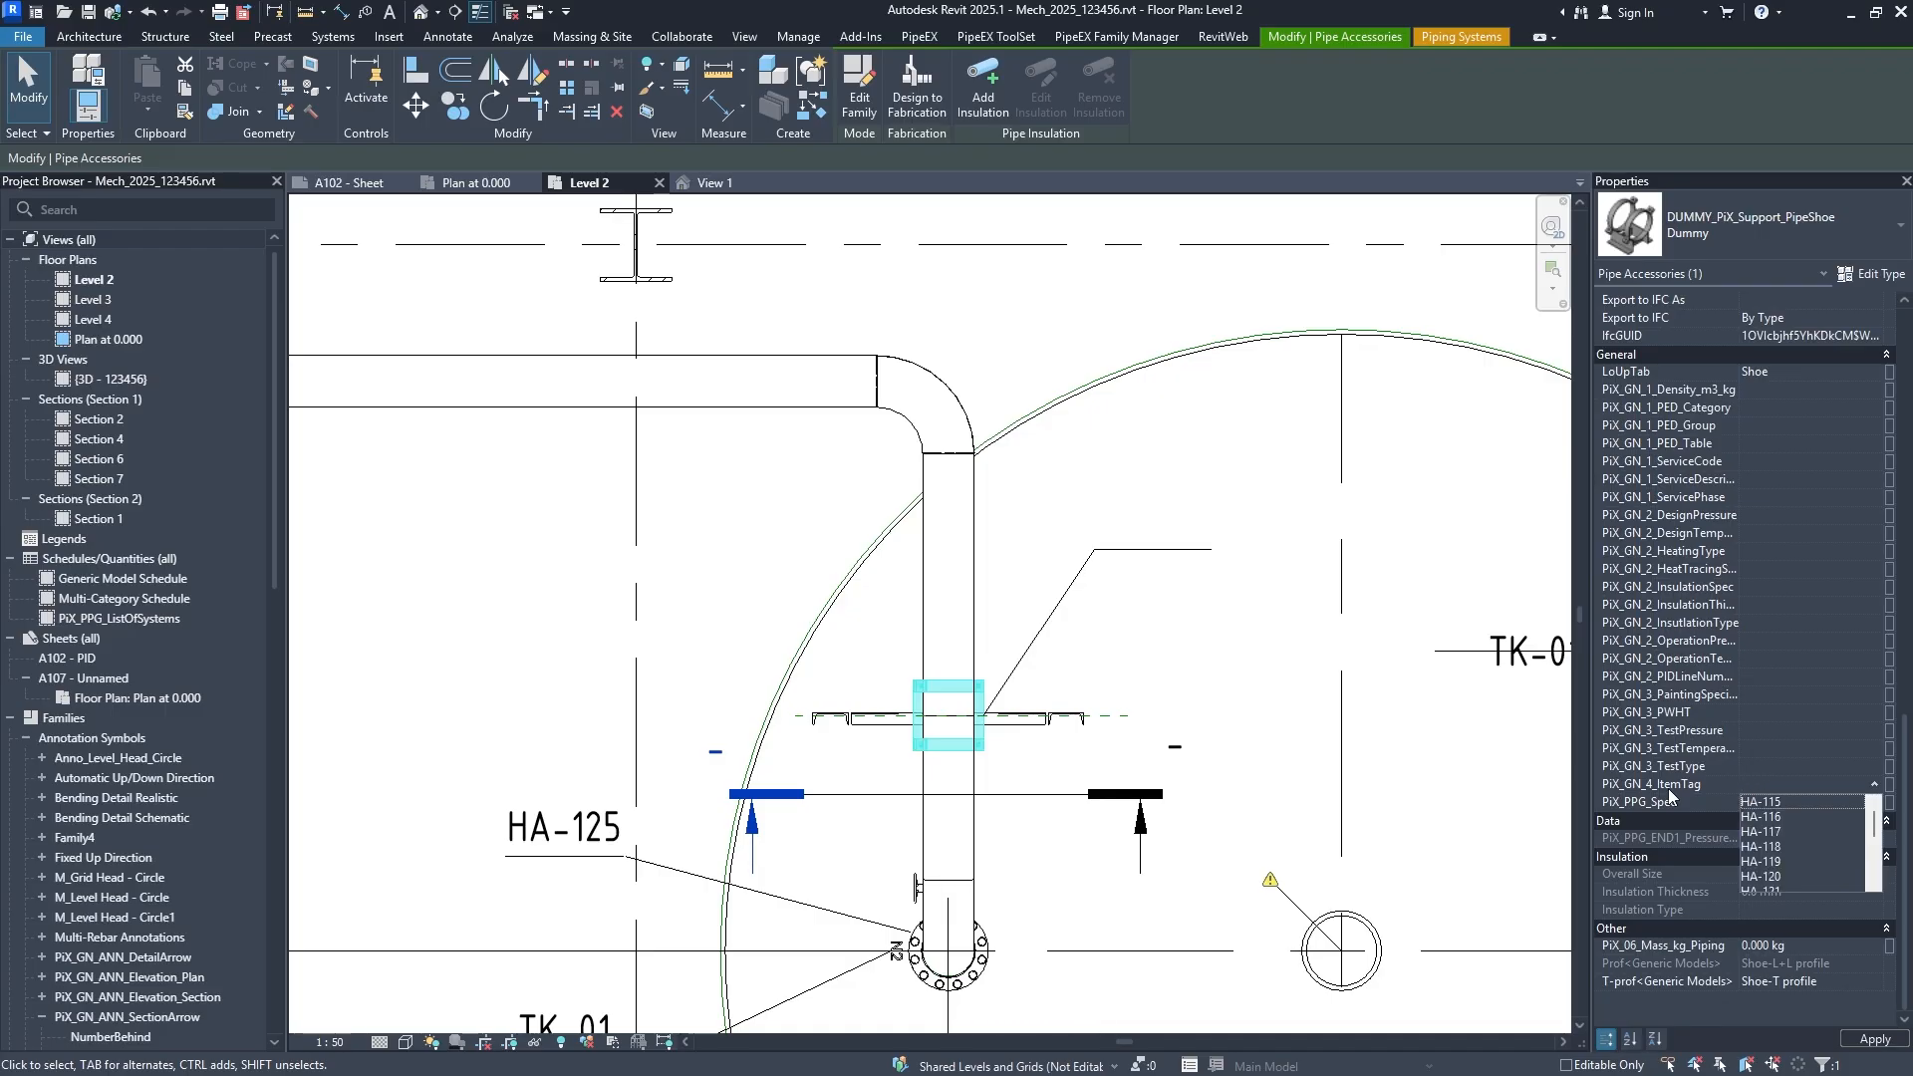
pyautogui.write('PS=')
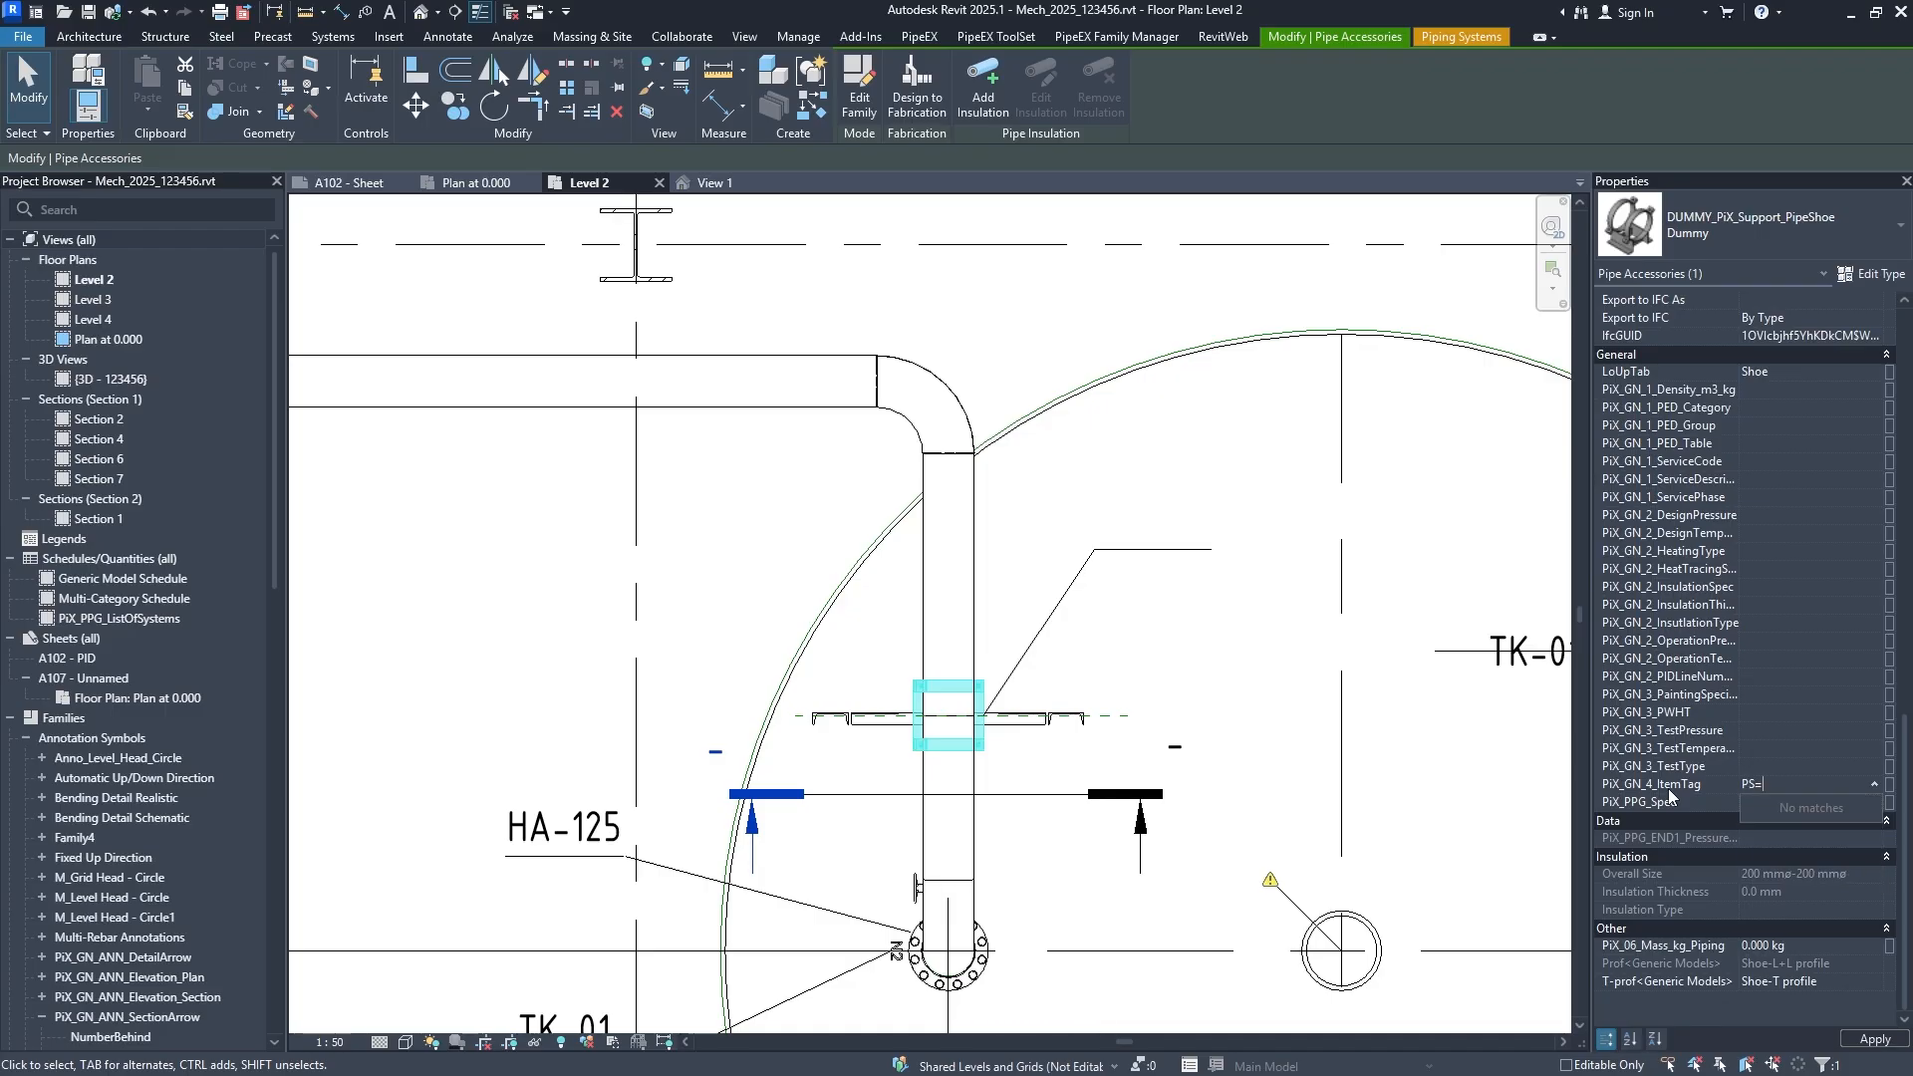
pyautogui.press('BackSpace')
pyautogui.write('-0')
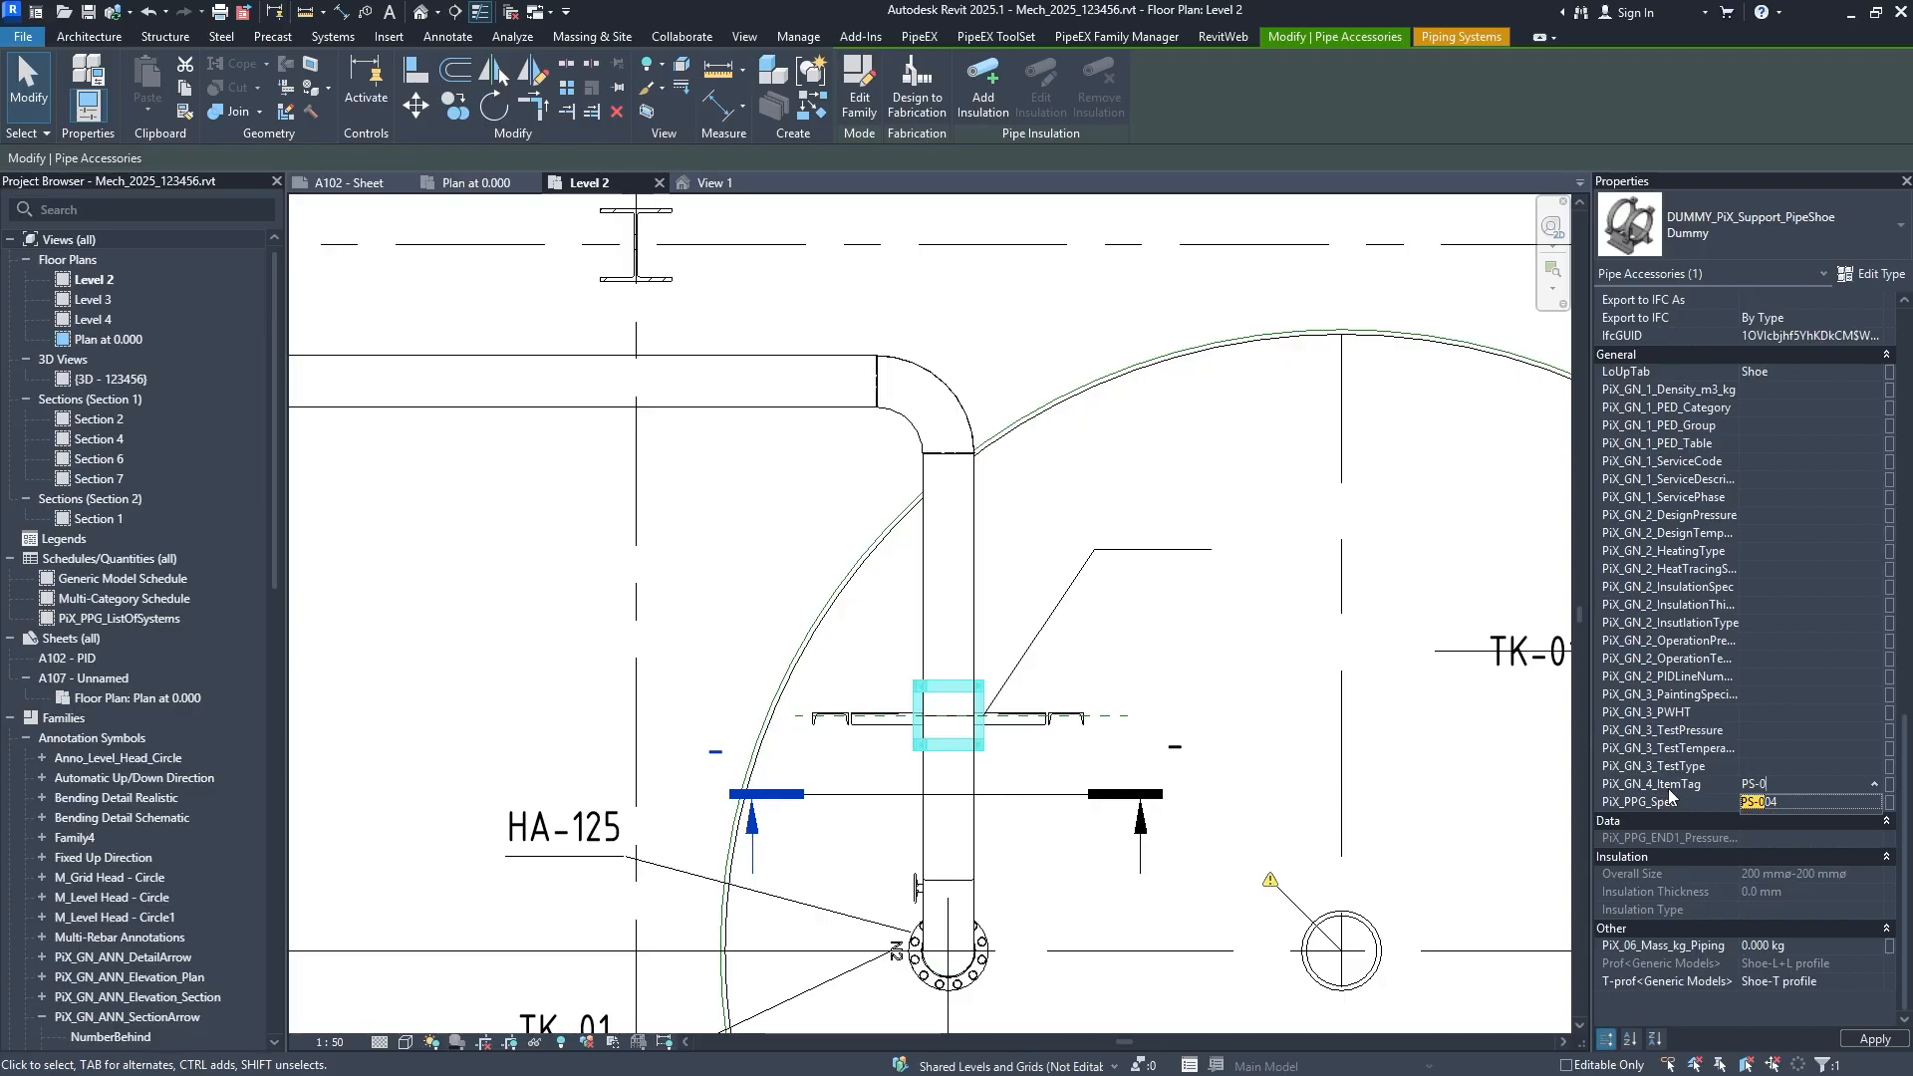
pyautogui.write('01')
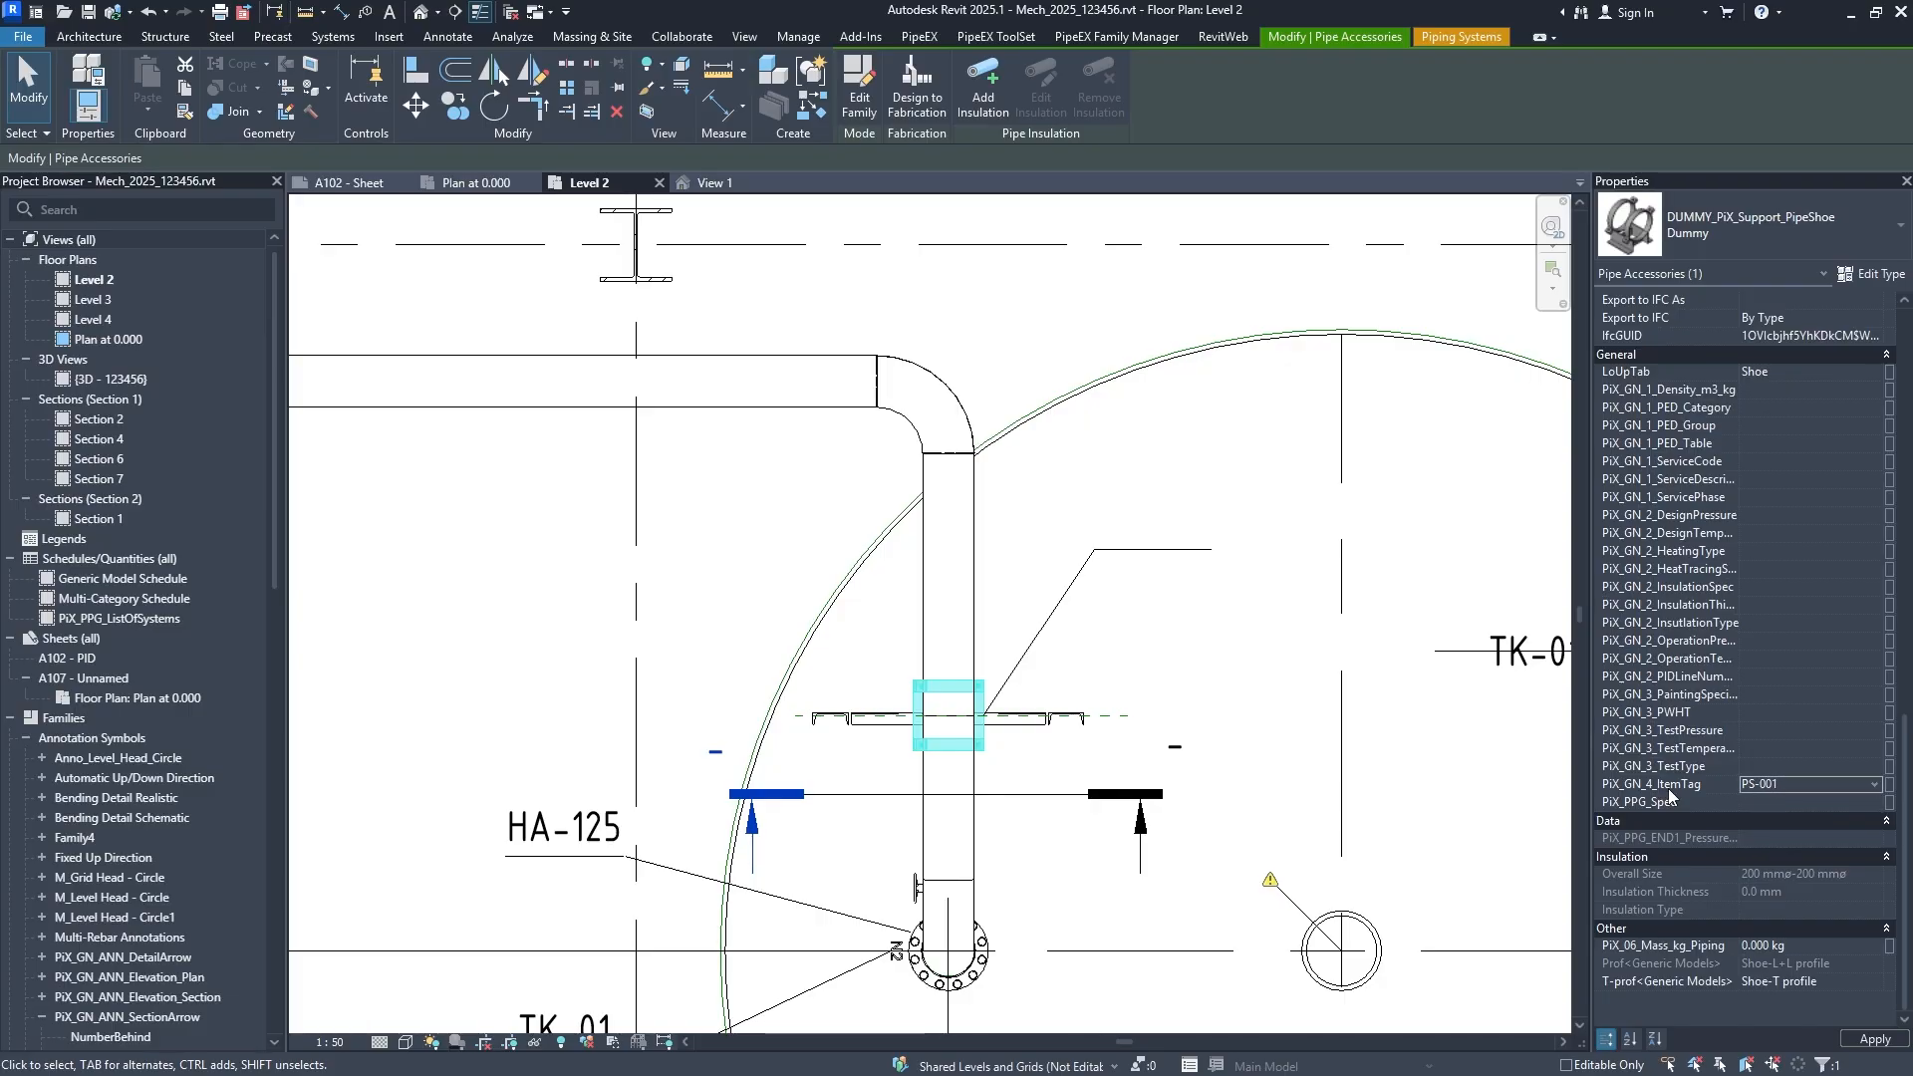
pyautogui.press('Return')
pyautogui.click(1169, 695)
# Review the support, valve and nozzle tags and the dimension strings along the pipe run and around the vessel.
pyautogui.scroll(-5, 1114, 616)
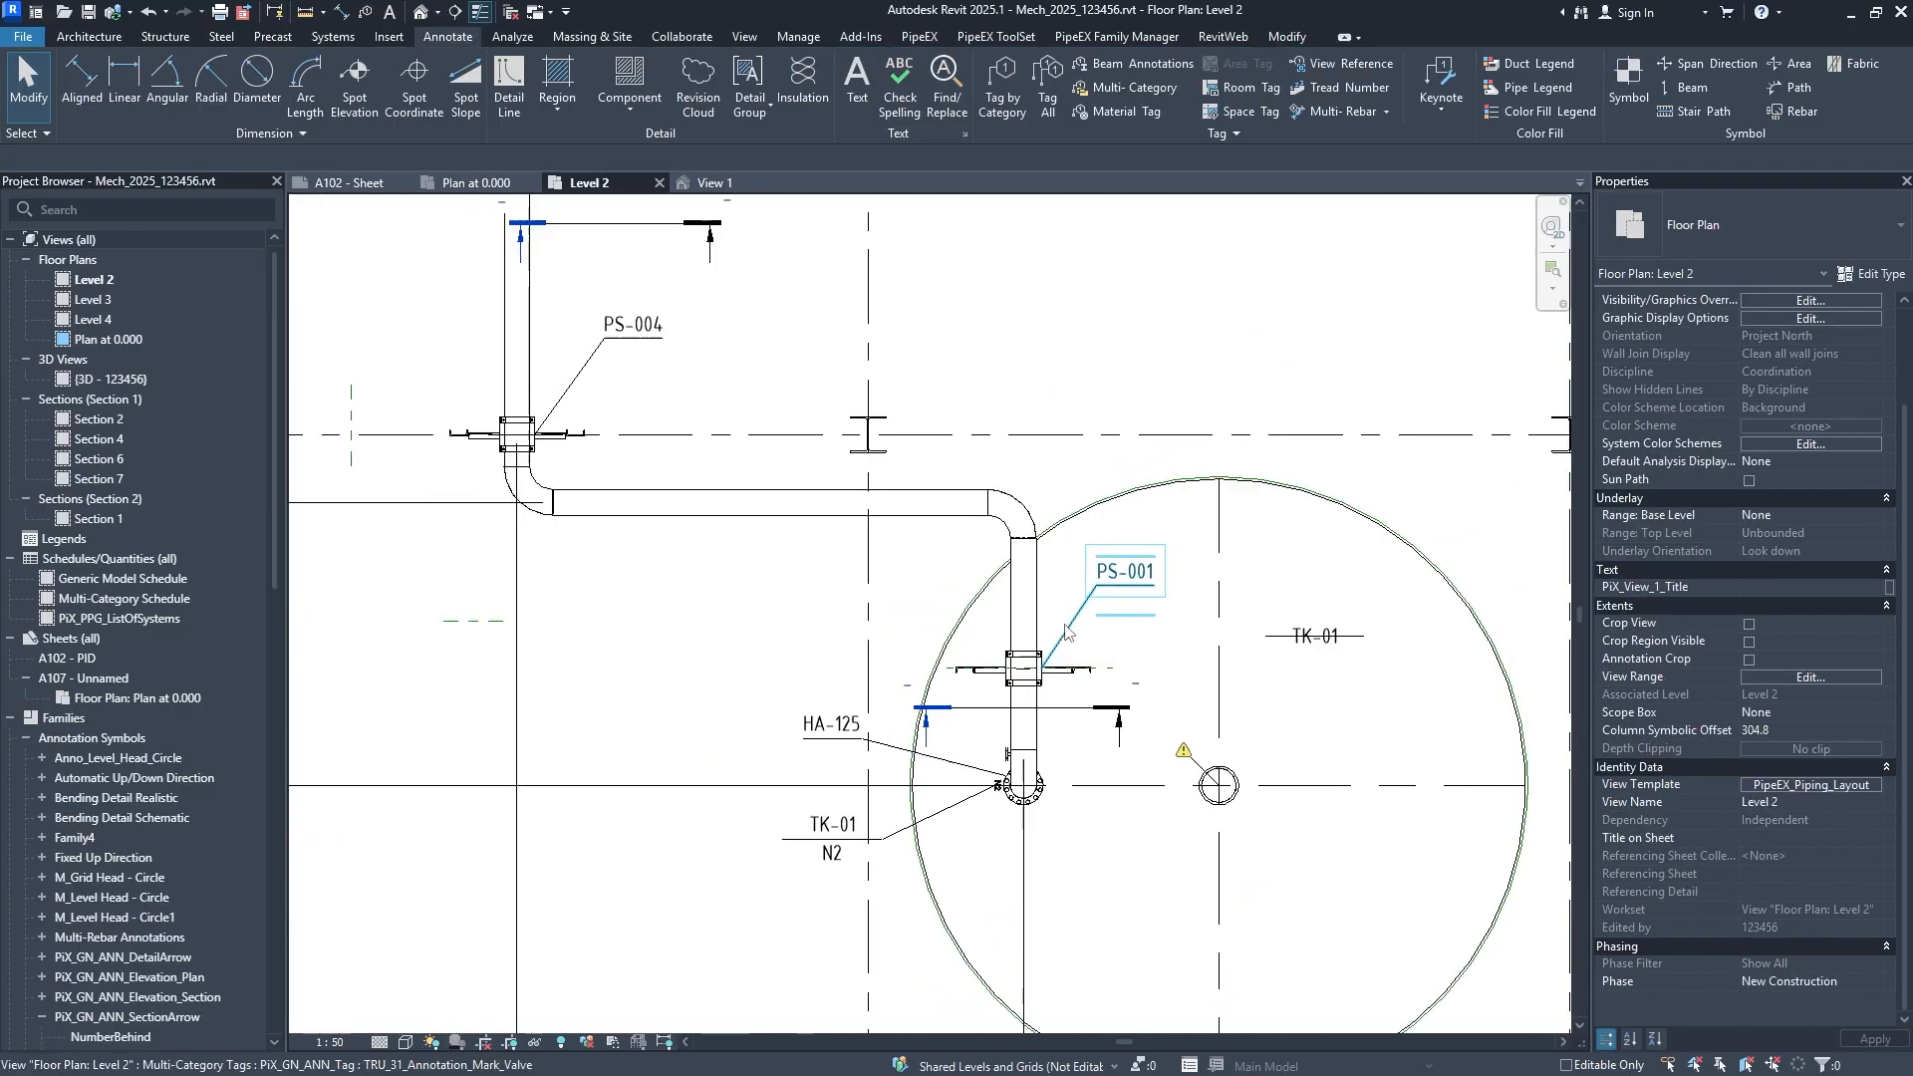
pyautogui.scroll(-1, 558, 520)
pyautogui.moveTo(558, 519); pyautogui.dragTo(791, 470, button='middle')
pyautogui.scroll(-2, 882, 589)
pyautogui.scroll(1, 979, 607)
pyautogui.moveTo(979, 645); pyautogui.dragTo(903, 754, button='middle')
pyautogui.moveTo(580, 453); pyautogui.dragTo(631, 531, button='middle')
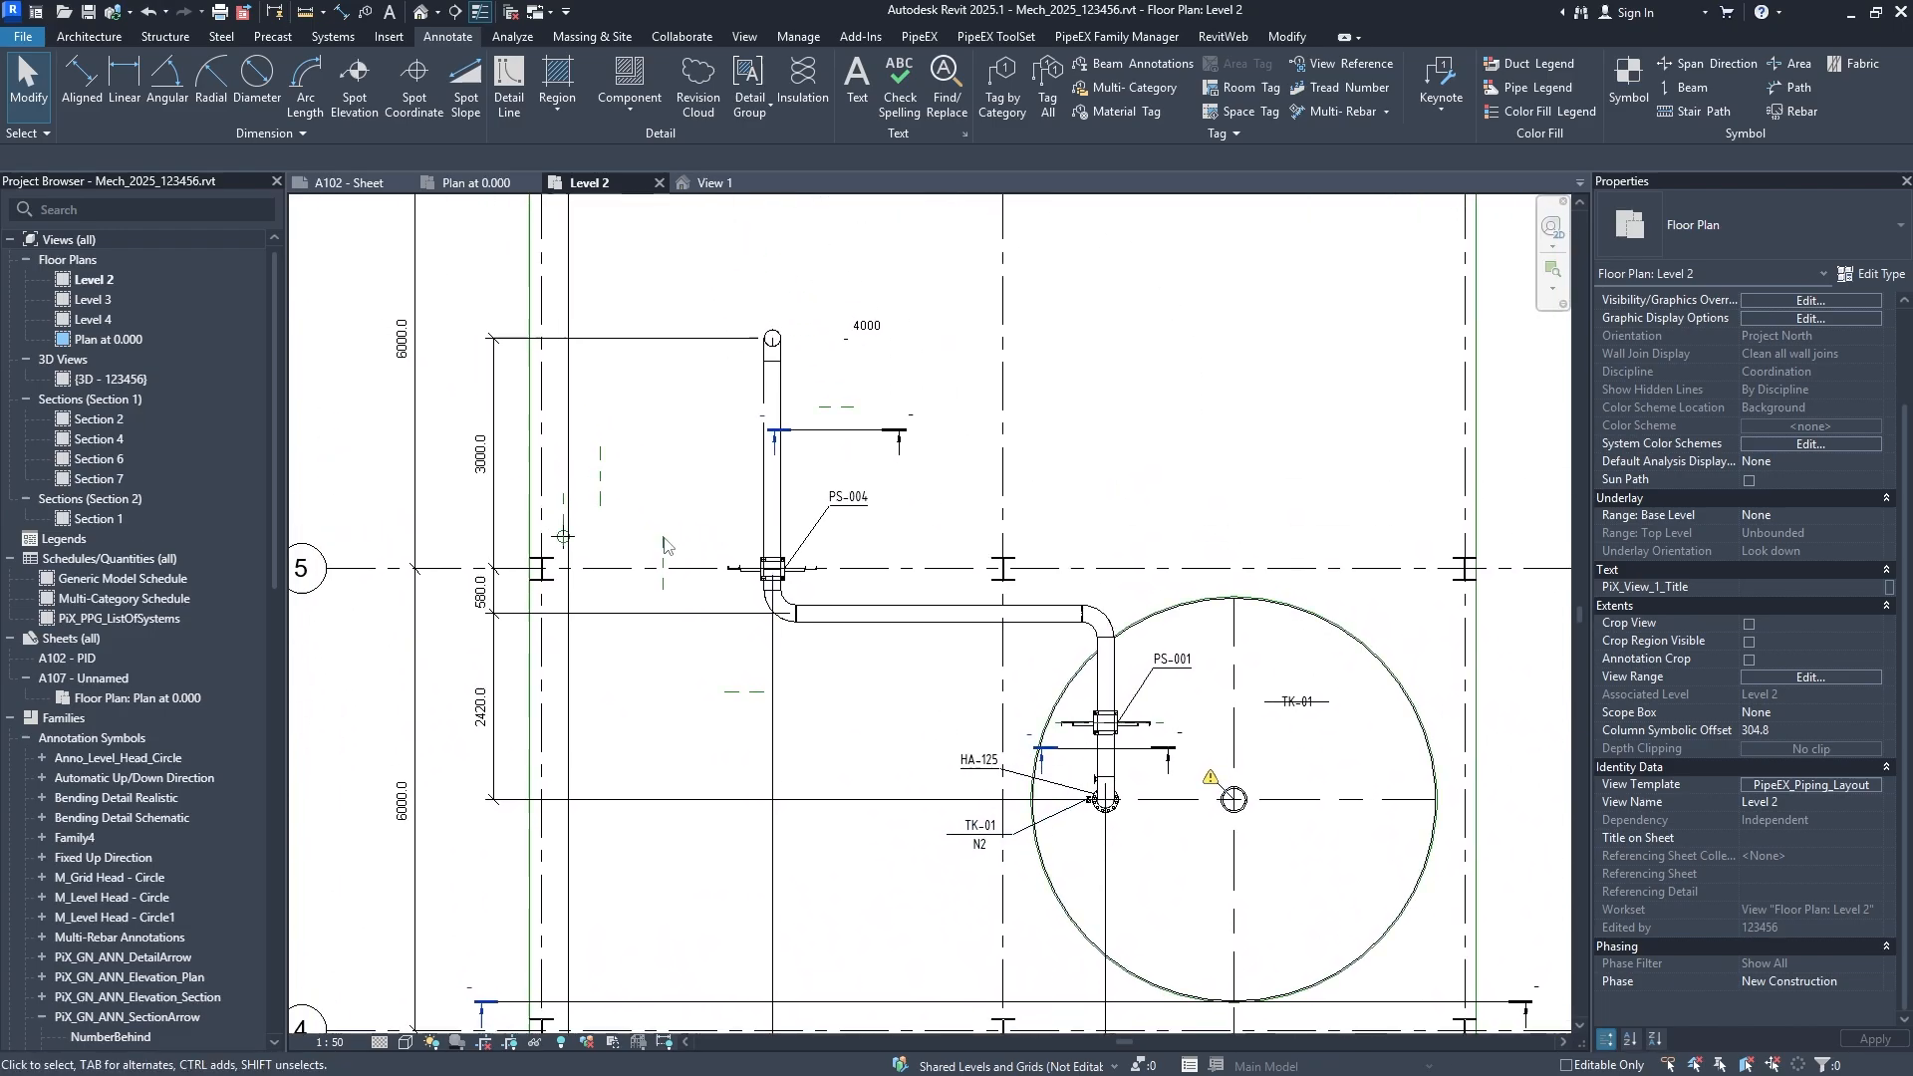
pyautogui.scroll(1, 630, 528)
pyautogui.moveTo(570, 470); pyautogui.dragTo(602, 533, button='middle')
pyautogui.scroll(1, 602, 533)
pyautogui.moveTo(667, 471); pyautogui.dragTo(694, 529, button='middle')
pyautogui.scroll(2, 672, 604)
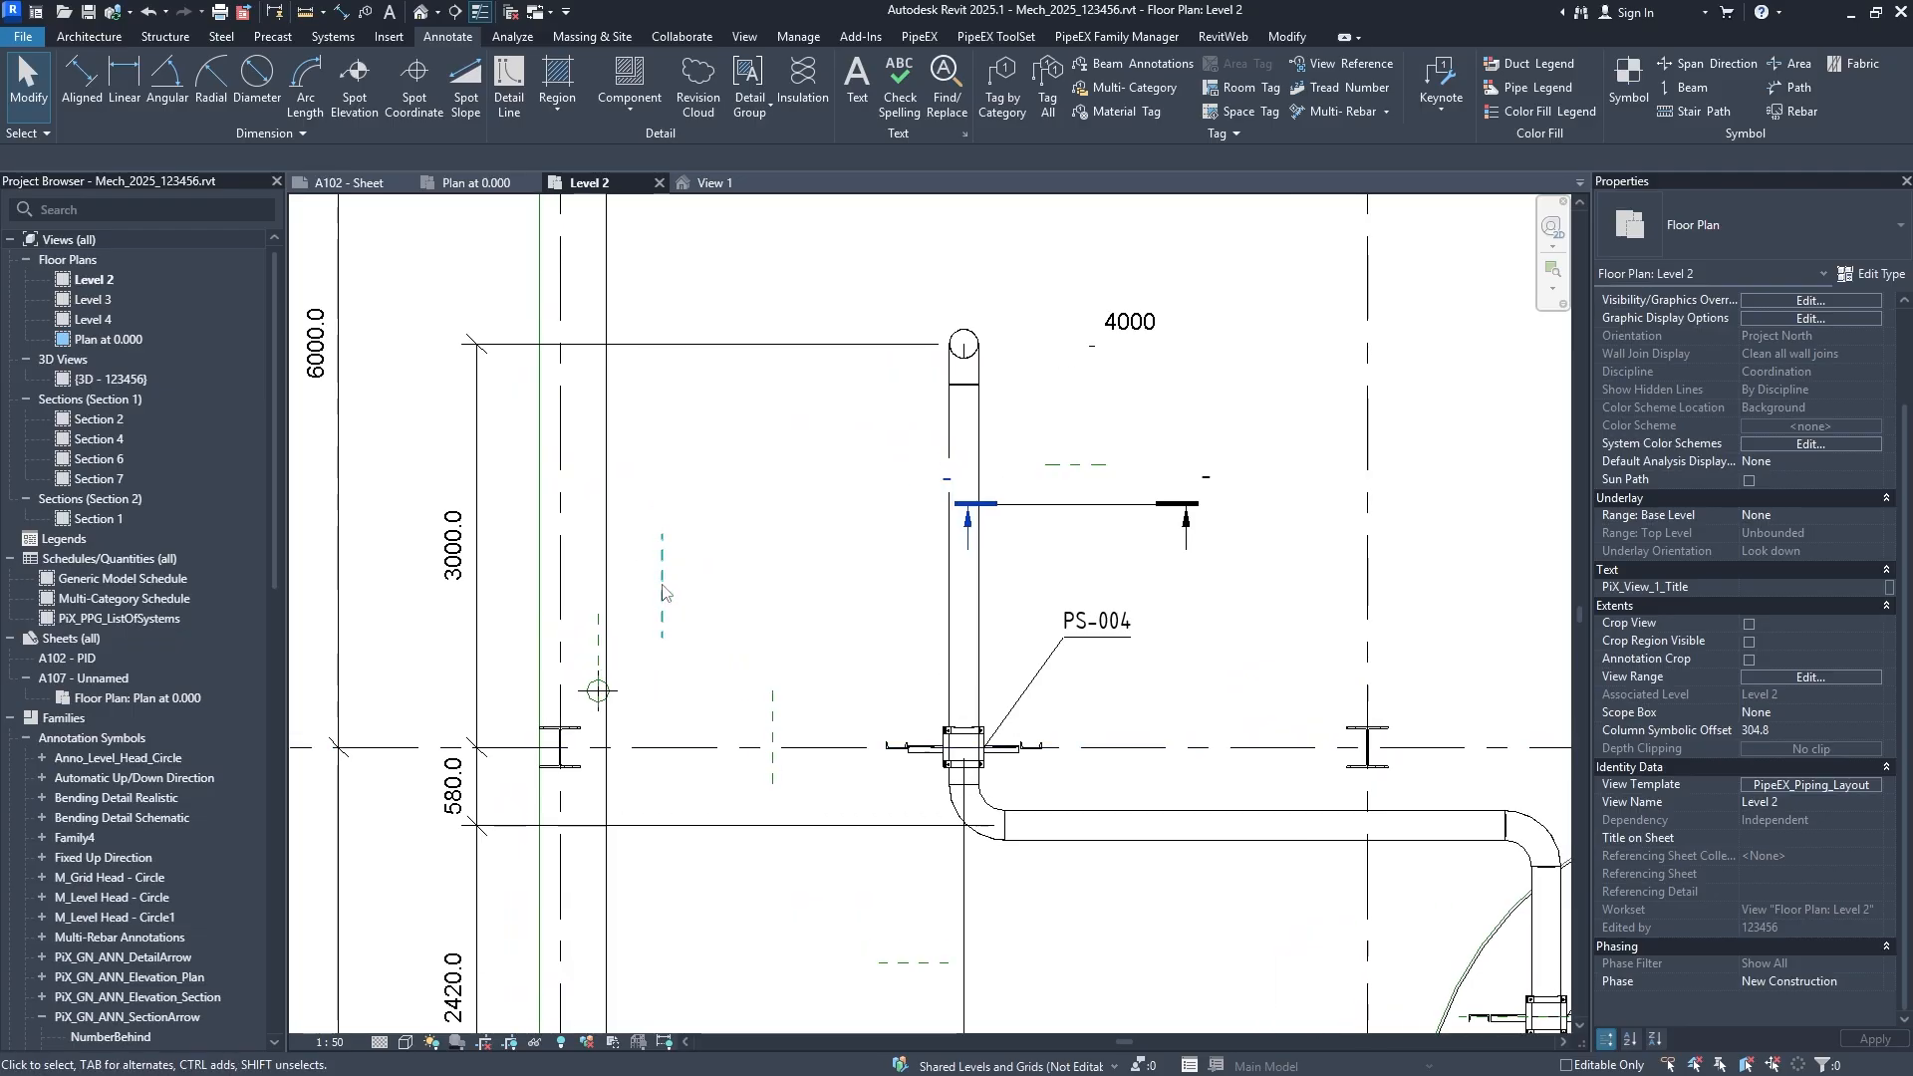
pyautogui.moveTo(859, 743); pyautogui.dragTo(840, 583, button='middle')
pyautogui.scroll(-3, 840, 586)
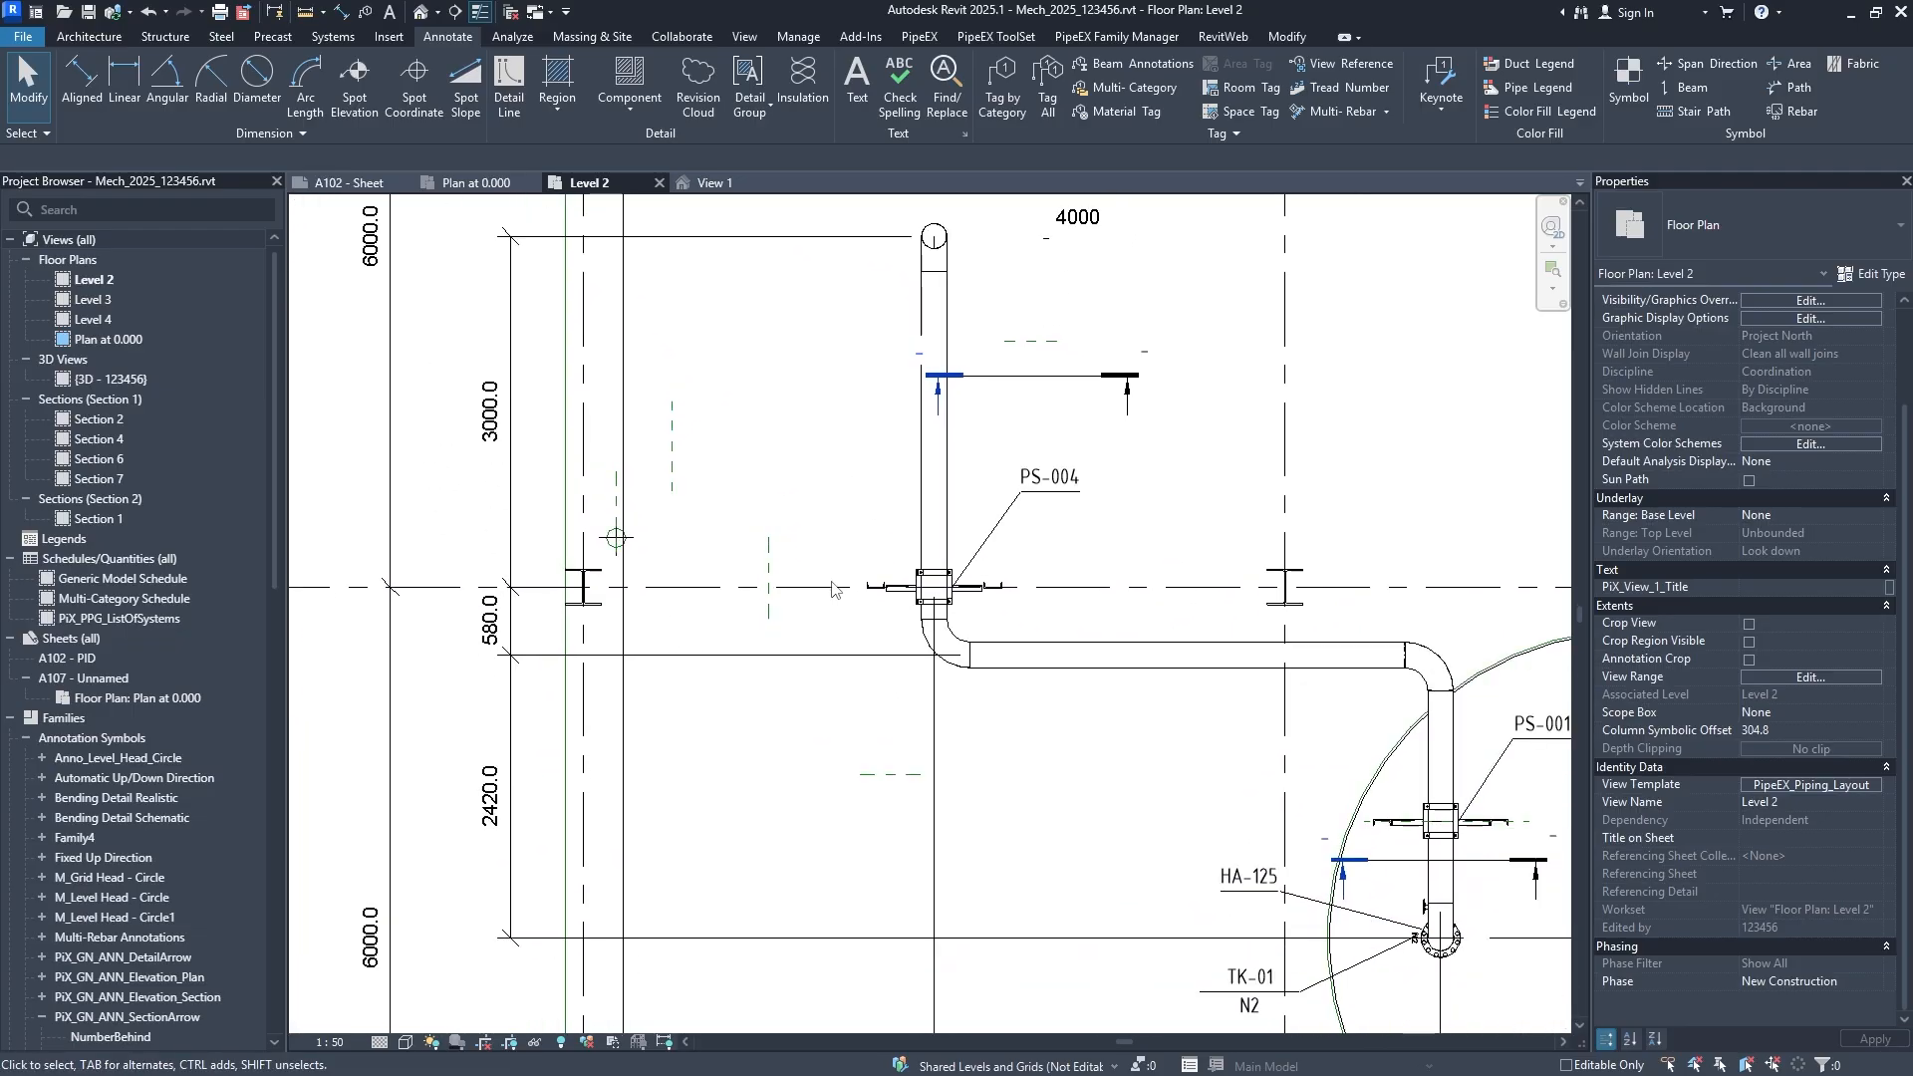
pyautogui.moveTo(910, 674); pyautogui.dragTo(746, 628, button='middle')
pyautogui.moveTo(966, 717); pyautogui.dragTo(847, 578, button='middle')
pyautogui.moveTo(1051, 687); pyautogui.dragTo(915, 500, button='middle')
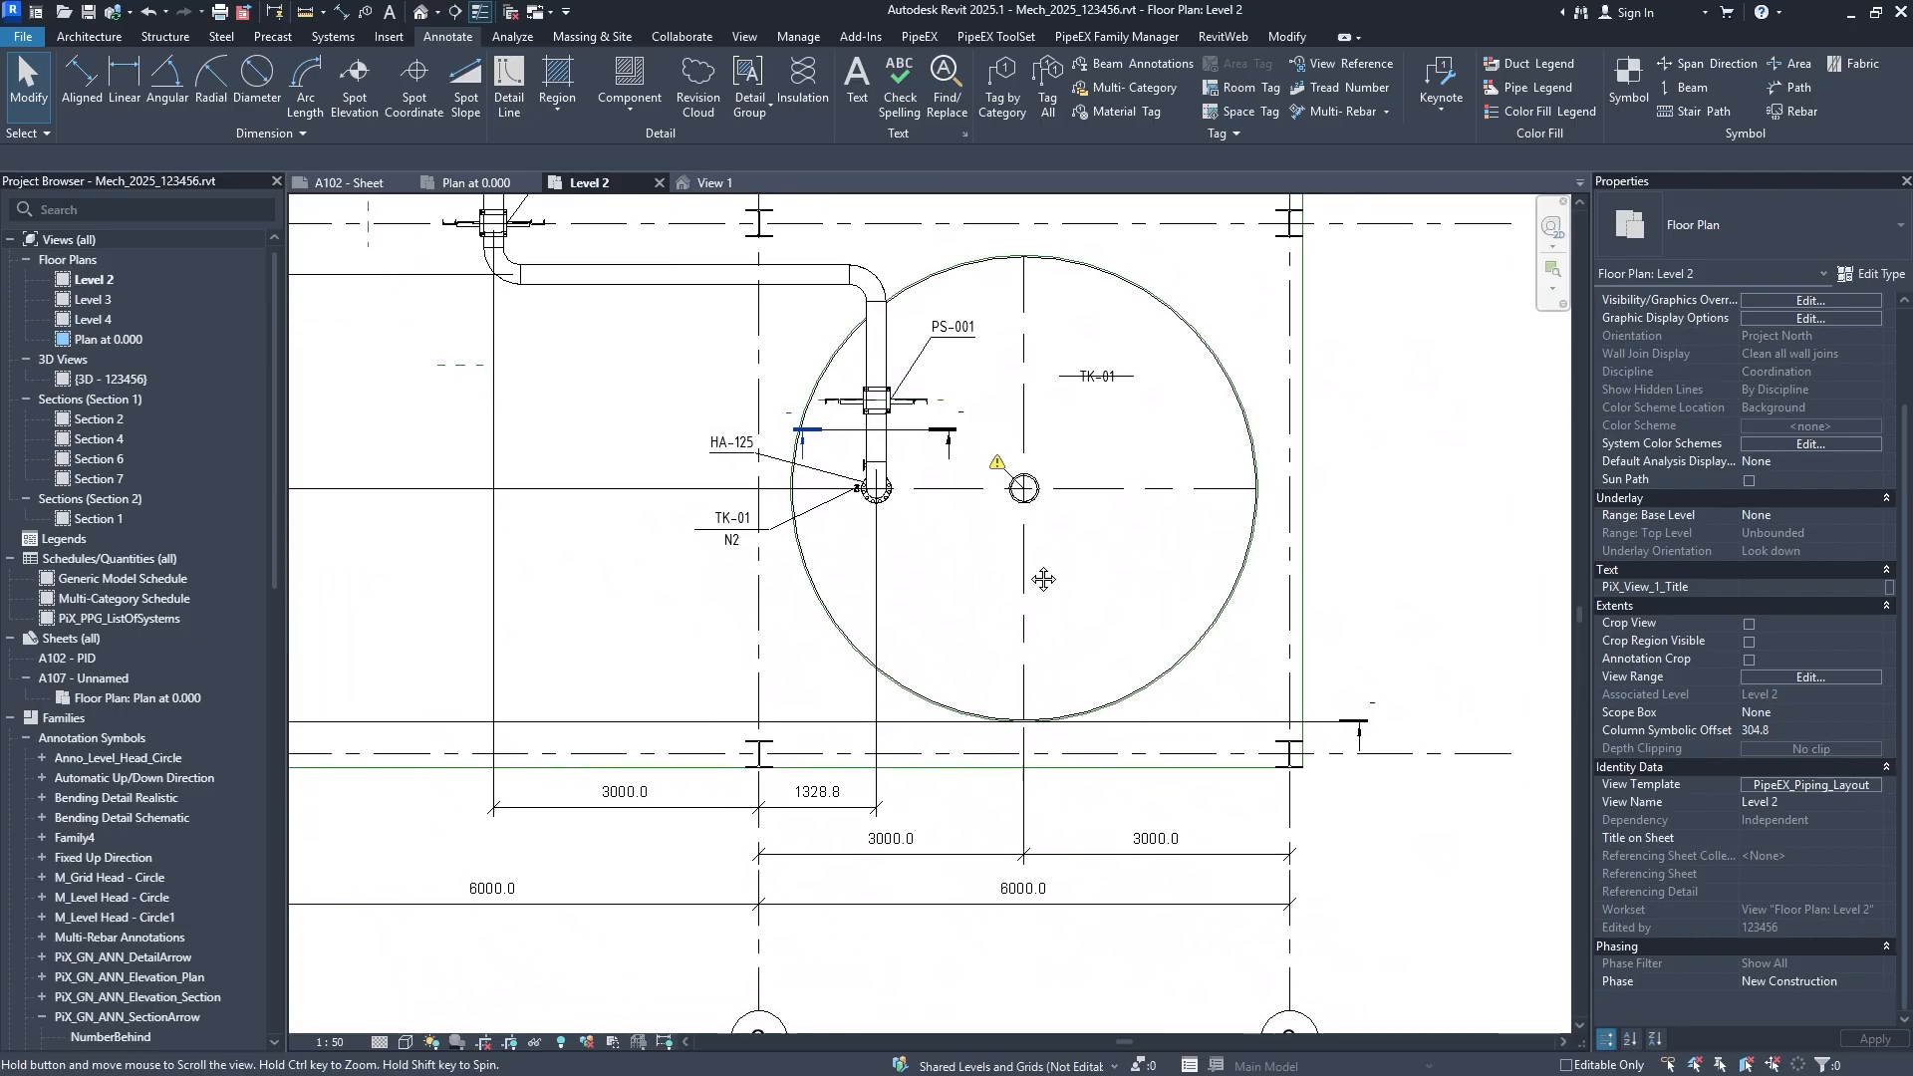
pyautogui.moveTo(757, 558); pyautogui.dragTo(1188, 957, button='middle')
pyautogui.scroll(3, 770, 558)
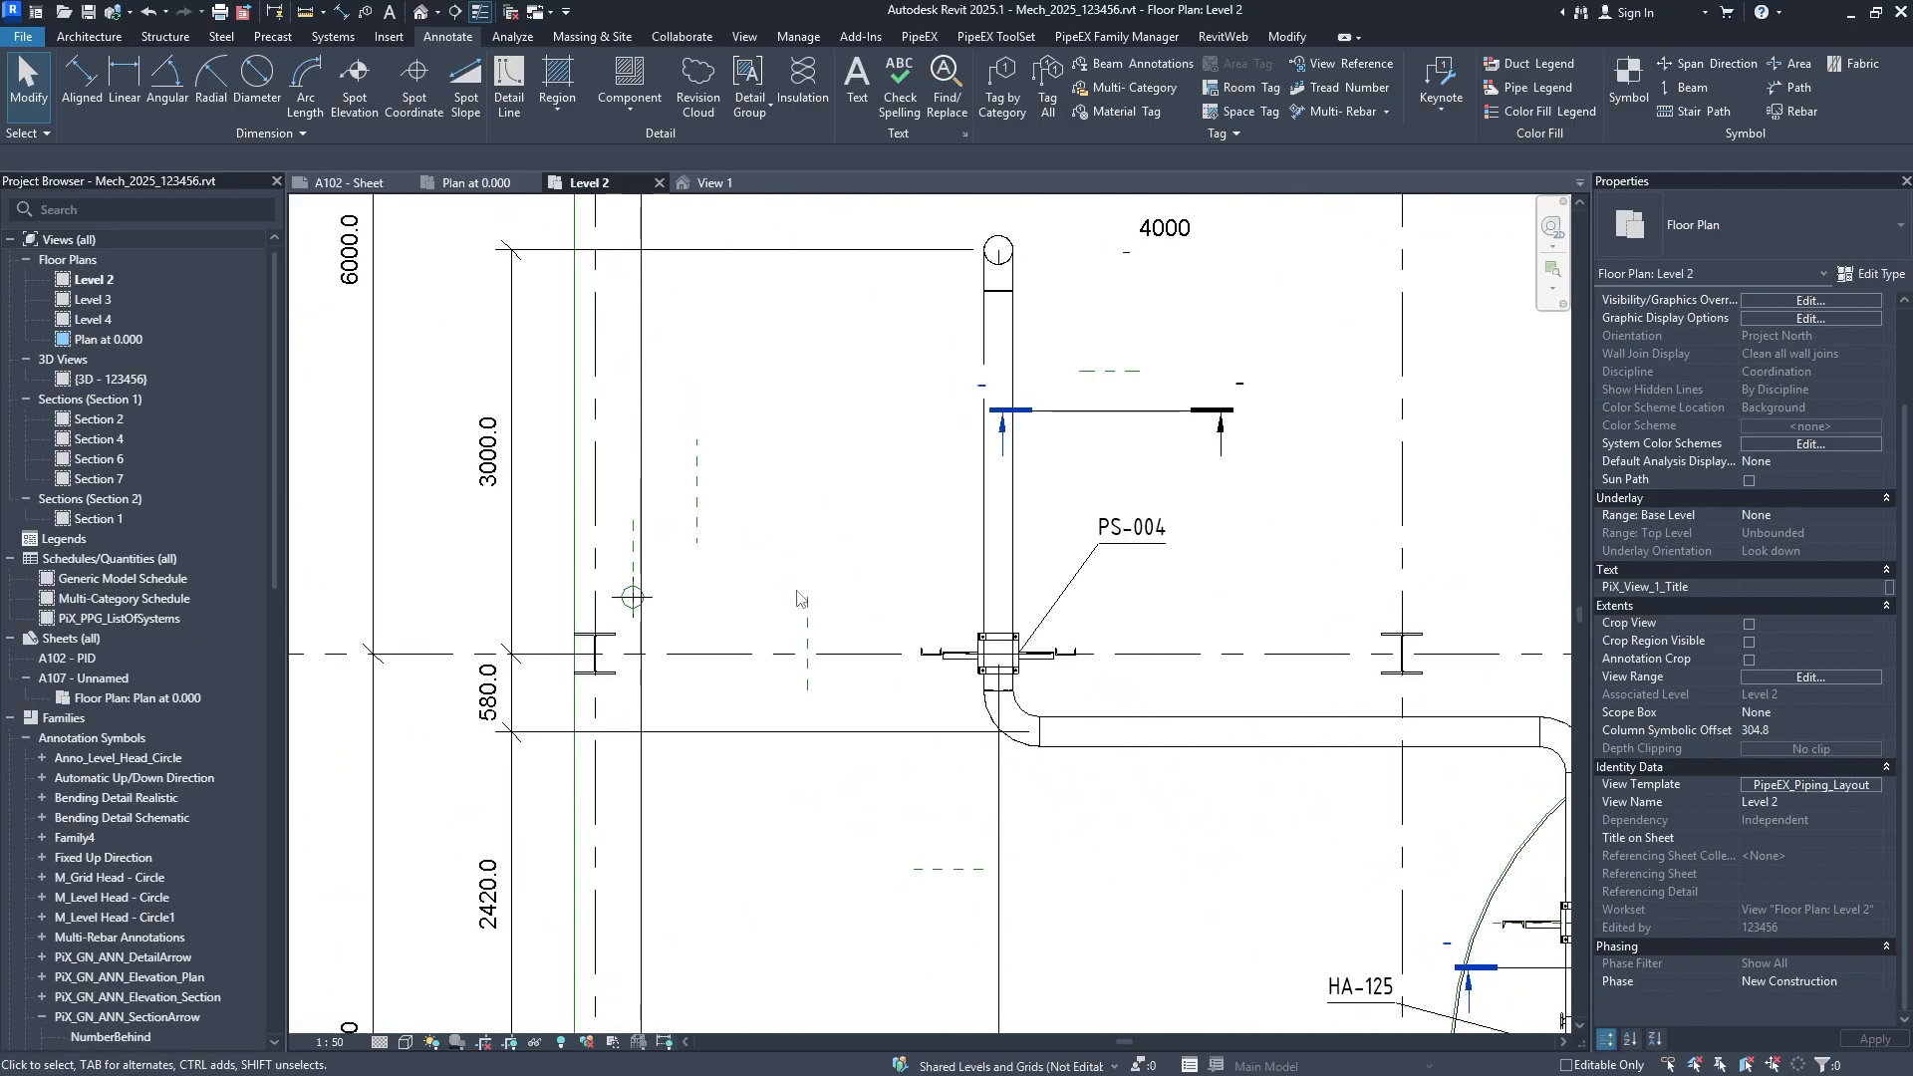
# Examine the dashed reference planes and the framing around the PS-004 support and the rest of the pipe run.
pyautogui.click(812, 618)
pyautogui.press('Escape')
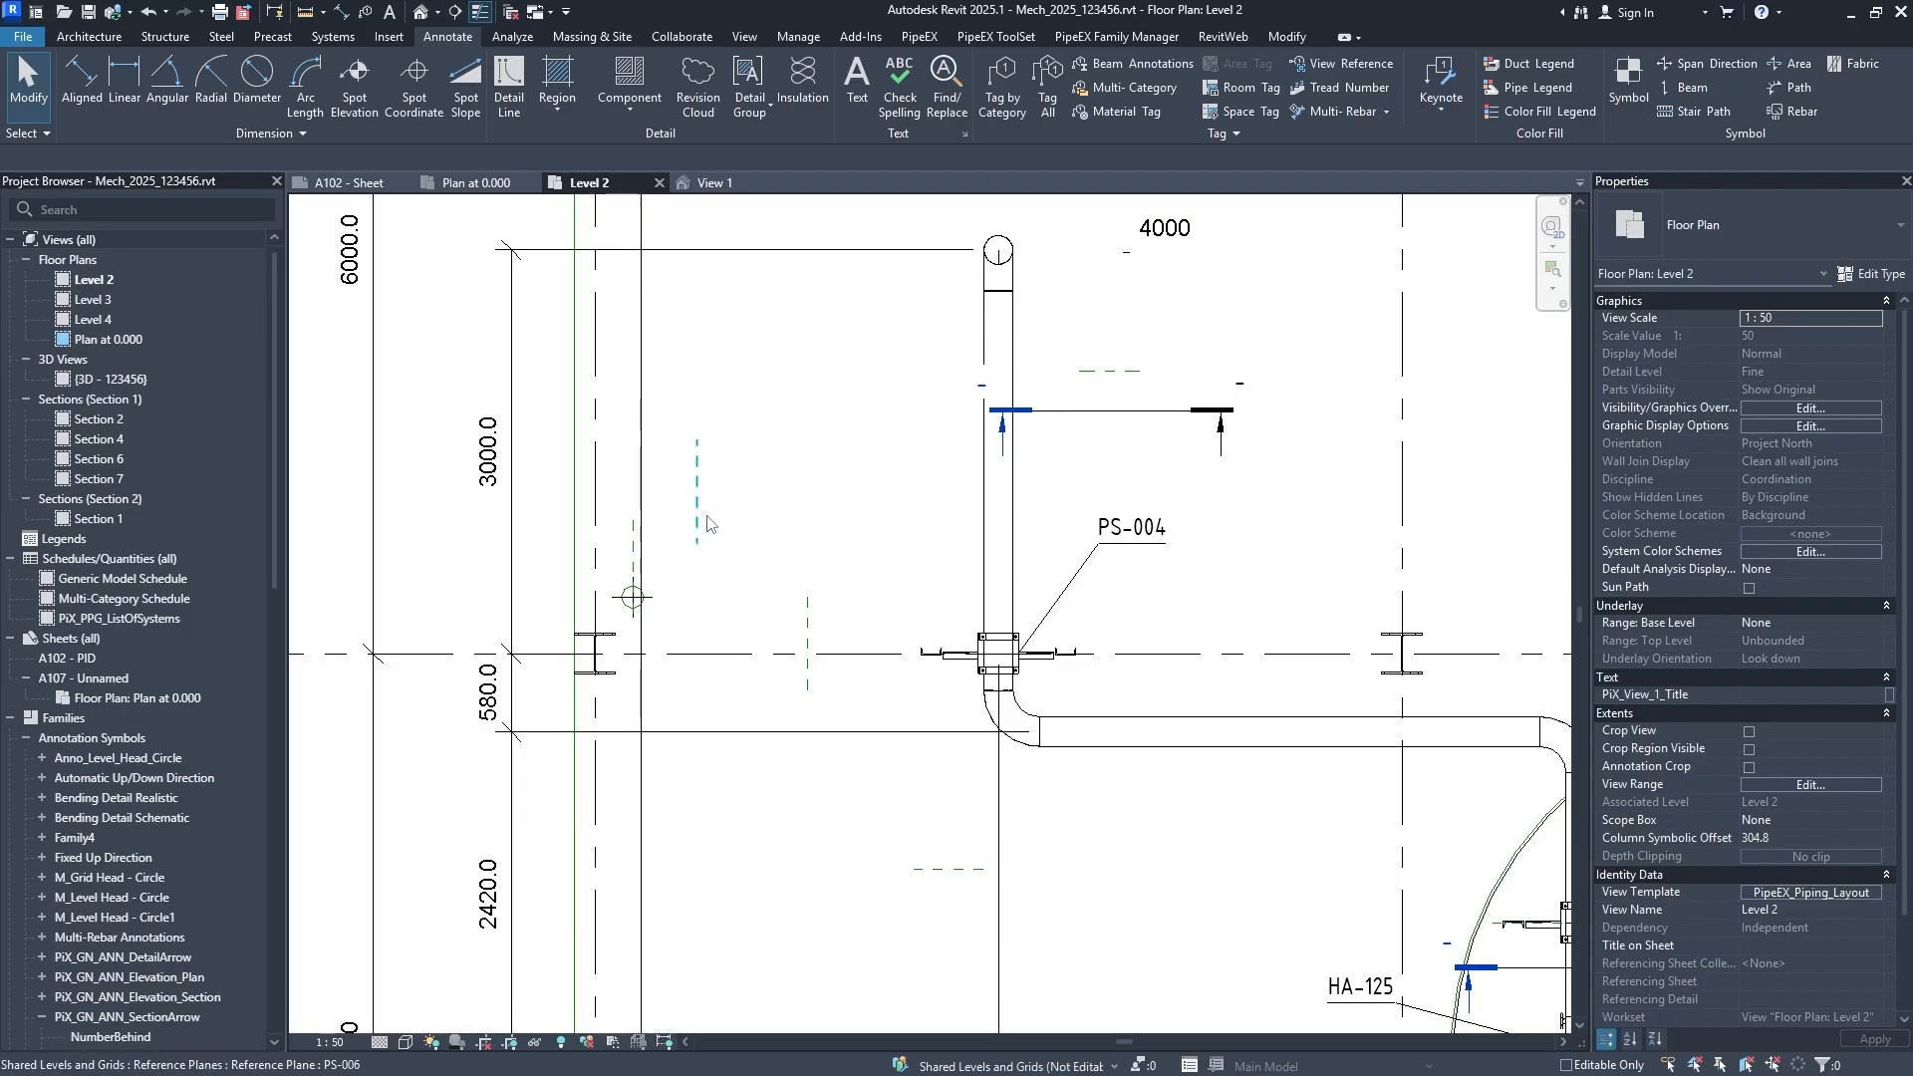
pyautogui.scroll(1, 1061, 678)
pyautogui.scroll(1, 1061, 677)
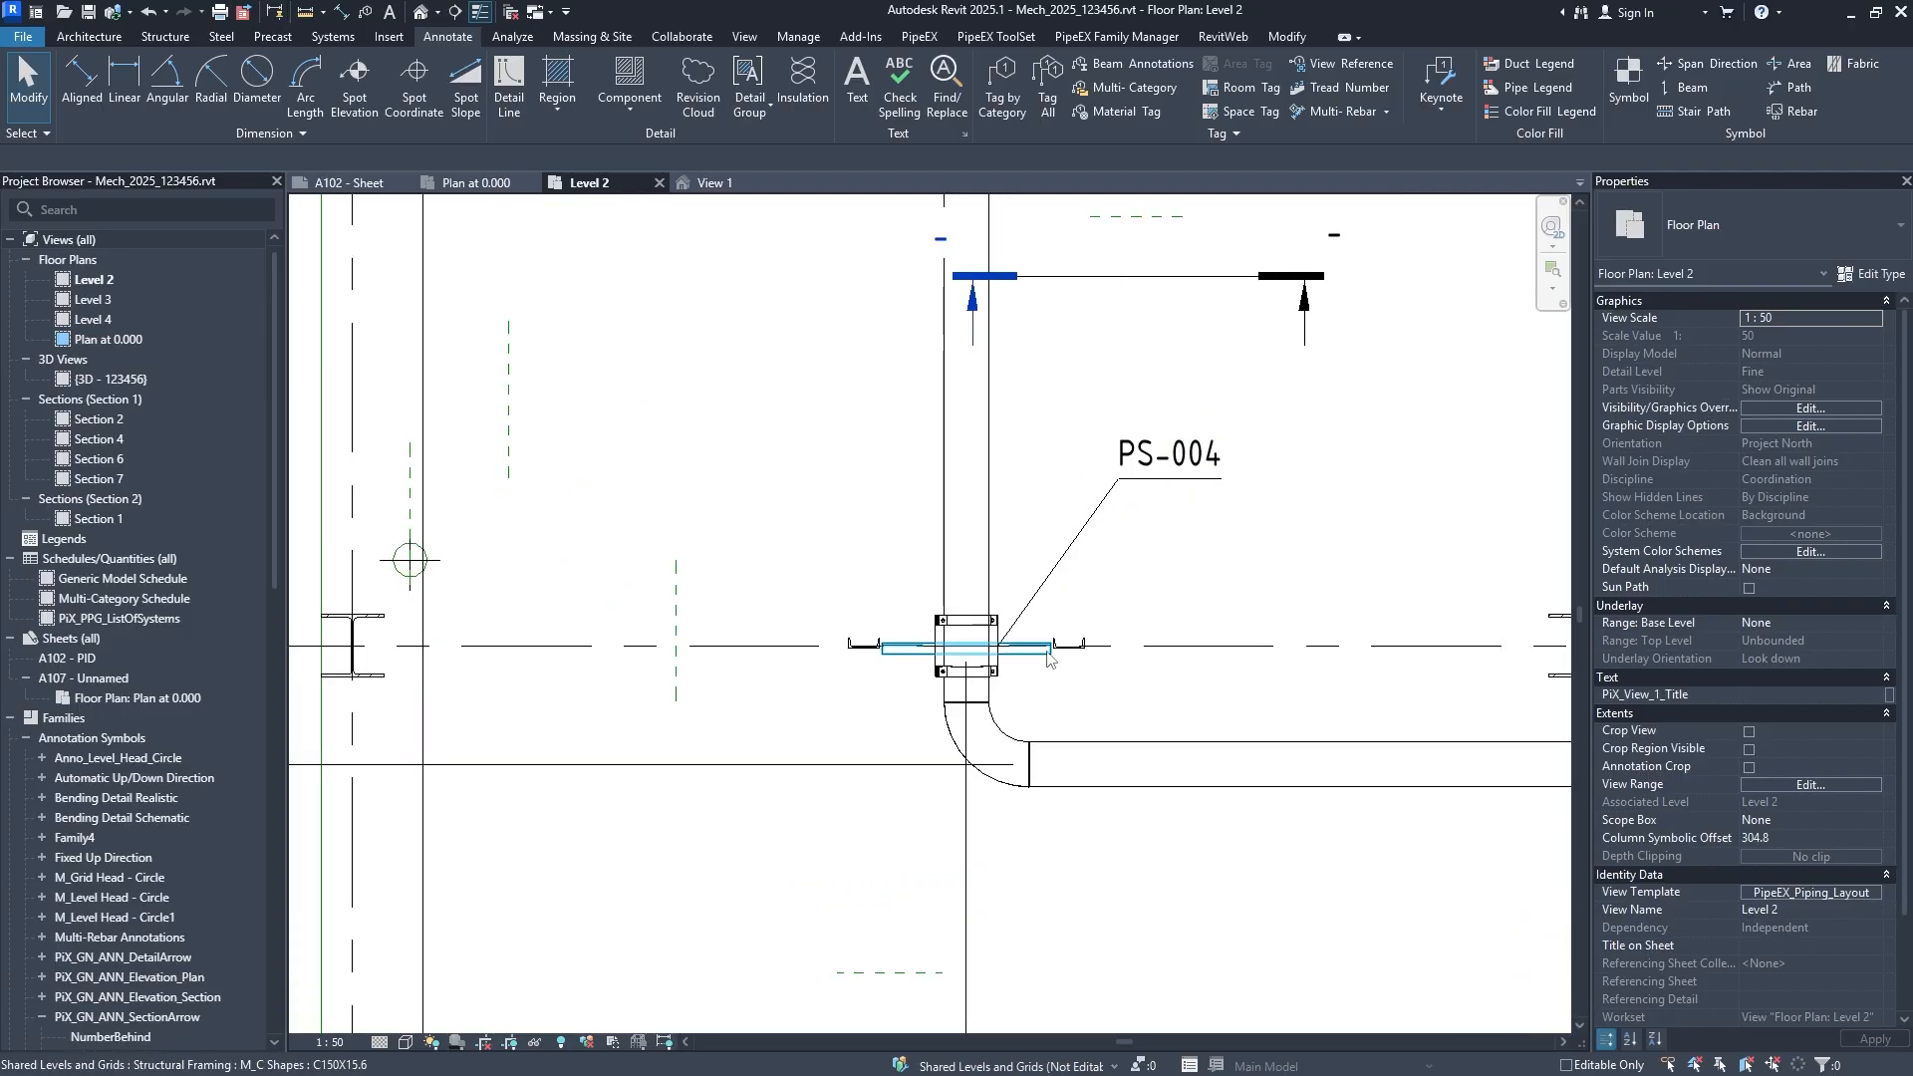
pyautogui.scroll(-9, 1051, 656)
pyautogui.scroll(2, 942, 684)
pyautogui.moveTo(1079, 737); pyautogui.dragTo(843, 697, button='middle')
pyautogui.scroll(1, 942, 688)
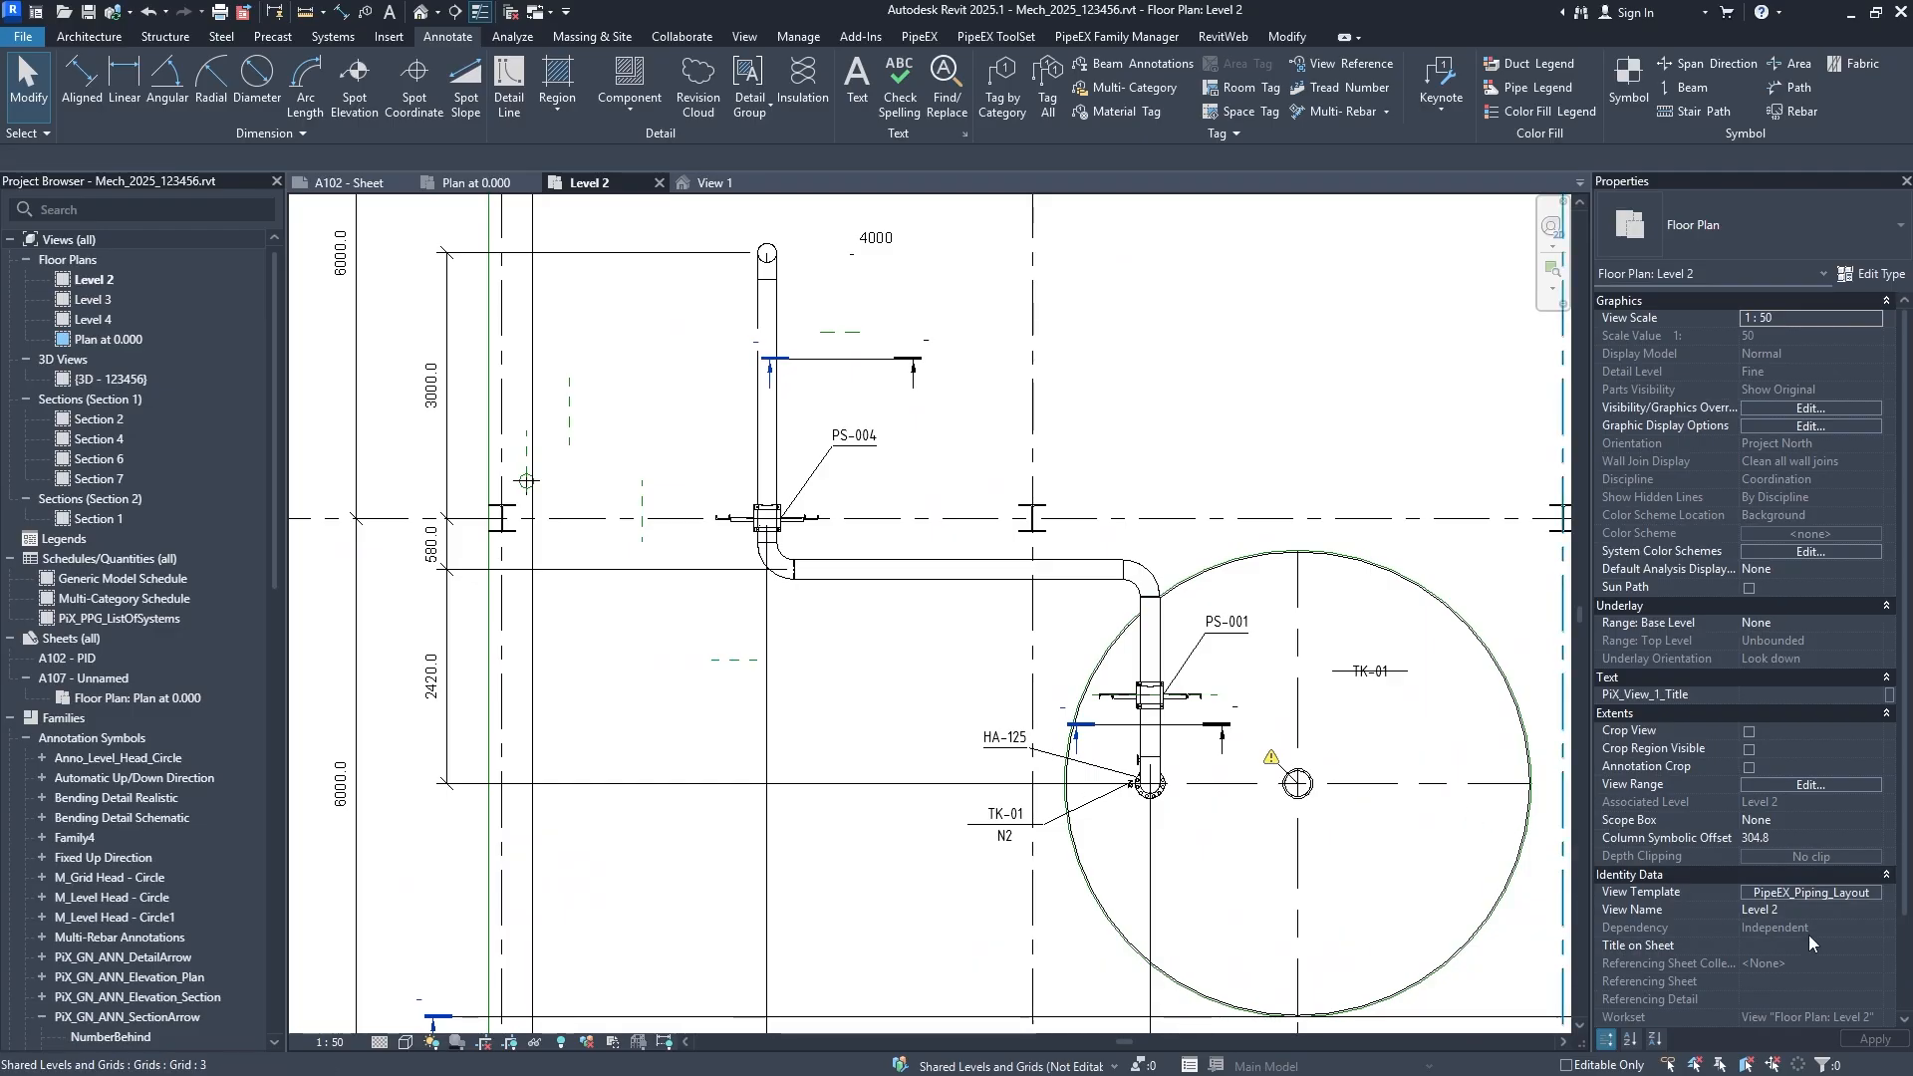
# Hide the Reference Planes annotation category in the PipeEX_Piping_Layout view template, finding it with the category search "refe".
pyautogui.click(1810, 893)
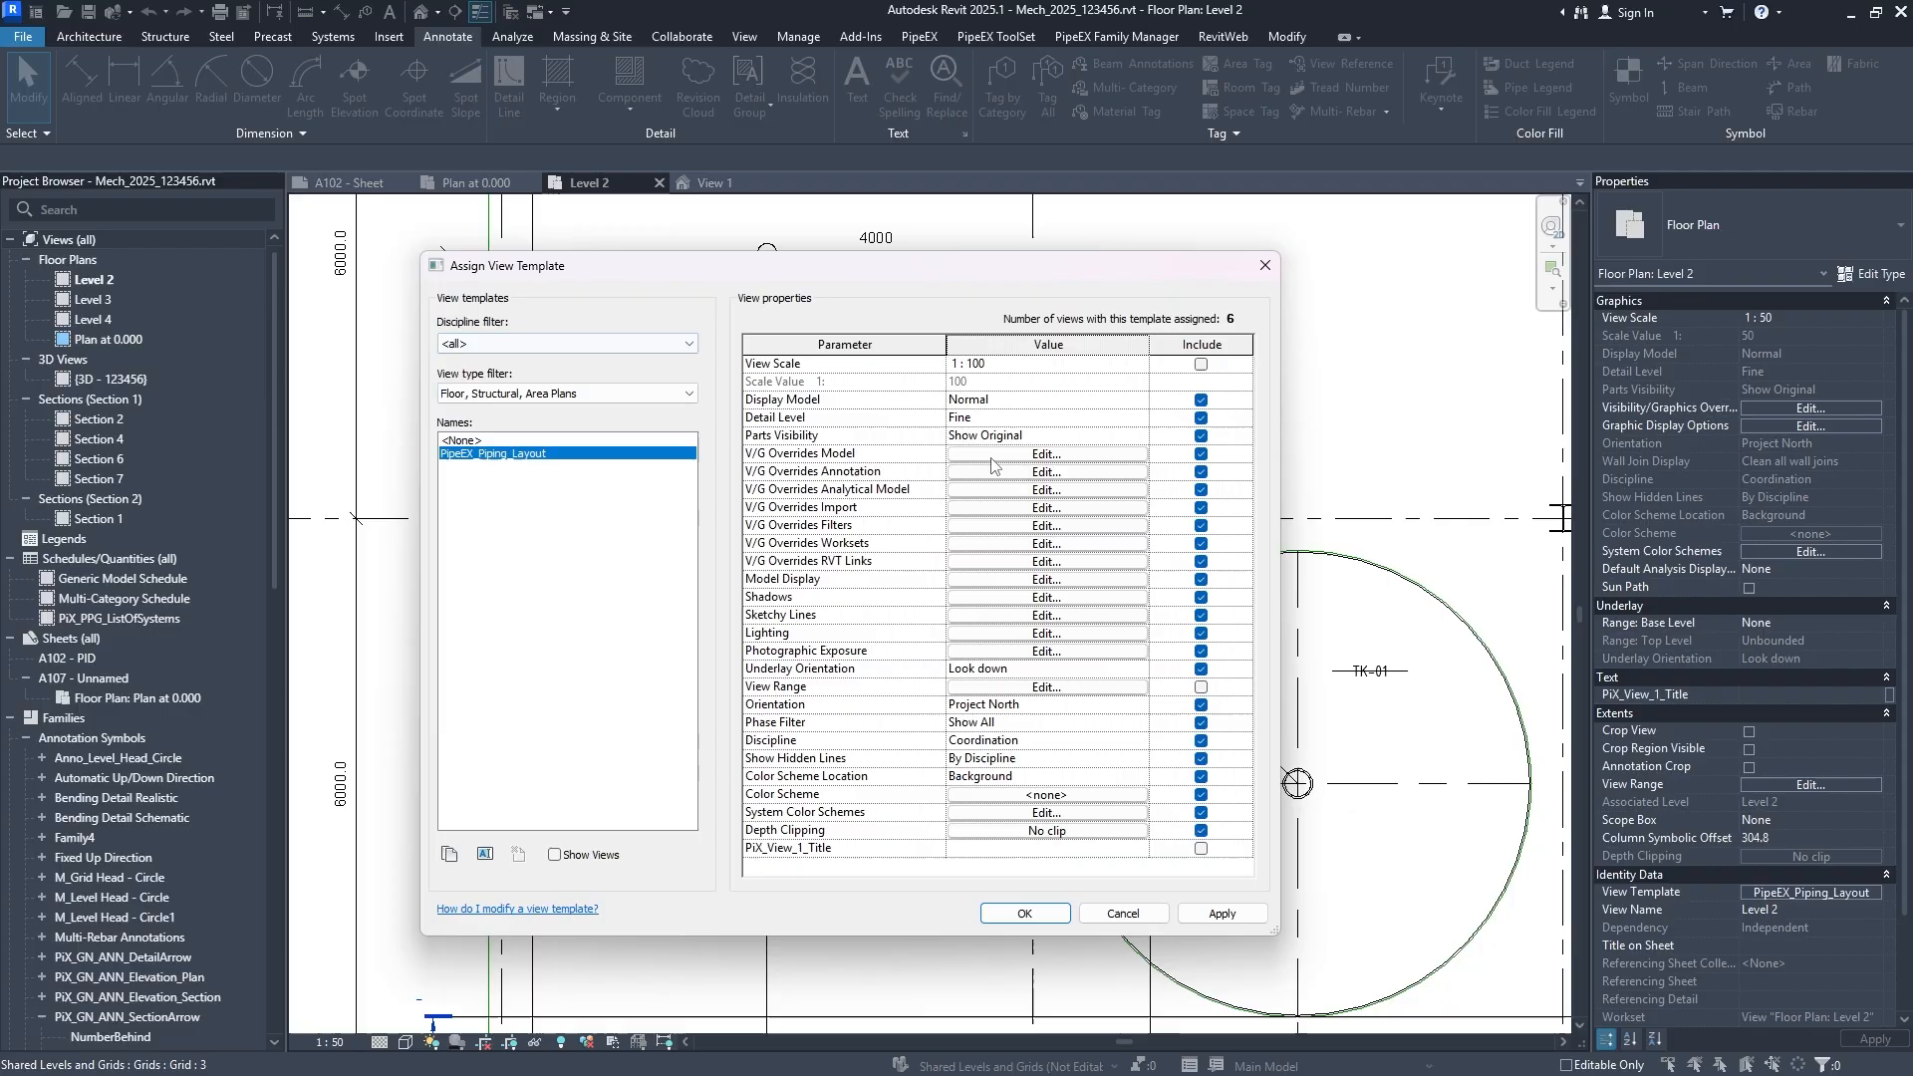
pyautogui.click(992, 456)
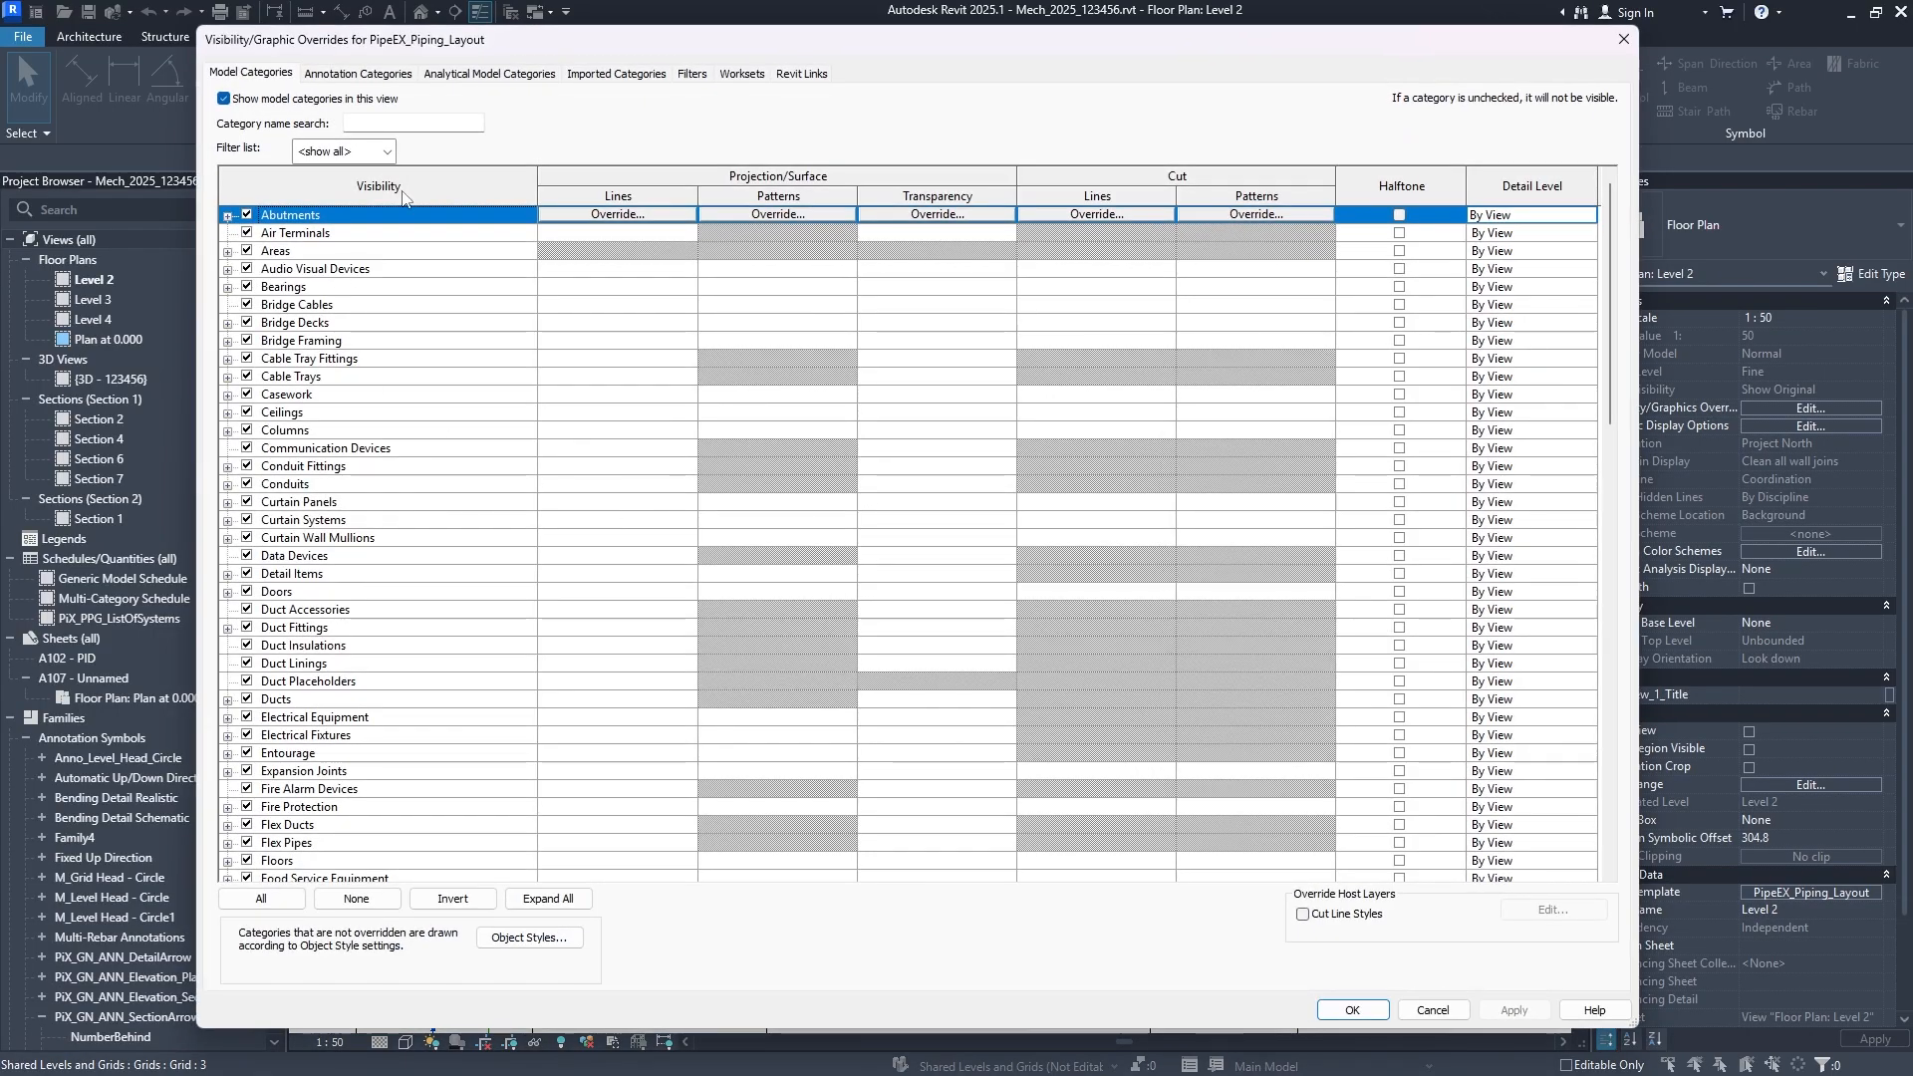
pyautogui.click(457, 78)
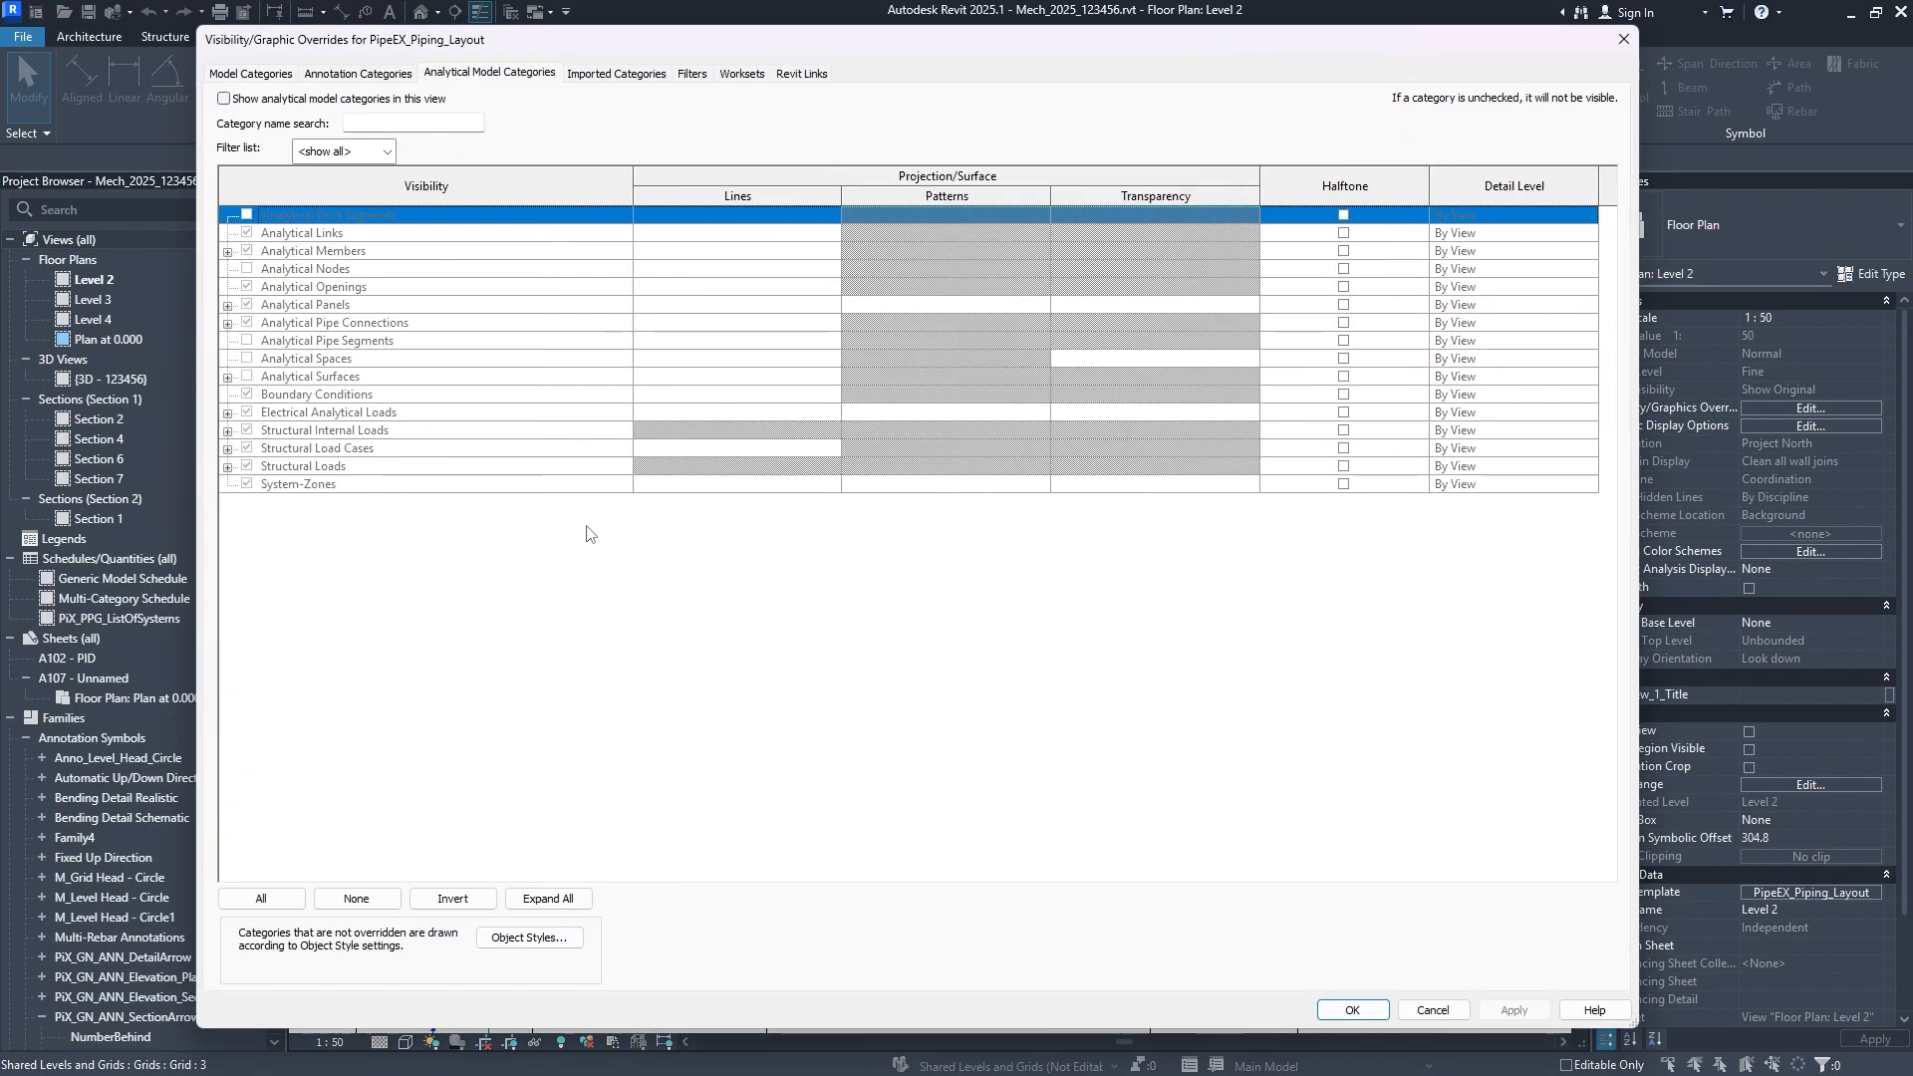
pyautogui.click(375, 76)
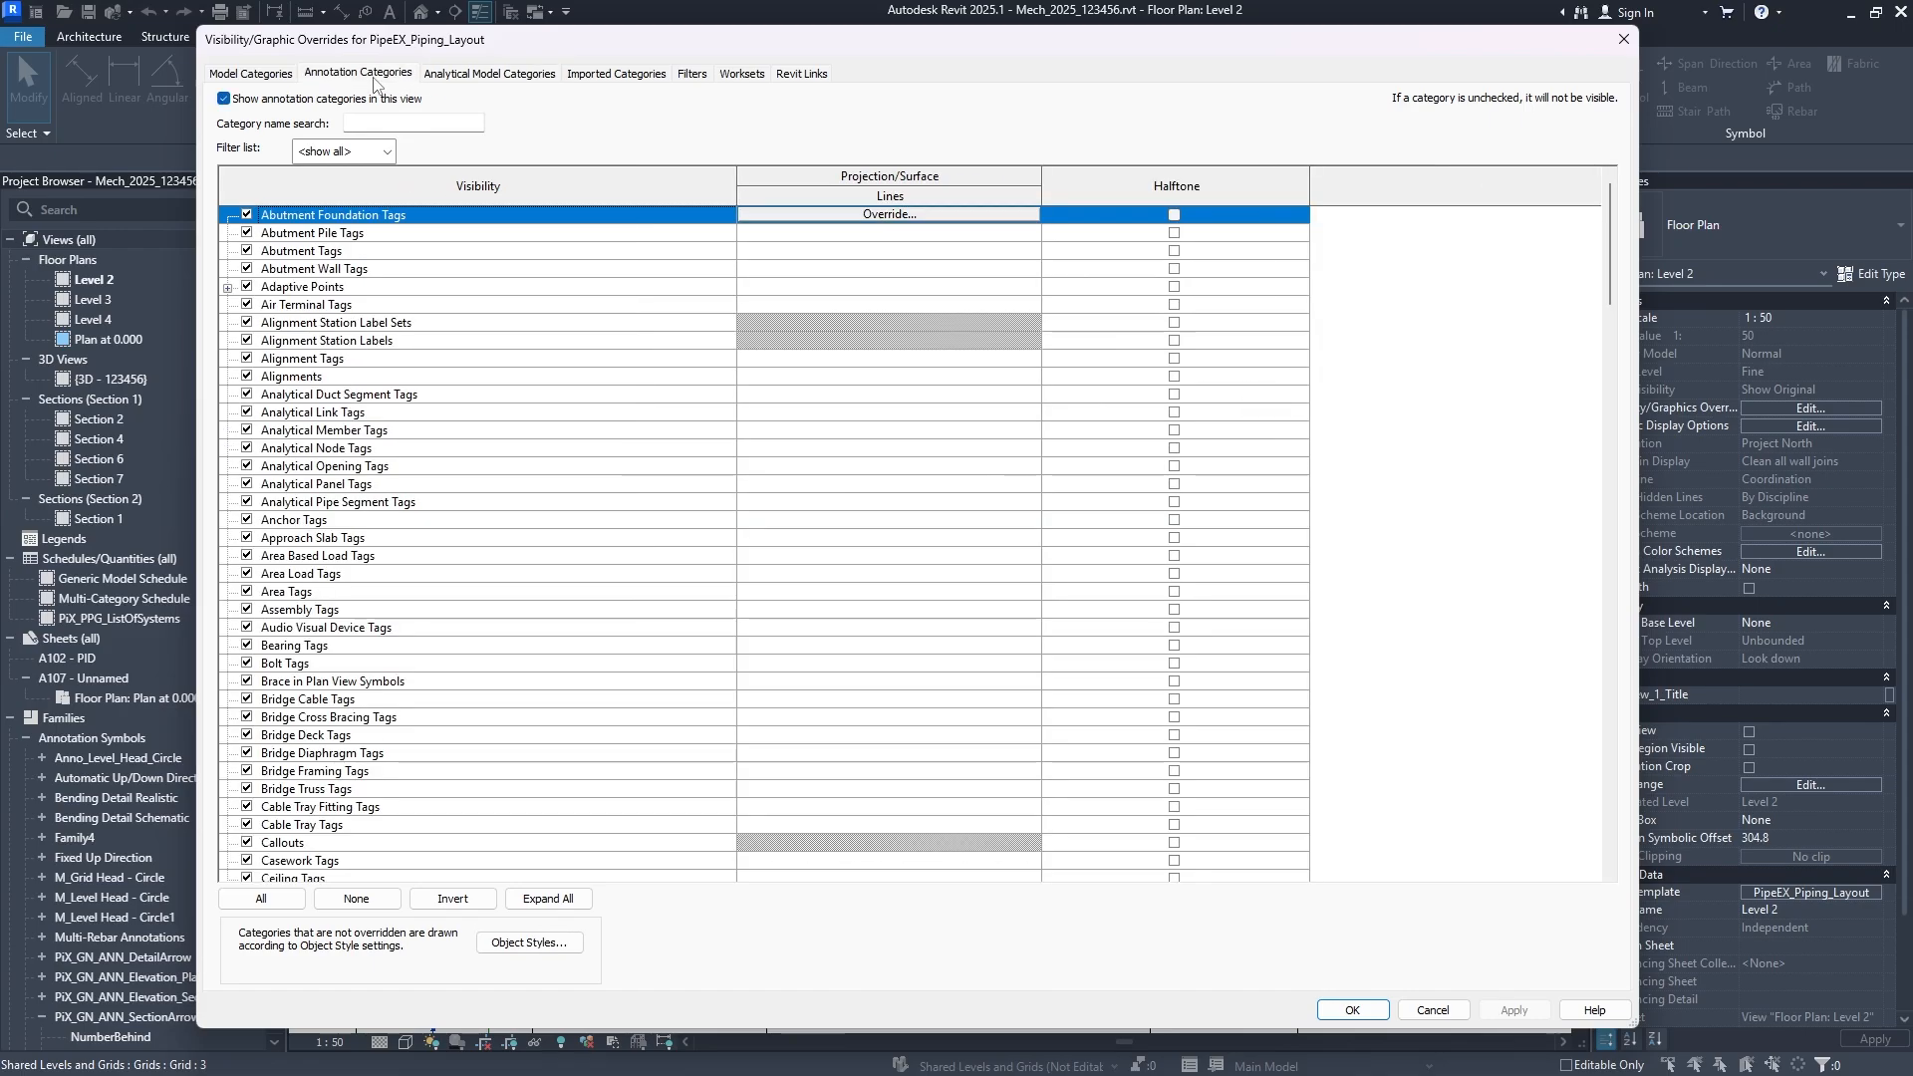
pyautogui.click(438, 124)
pyautogui.write('refe')
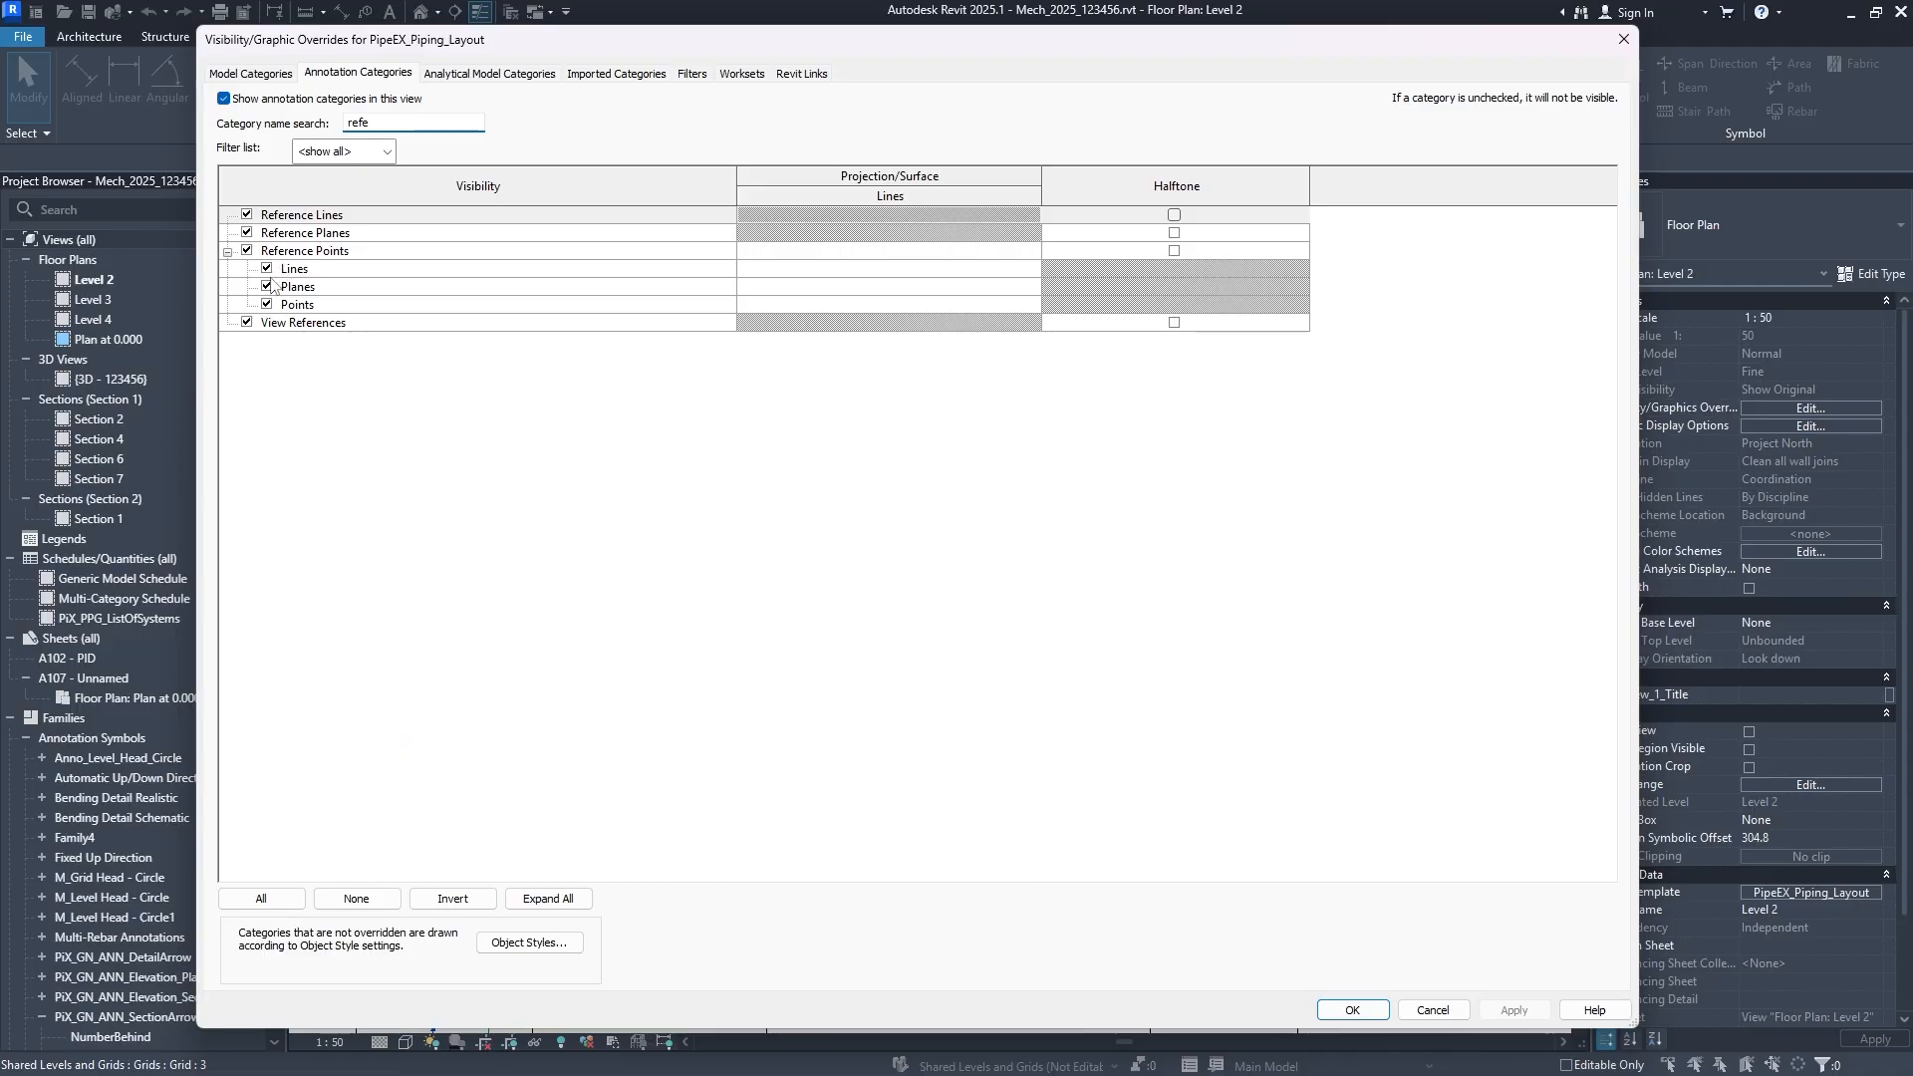
pyautogui.click(247, 234)
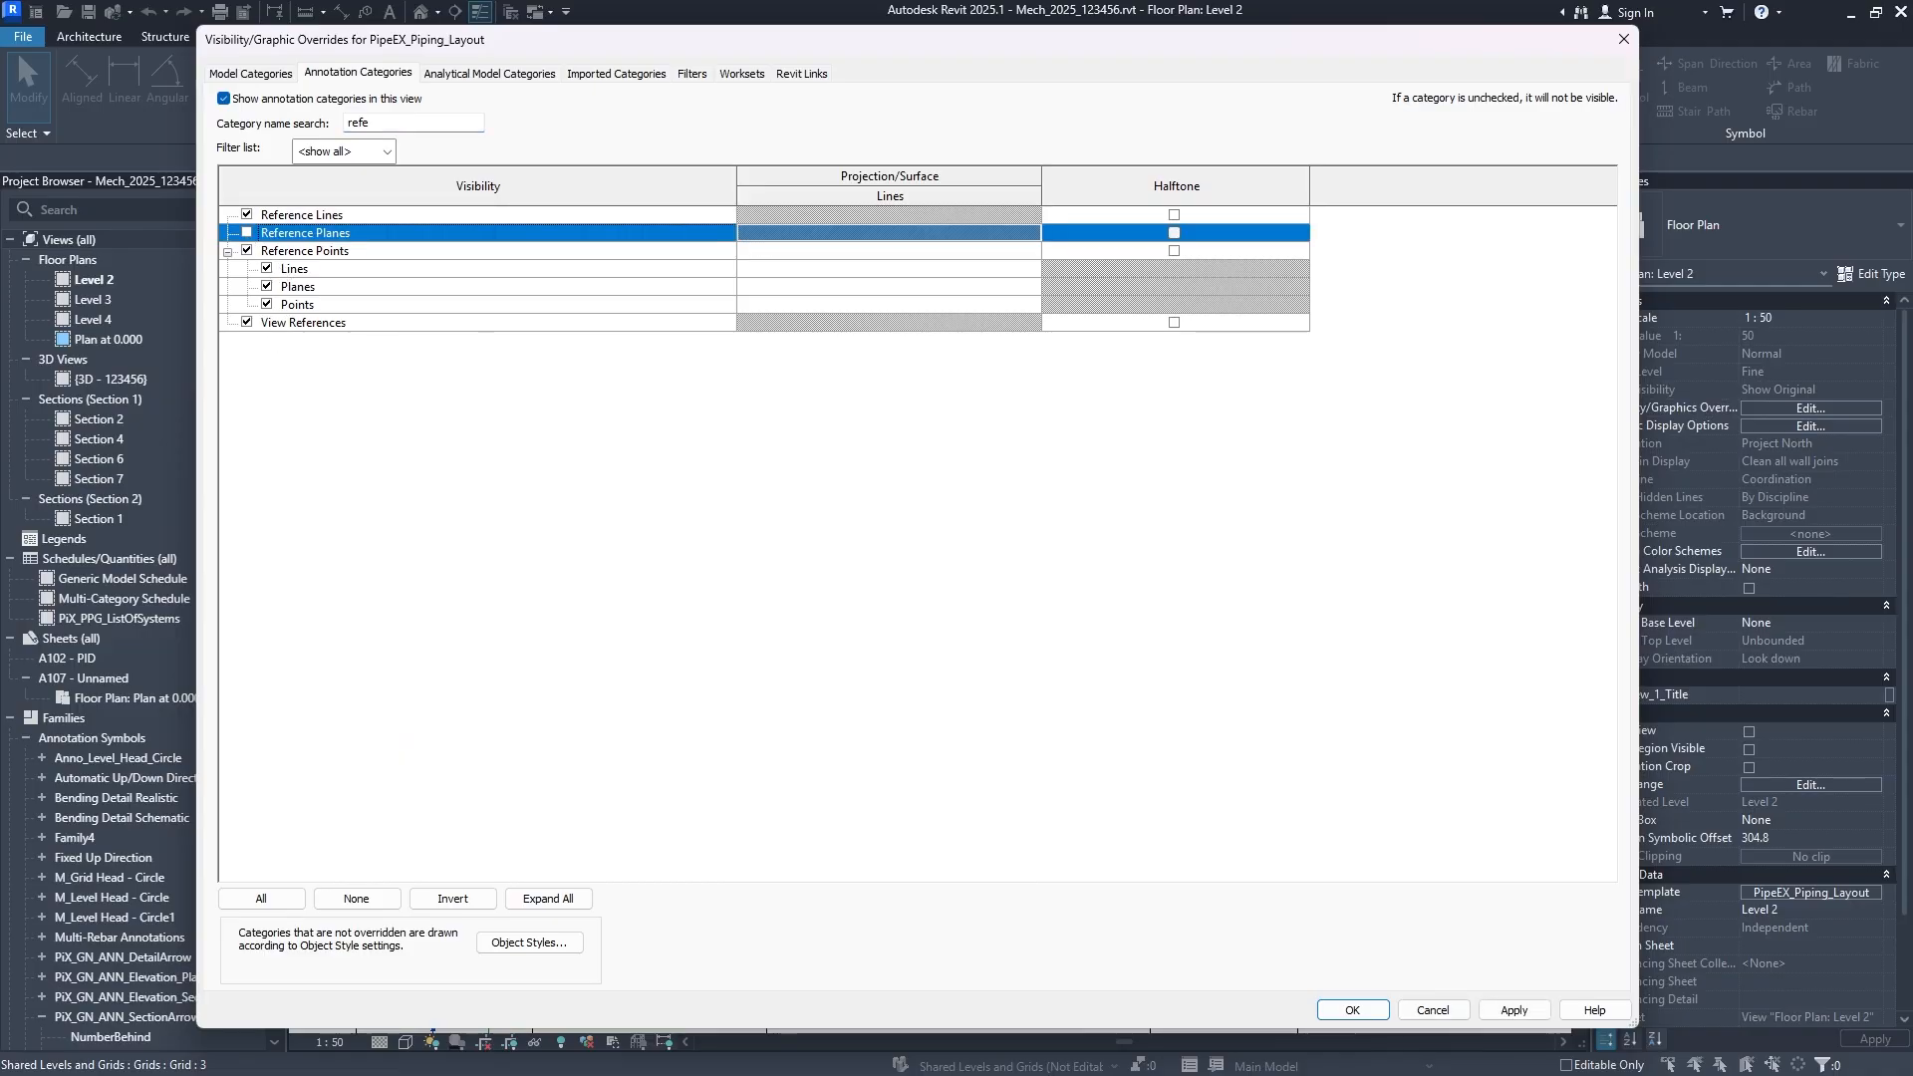
pyautogui.click(1504, 1010)
pyautogui.click(1352, 1010)
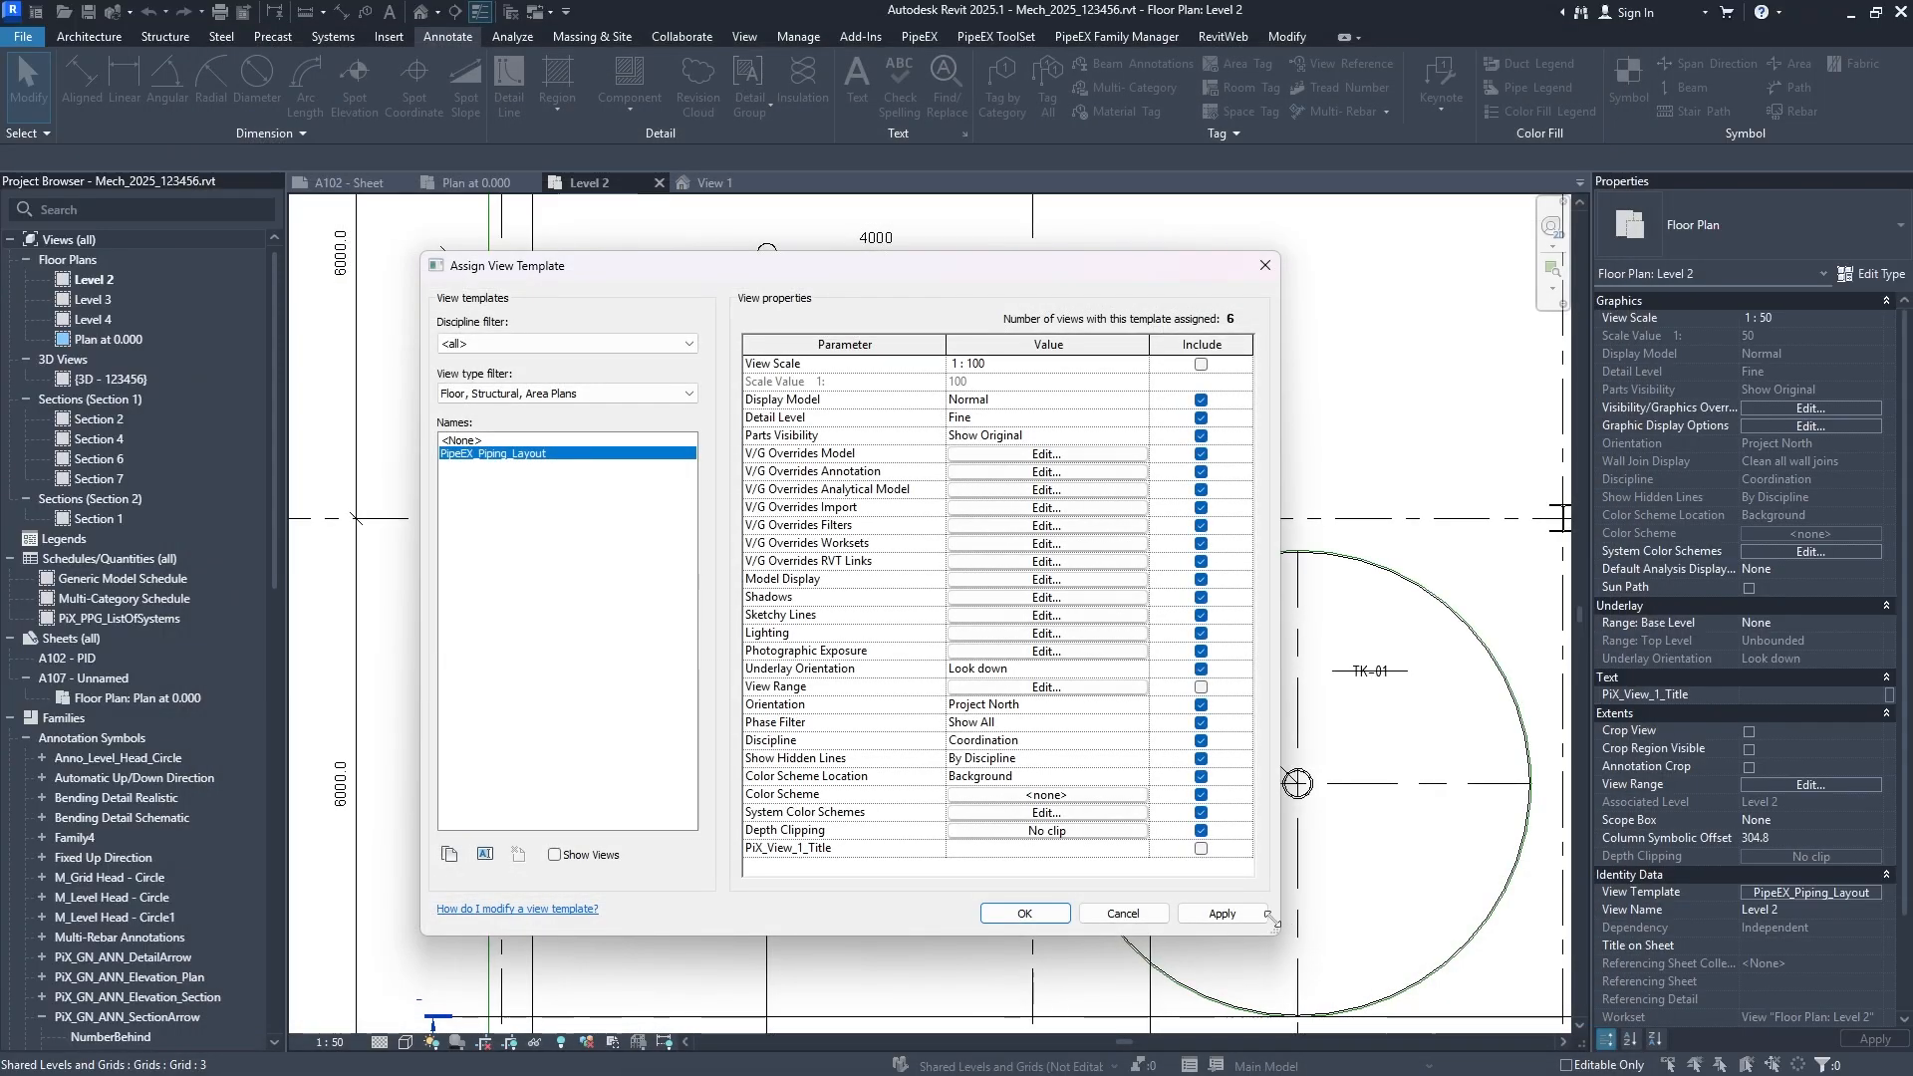
pyautogui.click(1047, 915)
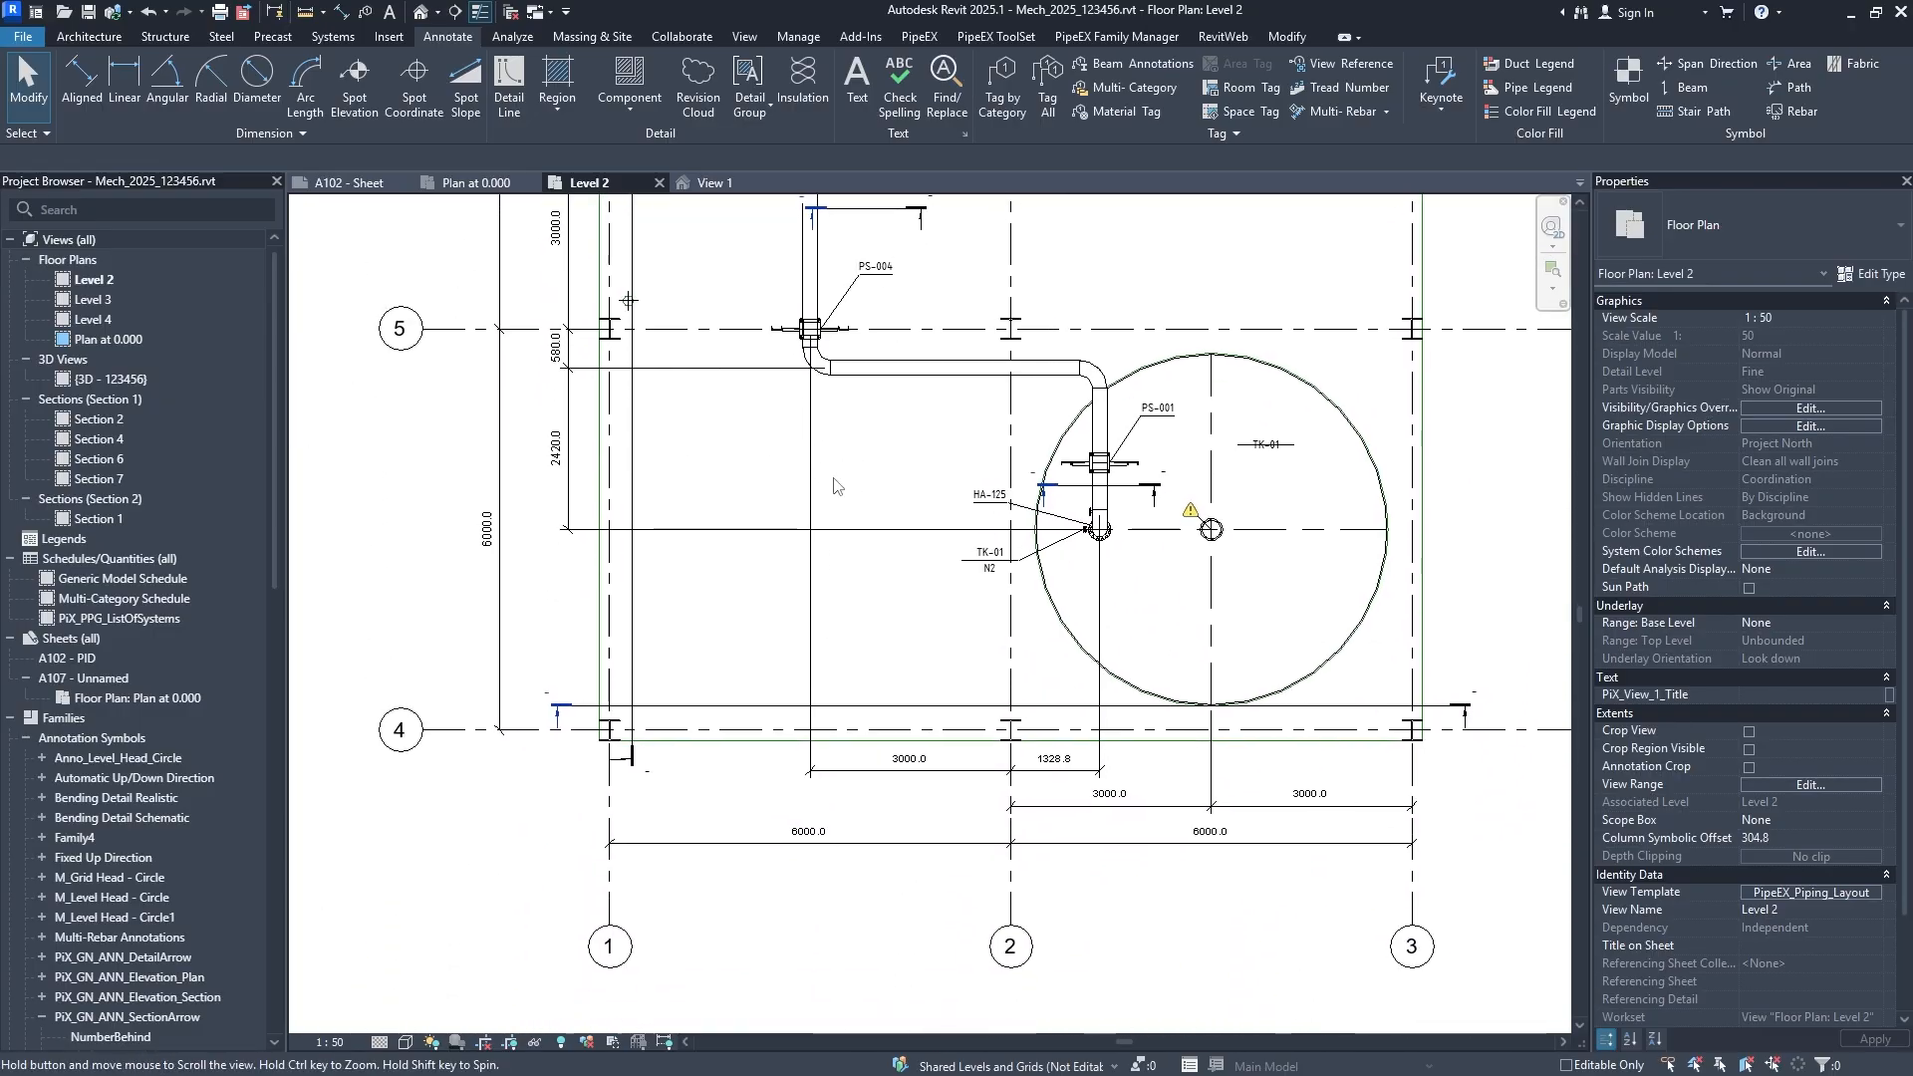
# Inspect the properties of the long section line near grid 4 and the short section line above the PS-004 support.
pyautogui.moveTo(781, 208); pyautogui.dragTo(694, 412, button='middle')
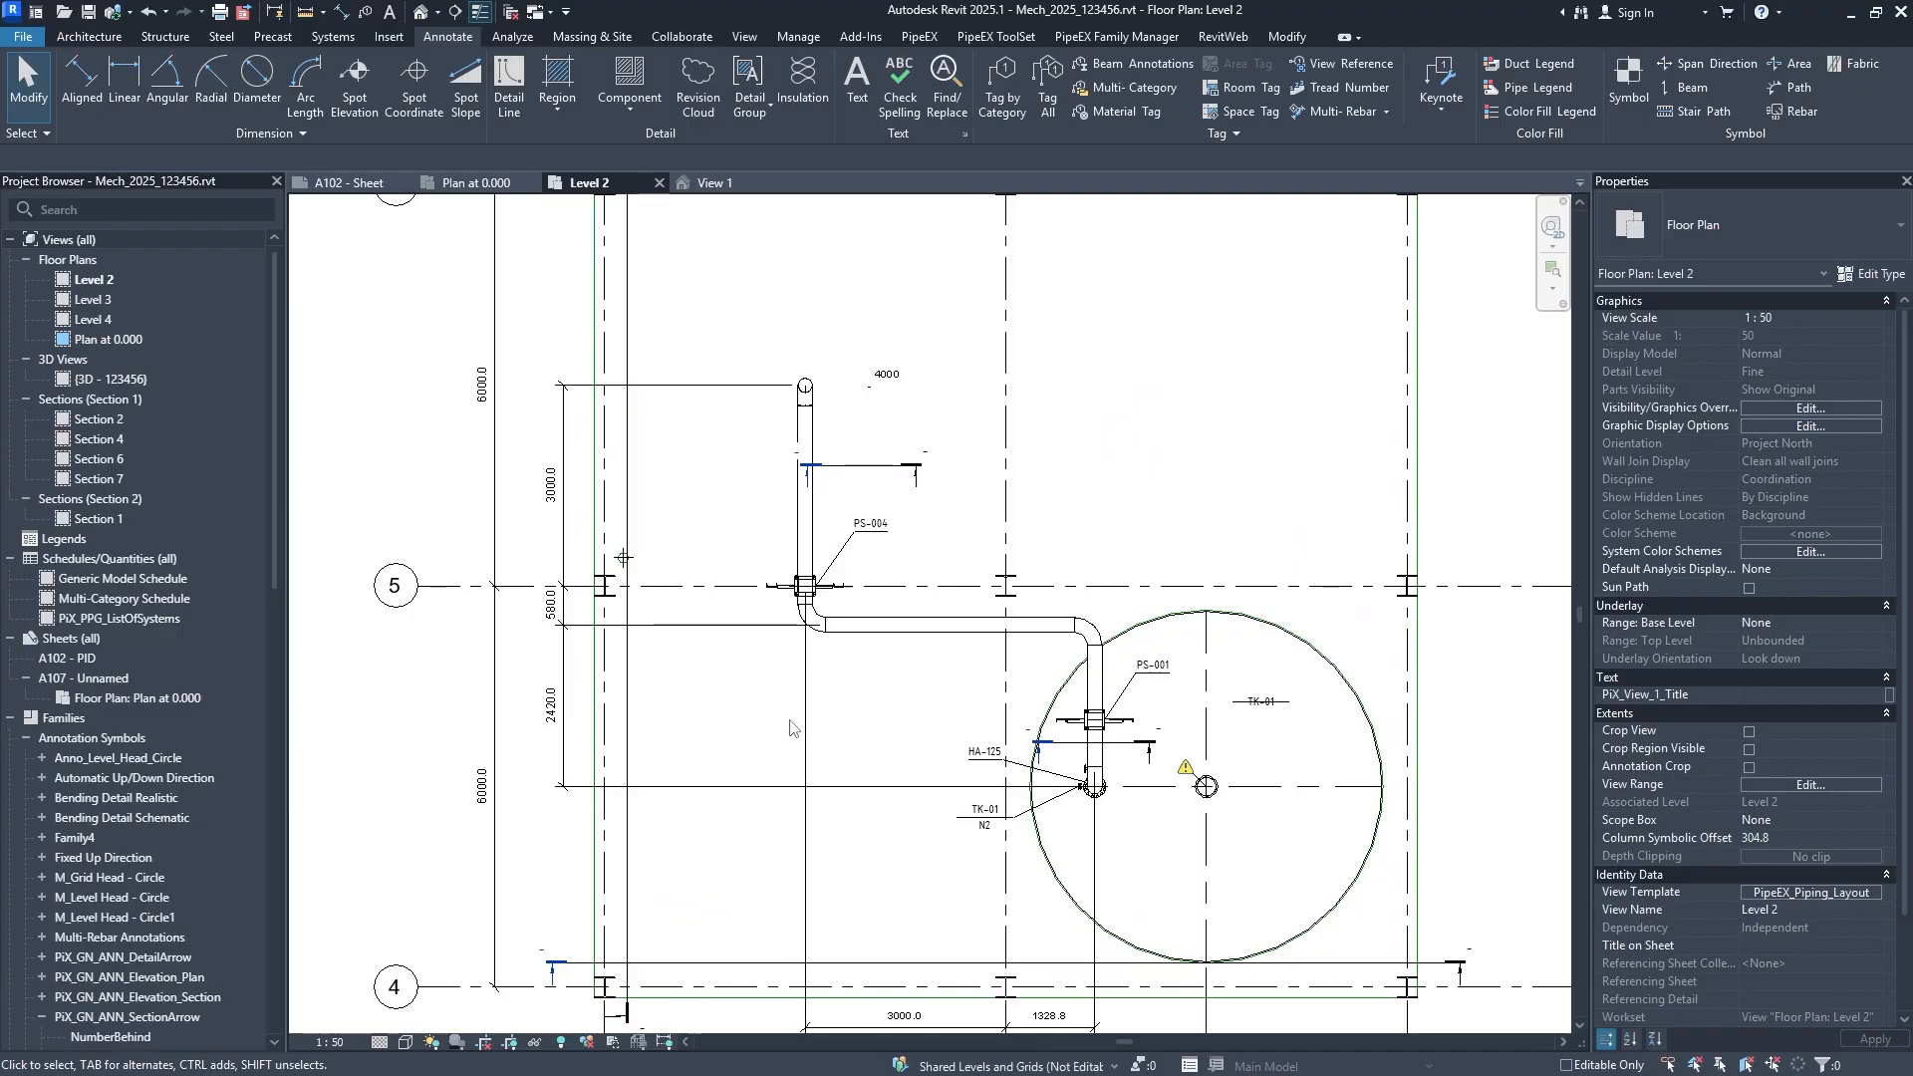
pyautogui.moveTo(856, 953); pyautogui.dragTo(729, 857, button='middle')
pyautogui.click(738, 865)
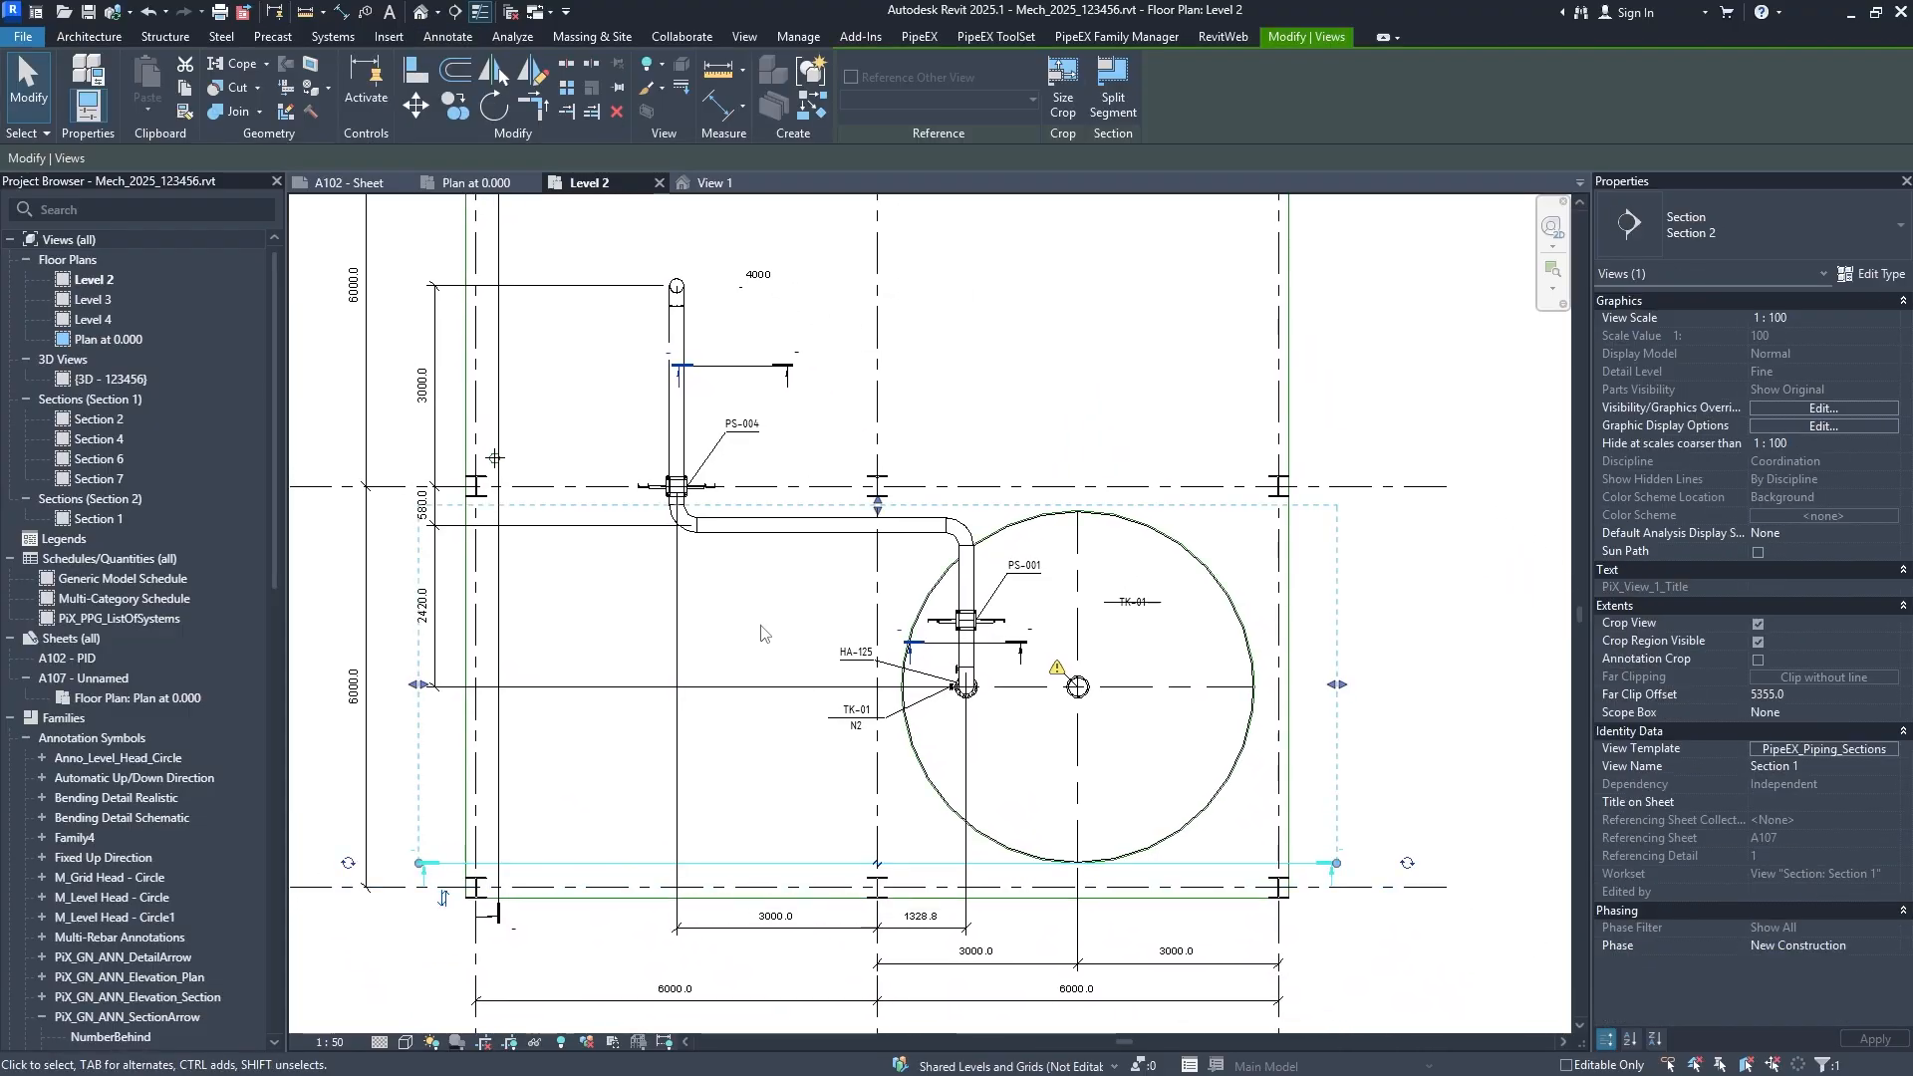
pyautogui.click(678, 812)
pyautogui.press('Escape')
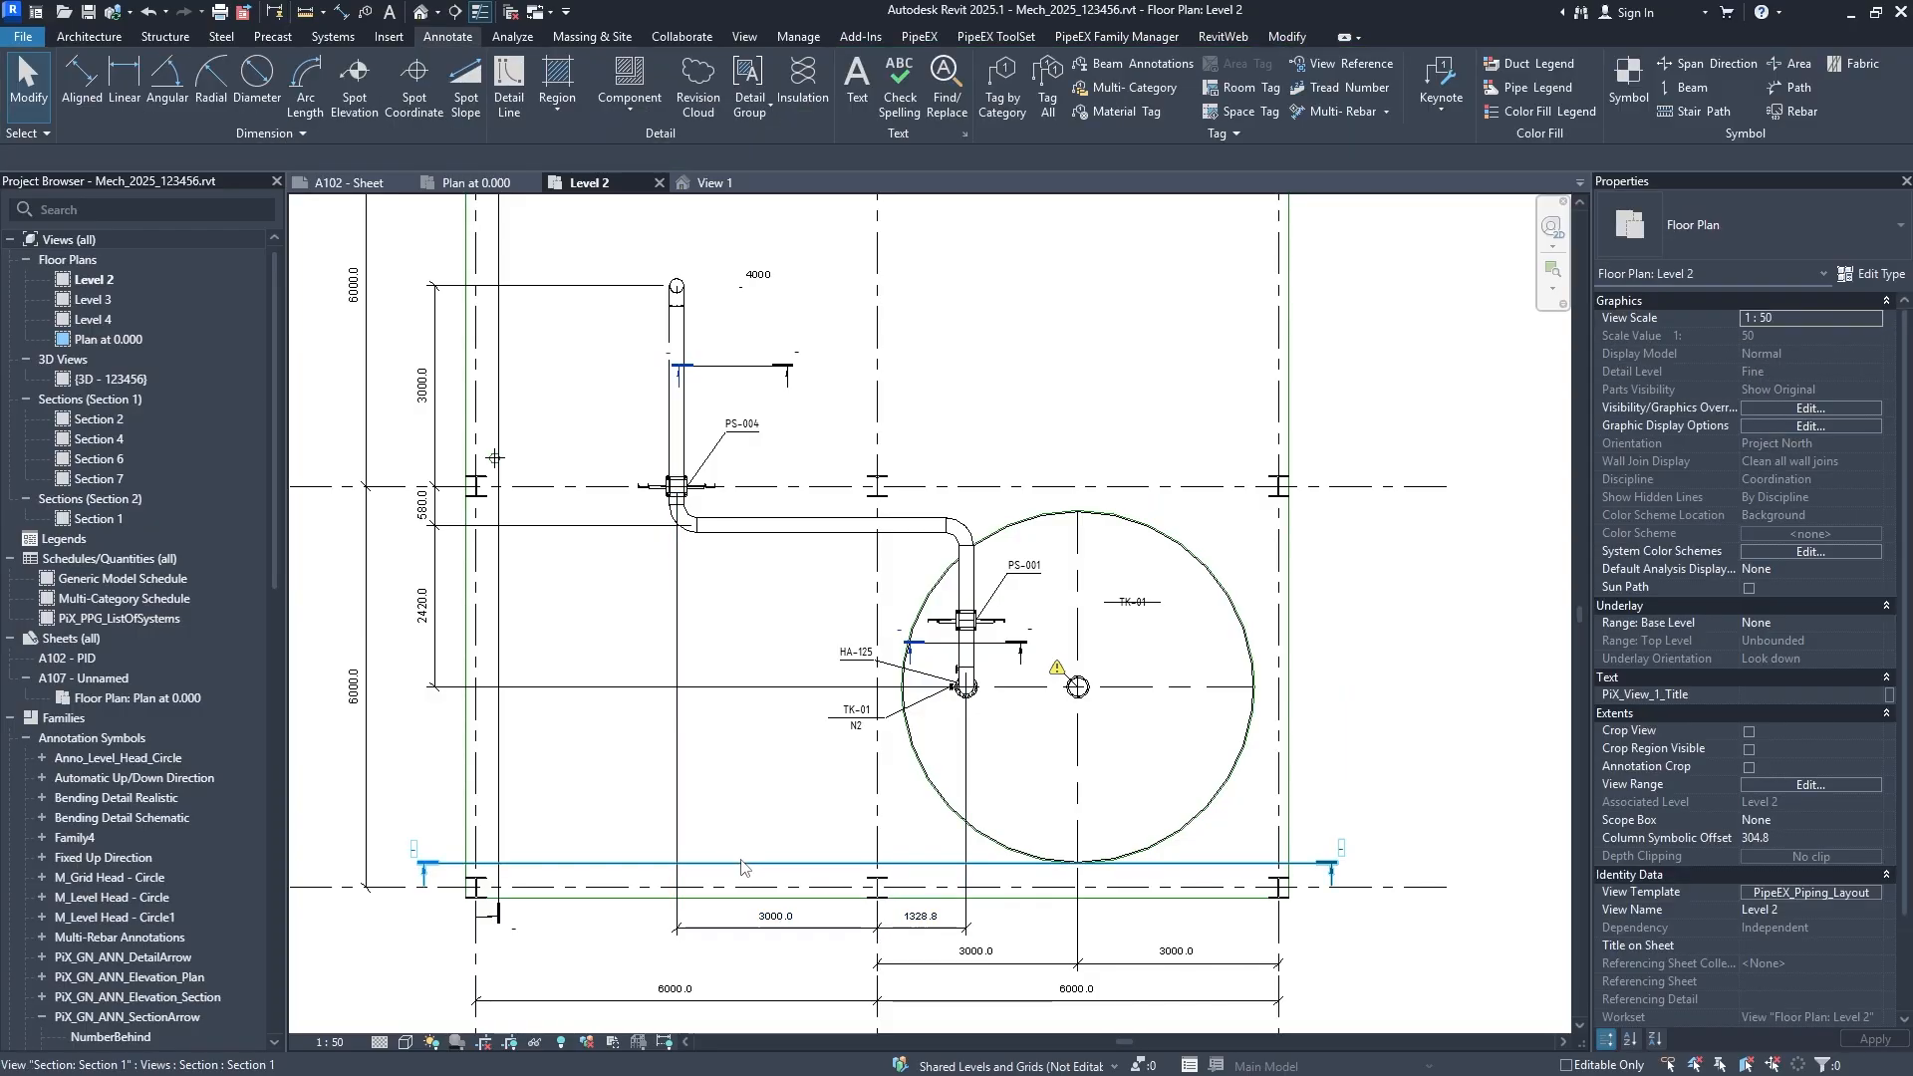
pyautogui.moveTo(694, 455); pyautogui.dragTo(728, 586, button='middle')
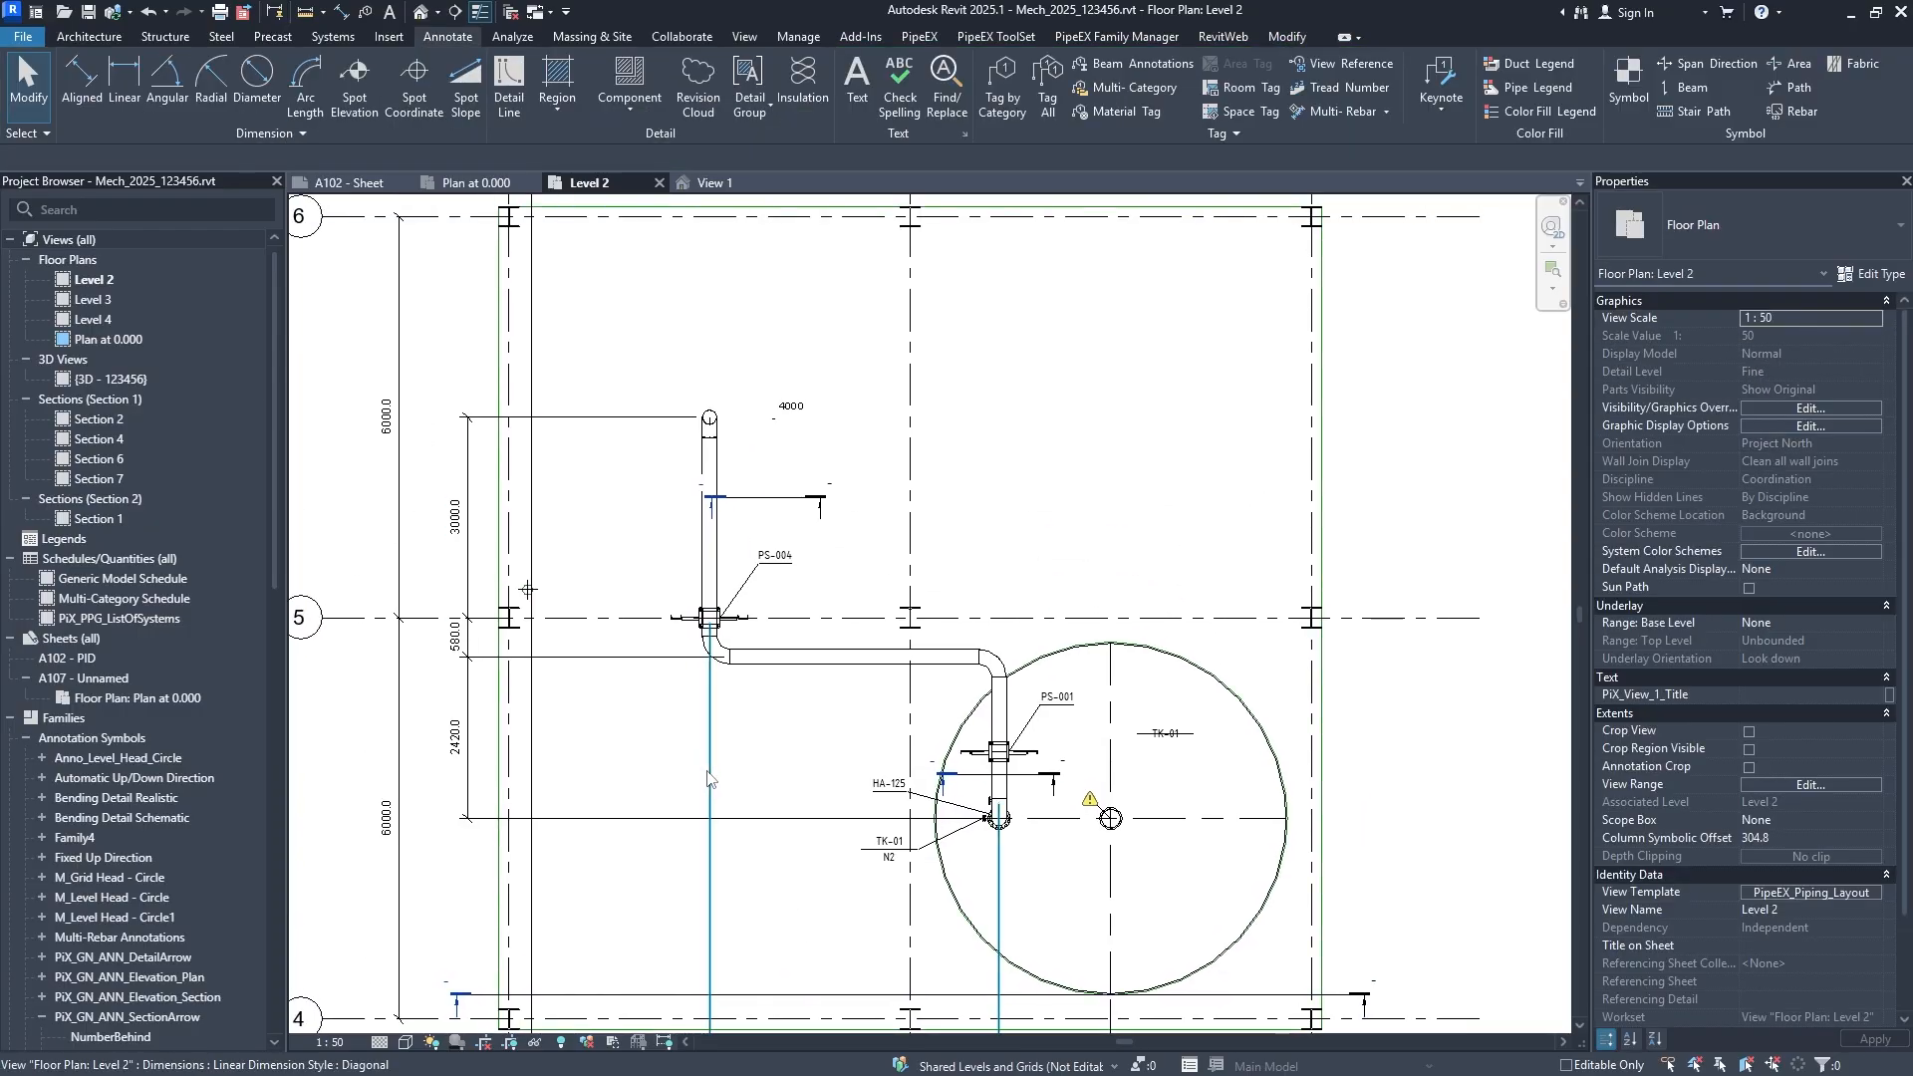
pyautogui.scroll(2, 819, 468)
pyautogui.scroll(1, 811, 538)
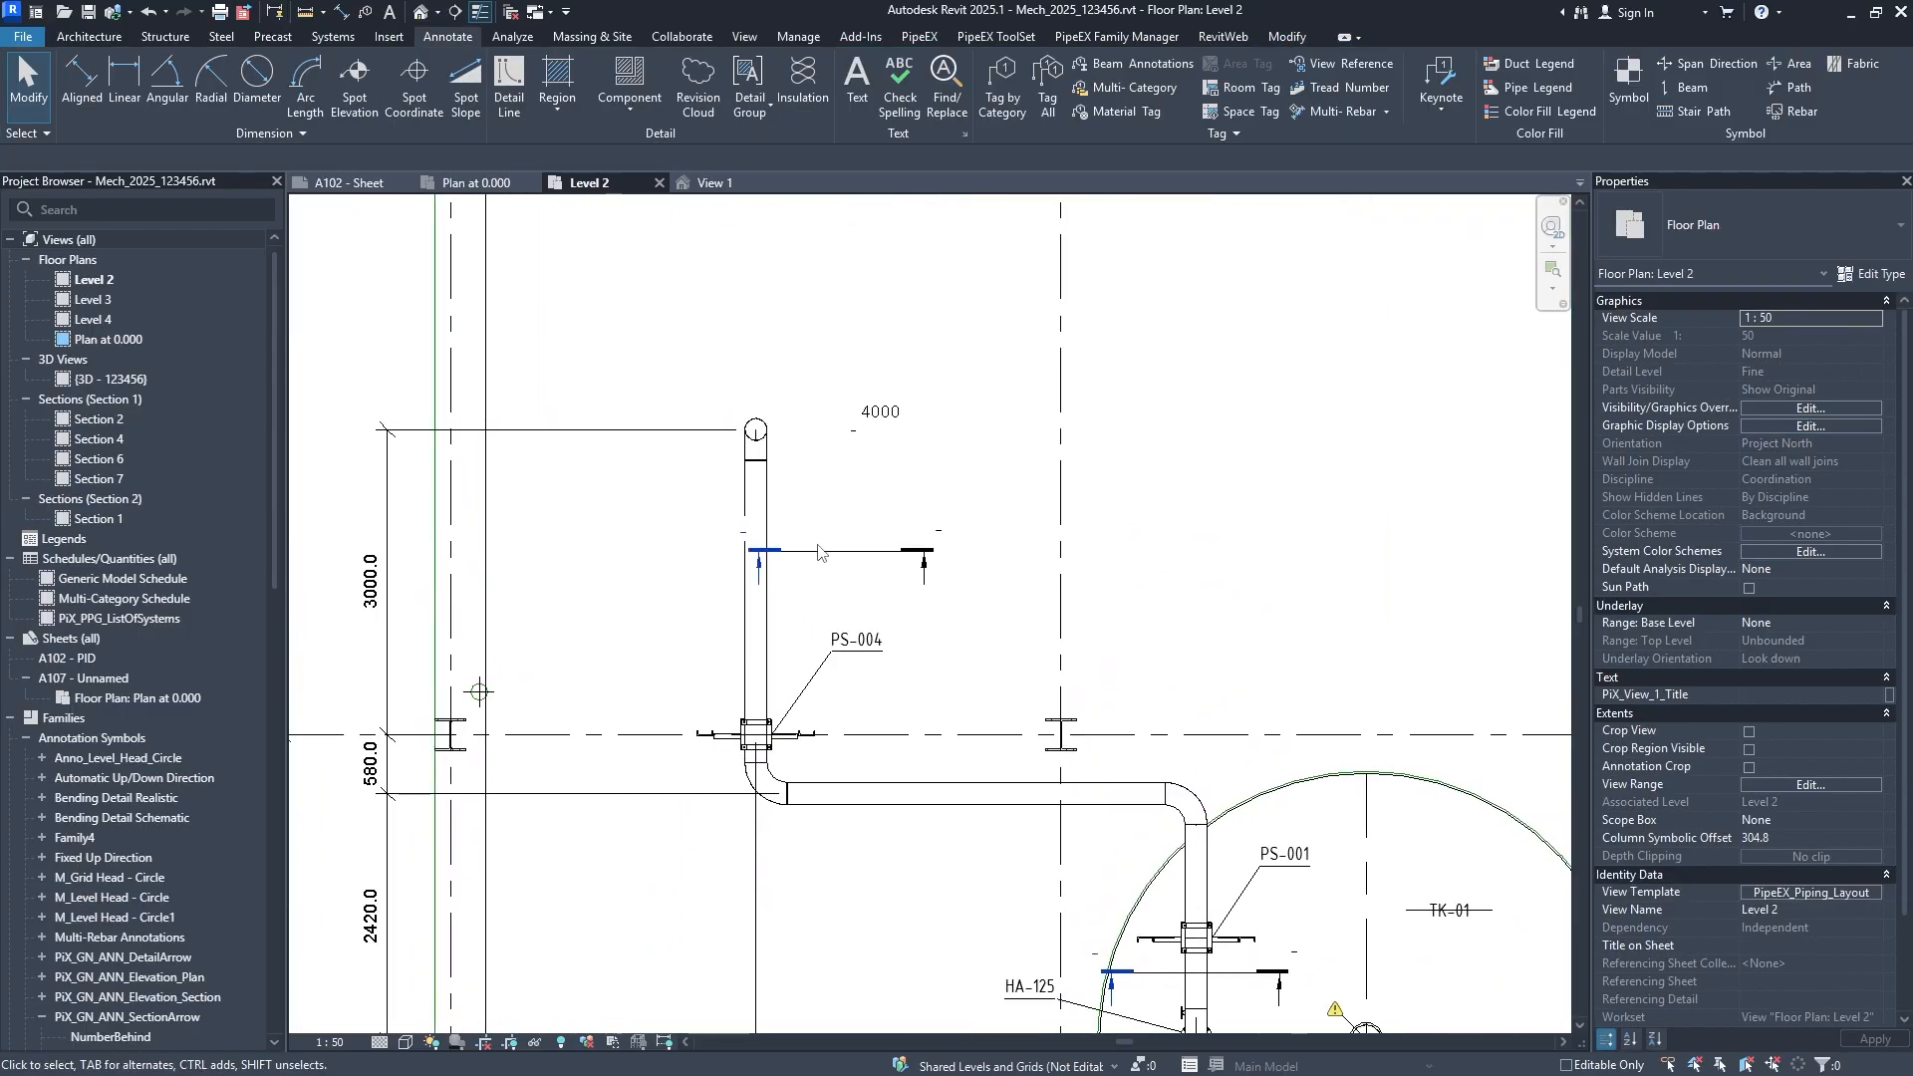
pyautogui.click(842, 552)
pyautogui.press('Escape')
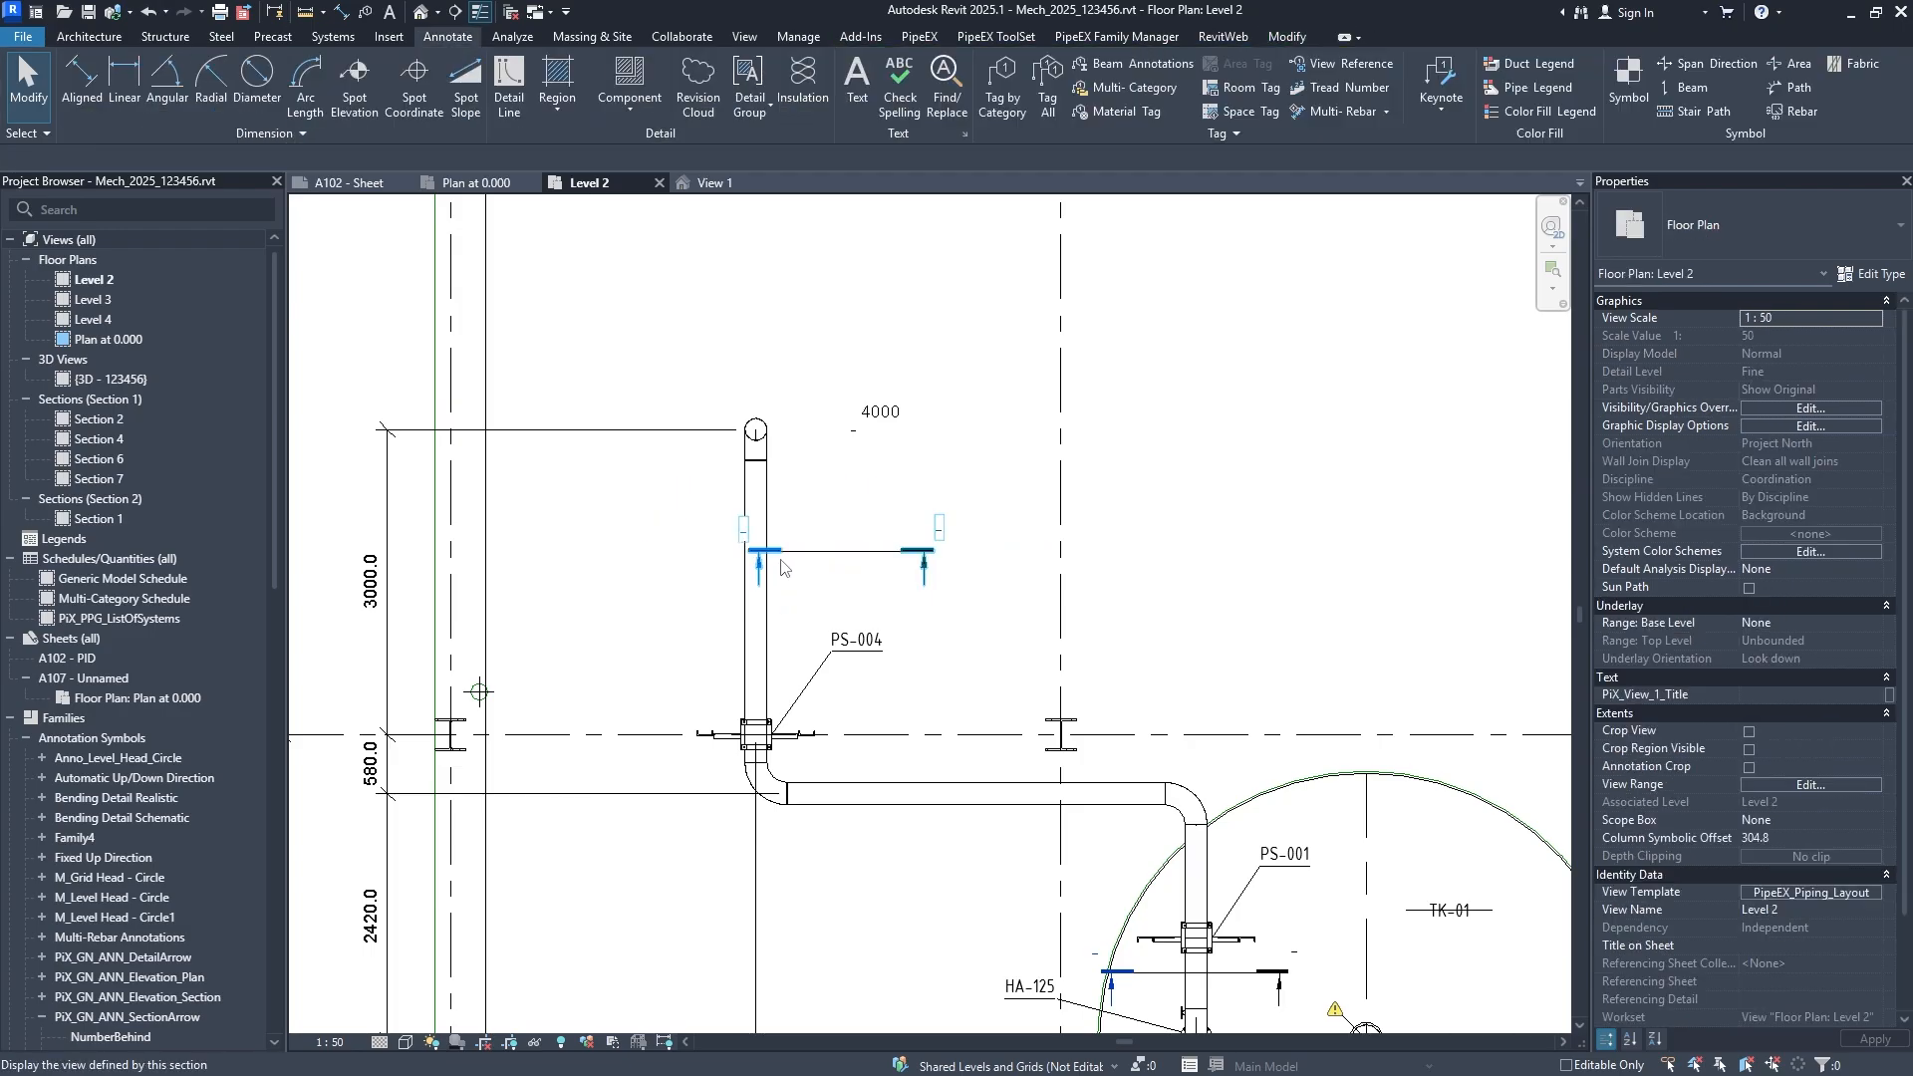
pyautogui.click(812, 559)
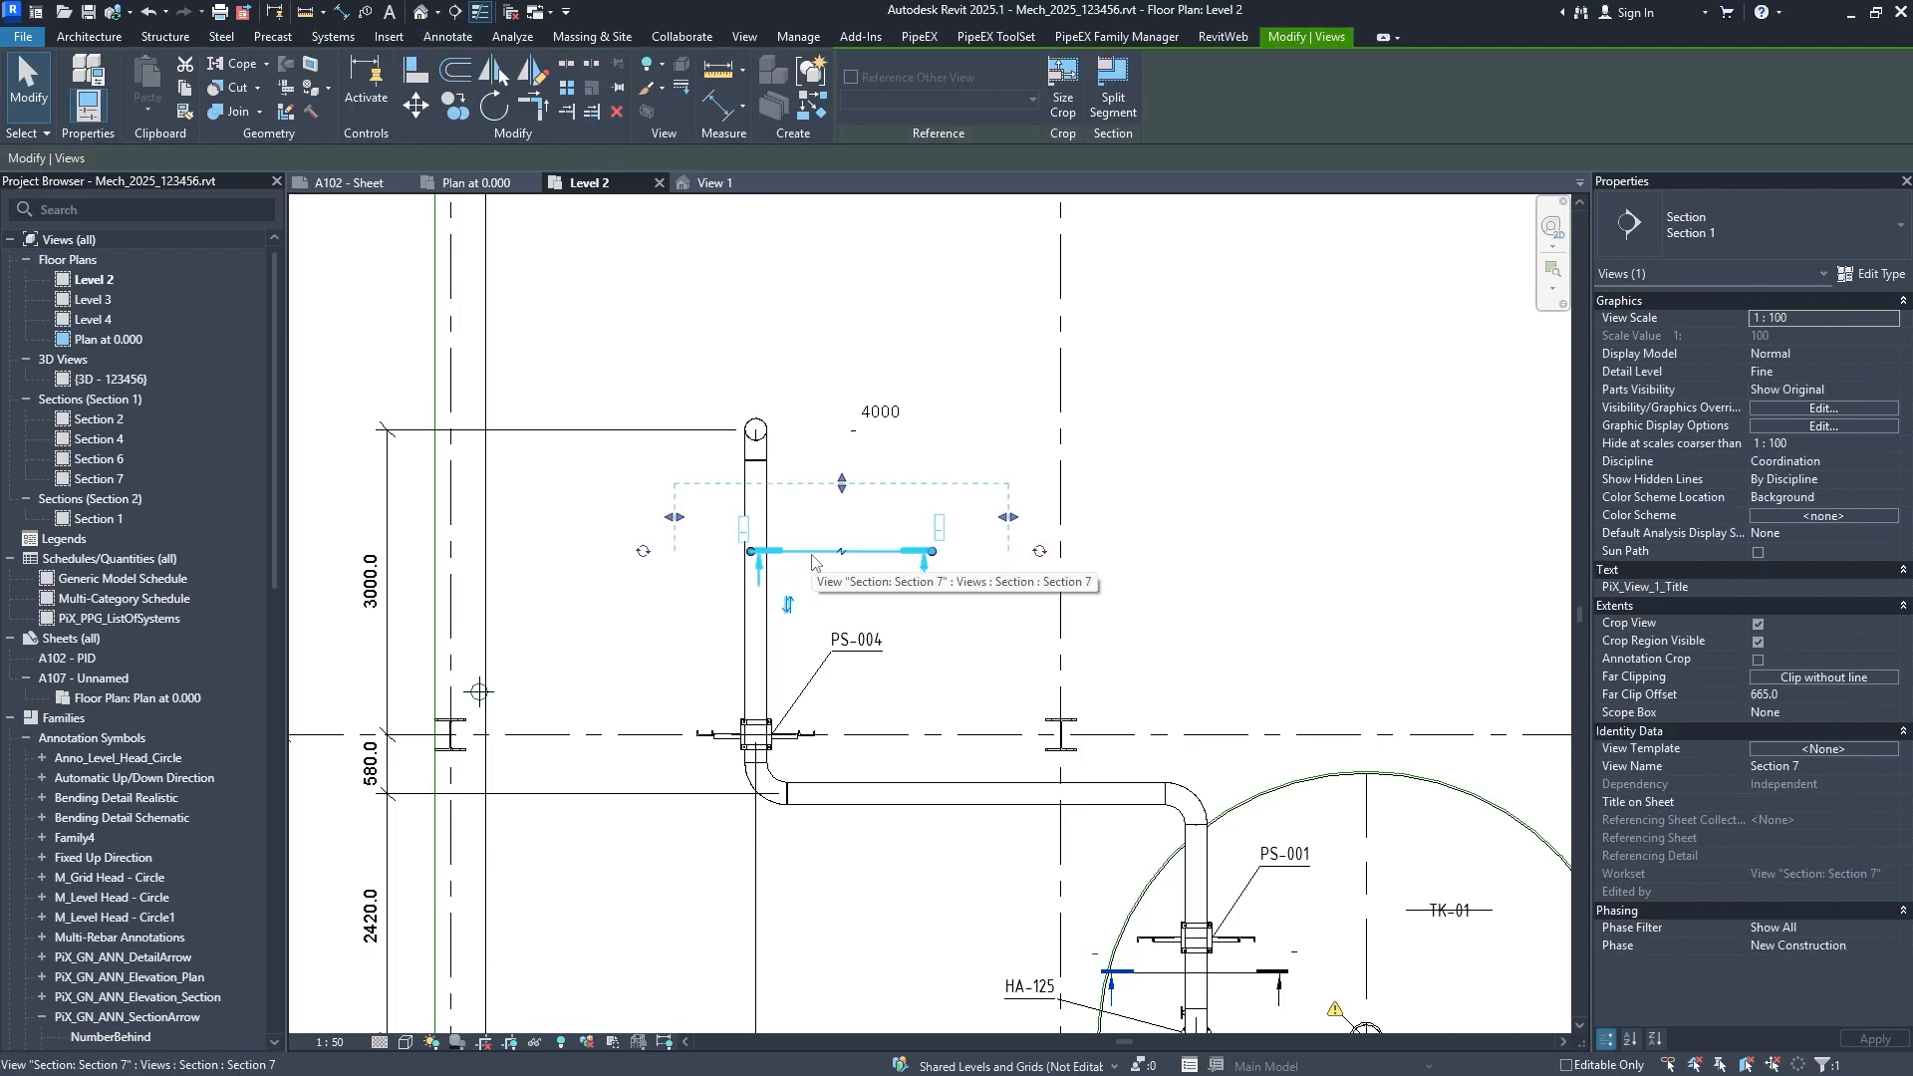
pyautogui.scroll(-4, 812, 561)
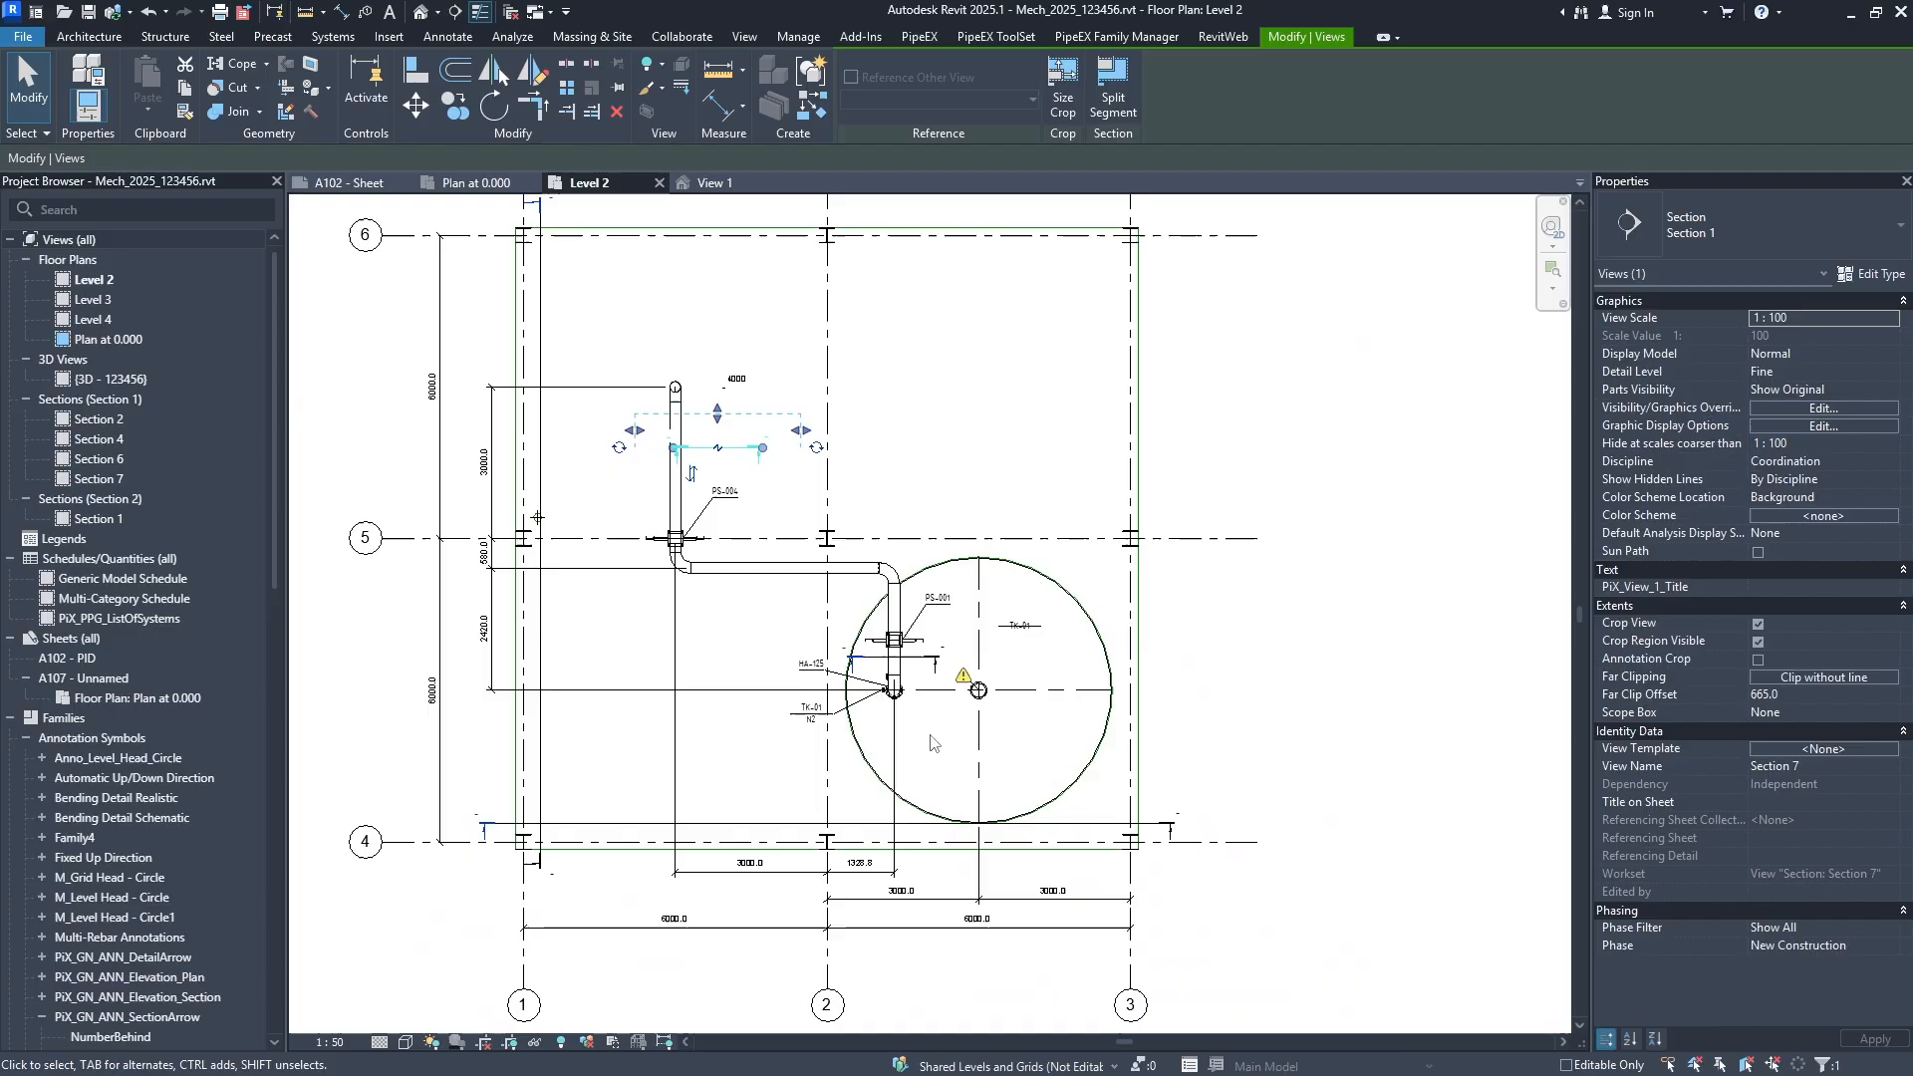
pyautogui.press('Escape')
# Examine the section marks and annotations across the whole plan between grids 4 and 6, including the long section line near grid 4.
pyautogui.scroll(3, 707, 439)
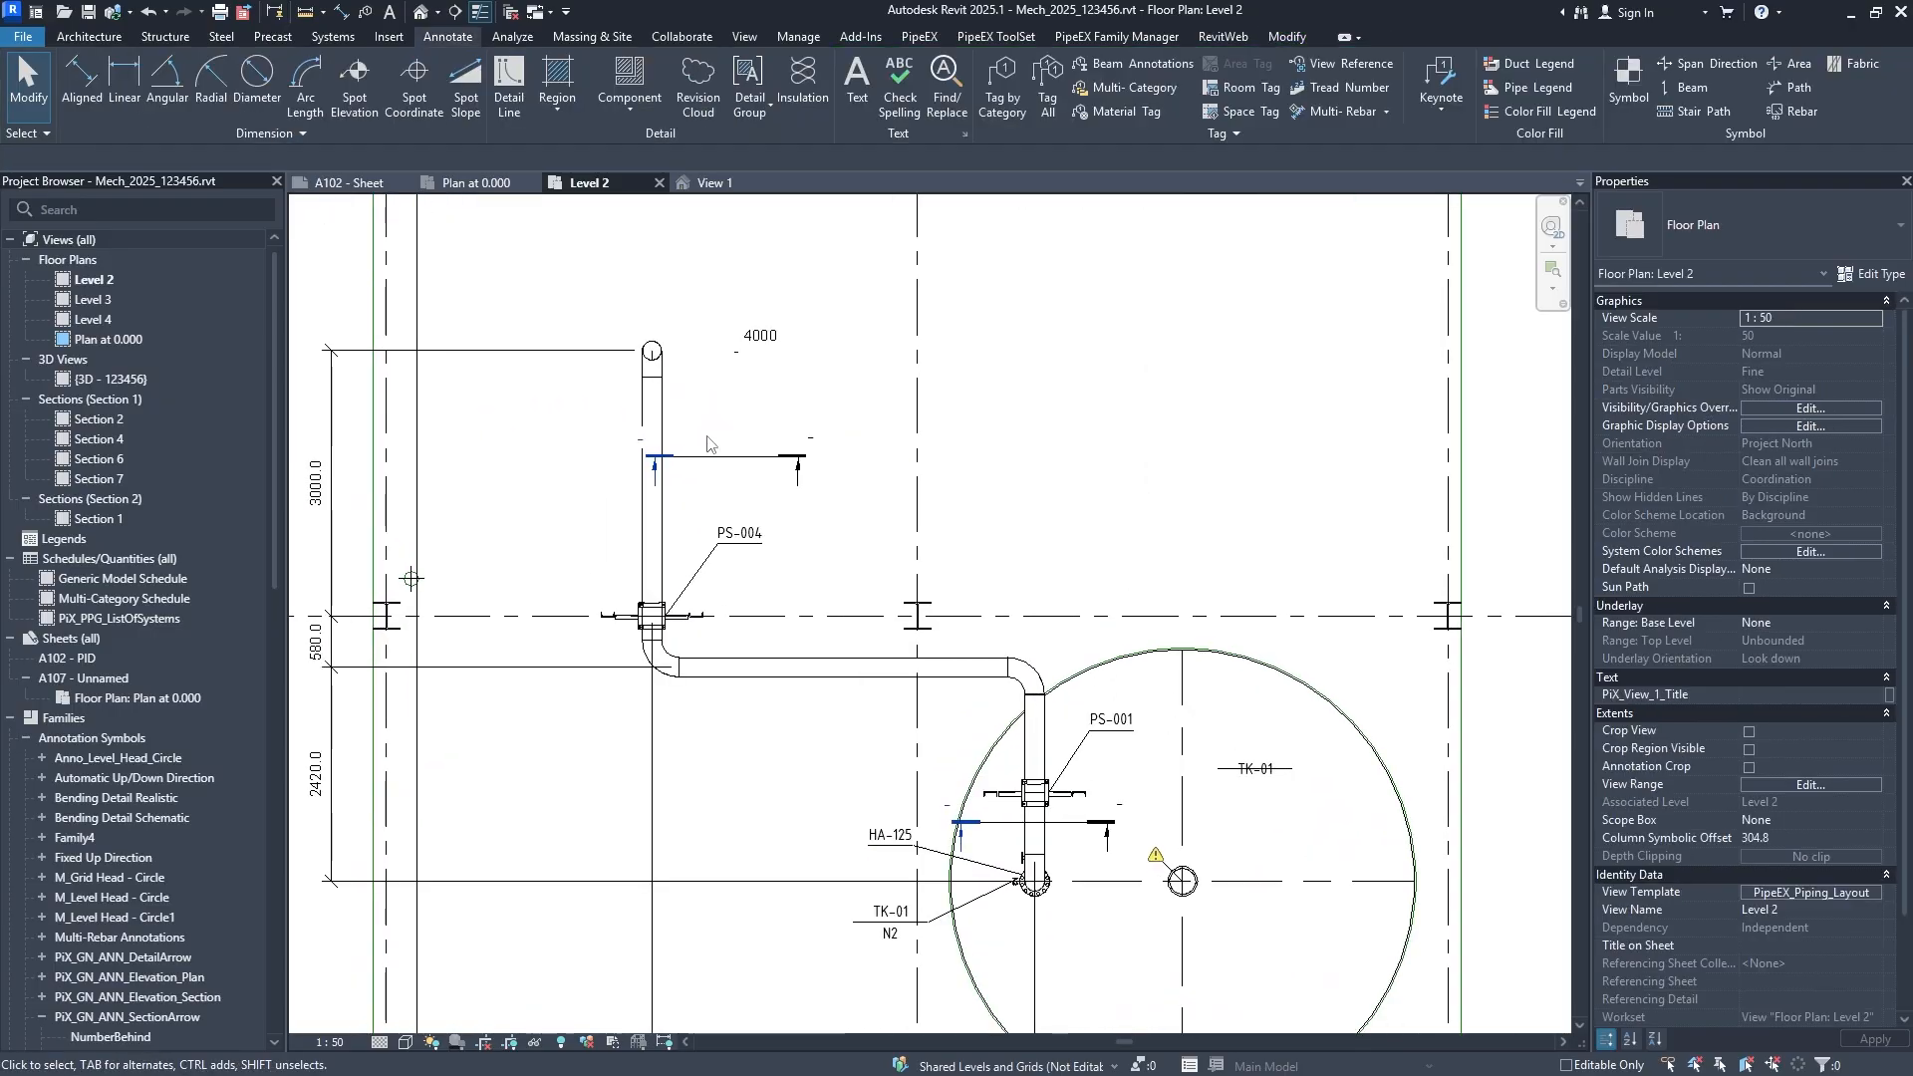
pyautogui.moveTo(707, 442); pyautogui.dragTo(765, 561, button='middle')
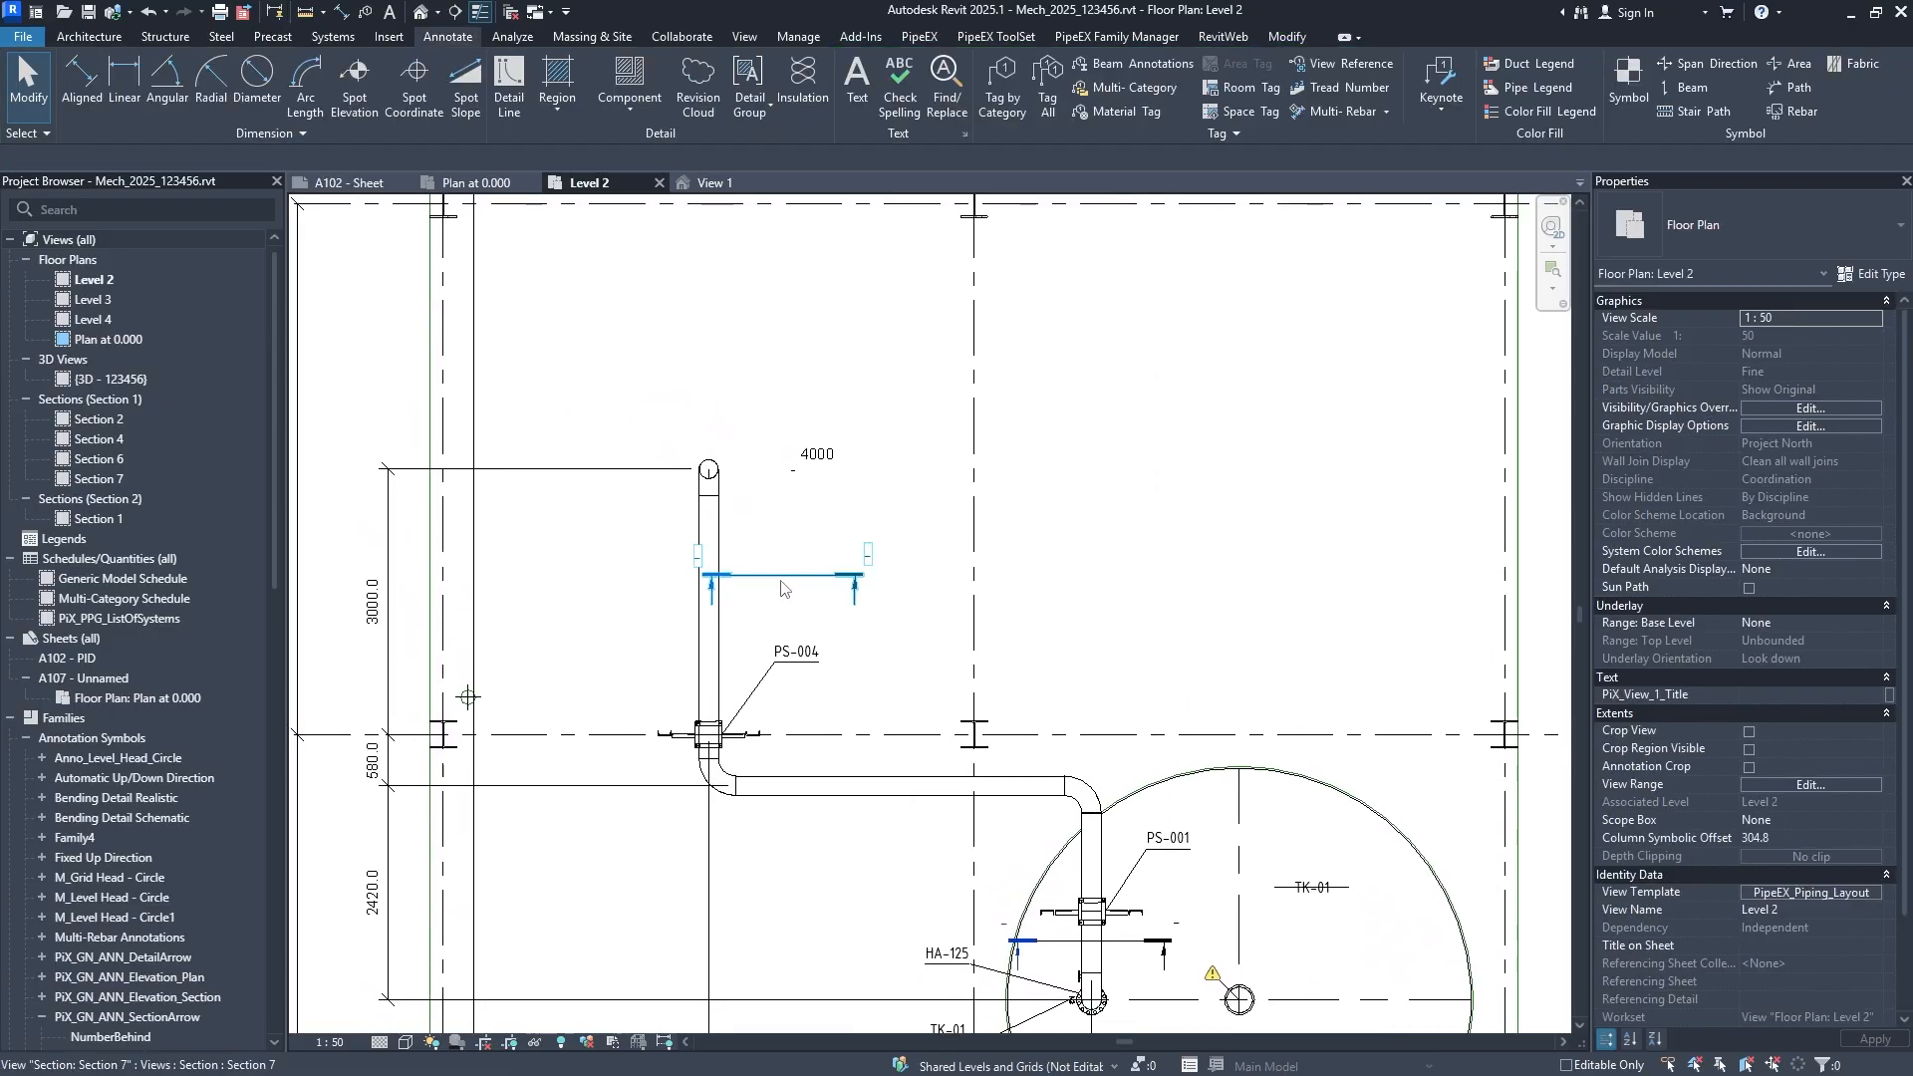
pyautogui.scroll(-3, 724, 418)
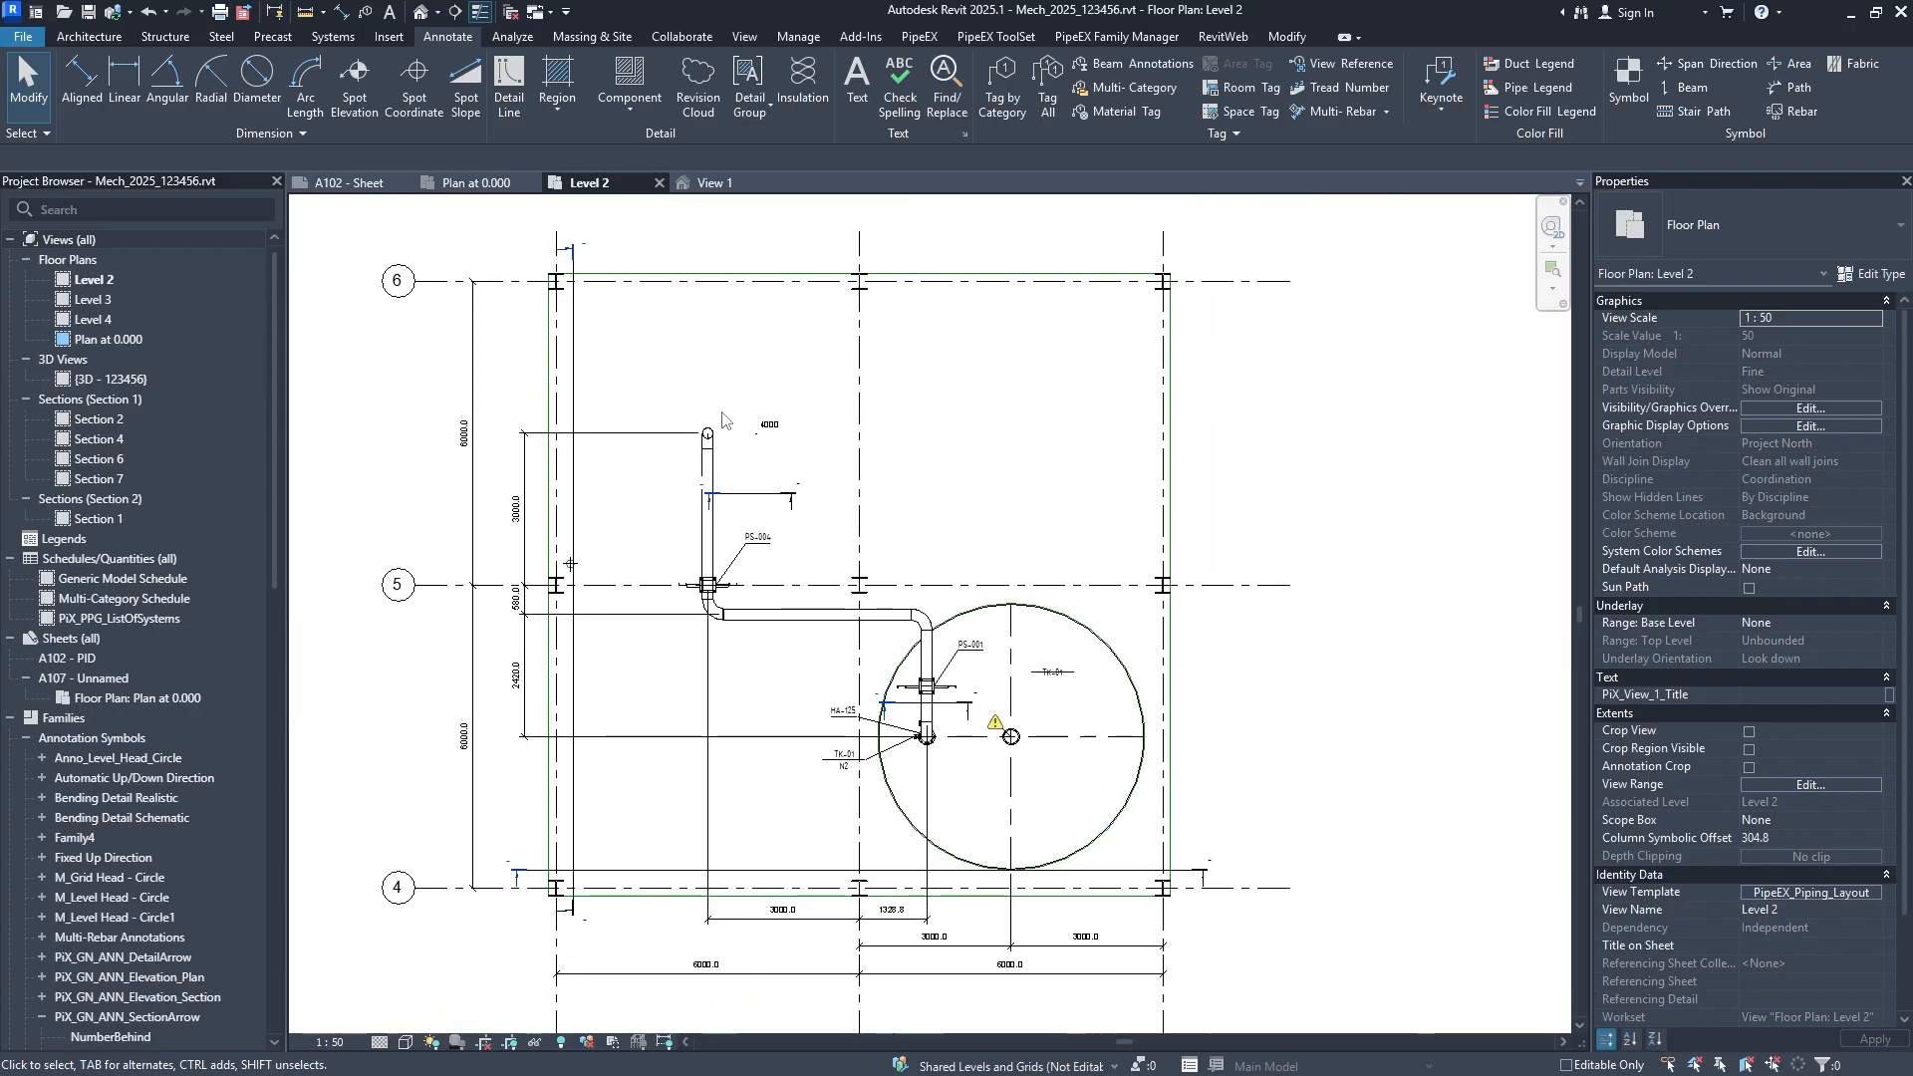
pyautogui.scroll(-2, 724, 419)
pyautogui.scroll(-1, 817, 573)
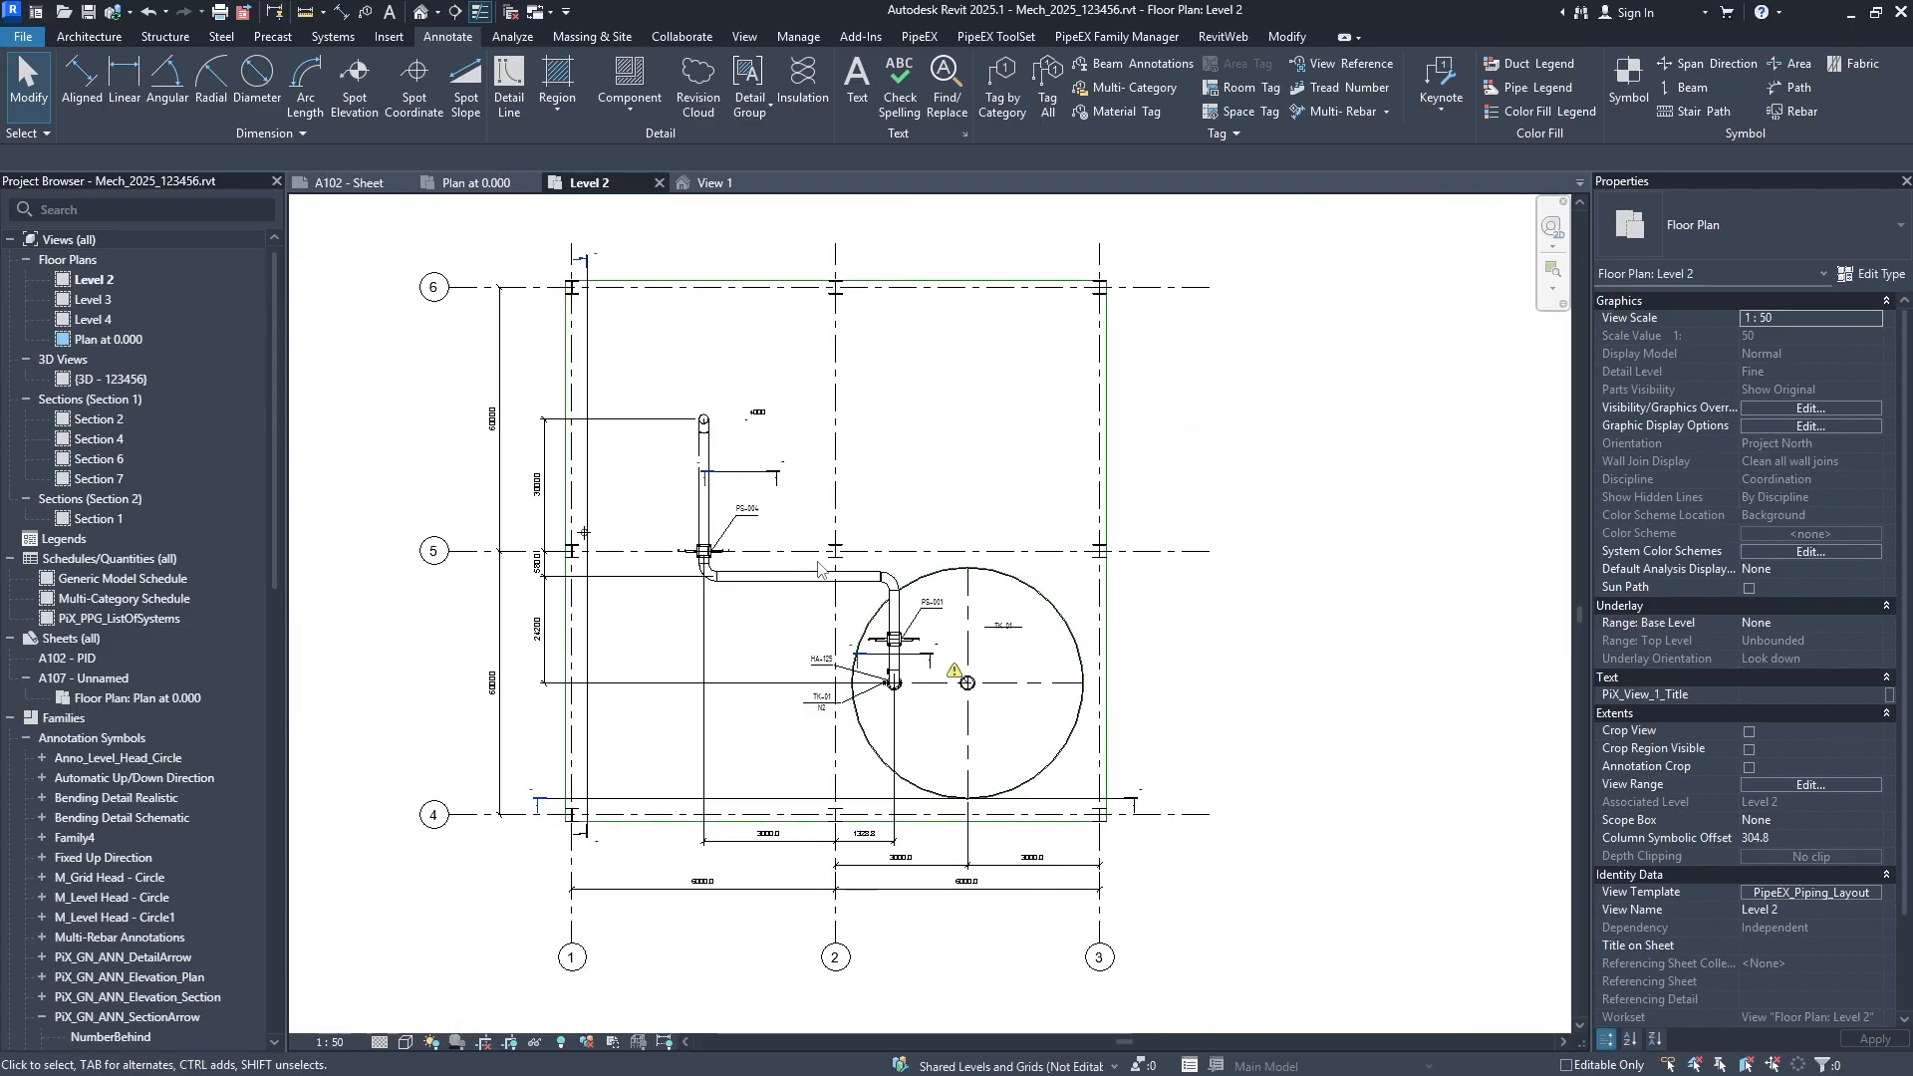
pyautogui.moveTo(817, 568); pyautogui.dragTo(926, 588, button='middle')
pyautogui.scroll(2, 675, 832)
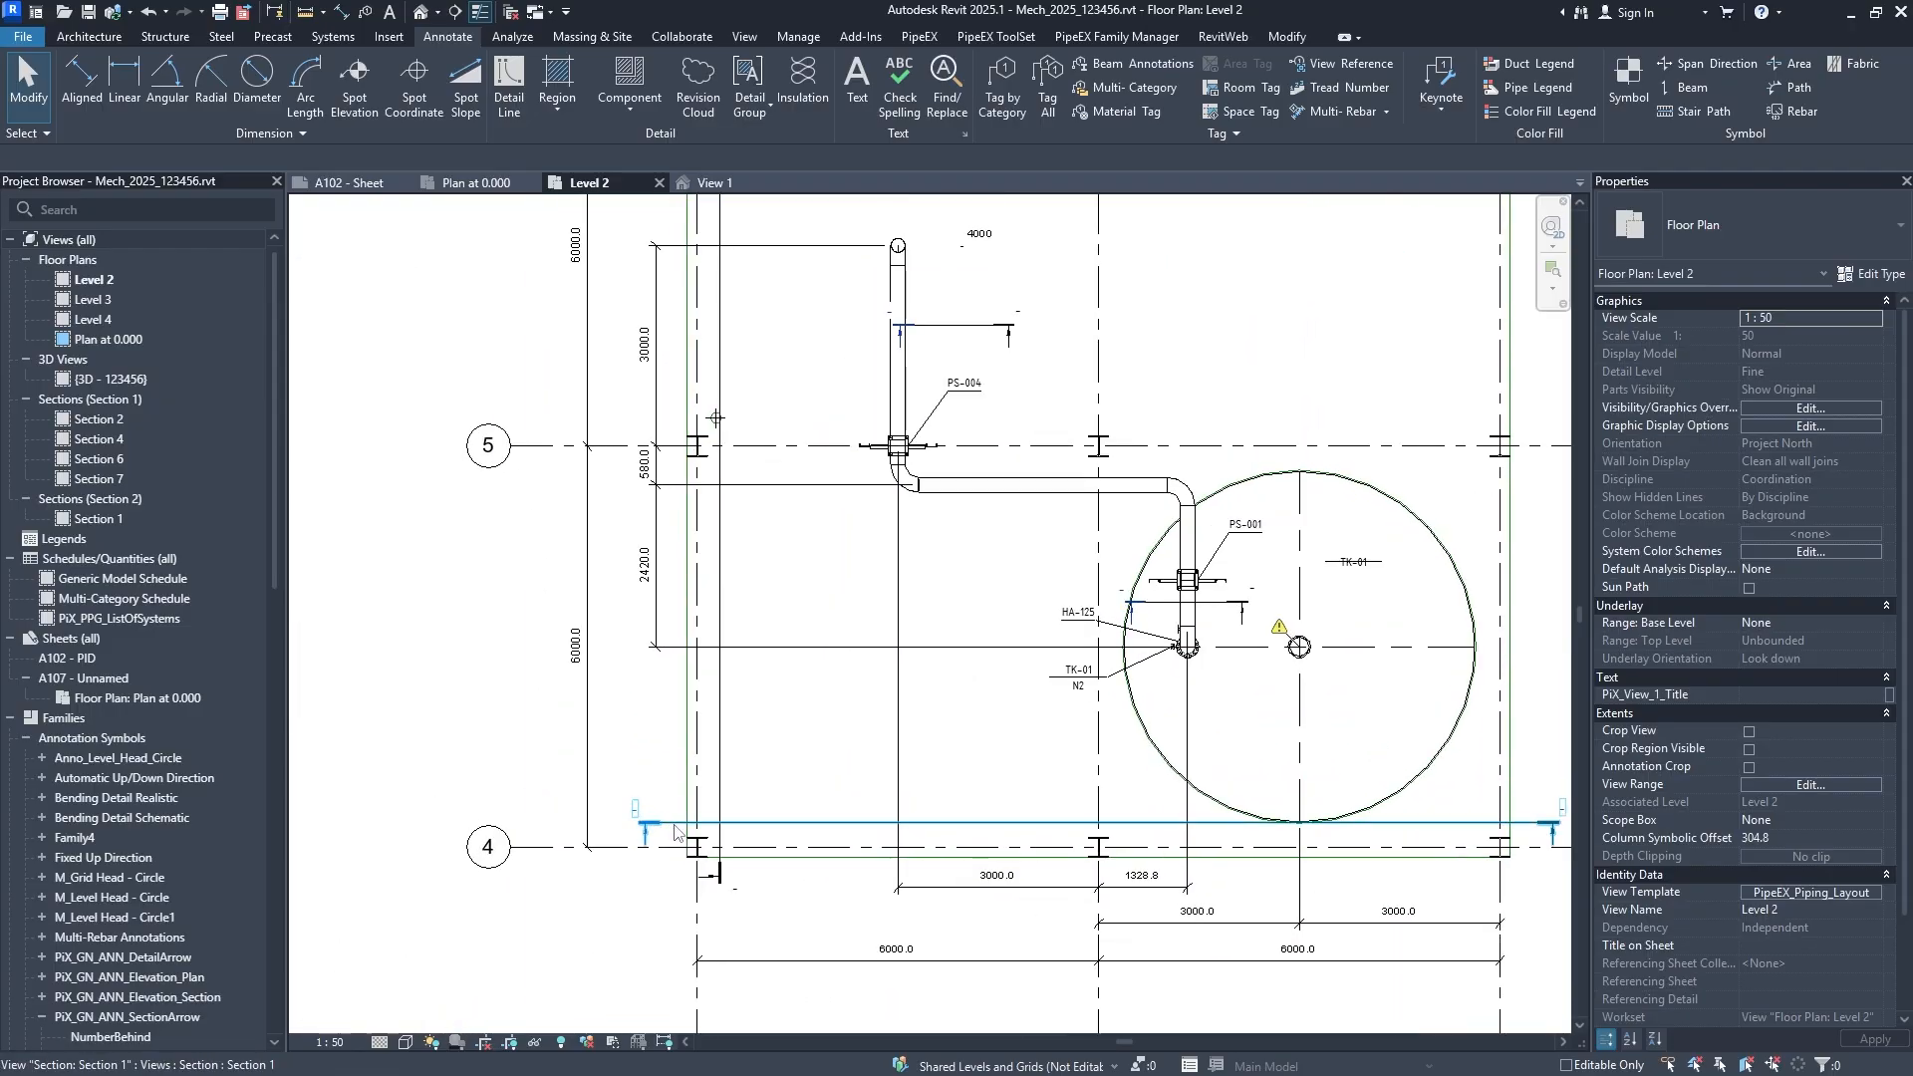
pyautogui.click(770, 833)
pyautogui.press('Escape')
pyautogui.scroll(-2, 770, 833)
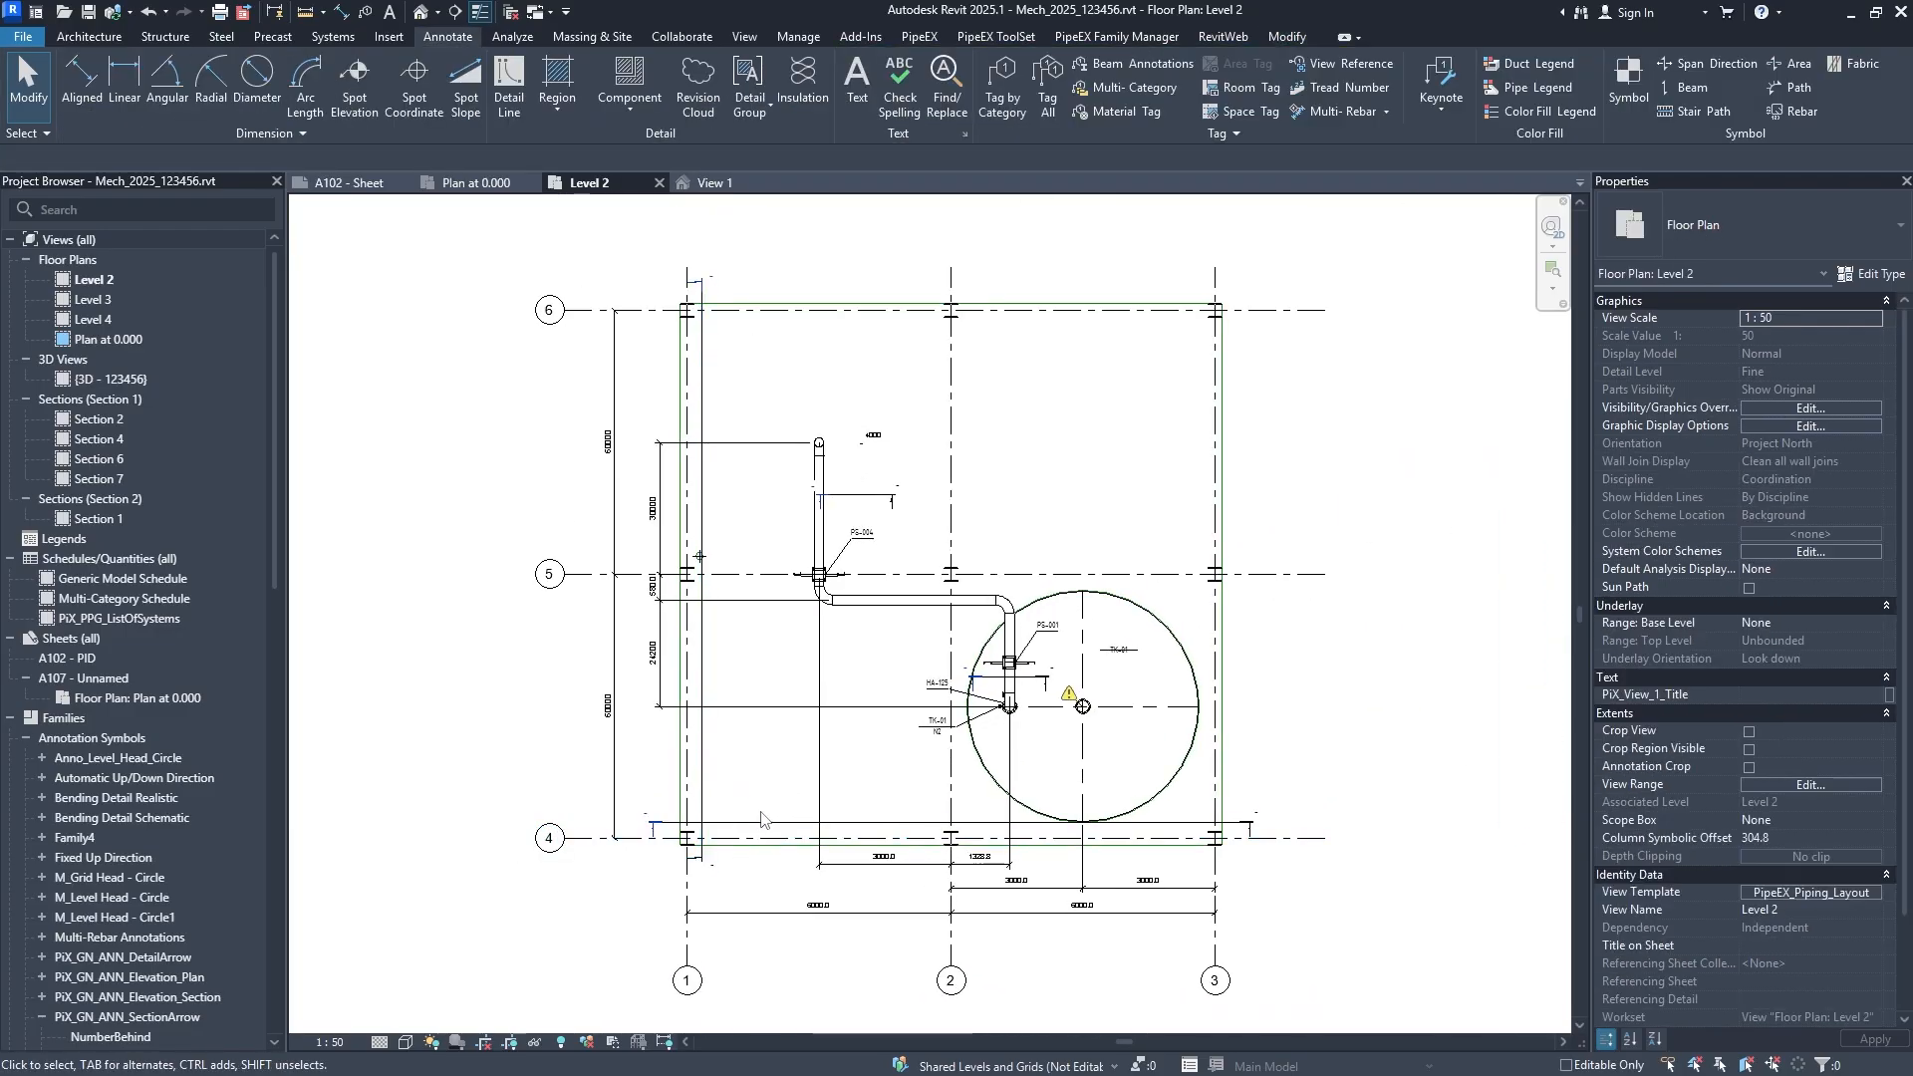
pyautogui.scroll(1, 763, 819)
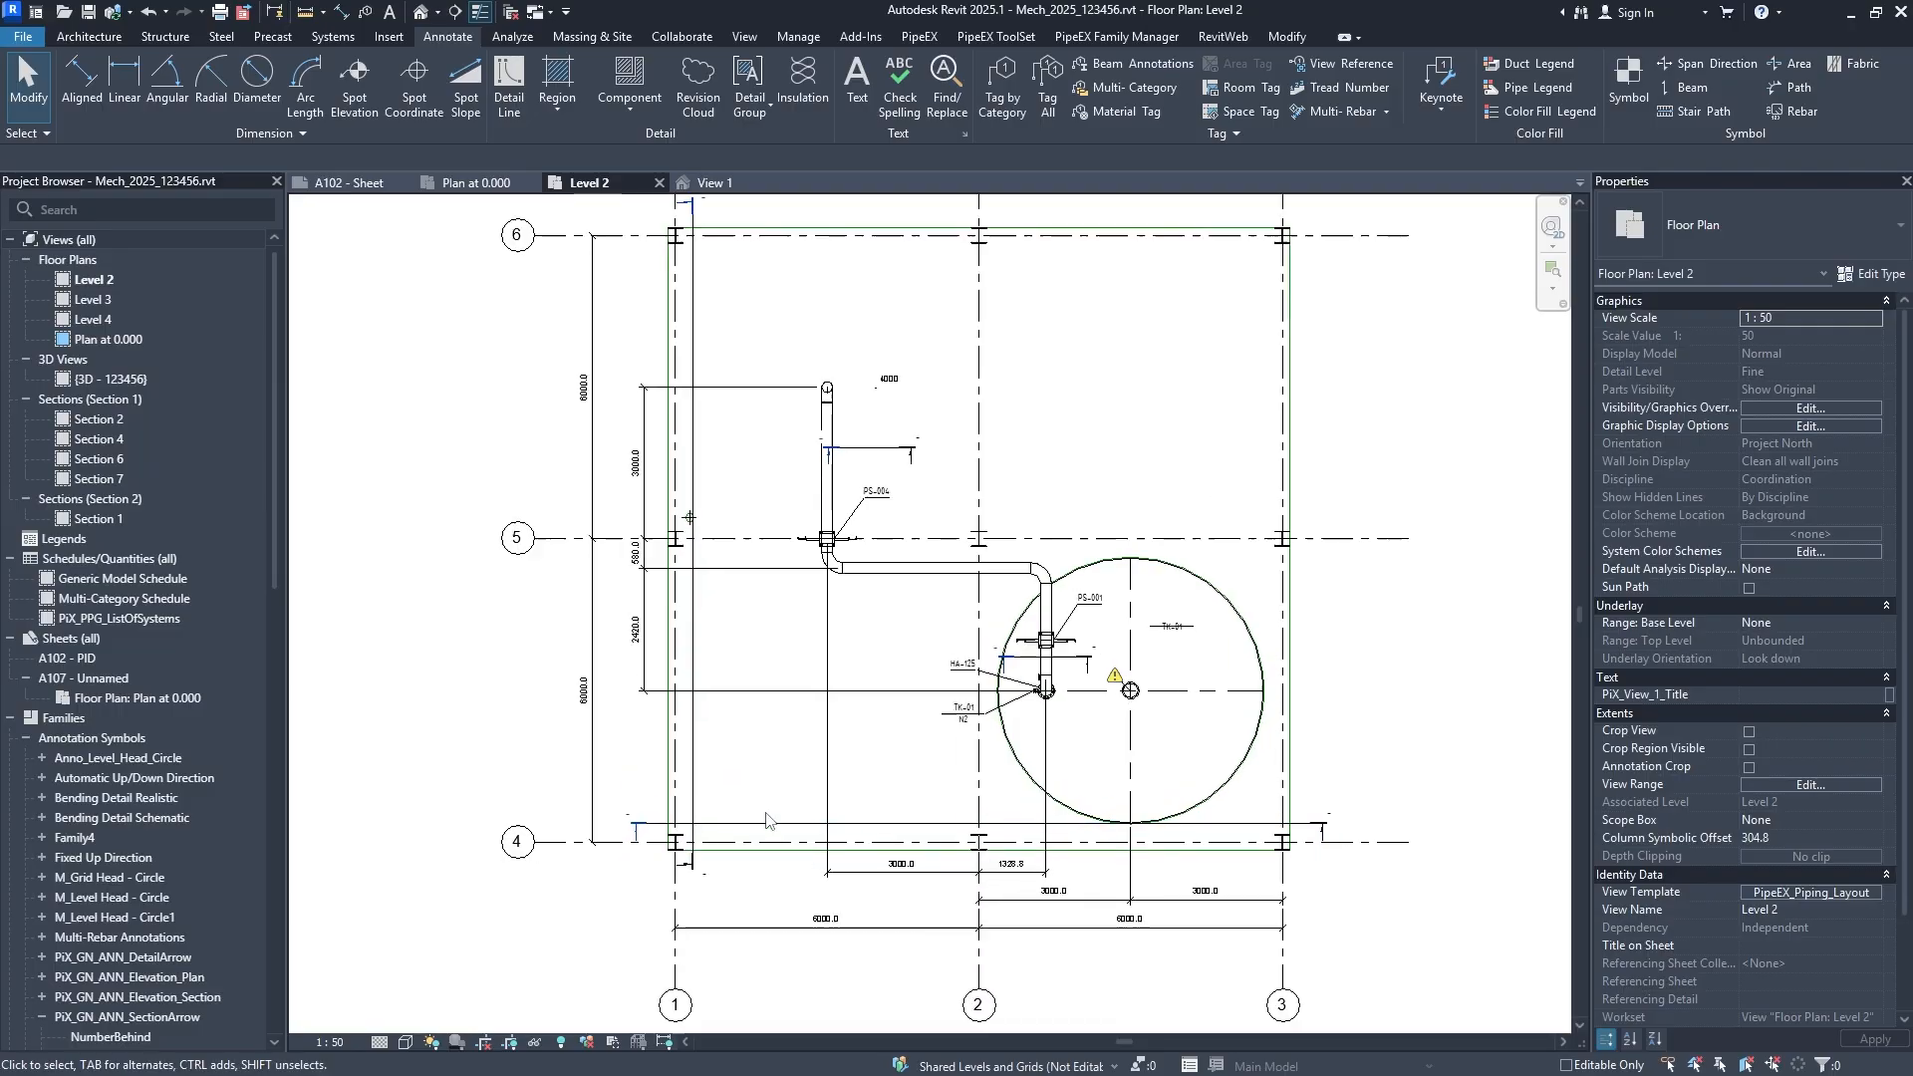
pyautogui.scroll(1, 766, 813)
pyautogui.moveTo(755, 762); pyautogui.dragTo(737, 753, button='middle')
pyautogui.scroll(-1, 743, 753)
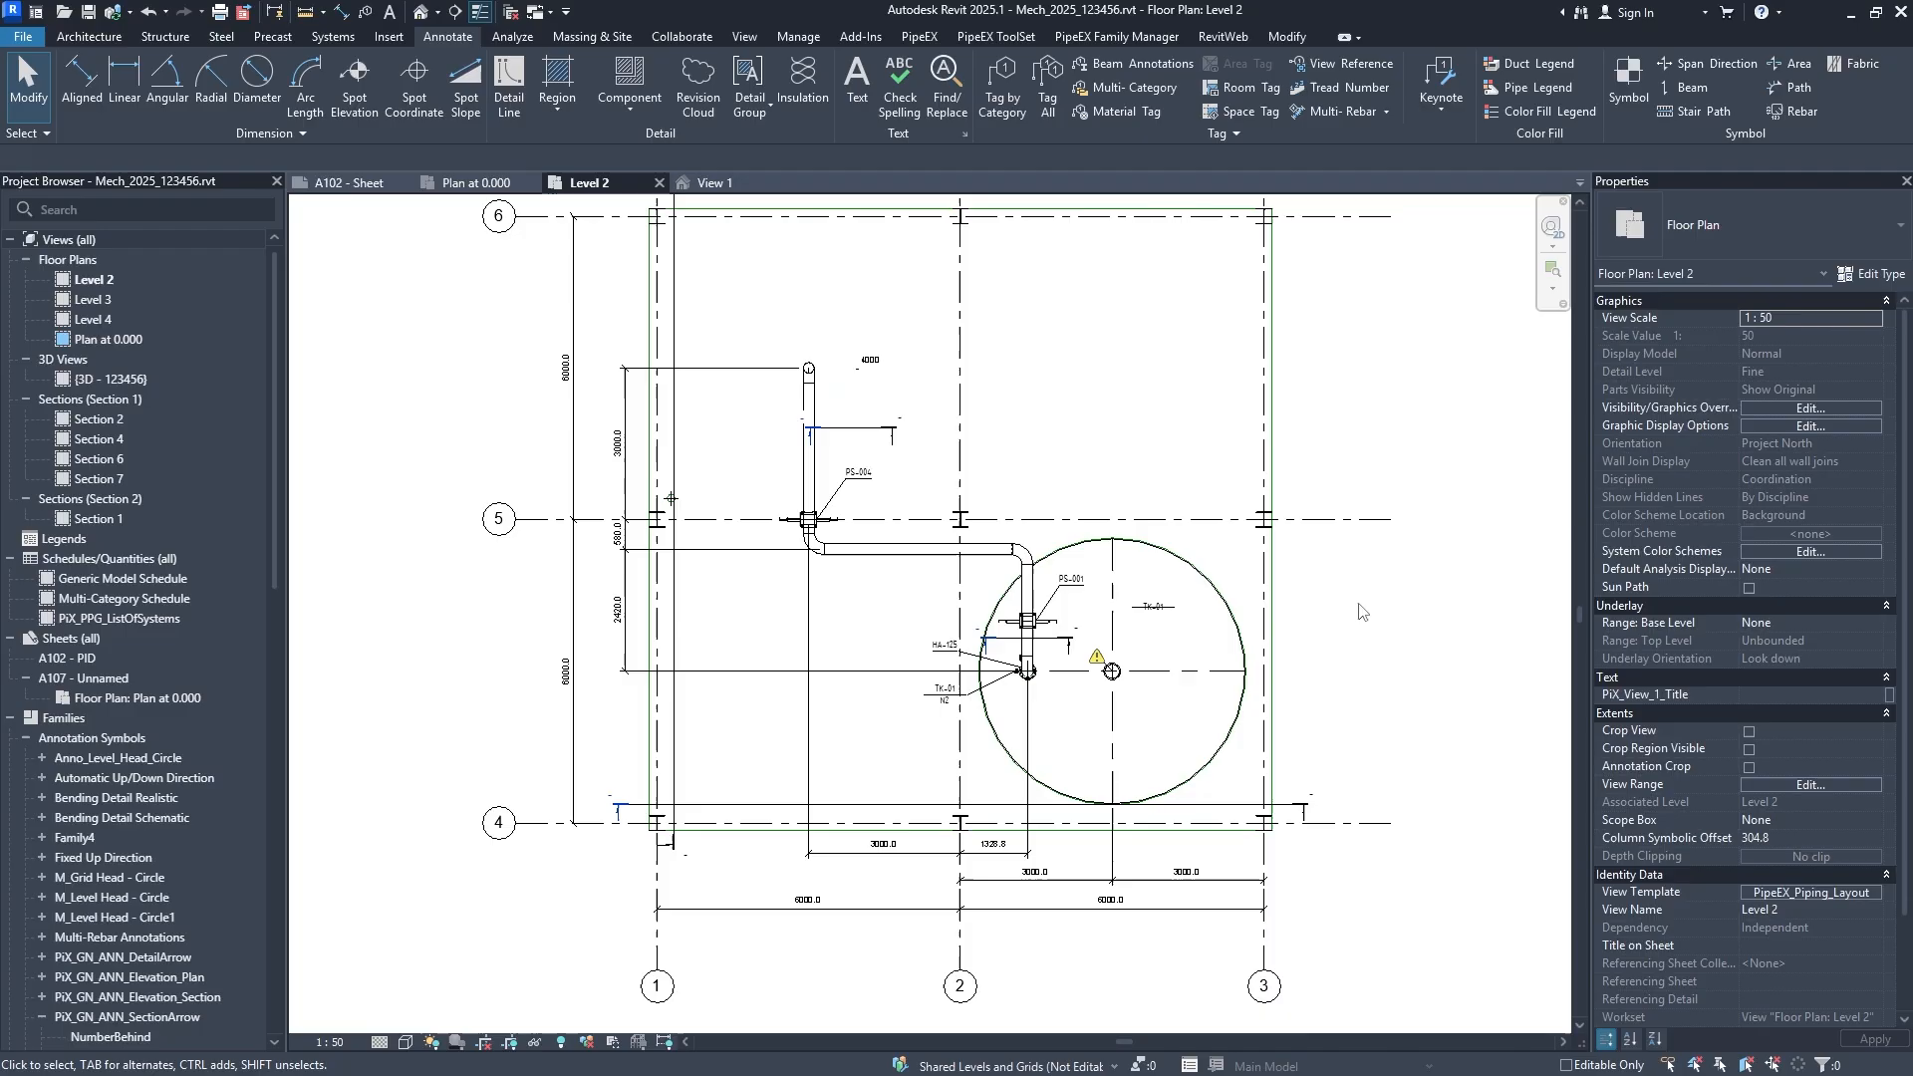
# Check the properties of the section line near grid 4 and the view template settings assigned to the Level 2 plan.
pyautogui.click(1276, 804)
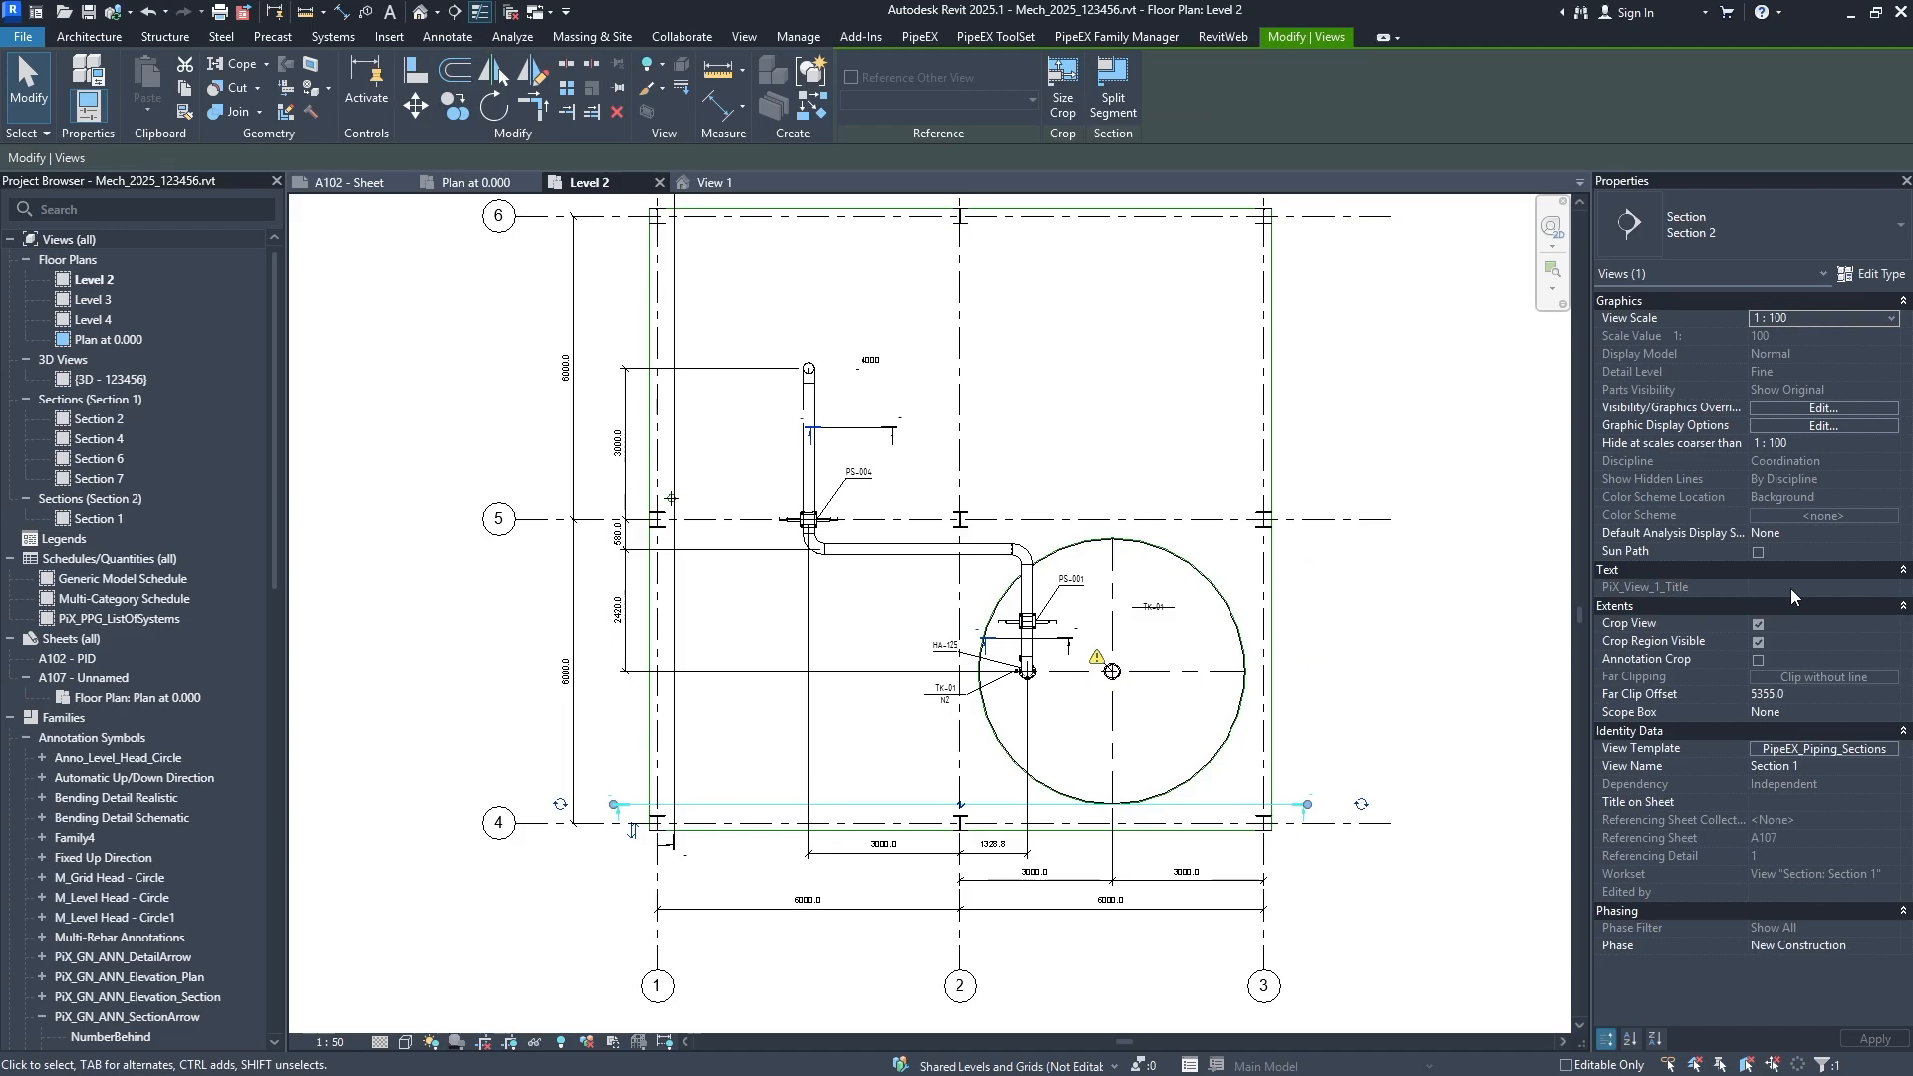
pyautogui.click(1869, 287)
pyautogui.press('Escape')
pyautogui.press('Escape')
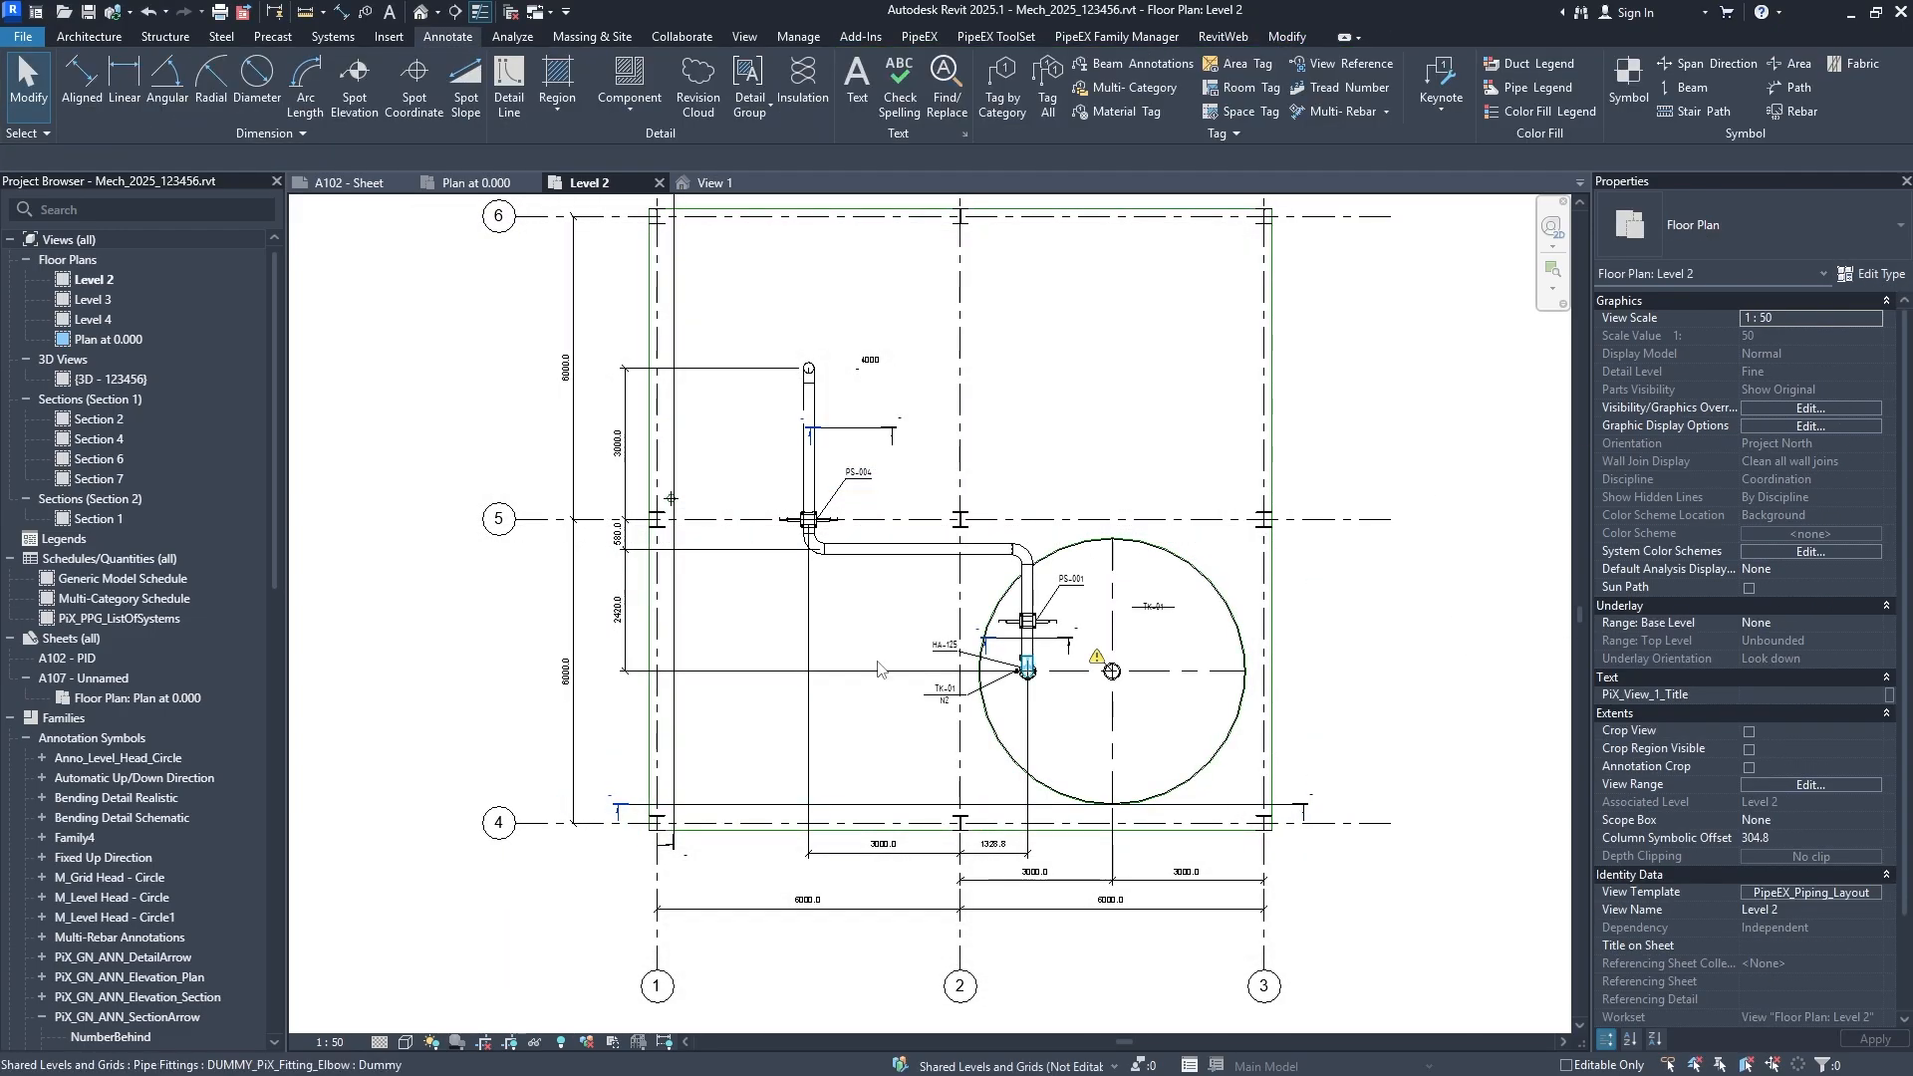
pyautogui.click(701, 804)
pyautogui.press('Escape')
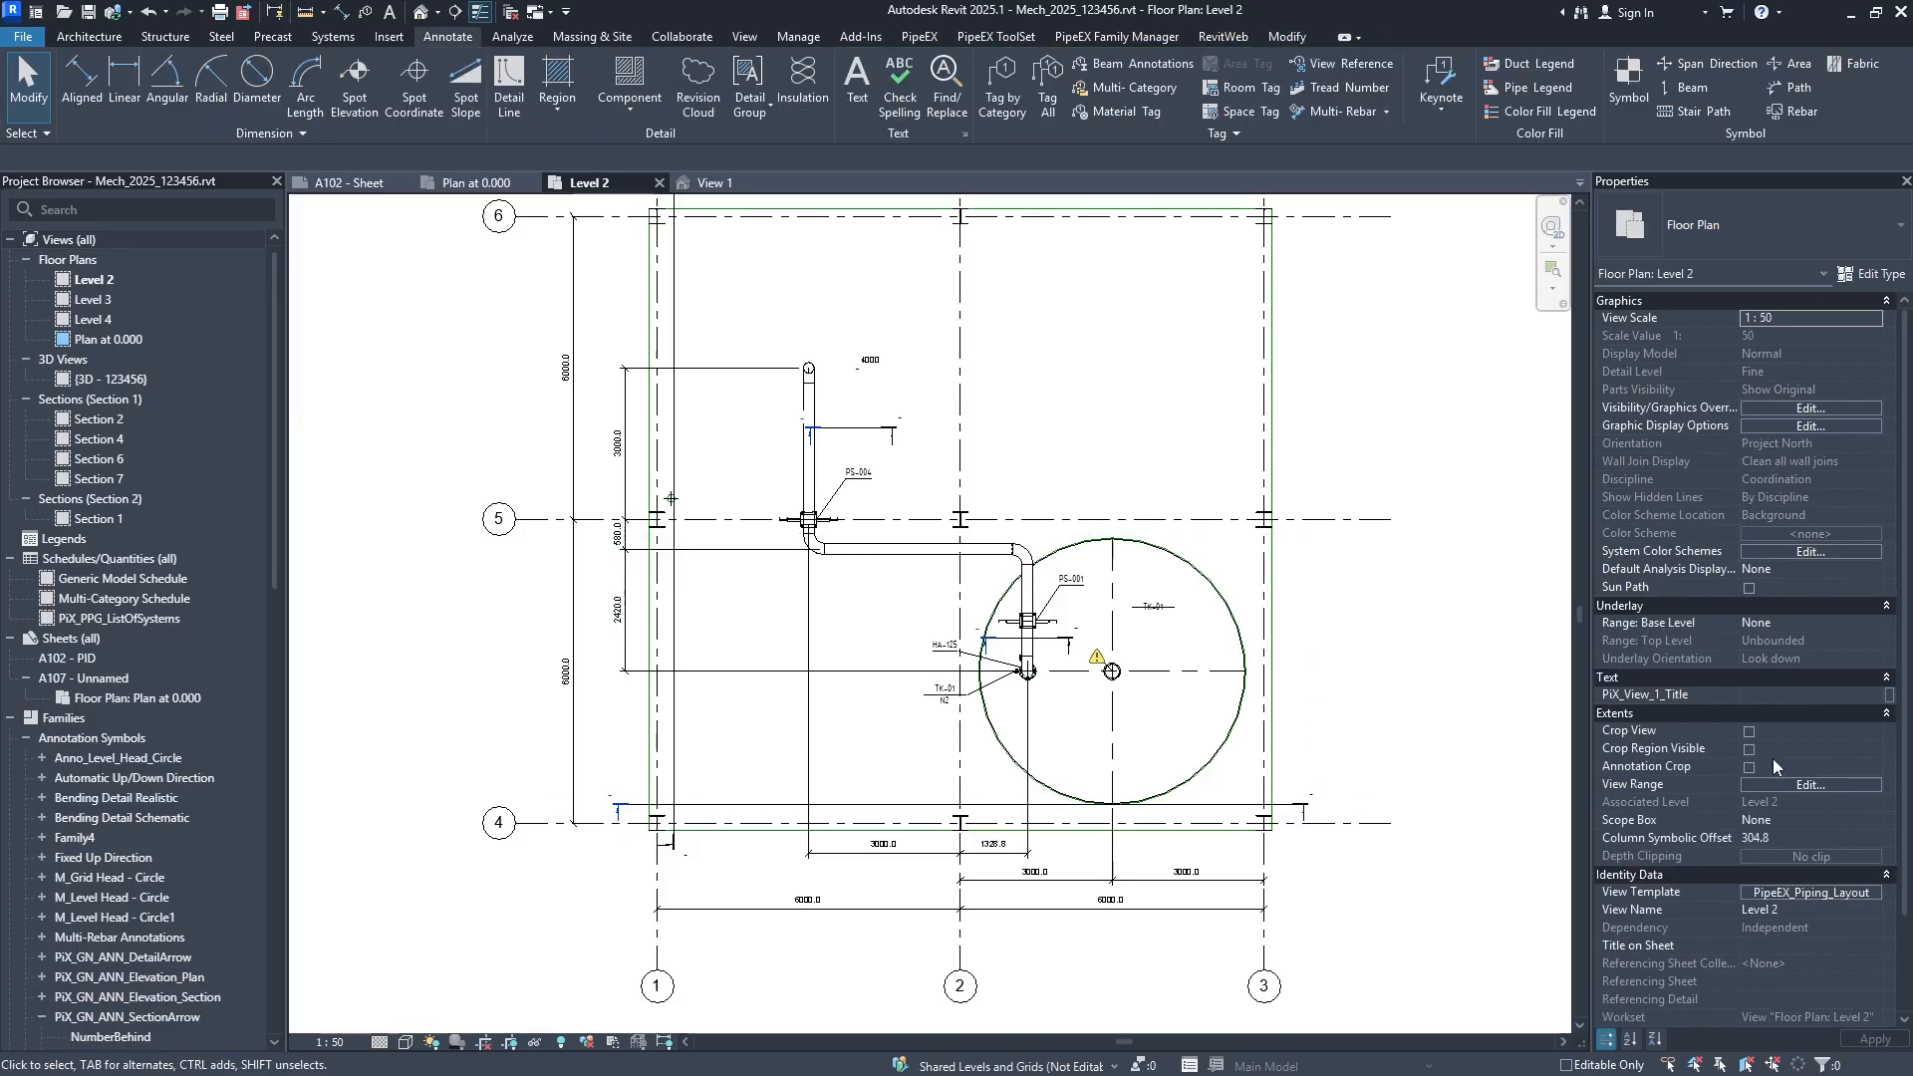
pyautogui.click(1815, 896)
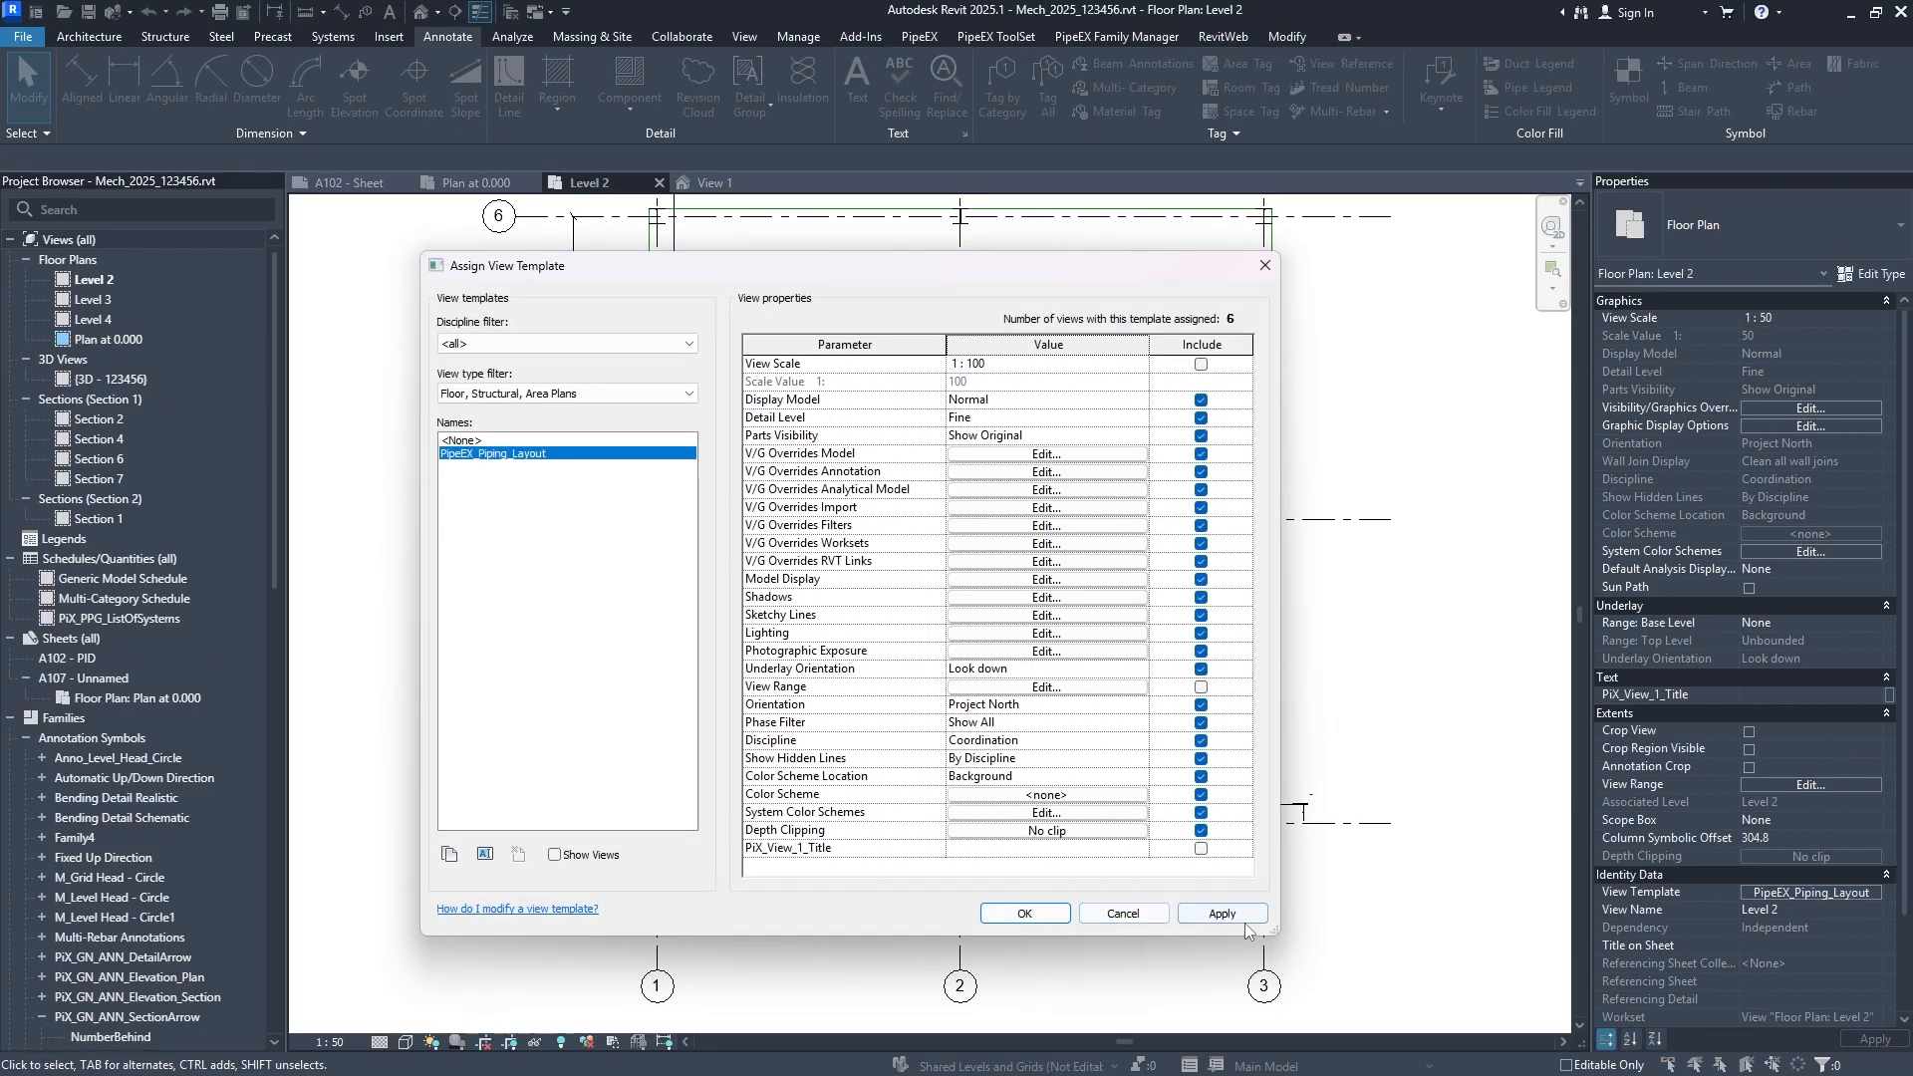
pyautogui.click(1012, 911)
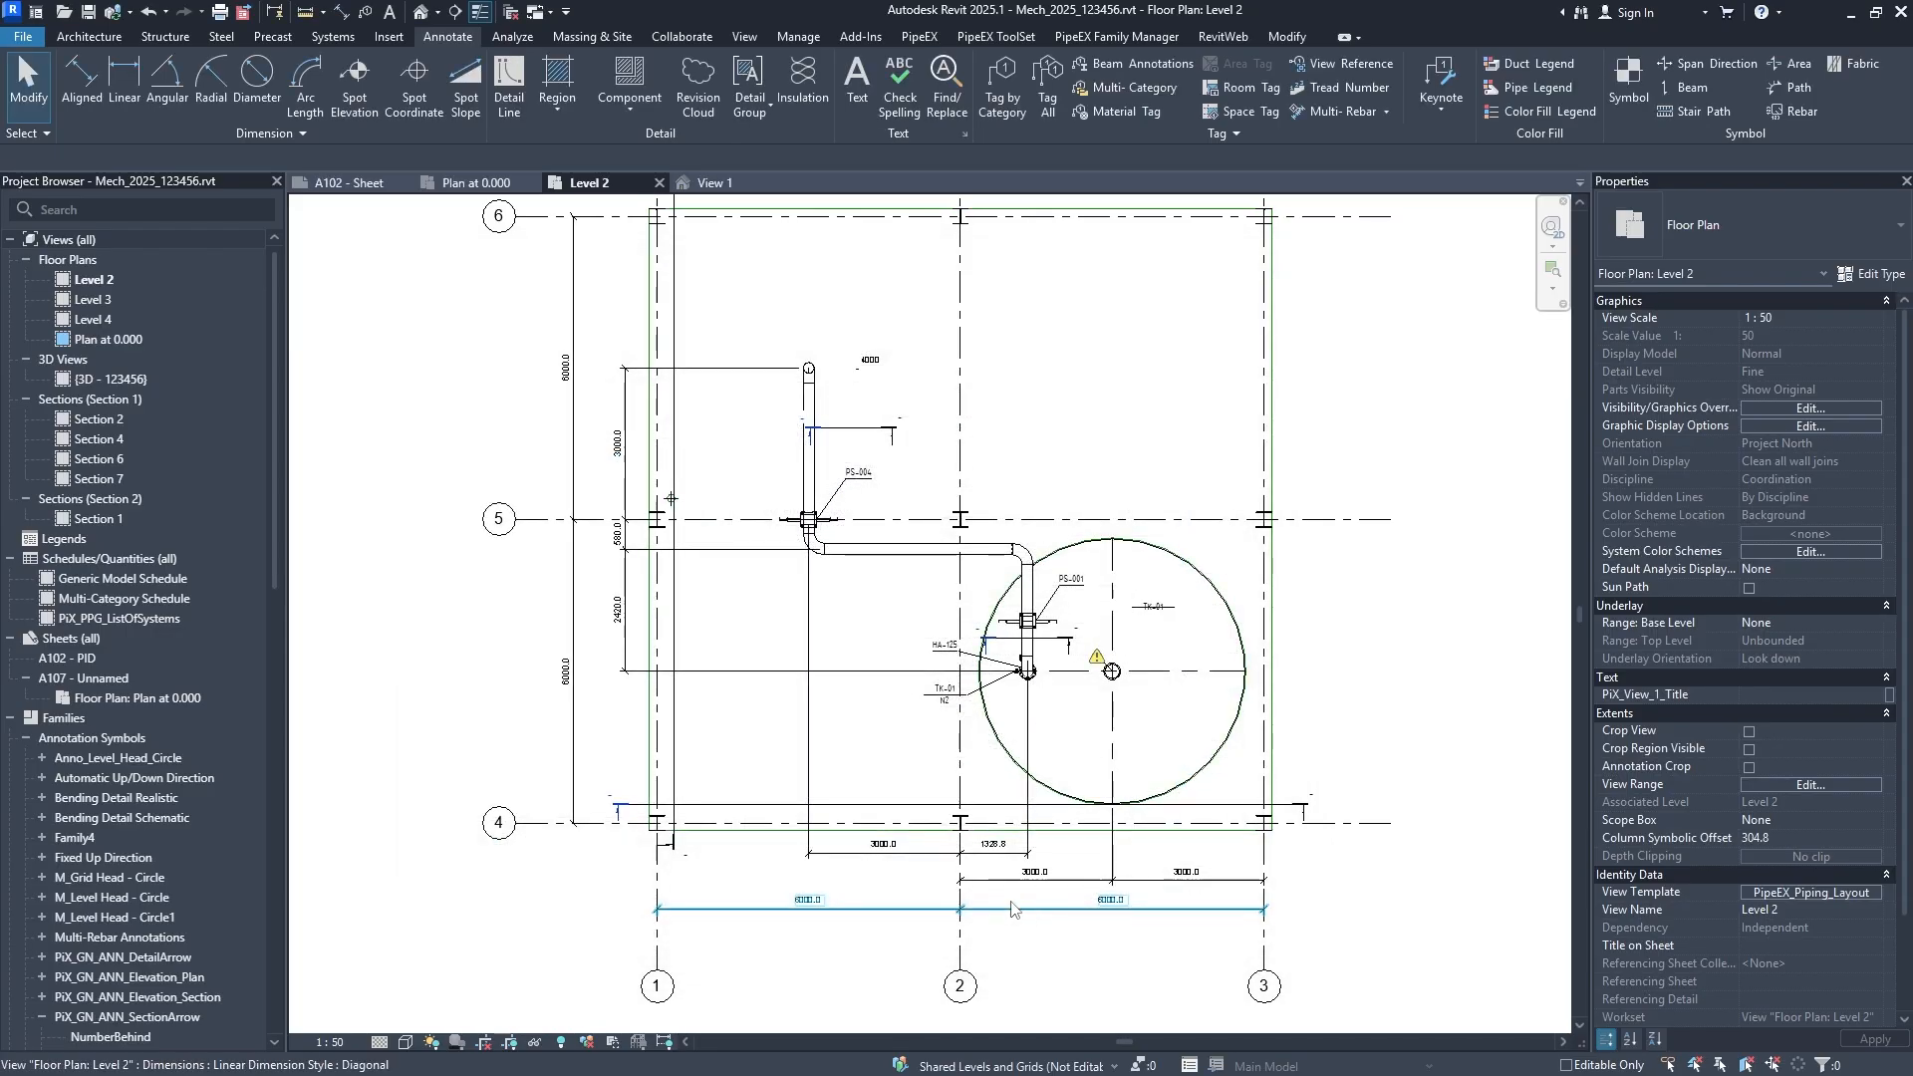
# Inspect the properties of the section line above the HA-125 valve and the vertical section line beside grid 1.
pyautogui.click(748, 805)
pyautogui.moveTo(875, 690); pyautogui.dragTo(824, 734, button='middle')
pyautogui.click(708, 823)
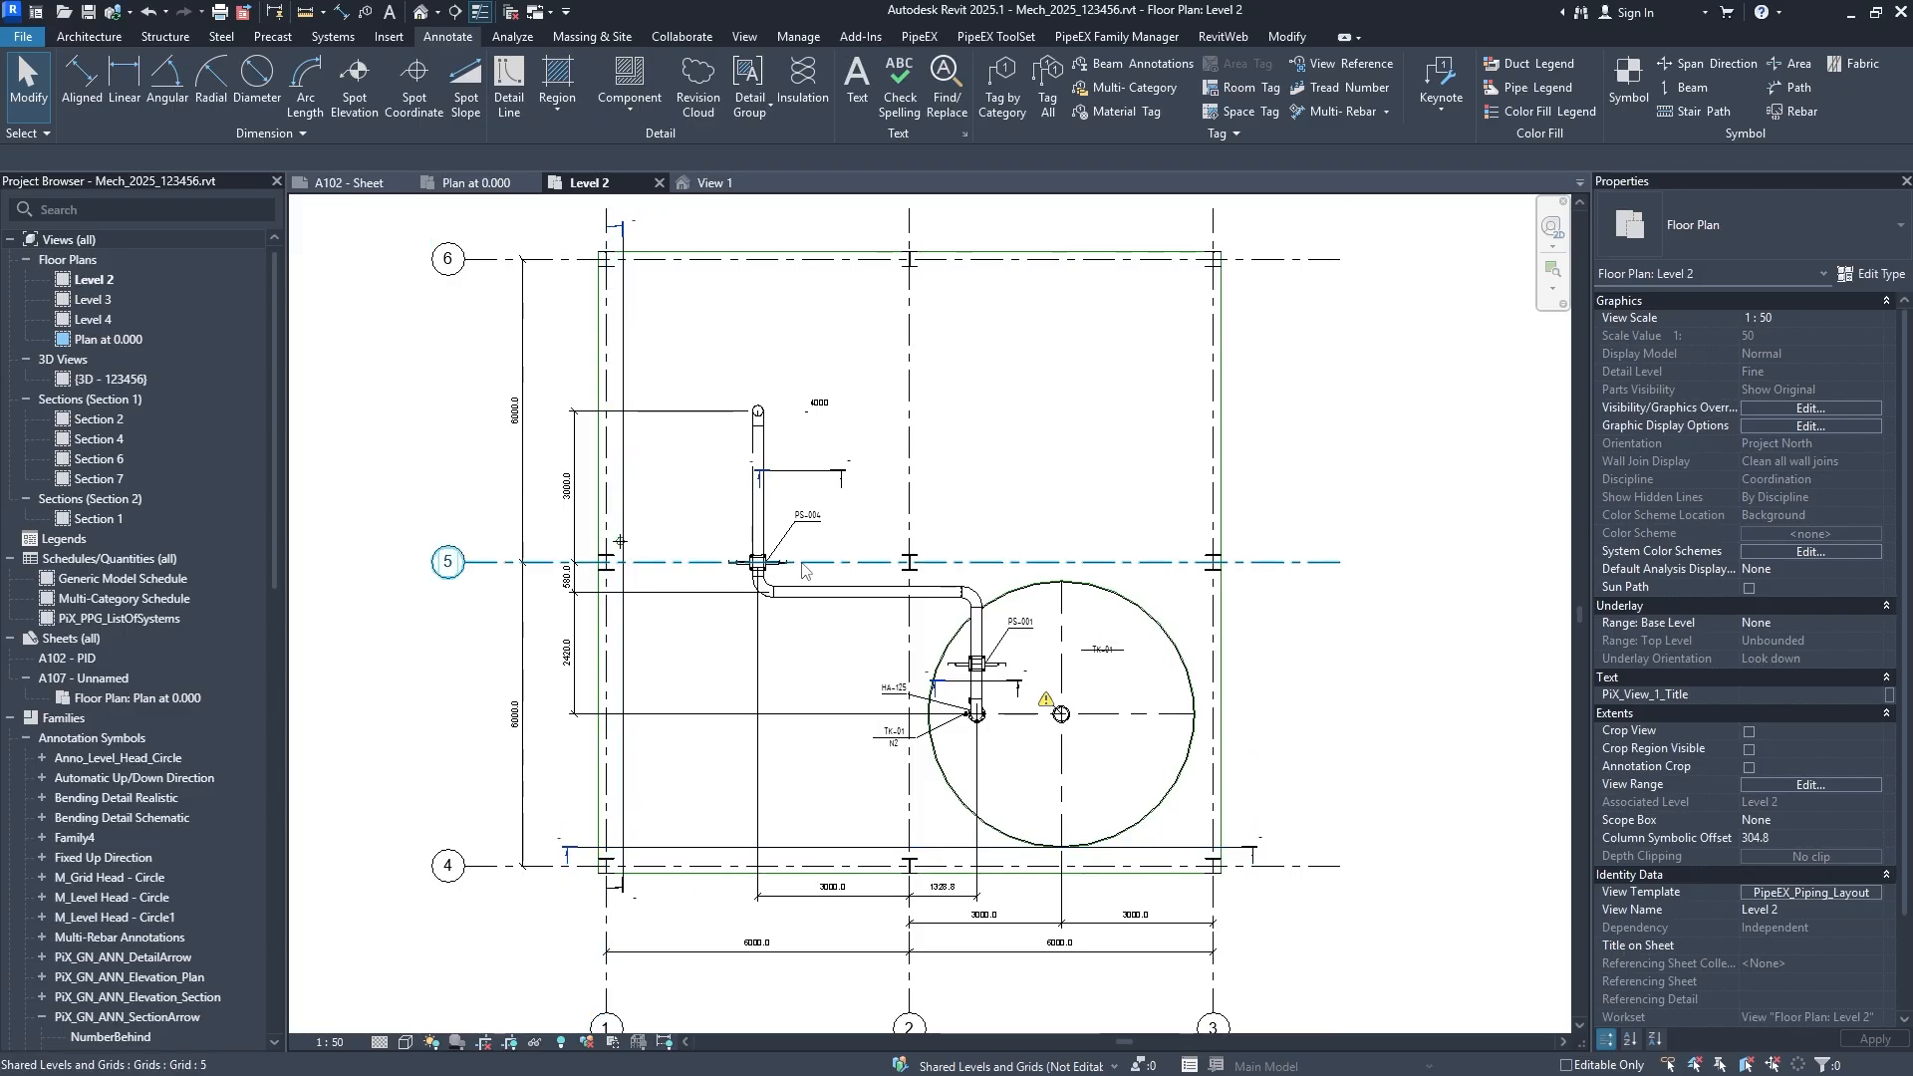
pyautogui.click(941, 682)
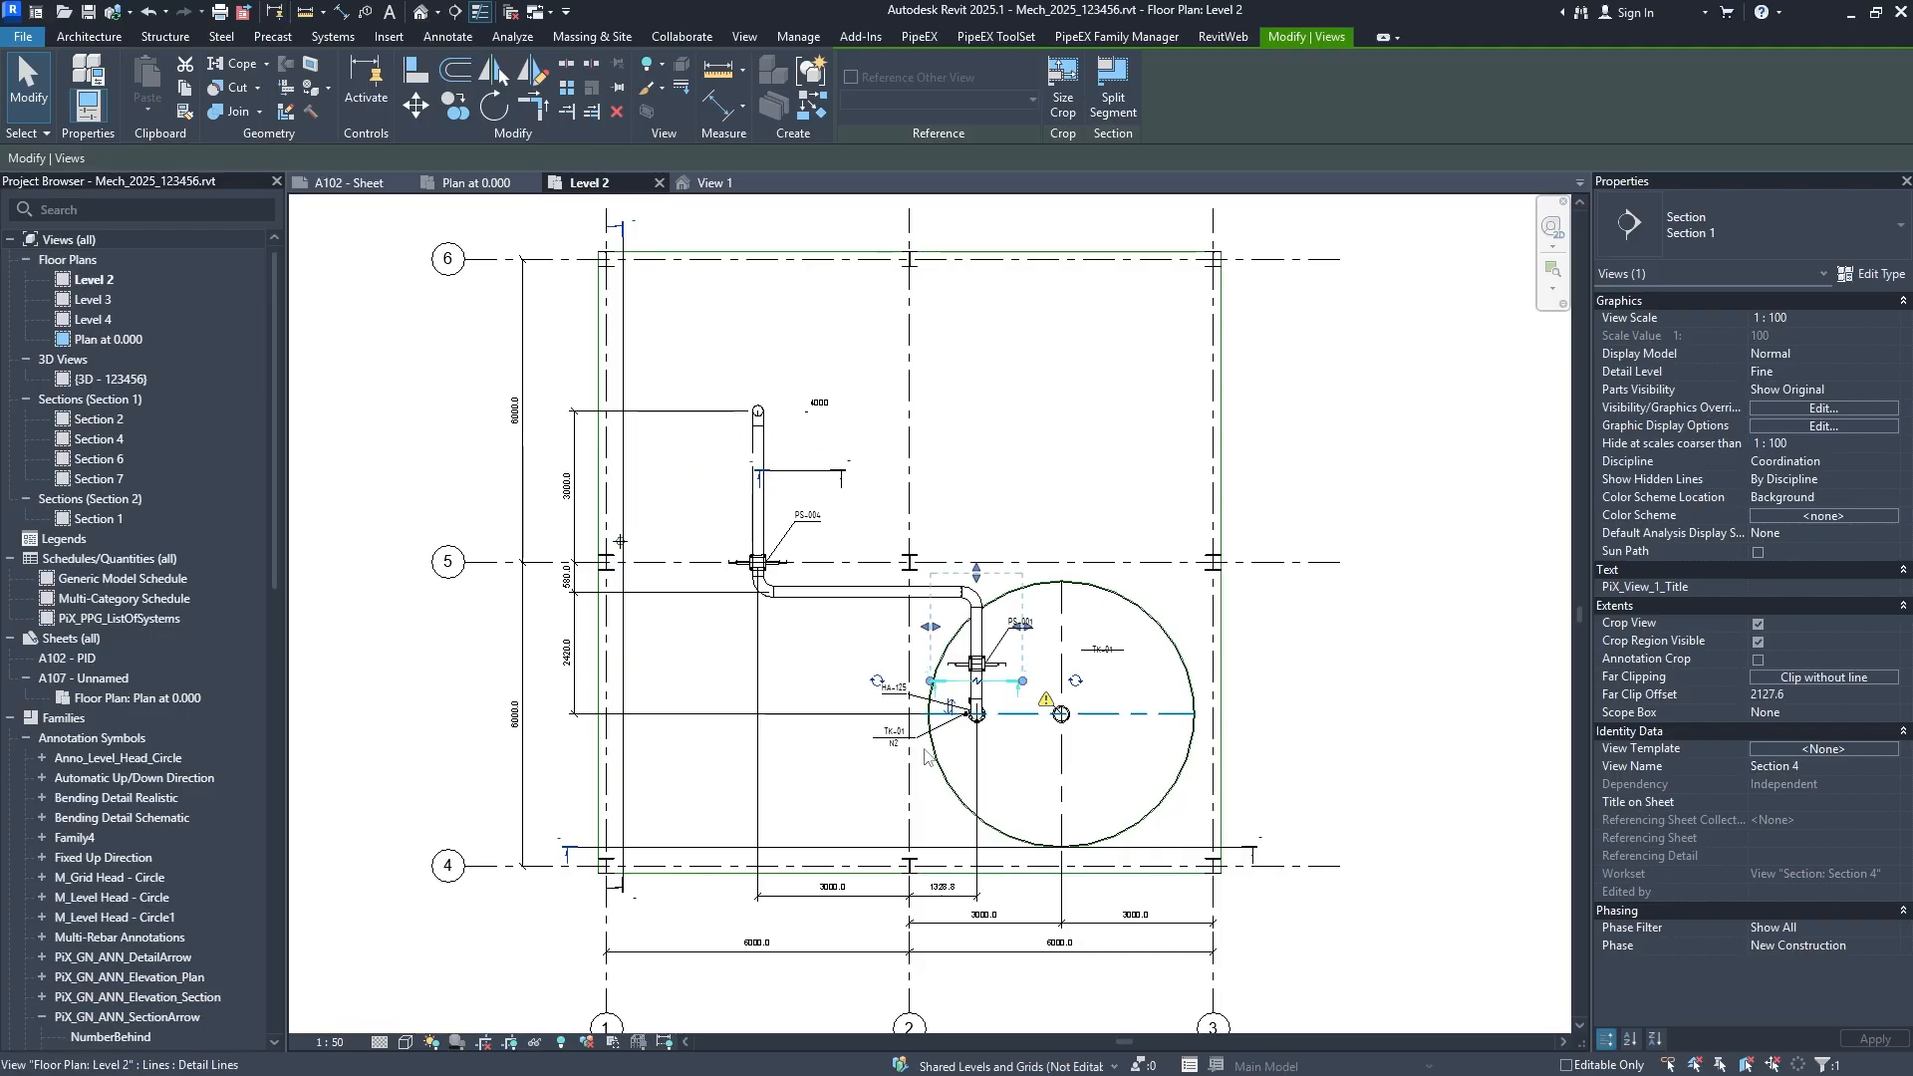
pyautogui.click(704, 848)
pyautogui.click(623, 811)
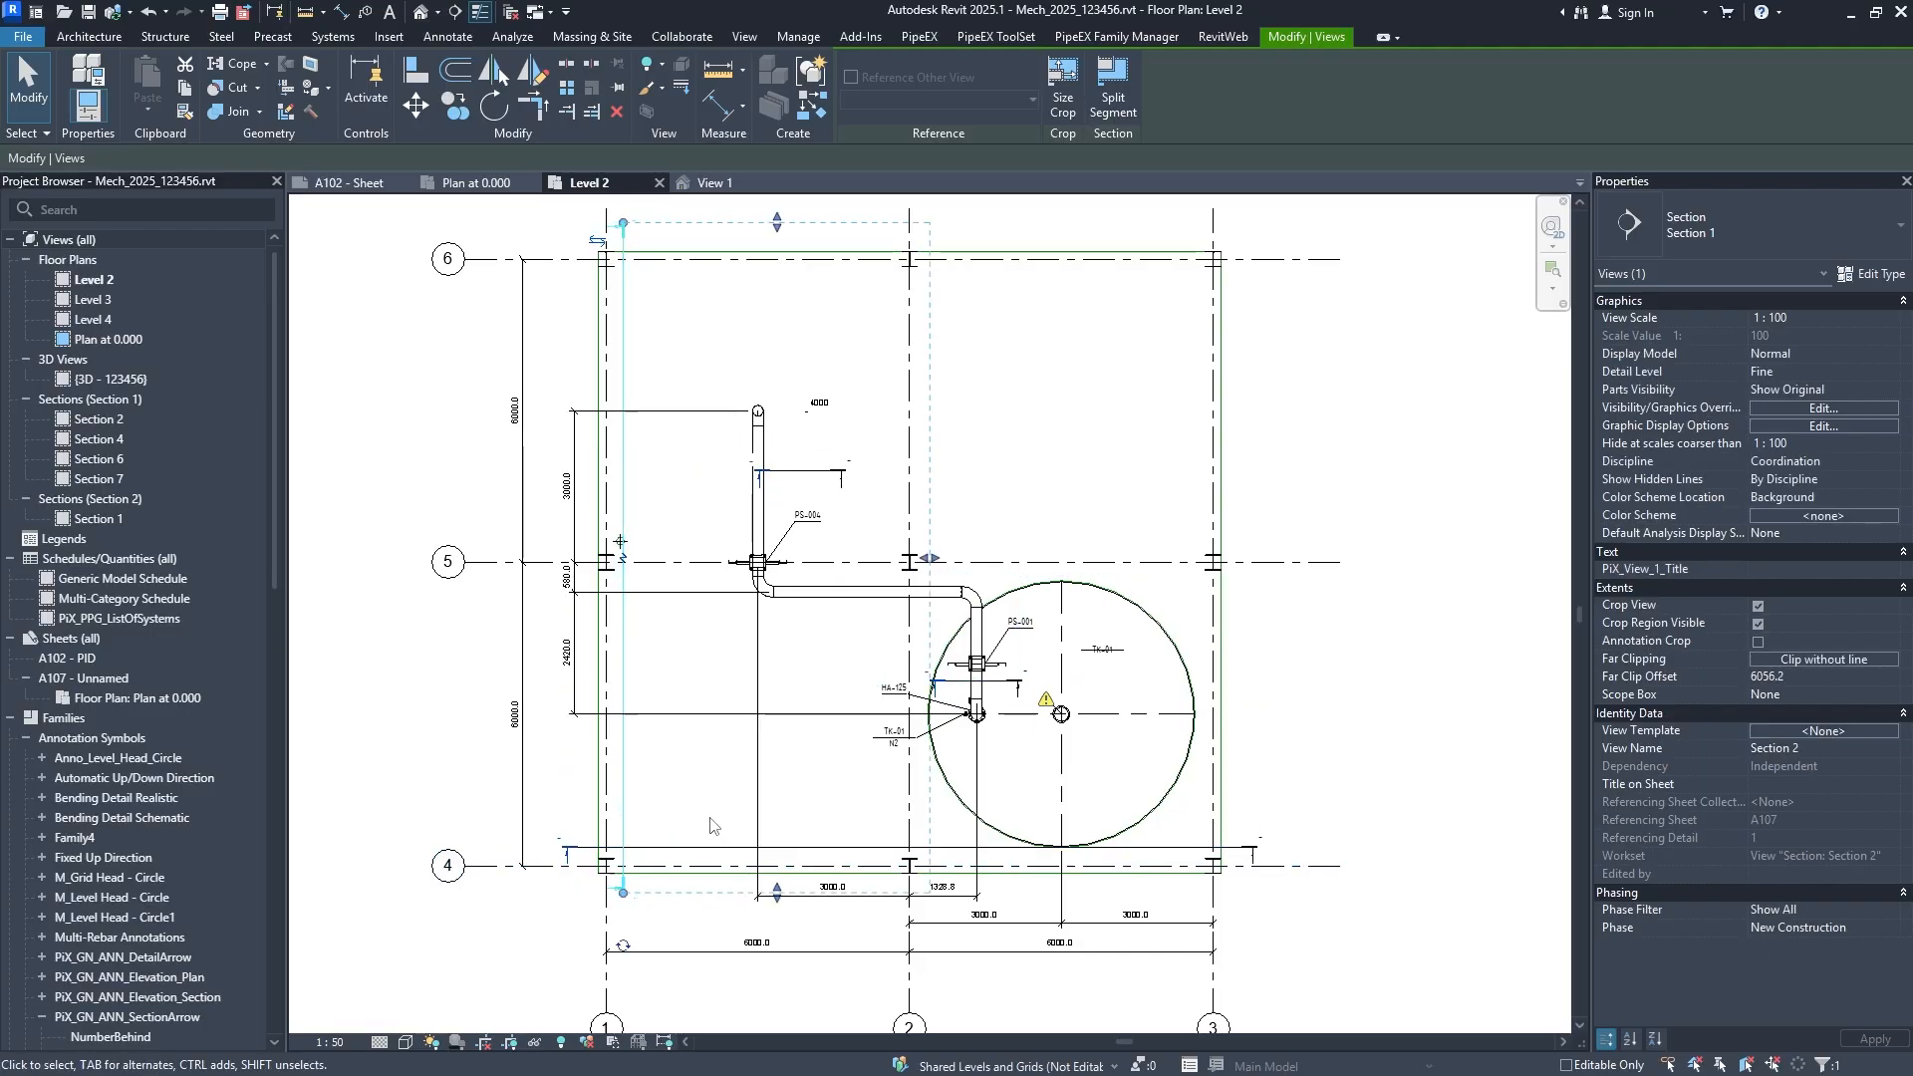
# Compare the shared properties of the short section lines above the PS-004 support and above the HA-125 valve.
pyautogui.click(1363, 742)
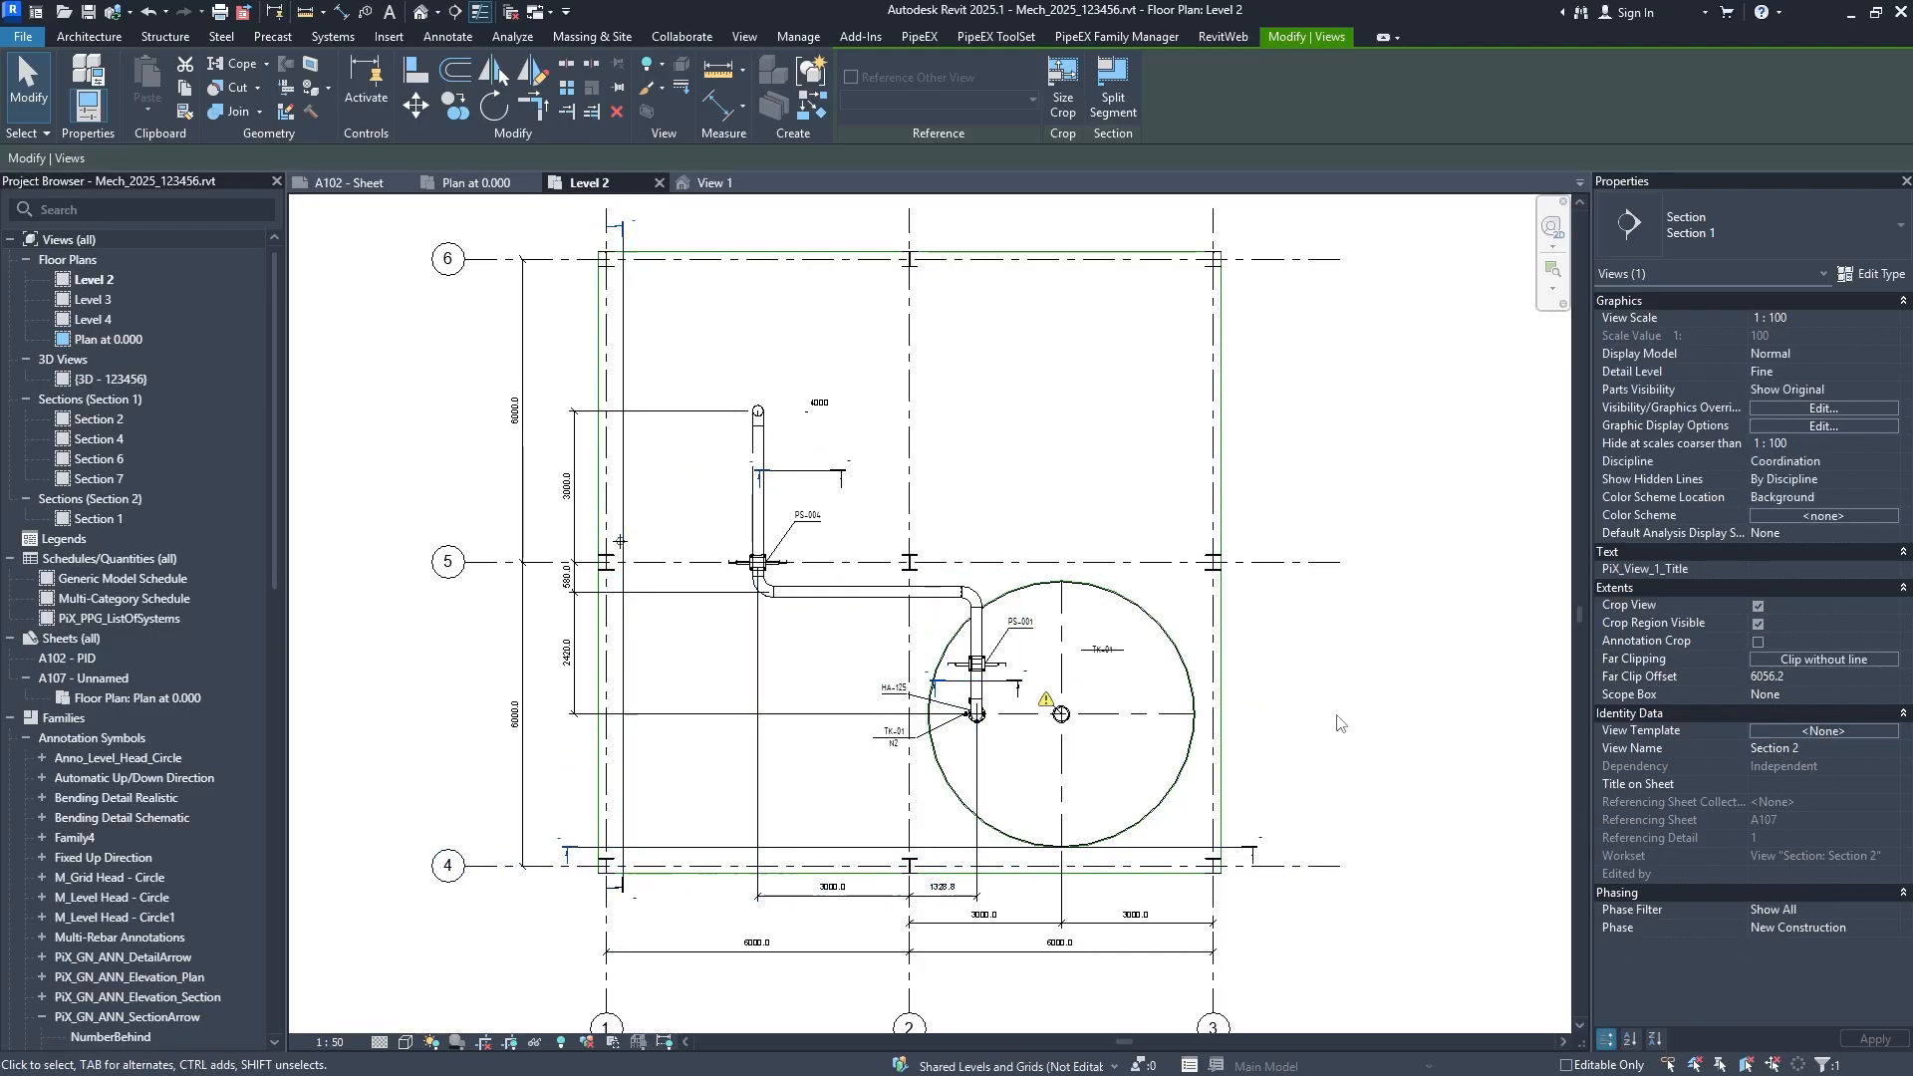
pyautogui.scroll(1, 827, 530)
pyautogui.click(801, 464)
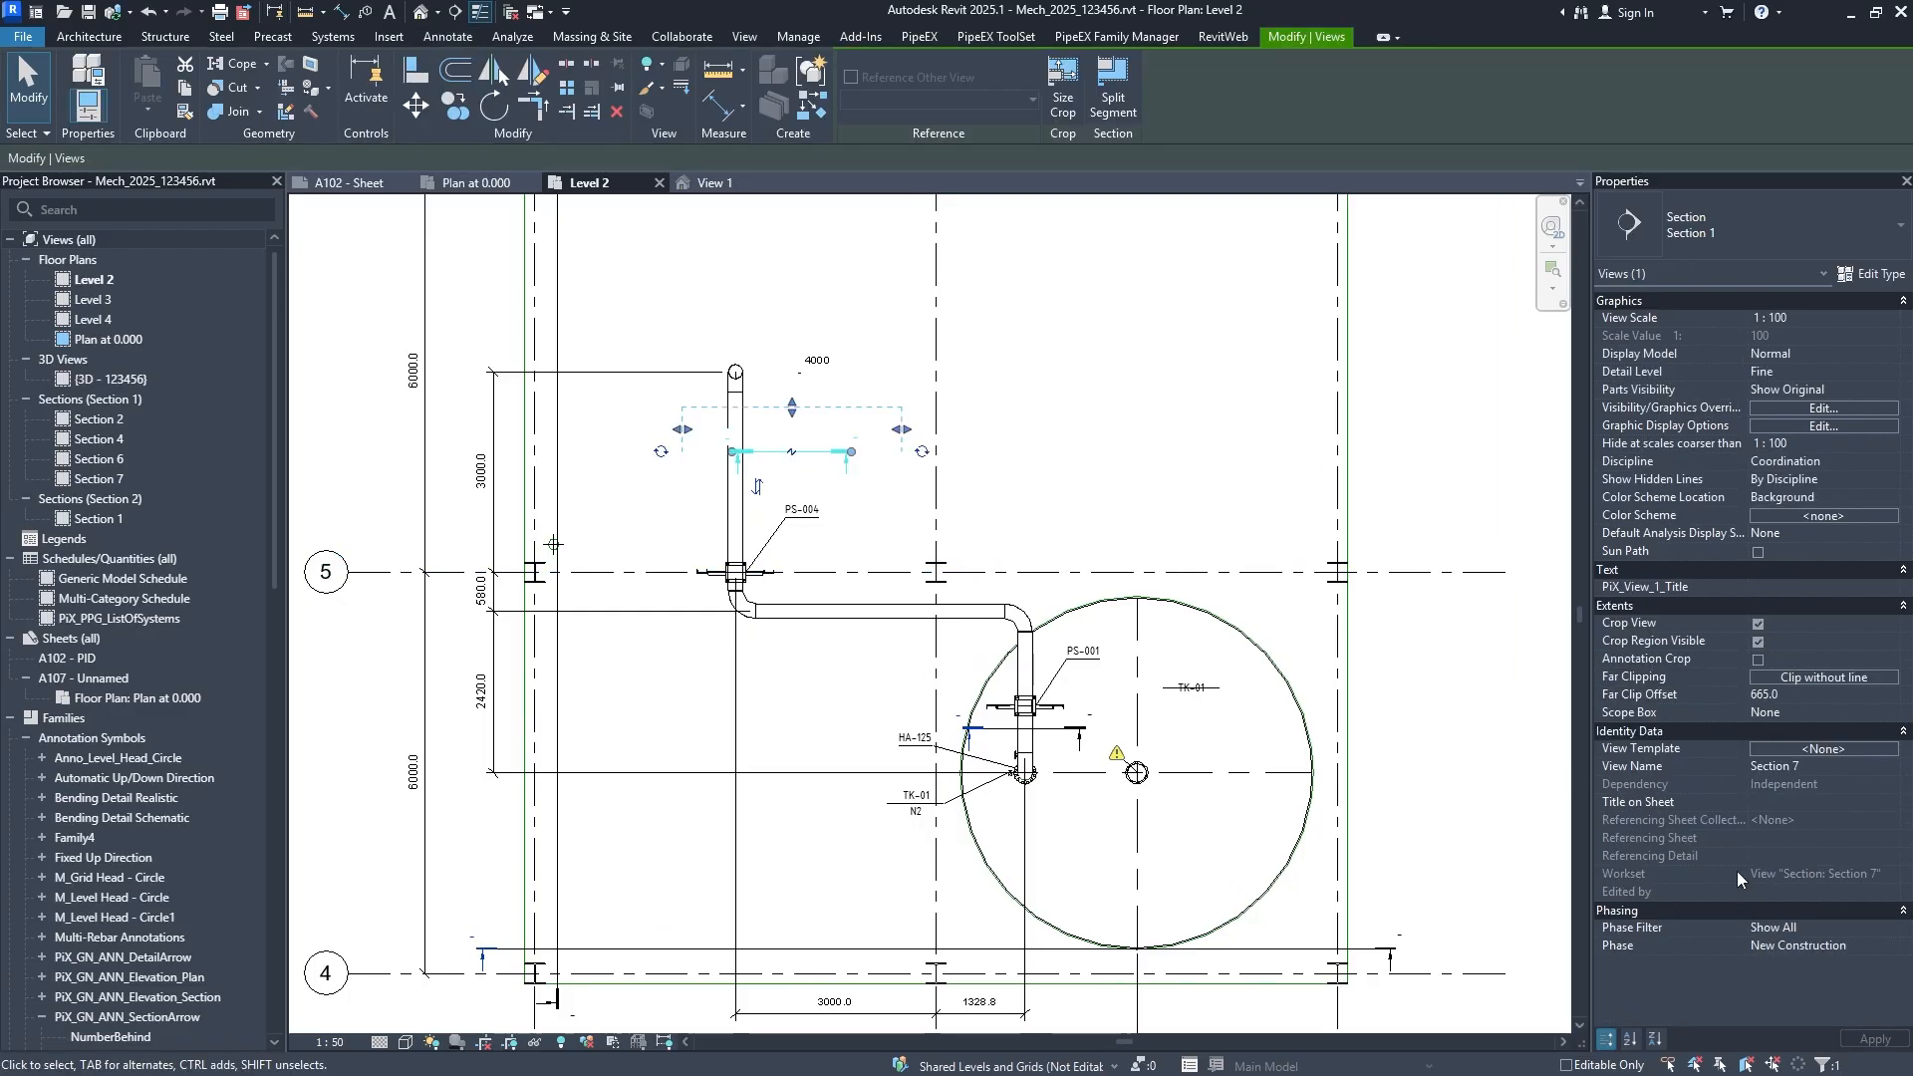
pyautogui.click(1045, 723)
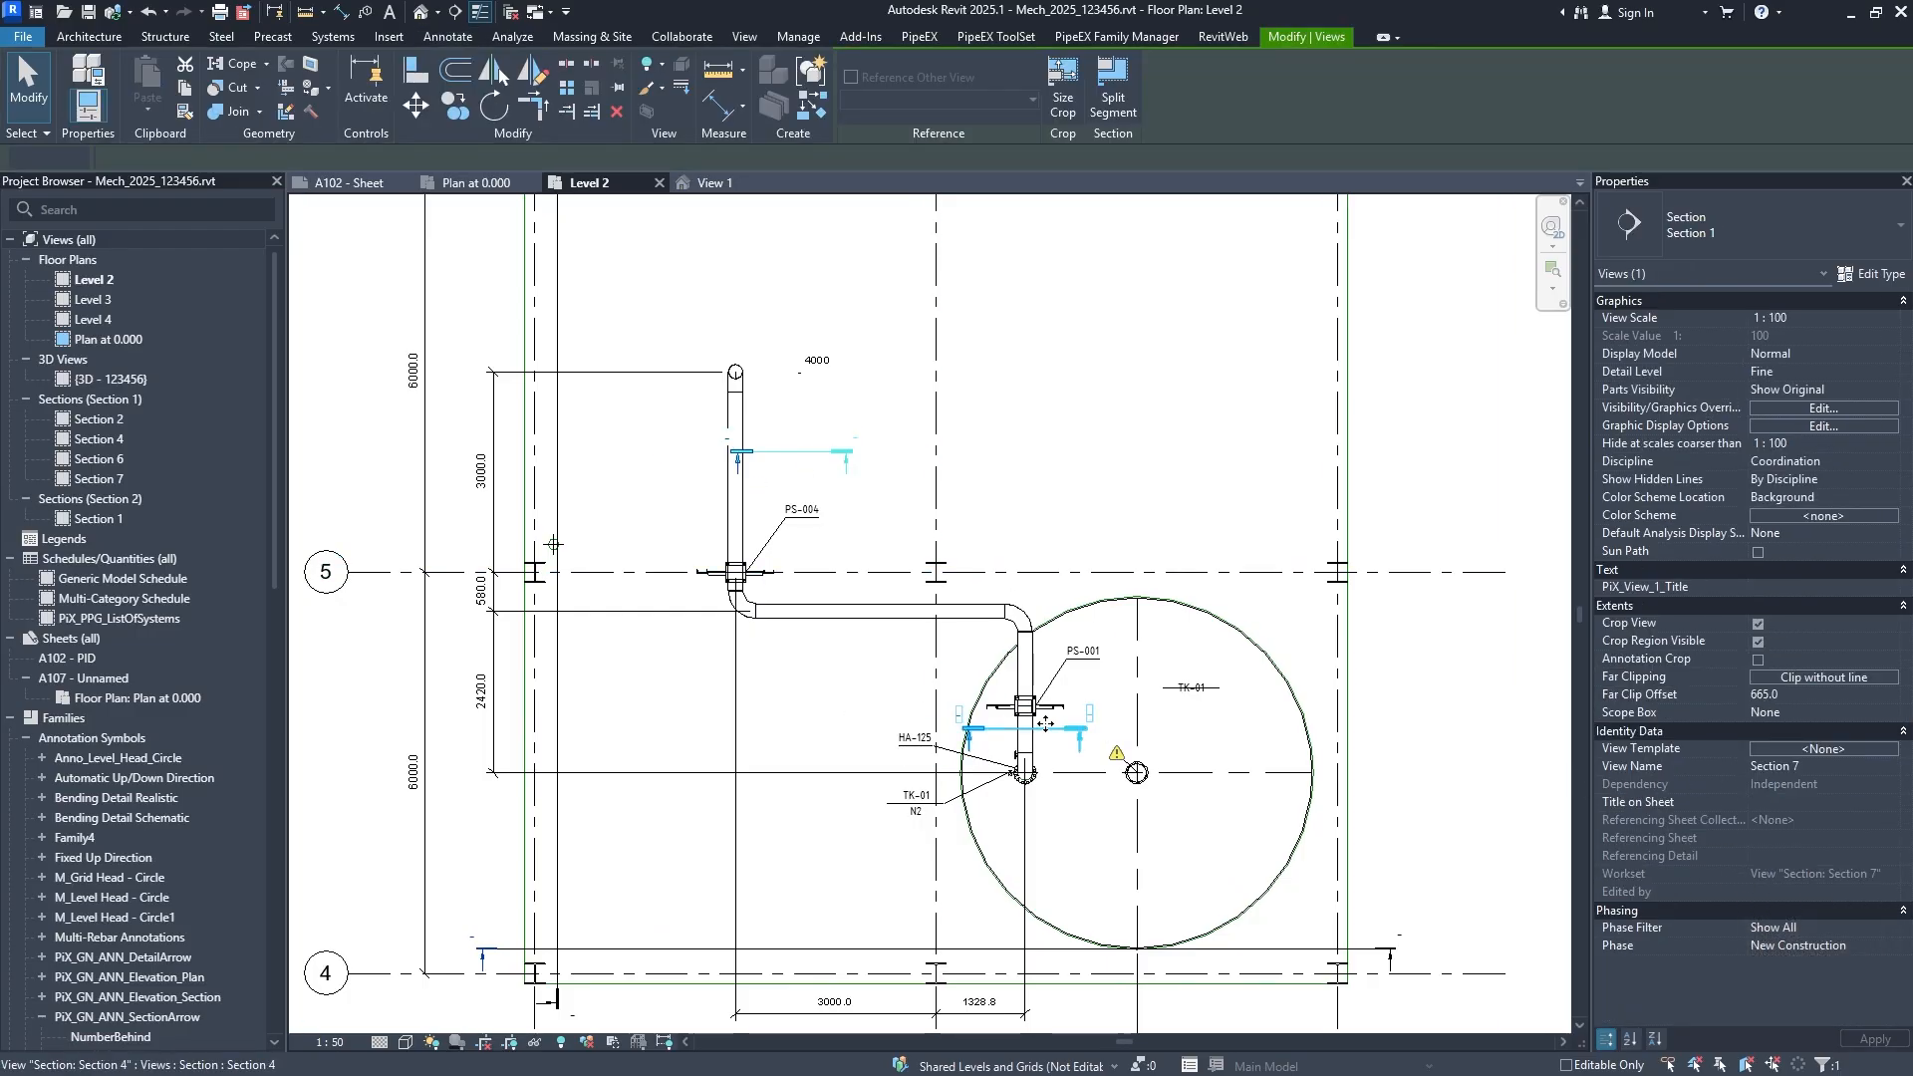
pyautogui.keyDown('ctrl'); pyautogui.click(1046, 723); pyautogui.keyUp('ctrl')
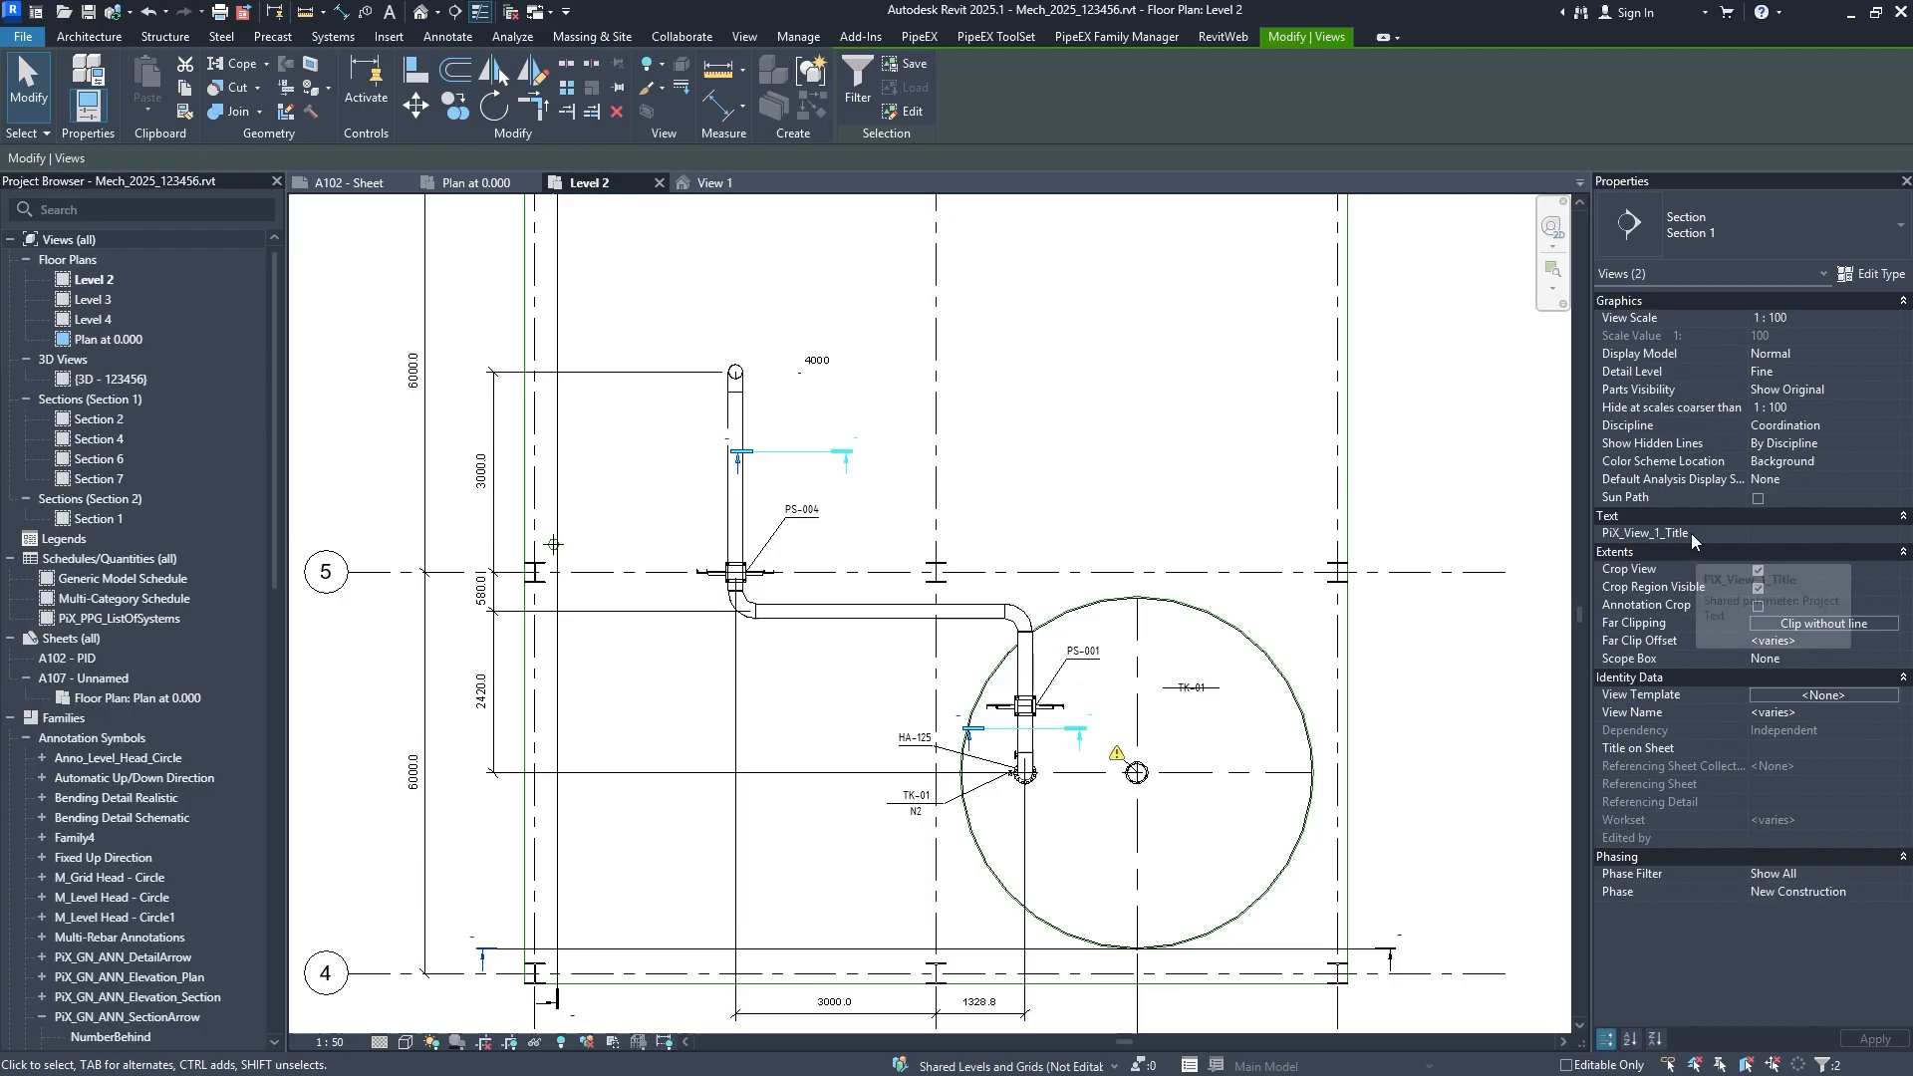
pyautogui.click(1005, 422)
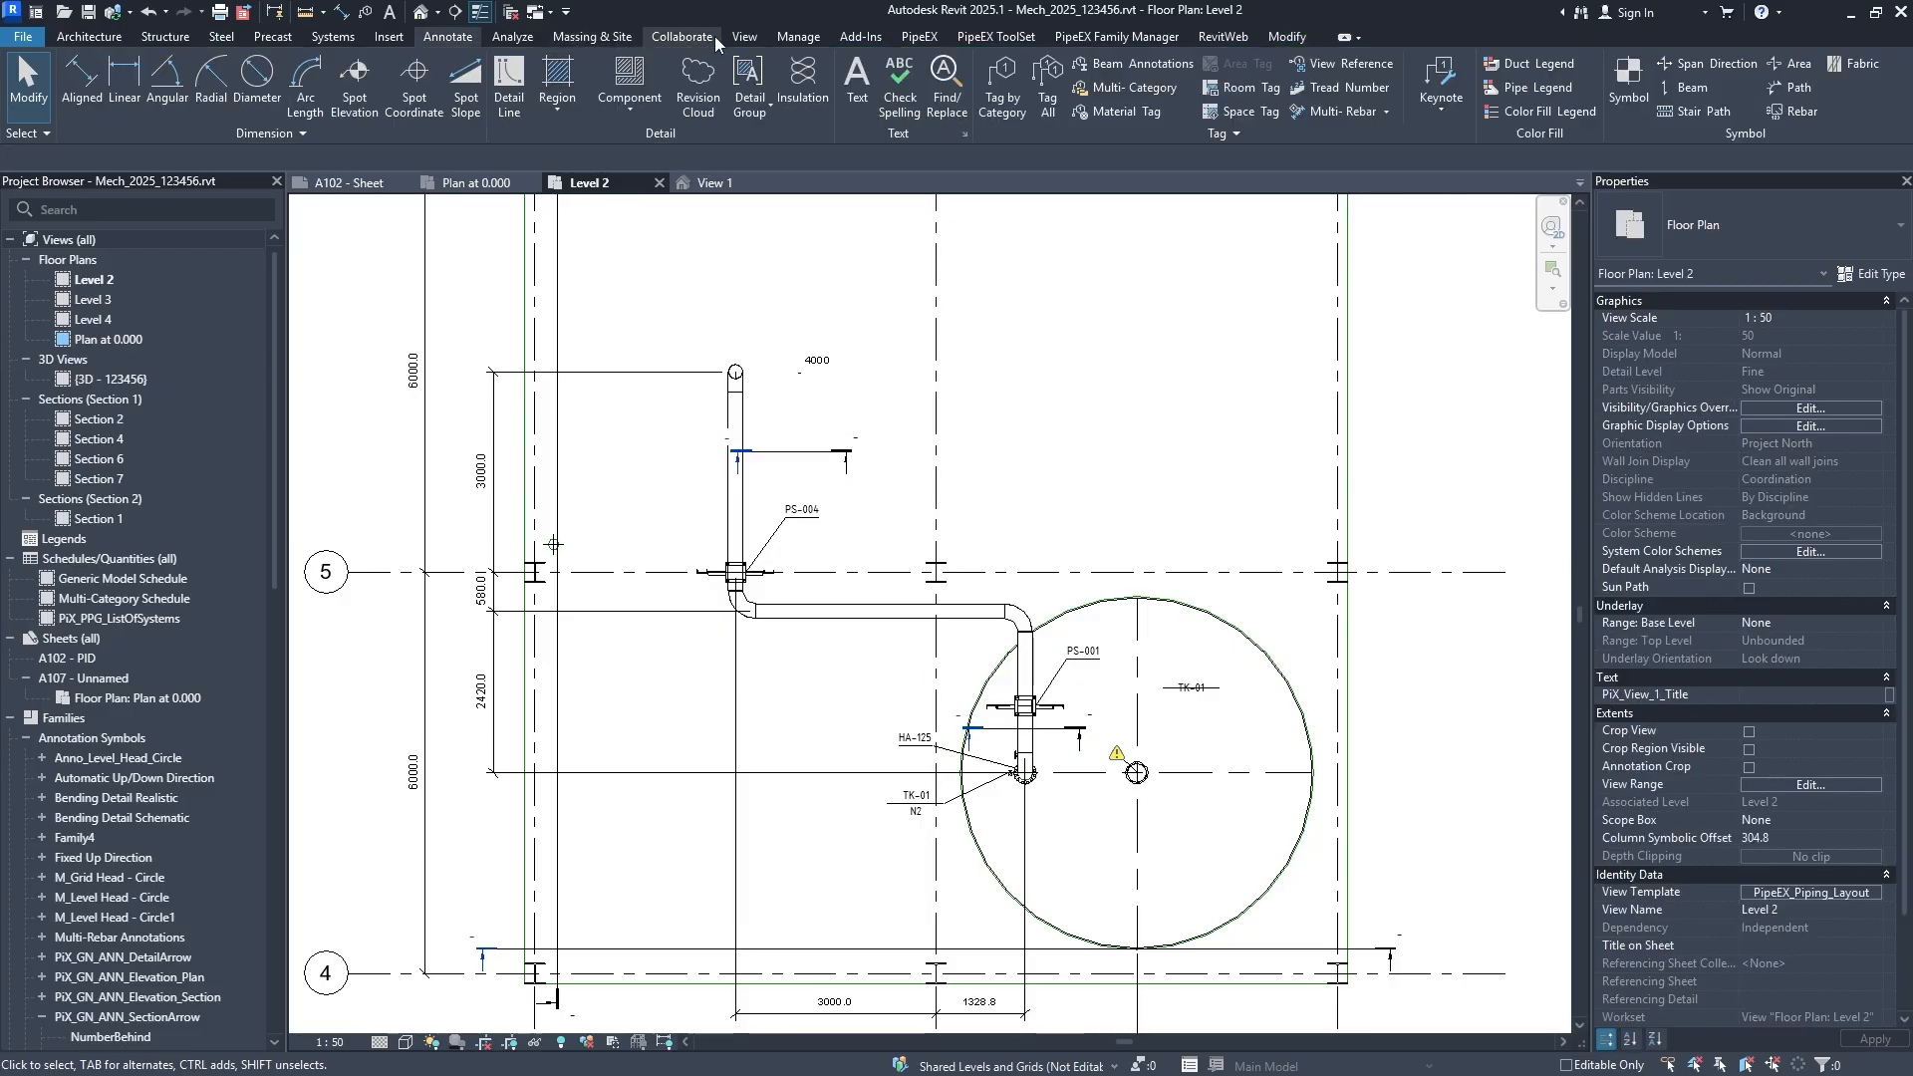
# Start a new project parameter as an instance parameter named PiX_GN_Filter.
pyautogui.click(799, 36)
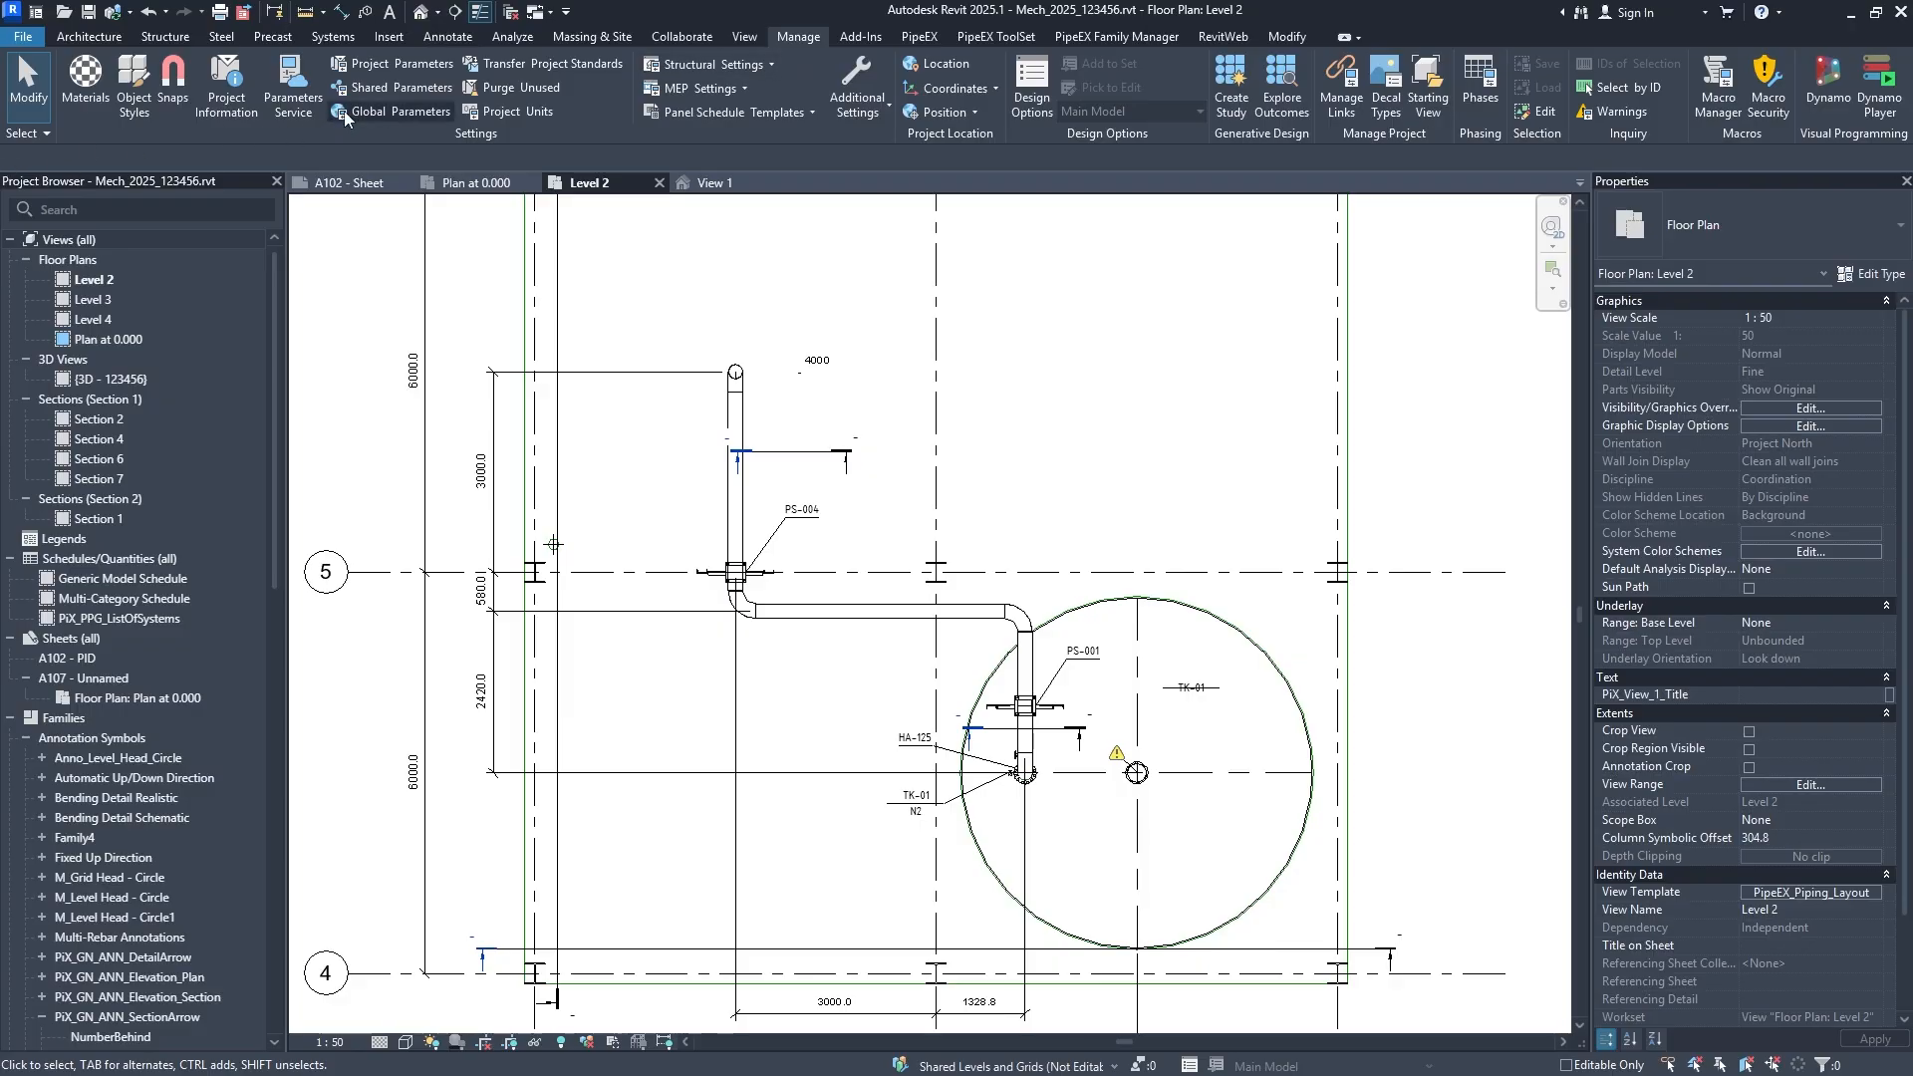
pyautogui.click(369, 65)
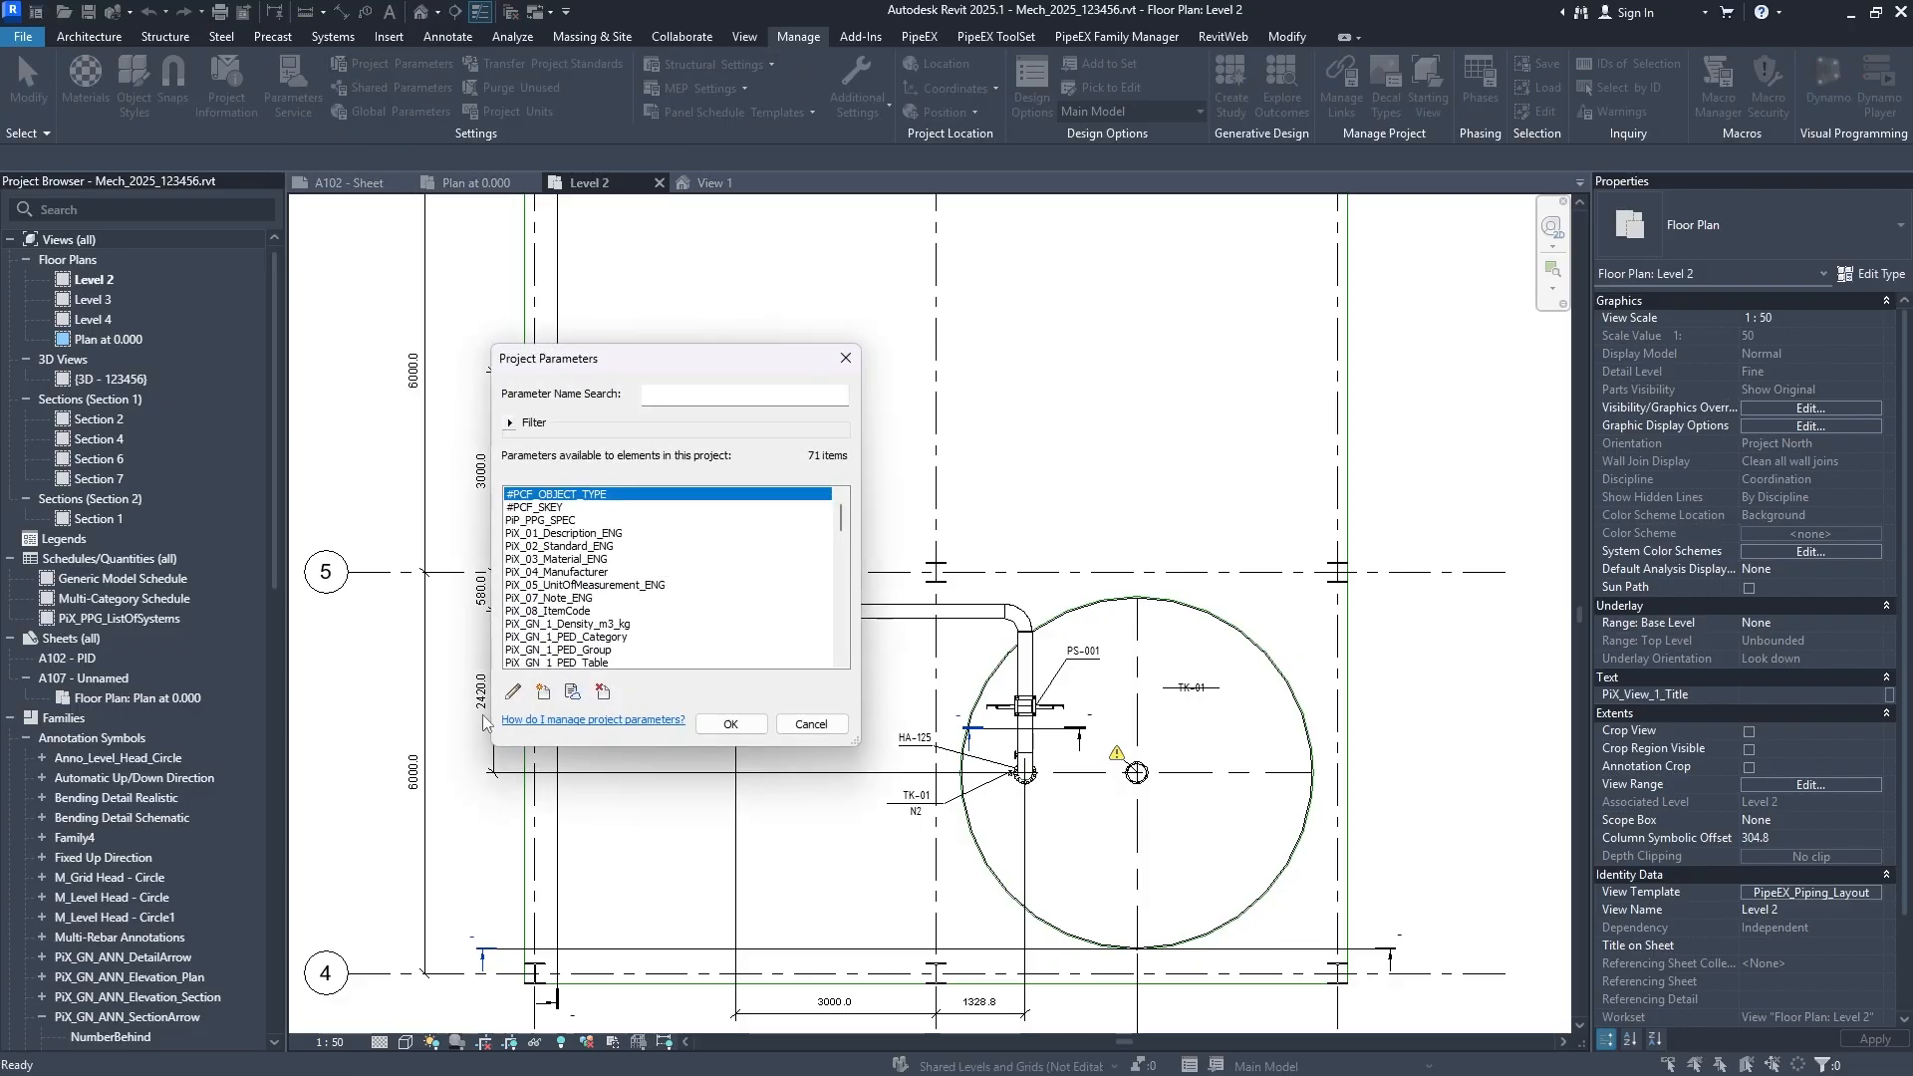
pyautogui.click(543, 691)
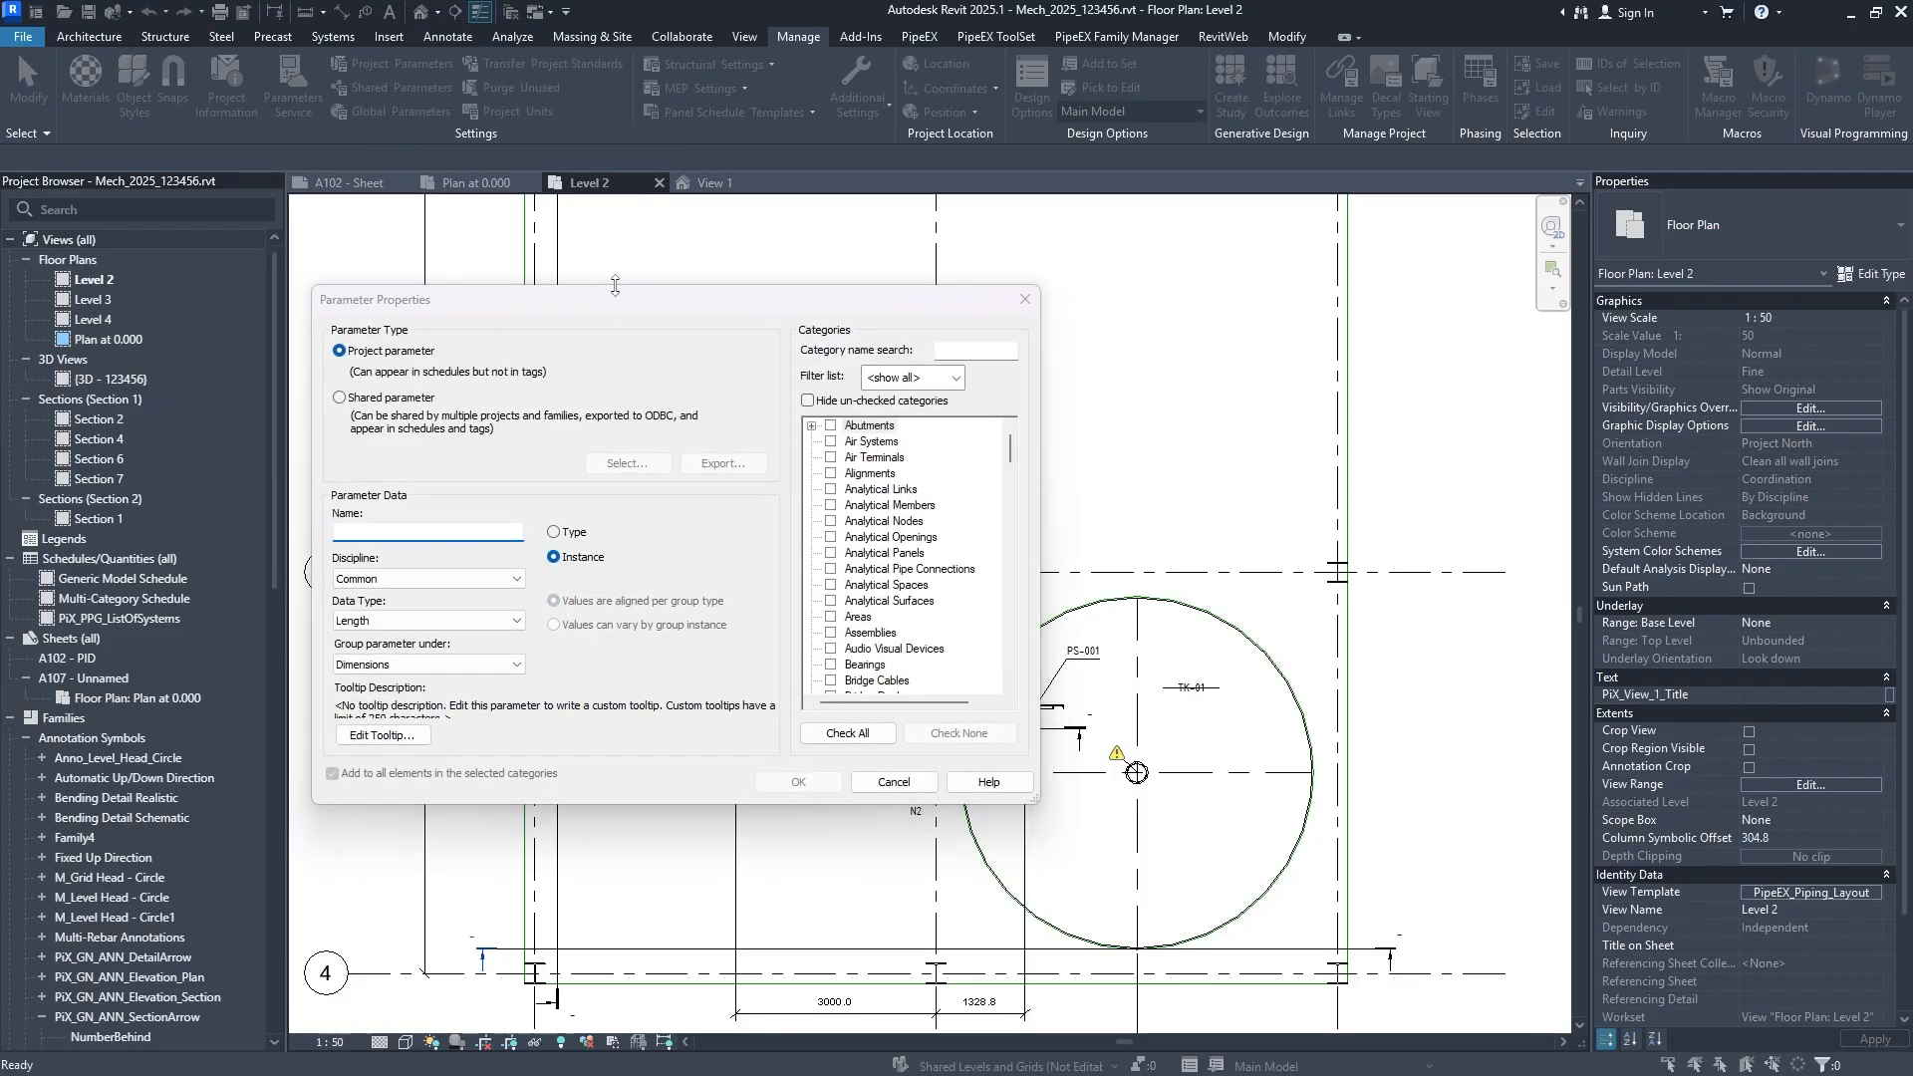
pyautogui.moveTo(584, 311); pyautogui.dragTo(1243, 374)
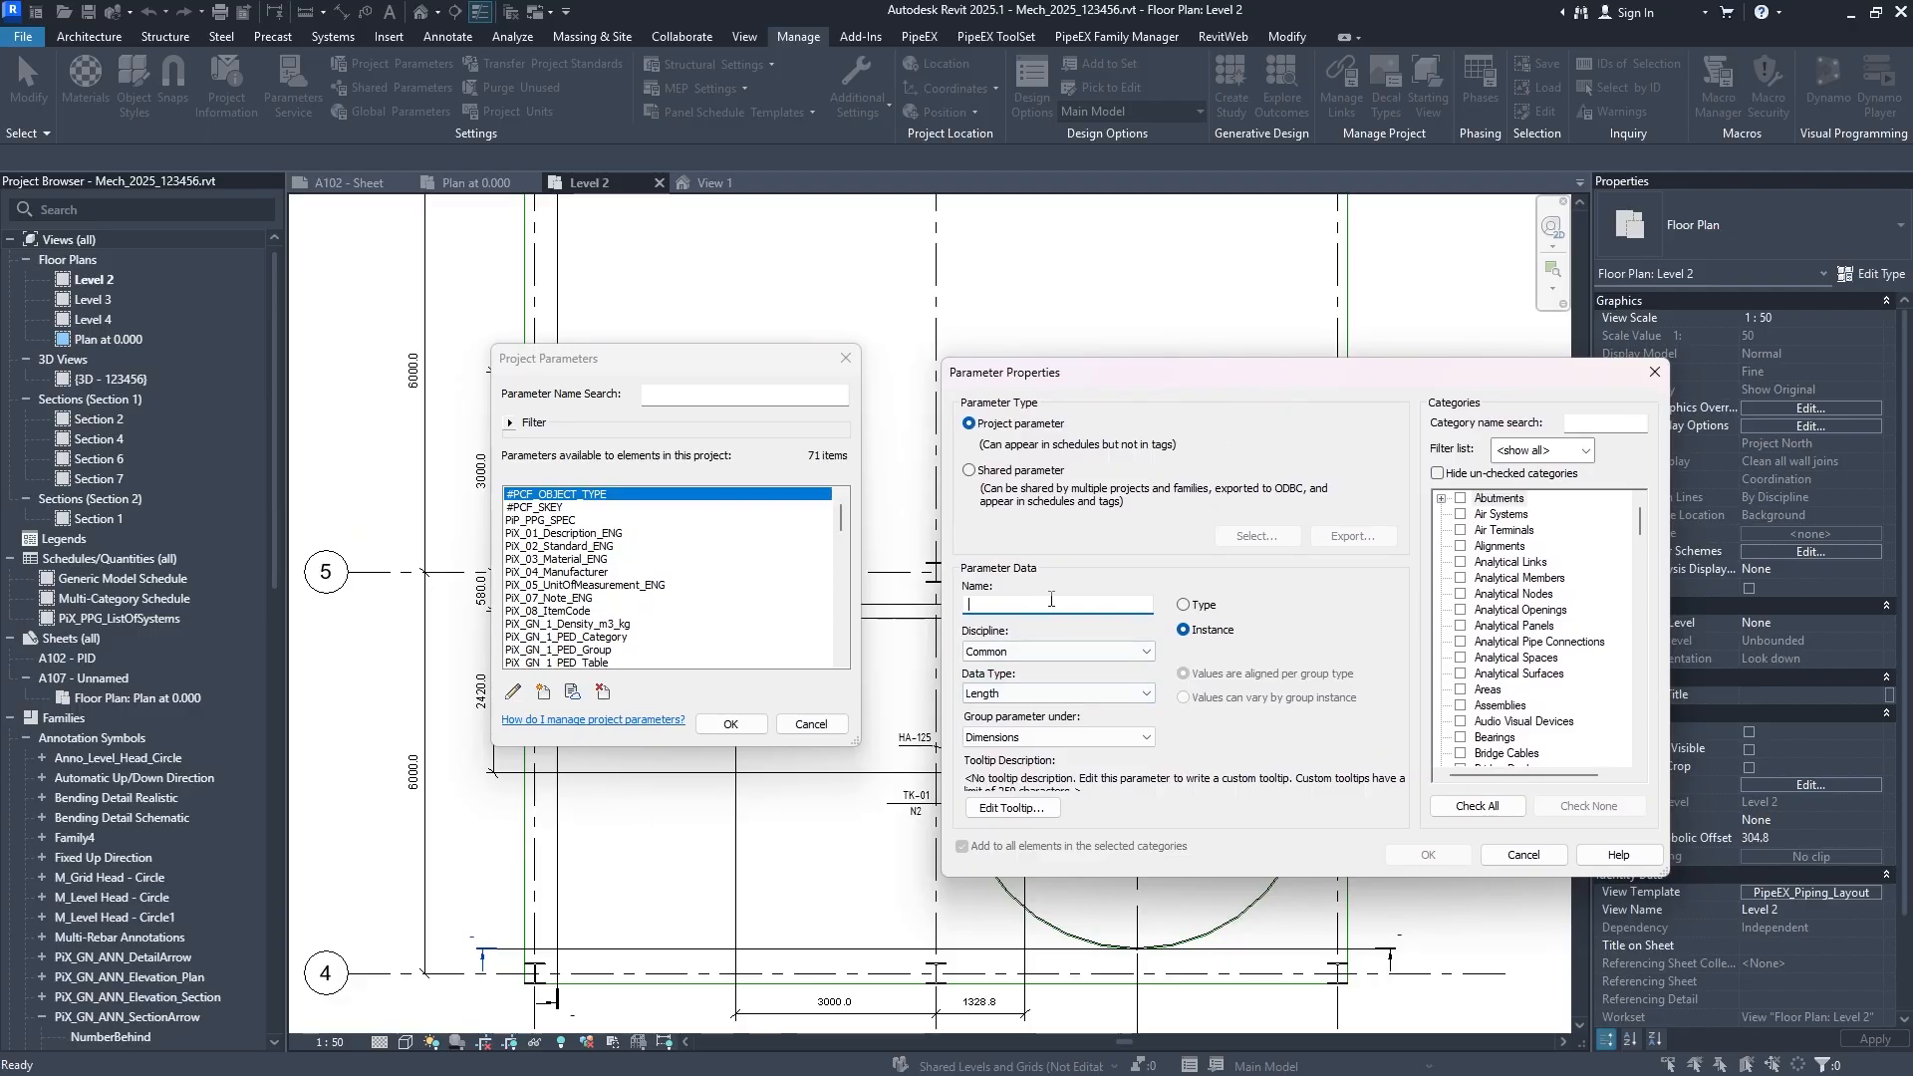
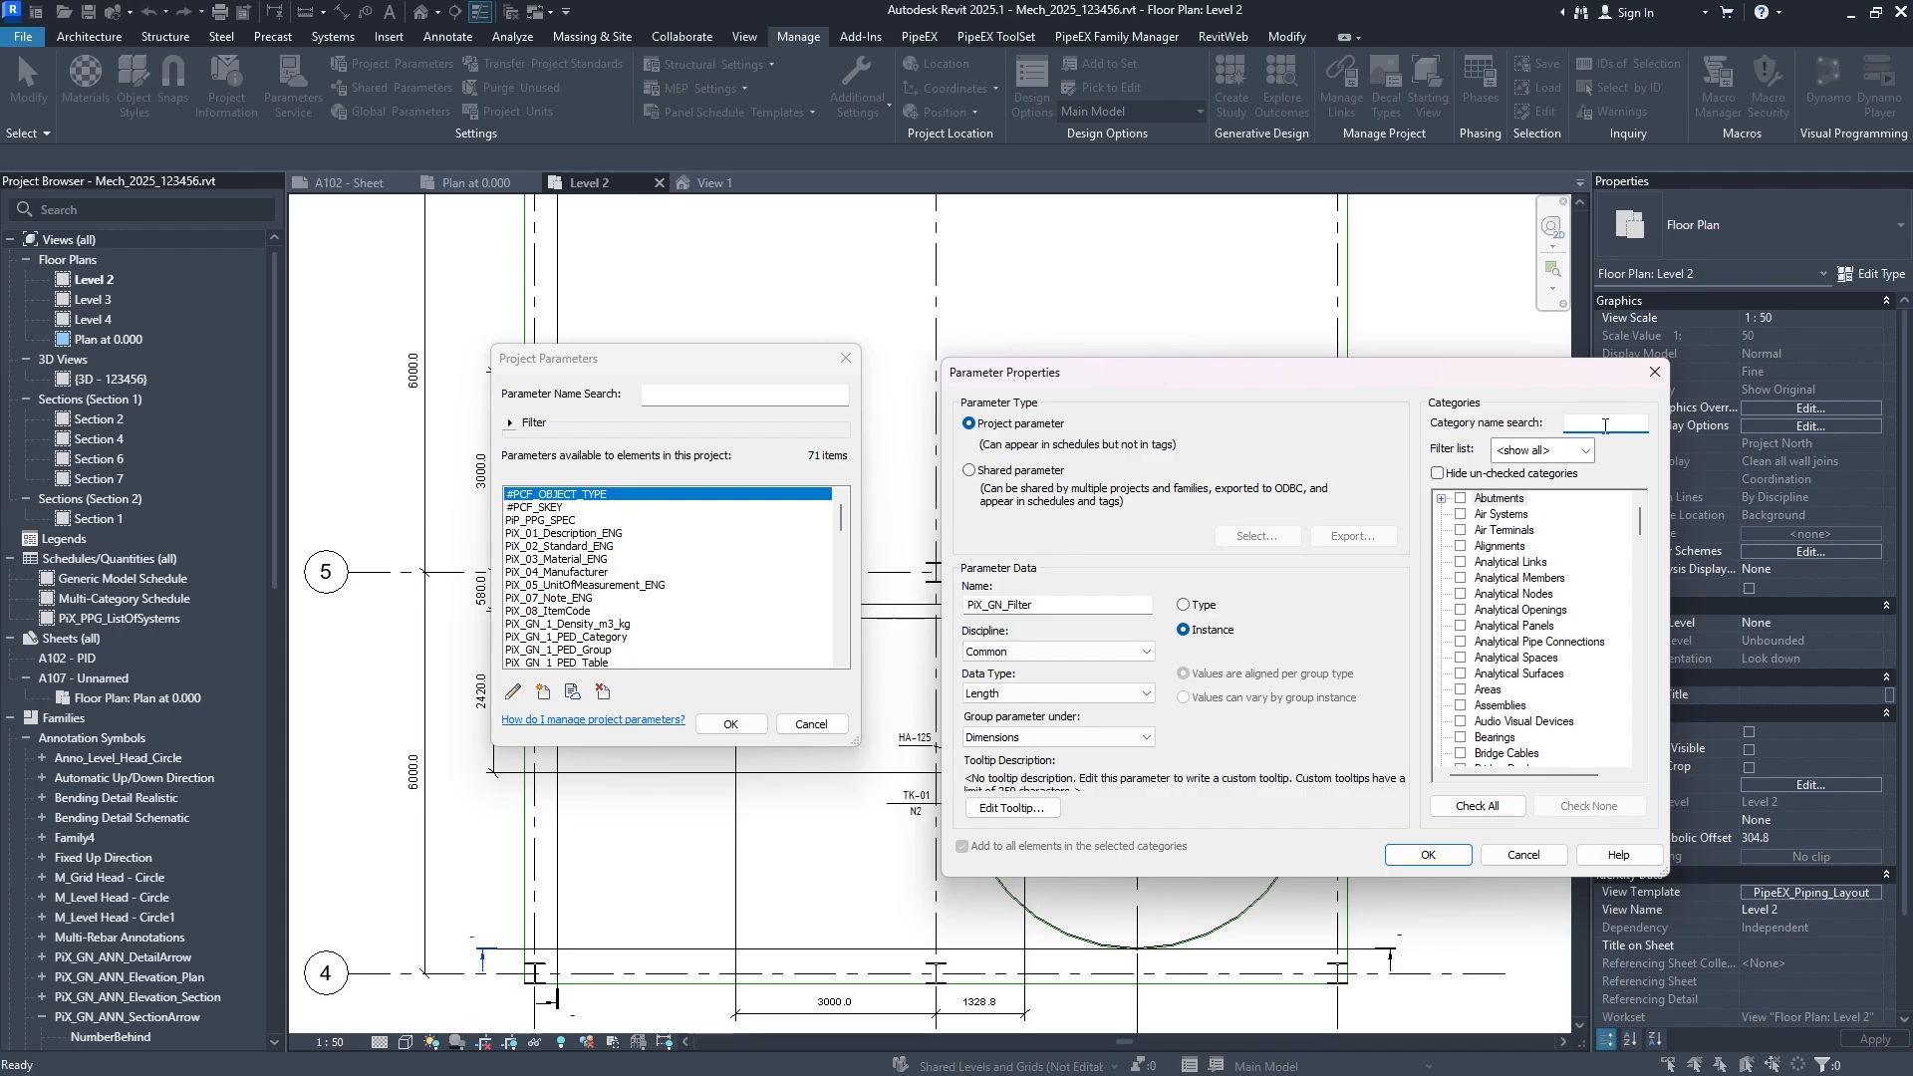
# Assign the PiX_GN_Filter parameter to the Views category and add it to the project.
pyautogui.write('sect')
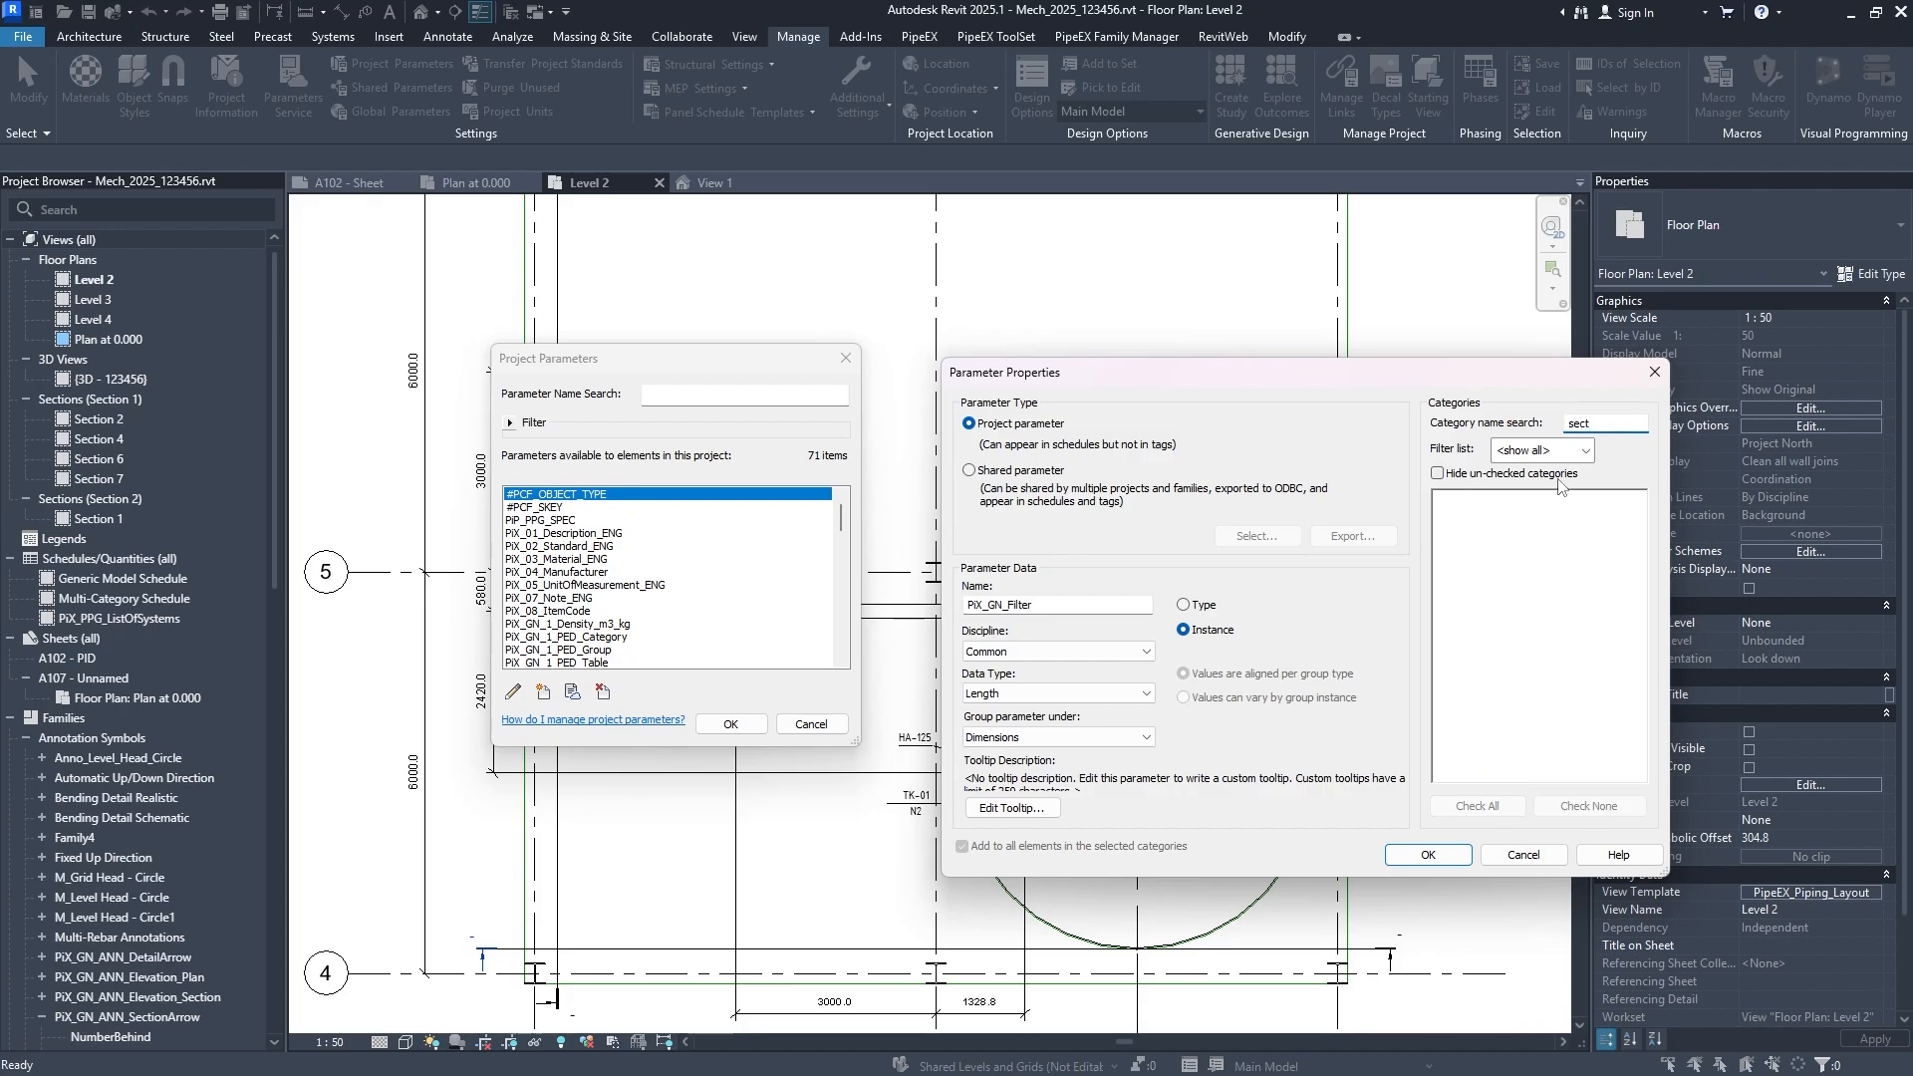
pyautogui.press('BackSpace')
pyautogui.press('BackSpace')
pyautogui.press('BackSpace')
pyautogui.press('BackSpace')
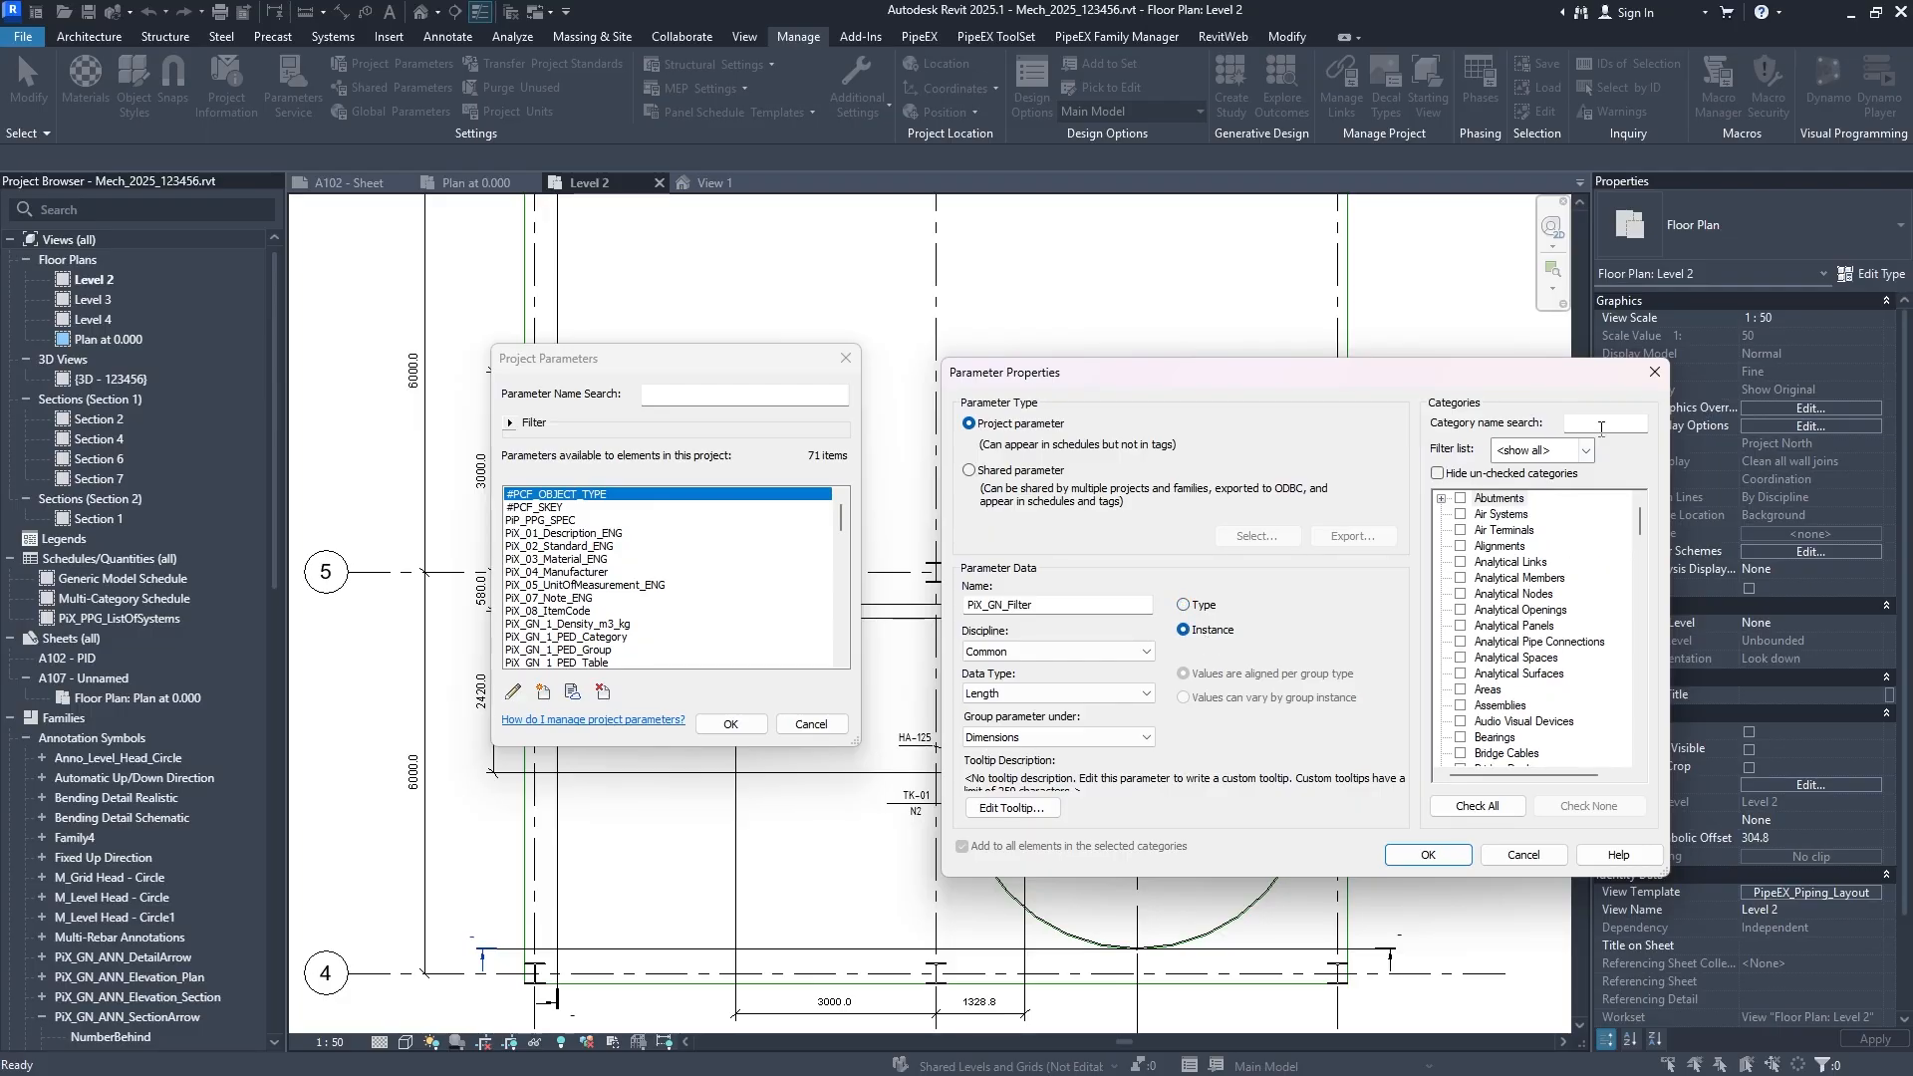
pyautogui.write('view')
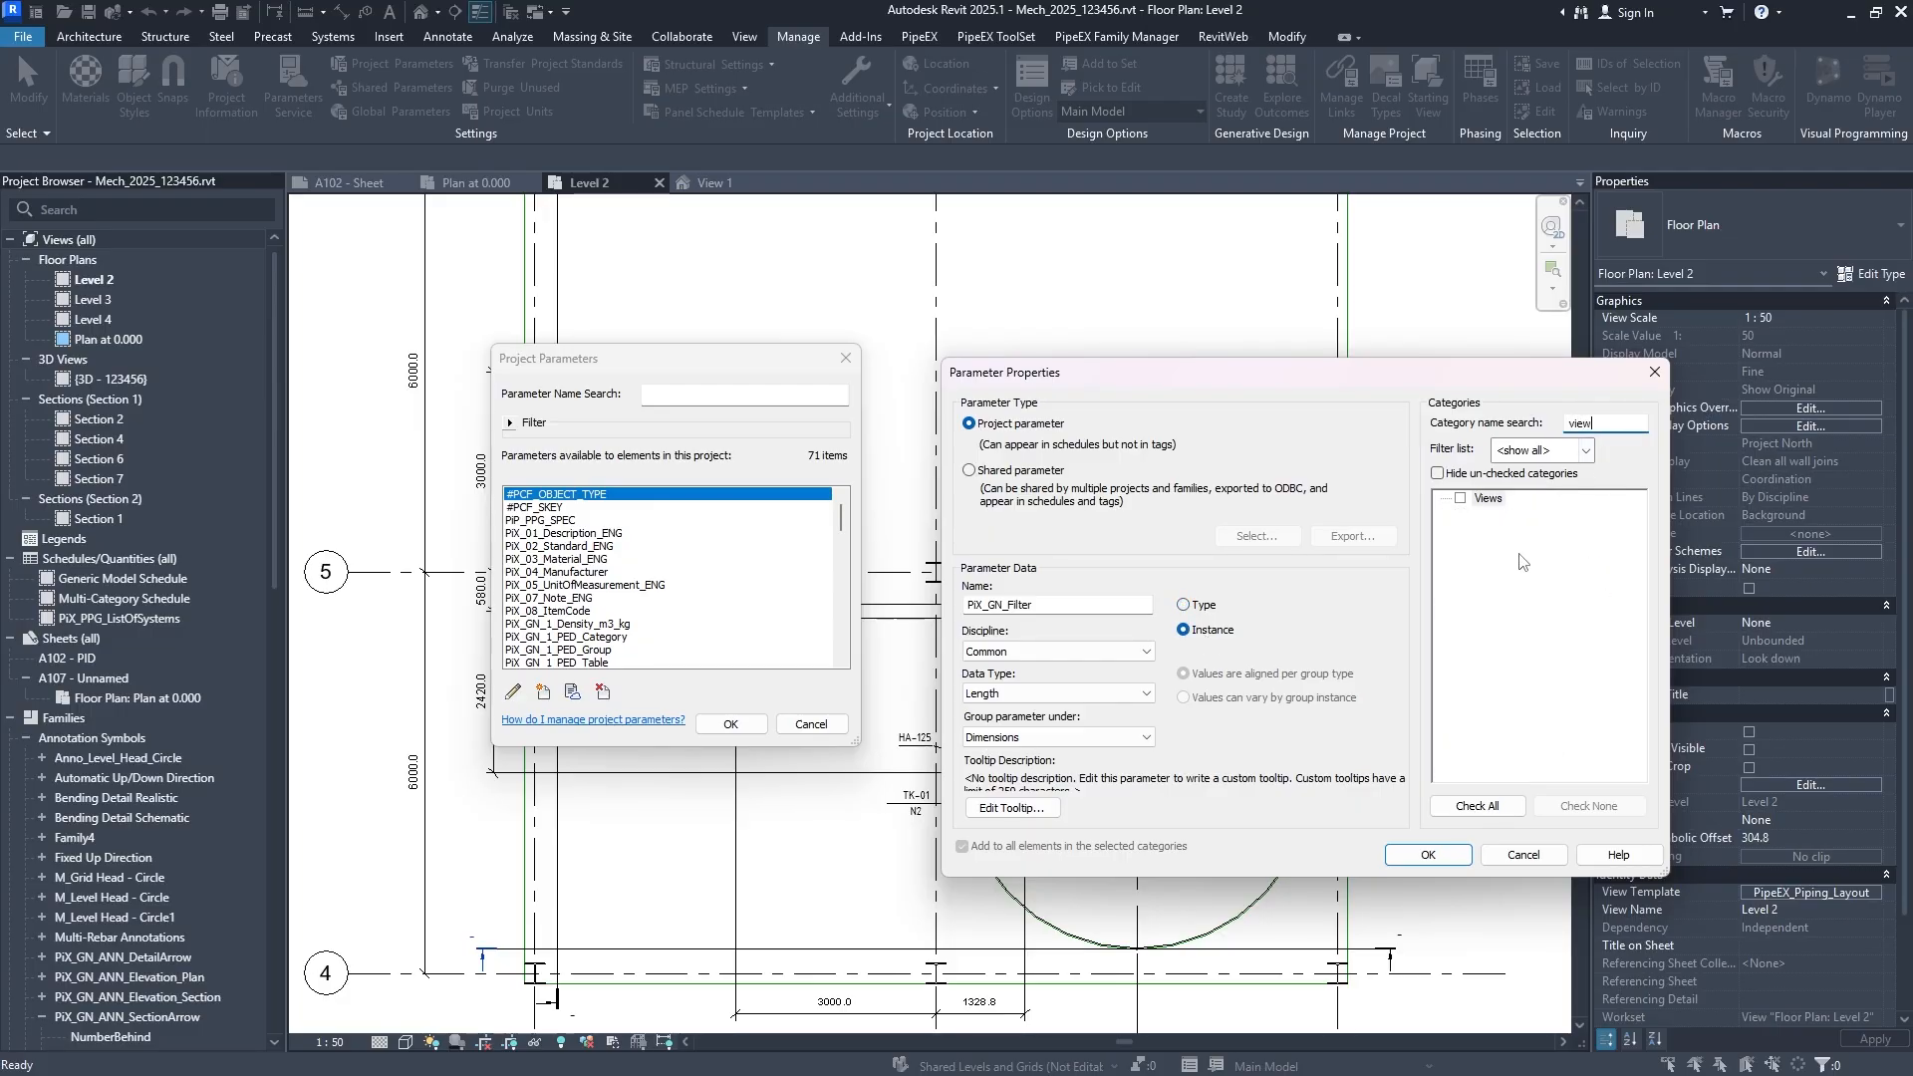
pyautogui.click(1461, 498)
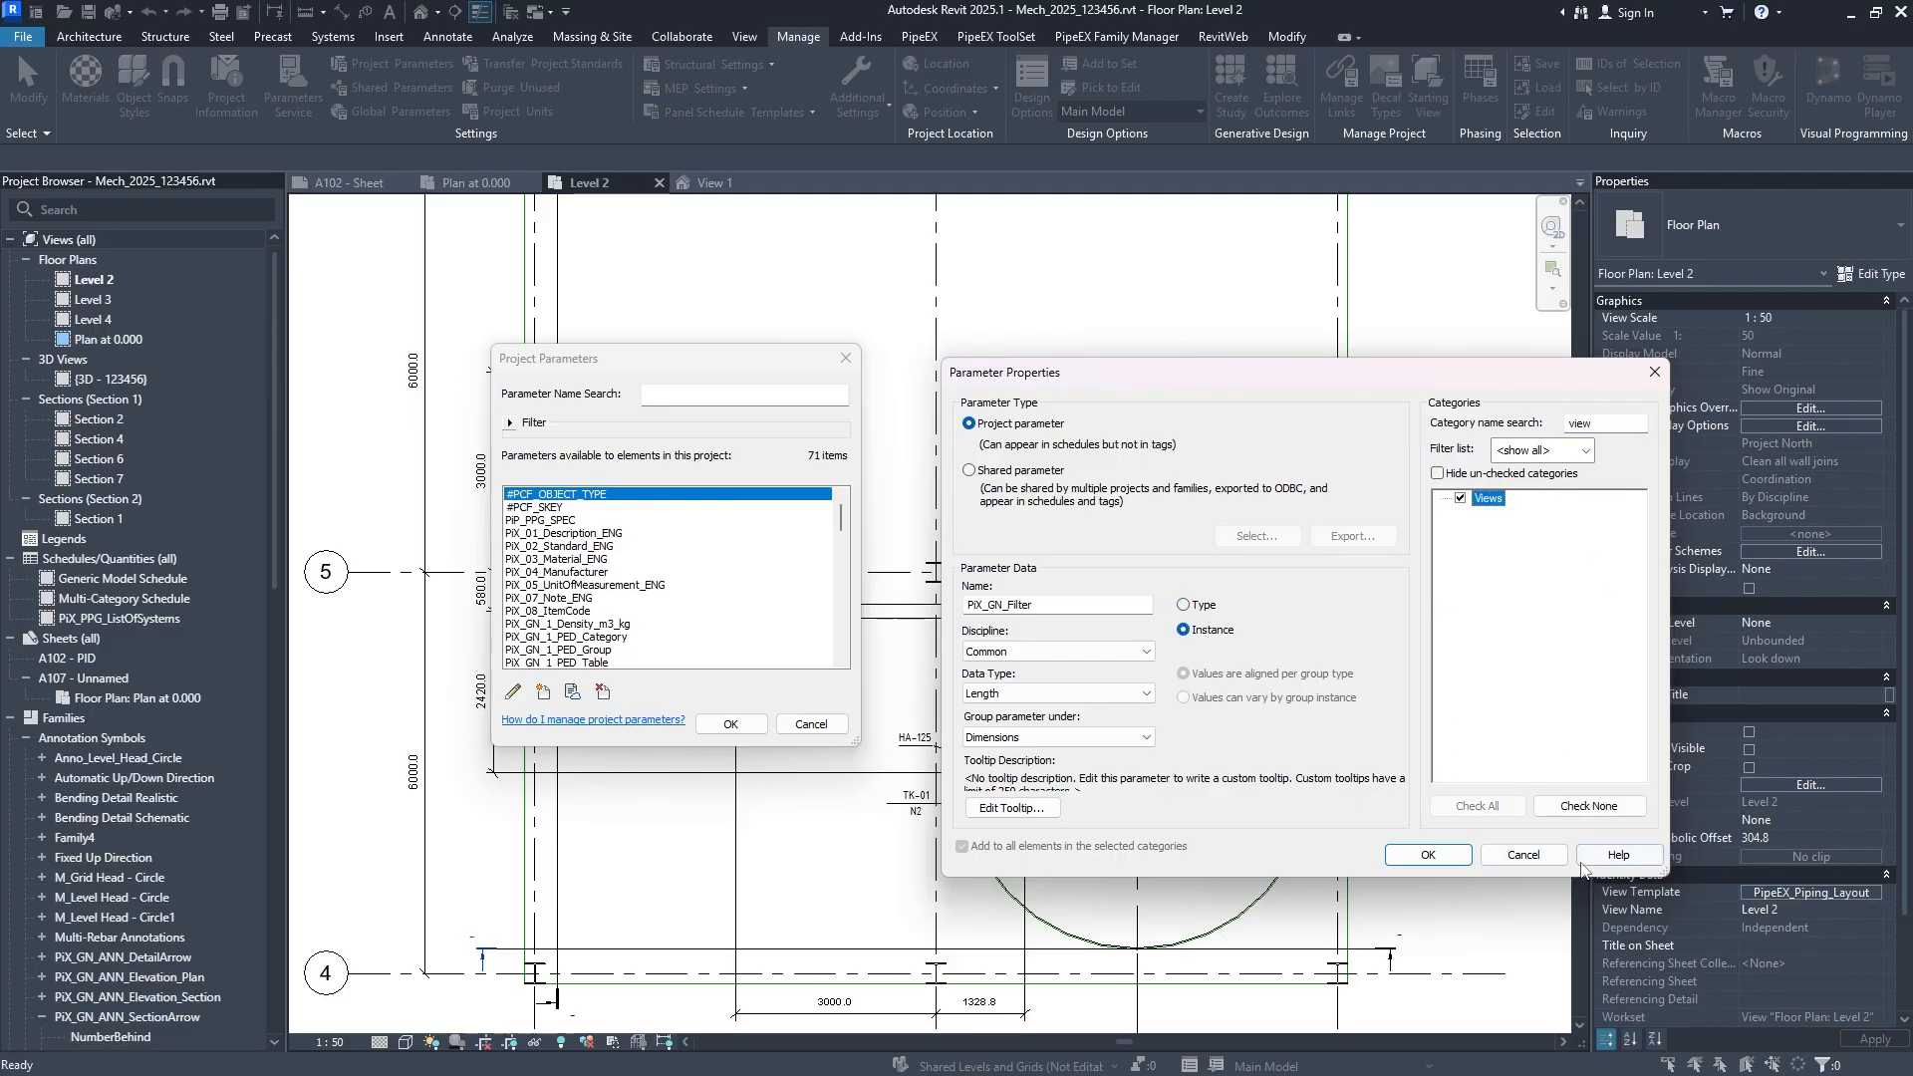
pyautogui.click(1429, 855)
pyautogui.click(730, 724)
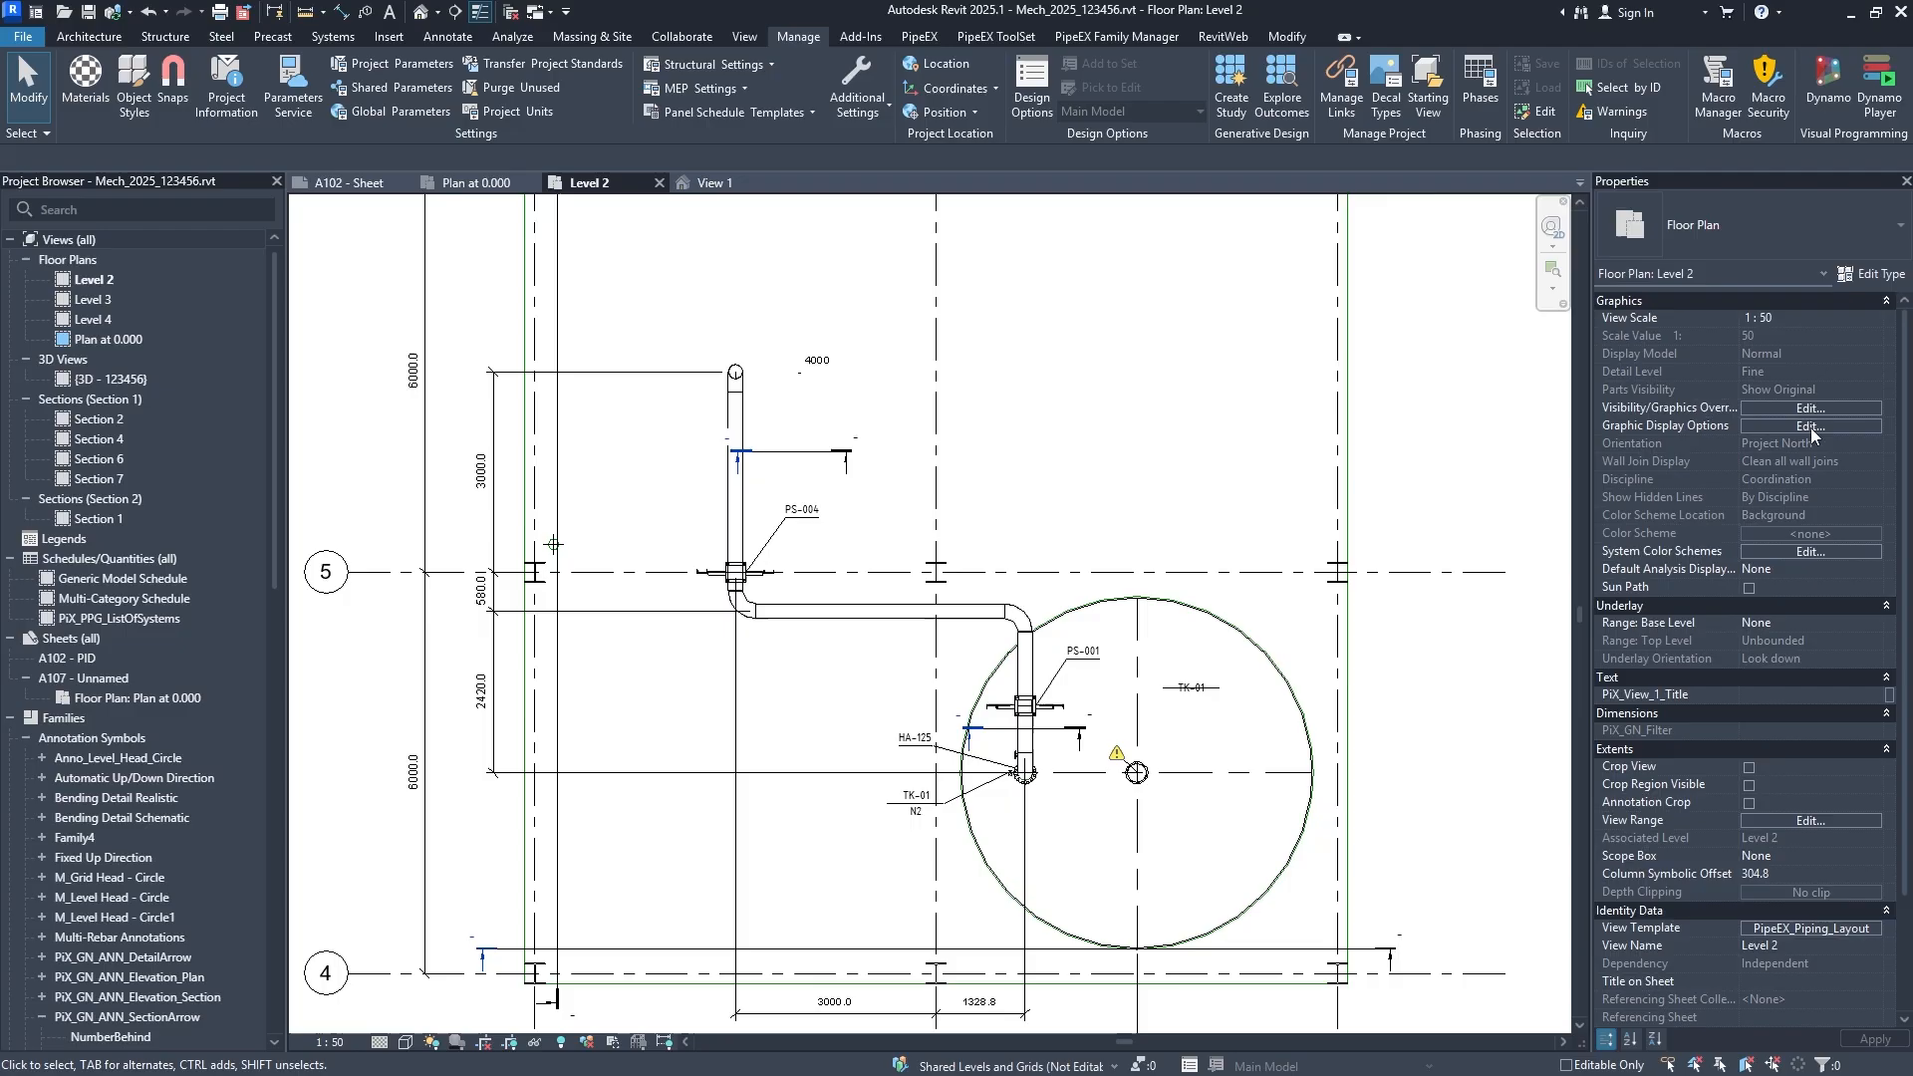
# Exclude PiX_GN_Filter from the PipeEX_Piping_Layout view template assigned to the Level 2 plan.
pyautogui.click(1865, 285)
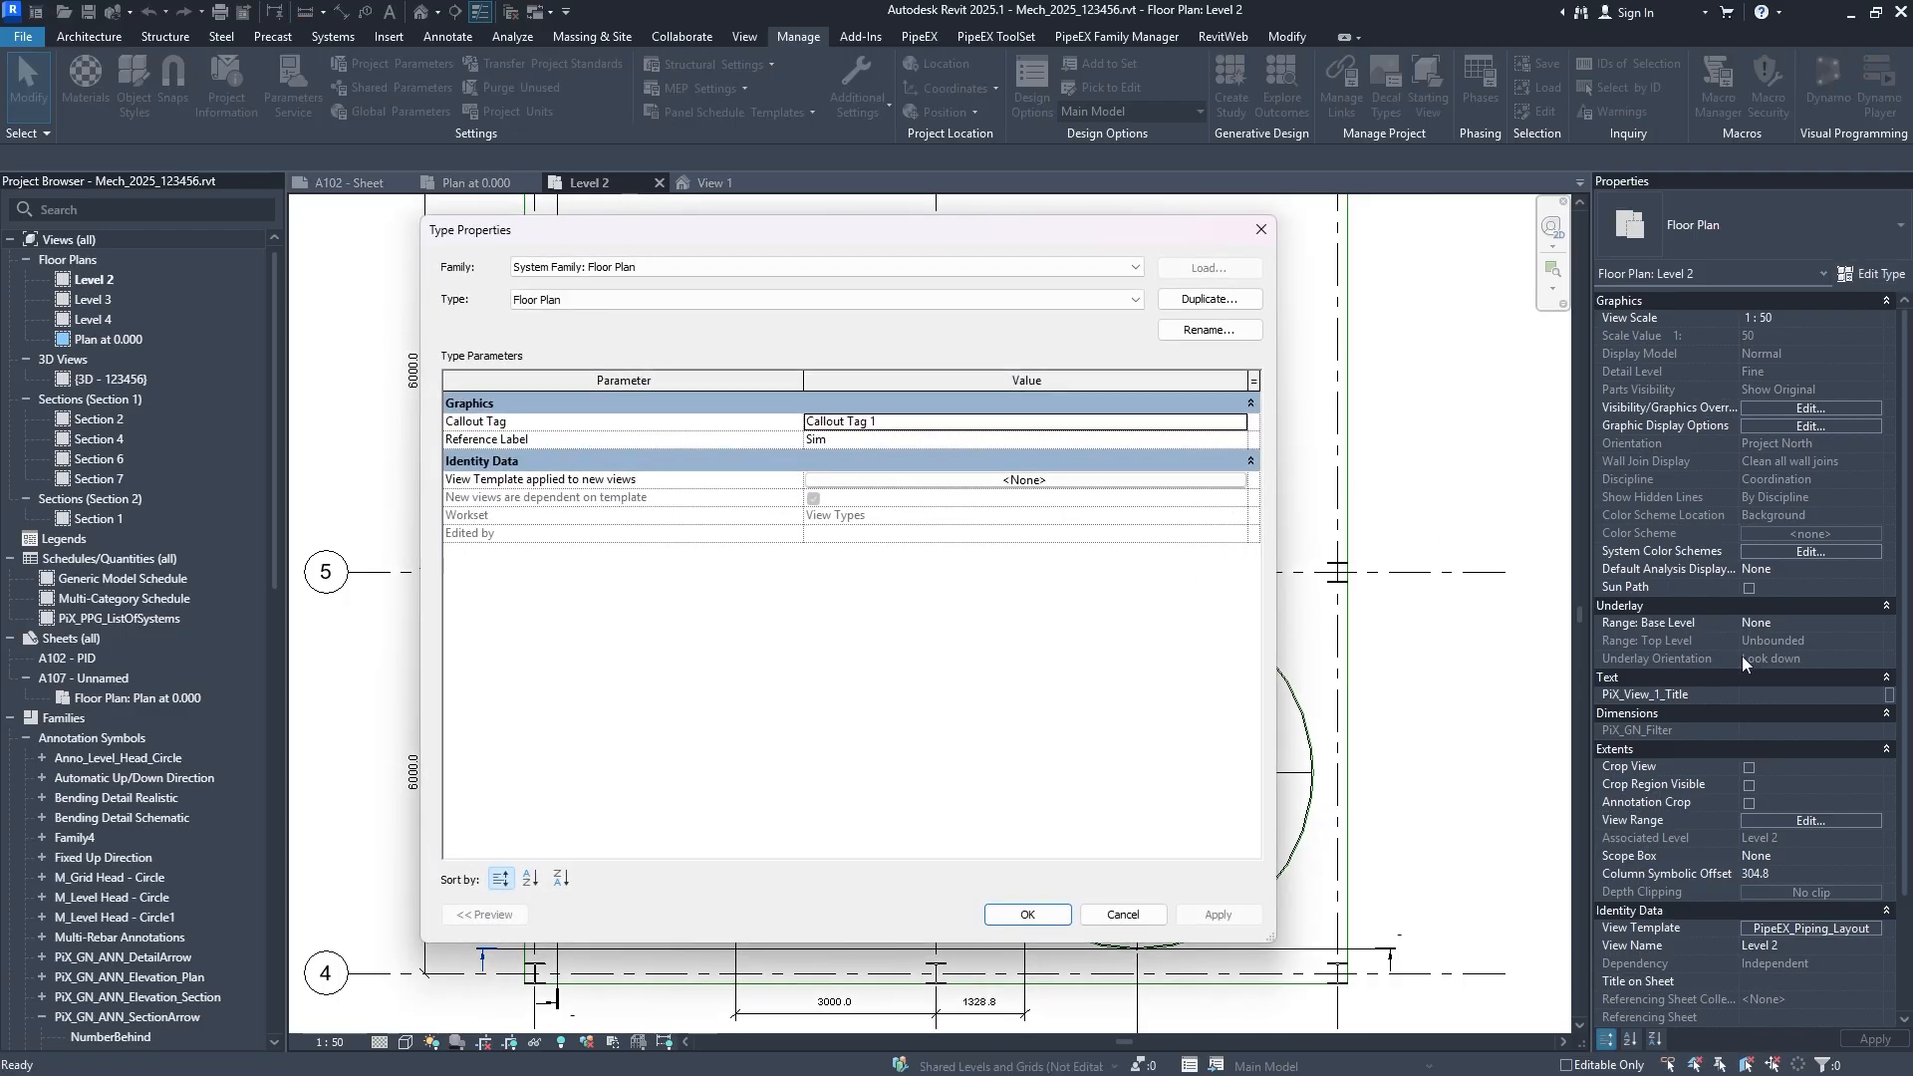
pyautogui.press('Escape')
pyautogui.click(1811, 928)
pyautogui.scroll(-1, 1158, 570)
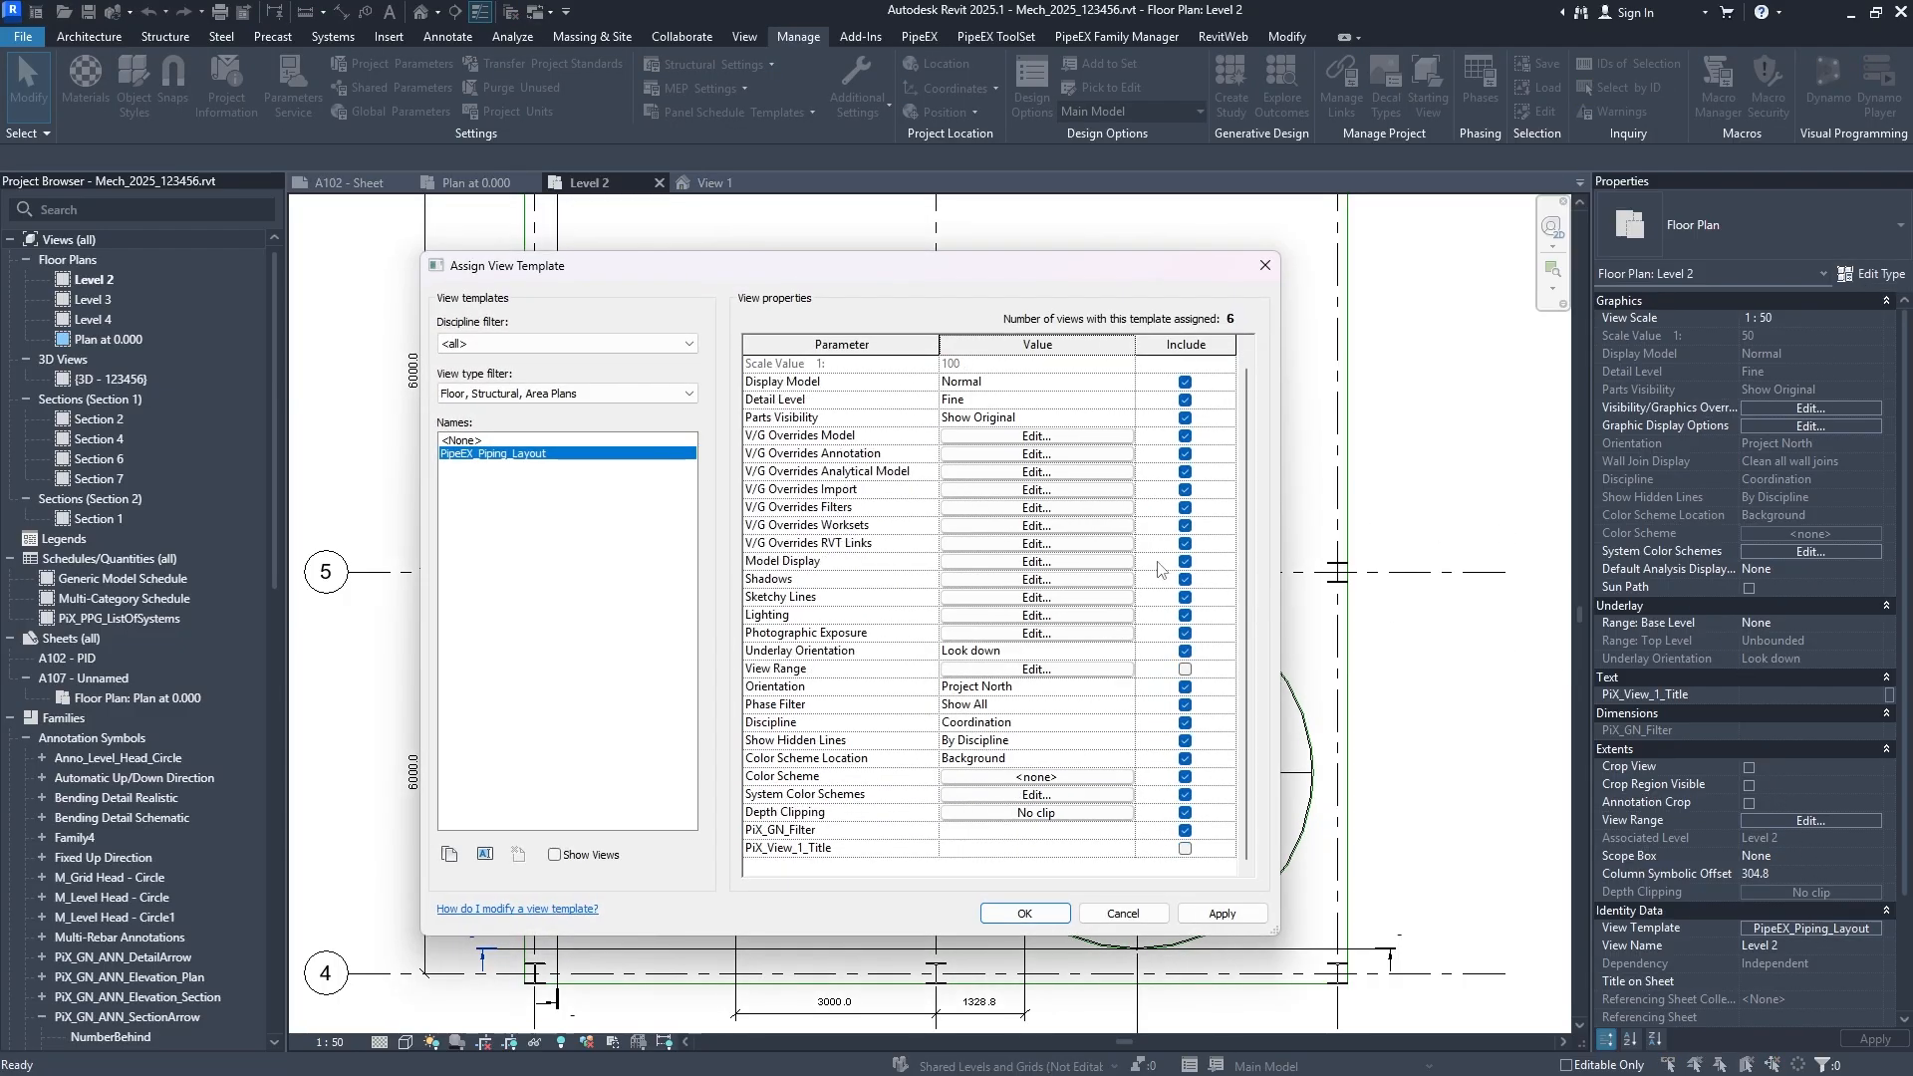
pyautogui.click(1185, 831)
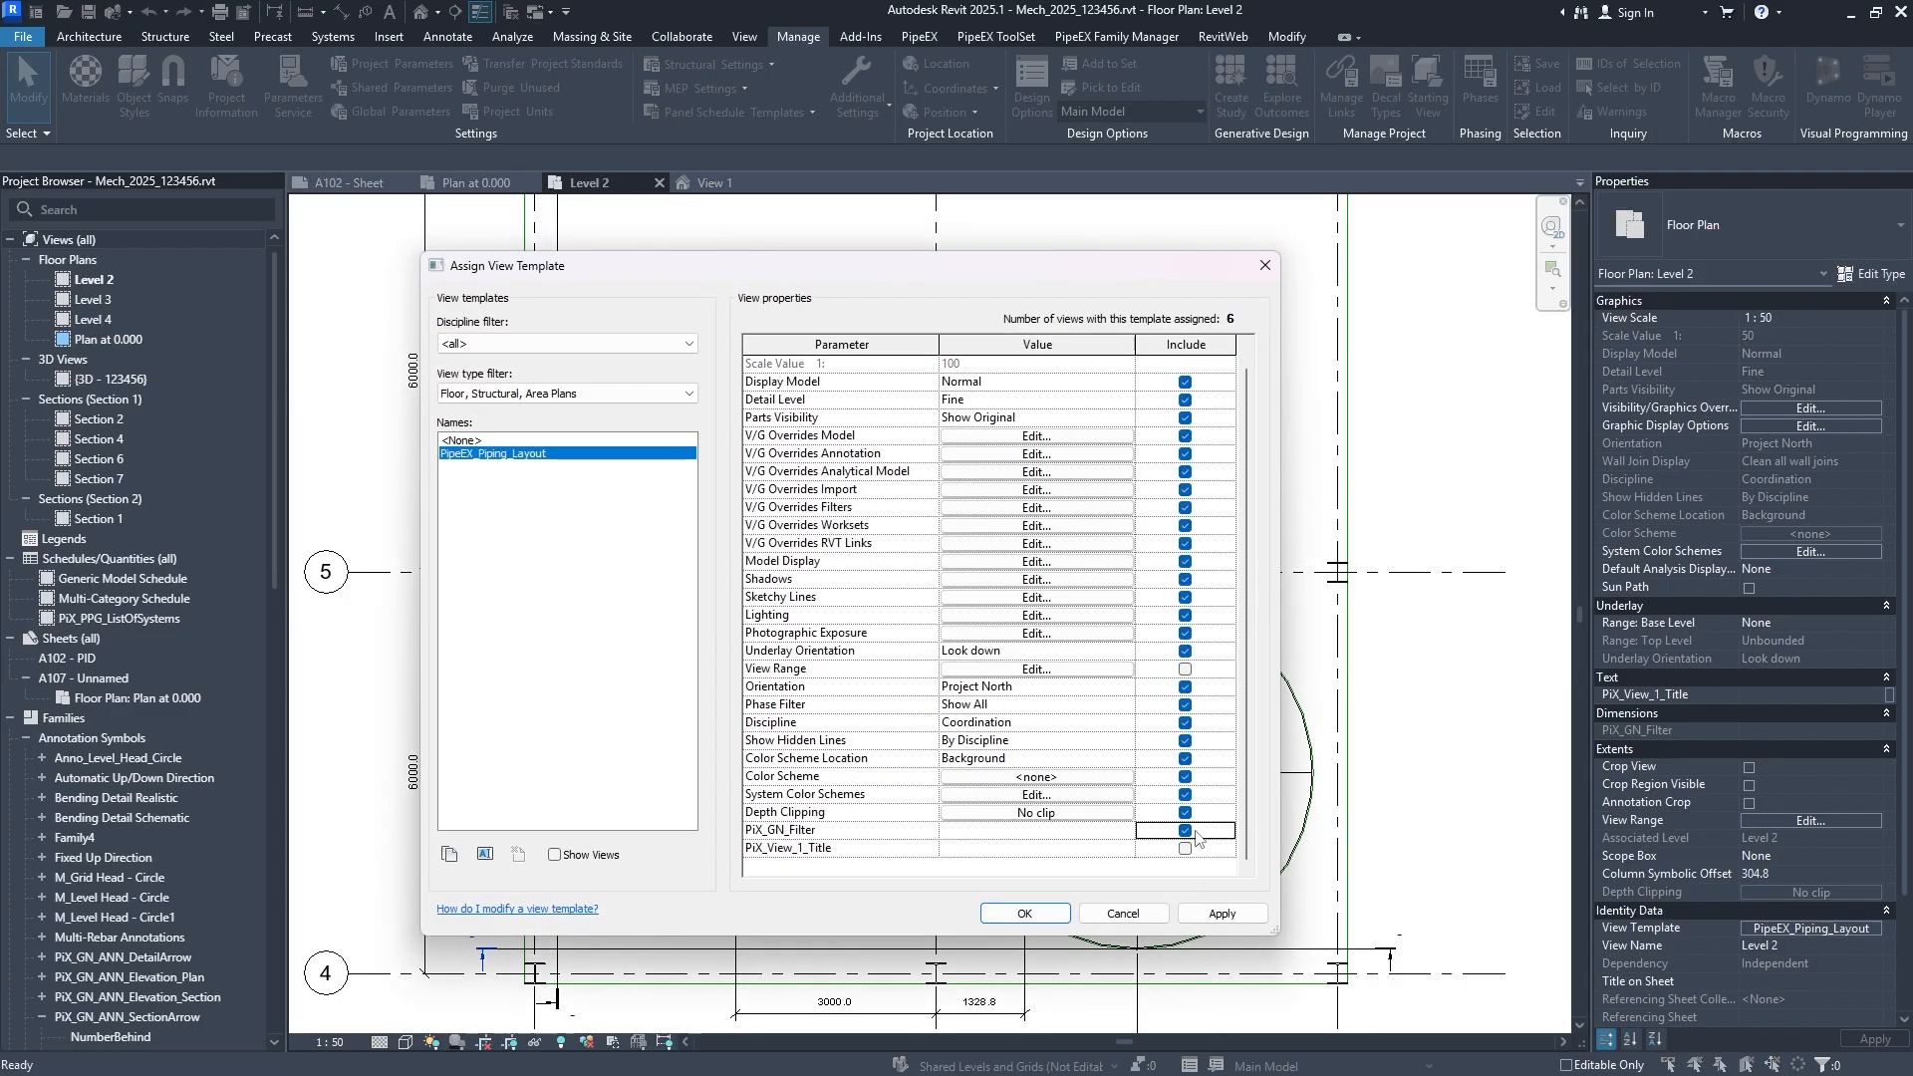
pyautogui.click(1223, 913)
pyautogui.click(1024, 914)
pyautogui.scroll(-4, 767, 787)
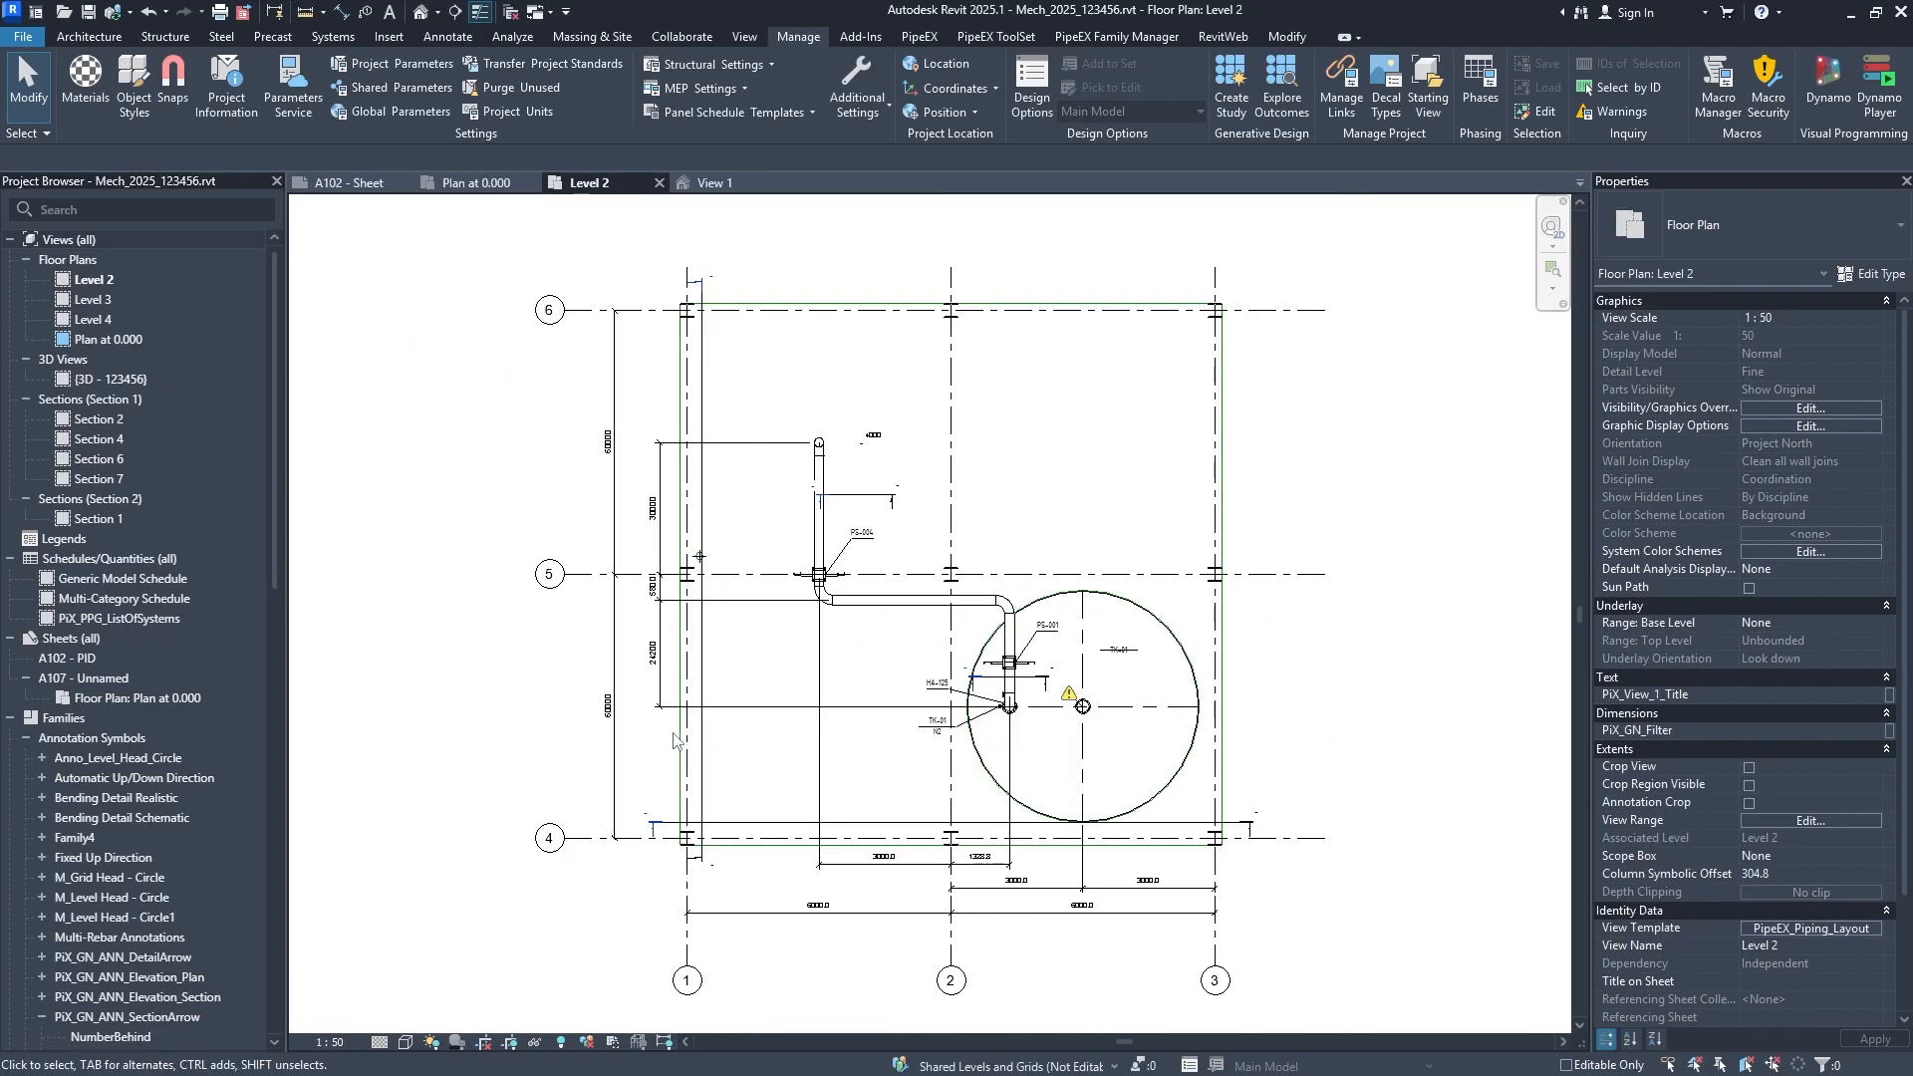
# Exclude PiX_GN_Filter and PiX_View_1_Title from the PipeEX_Piping_Sections view template used by the long section near grid 4.
pyautogui.click(760, 810)
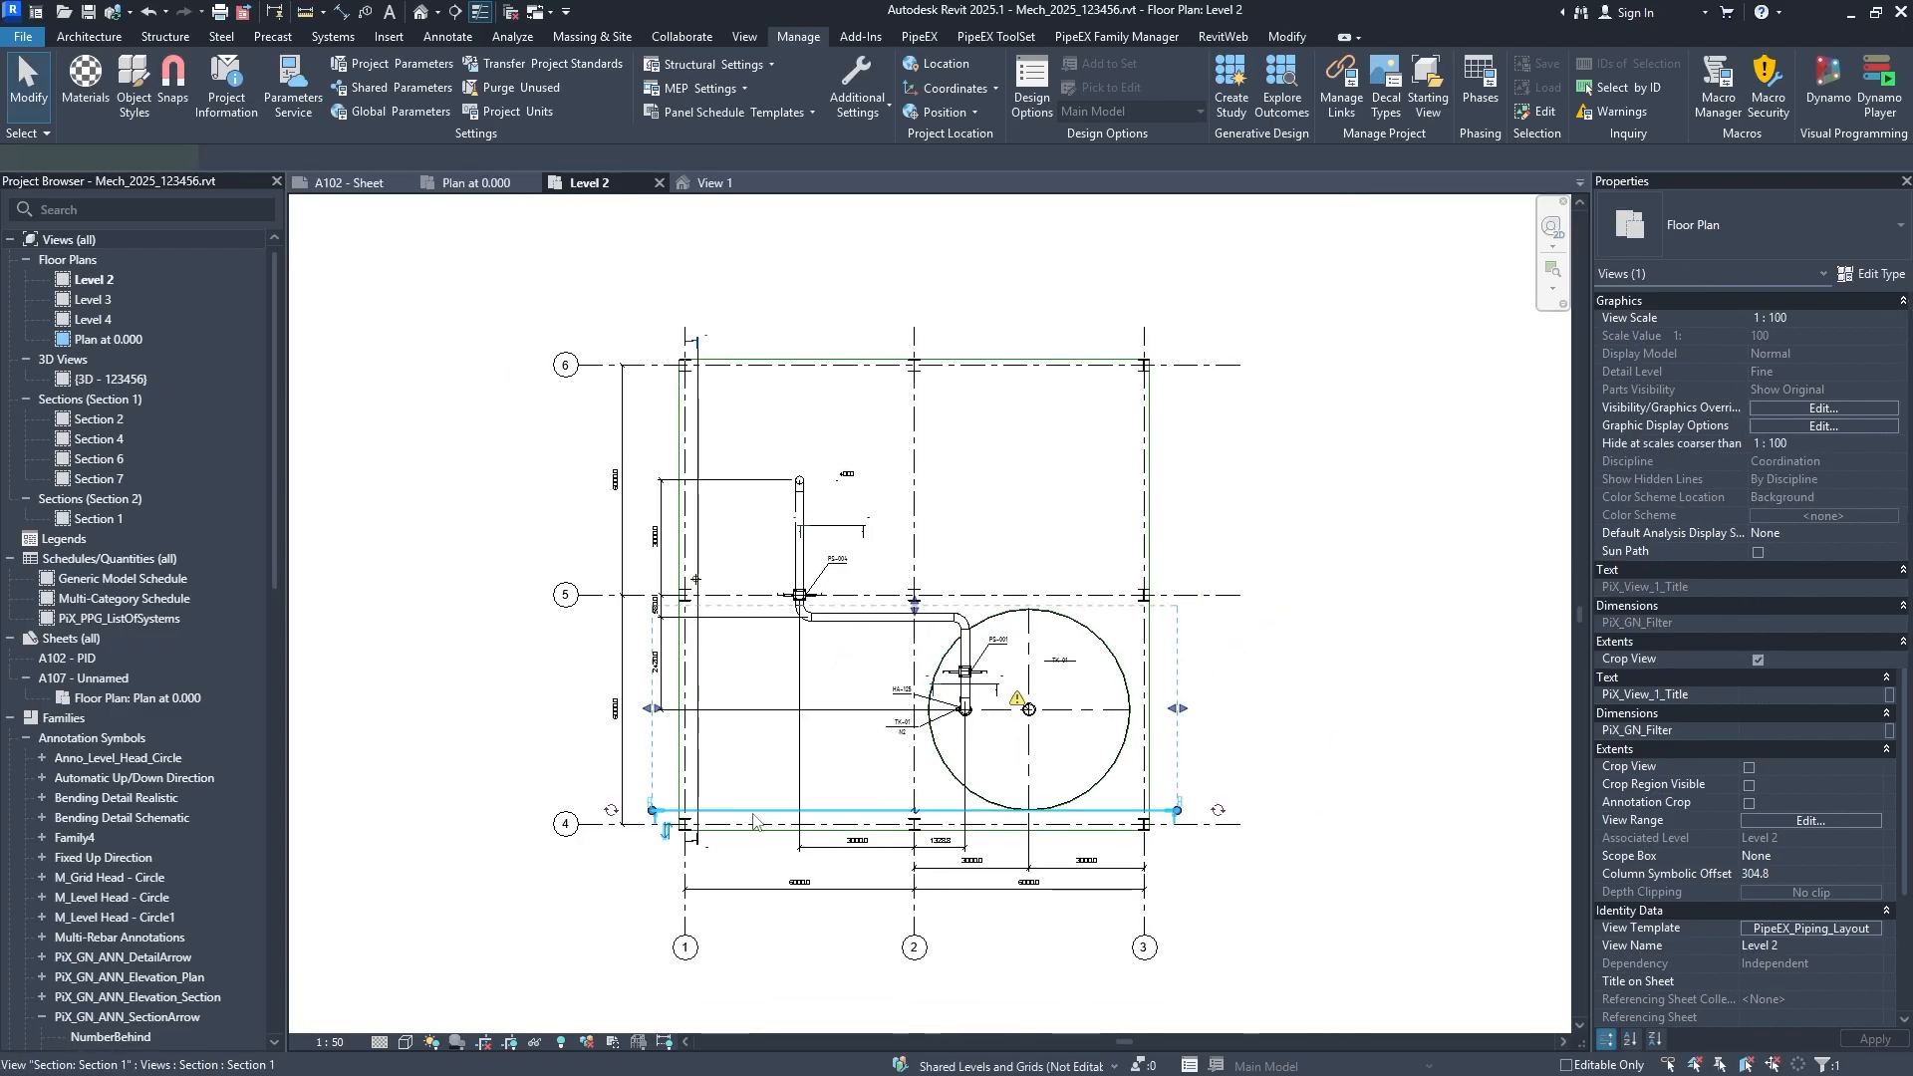
pyautogui.click(1826, 786)
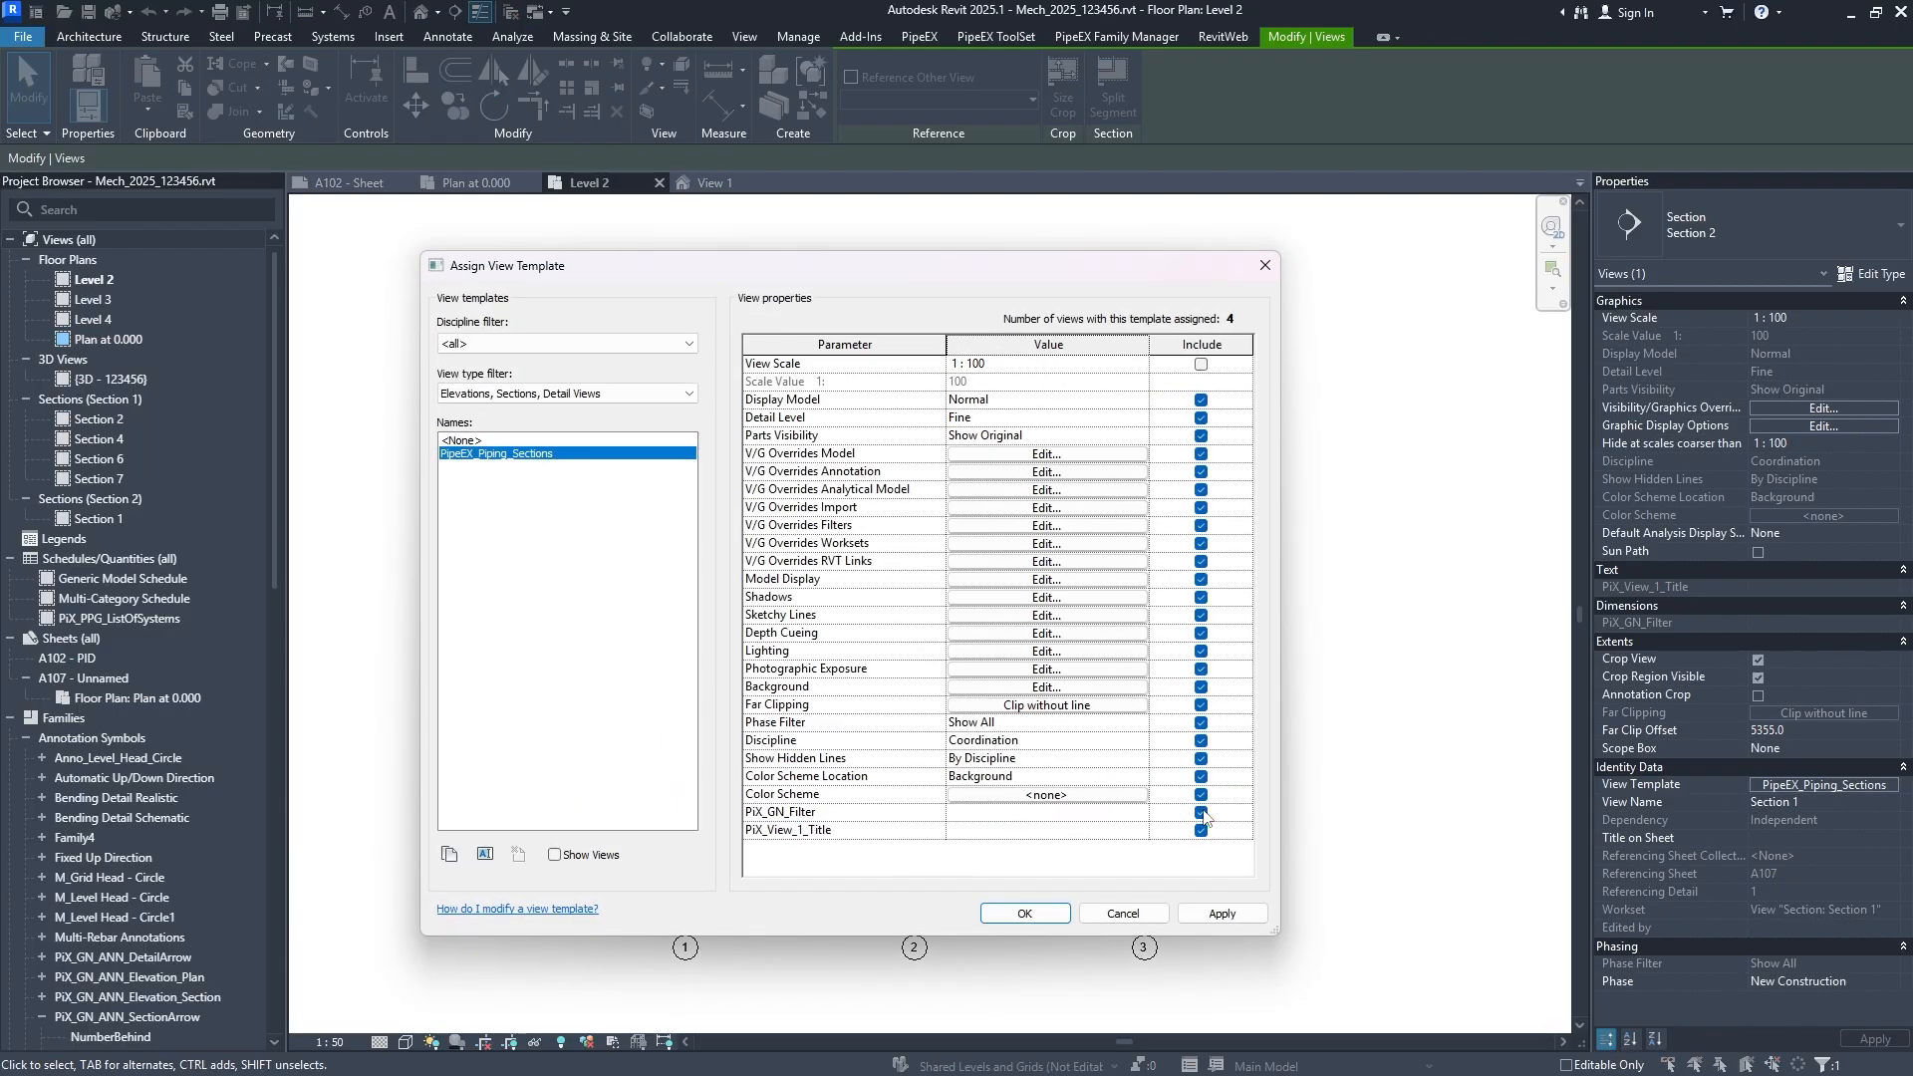
pyautogui.click(1202, 813)
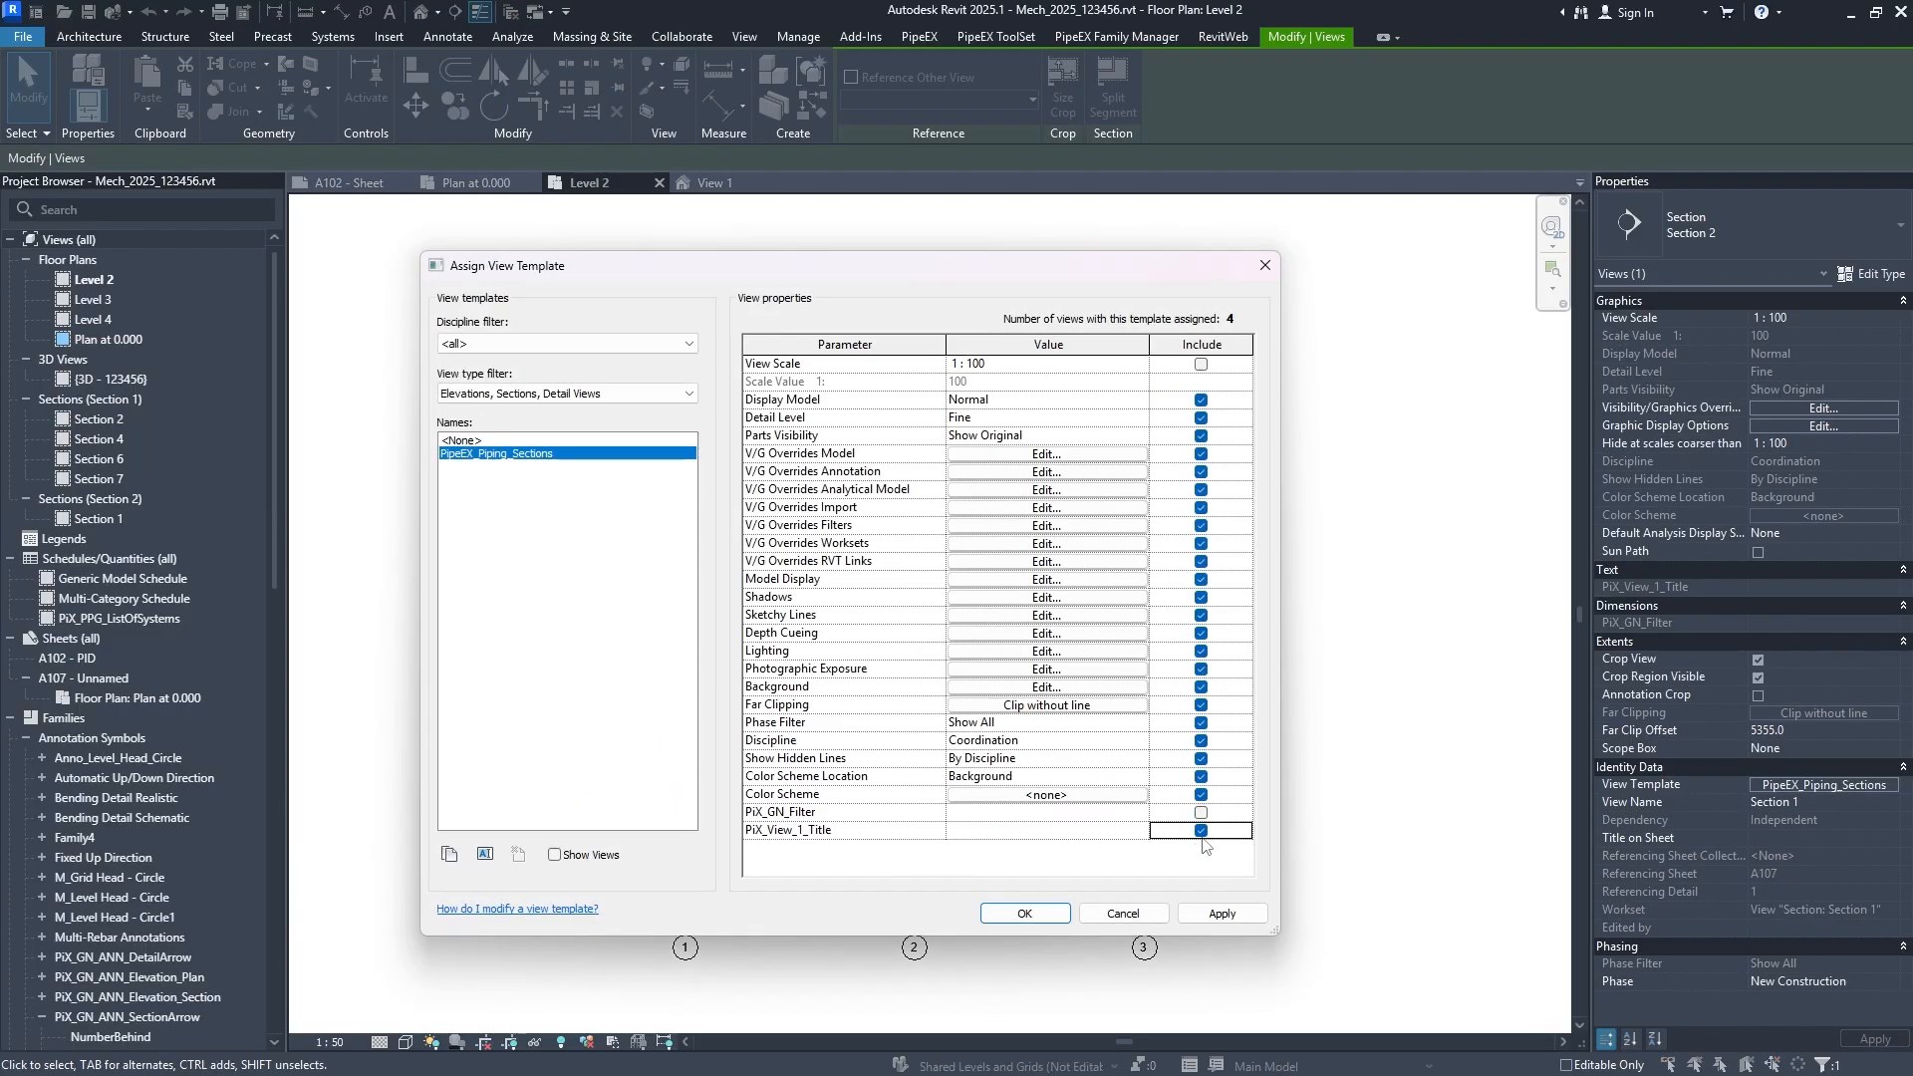
pyautogui.click(1026, 913)
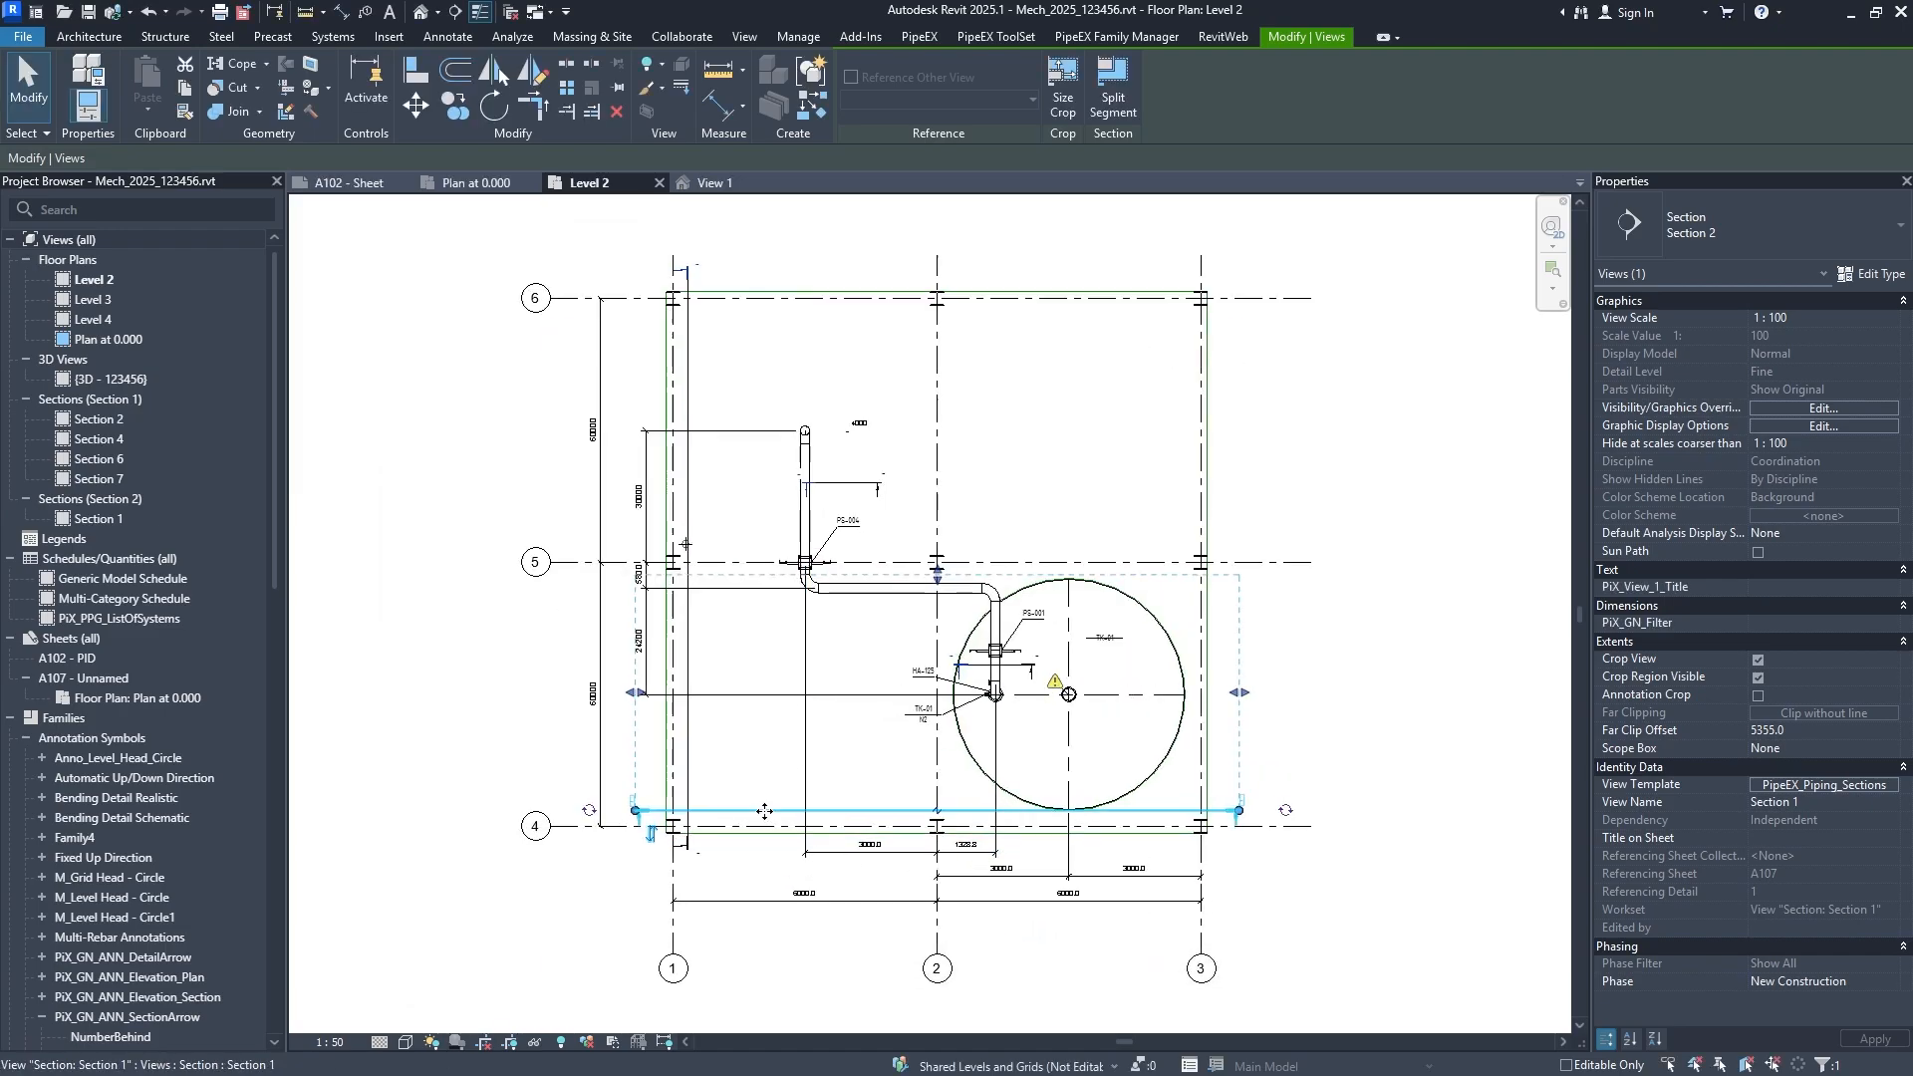
# Assign the PipeEX_Piping_Sections view template to the vertical section line beside grid 1.
pyautogui.scroll(3, 764, 811)
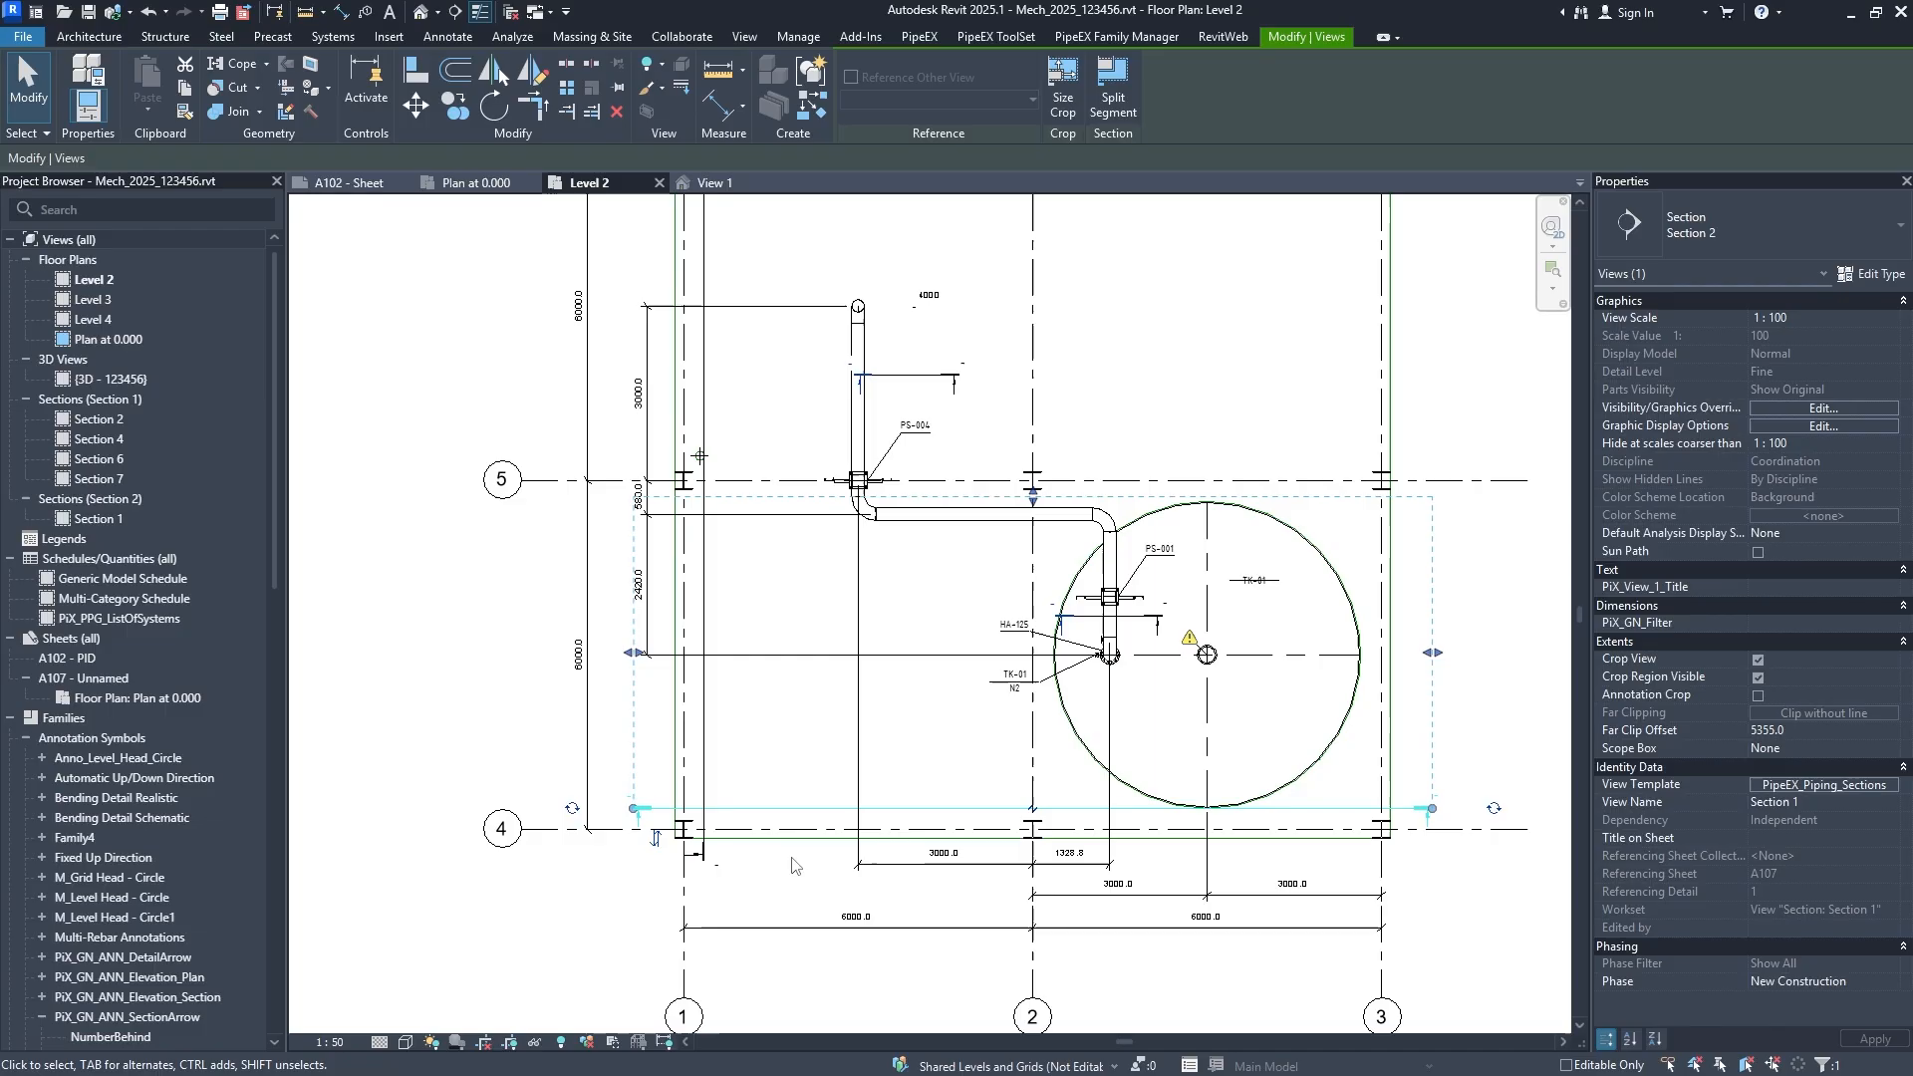
pyautogui.moveTo(756, 727); pyautogui.dragTo(741, 814, button='middle')
pyautogui.click(911, 454)
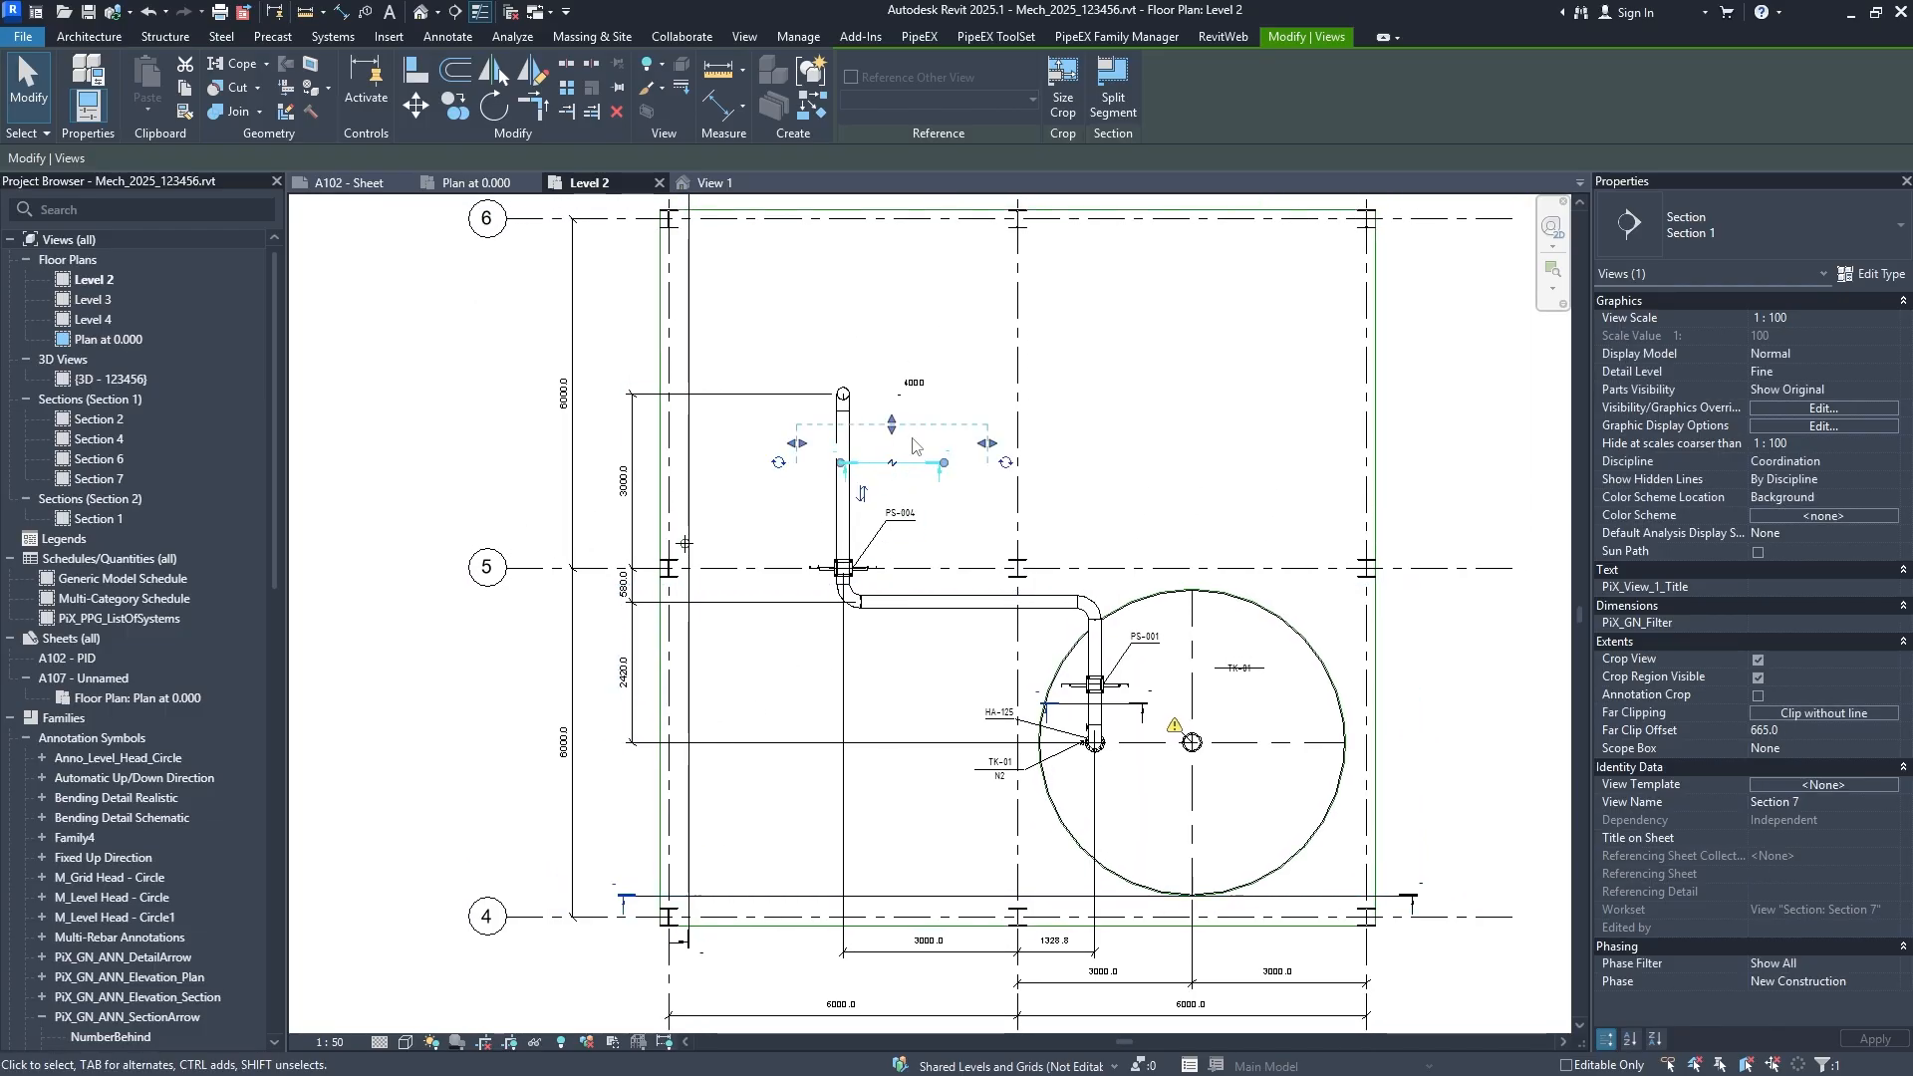
pyautogui.click(690, 859)
pyautogui.click(1842, 769)
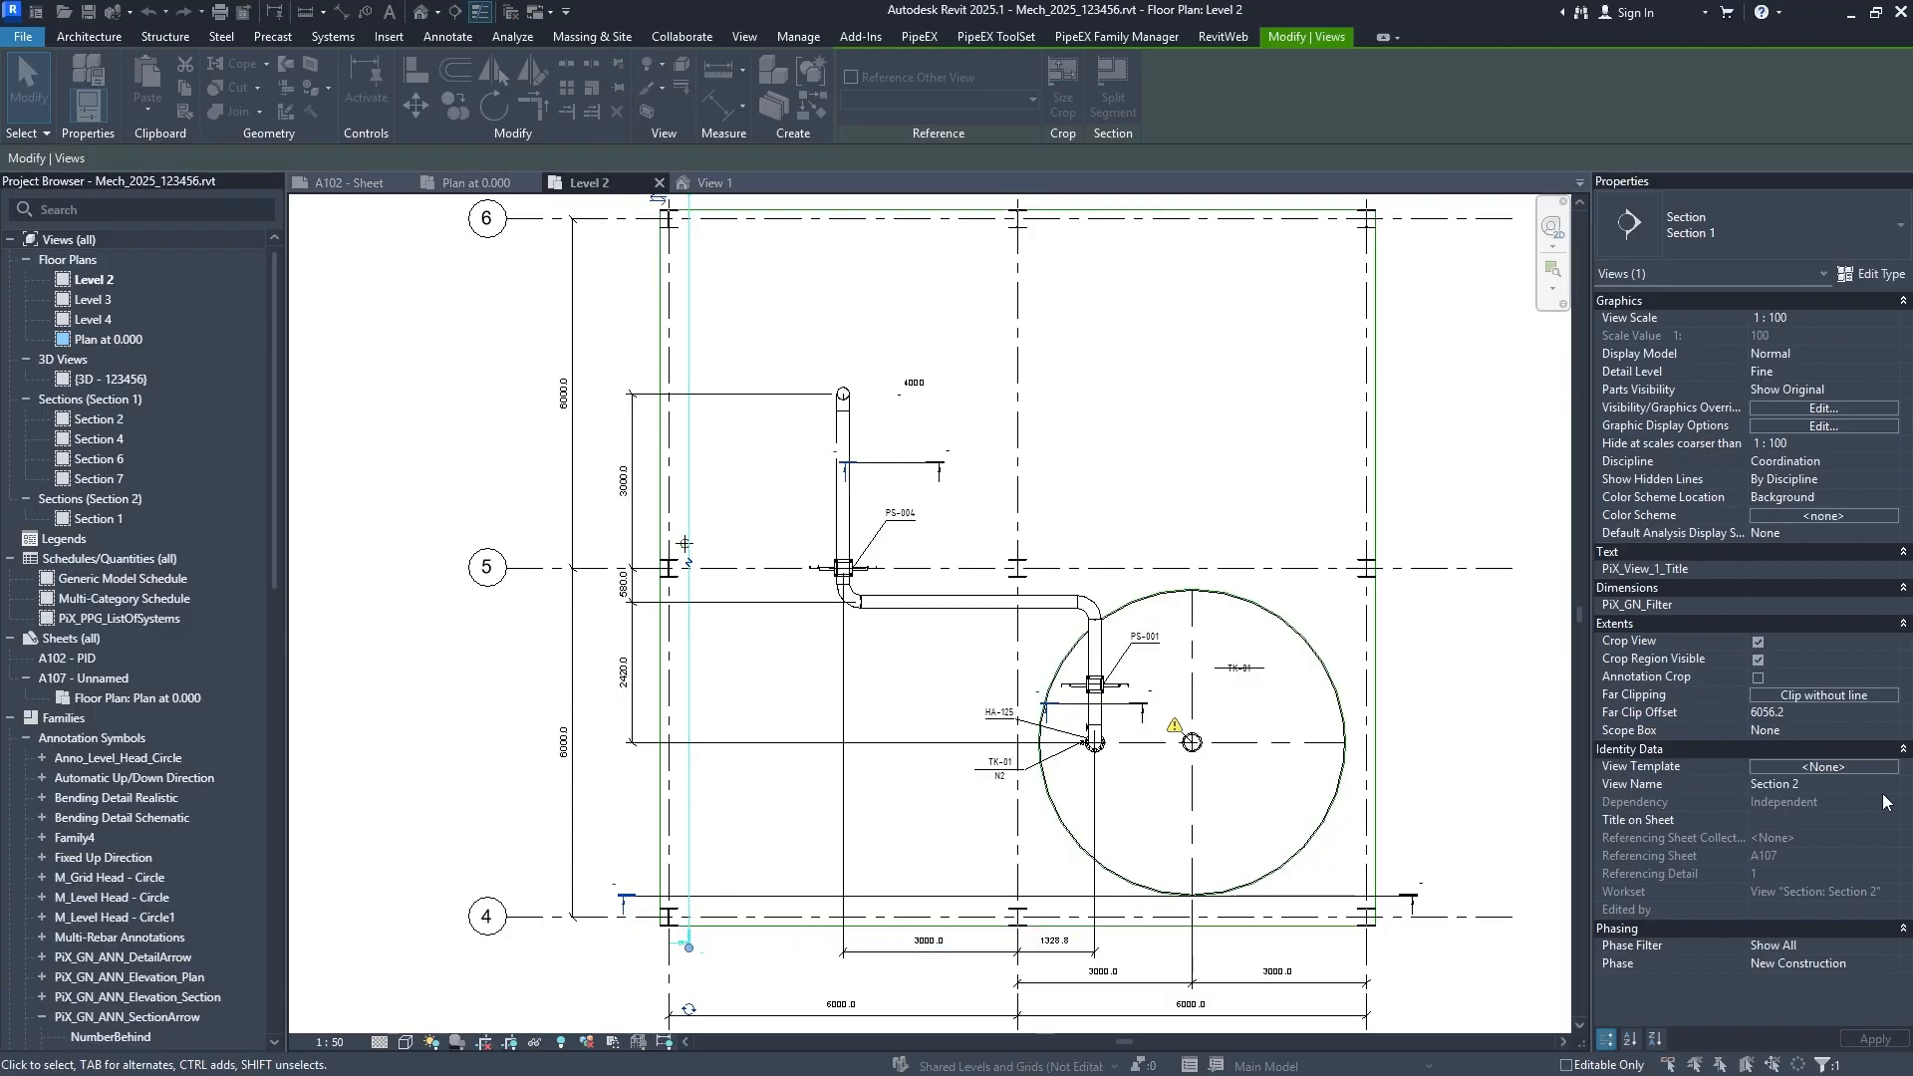
pyautogui.click(1011, 910)
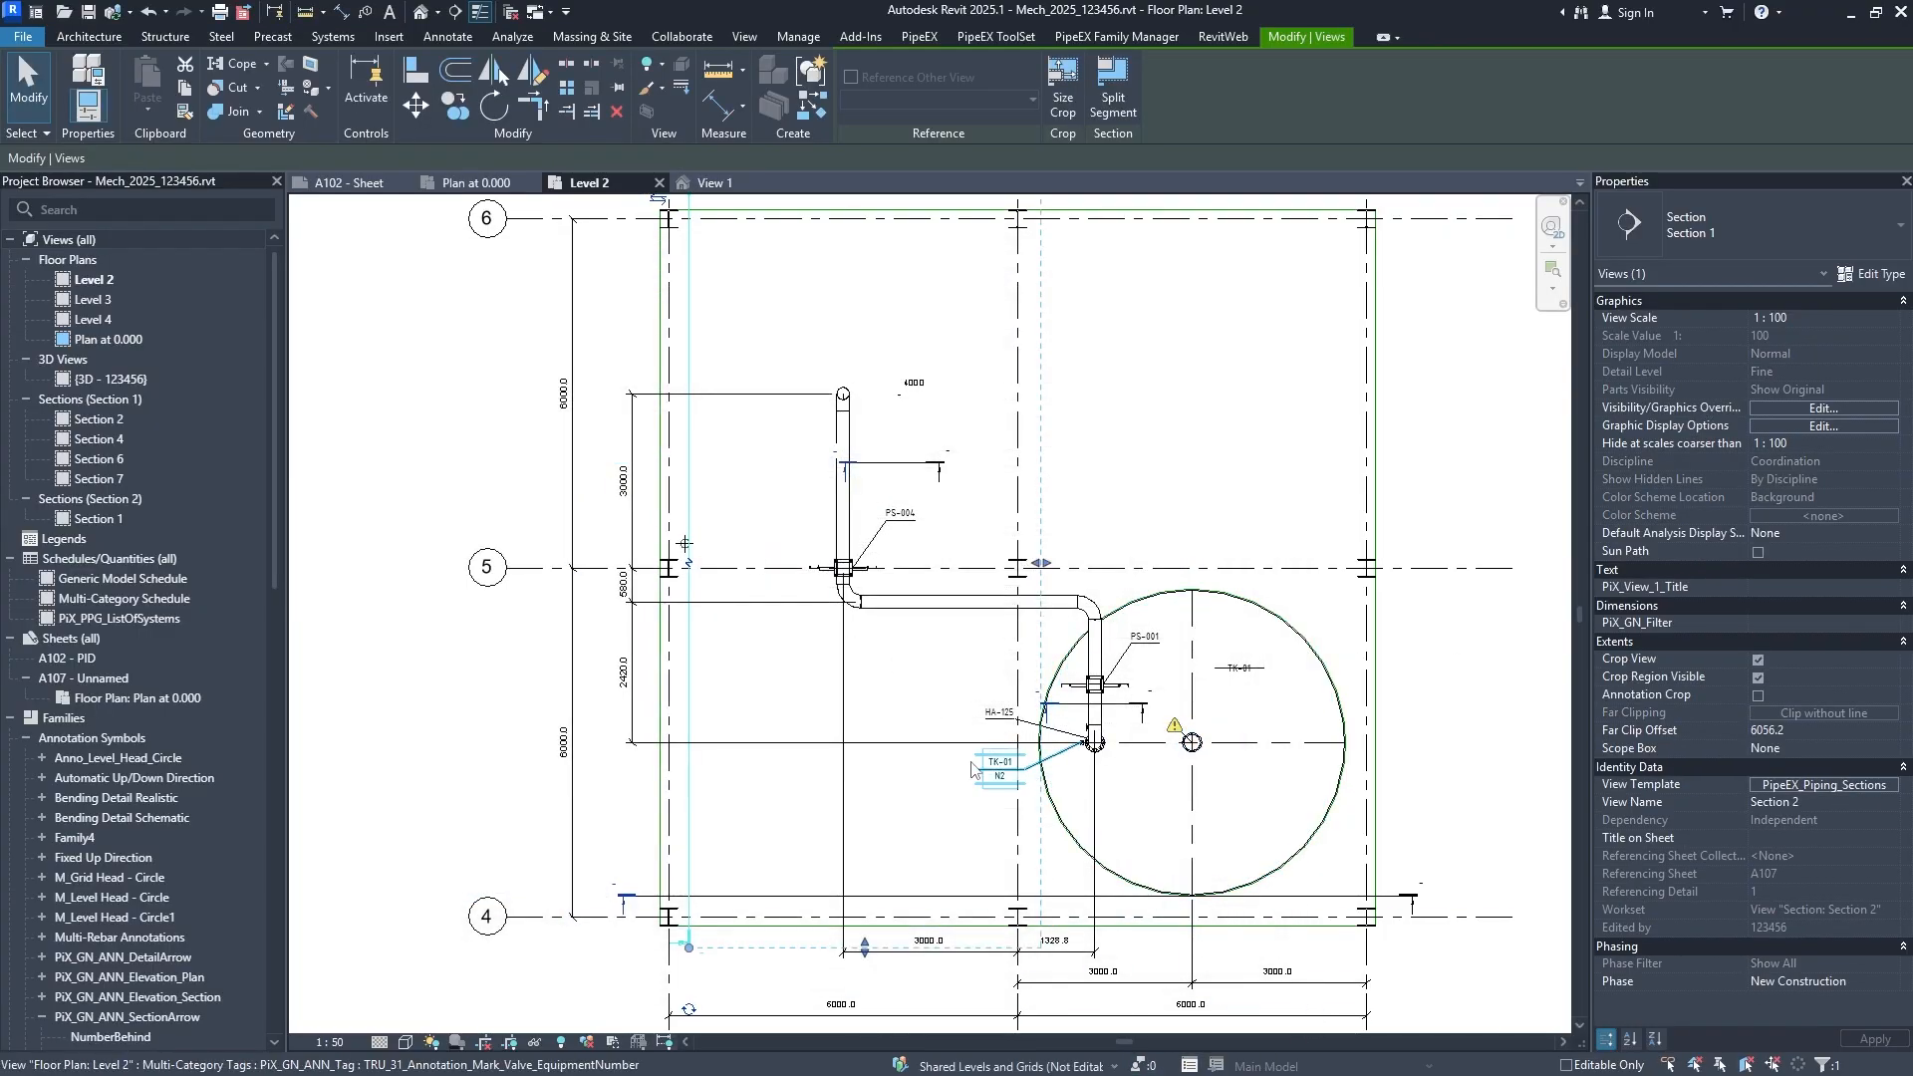
pyautogui.press('Escape')
# Try to set PiX_GN_Filter to PKG-001 on both the long section near grid 4 and the vertical section beside grid 1.
pyautogui.moveTo(933, 782); pyautogui.dragTo(807, 735, button='middle')
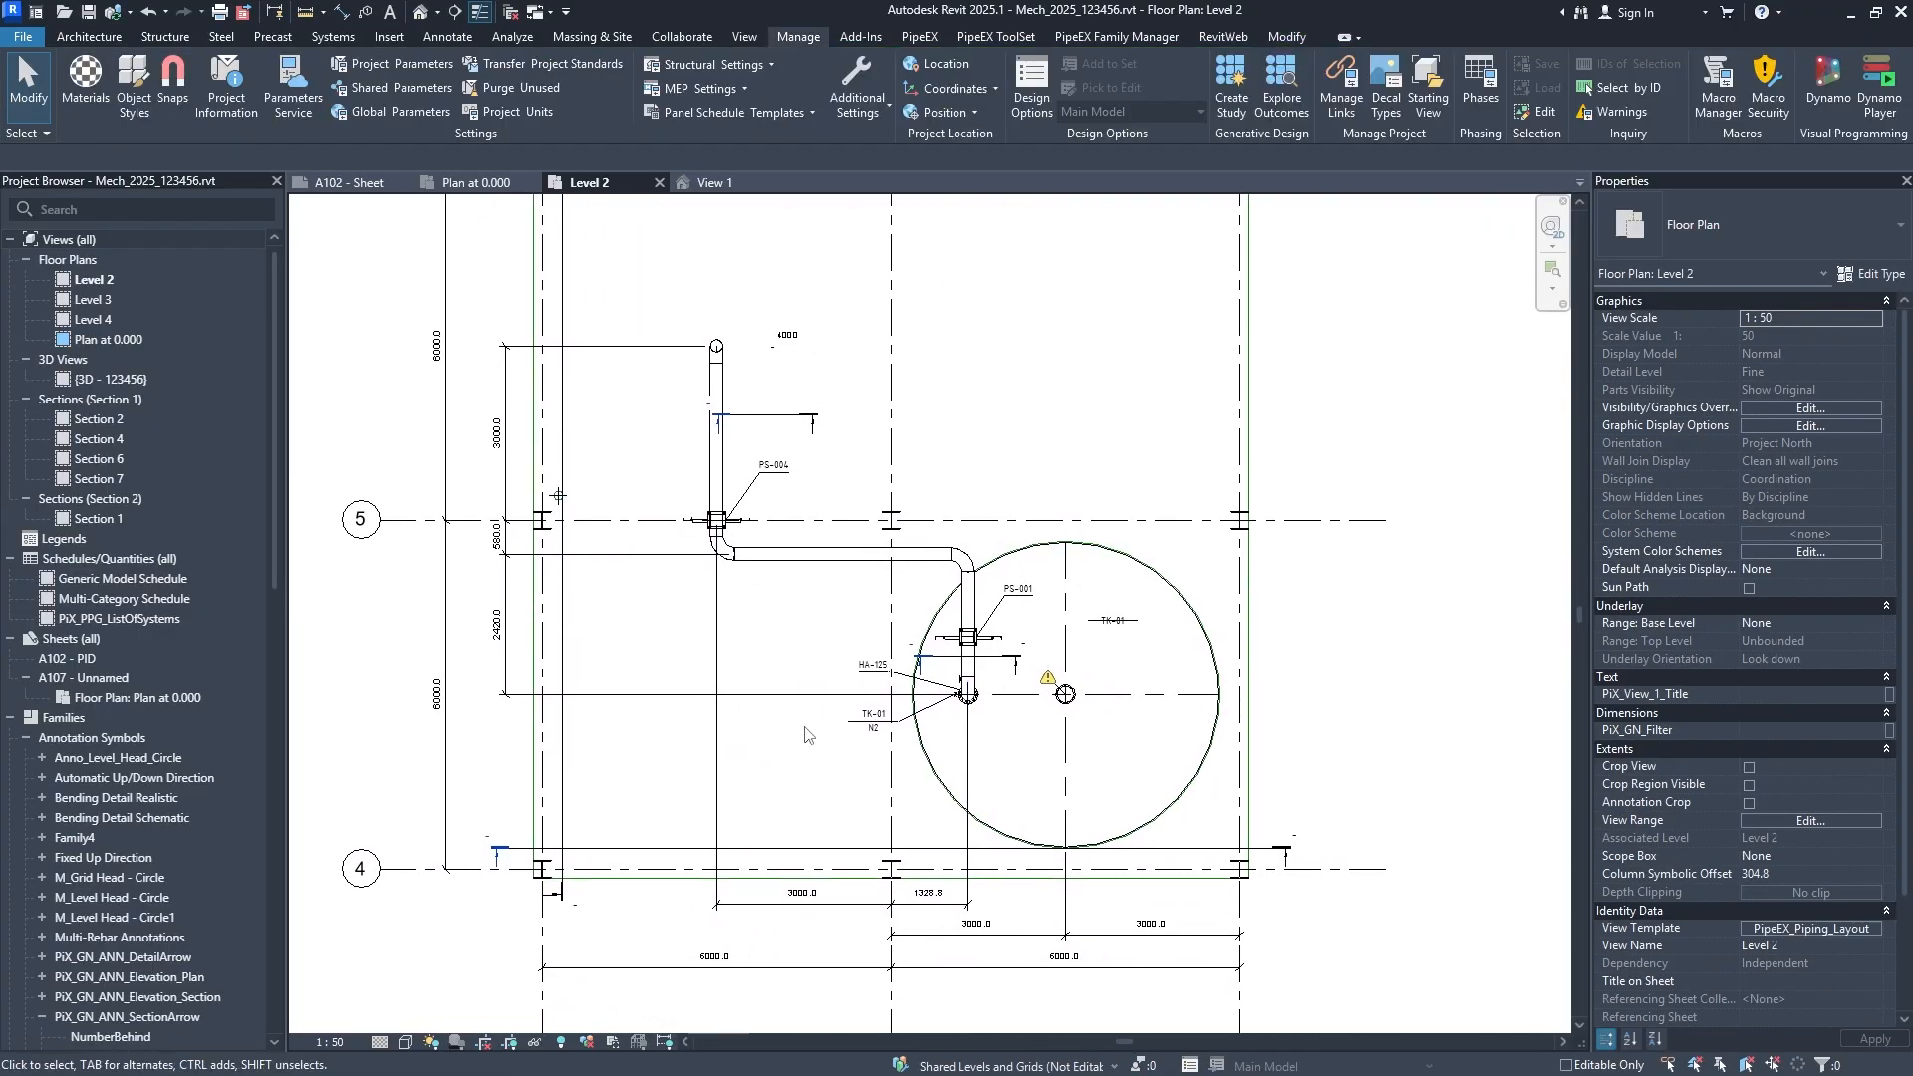
pyautogui.scroll(-1, 808, 734)
pyautogui.moveTo(756, 629); pyautogui.dragTo(764, 666, button='middle')
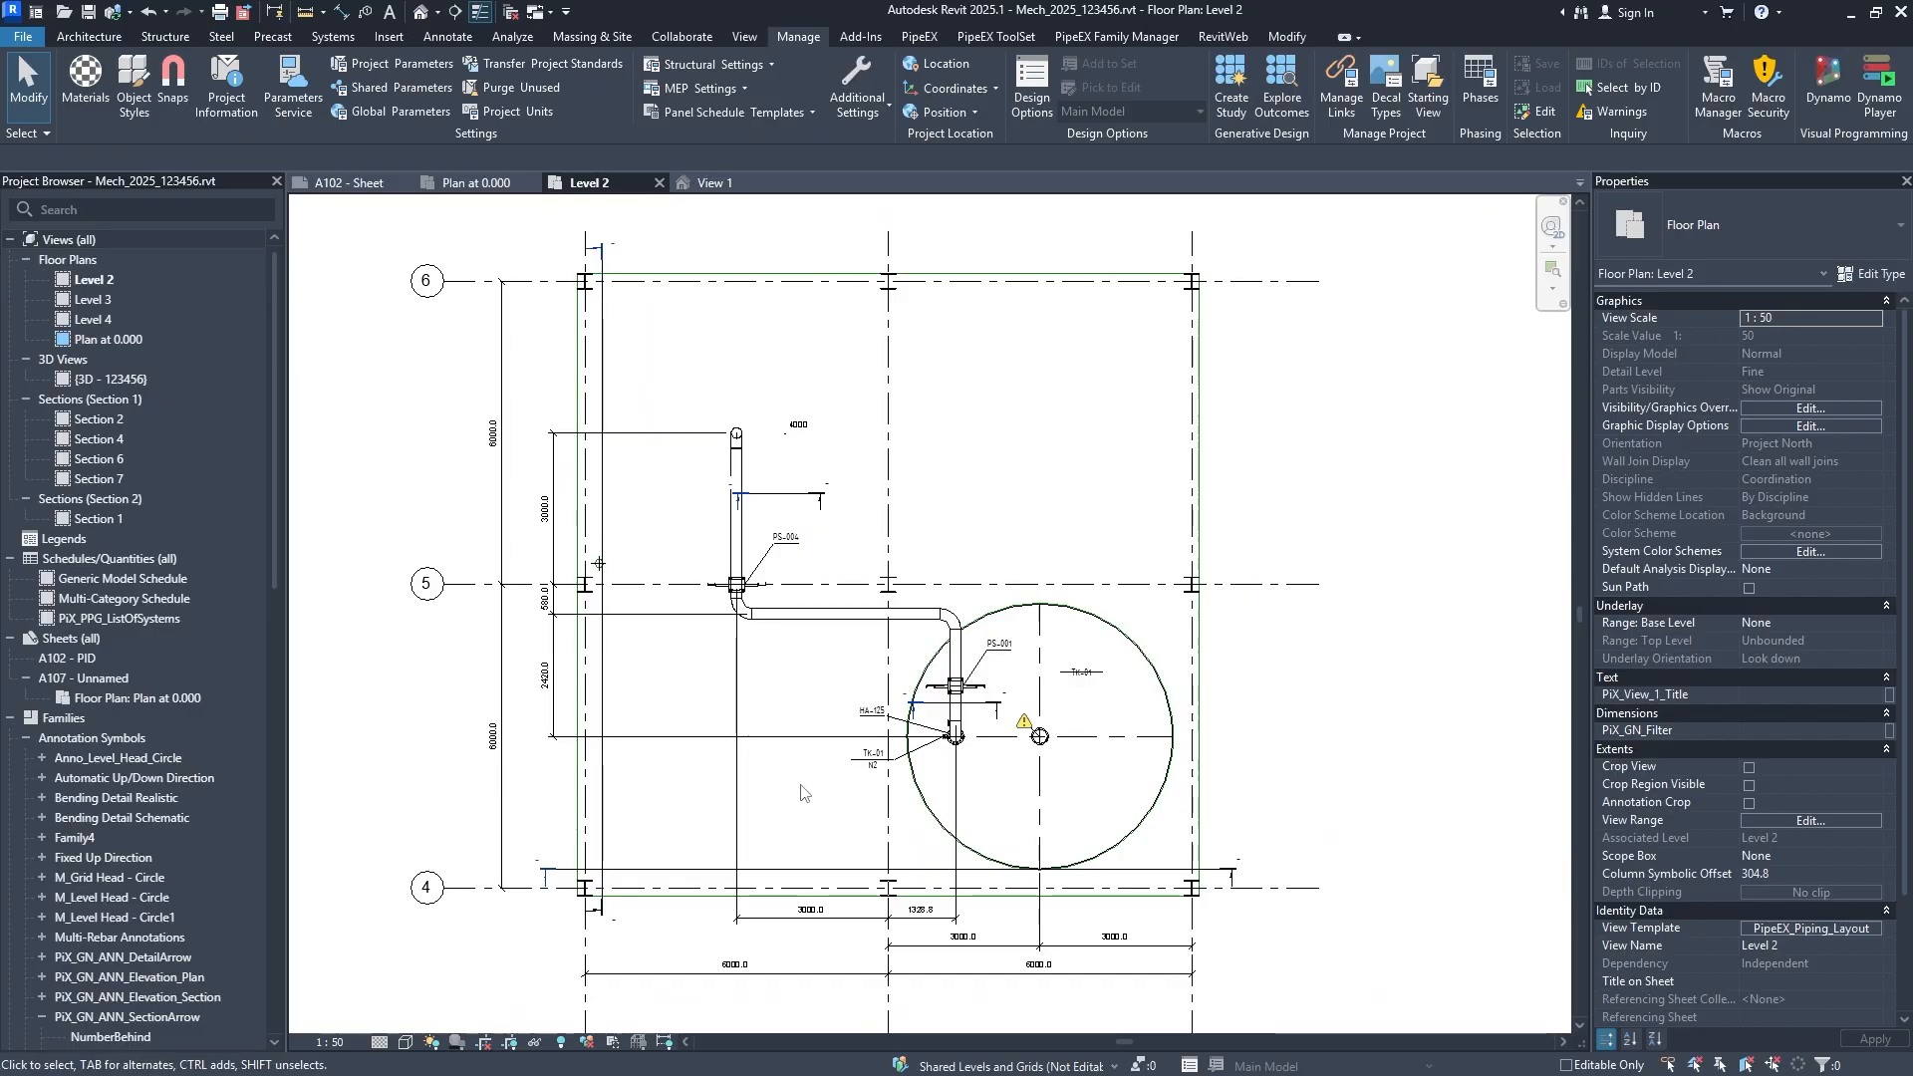
pyautogui.click(840, 869)
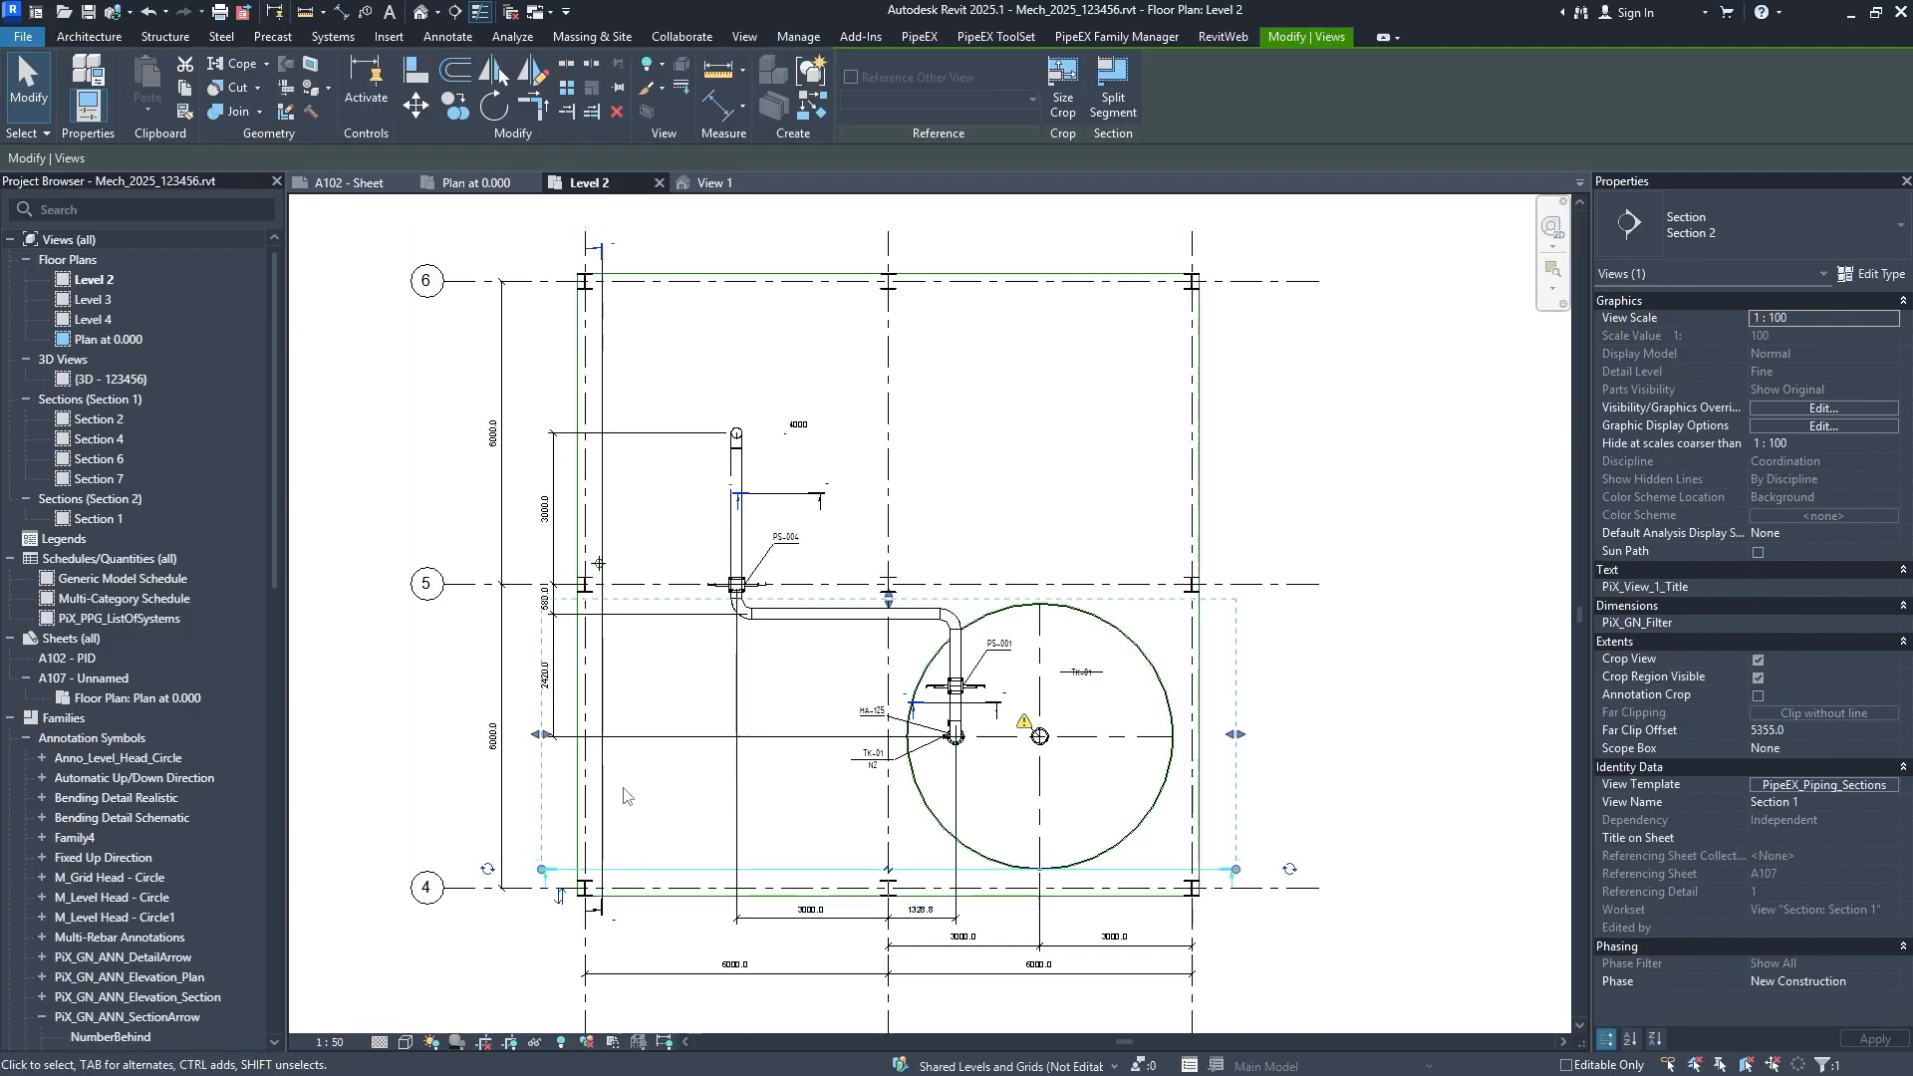
pyautogui.keyDown('ctrl'); pyautogui.click(602, 803); pyautogui.keyUp('ctrl')
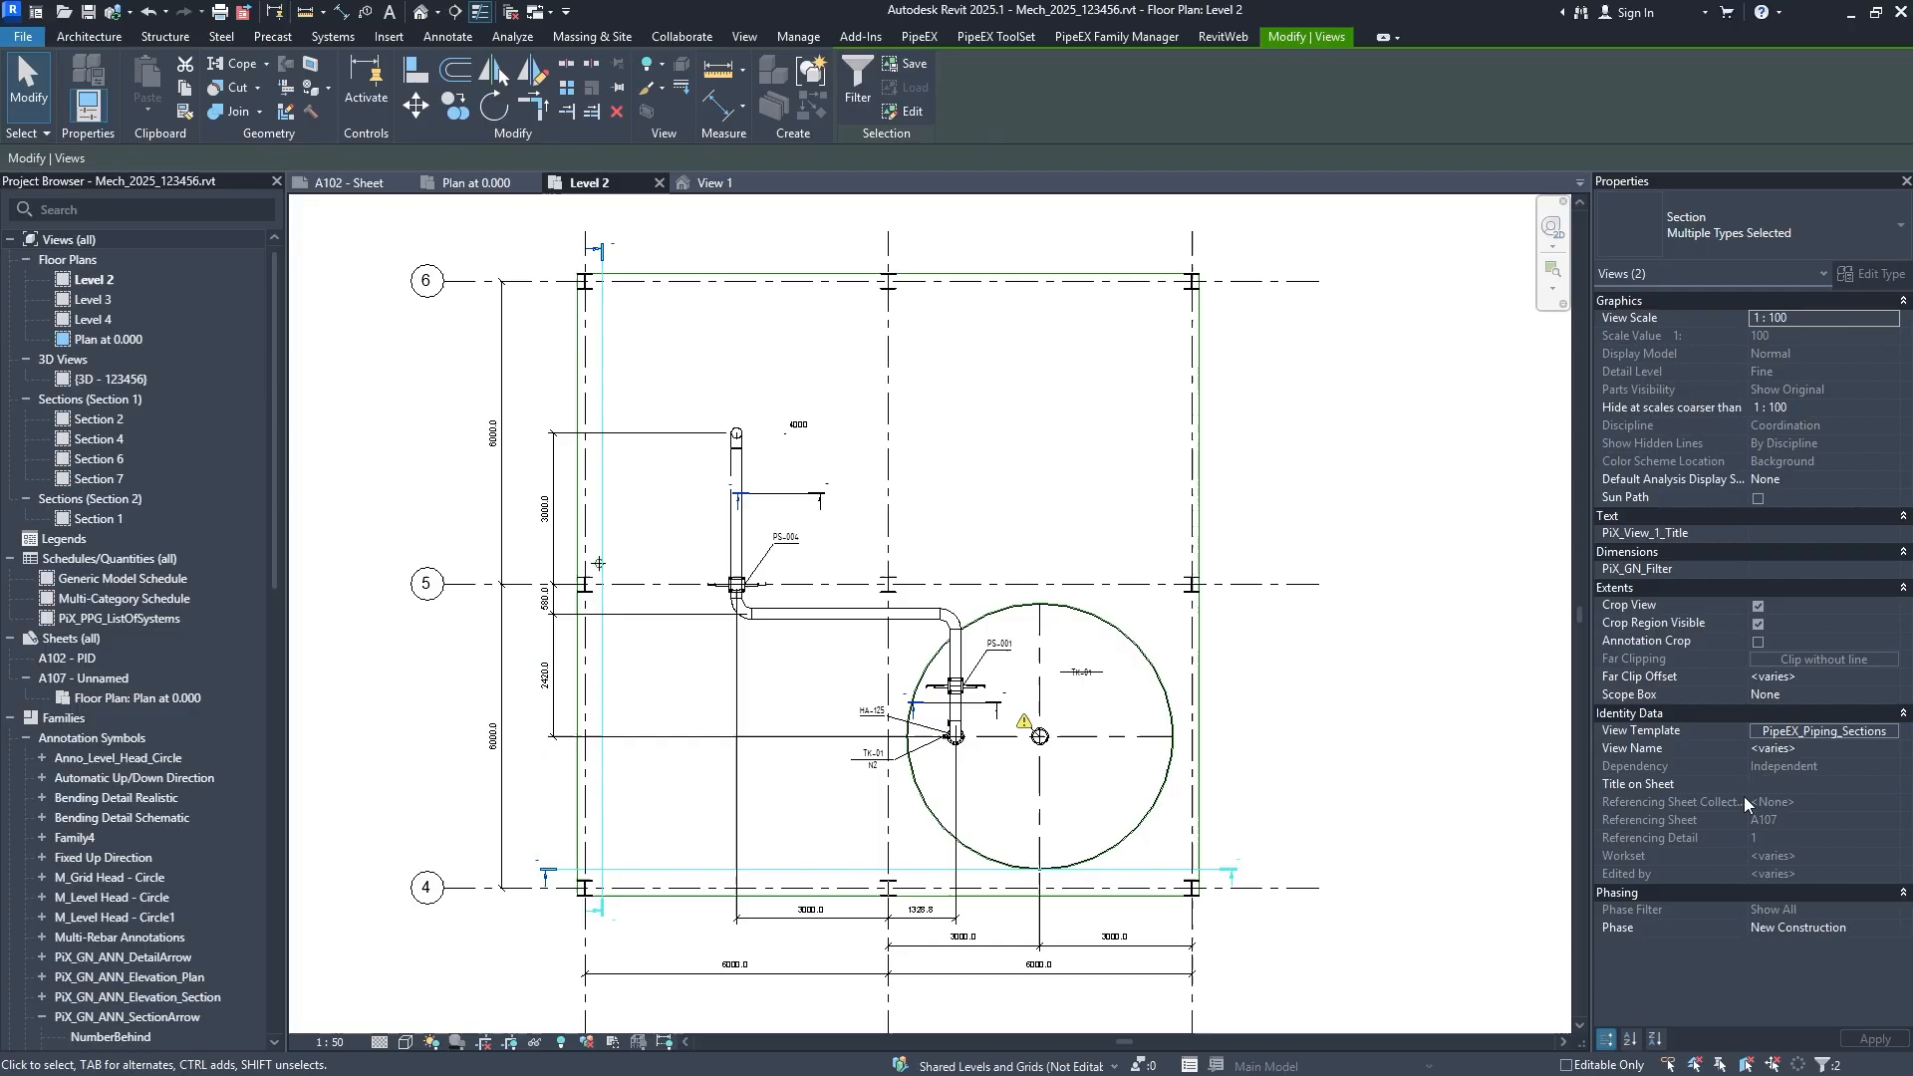
pyautogui.click(1796, 569)
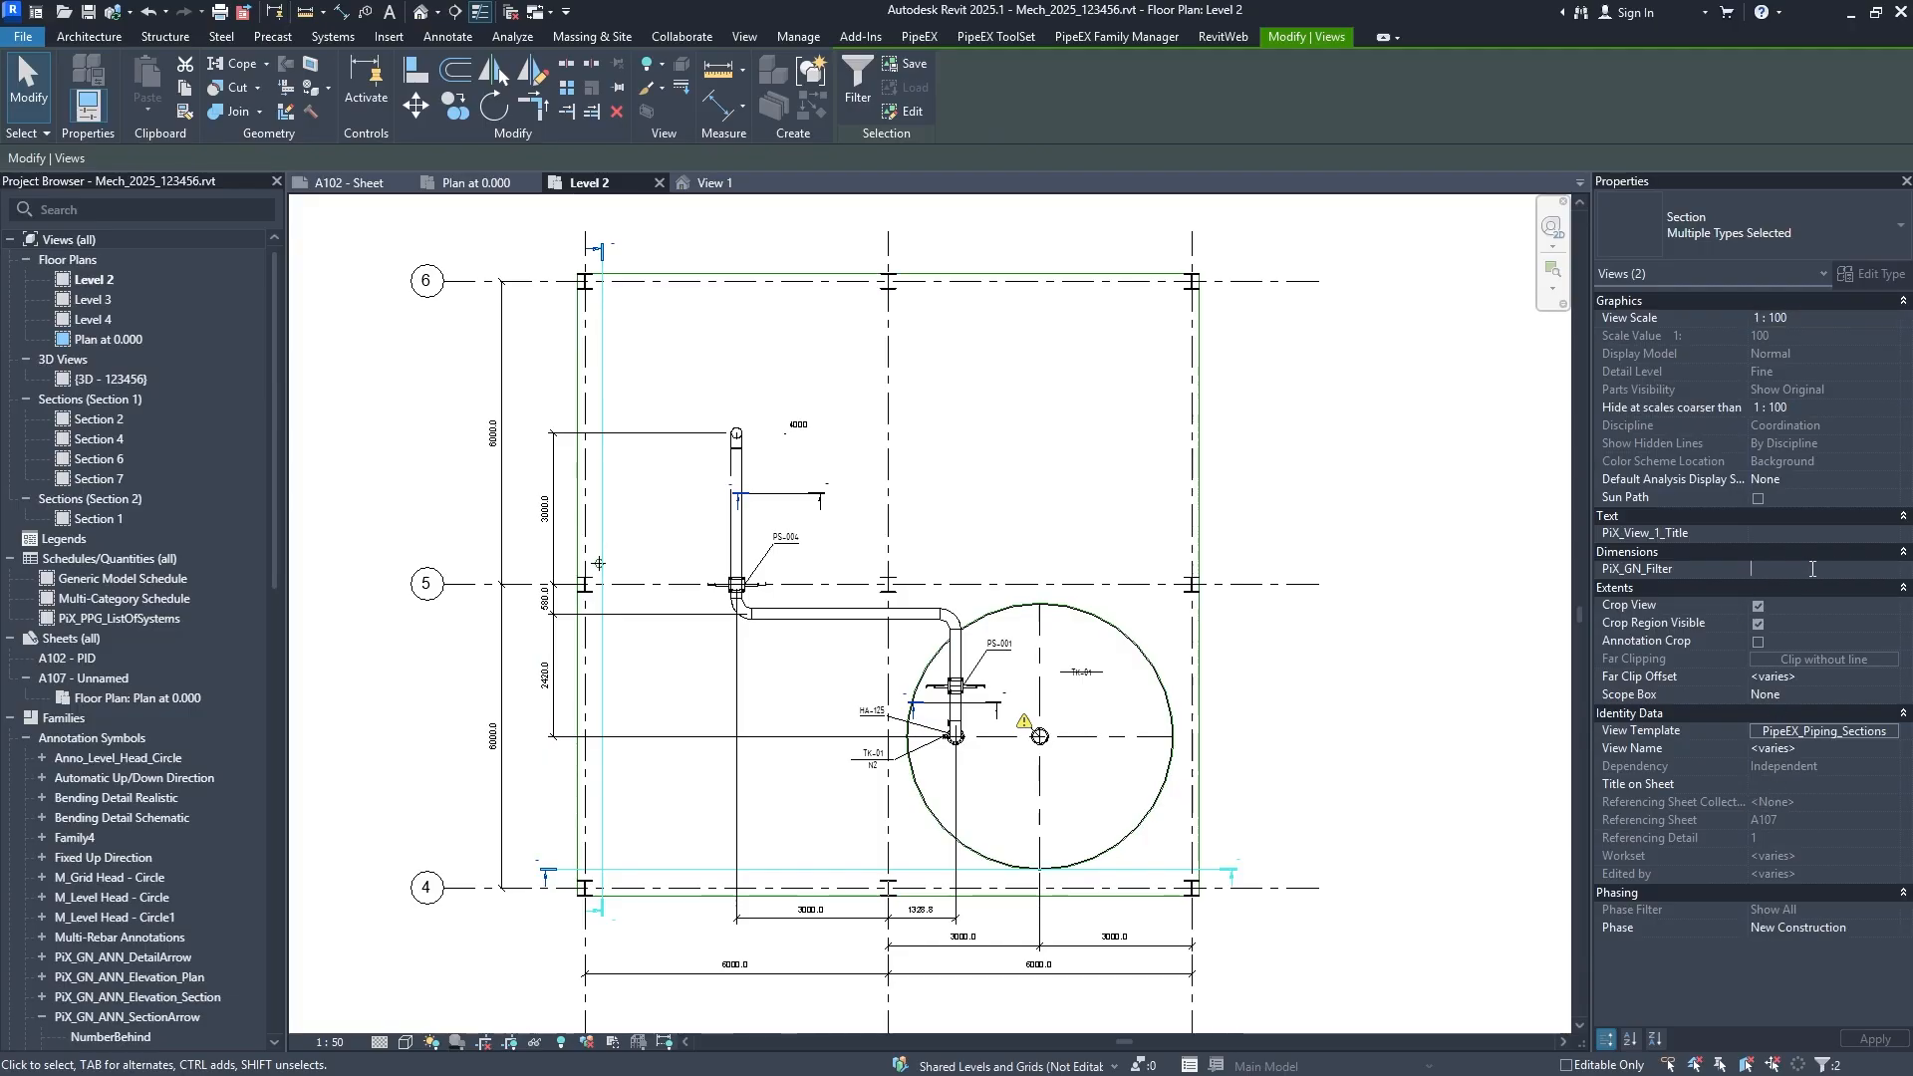
pyautogui.write('PCG')
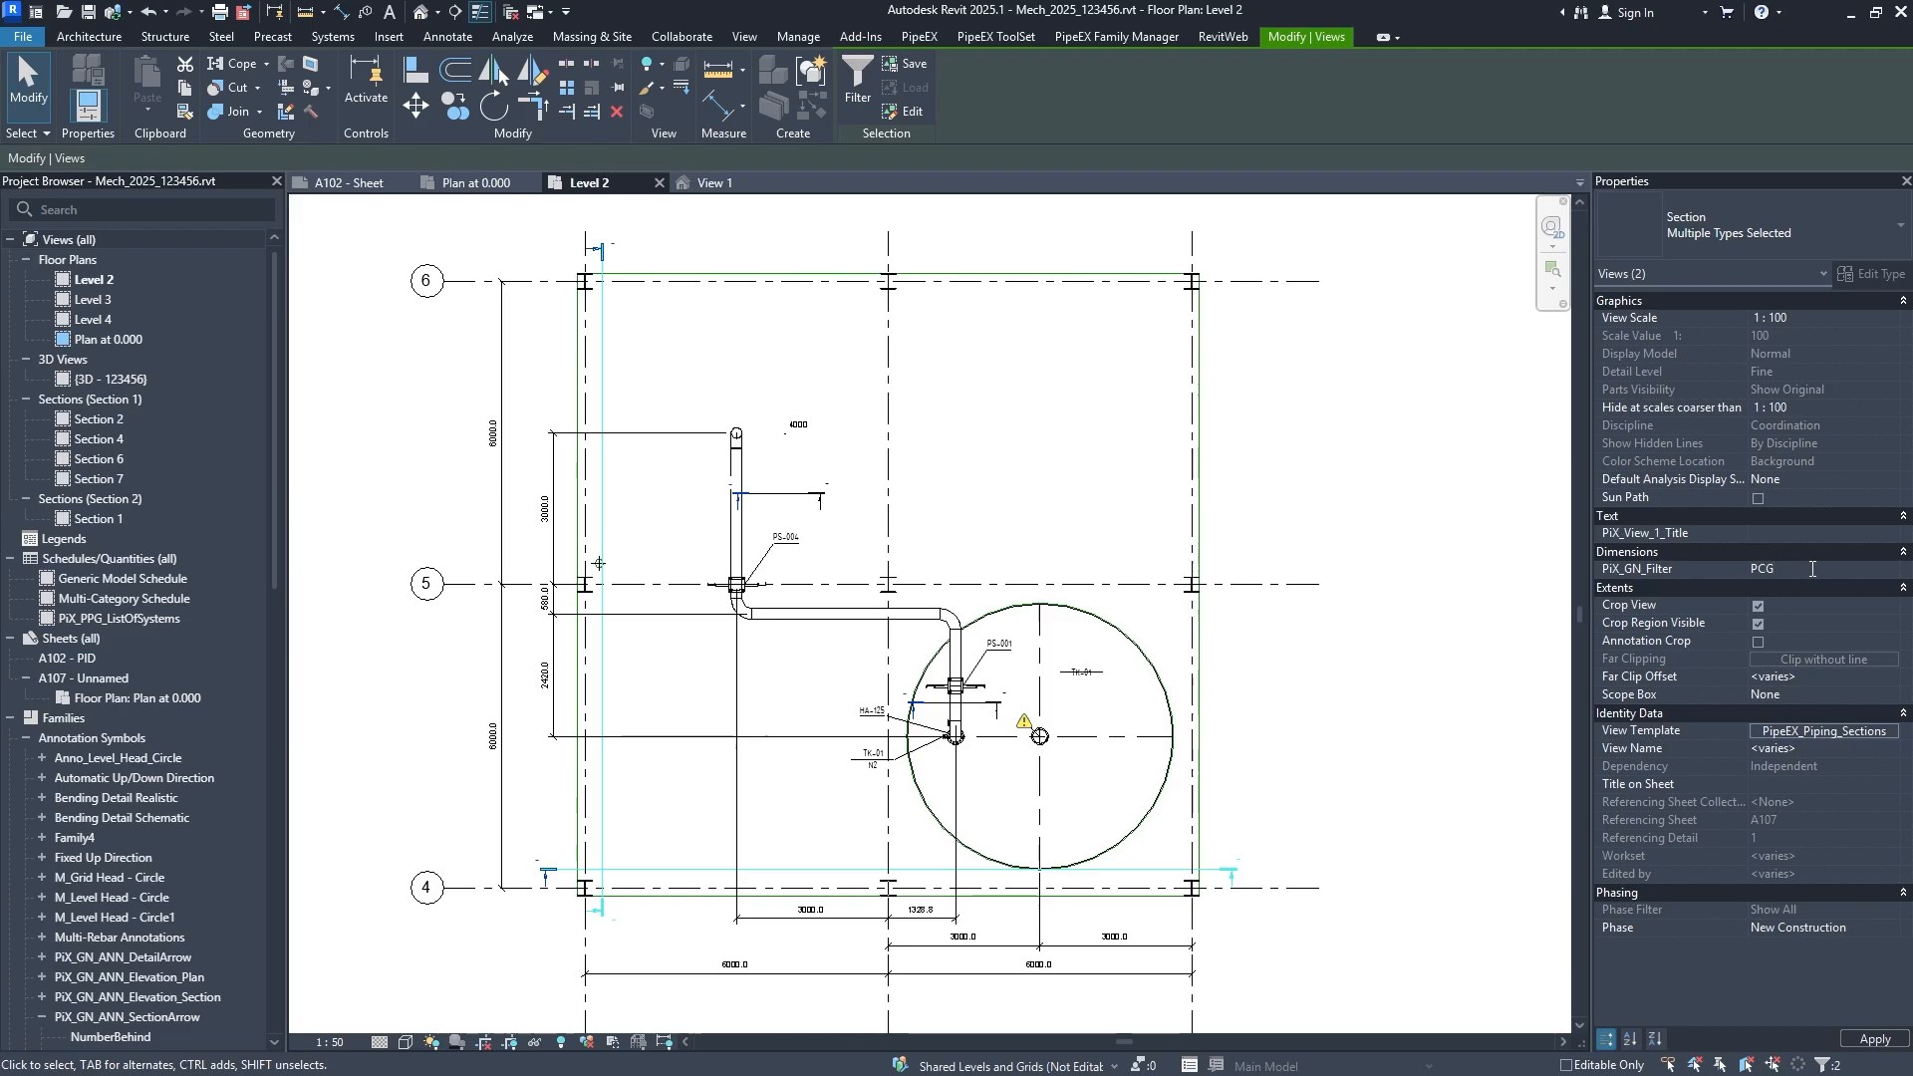
pyautogui.press('BackSpace')
pyautogui.press('BackSpace')
pyautogui.doubleClick(1813, 569)
pyautogui.hotkey('ctrl', 'c')
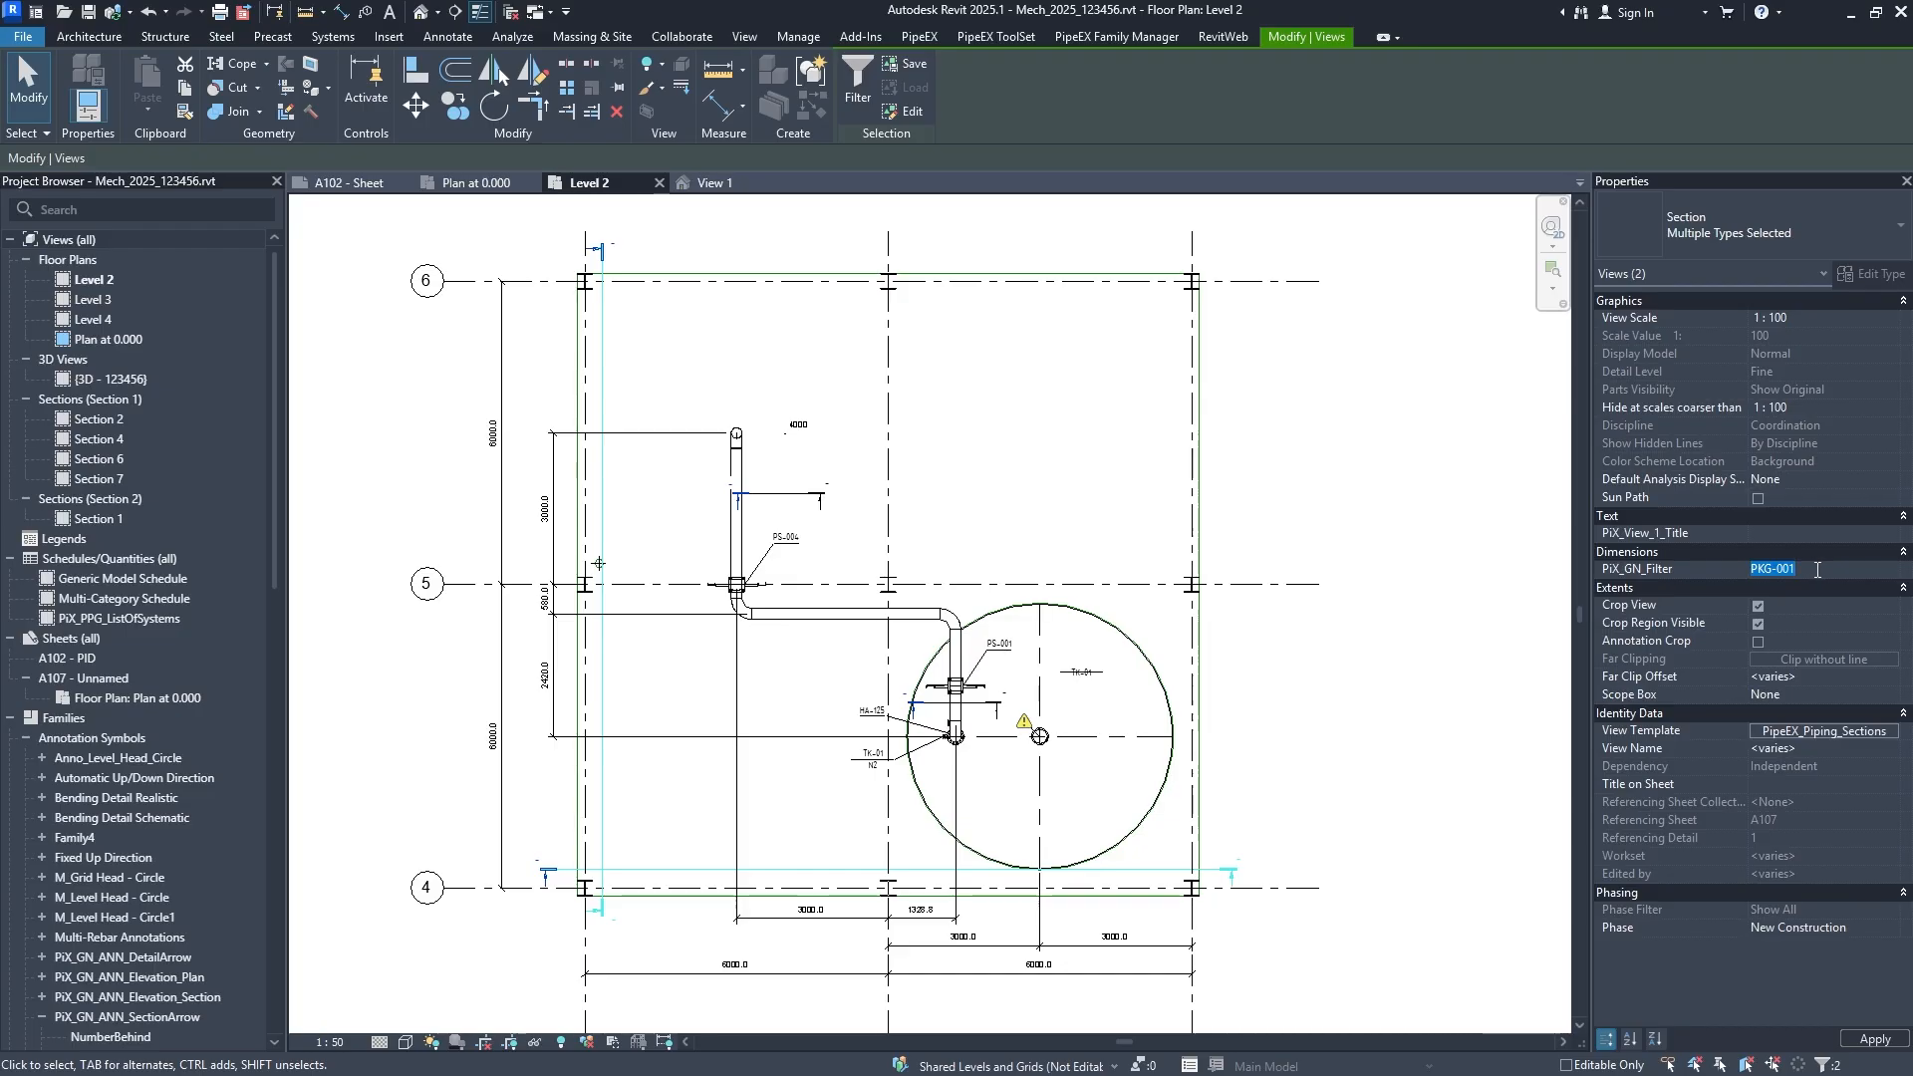
pyautogui.press('Return')
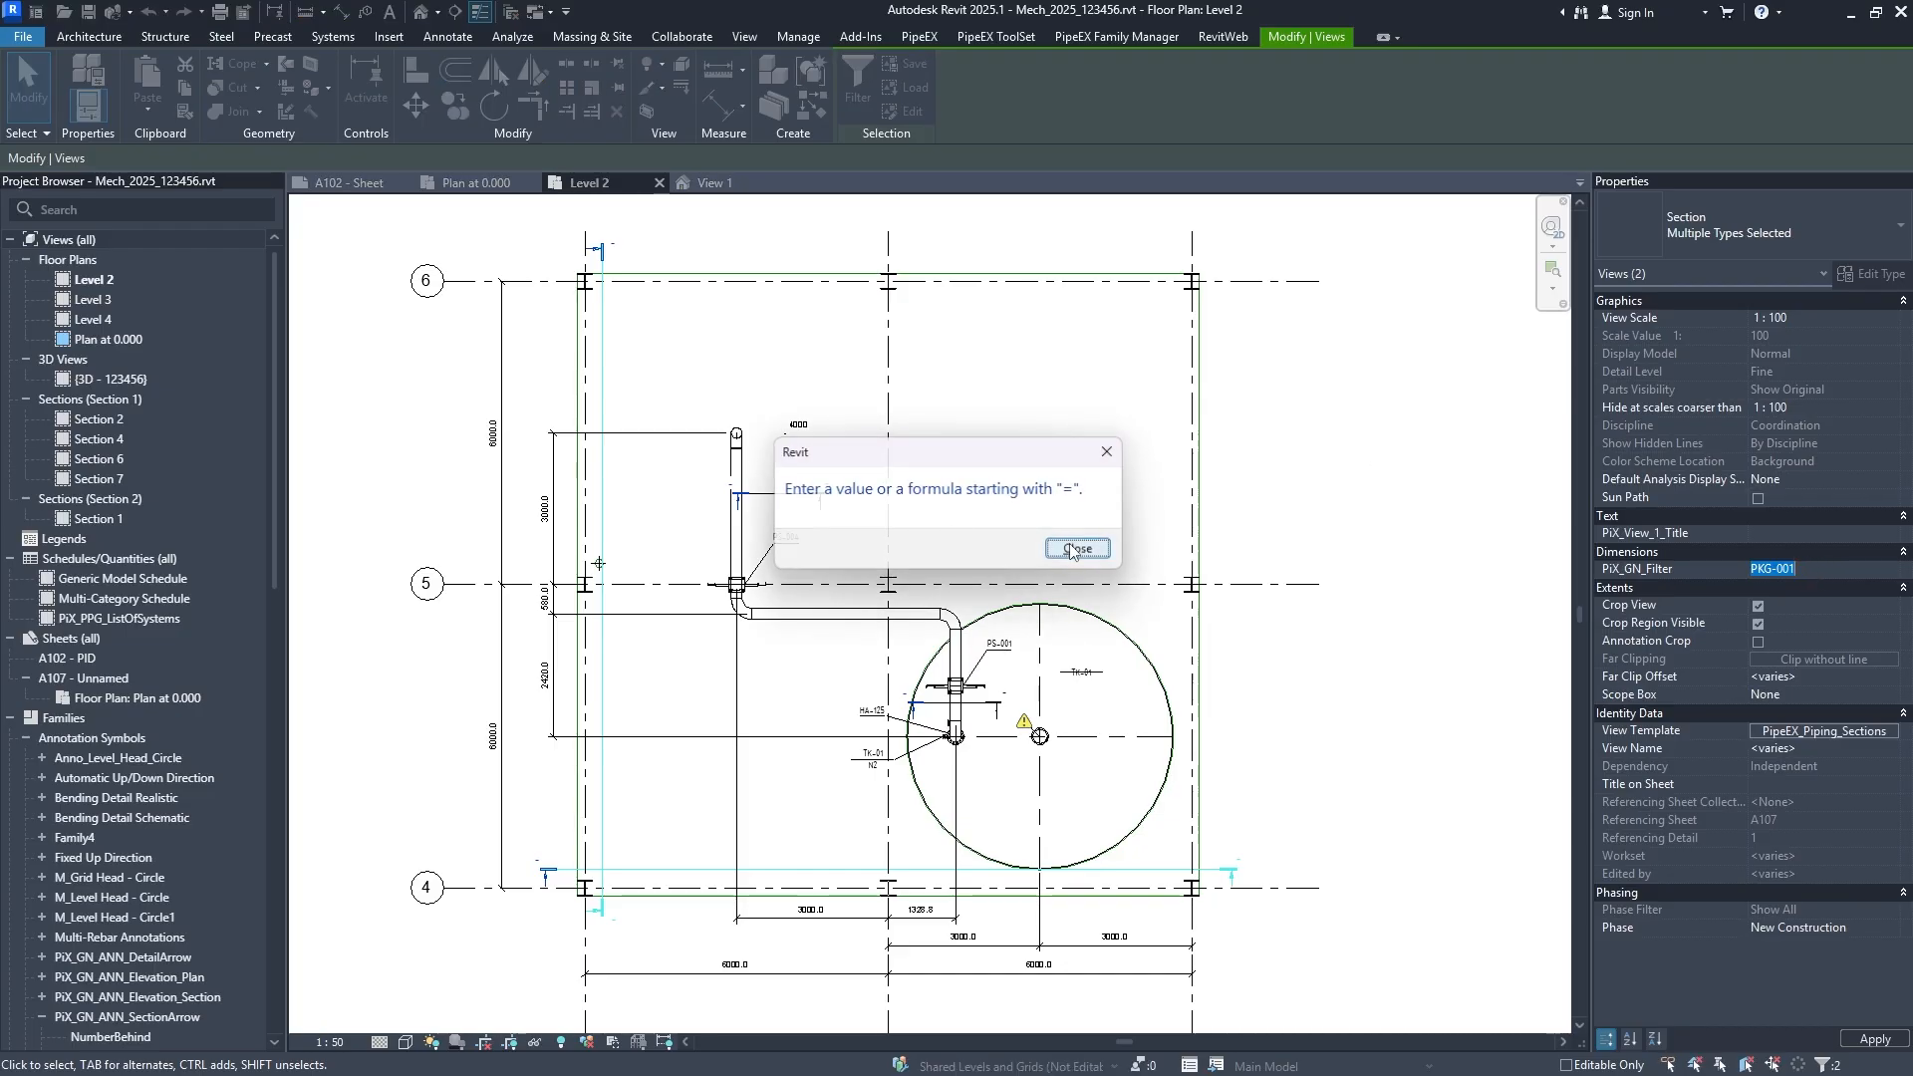
pyautogui.click(1046, 548)
# Try again to enter PKG-001 as the PiX_GN_Filter value of the two selected sections by pasting the copied text.
pyautogui.click(1808, 574)
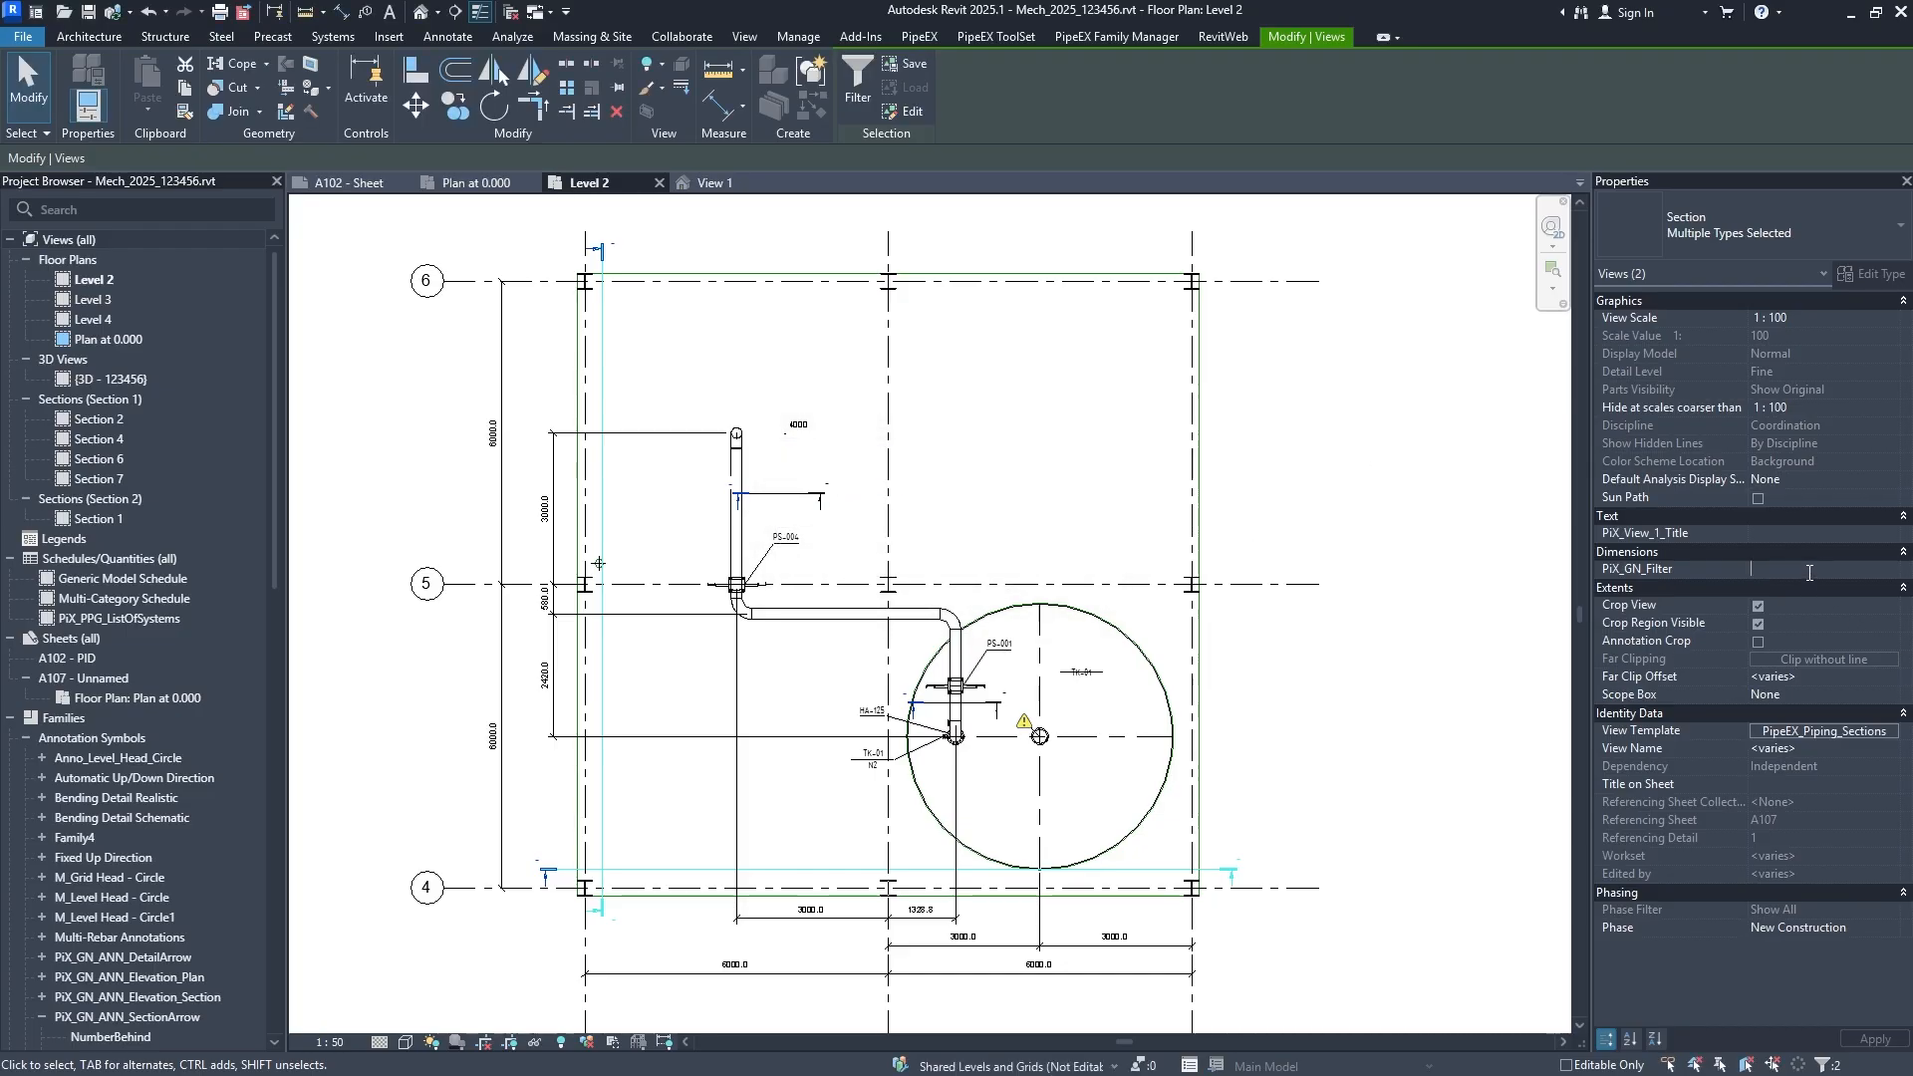
pyautogui.hotkey('ctrl', 'v')
pyautogui.press('Return')
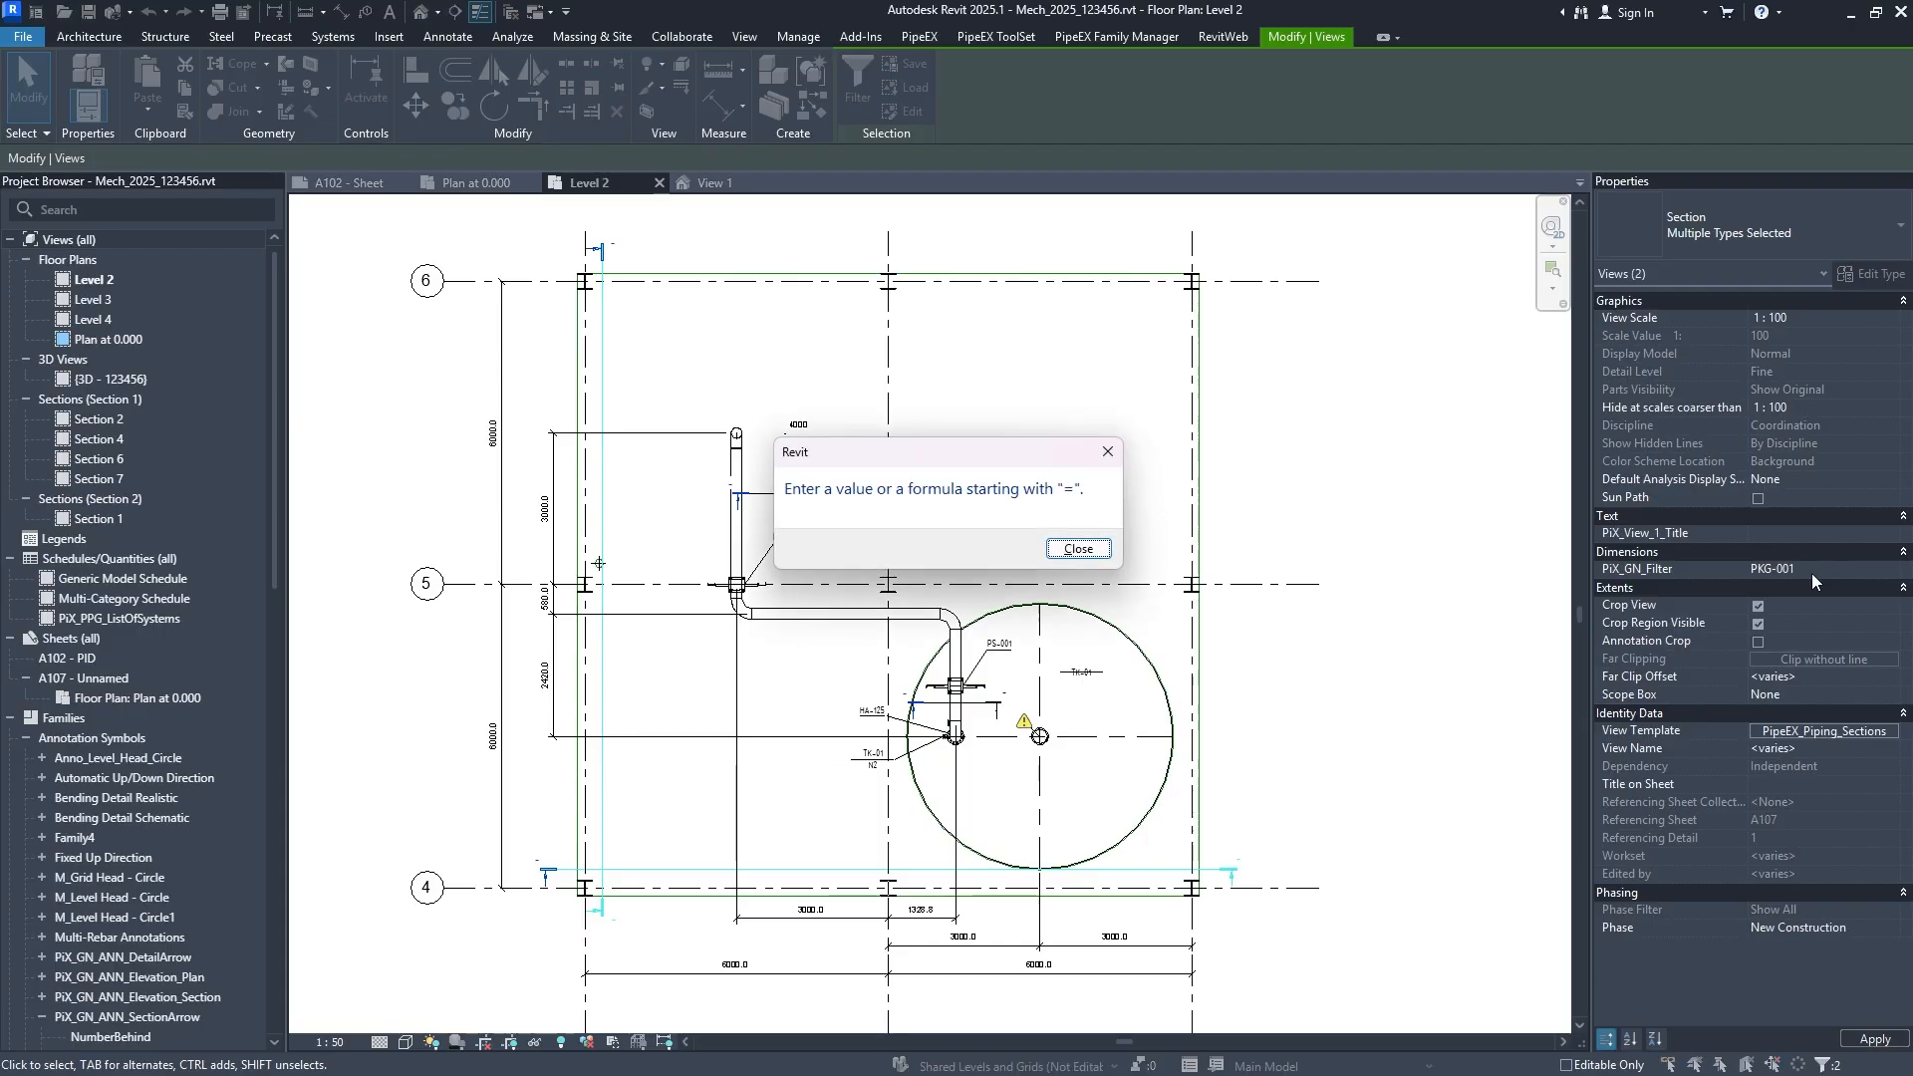
pyautogui.click(1096, 550)
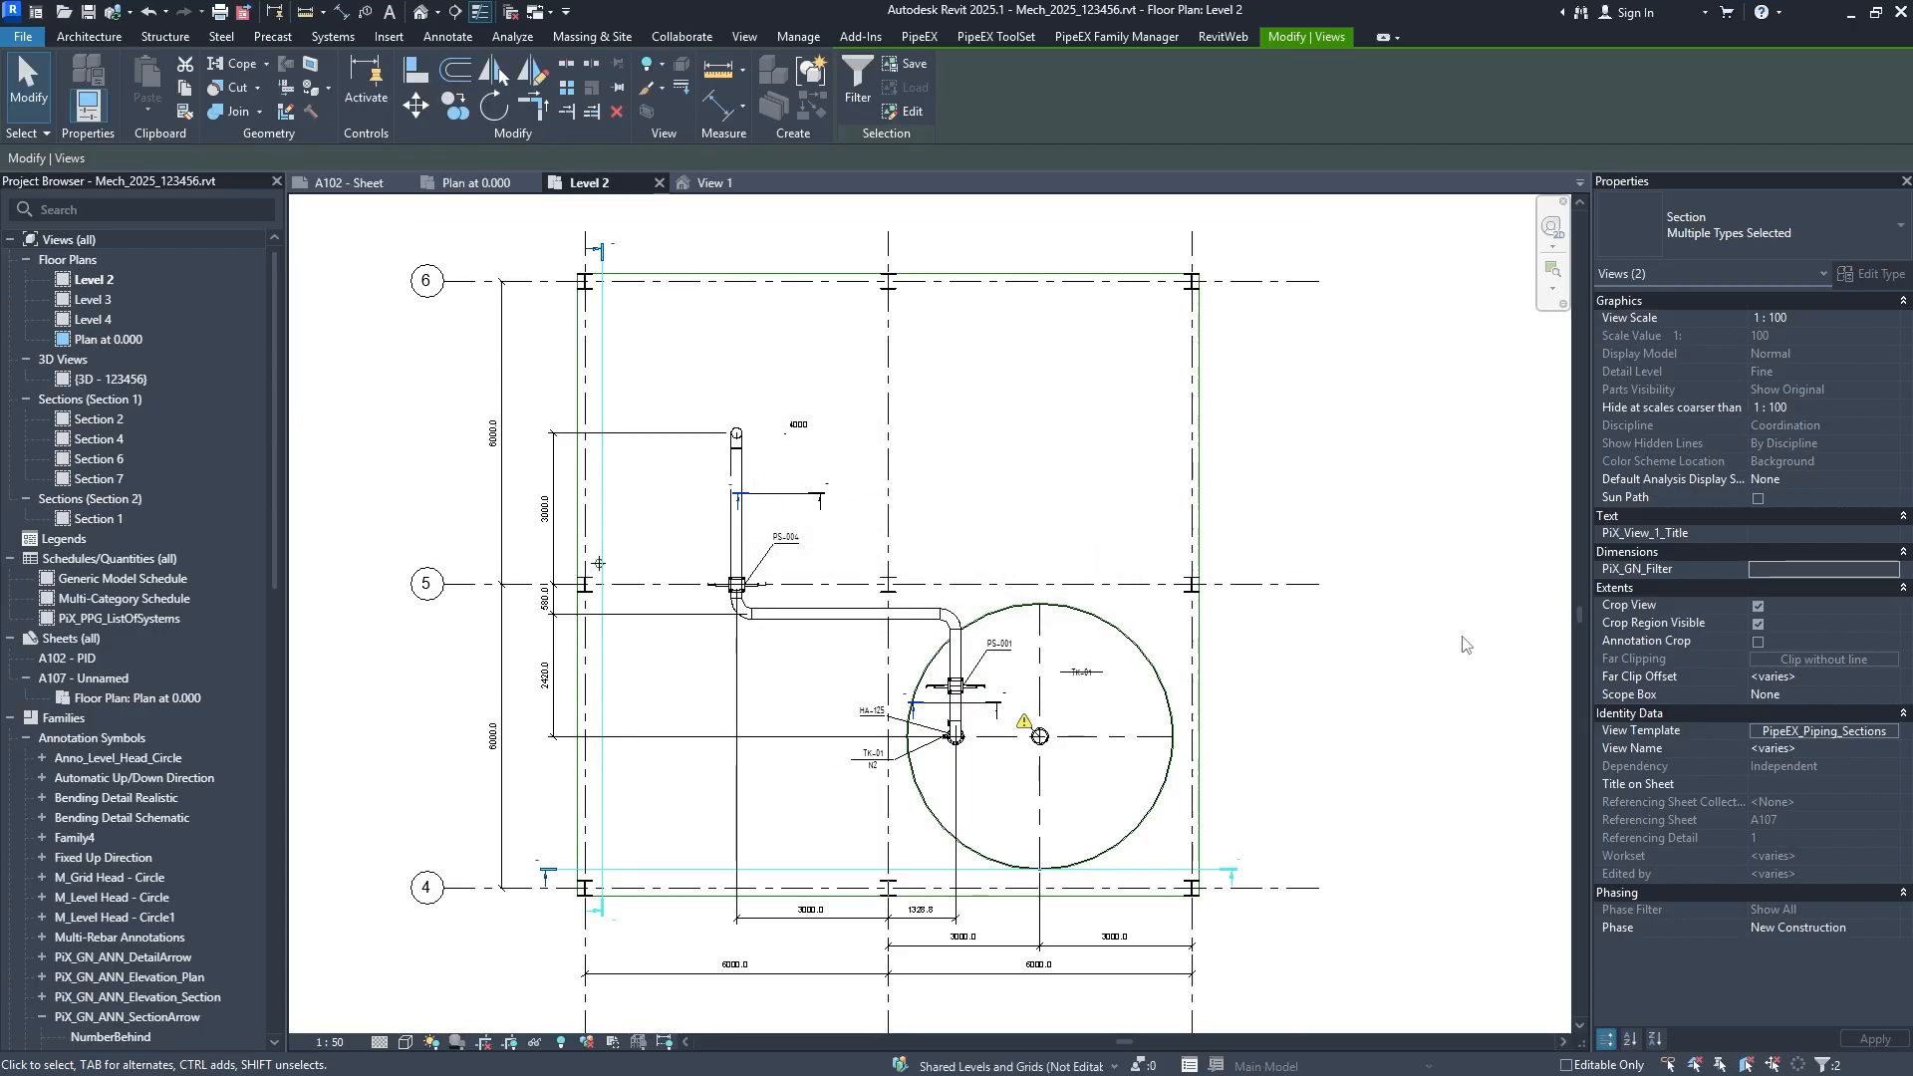
pyautogui.click(1766, 565)
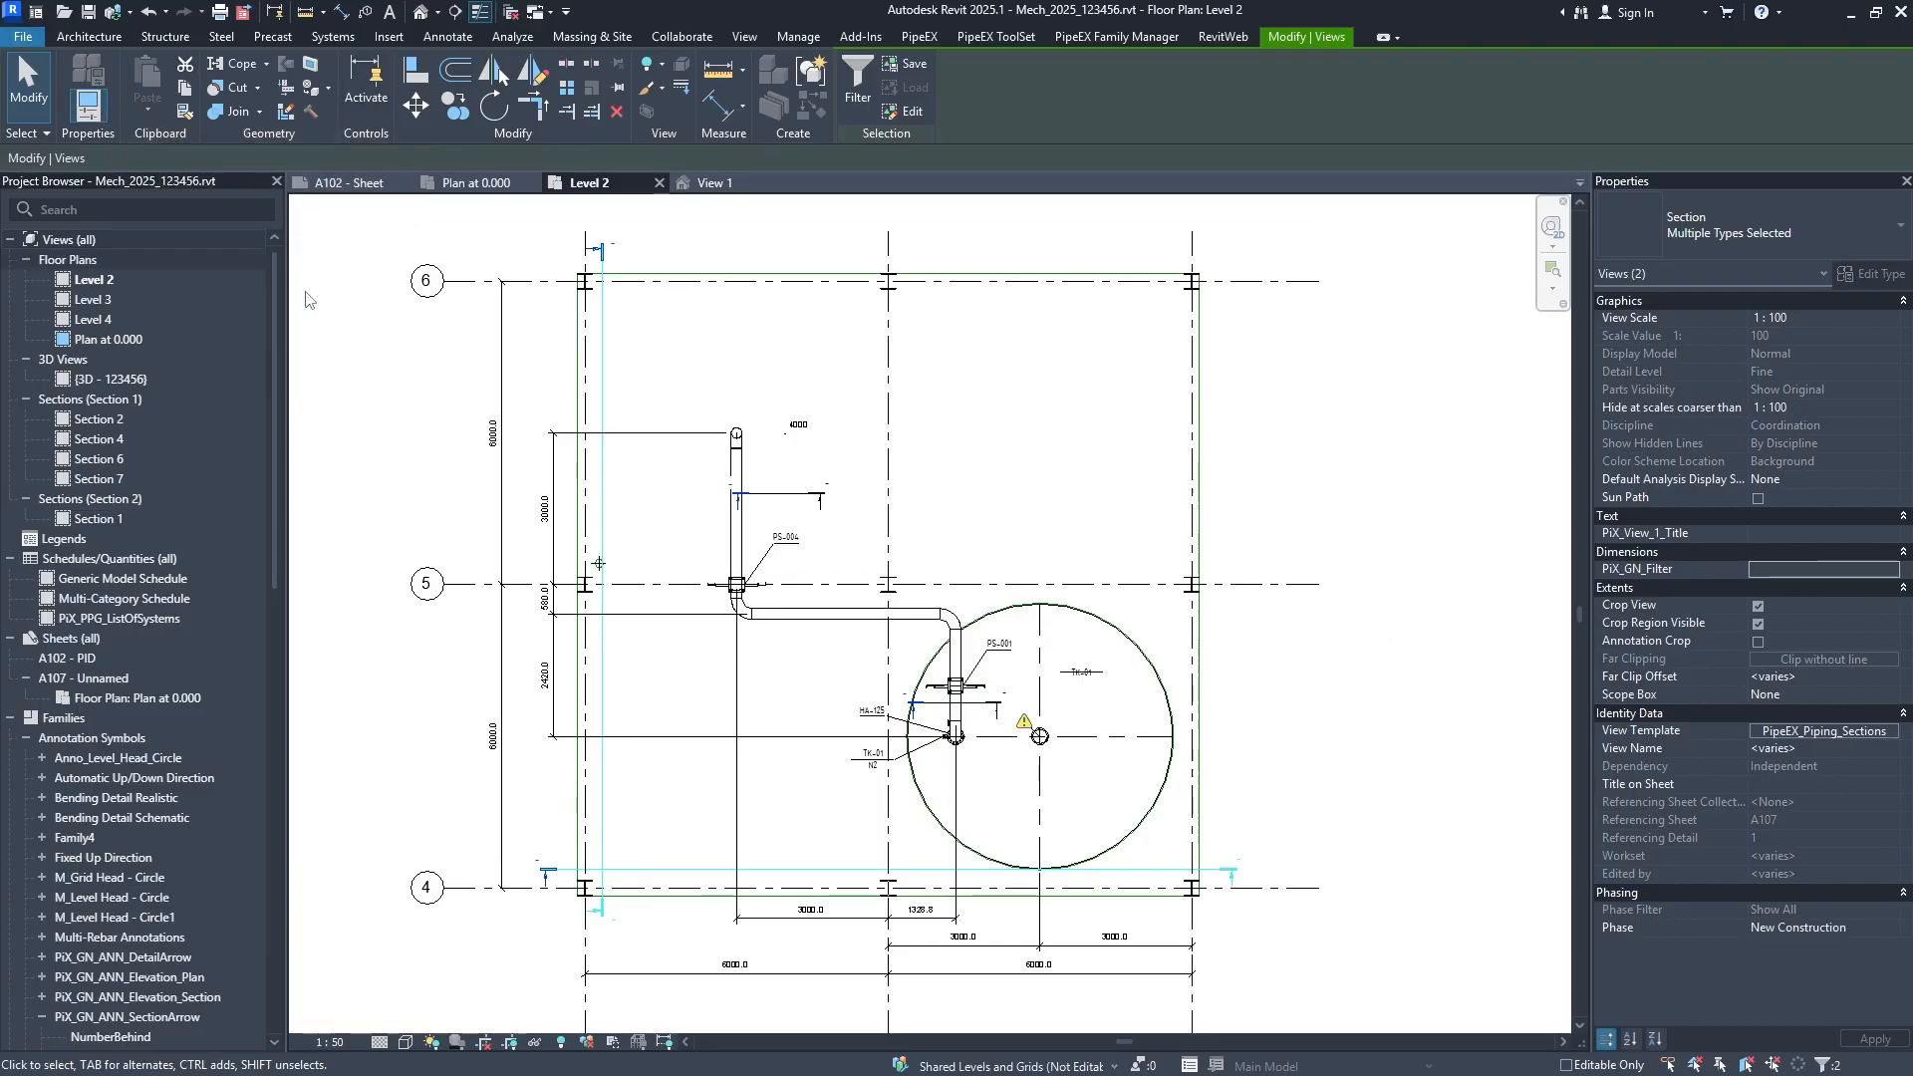
# Find PiX_GN_Filter among the project parameters, check its data type, and delete the parameter.
pyautogui.click(798, 36)
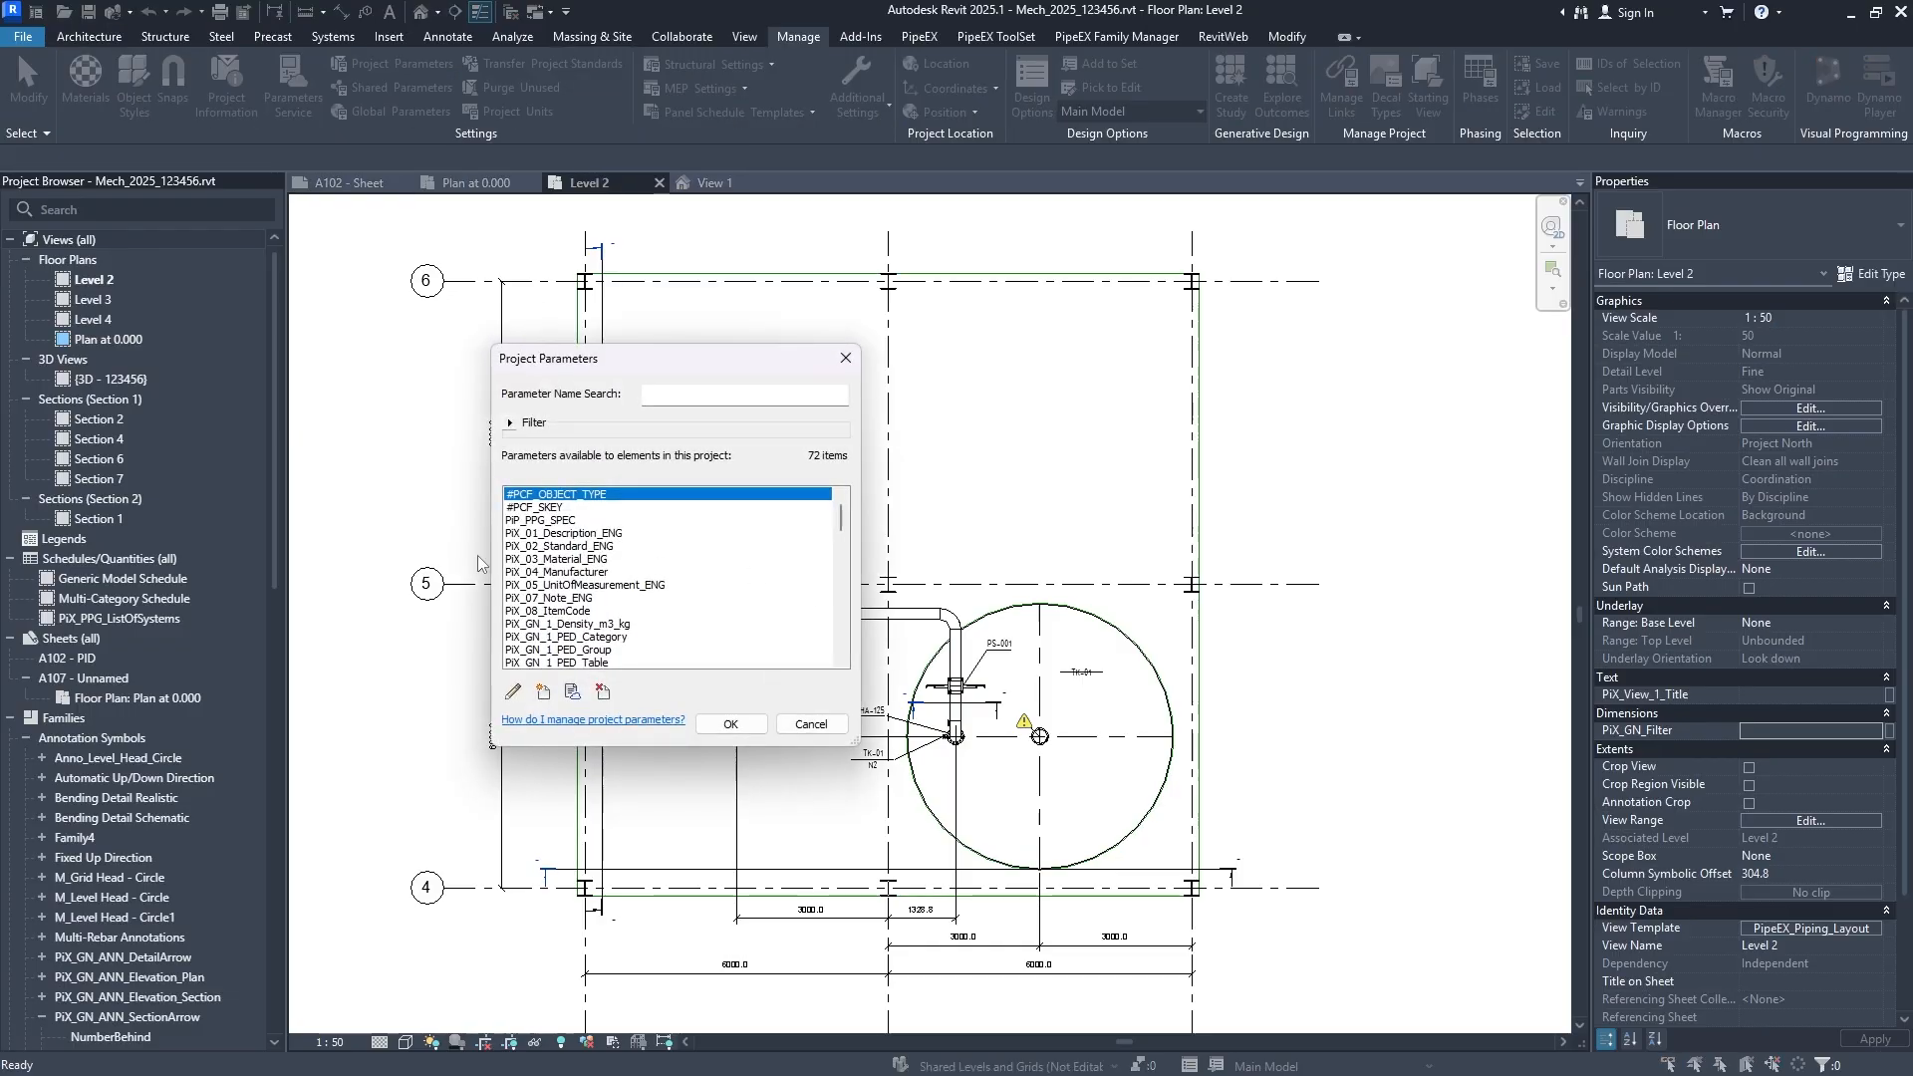
pyautogui.scroll(-19, 584, 538)
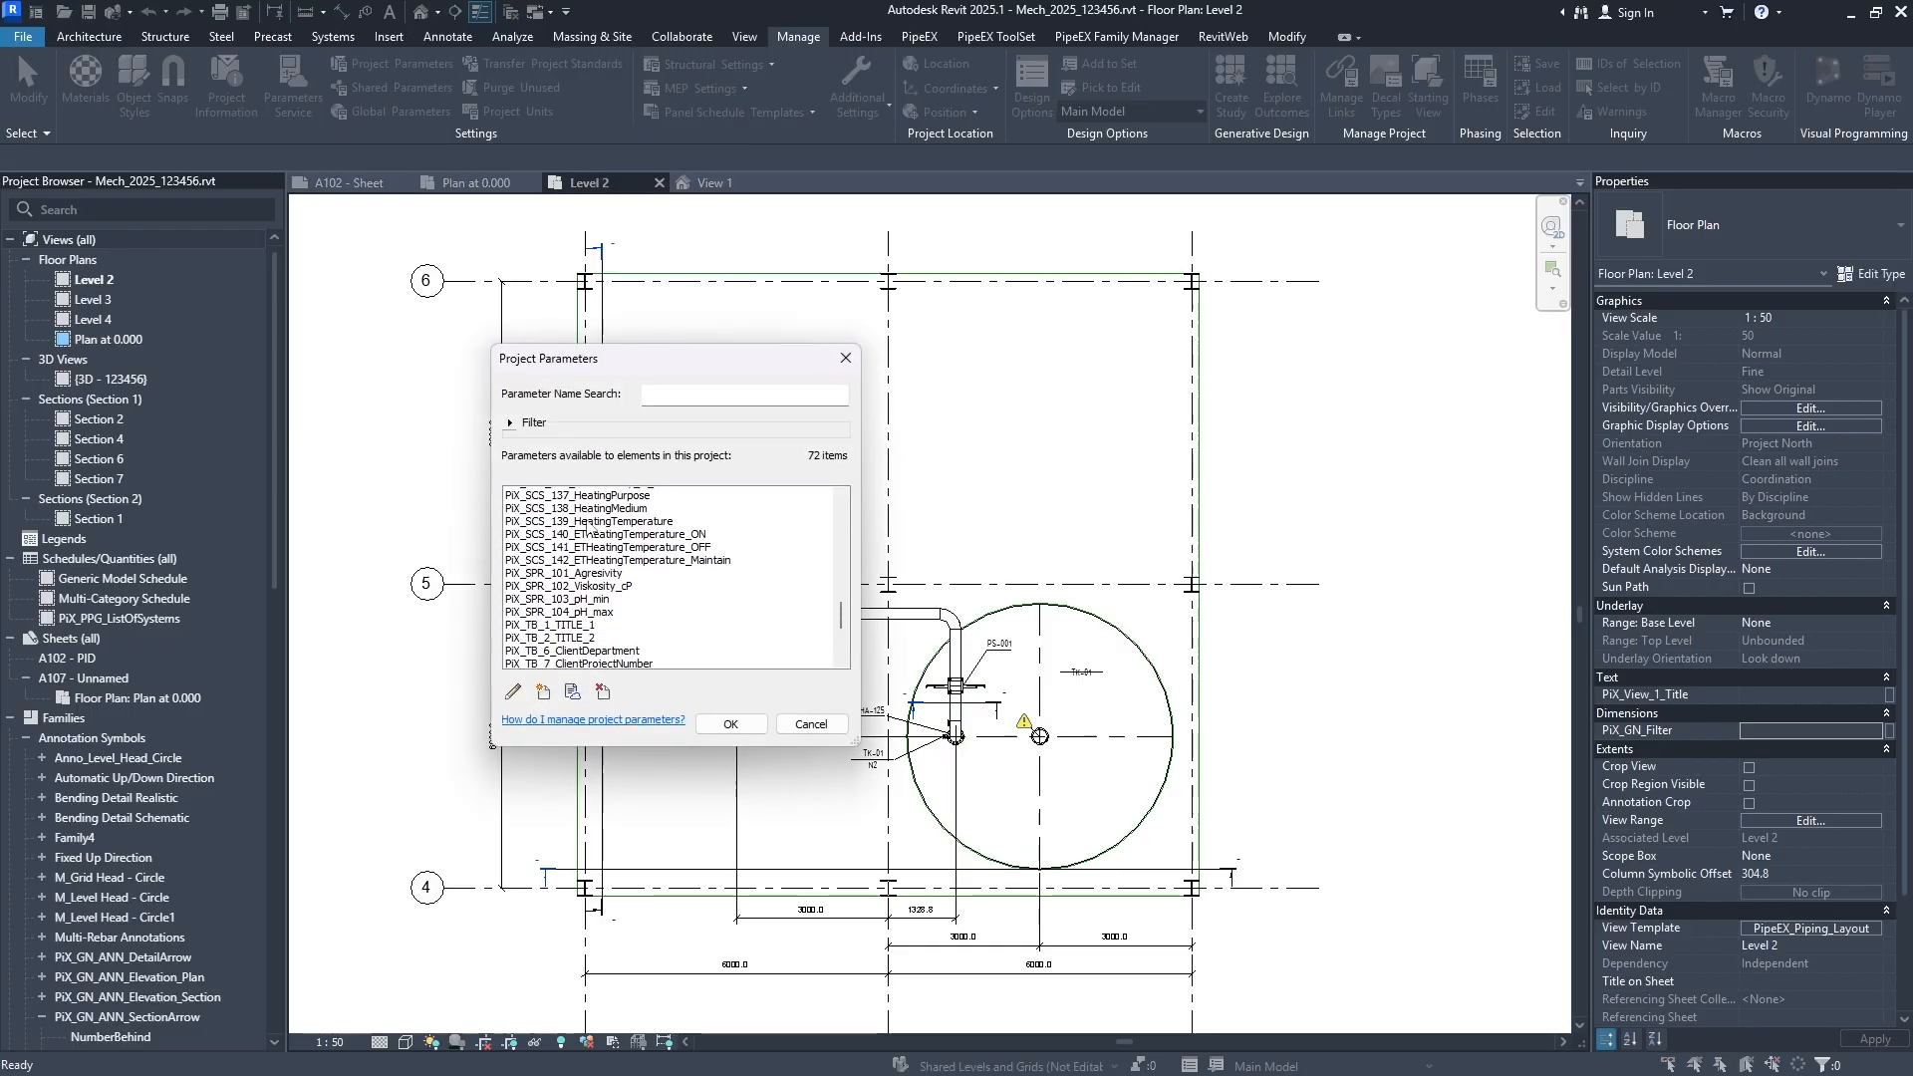
pyautogui.scroll(7, 657, 586)
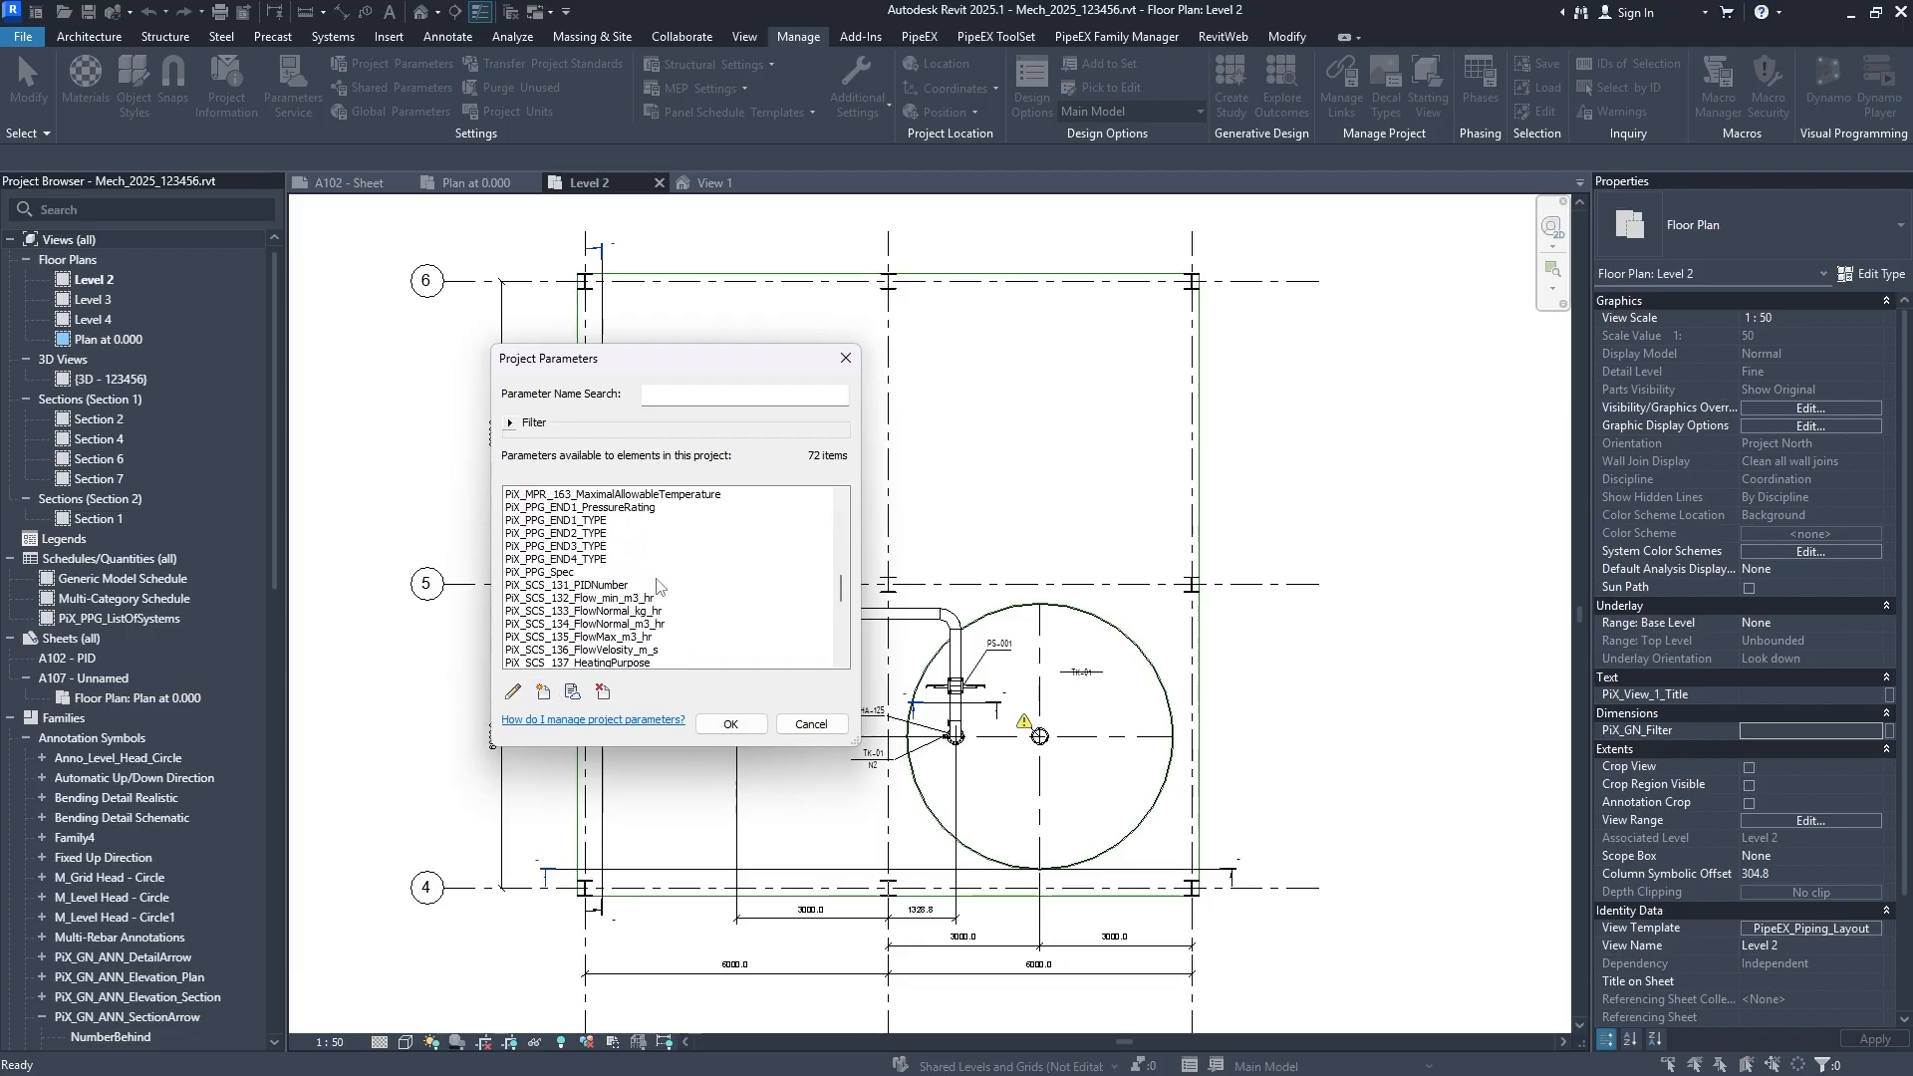
pyautogui.click(671, 393)
pyautogui.write('fil')
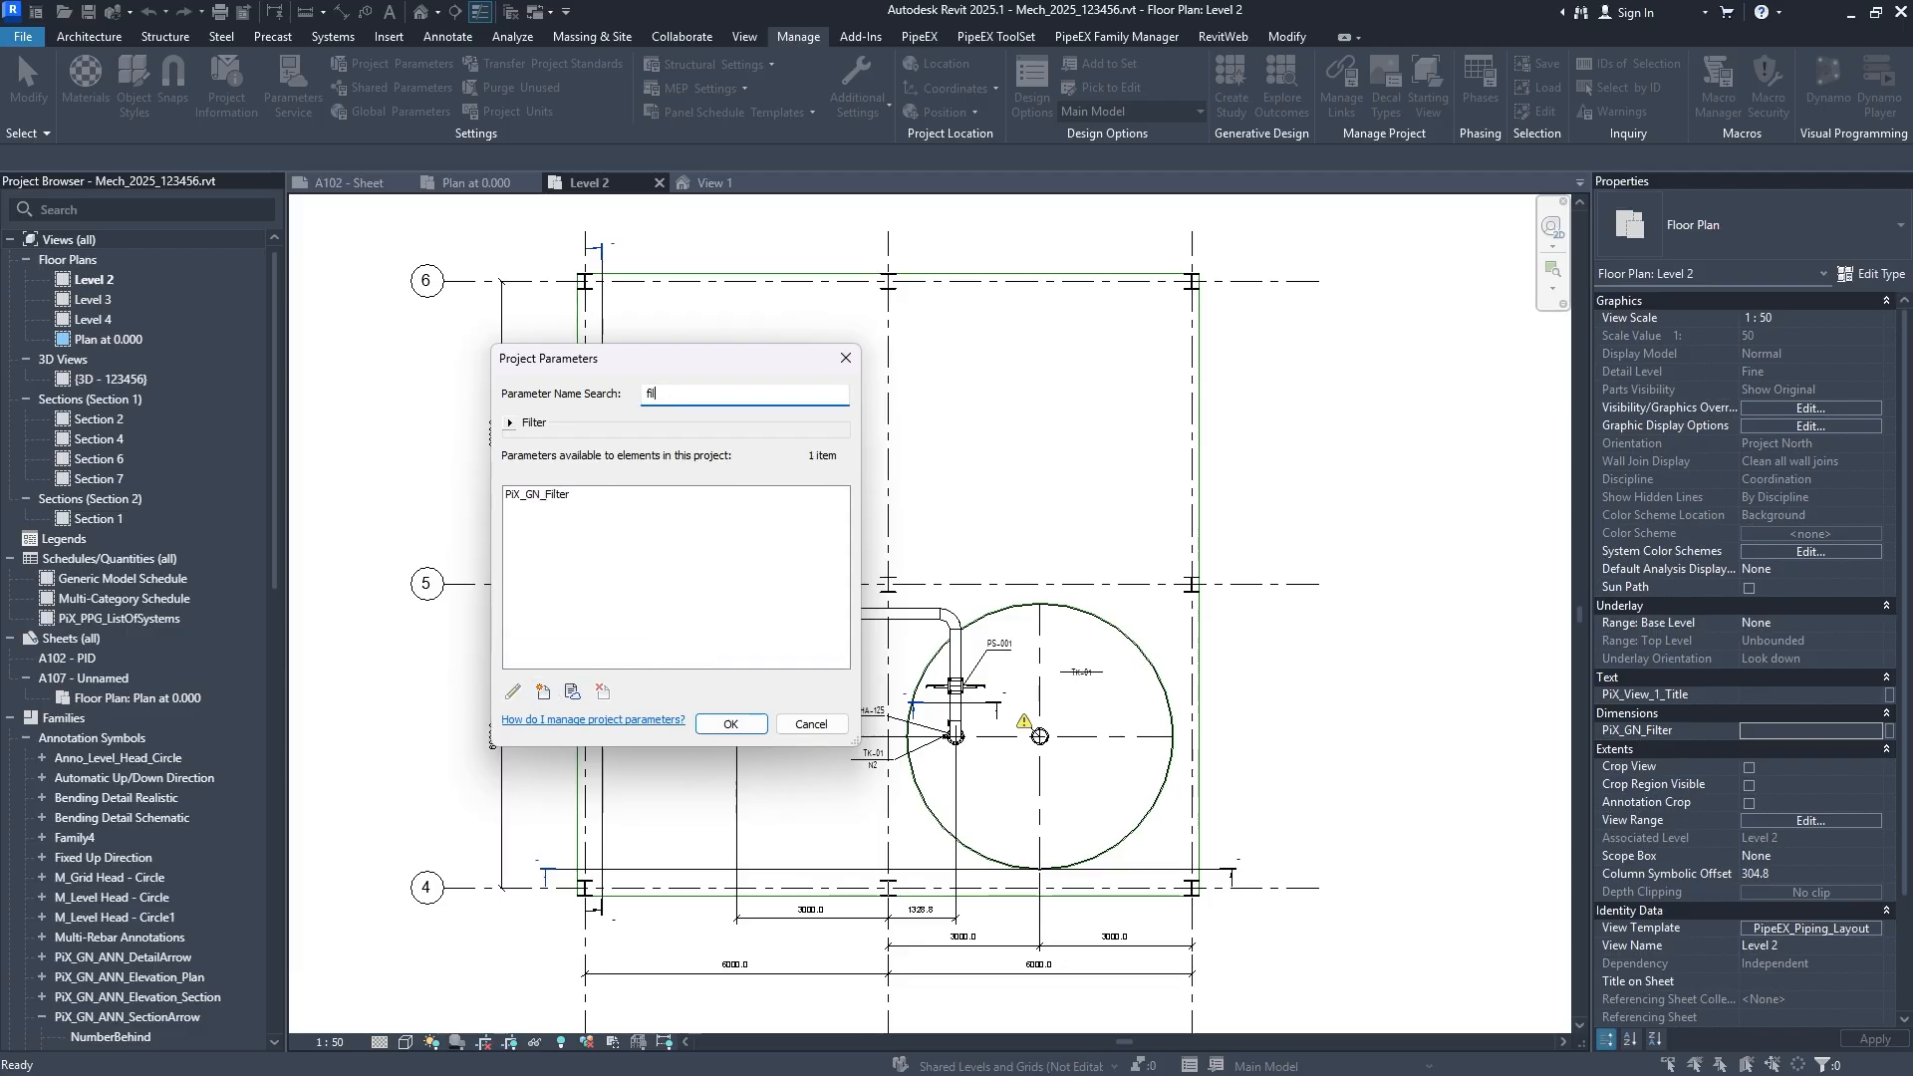
pyautogui.click(545, 495)
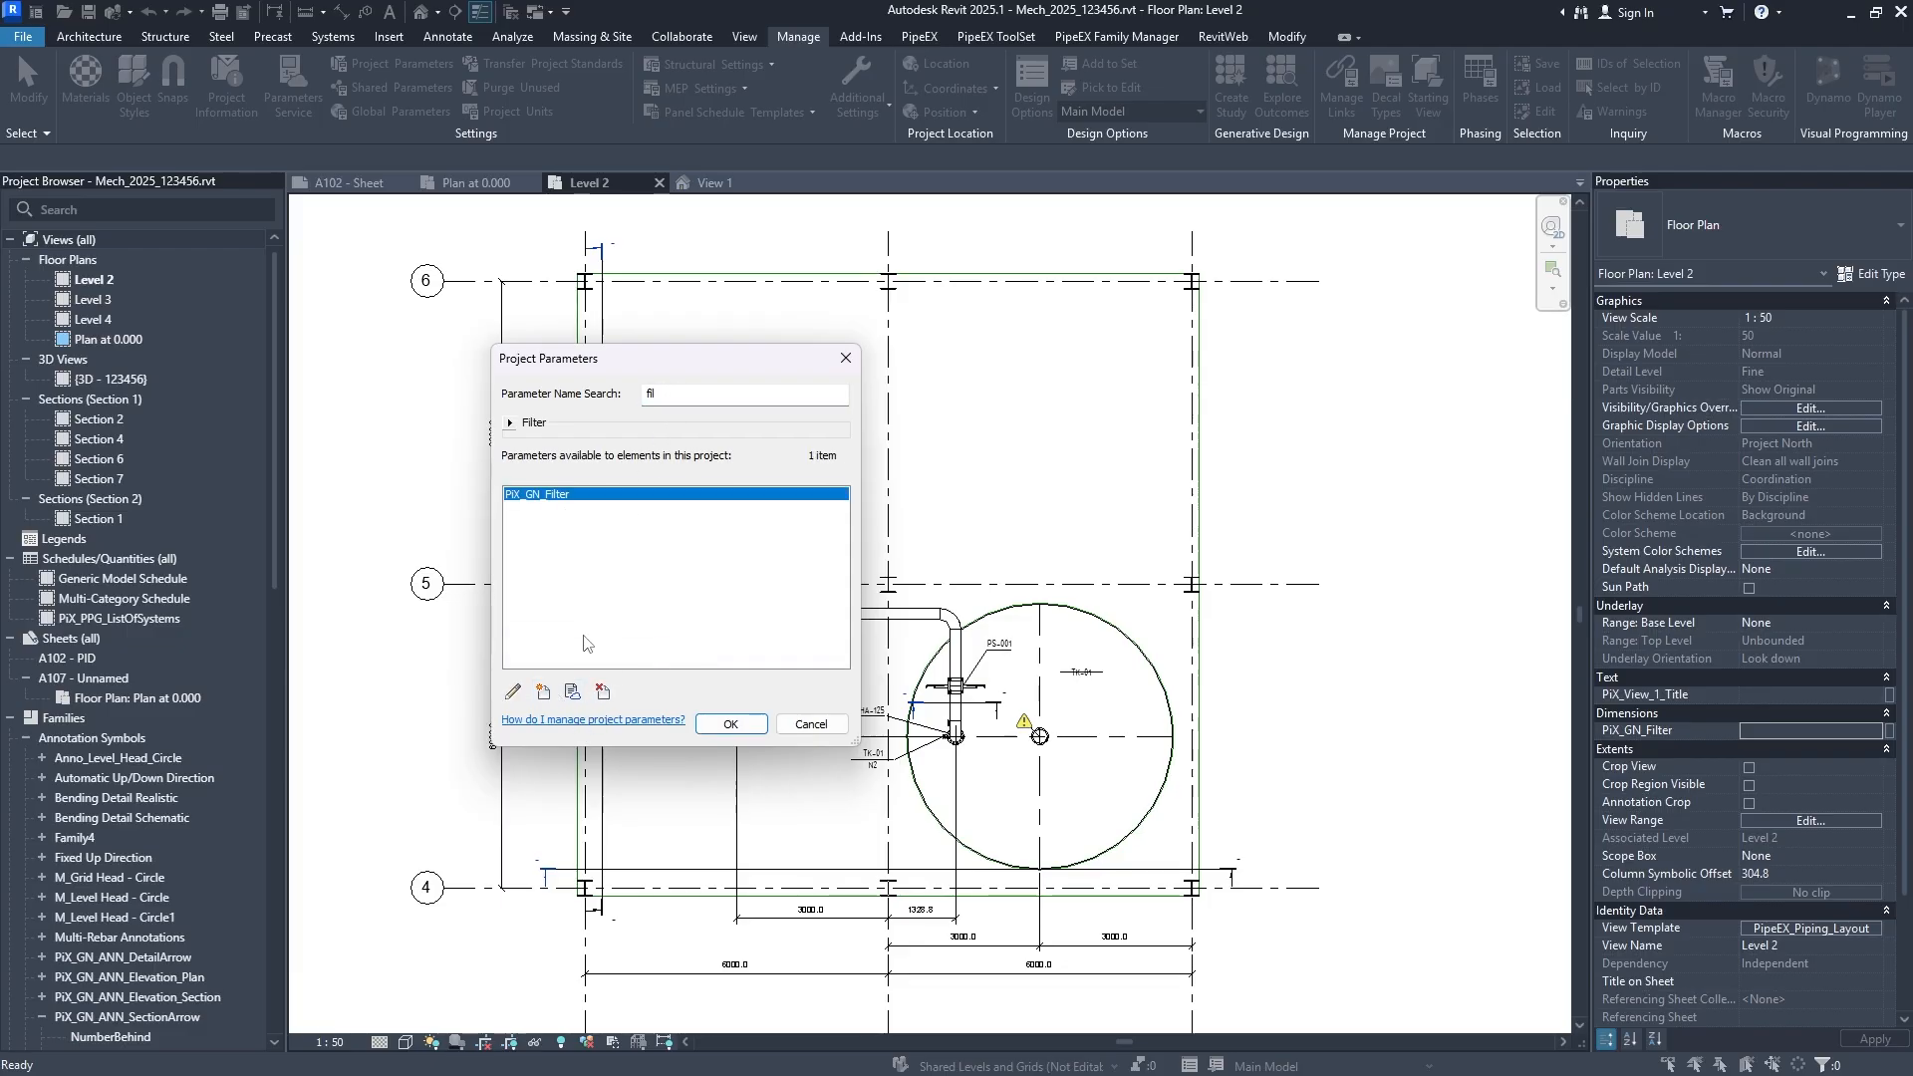
pyautogui.click(513, 692)
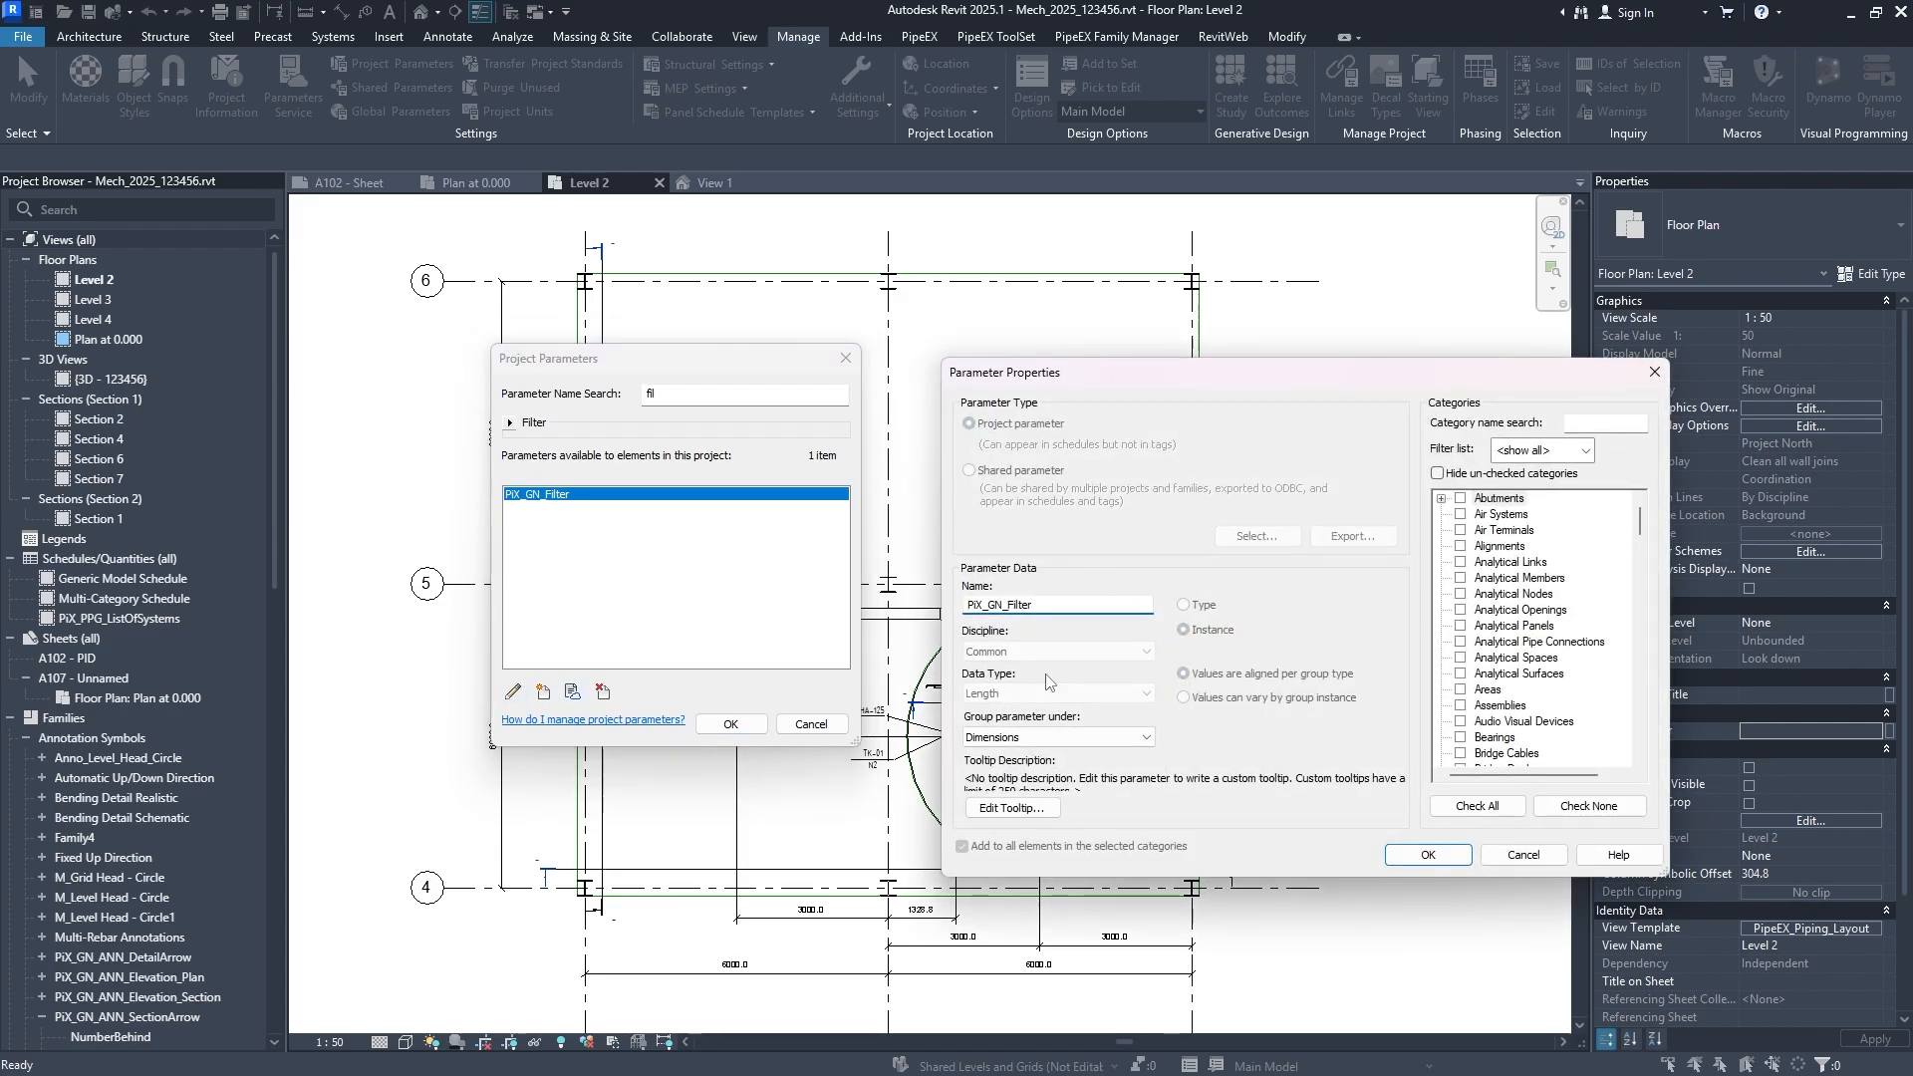
pyautogui.click(1524, 855)
pyautogui.click(602, 692)
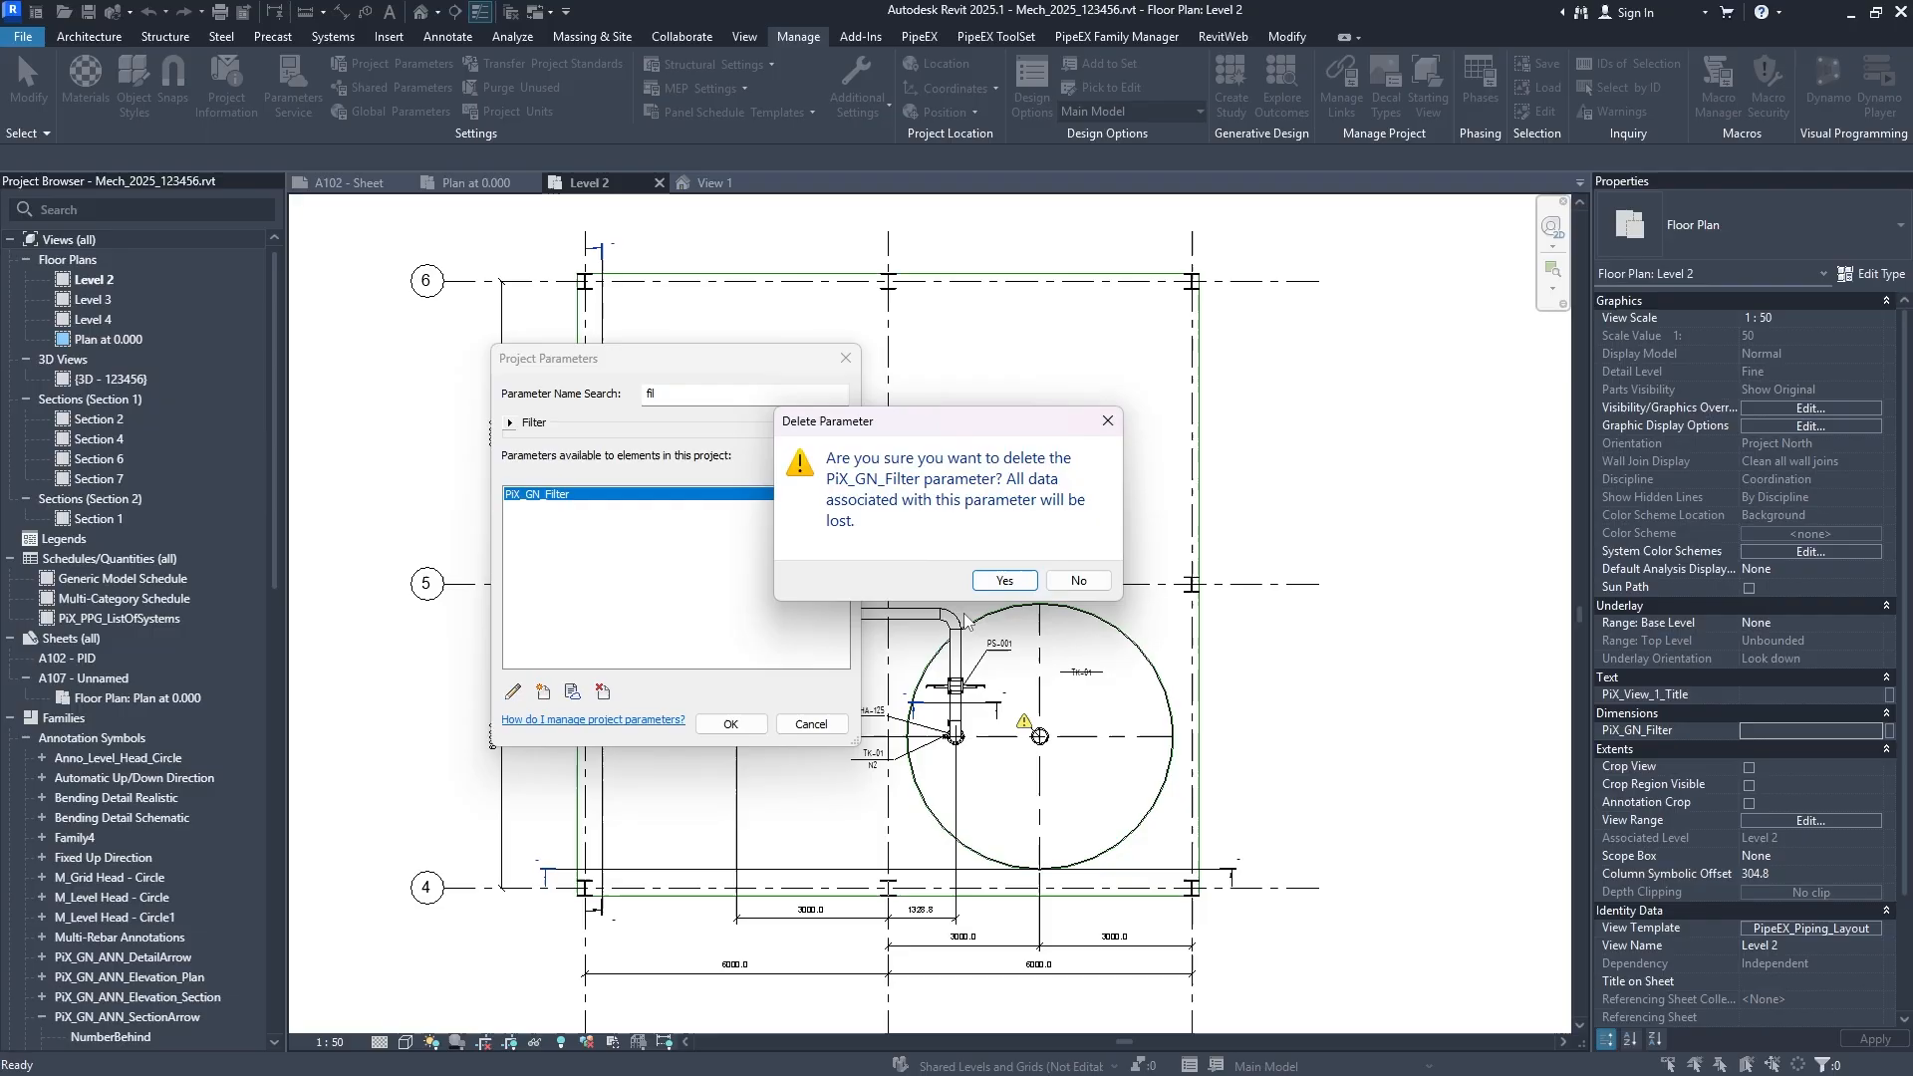
pyautogui.click(1137, 582)
# Define a new instance project parameter named PiX_GN_Filter with data type Text, grouped under Text.
pyautogui.click(544, 692)
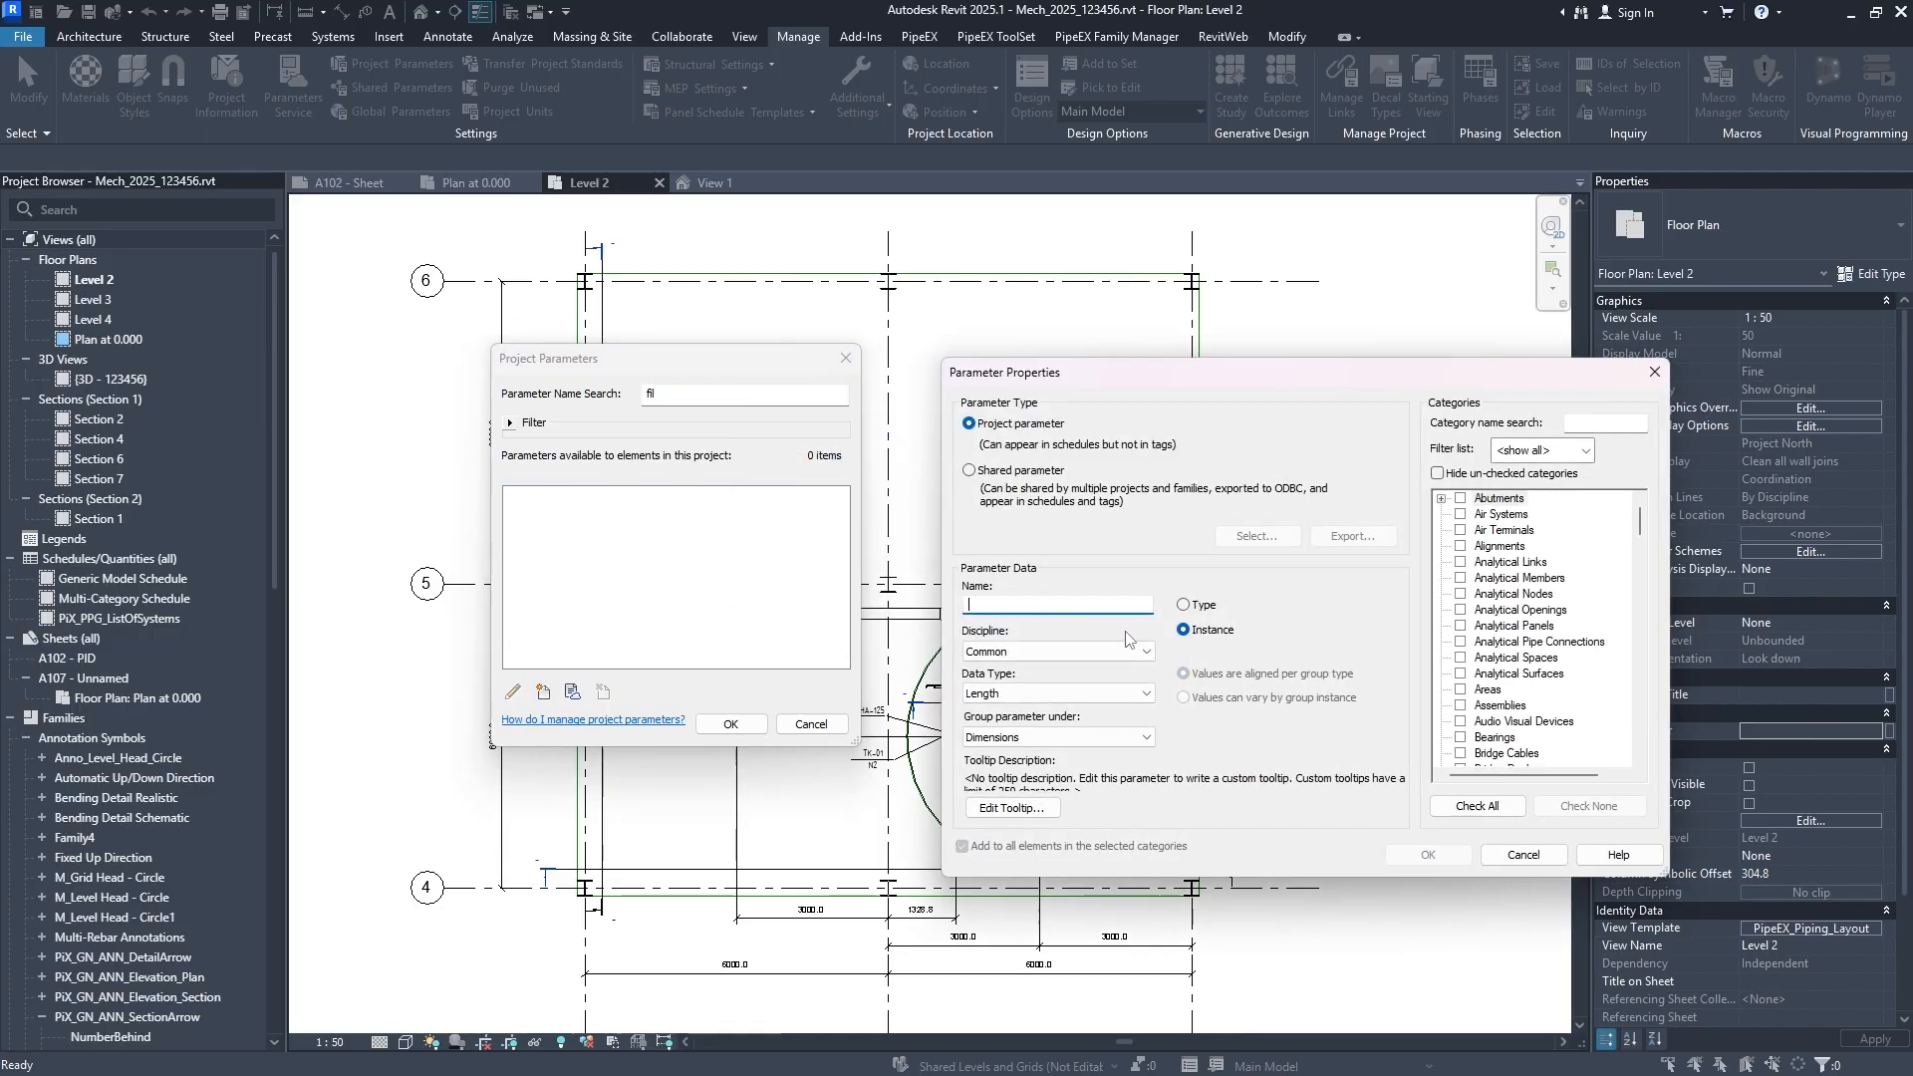
pyautogui.write('PiX_GN_Filter')
pyautogui.click(1044, 691)
pyautogui.click(1026, 646)
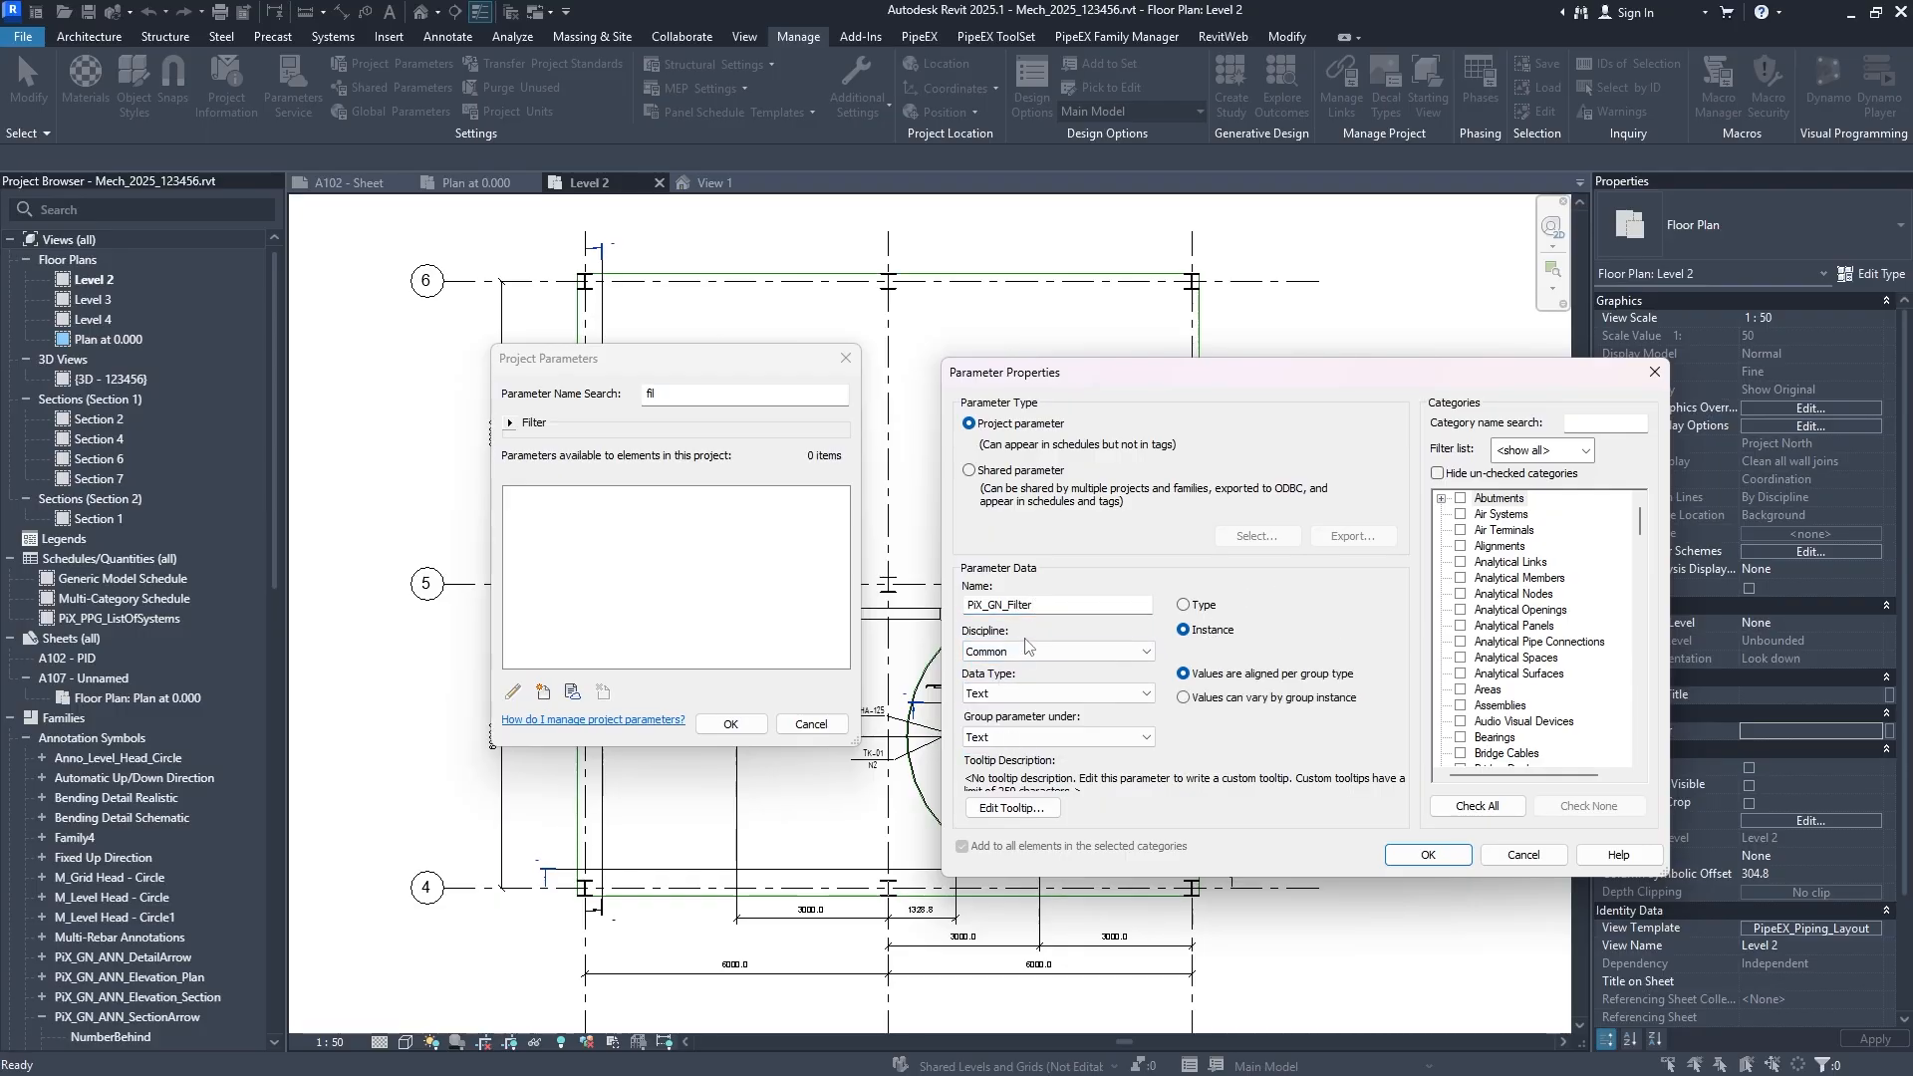
pyautogui.doubleClick(1045, 604)
# Assign the new PiX_GN_Filter text parameter to the Views category and add it to the project.
pyautogui.click(1598, 426)
pyautogui.write('view')
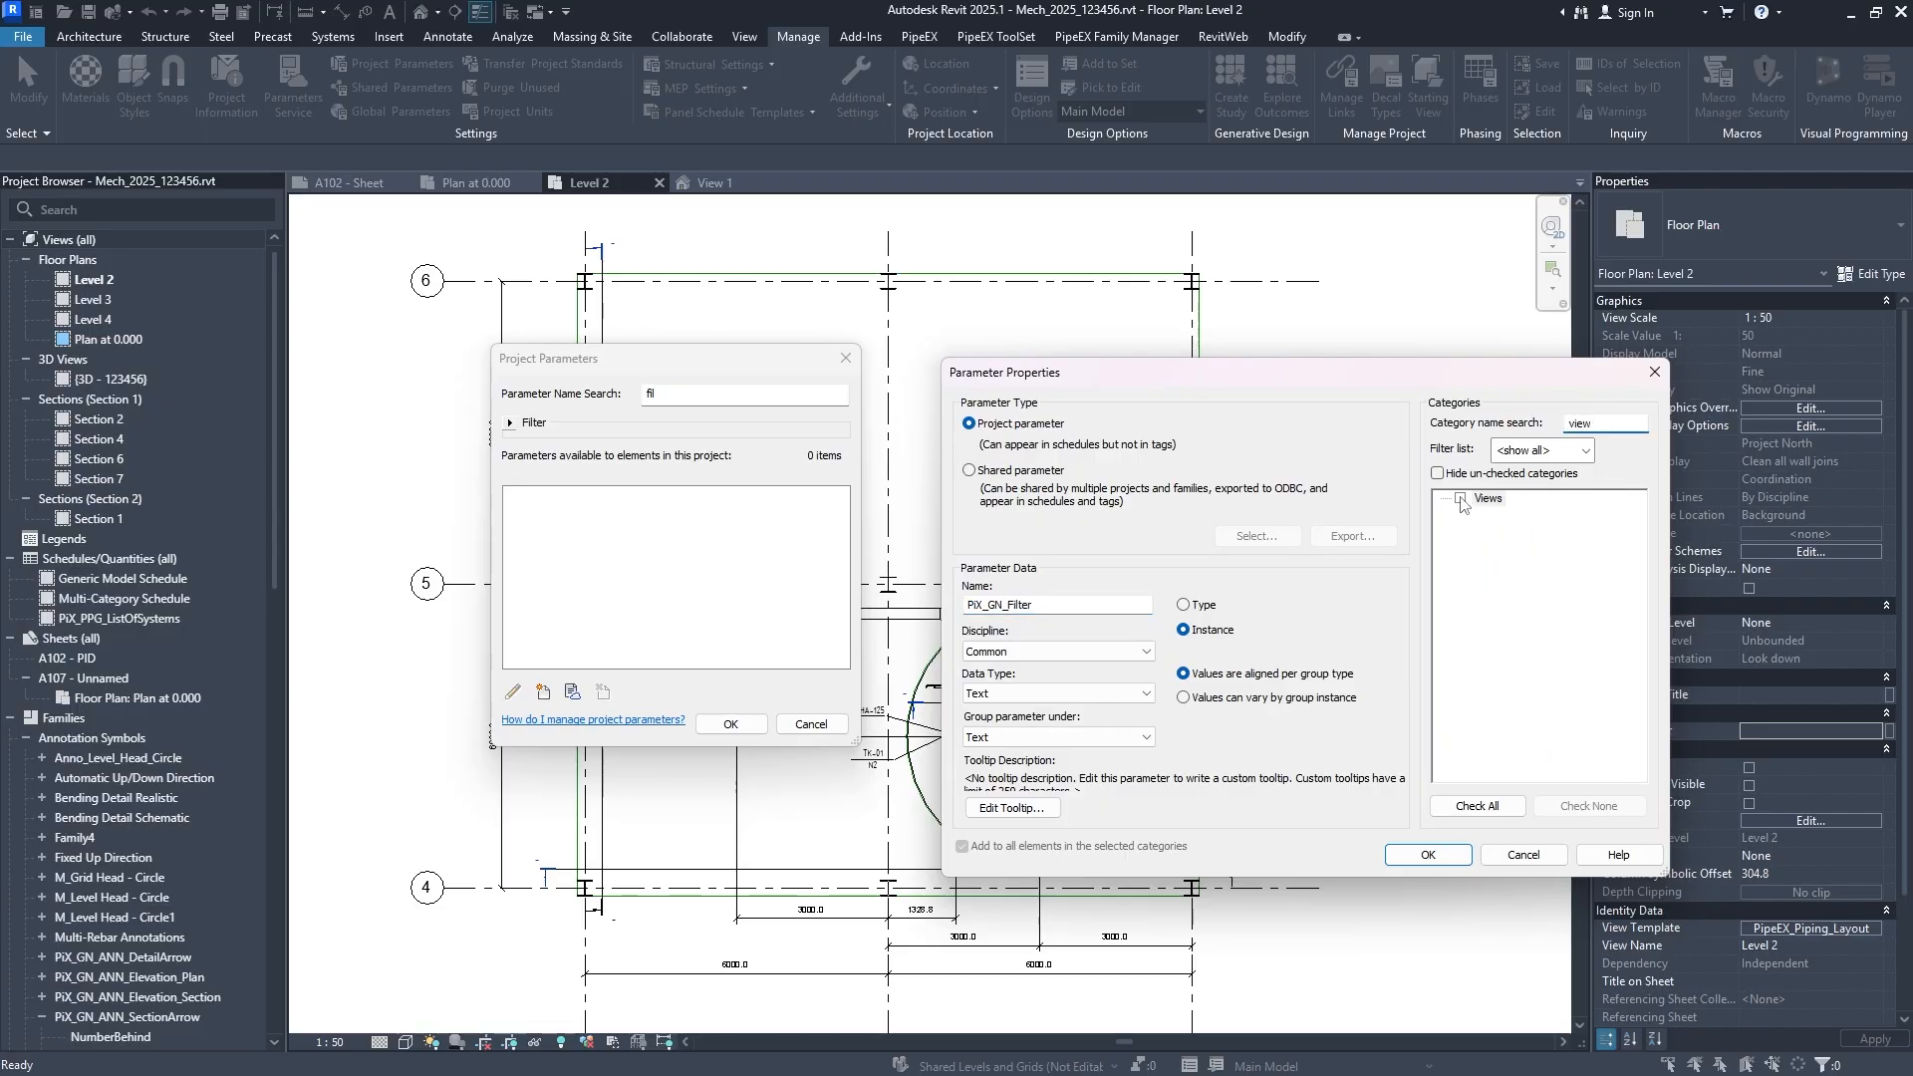
pyautogui.click(1461, 498)
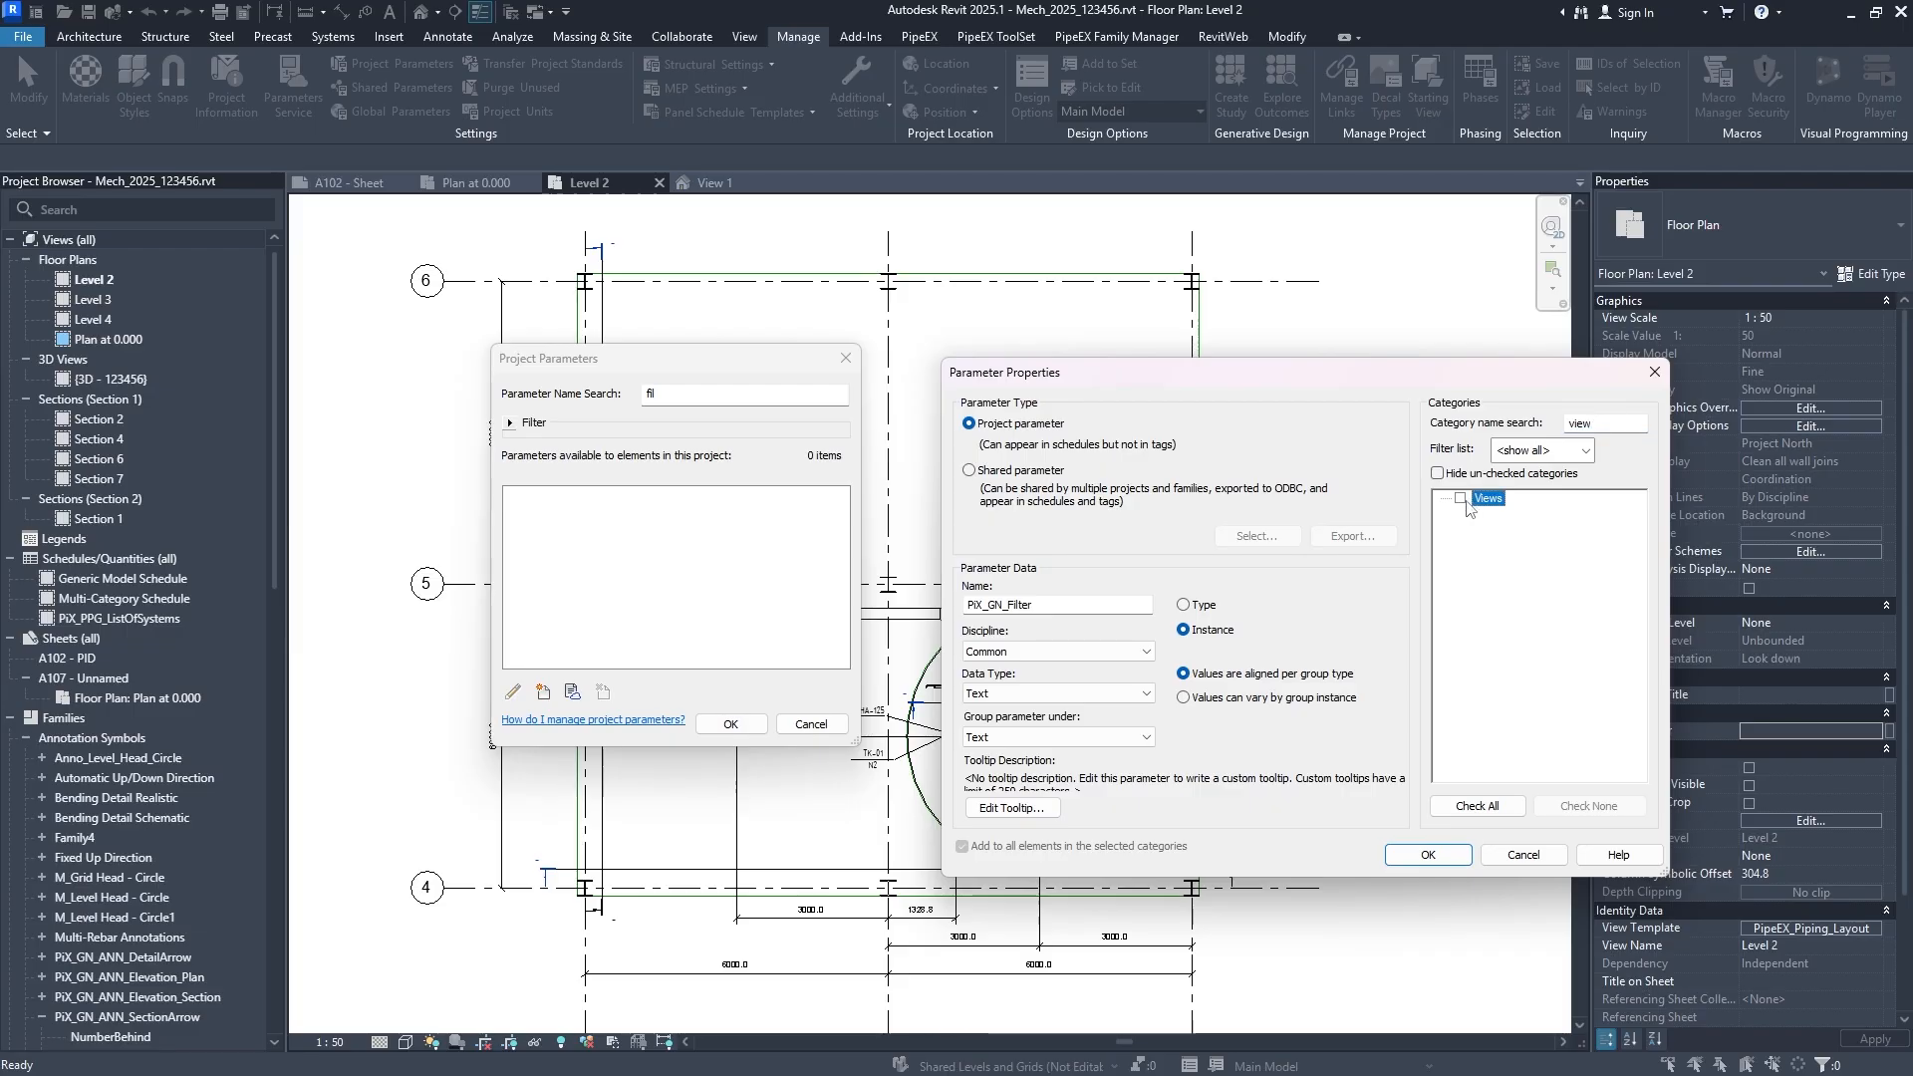
pyautogui.click(1428, 854)
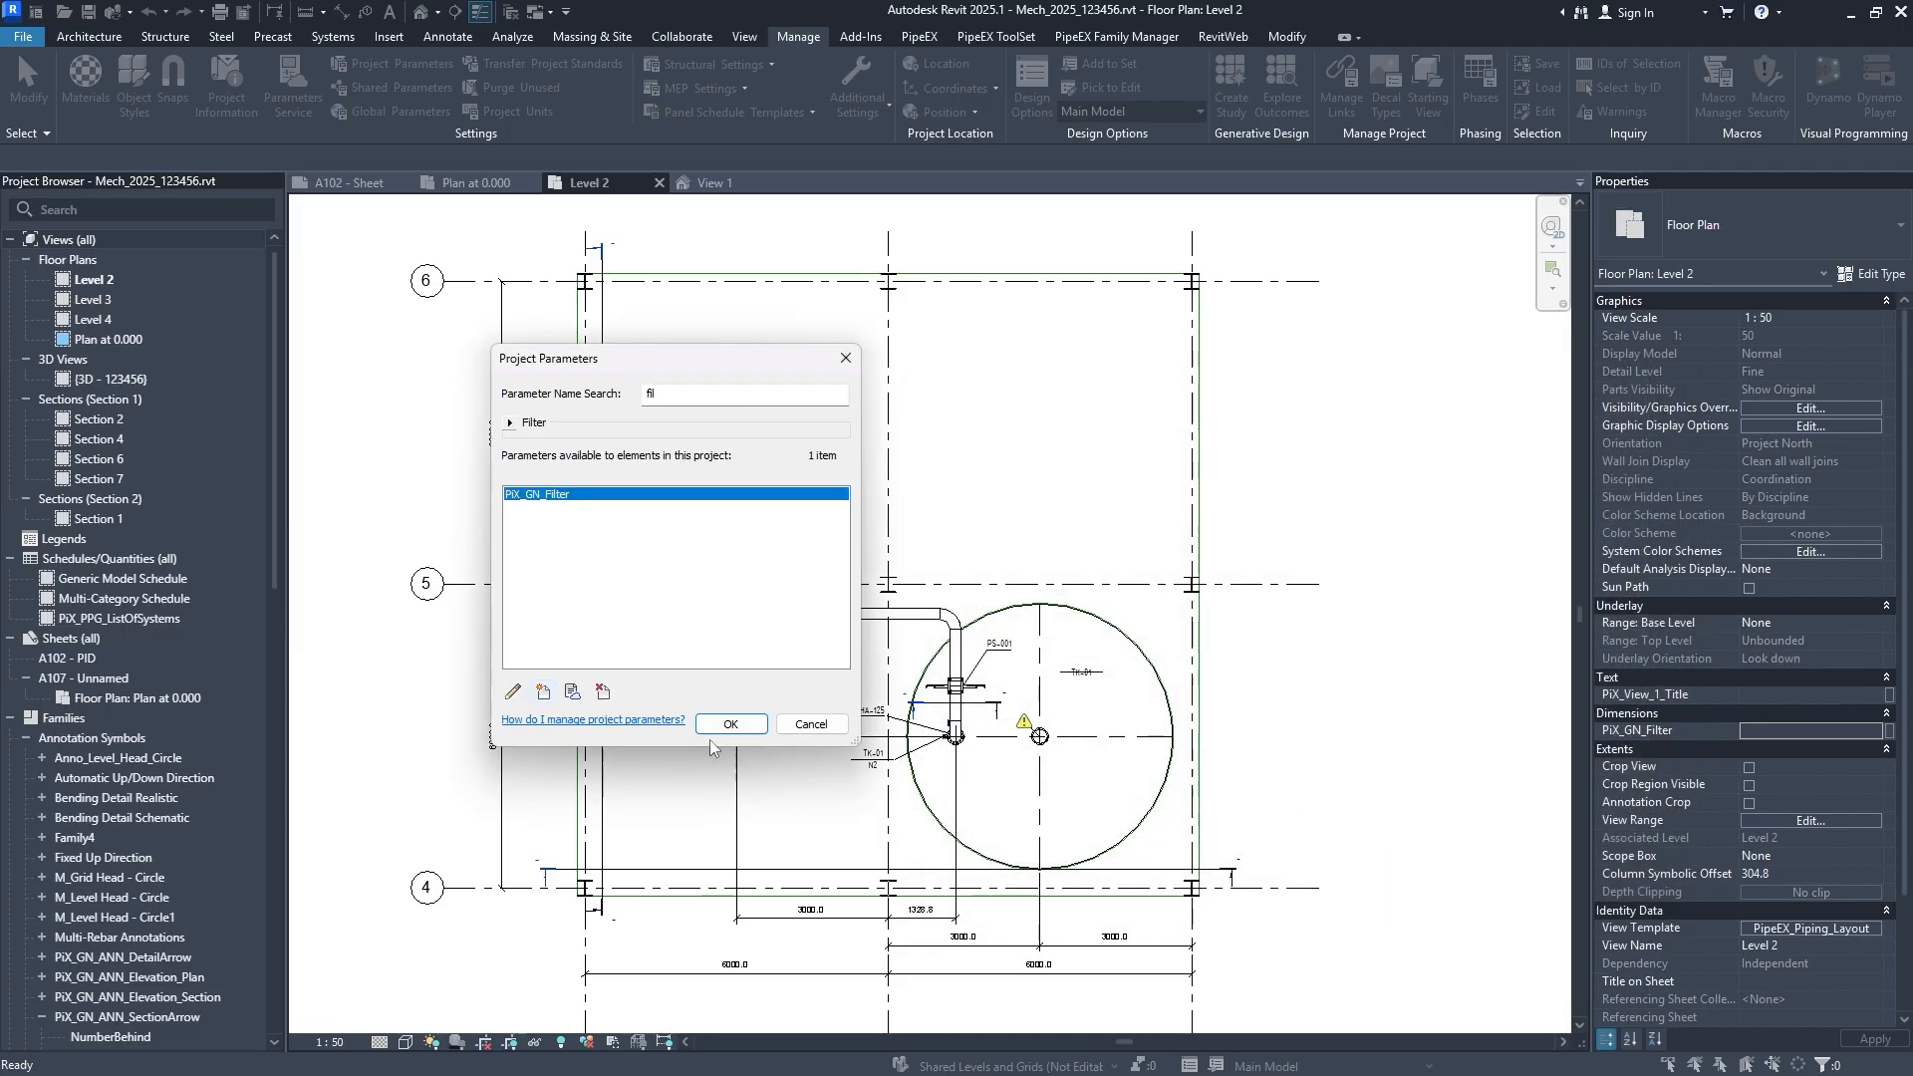
pyautogui.click(732, 724)
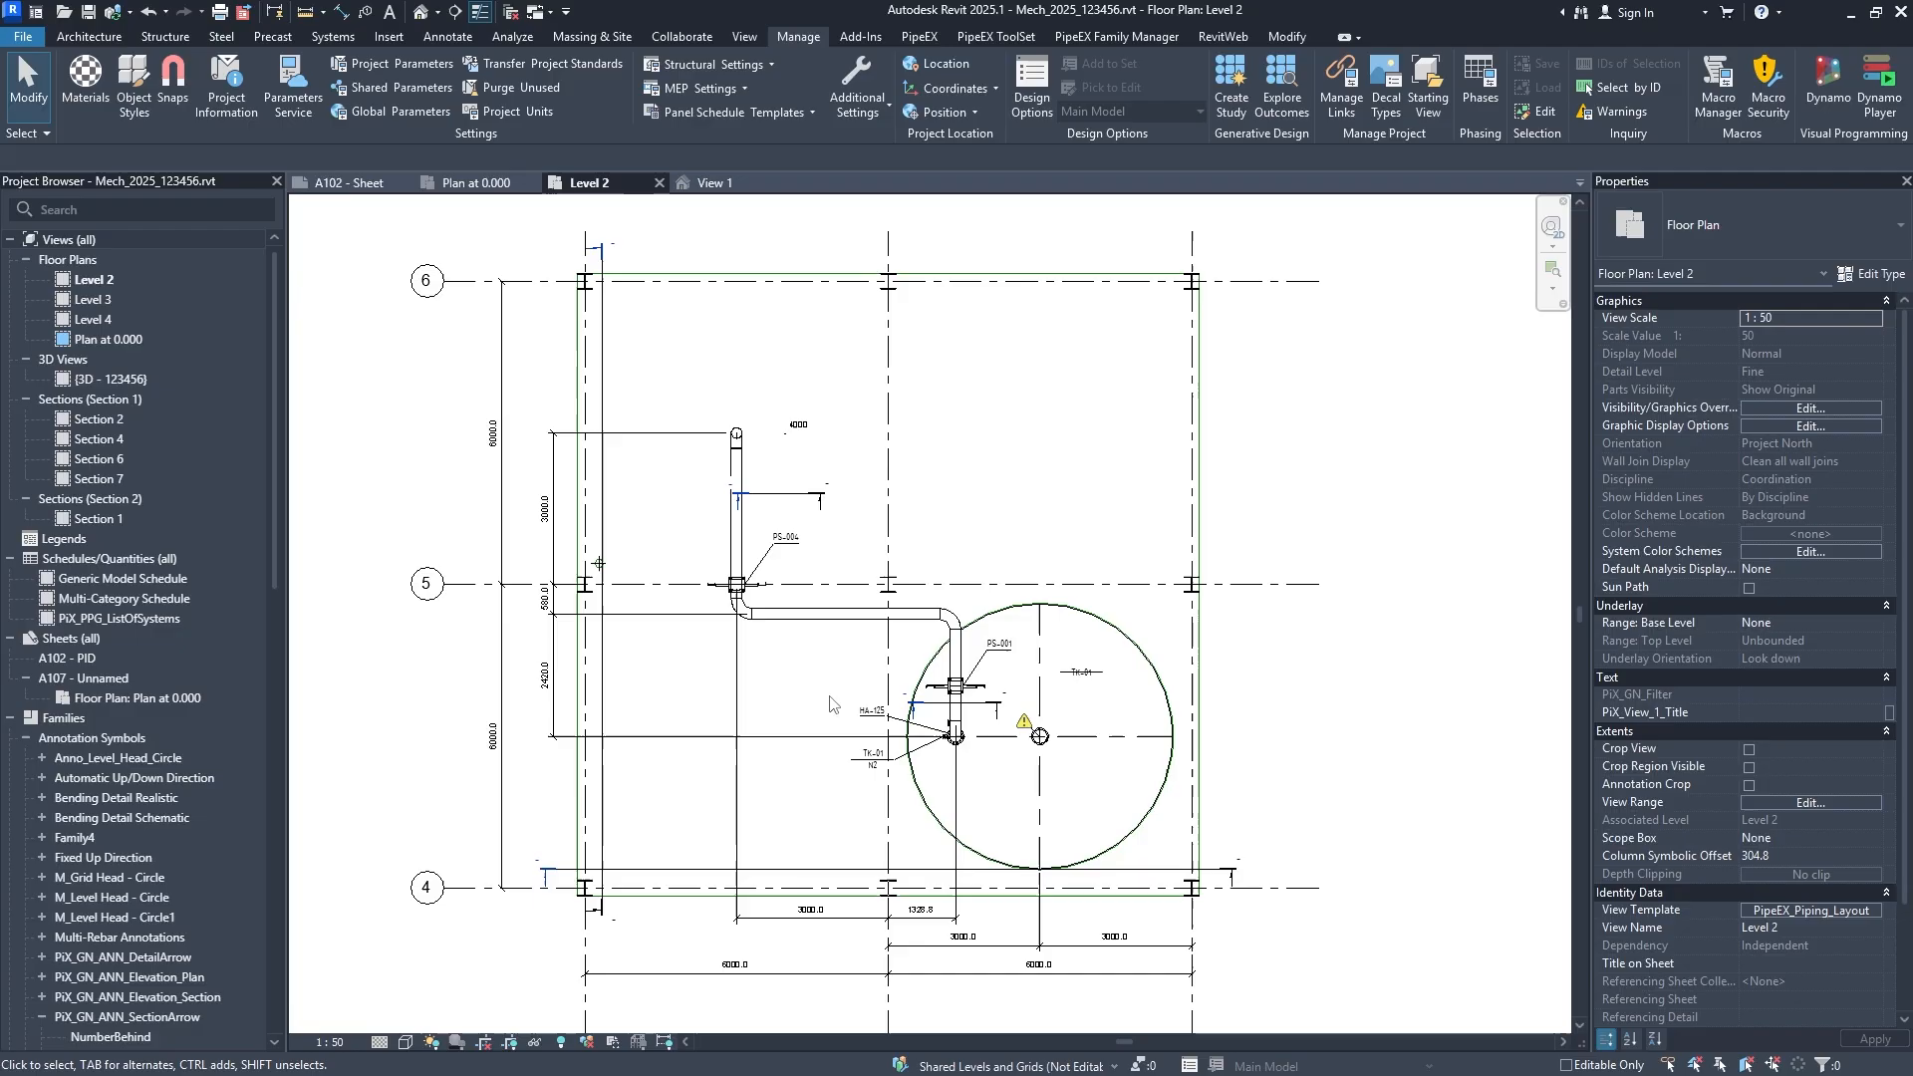
# Exclude the recreated PiX_GN_Filter from the PipeEX_Piping_Layout view template of the Level 2 plan.
pyautogui.moveTo(855, 704); pyautogui.dragTo(876, 701, button='middle')
pyautogui.click(1852, 911)
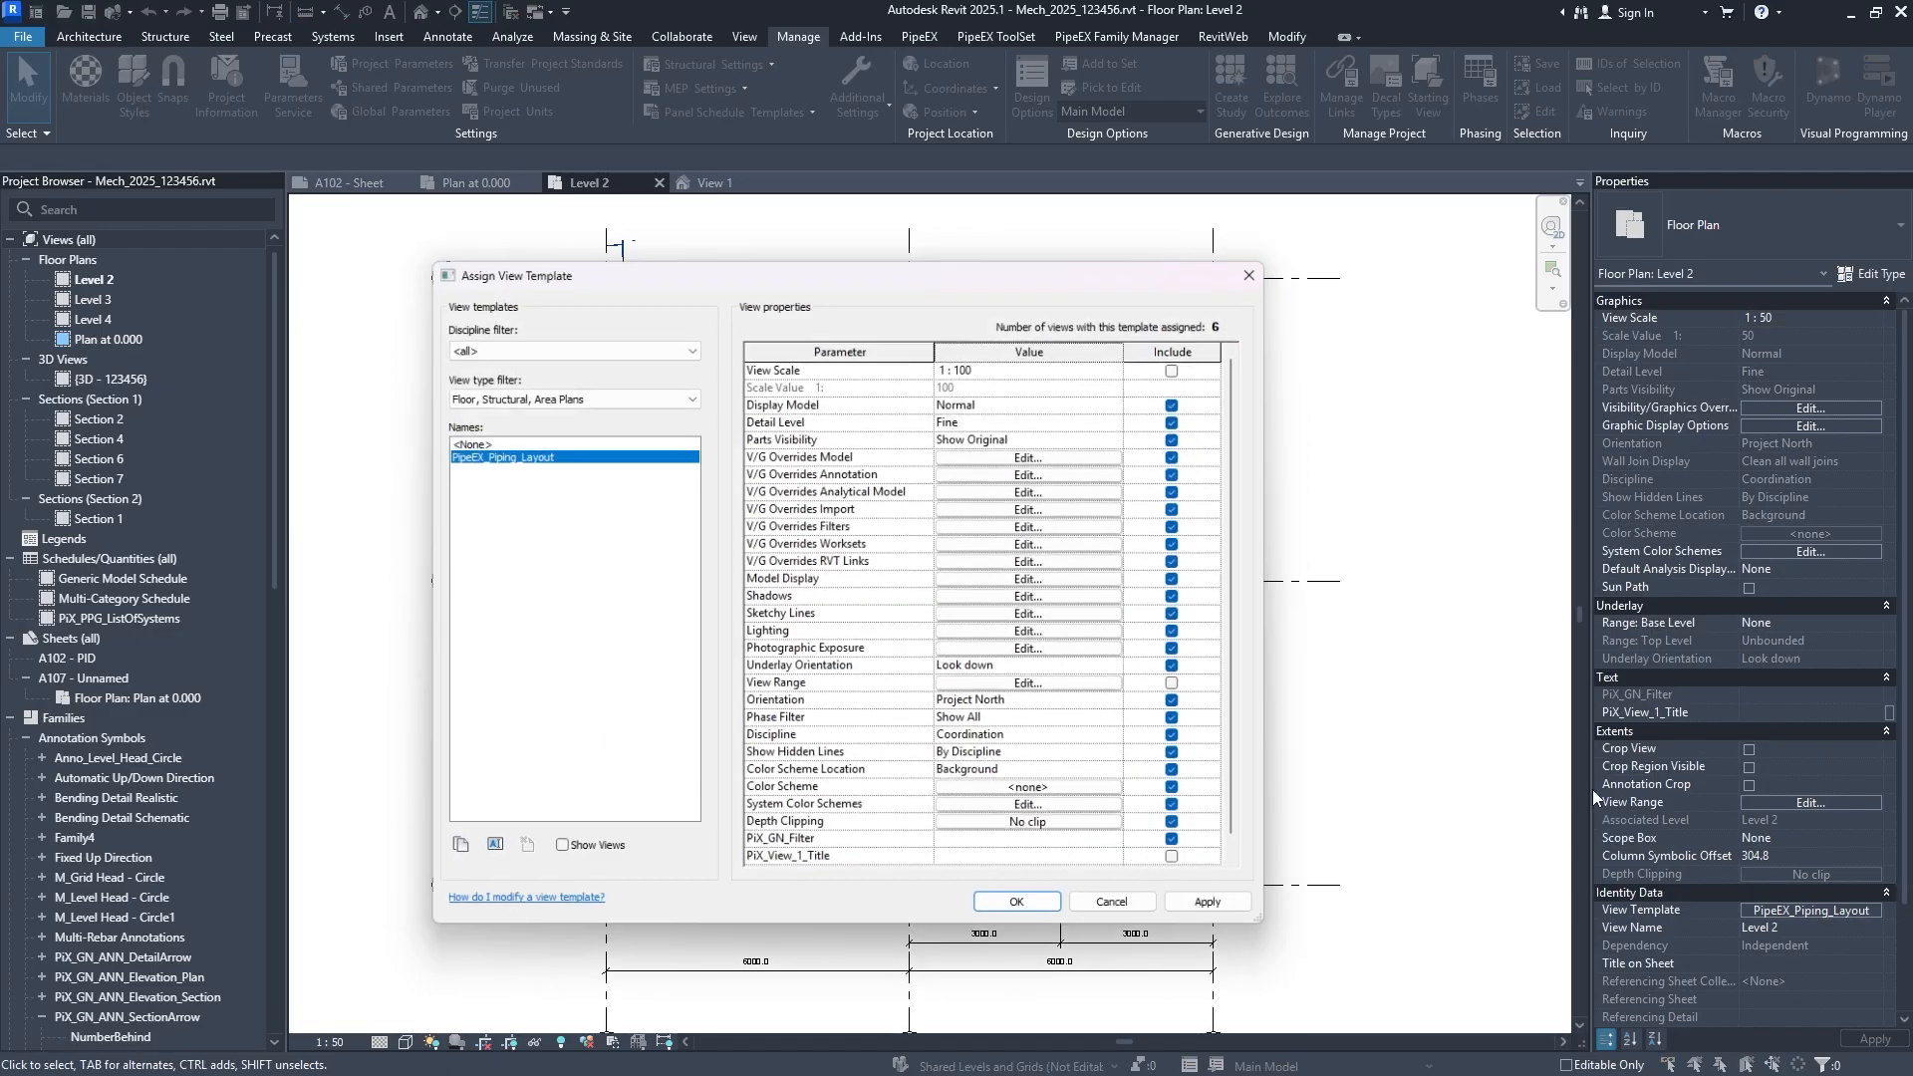
pyautogui.click(1184, 849)
pyautogui.click(1025, 913)
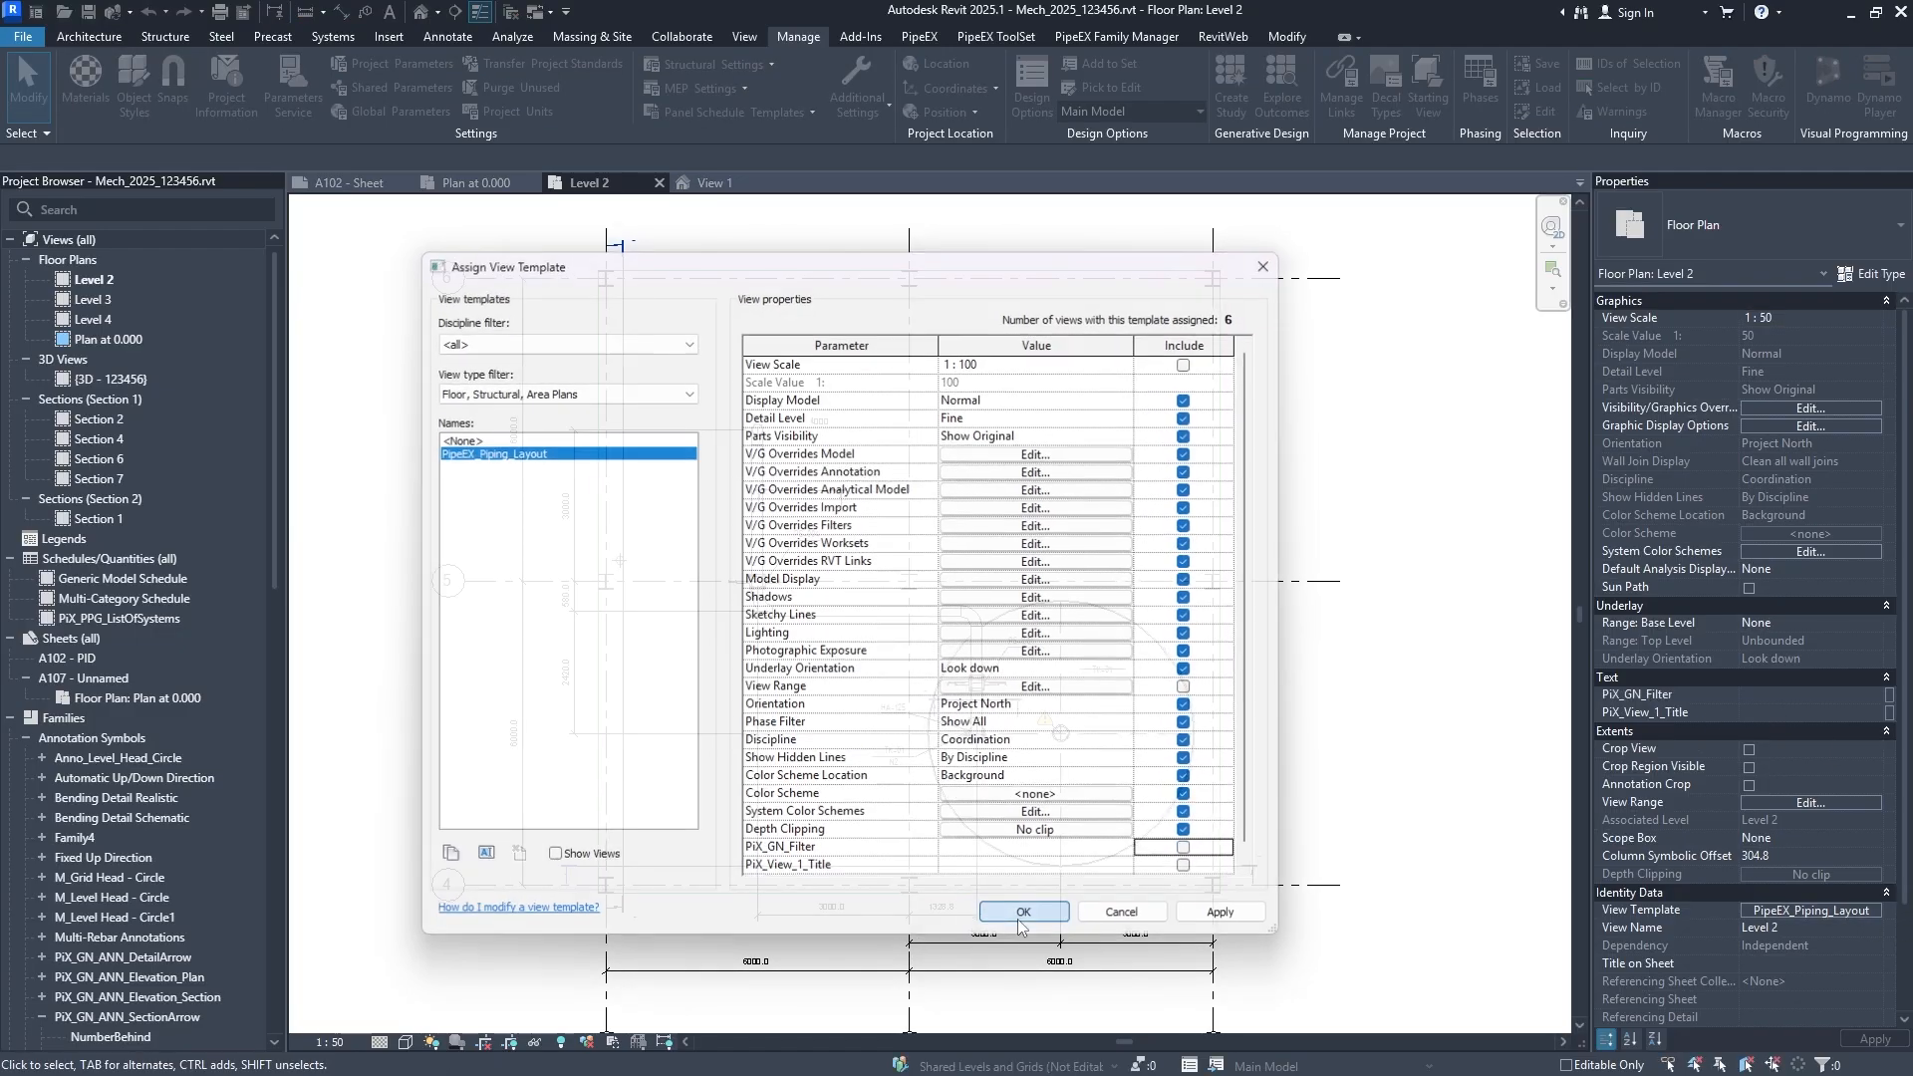
# Exclude the recreated PiX_GN_Filter from the PipeEX_Piping_Sections view template used by the long section near grid 4.
pyautogui.click(686, 868)
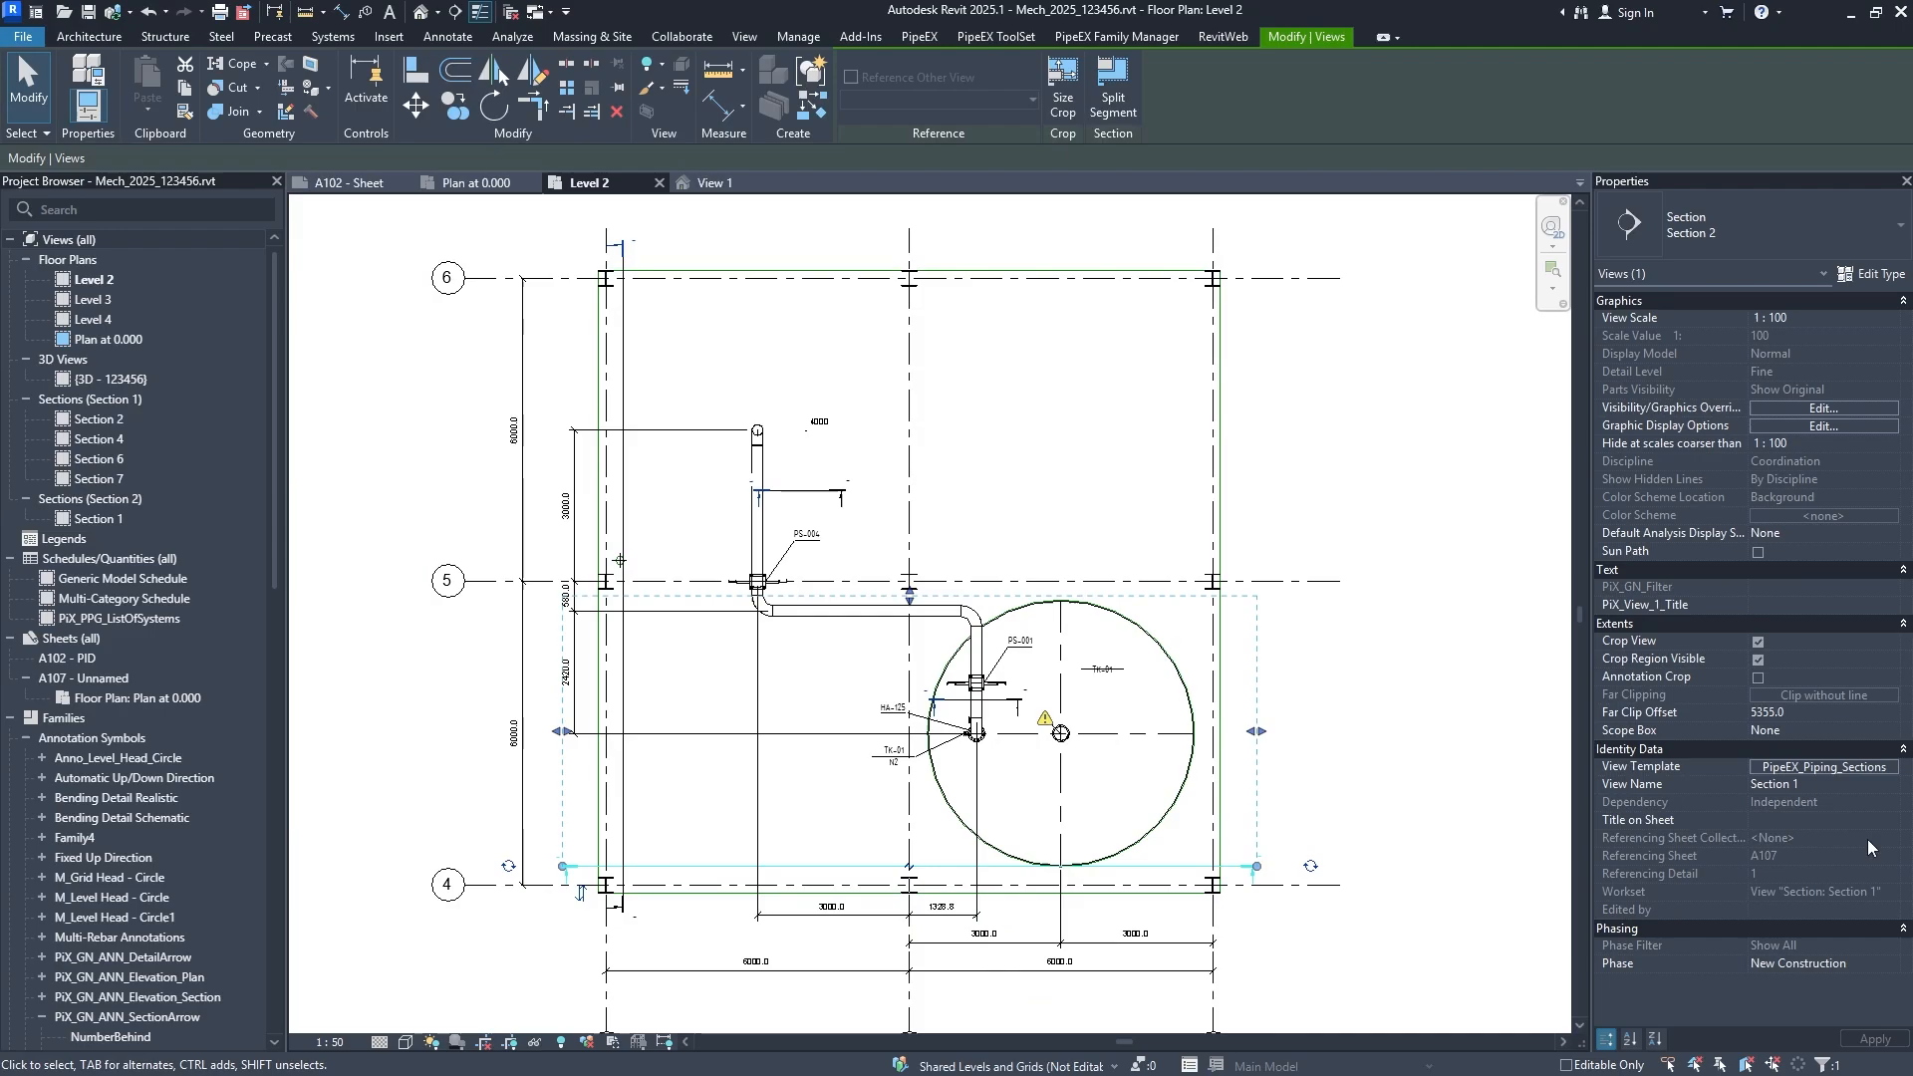
pyautogui.click(1848, 770)
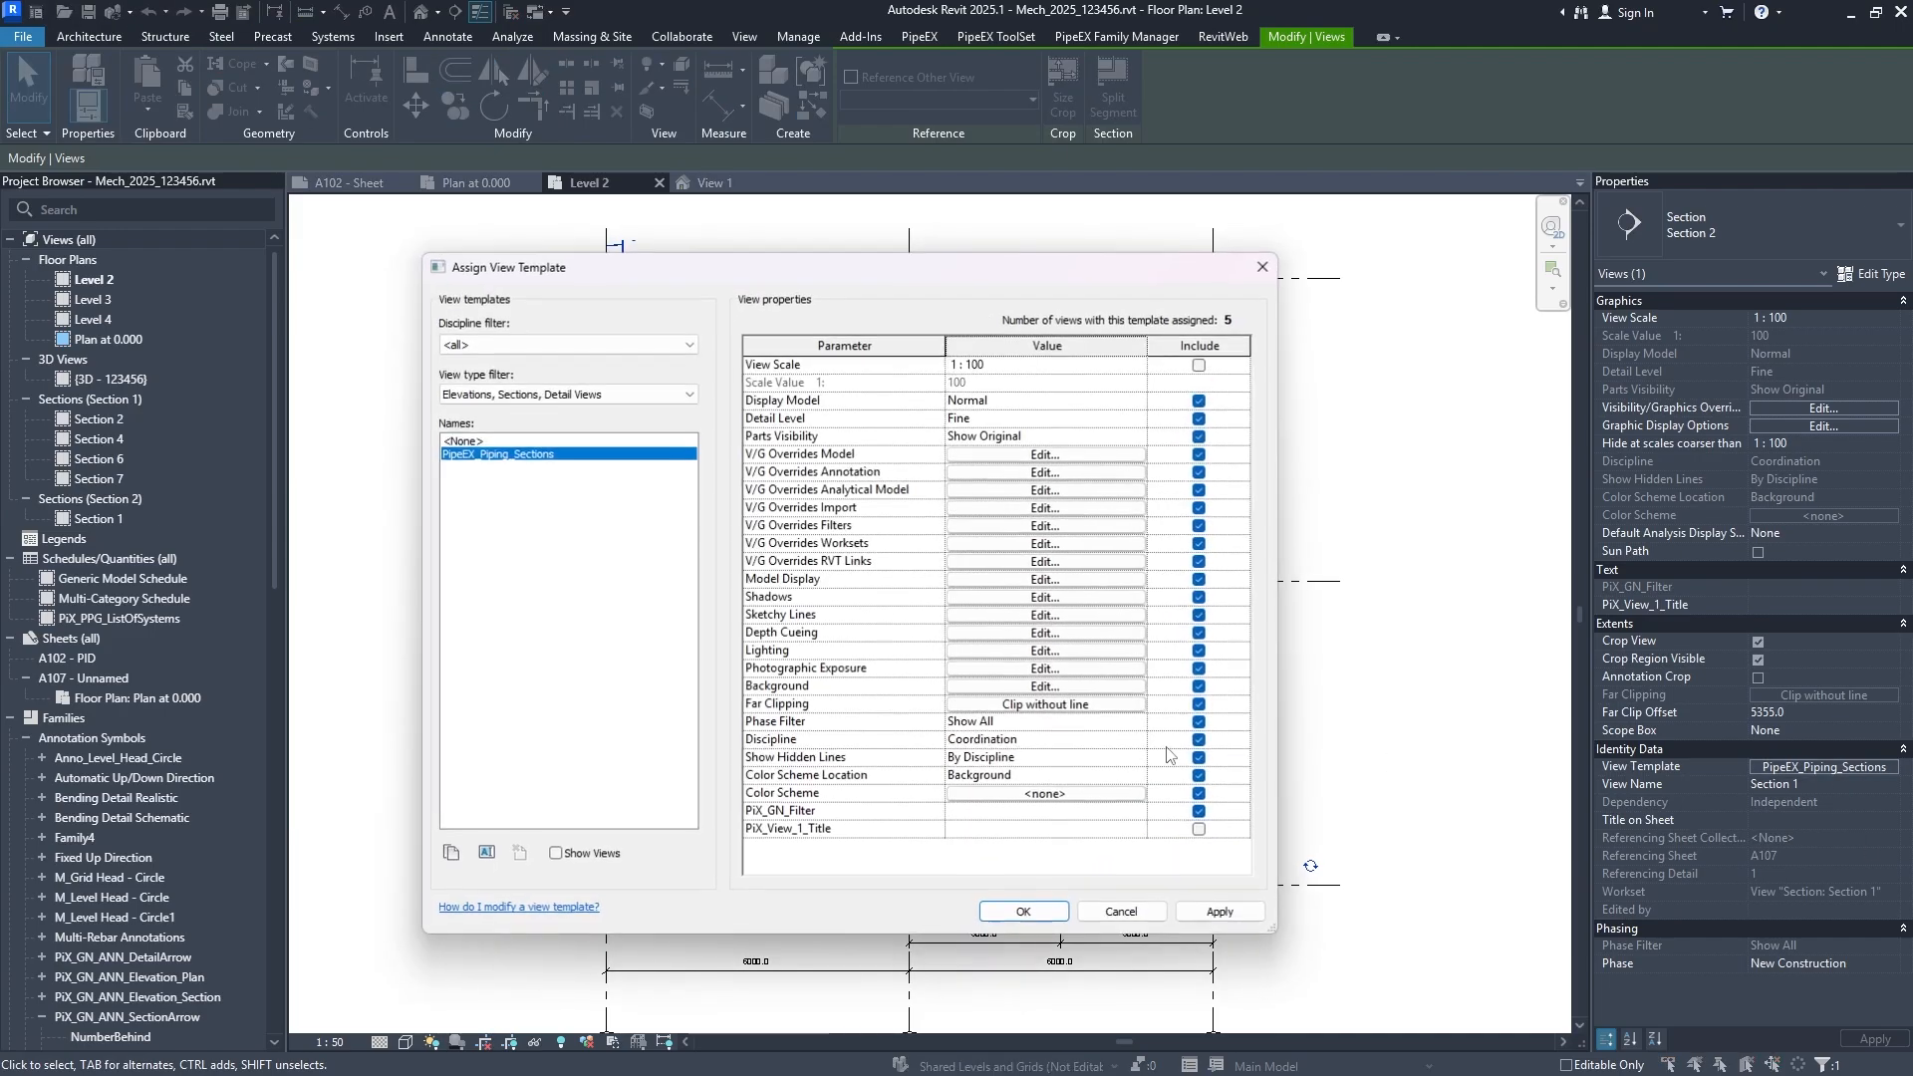
pyautogui.click(1221, 915)
pyautogui.click(1036, 916)
# Set the Level 2 floor plan's PiX_GN_Filter value to PGK-001.
pyautogui.click(1759, 699)
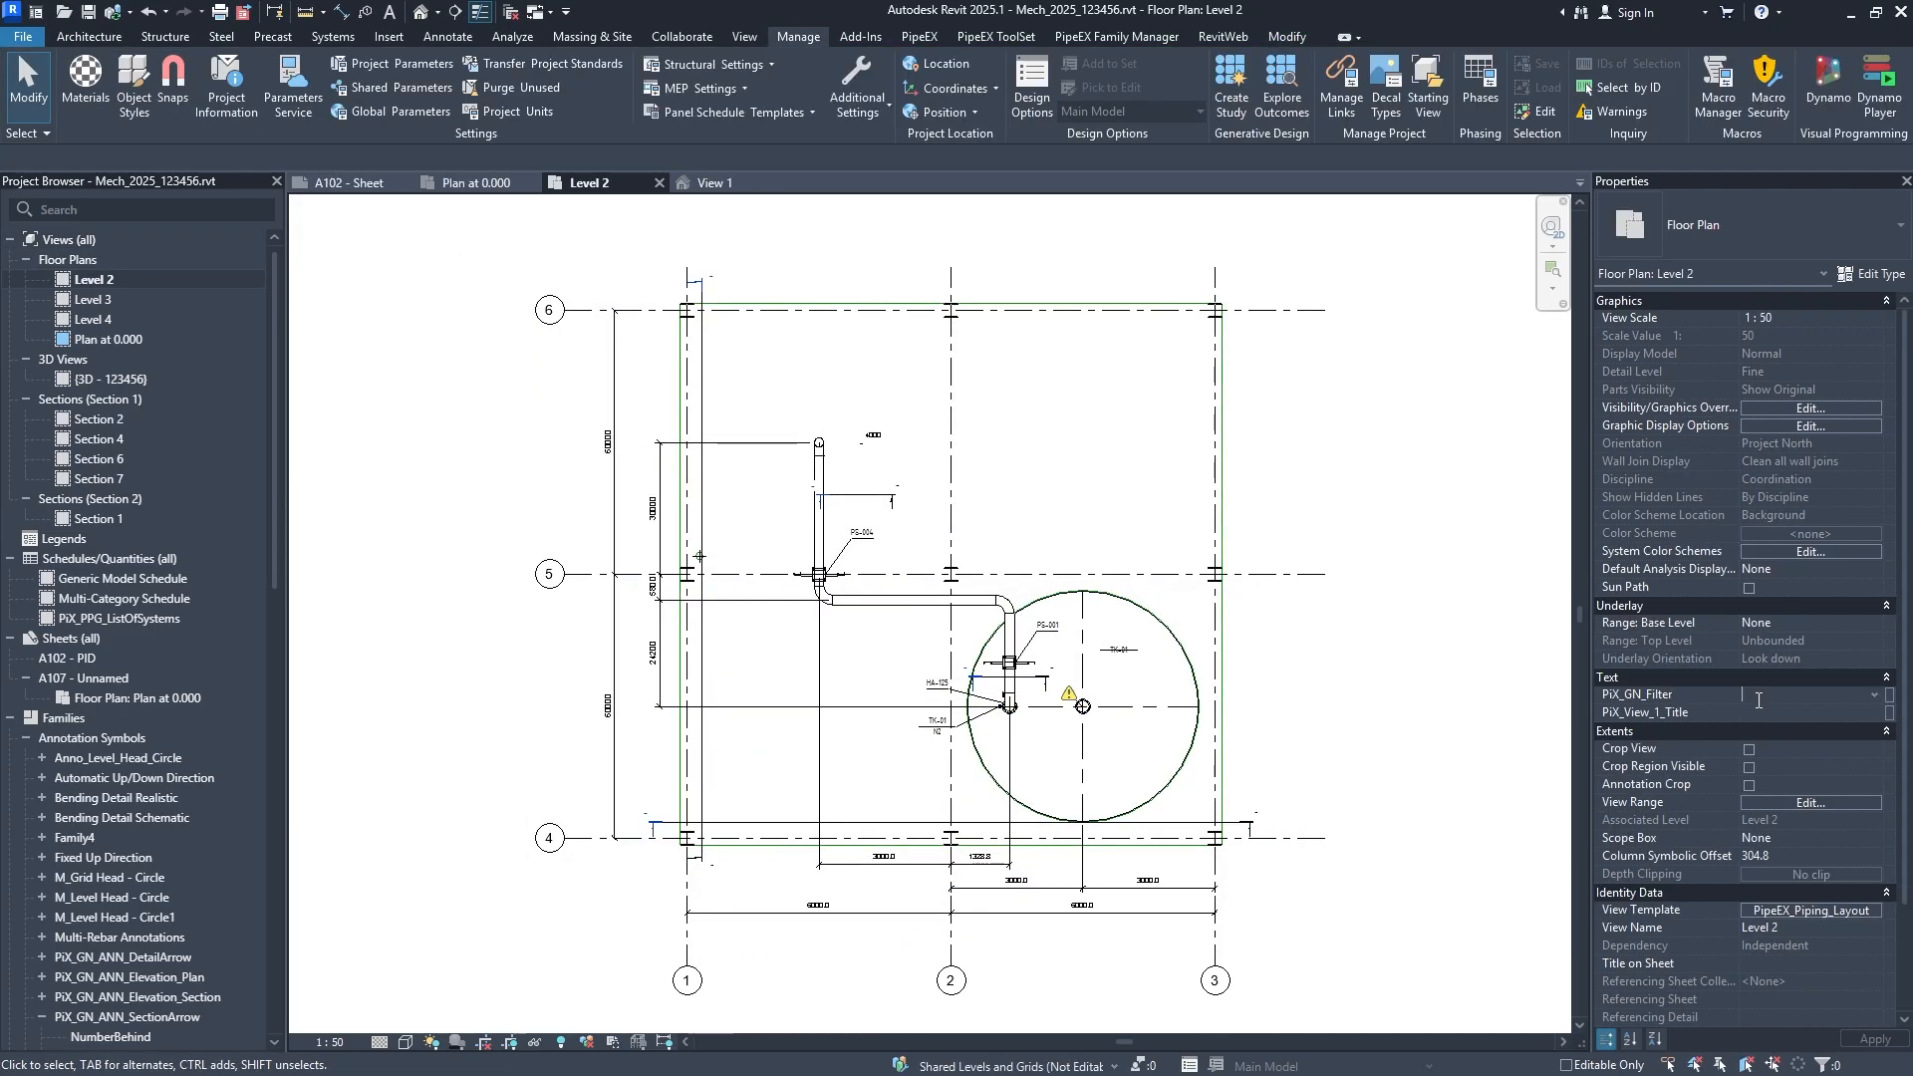
pyautogui.write('PGK')
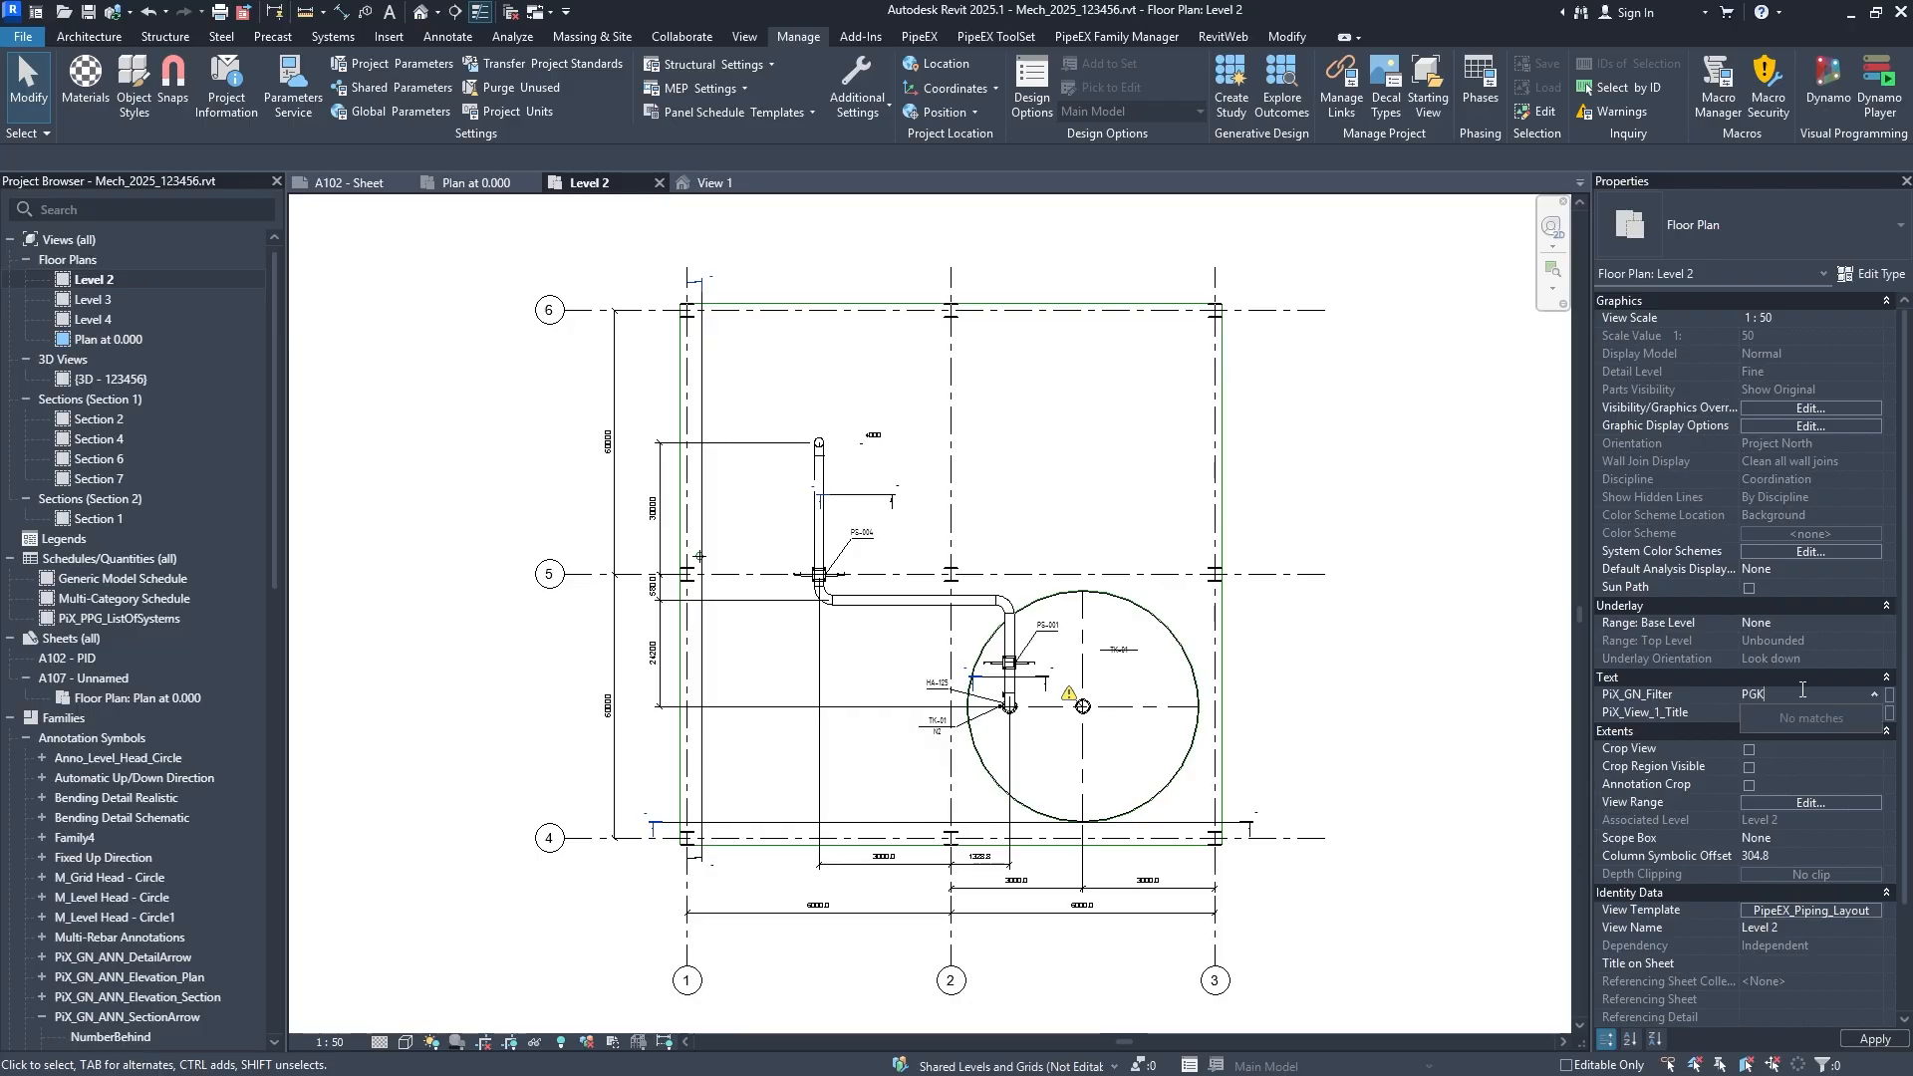
pyautogui.write('-001')
pyautogui.press('Return')
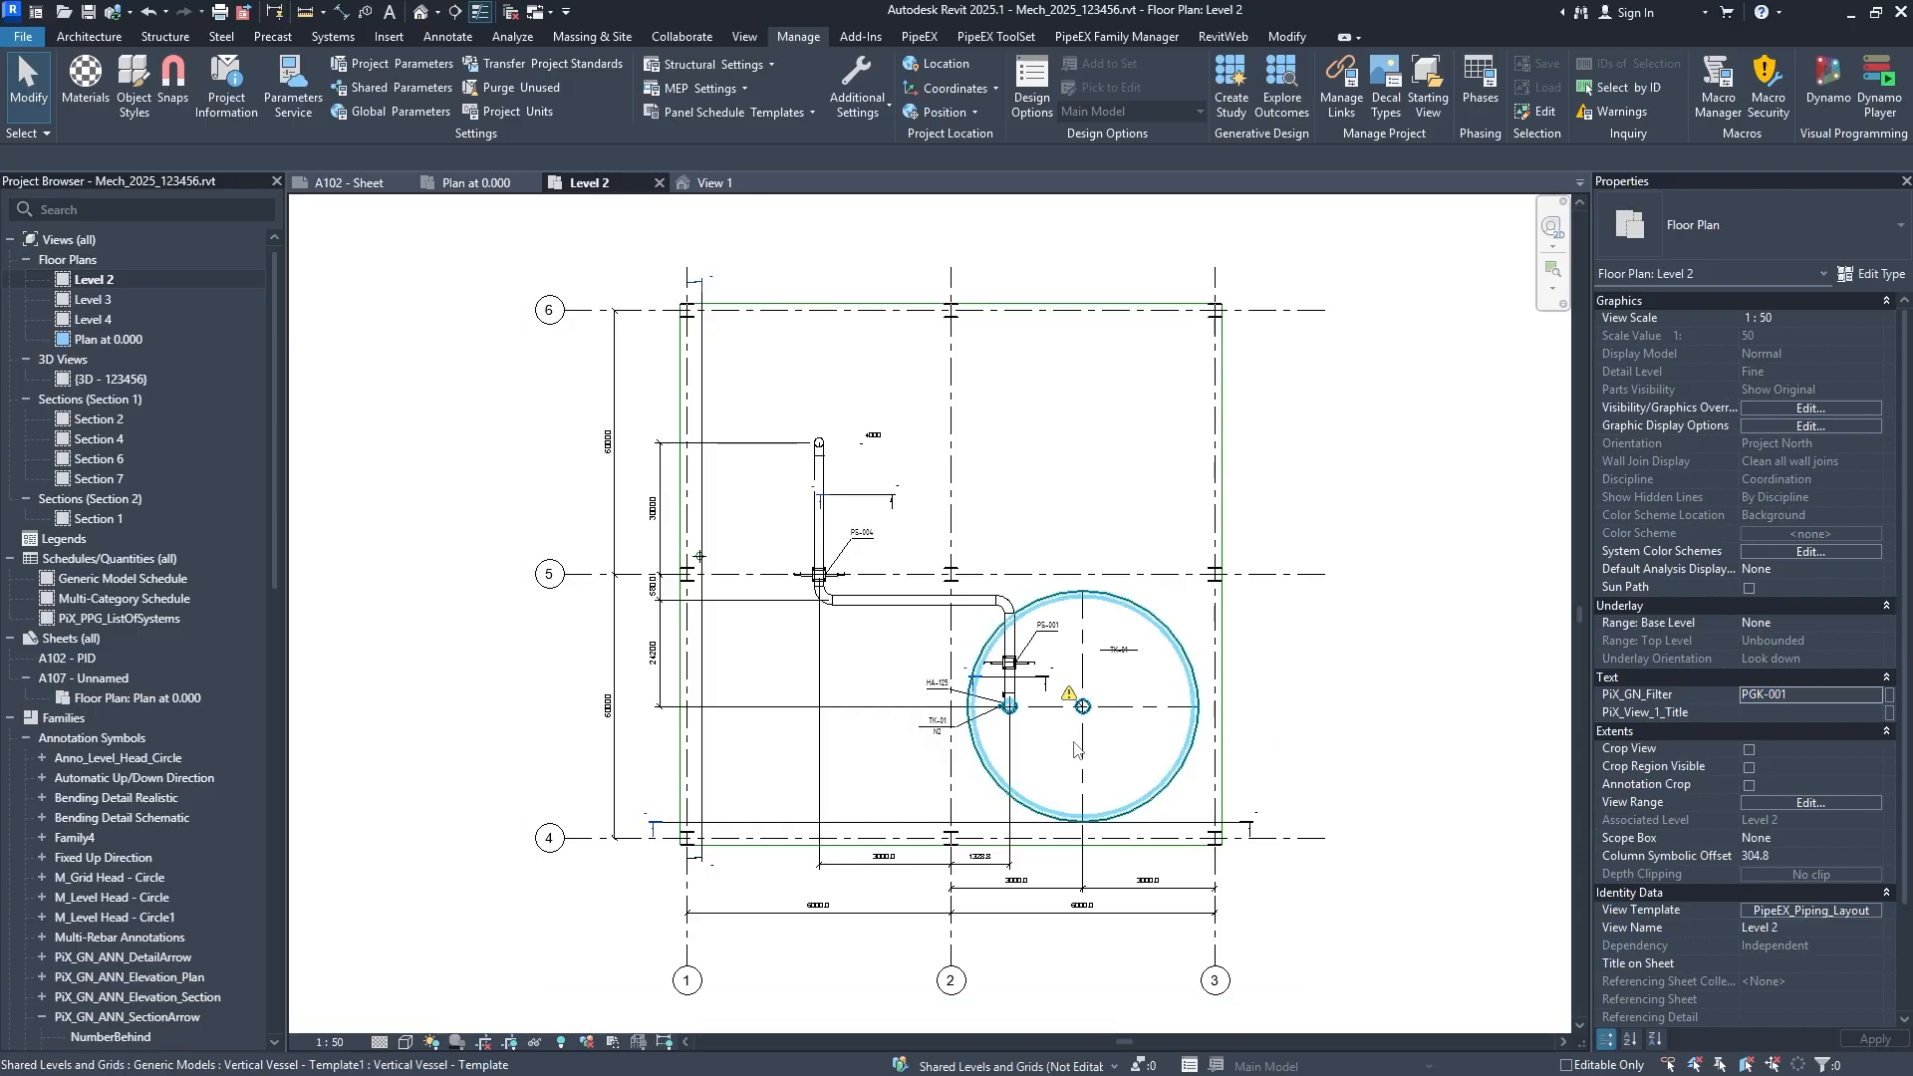
# Set PiX_GN_Filter to PKG-001 for both the long section near grid 4 and the vertical section beside grid 1.
pyautogui.click(812, 824)
pyautogui.keyDown('ctrl'); pyautogui.click(702, 795); pyautogui.keyUp('ctrl')
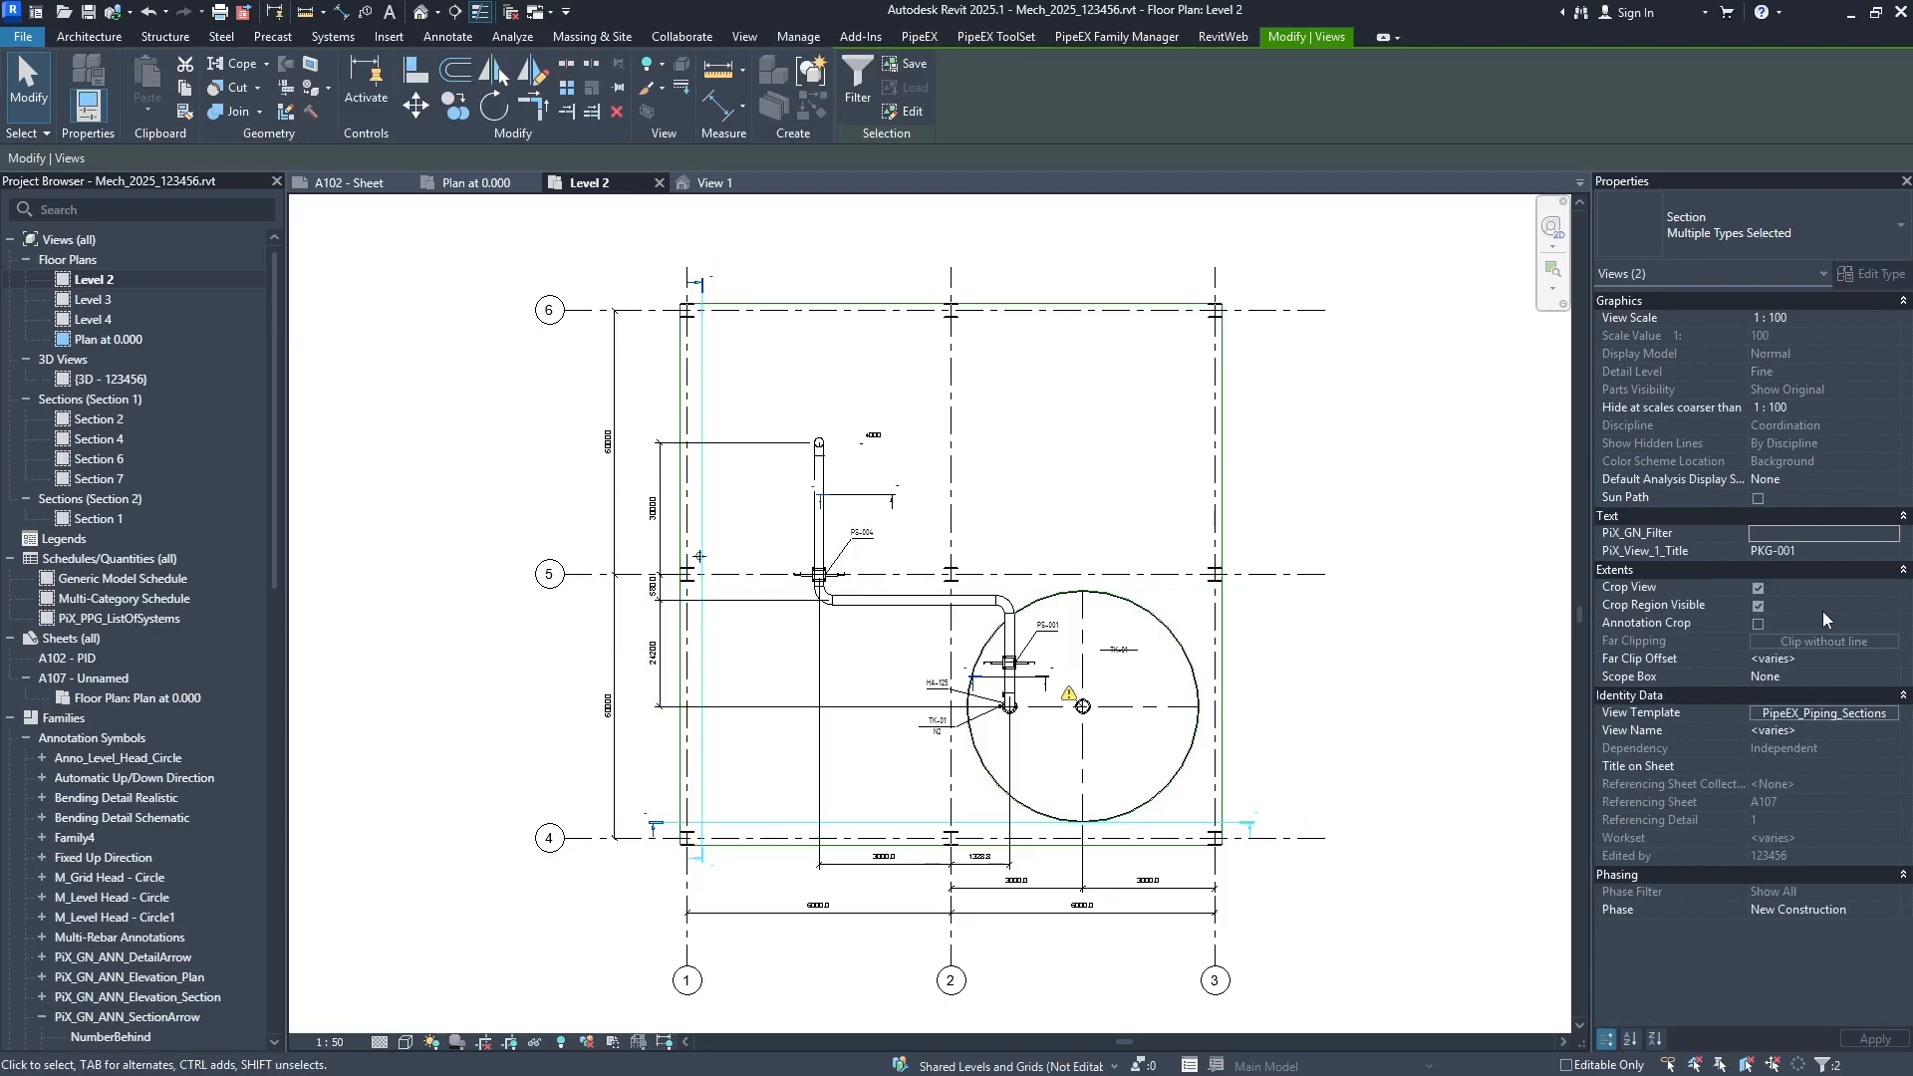
pyautogui.click(1748, 532)
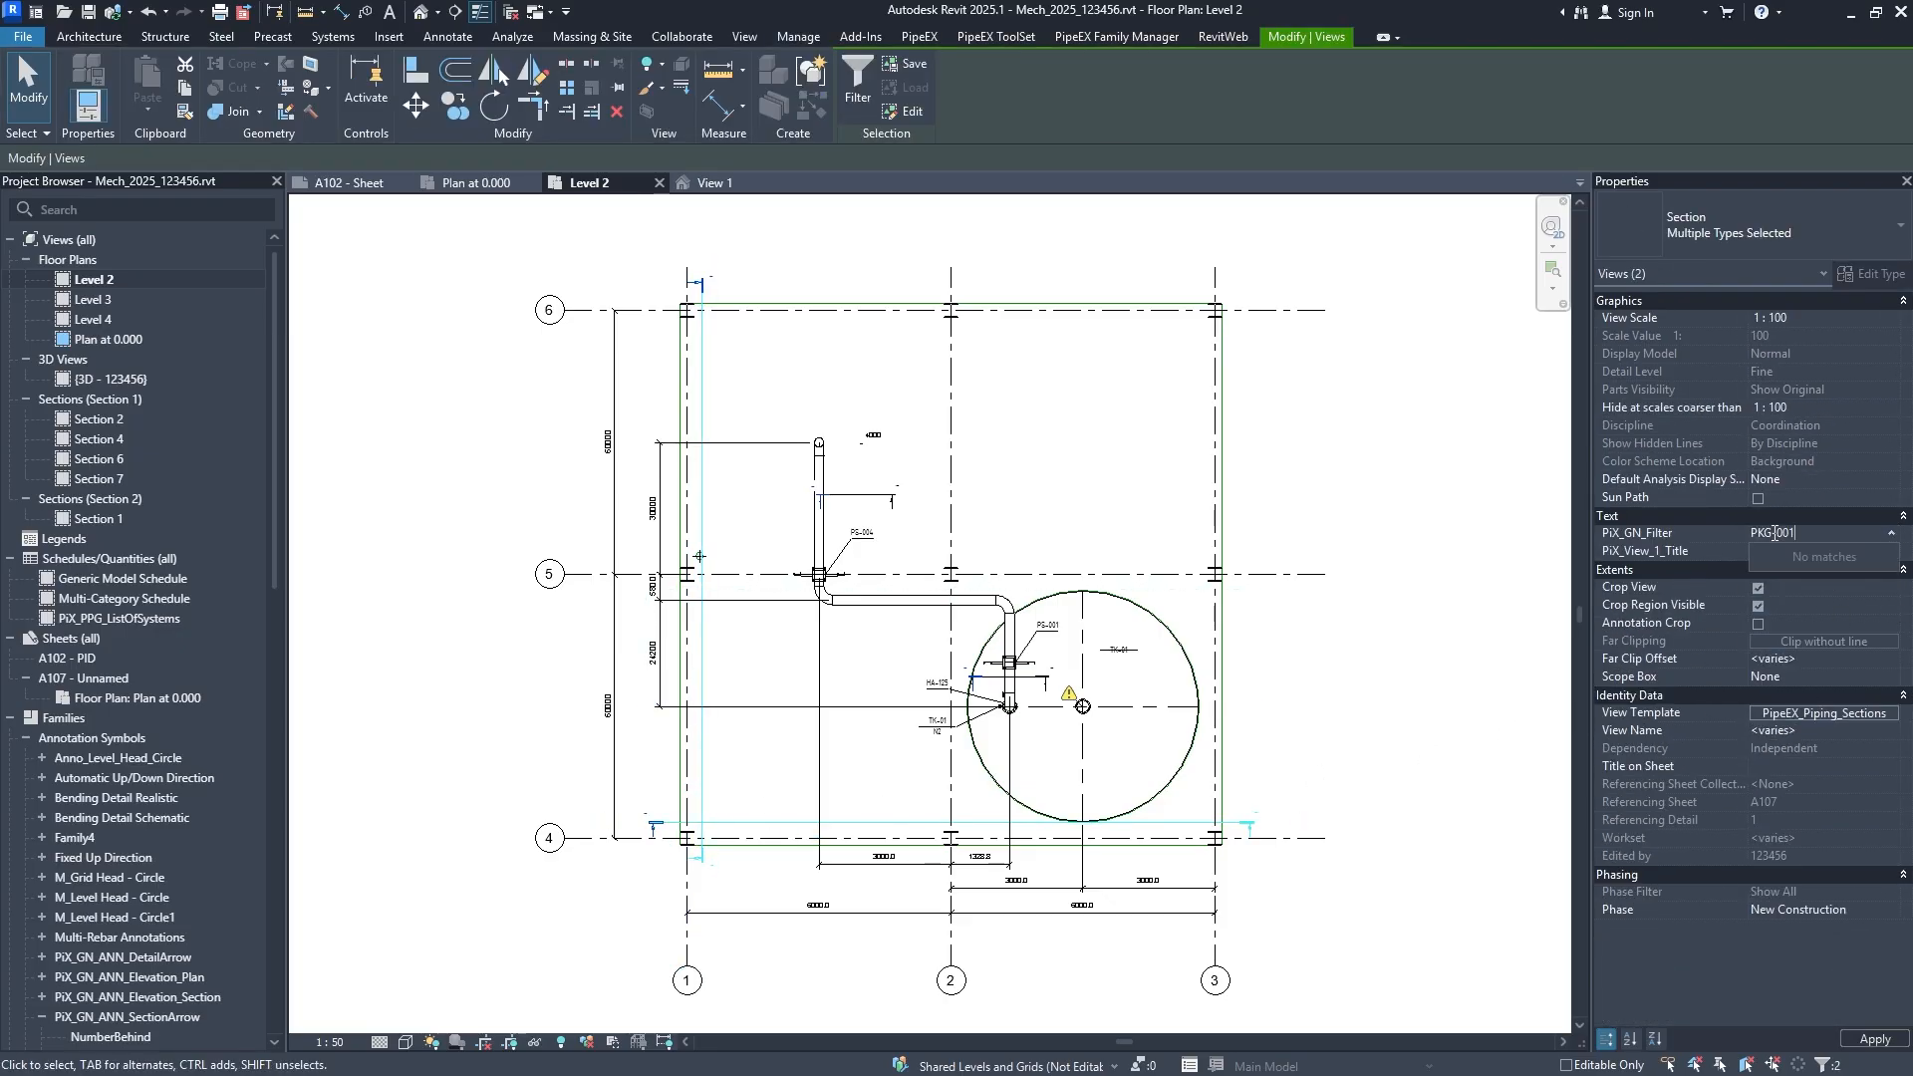
pyautogui.click(1393, 727)
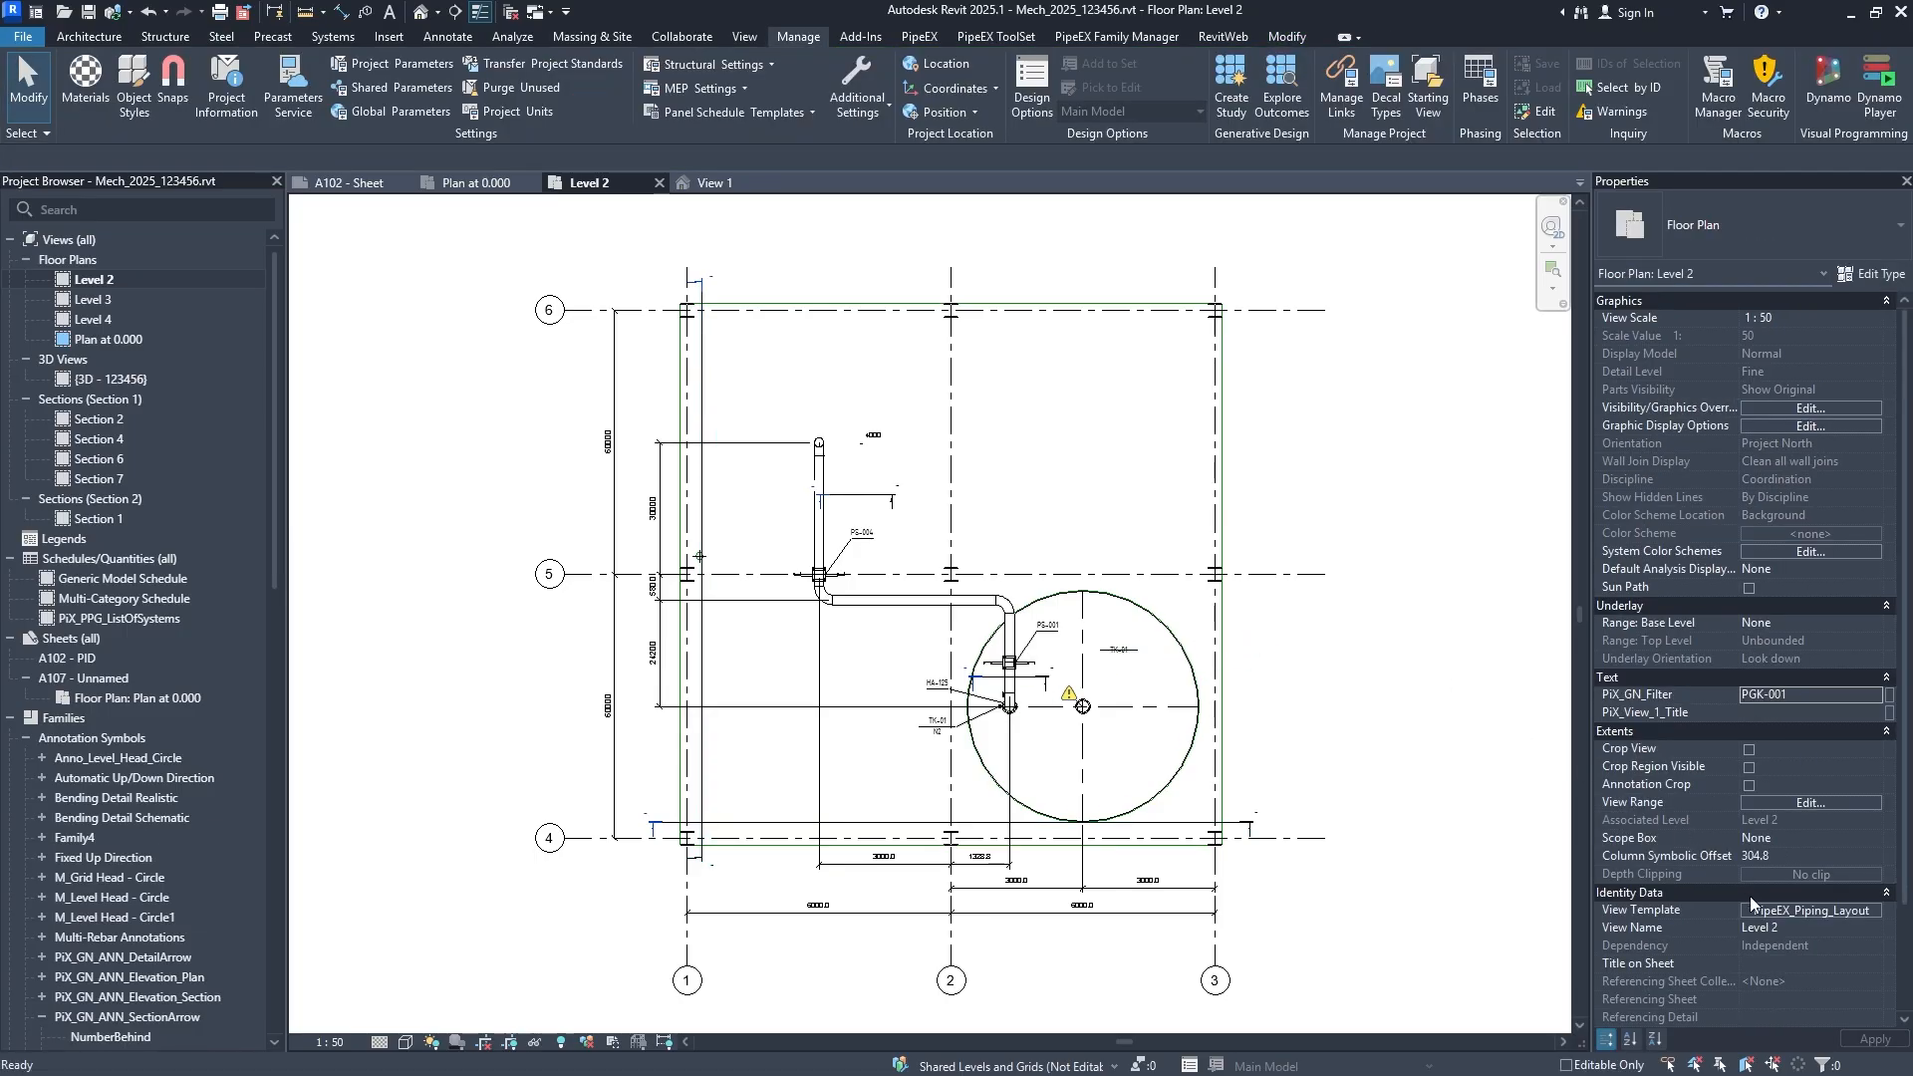
# Open the filter definitions through the filter overrides of the Level 2 plan's PipeEX_Piping_Layout view template.
pyautogui.click(1788, 918)
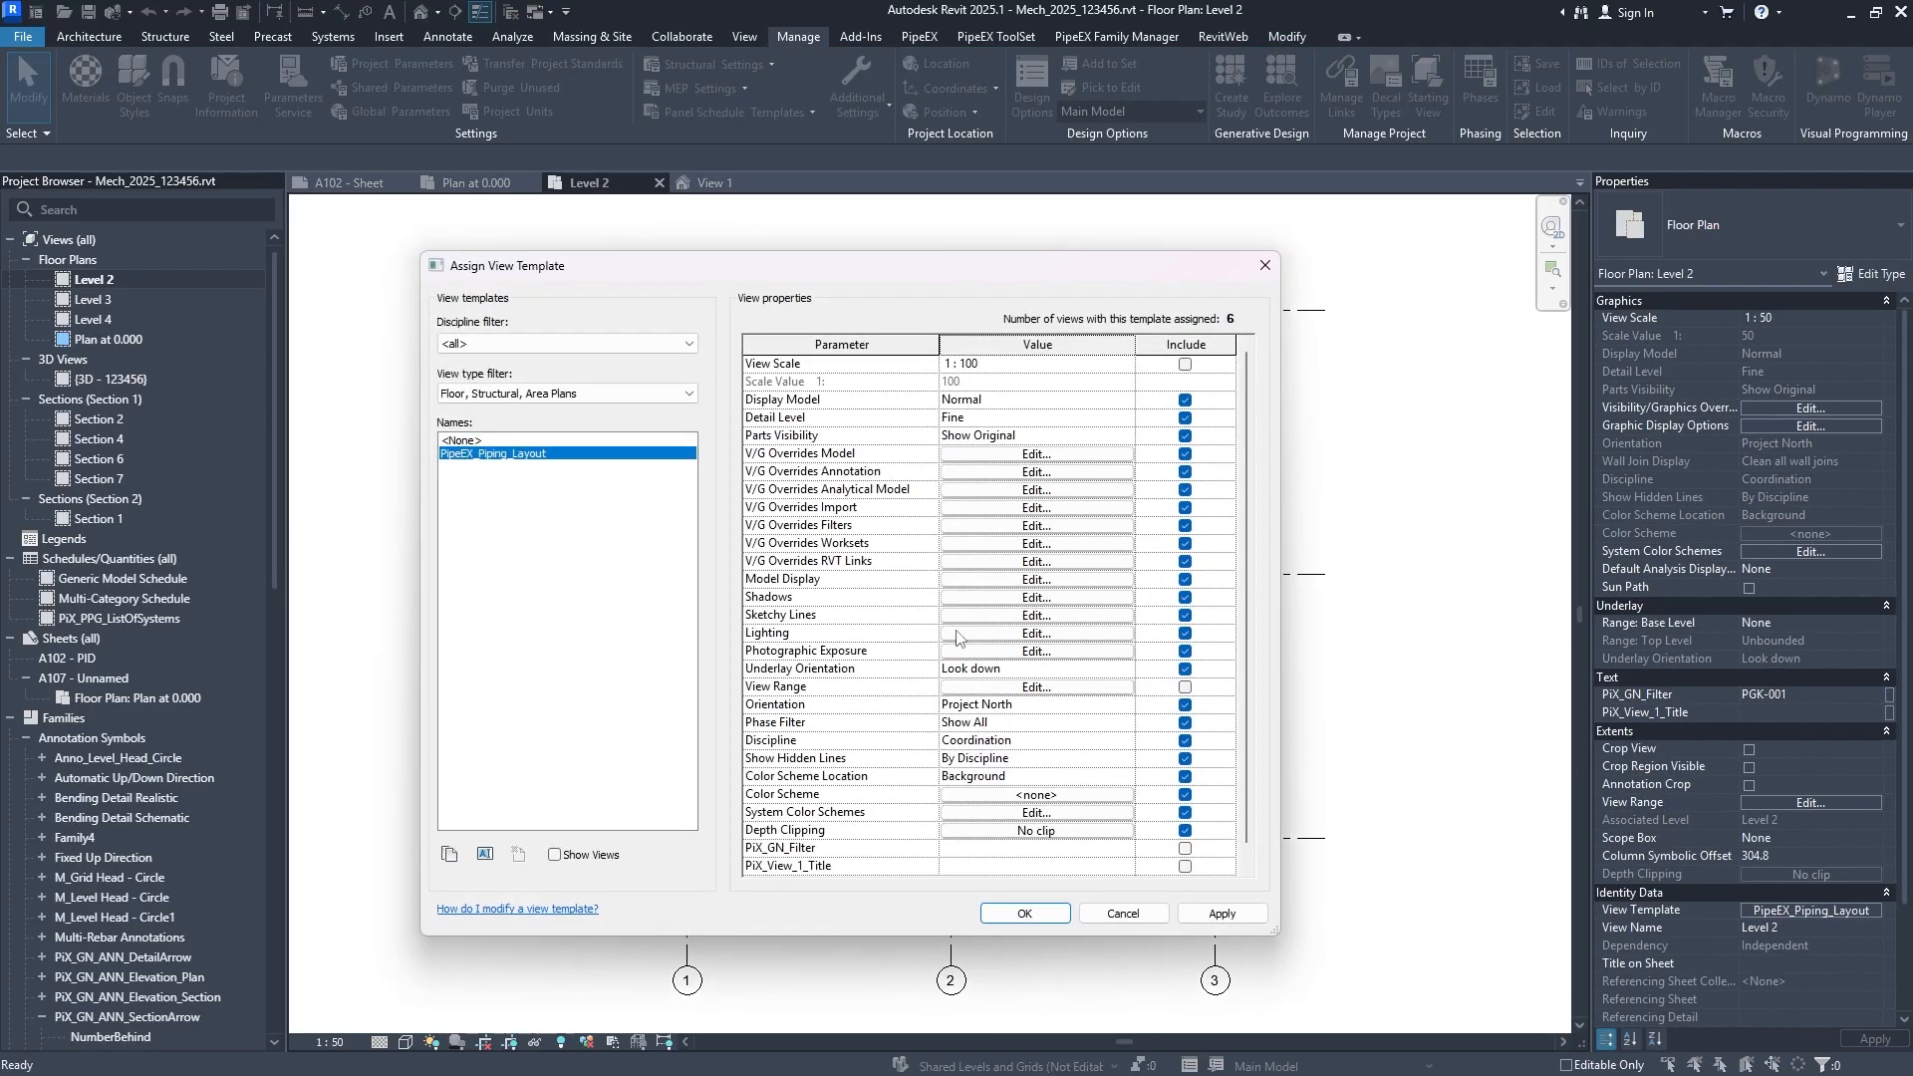
pyautogui.click(1007, 526)
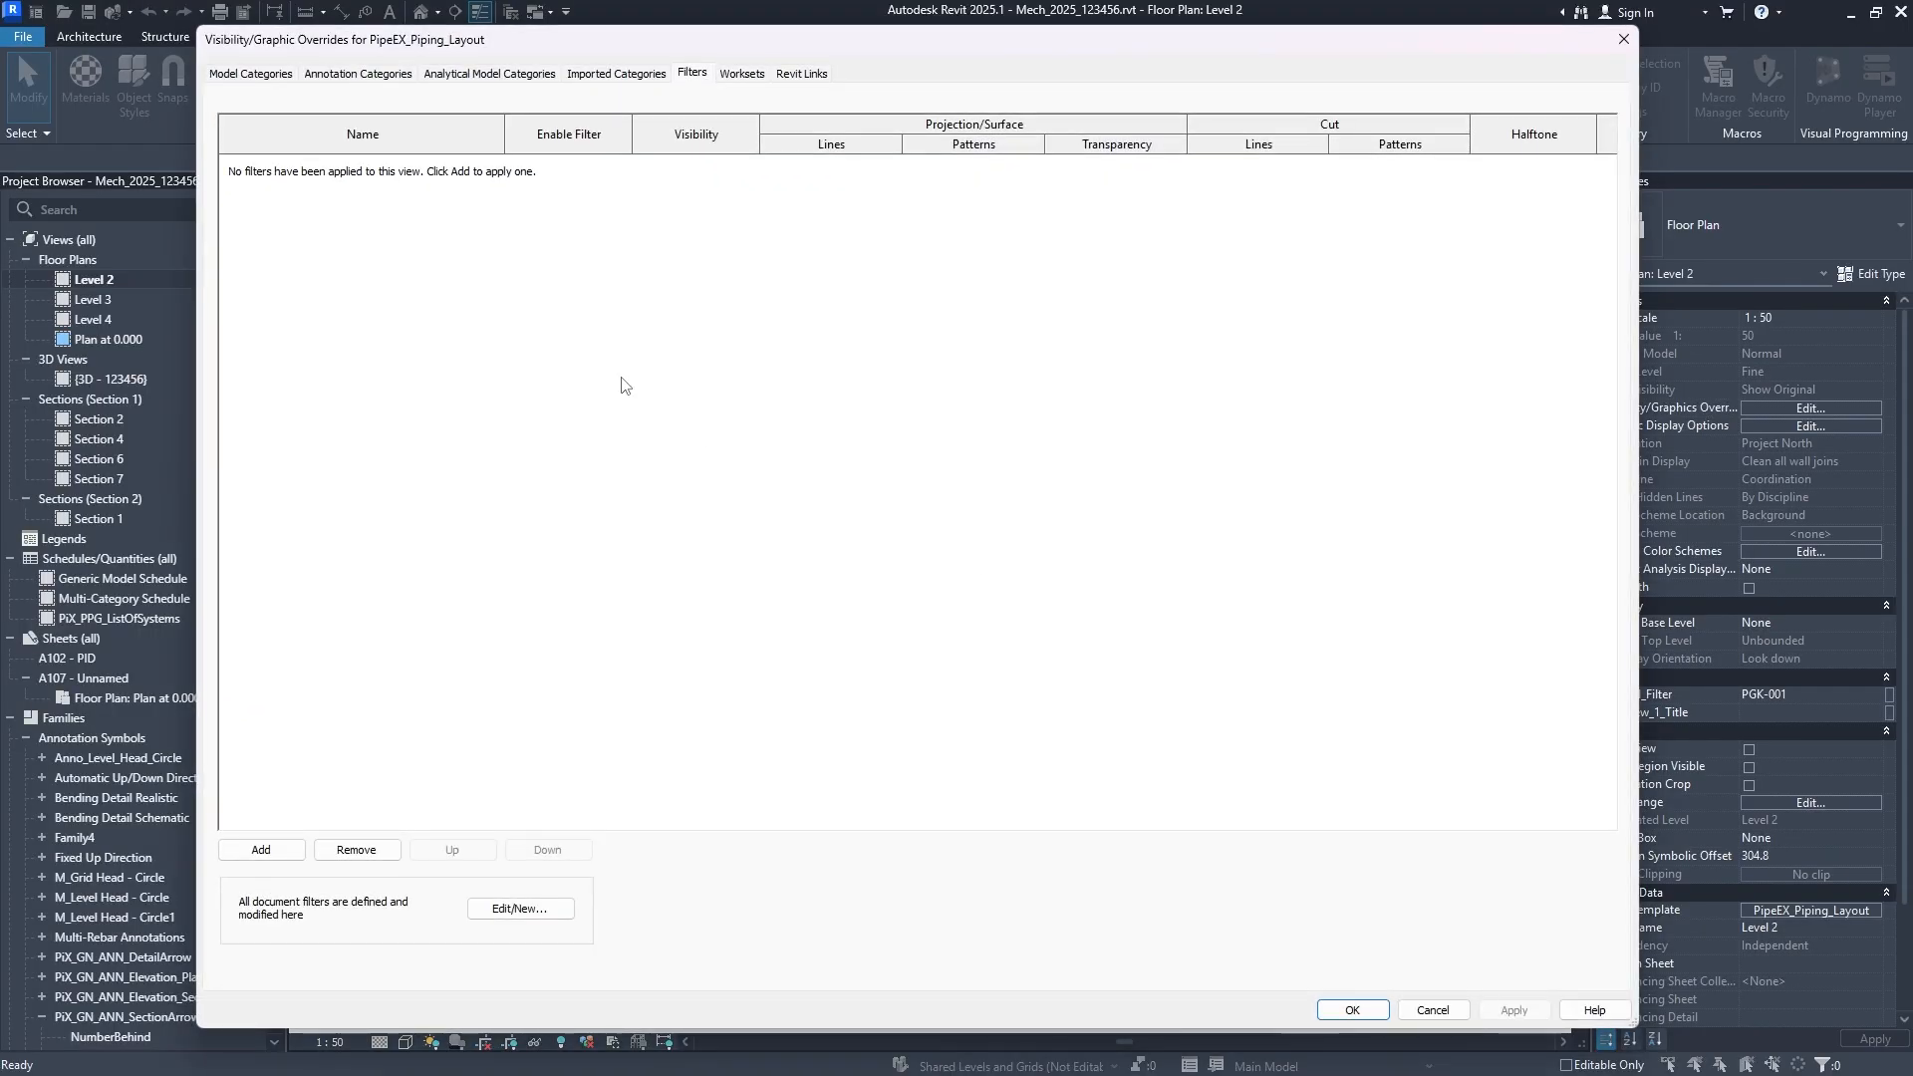
pyautogui.click(261, 851)
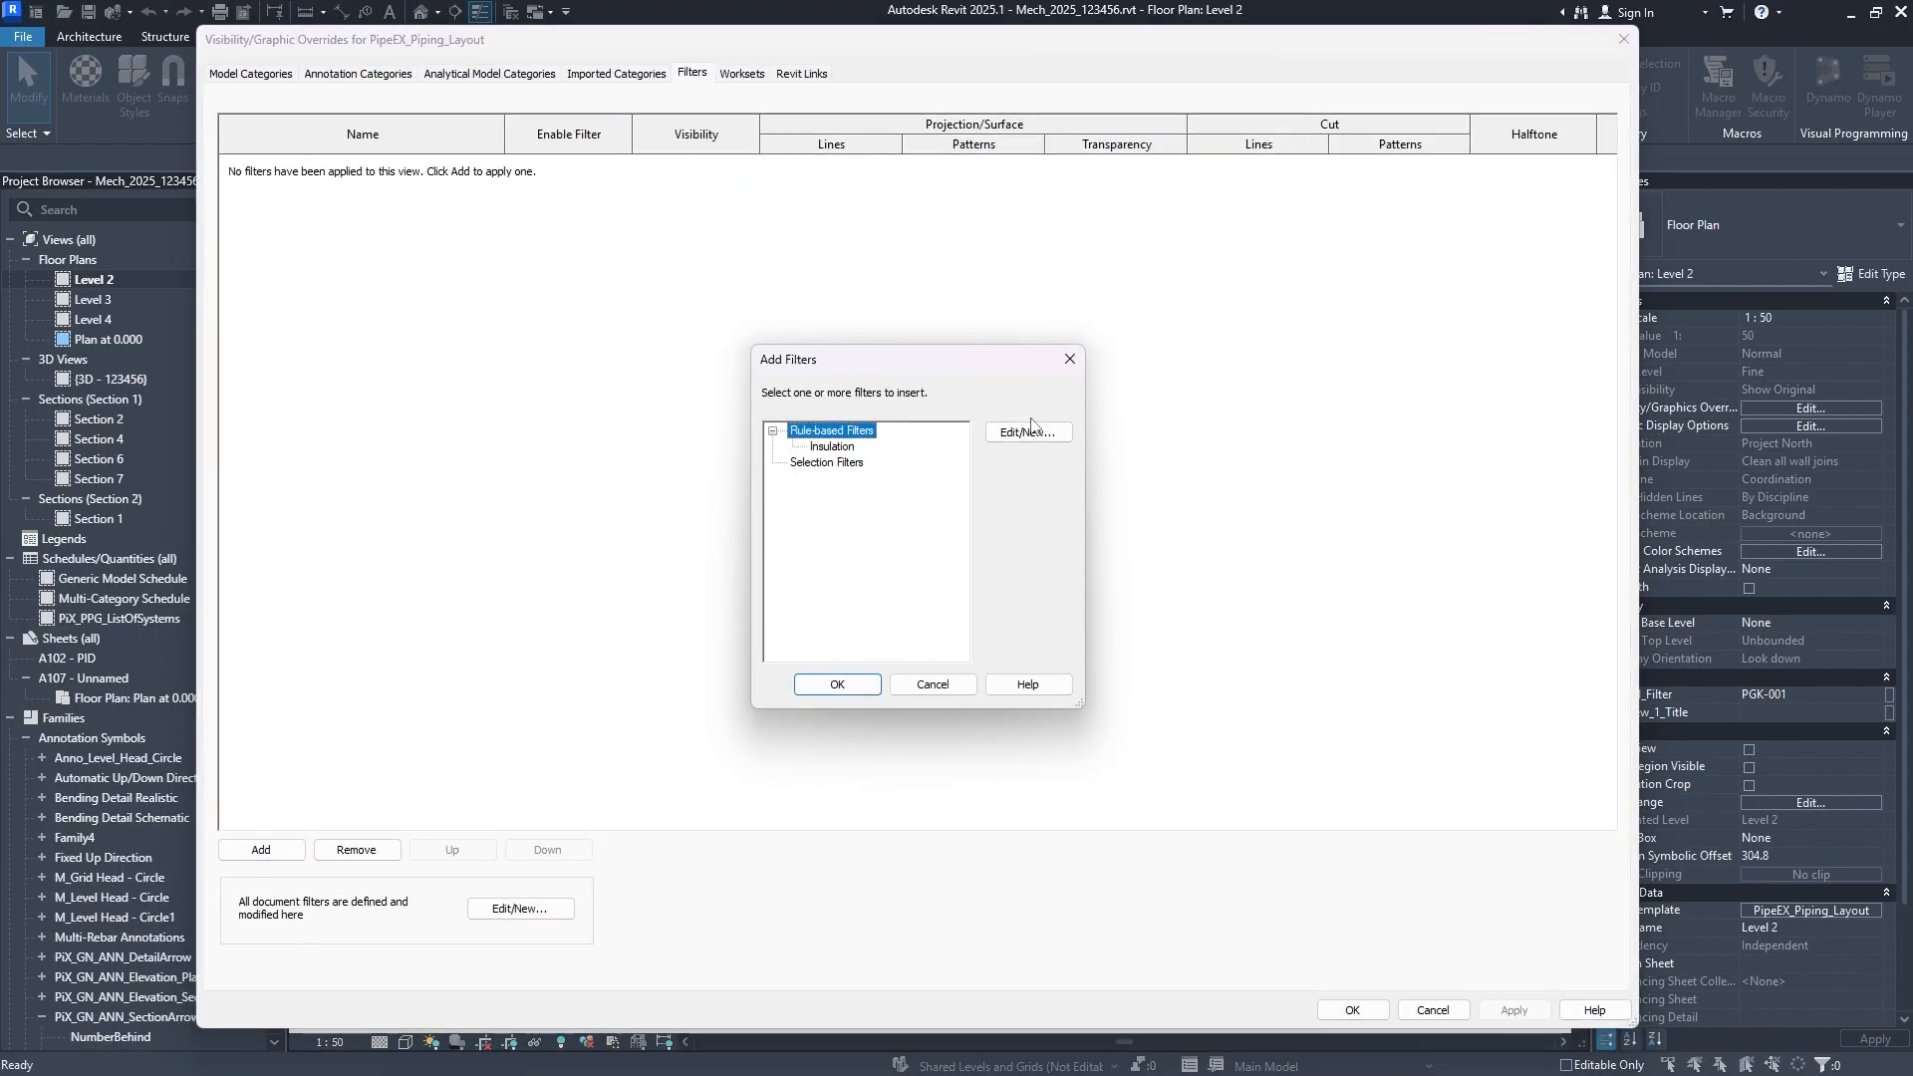
pyautogui.click(1029, 431)
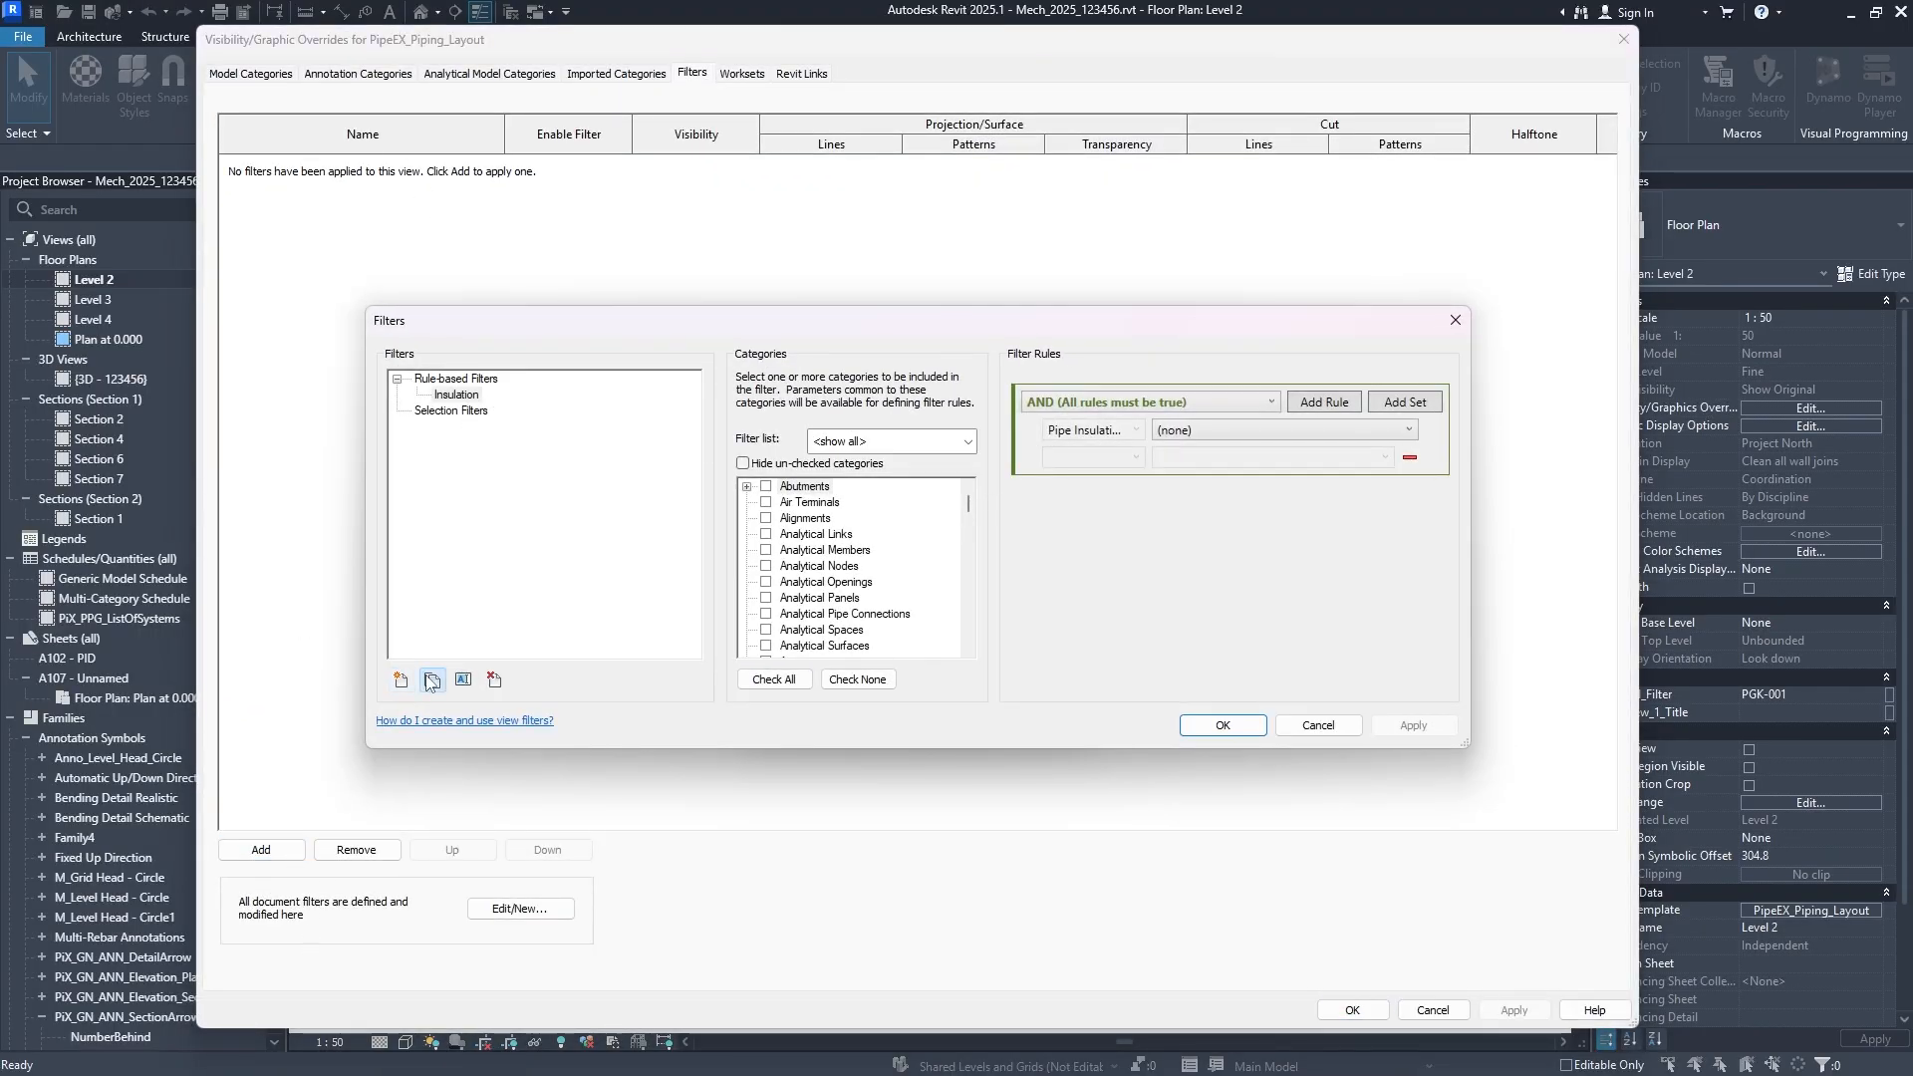
pyautogui.click(430, 681)
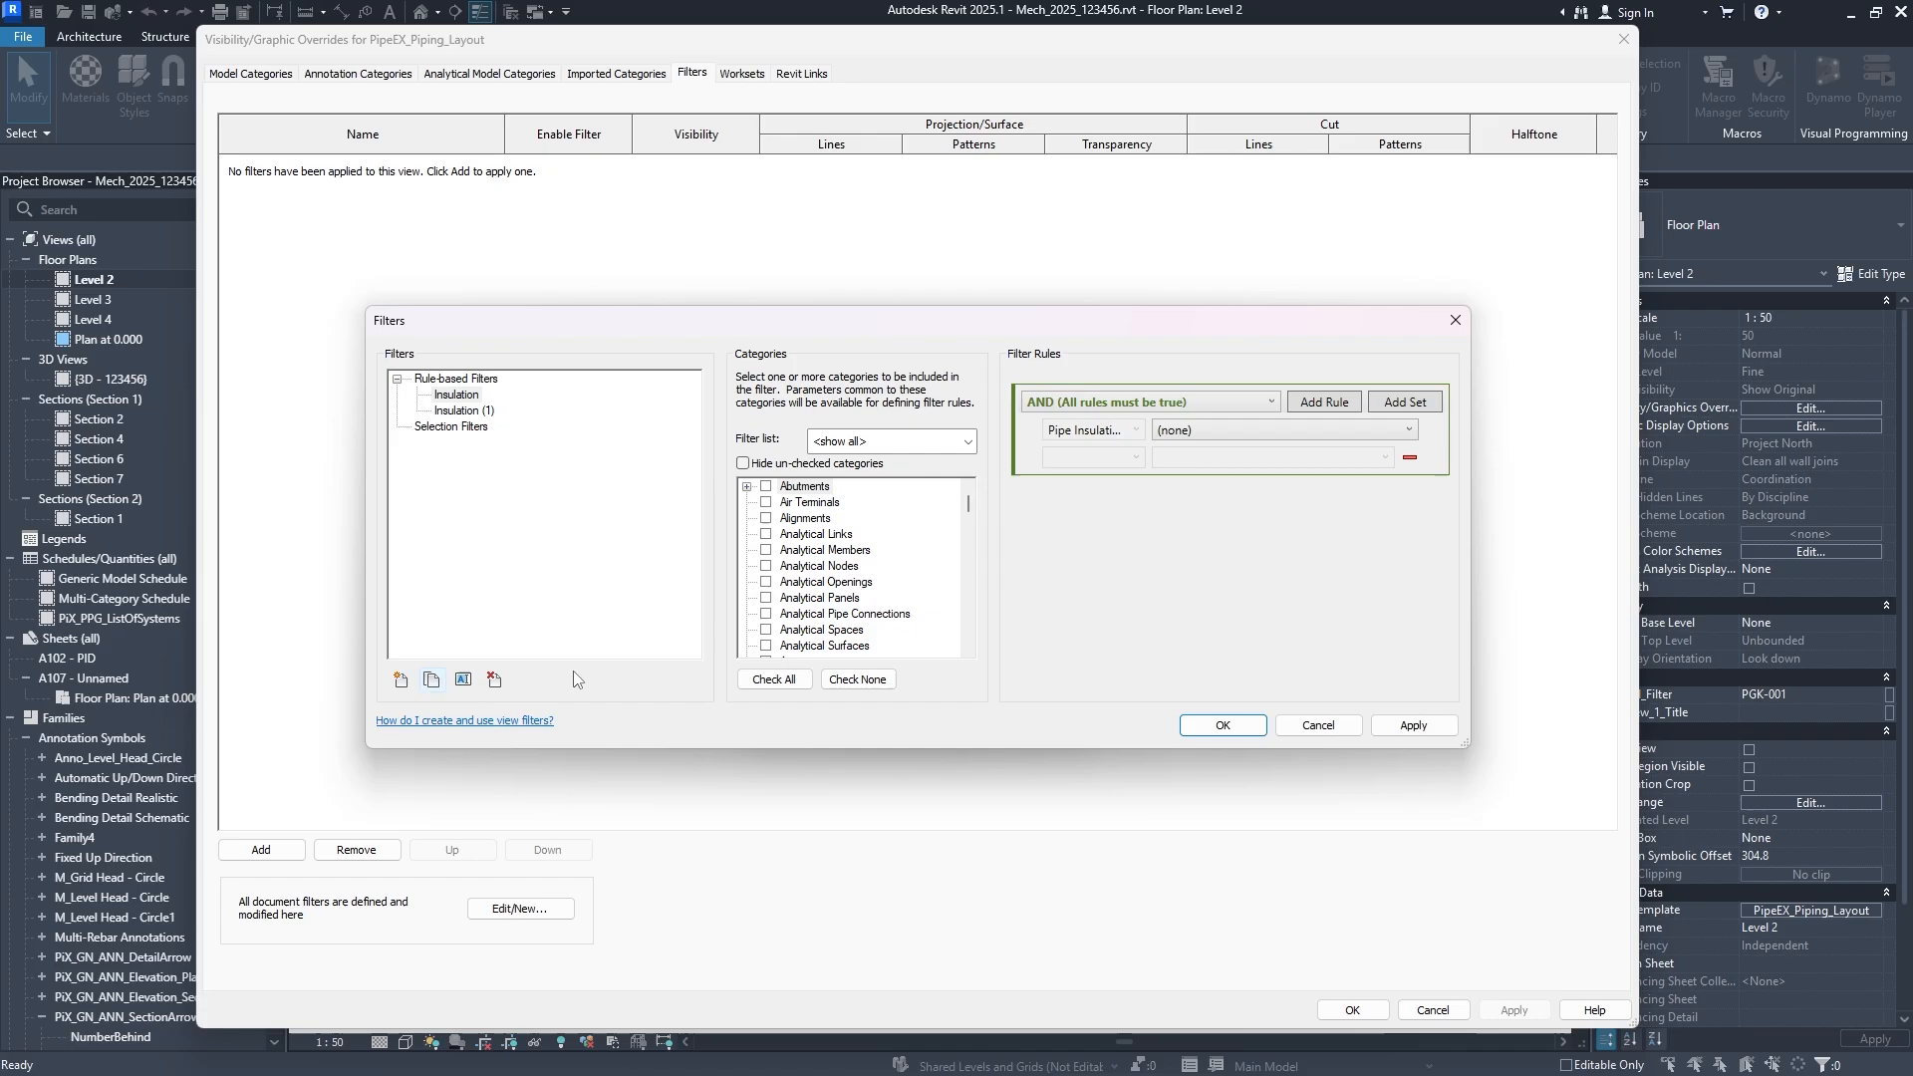
pyautogui.click(494, 680)
pyautogui.click(1005, 560)
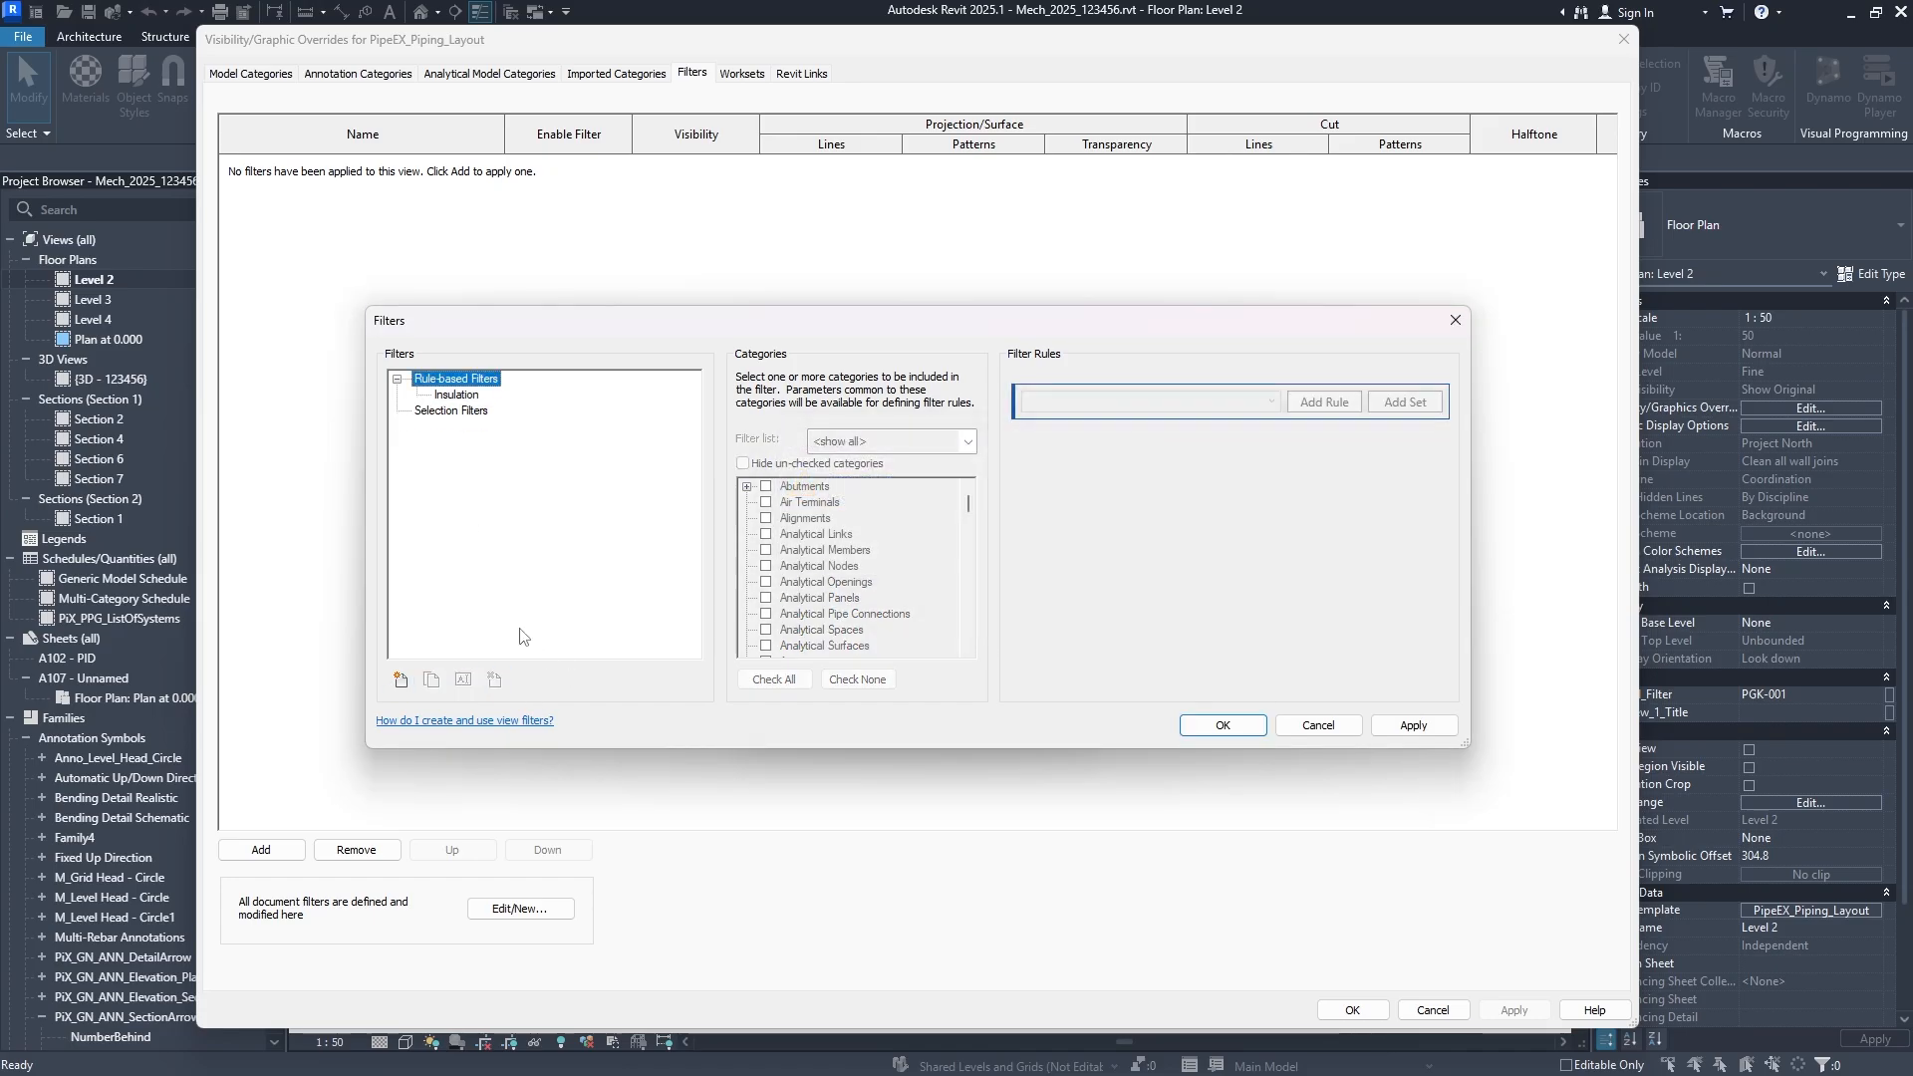
# Create a rule-based filter named SectionFilter_package_1 that applies to the Sections category.
pyautogui.click(401, 681)
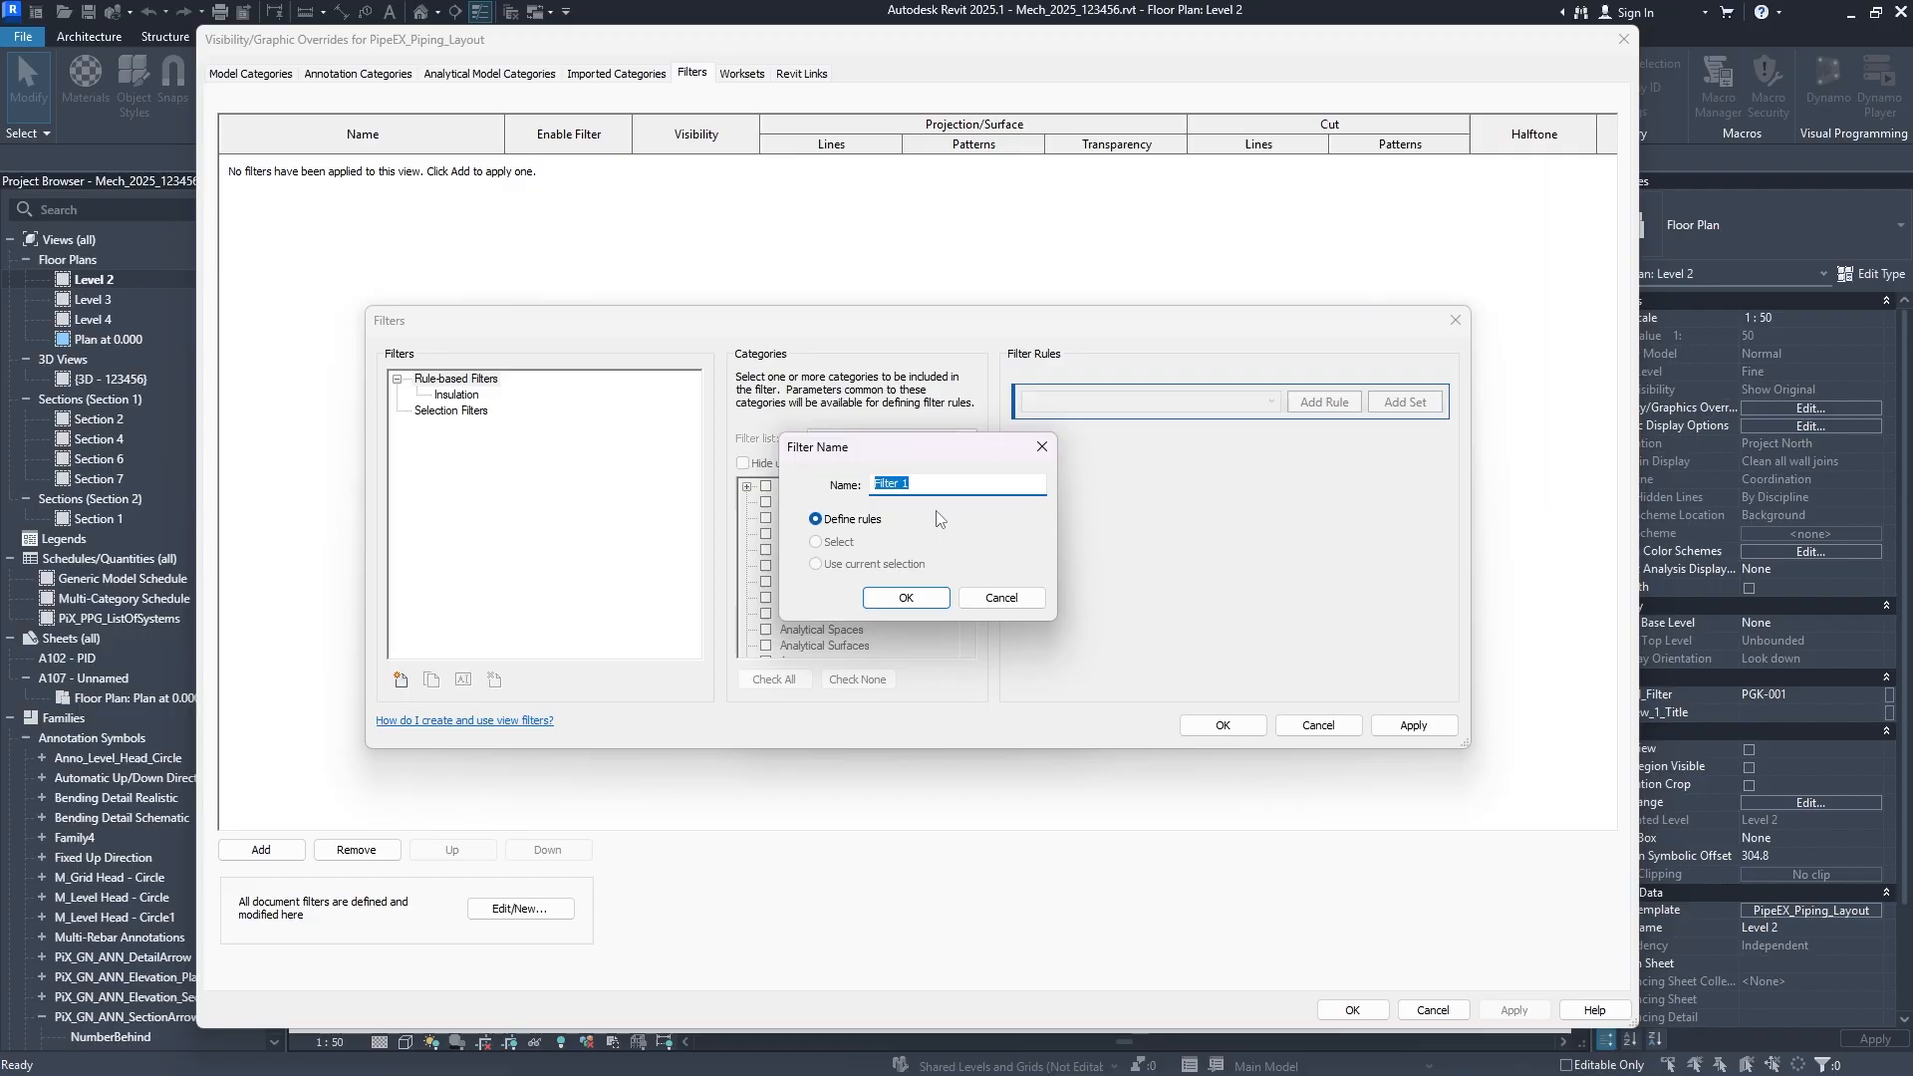
pyautogui.write('SectionFilter_package_')
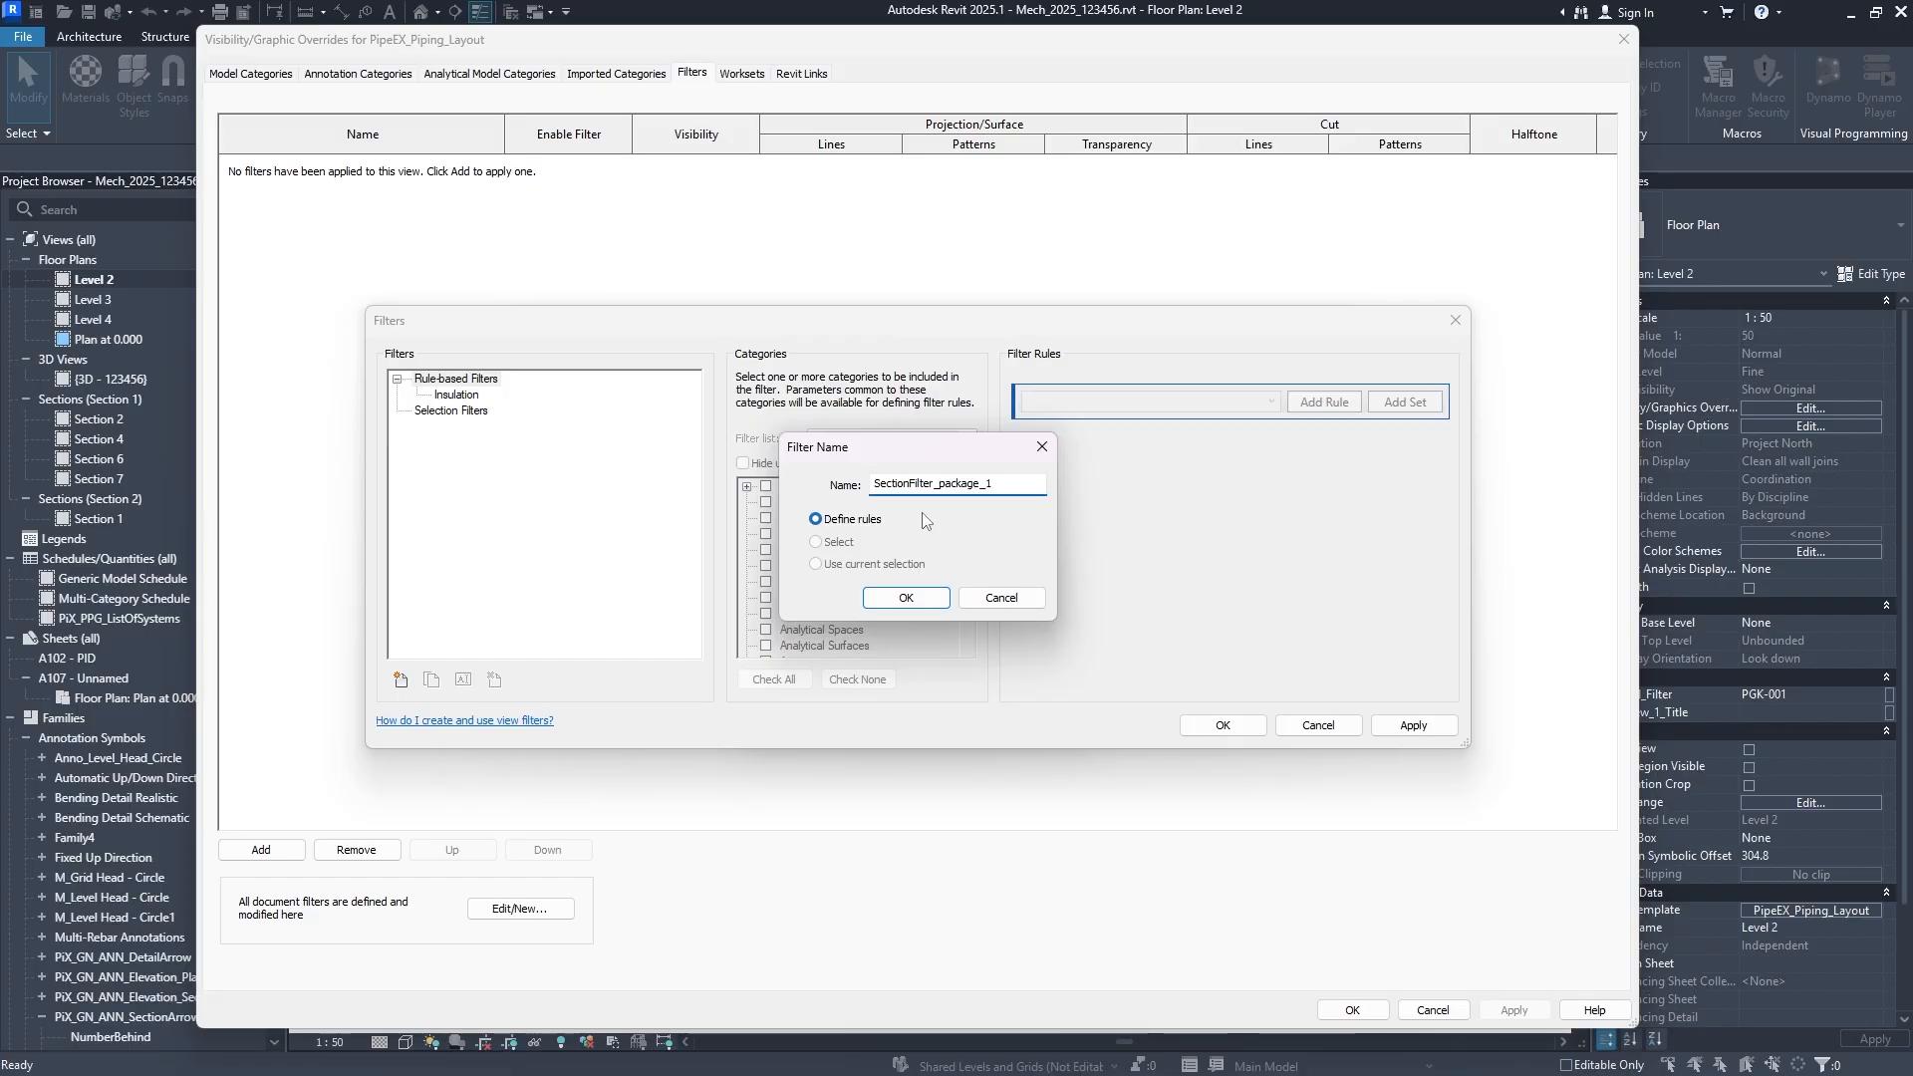
pyautogui.click(897, 601)
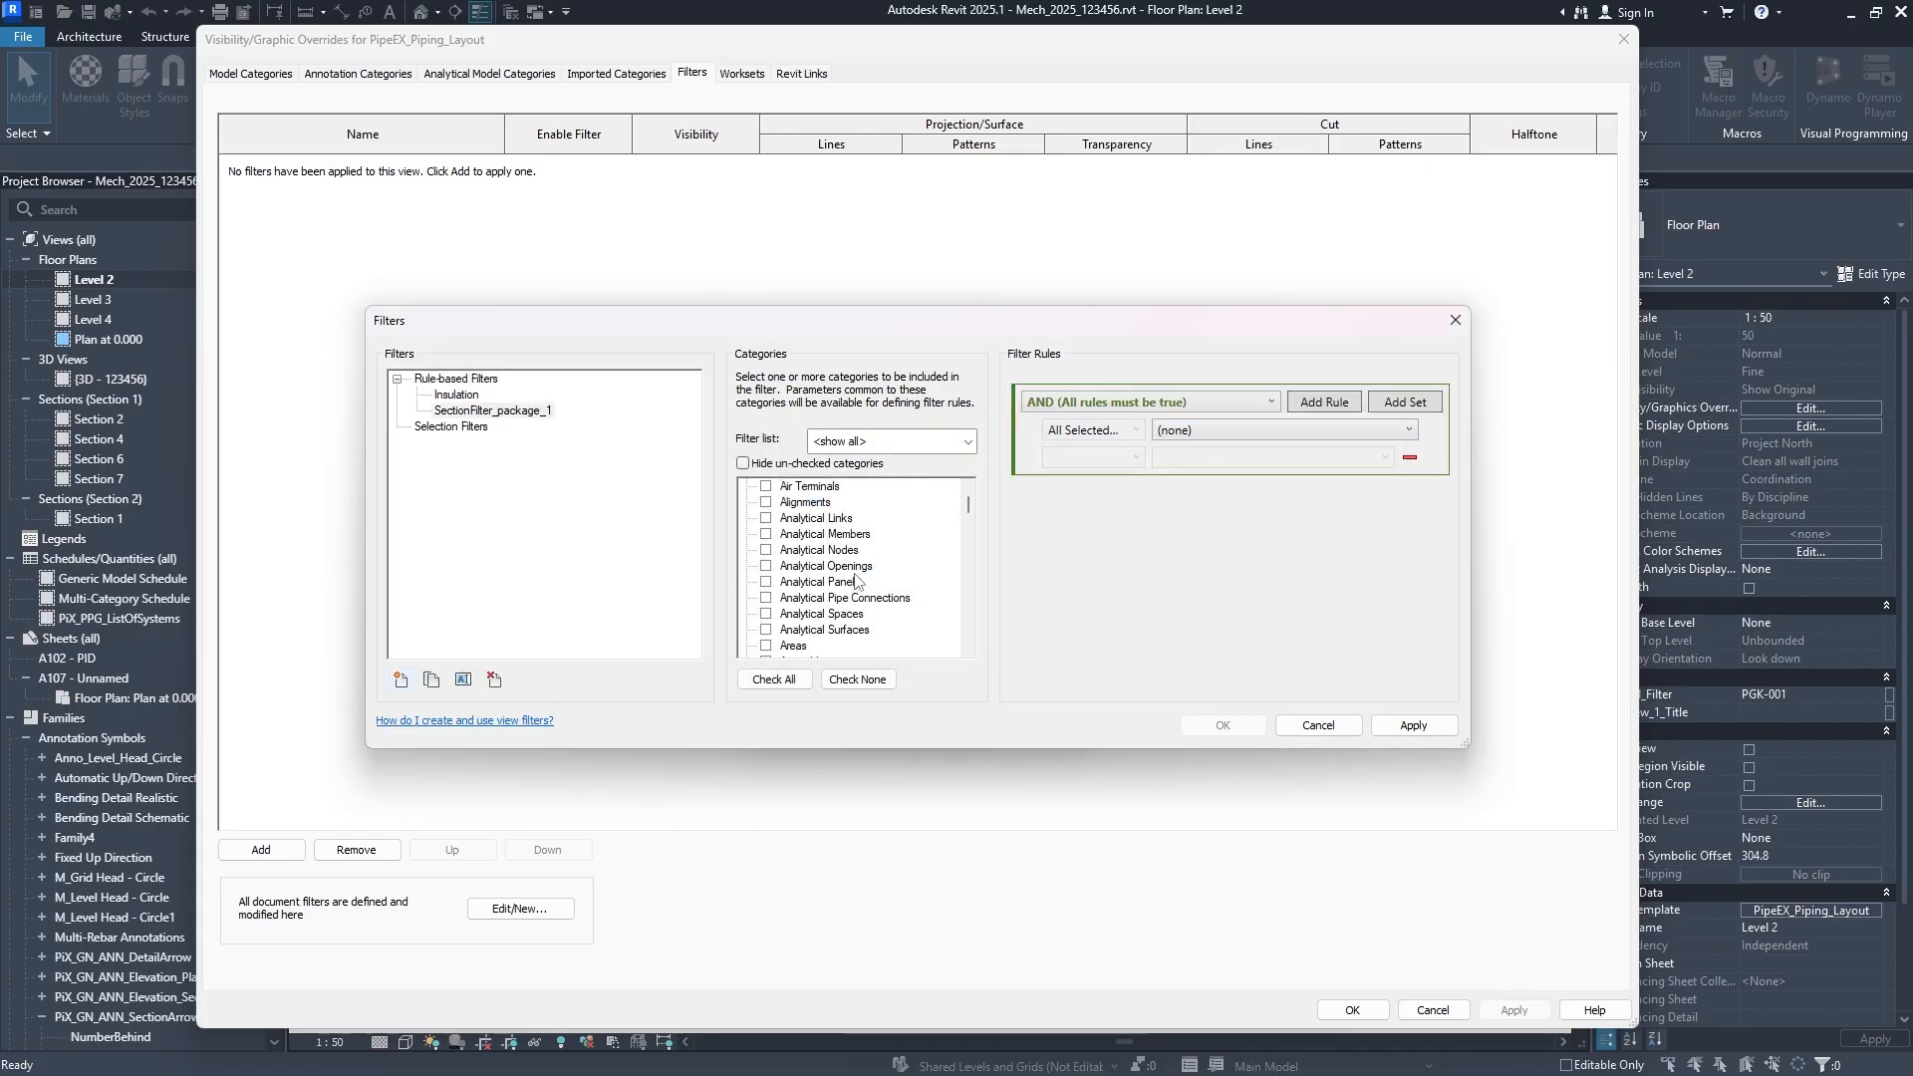
pyautogui.moveTo(967, 512); pyautogui.dragTo(927, 612)
pyautogui.scroll(-1, 793, 588)
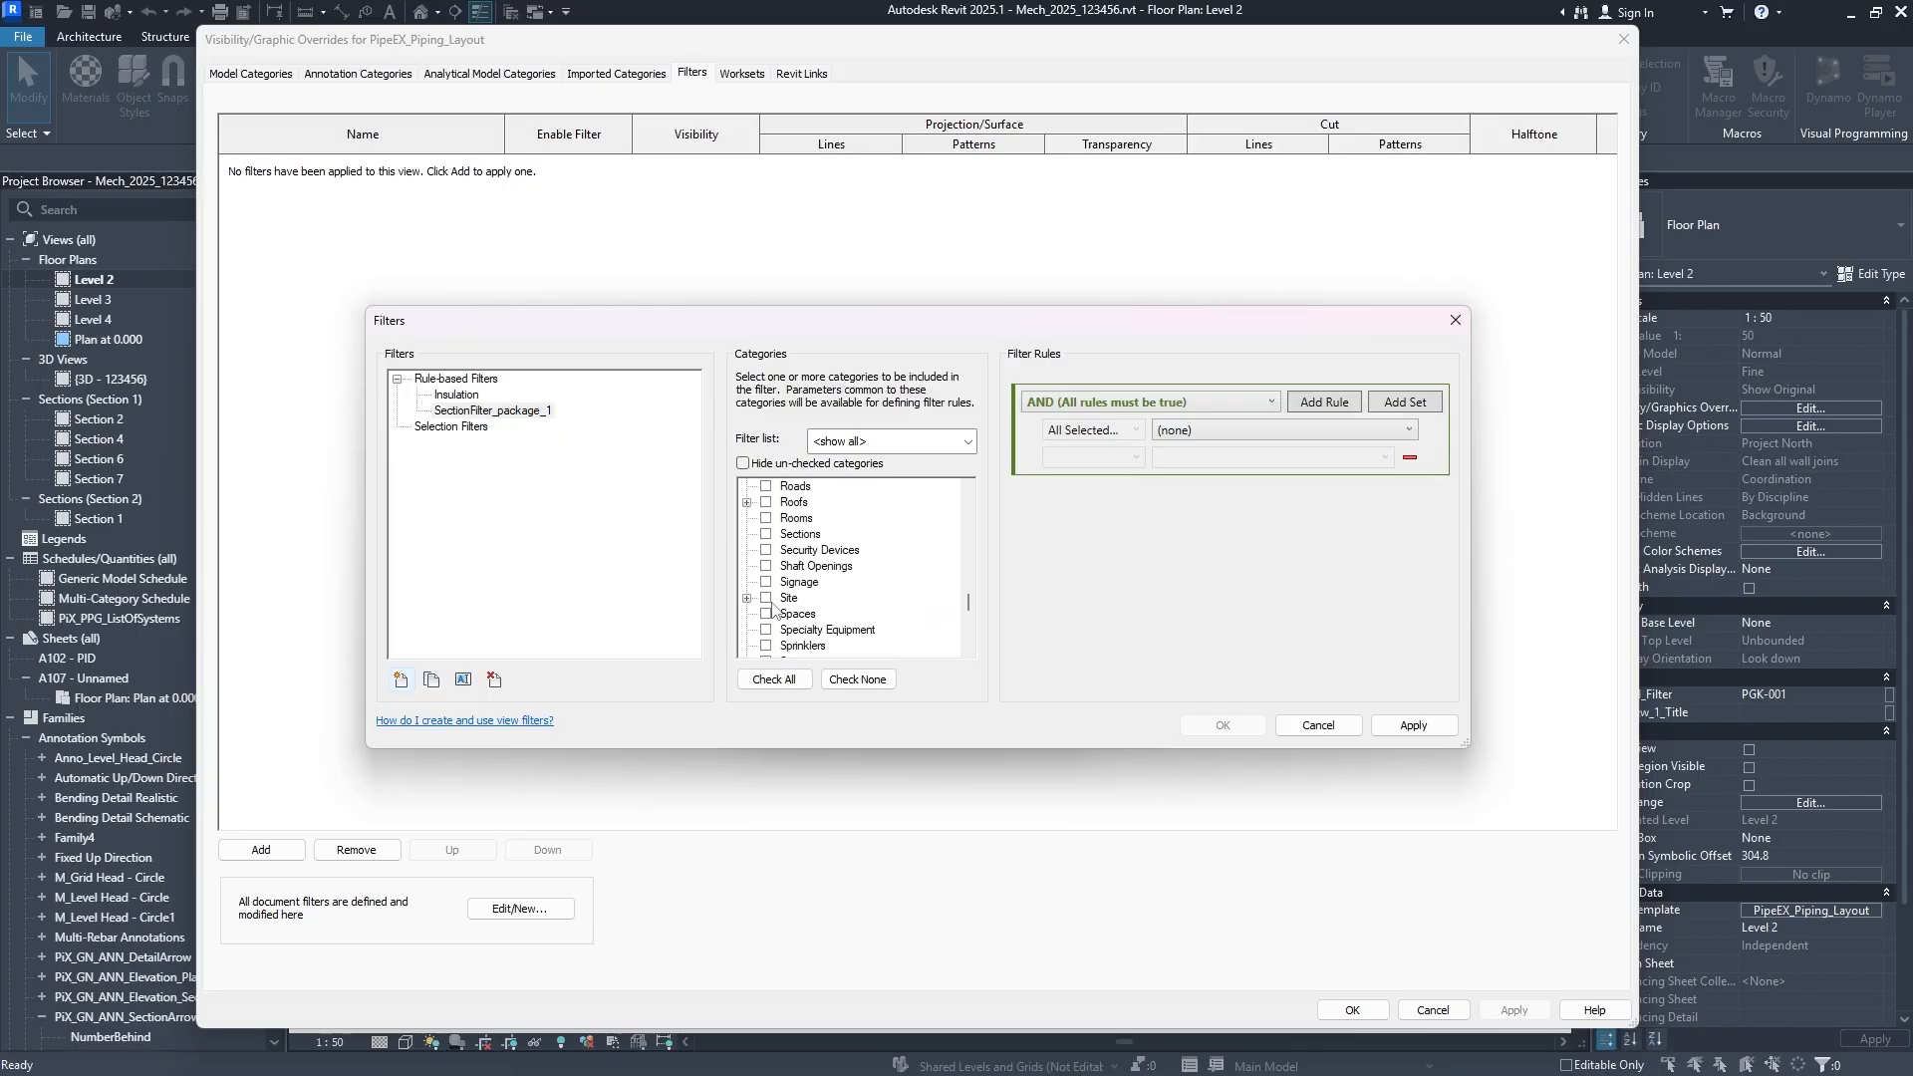
pyautogui.scroll(-1, 777, 608)
pyautogui.click(767, 518)
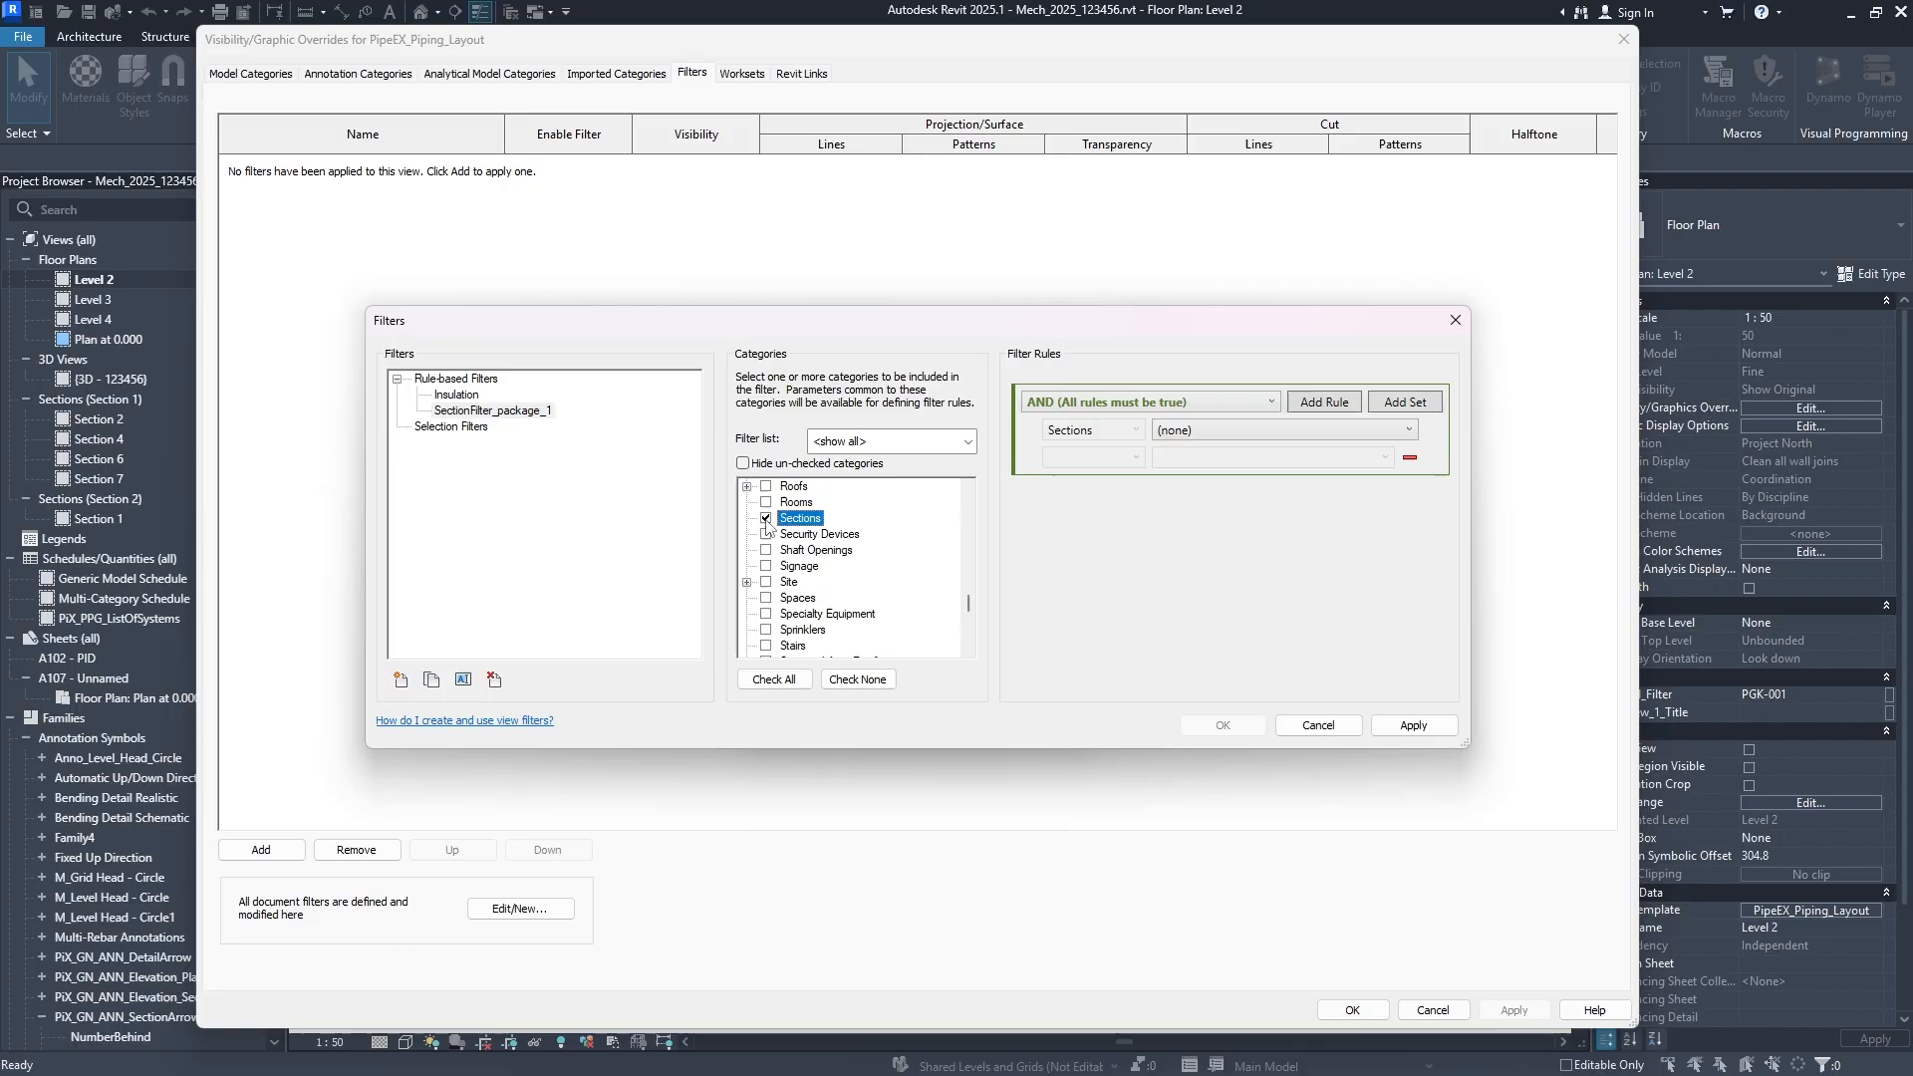
# Give SectionFilter_package_1 the rule that PiX_GN_Filter equals PKG-001, and save the filter definition.
pyautogui.click(1163, 435)
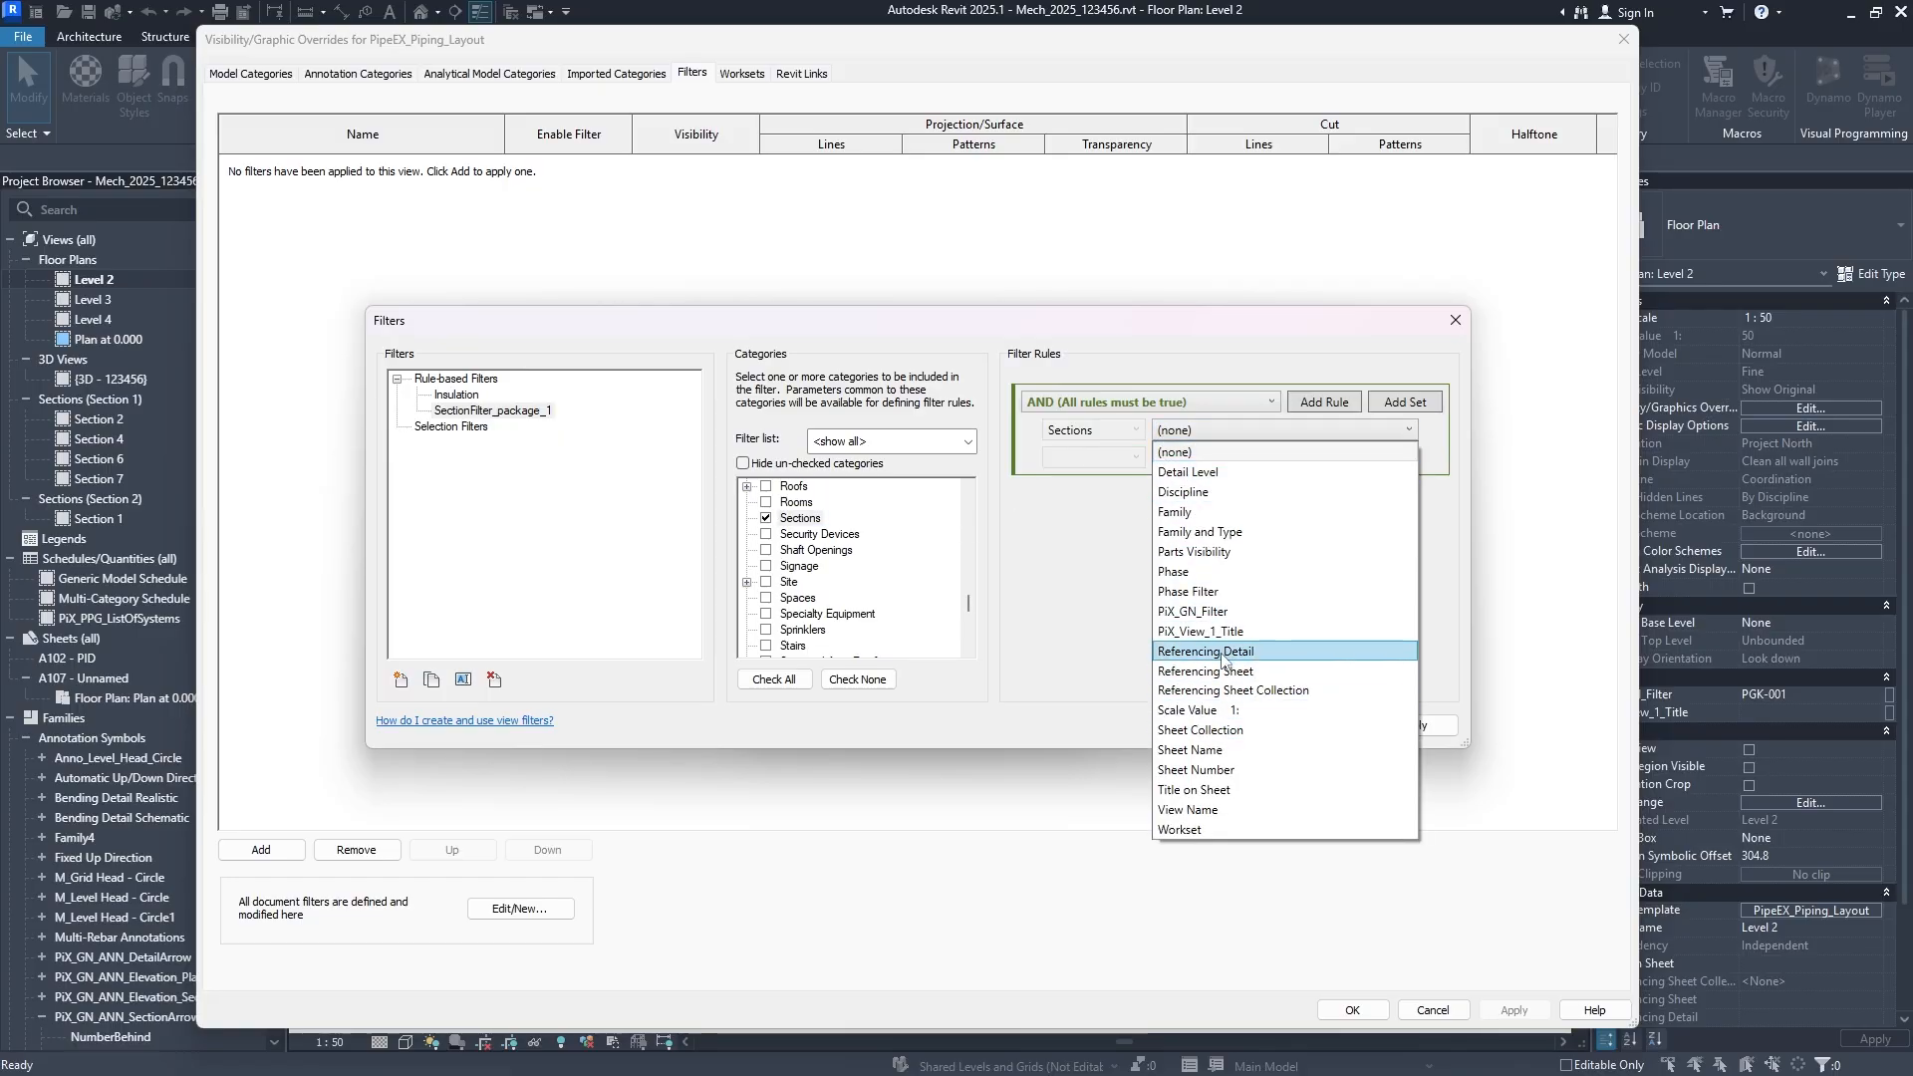
pyautogui.click(1225, 612)
pyautogui.click(1097, 456)
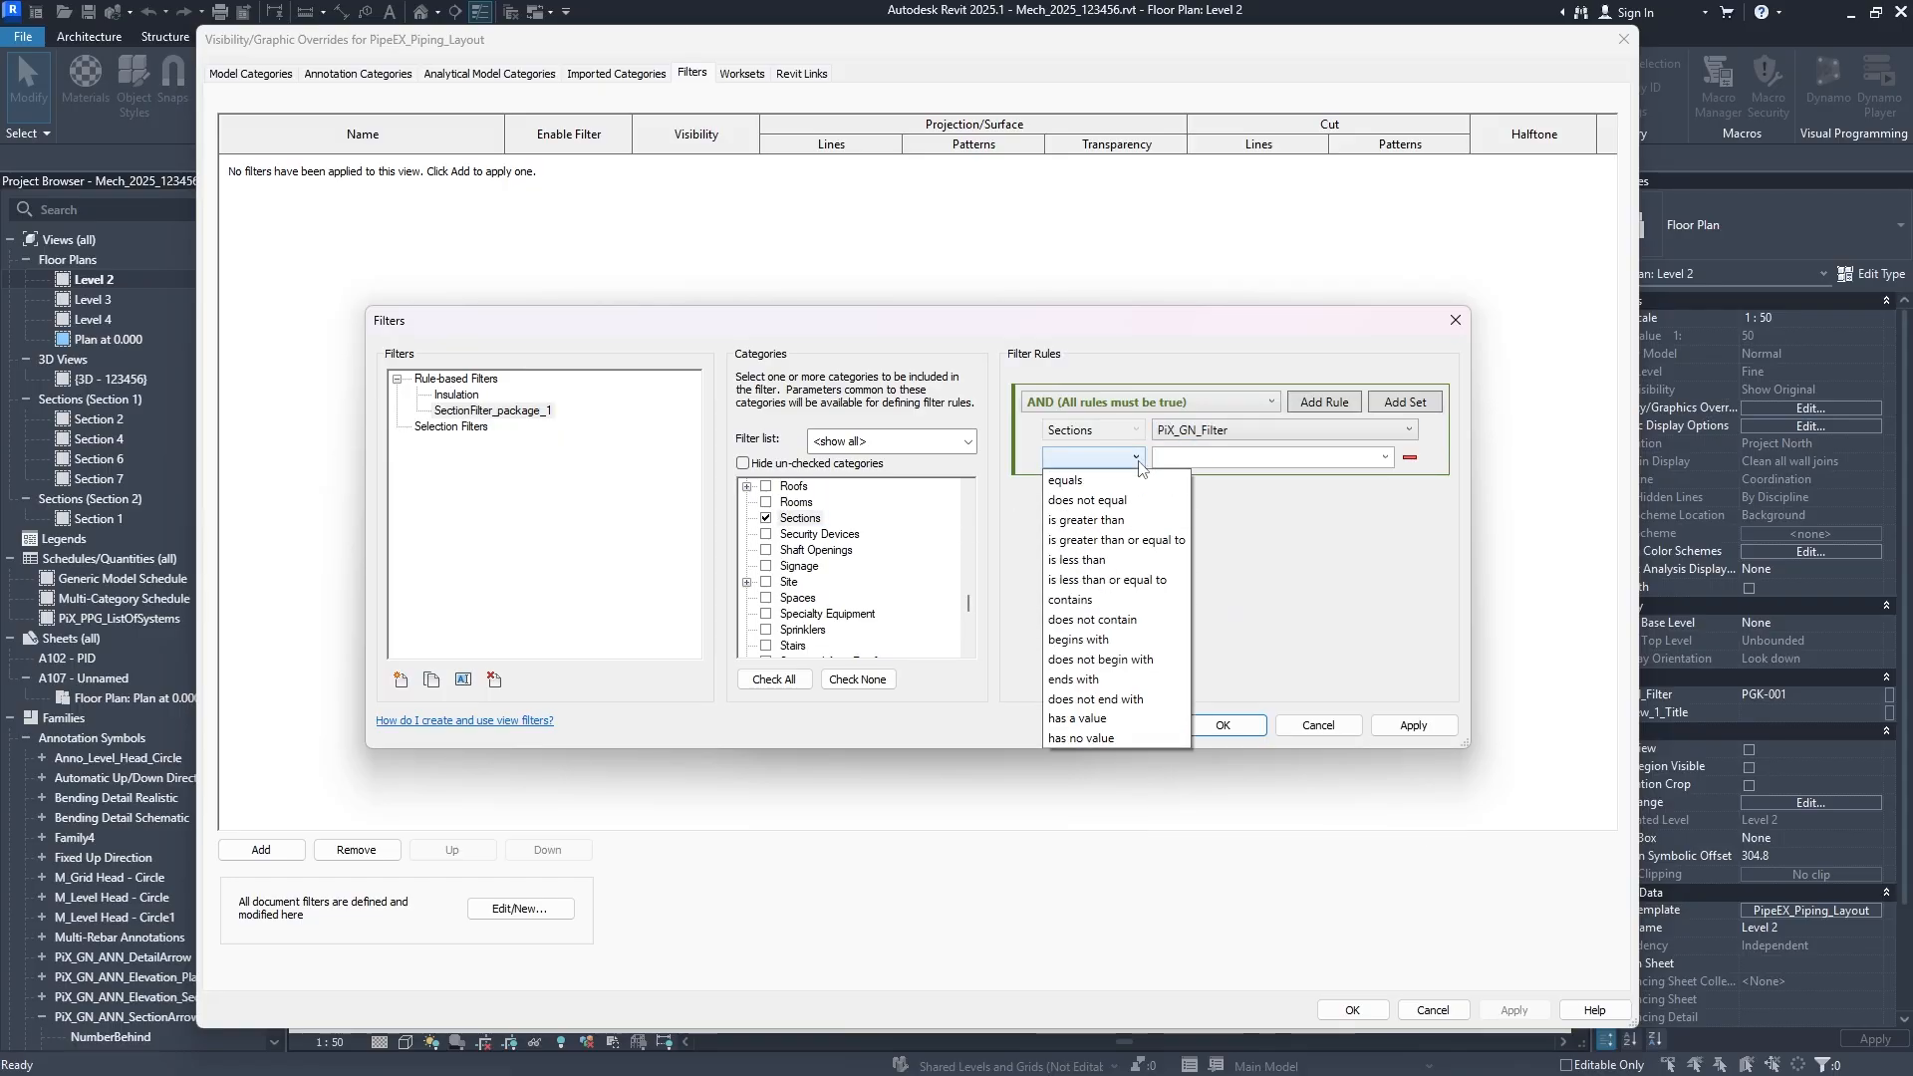
pyautogui.click(1084, 482)
pyautogui.write('PKG-001')
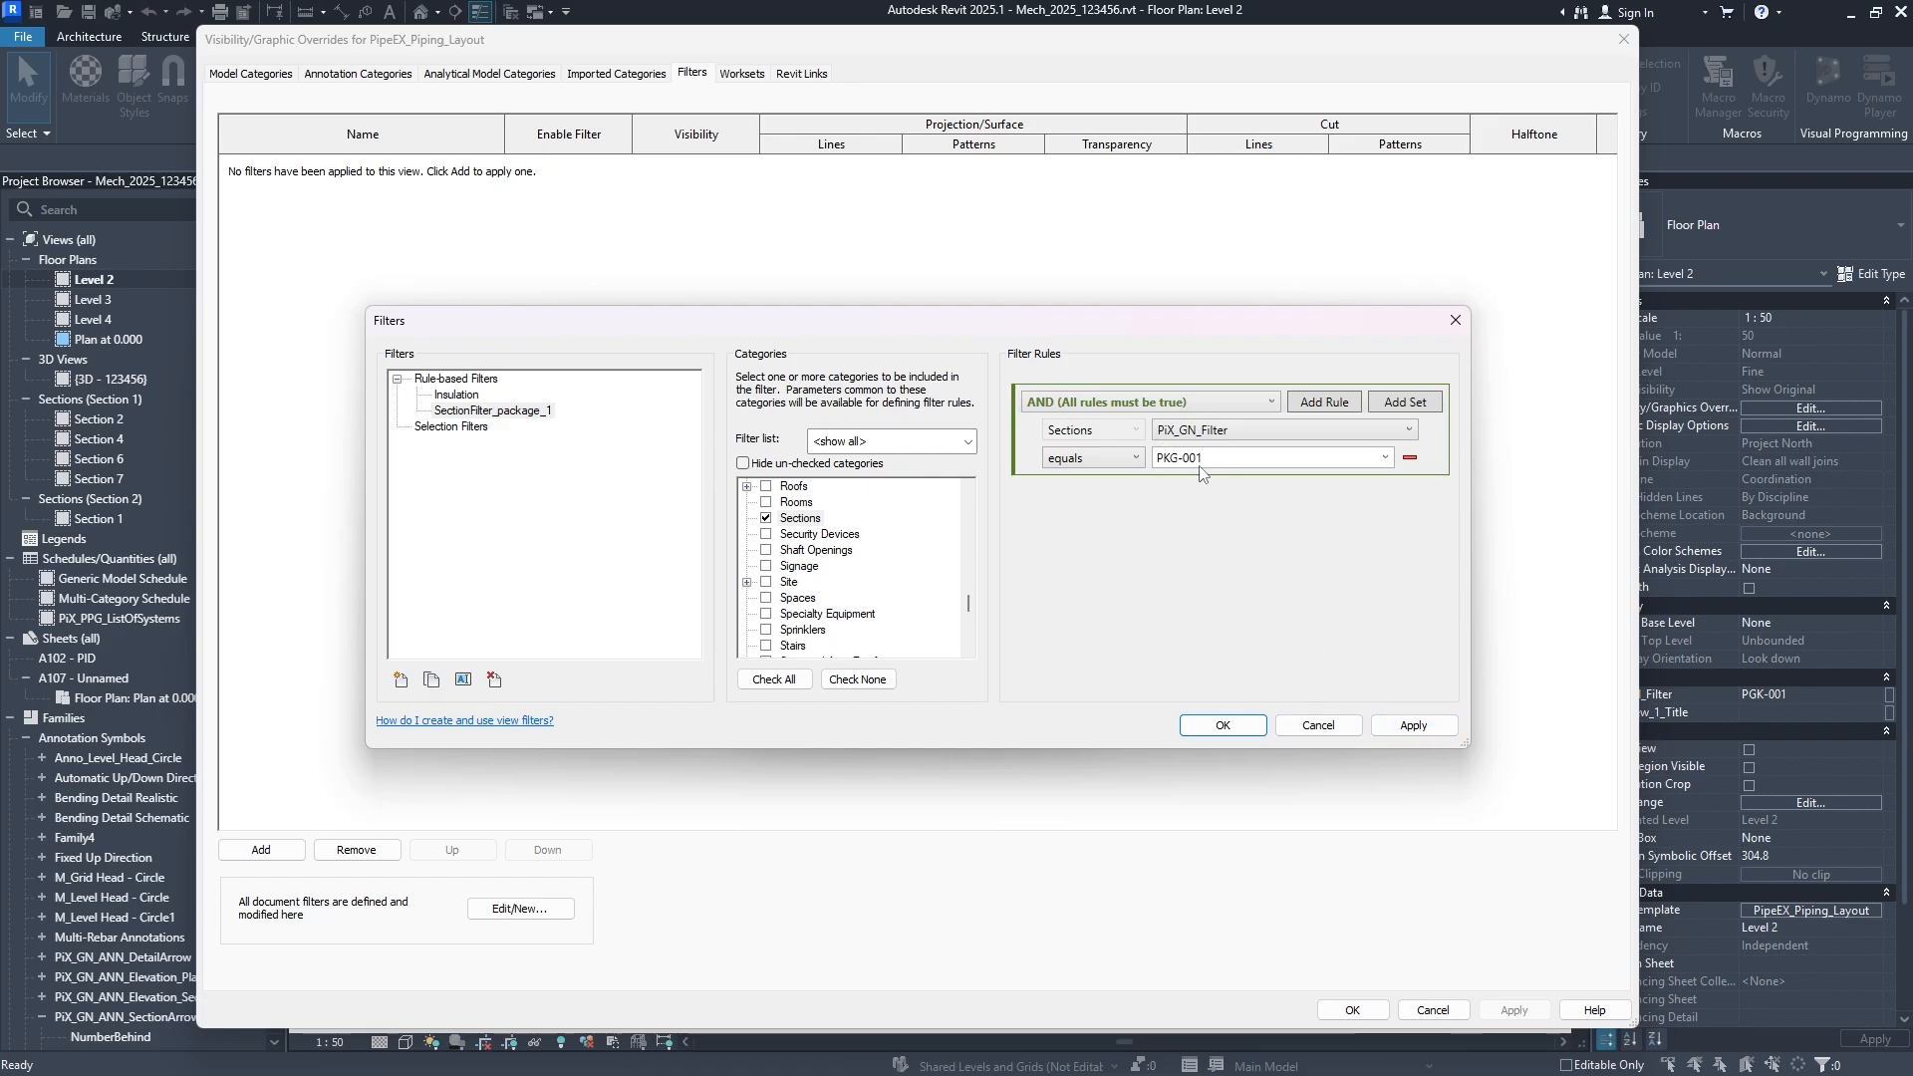
pyautogui.click(1412, 728)
pyautogui.click(1223, 726)
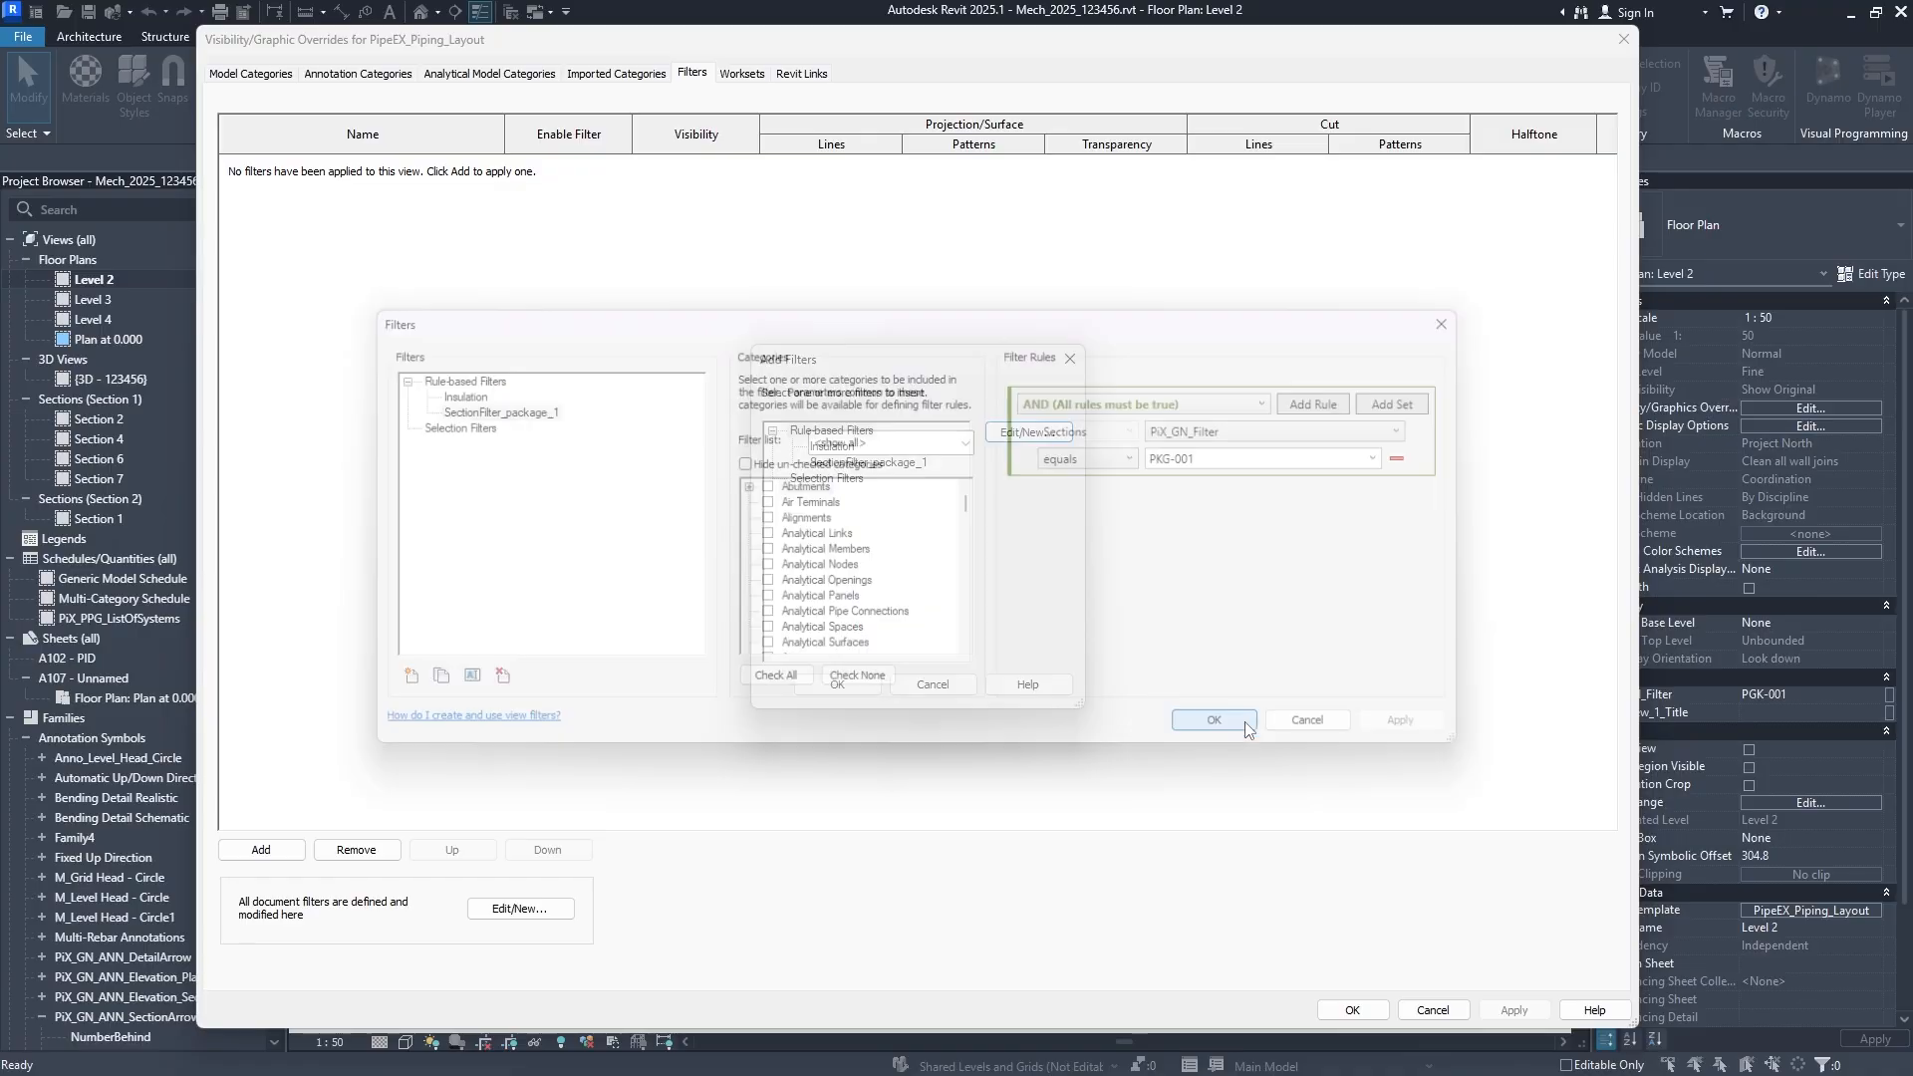
# Add SectionFilter_package_1 to the PipeEX_Piping_Layout template with its visibility turned off, and apply the template to the Level 2 plan.
pyautogui.doubleClick(866, 464)
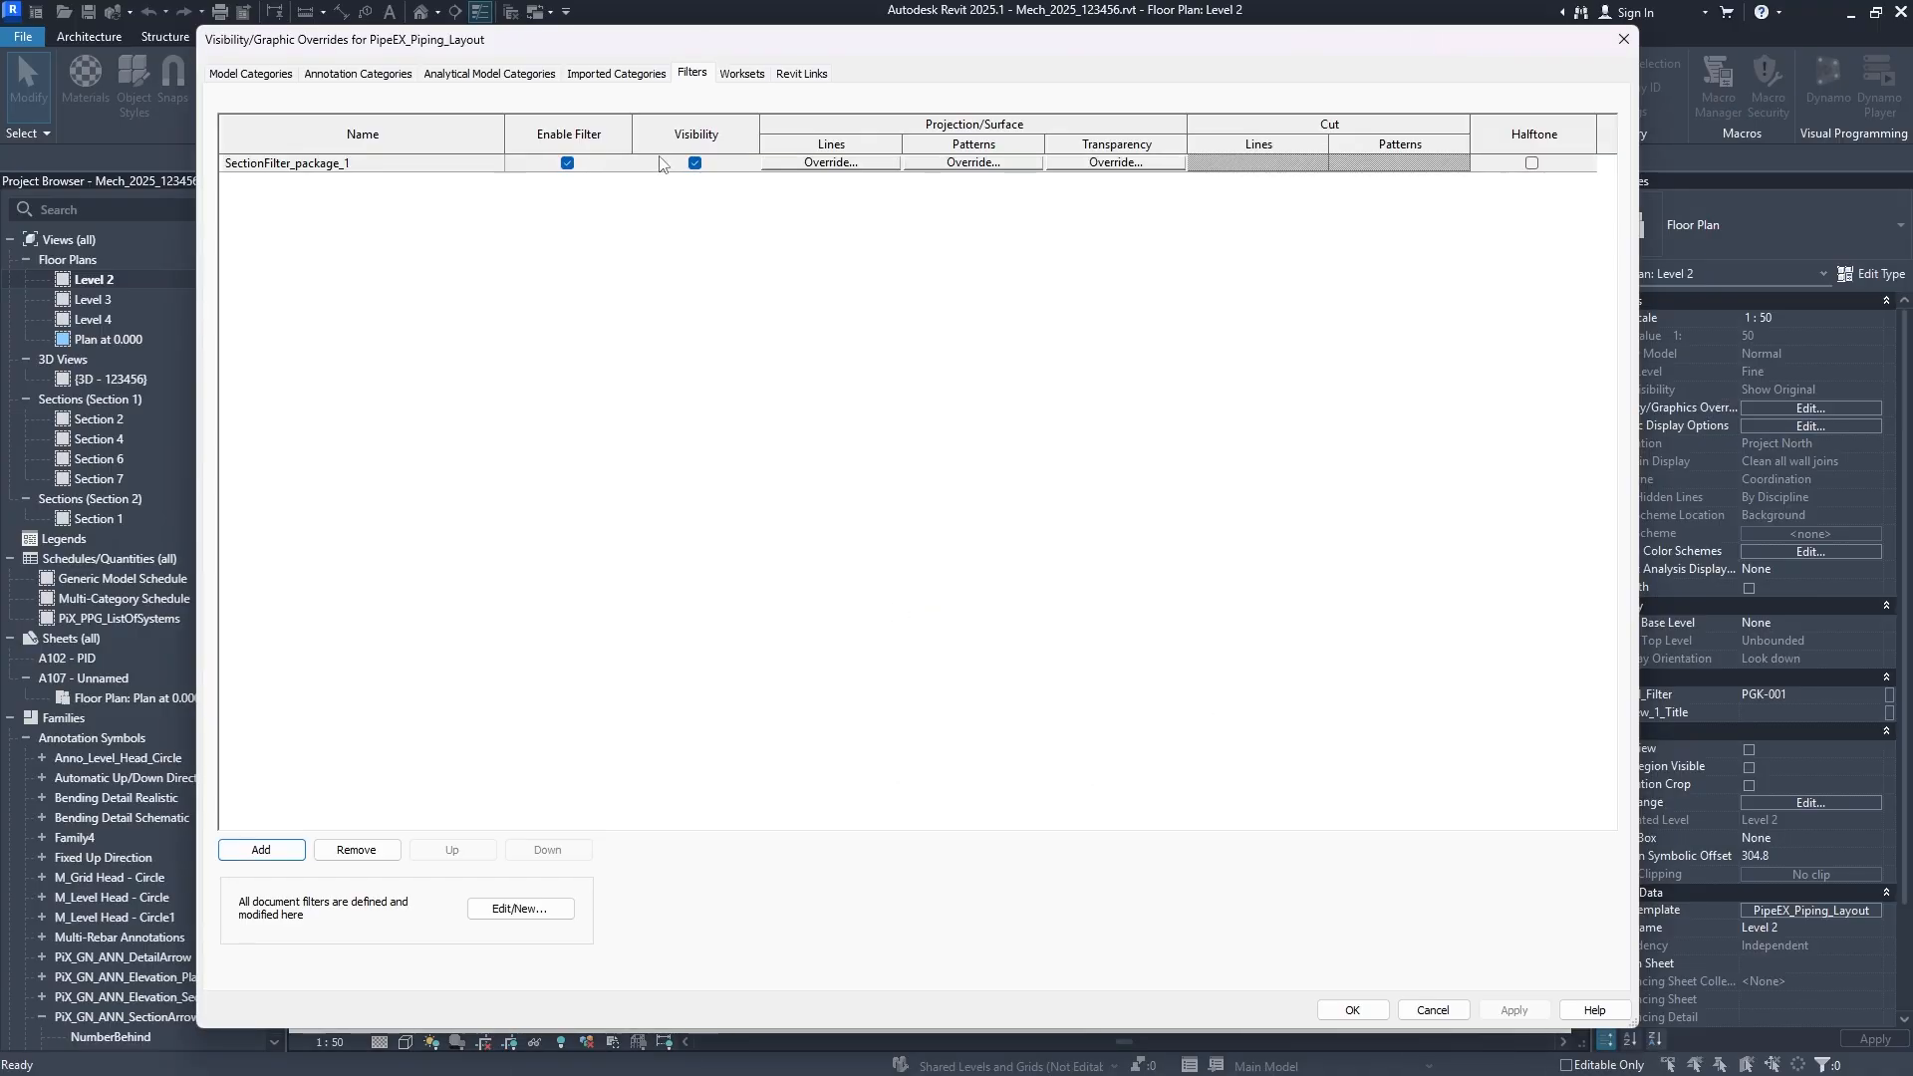
pyautogui.click(691, 165)
pyautogui.click(695, 163)
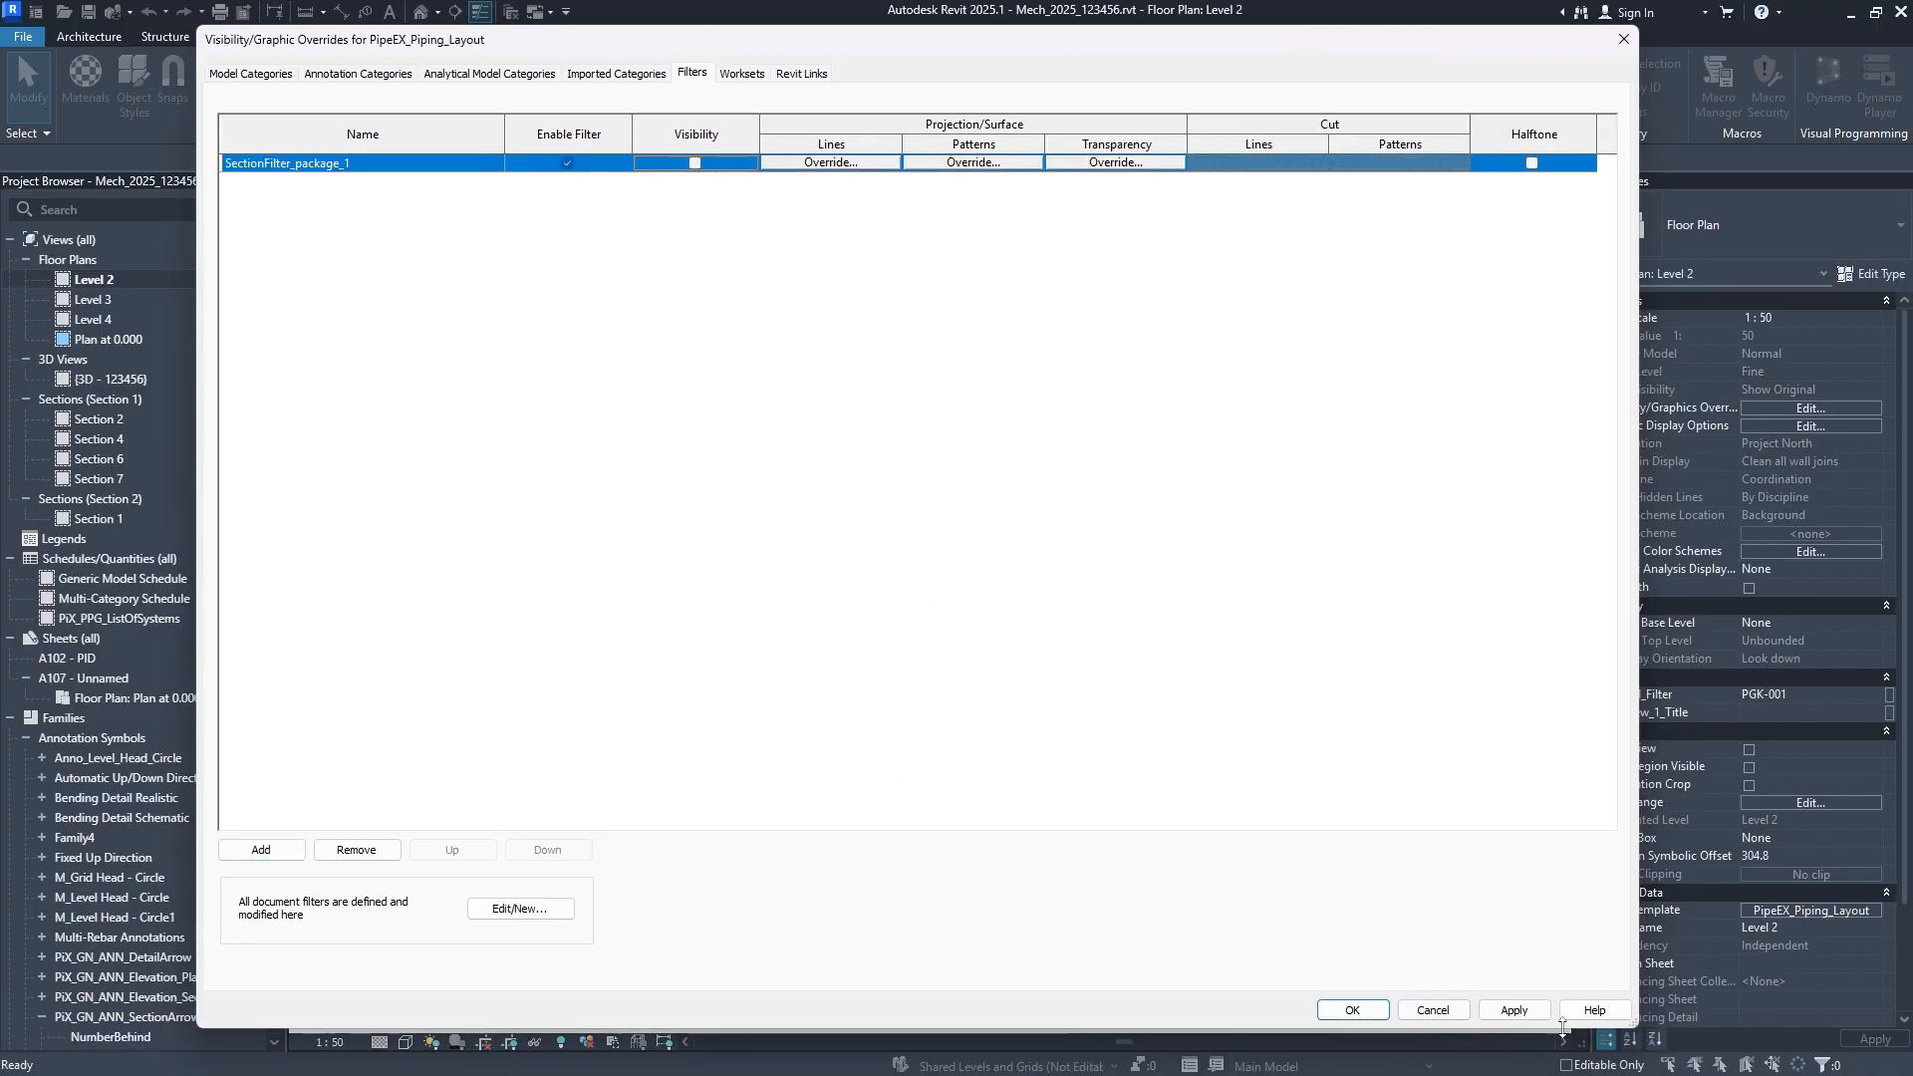
pyautogui.click(1514, 1009)
pyautogui.click(1352, 1010)
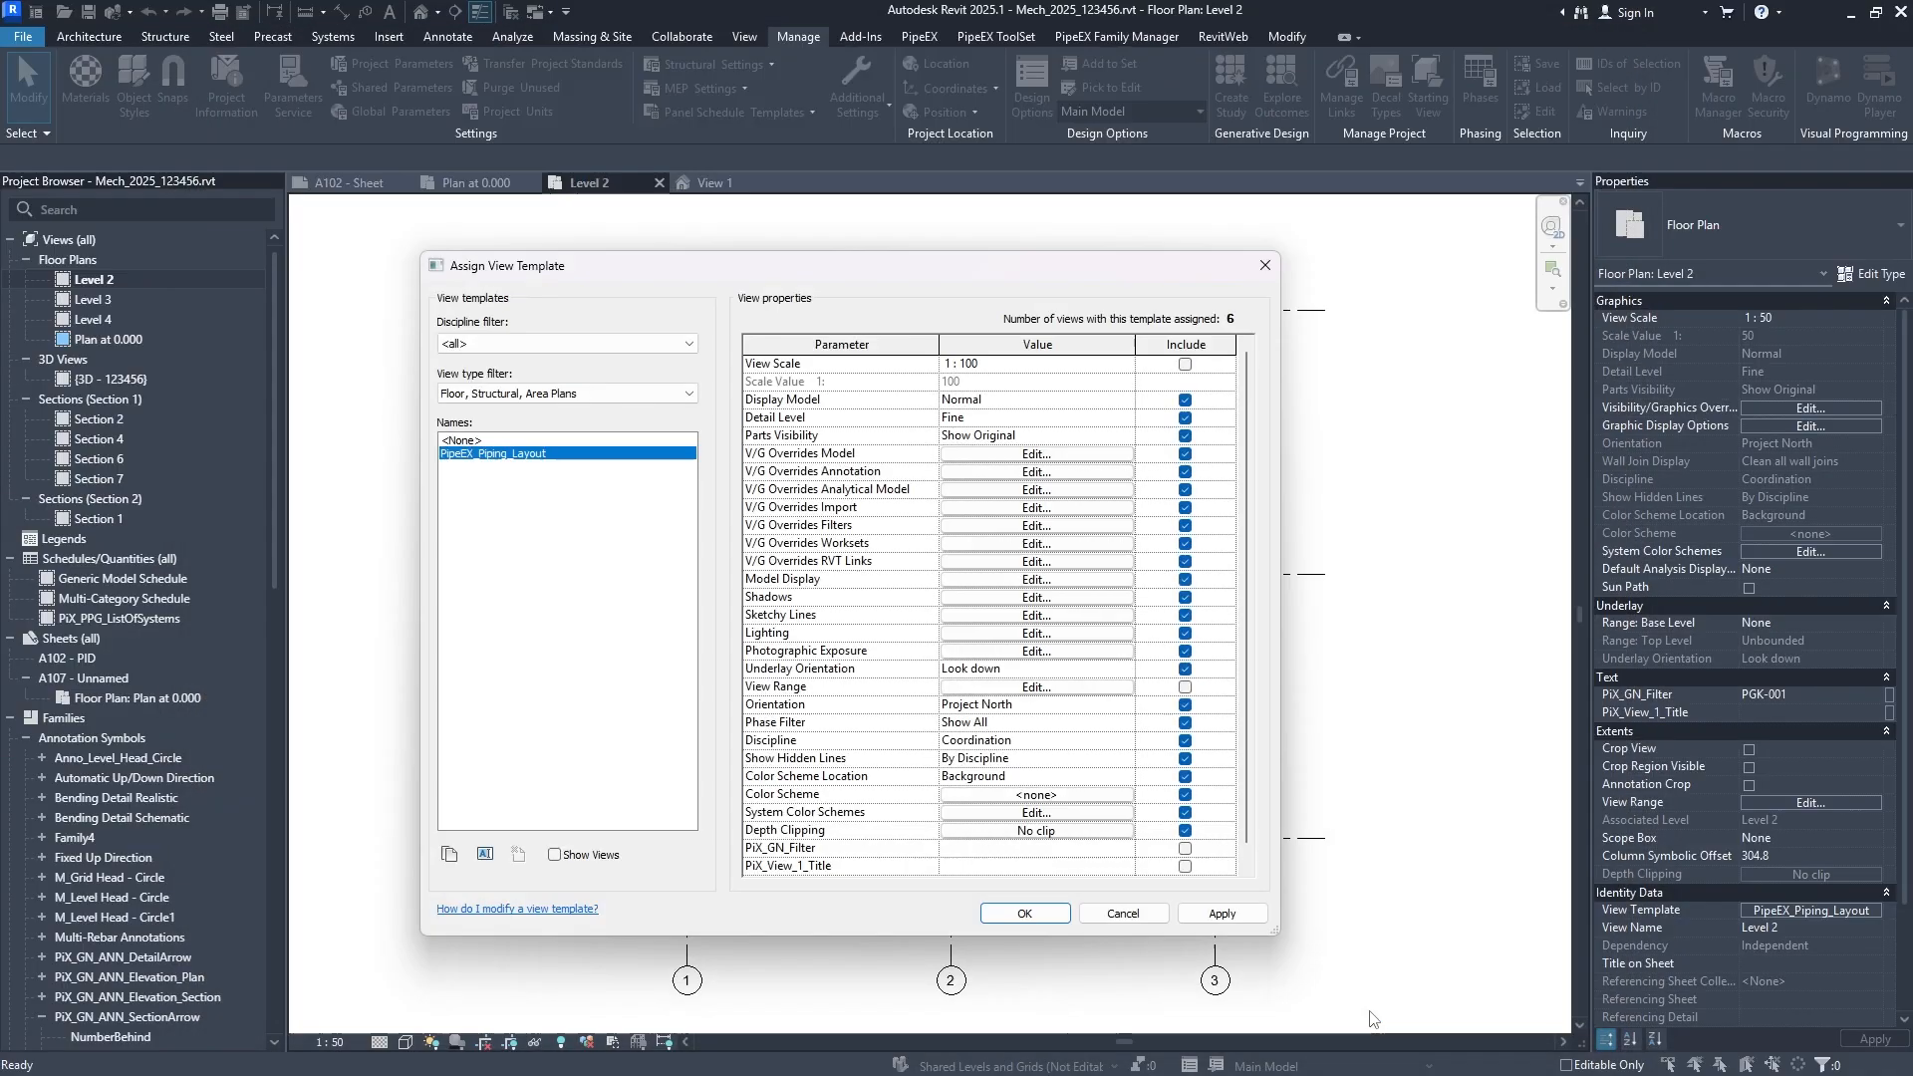
pyautogui.click(1222, 913)
pyautogui.click(1024, 914)
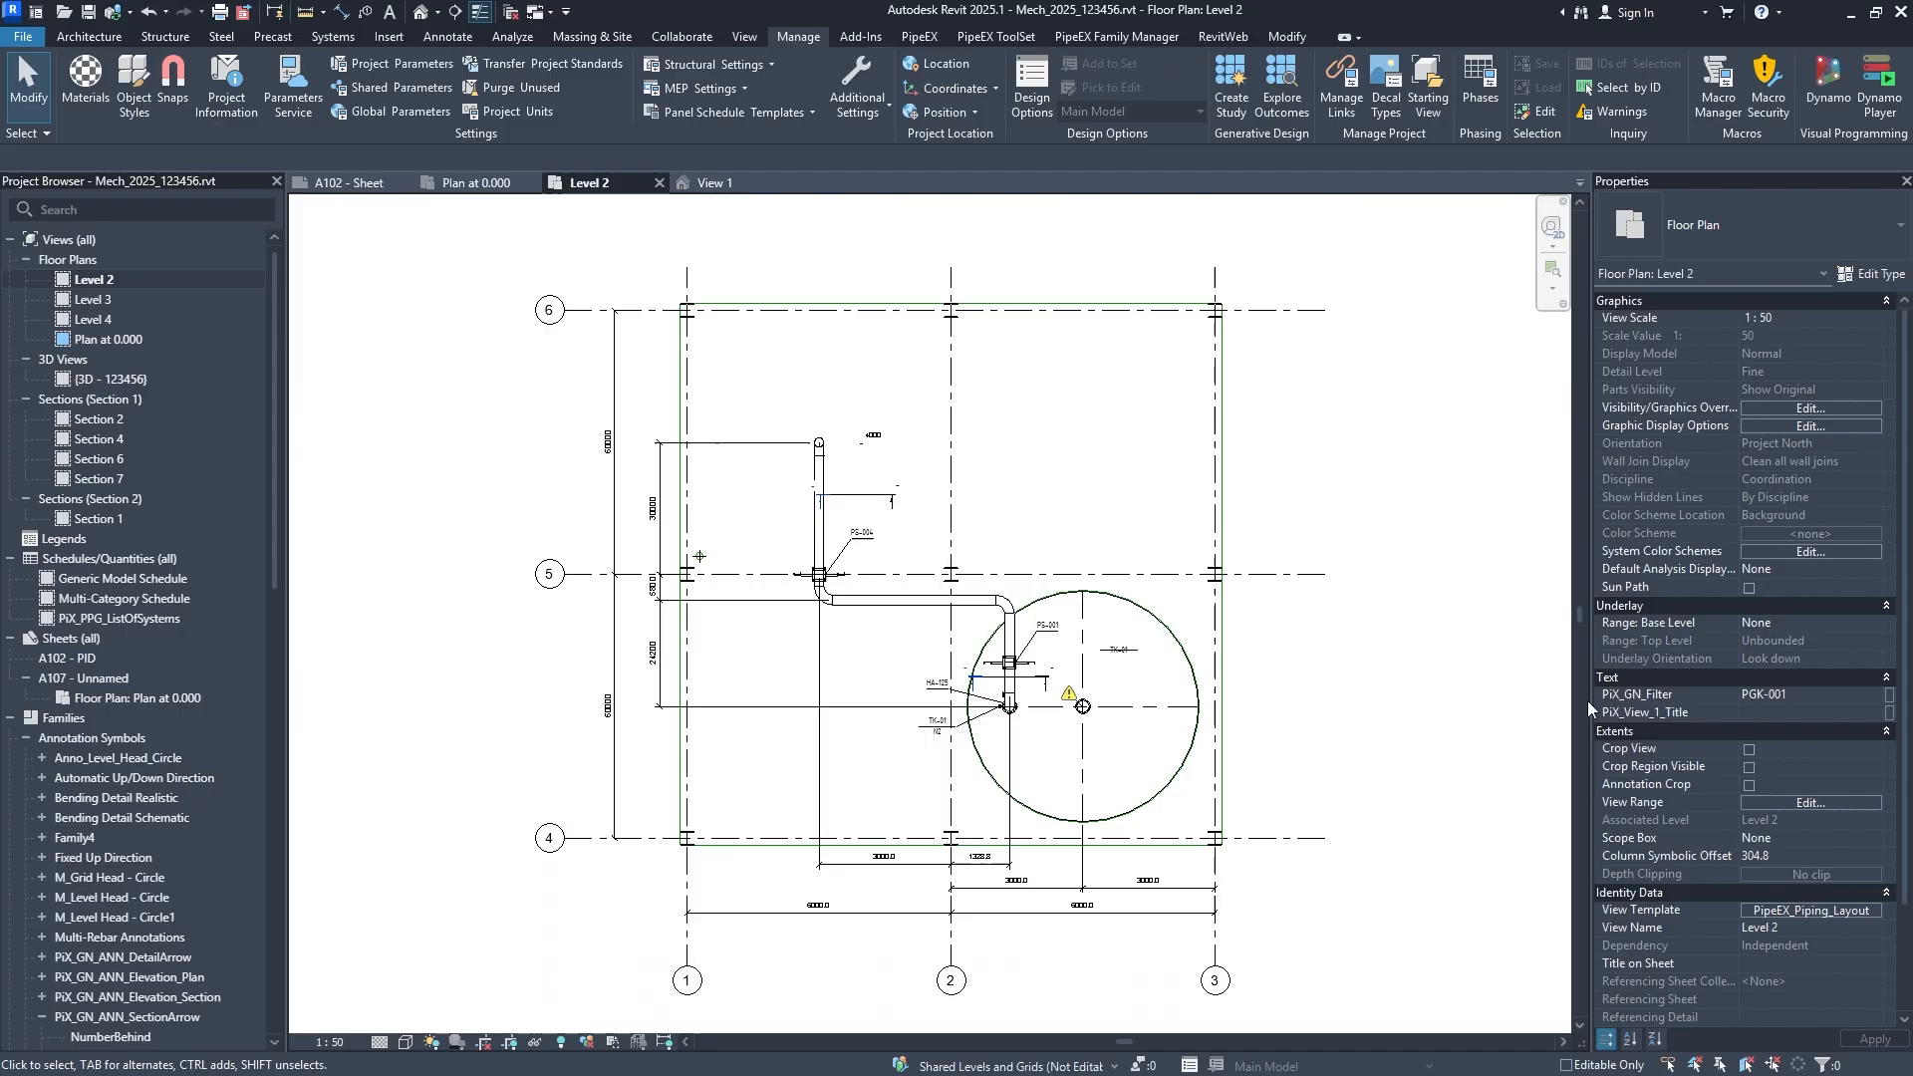
# Change the SectionFilter_package_1 rule operator to "does not contain" for PKG-001 and accept the updated PipeEX_Piping_Layout template.
pyautogui.click(1814, 915)
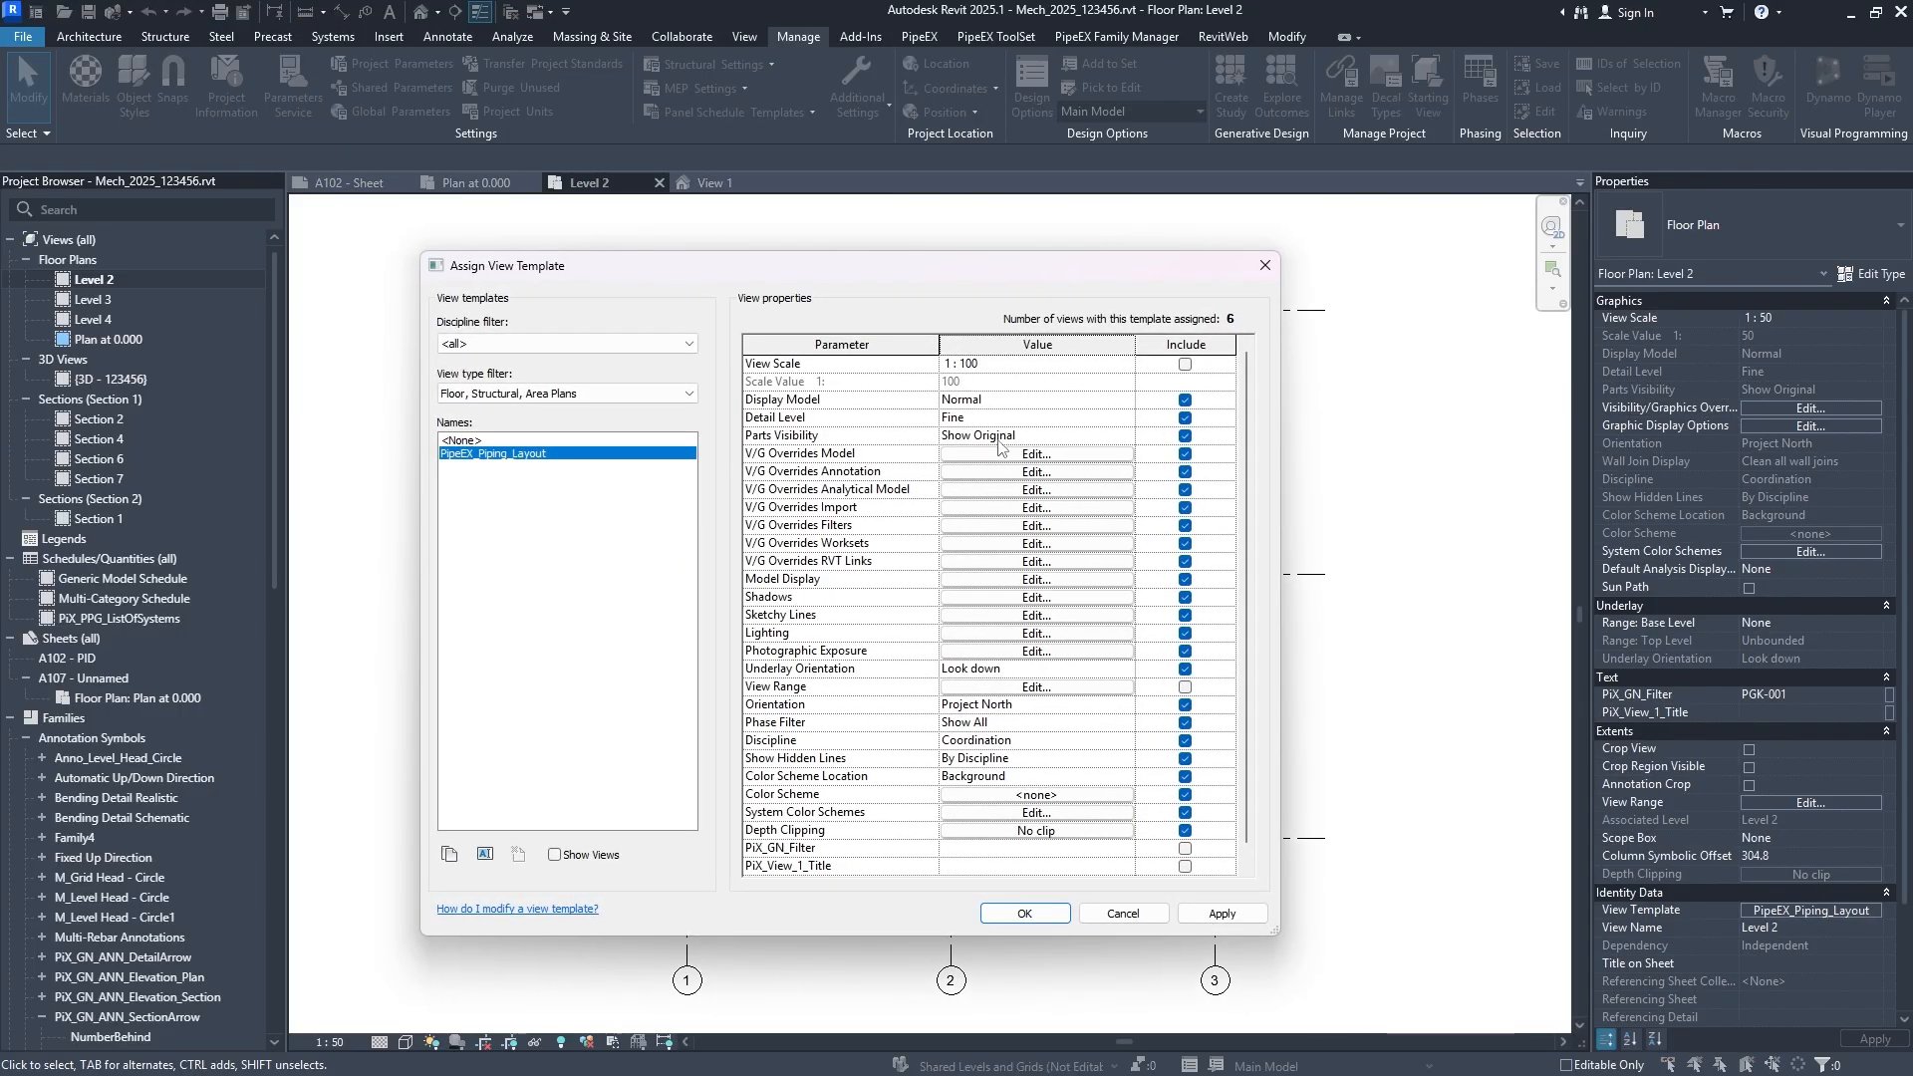
pyautogui.click(1035, 456)
pyautogui.click(738, 77)
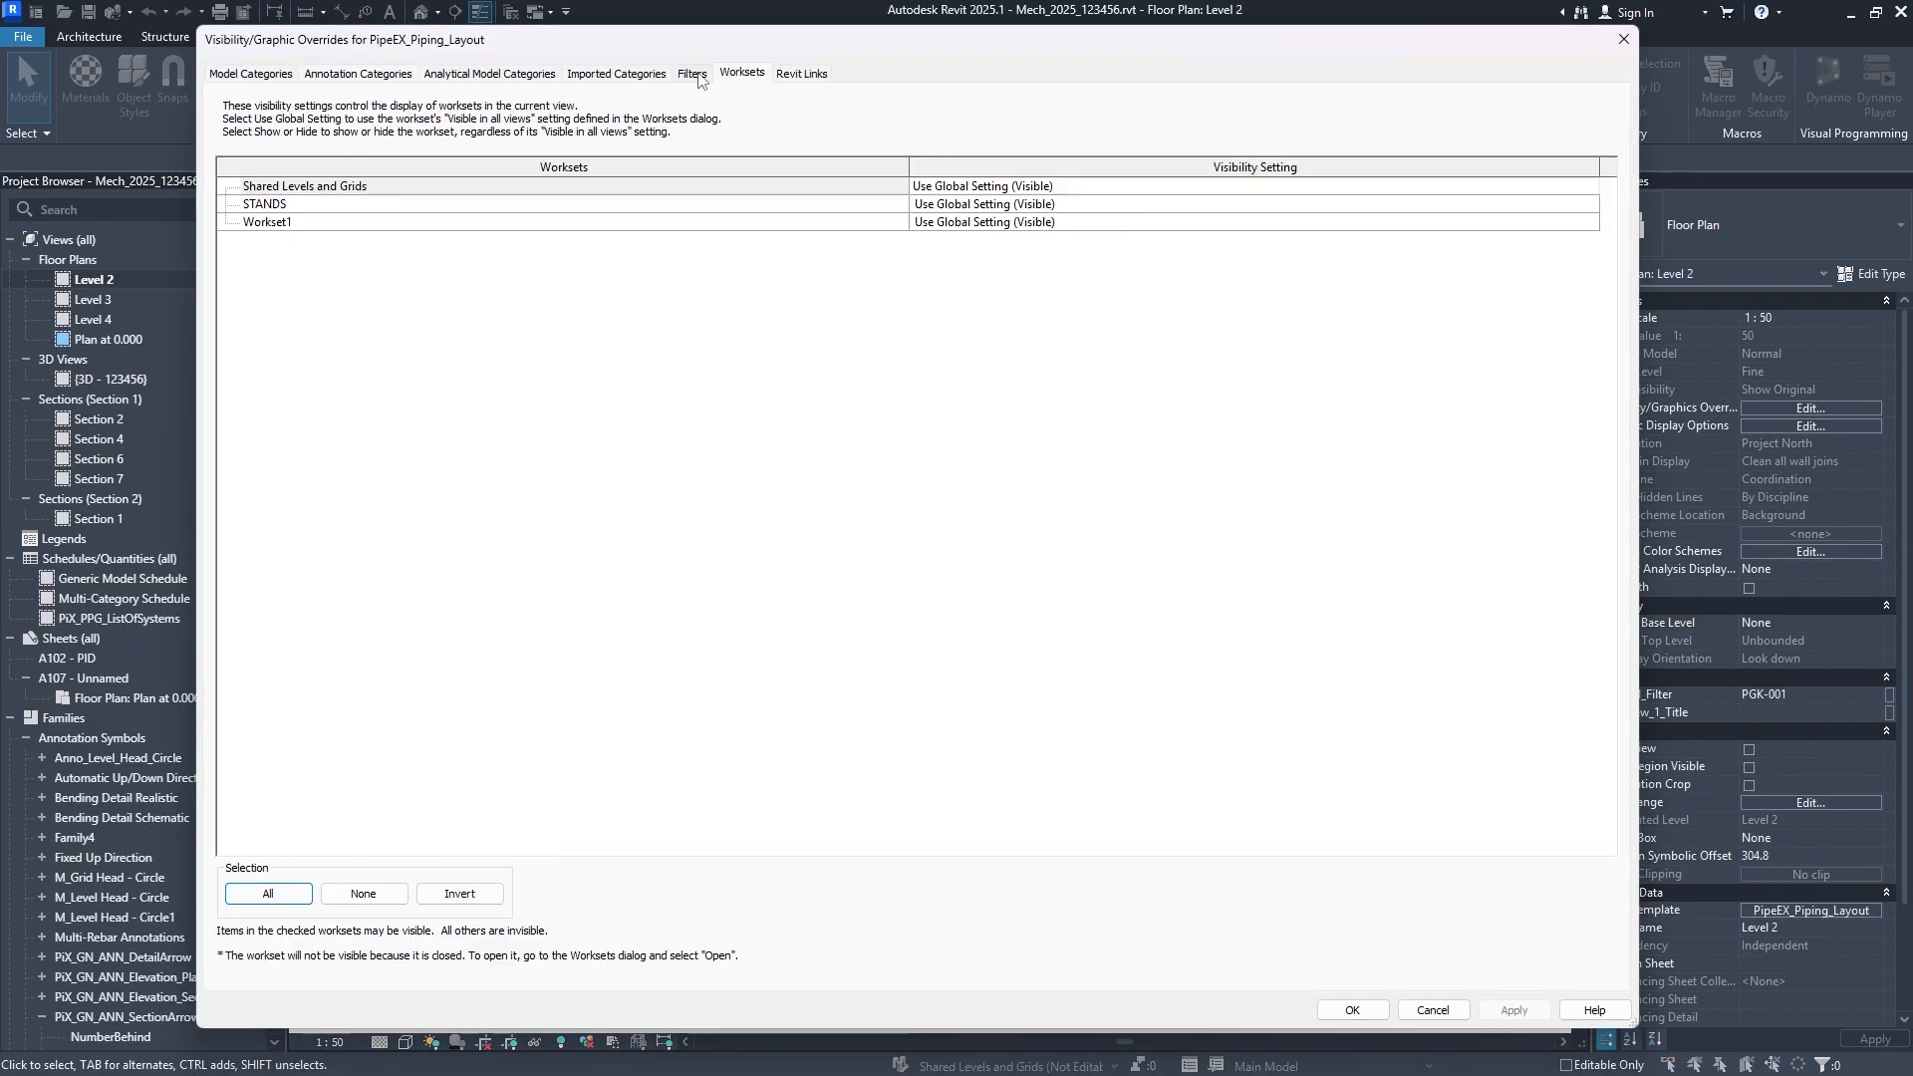
pyautogui.click(695, 76)
pyautogui.click(520, 908)
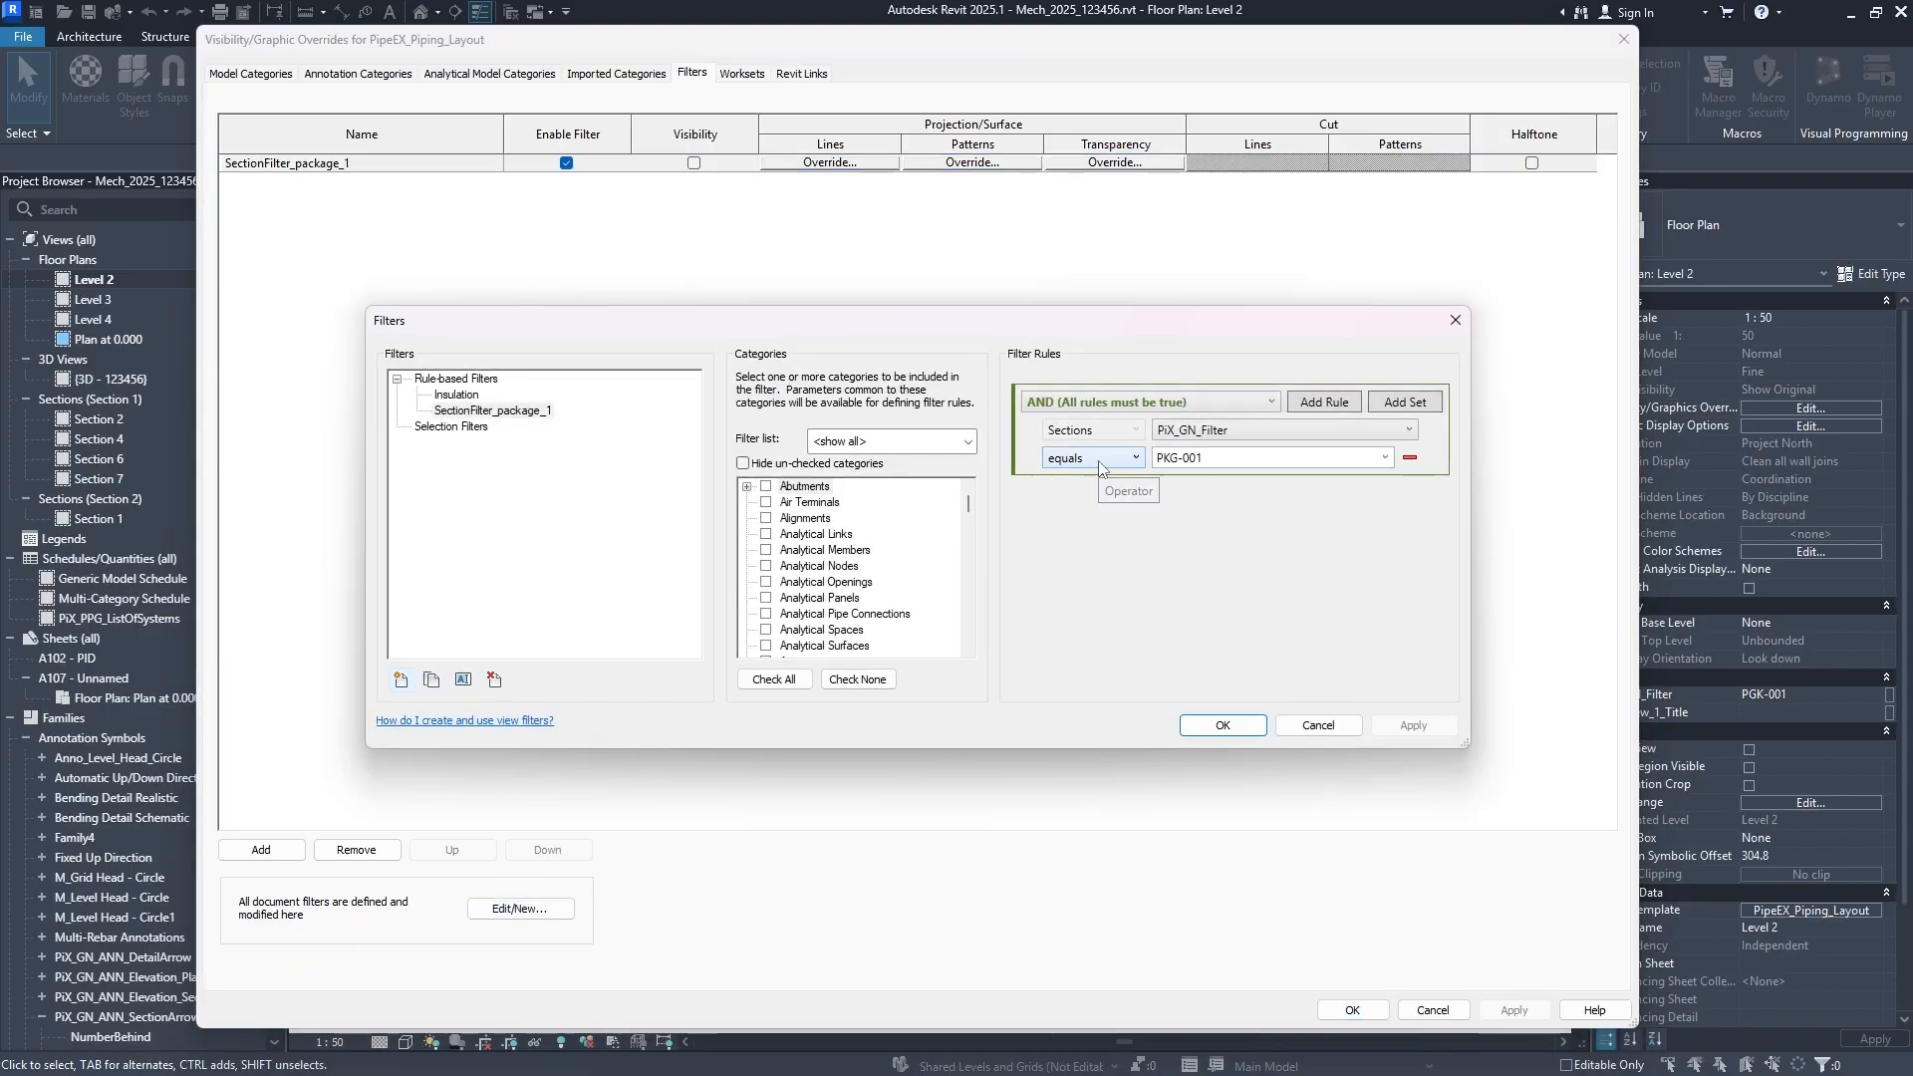
pyautogui.click(1098, 461)
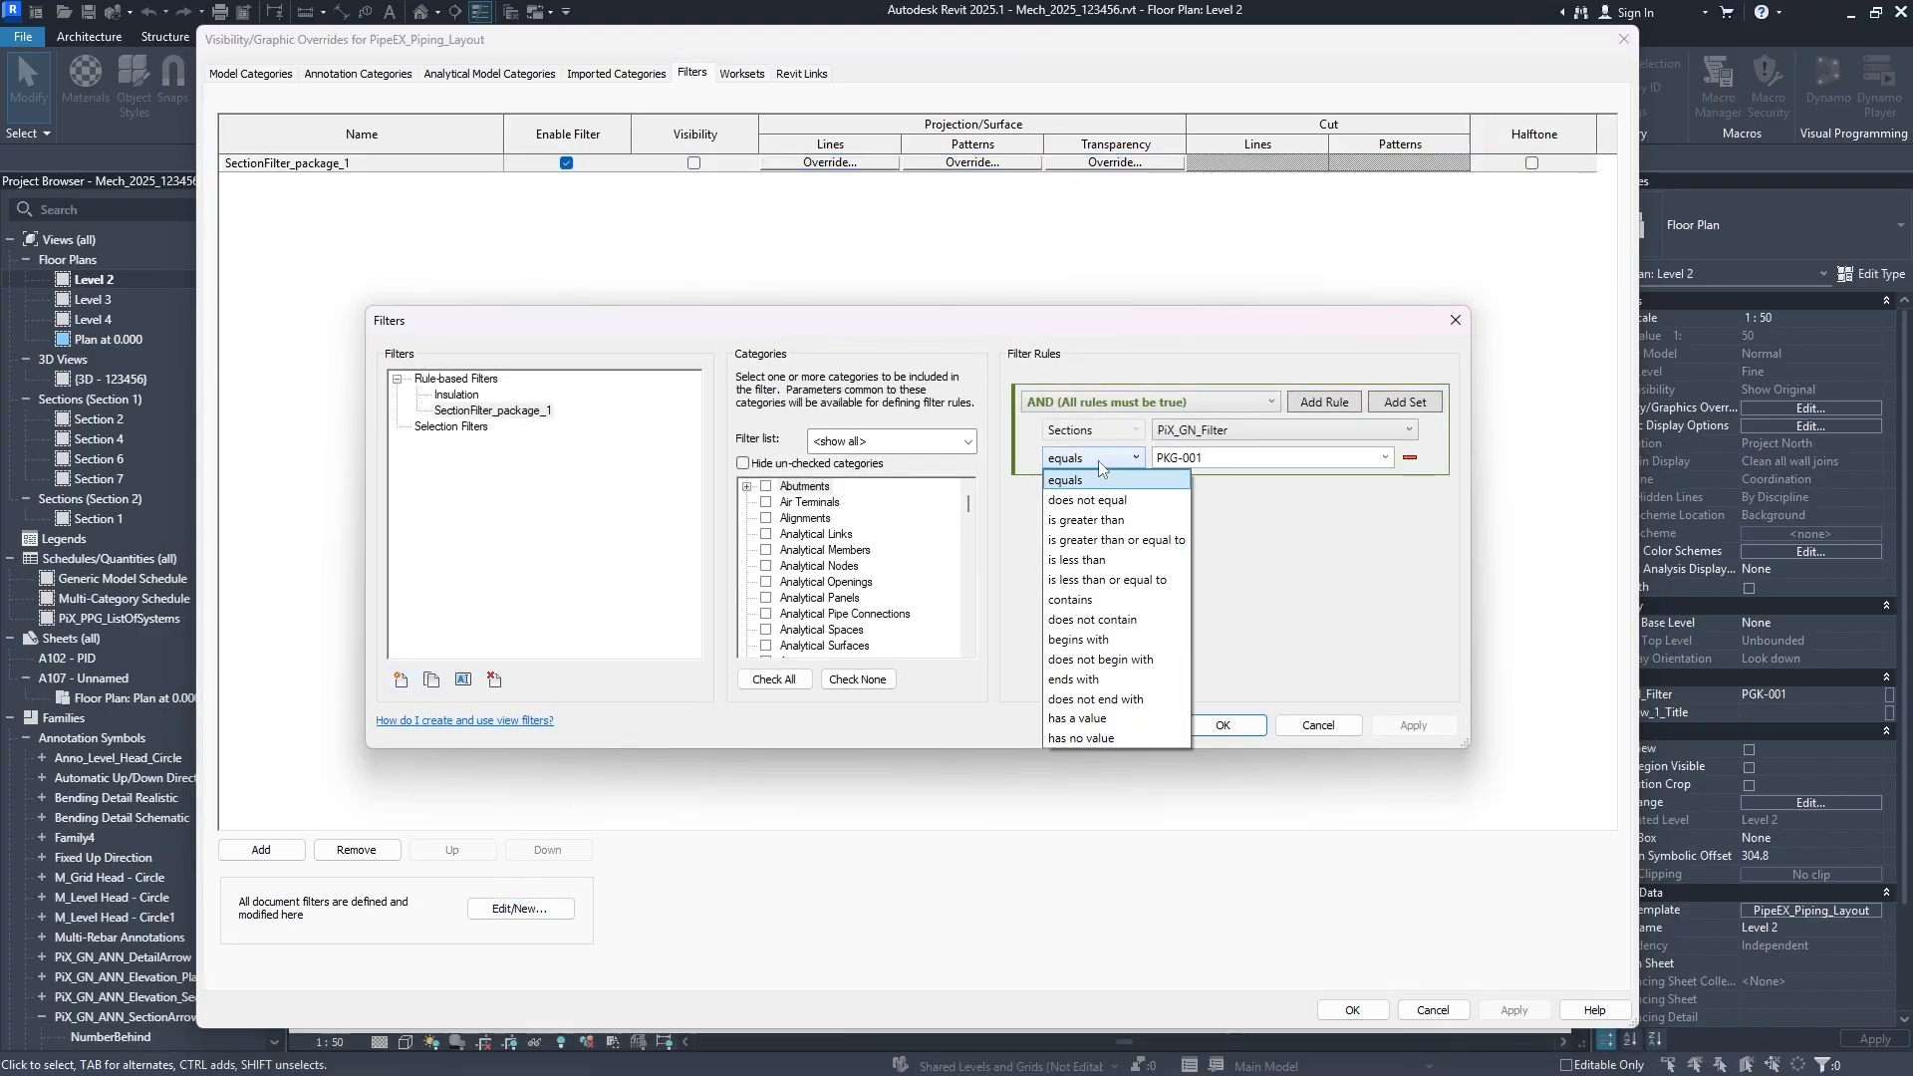
pyautogui.click(1123, 622)
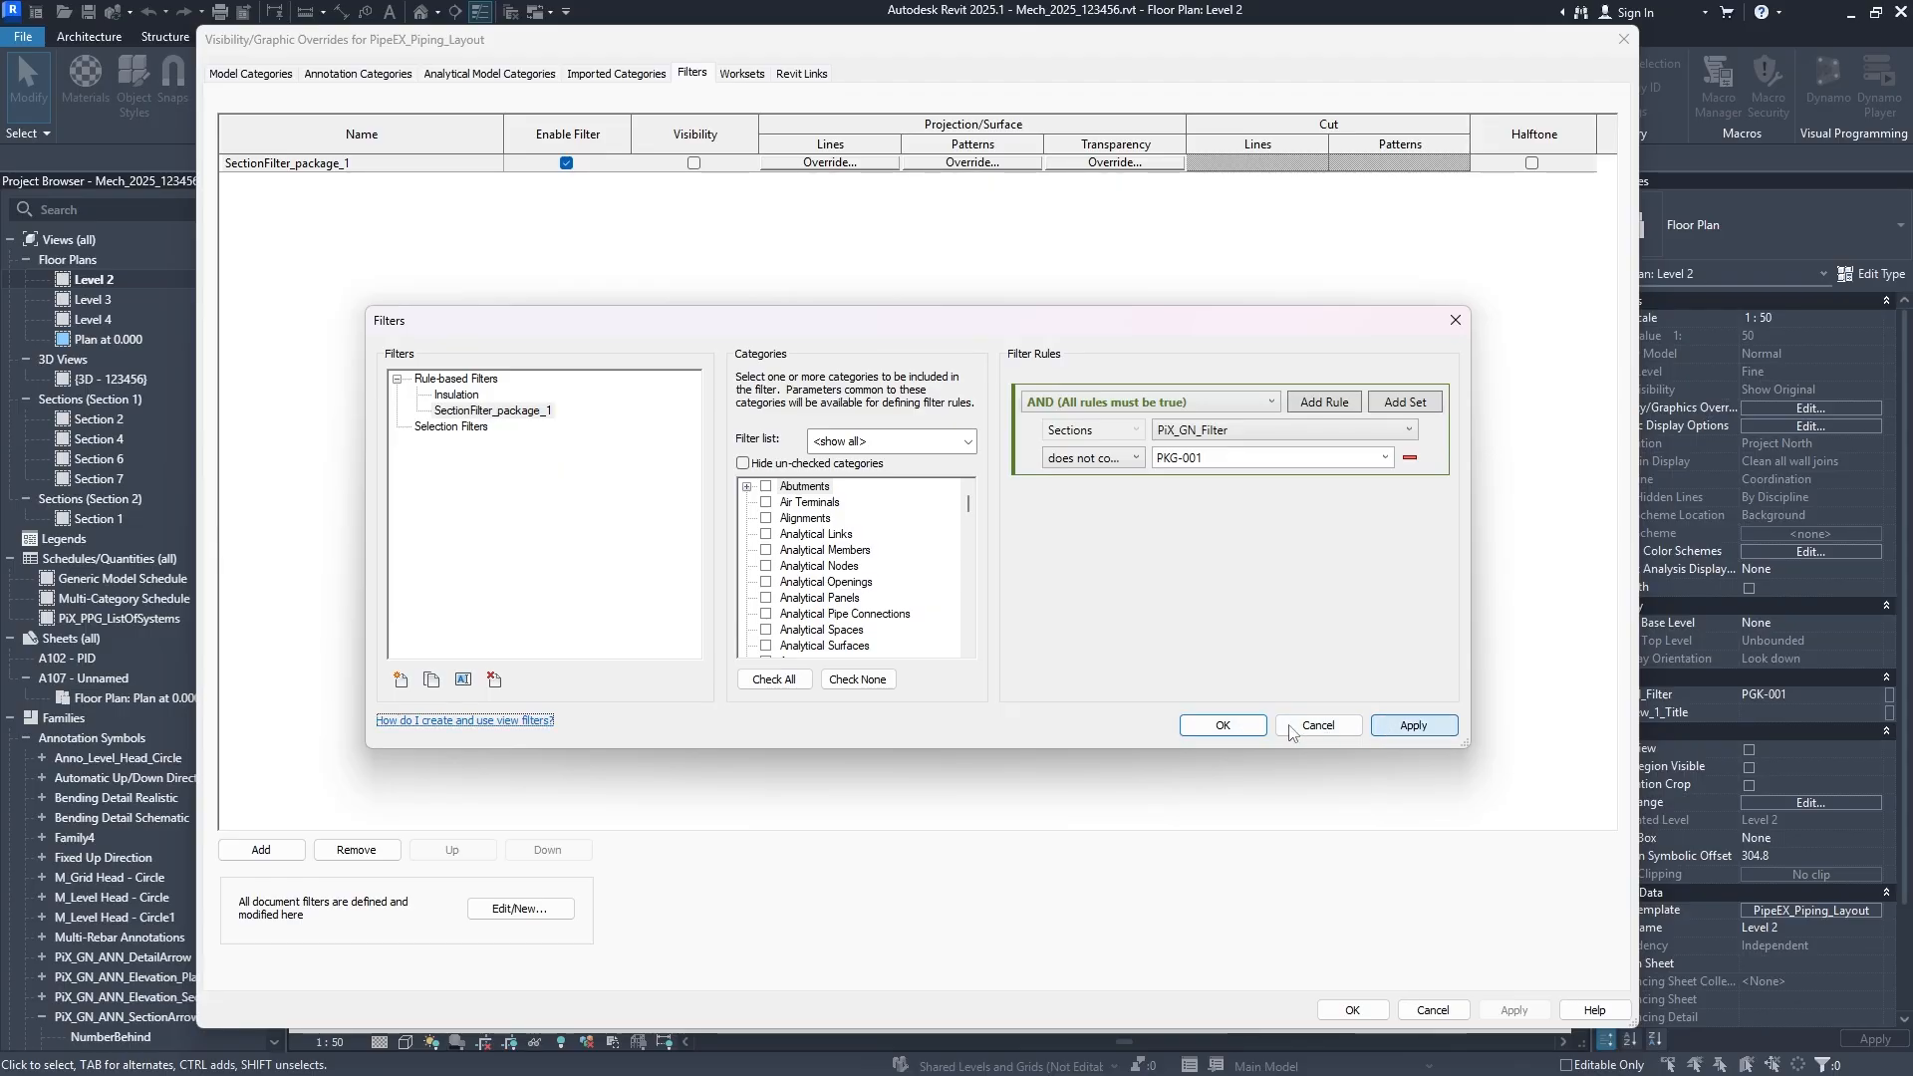
pyautogui.click(1217, 729)
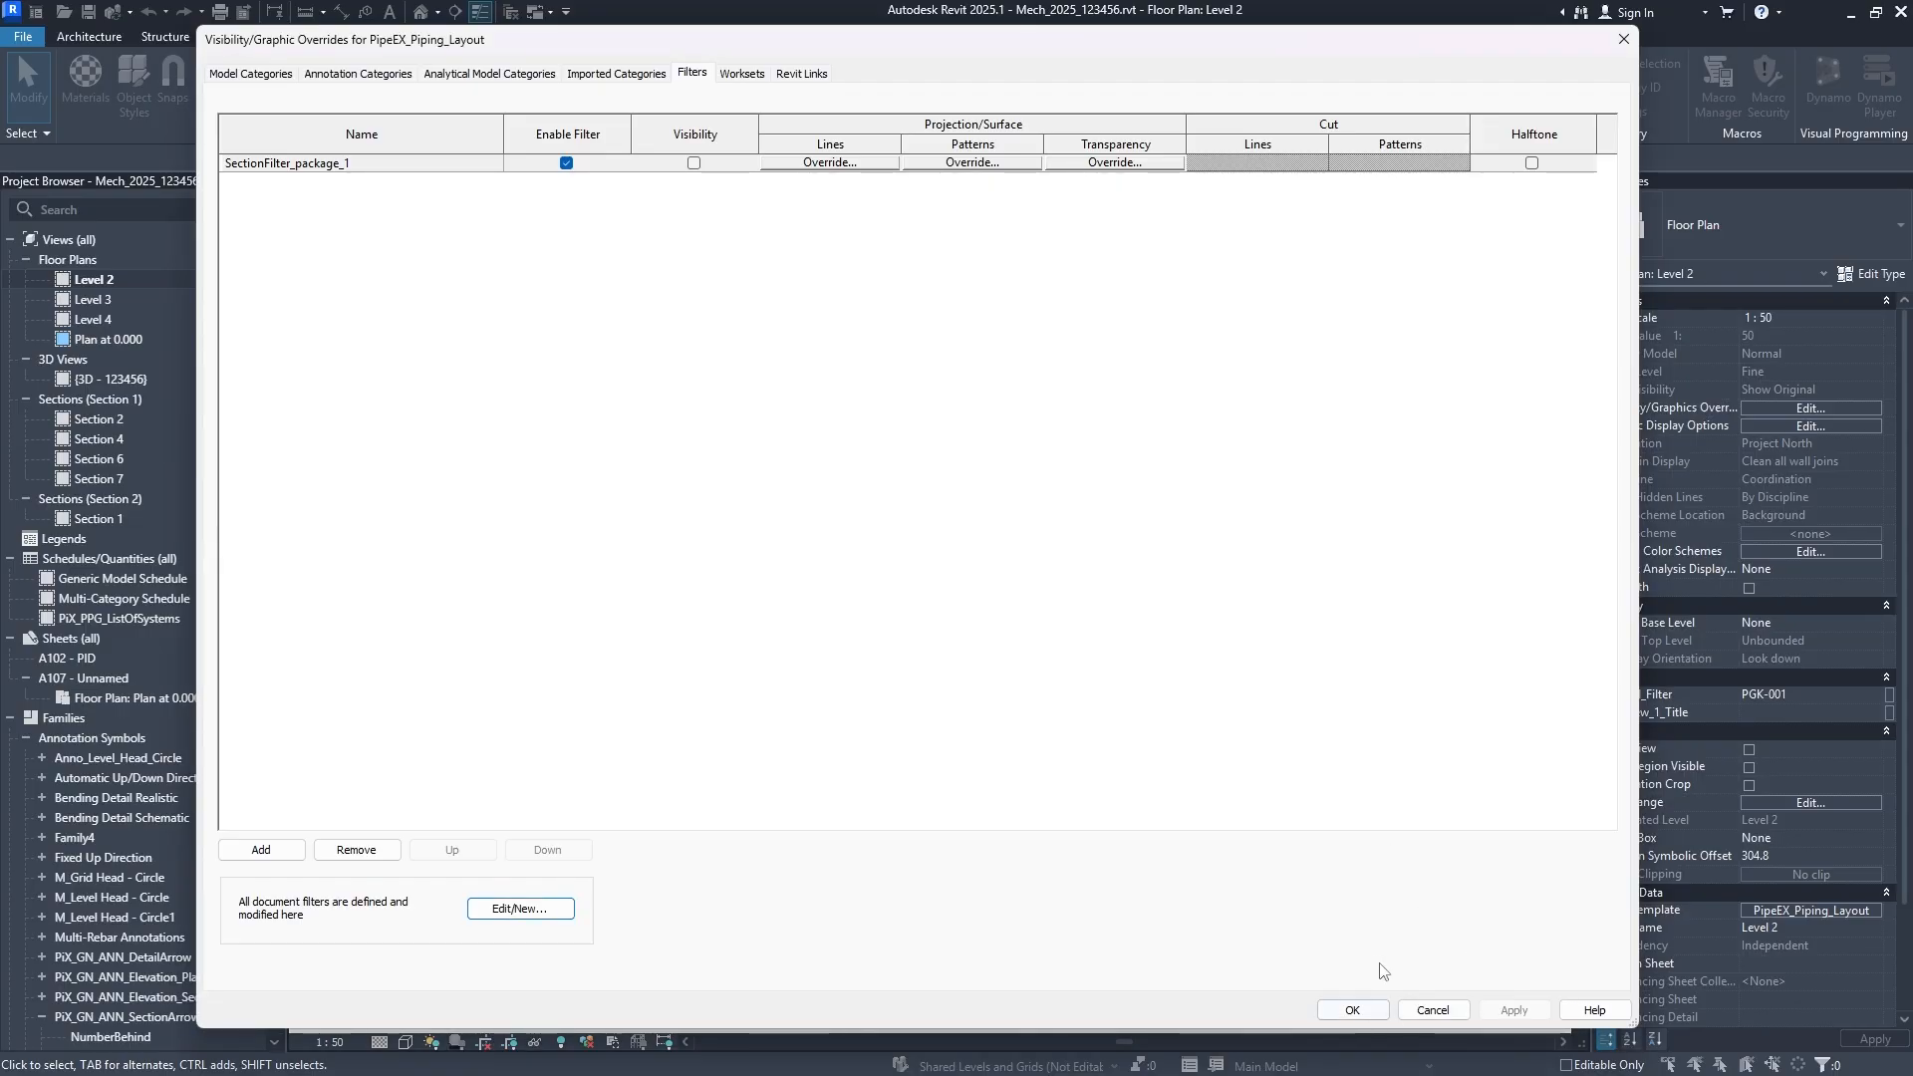
pyautogui.click(1352, 1009)
pyautogui.click(1006, 921)
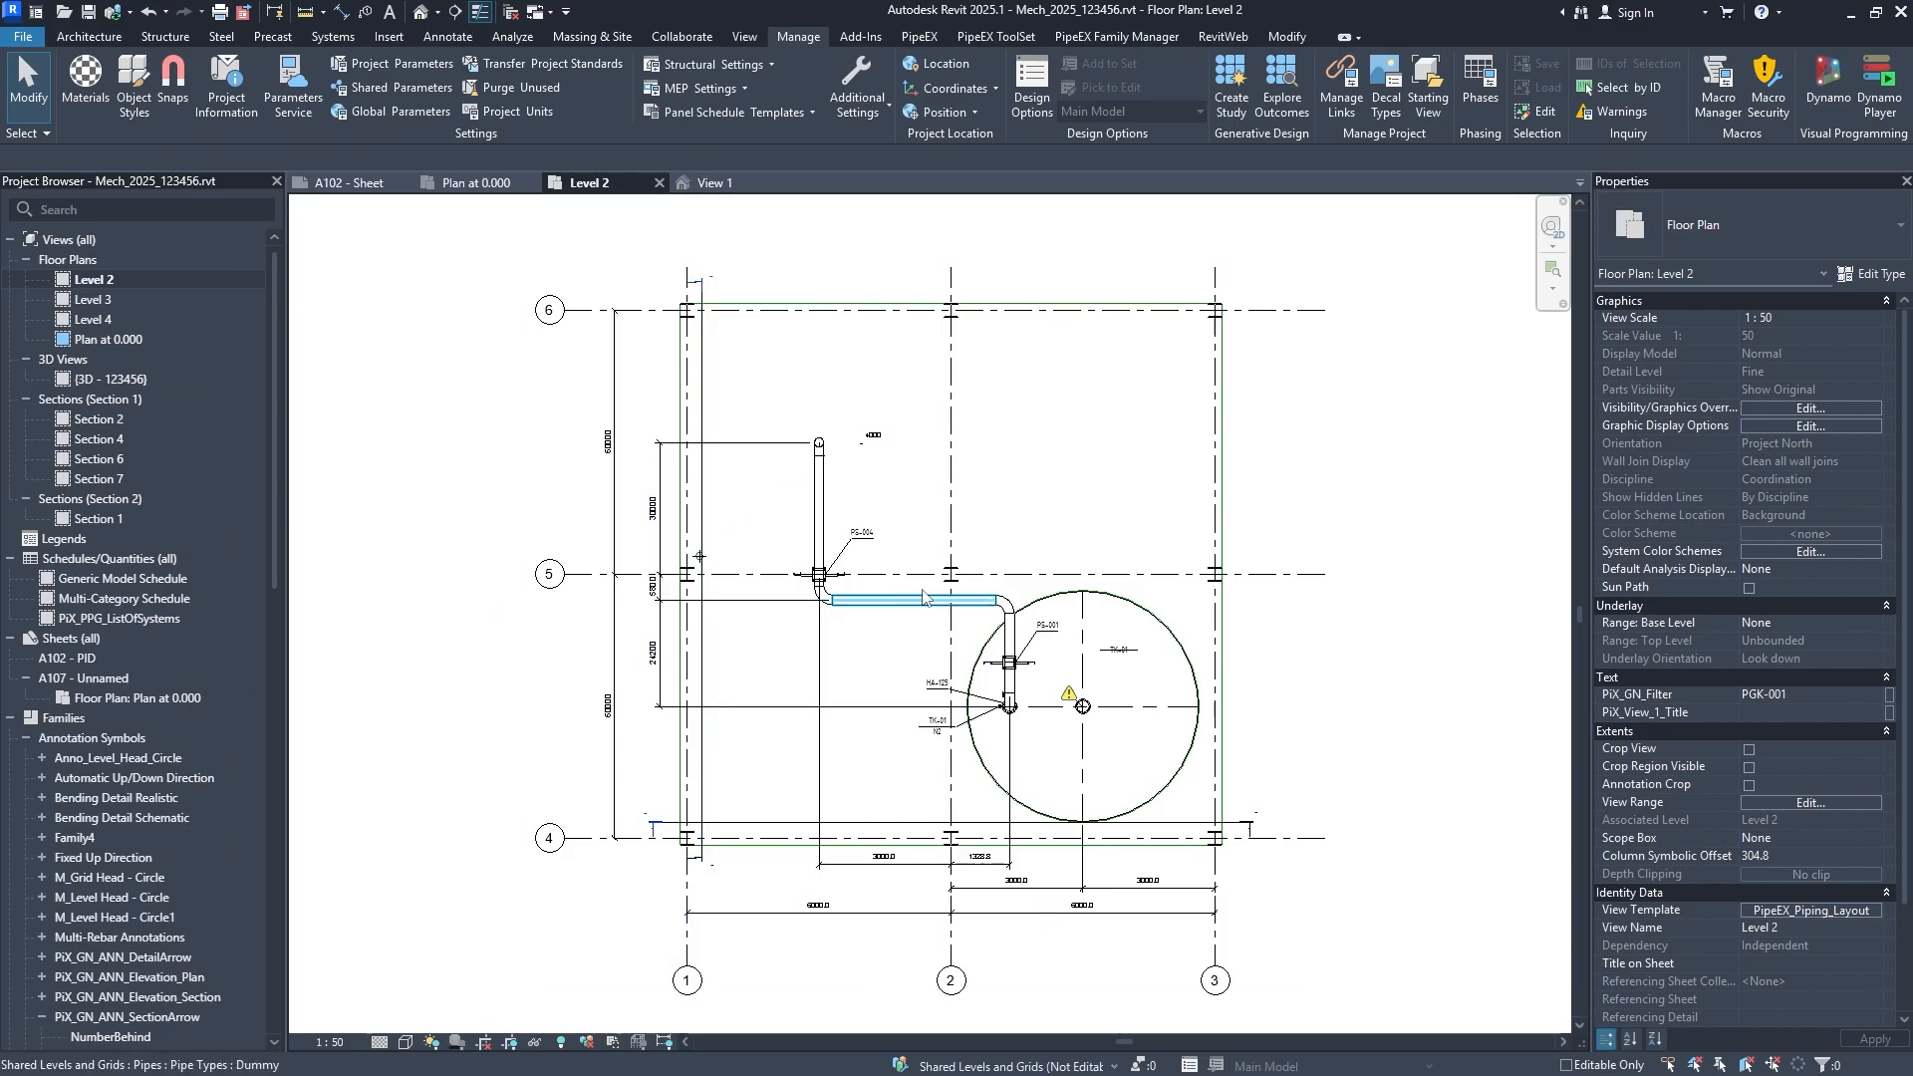
# Inspect the section marks on the Level 2 plan and the PiX_GN_Filter value of the long section near grid 4.
pyautogui.scroll(3, 934, 424)
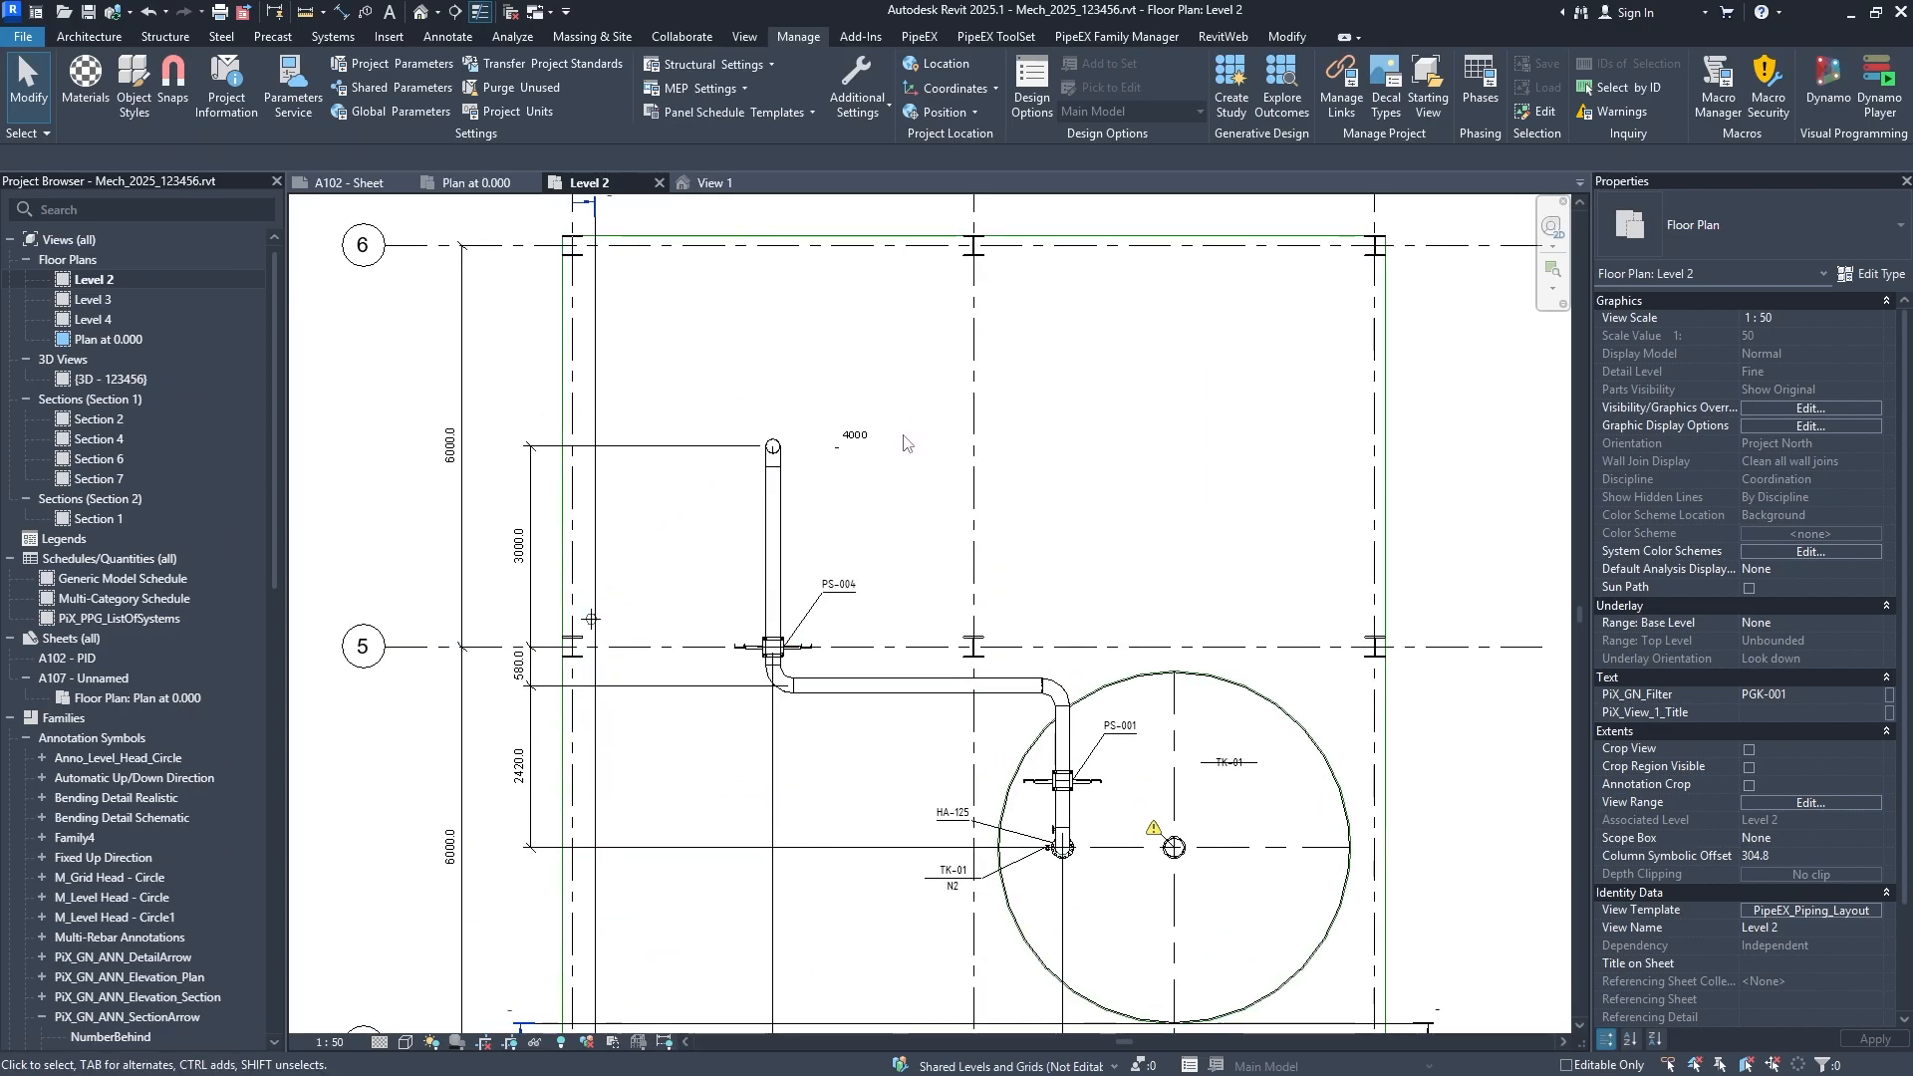
pyautogui.scroll(-3, 873, 487)
pyautogui.moveTo(873, 487); pyautogui.dragTo(890, 464, button='middle')
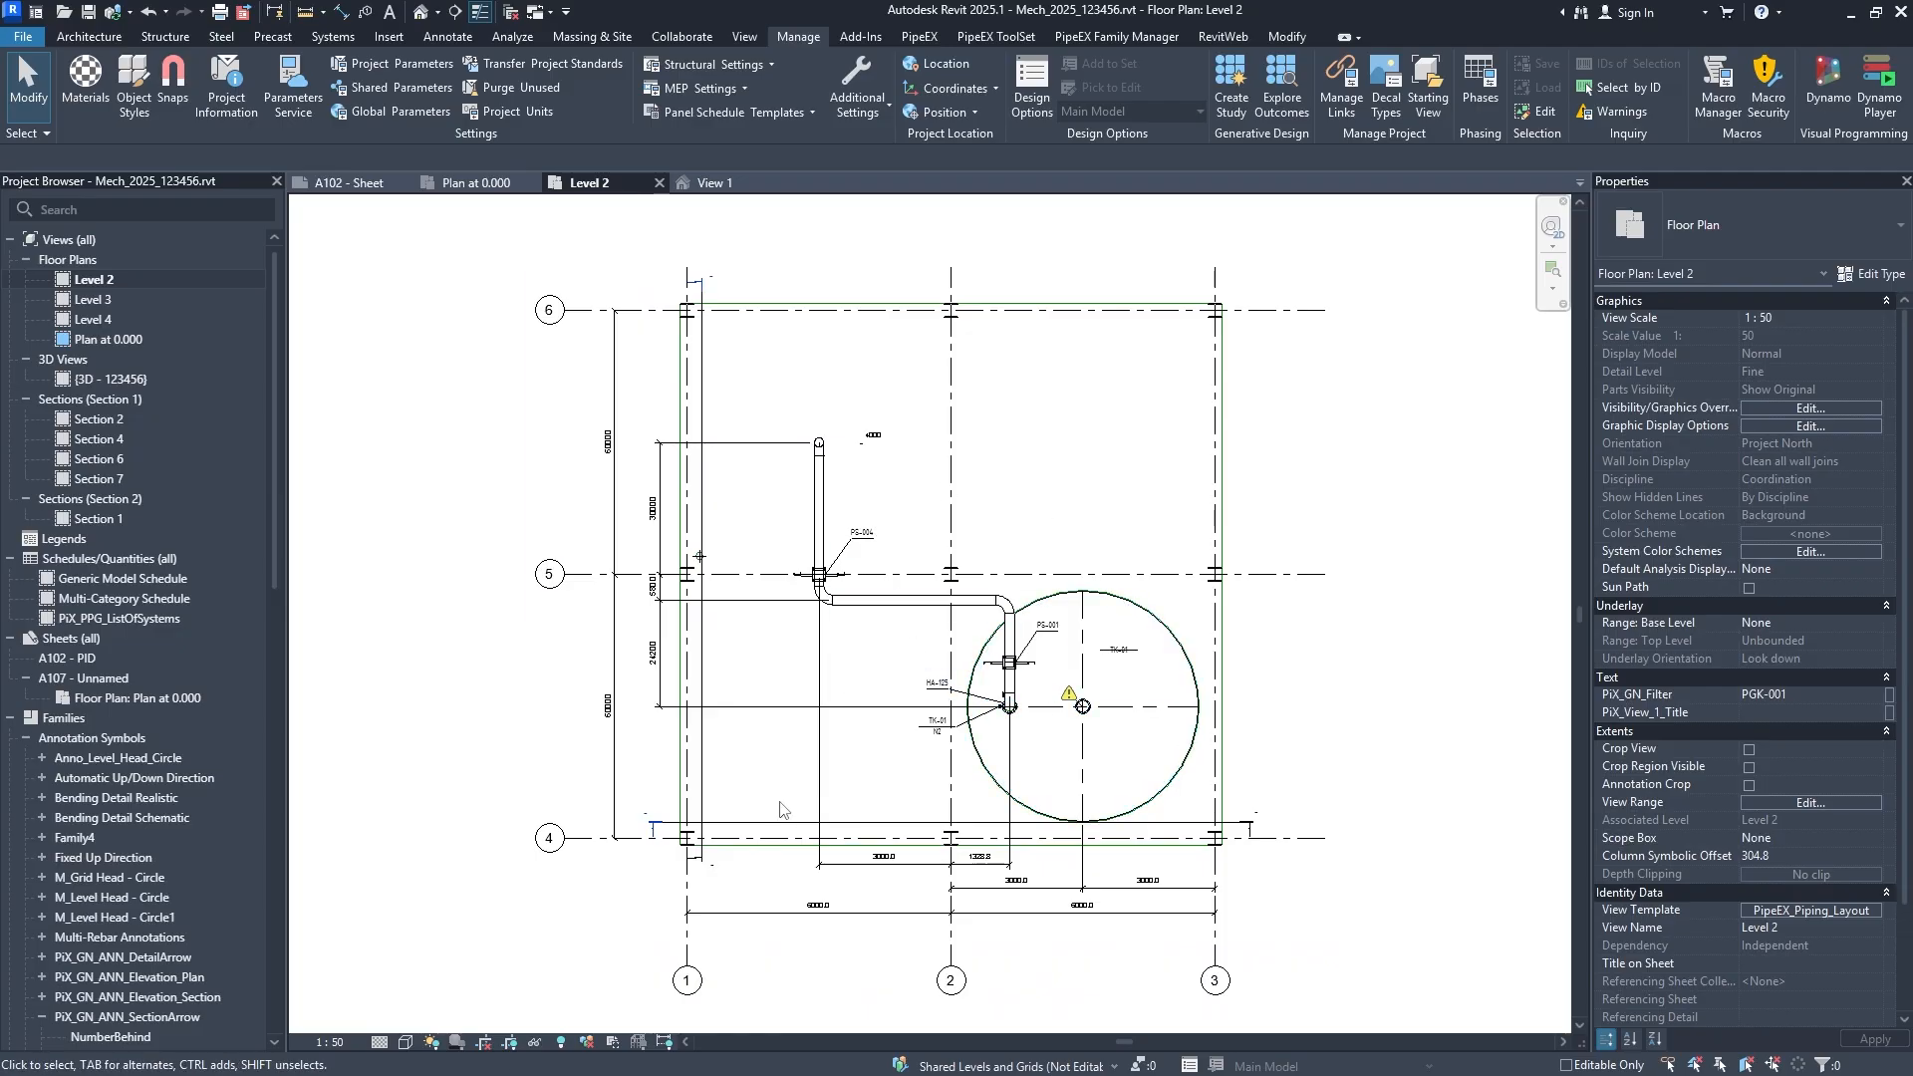
pyautogui.click(901, 828)
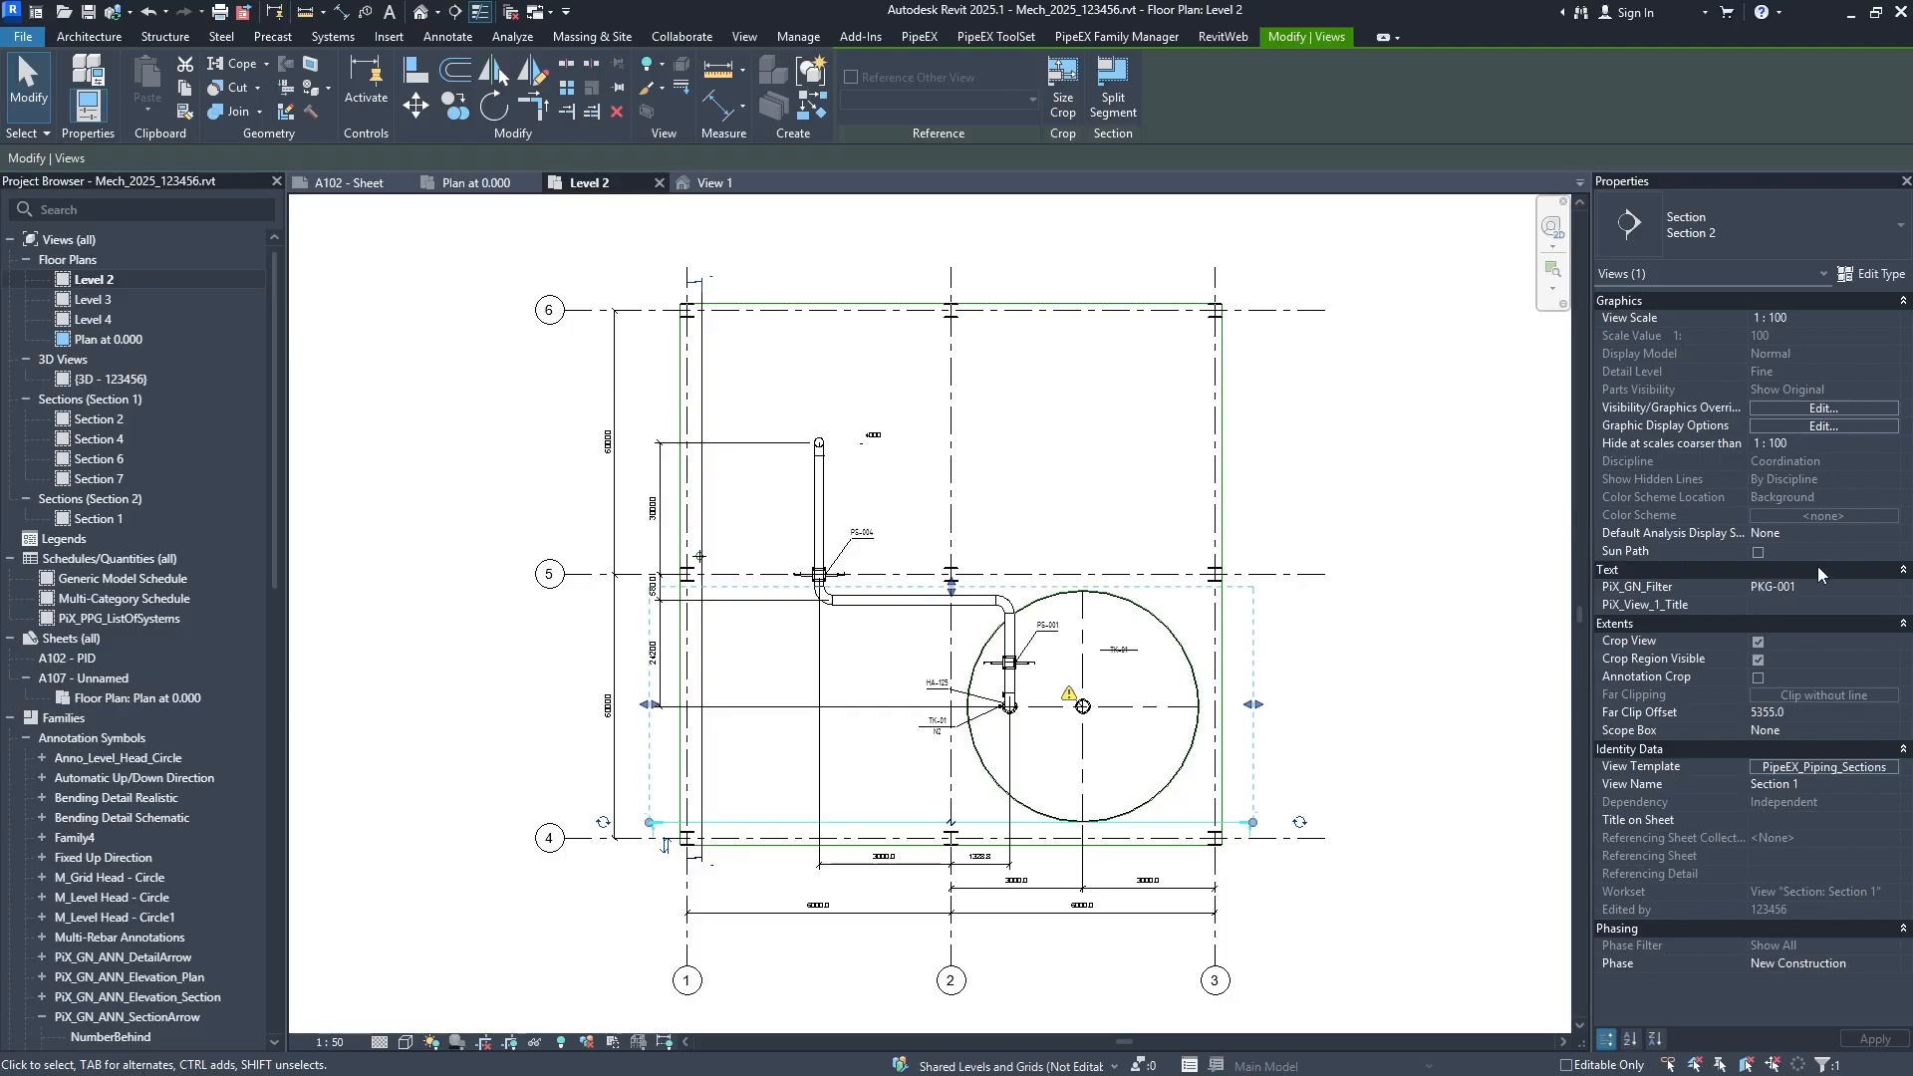
pyautogui.click(812, 659)
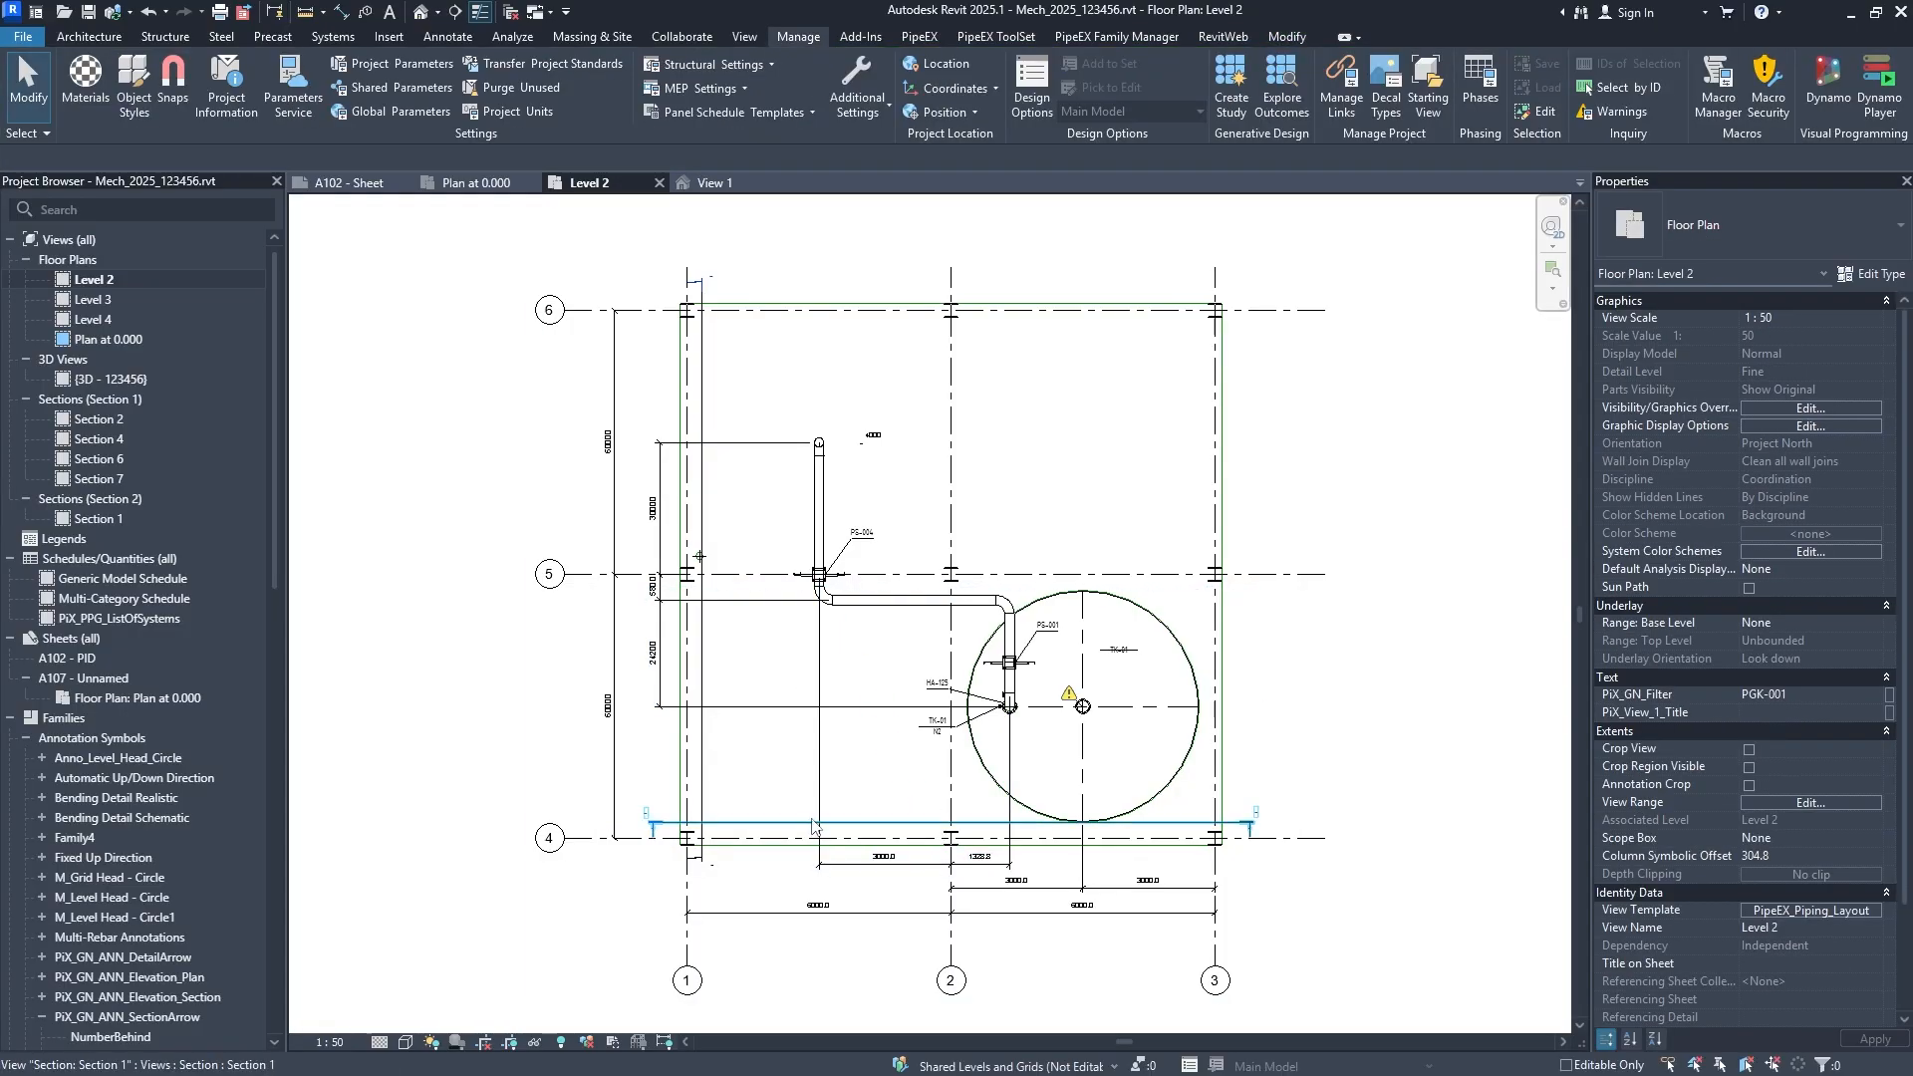
pyautogui.scroll(1, 937, 832)
pyautogui.scroll(-1, 808, 819)
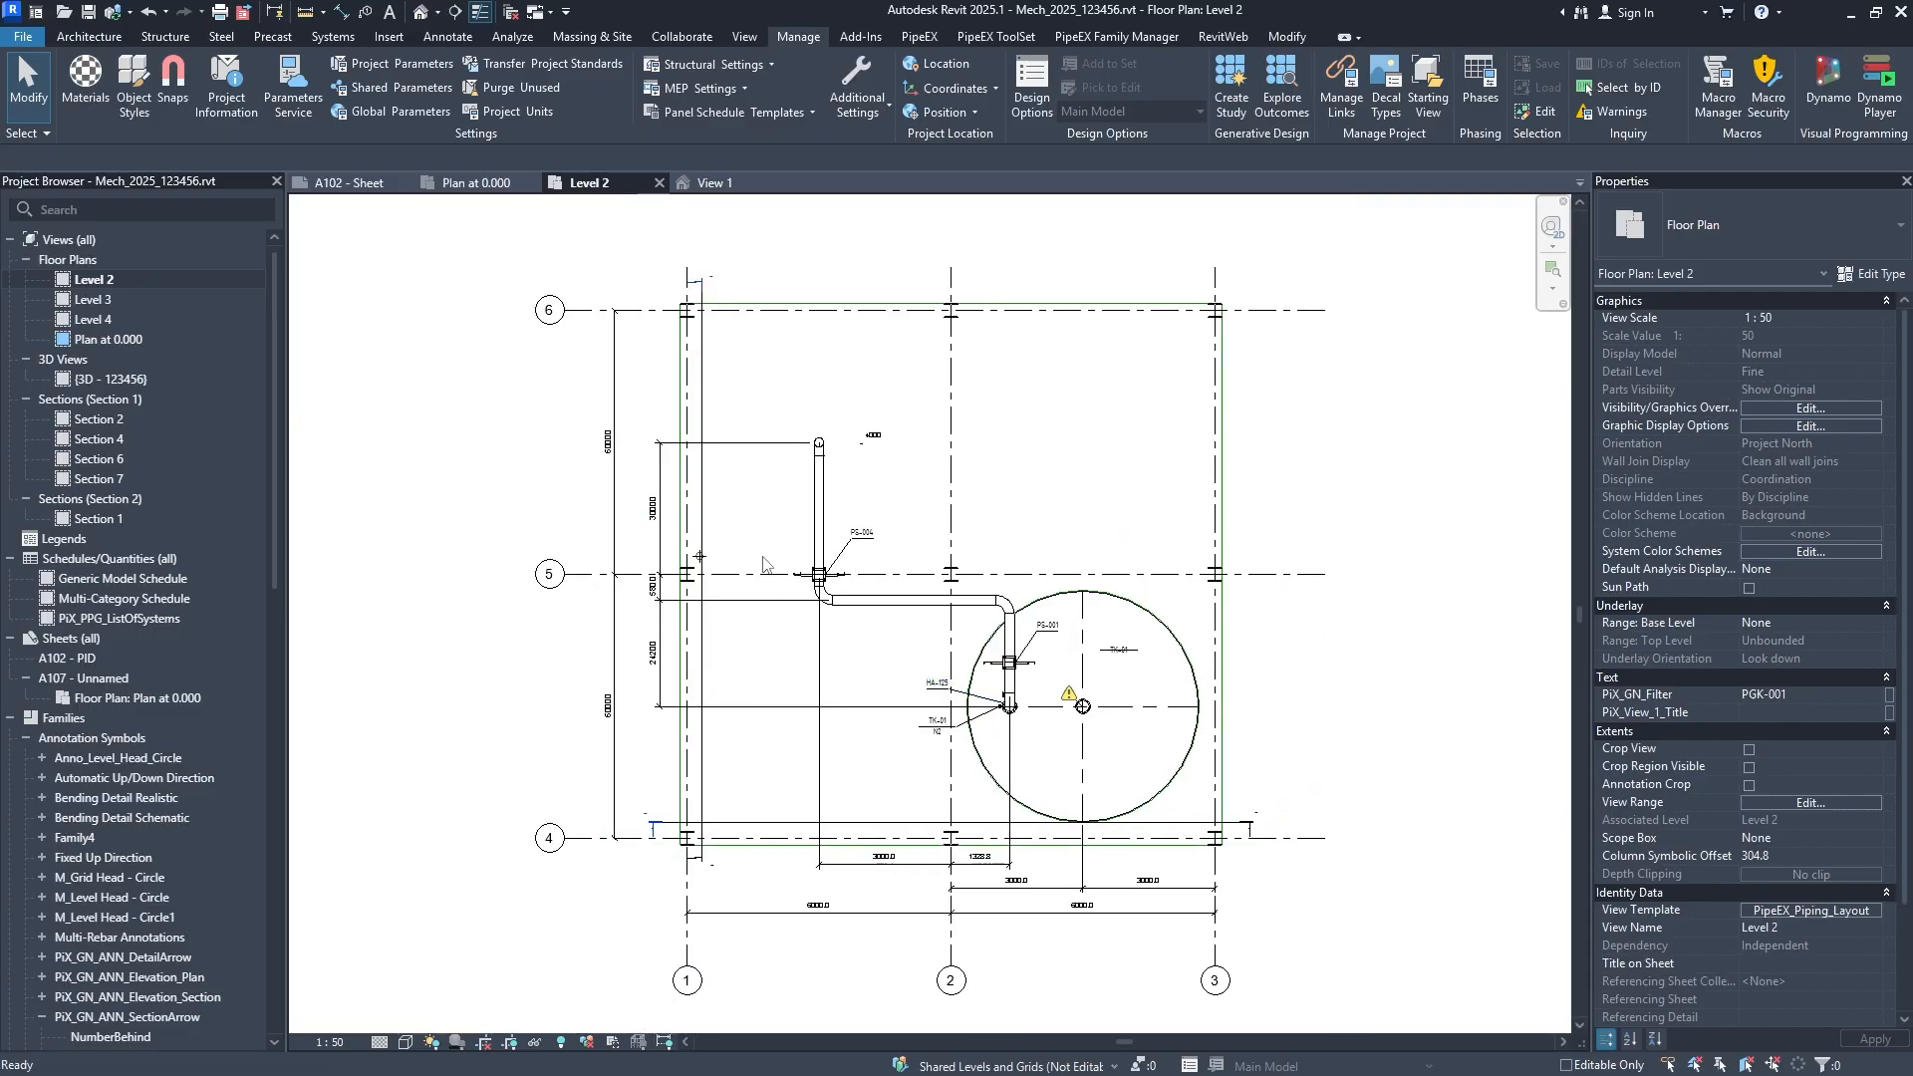
# Check the section marks on Plan at 0.000, then return to Level 2 and examine the annotated pipe run and tank.
pyautogui.click(490, 185)
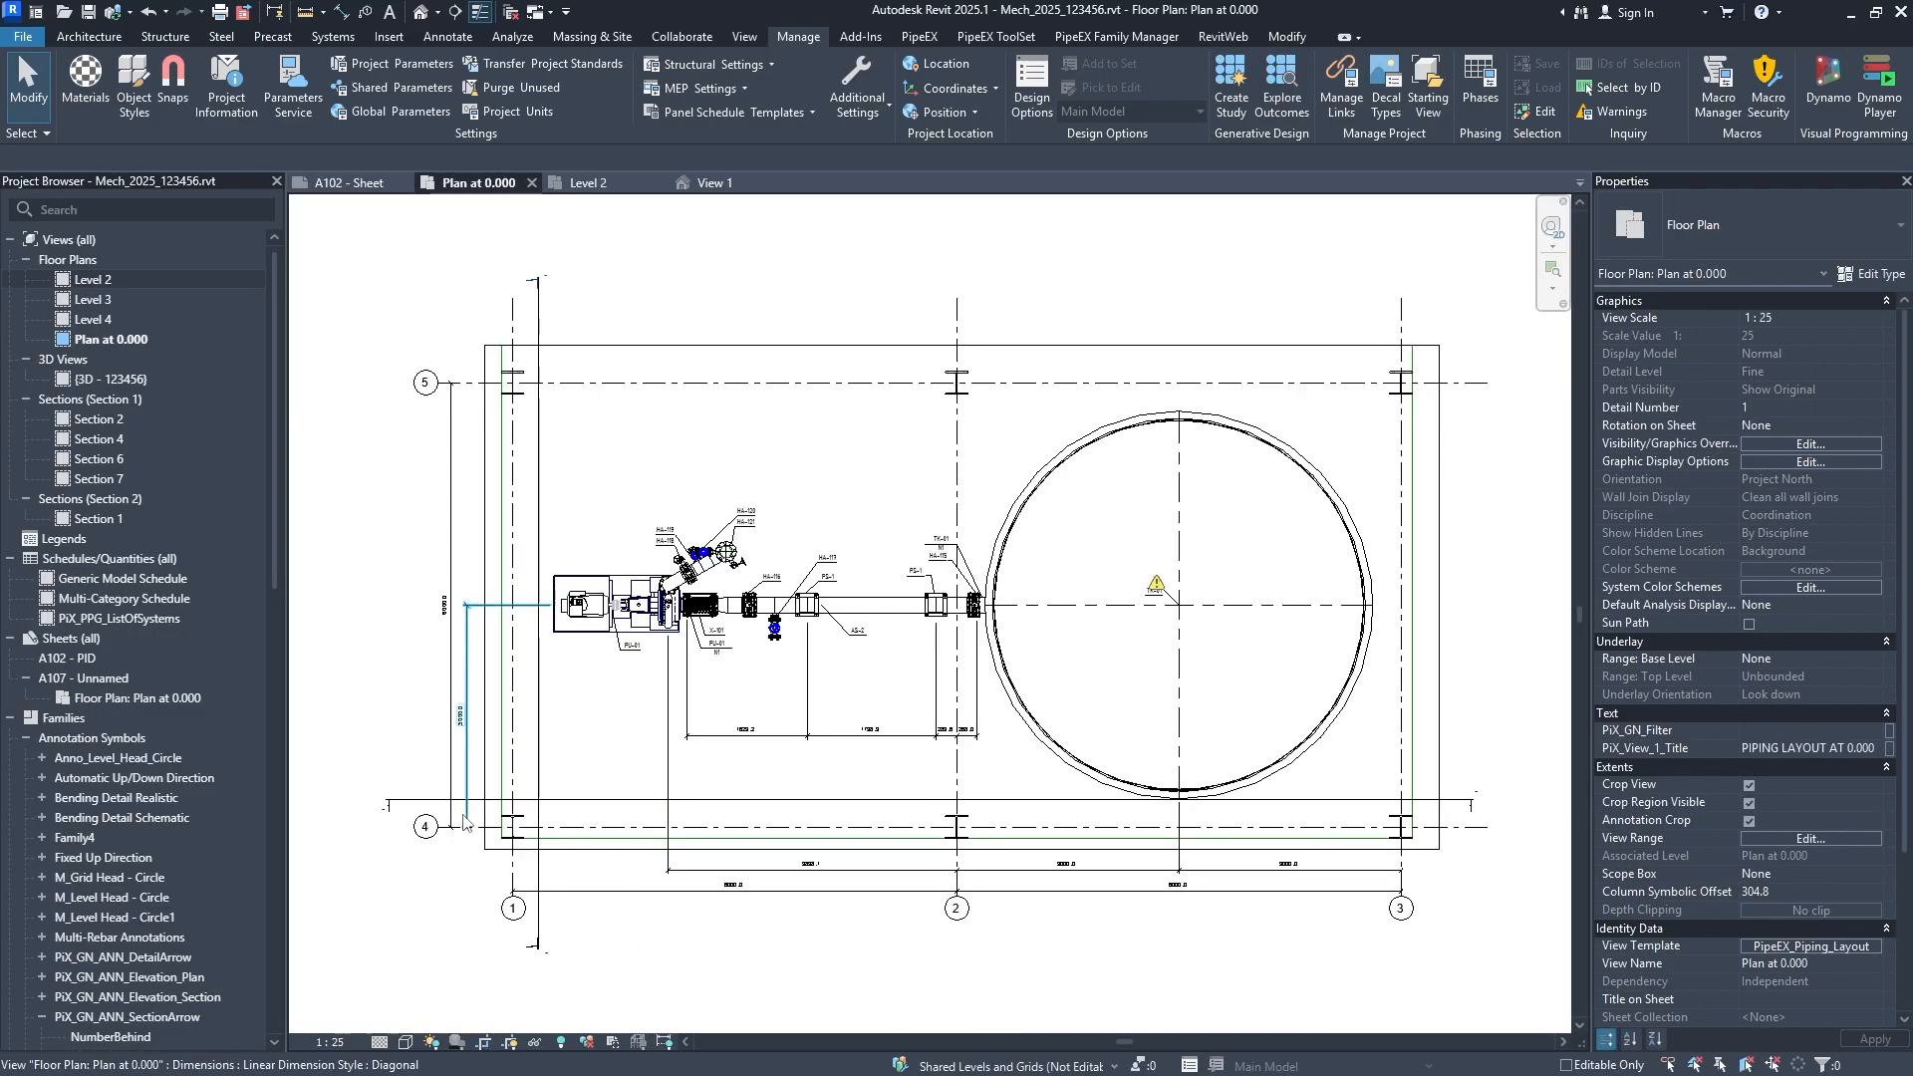
pyautogui.click(588, 184)
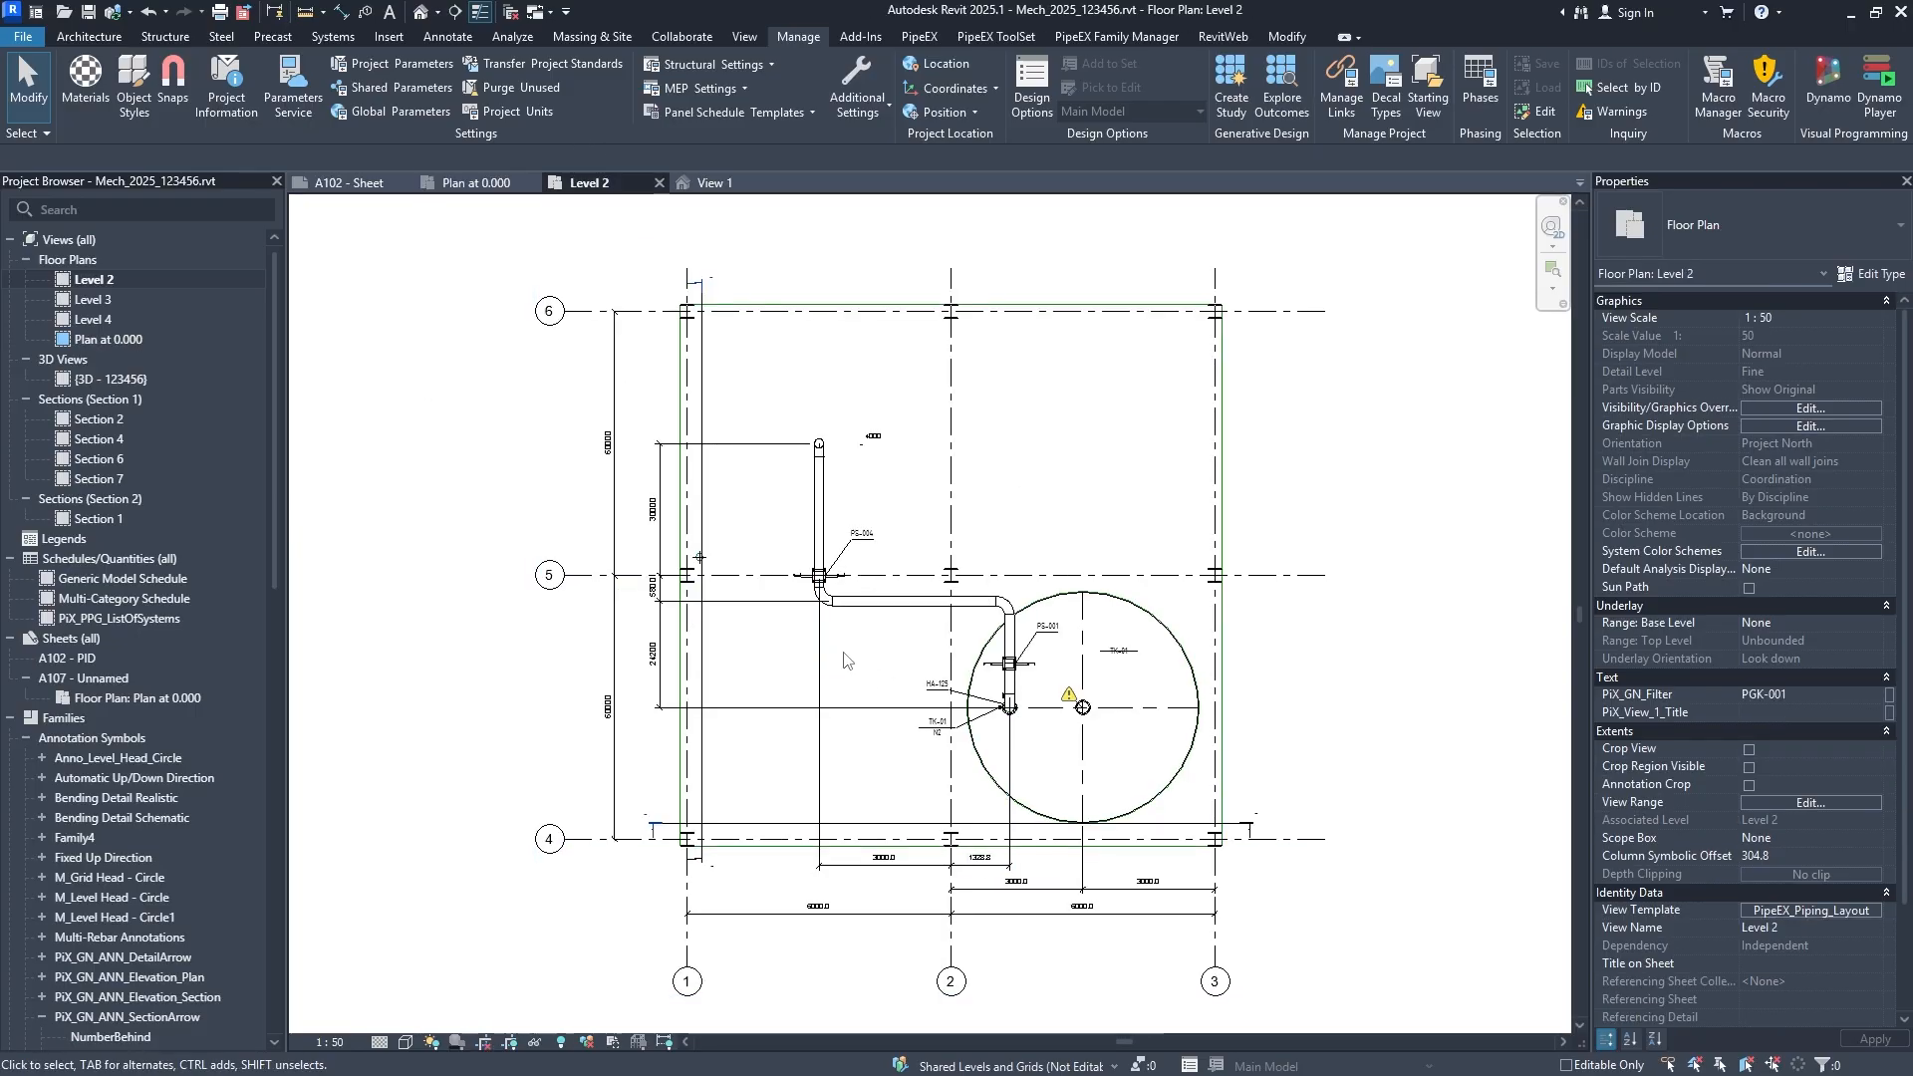
pyautogui.scroll(3, 917, 598)
pyautogui.moveTo(949, 644)
pyautogui.mouseDown(button='middle')
pyautogui.moveTo(960, 824)
pyautogui.moveTo(950, 670)
pyautogui.mouseUp(button='middle')
pyautogui.moveTo(941, 783); pyautogui.dragTo(884, 516, button='middle')
pyautogui.moveTo(881, 580); pyautogui.dragTo(873, 773, button='middle')
pyautogui.moveTo(878, 665); pyautogui.dragTo(893, 767, button='middle')
pyautogui.moveTo(872, 533); pyautogui.dragTo(874, 562, button='middle')
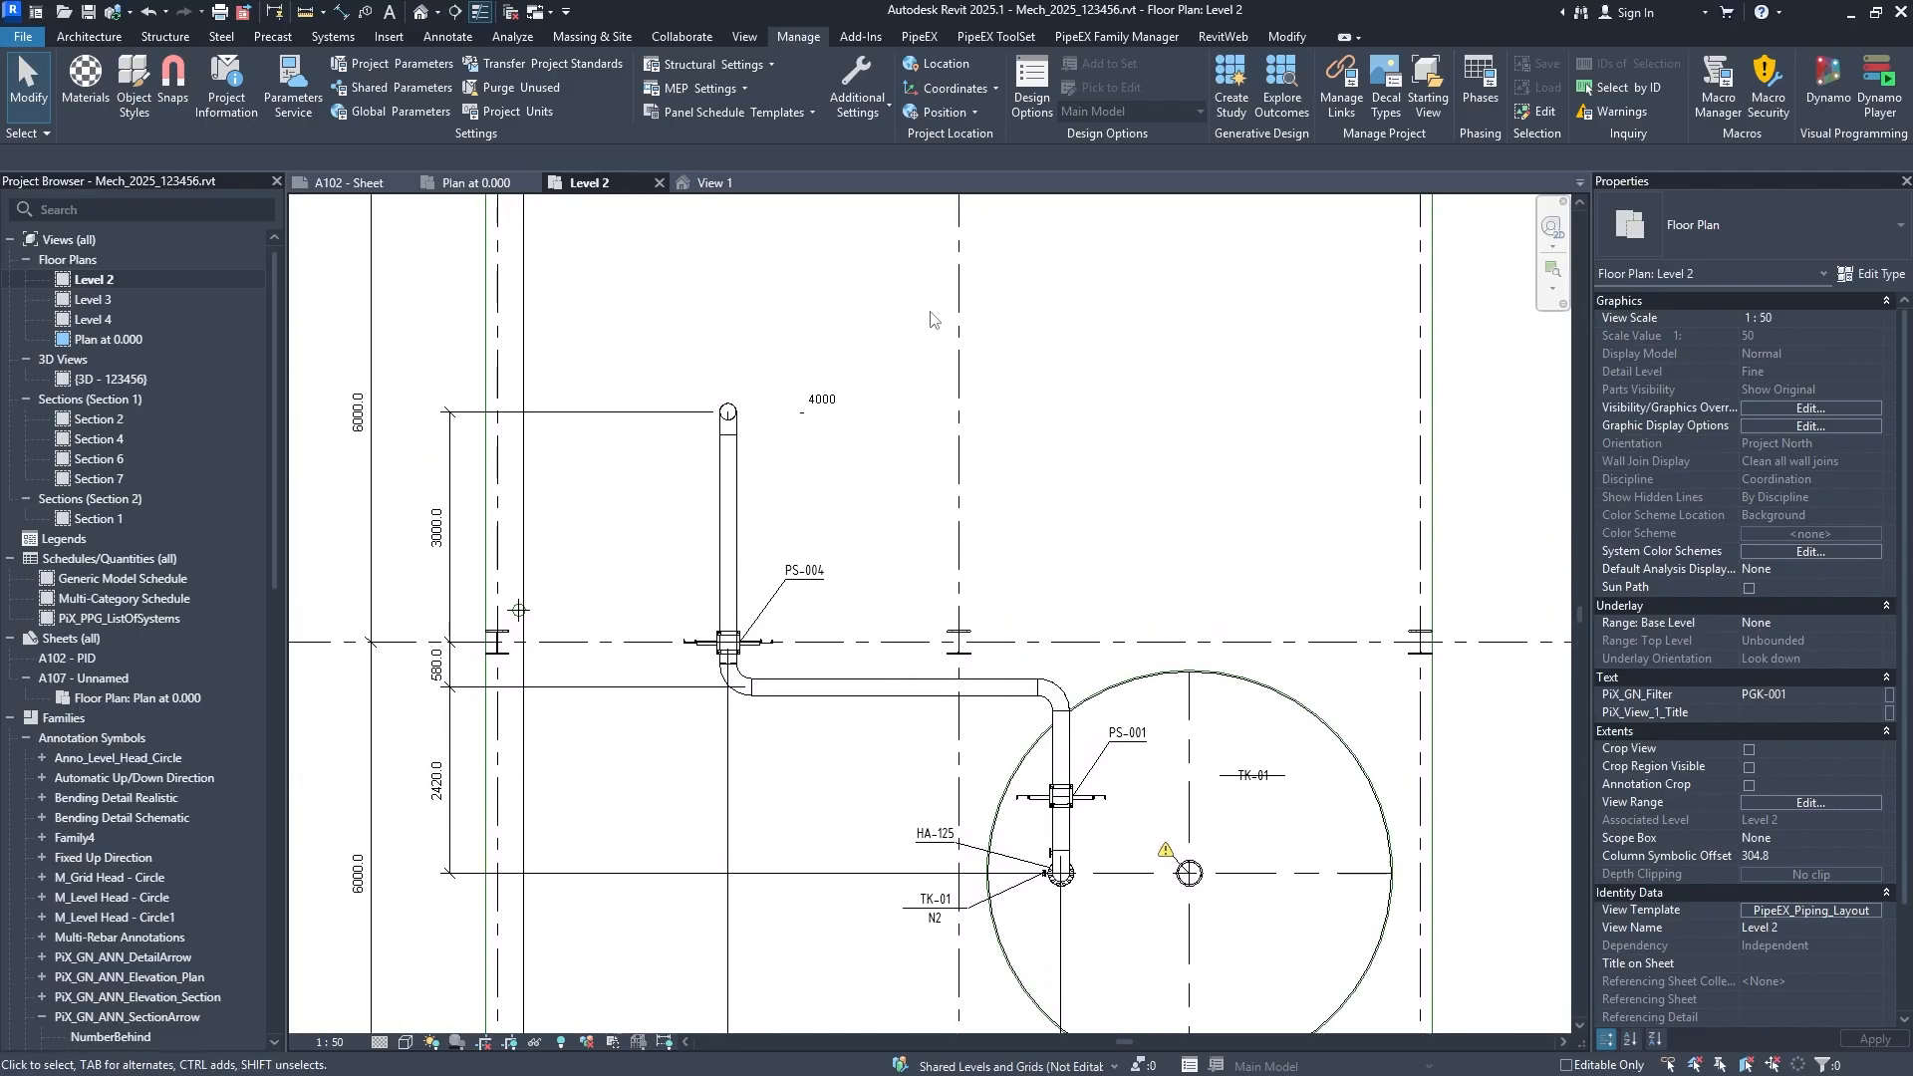
pyautogui.click(347, 36)
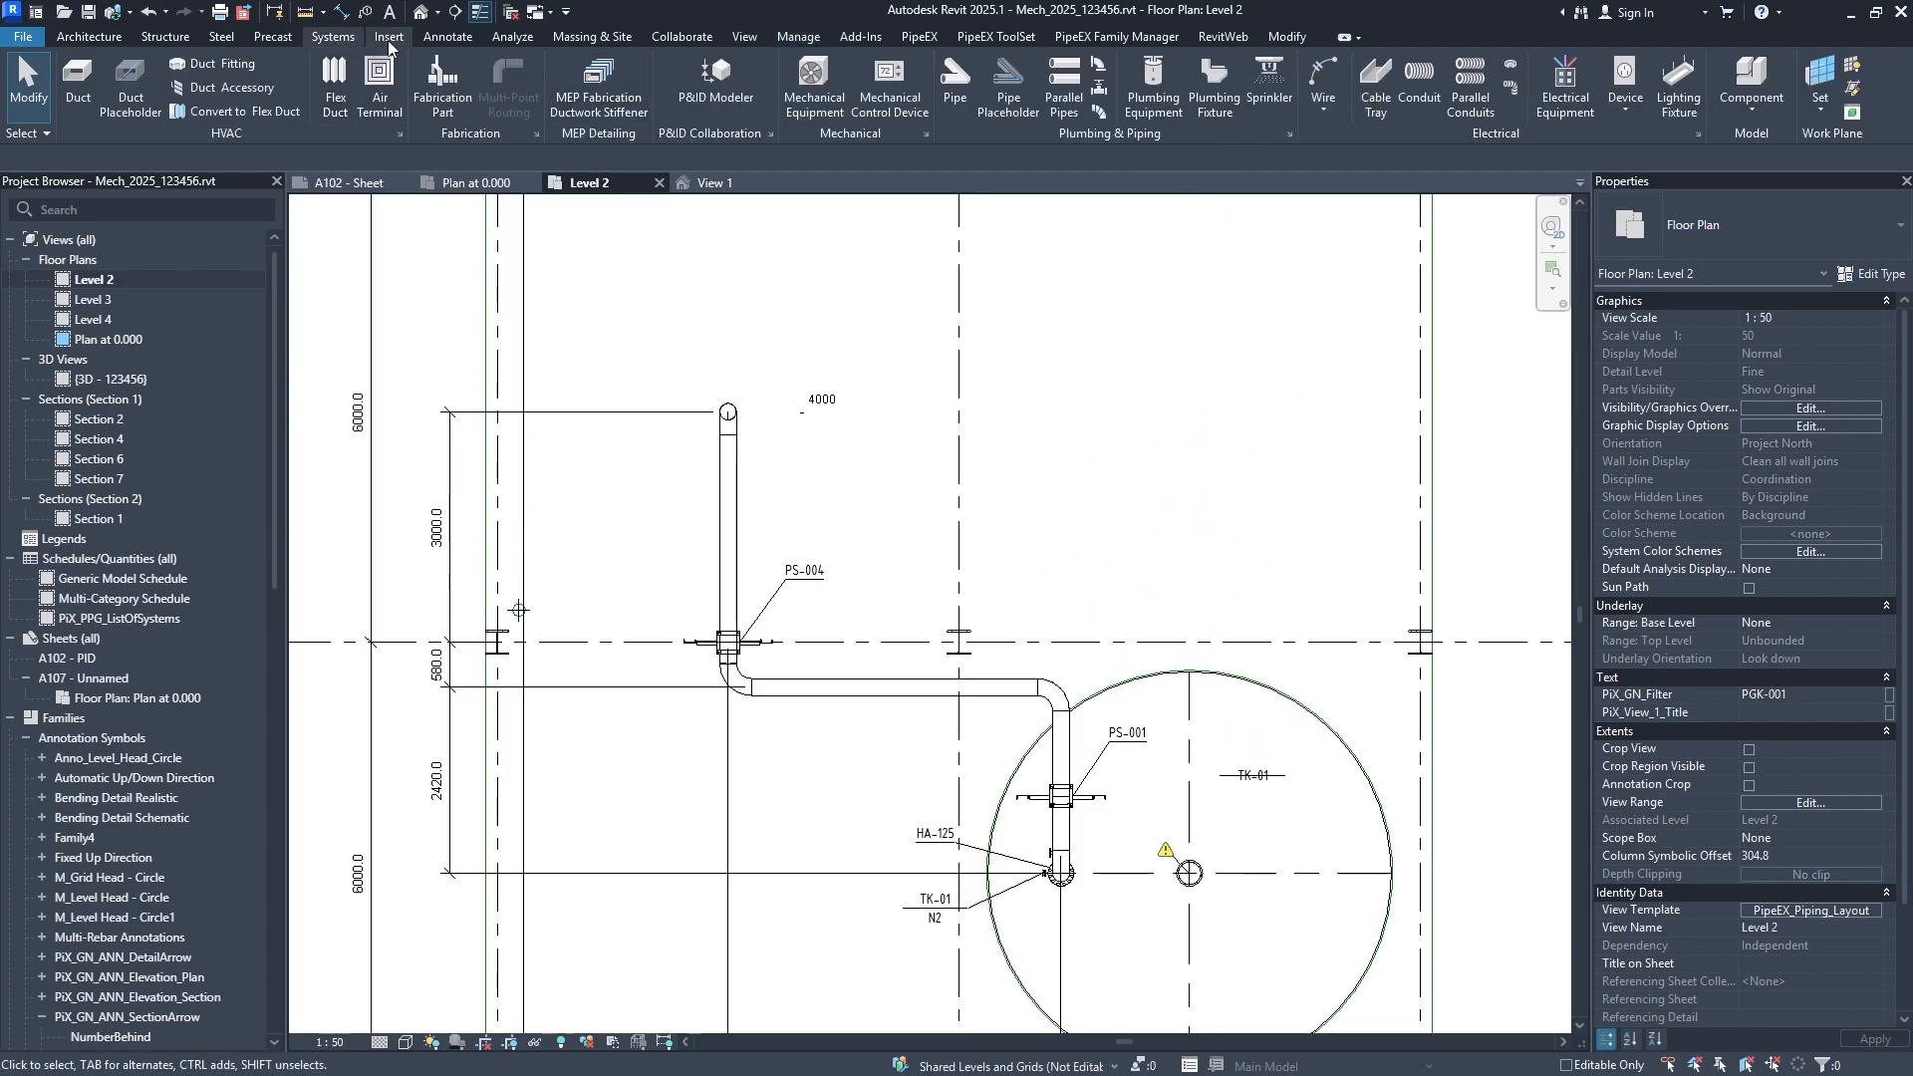
# Tag the horizontal pipe between supports PS-004 and PS-001 by category and reposition the tag above the elbow near the tank.
pyautogui.click(448, 37)
pyautogui.click(1012, 115)
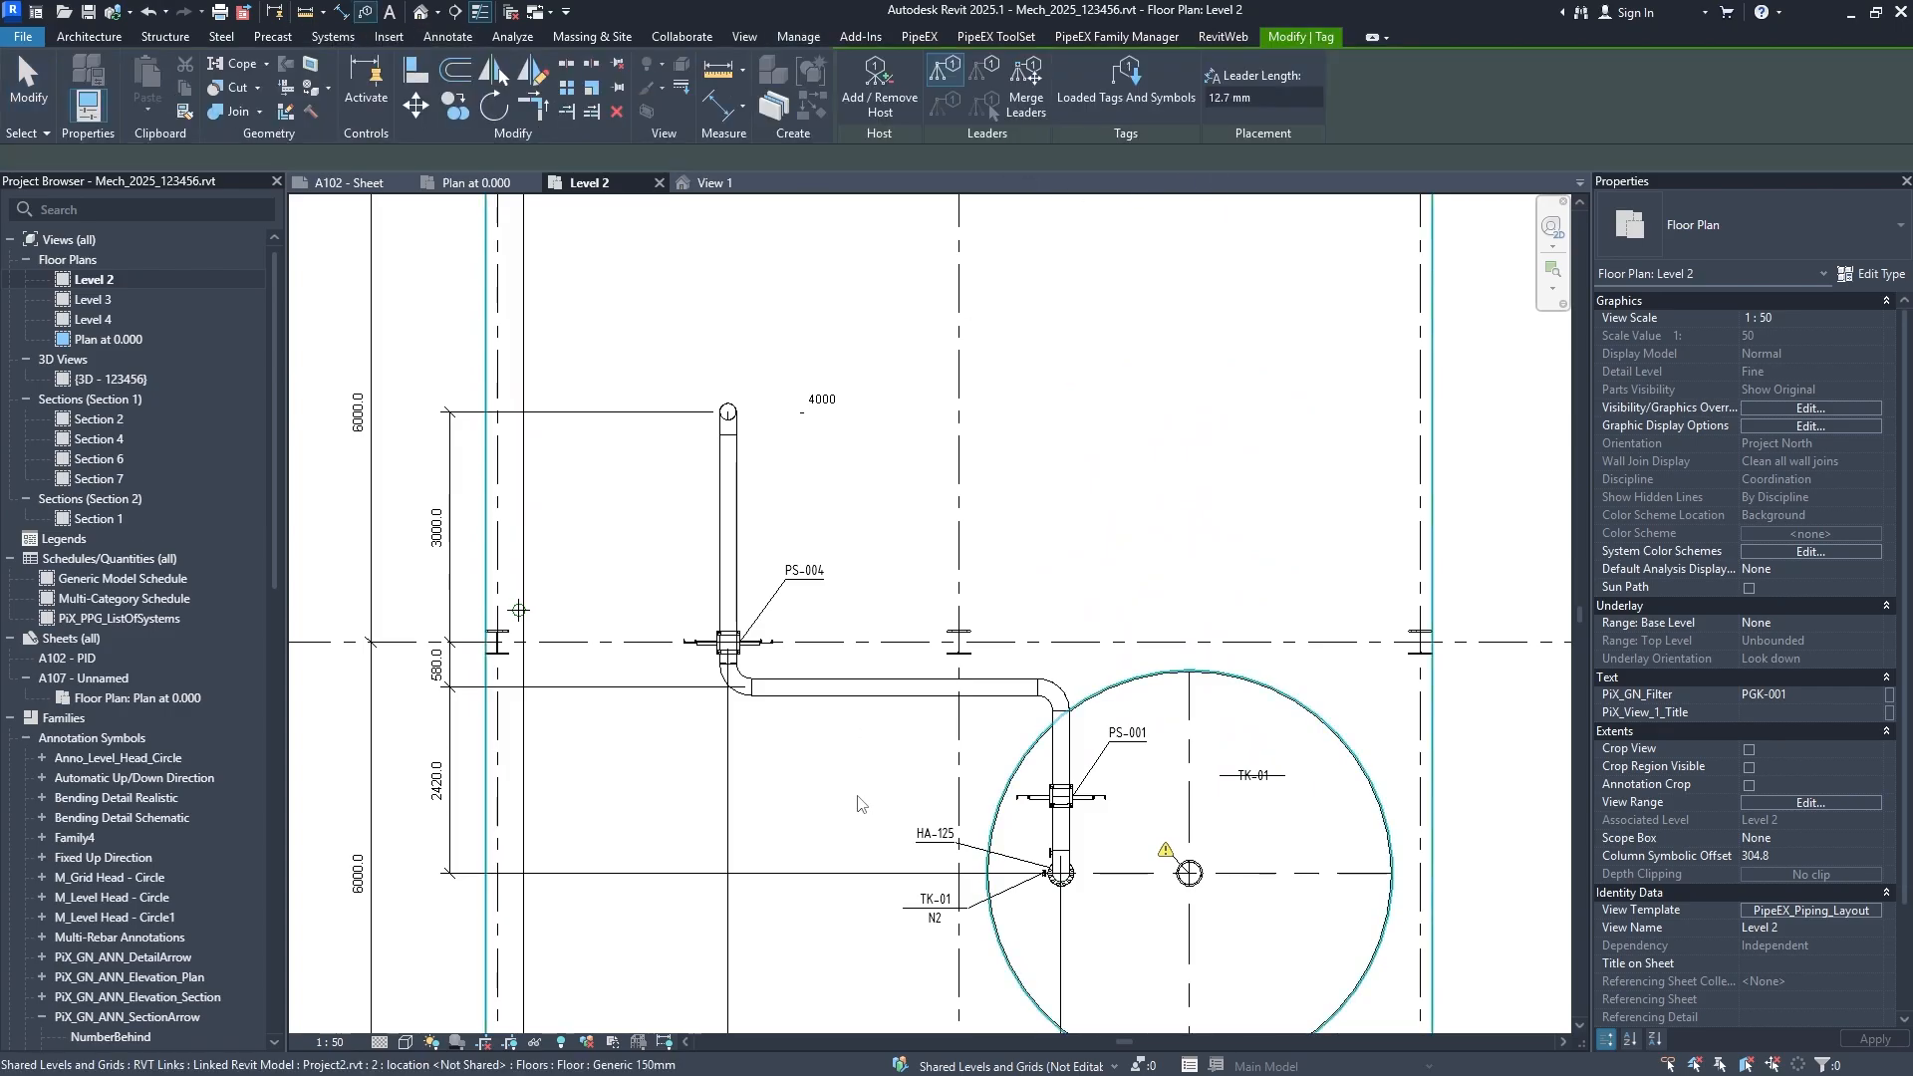
pyautogui.click(844, 688)
pyautogui.moveTo(900, 634)
pyautogui.mouseDown()
pyautogui.moveTo(1116, 638)
pyautogui.moveTo(1047, 623)
pyautogui.moveTo(1128, 659)
pyautogui.mouseUp()
pyautogui.press('Escape')
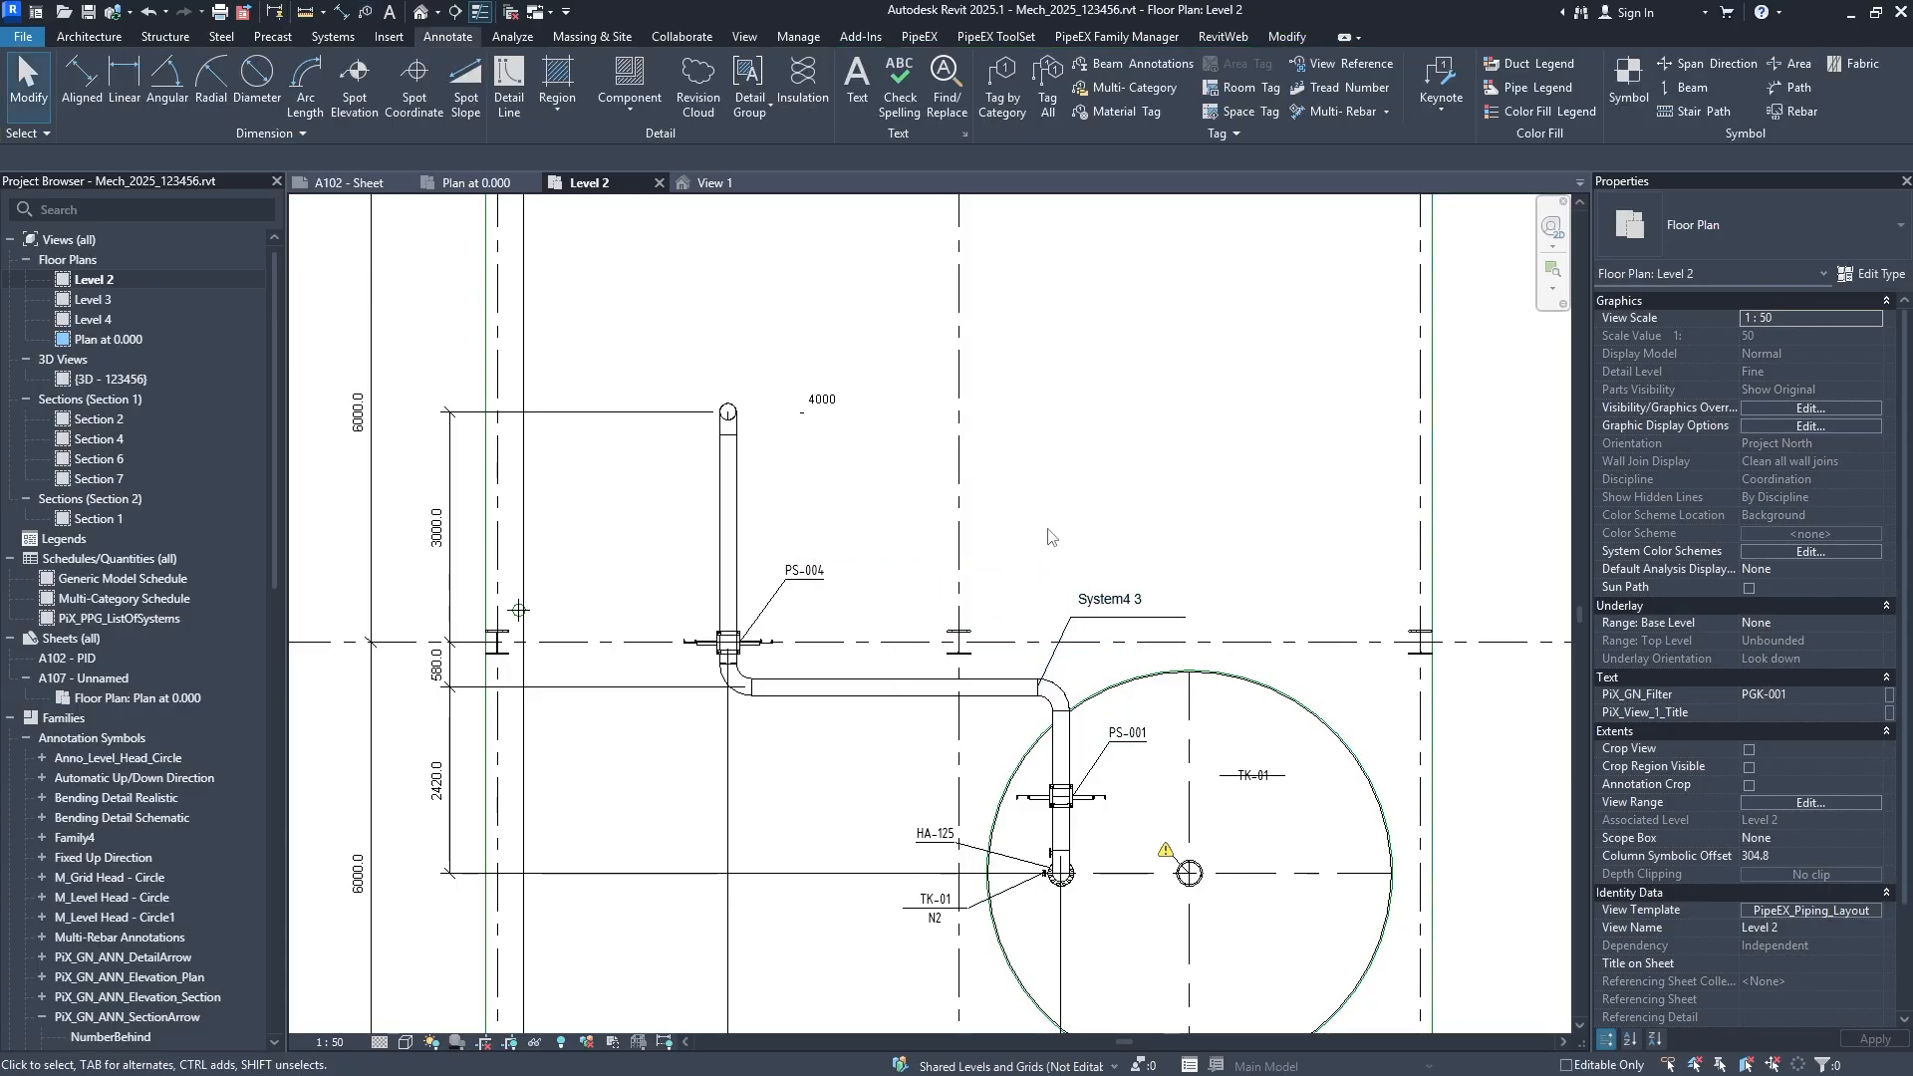
# Add Centerline-style detail lines along the two vertical pipes and the horizontal pipe by picking their center references.
pyautogui.moveTo(1024, 588); pyautogui.dragTo(988, 584, button='middle')
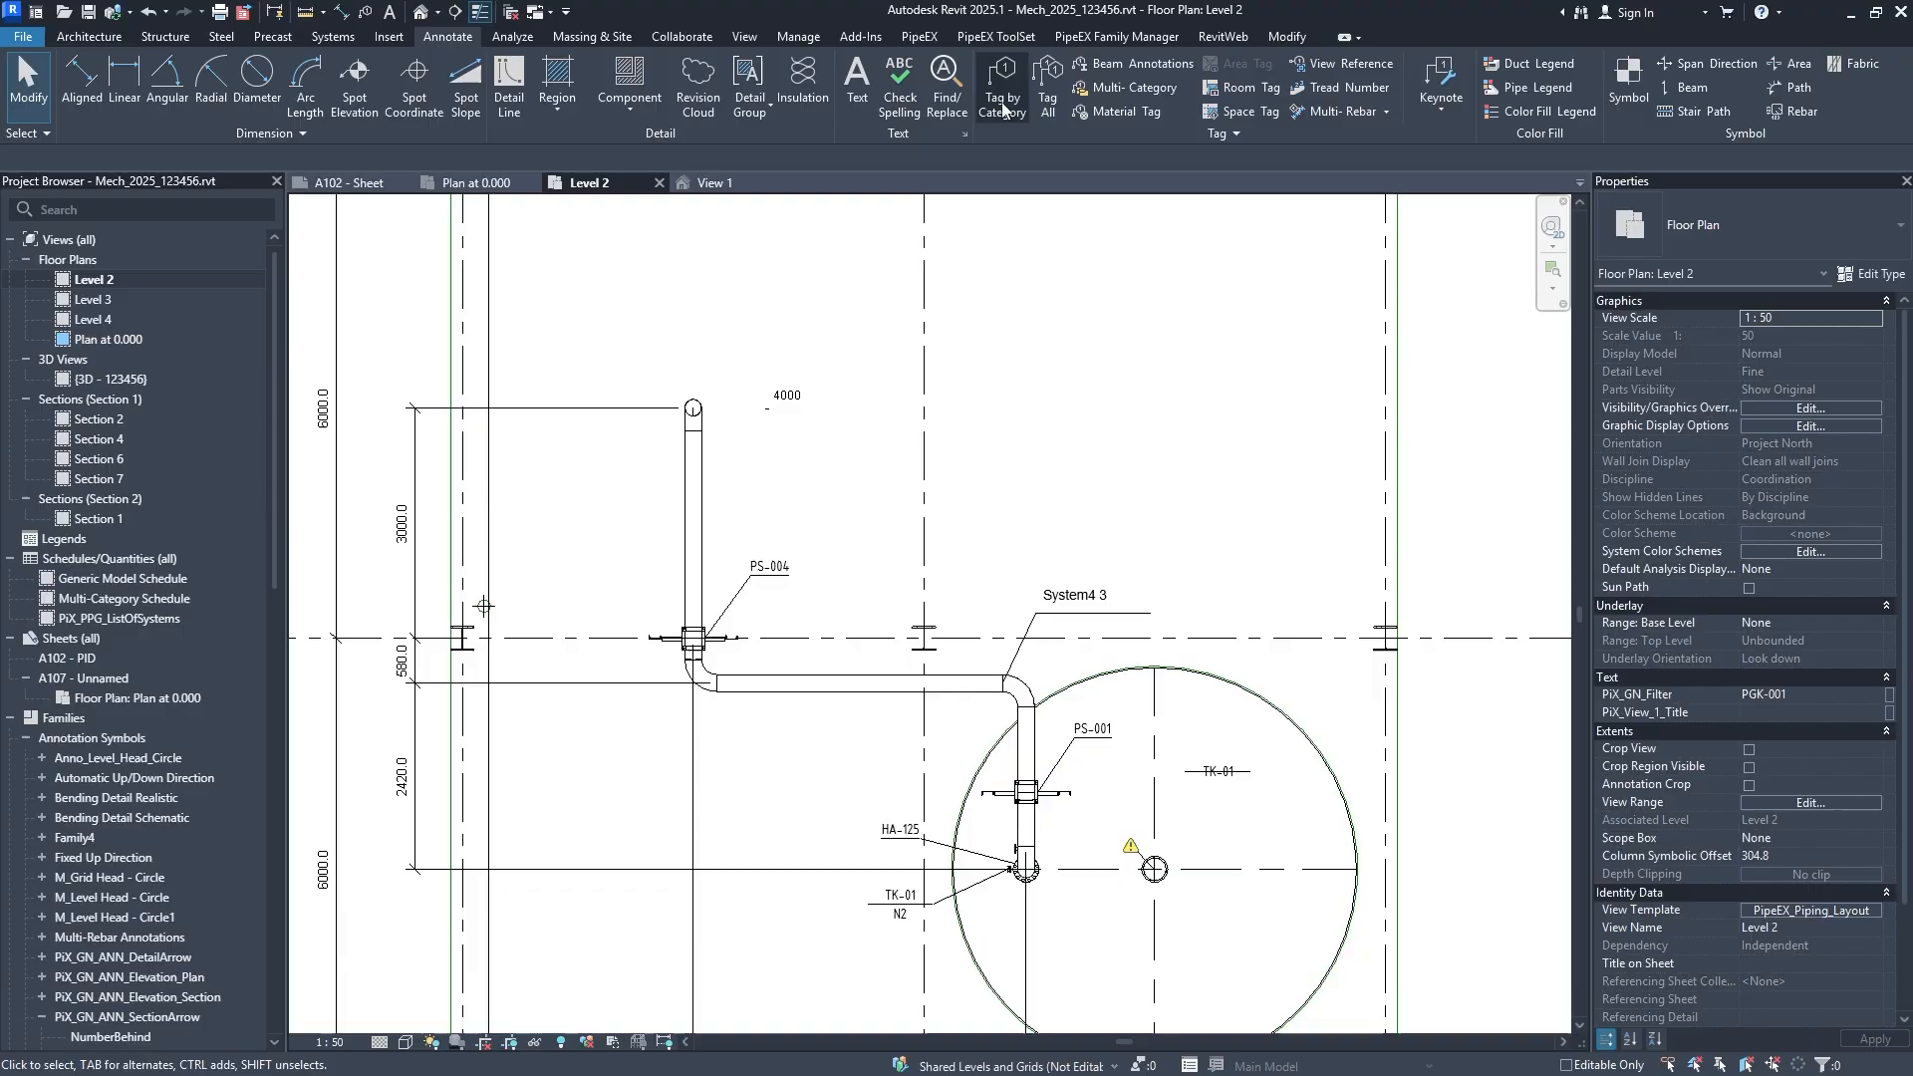
pyautogui.click(515, 113)
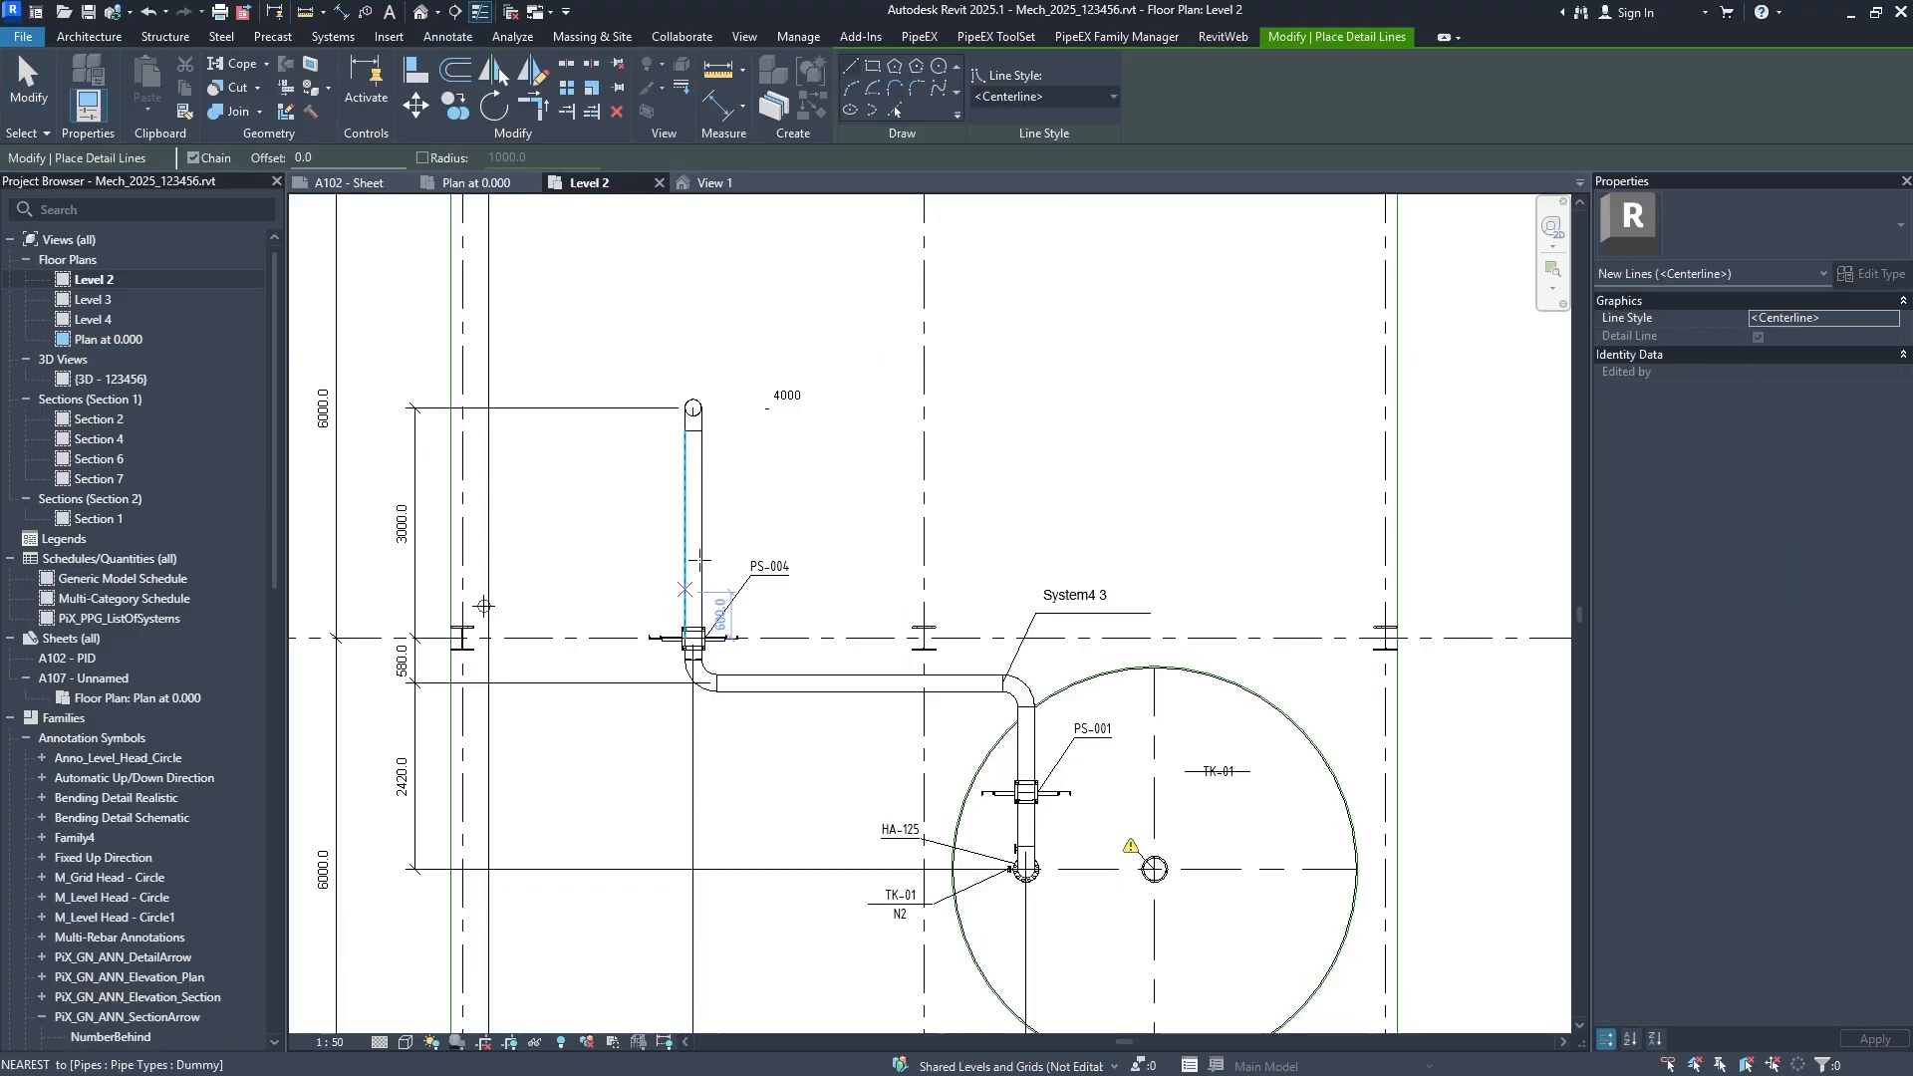
pyautogui.click(693, 407)
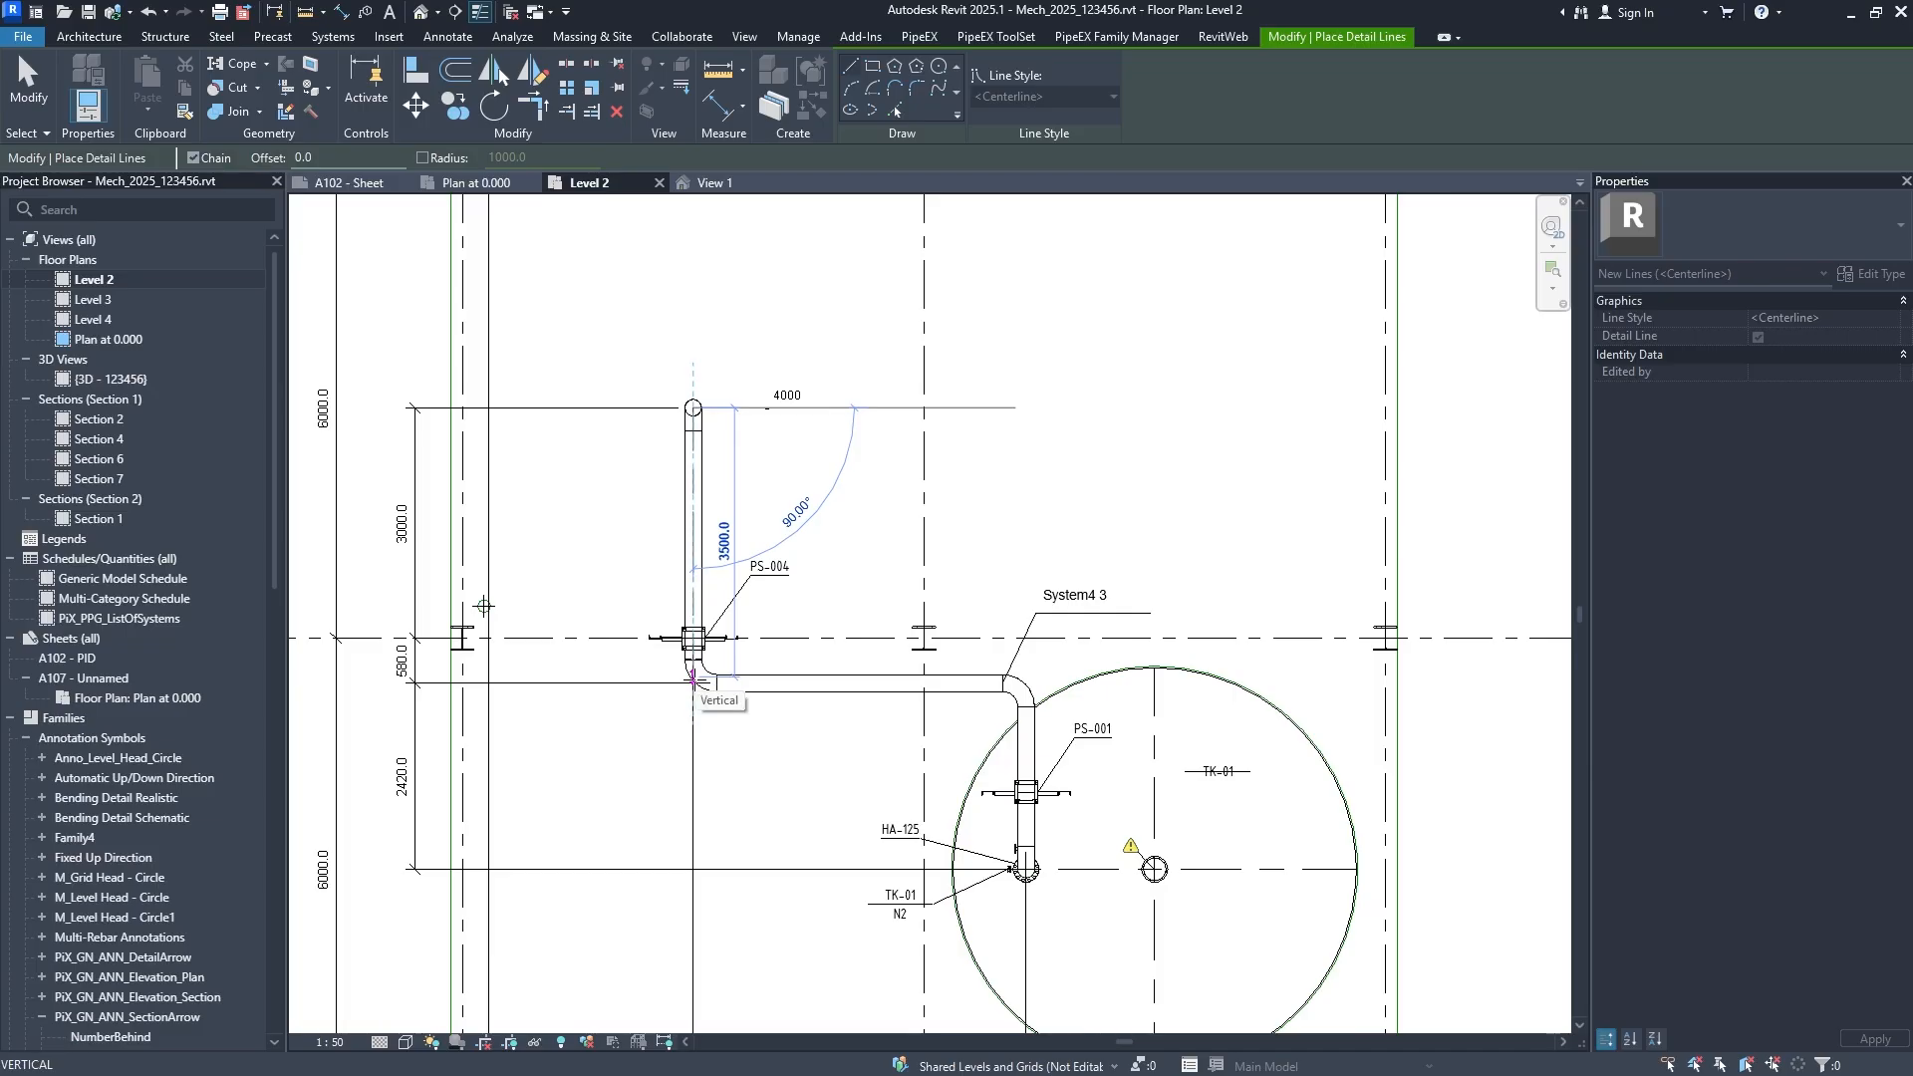
pyautogui.click(896, 111)
pyautogui.click(695, 543)
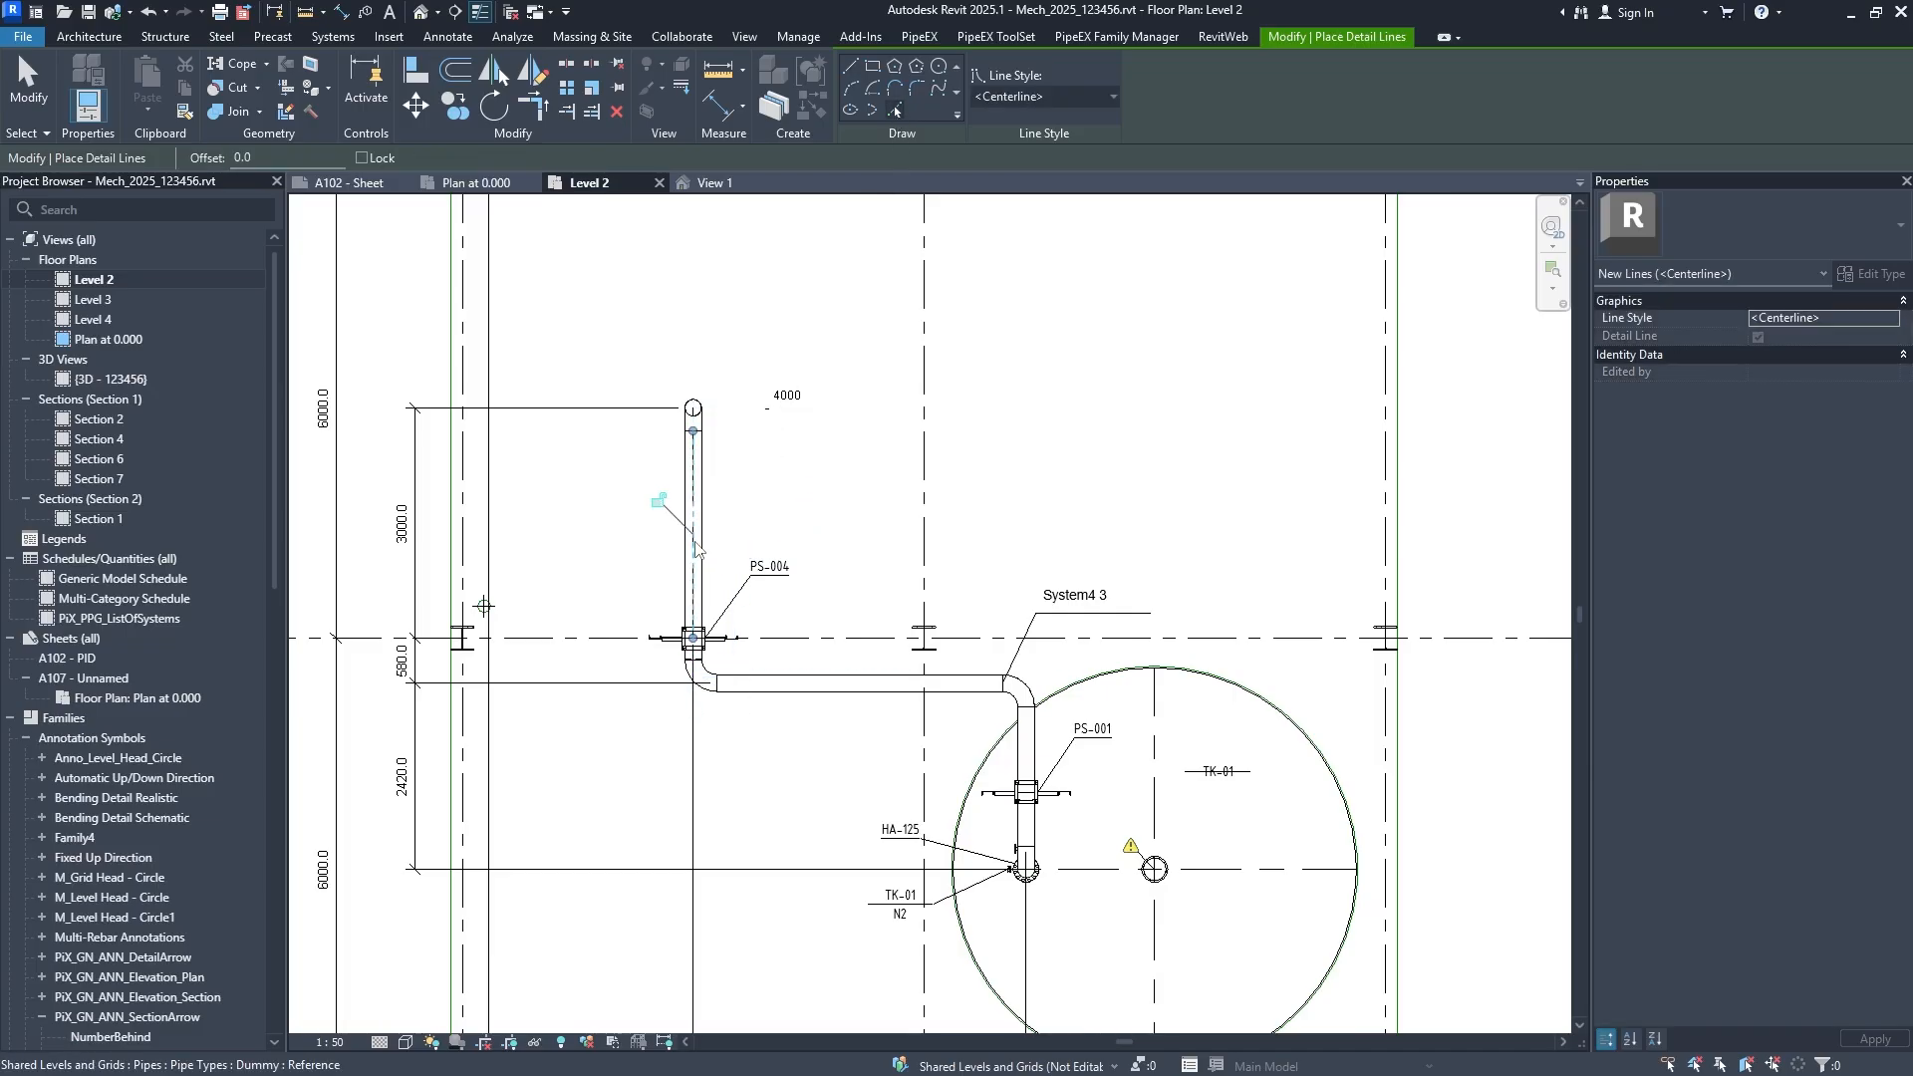
pyautogui.click(746, 686)
pyautogui.click(1029, 767)
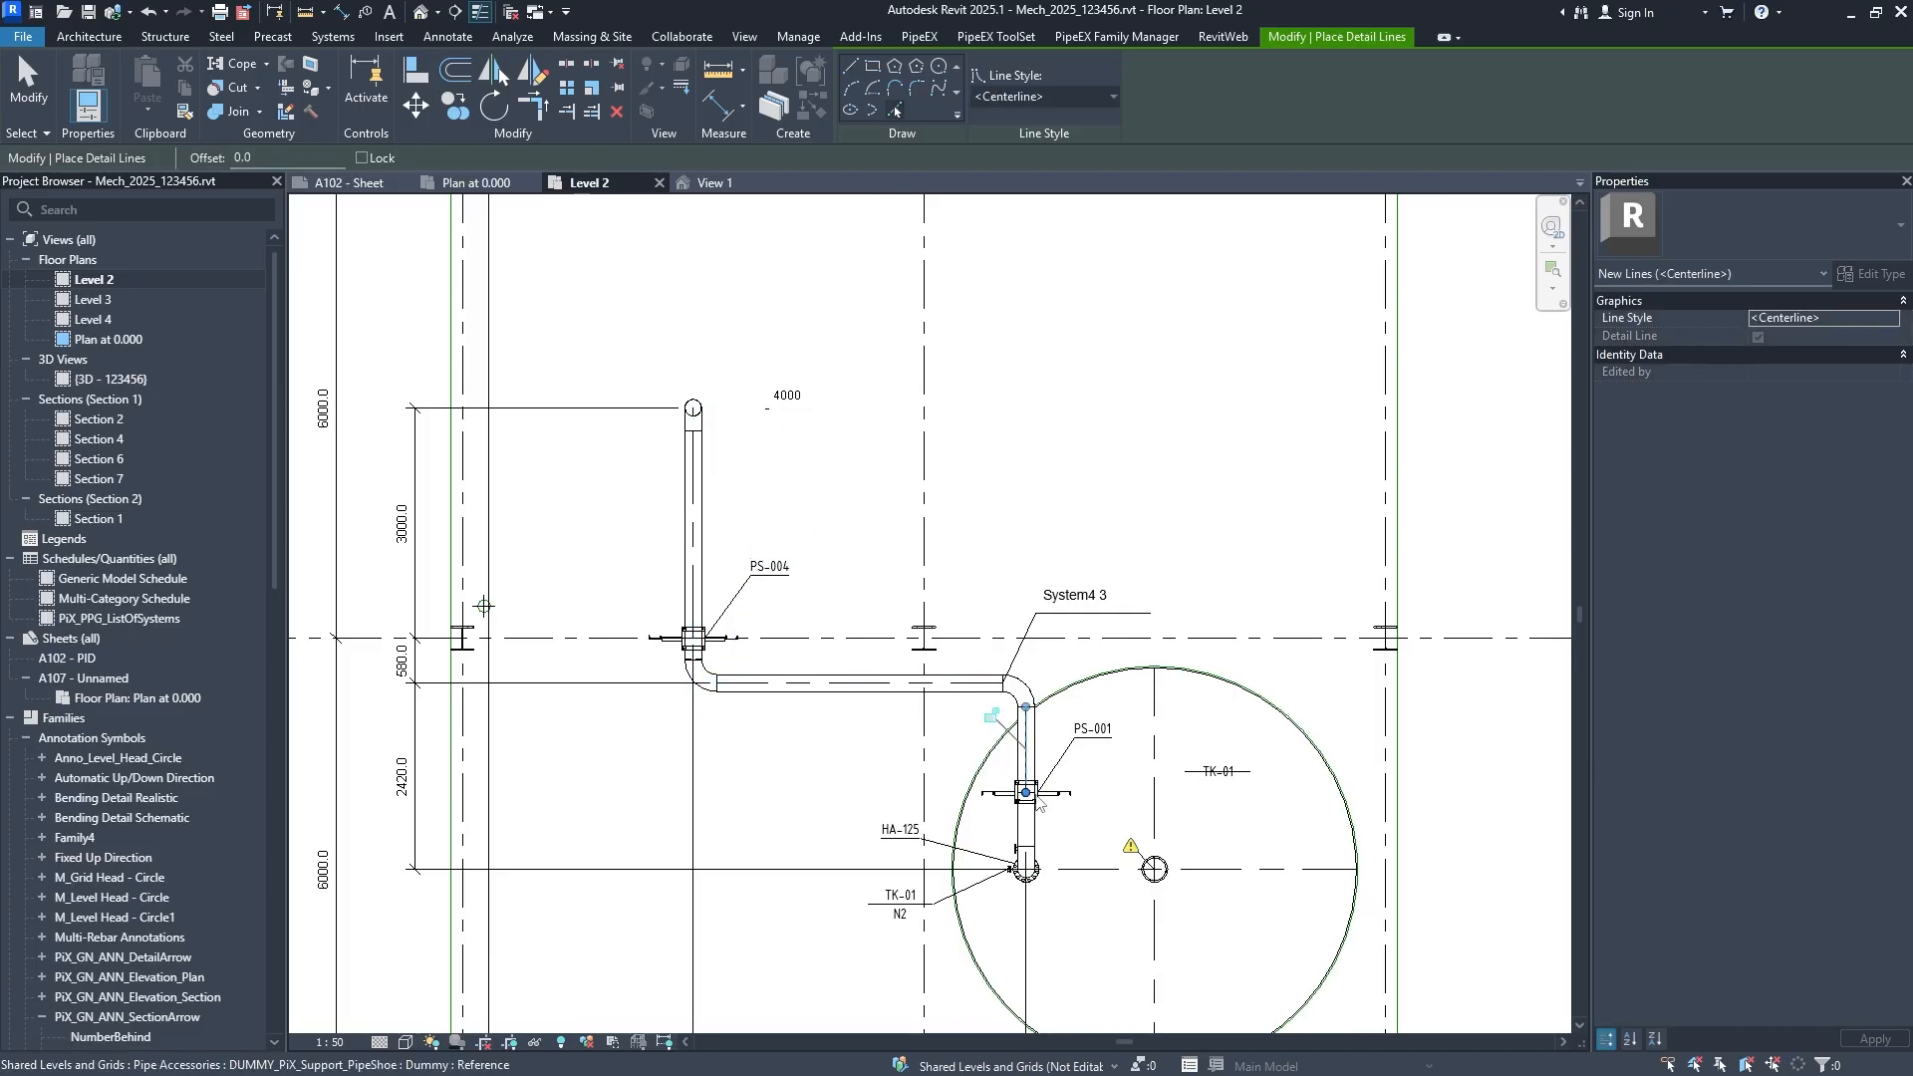
pyautogui.press('Escape')
pyautogui.press('Escape')
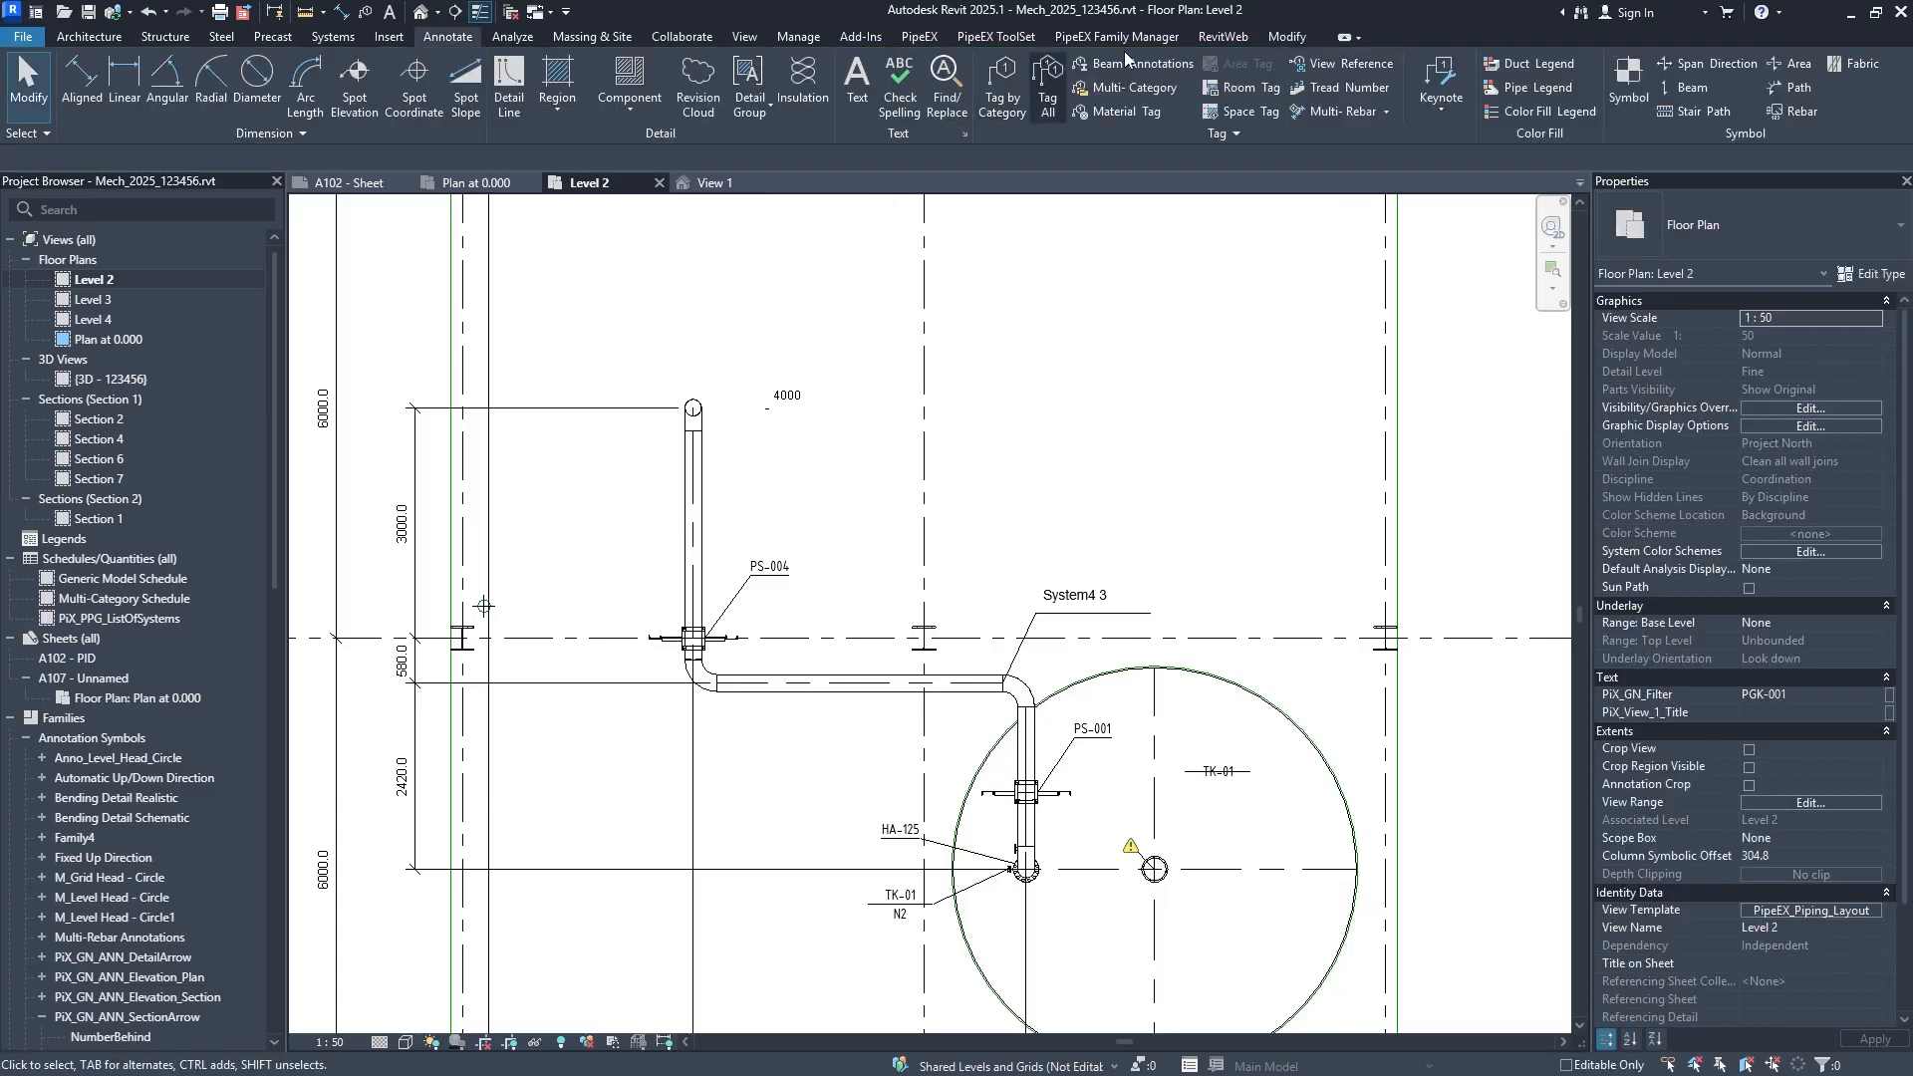
# Trim or extend the horizontal centerline and the vertical centerline above PS-001 so they meet at the elbow corner.
pyautogui.click(1287, 37)
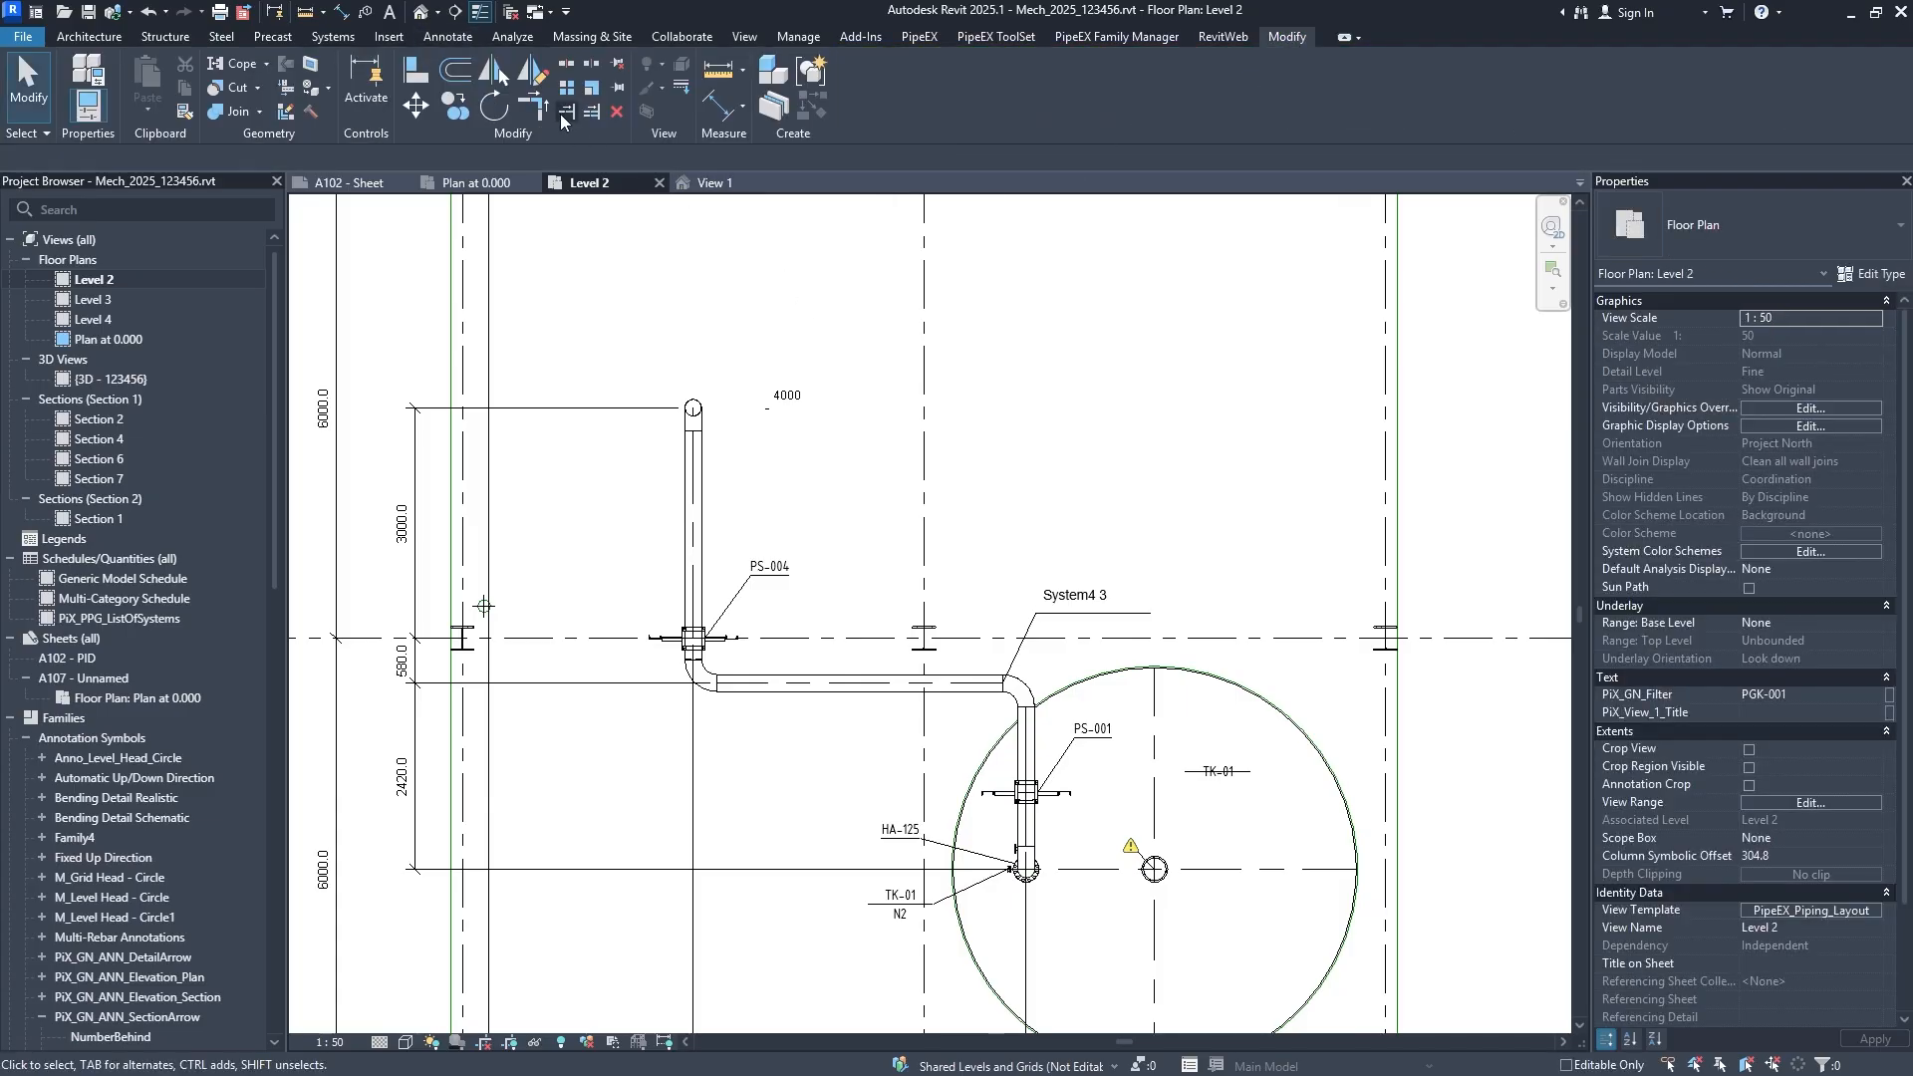
pyautogui.click(533, 104)
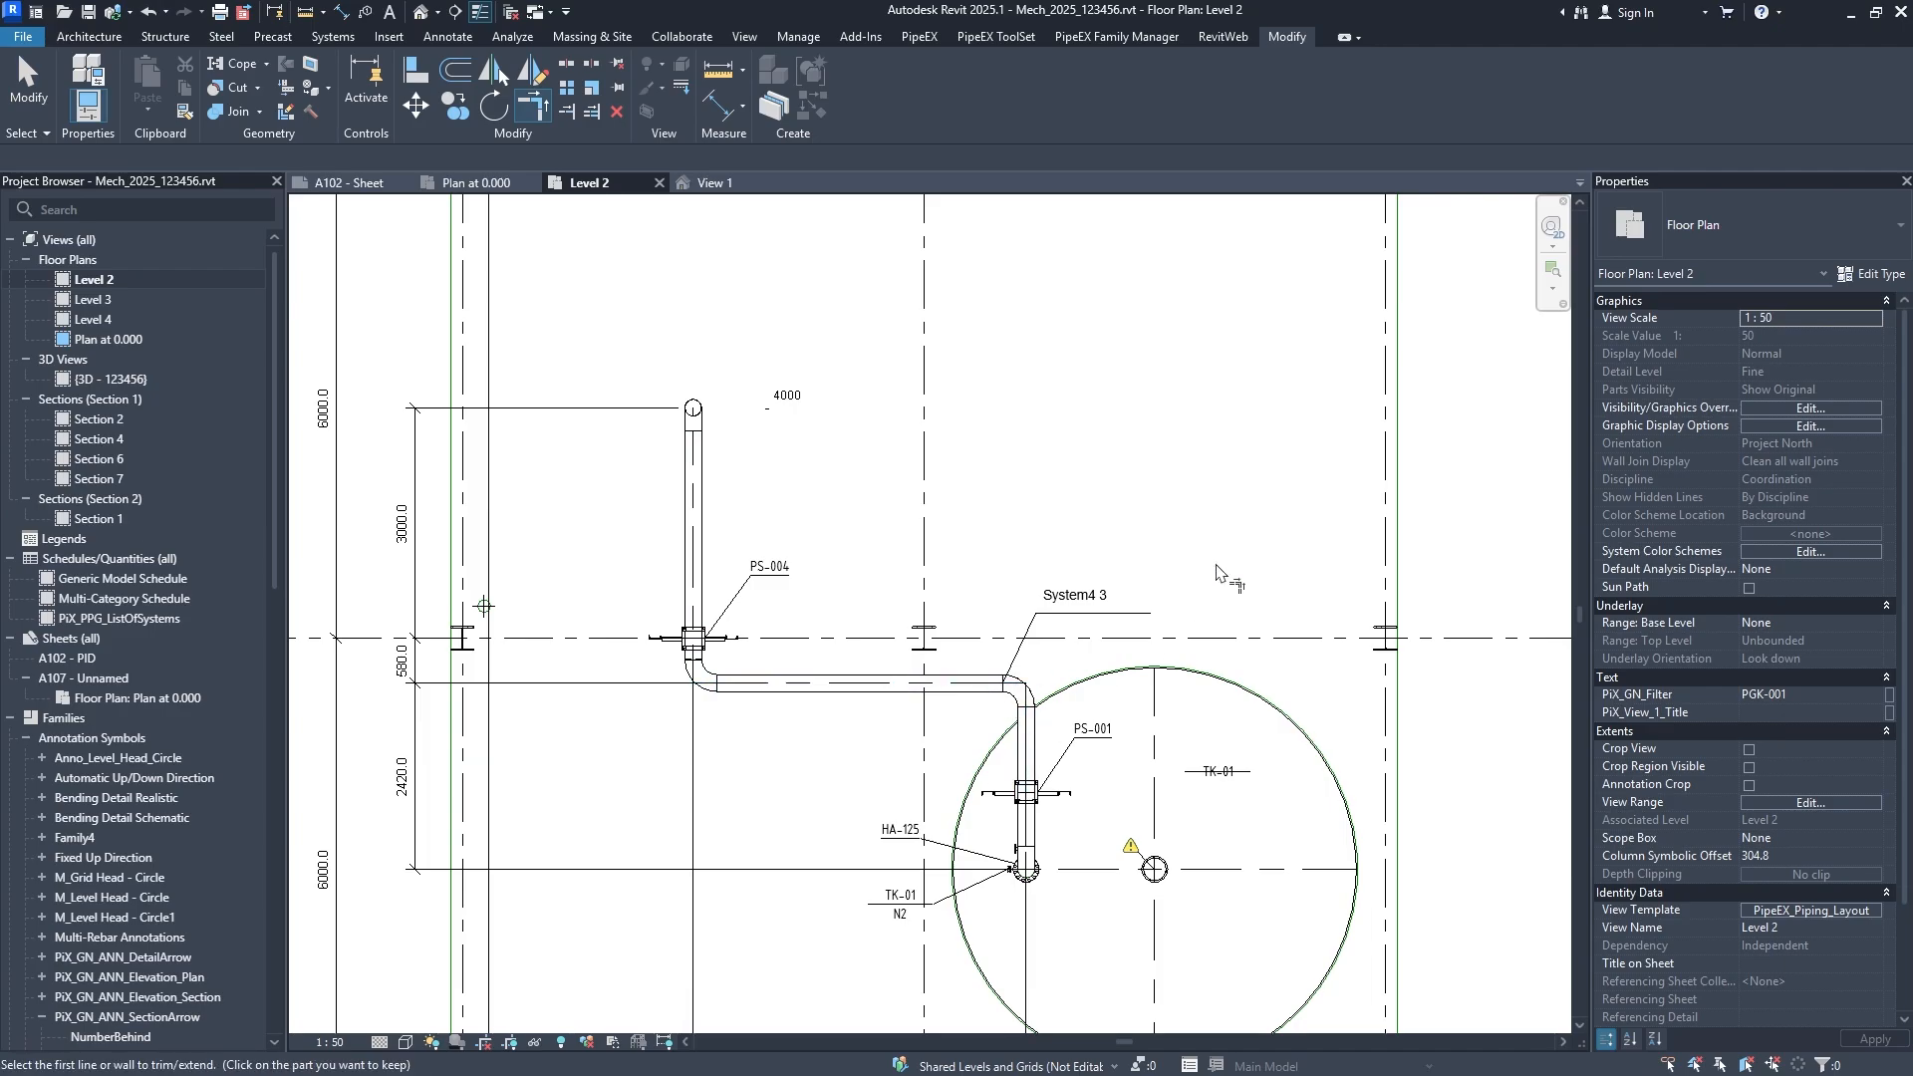
pyautogui.press('Escape')
# Examine the centerlines, dimension strings and grid 2 across the Level 2 plan.
pyautogui.moveTo(878, 752); pyautogui.dragTo(905, 723, button='middle')
pyautogui.scroll(1, 838, 626)
pyautogui.moveTo(838, 626); pyautogui.dragTo(802, 575, button='middle')
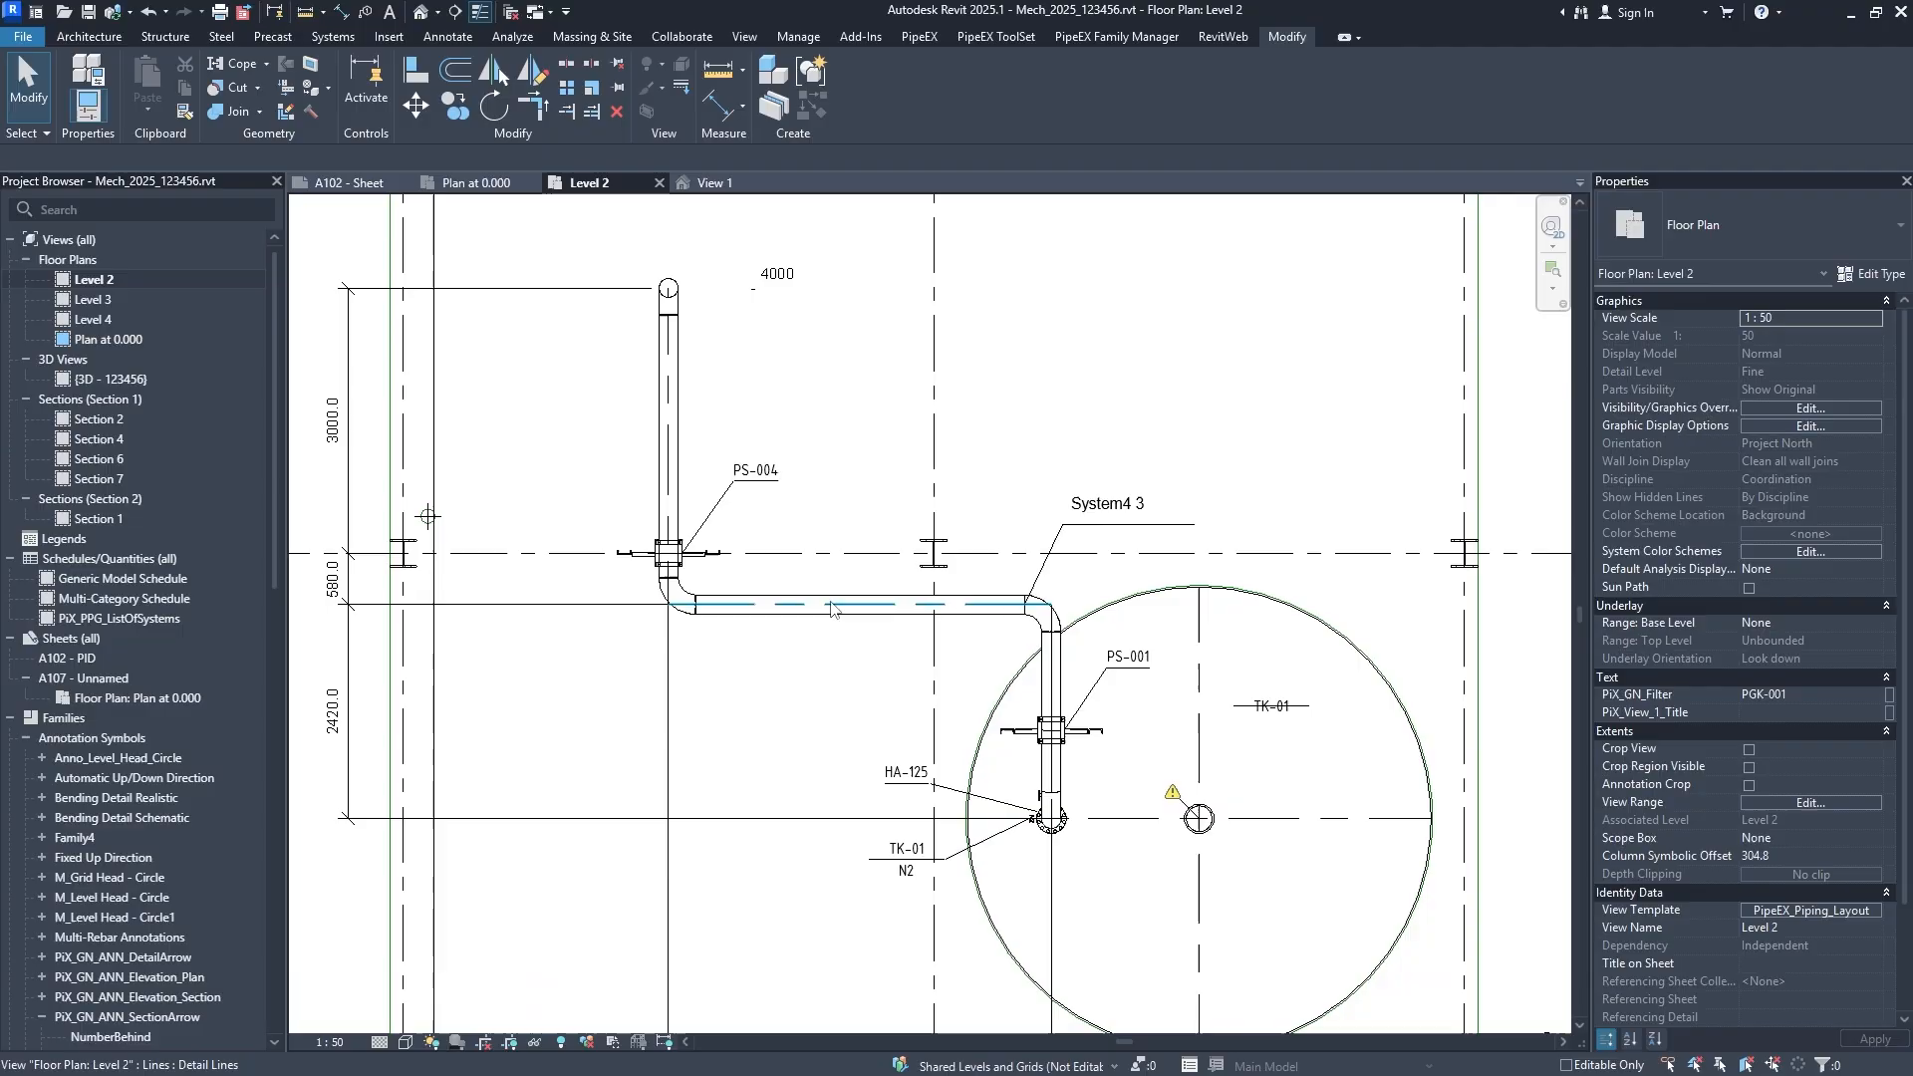
pyautogui.scroll(-1, 800, 733)
pyautogui.moveTo(815, 755); pyautogui.dragTo(813, 652, button='middle')
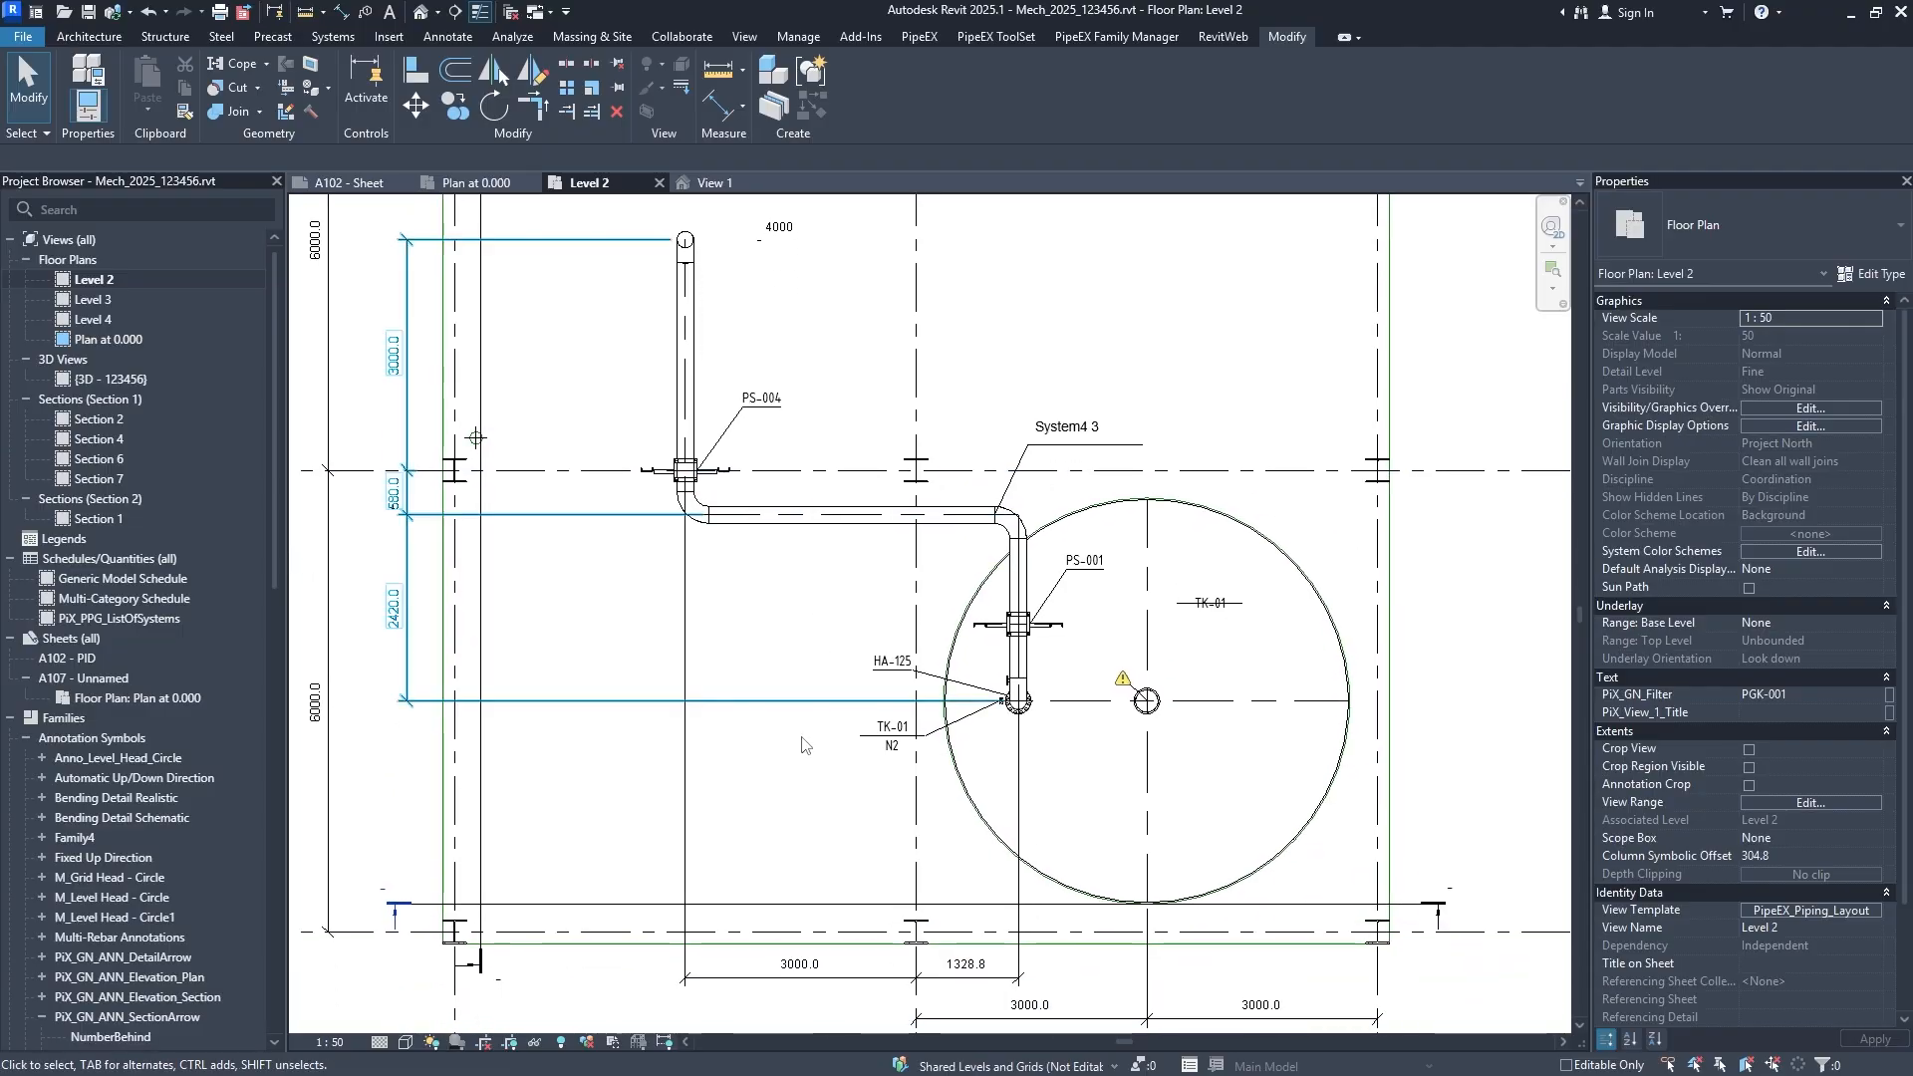
pyautogui.moveTo(782, 818); pyautogui.dragTo(727, 659, button='middle')
pyautogui.scroll(-1, 701, 716)
pyautogui.moveTo(708, 730); pyautogui.dragTo(808, 774, button='middle')
pyautogui.moveTo(865, 659)
pyautogui.mouseDown(button='middle')
pyautogui.moveTo(899, 682)
pyautogui.moveTo(814, 654)
pyautogui.moveTo(837, 650)
pyautogui.mouseUp(button='middle')
pyautogui.scroll(-1, 900, 682)
pyautogui.scroll(-1, 814, 654)
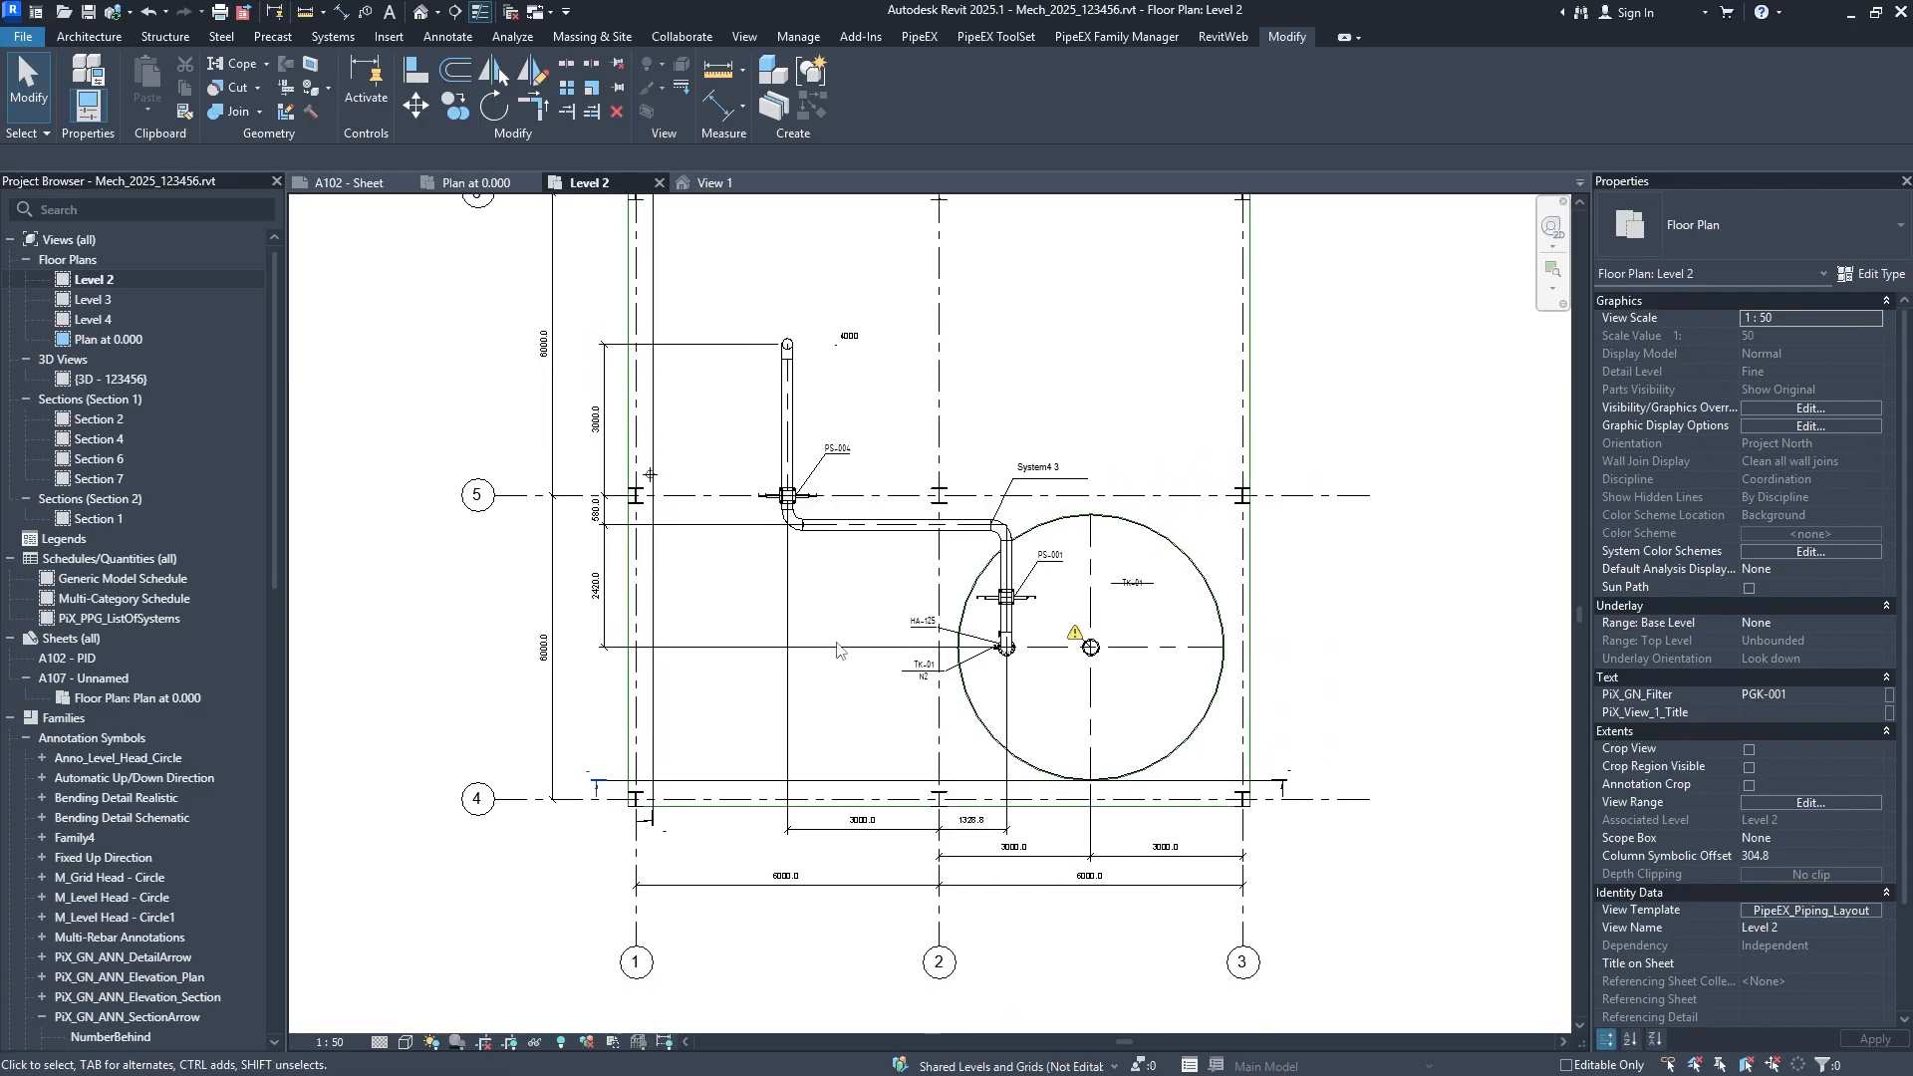
pyautogui.click(936, 931)
pyautogui.scroll(1, 935, 925)
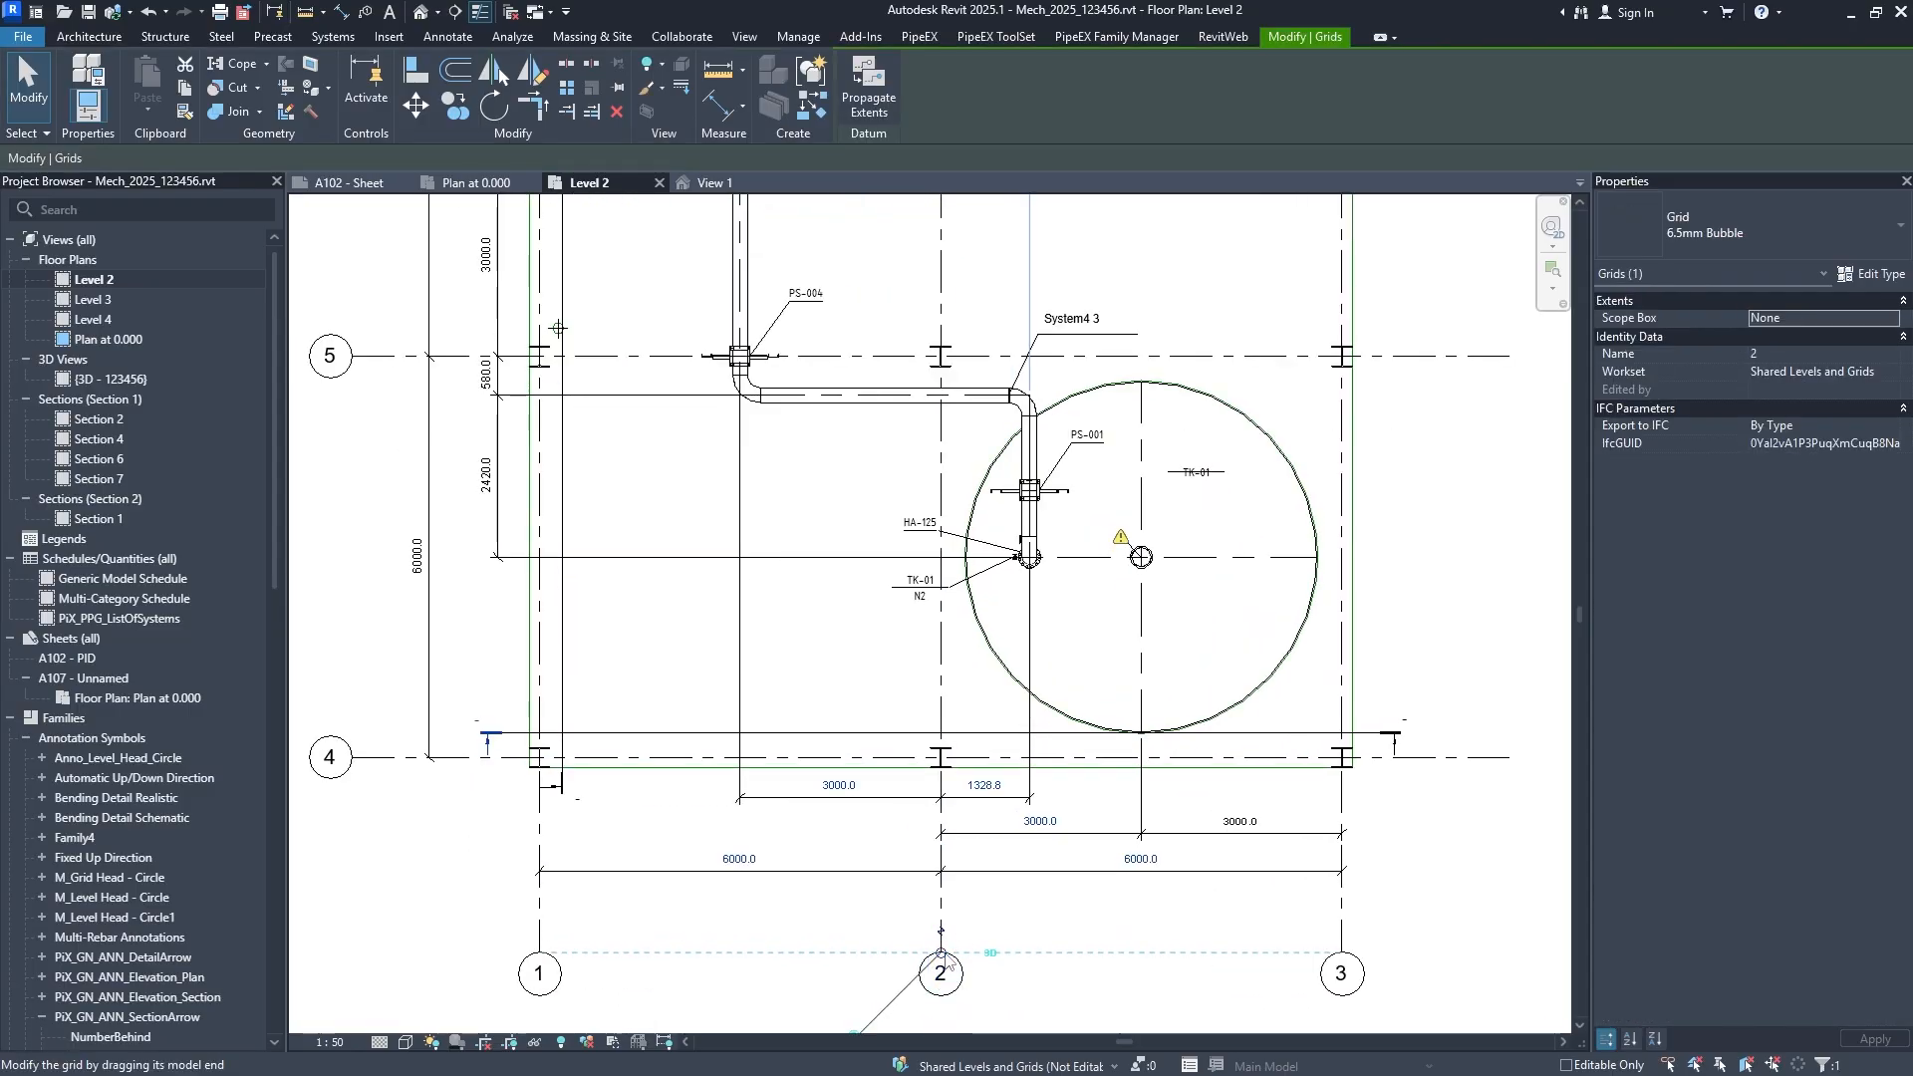
pyautogui.press('Escape')
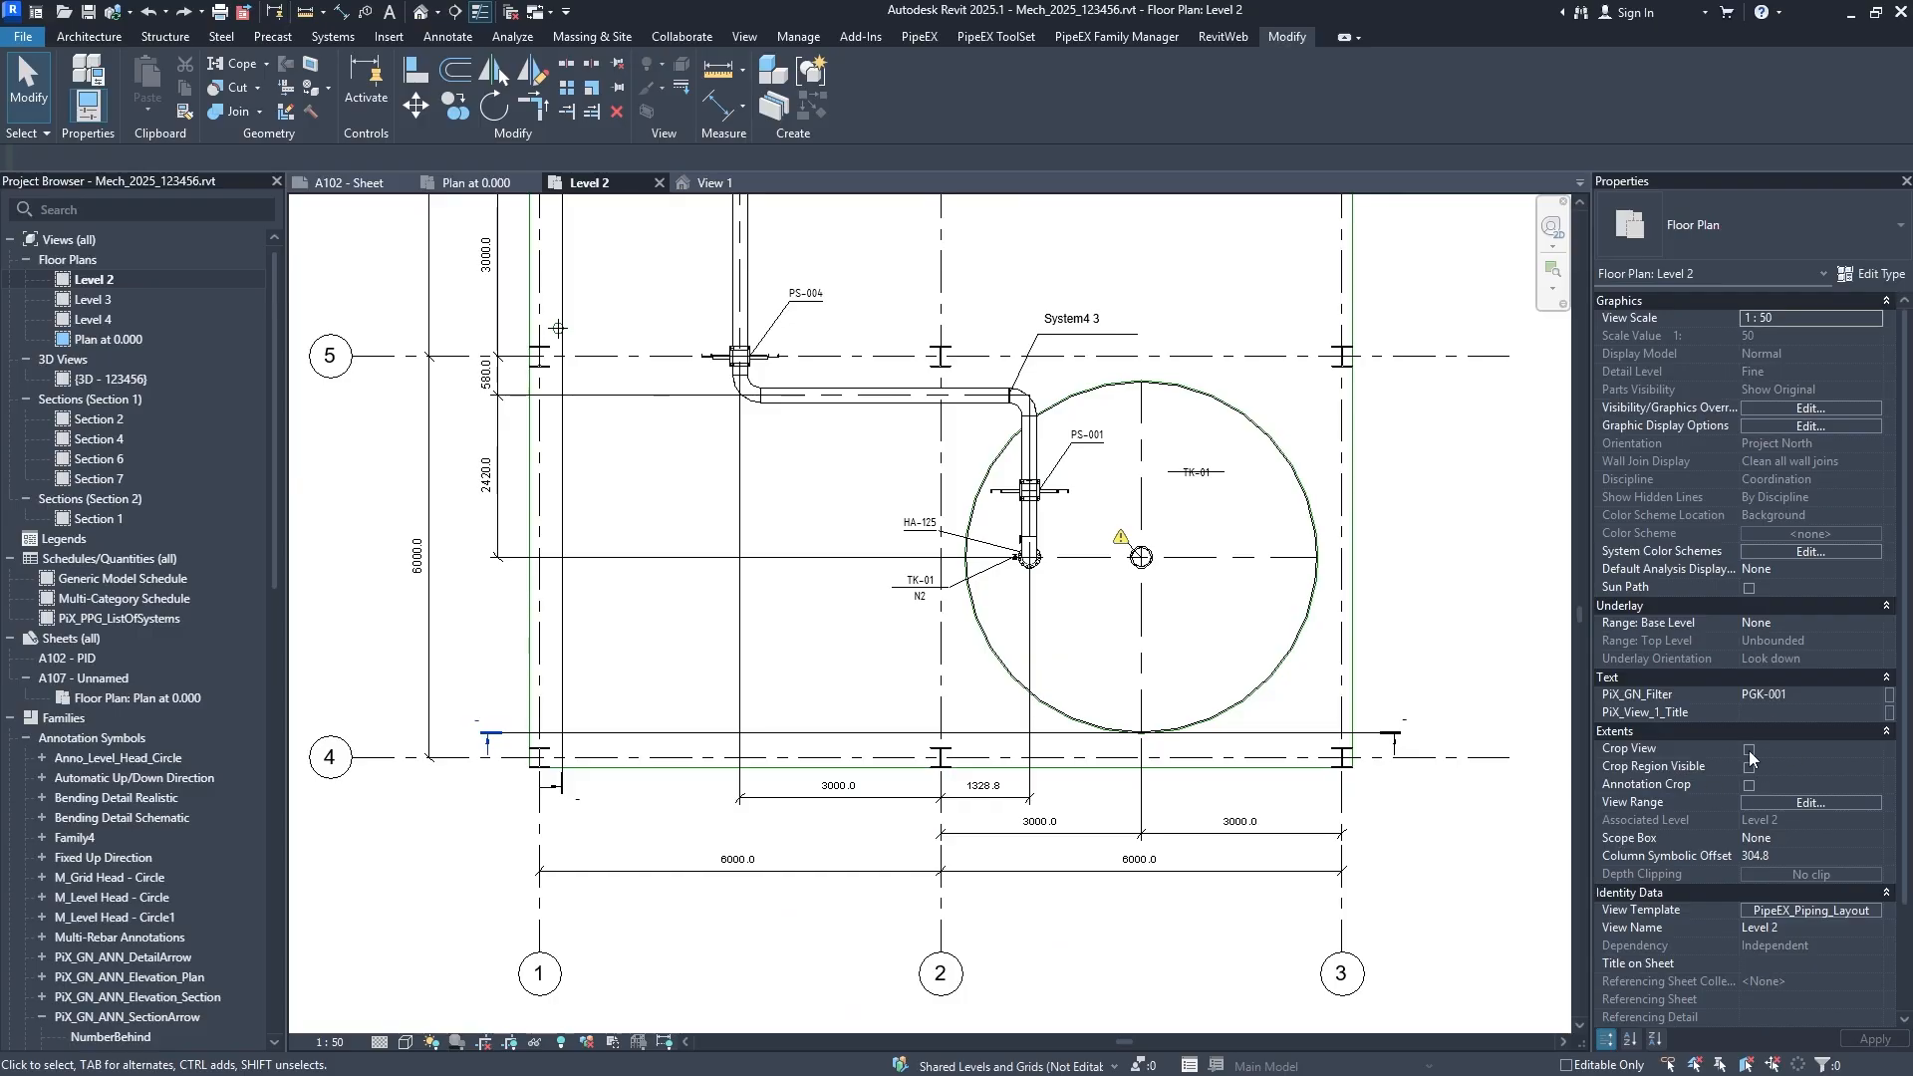
# Turn on Crop View and make the crop region visible for the Level 2 plan.
pyautogui.click(1750, 750)
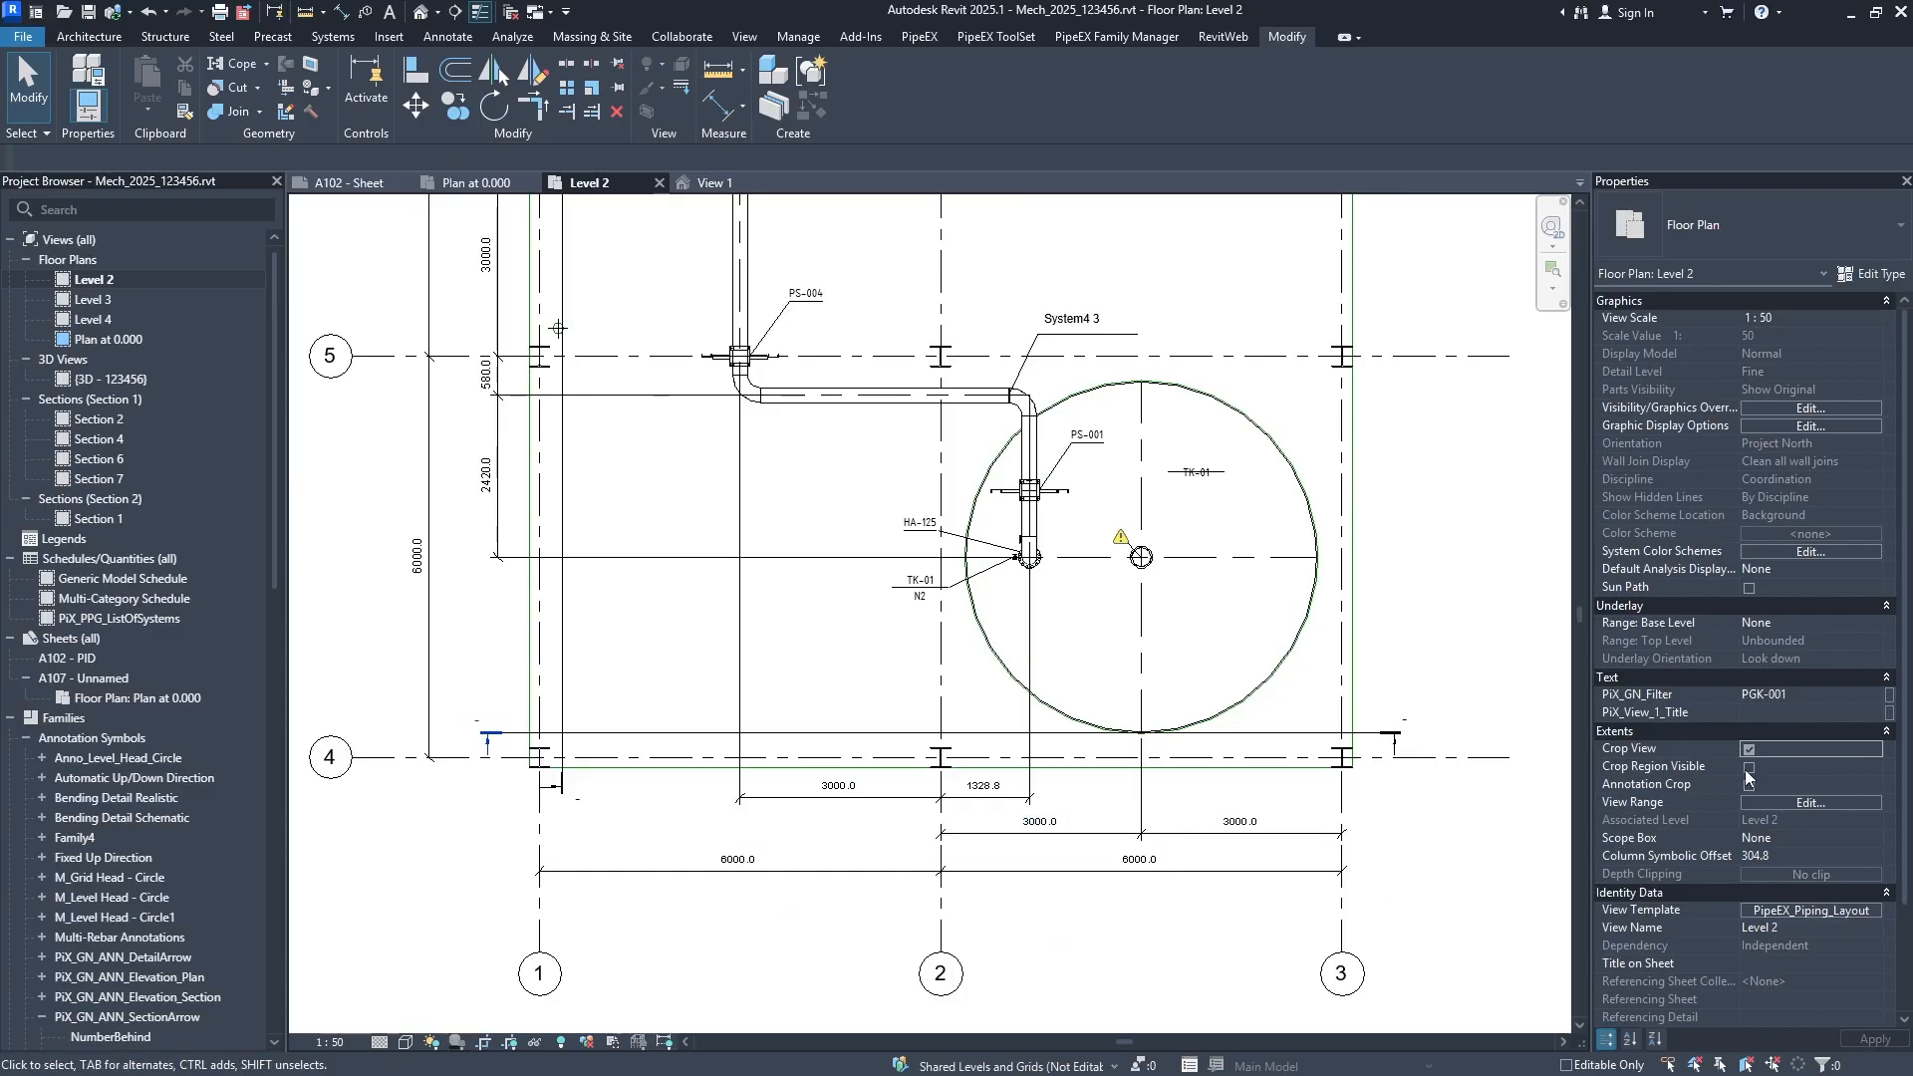
pyautogui.click(1749, 769)
pyautogui.scroll(-3, 1186, 740)
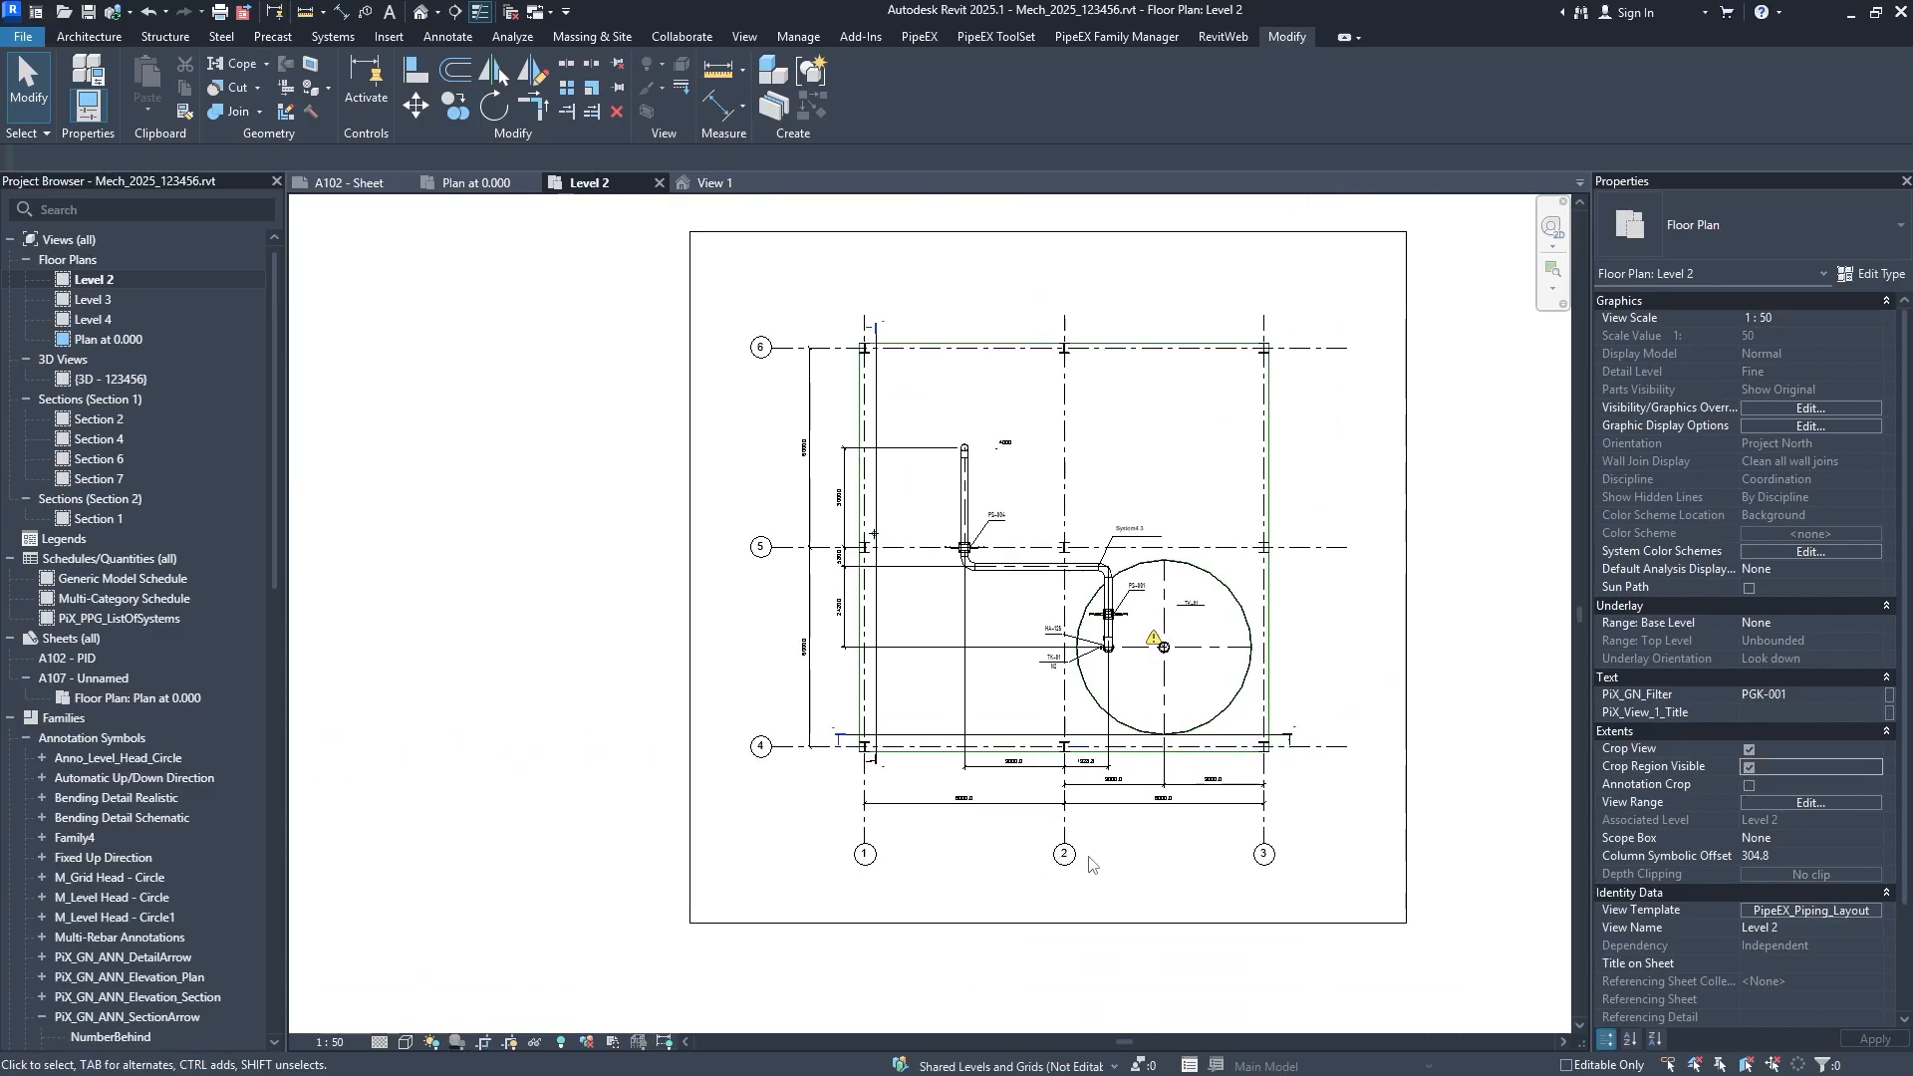
# Shrink all four sides of the crop region to just outside the building outline, leaving the grid bubbles outside it.
pyautogui.click(1093, 923)
pyautogui.moveTo(1093, 923); pyautogui.dragTo(1102, 806)
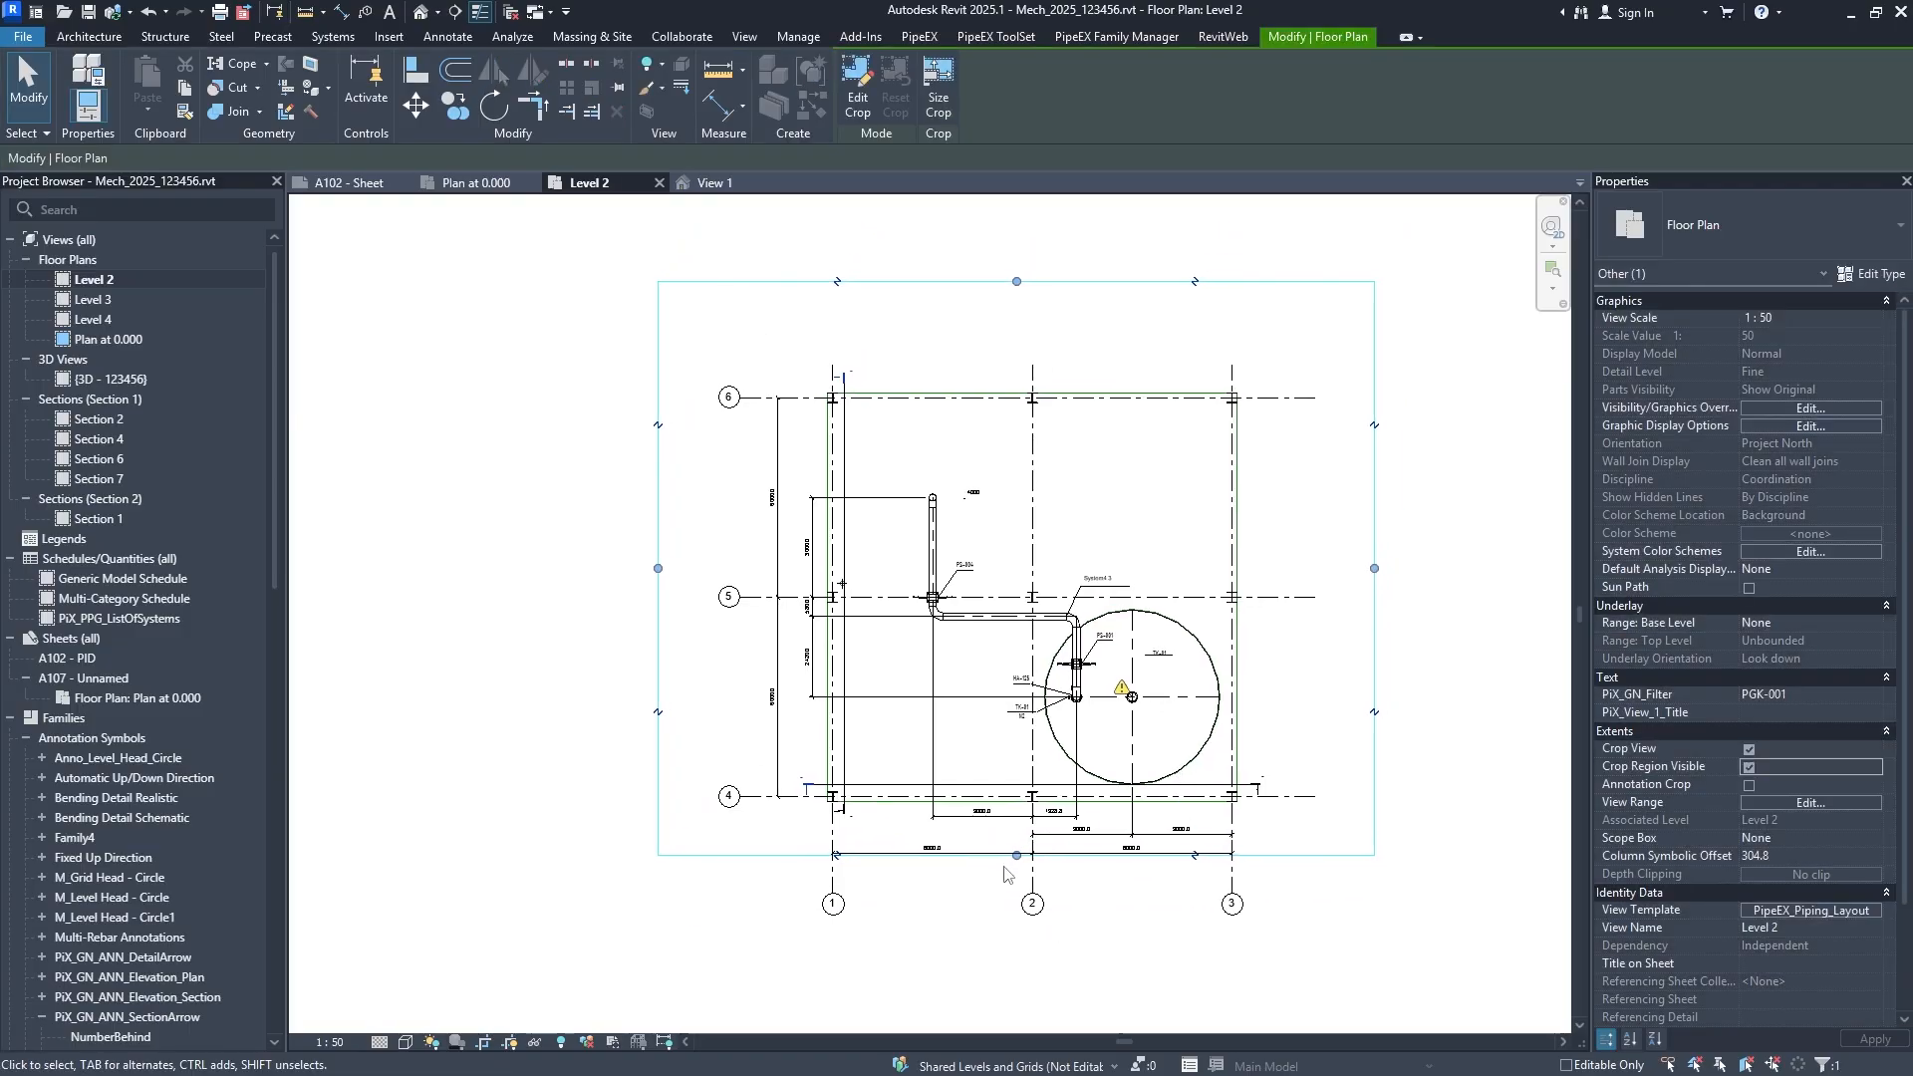
pyautogui.moveTo(1011, 855); pyautogui.dragTo(1012, 828)
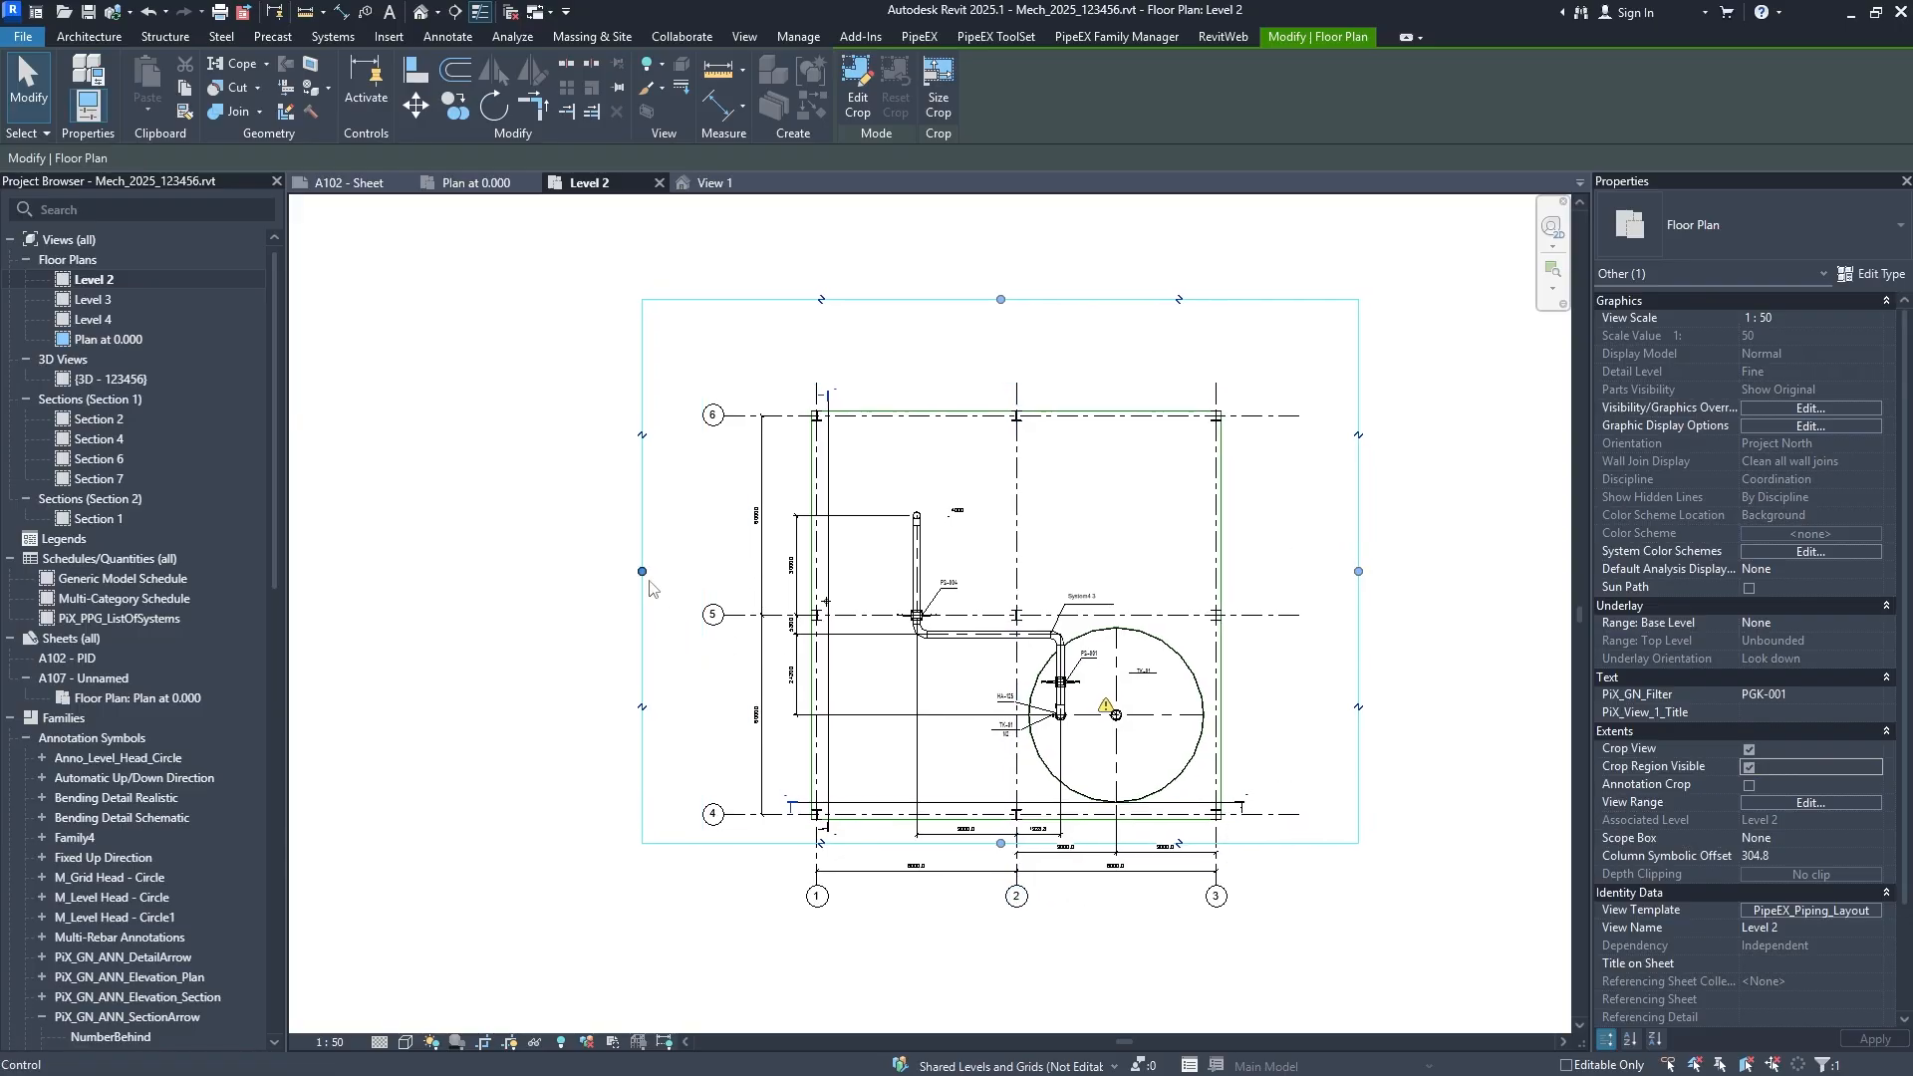
pyautogui.moveTo(641, 571); pyautogui.dragTo(786, 573)
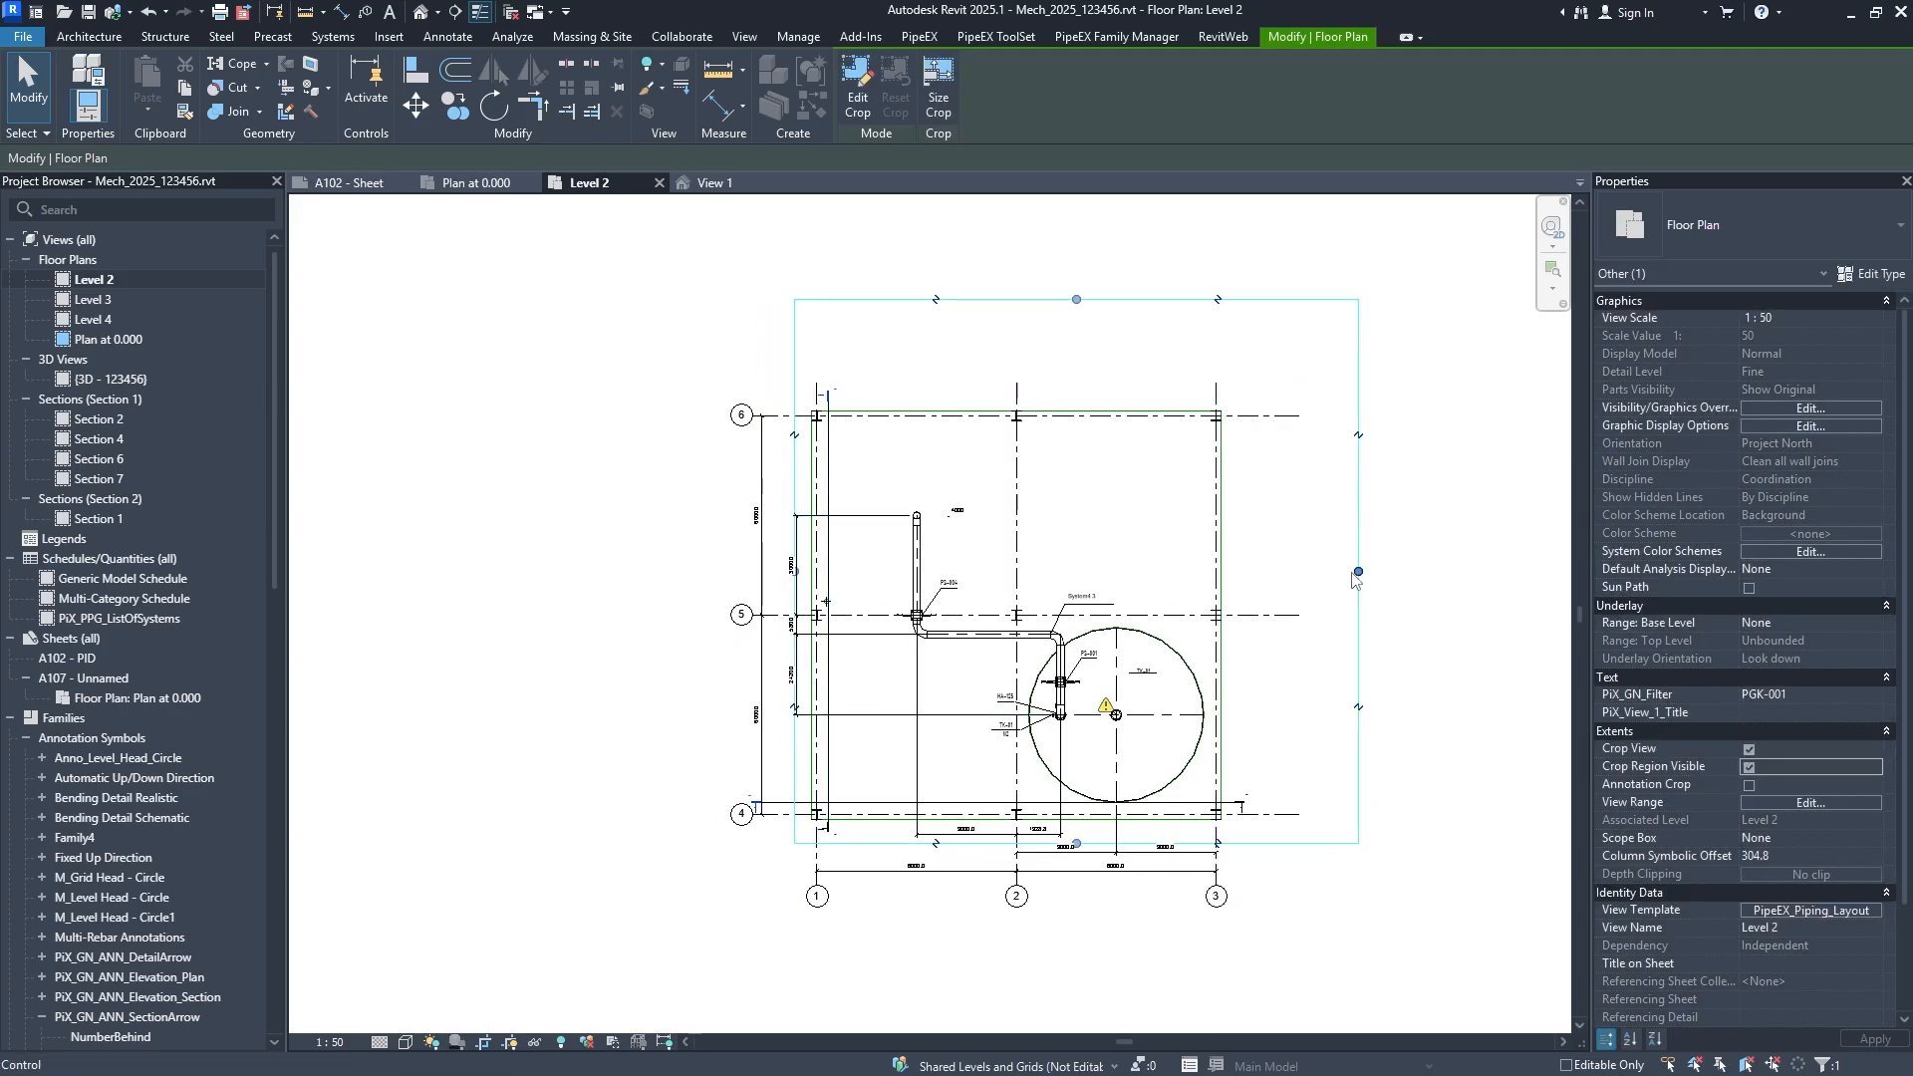
pyautogui.moveTo(1359, 572); pyautogui.dragTo(1225, 572)
pyautogui.moveTo(1029, 305); pyautogui.dragTo(1072, 411)
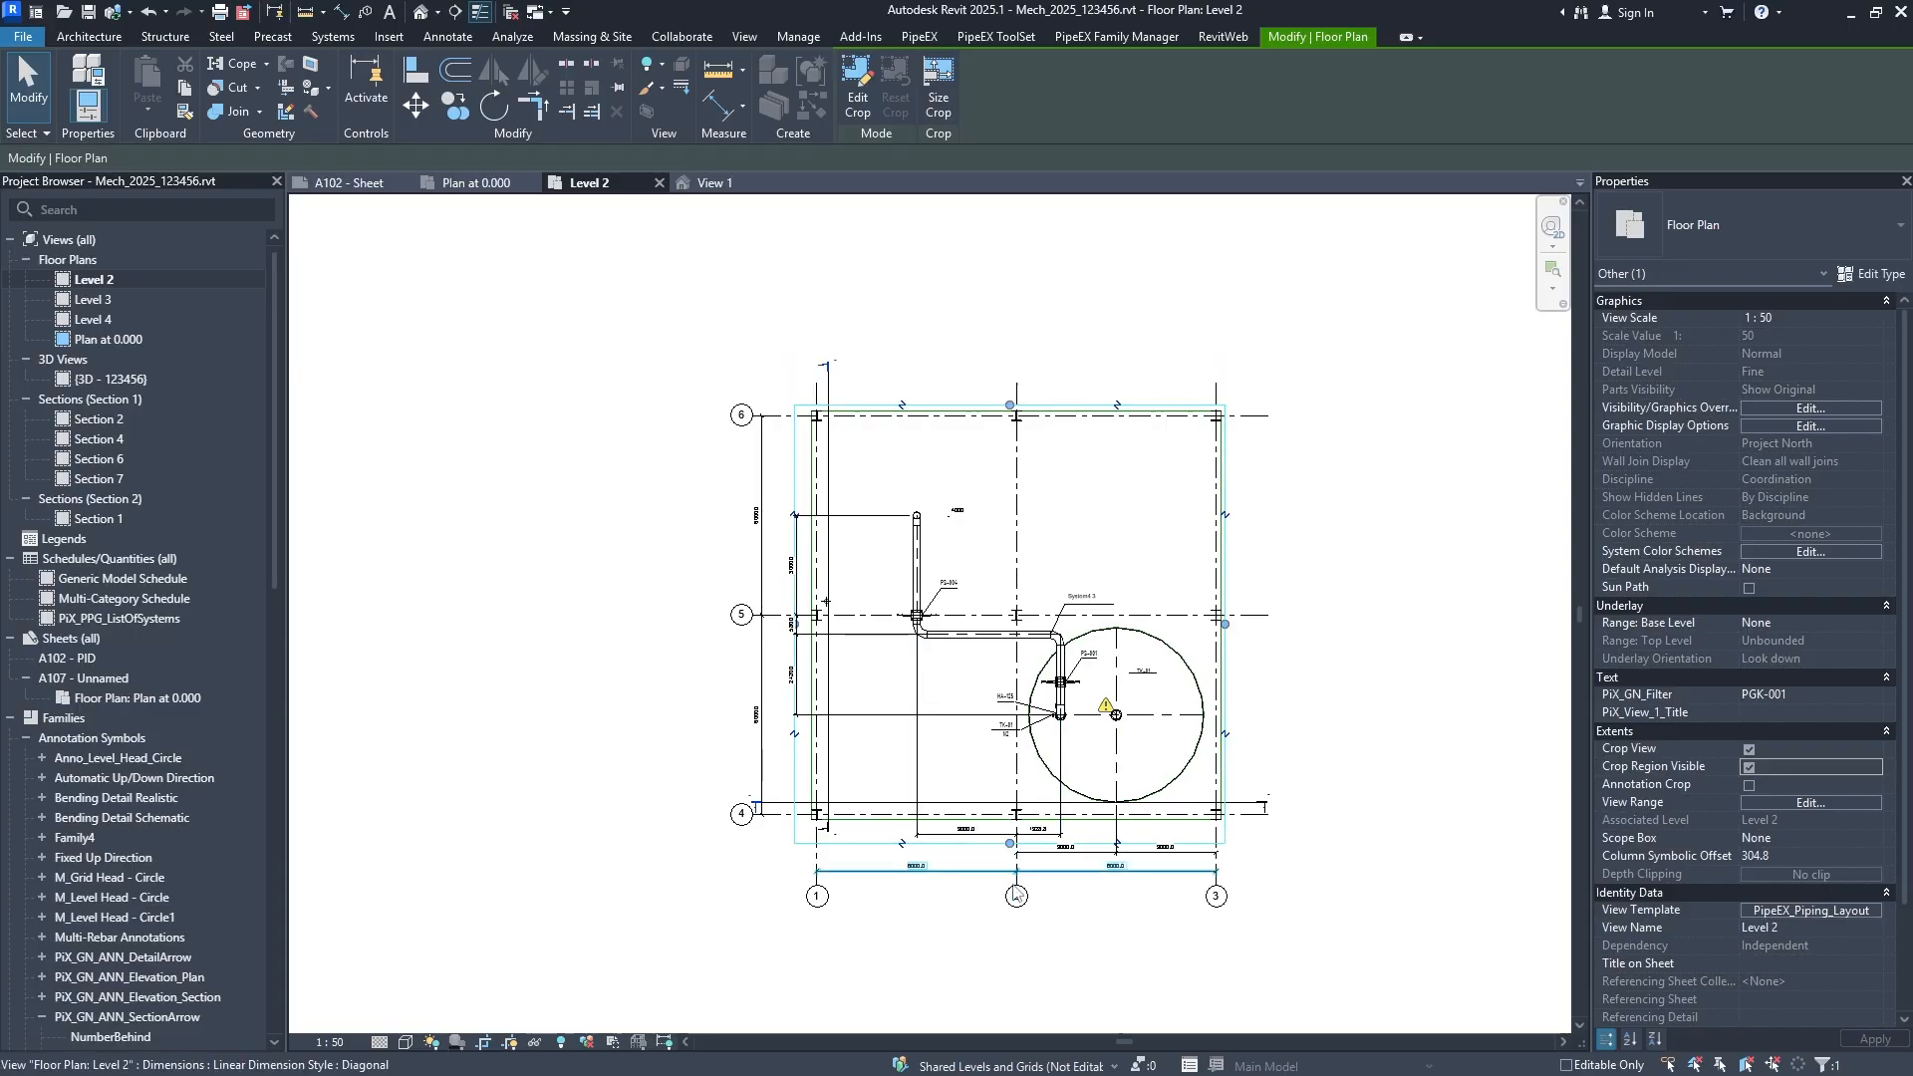
pyautogui.scroll(1, 1017, 894)
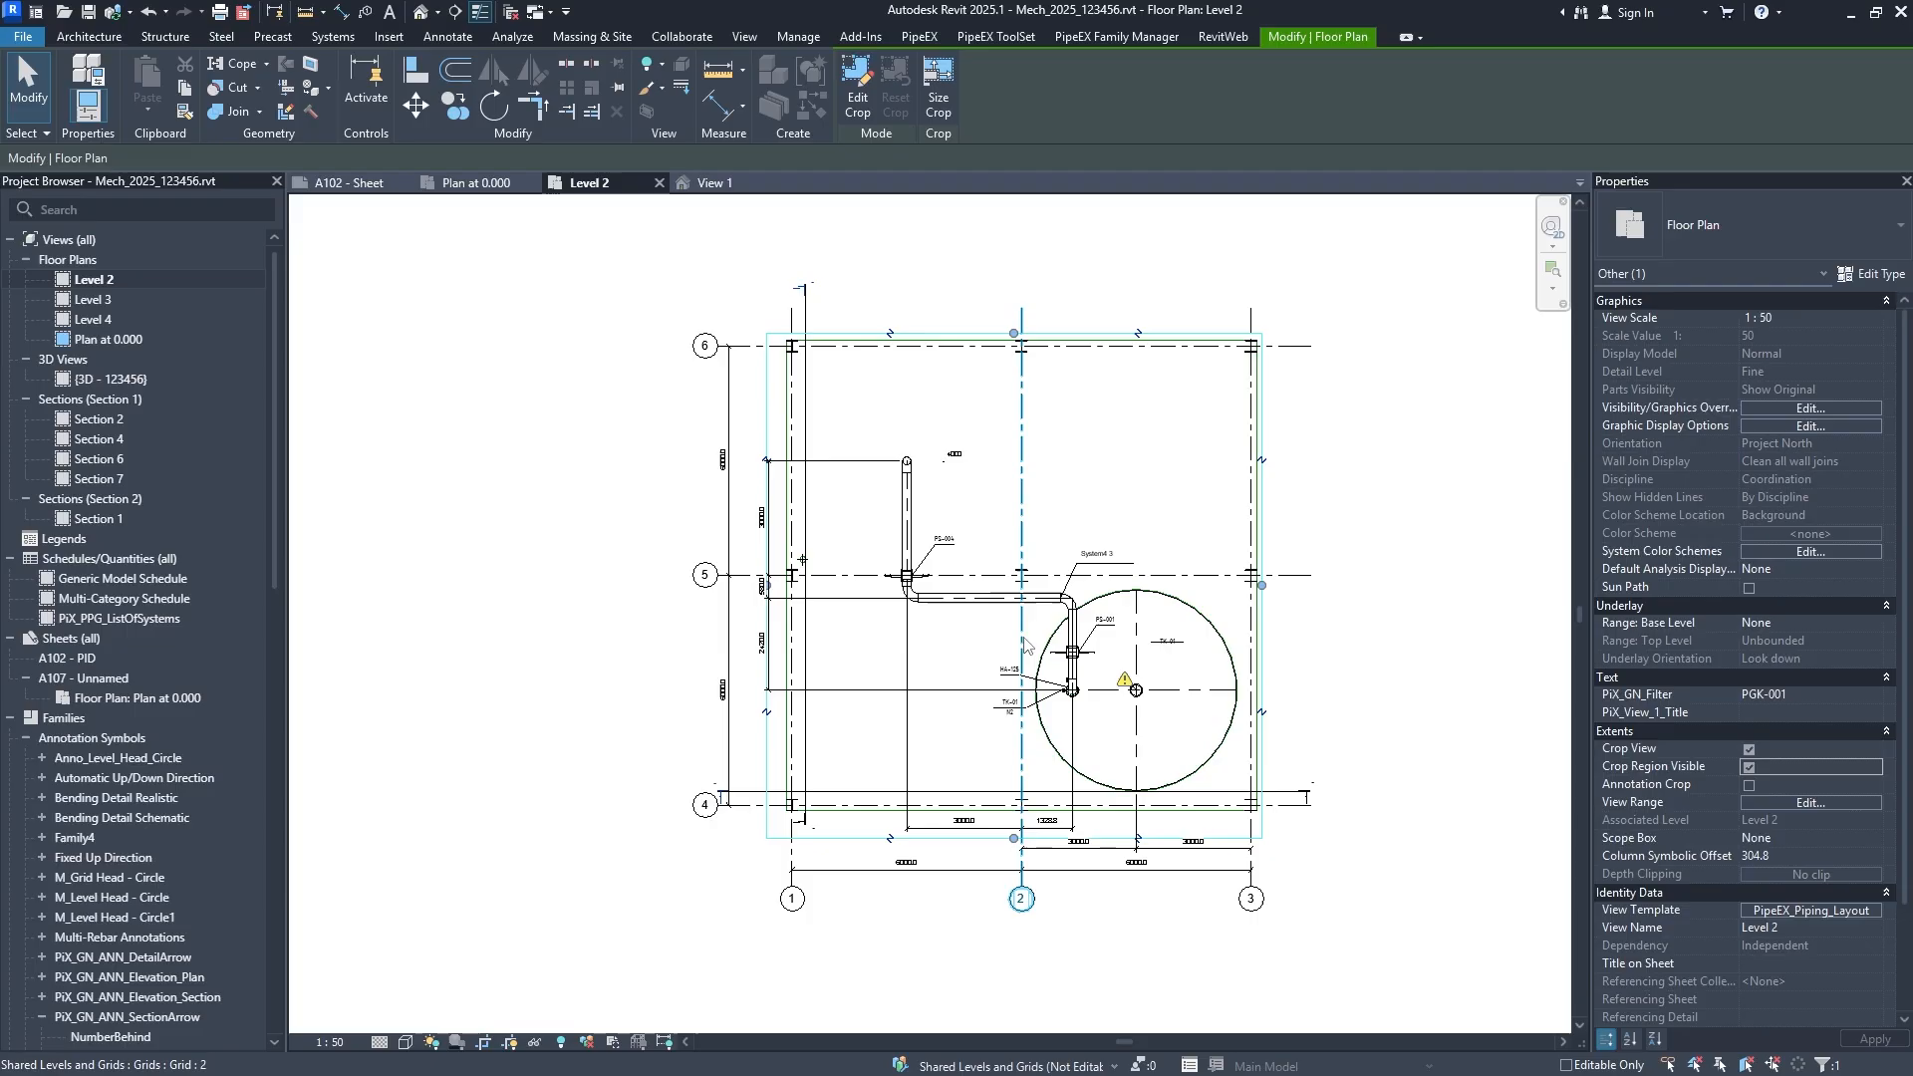
pyautogui.scroll(1, 1072, 687)
pyautogui.press('Escape')
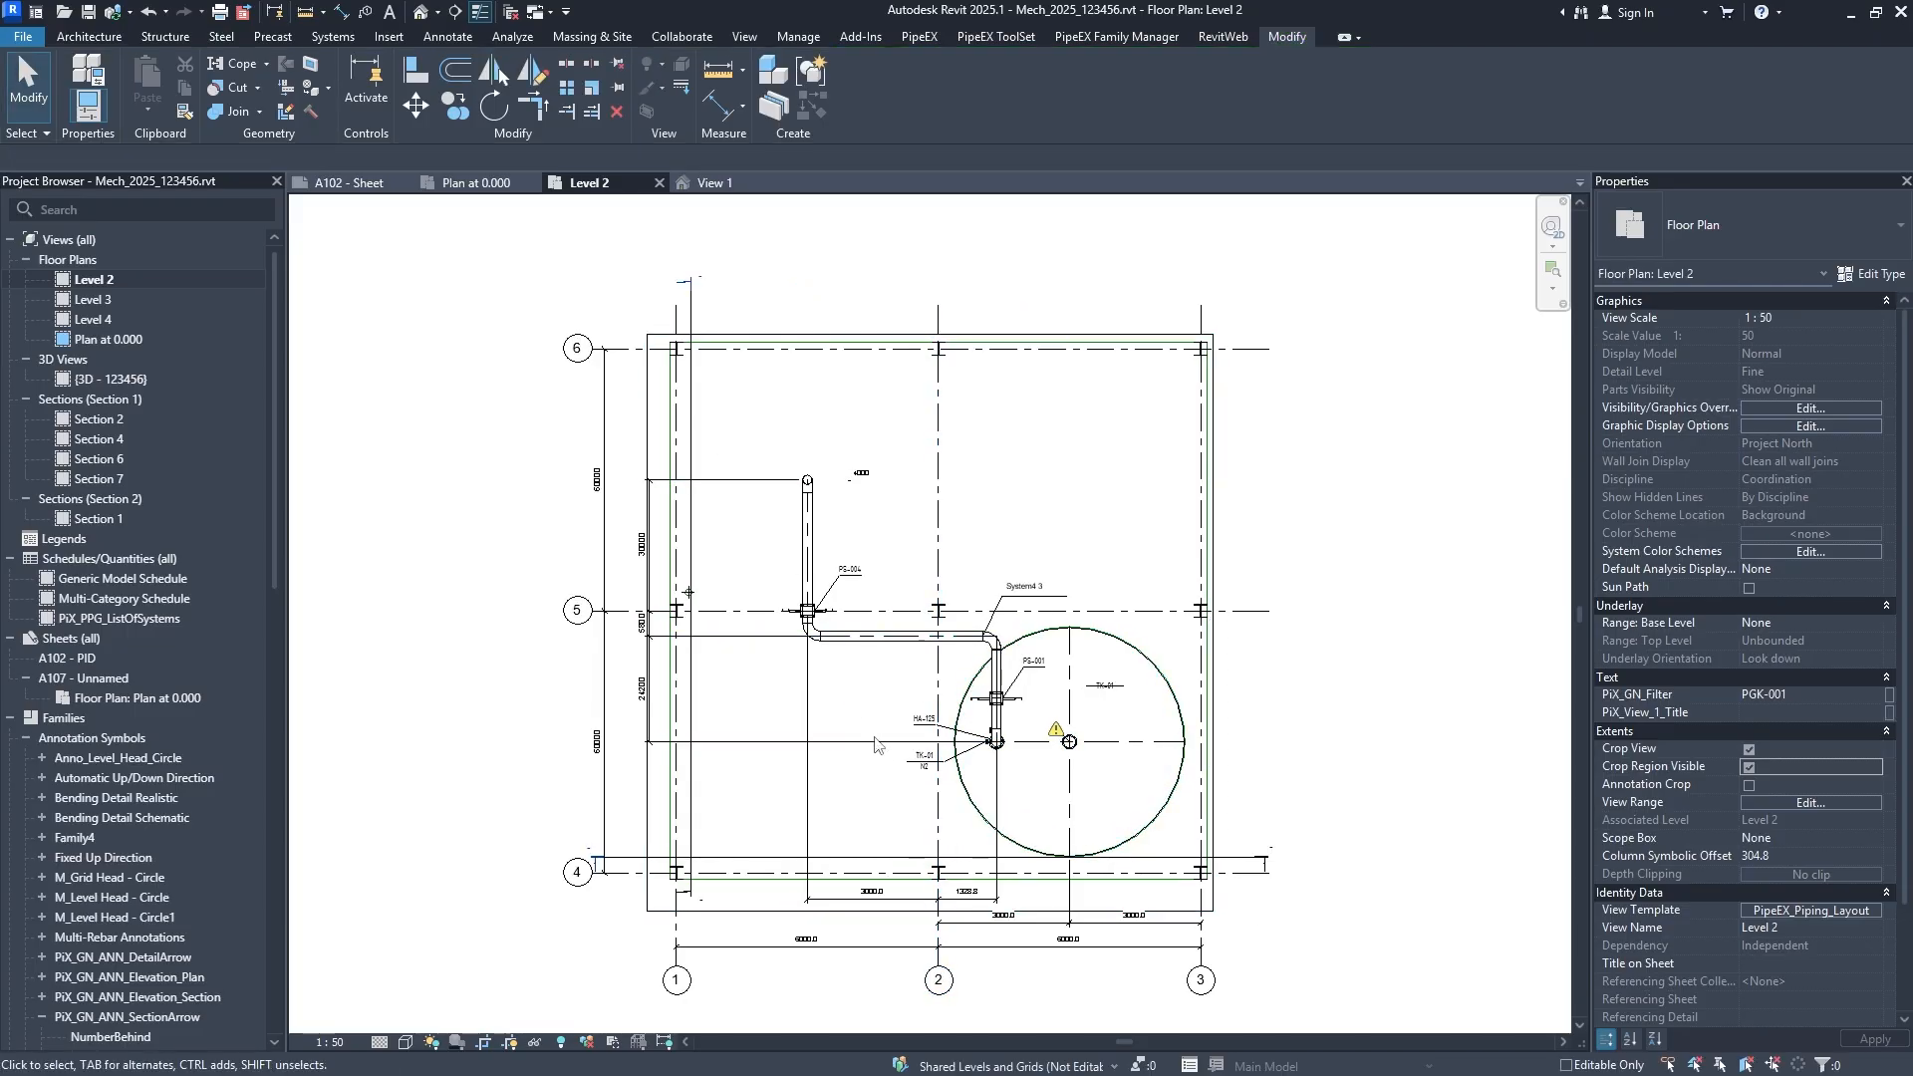
# Examine the cropped Level 2 plan, including the vertical pipe dimension string and the crop boundary beside it.
pyautogui.scroll(2, 761, 861)
pyautogui.moveTo(1037, 366); pyautogui.dragTo(1029, 499, button='middle')
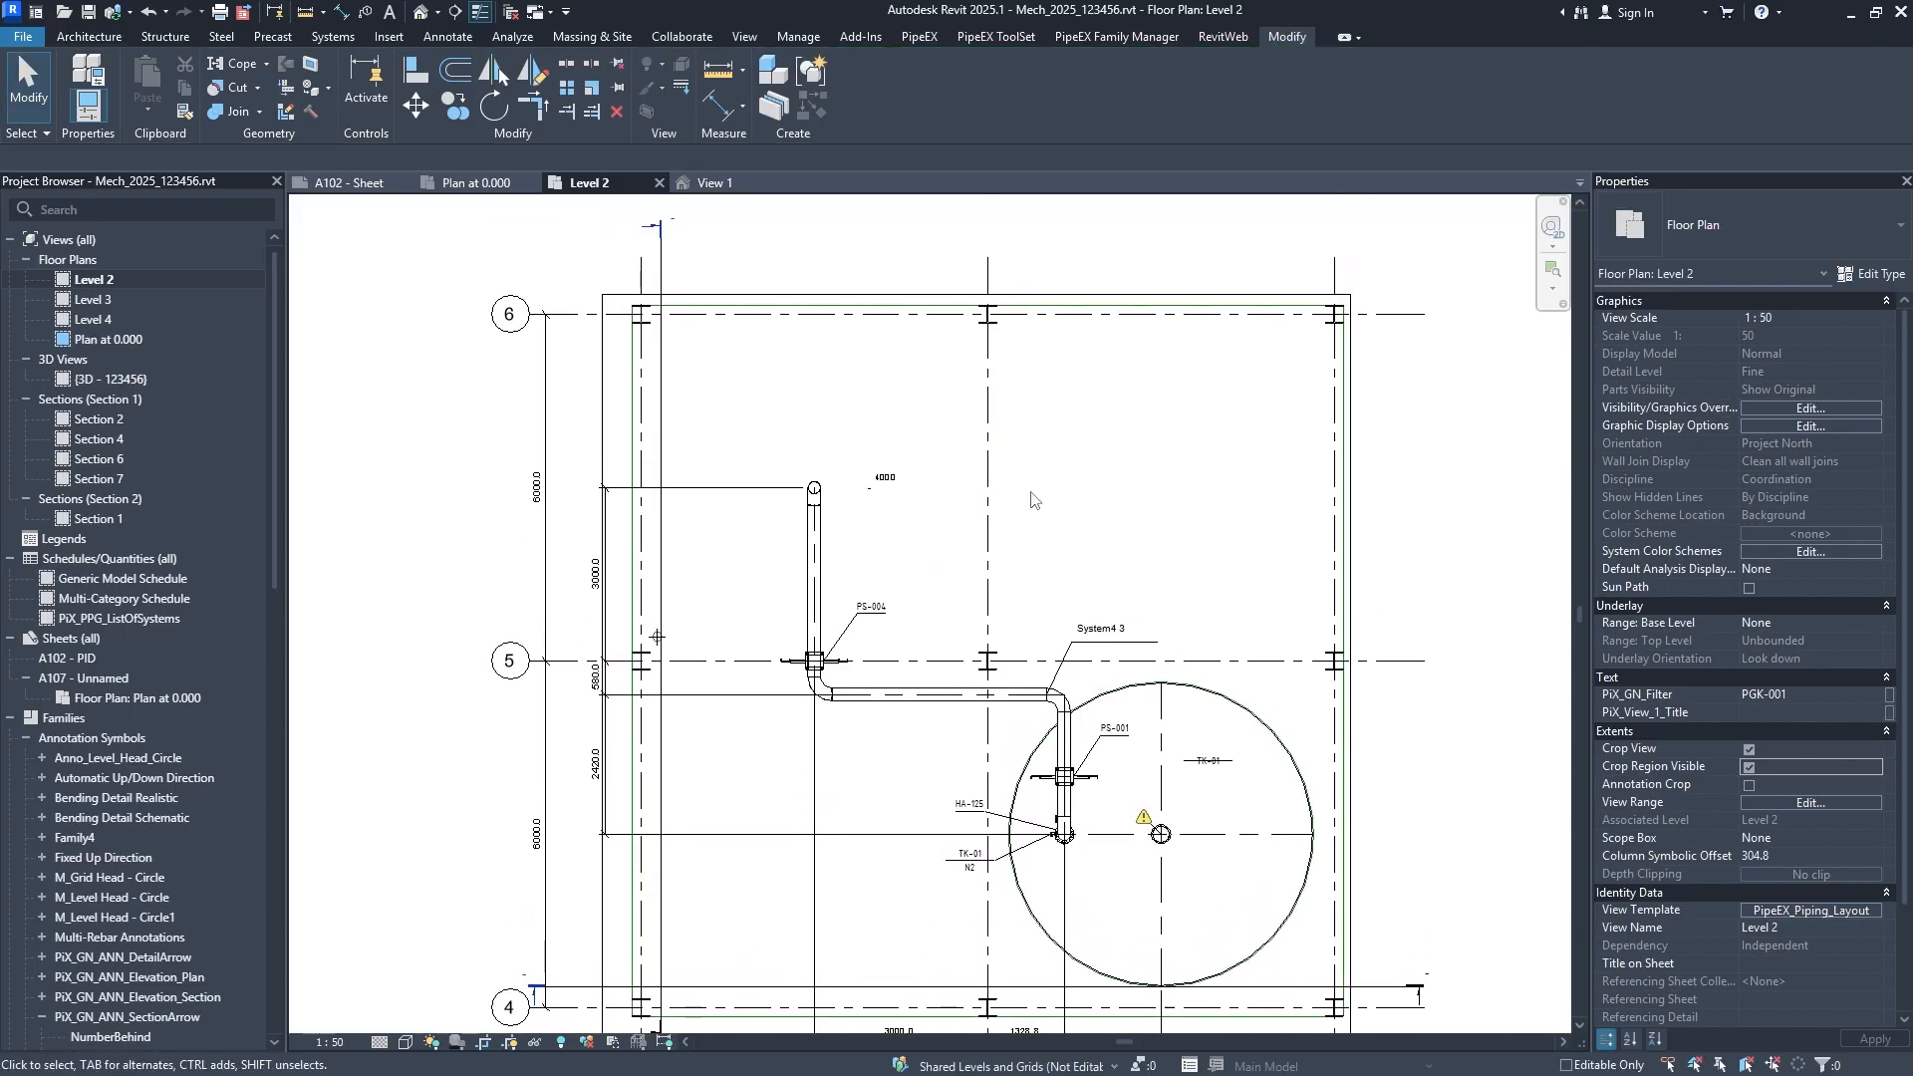
pyautogui.scroll(1, 812, 403)
pyautogui.moveTo(896, 504); pyautogui.dragTo(814, 302, button='middle')
pyautogui.moveTo(885, 541); pyautogui.dragTo(906, 595, button='middle')
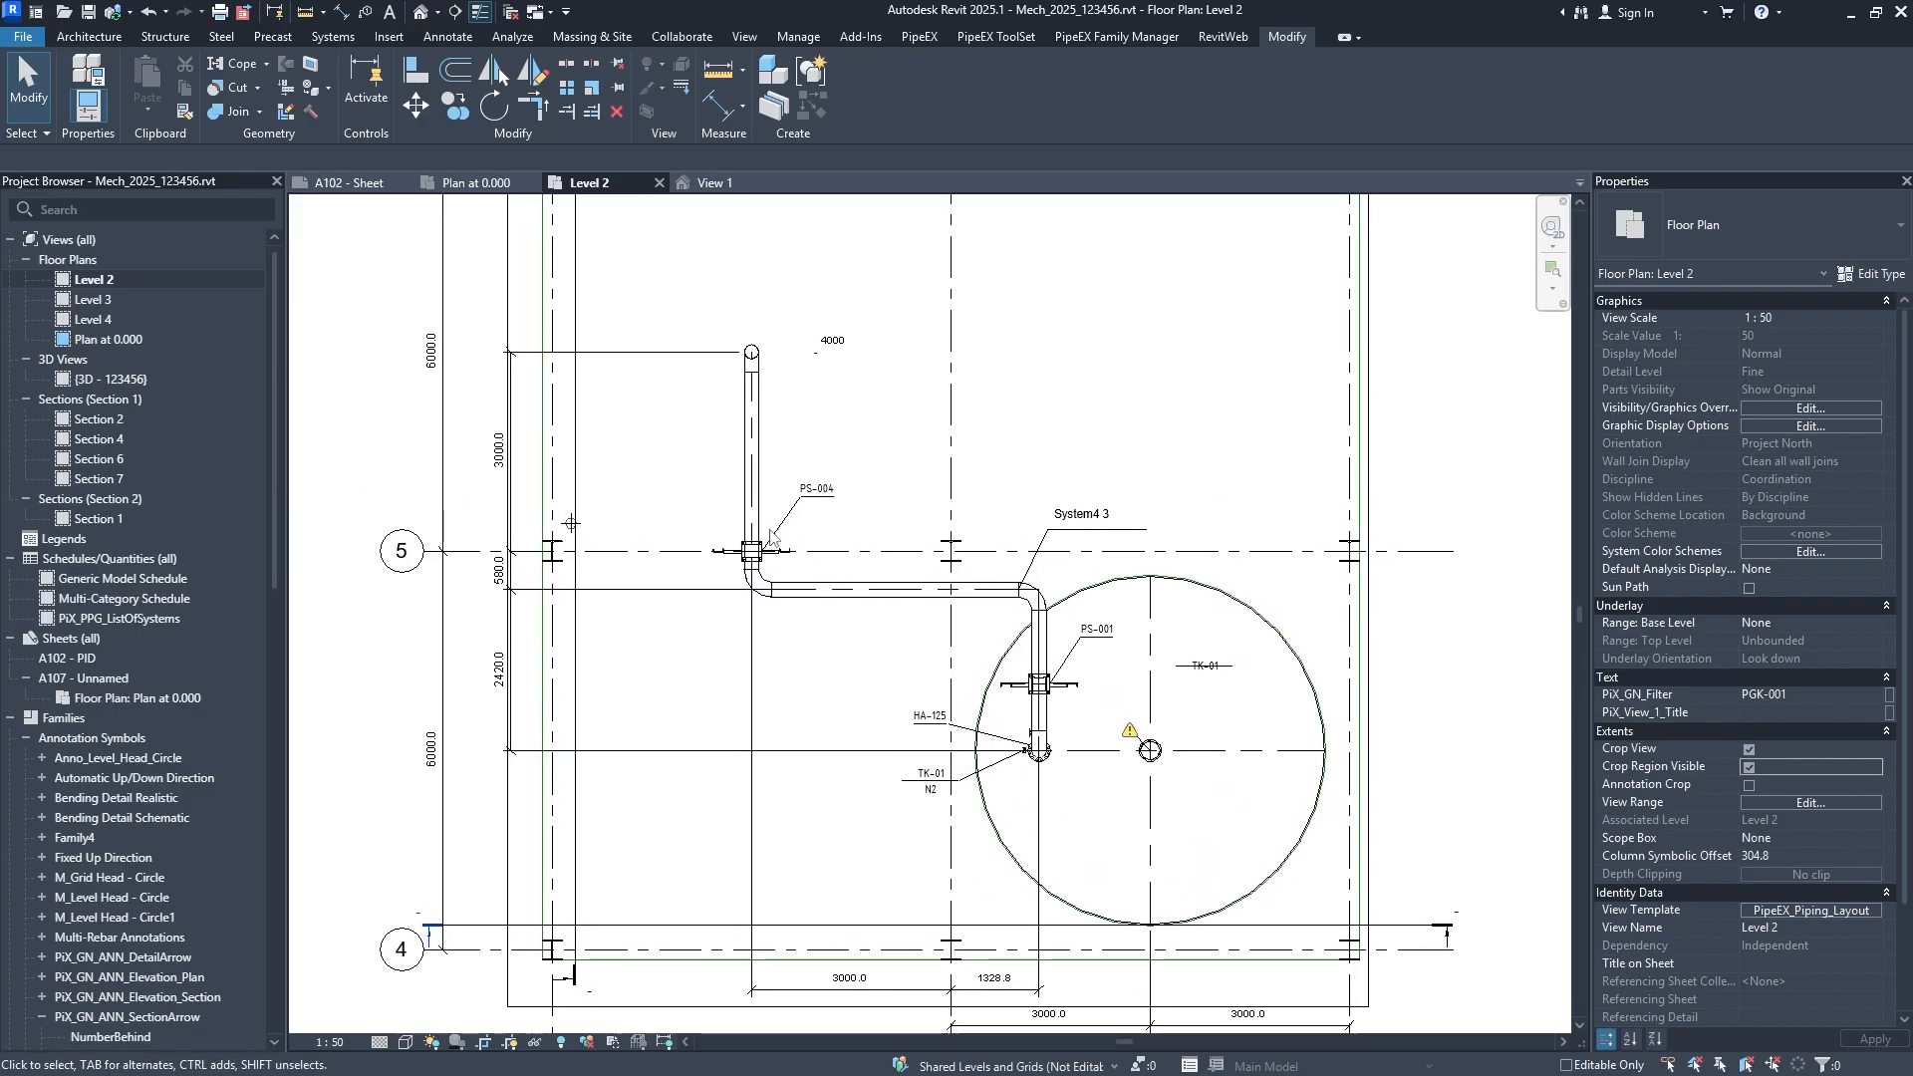
pyautogui.click(518, 376)
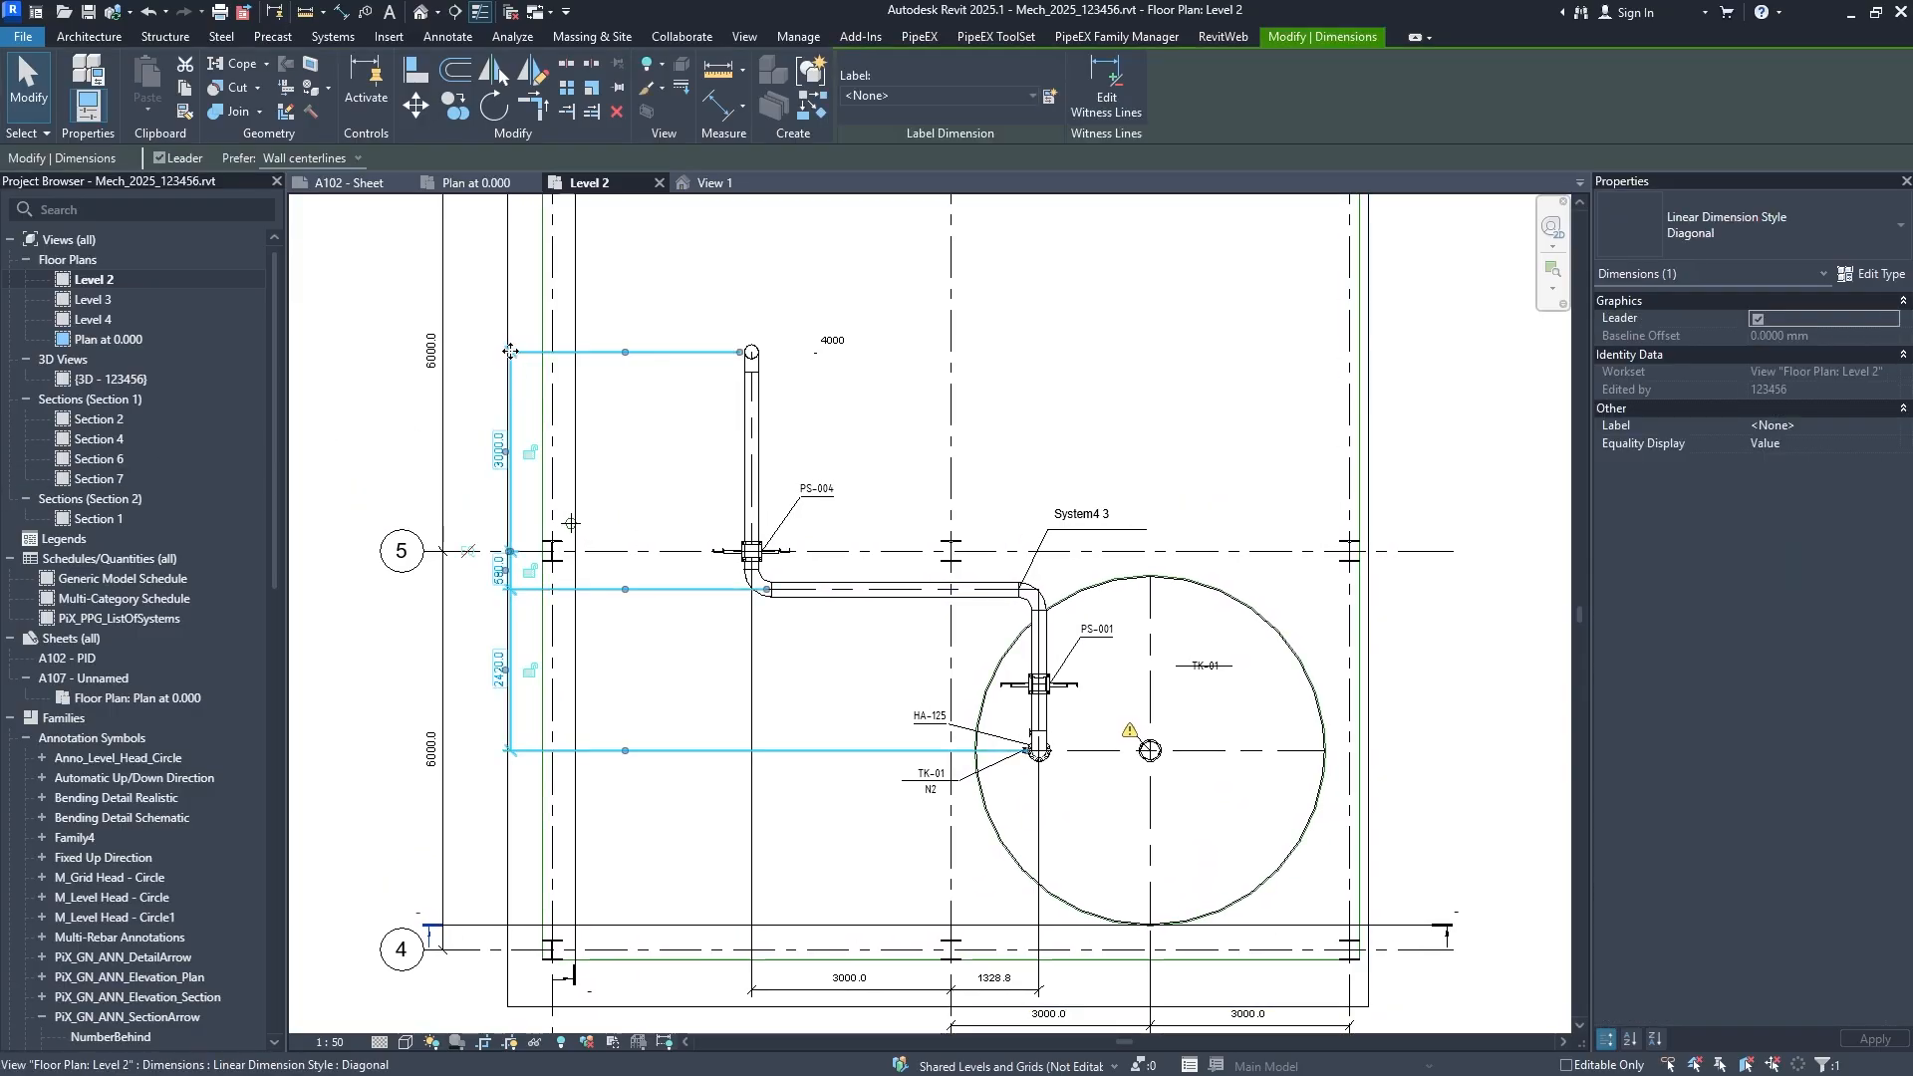
pyautogui.click(510, 304)
pyautogui.moveTo(509, 304); pyautogui.dragTo(538, 360, button='middle')
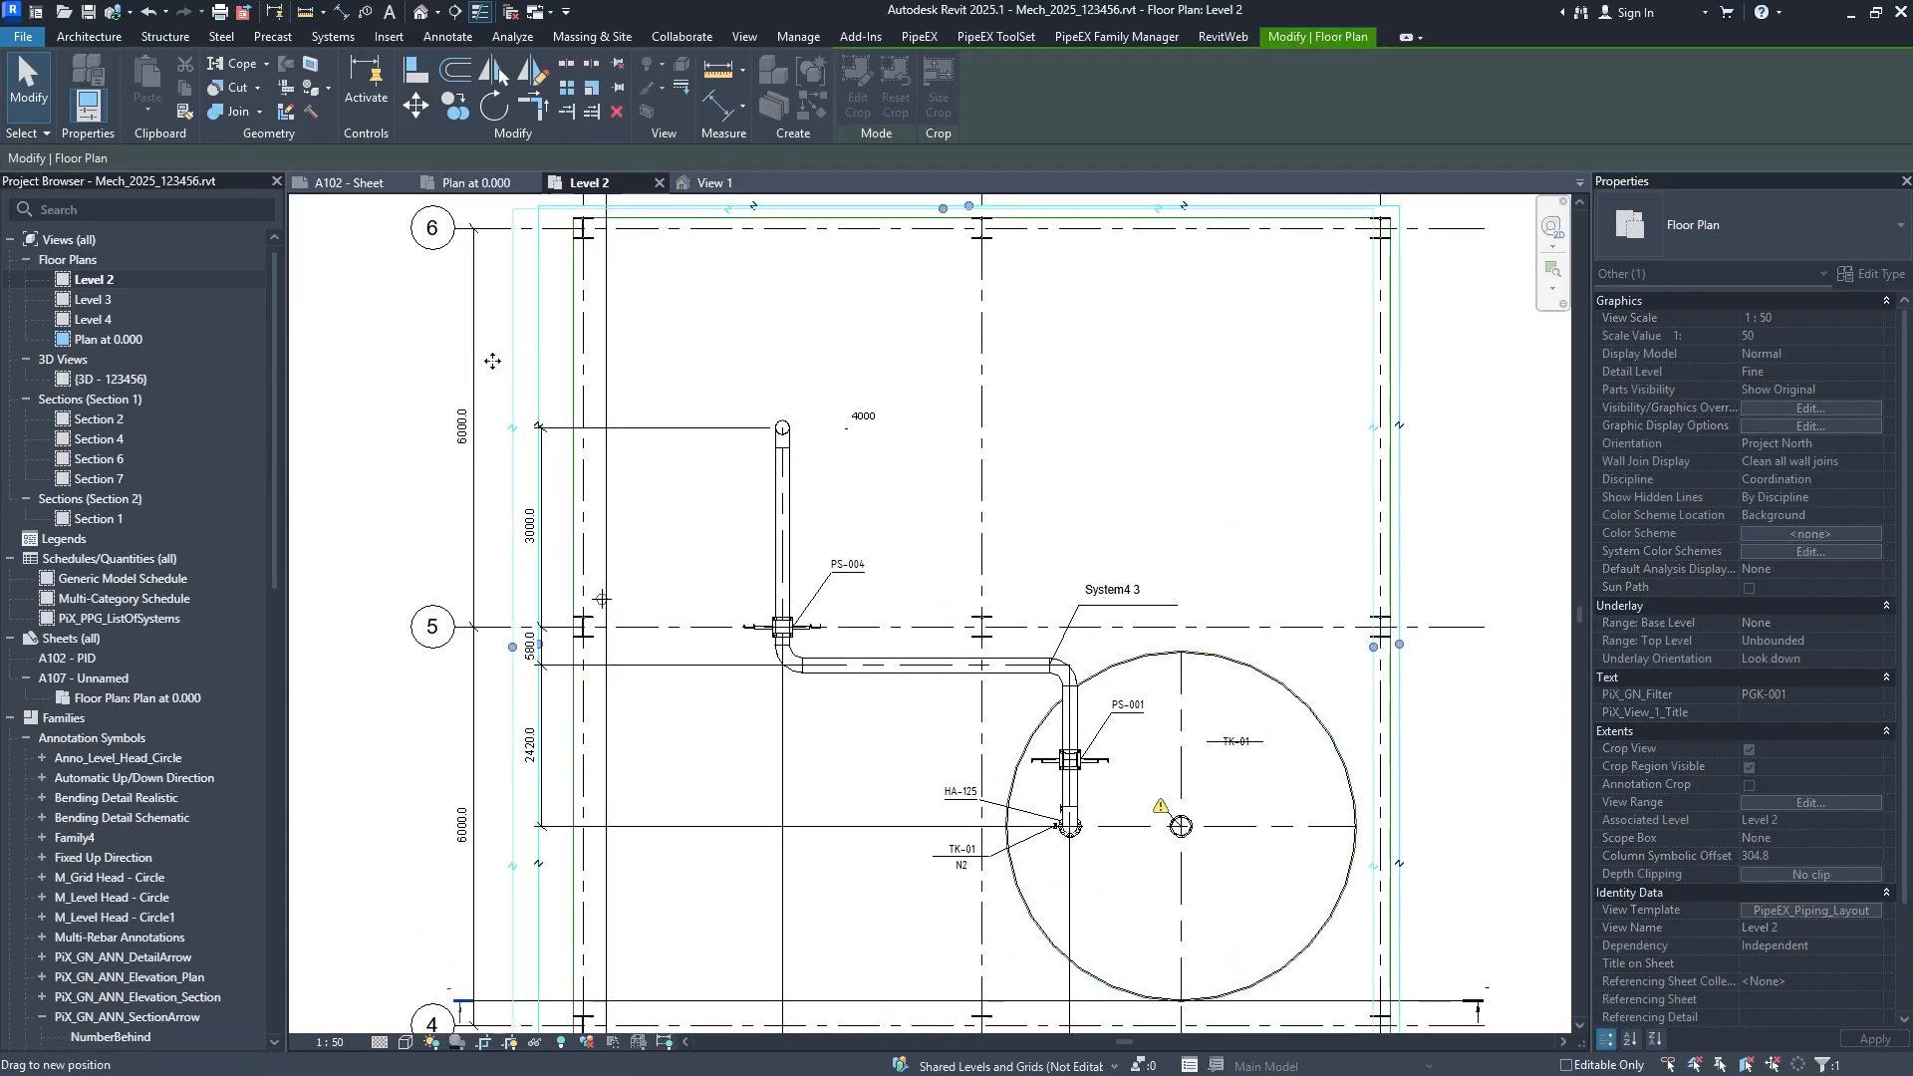
pyautogui.click(741, 400)
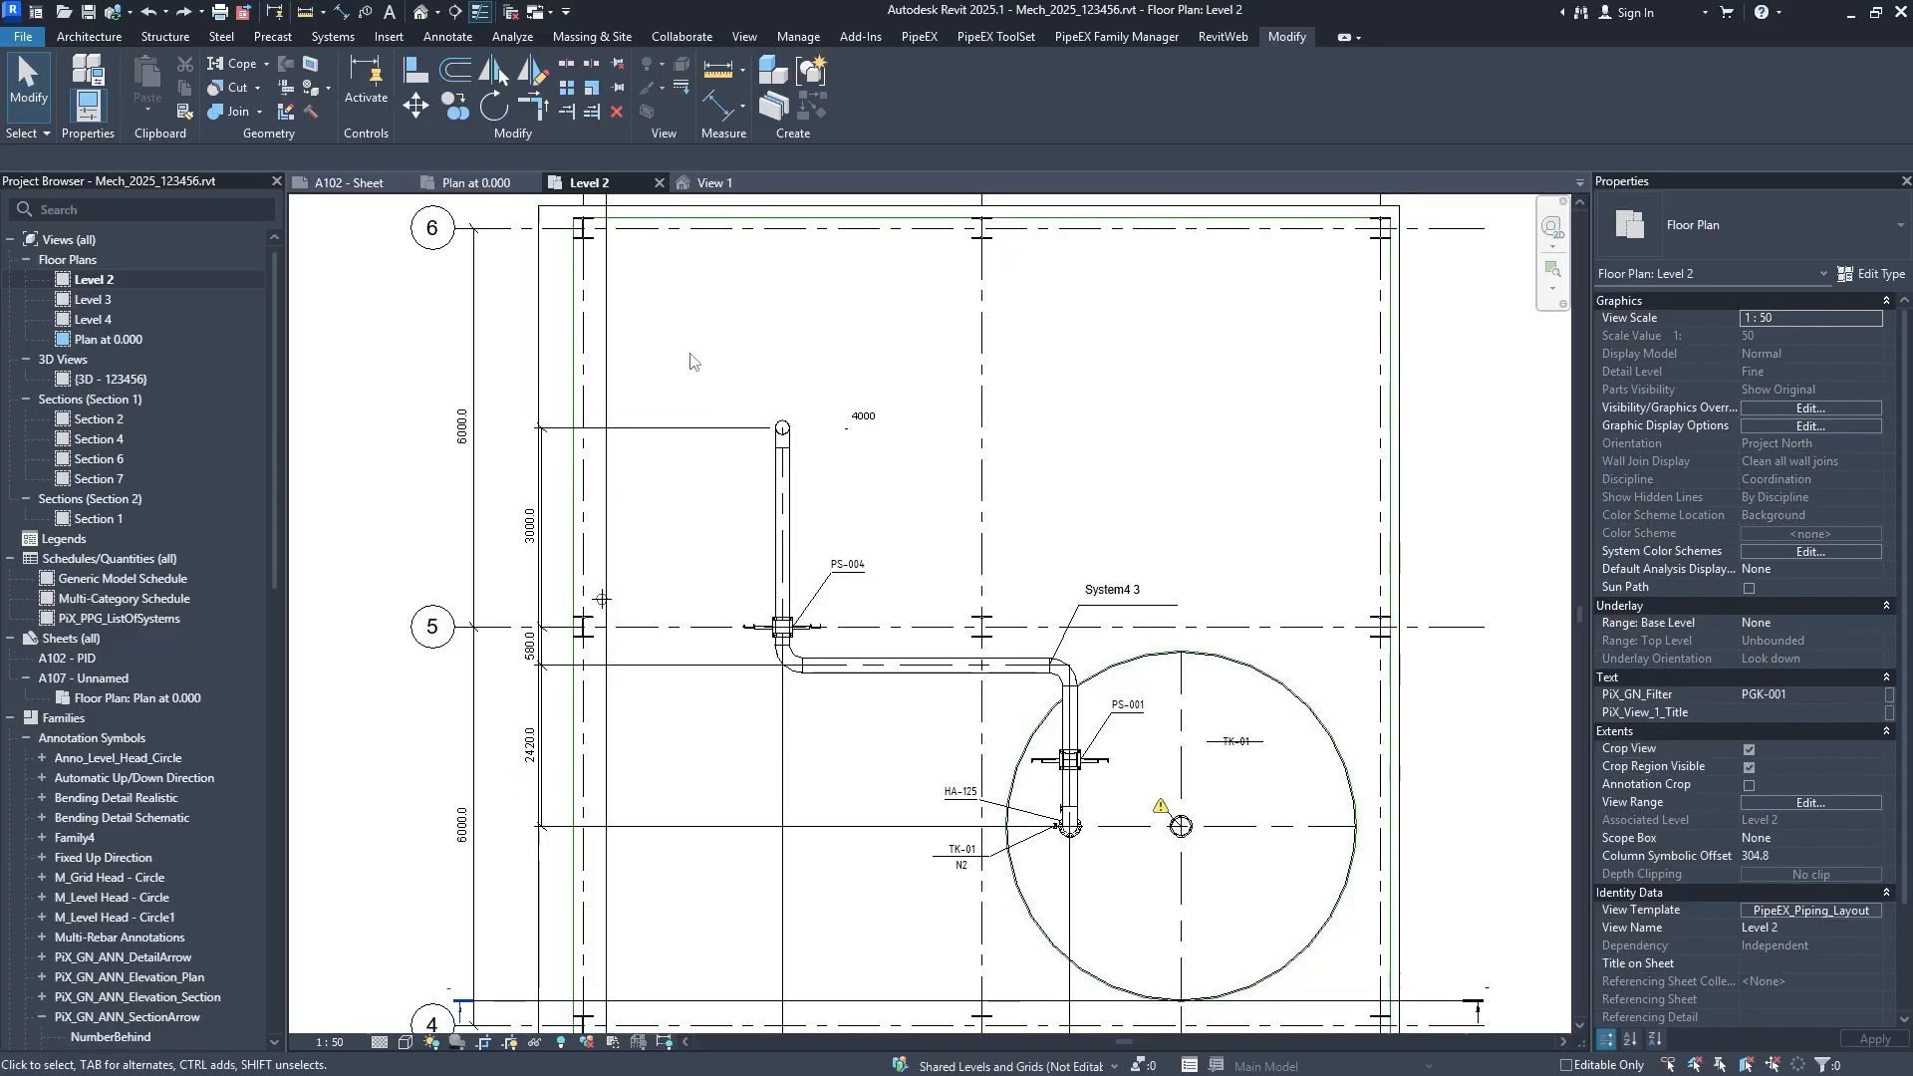
pyautogui.scroll(-1, 691, 362)
pyautogui.moveTo(784, 493); pyautogui.dragTo(721, 363, button='middle')
pyautogui.scroll(1, 780, 625)
pyautogui.moveTo(738, 439); pyautogui.dragTo(771, 549, button='middle')
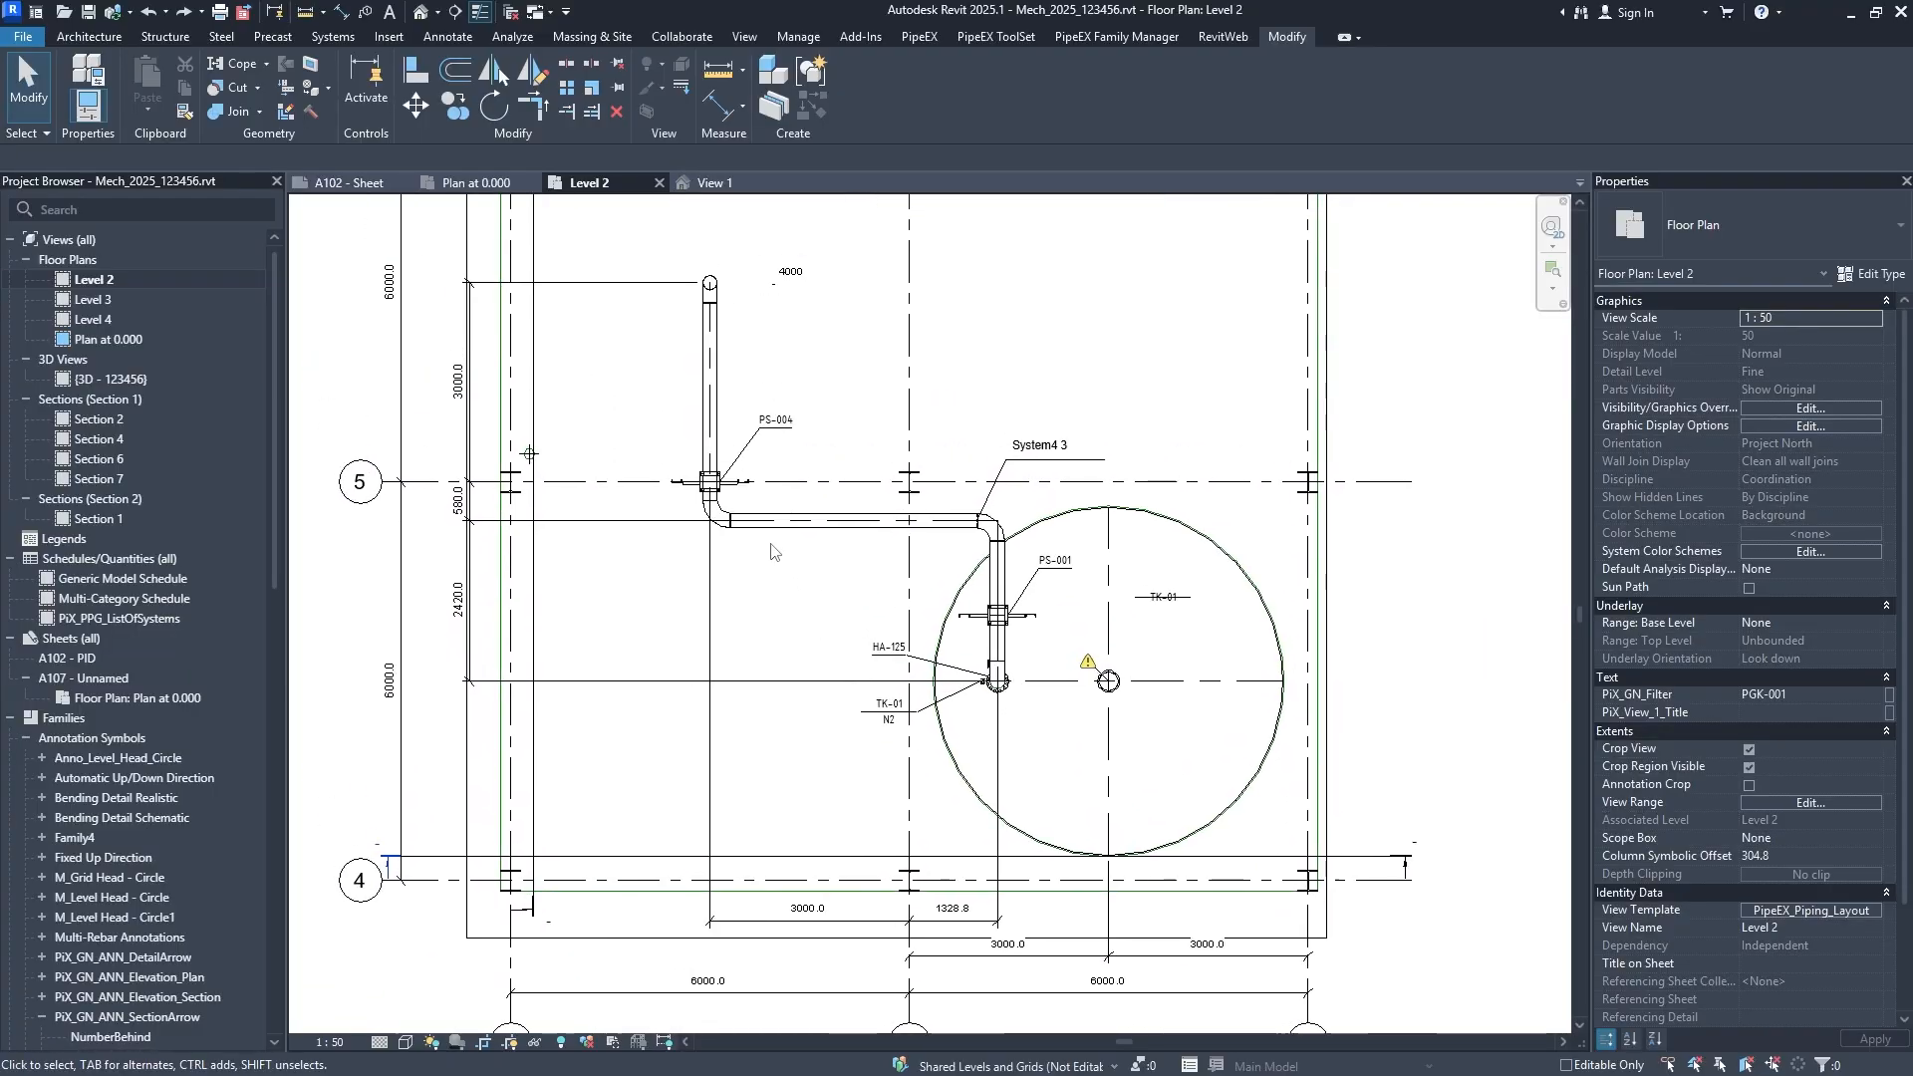
# Create an assembly named PS-004 from the three structural framing members of the support on grid 5.
pyautogui.scroll(5, 771, 551)
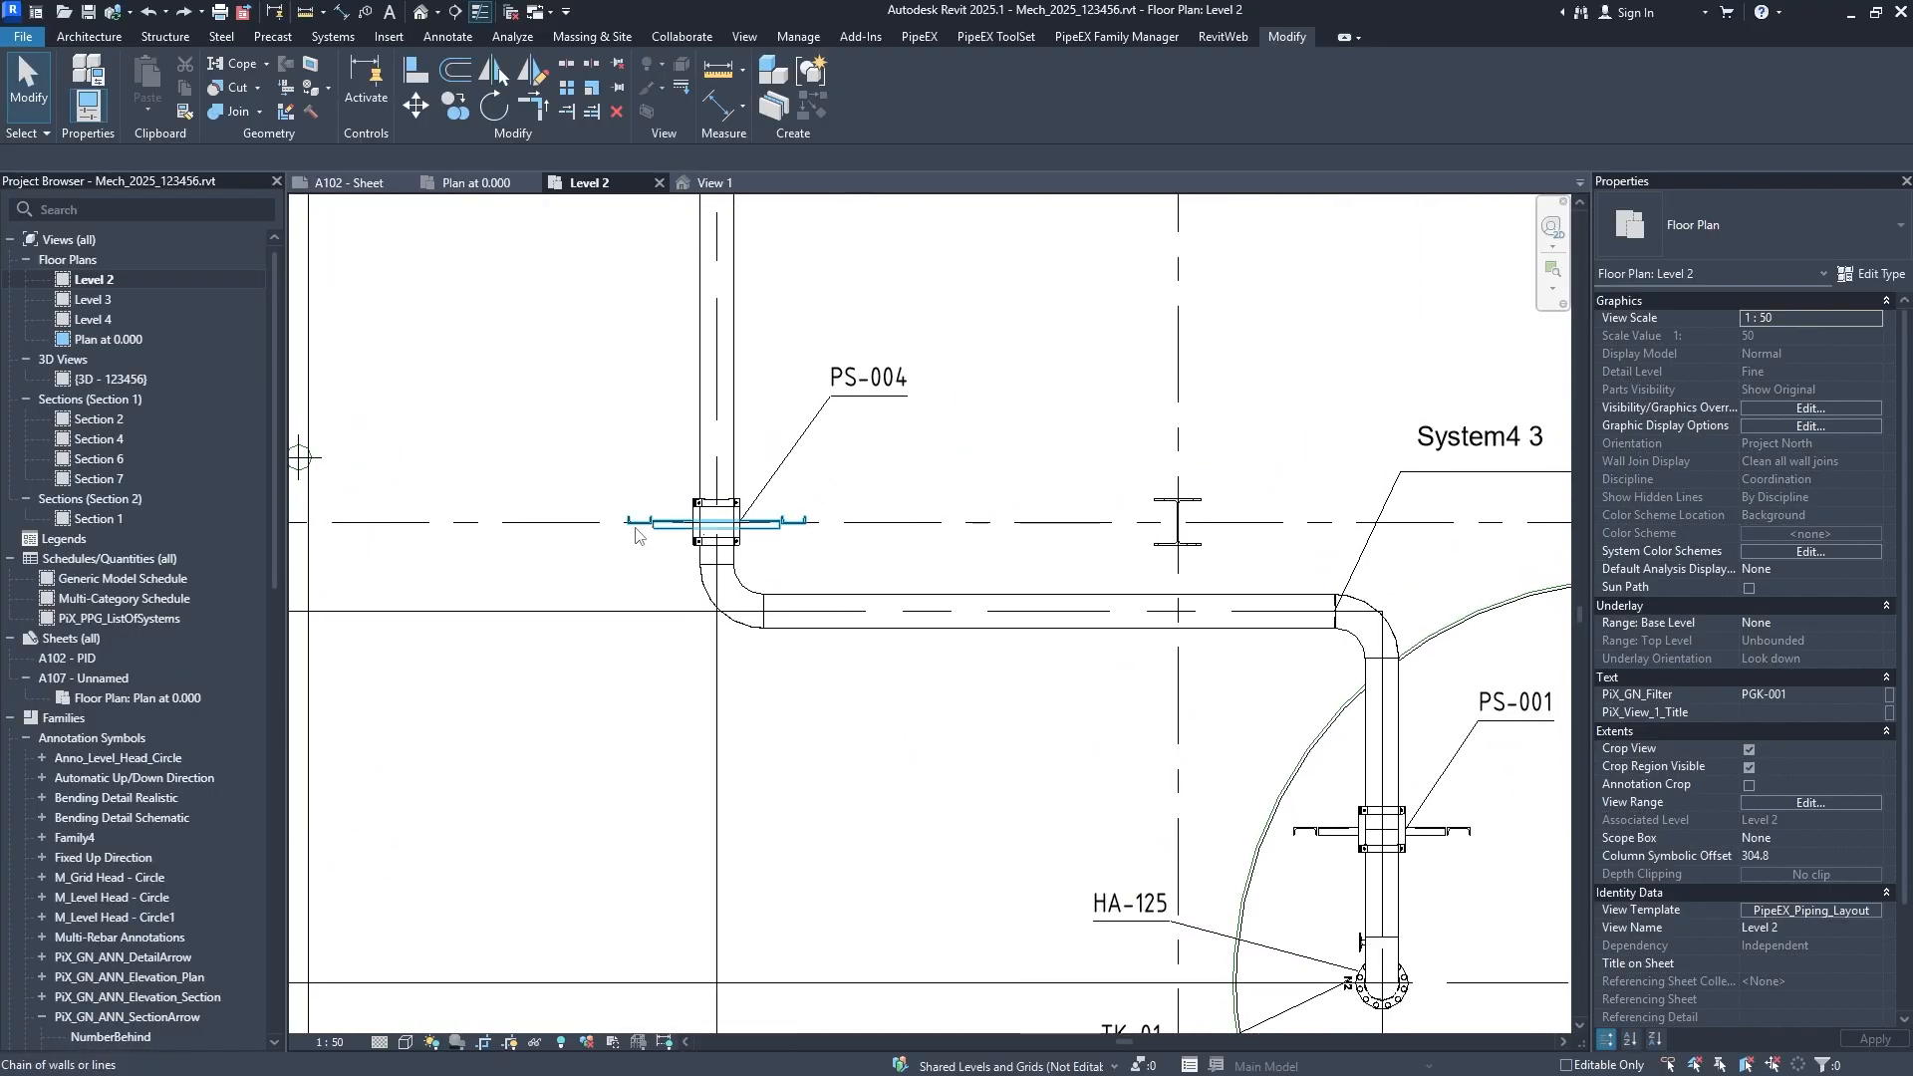
pyautogui.click(636, 535)
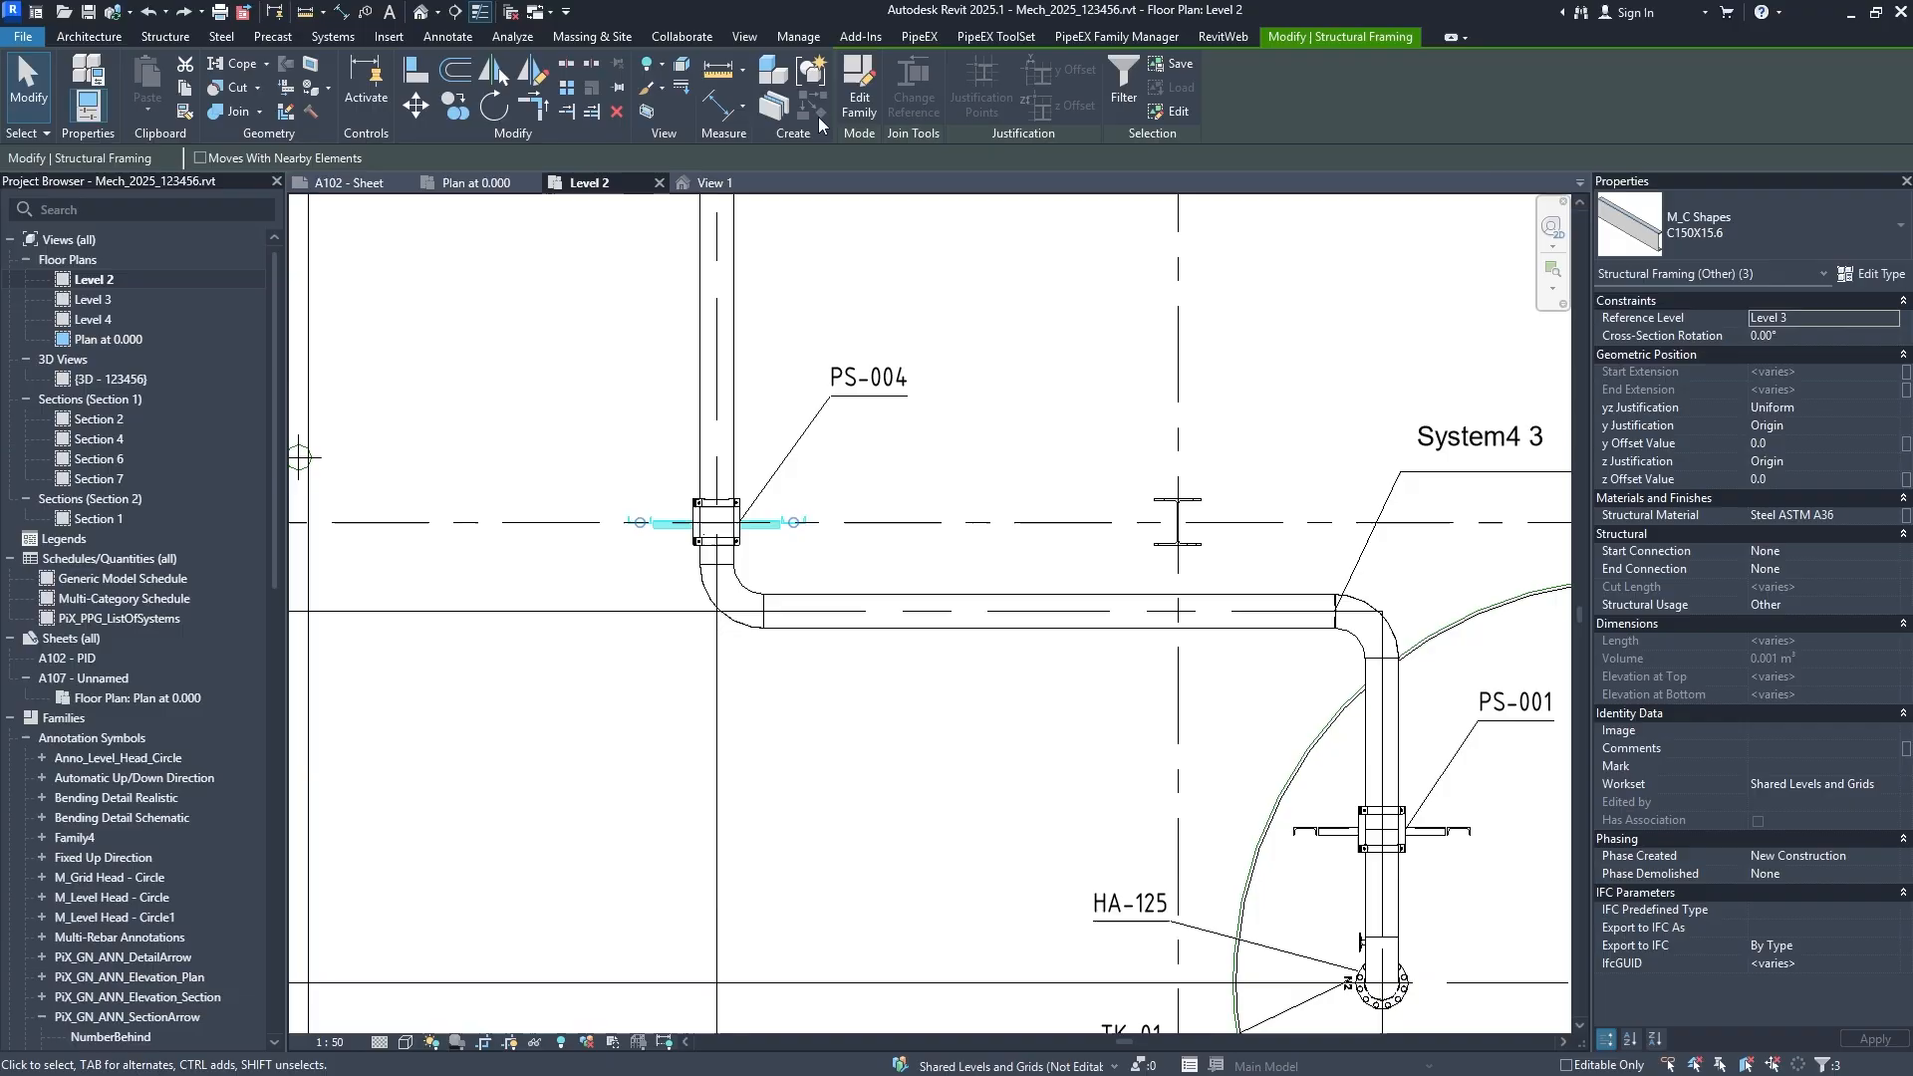
pyautogui.click(776, 72)
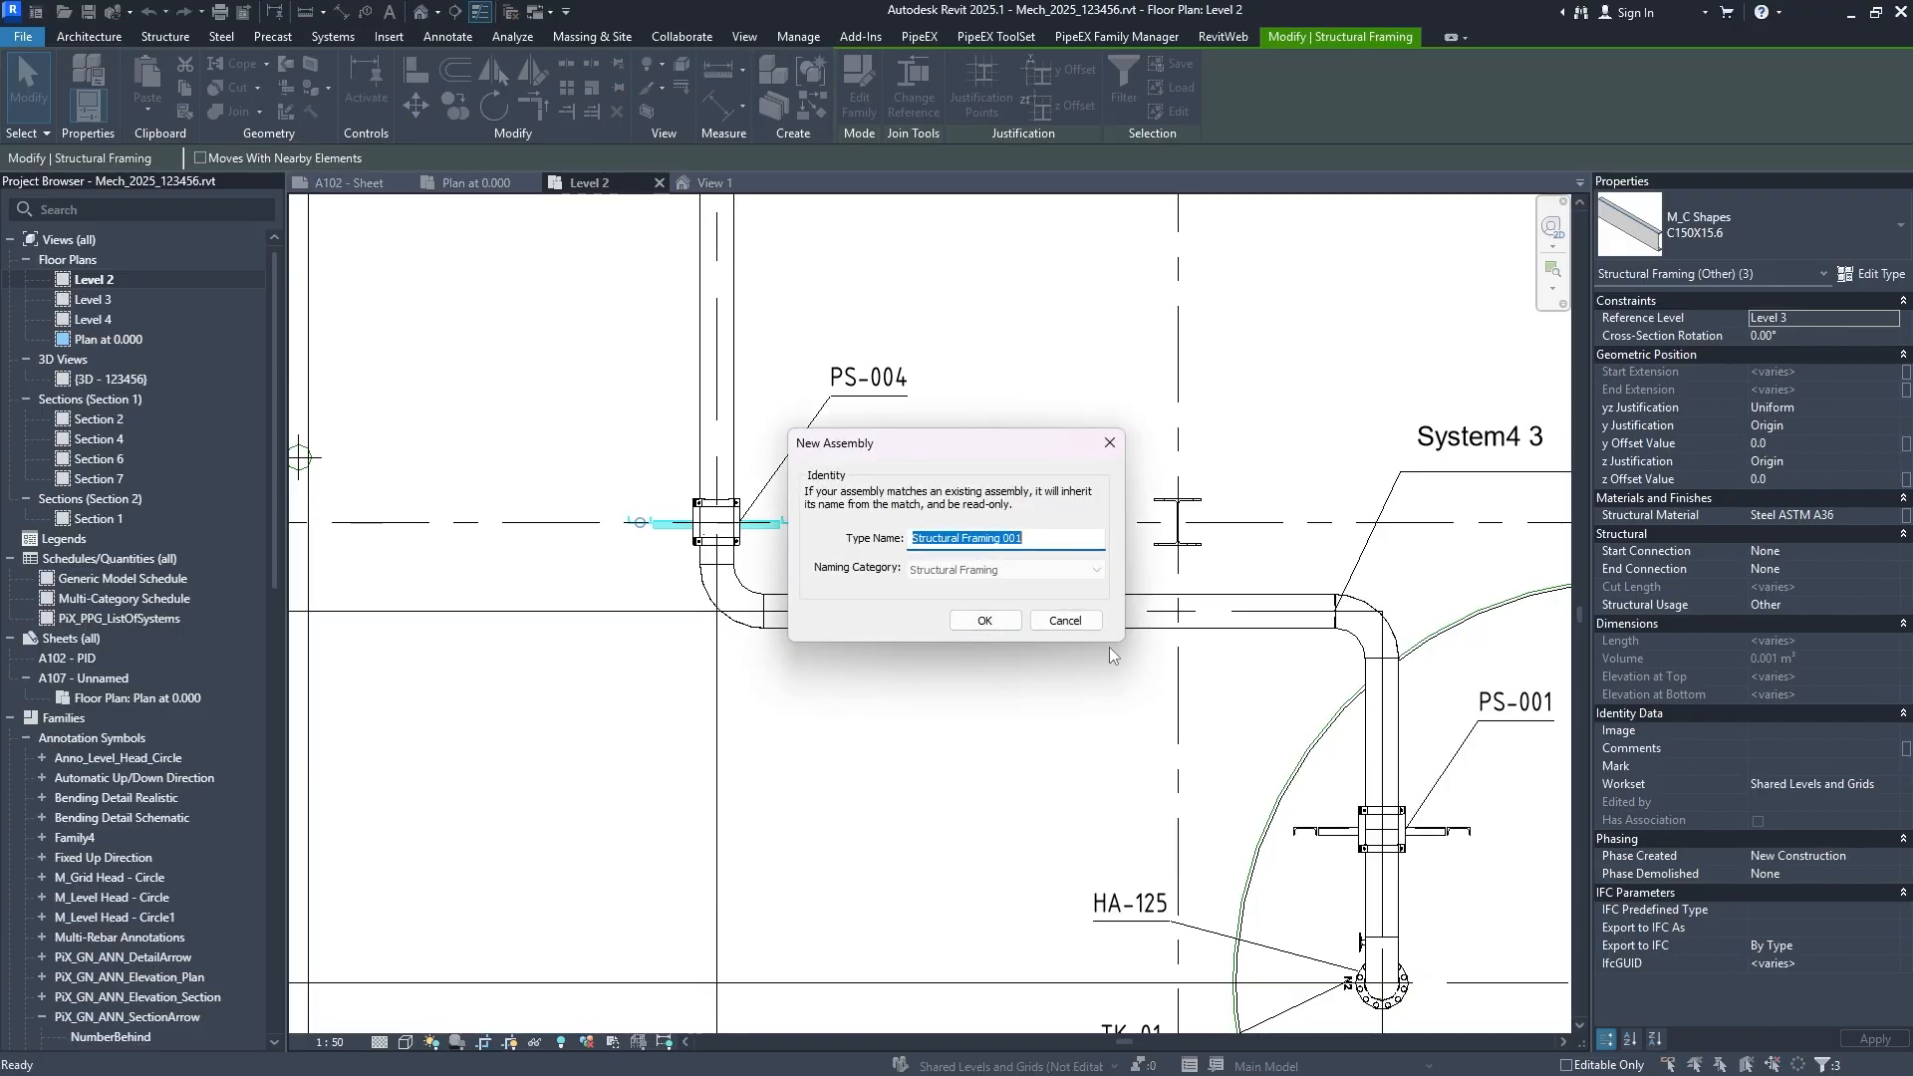
pyautogui.write('PS-004')
pyautogui.click(988, 624)
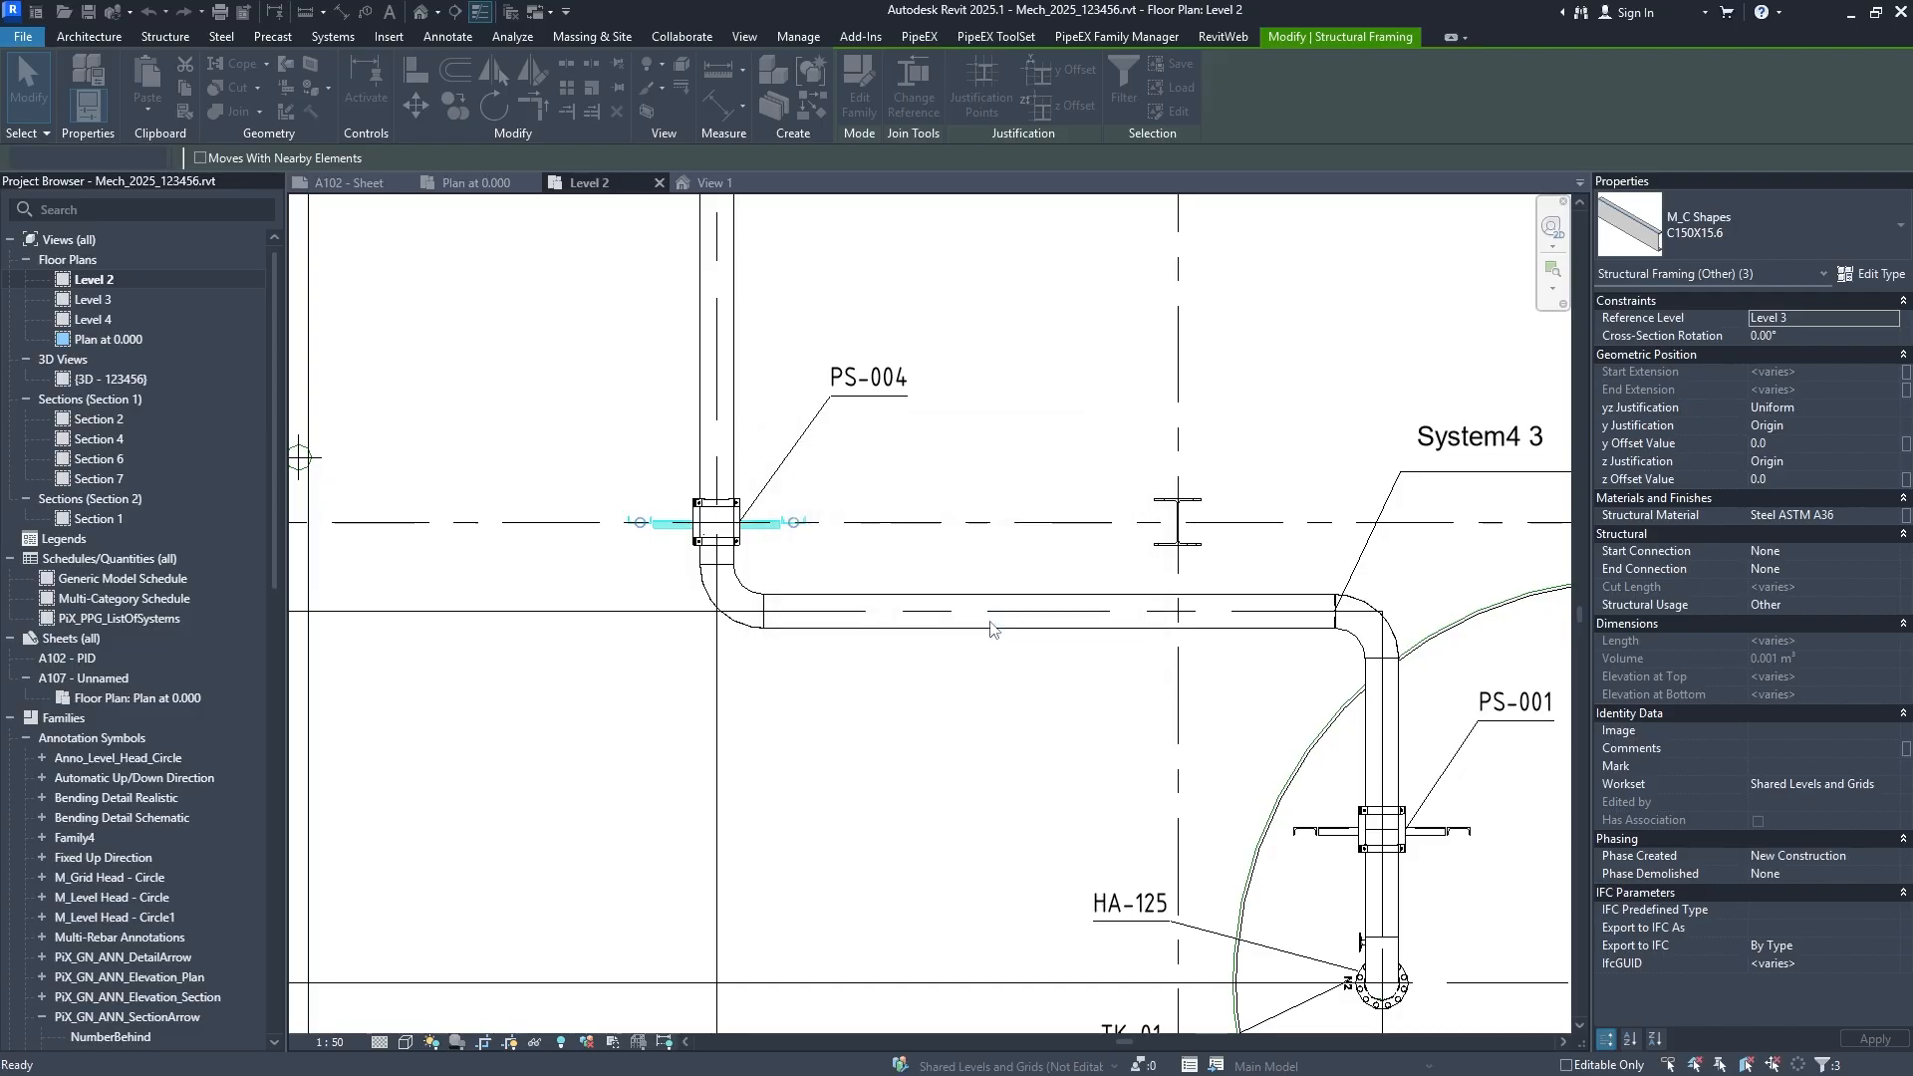
# Create an assembly named PS-003 from the three structural framing members of the pipe support tagged PS-001.
pyautogui.click(1313, 835)
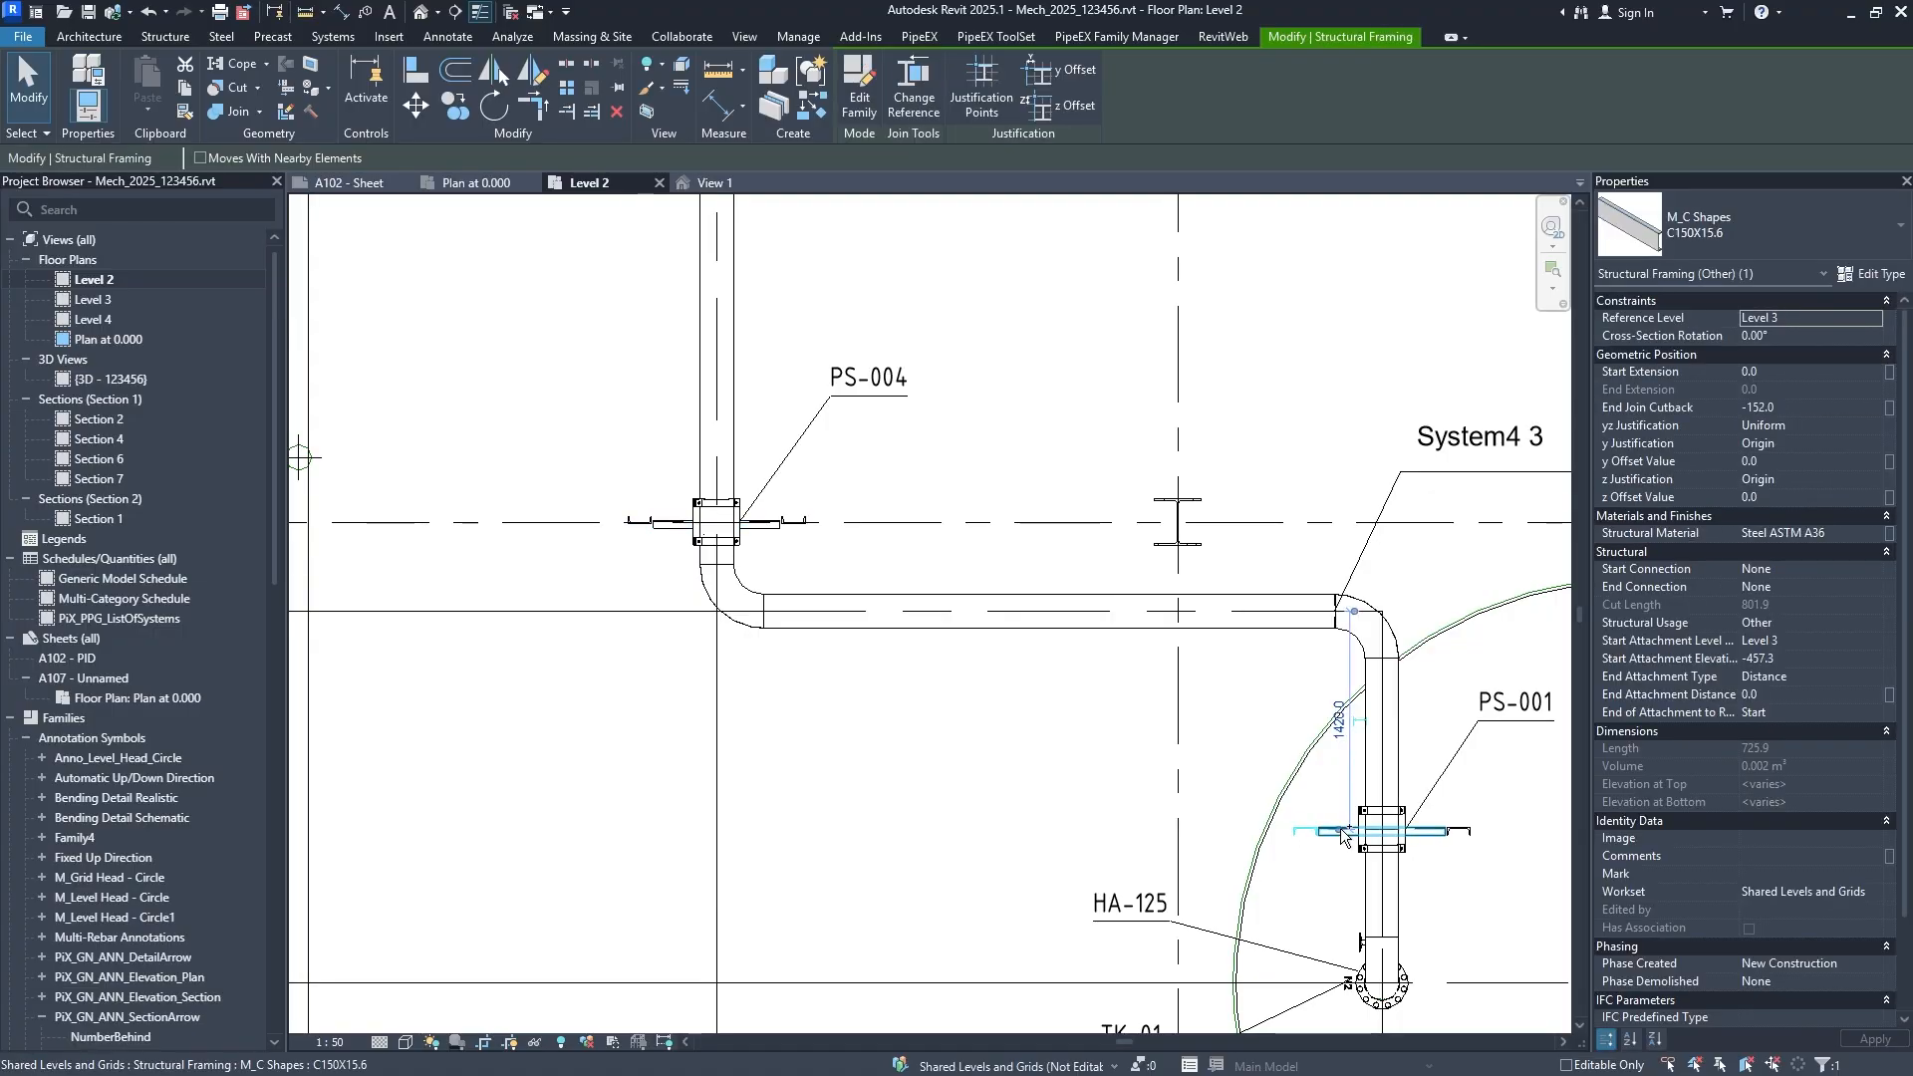
pyautogui.keyDown('ctrl'); pyautogui.click(1433, 833); pyautogui.keyUp('ctrl')
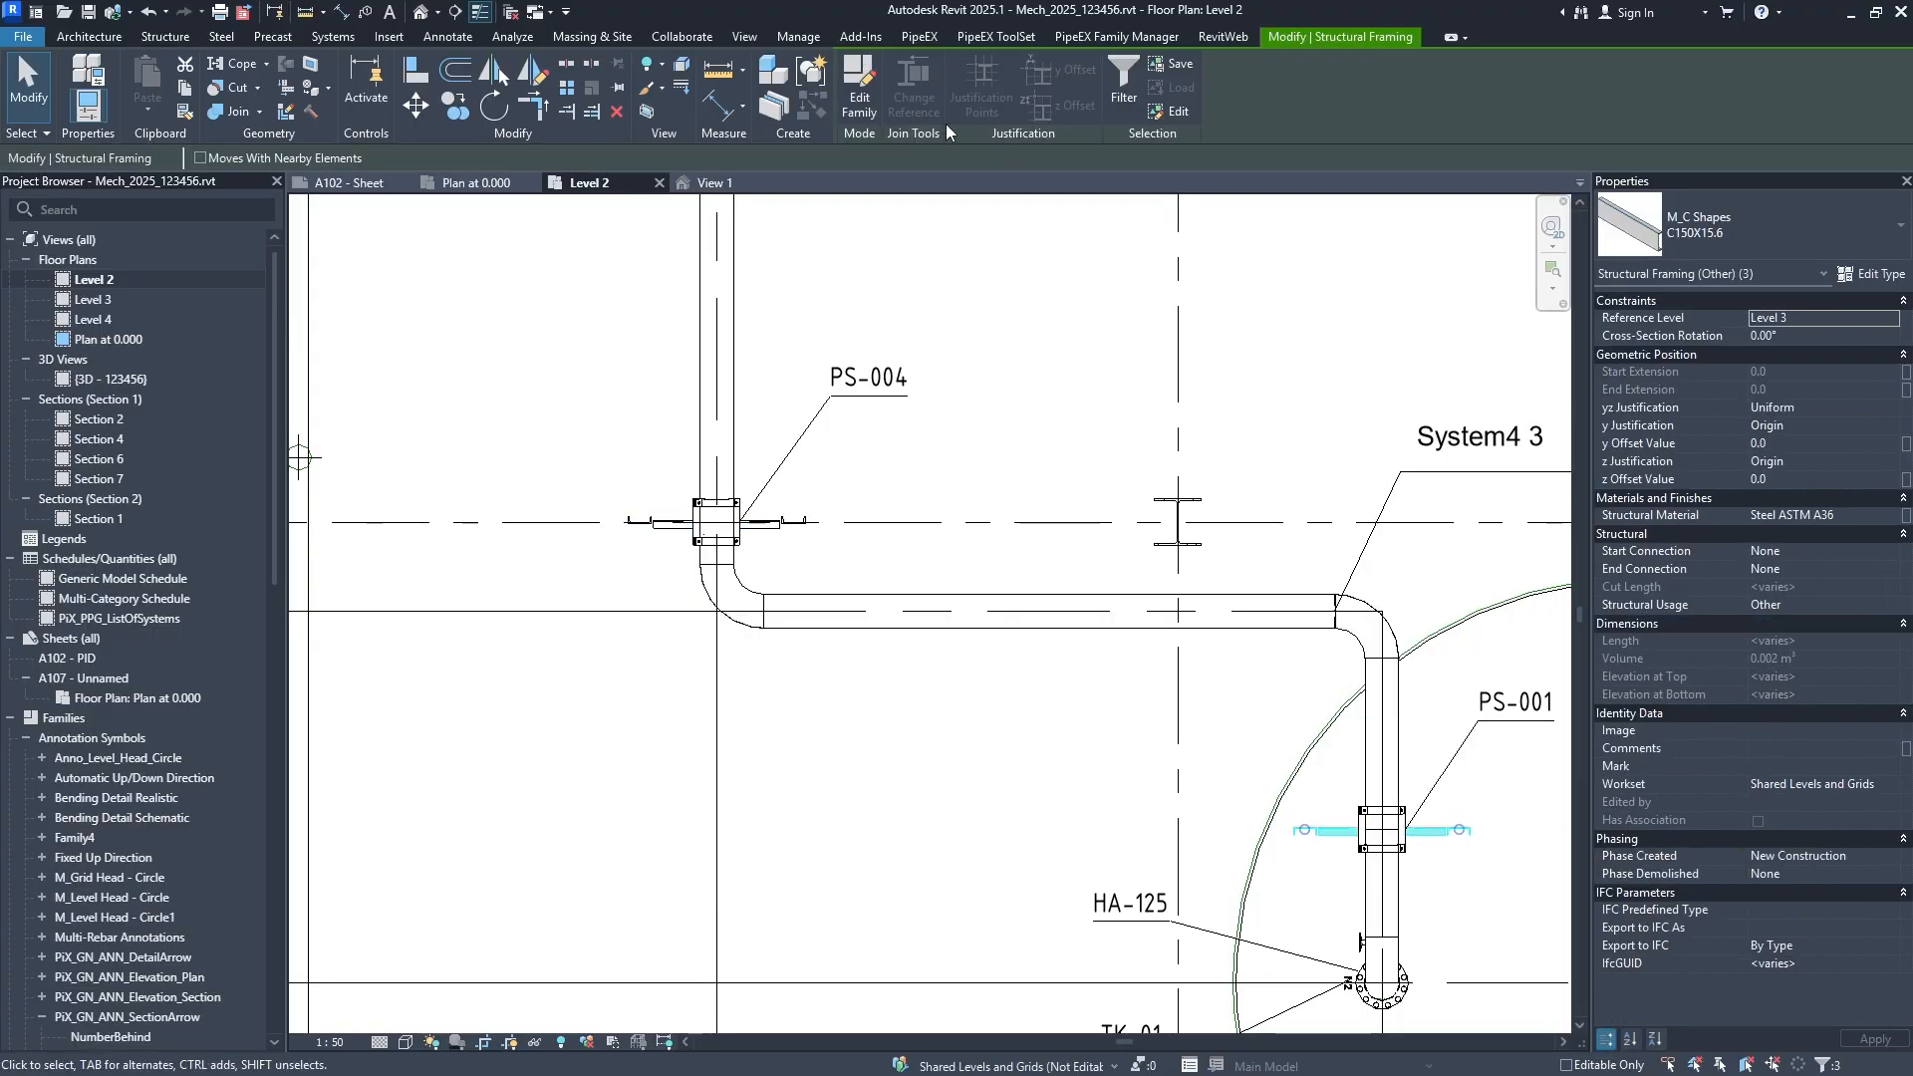
pyautogui.click(767, 69)
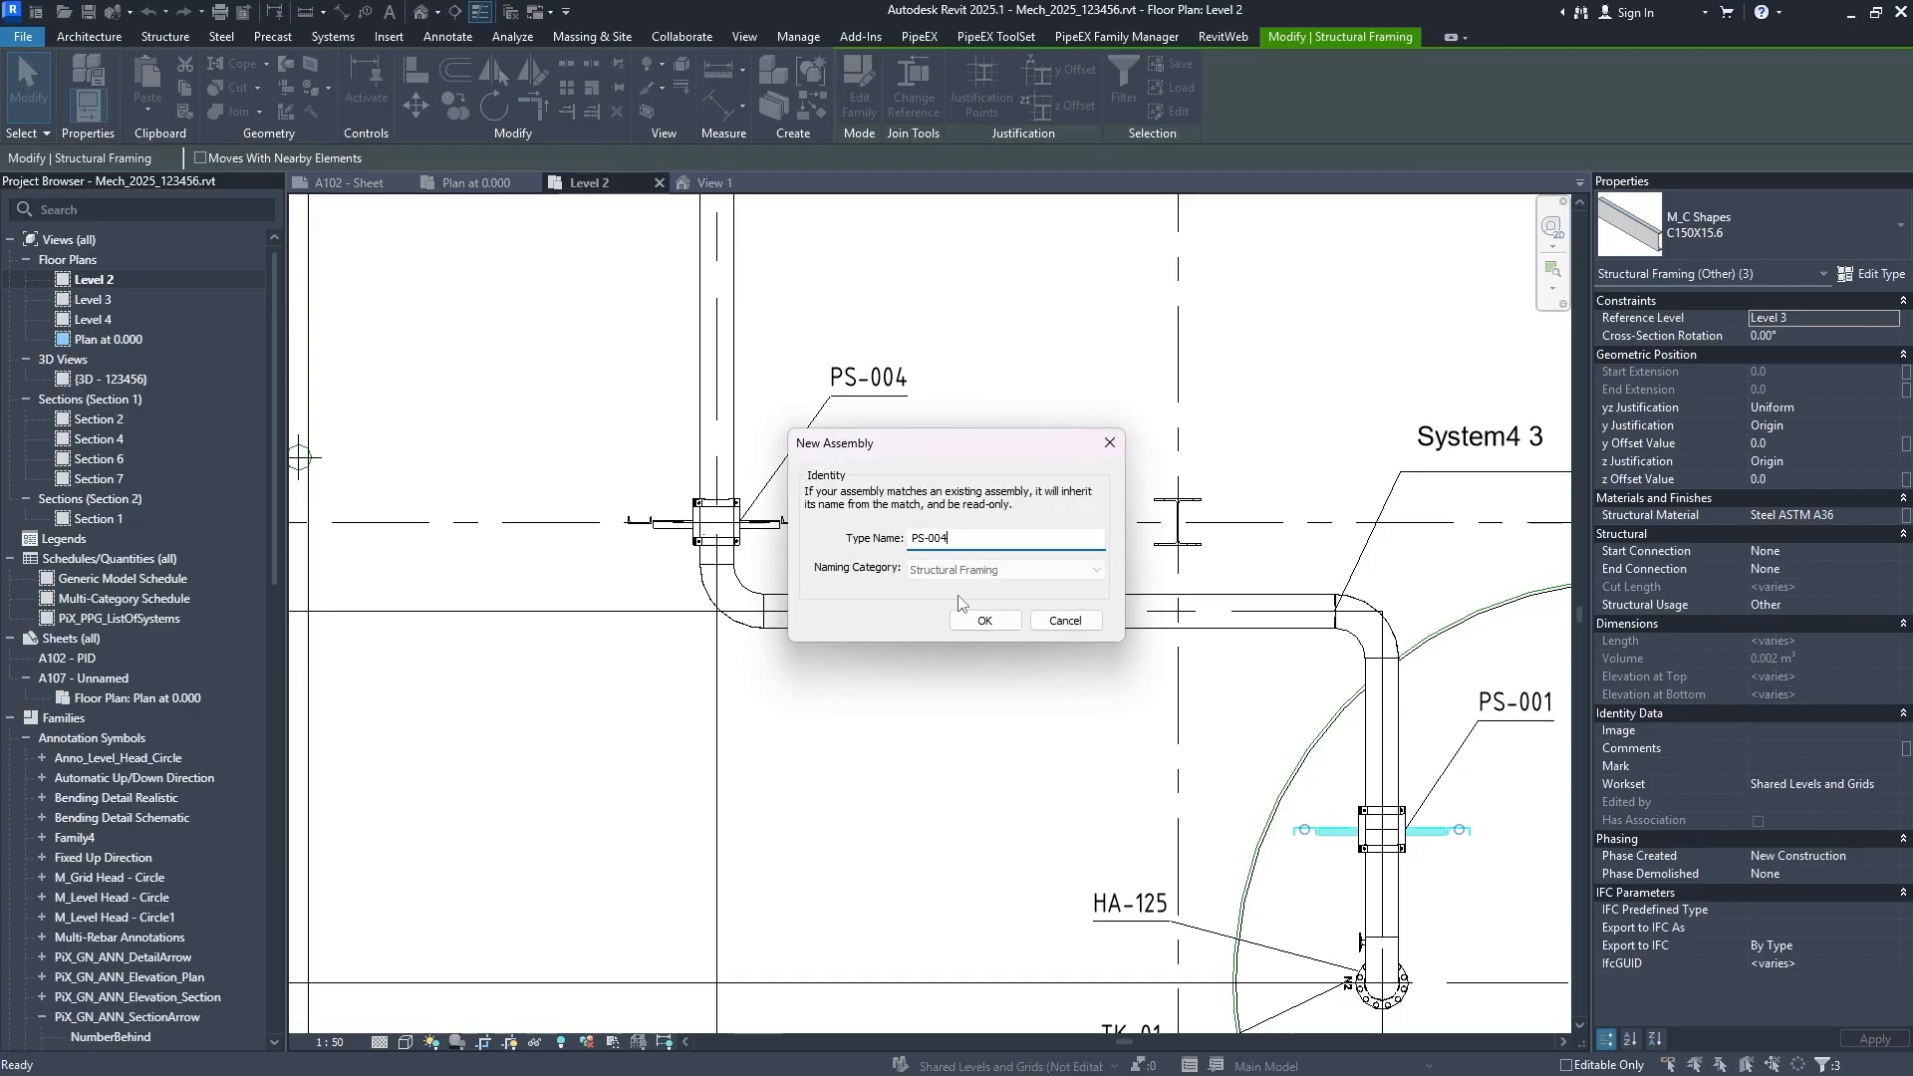
pyautogui.click(1002, 626)
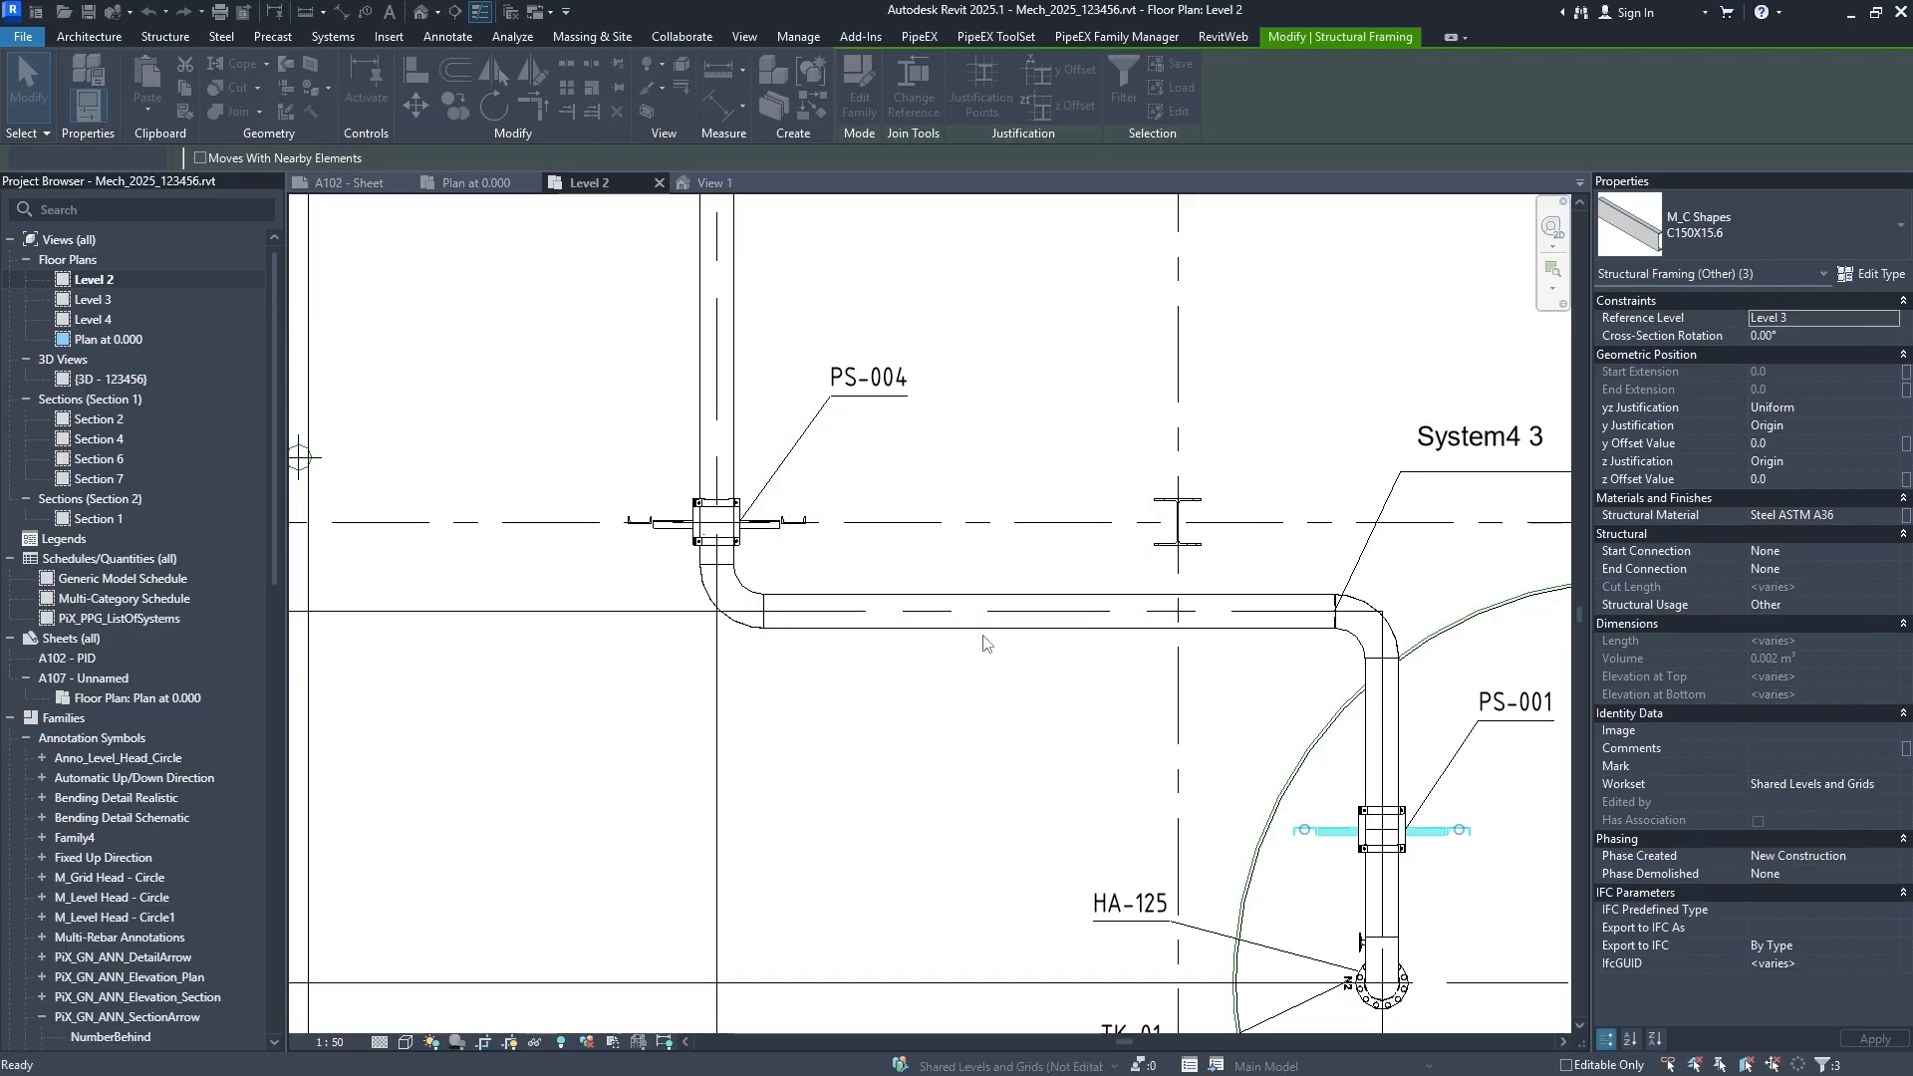
pyautogui.click(933, 801)
pyautogui.scroll(-1, 934, 803)
pyautogui.moveTo(934, 803); pyautogui.dragTo(836, 788, button='middle')
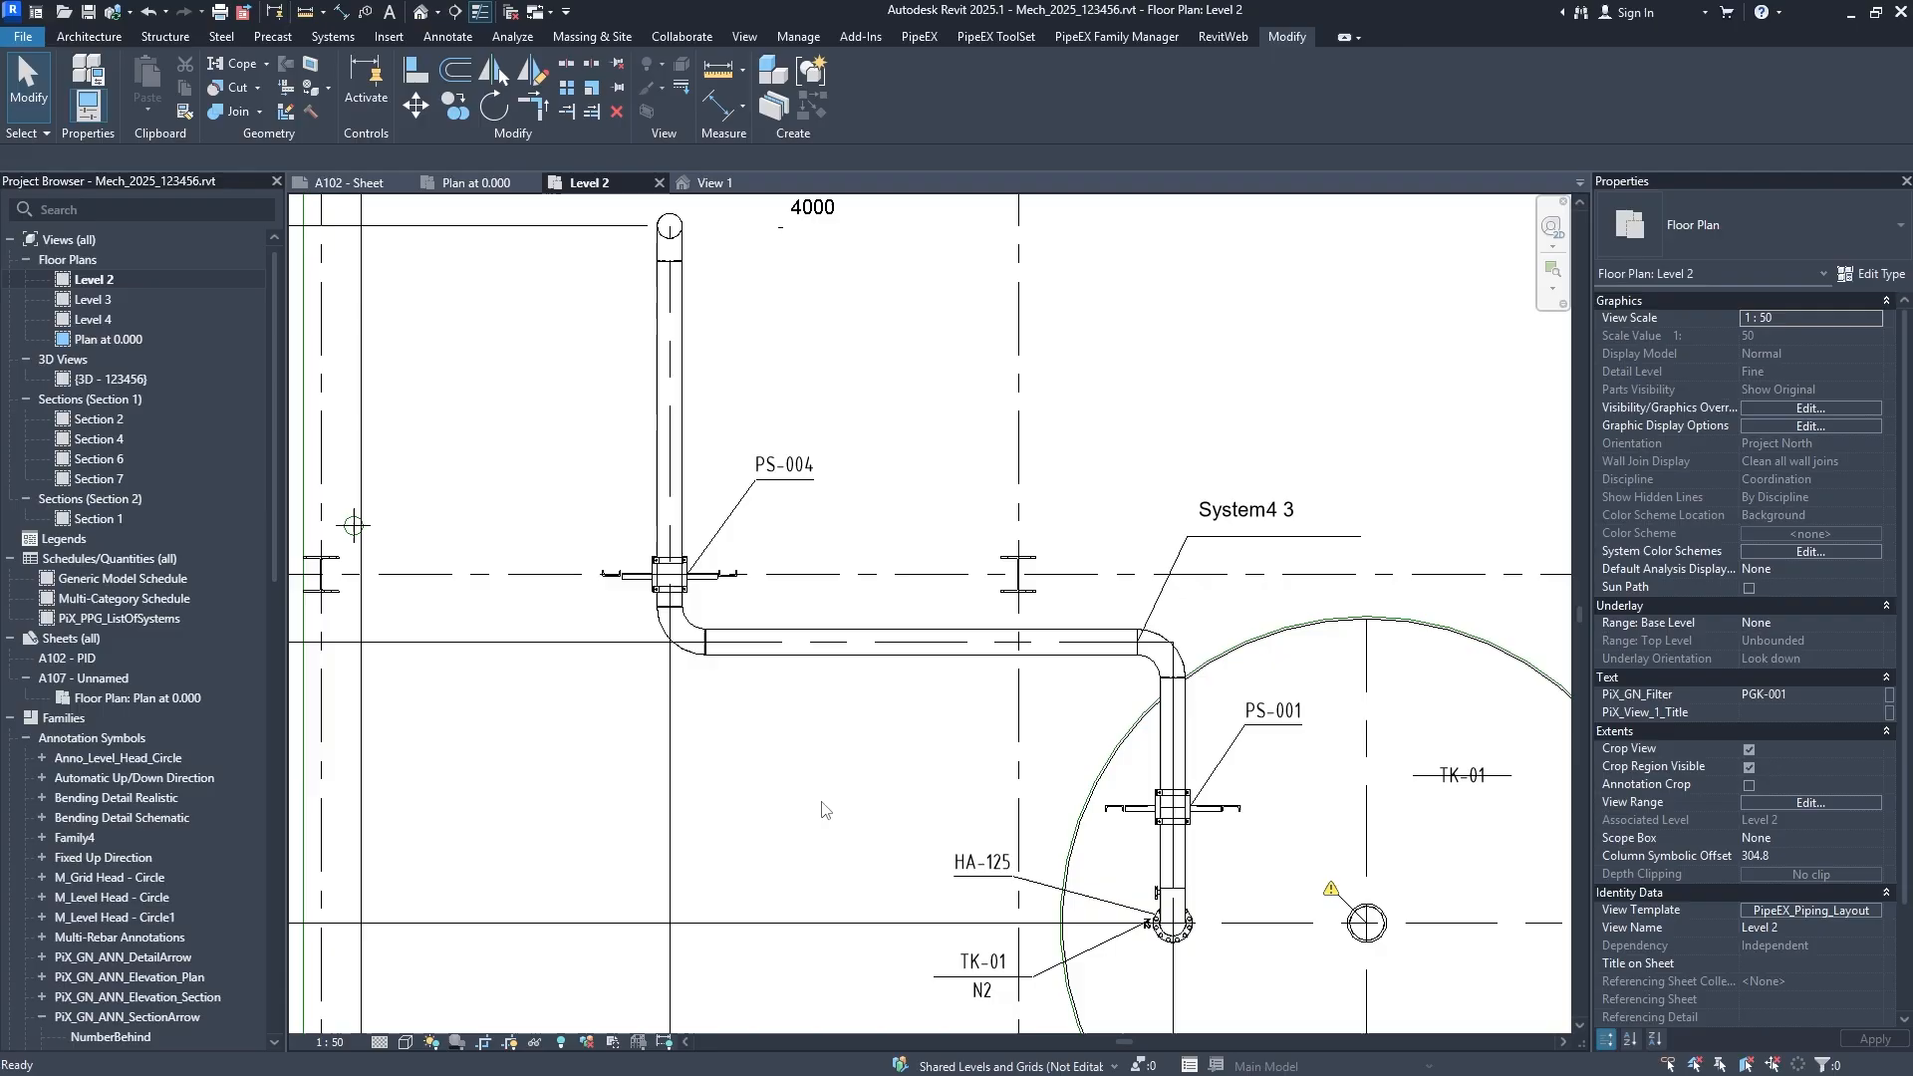
pyautogui.moveTo(1211, 732); pyautogui.dragTo(1226, 682, button='middle')
pyautogui.scroll(1, 1190, 592)
pyautogui.moveTo(567, 586); pyautogui.dragTo(713, 724, button='middle')
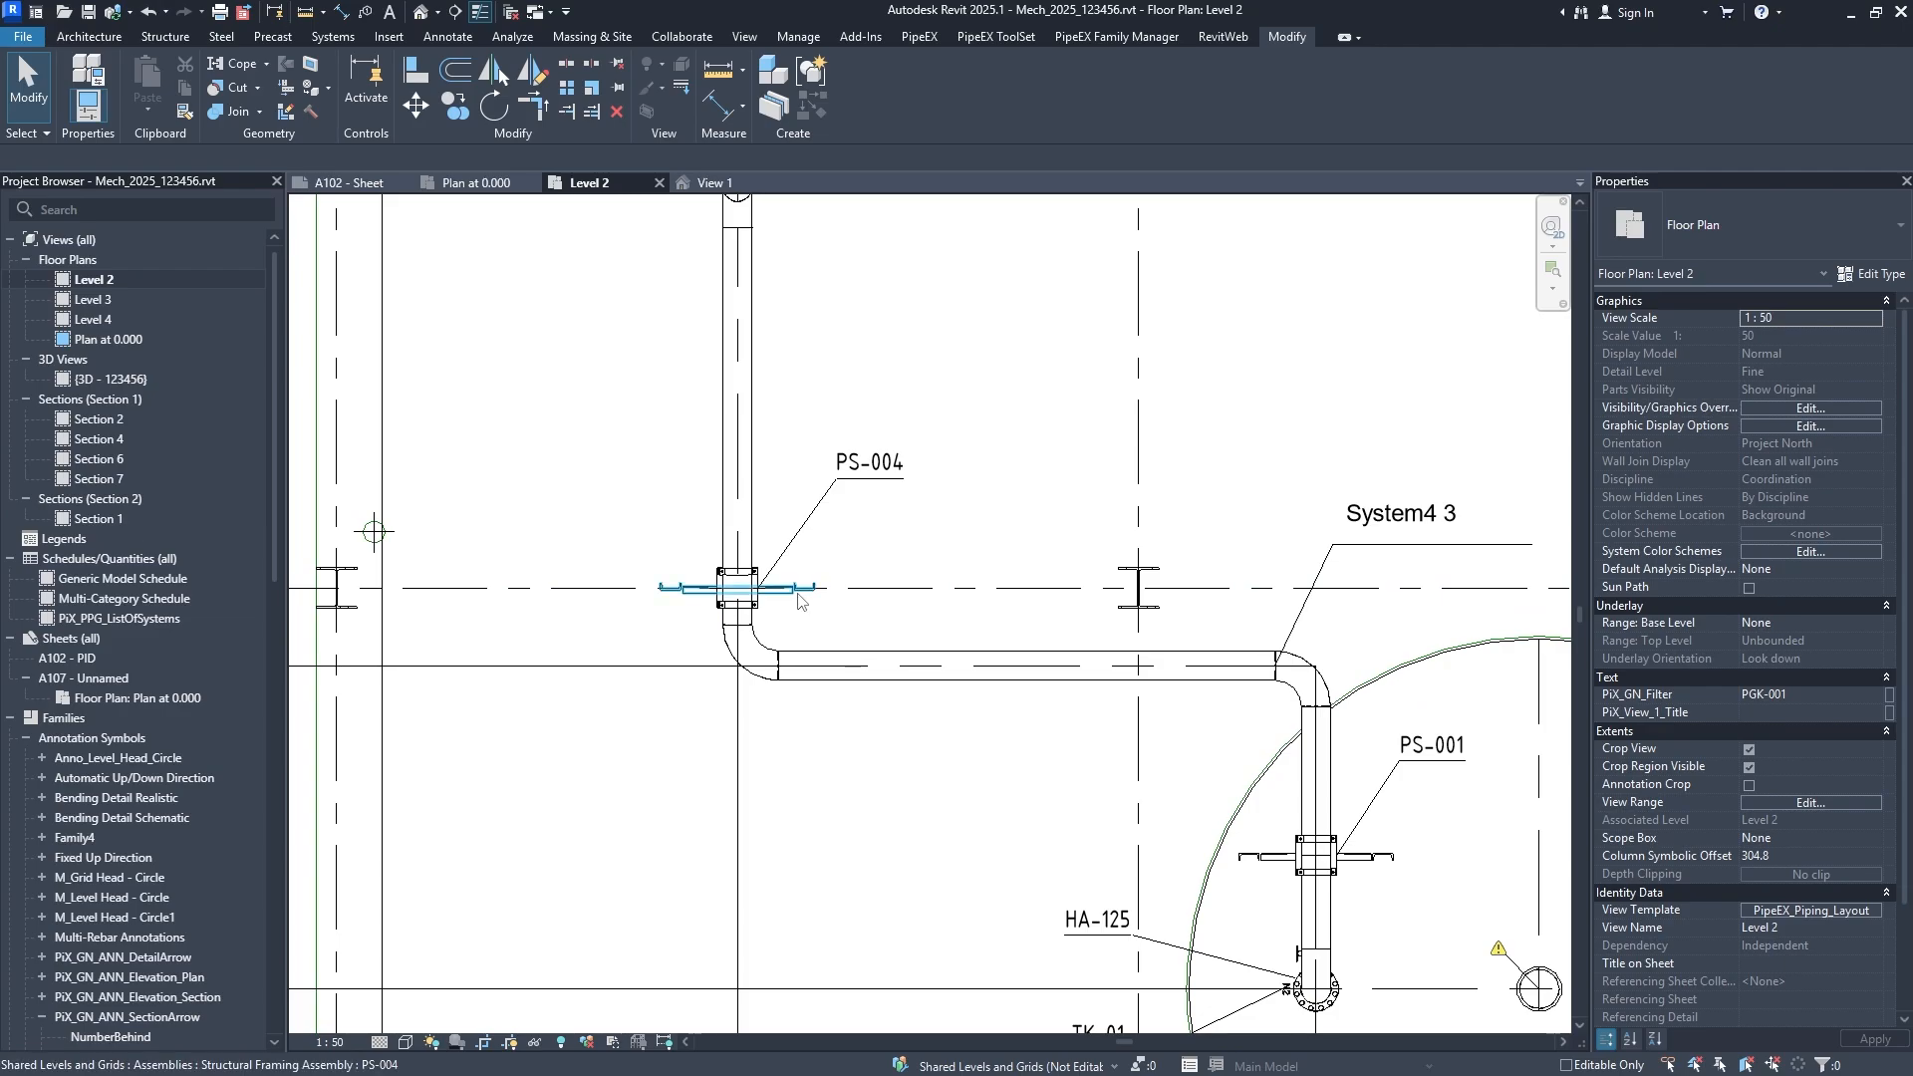
# Rename the PS-003 assembly to AS-003 in the project's assembly list.
pyautogui.scroll(-15, 137, 927)
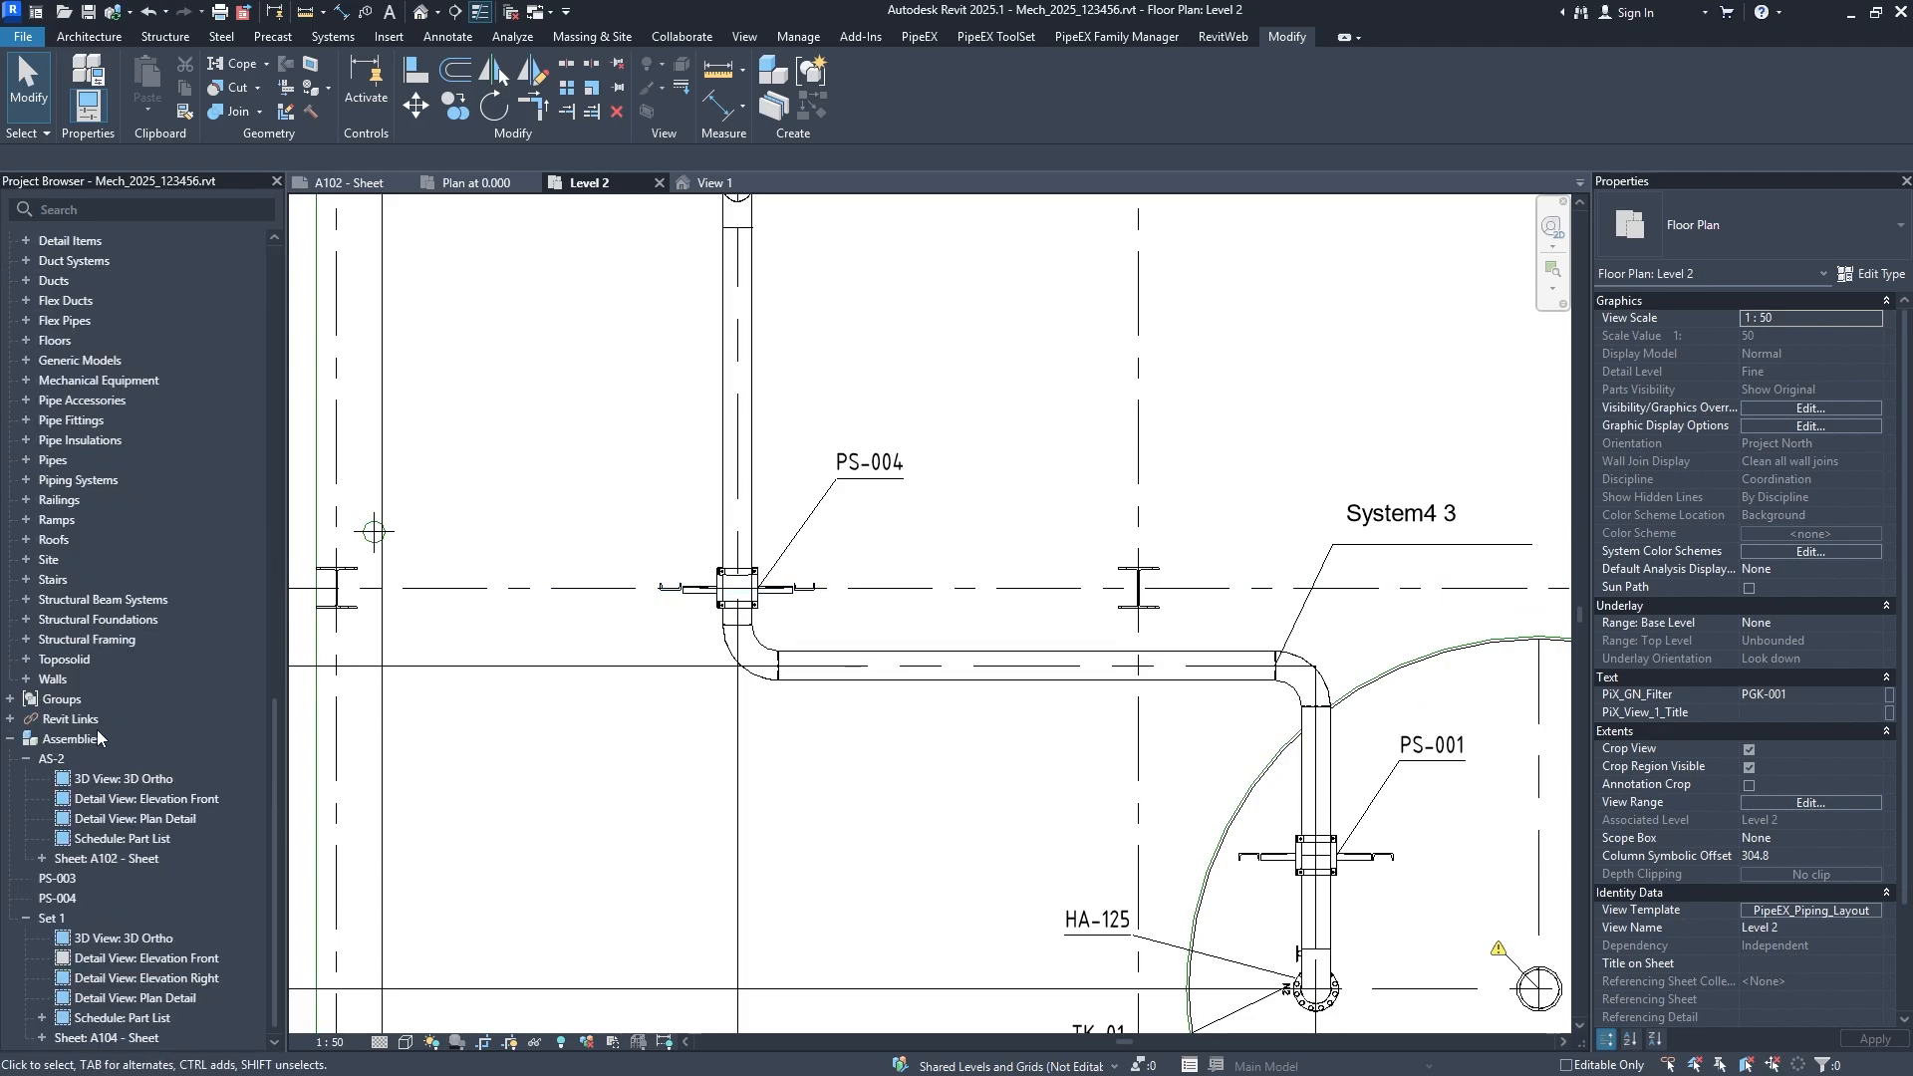
pyautogui.doubleClick(38, 919)
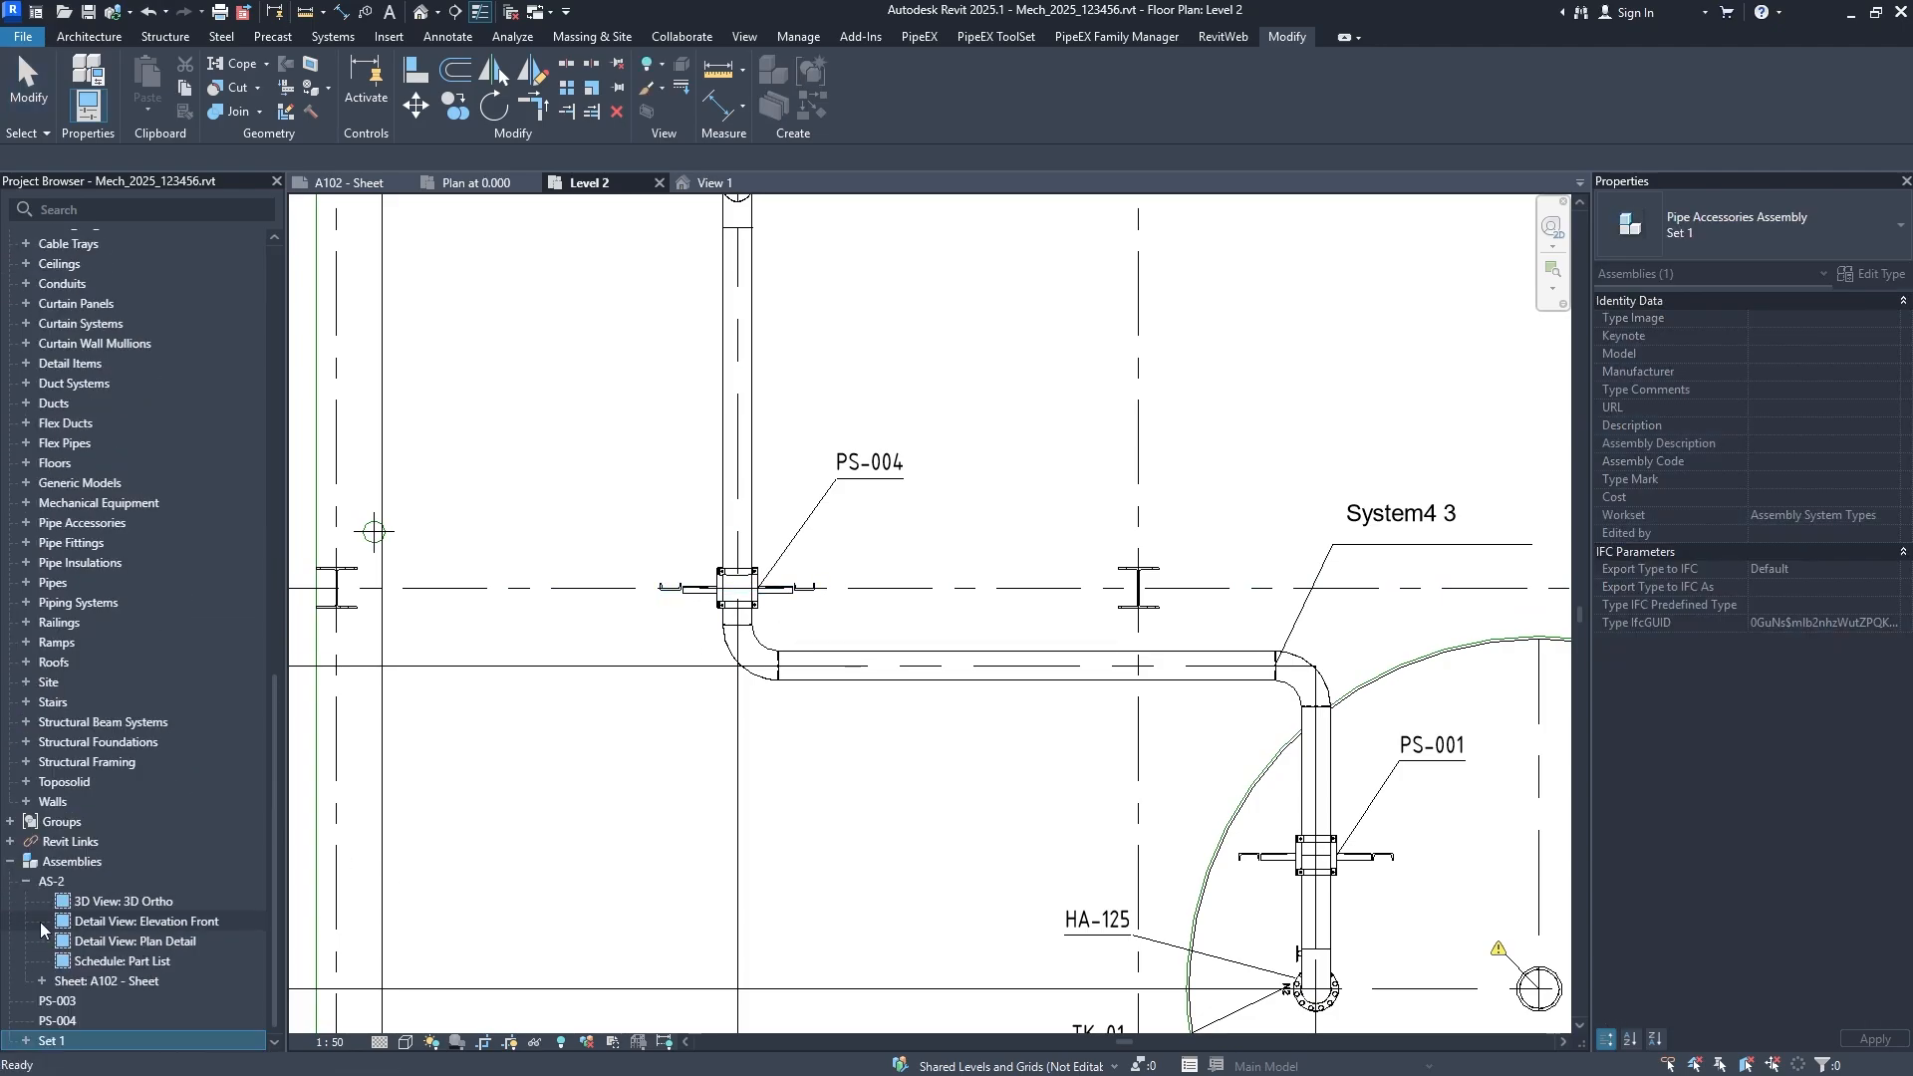
pyautogui.click(62, 1005)
pyautogui.rightClick(65, 1013)
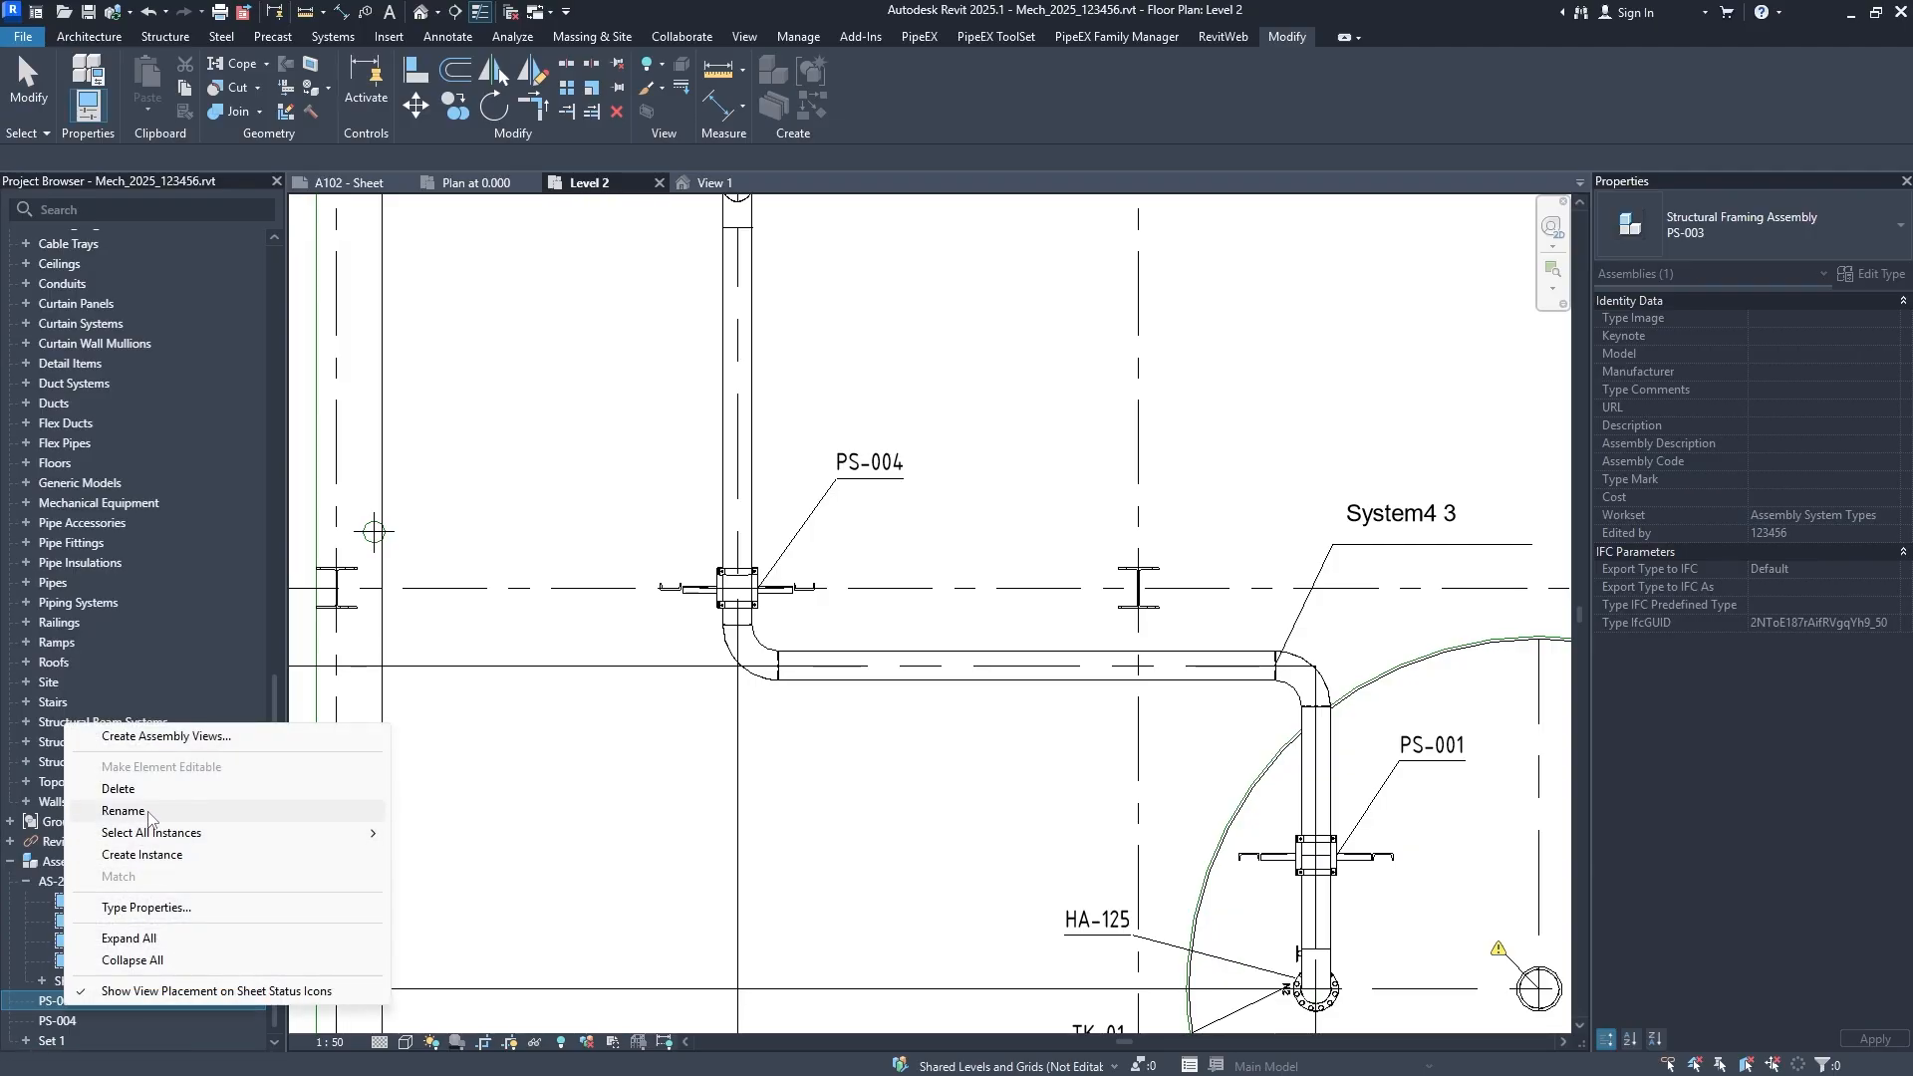
pyautogui.click(104, 815)
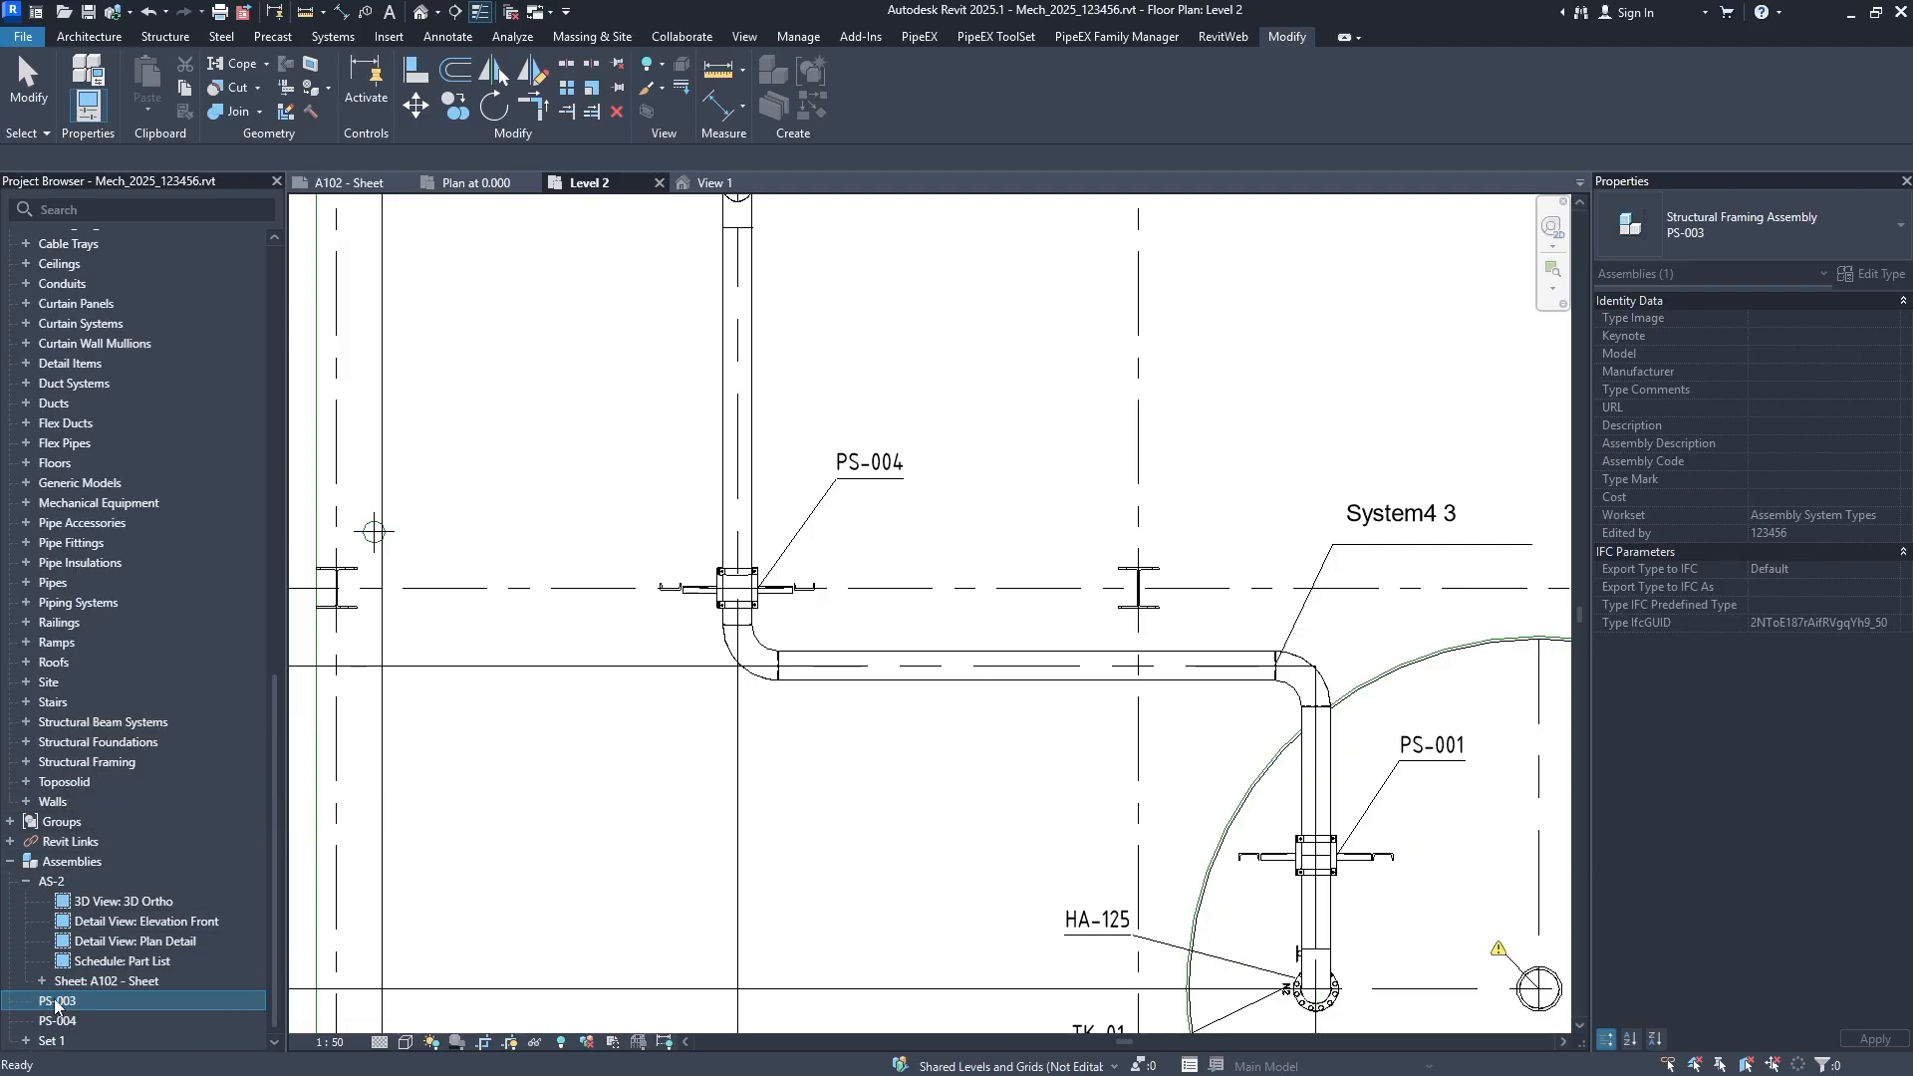
pyautogui.rightClick(48, 1005)
pyautogui.click(116, 827)
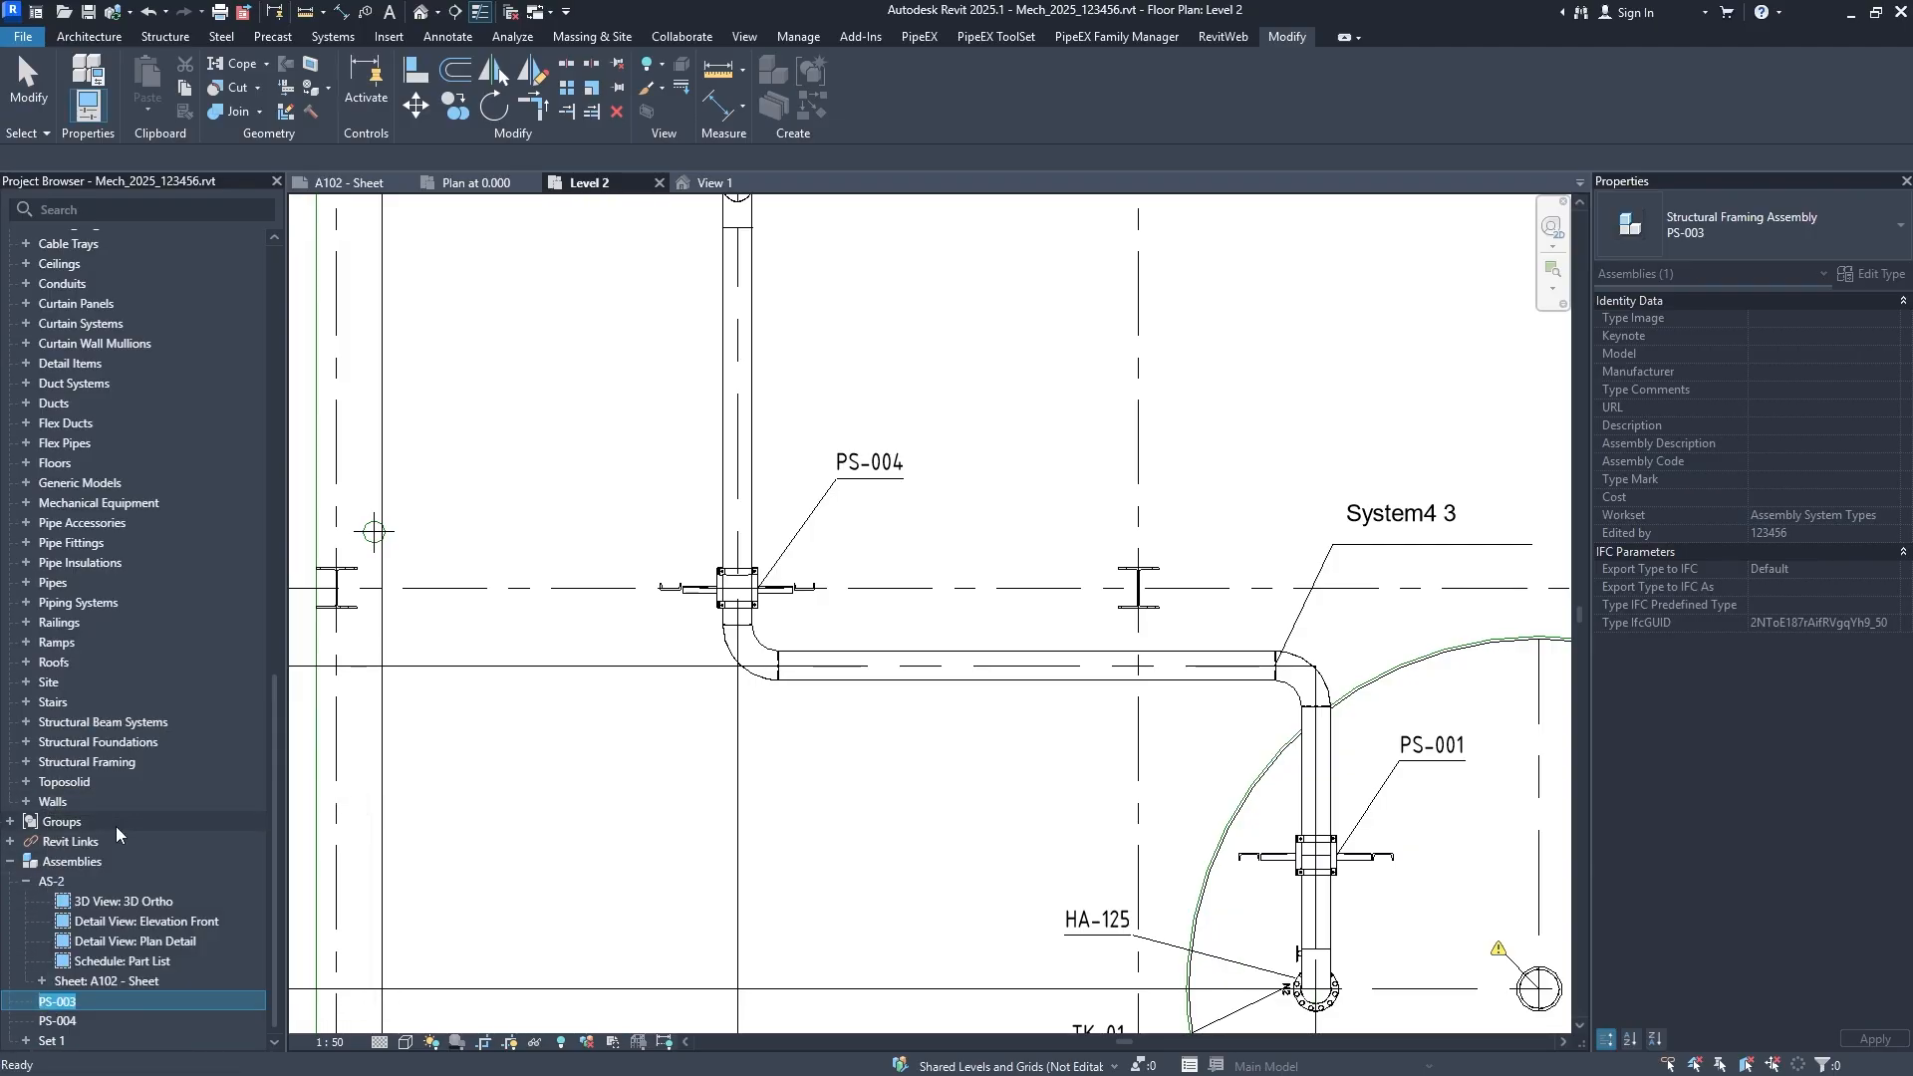
pyautogui.press('Home')
pyautogui.press('Delete')
pyautogui.press('Delete')
pyautogui.write('AS')
pyautogui.hotkey('ctrl', 'a')
pyautogui.hotkey('ctrl', 'c')
pyautogui.press('BackSpace')
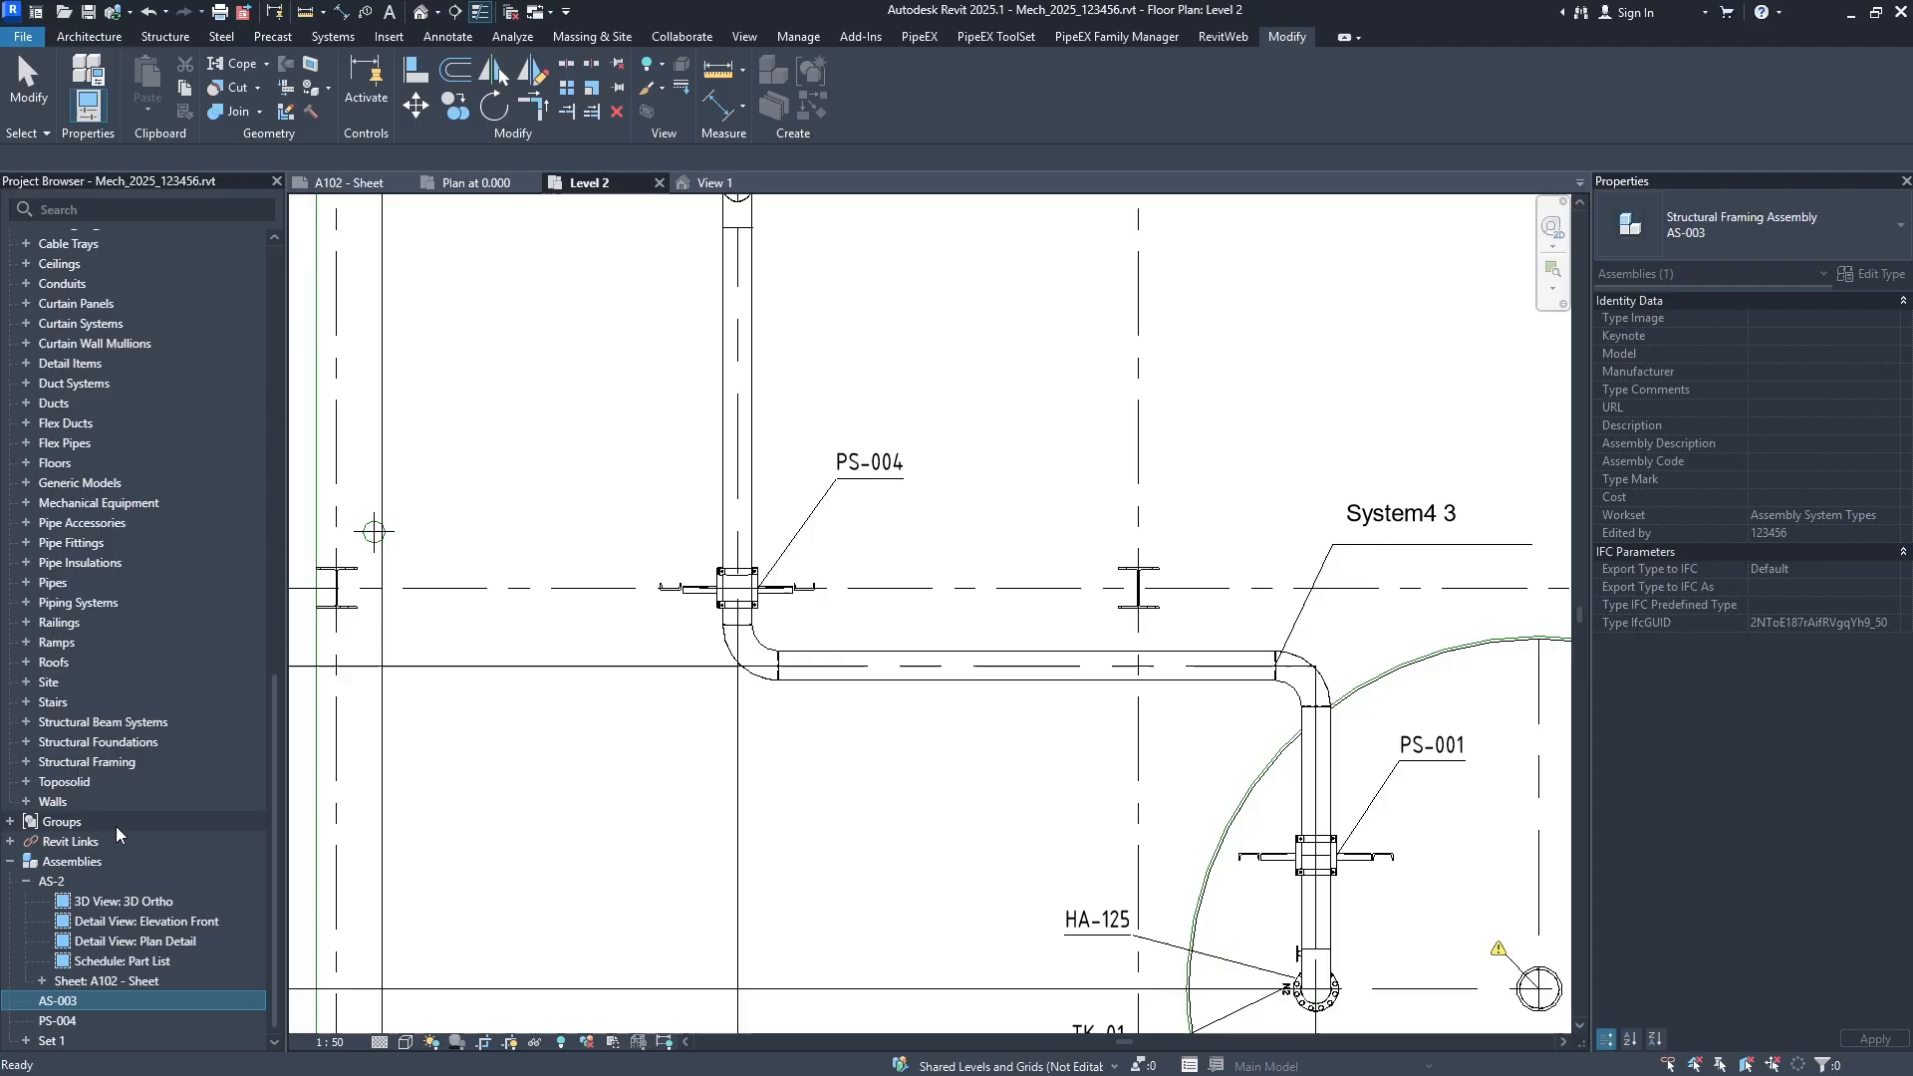
# Rename the PS-004 assembly to AS-004.
pyautogui.rightClick(55, 1021)
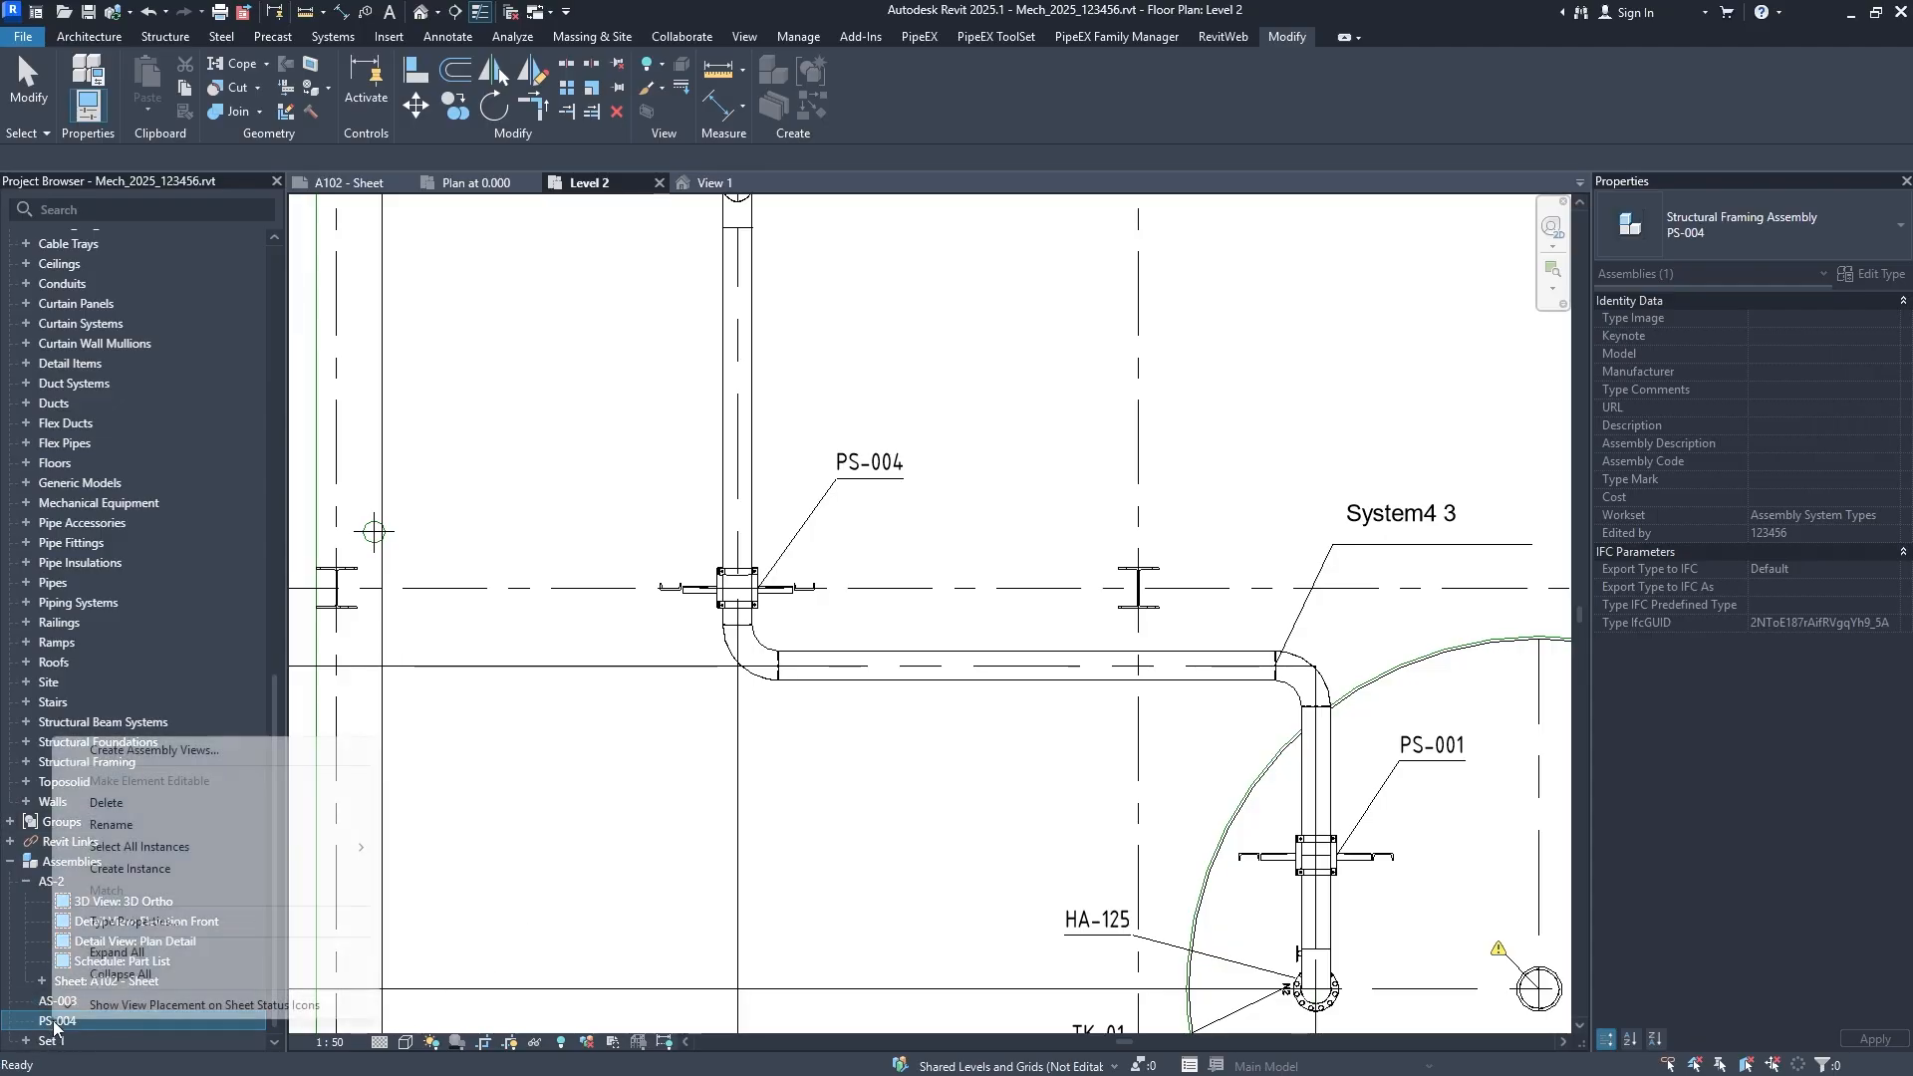
pyautogui.click(110, 828)
pyautogui.hotkey('ctrl', 'v')
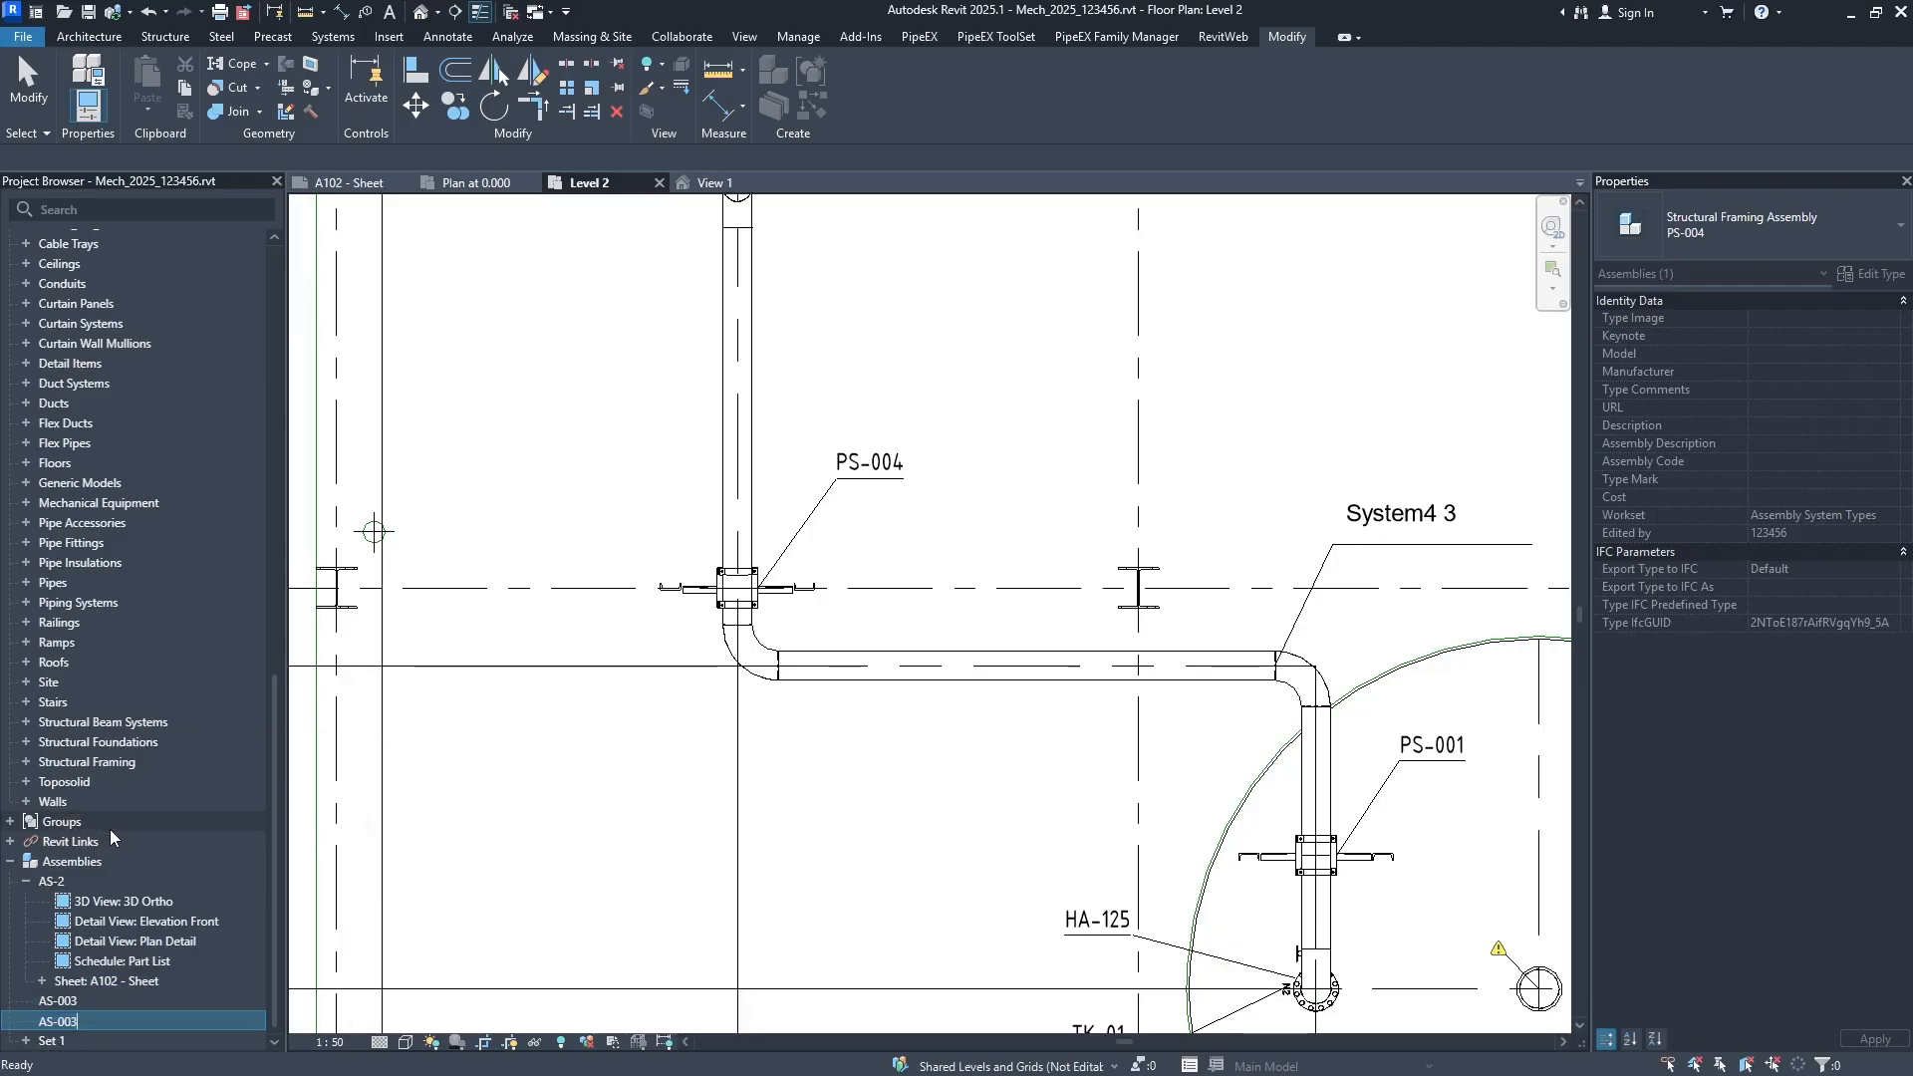
pyautogui.write('4')
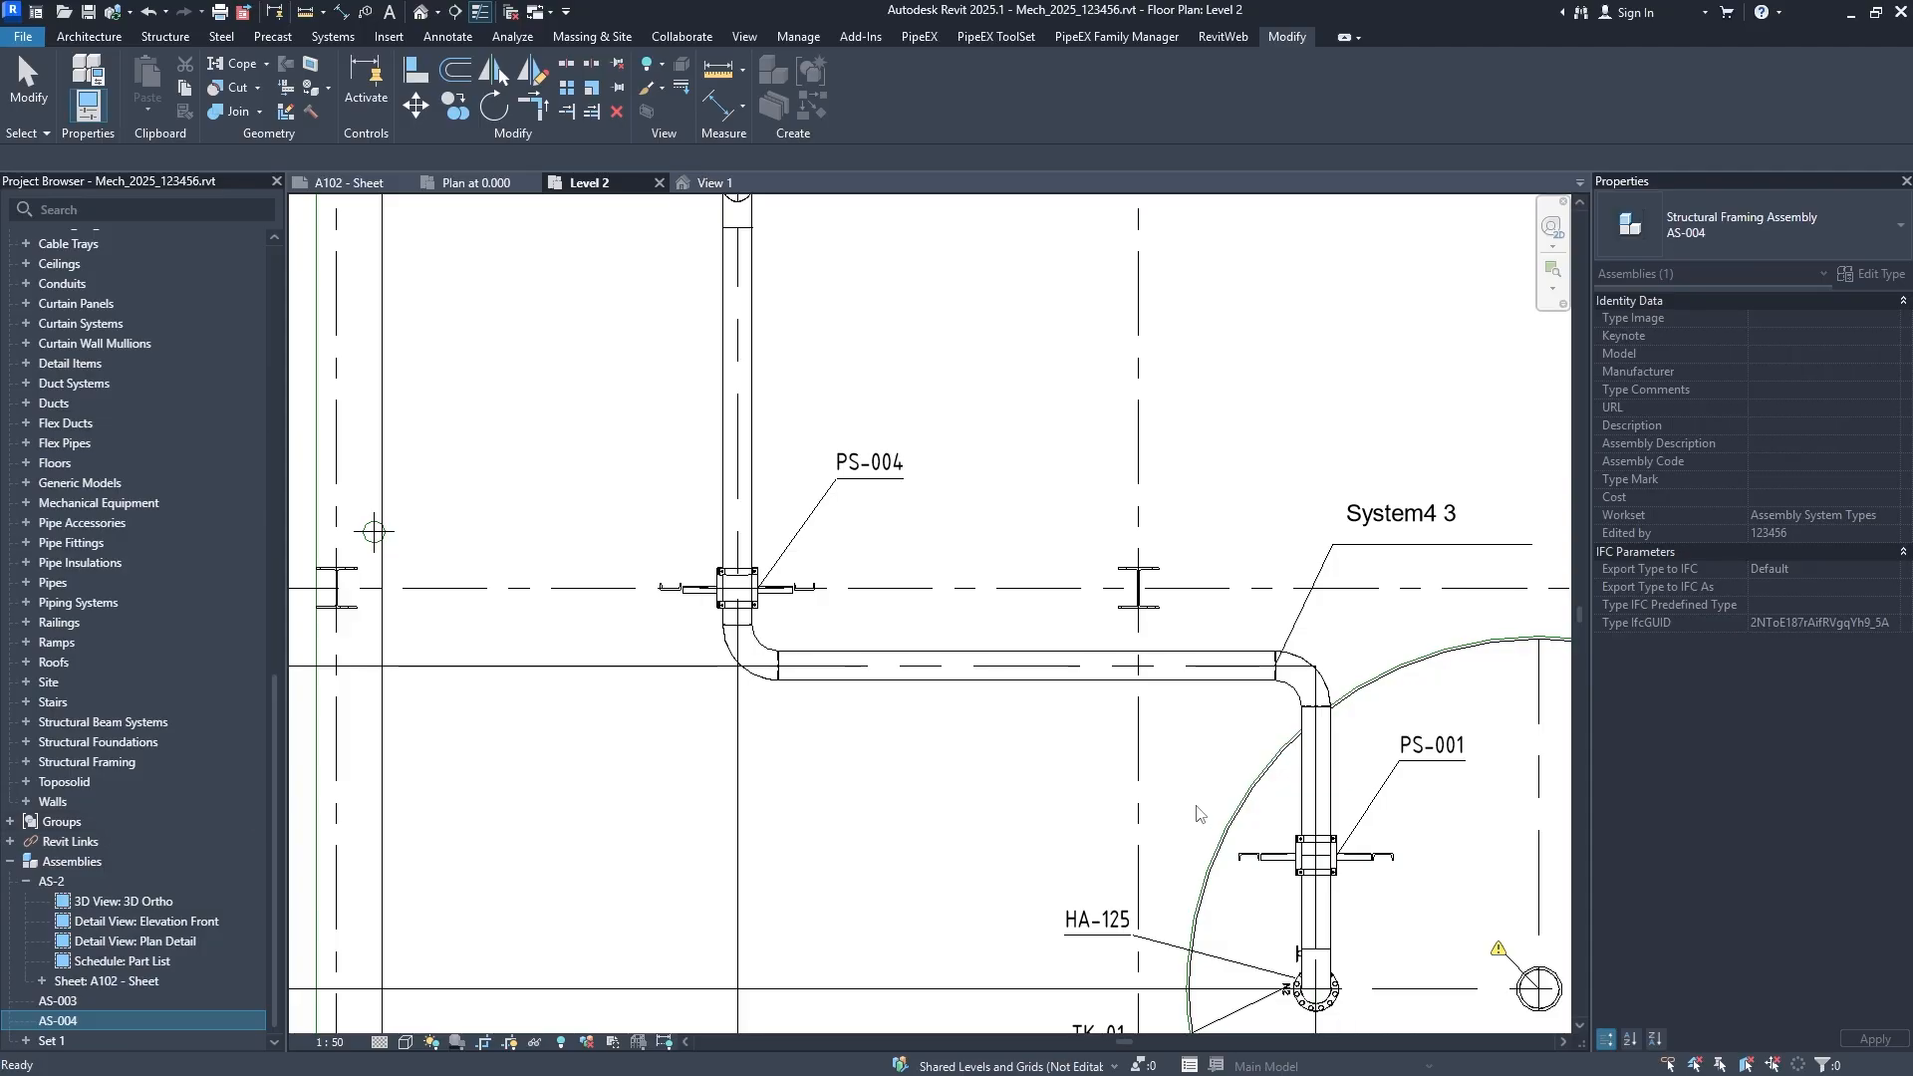
pyautogui.click(873, 815)
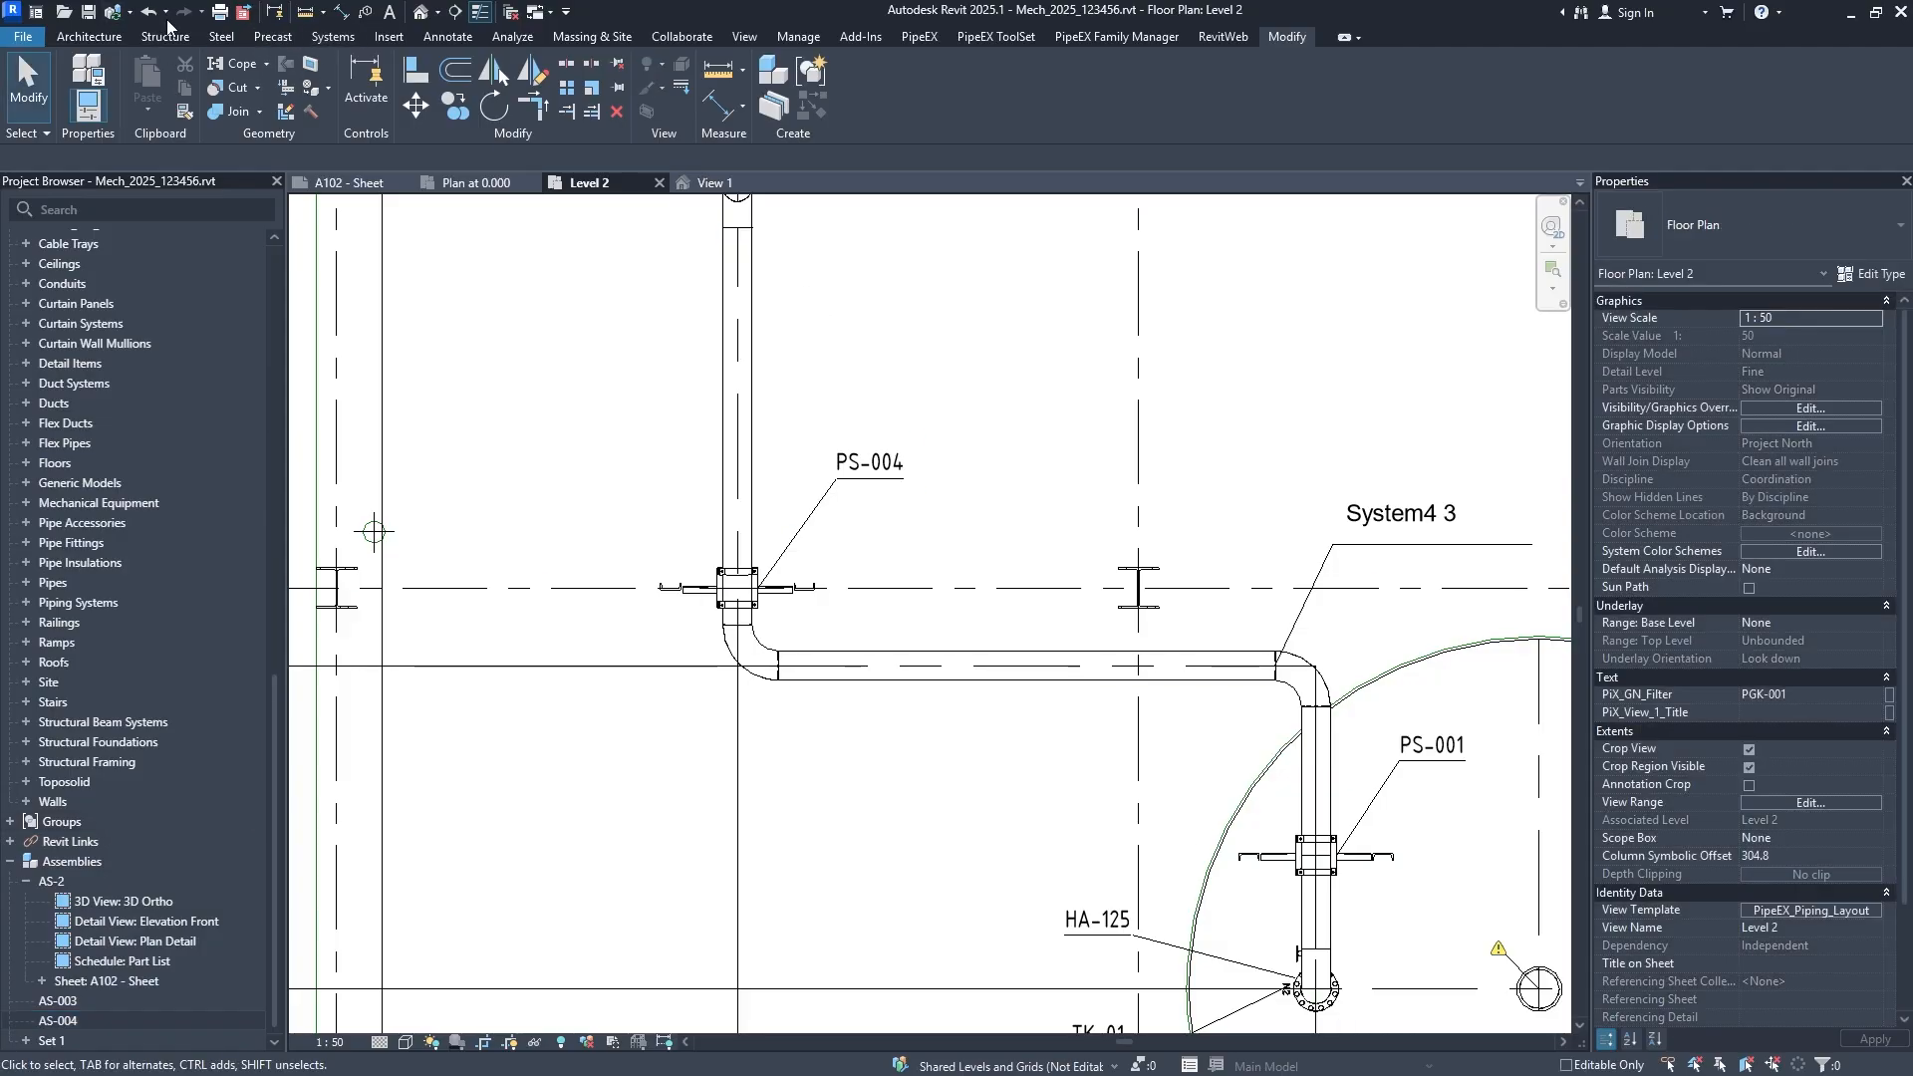
# Tag the AS-004 support assembly with a multi-category tag and place it up and to the left of the support.
pyautogui.click(438, 37)
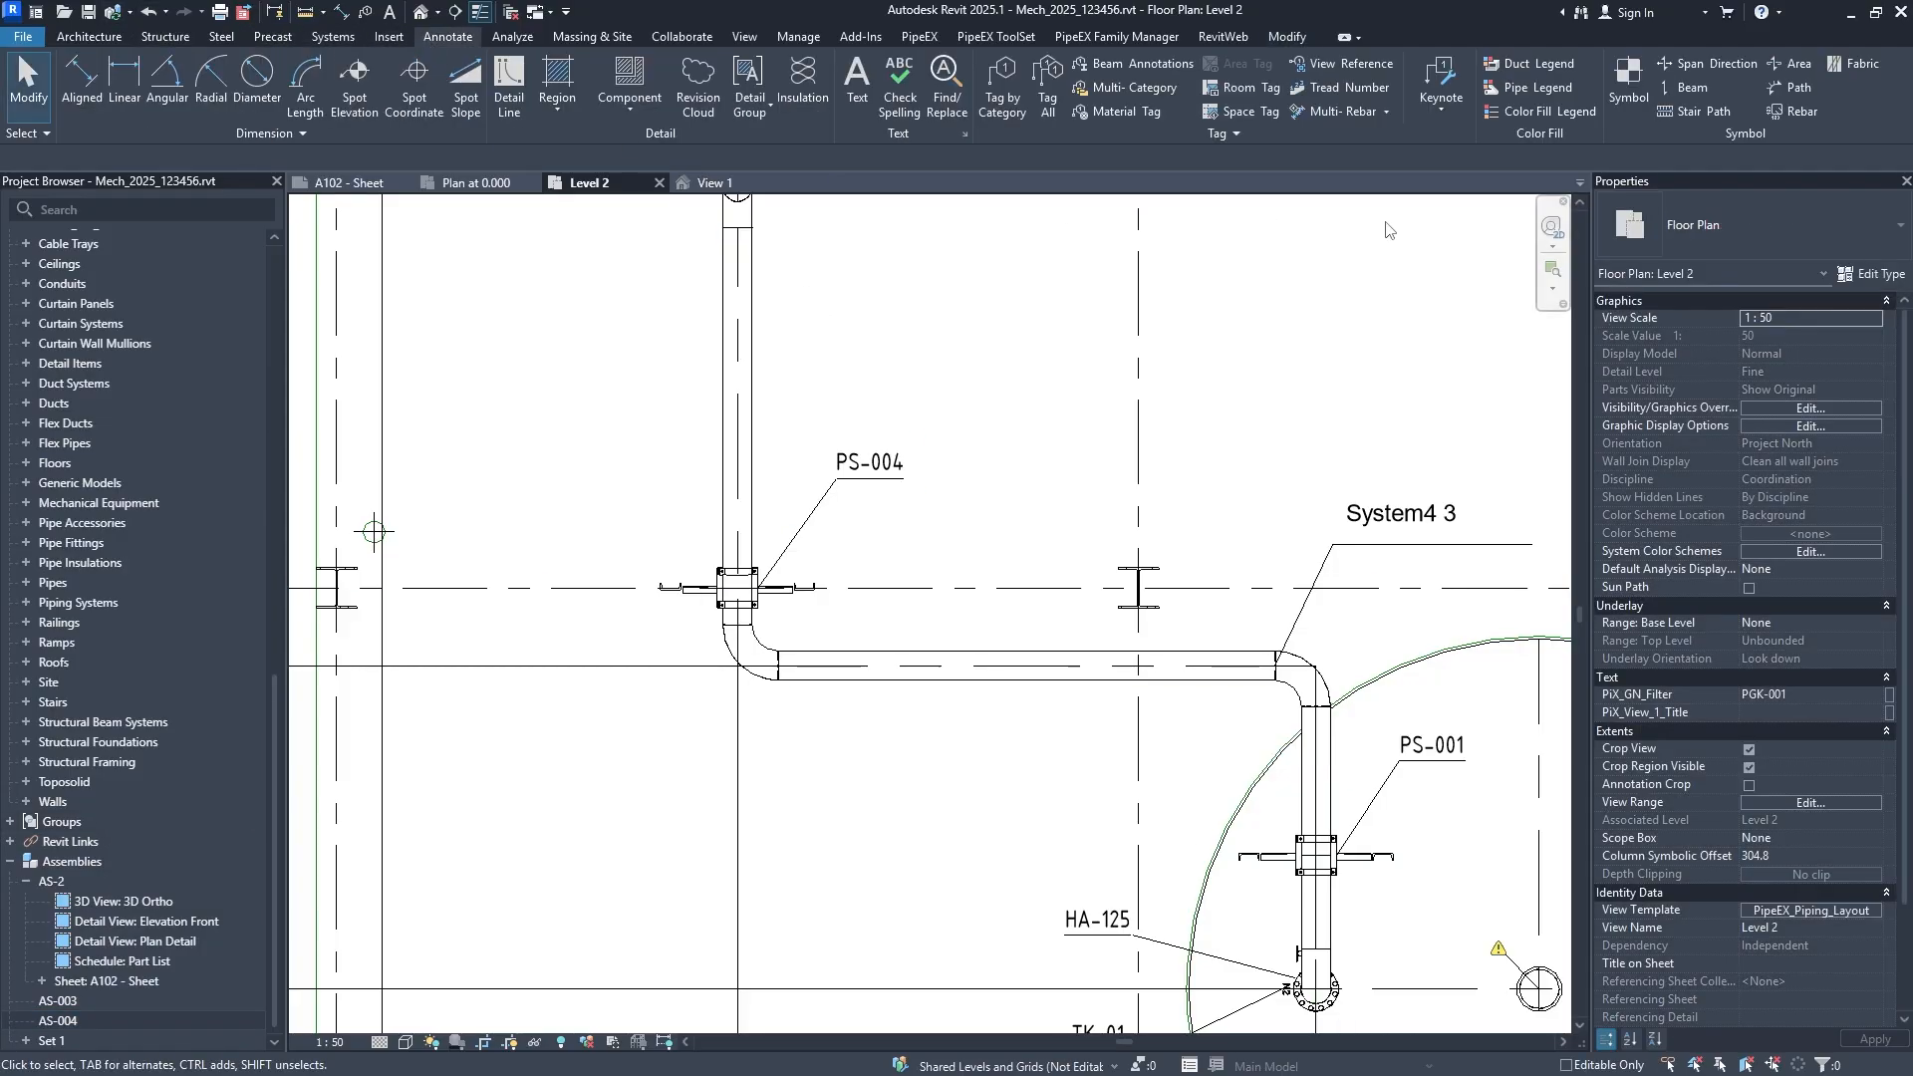
pyautogui.click(1002, 88)
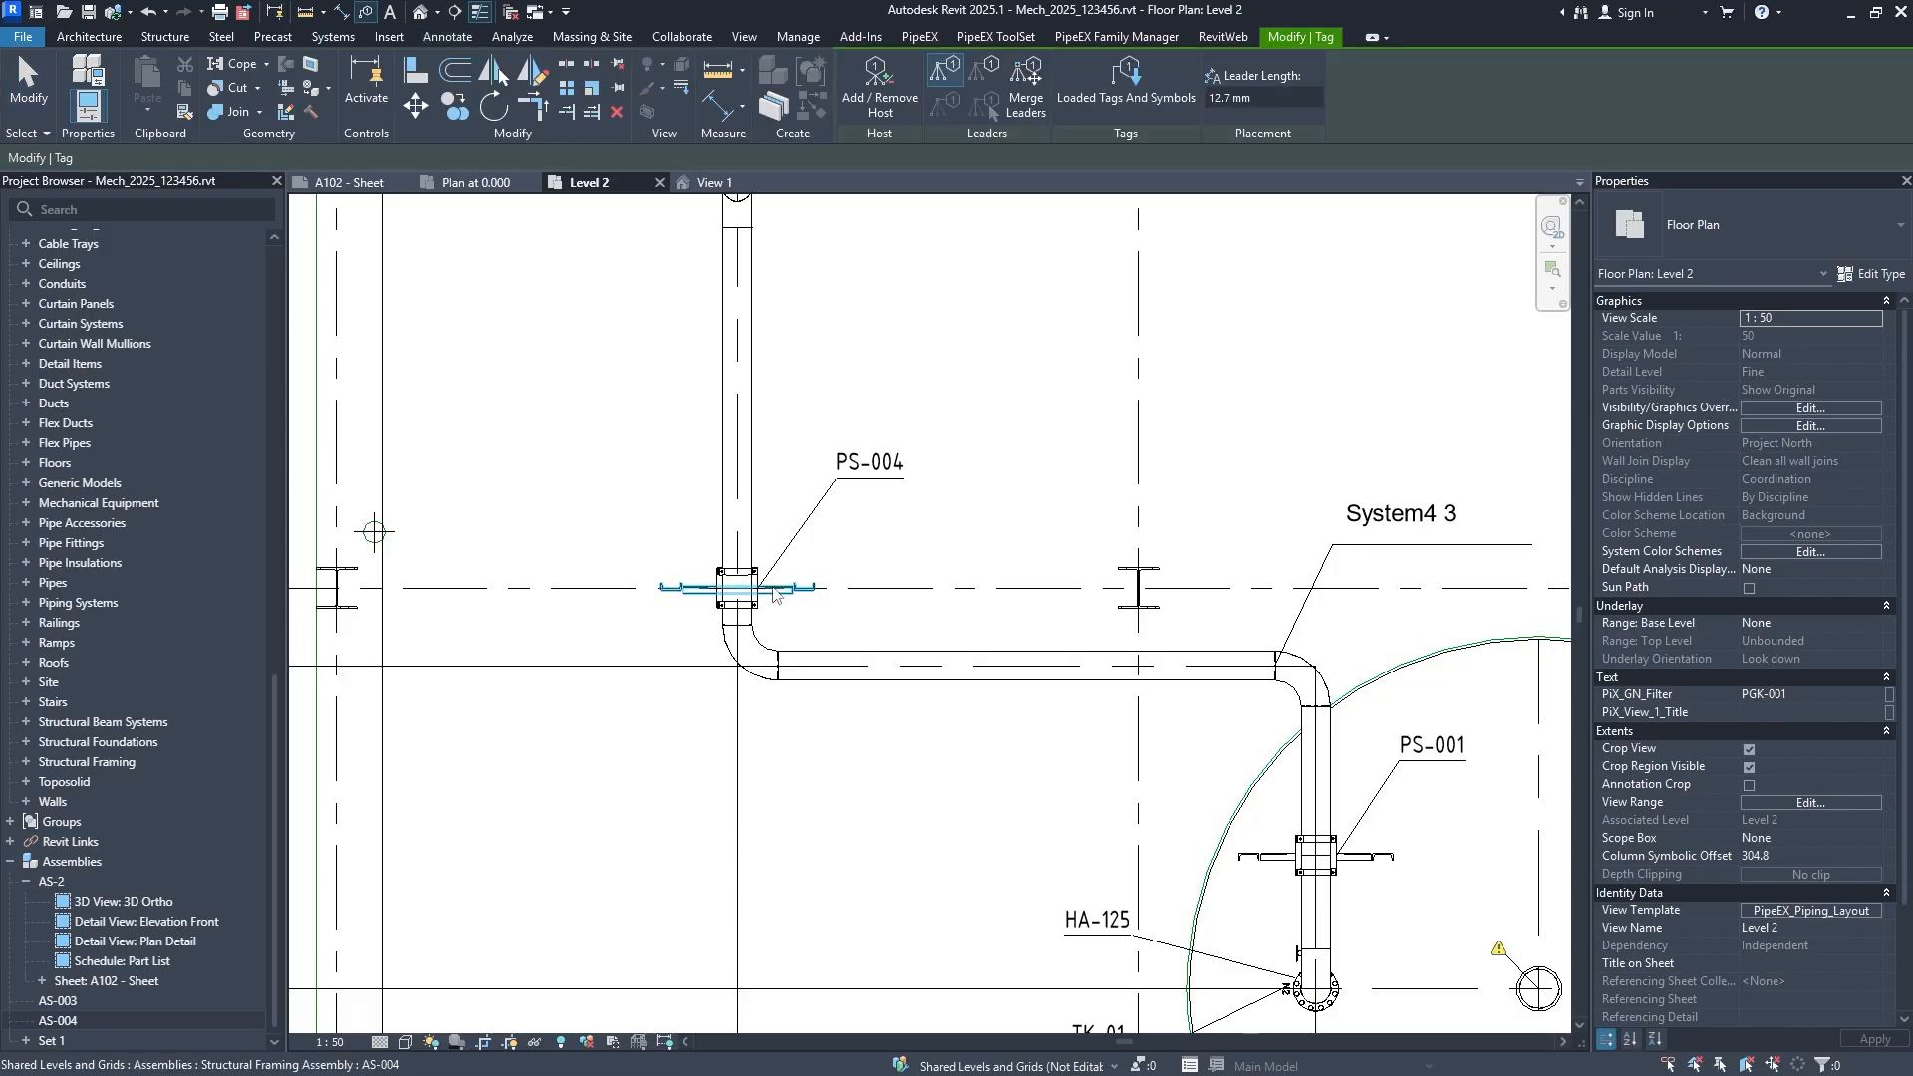
pyautogui.press('Escape')
pyautogui.click(1127, 88)
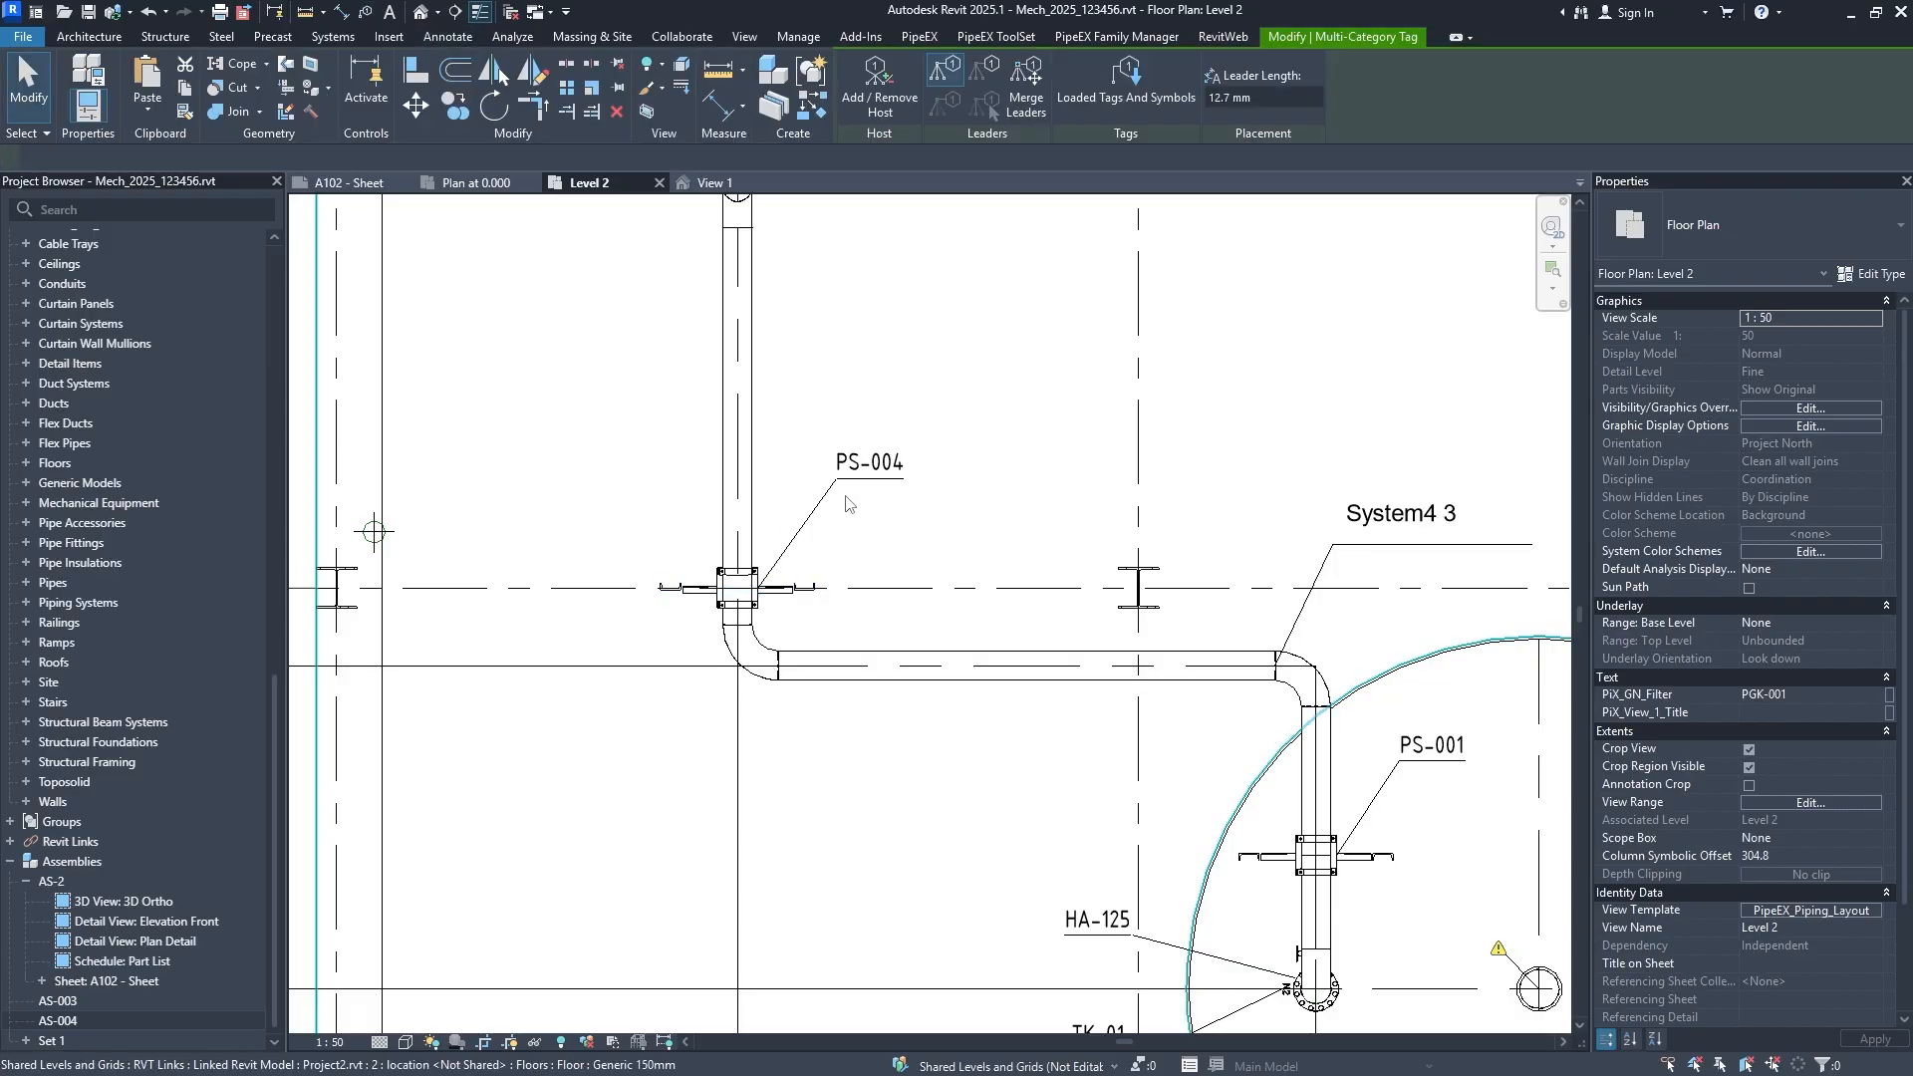
pyautogui.click(784, 598)
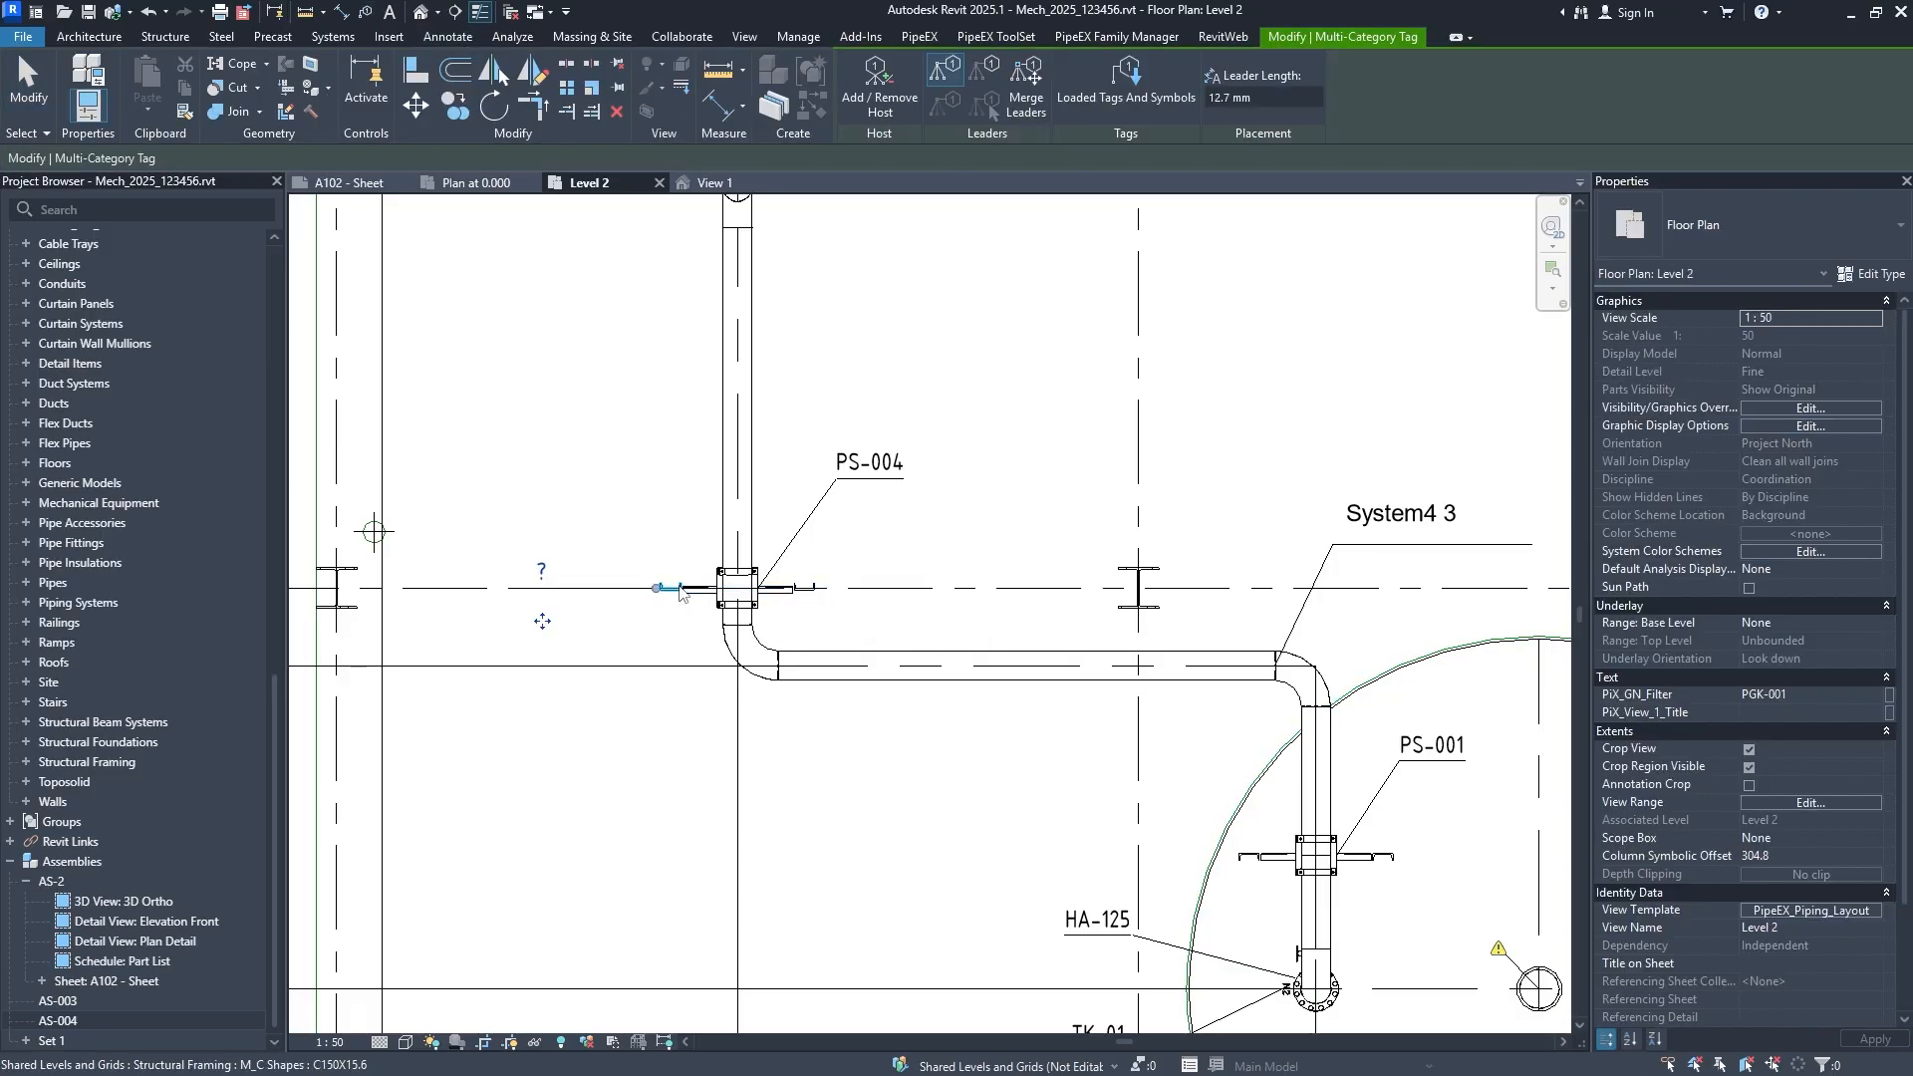
pyautogui.moveTo(542, 620); pyautogui.dragTo(582, 517)
# Add a multi-category tag to the AS-003 support assembly and position it up and to the left of the support.
pyautogui.moveTo(1100, 506); pyautogui.dragTo(910, 410, button='middle')
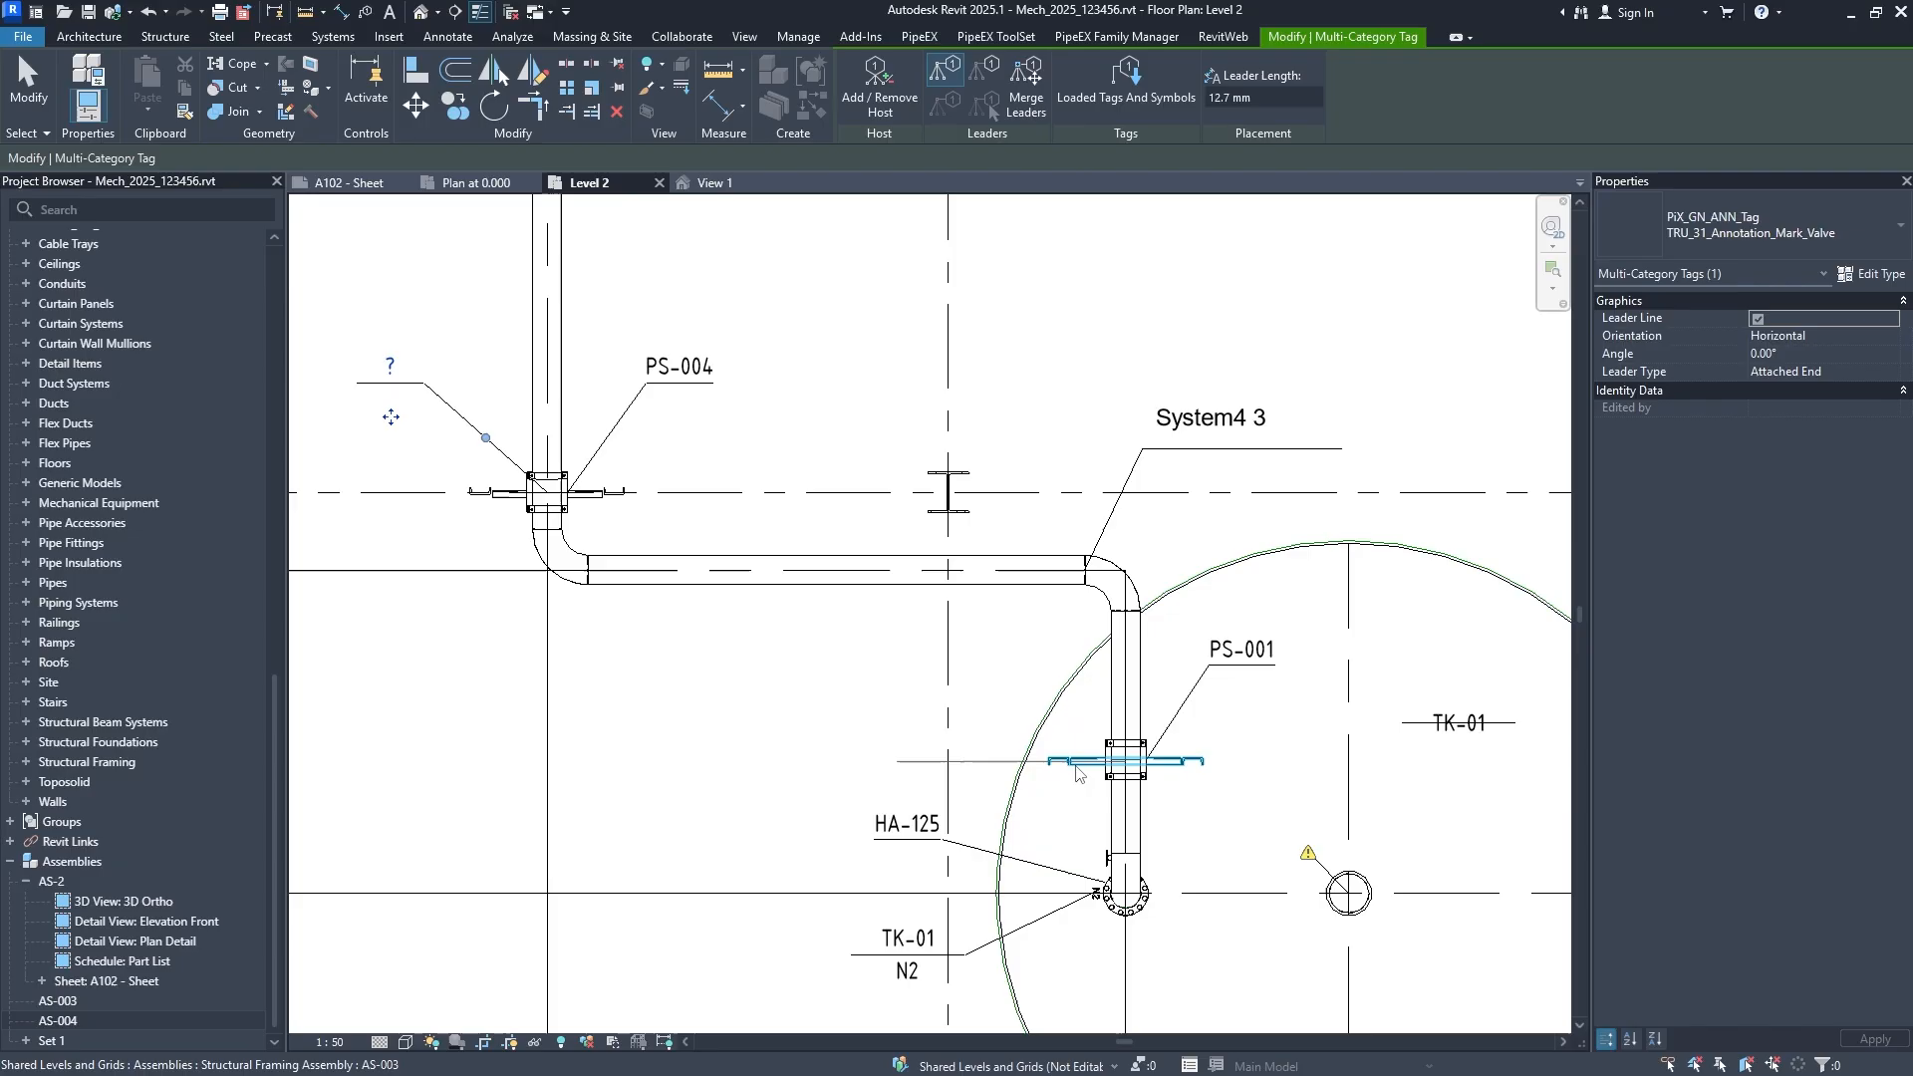
pyautogui.press('Escape')
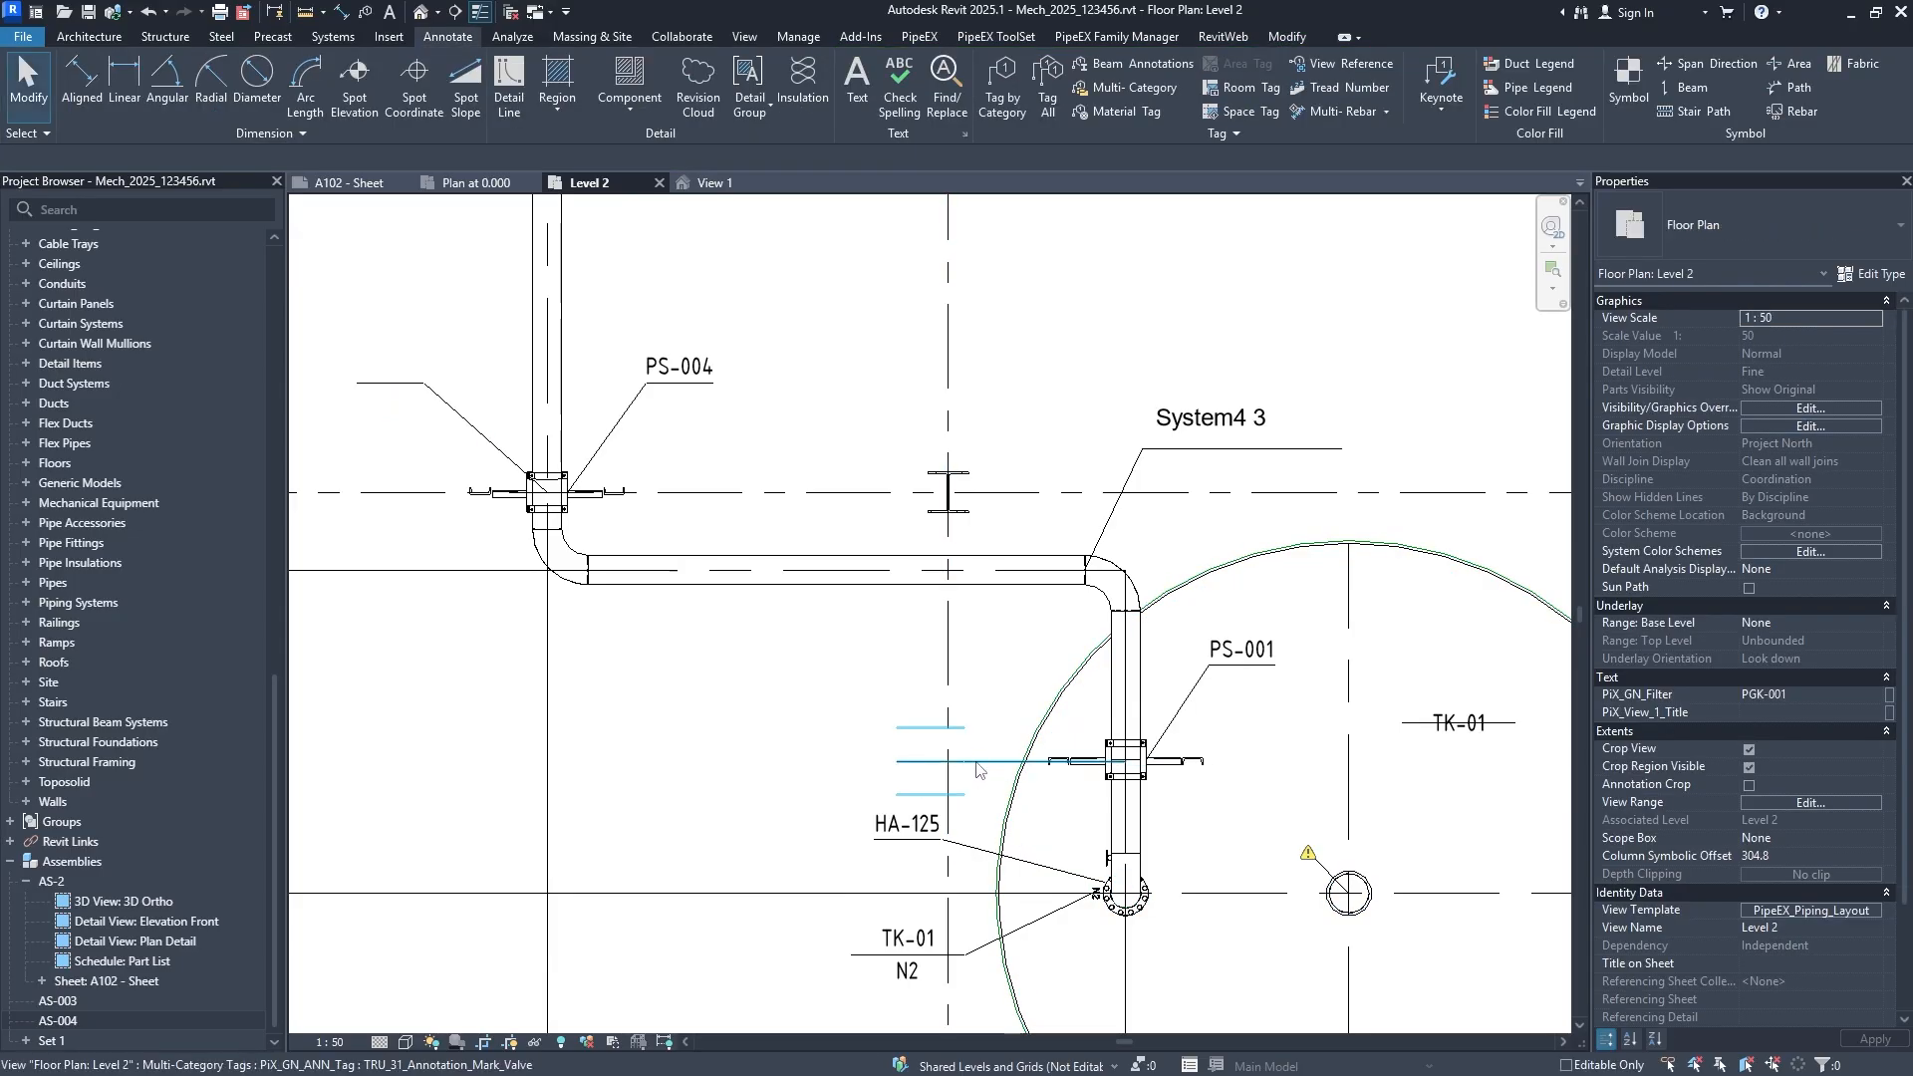
pyautogui.moveTo(952, 783); pyautogui.dragTo(982, 711)
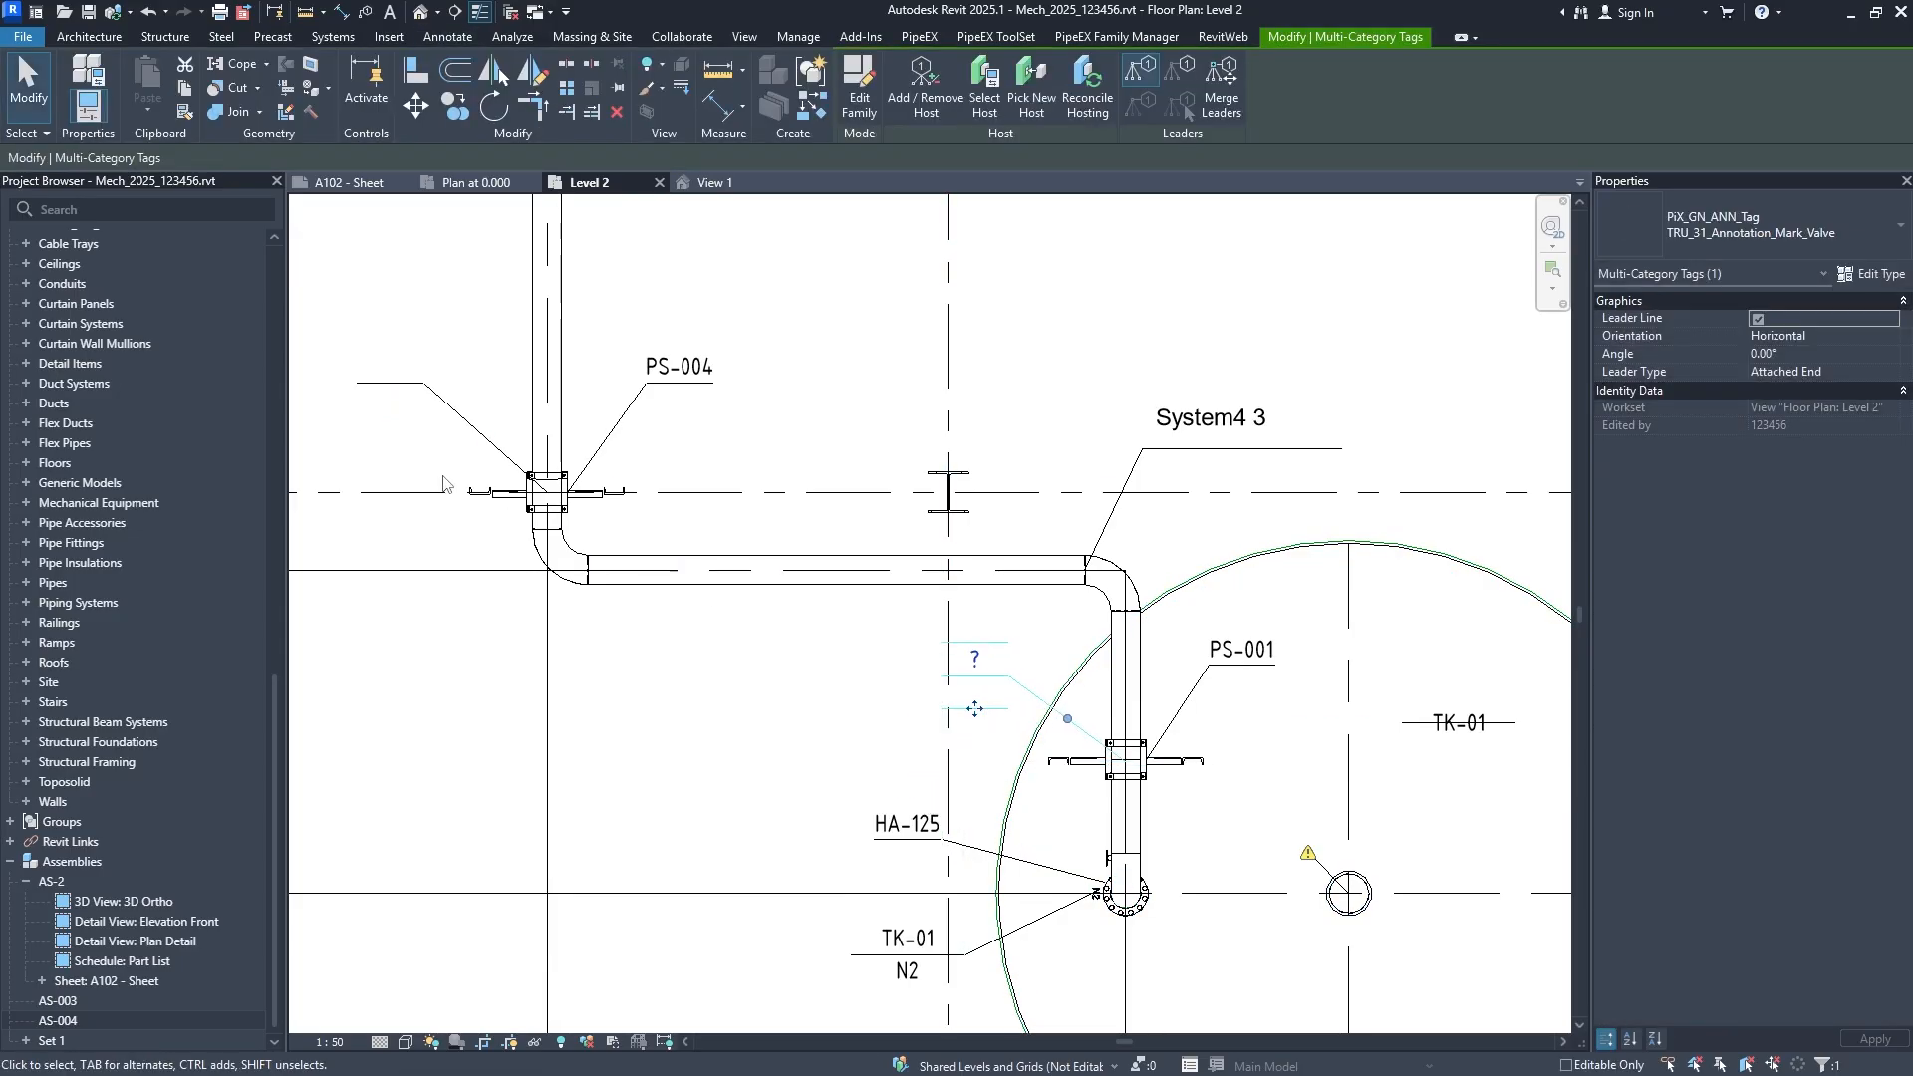
# Set the PiX_GN_4_ItemTag parameter of the AS-003 assembly to AS-003.
pyautogui.click(1079, 774)
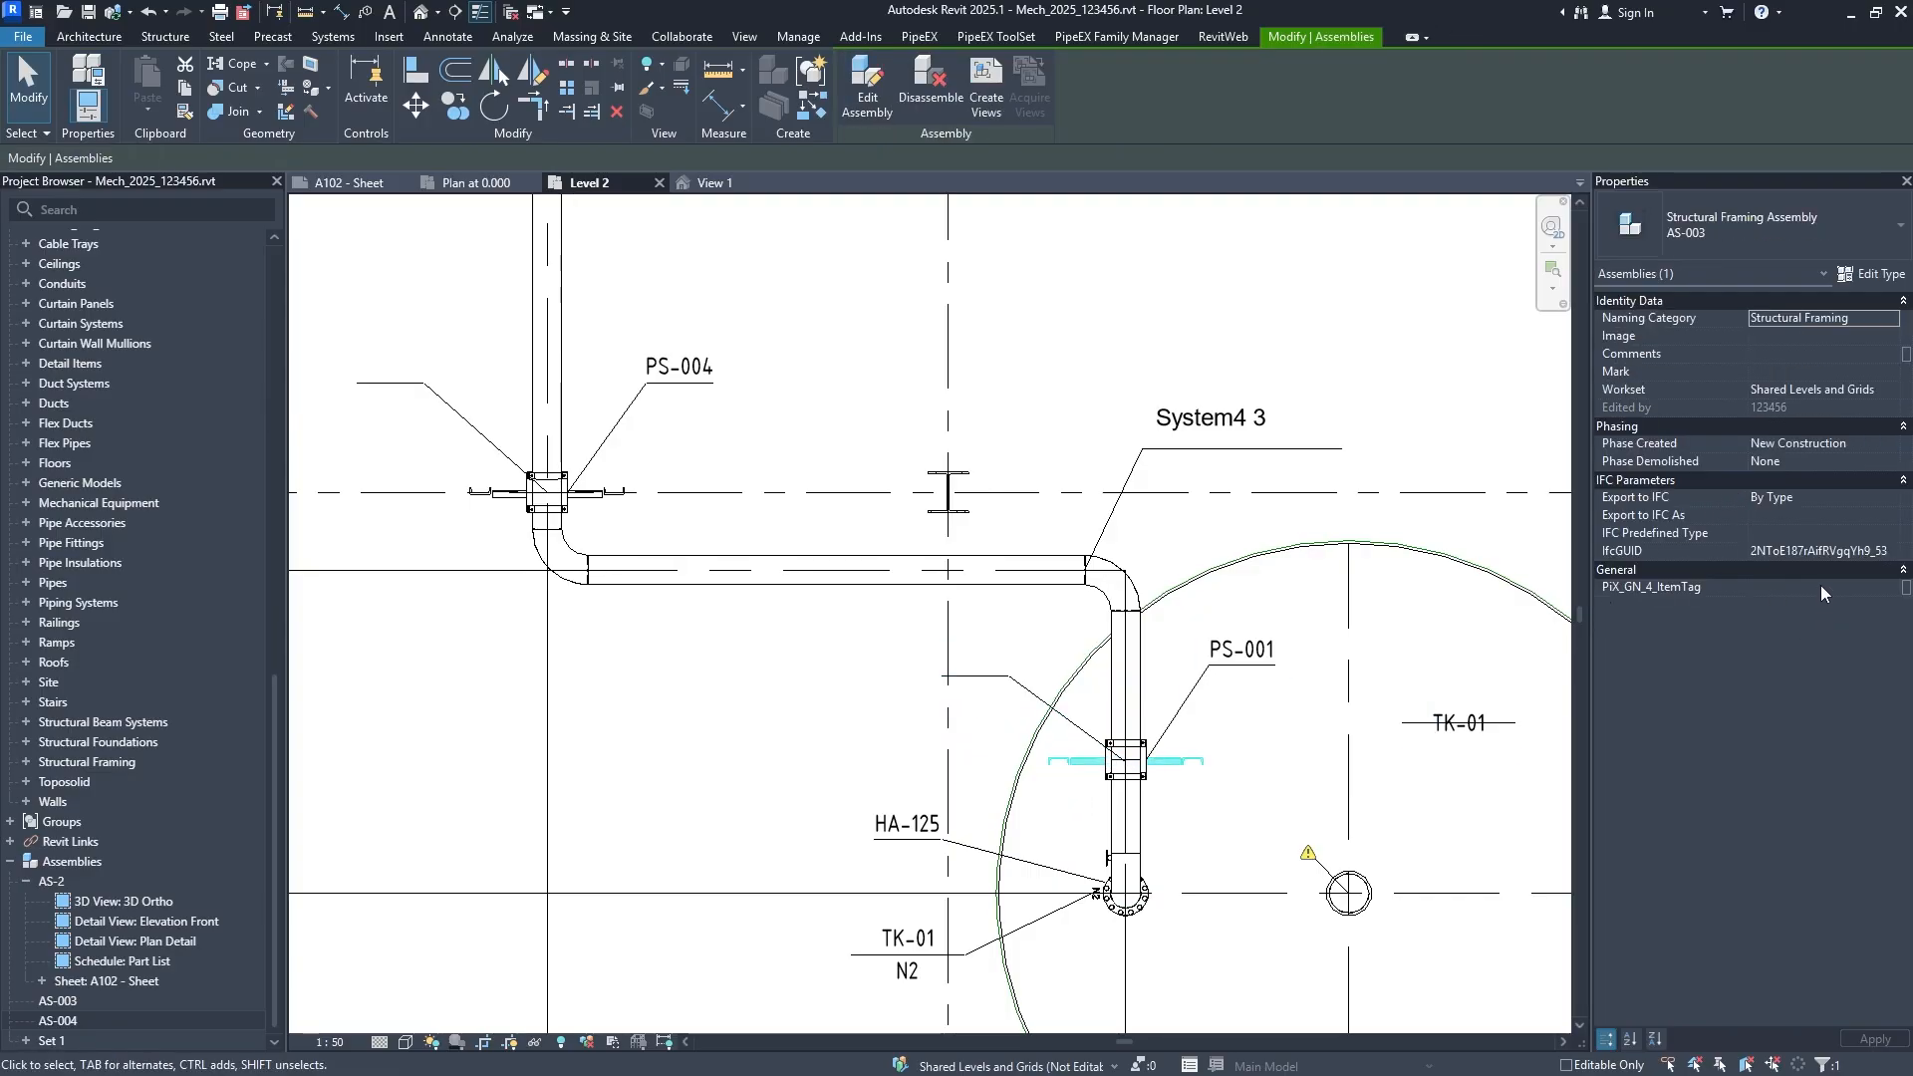
pyautogui.write('AS')
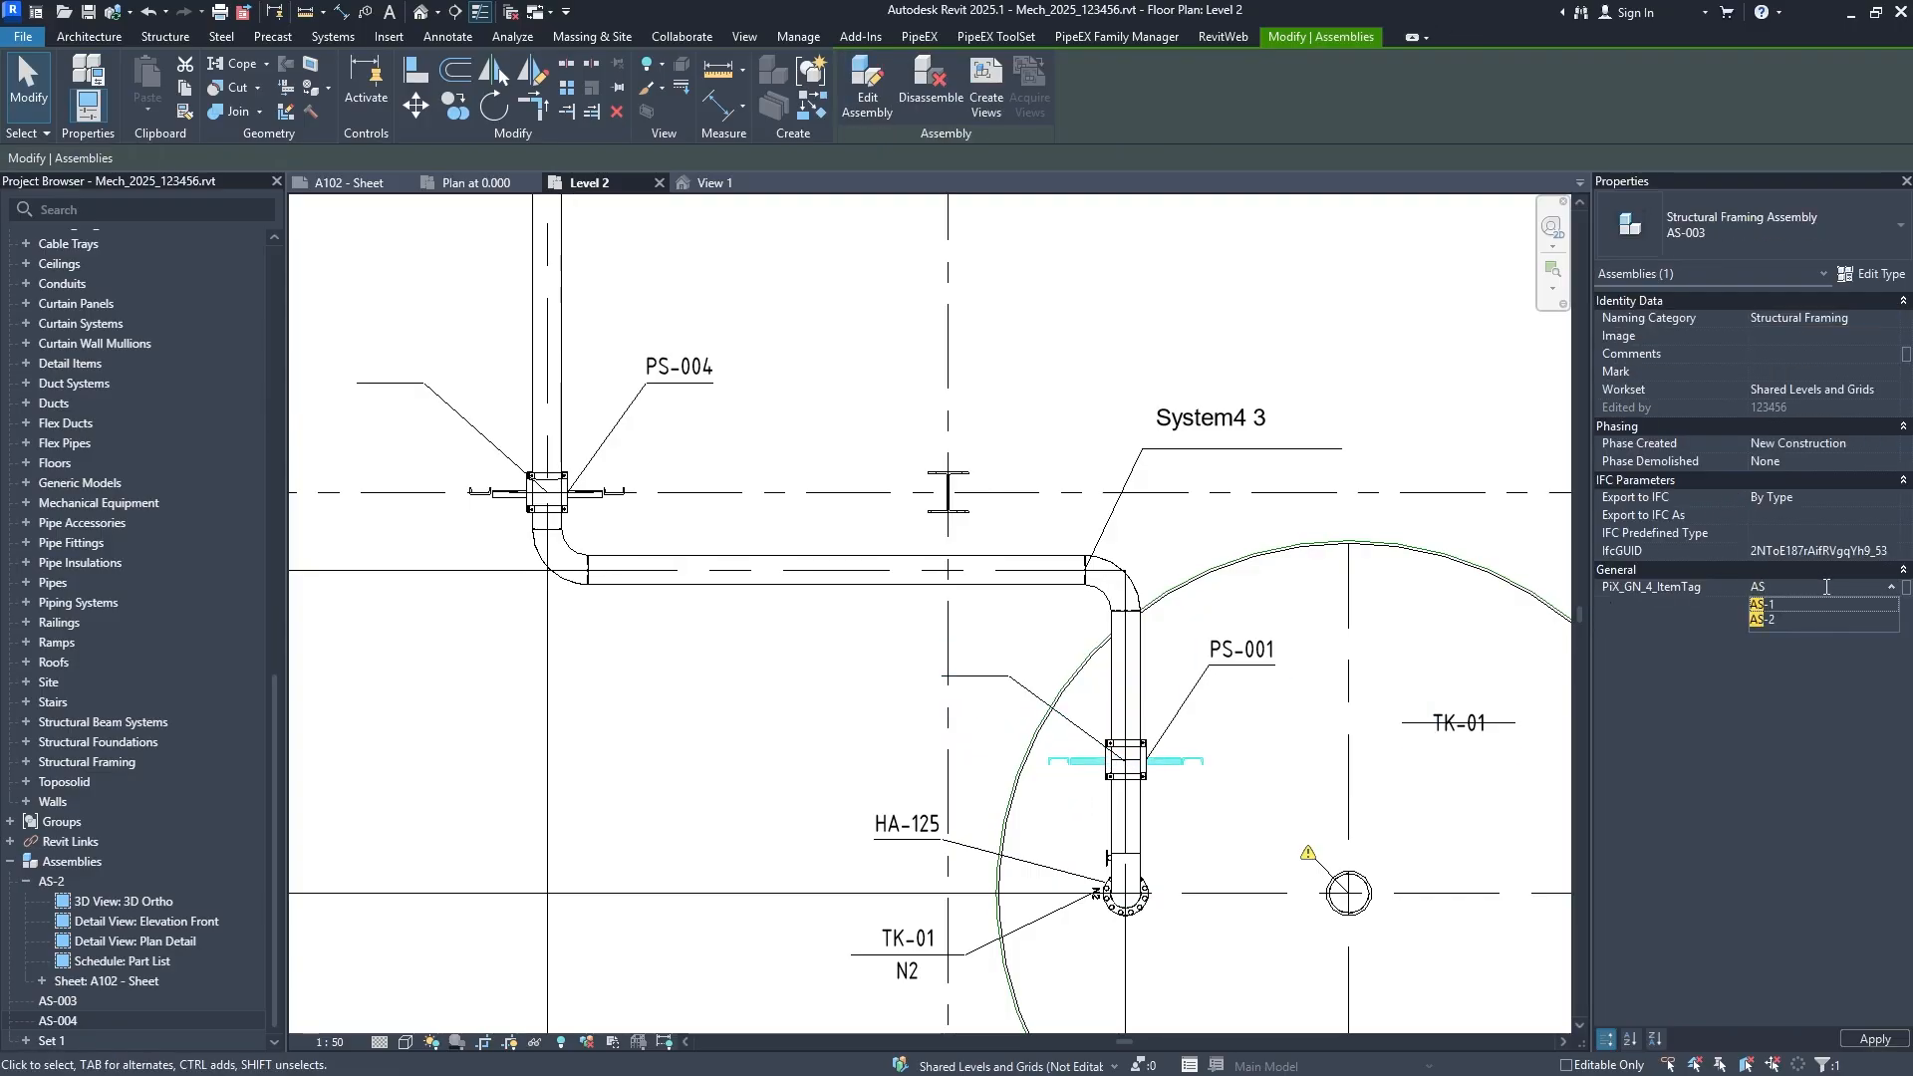
pyautogui.write('-003')
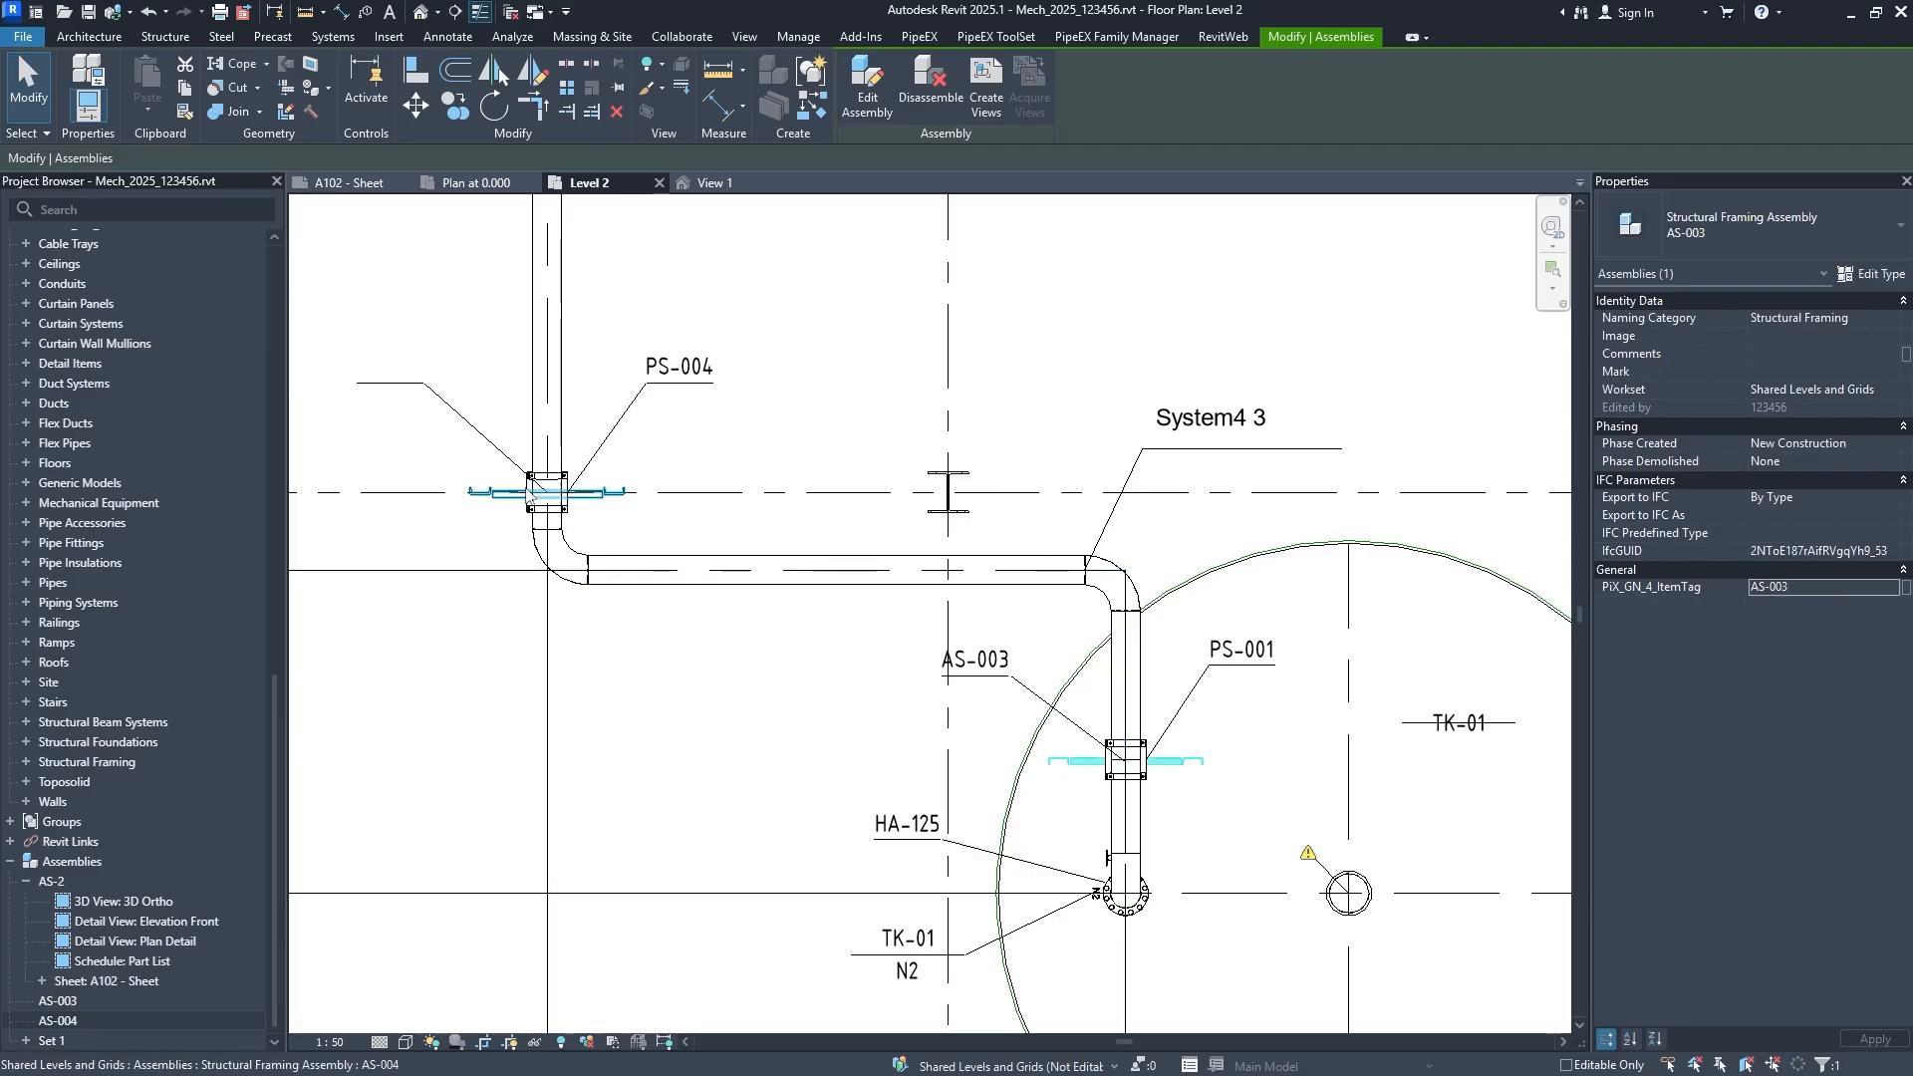
pyautogui.press('Escape')
# Set the PiX_GN_4_ItemTag parameter of the AS-004 assembly to AS-004.
pyautogui.click(474, 431)
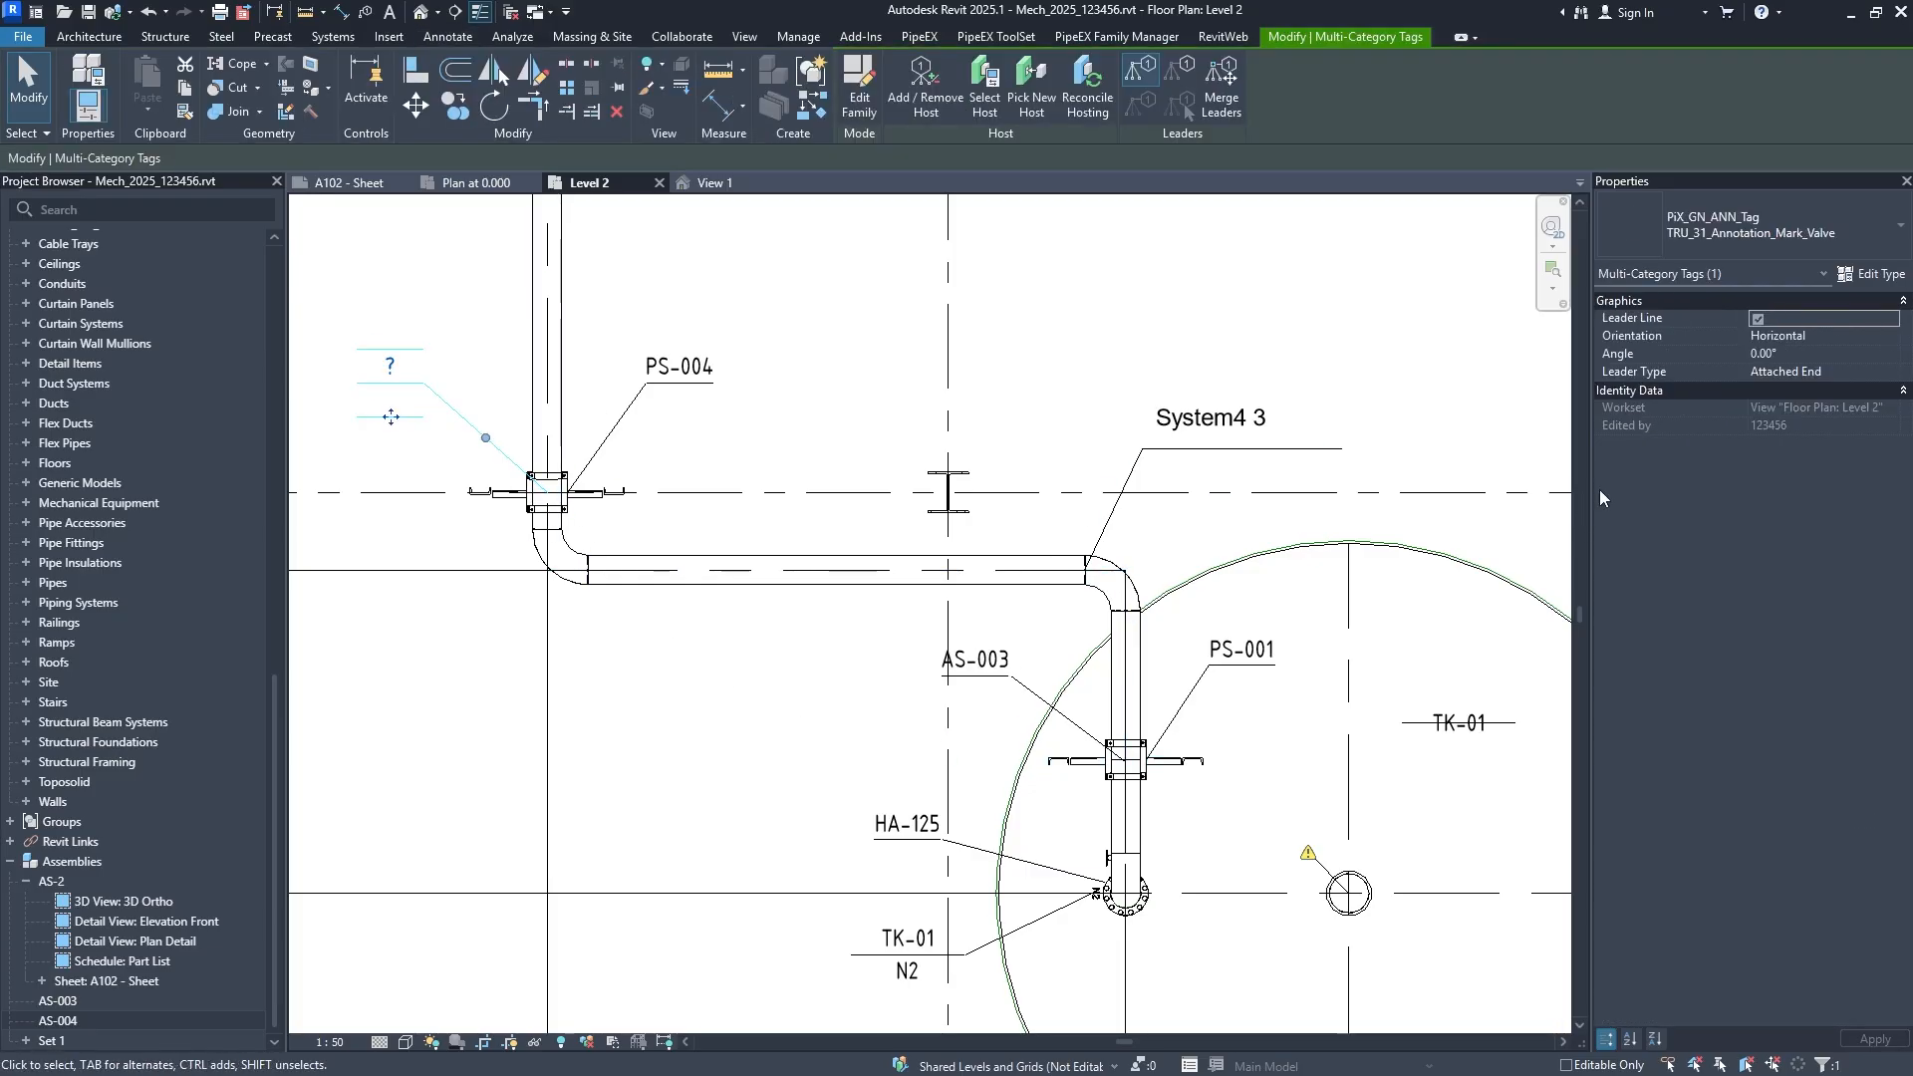
pyautogui.click(514, 498)
pyautogui.click(1790, 588)
pyautogui.write('AS-004')
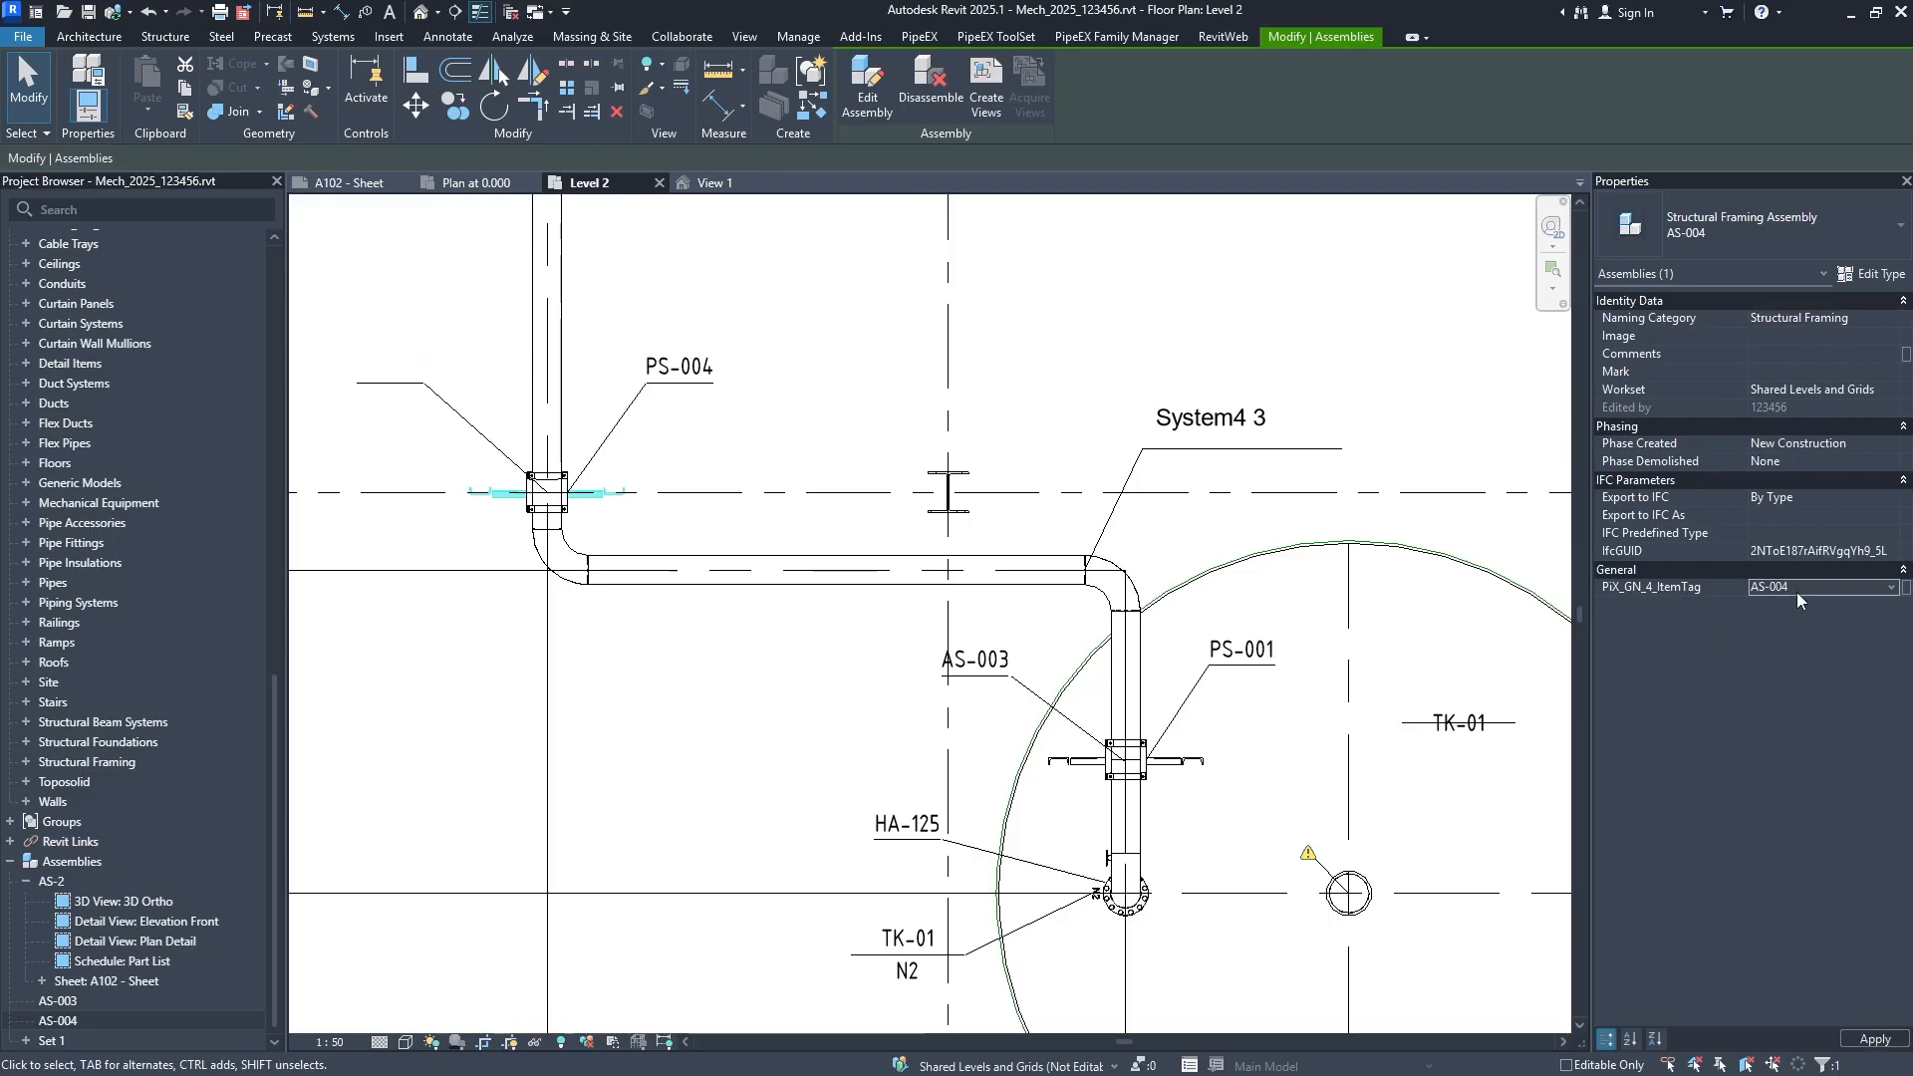
pyautogui.press('Escape')
# Turn on the leader line of the AS-004 tag and set its leader type to Free End.
pyautogui.scroll(-1, 626, 626)
pyautogui.moveTo(694, 642); pyautogui.dragTo(749, 645, button='middle')
pyautogui.click(568, 466)
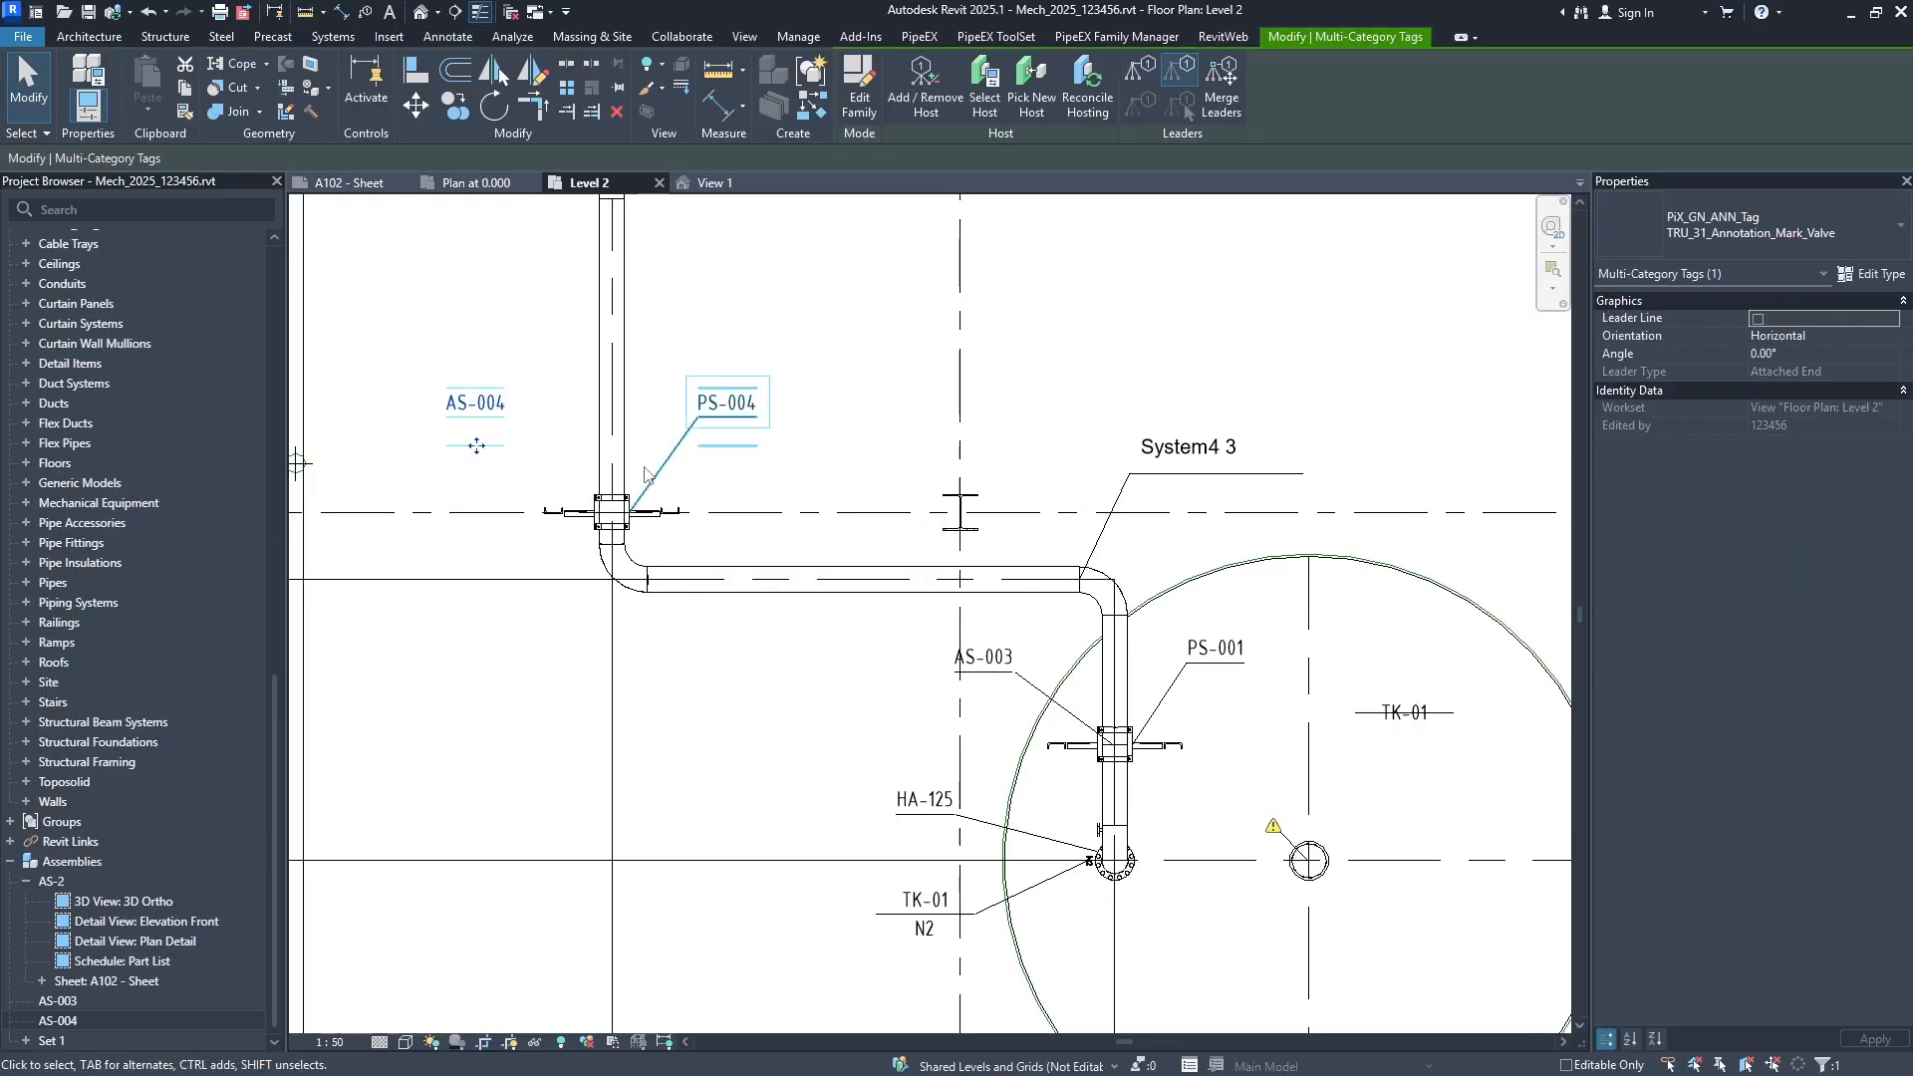
pyautogui.scroll(1, 794, 607)
pyautogui.click(1758, 319)
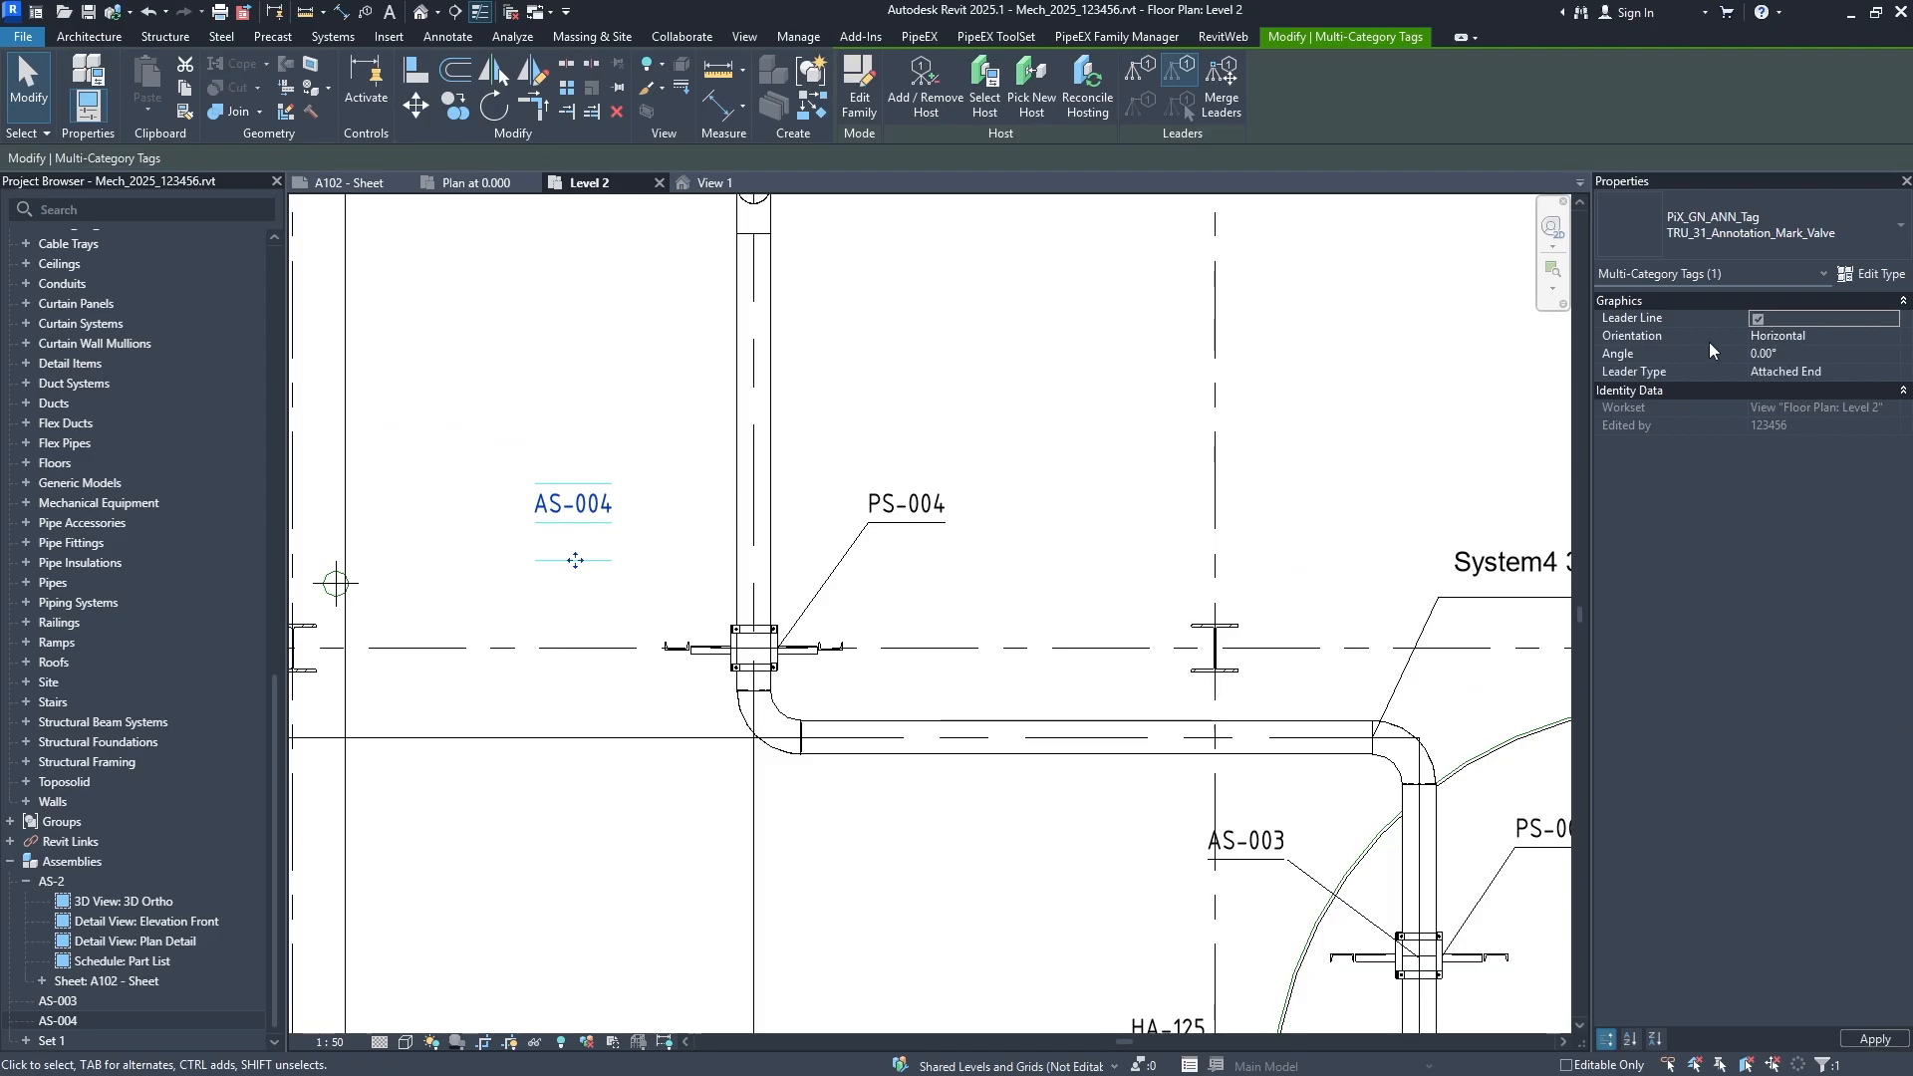
pyautogui.click(1893, 373)
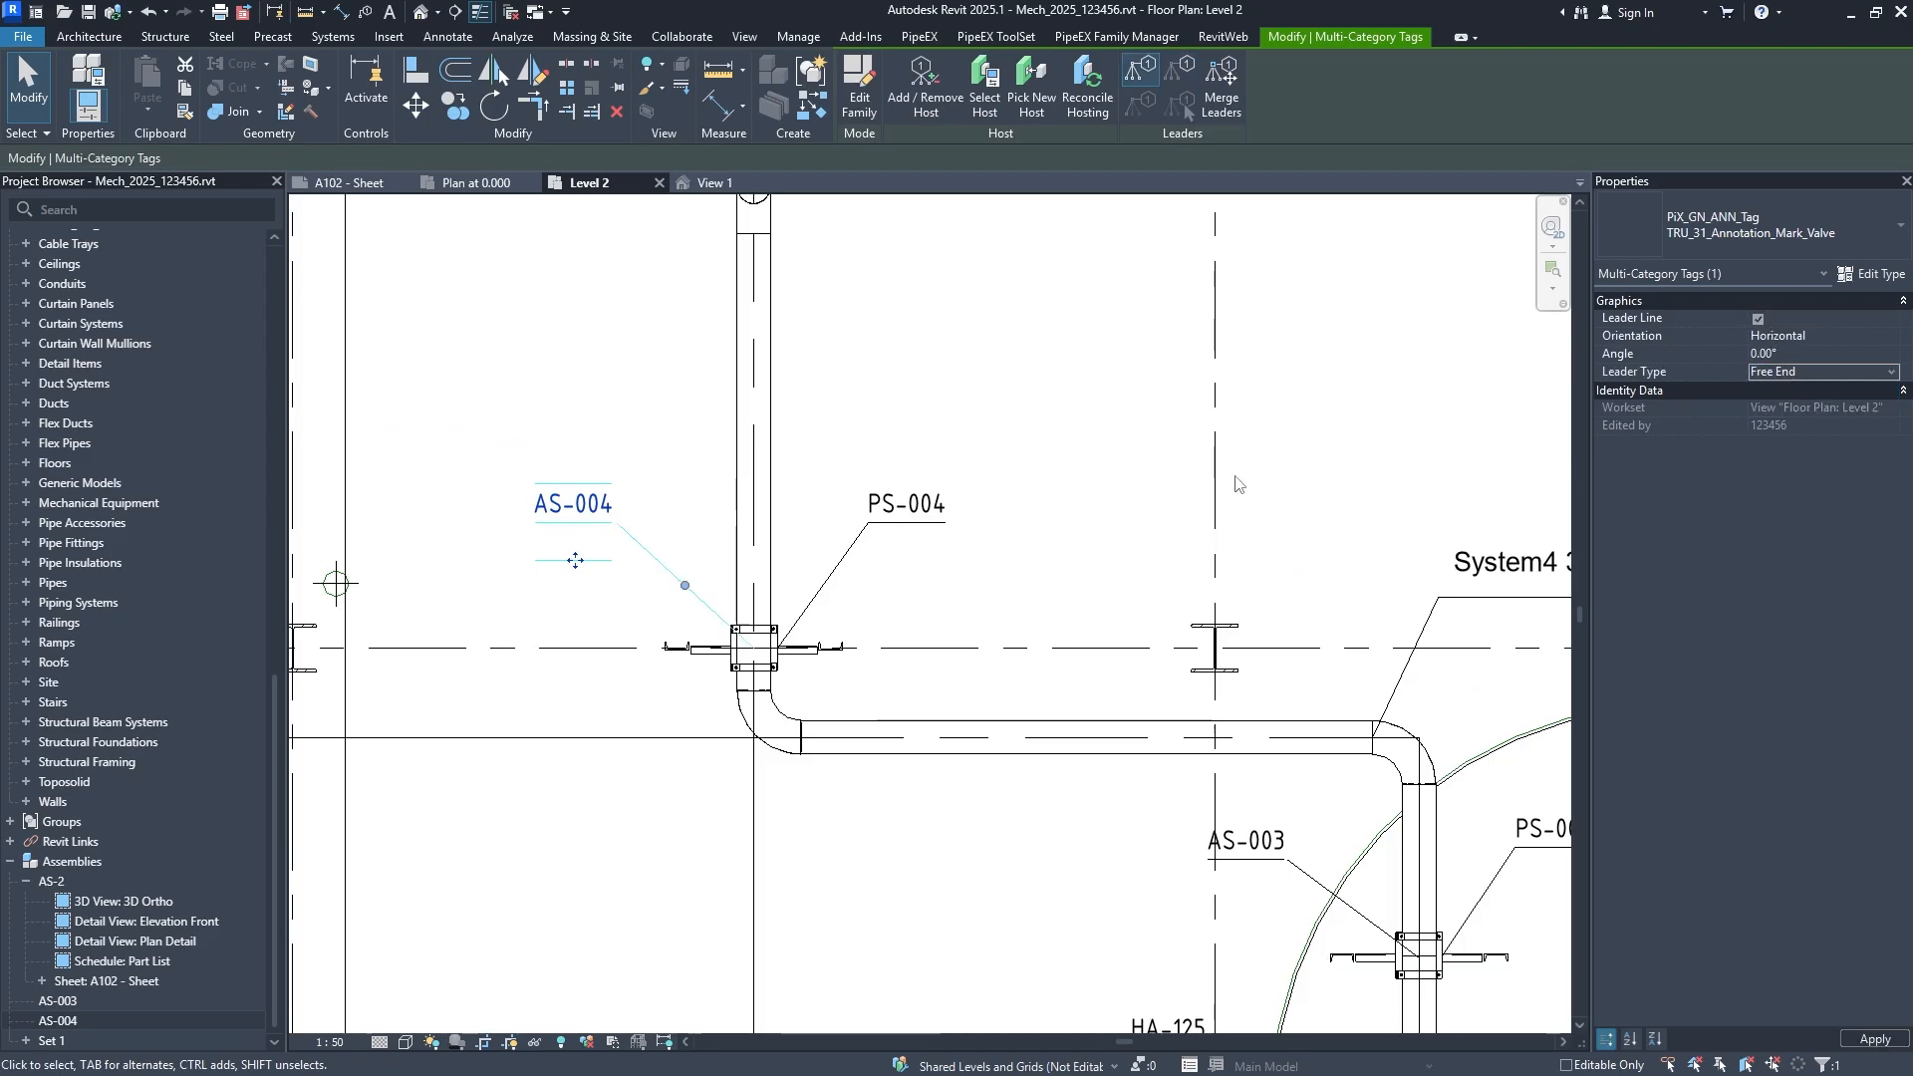
# Move the AS-004 tag's leader end onto the left part of the support framing and lower the tag slightly.
pyautogui.scroll(1, 820, 615)
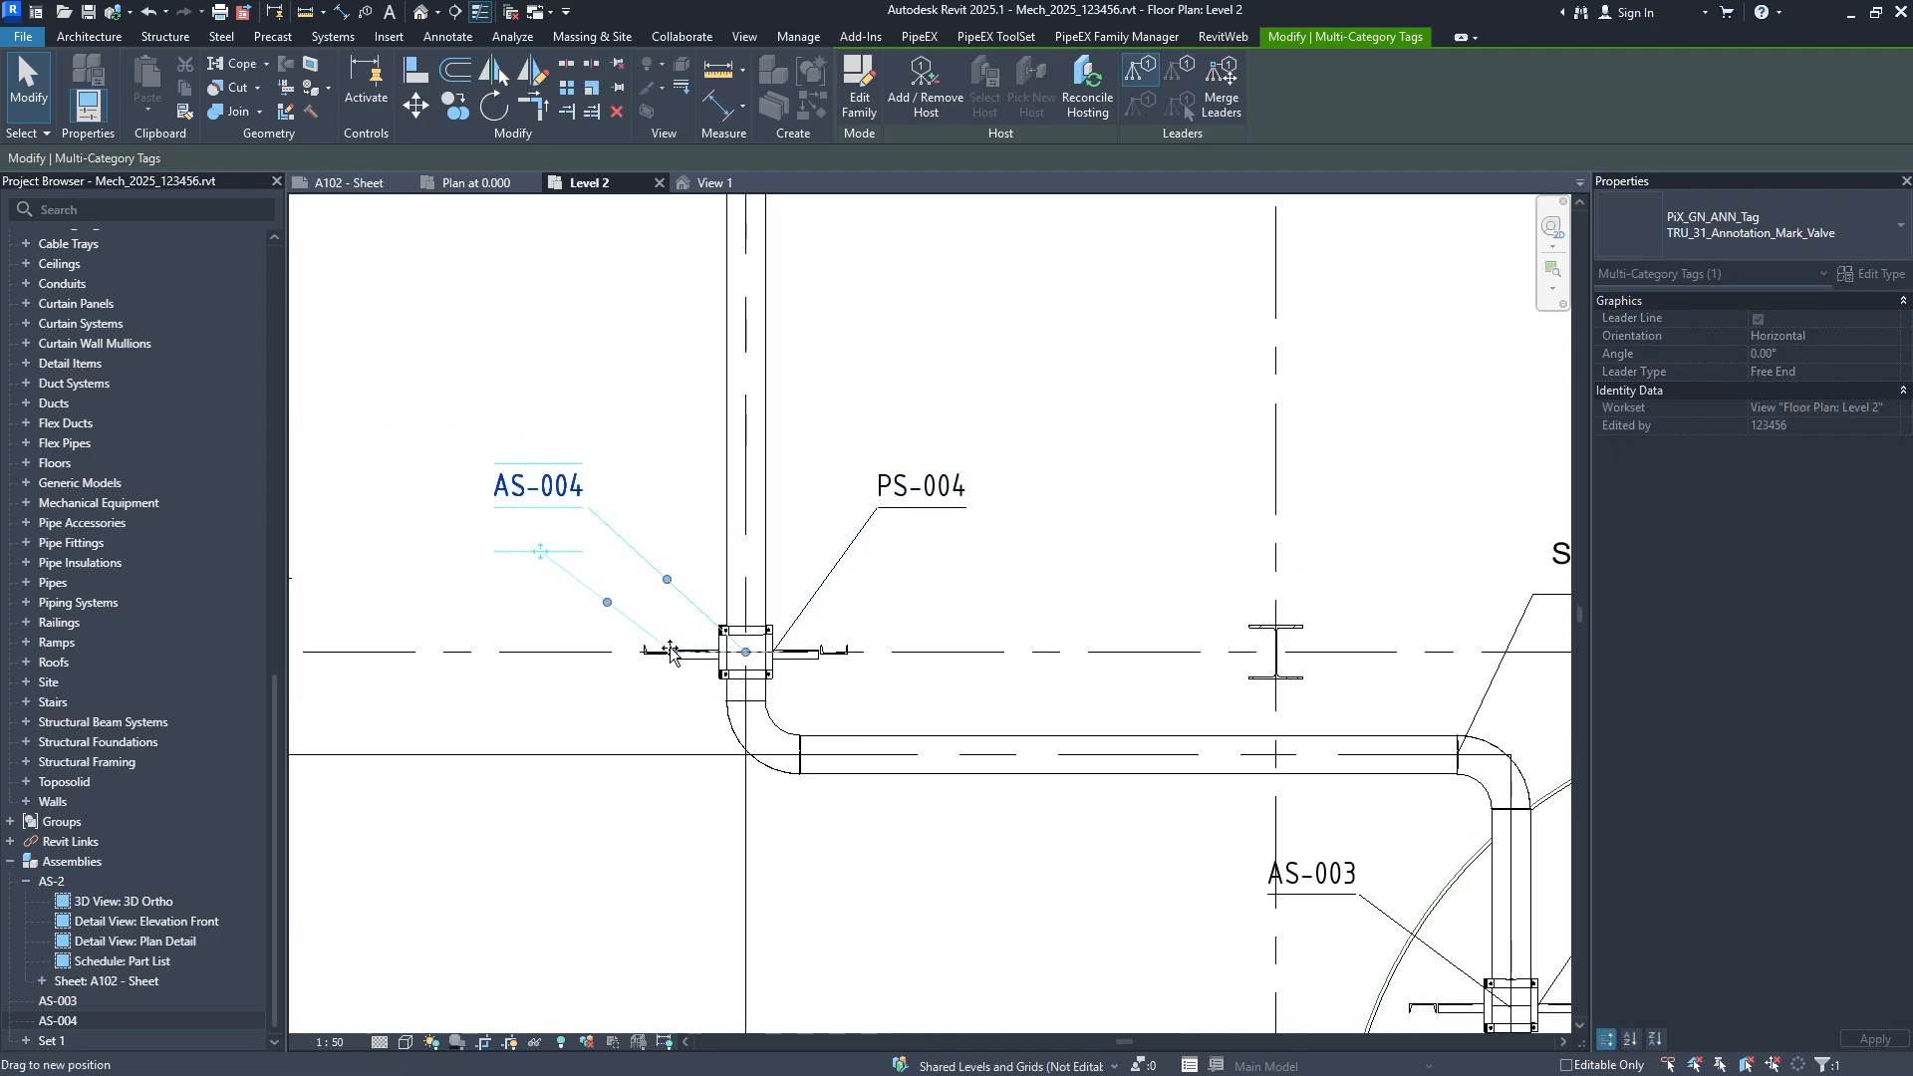
pyautogui.press('Escape')
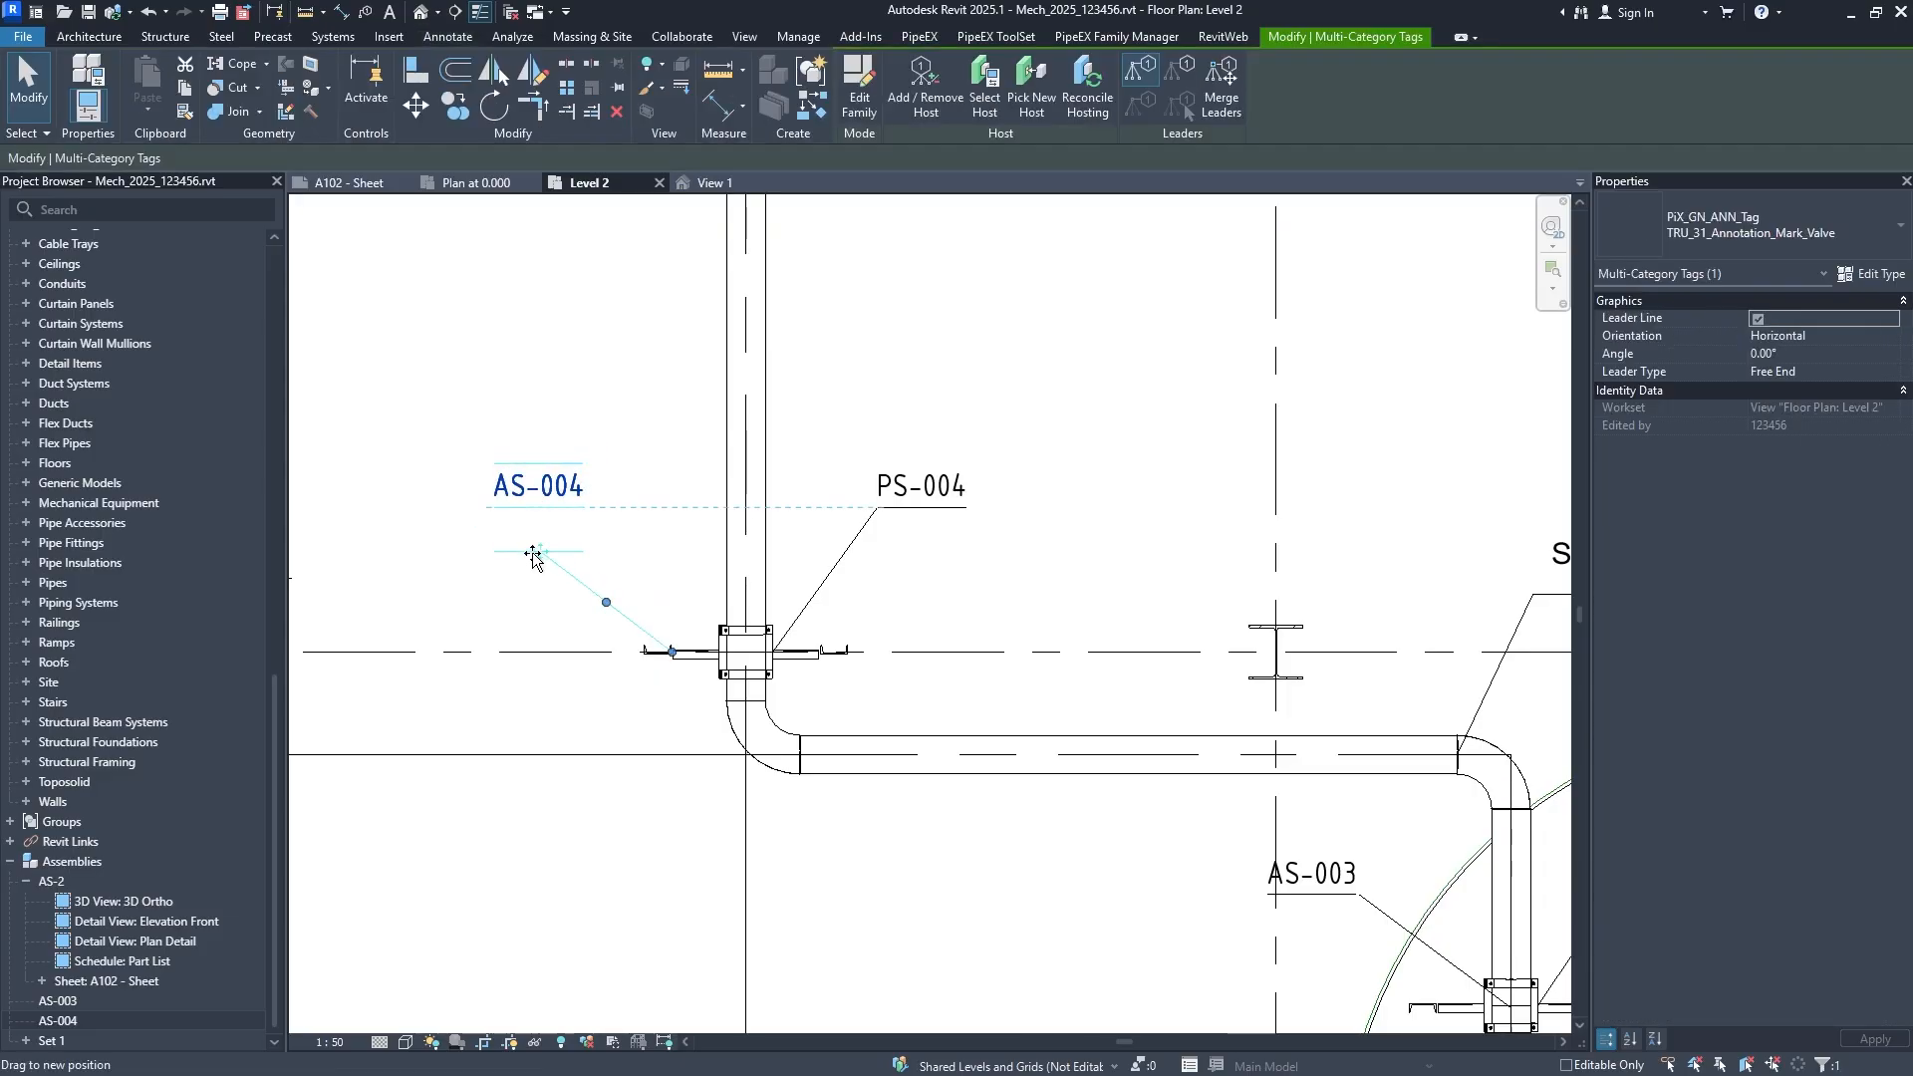
pyautogui.moveTo(540, 554); pyautogui.dragTo(521, 616)
pyautogui.press('Escape')
# Set the leader type of the AS-003 tag to Free End.
pyautogui.scroll(-1, 720, 651)
pyautogui.moveTo(995, 728); pyautogui.dragTo(859, 557, button='middle')
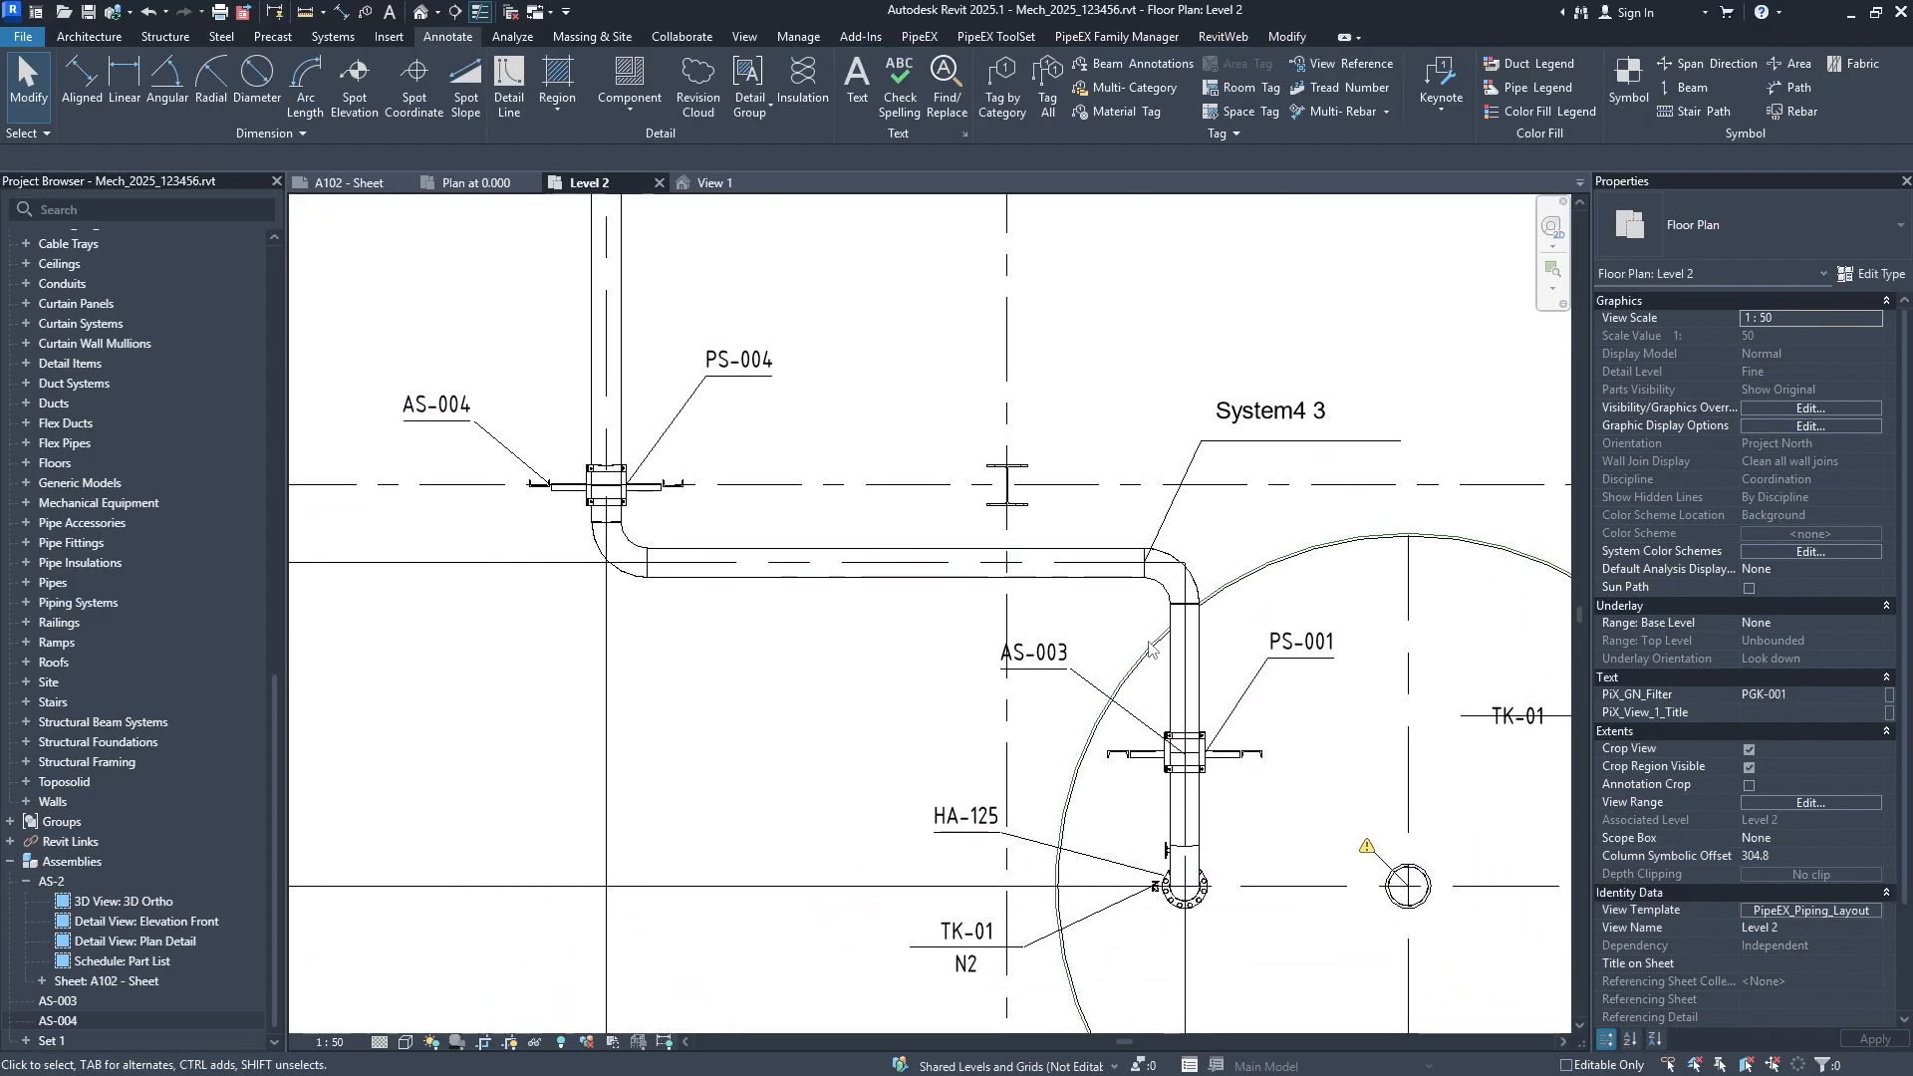
pyautogui.scroll(1, 1011, 690)
pyautogui.click(1041, 654)
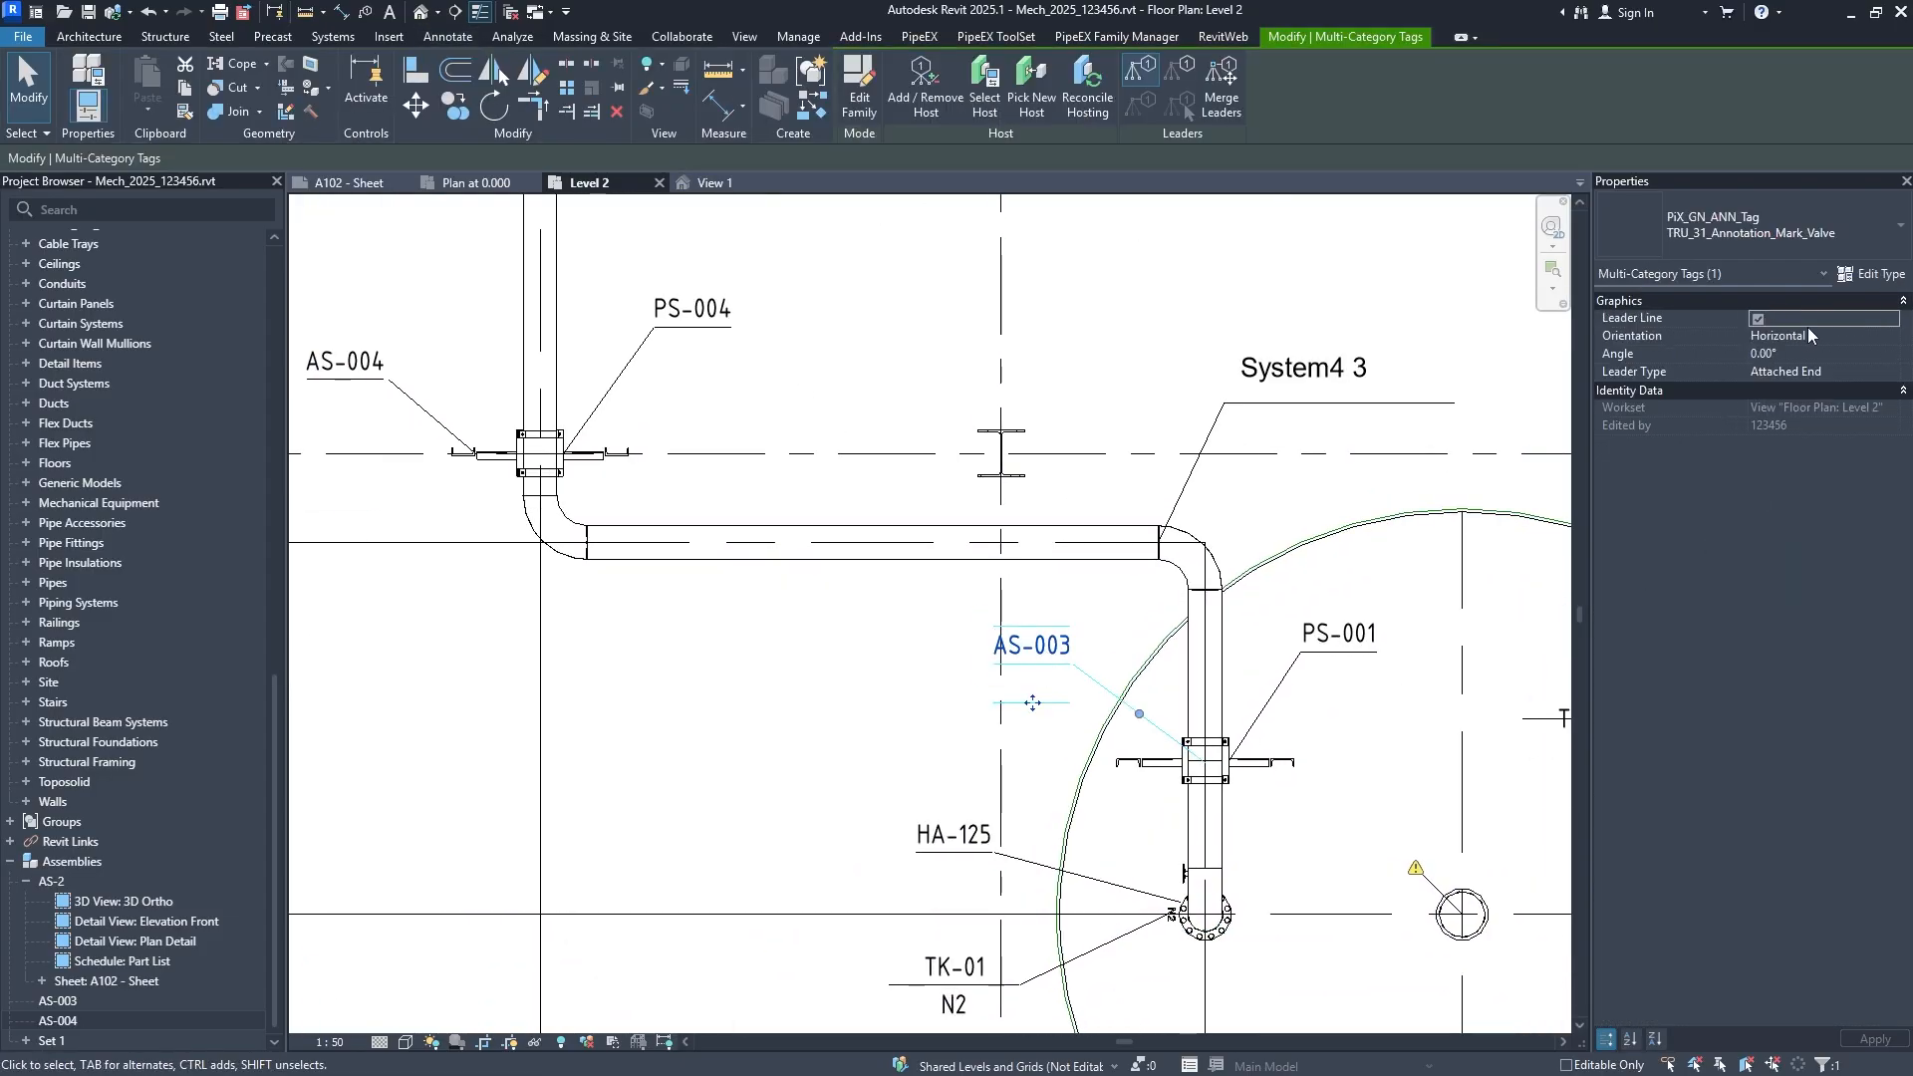
pyautogui.click(1881, 375)
pyautogui.click(1834, 408)
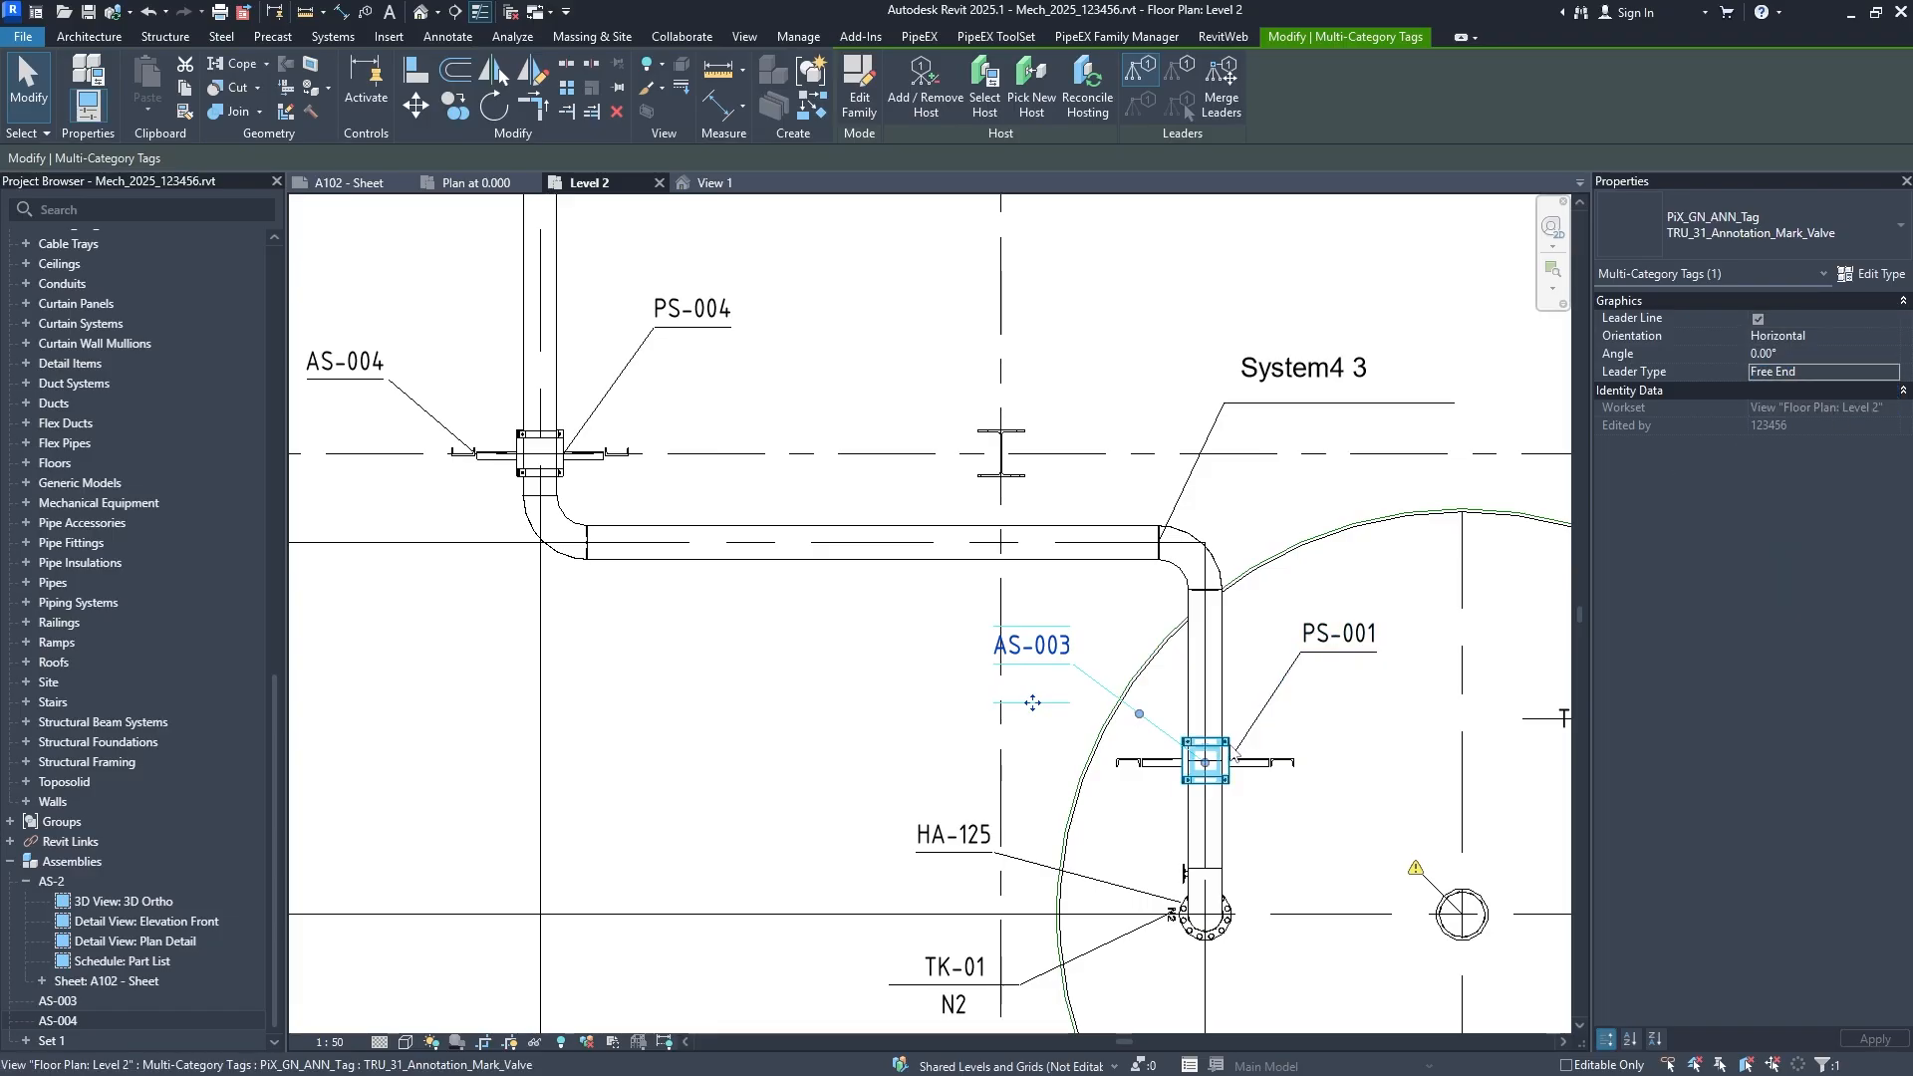
# Move the AS-003 tag's leader end onto the left end of the support framing and shift the tag left and slightly down.
pyautogui.scroll(1, 1206, 765)
pyautogui.moveTo(1129, 775); pyautogui.dragTo(1082, 770)
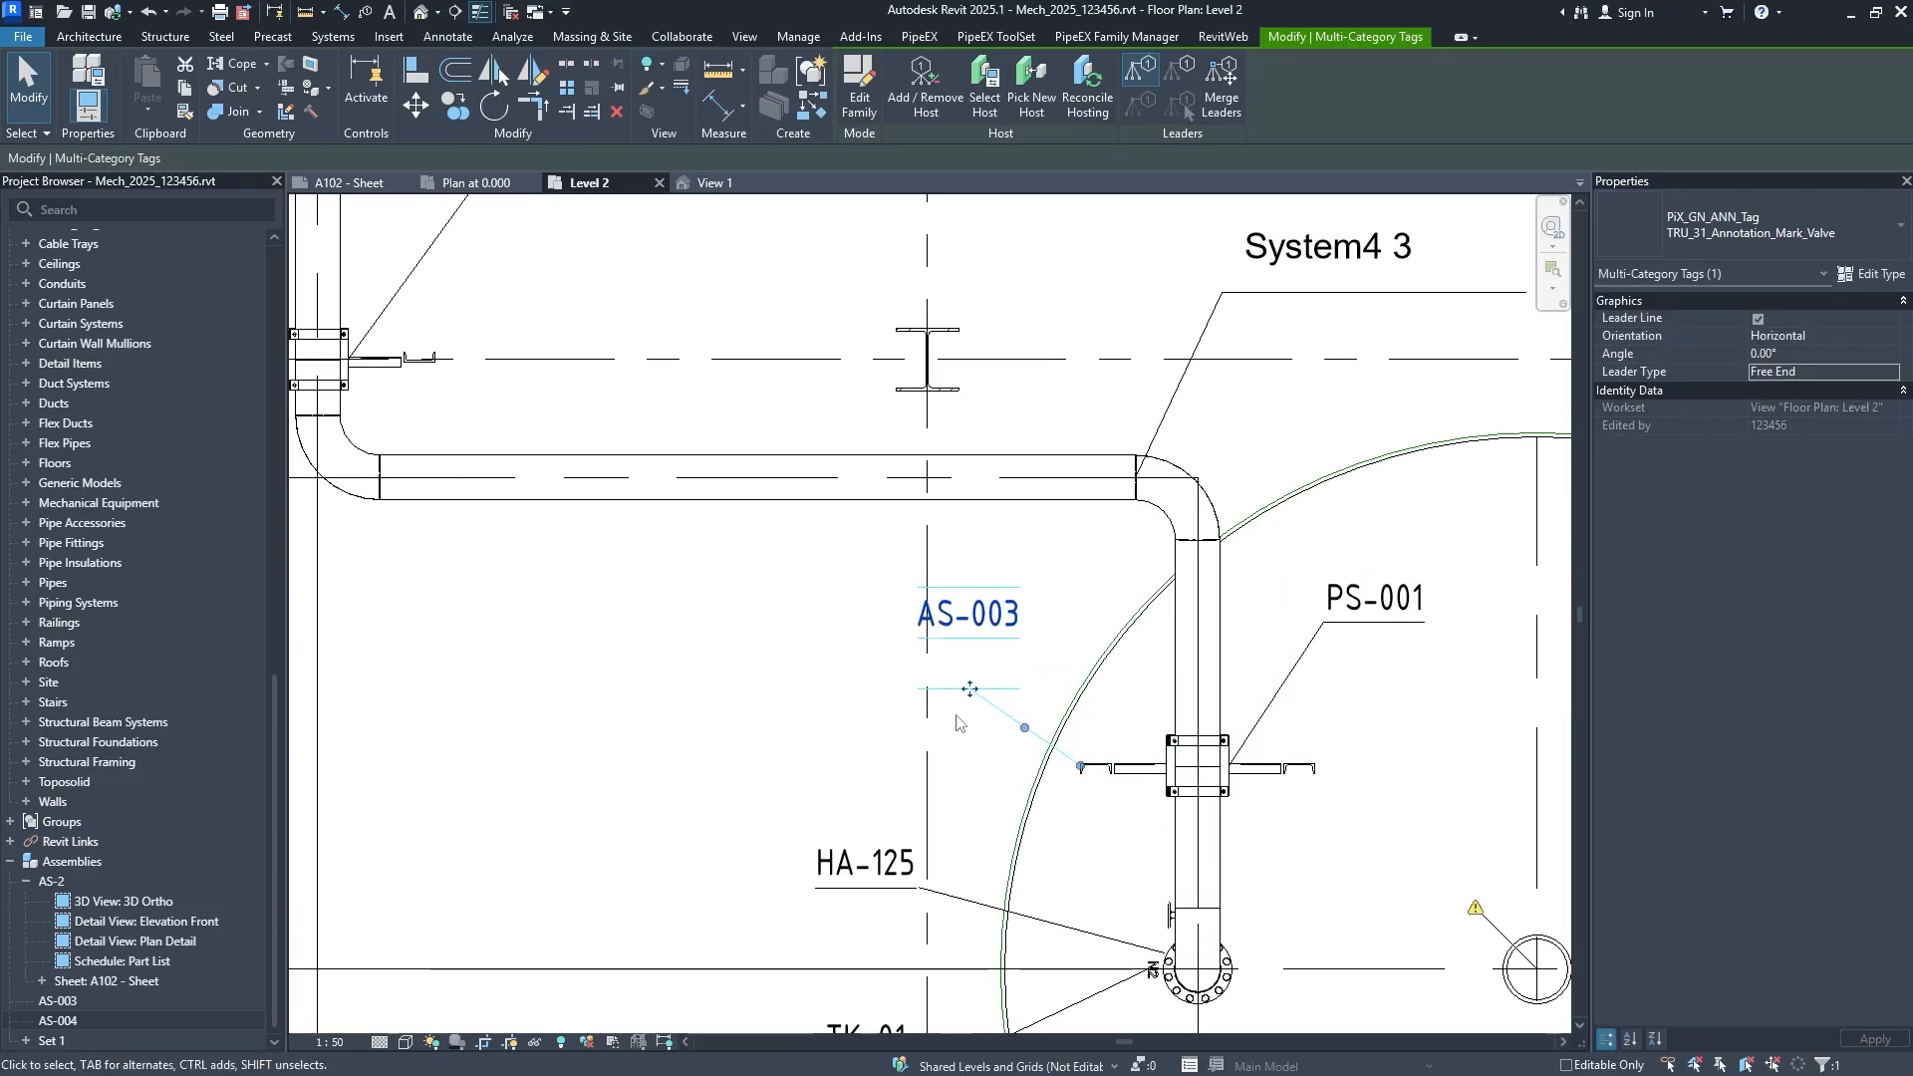
pyautogui.moveTo(964, 690); pyautogui.dragTo(843, 730)
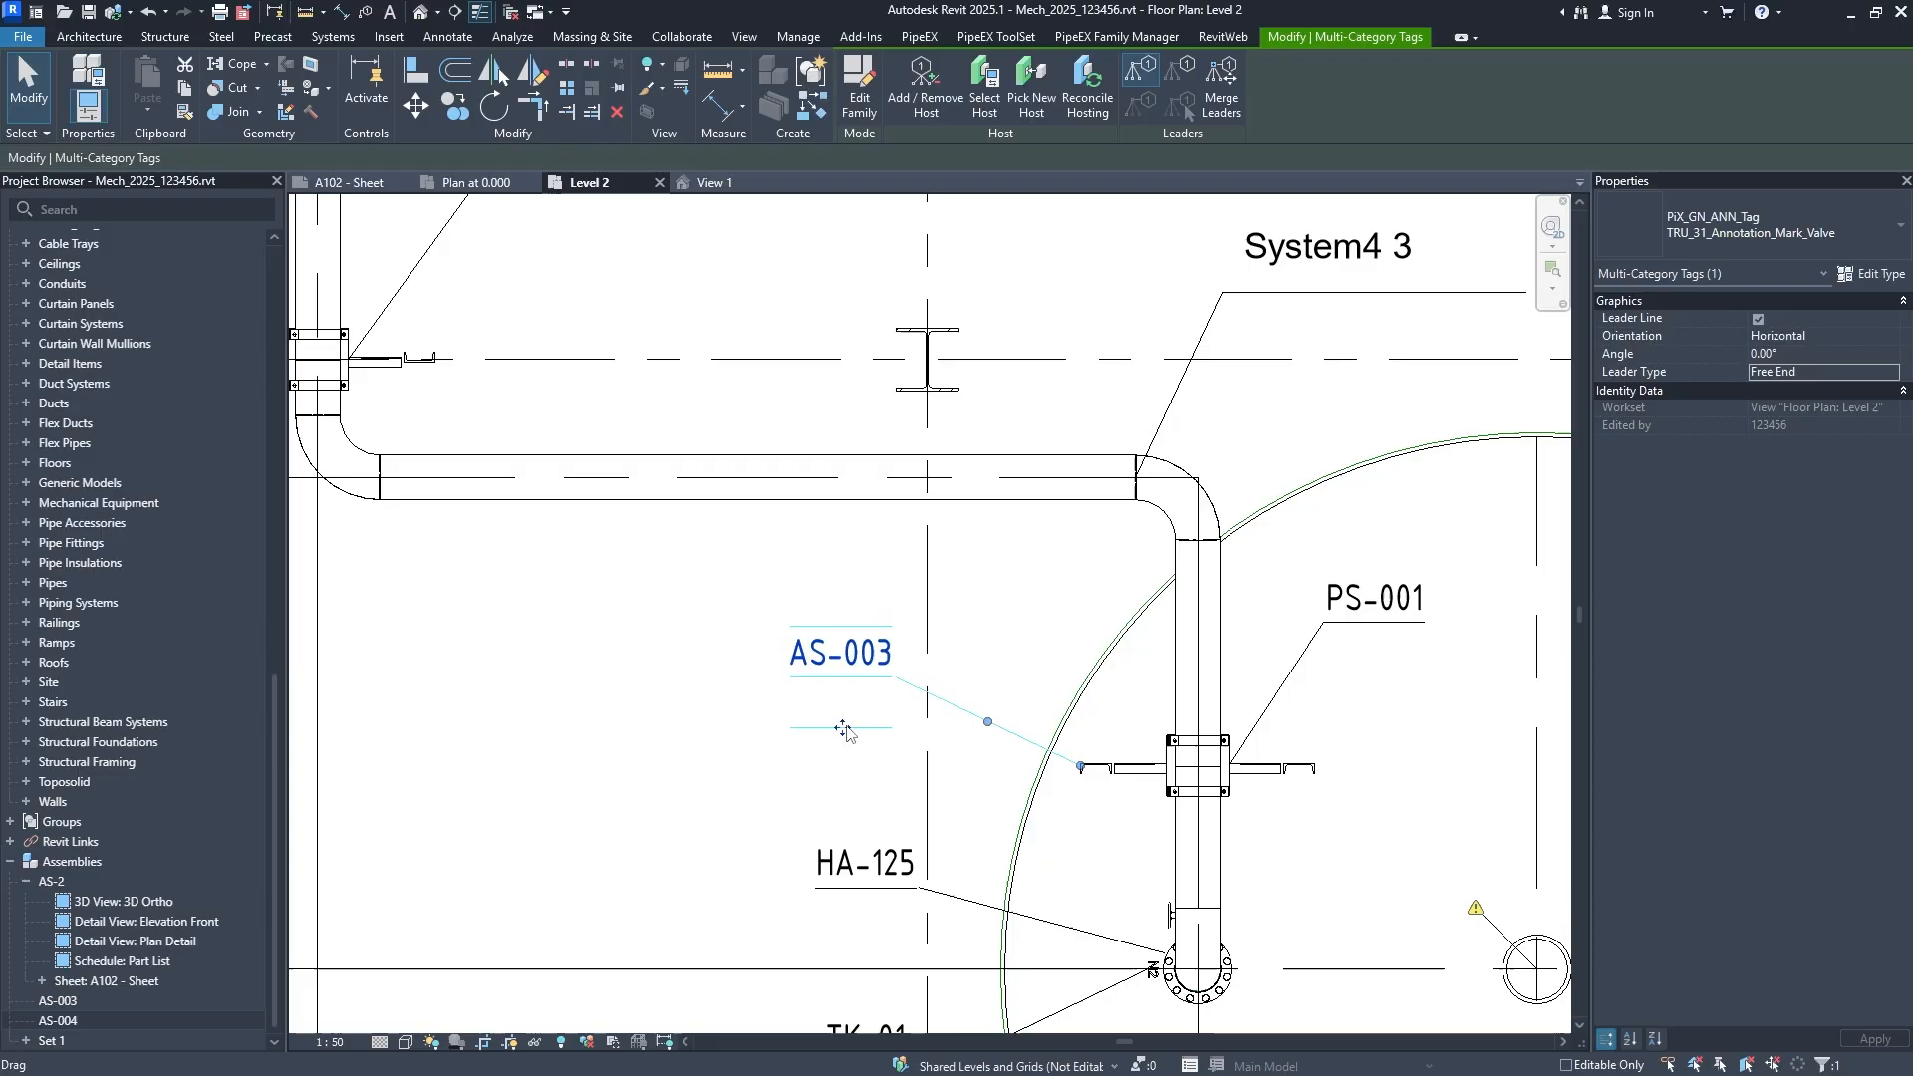
pyautogui.click(962, 658)
pyautogui.scroll(-2, 979, 641)
pyautogui.scroll(-3, 1018, 640)
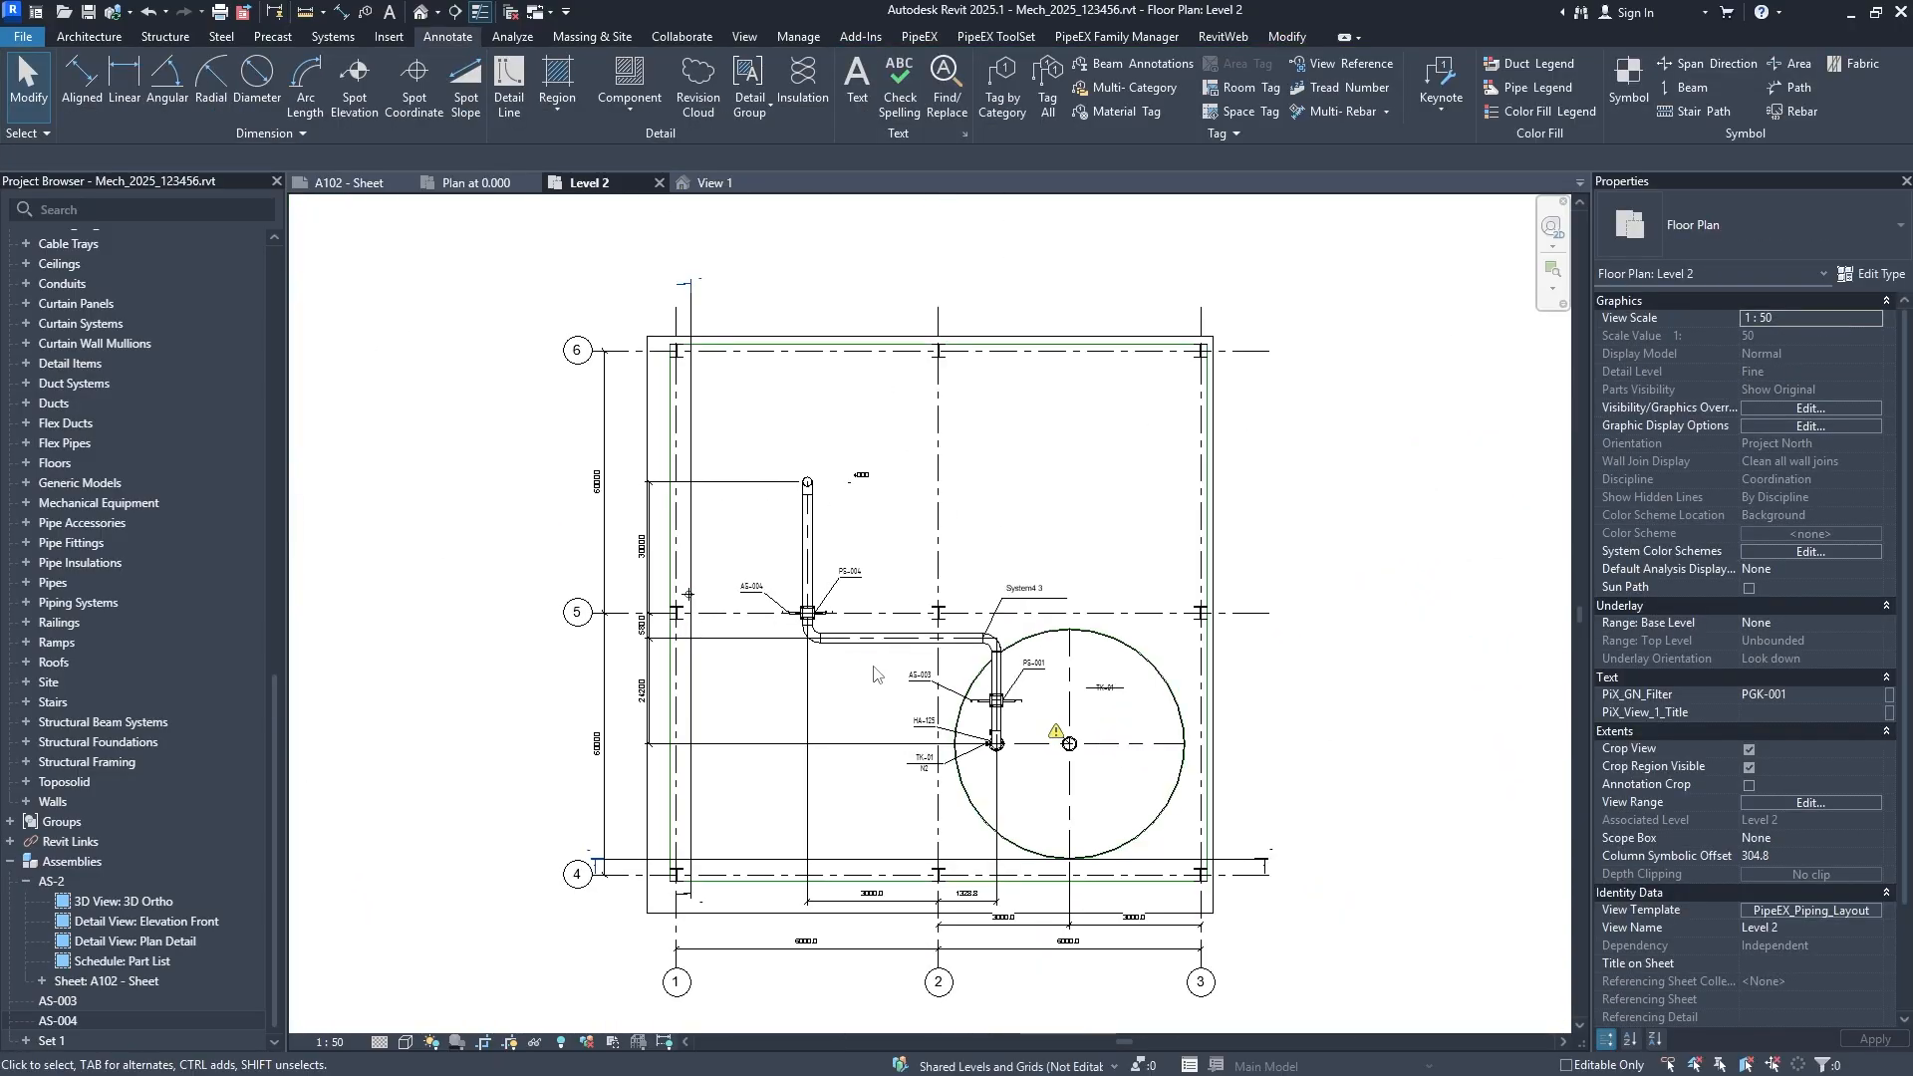
pyautogui.scroll(1, 875, 674)
pyautogui.scroll(-1, 881, 676)
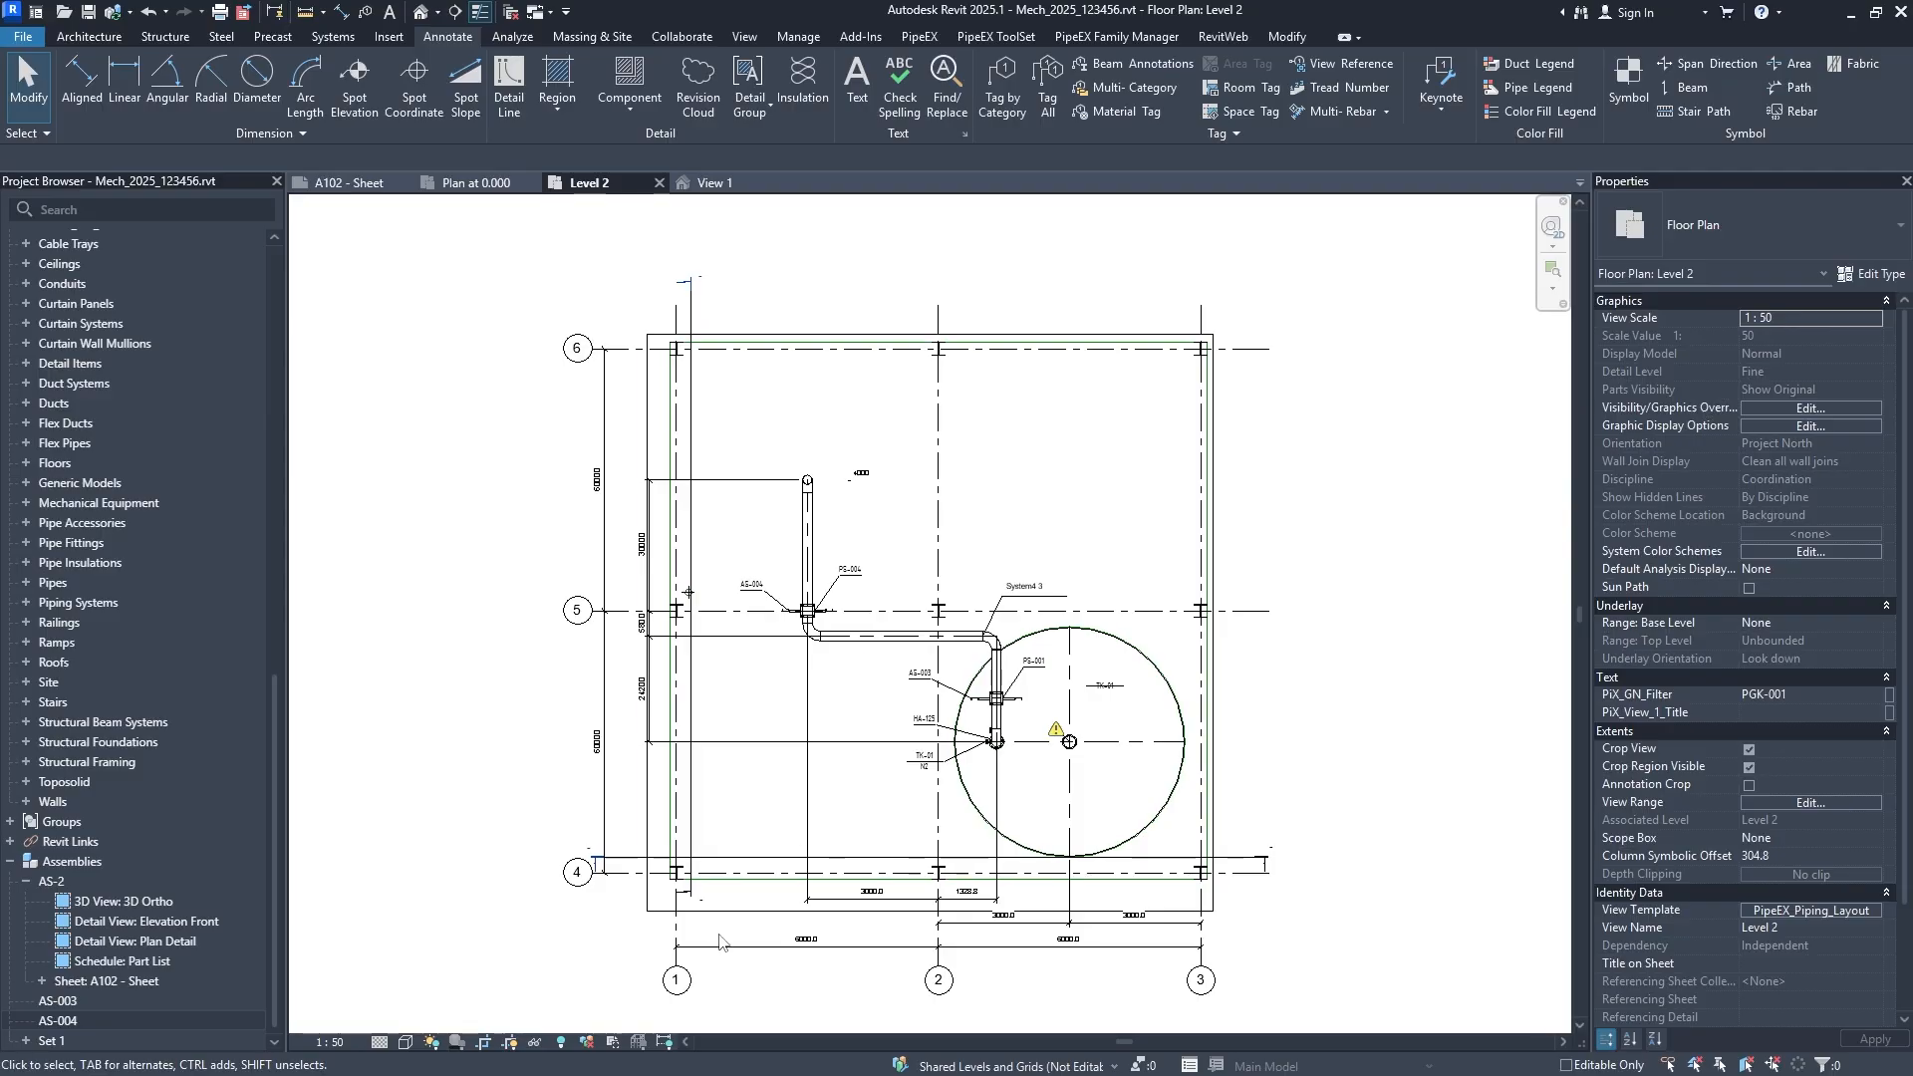
# Create a new sheet with the PiX_GN_Tittleblock : A1 title block.
pyautogui.scroll(12, 141, 708)
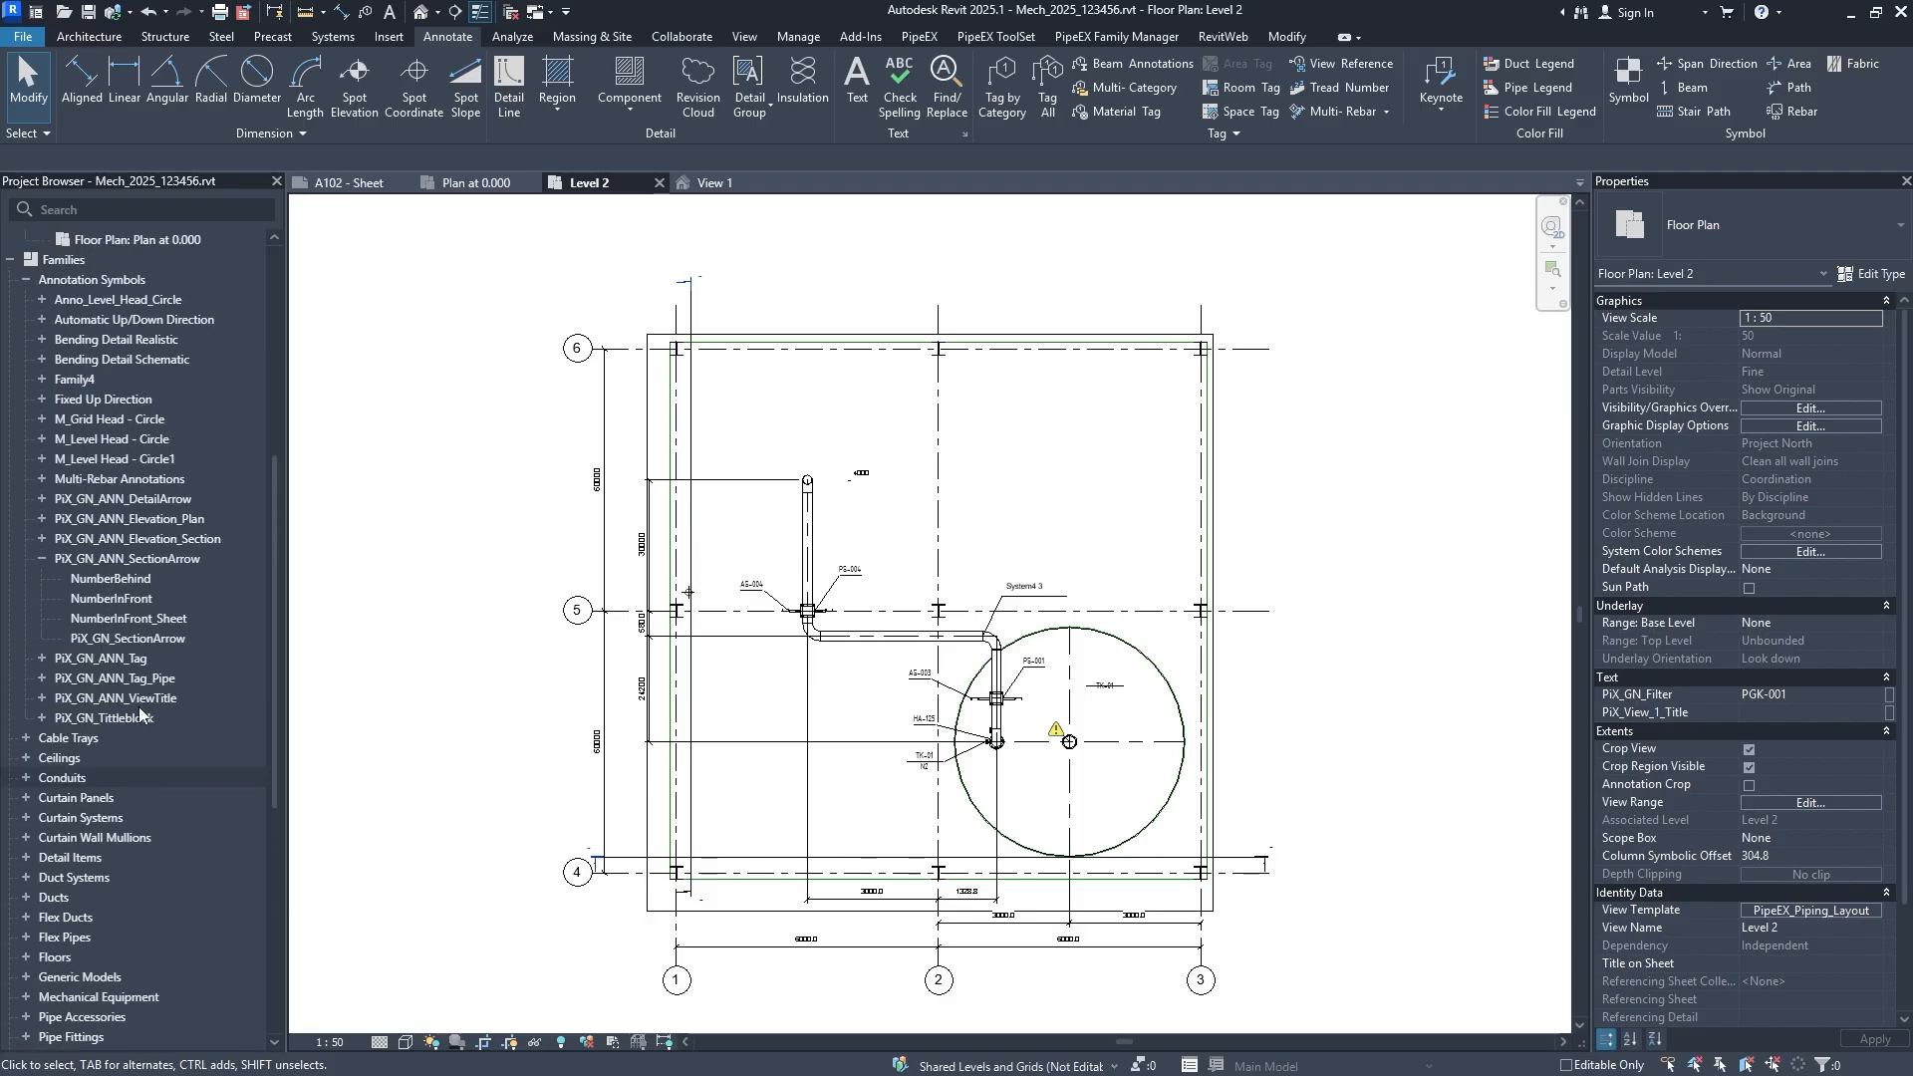
pyautogui.scroll(1, 135, 708)
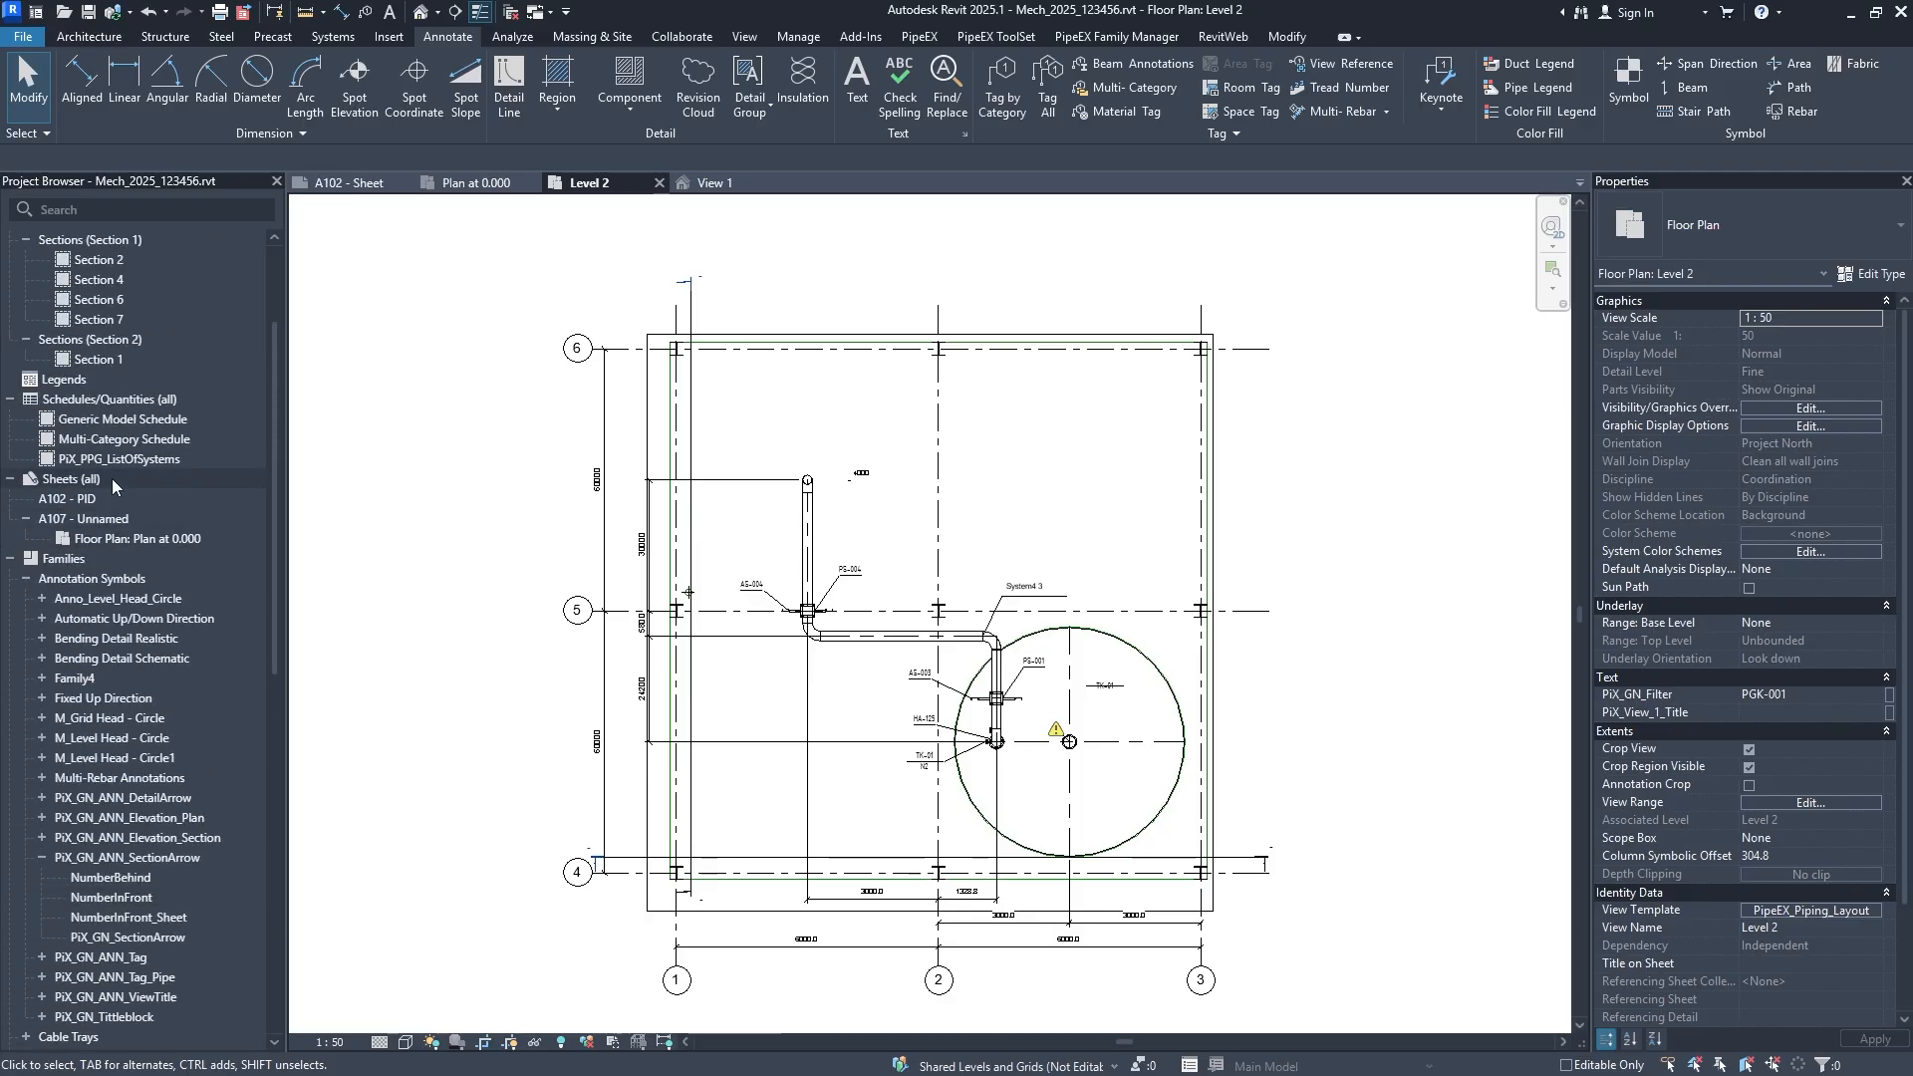
pyautogui.rightClick(103, 482)
pyautogui.click(151, 496)
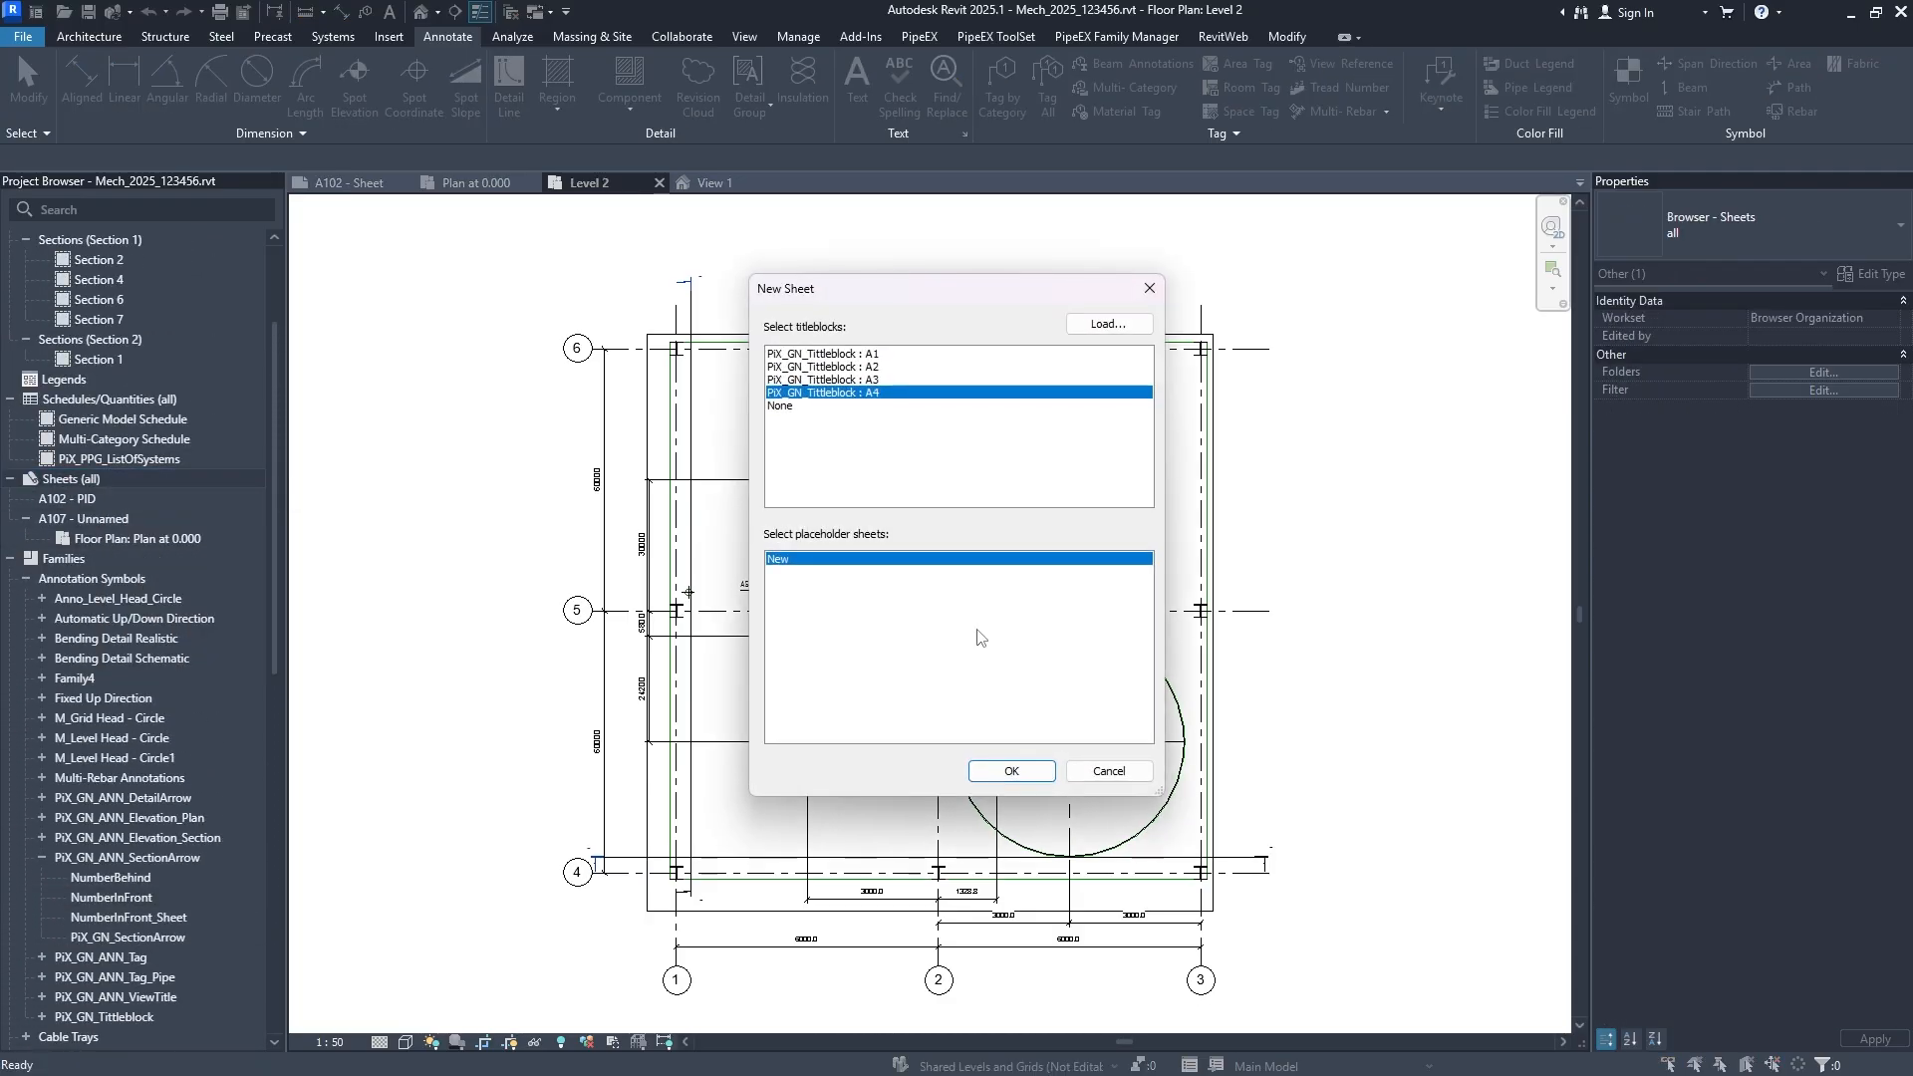
pyautogui.click(879, 367)
pyautogui.click(877, 354)
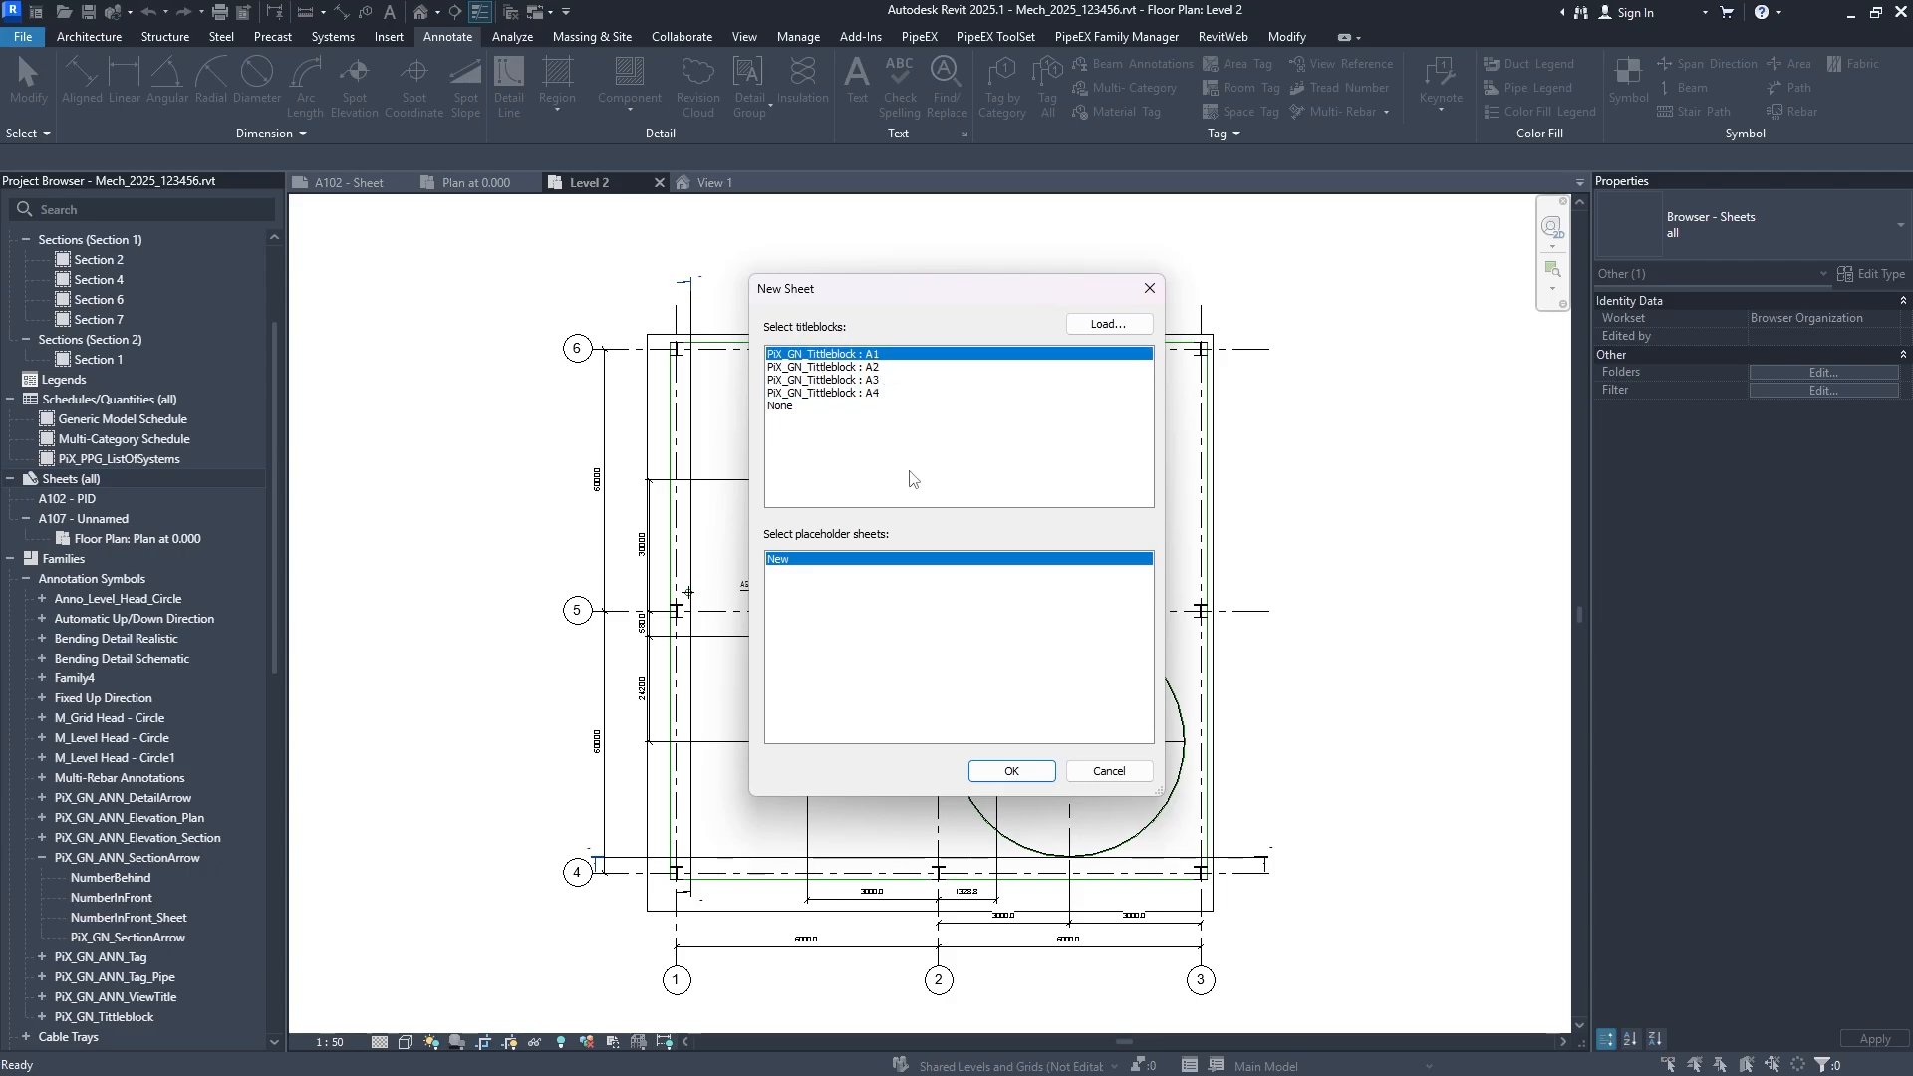
pyautogui.click(1027, 780)
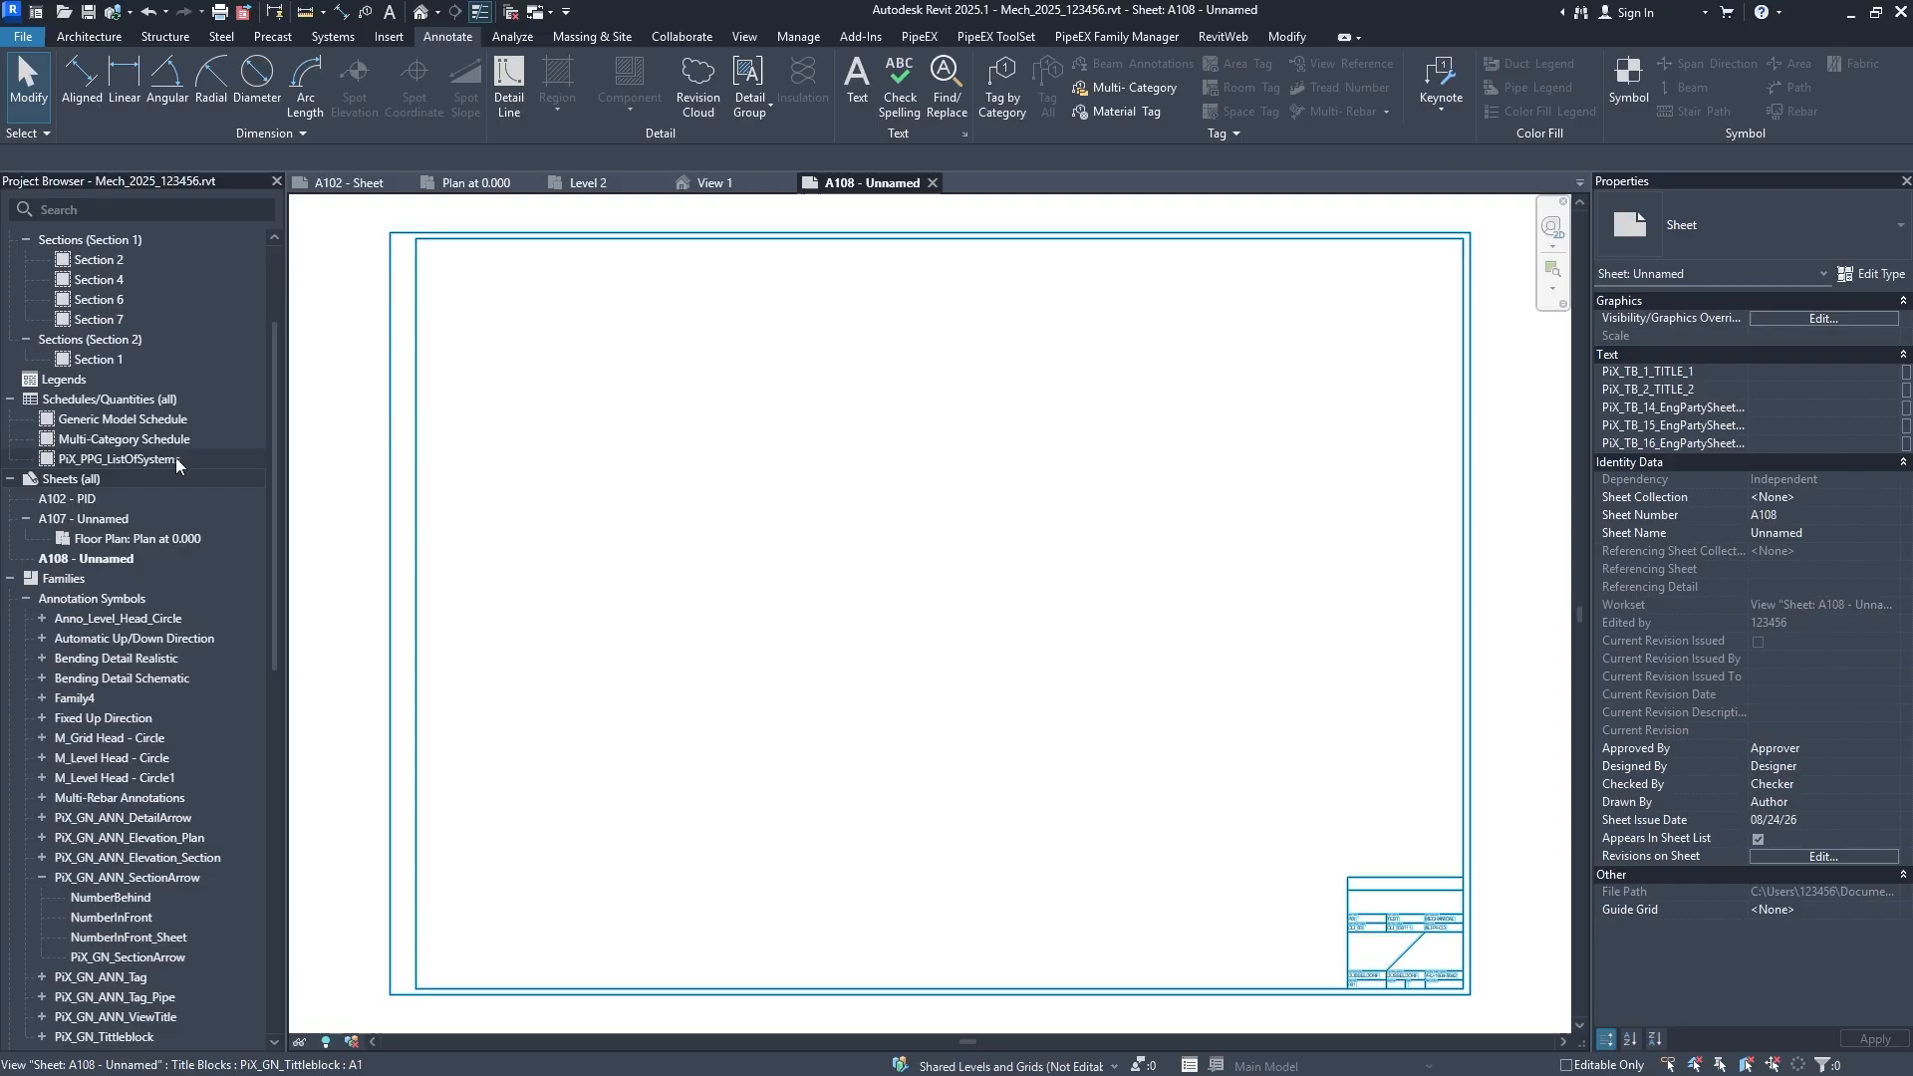
# Rename the Level 2 floor plan to Plan at +4000.
pyautogui.scroll(3, 171, 392)
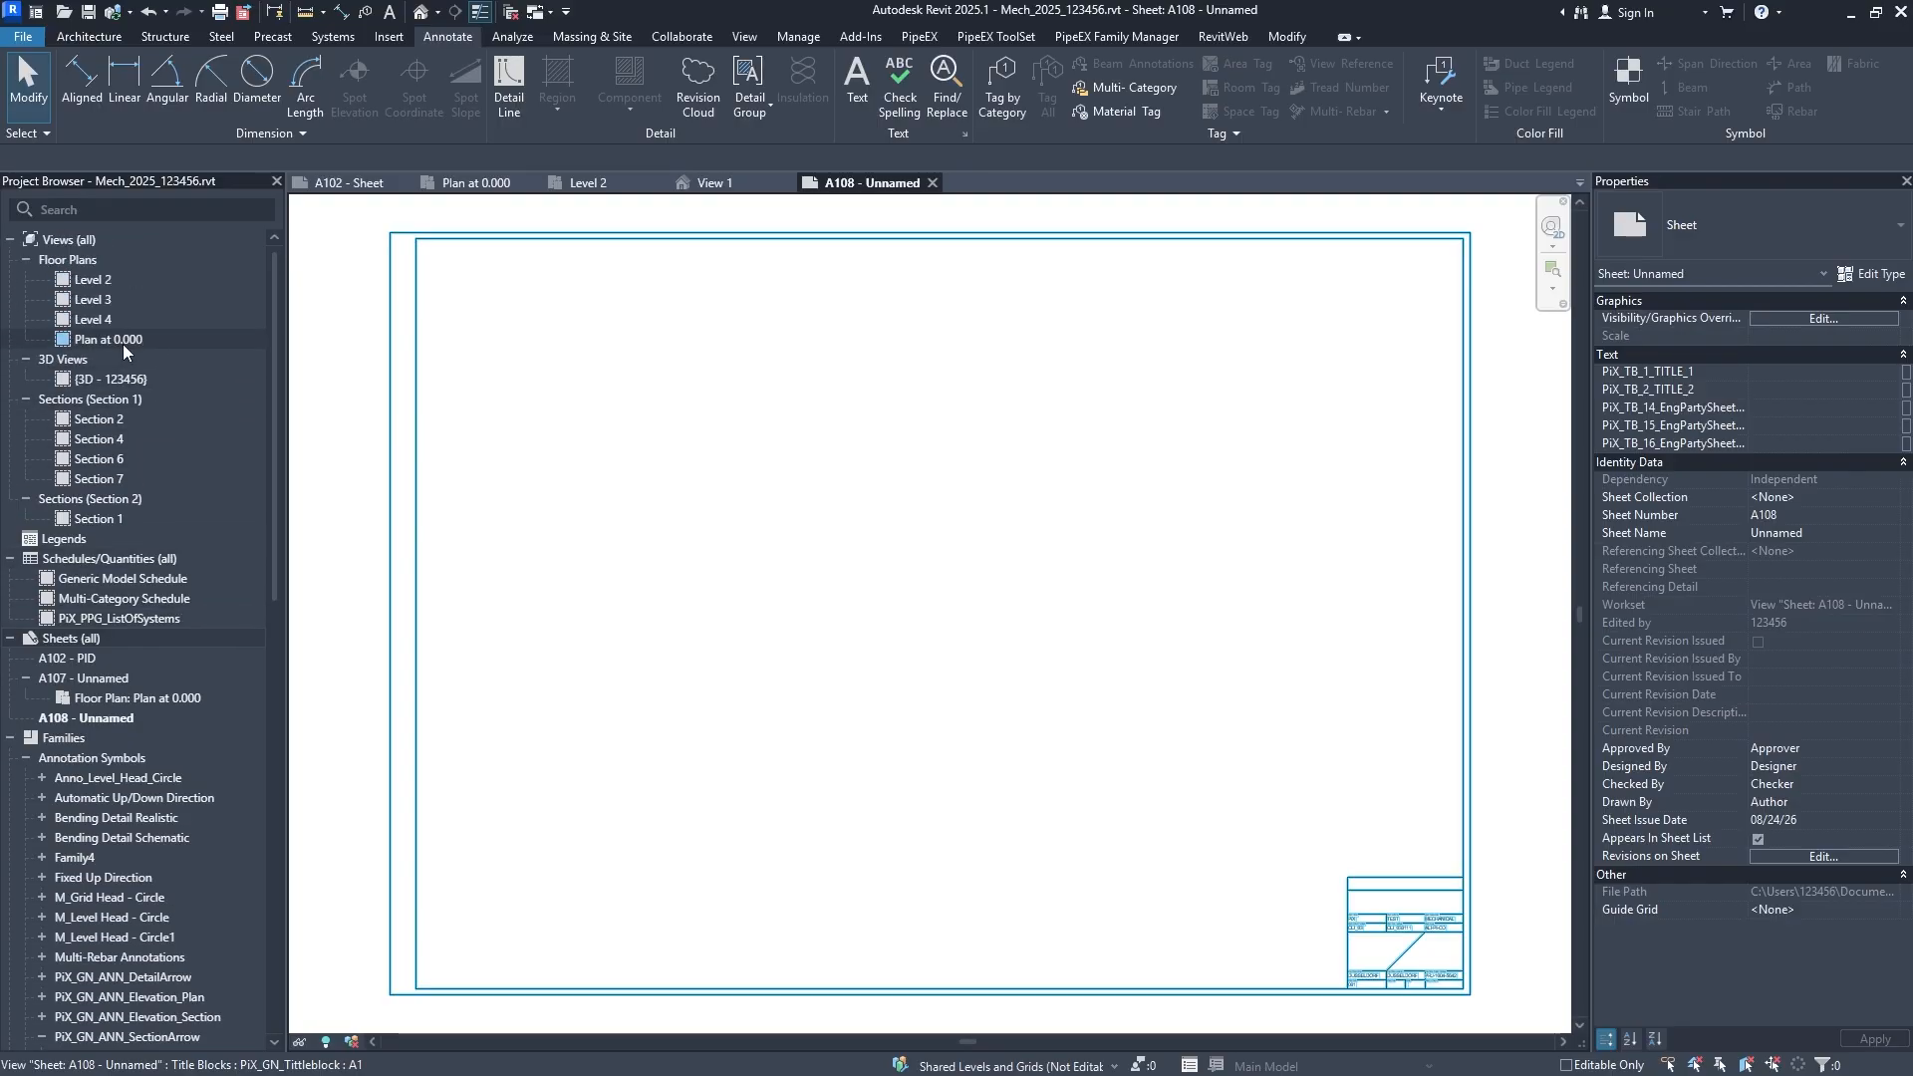
pyautogui.click(99, 281)
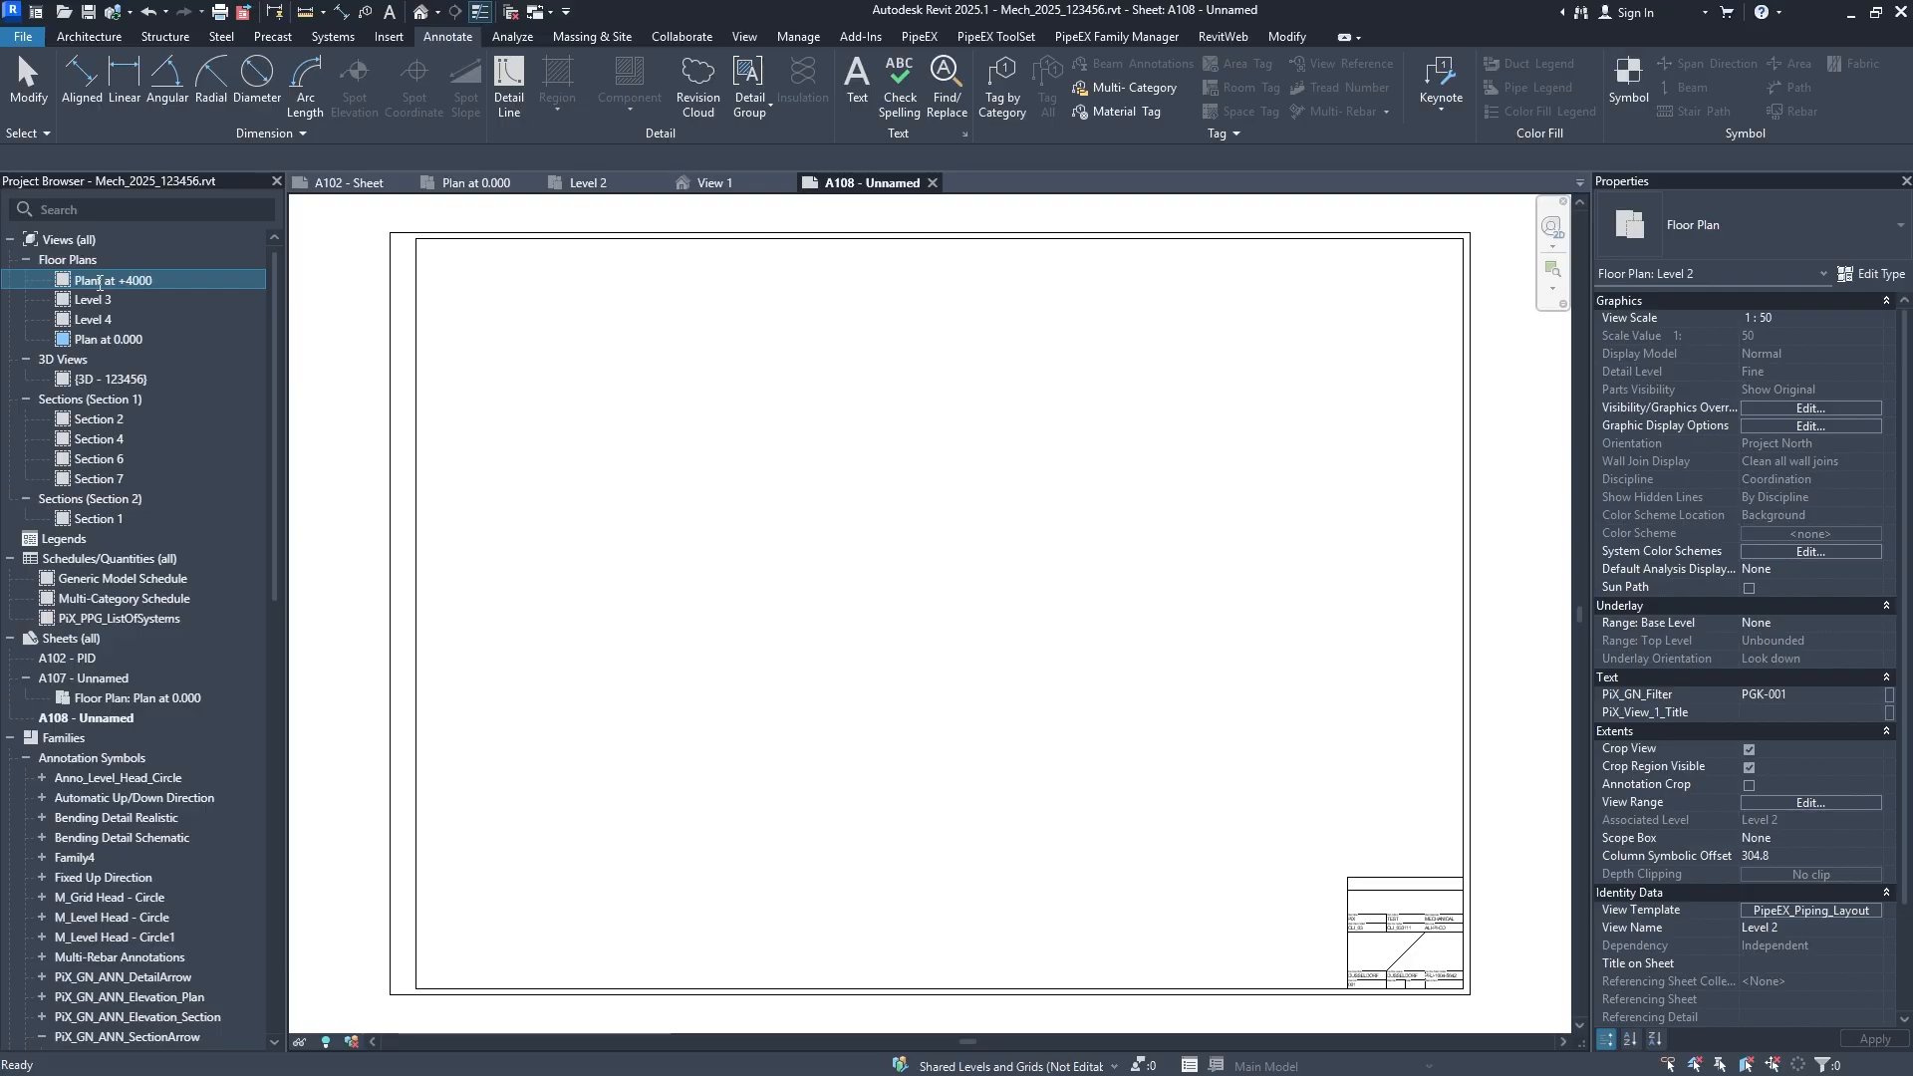
pyautogui.press('Return')
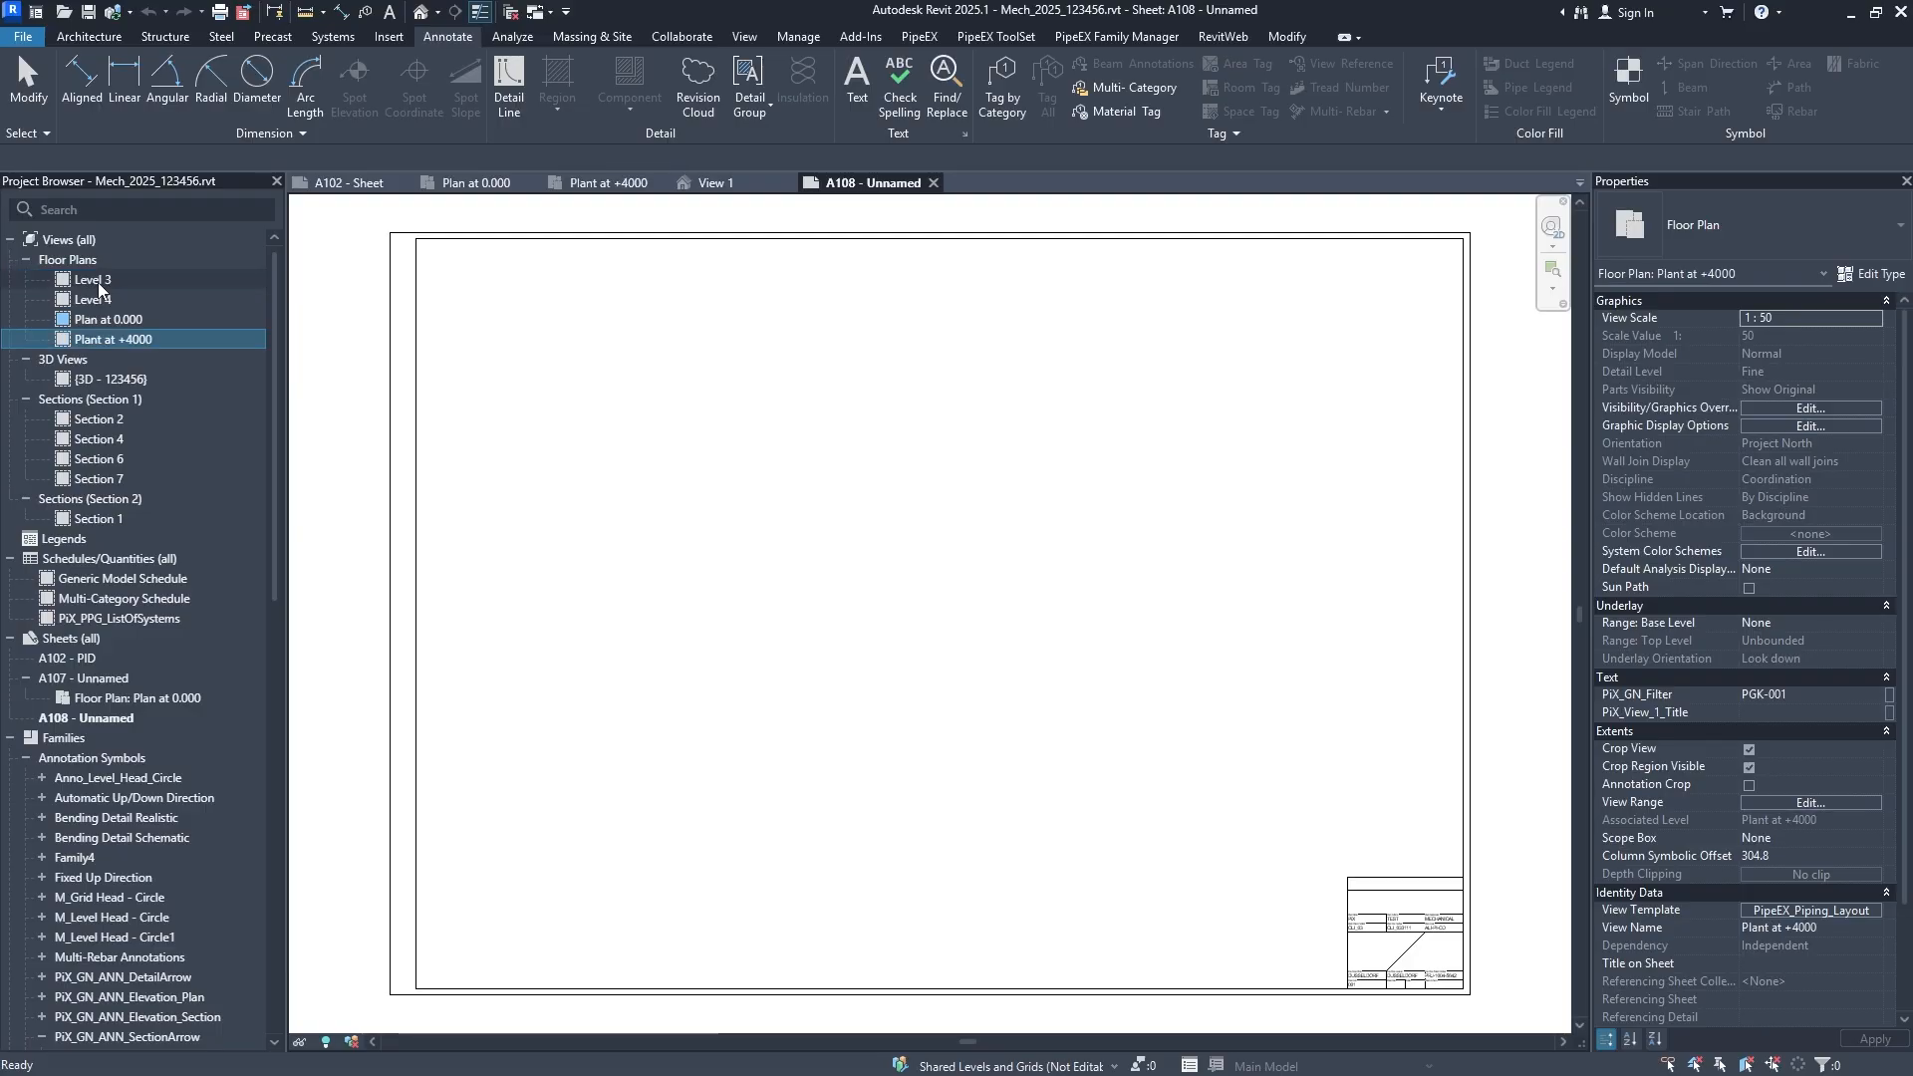
pyautogui.click(99, 340)
pyautogui.press('Return')
# Place the Plan at +4000 floor plan in the upper left area of sheet A108.
pyautogui.moveTo(104, 338); pyautogui.dragTo(1179, 478)
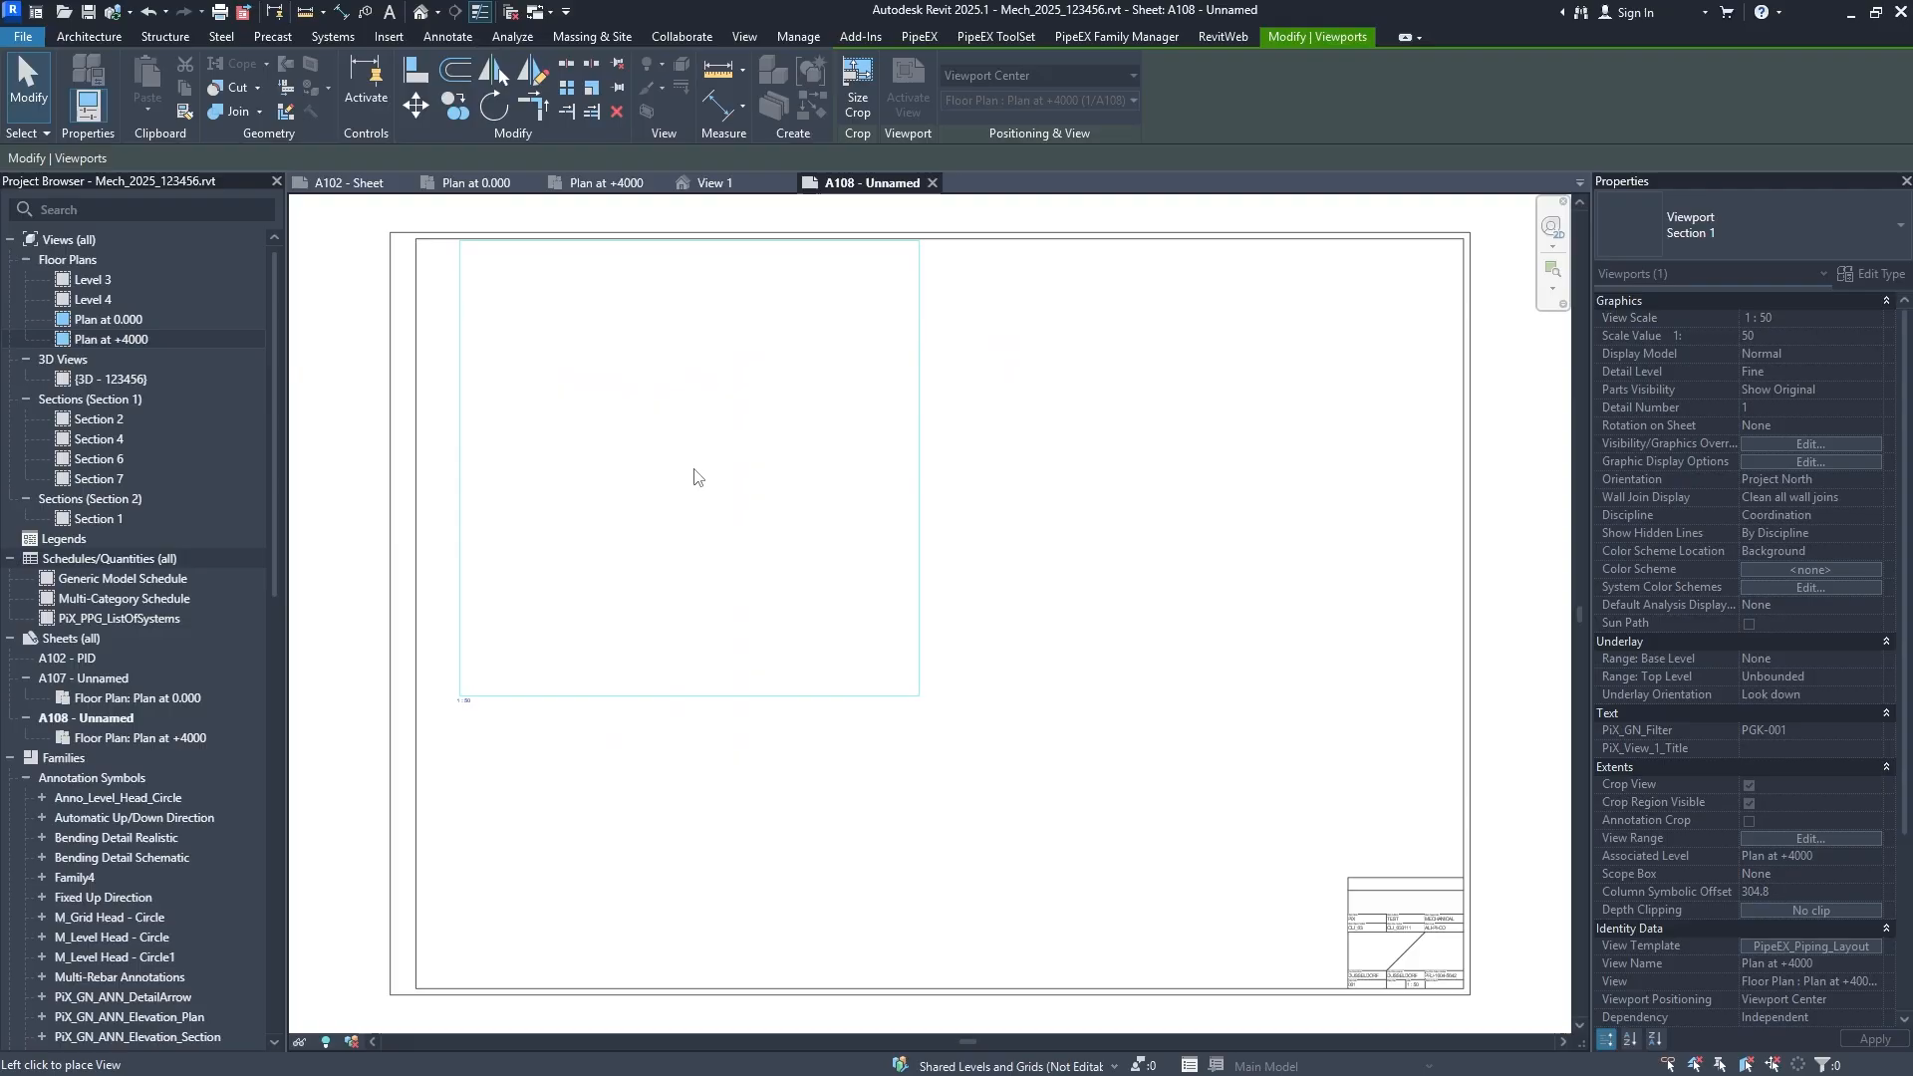
pyautogui.click(687, 516)
pyautogui.click(1034, 677)
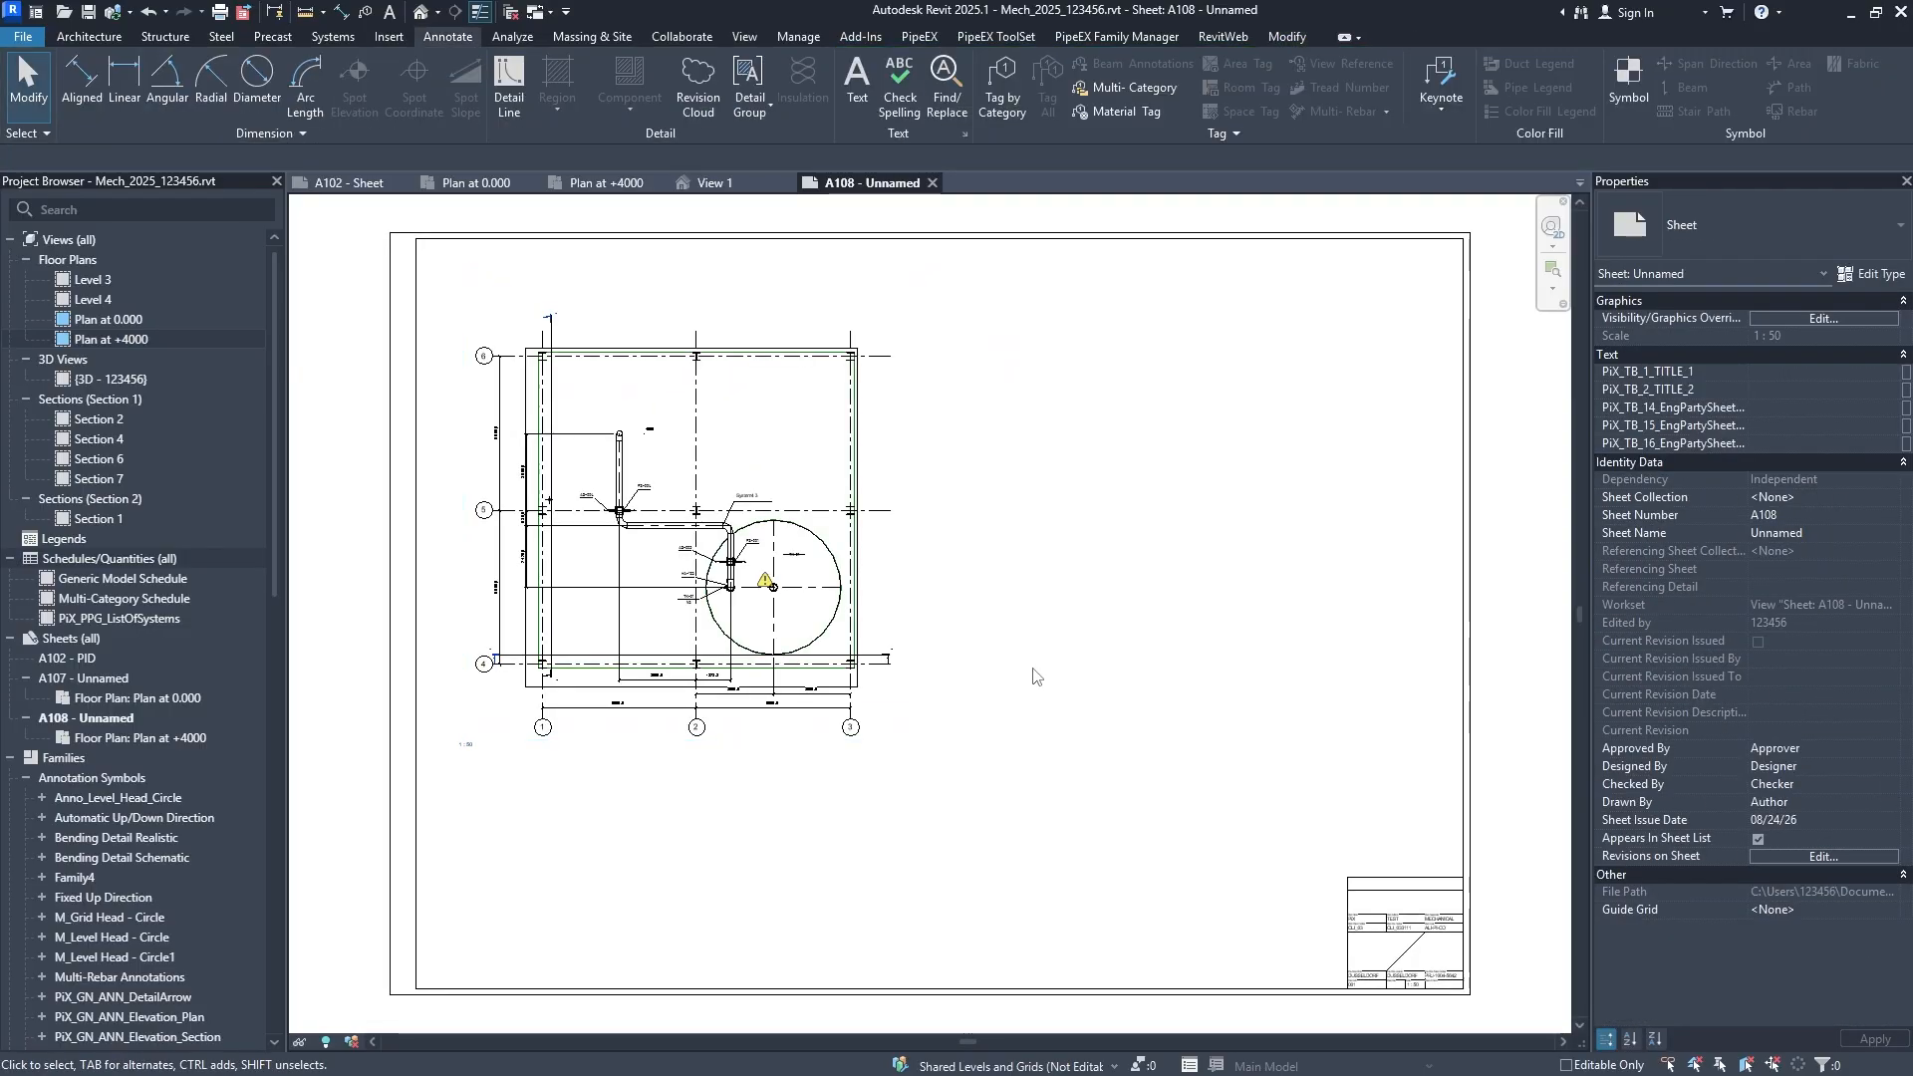
pyautogui.scroll(4, 652, 554)
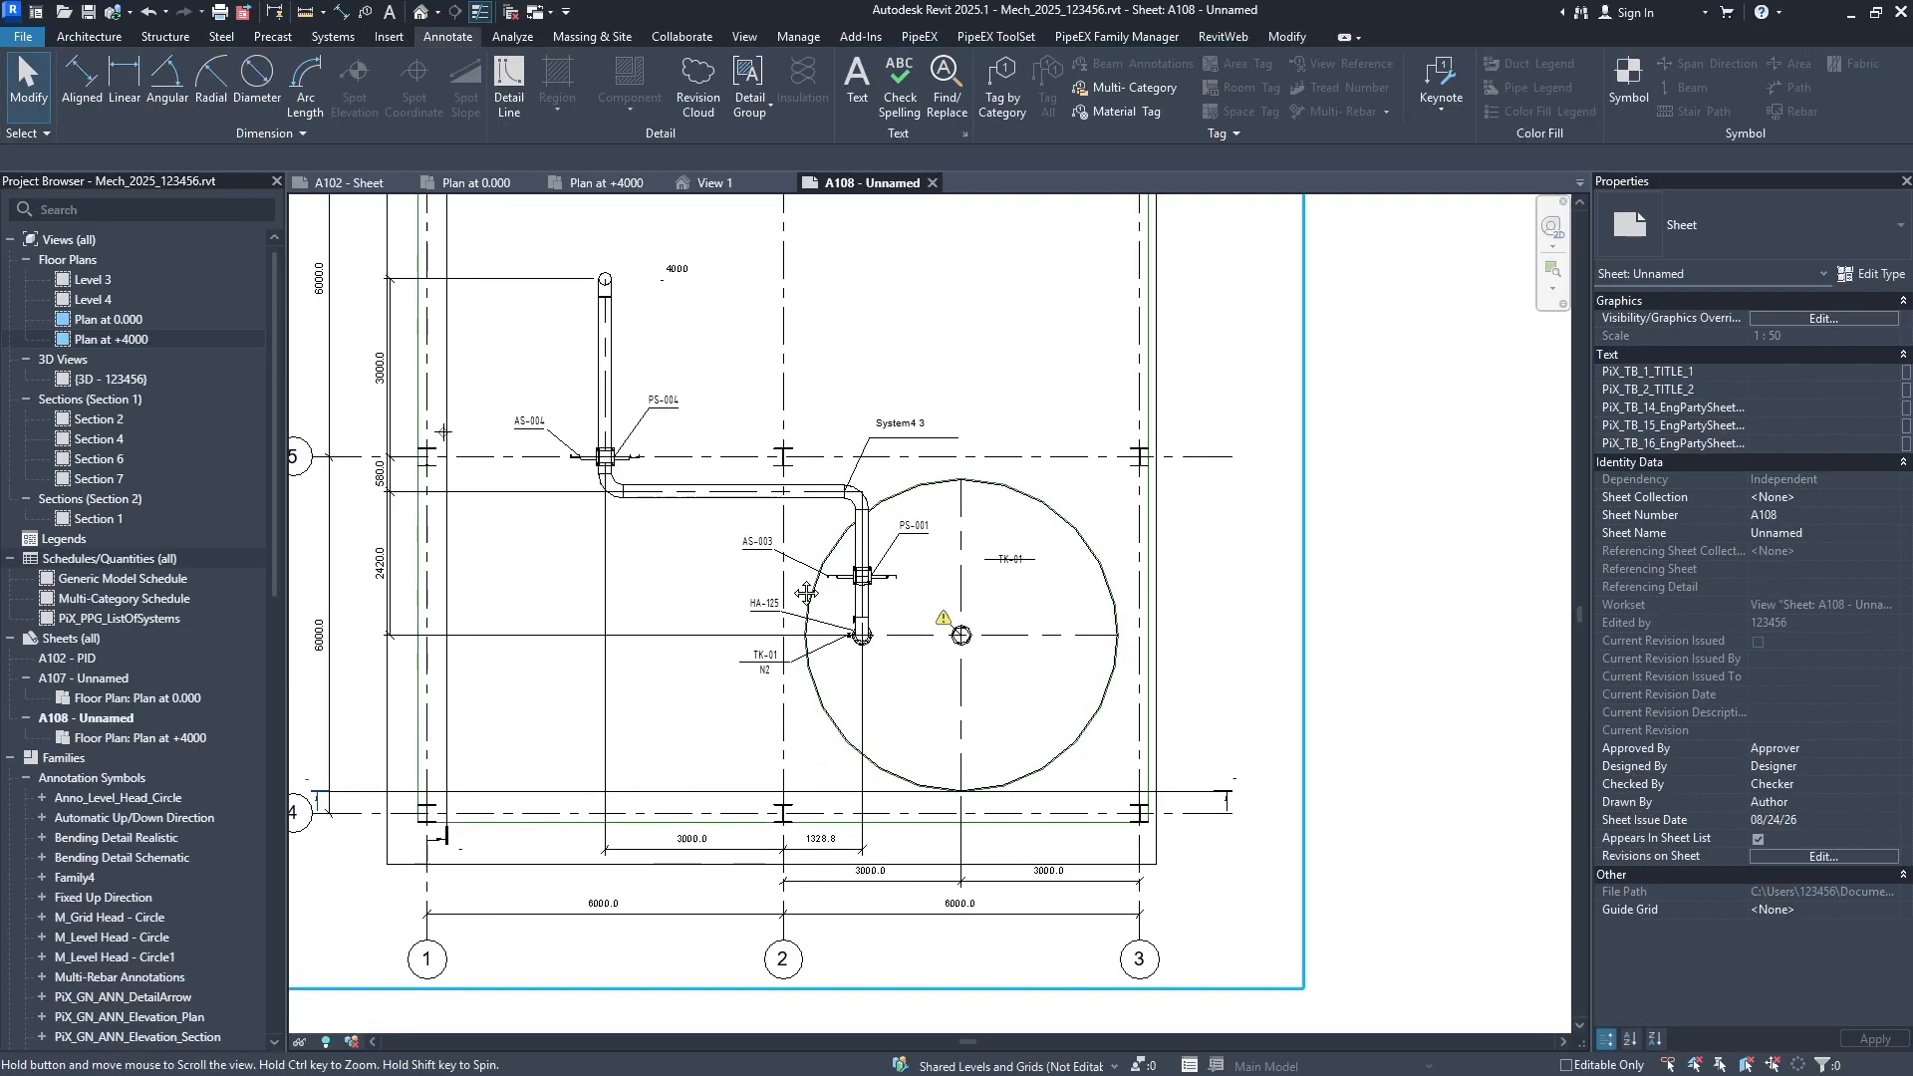
pyautogui.moveTo(823, 362); pyautogui.dragTo(835, 650, button='middle')
pyautogui.scroll(-4, 835, 650)
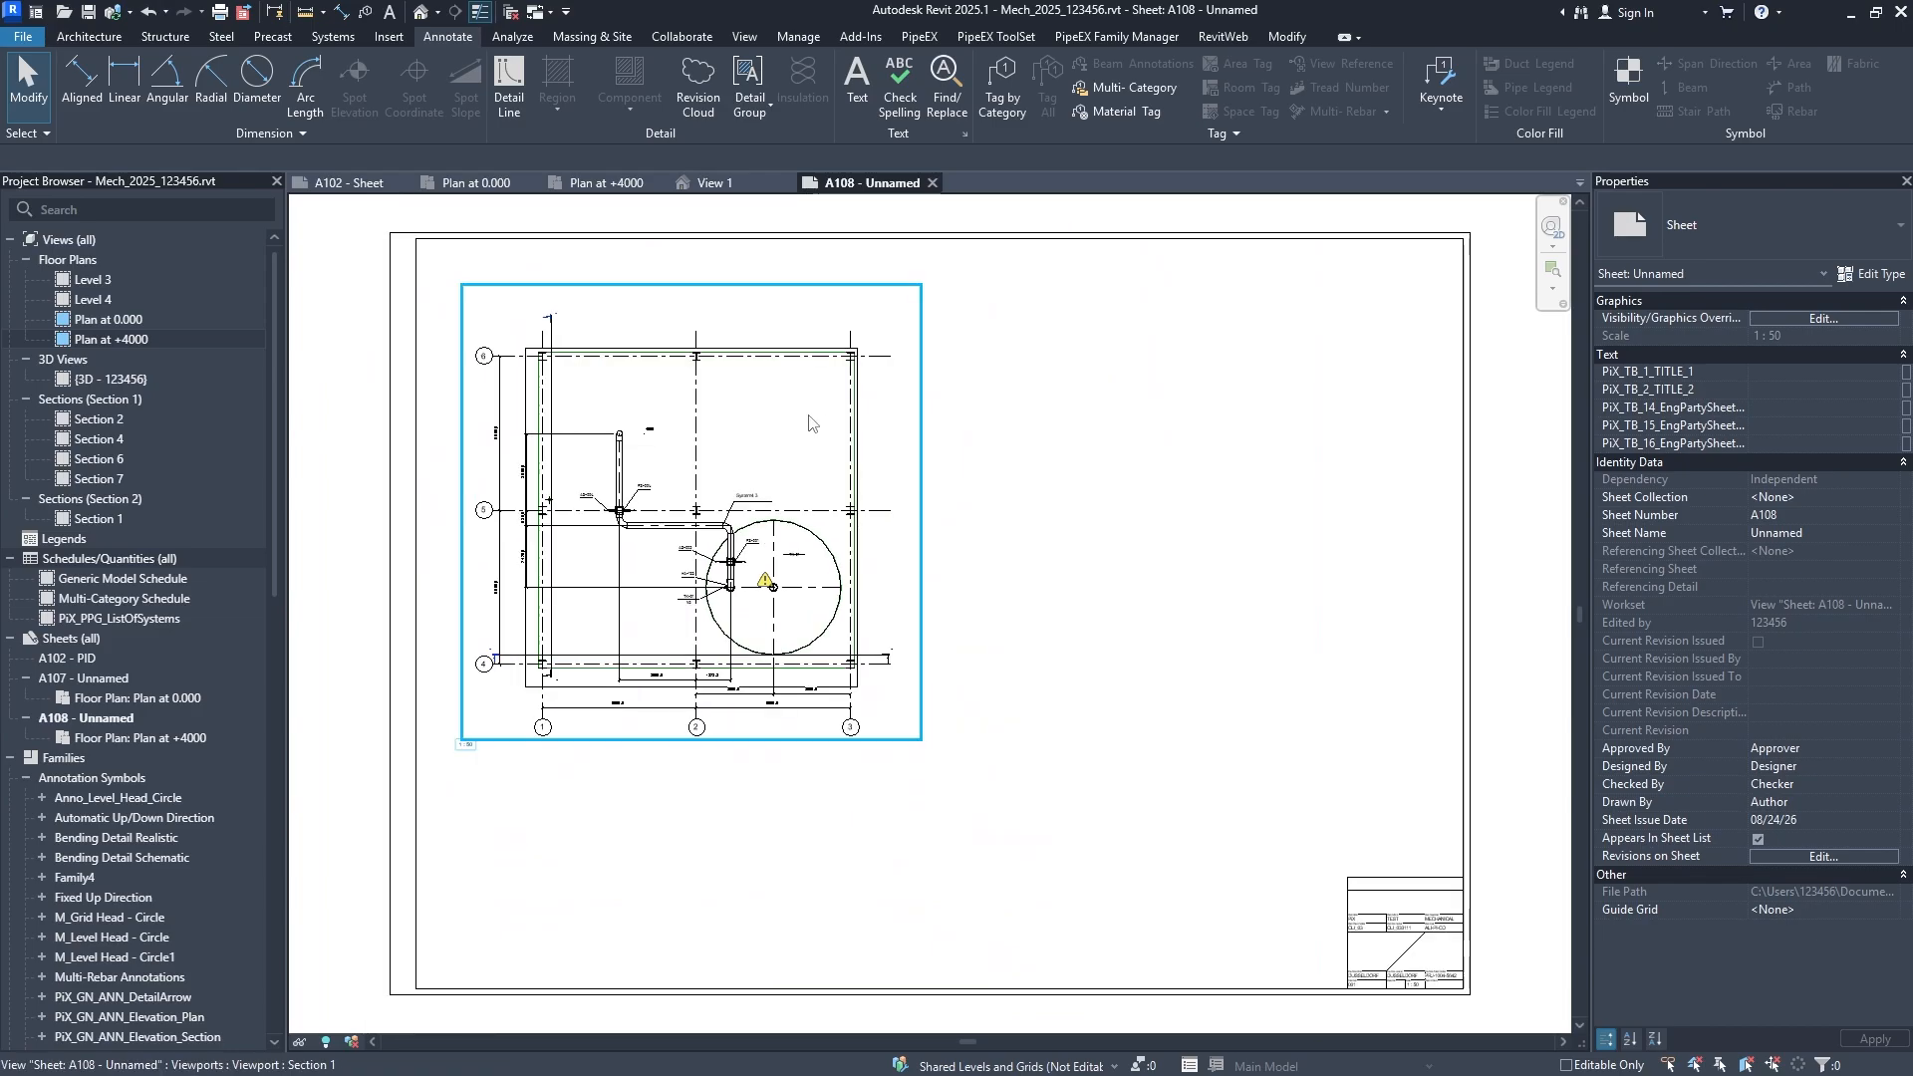
pyautogui.click(787, 603)
pyautogui.press('Escape')
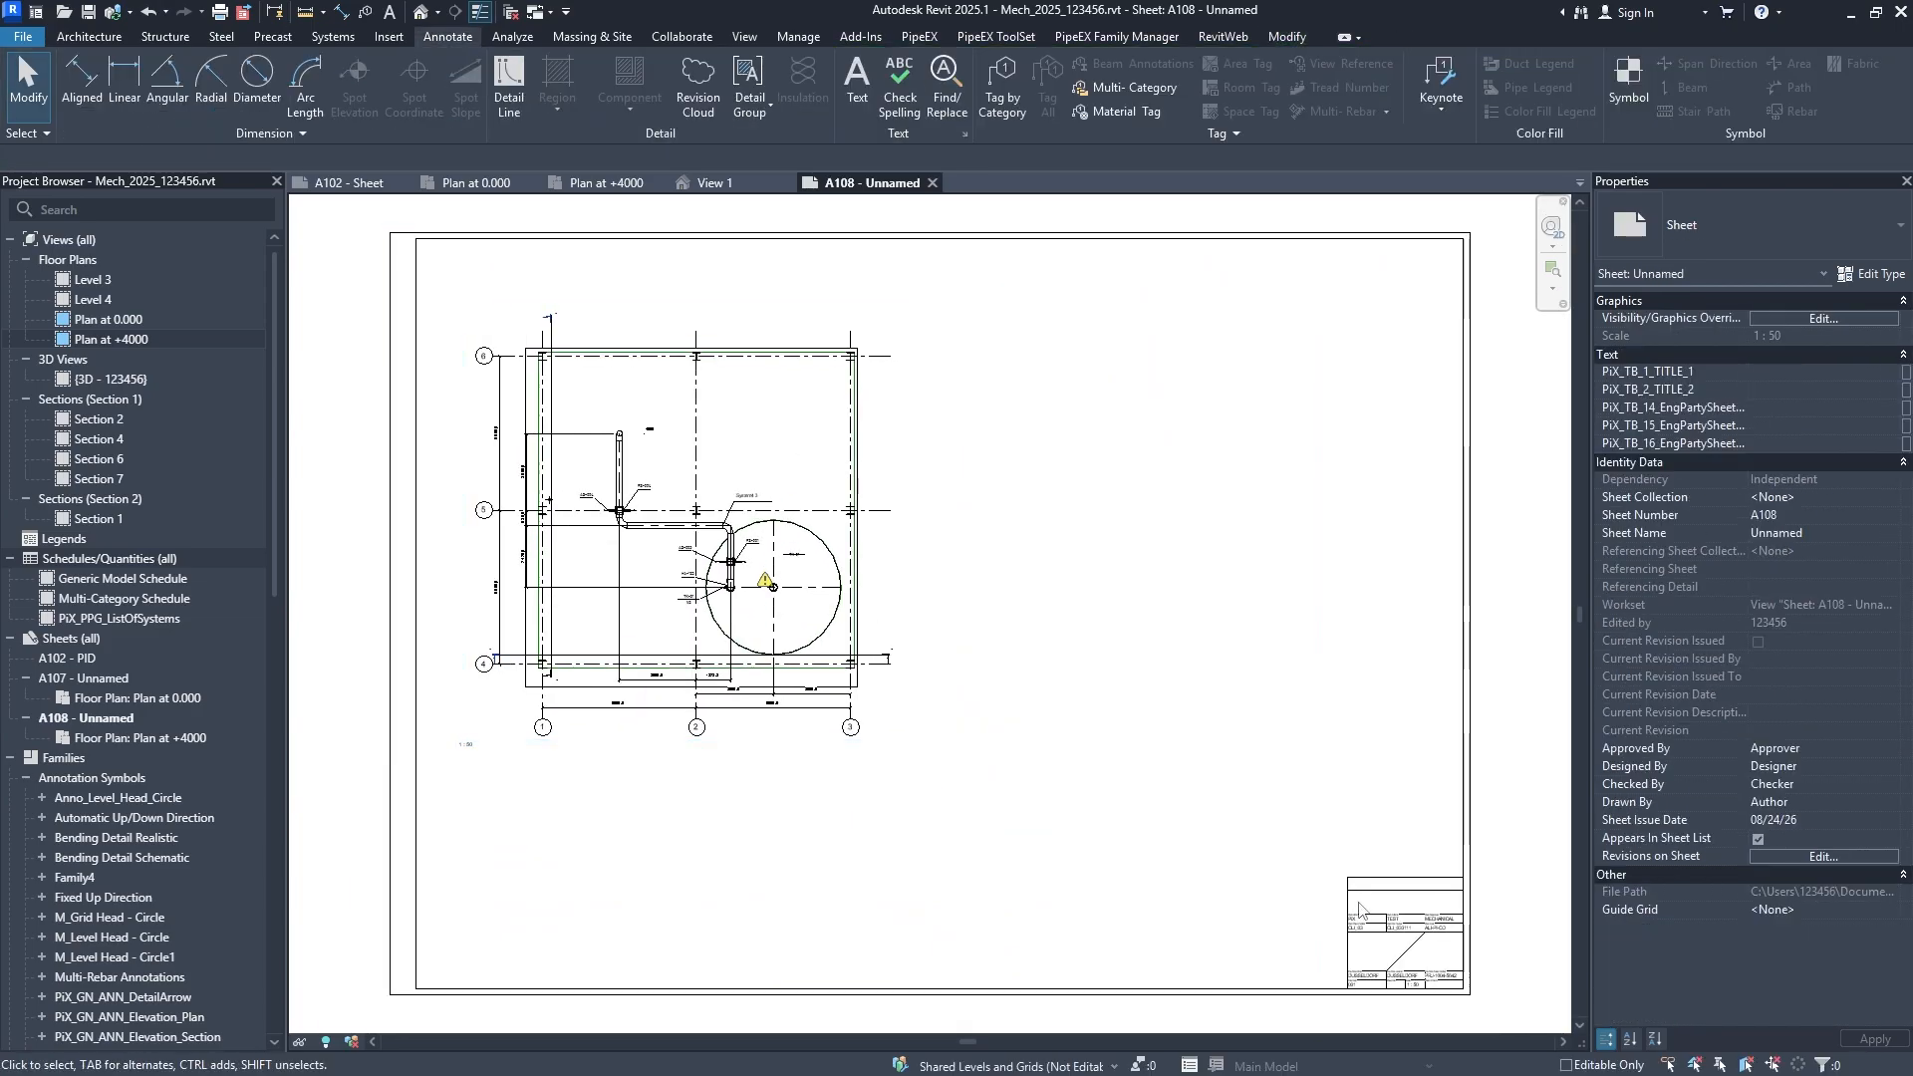
# Change the title block of sheet A108 to type A2 and move the plan viewport inside the smaller frame.
pyautogui.click(1359, 909)
pyautogui.click(1776, 211)
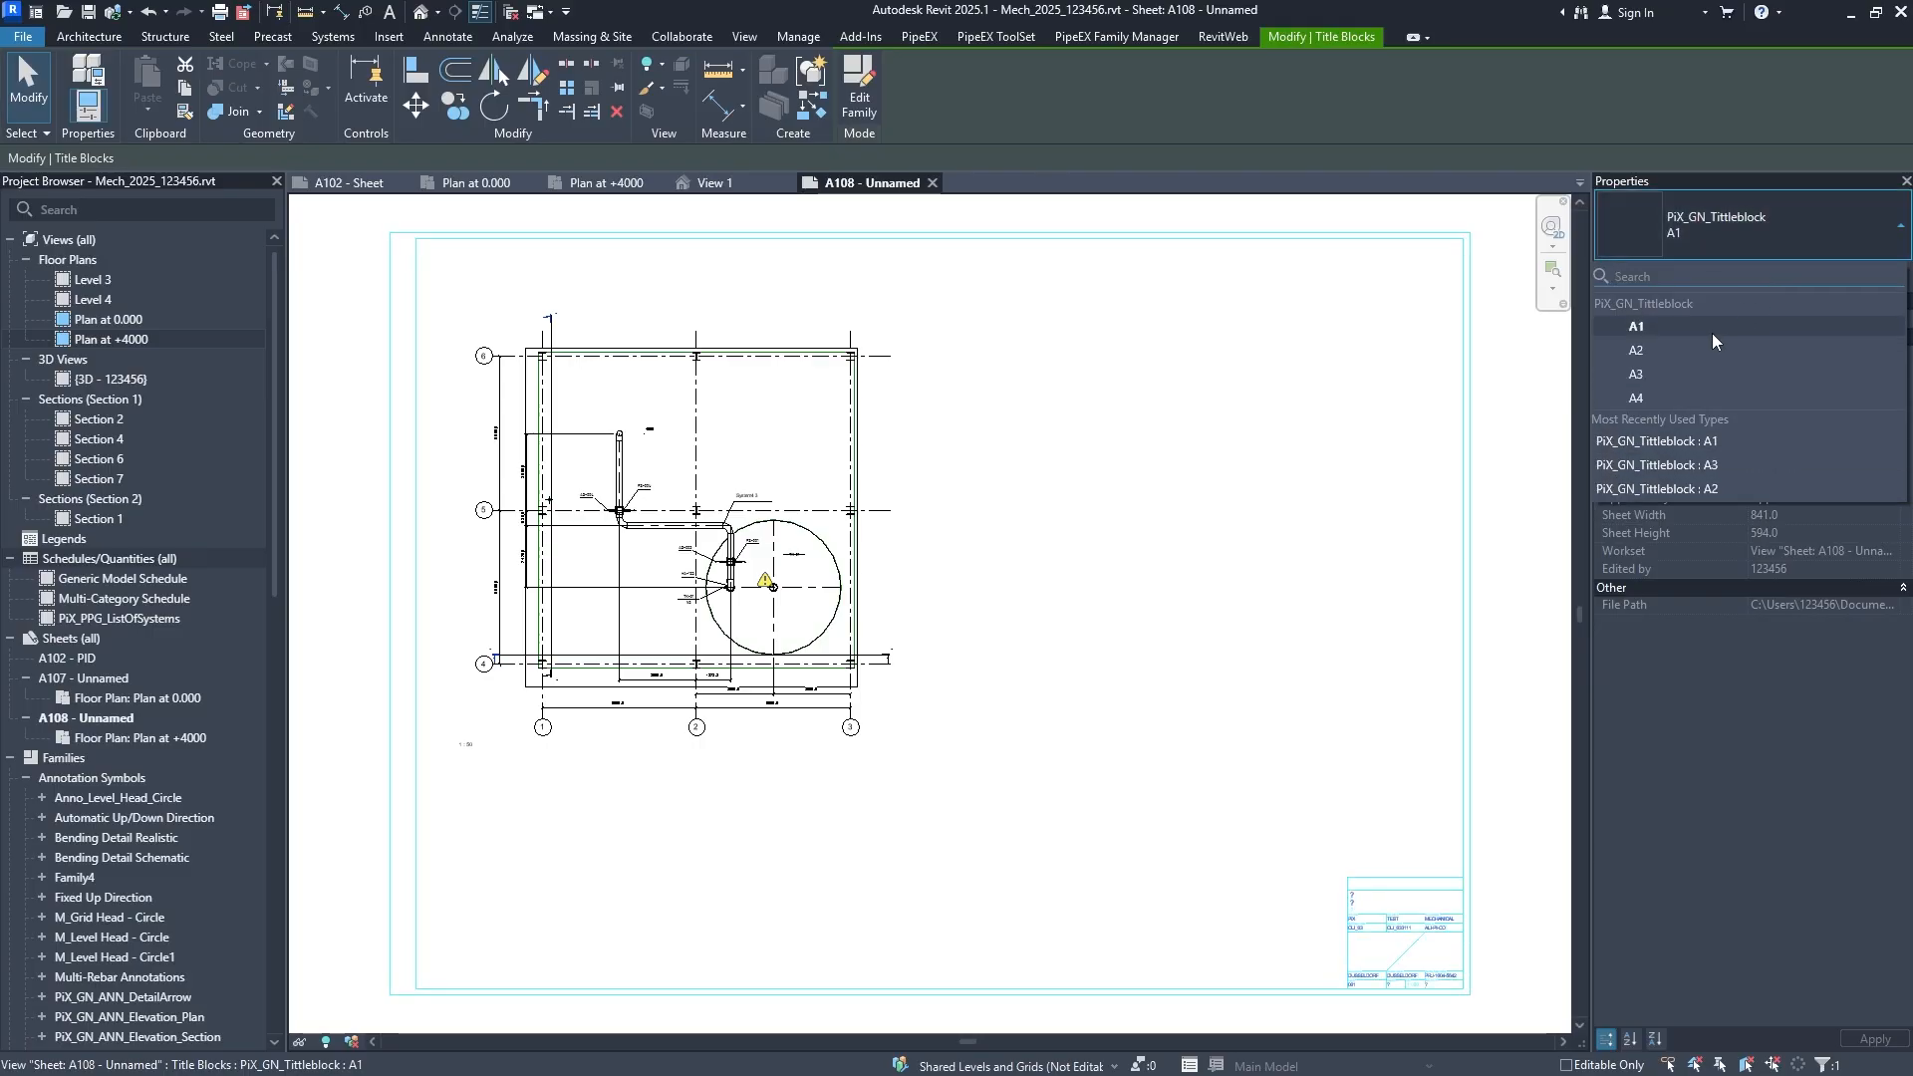
pyautogui.click(1707, 345)
pyautogui.click(785, 600)
pyautogui.moveTo(784, 600); pyautogui.dragTo(1098, 799)
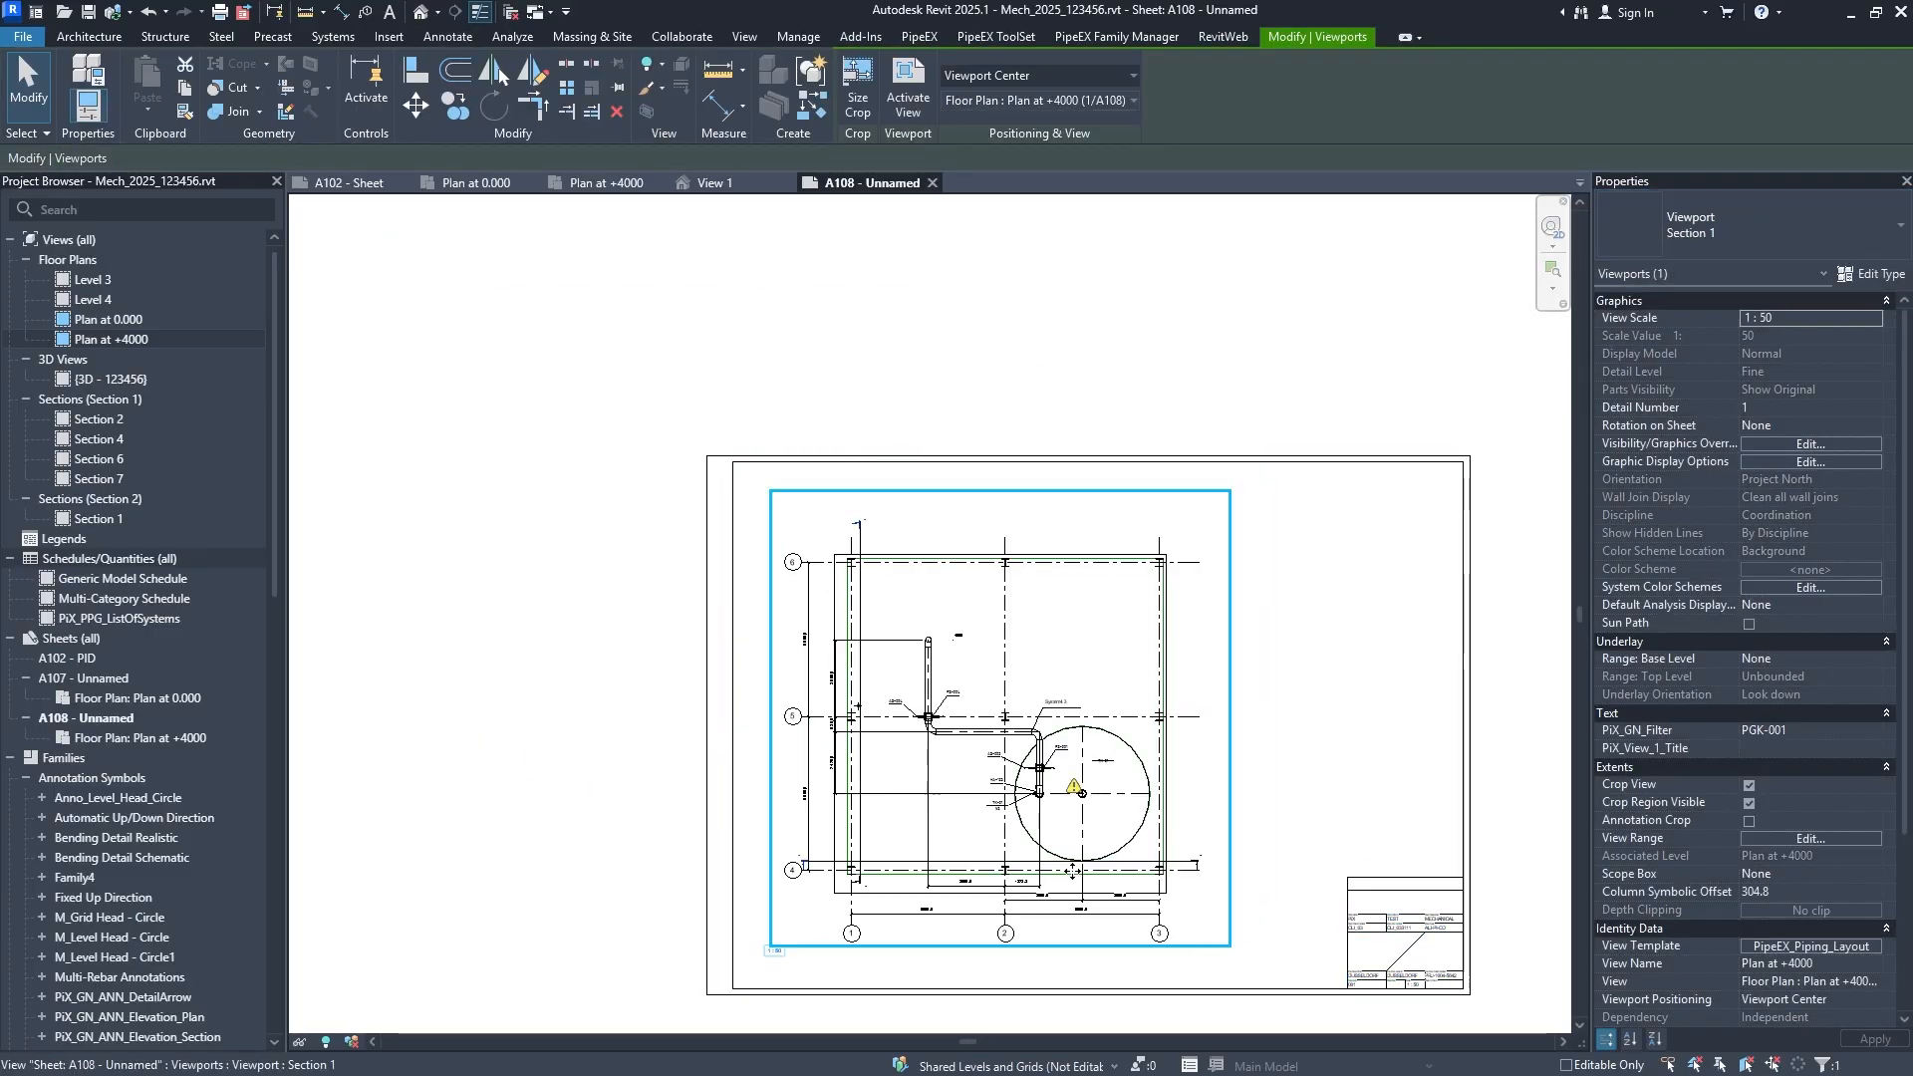
pyautogui.click(1338, 777)
# Examine the tags, pipe supports, grids and dimensions of the plan placed on sheet A108.
pyautogui.scroll(6, 1032, 827)
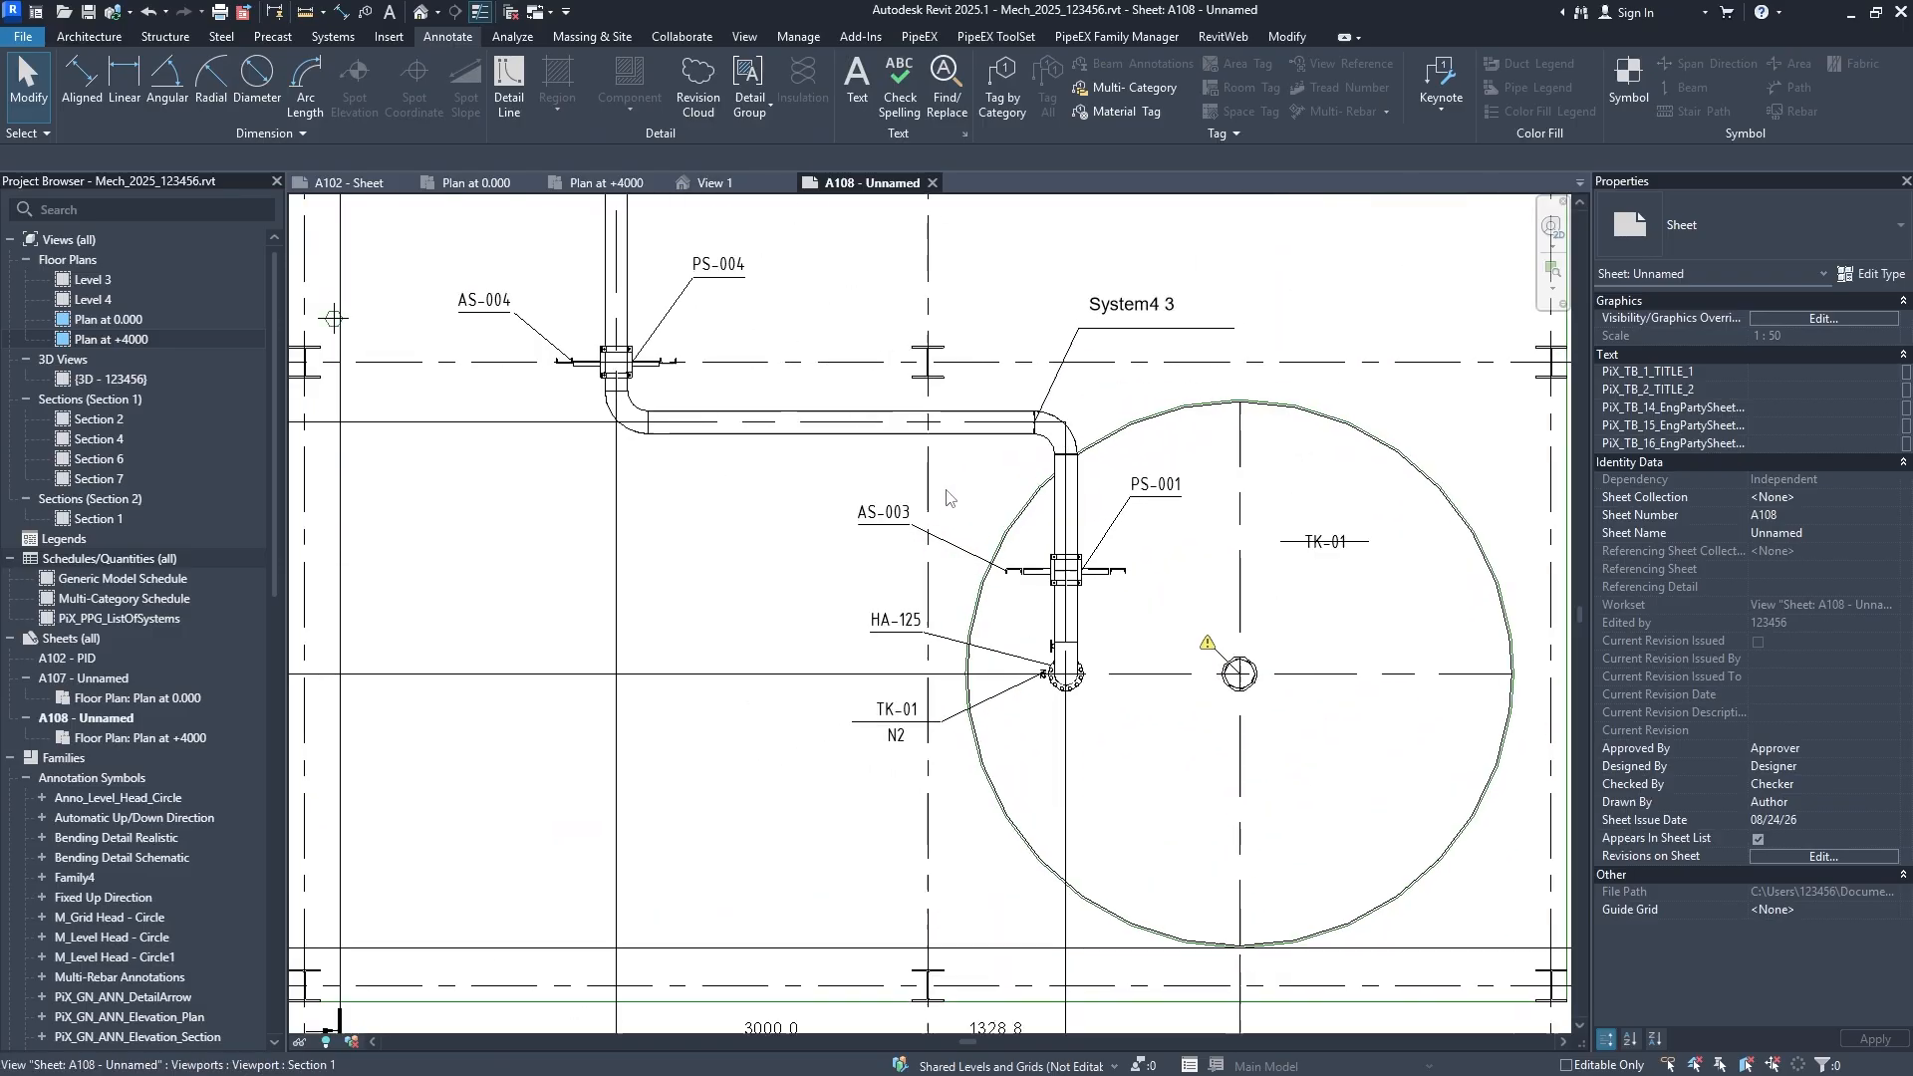
pyautogui.scroll(-1, 795, 319)
pyautogui.moveTo(795, 319); pyautogui.dragTo(935, 695, button='middle')
pyautogui.scroll(1, 602, 556)
pyautogui.scroll(-2, 602, 555)
pyautogui.moveTo(616, 557); pyautogui.dragTo(633, 415, button='middle')
pyautogui.scroll(-1, 633, 414)
pyautogui.moveTo(837, 453); pyautogui.dragTo(843, 274, button='middle')
pyautogui.moveTo(866, 471); pyautogui.dragTo(886, 455, button='middle')
# Activate the Plan at +4000 viewport, turn off its crop region visibility and return to the sheet.
pyautogui.click(739, 661)
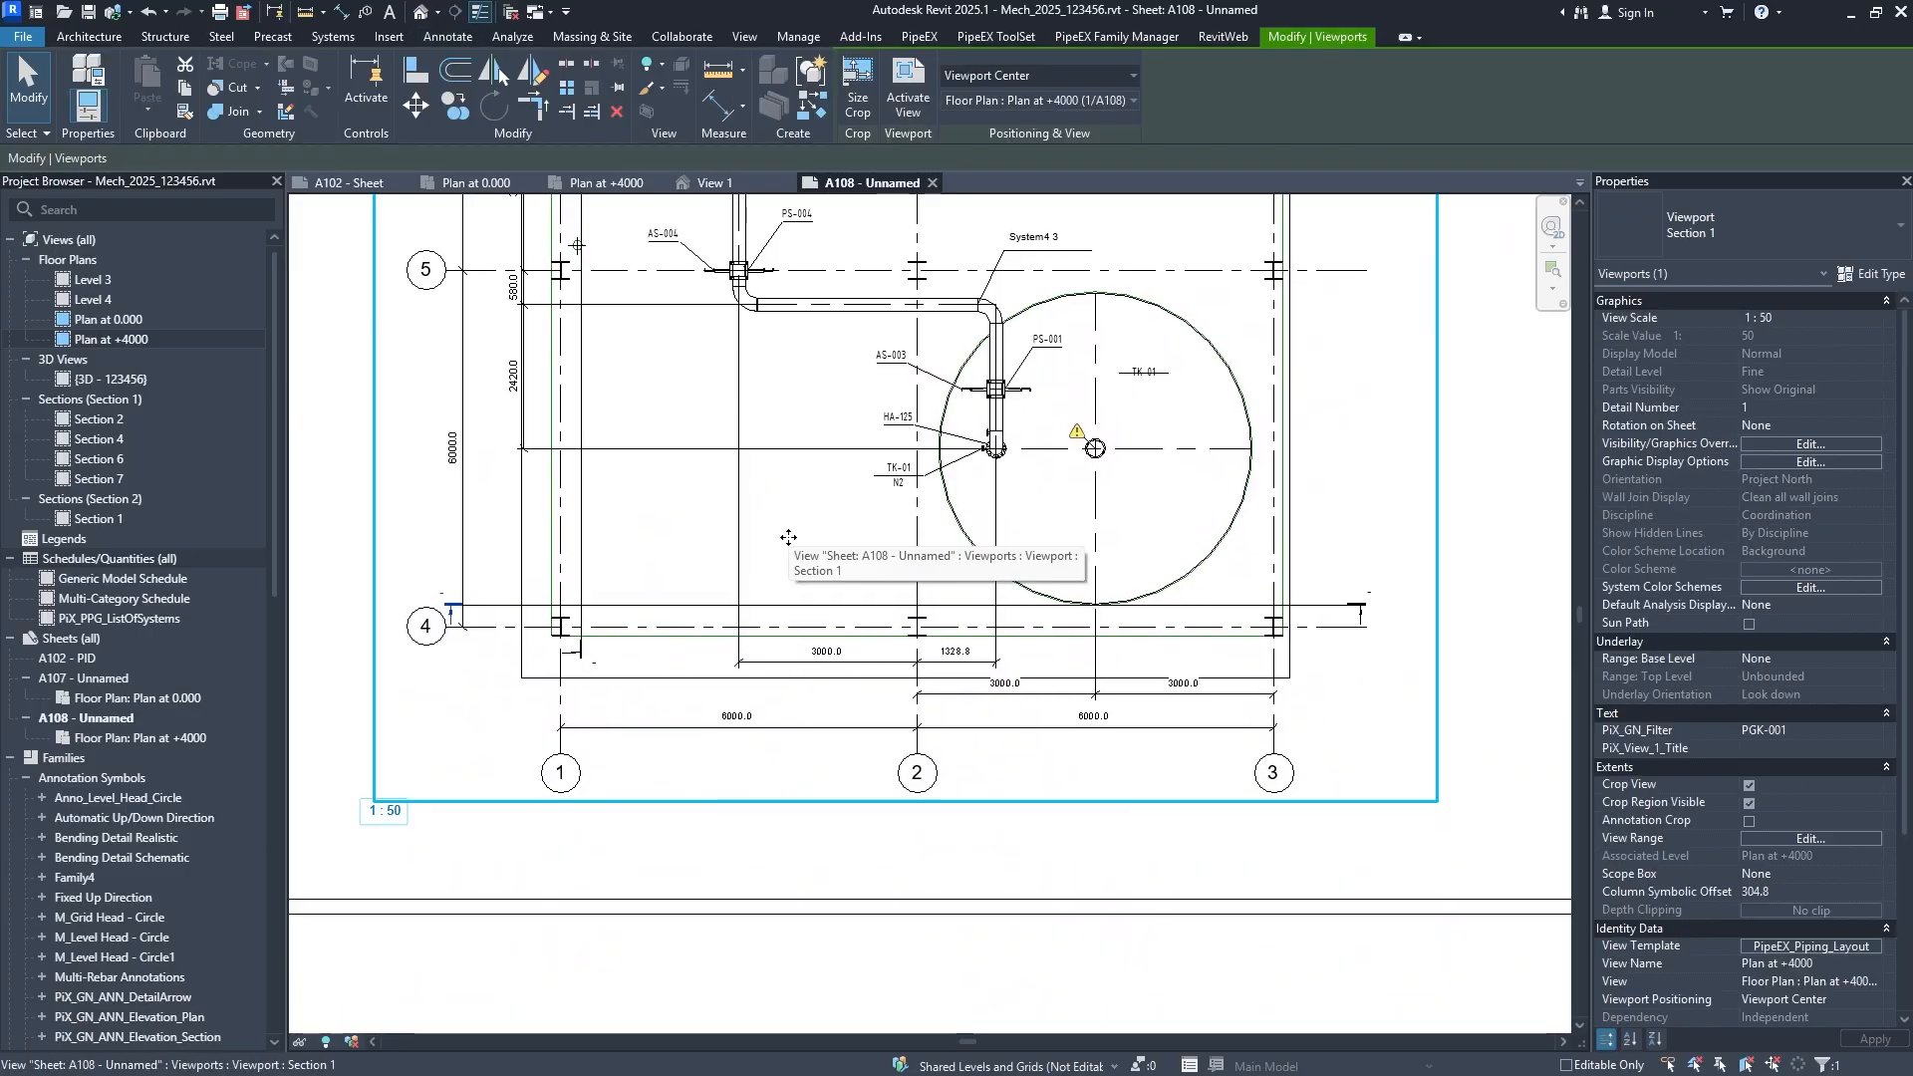
pyautogui.press('Escape')
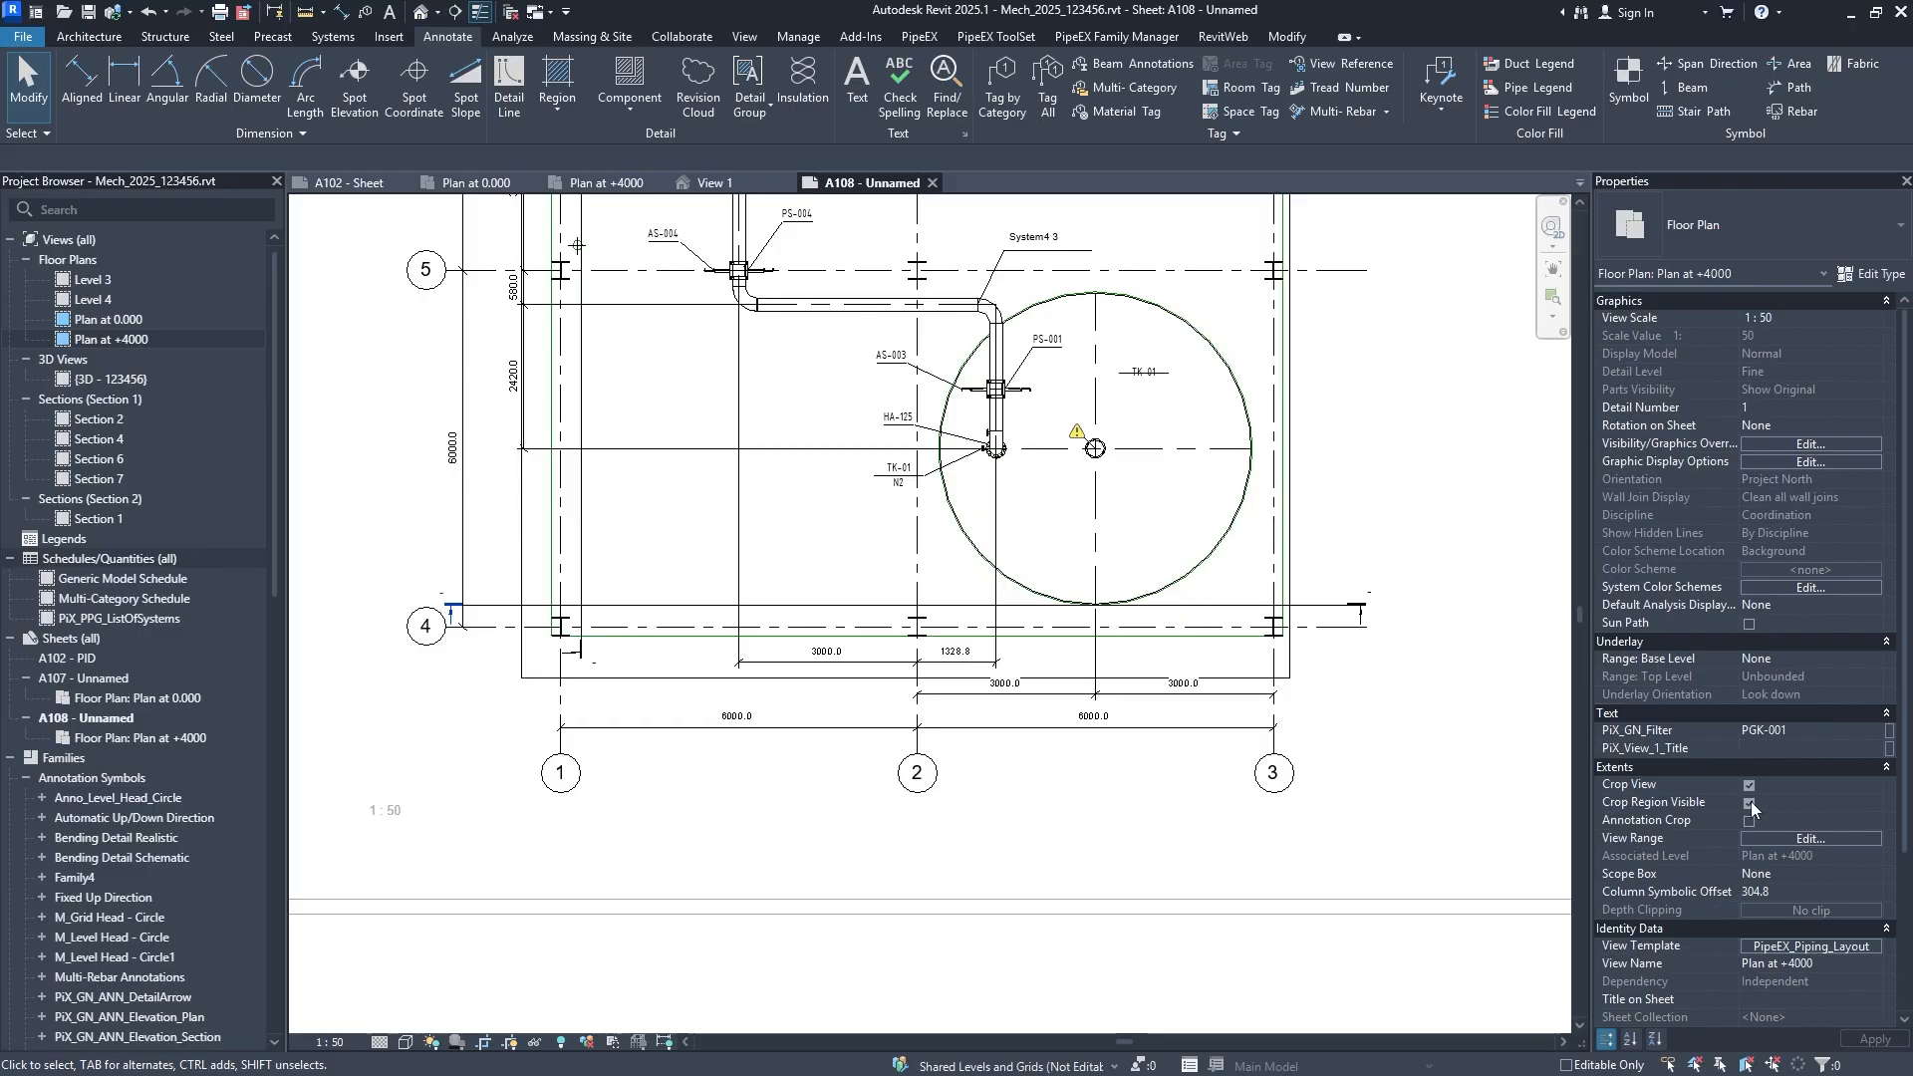
pyautogui.doubleClick(1101, 837)
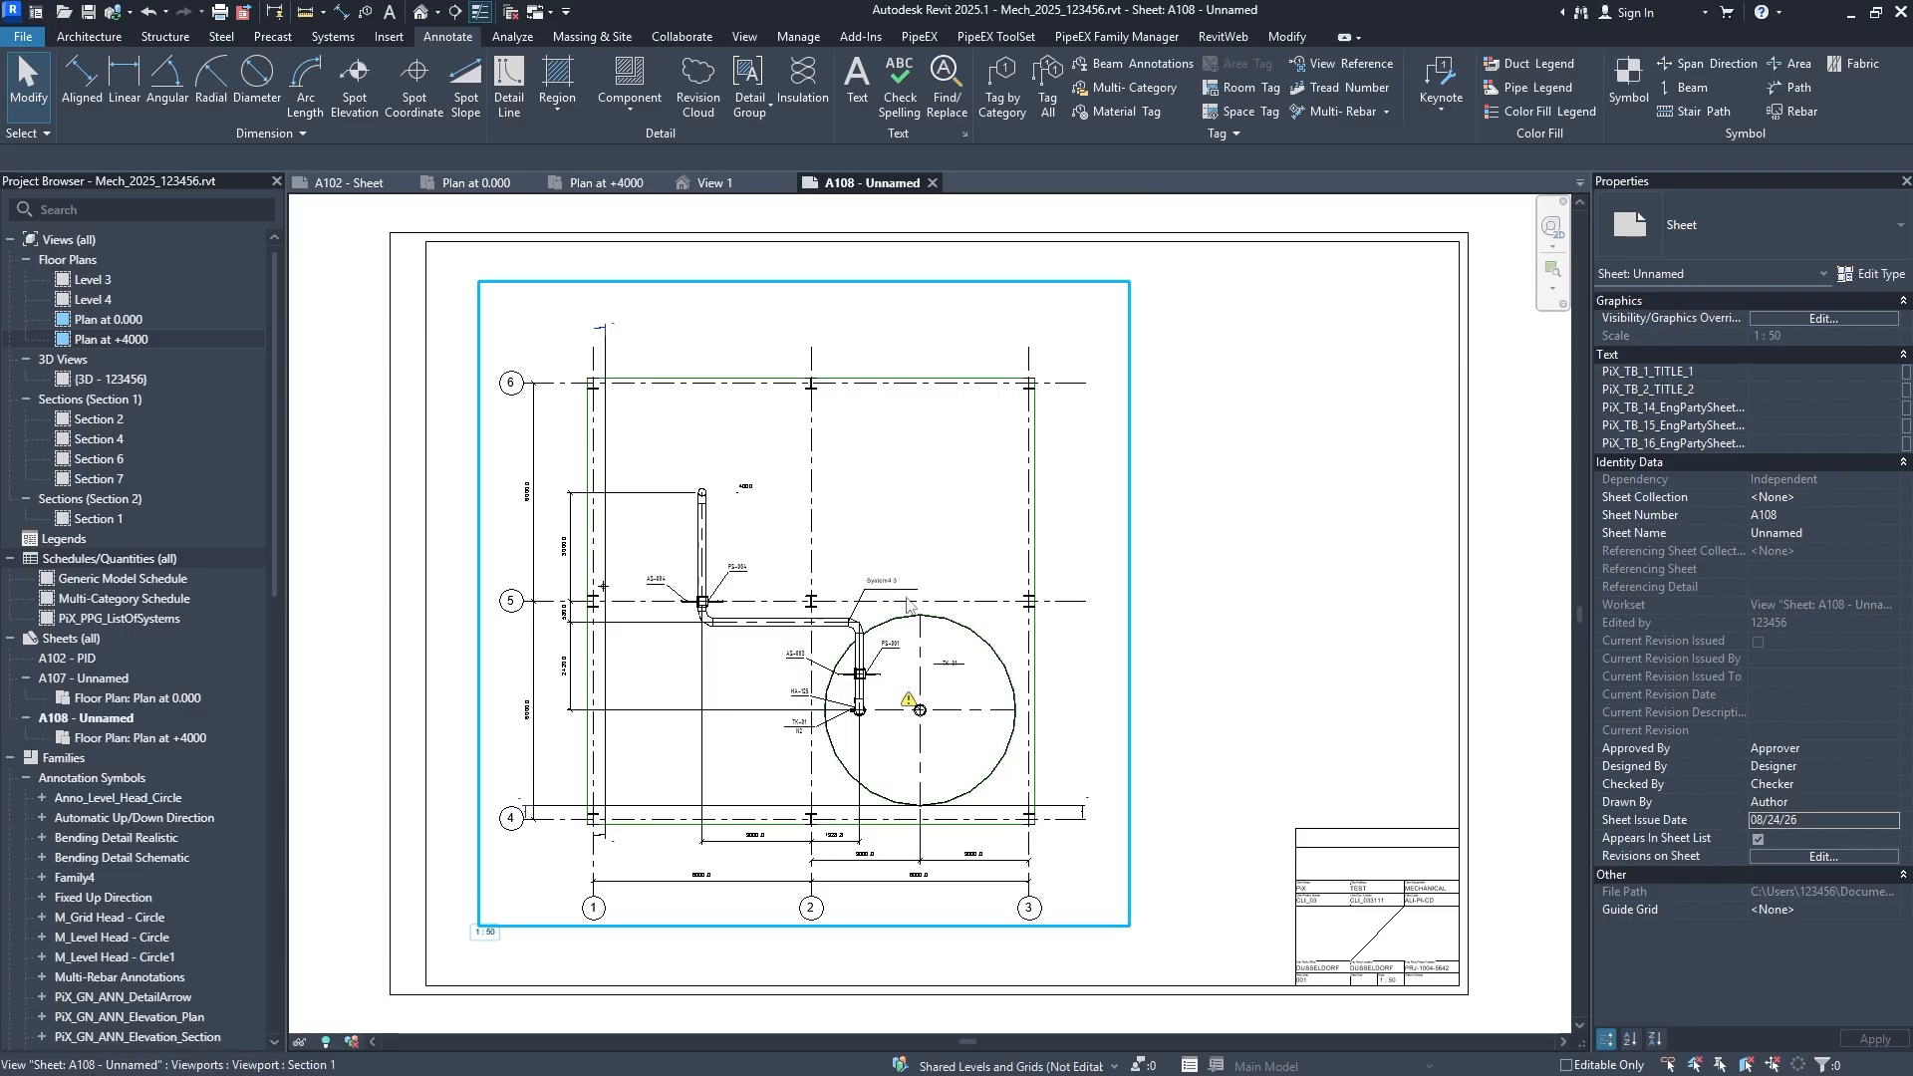
# Set the view title of the +4000 plan viewport on sheet A108 to "PIPING LAYOUT AT +4000.".
pyautogui.moveTo(590, 773); pyautogui.dragTo(654, 658, button='middle')
pyautogui.scroll(2, 592, 815)
pyautogui.moveTo(939, 590); pyautogui.dragTo(871, 728, button='middle')
pyautogui.scroll(-3, 863, 725)
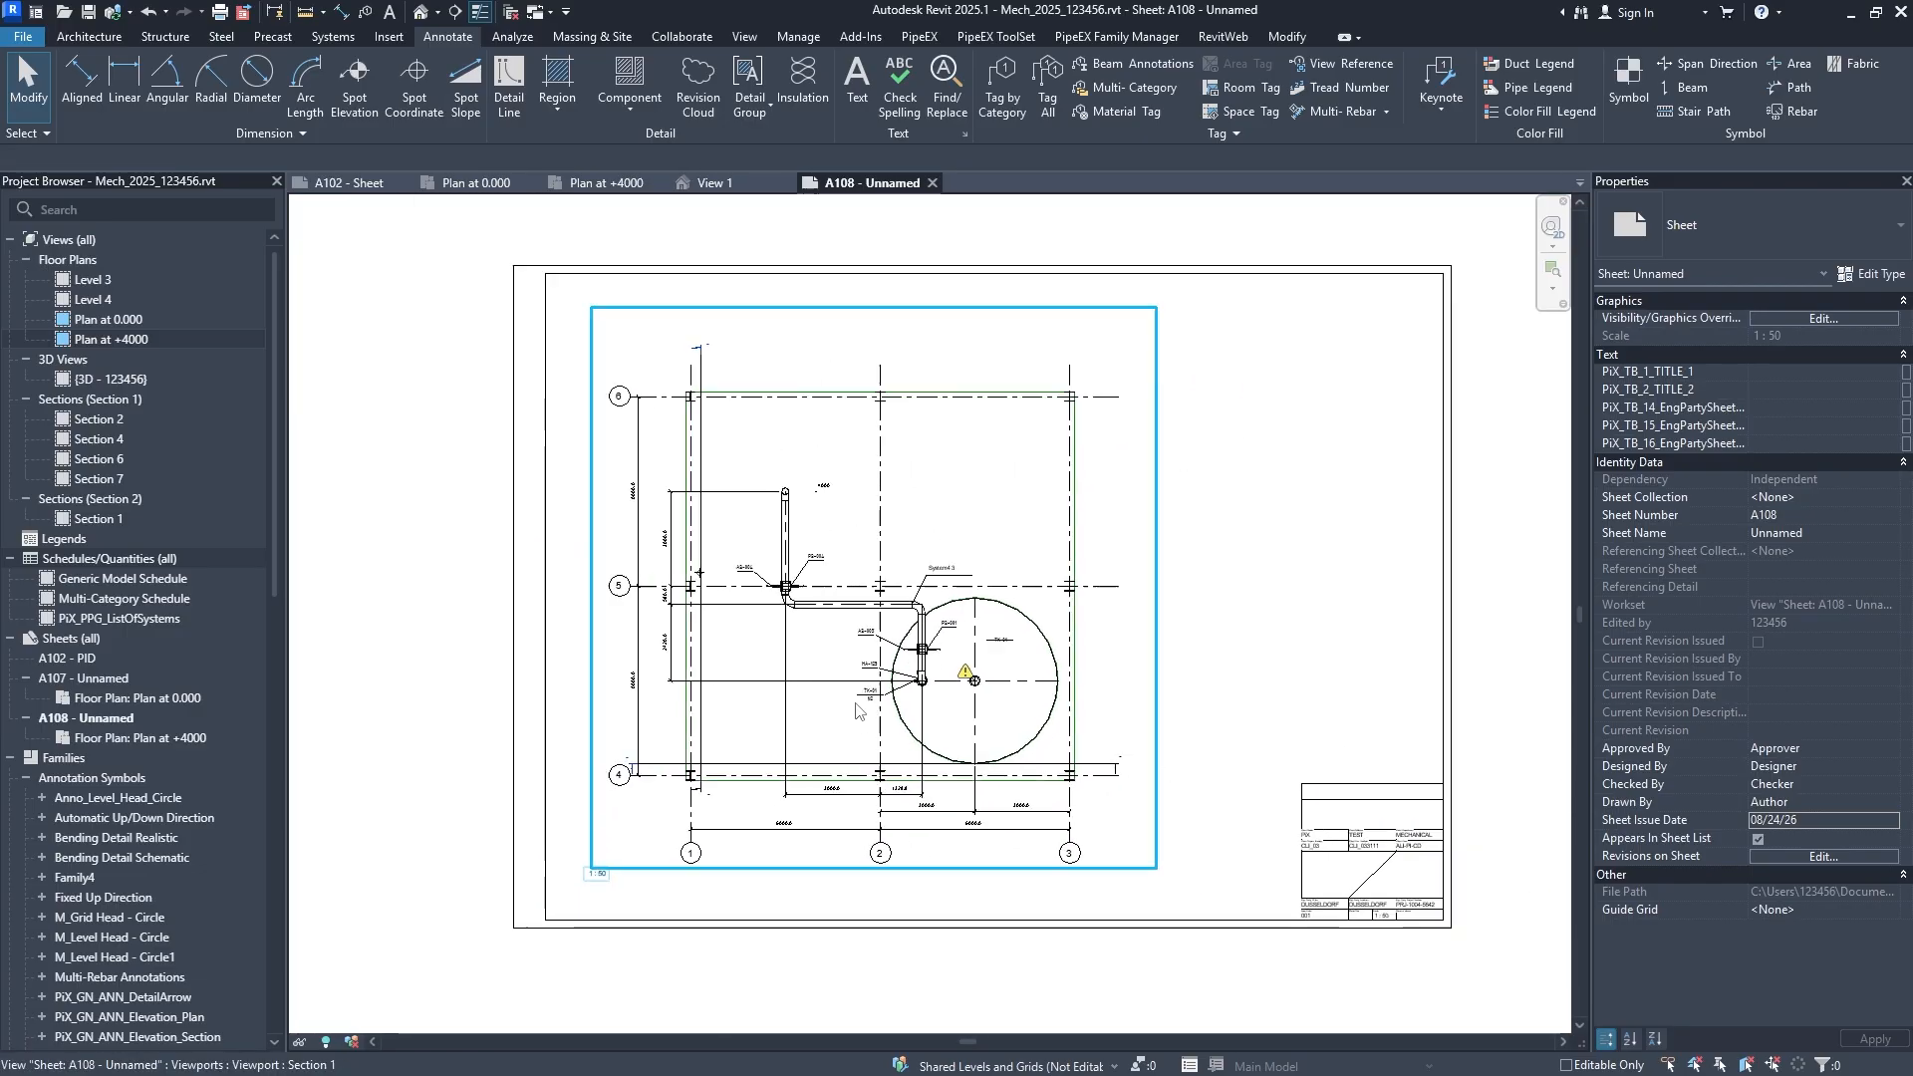
pyautogui.click(857, 711)
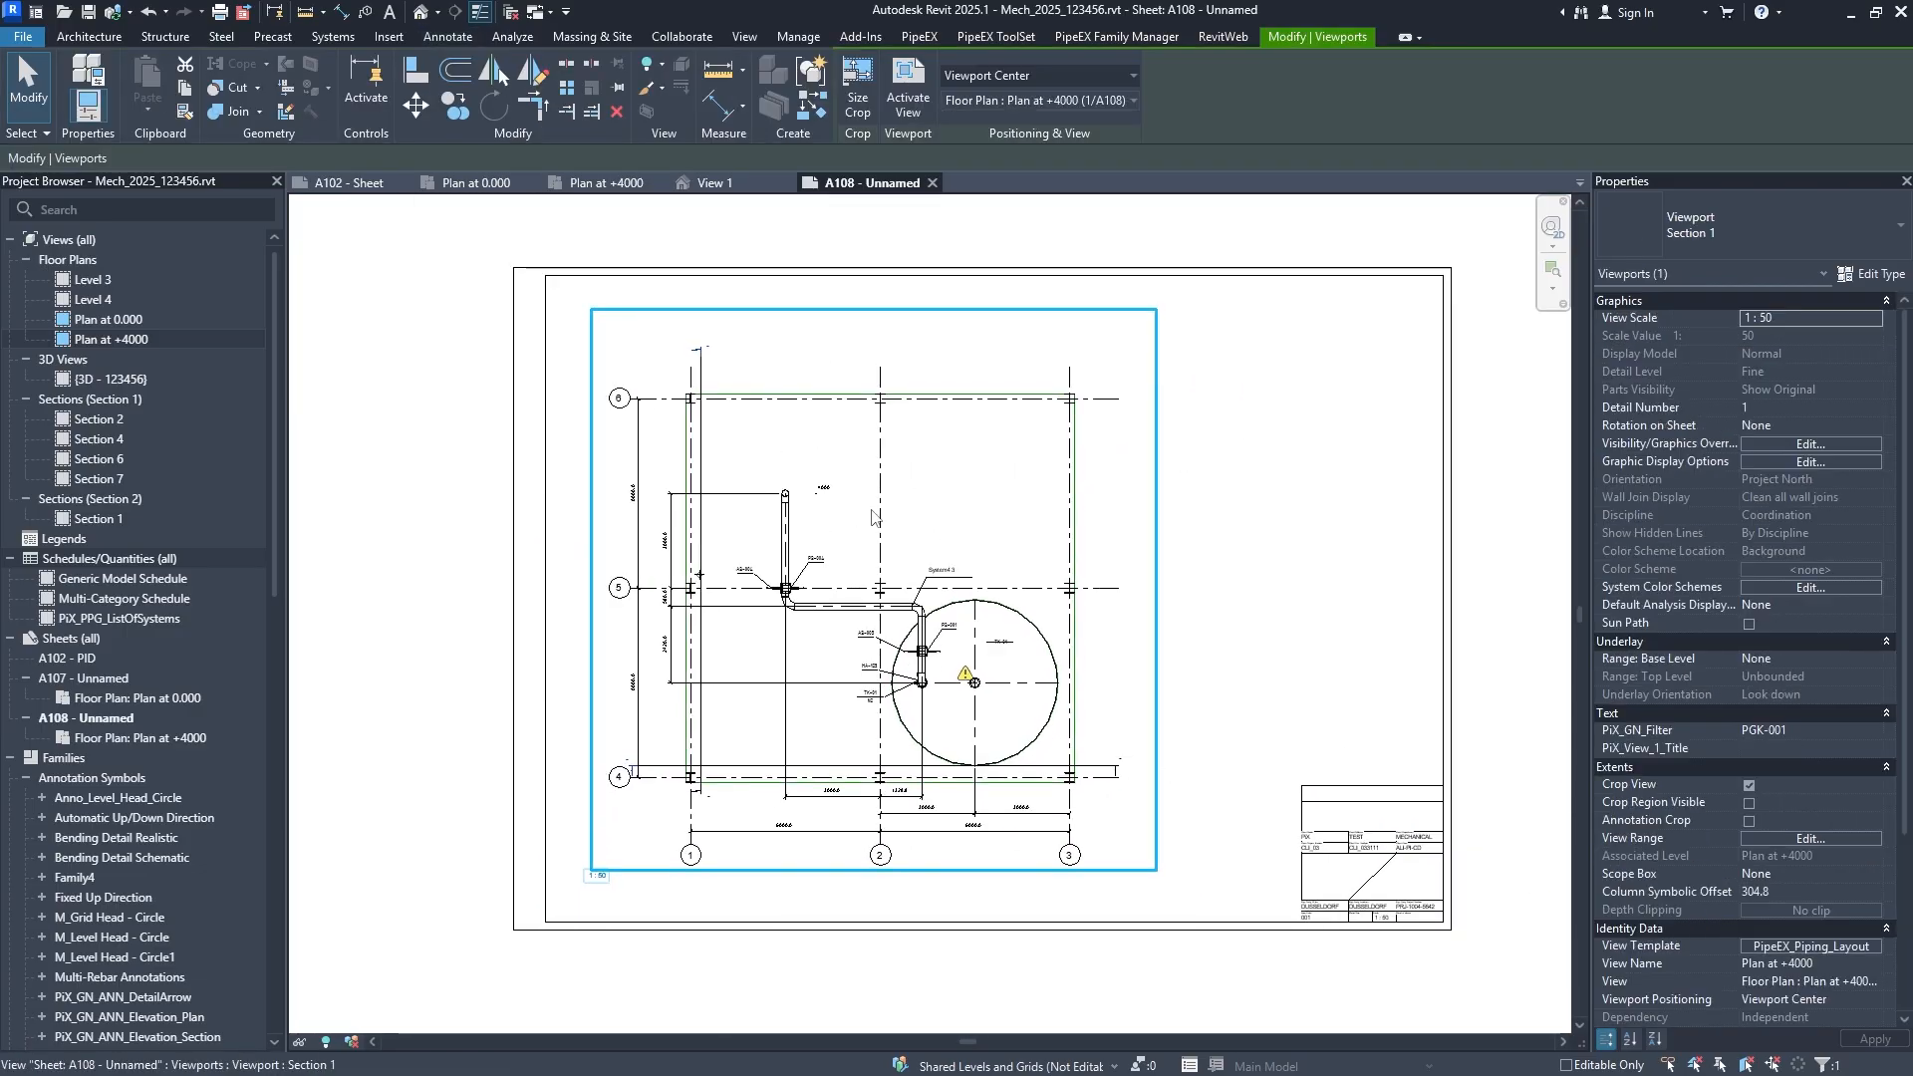
pyautogui.click(1785, 747)
pyautogui.write('L')
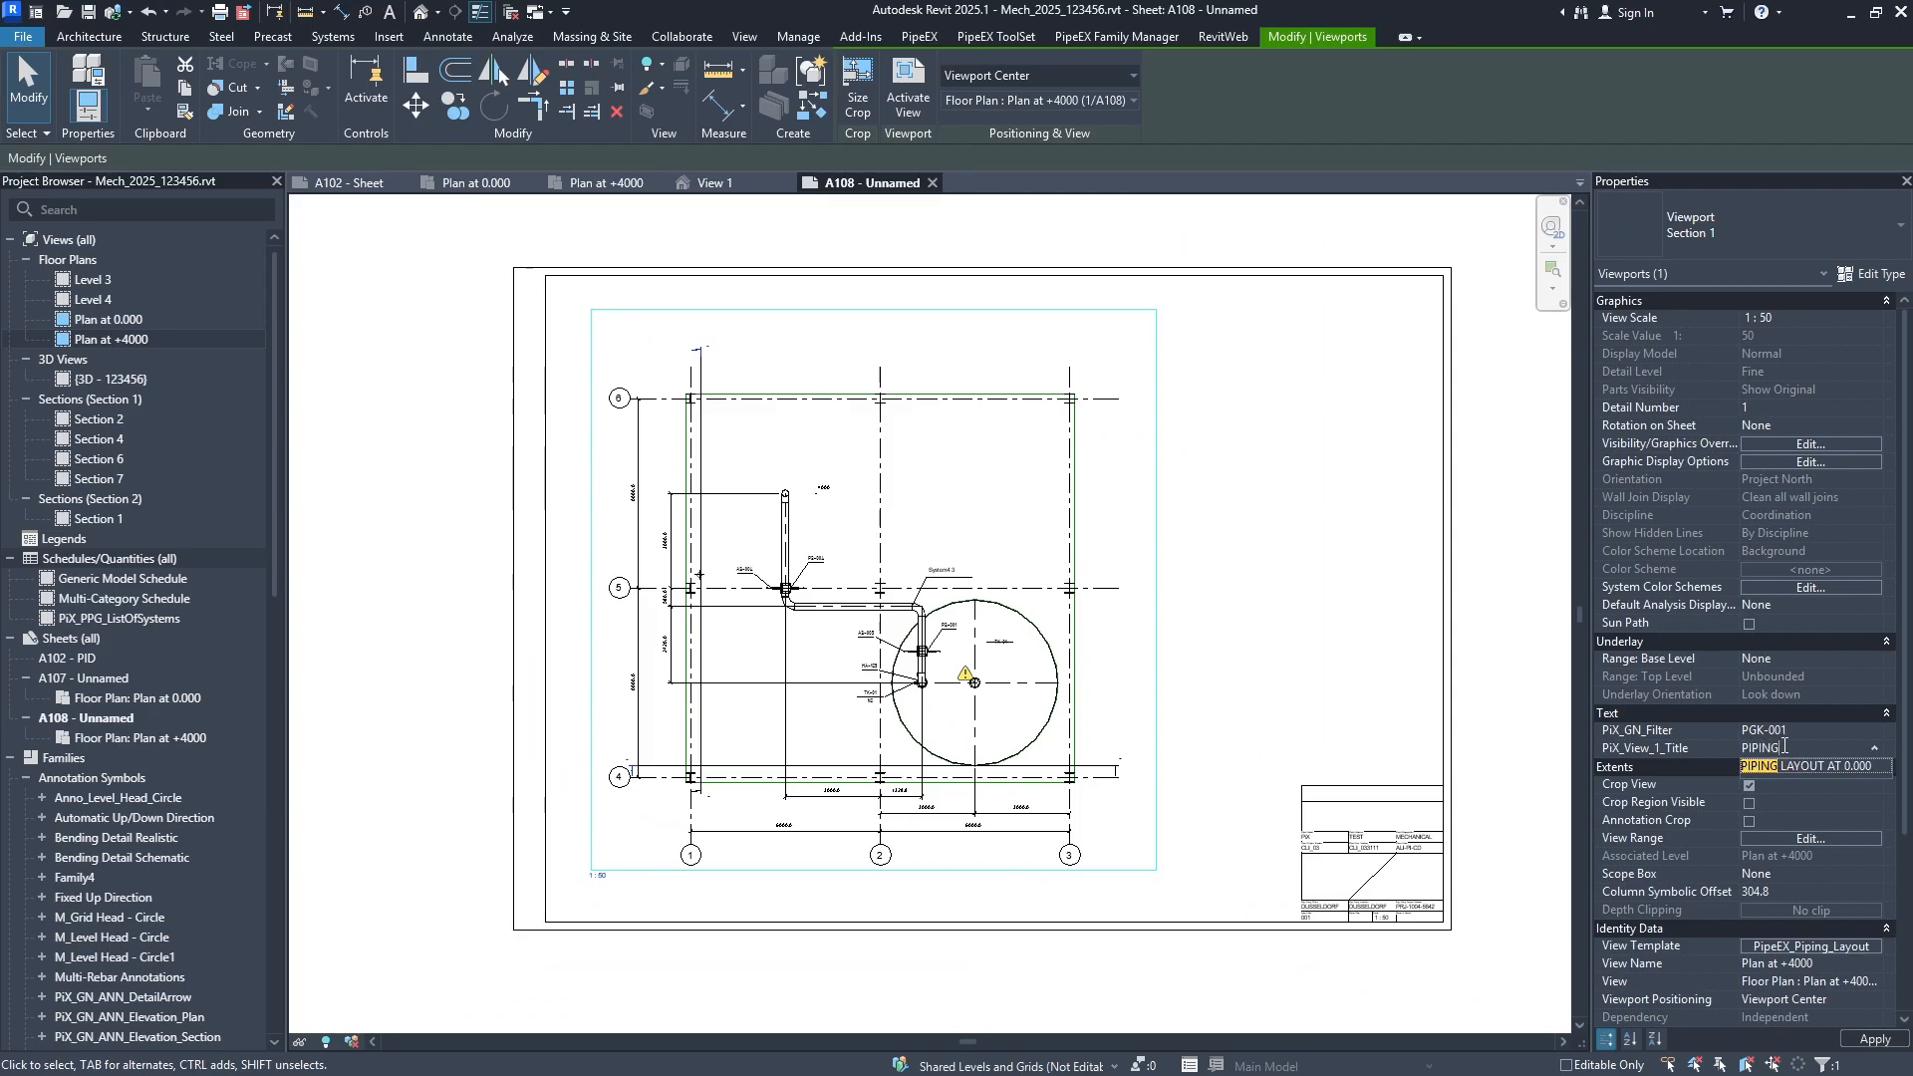
pyautogui.click(1808, 767)
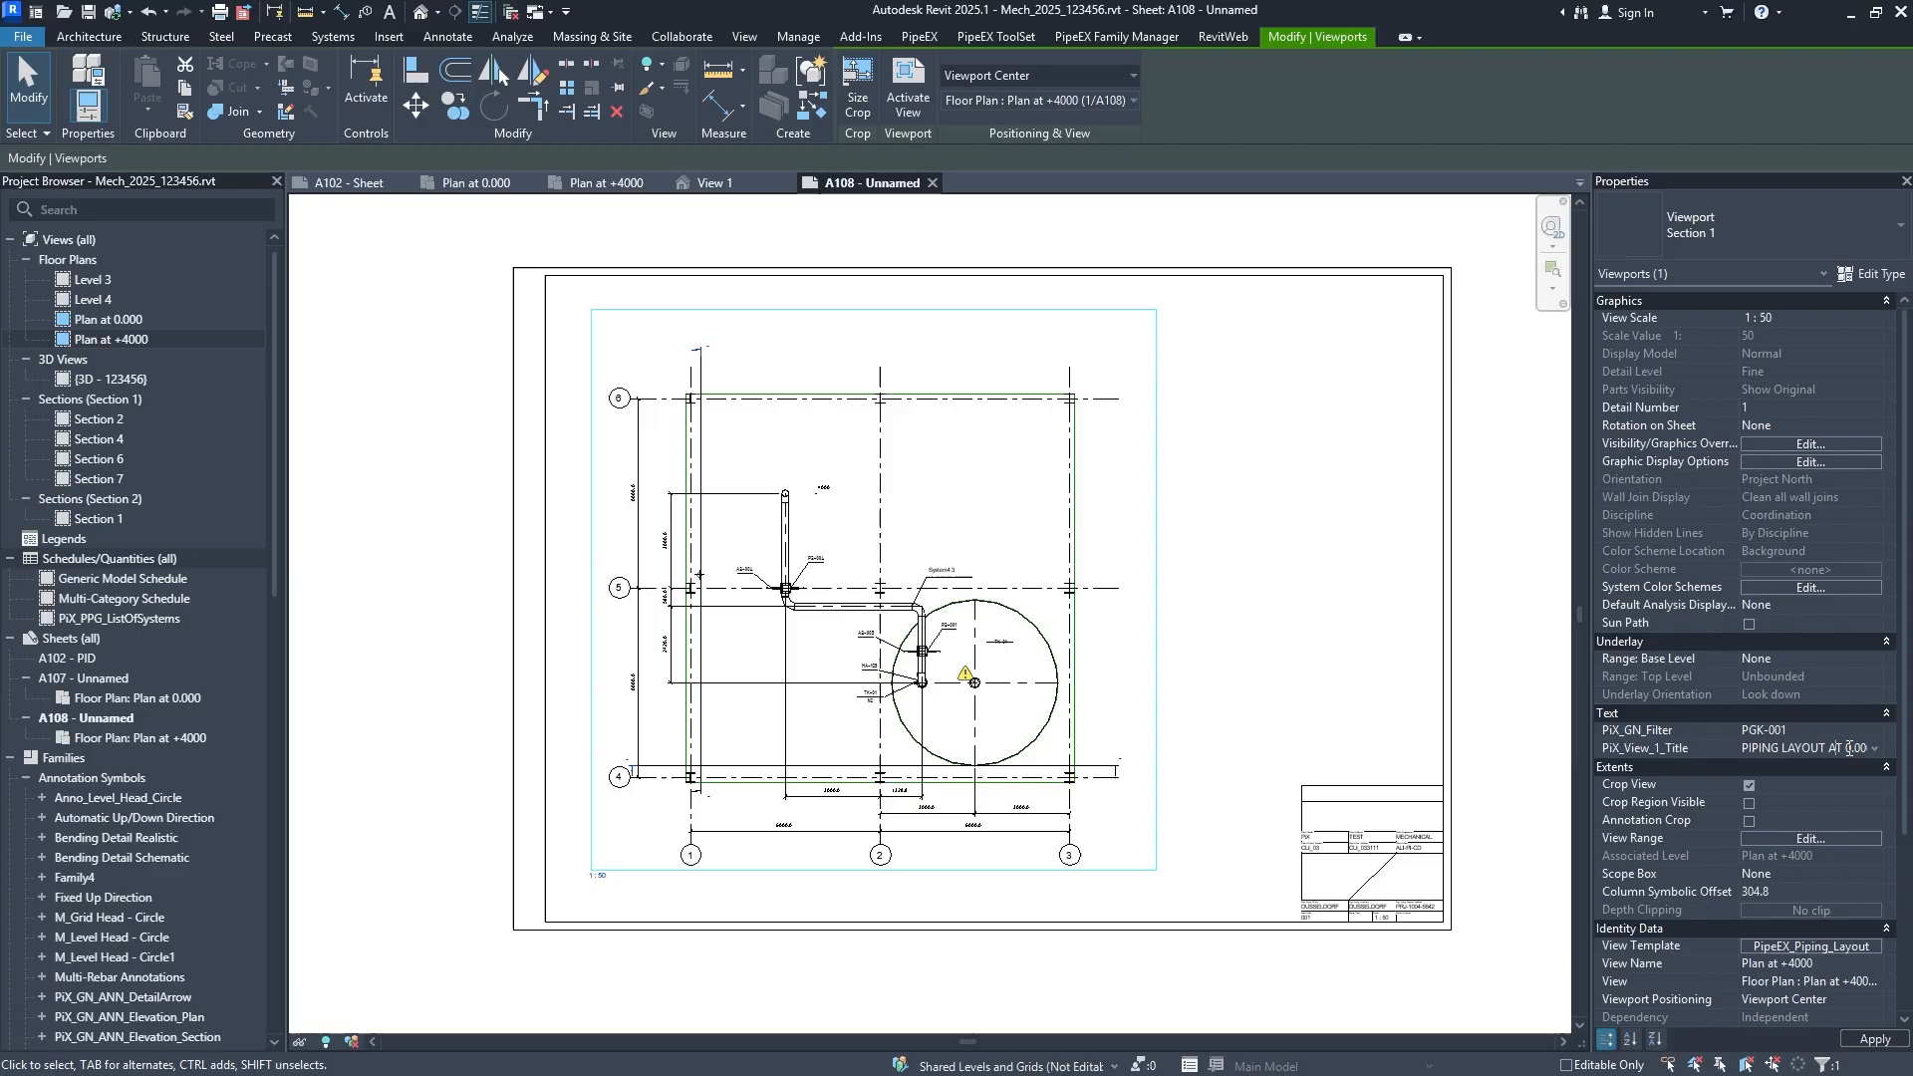
pyautogui.write('+400')
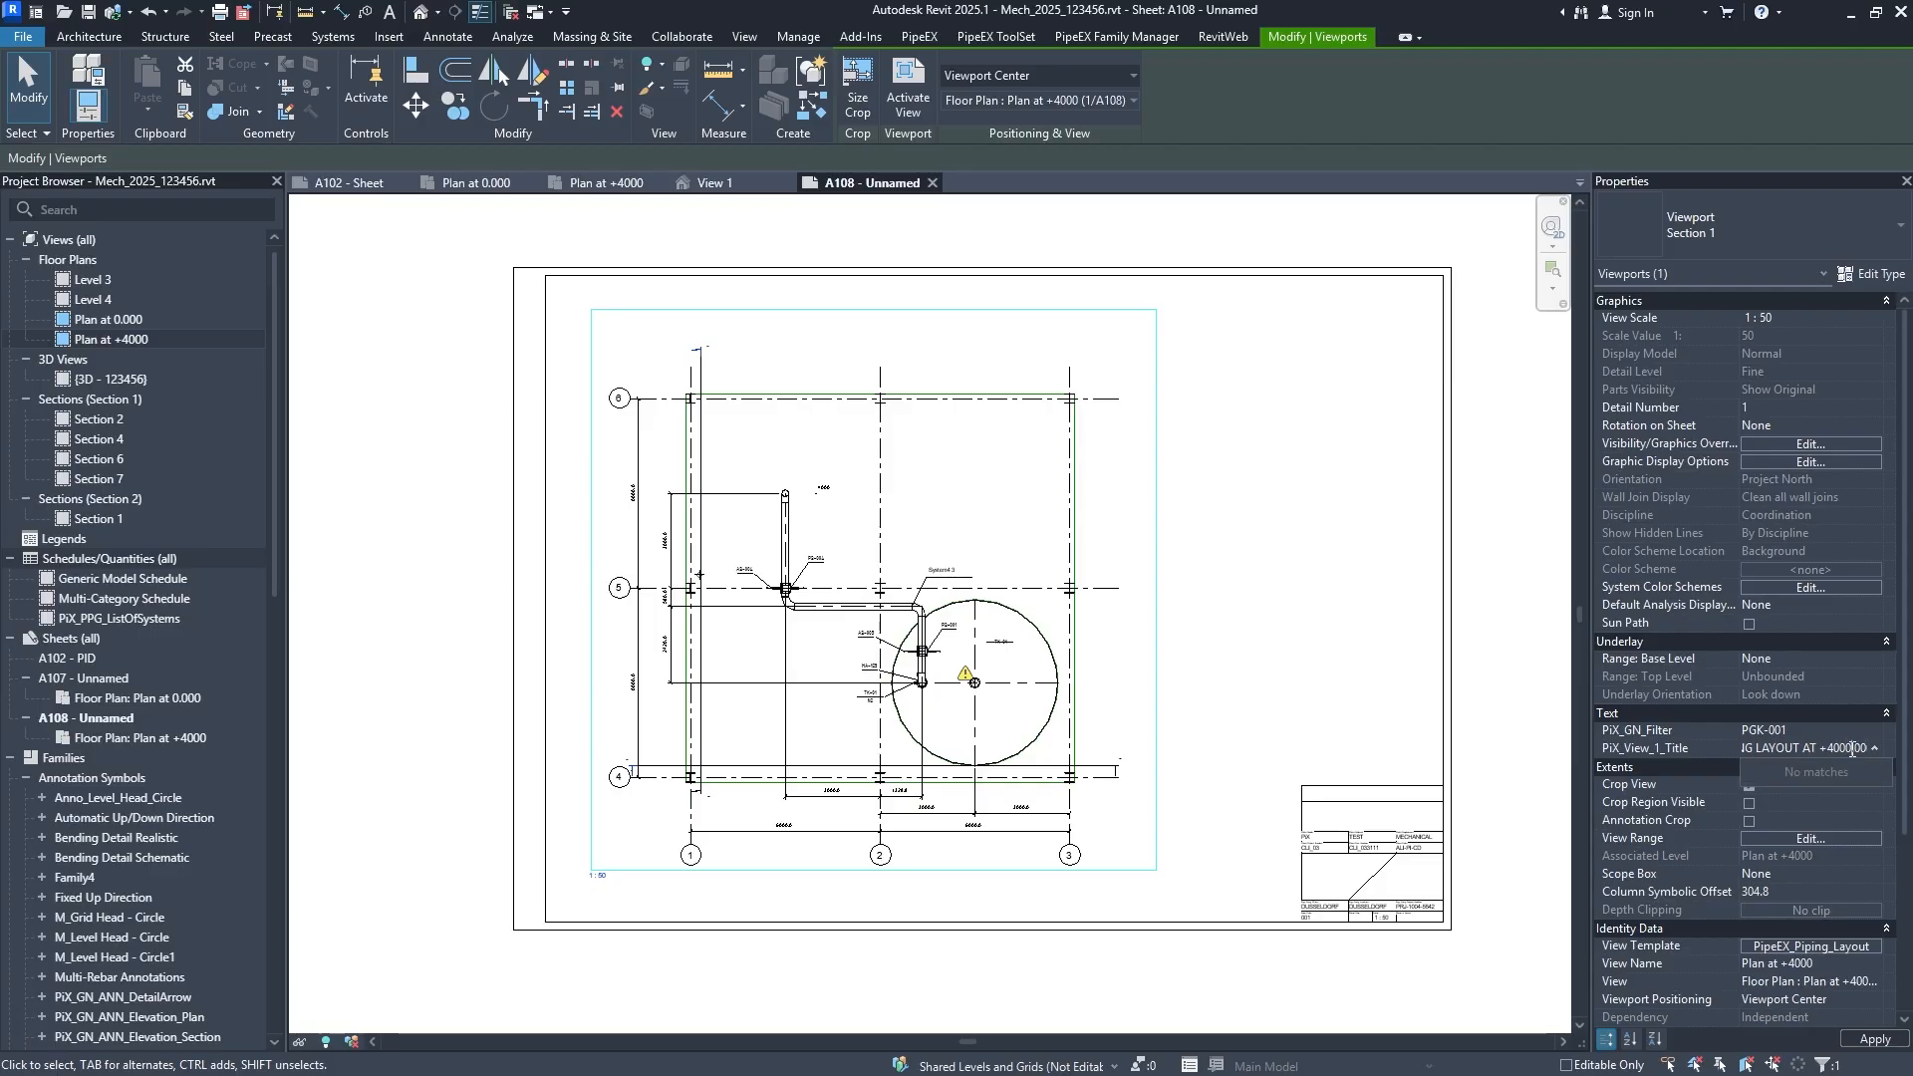
pyautogui.press('Return')
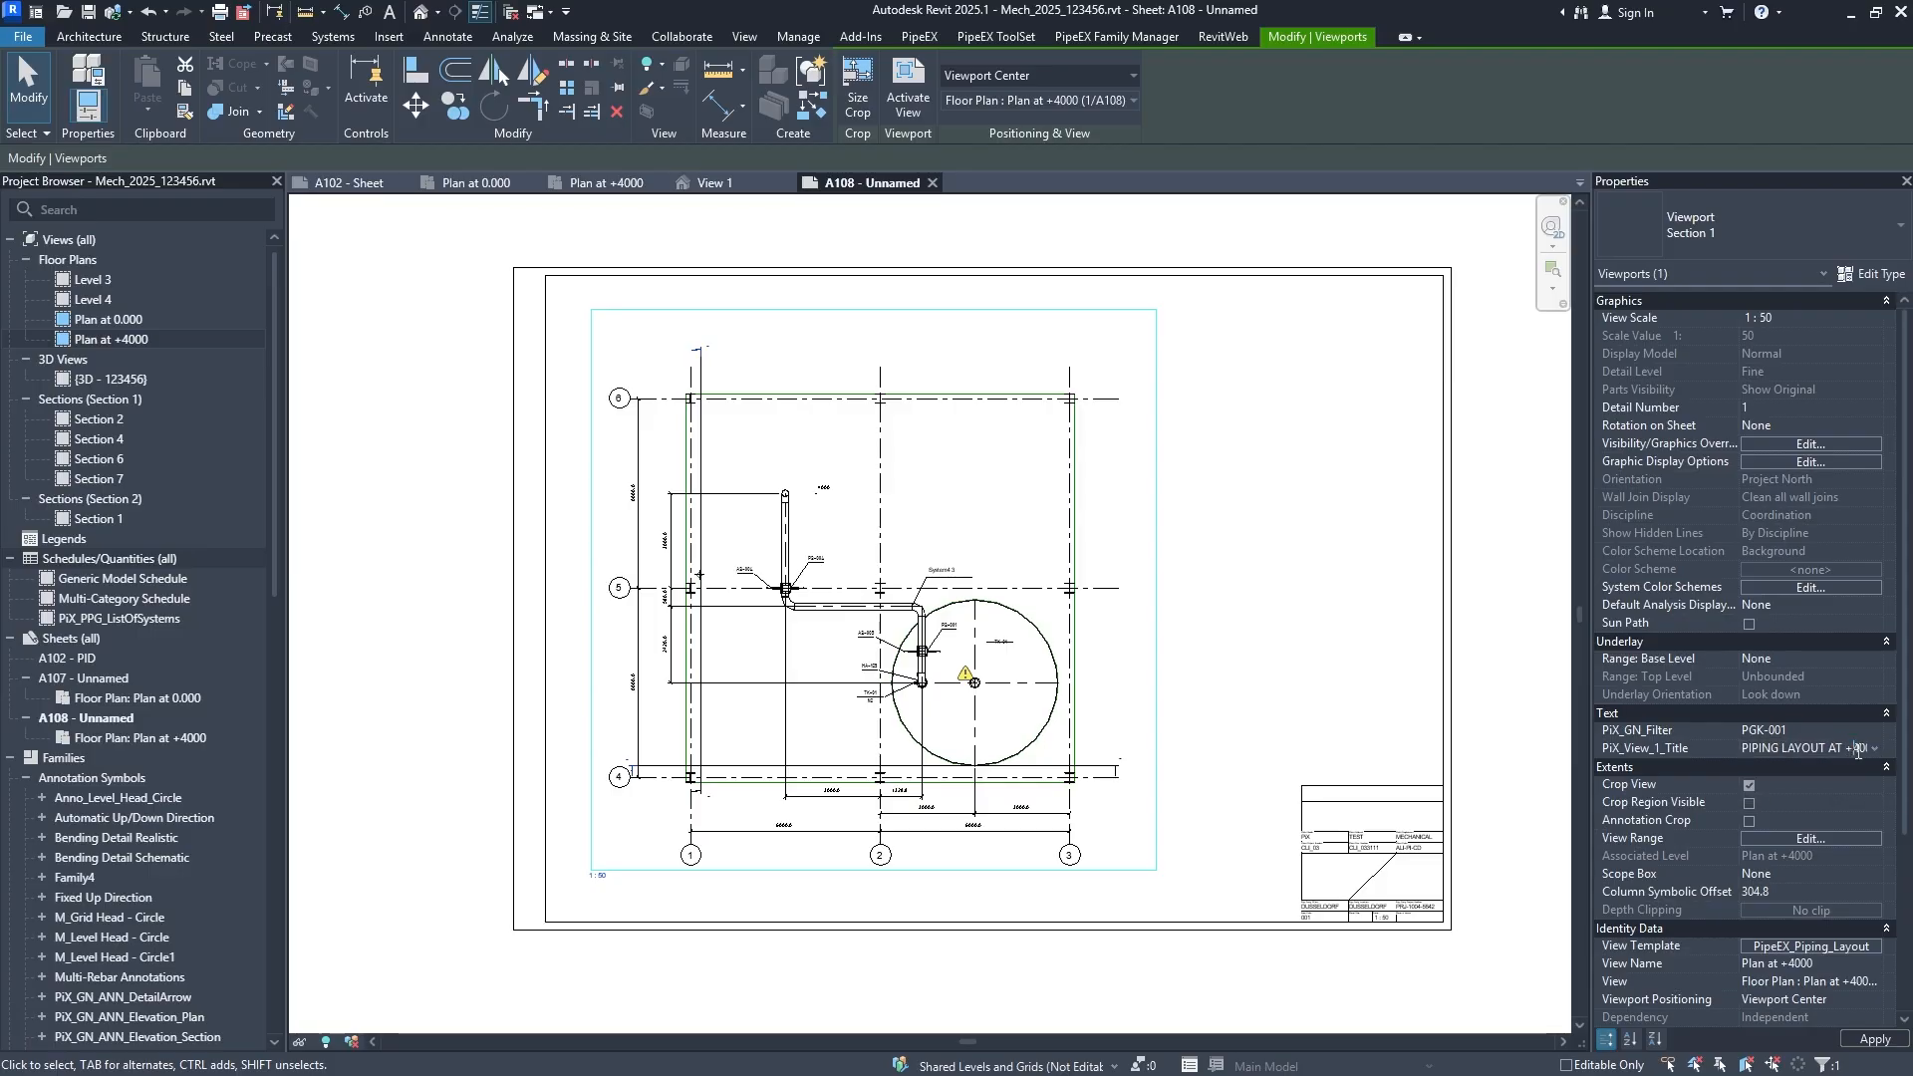
pyautogui.doubleClick(1860, 748)
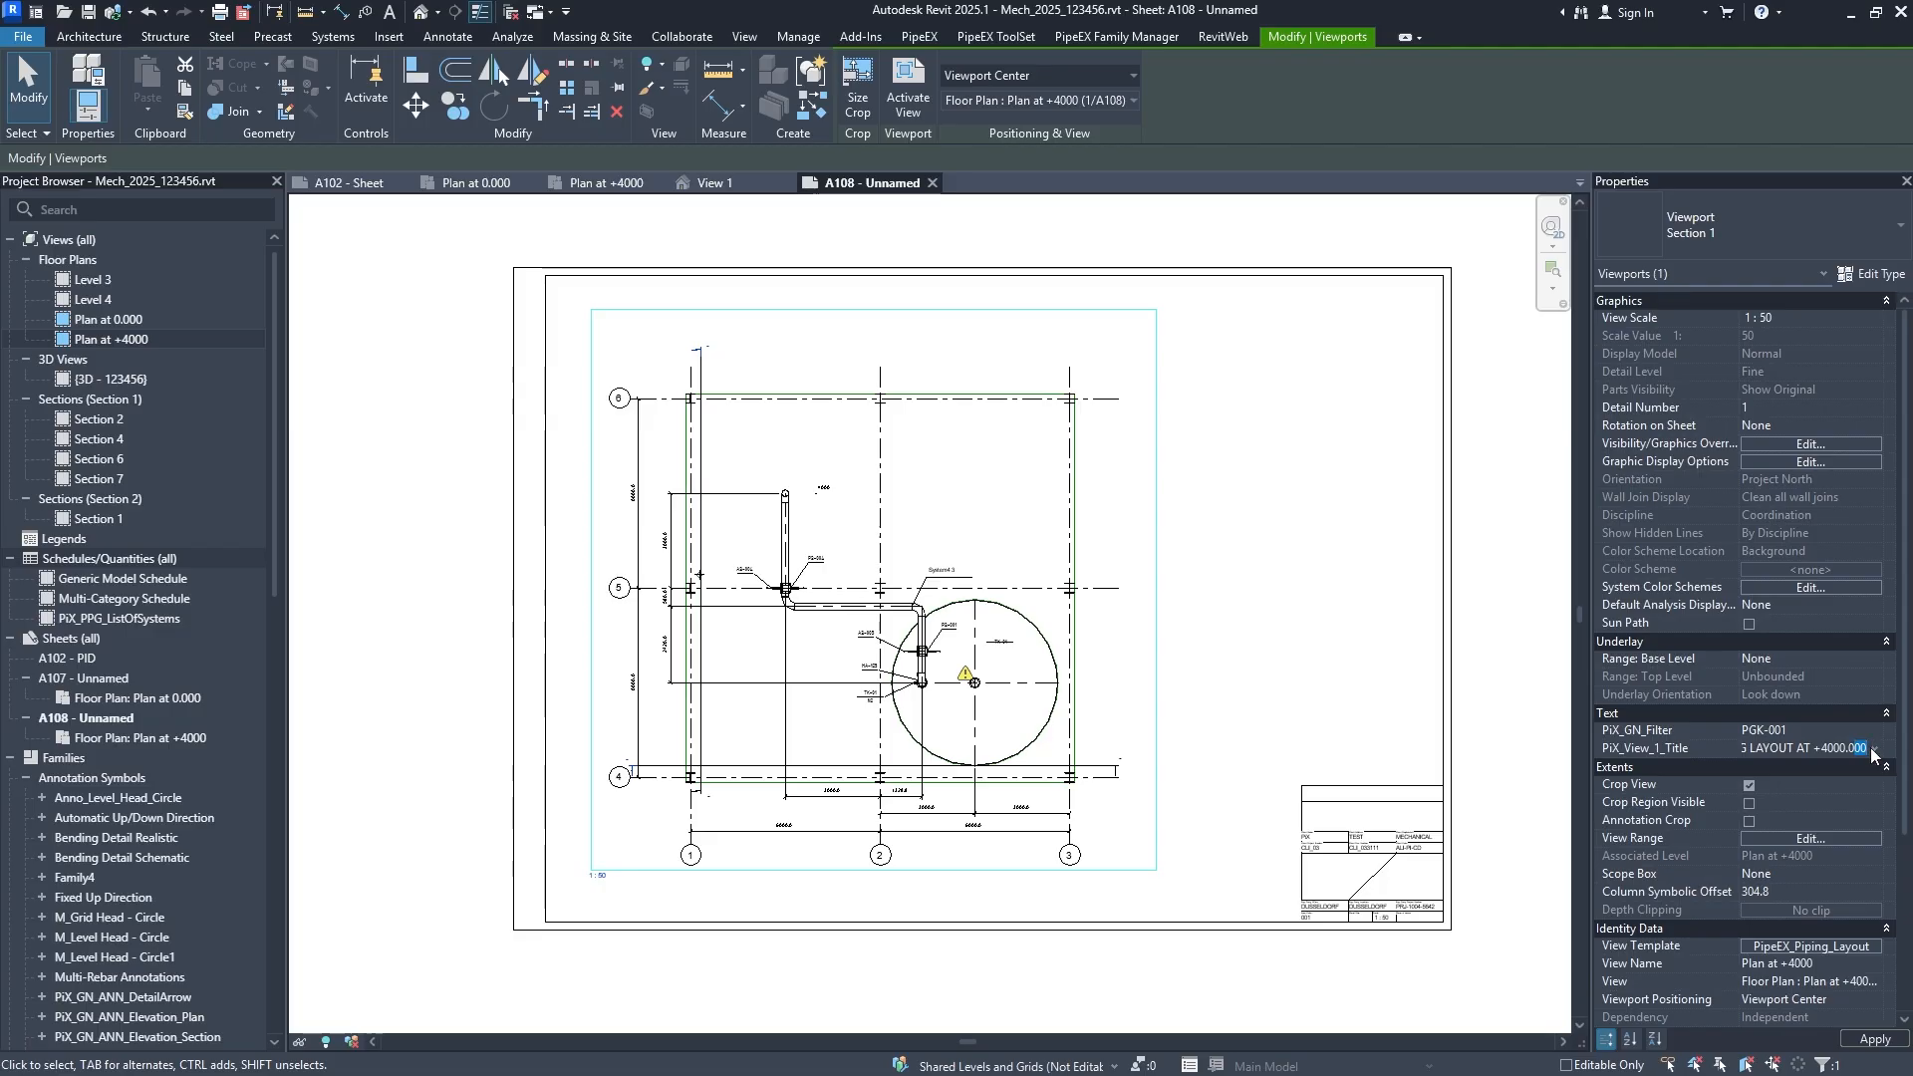
pyautogui.click(1874, 755)
pyautogui.click(1874, 754)
pyautogui.scroll(4, 646, 959)
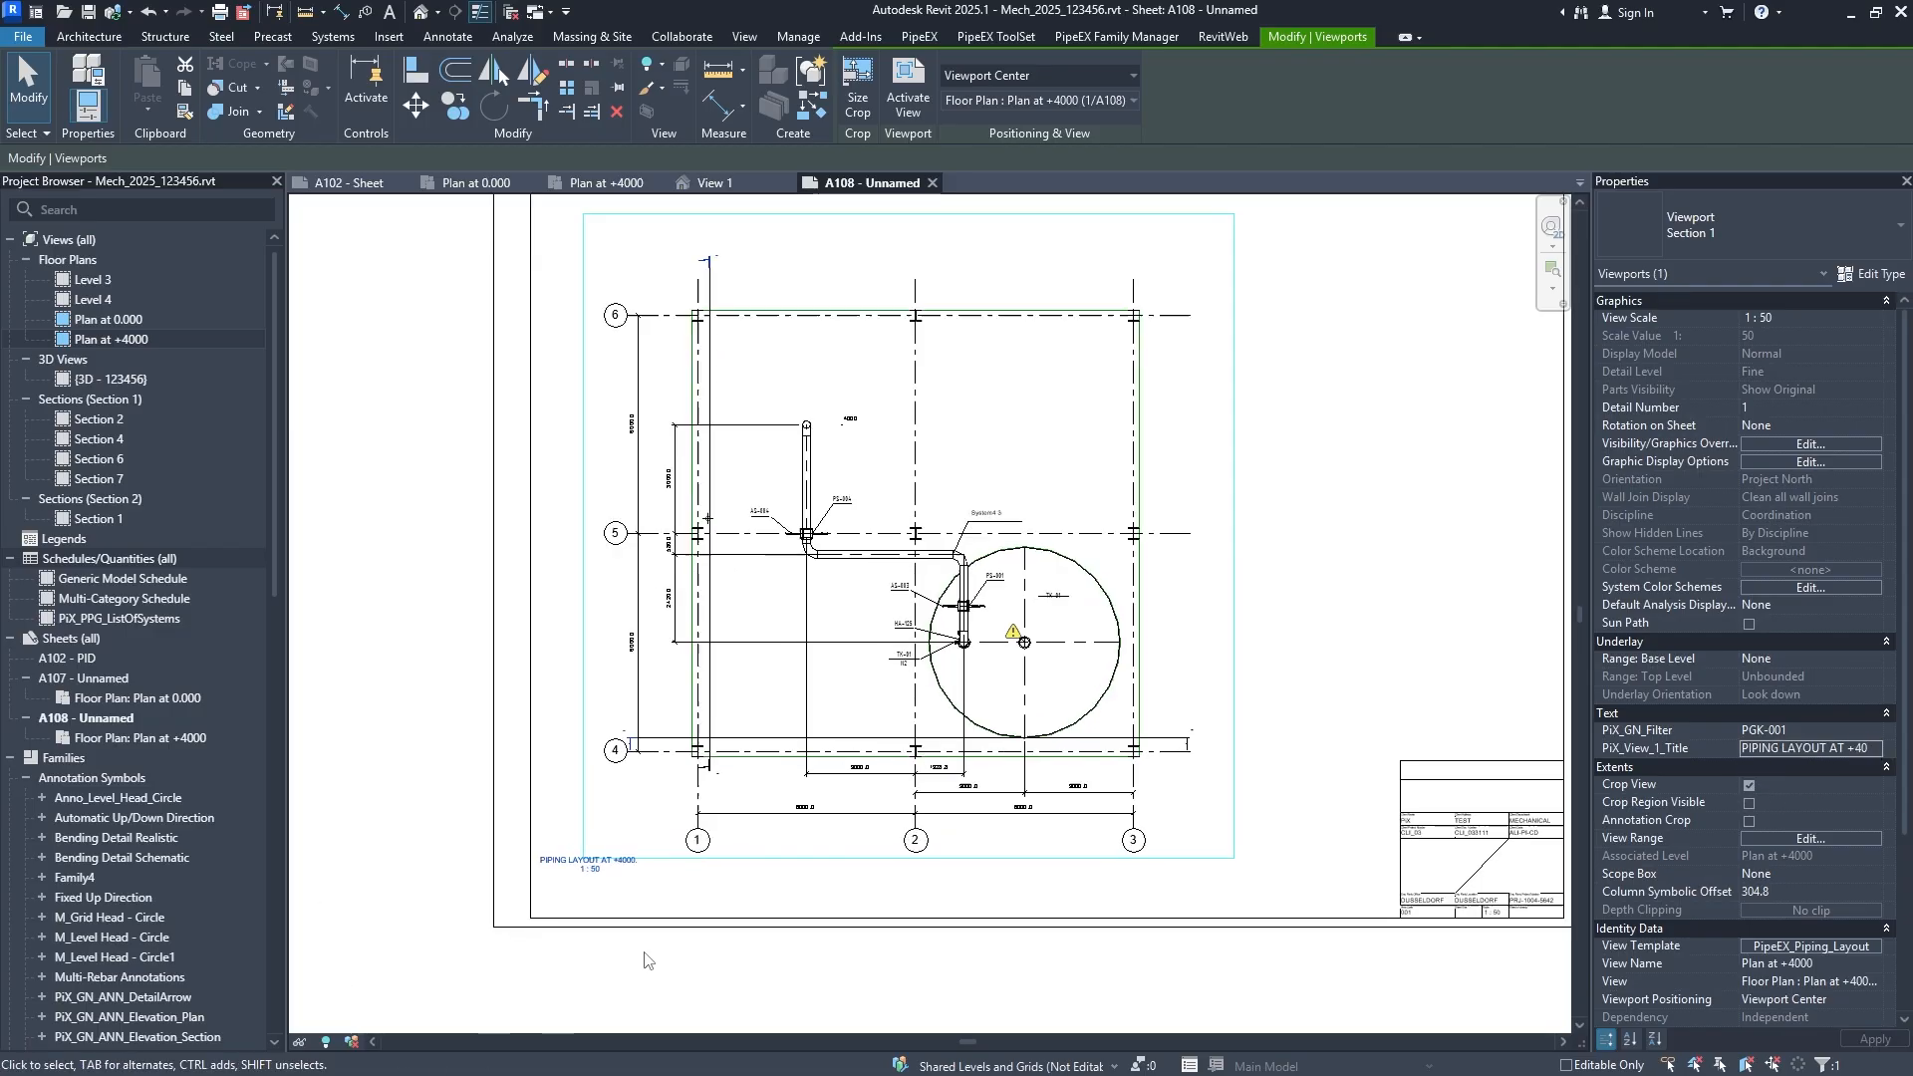
# Move the plan's view title sideways so it sits centred beneath grid bubble 2.
pyautogui.click(686, 881)
pyautogui.click(541, 842)
pyautogui.scroll(-3, 558, 897)
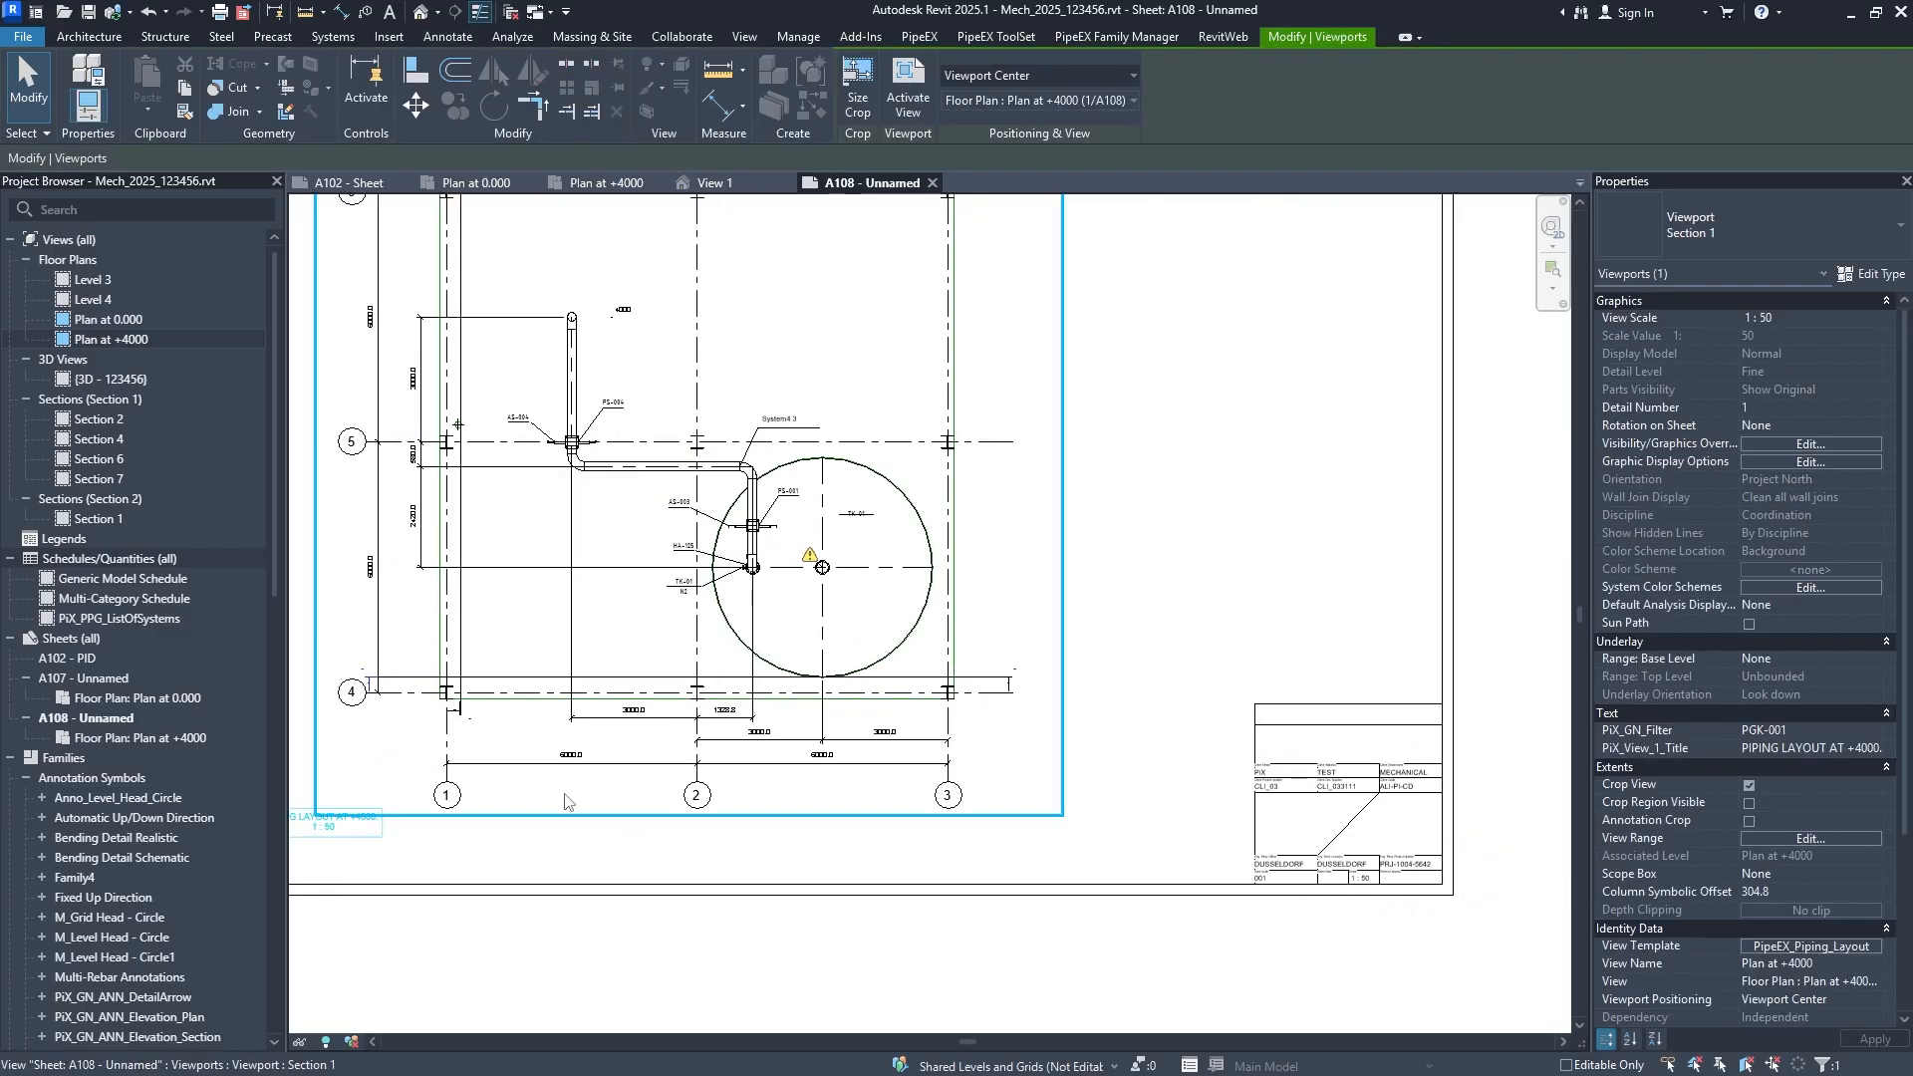
pyautogui.moveTo(571, 917); pyautogui.dragTo(940, 906)
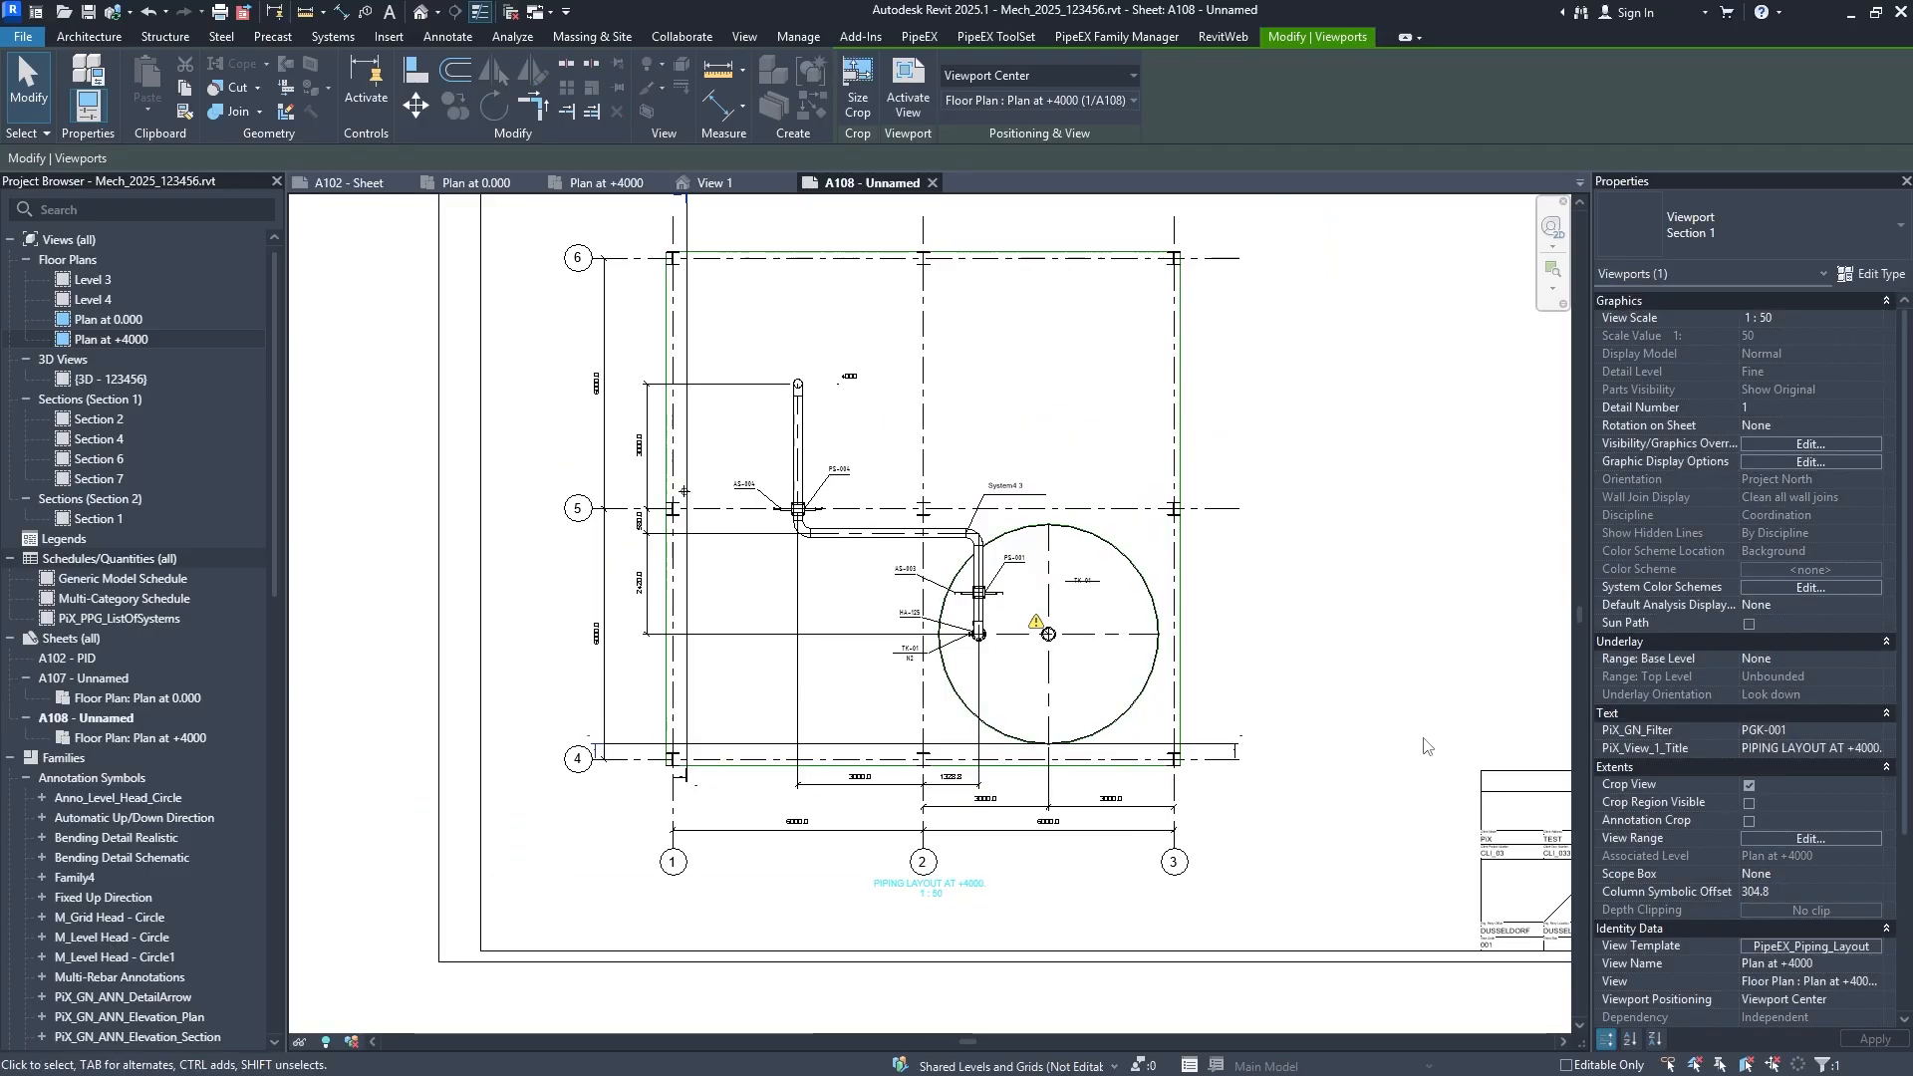
pyautogui.click(1435, 620)
# Lower the plan's view title slightly so it clears the lower edge of the viewport.
pyautogui.moveTo(1055, 436); pyautogui.dragTo(1051, 408, button='middle')
pyautogui.scroll(3, 932, 877)
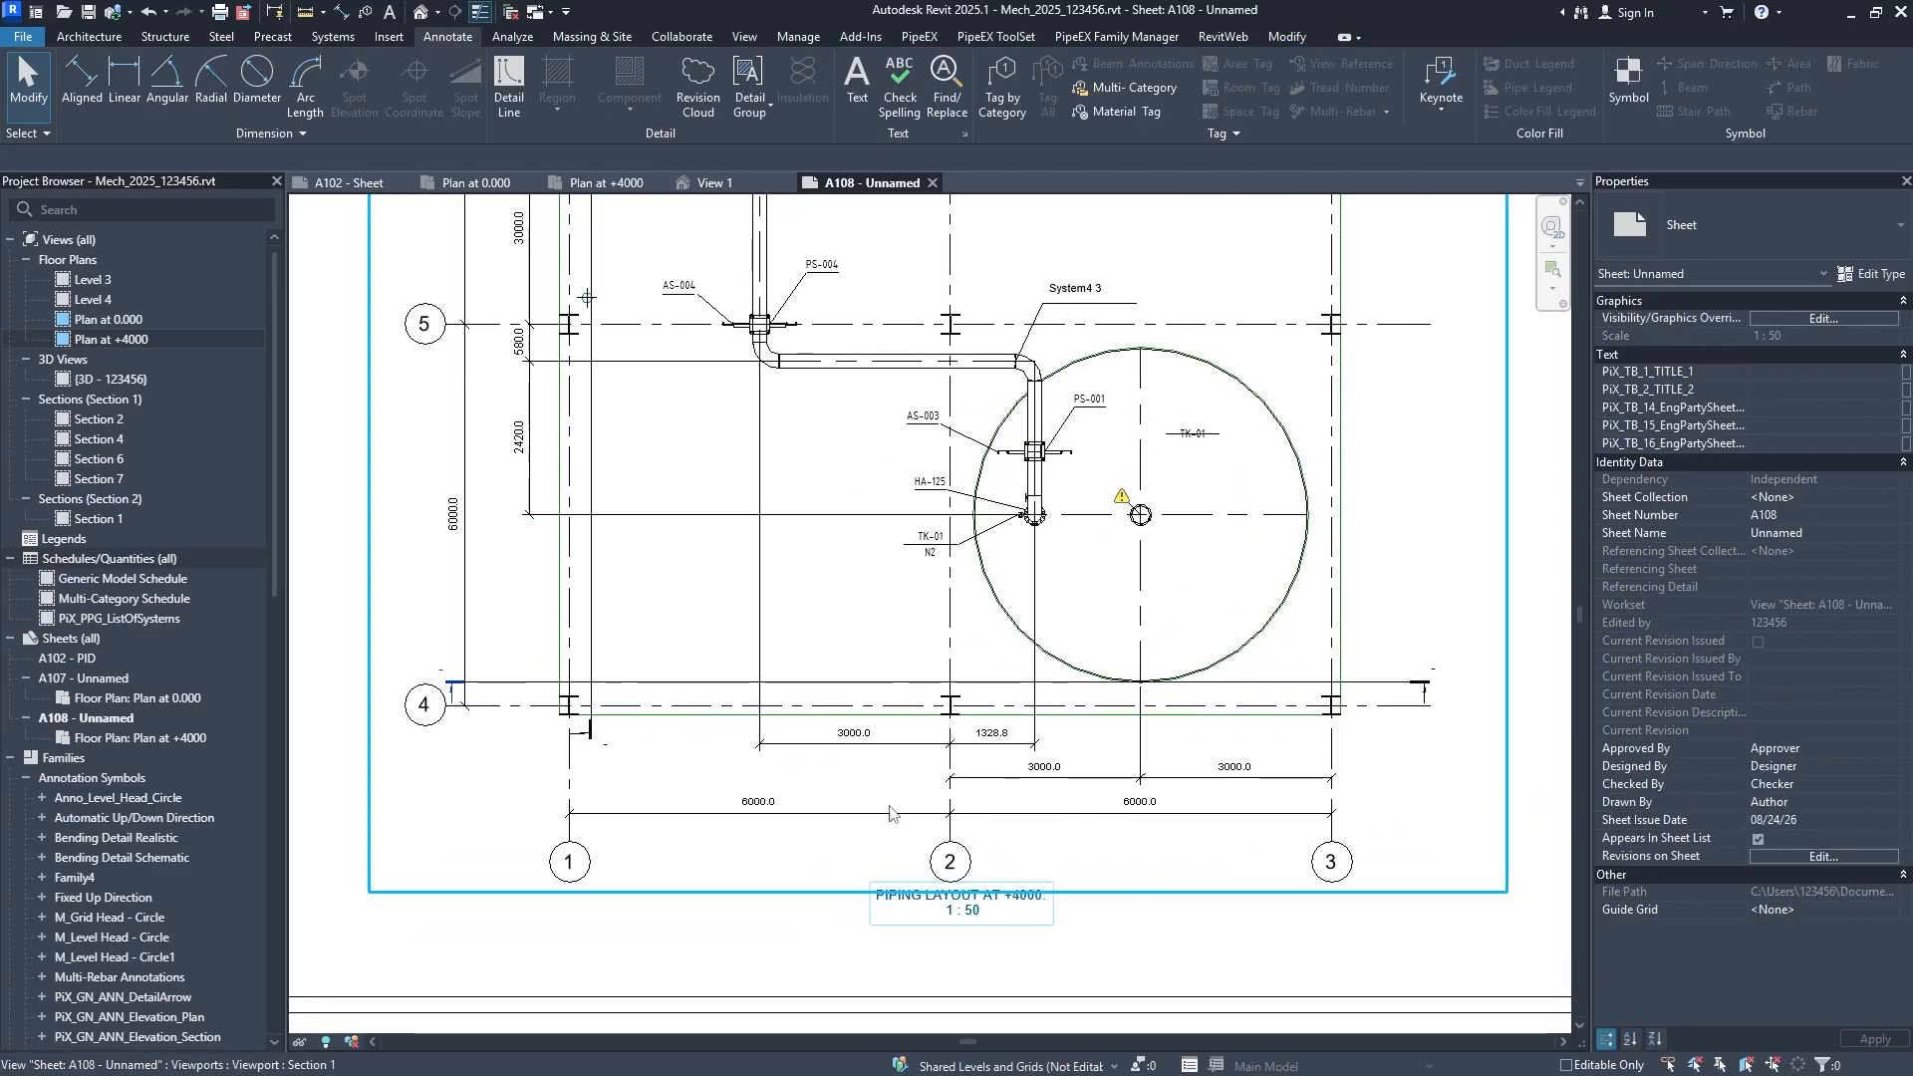
pyautogui.click(922, 900)
pyautogui.moveTo(938, 910); pyautogui.dragTo(925, 940)
pyautogui.click(1162, 919)
# Fill in the first title line of the sheet's title block with "PIPING LAYOUTS".
pyautogui.scroll(-4, 1164, 903)
pyautogui.moveTo(1186, 724); pyautogui.dragTo(955, 759, button='middle')
pyautogui.scroll(2, 944, 940)
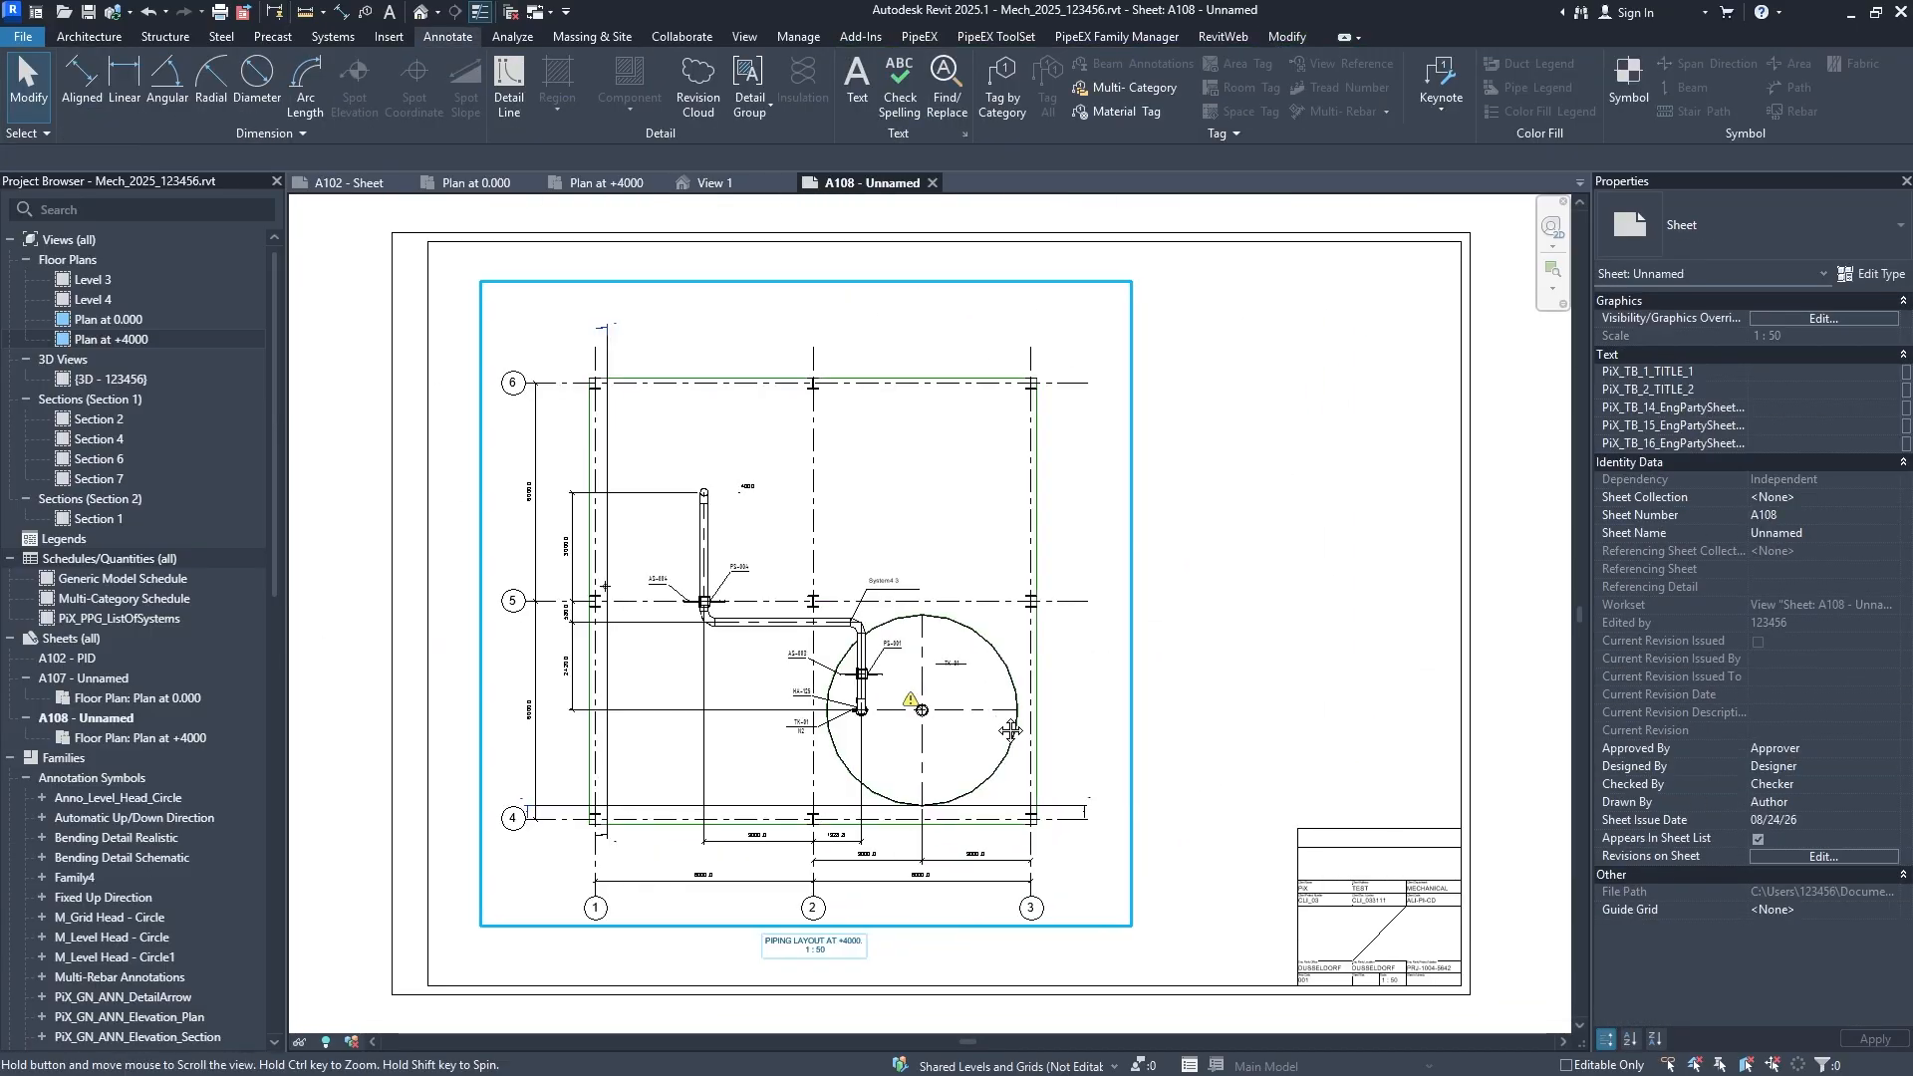
pyautogui.scroll(1, 1255, 638)
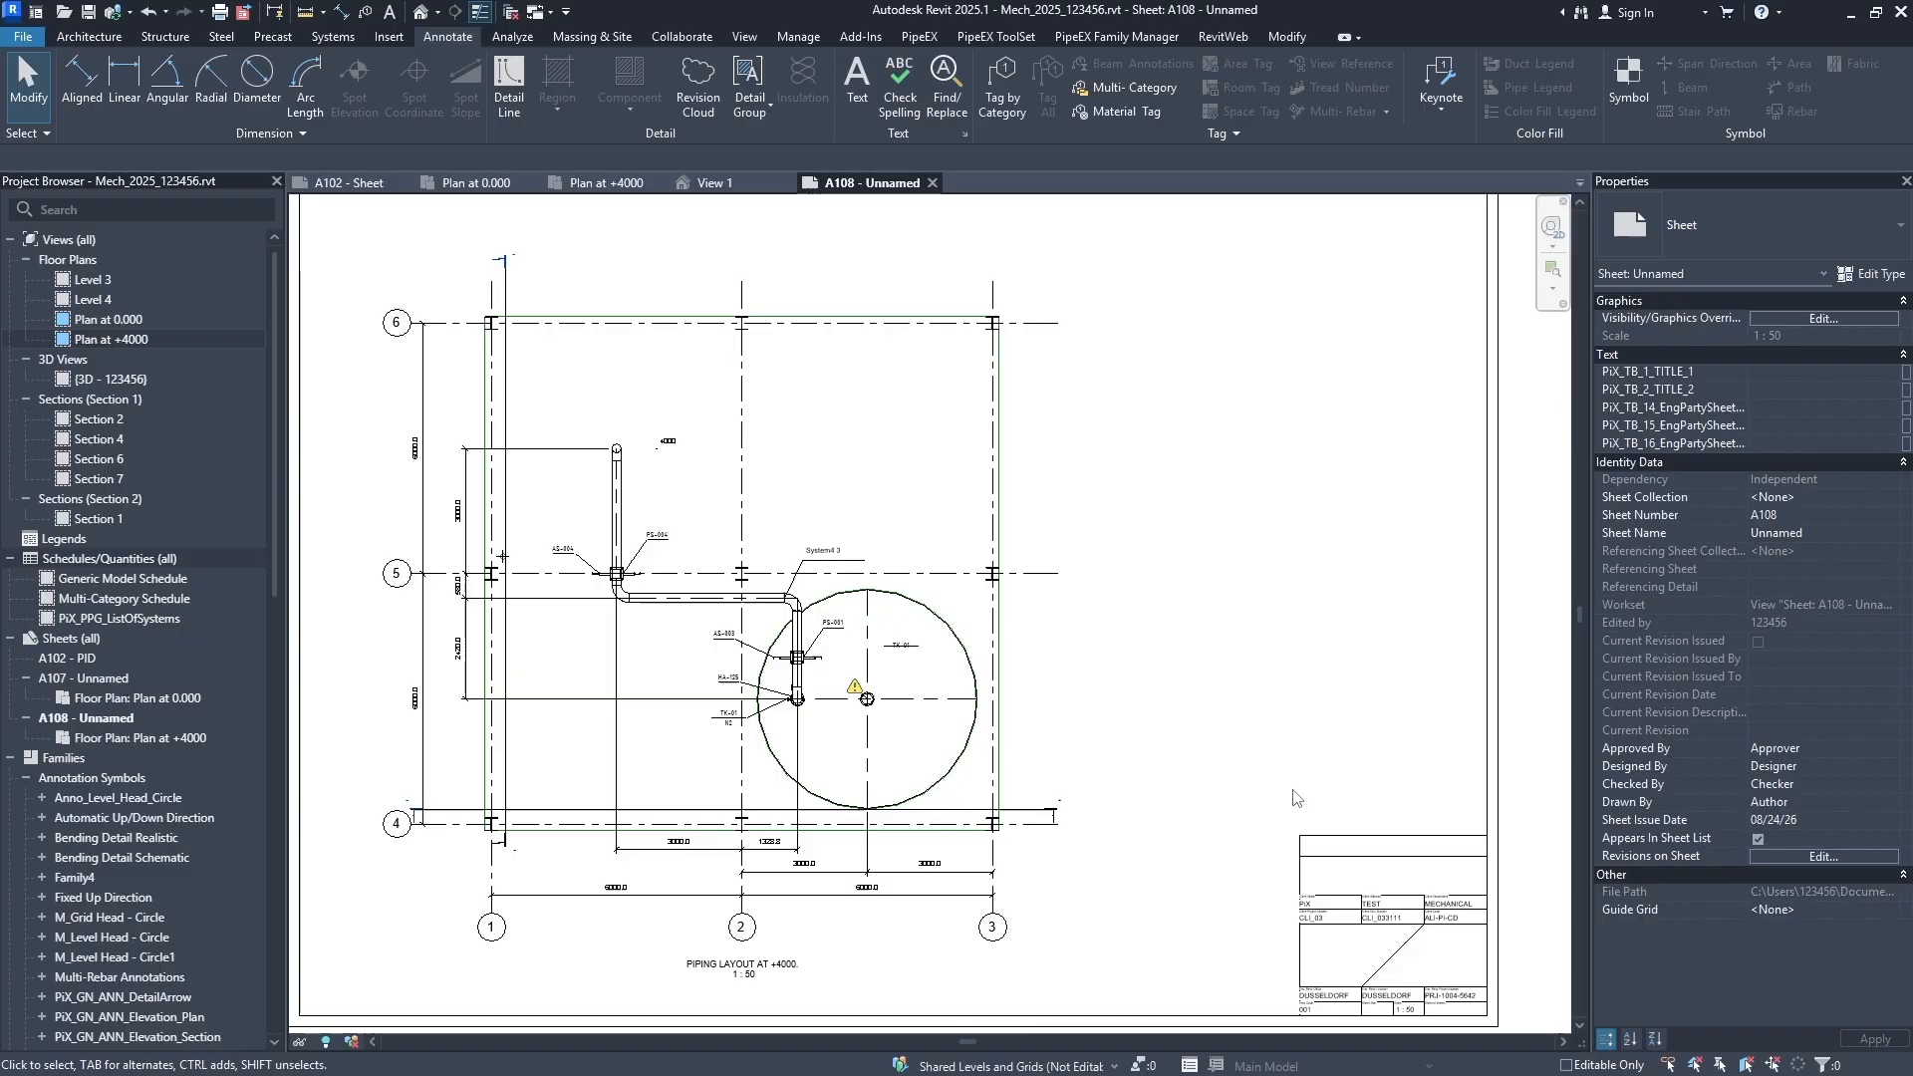
pyautogui.moveTo(1204, 641); pyautogui.dragTo(1110, 576, button='middle')
pyautogui.click(1202, 775)
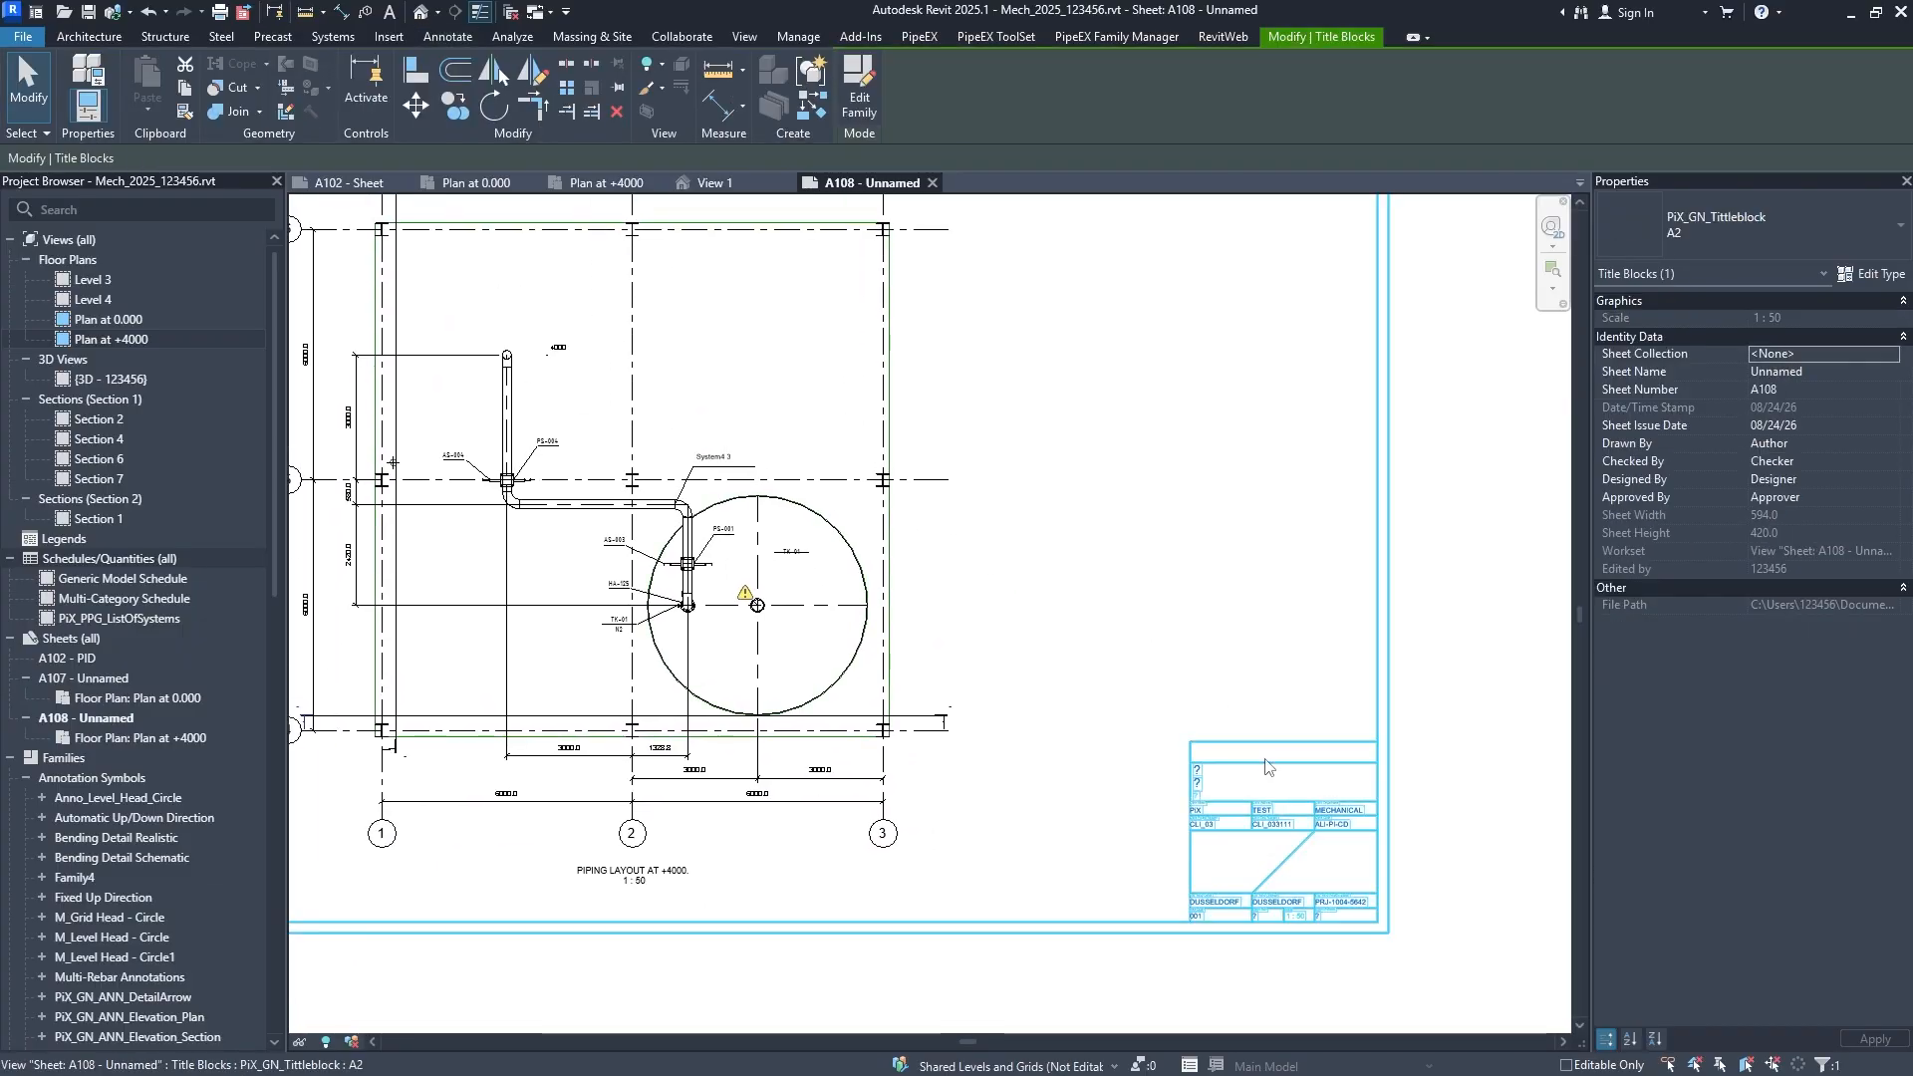
pyautogui.scroll(3, 1202, 774)
pyautogui.click(1203, 775)
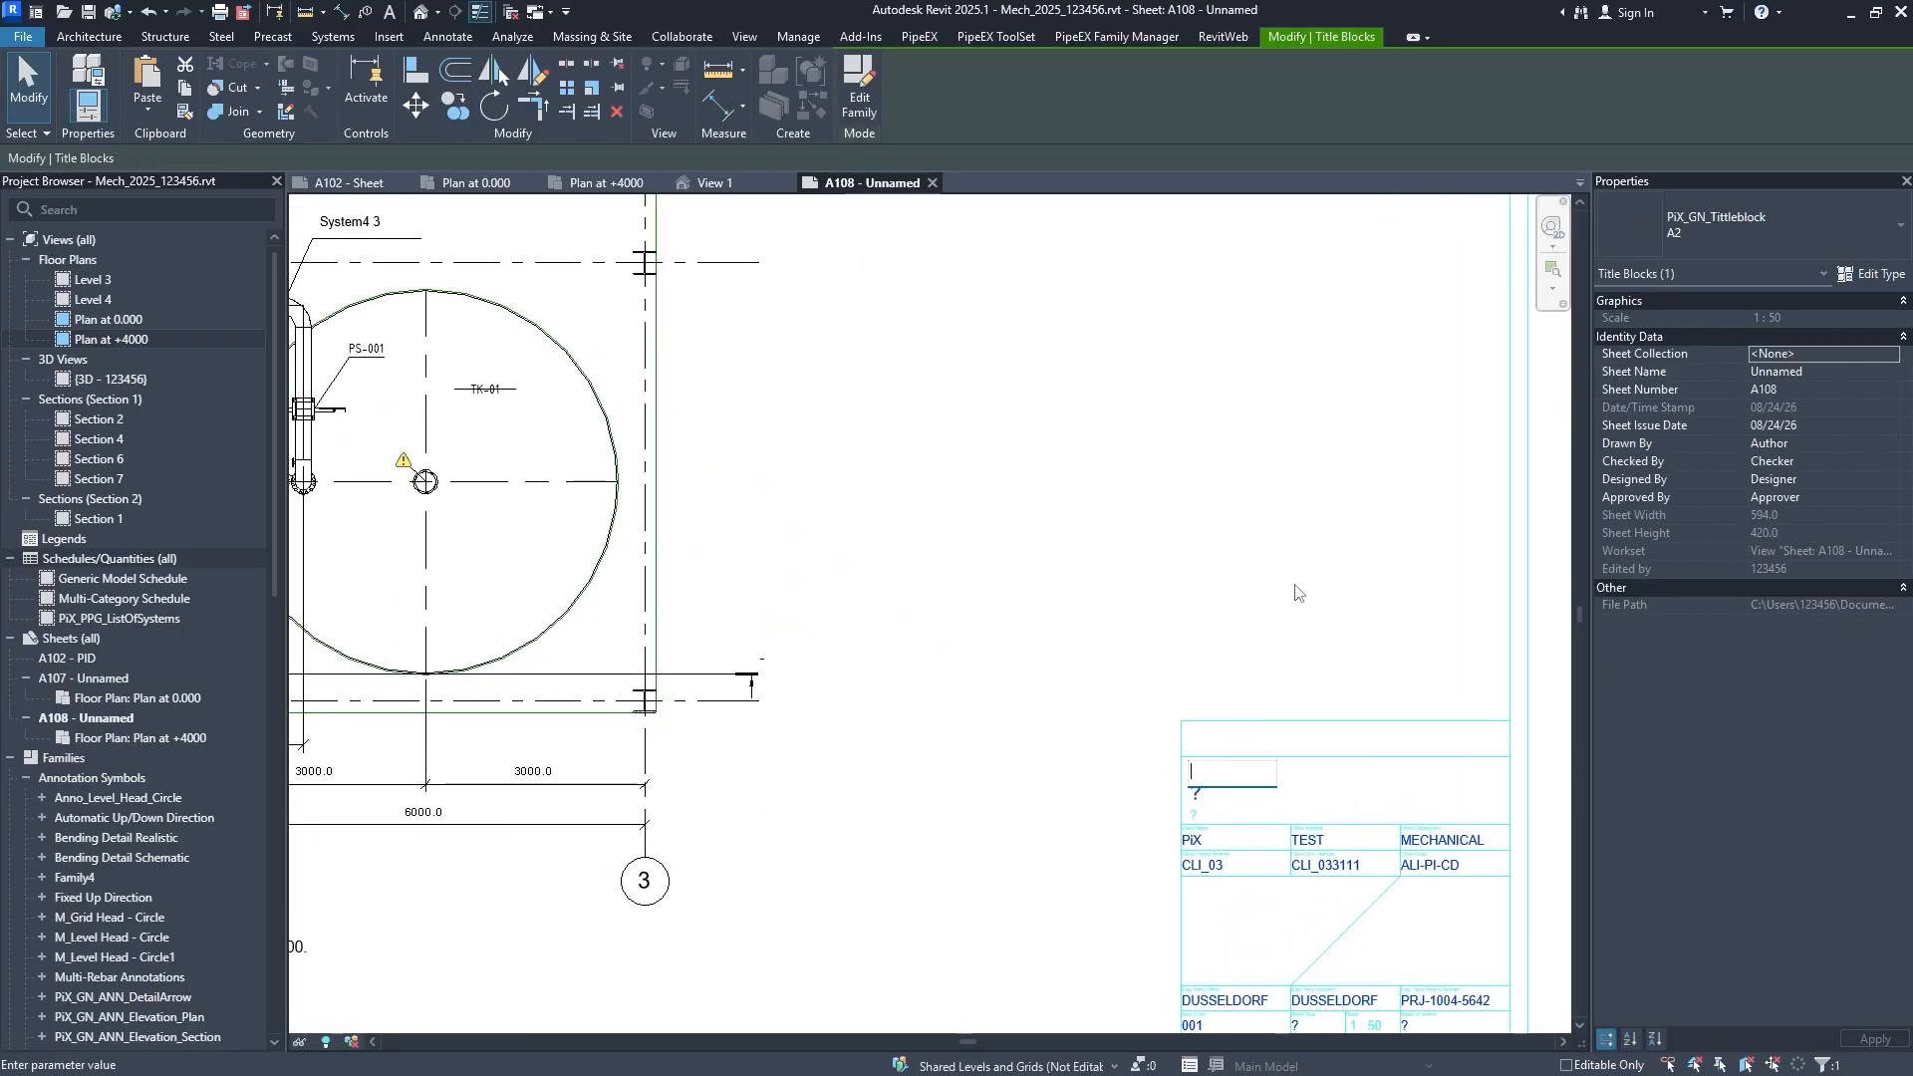
pyautogui.write('PIPING')
pyautogui.write(' LAYOUTS')
pyautogui.click(1296, 592)
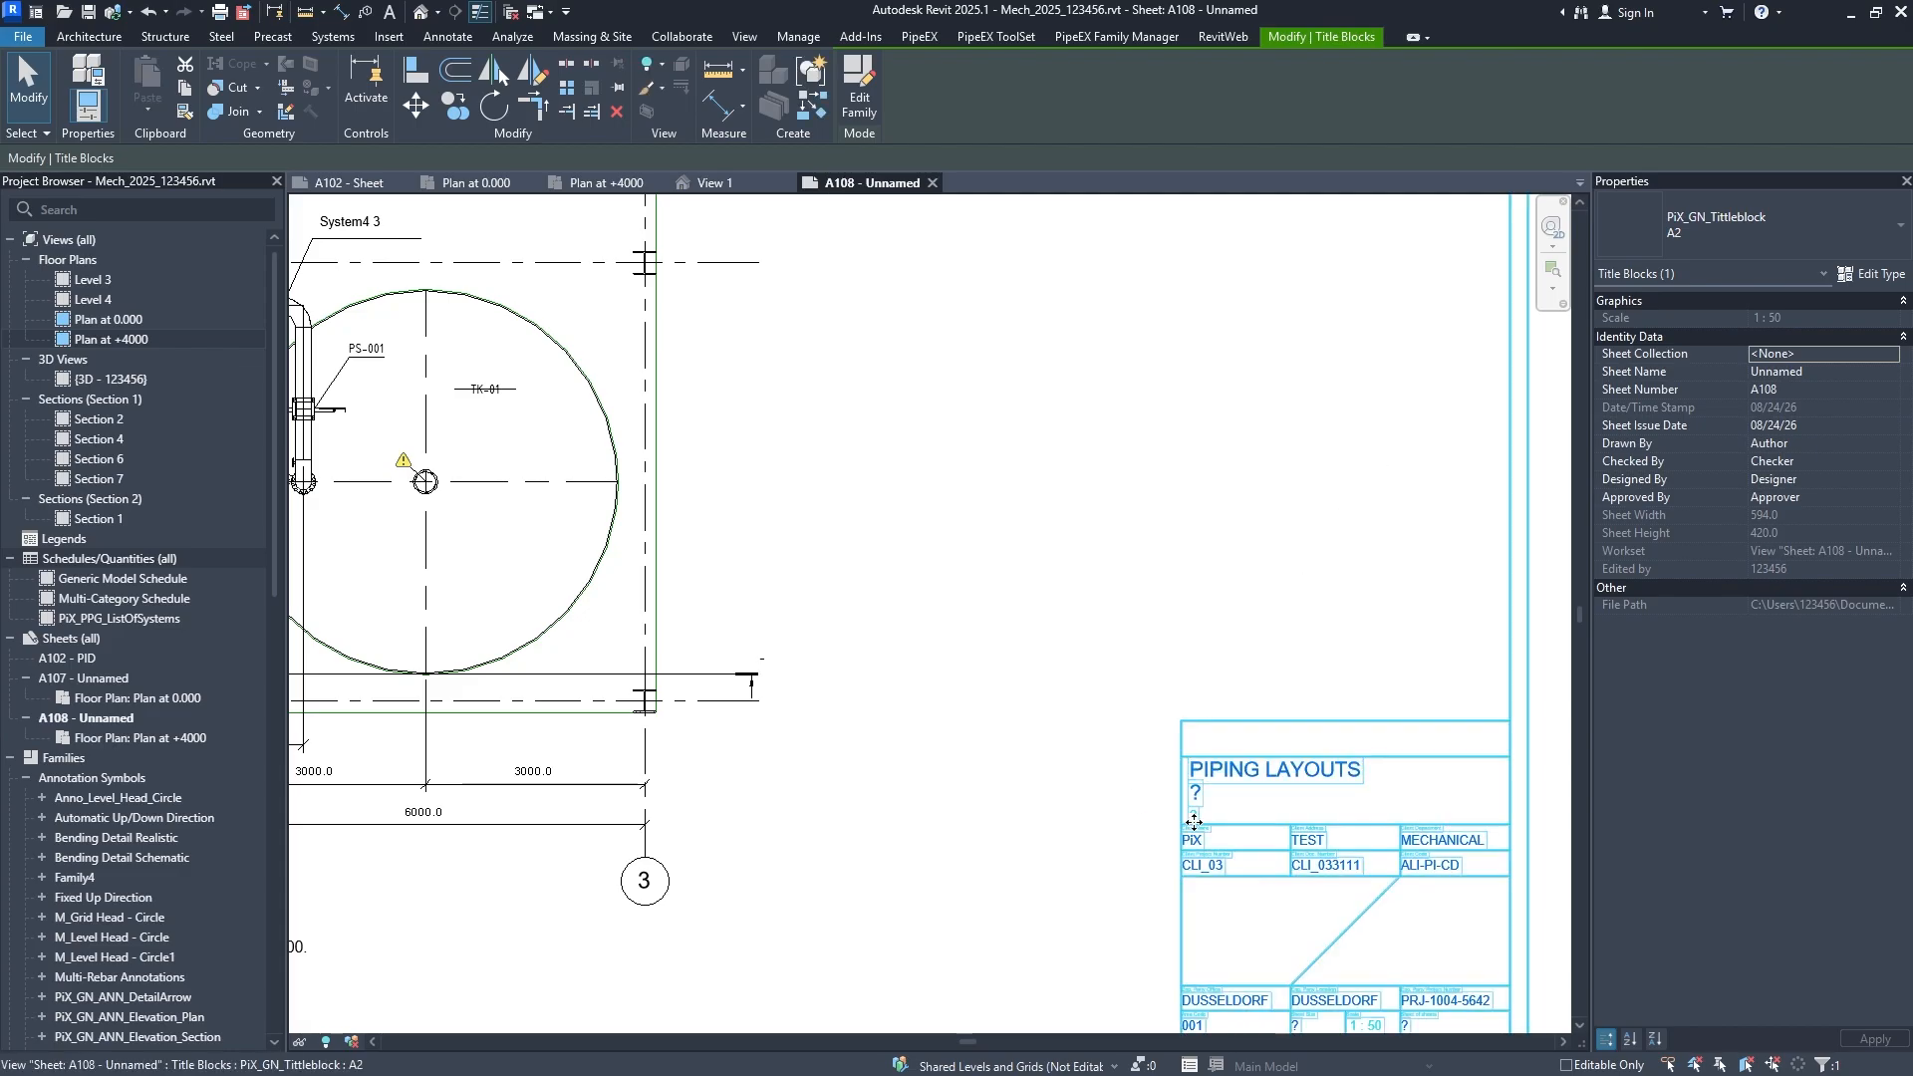
# Enter "EL +4000.0" as the second title line in the title block.
pyautogui.click(1200, 790)
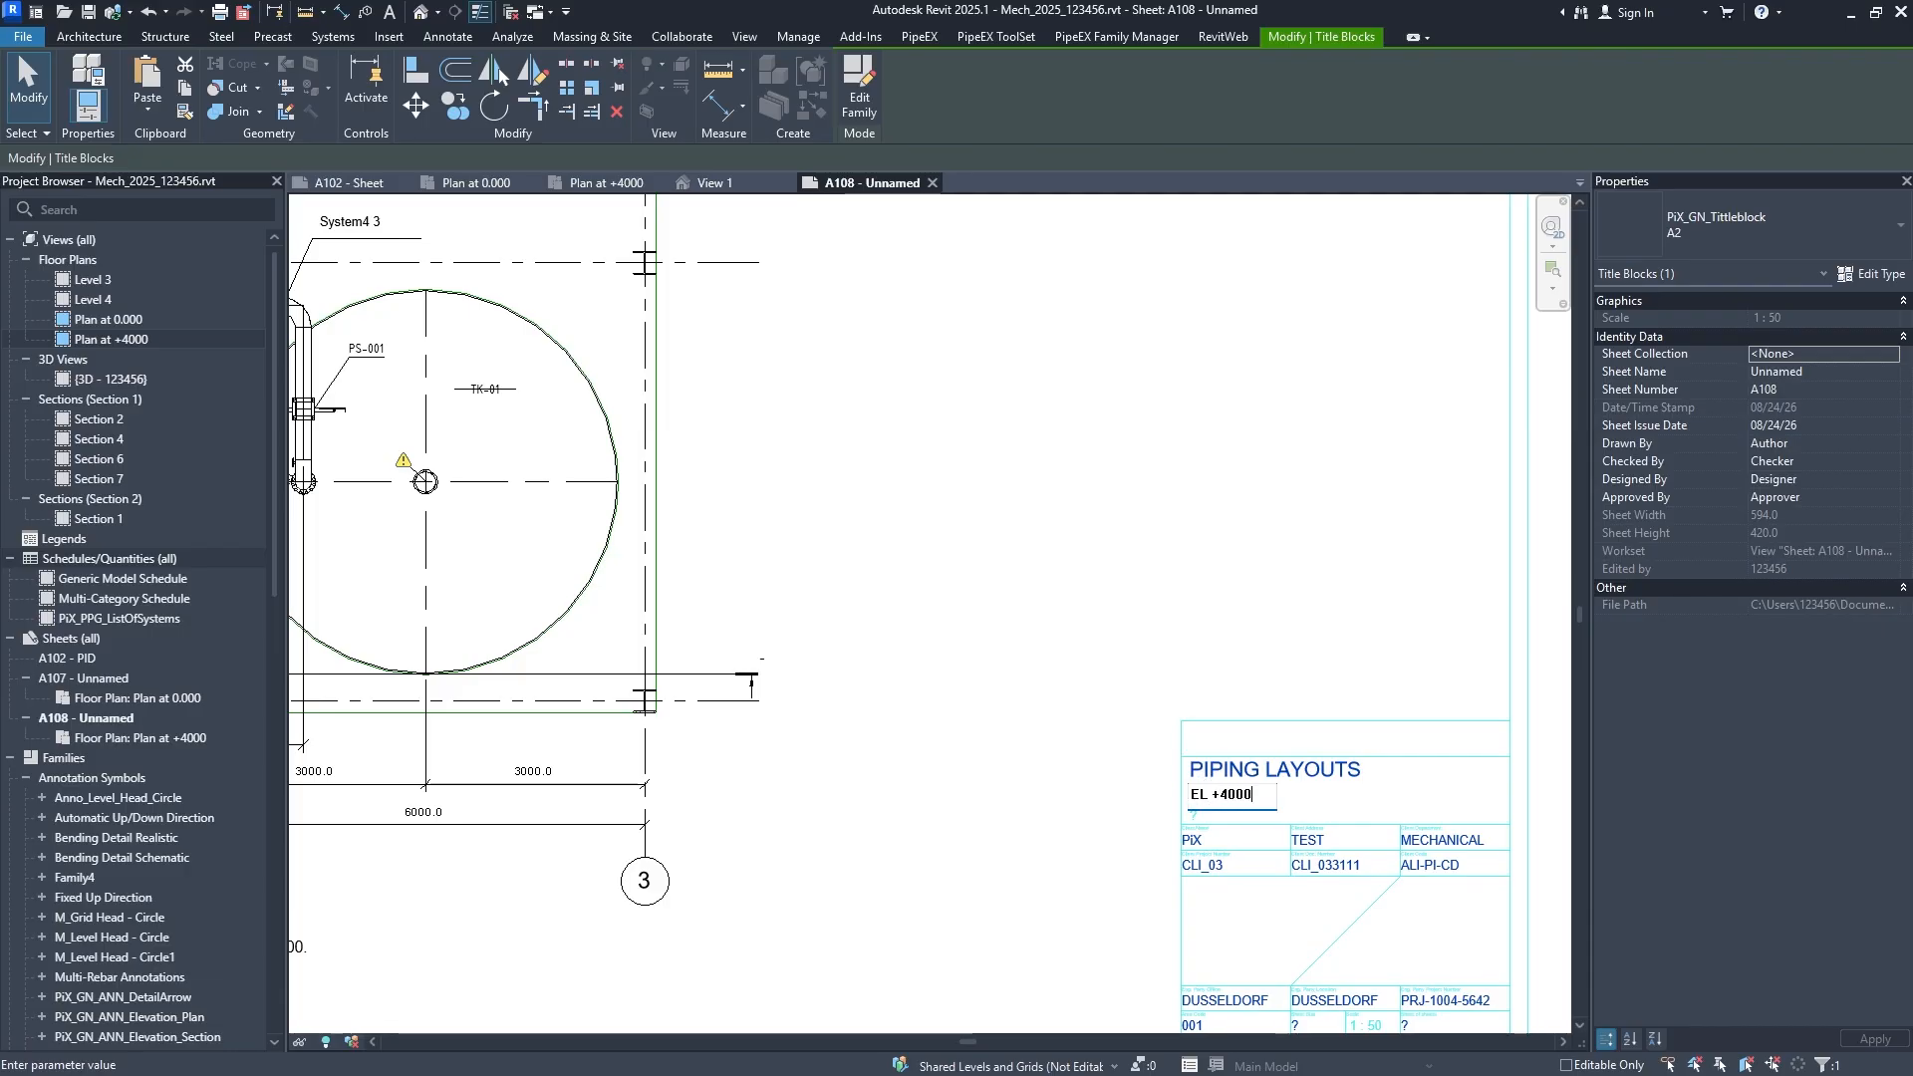
pyautogui.write('EL +4000.0')
pyautogui.press('Return')
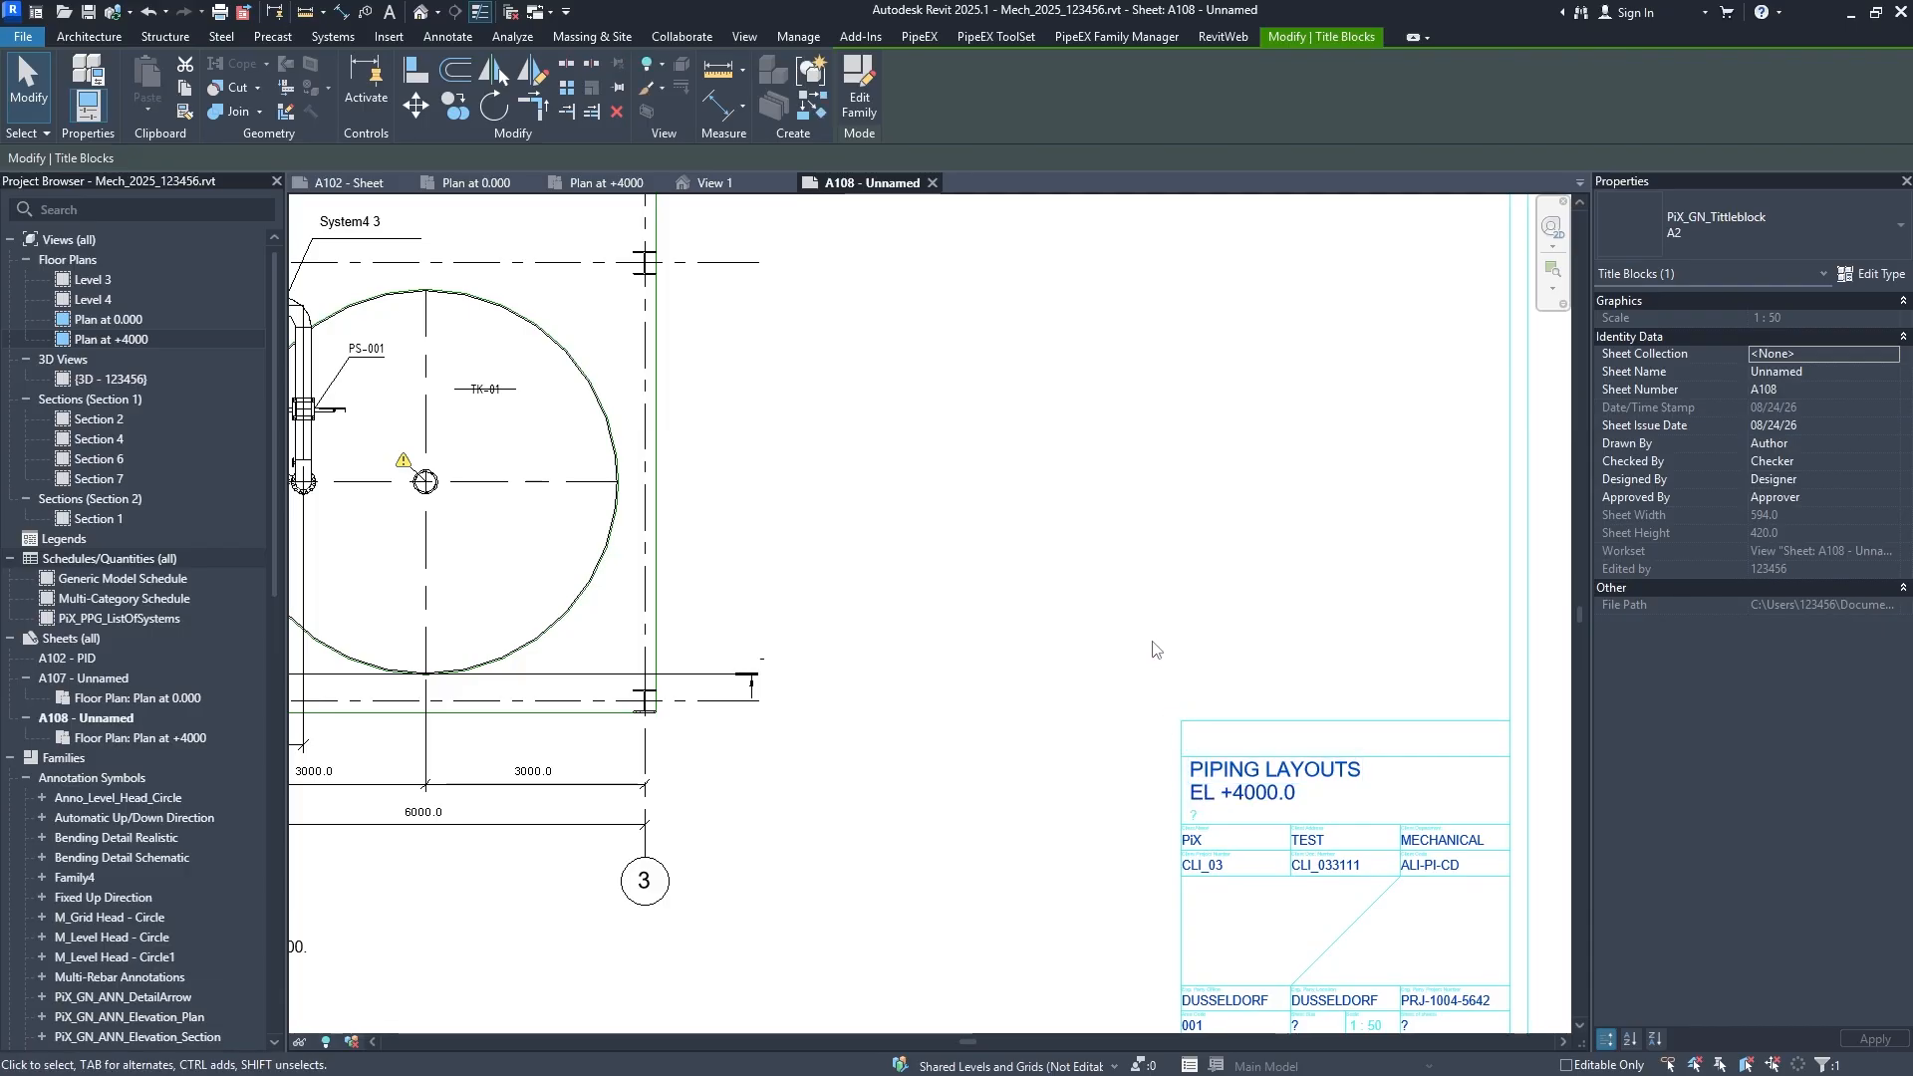
# Set the title block's sheet count to sheet 2 of 10.
pyautogui.moveTo(1118, 318); pyautogui.dragTo(993, 174, button='middle')
pyautogui.click(1289, 877)
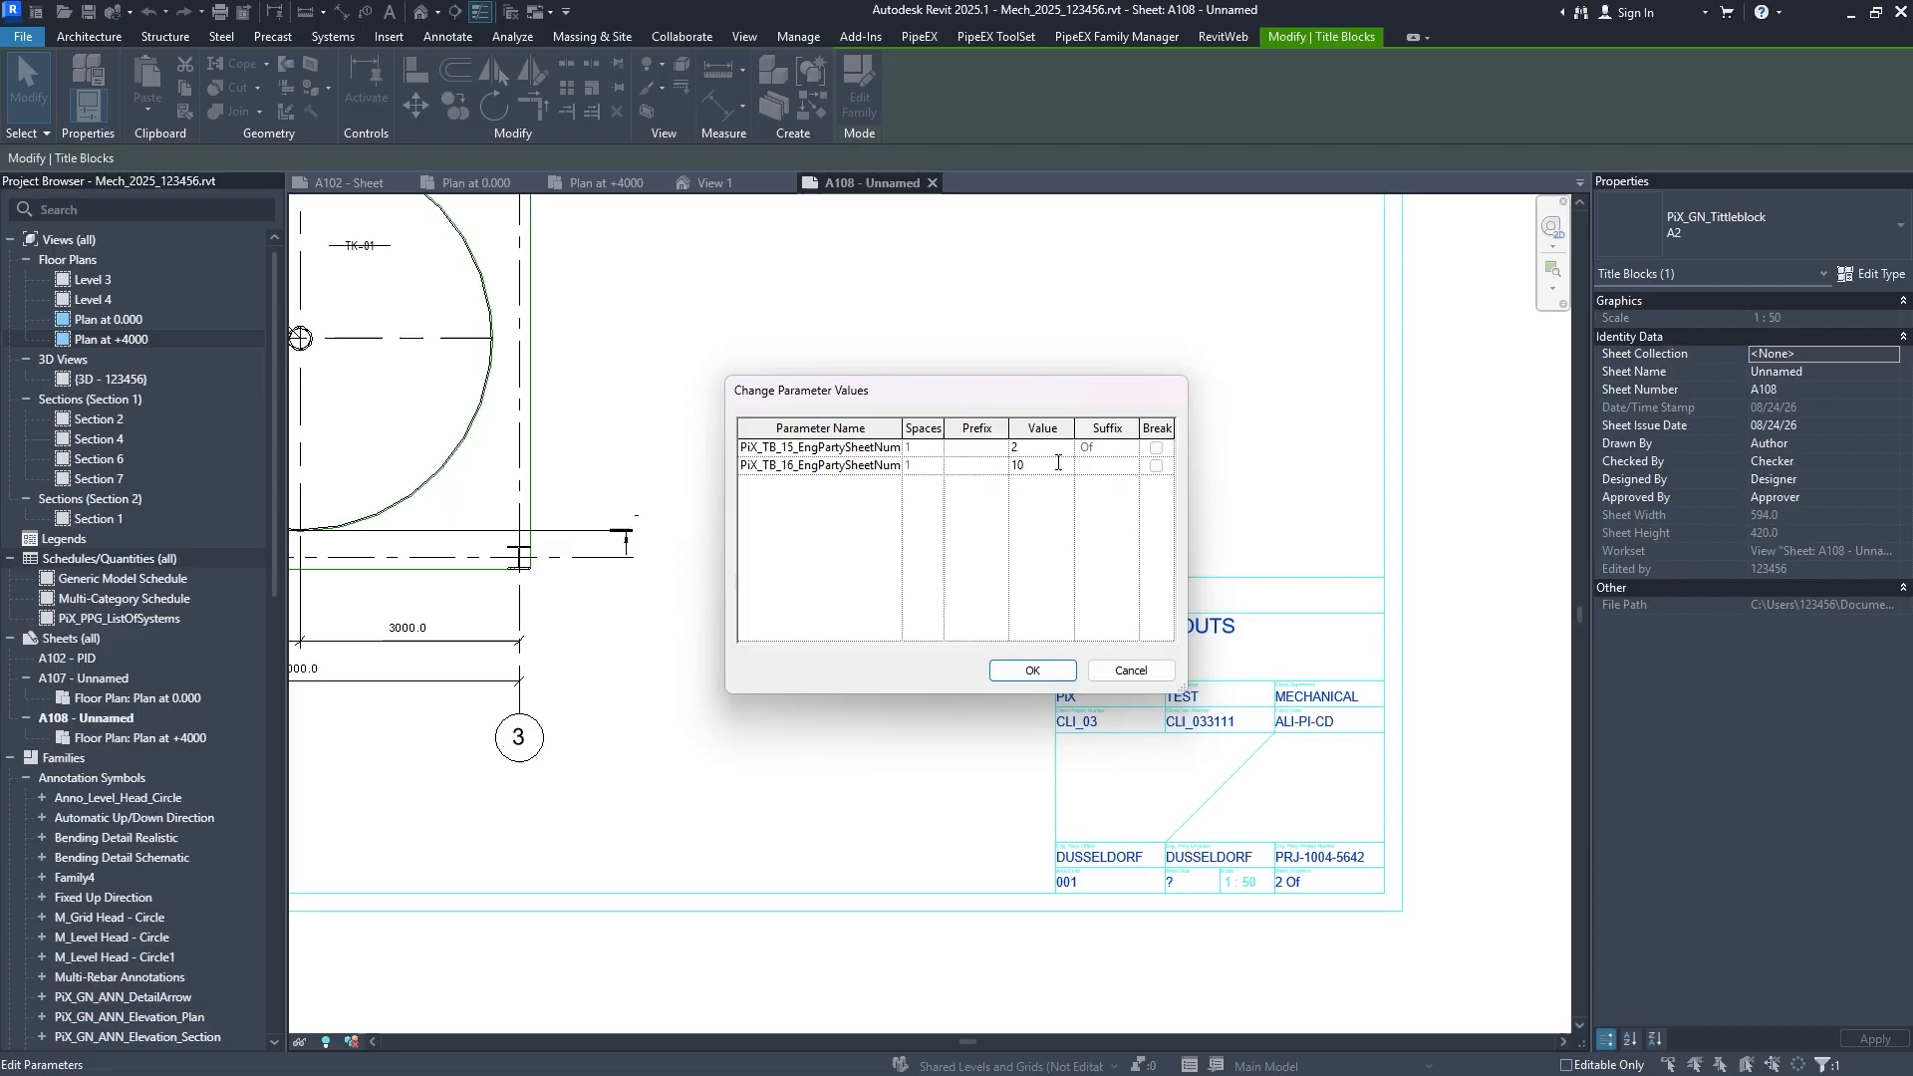
pyautogui.click(1032, 669)
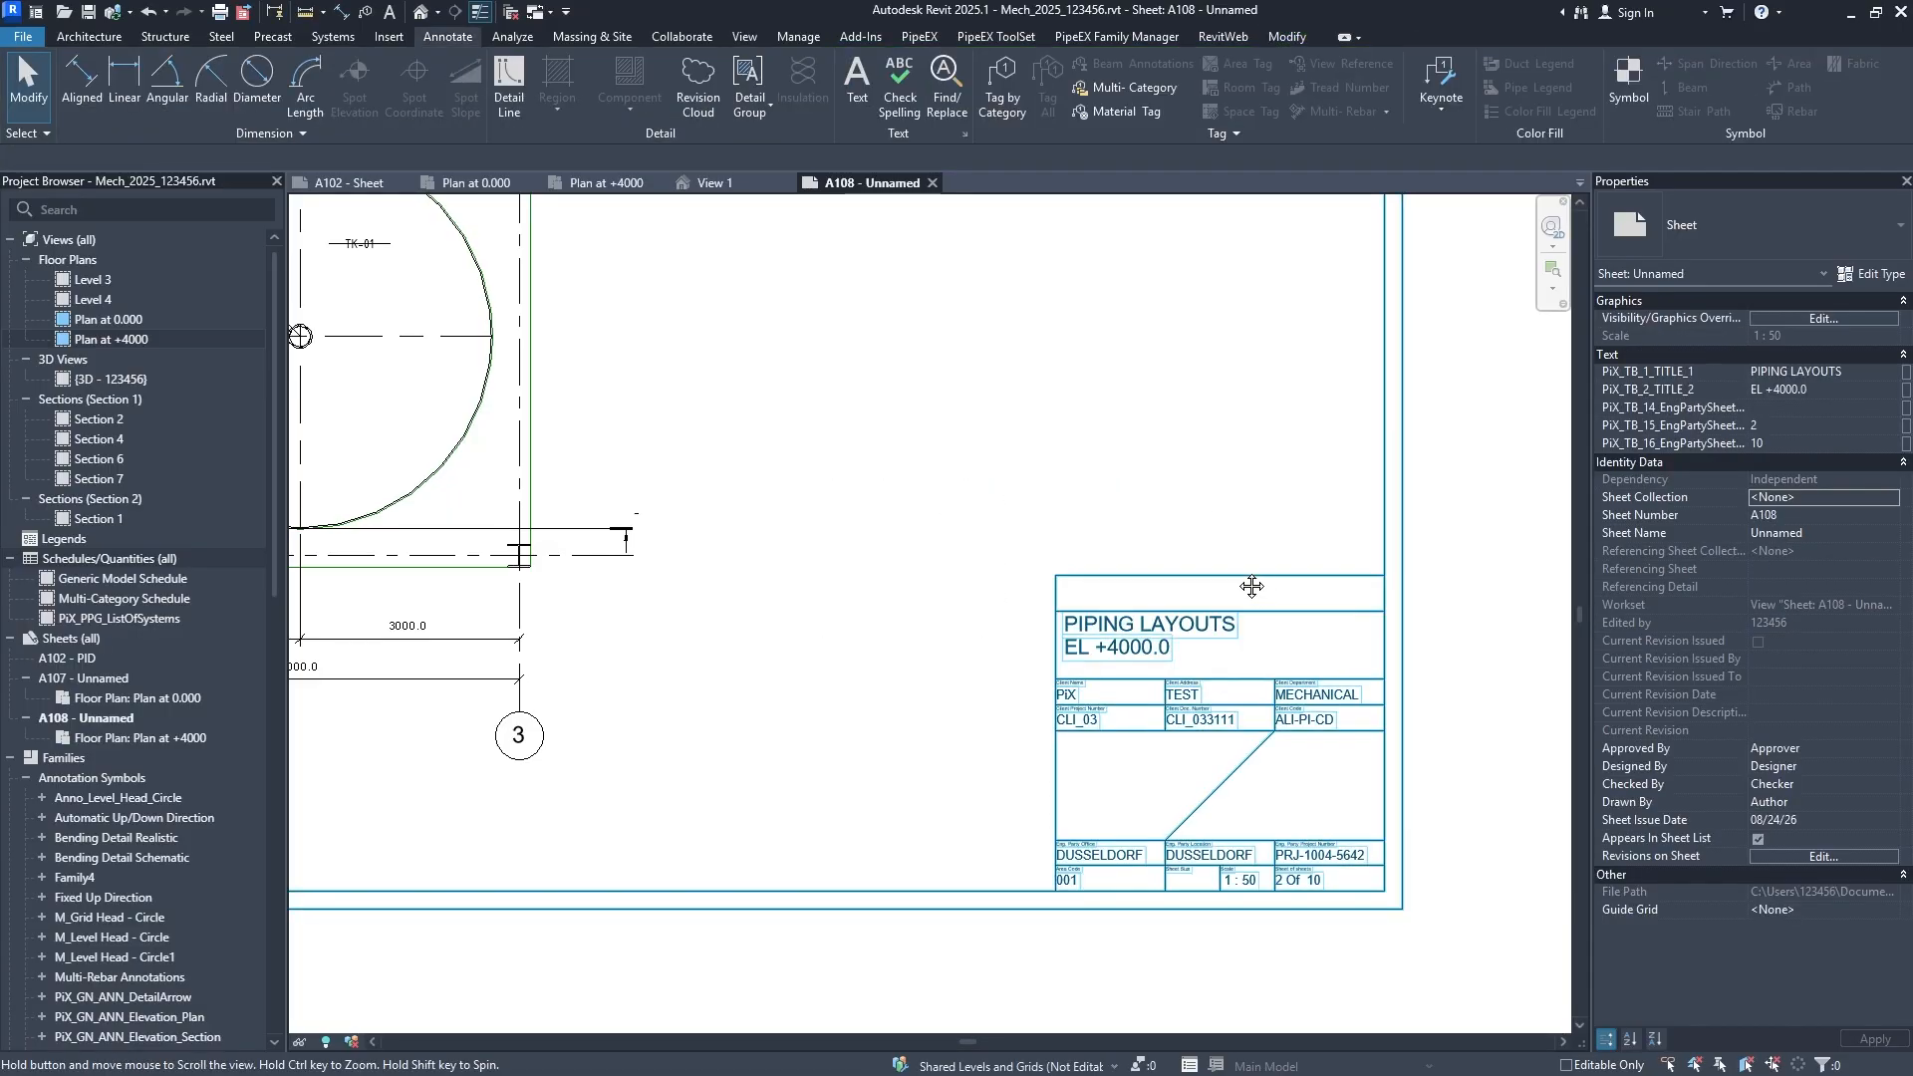
# Enter A2 as the sheet size in the title block.
pyautogui.scroll(4, 1110, 842)
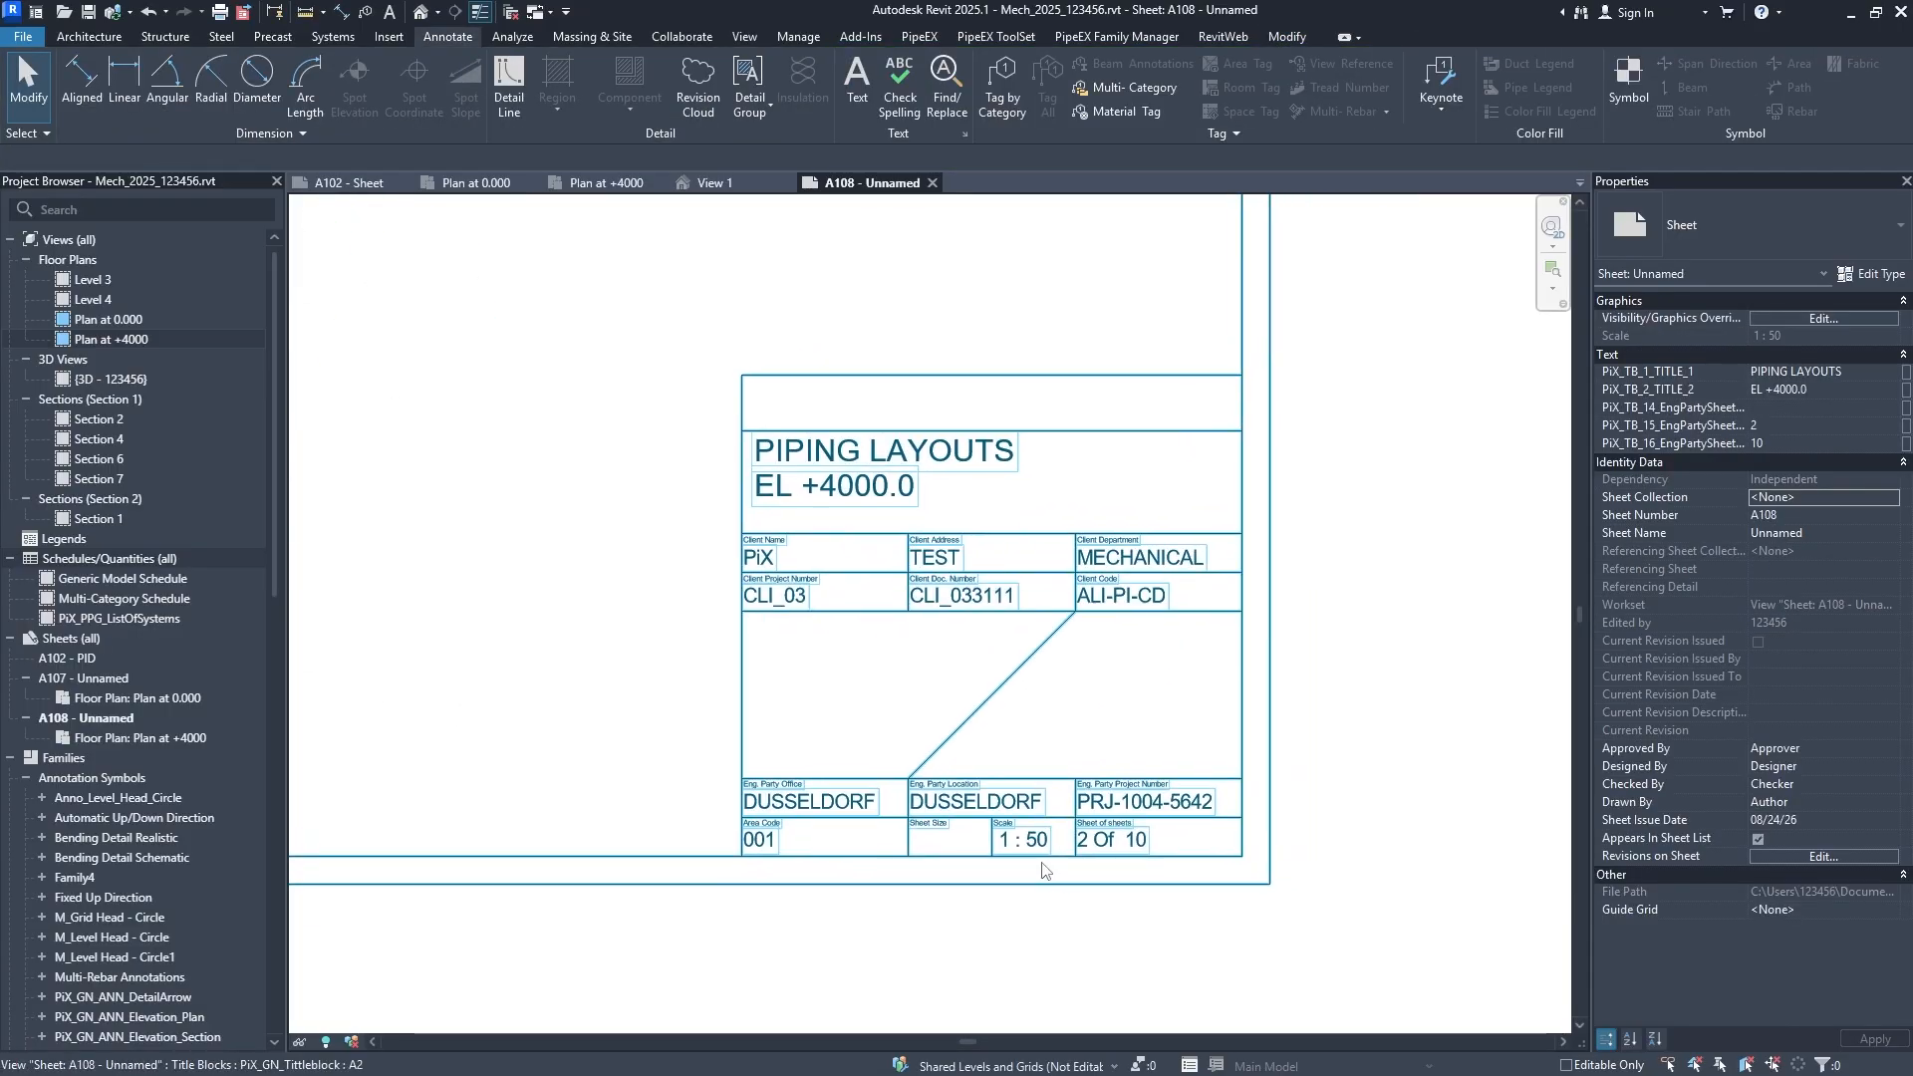
pyautogui.click(968, 819)
pyautogui.click(923, 849)
pyautogui.write('A')
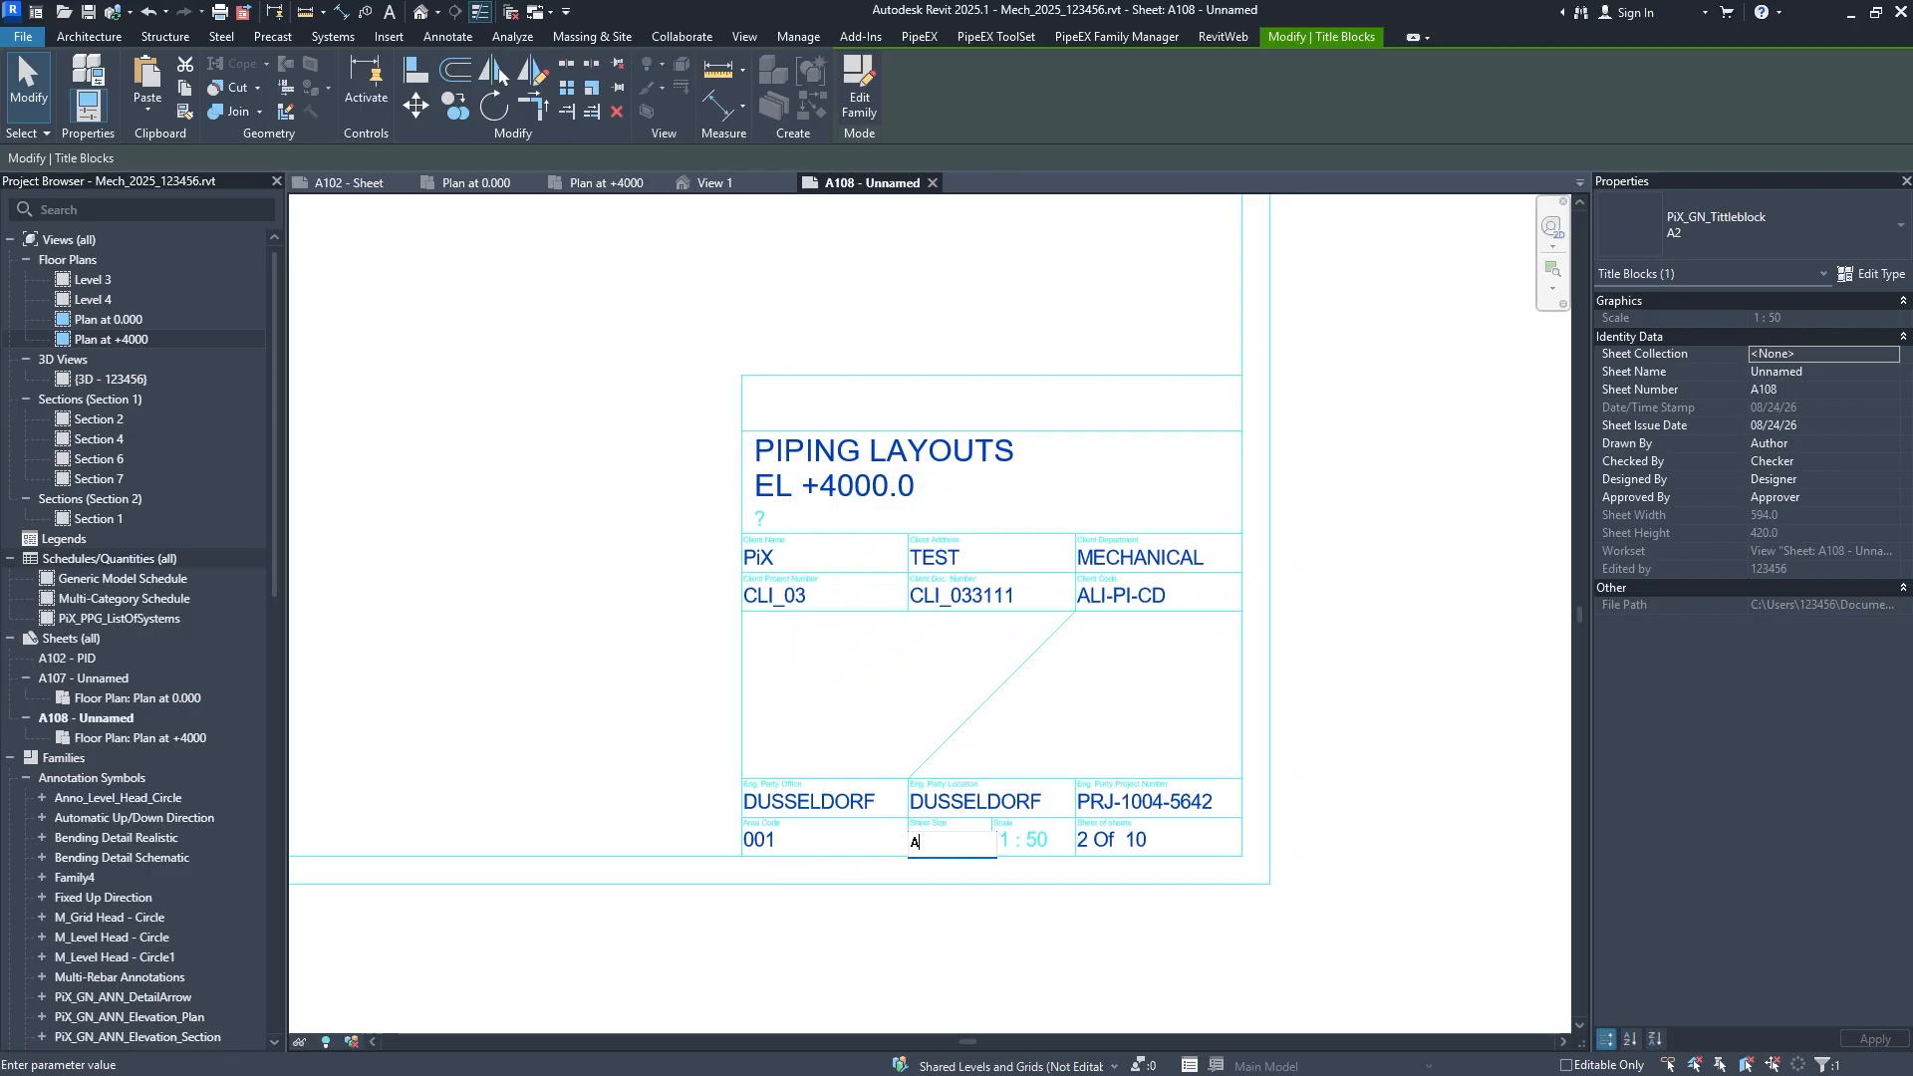
pyautogui.write('2')
pyautogui.click(939, 715)
pyautogui.click(942, 713)
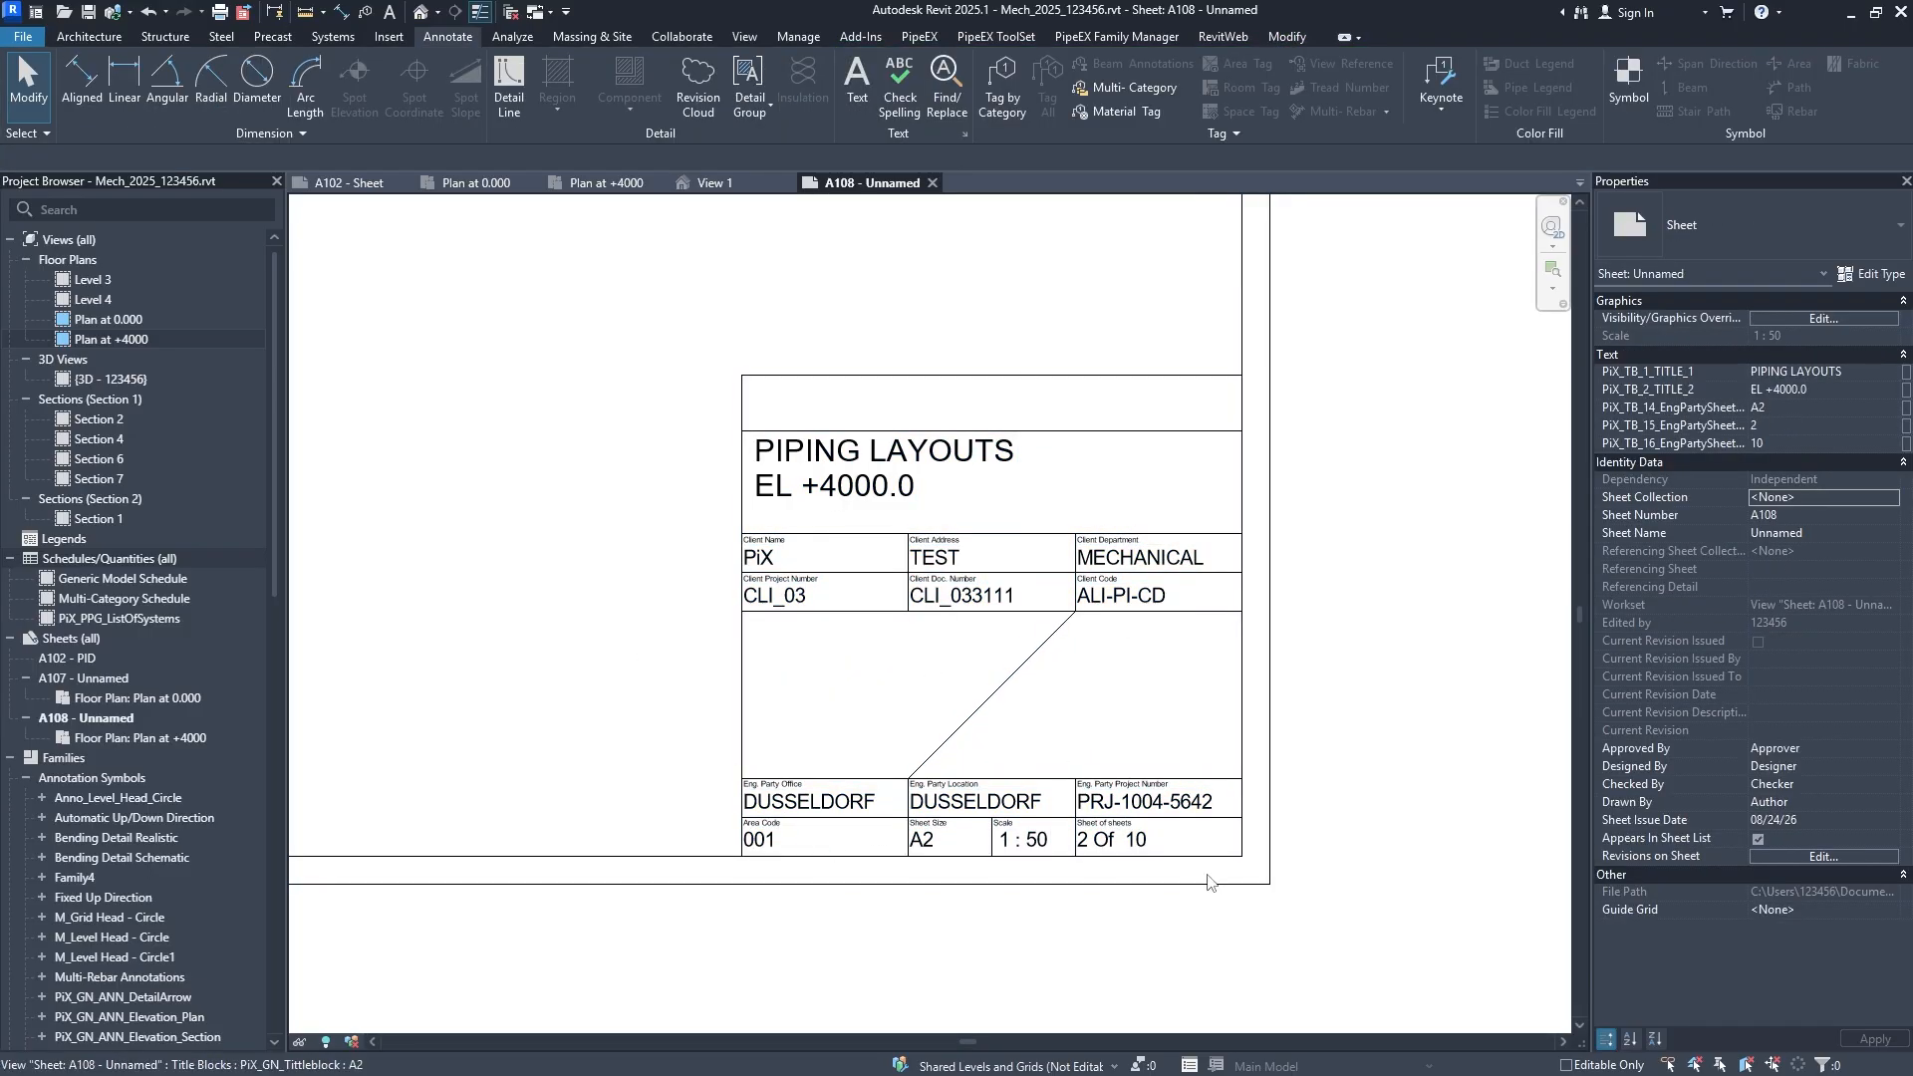
# Review the title block's client, office and sheet fields and the overall layout of sheet A108.
pyautogui.scroll(2, 884, 698)
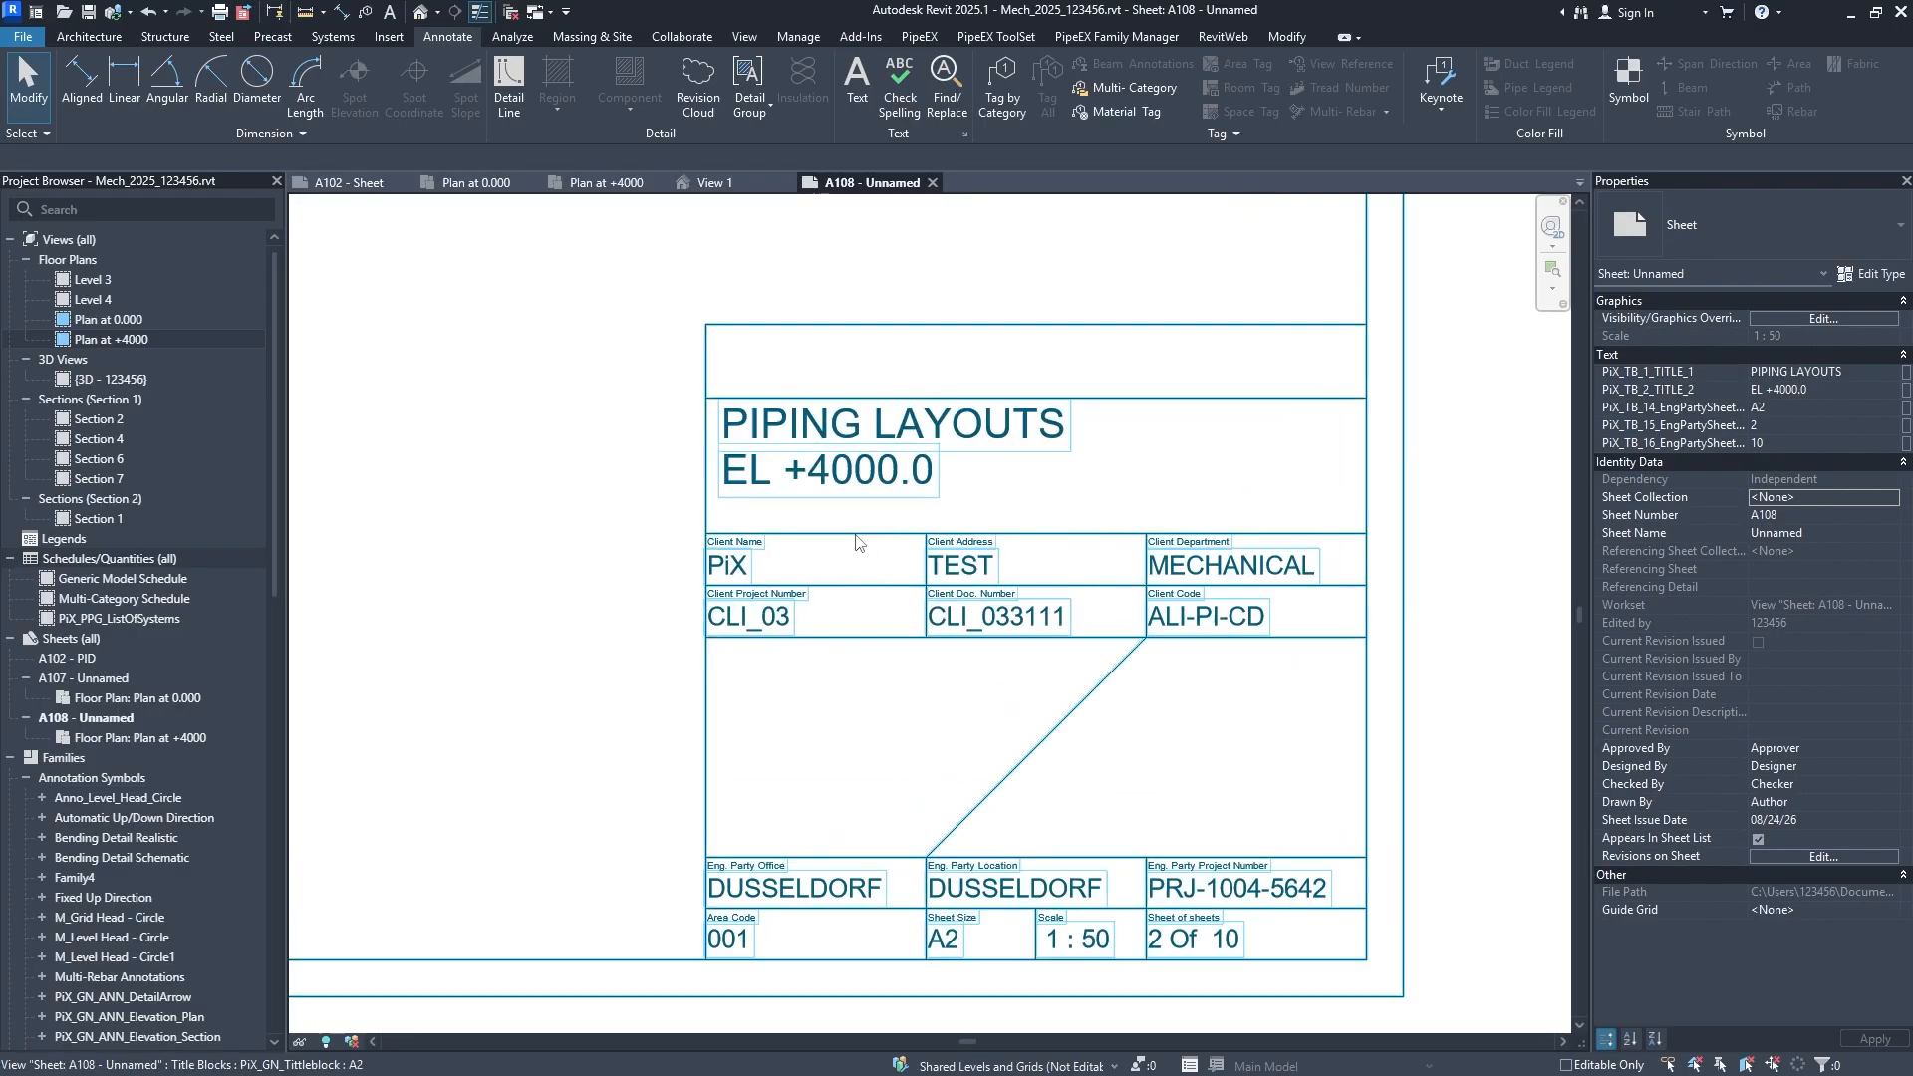
pyautogui.scroll(-2, 897, 573)
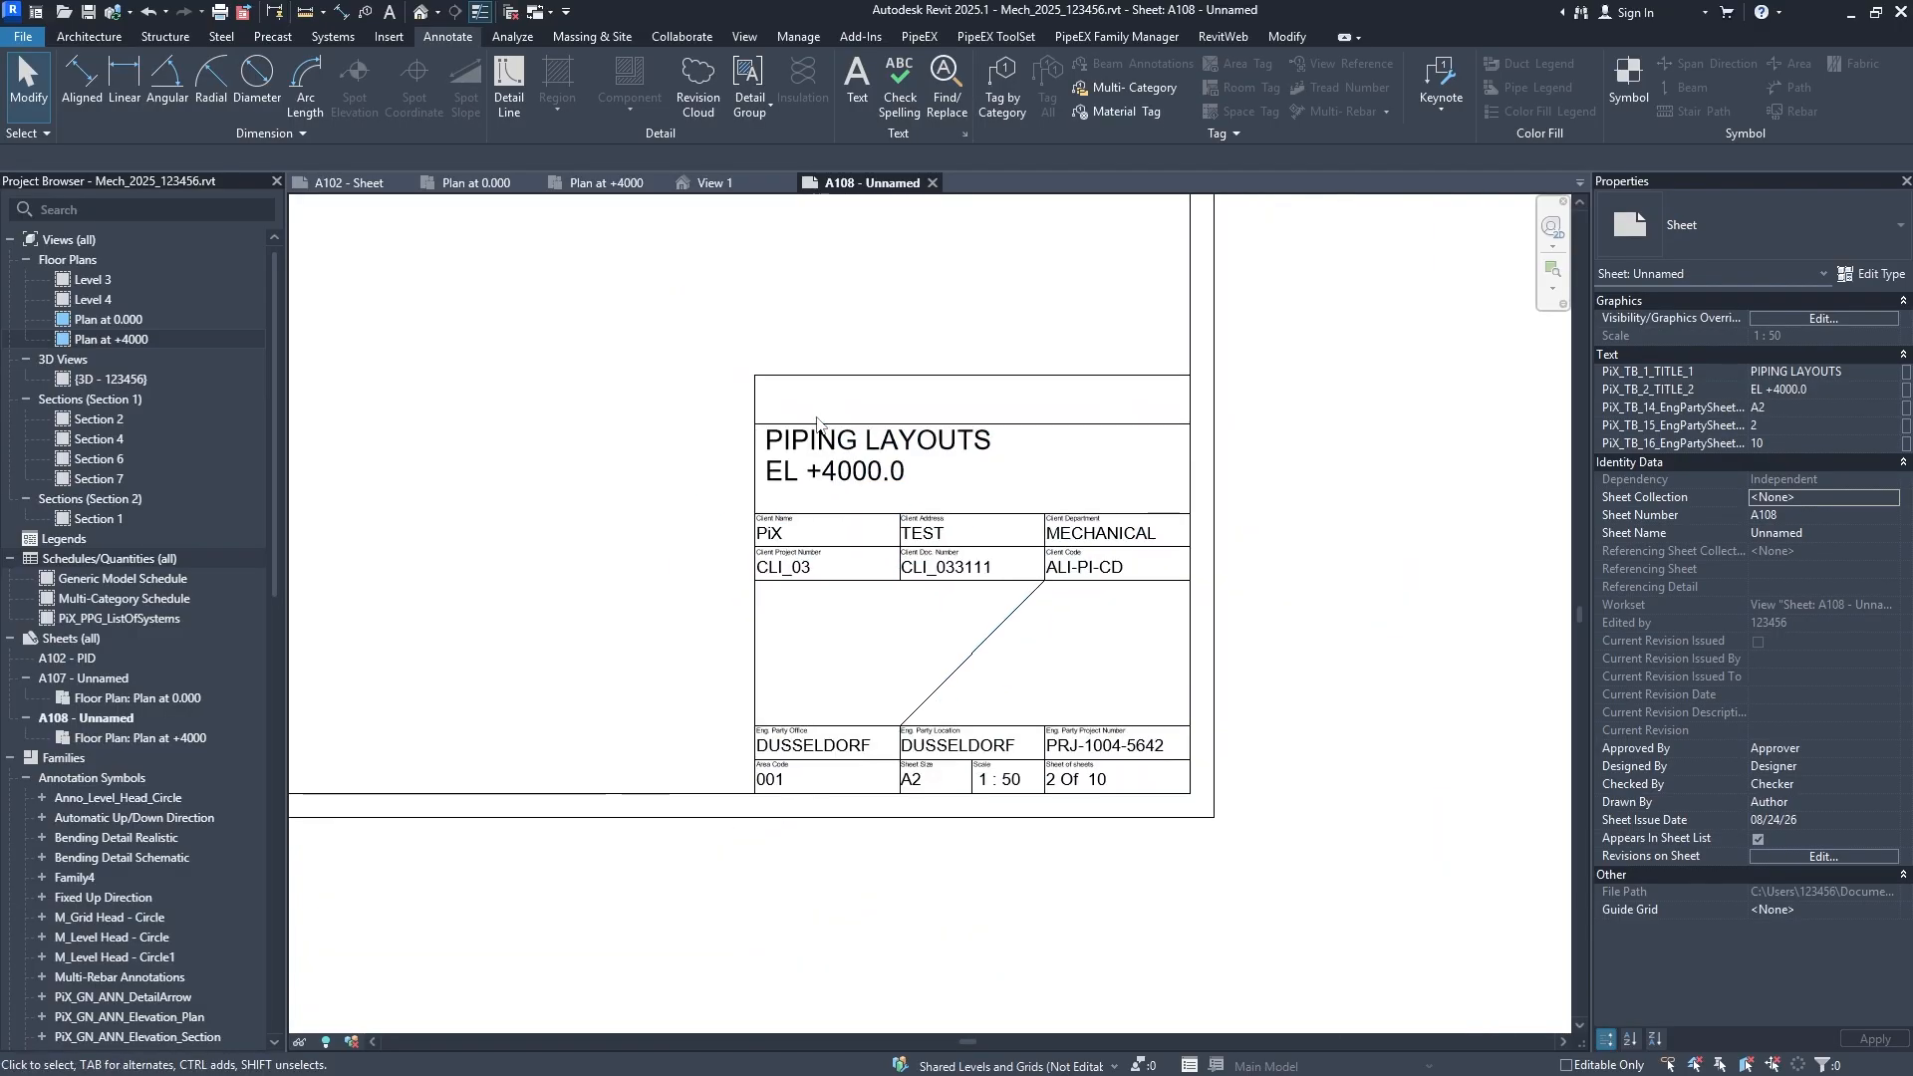
pyautogui.scroll(1, 959, 570)
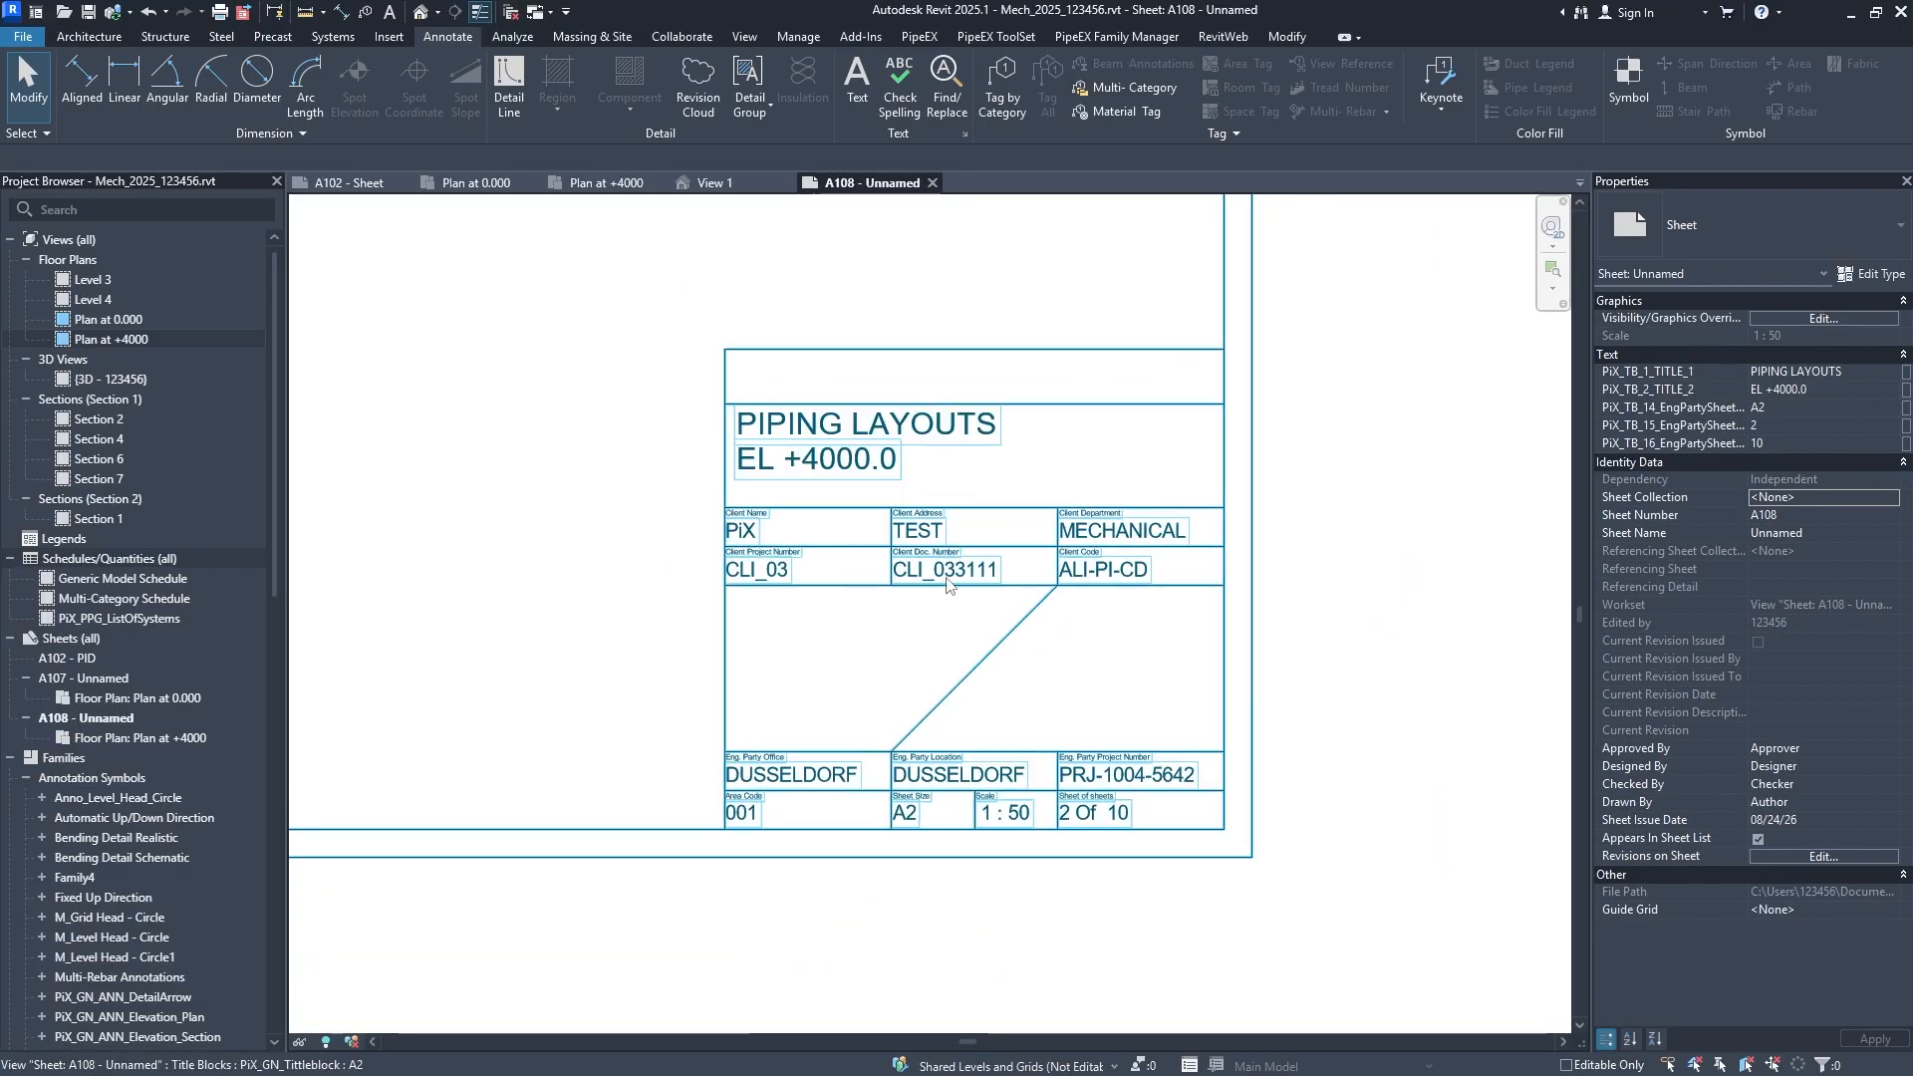
pyautogui.click(947, 585)
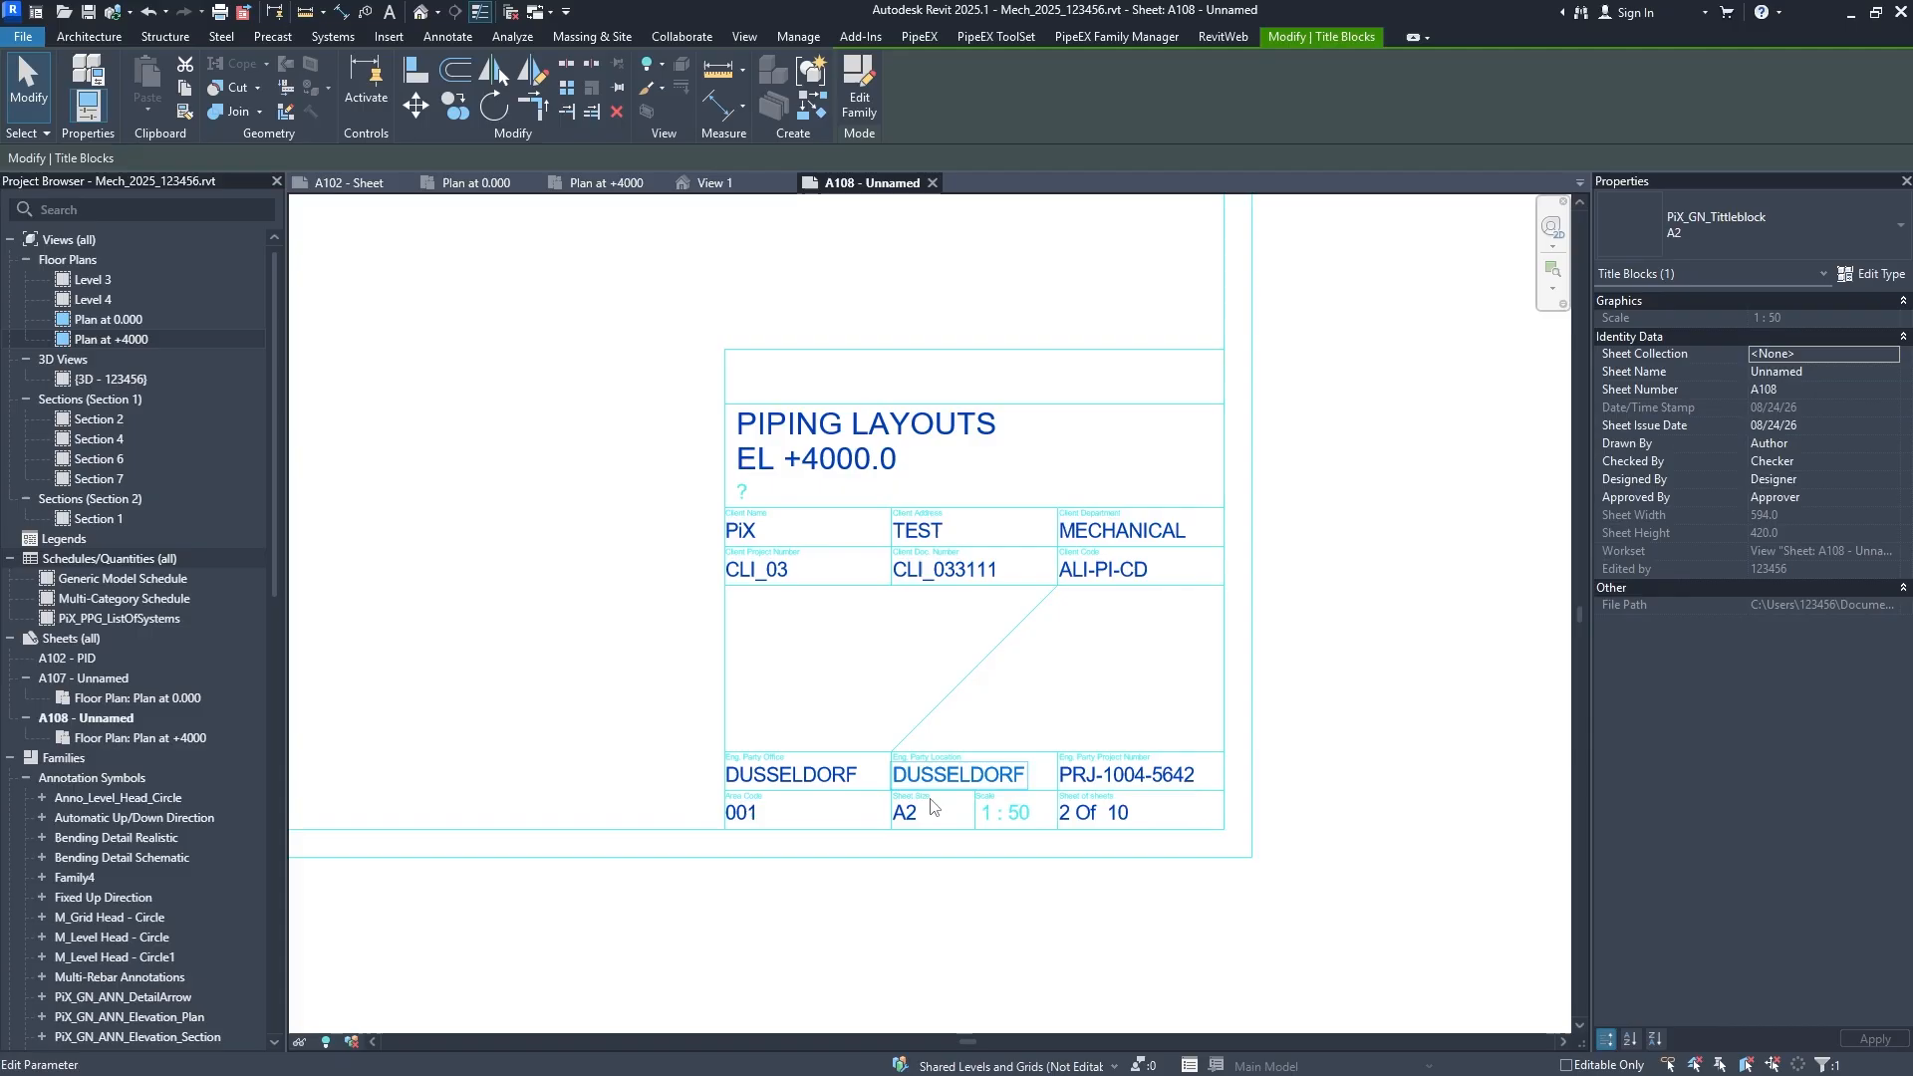
pyautogui.click(778, 658)
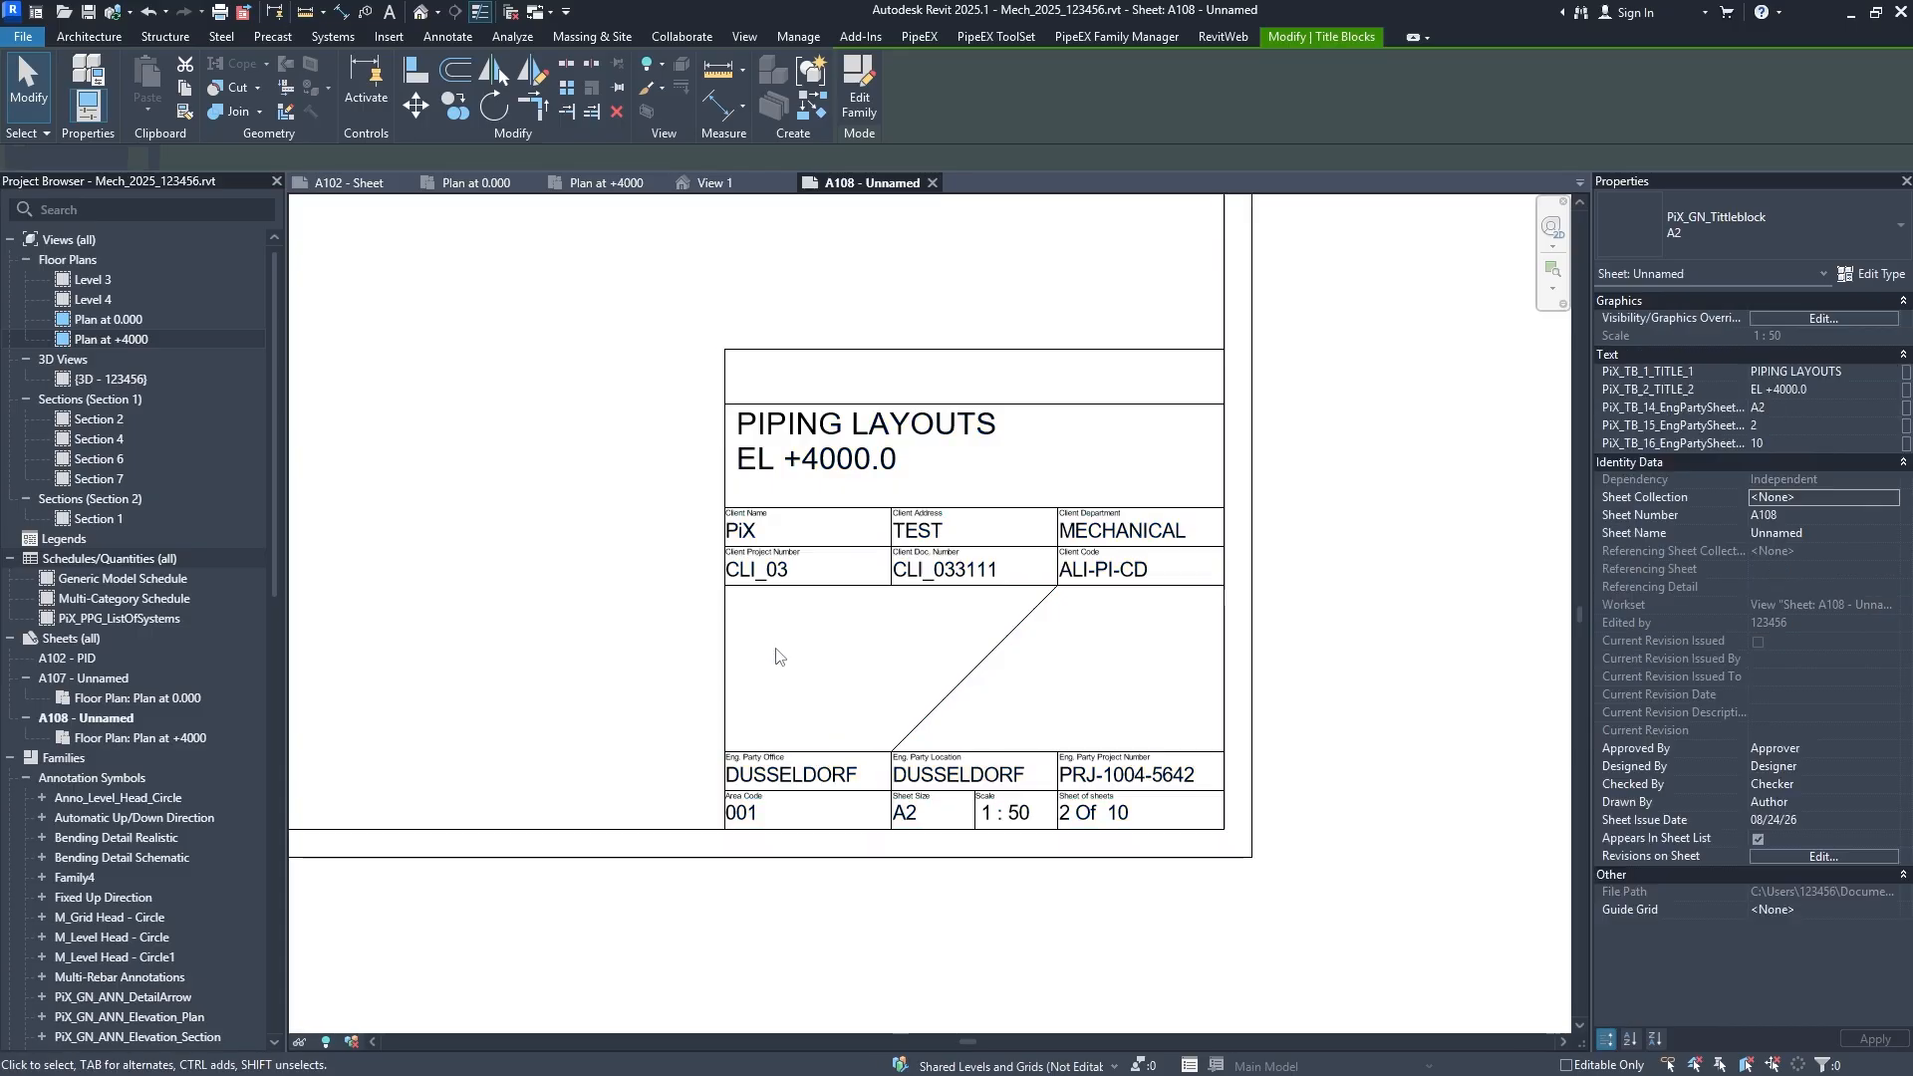
pyautogui.middleClick(659, 591)
pyautogui.middleClick(658, 591)
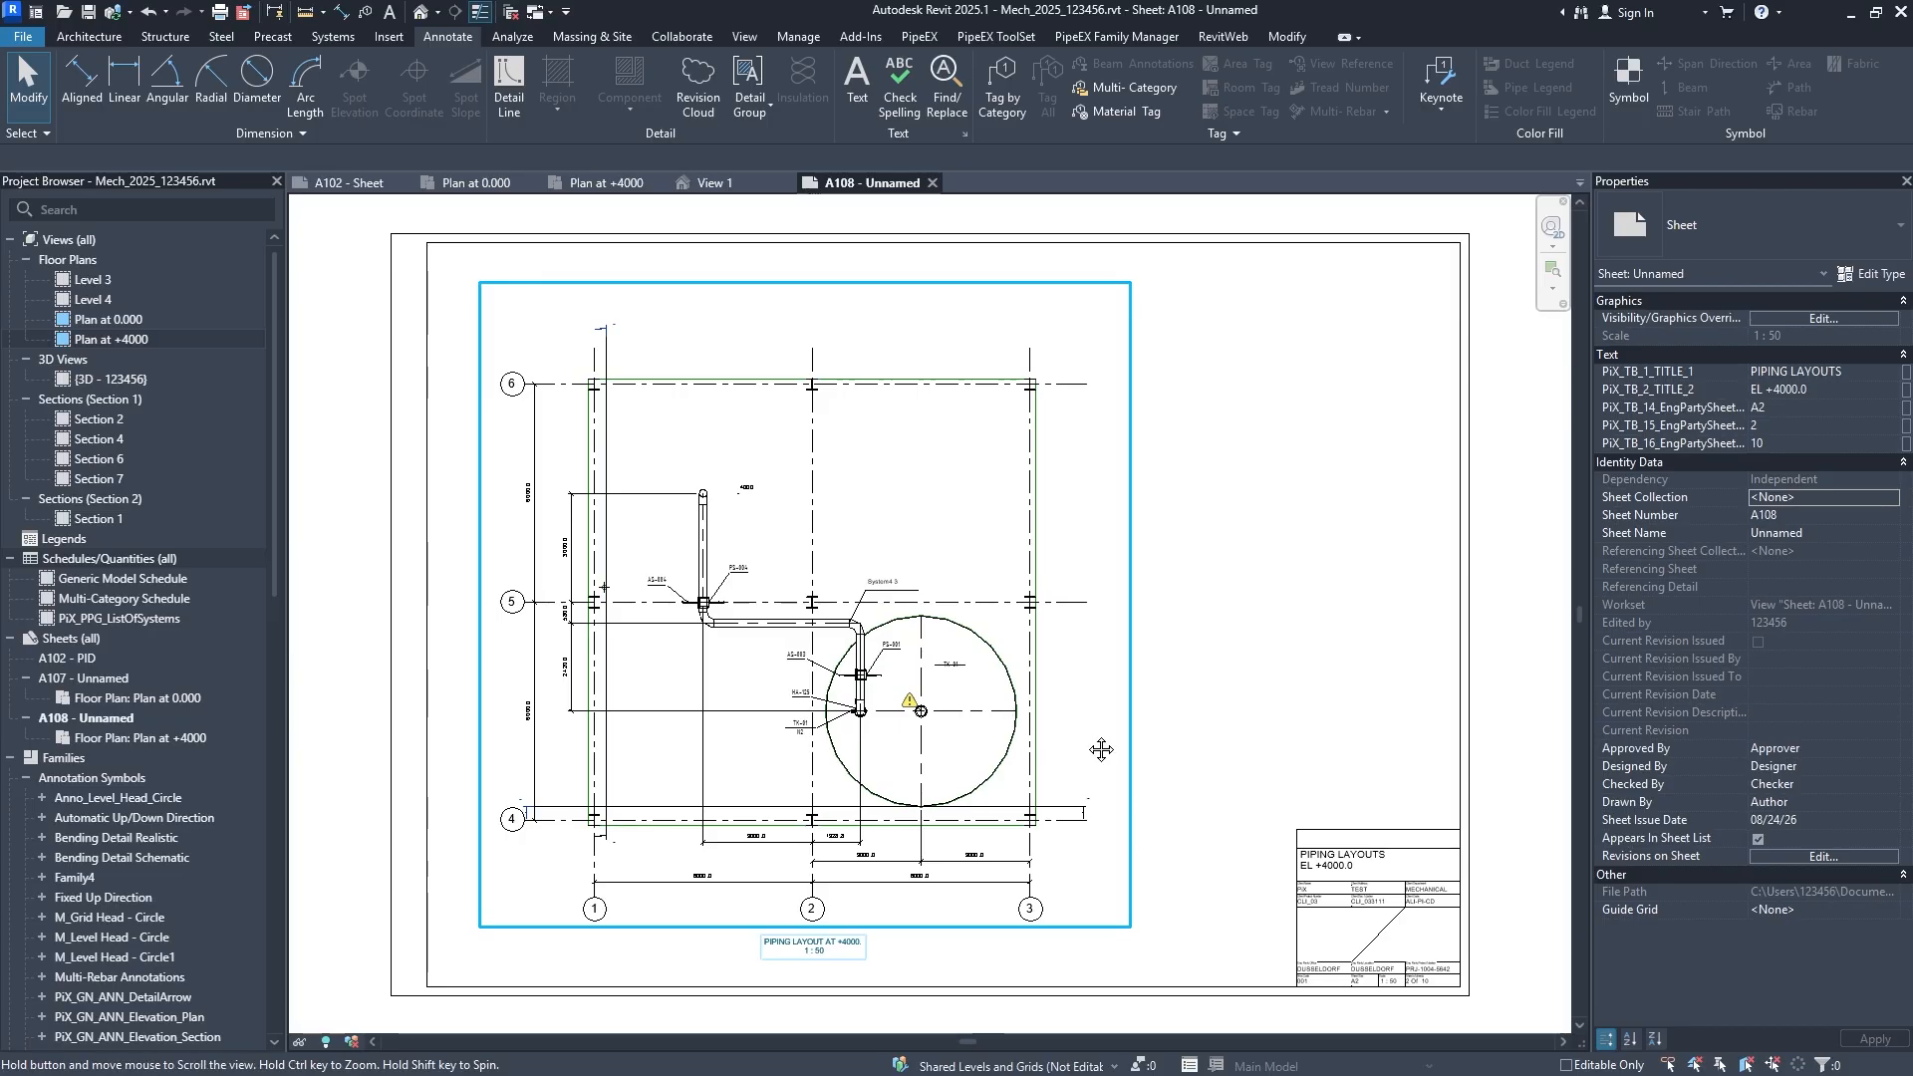
pyautogui.moveTo(1101, 748); pyautogui.dragTo(735, 667, button='middle')
pyautogui.scroll(2, 999, 865)
pyautogui.scroll(4, 999, 871)
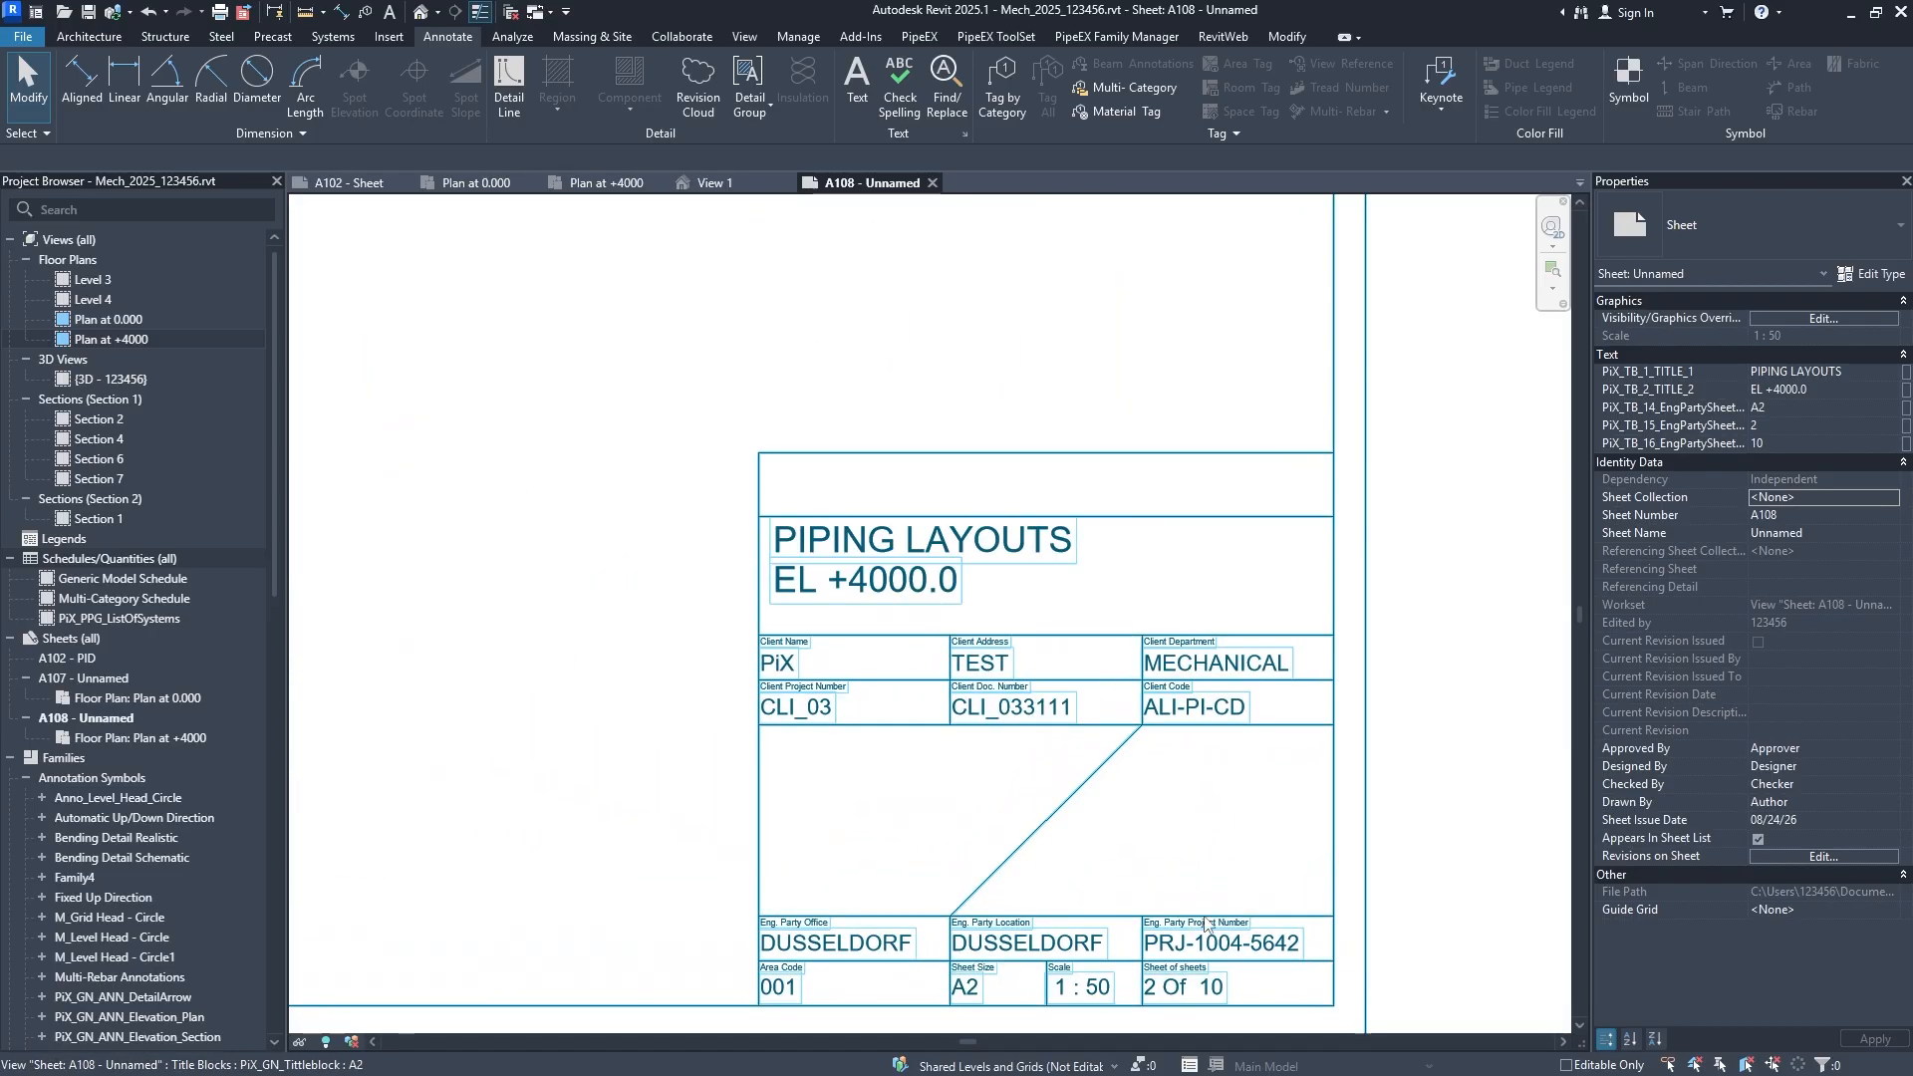
pyautogui.middleClick(815, 680)
pyautogui.middleClick(816, 681)
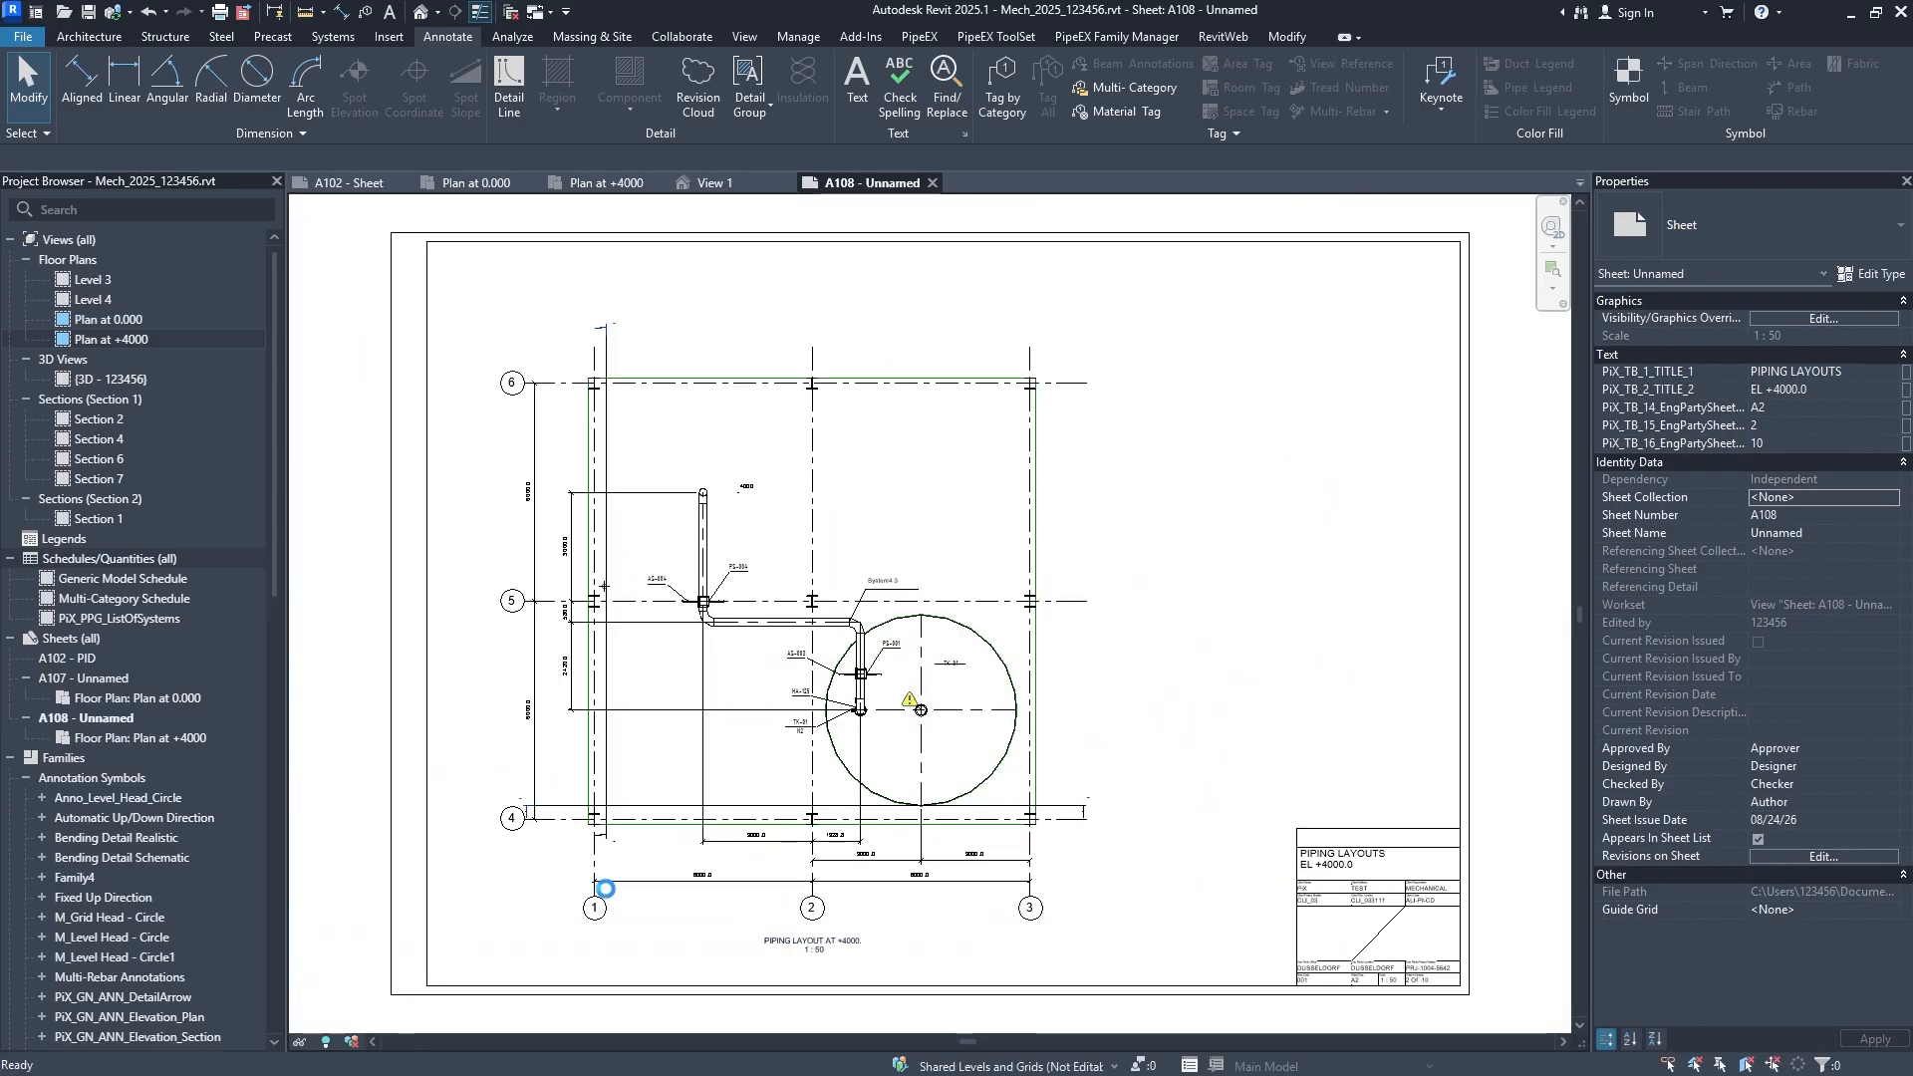
pyautogui.scroll(2, 764, 729)
pyautogui.scroll(-2, 764, 729)
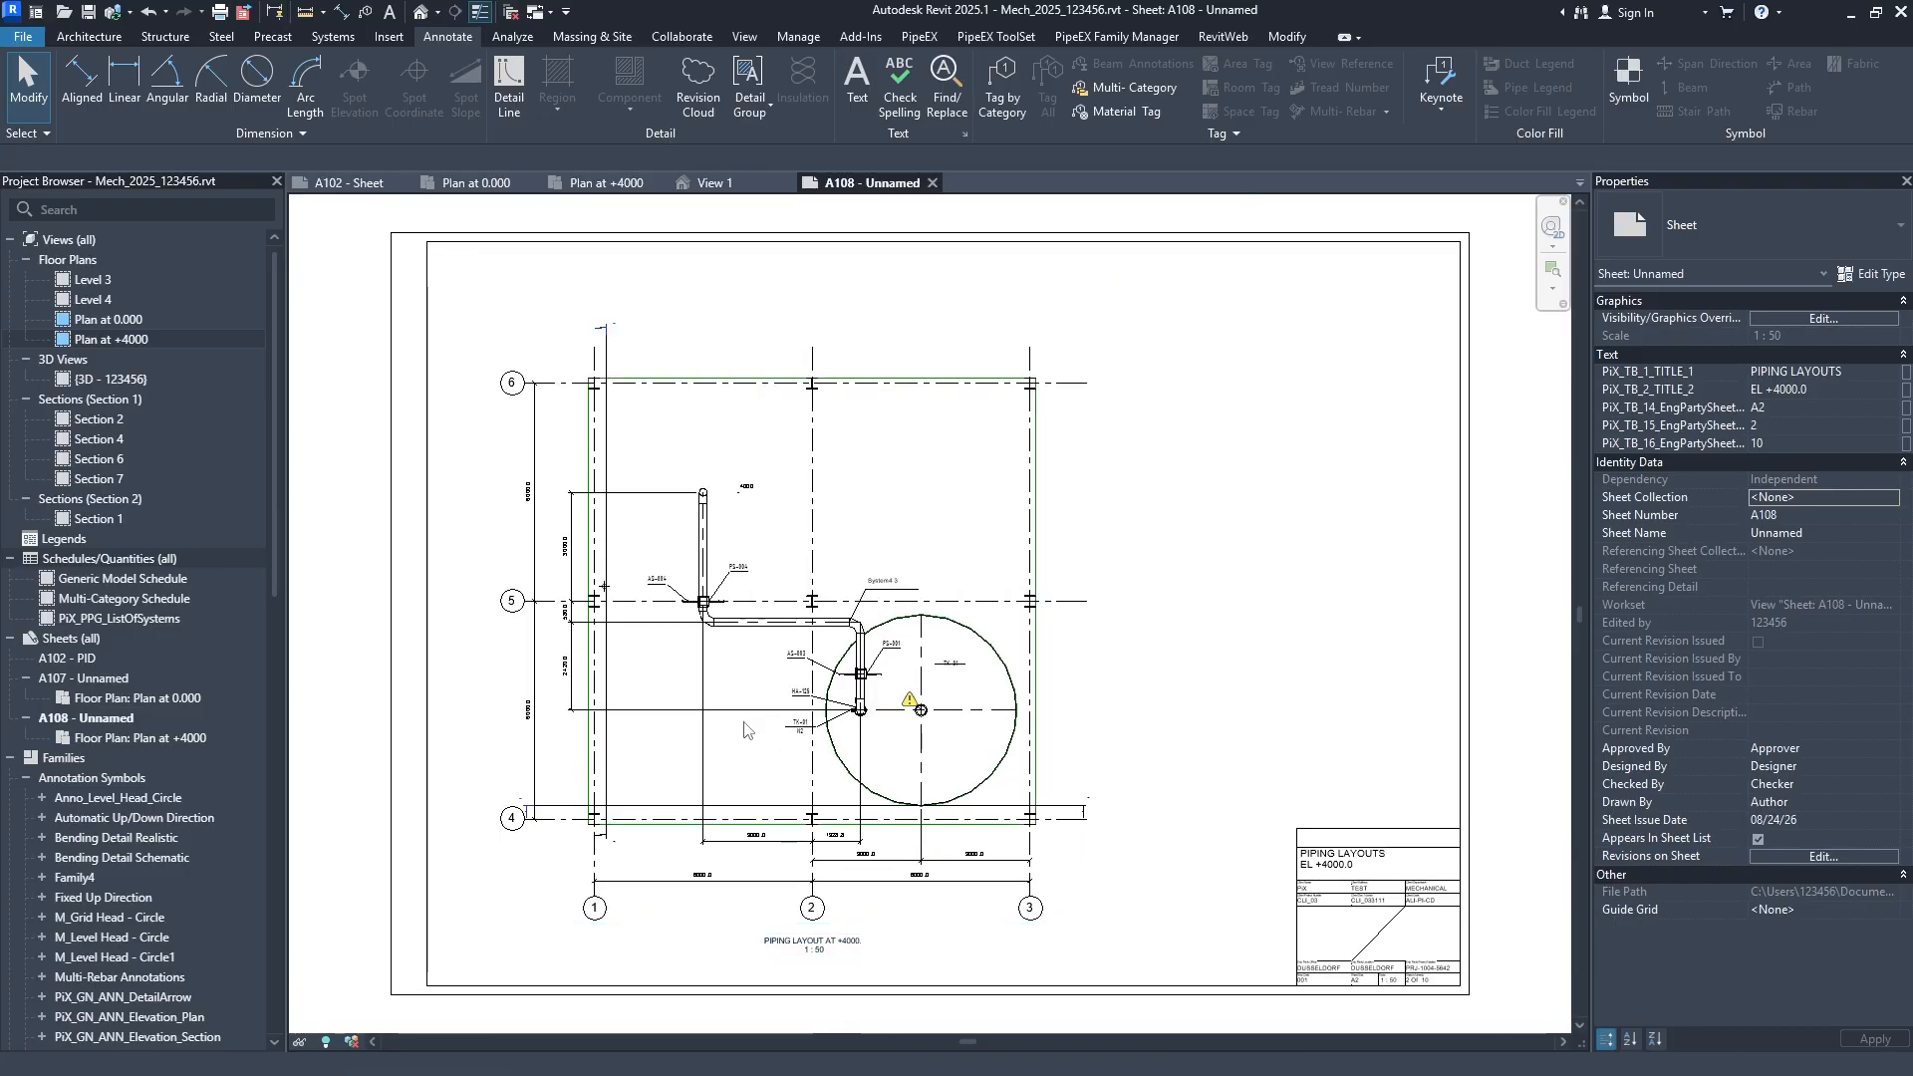
# Create 3D Ortho, Plan and Elevation Front views plus an A4 sheet for assembly AS-003.
pyautogui.scroll(-1, 157, 752)
pyautogui.scroll(-15, 158, 750)
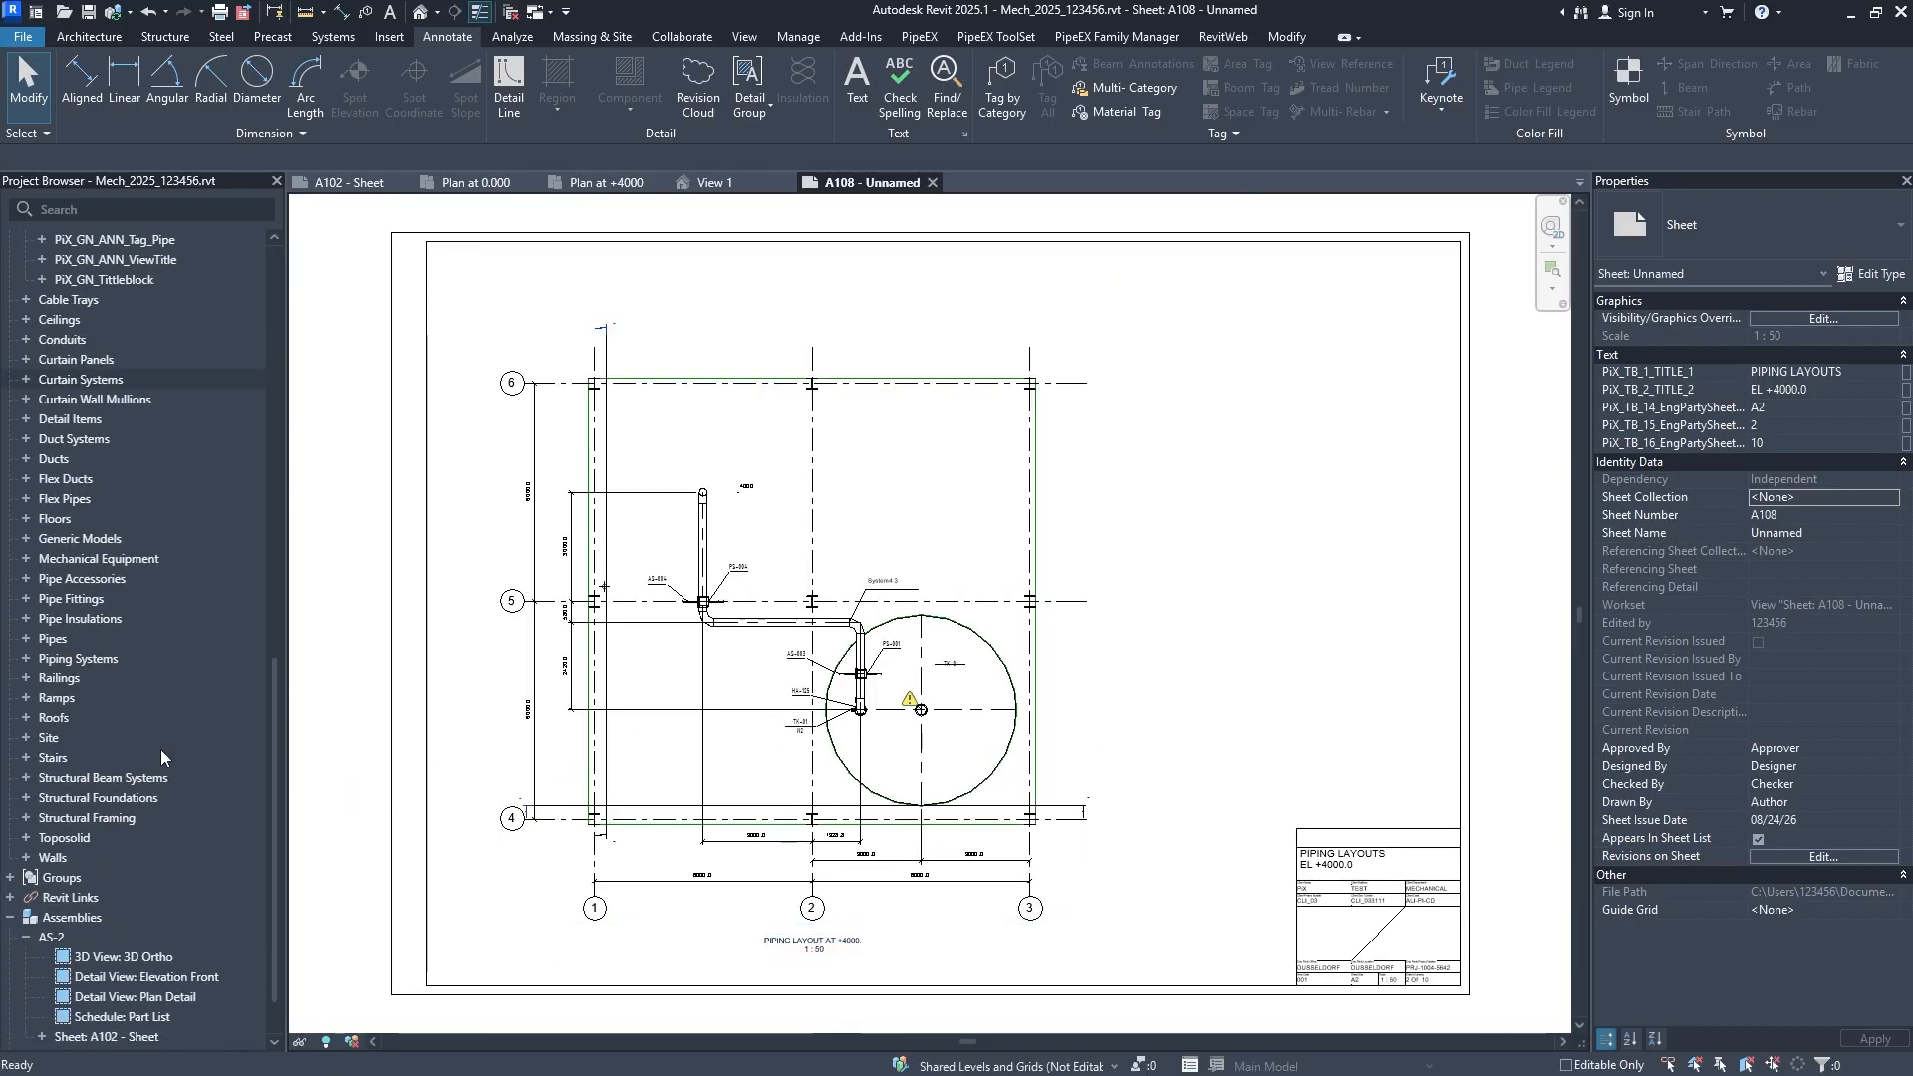
pyautogui.rightClick(60, 1001)
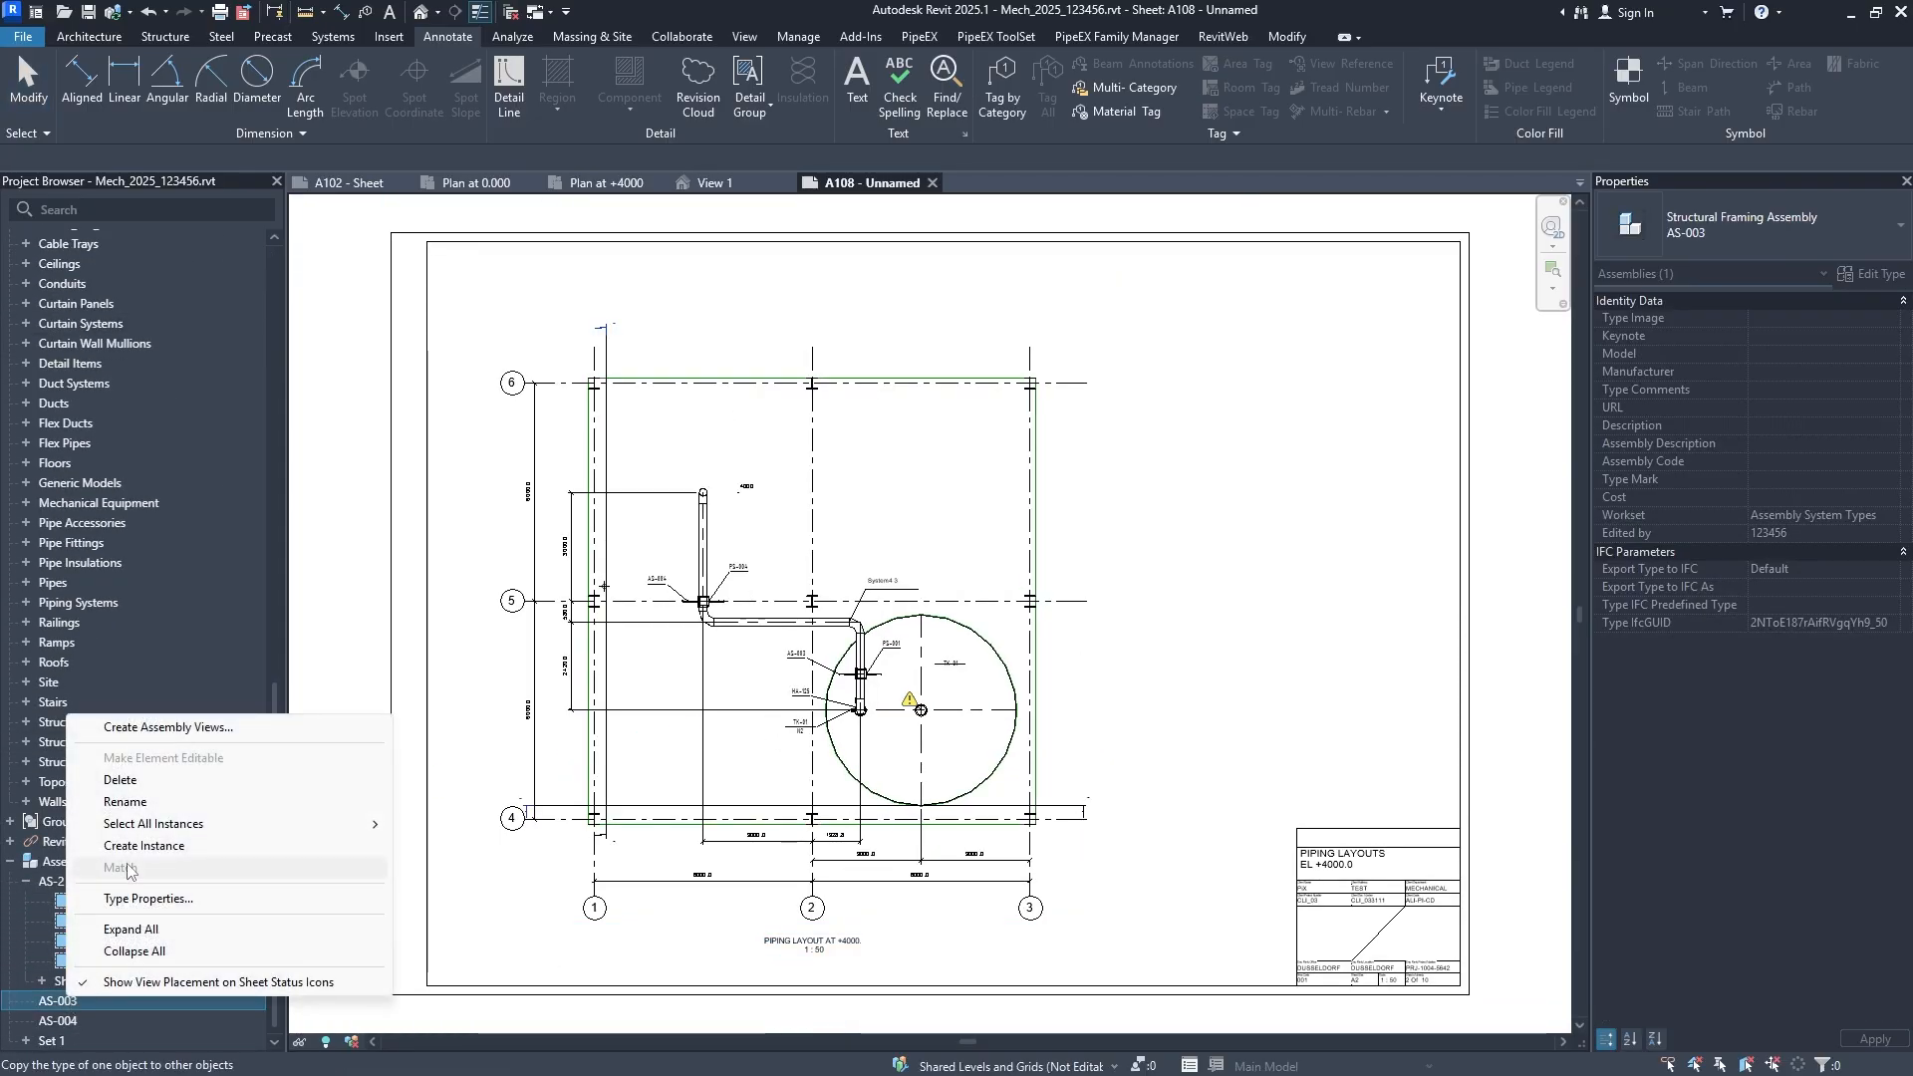
pyautogui.click(131, 727)
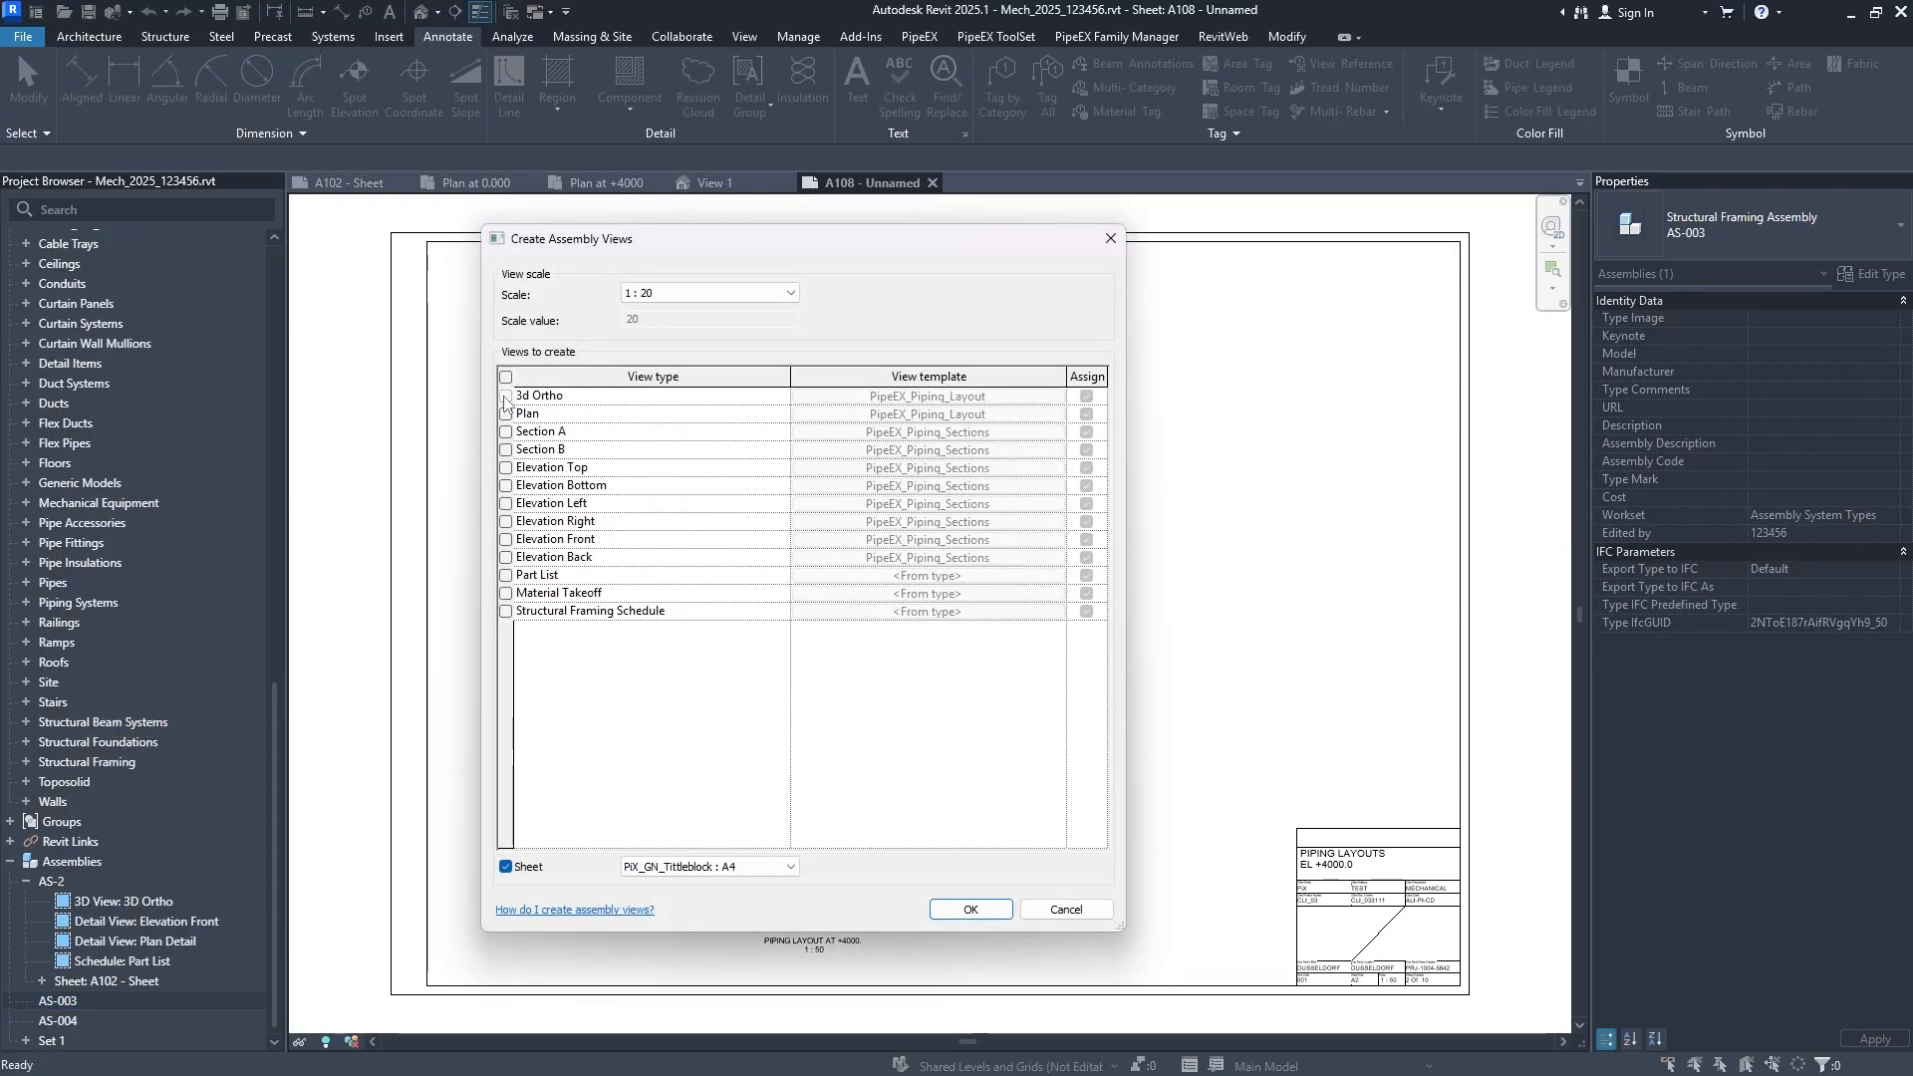
pyautogui.click(505, 397)
pyautogui.click(507, 416)
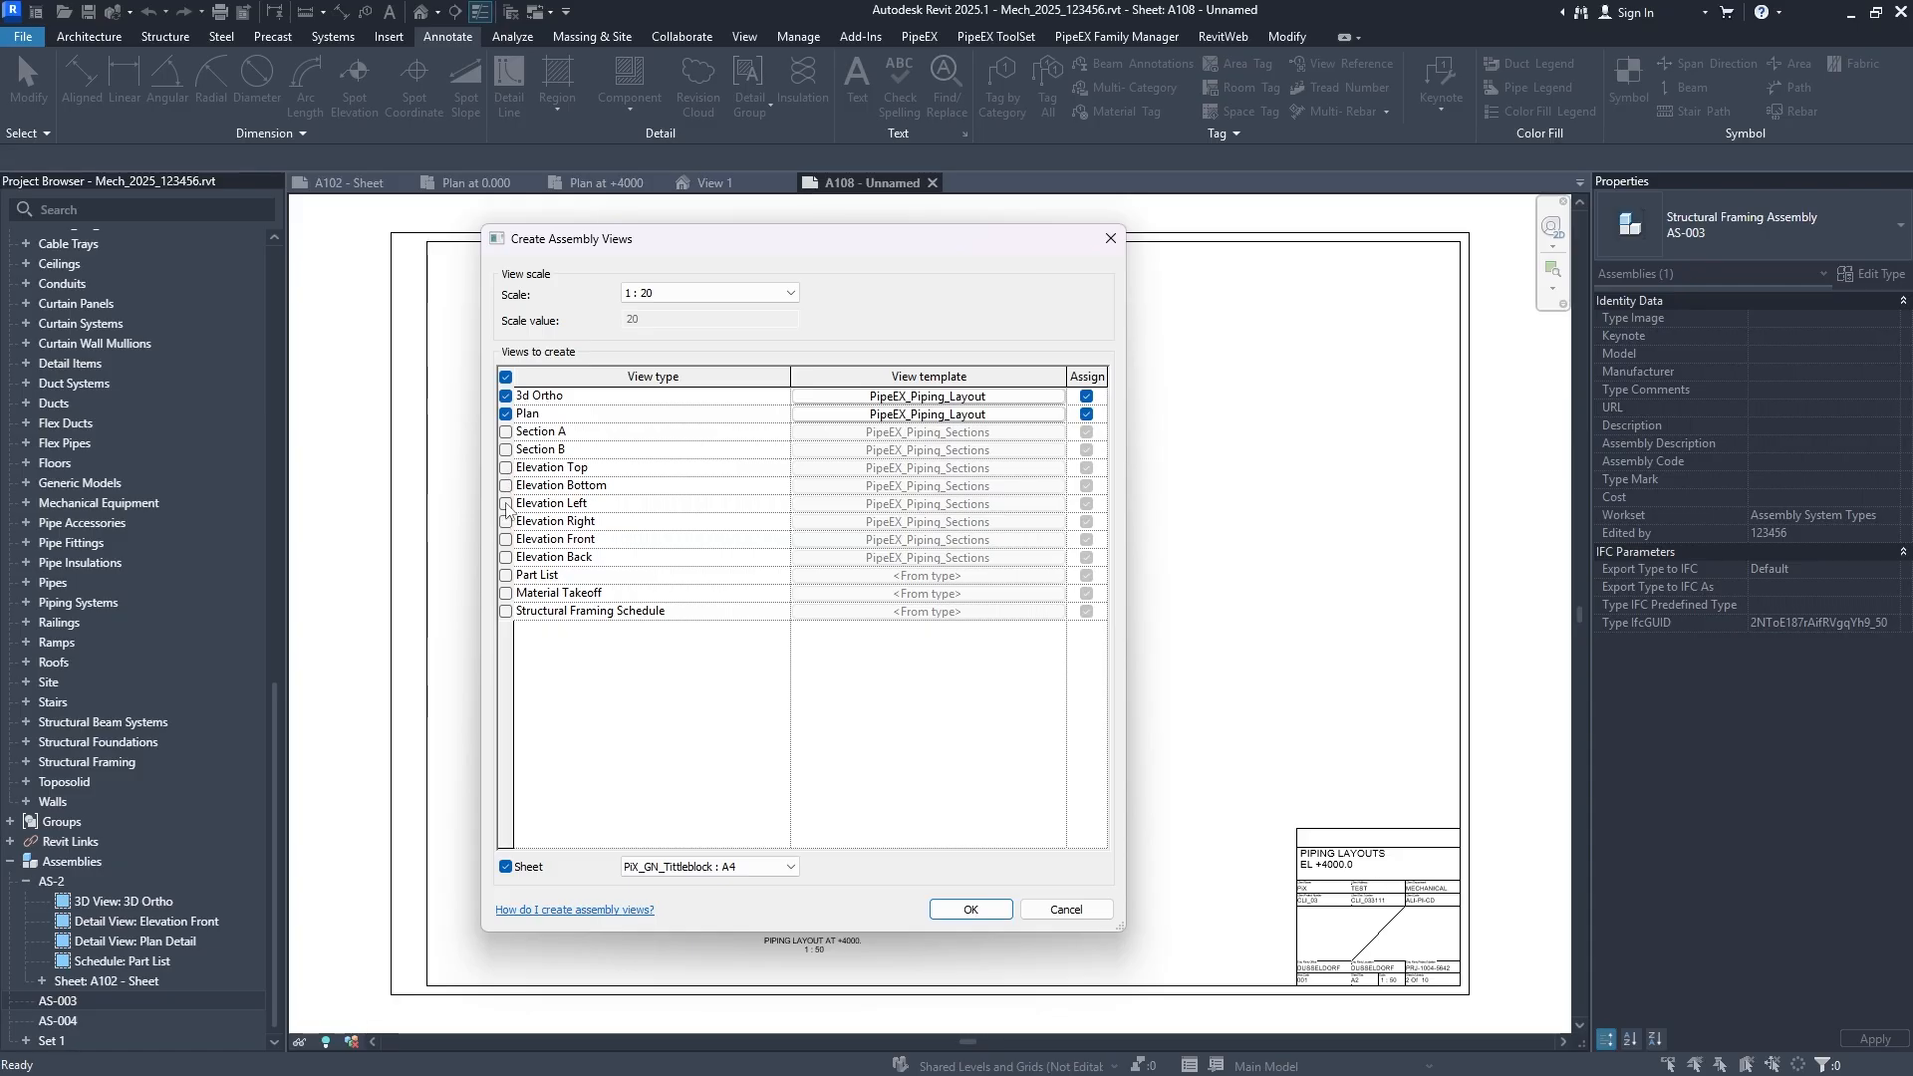
pyautogui.click(506, 541)
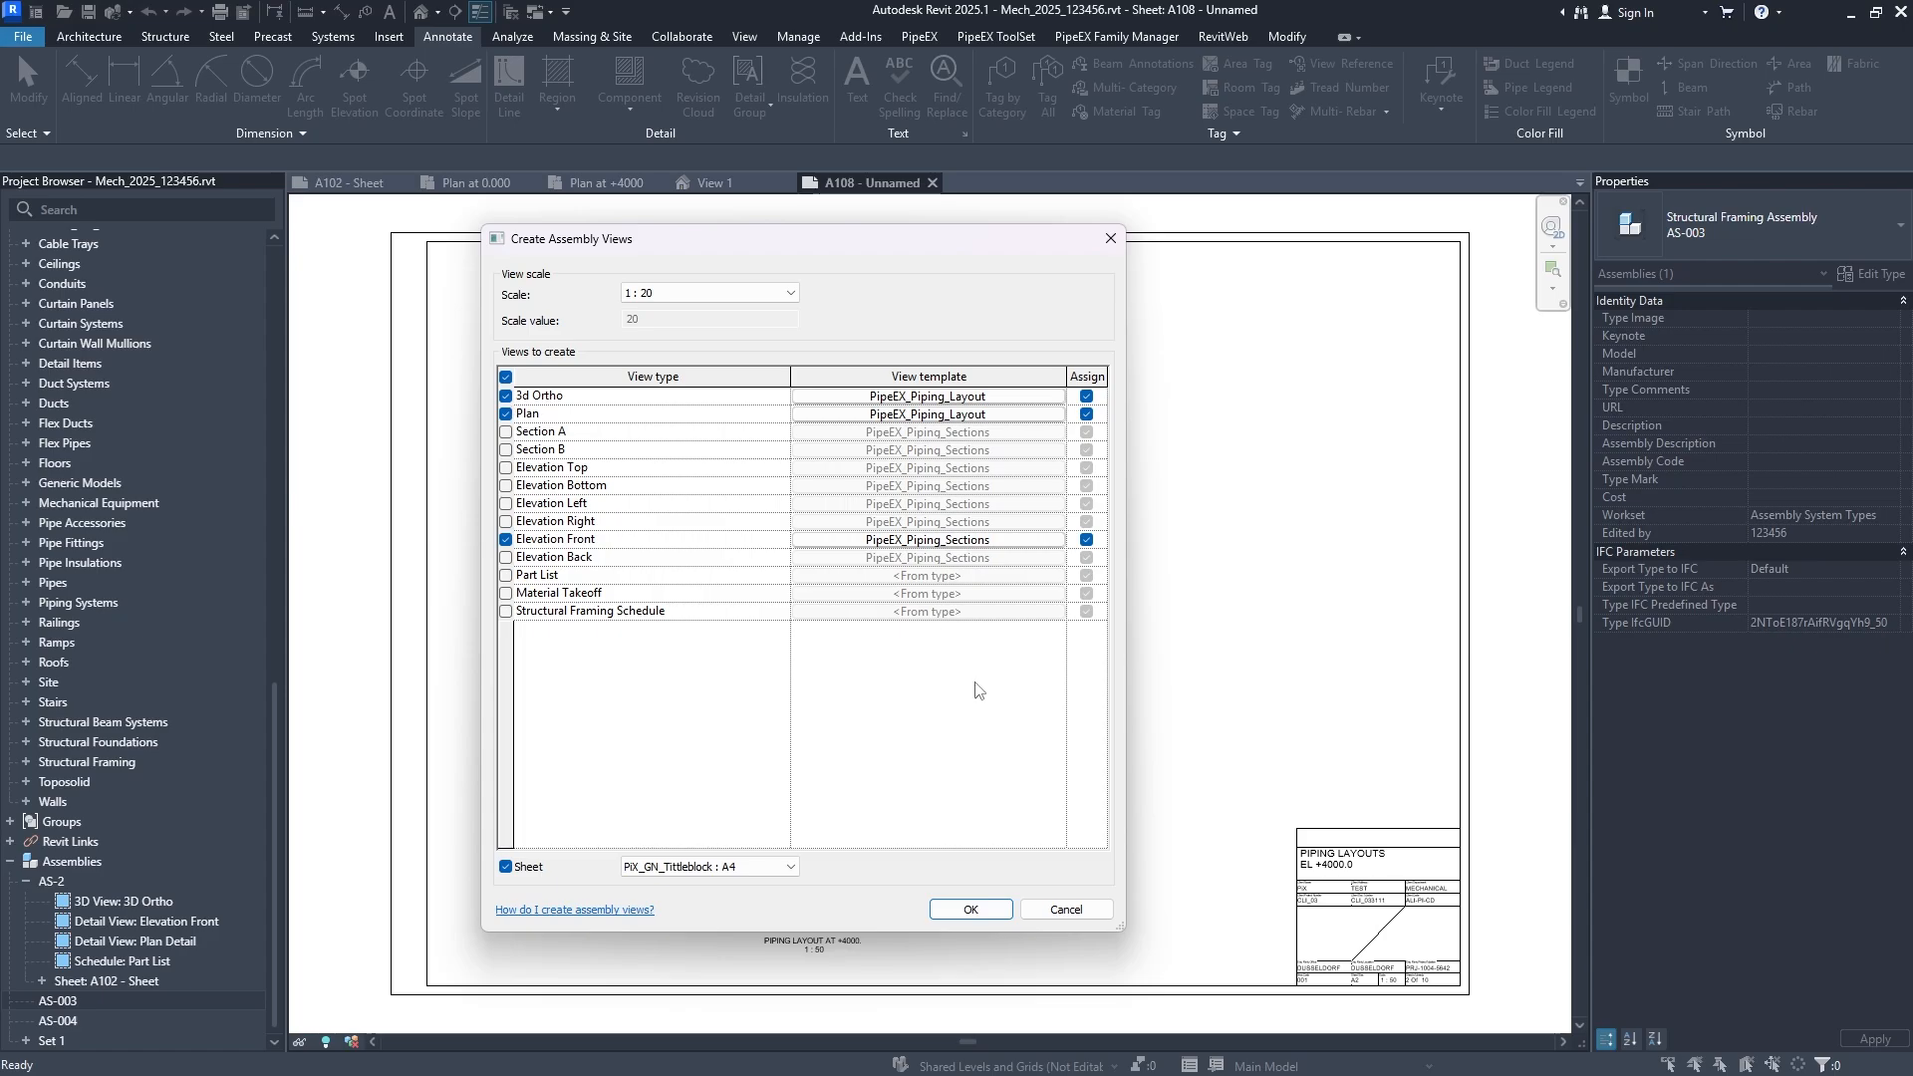
pyautogui.click(973, 910)
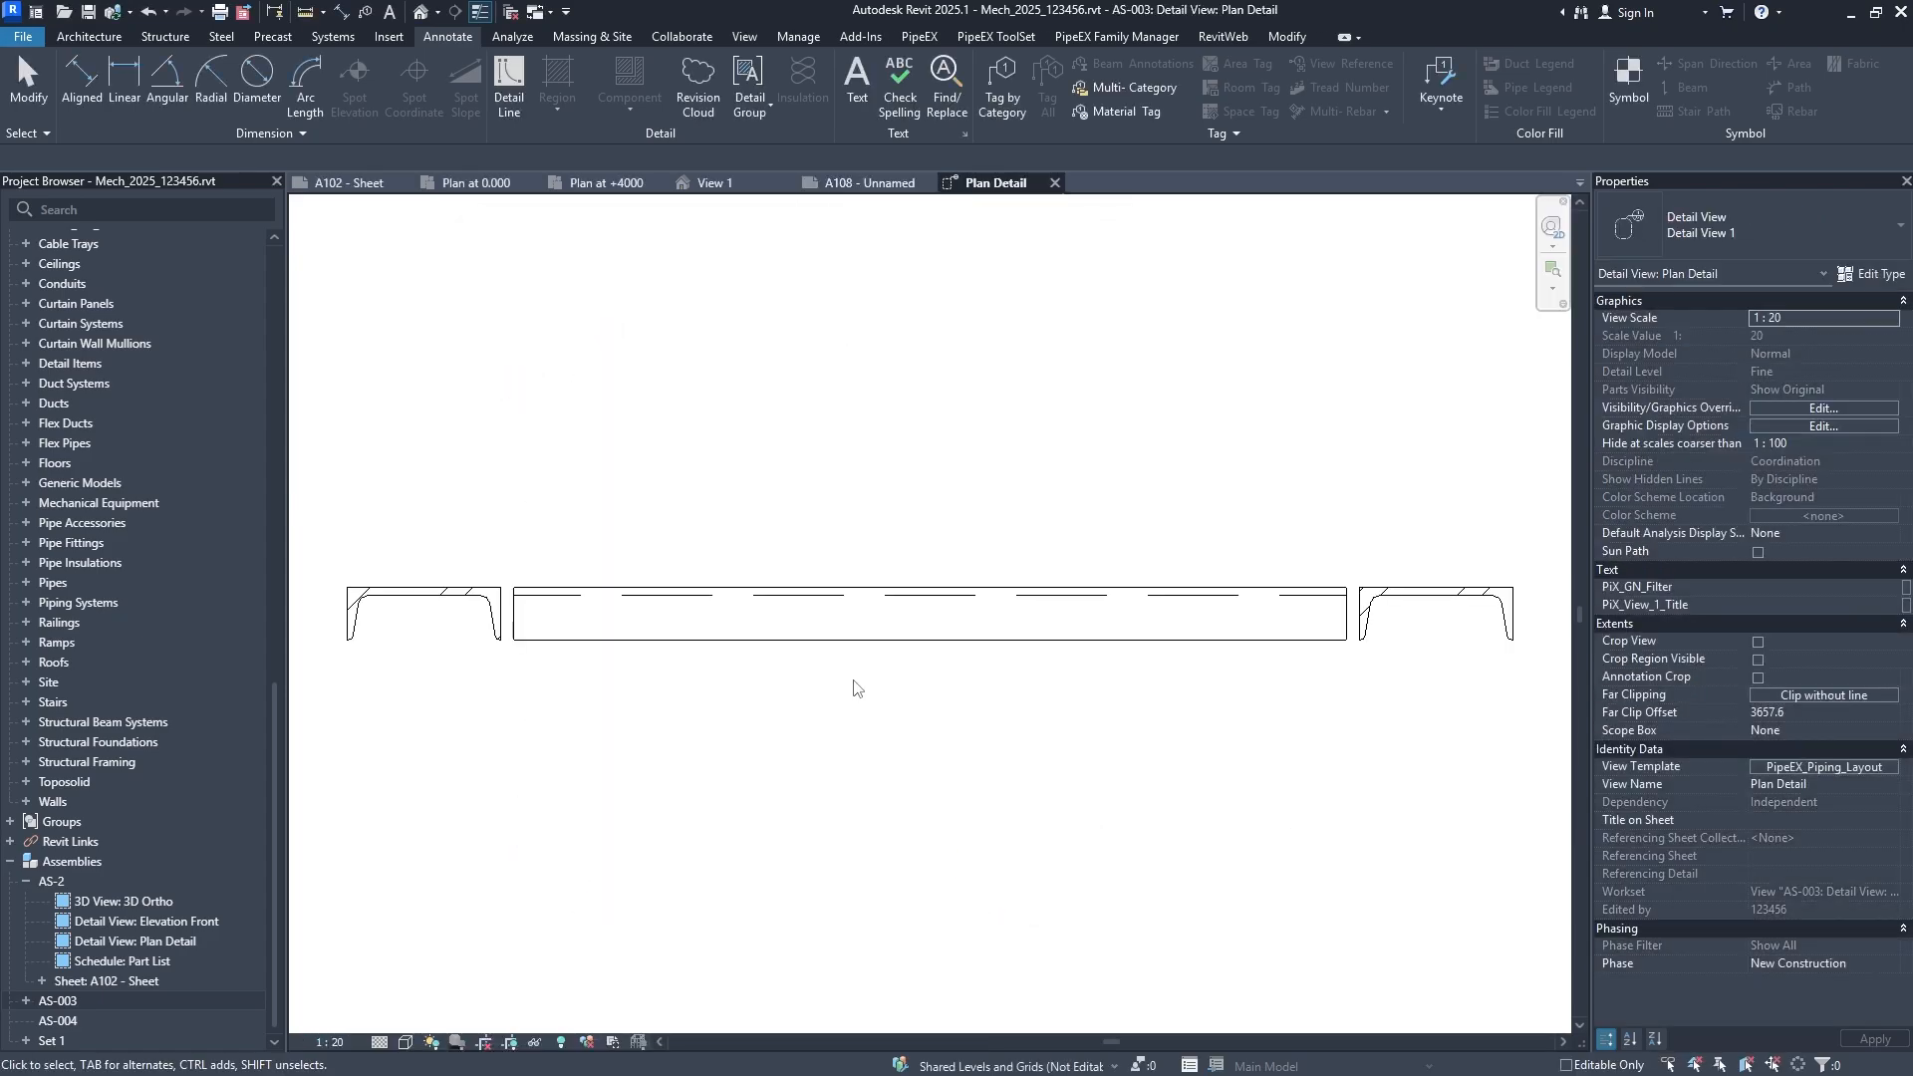
# Open assembly AS-003's sheet A101 and place its 3D Ortho view in the upper middle of the sheet.
pyautogui.doubleClick(58, 1001)
pyautogui.scroll(-2, 79, 947)
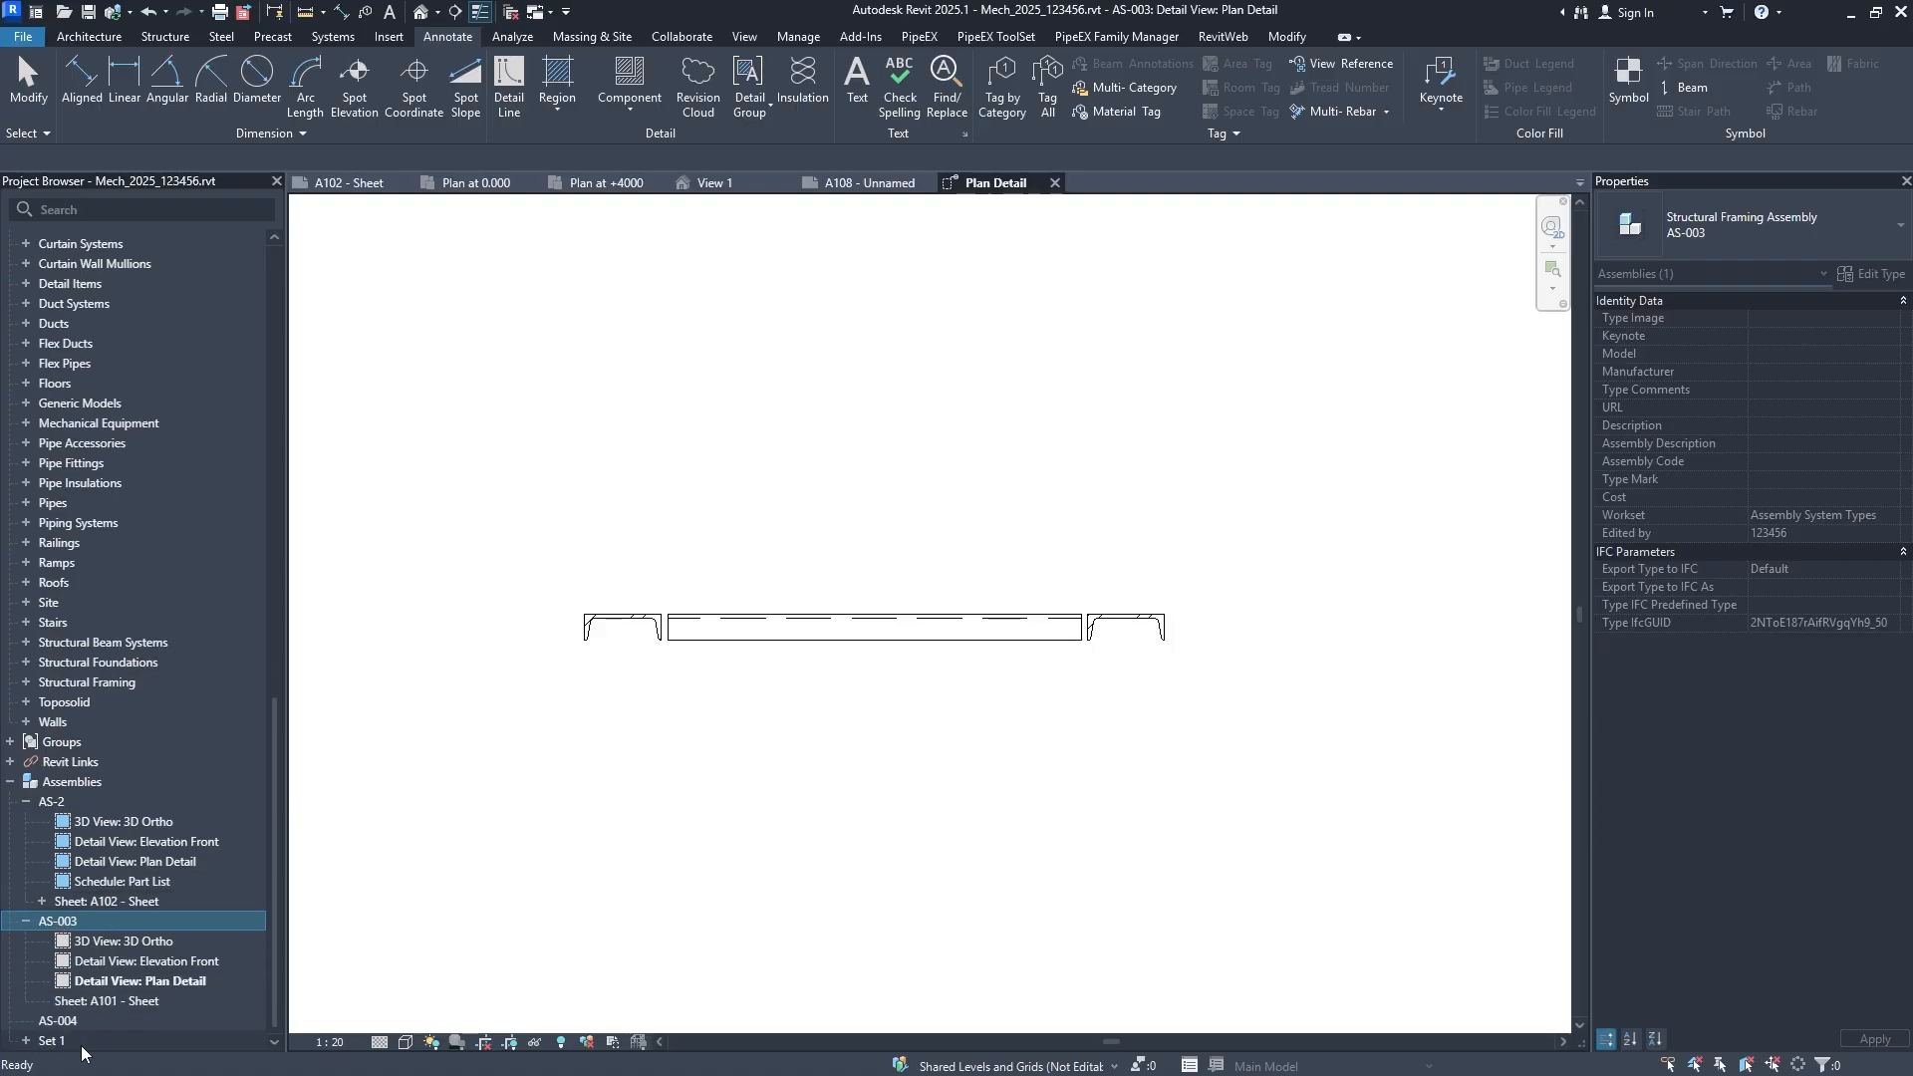
pyautogui.doubleClick(105, 1000)
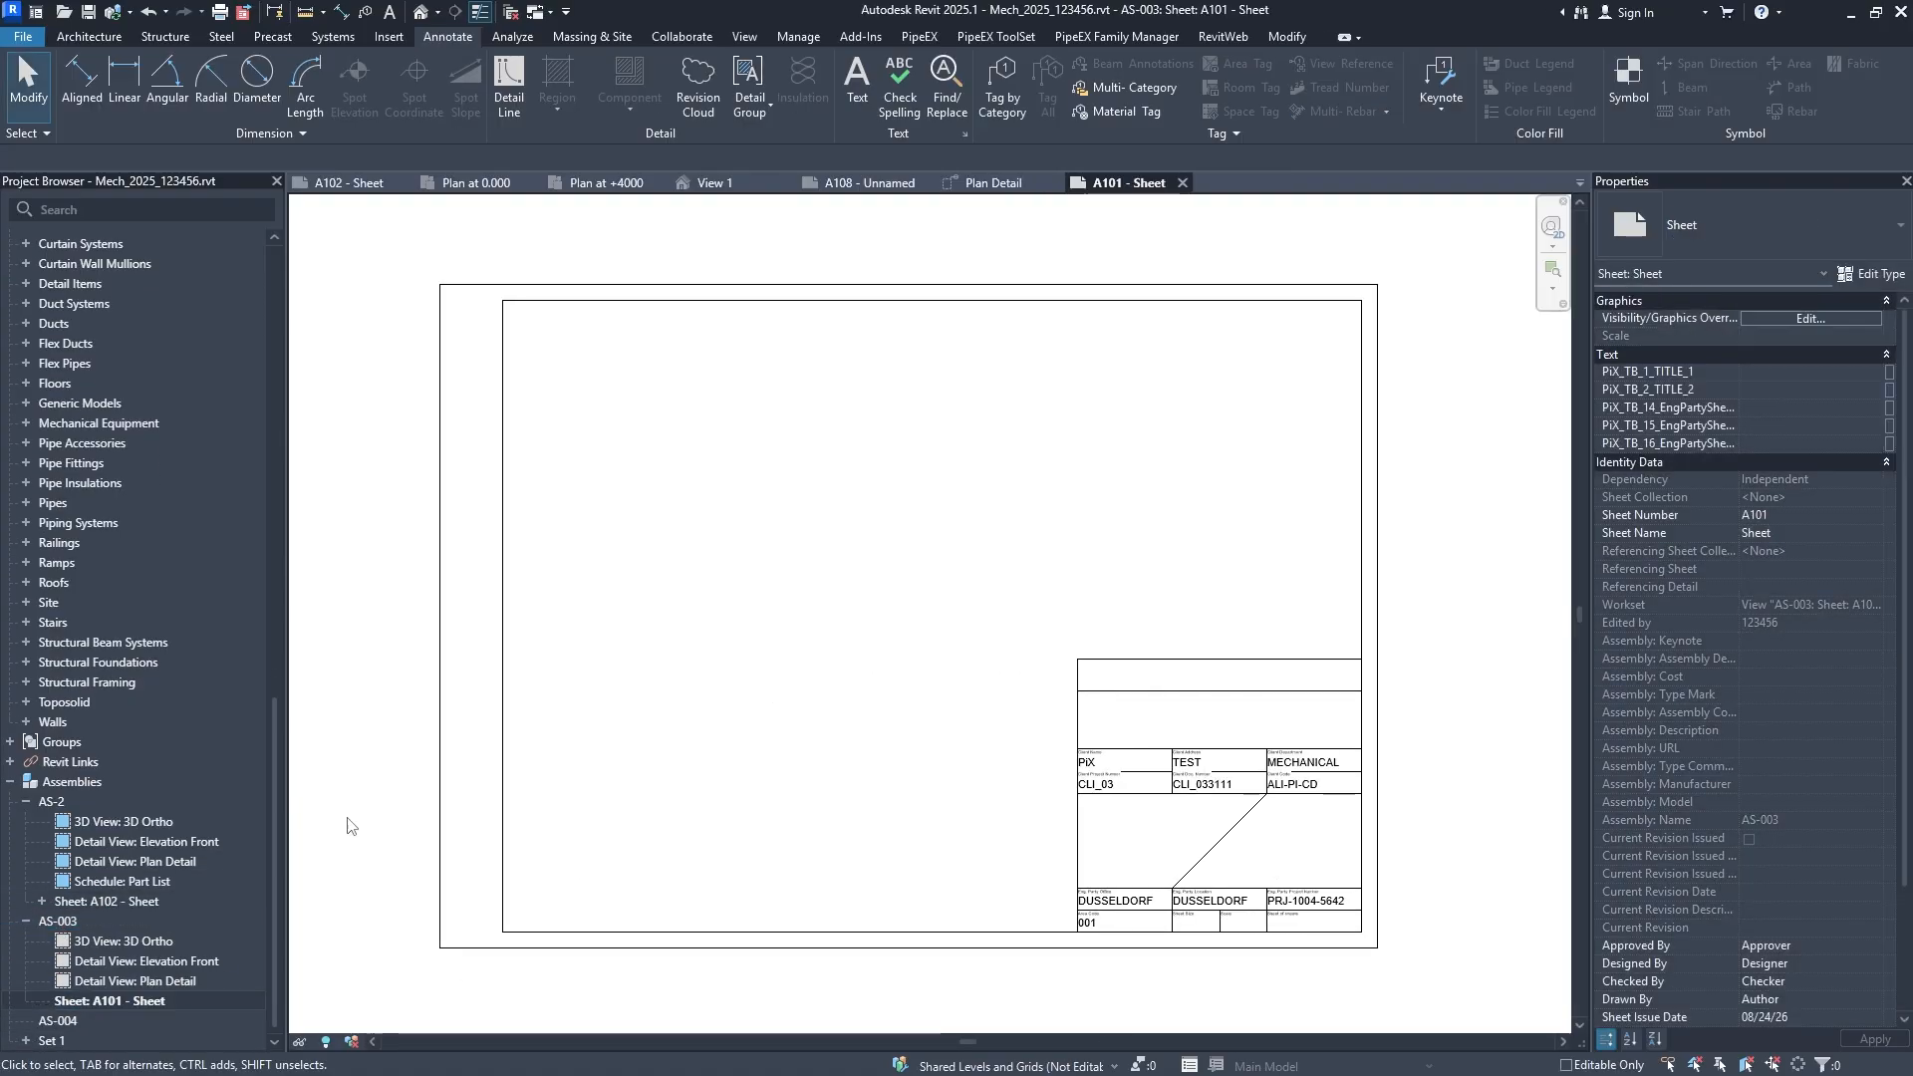
pyautogui.click(154, 945)
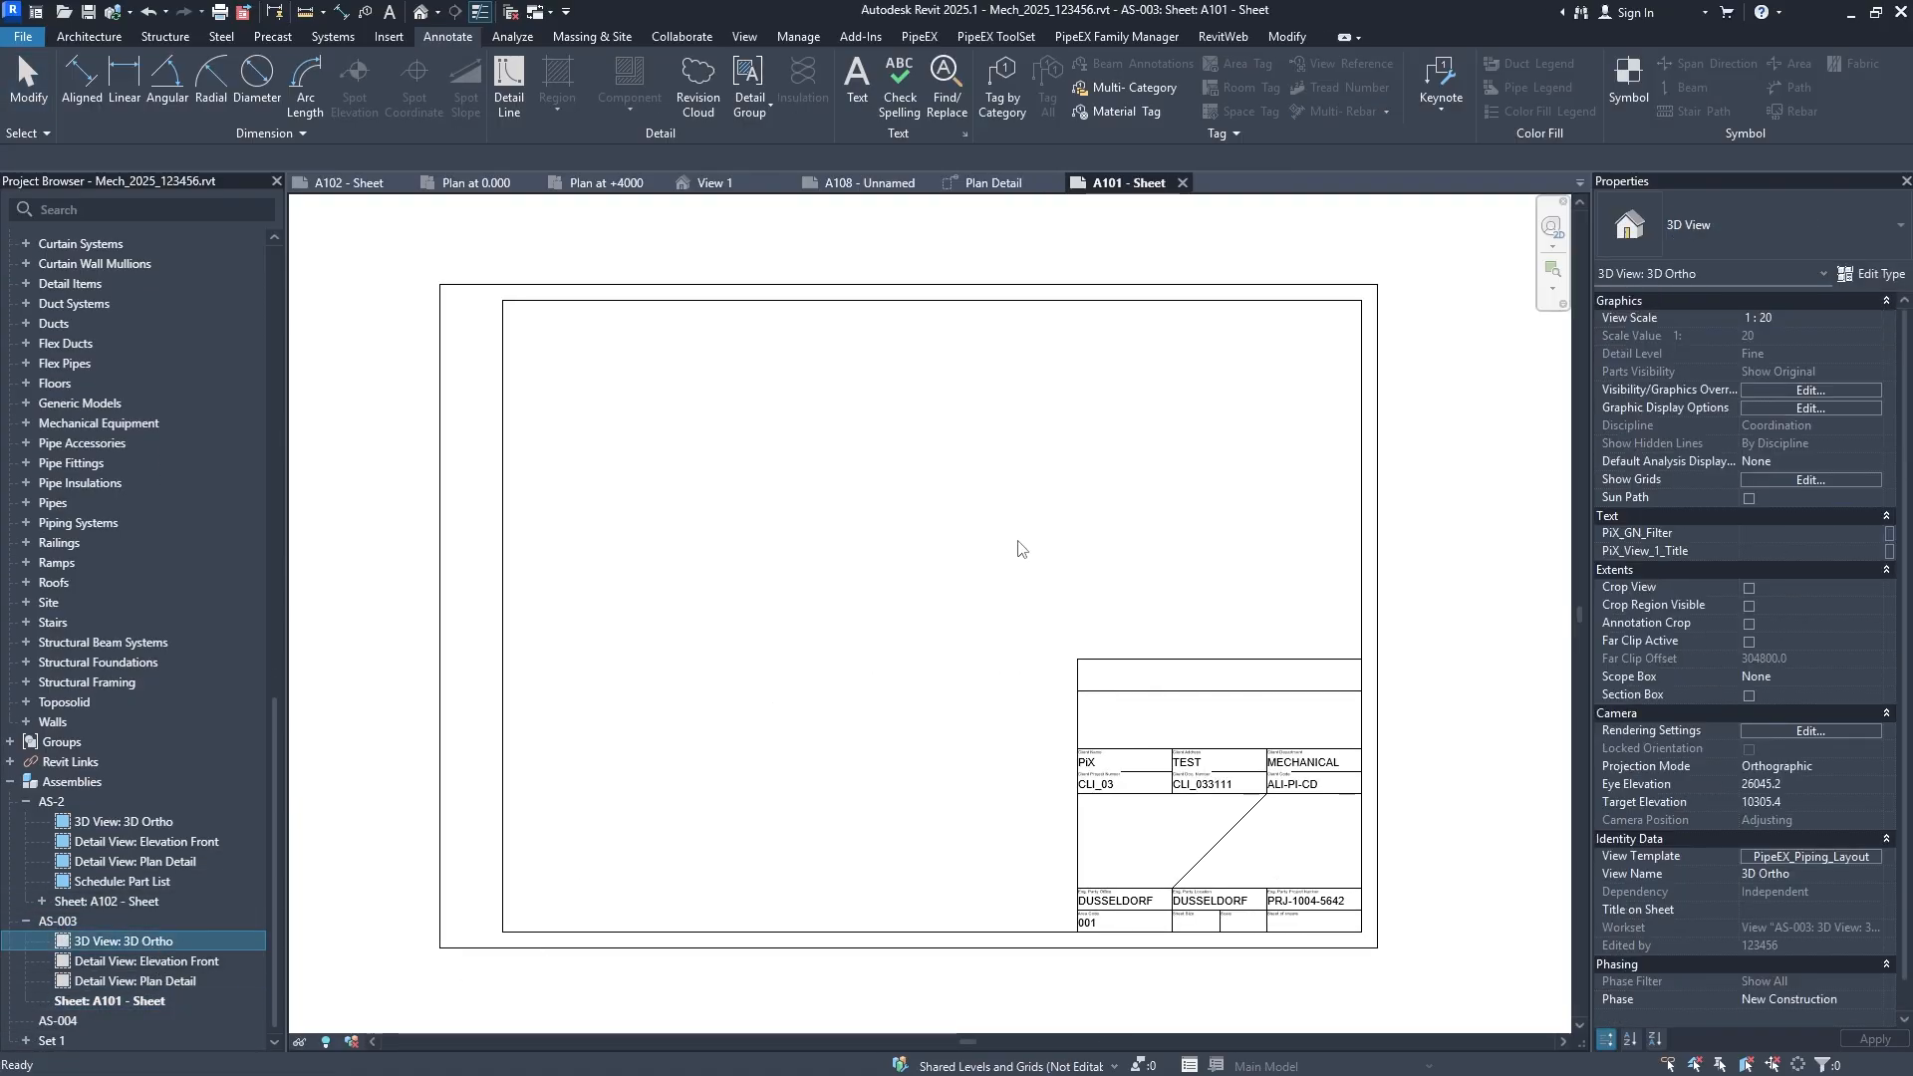
pyautogui.click(959, 515)
pyautogui.click(520, 807)
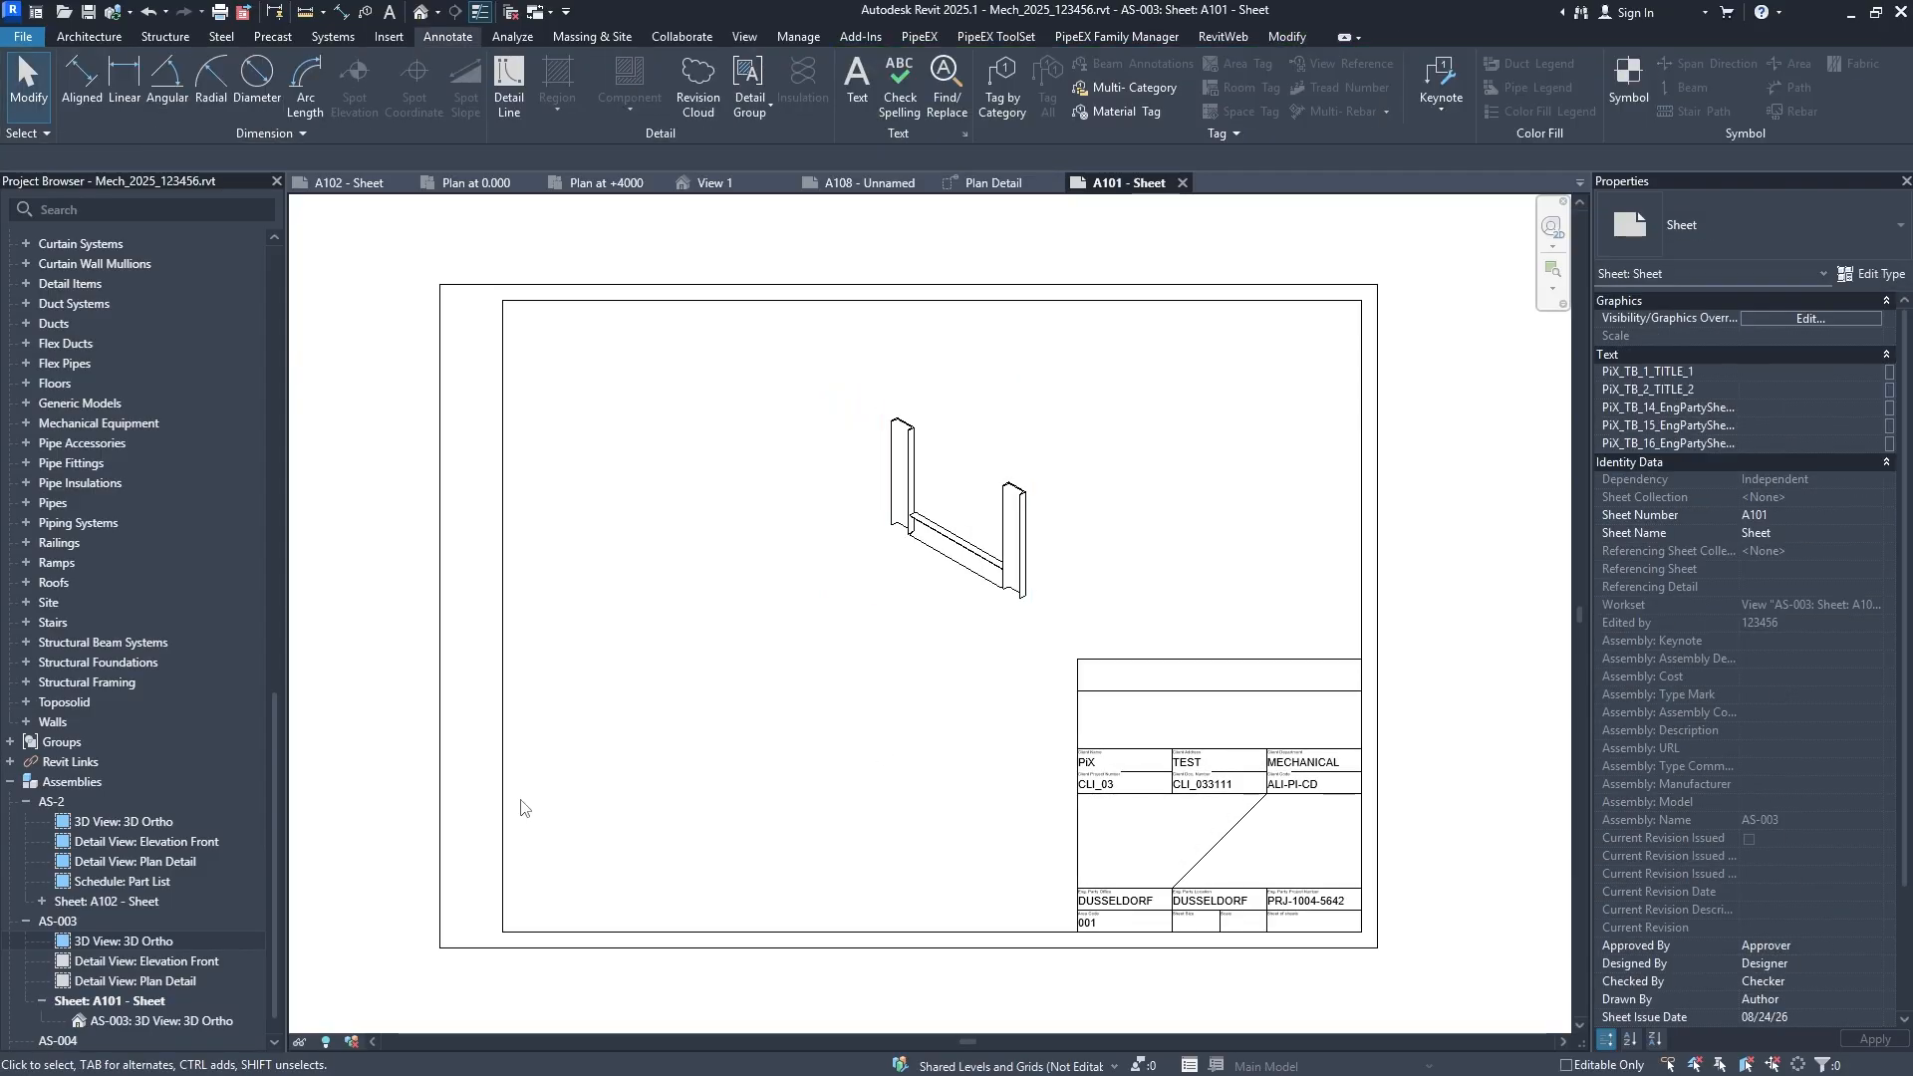
# Place AS-003's Elevation Front view on sheet A101, below the 3D view and beside the title block.
pyautogui.moveTo(158, 965); pyautogui.dragTo(714, 758)
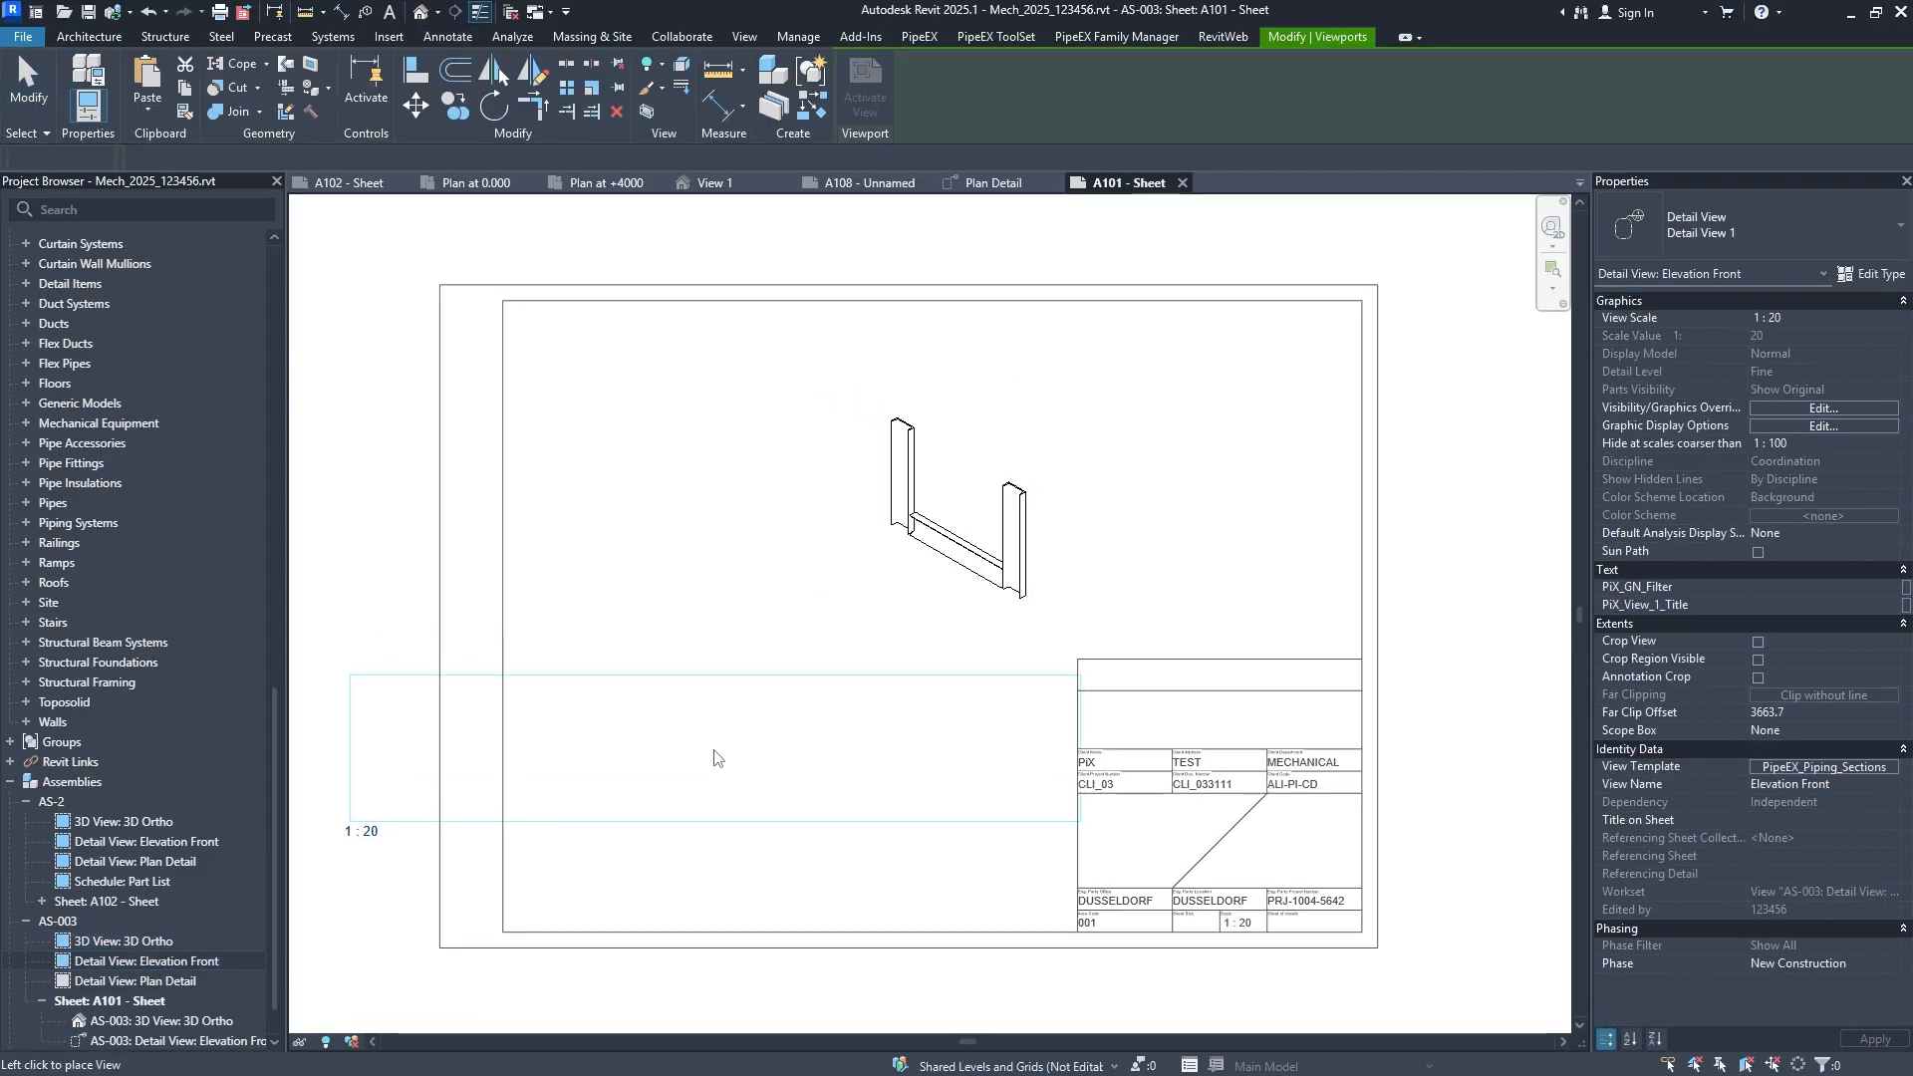
pyautogui.click(752, 767)
pyautogui.click(1137, 344)
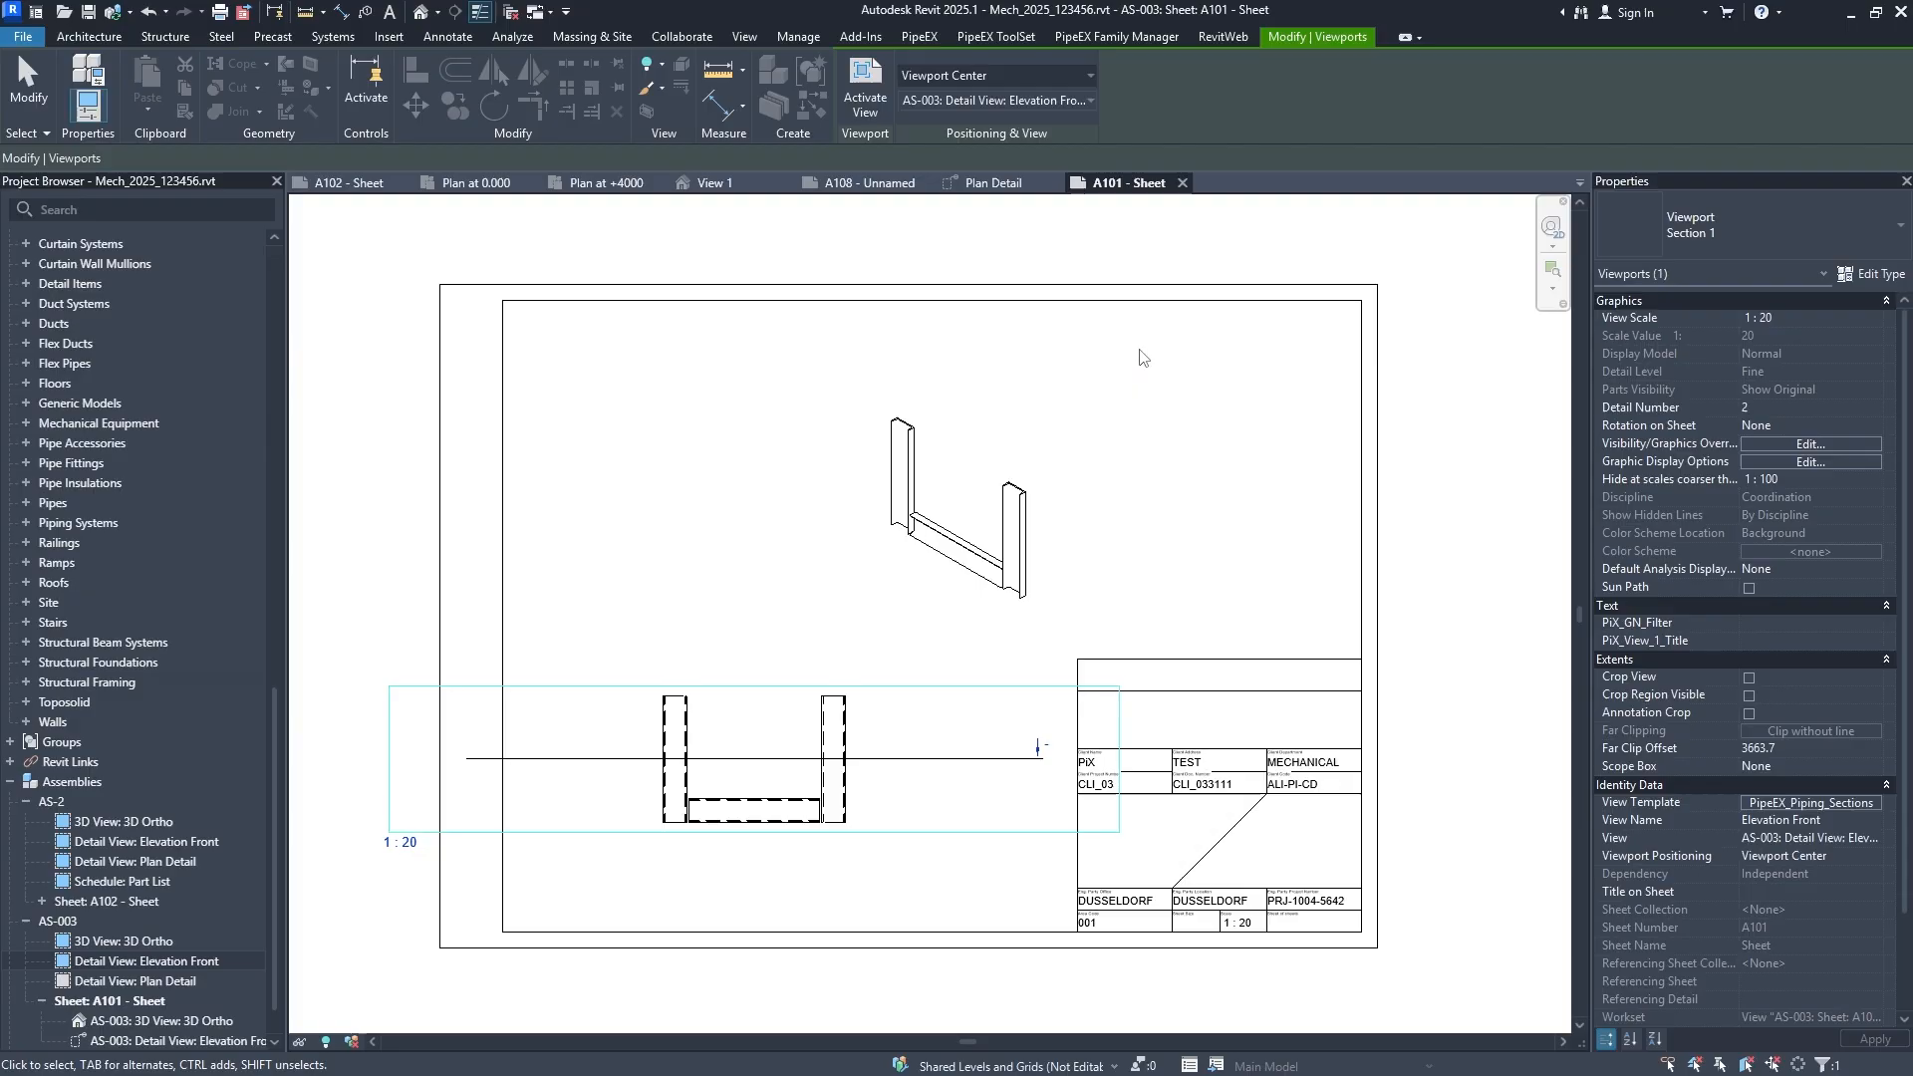
# Inside the front view on the sheet, move the section line above the frame and shorten it from both ends to a small mark.
pyautogui.doubleClick(1084, 771)
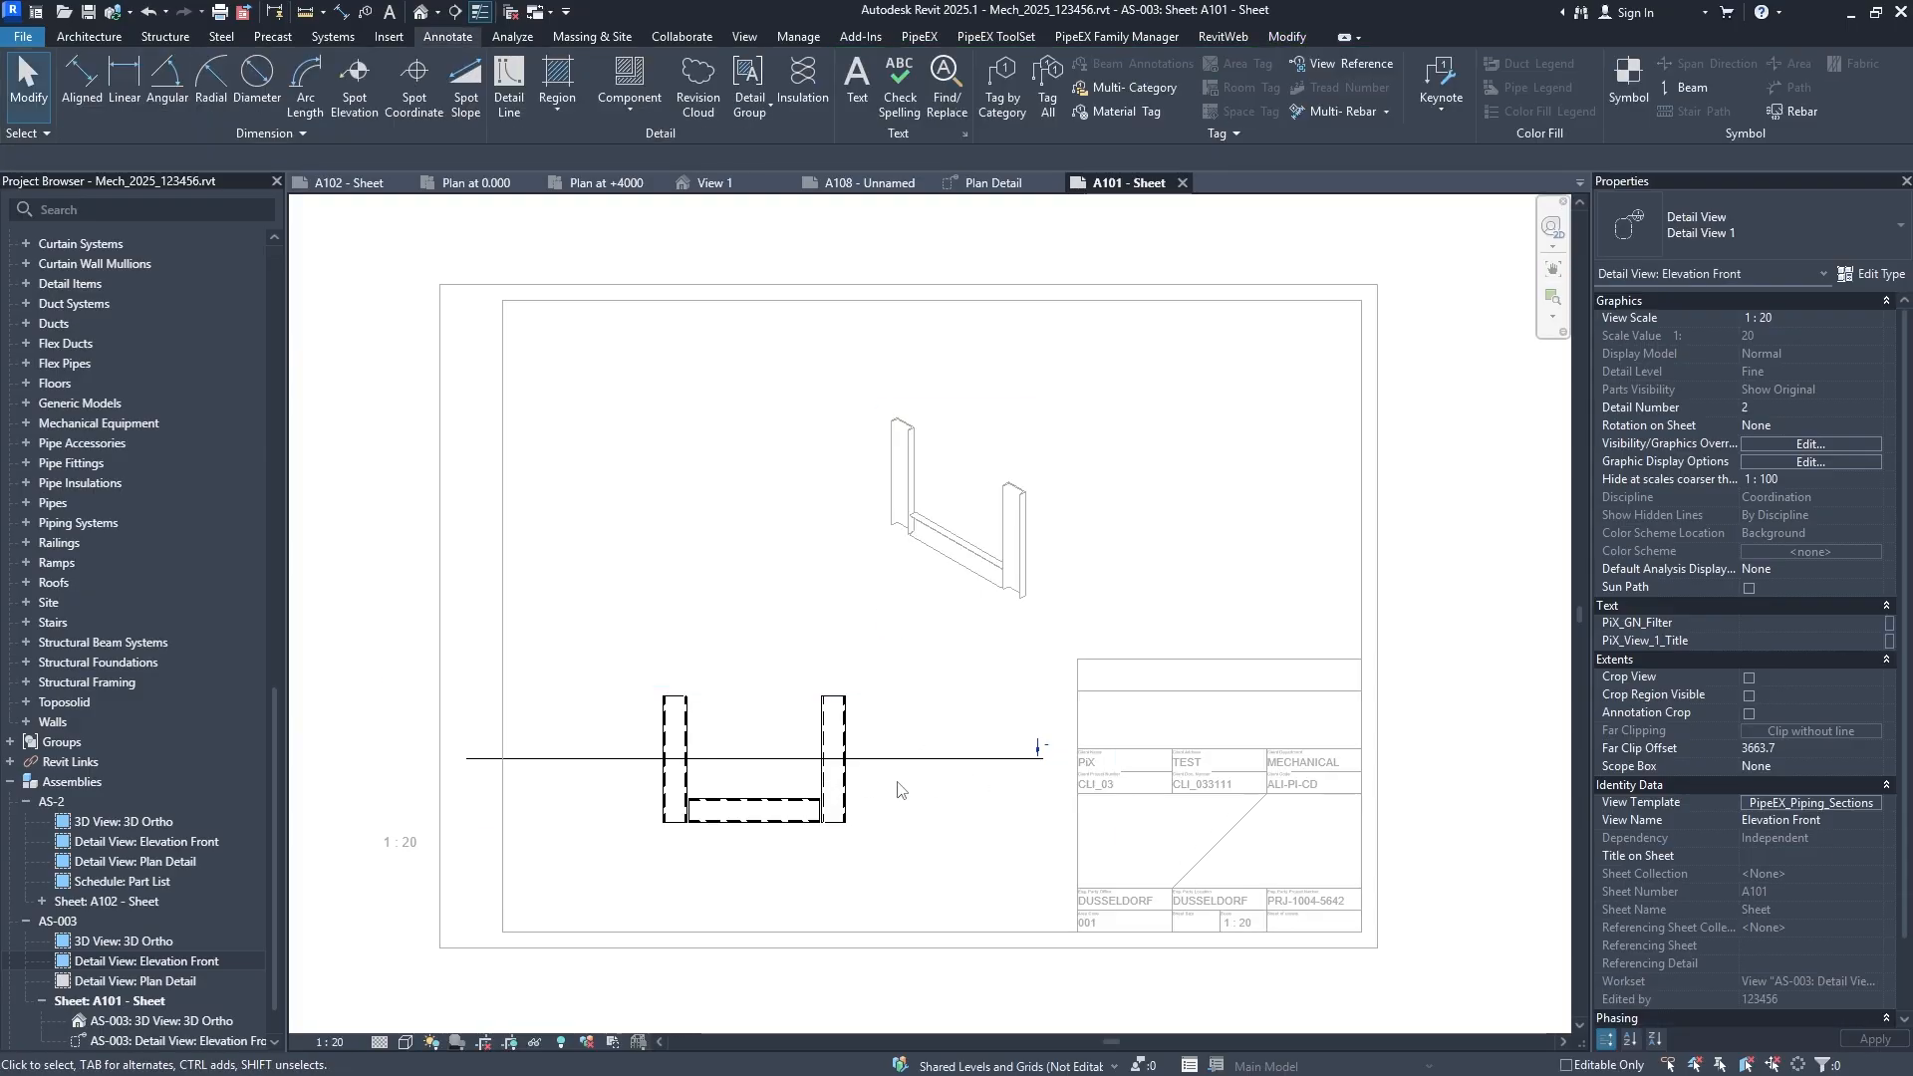
pyautogui.moveTo(893, 759); pyautogui.dragTo(893, 671)
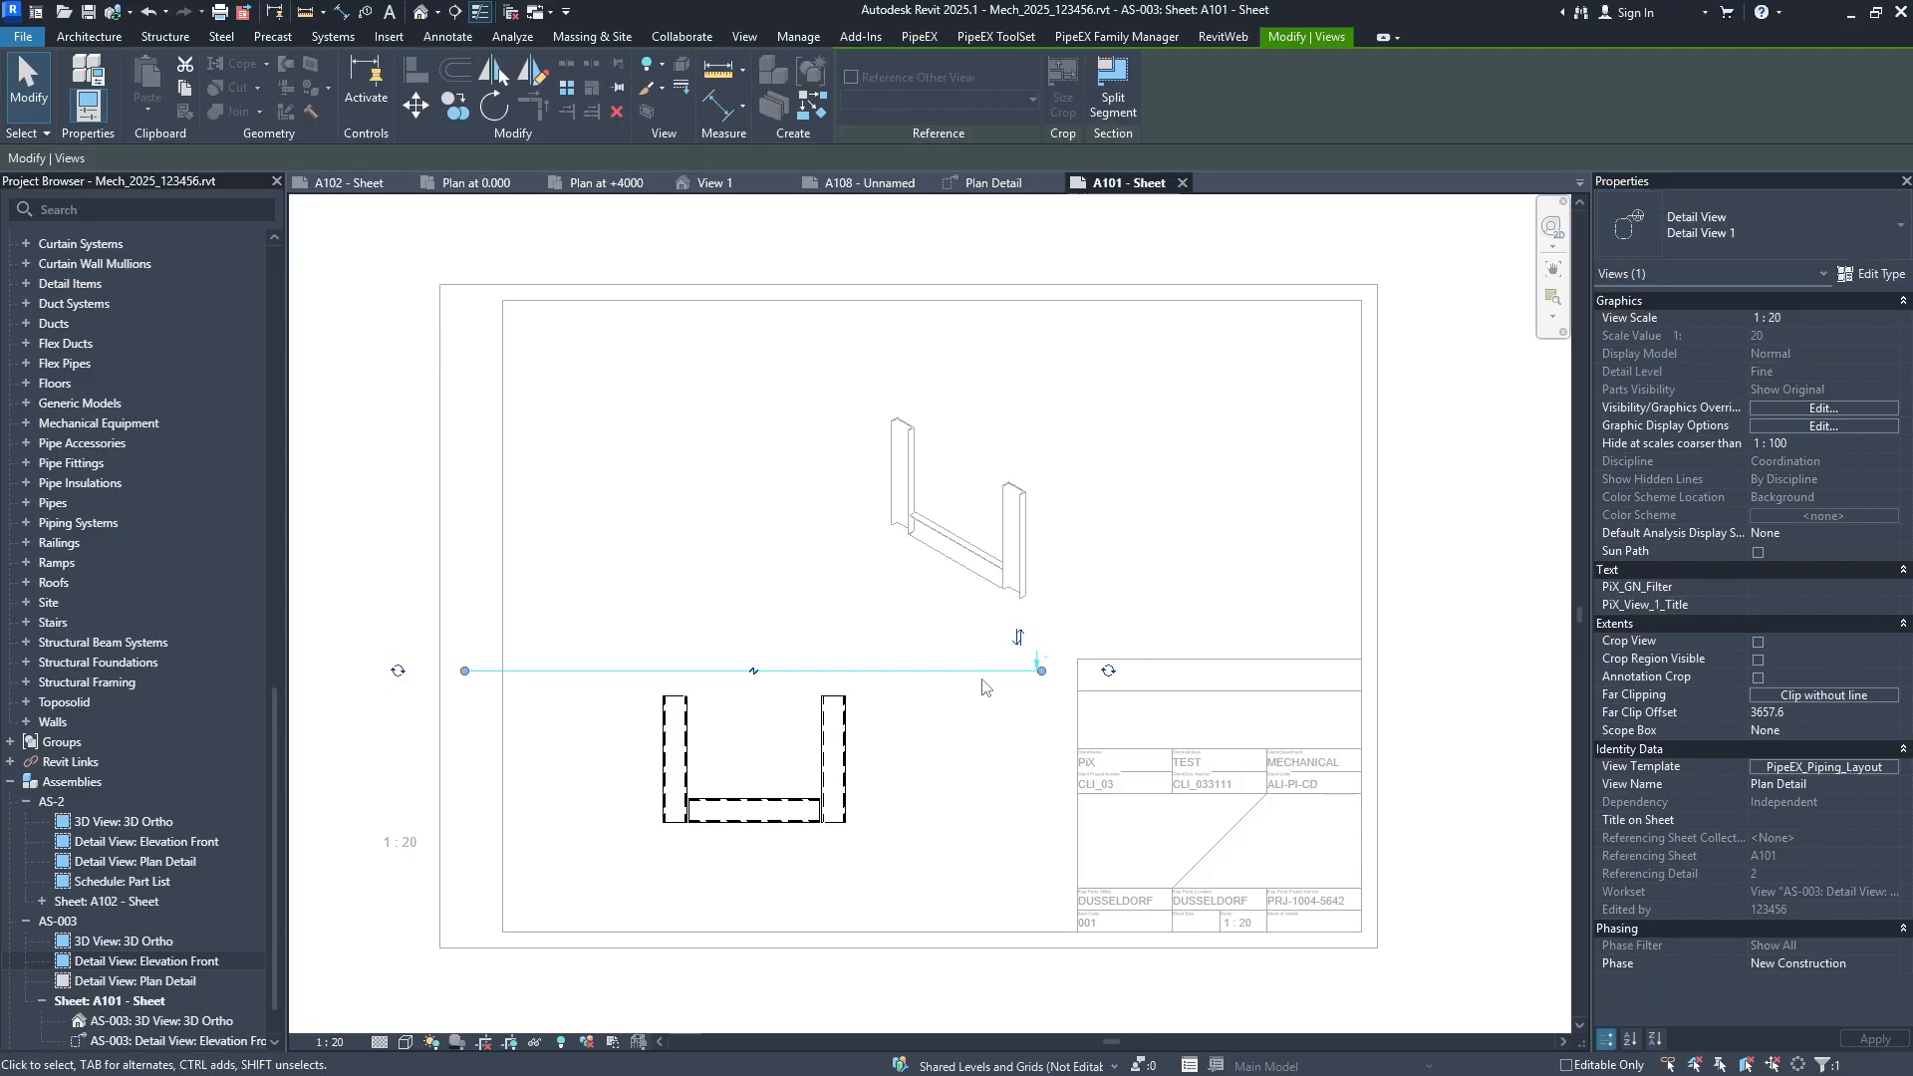
pyautogui.moveTo(1043, 673); pyautogui.dragTo(755, 676)
pyautogui.moveTo(464, 672); pyautogui.dragTo(664, 658)
pyautogui.click(750, 660)
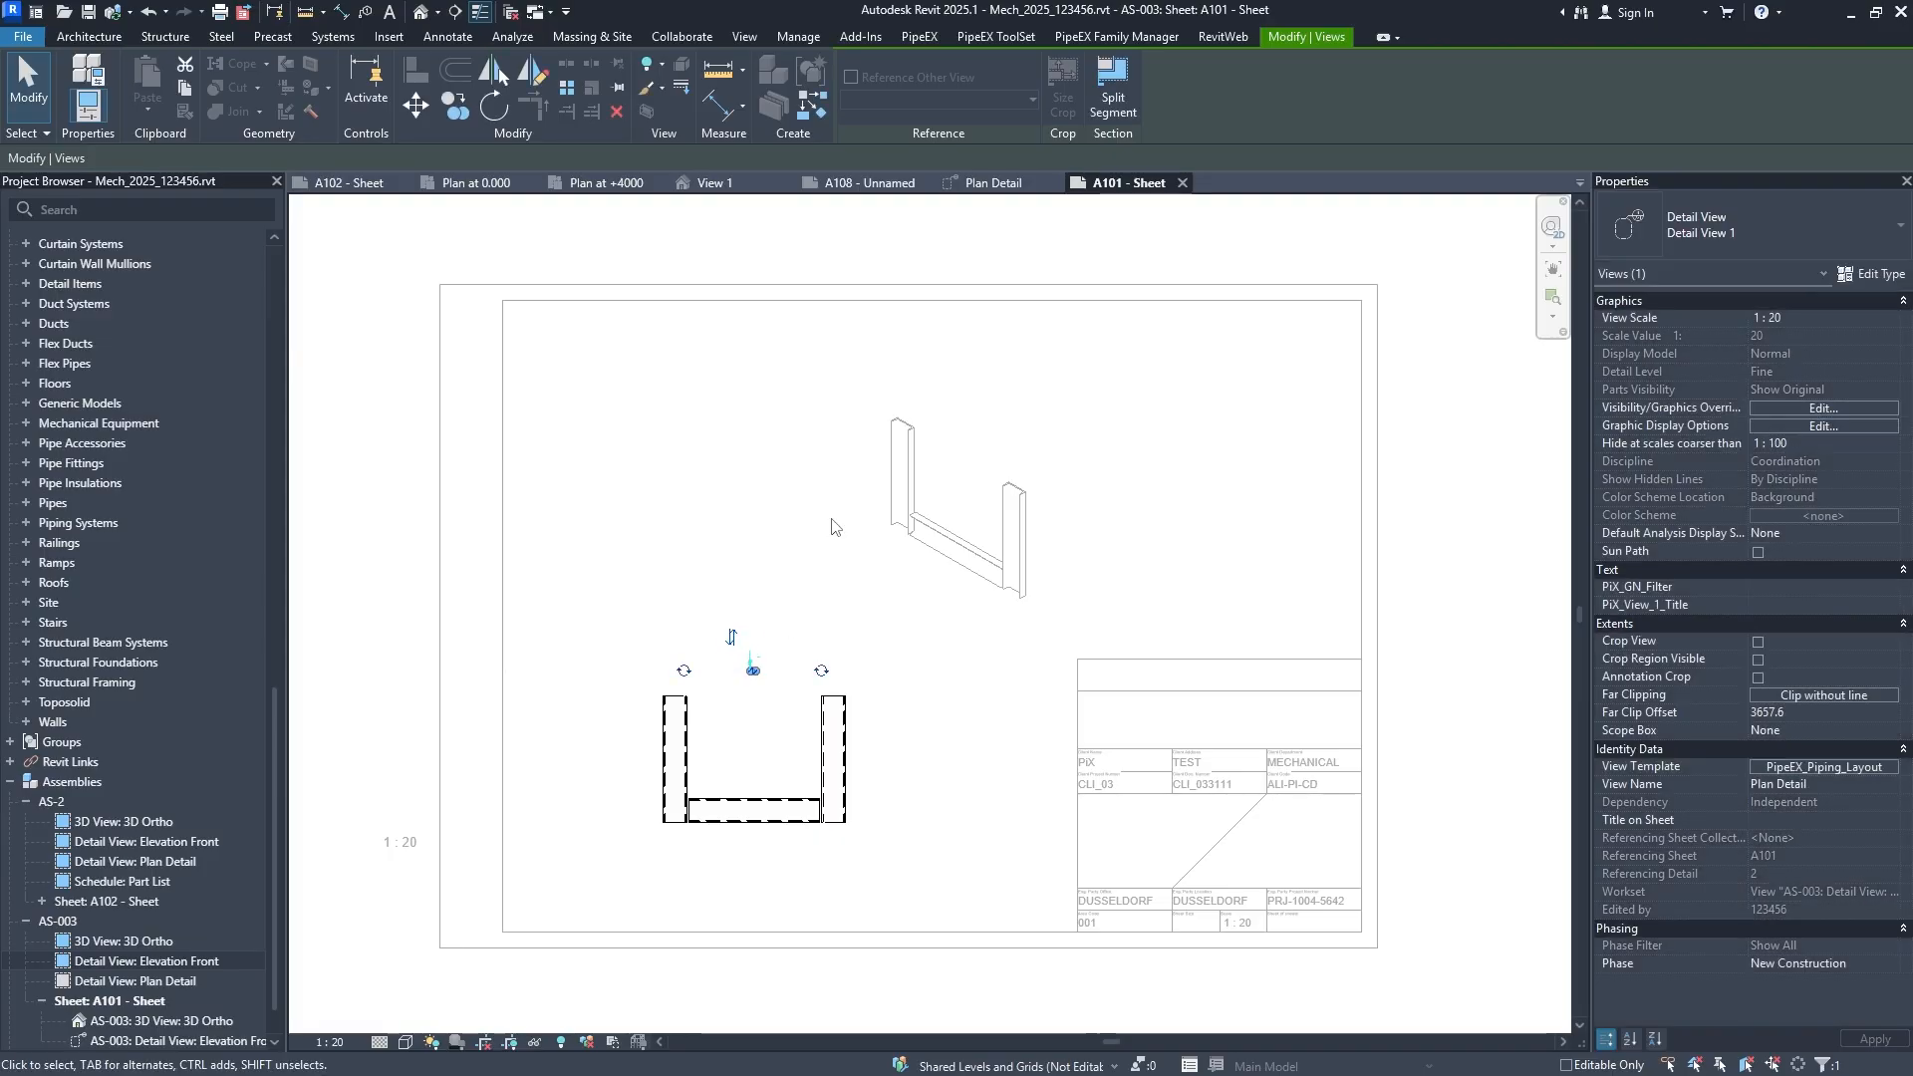
pyautogui.scroll(3, 734, 662)
pyautogui.scroll(-3, 872, 636)
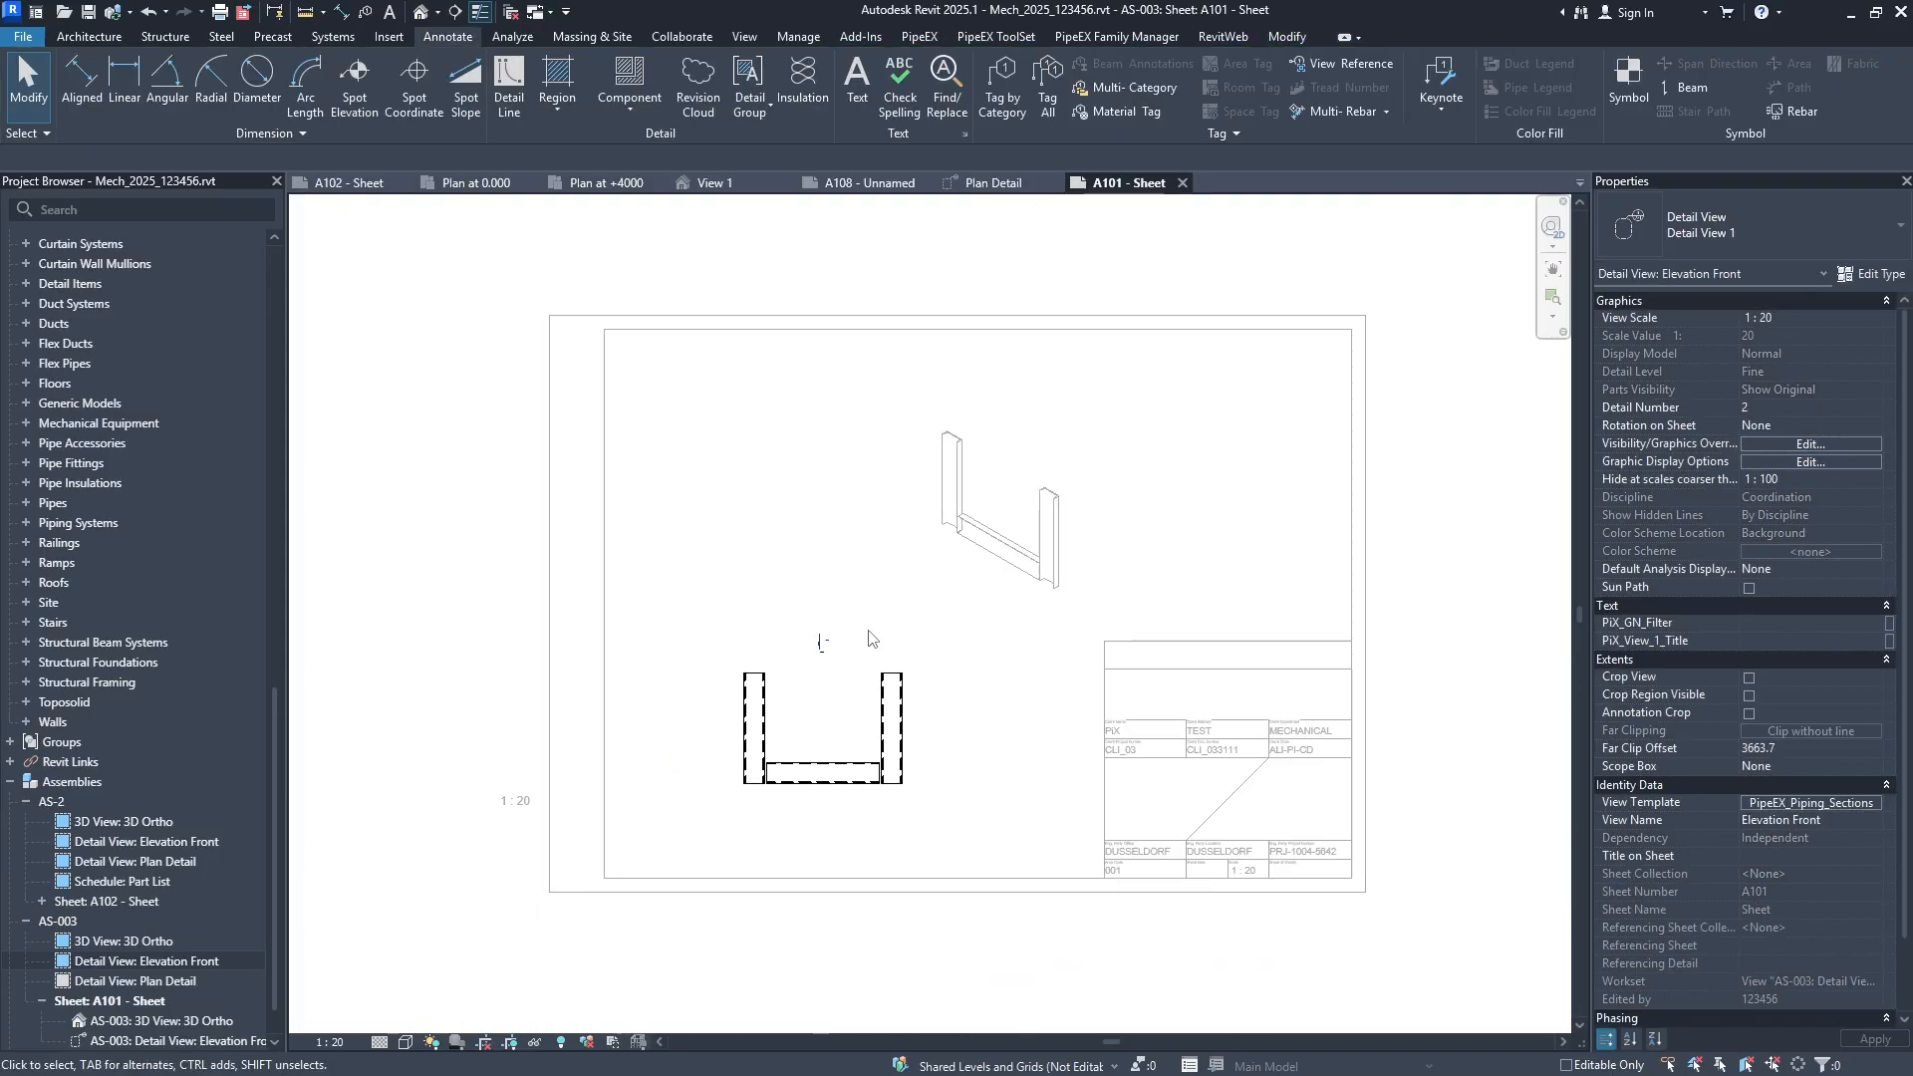
# Move the front view into the sheet's lower-left area and centre its scale label beneath the frame.
pyautogui.click(774, 755)
pyautogui.moveTo(775, 754); pyautogui.dragTo(765, 712)
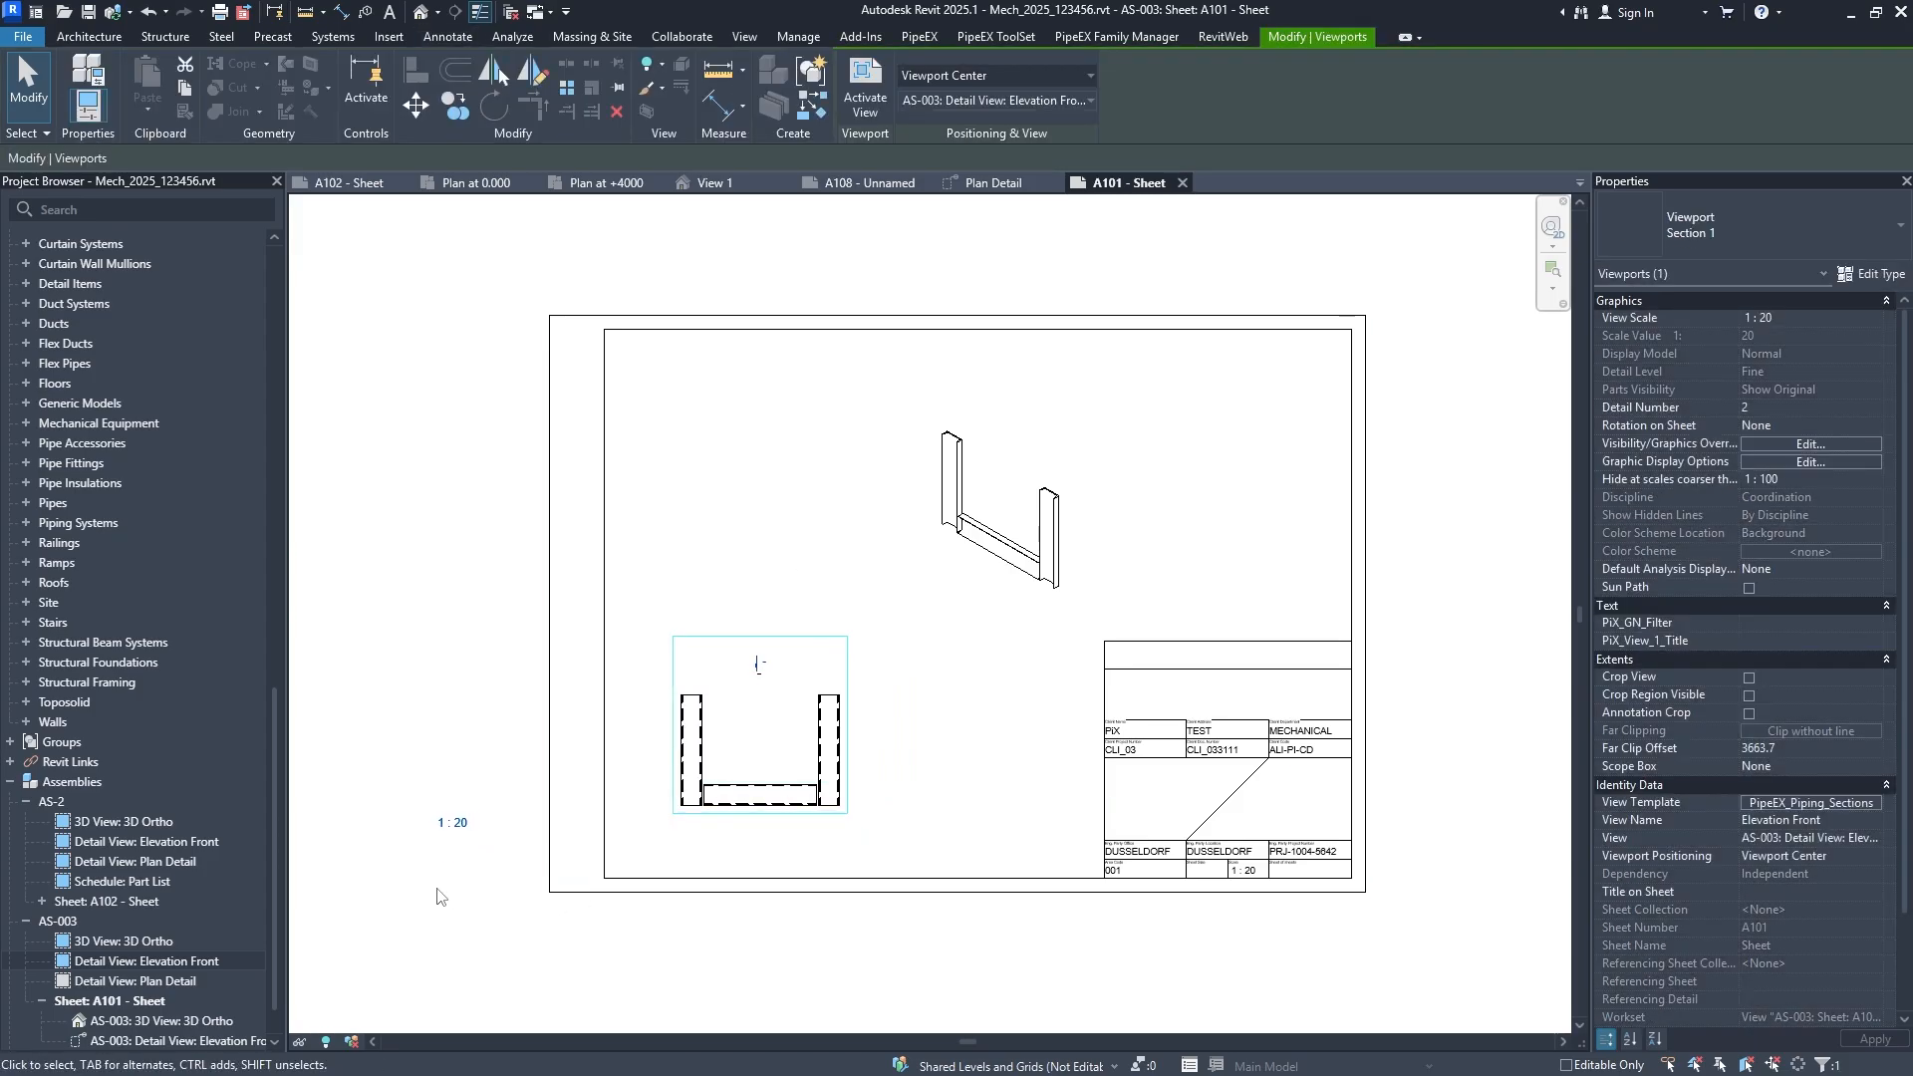
pyautogui.click(440, 895)
pyautogui.moveTo(460, 823); pyautogui.dragTo(764, 830)
pyautogui.click(1012, 733)
# Reposition the 3D view in the upper part of the sheet, clear of the title block.
pyautogui.moveTo(1009, 530)
pyautogui.mouseDown()
pyautogui.moveTo(1064, 484)
pyautogui.moveTo(990, 470)
pyautogui.moveTo(964, 411)
pyautogui.mouseUp()
pyautogui.click(987, 716)
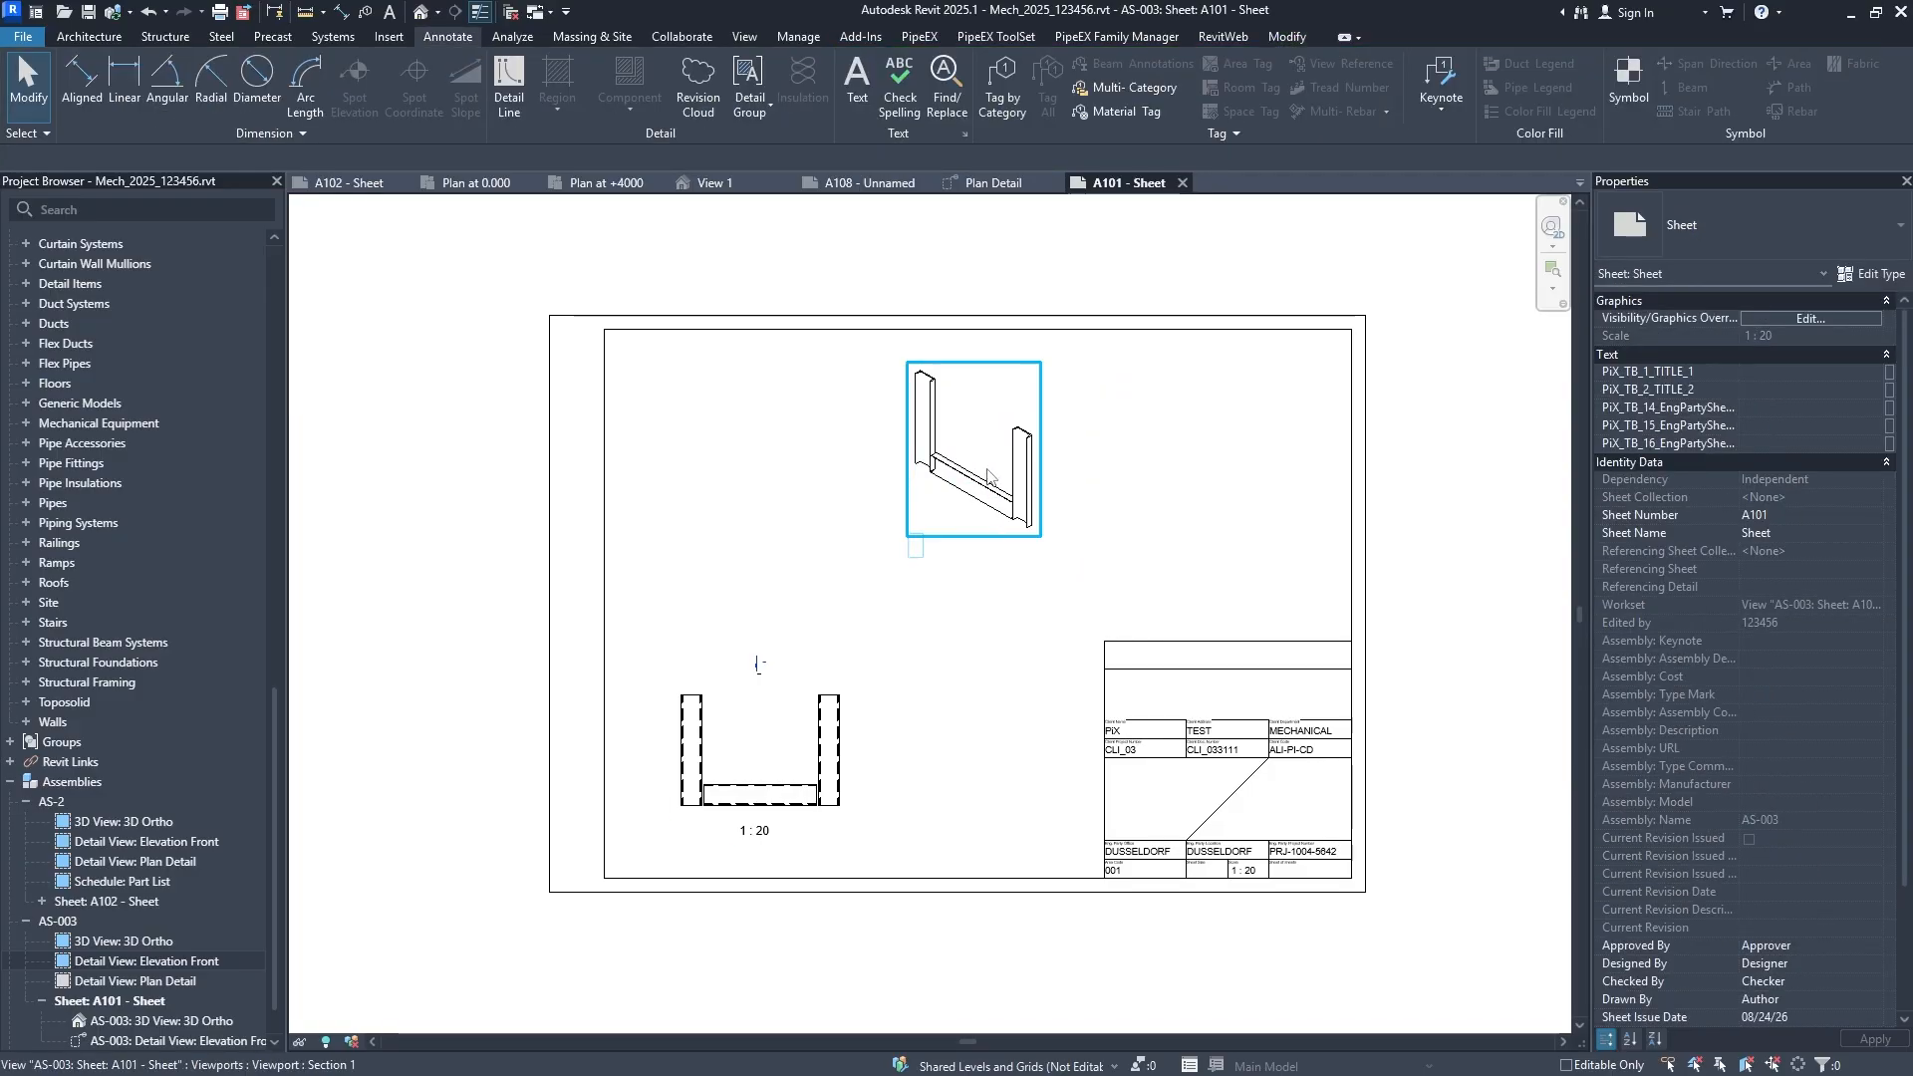
pyautogui.moveTo(933, 496); pyautogui.dragTo(967, 529)
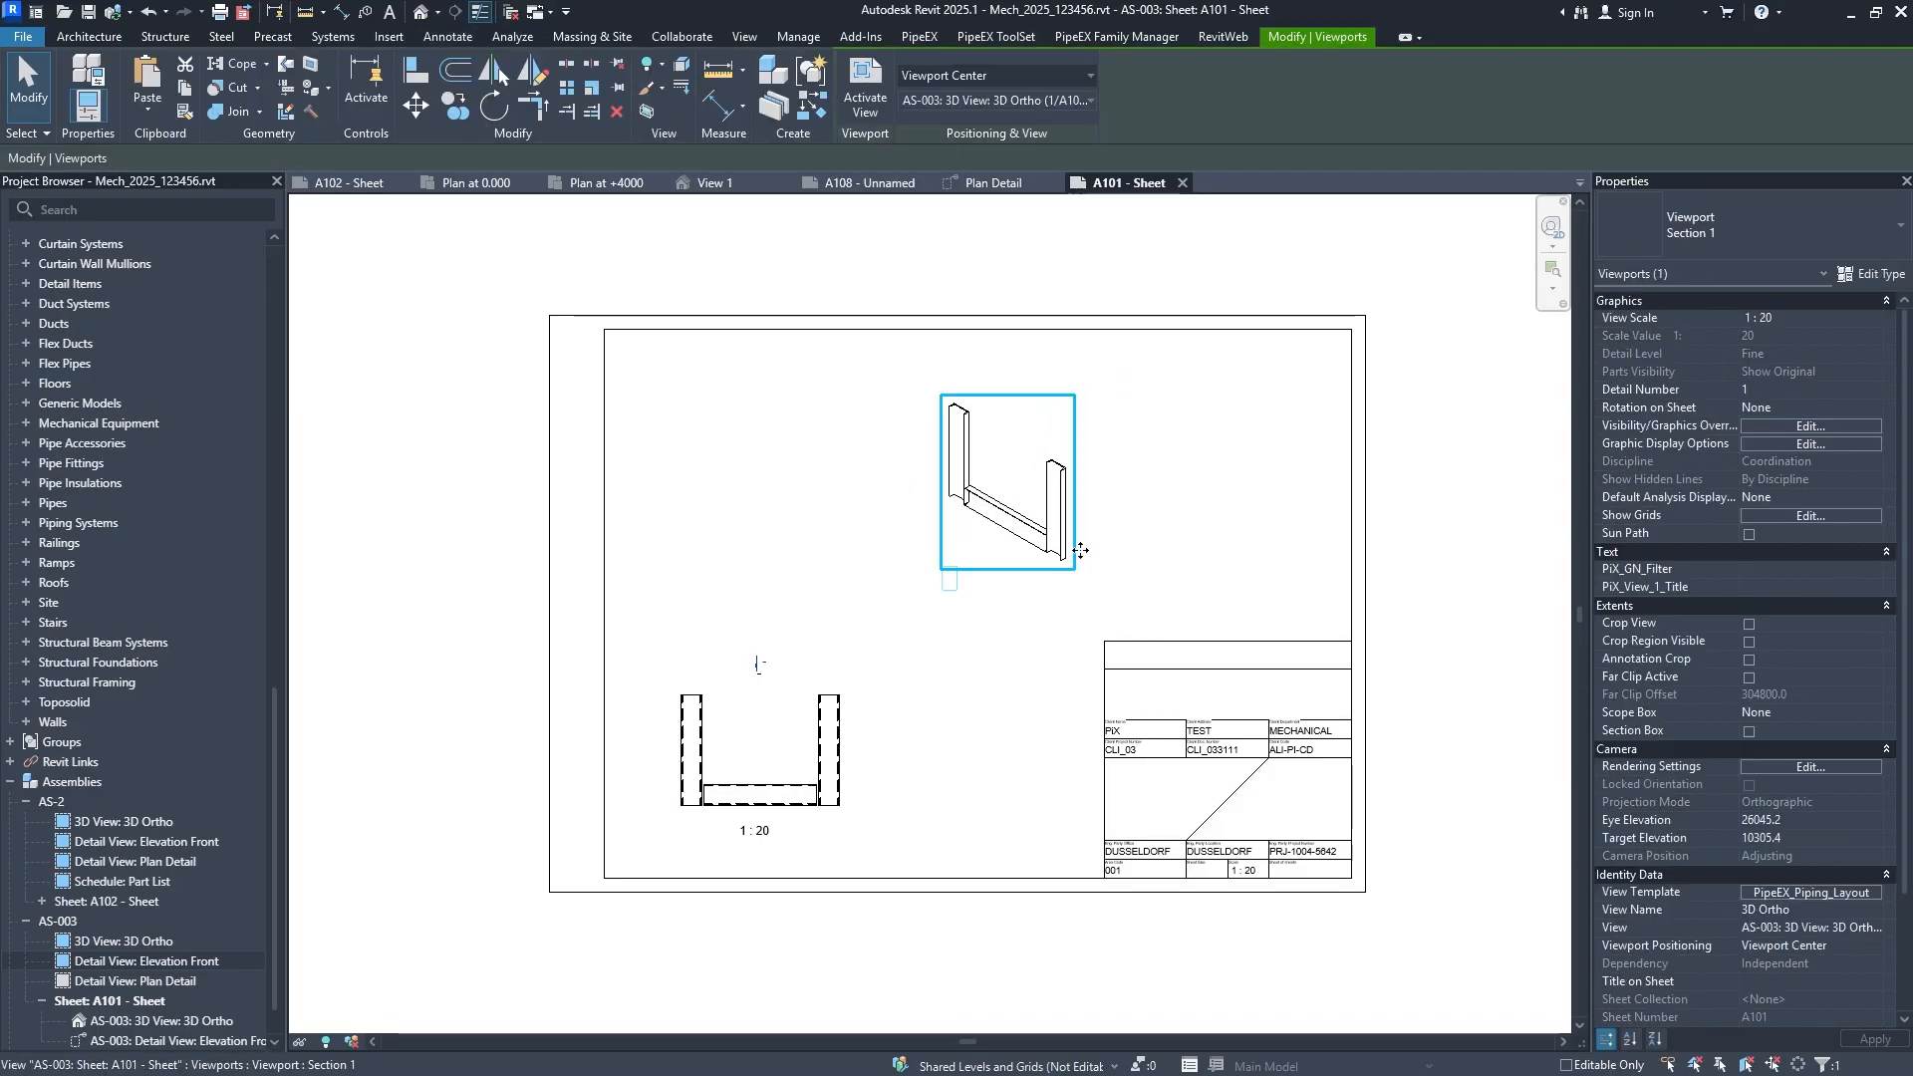
# Set the 3D view's PiX_View_1_Title to "3D" and centre the title beneath the view.
pyautogui.click(1779, 589)
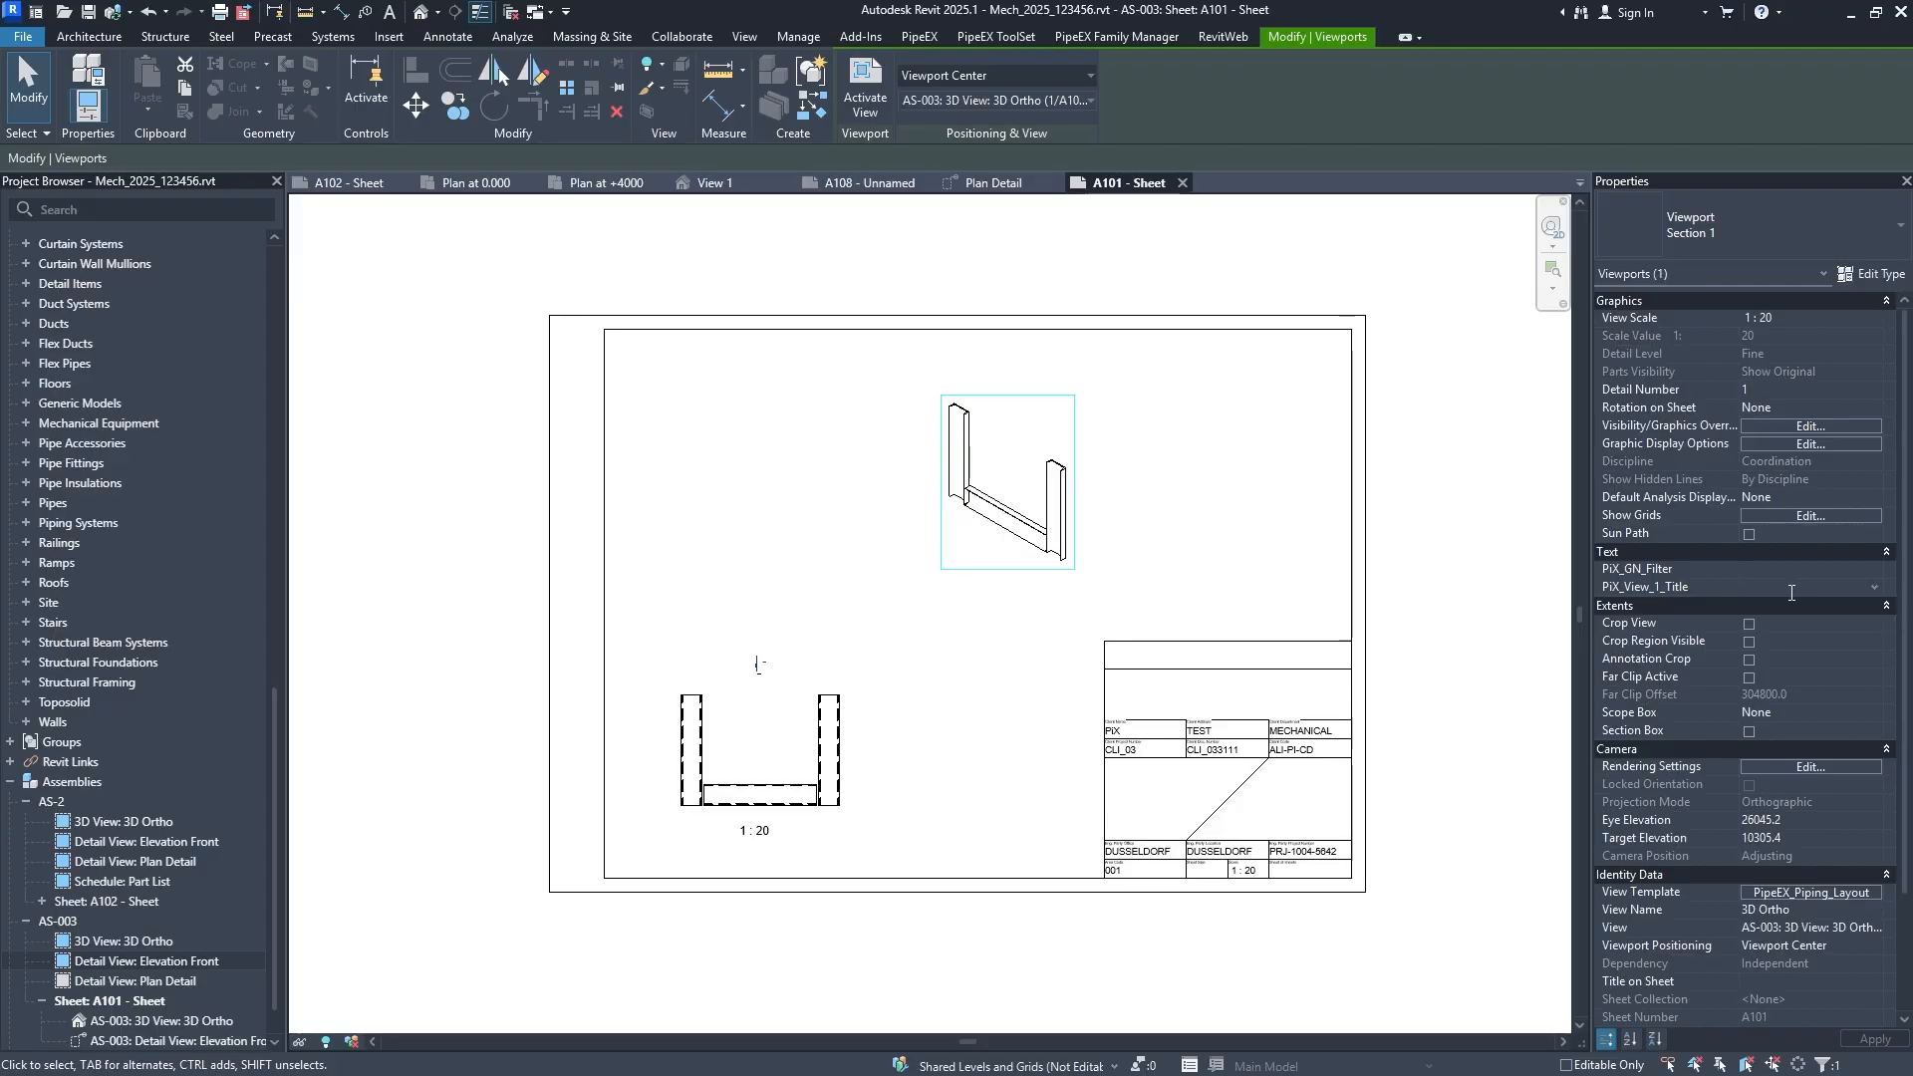
pyautogui.write('3D')
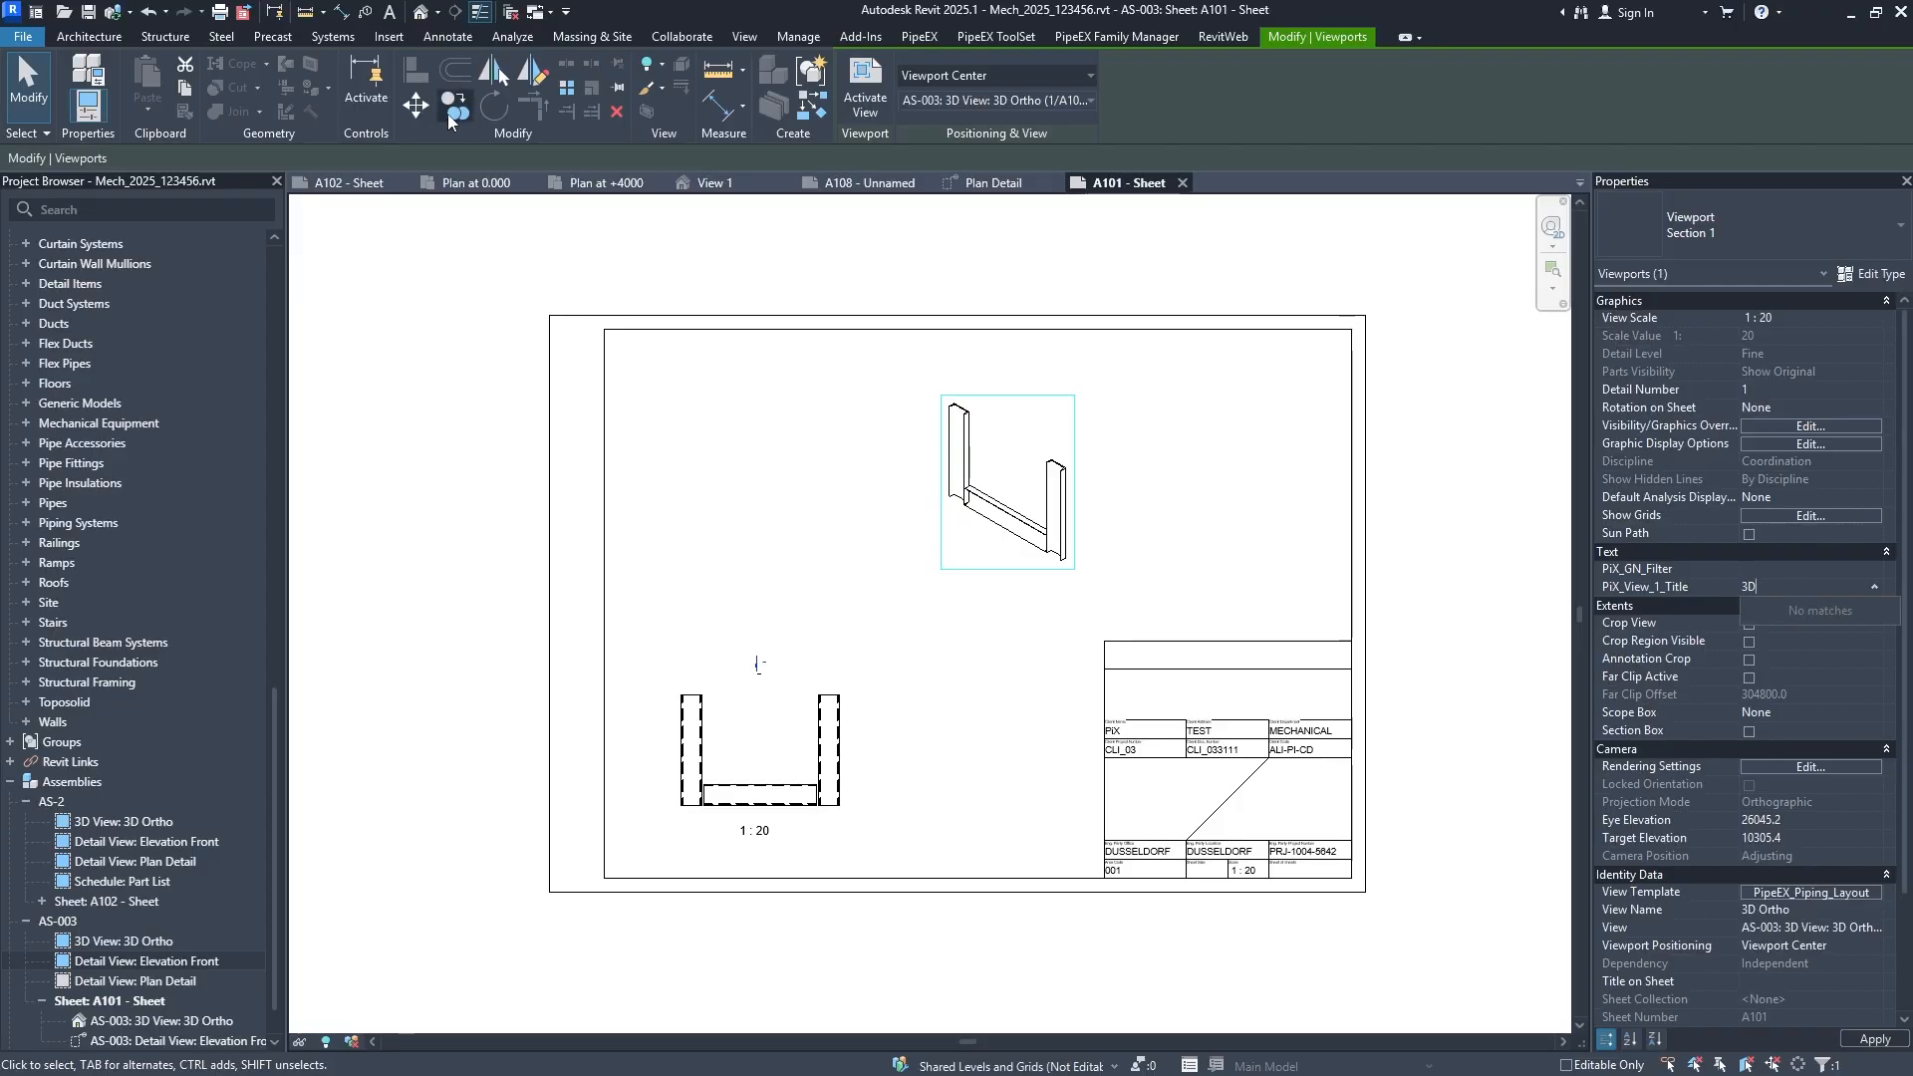
pyautogui.click(970, 584)
pyautogui.click(953, 575)
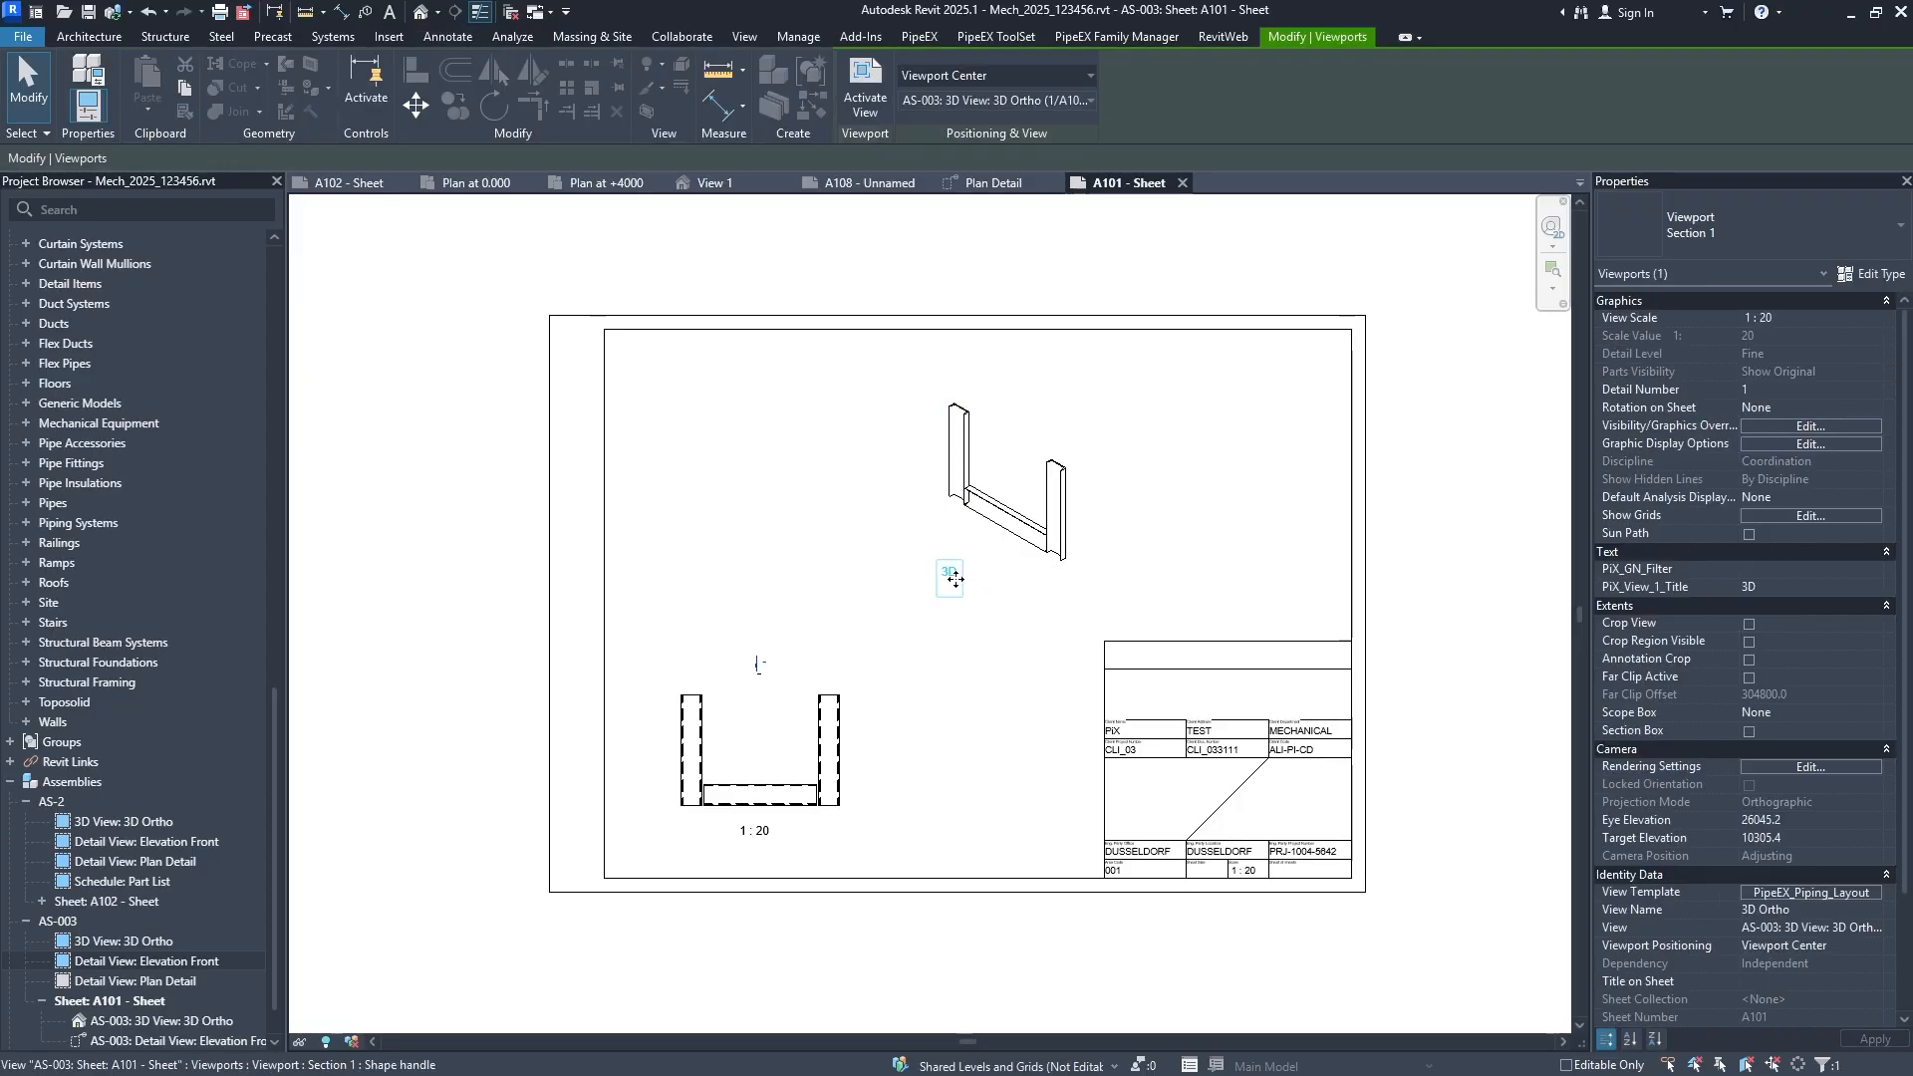
pyautogui.moveTo(953, 577); pyautogui.dragTo(1013, 582)
pyautogui.click(917, 698)
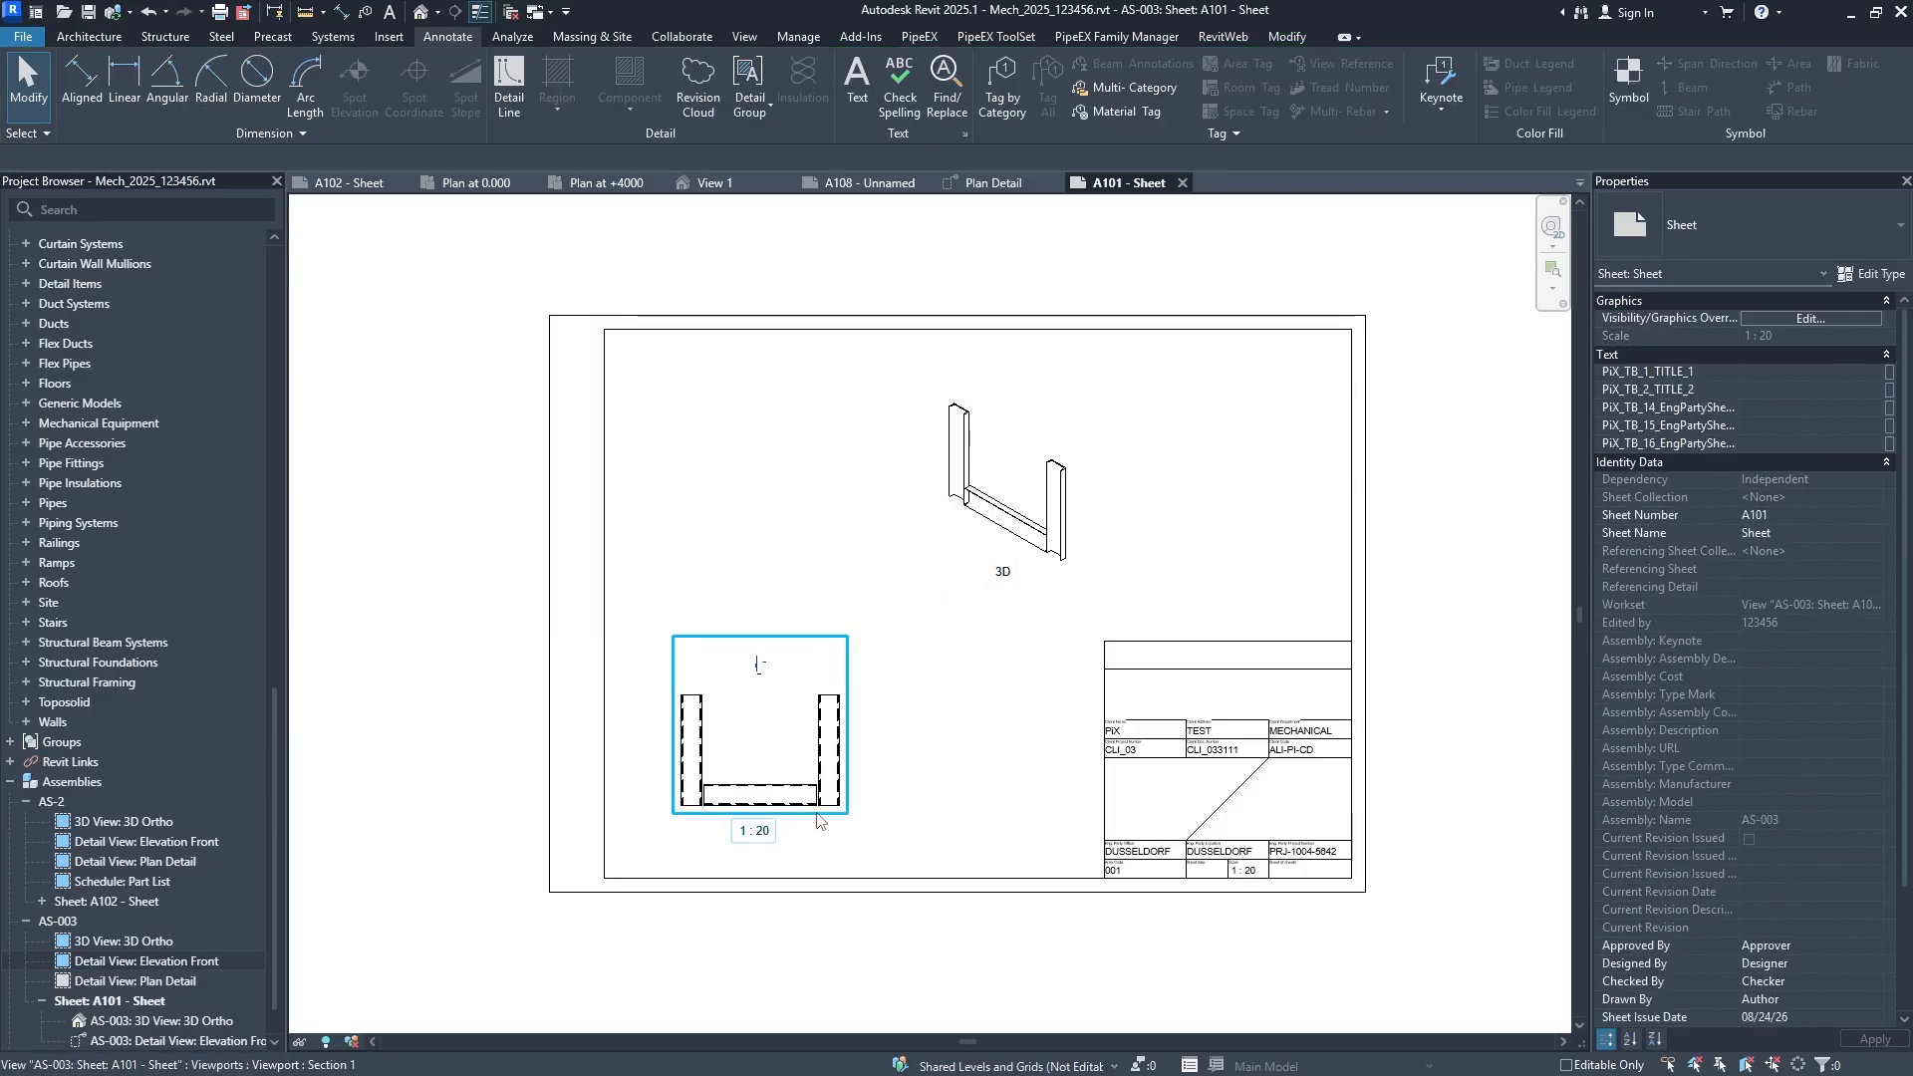
# Set the front view's PiX_View_1_Title to "FRONT VIEW".
pyautogui.click(825, 823)
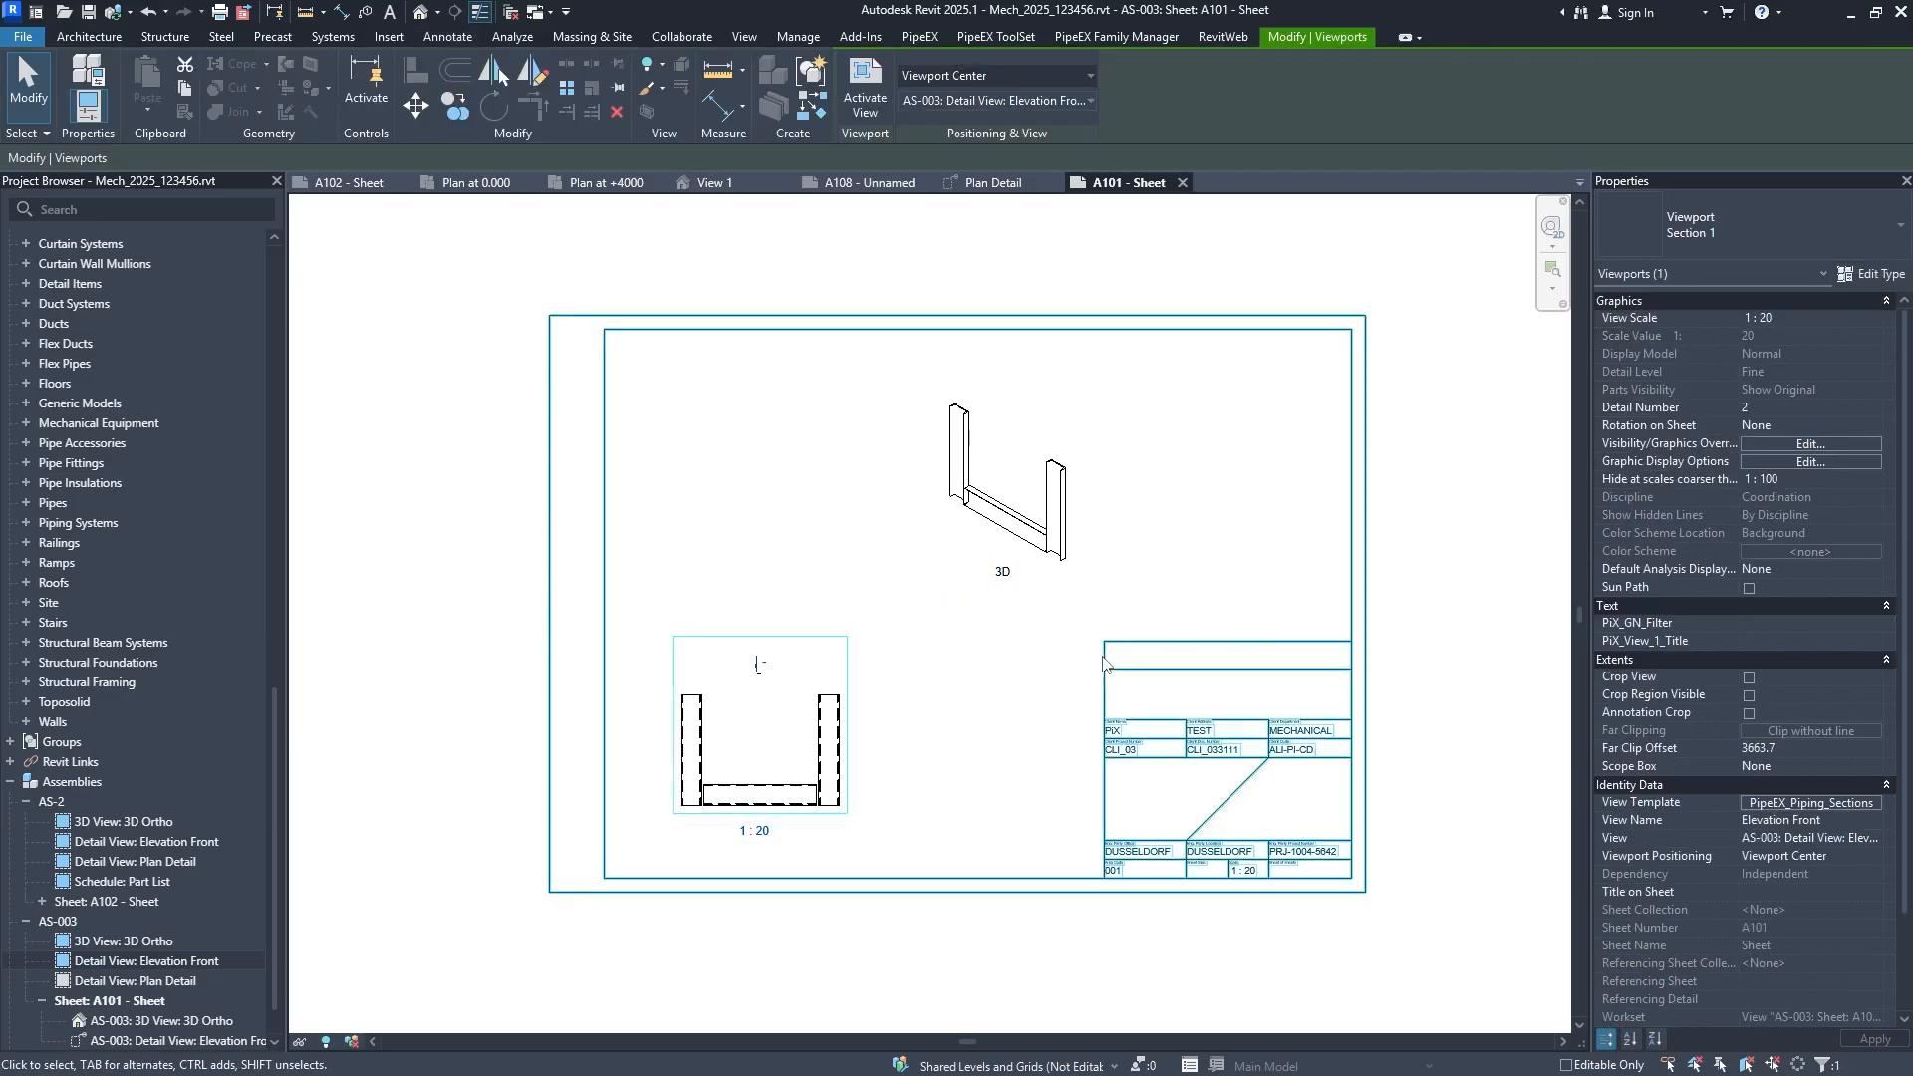
pyautogui.click(1803, 639)
pyautogui.write('FRONT VIEW')
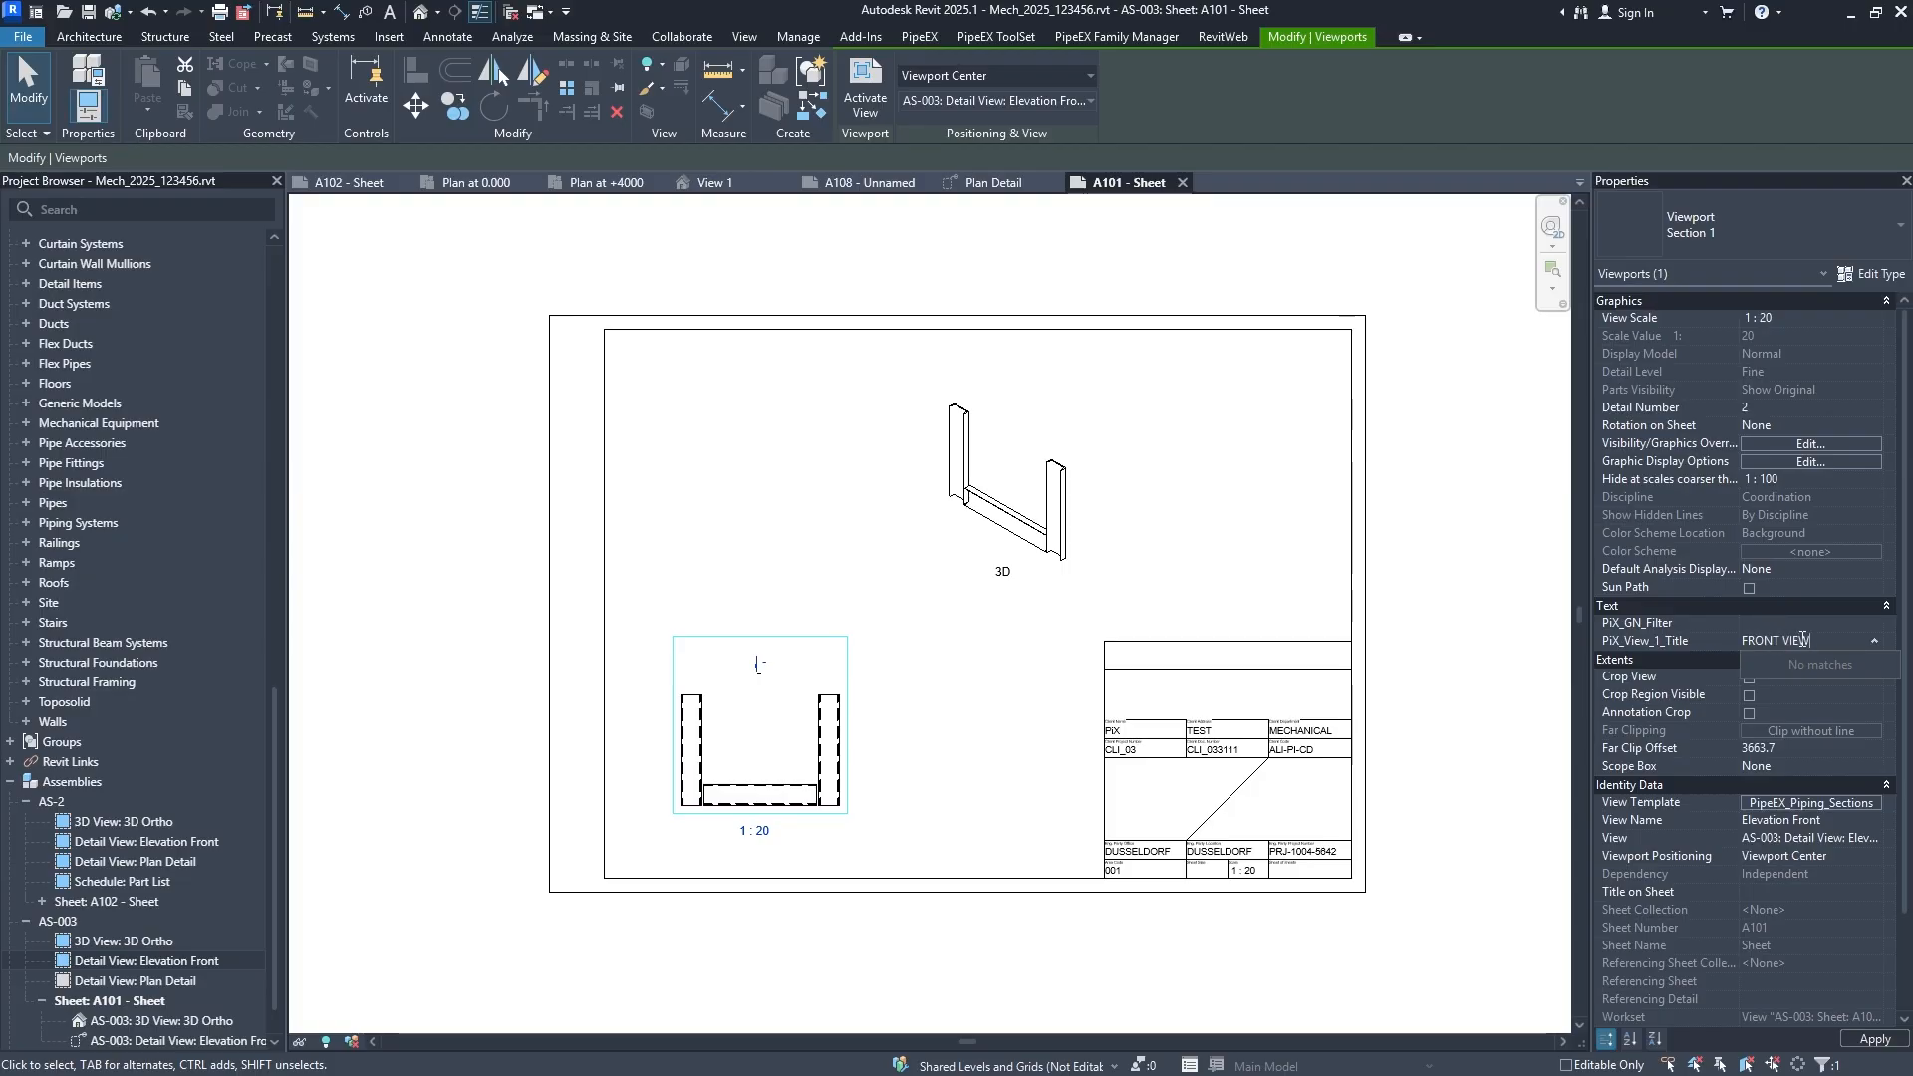
pyautogui.press('Return')
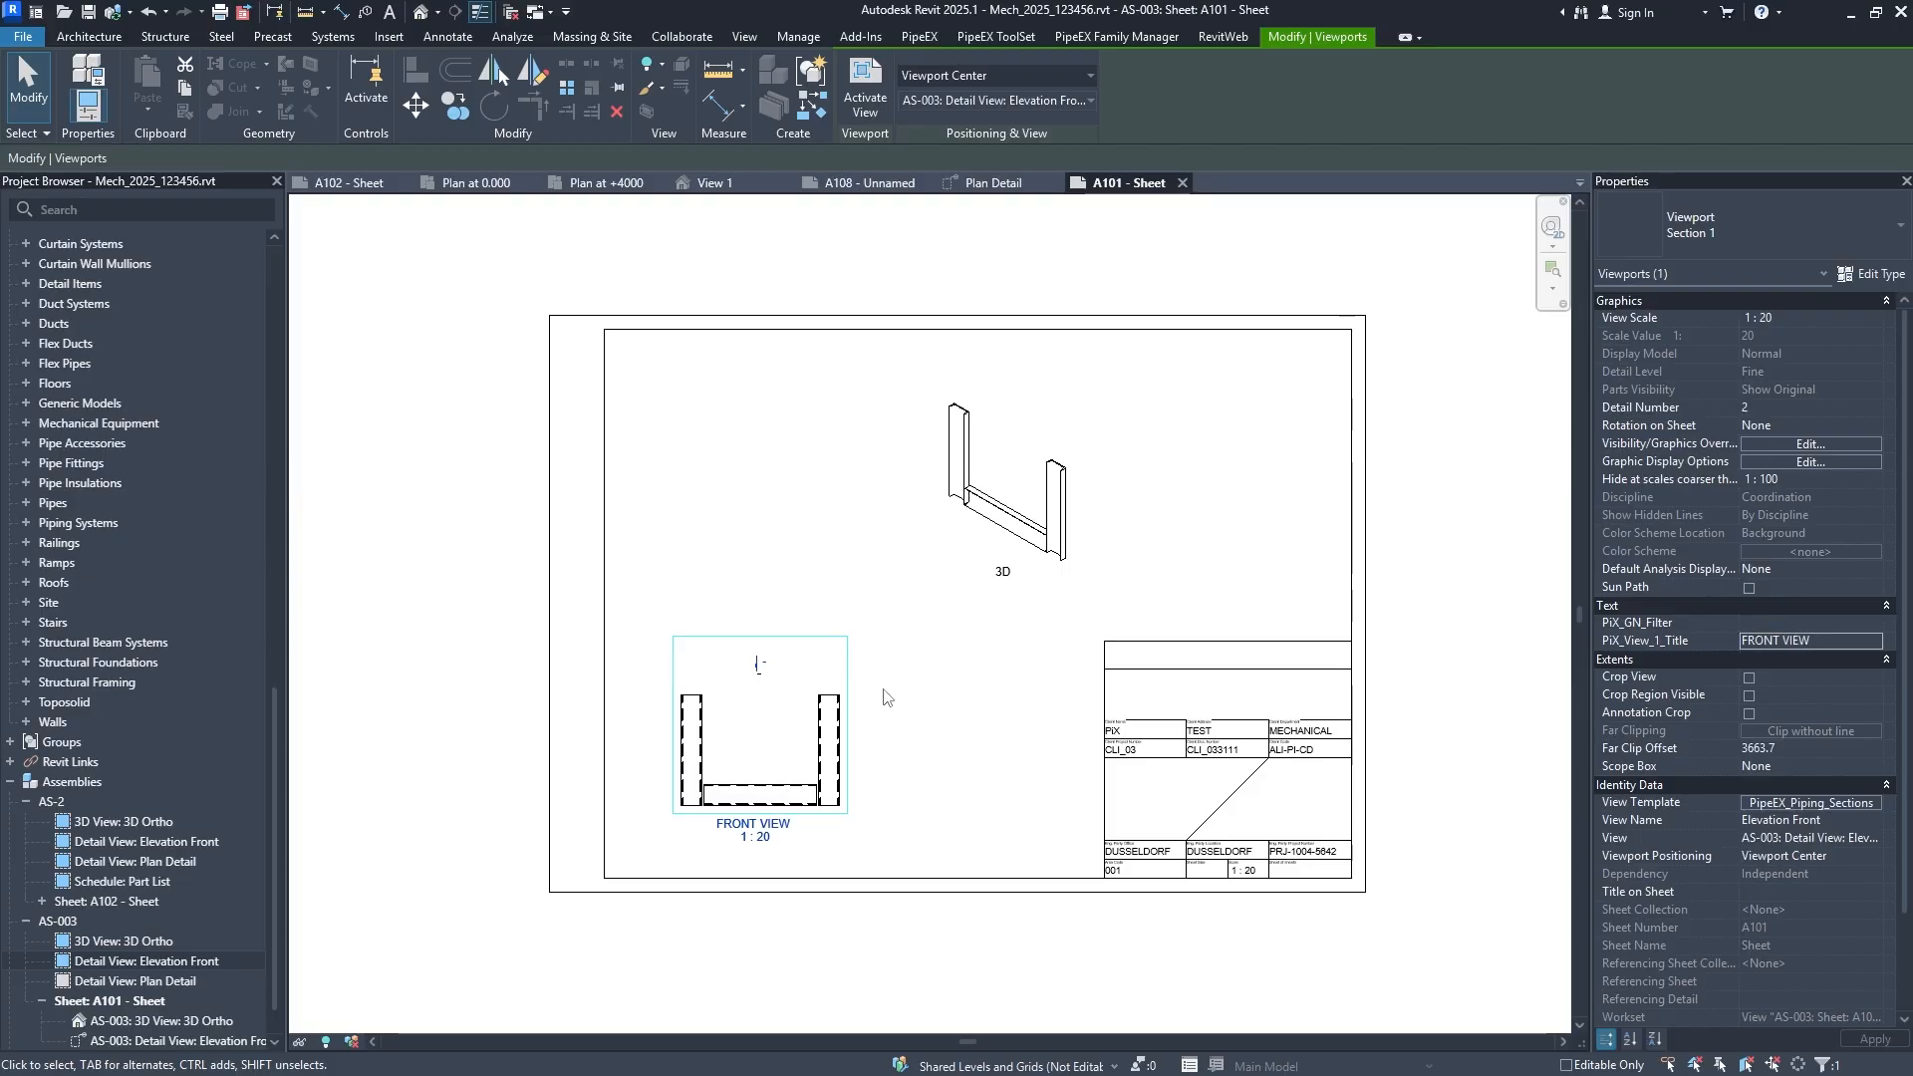
pyautogui.click(952, 752)
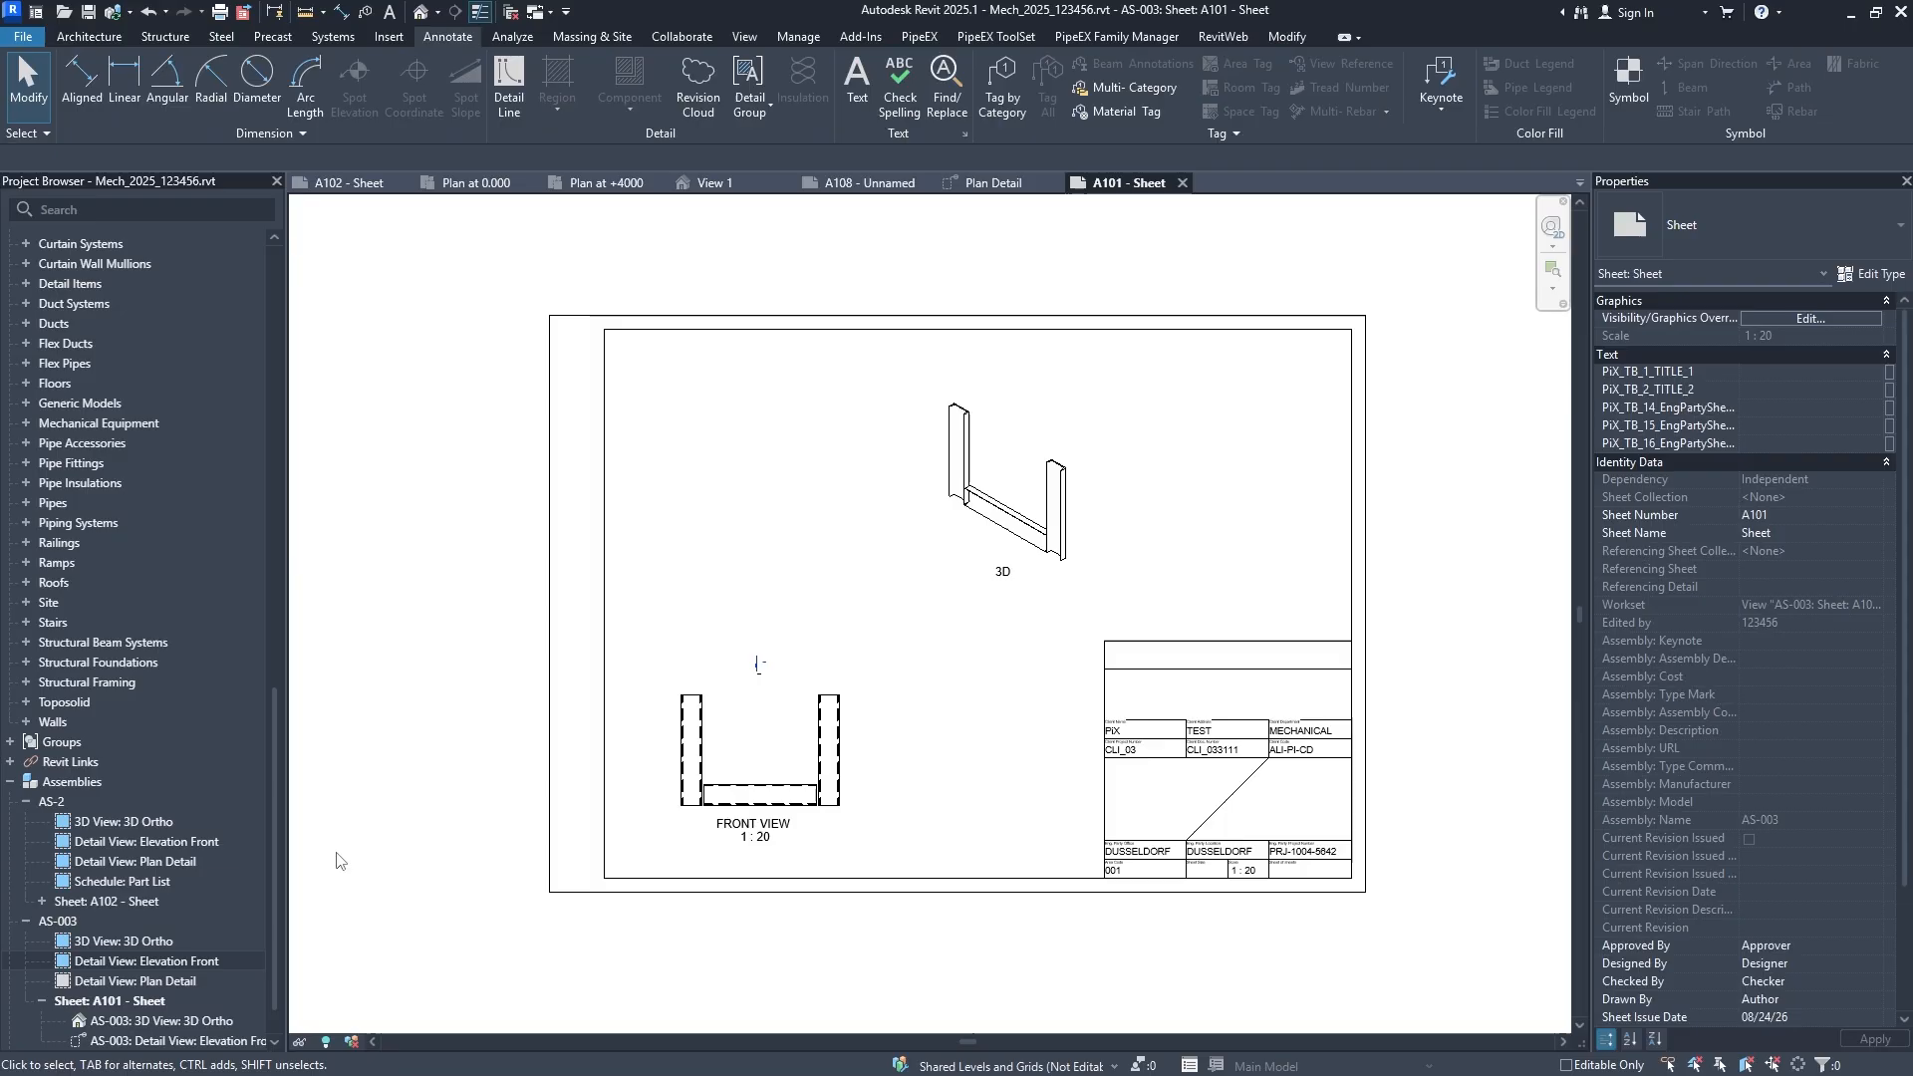
# Place AS-003's Plan Detail view on the sheet, aligned directly above the front view.
pyautogui.click(129, 983)
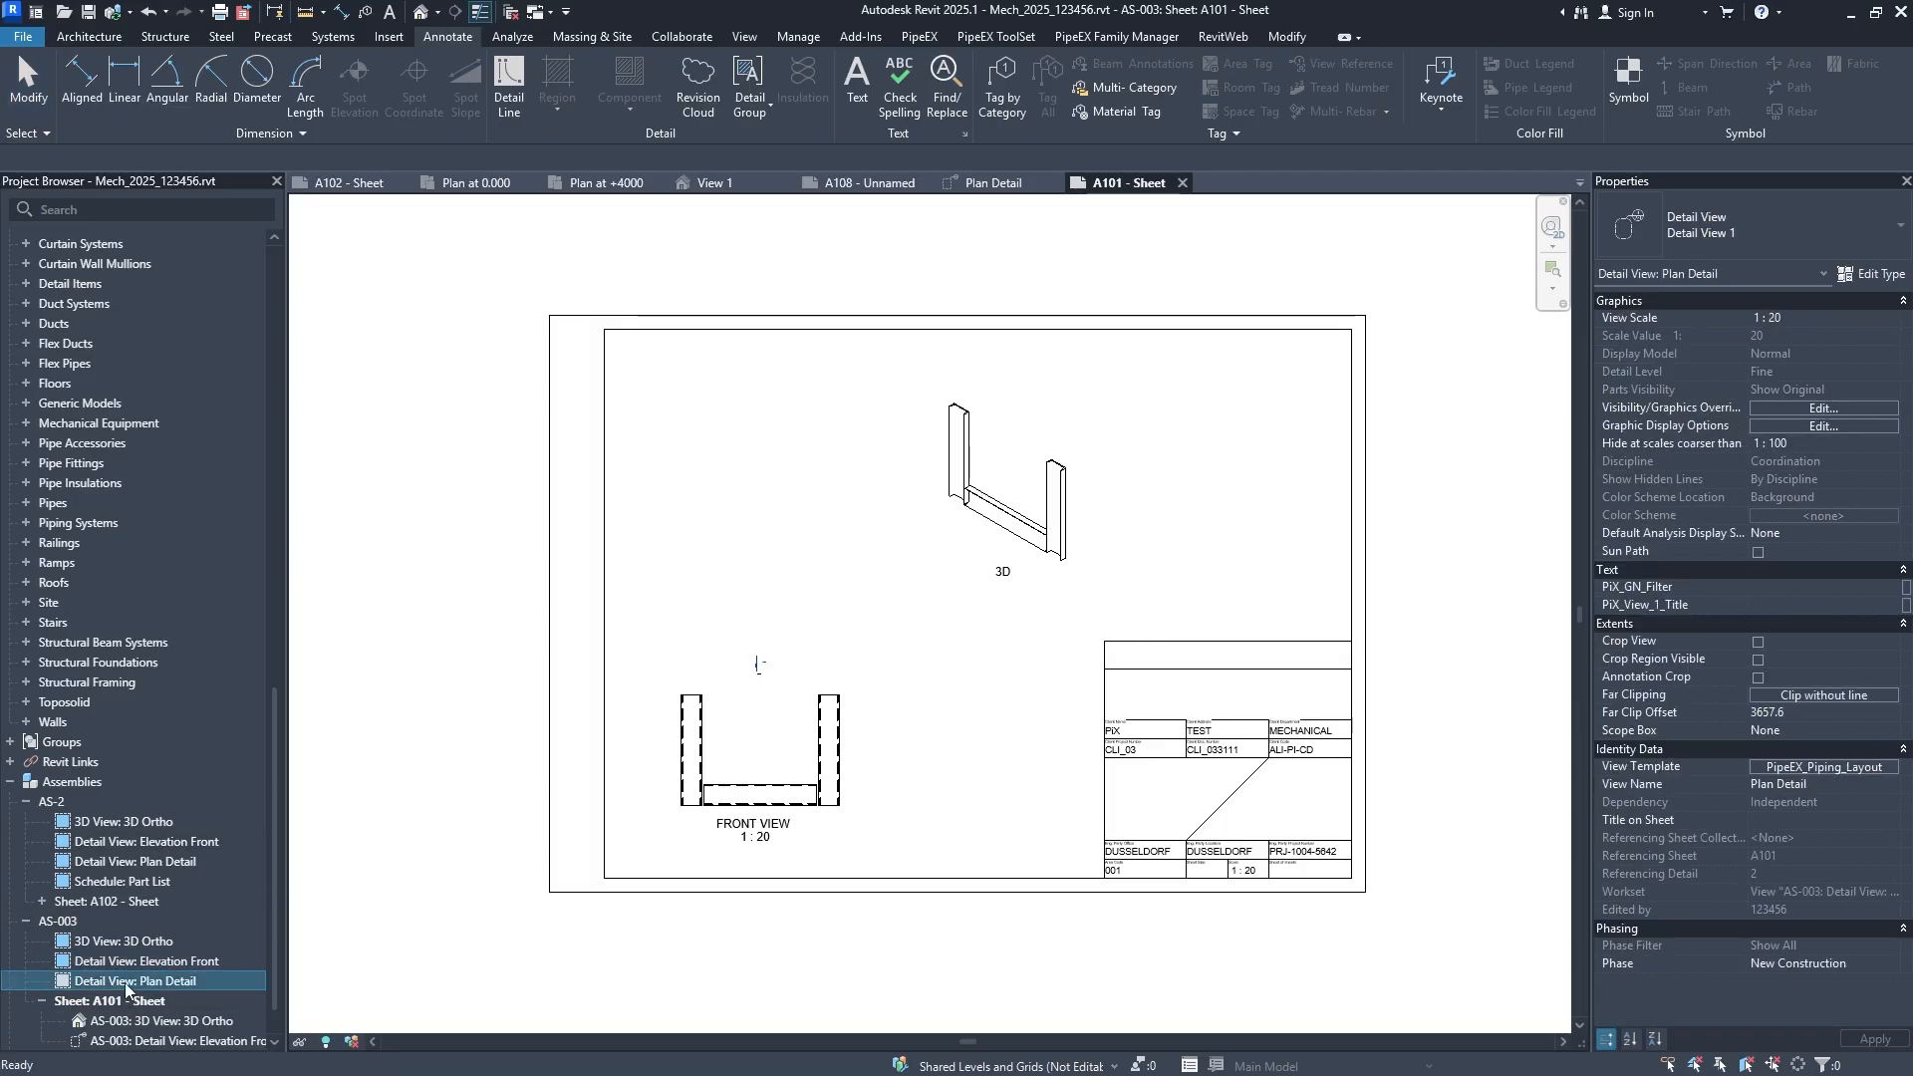
pyautogui.moveTo(852, 489); pyautogui.dragTo(768, 476)
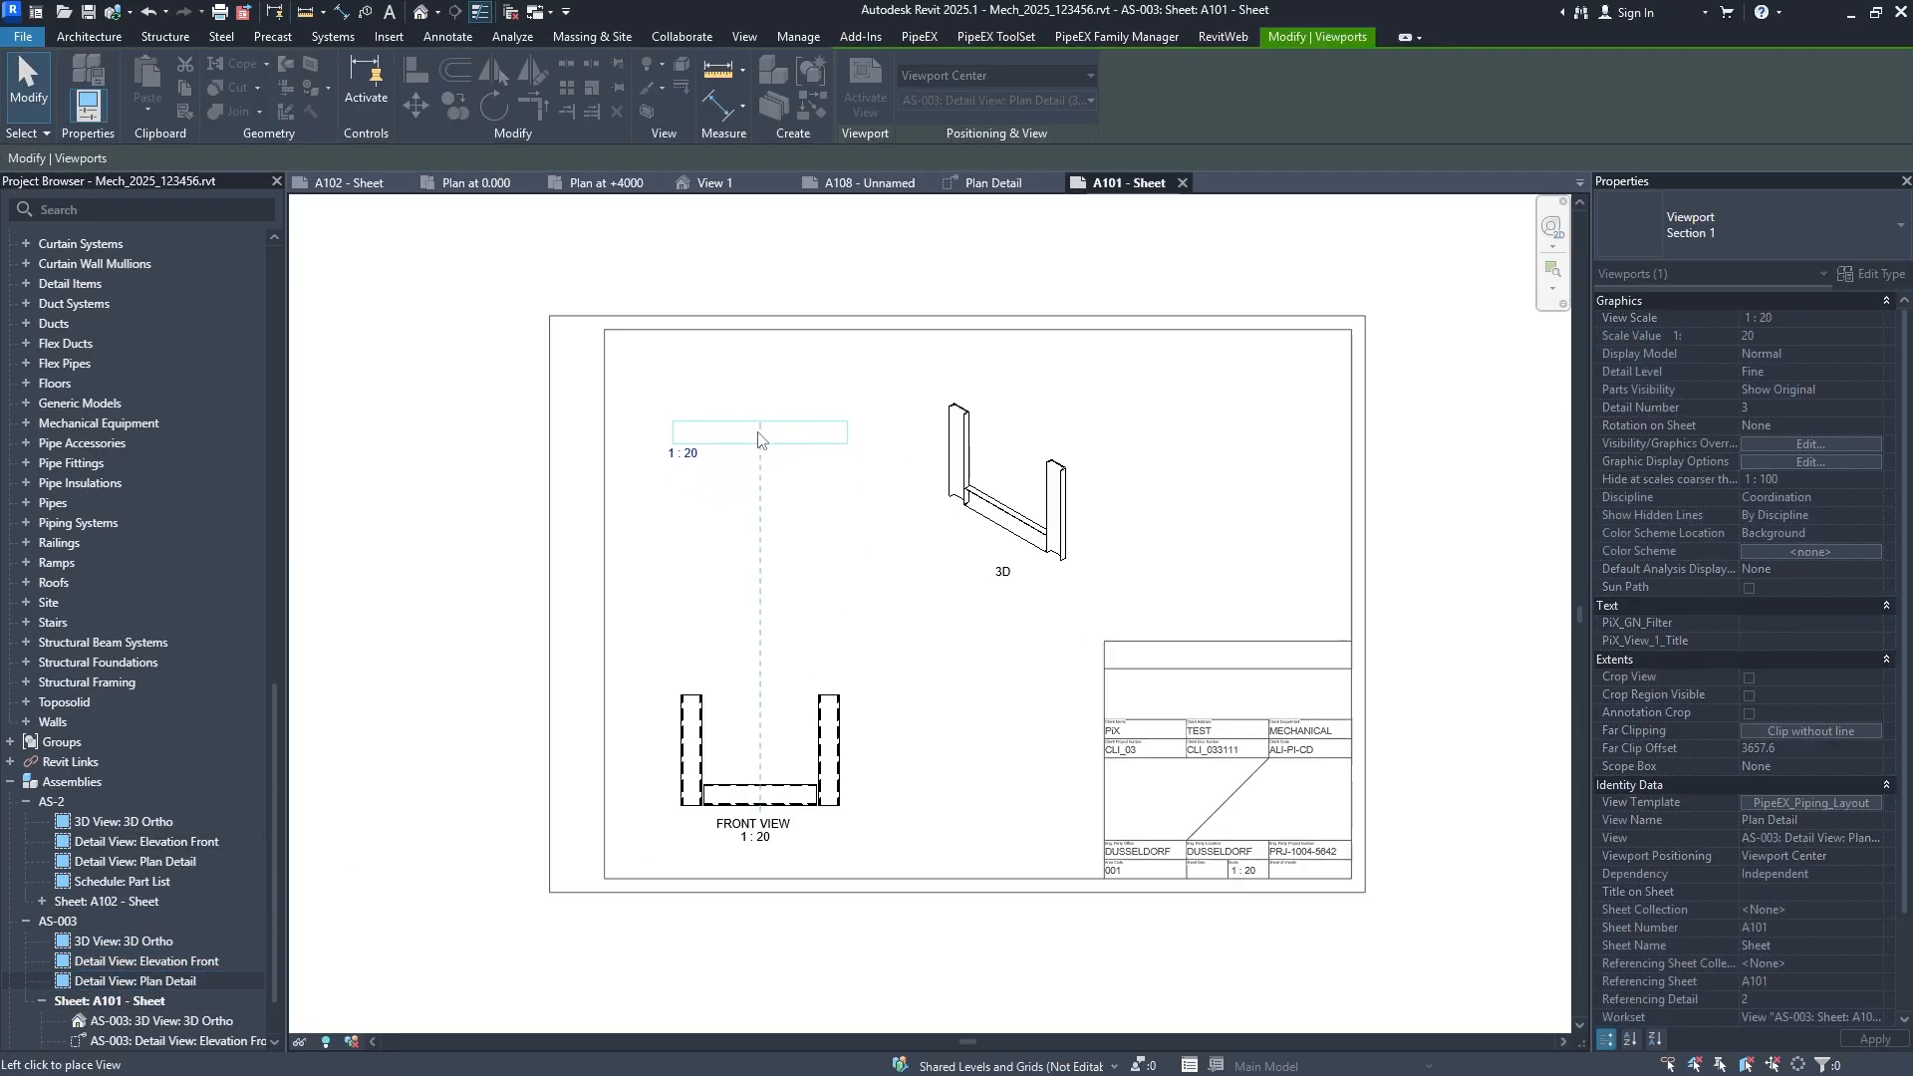
pyautogui.click(763, 488)
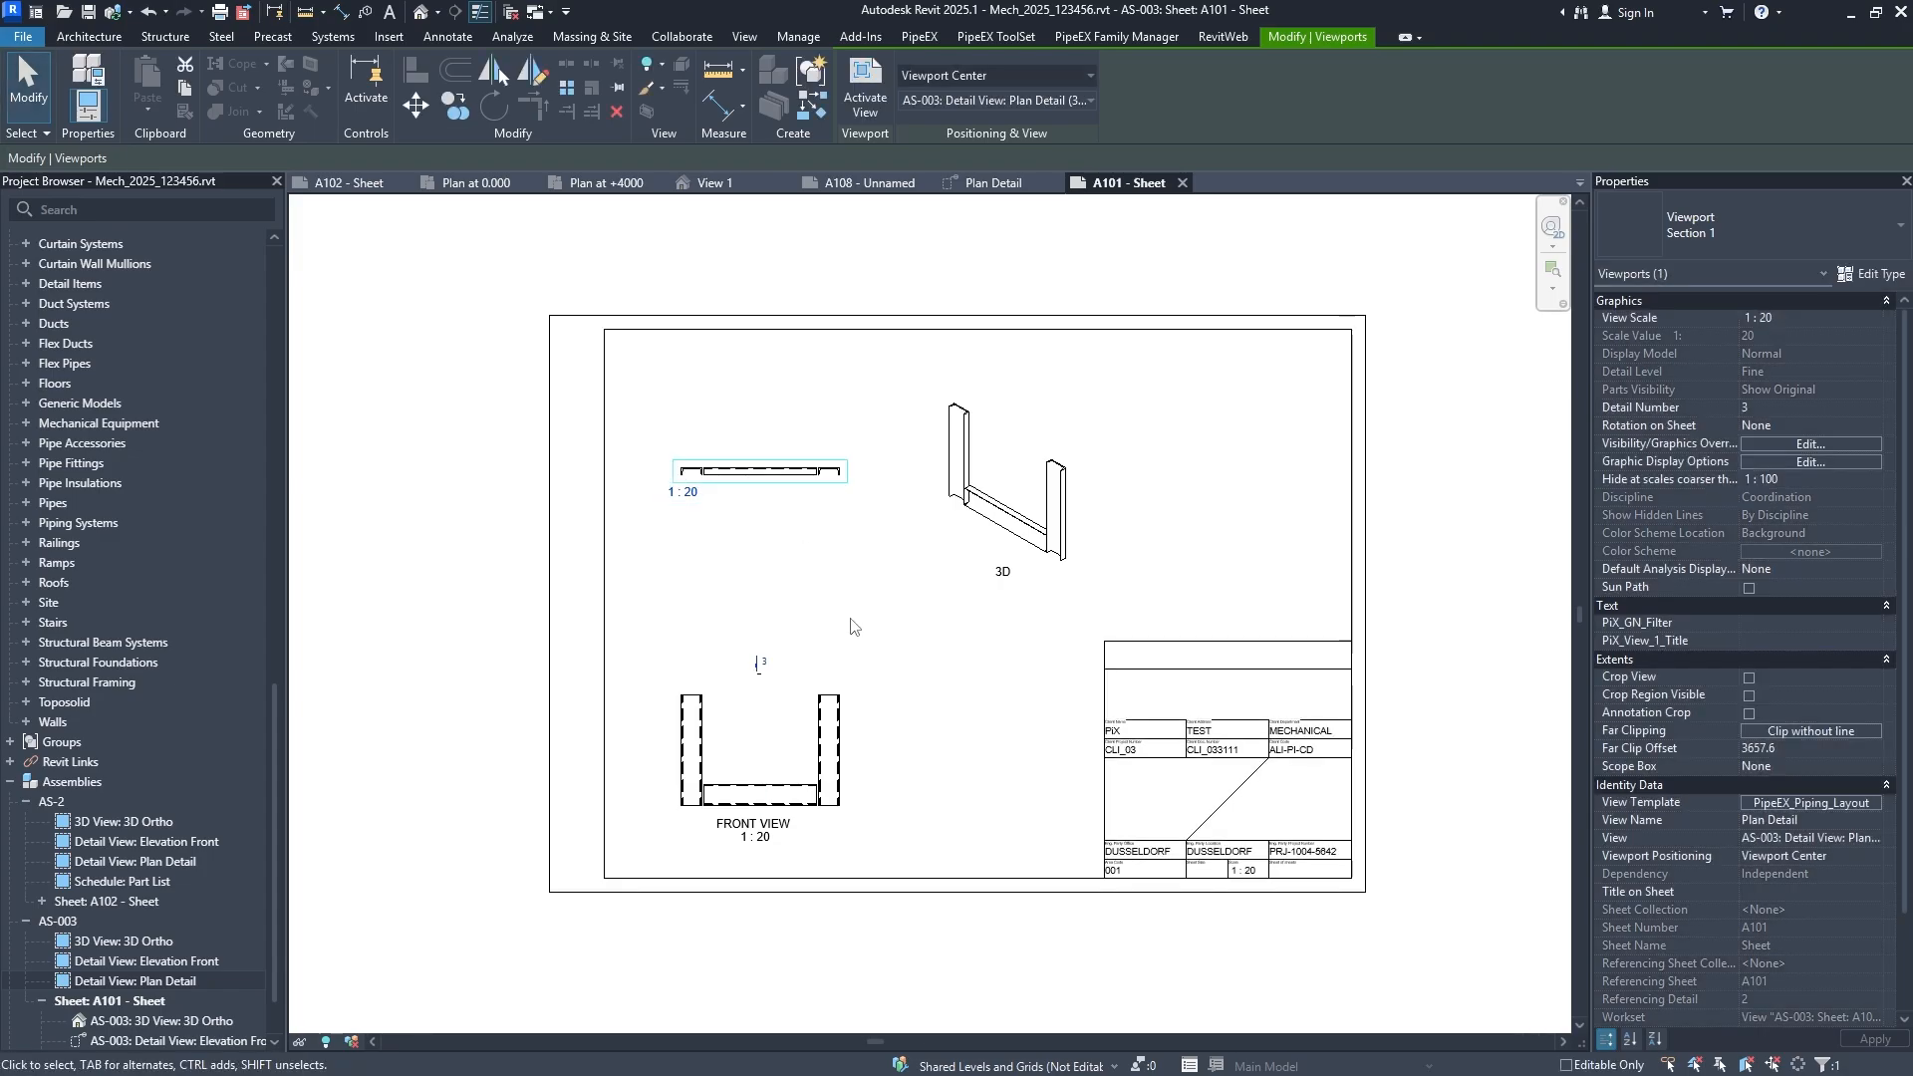
# Set the plan view's PiX_View_1_Title to "TOP VIEW".
pyautogui.click(805, 486)
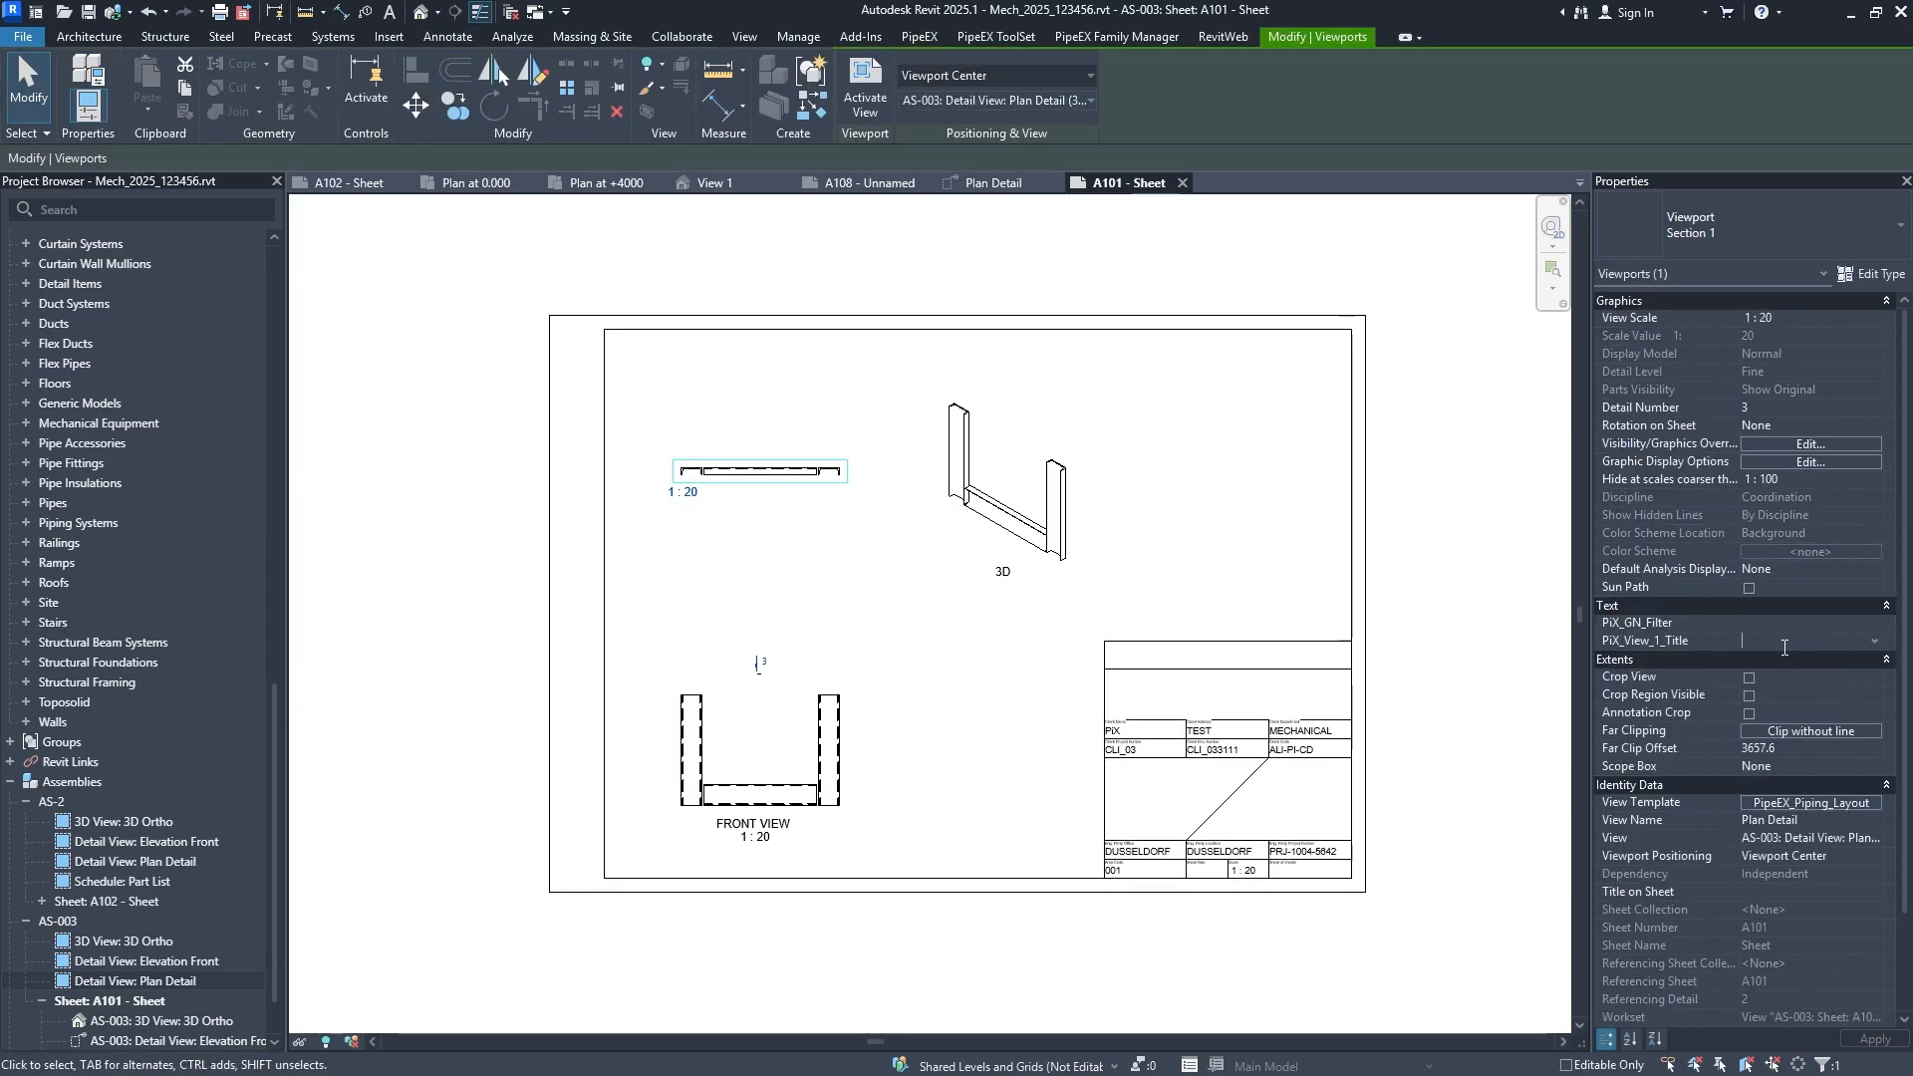
pyautogui.write('PLANT VIE')
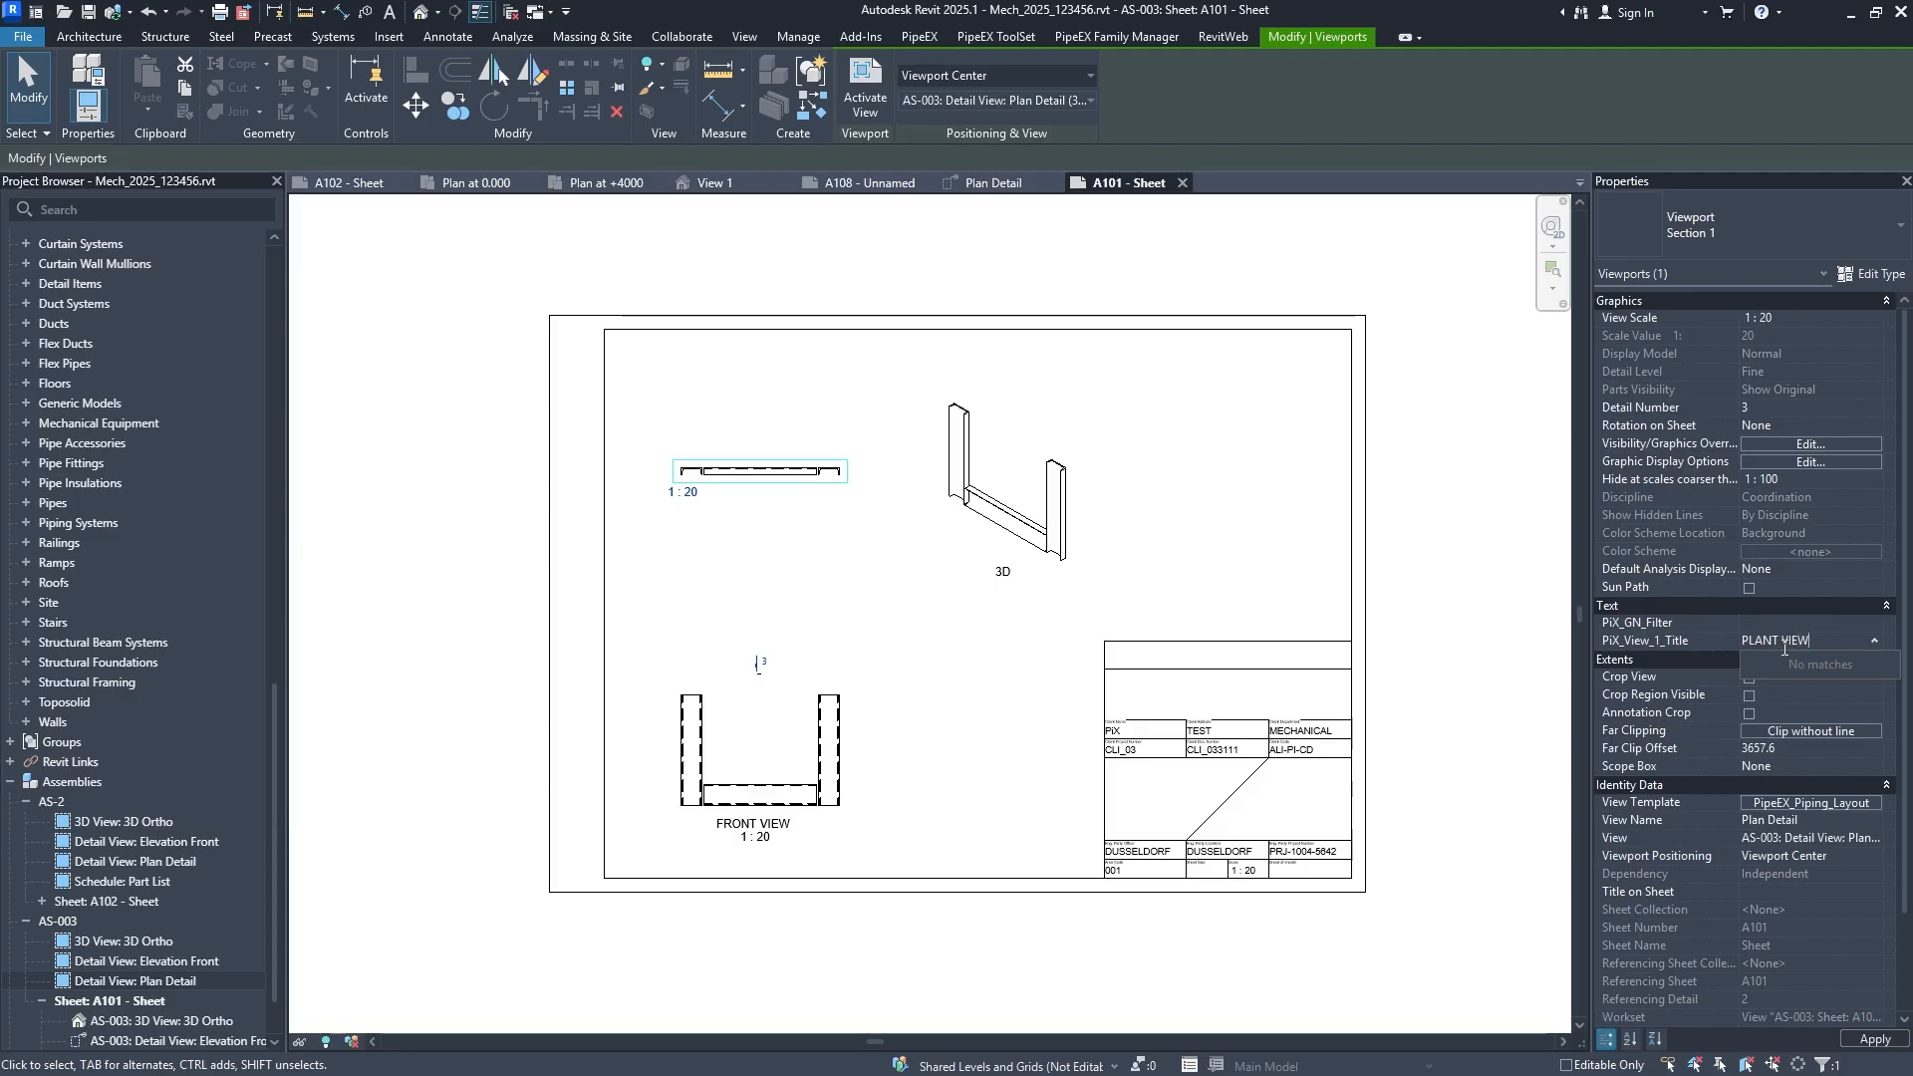
pyautogui.hotkey('ctrl', 'a')
pyautogui.press('BackSpace')
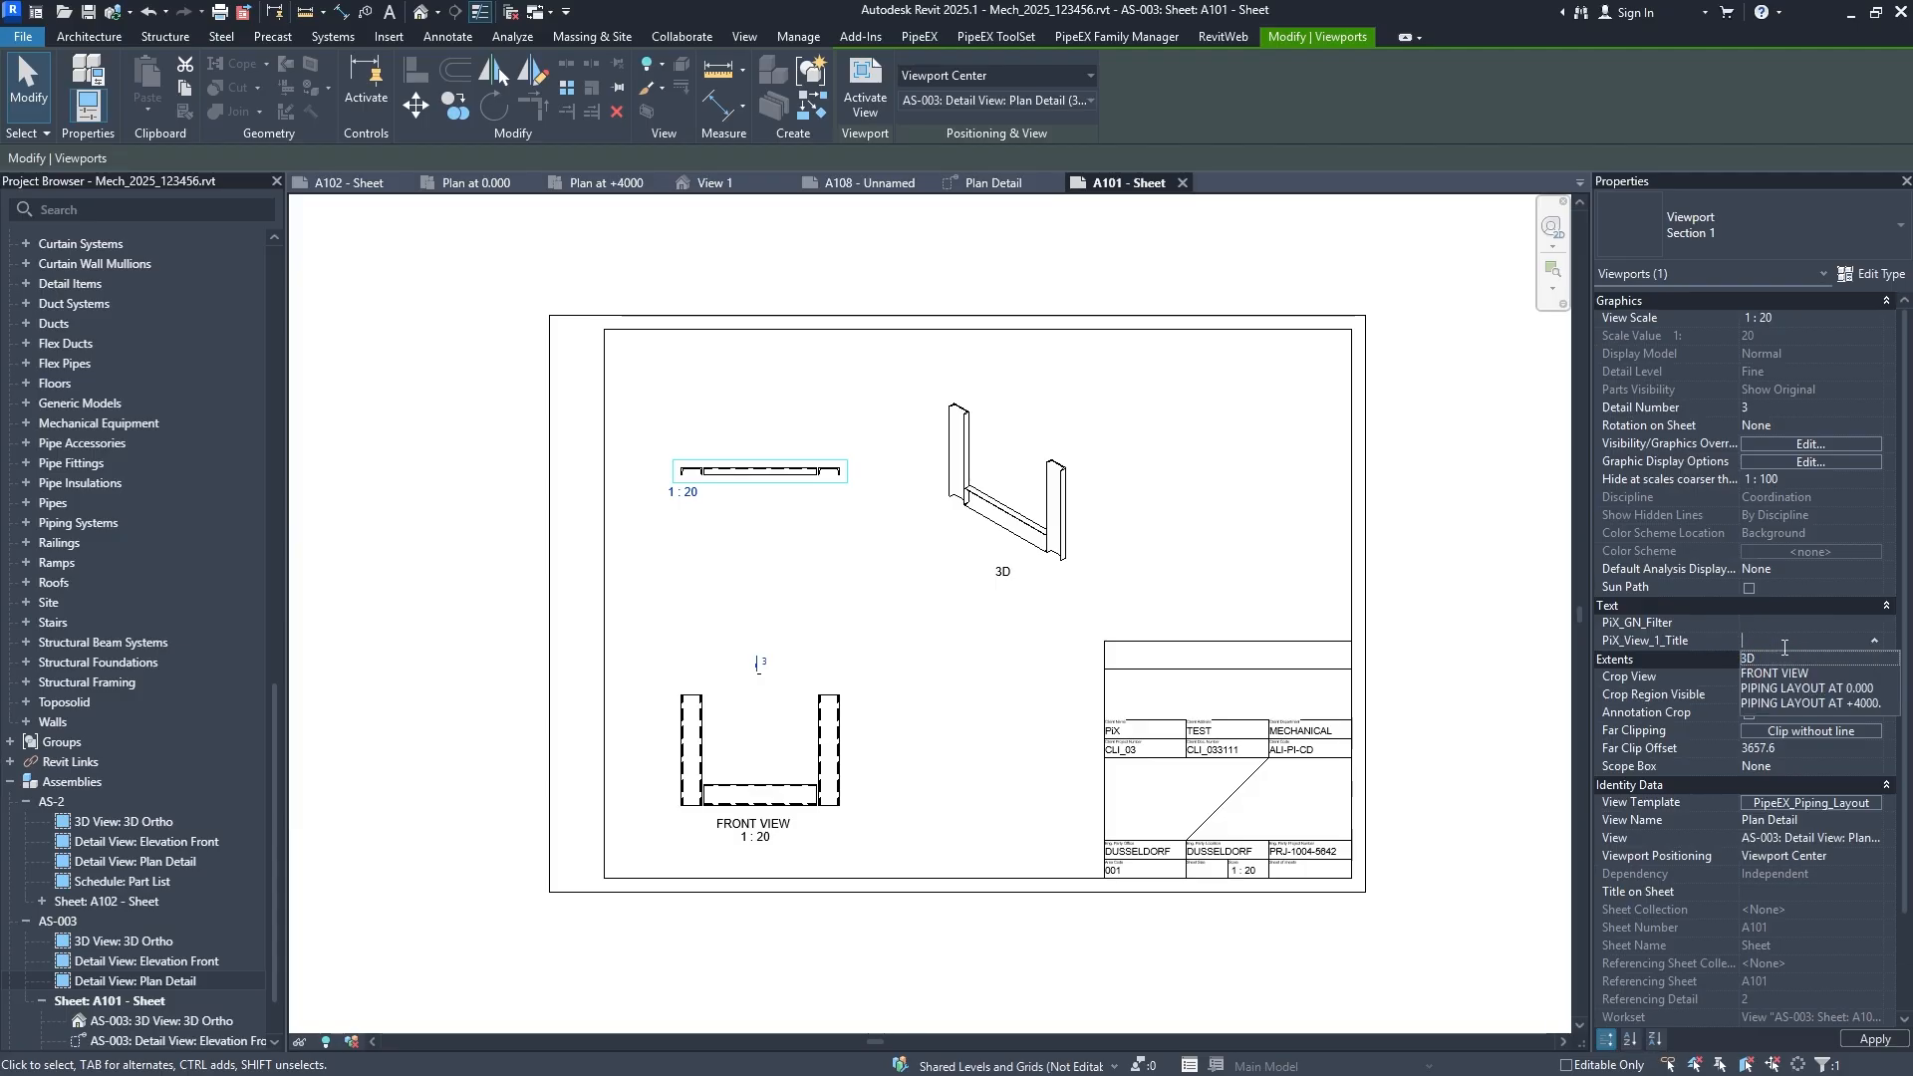
pyautogui.write('TOP VIEW')
pyautogui.press('Return')
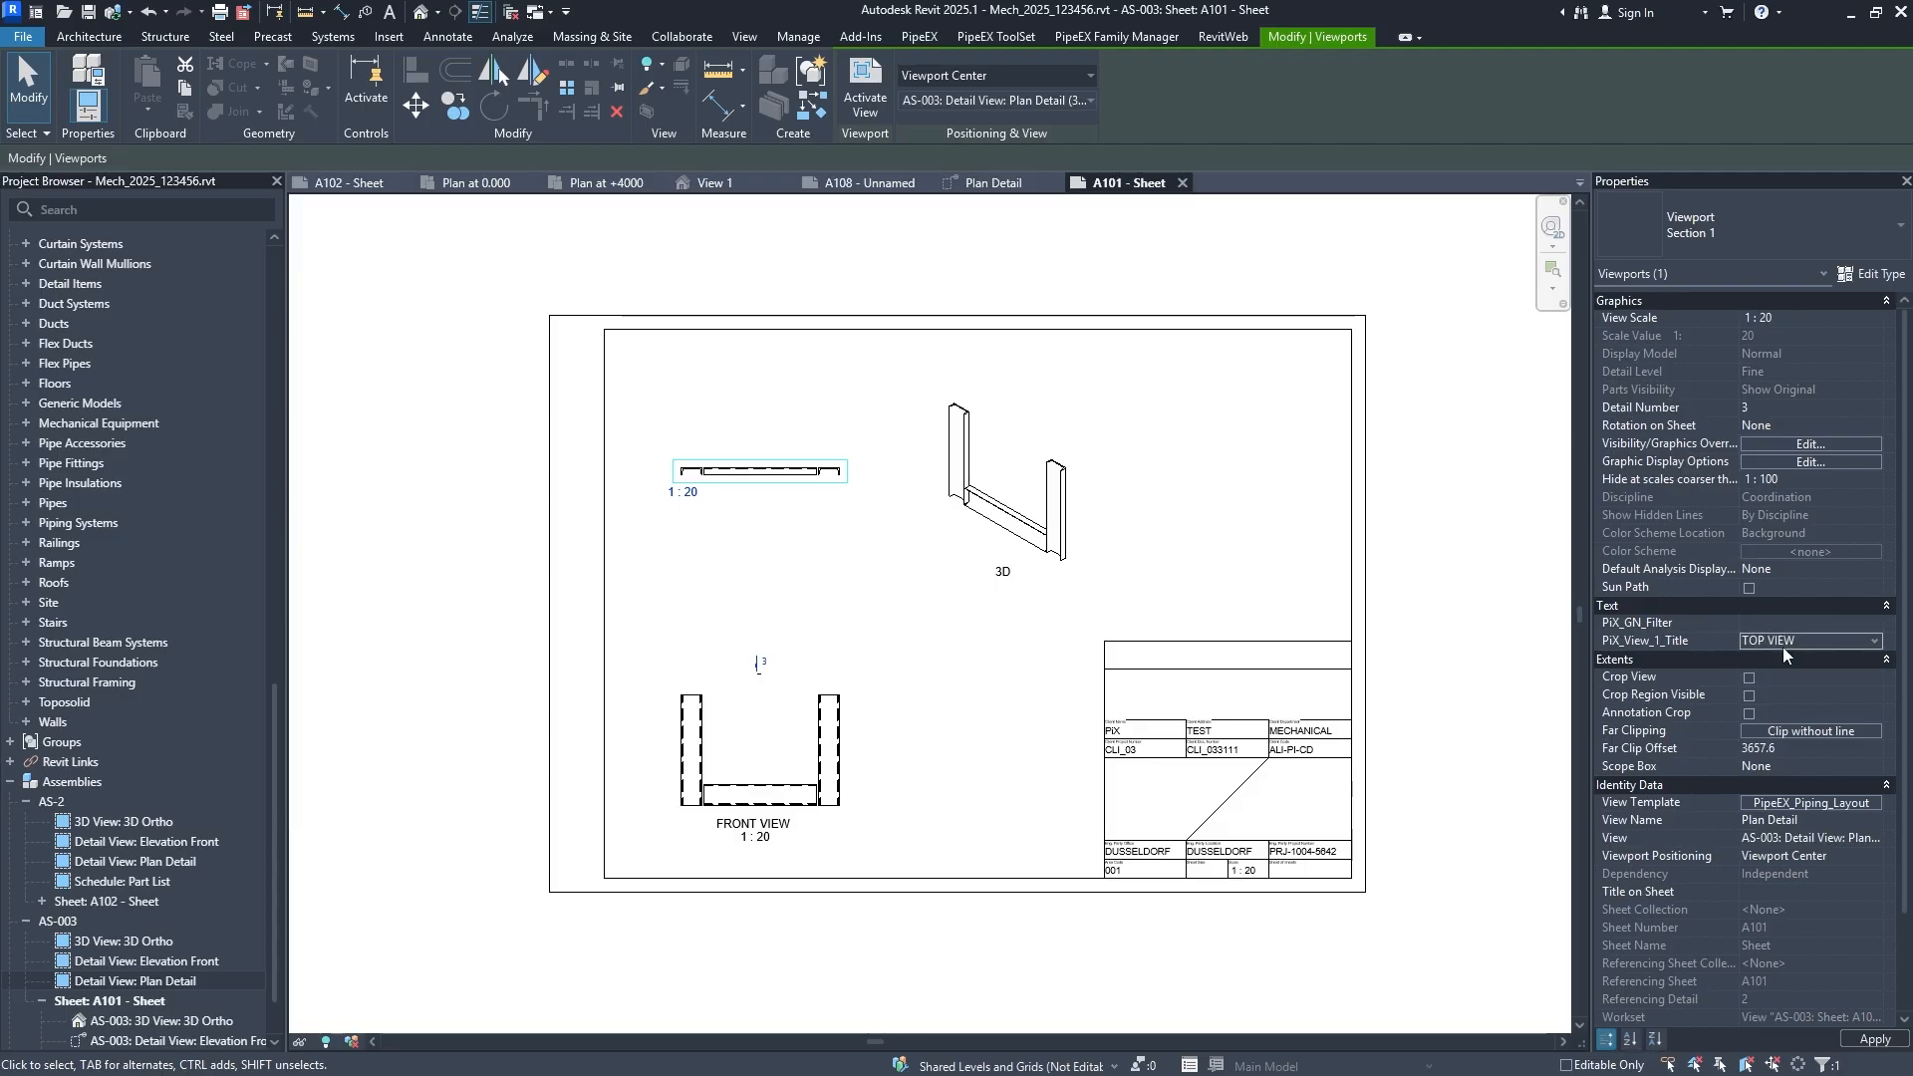
pyautogui.click(466, 638)
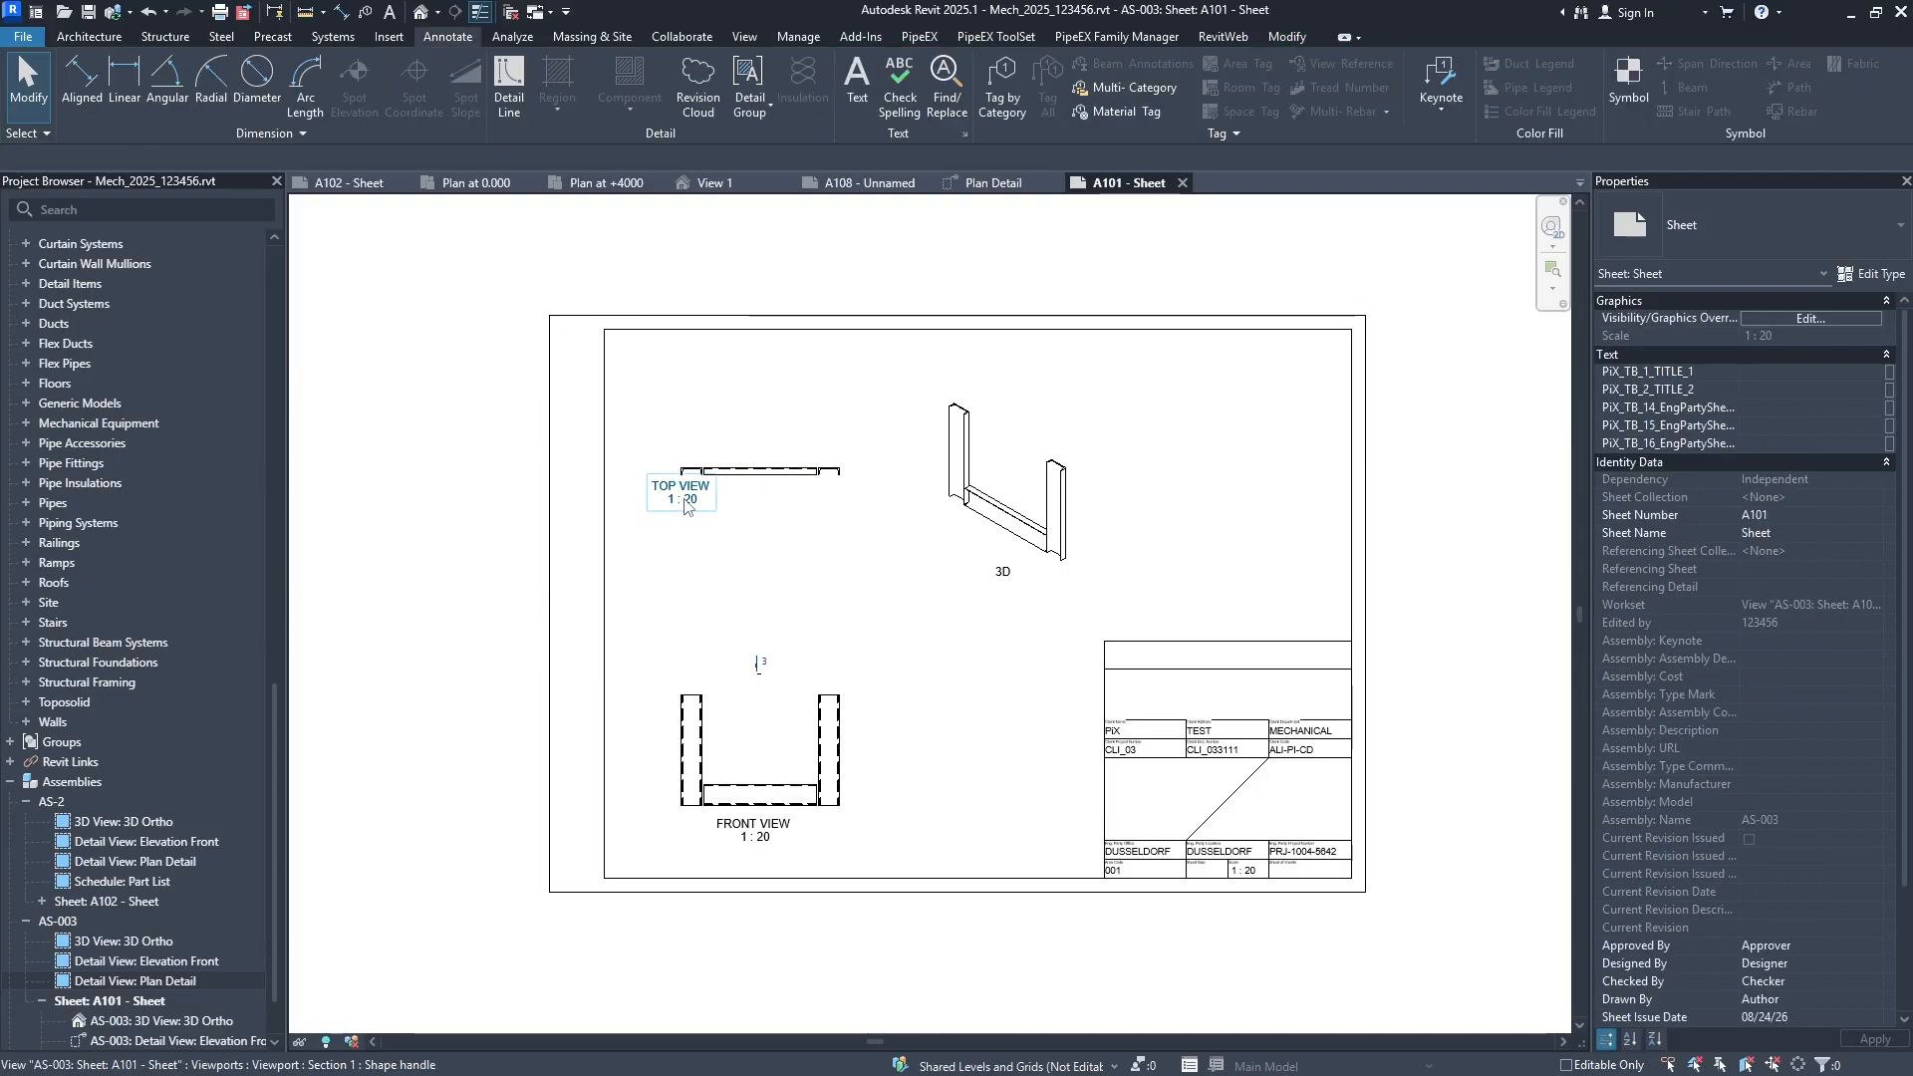
# Centre the TOP VIEW title beneath the plan view and shift the 3D view closer to it on the sheet.
pyautogui.click(729, 480)
pyautogui.moveTo(694, 502); pyautogui.dragTo(767, 533)
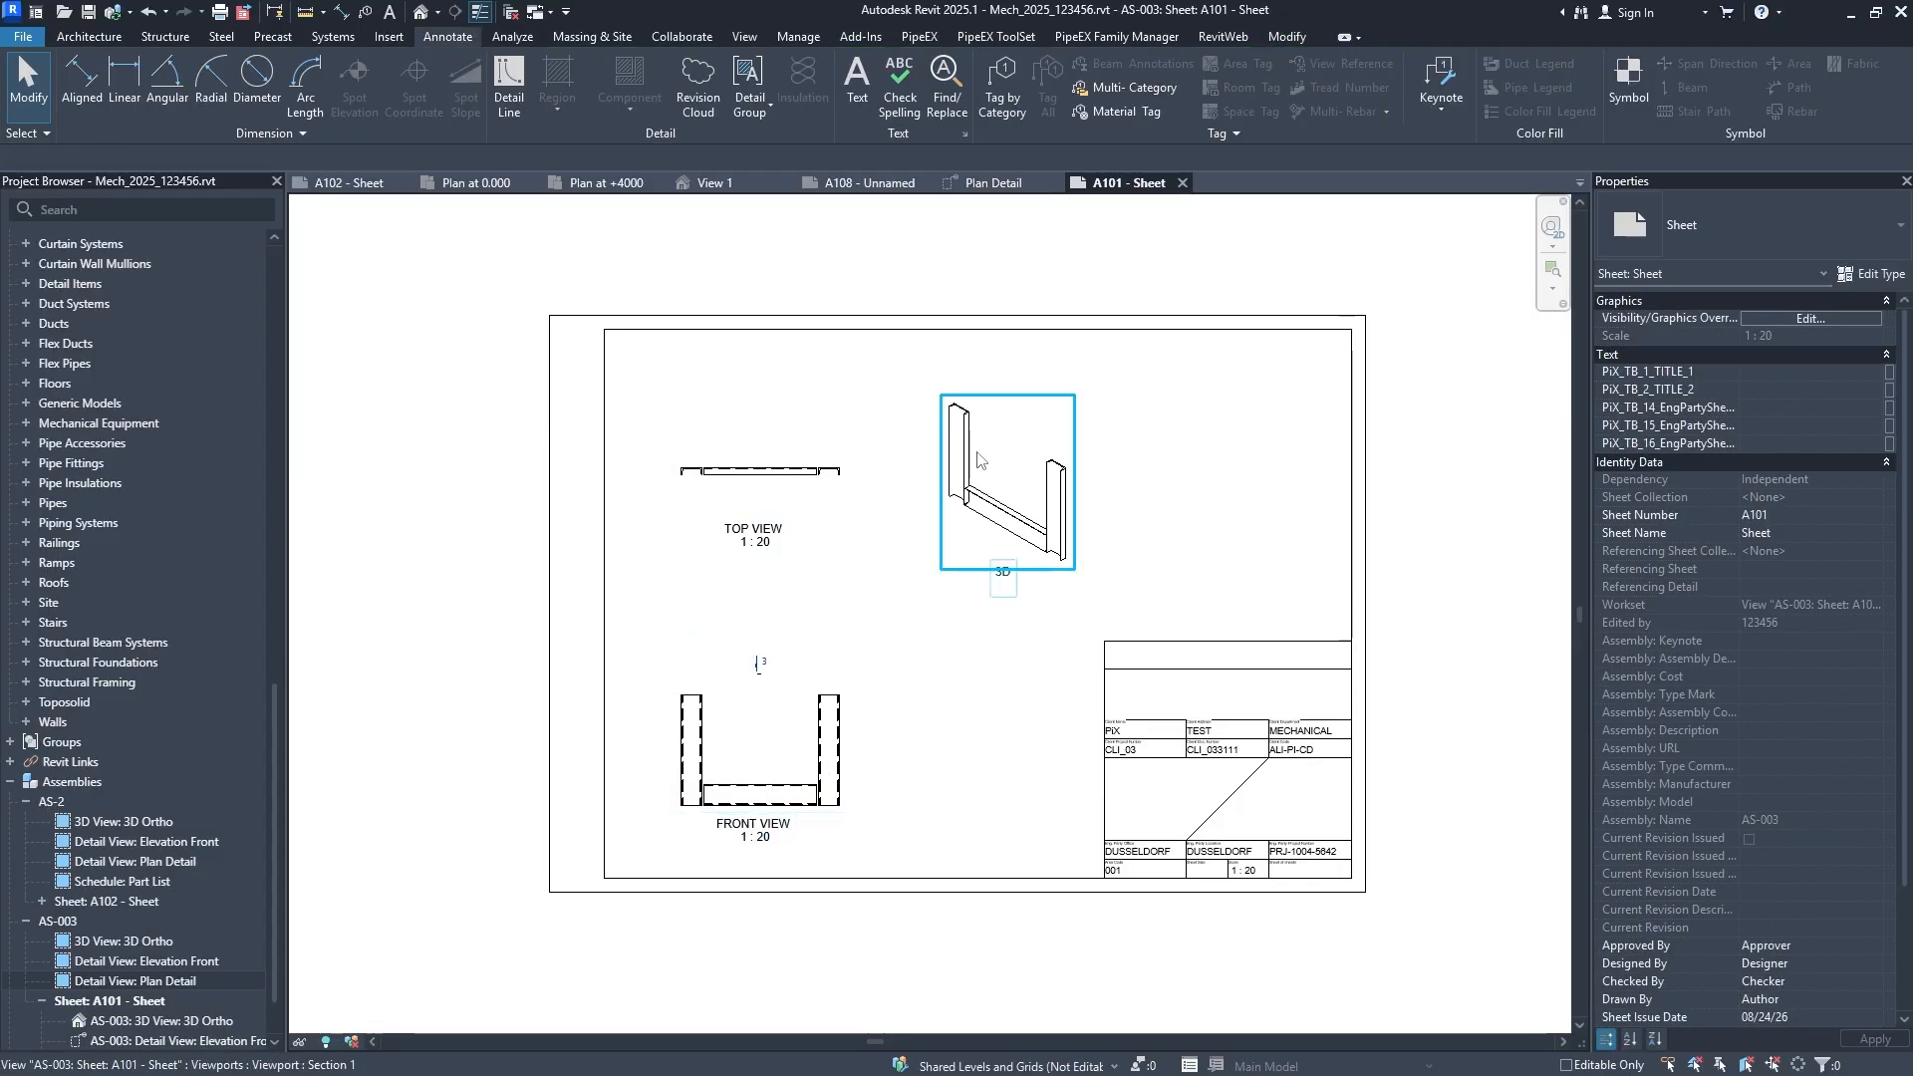
pyautogui.click(981, 513)
pyautogui.moveTo(980, 513); pyautogui.dragTo(939, 513)
pyautogui.click(880, 682)
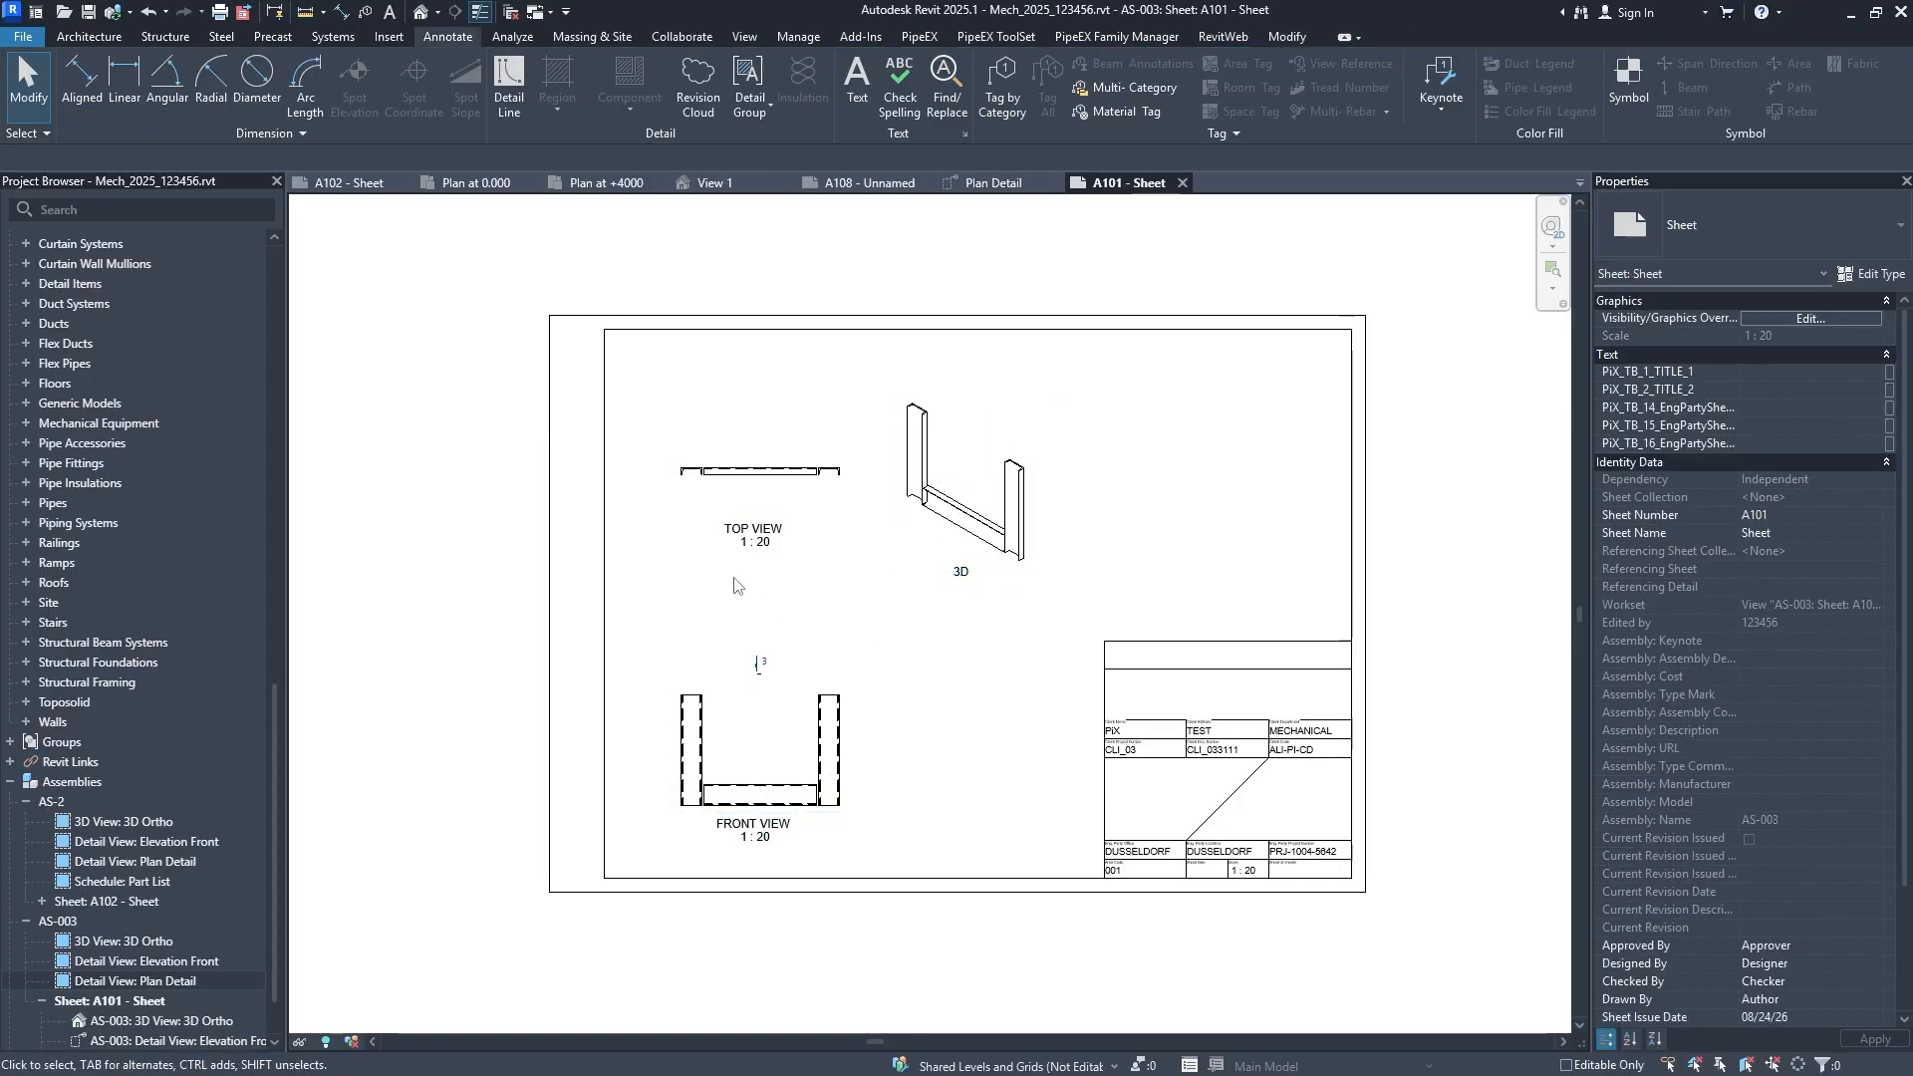
pyautogui.scroll(3, 788, 548)
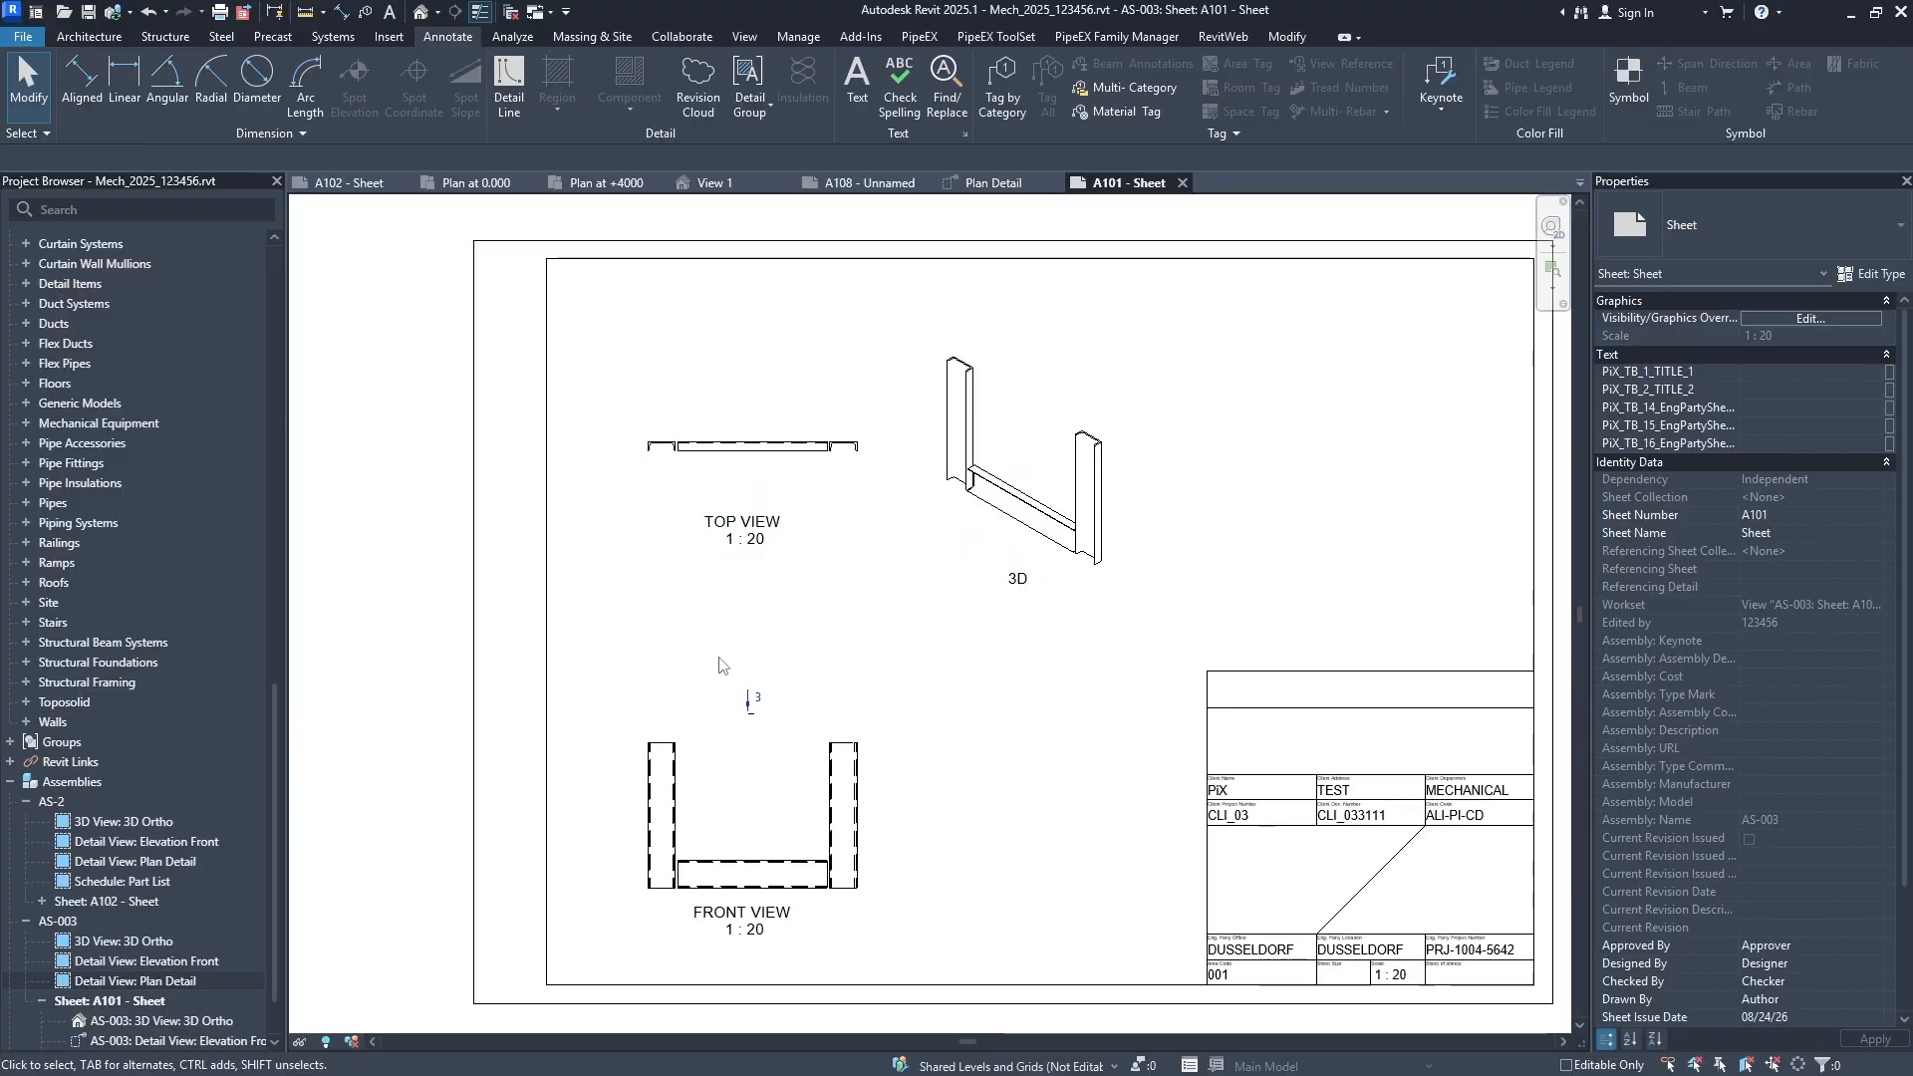
pyautogui.click(753, 448)
pyautogui.scroll(3, 753, 456)
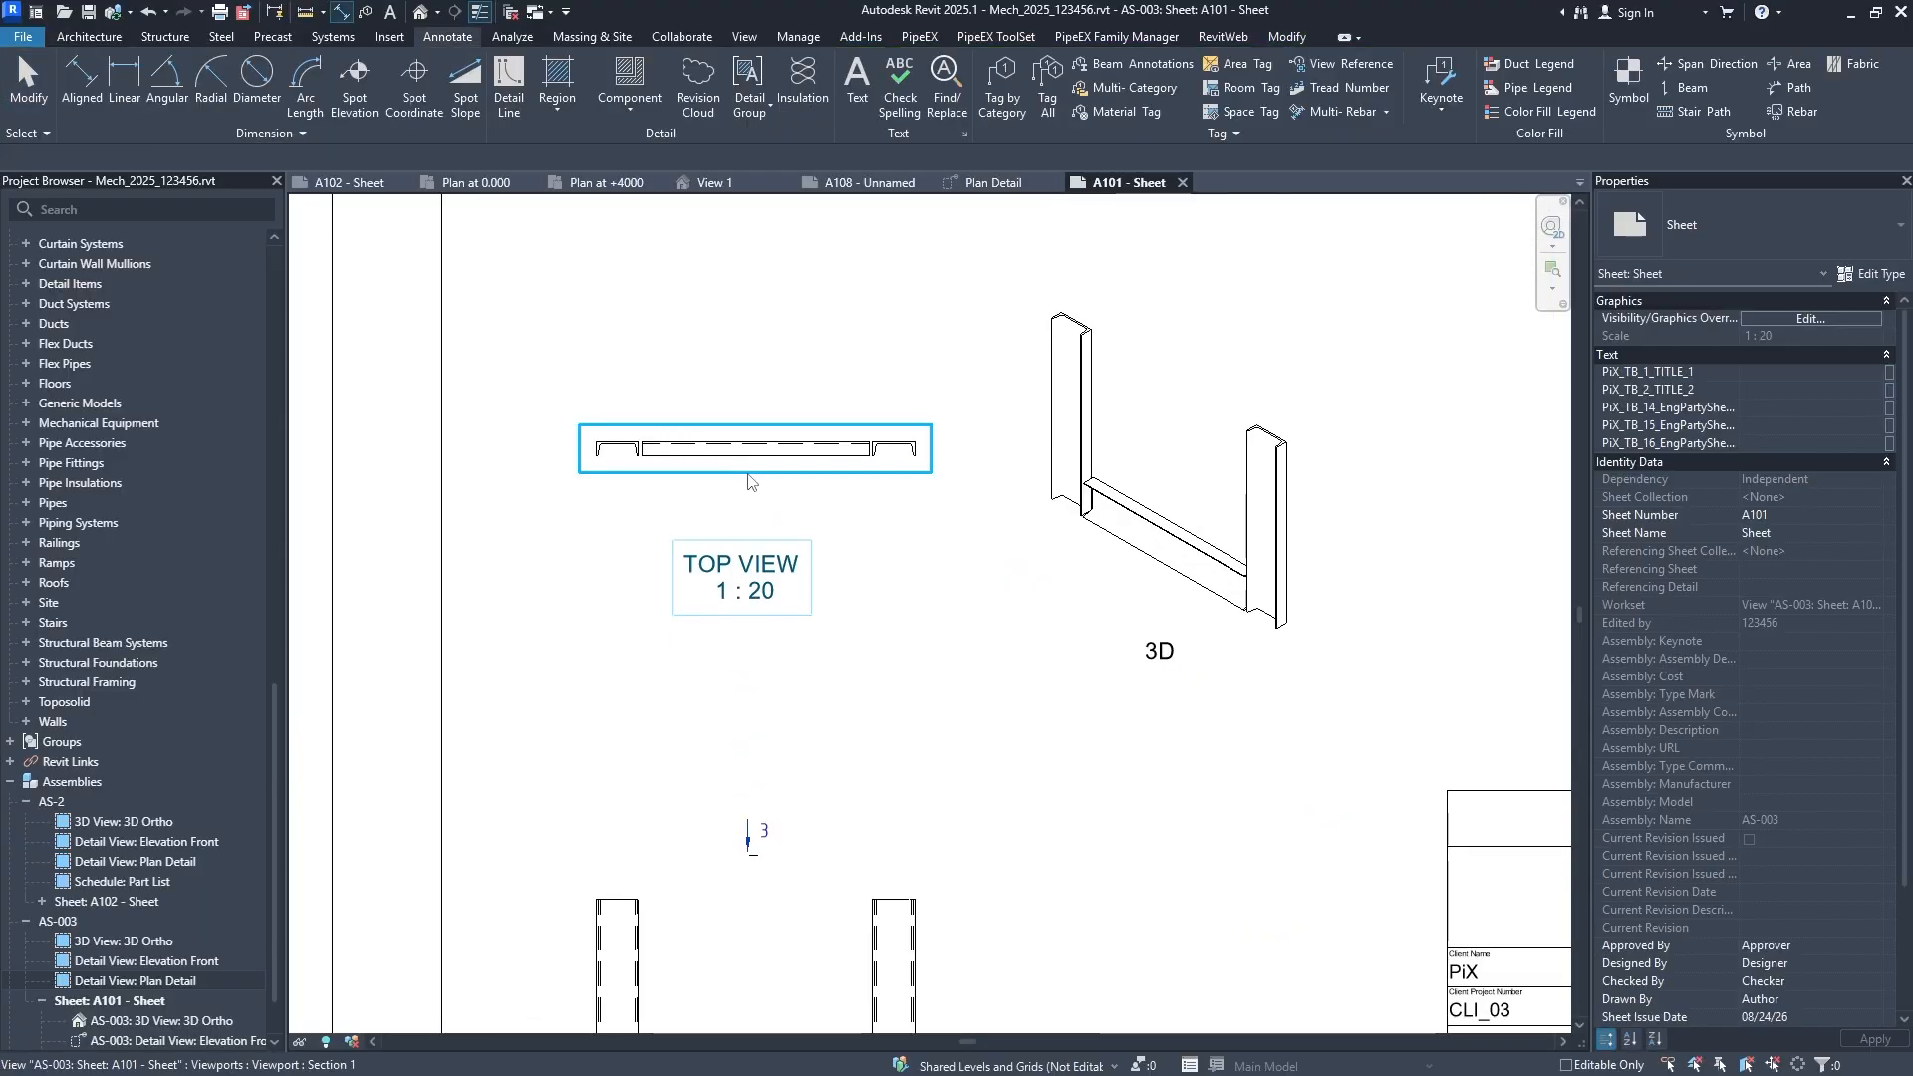
pyautogui.doubleClick(755, 464)
pyautogui.click(94, 117)
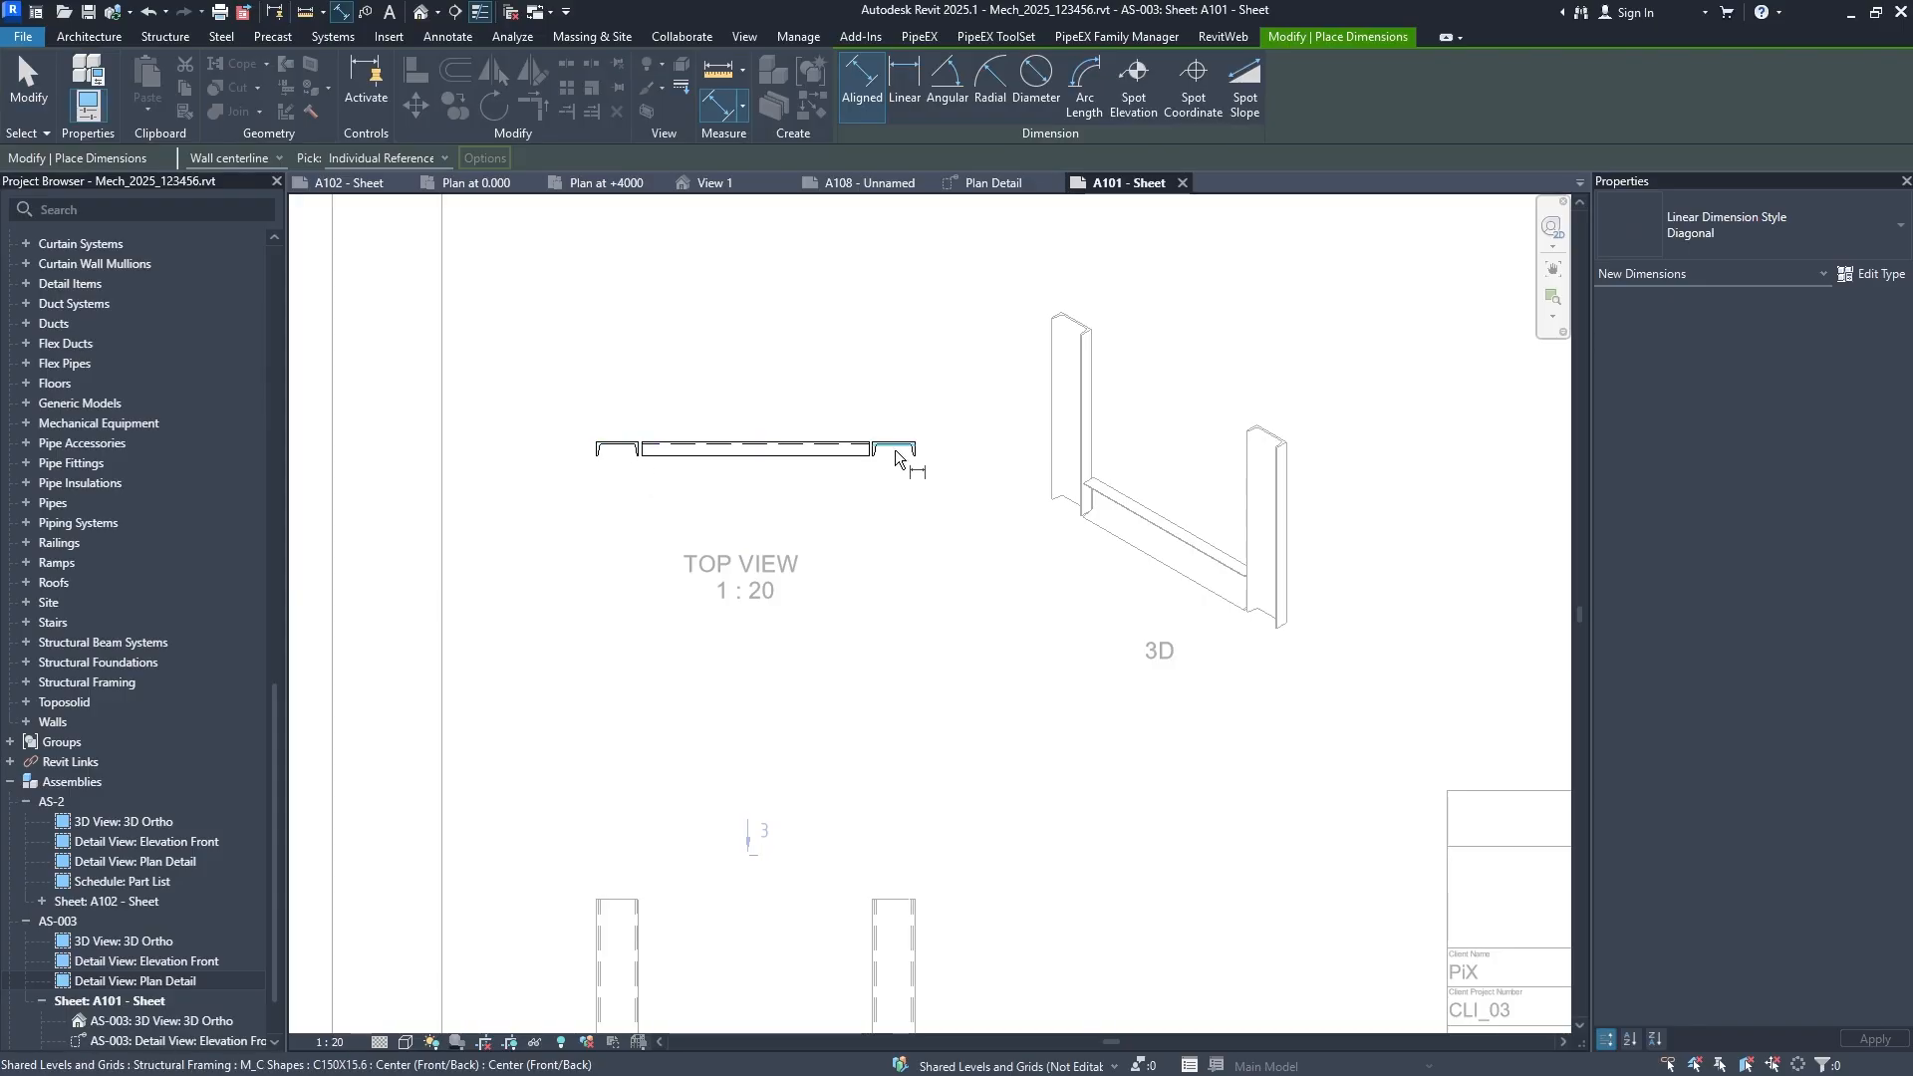
pyautogui.scroll(3, 895, 453)
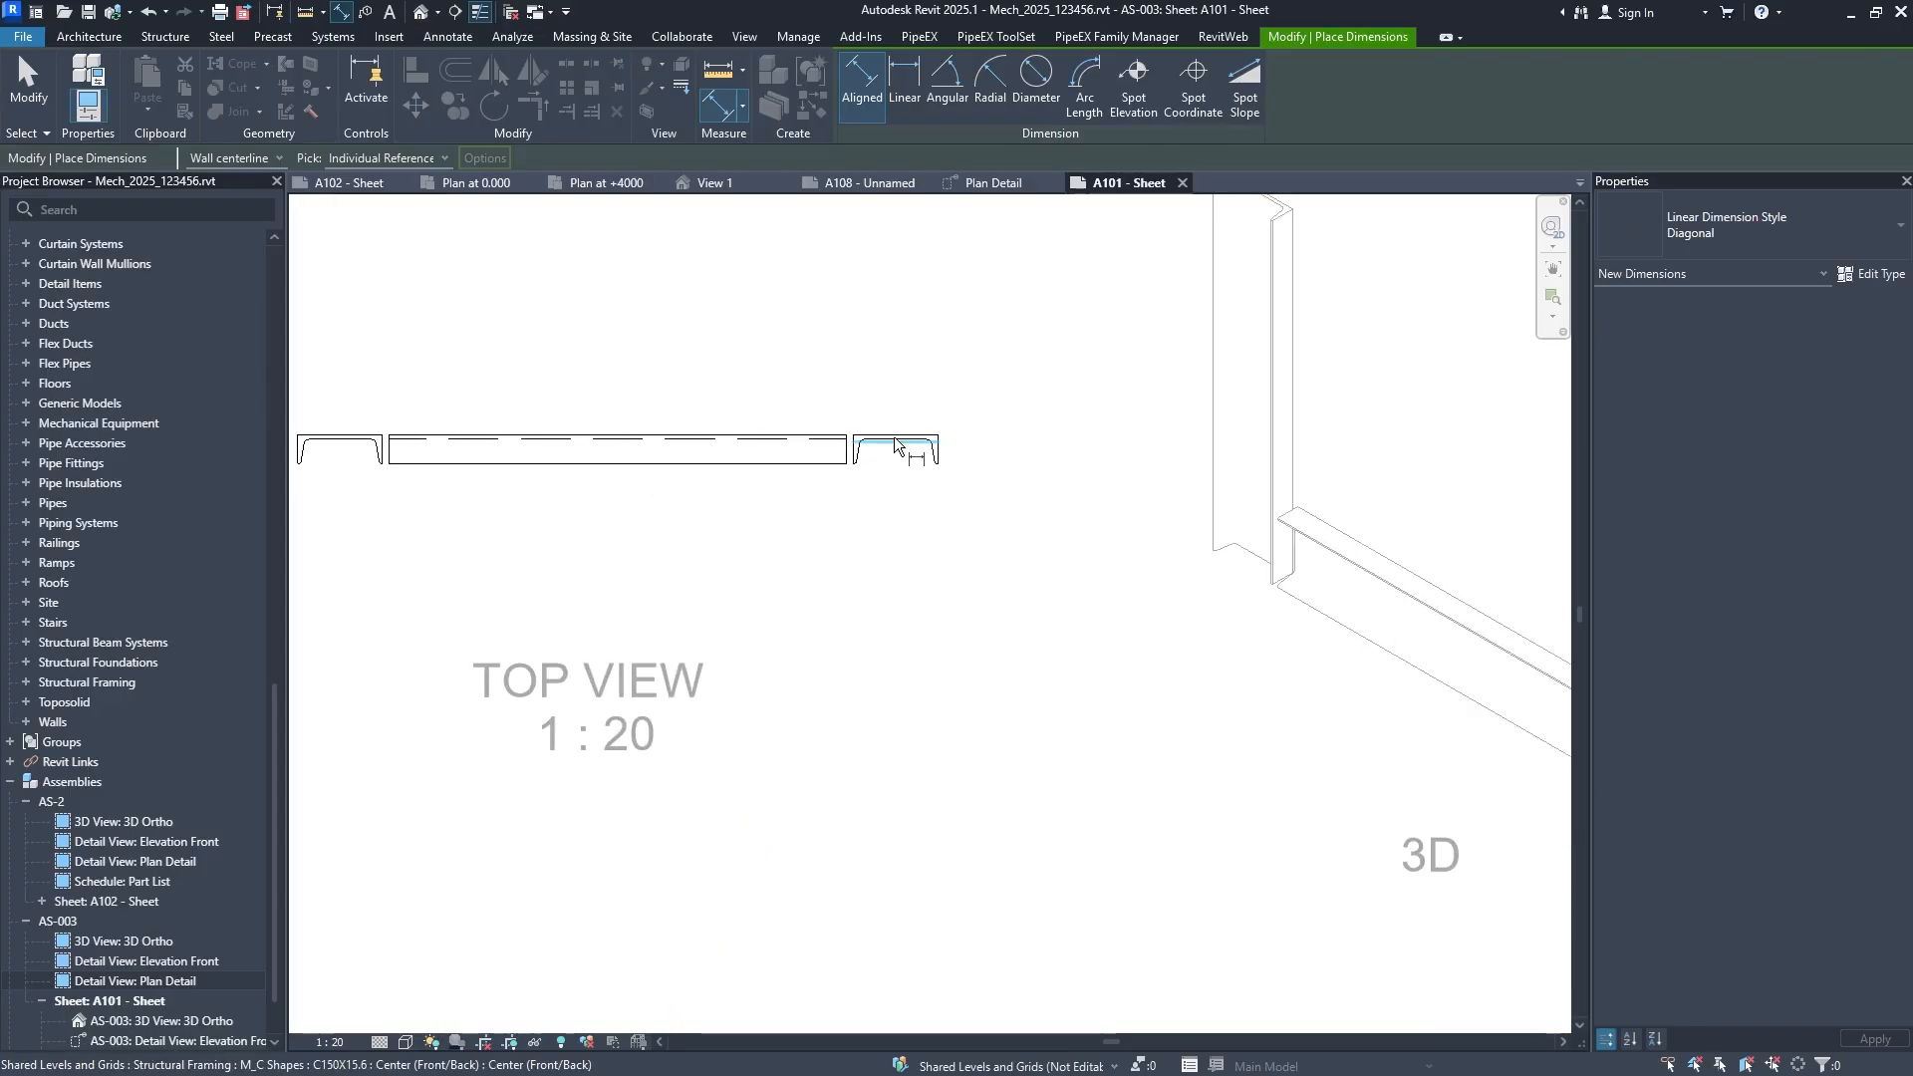
pyautogui.scroll(-3, 570, 451)
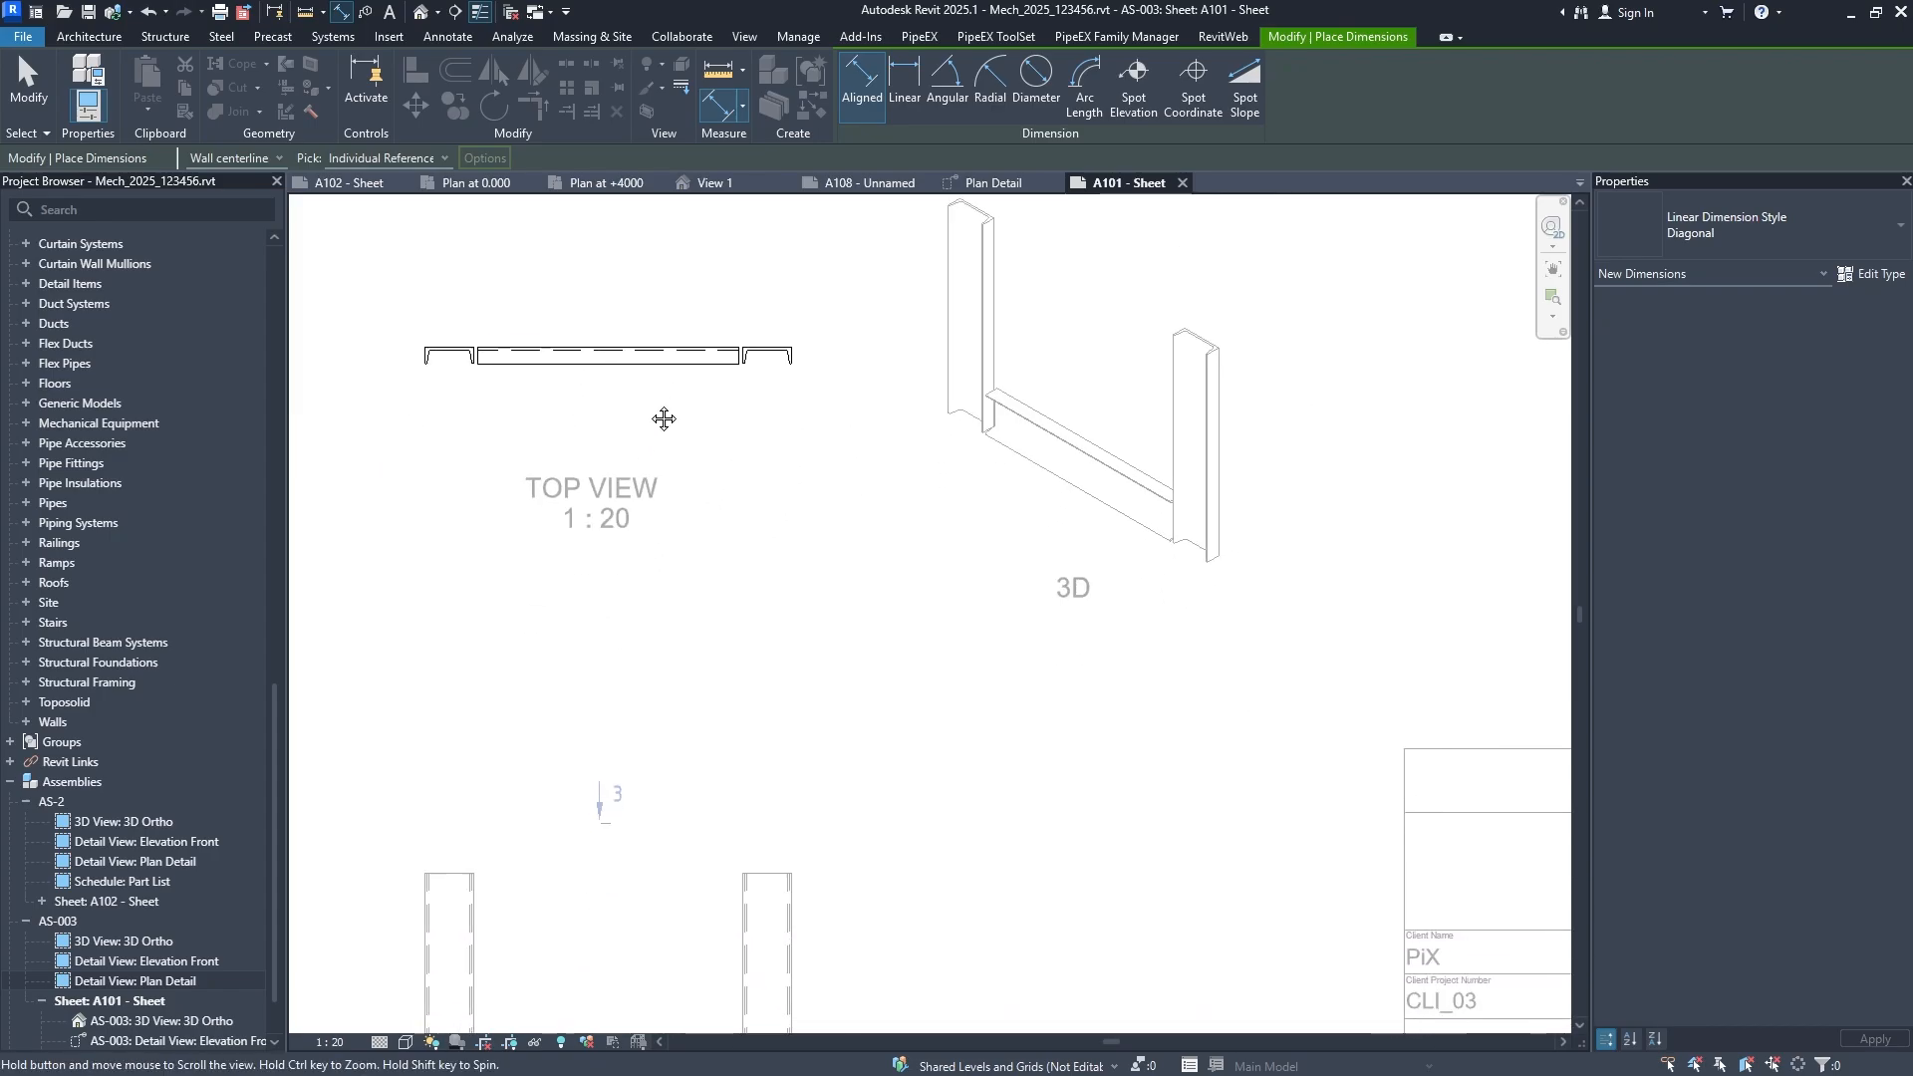
pyautogui.press('Escape')
pyautogui.doubleClick(871, 638)
# Within the activated front view, add an aligned dimension between the centrelines of the two posts, placed below the support.
pyautogui.scroll(-1, 873, 660)
pyautogui.moveTo(873, 662); pyautogui.dragTo(830, 715, button='middle')
pyautogui.doubleClick(738, 732)
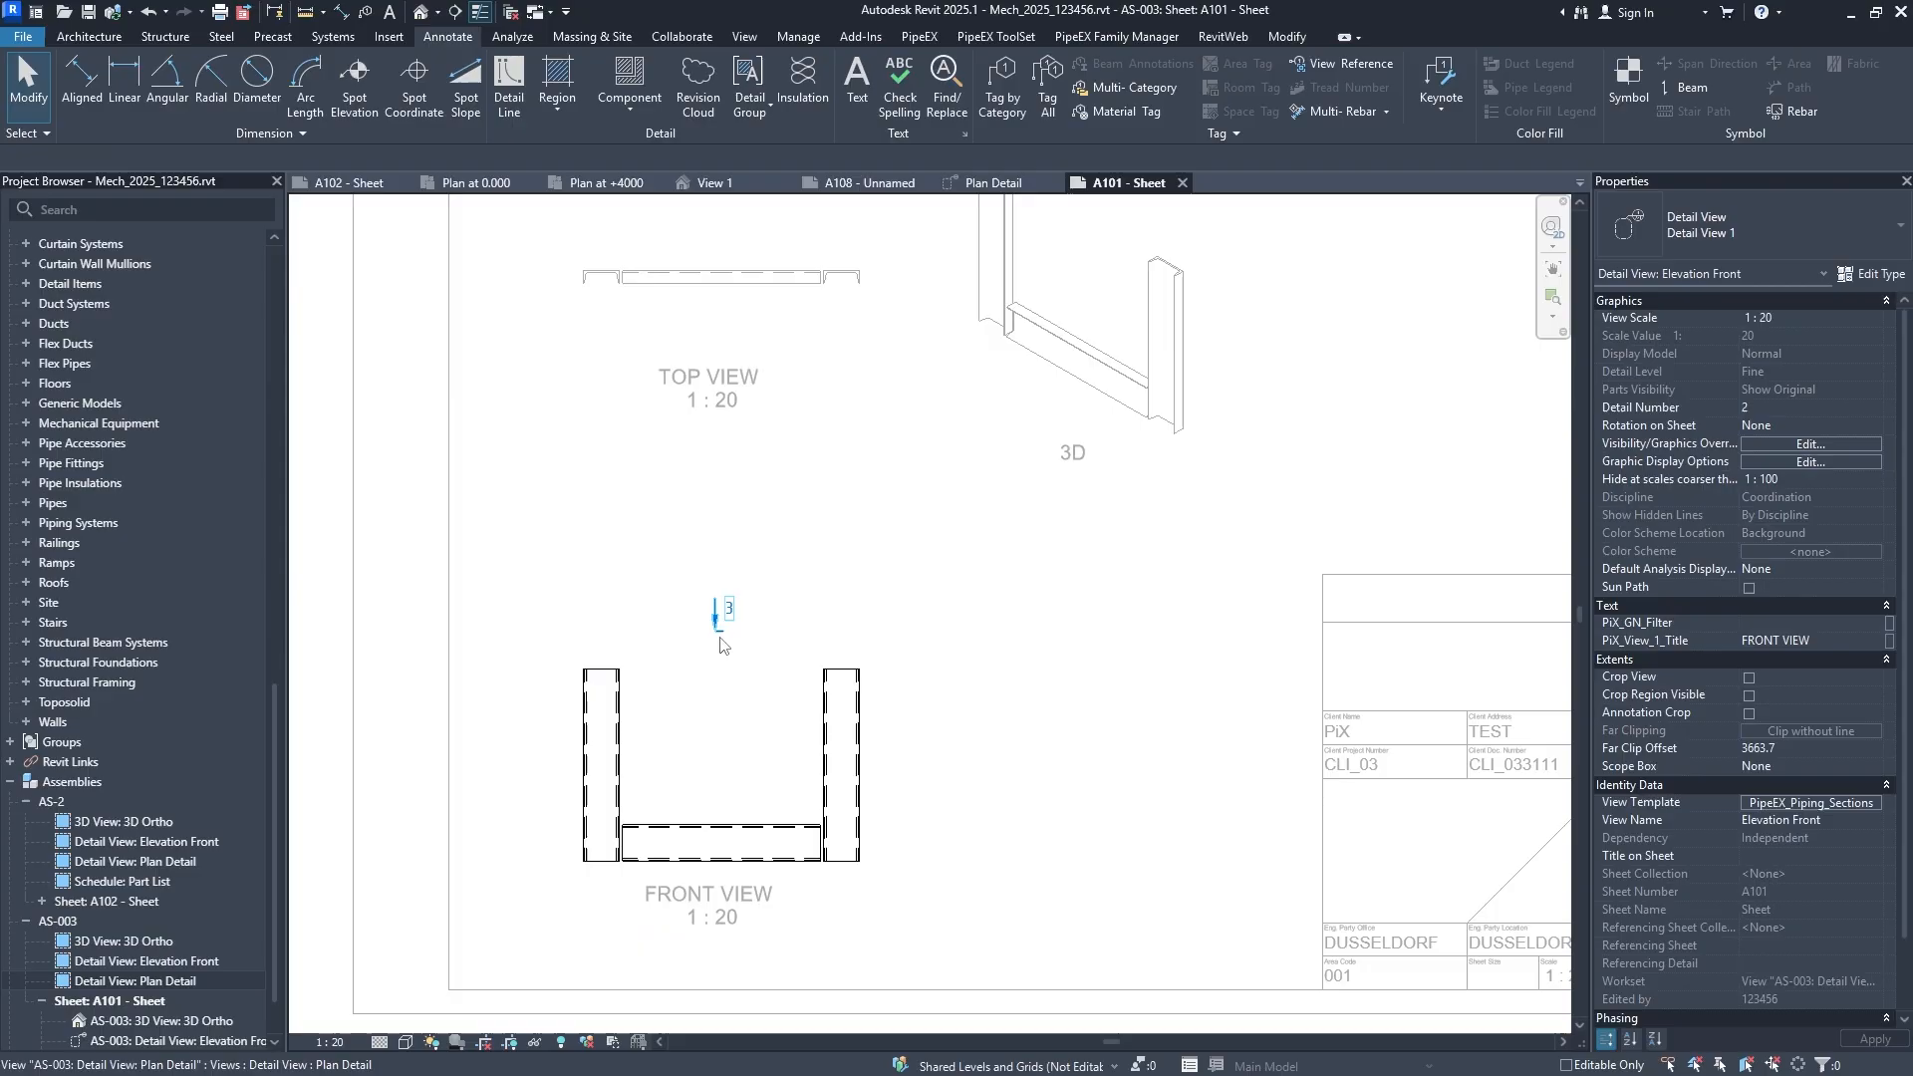
pyautogui.doubleClick(984, 604)
pyautogui.doubleClick(836, 688)
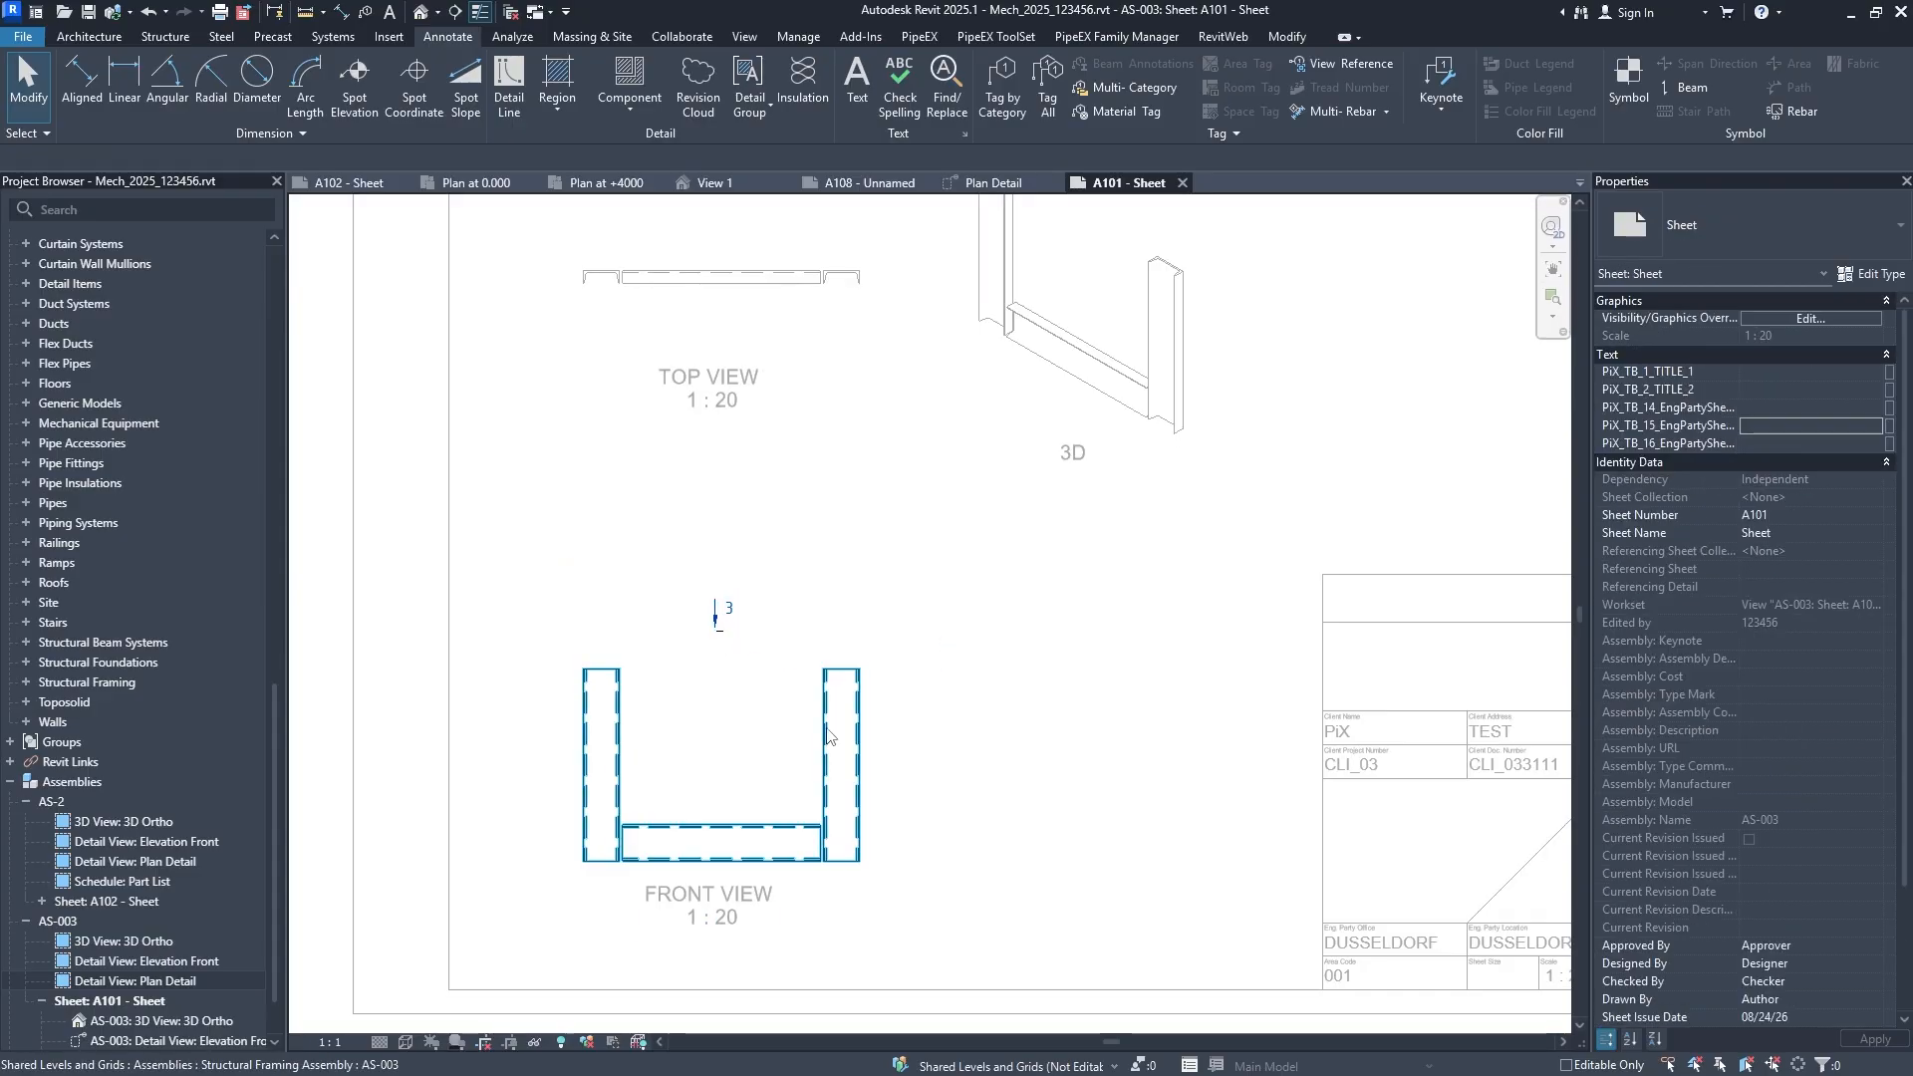
pyautogui.click(81, 84)
pyautogui.click(845, 773)
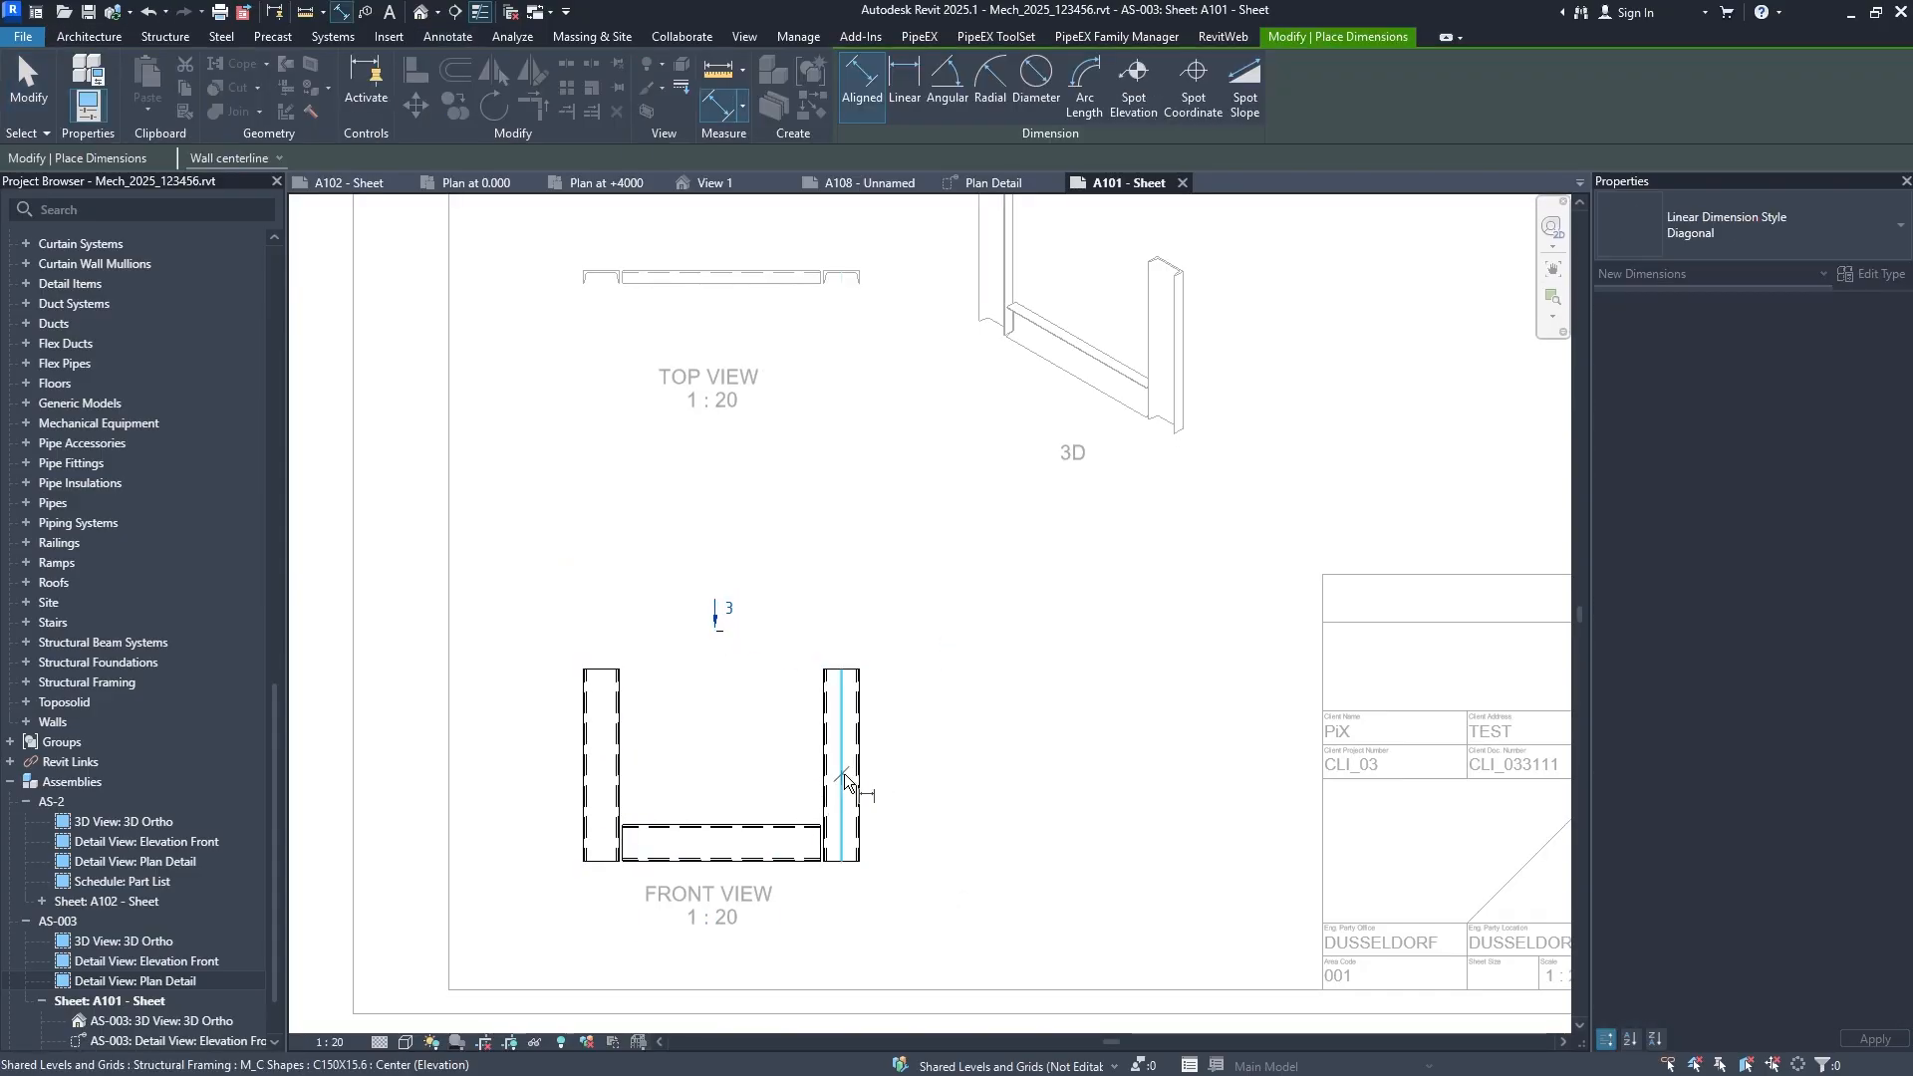
pyautogui.click(622, 809)
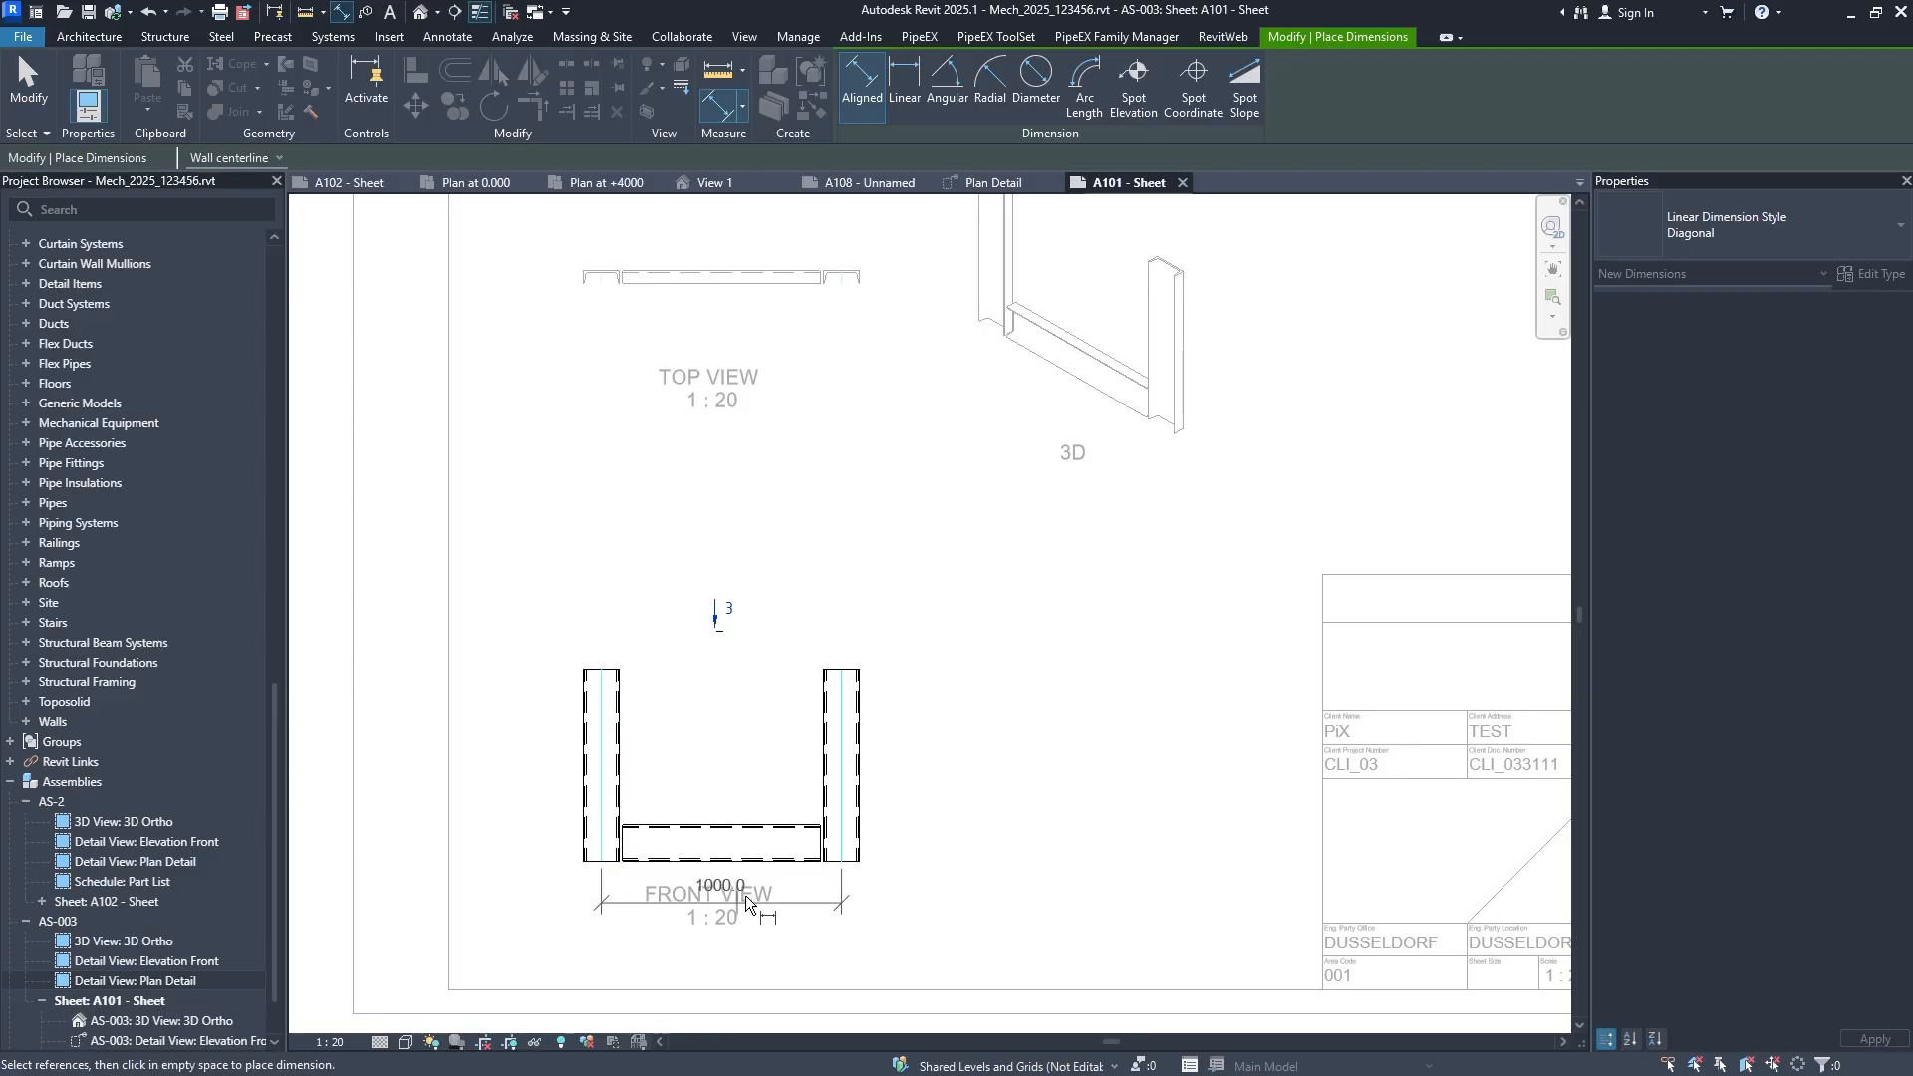
pyautogui.click(808, 905)
pyautogui.press('Escape')
pyautogui.press('Escape')
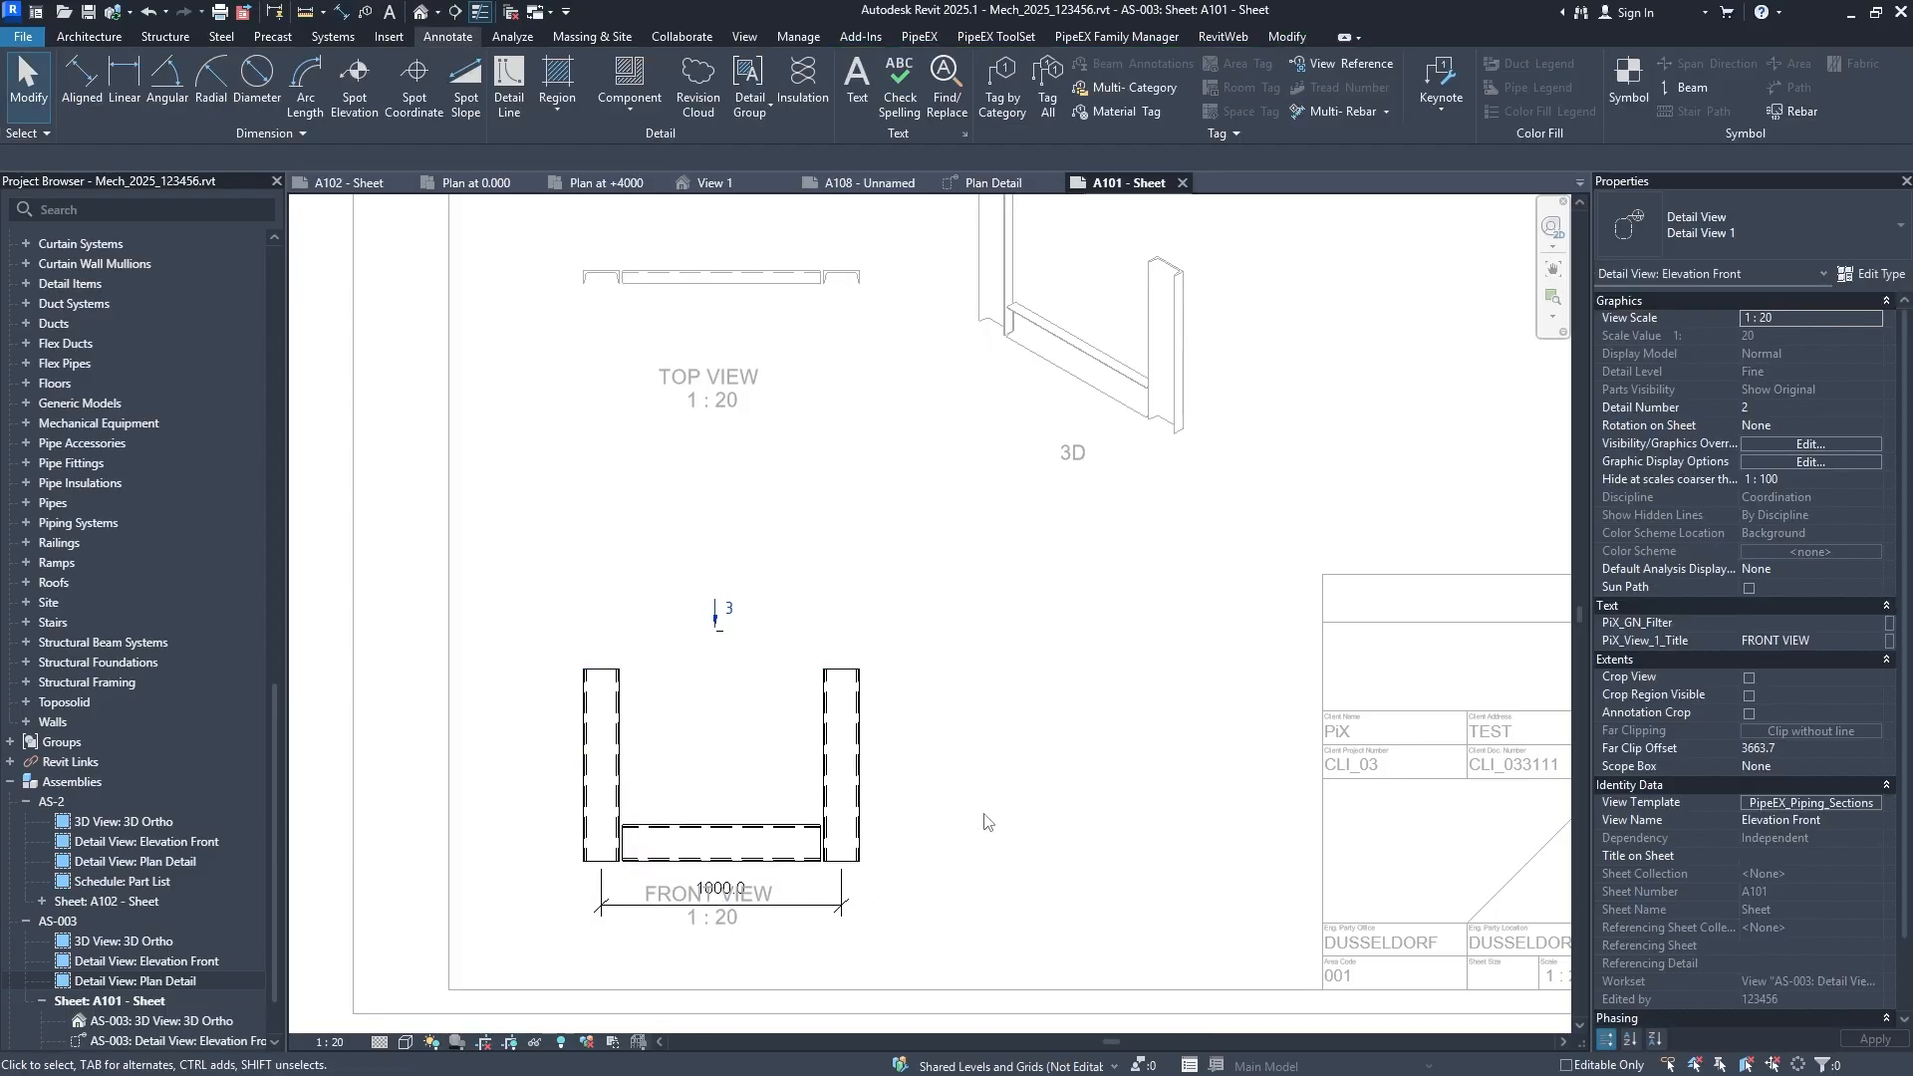
pyautogui.doubleClick(968, 824)
# Move the FRONT VIEW title down so it clears the horizontal dimension.
pyautogui.moveTo(968, 824); pyautogui.dragTo(957, 578, button='middle')
pyautogui.moveTo(703, 682); pyautogui.dragTo(713, 720)
pyautogui.click(952, 501)
# Add a vertical aligned dimension in the front view from the post's top end to the cross beam's upper edge, placed beside the support.
pyautogui.moveTo(882, 360); pyautogui.dragTo(897, 560, button='middle')
pyautogui.doubleClick(746, 733)
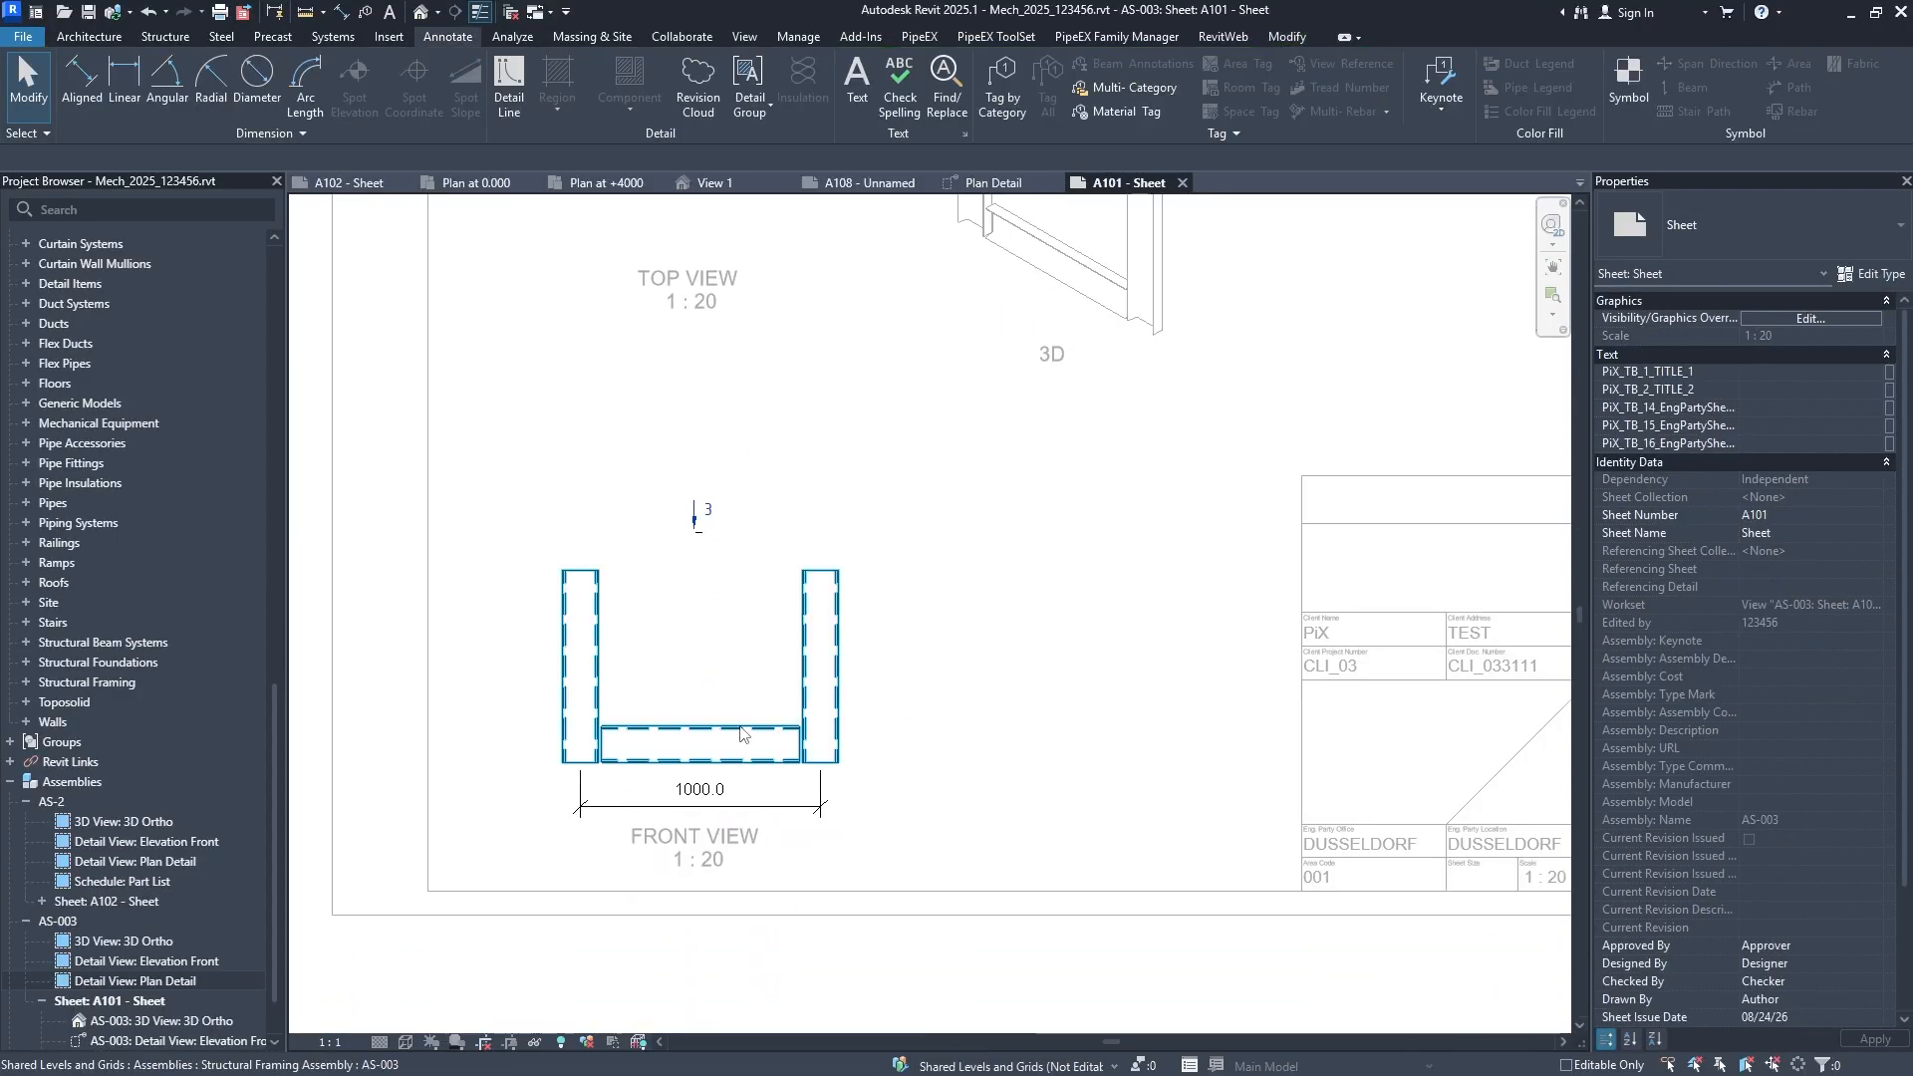
pyautogui.doubleClick(1103, 639)
pyautogui.doubleClick(702, 681)
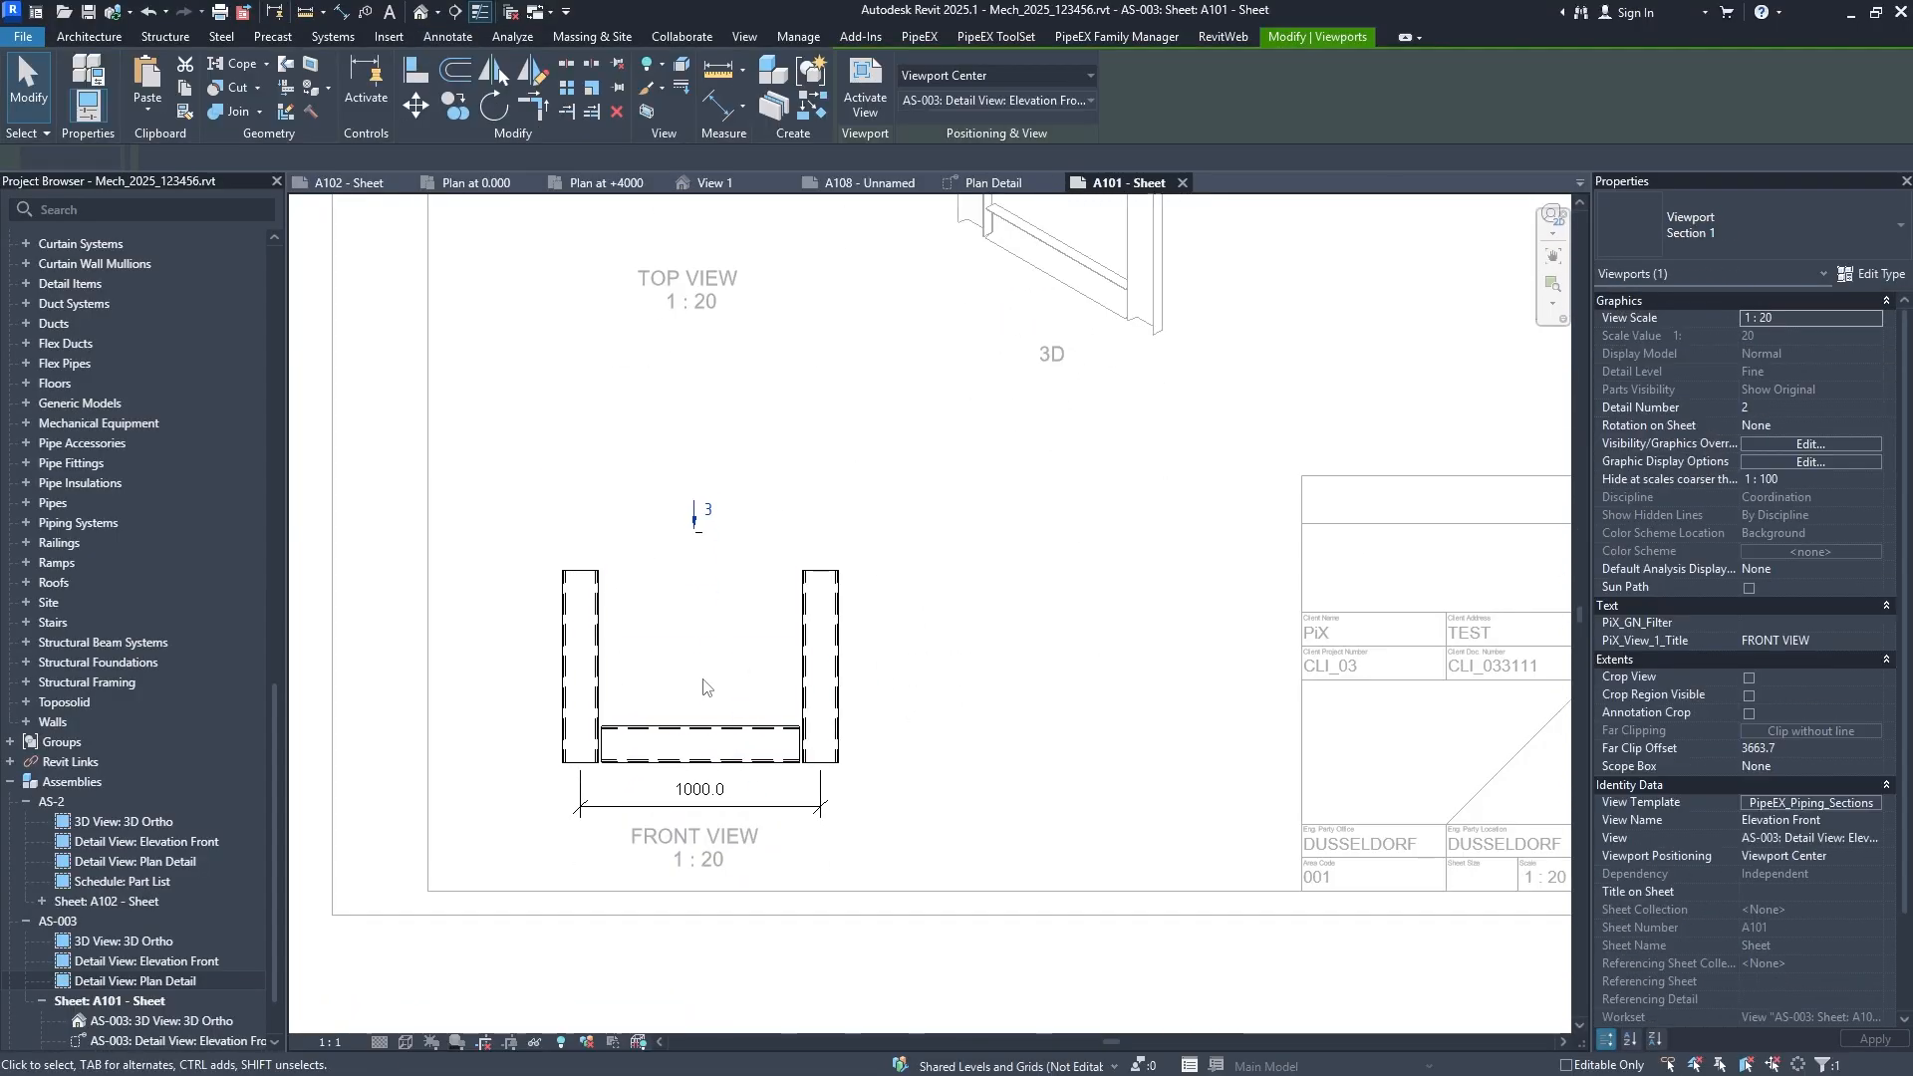
pyautogui.click(79, 85)
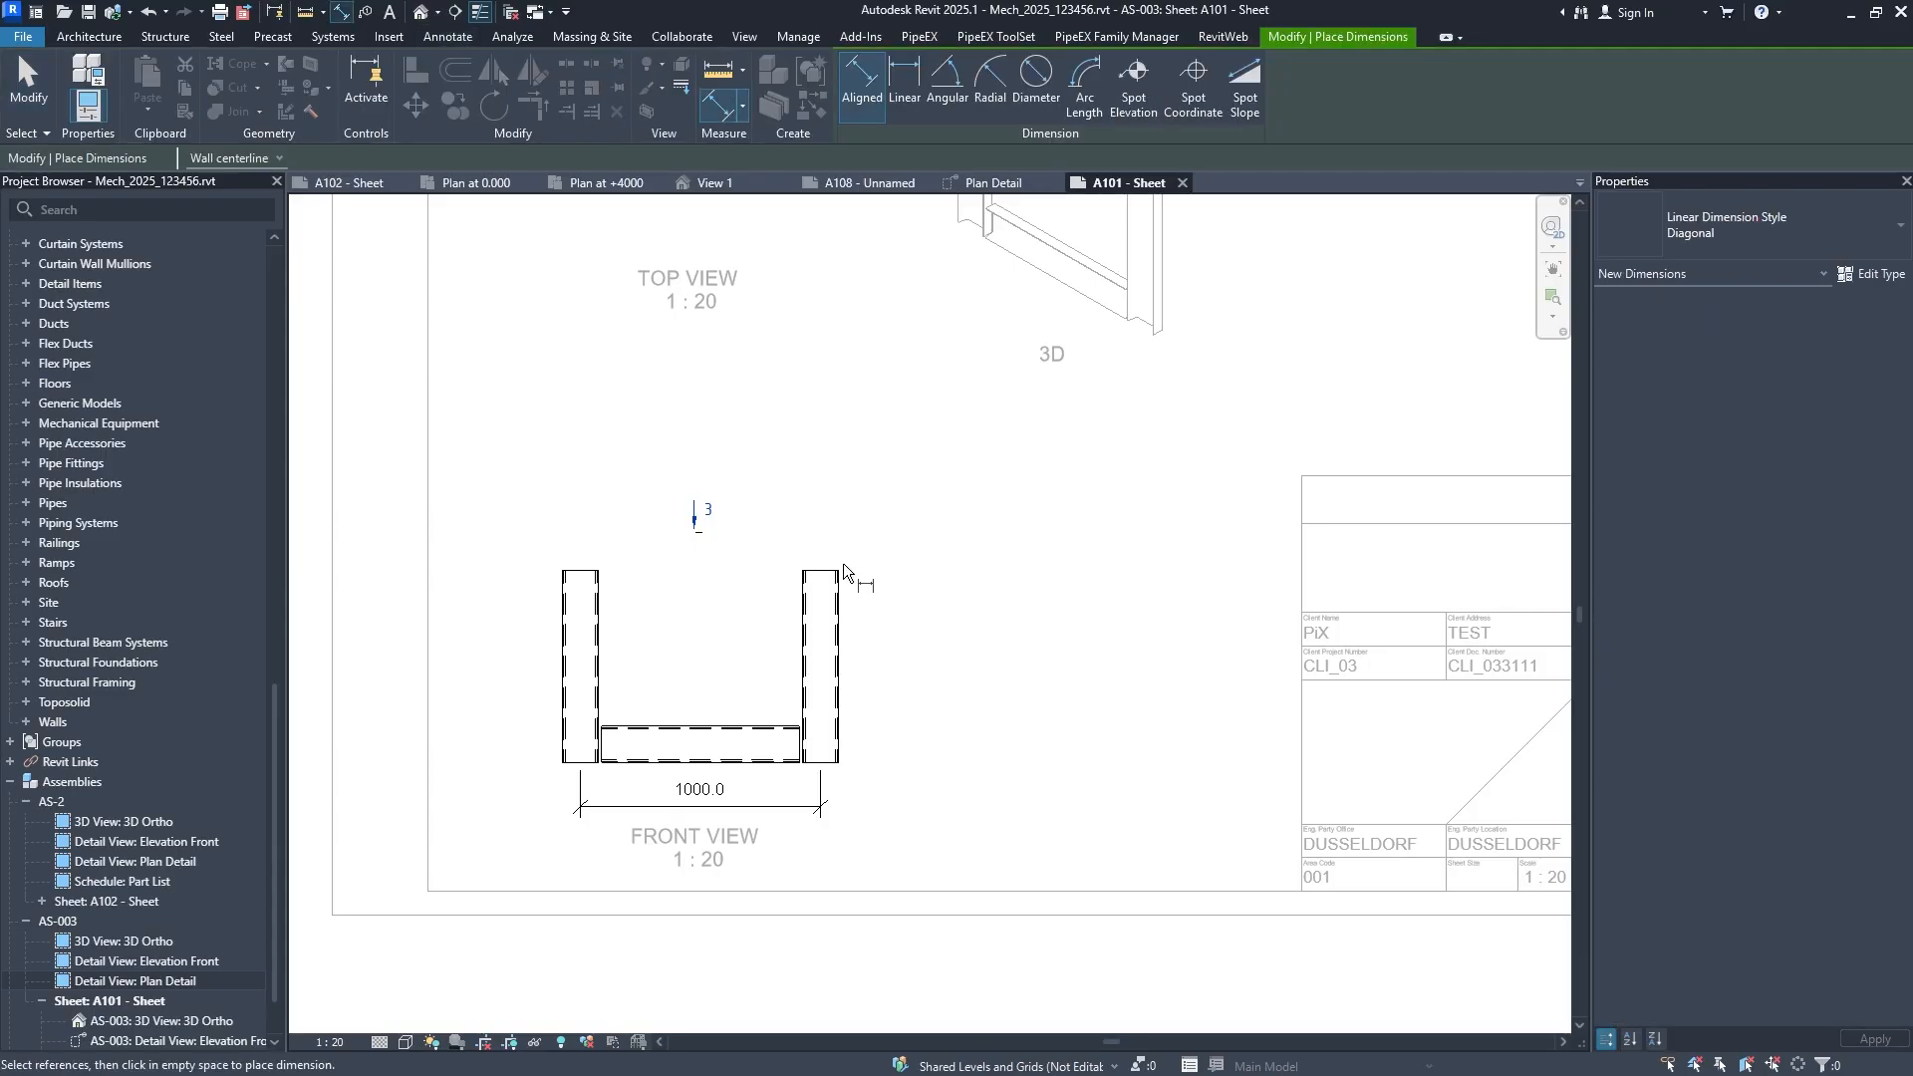
pyautogui.click(764, 732)
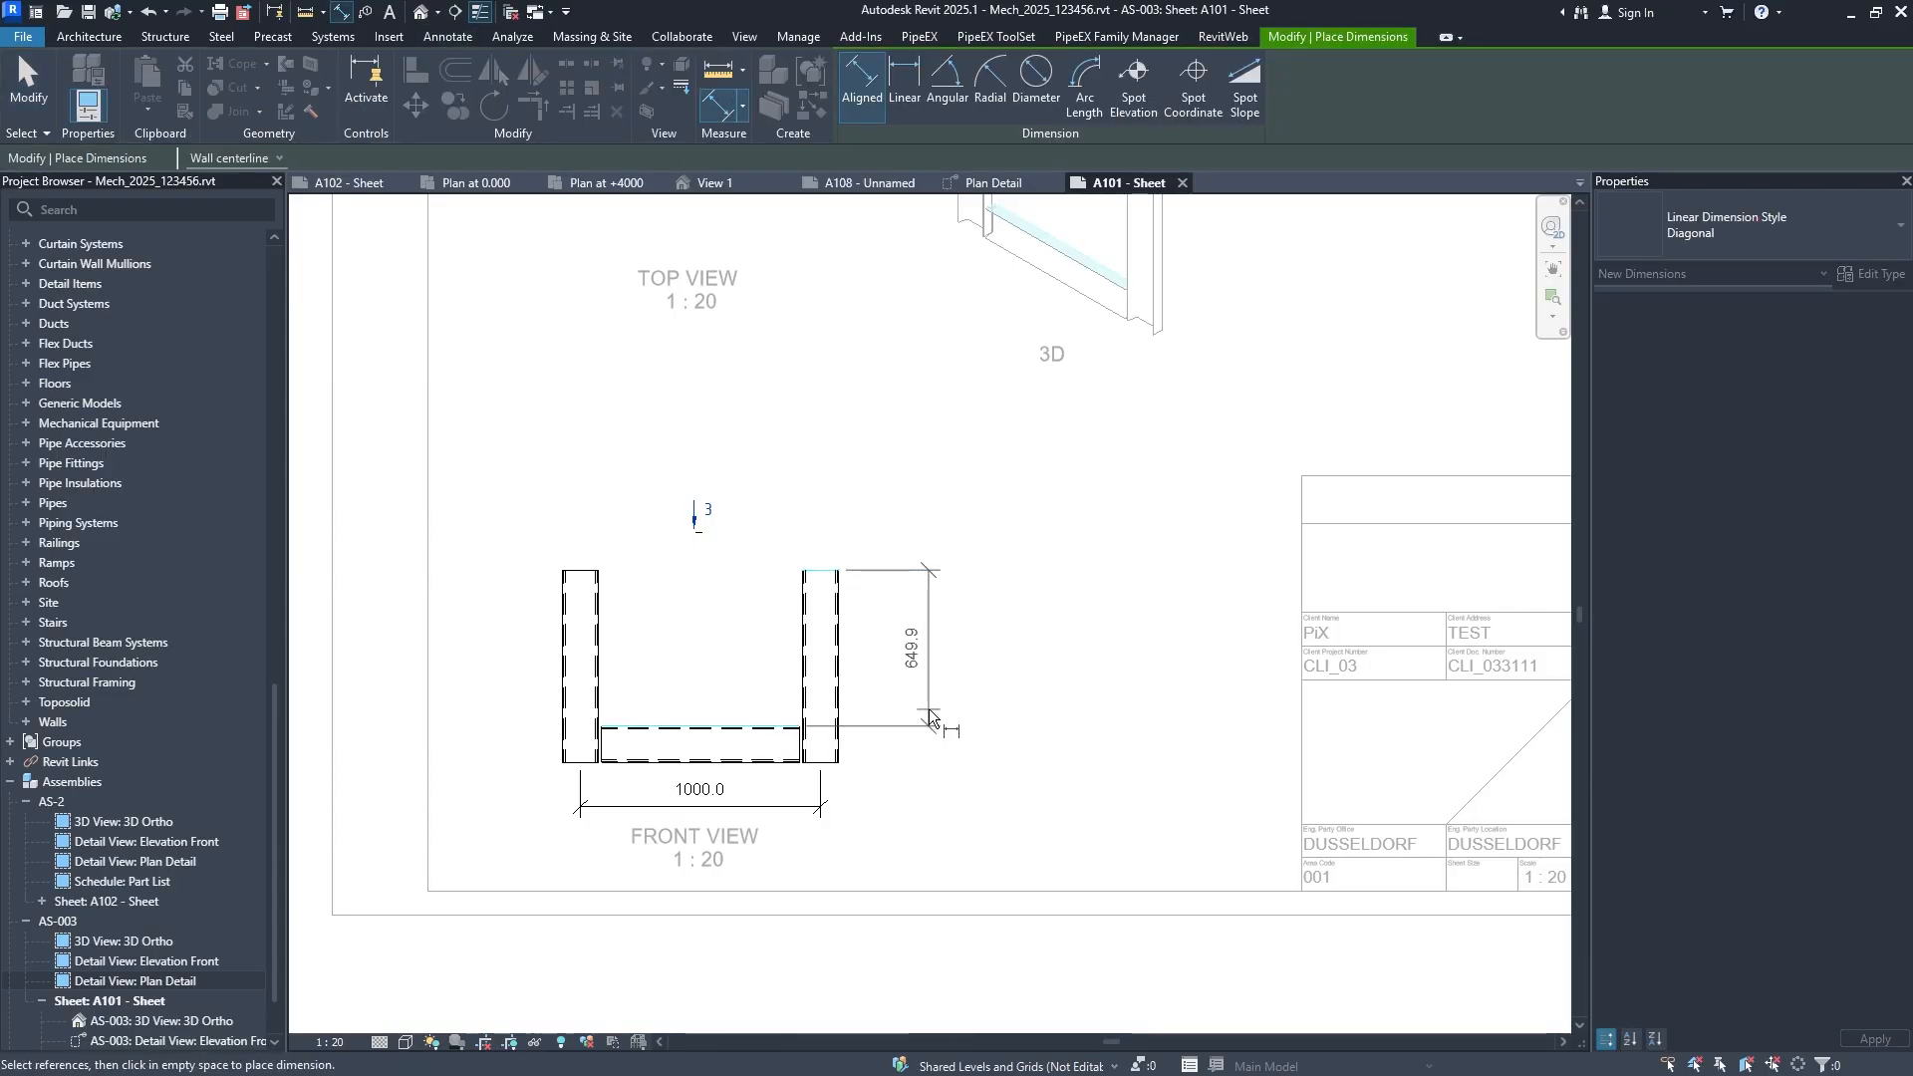
pyautogui.click(929, 709)
pyautogui.press('Escape')
pyautogui.press('Escape')
# Draw a closed rectangle of detail lines in the front view, resting on the post tops and spanning their outer edges.
pyautogui.click(823, 608)
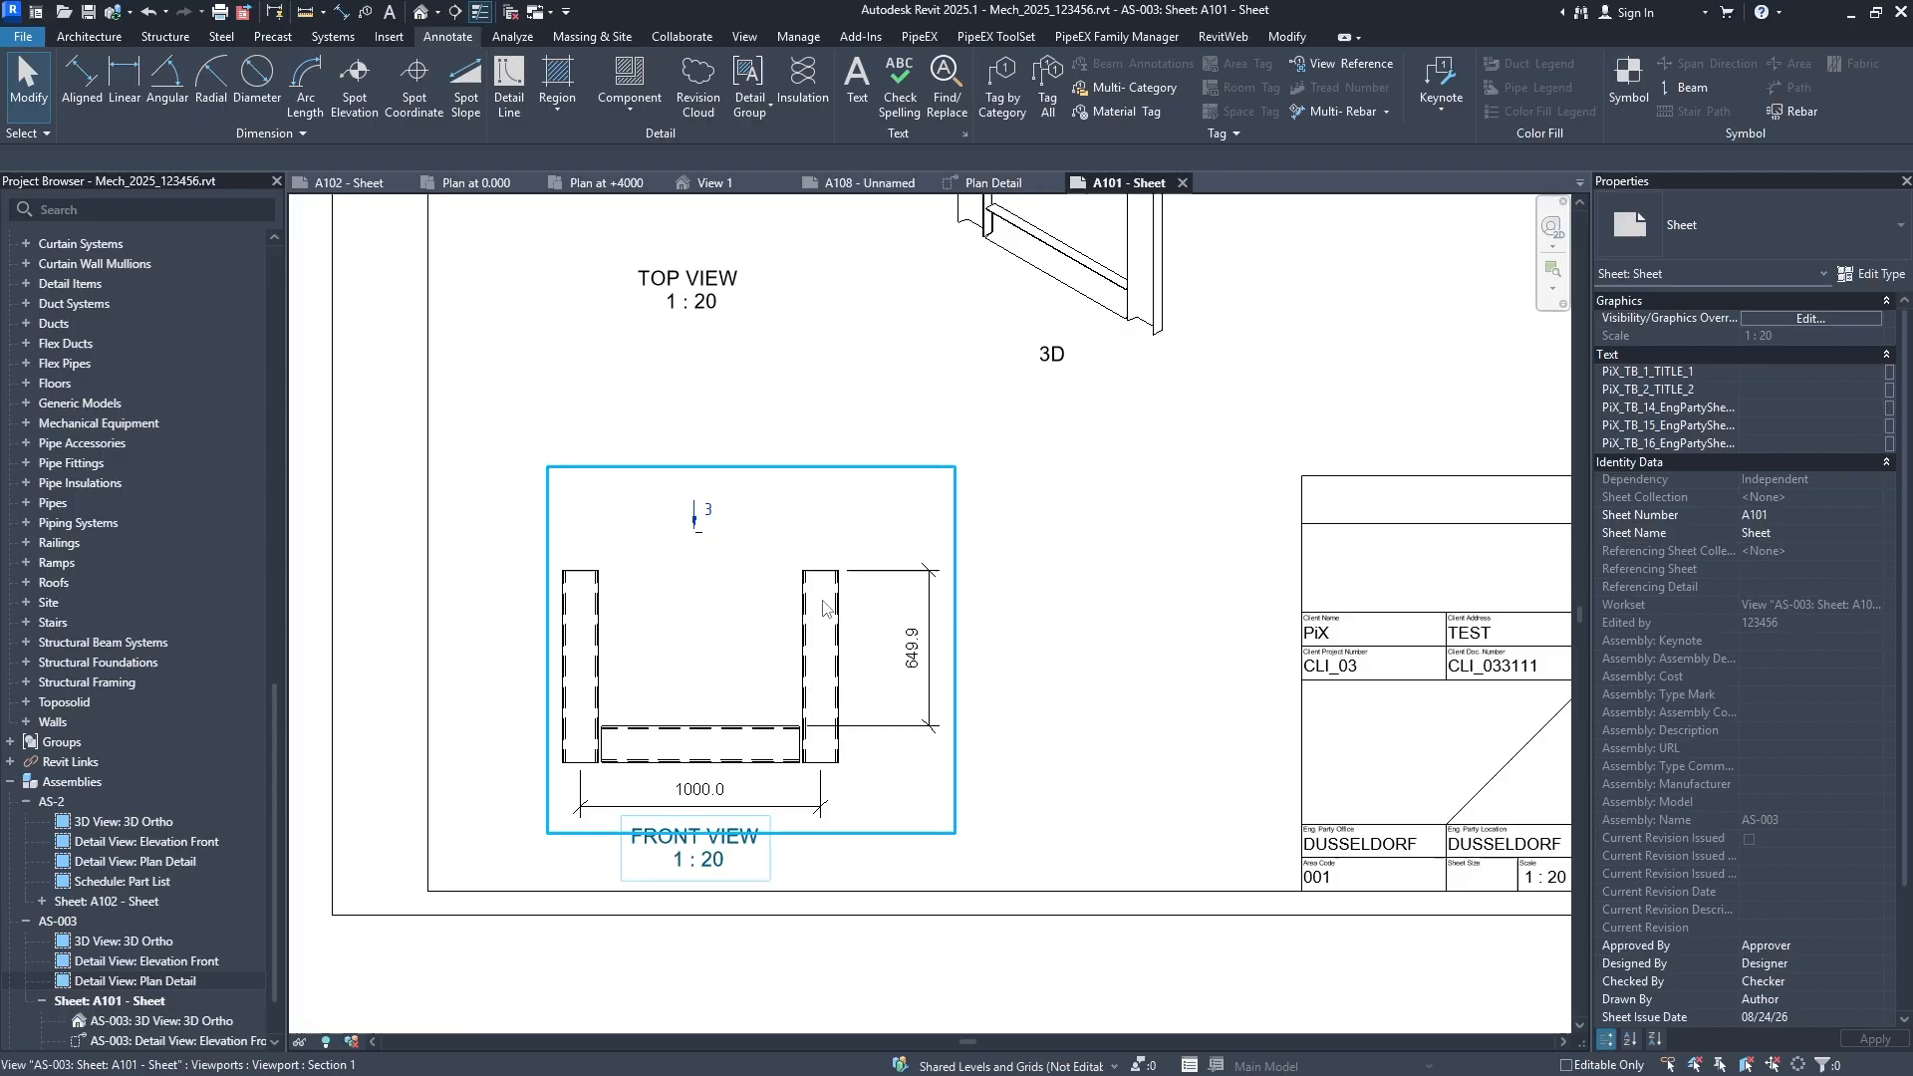
pyautogui.doubleClick(823, 608)
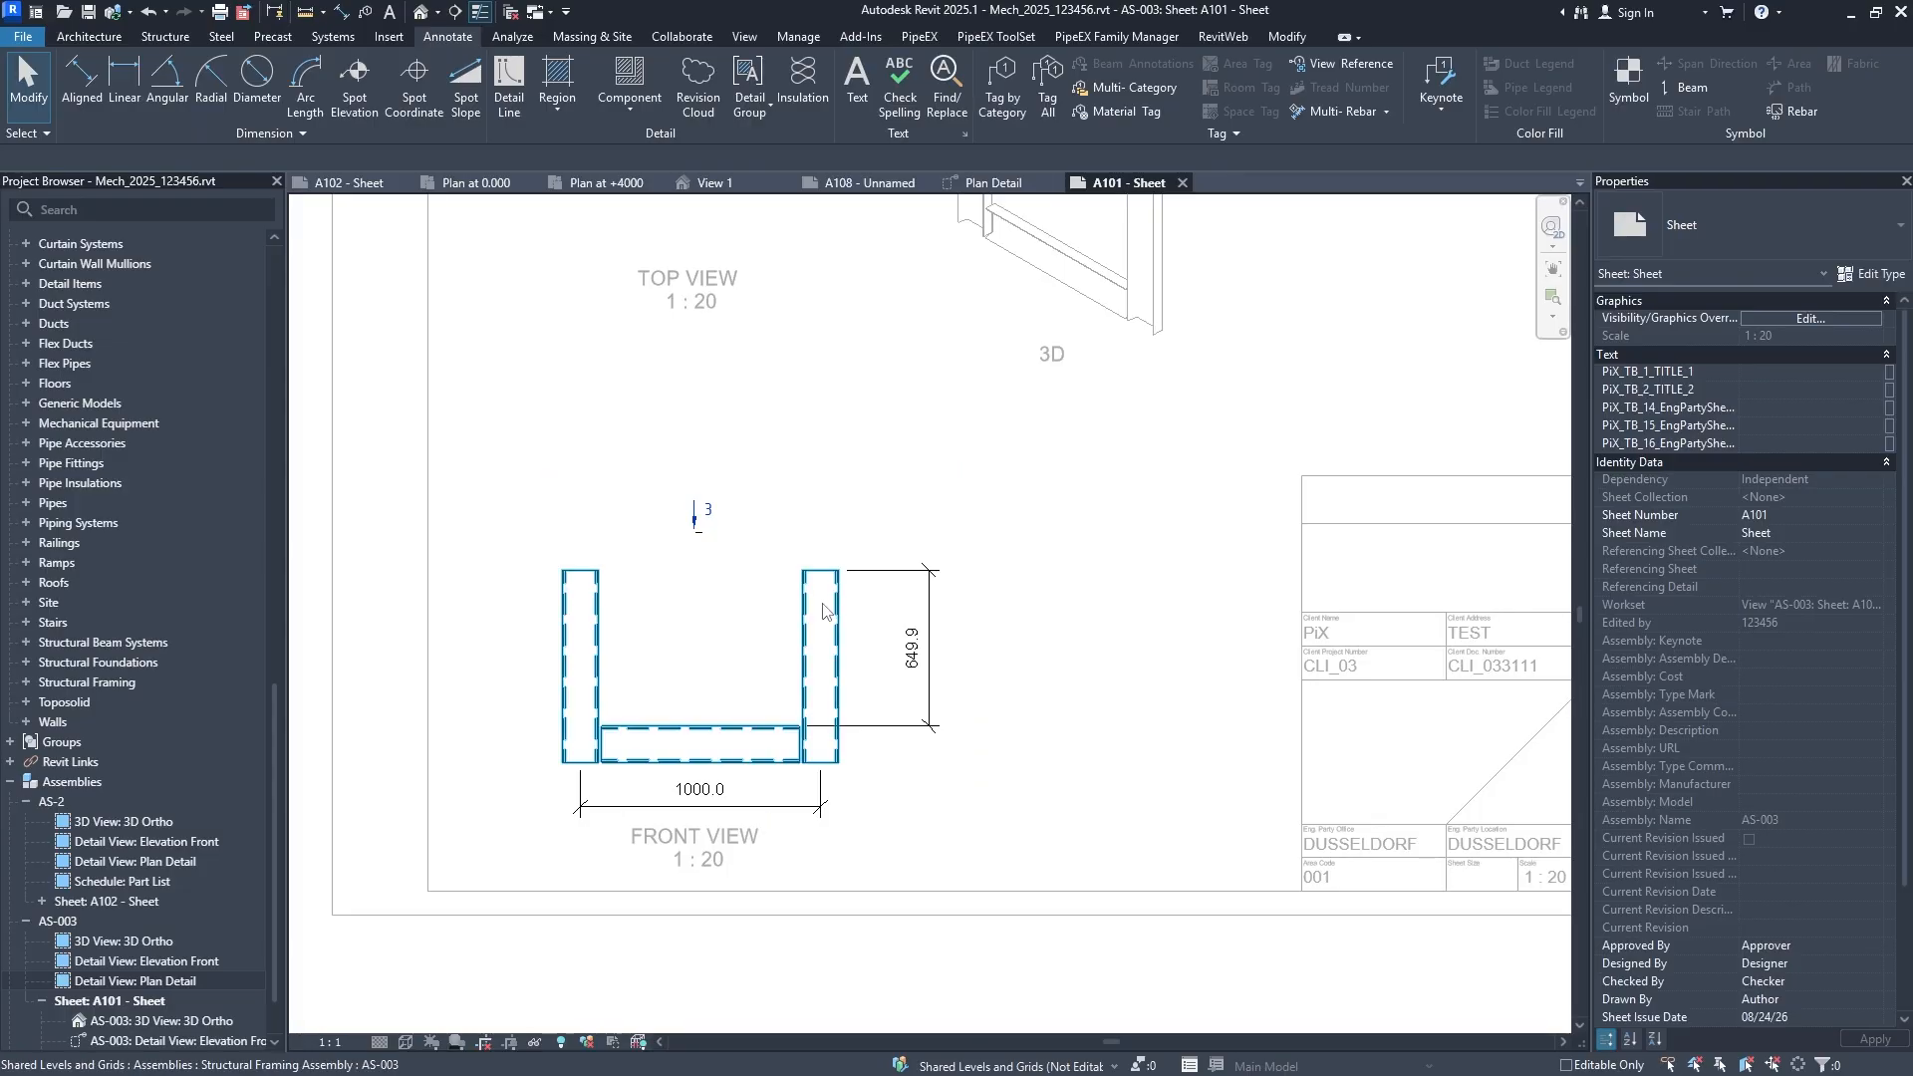
pyautogui.click(509, 89)
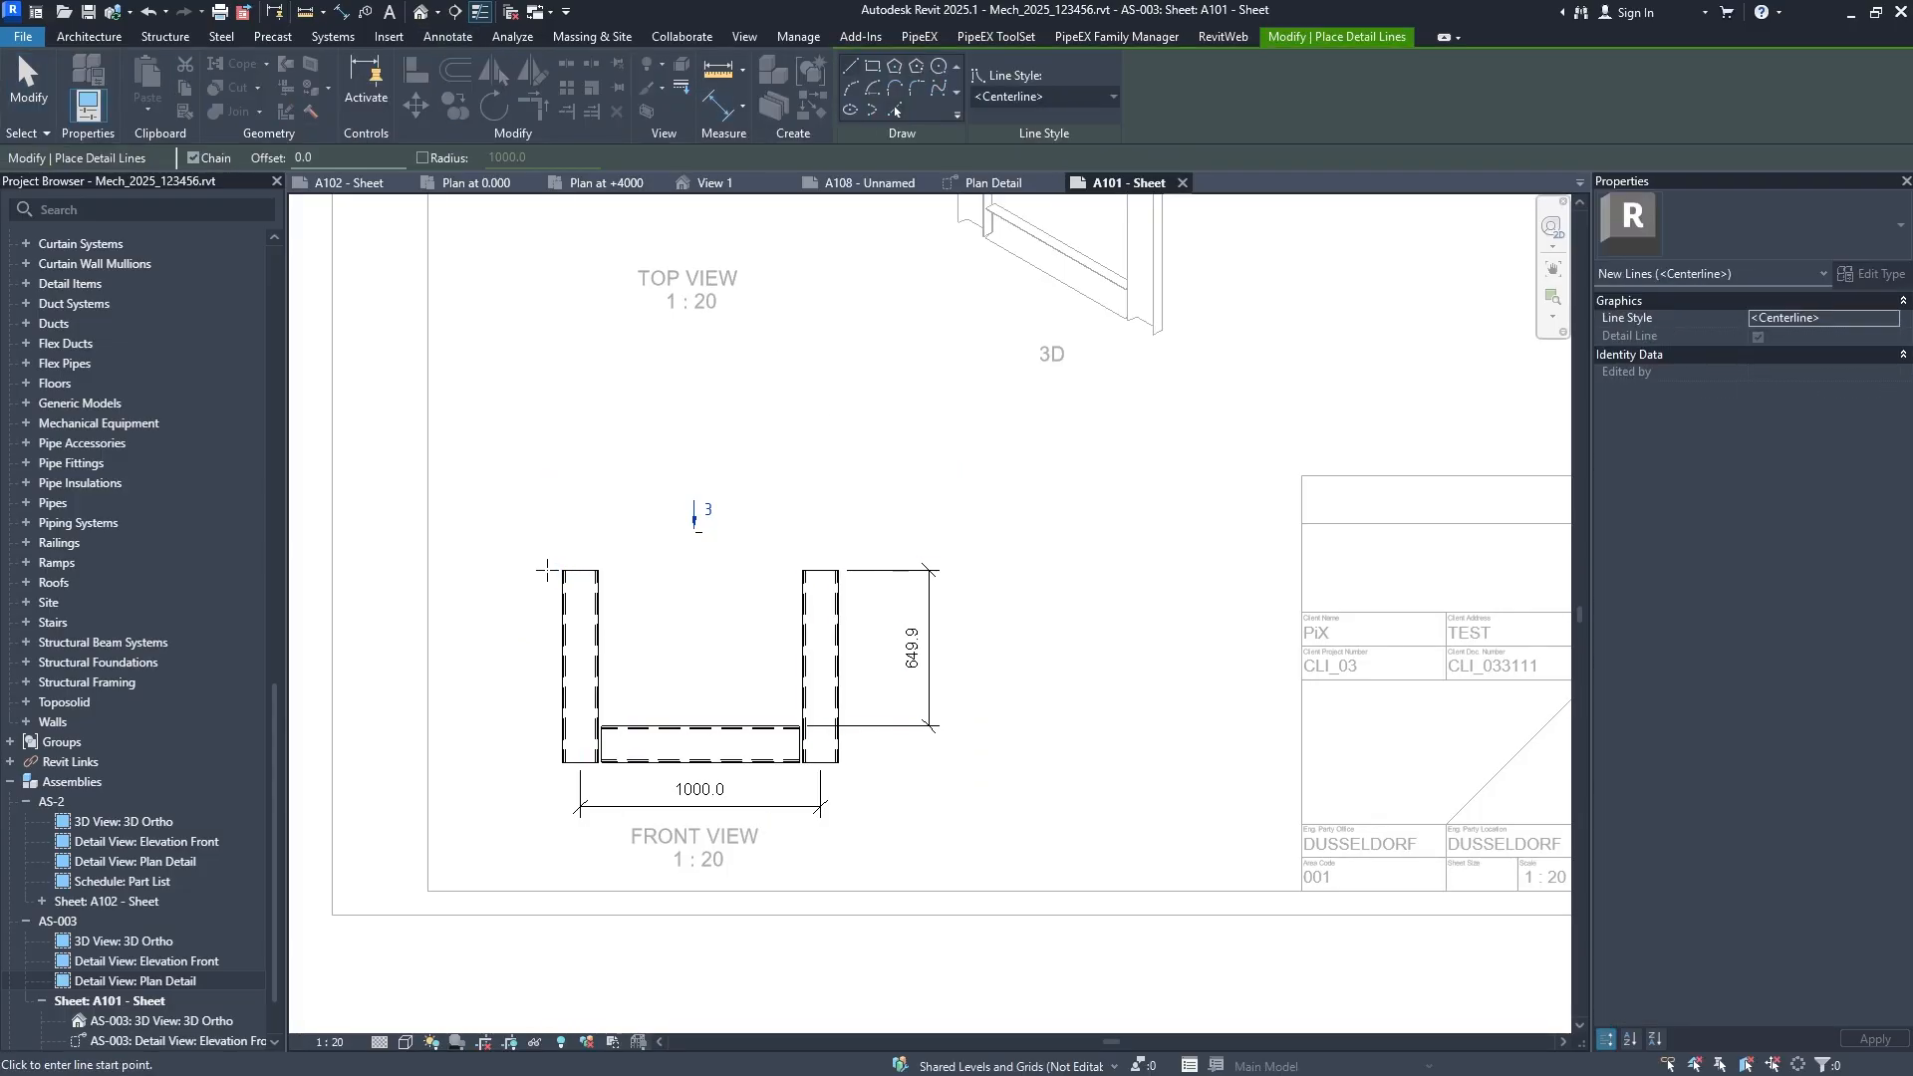
pyautogui.click(562, 570)
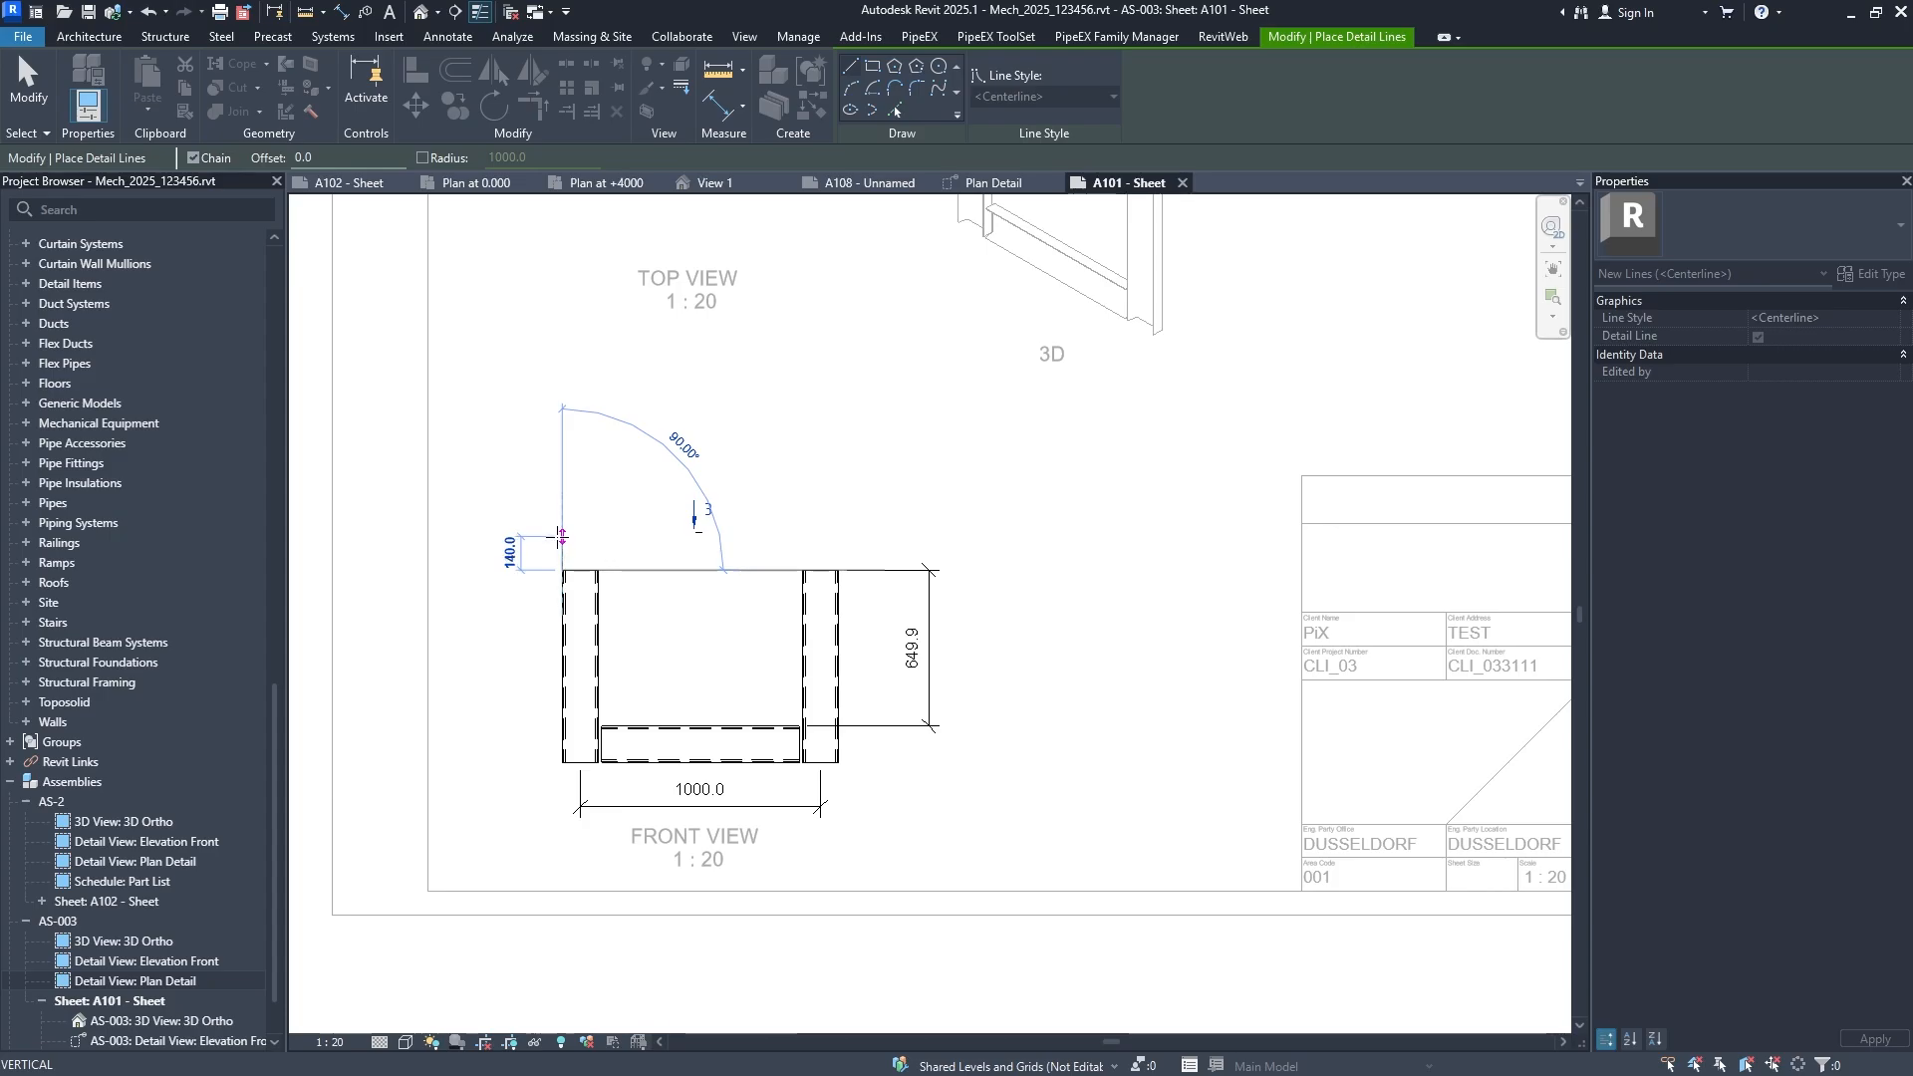
pyautogui.click(562, 522)
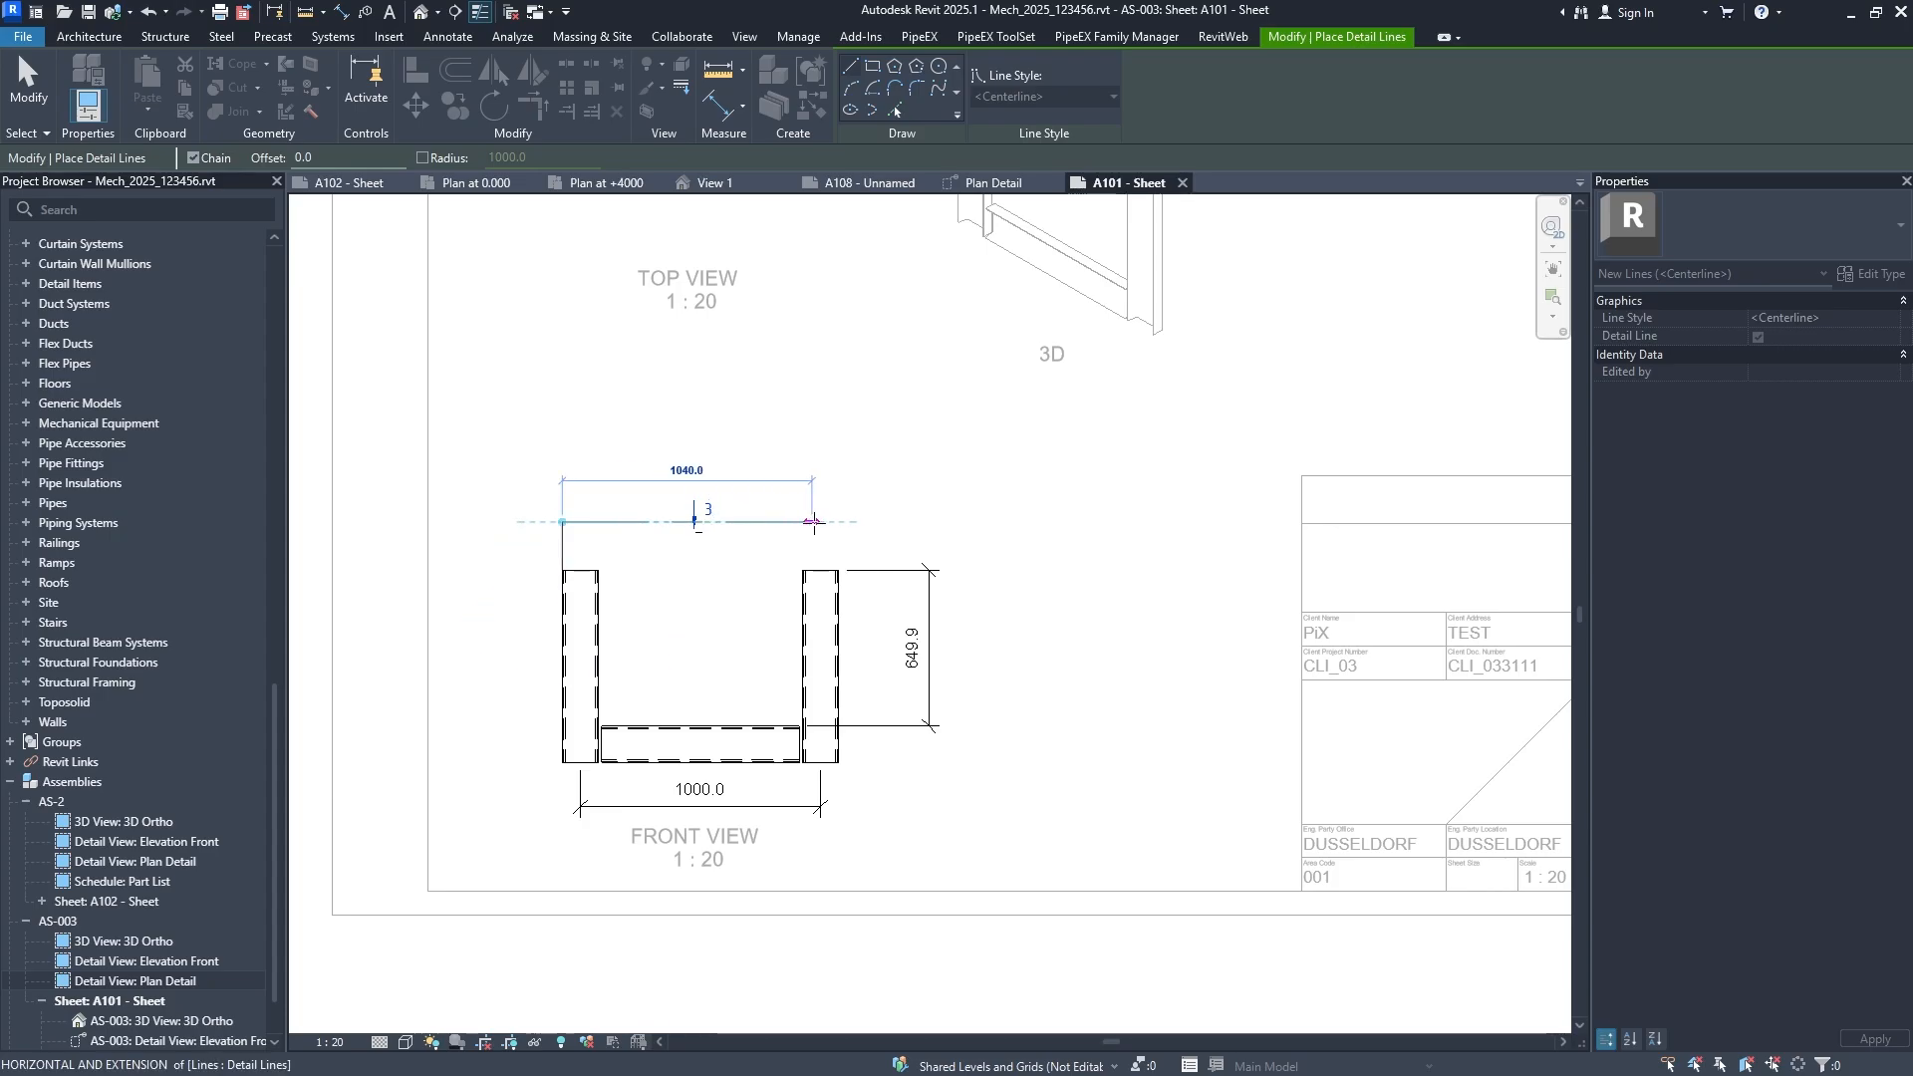
pyautogui.click(839, 523)
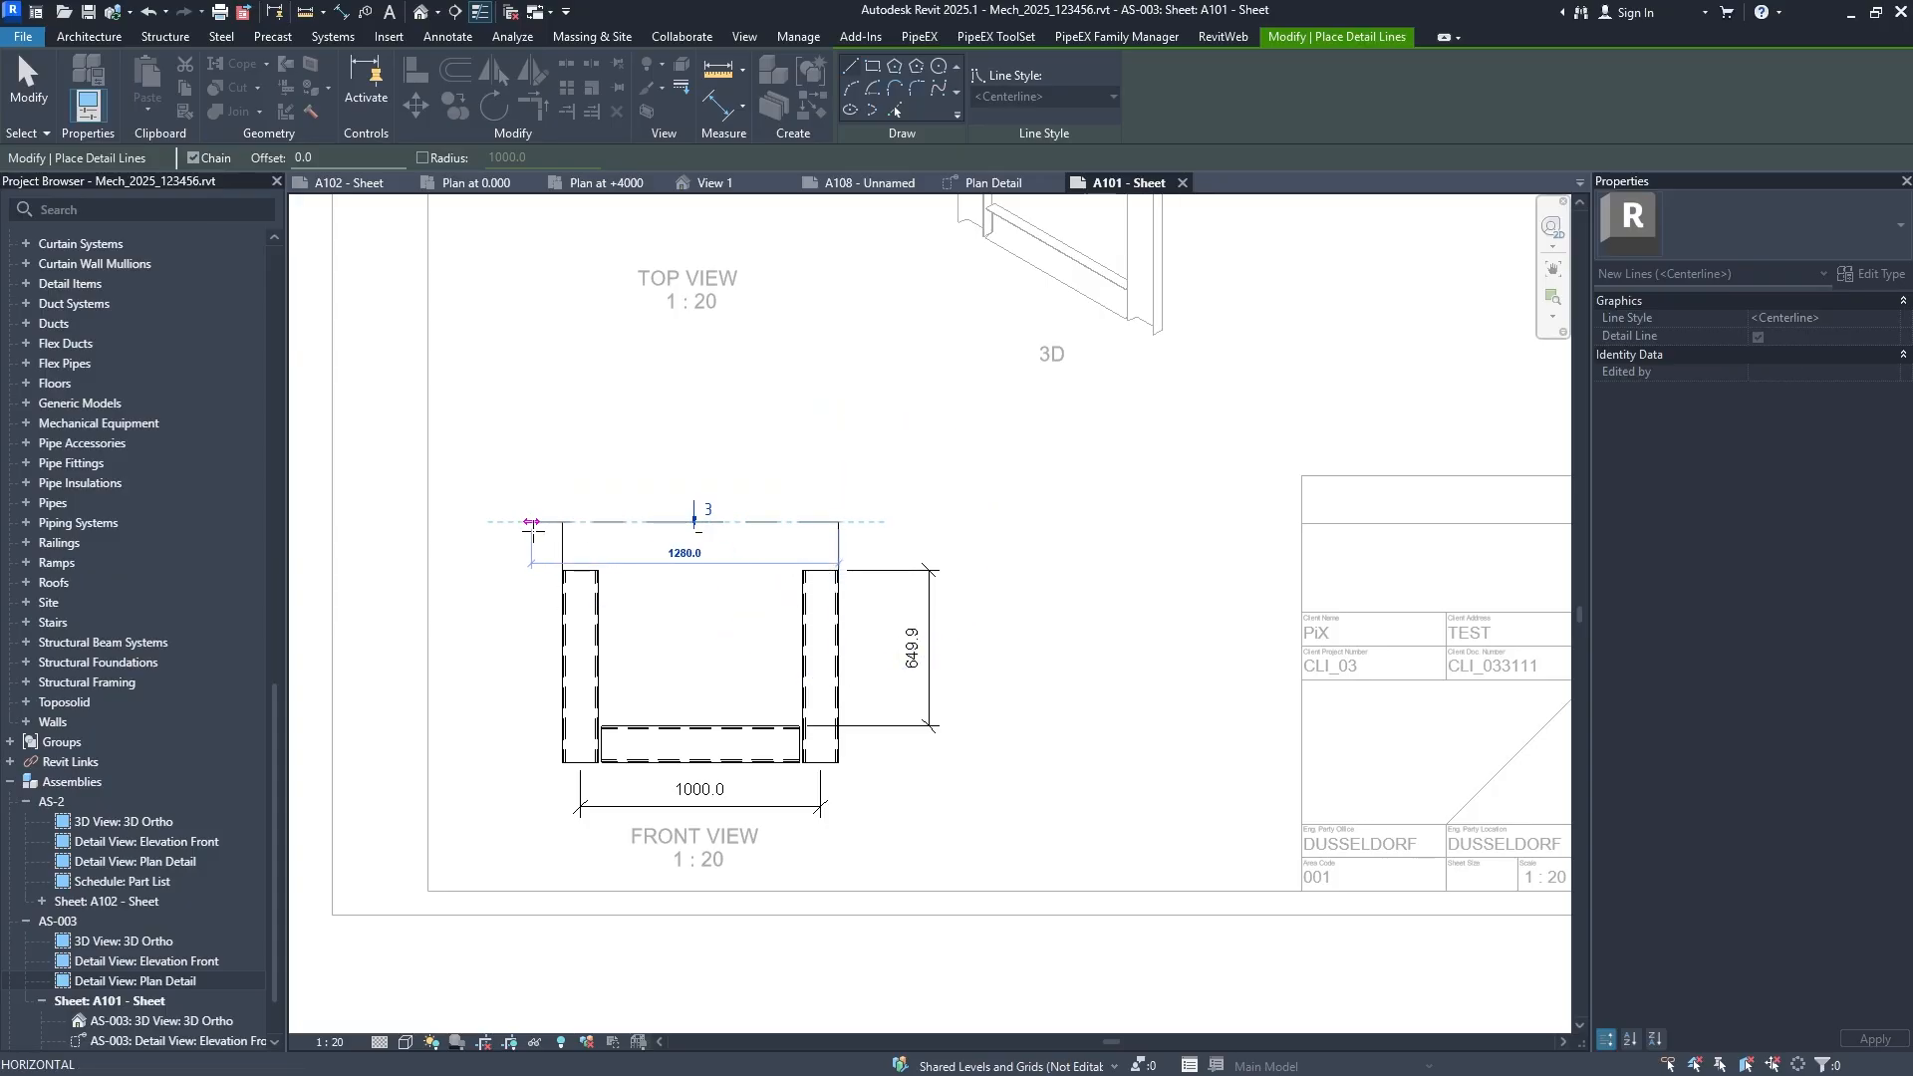
pyautogui.press('Escape')
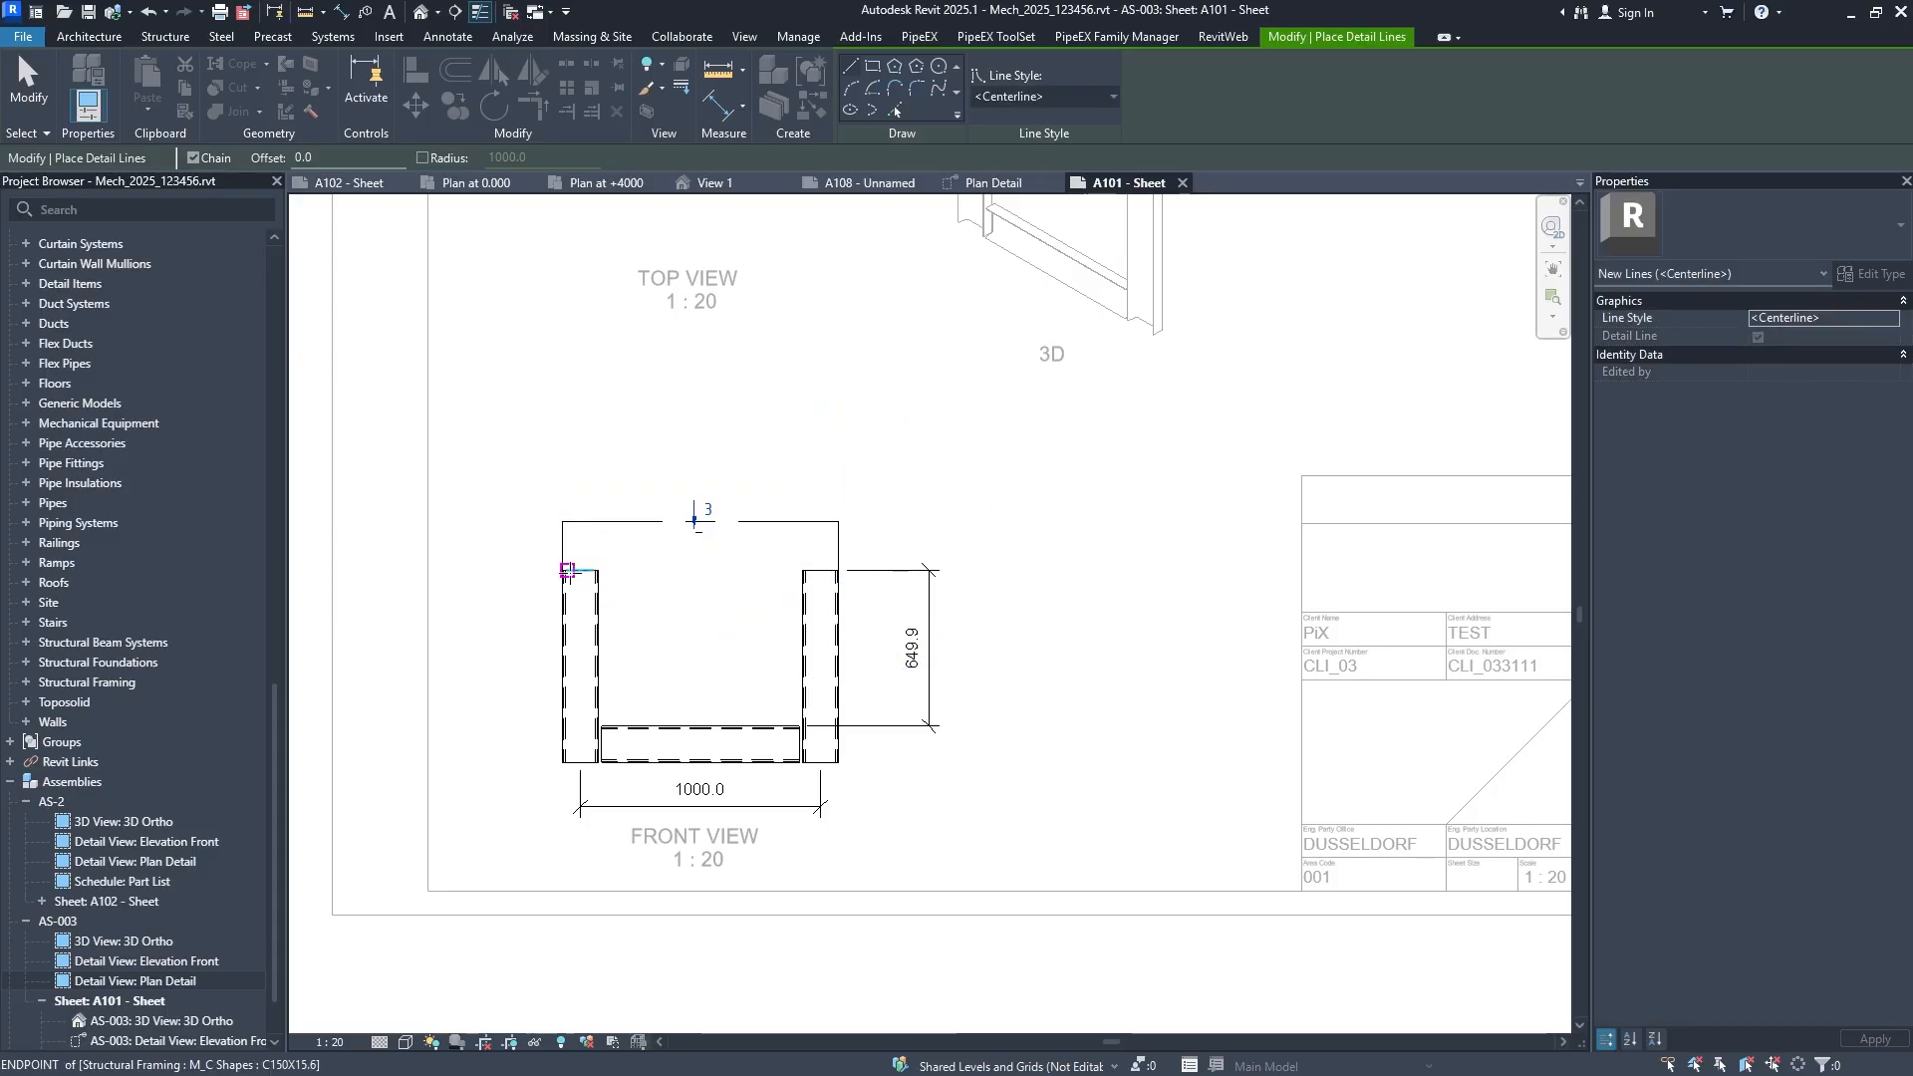
pyautogui.click(567, 570)
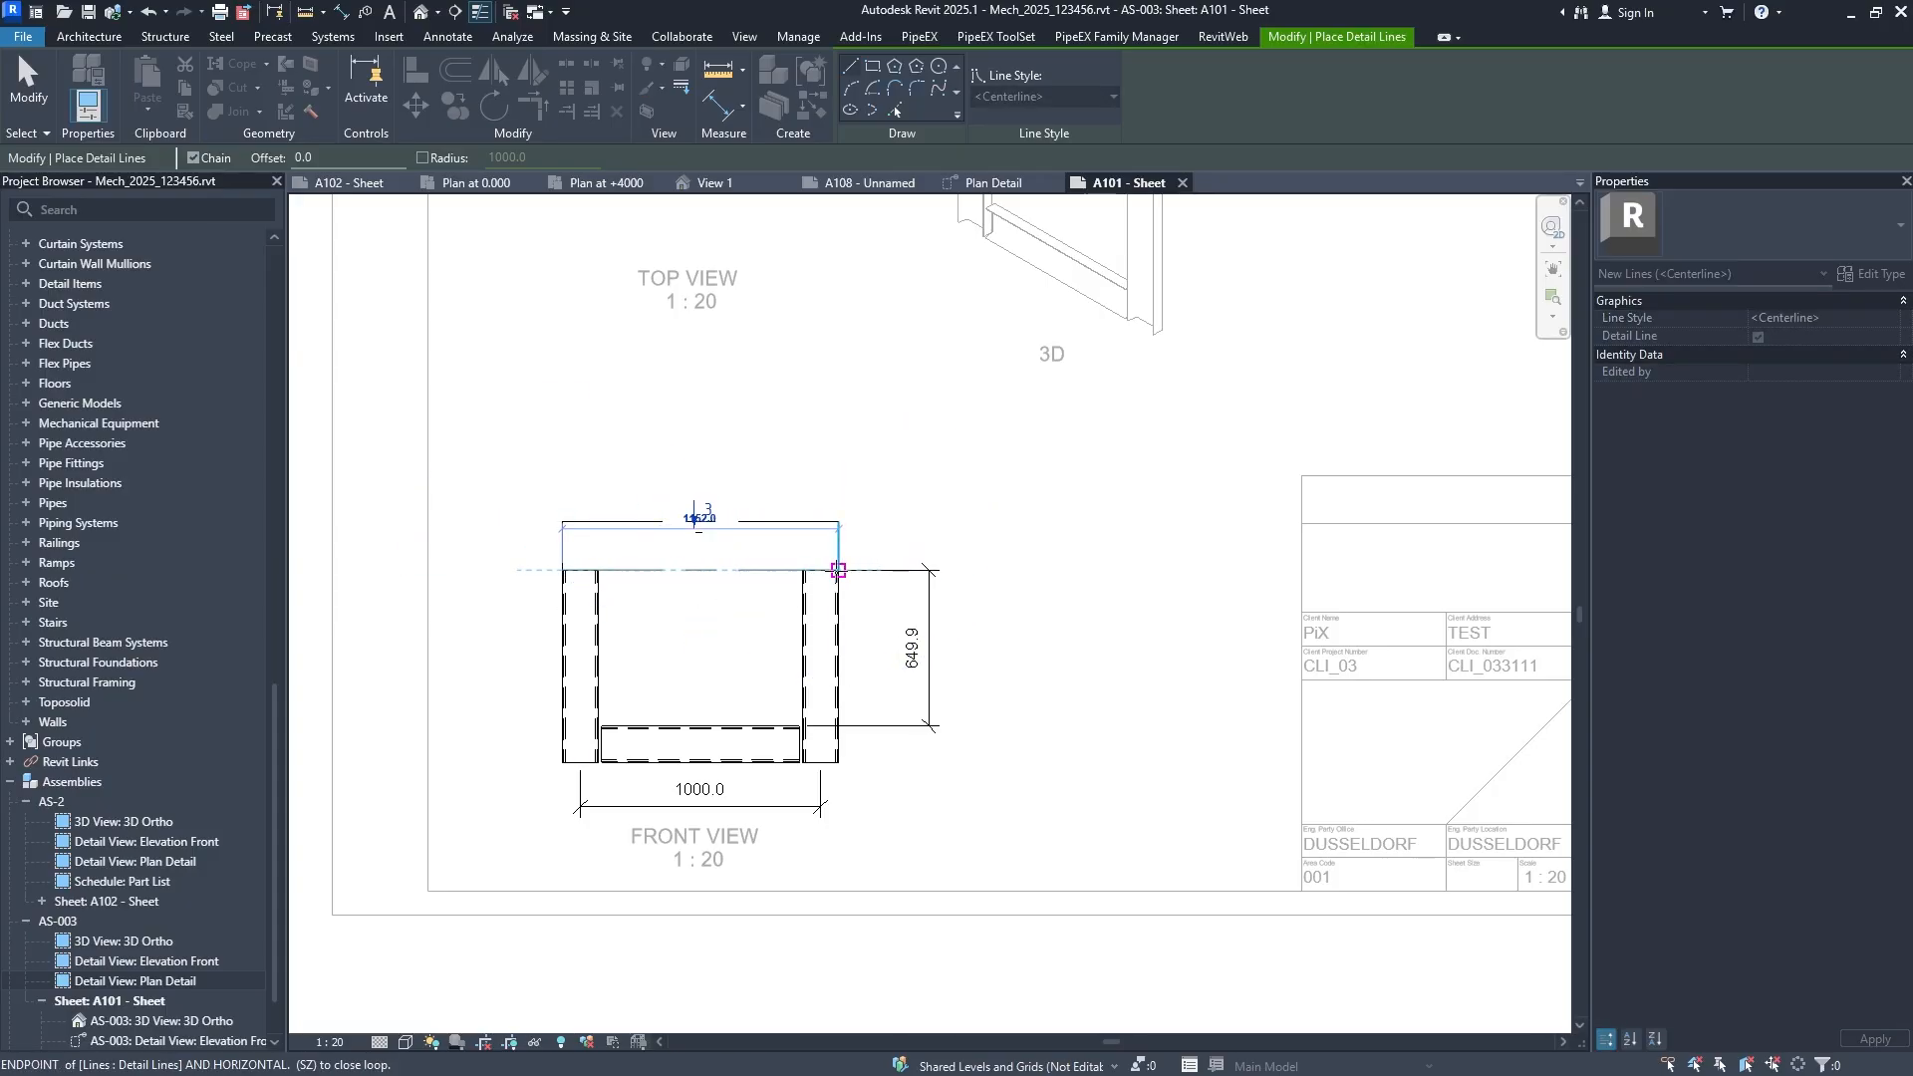
pyautogui.click(839, 570)
pyautogui.press('Escape')
pyautogui.press('Escape')
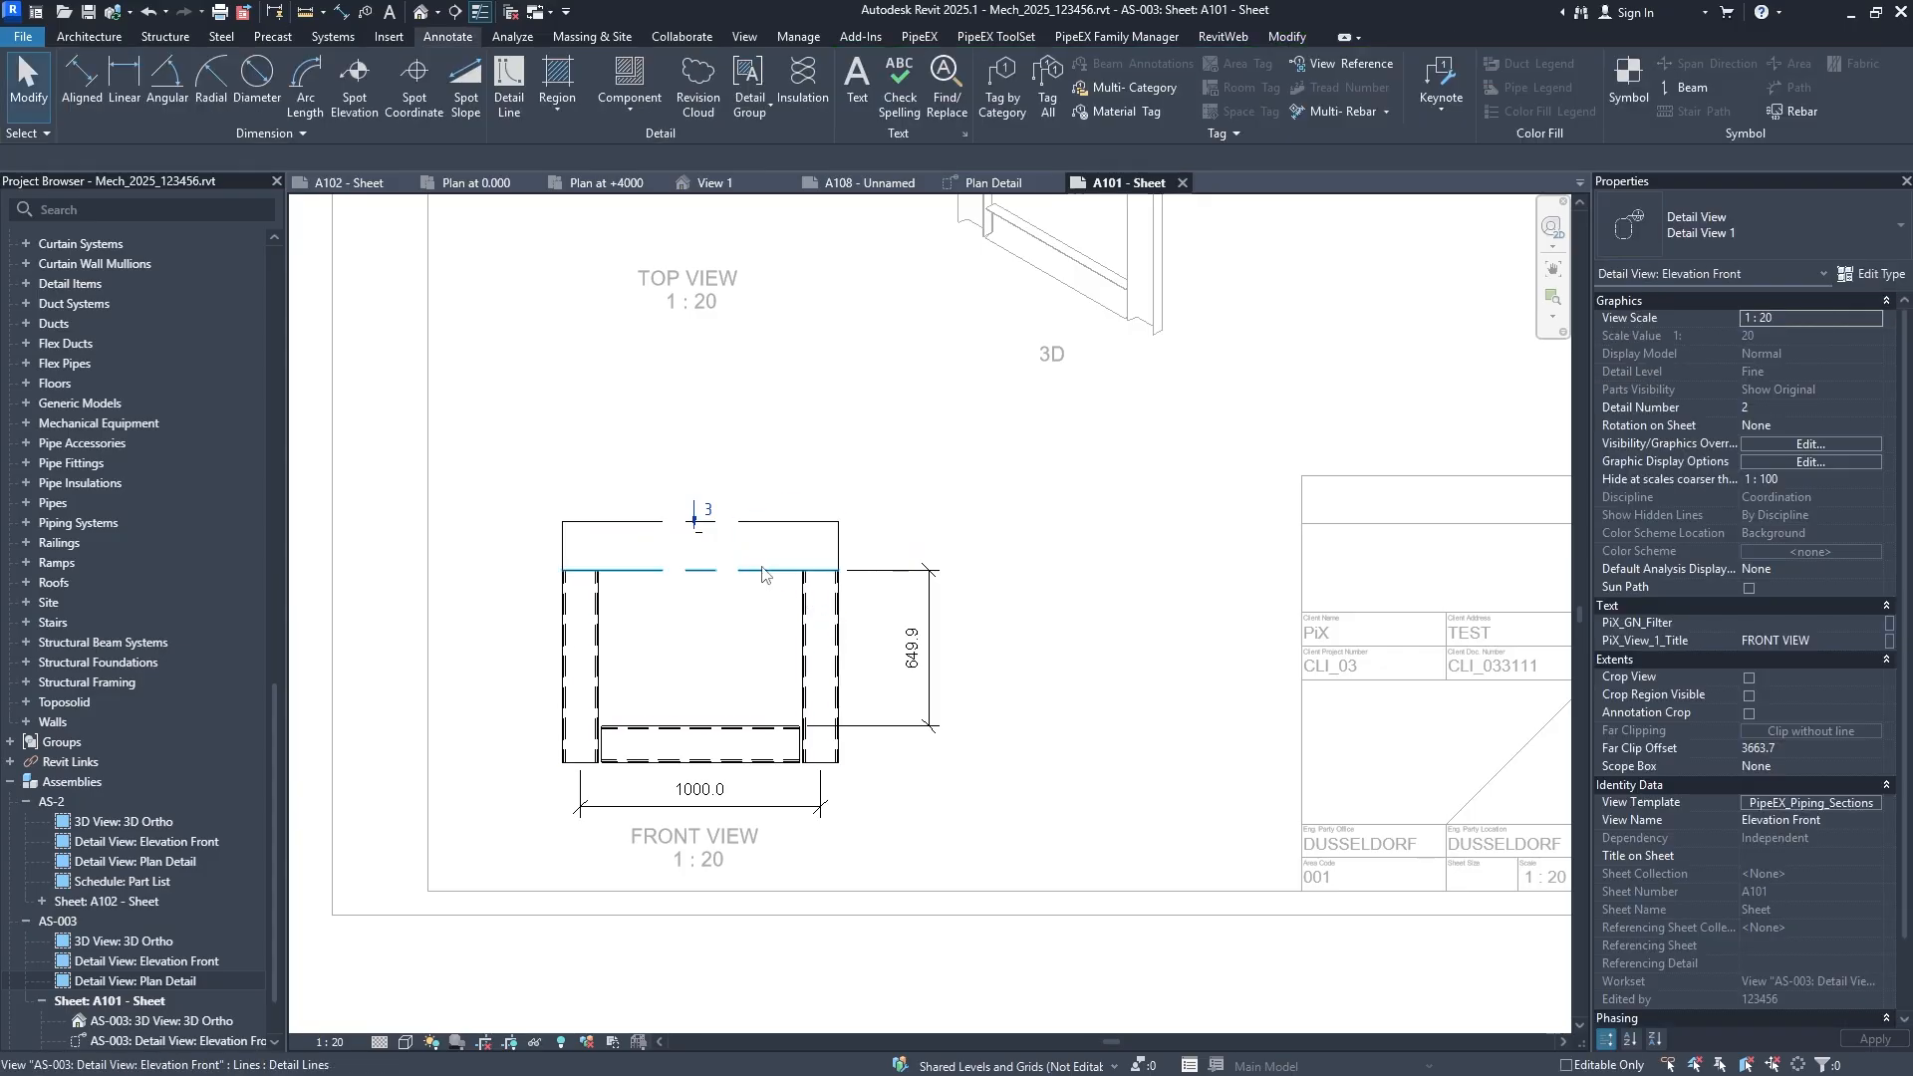
# Change the rectangle's four detail lines to the <Thin Lines> line style and deactivate the front view.
pyautogui.press('Tab')
pyautogui.click(763, 572)
pyautogui.click(915, 96)
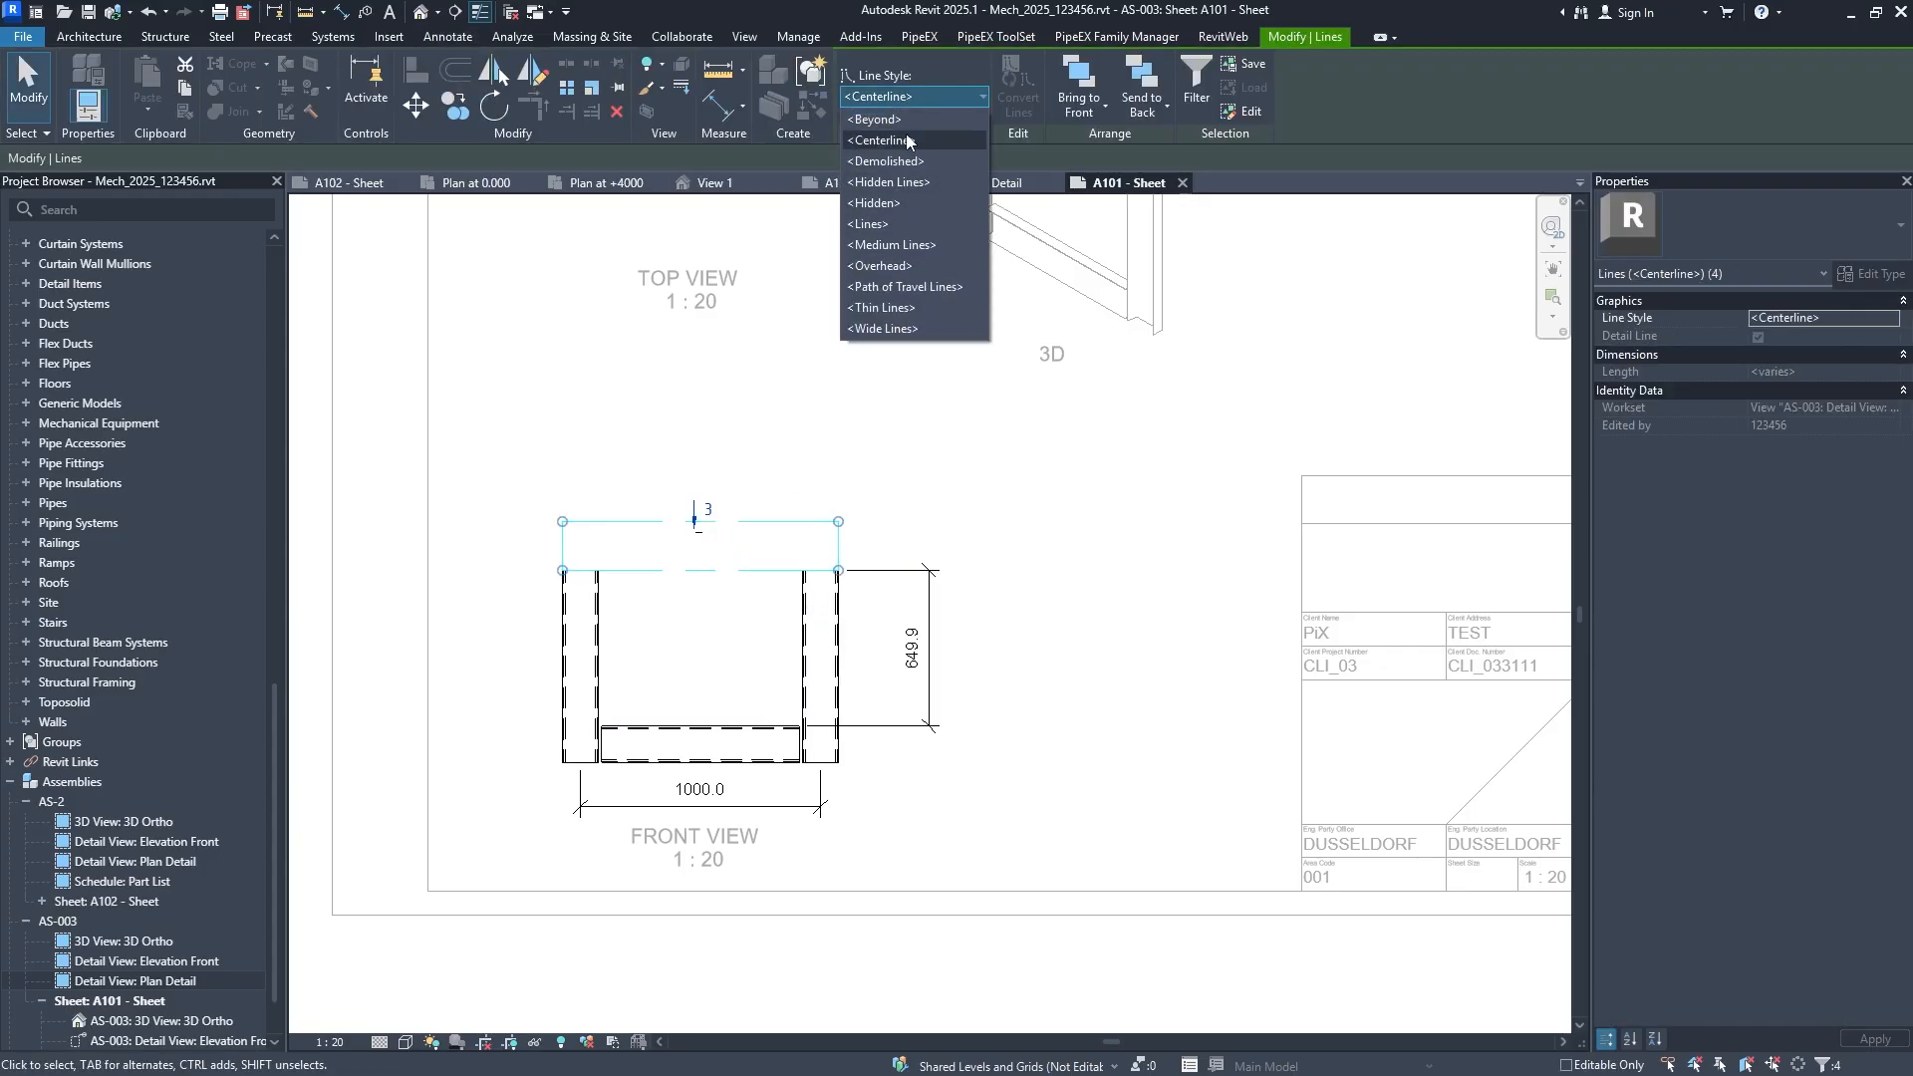
pyautogui.click(894, 308)
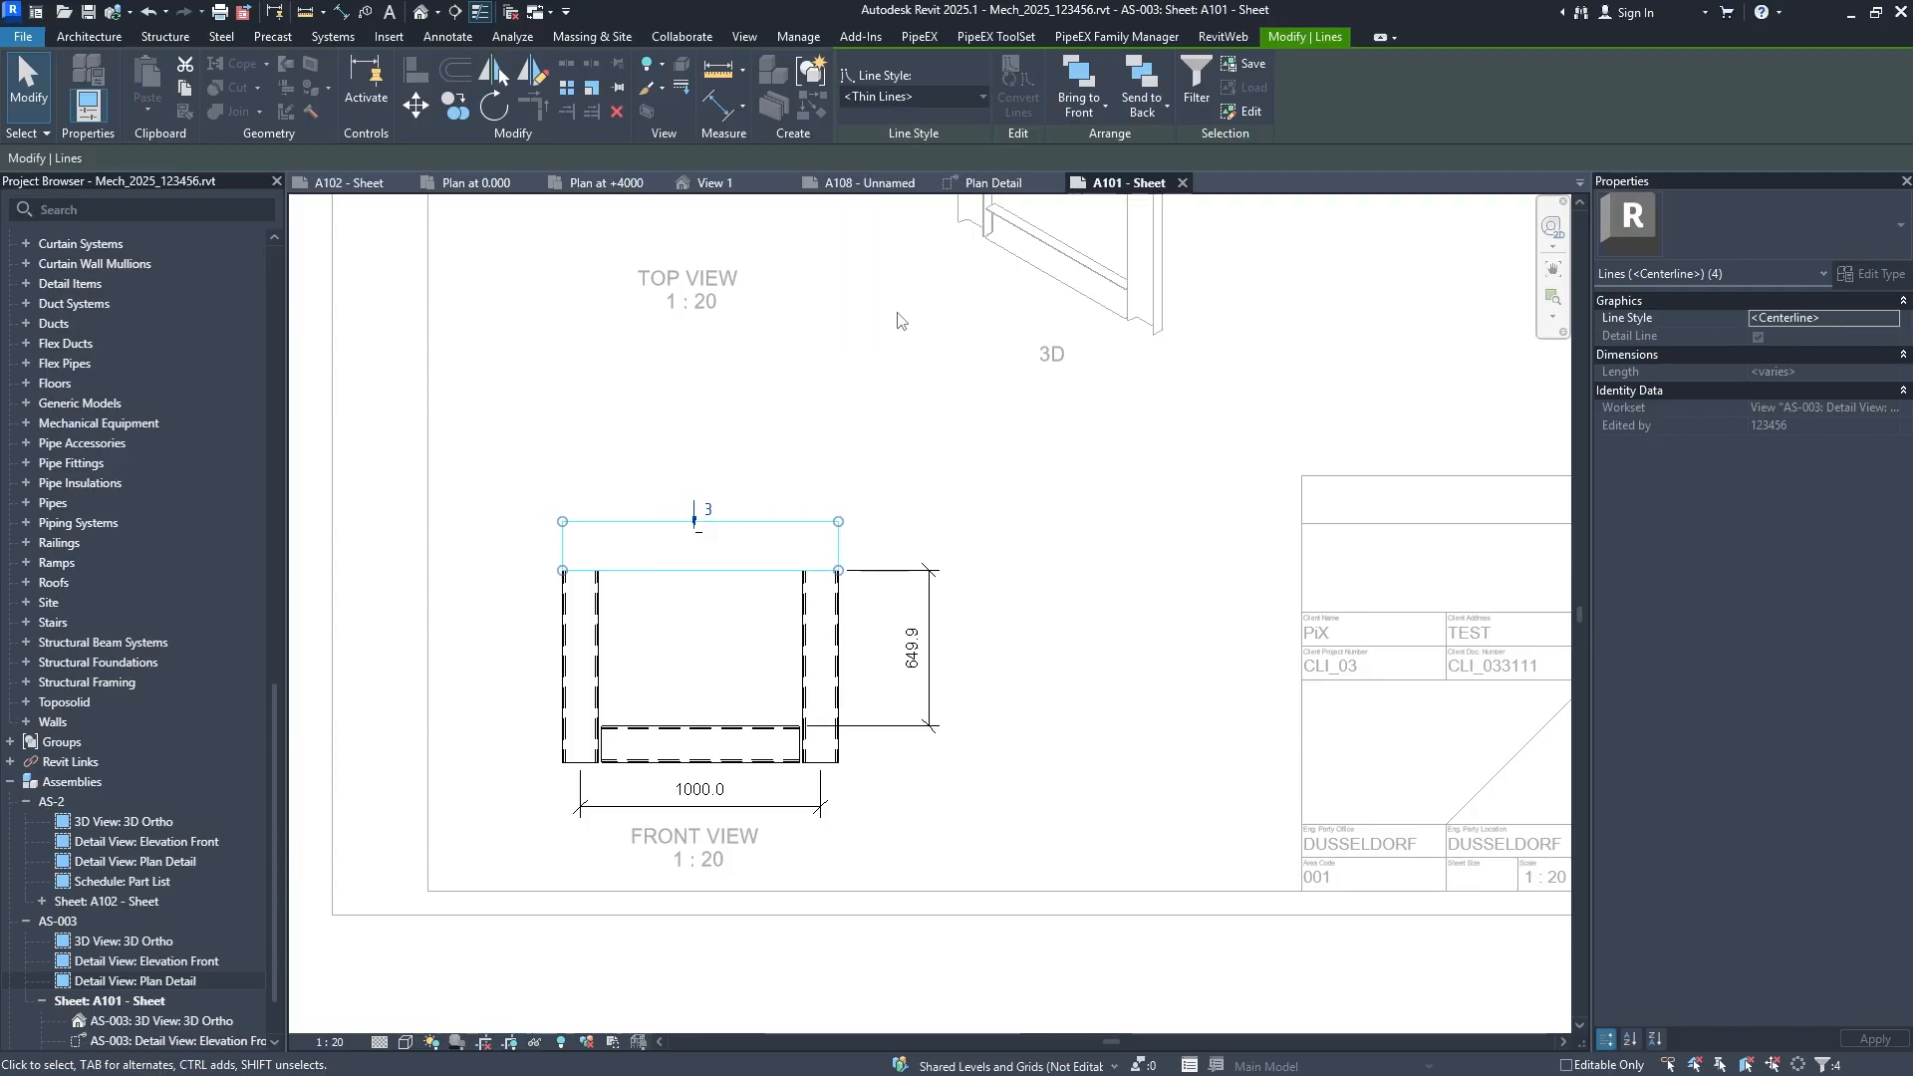
pyautogui.click(1101, 601)
pyautogui.doubleClick(907, 400)
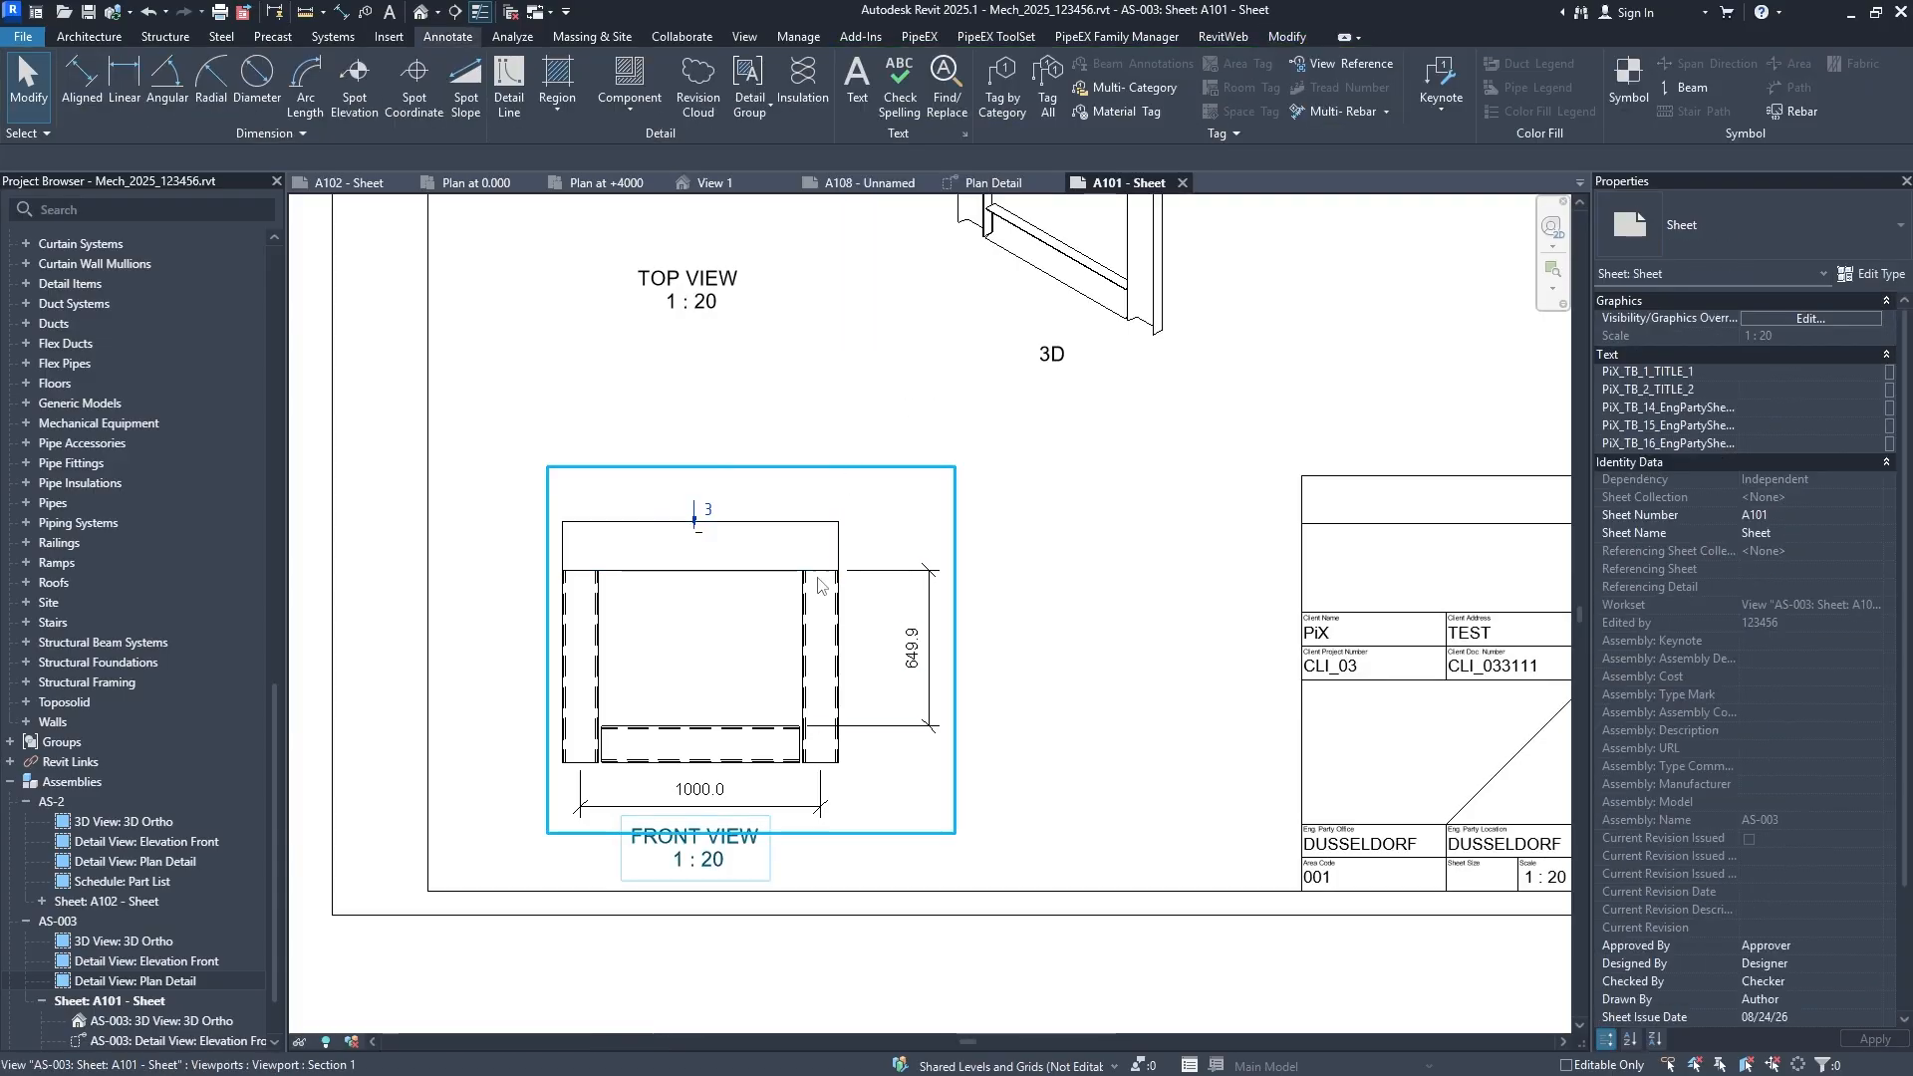
# Move the plan view's section marker in the front view up above the detail-line rectangle, then deactivate the view.
pyautogui.moveTo(867, 460); pyautogui.dragTo(846, 594, button='middle')
pyautogui.moveTo(860, 422); pyautogui.dragTo(854, 604, button='middle')
pyautogui.scroll(-3, 854, 610)
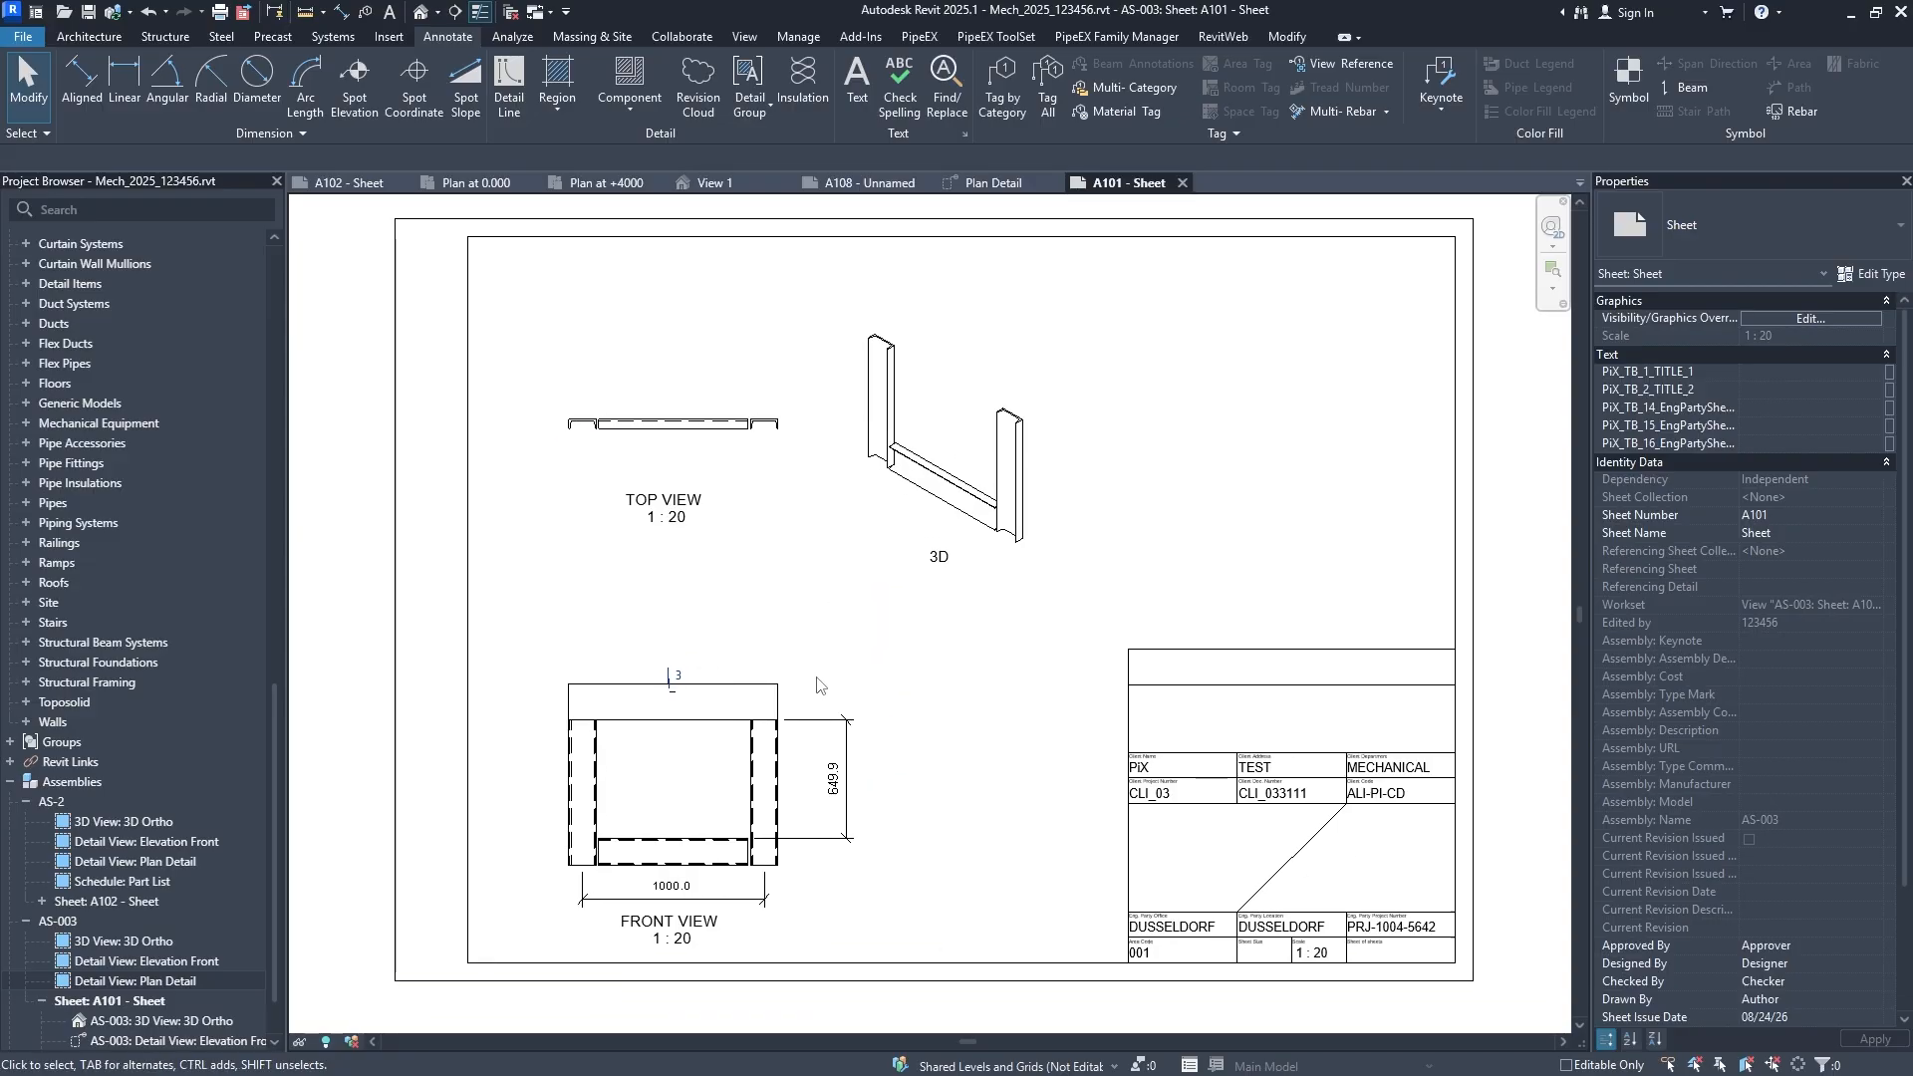
pyautogui.scroll(4, 708, 804)
pyautogui.scroll(1, 695, 510)
pyautogui.moveTo(695, 510); pyautogui.dragTo(706, 717, button='middle')
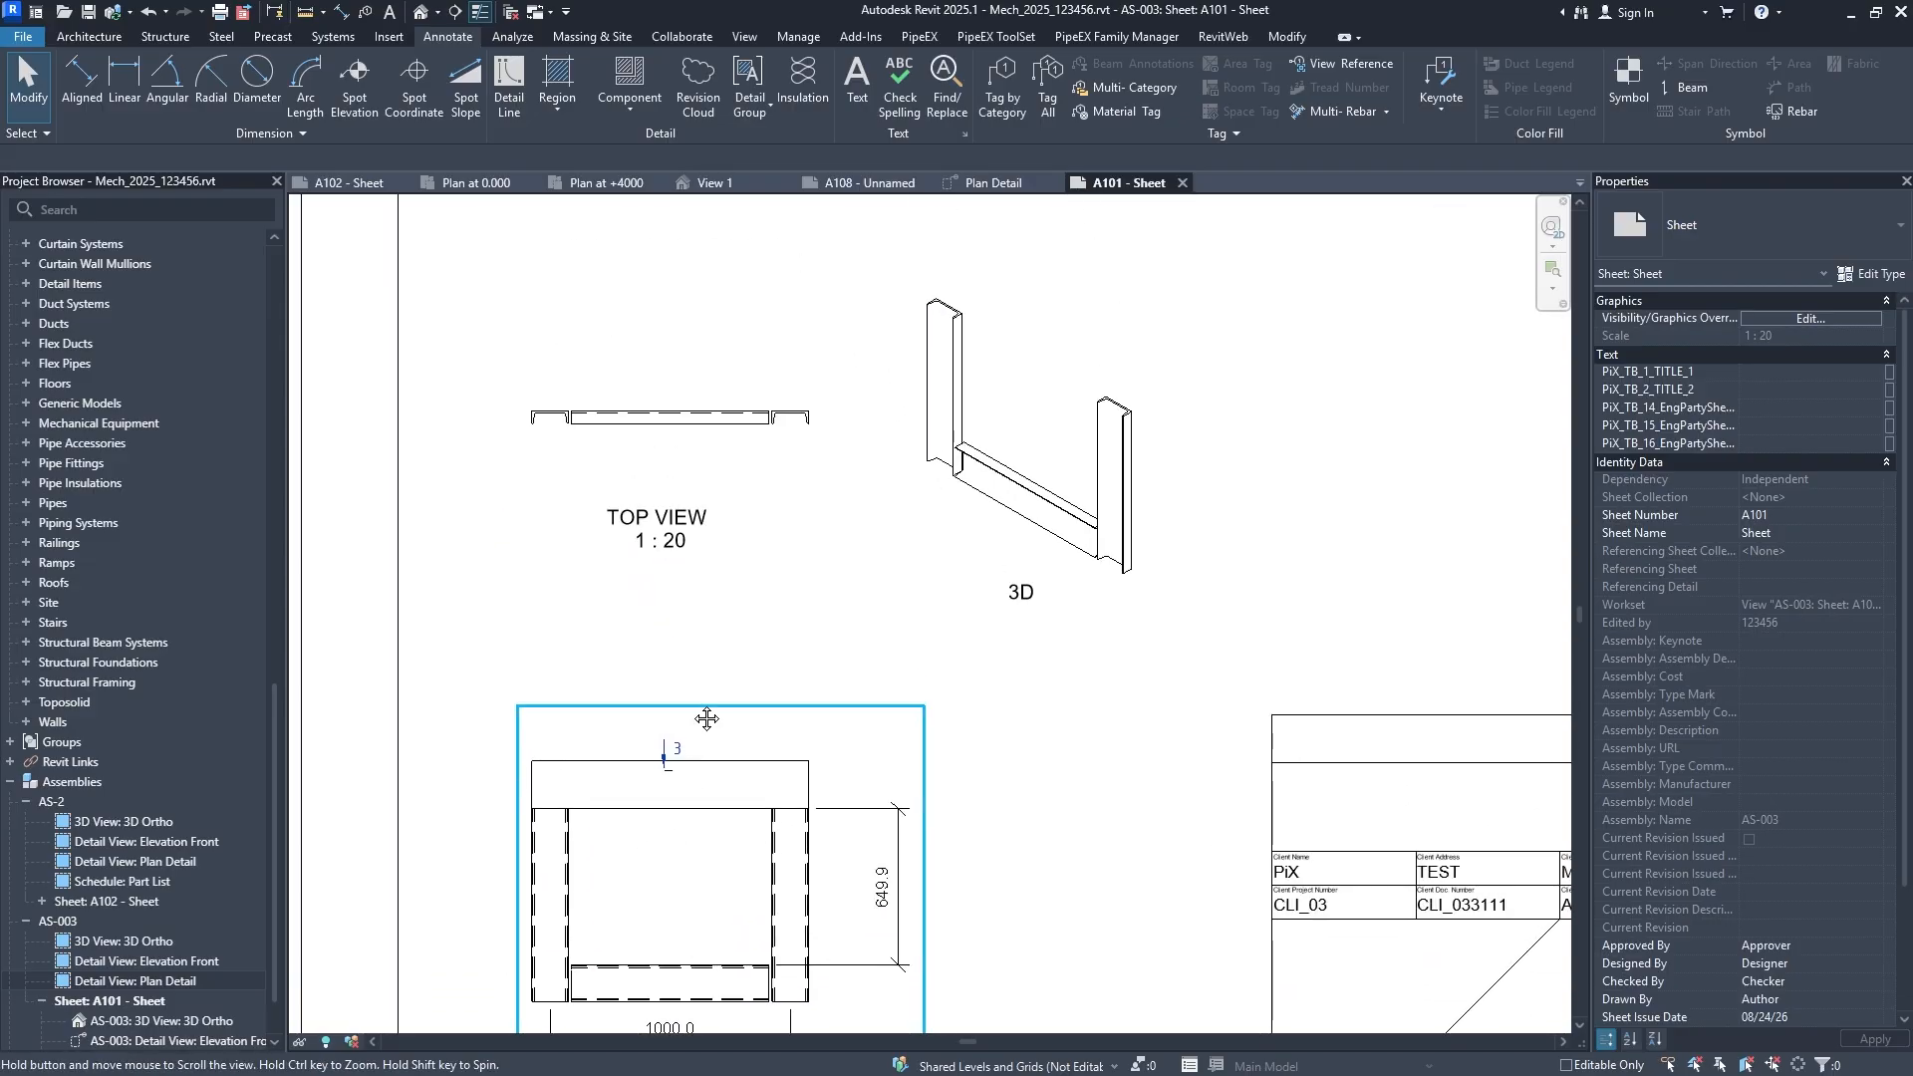
pyautogui.moveTo(708, 538); pyautogui.dragTo(721, 494, button='middle')
pyautogui.scroll(-1, 755, 624)
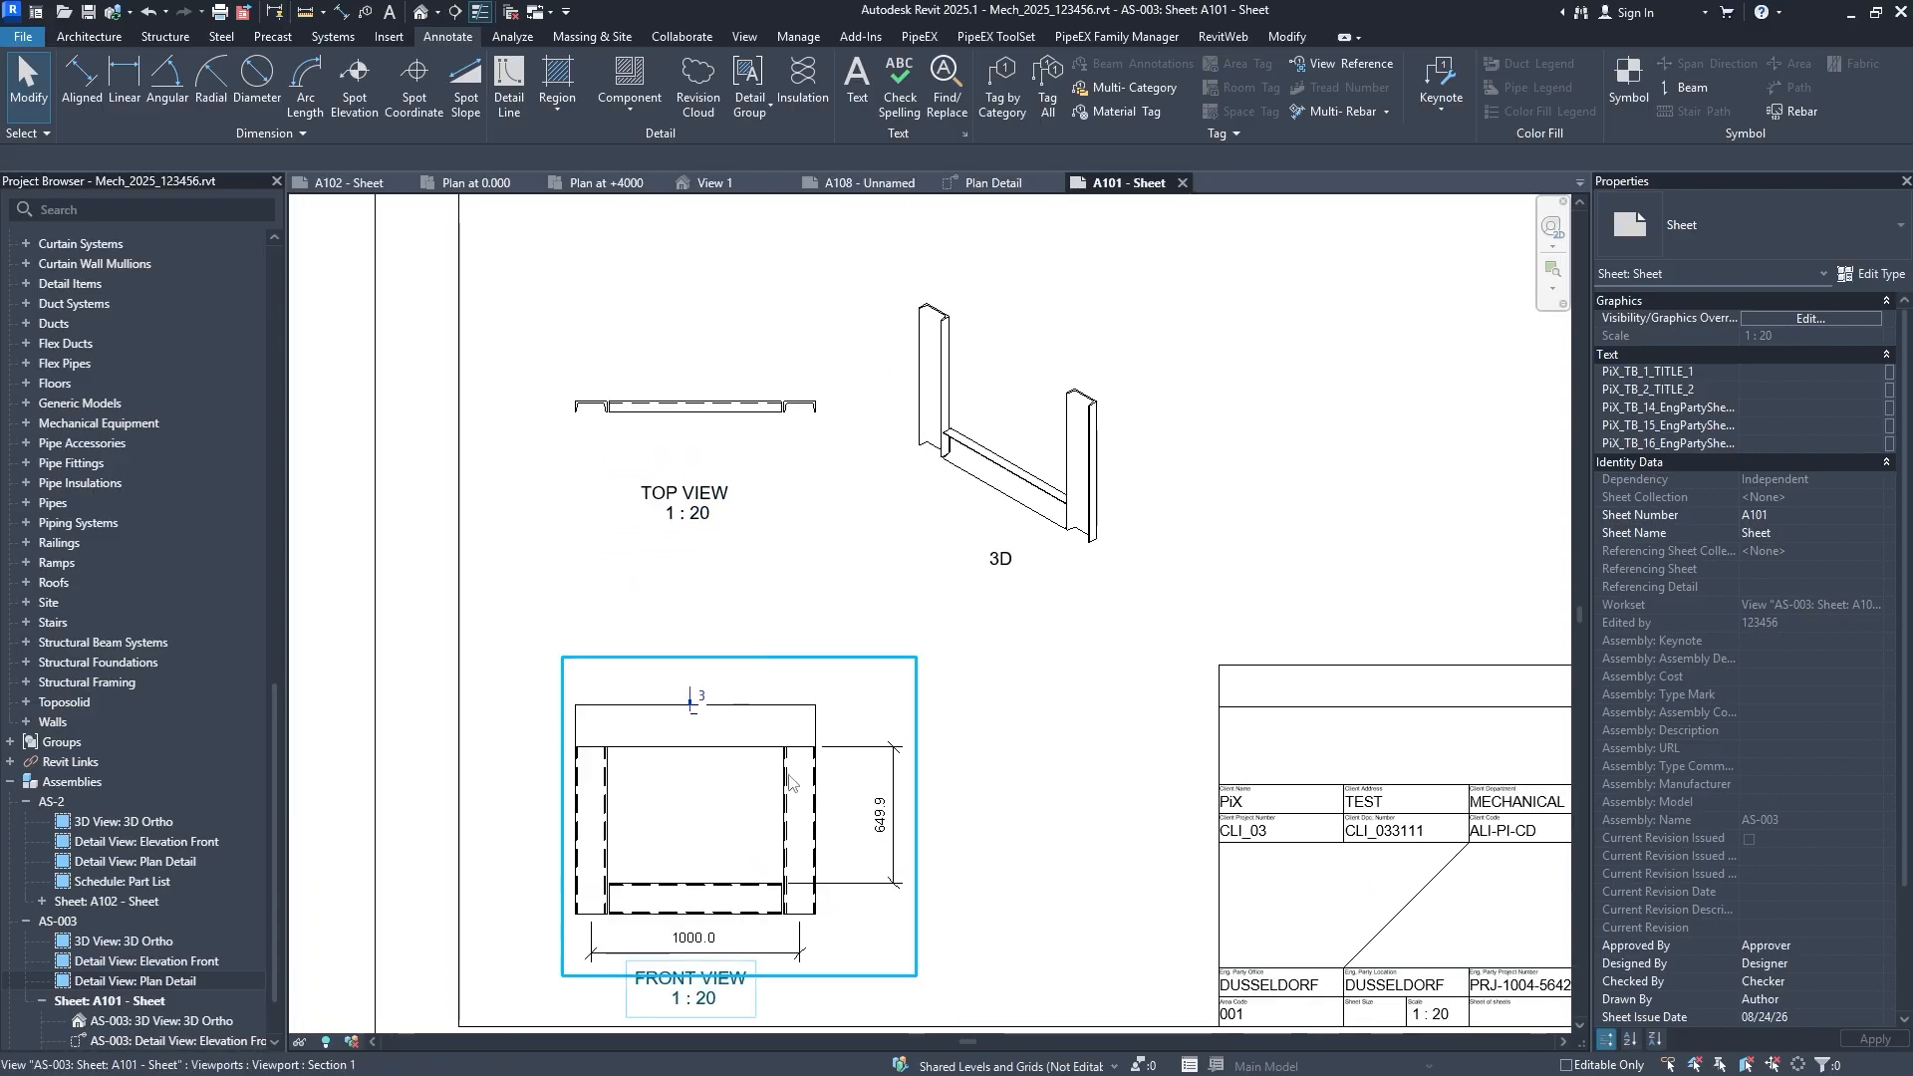
pyautogui.moveTo(791, 782); pyautogui.dragTo(798, 570, button='middle')
pyautogui.doubleClick(718, 498)
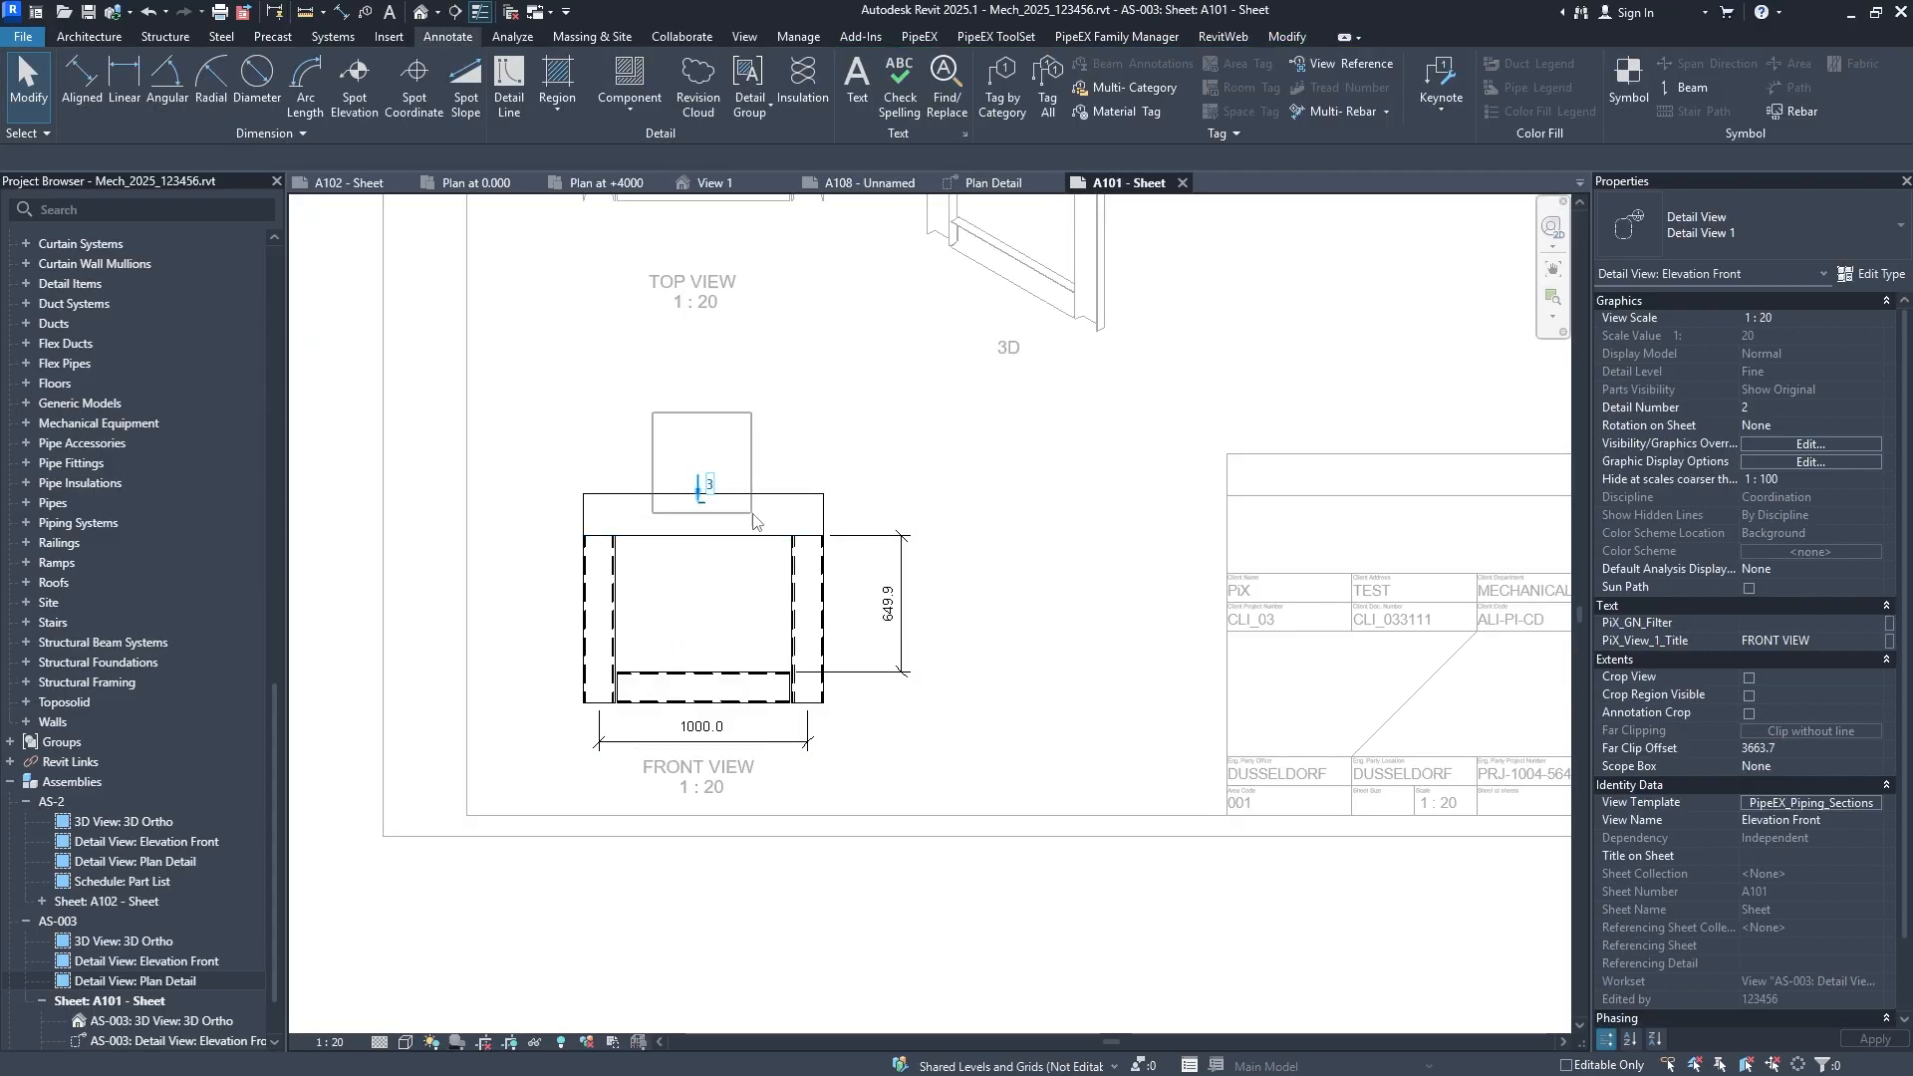
pyautogui.click(701, 490)
pyautogui.moveTo(698, 480); pyautogui.dragTo(698, 440)
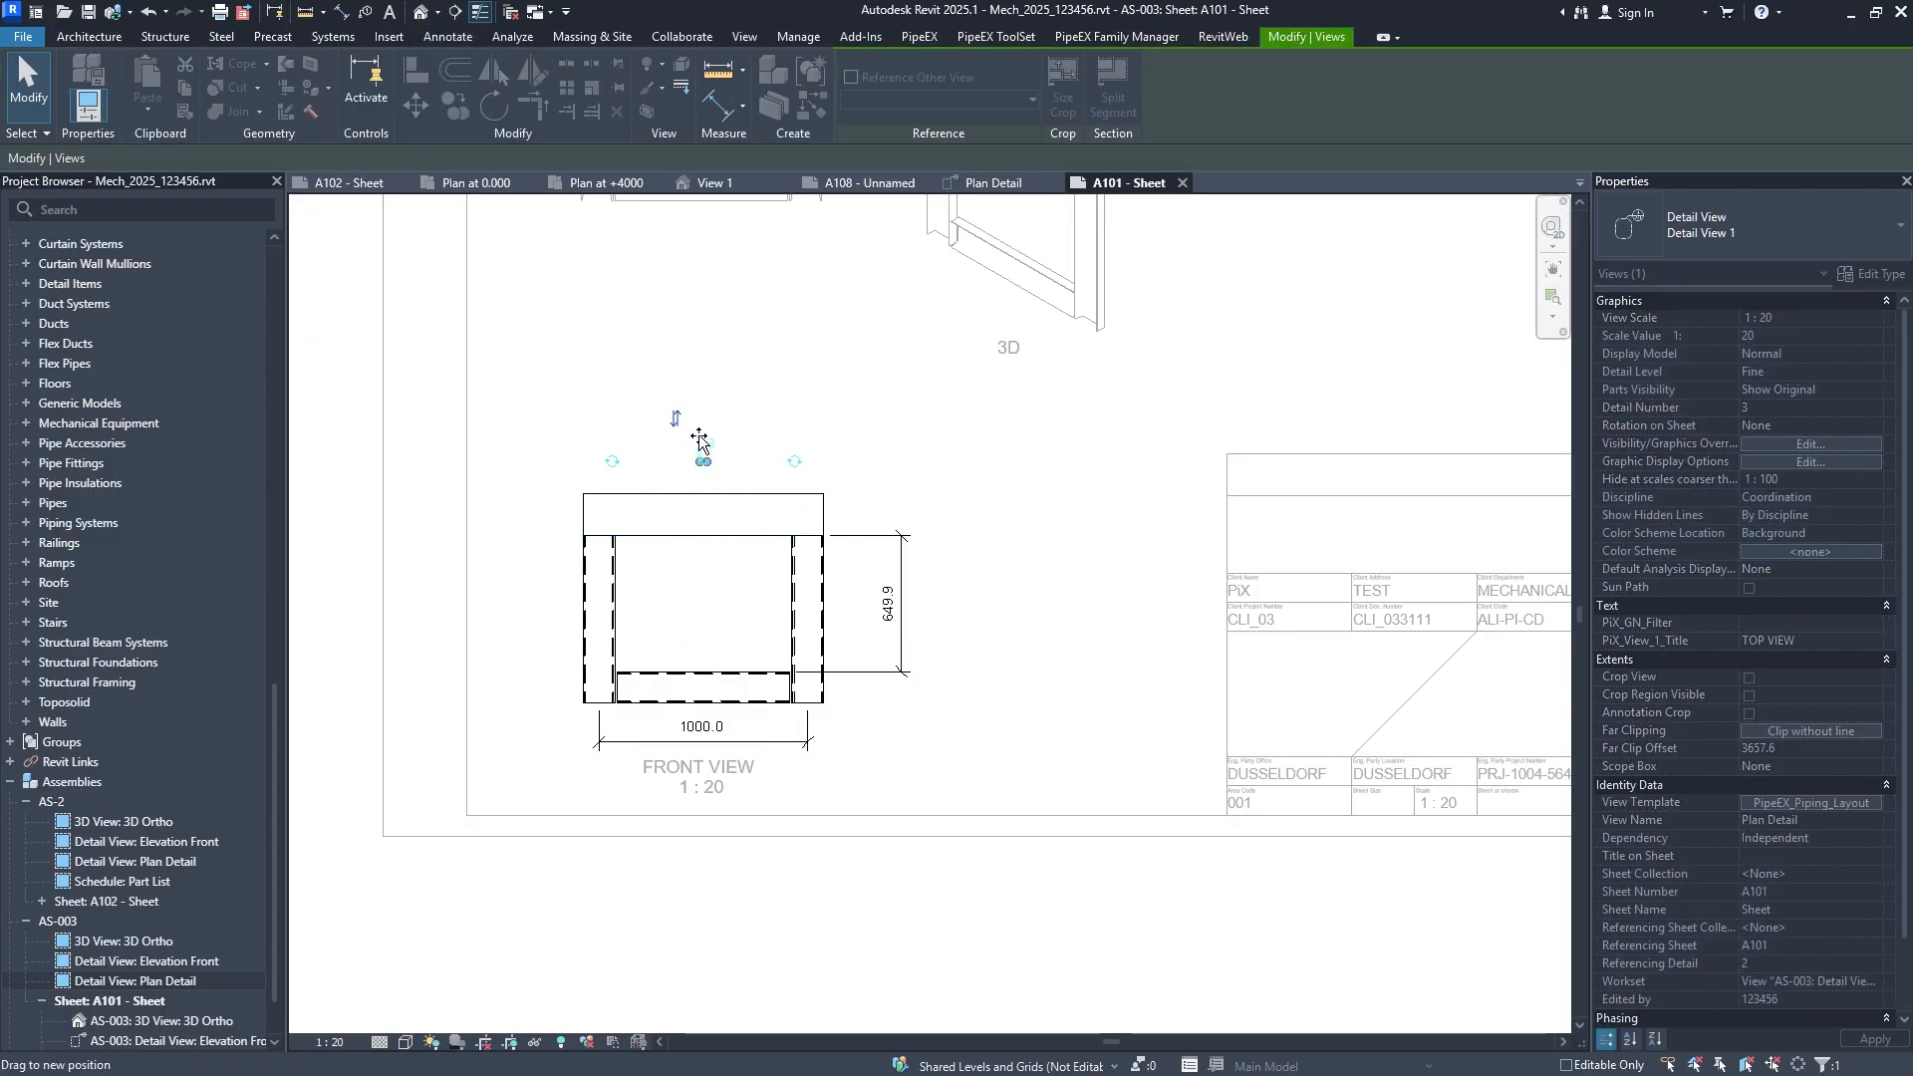
pyautogui.doubleClick(1039, 511)
pyautogui.scroll(-1, 907, 447)
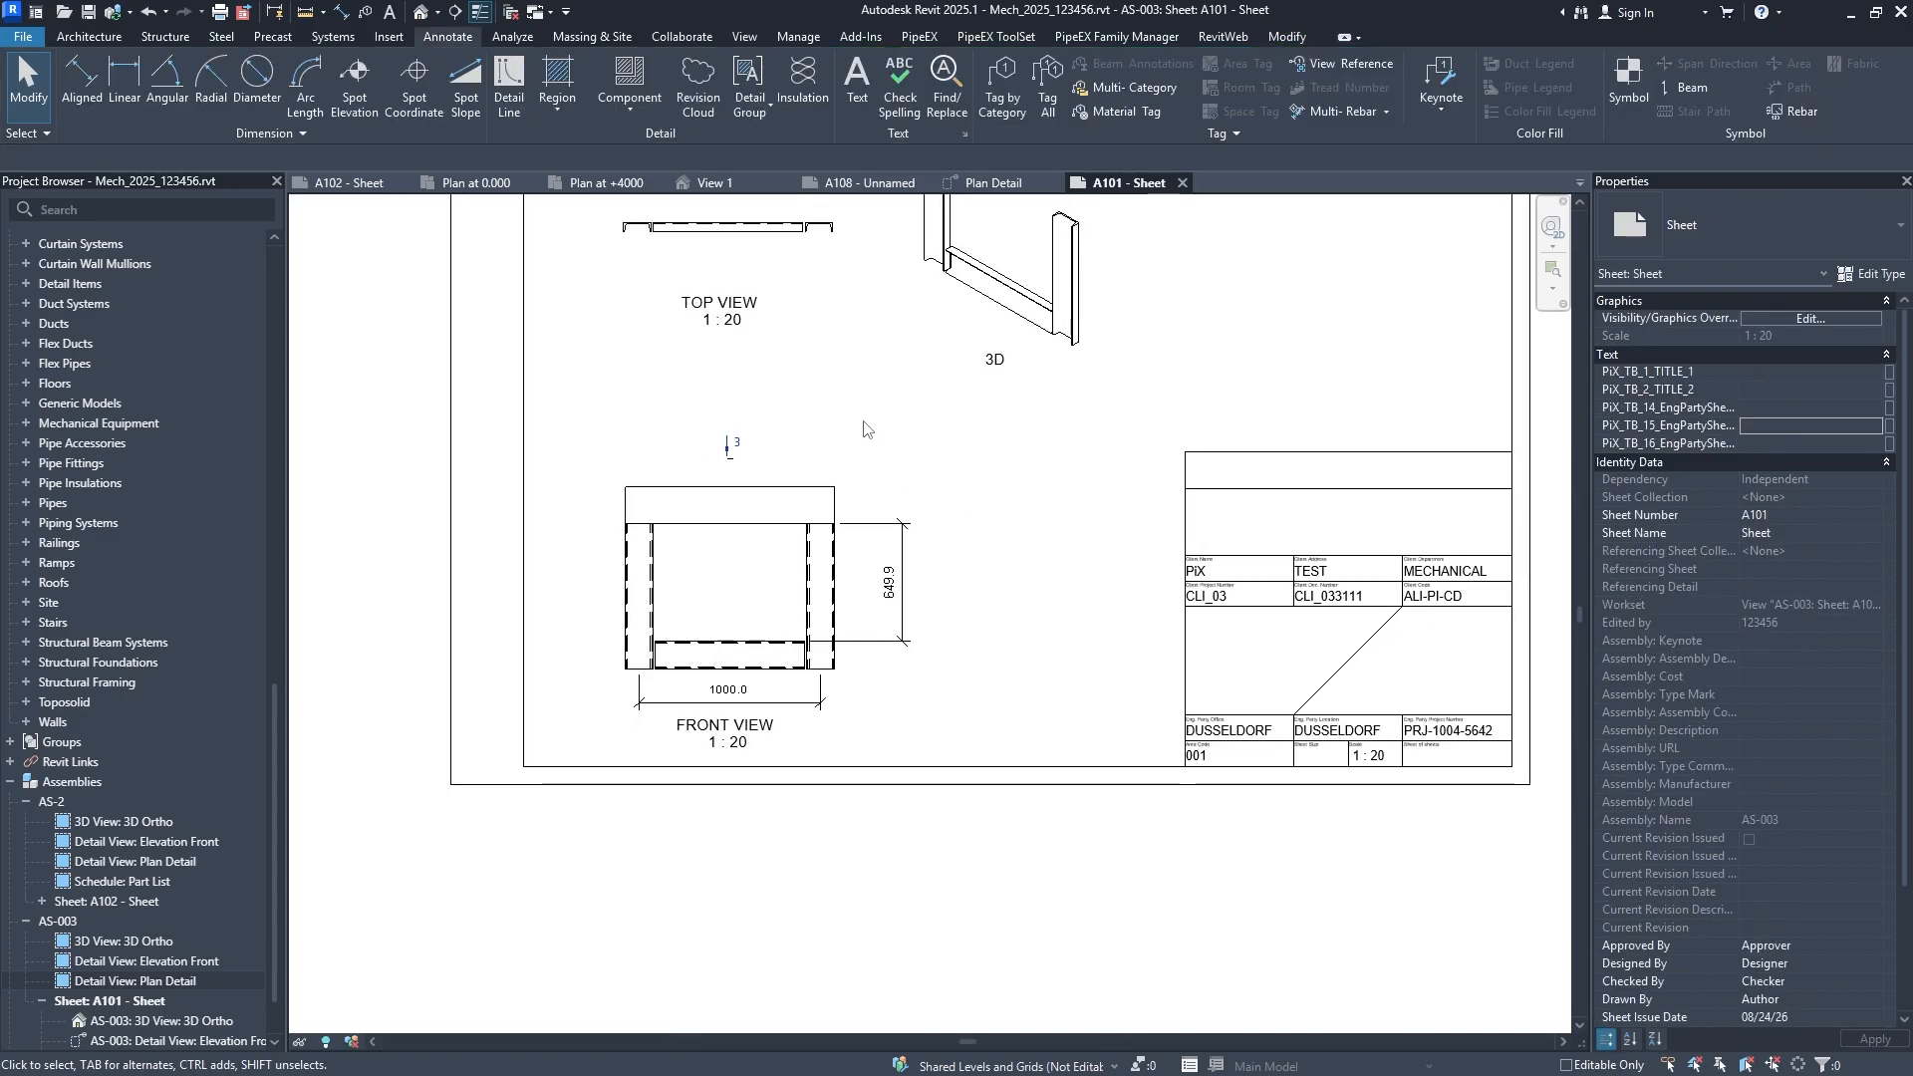
pyautogui.moveTo(861, 430); pyautogui.dragTo(836, 545, button='middle')
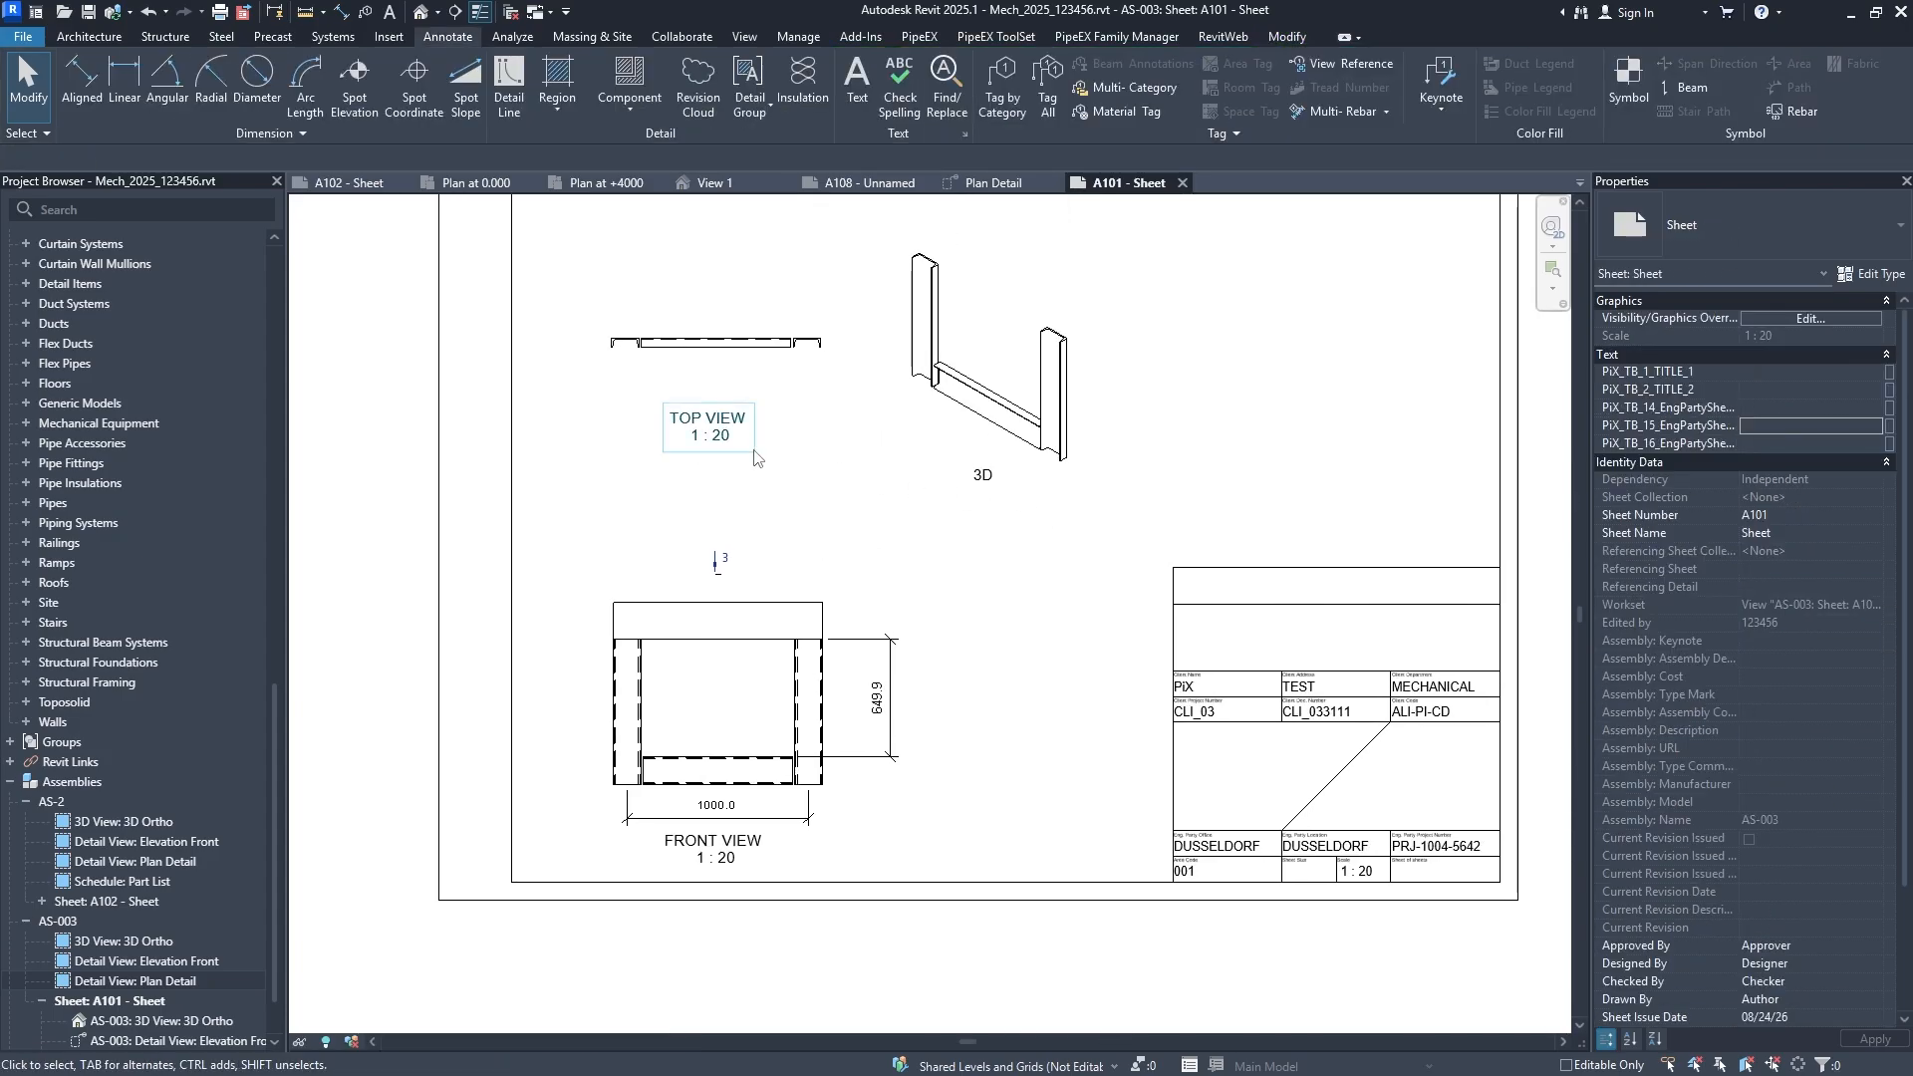
# Set the top view's detail number to A and the front view's detail number to B.
pyautogui.click(756, 350)
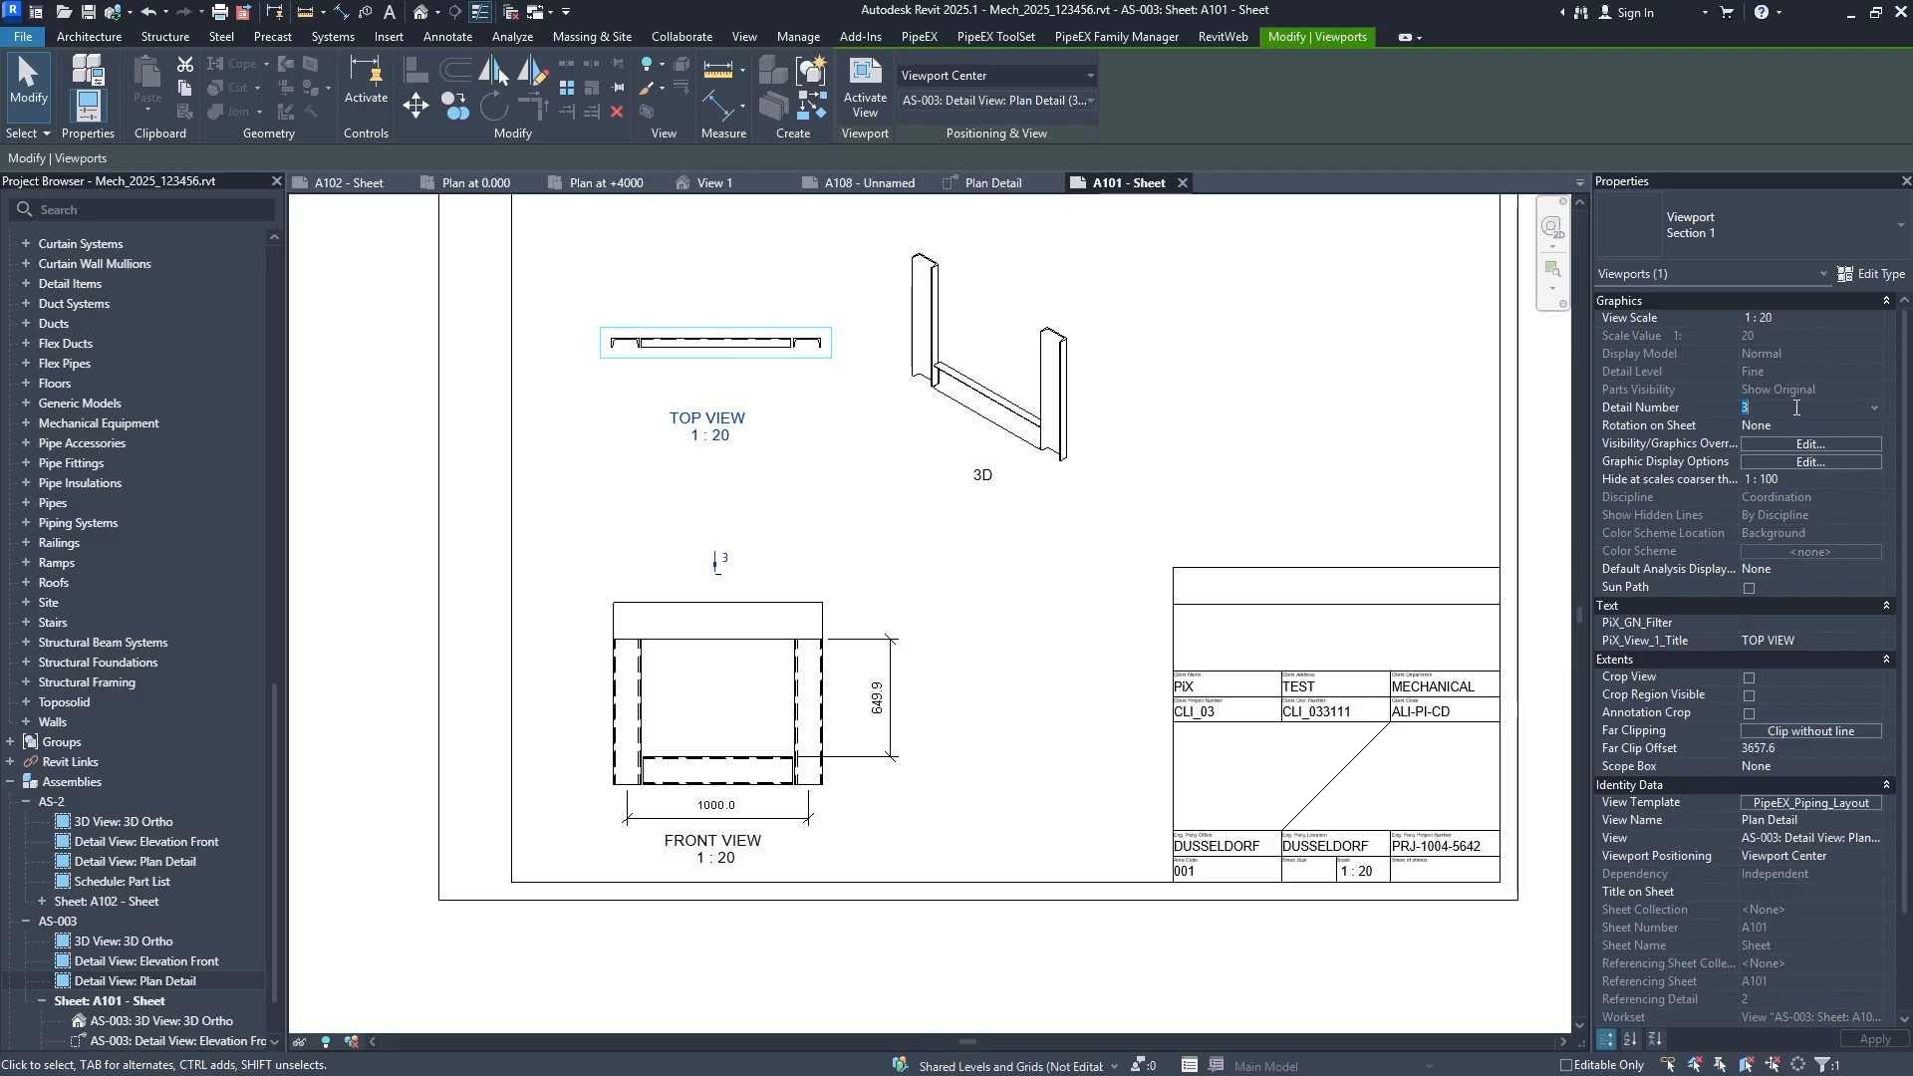
pyautogui.write('A')
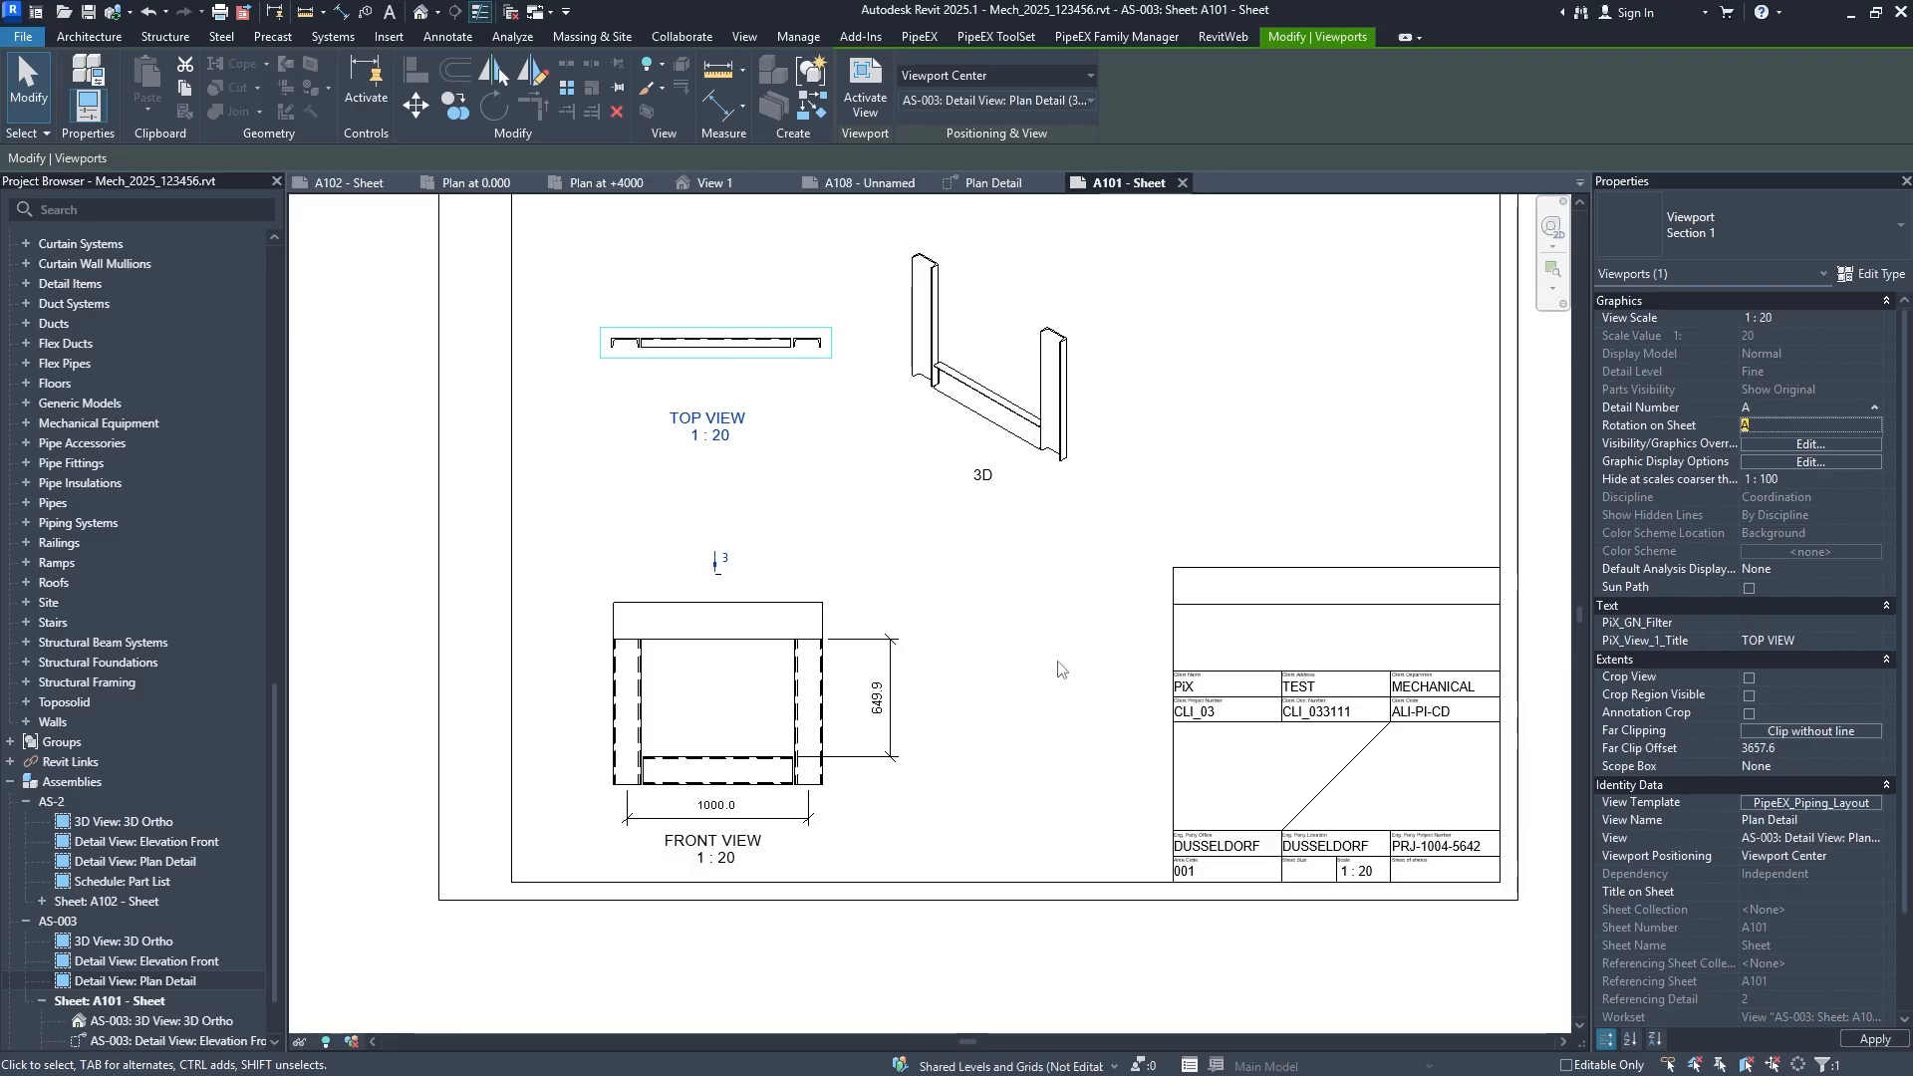
pyautogui.click(733, 754)
pyautogui.click(1787, 410)
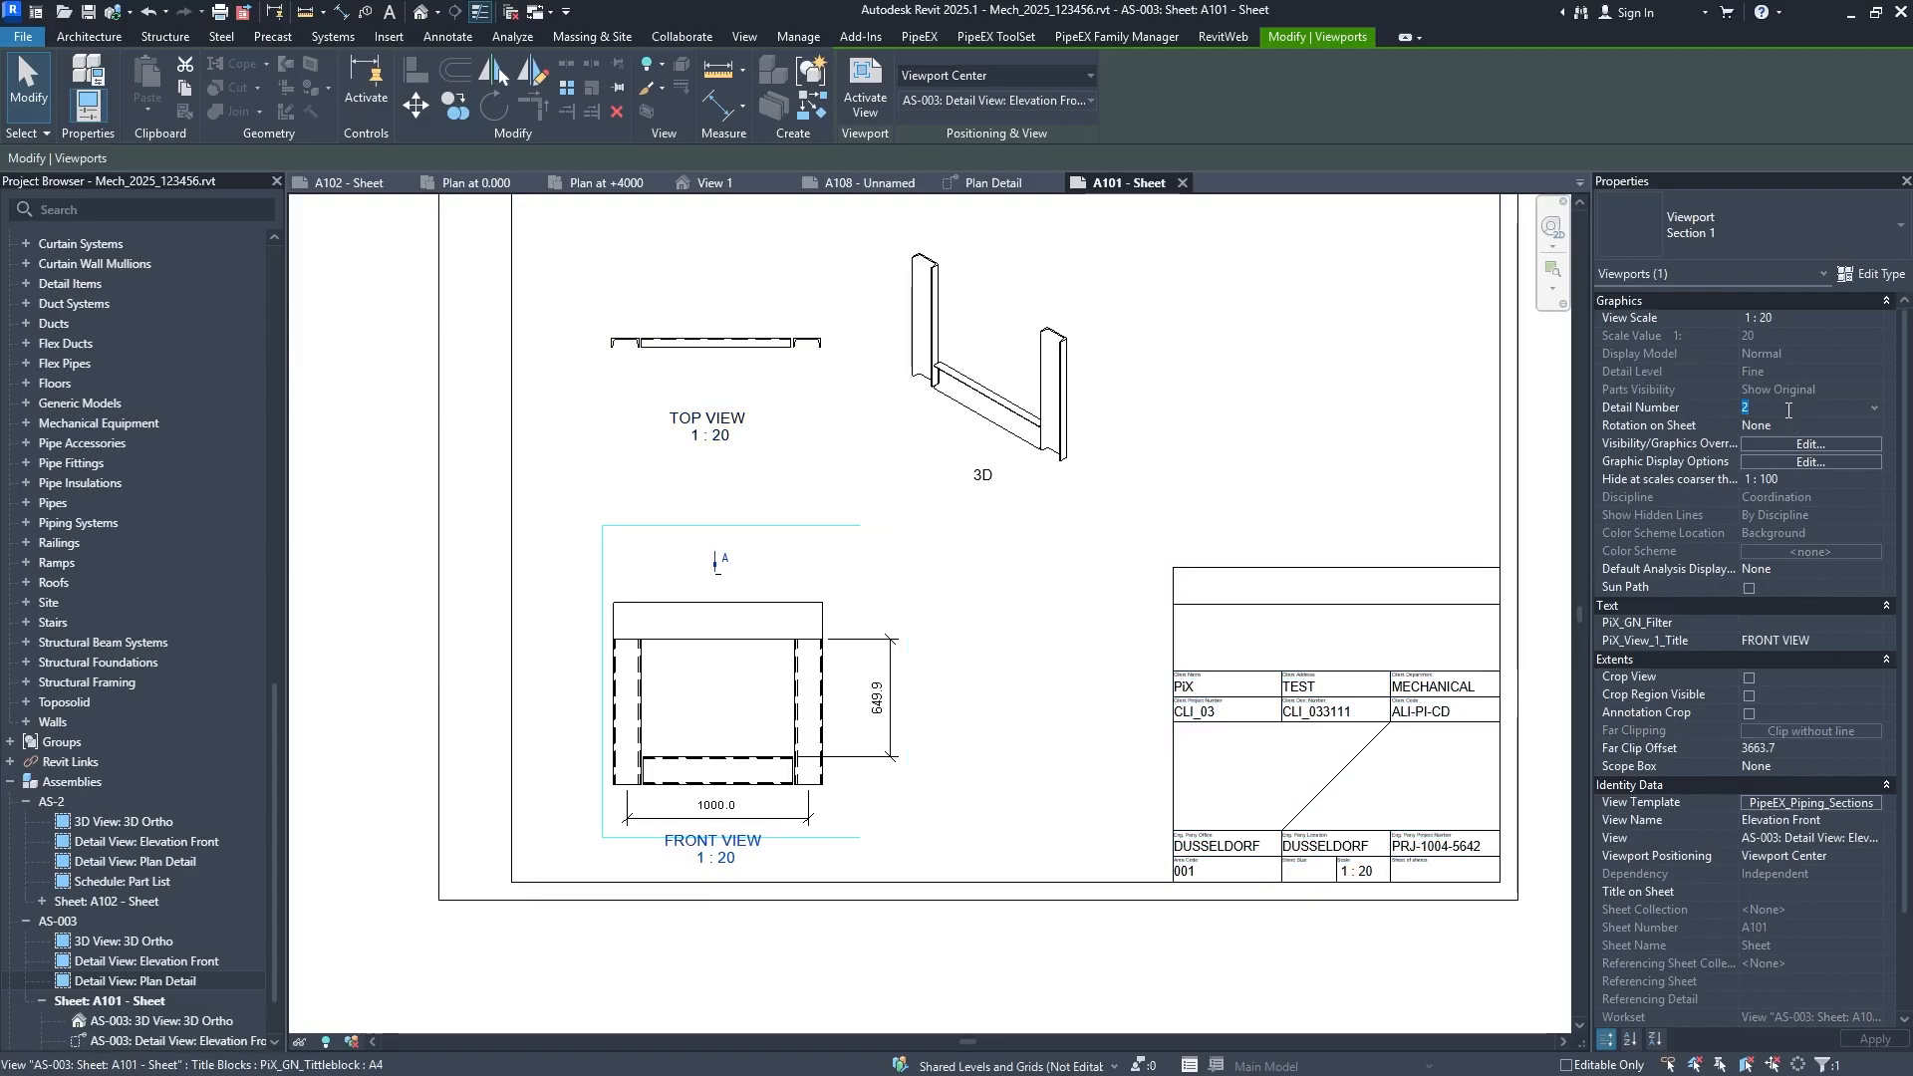
pyautogui.click(999, 703)
# Change the front view's PiX_View_1_Title to DETAIL B.
pyautogui.click(745, 848)
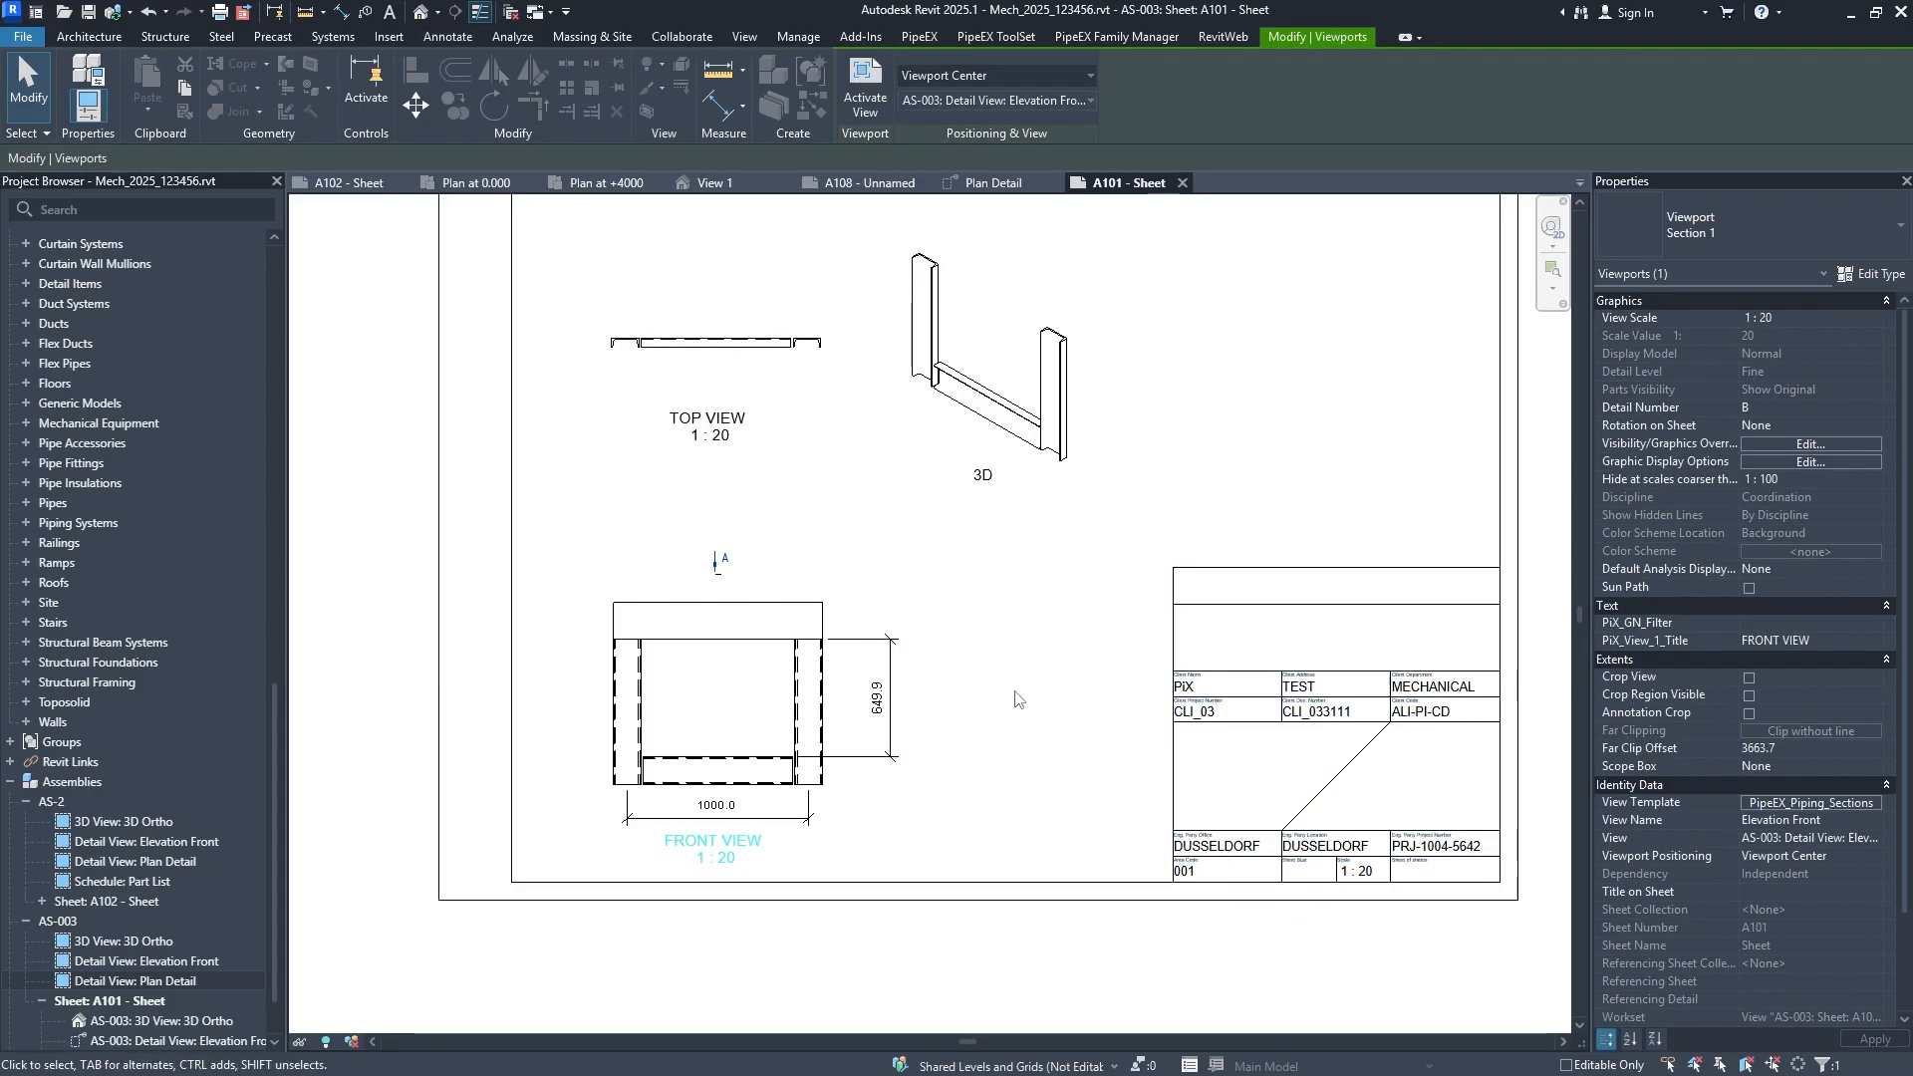
pyautogui.click(755, 719)
pyautogui.click(1828, 643)
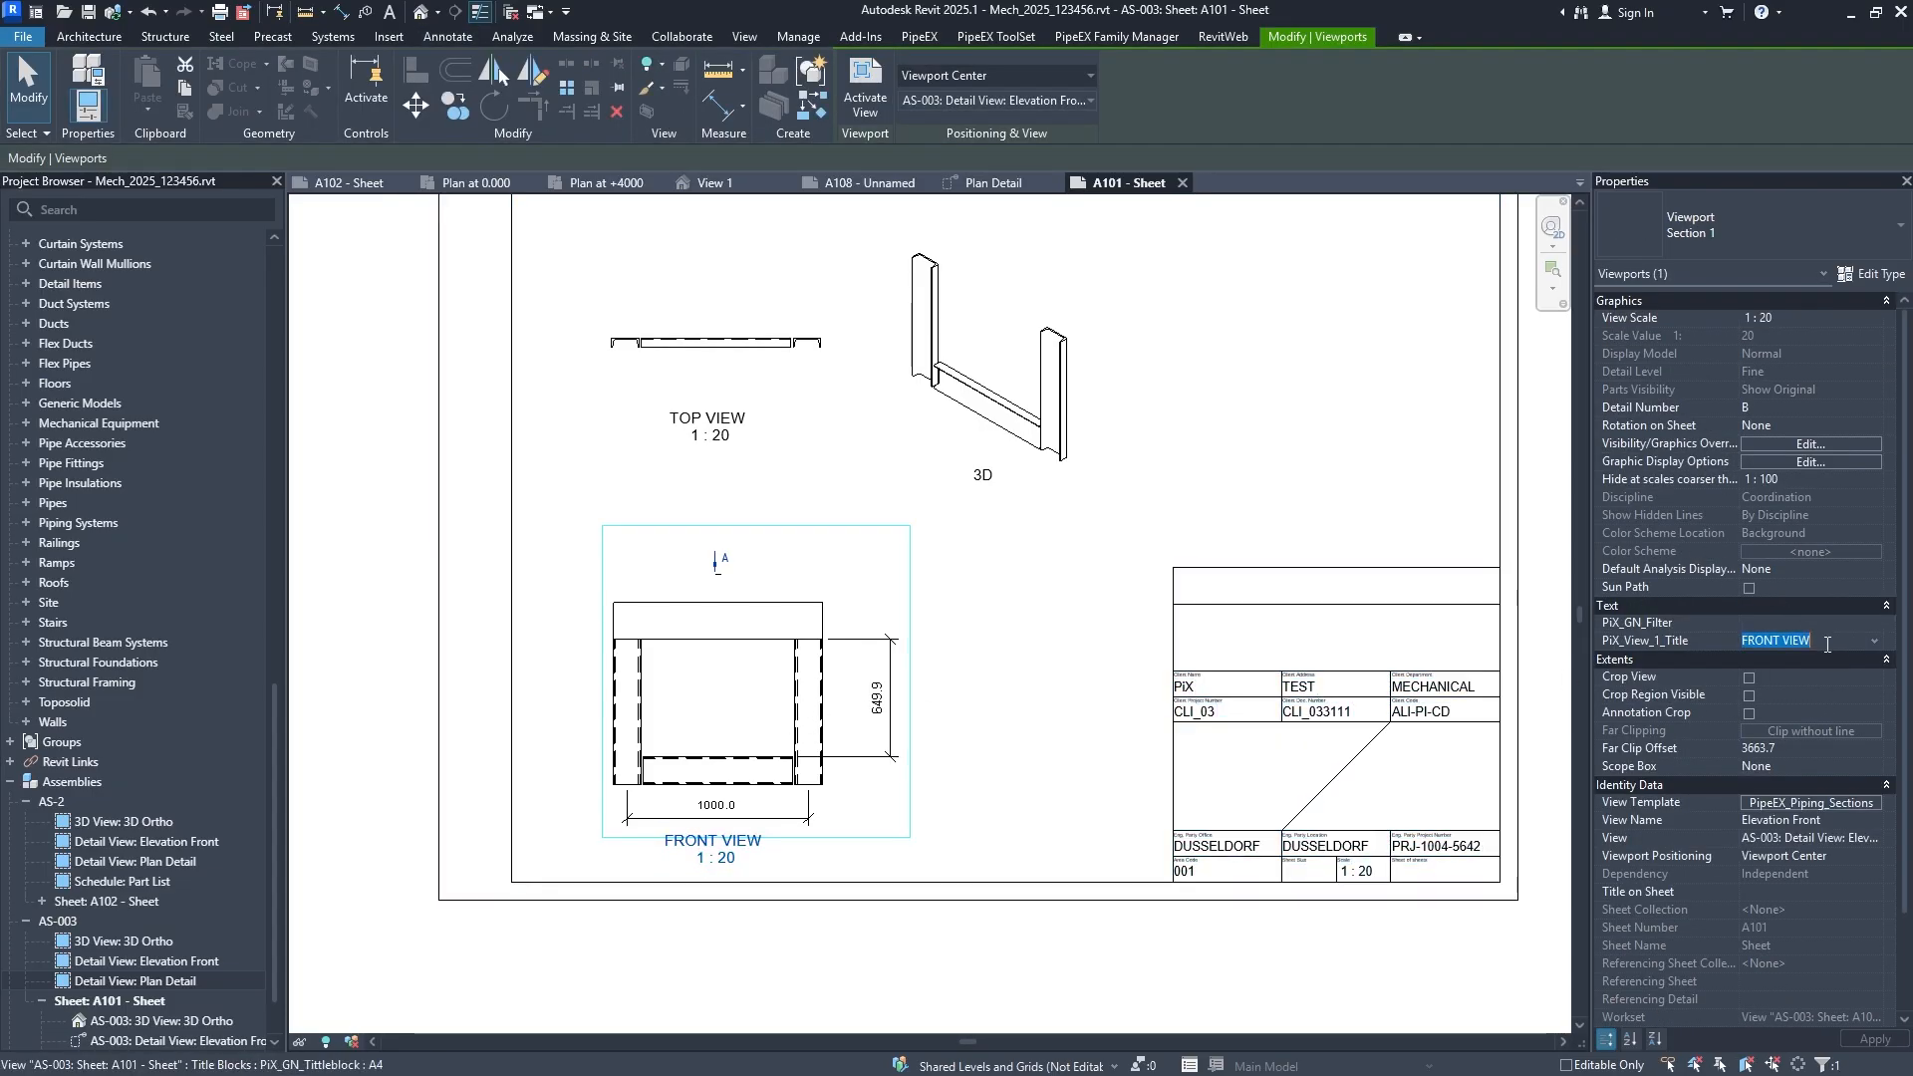
pyautogui.write('DETAIL B')
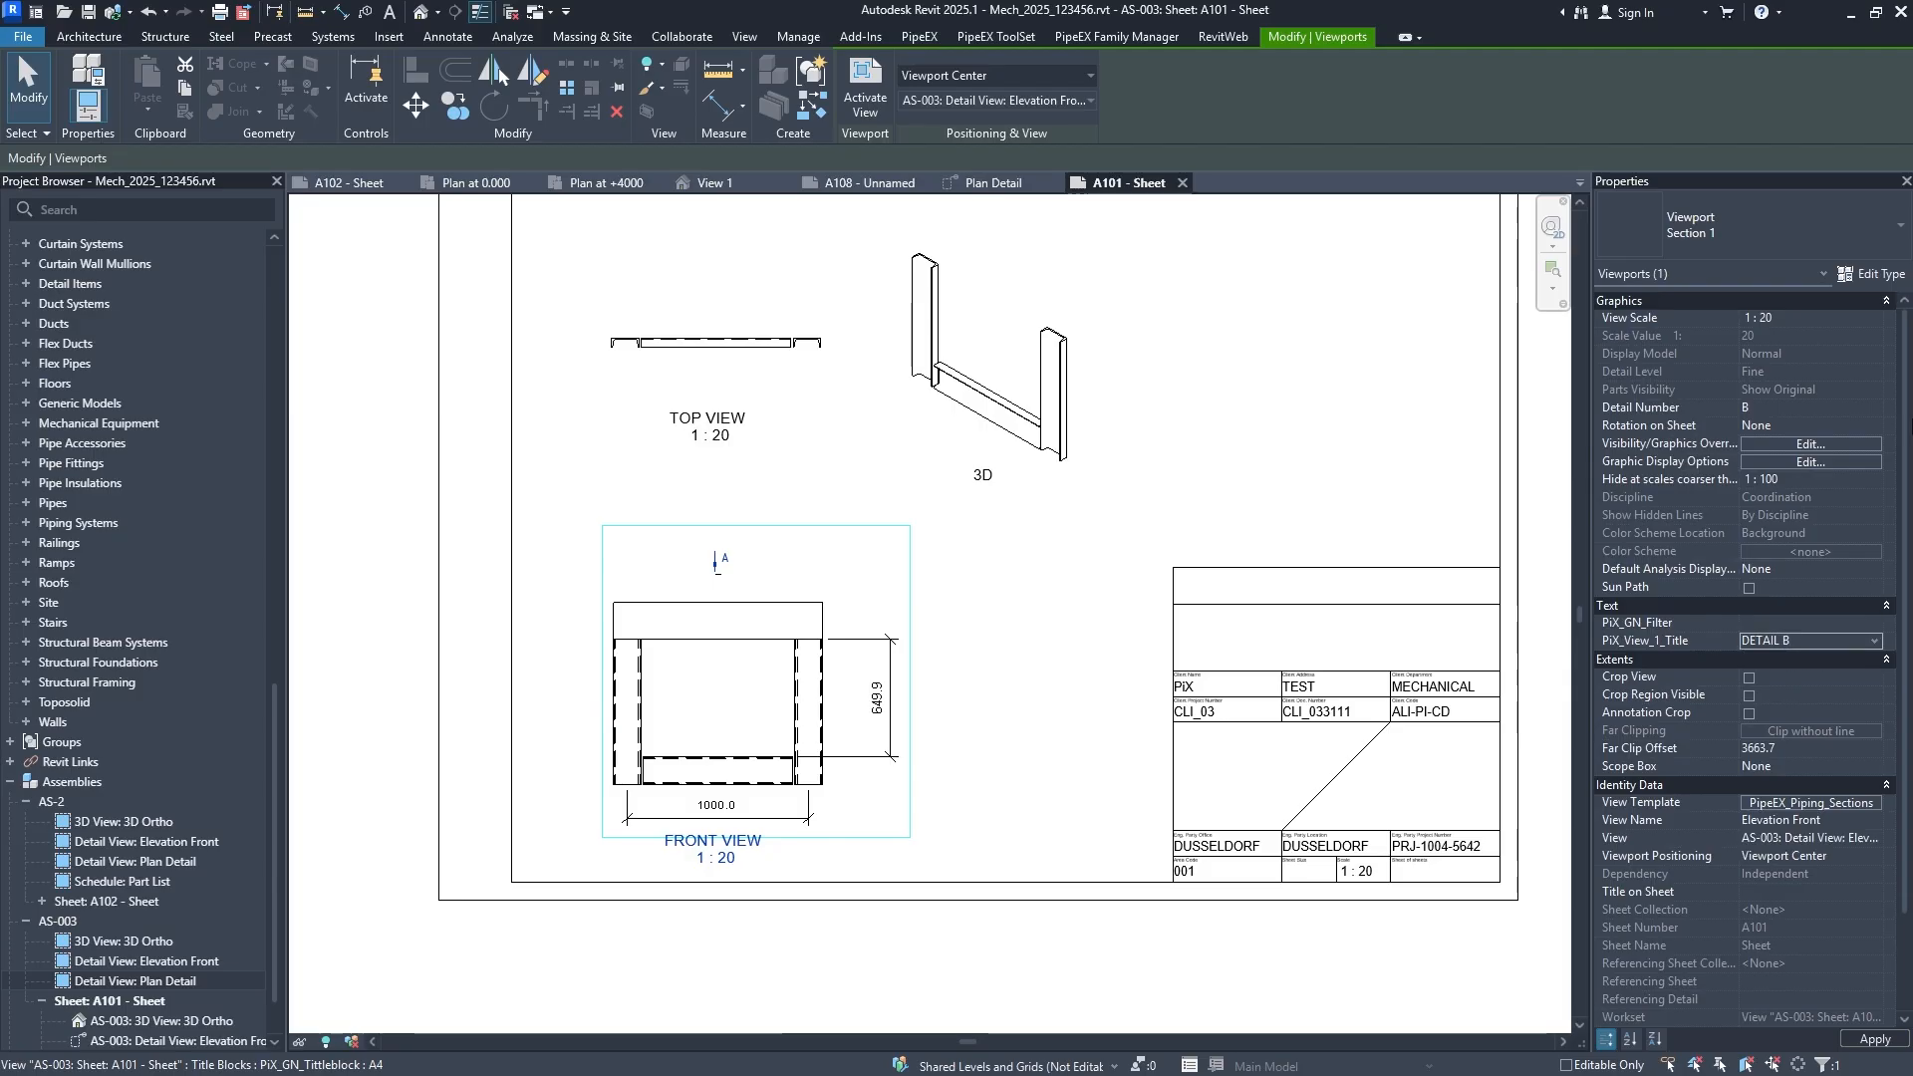
pyautogui.click(1042, 634)
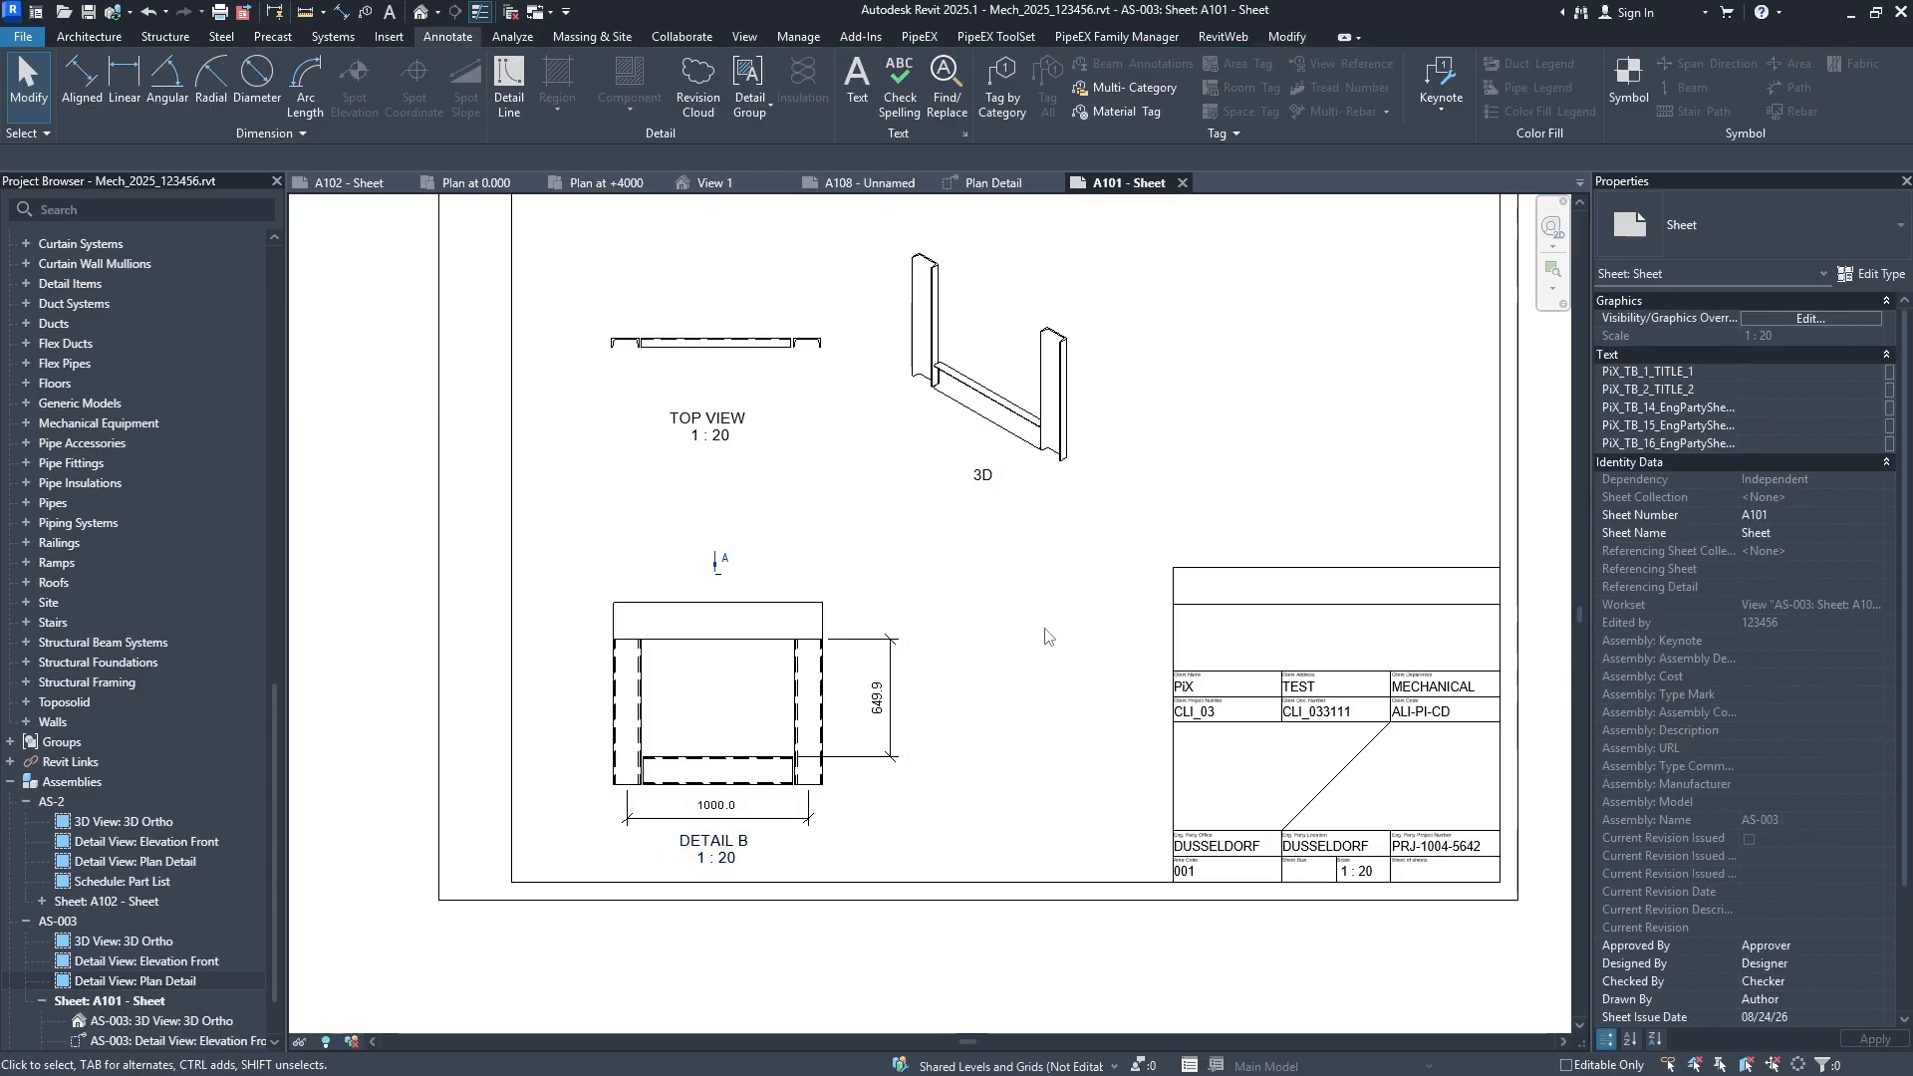
# Activate the top view on the sheet and enable Crop View, Crop Region Visible and Annotation Crop.
pyautogui.click(763, 351)
pyautogui.doubleClick(877, 487)
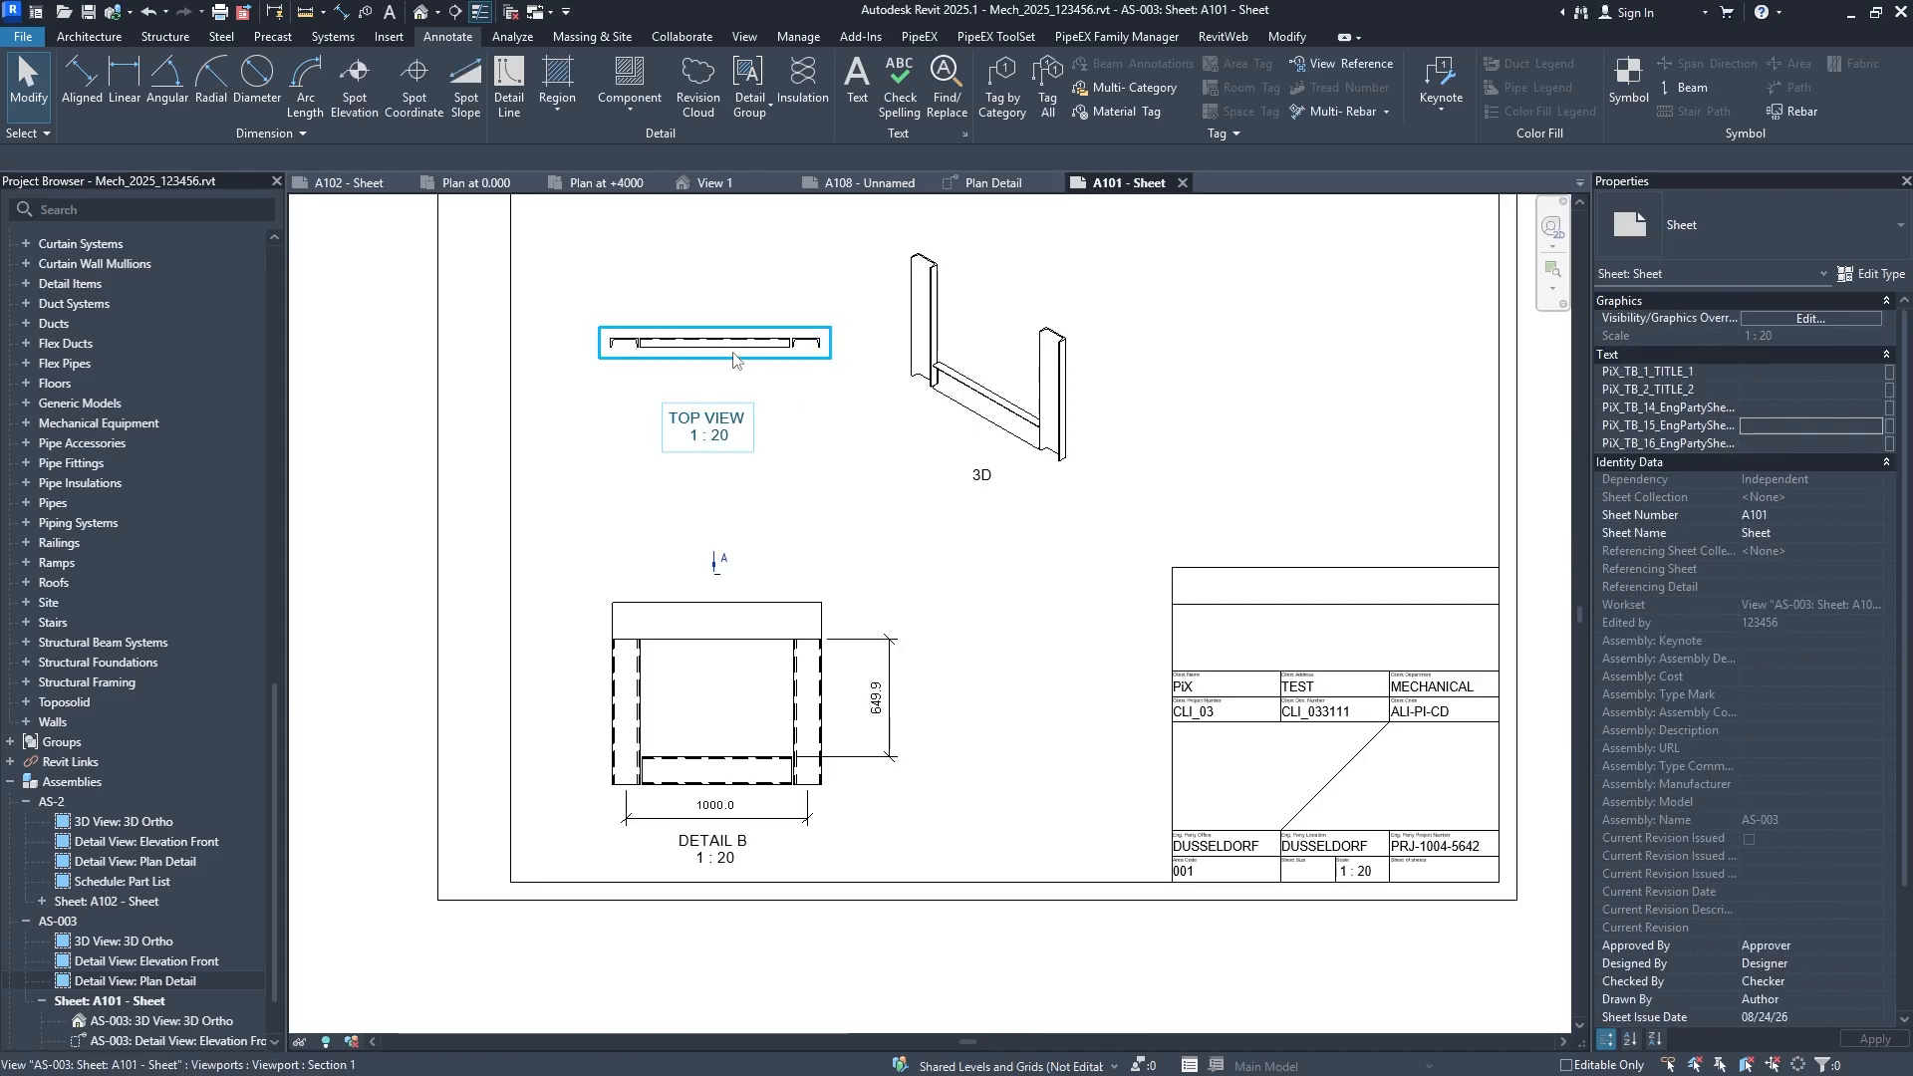
pyautogui.doubleClick(733, 350)
pyautogui.scroll(-6, 872, 473)
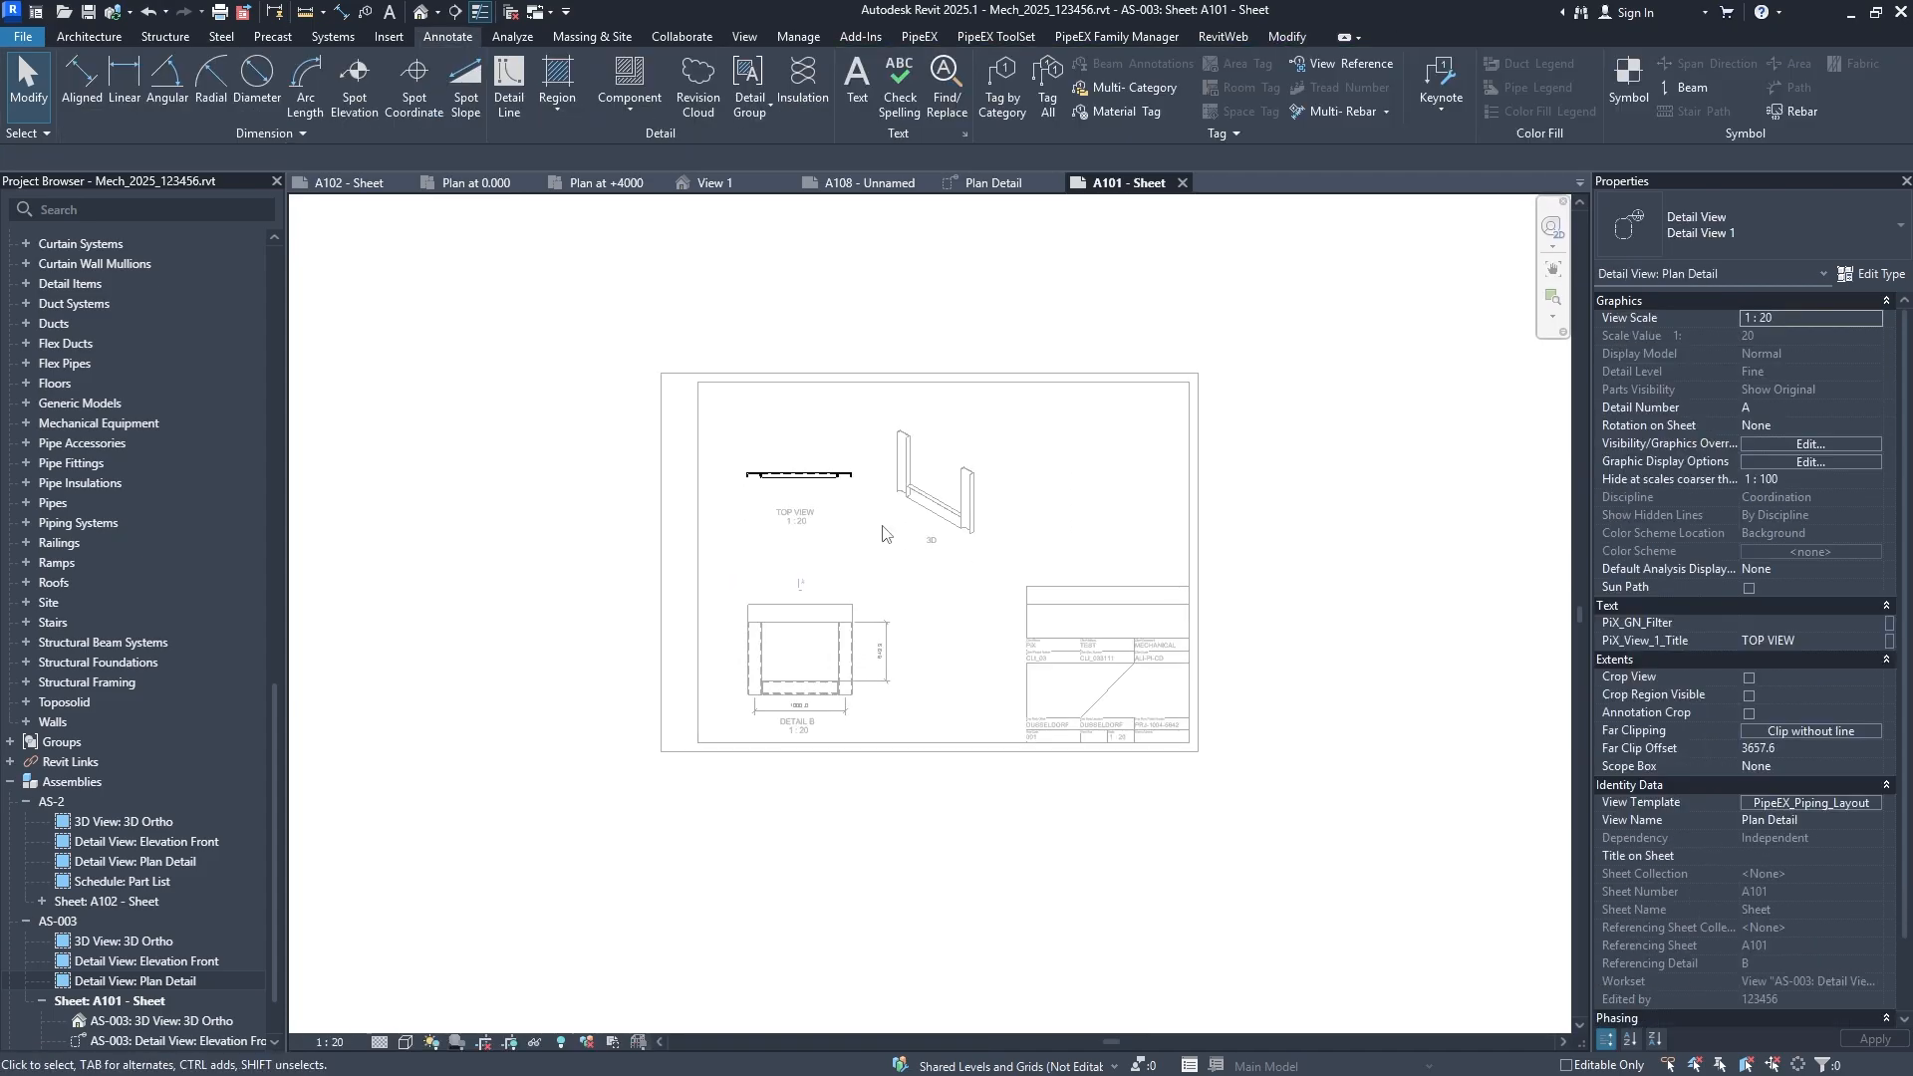
pyautogui.scroll(5, 864, 481)
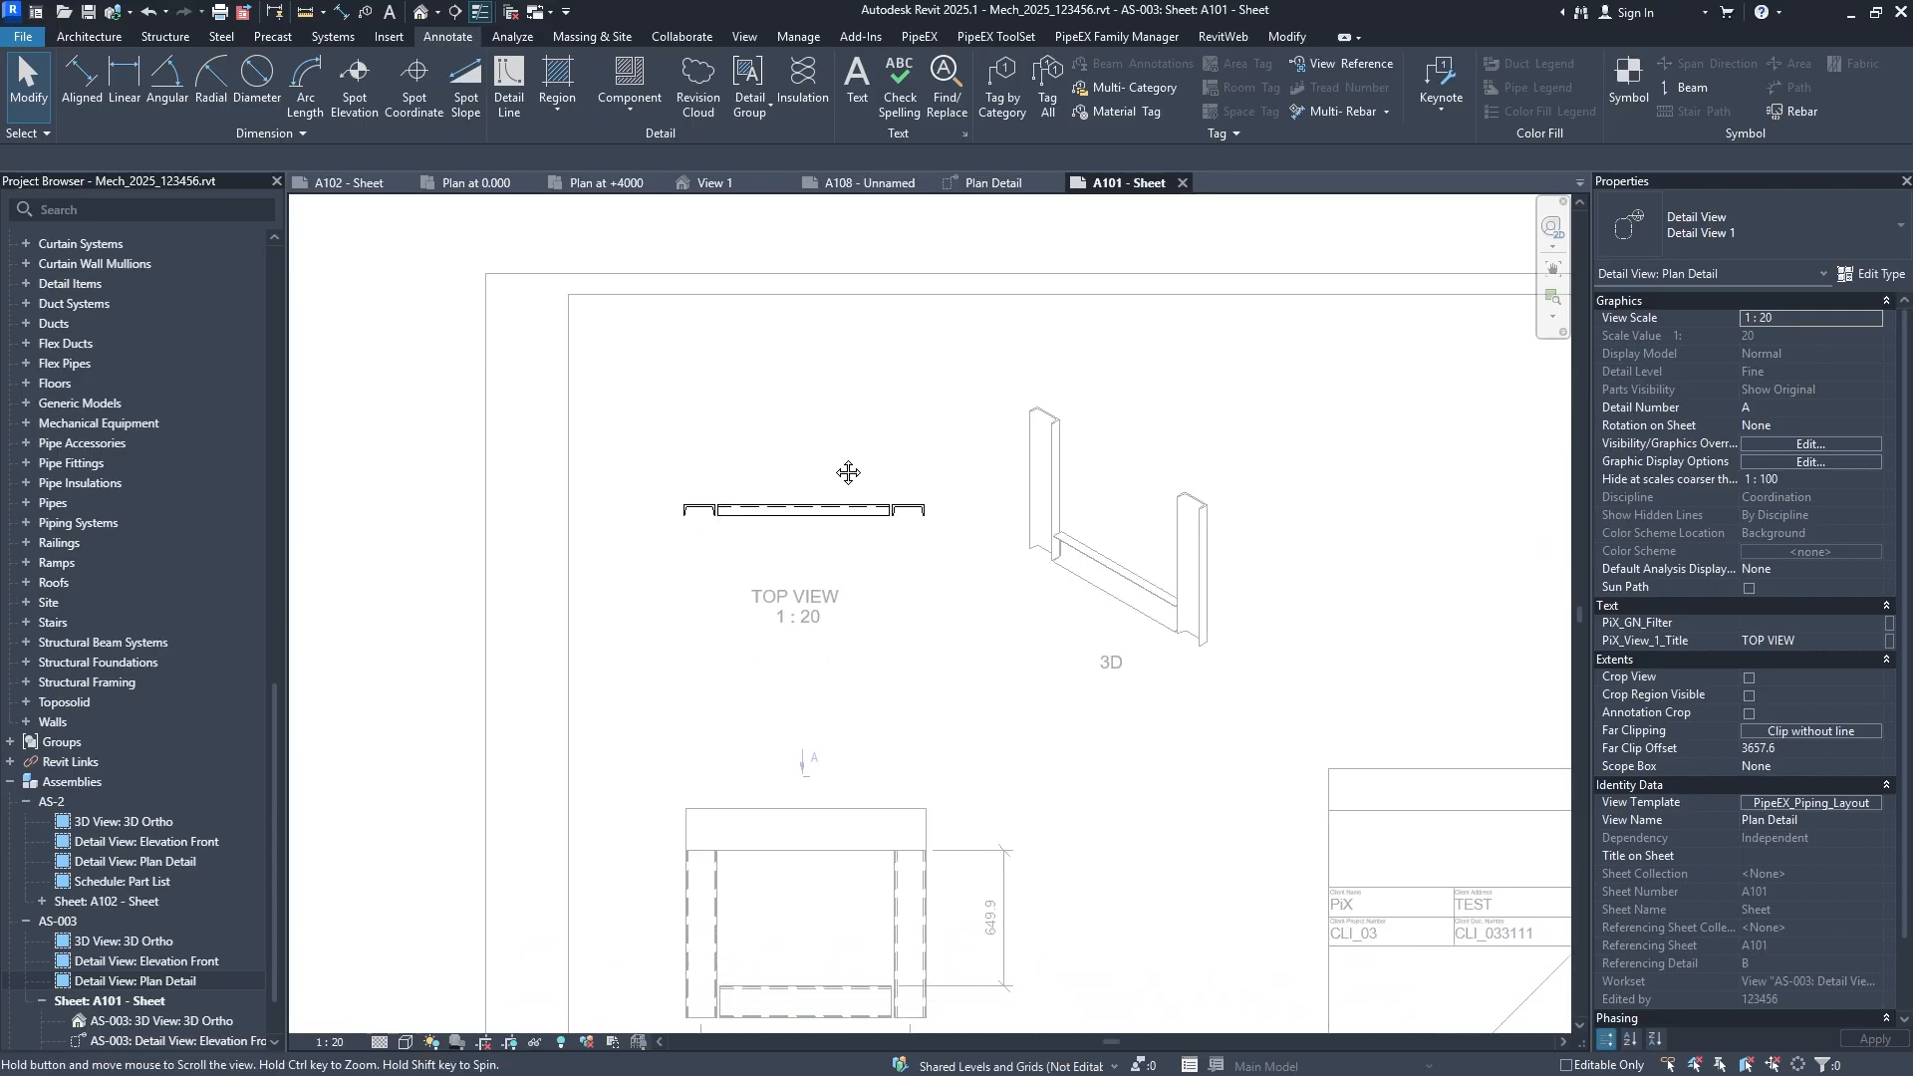
pyautogui.click(1751, 715)
pyautogui.scroll(-3, 915, 495)
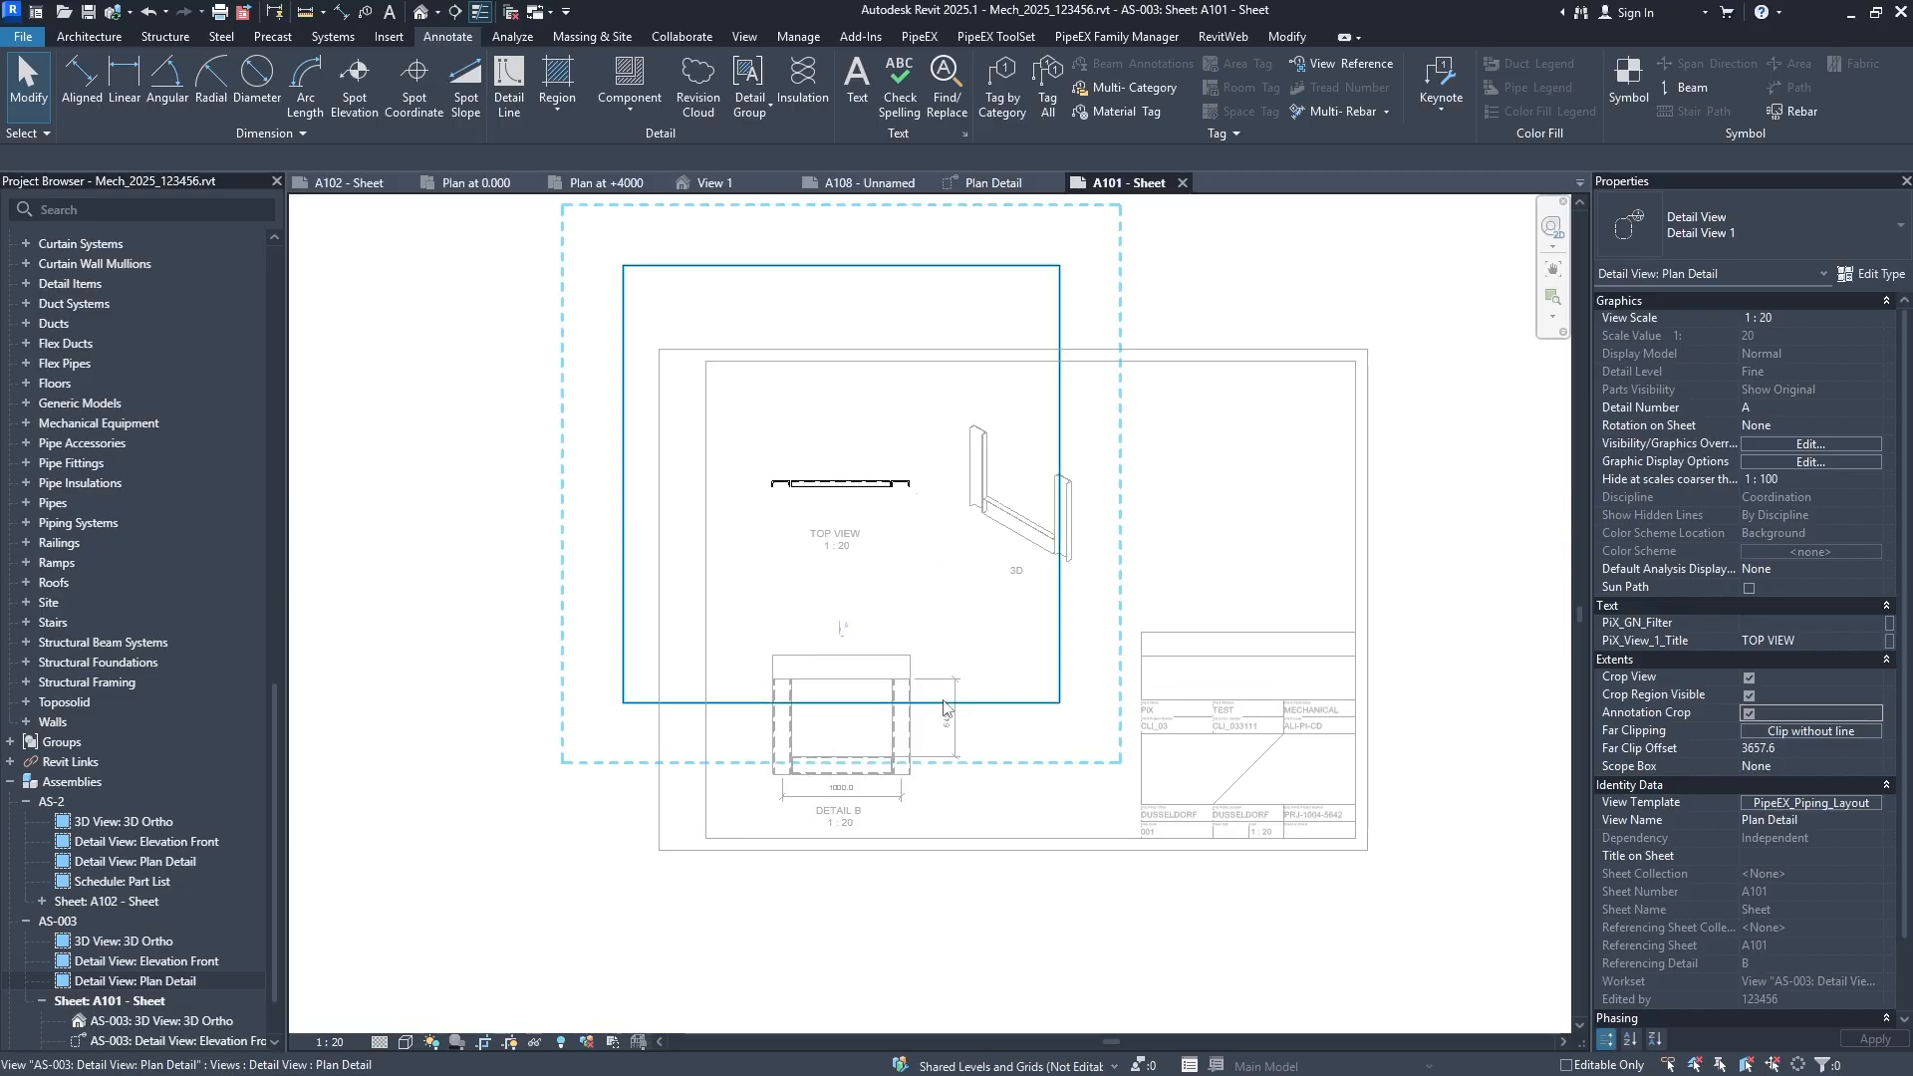
# Shrink the top view's crop region on all four sides to a narrow frame around the support, then deactivate the view.
pyautogui.click(902, 546)
pyautogui.moveTo(821, 508); pyautogui.dragTo(821, 506)
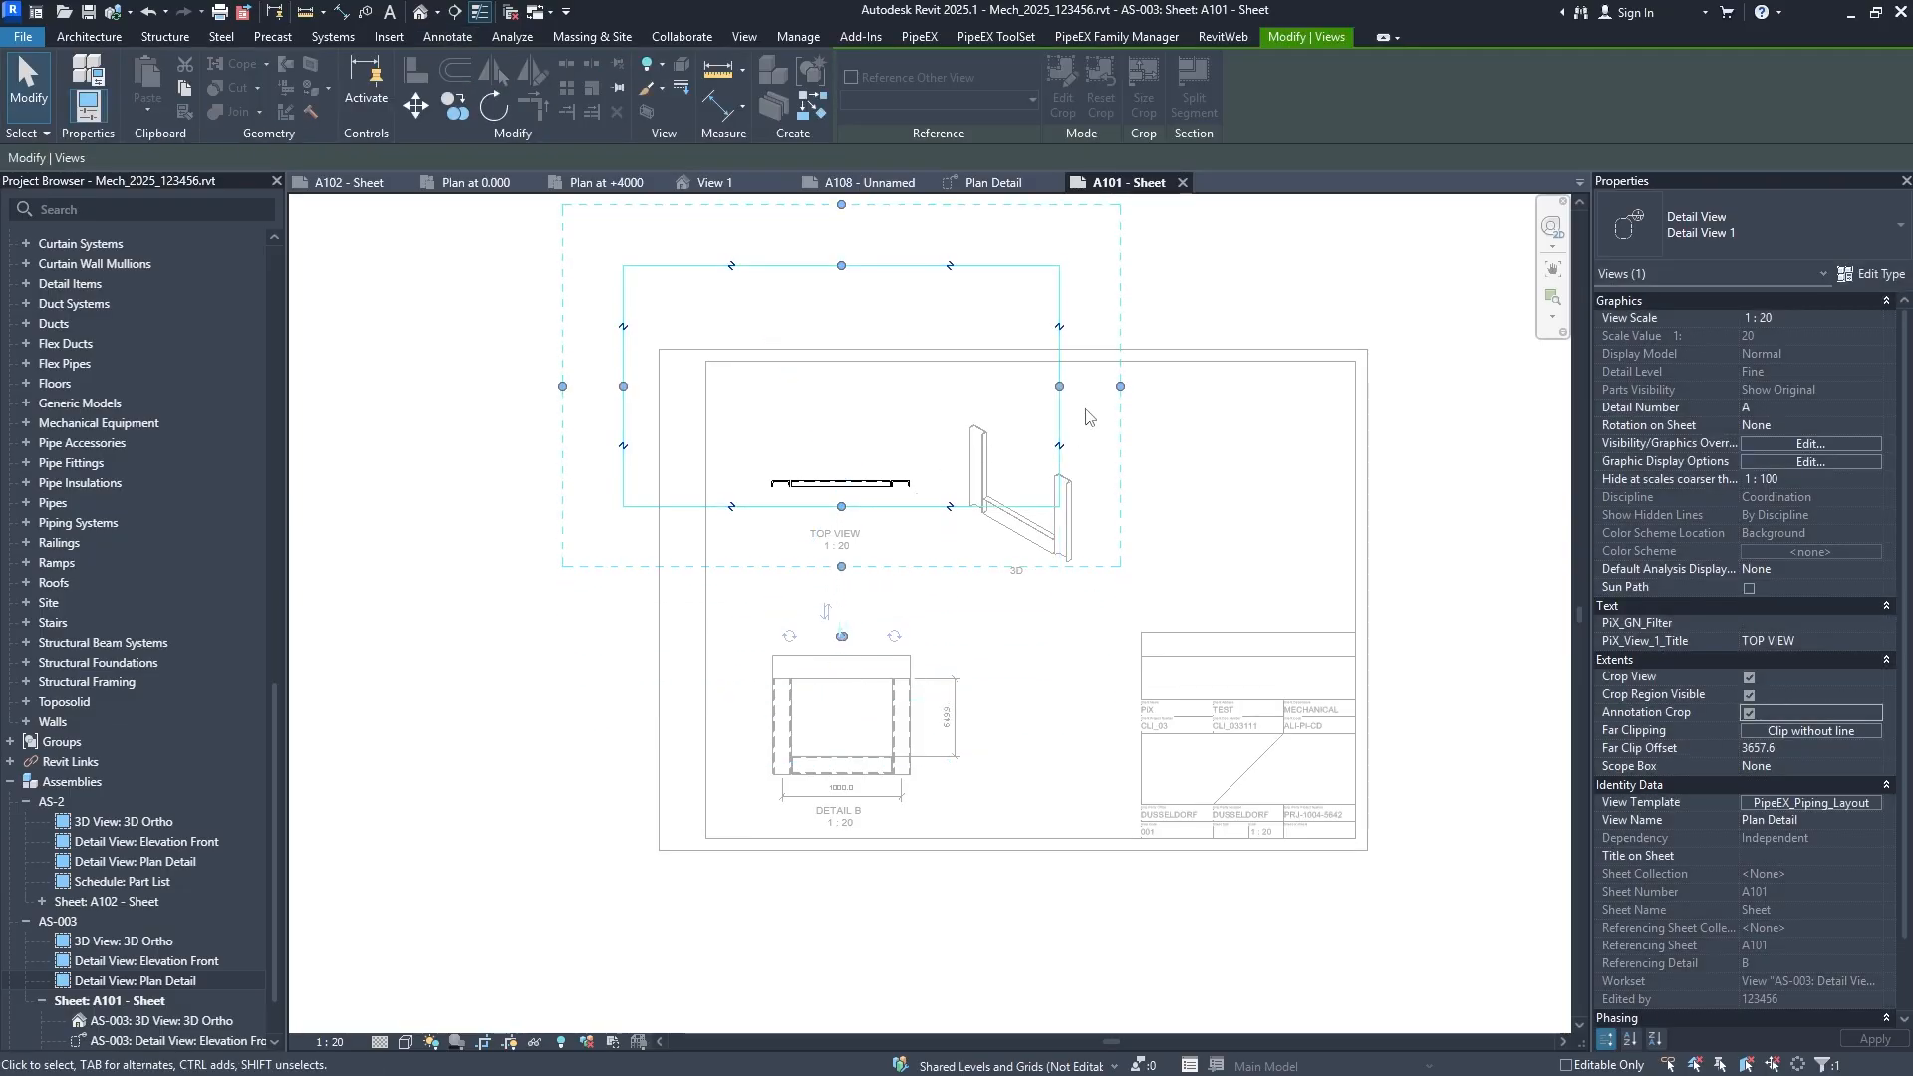
pyautogui.moveTo(1056, 388); pyautogui.dragTo(924, 391)
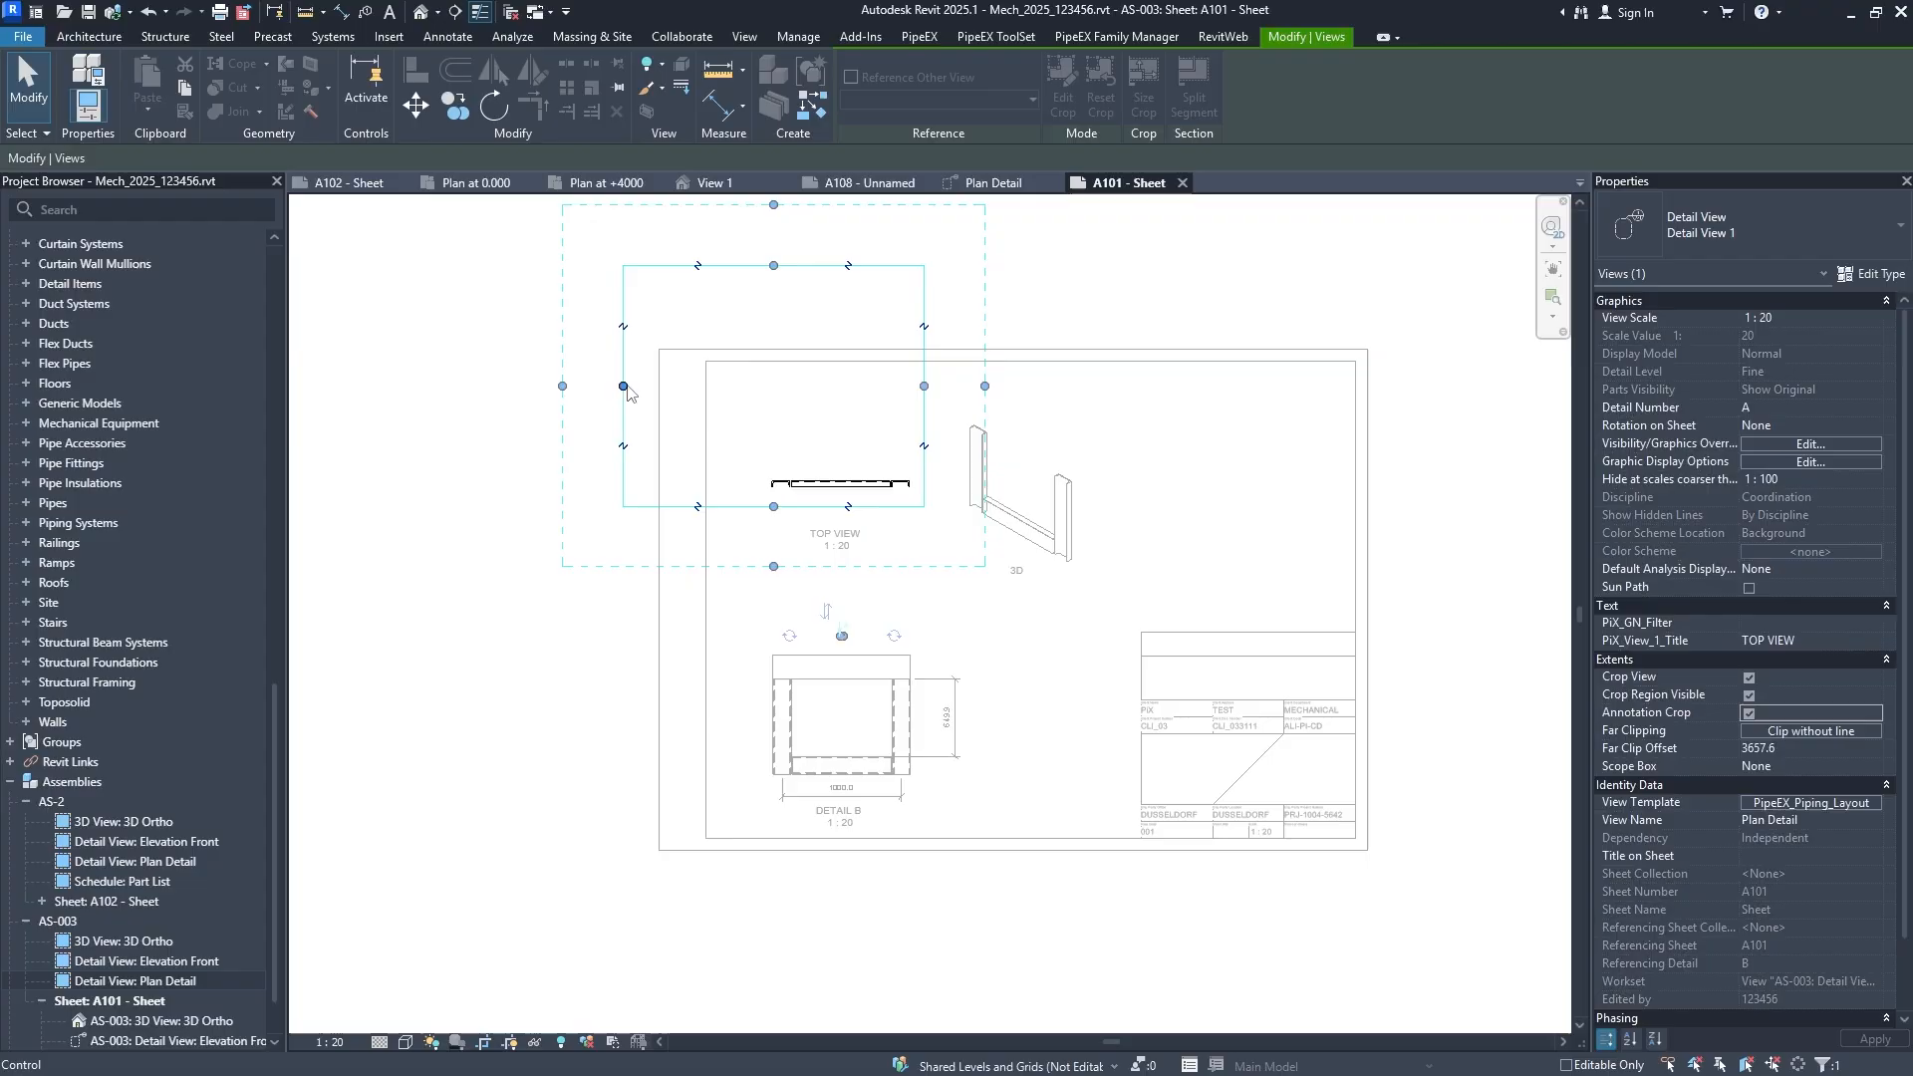
pyautogui.moveTo(623, 386); pyautogui.dragTo(757, 386)
pyautogui.moveTo(840, 264); pyautogui.dragTo(857, 458)
pyautogui.click(1325, 461)
# Reactivate the top view, disable Crop View, Crop Region Visible and Annotation Crop, and deactivate it again.
pyautogui.doubleClick(843, 488)
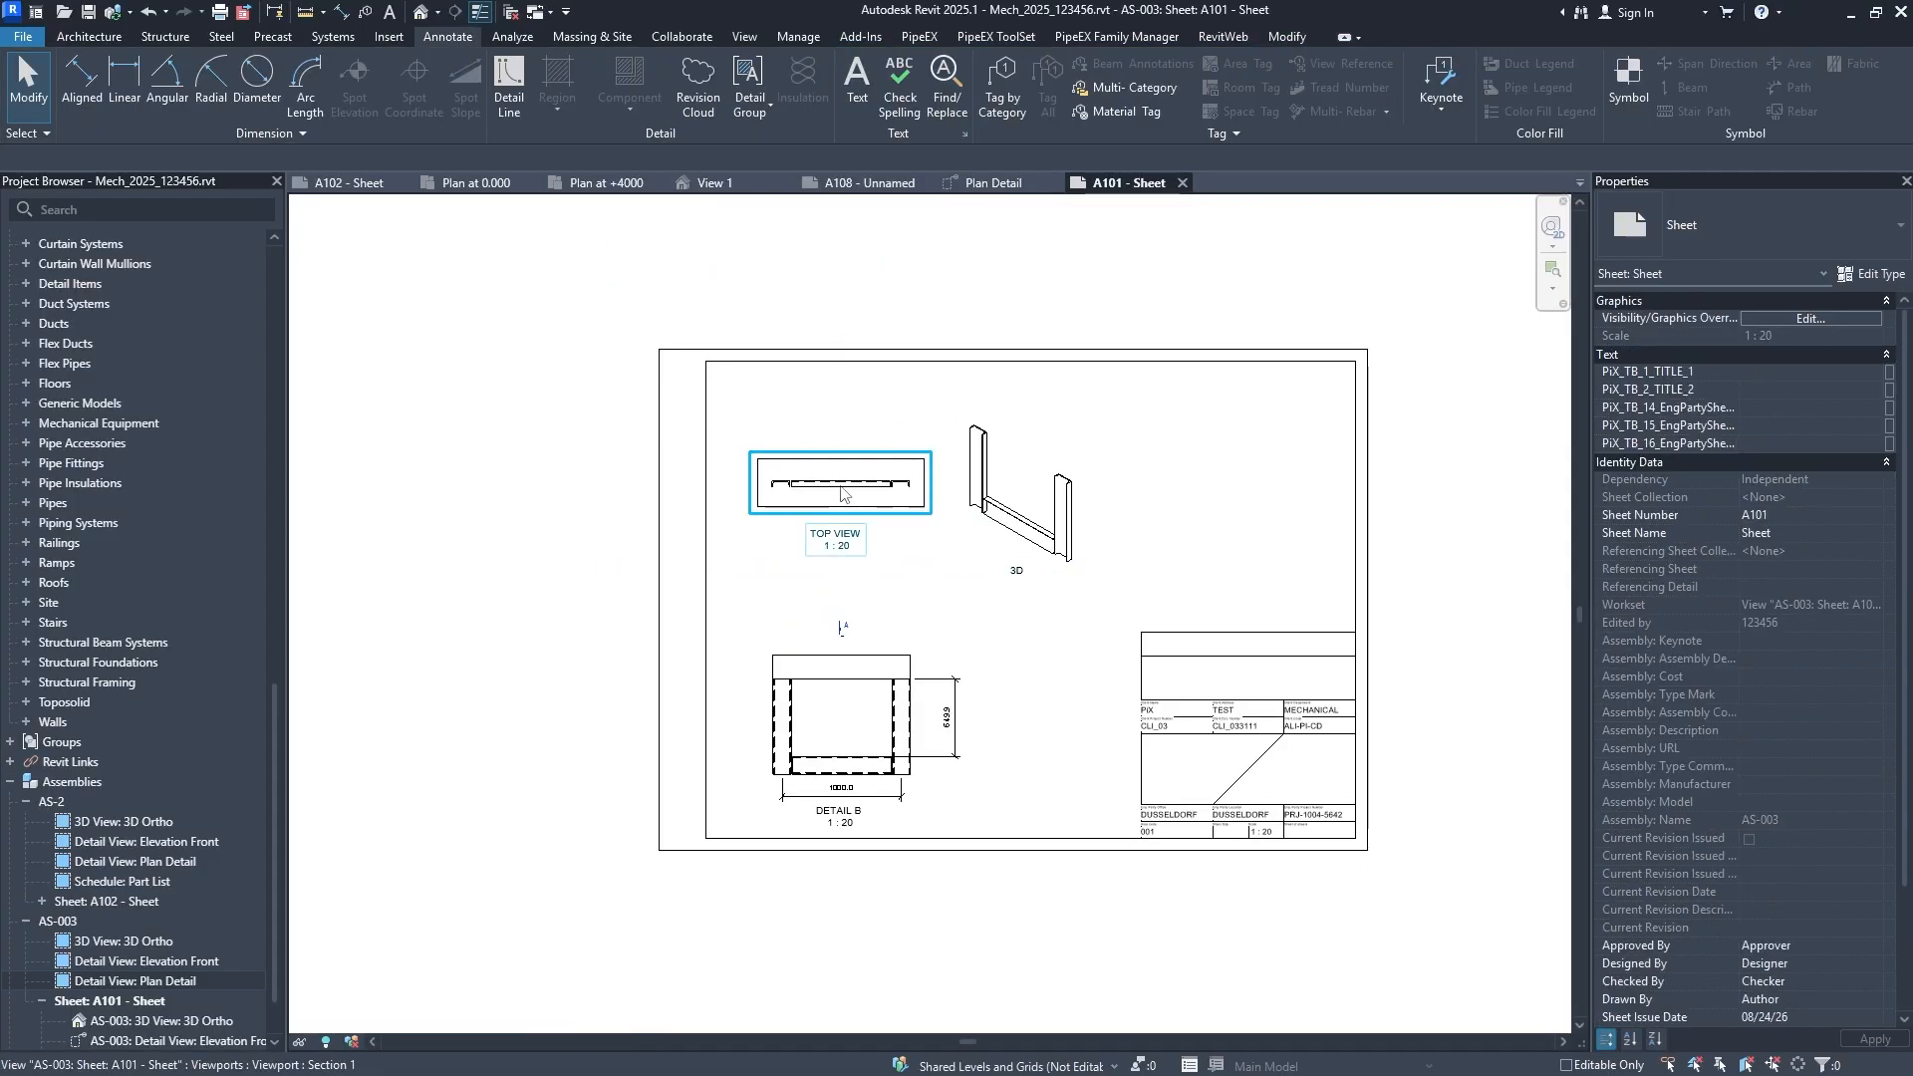
pyautogui.click(1749, 679)
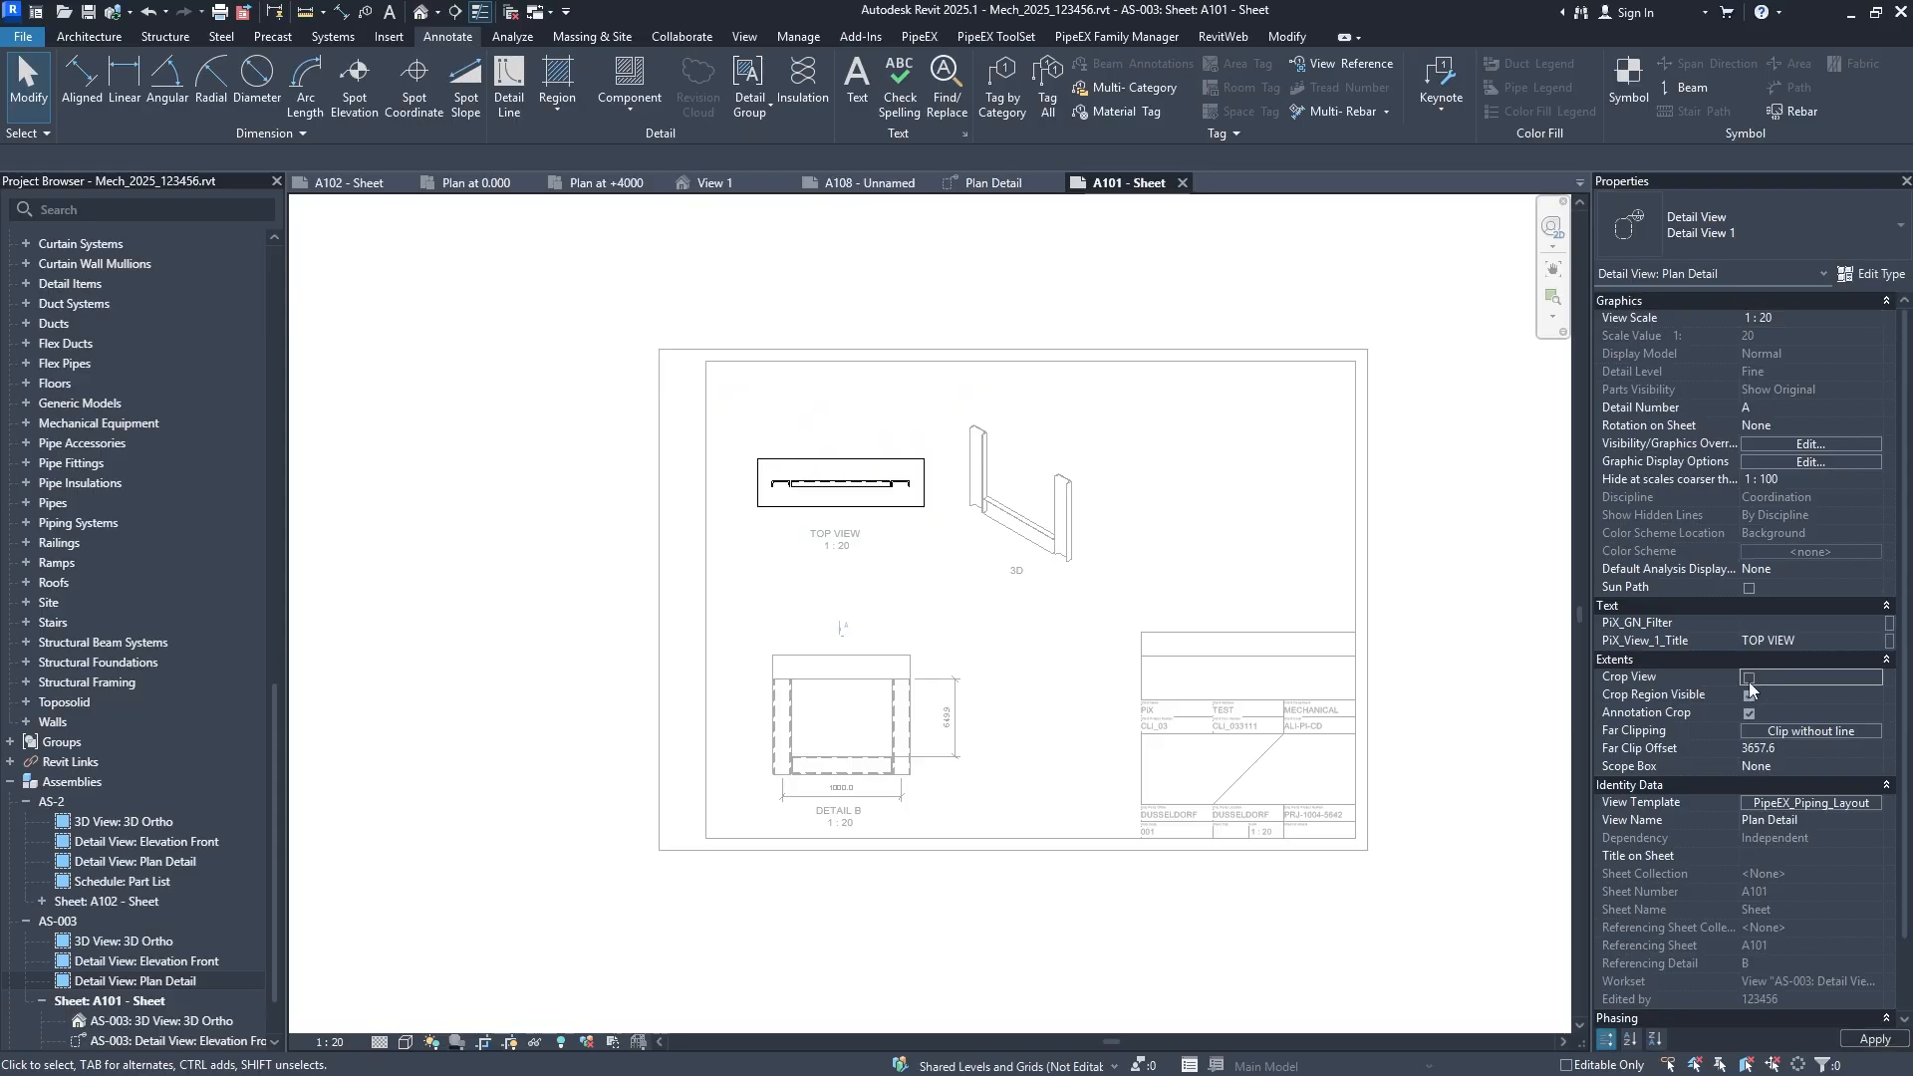
pyautogui.click(1750, 696)
pyautogui.click(1749, 714)
pyautogui.doubleClick(950, 708)
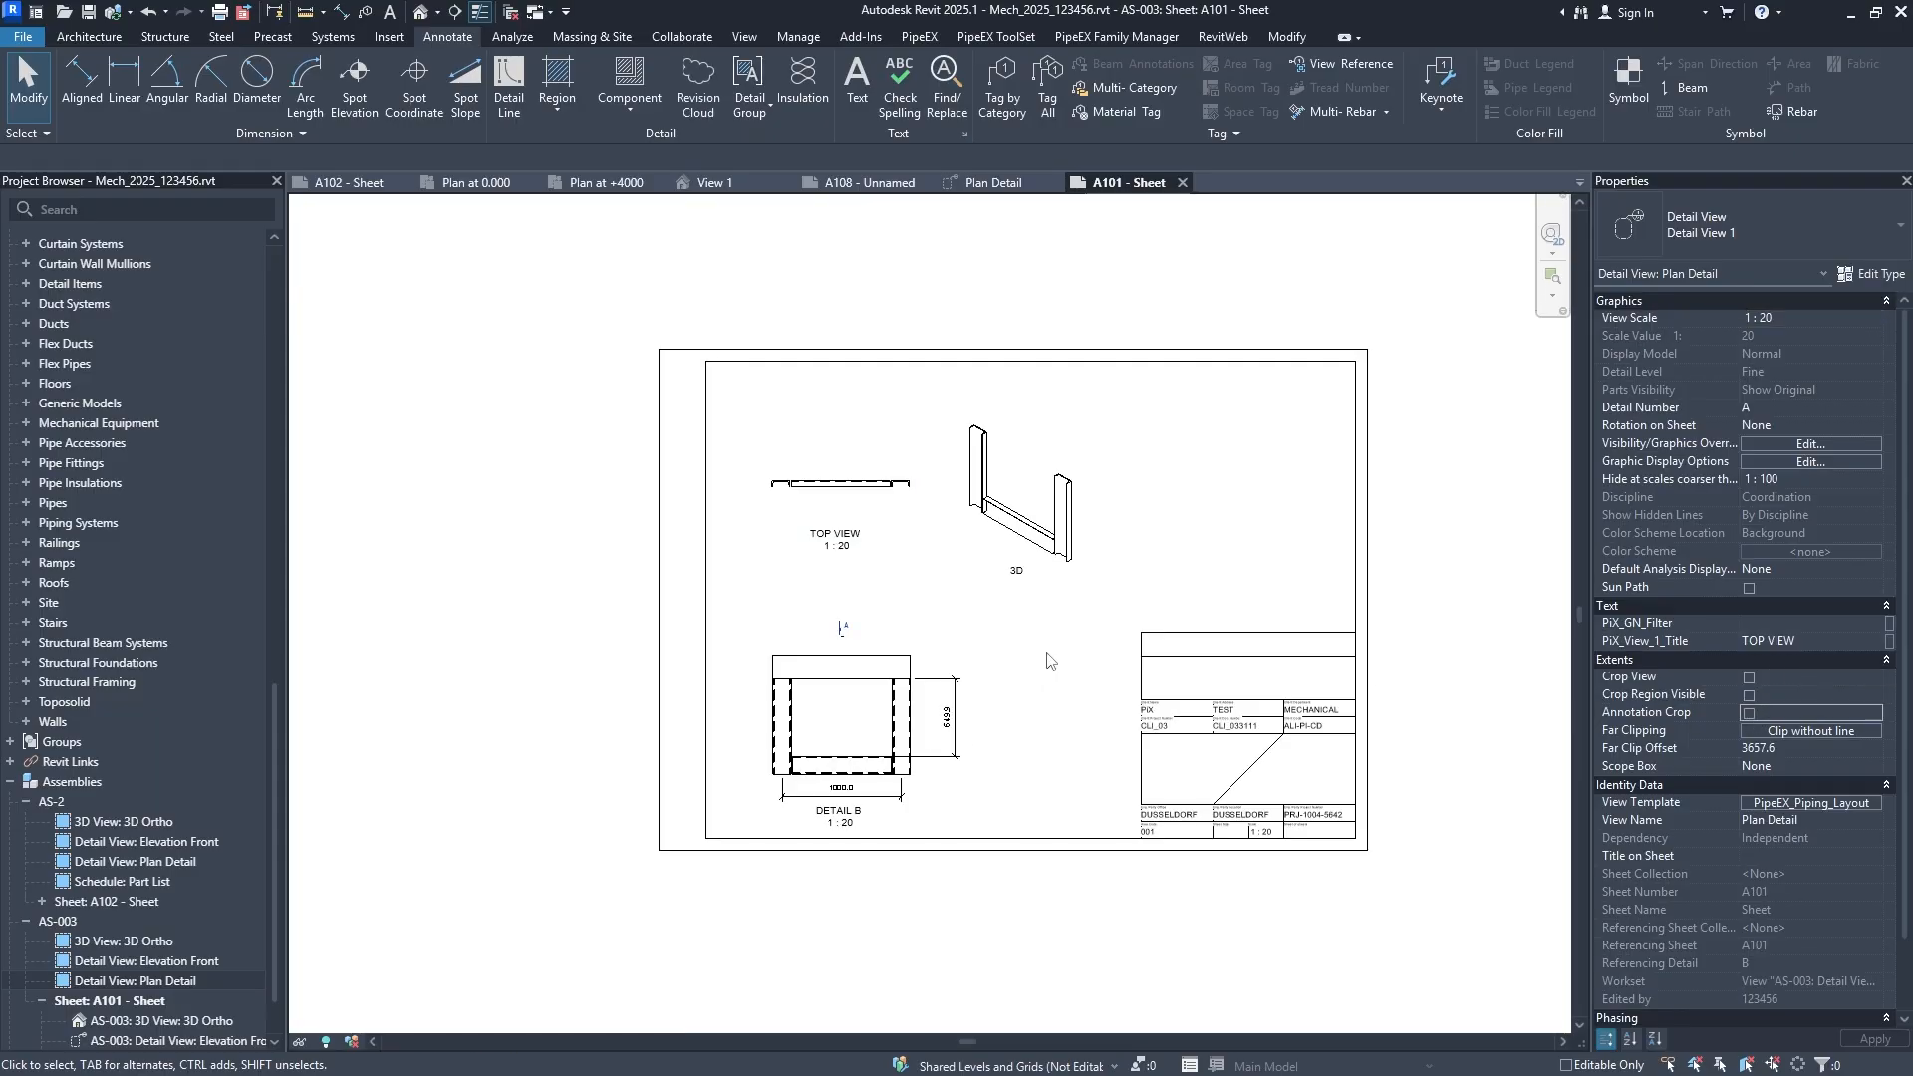
# Set the PiX_View_1_Title of the view with detail number B back to FRONT VIEW.
pyautogui.scroll(2, 837, 677)
pyautogui.scroll(-3, 832, 673)
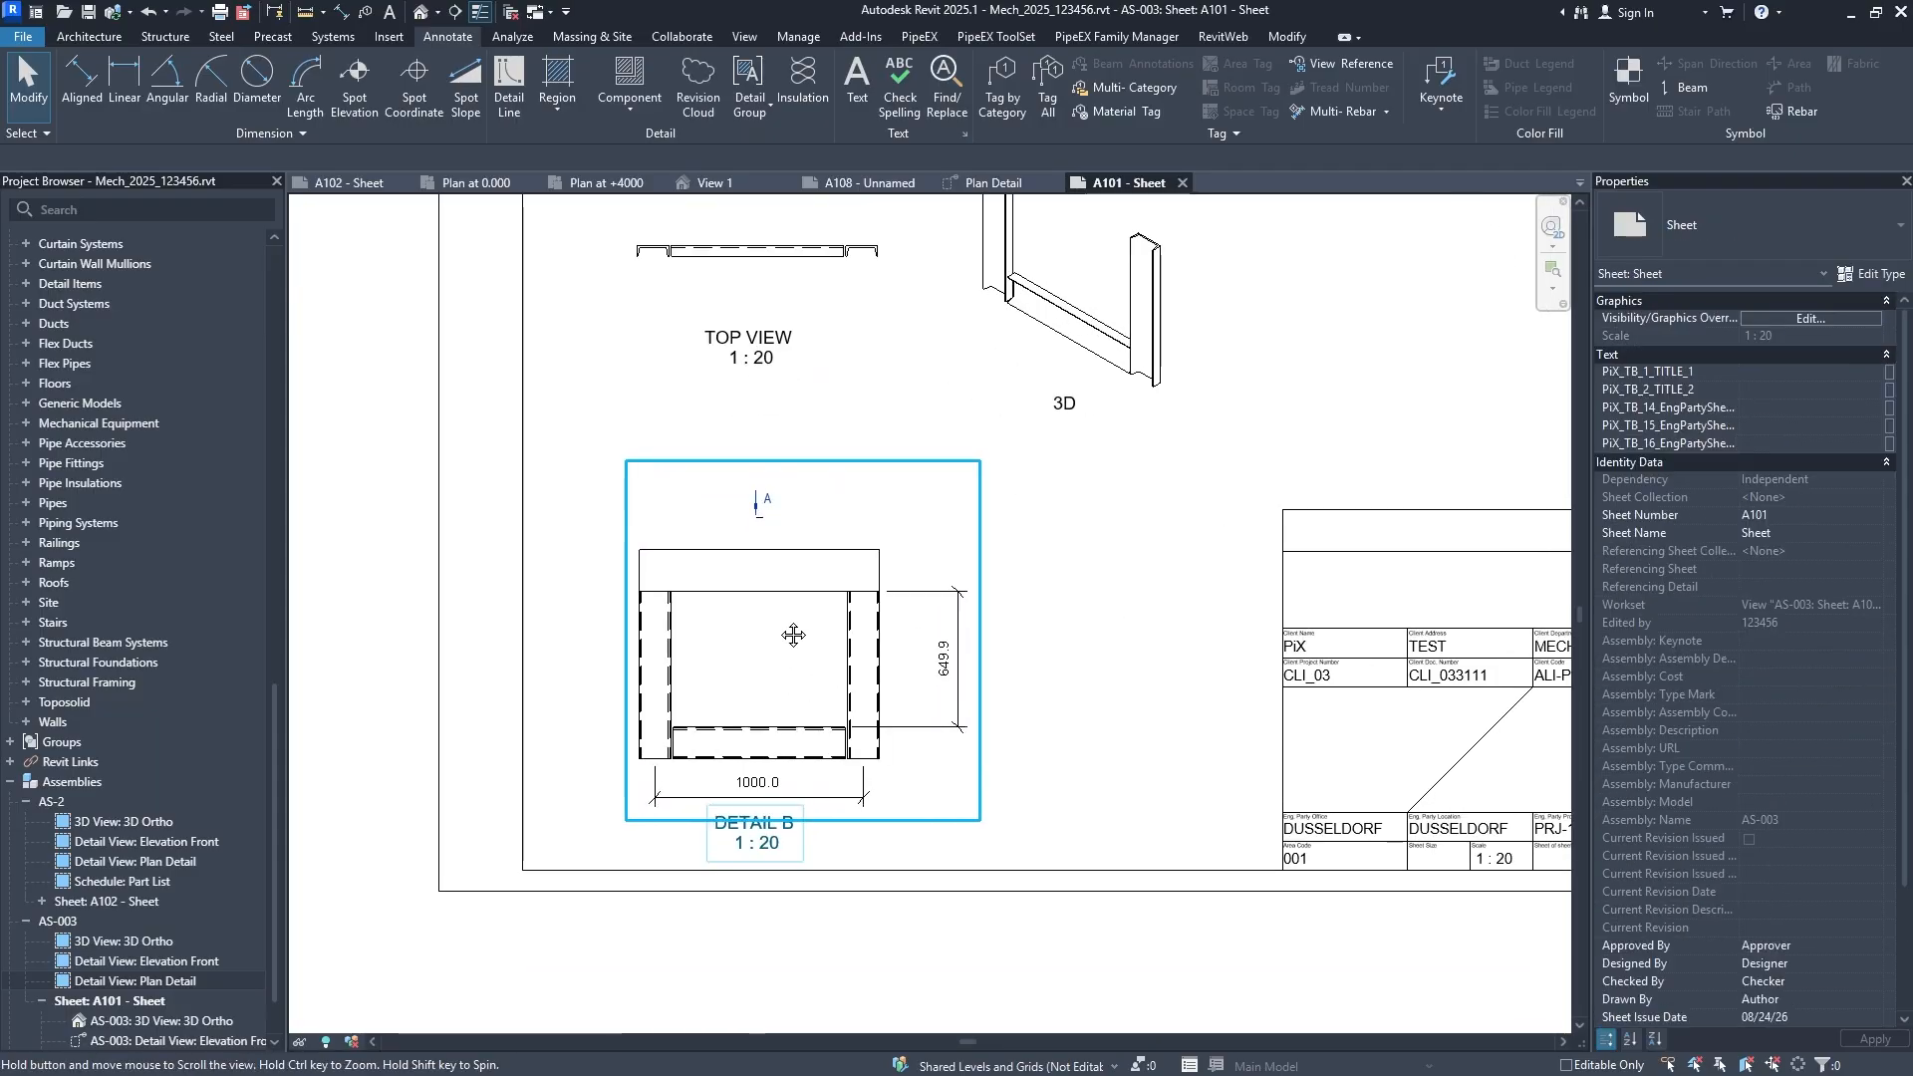
pyautogui.scroll(1, 788, 624)
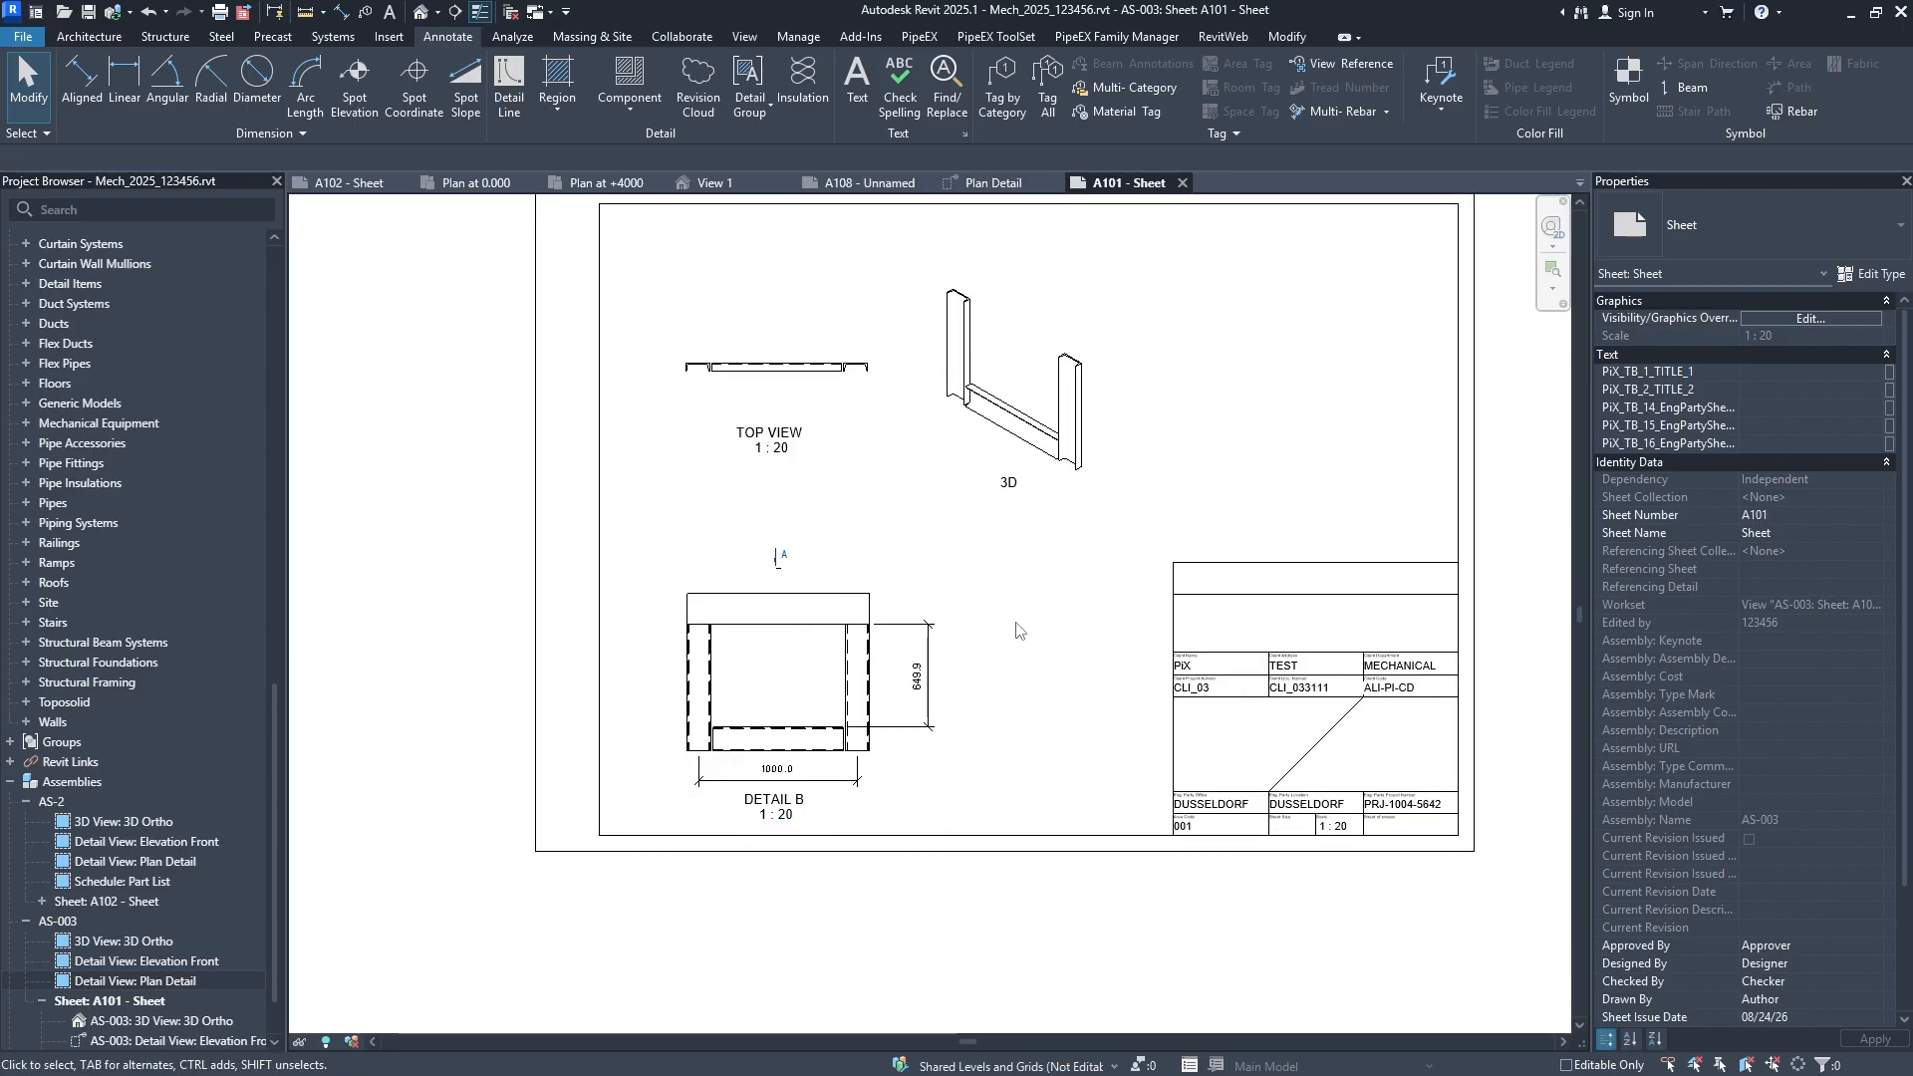
pyautogui.click(786, 815)
pyautogui.click(1818, 640)
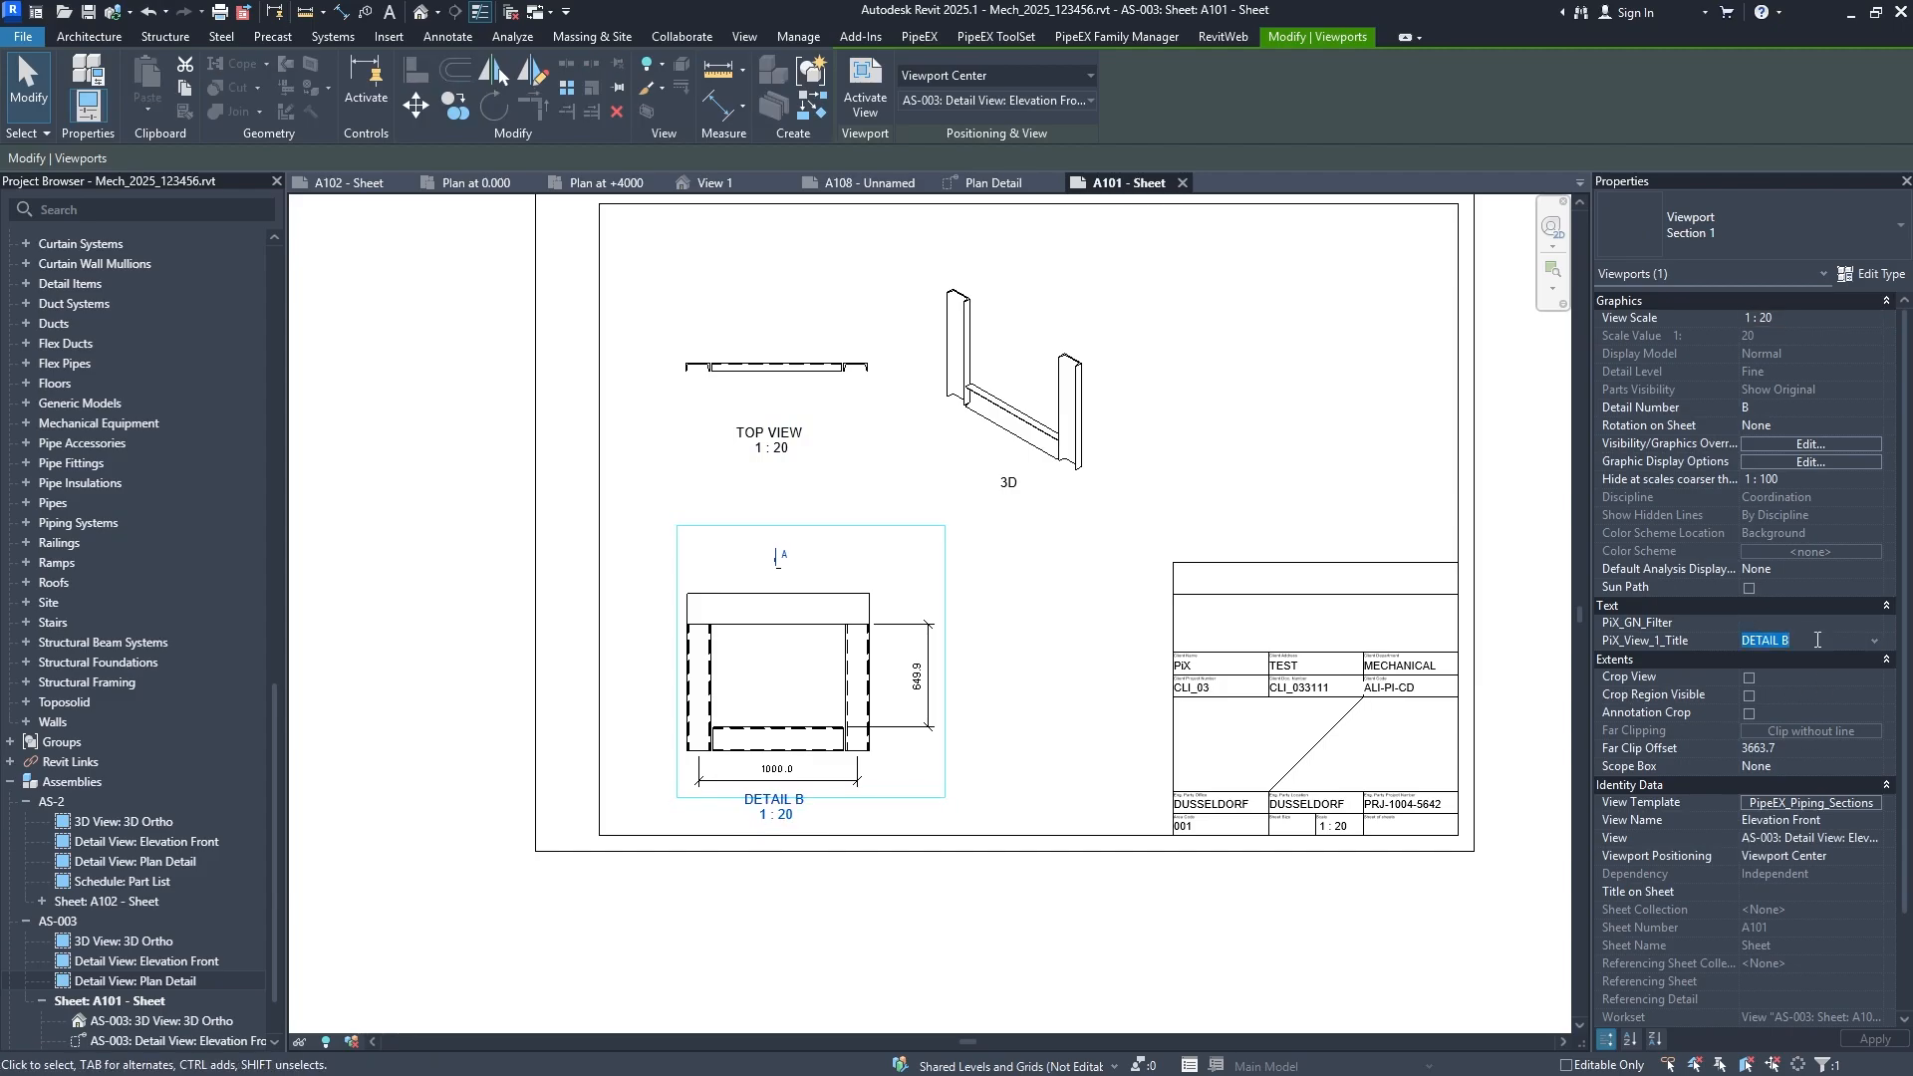
pyautogui.write('F')
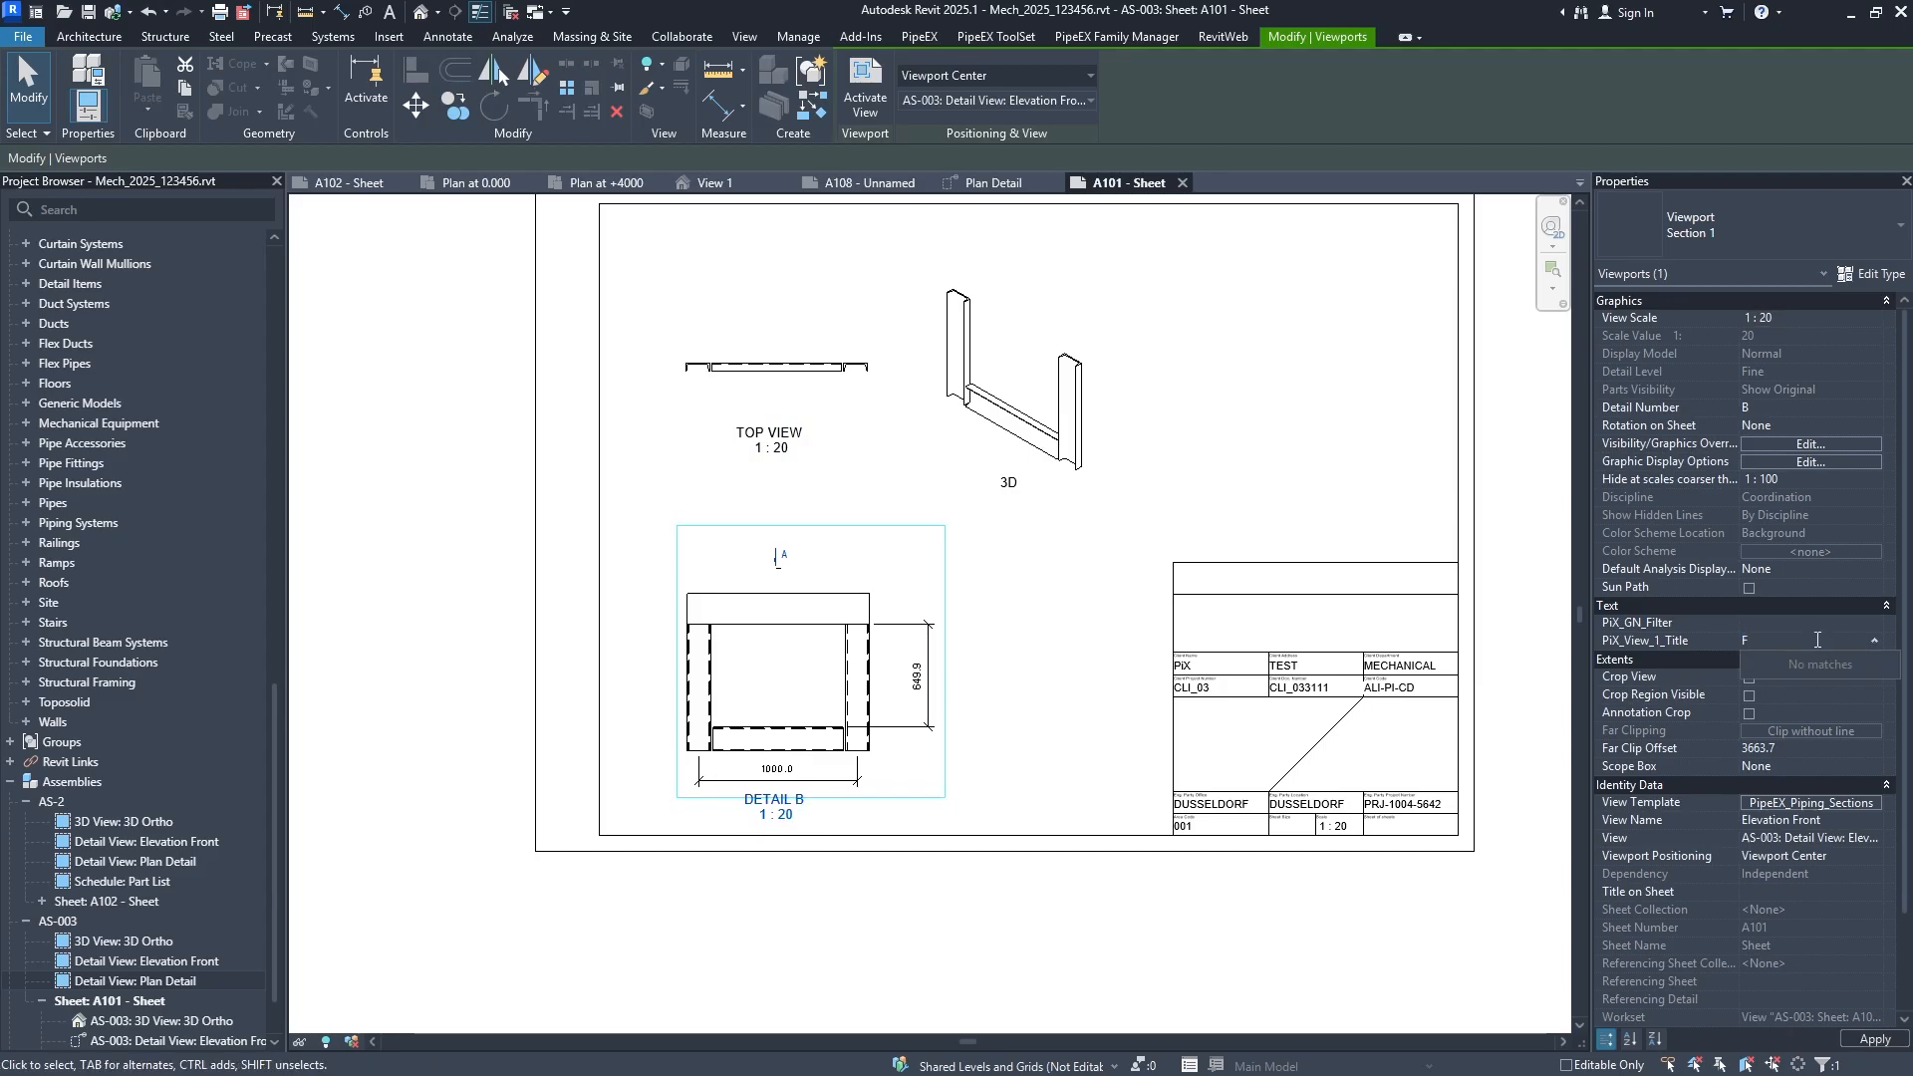
pyautogui.write('RONT VIEW')
pyautogui.press('Return')
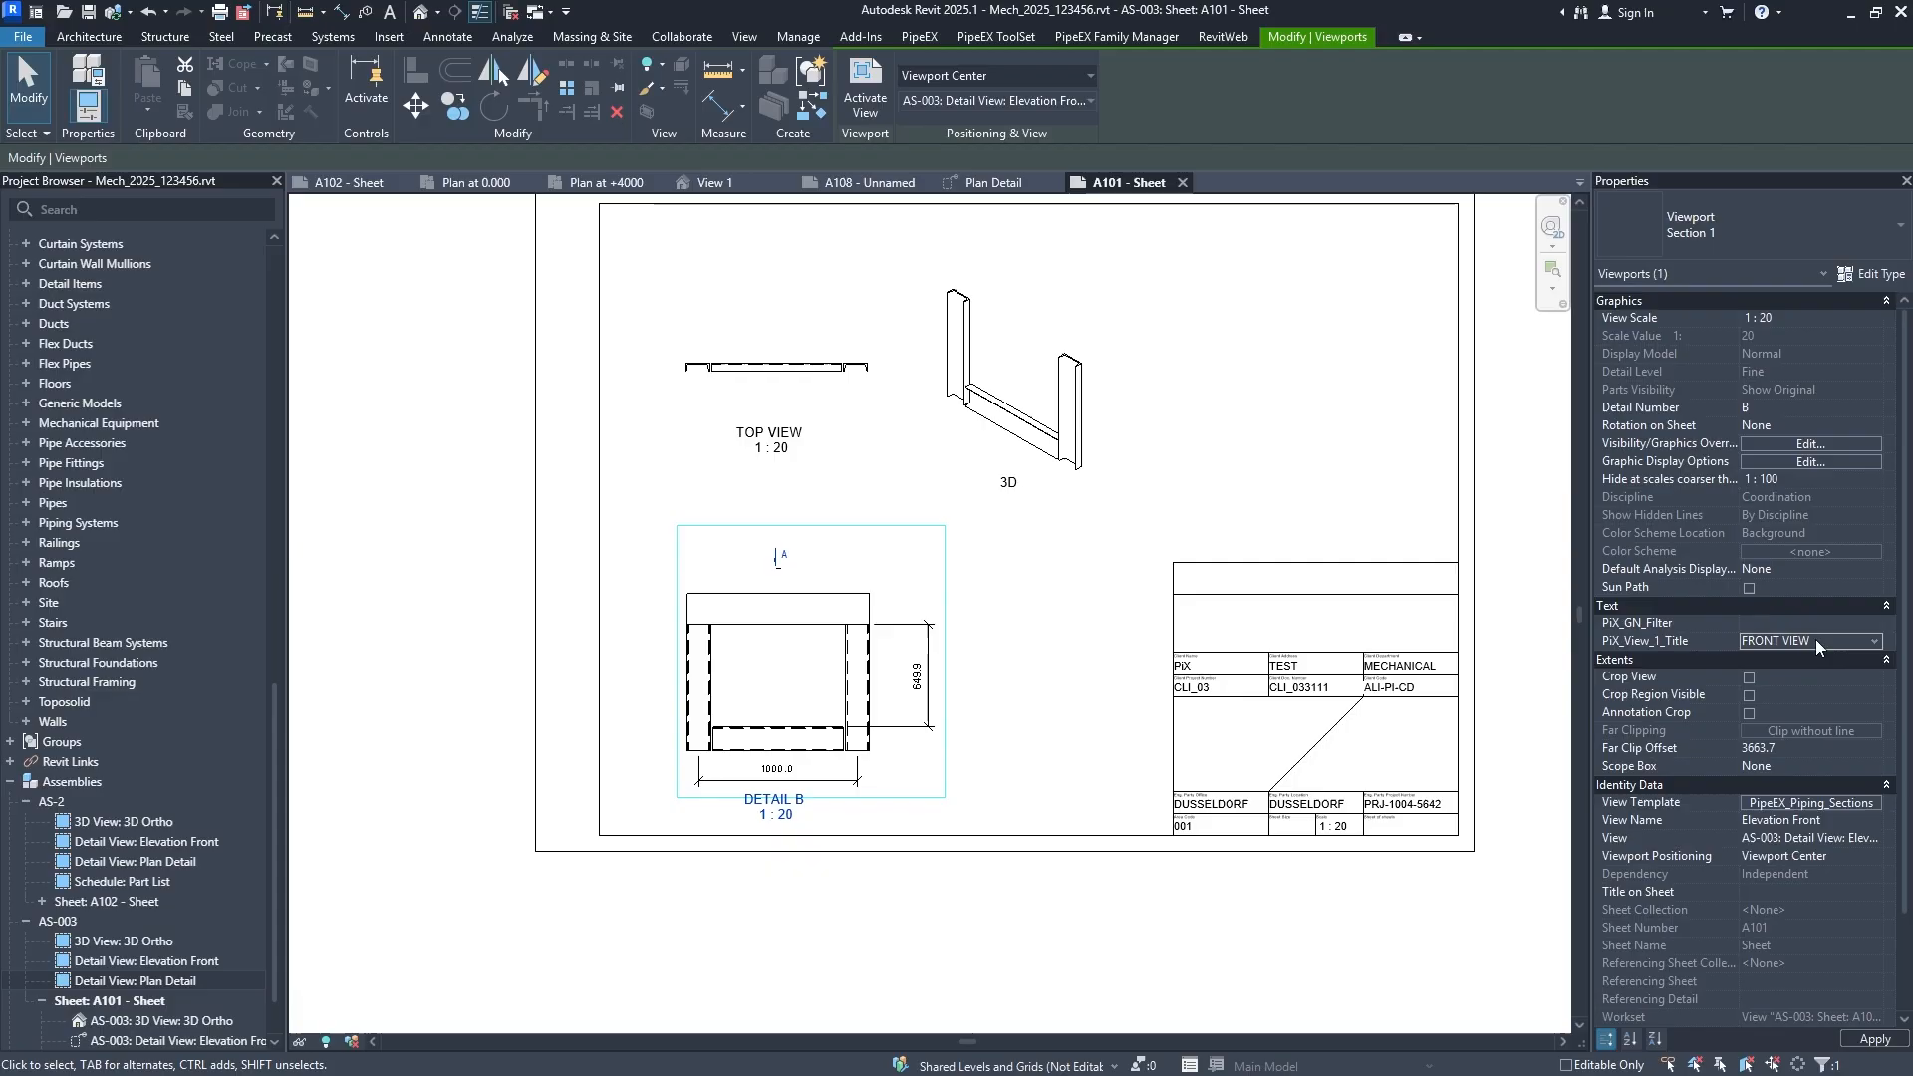
# Change the top view's PiX_View_1_Title to DETAIL A.
pyautogui.click(832, 371)
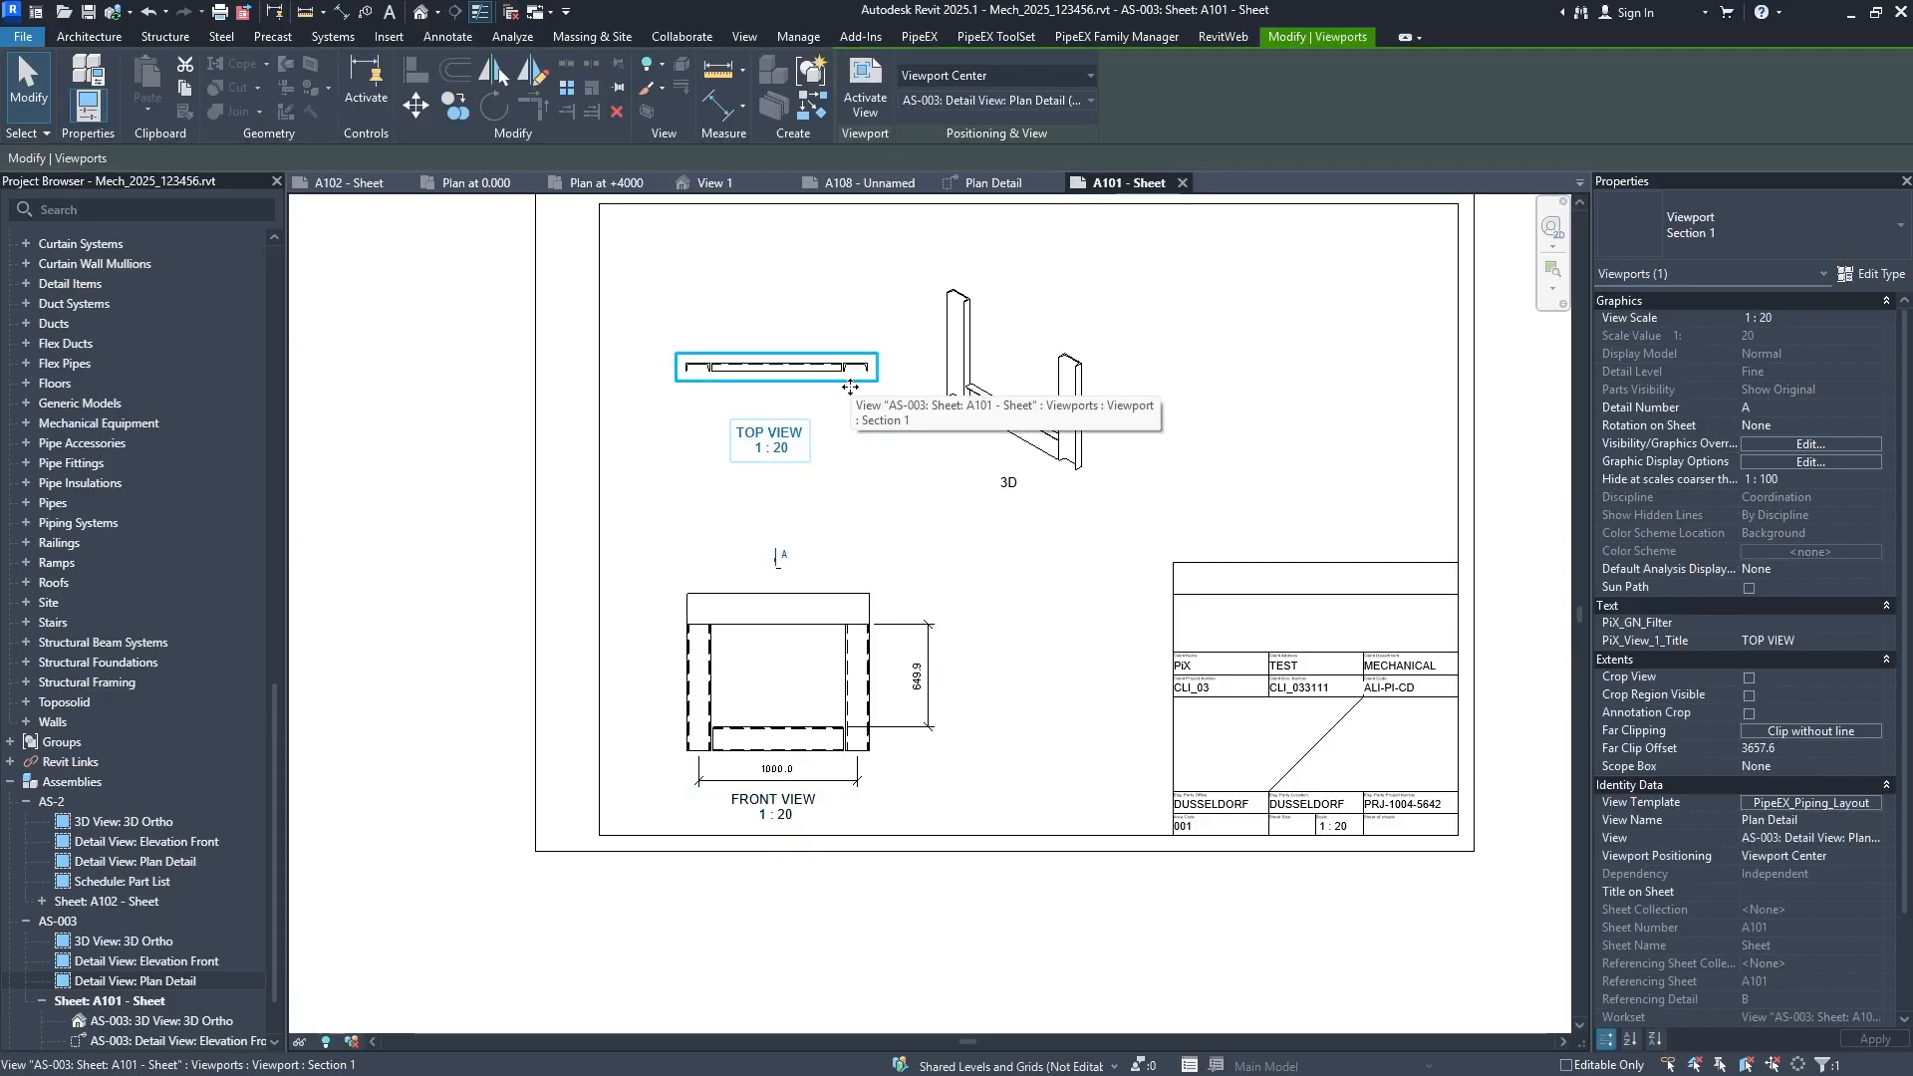
pyautogui.click(1806, 641)
pyautogui.write('DEA')
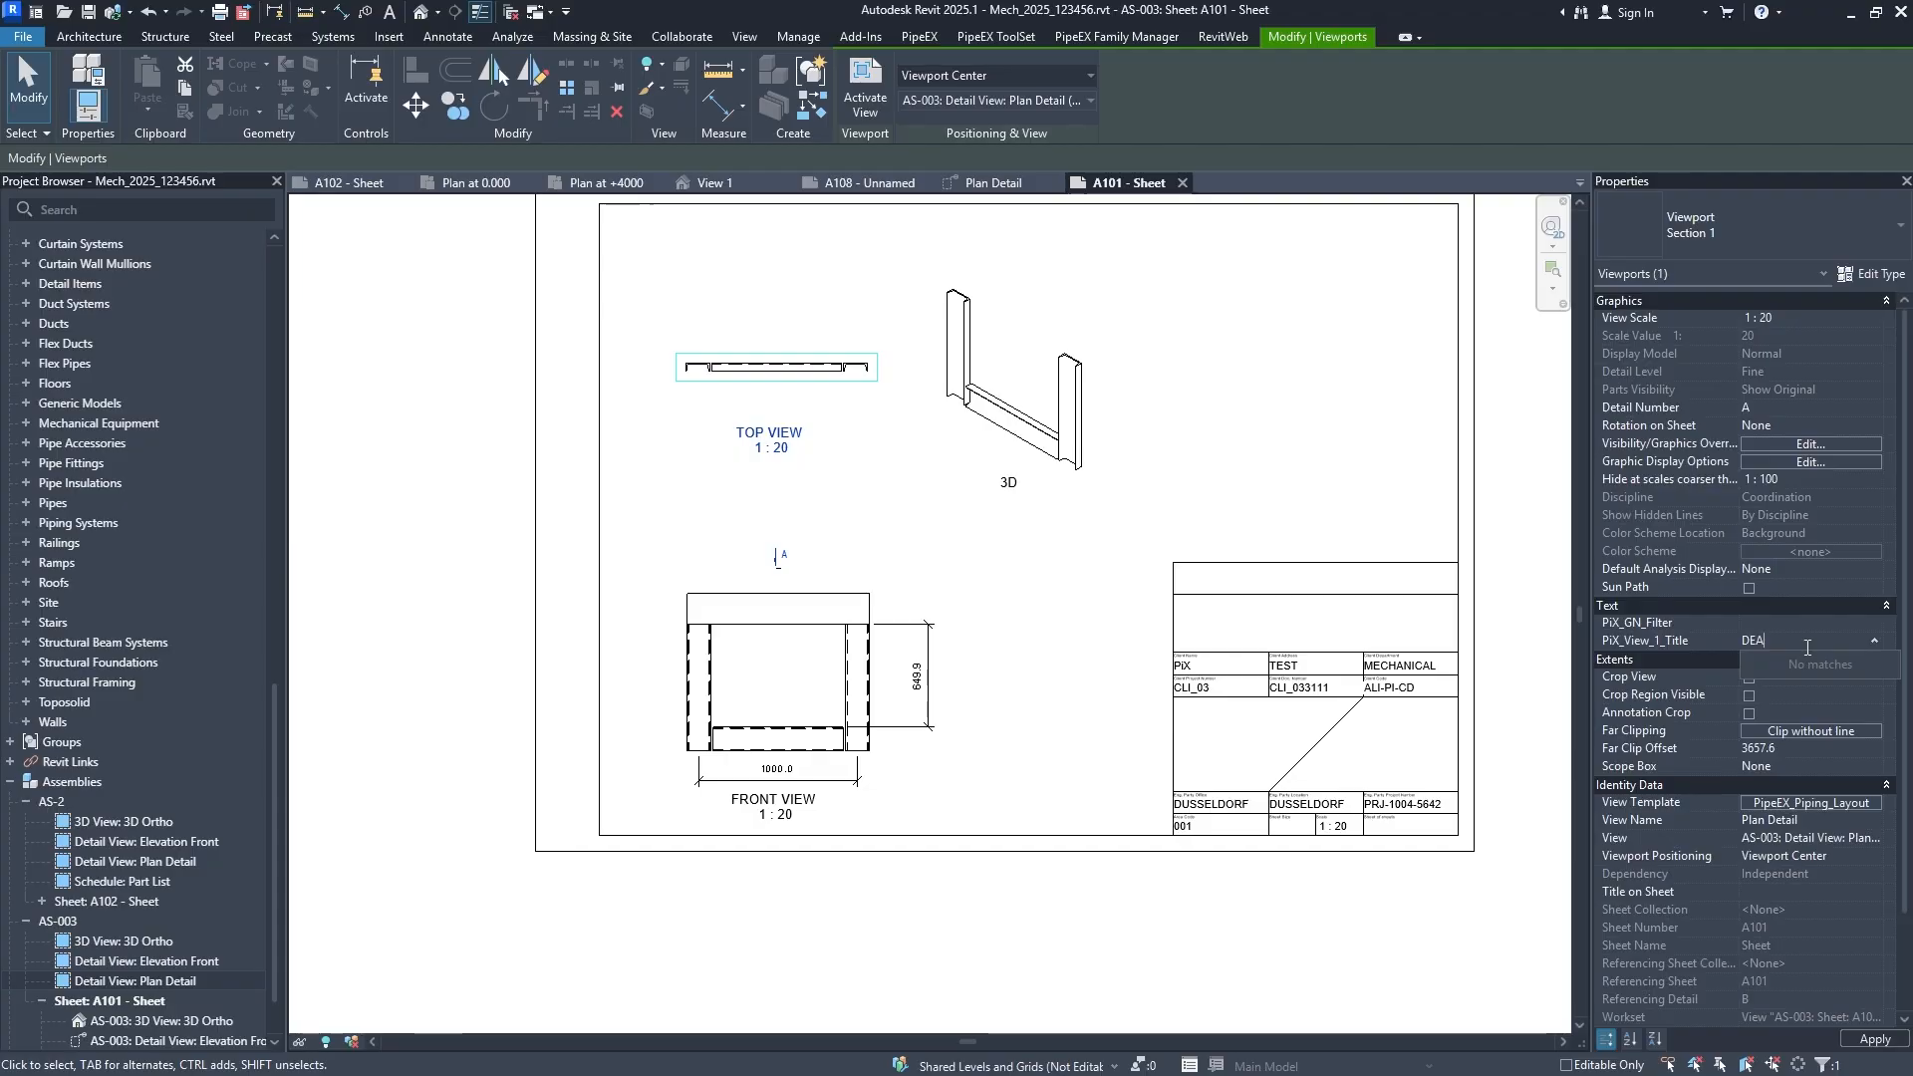
pyautogui.press('BackSpace')
pyautogui.write('TAIL A')
pyautogui.press('Return')
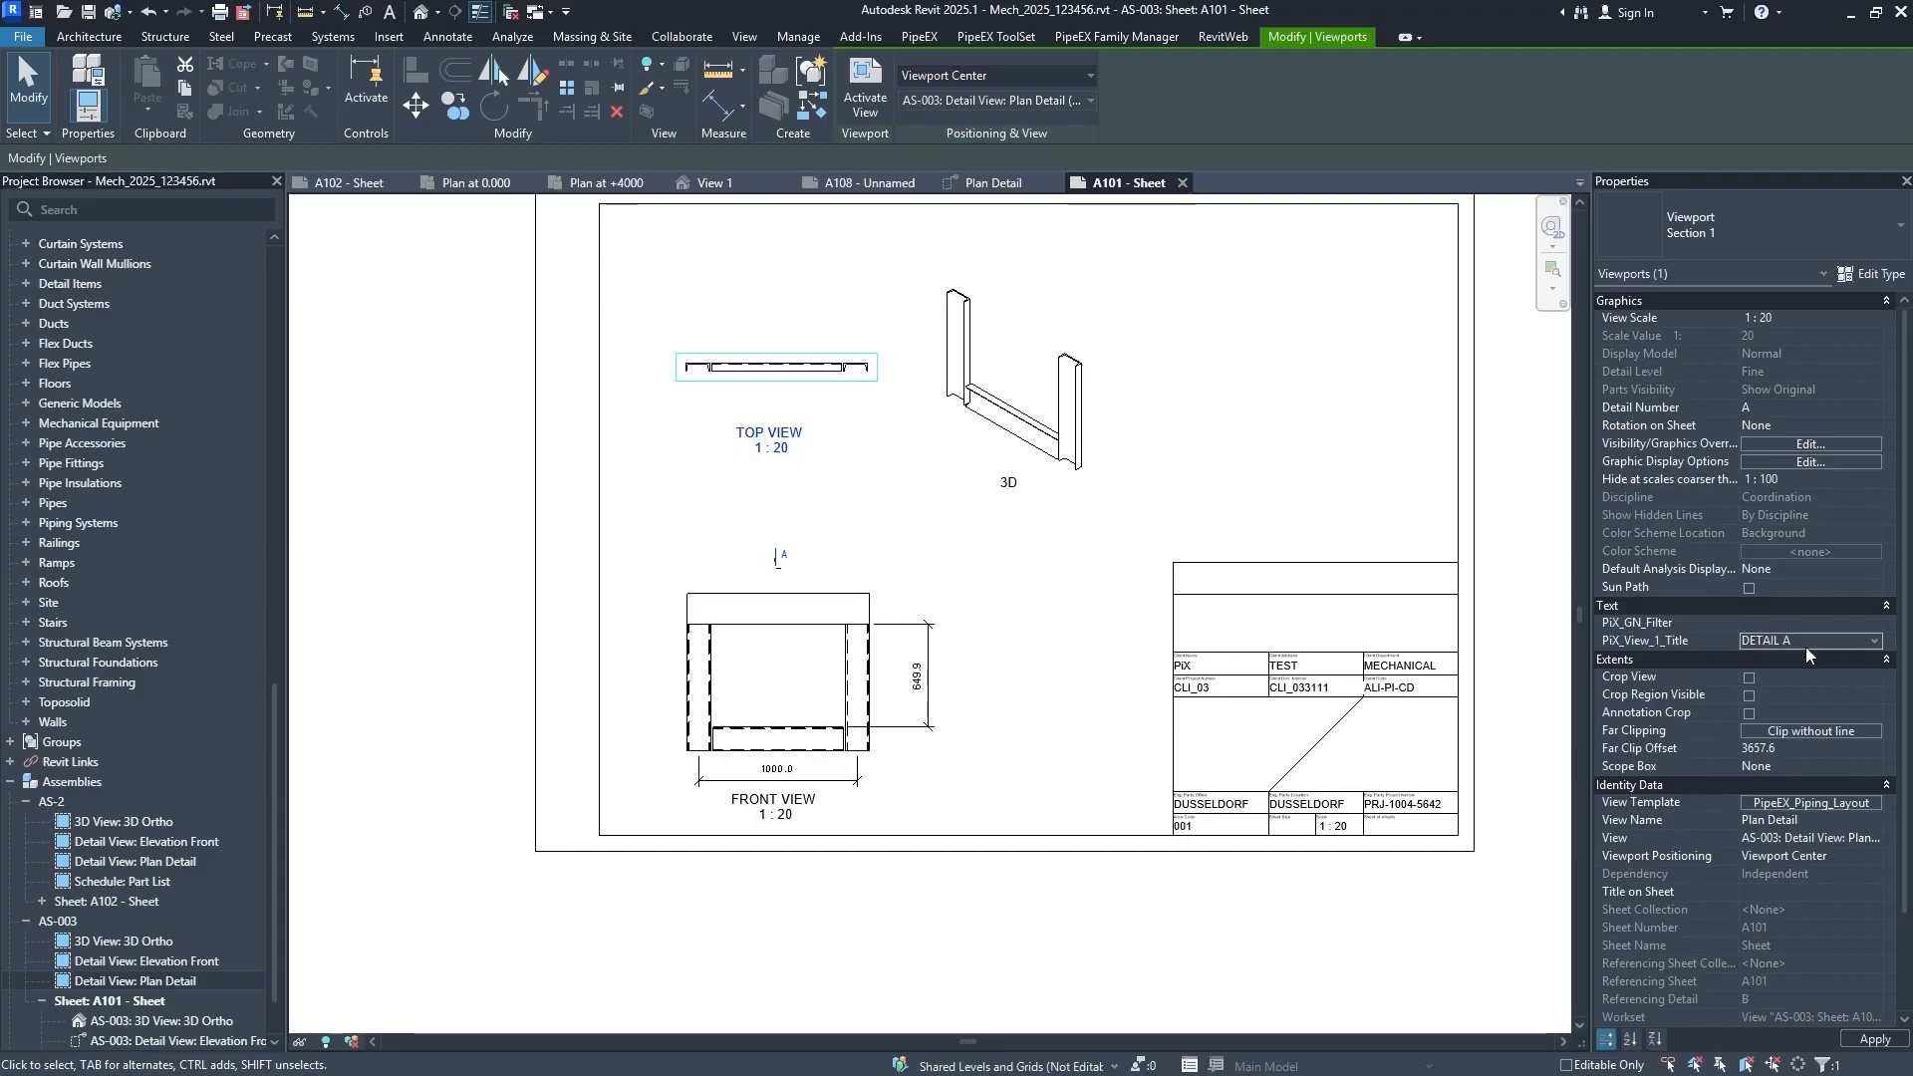
pyautogui.click(961, 630)
# Select all three viewports on the sheet and nudge them up together inside the title block frame.
pyautogui.moveTo(1001, 638); pyautogui.dragTo(976, 759, button='middle')
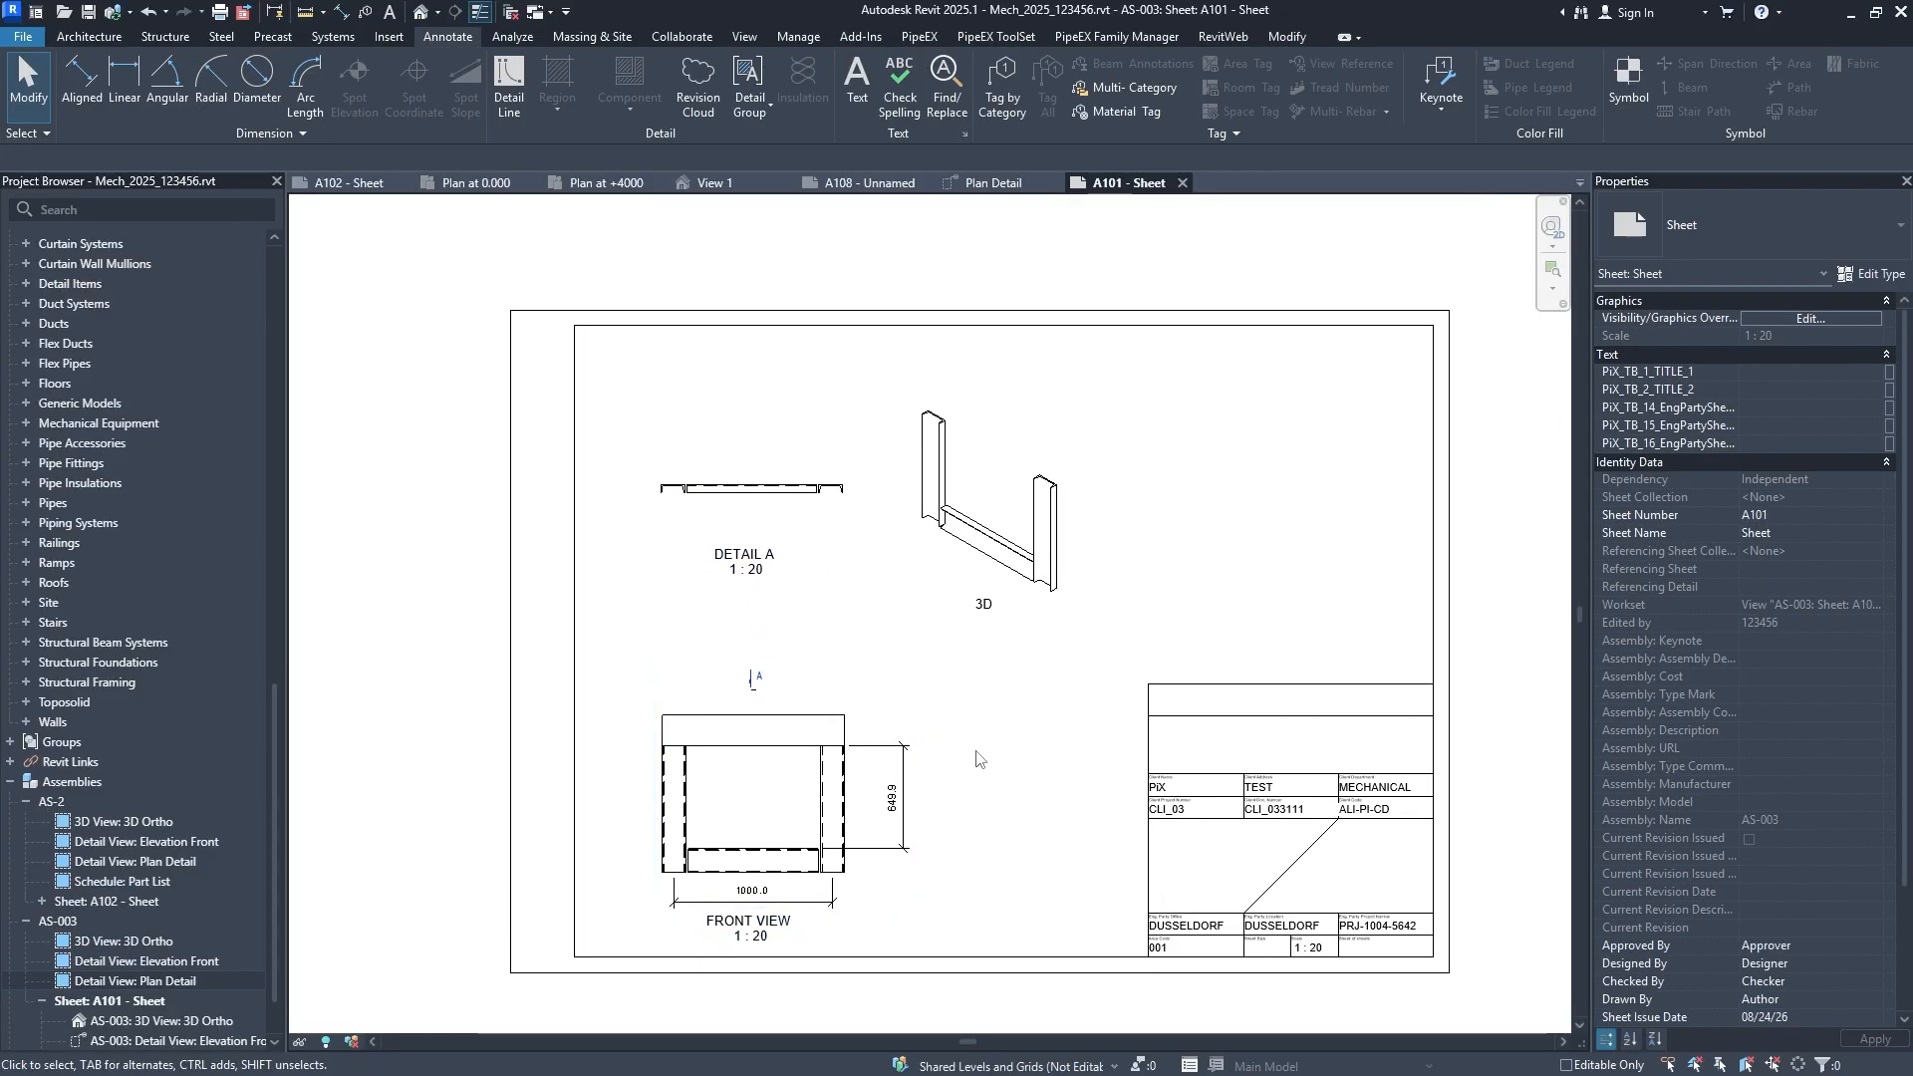
pyautogui.moveTo(976, 754); pyautogui.dragTo(778, 466)
pyautogui.press('Up')
pyautogui.press('Up')
pyautogui.press('Up')
pyautogui.press('Up')
pyautogui.press('Up')
pyautogui.press('Up')
pyautogui.press('Up')
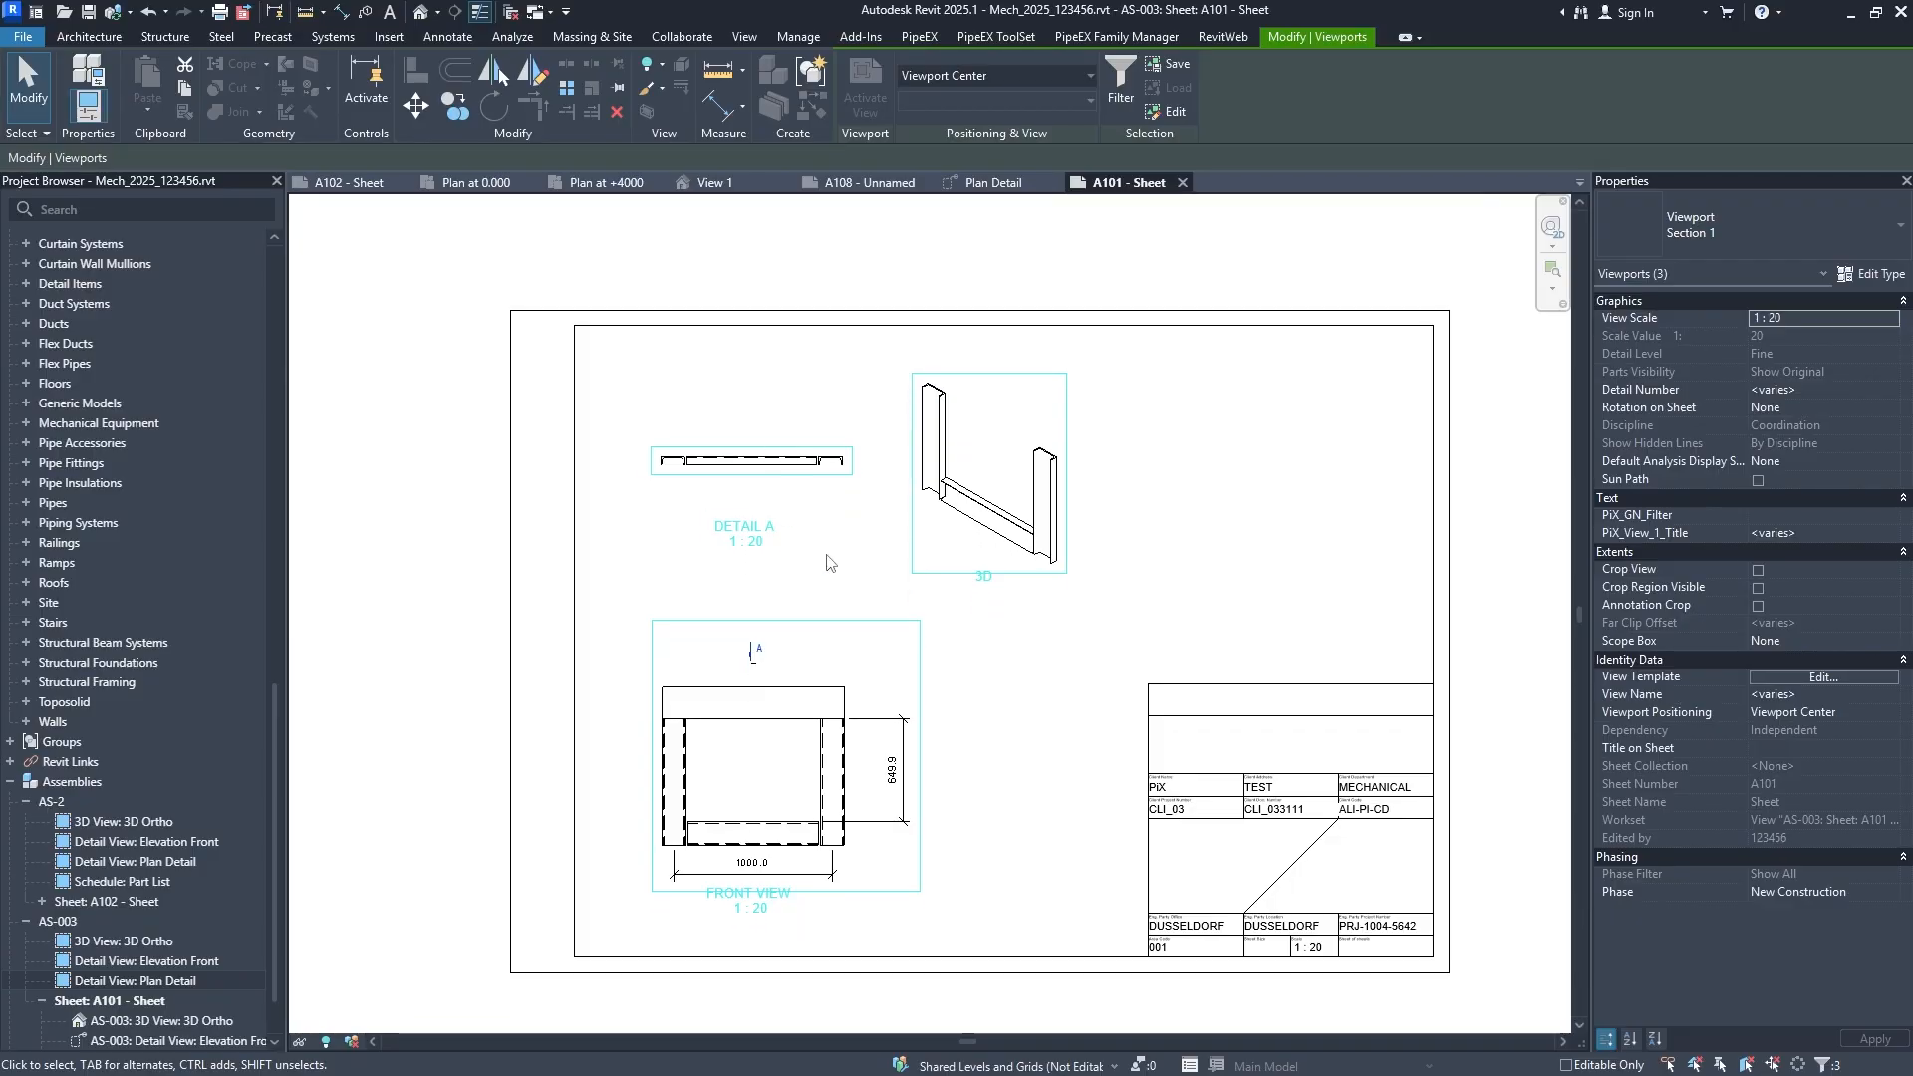
pyautogui.click(1017, 694)
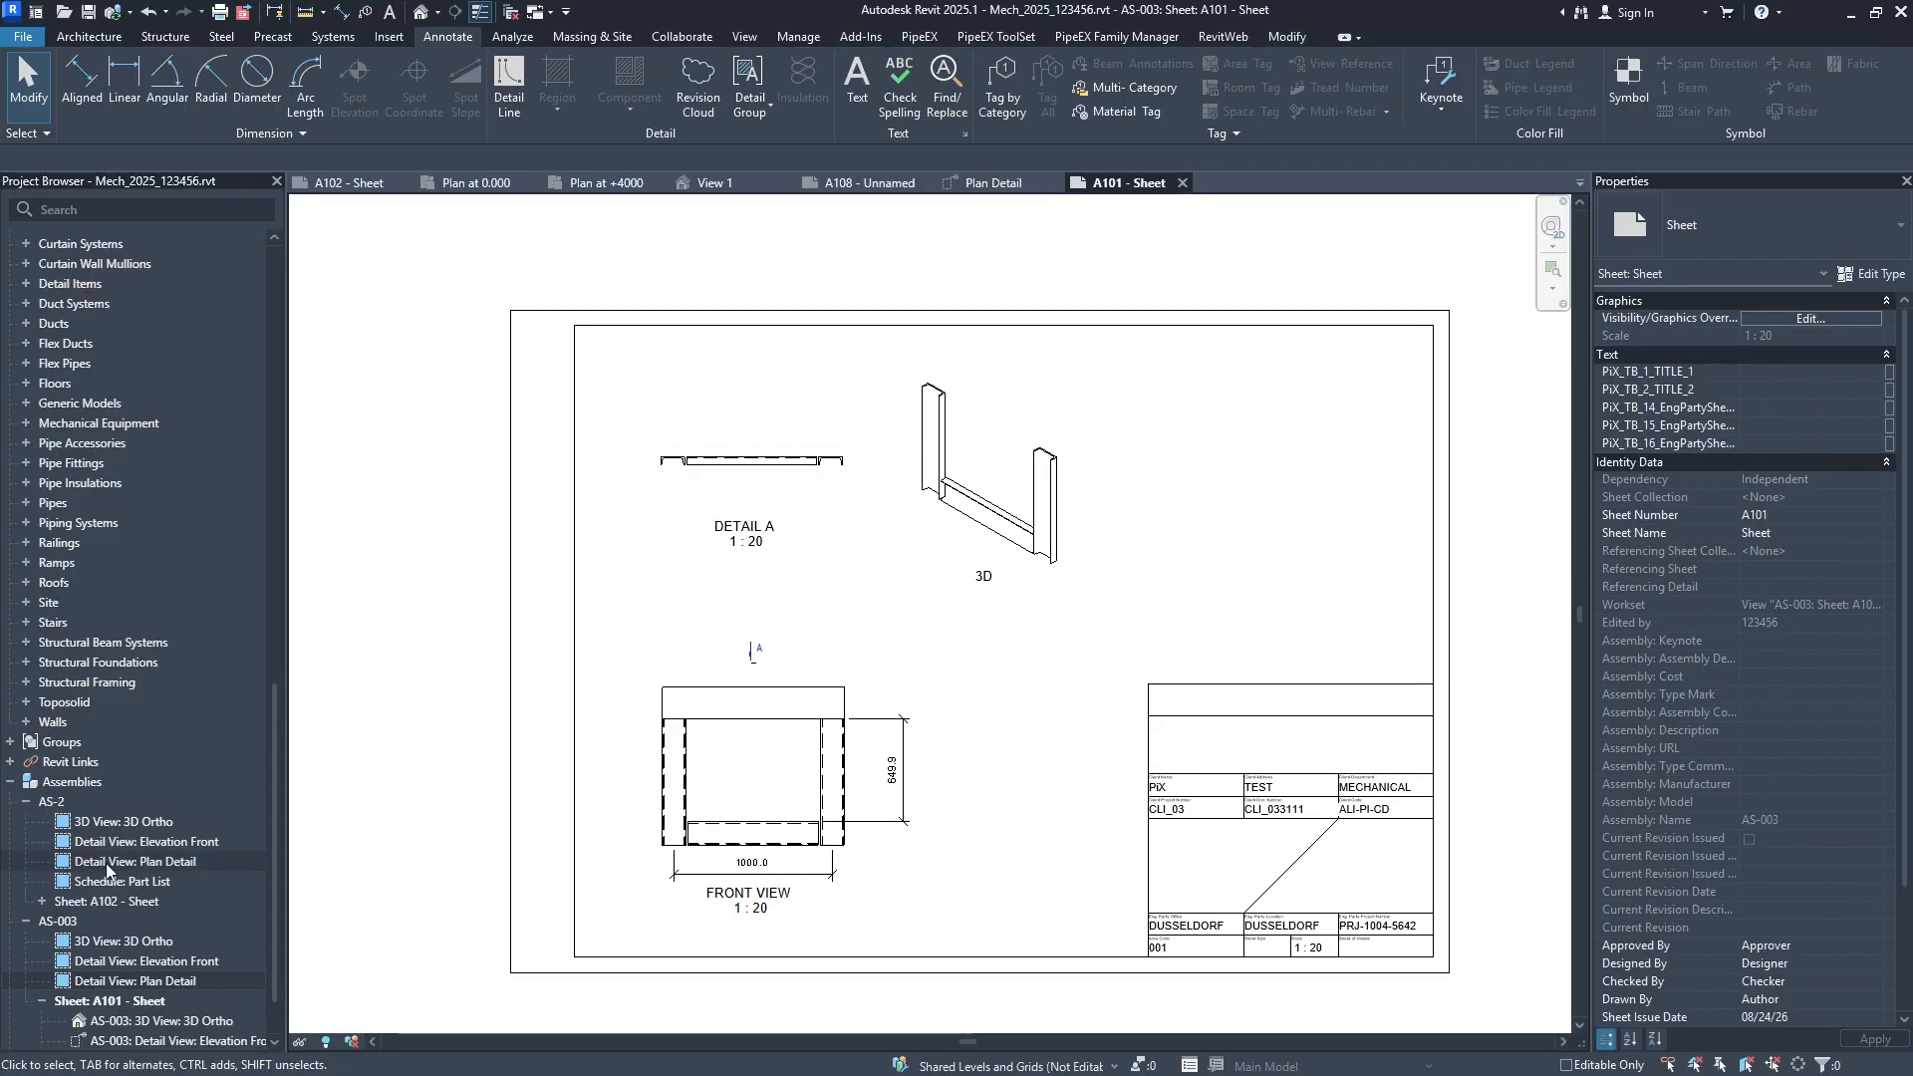
# Create an additional assembly view for AS-003 containing only the Part List, without the 3D, plan and front elevation views or a new sheet.
pyautogui.scroll(-1, 115, 867)
pyautogui.click(109, 922)
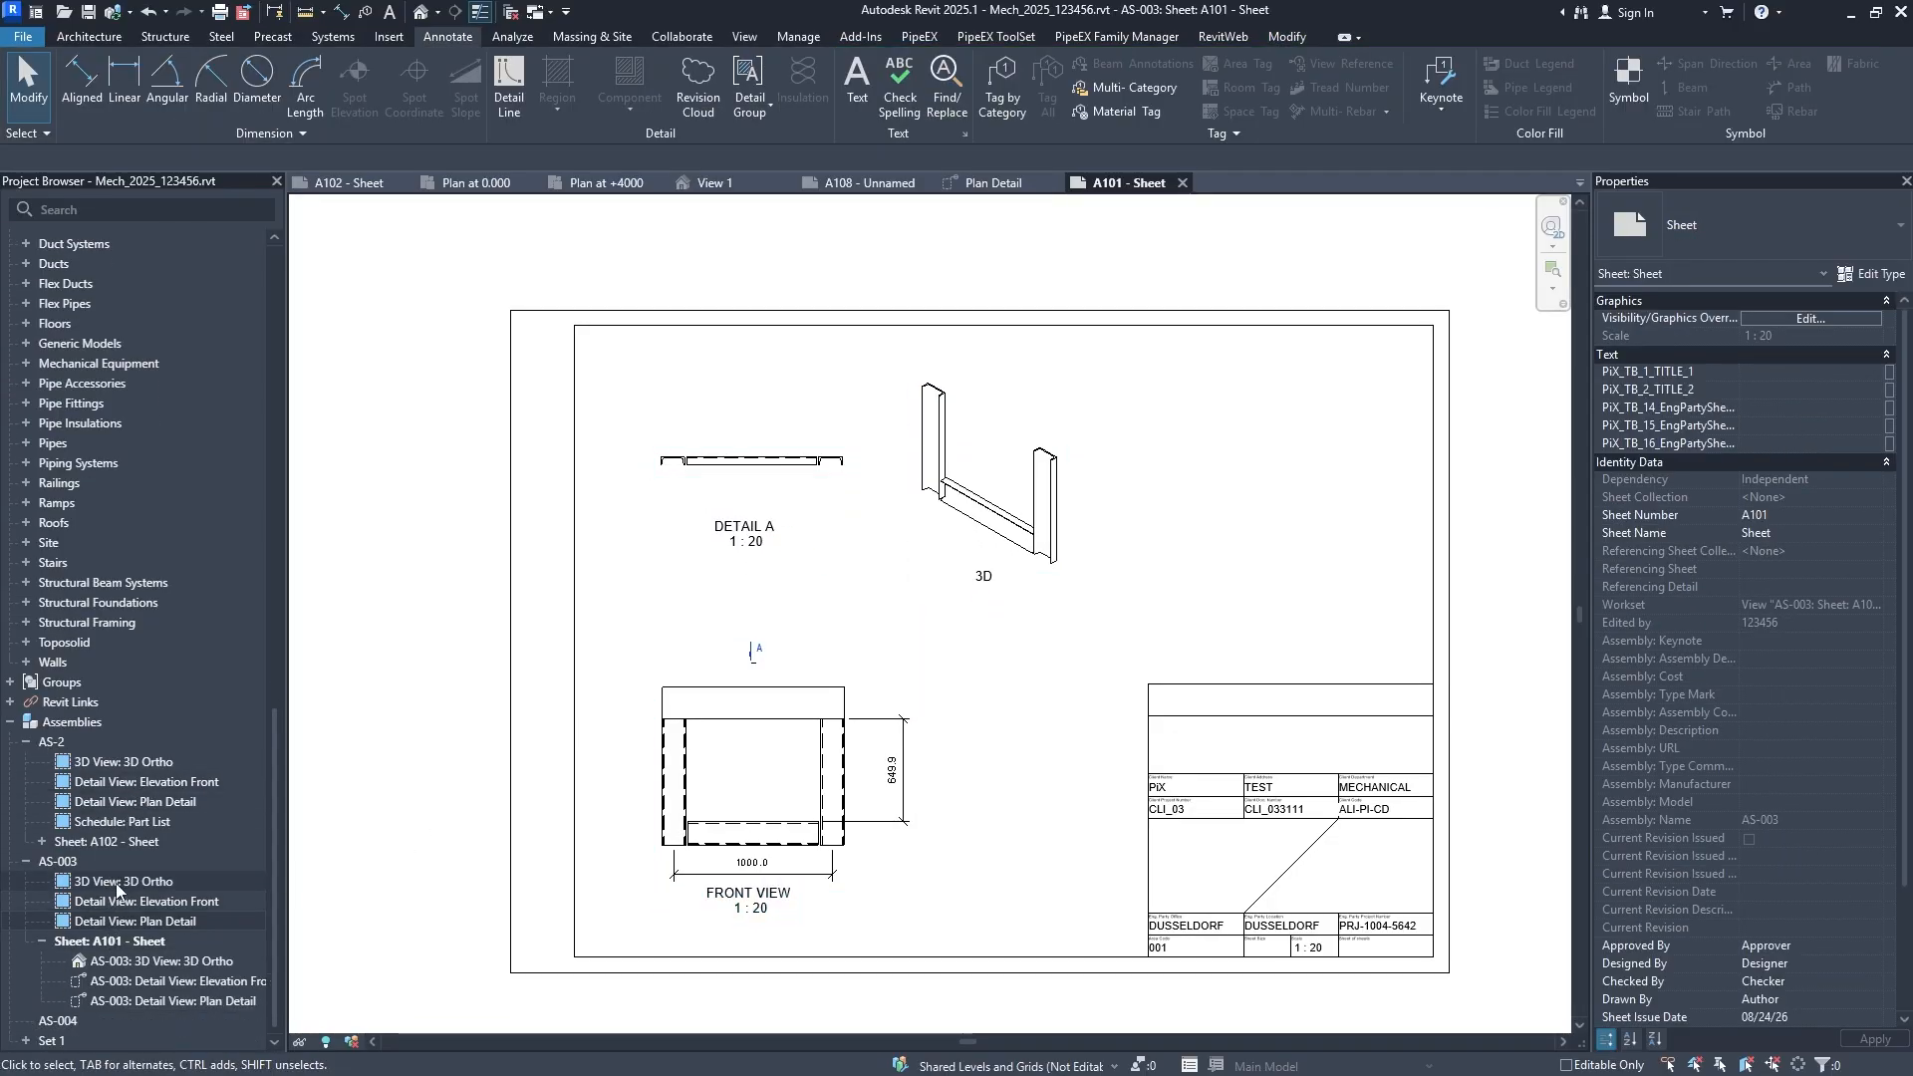
pyautogui.rightClick(88, 863)
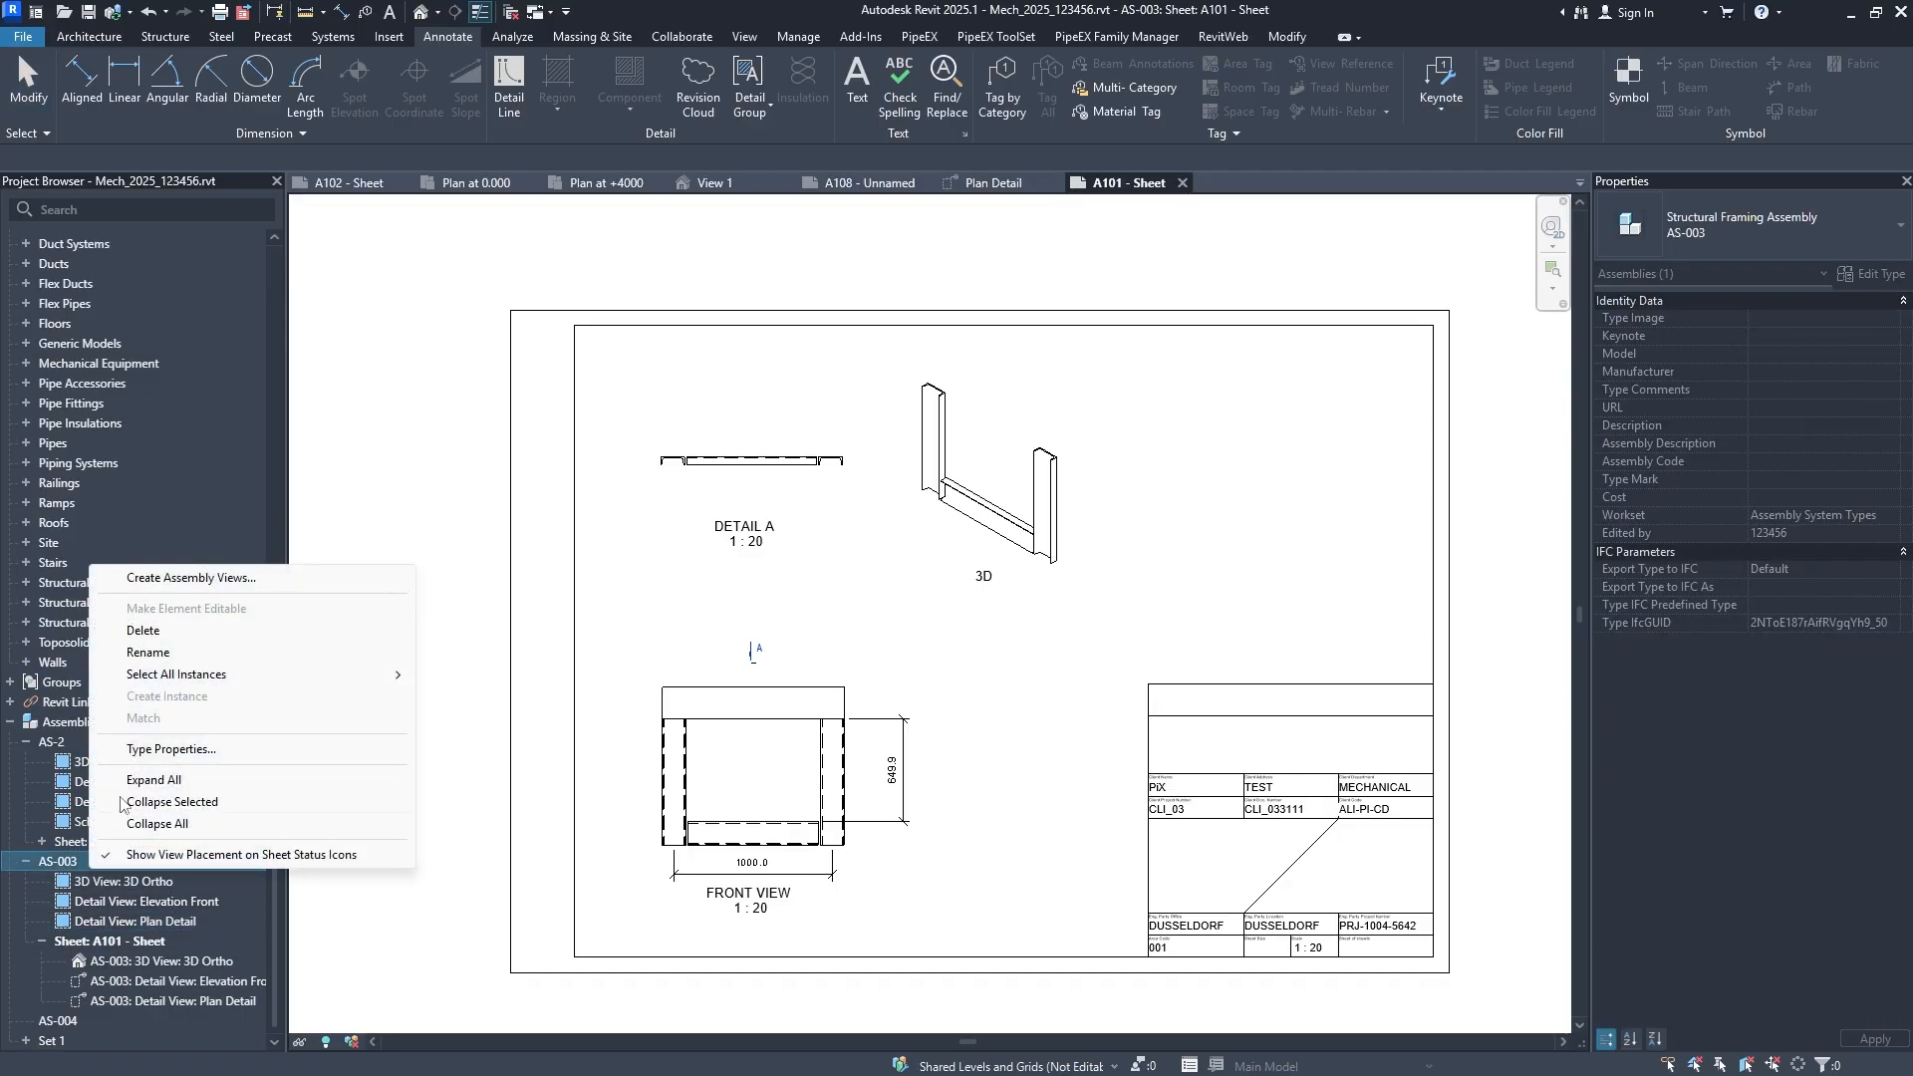
pyautogui.click(199, 578)
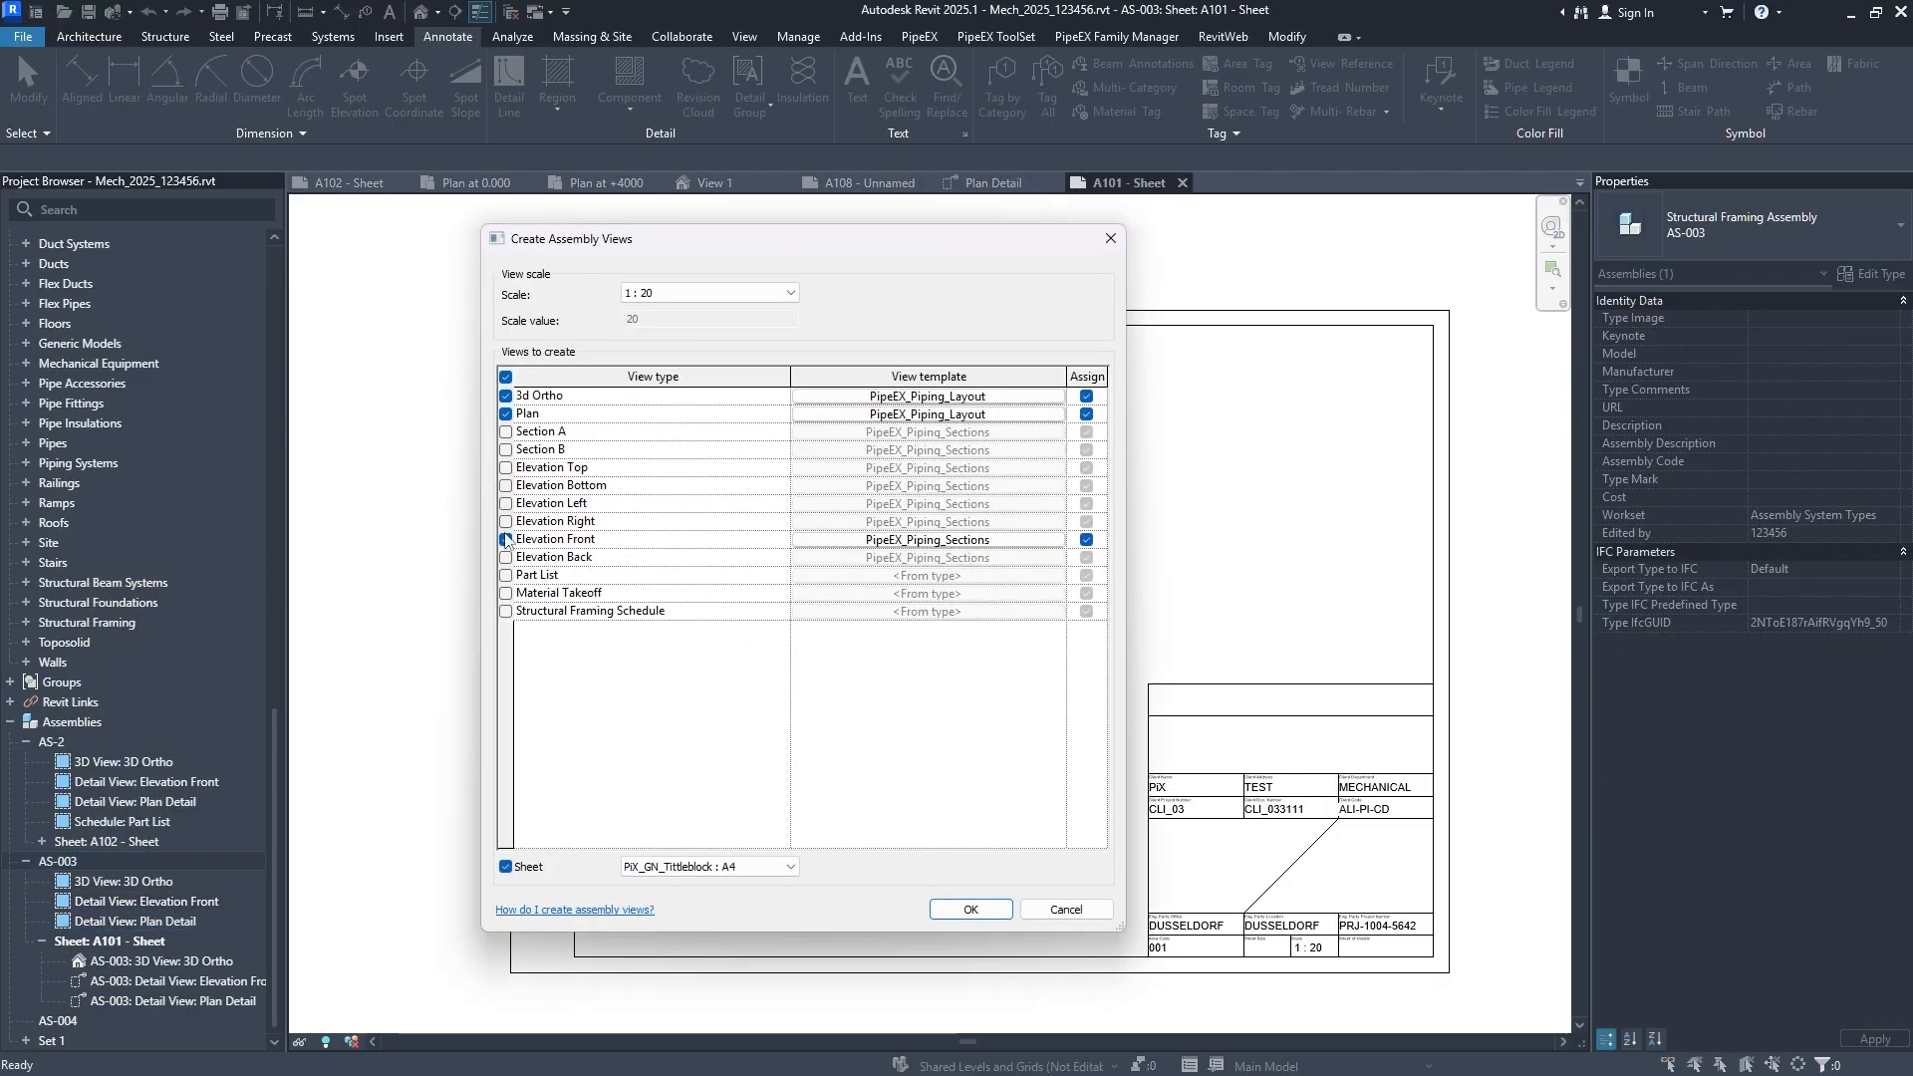
pyautogui.click(506, 539)
pyautogui.click(507, 413)
pyautogui.click(507, 396)
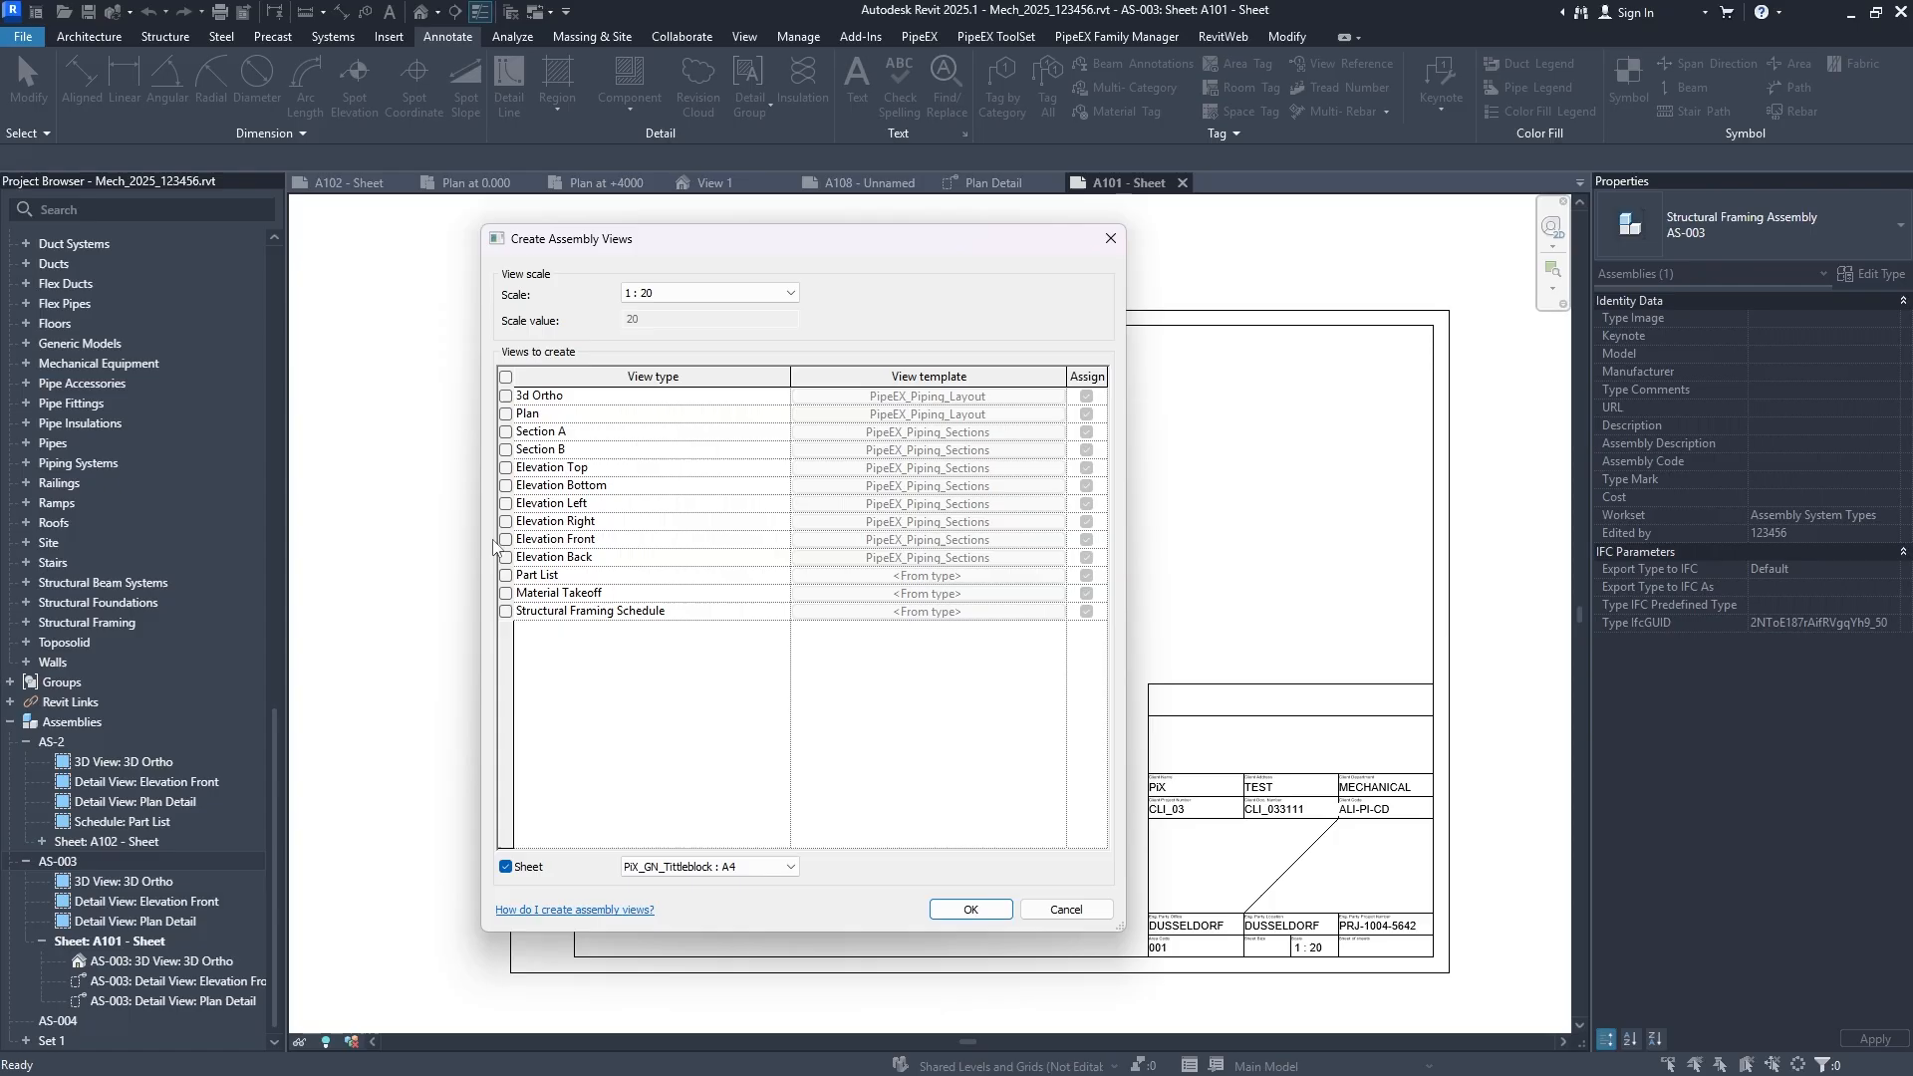
pyautogui.click(506, 576)
pyautogui.click(507, 867)
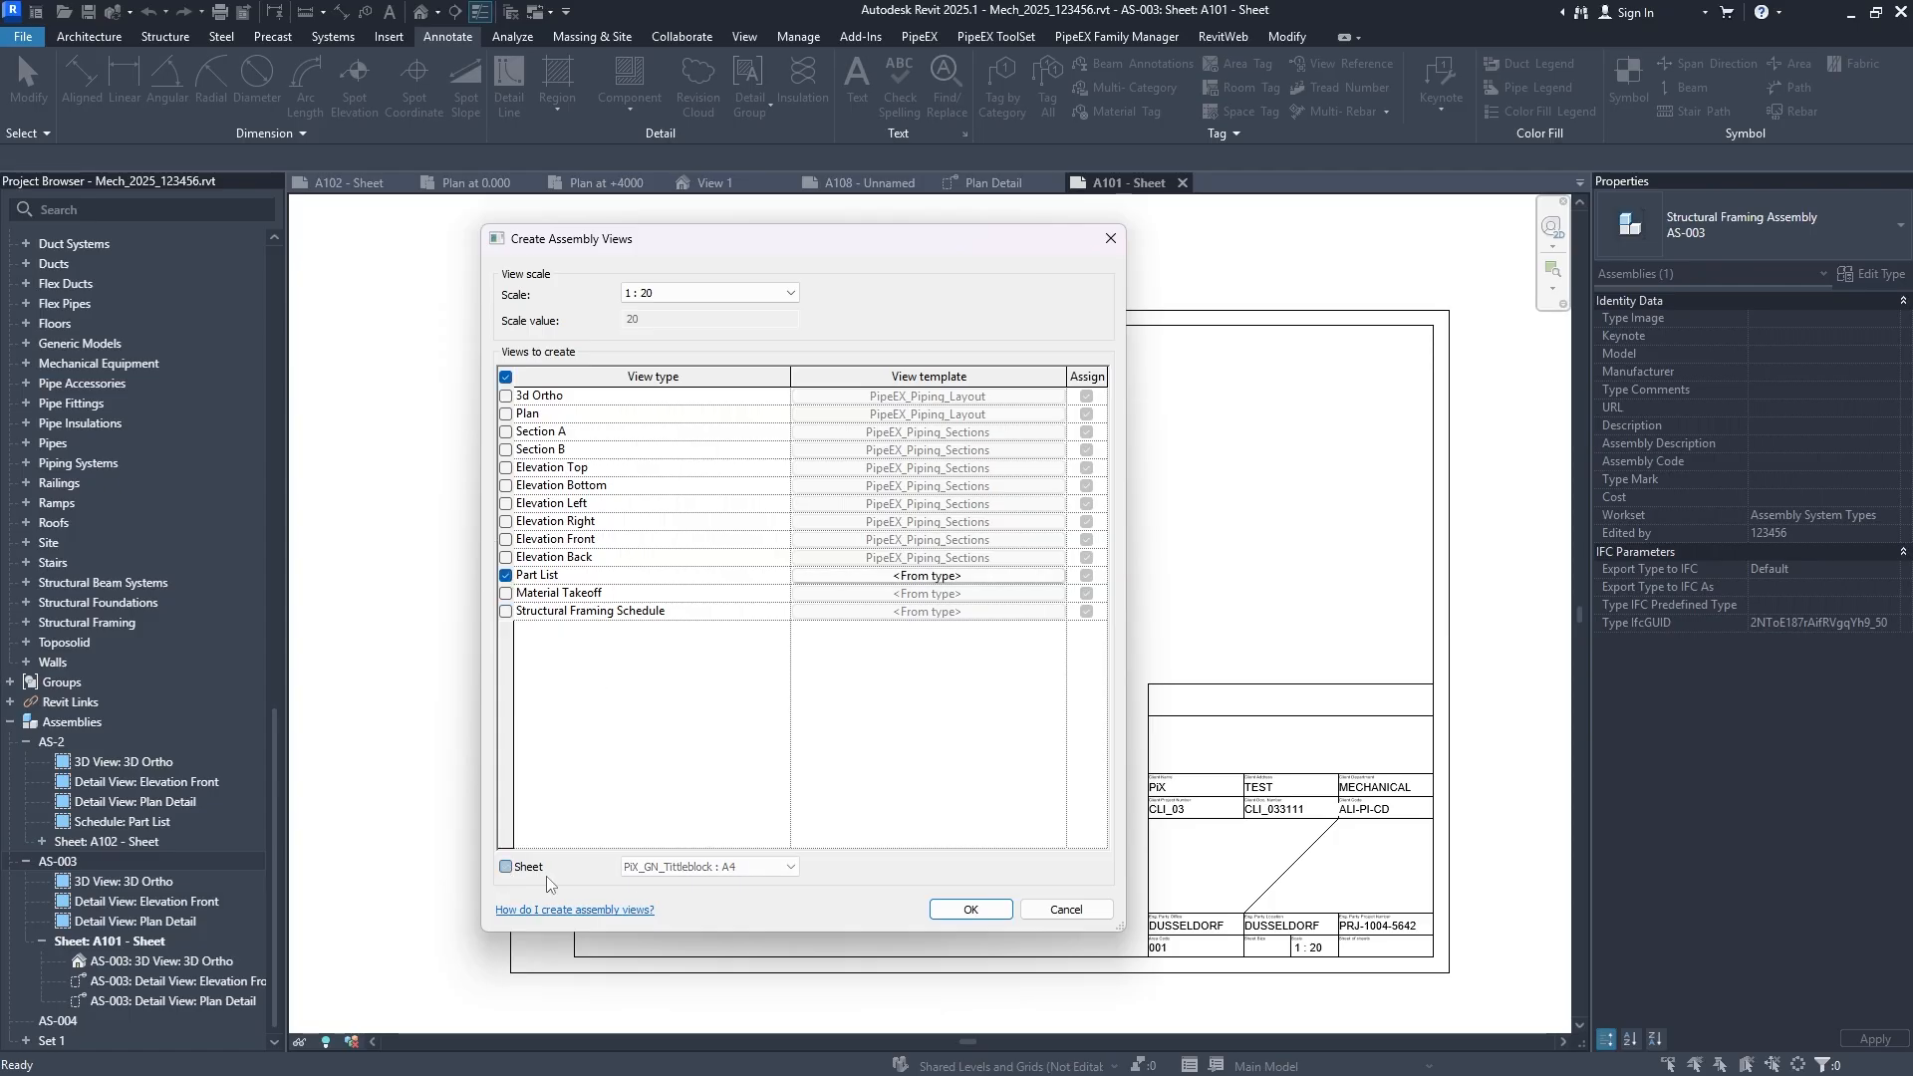
pyautogui.click(940, 914)
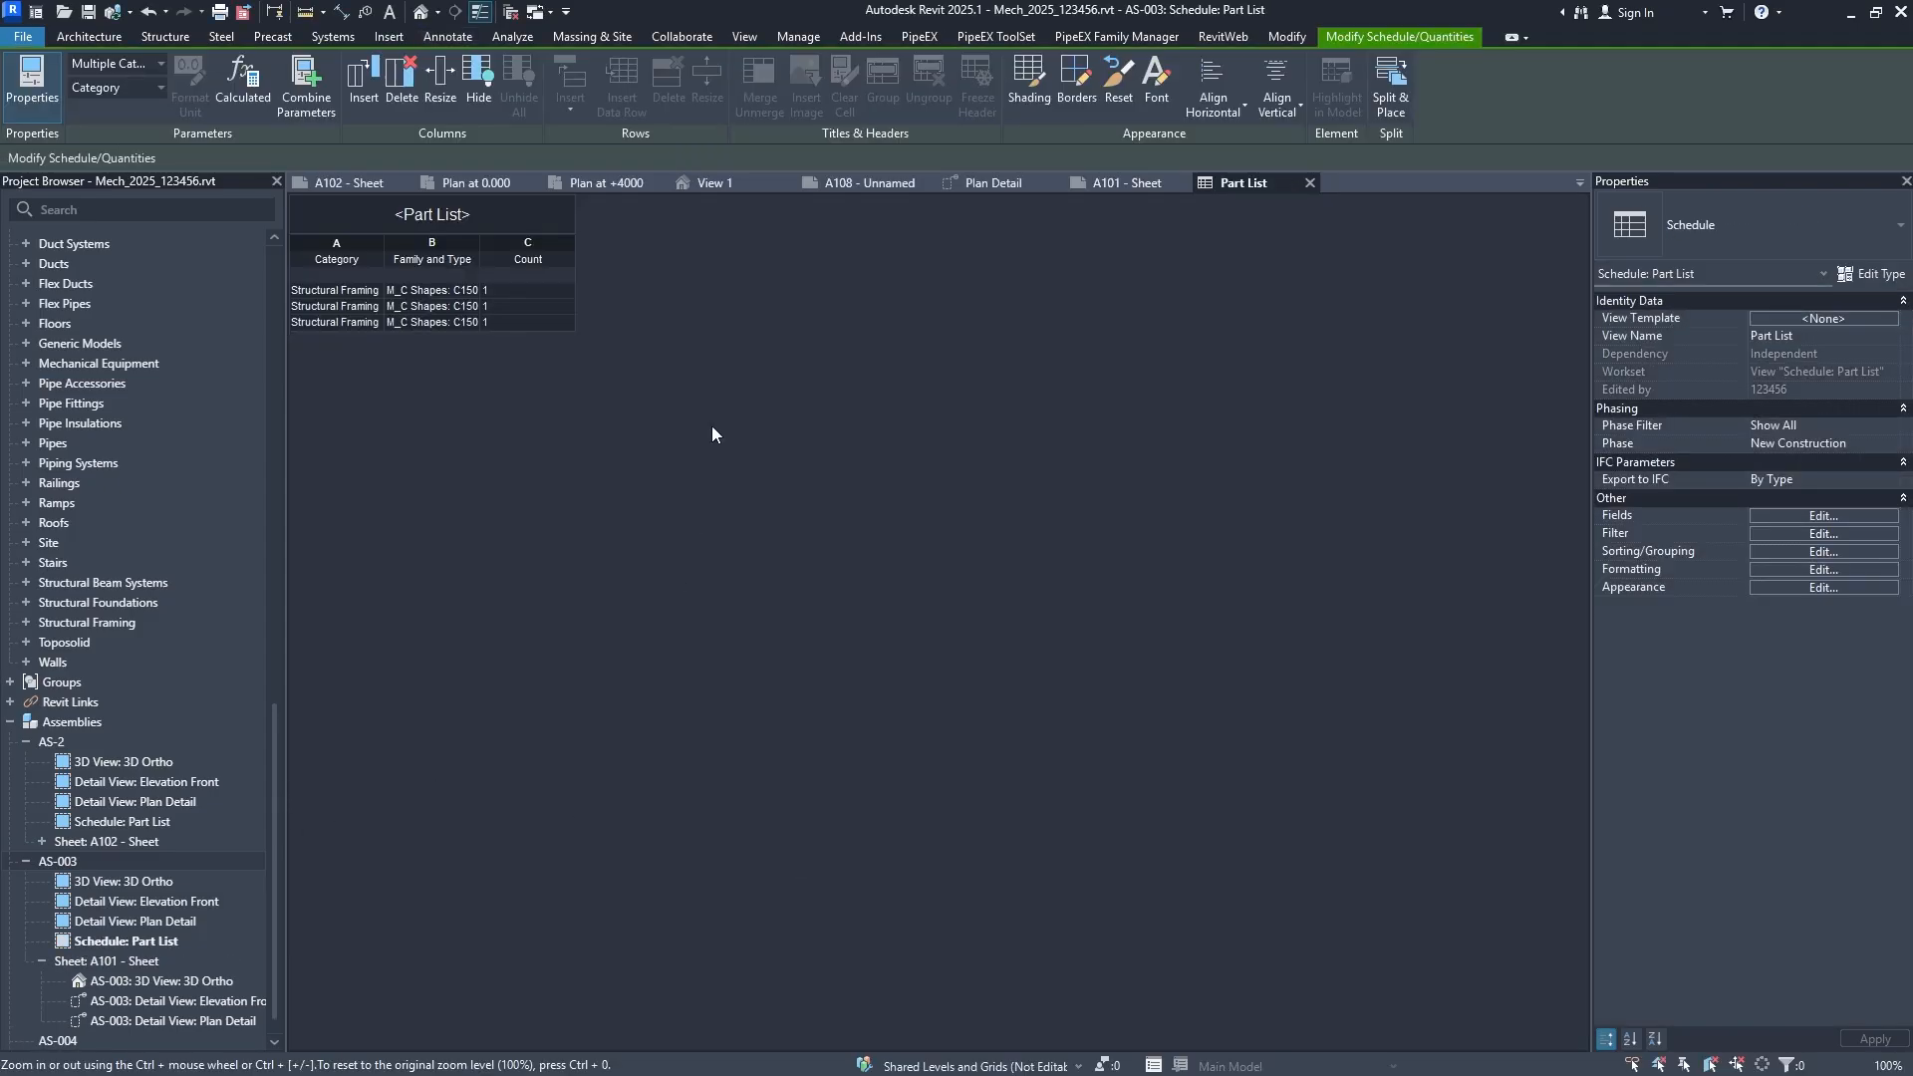
# Return to sheet A101 and place AS-003's Part List schedule in the empty area beside the 3D view, above the title block.
pyautogui.doubleClick(148, 959)
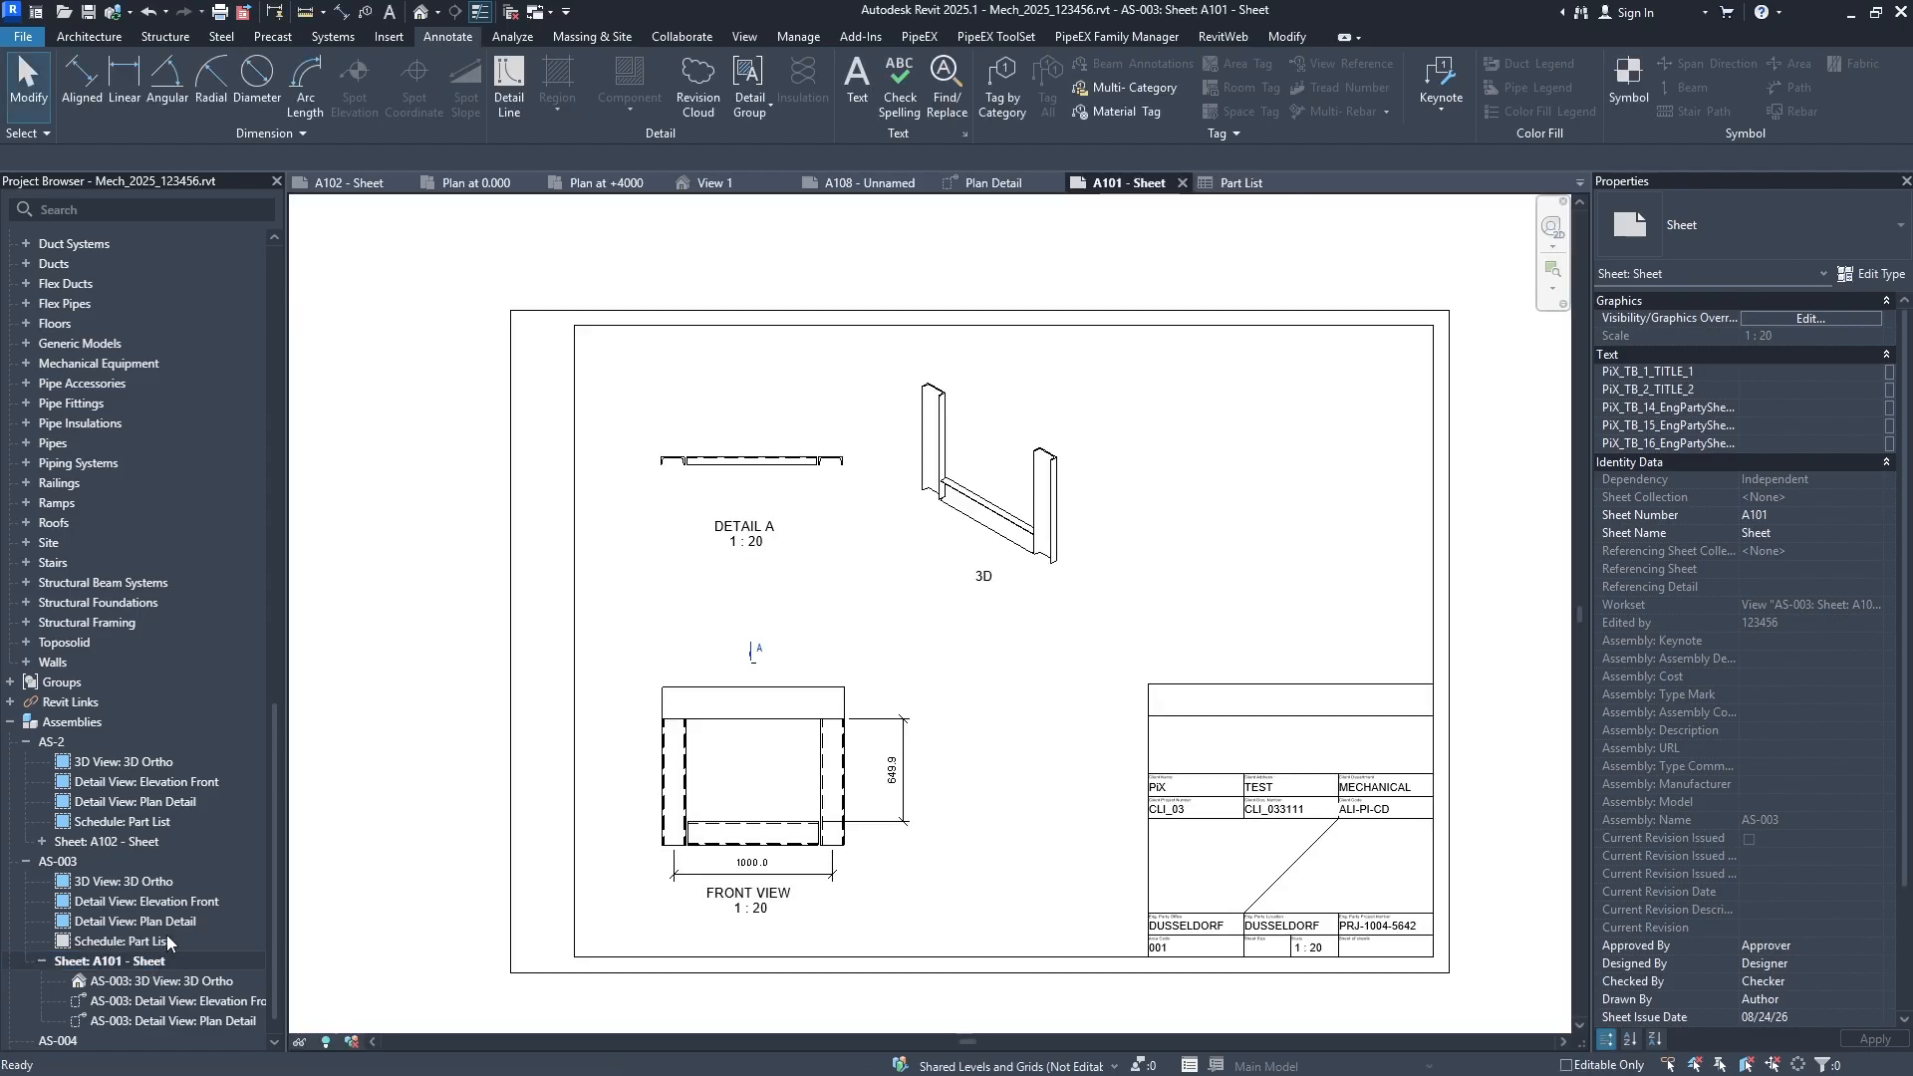
pyautogui.moveTo(148, 943); pyautogui.dragTo(1296, 438)
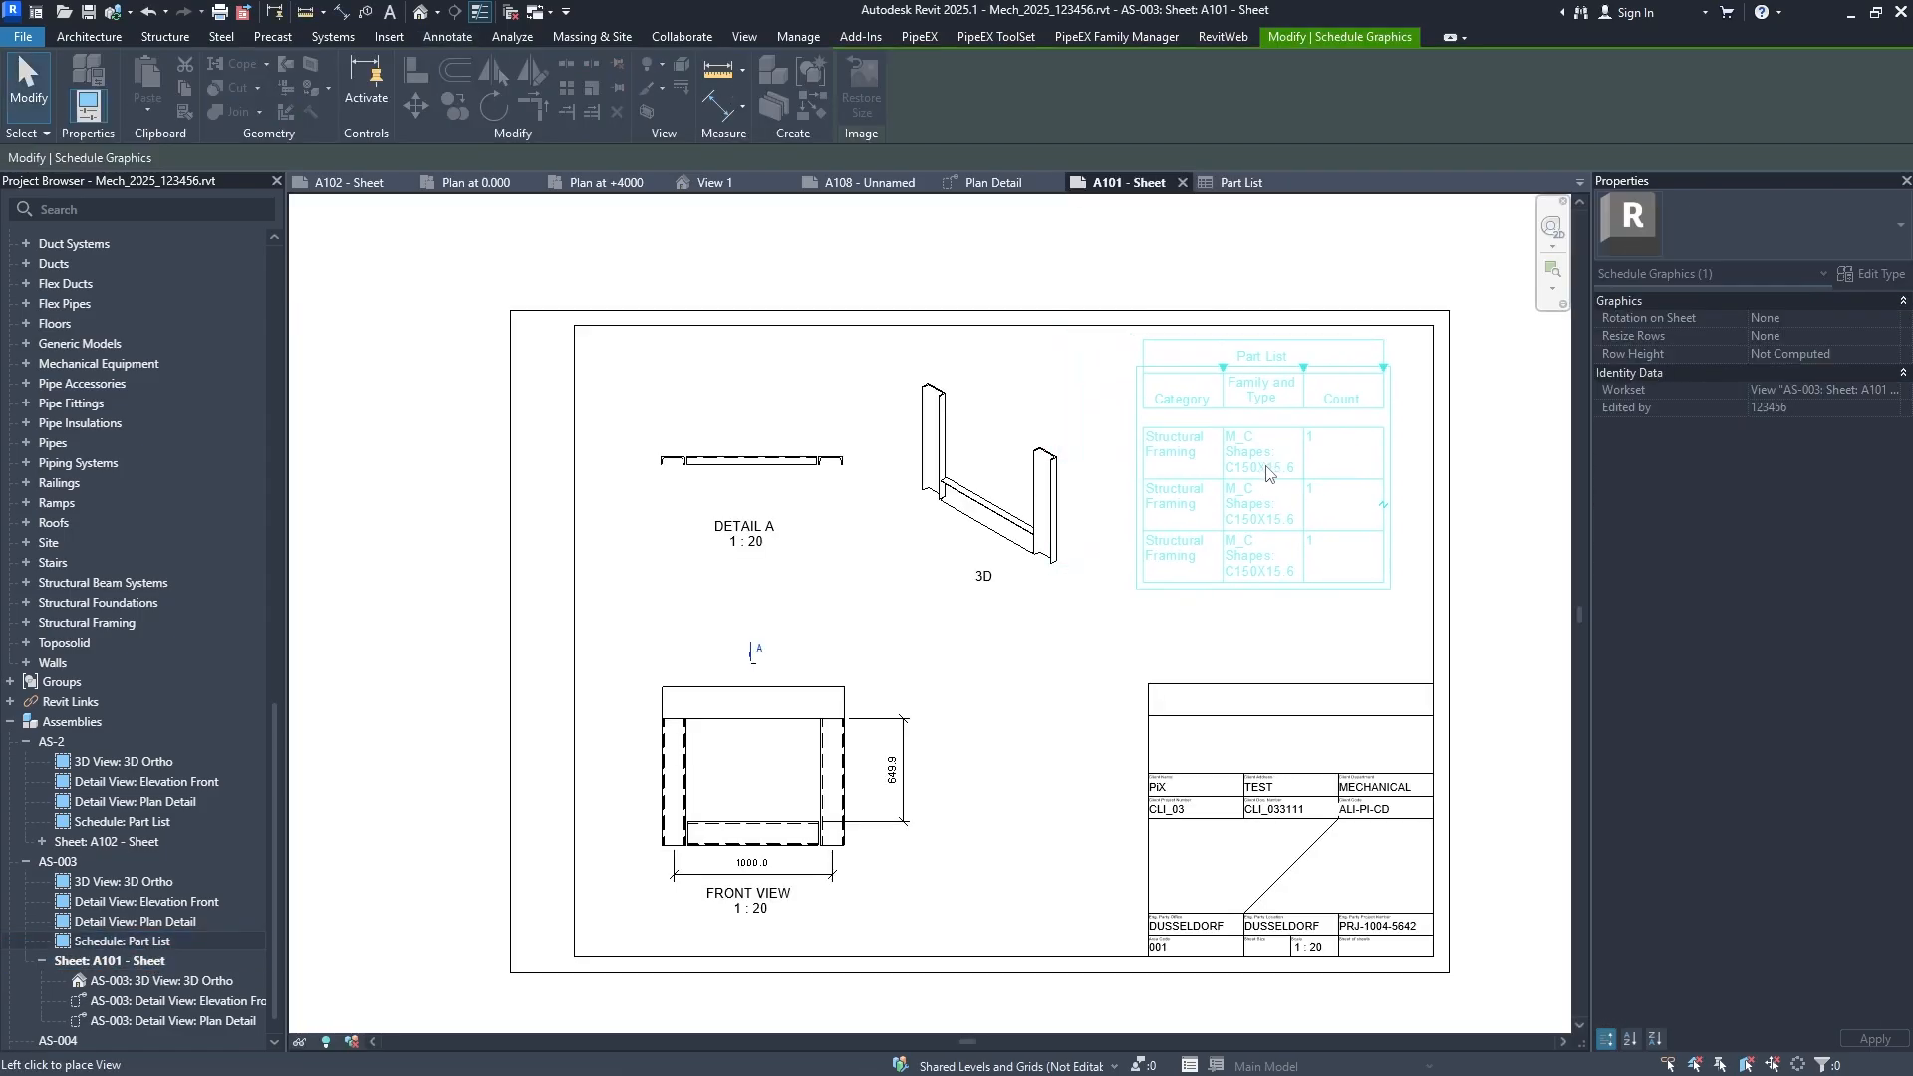
# Place the Part List schedule above the title block and widen its Category, Family and Type, and Count columns.
pyautogui.click(1278, 473)
pyautogui.click(1266, 658)
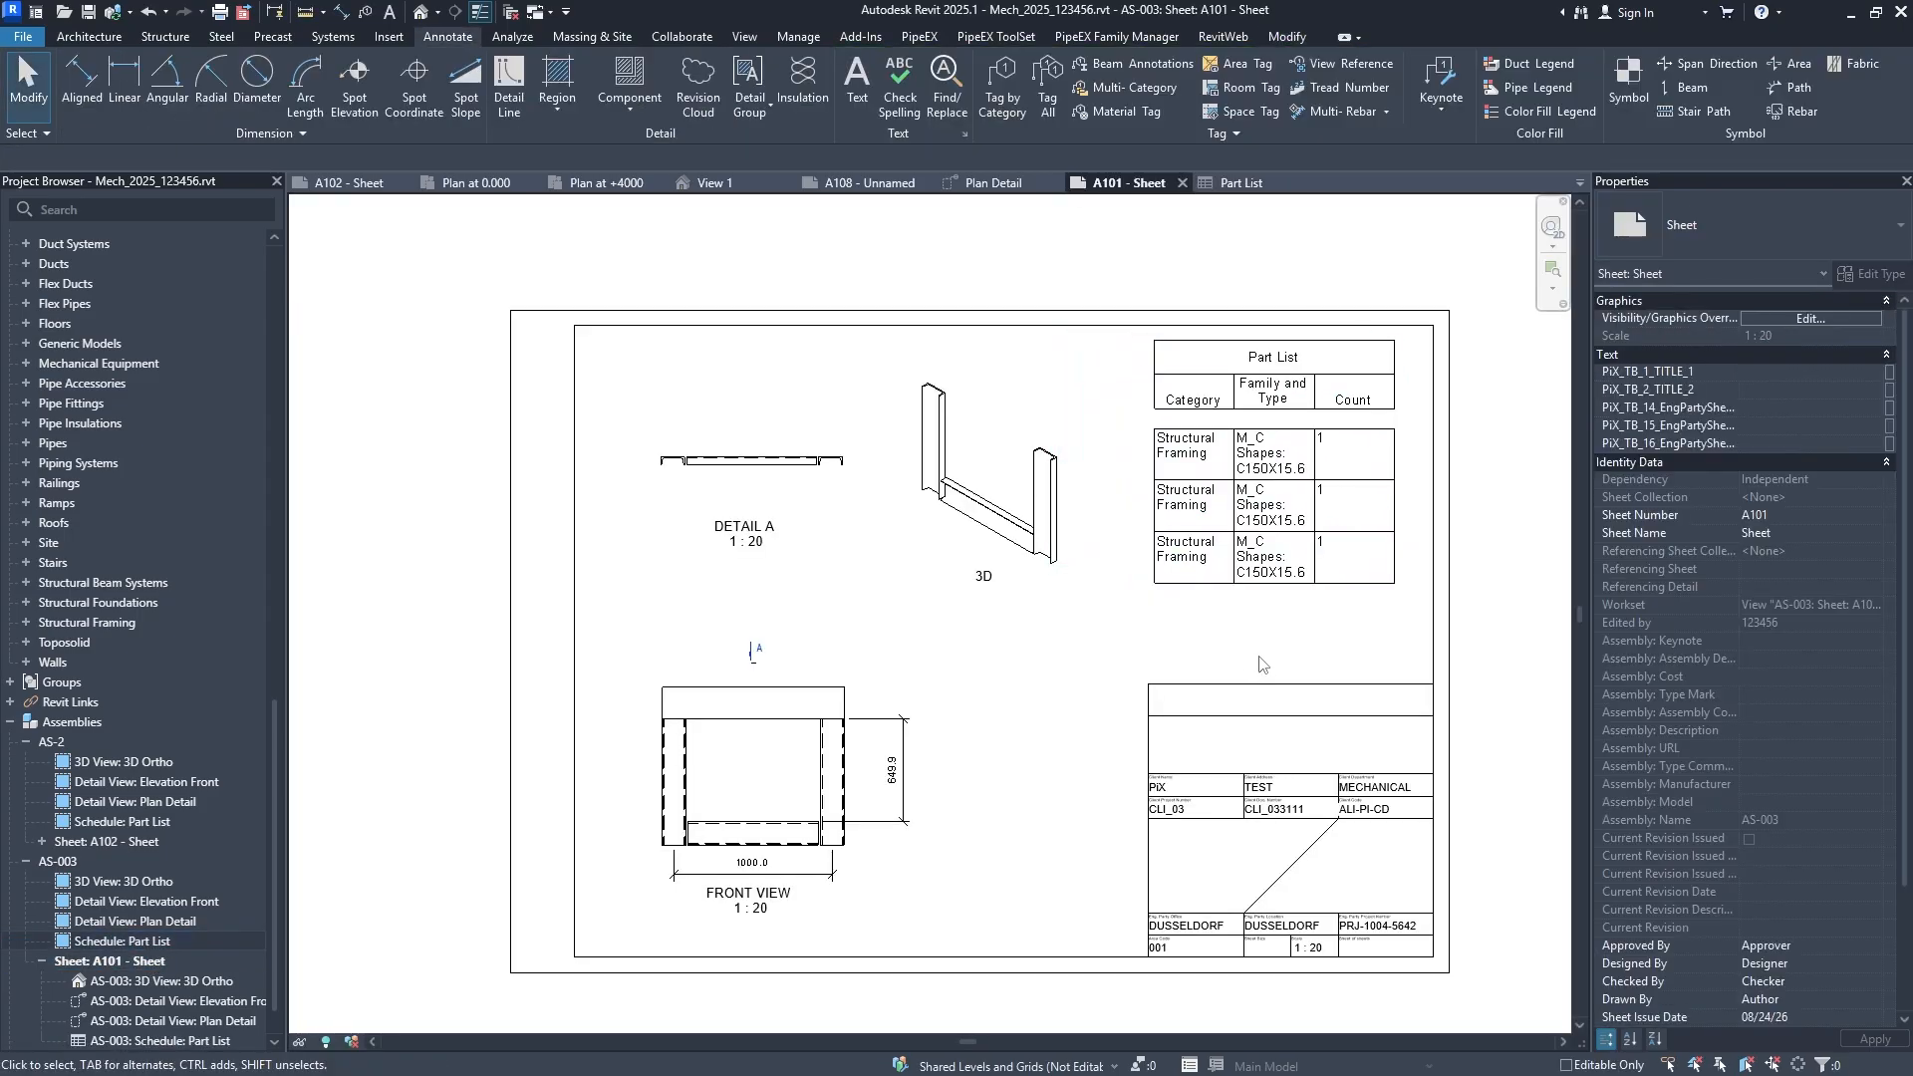
pyautogui.click(1188, 479)
pyautogui.moveTo(1234, 369); pyautogui.dragTo(1327, 368)
pyautogui.moveTo(1321, 536); pyautogui.dragTo(1244, 560, button='middle')
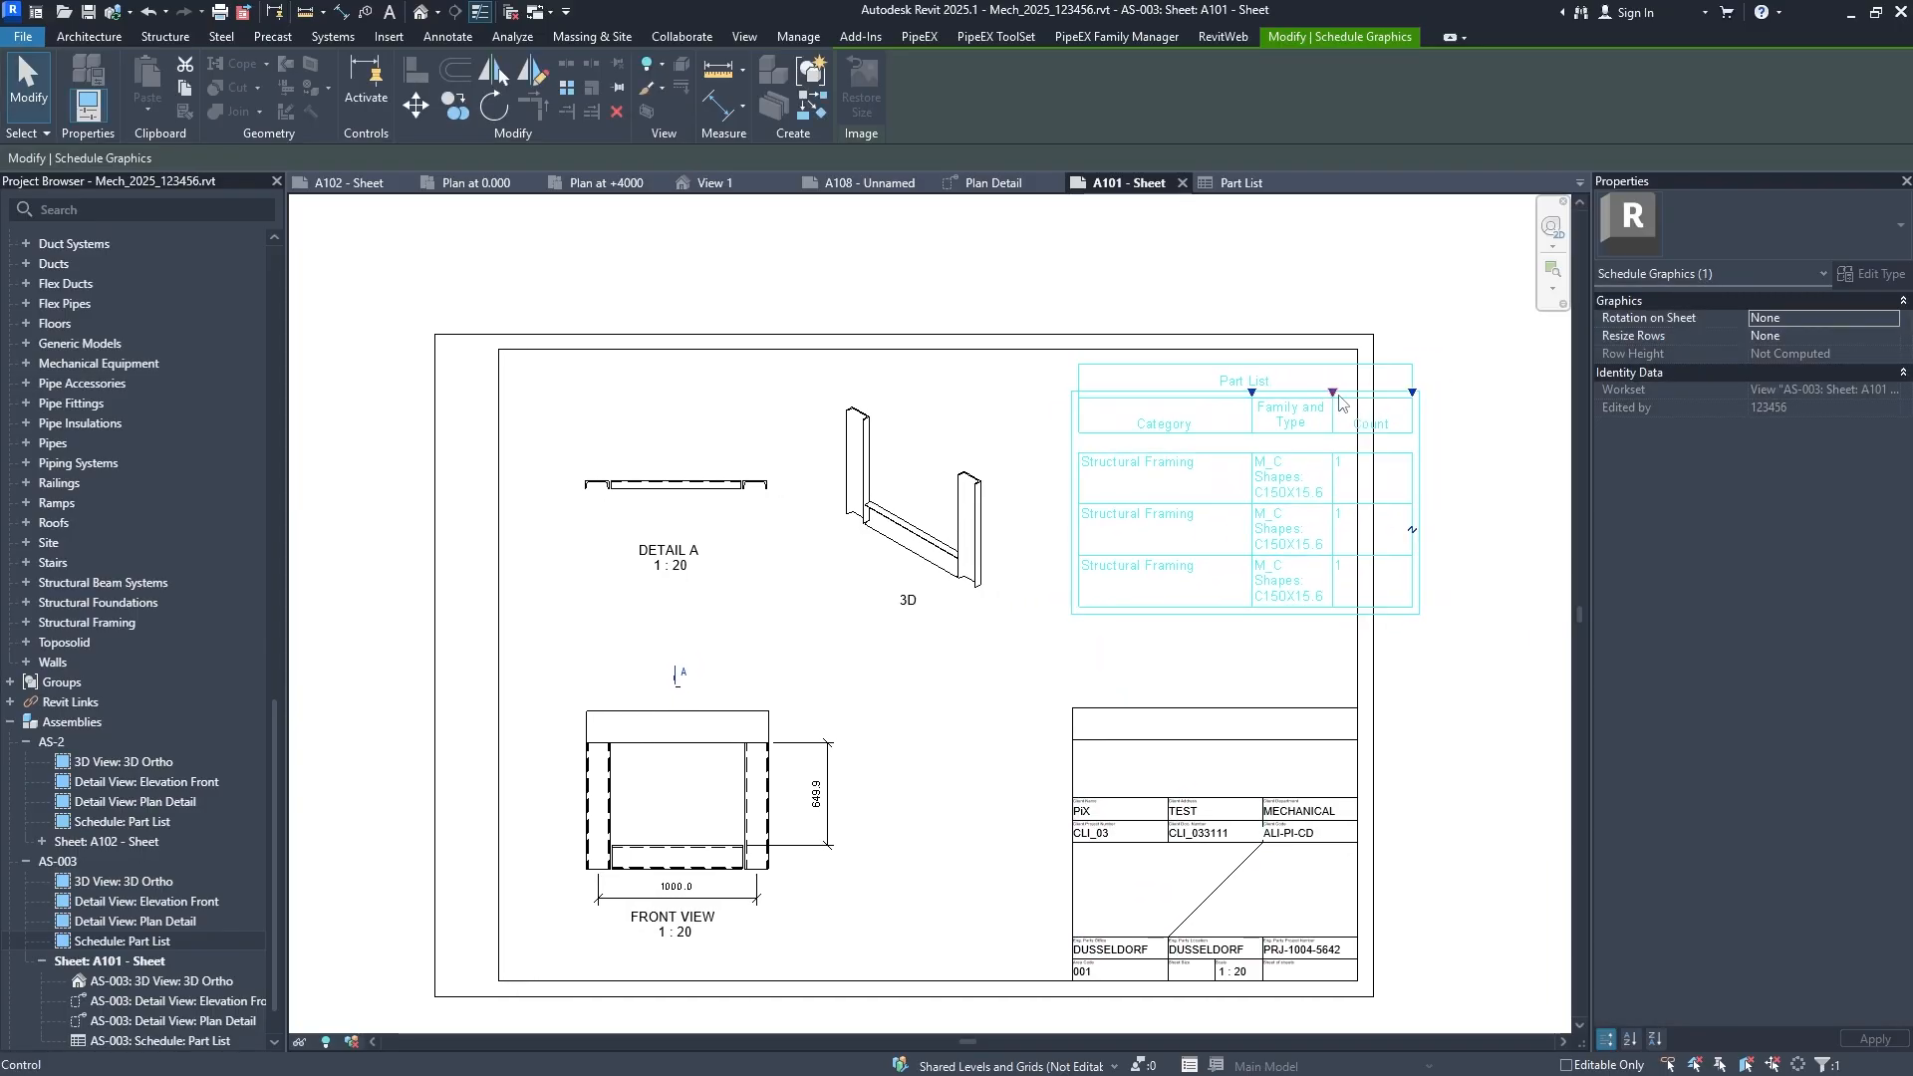
pyautogui.moveTo(1333, 391); pyautogui.dragTo(1392, 391)
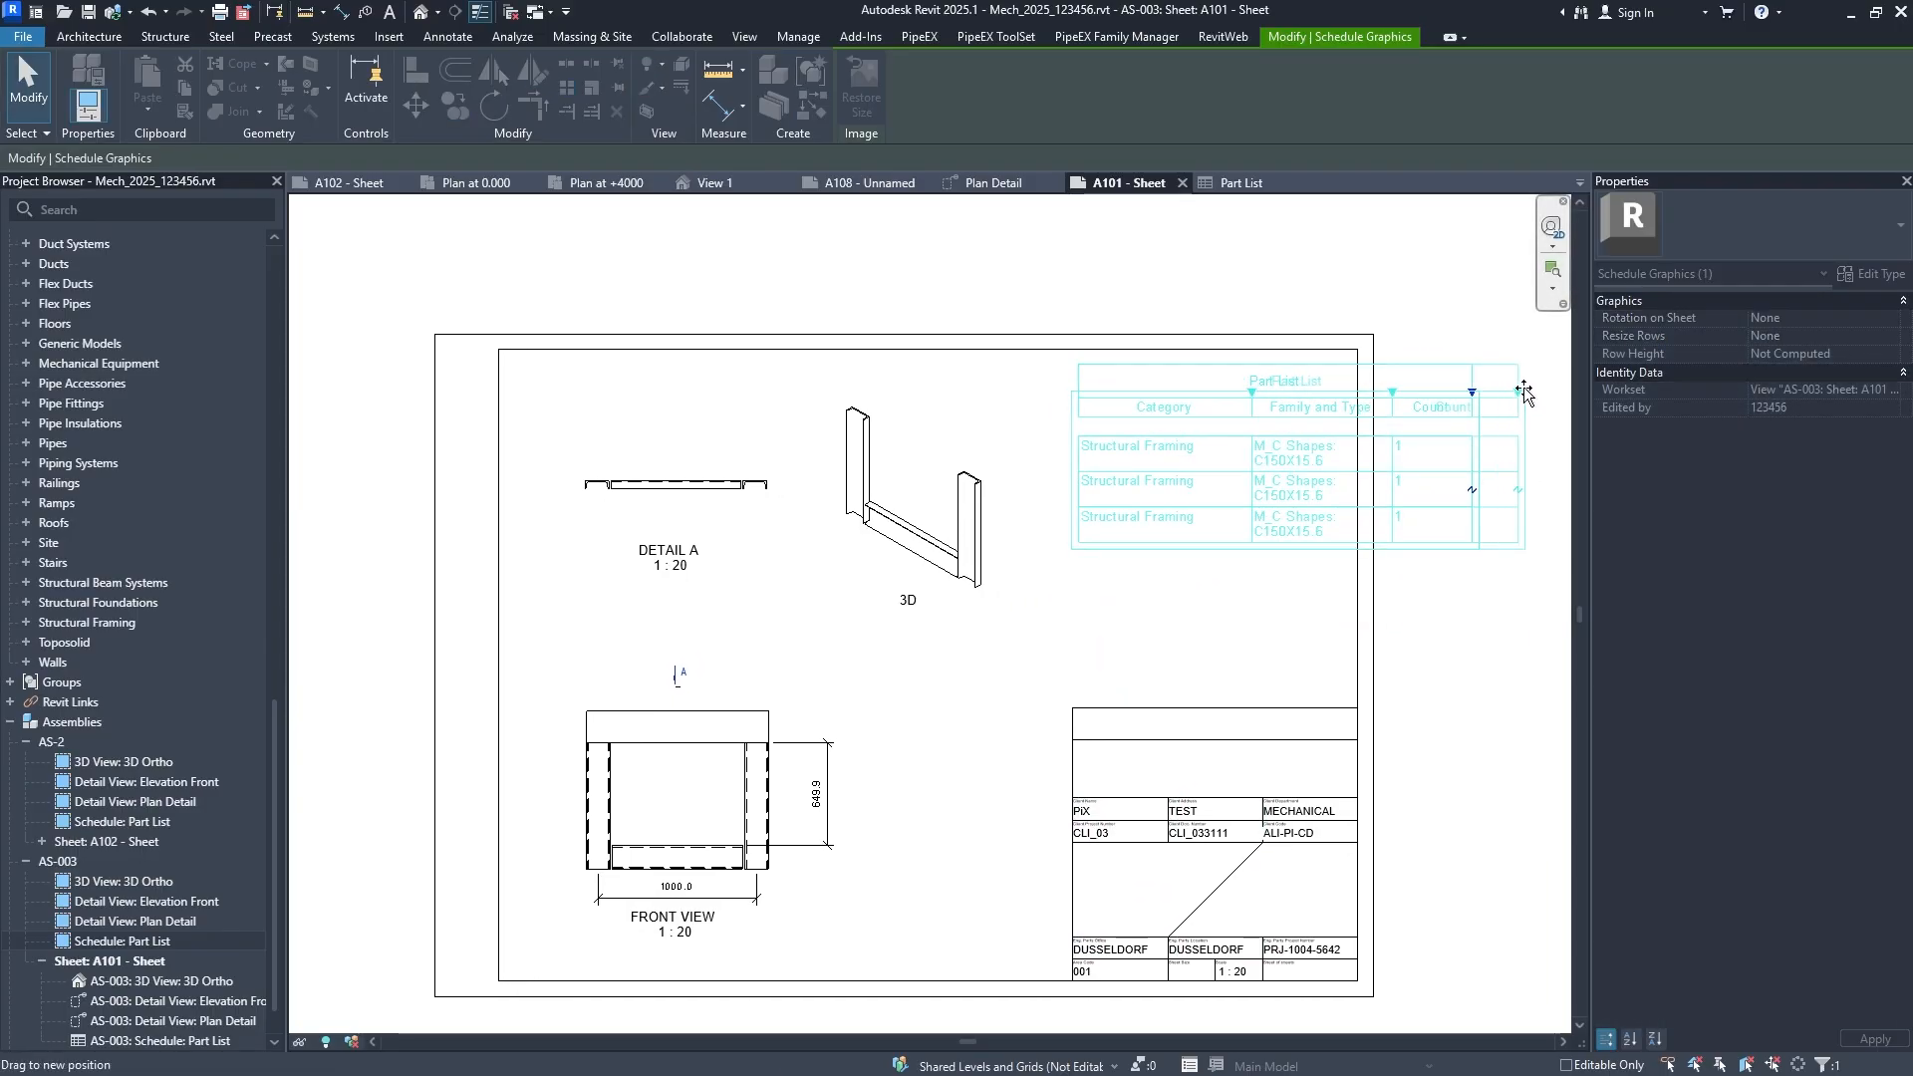
pyautogui.click(1436, 649)
# Open the Part List schedule's field settings from the sheet and try removing Category and Count from the scheduled fields.
pyautogui.moveTo(1273, 492); pyautogui.dragTo(1268, 572, button='middle')
pyautogui.scroll(1, 1268, 572)
pyautogui.click(1269, 572)
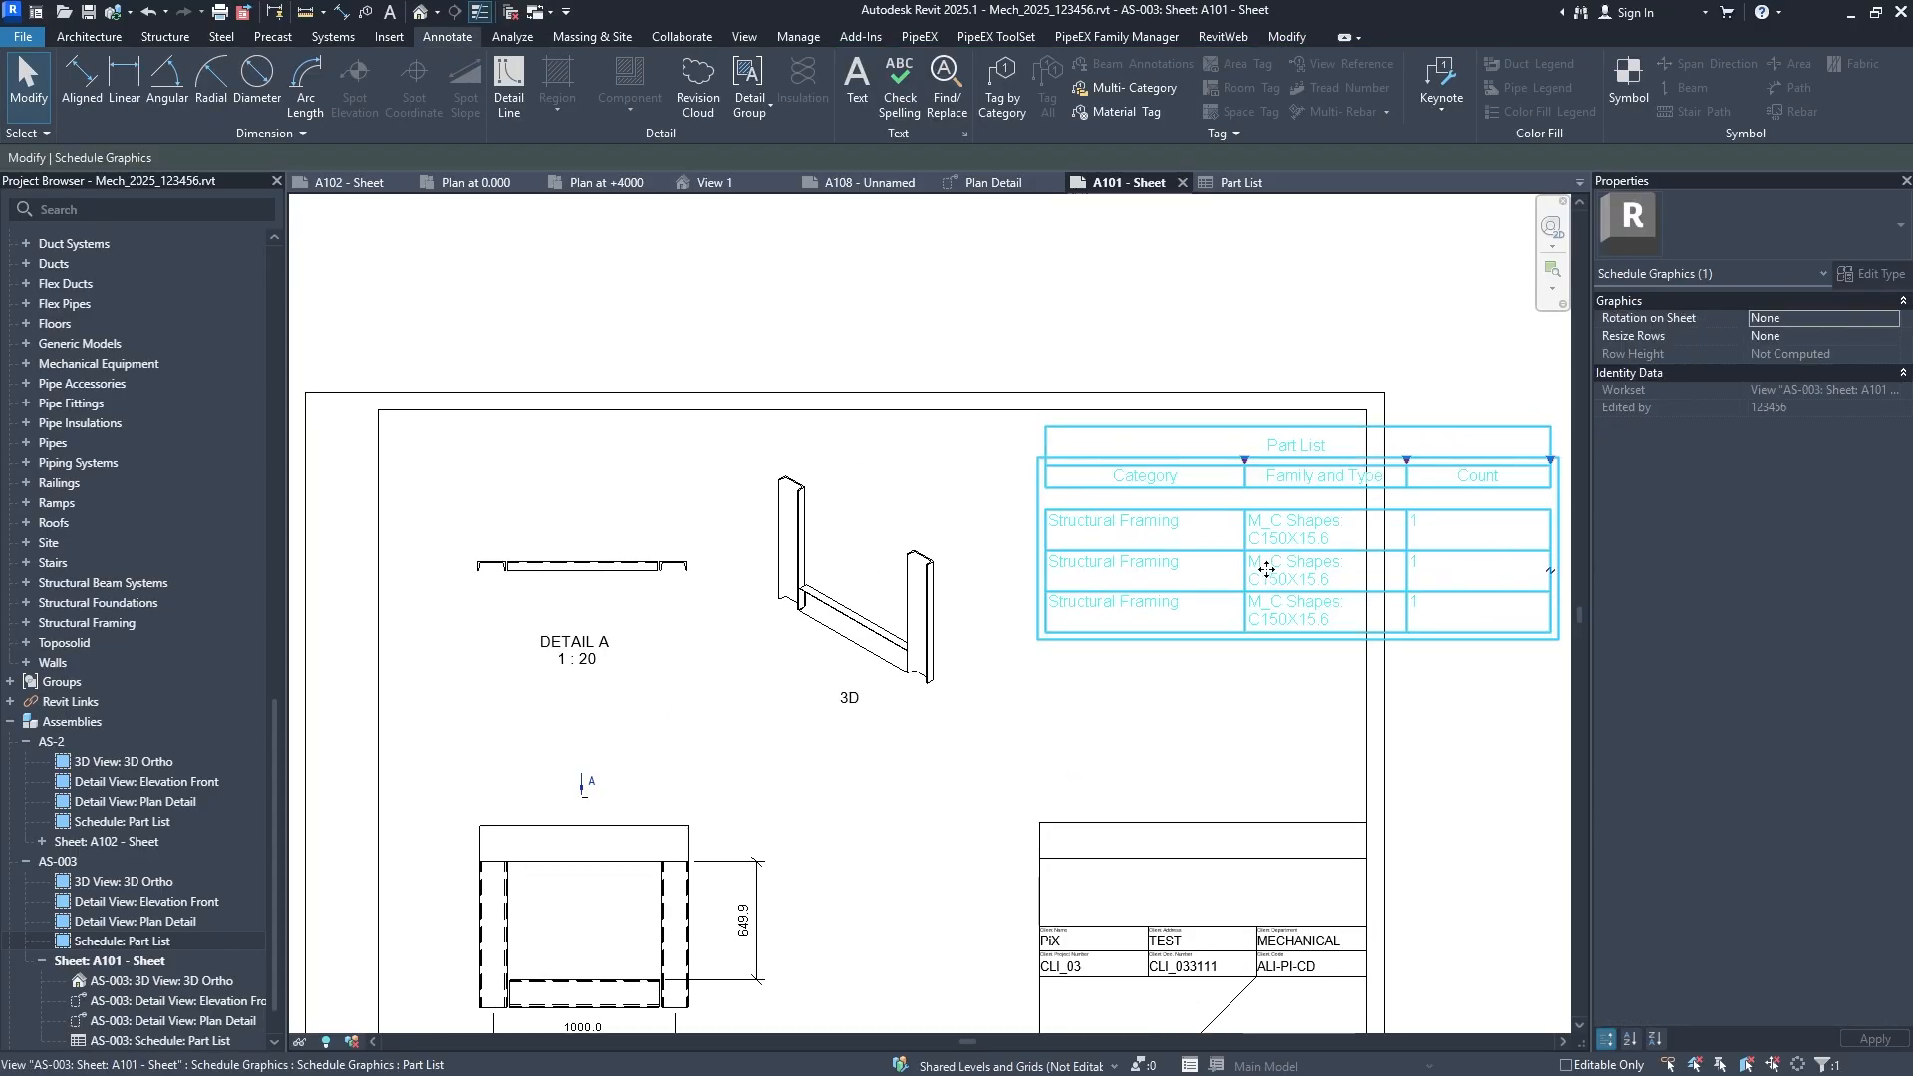
pyautogui.click(958, 436)
pyautogui.click(1073, 468)
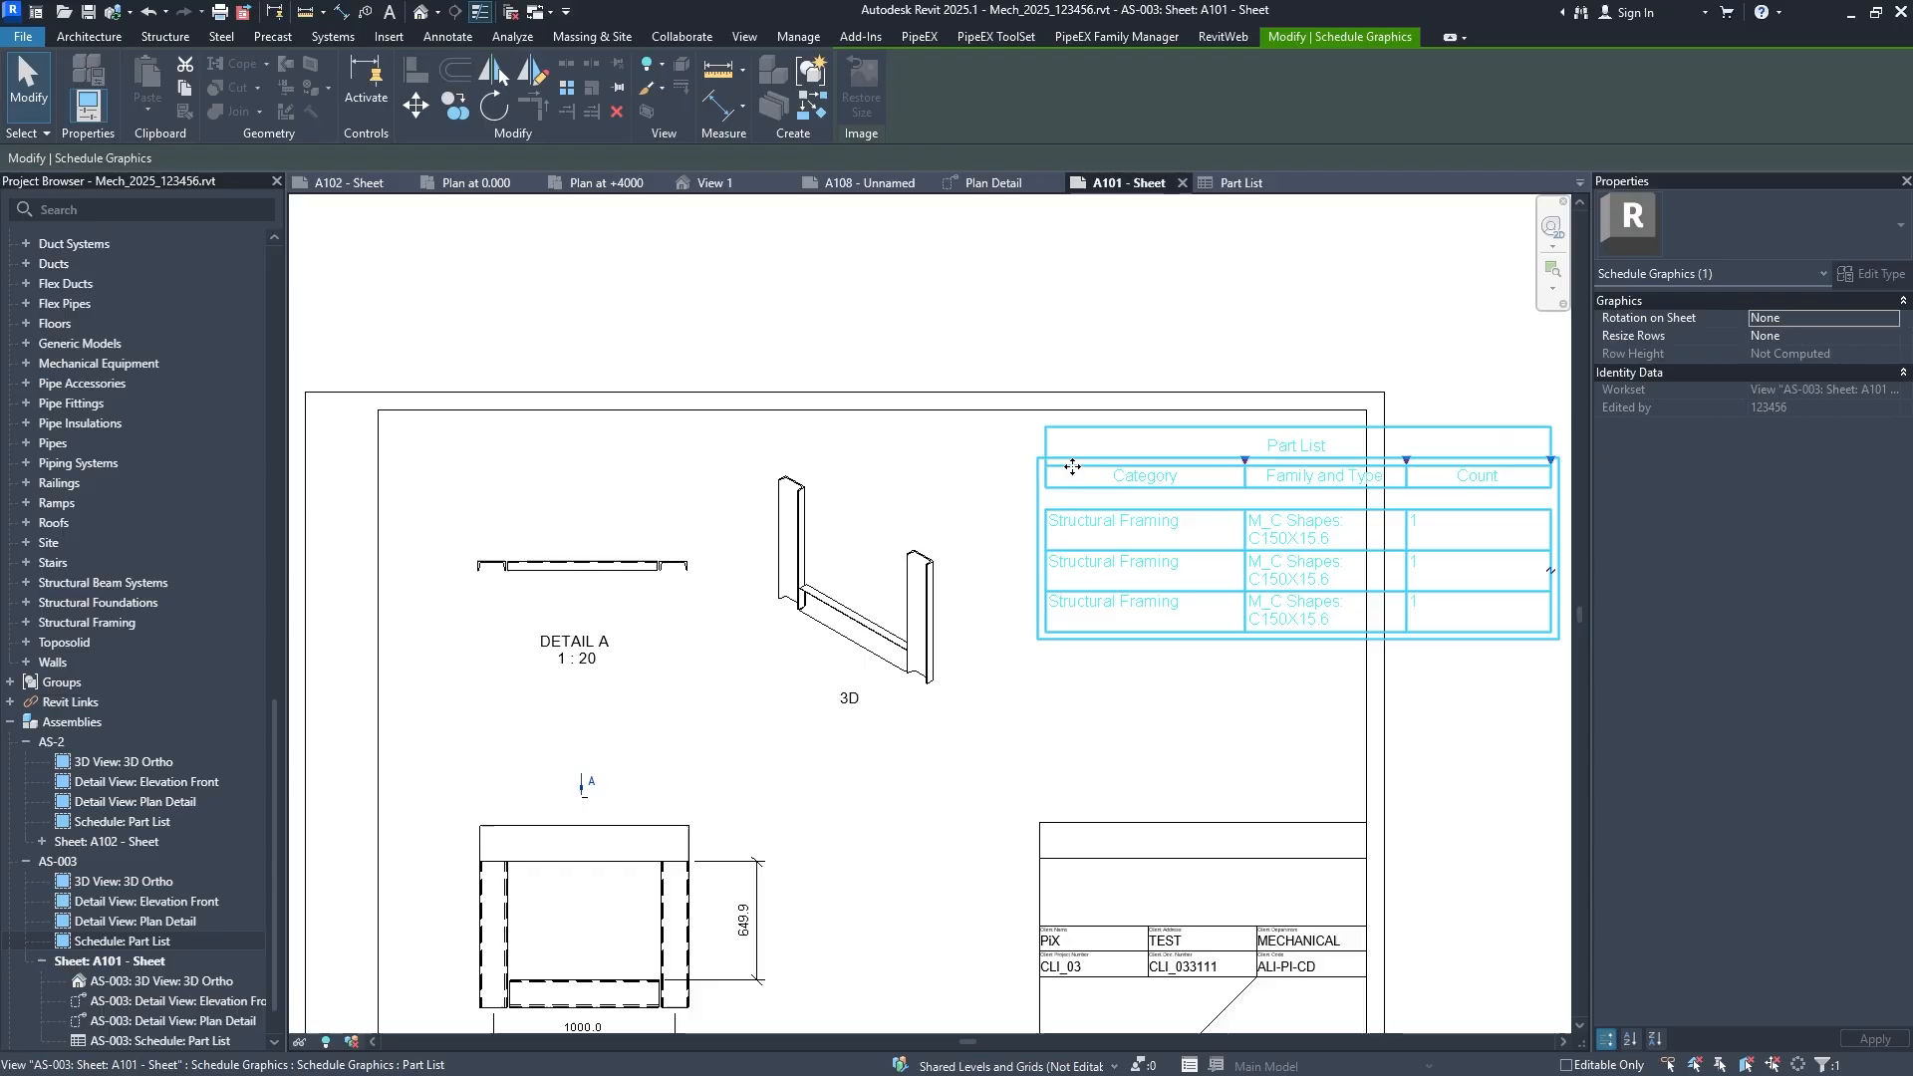
pyautogui.doubleClick(1073, 466)
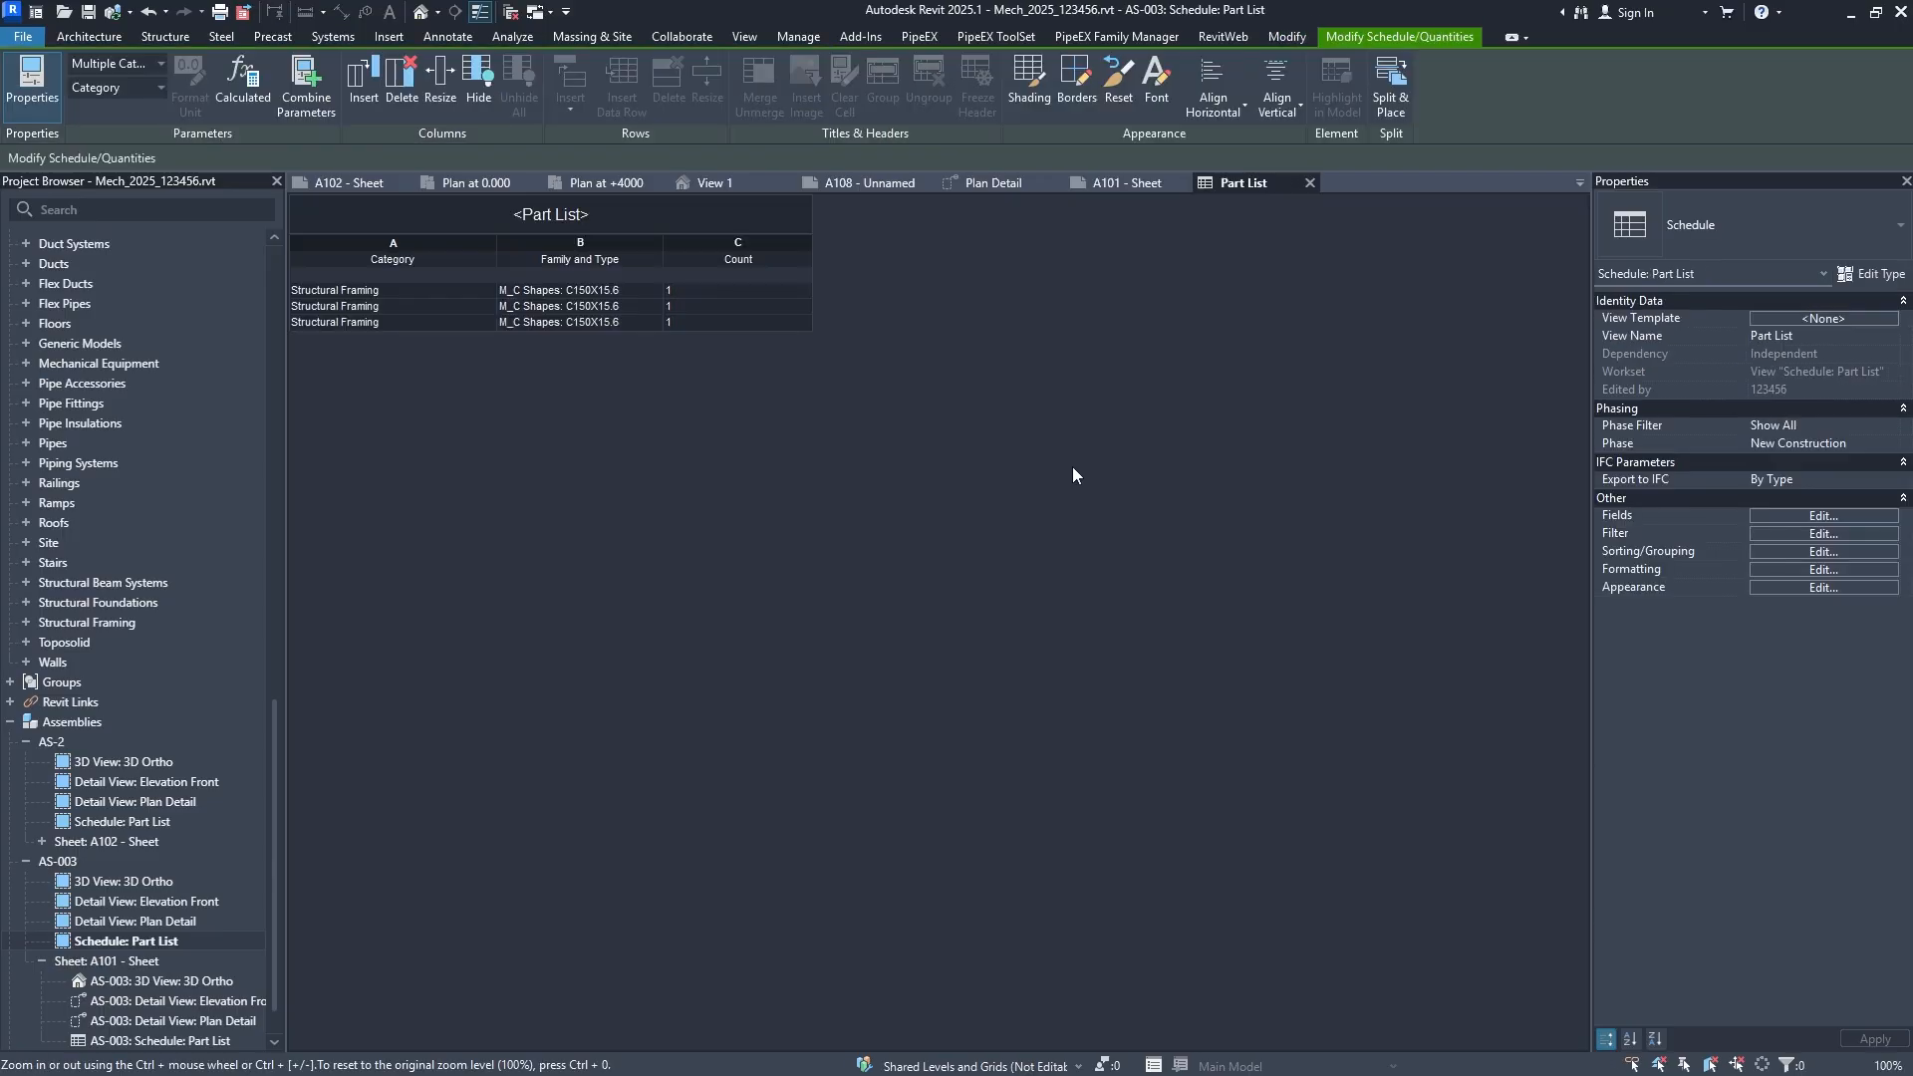
pyautogui.click(1758, 515)
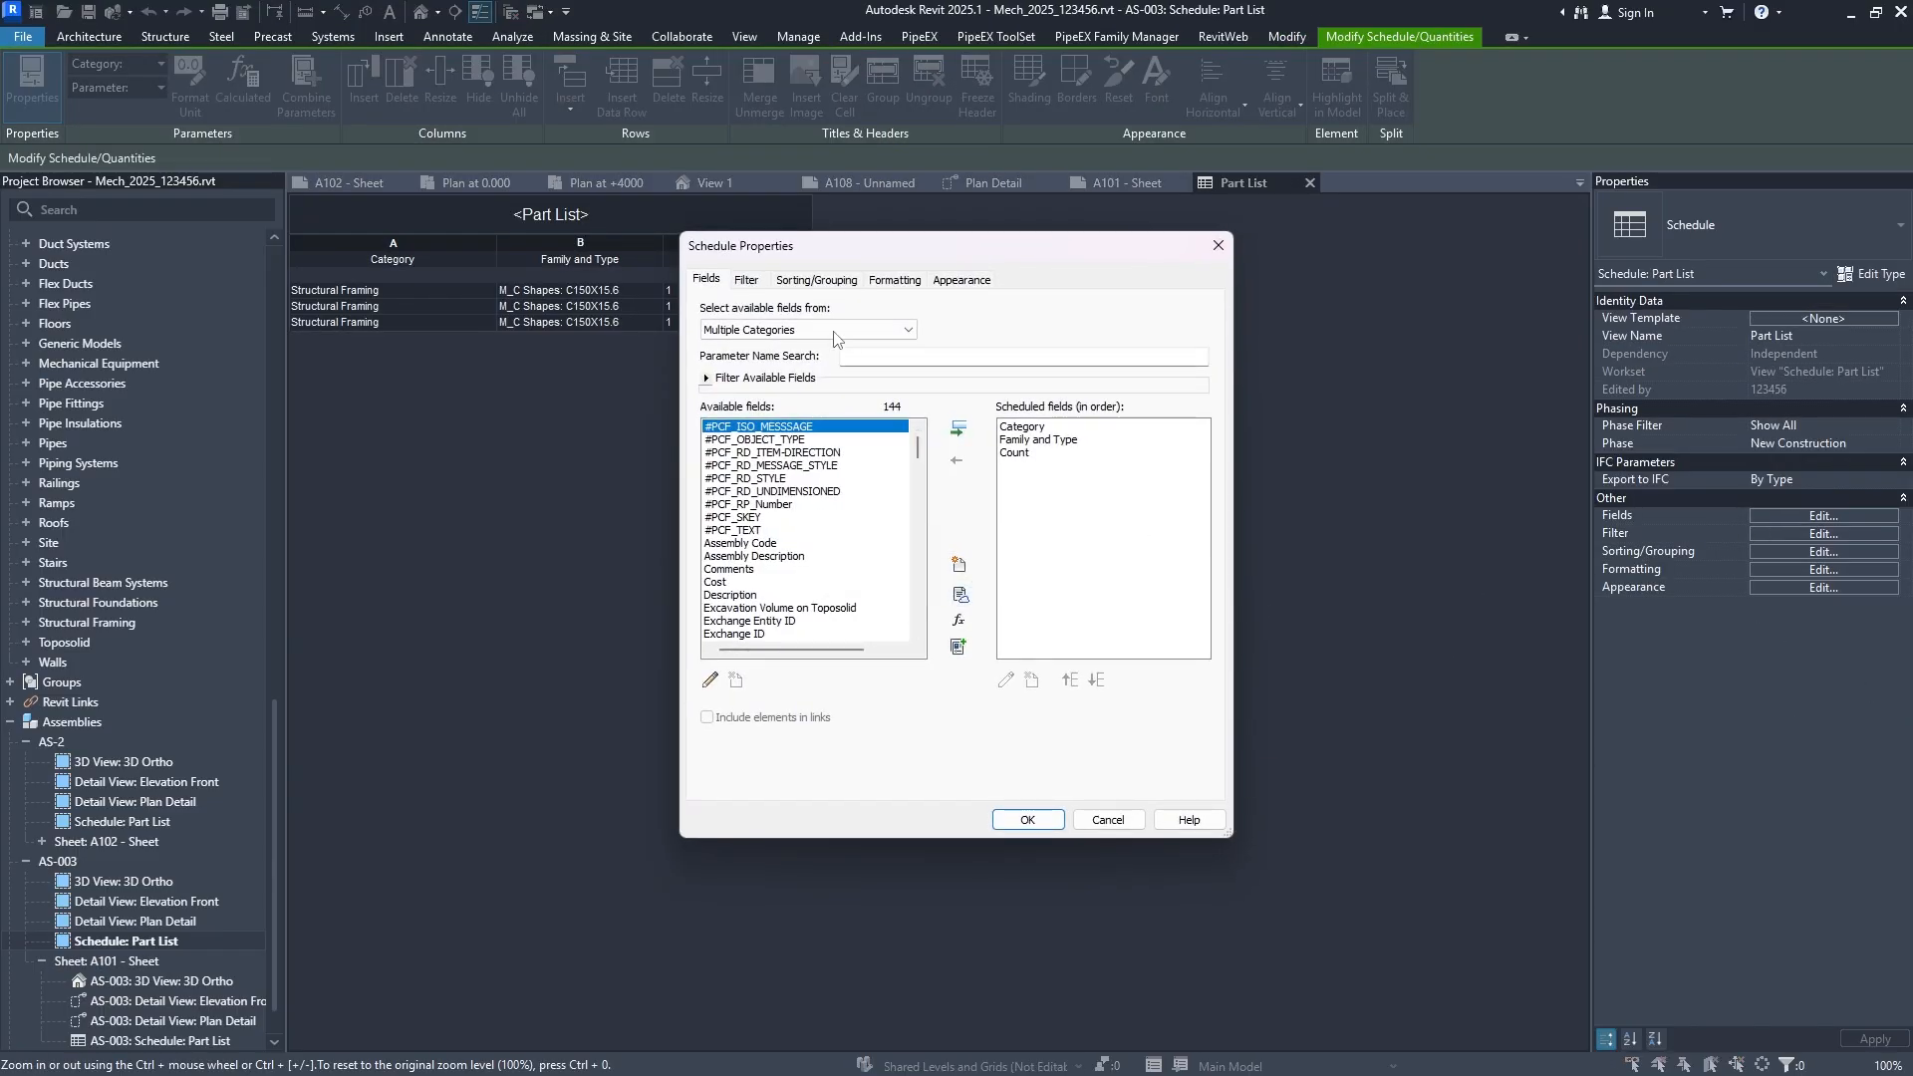
pyautogui.moveTo(864, 246); pyautogui.dragTo(1021, 319)
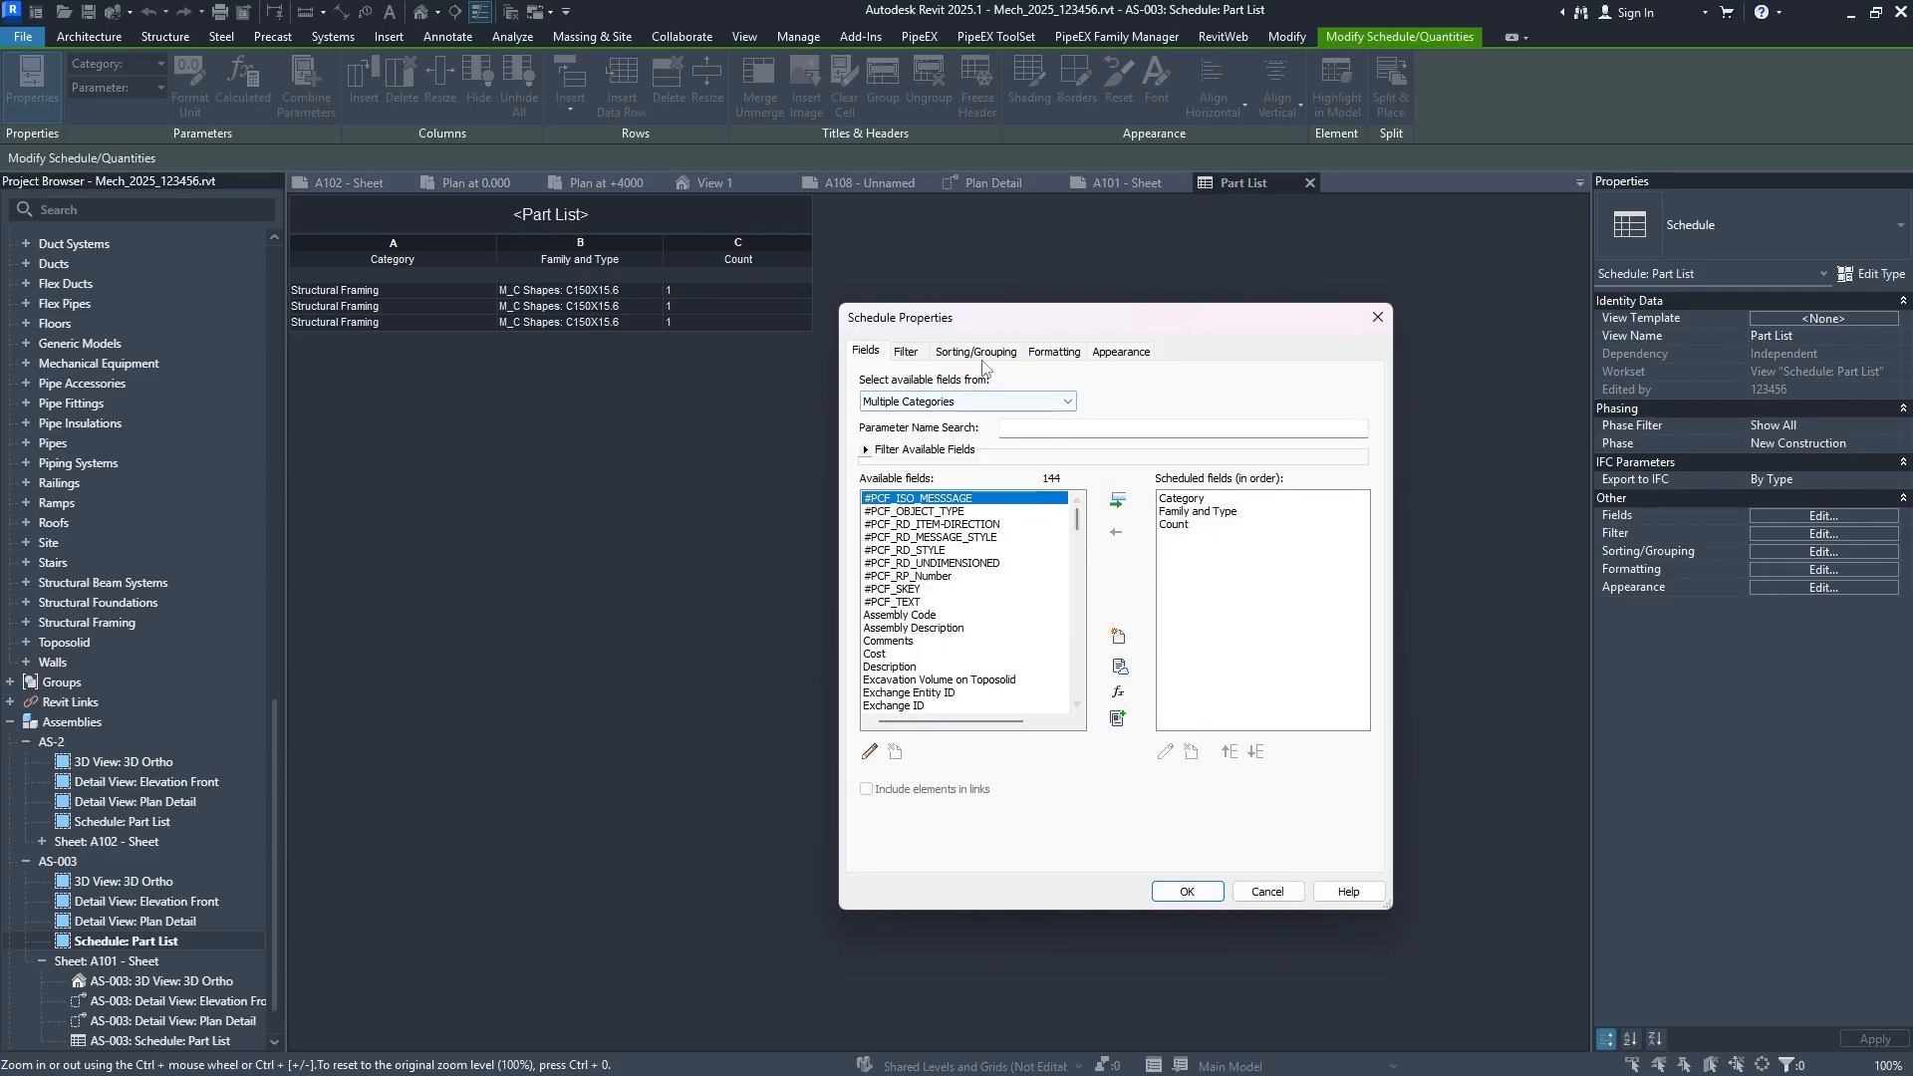
pyautogui.click(1200, 508)
pyautogui.click(1127, 527)
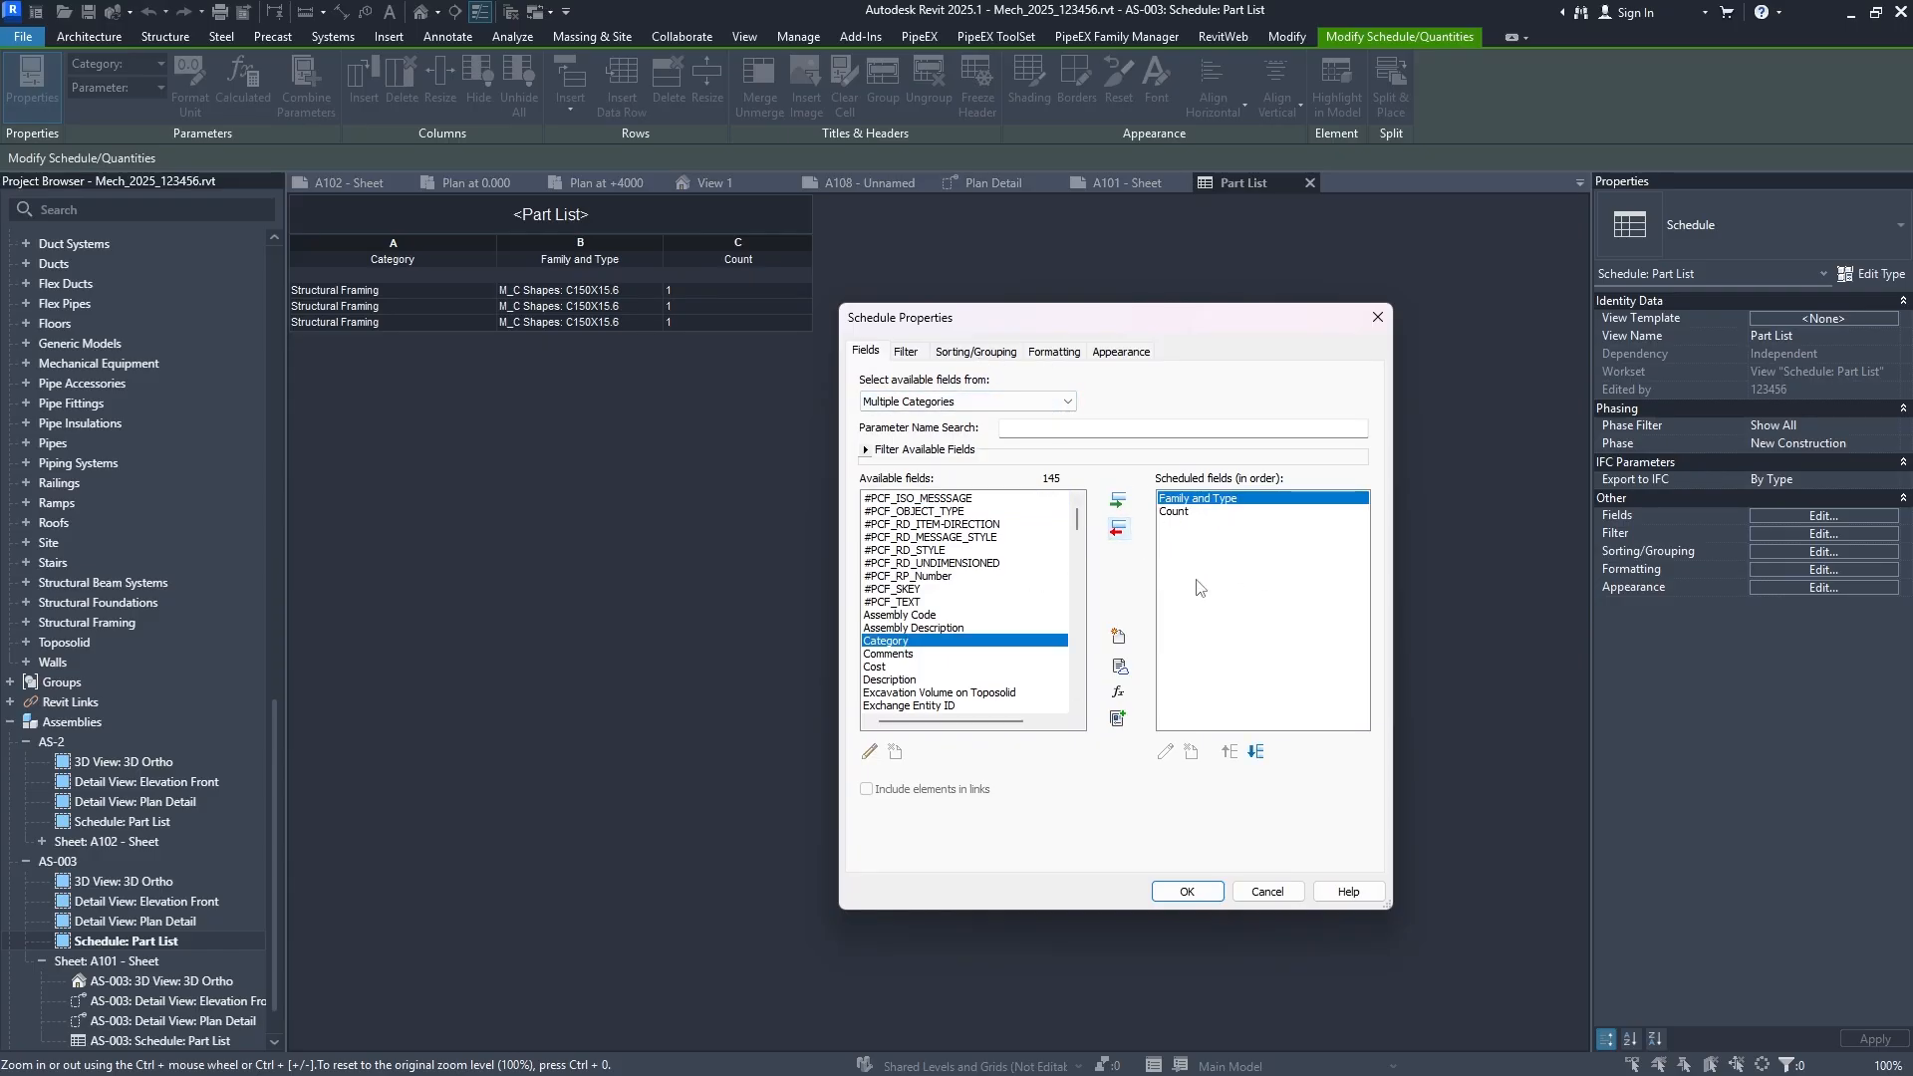
pyautogui.click(1205, 515)
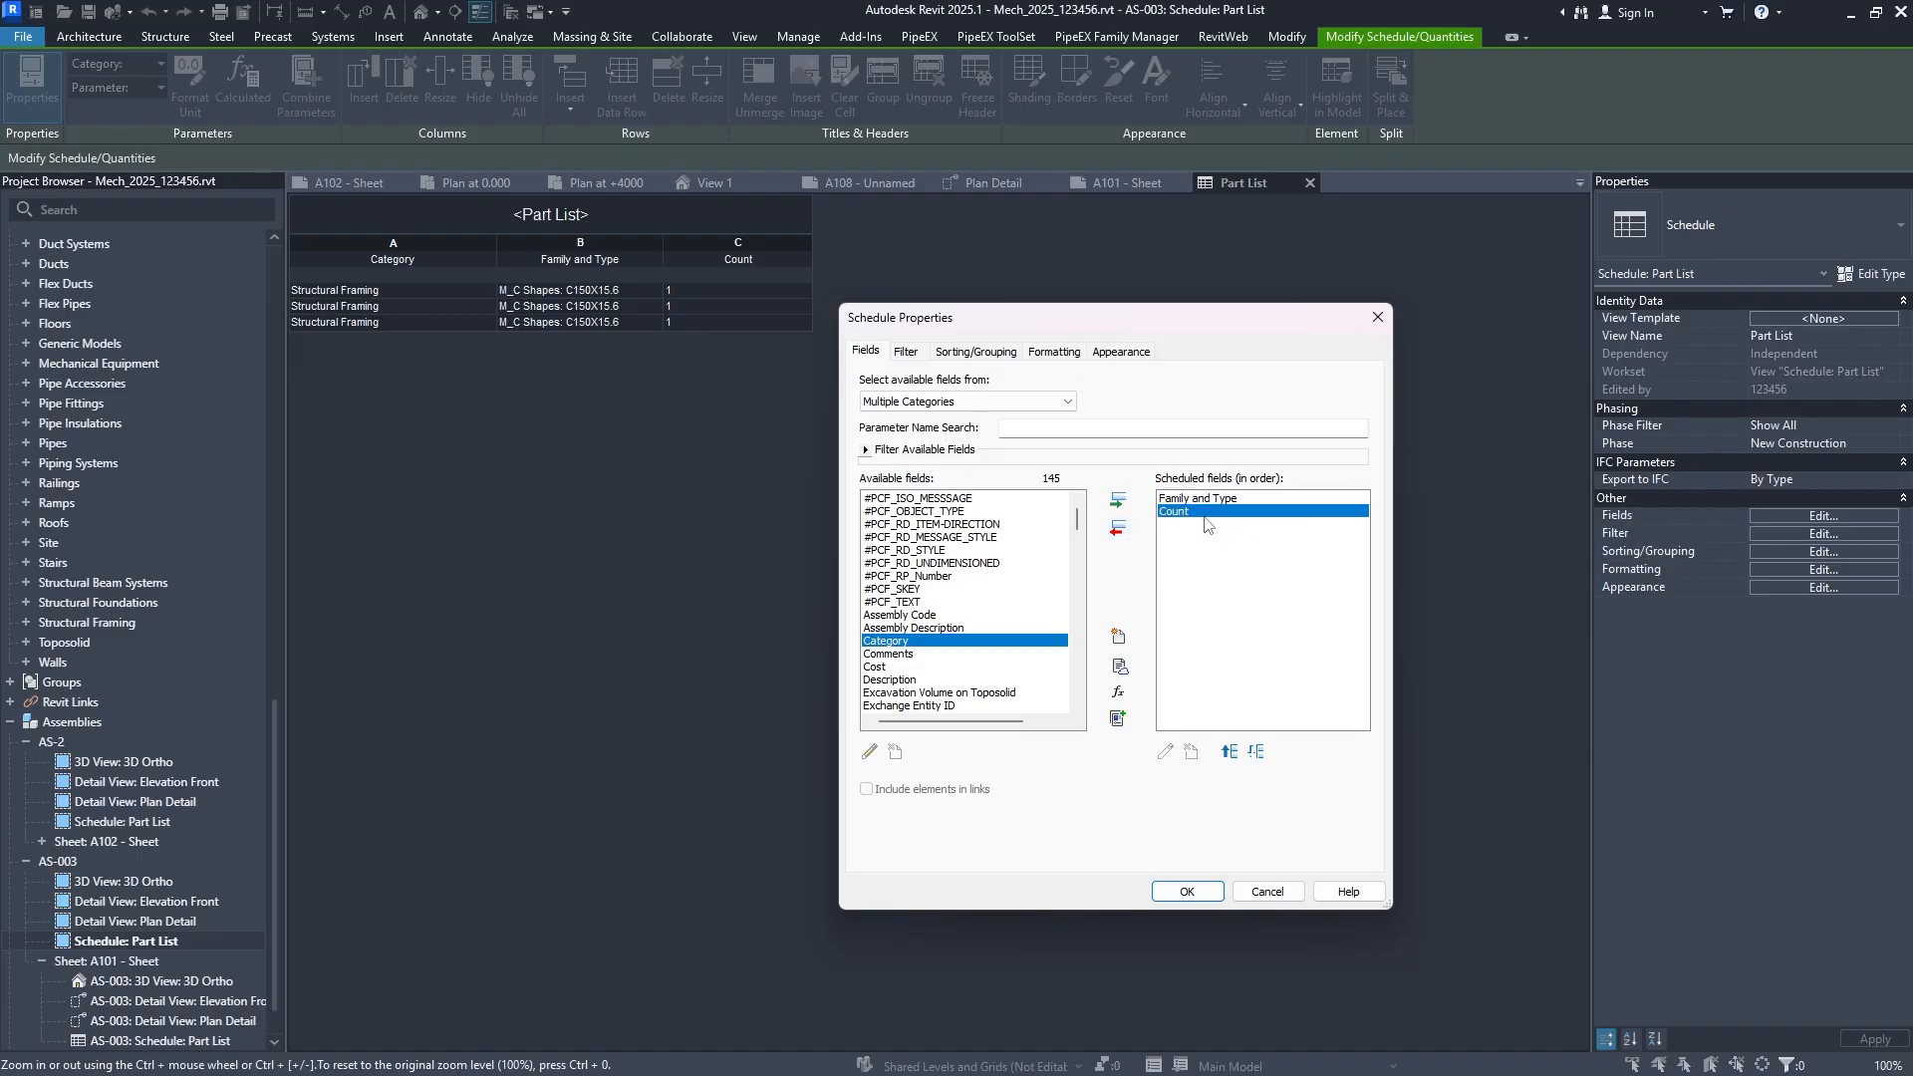
pyautogui.click(1120, 531)
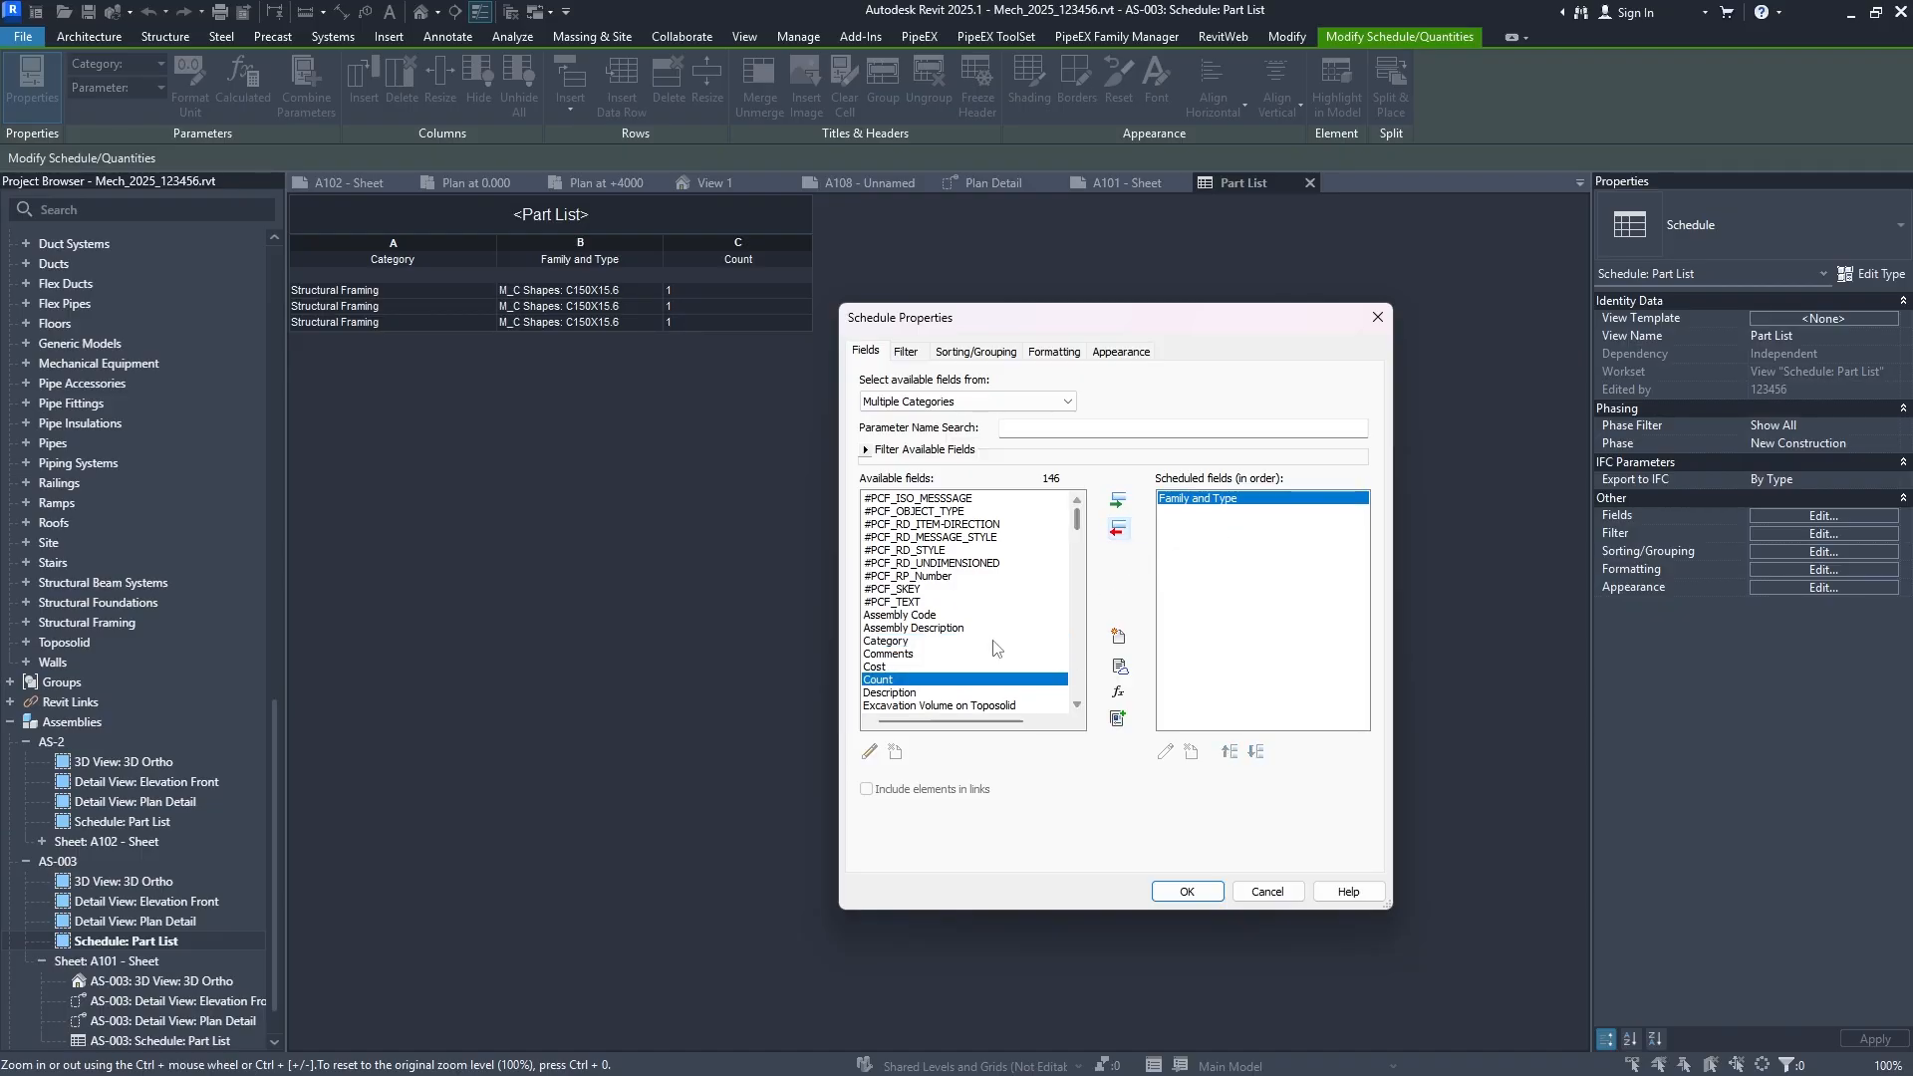
# Search the available schedule fields for "len", clear the search and leave the field settings without applying changes.
pyautogui.scroll(-15, 992, 631)
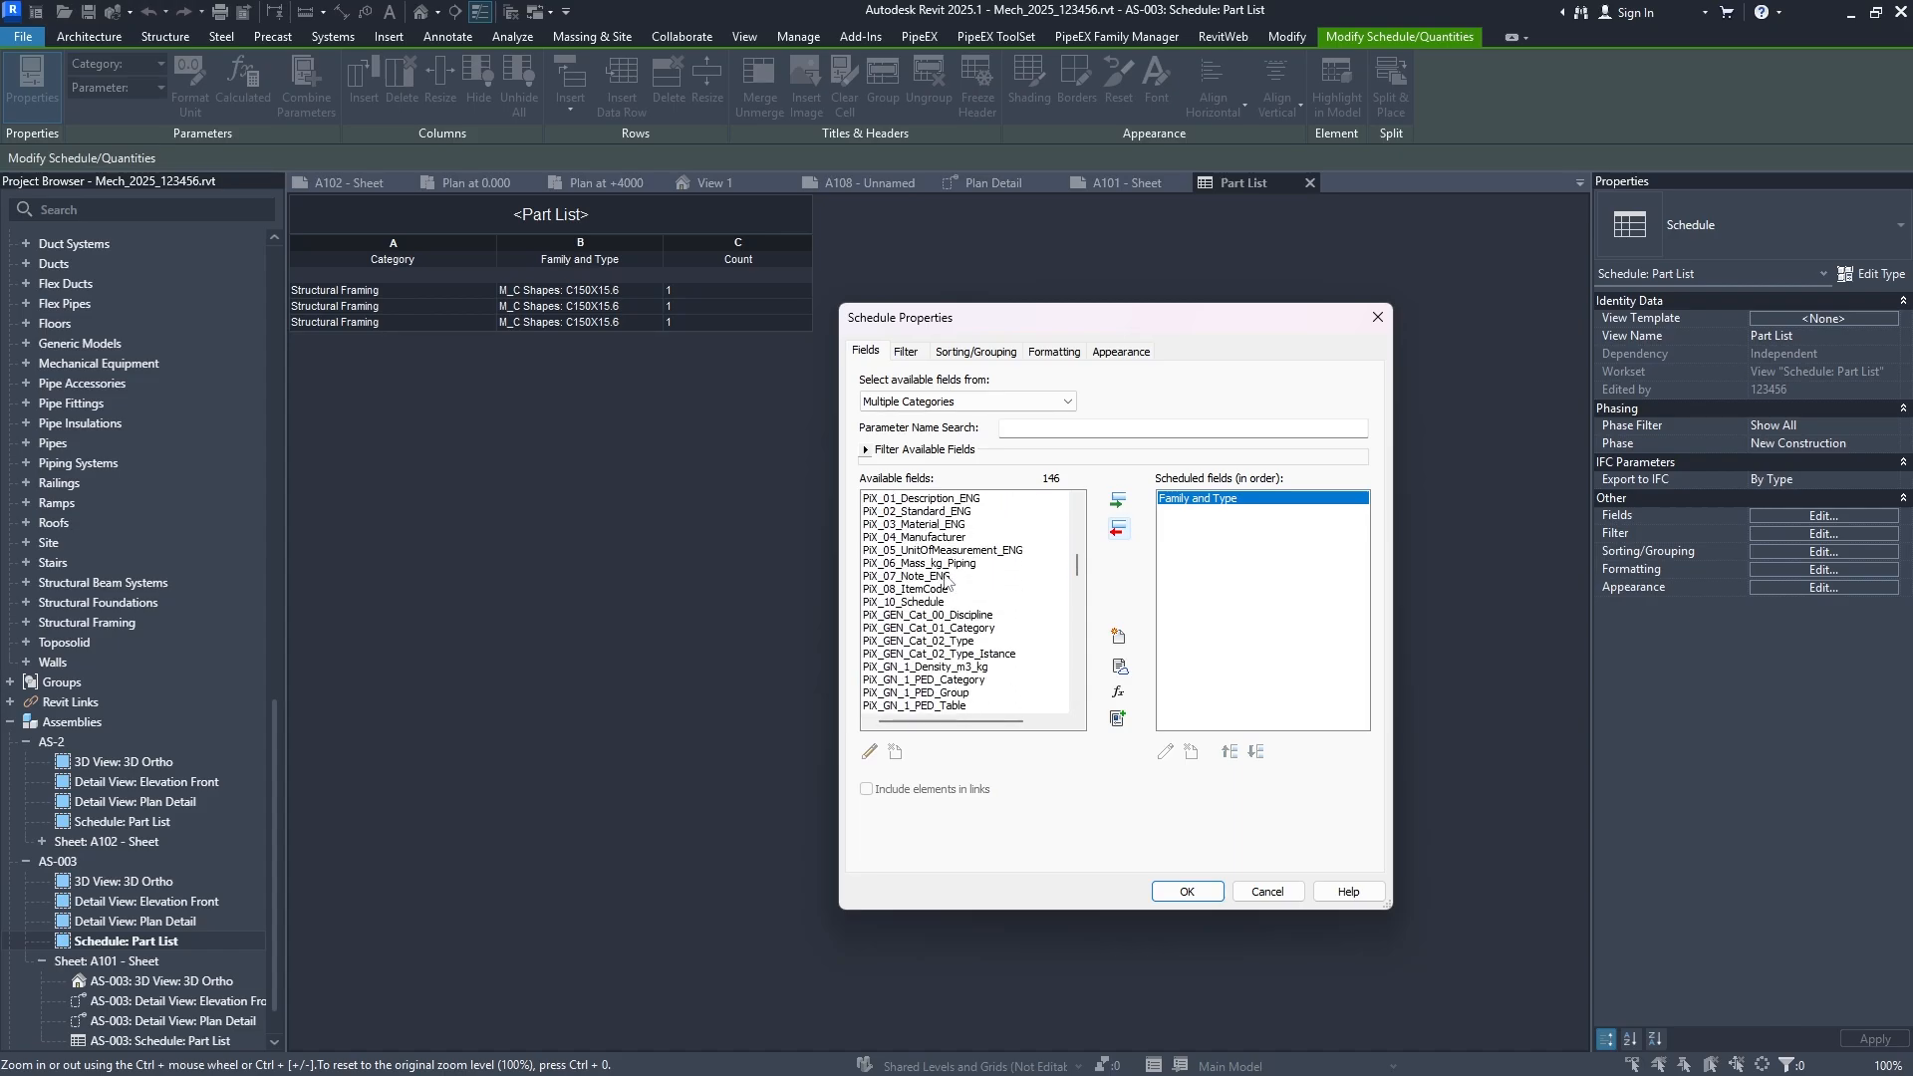
pyautogui.scroll(2, 947, 570)
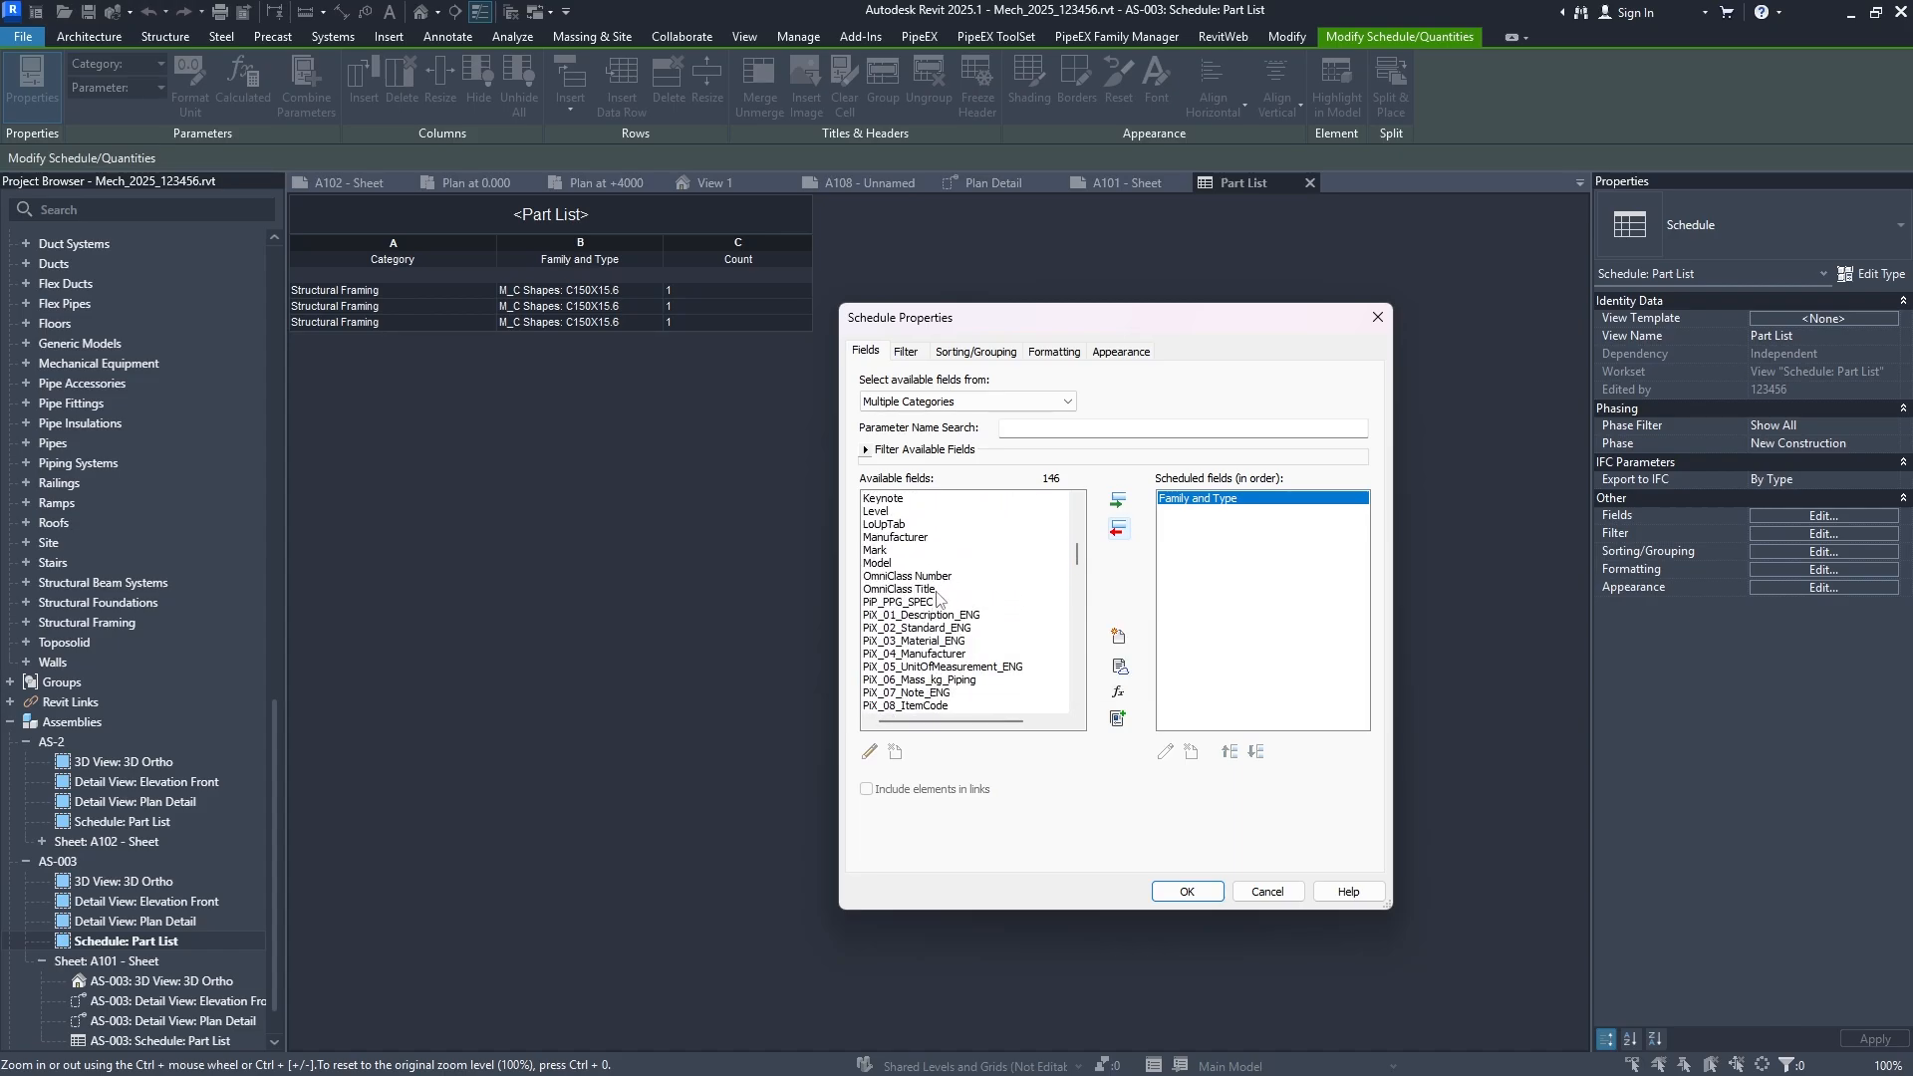
pyautogui.click(1041, 404)
pyautogui.click(1099, 425)
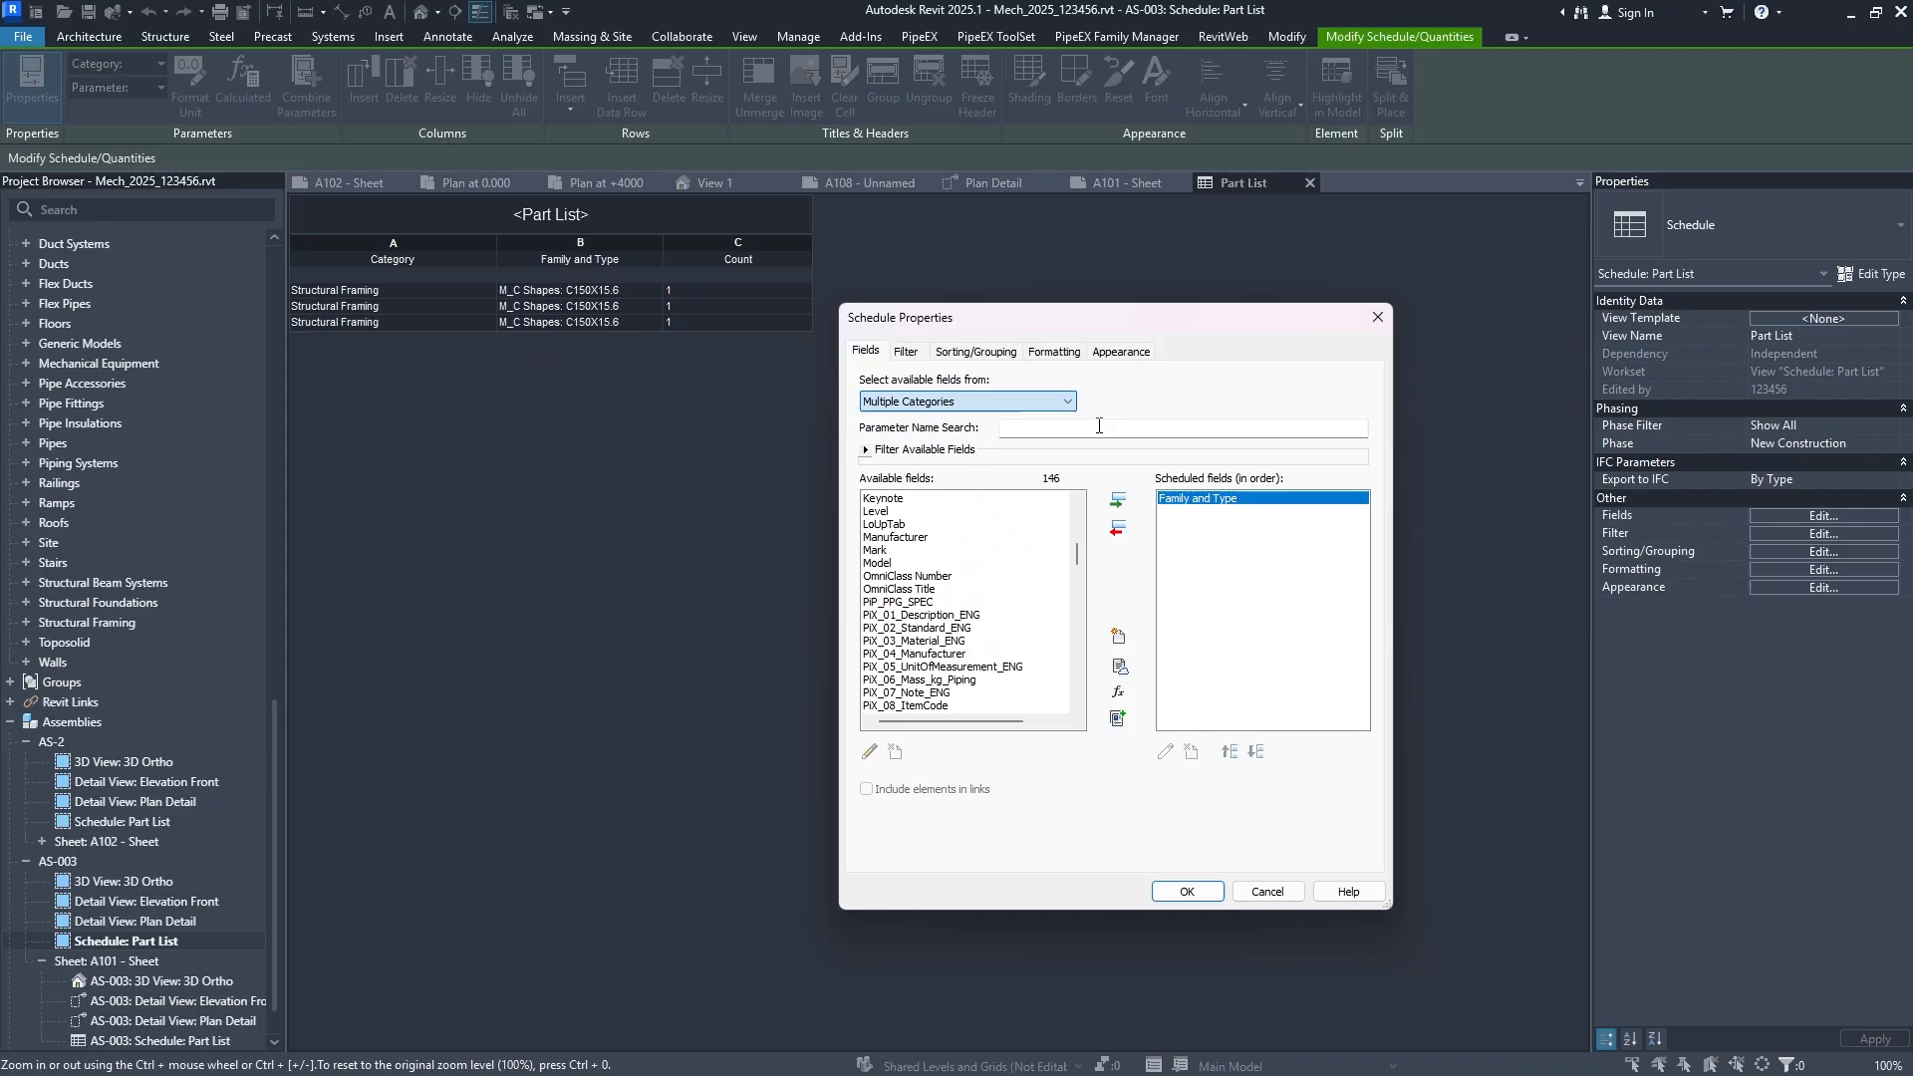
pyautogui.click(1099, 425)
pyautogui.write('le')
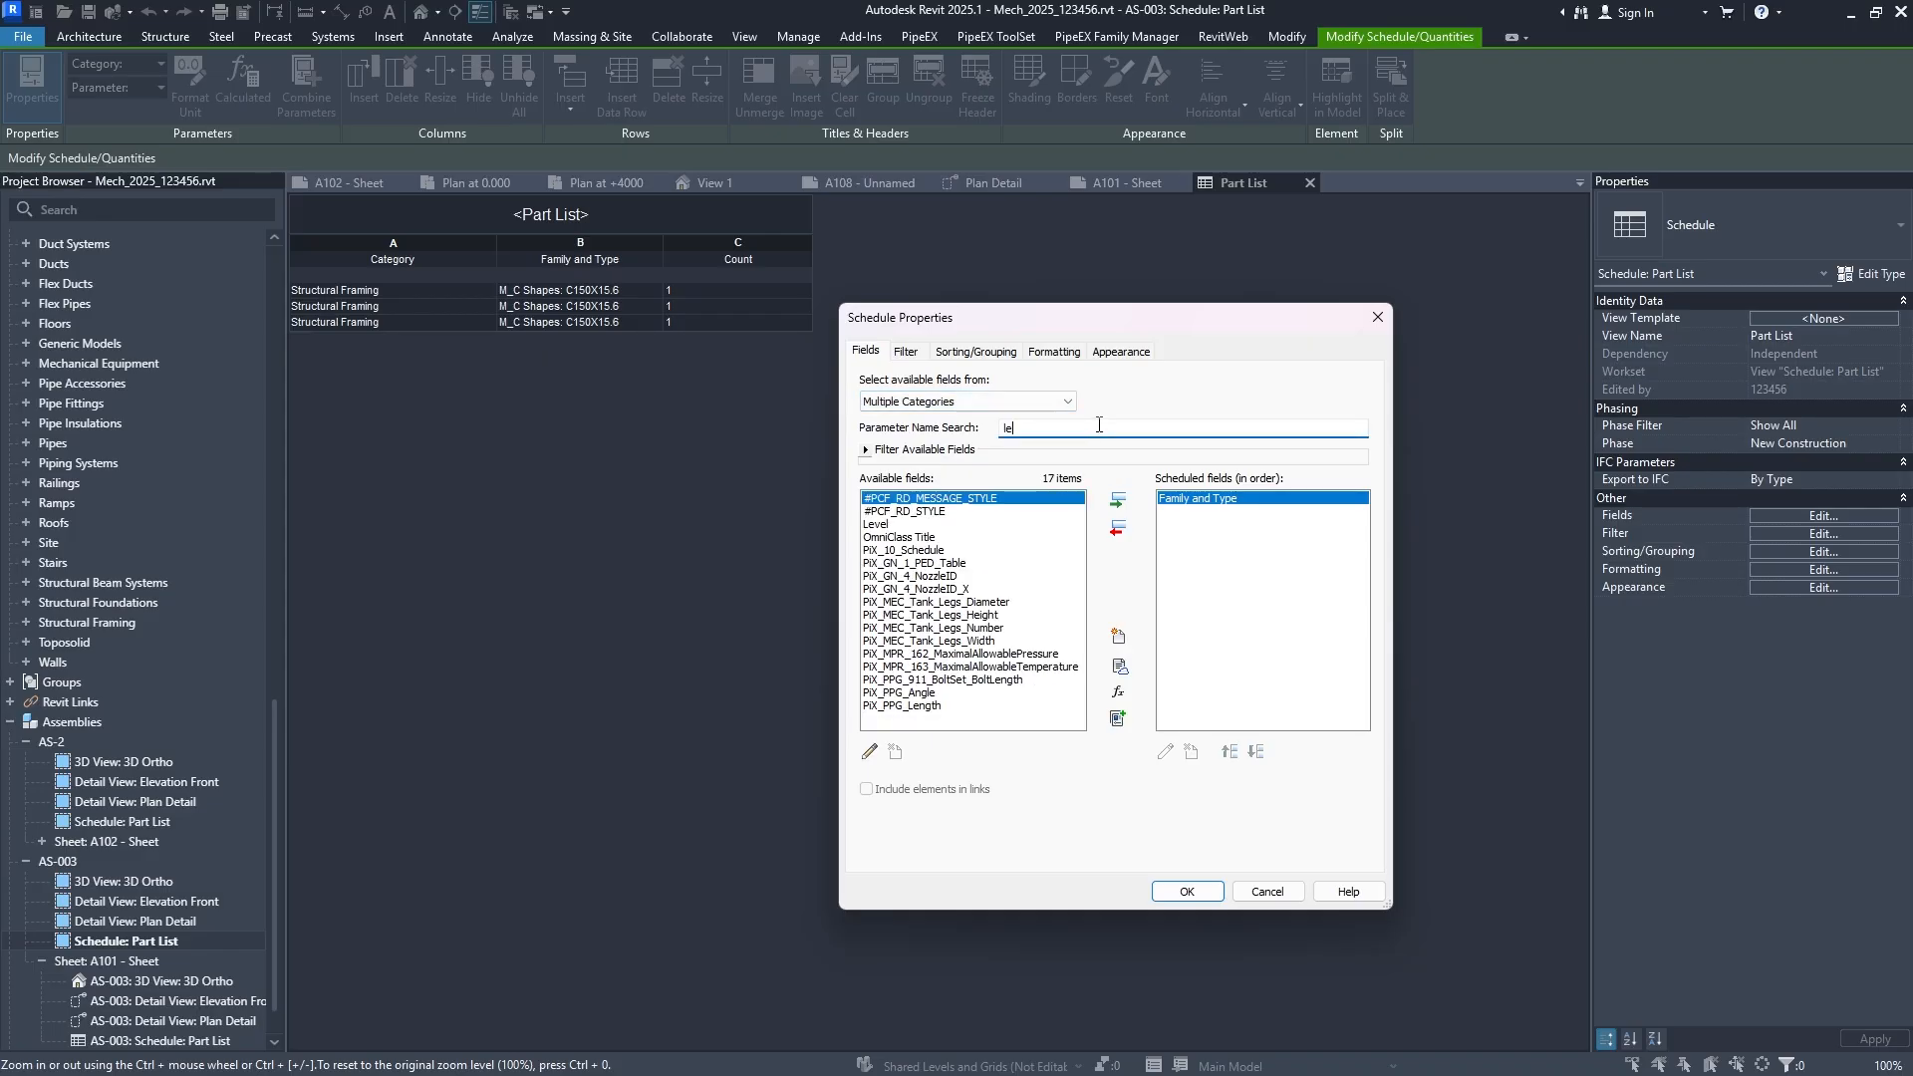
pyautogui.write('n')
pyautogui.press('BackSpace')
pyautogui.press('BackSpace')
pyautogui.press('BackSpace')
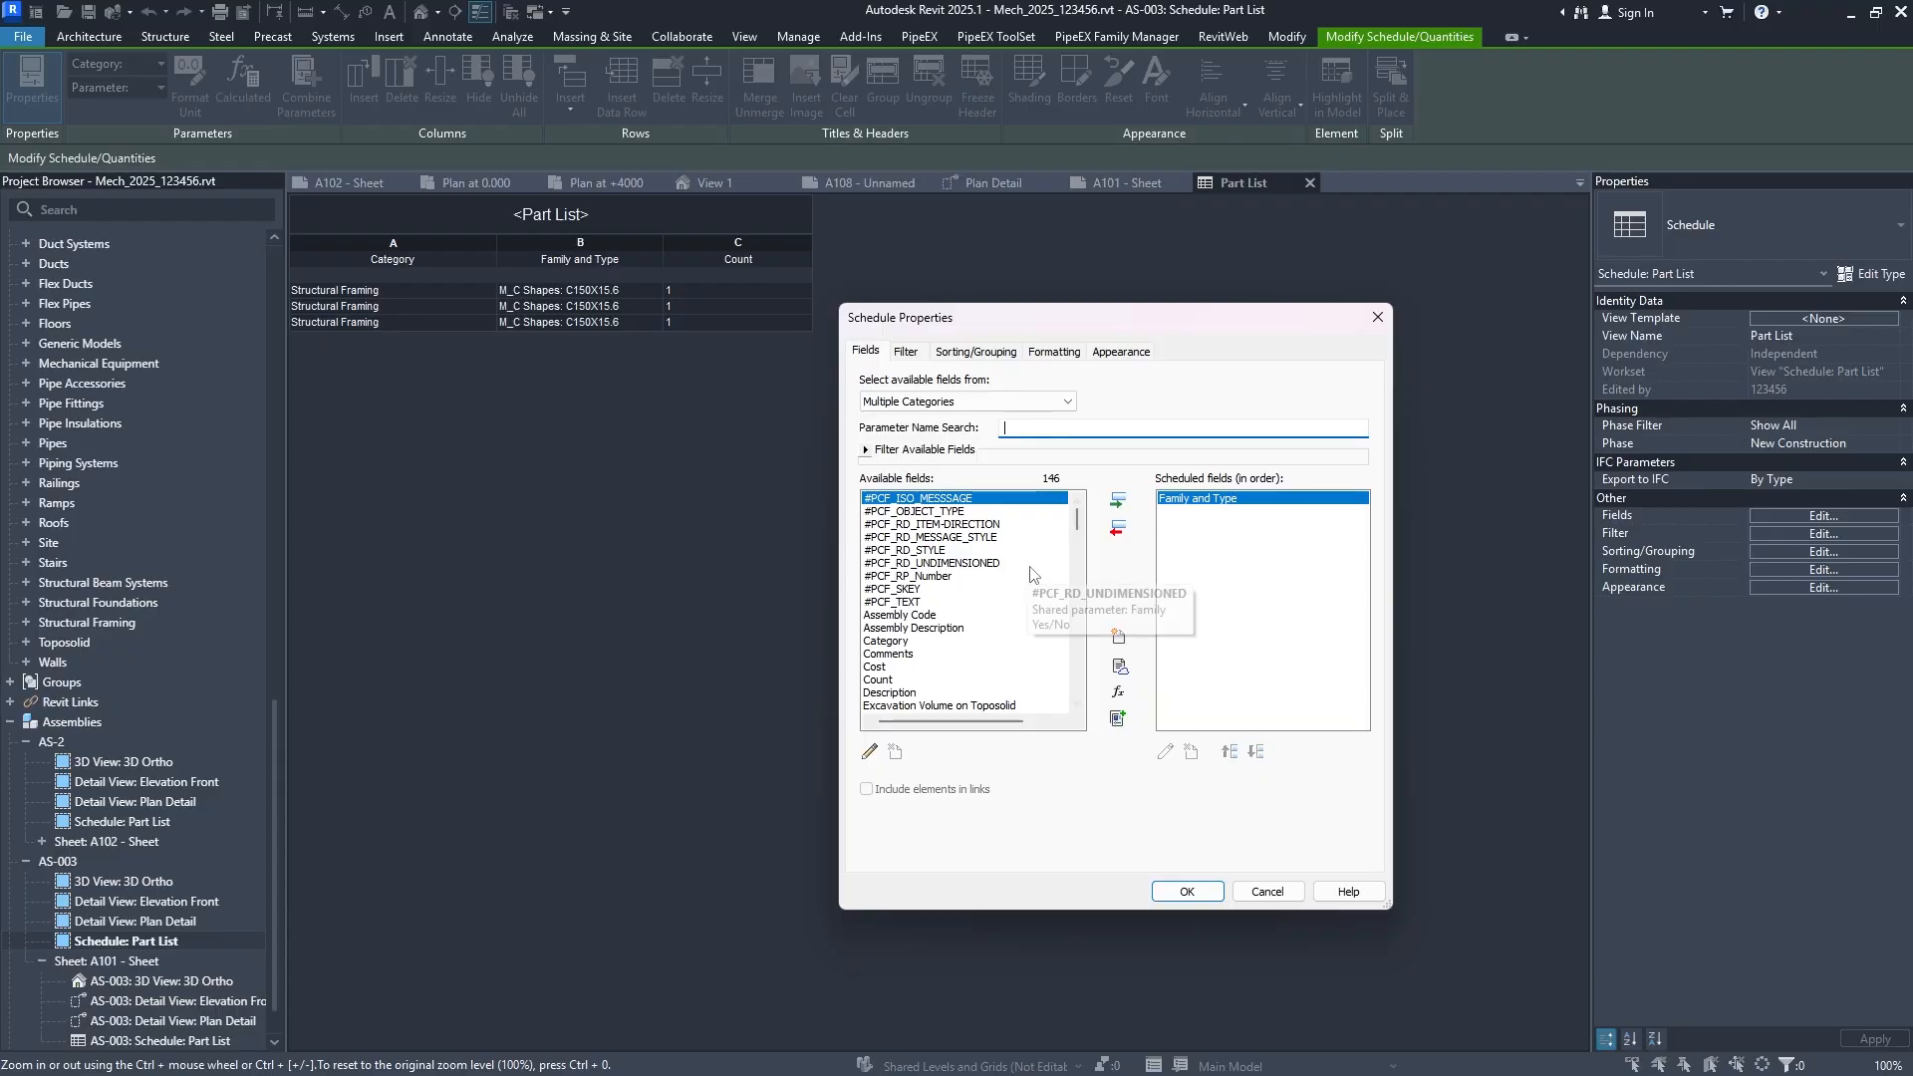
pyautogui.press('Escape')
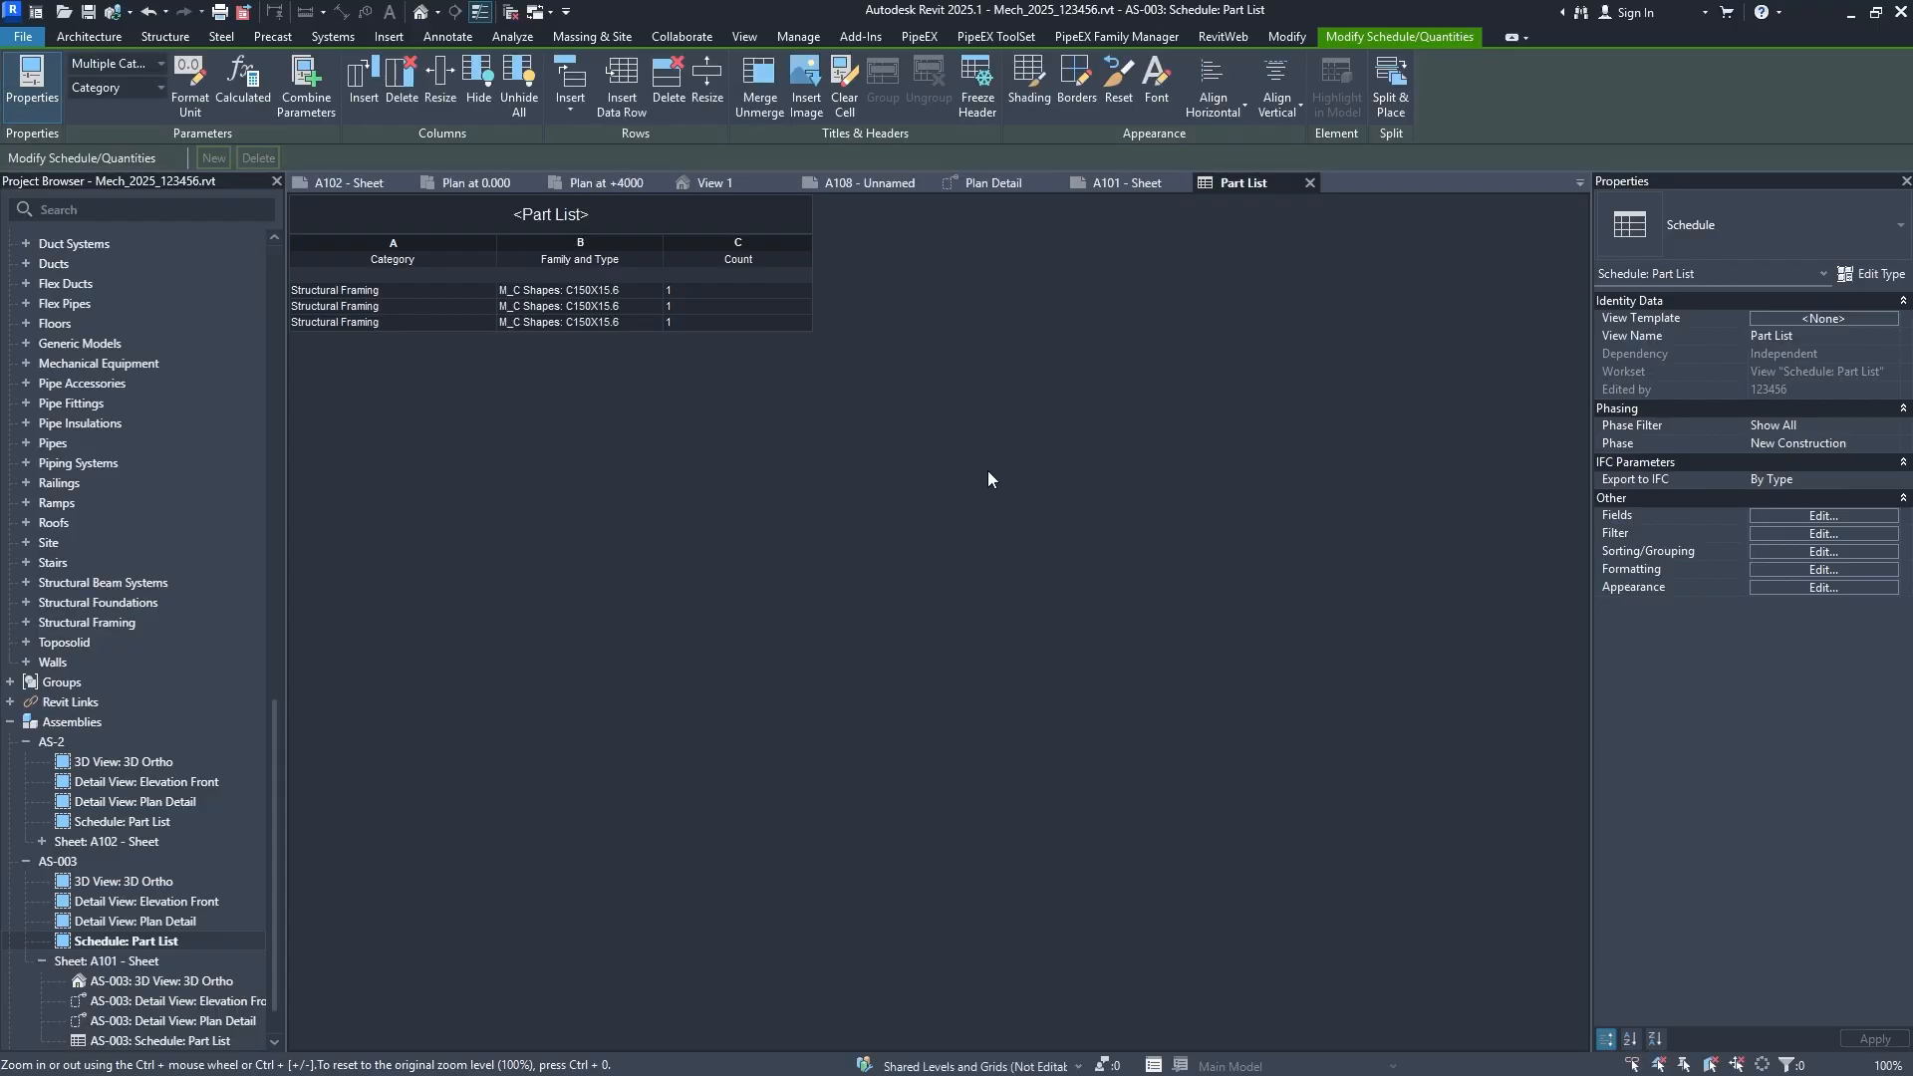
# Close the inactive views and the Vertical Vessel - Template1 family, leaving AS-003's Part List schedule open.
pyautogui.click(513, 12)
pyautogui.click(361, 183)
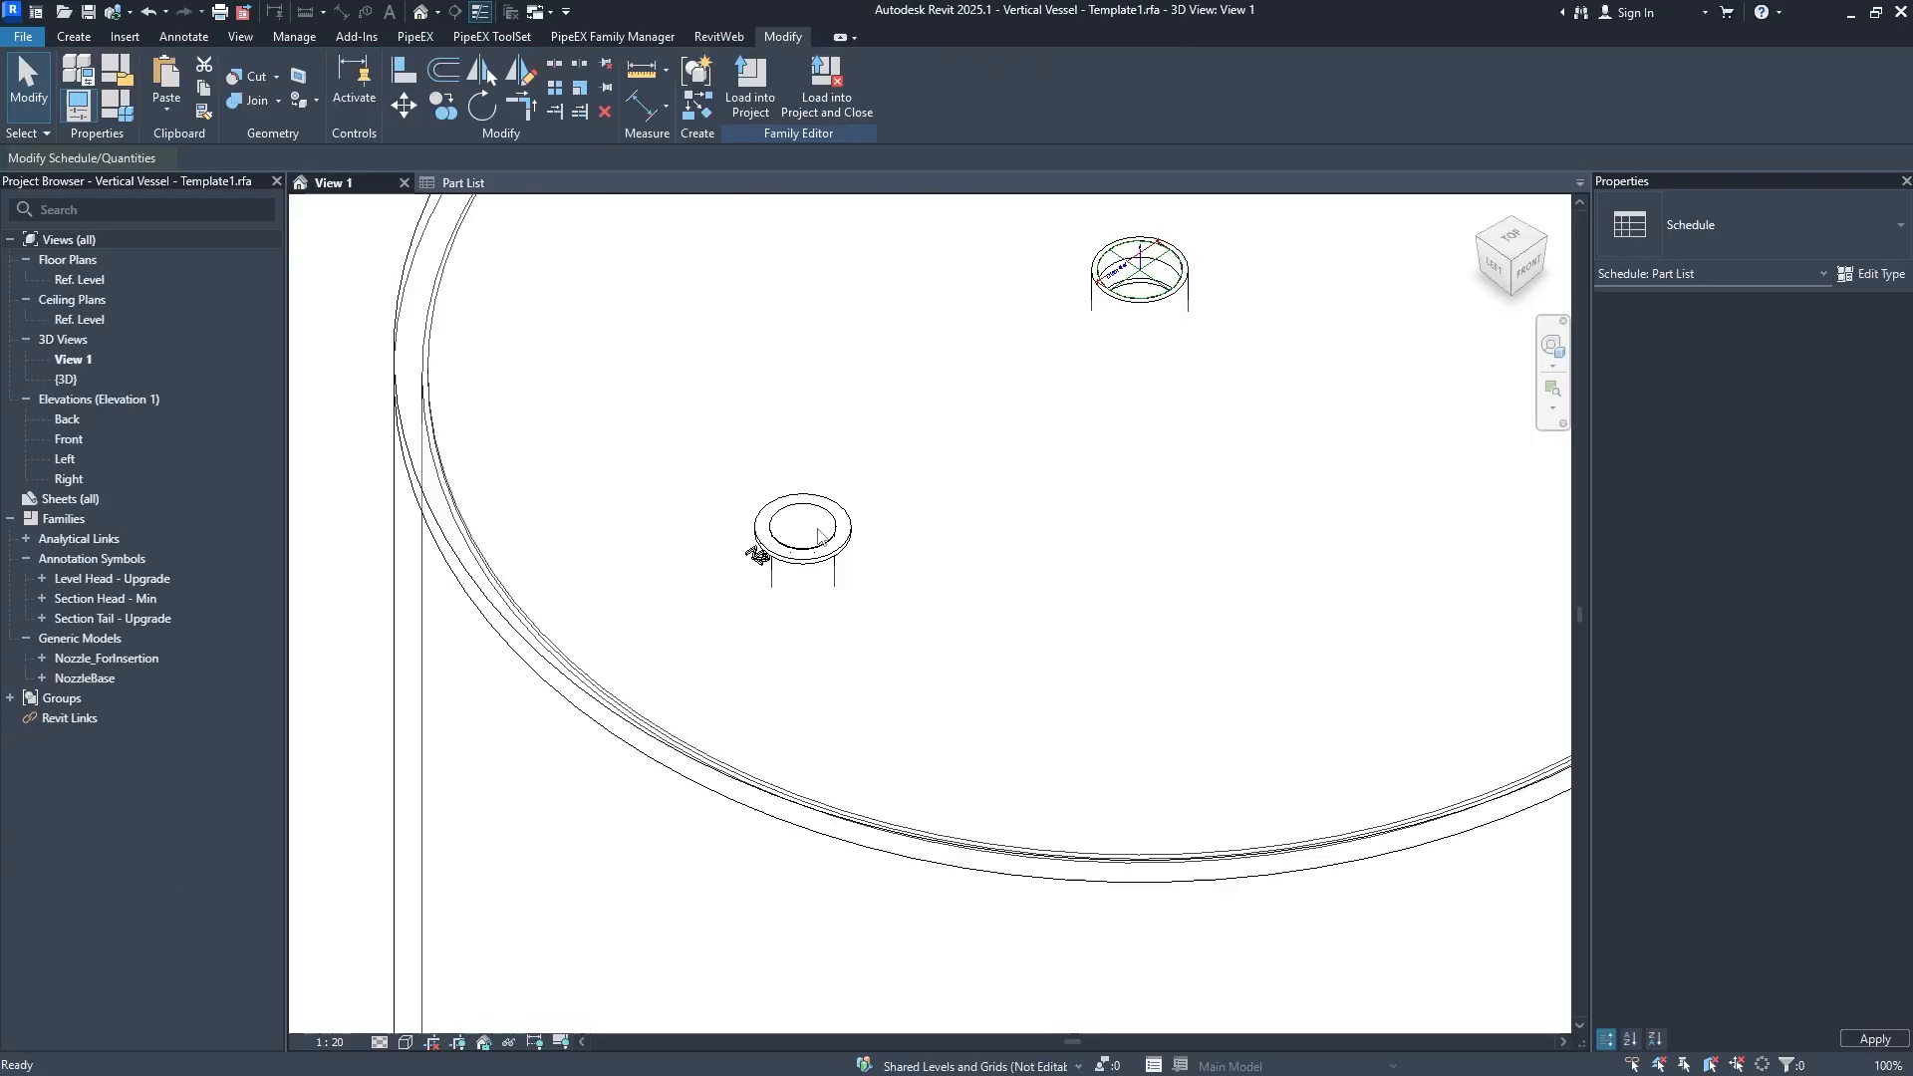
pyautogui.press('Escape')
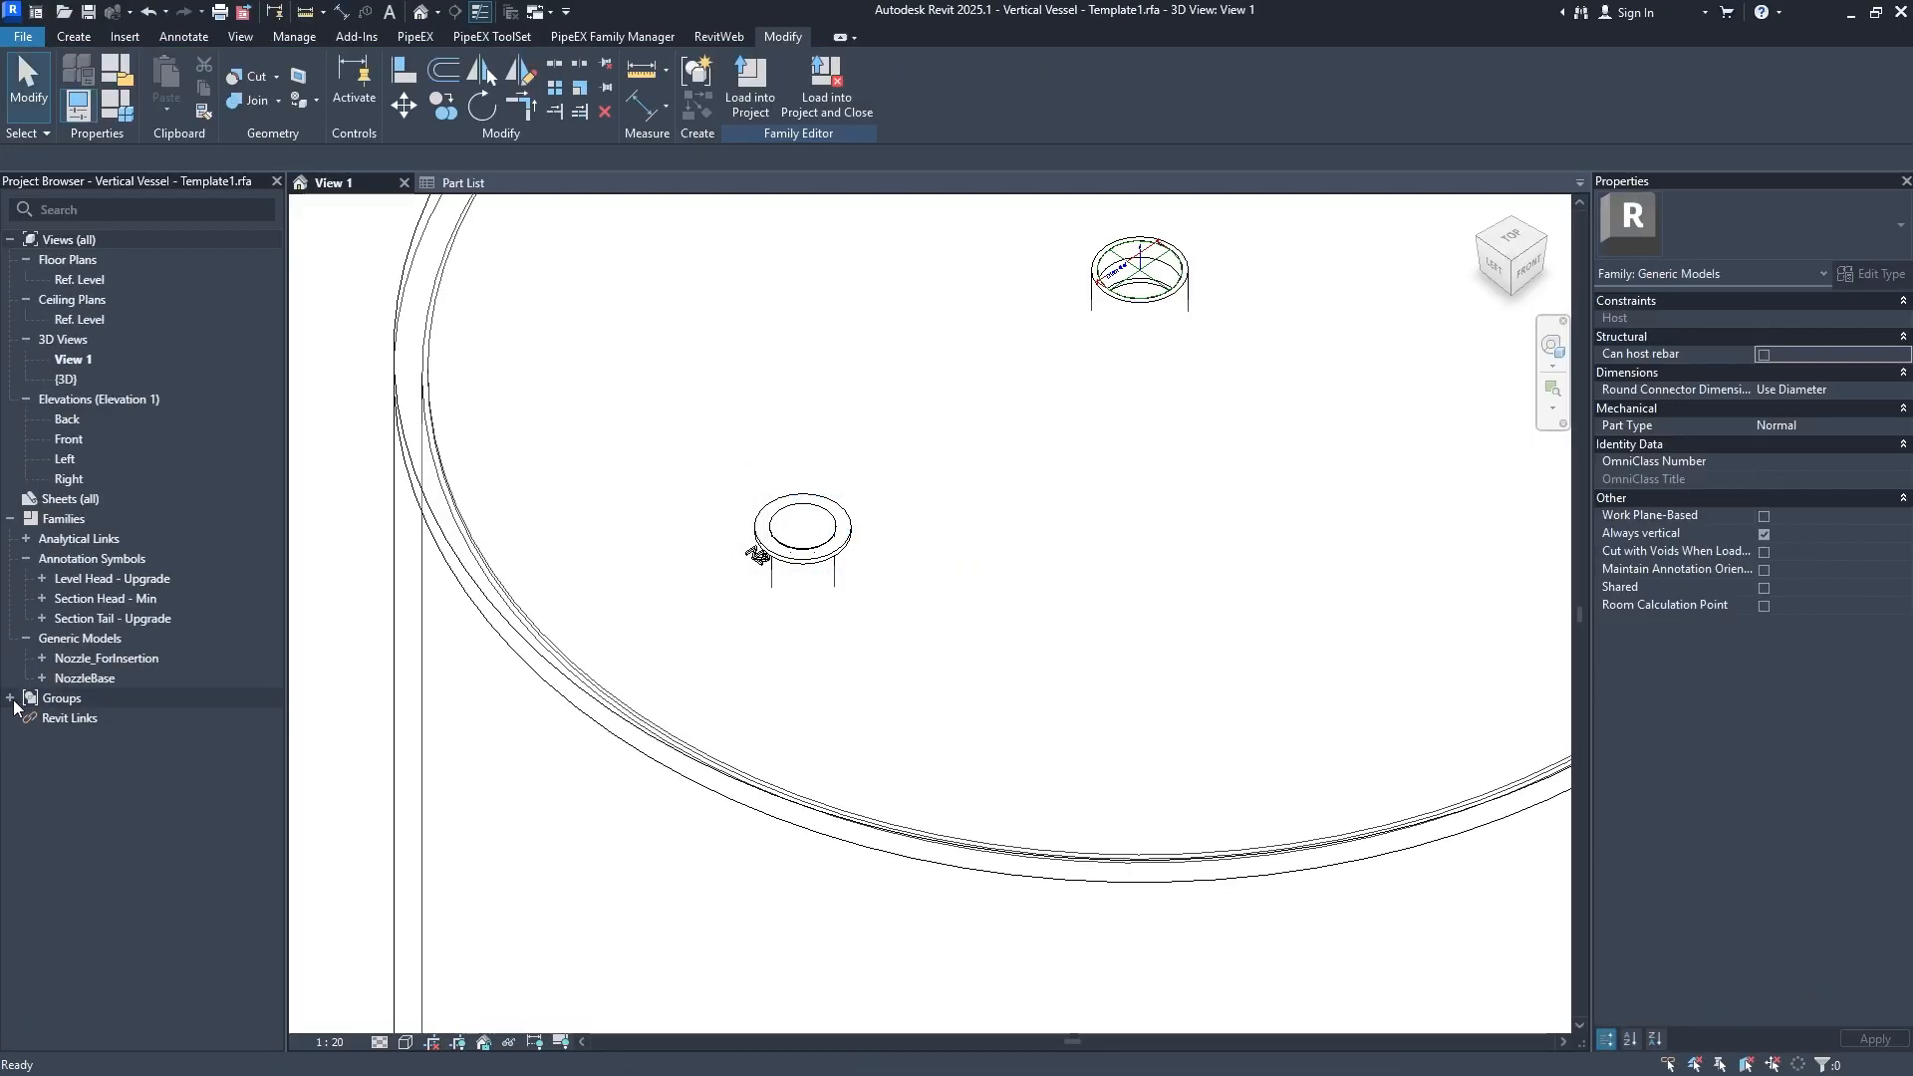
pyautogui.click(14, 703)
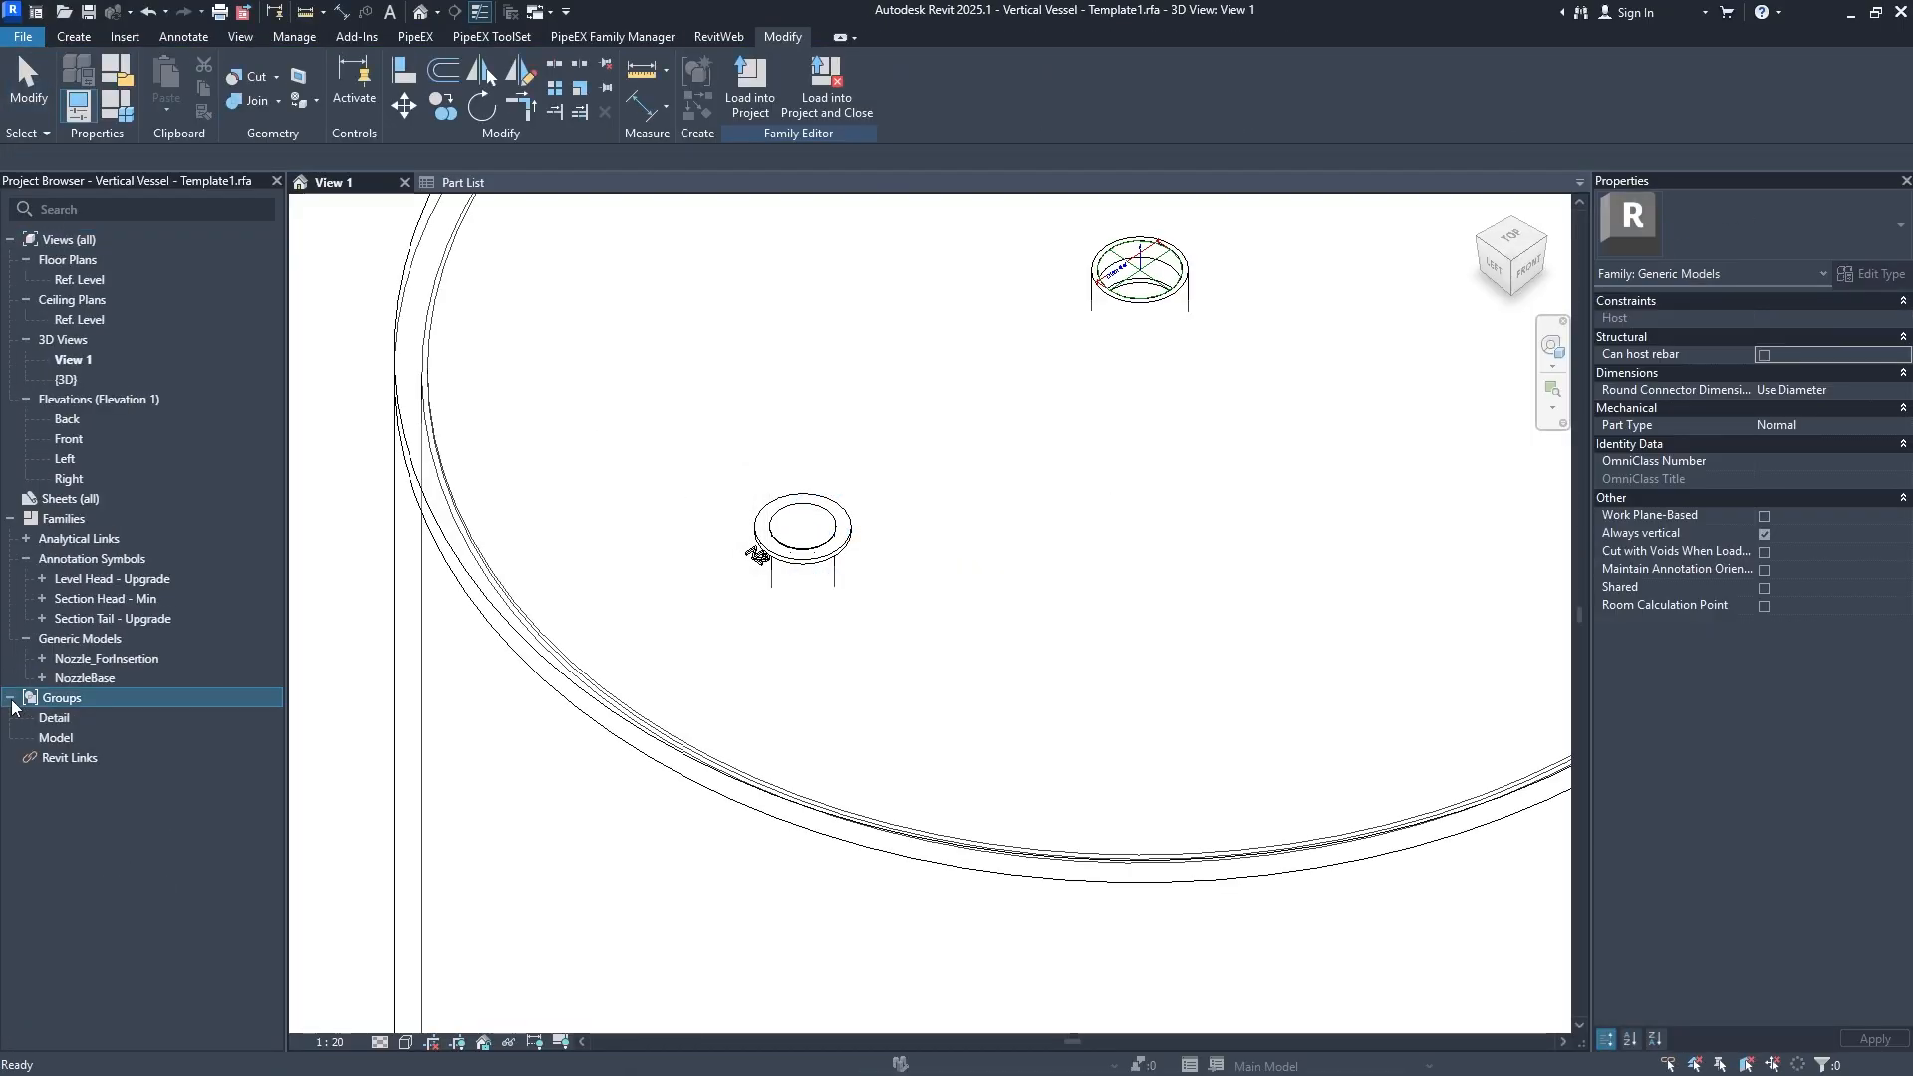
pyautogui.scroll(-3, 737, 432)
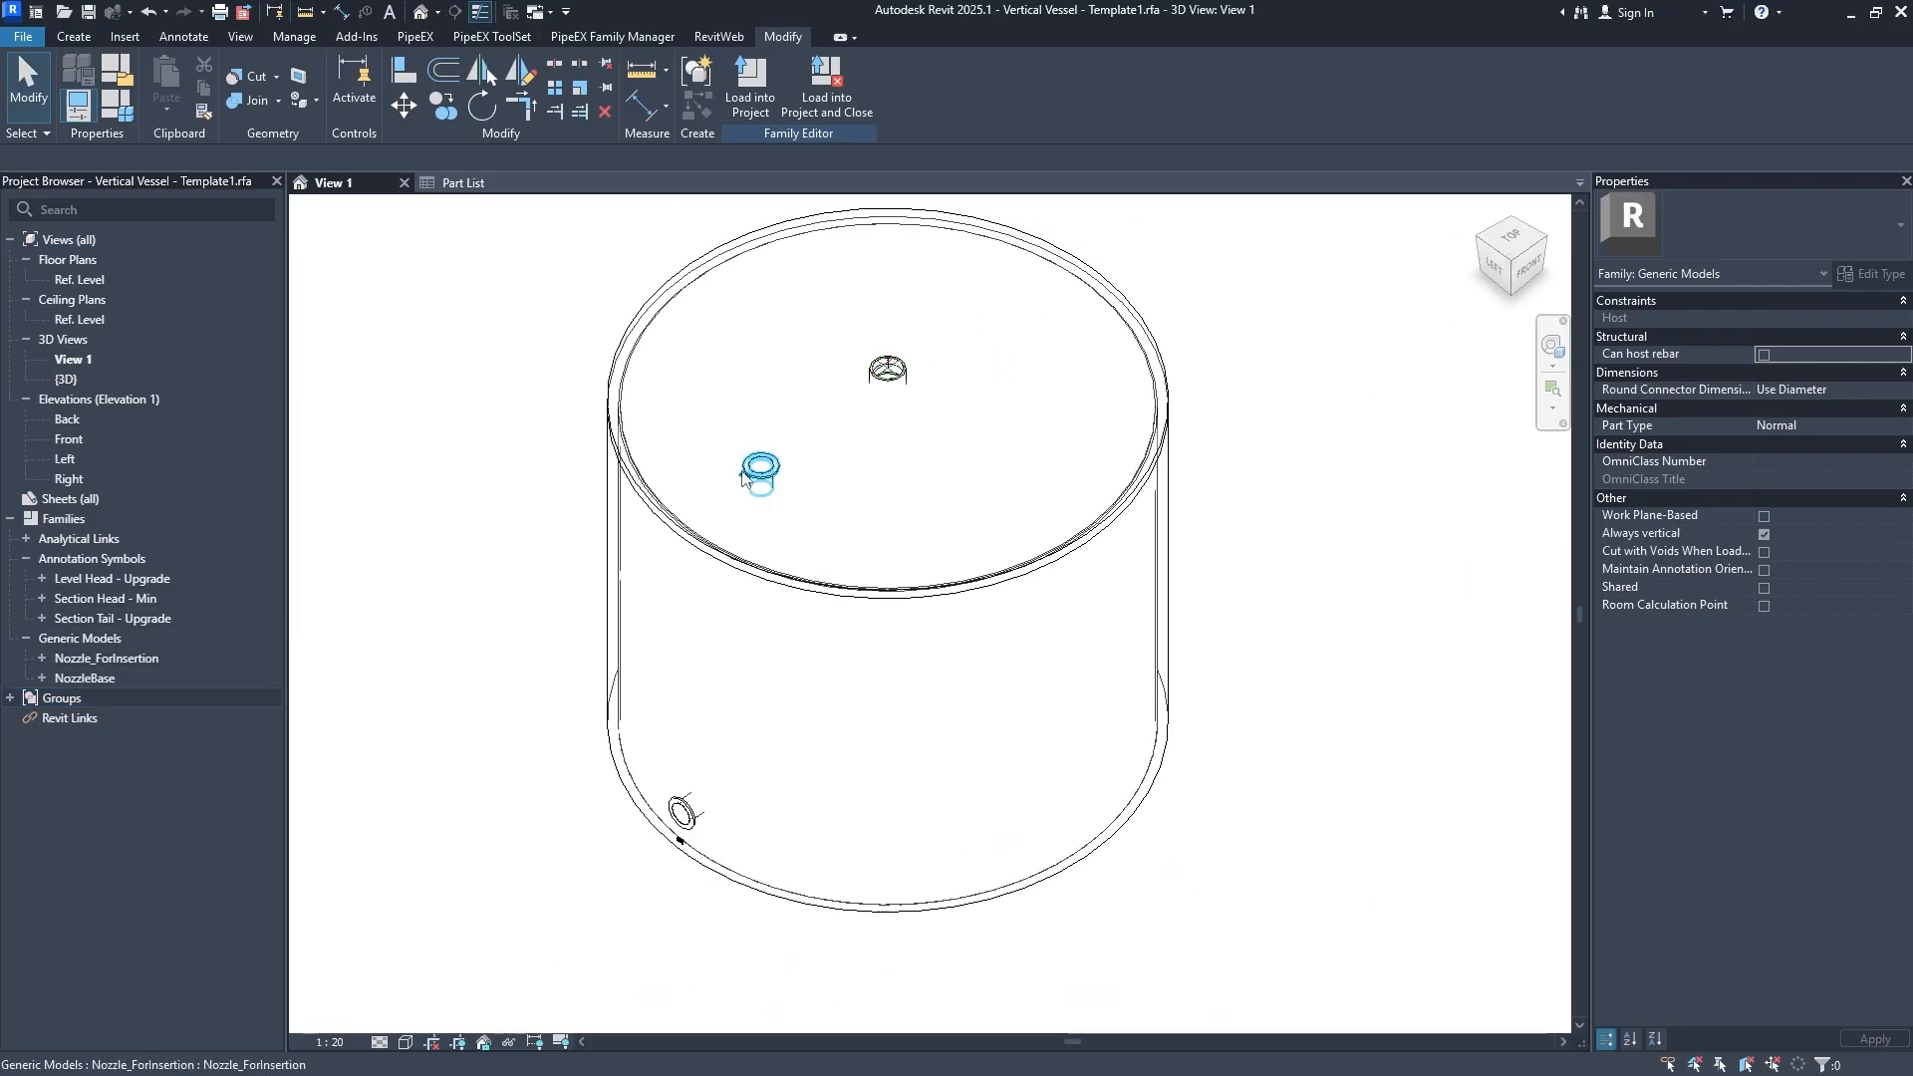
pyautogui.moveTo(699, 400); pyautogui.dragTo(679, 504, button='middle')
pyautogui.click(405, 184)
pyautogui.click(1007, 598)
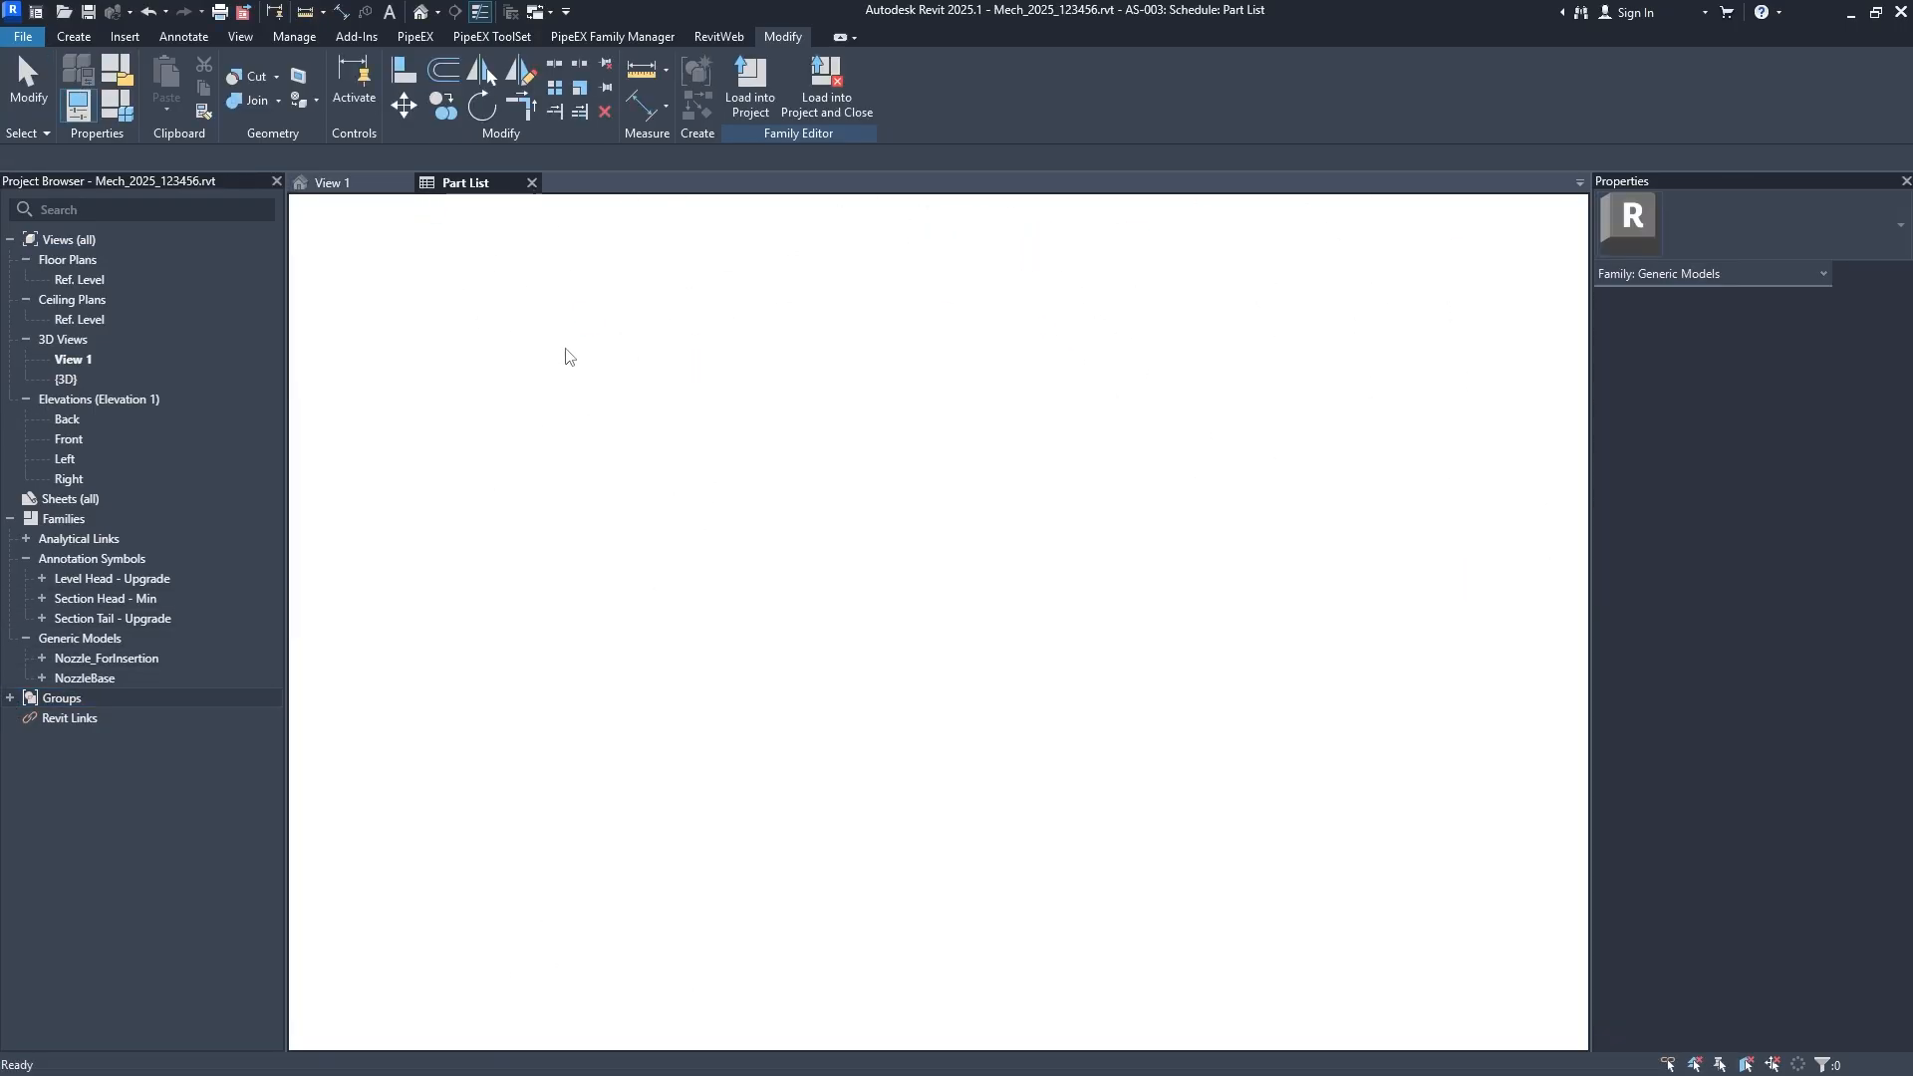
# Reopen sheet A101, activate its 3D view and check the length properties of the C150X15.6 upright nearest the Part List.
pyautogui.scroll(-1, 162, 887)
pyautogui.doubleClick(110, 921)
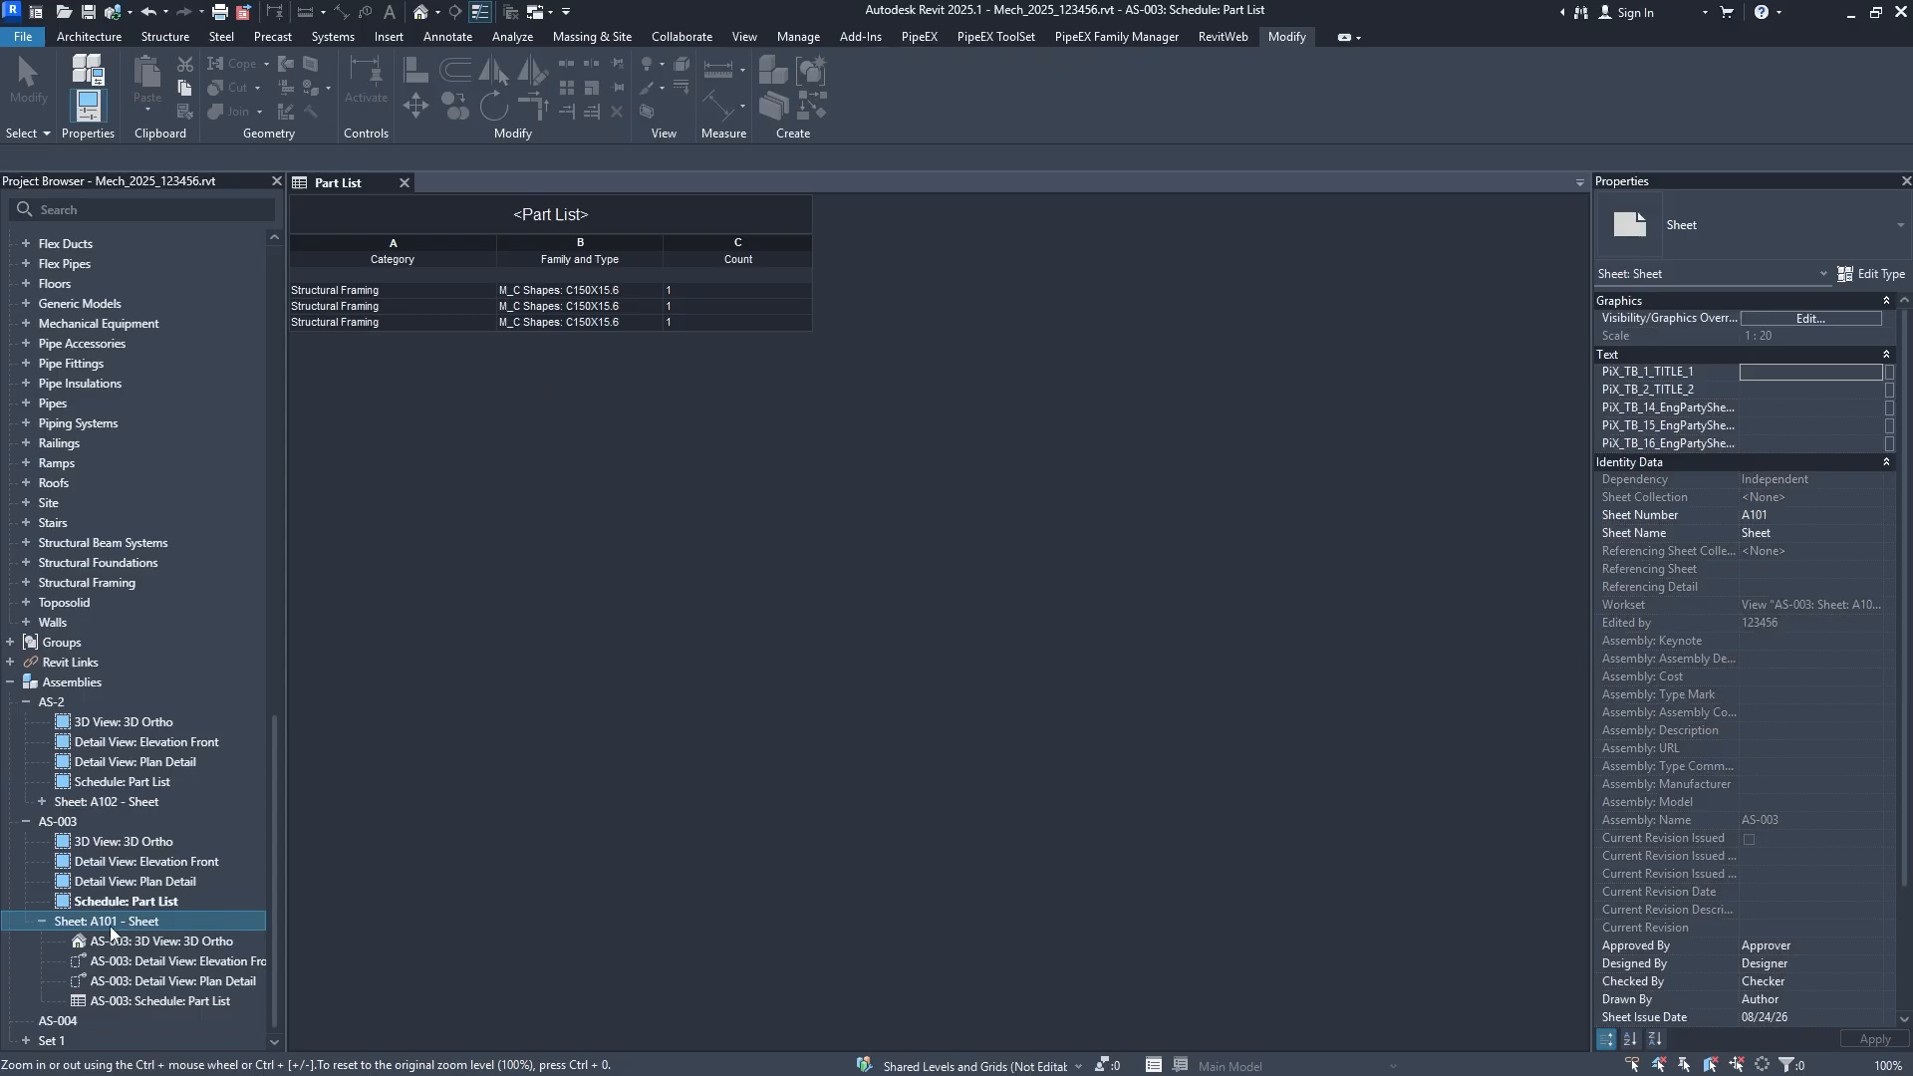
pyautogui.doubleClick(826, 499)
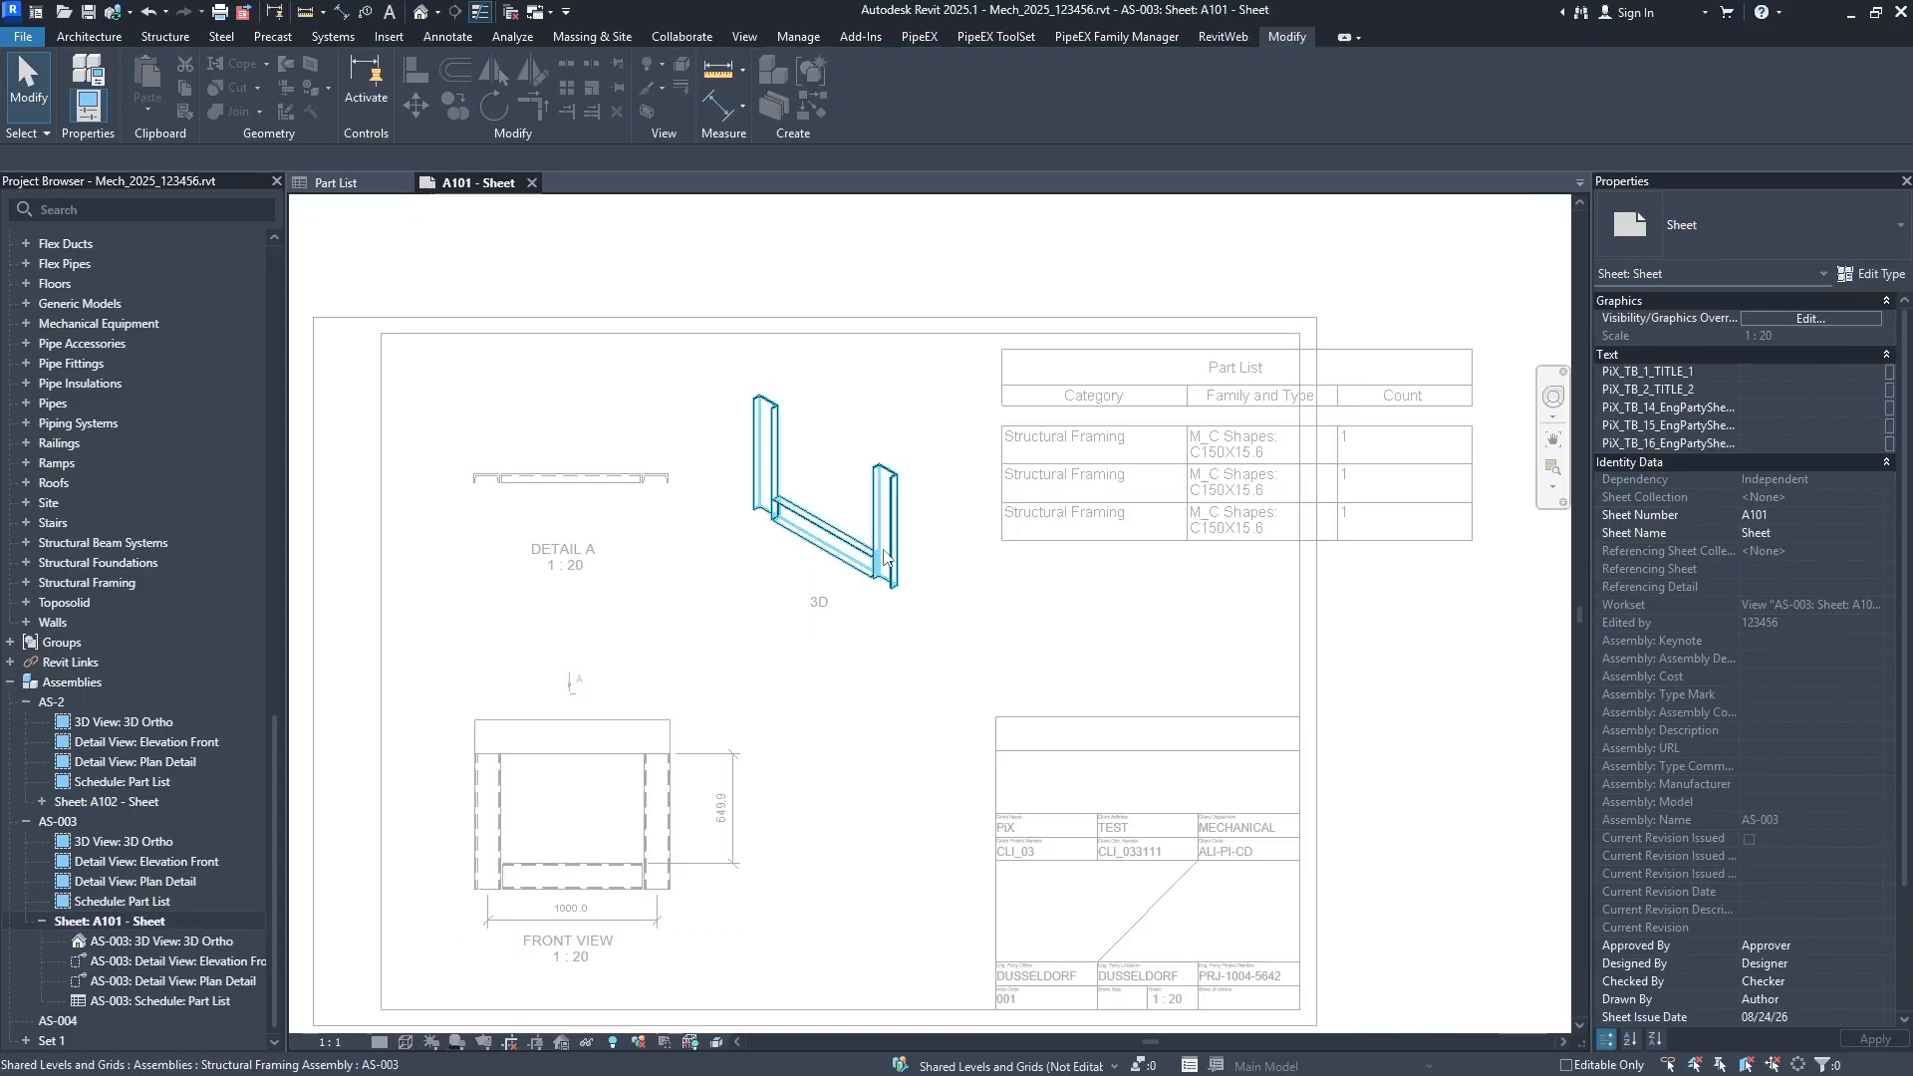
pyautogui.click(886, 524)
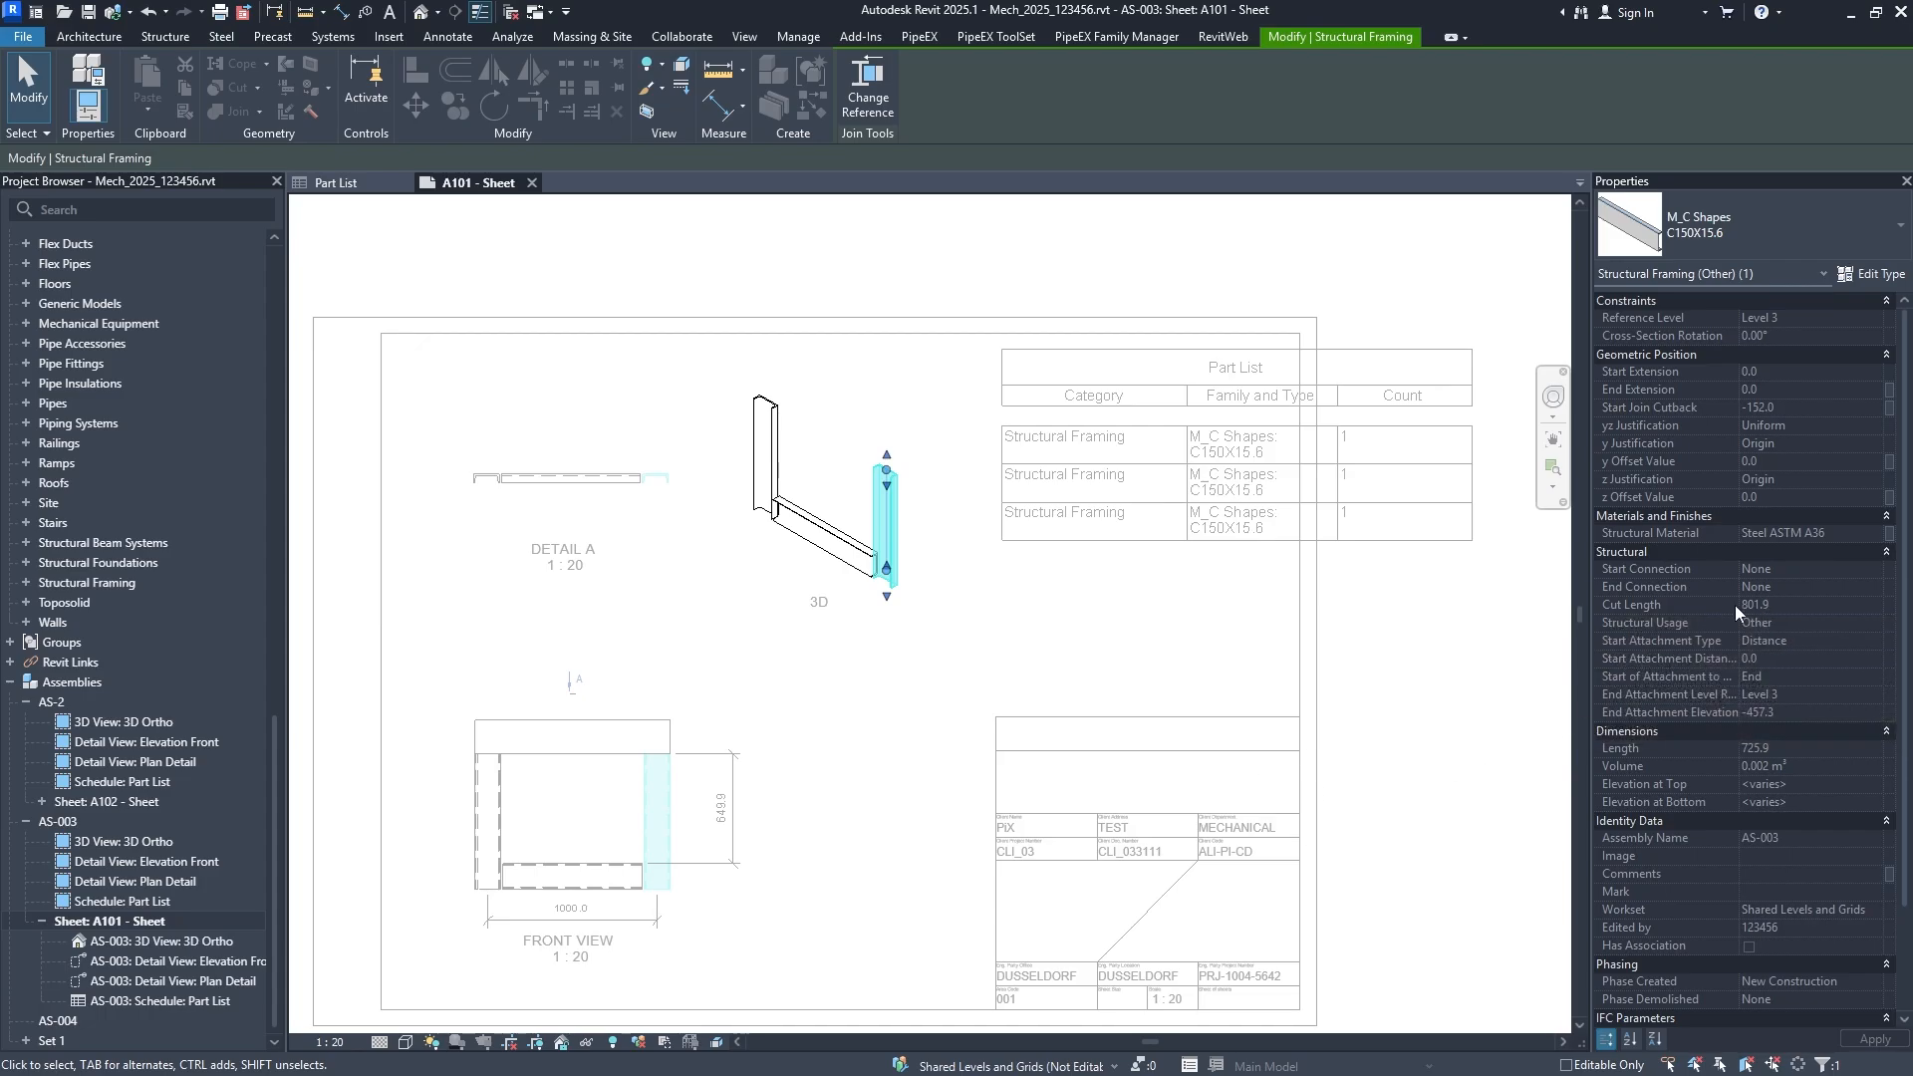
pyautogui.click(1121, 521)
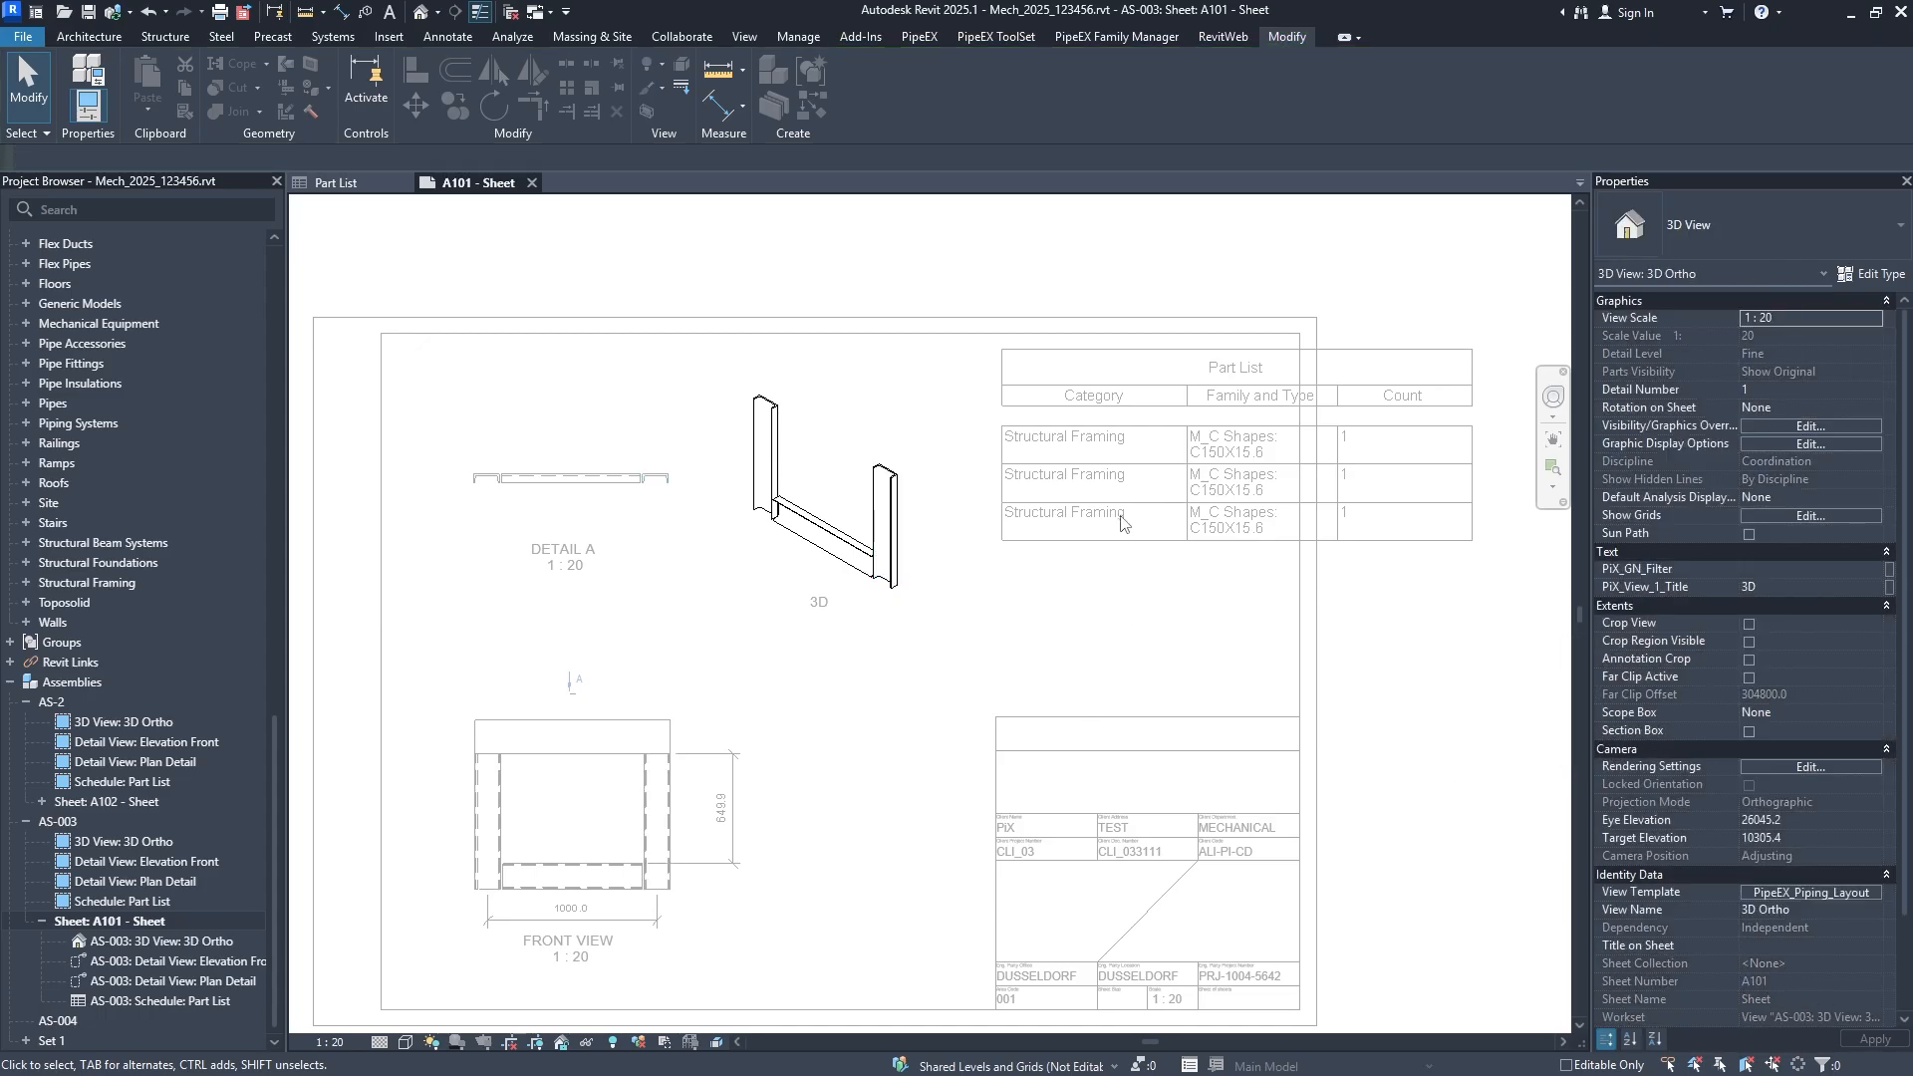
pyautogui.doubleClick(1035, 703)
# Reopen the Part List schedule from the sheet, examine its available fields and category sources, and leave its fields unedited.
pyautogui.click(1060, 408)
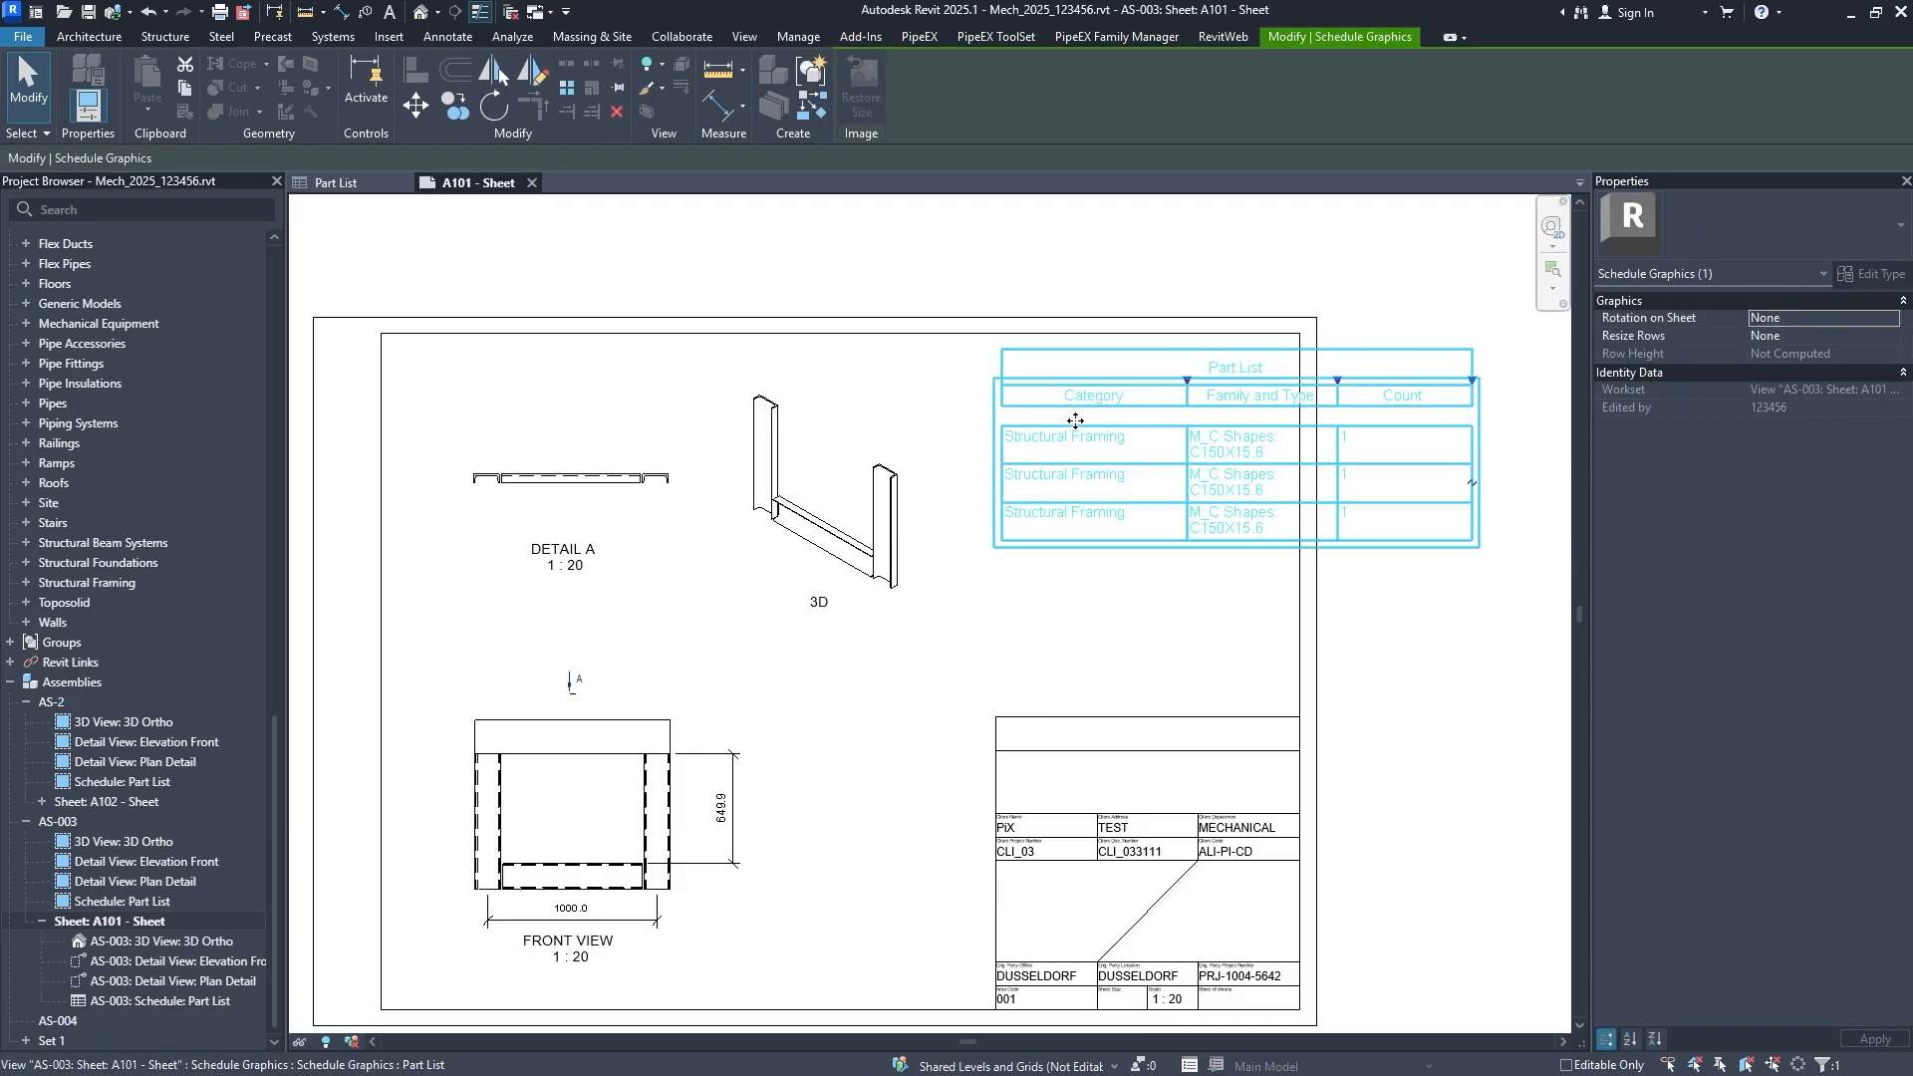
pyautogui.doubleClick(1086, 416)
pyautogui.click(1822, 533)
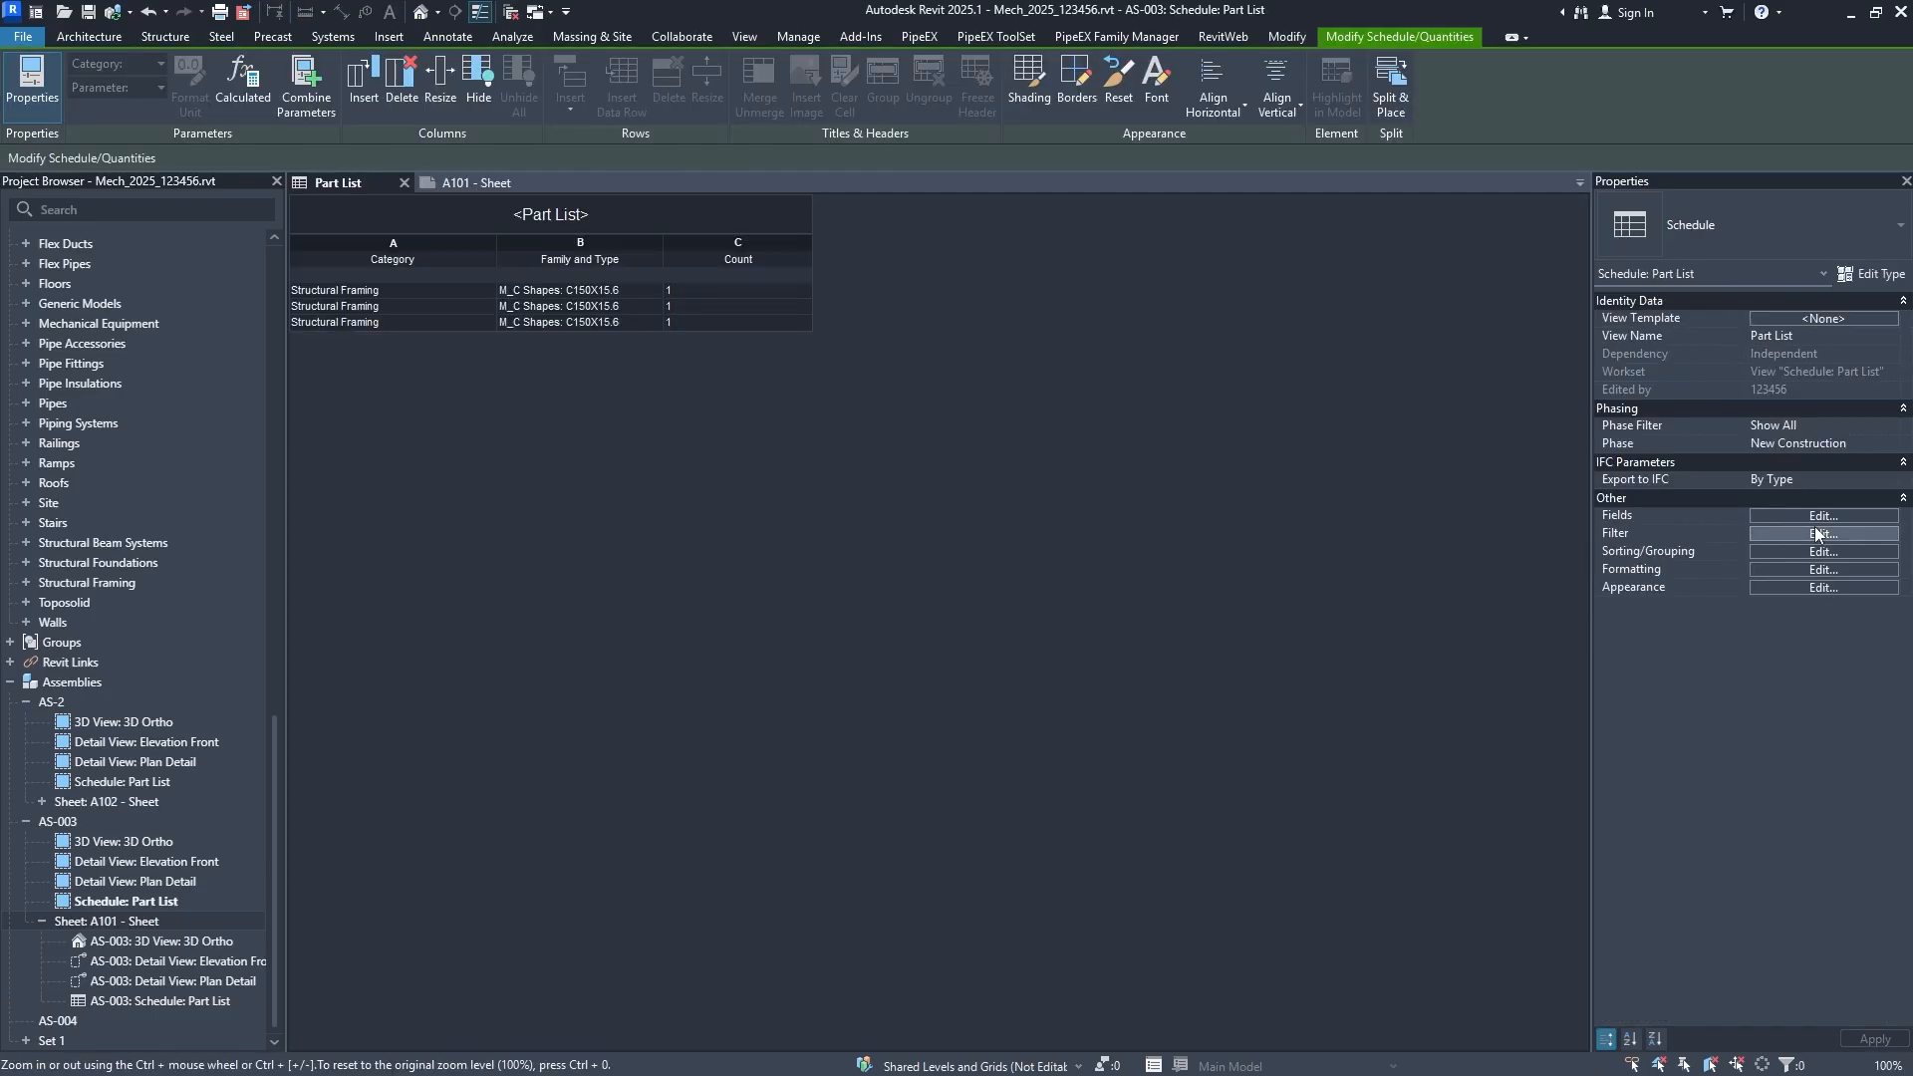
pyautogui.press('Escape')
pyautogui.click(1816, 519)
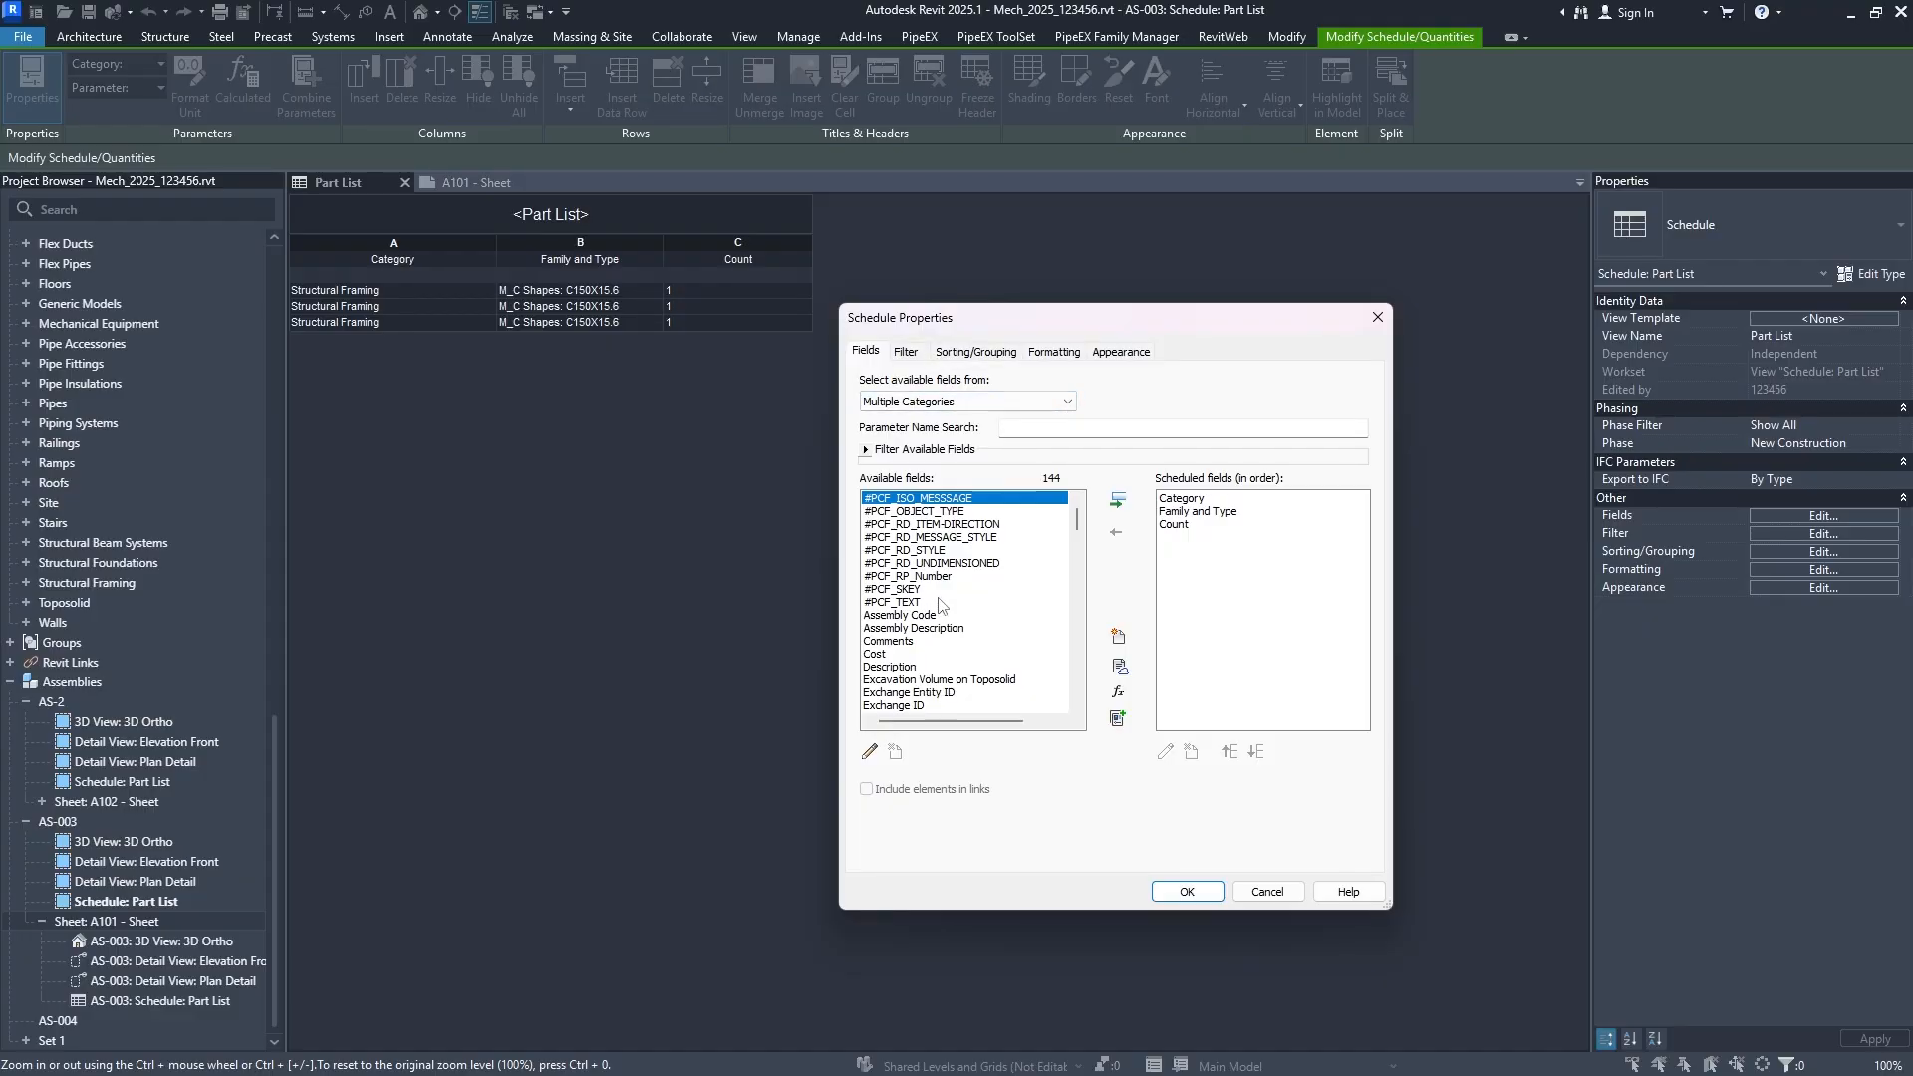
pyautogui.scroll(-2, 938, 604)
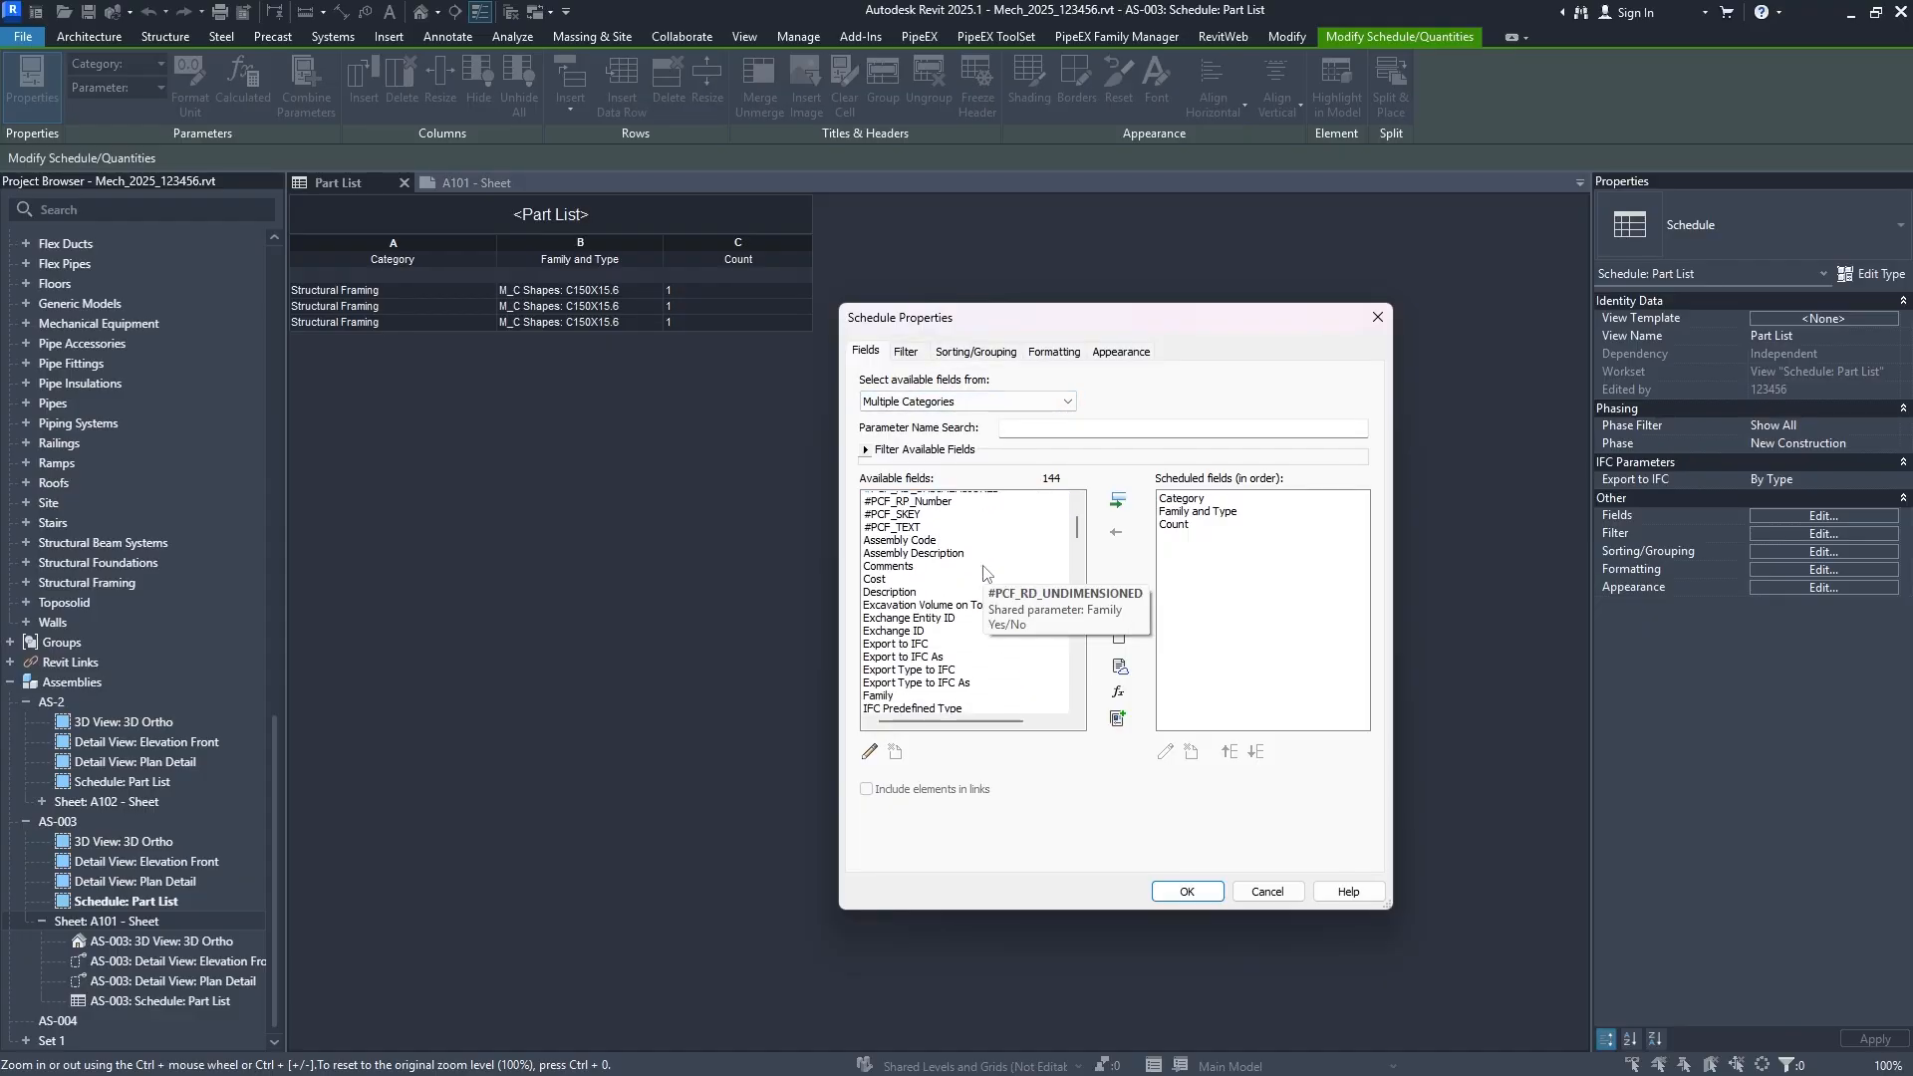
pyautogui.click(951, 402)
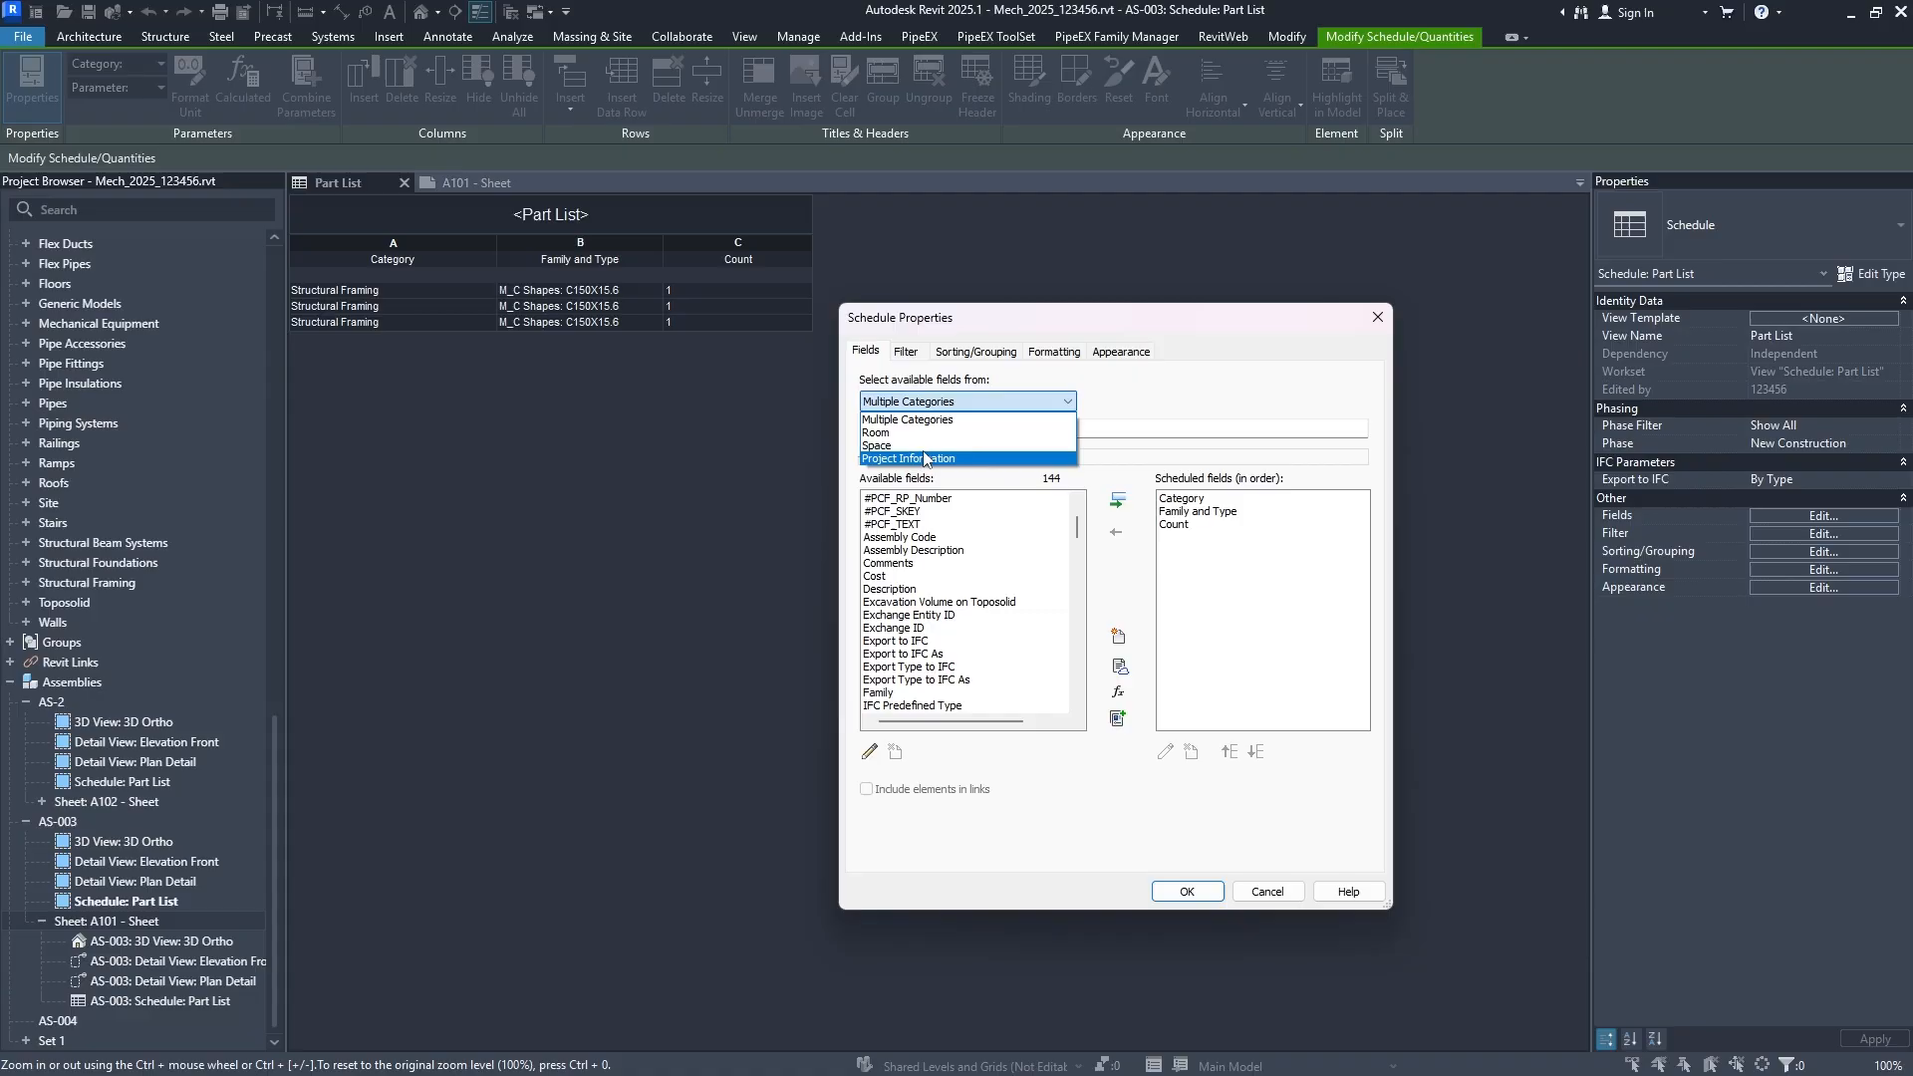
pyautogui.click(925, 423)
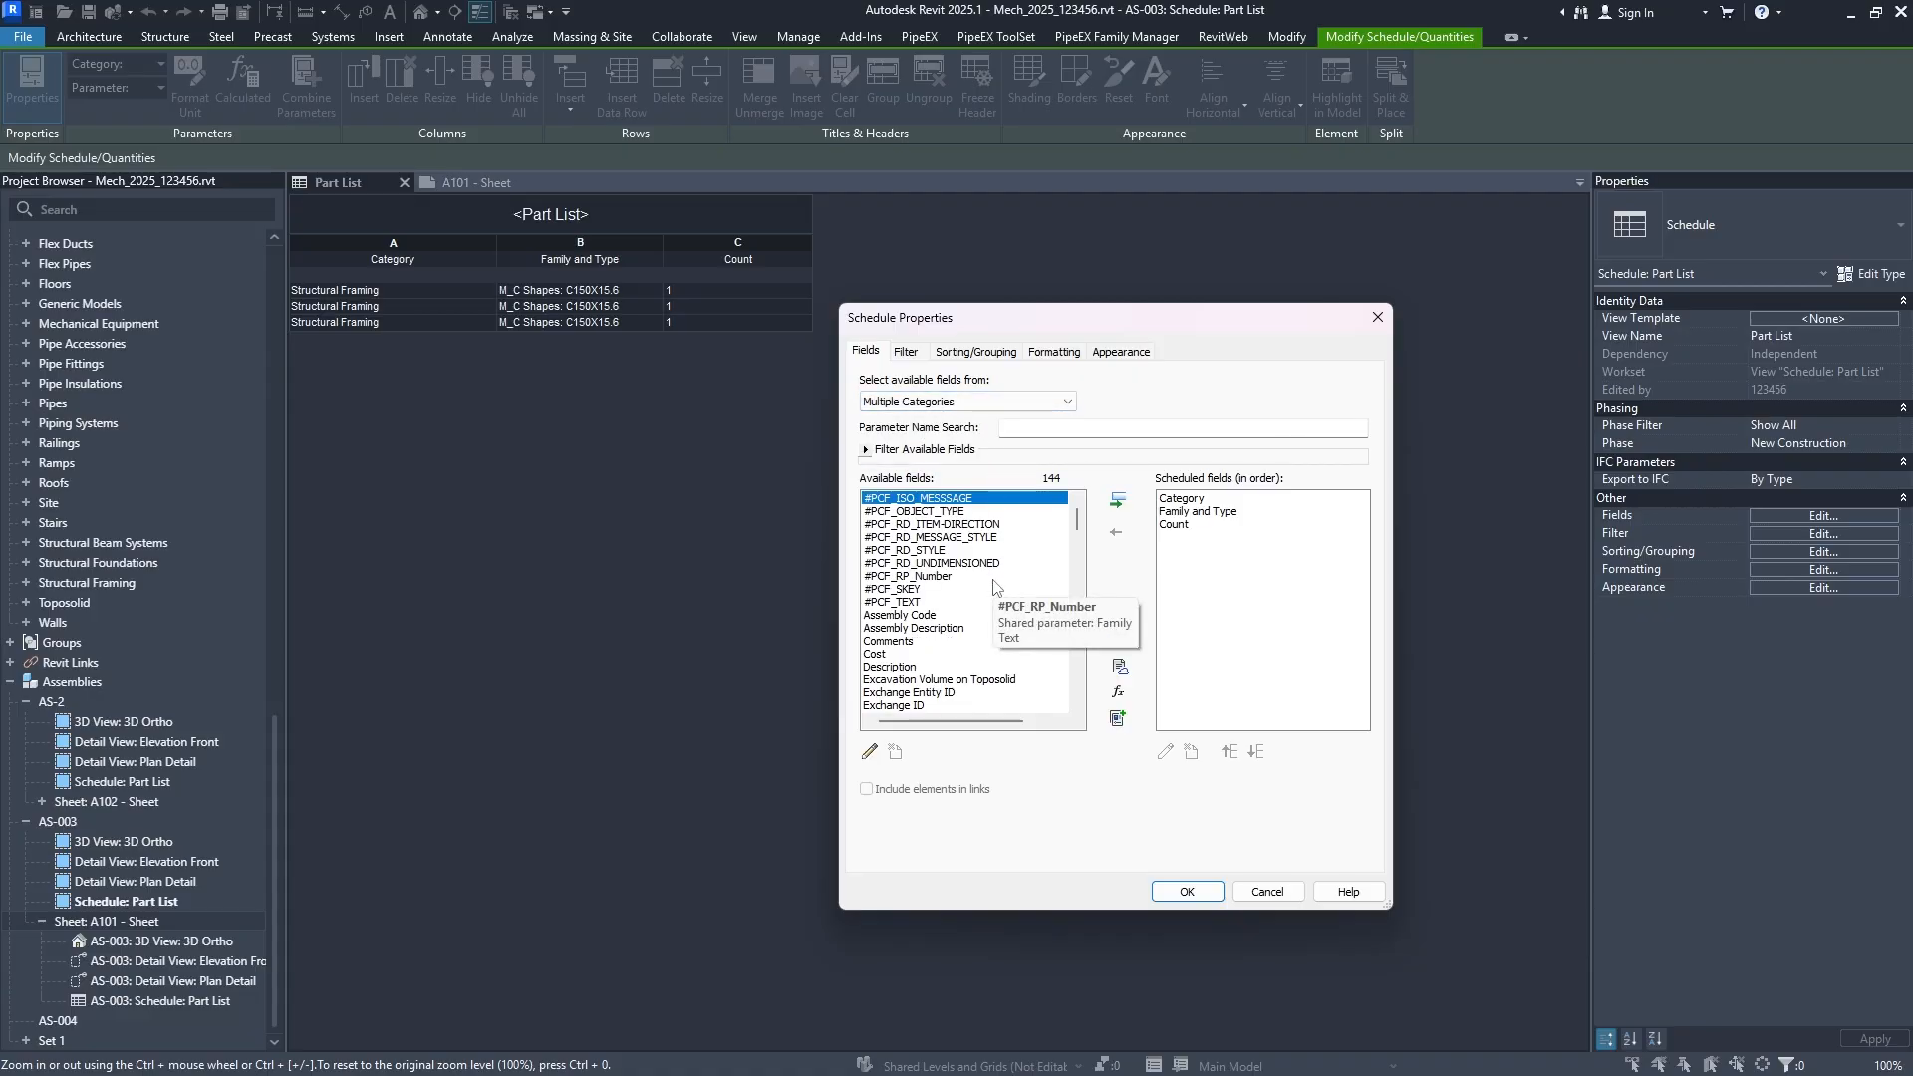
pyautogui.press('Escape')
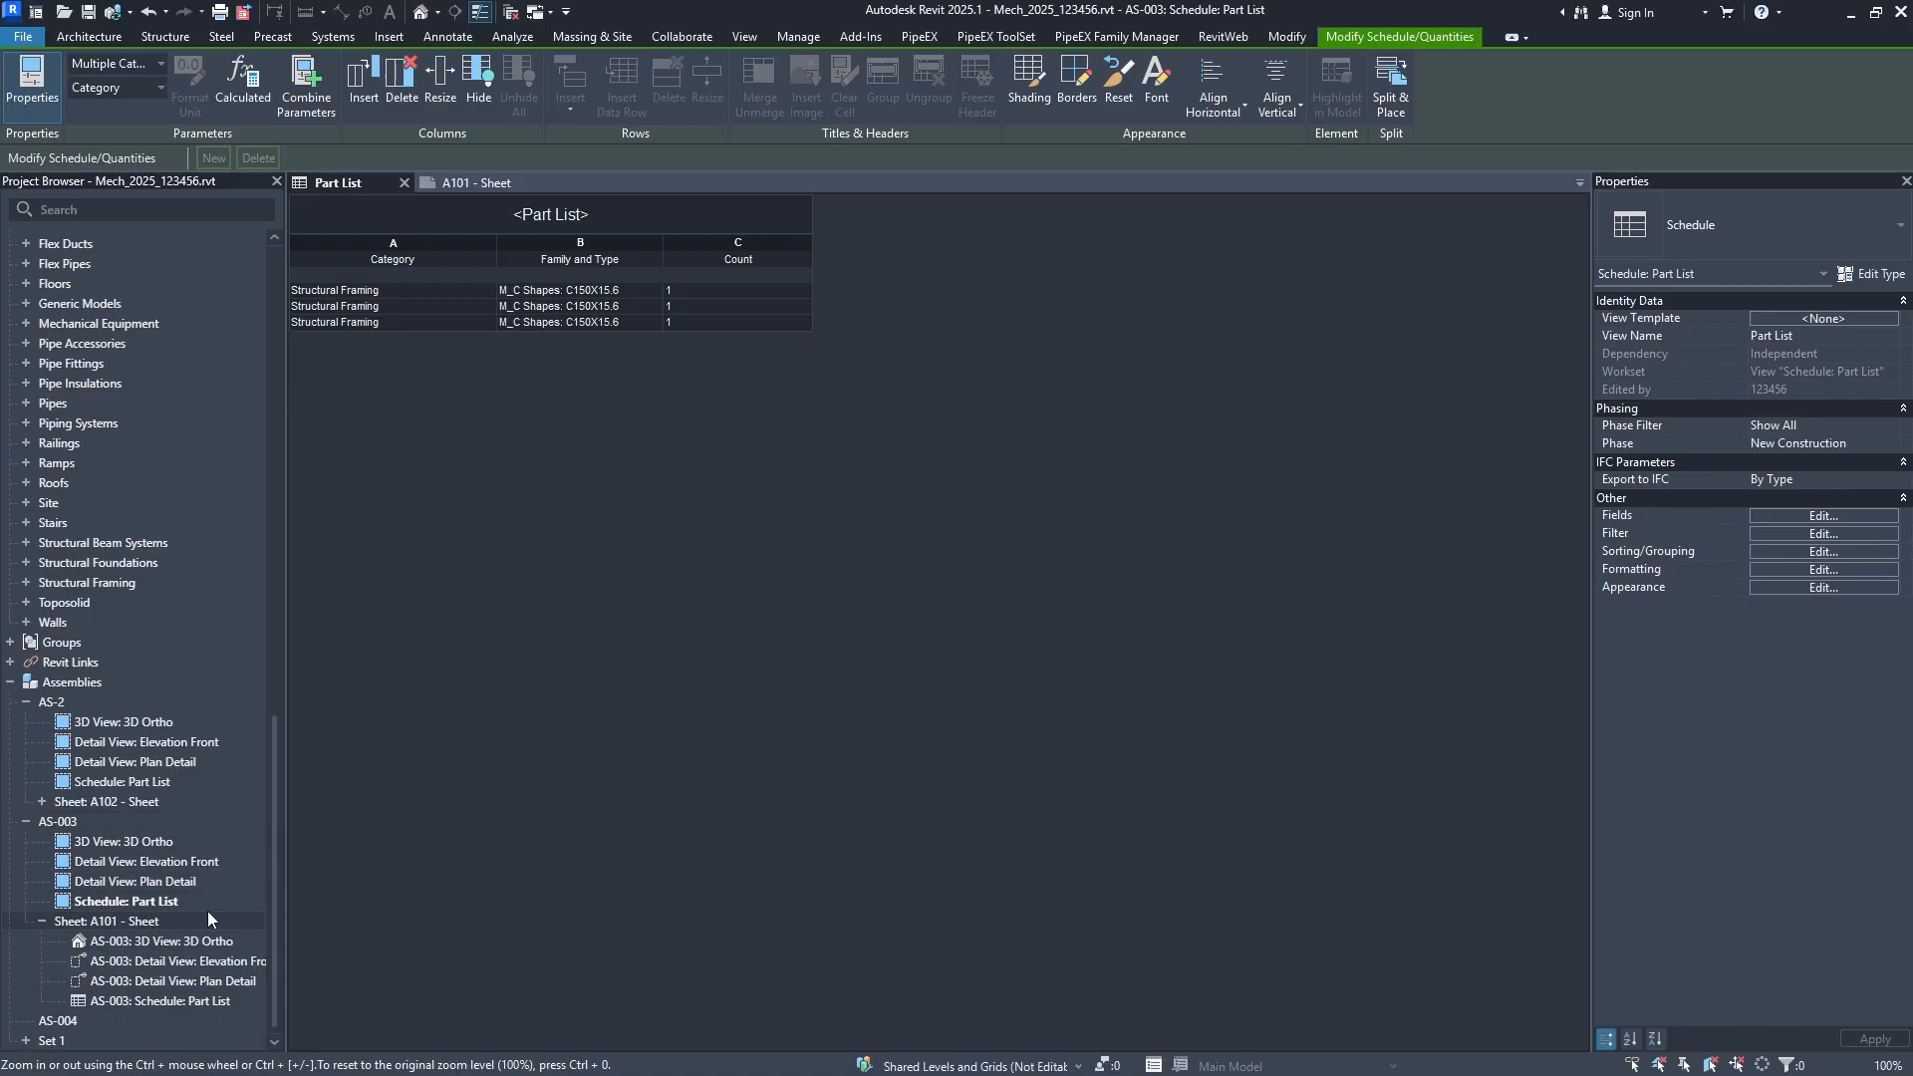
# Delete AS-003's Part List schedule from the project.
pyautogui.rightClick(153, 903)
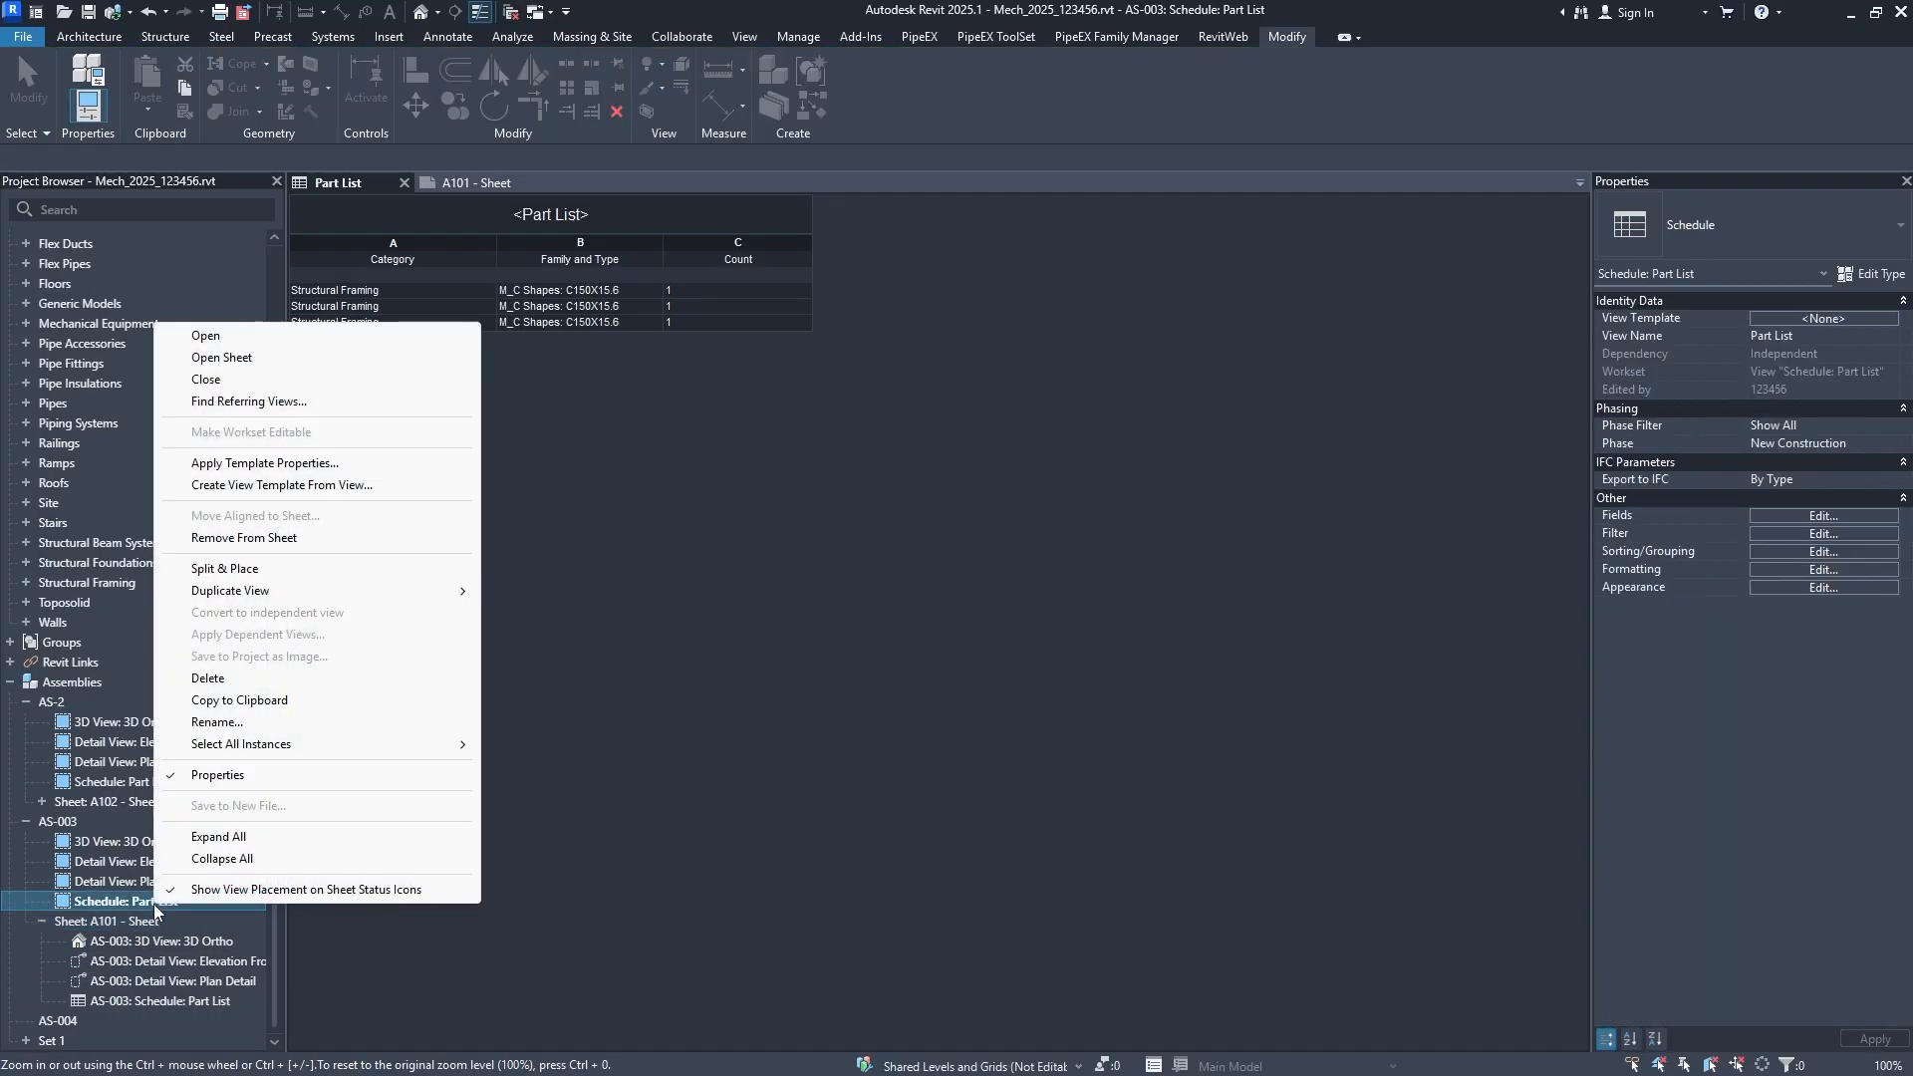
pyautogui.click(216, 679)
# Create assembly views for AS-003 with only the Structural Framing Schedule selected, leaving out the Part List and the sheet.
pyautogui.rightClick(107, 863)
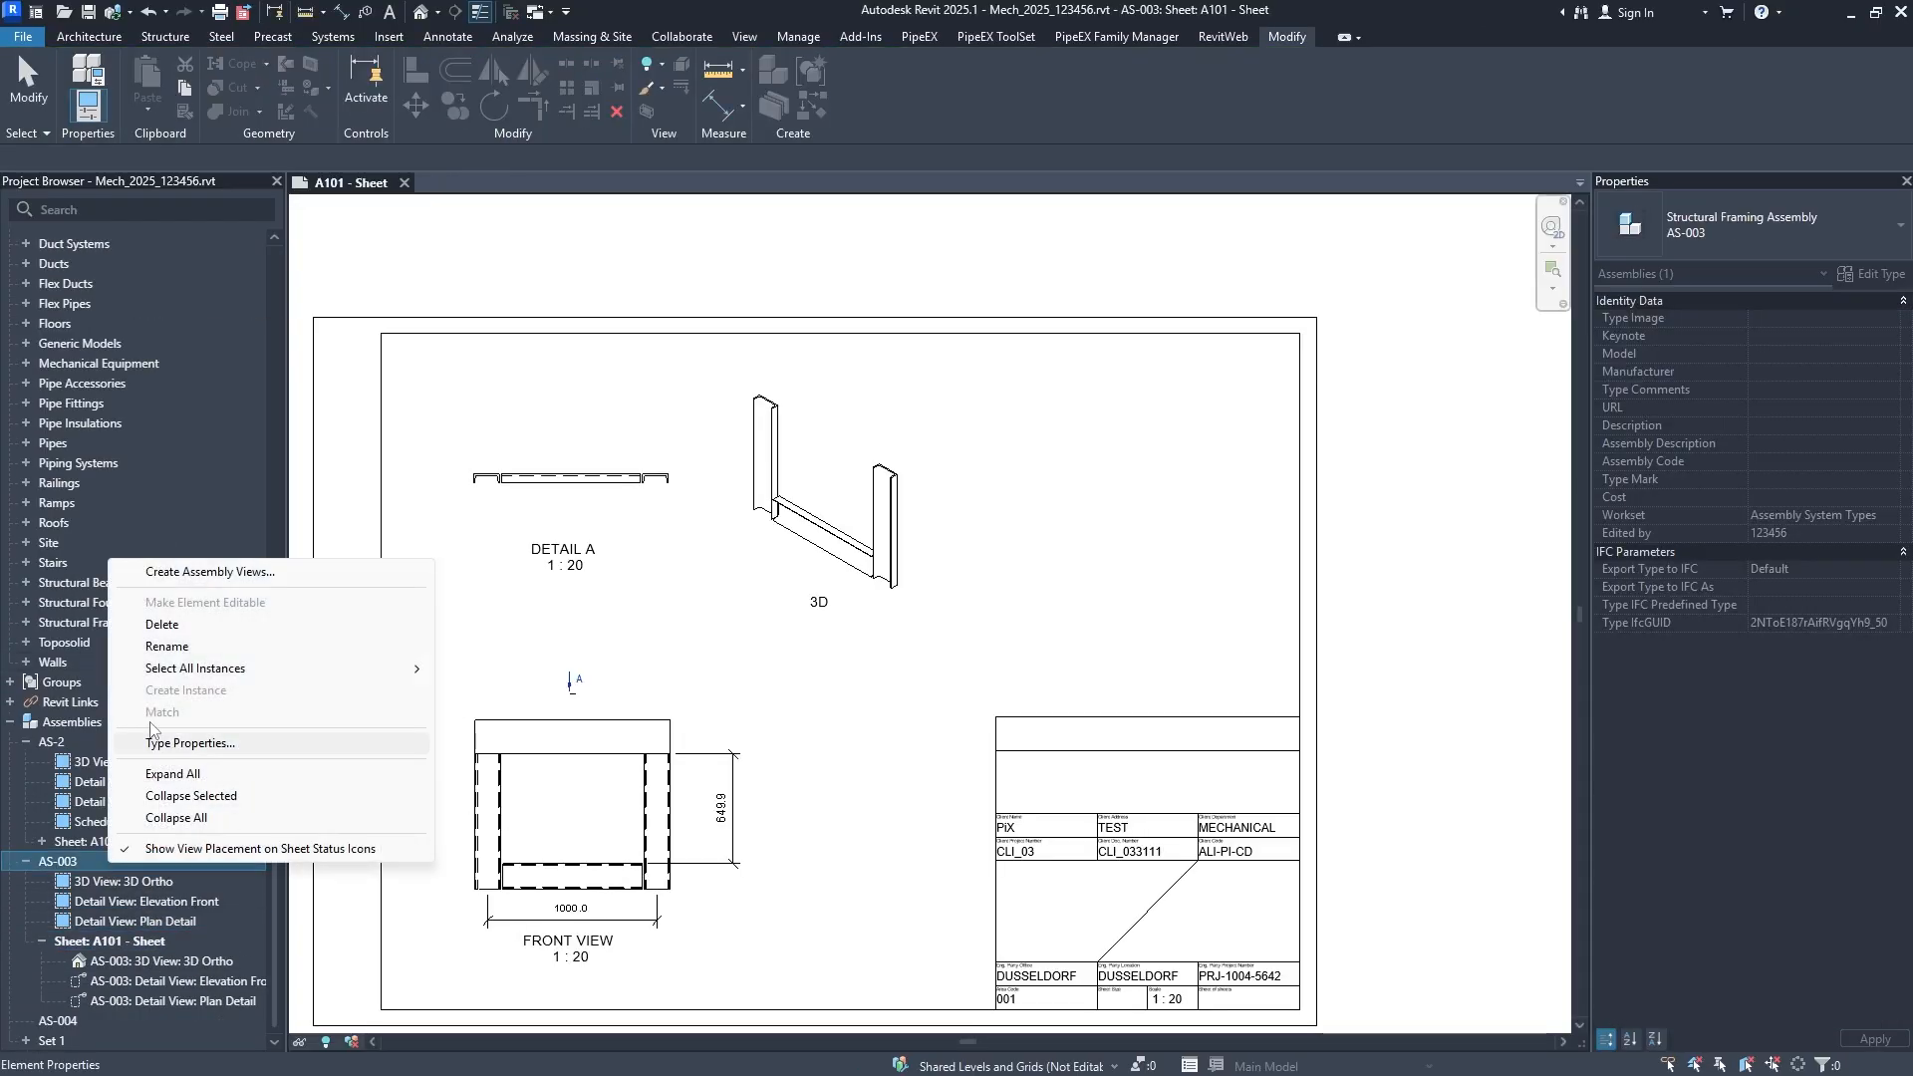
pyautogui.moveTo(204, 668)
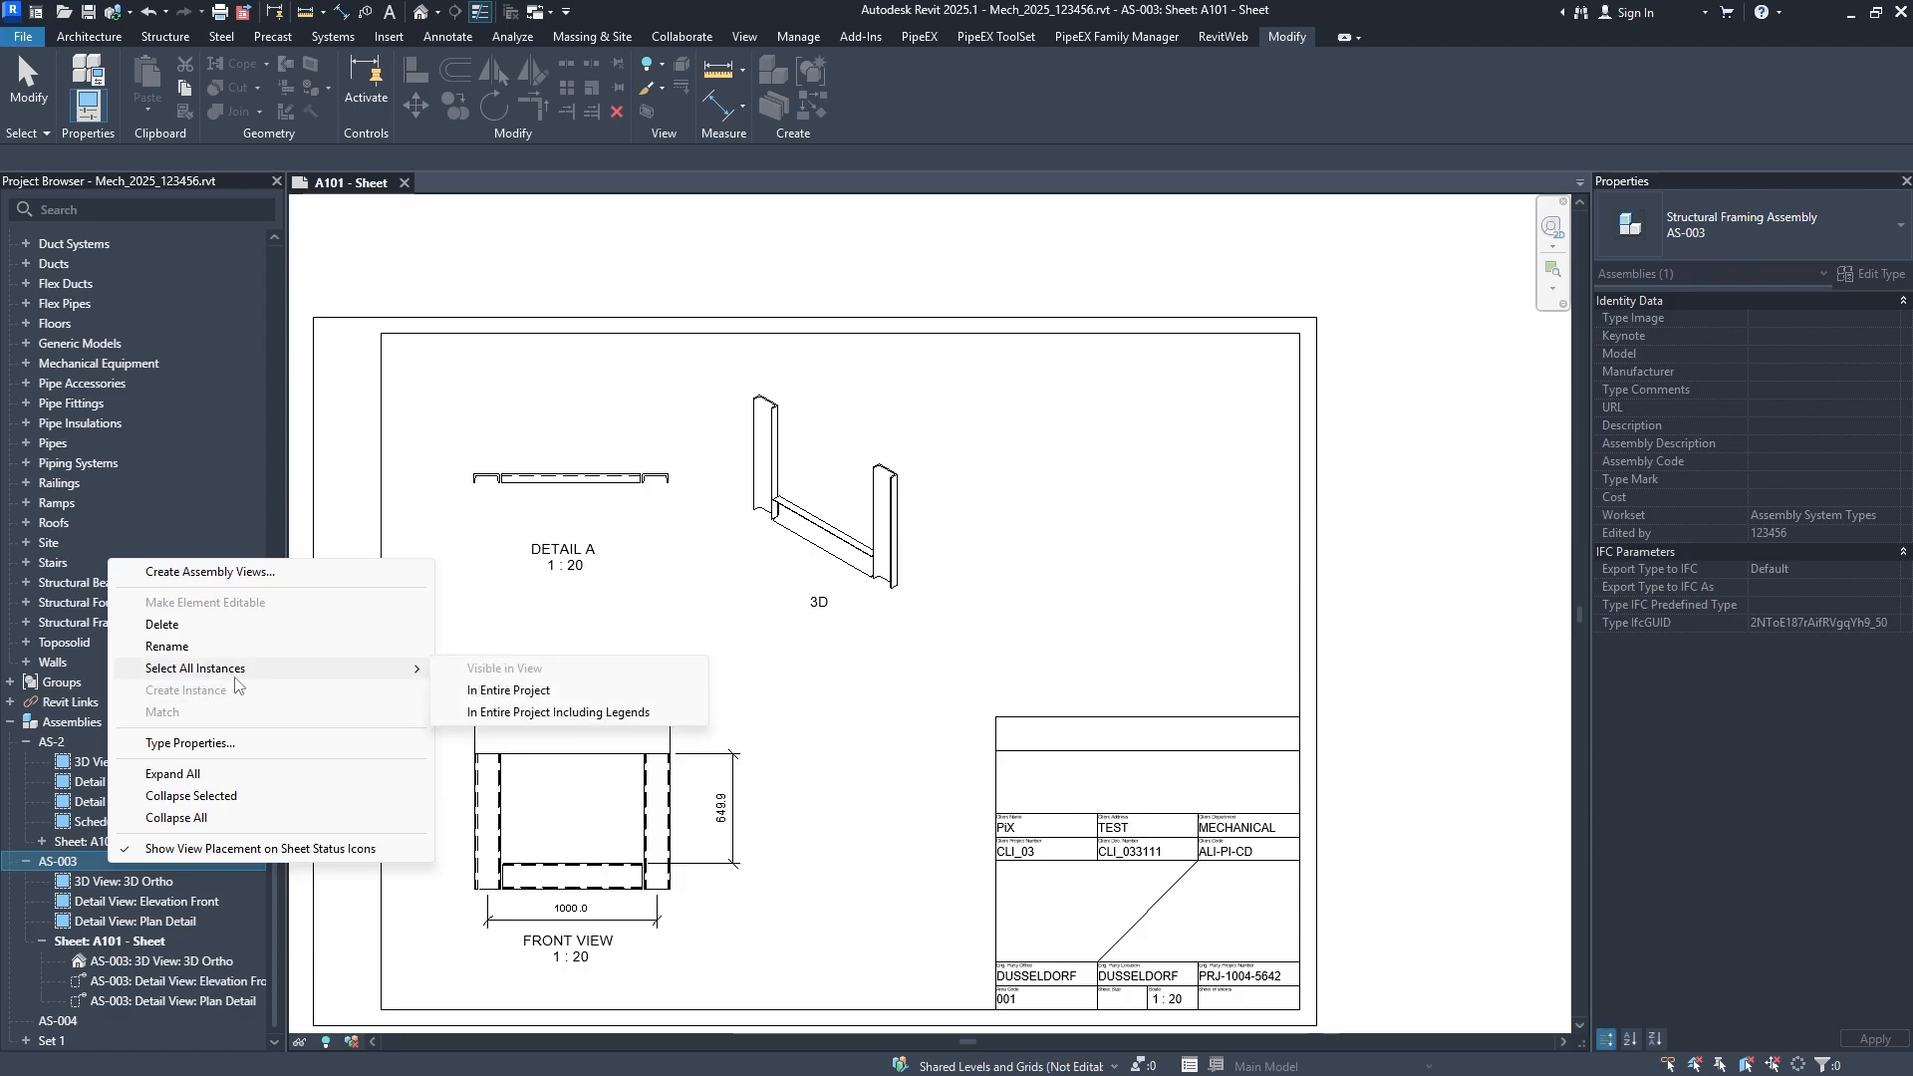
pyautogui.click(228, 576)
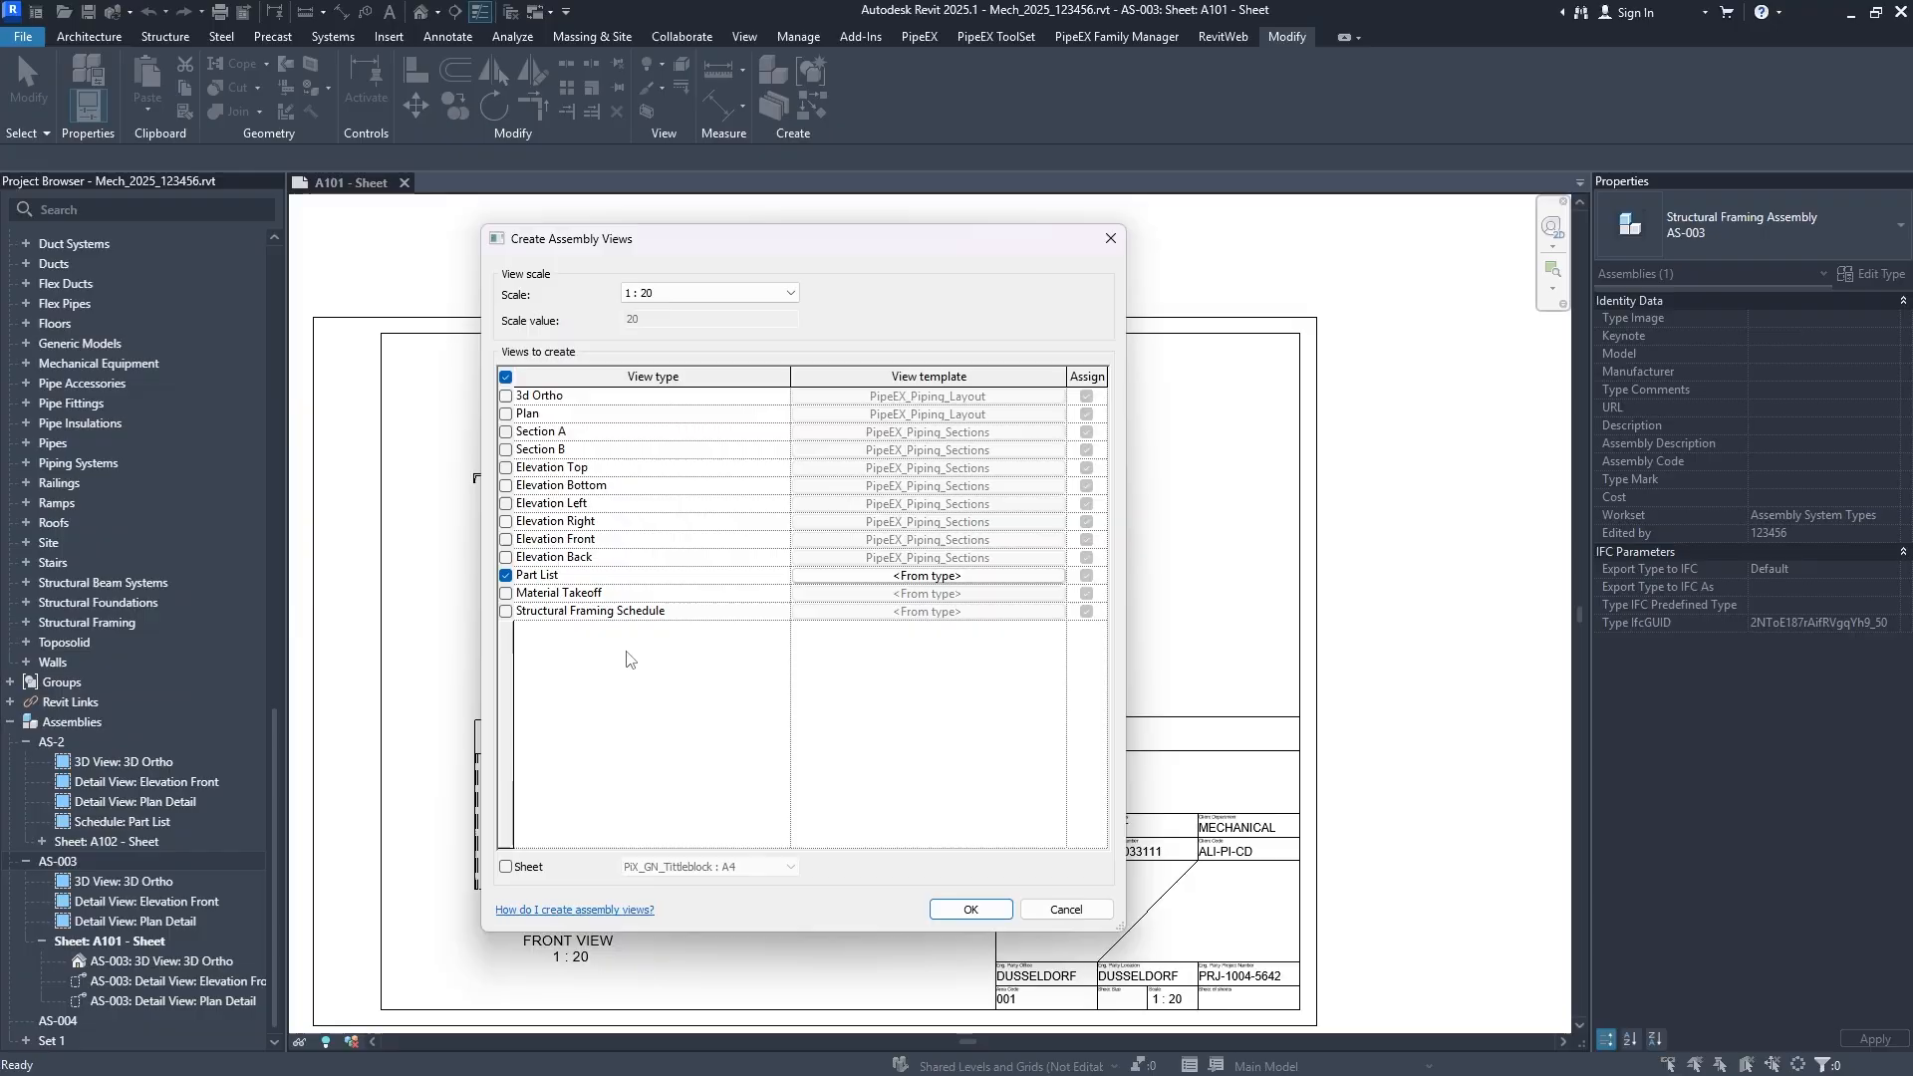
pyautogui.click(884, 578)
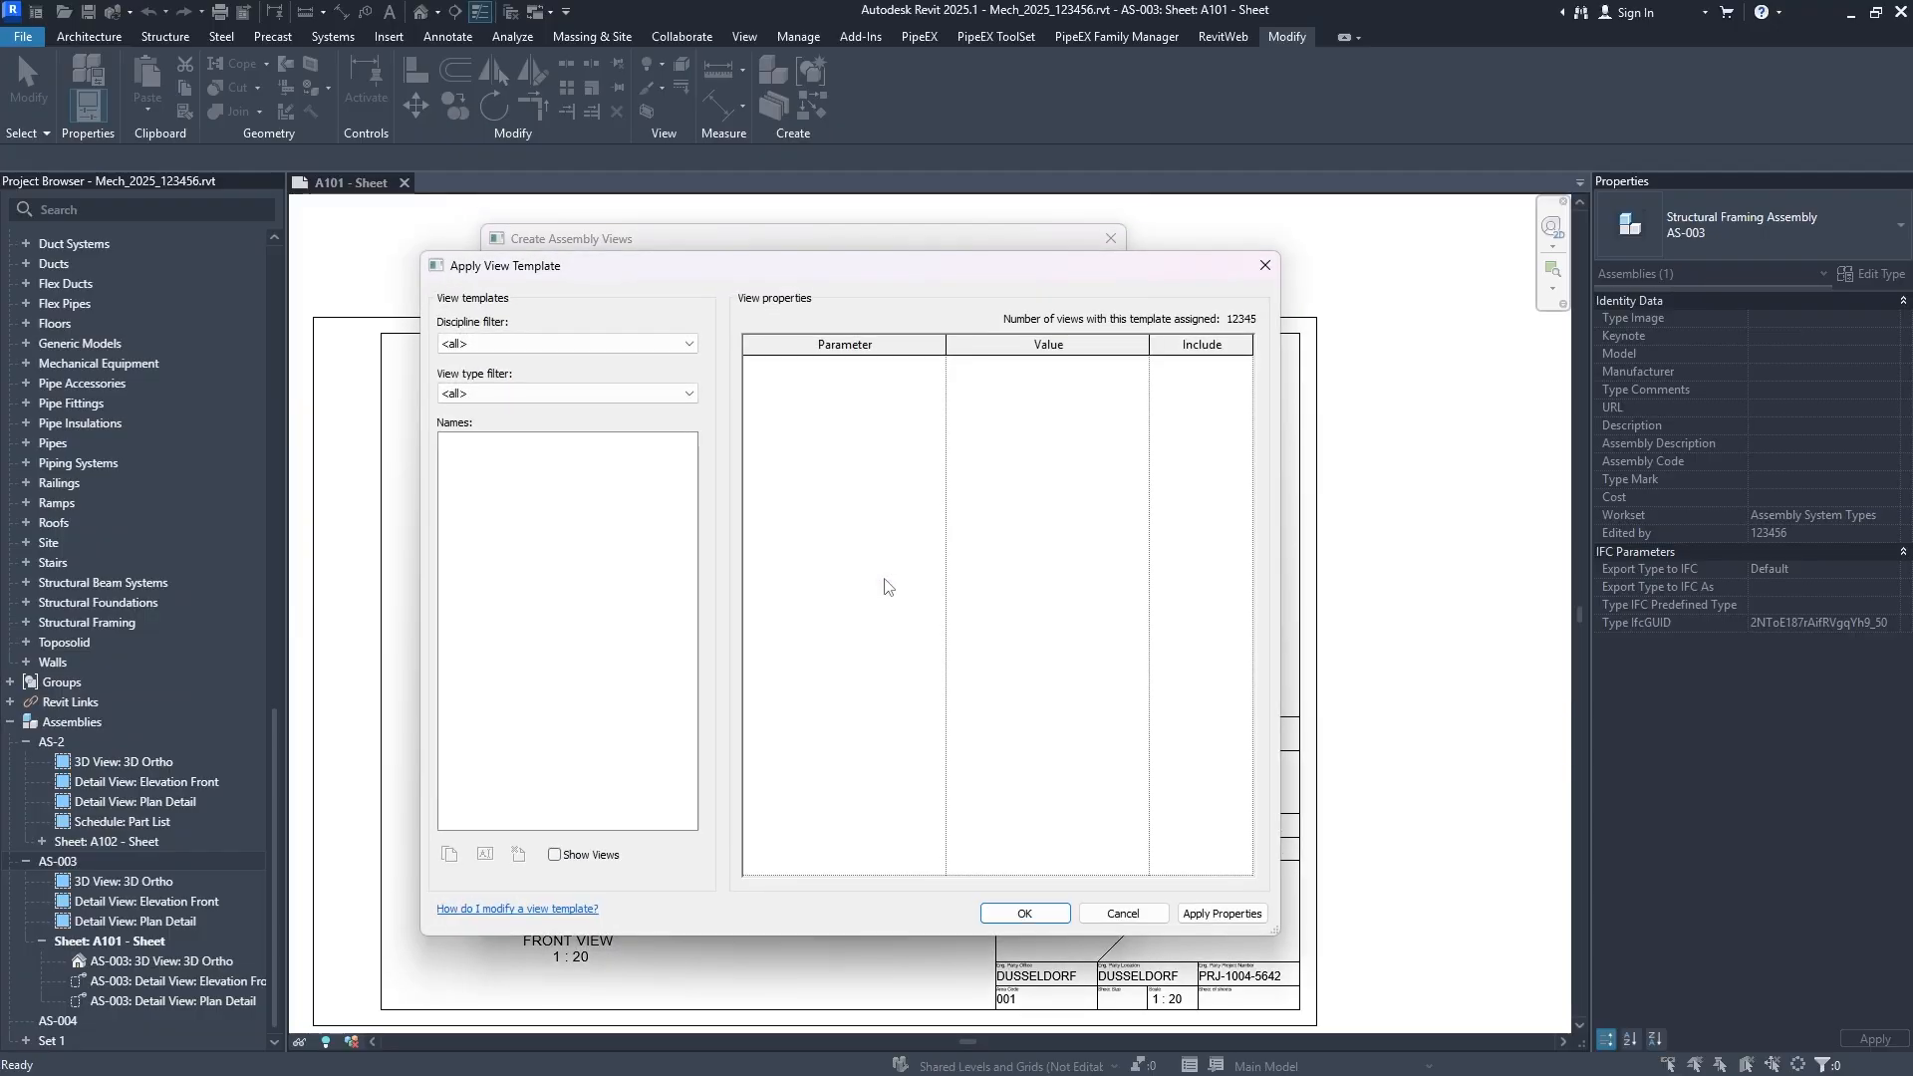
pyautogui.press('Escape')
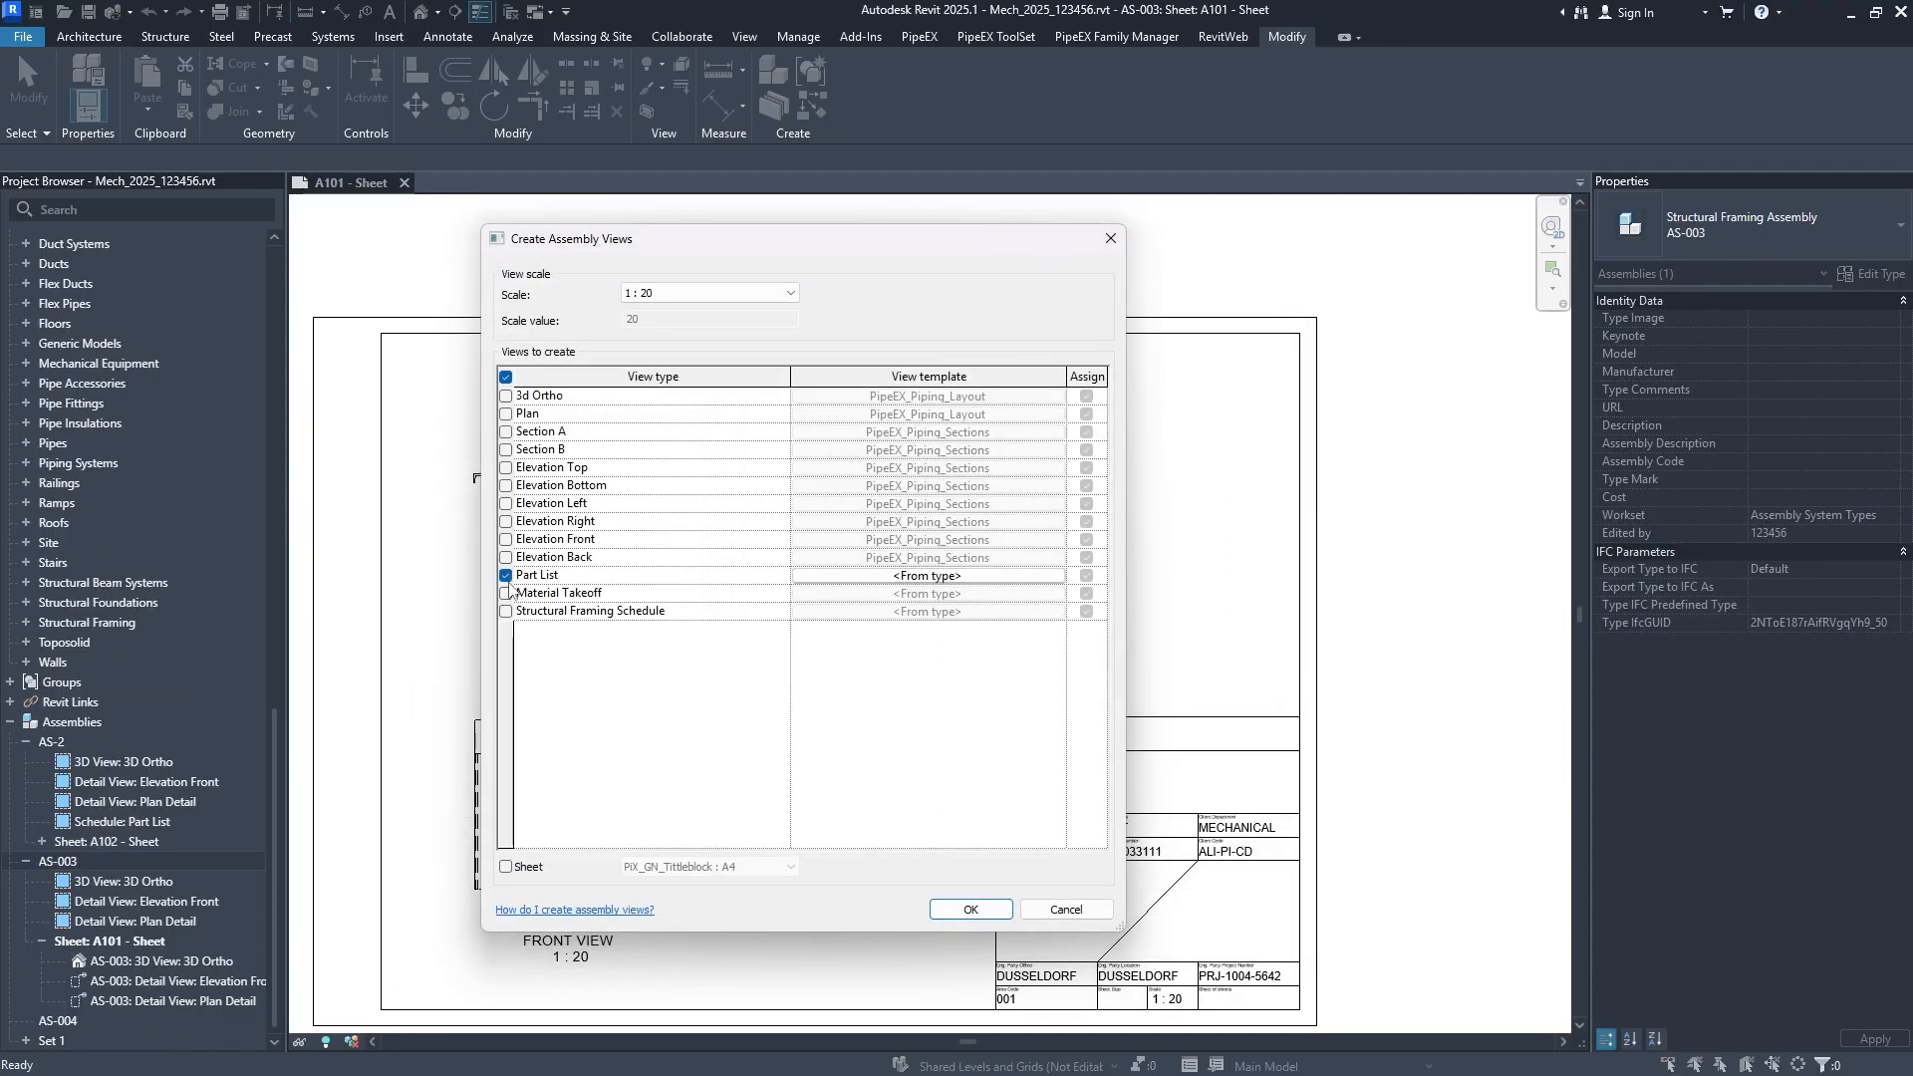
pyautogui.click(506, 575)
pyautogui.click(507, 611)
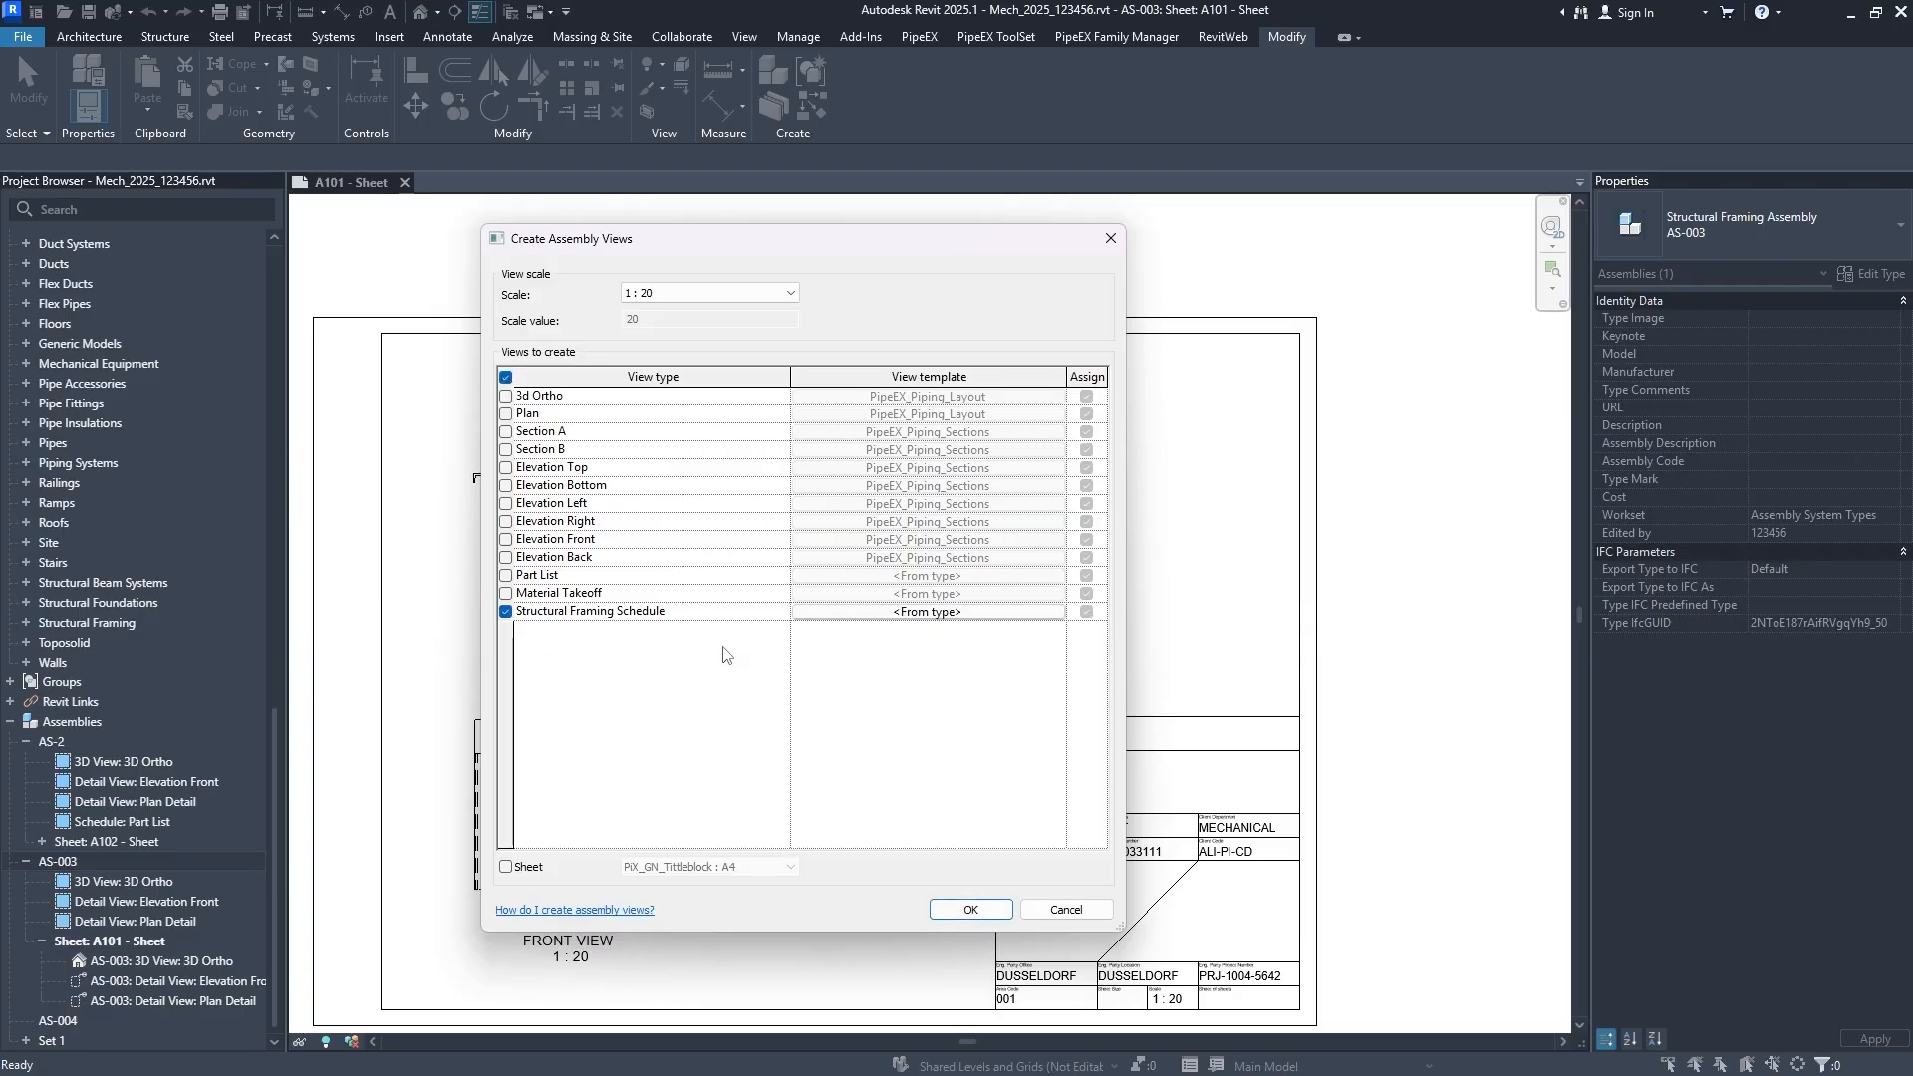
pyautogui.click(969, 910)
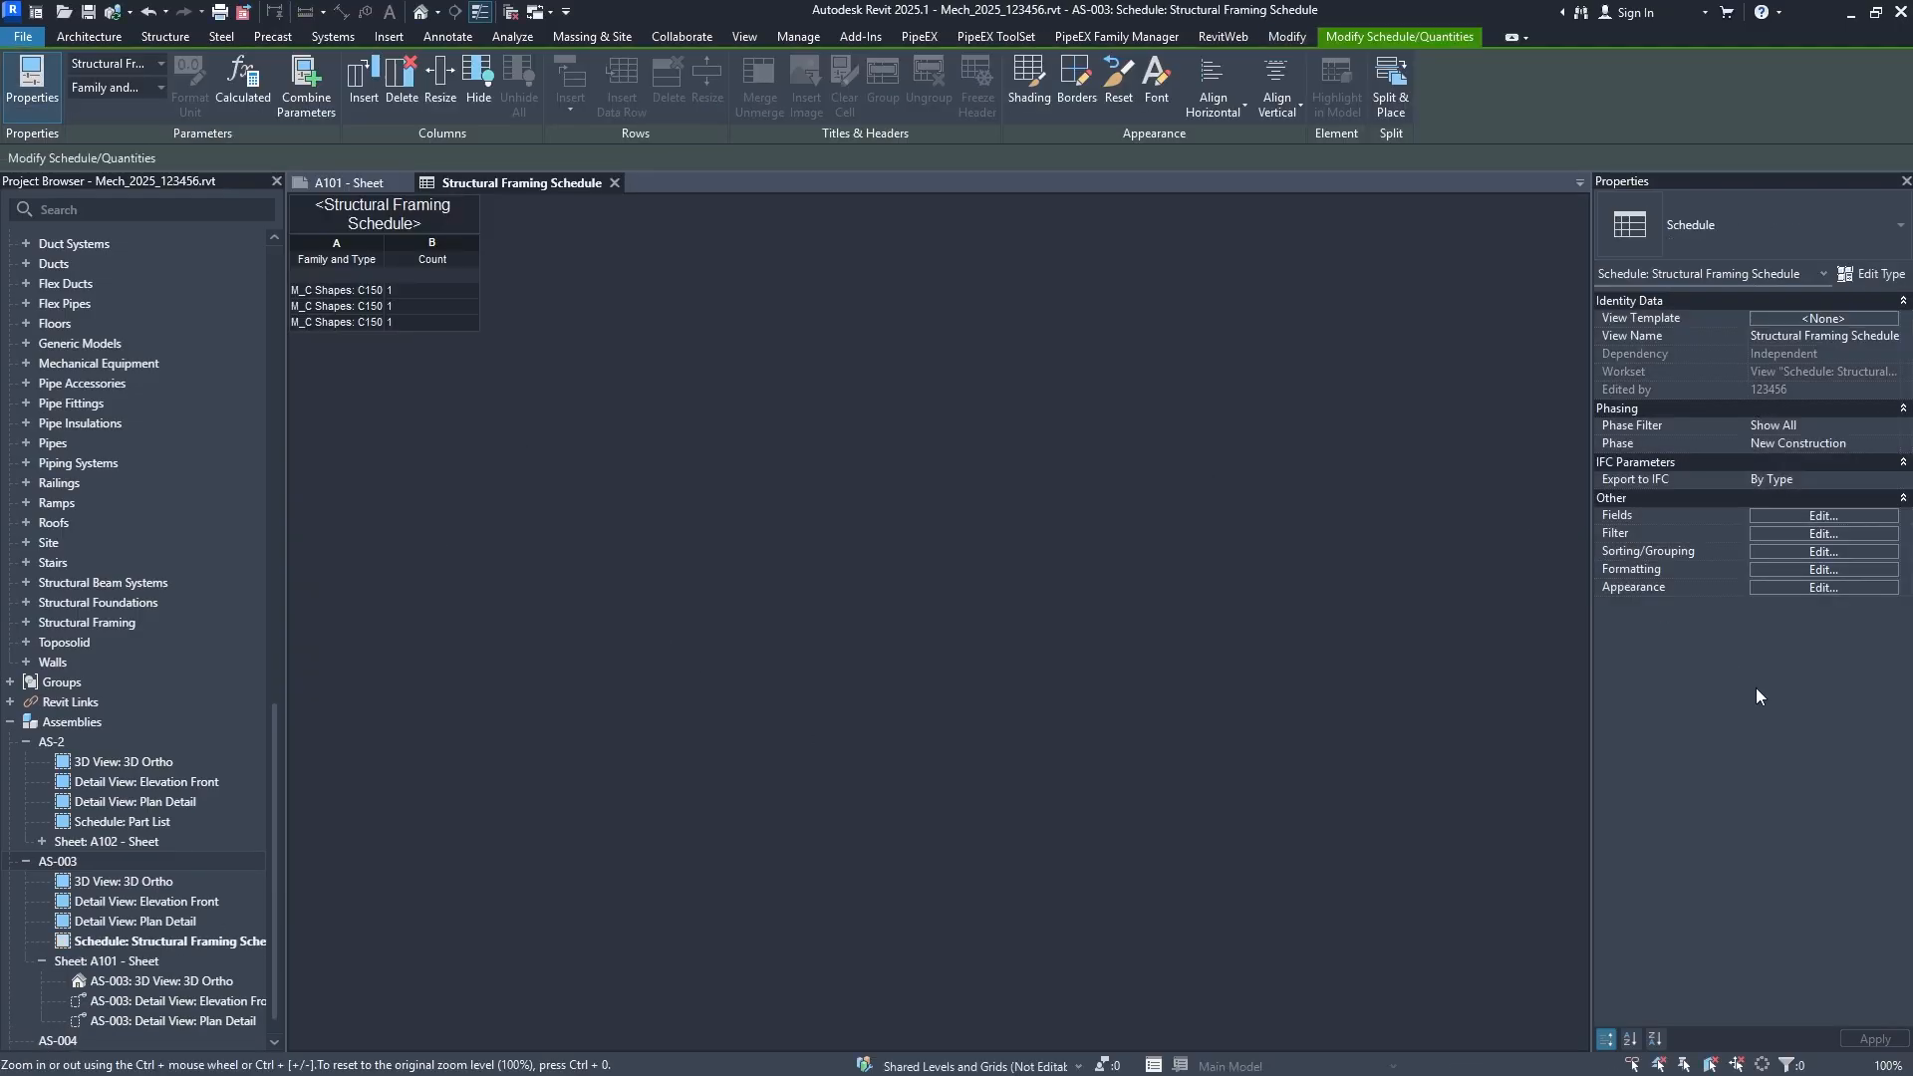
# Set the Structural Framing Schedule's fields to Family and Type followed by Cut Length, removing Count, and widen the Family and Type column.
pyautogui.click(1812, 535)
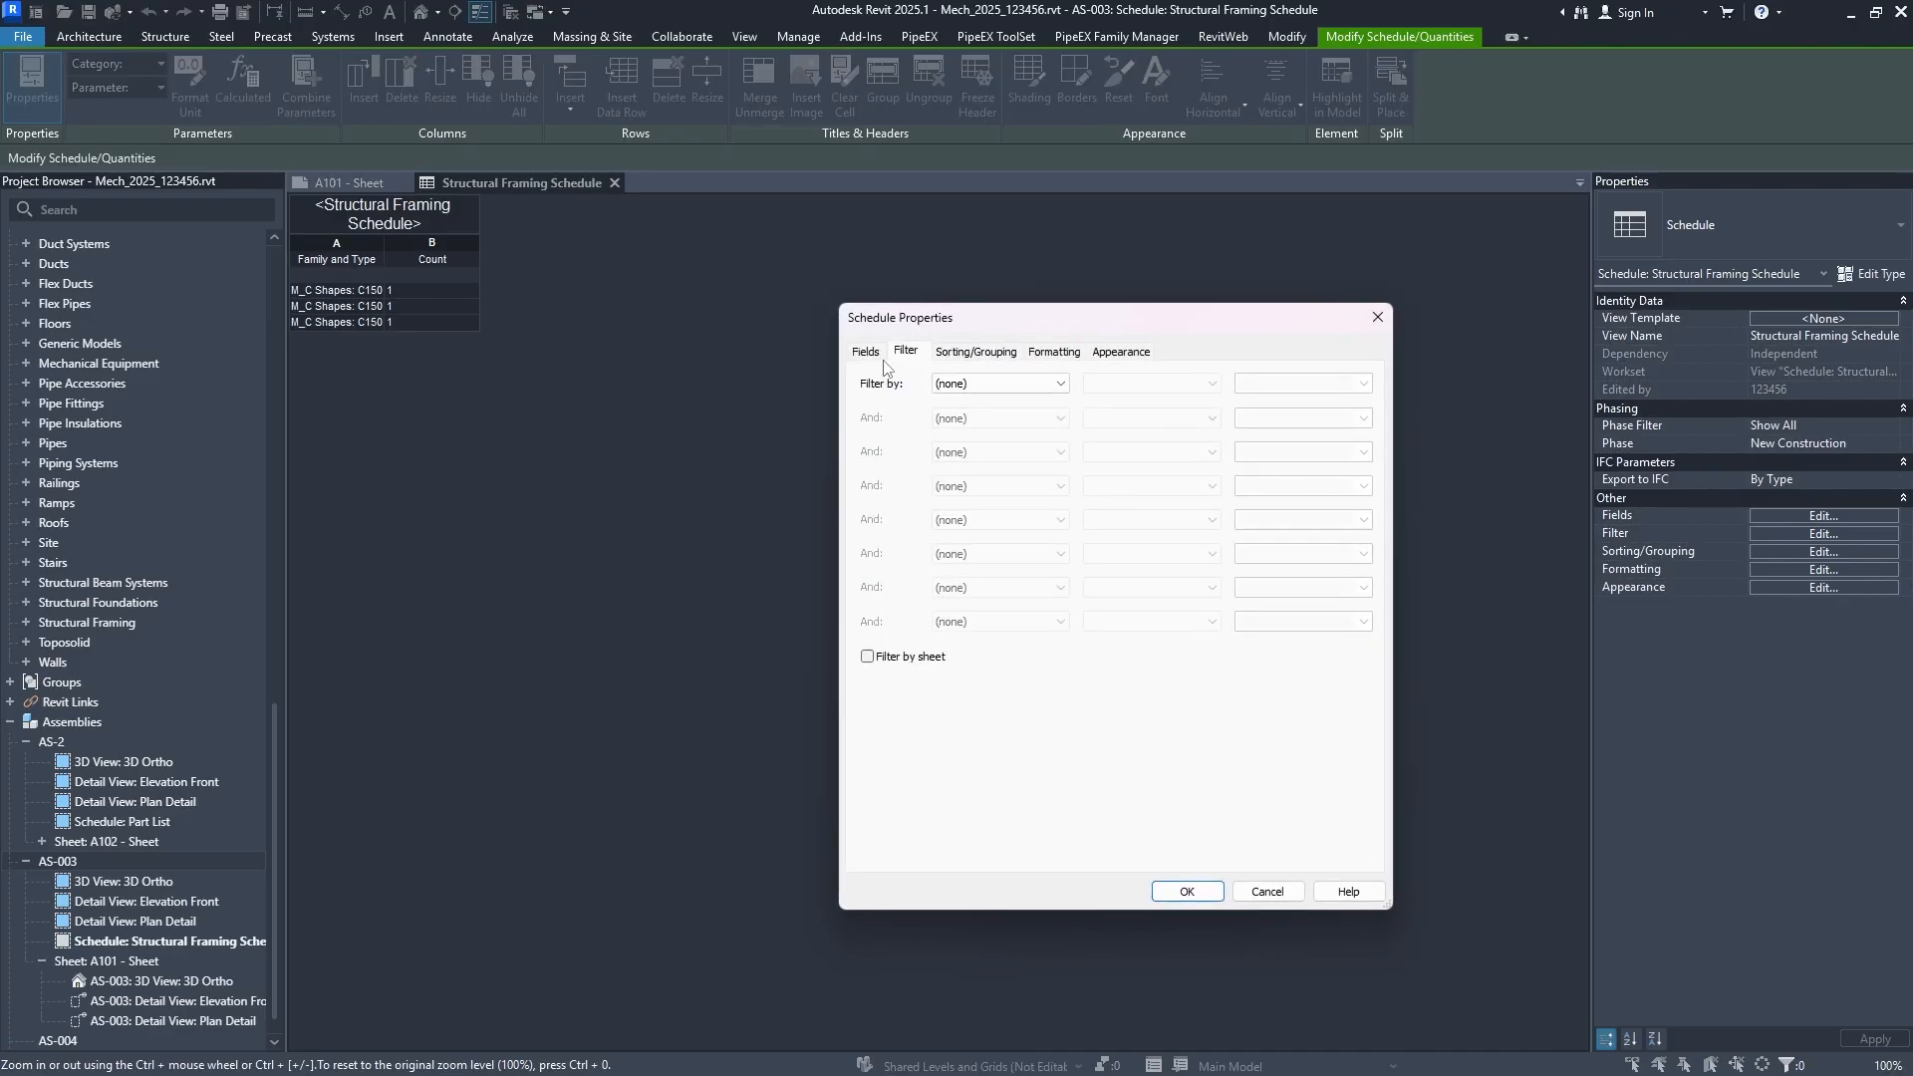
pyautogui.click(867, 350)
pyautogui.doubleClick(925, 616)
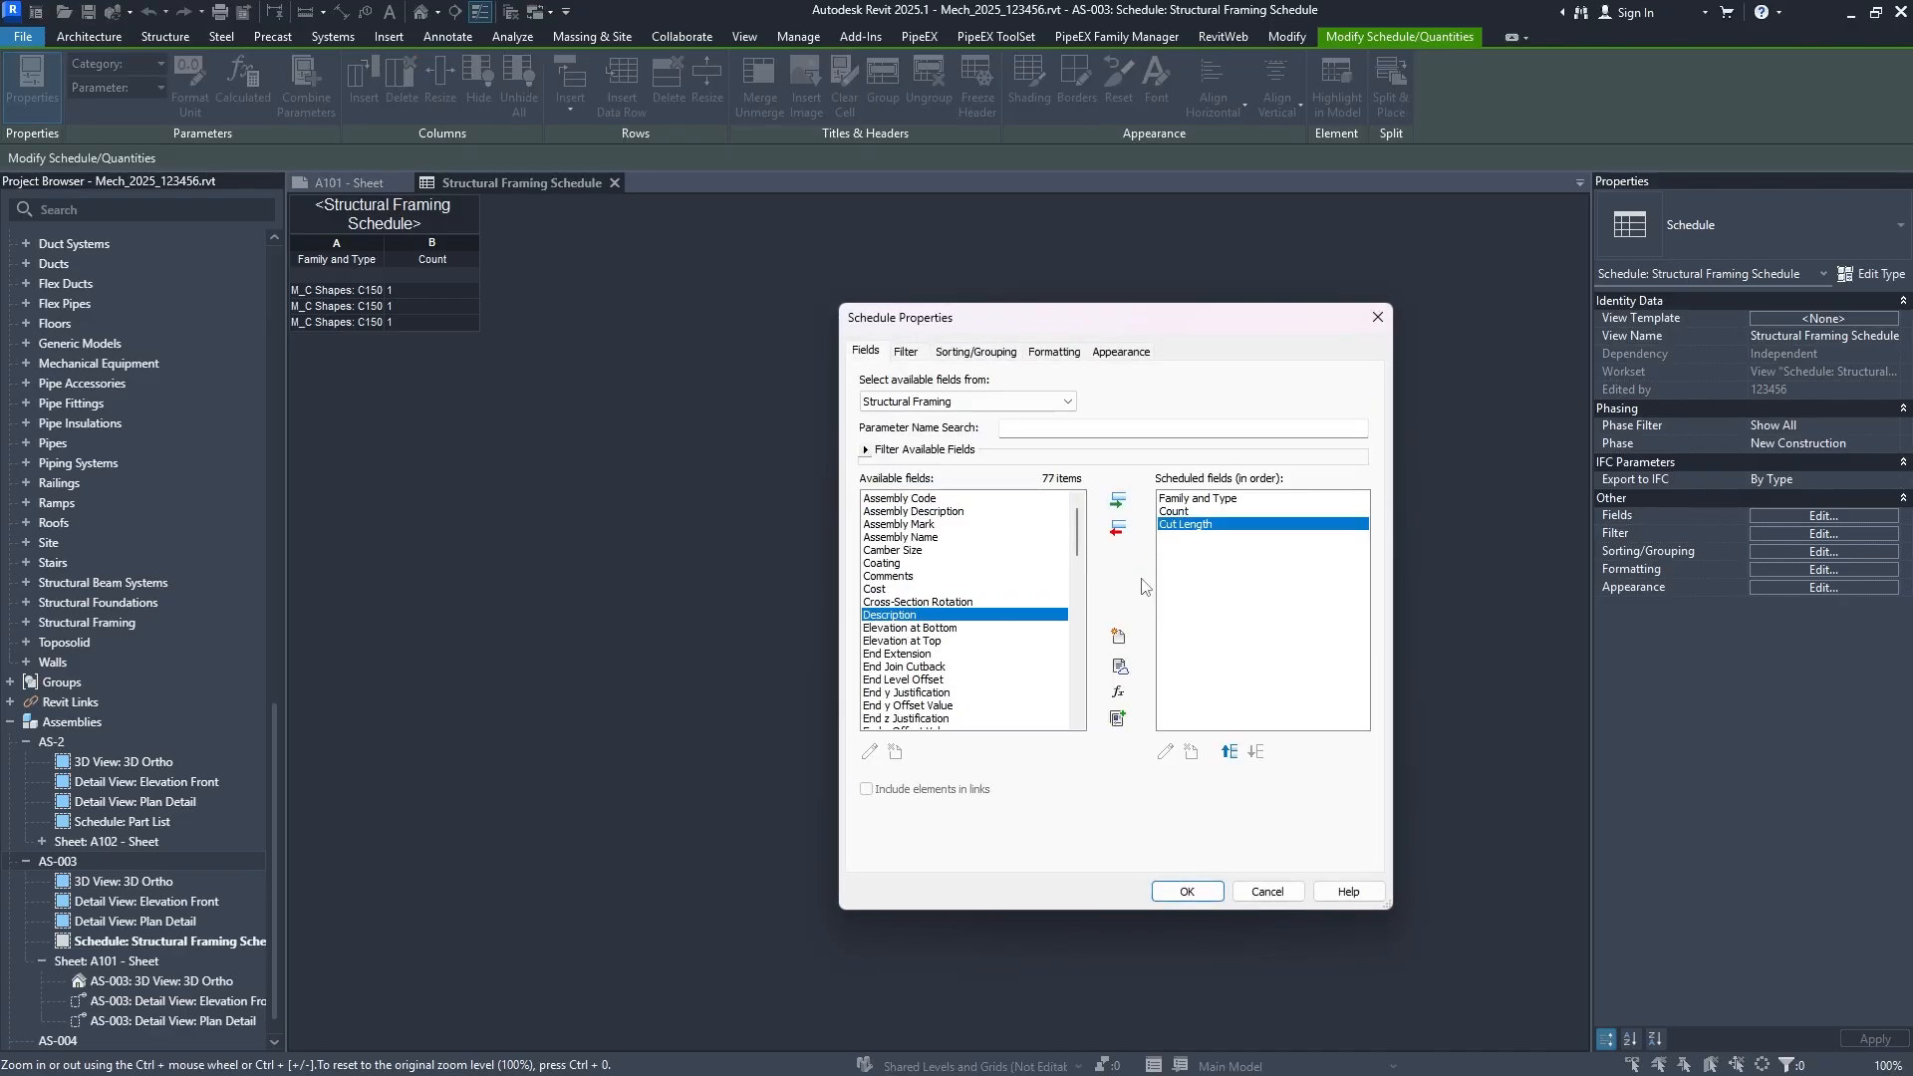
pyautogui.click(1229, 753)
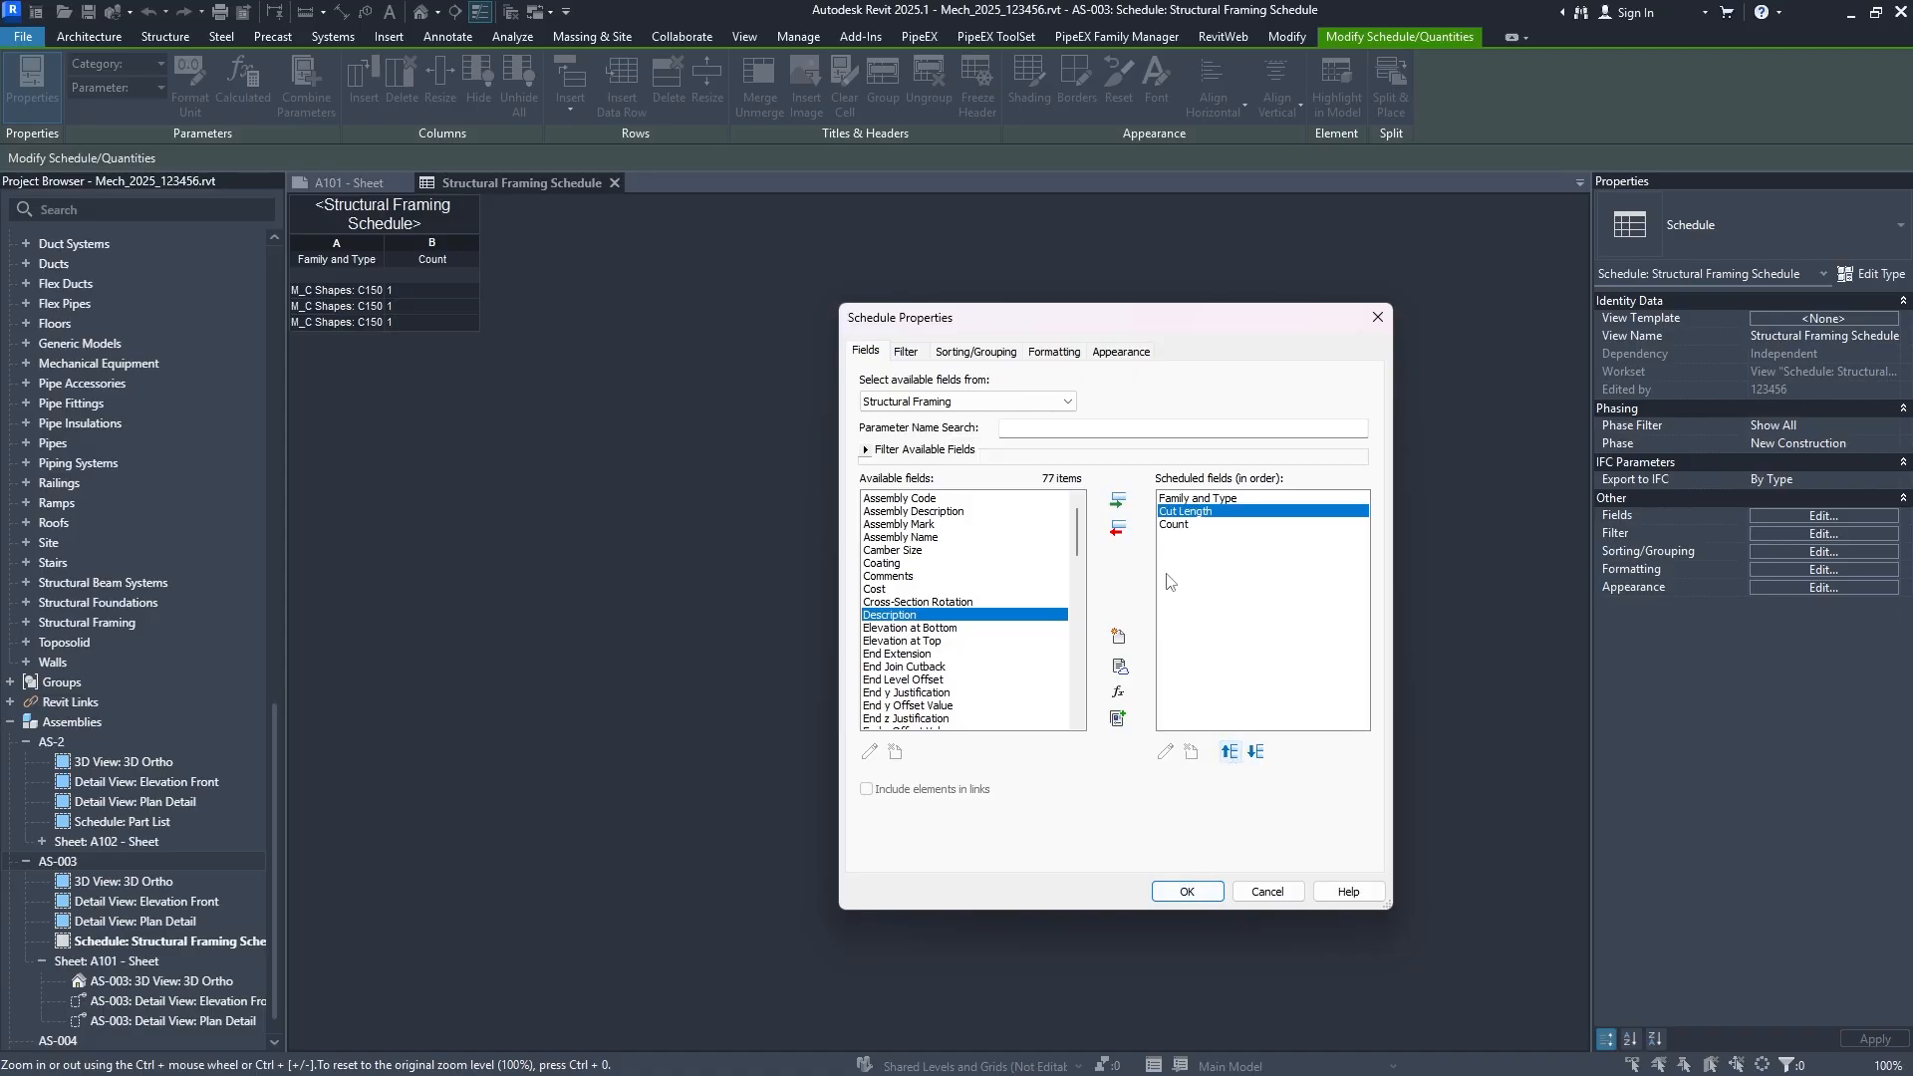
pyautogui.click(1208, 526)
pyautogui.click(1119, 530)
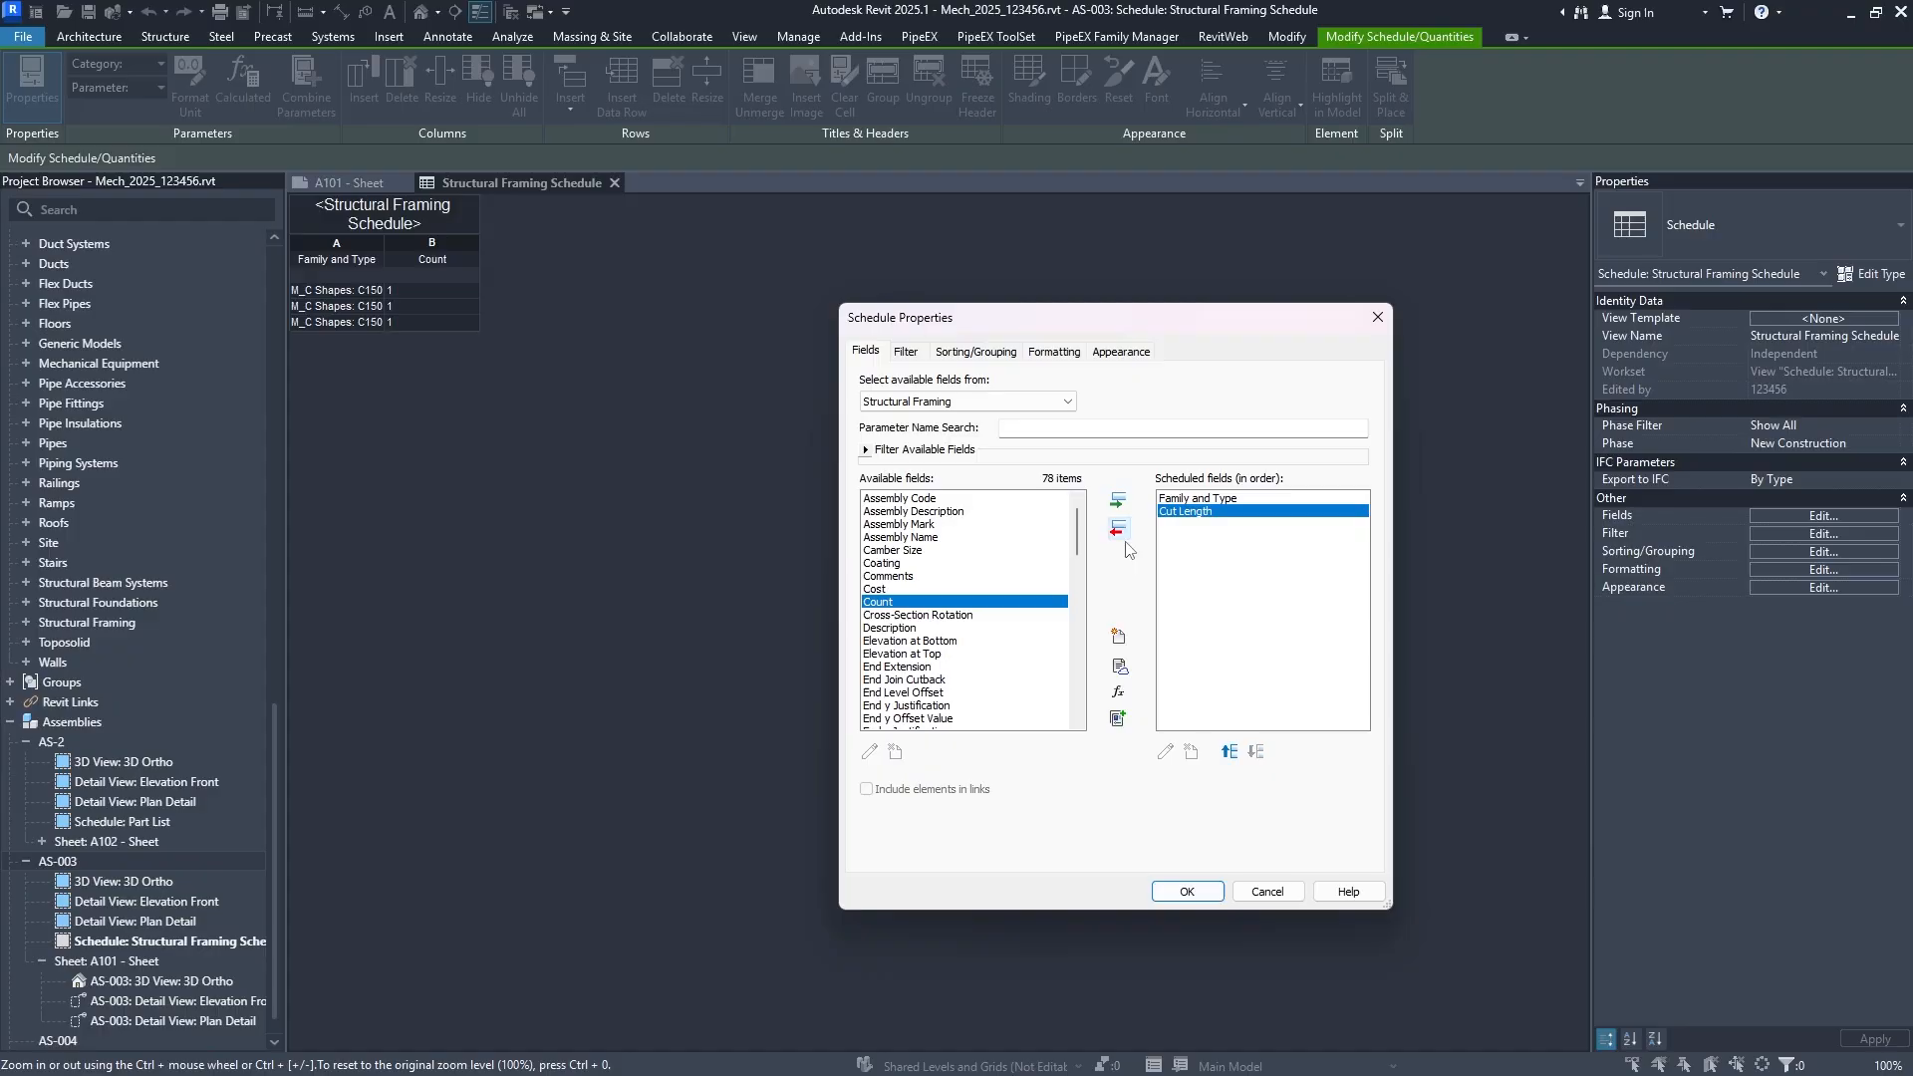
pyautogui.click(1191, 894)
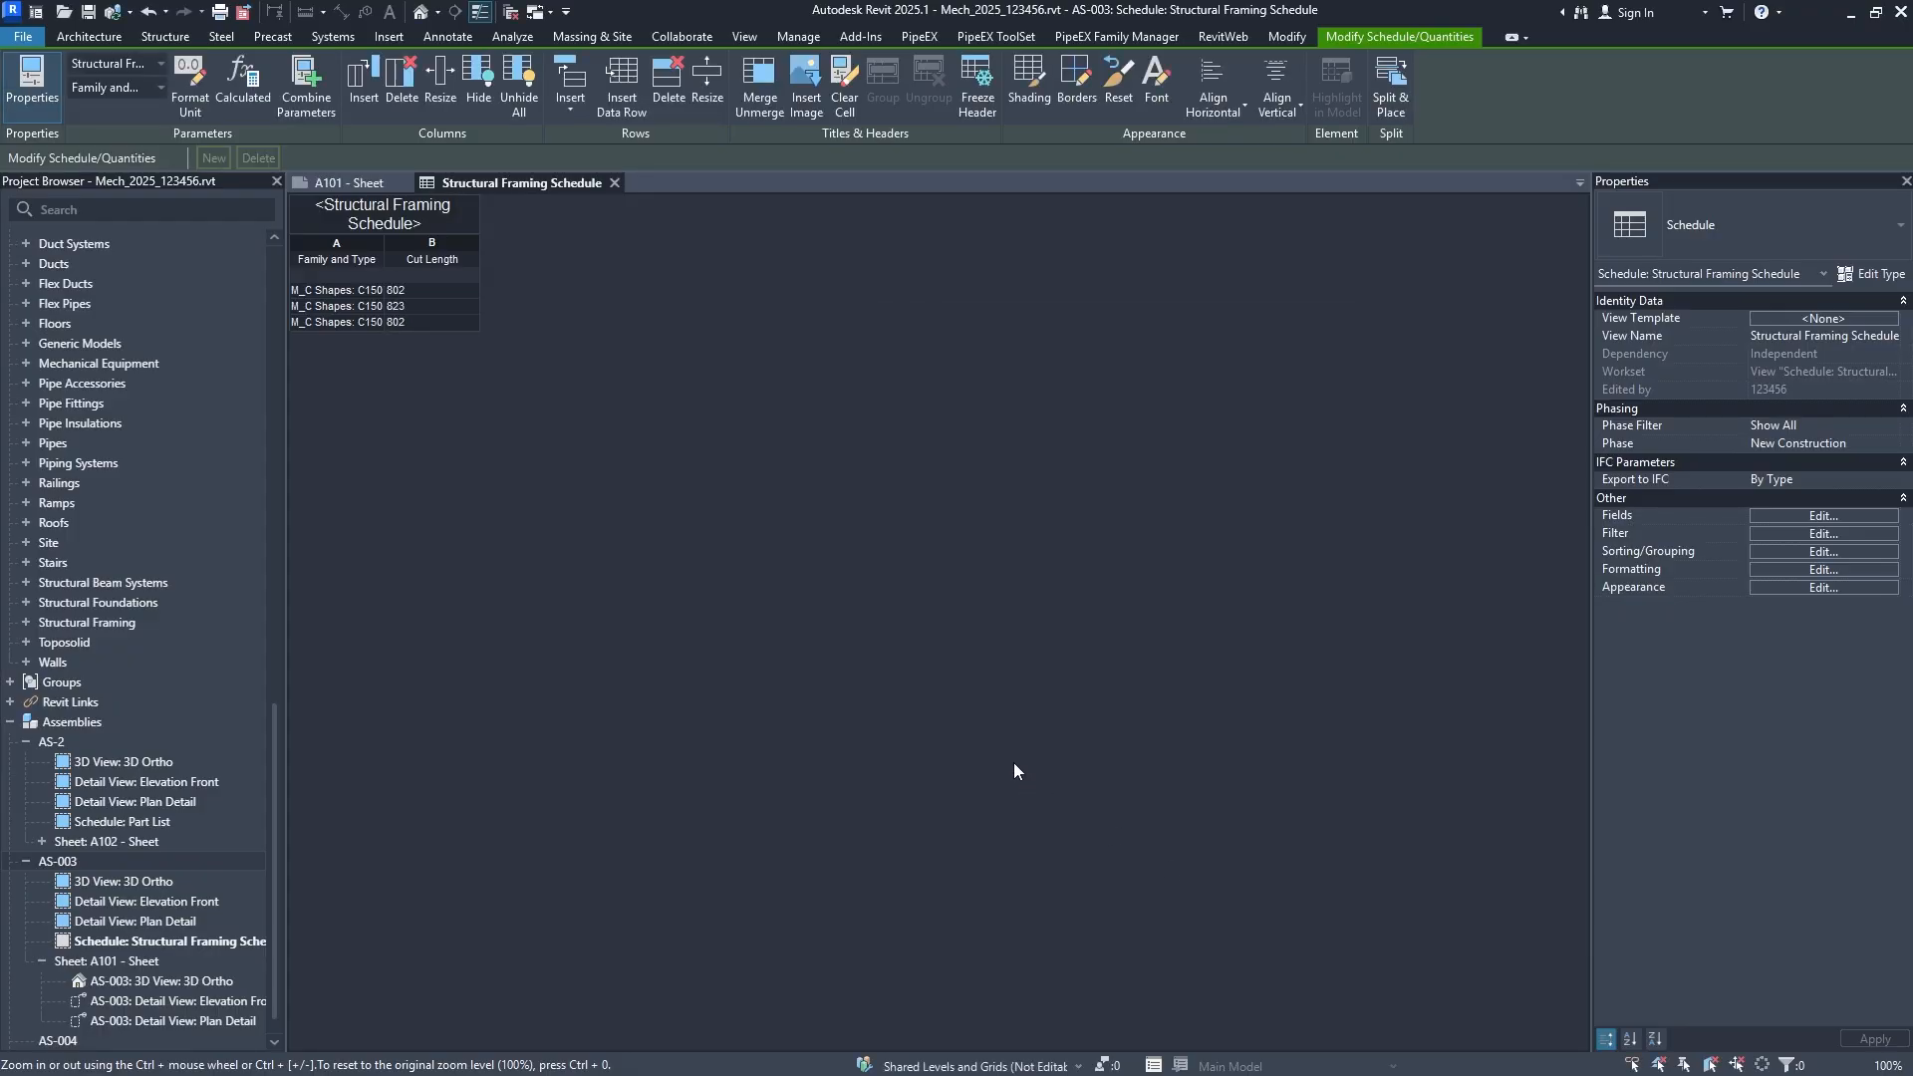
pyautogui.moveTo(411, 238)
pyautogui.mouseDown()
pyautogui.moveTo(450, 241)
pyautogui.moveTo(430, 239)
pyautogui.mouseUp()
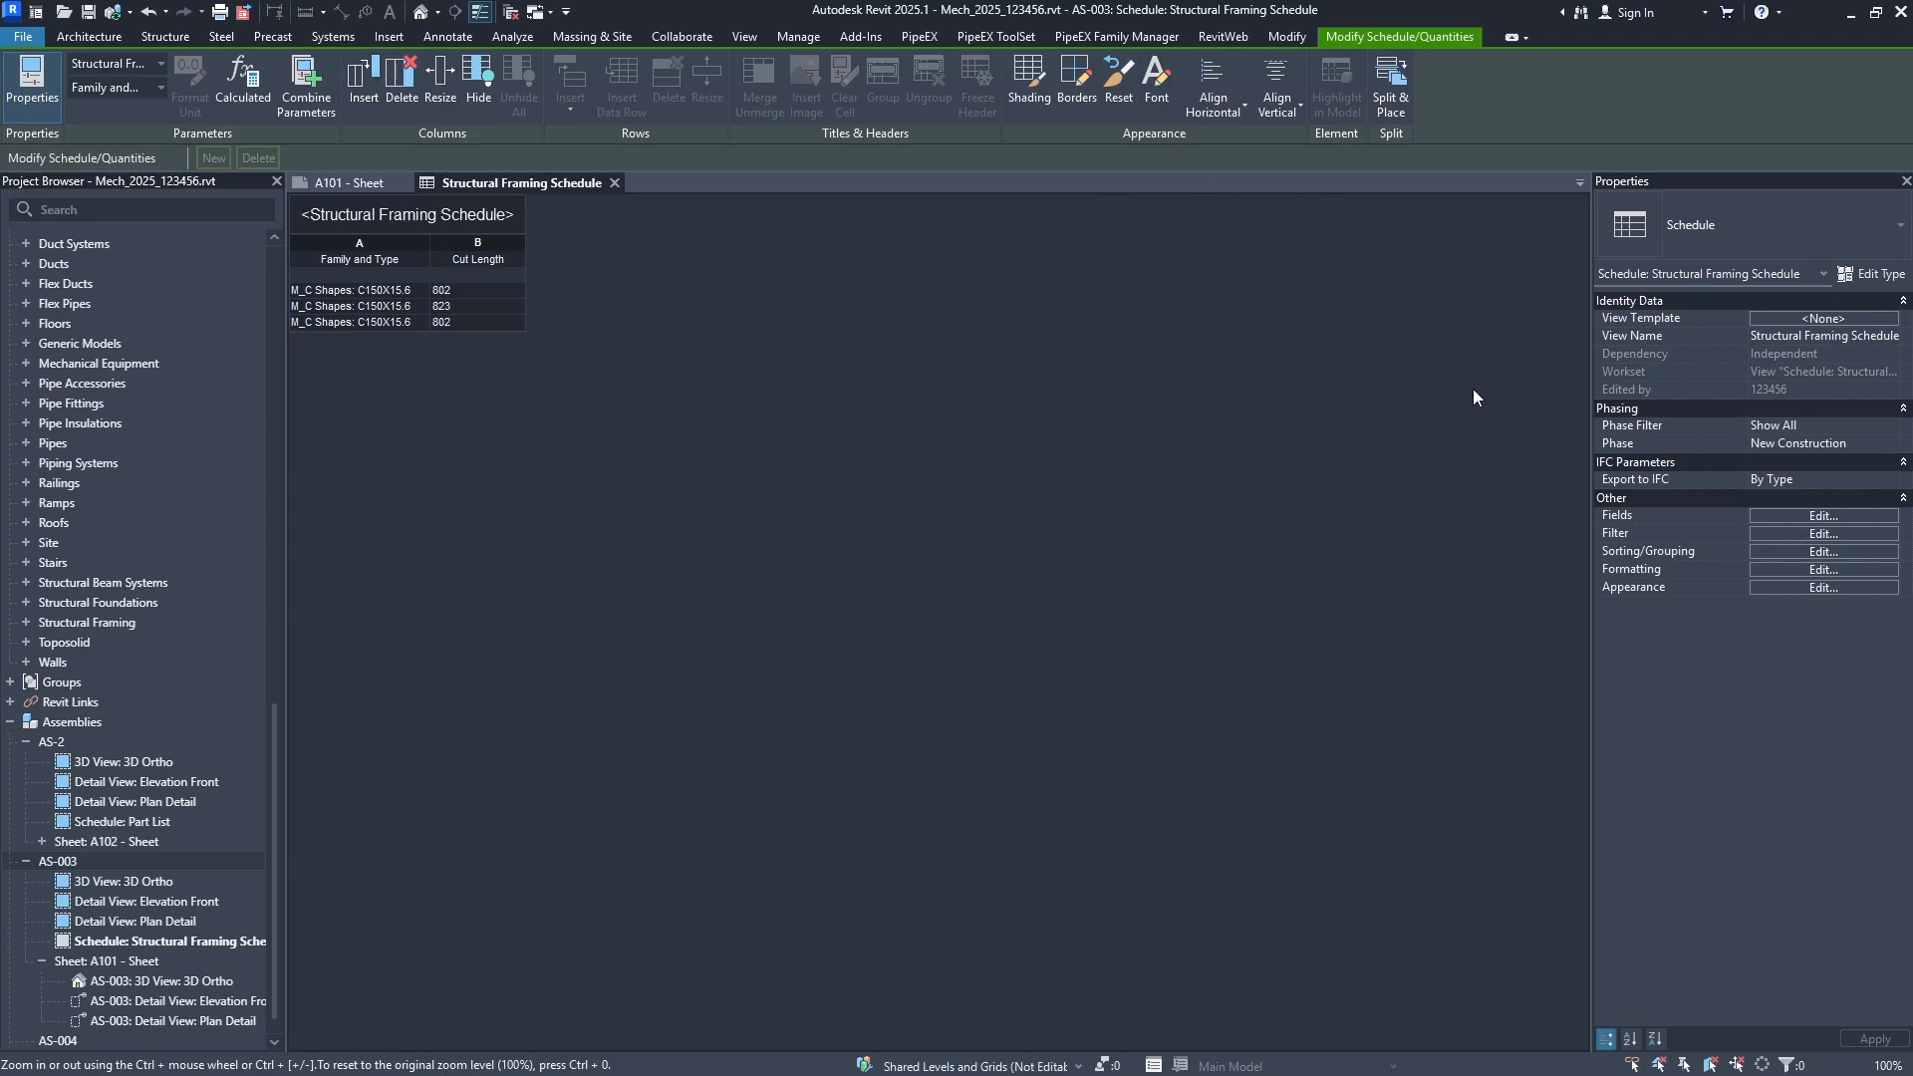
# Place the Structural Framing Schedule on sheet A101 near the frame's upper-right corner and widen it so each entry fits on one line.
pyautogui.doubleClick(141, 963)
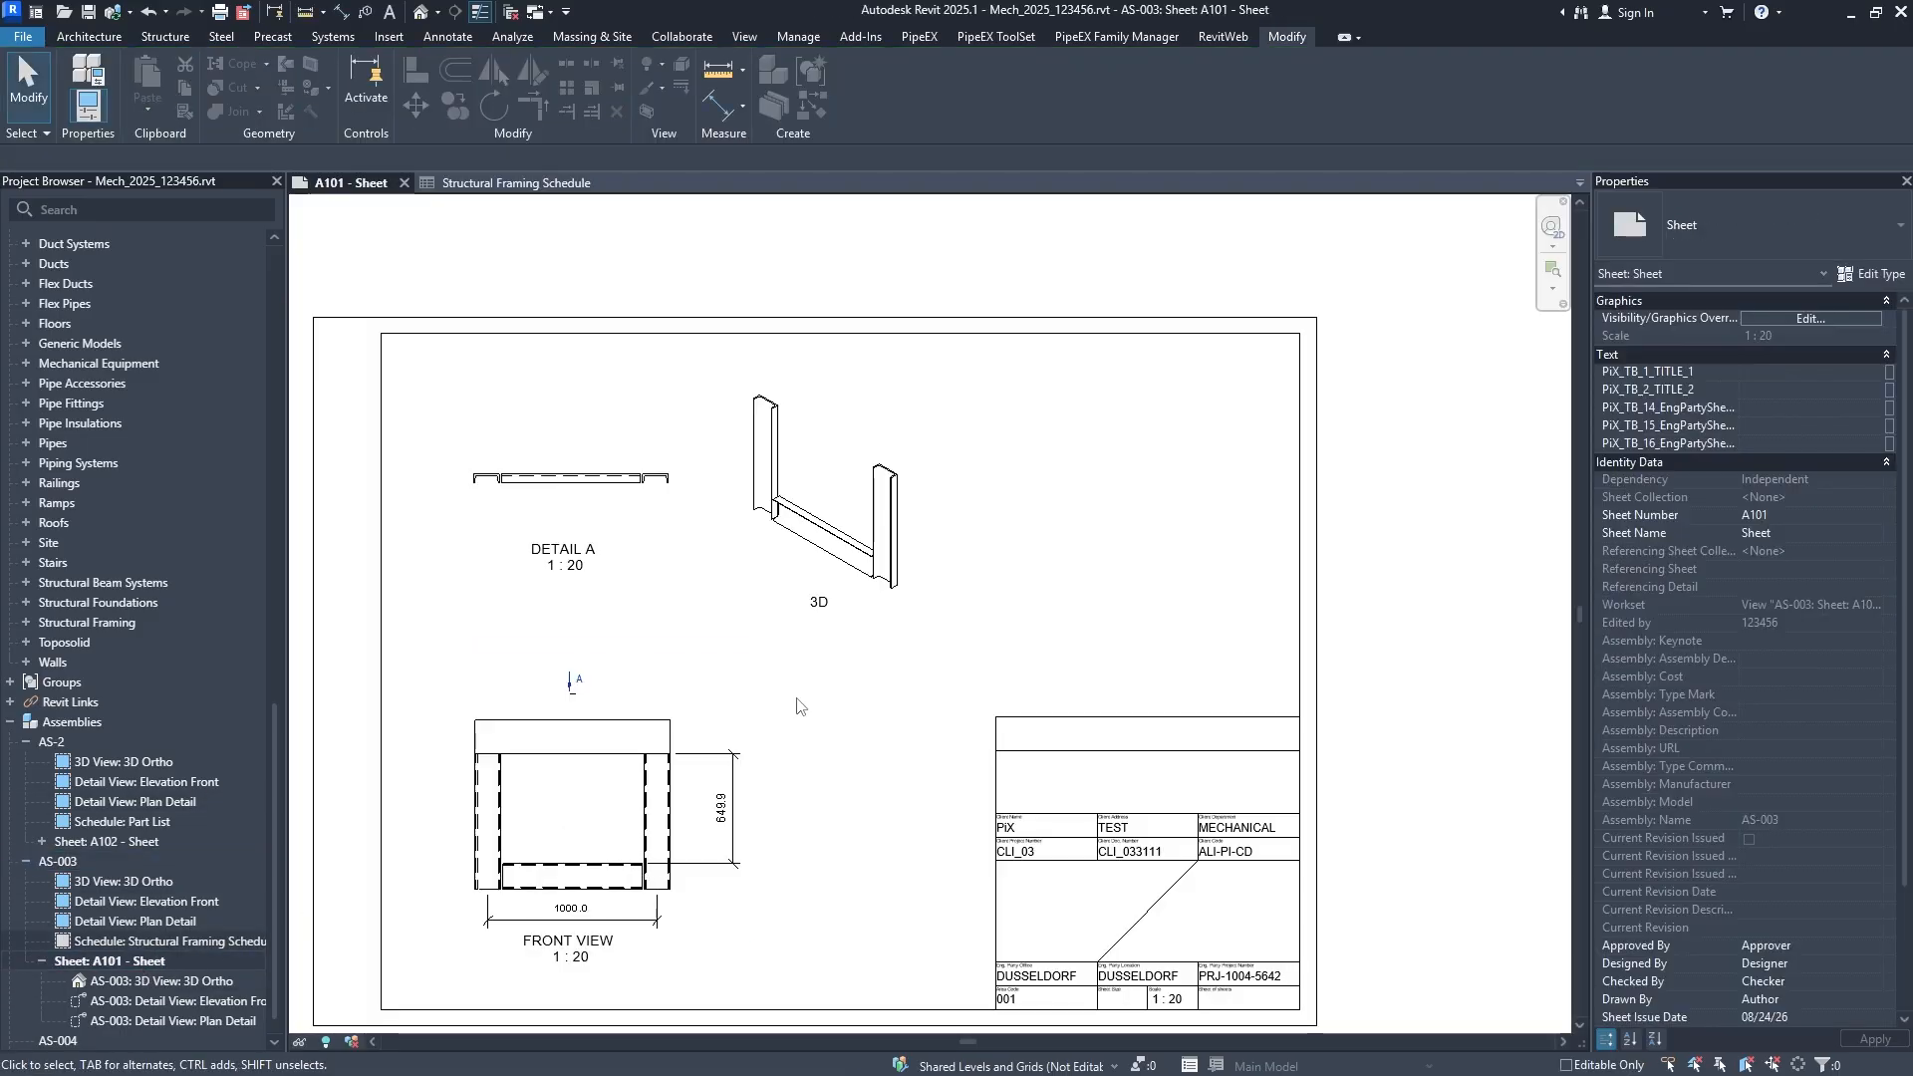
pyautogui.click(140, 945)
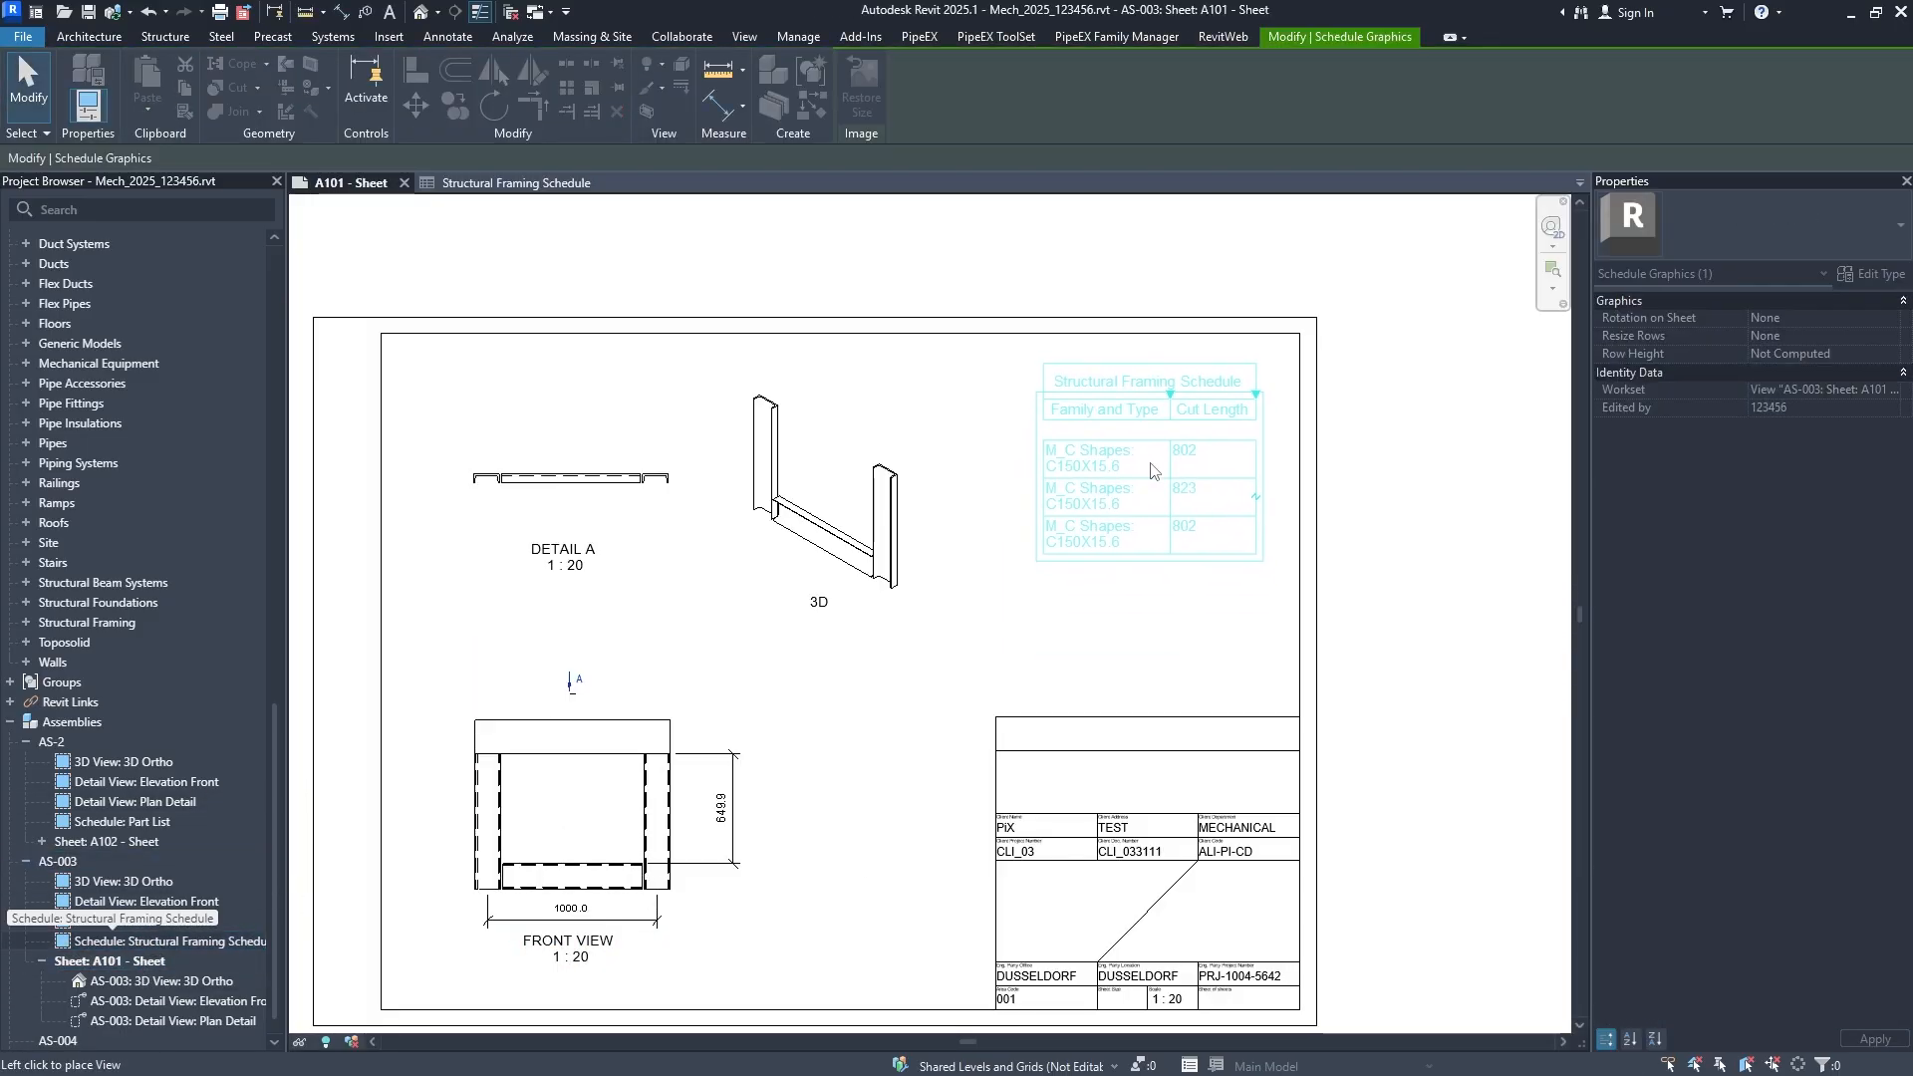
pyautogui.click(1131, 486)
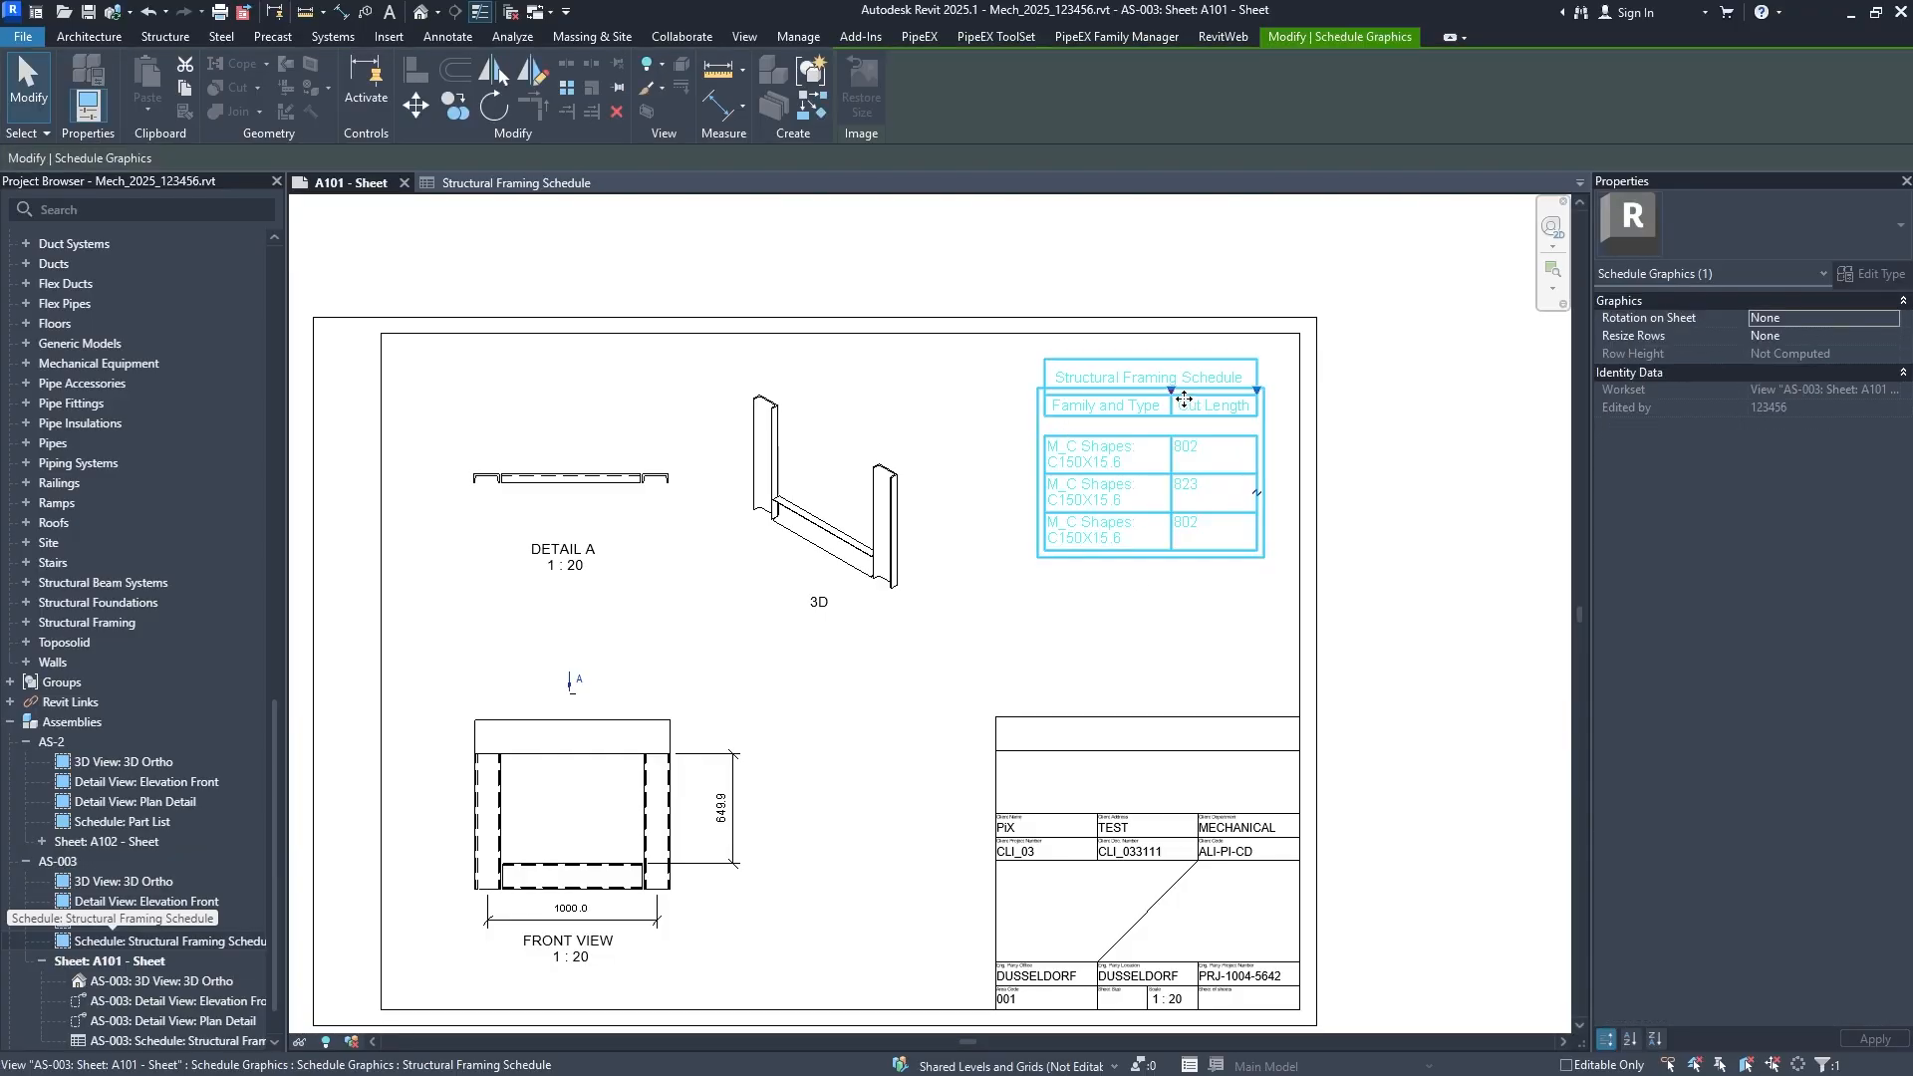
pyautogui.moveTo(1184, 399); pyautogui.dragTo(1338, 399)
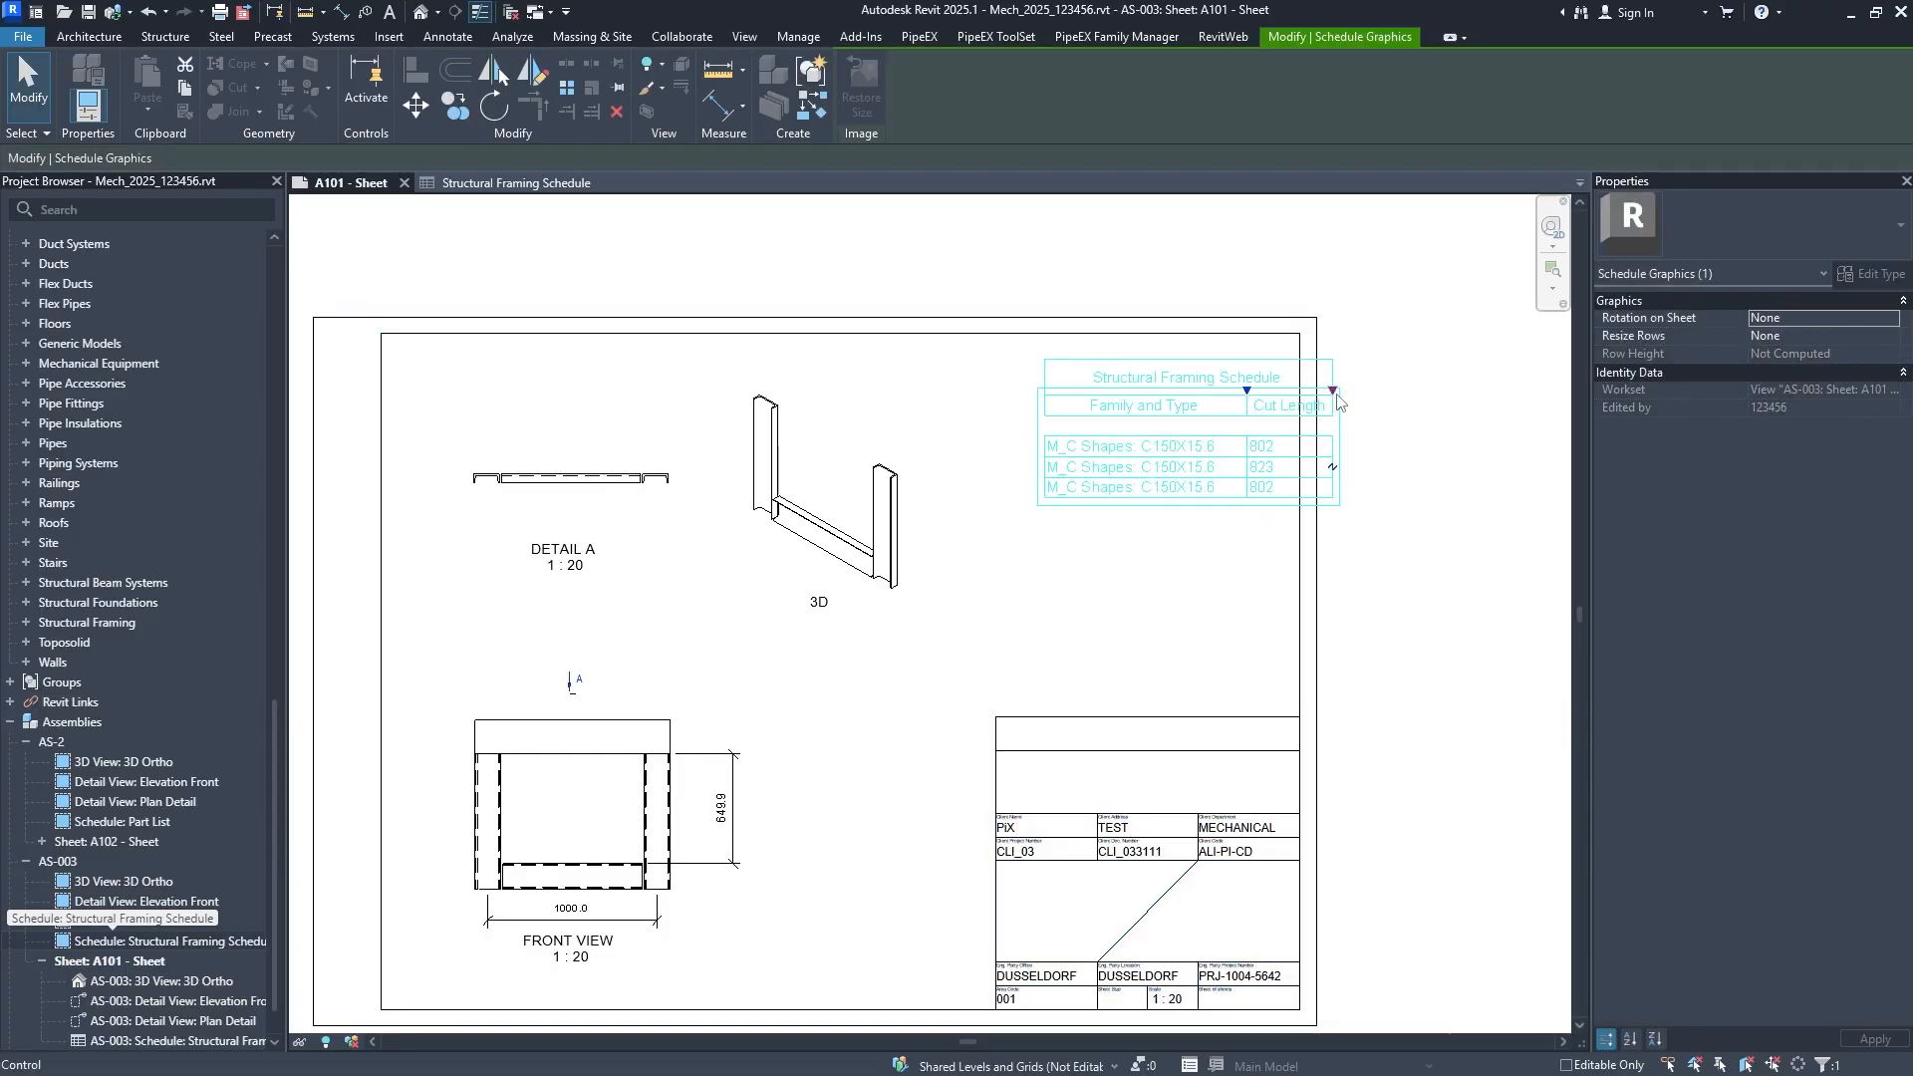
pyautogui.click(1431, 632)
pyautogui.moveTo(1222, 440); pyautogui.dragTo(1141, 420)
pyautogui.click(1439, 504)
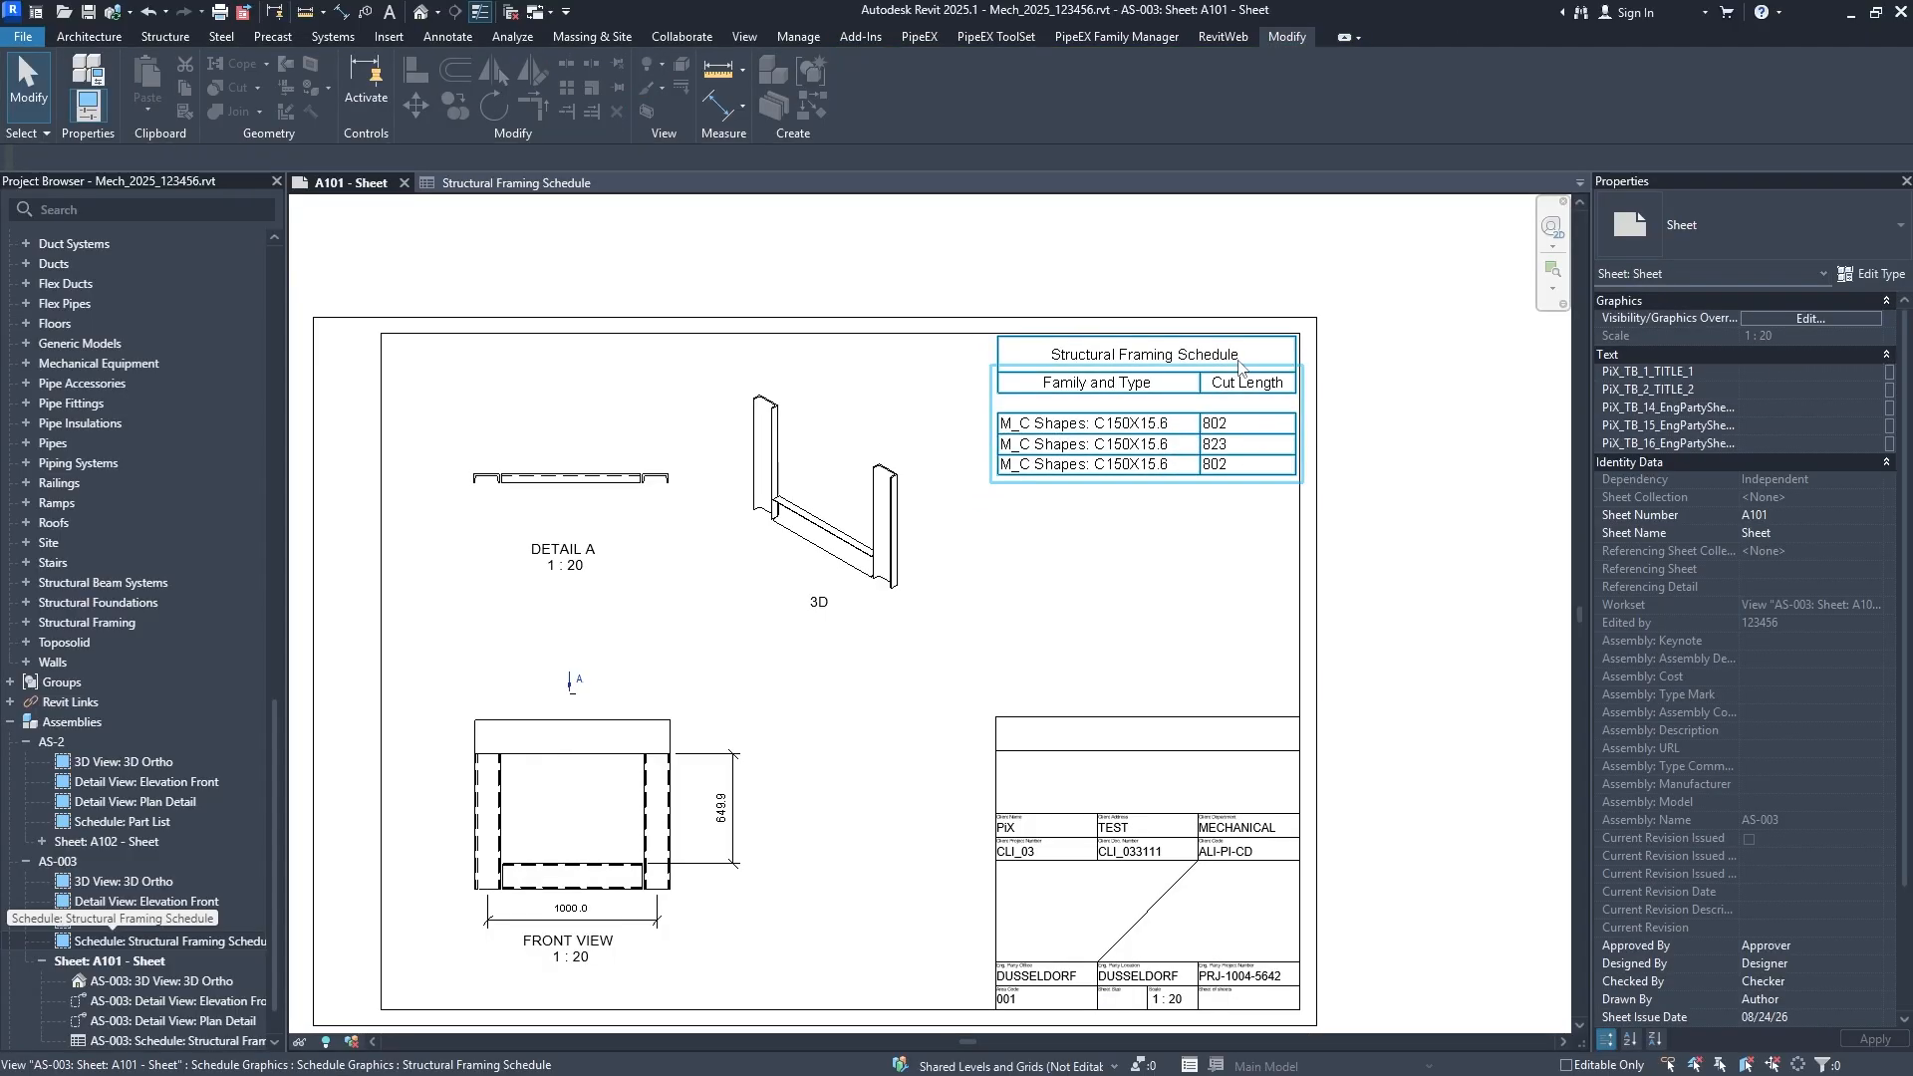
# Turn off stripe rows on sheets and the blank row before data in the Structural Framing Schedule's appearance settings.
pyautogui.doubleClick(1241, 366)
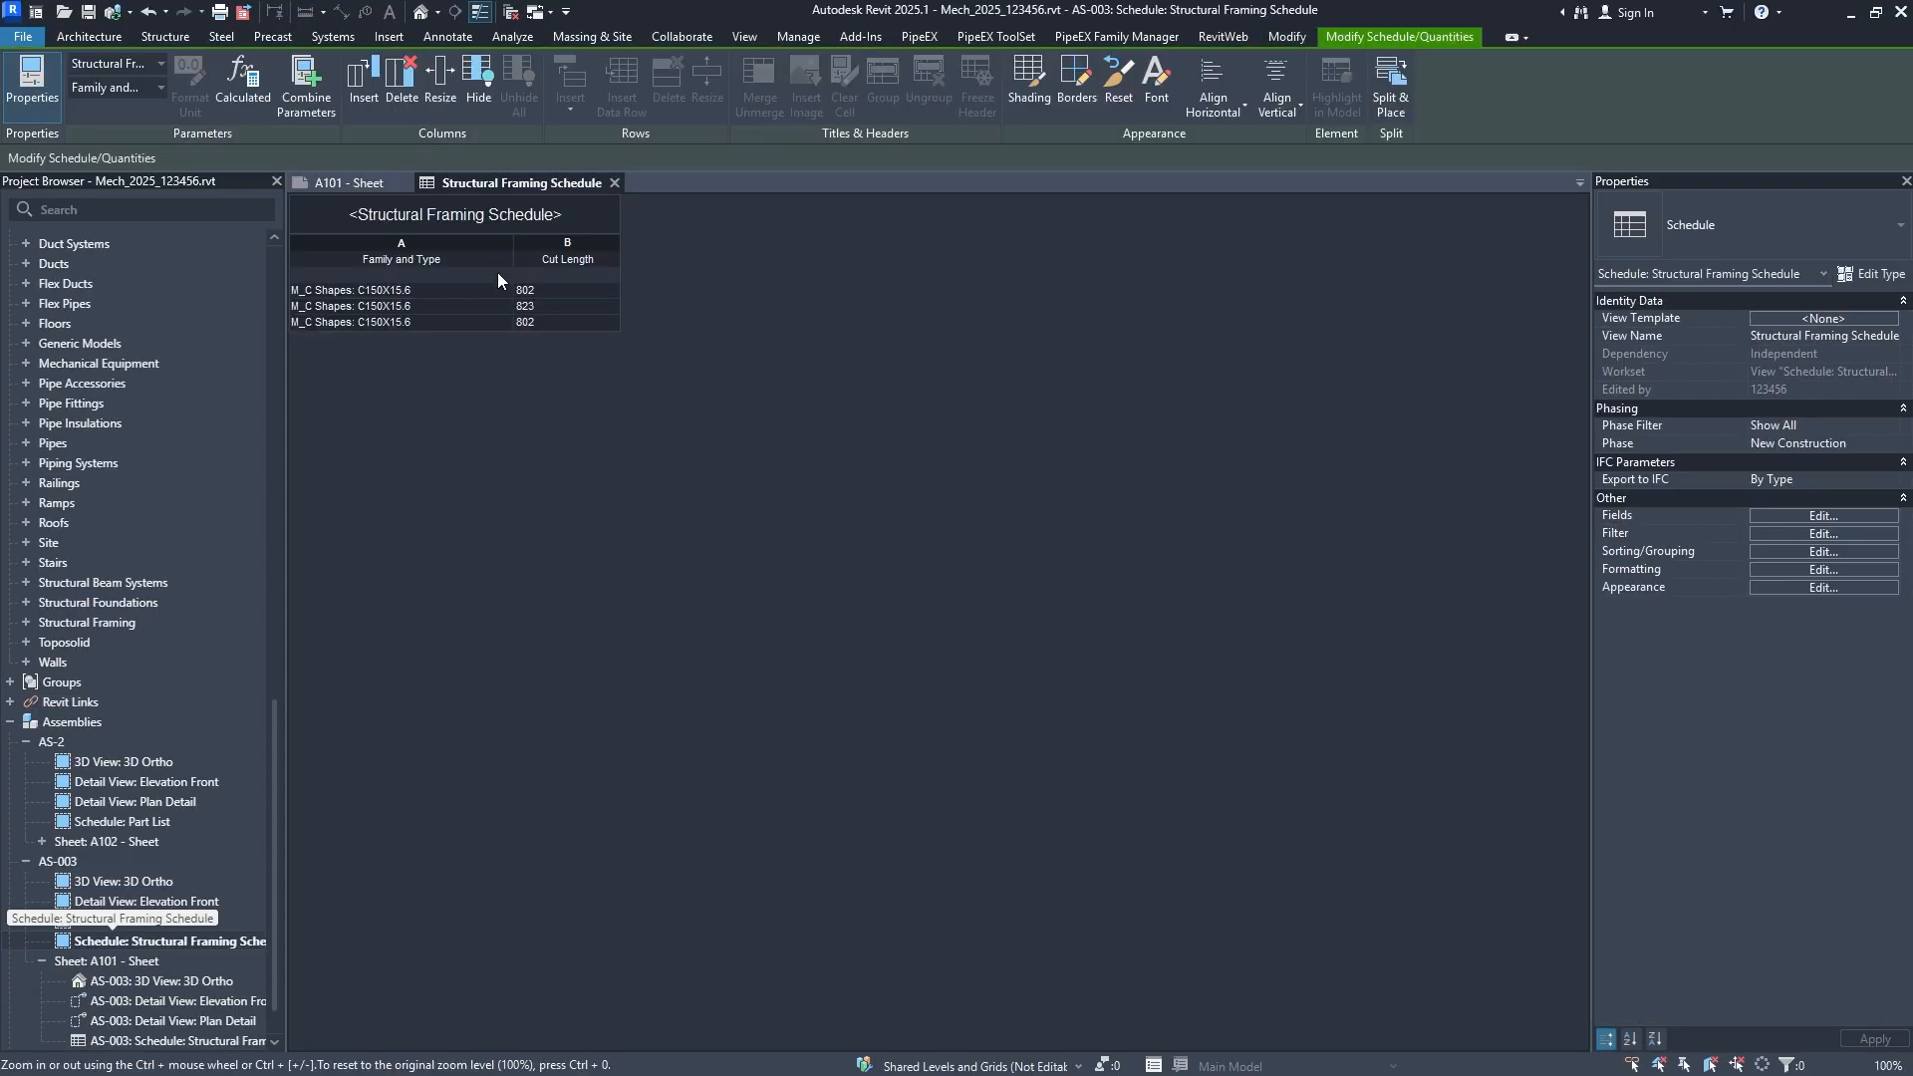
pyautogui.click(1824, 515)
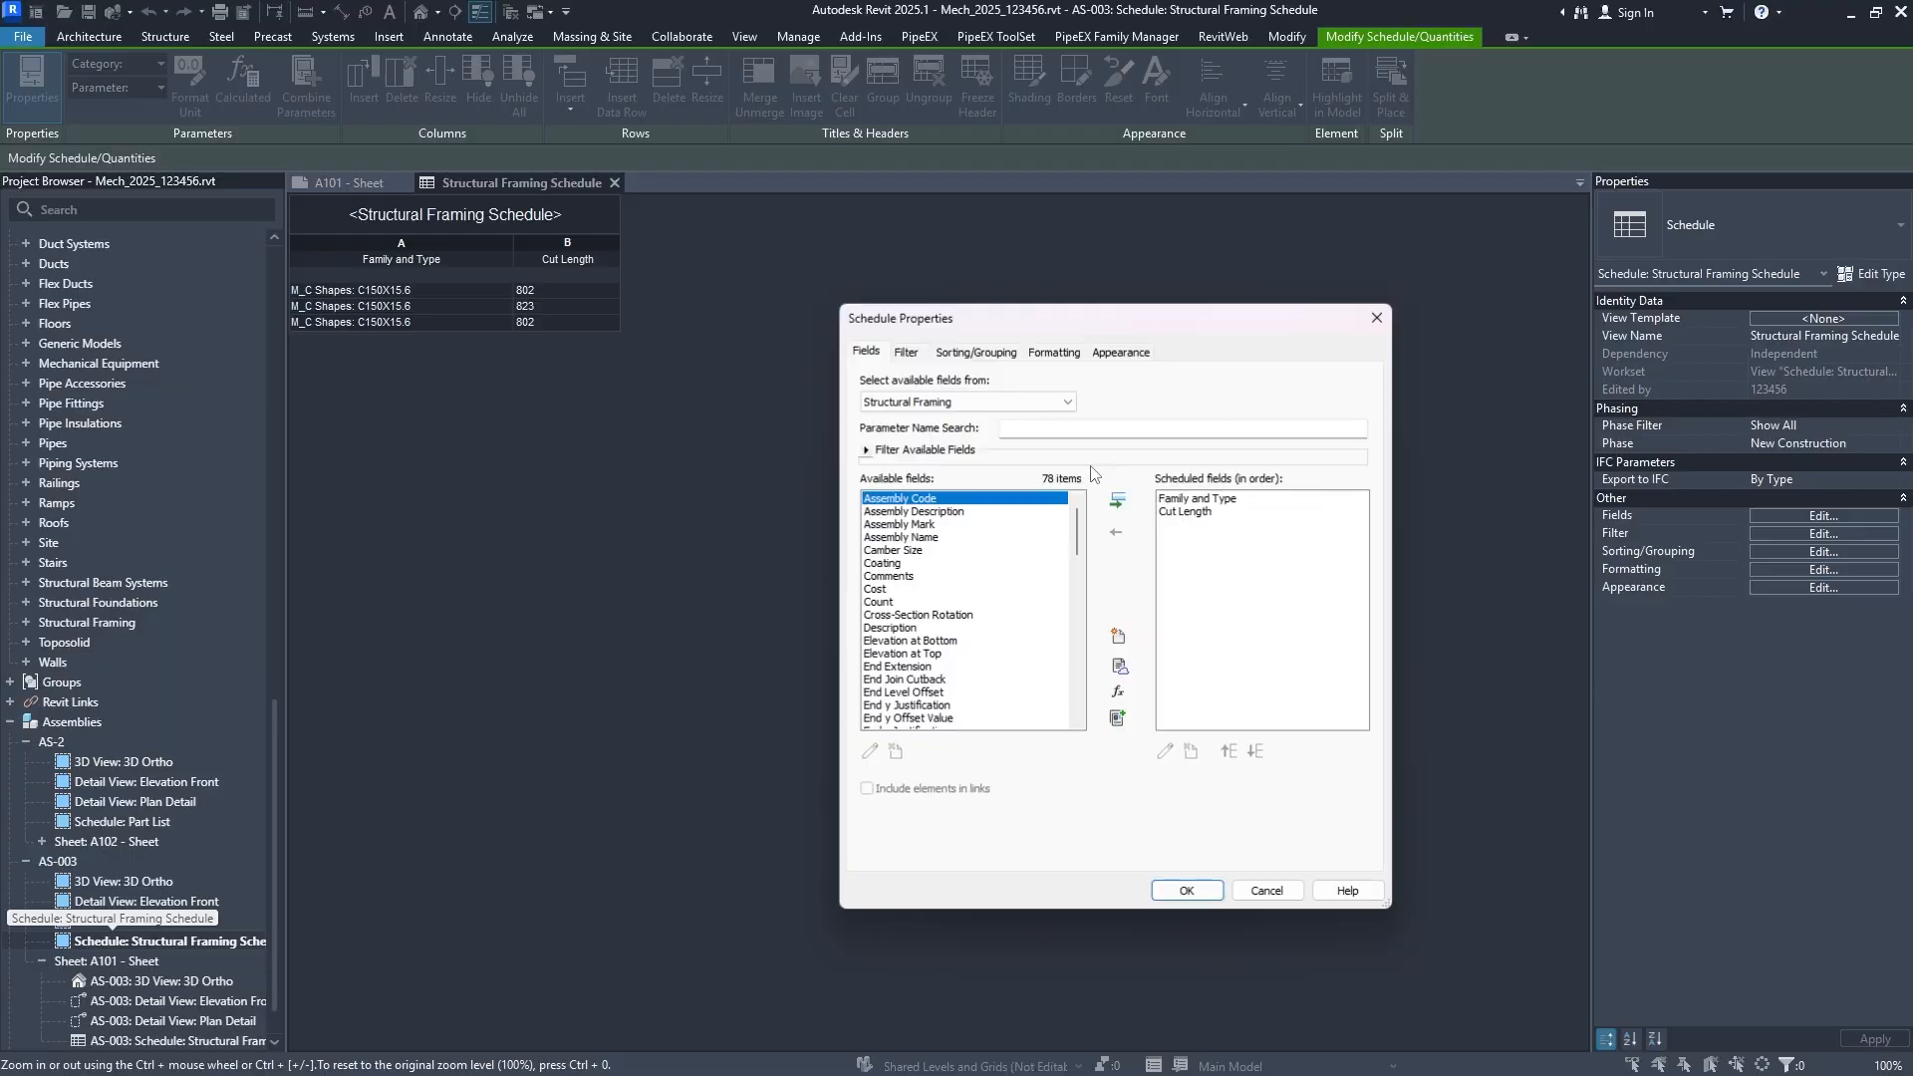
pyautogui.click(1054, 351)
pyautogui.click(1134, 353)
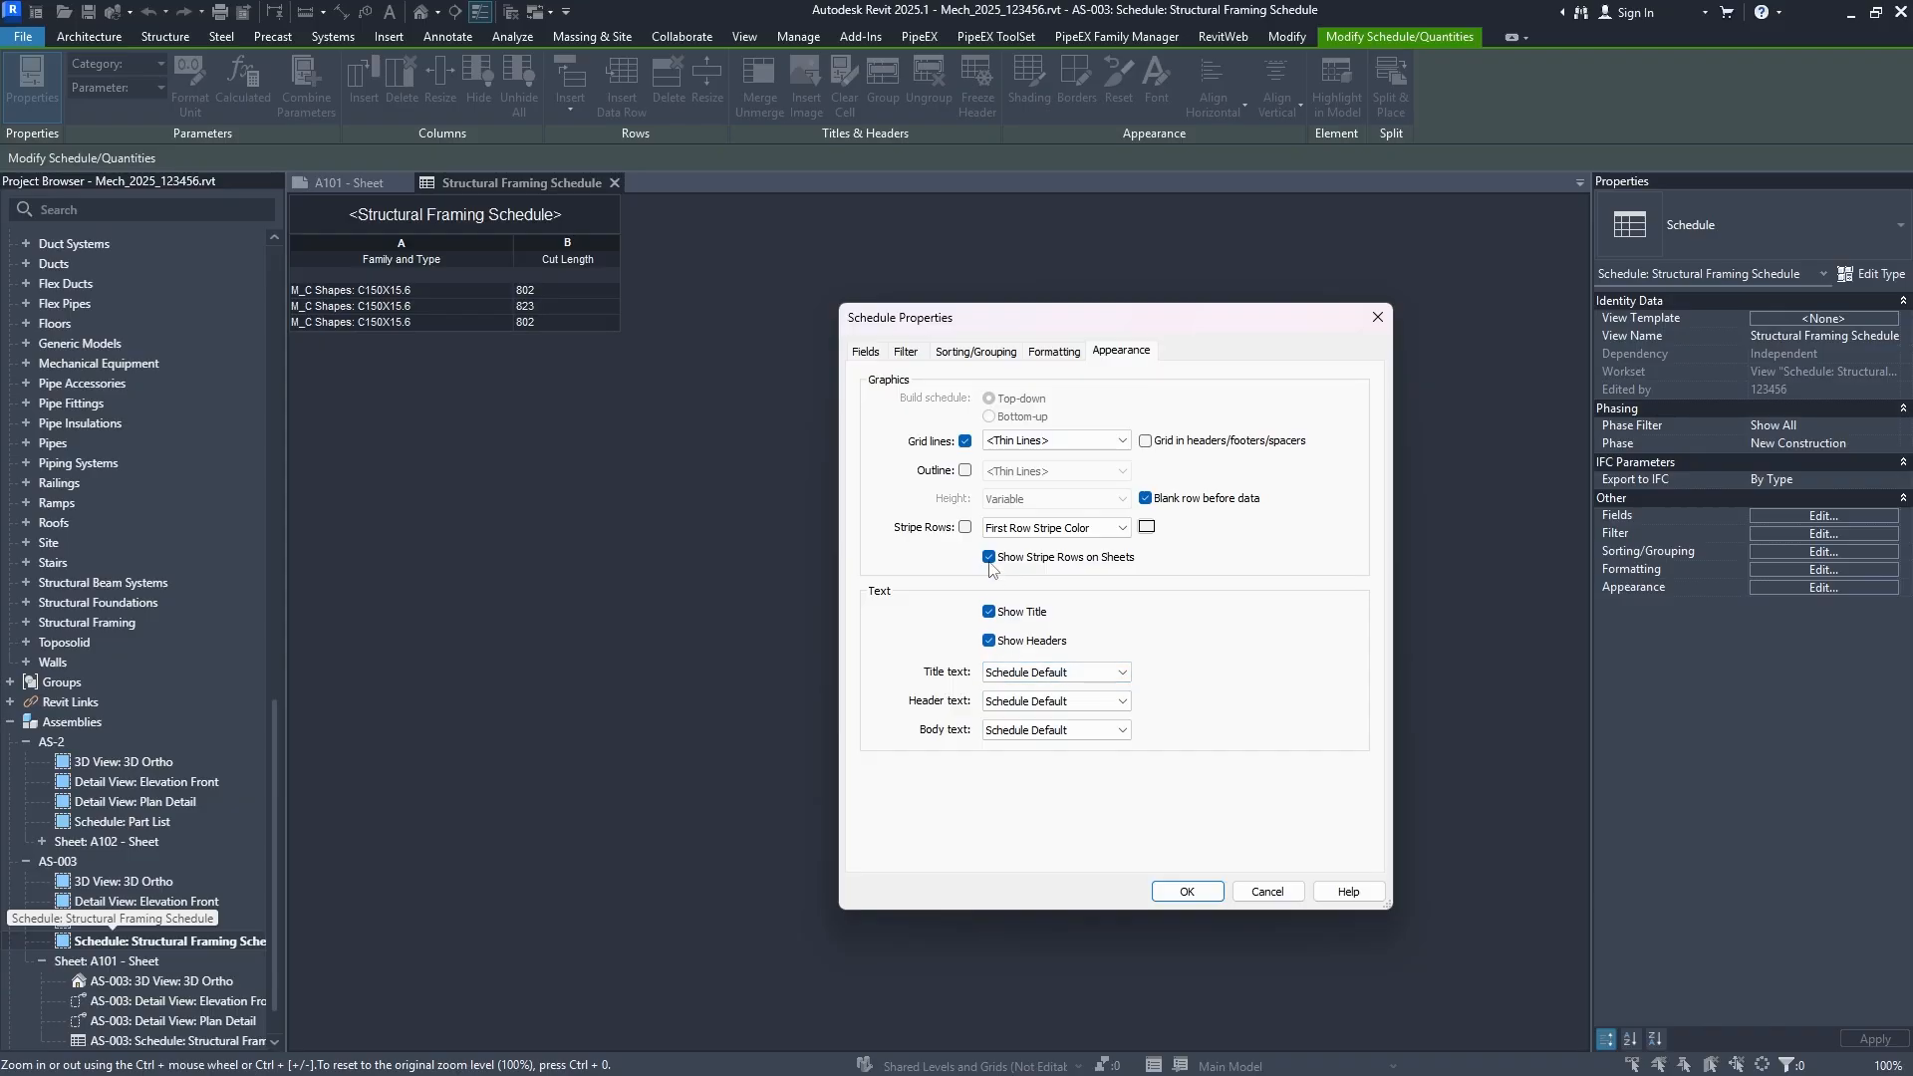
pyautogui.click(1189, 892)
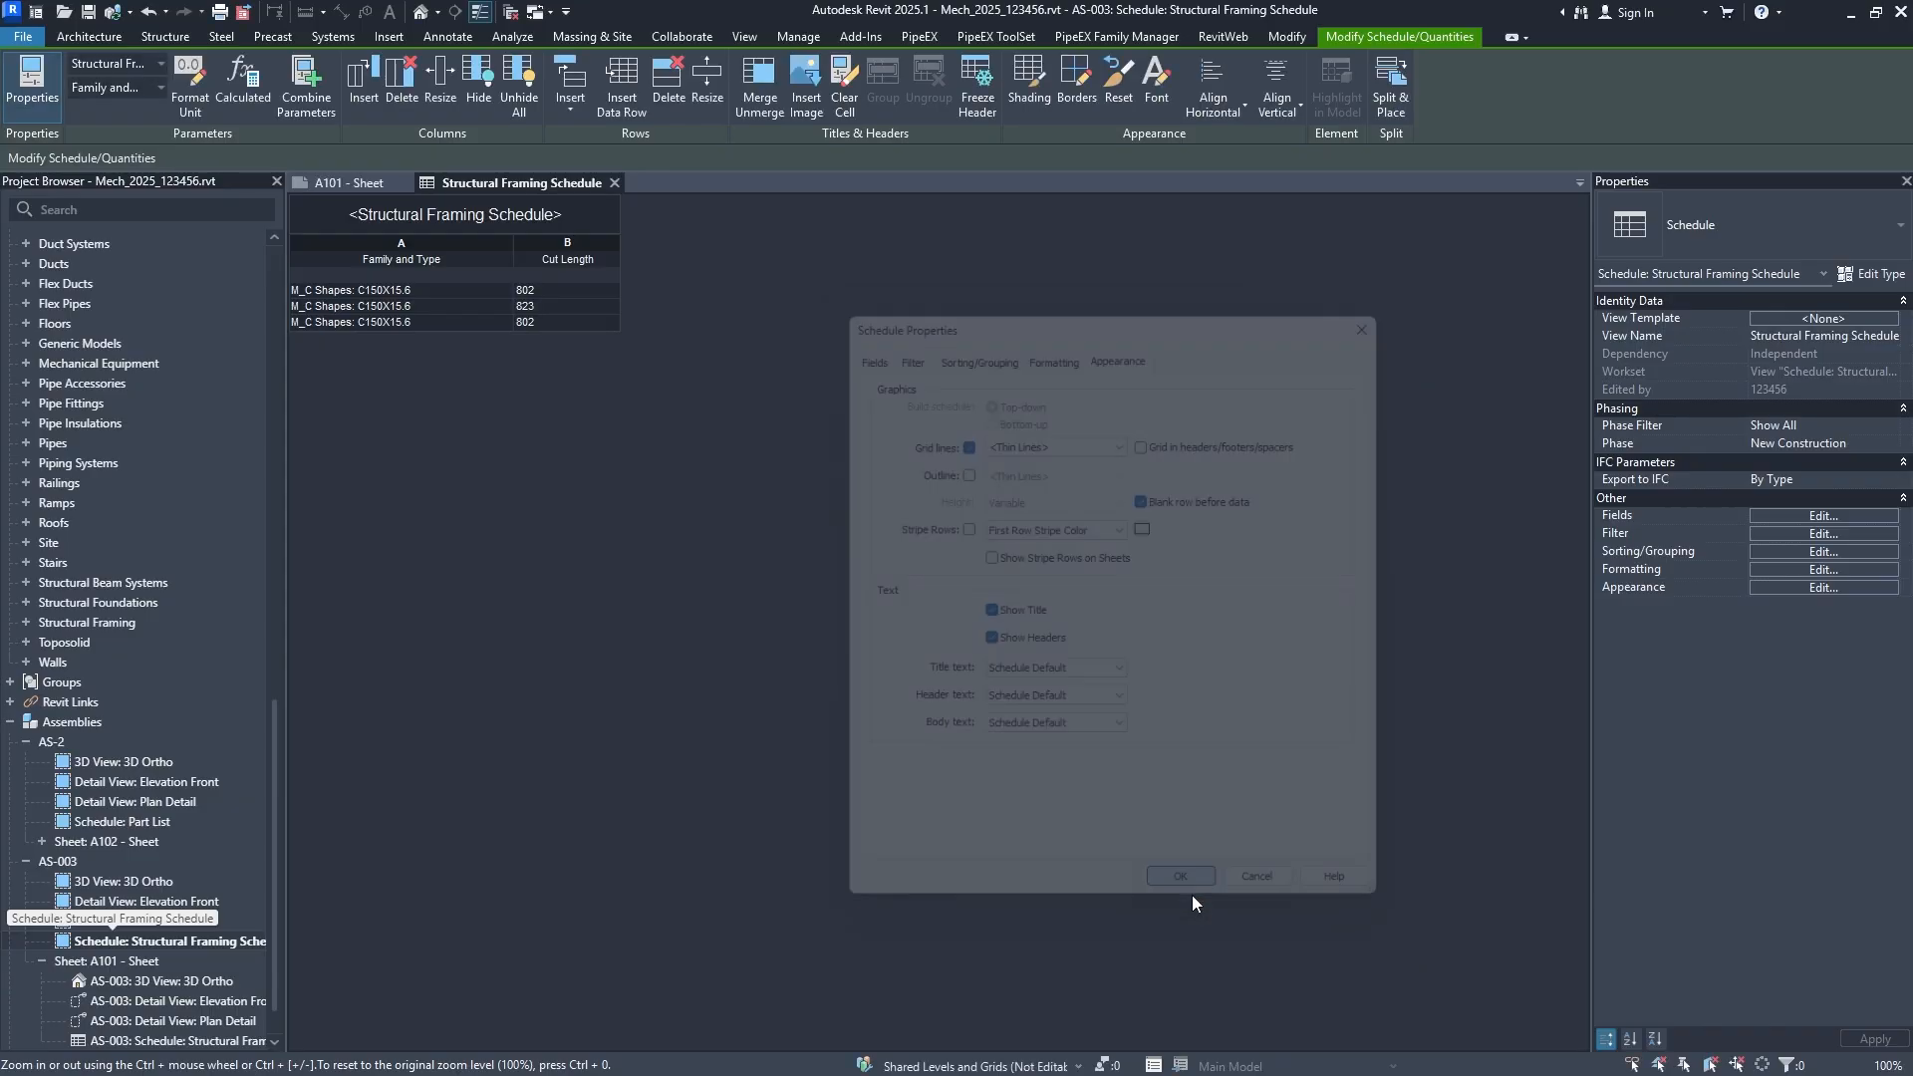
pyautogui.click(1766, 515)
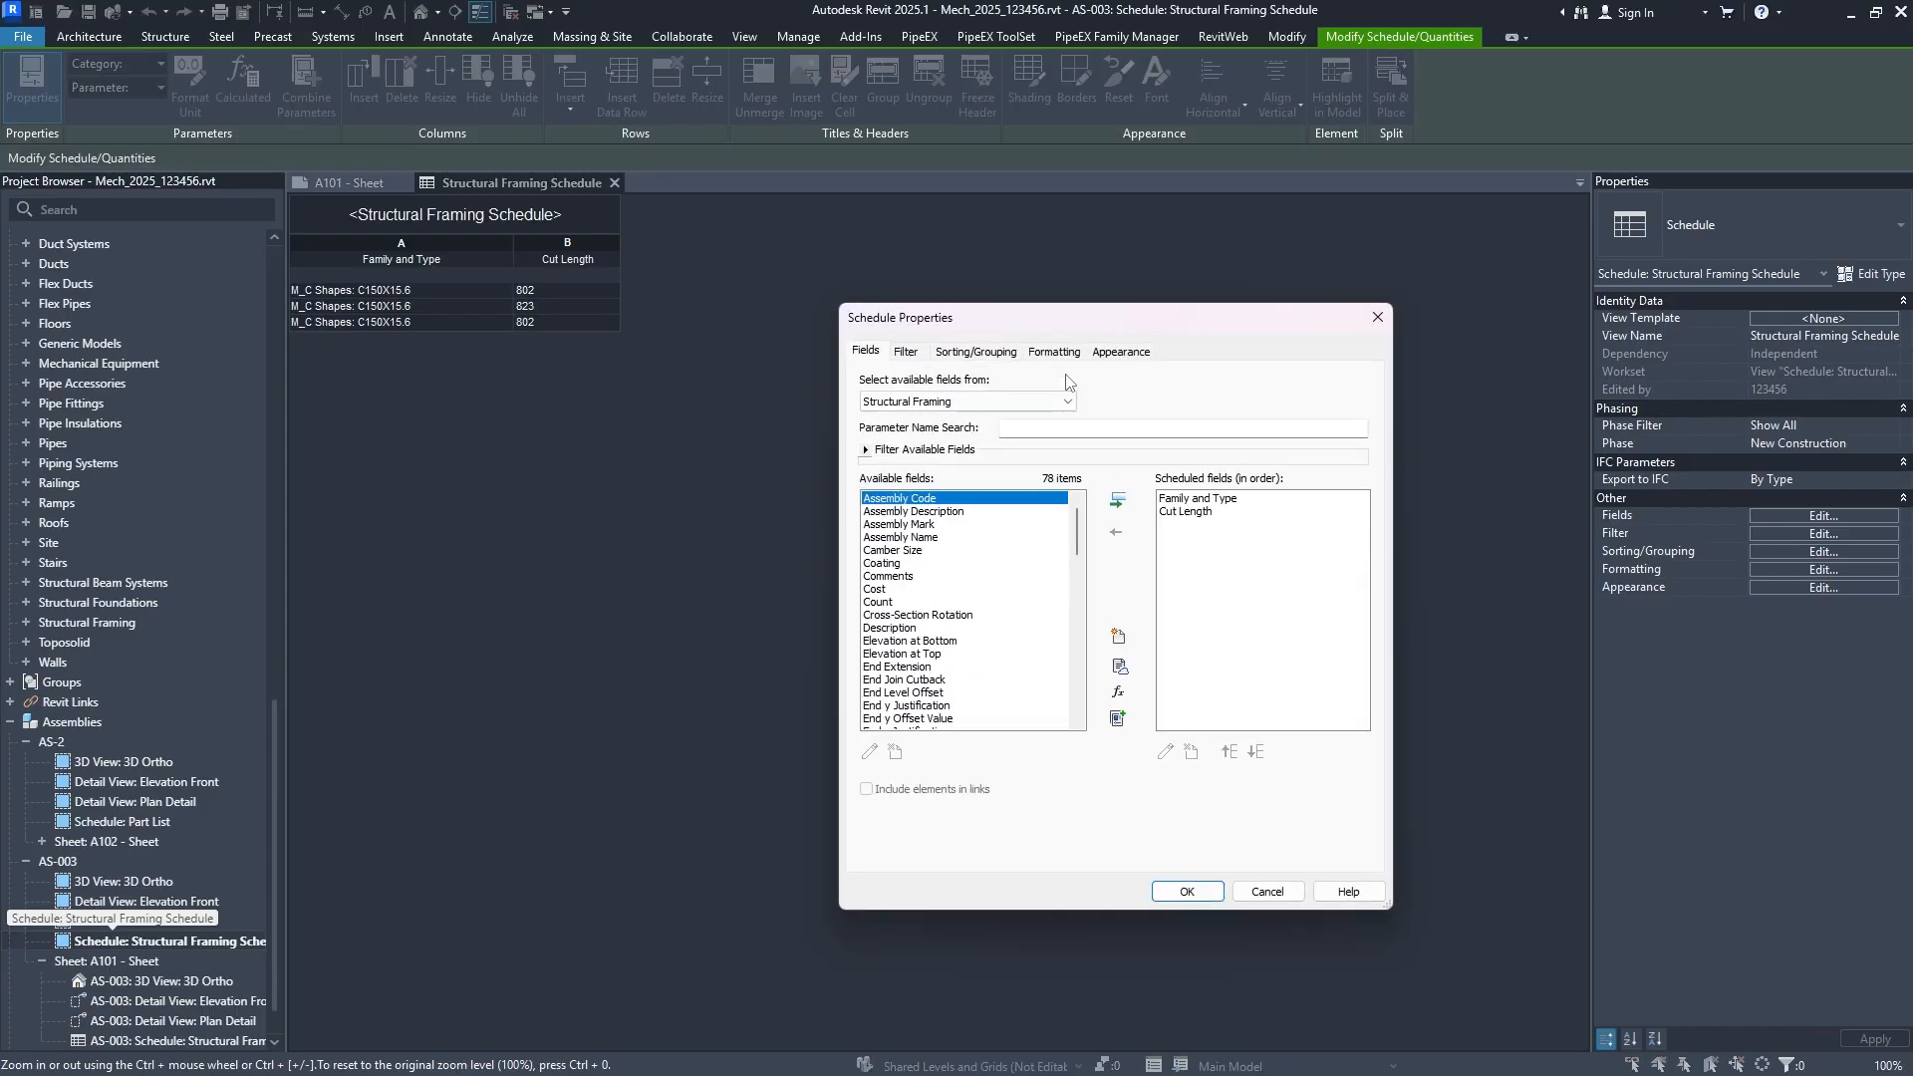
pyautogui.click(1119, 352)
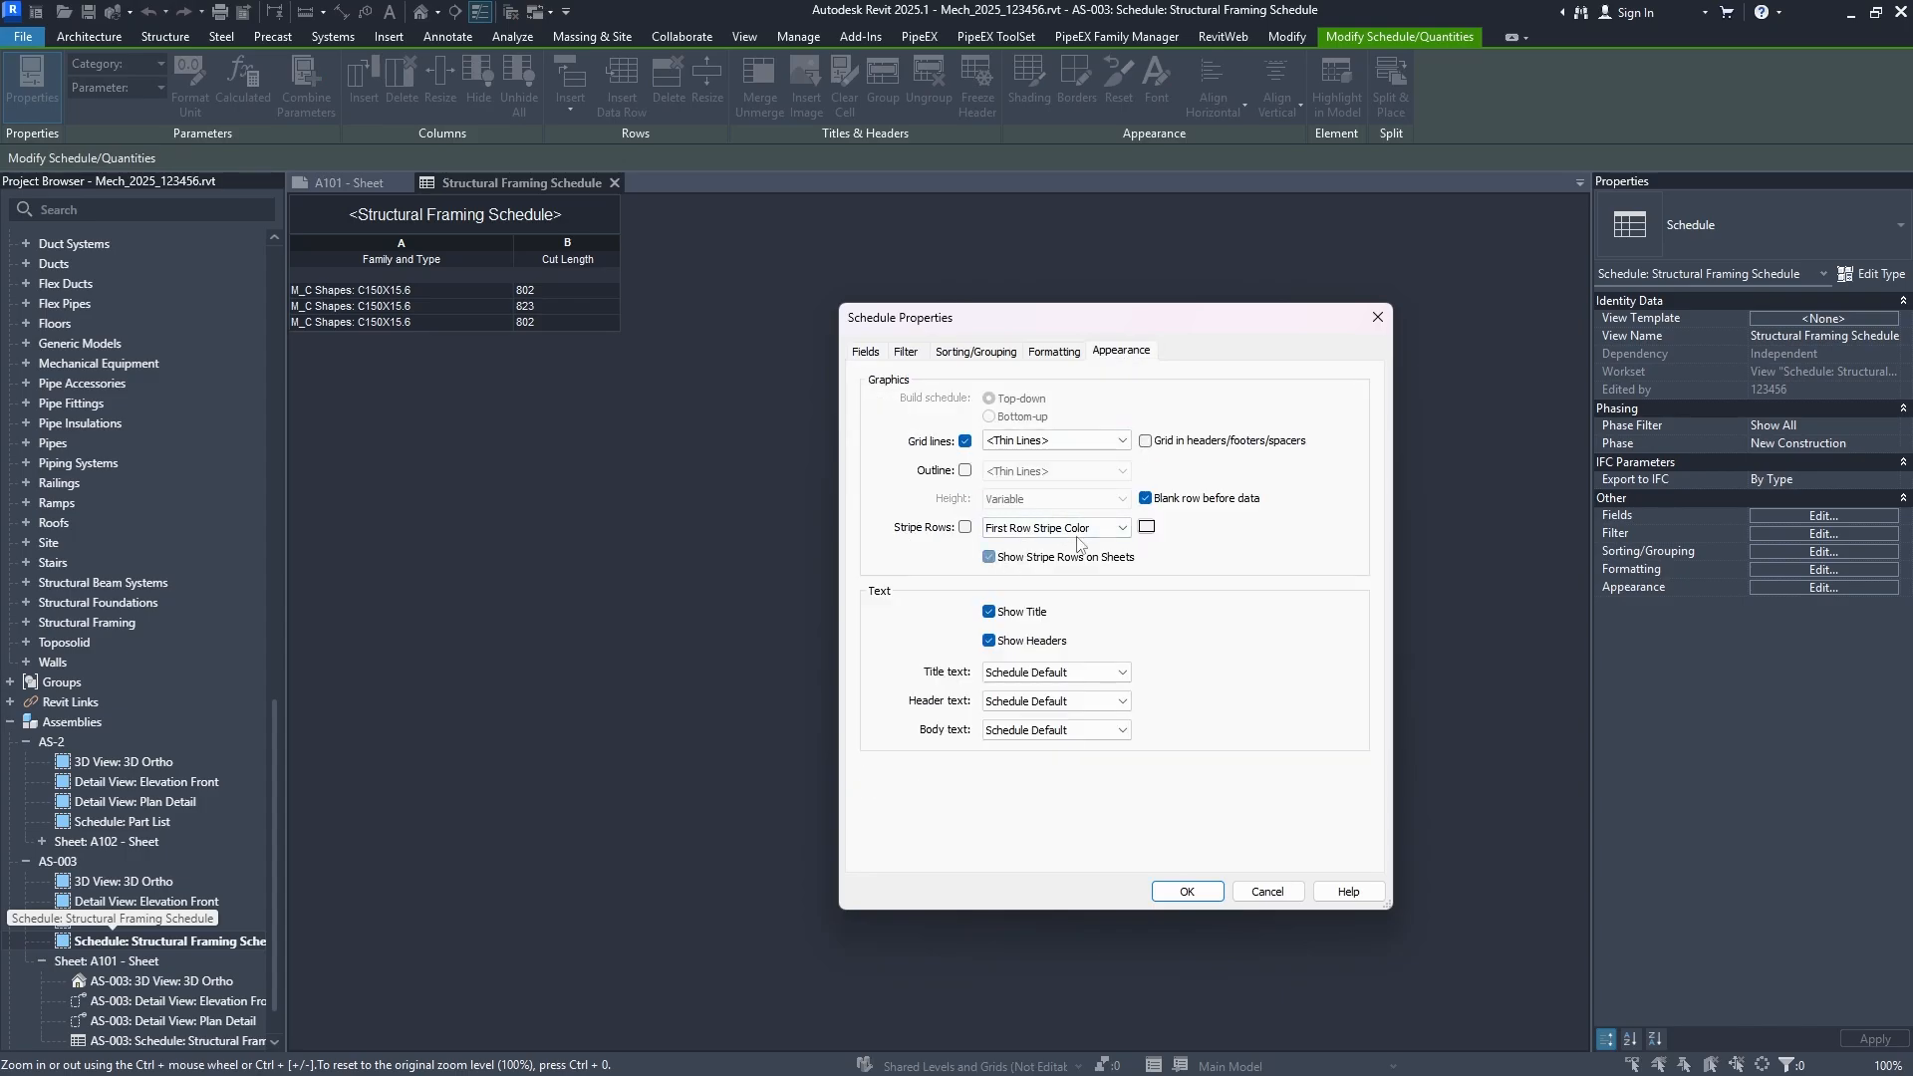
pyautogui.click(1201, 892)
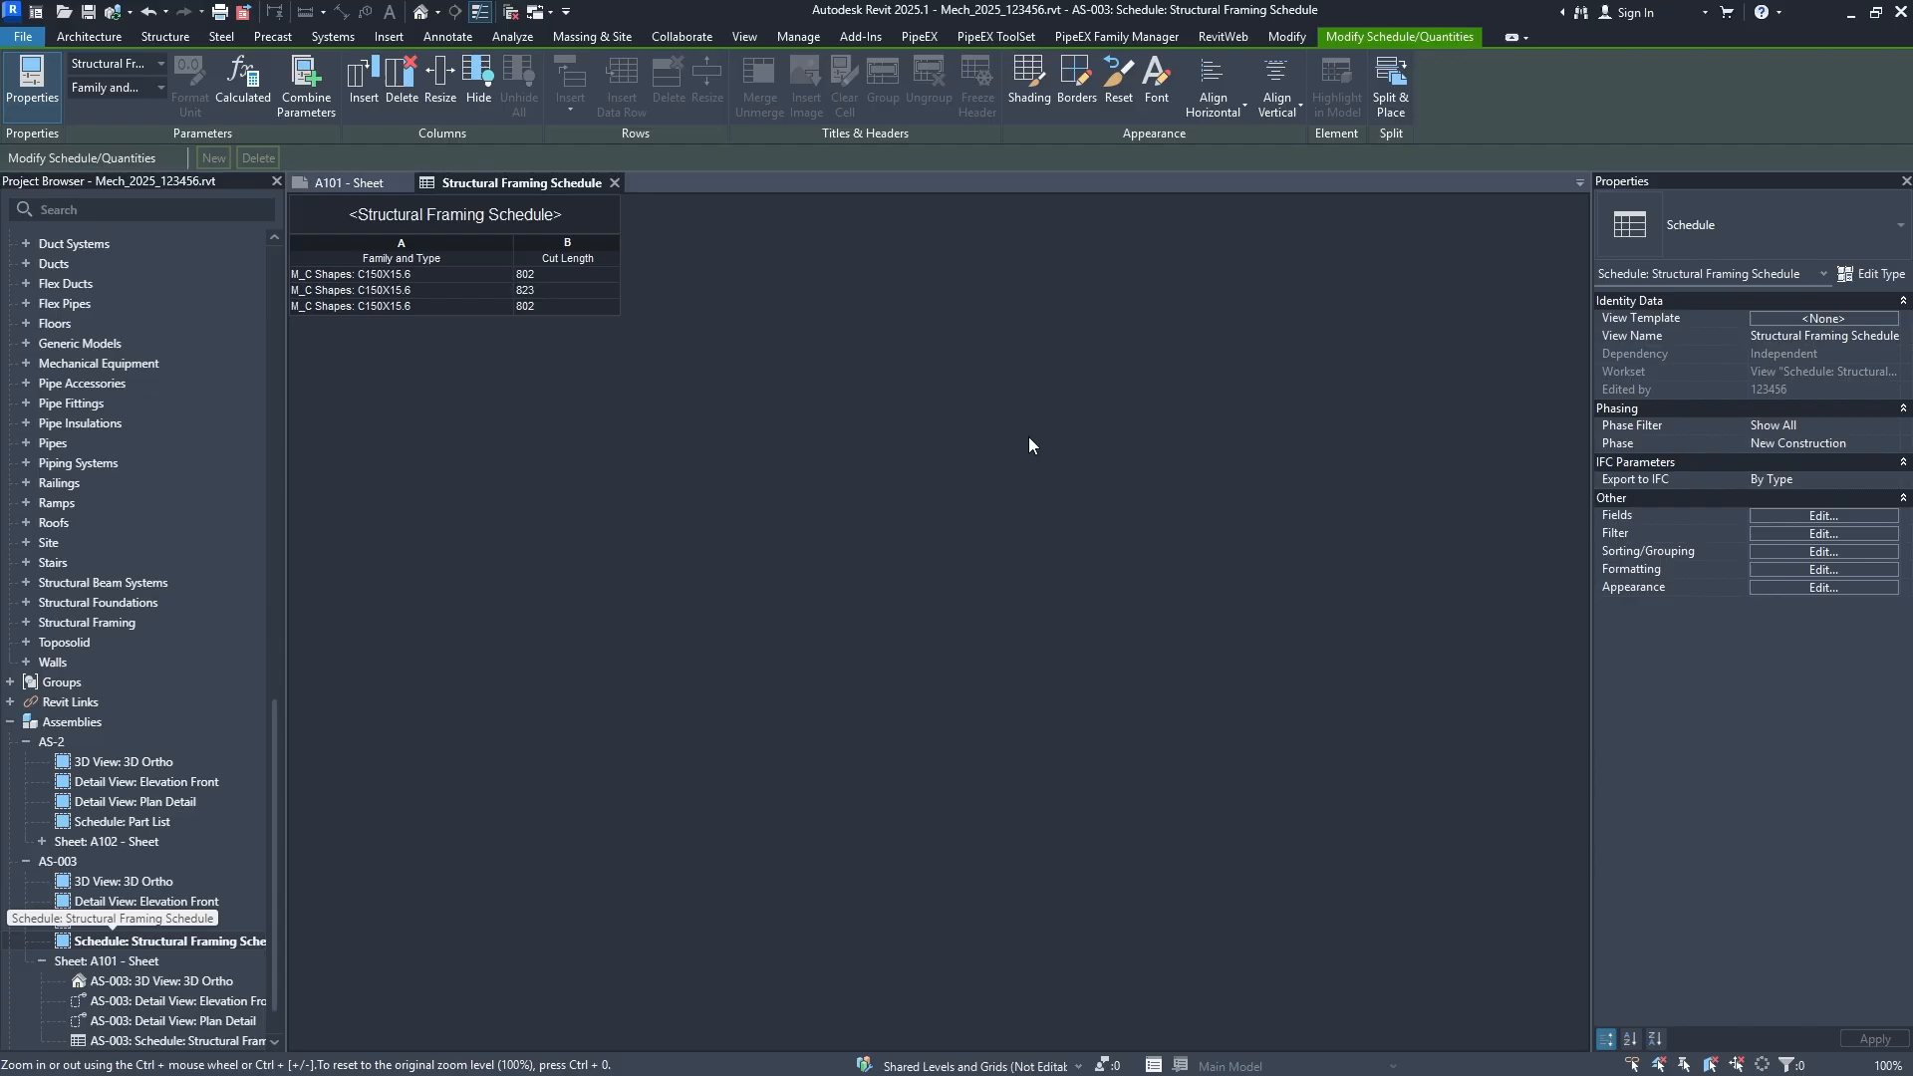
# Move the schedule on sheet A101 so its upper-right corner meets the upper-right corner of the inner border.
pyautogui.click(346, 184)
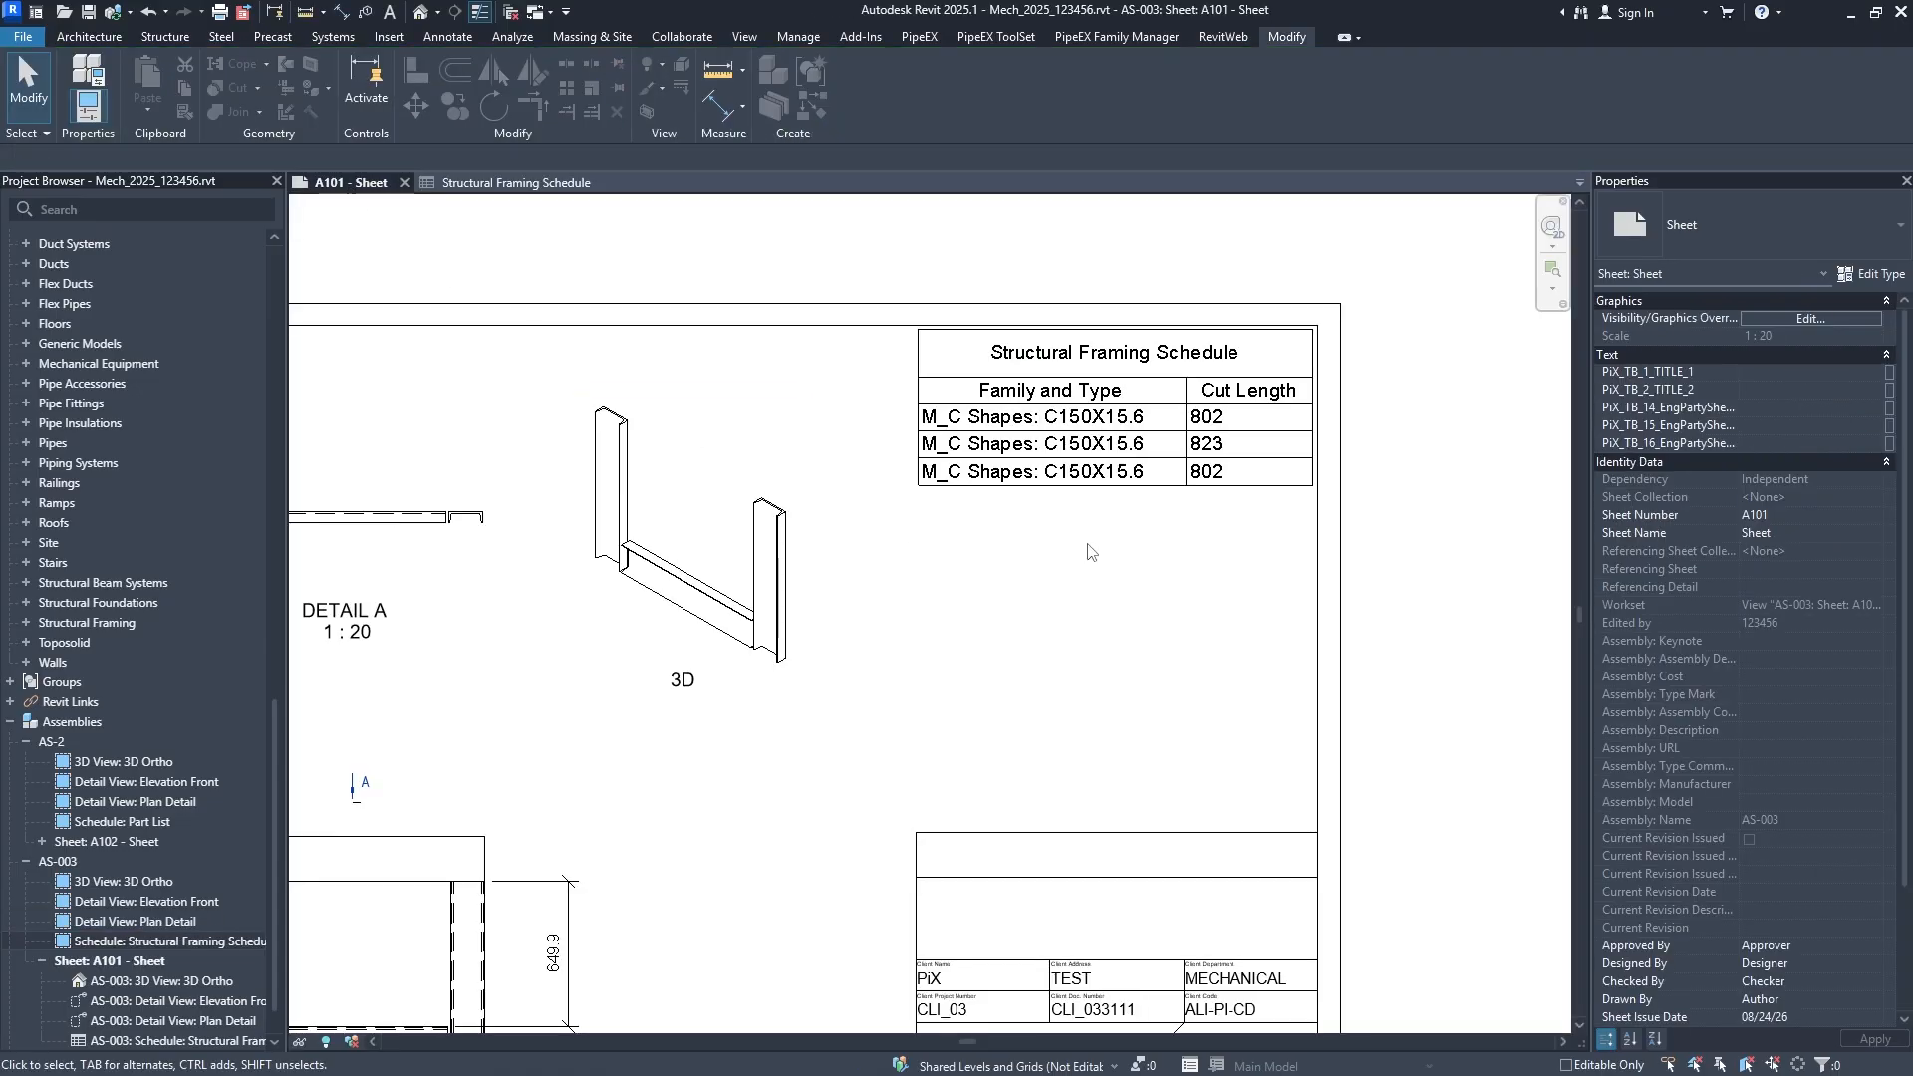
pyautogui.scroll(3, 1090, 551)
pyautogui.click(1264, 538)
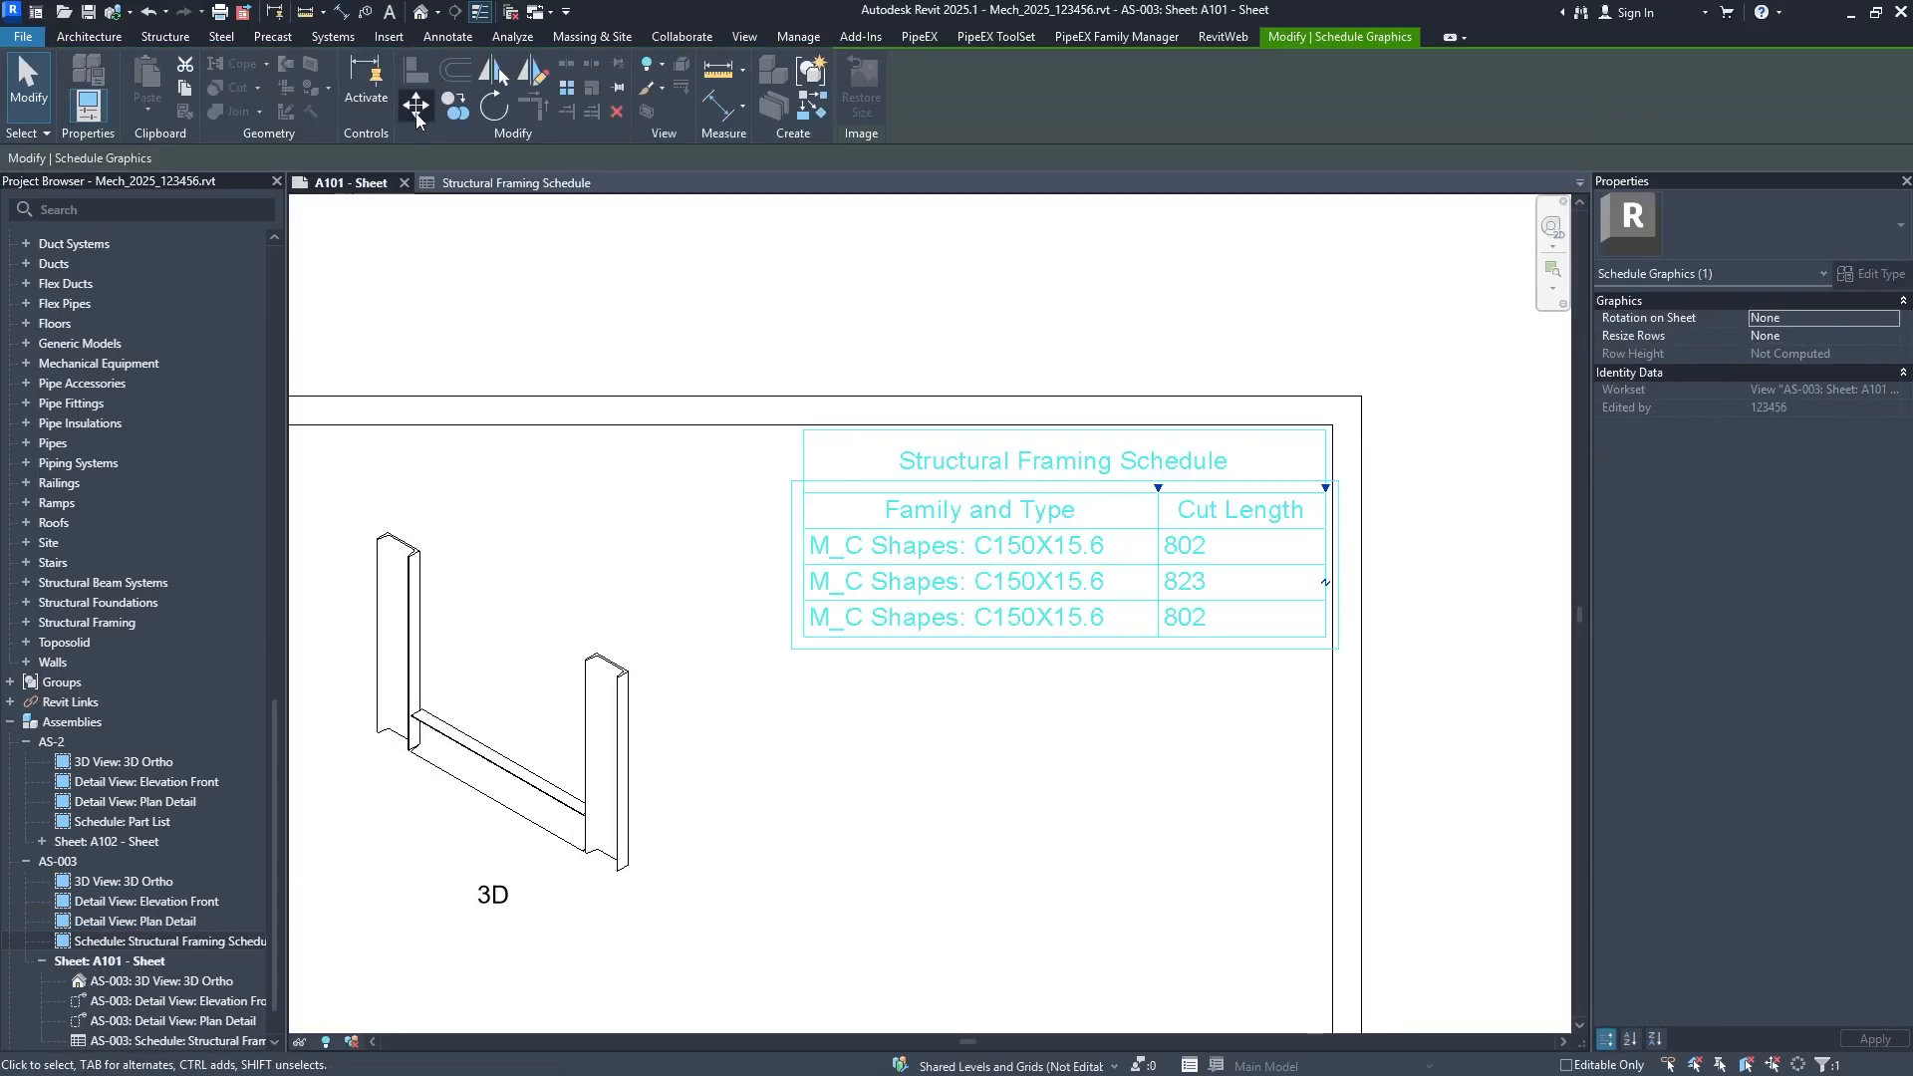
pyautogui.click(416, 111)
pyautogui.scroll(4, 1316, 415)
pyautogui.click(1327, 443)
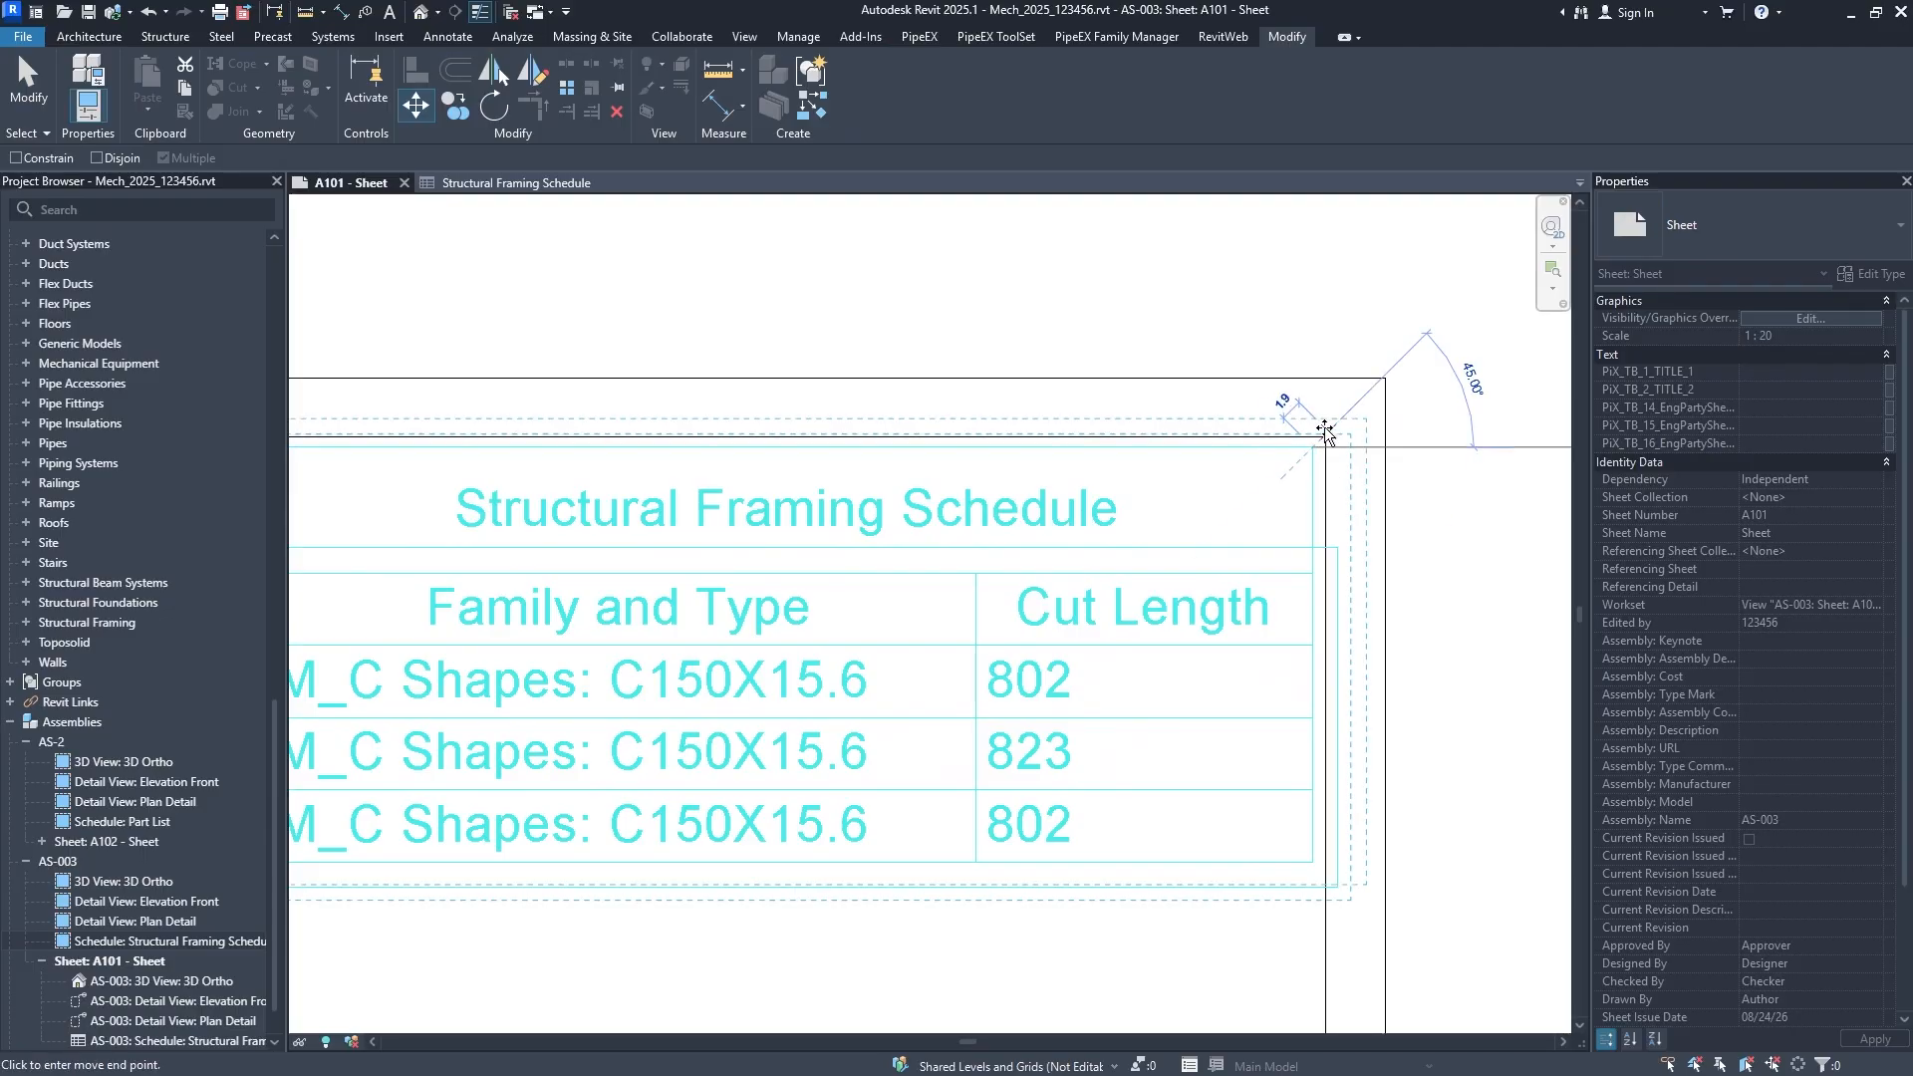
pyautogui.scroll(4, 1326, 436)
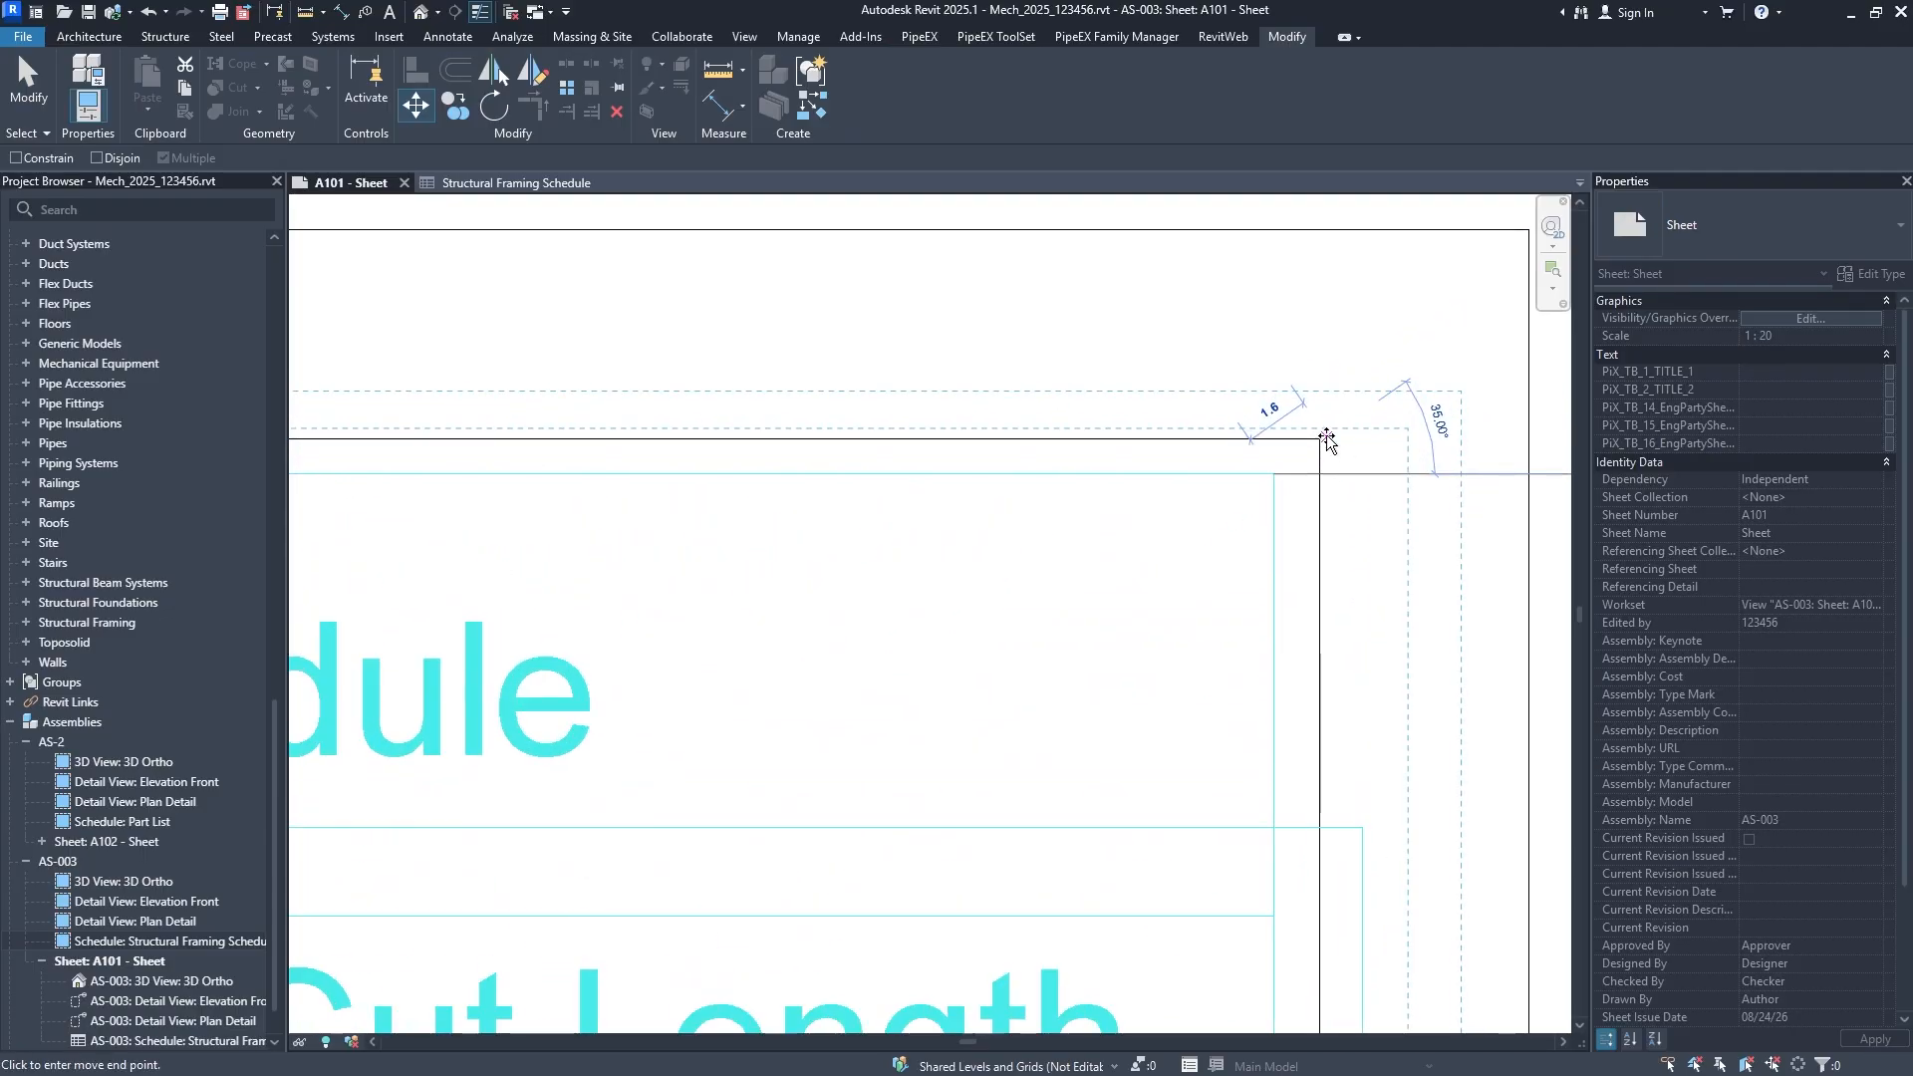
pyautogui.click(1322, 440)
pyautogui.scroll(-8, 1323, 440)
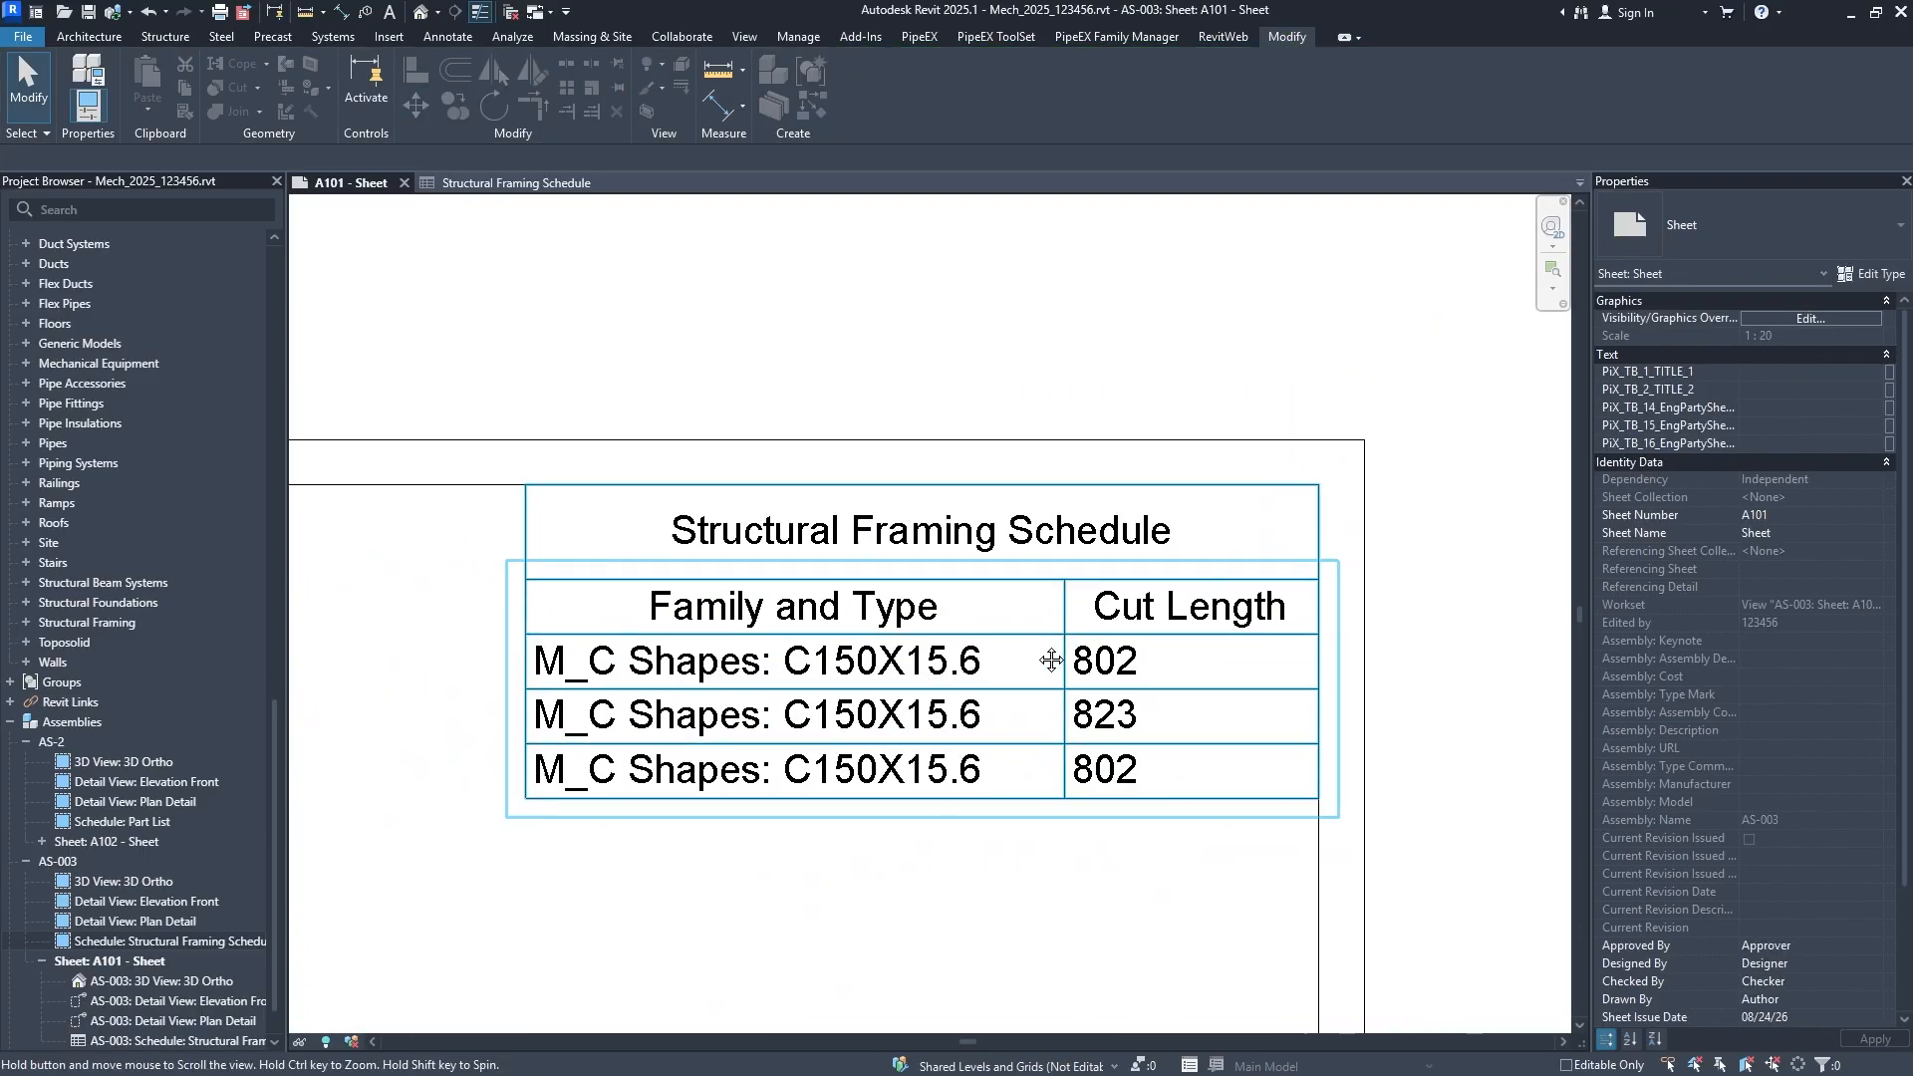
pyautogui.press('z')
pyautogui.press('f')
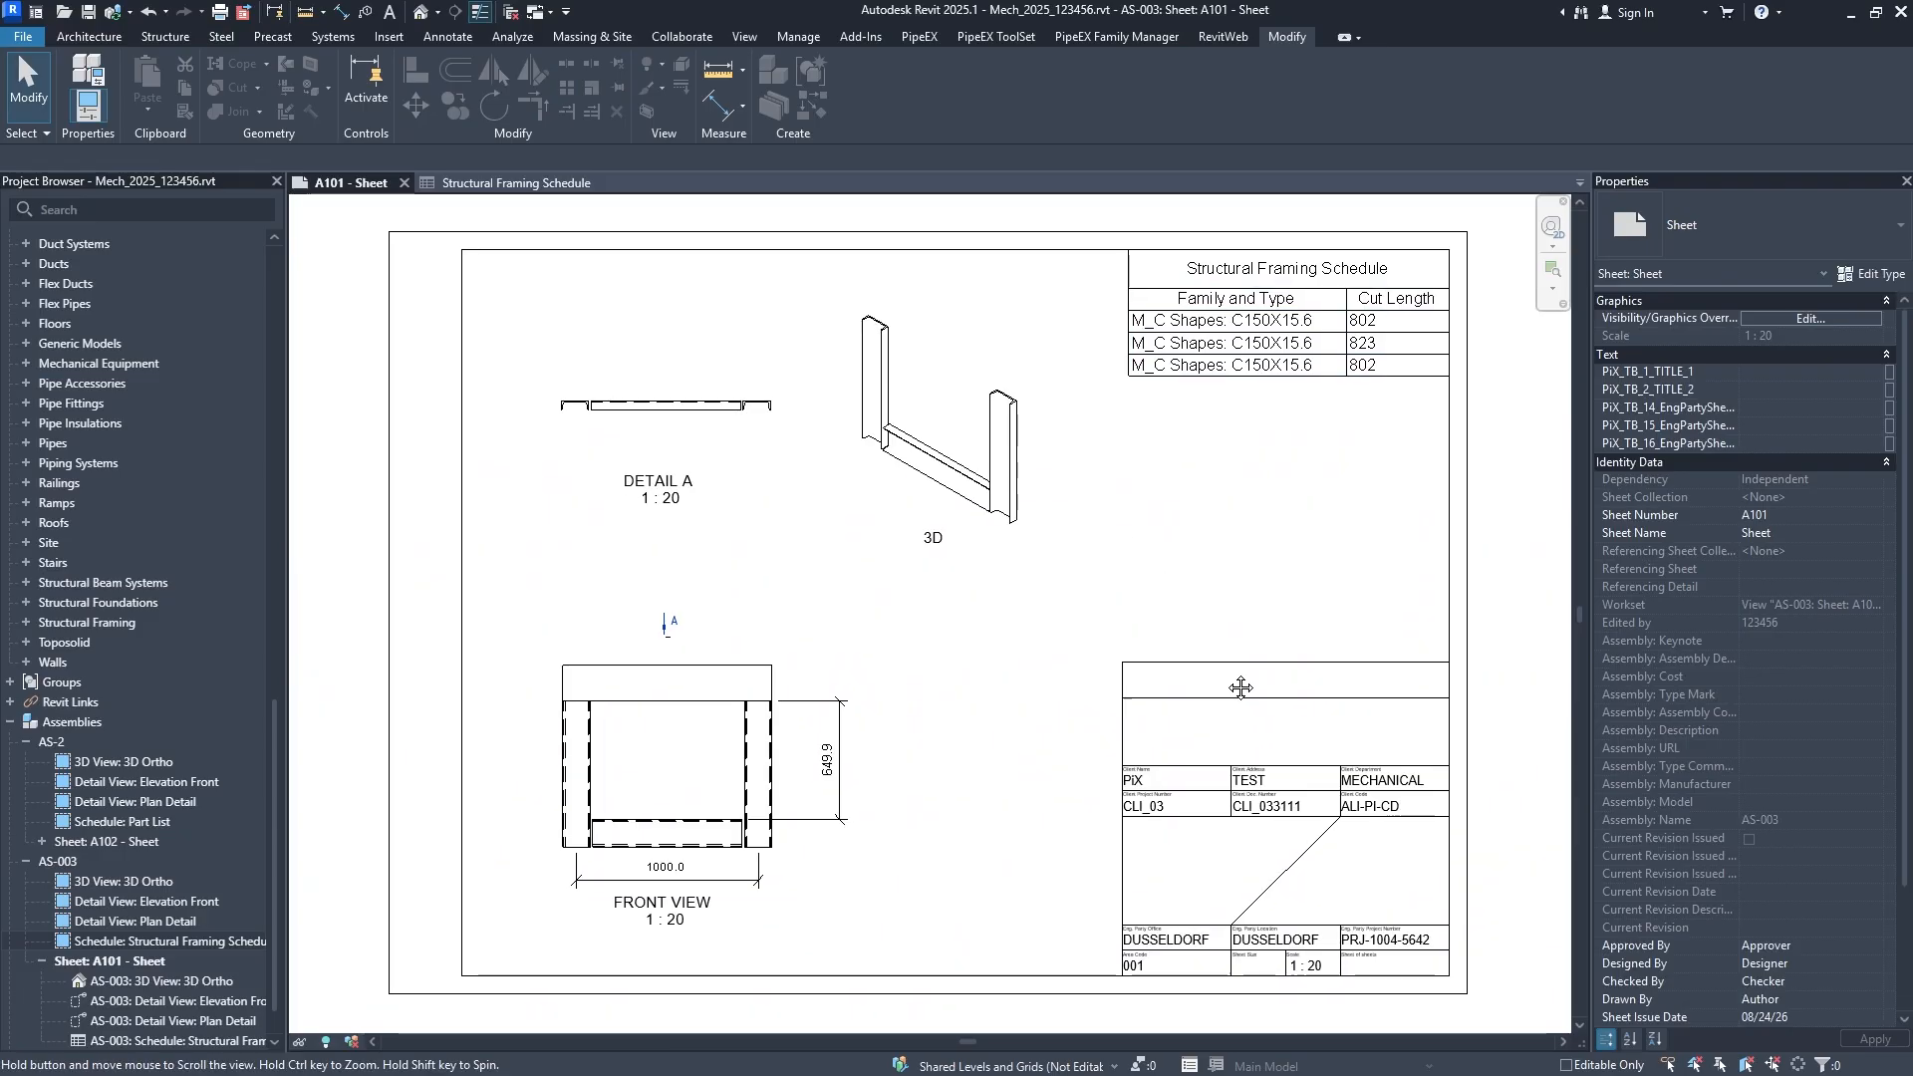
# Enter AS-003 as the first title line in sheet A101's title block.
pyautogui.click(1171, 815)
pyautogui.click(1144, 710)
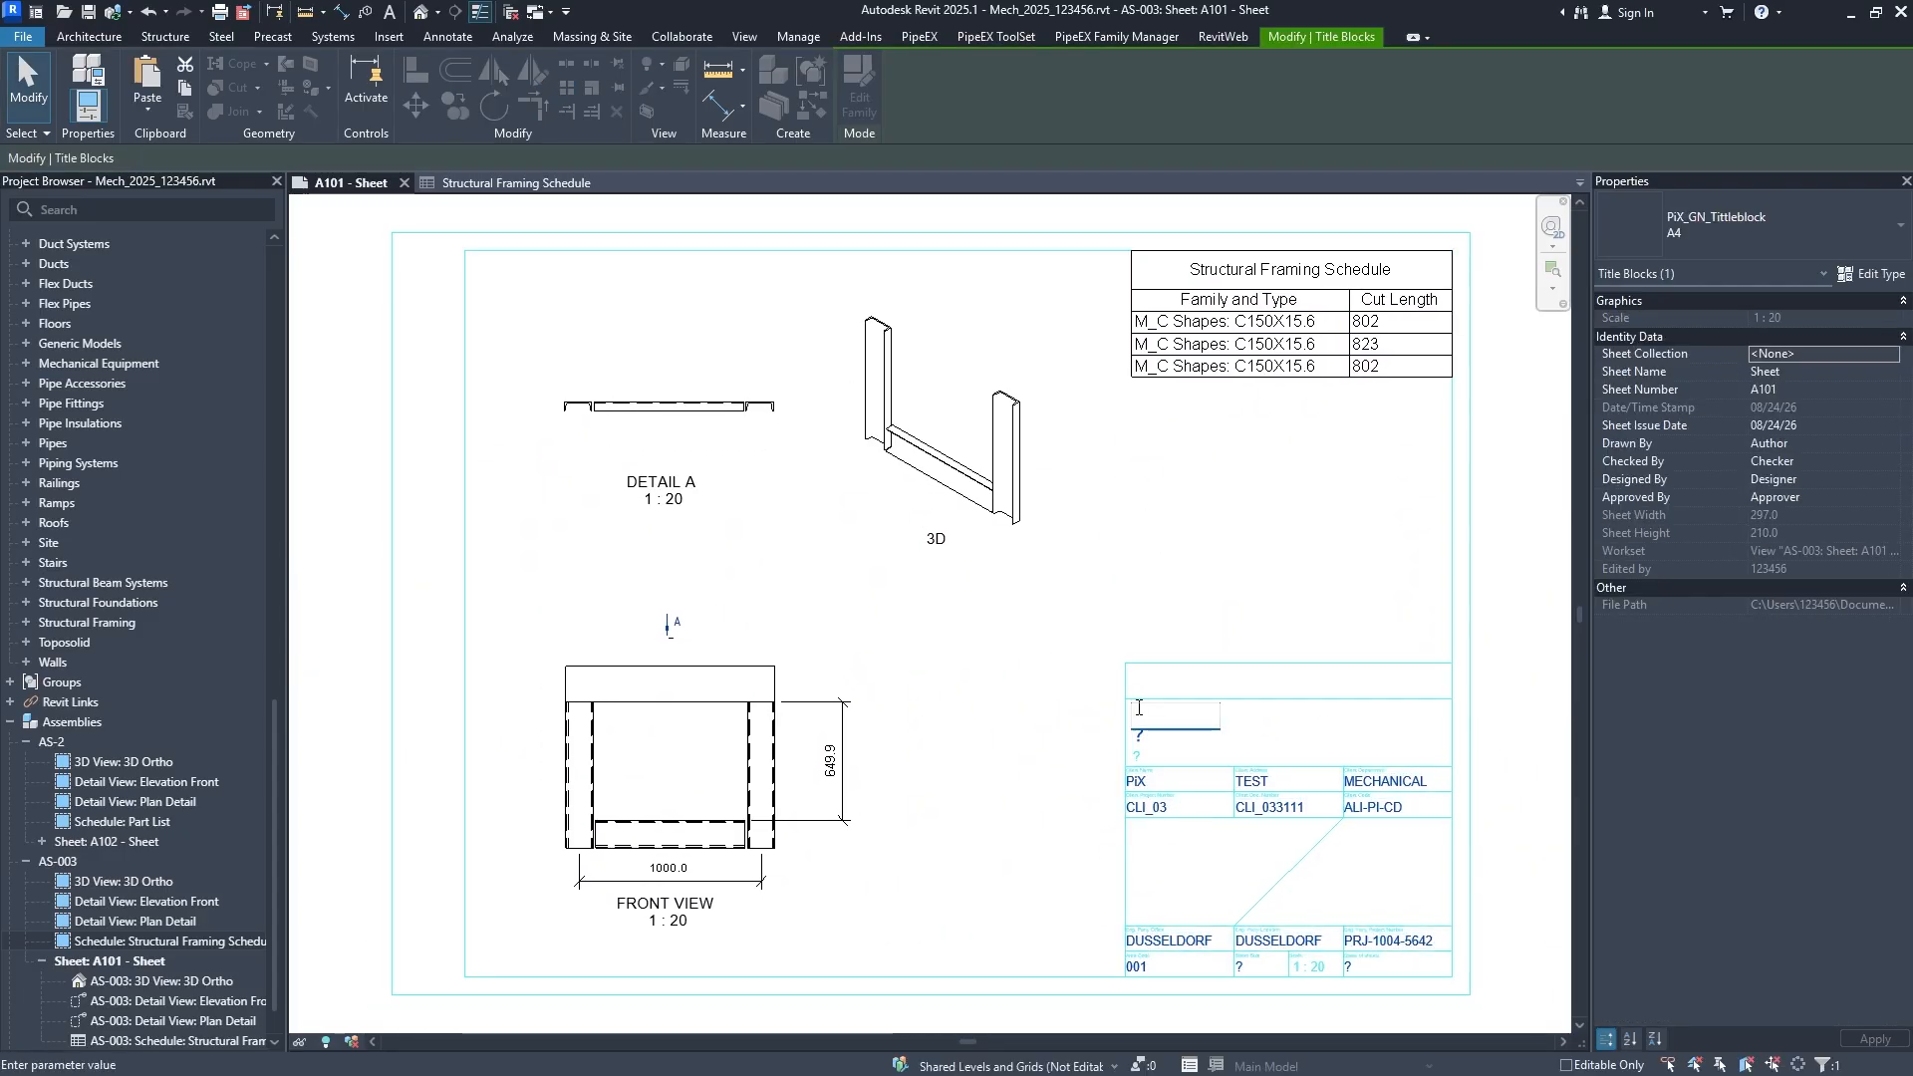
pyautogui.write('AS-003')
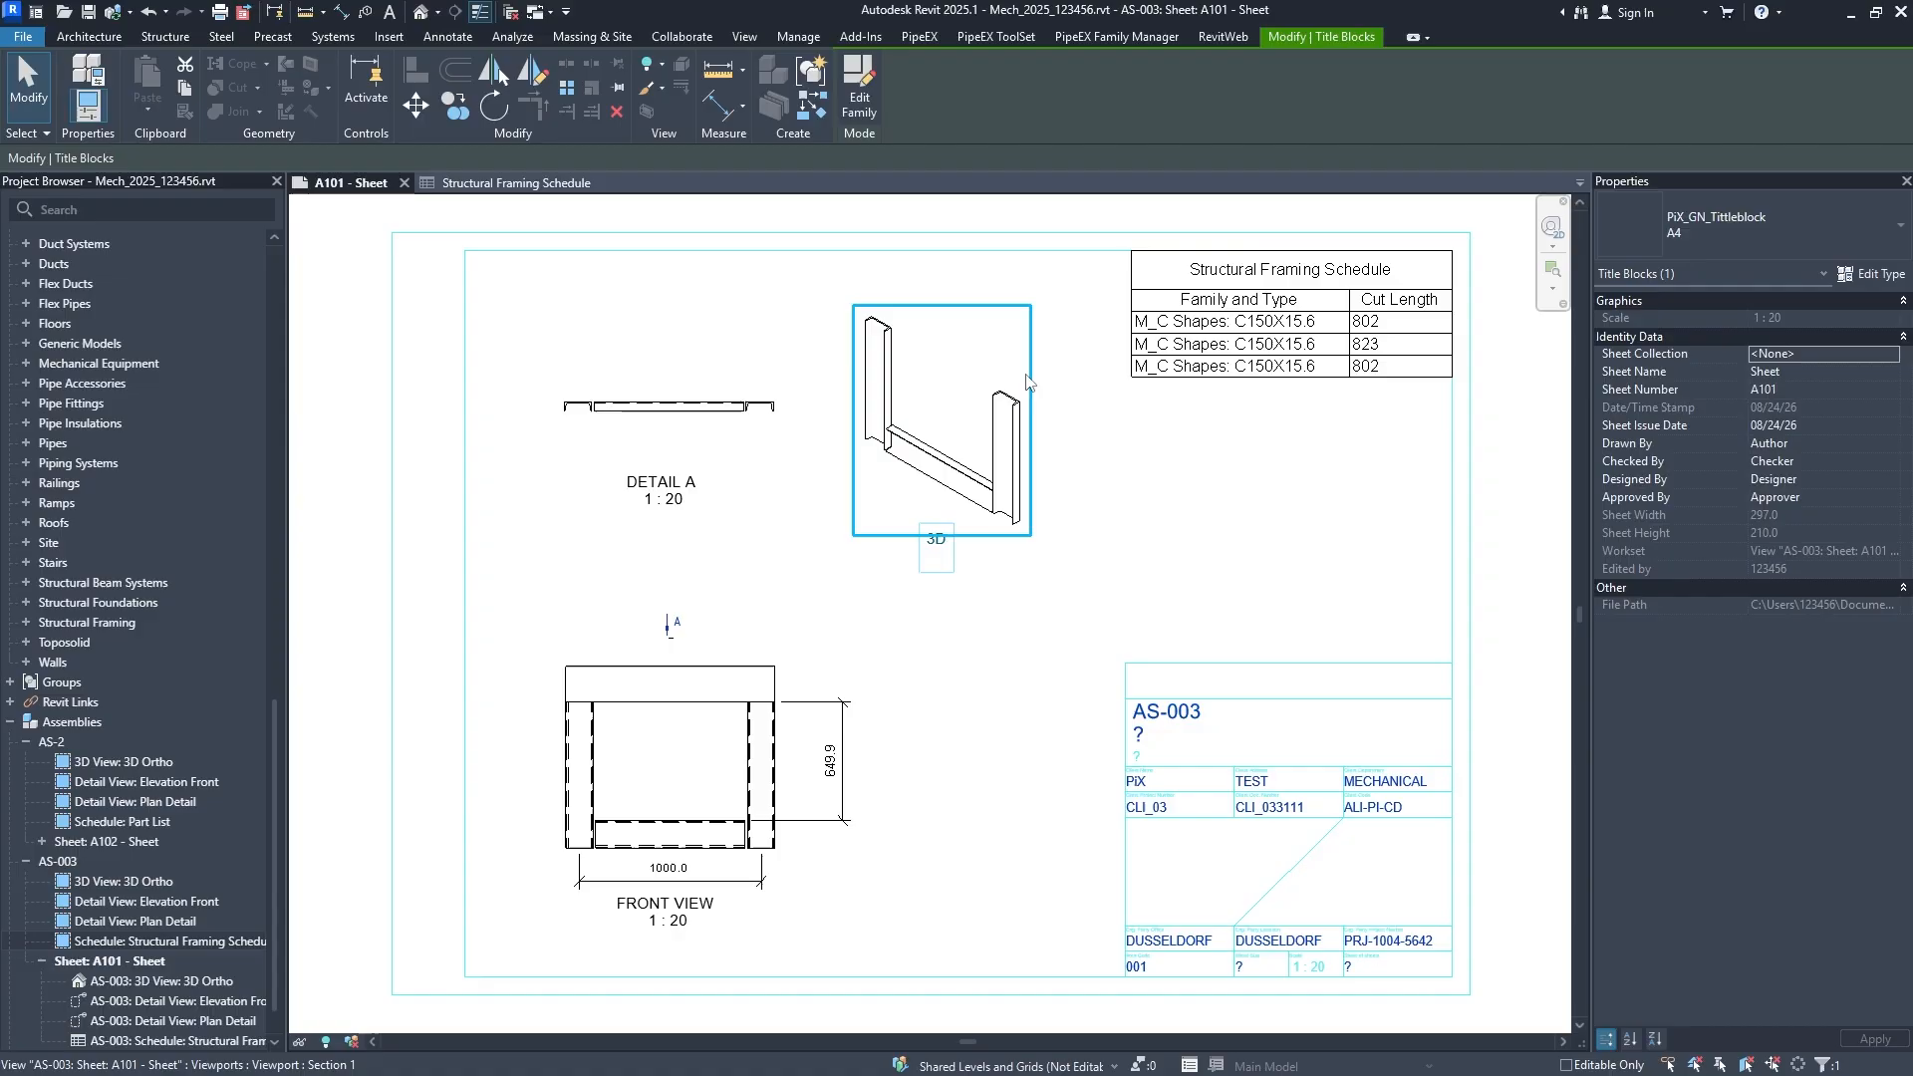
pyautogui.click(1085, 280)
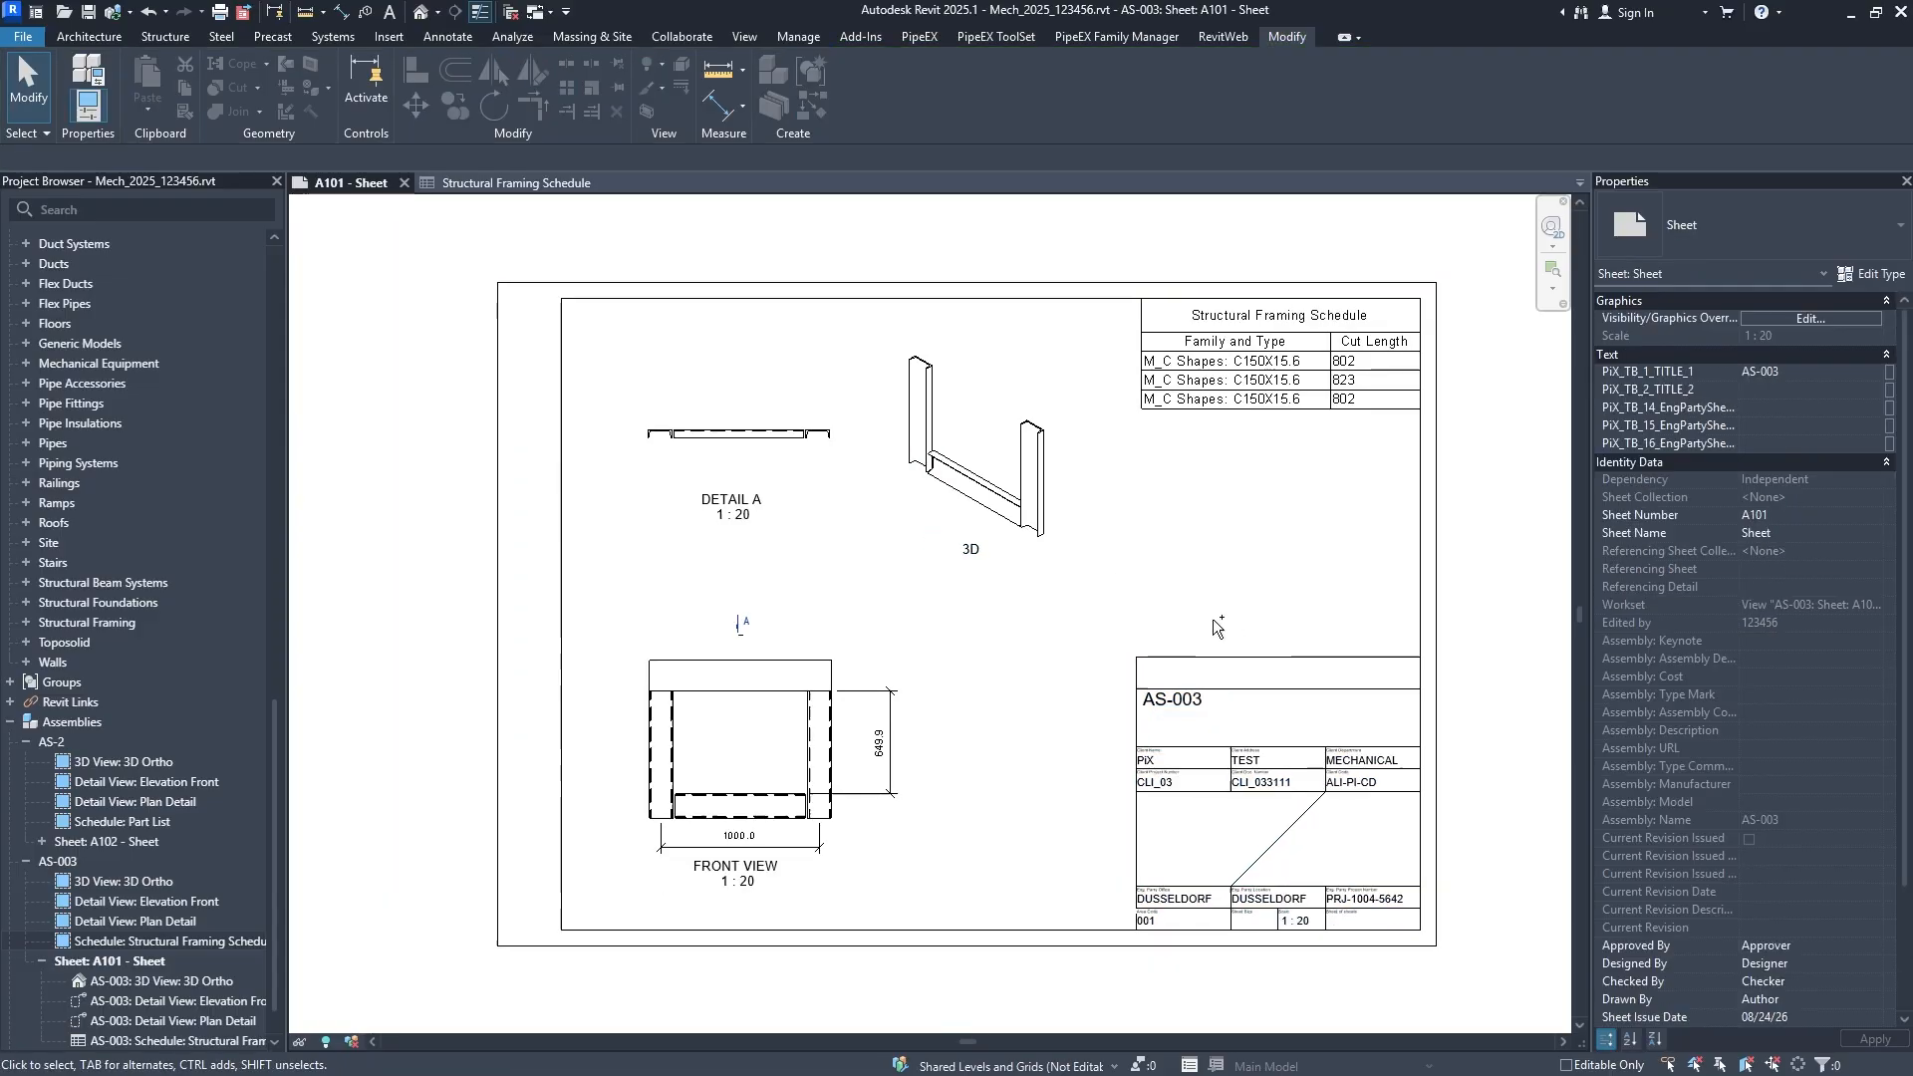
pyautogui.moveTo(1350, 846); pyautogui.dragTo(1329, 814, button='middle')
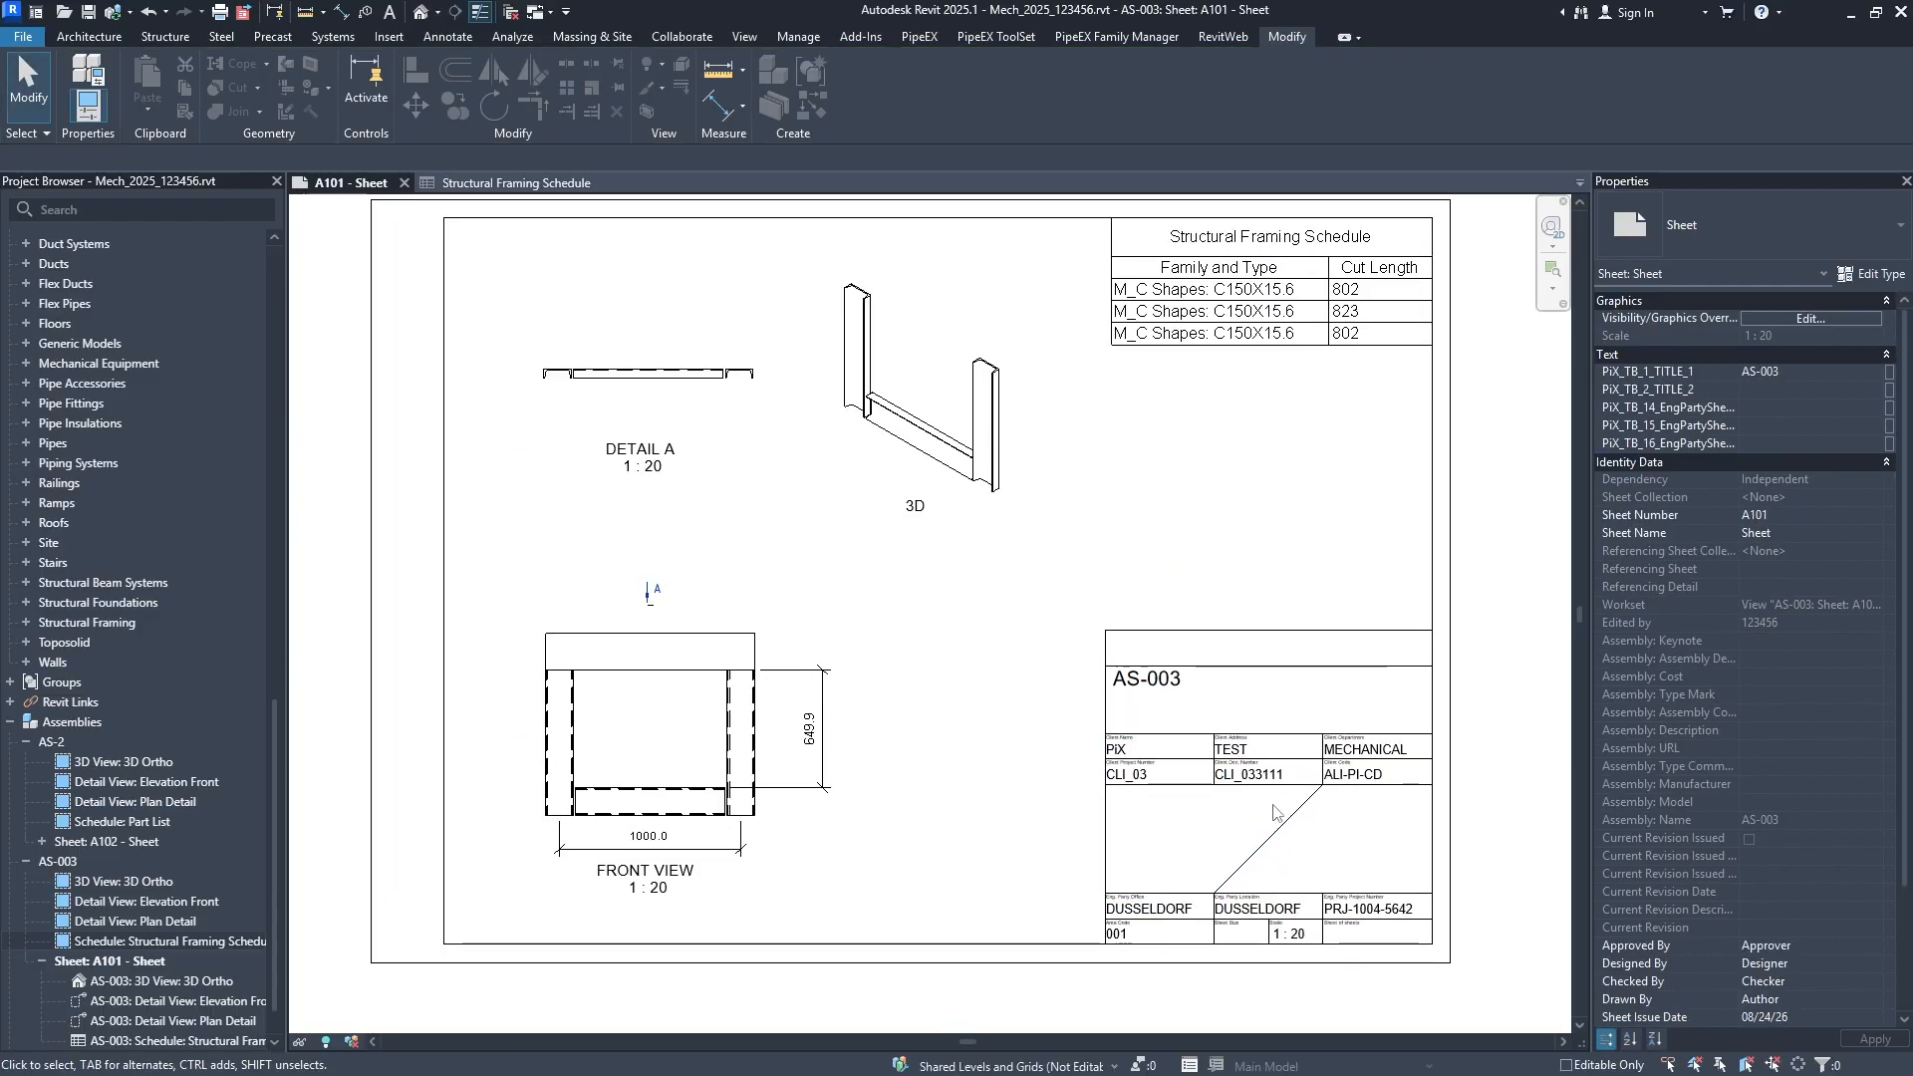
# Fill in the sheet-of-sheets field in AS-003's title block as 1 Of 1.
pyautogui.click(1337, 933)
pyautogui.click(1337, 934)
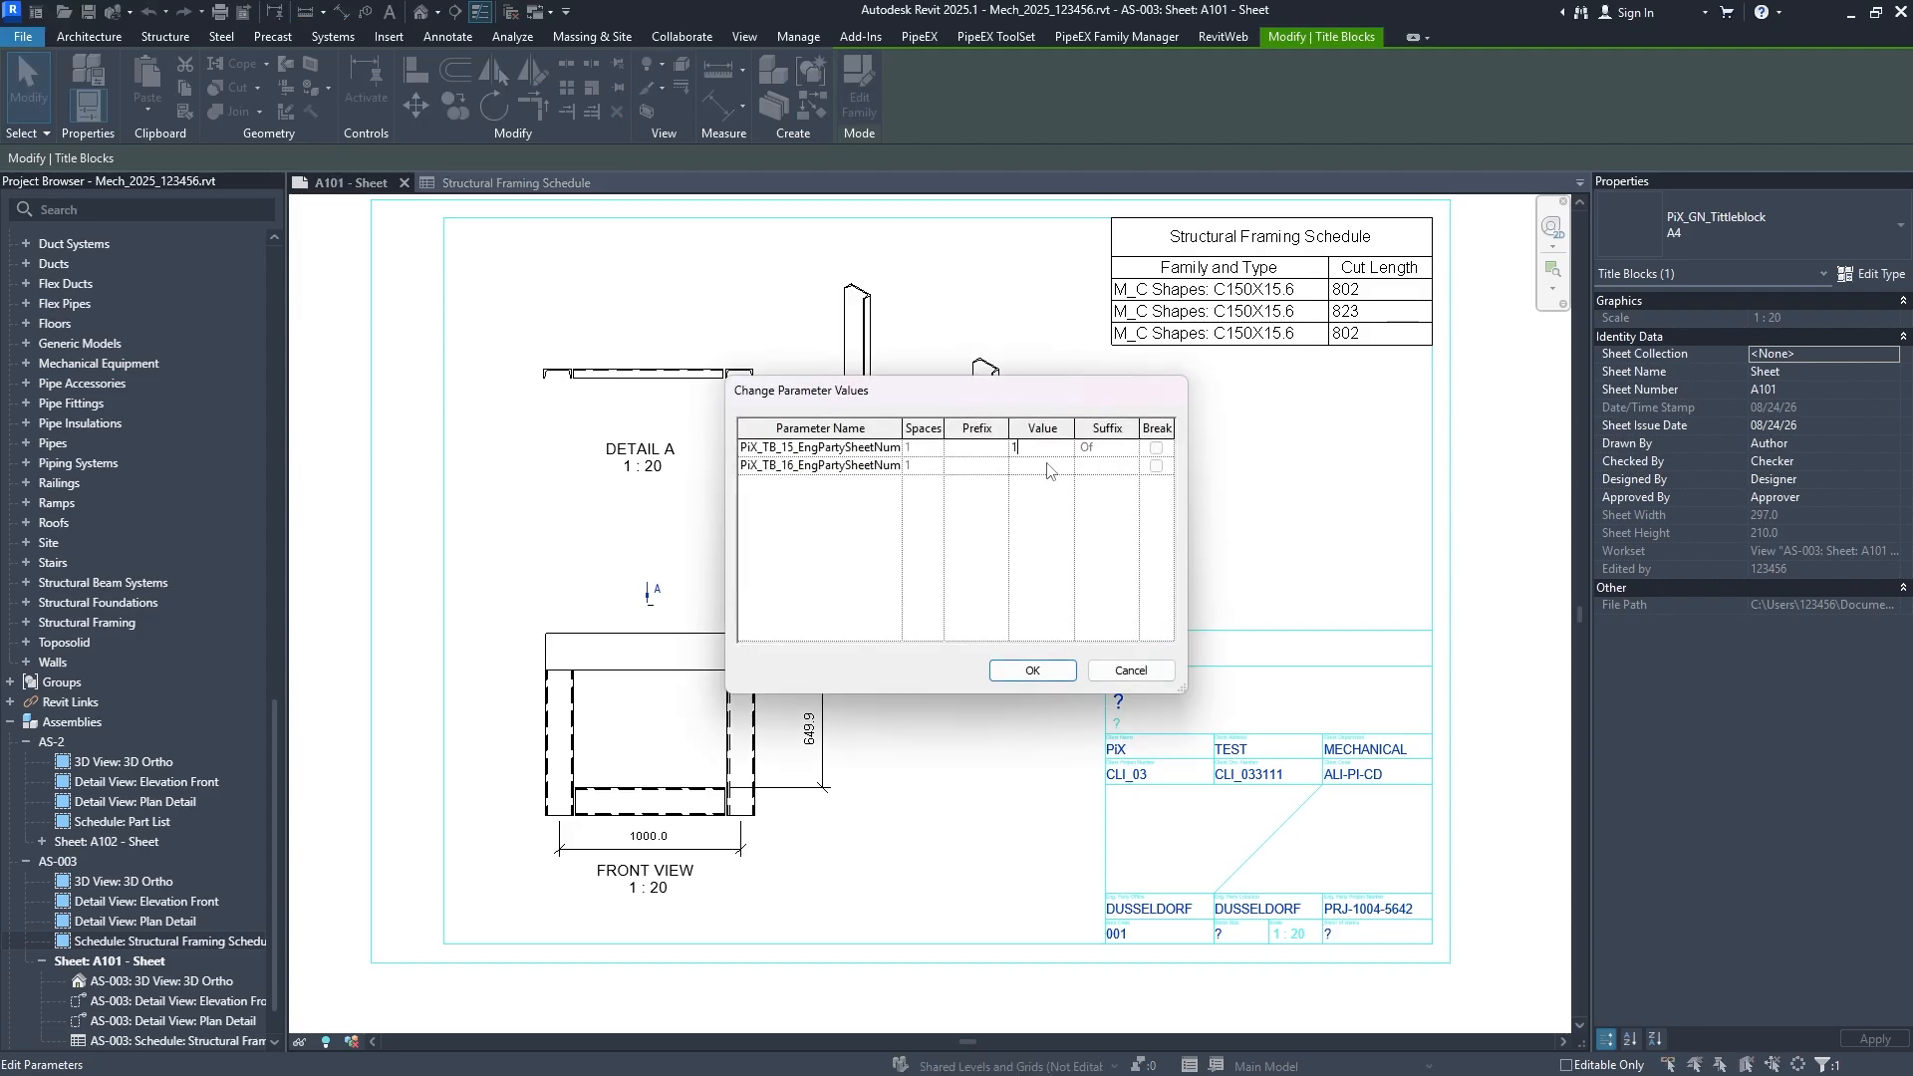
pyautogui.write('1')
pyautogui.click(1033, 669)
pyautogui.click(1159, 972)
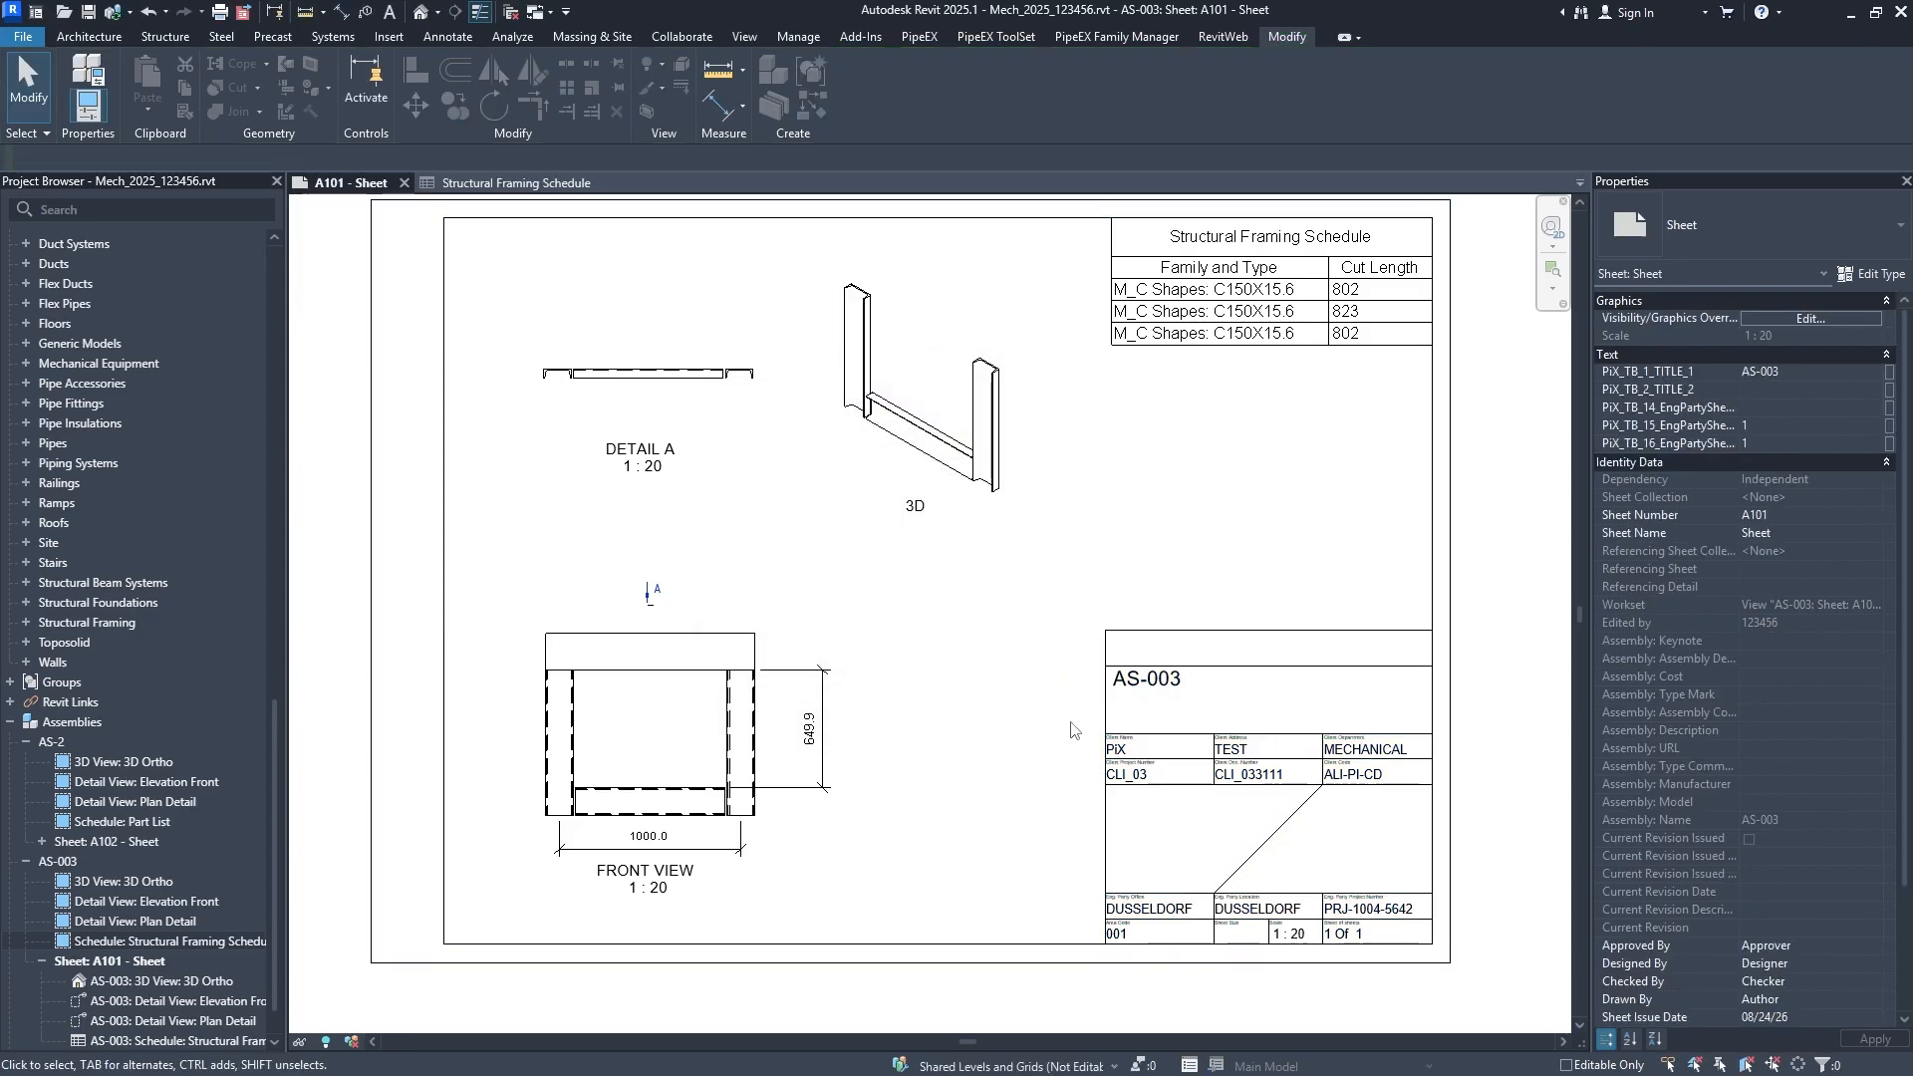
# Enter A4 as the sheet size in AS-003's title block.
pyautogui.scroll(5, 1160, 972)
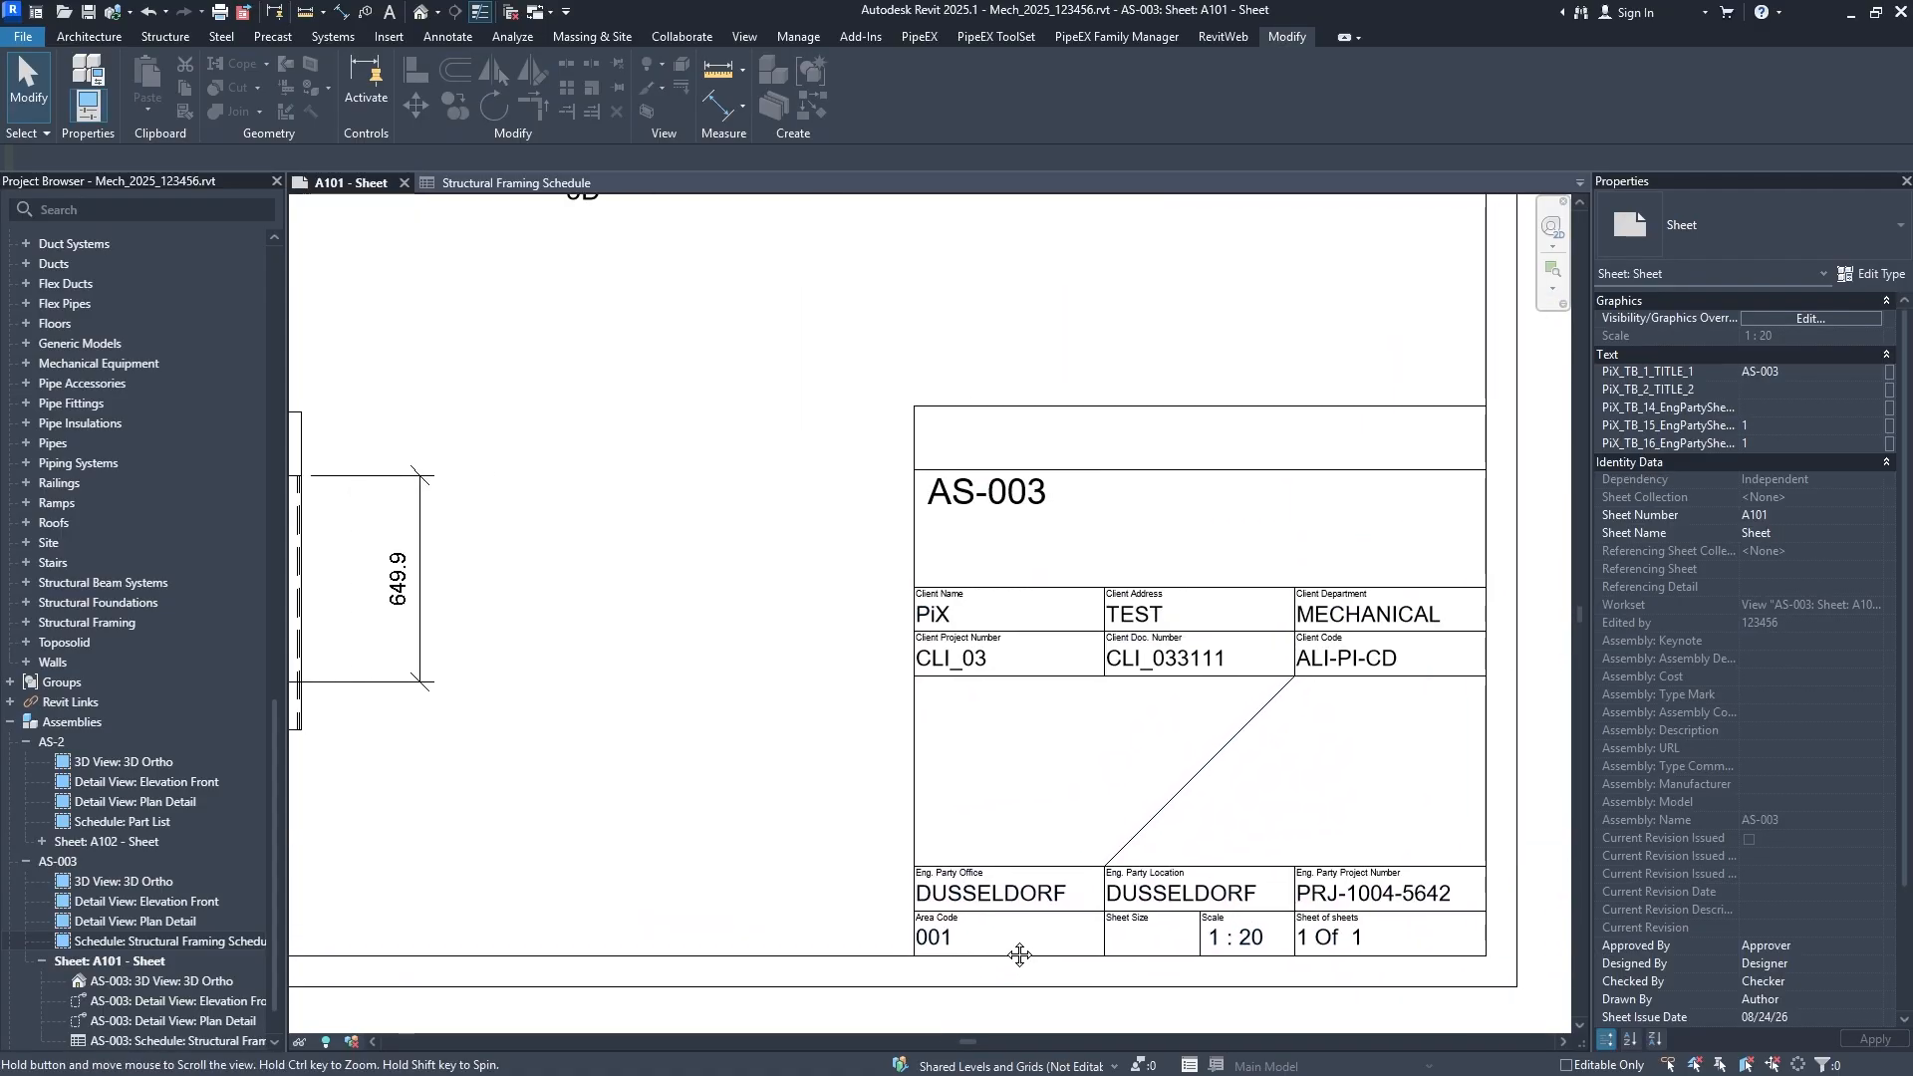
pyautogui.click(1156, 909)
pyautogui.scroll(-2, 1151, 922)
pyautogui.click(1142, 931)
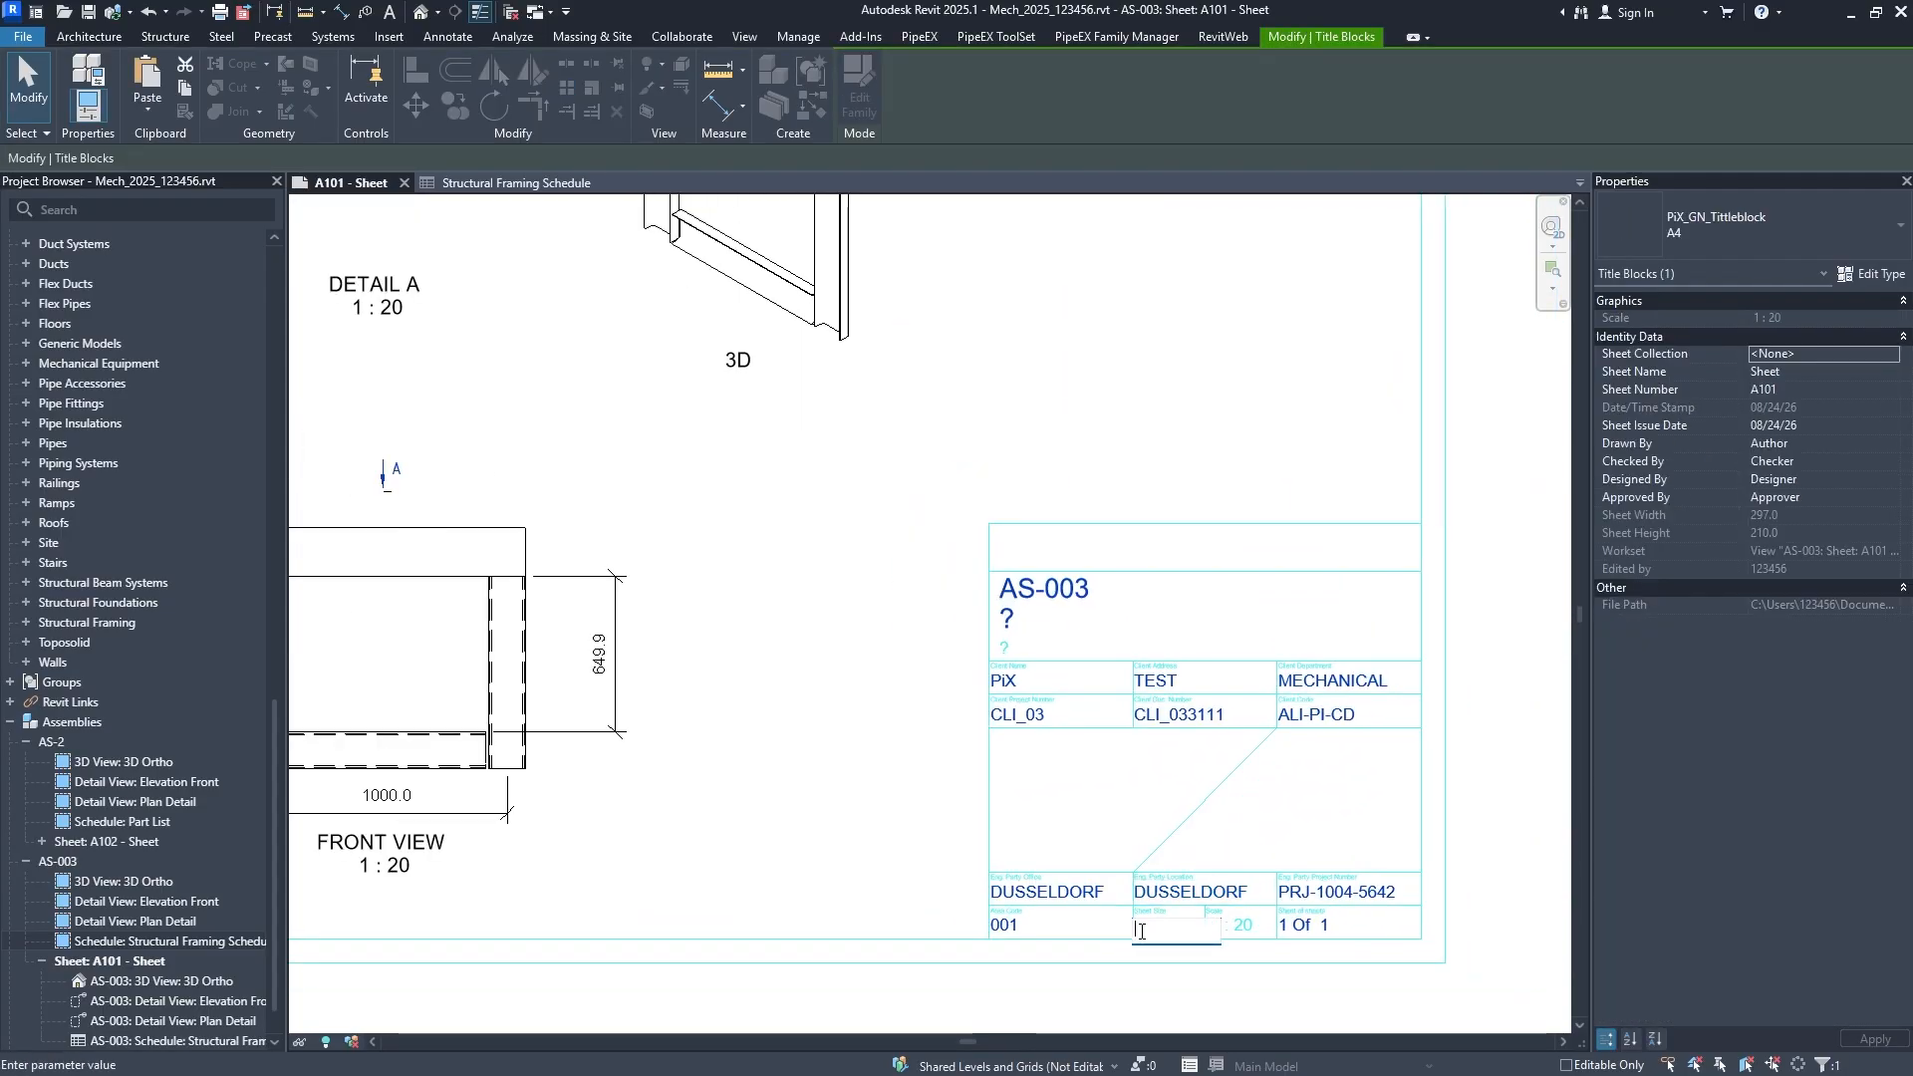
pyautogui.click(921, 787)
pyautogui.click(1113, 772)
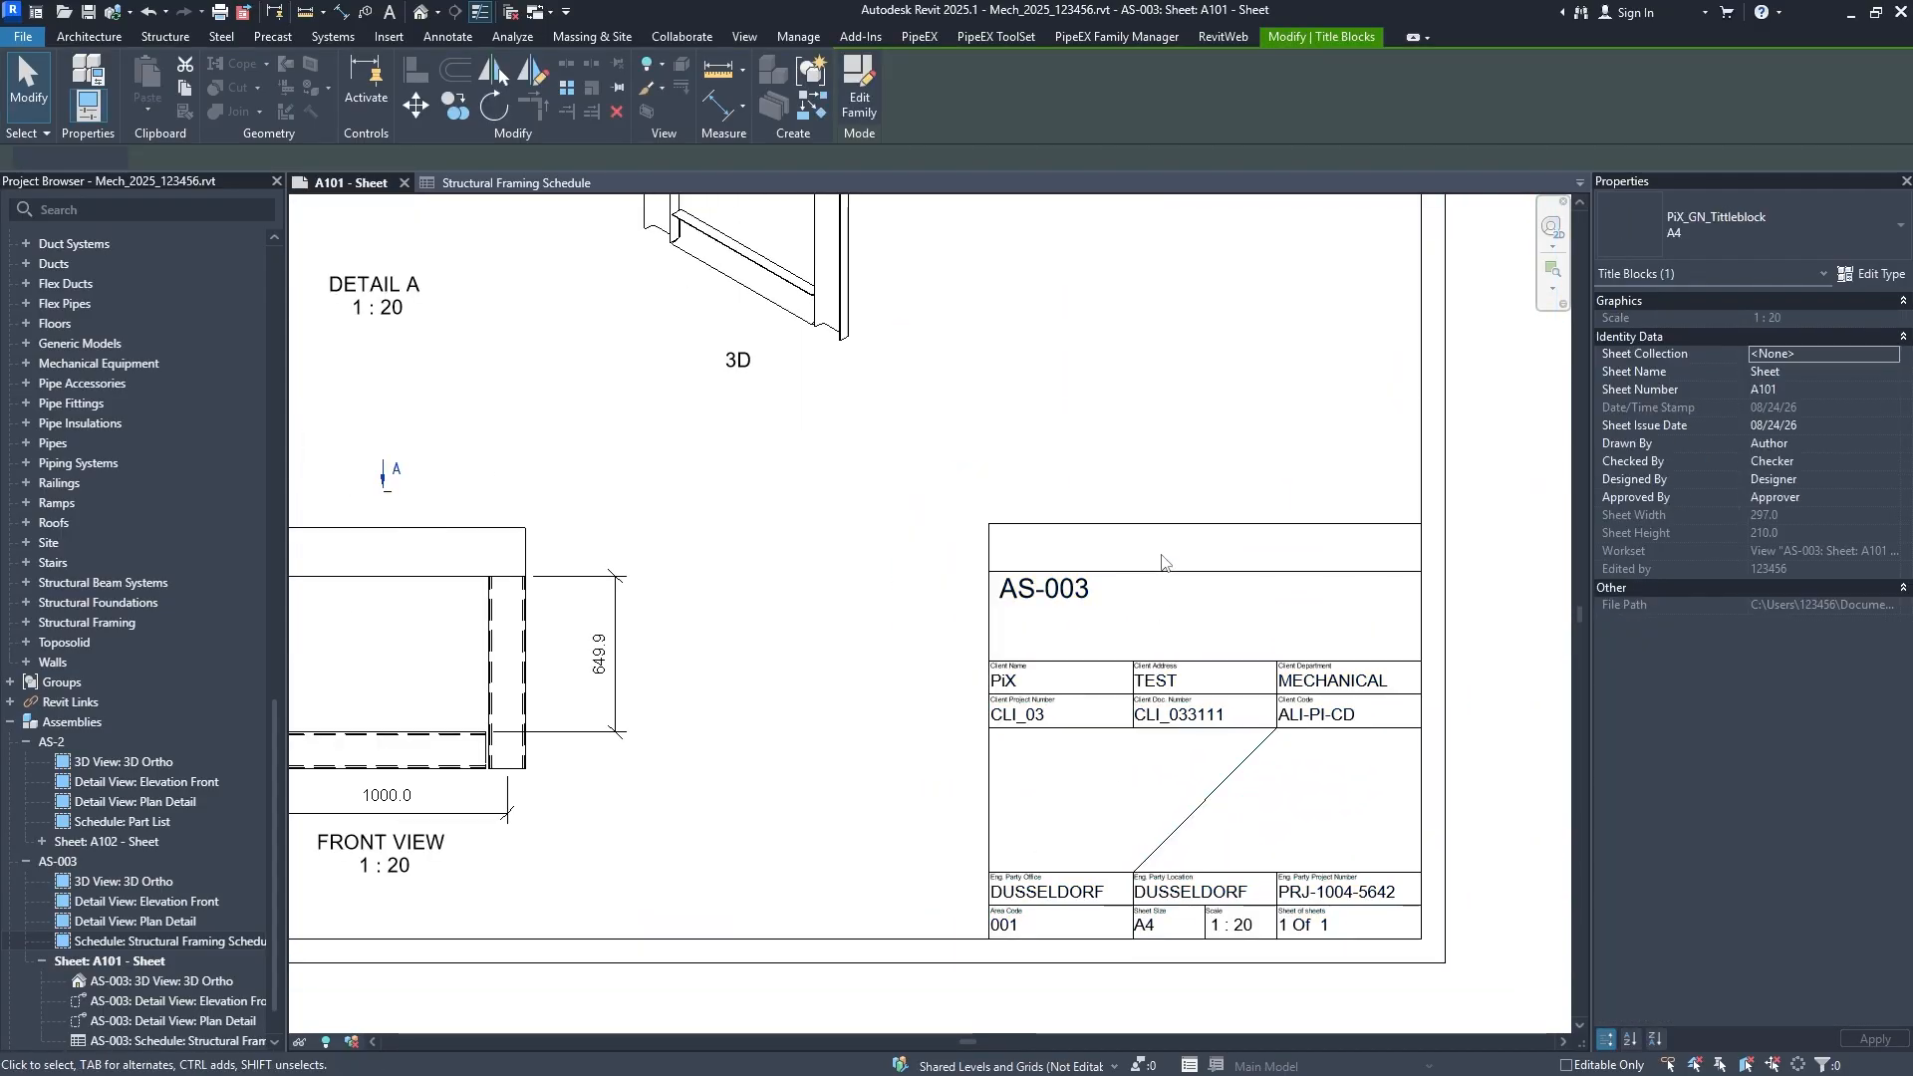
pyautogui.scroll(-1, 996, 613)
pyautogui.scroll(-3, 996, 613)
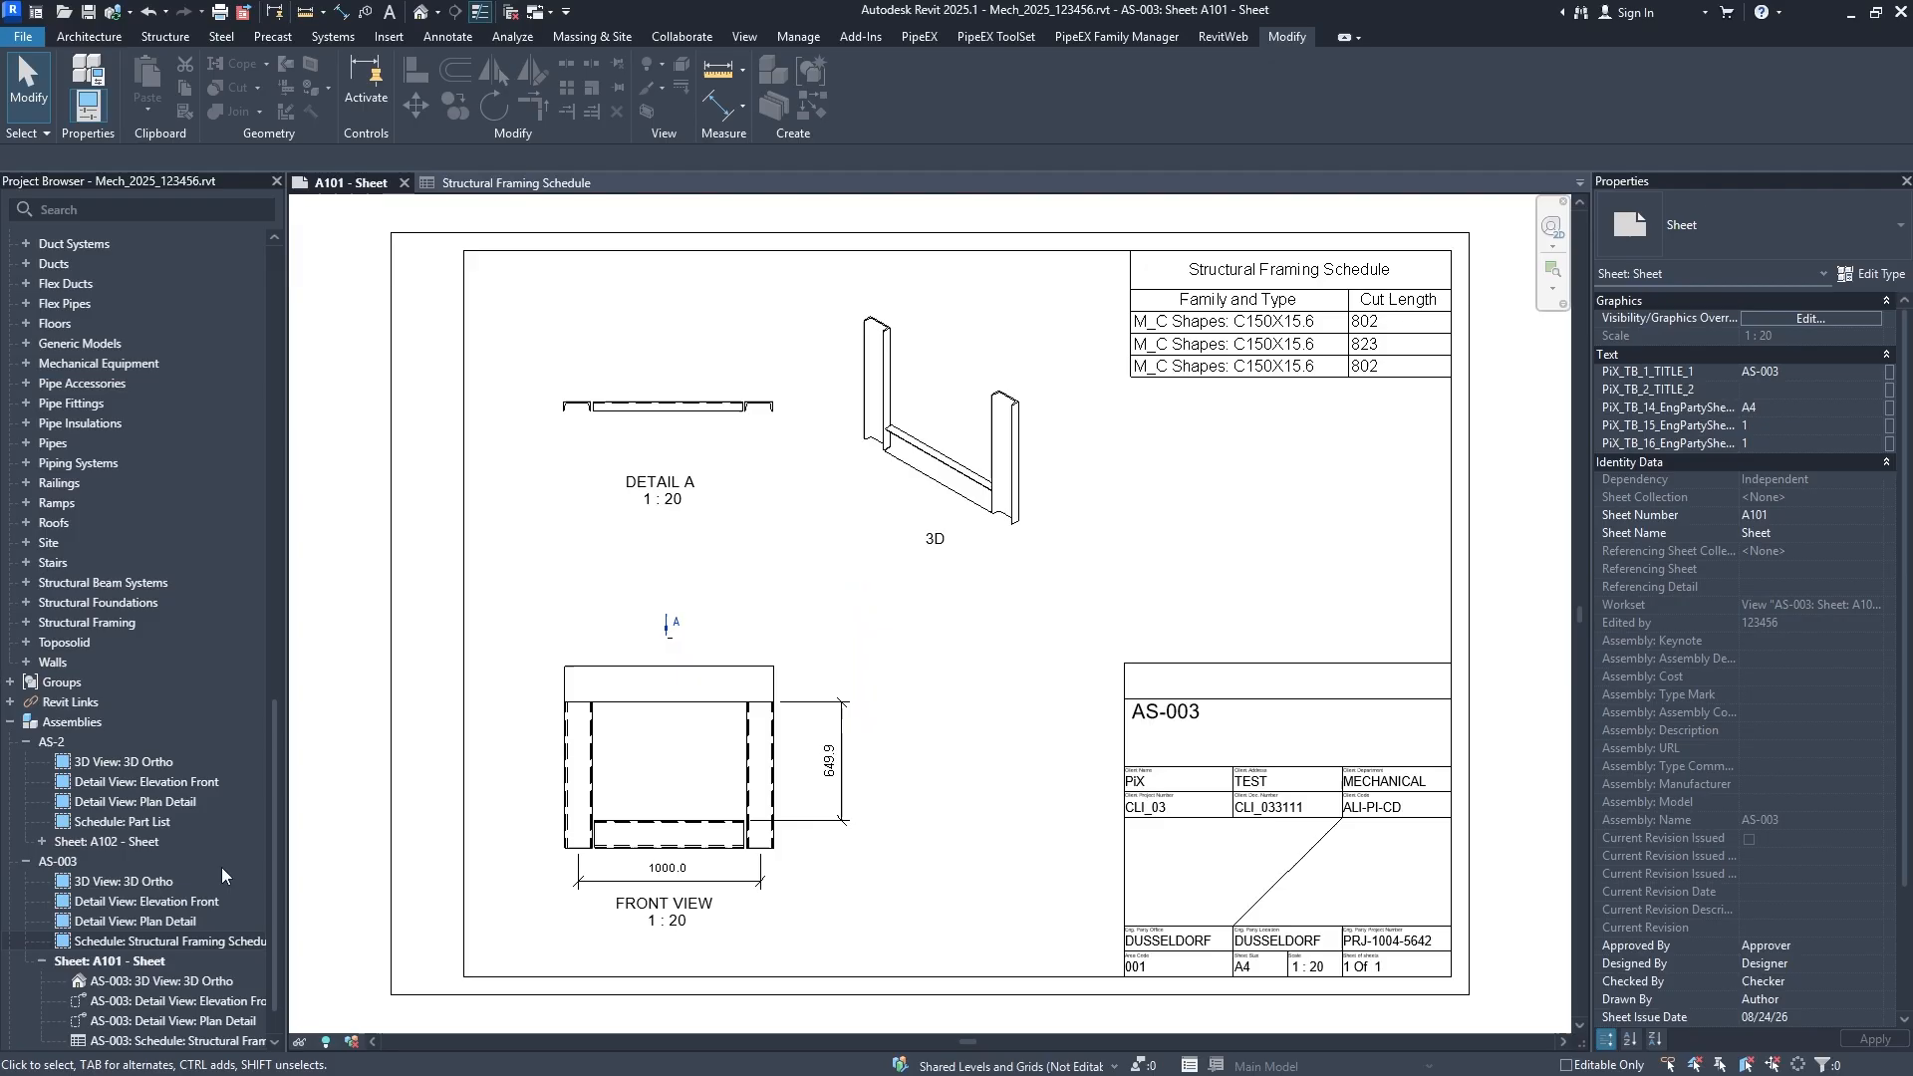
# Create 3D Ortho, Plan, Section A and Structural Framing Schedule views at 1:20 for assembly AS-004.
pyautogui.click(26, 861)
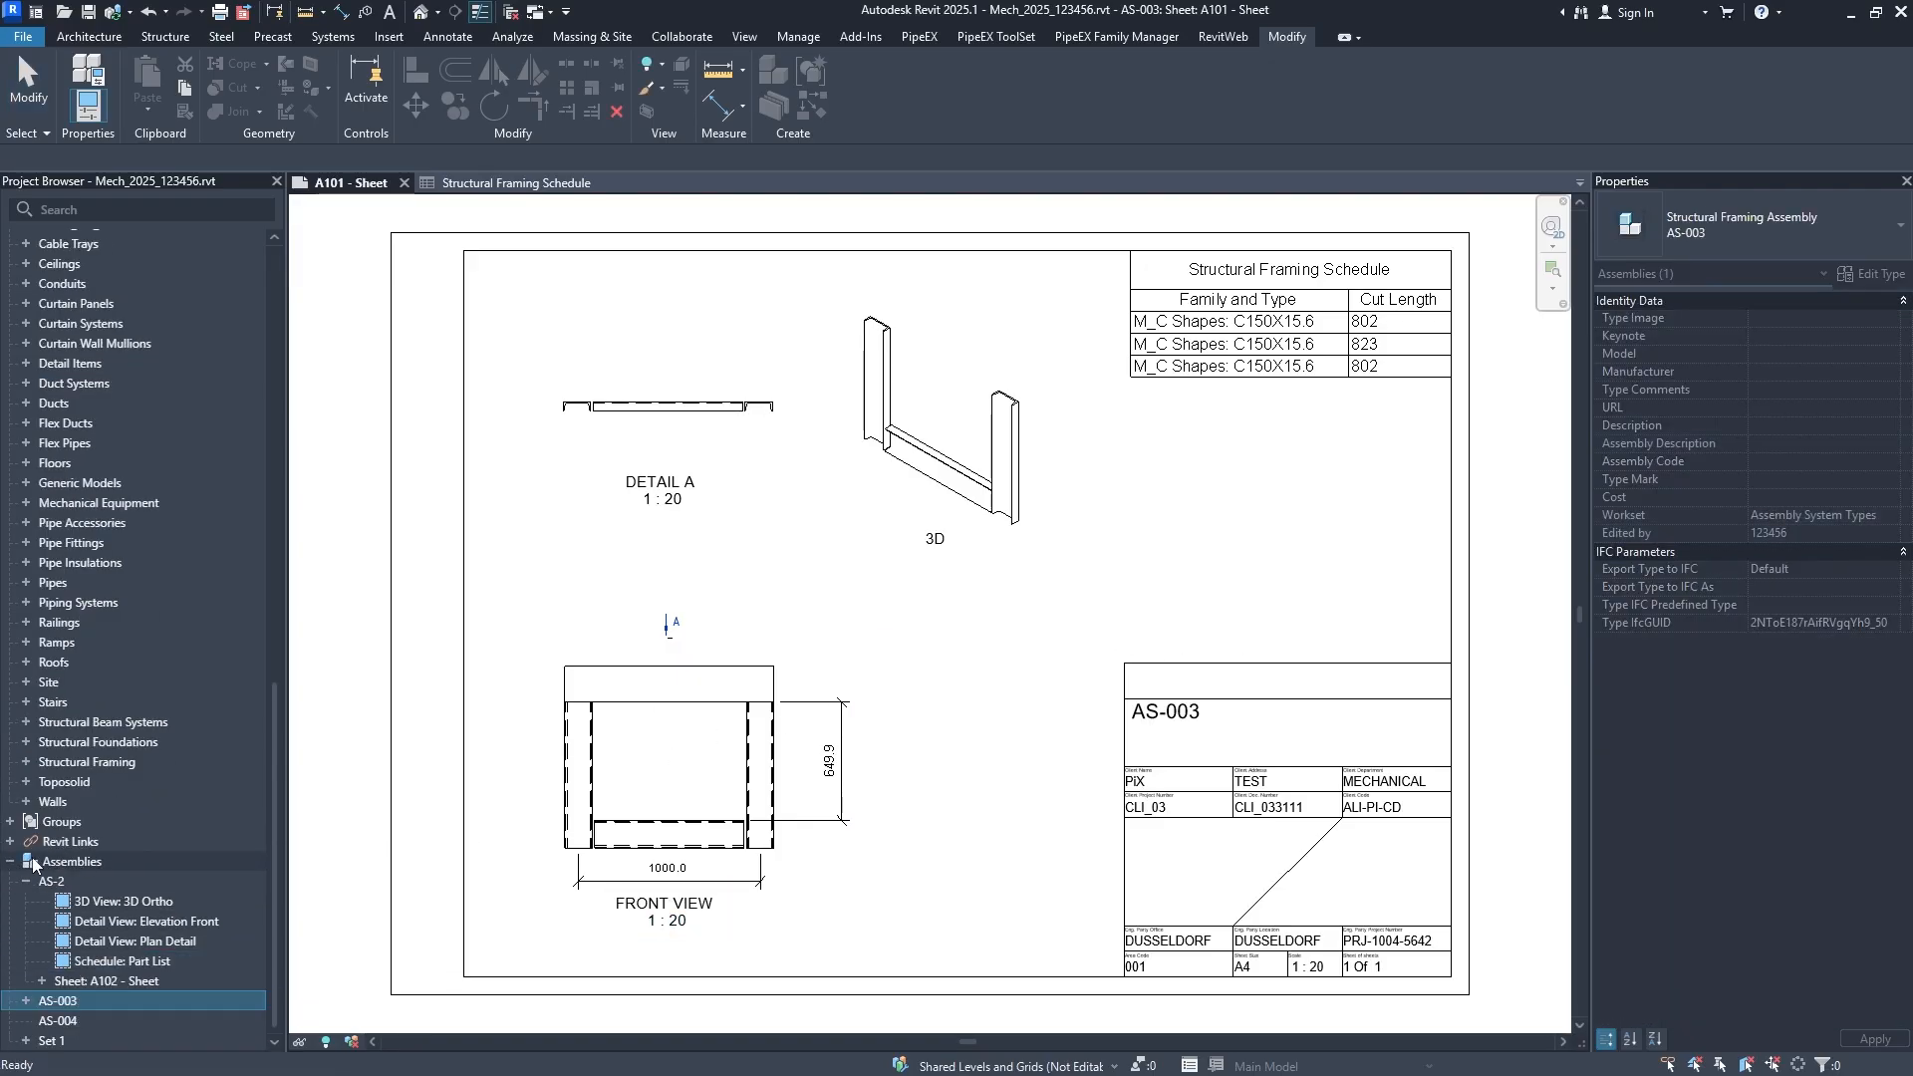
pyautogui.click(64, 1021)
pyautogui.rightClick(64, 1022)
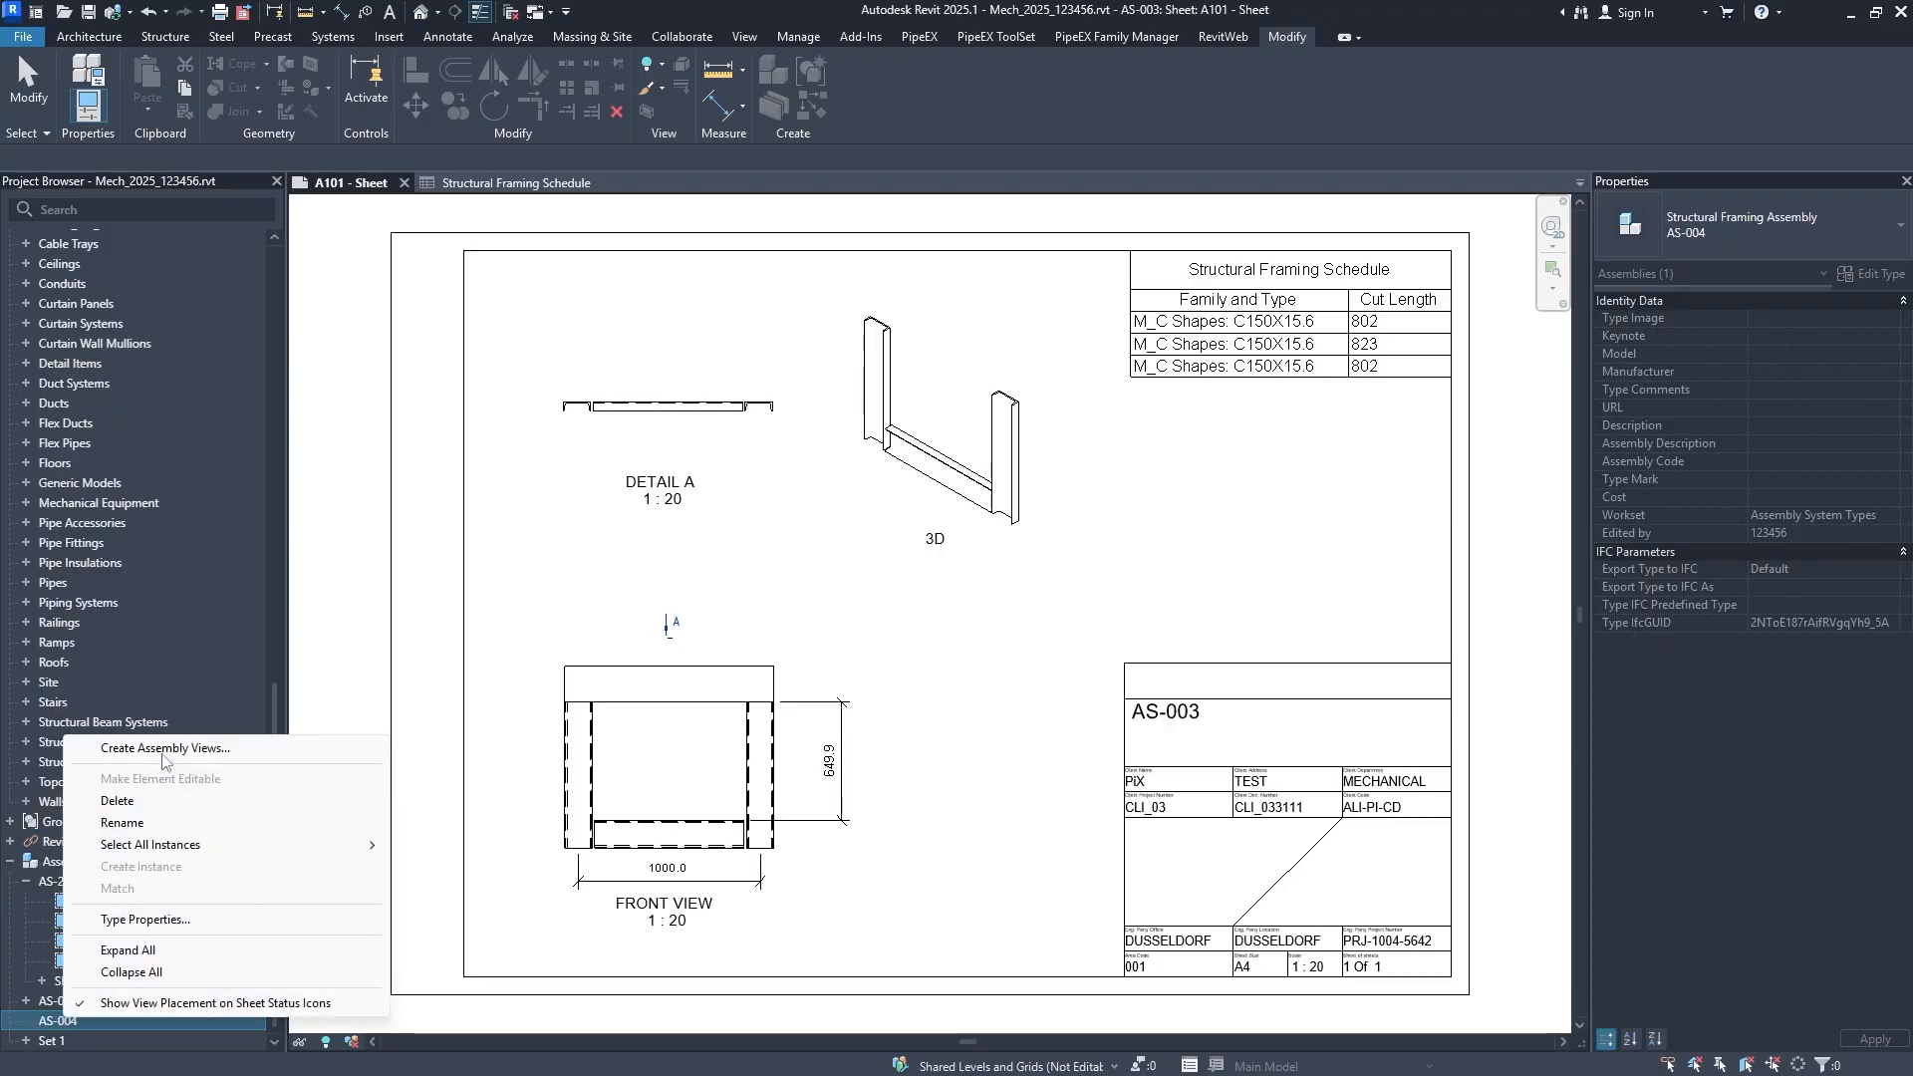
pyautogui.click(161, 751)
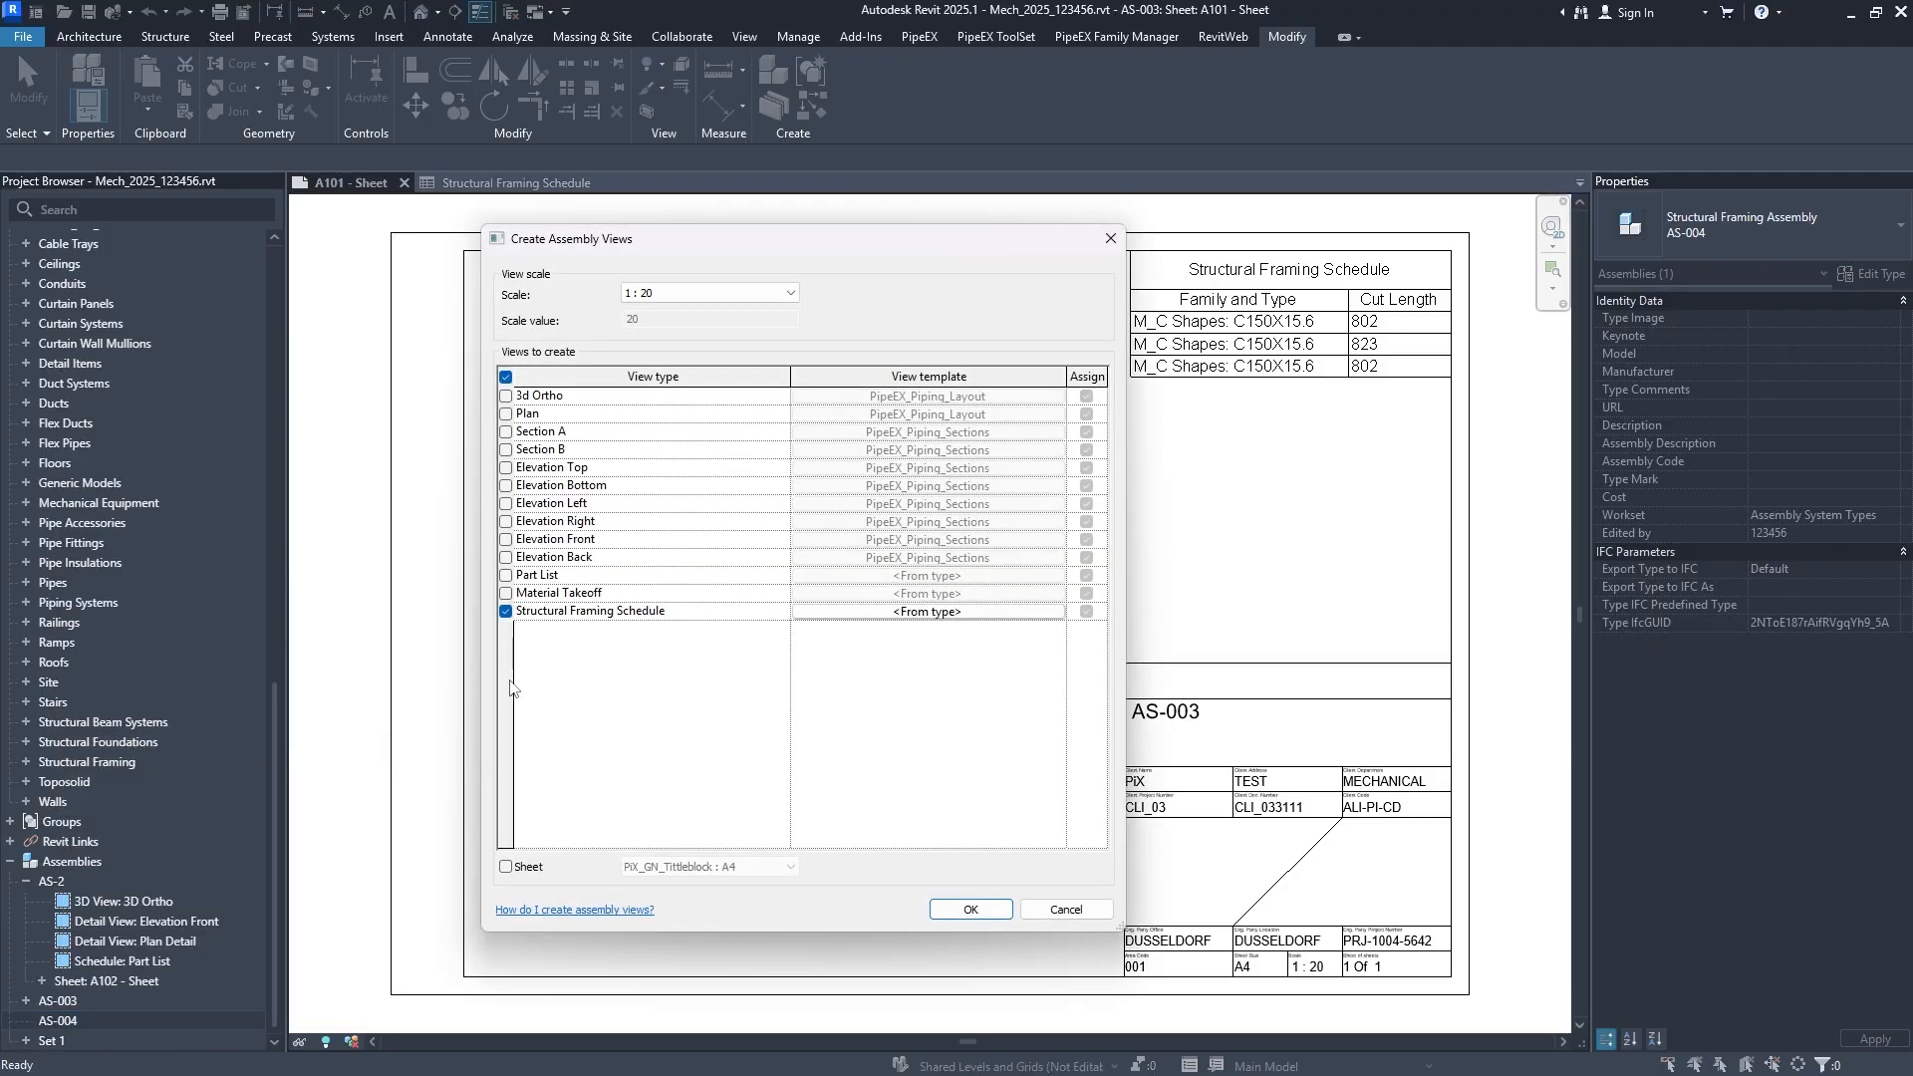
pyautogui.click(507, 414)
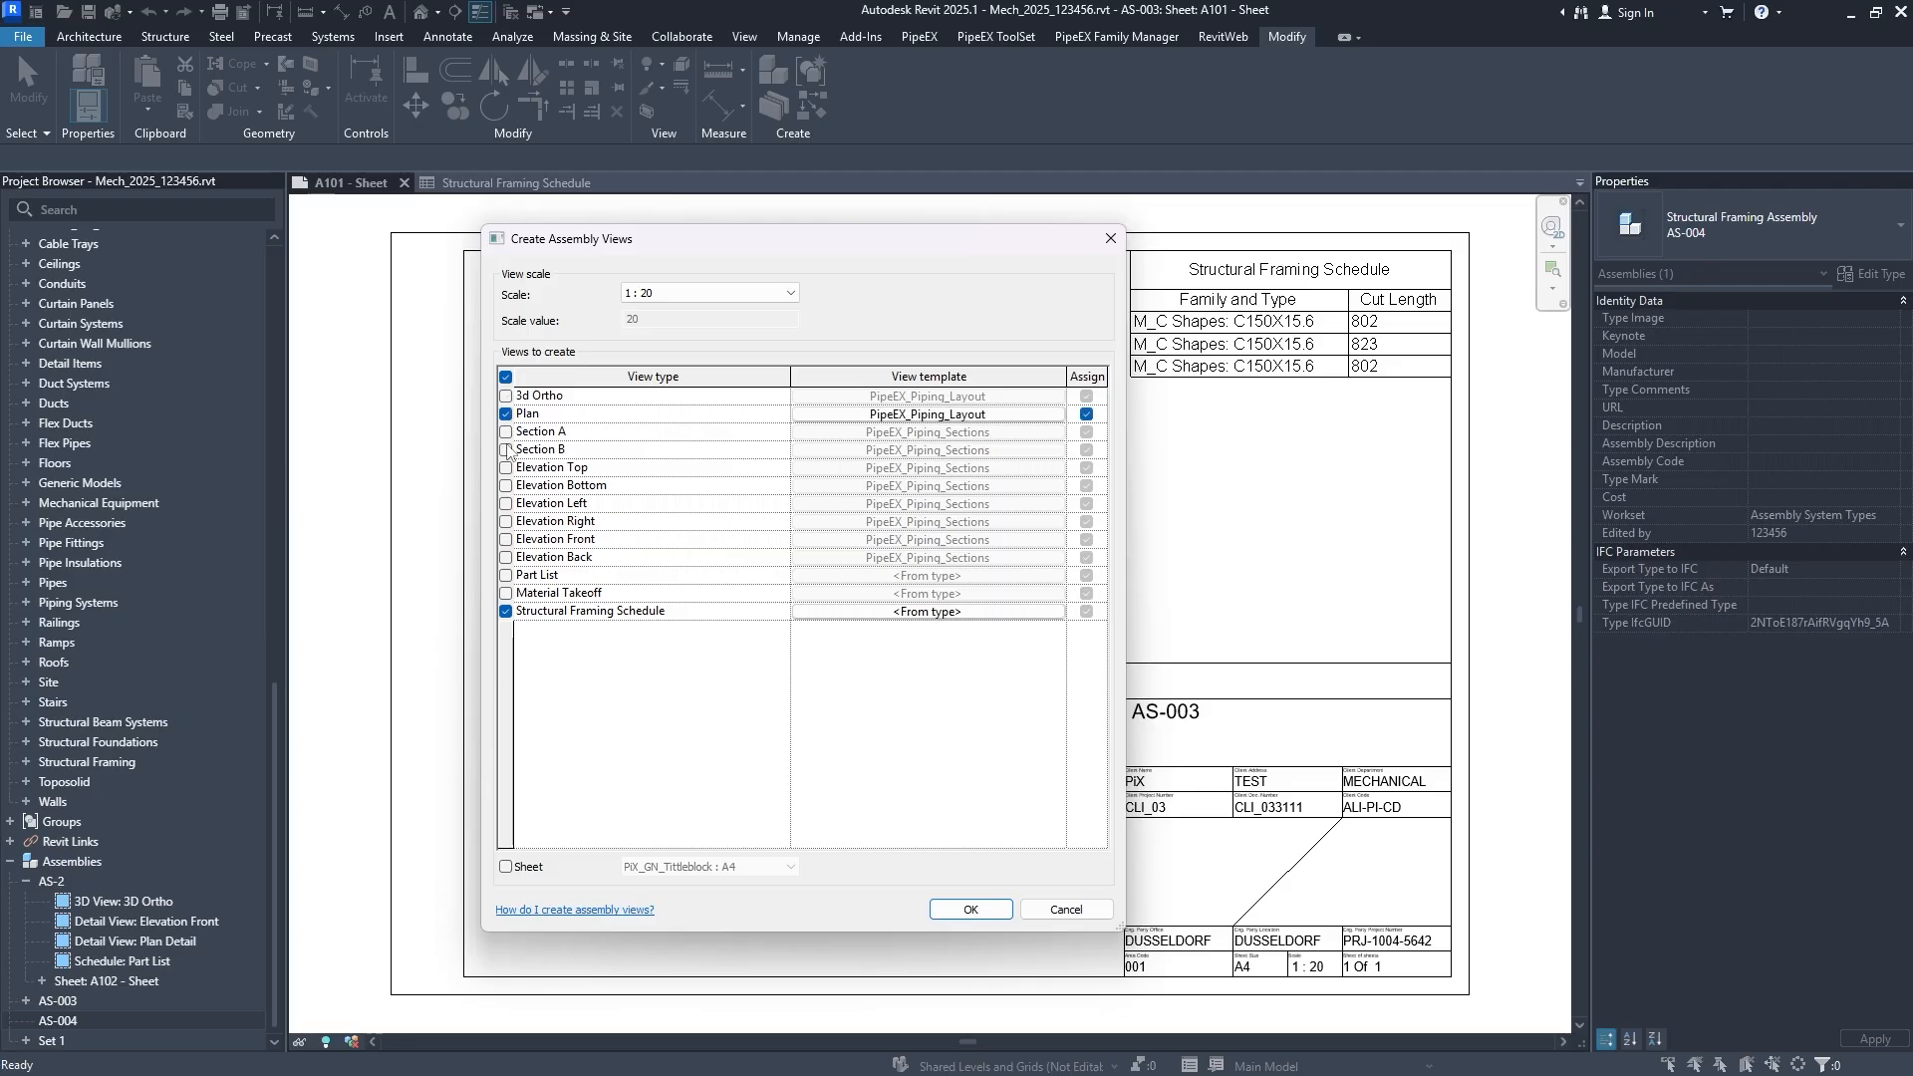
pyautogui.click(507, 433)
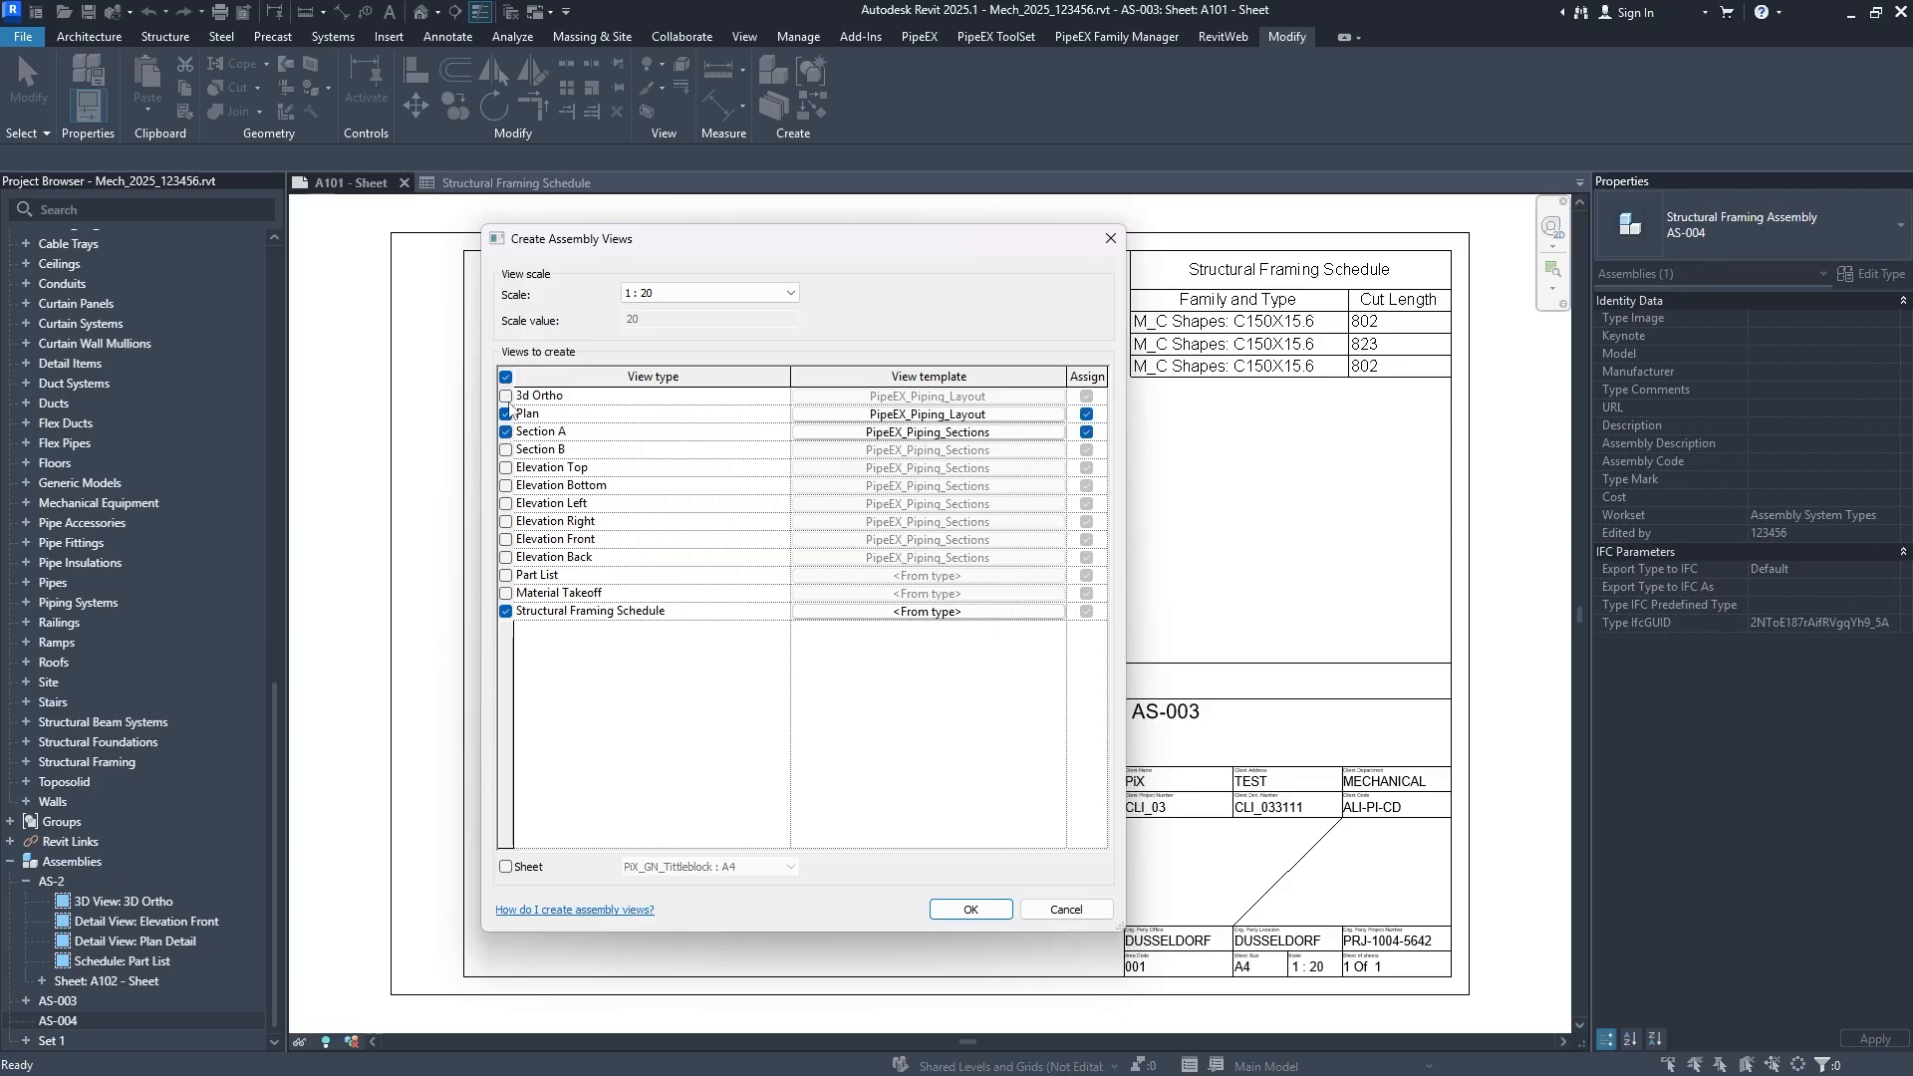
pyautogui.click(506, 396)
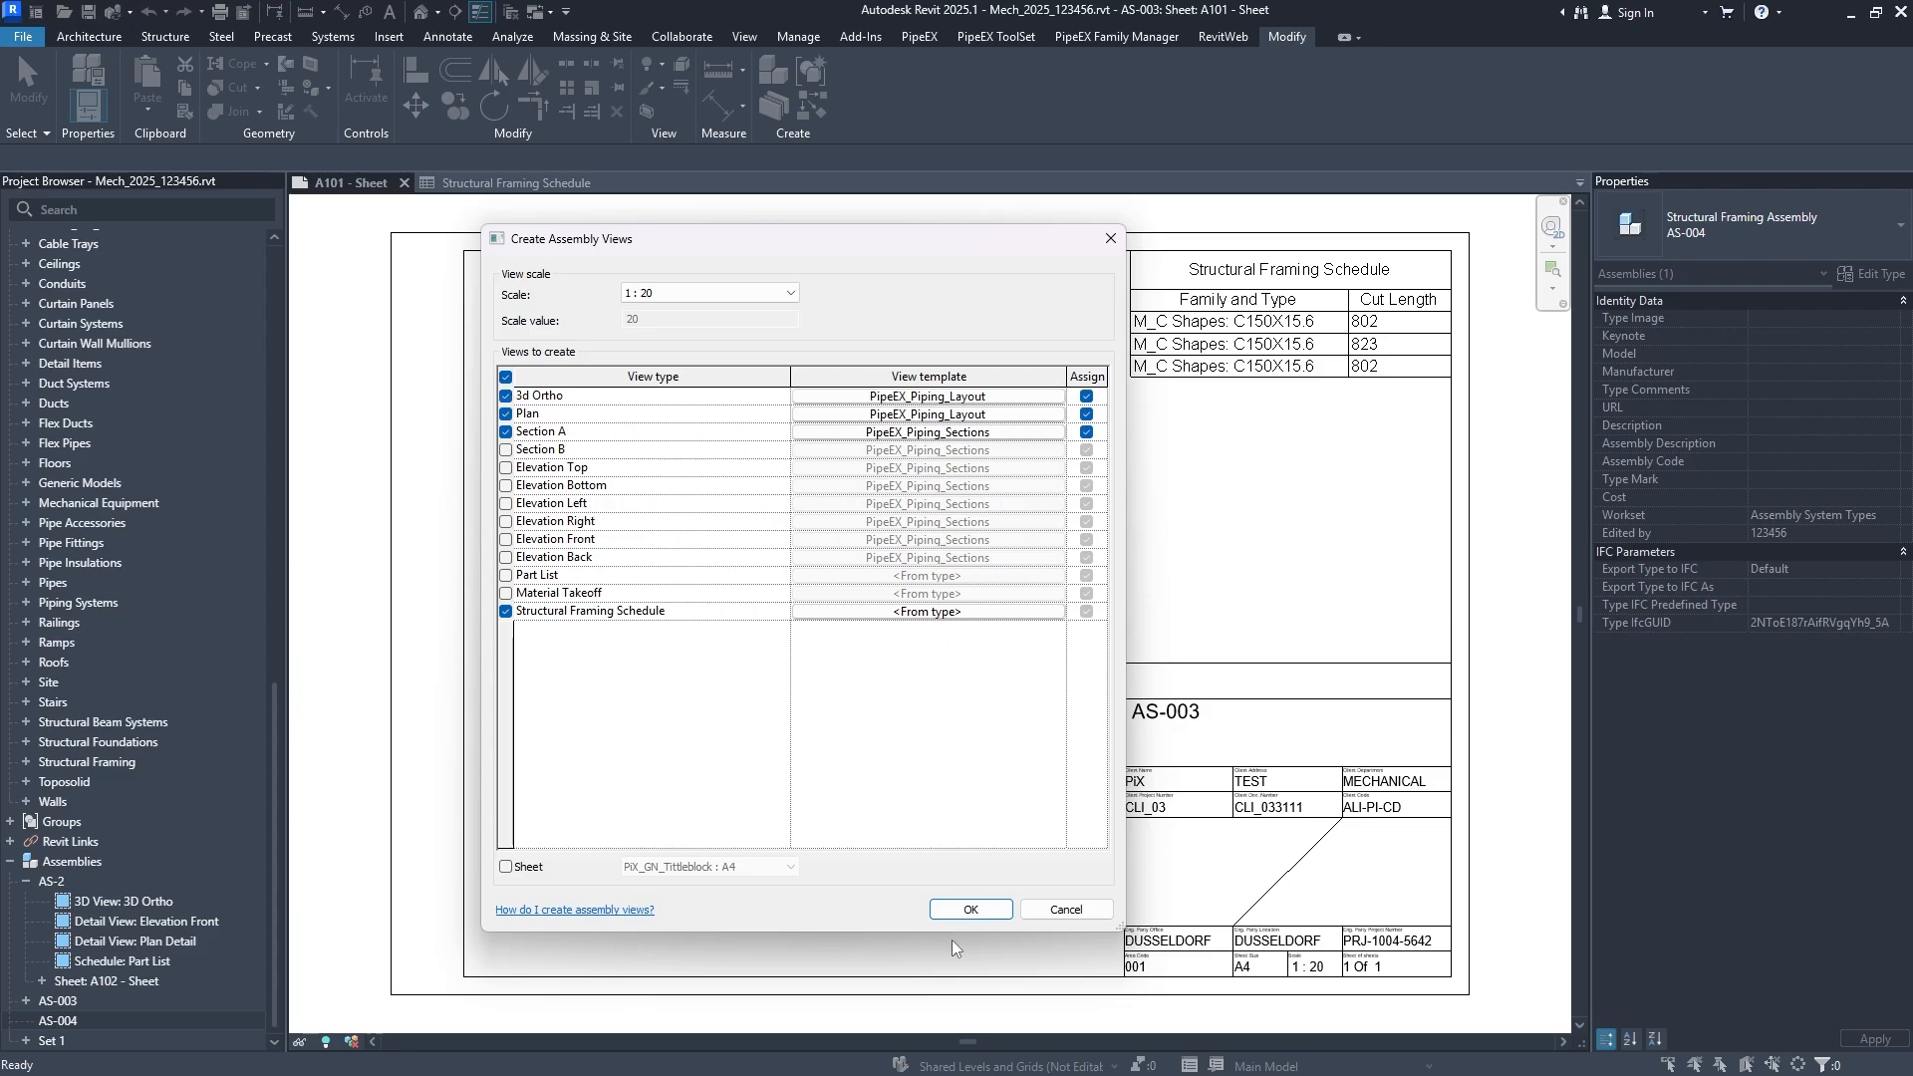
pyautogui.click(959, 915)
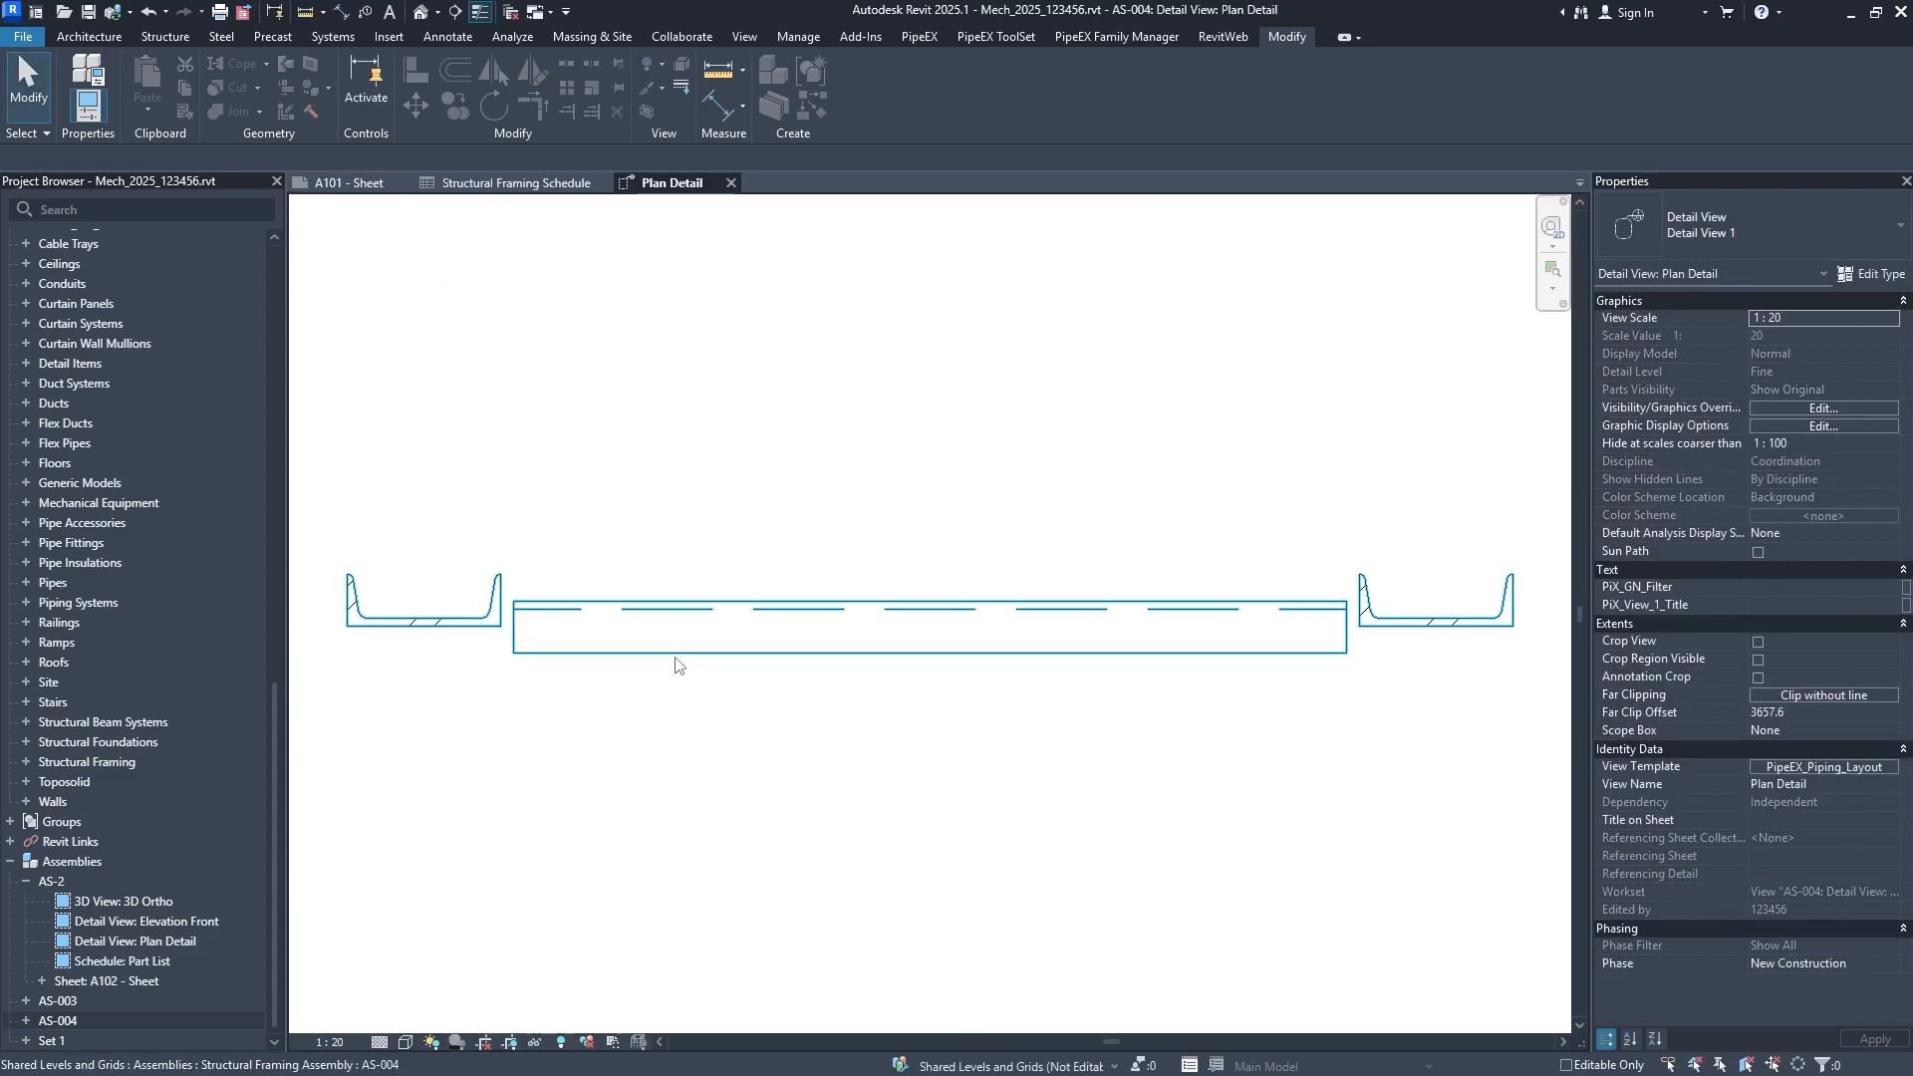
# Create only a sheet for assembly AS-004 with the PiX_GN_Tittleblock A4 title block, without additional views.
pyautogui.doubleClick(40, 1021)
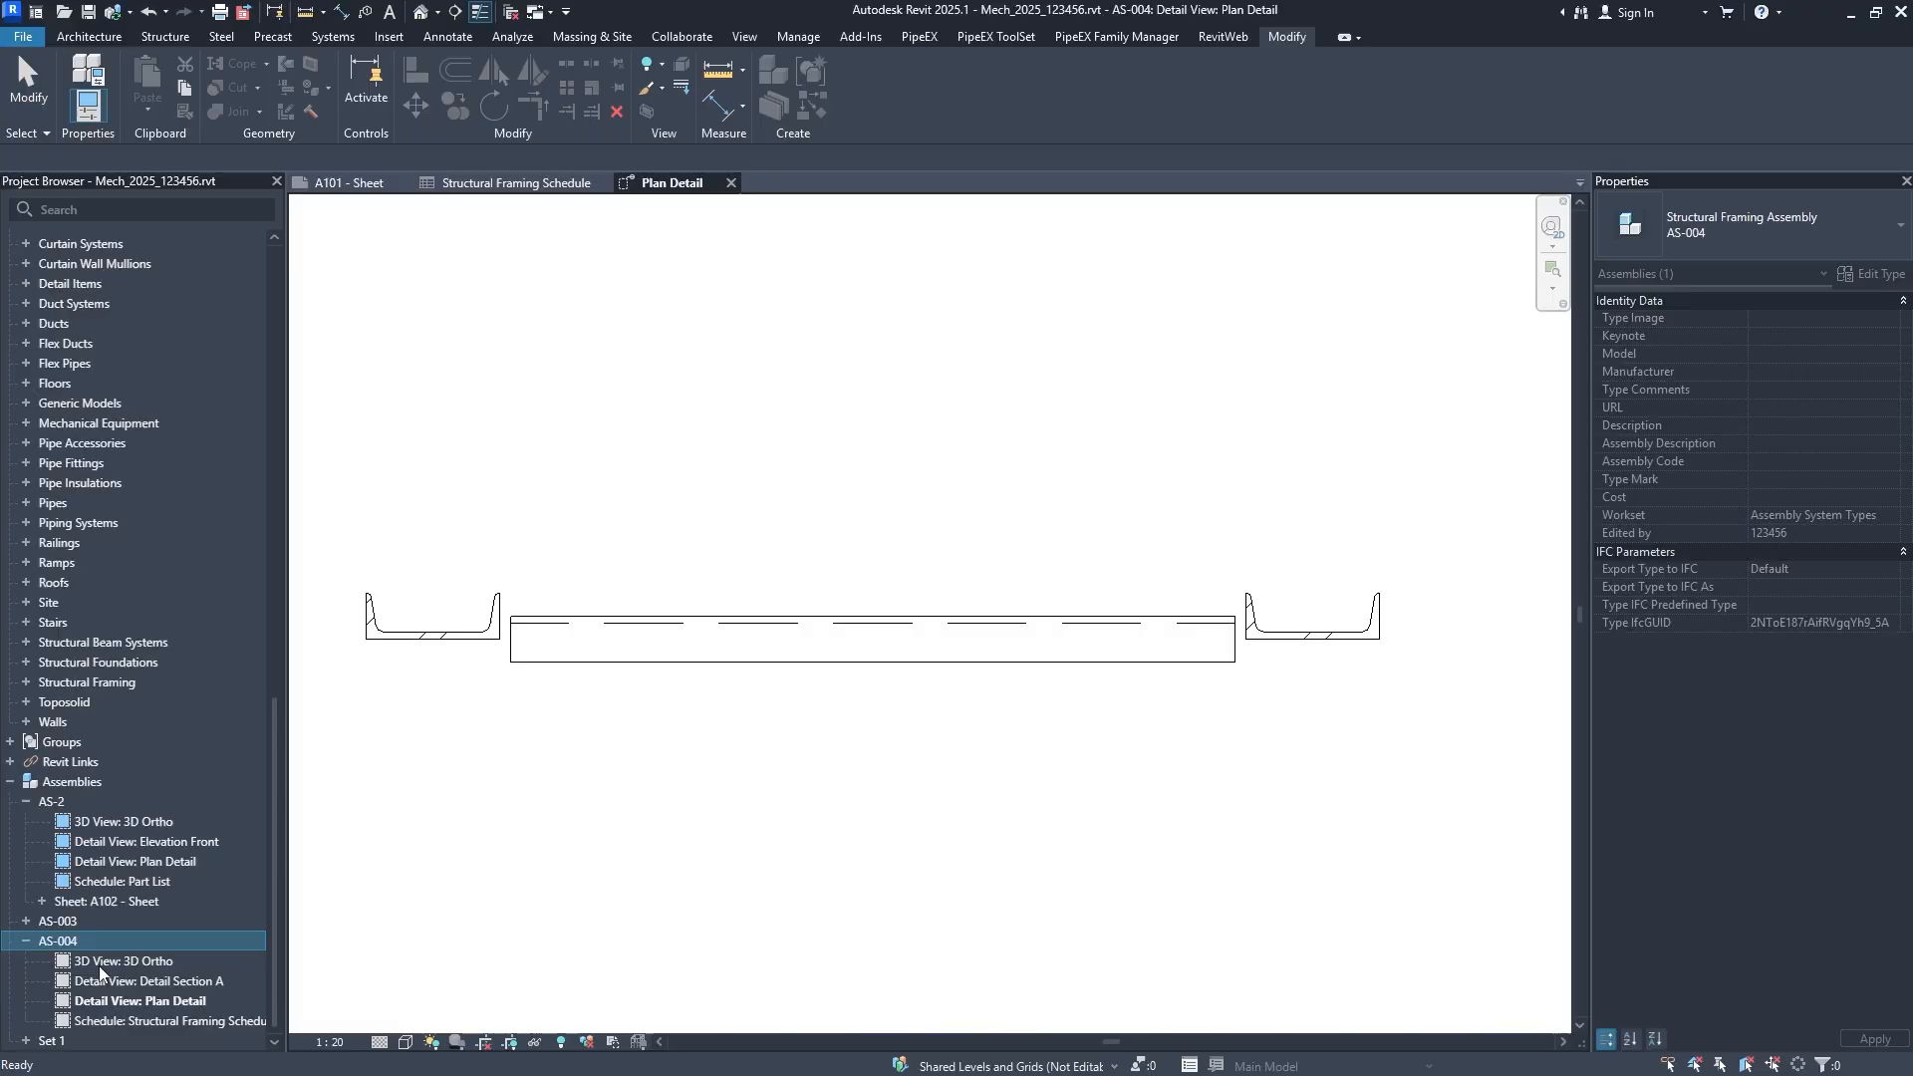
pyautogui.click(104, 1021)
pyautogui.rightClick(76, 939)
pyautogui.click(152, 645)
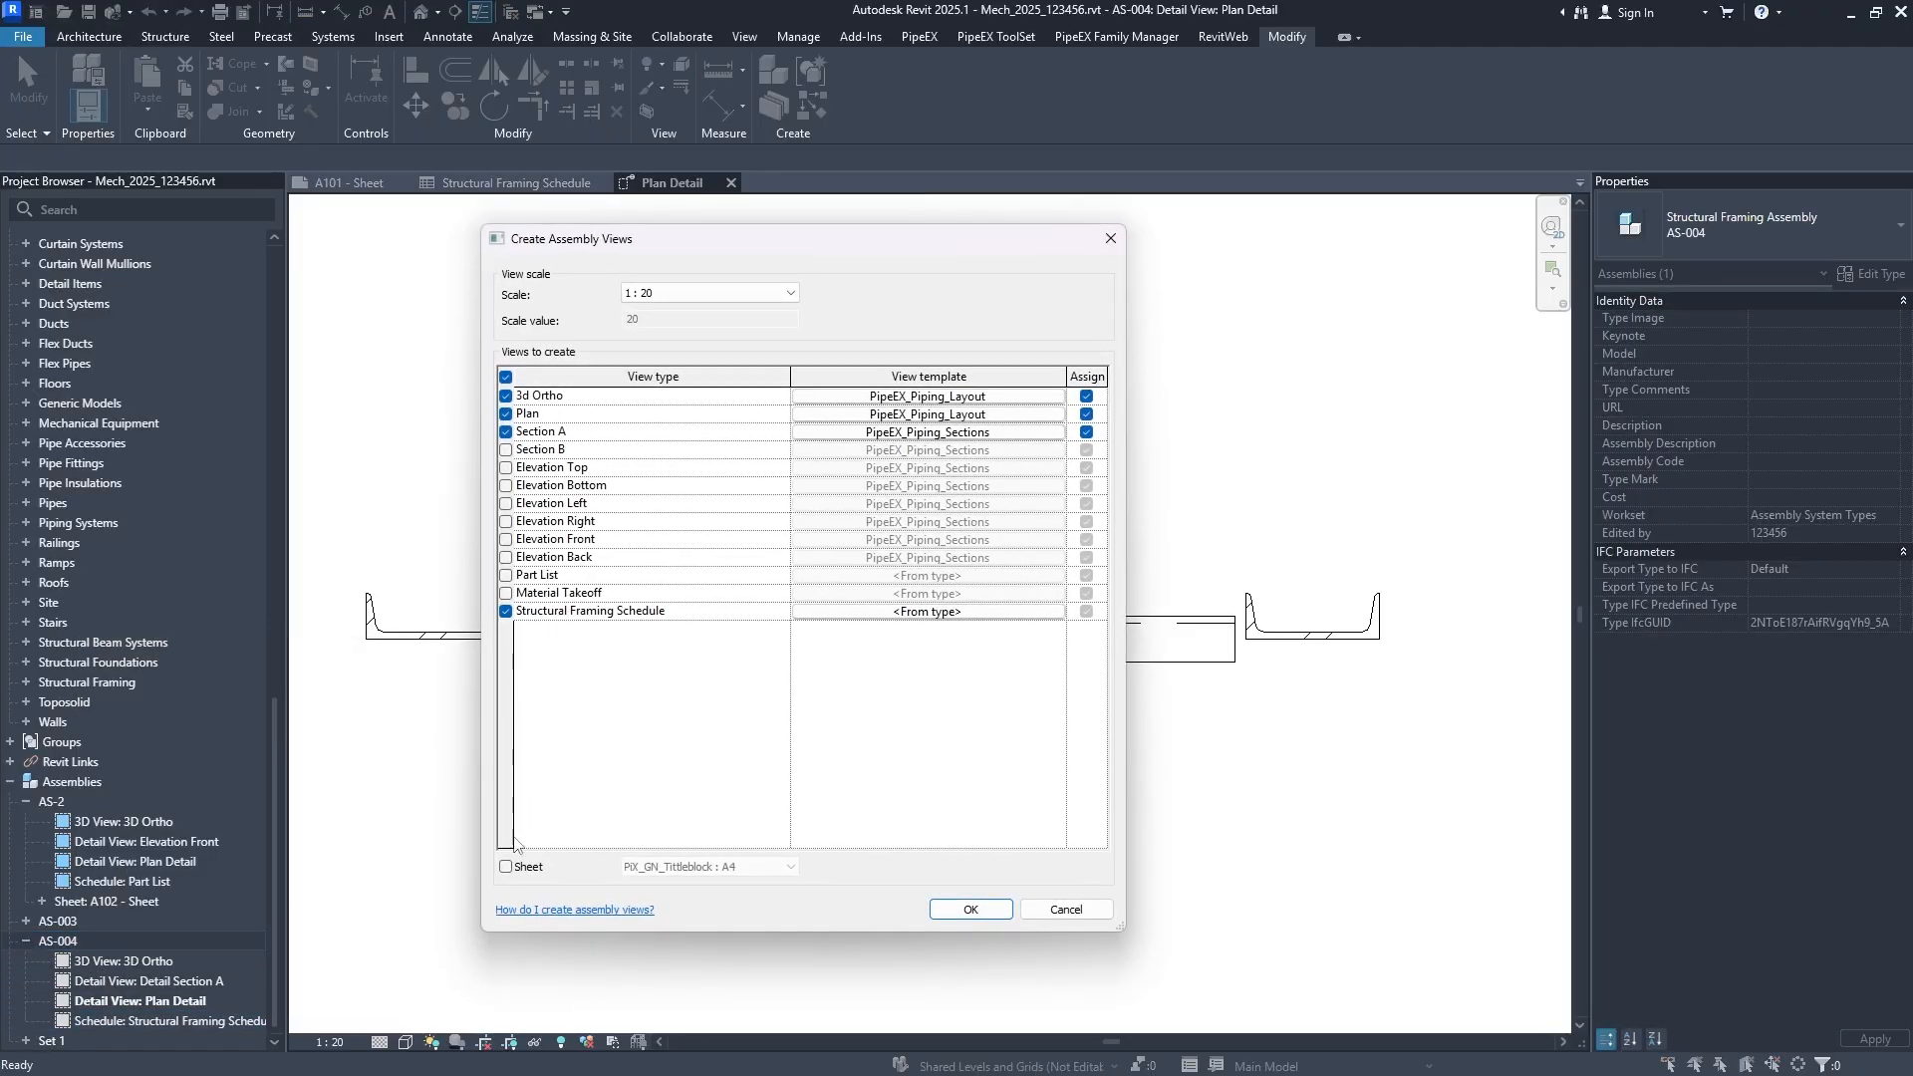
pyautogui.click(506, 867)
pyautogui.click(506, 612)
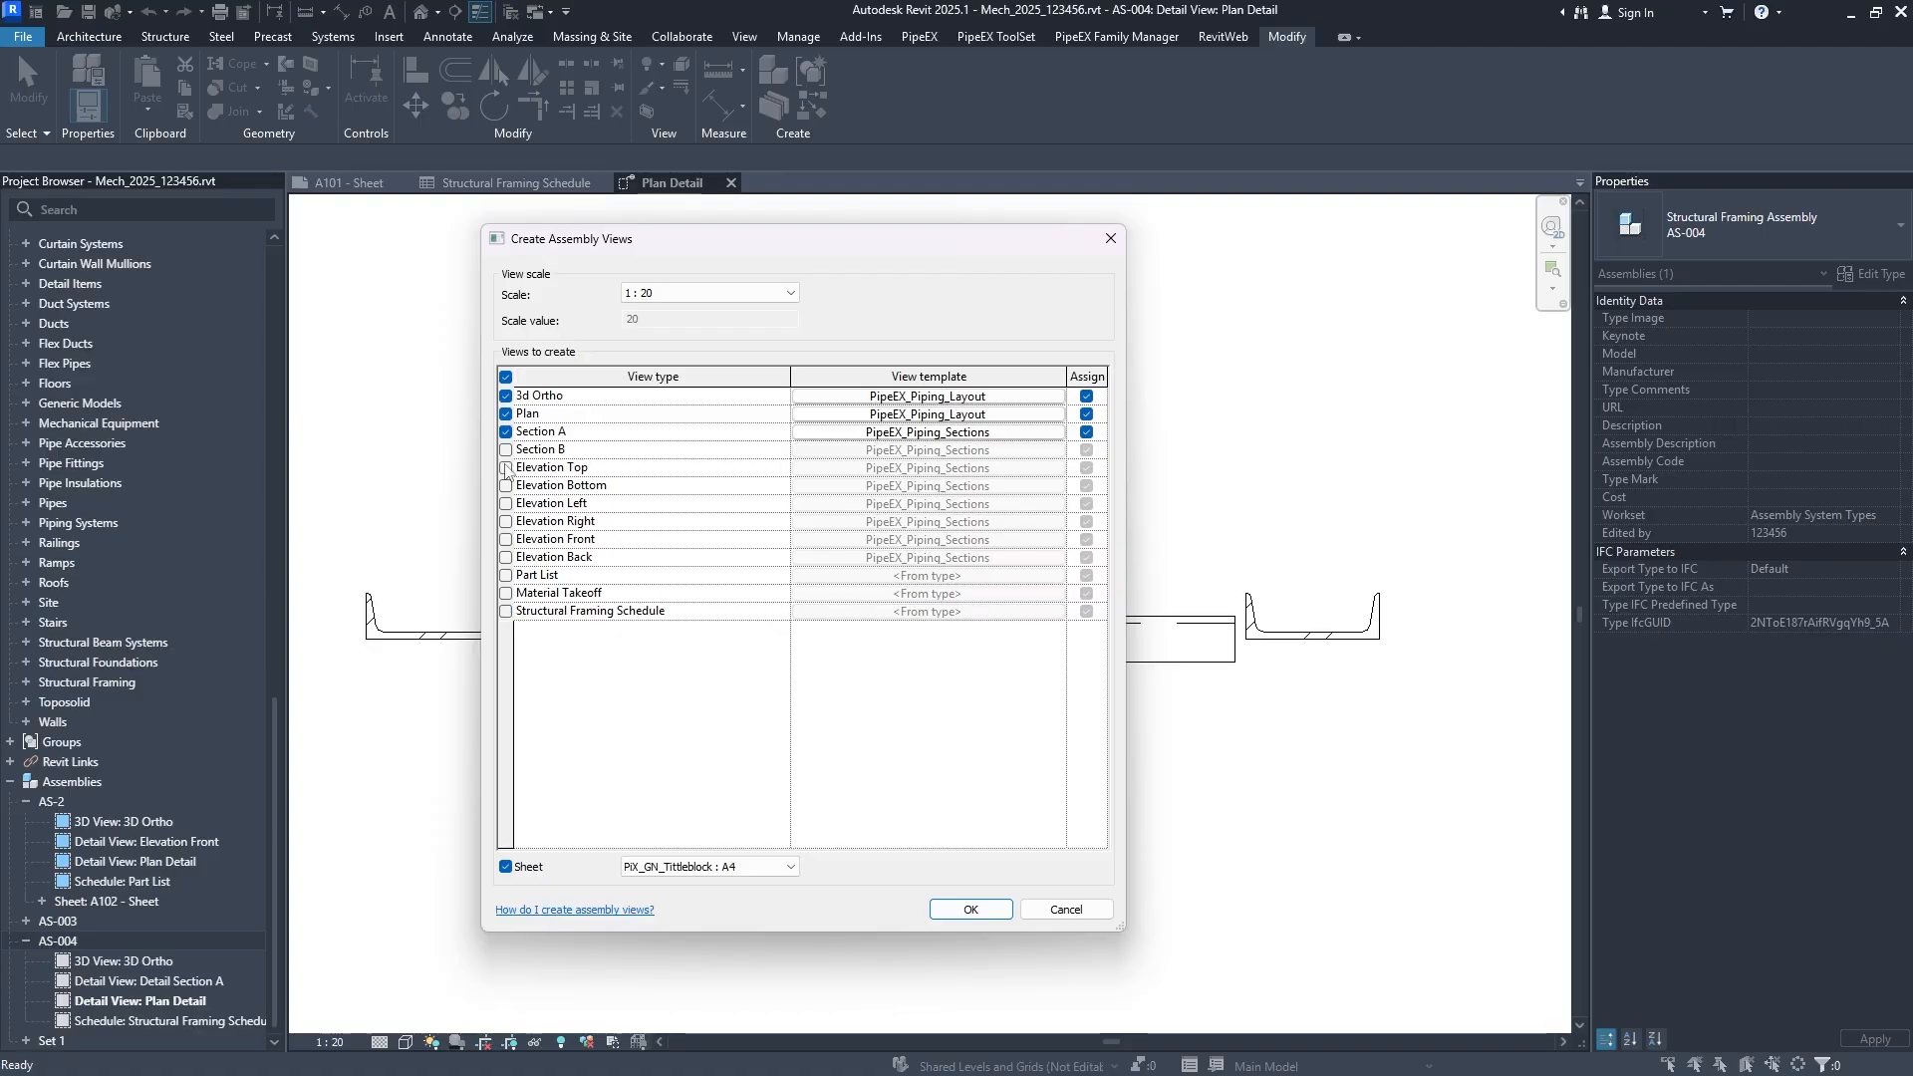
pyautogui.click(506, 396)
pyautogui.click(507, 414)
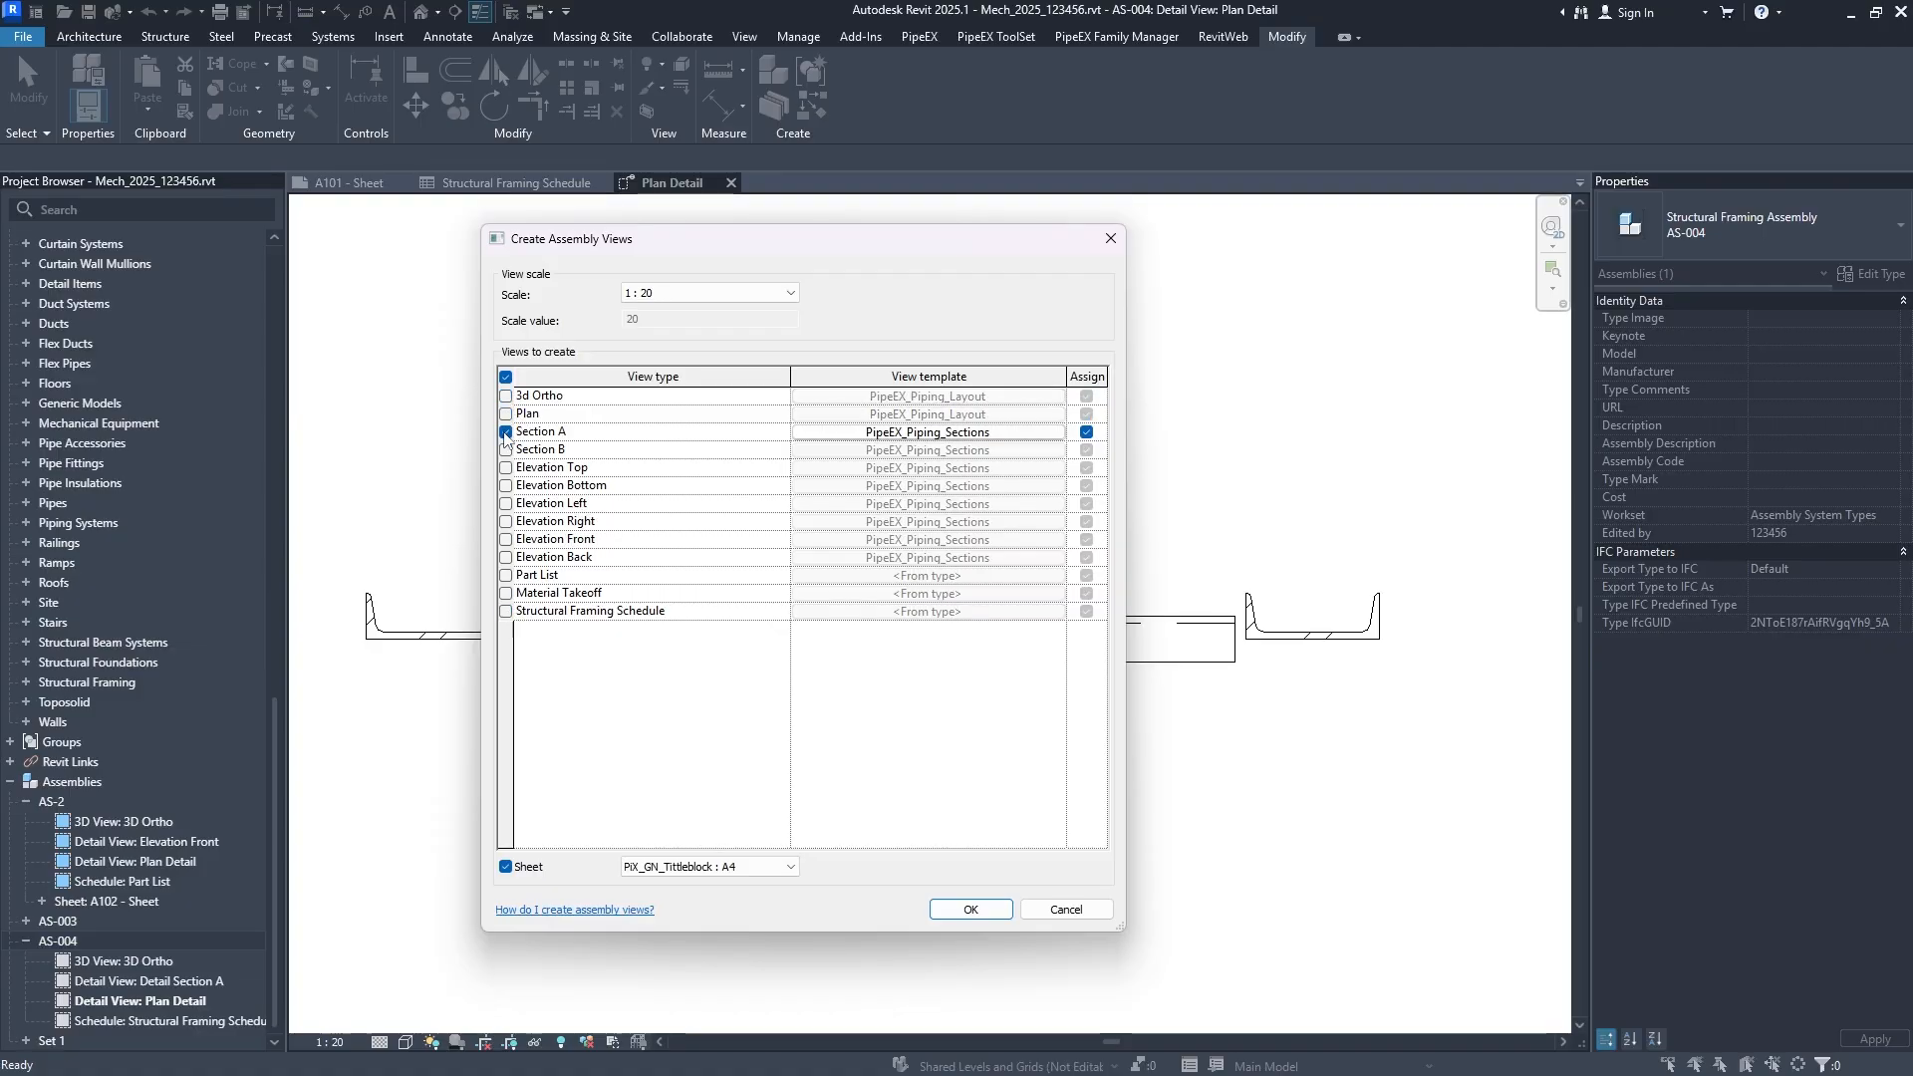
pyautogui.click(507, 432)
pyautogui.click(959, 909)
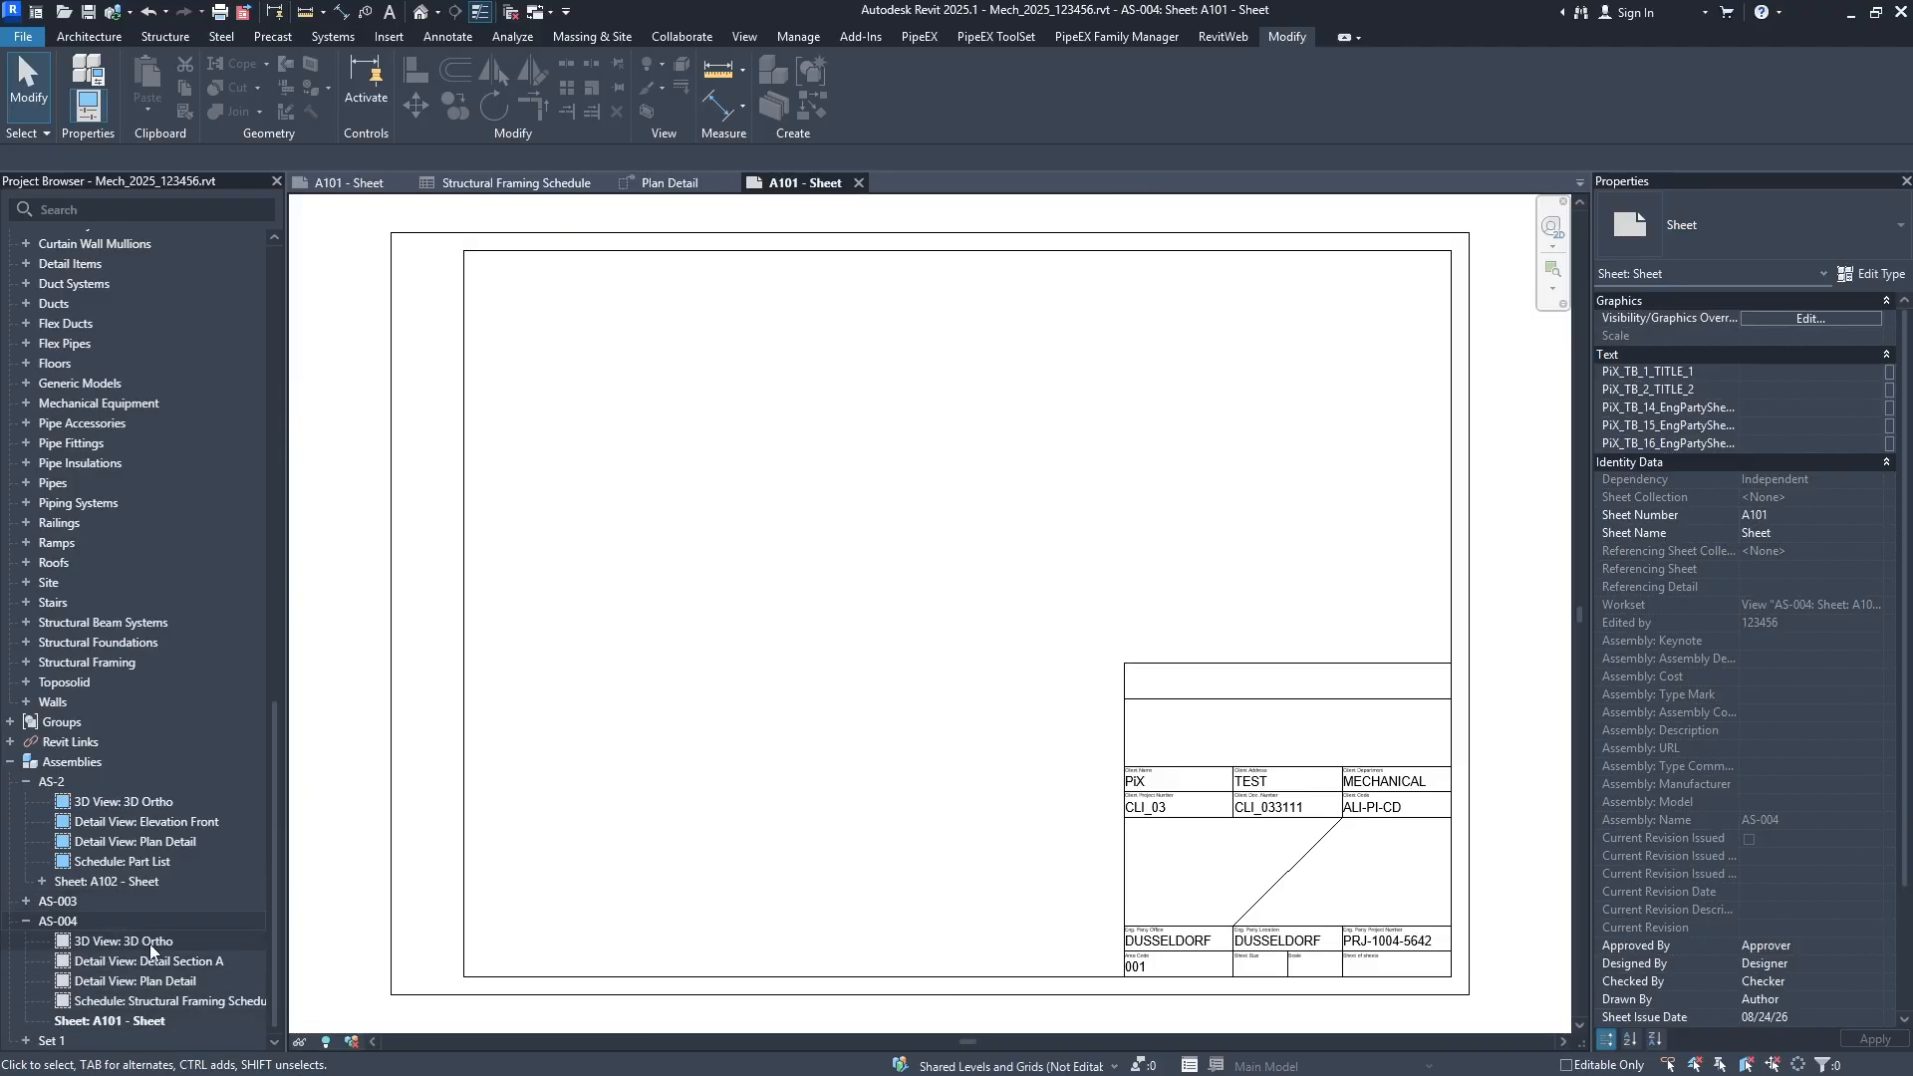
# Place AS-004's 3D Ortho view in the sheet's upper middle and Detail Section A in the area beside the title block.
pyautogui.moveTo(150, 941); pyautogui.dragTo(1025, 464)
pyautogui.click(1025, 464)
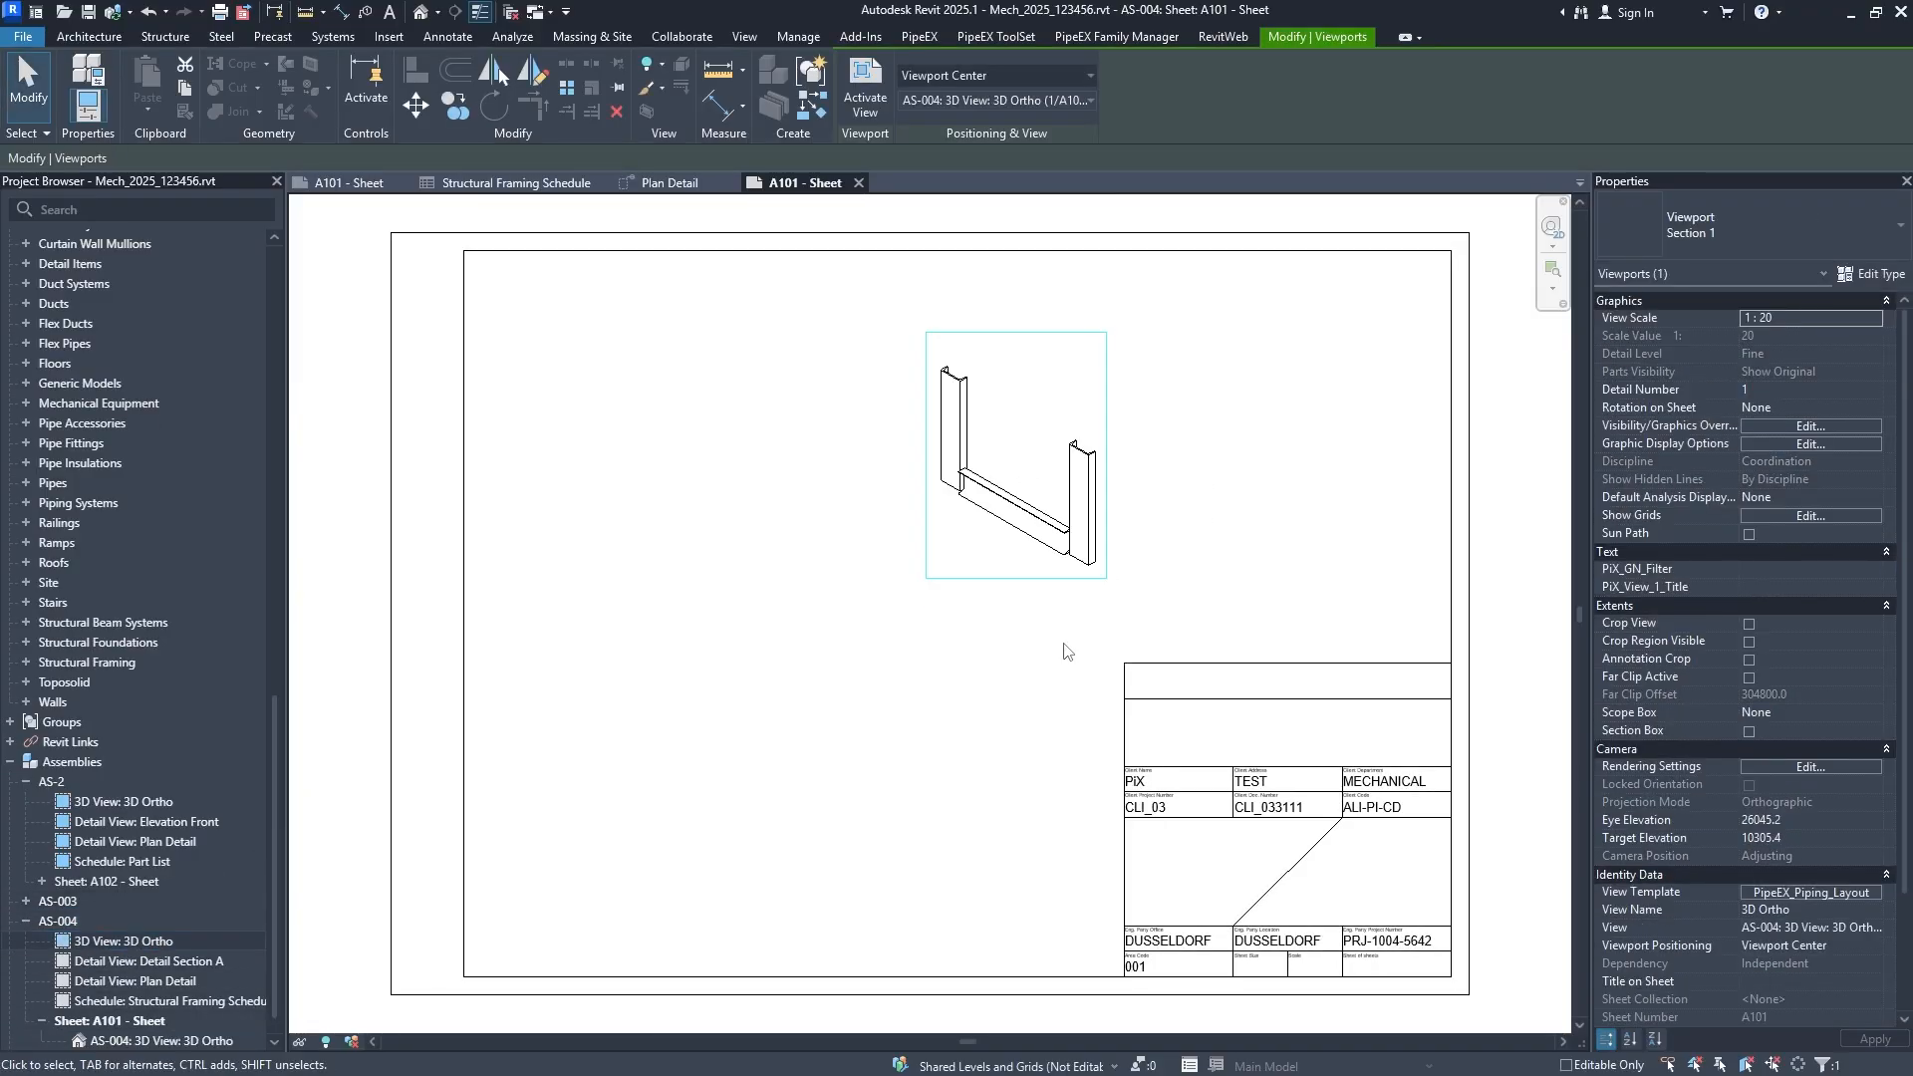
pyautogui.moveTo(169, 963); pyautogui.dragTo(727, 671)
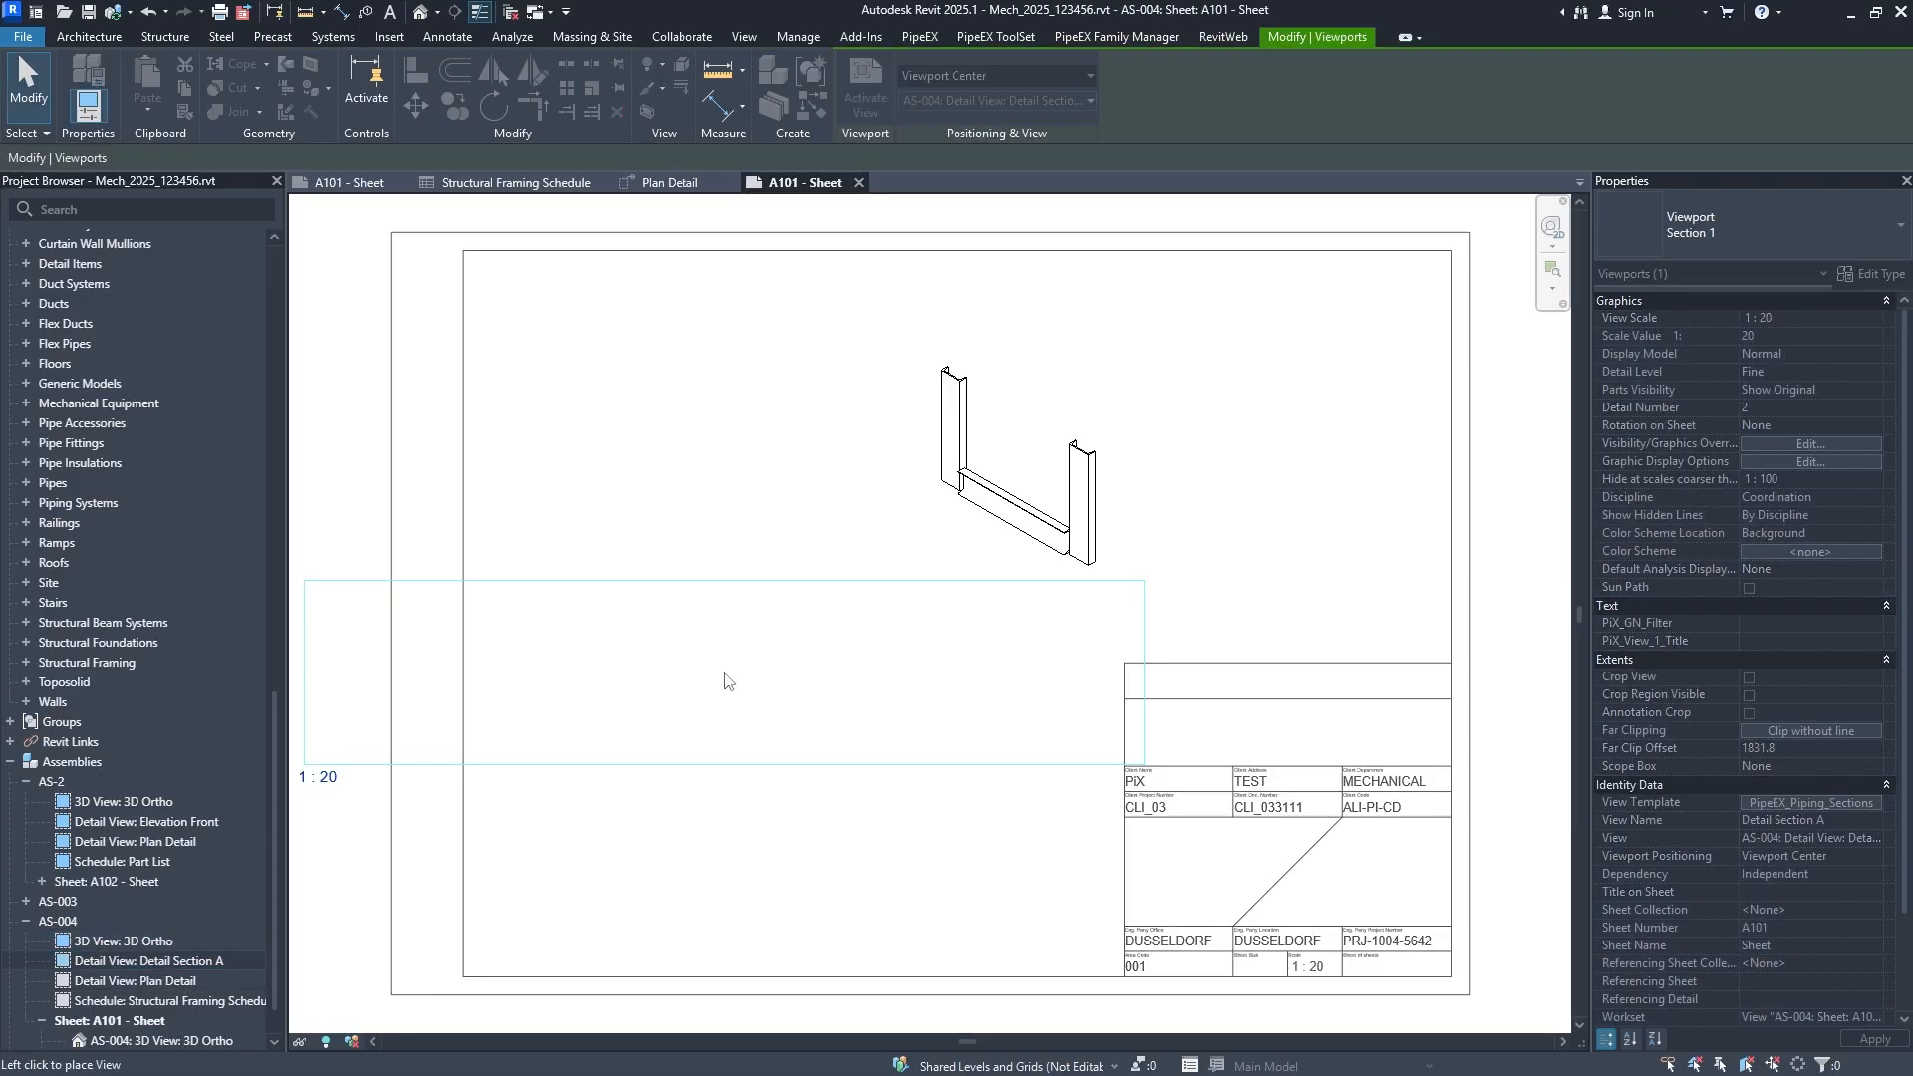
pyautogui.click(779, 472)
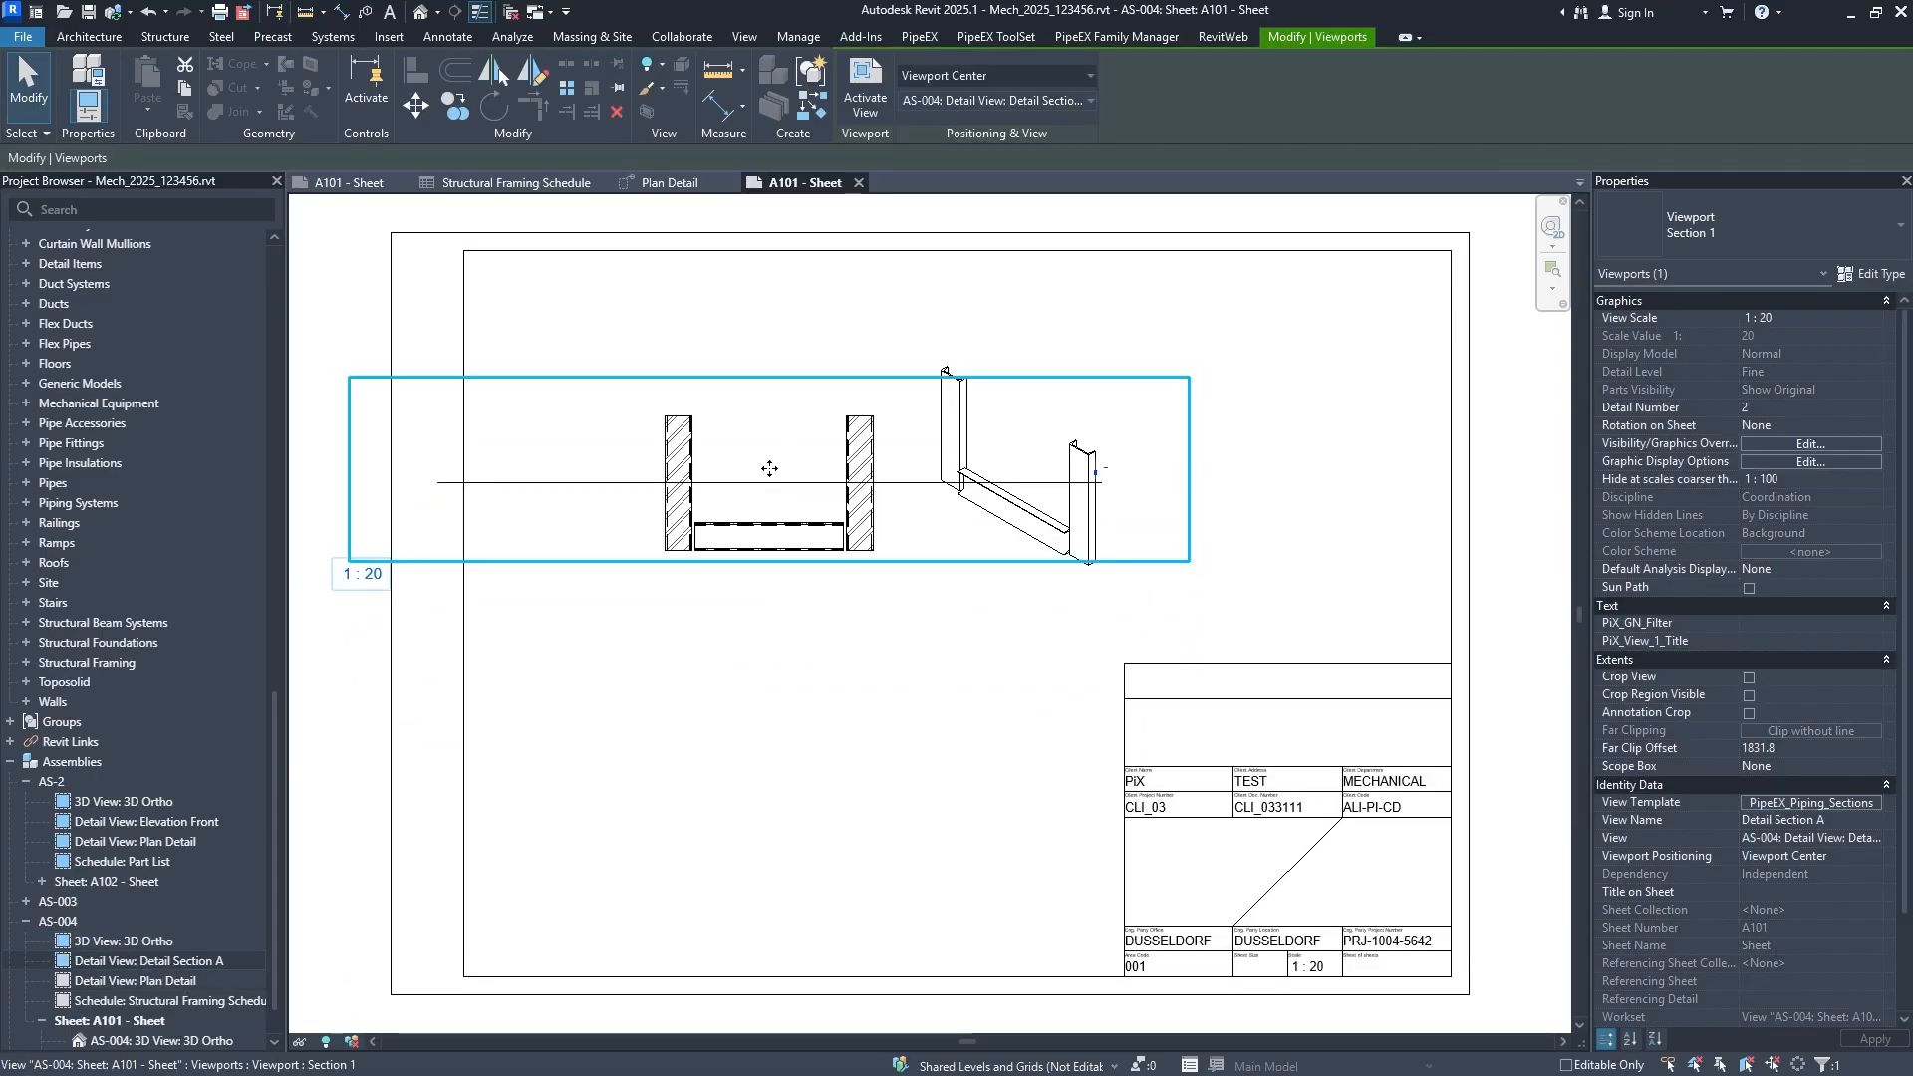
pyautogui.click(884, 713)
pyautogui.click(814, 523)
pyautogui.moveTo(814, 523); pyautogui.dragTo(788, 845)
pyautogui.click(918, 906)
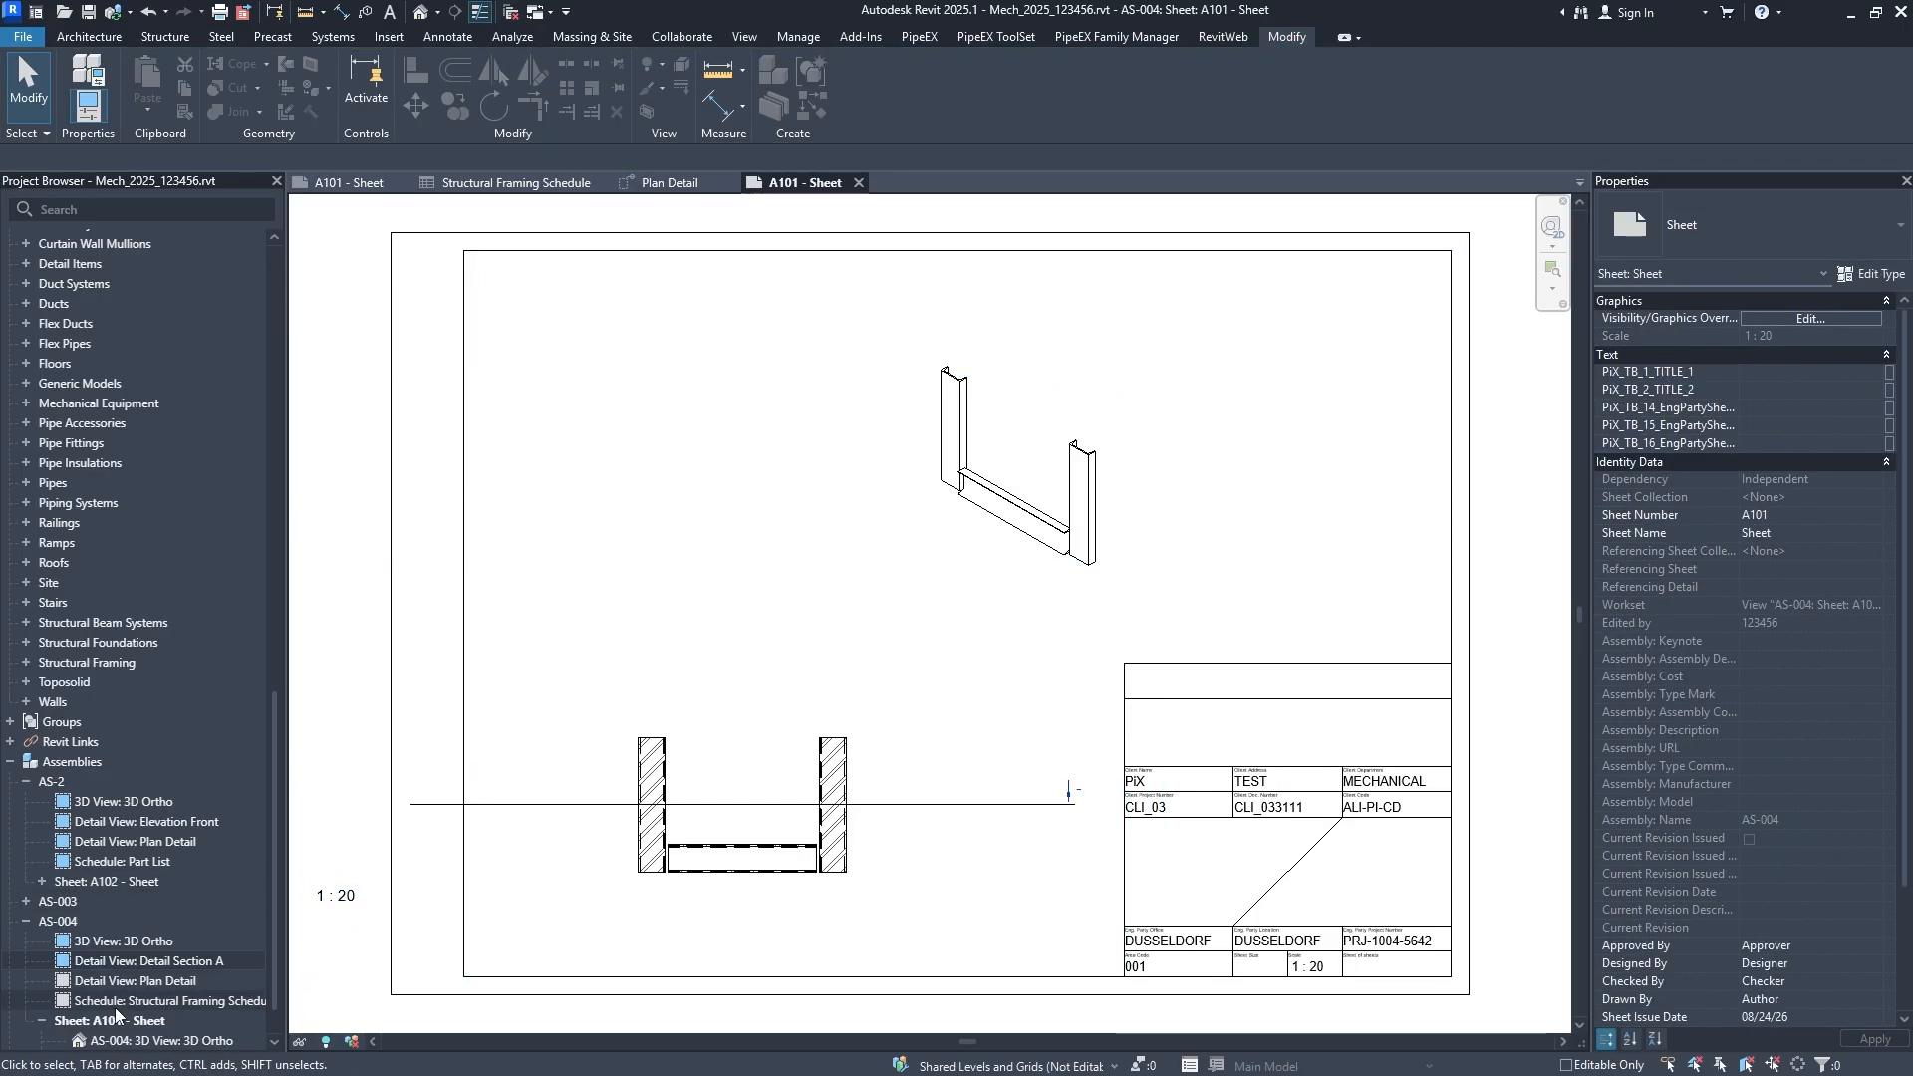
# Place AS-004's Plan Detail view on the sheet directly above the section view.
pyautogui.moveTo(124, 982); pyautogui.dragTo(382, 836)
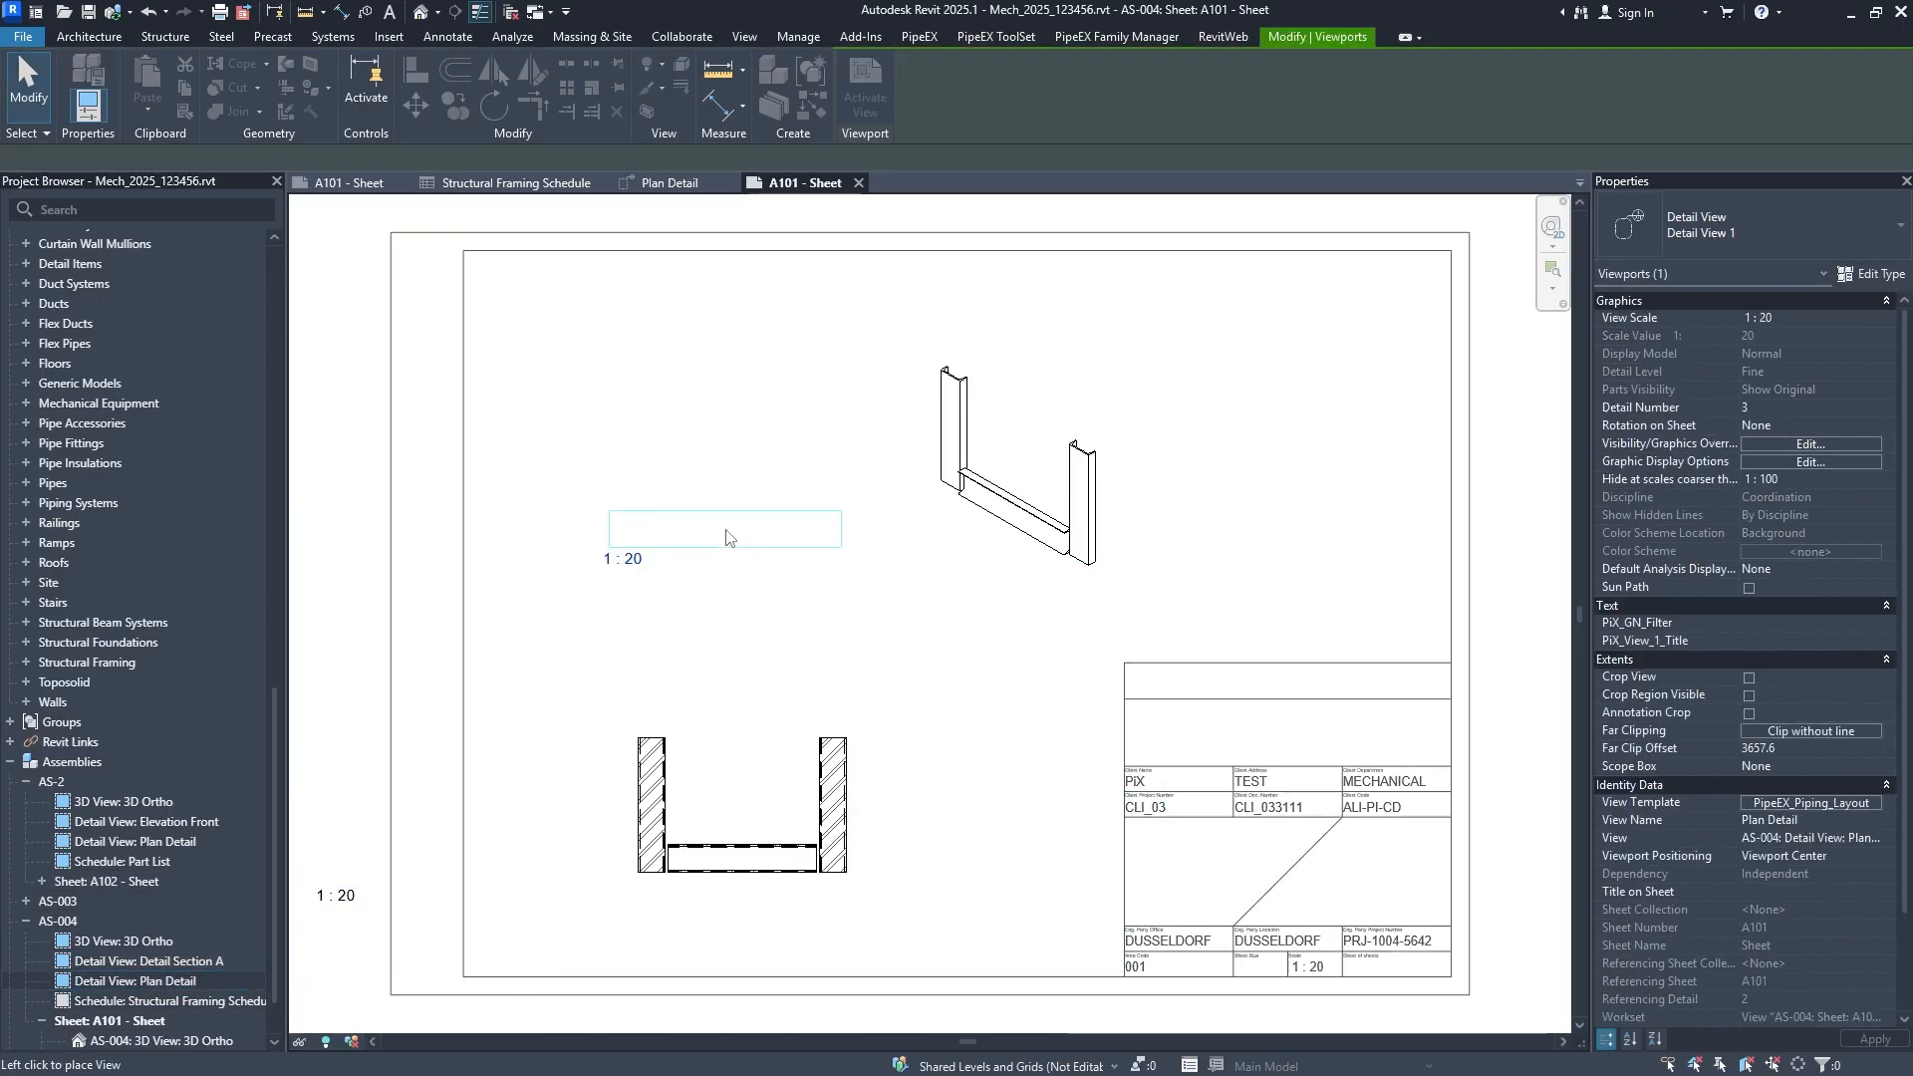
pyautogui.click(746, 523)
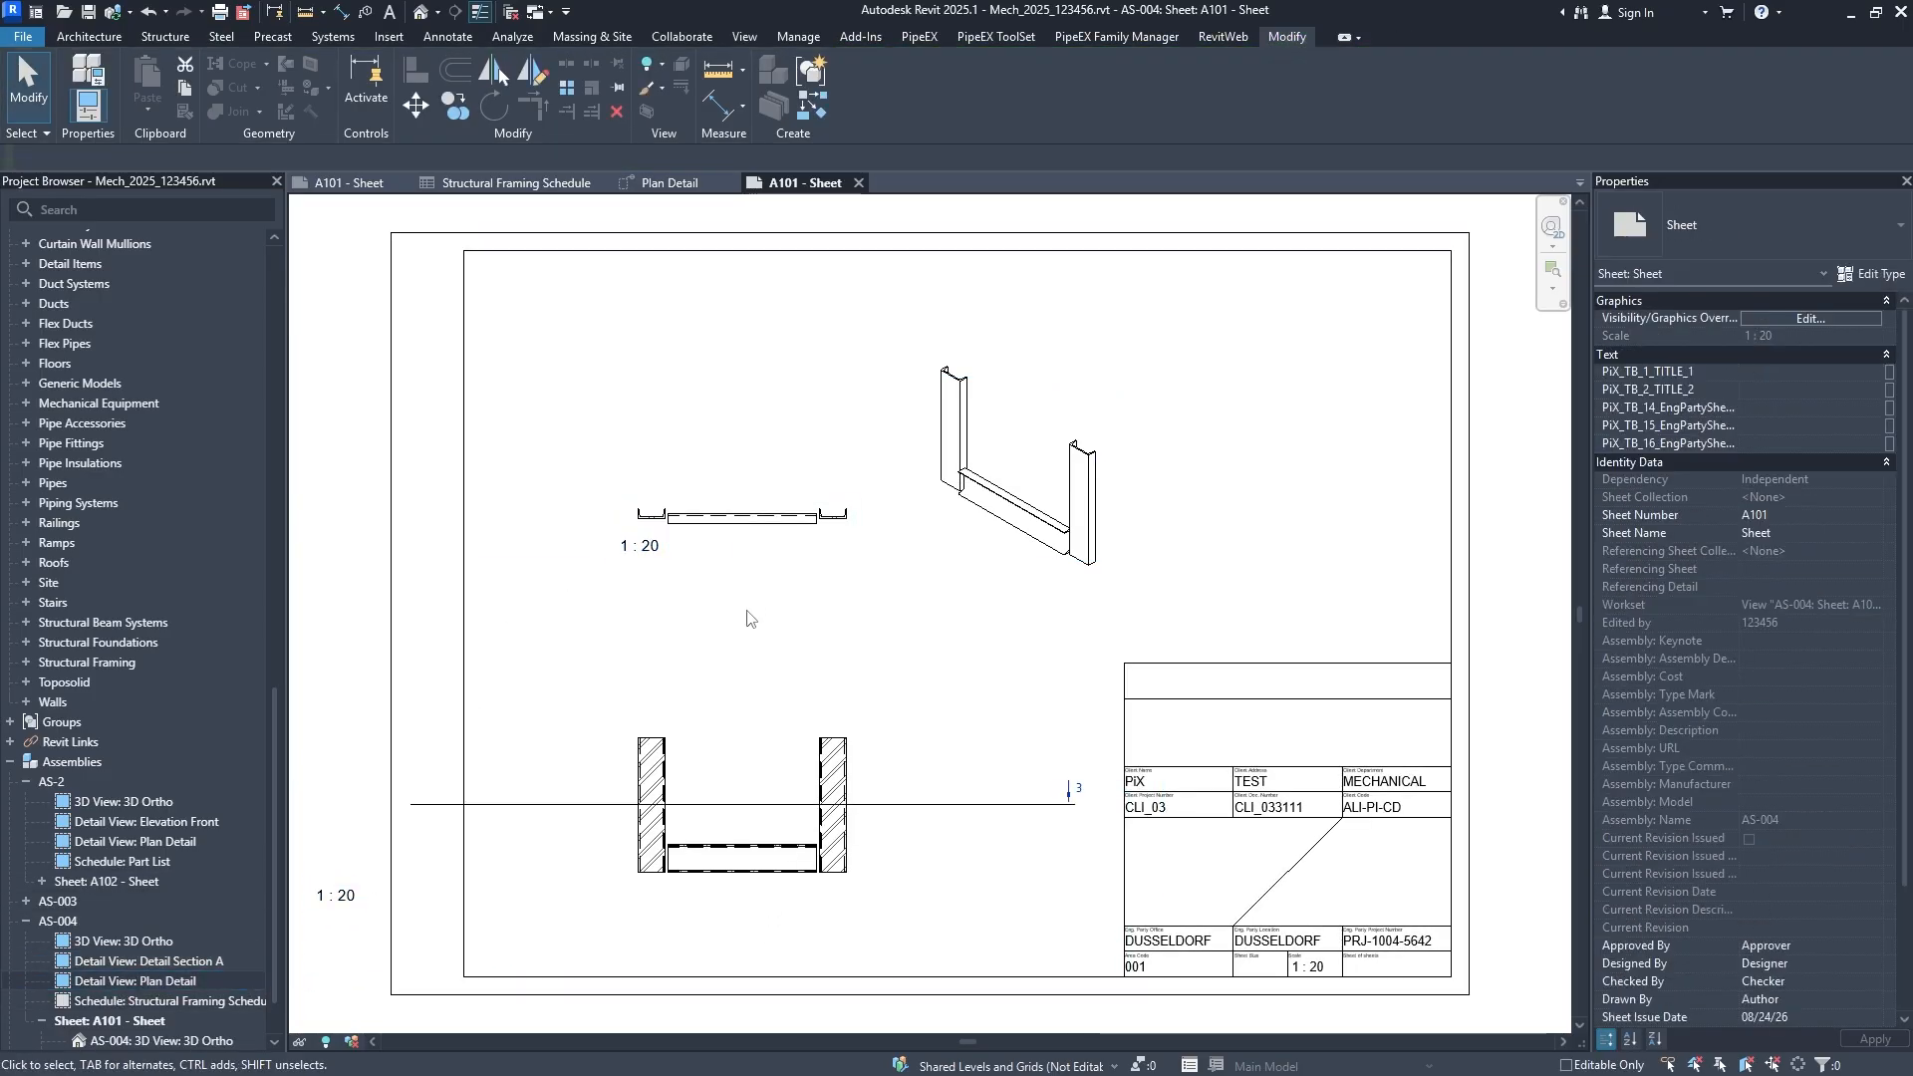
pyautogui.doubleClick(736, 532)
pyautogui.doubleClick(731, 549)
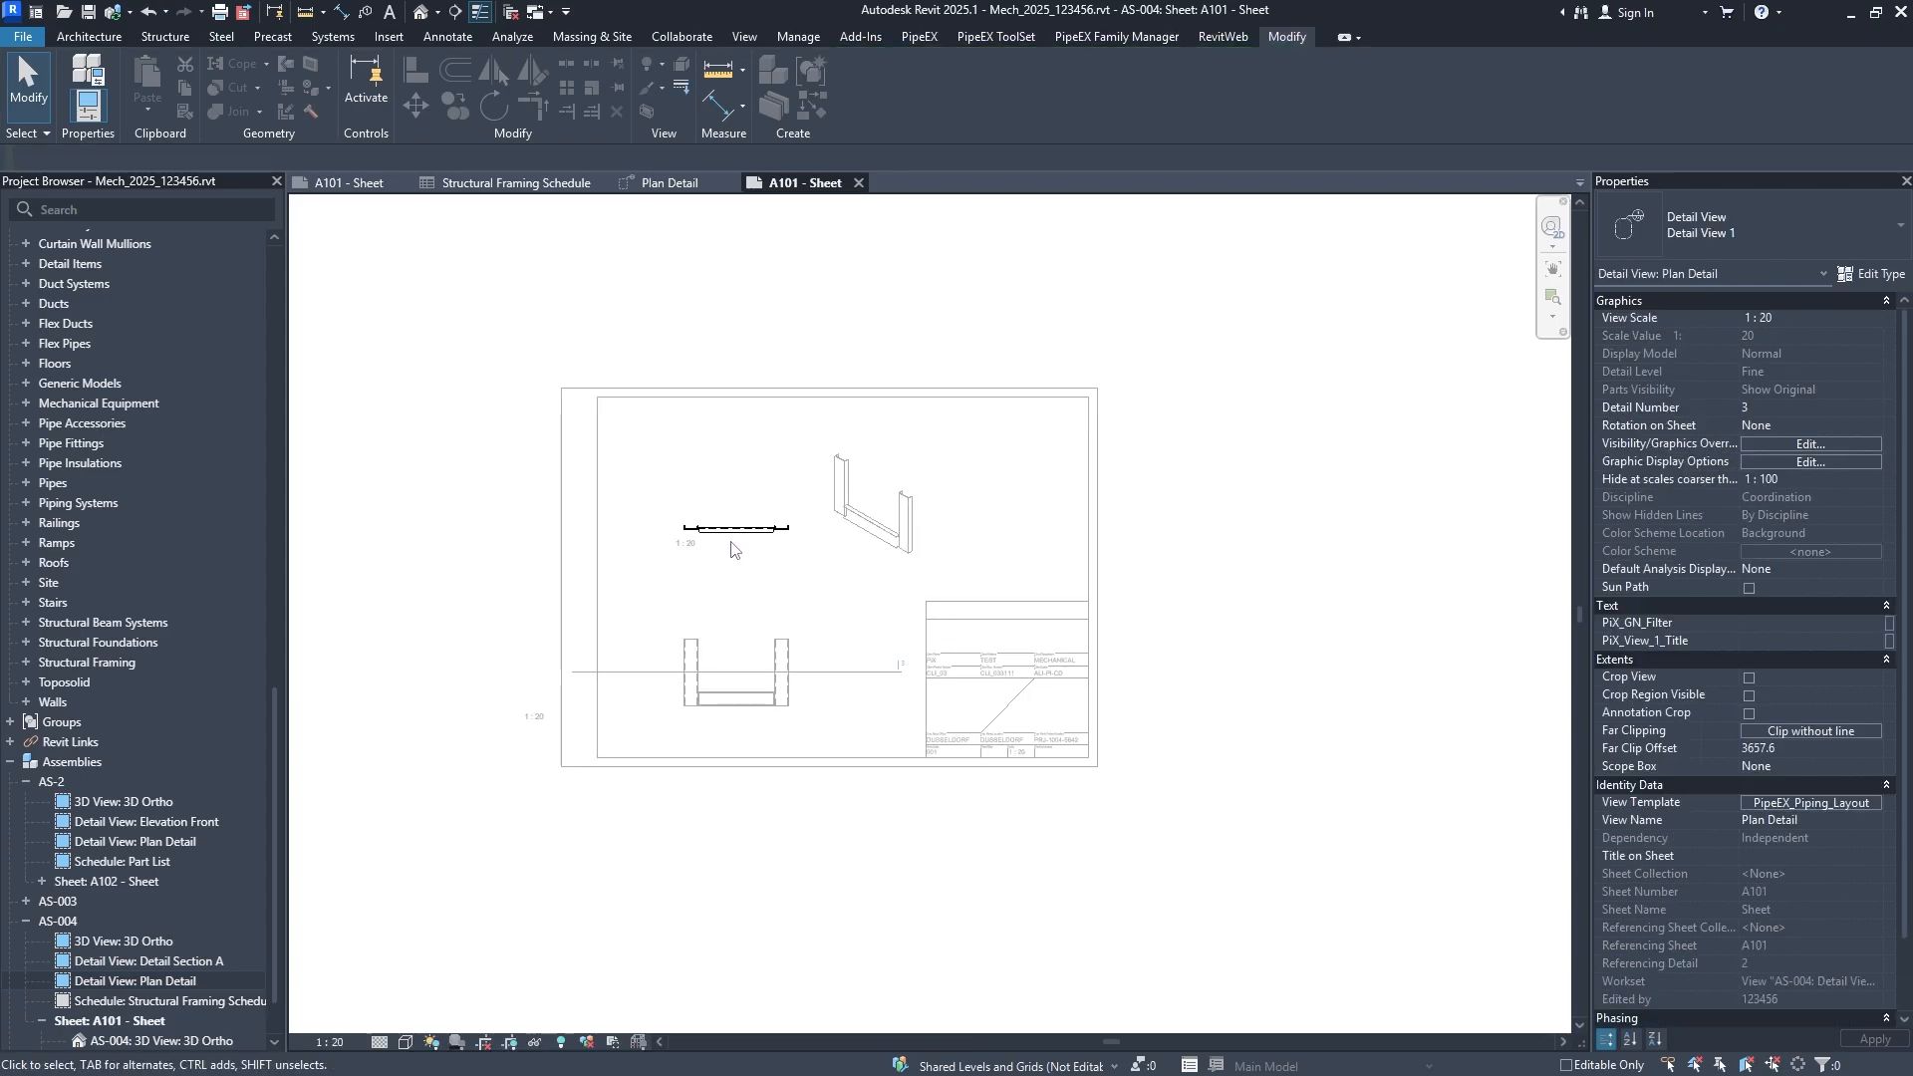
pyautogui.scroll(-2, 731, 549)
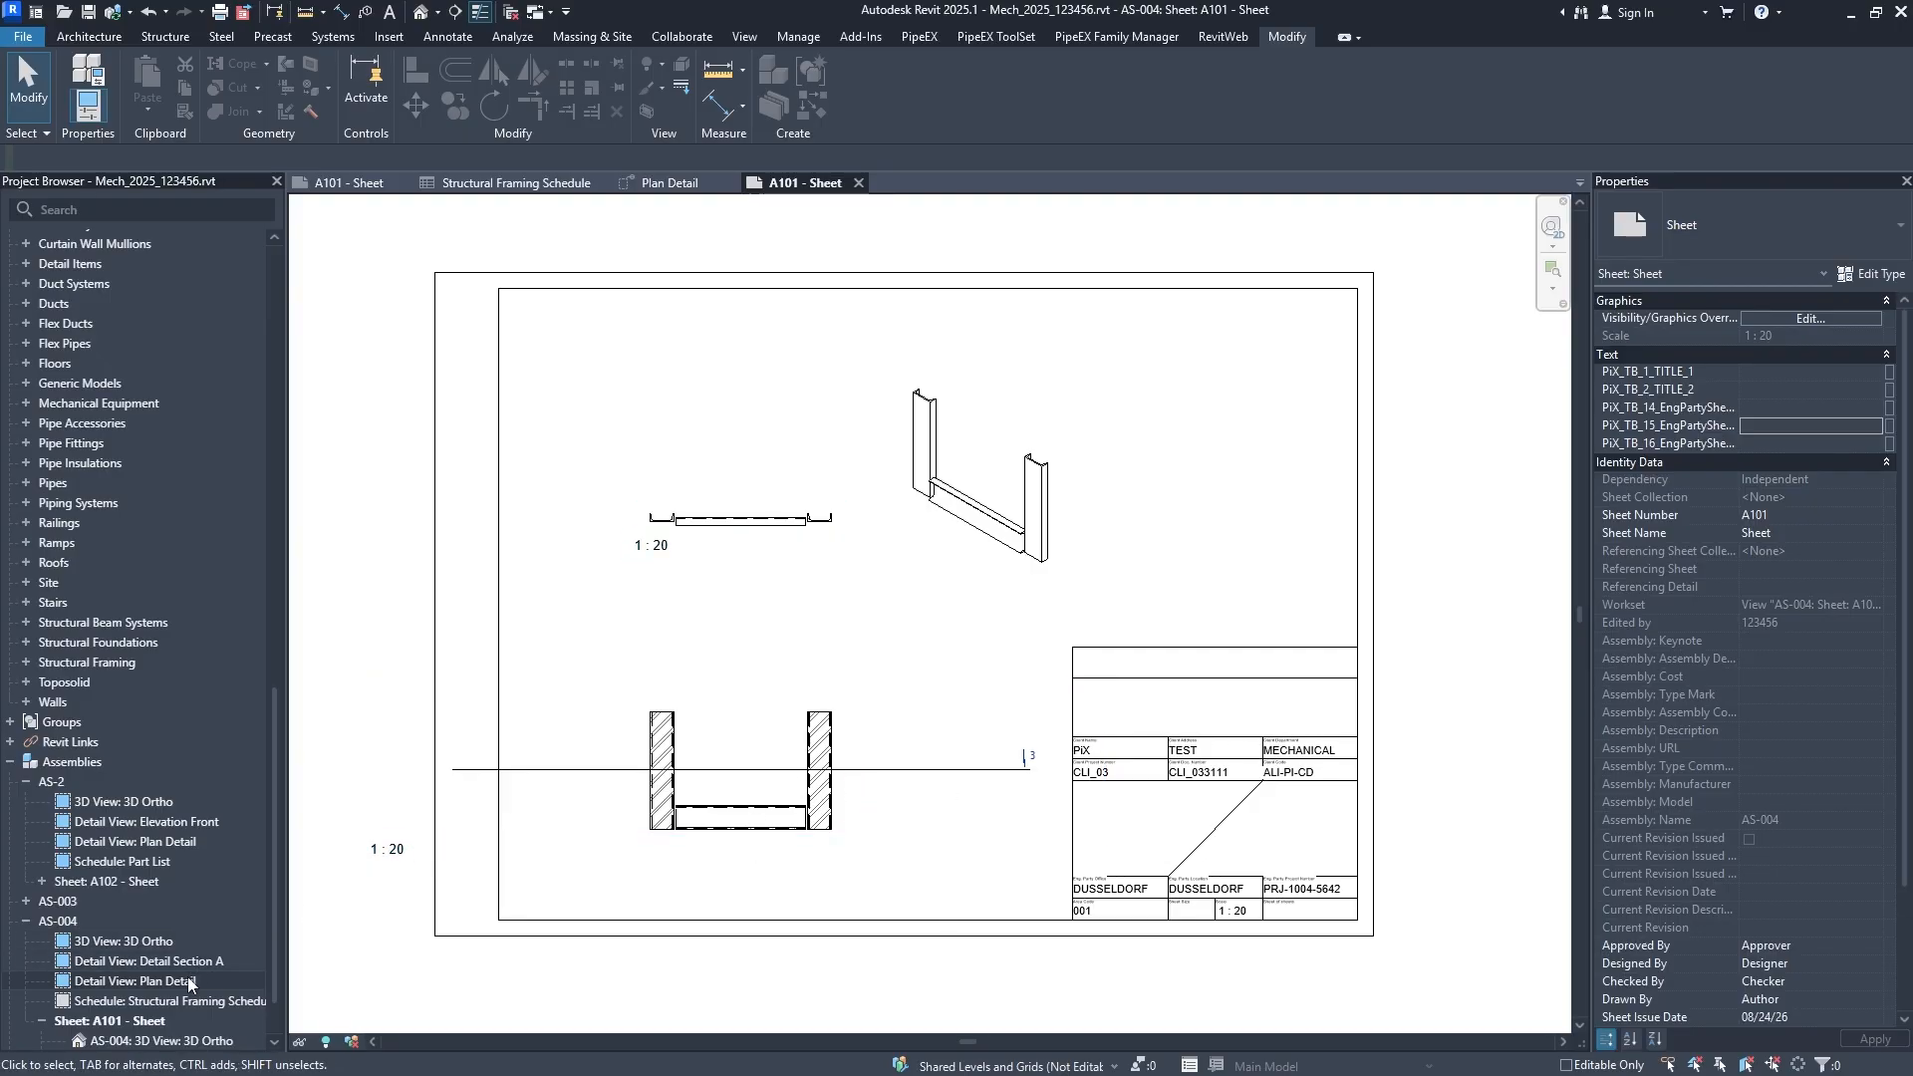
# Create an Elevation Top view at 1:20 for assembly AS-004, without another sheet.
pyautogui.rightClick(153, 927)
pyautogui.click(234, 638)
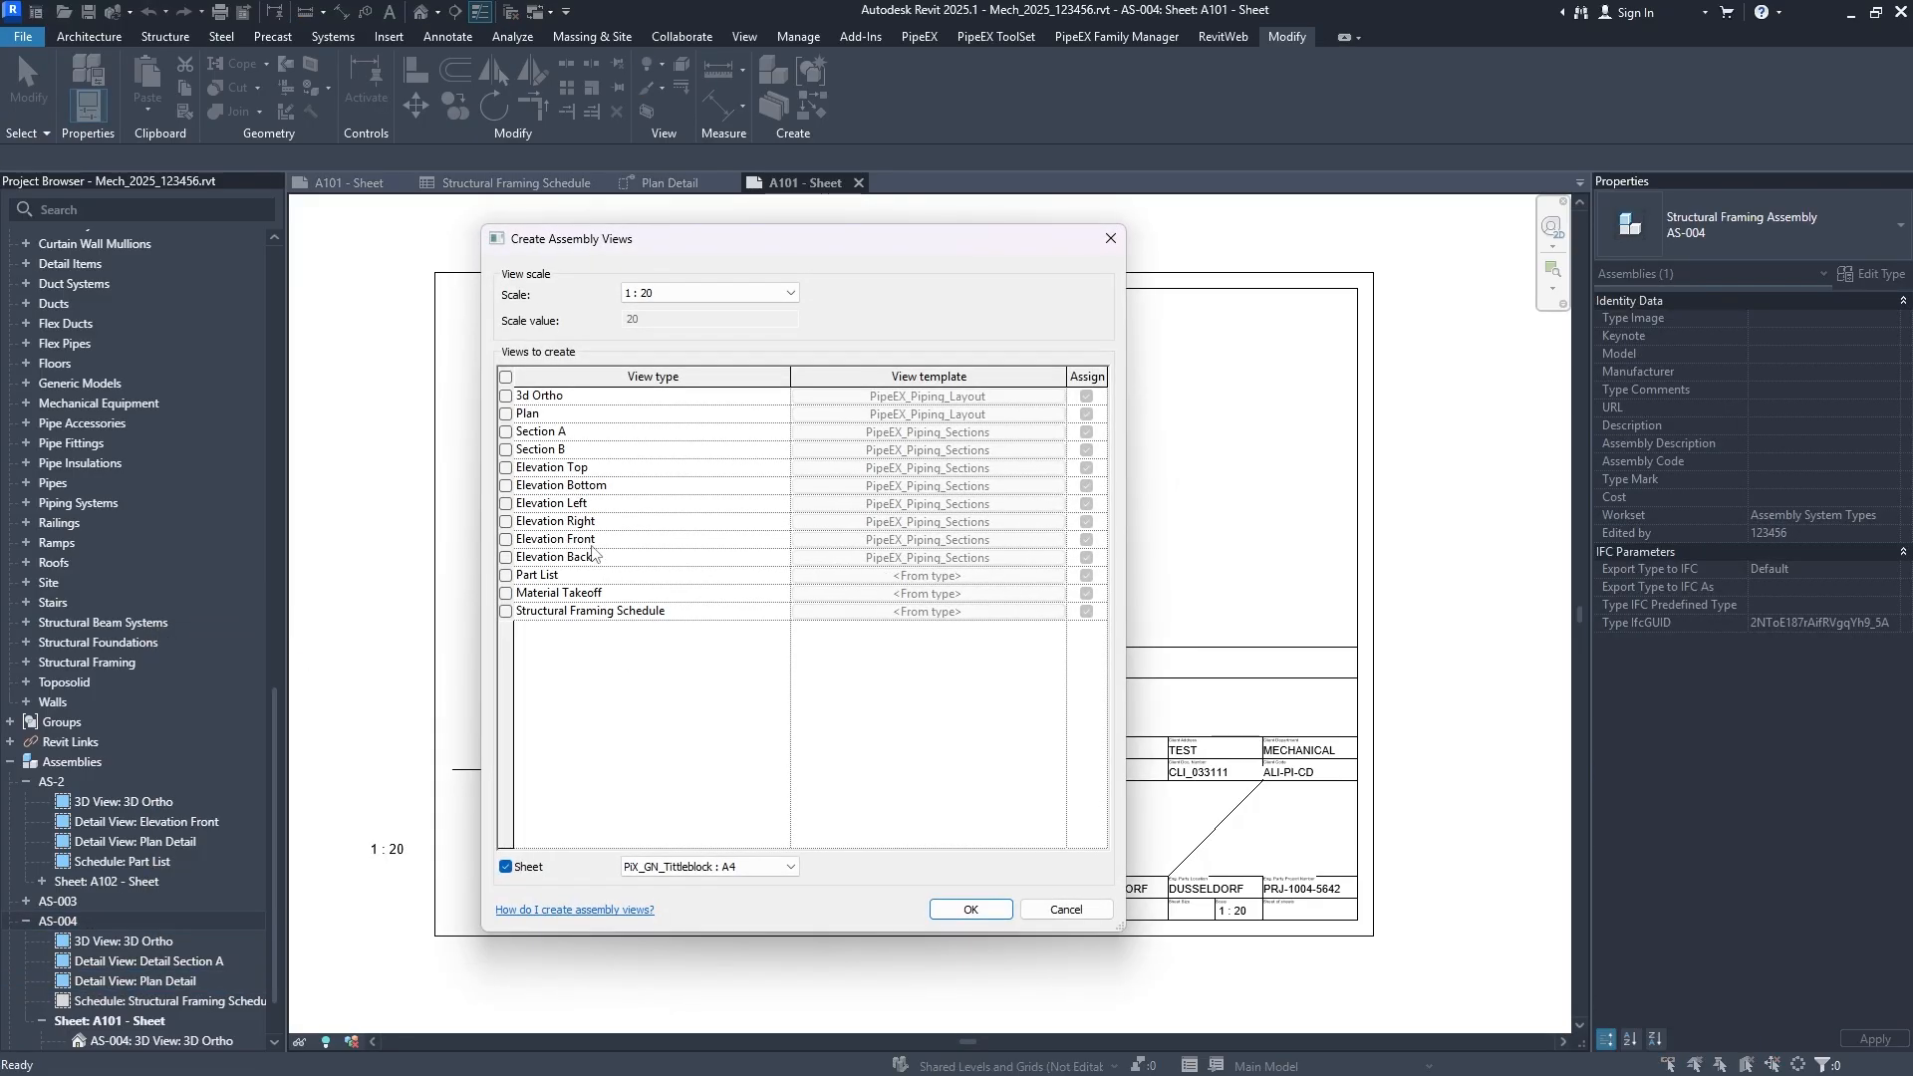
pyautogui.click(507, 469)
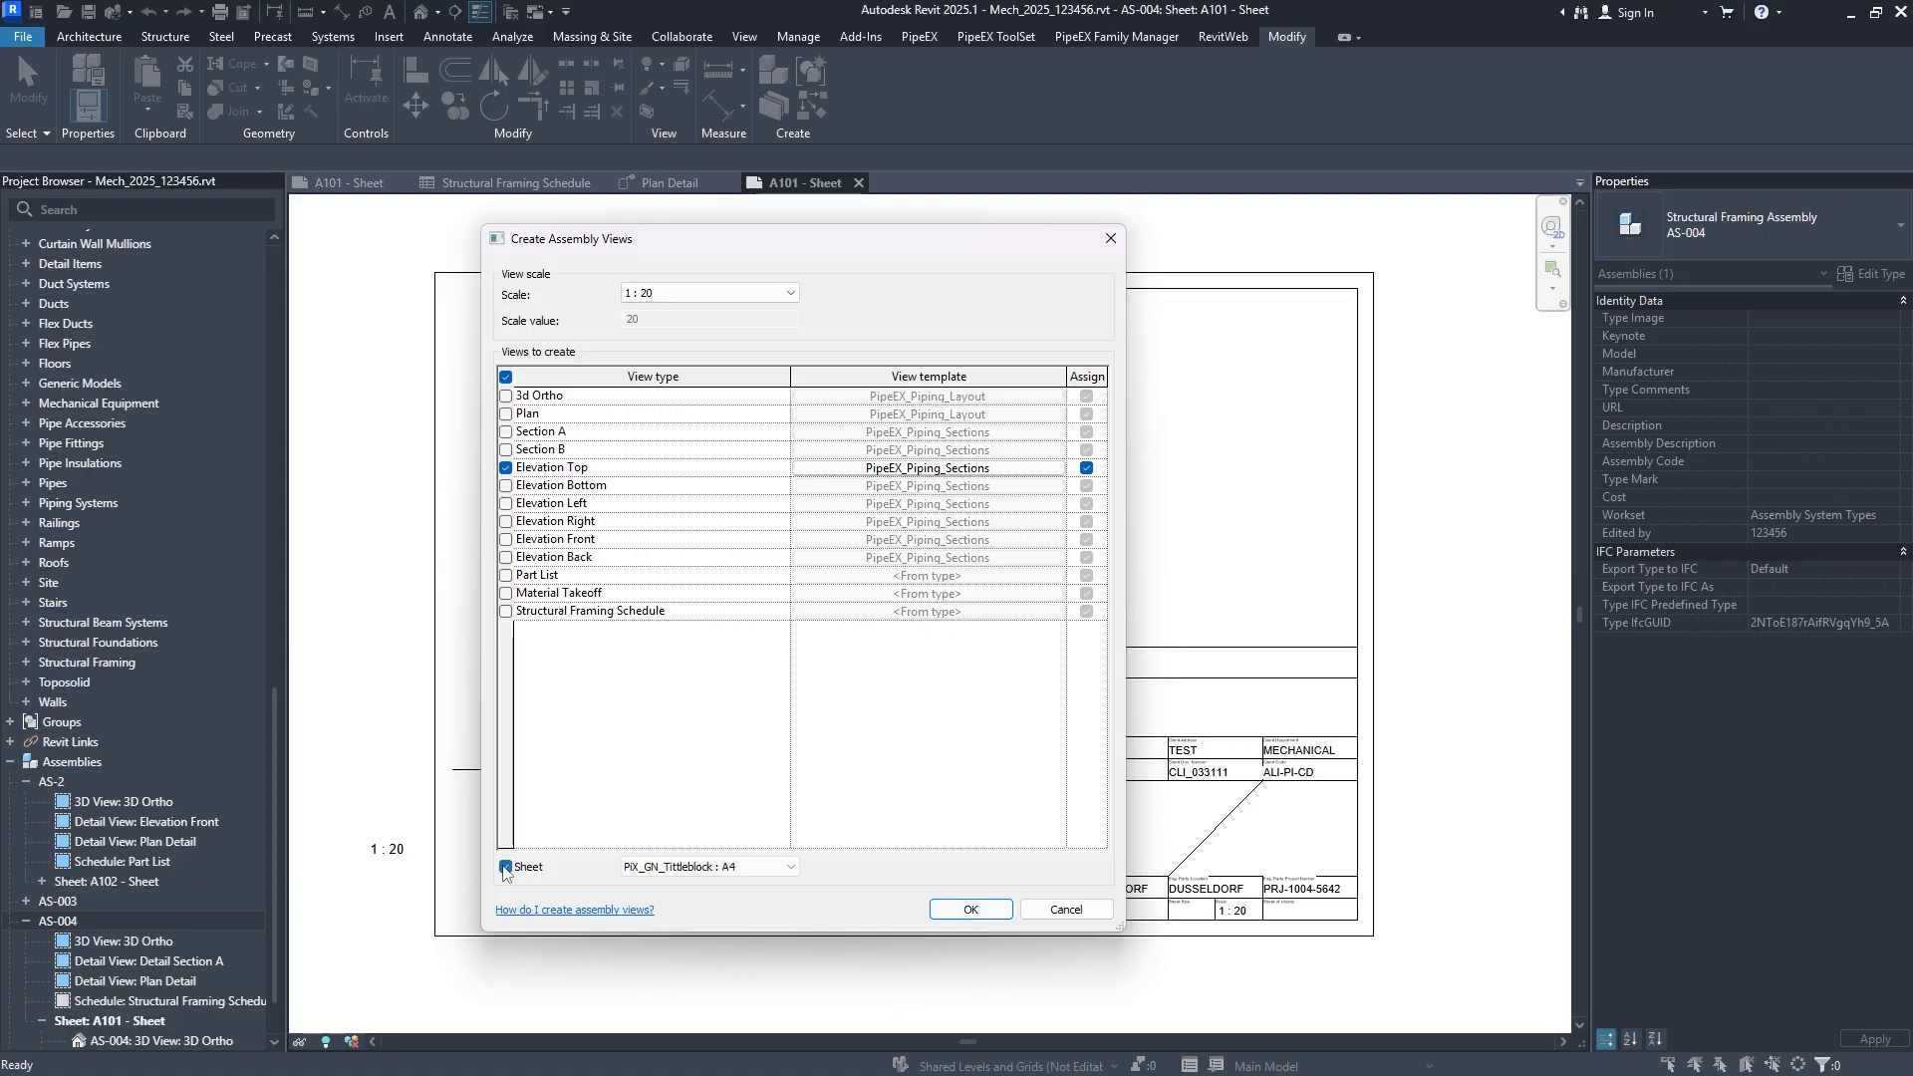
pyautogui.click(947, 909)
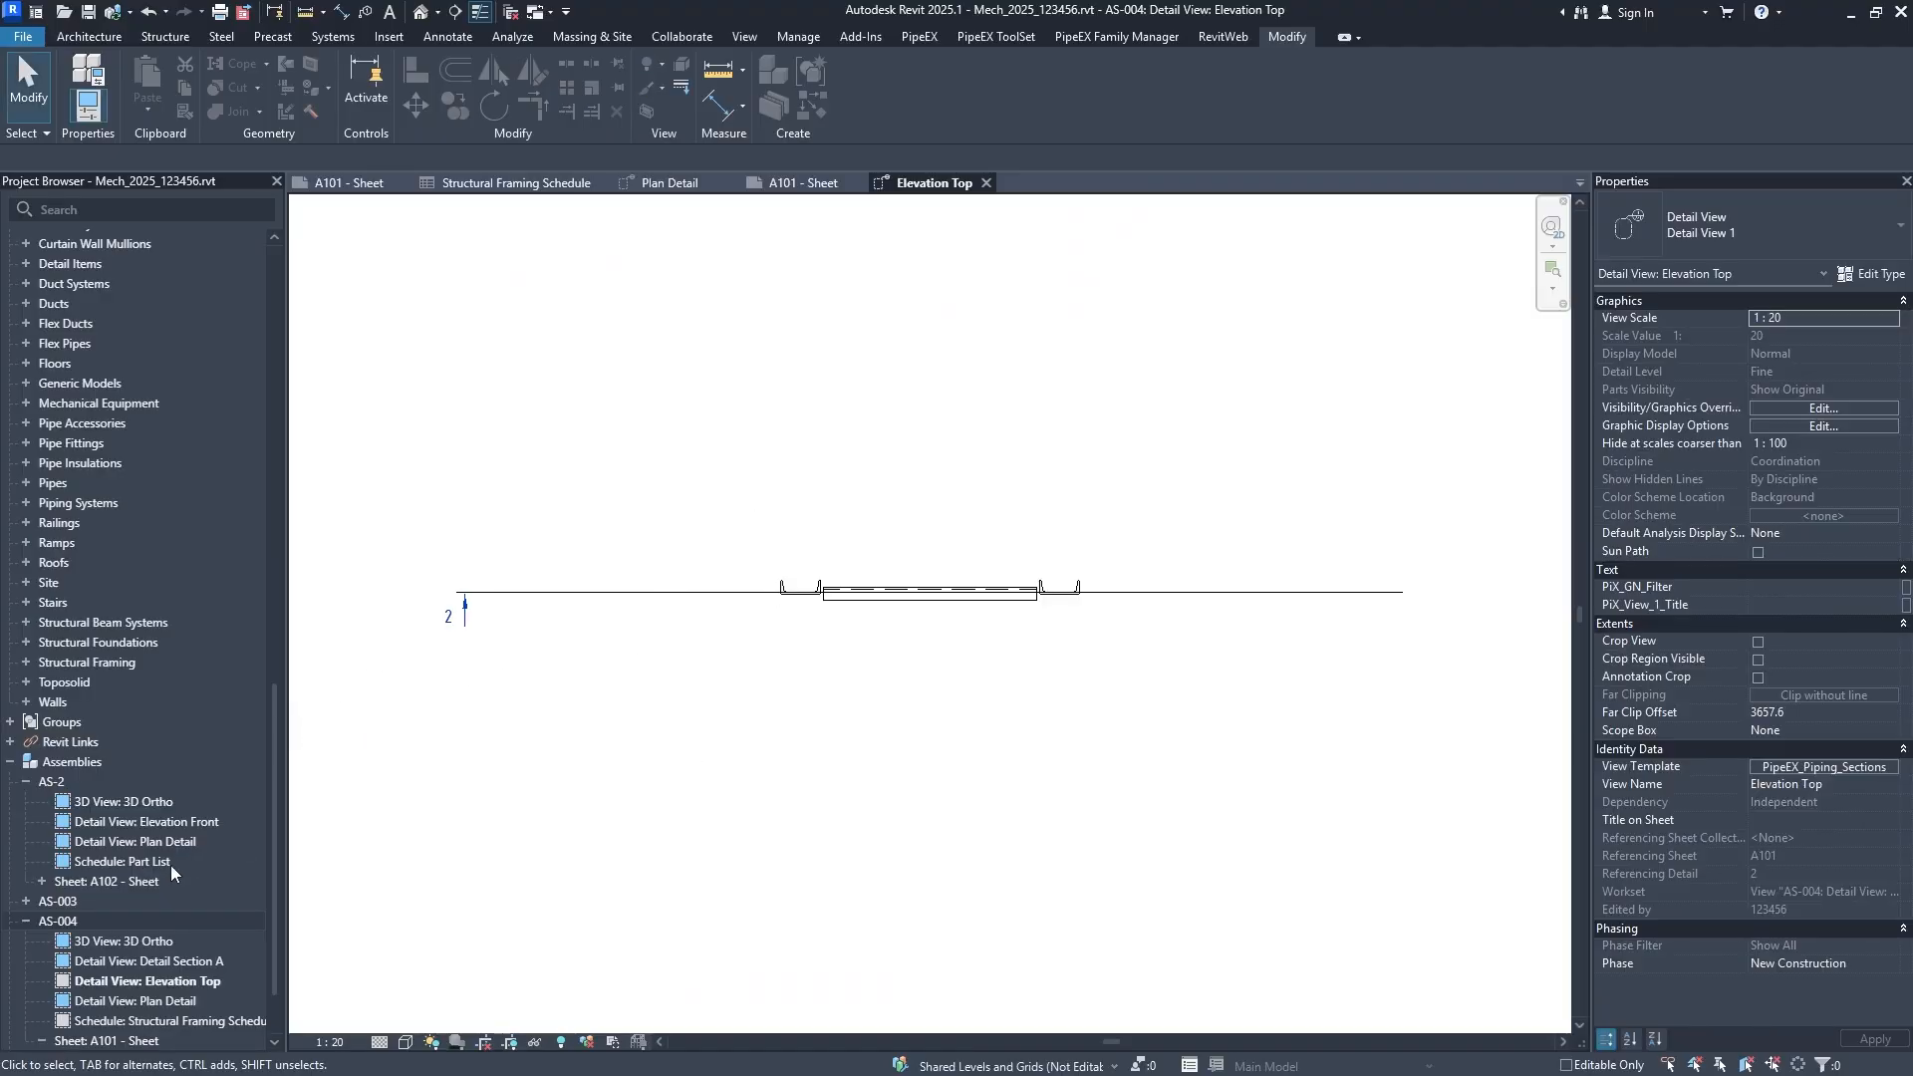
# Look at AS-004's Structural Framing Schedule and return to AS-004's sheet A101.
pyautogui.scroll(-2, 163, 897)
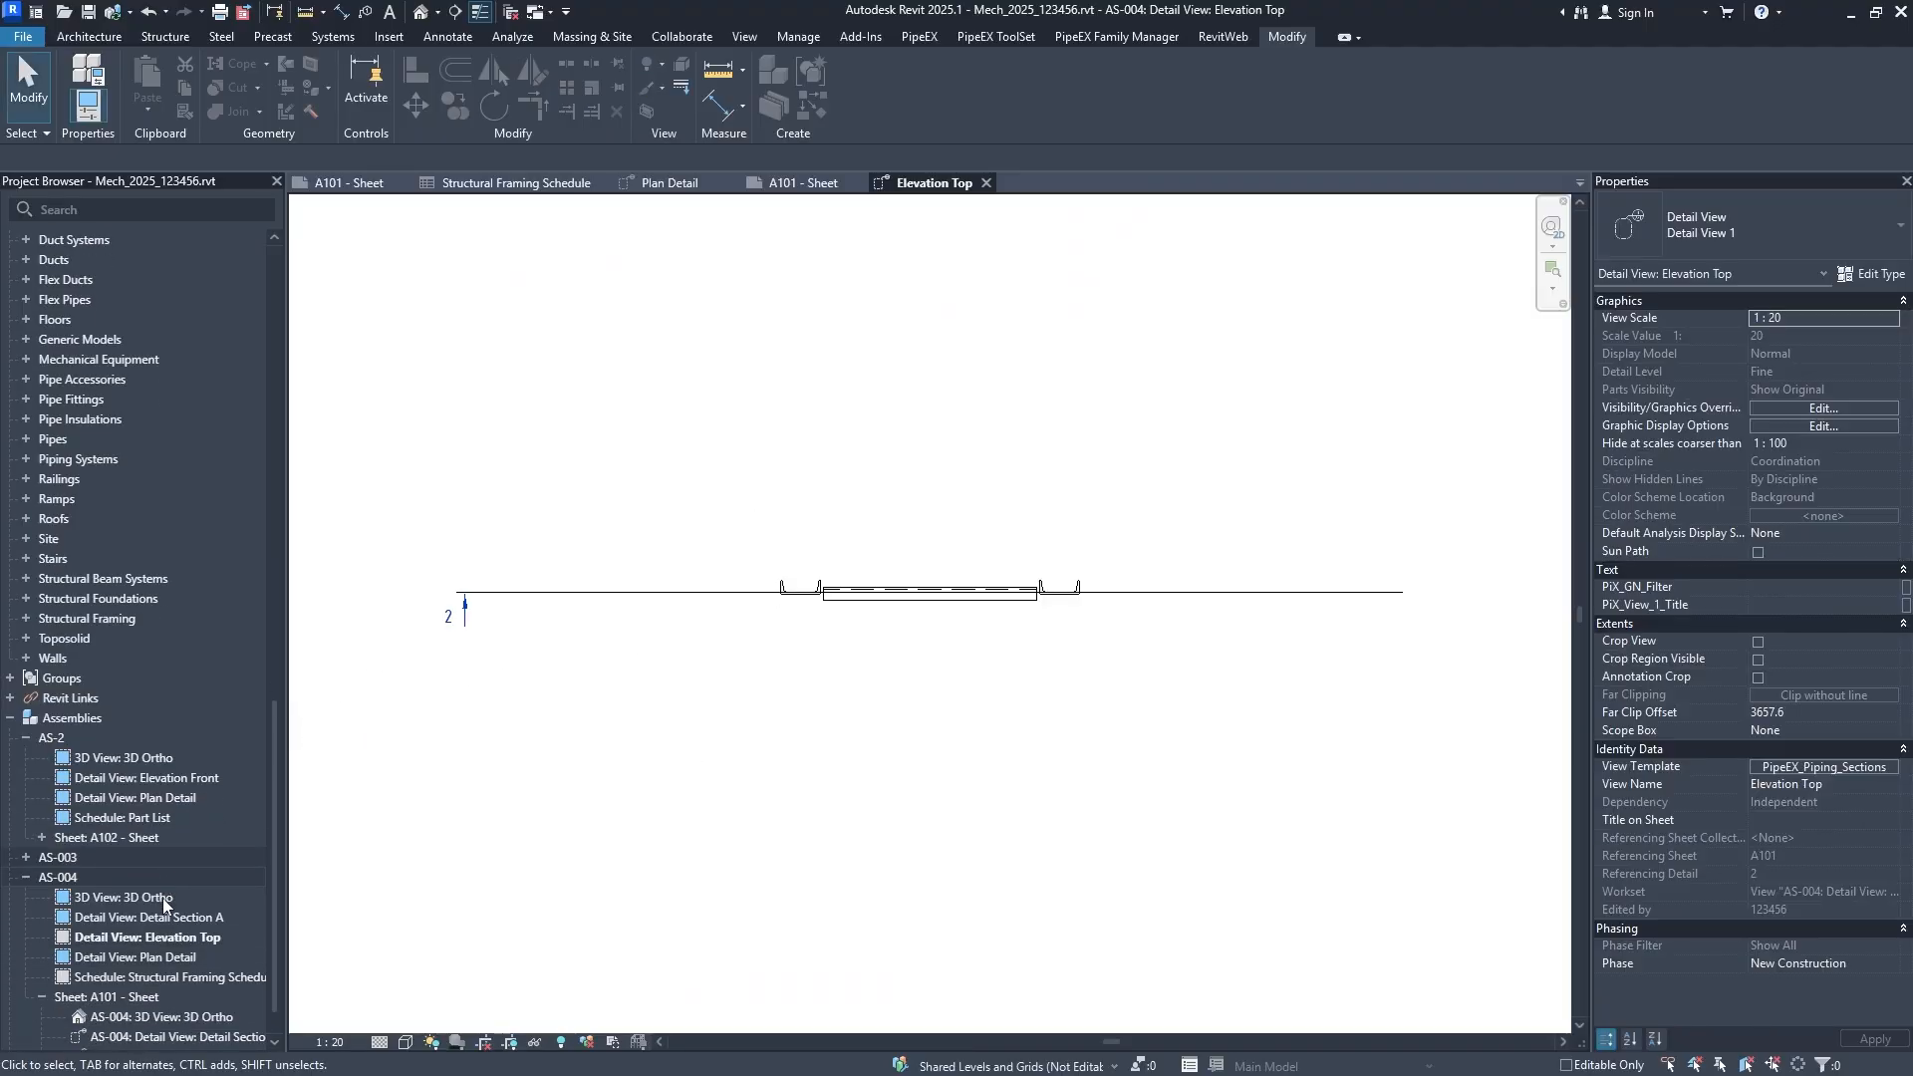
pyautogui.doubleClick(150, 979)
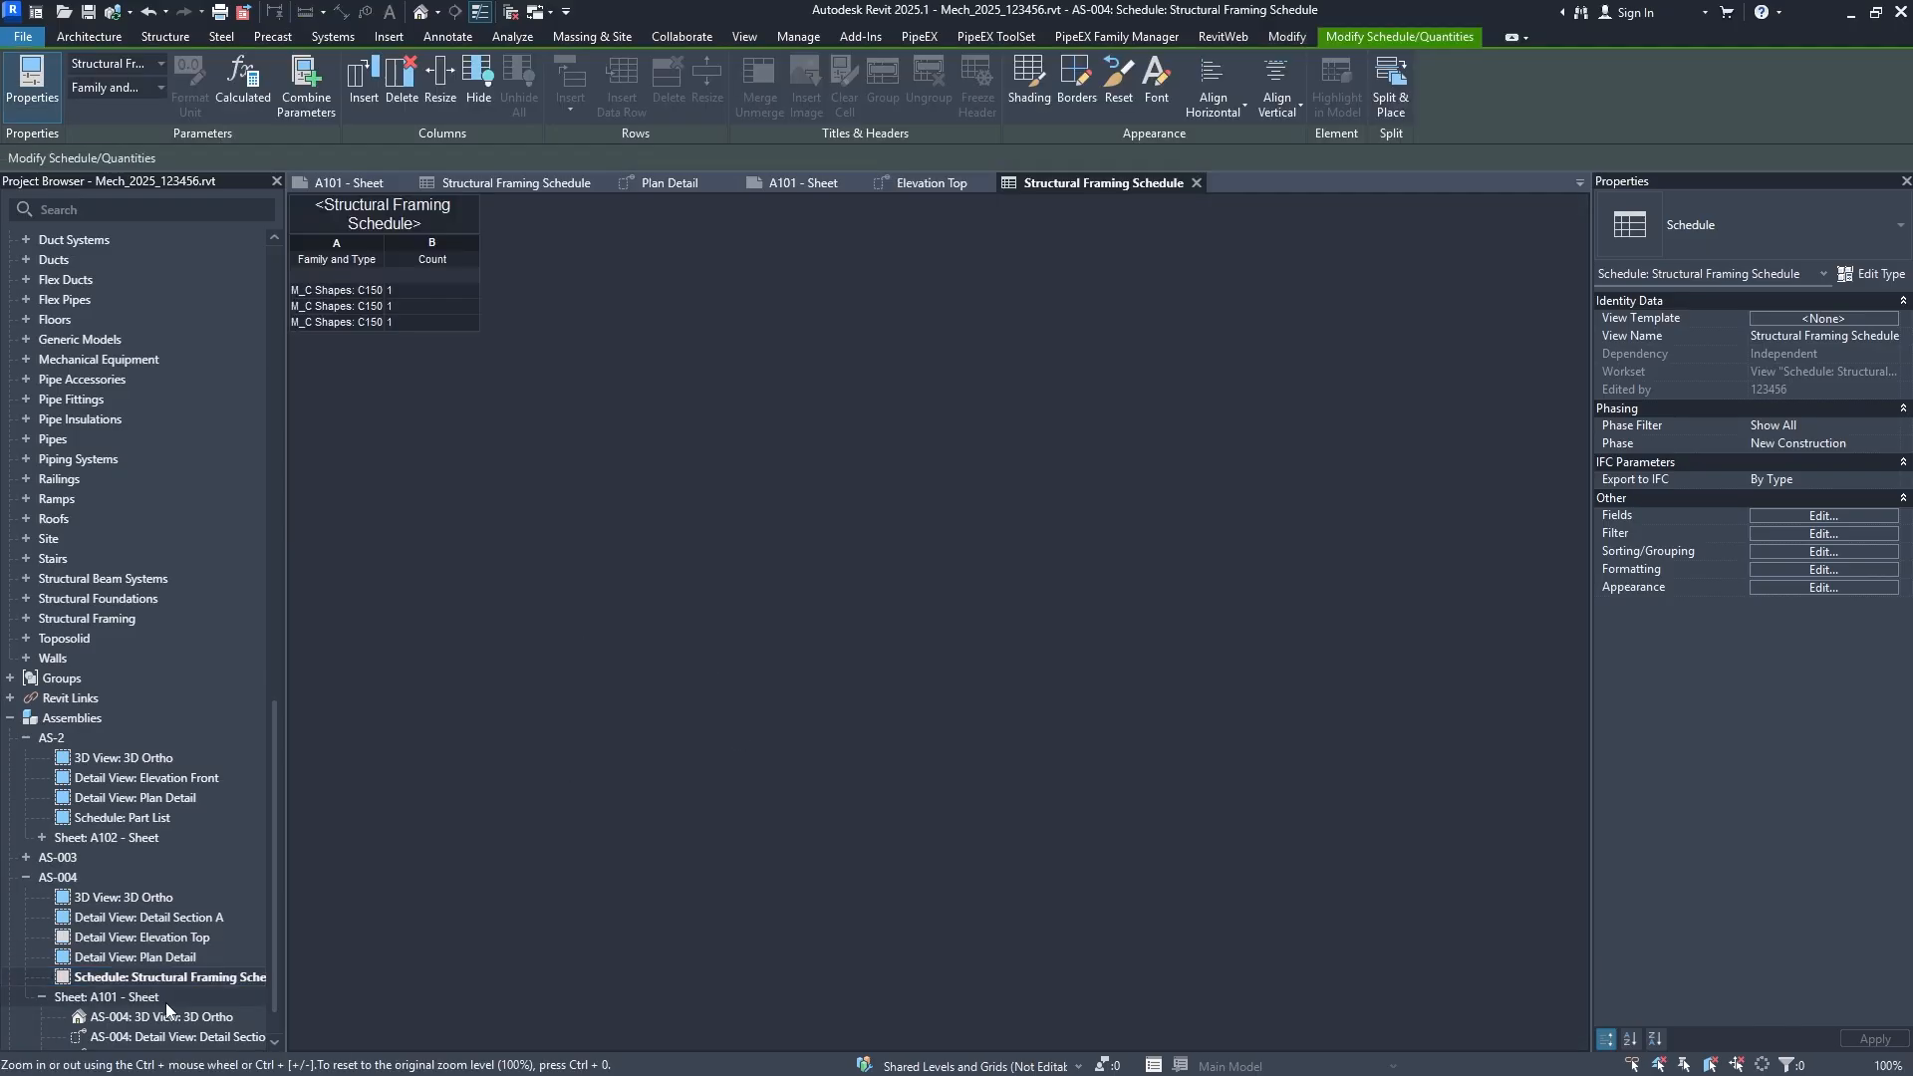
pyautogui.click(151, 961)
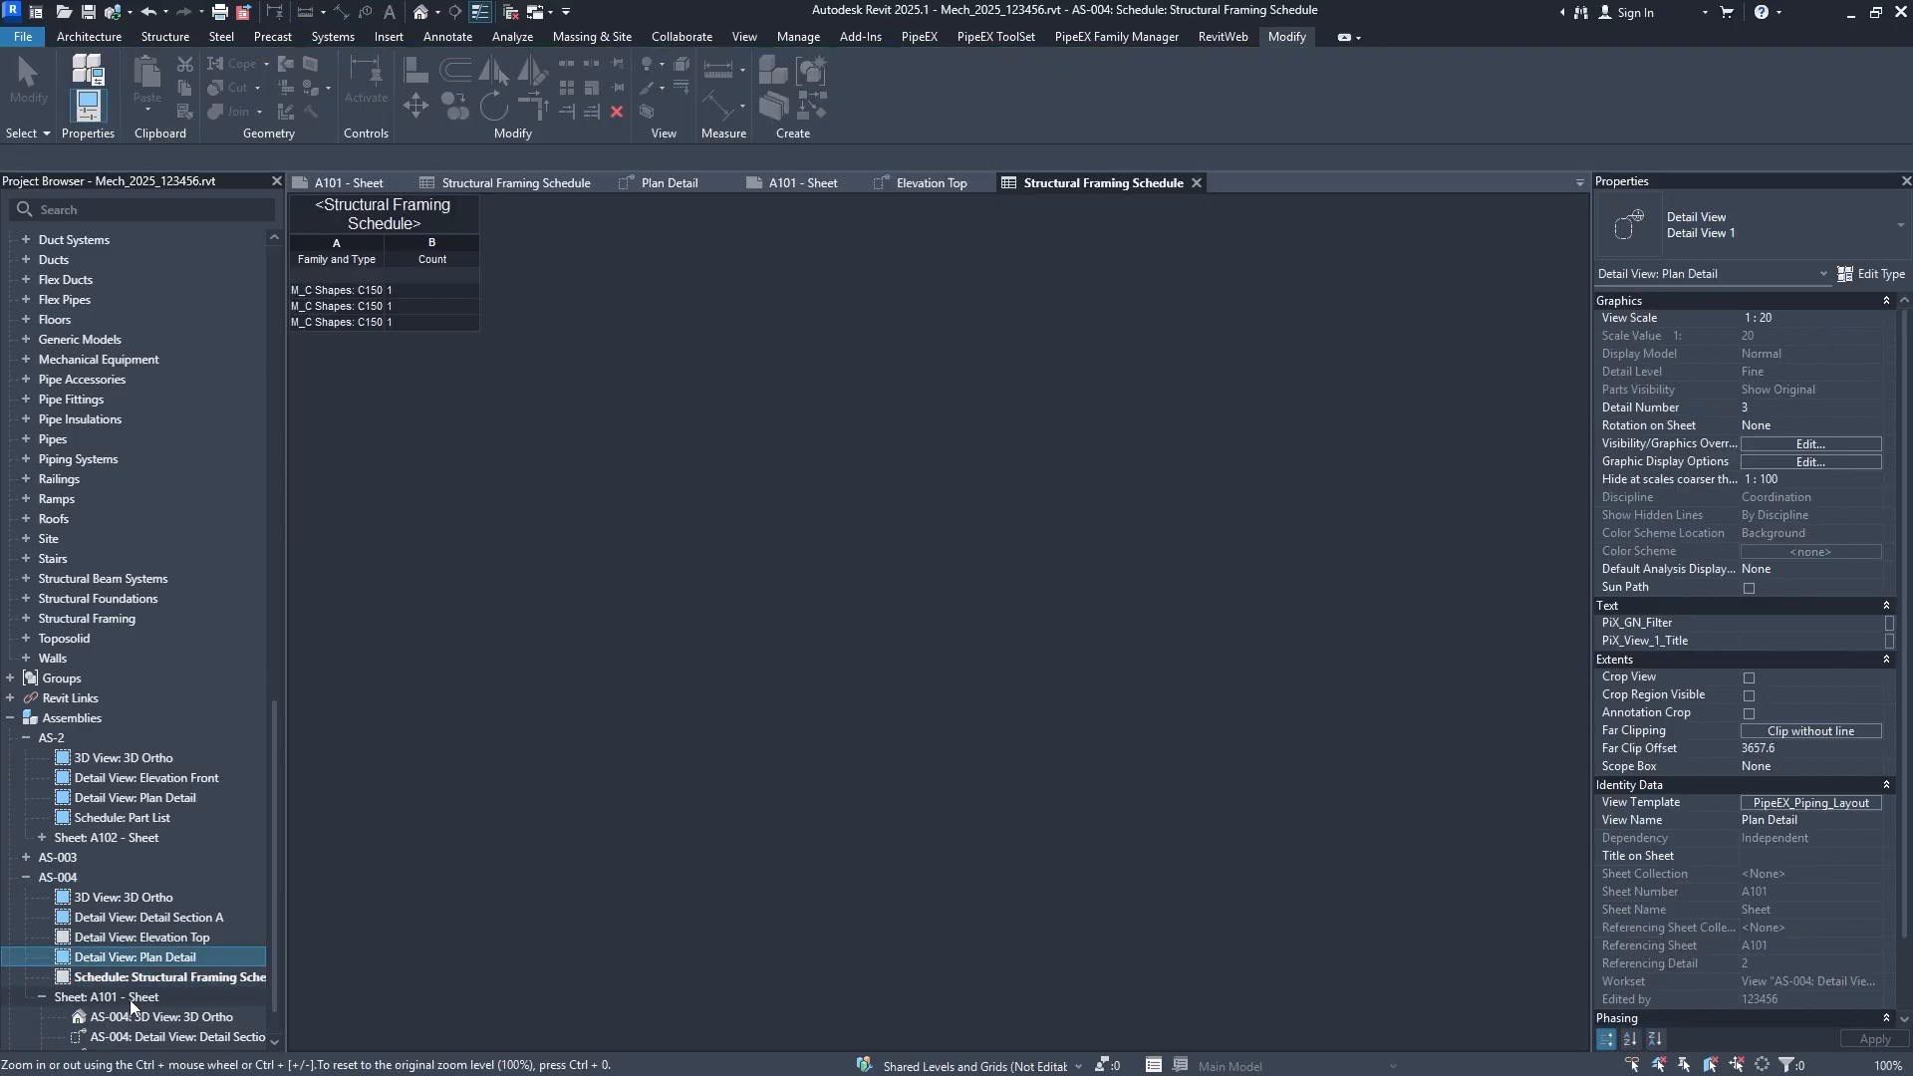
pyautogui.doubleClick(129, 998)
# Activate the Plan Detail viewport on AS-004's sheet to inspect it, and deactivate it again.
pyautogui.click(787, 543)
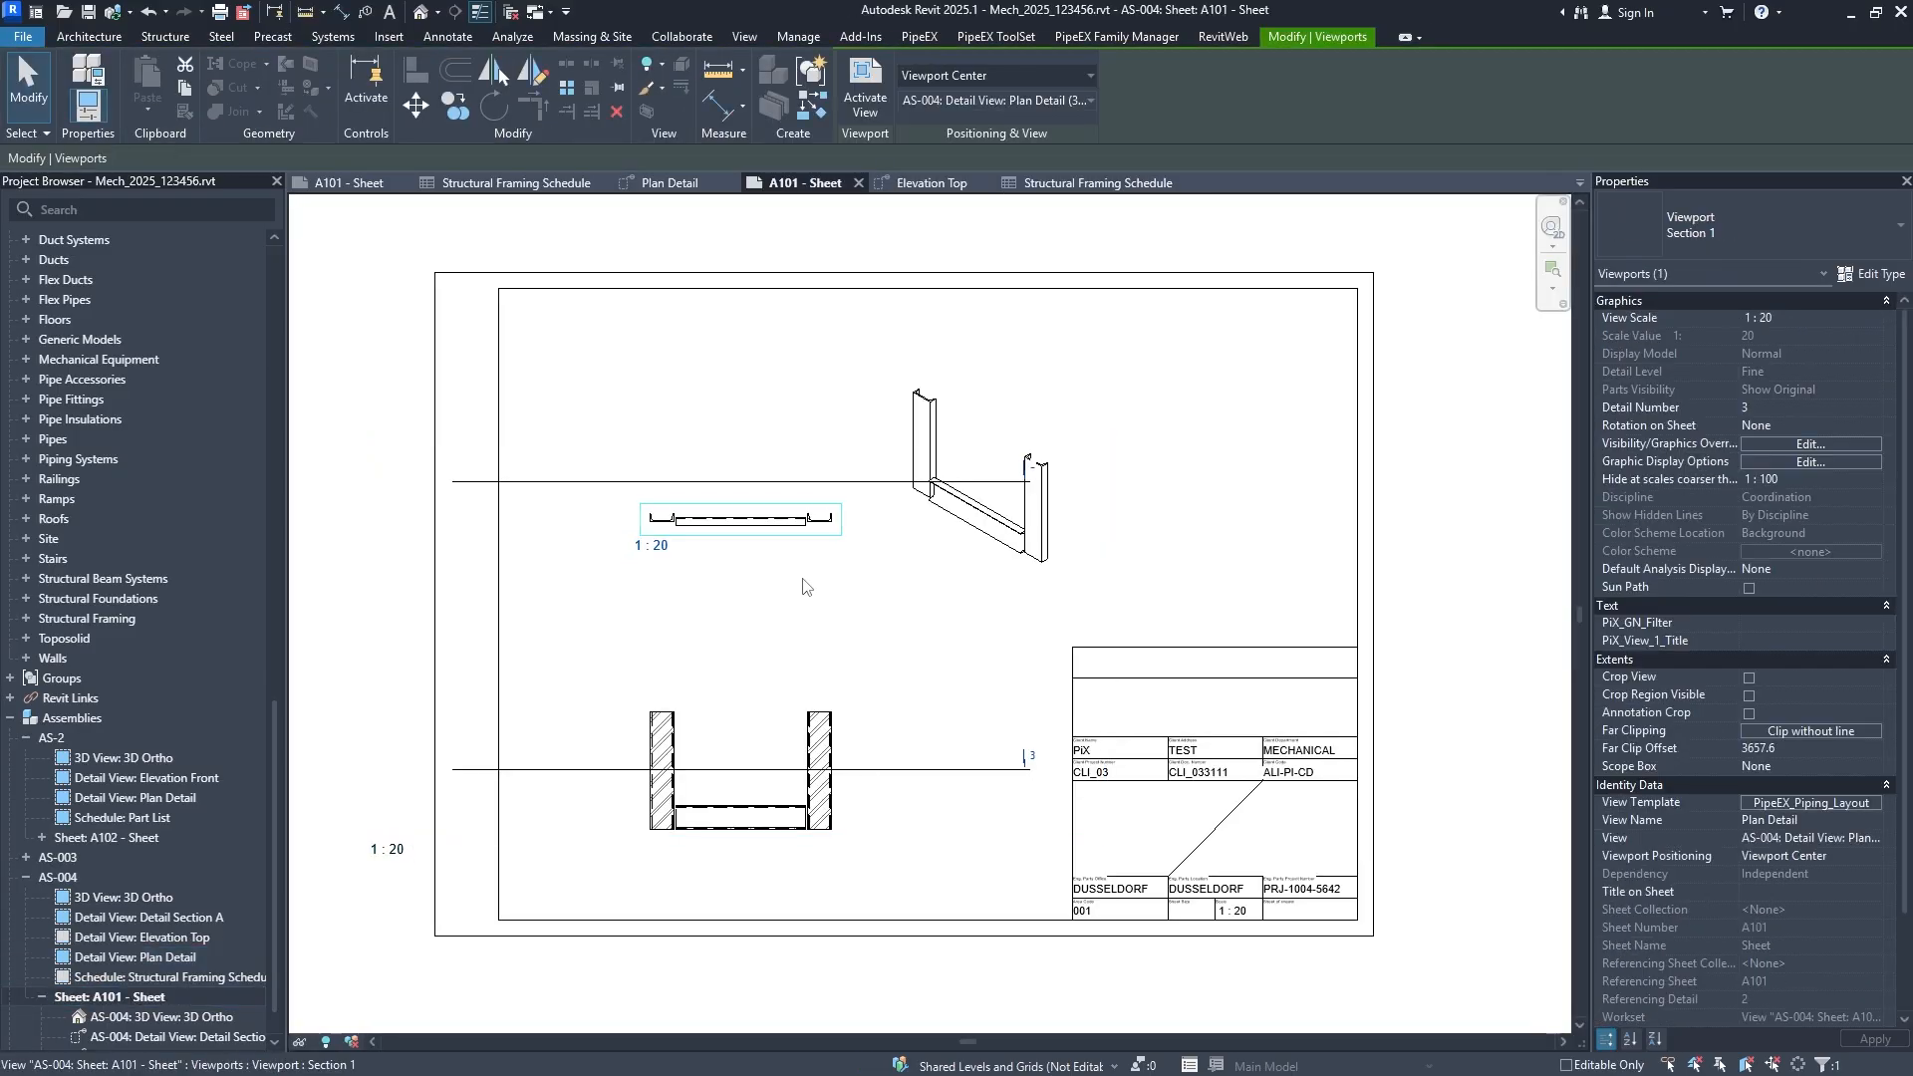
pyautogui.click(824, 490)
pyautogui.doubleClick(780, 496)
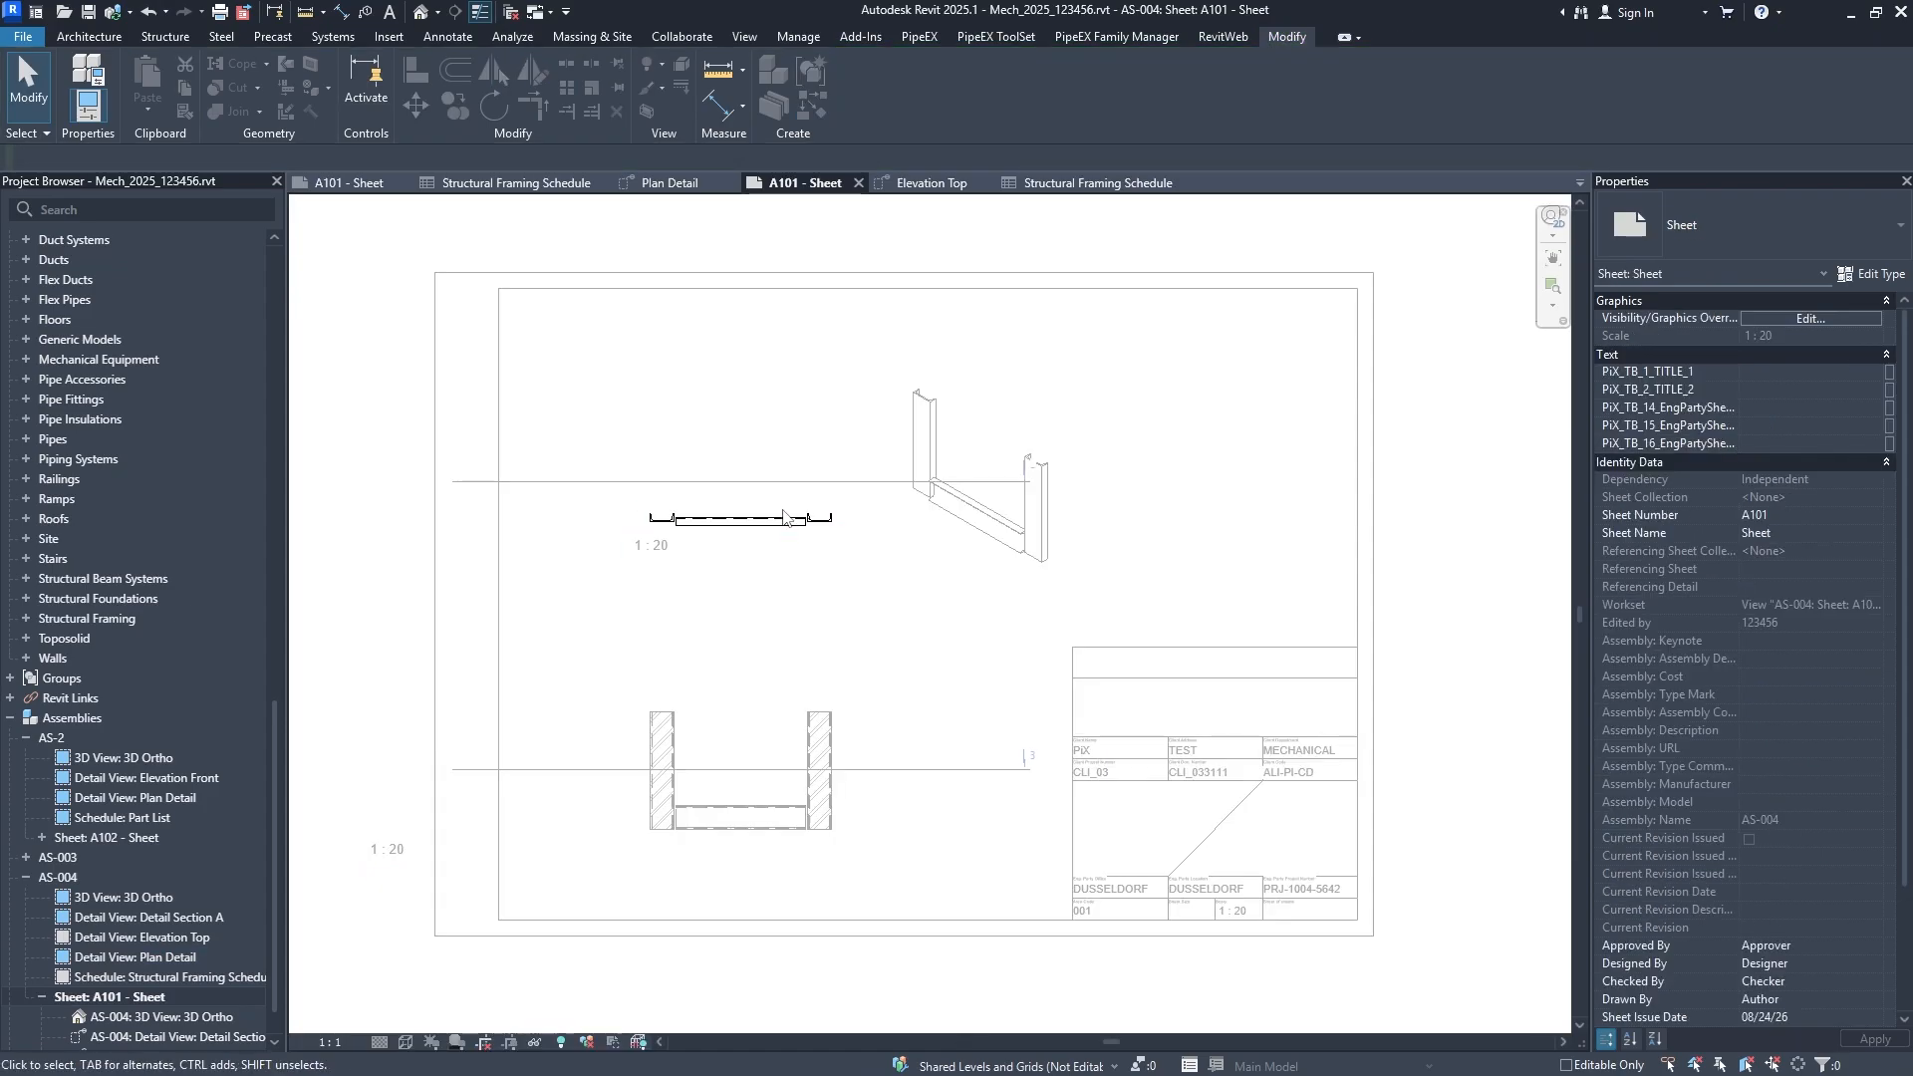
pyautogui.doubleClick(835, 618)
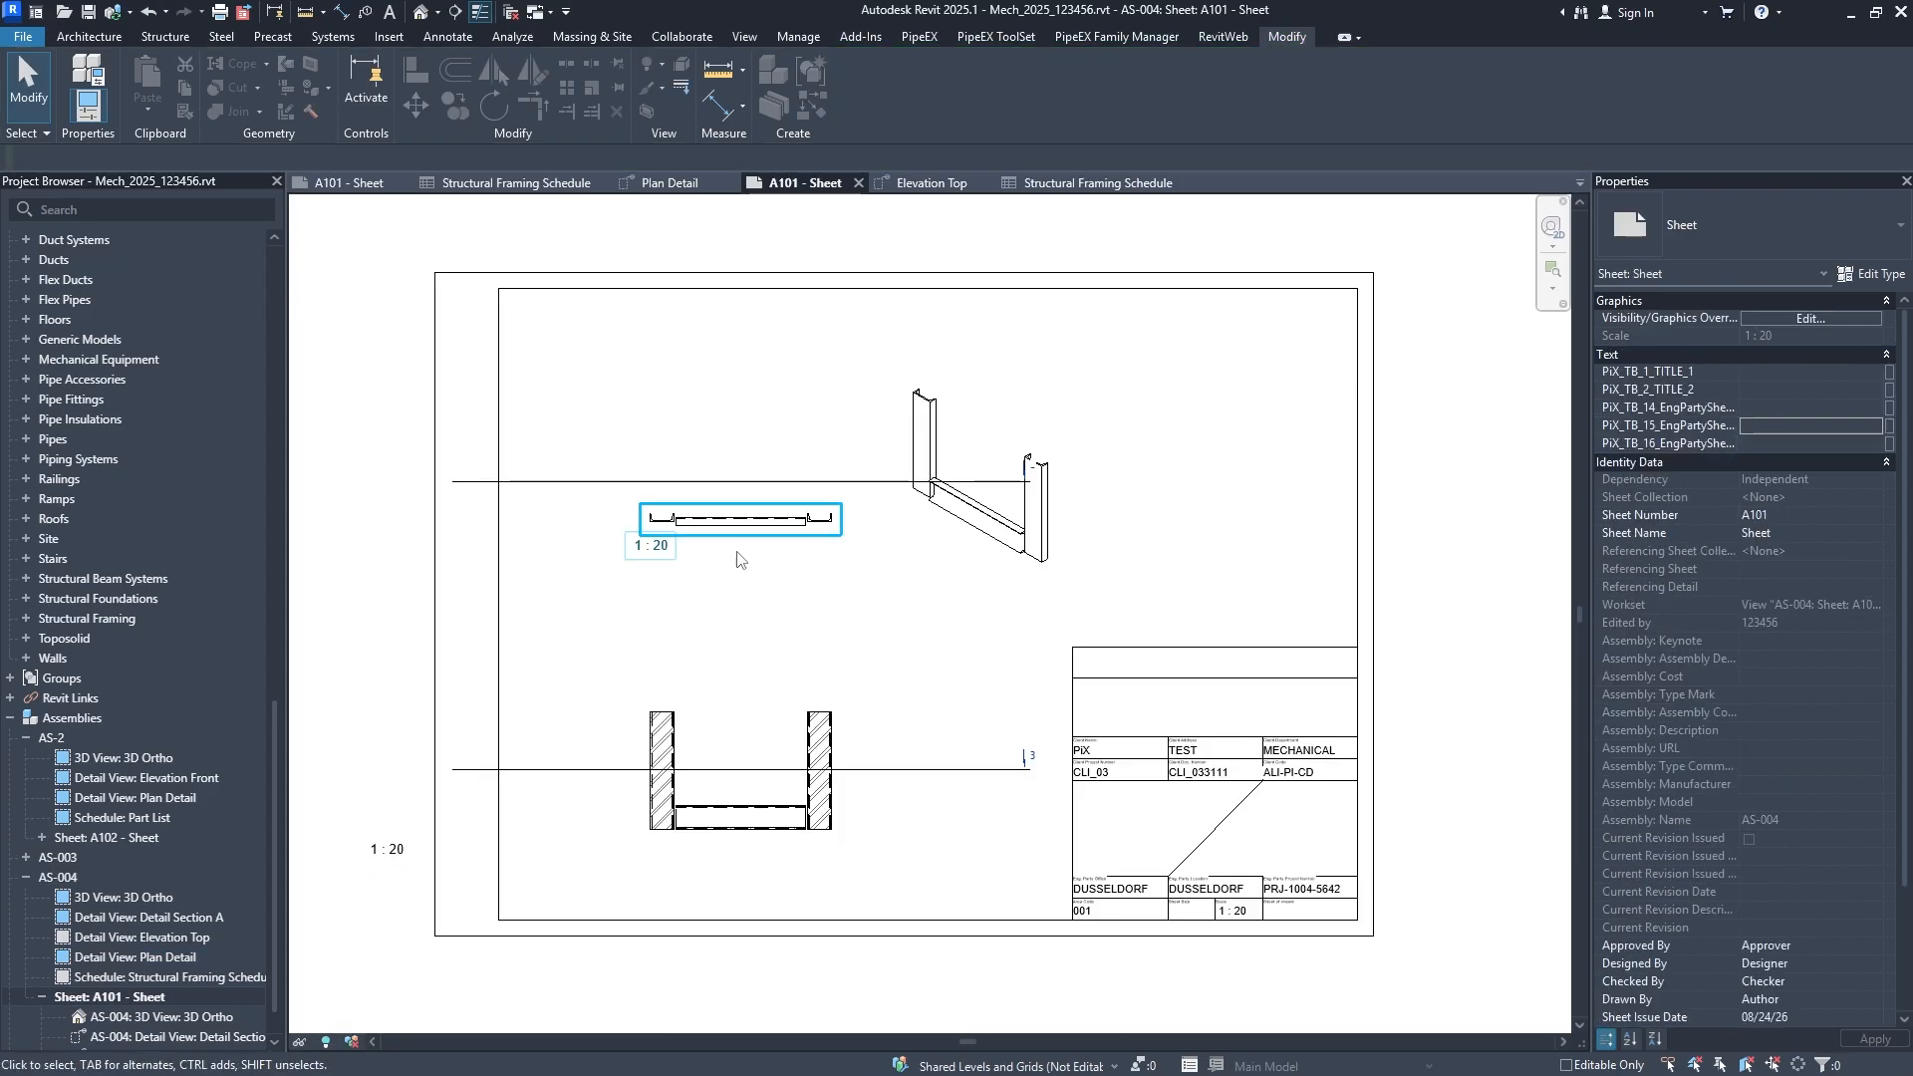
# Remove the Plan Detail viewport from sheet A101 and delete AS-004's Plan Detail view from the project.
pyautogui.press('Escape')
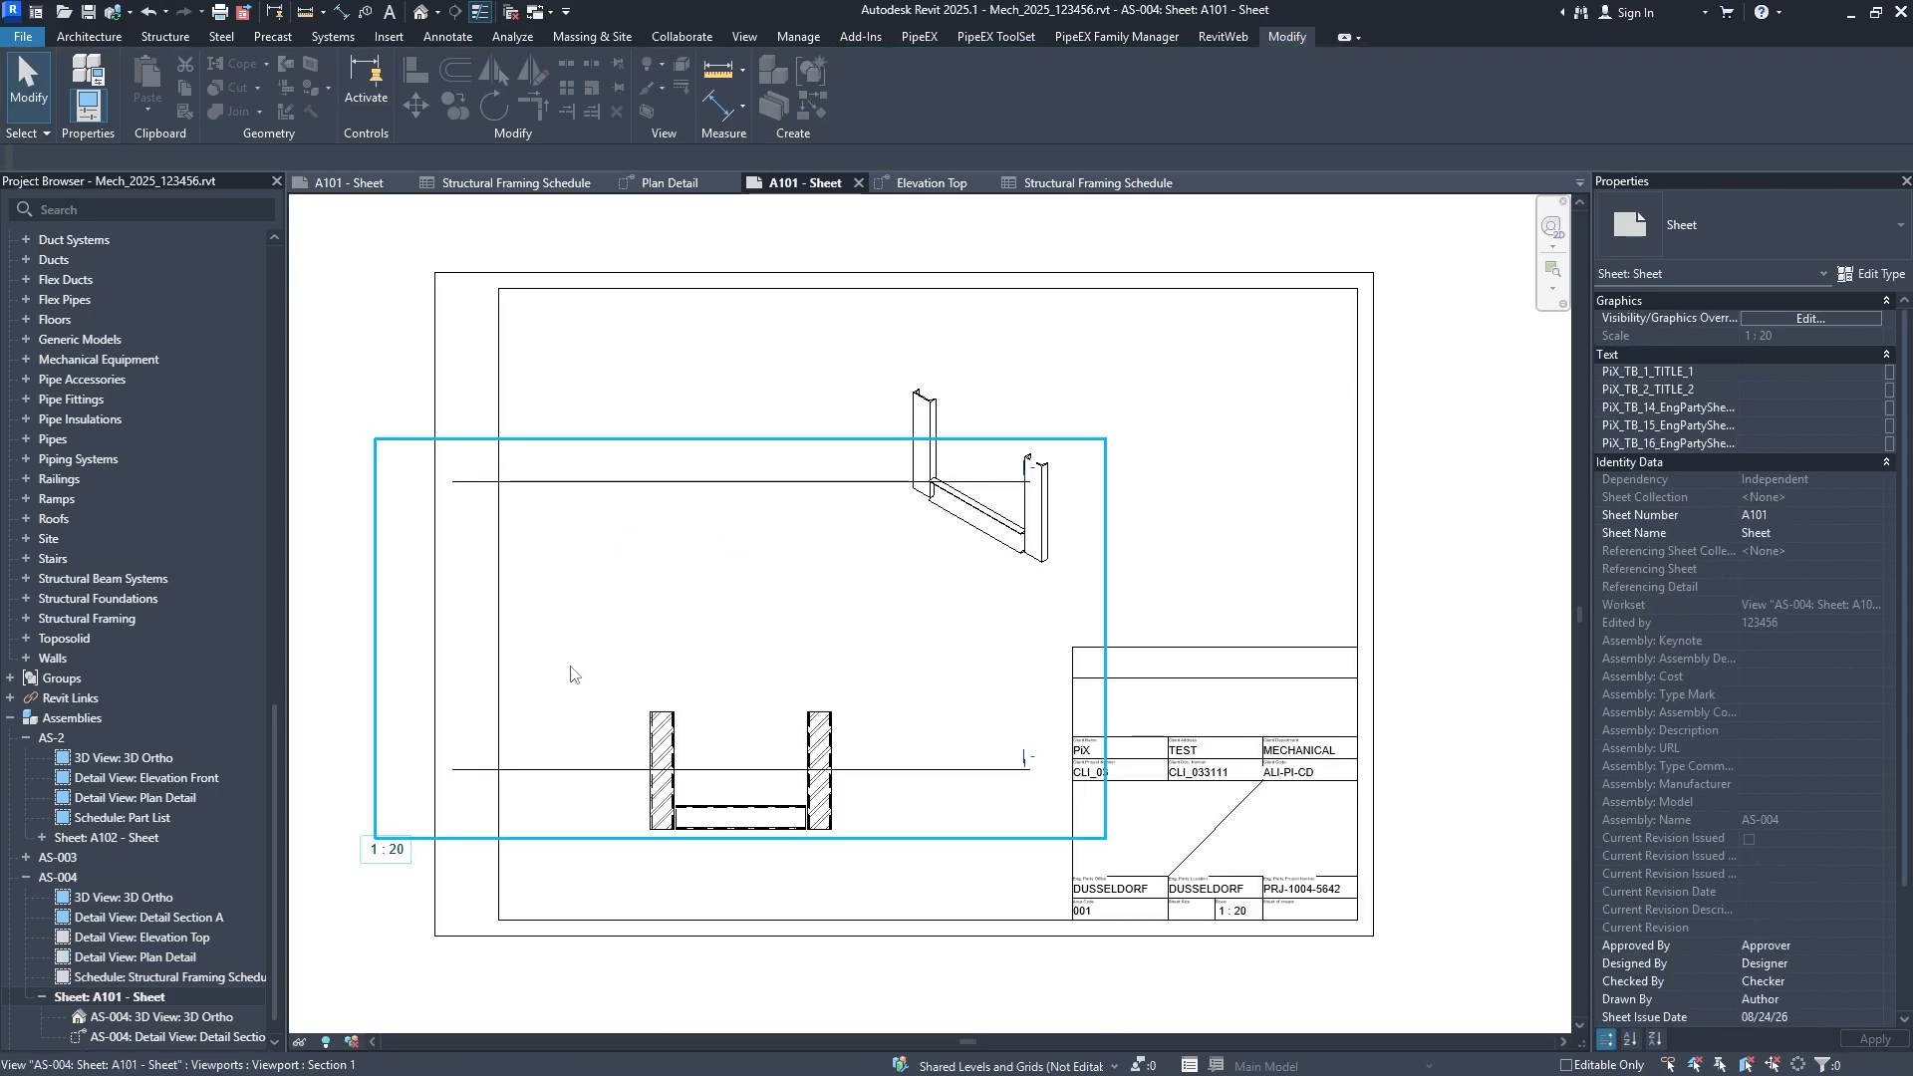
pyautogui.click(684, 482)
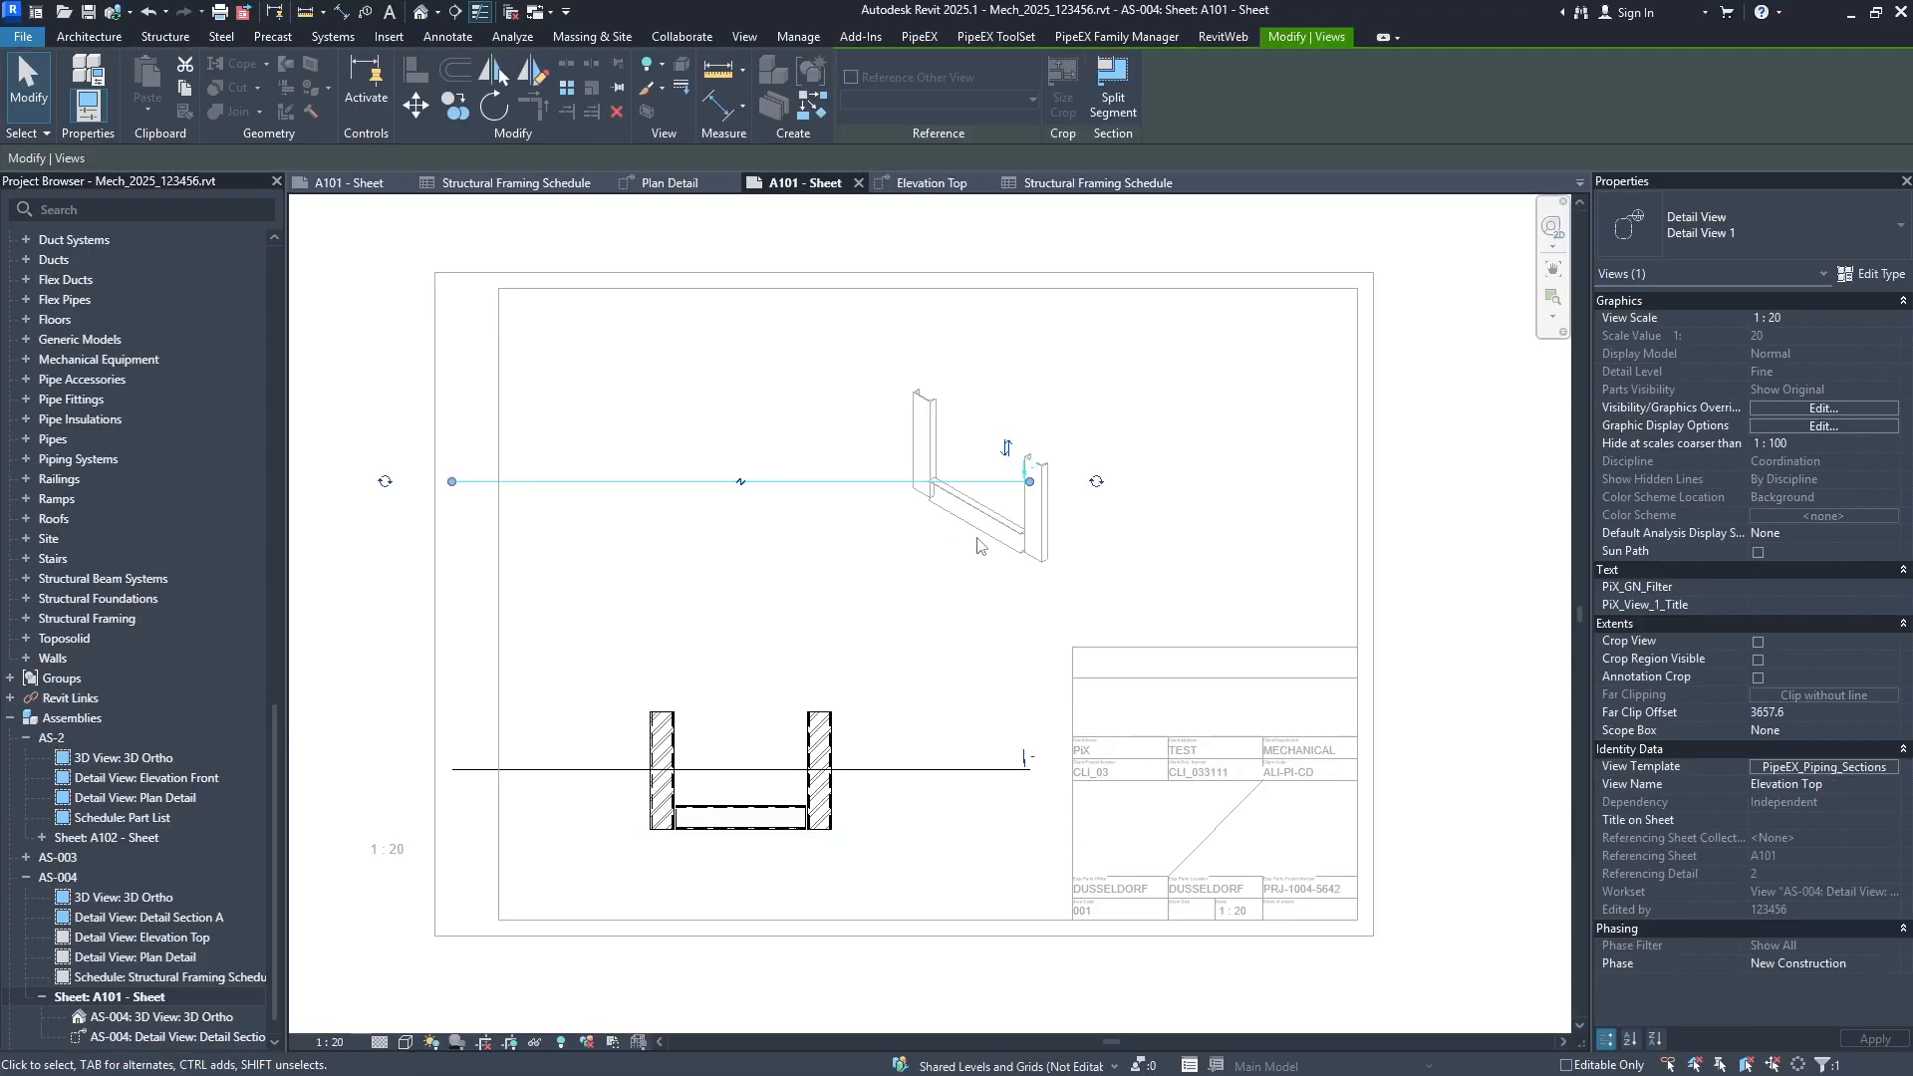
pyautogui.click(872, 668)
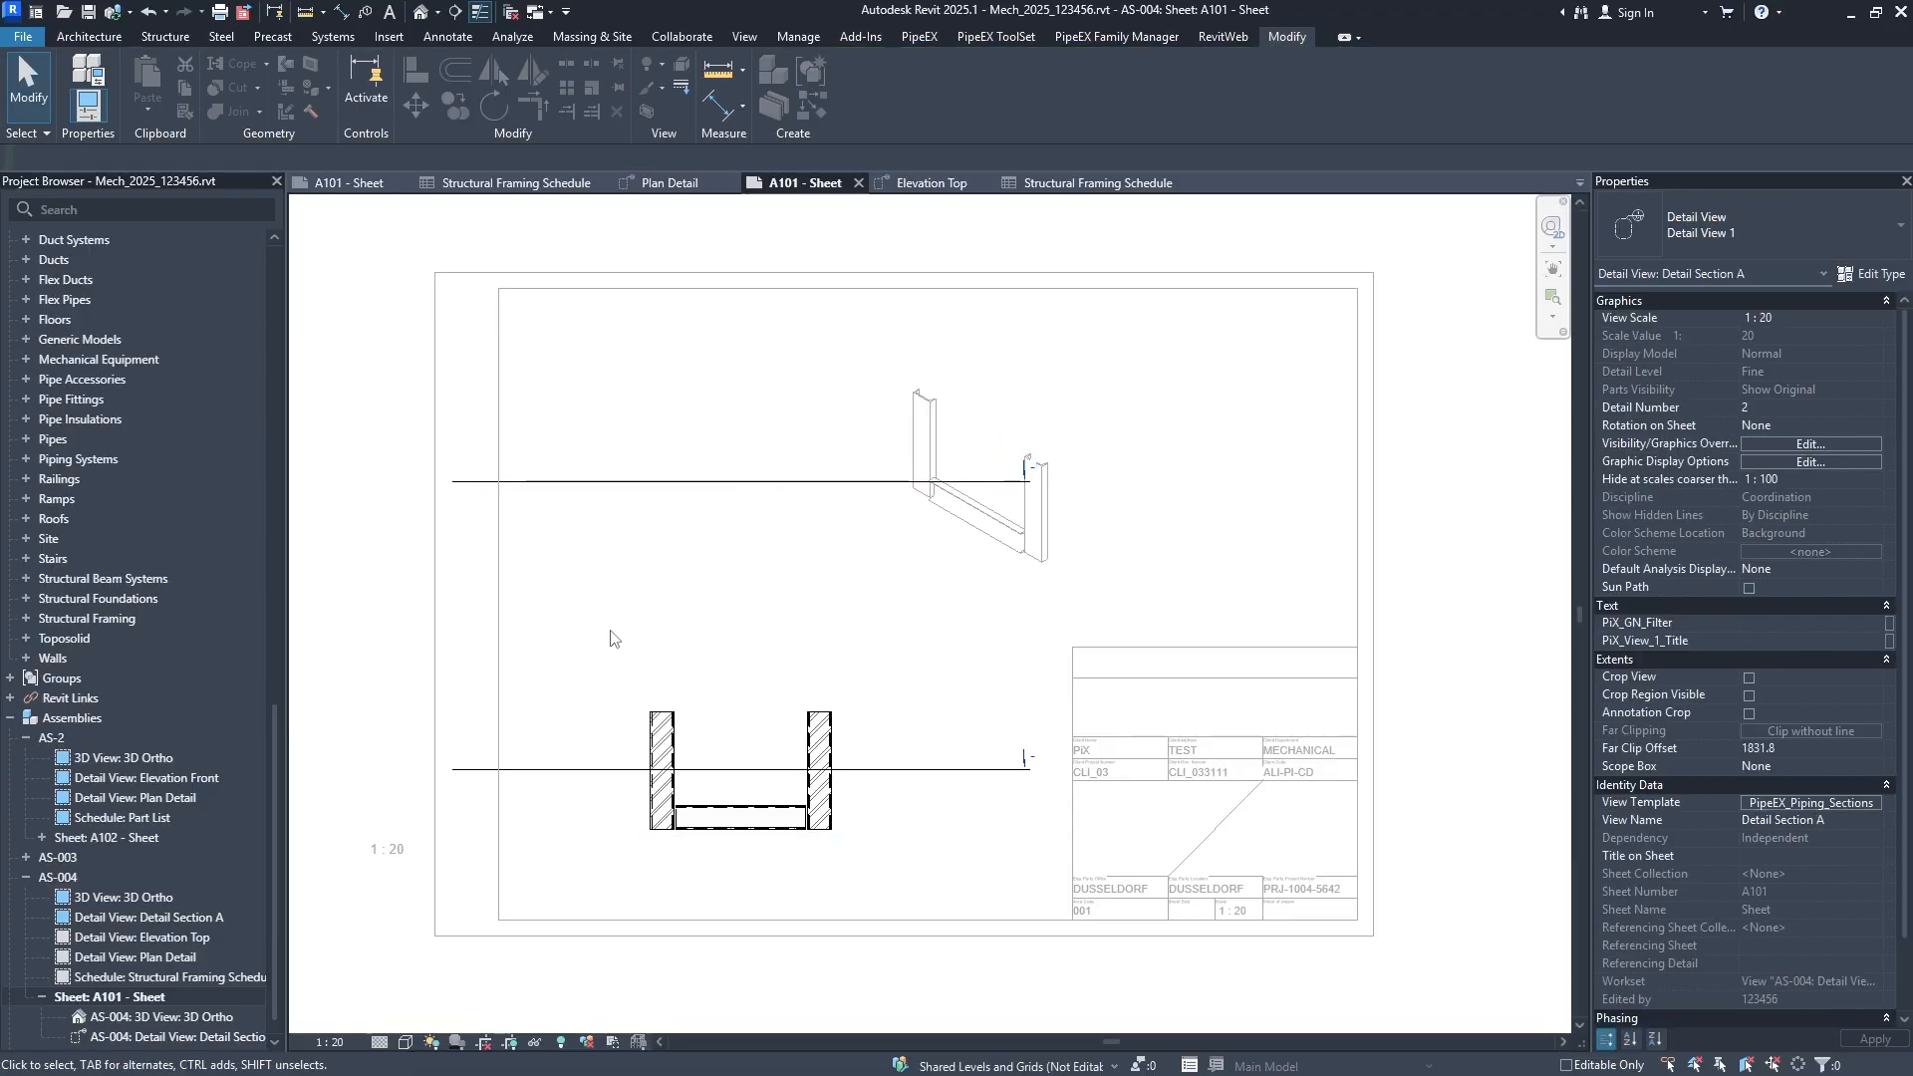
pyautogui.doubleClick(593, 872)
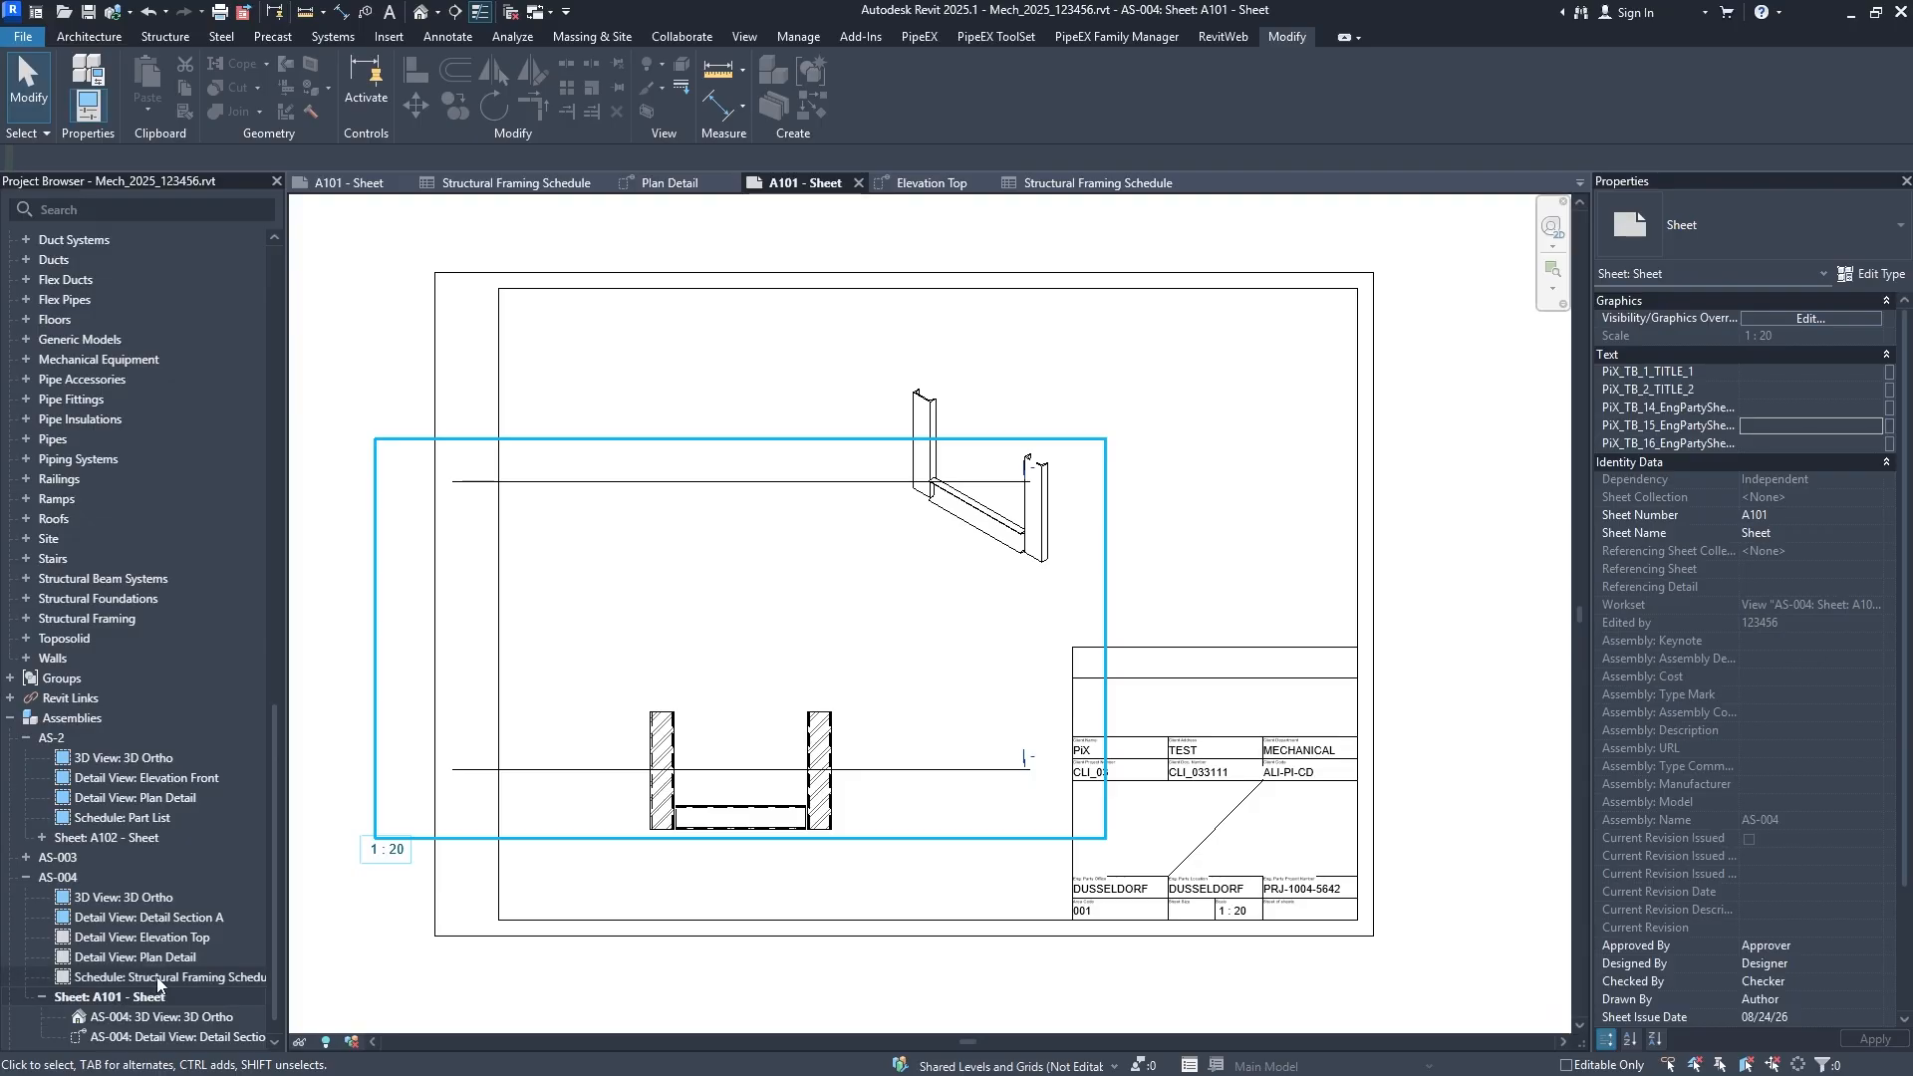
pyautogui.rightClick(165, 955)
pyautogui.click(250, 731)
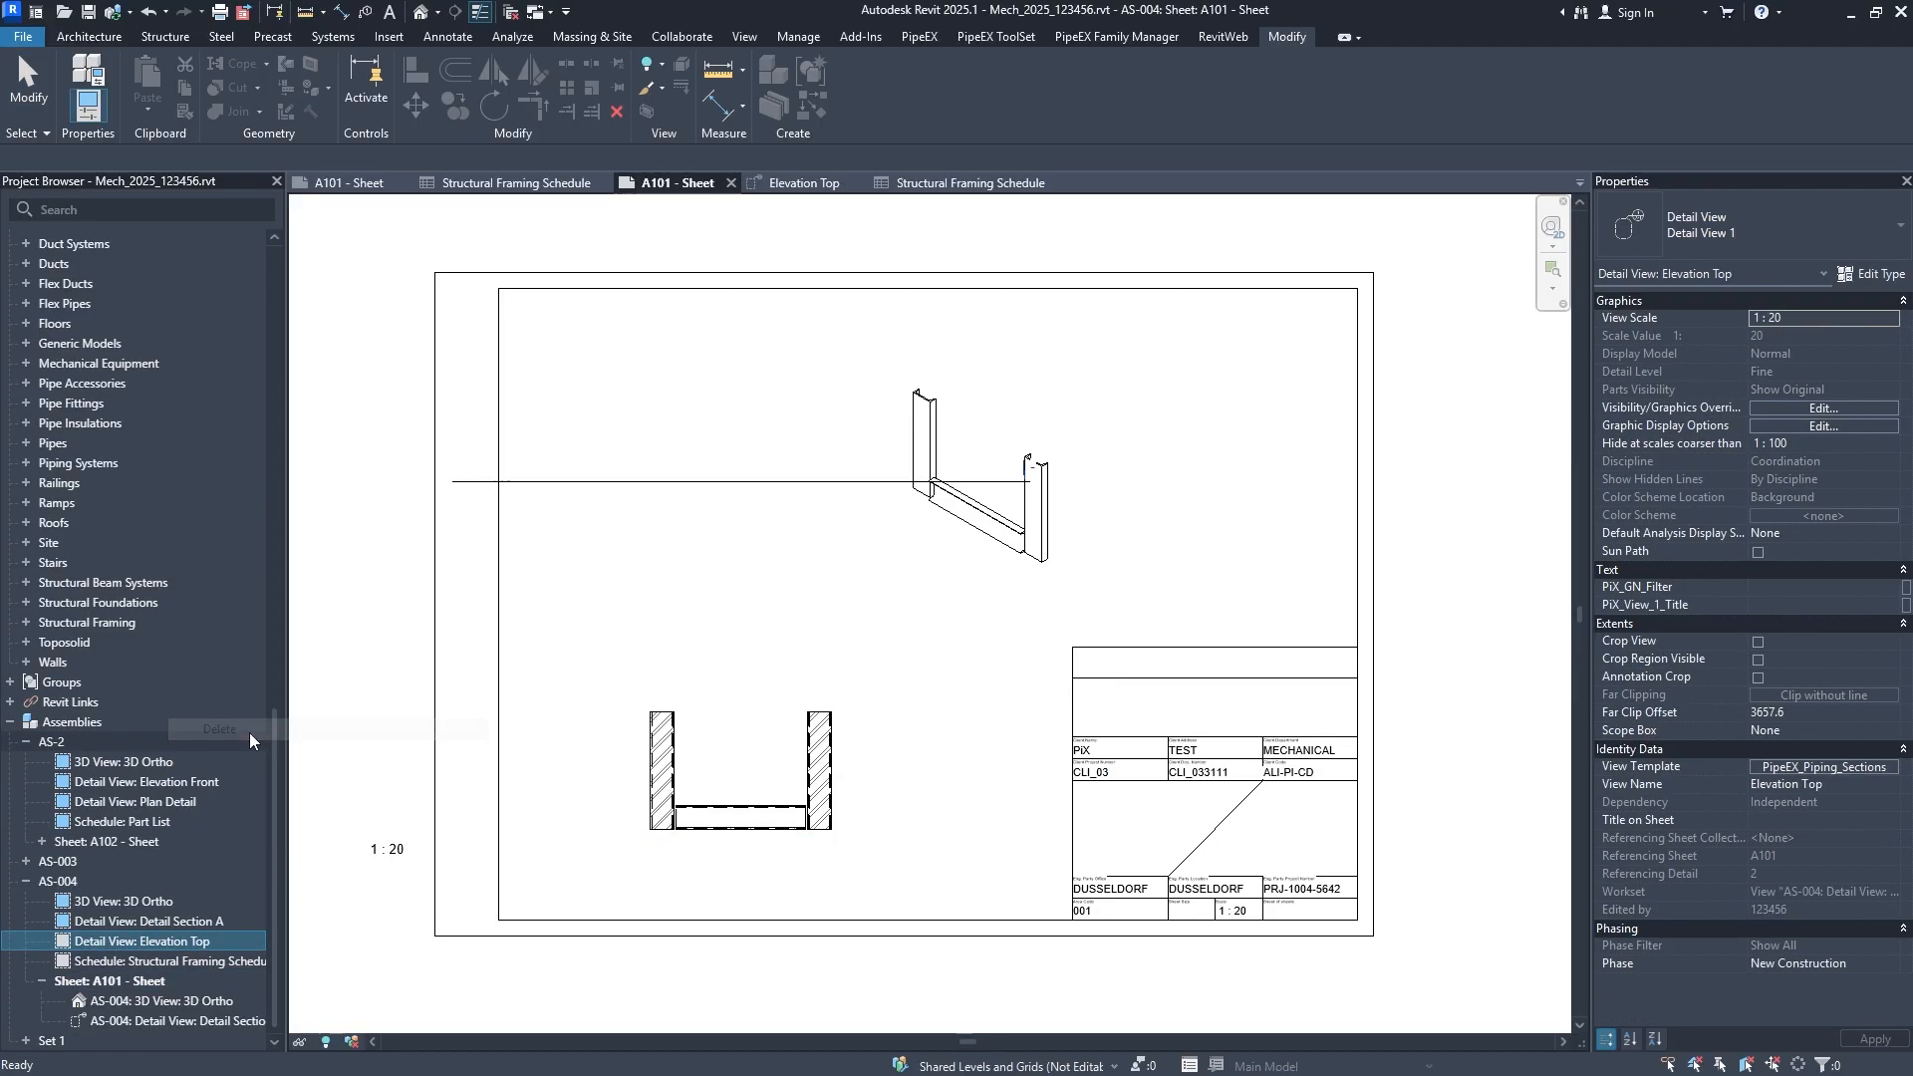
# Within the Detail Section A viewport, move the Elevation Top section line just above the frame and shorten it to its mark.
pyautogui.click(796, 755)
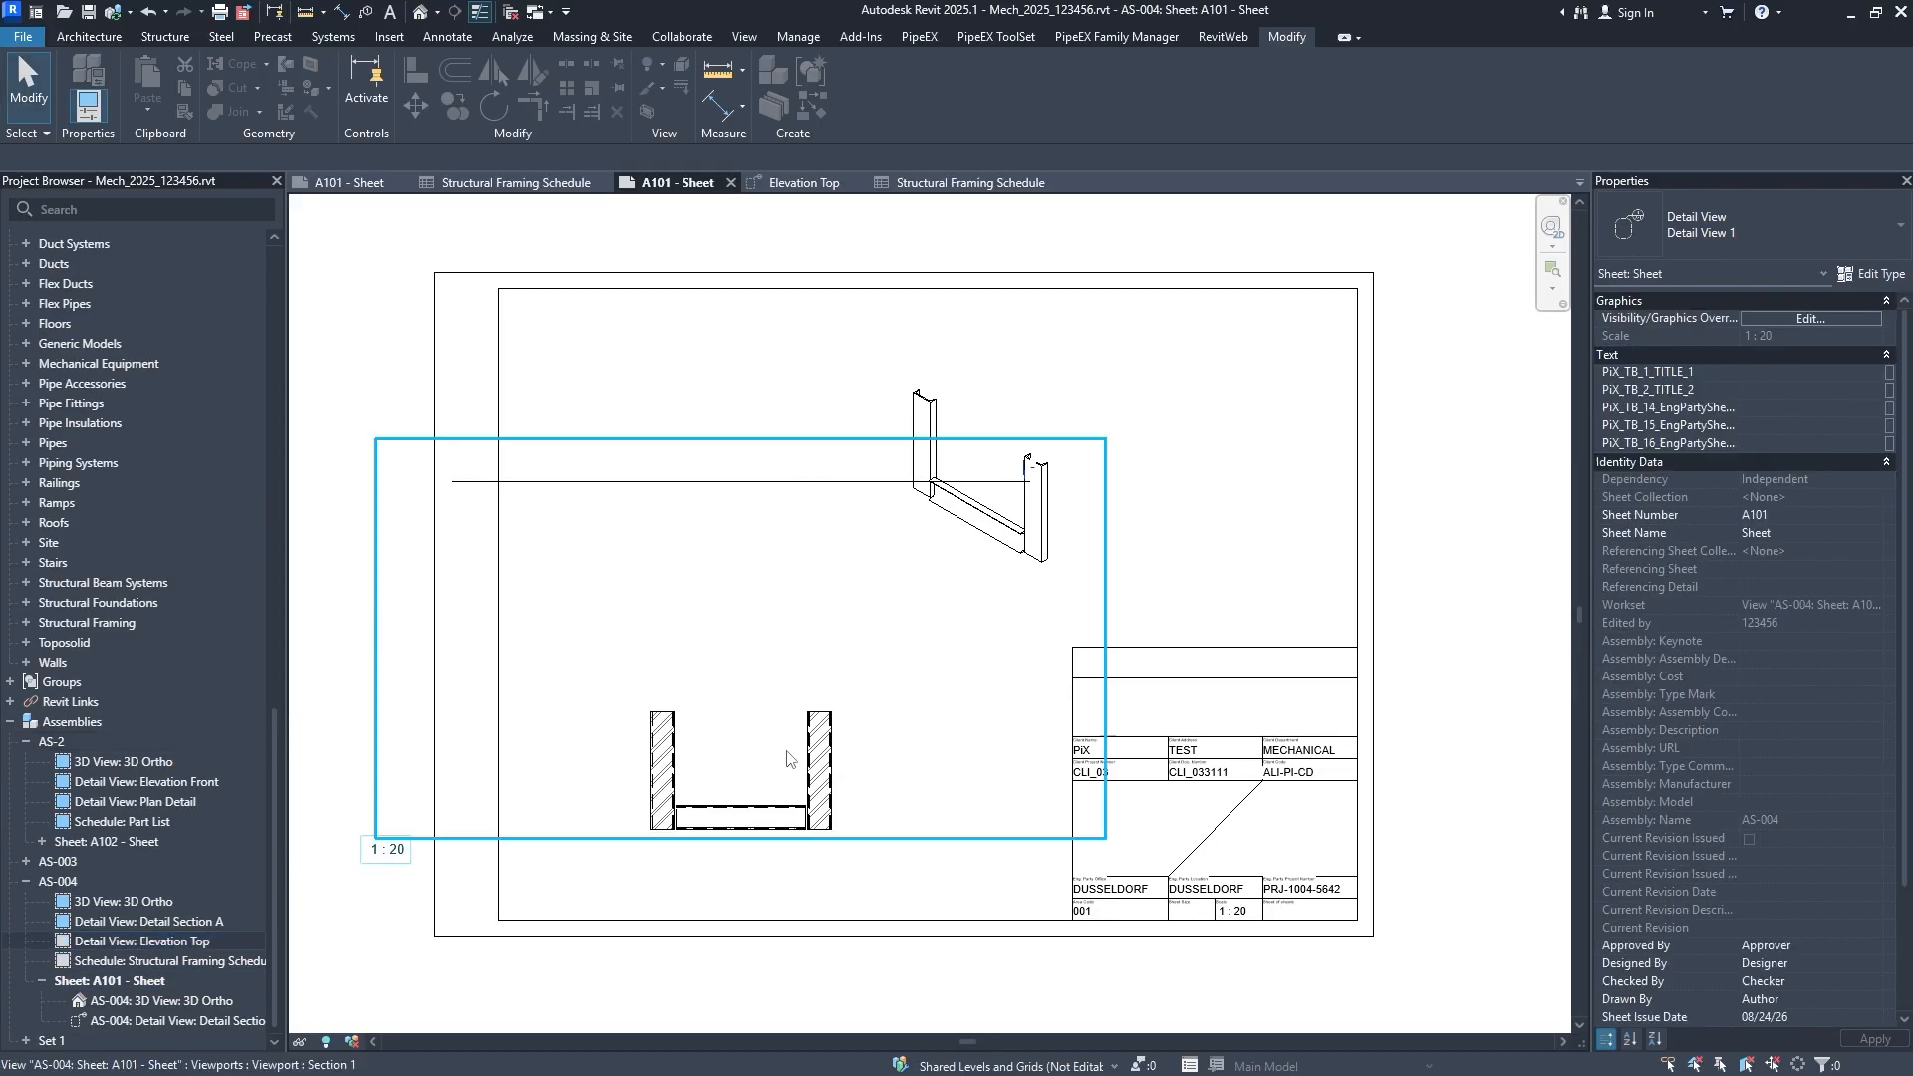
pyautogui.moveTo(832, 492); pyautogui.dragTo(844, 703)
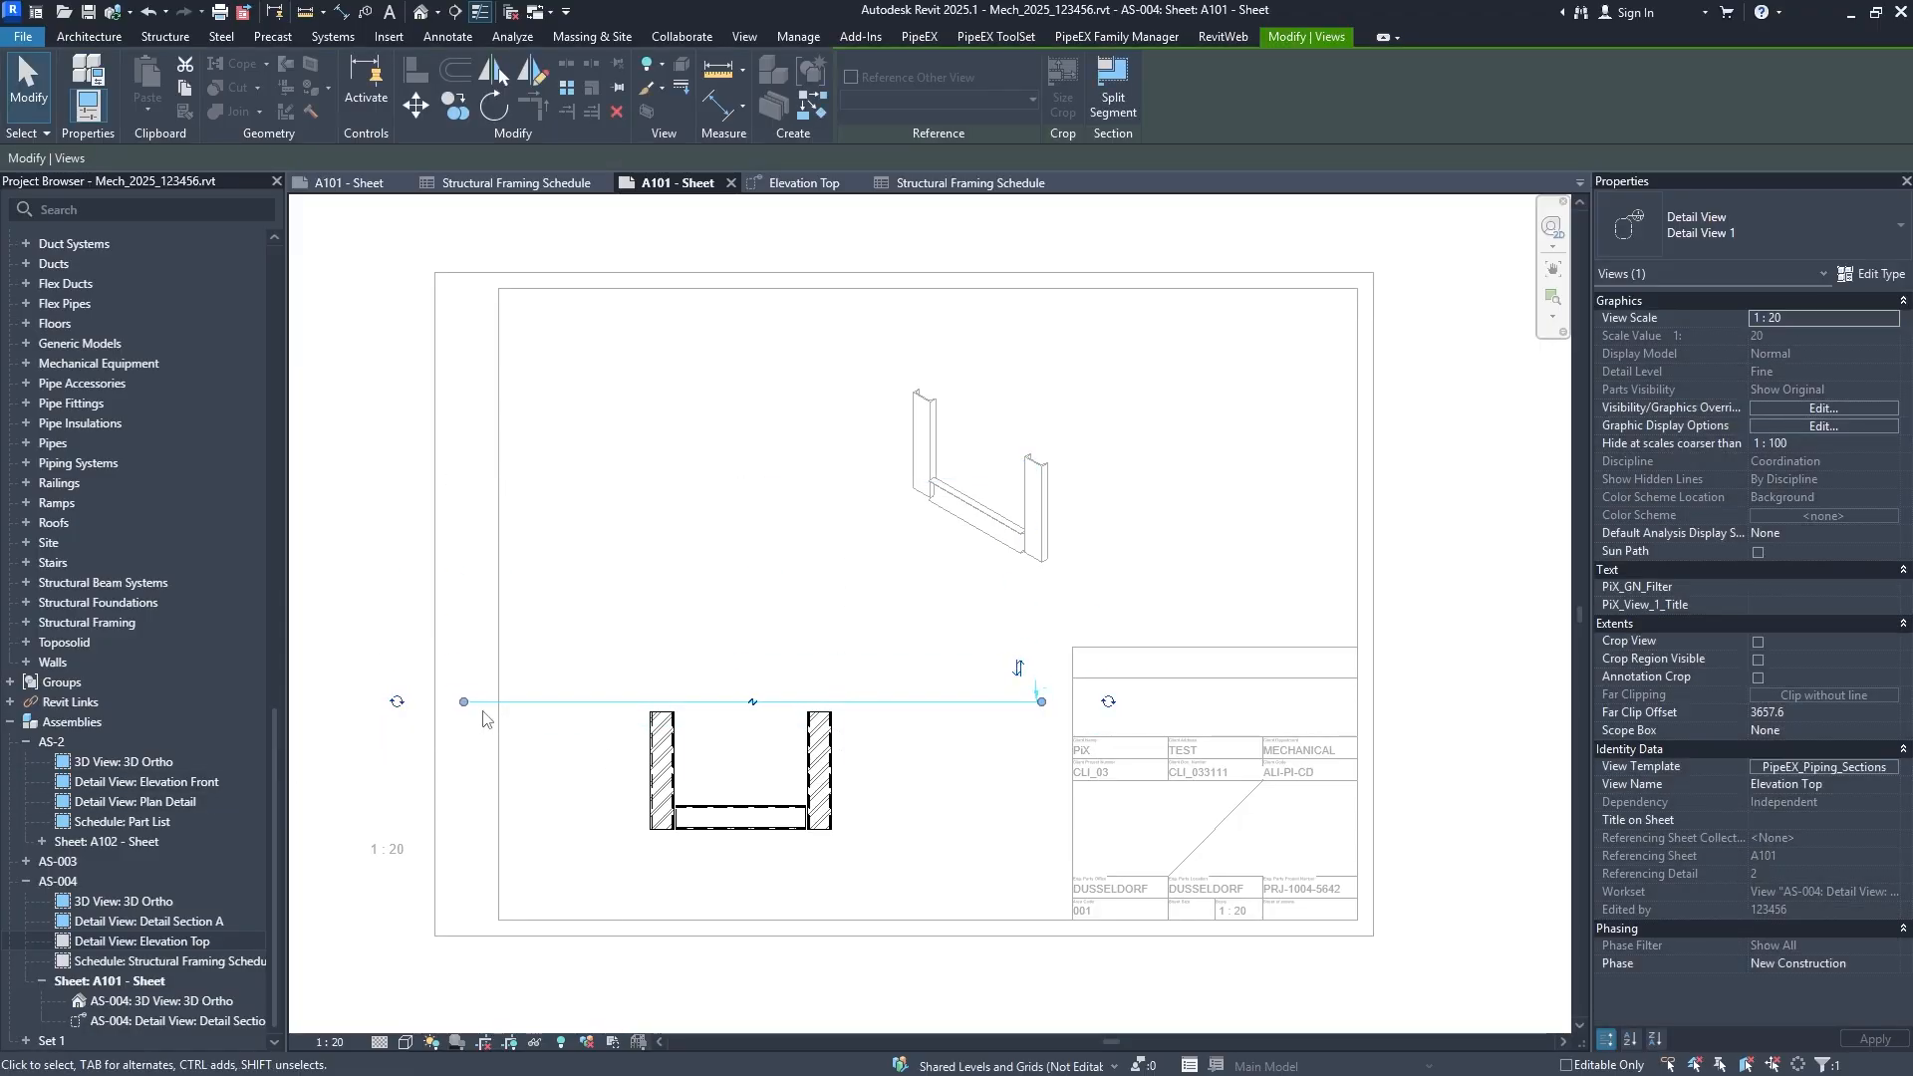
pyautogui.moveTo(464, 703); pyautogui.dragTo(748, 691)
pyautogui.doubleClick(766, 490)
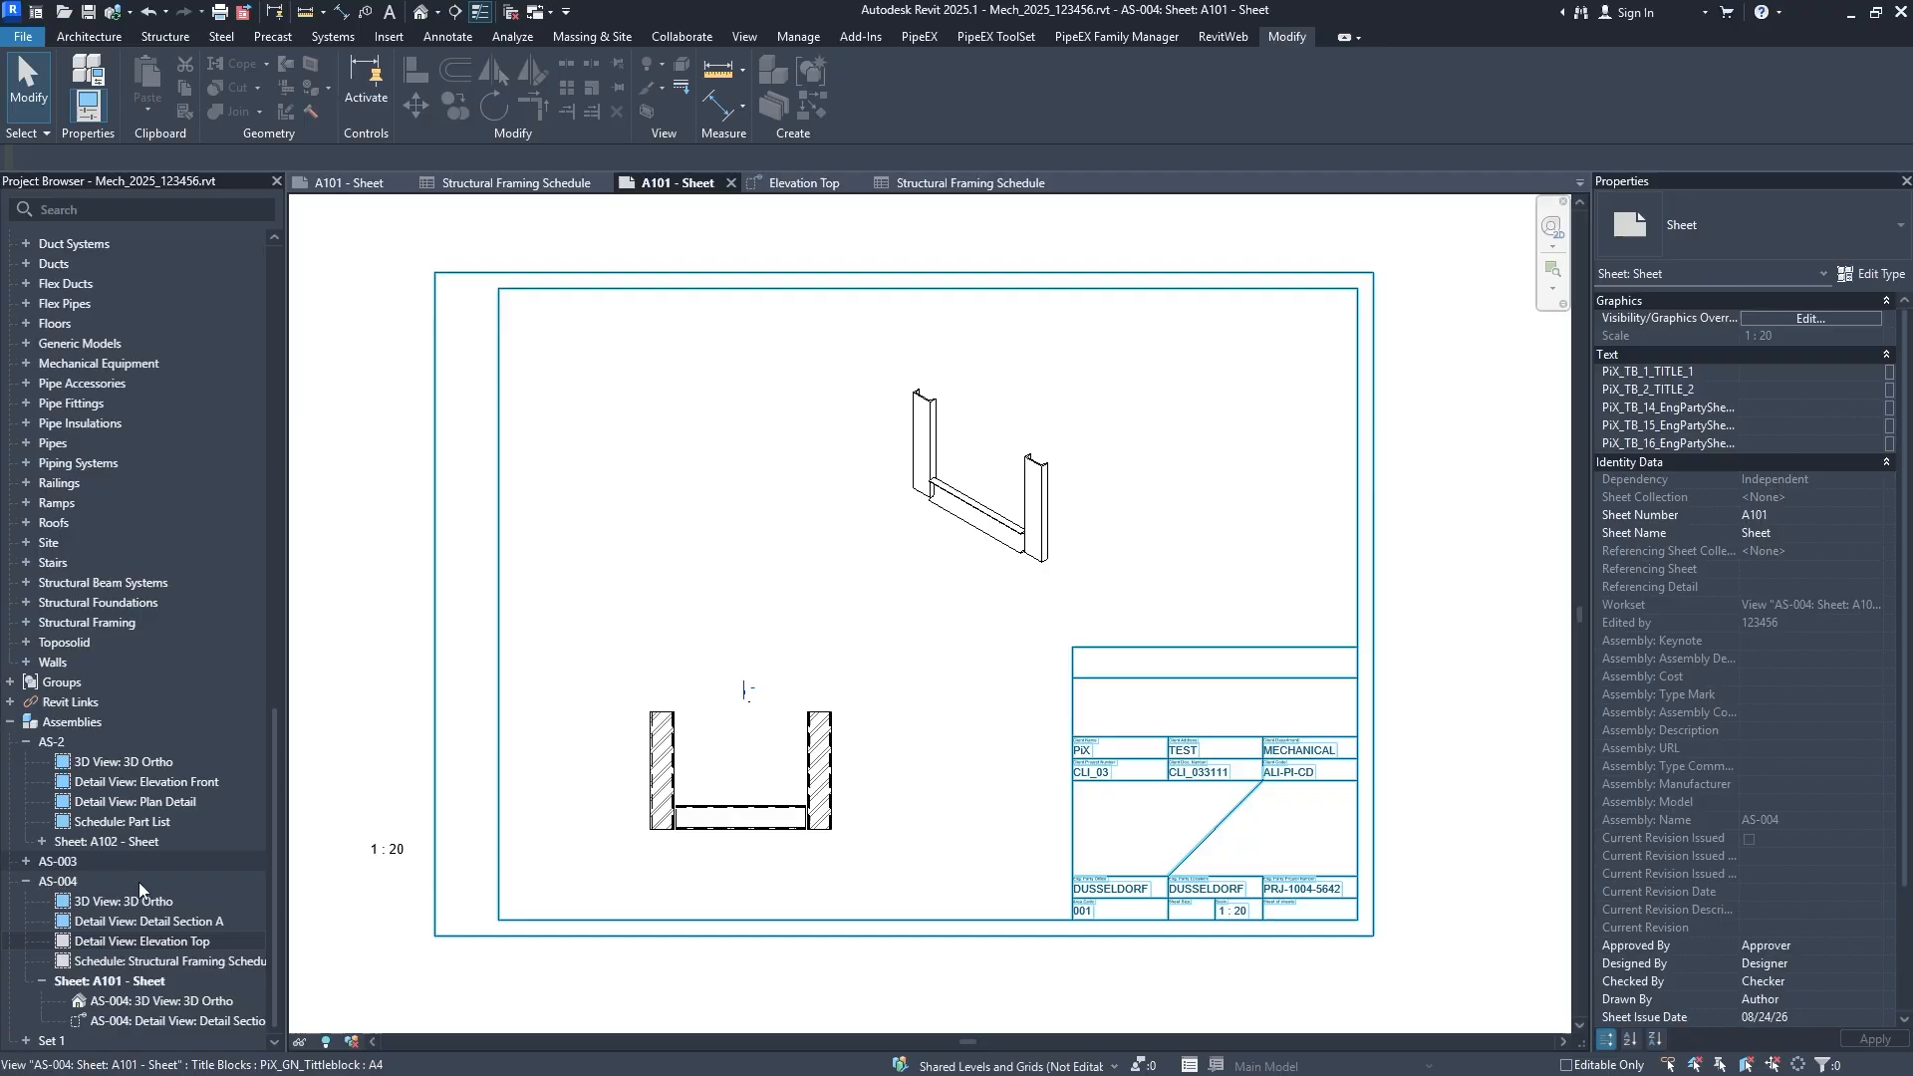
# Place AS-004's Elevation Top view on sheet A101, aligned directly above the Detail Section A viewport.
pyautogui.click(131, 924)
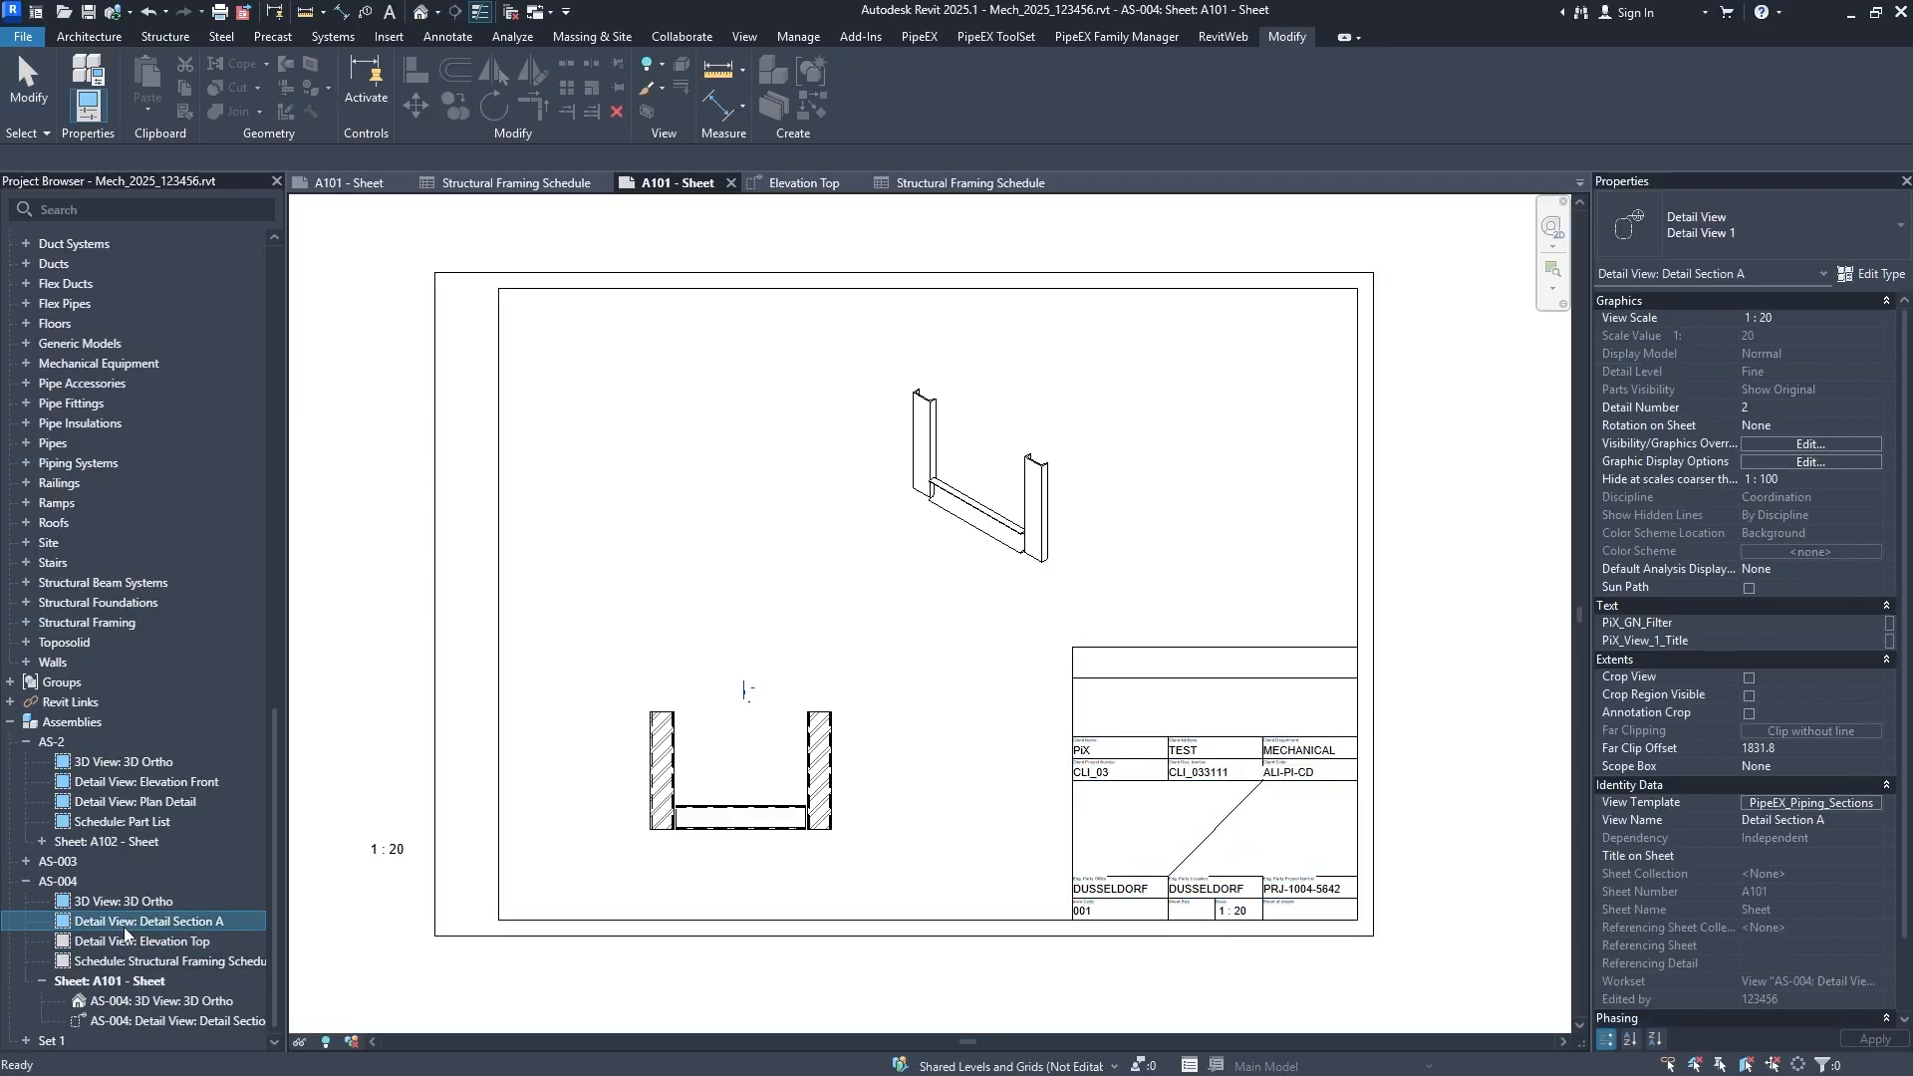
pyautogui.click(130, 943)
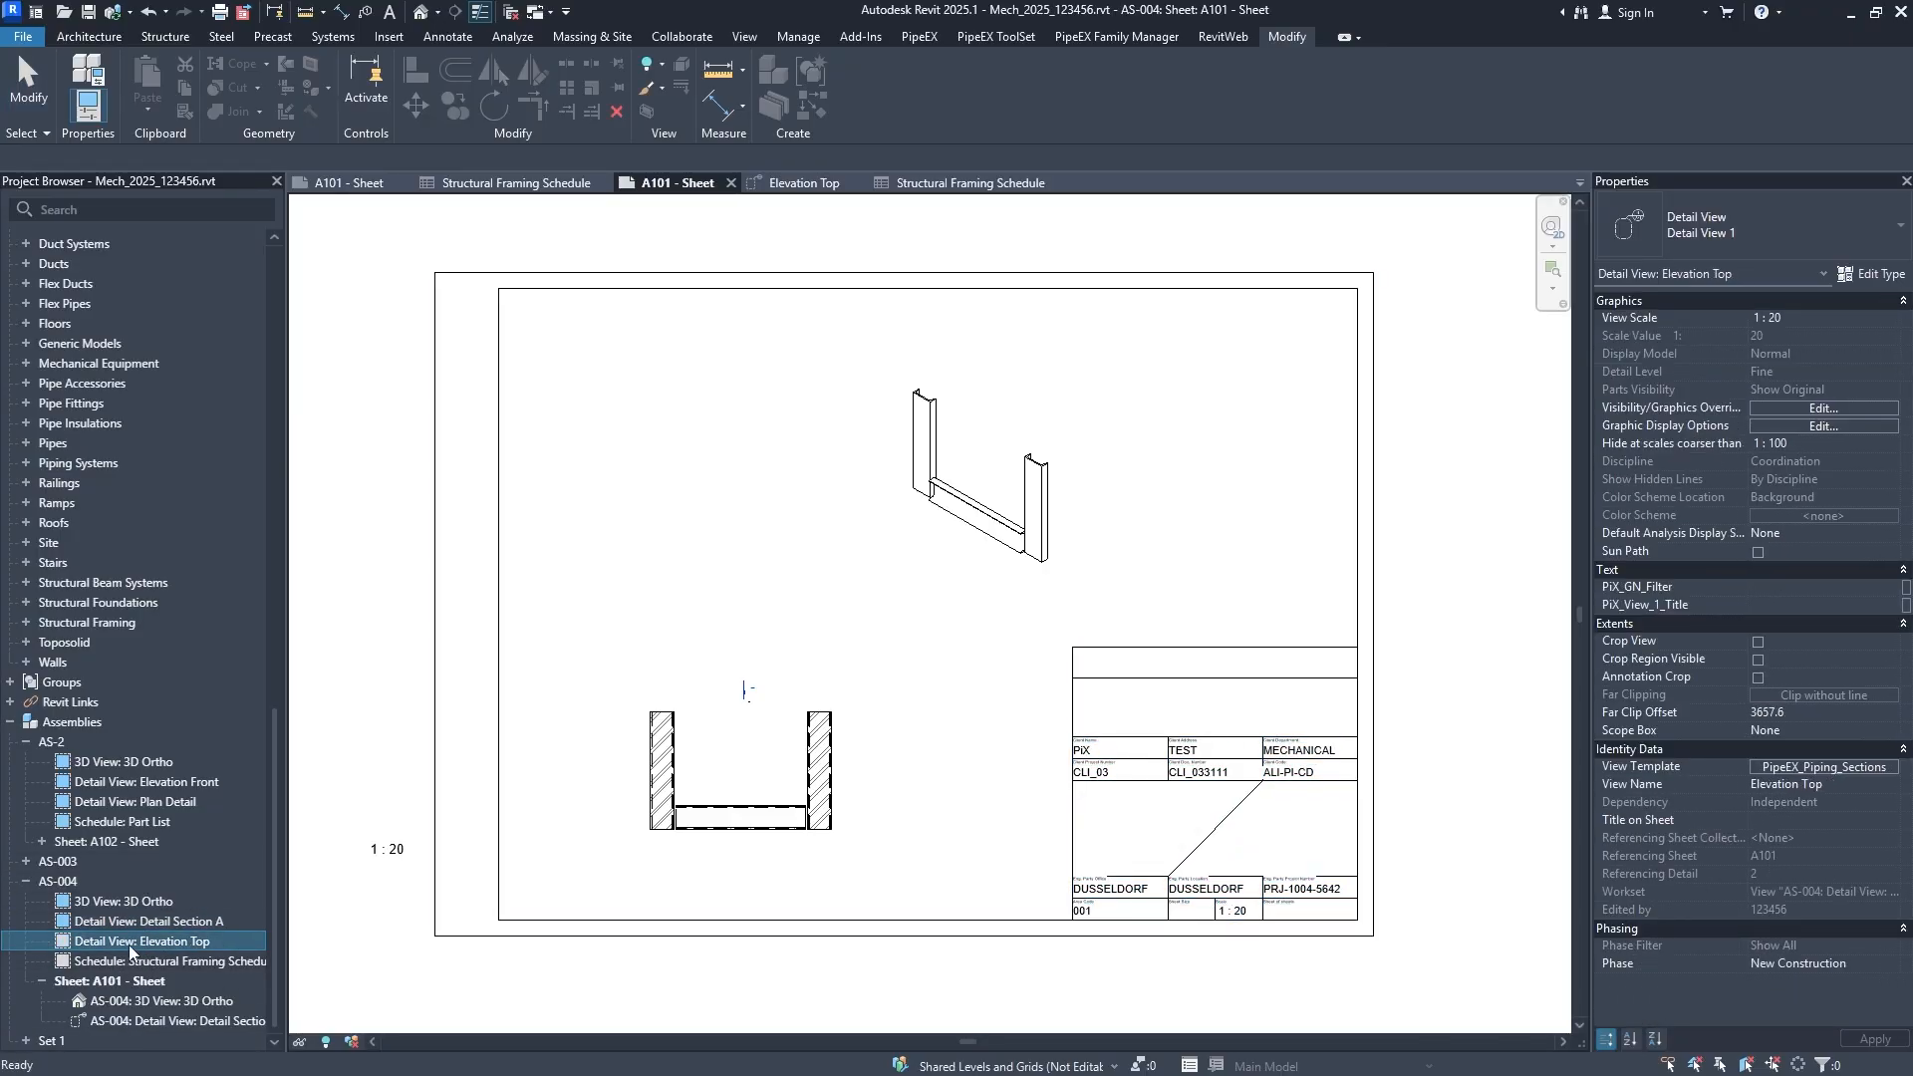
pyautogui.click(732, 499)
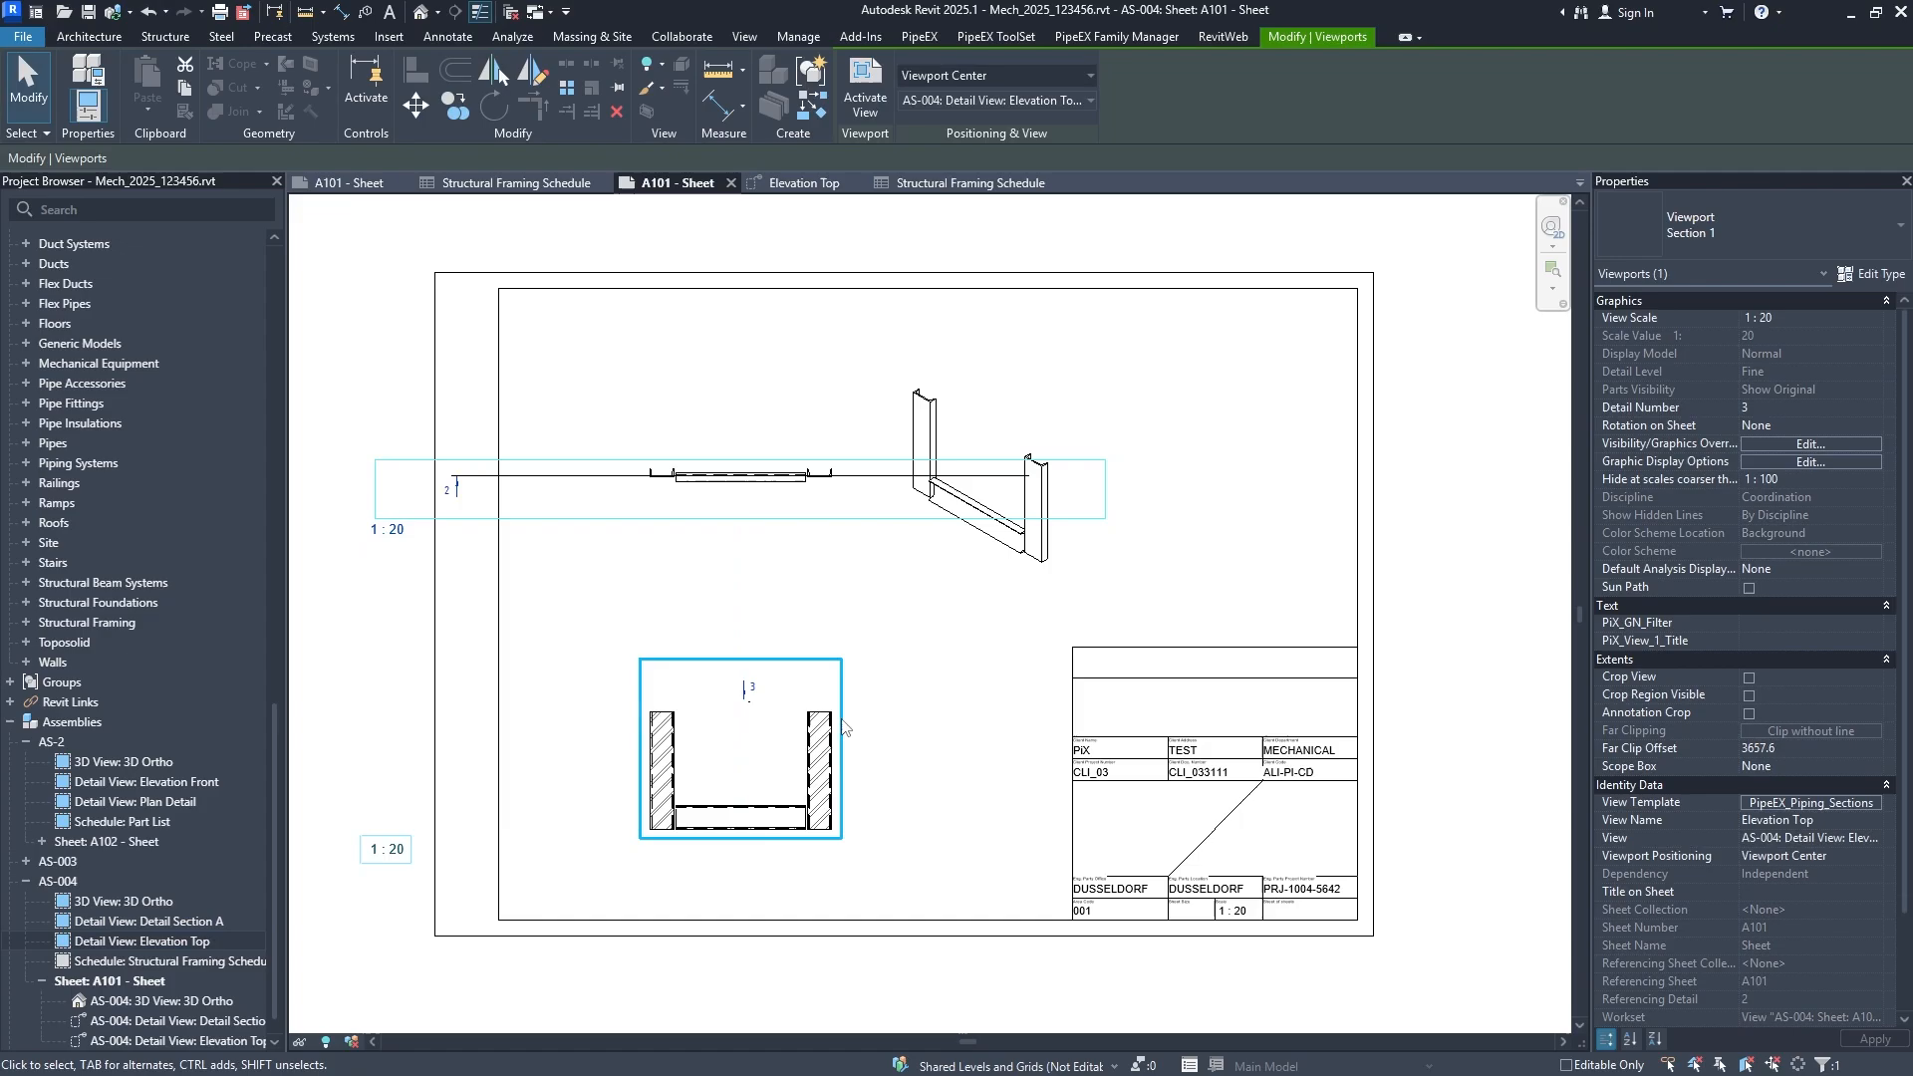
pyautogui.click(861, 576)
pyautogui.click(1046, 541)
pyautogui.press('Escape')
# Within the Elevation Top viewport, move the Detail Section A line just below the frame and shorten it to its mark.
pyautogui.doubleClick(845, 490)
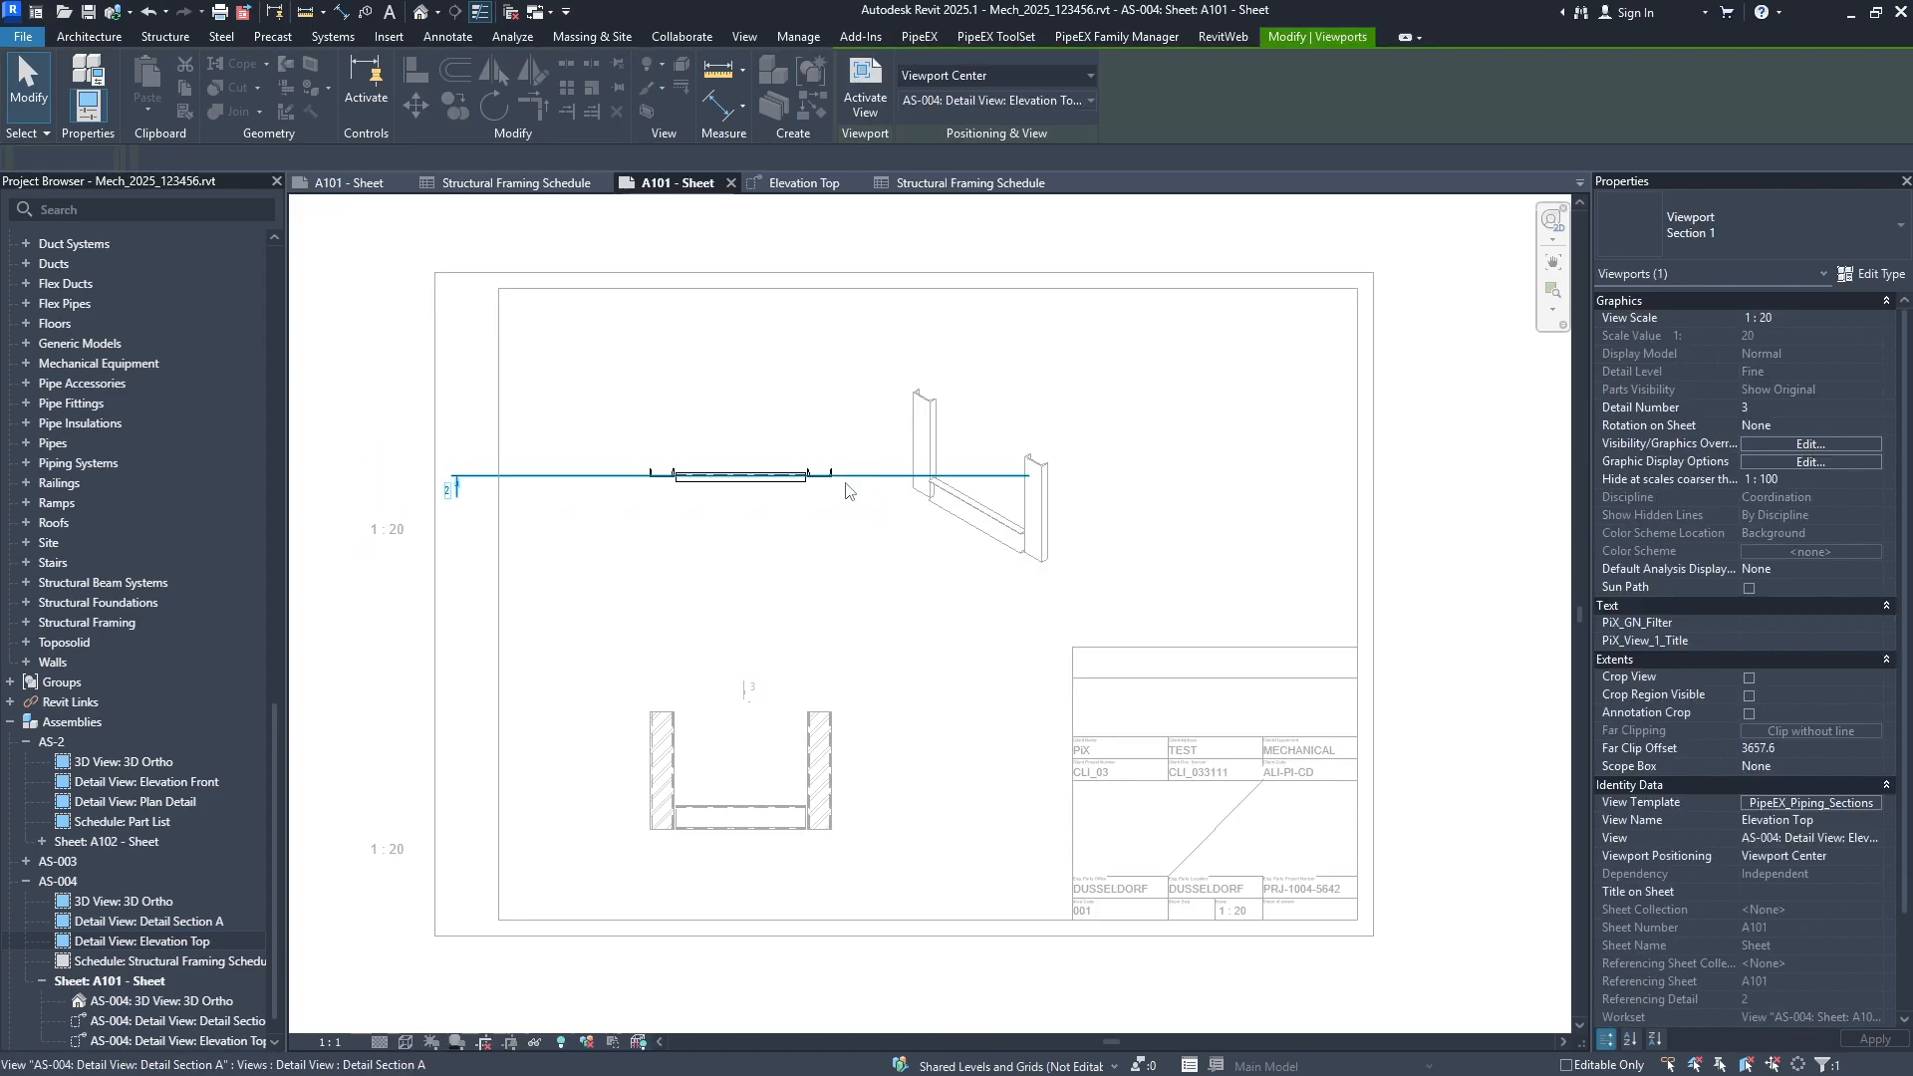
pyautogui.click(848, 482)
pyautogui.moveTo(852, 478); pyautogui.dragTo(851, 505)
pyautogui.moveTo(453, 506); pyautogui.dragTo(715, 505)
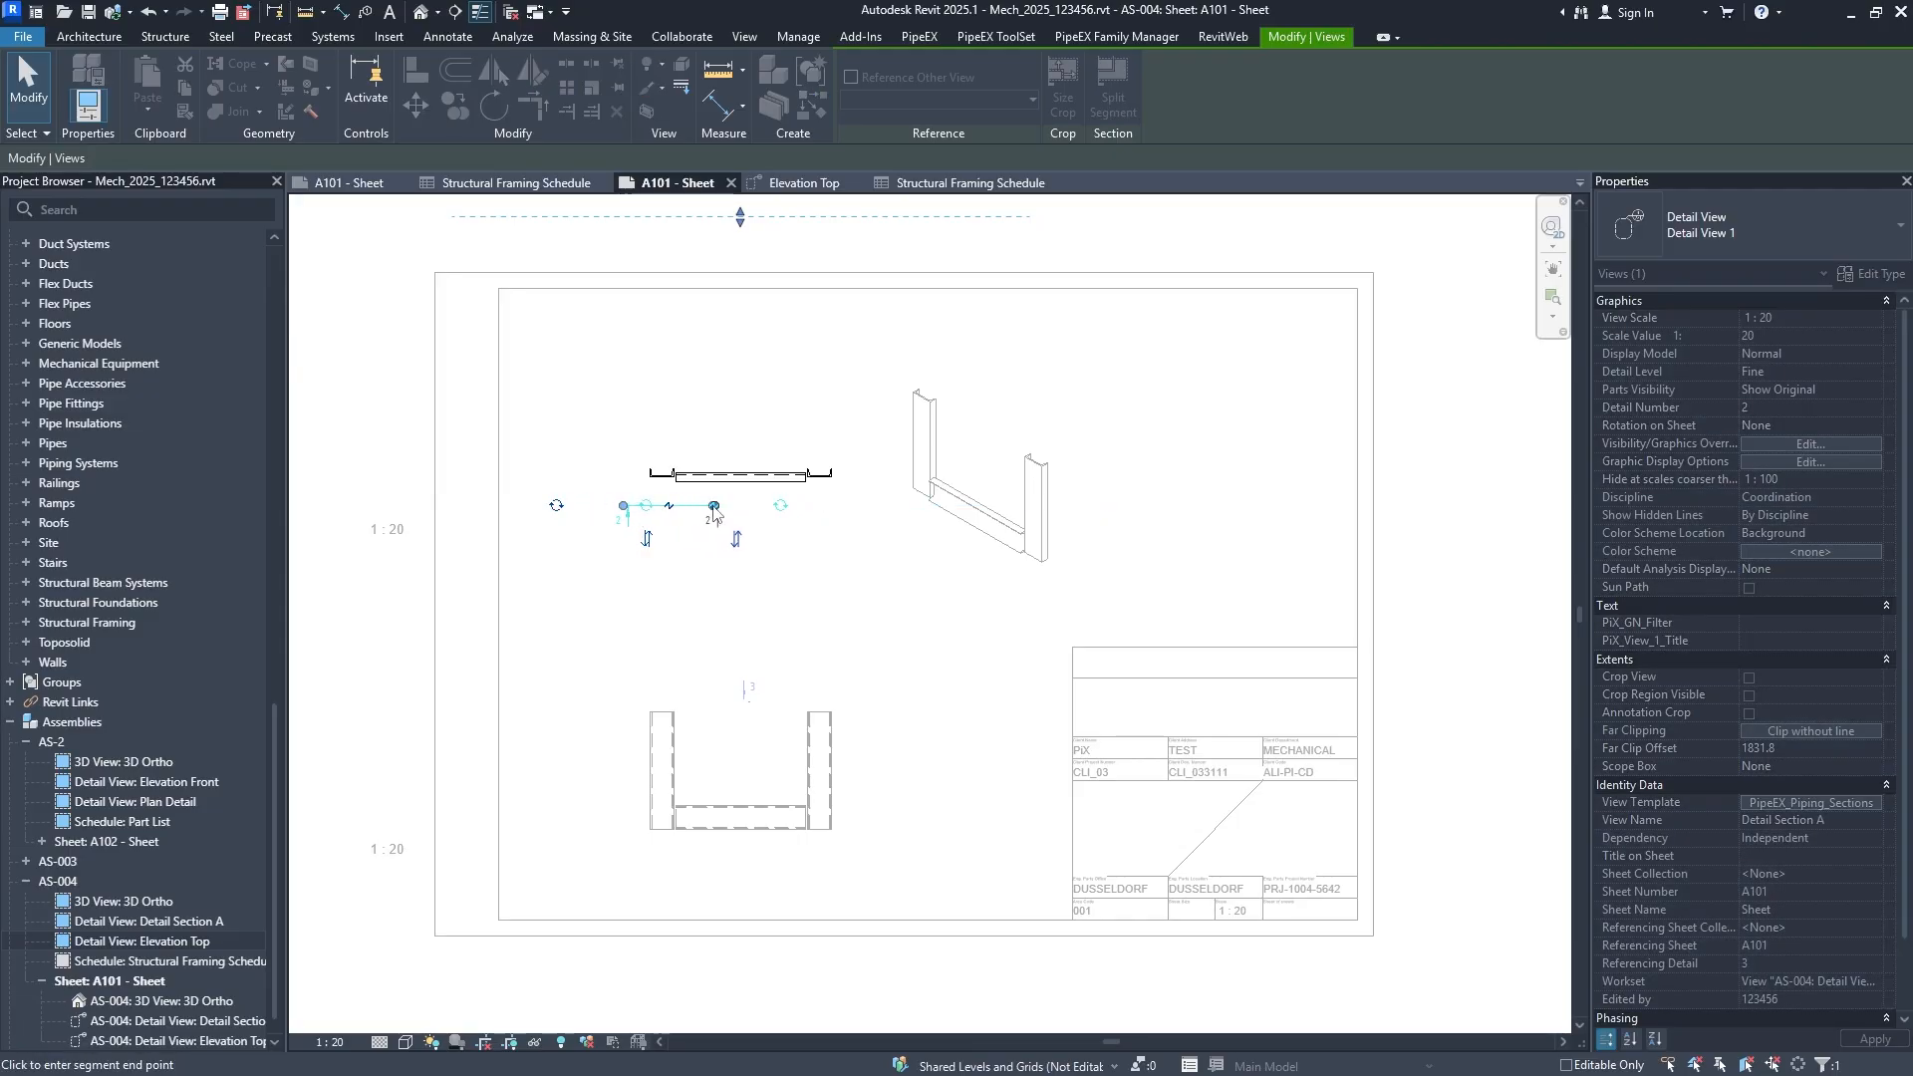
pyautogui.press('Escape')
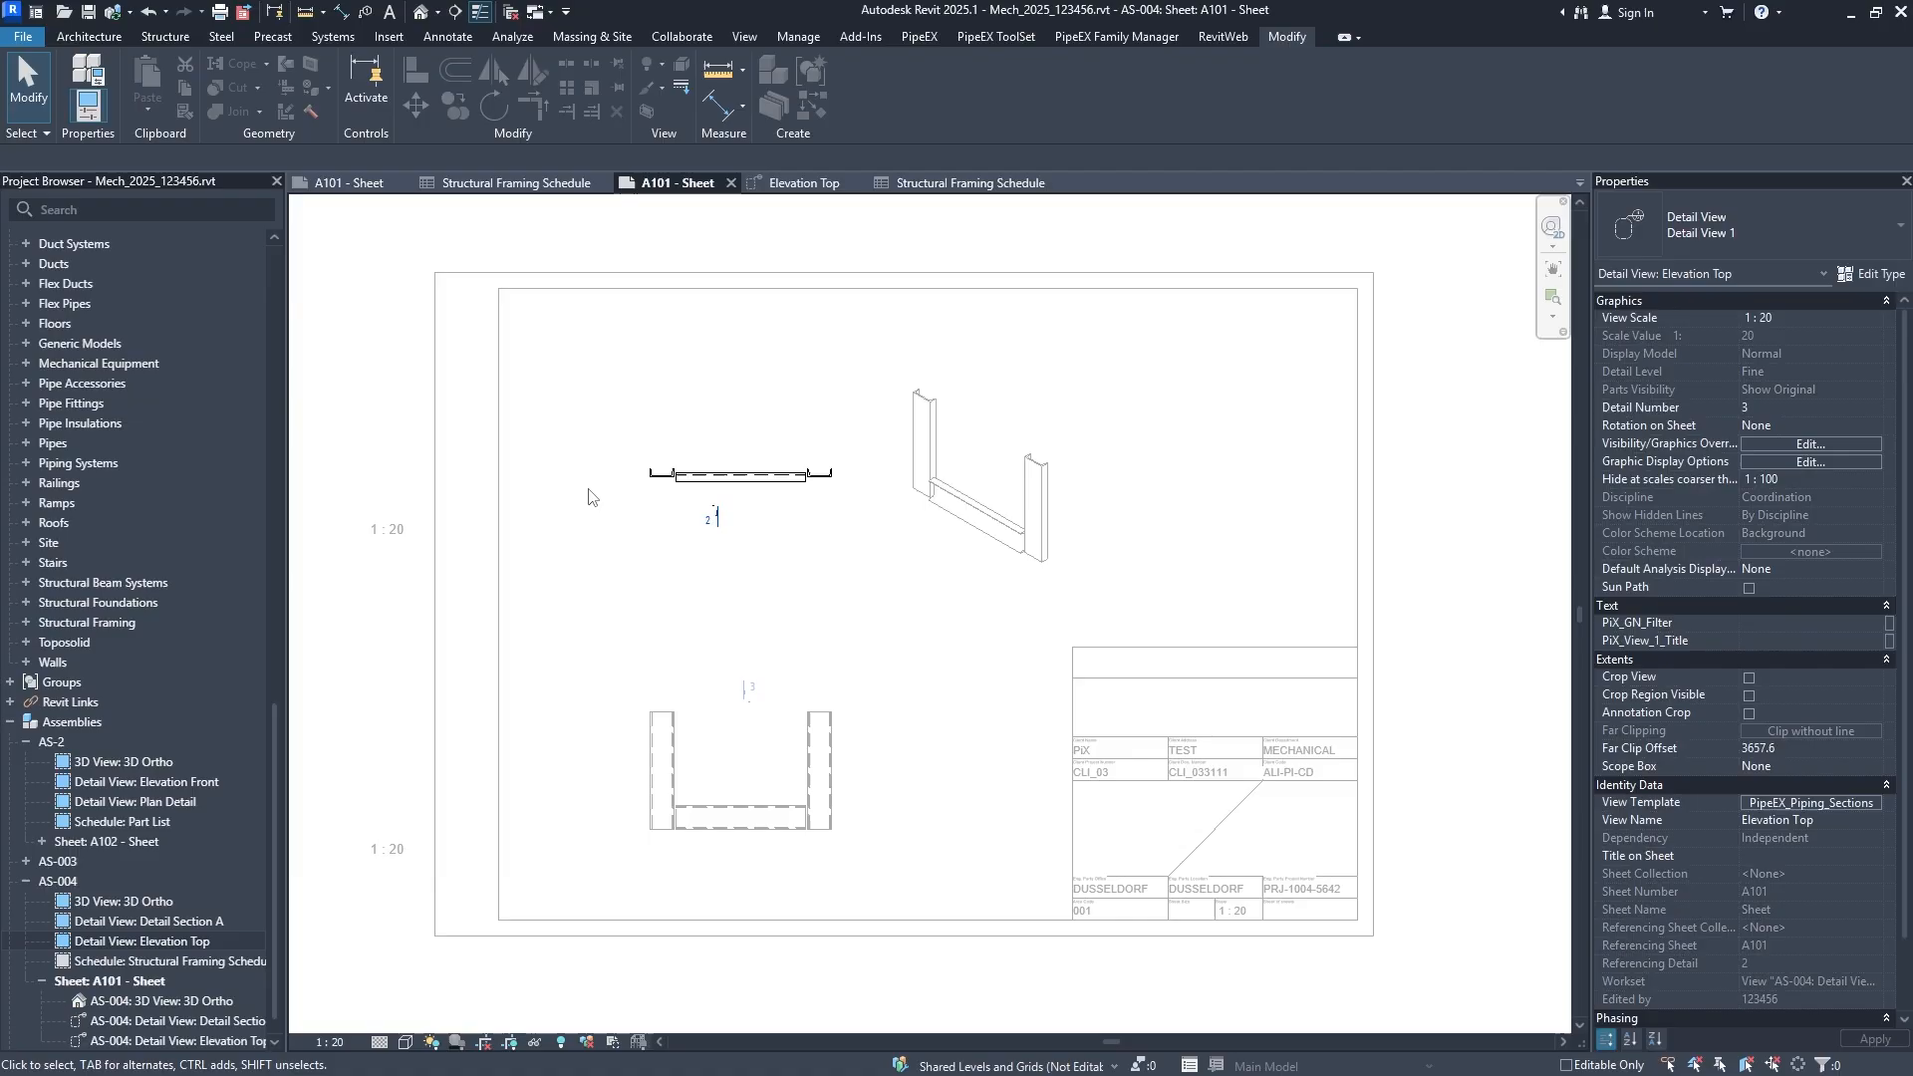
# Nudge the Detail Section A mark slightly to the right and realign the section viewport beneath the Elevation Top viewport.
pyautogui.click(715, 514)
pyautogui.press('Right')
pyautogui.press('Right')
pyautogui.press('Right')
pyautogui.press('Right')
pyautogui.press('Right')
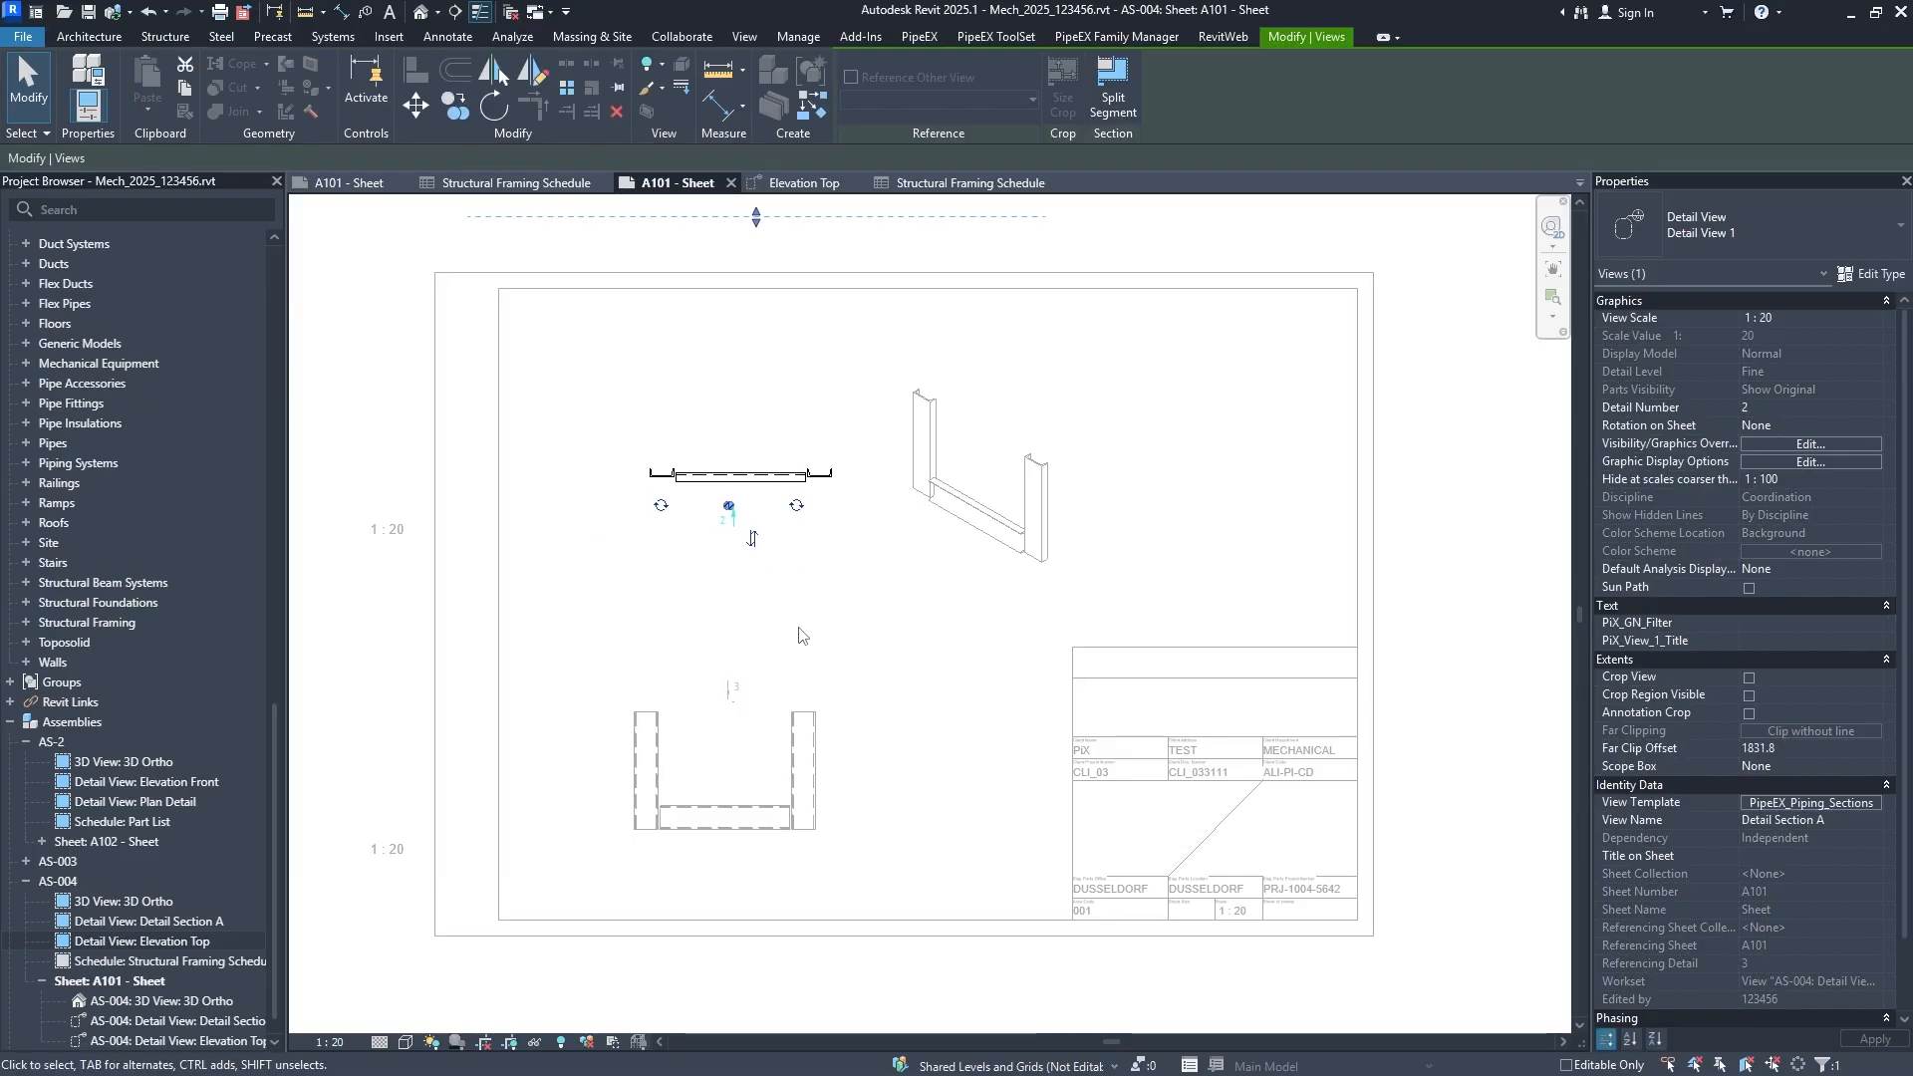
pyautogui.click(893, 720)
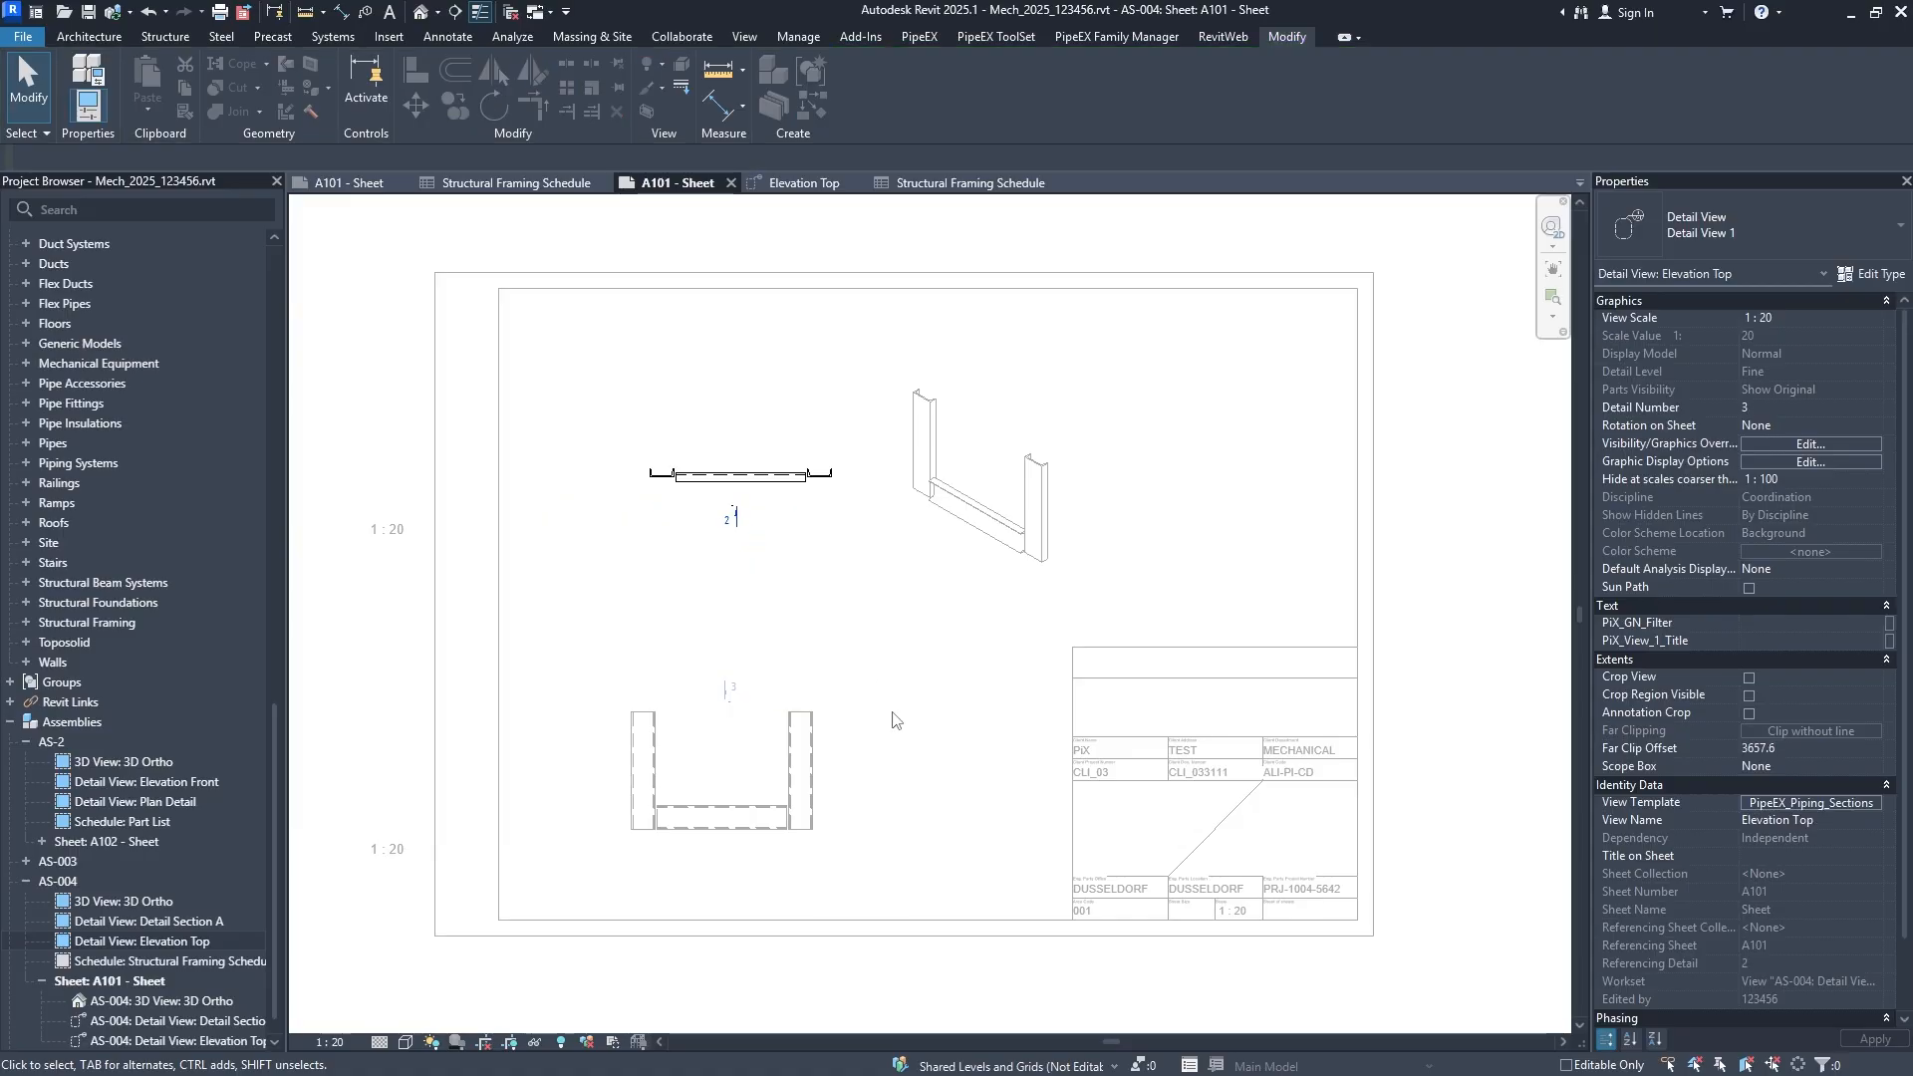
pyautogui.moveTo(698, 776); pyautogui.dragTo(736, 765)
pyautogui.click(954, 757)
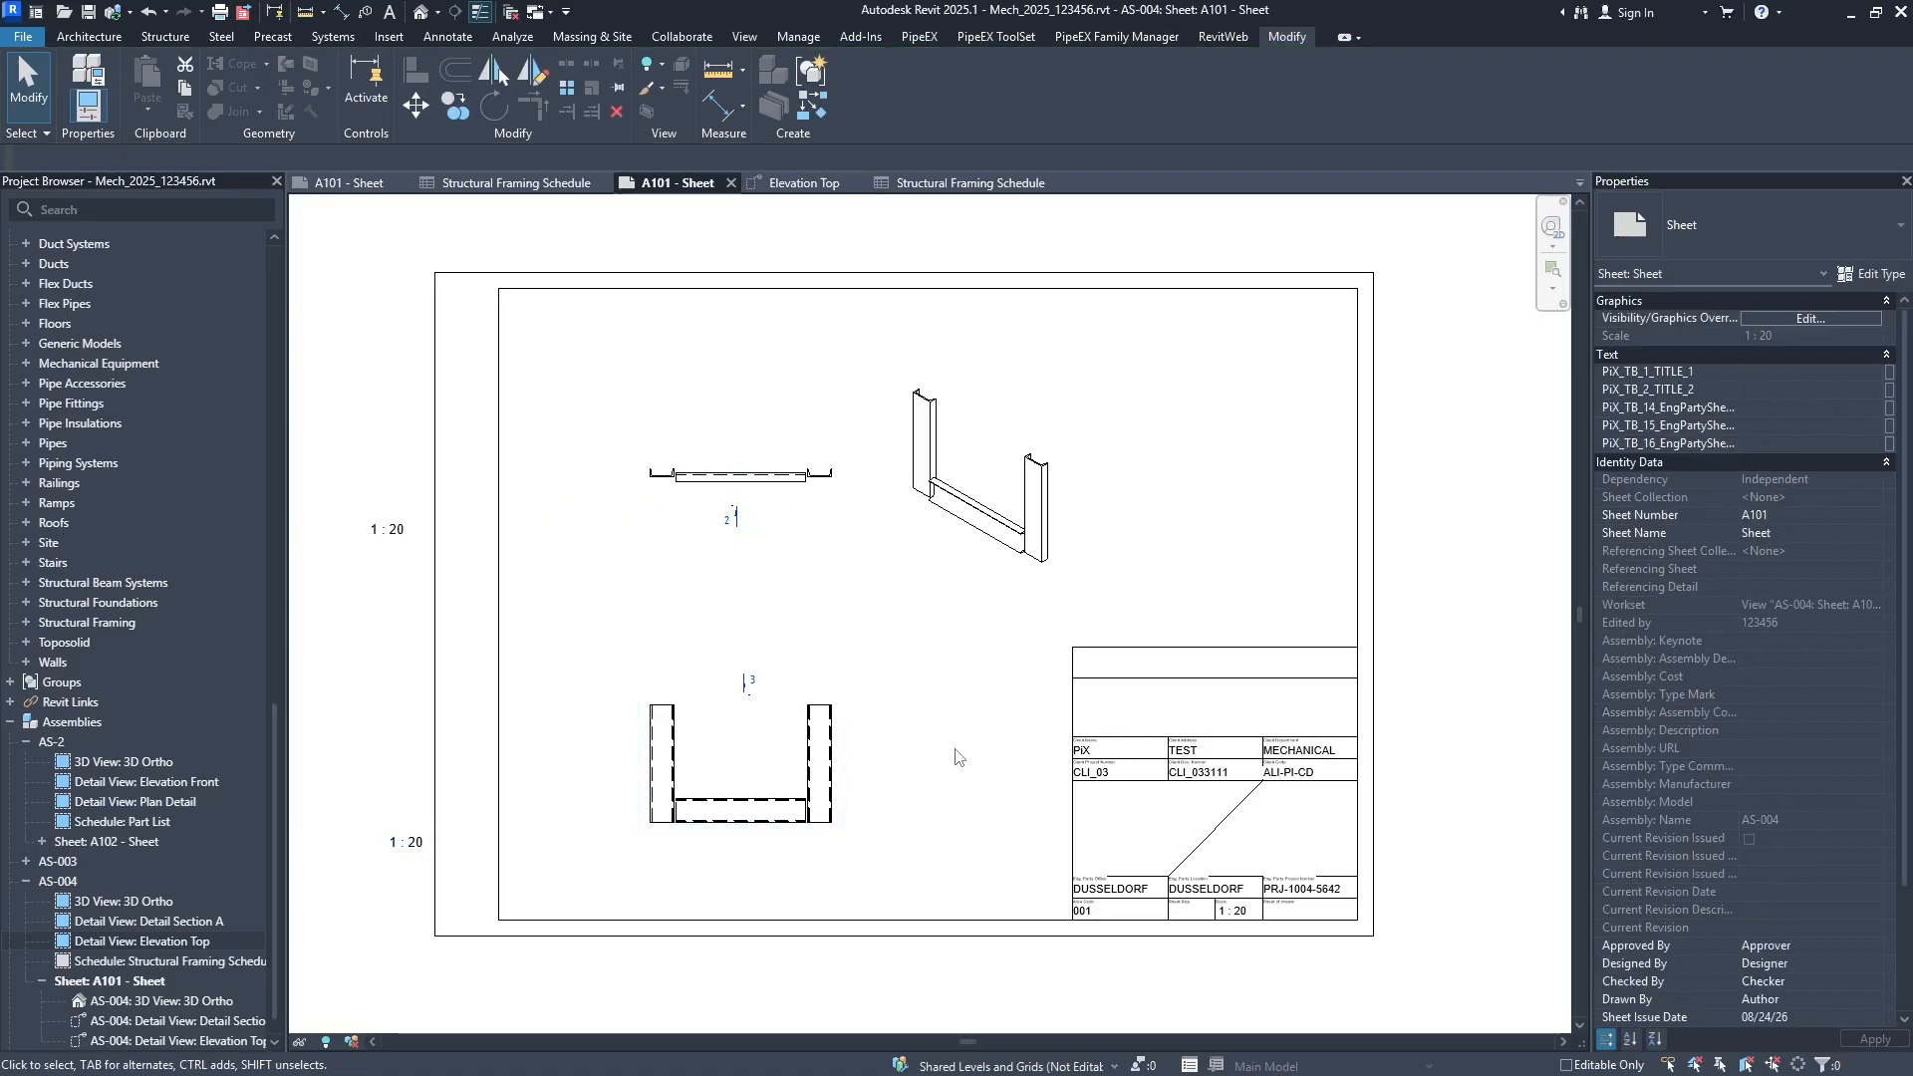
# Set the Elevation Top viewport's detail number to A.
pyautogui.scroll(2, 763, 517)
pyautogui.moveTo(784, 668); pyautogui.dragTo(789, 698, button='middle')
pyautogui.scroll(-1, 790, 697)
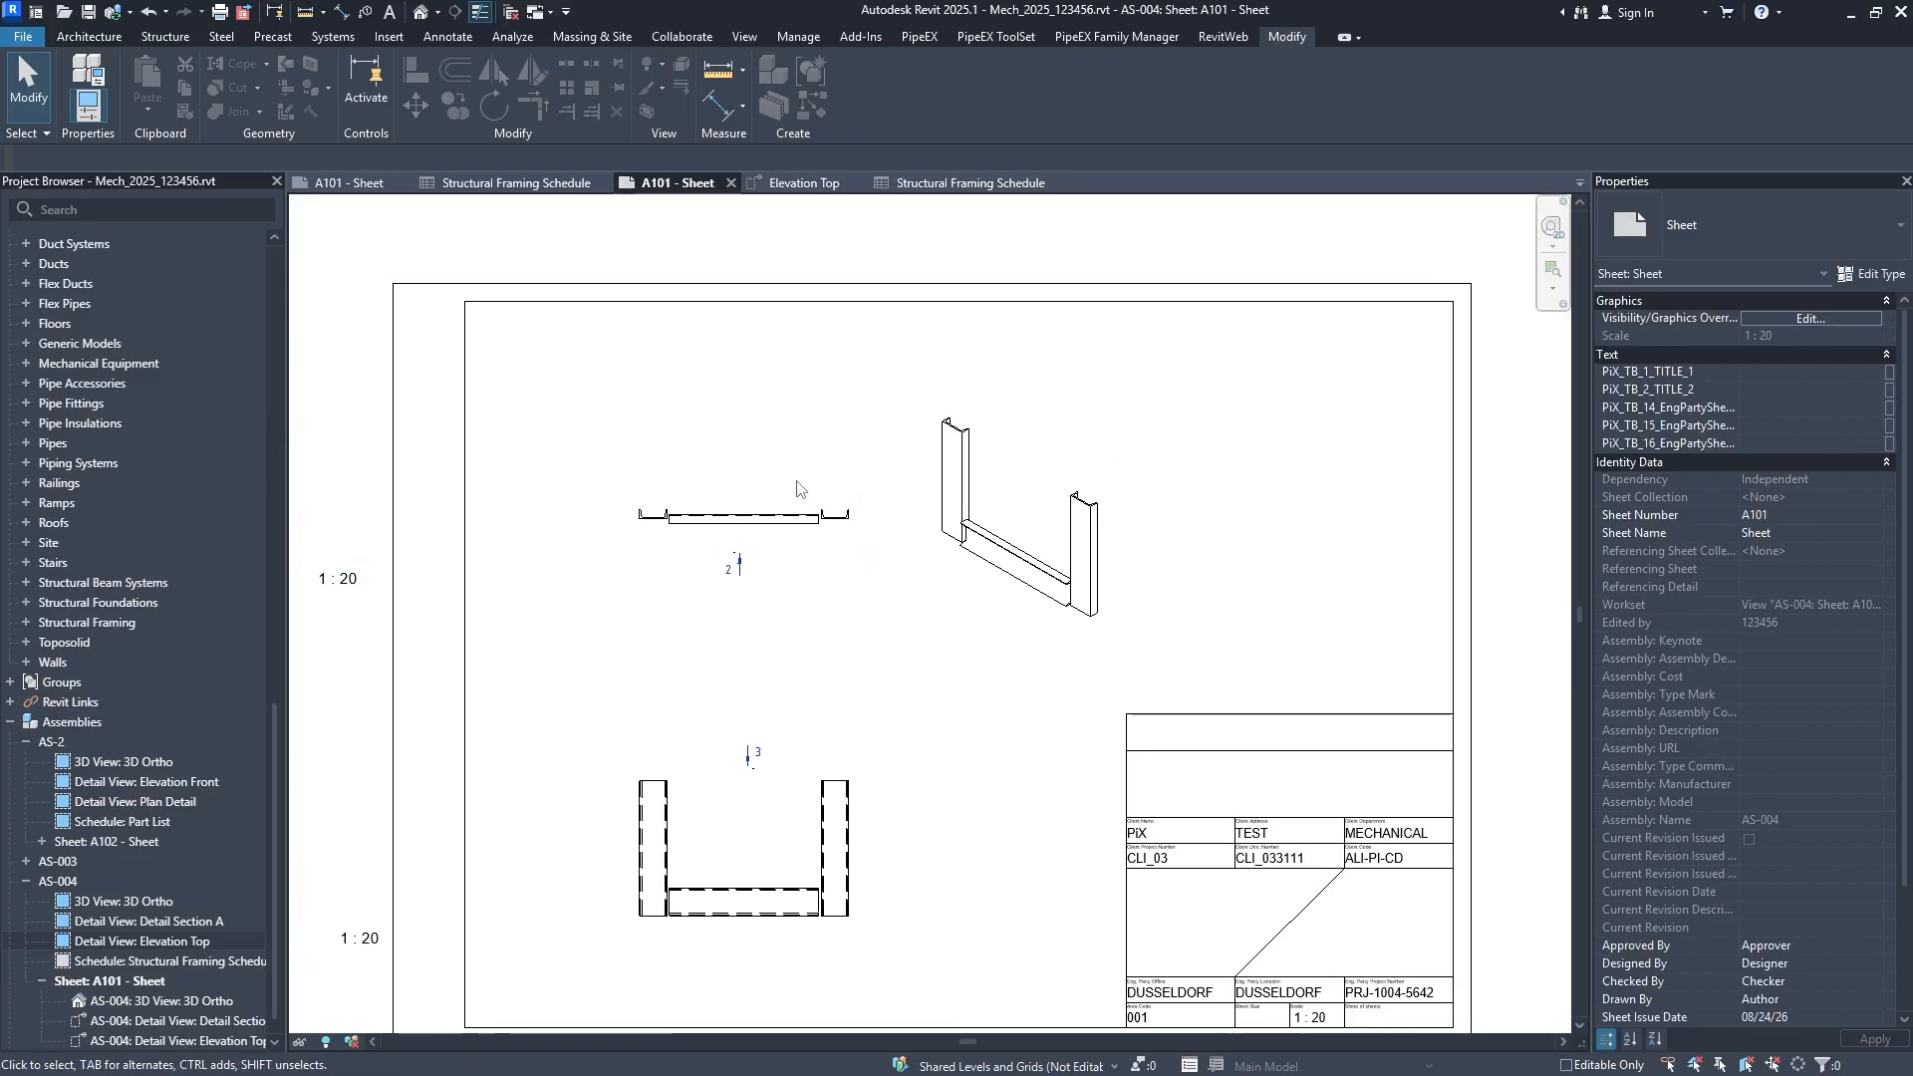
pyautogui.click(757, 558)
pyautogui.write('A')
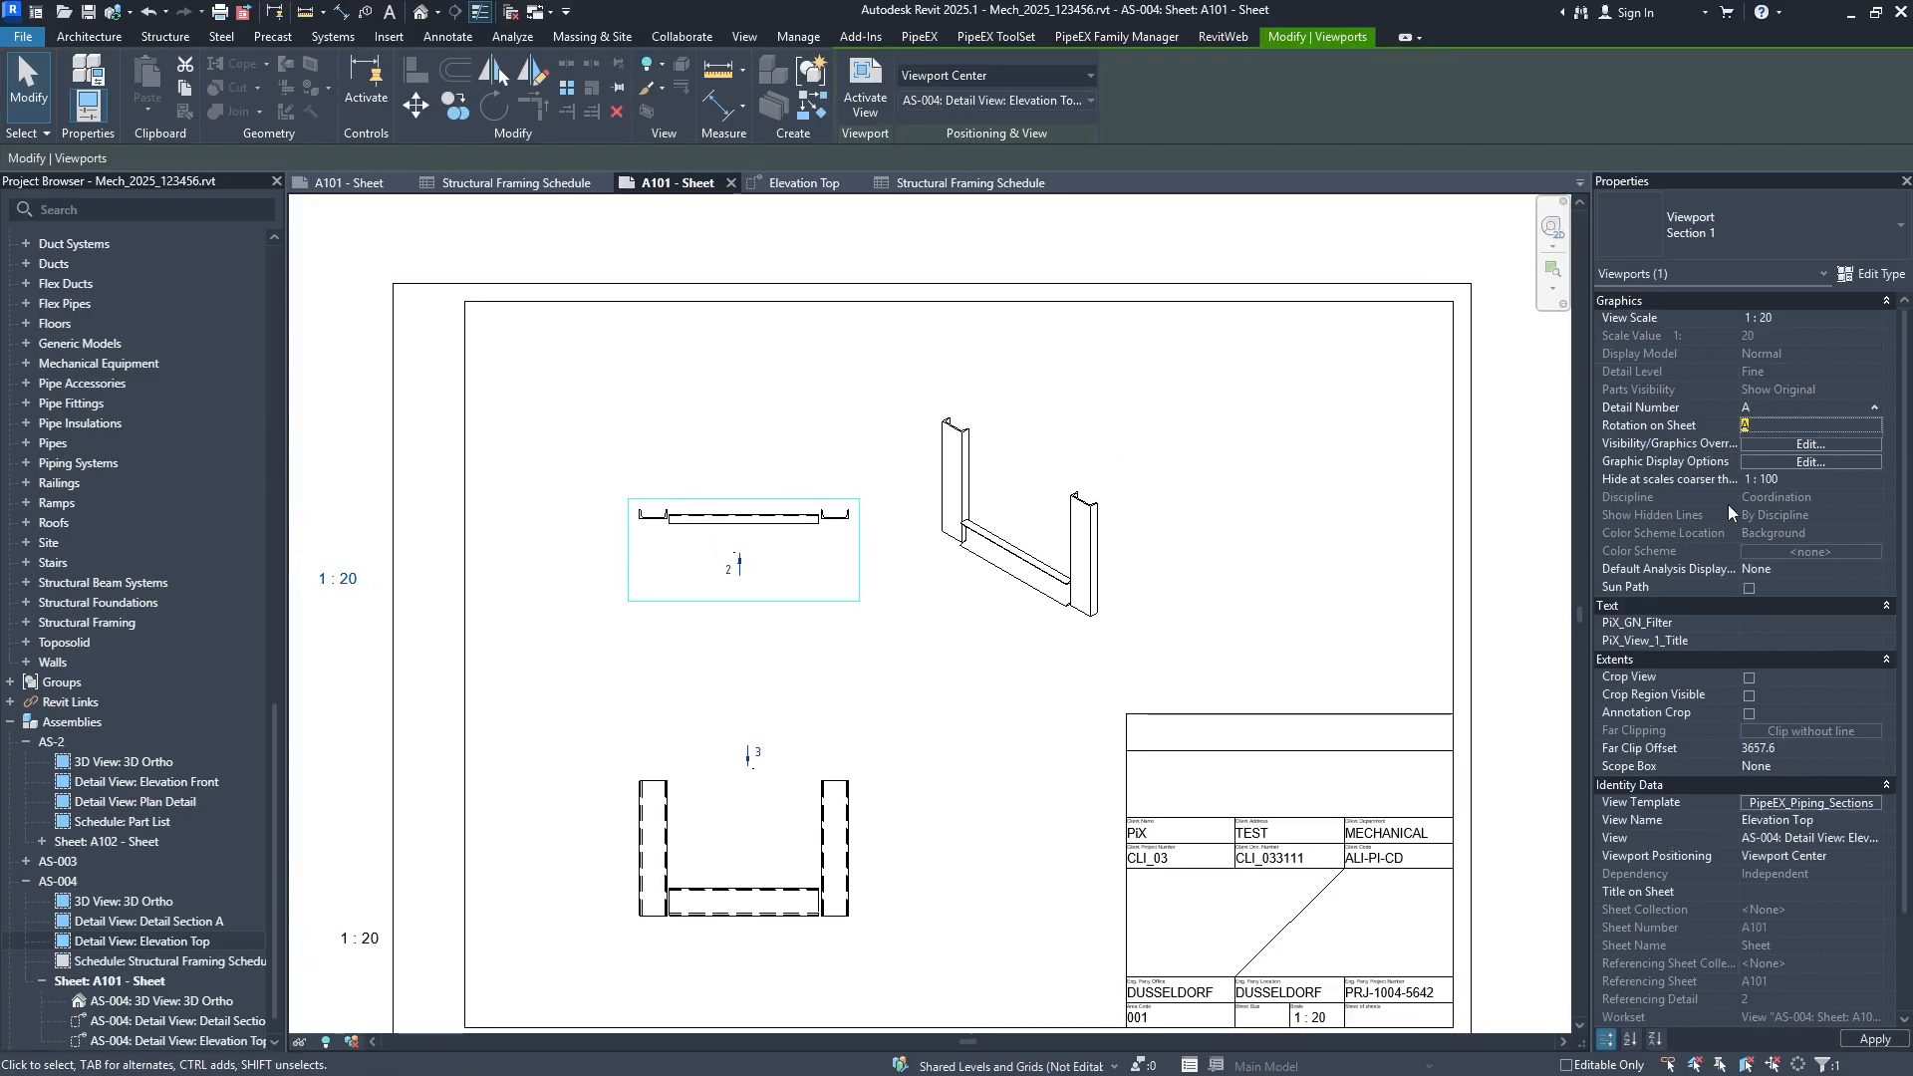
pyautogui.click(1267, 760)
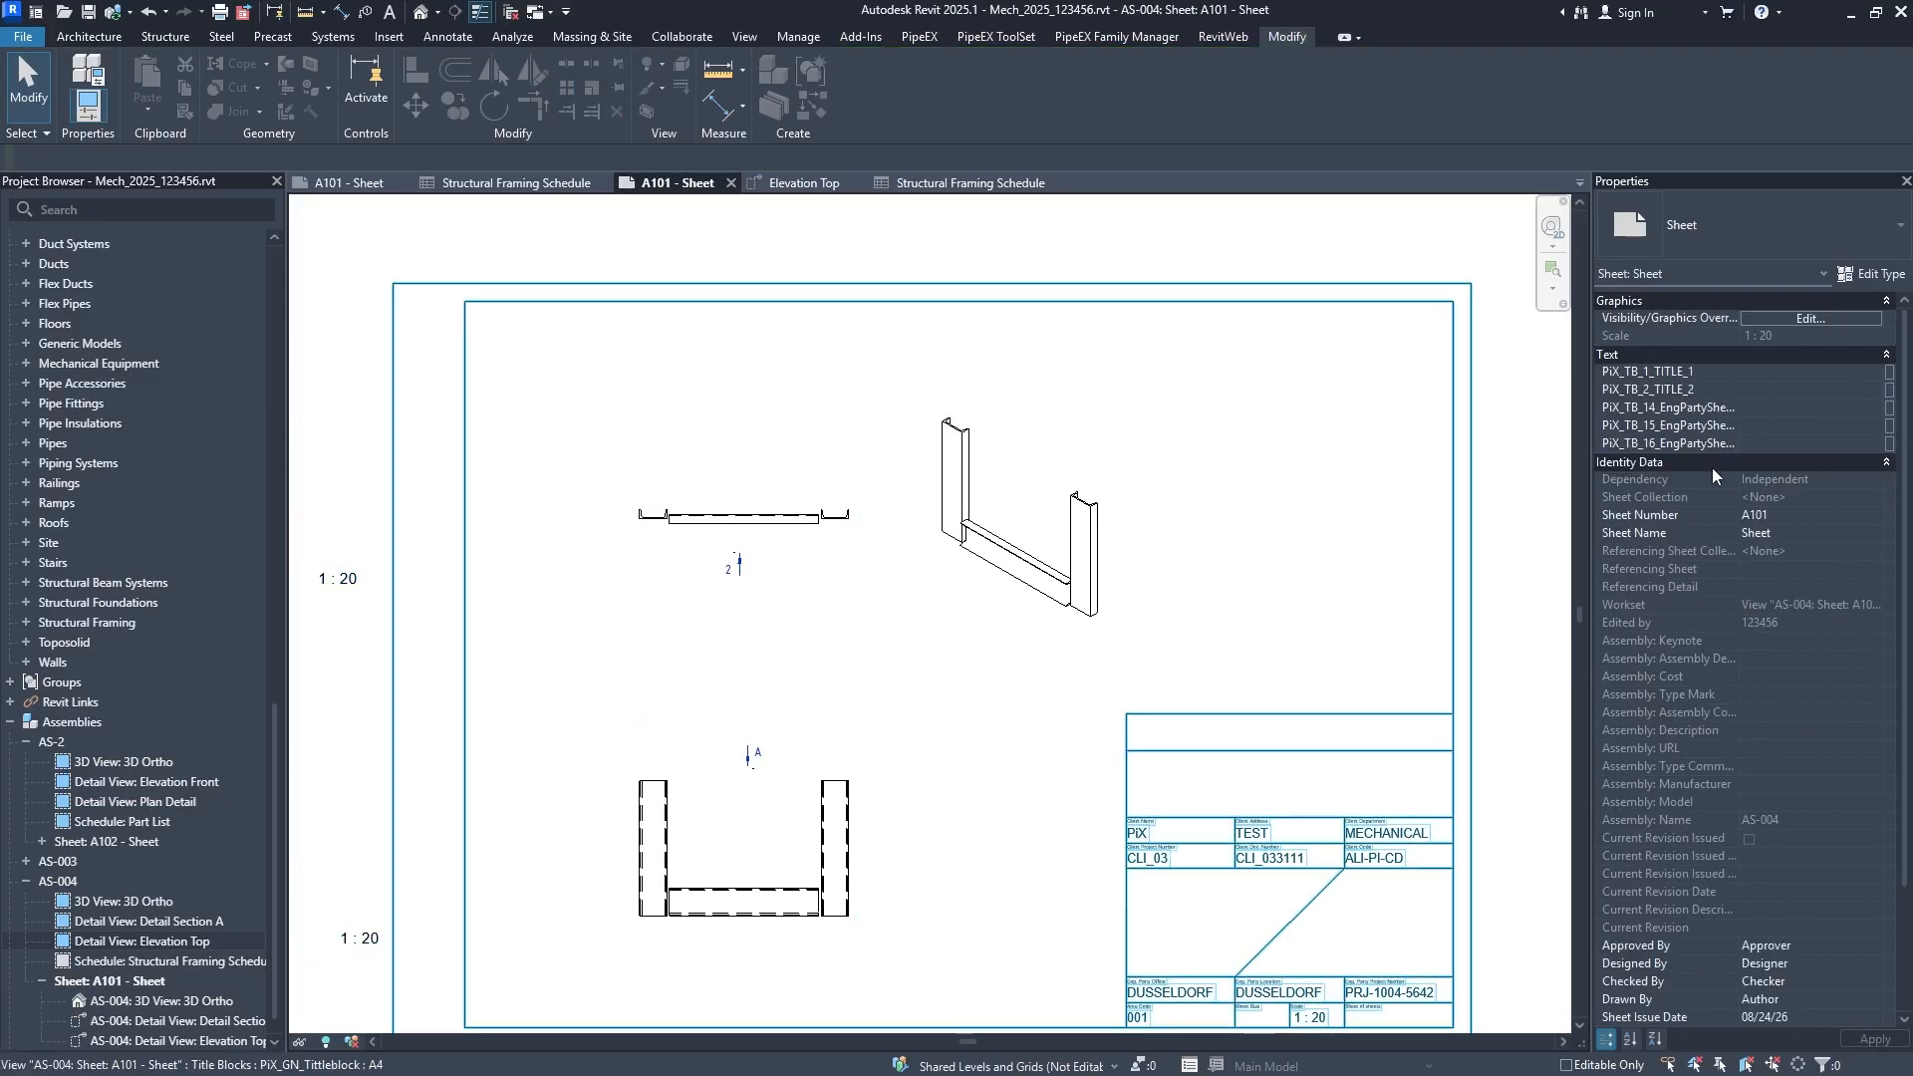
# Set the Detail Section A viewport's detail number to B.
pyautogui.click(711, 904)
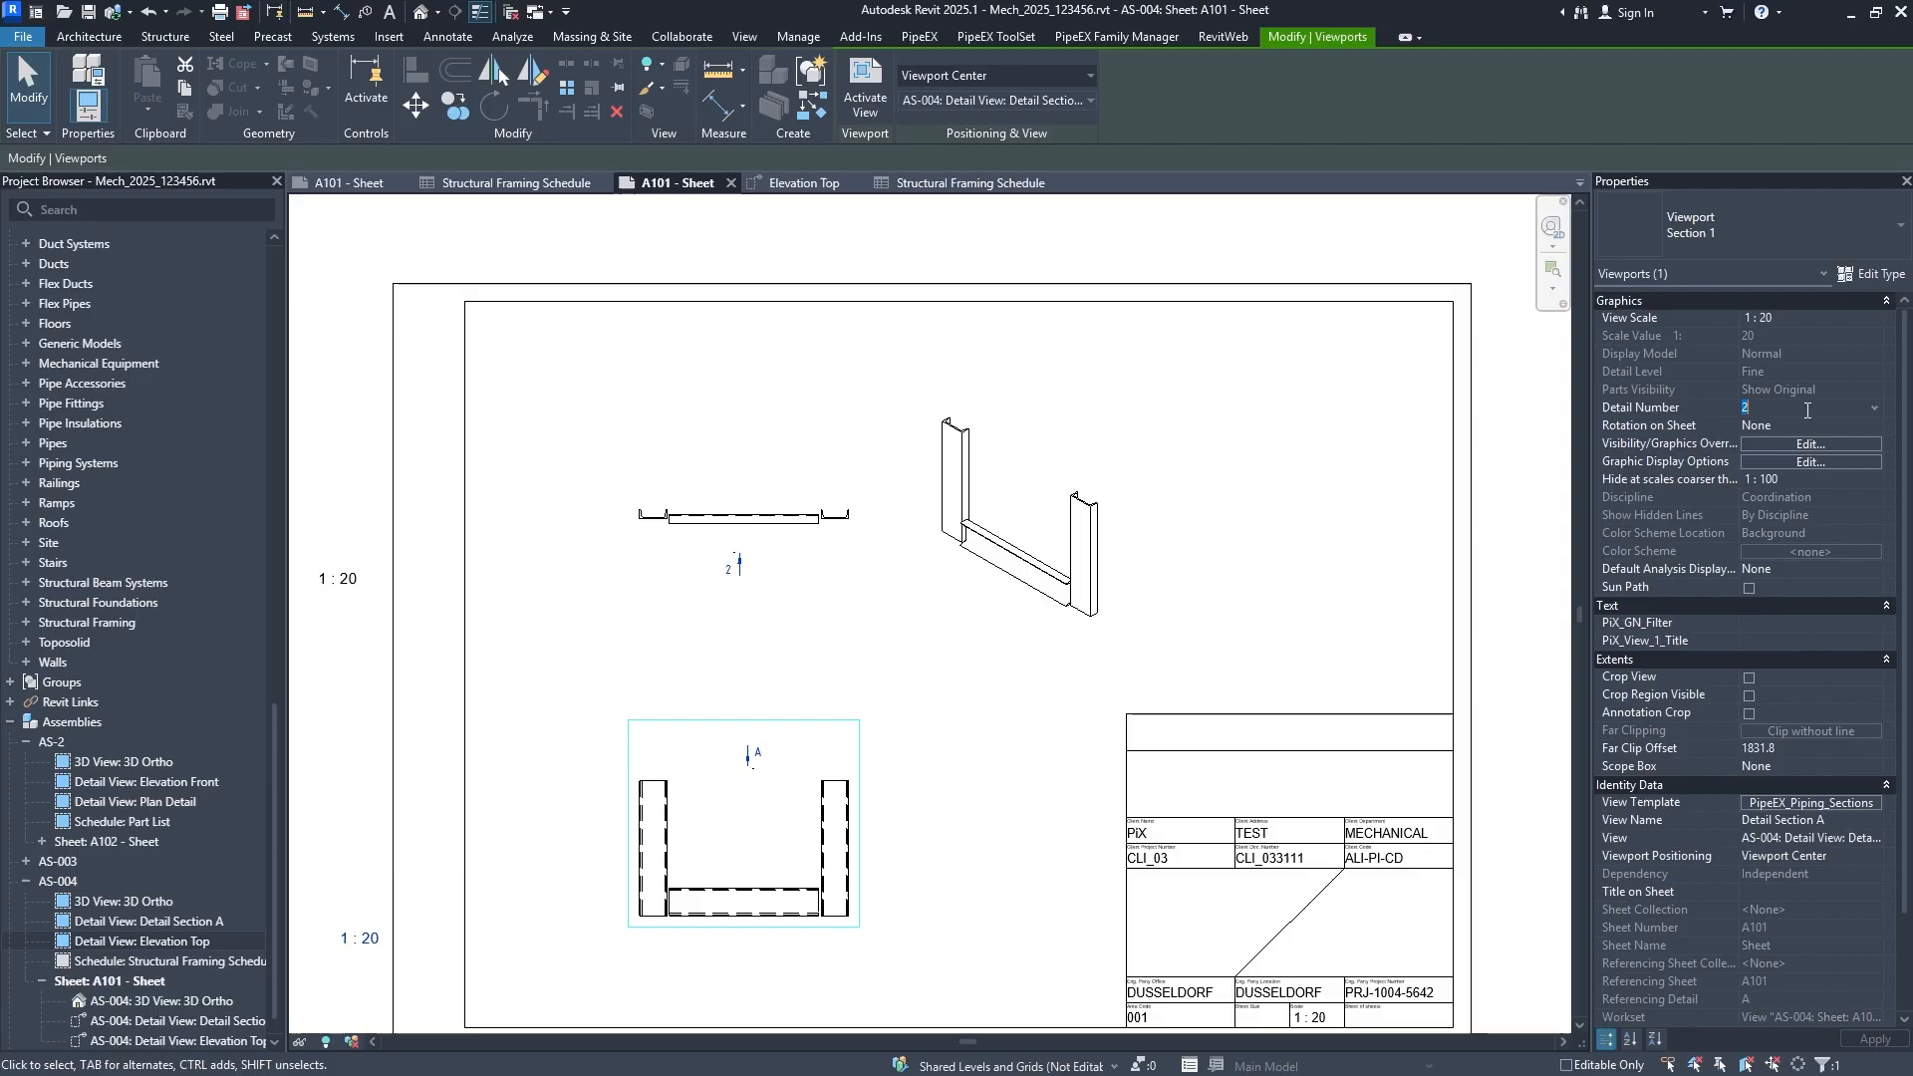
pyautogui.click(1782, 408)
pyautogui.write('B')
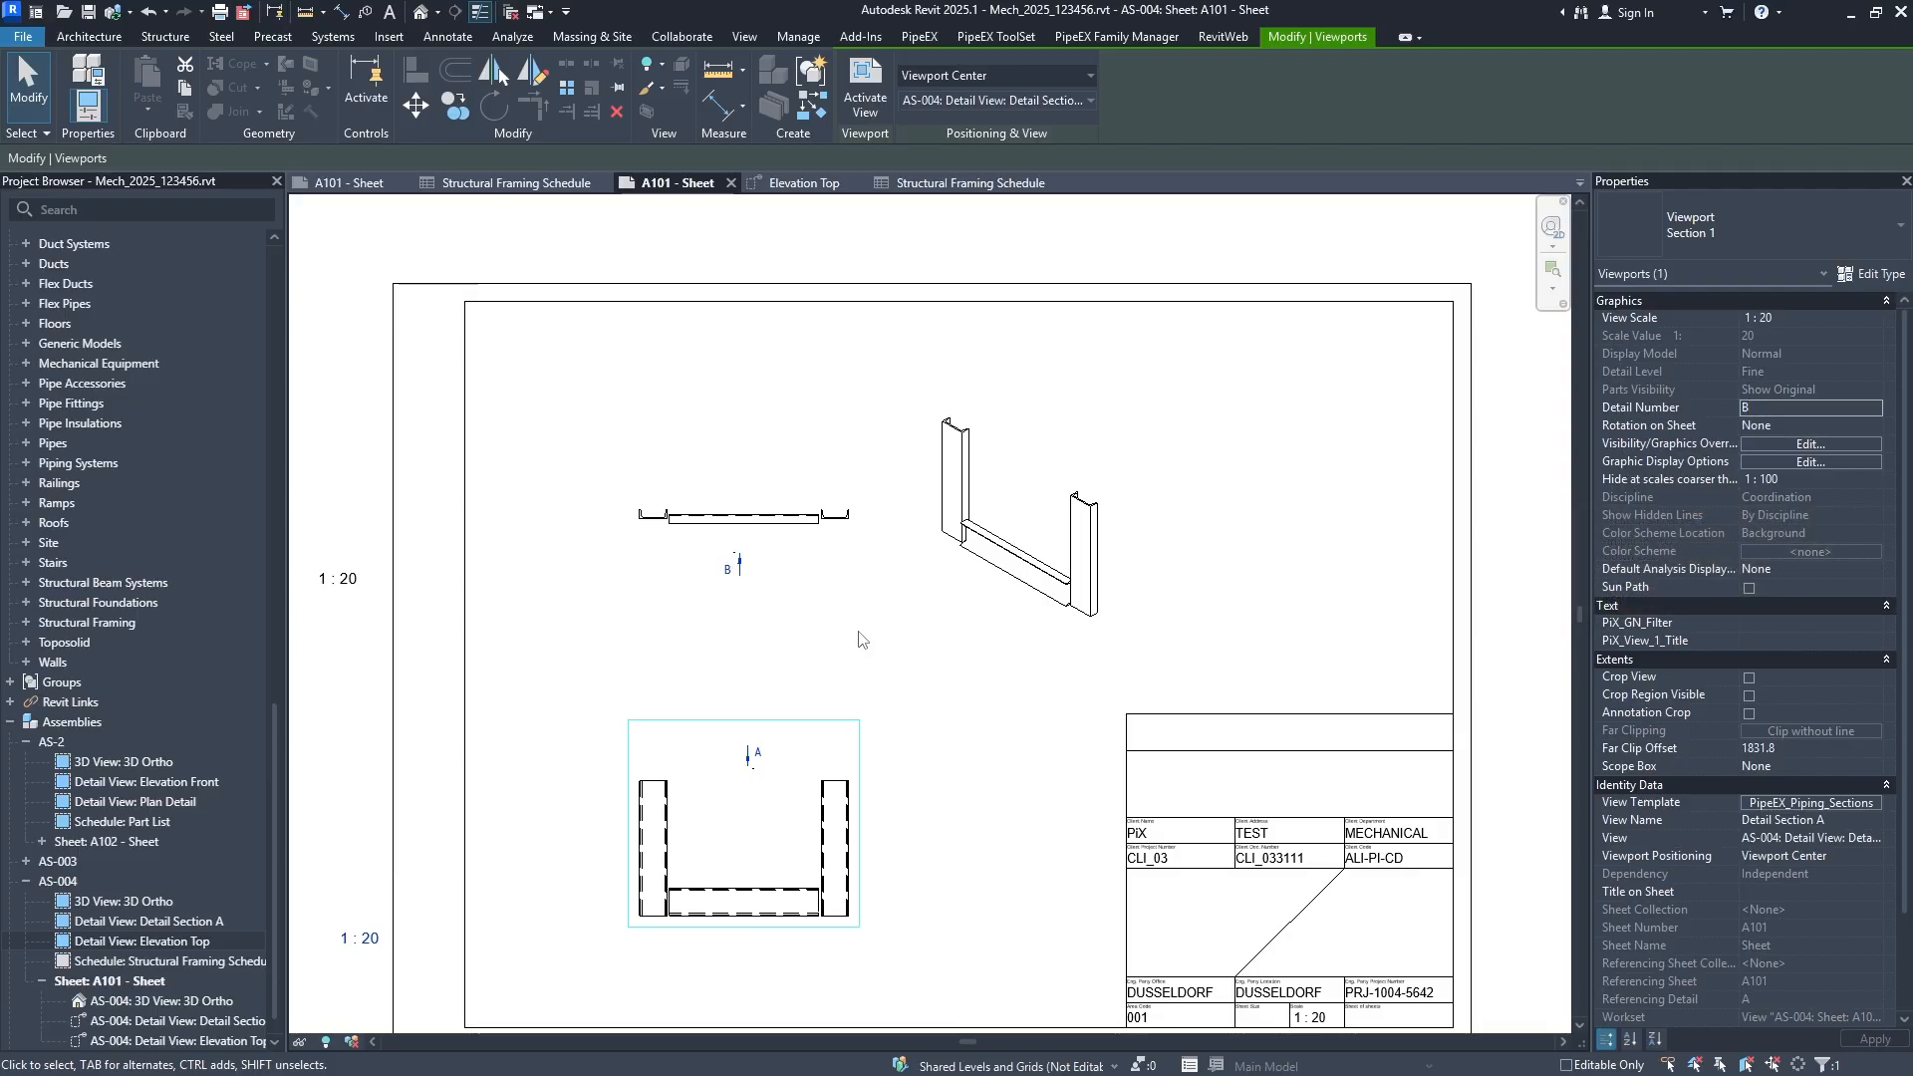
# Give the Detail Section A viewport the PiX_View_1_Title DETAIL B and move its title centrally below the view.
pyautogui.scroll(-2, 907, 648)
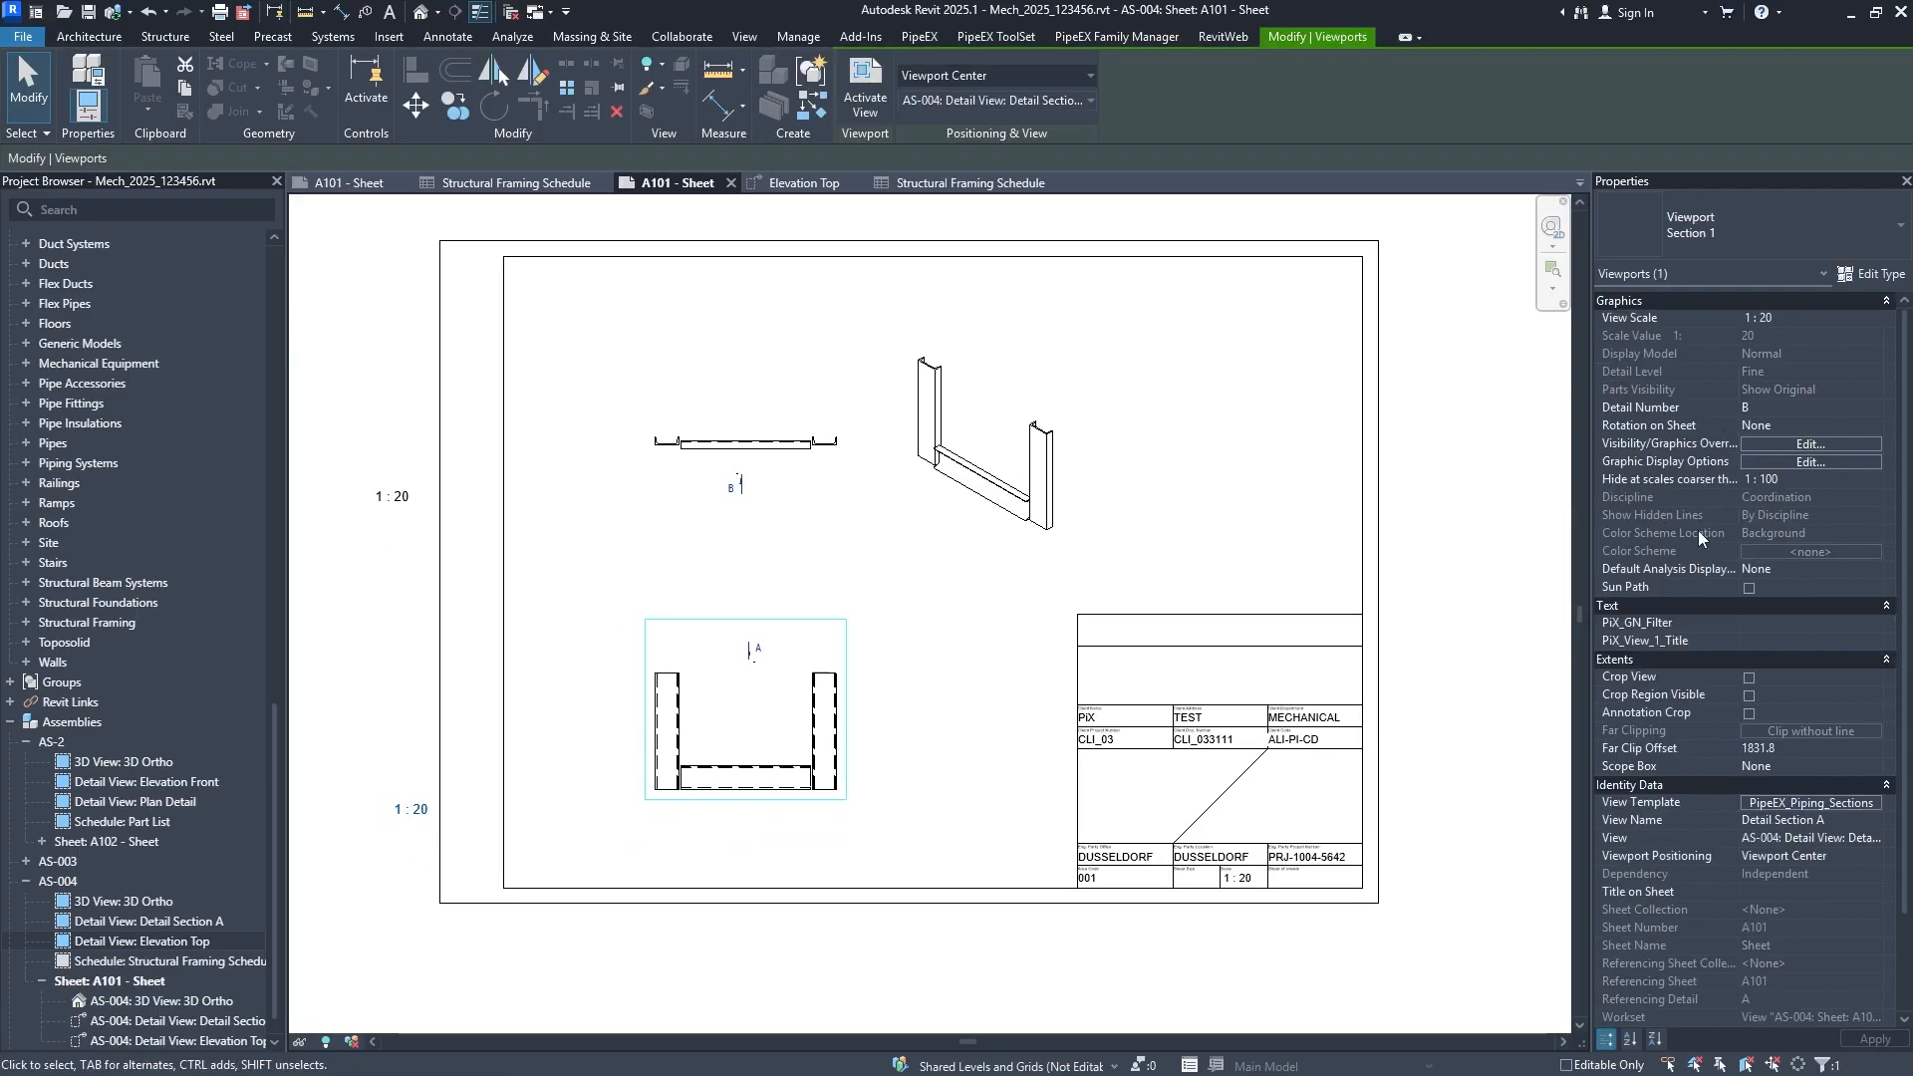
pyautogui.click(1754, 640)
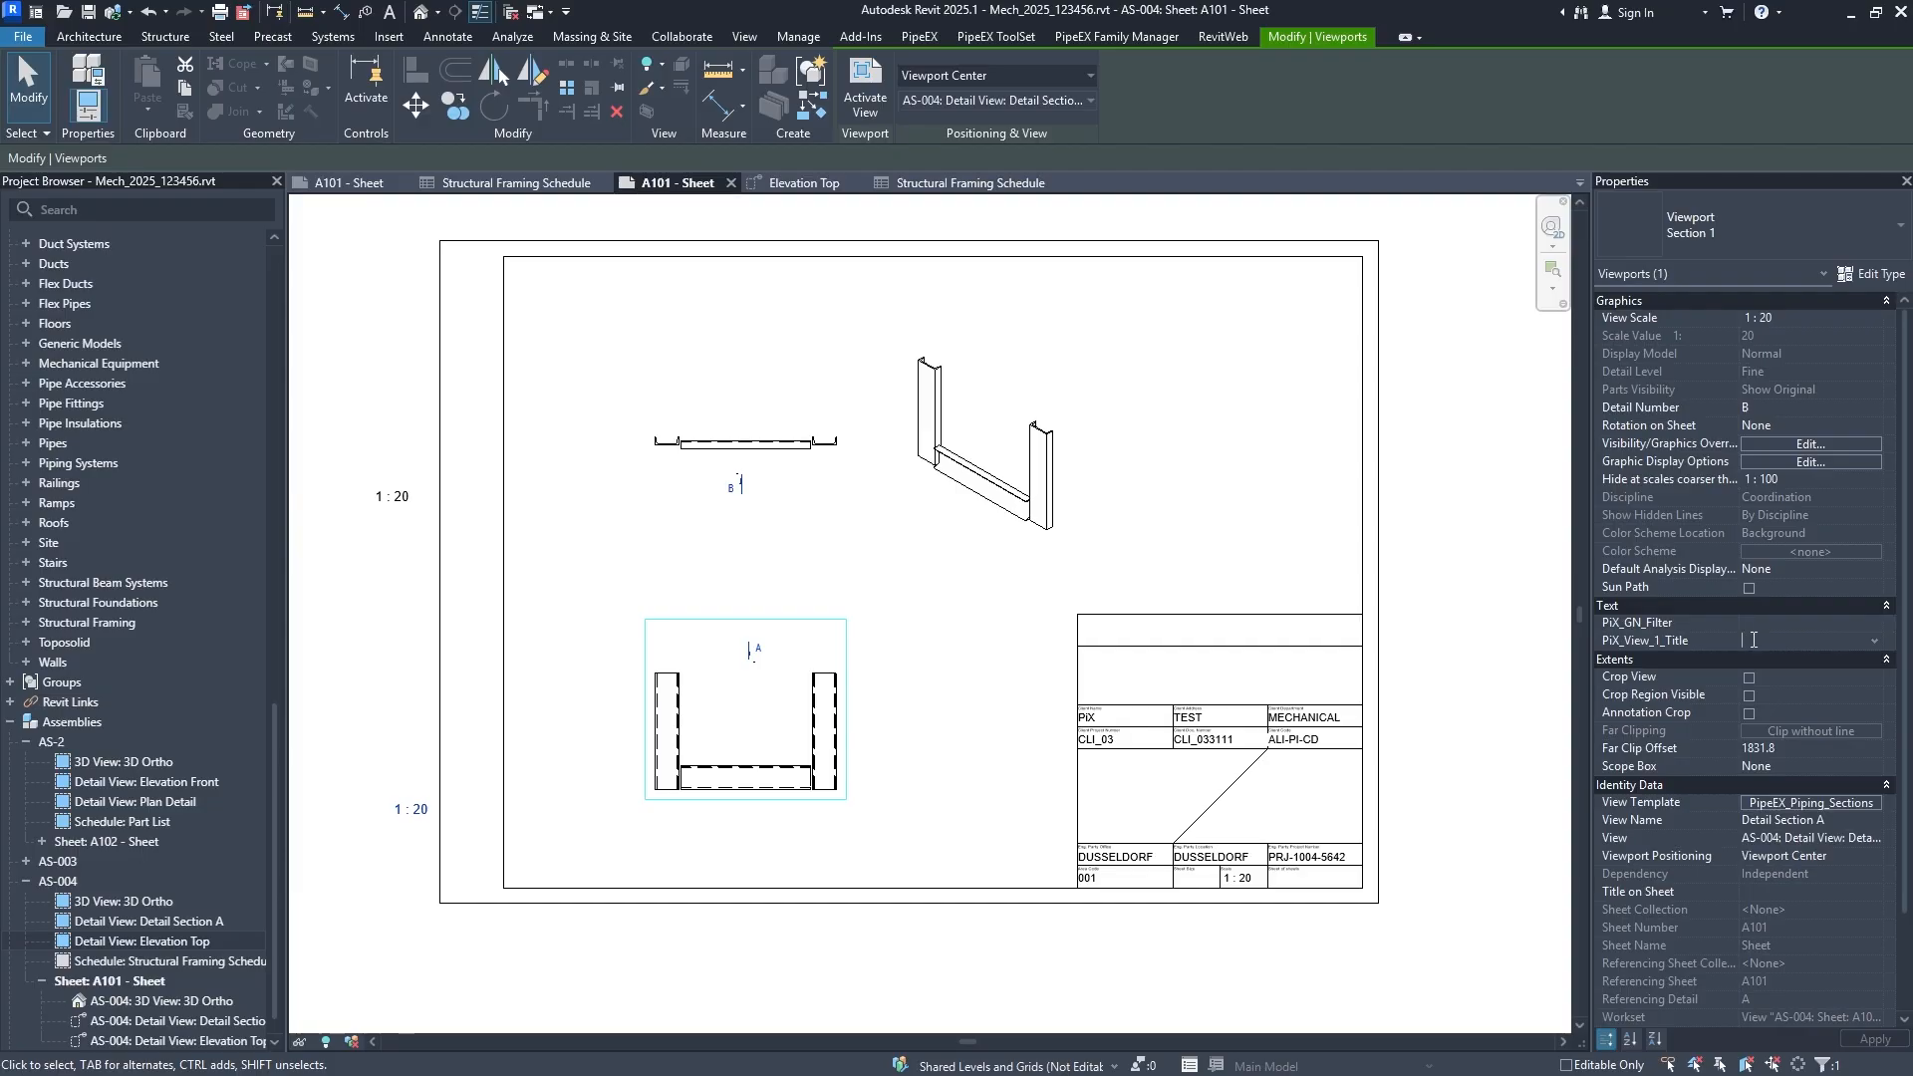
pyautogui.write('DETAILB')
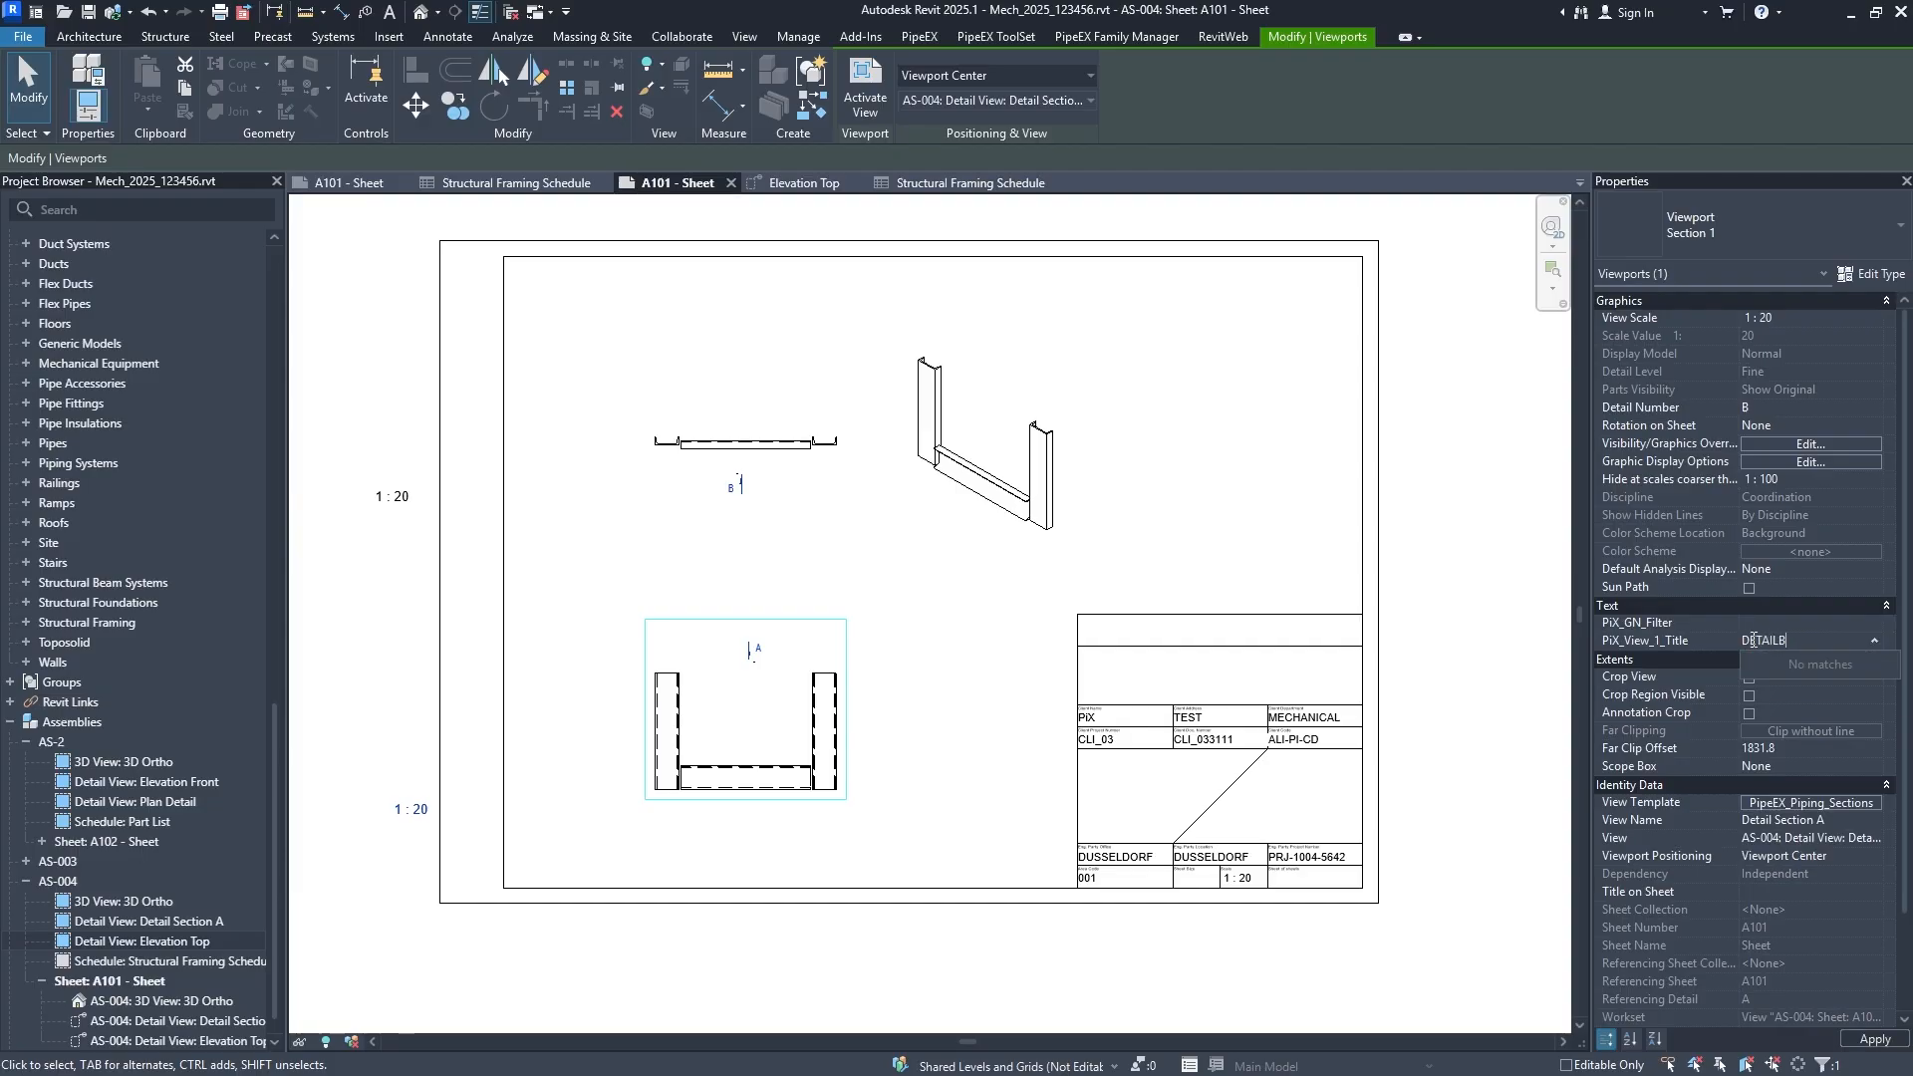
pyautogui.press('BackSpace')
pyautogui.write('B')
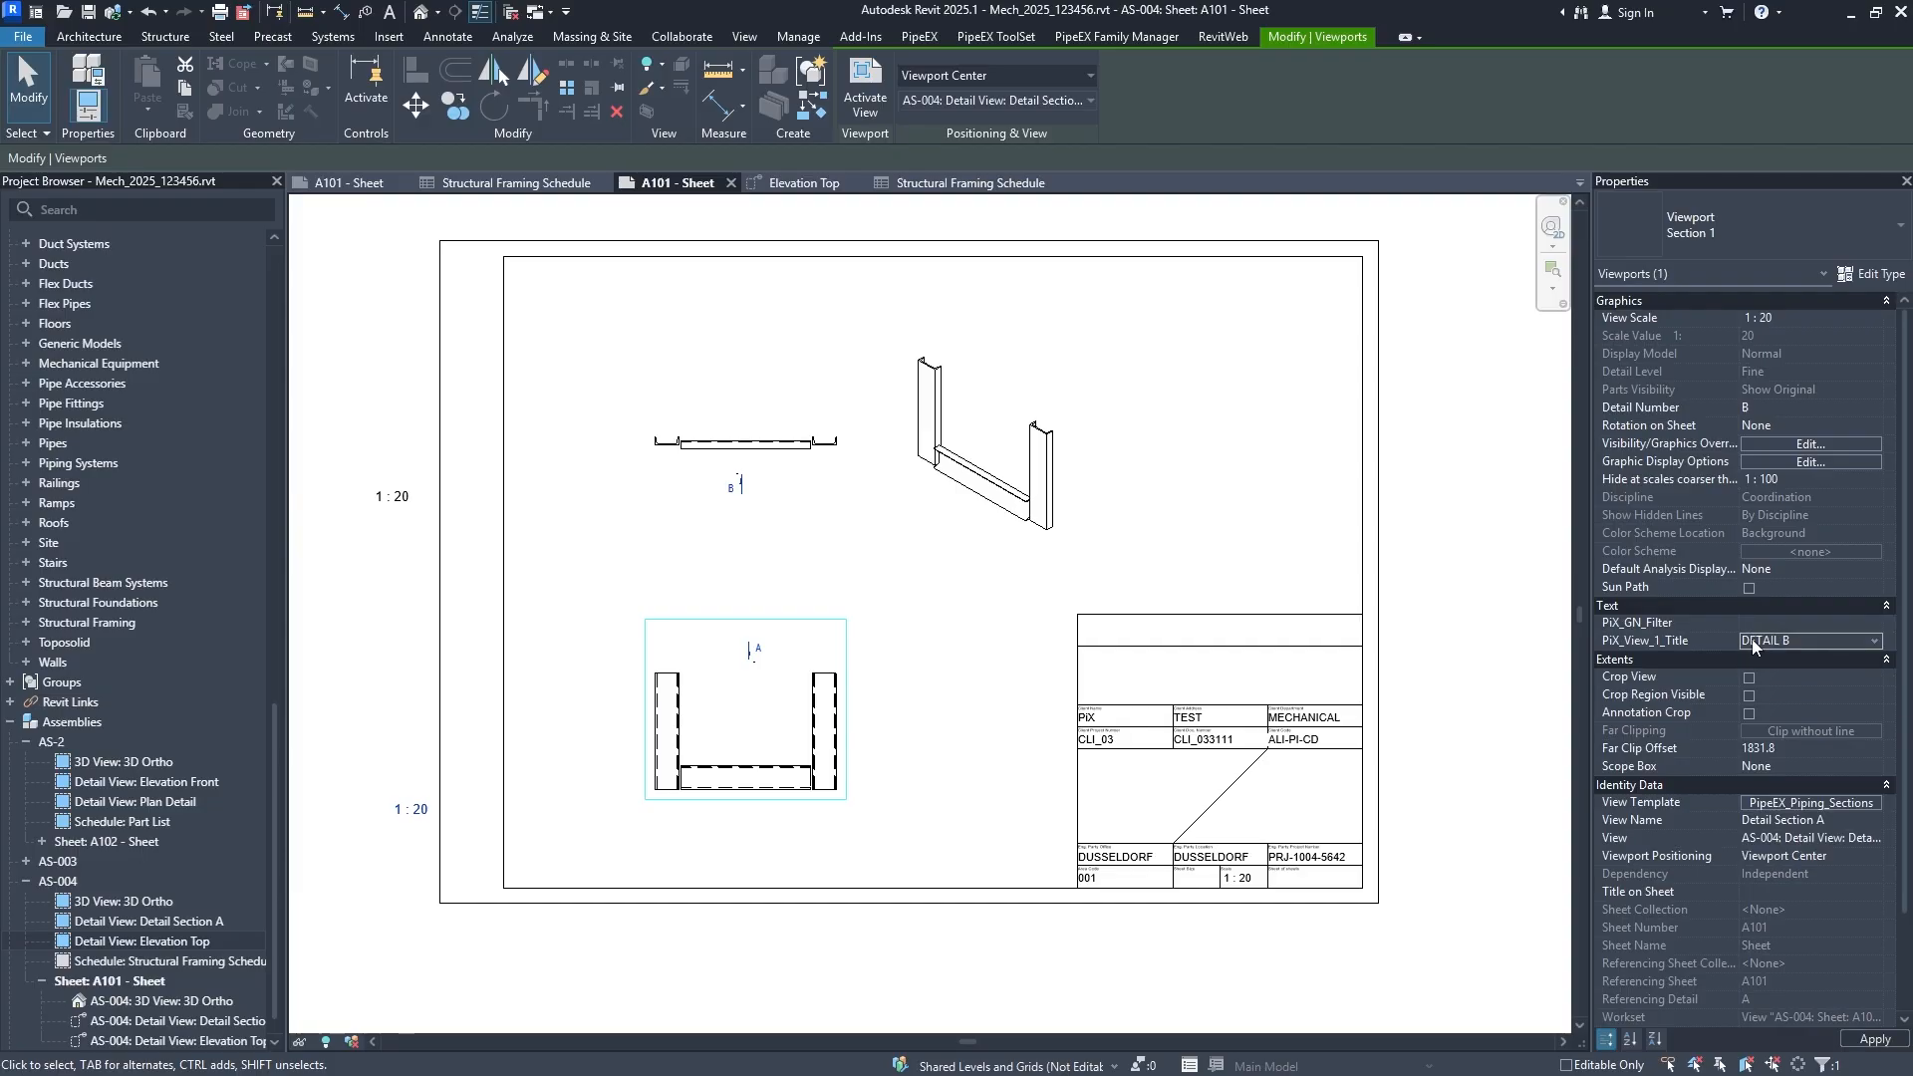
pyautogui.moveTo(403, 804); pyautogui.dragTo(755, 823)
pyautogui.press('Escape')
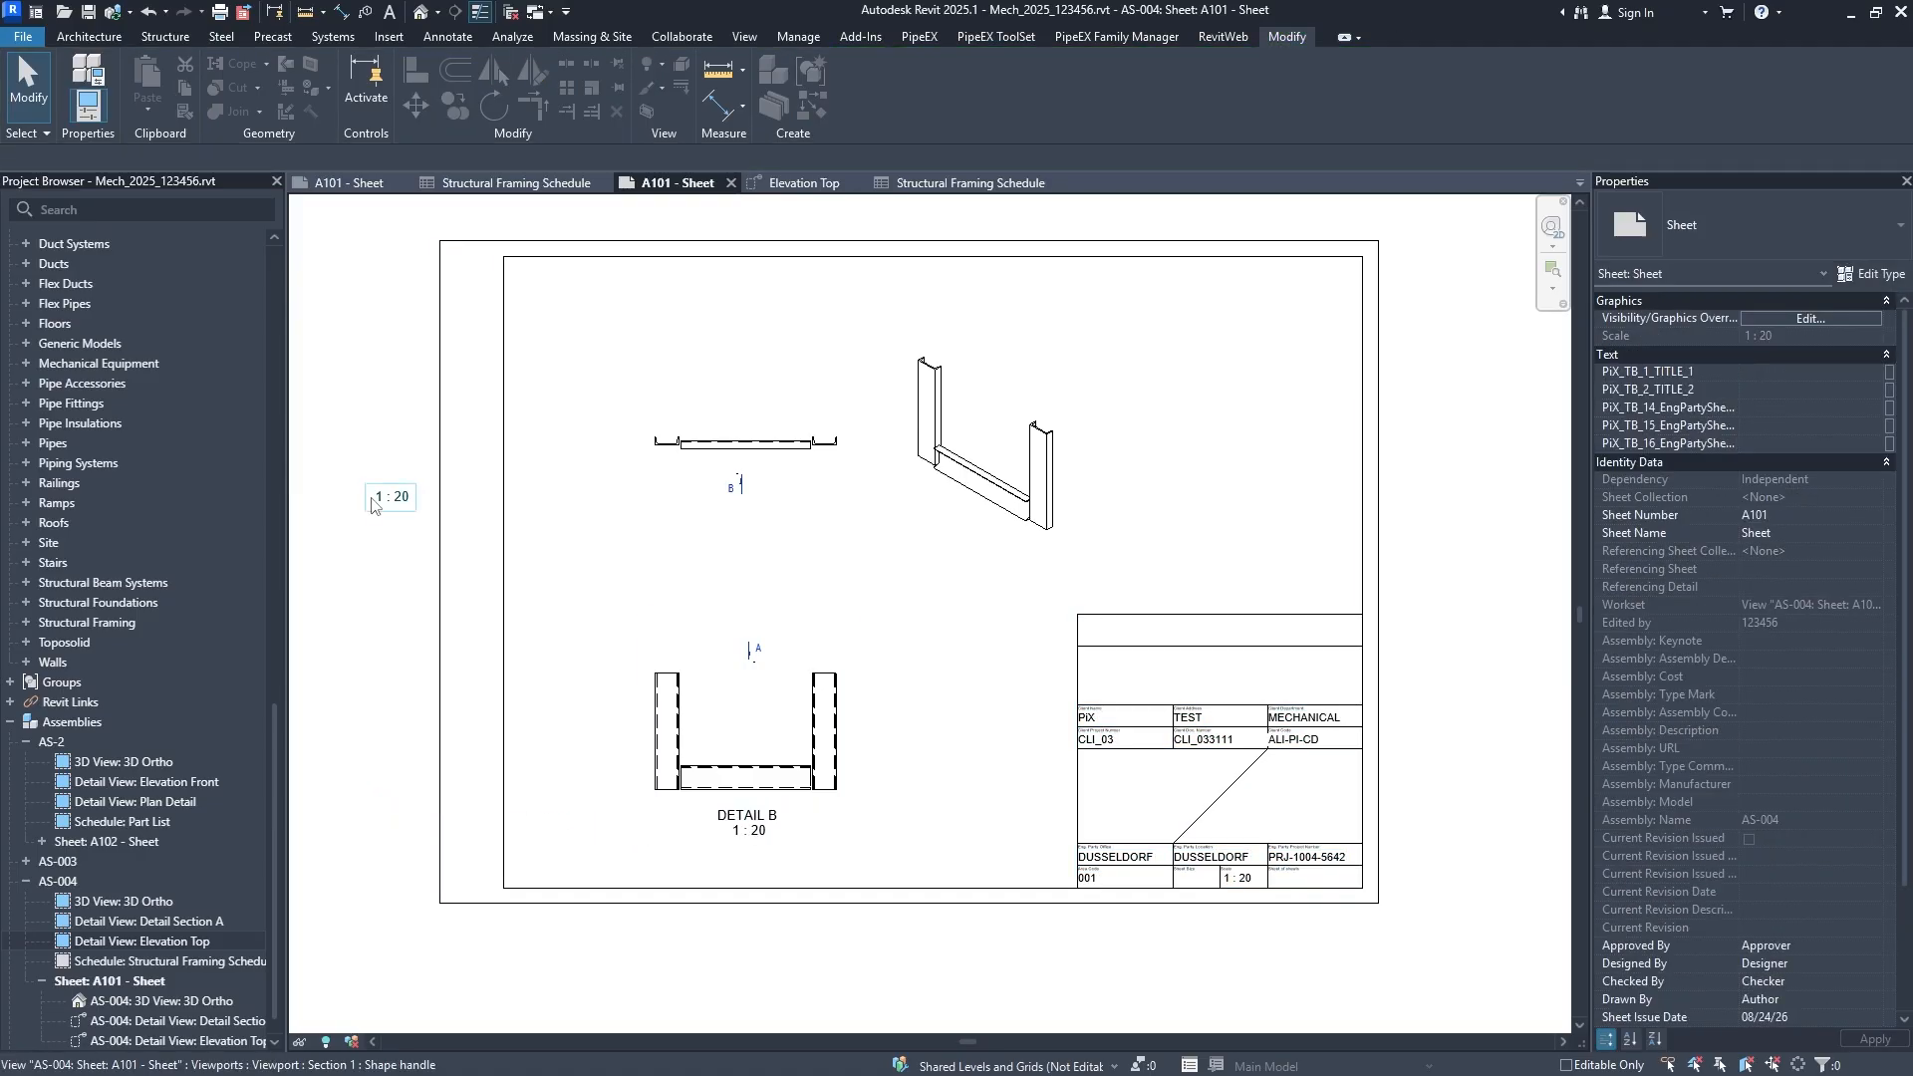
# Give the Elevation Top viewport the PiX_View_1_Title DETAIL A and move its title centrally below the view.
pyautogui.click(753, 500)
pyautogui.press('Escape')
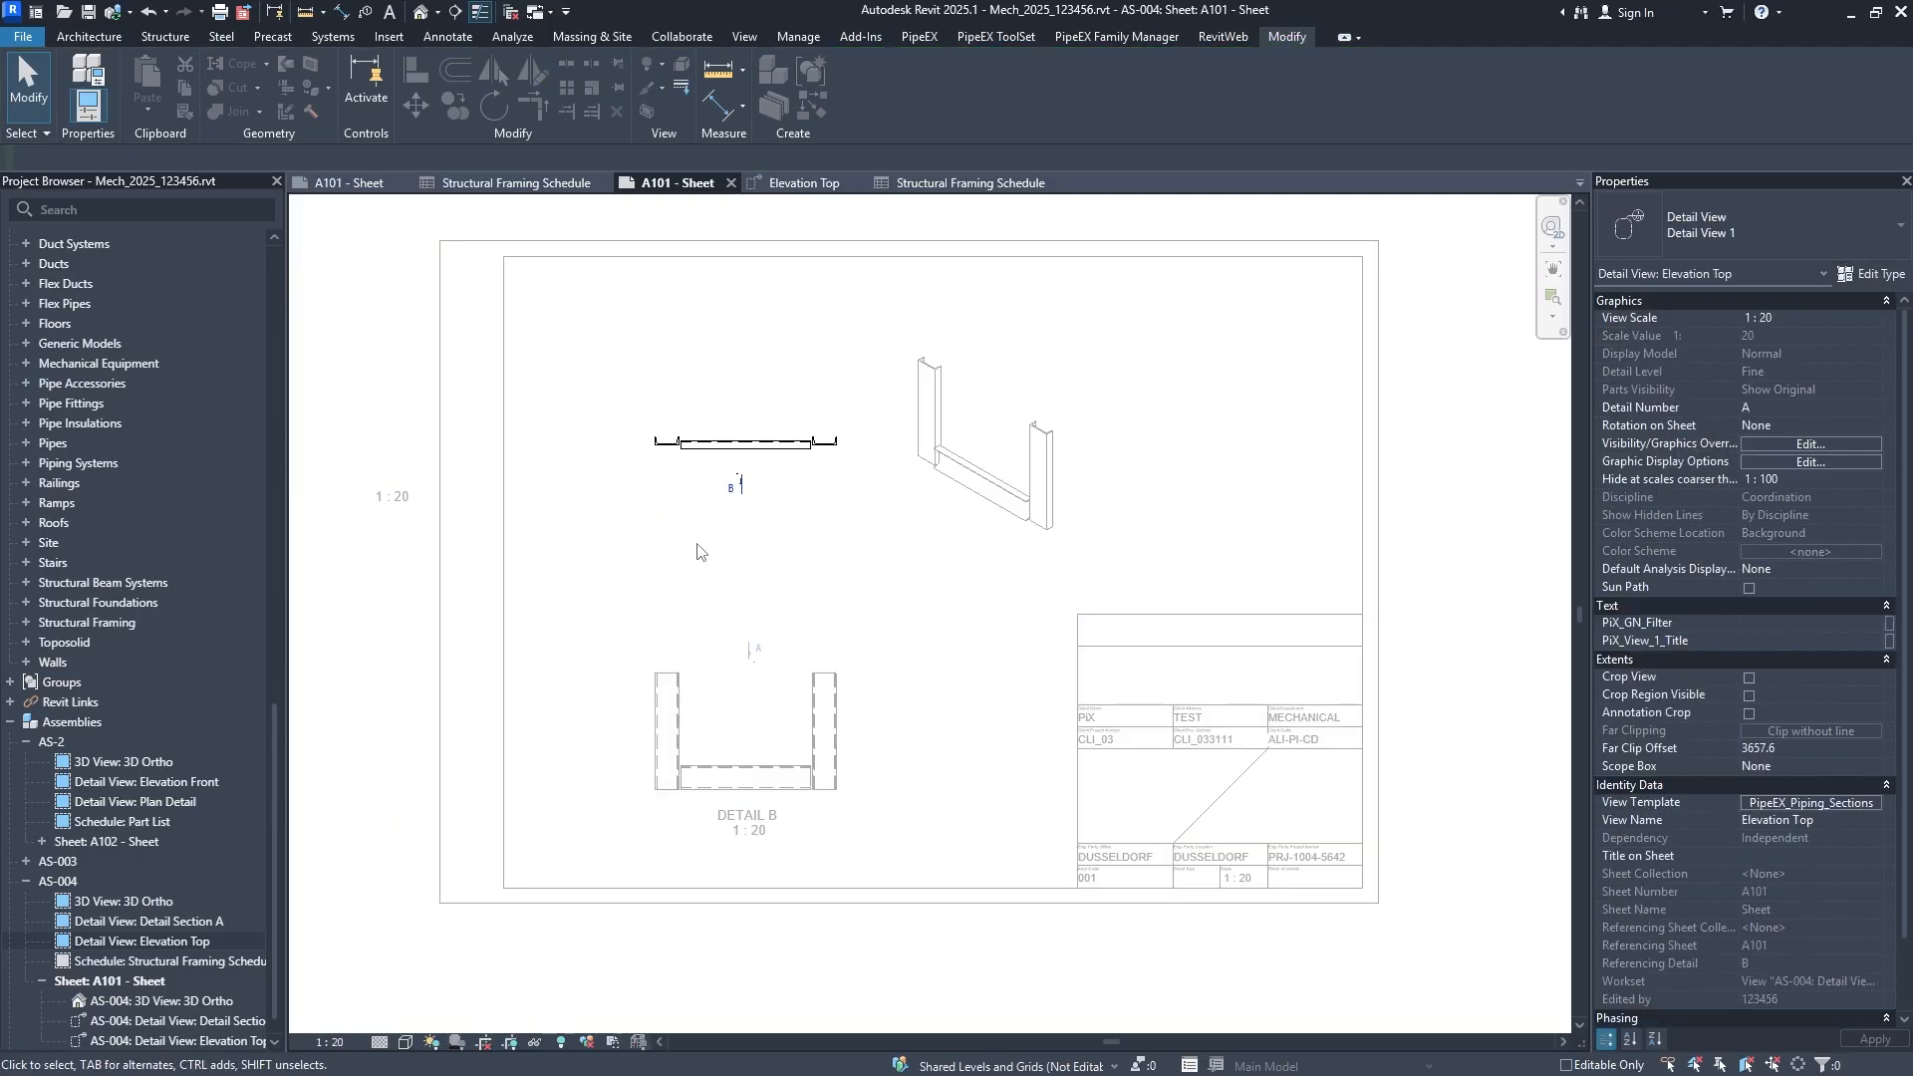
pyautogui.click(764, 470)
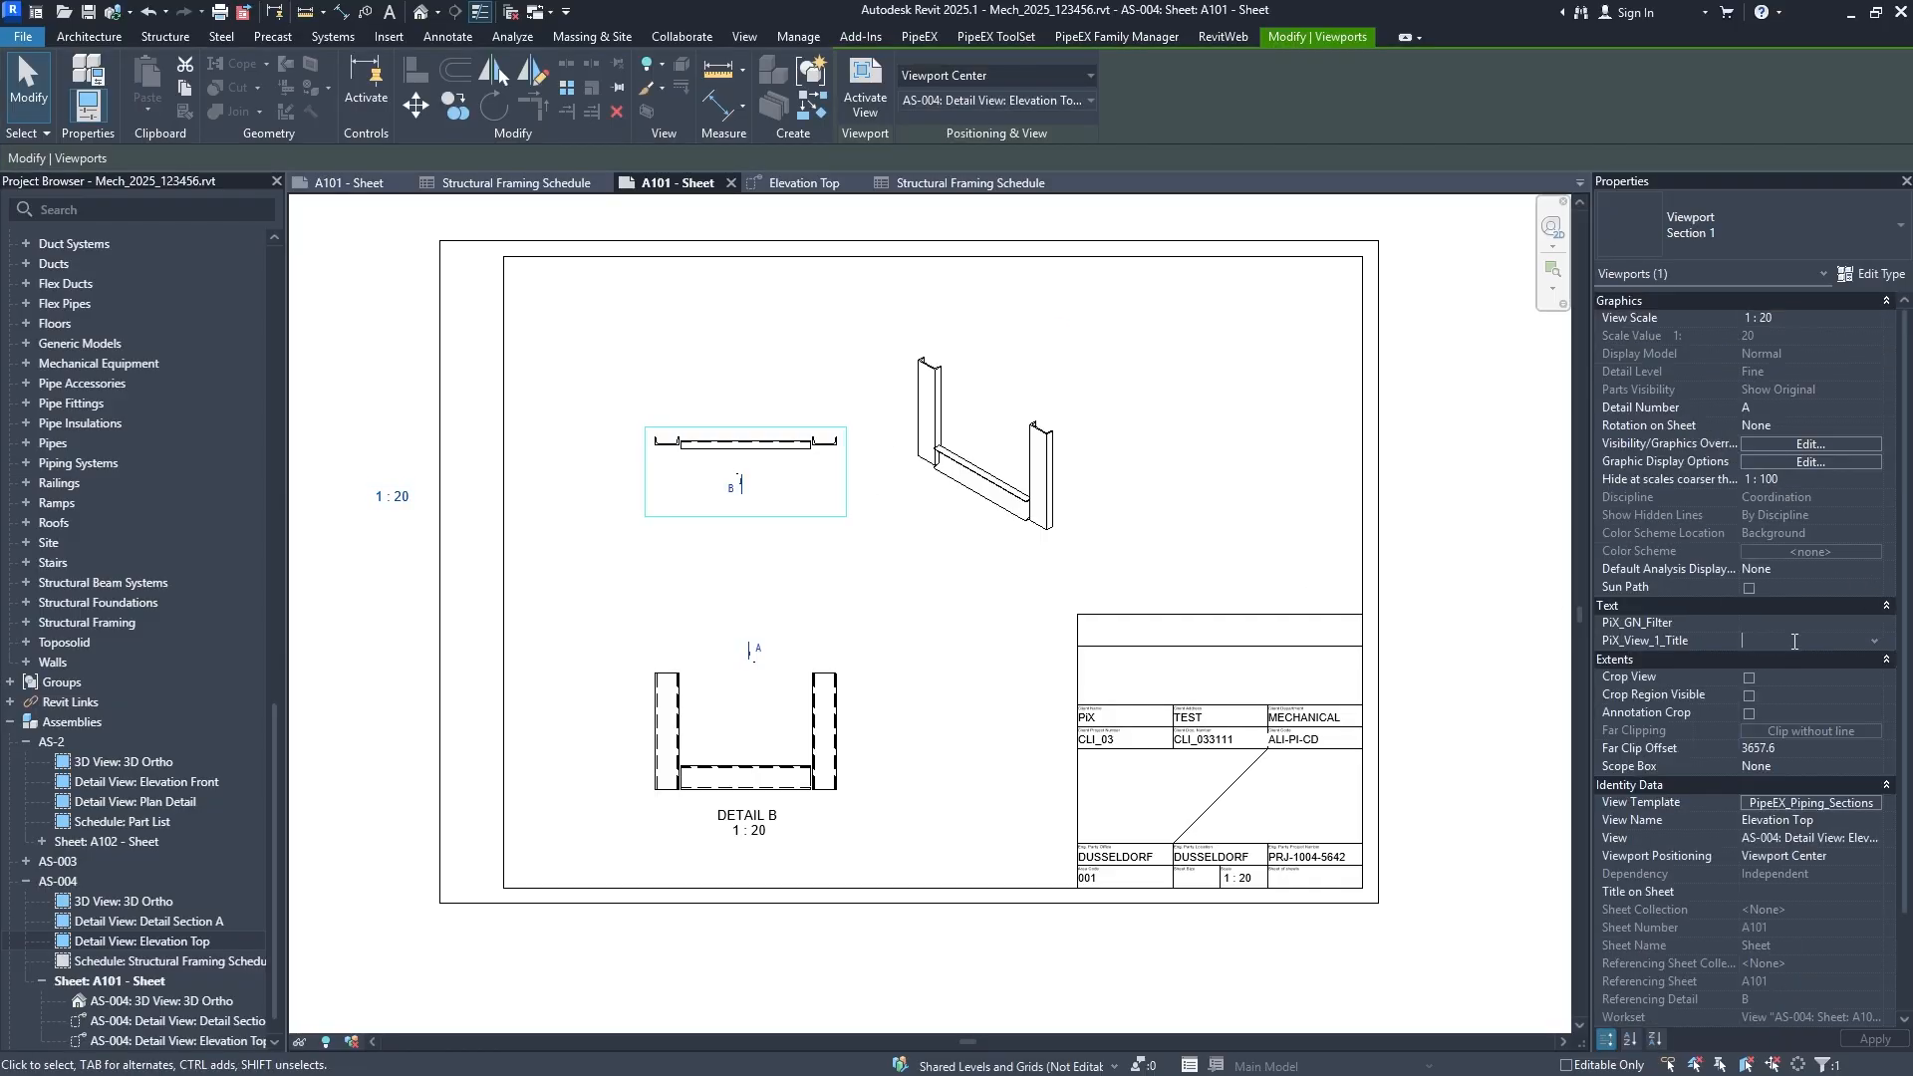
pyautogui.write('DETAIL A')
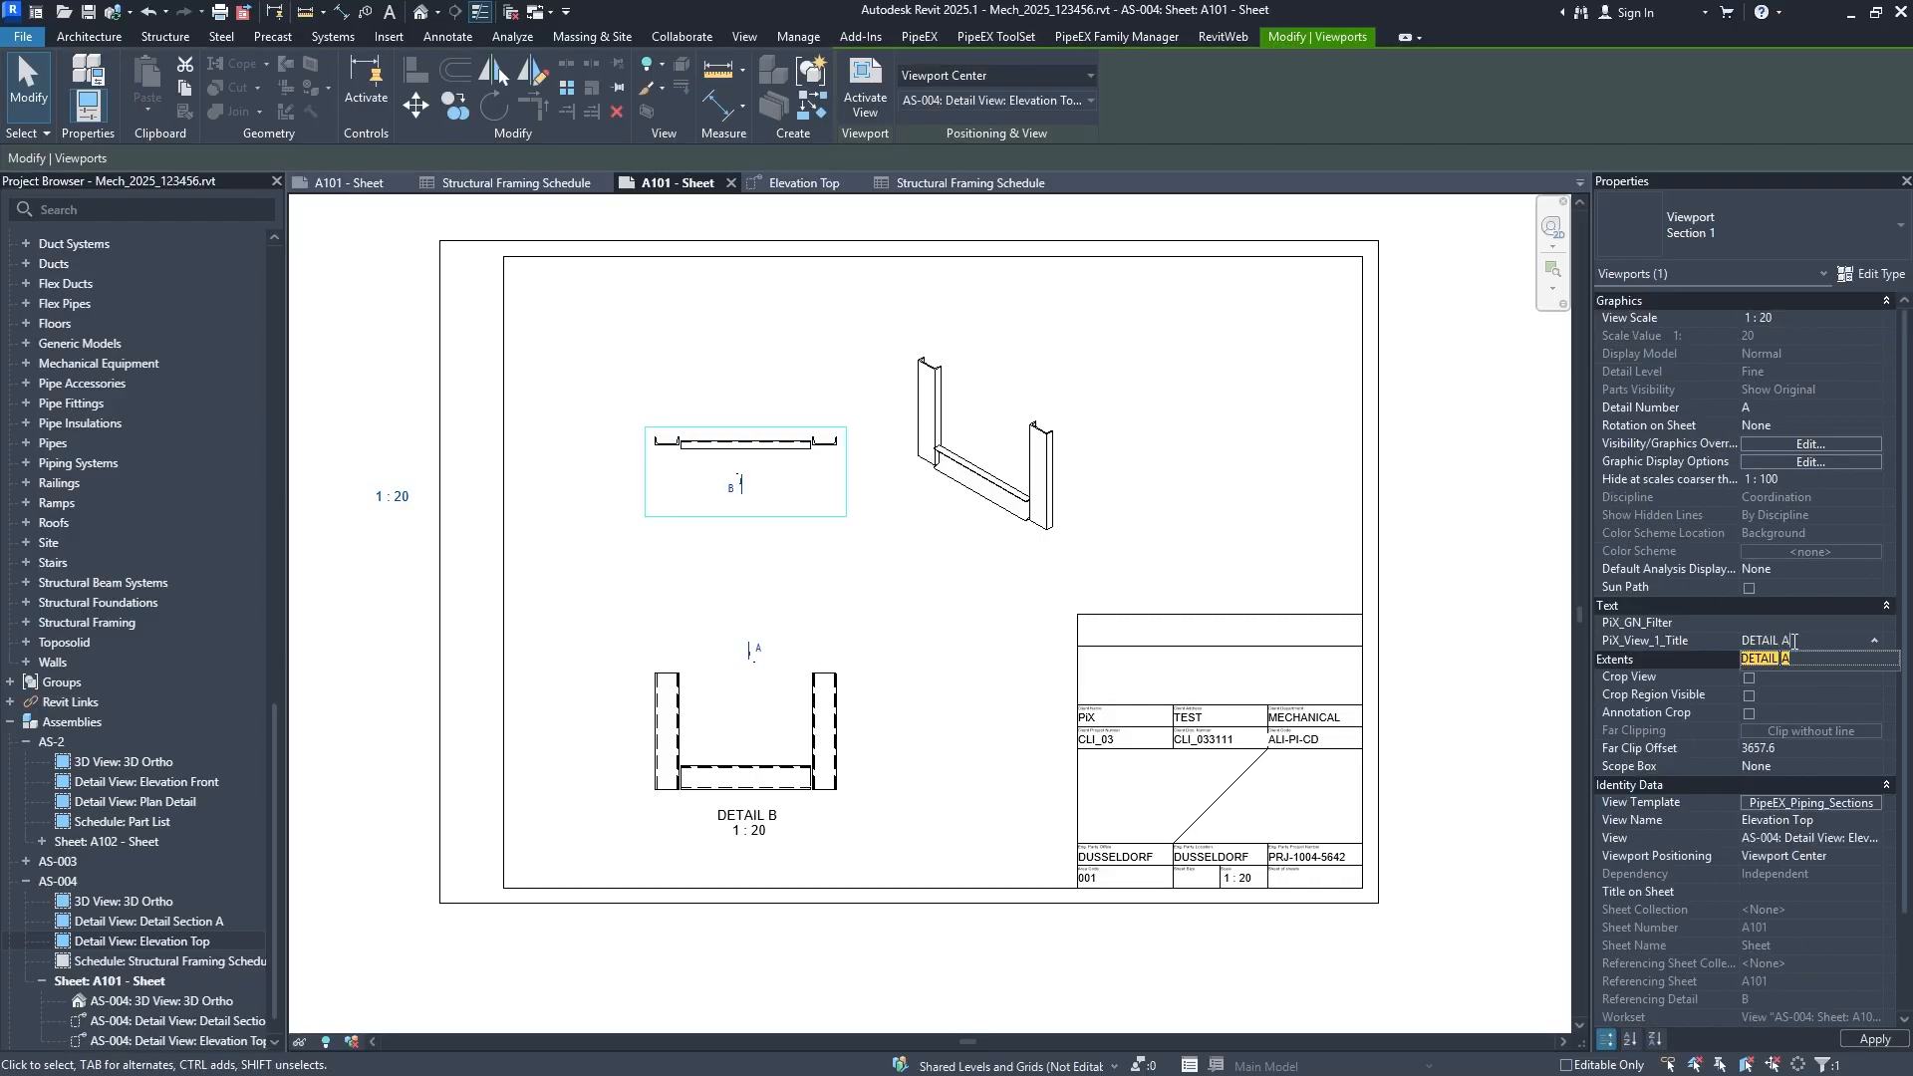
pyautogui.press('Return')
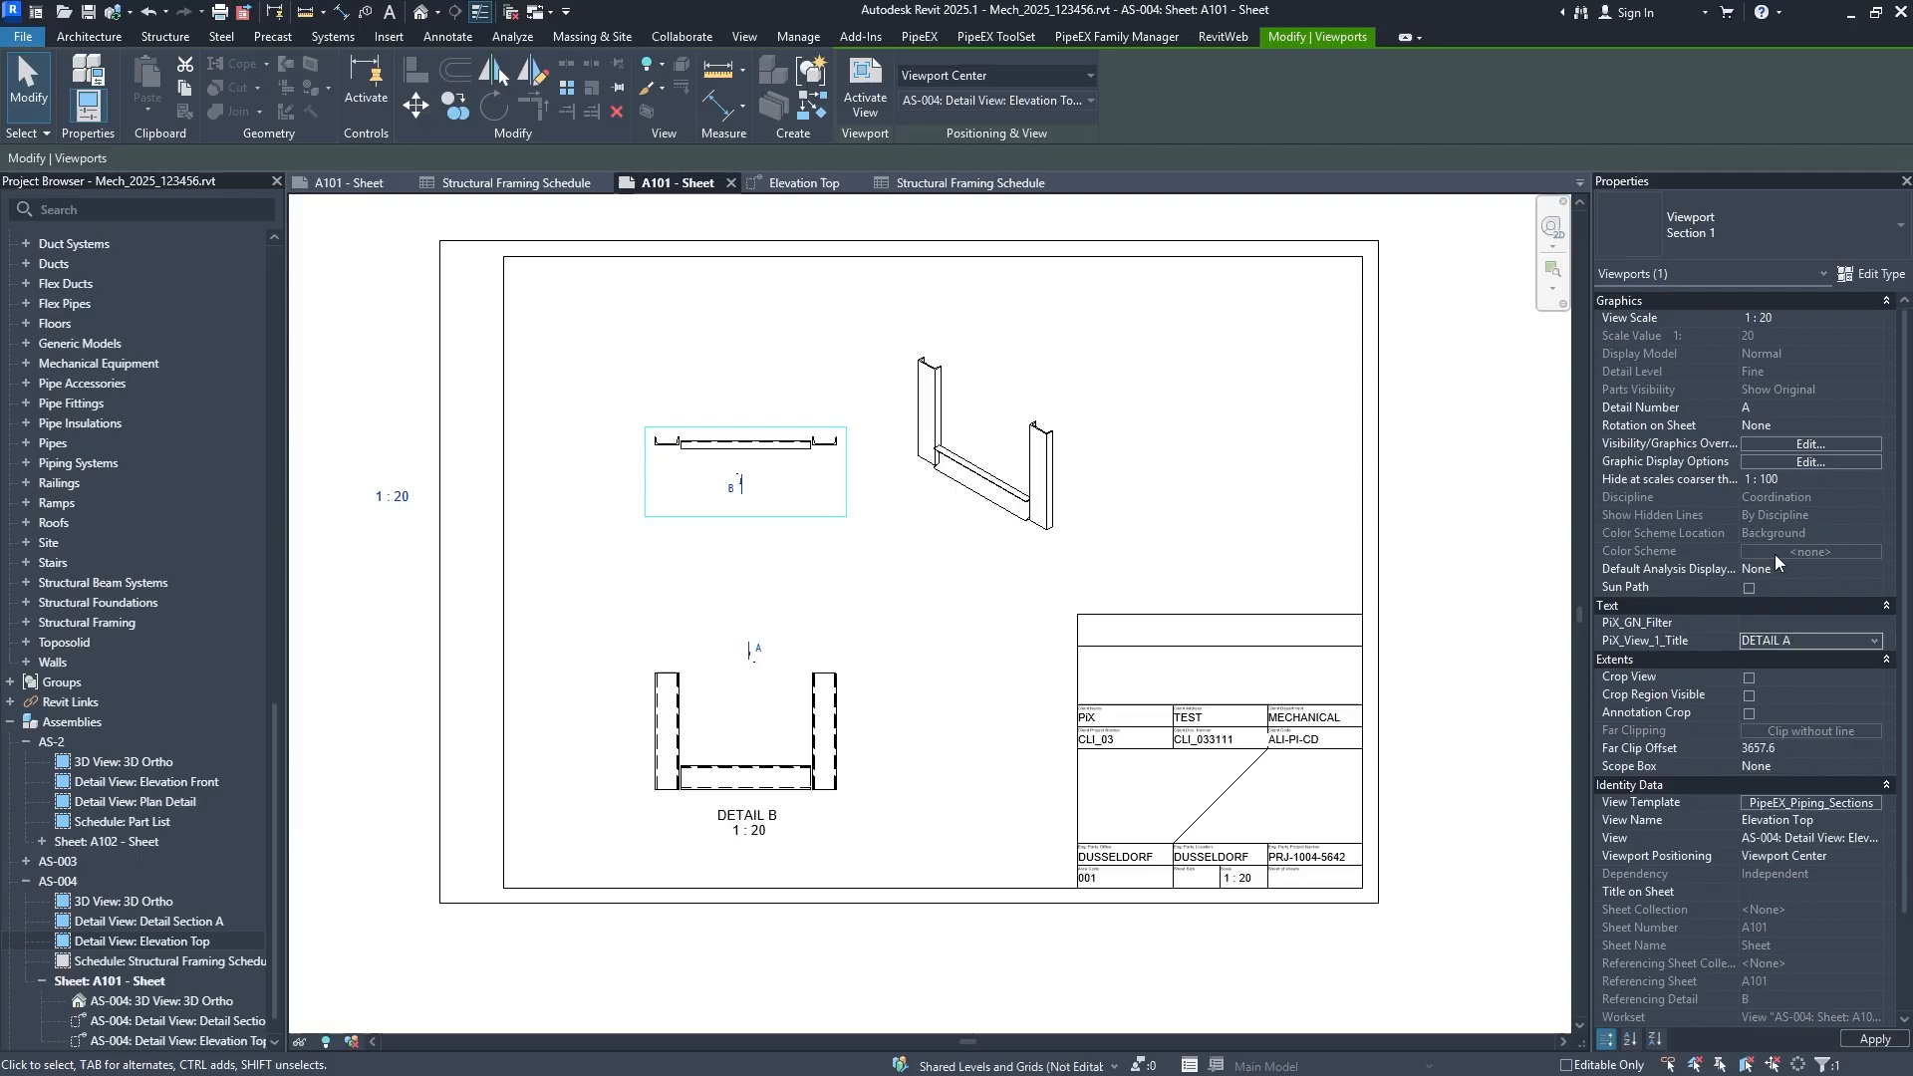
pyautogui.click(538, 602)
pyautogui.click(403, 499)
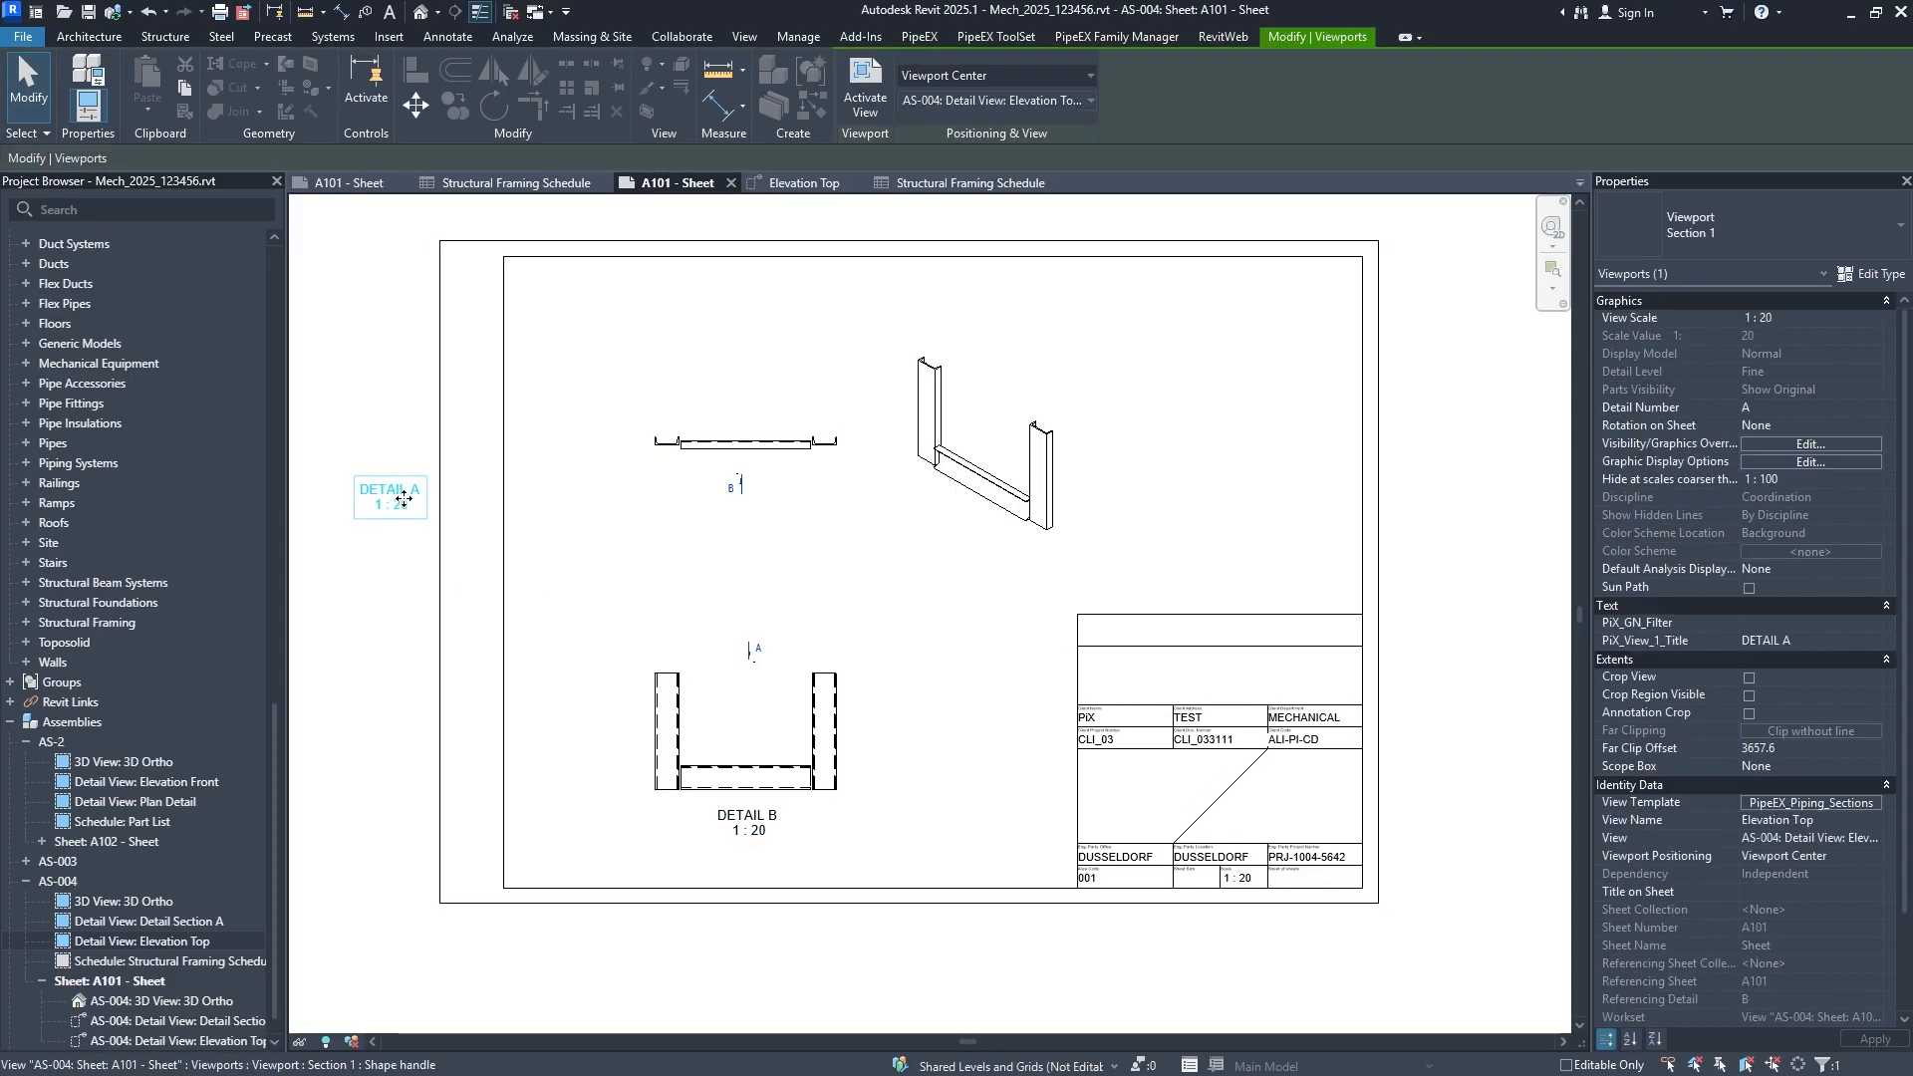
pyautogui.moveTo(403, 498); pyautogui.dragTo(759, 537)
pyautogui.click(908, 561)
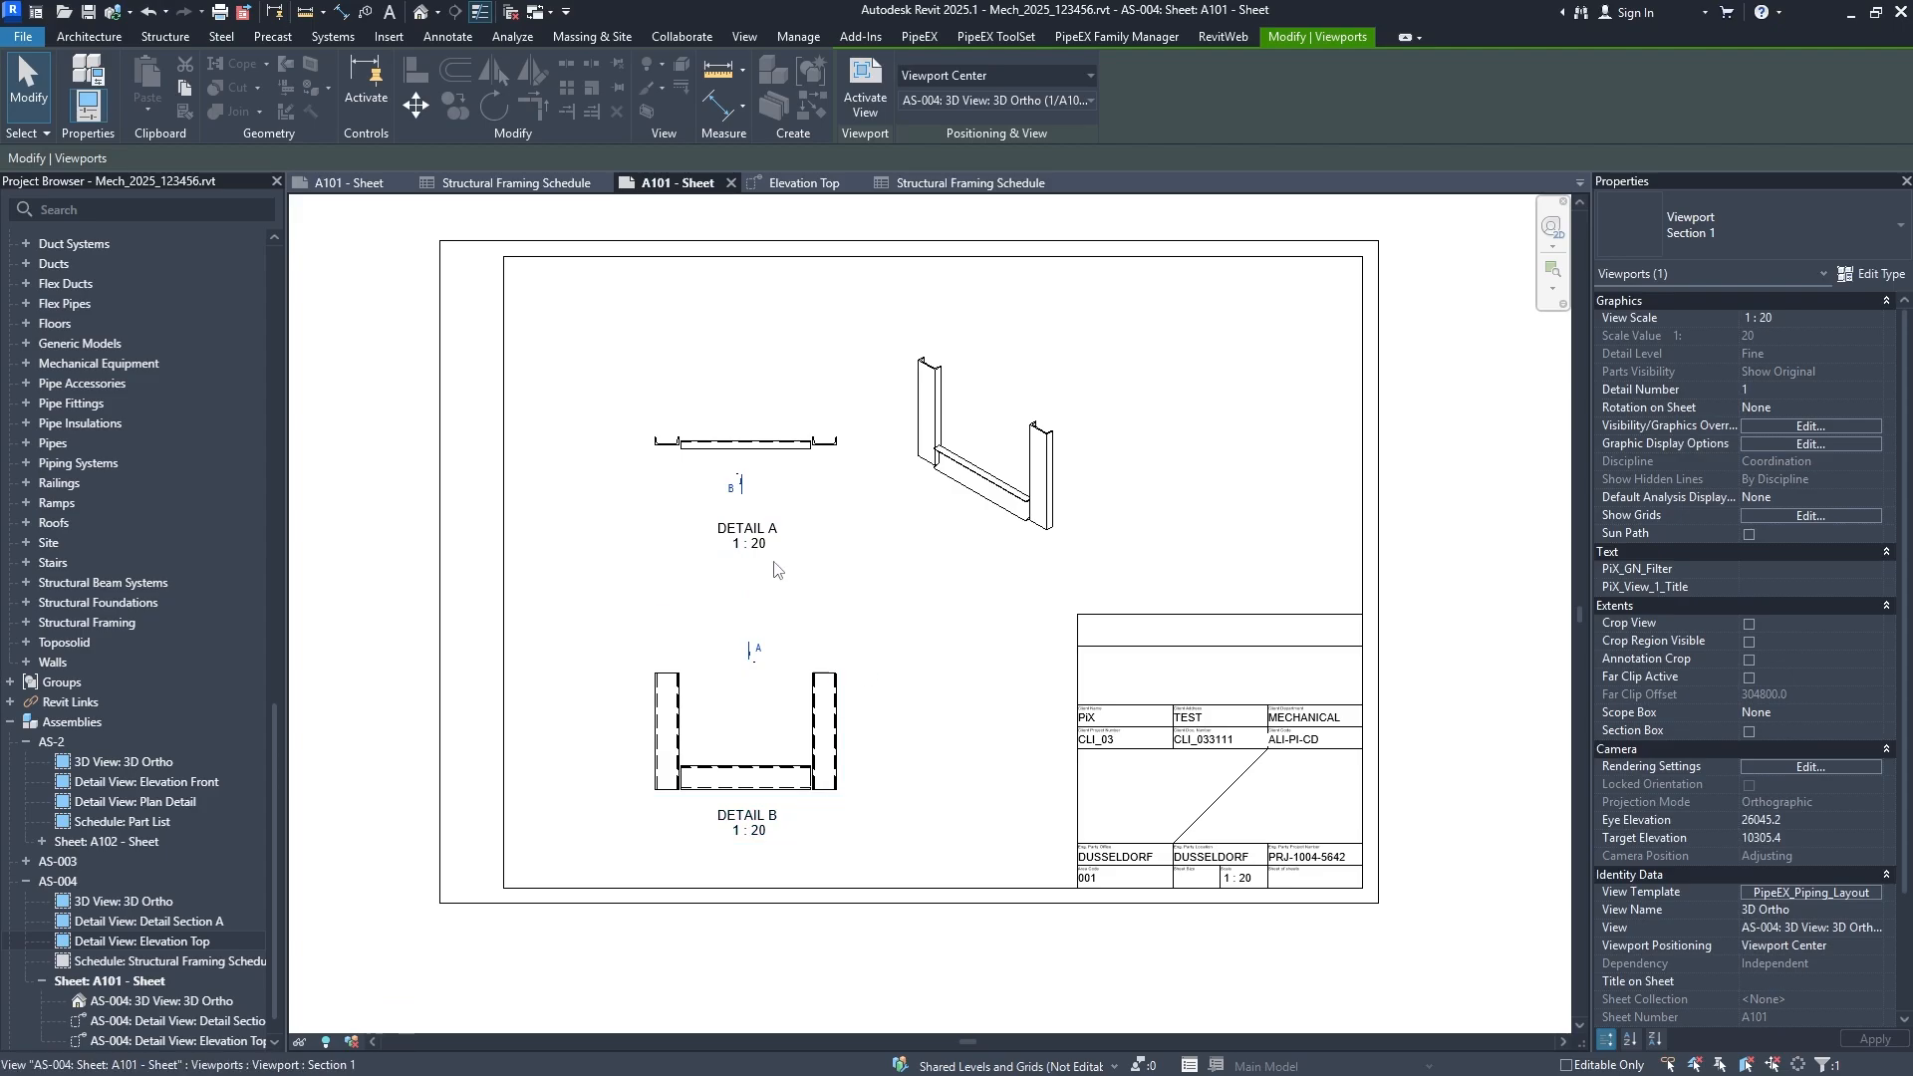
# Move the DETAIL B title slightly lower to leave more space beneath the section view.
pyautogui.scroll(1, 839, 520)
pyautogui.scroll(2, 737, 798)
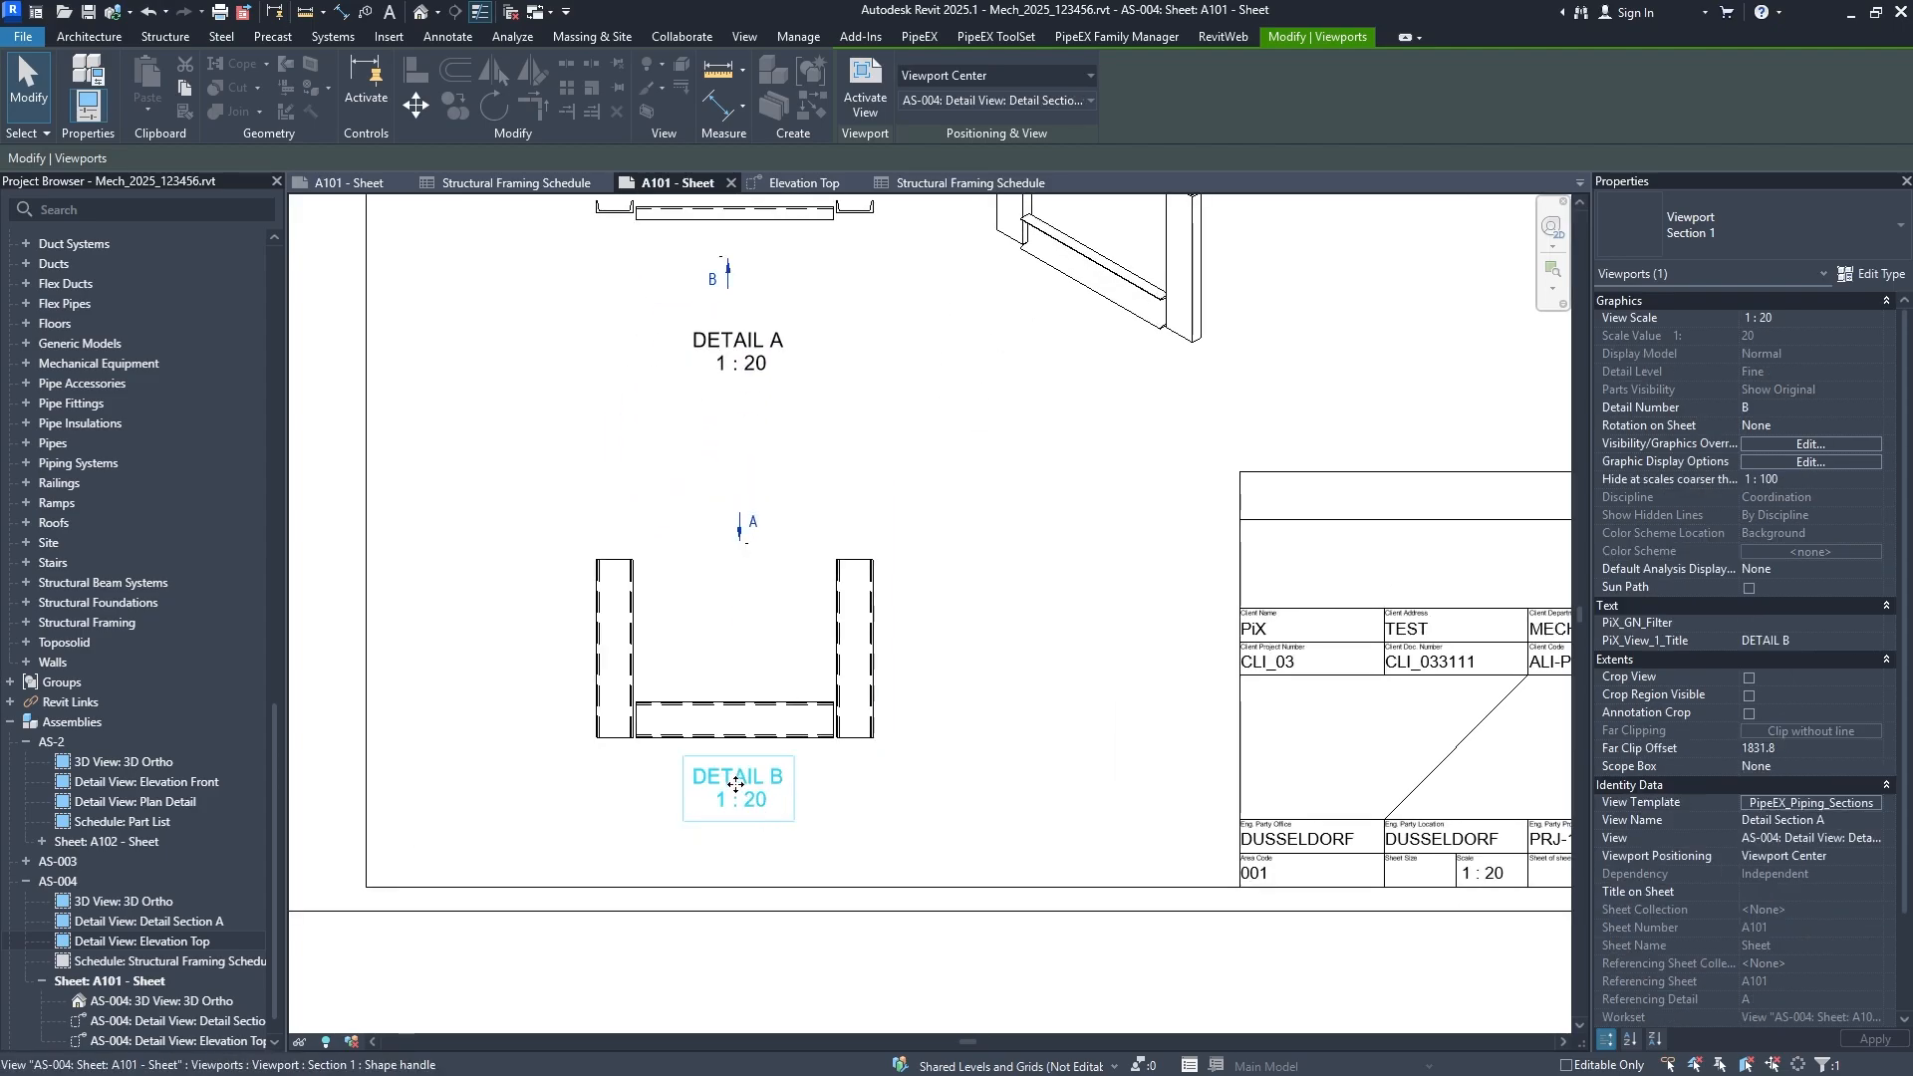
pyautogui.moveTo(738, 782); pyautogui.dragTo(737, 835)
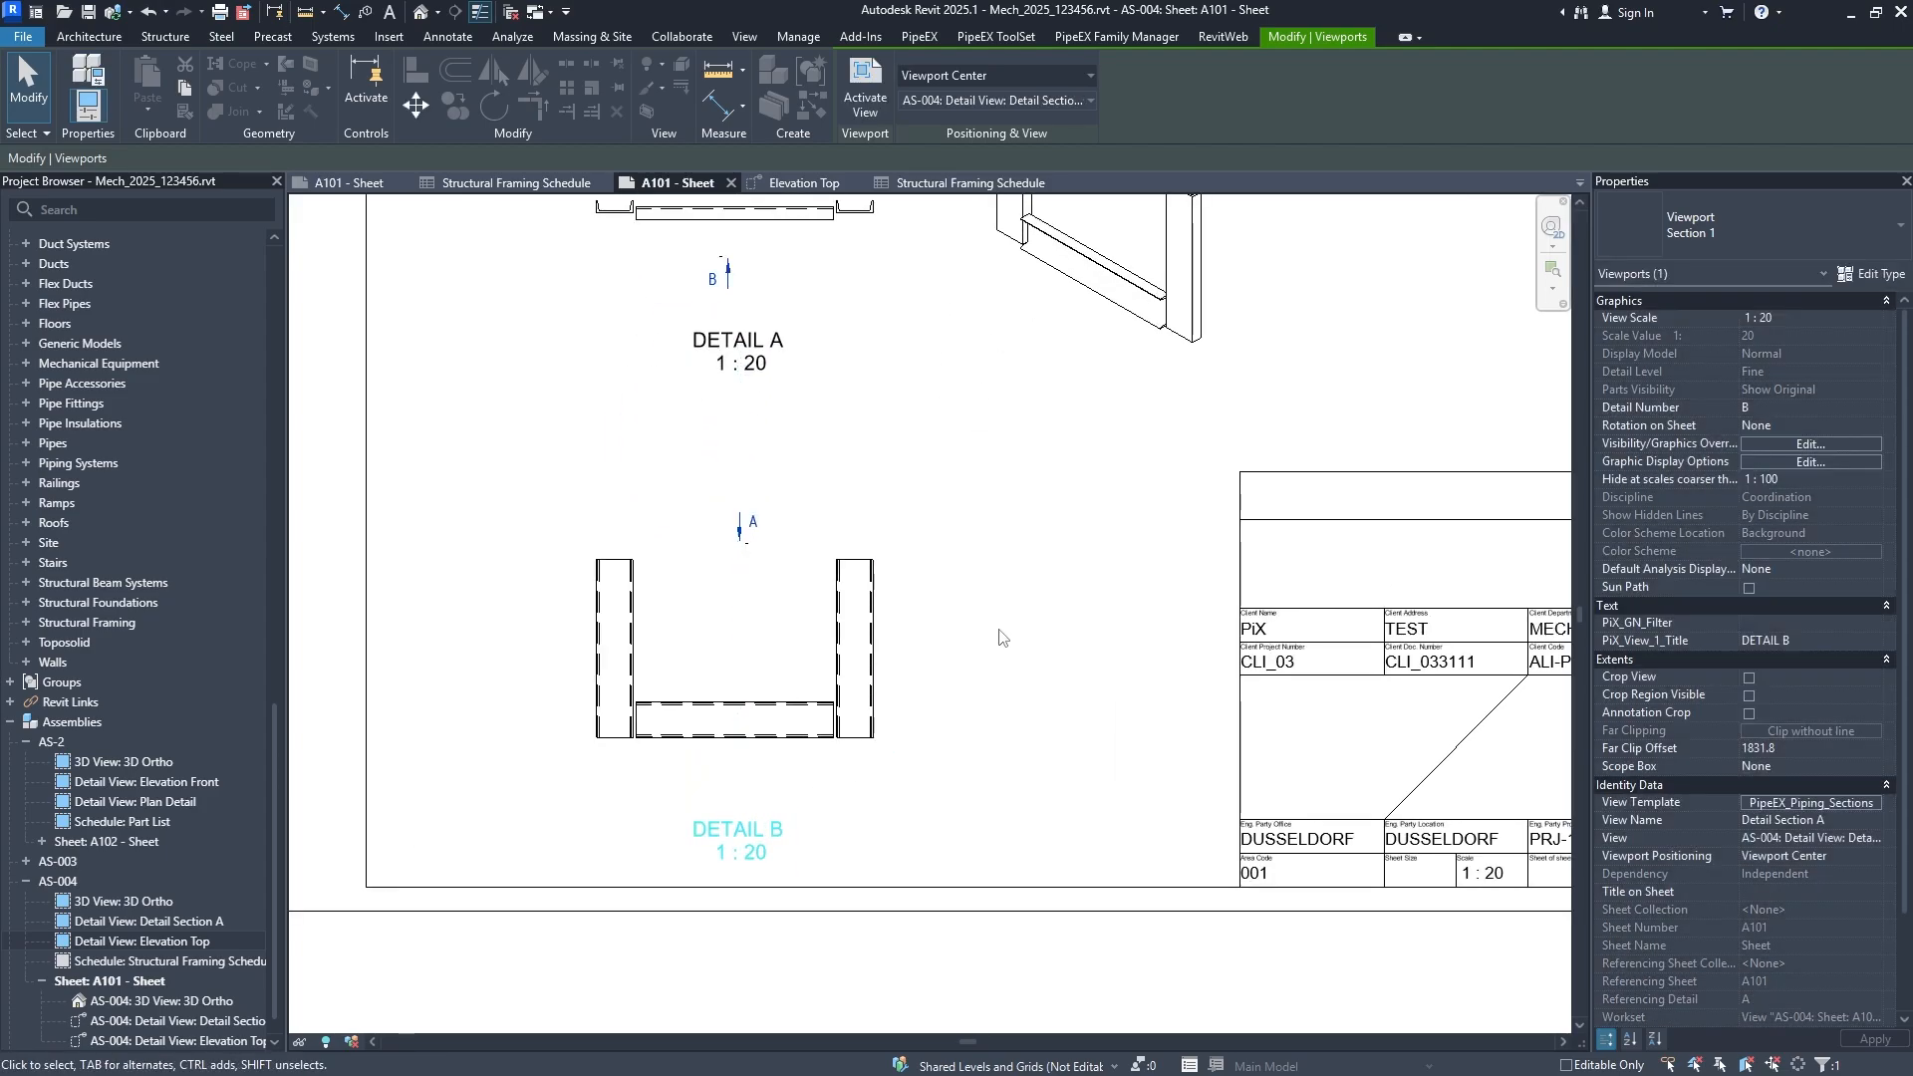
# In AS-004's Structural Framing Schedule, add the Cut Length field and remove the Count field.
pyautogui.click(996, 634)
pyautogui.doubleClick(149, 961)
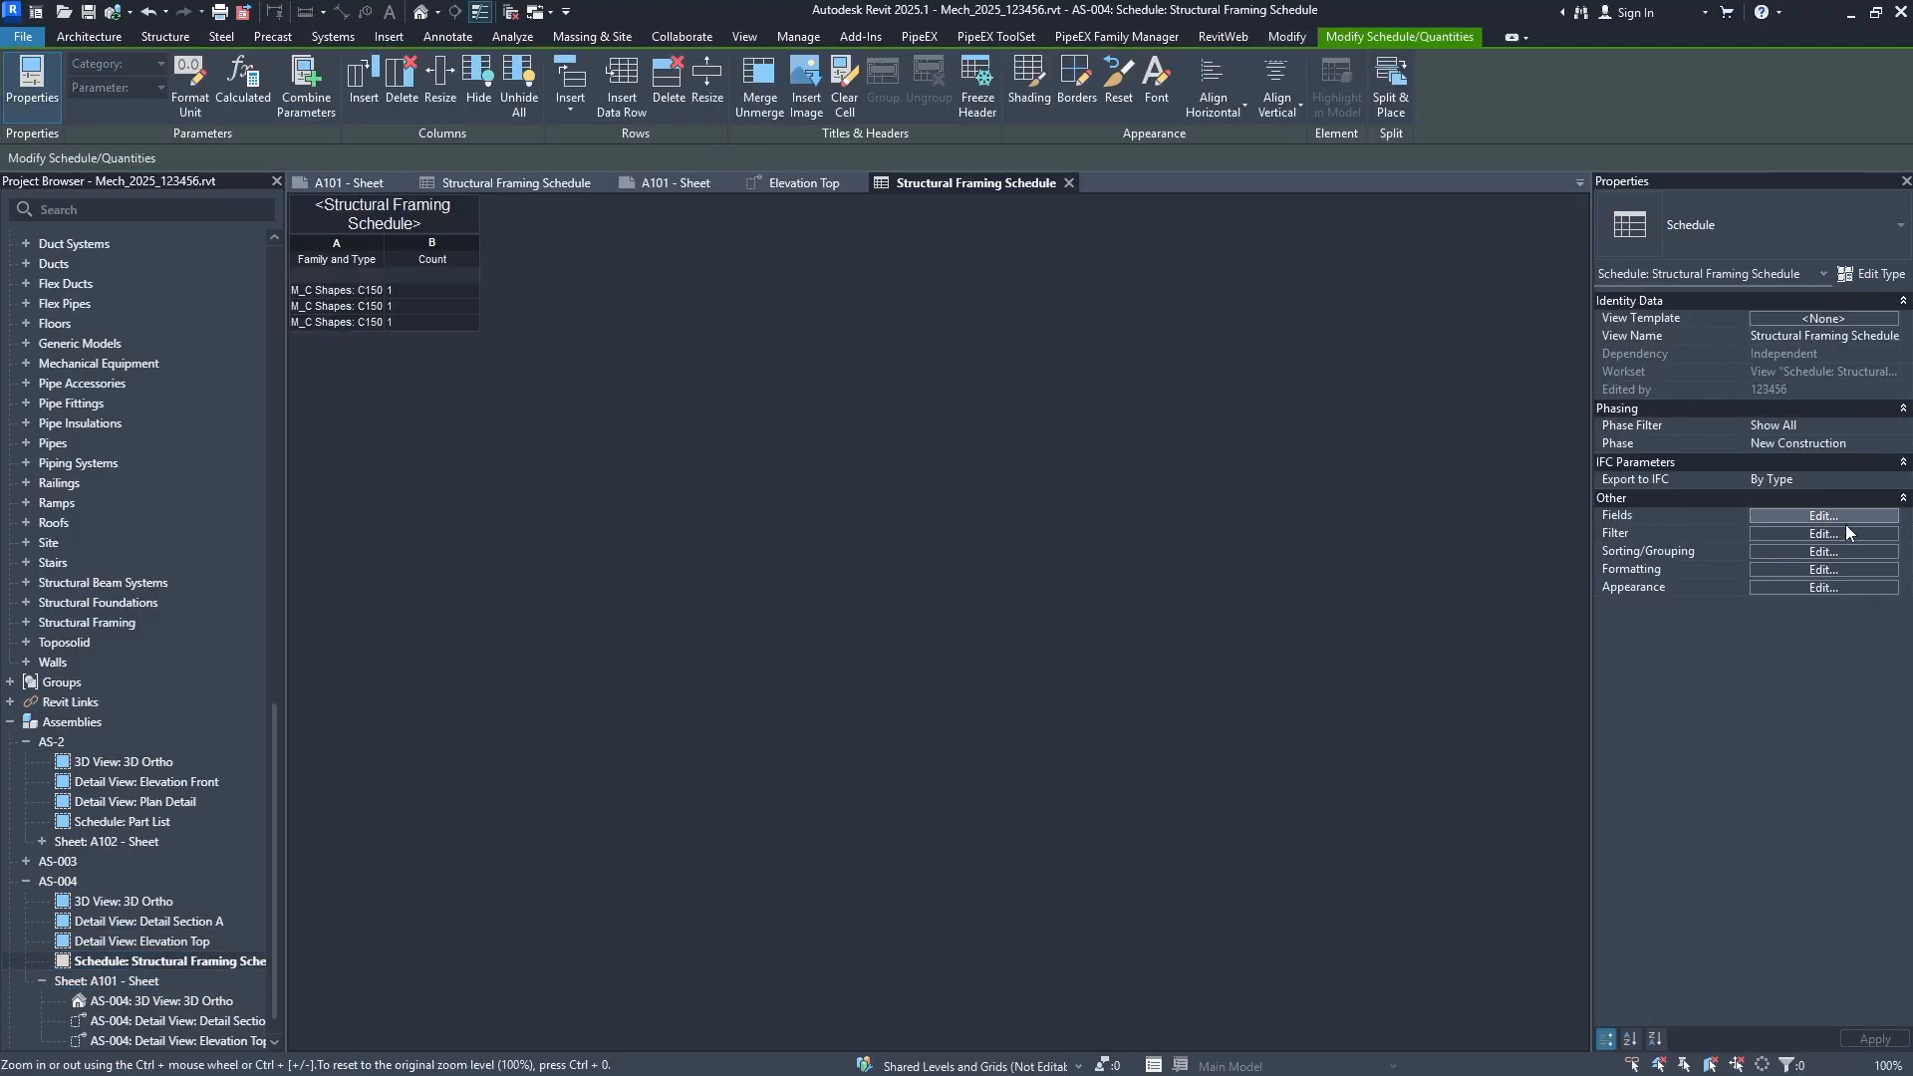
pyautogui.click(1824, 515)
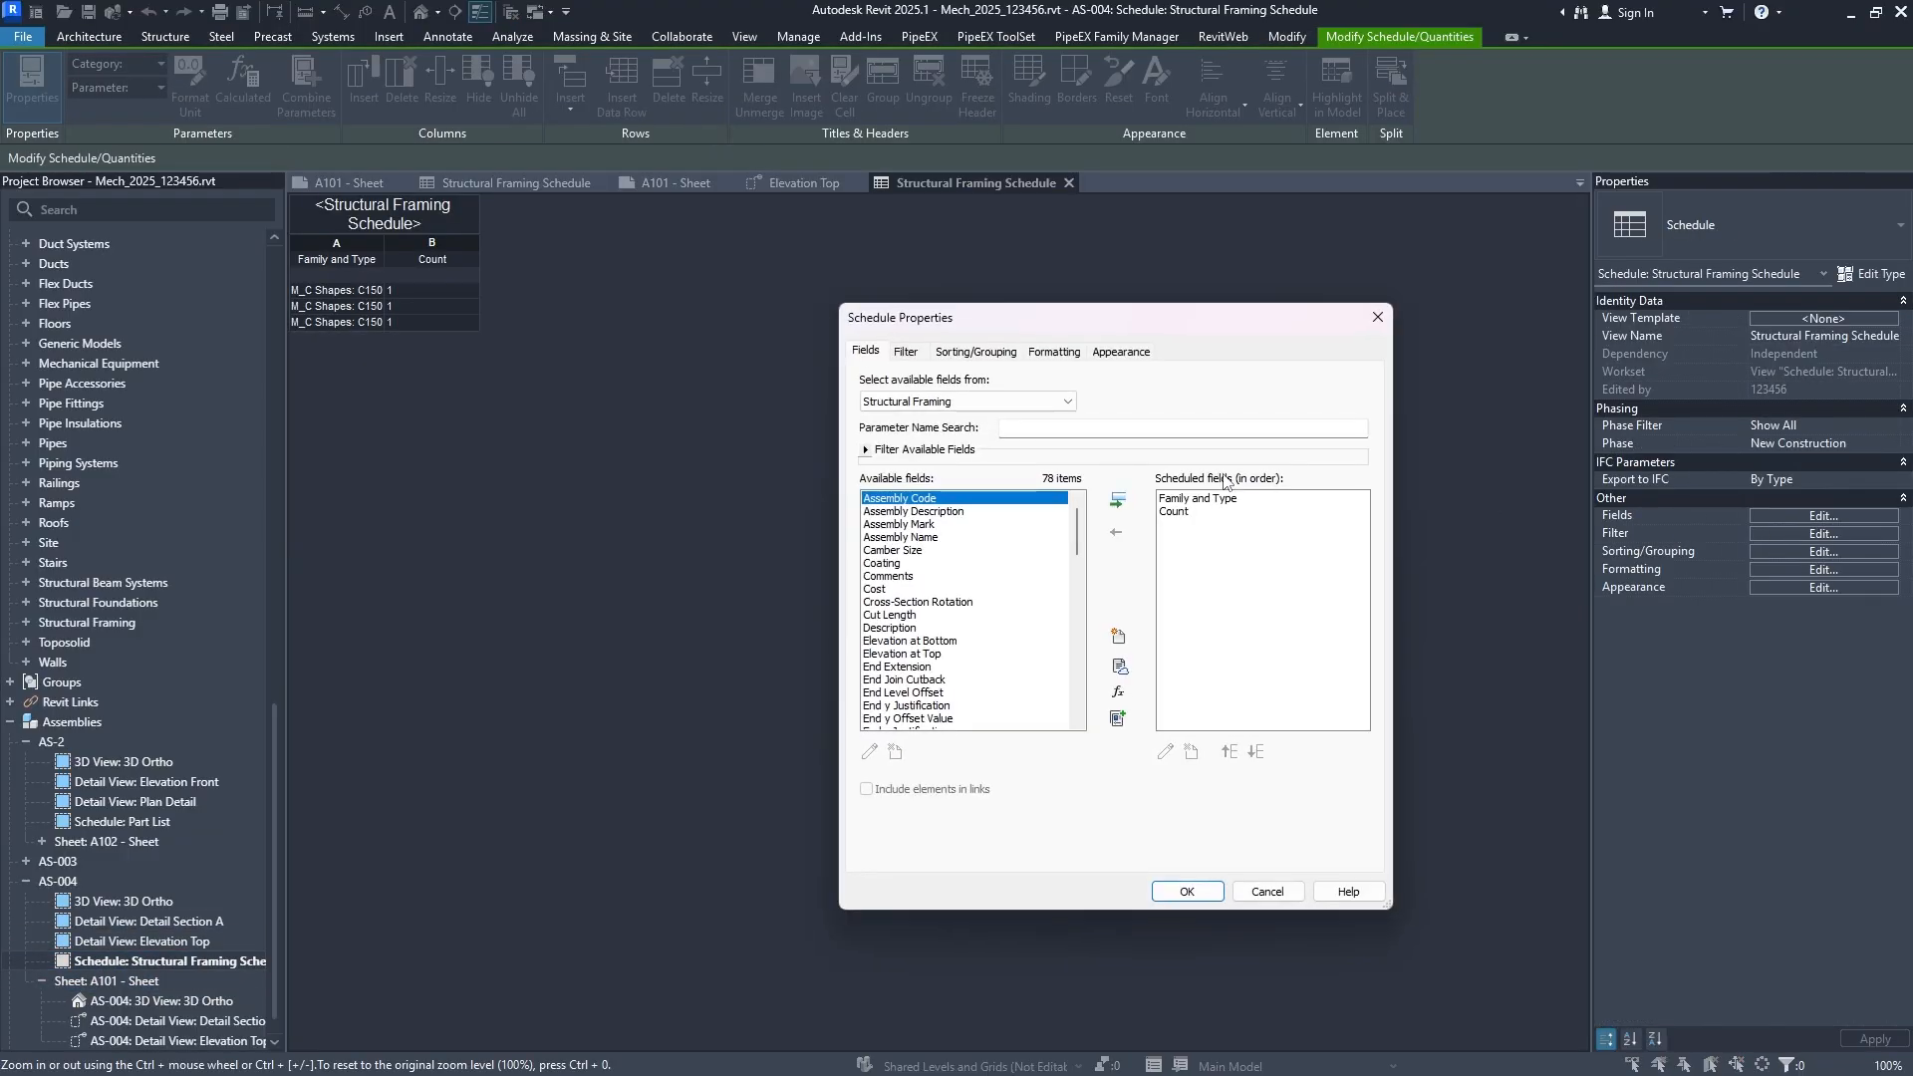
pyautogui.click(917, 616)
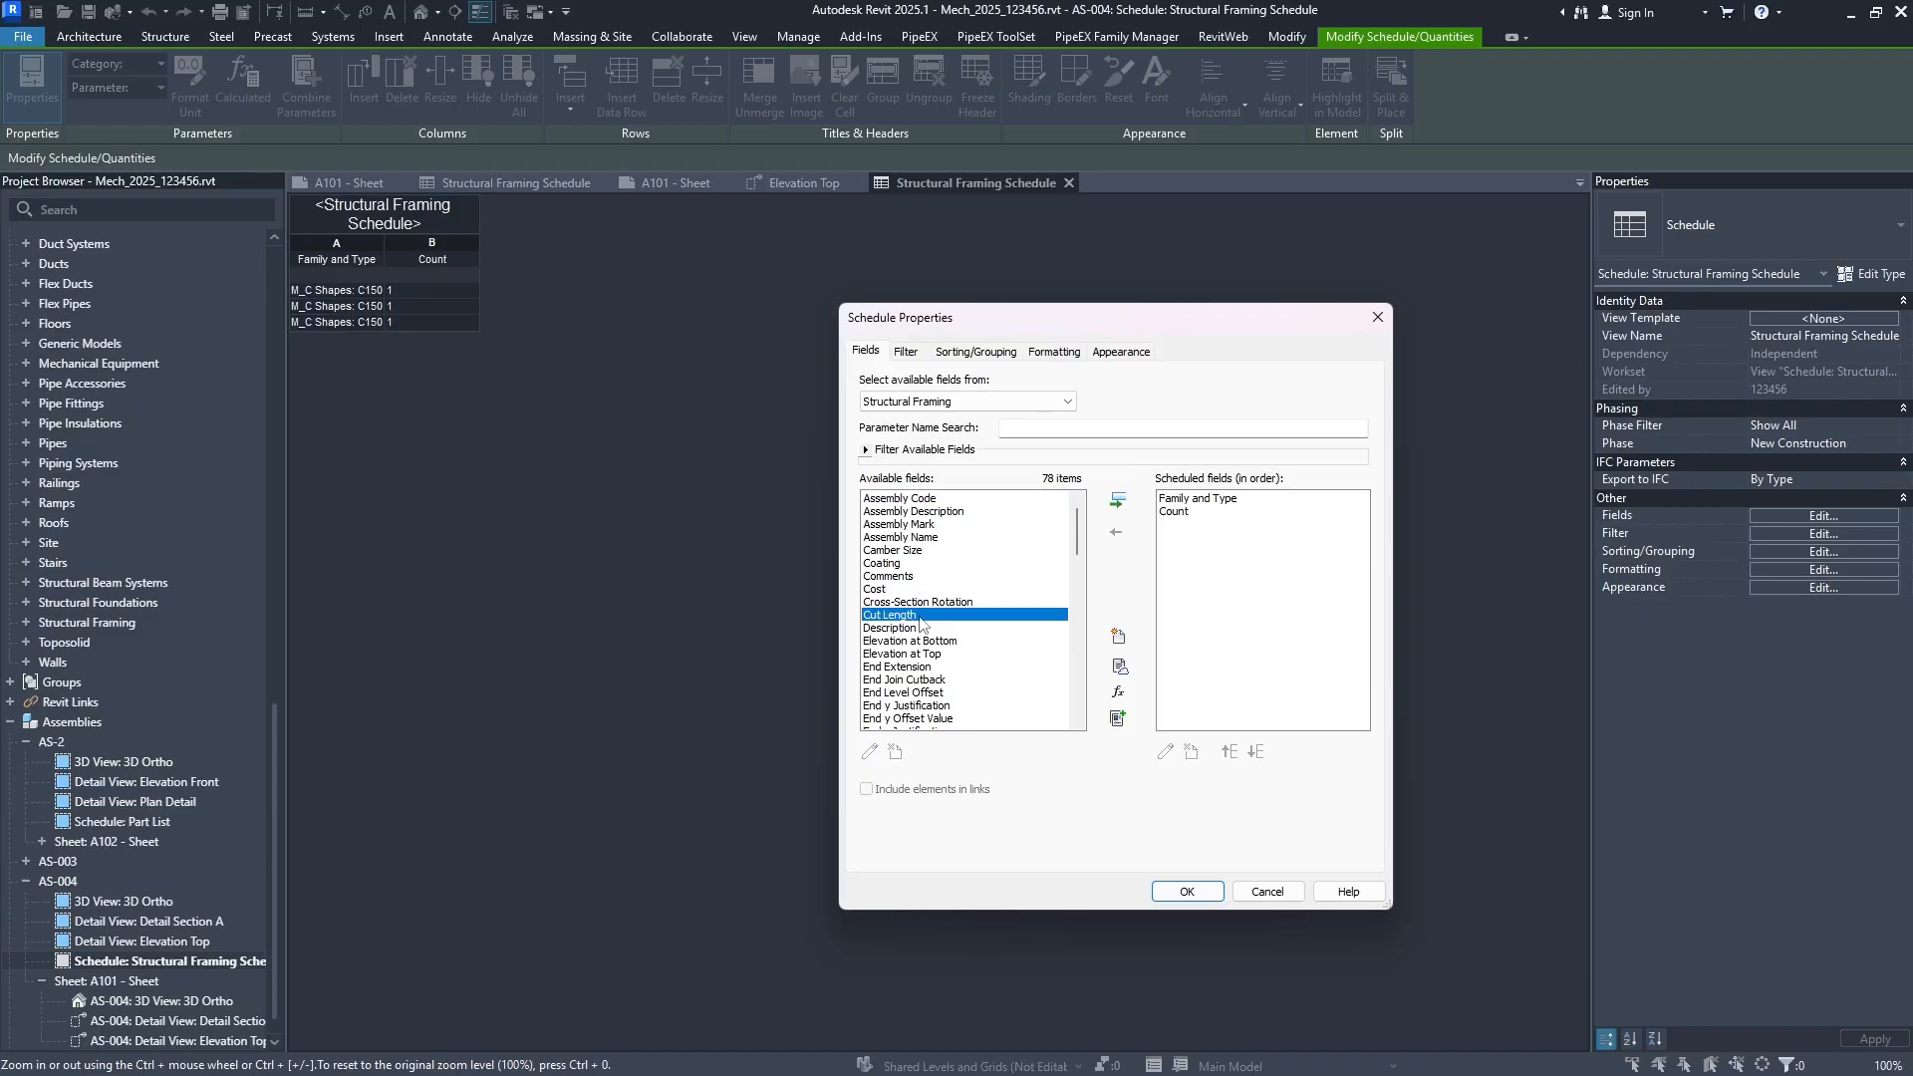
pyautogui.click(1118, 502)
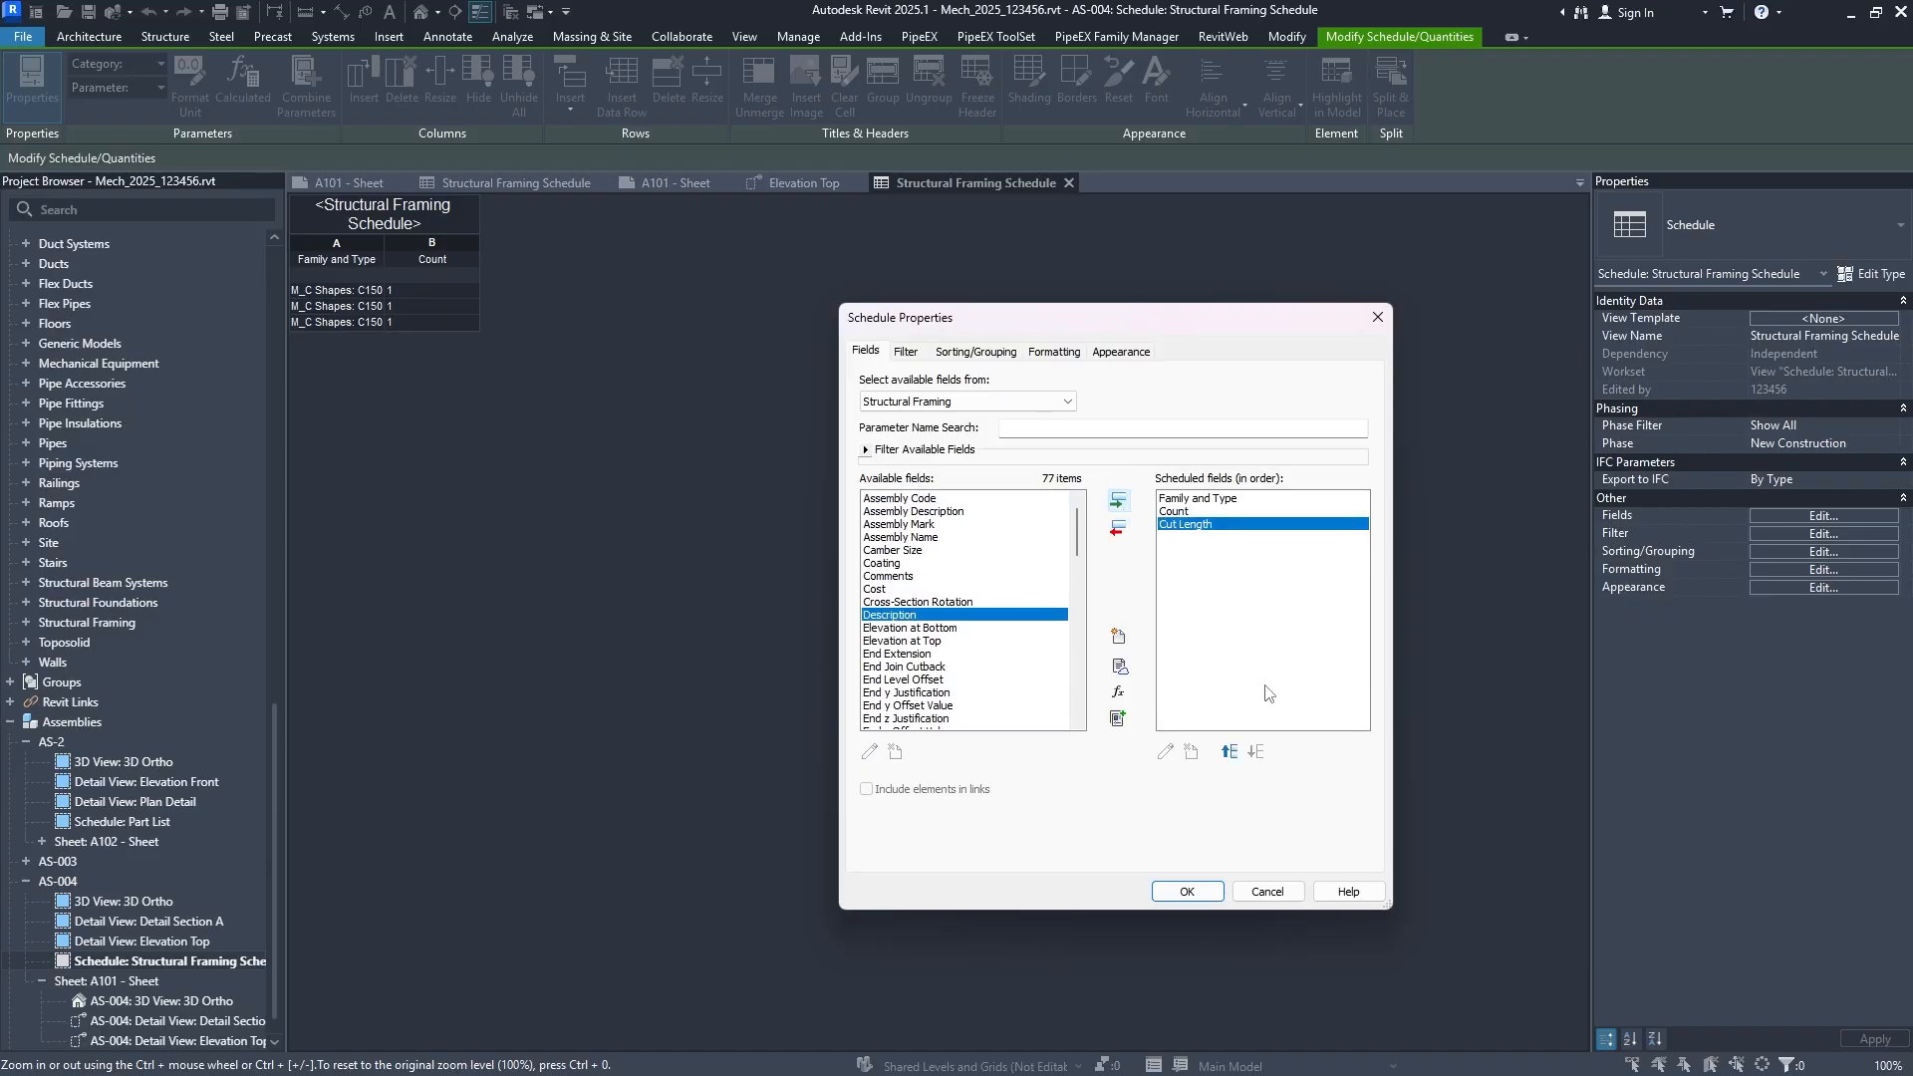
pyautogui.click(1206, 513)
pyautogui.click(1118, 530)
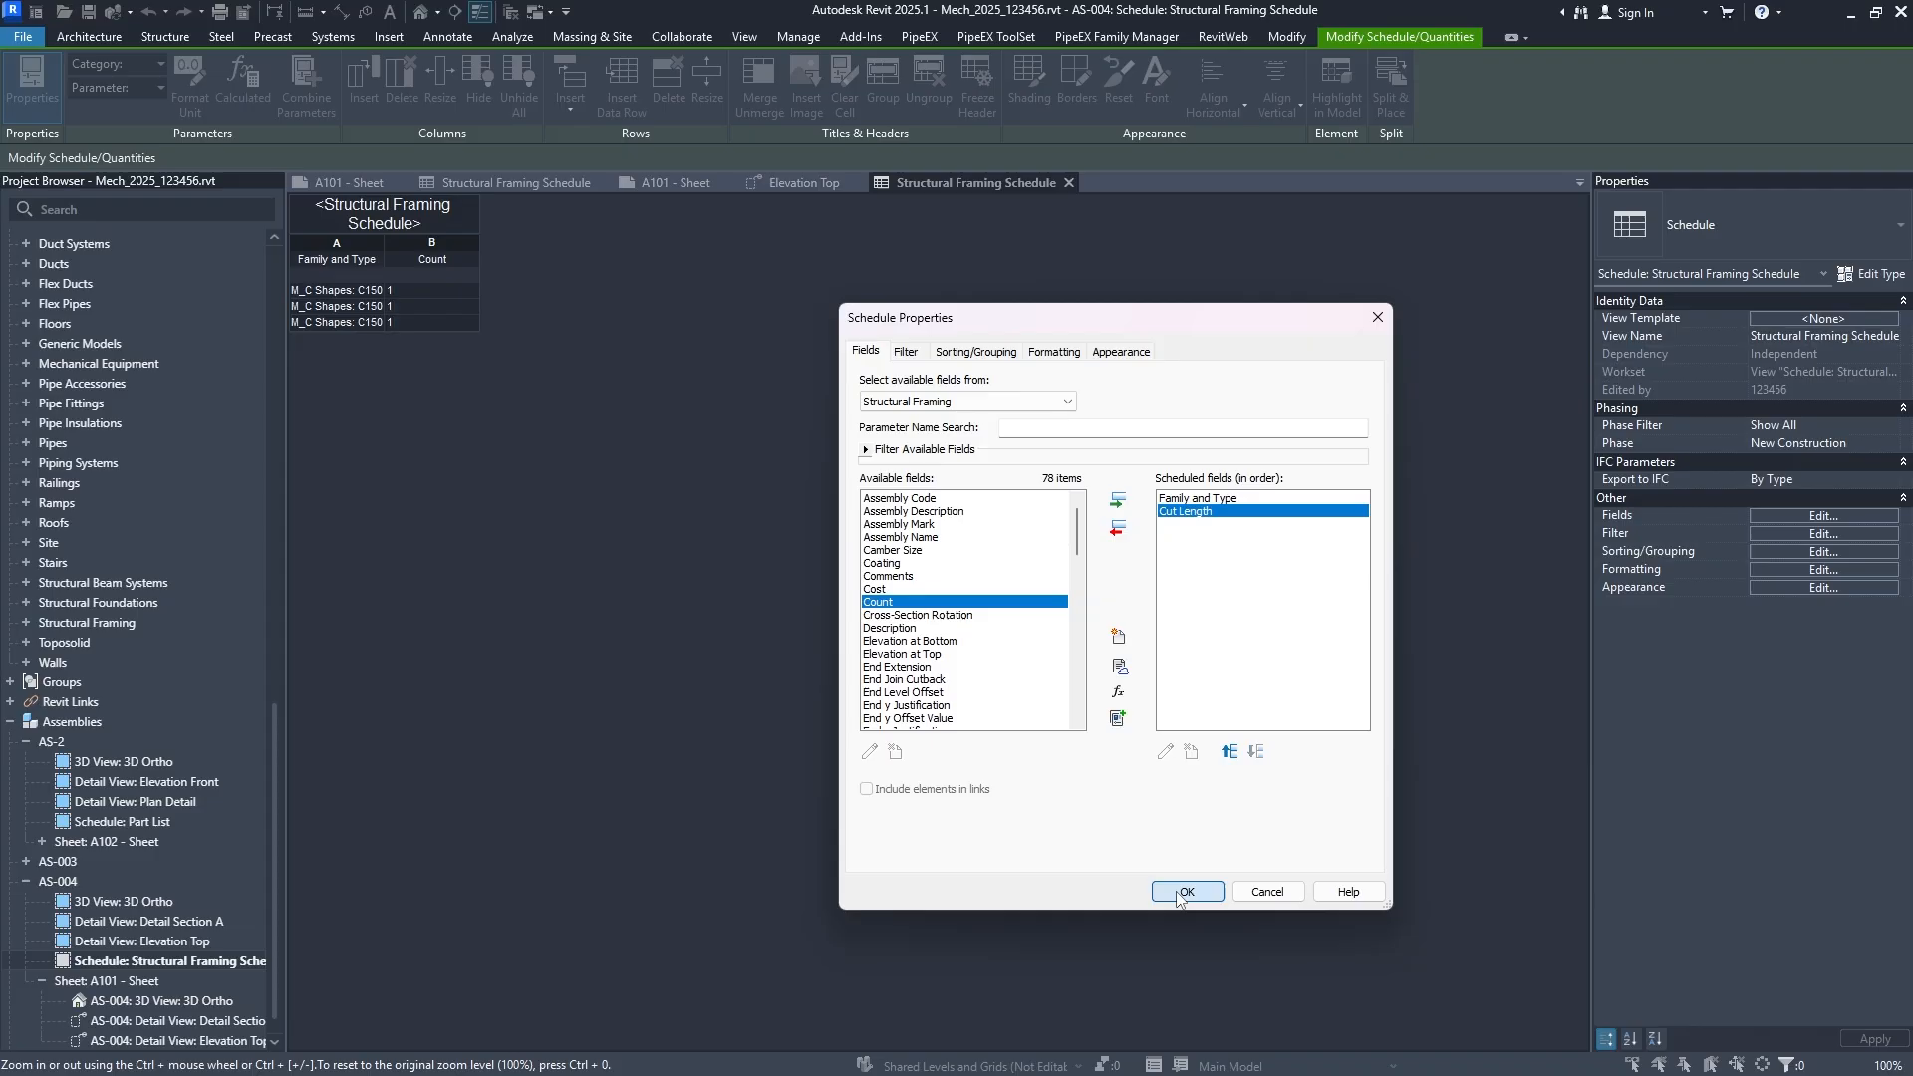
pyautogui.click(1180, 893)
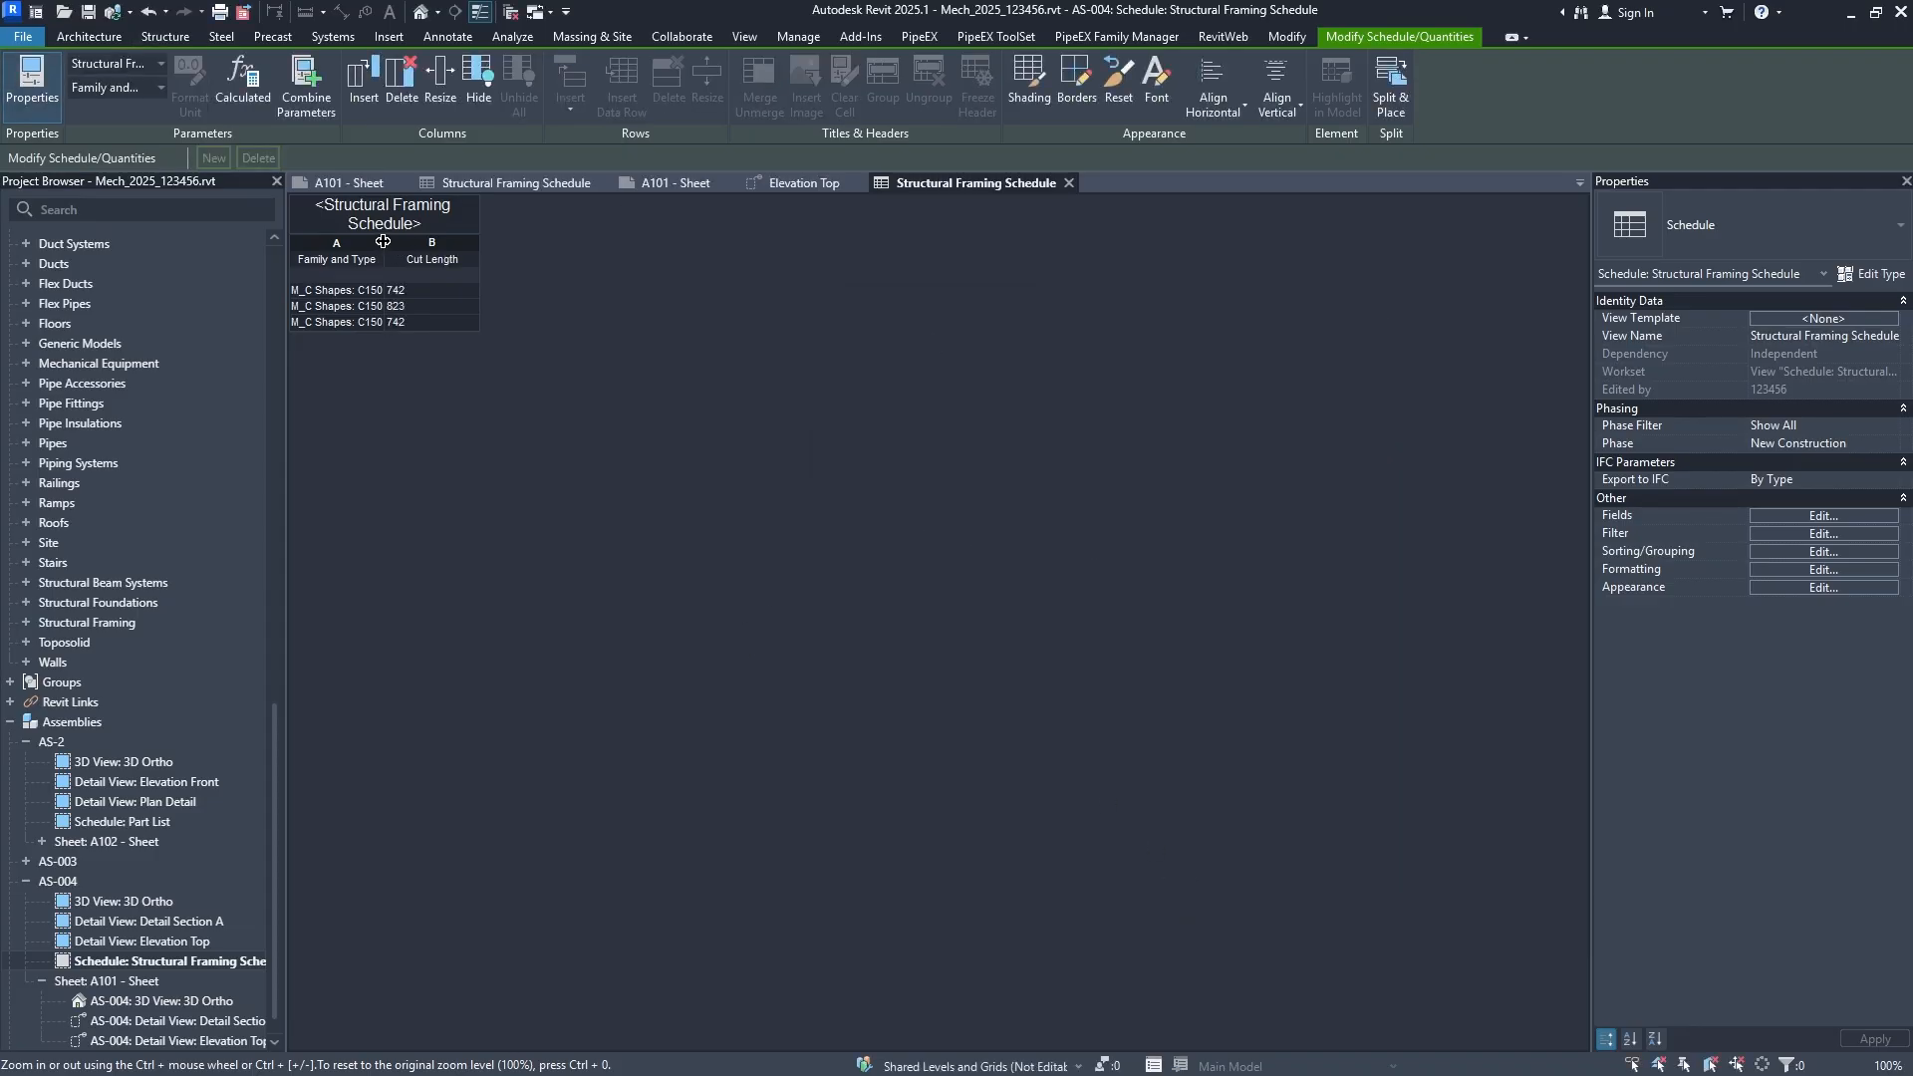
# Widen the schedule's Family and Type column to fit the section names and turn off the blank row before data.
pyautogui.moveTo(383, 241); pyautogui.dragTo(459, 241)
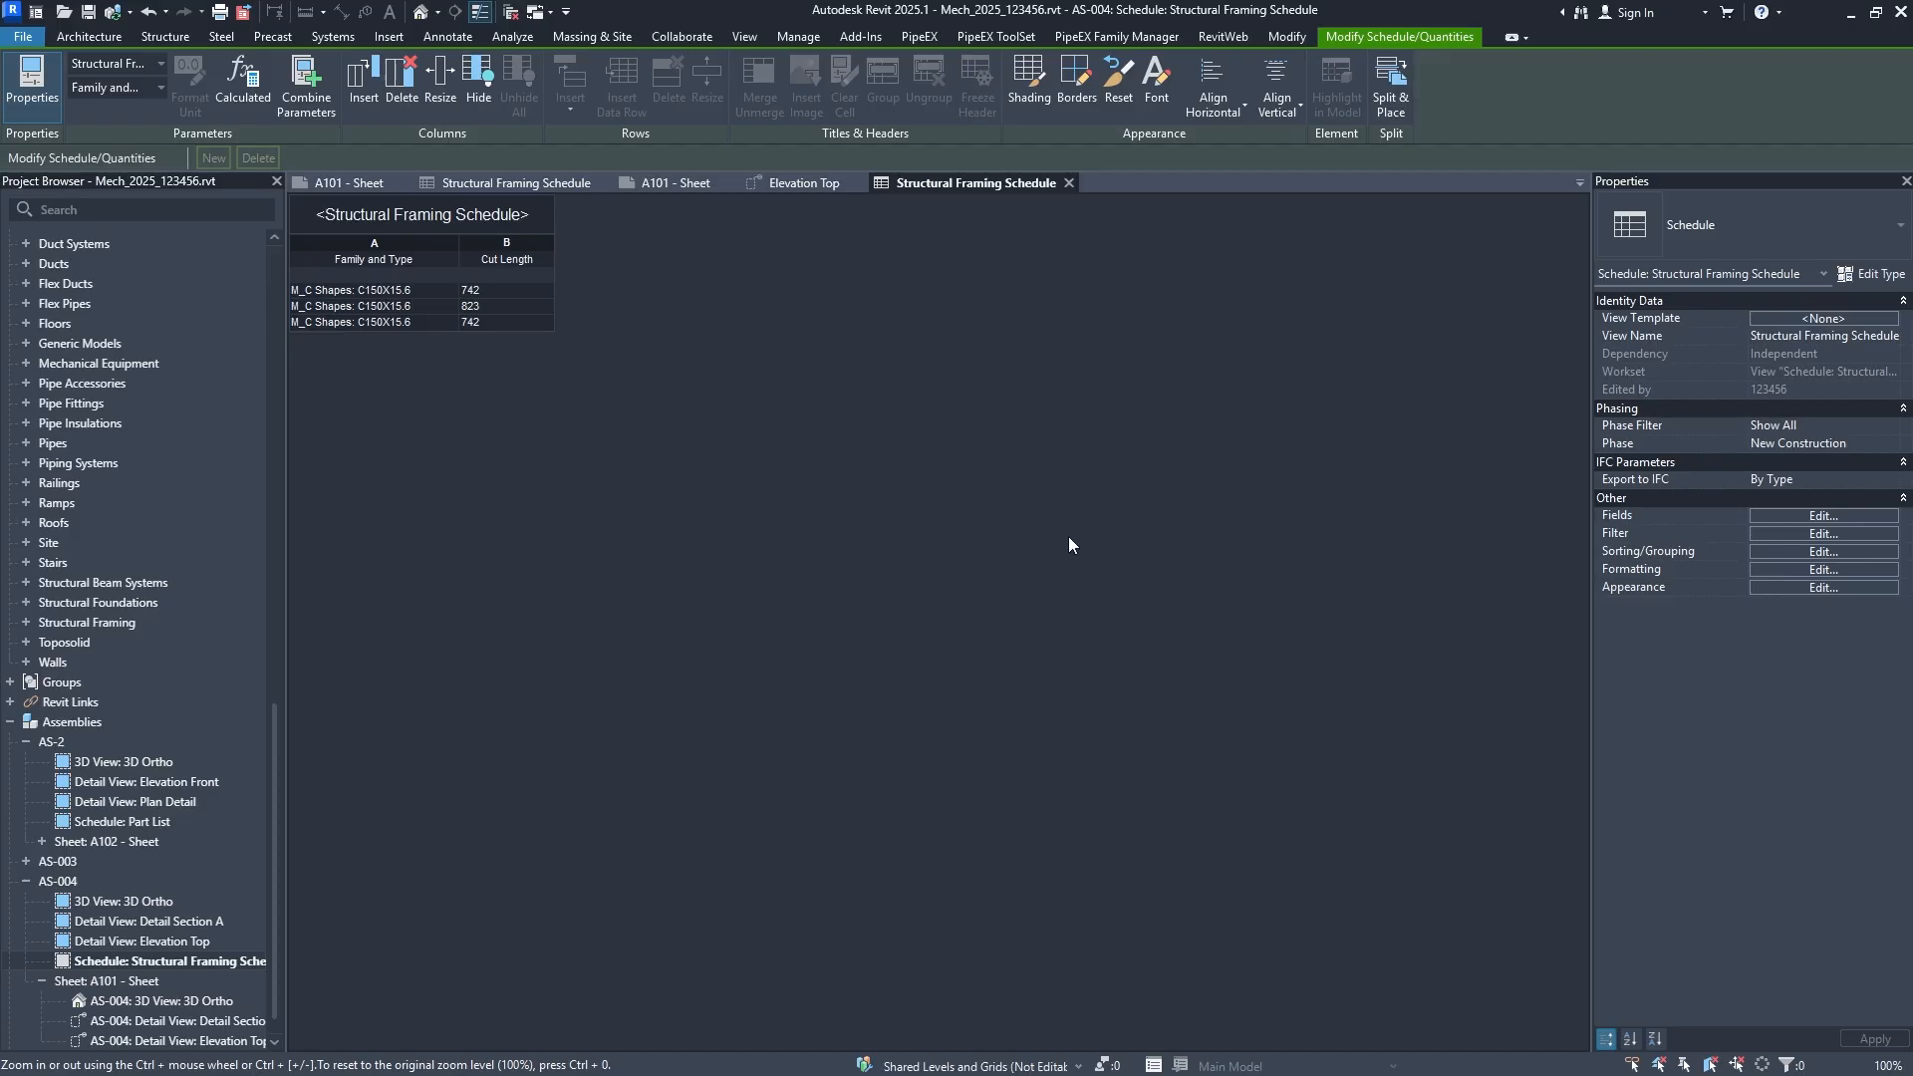
pyautogui.click(1797, 515)
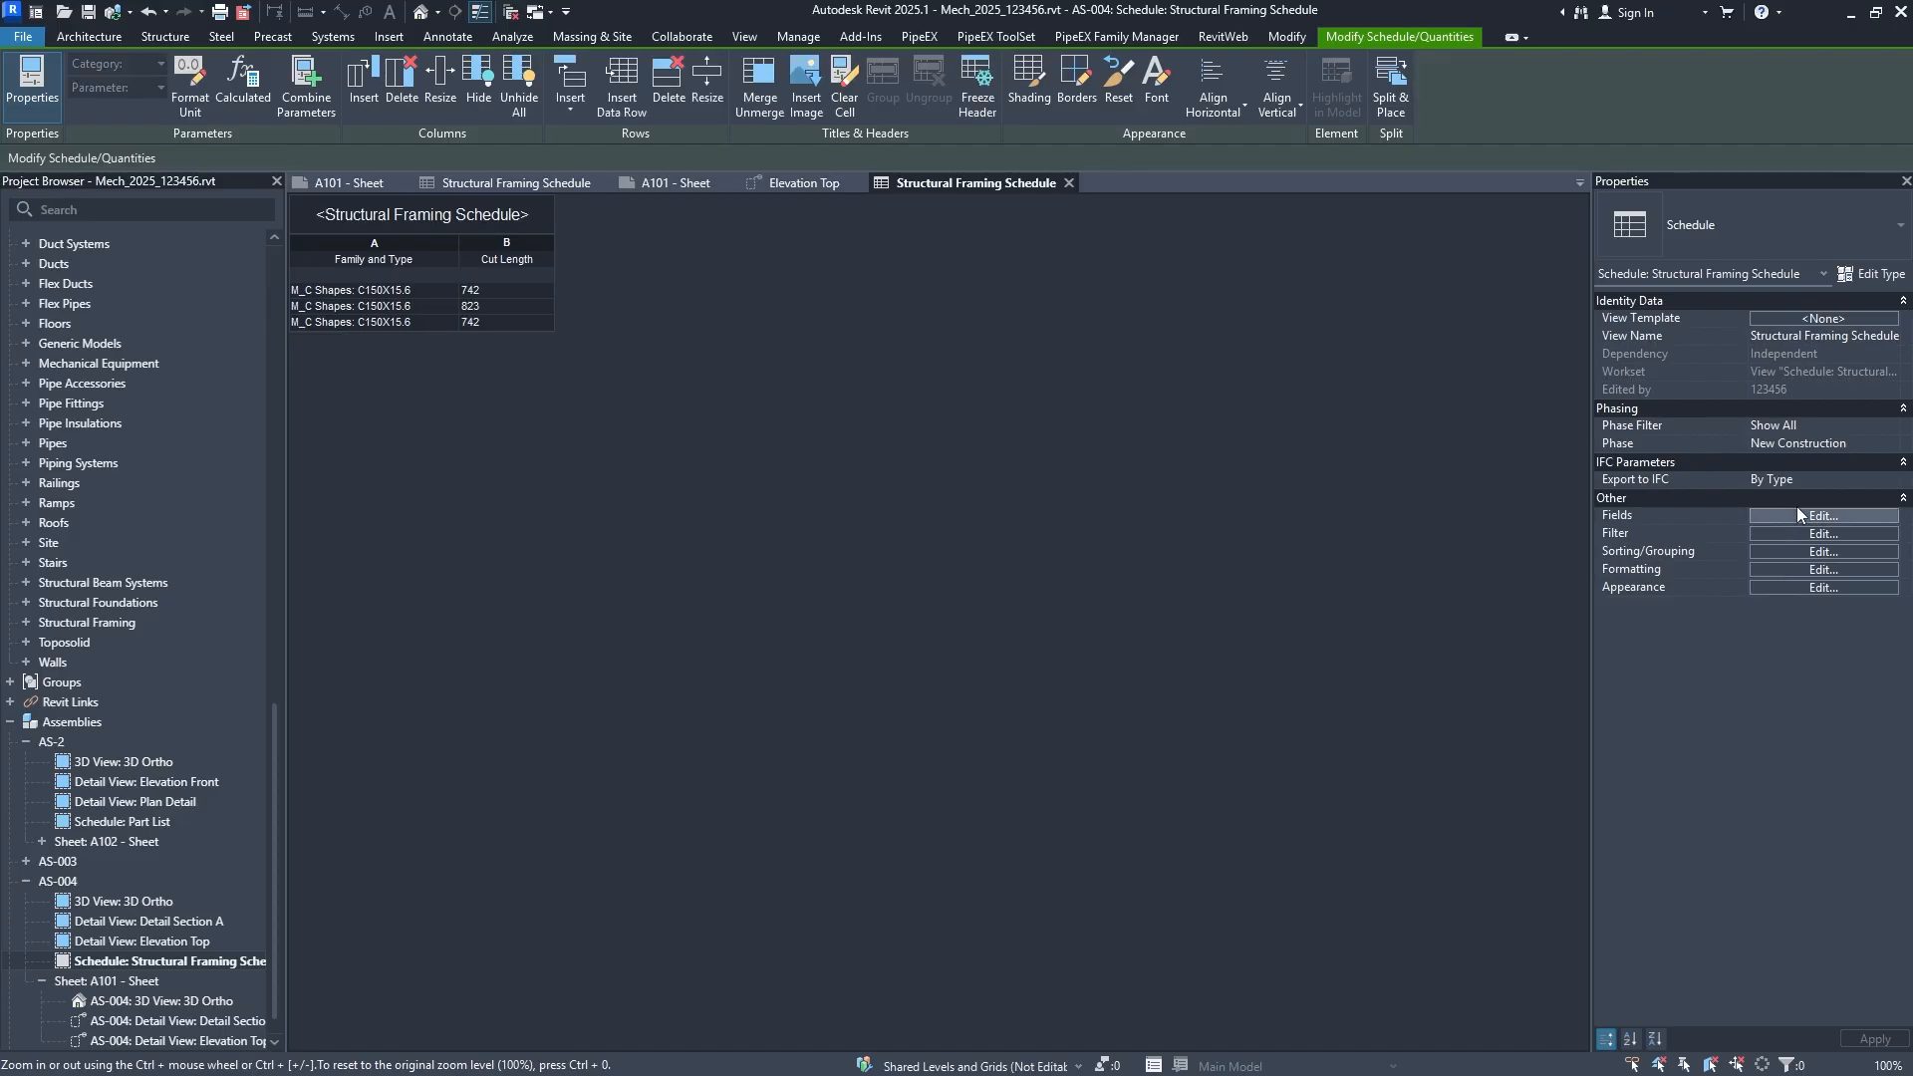
pyautogui.click(1052, 352)
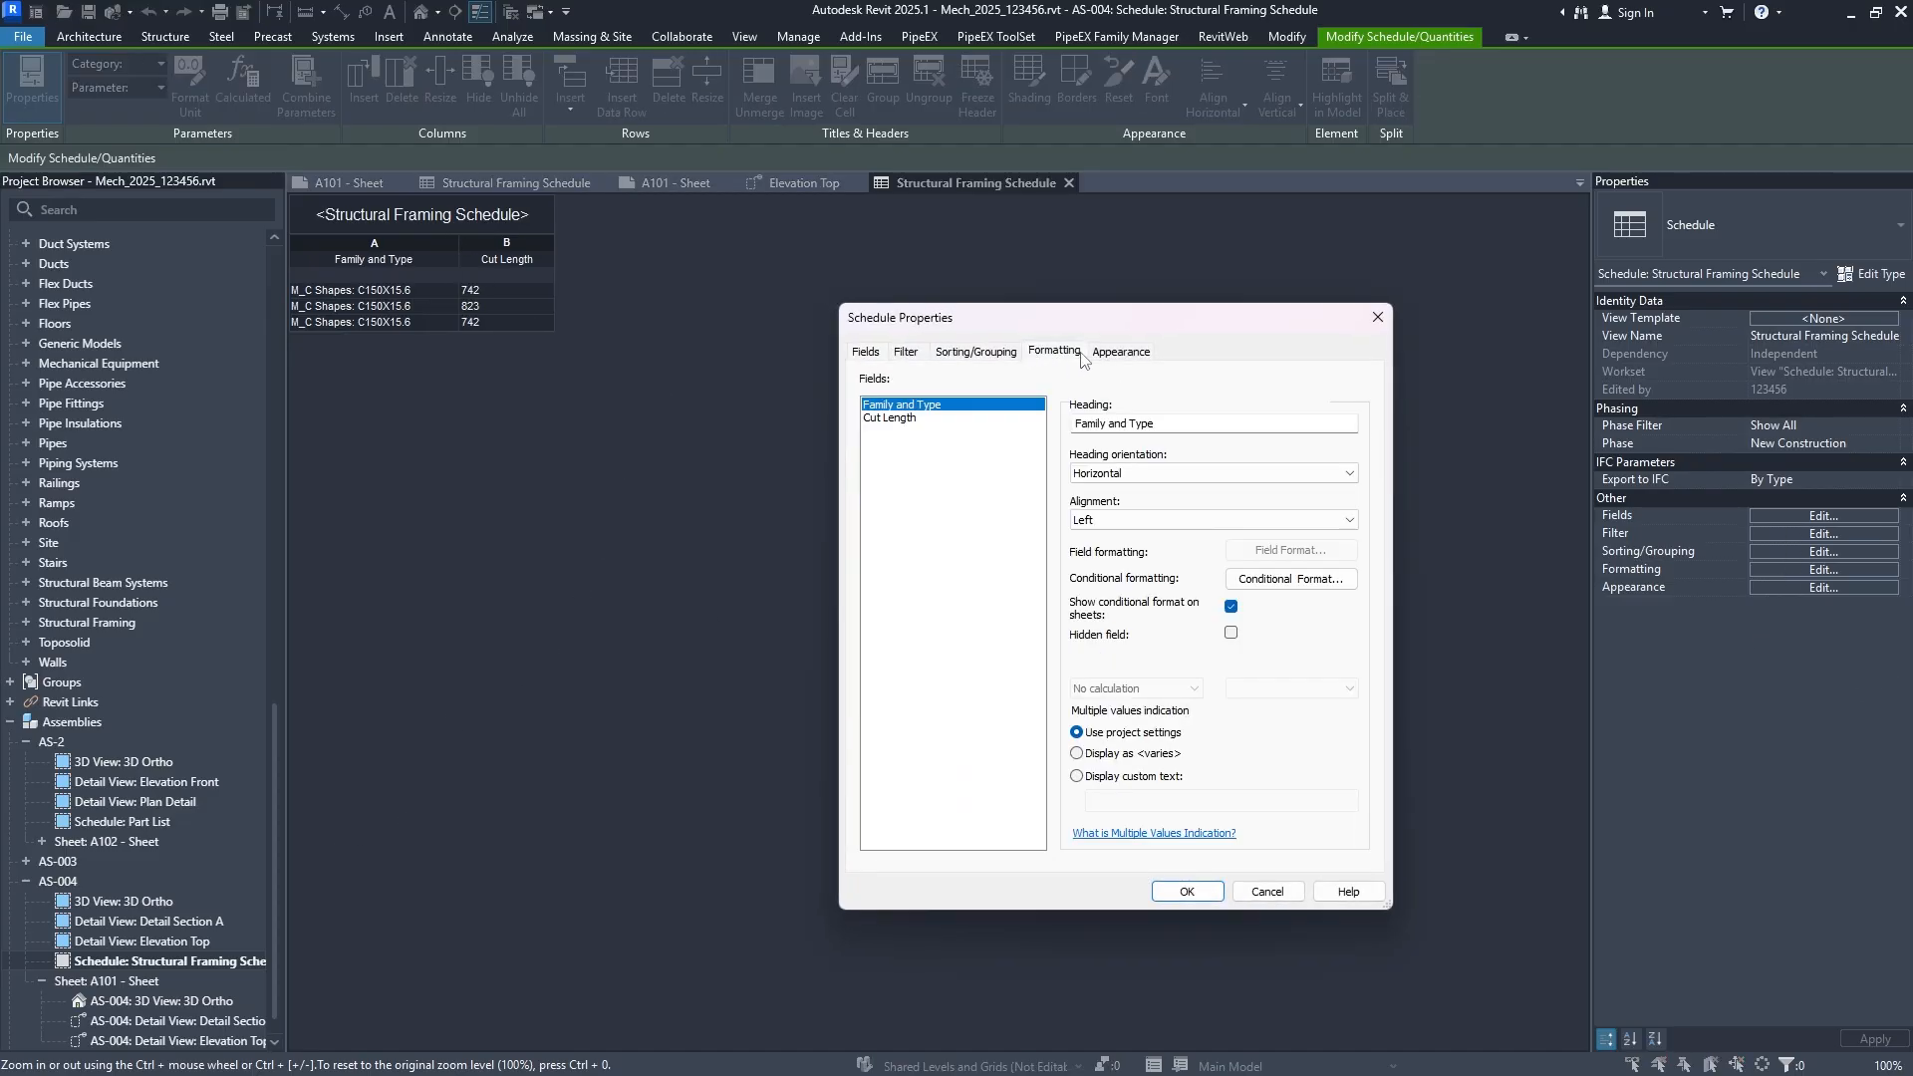
pyautogui.click(1121, 352)
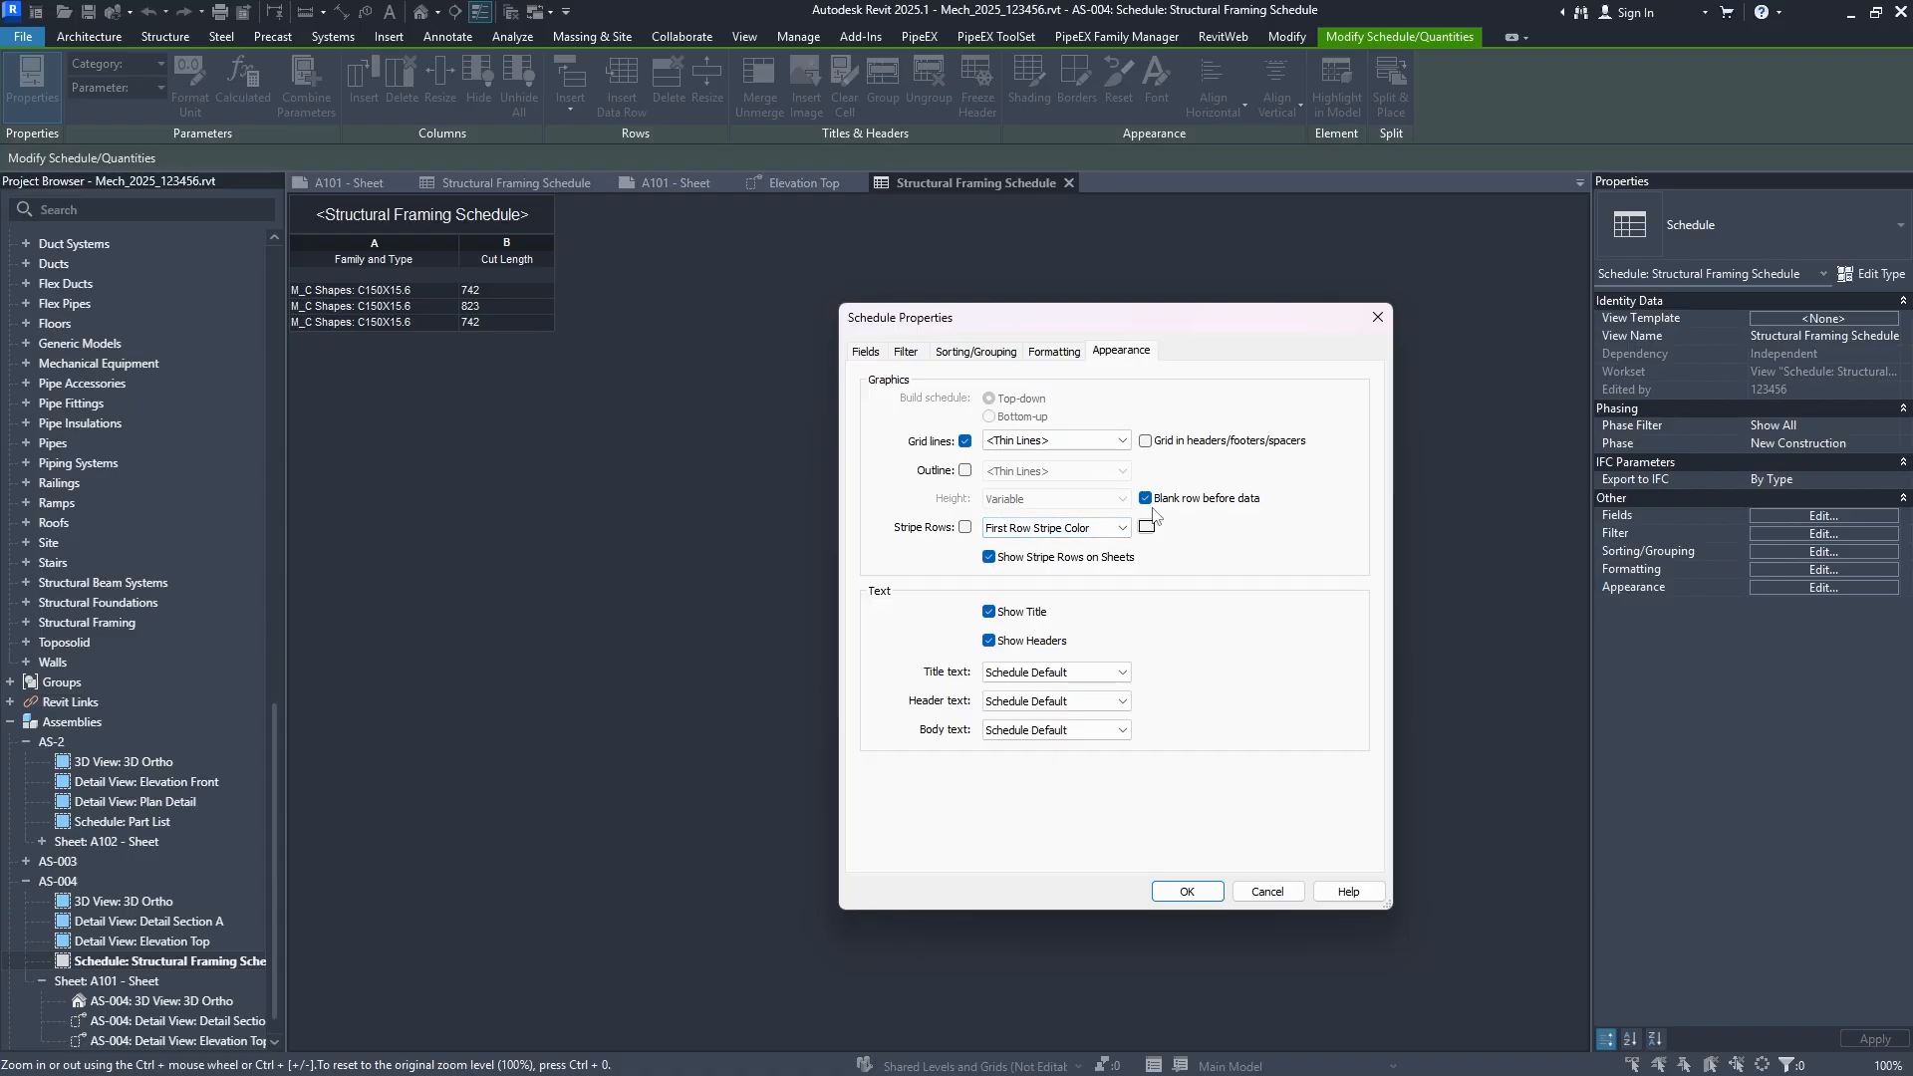
pyautogui.click(1194, 890)
# Place the Structural Framing Schedule on AS-004's sheet A101, above the title block beside the 3D view.
pyautogui.click(678, 184)
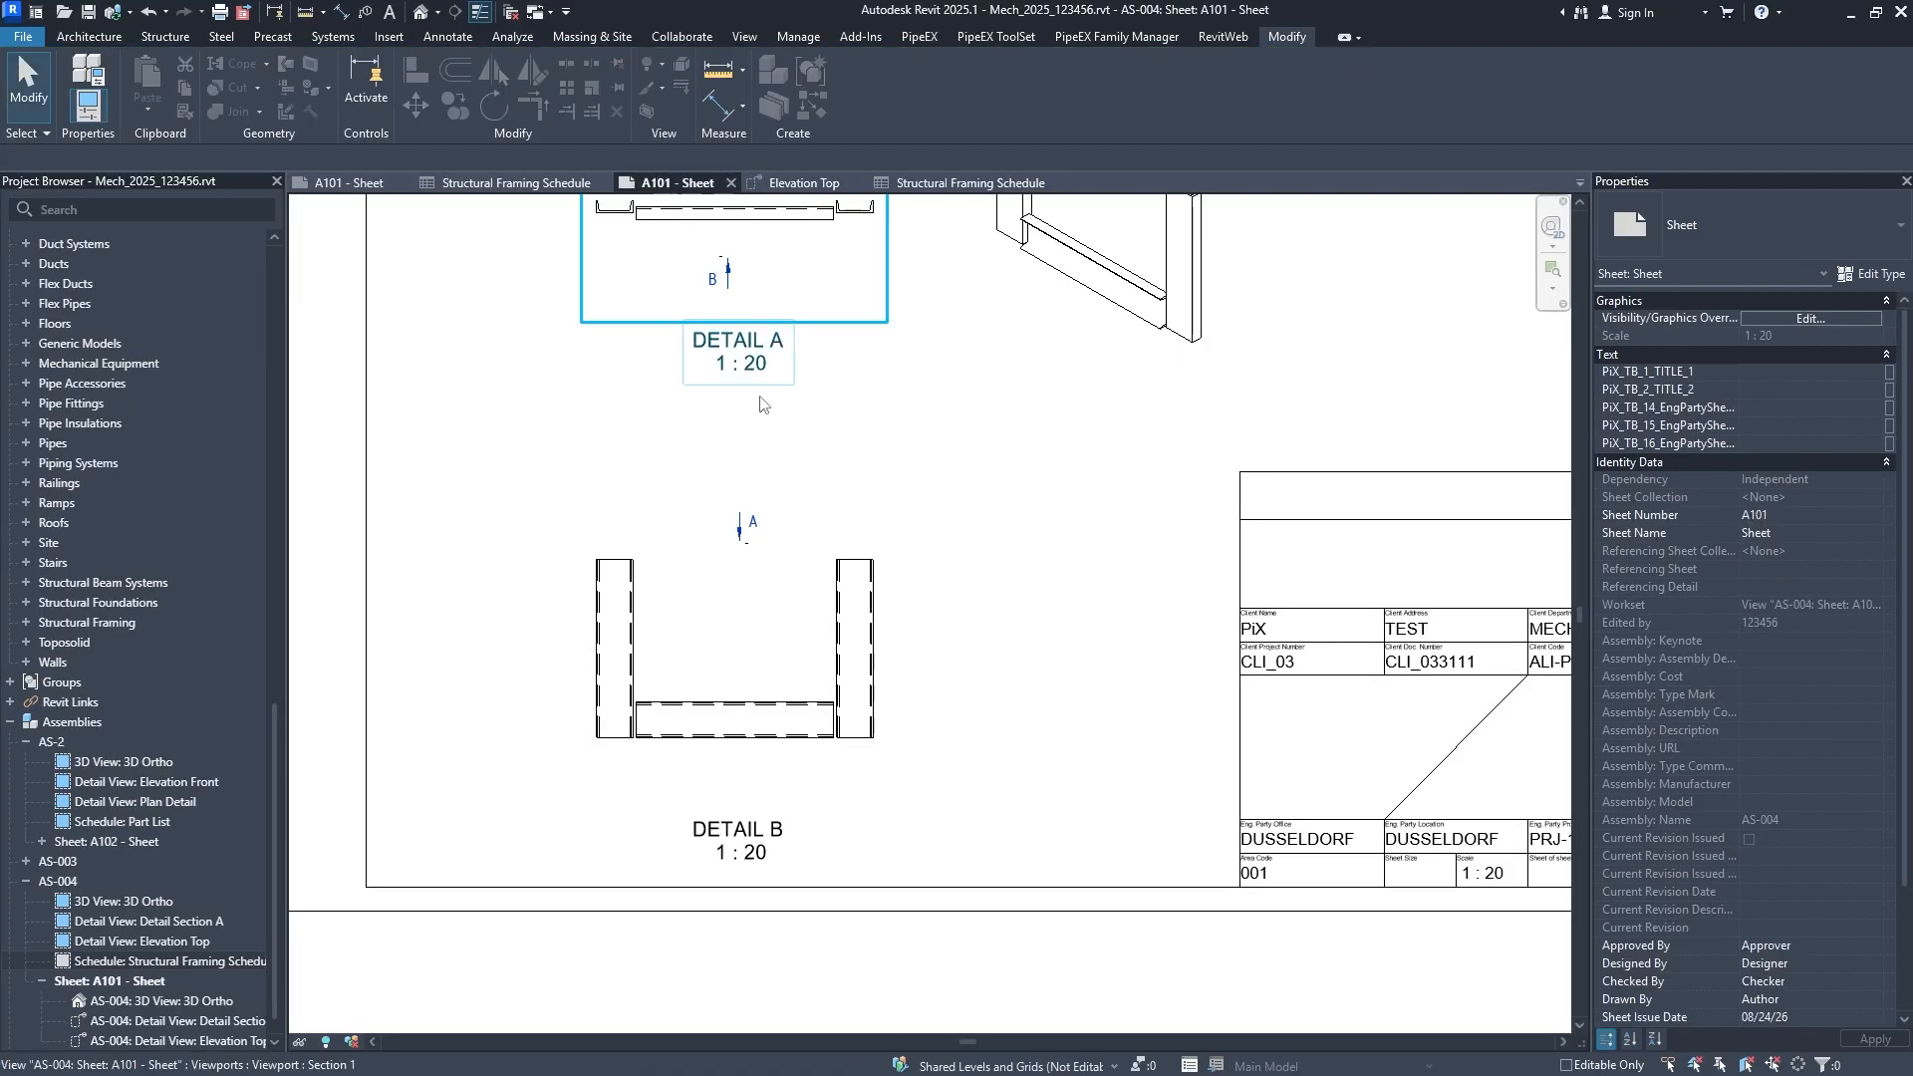
pyautogui.scroll(-4, 966, 525)
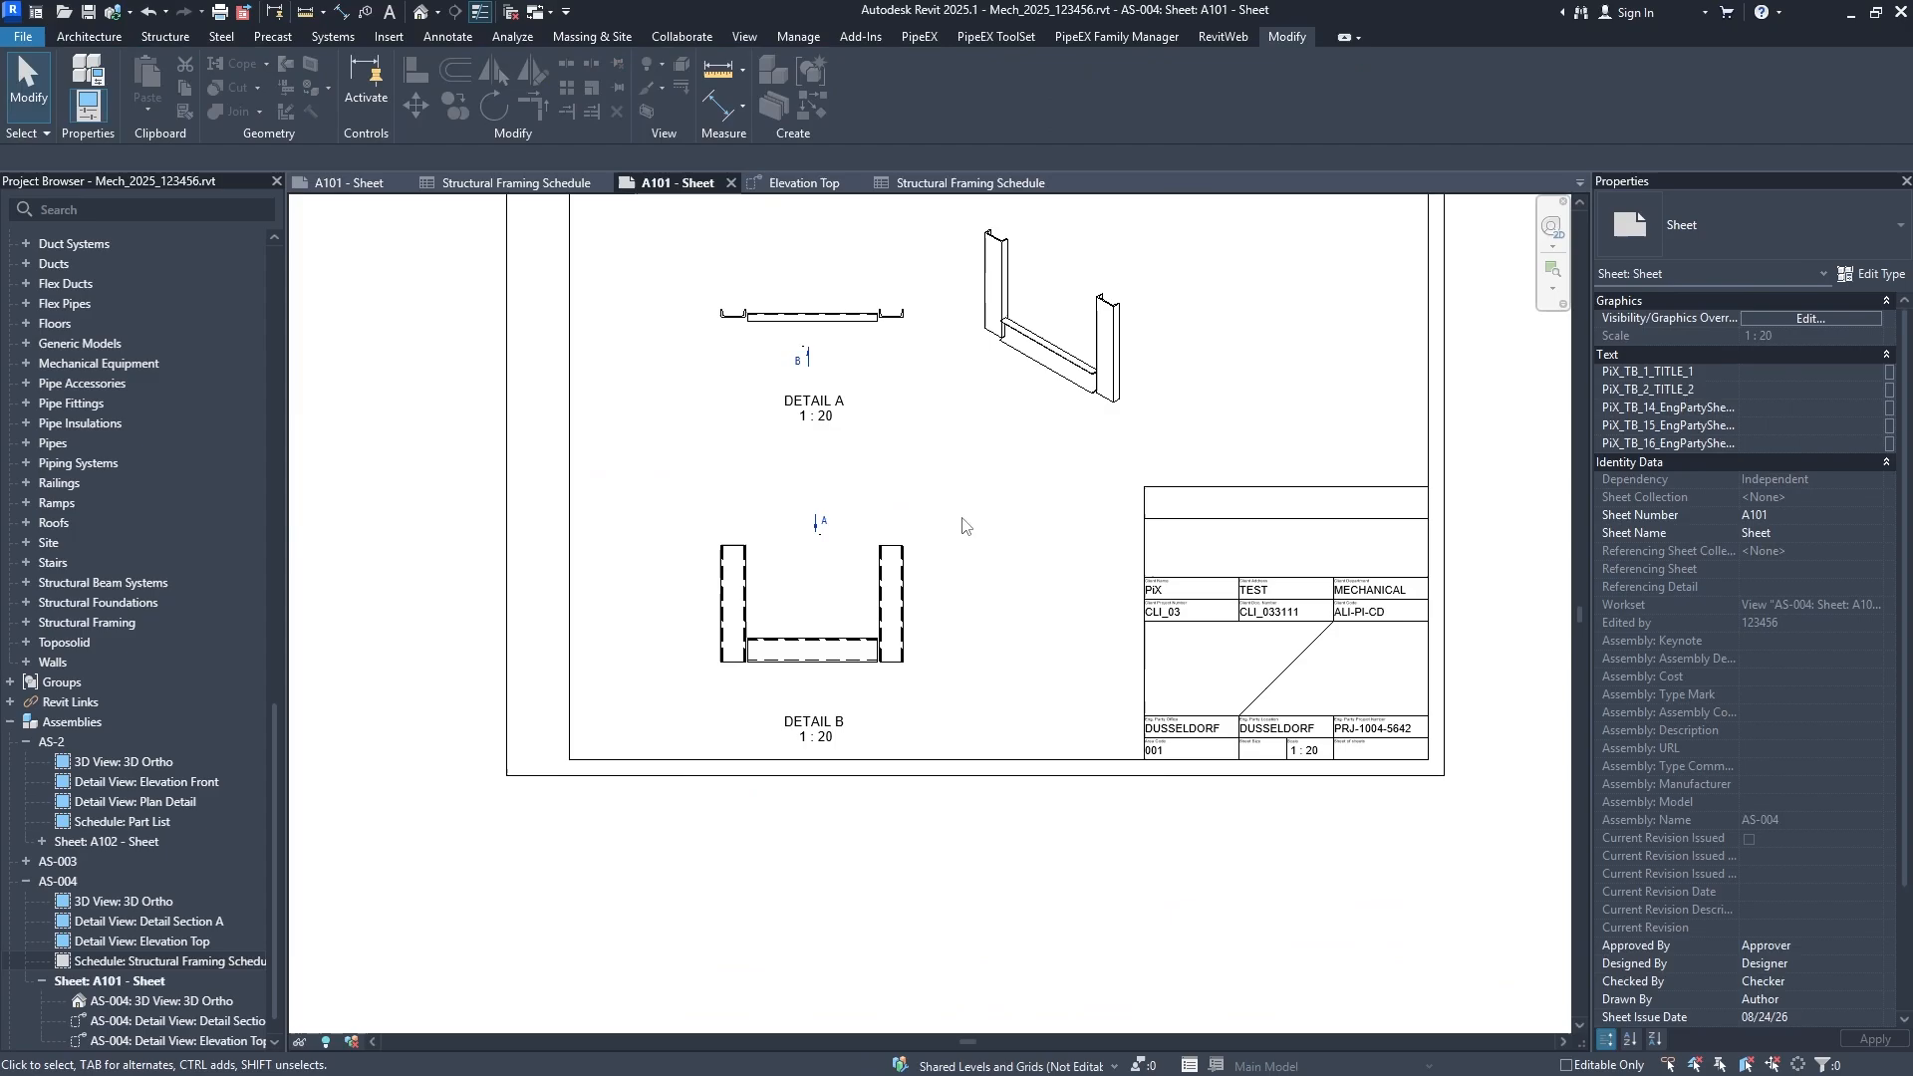
pyautogui.click(132, 963)
pyautogui.moveTo(1047, 641); pyautogui.dragTo(1055, 638)
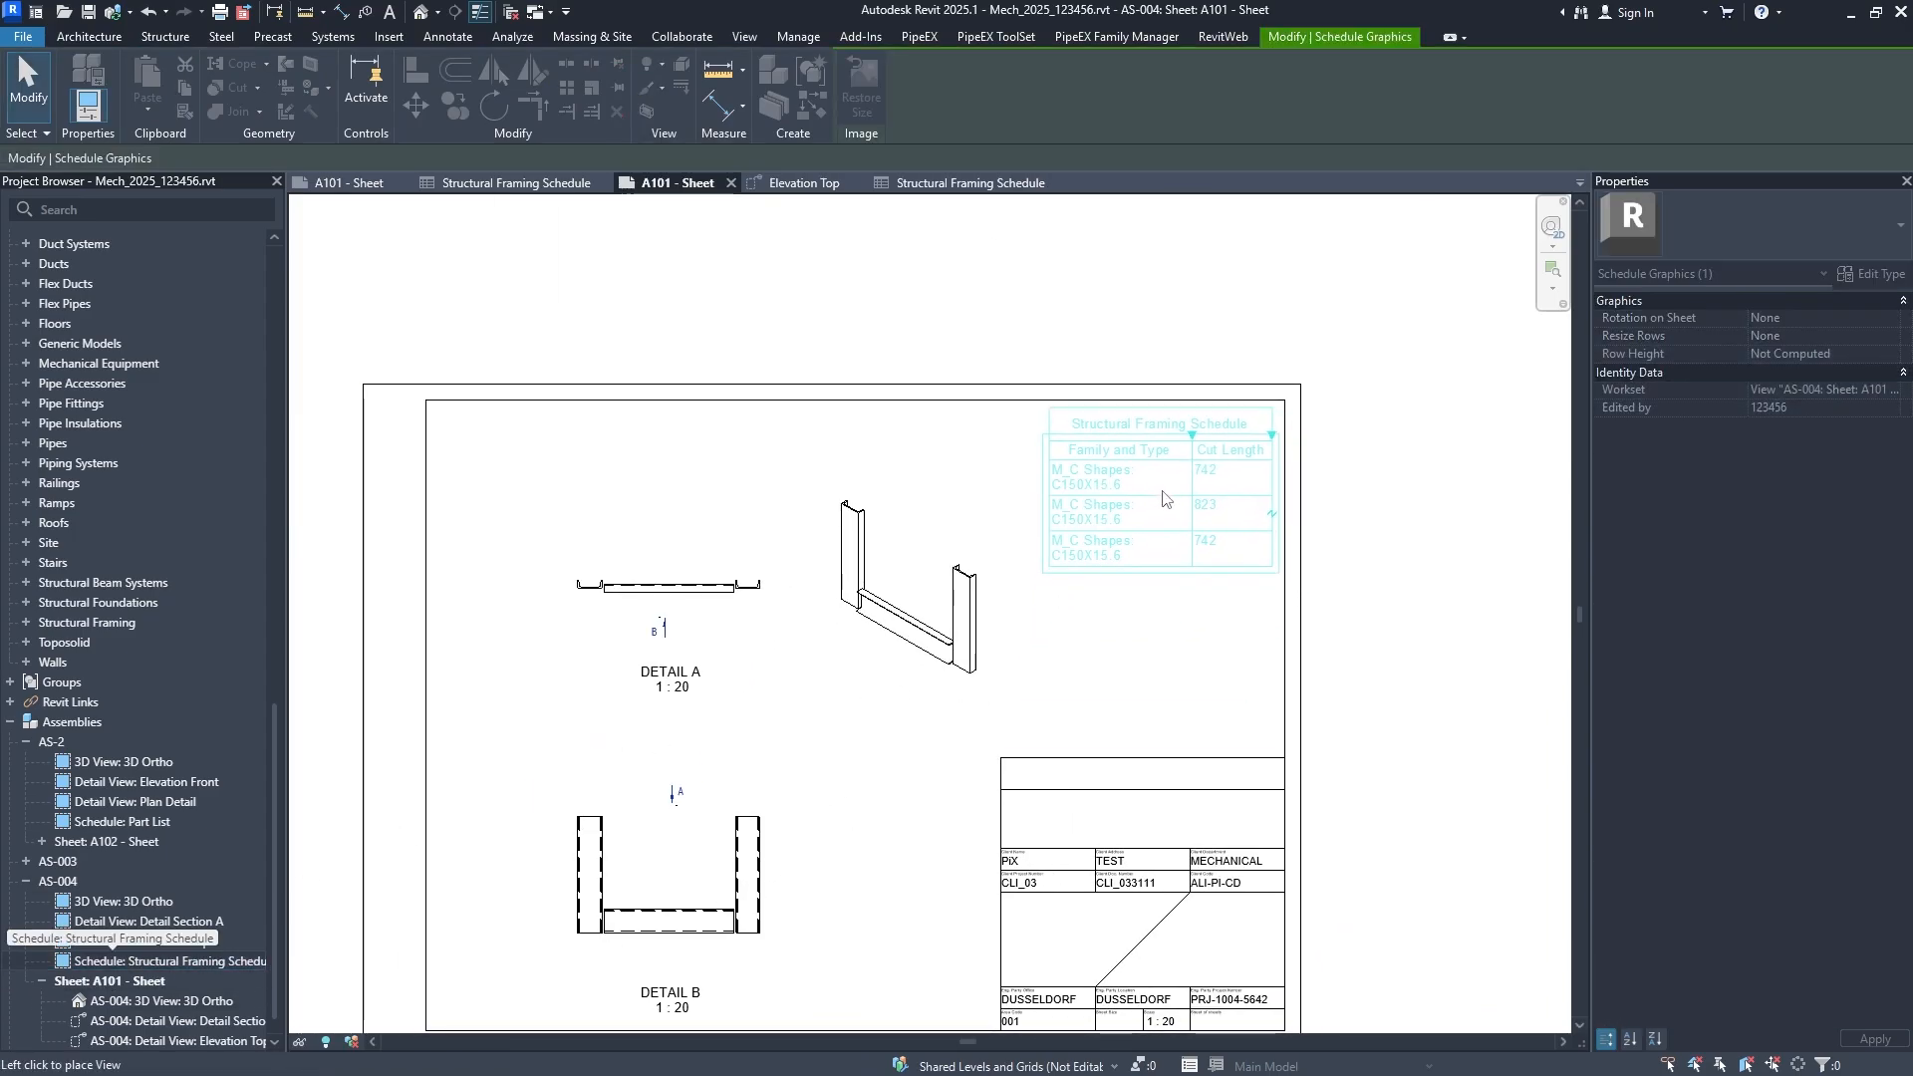
pyautogui.click(1172, 489)
pyautogui.press('Escape')
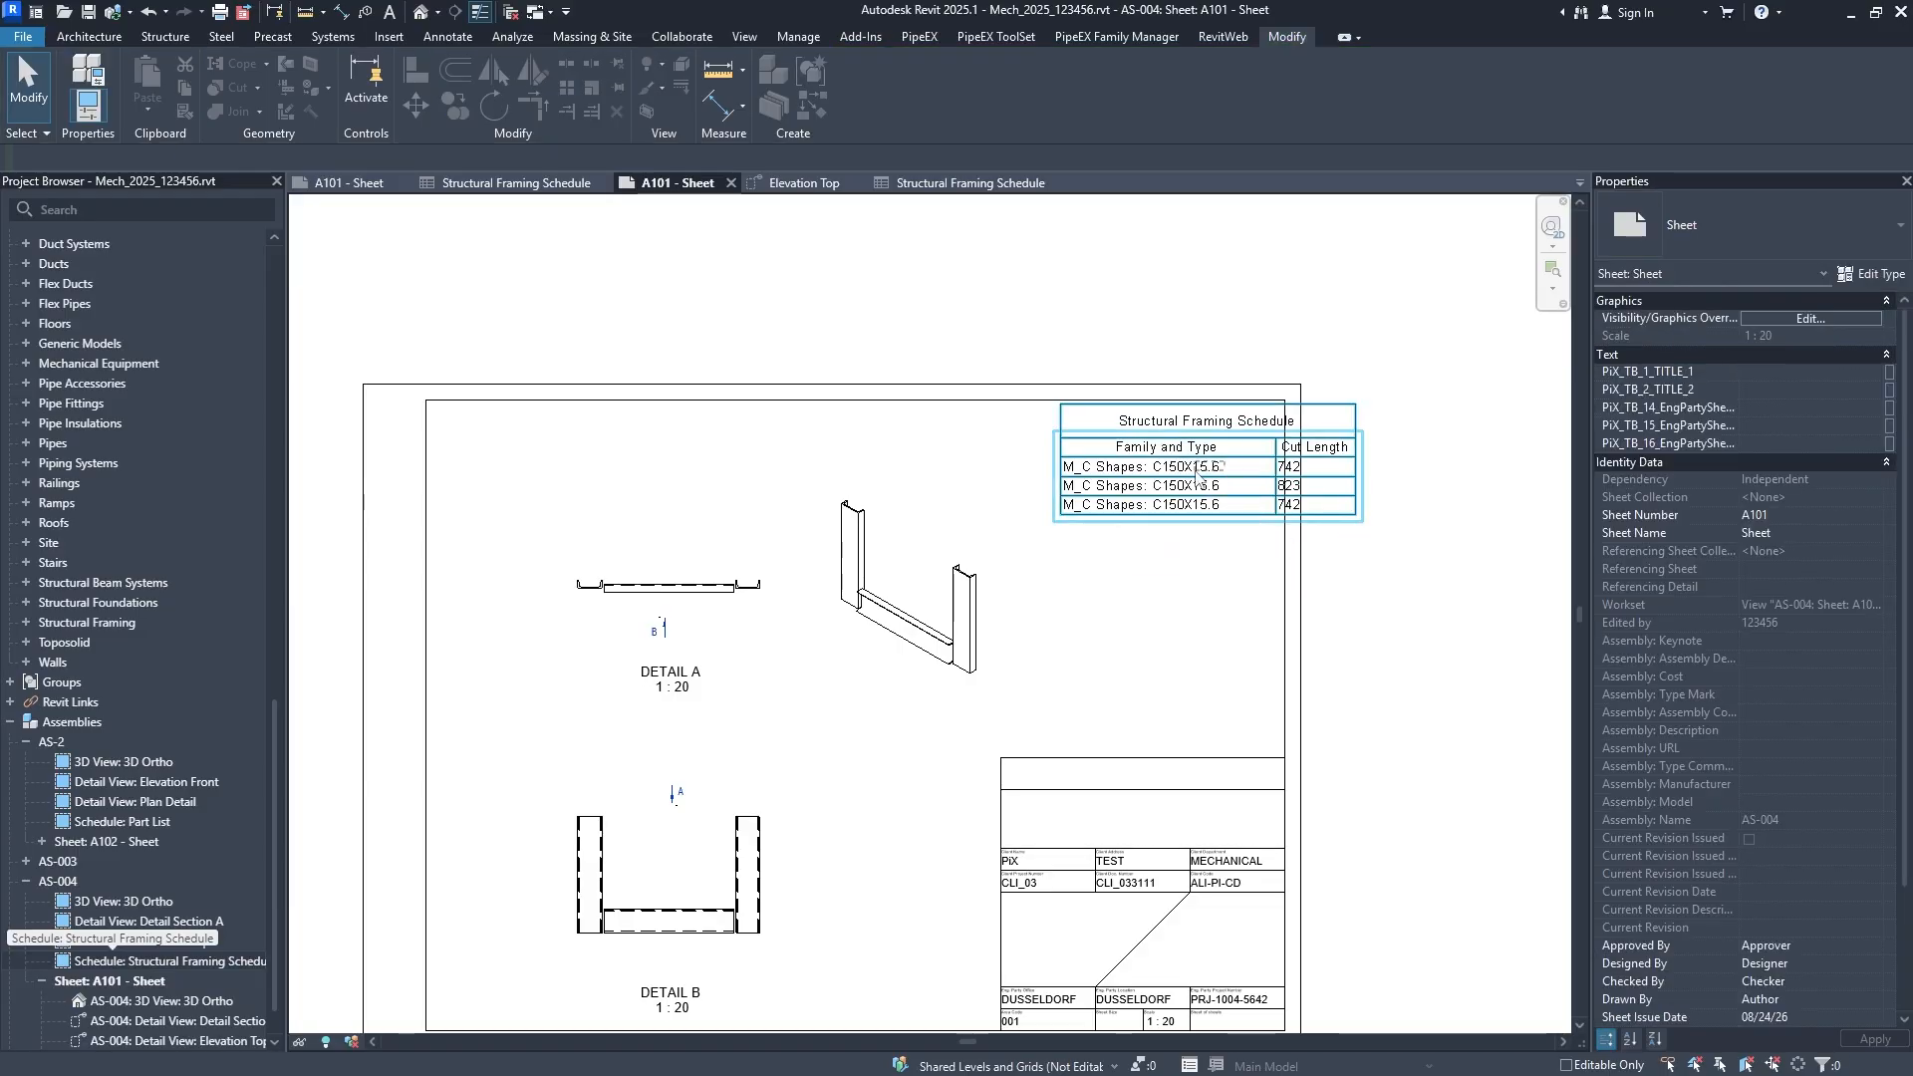
# Move the framing schedule so its upper-right corner meets the inner upper-right corner of the sheet border.
pyautogui.click(1228, 470)
pyautogui.moveTo(1155, 420); pyautogui.dragTo(1059, 452)
pyautogui.press('m')
pyautogui.press('v')
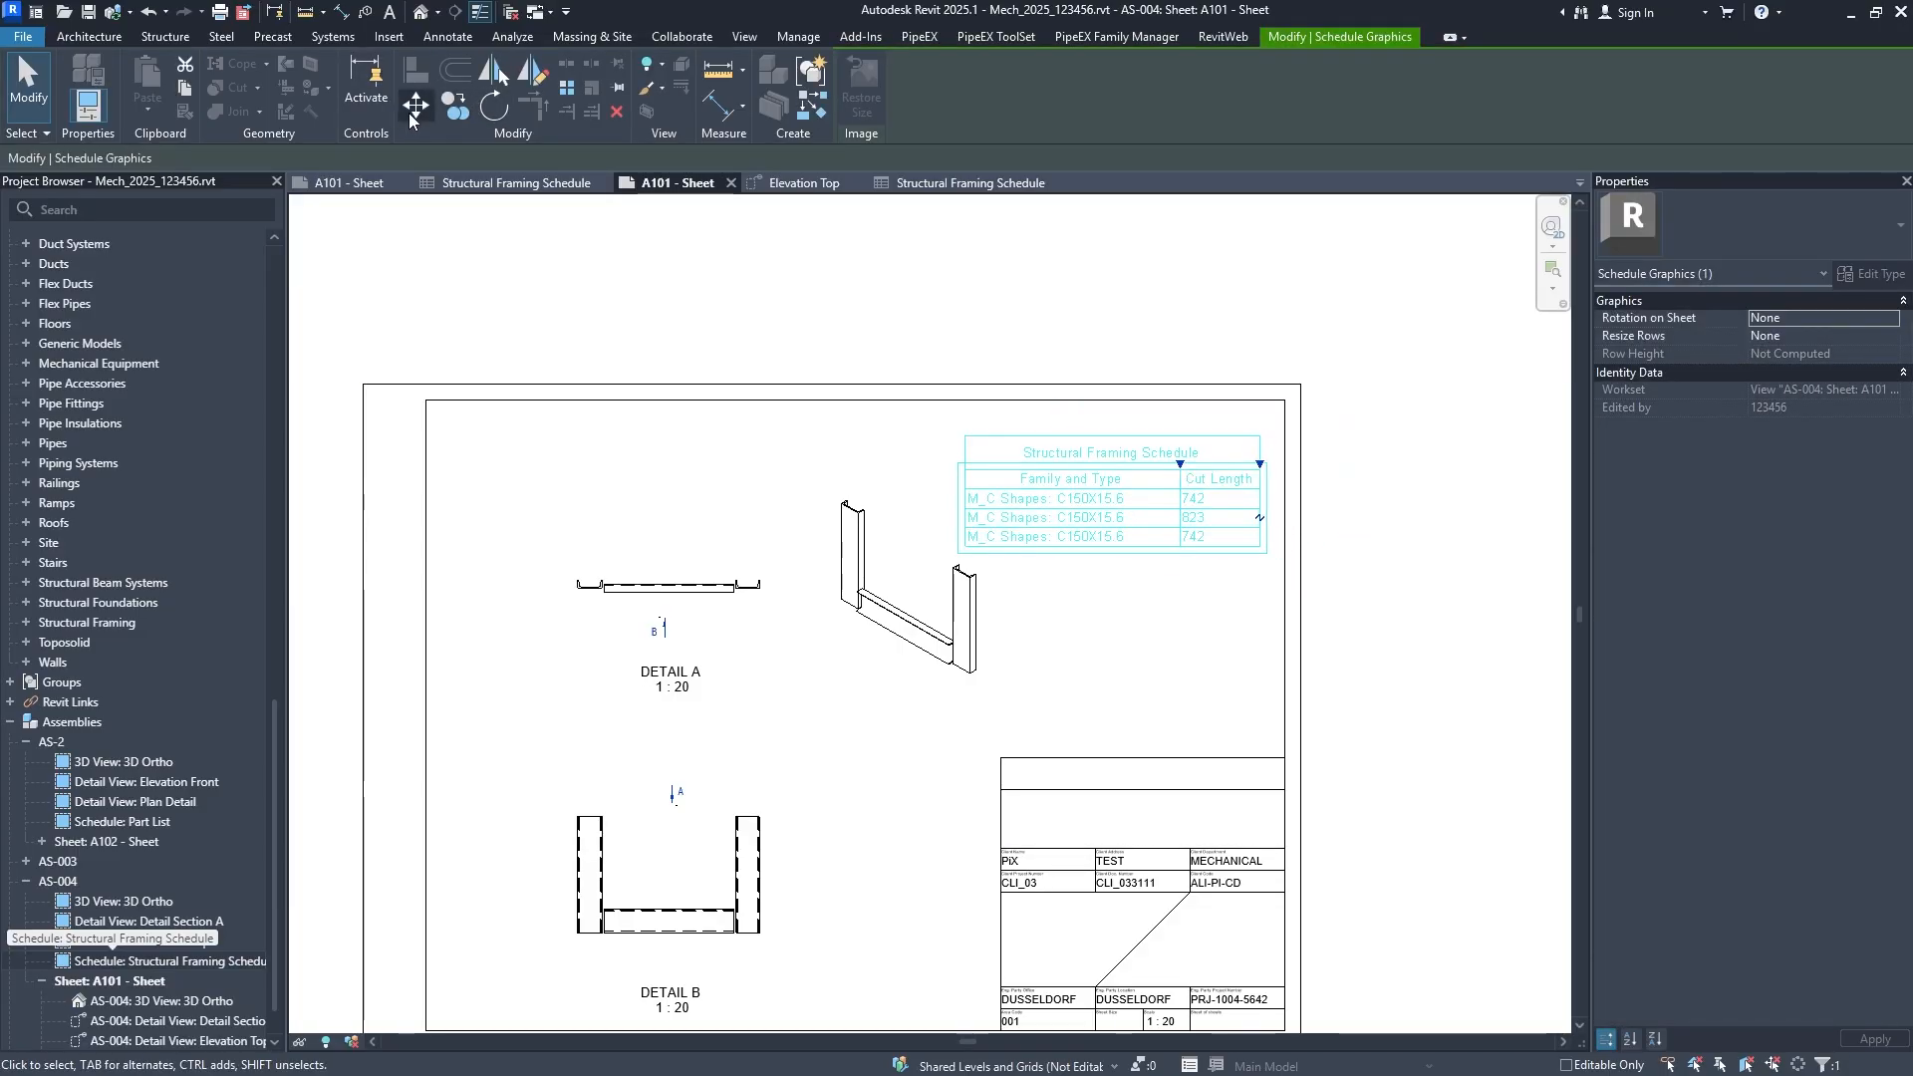
pyautogui.scroll(4, 1263, 463)
pyautogui.click(1263, 463)
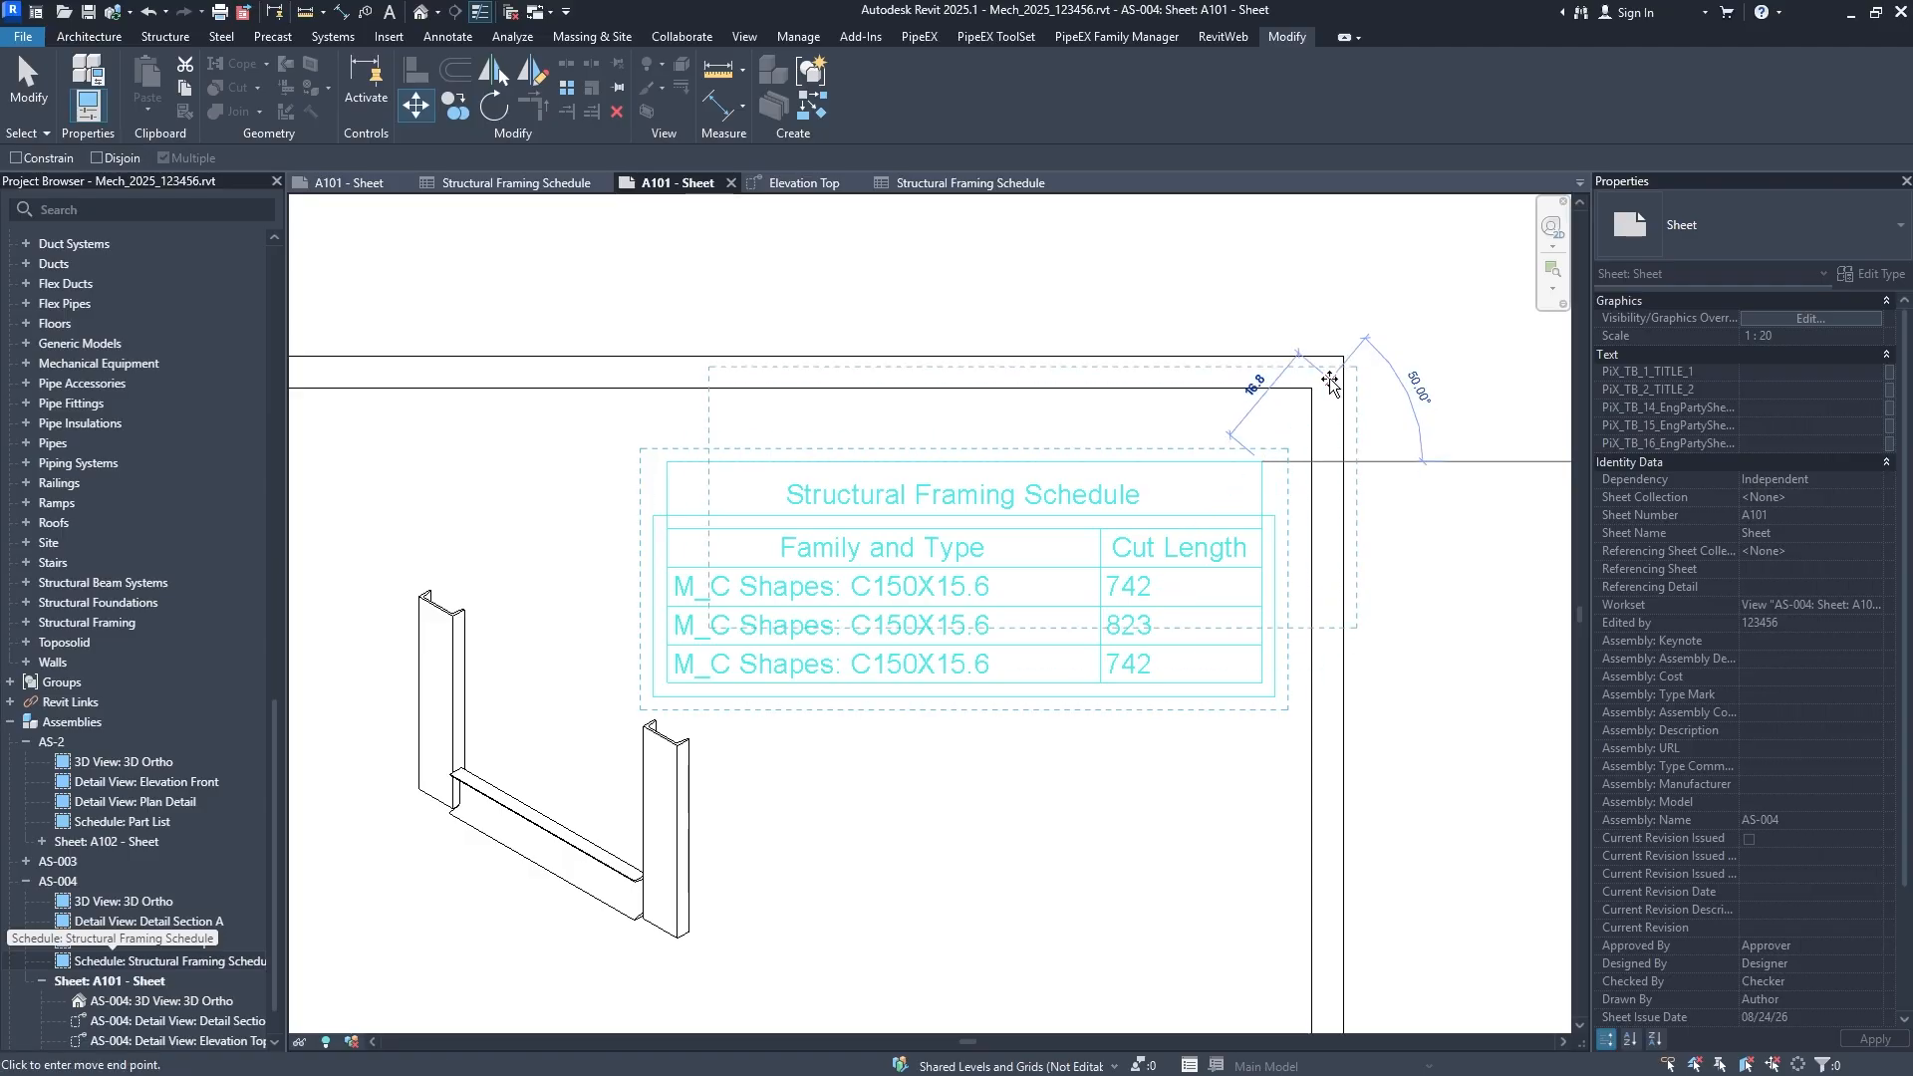
pyautogui.click(1313, 389)
pyautogui.press('Escape')
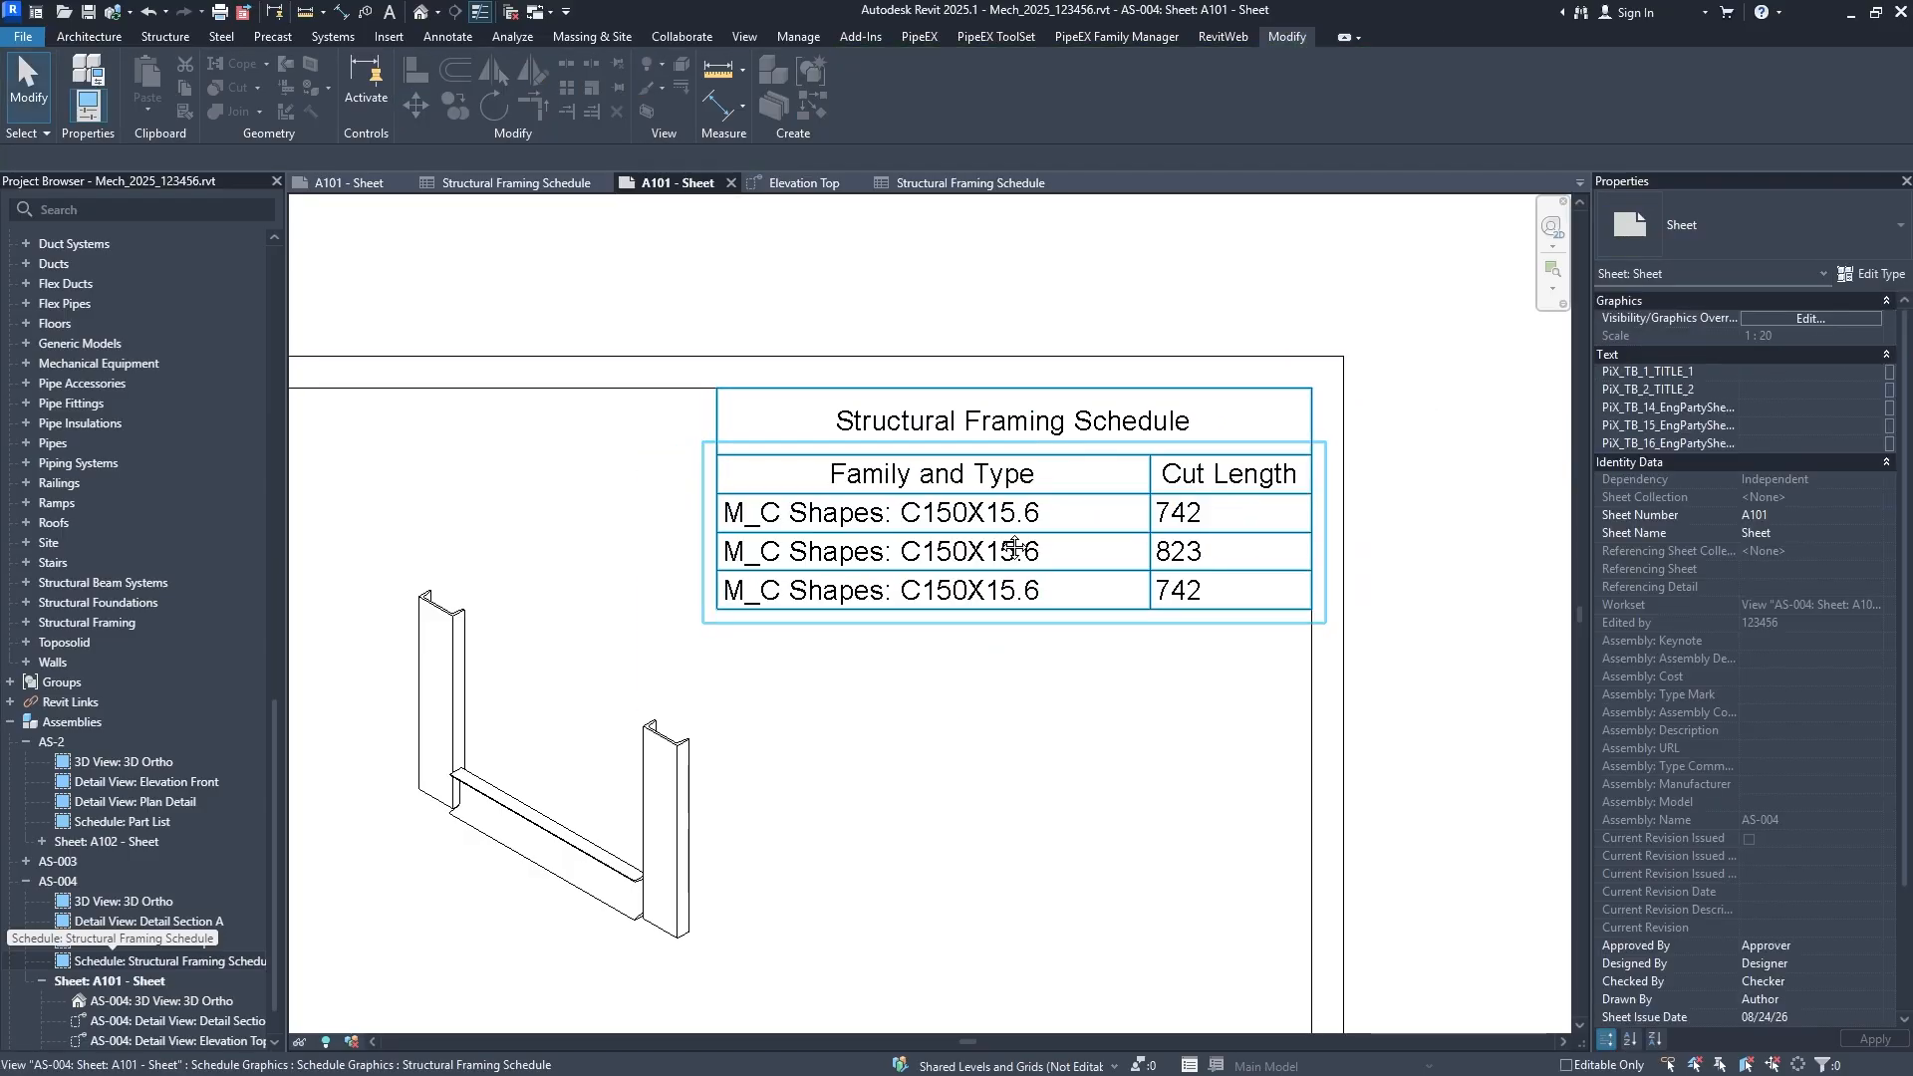
# Shift the DETAIL A, DETAIL B and 3D viewports together to the left, clear of the framing schedule.
pyautogui.press('z')
pyautogui.press('f')
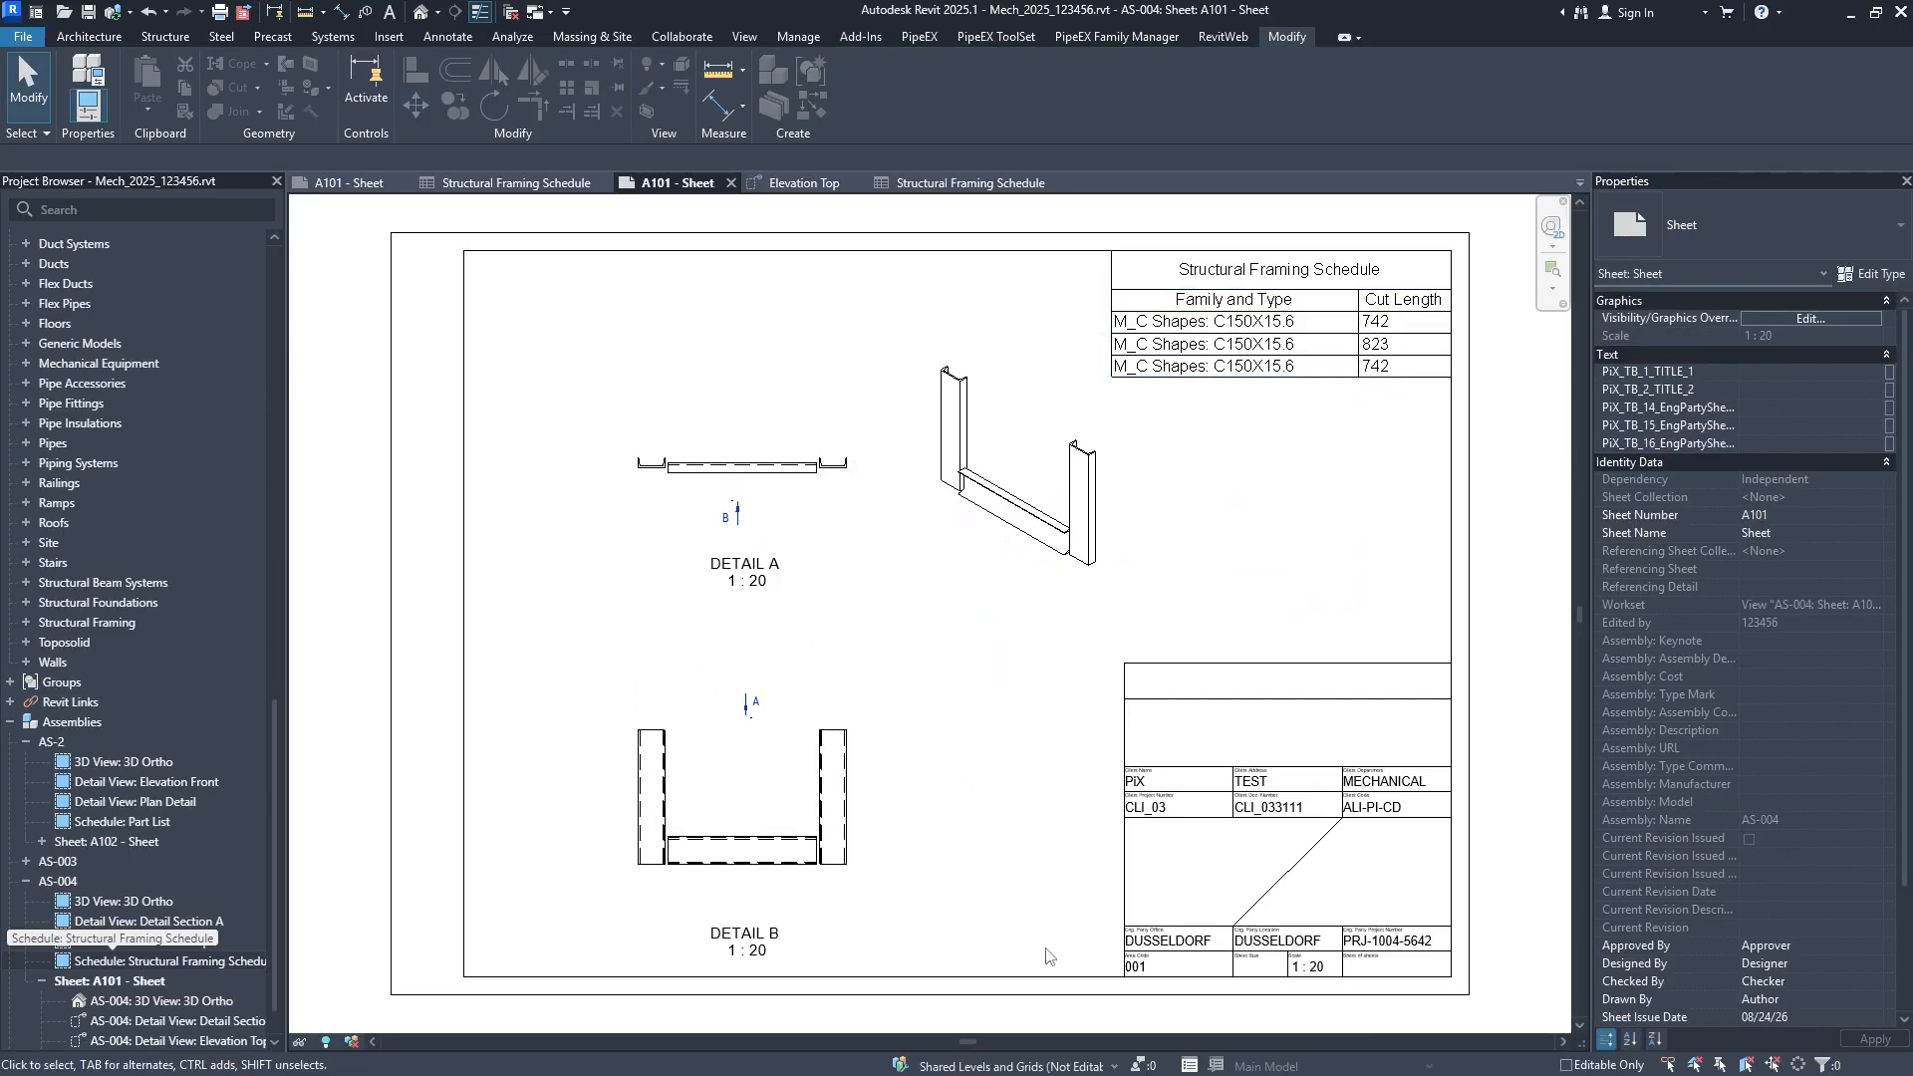
pyautogui.moveTo(1046, 956); pyautogui.dragTo(581, 296)
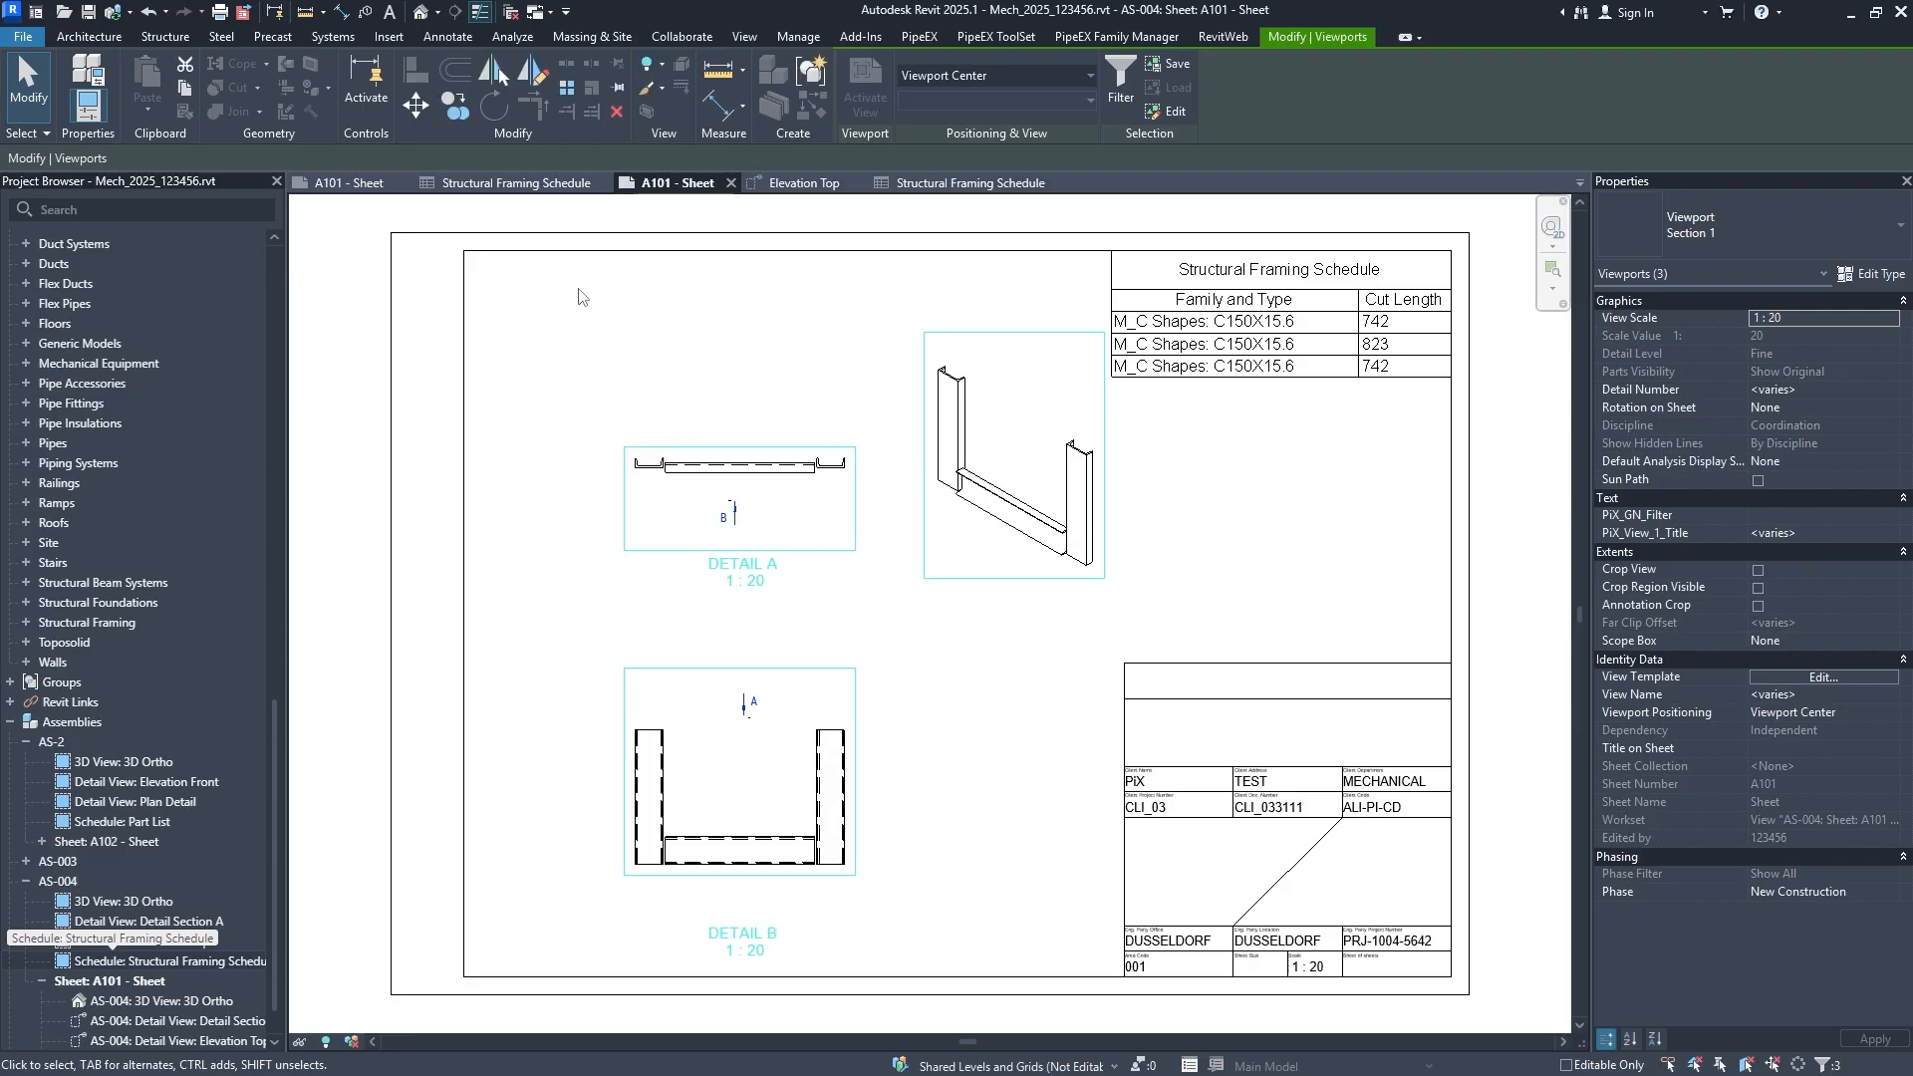
pyautogui.press('Left')
pyautogui.press('Left')
pyautogui.press('Left')
pyautogui.press('Left')
pyautogui.press('Left')
pyautogui.press('Left')
pyautogui.press('Left')
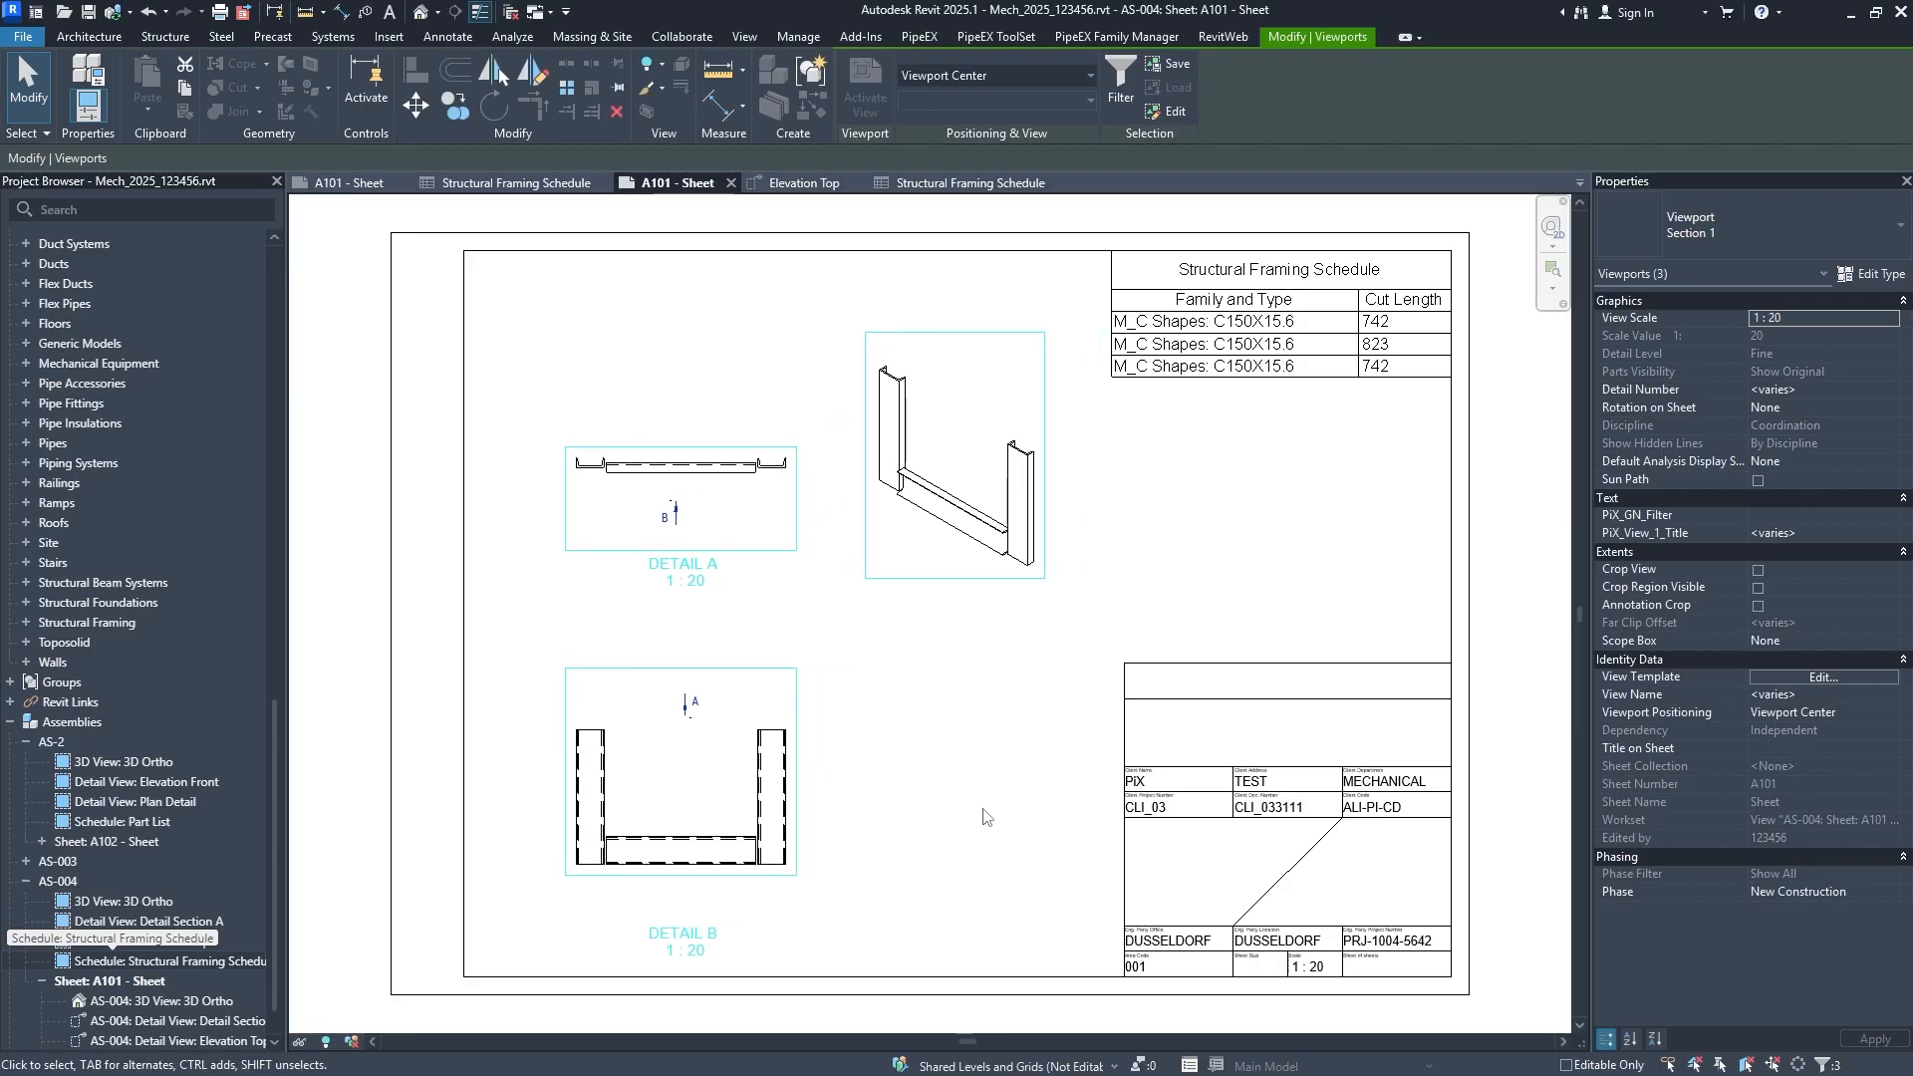
pyautogui.press('Escape')
# Activate the Detail Section A viewport and dimension the distance between the two posts' centrelines below the frame.
pyautogui.scroll(3, 688, 807)
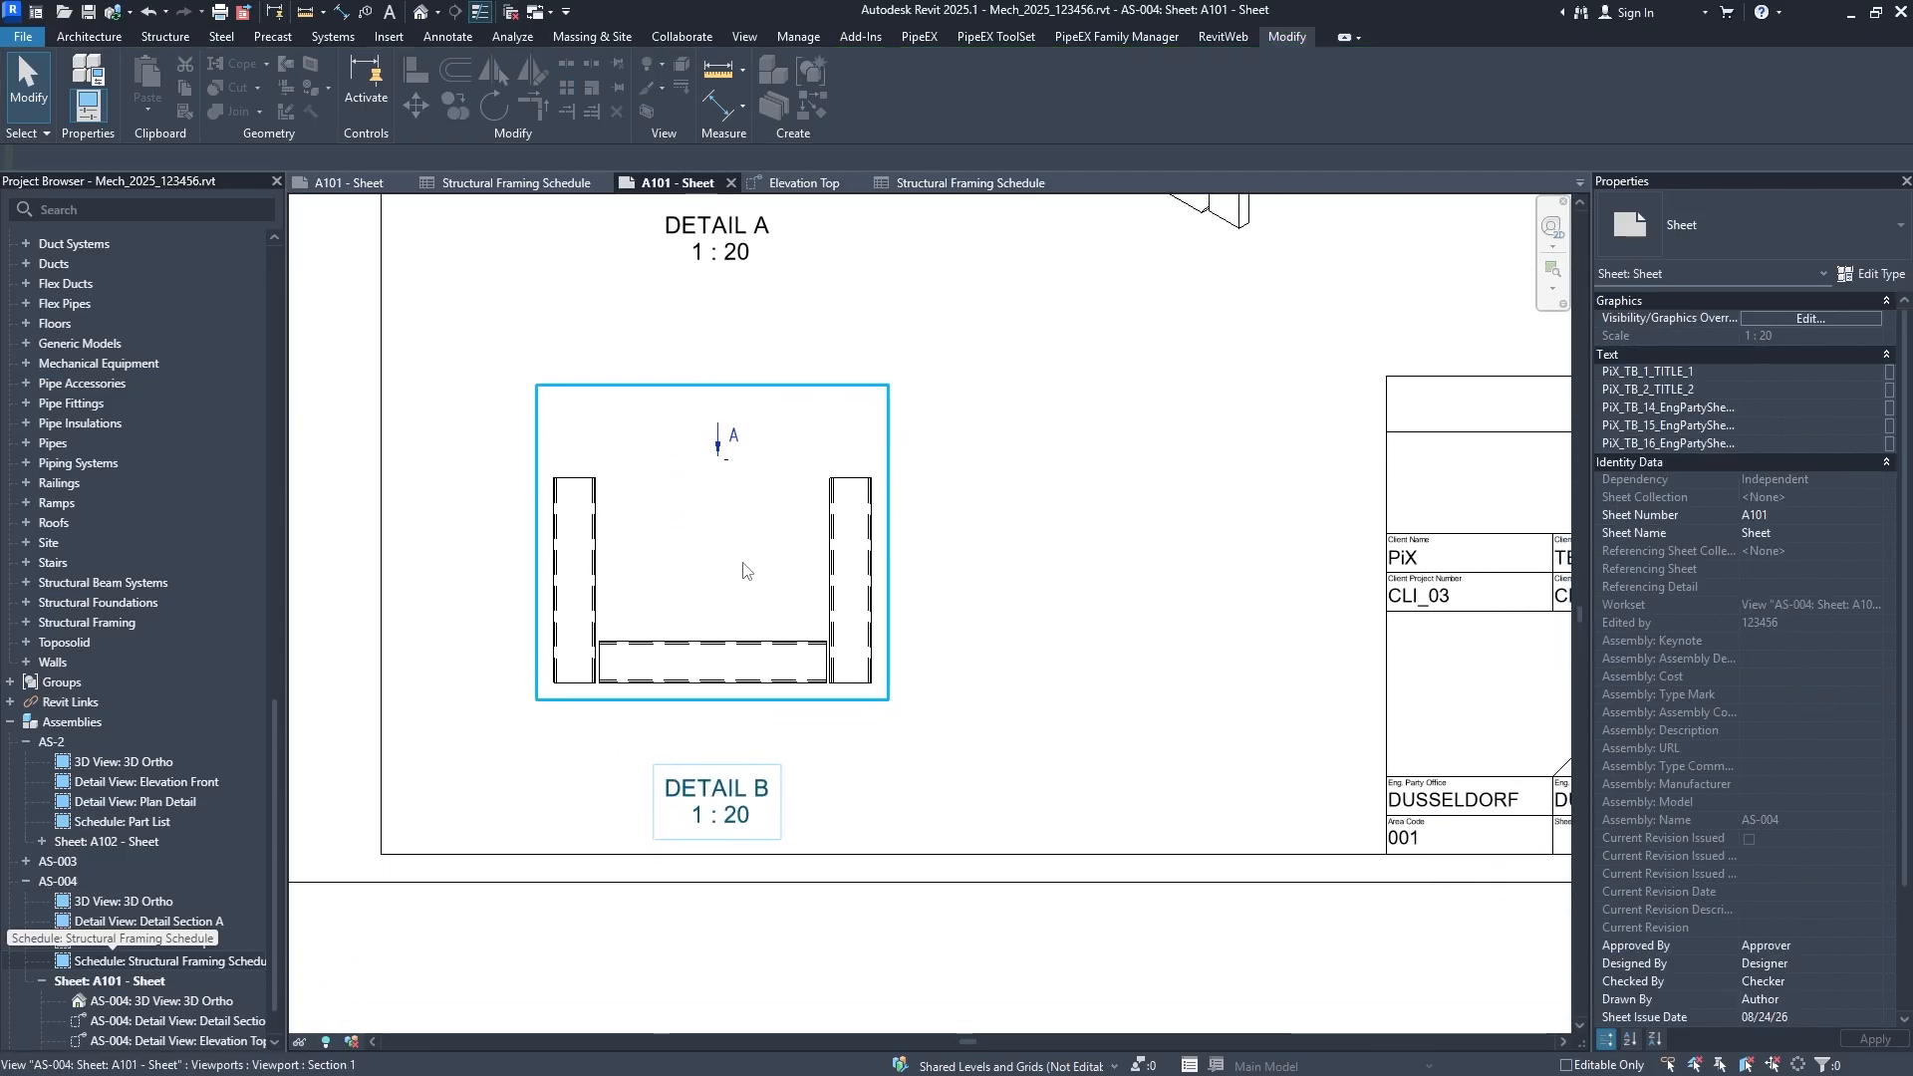
pyautogui.doubleClick(742, 570)
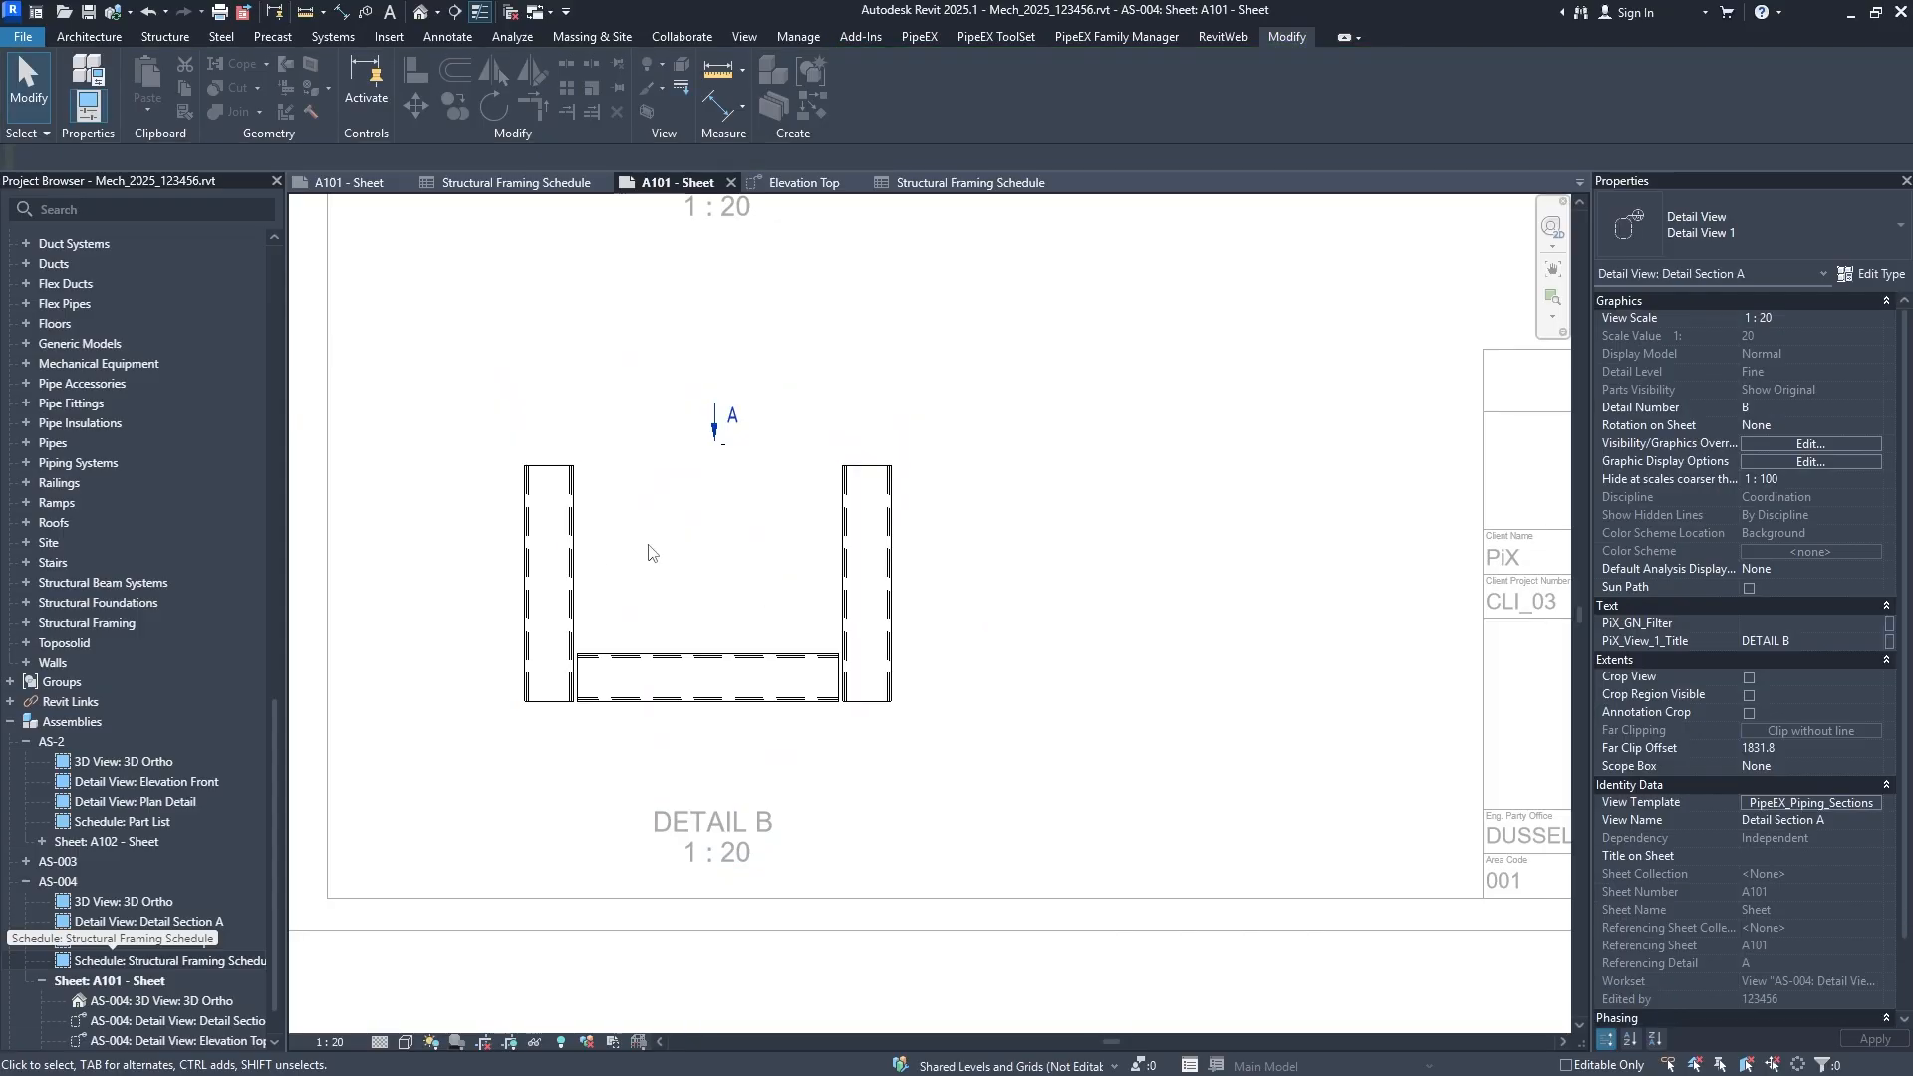
pyautogui.click(449, 36)
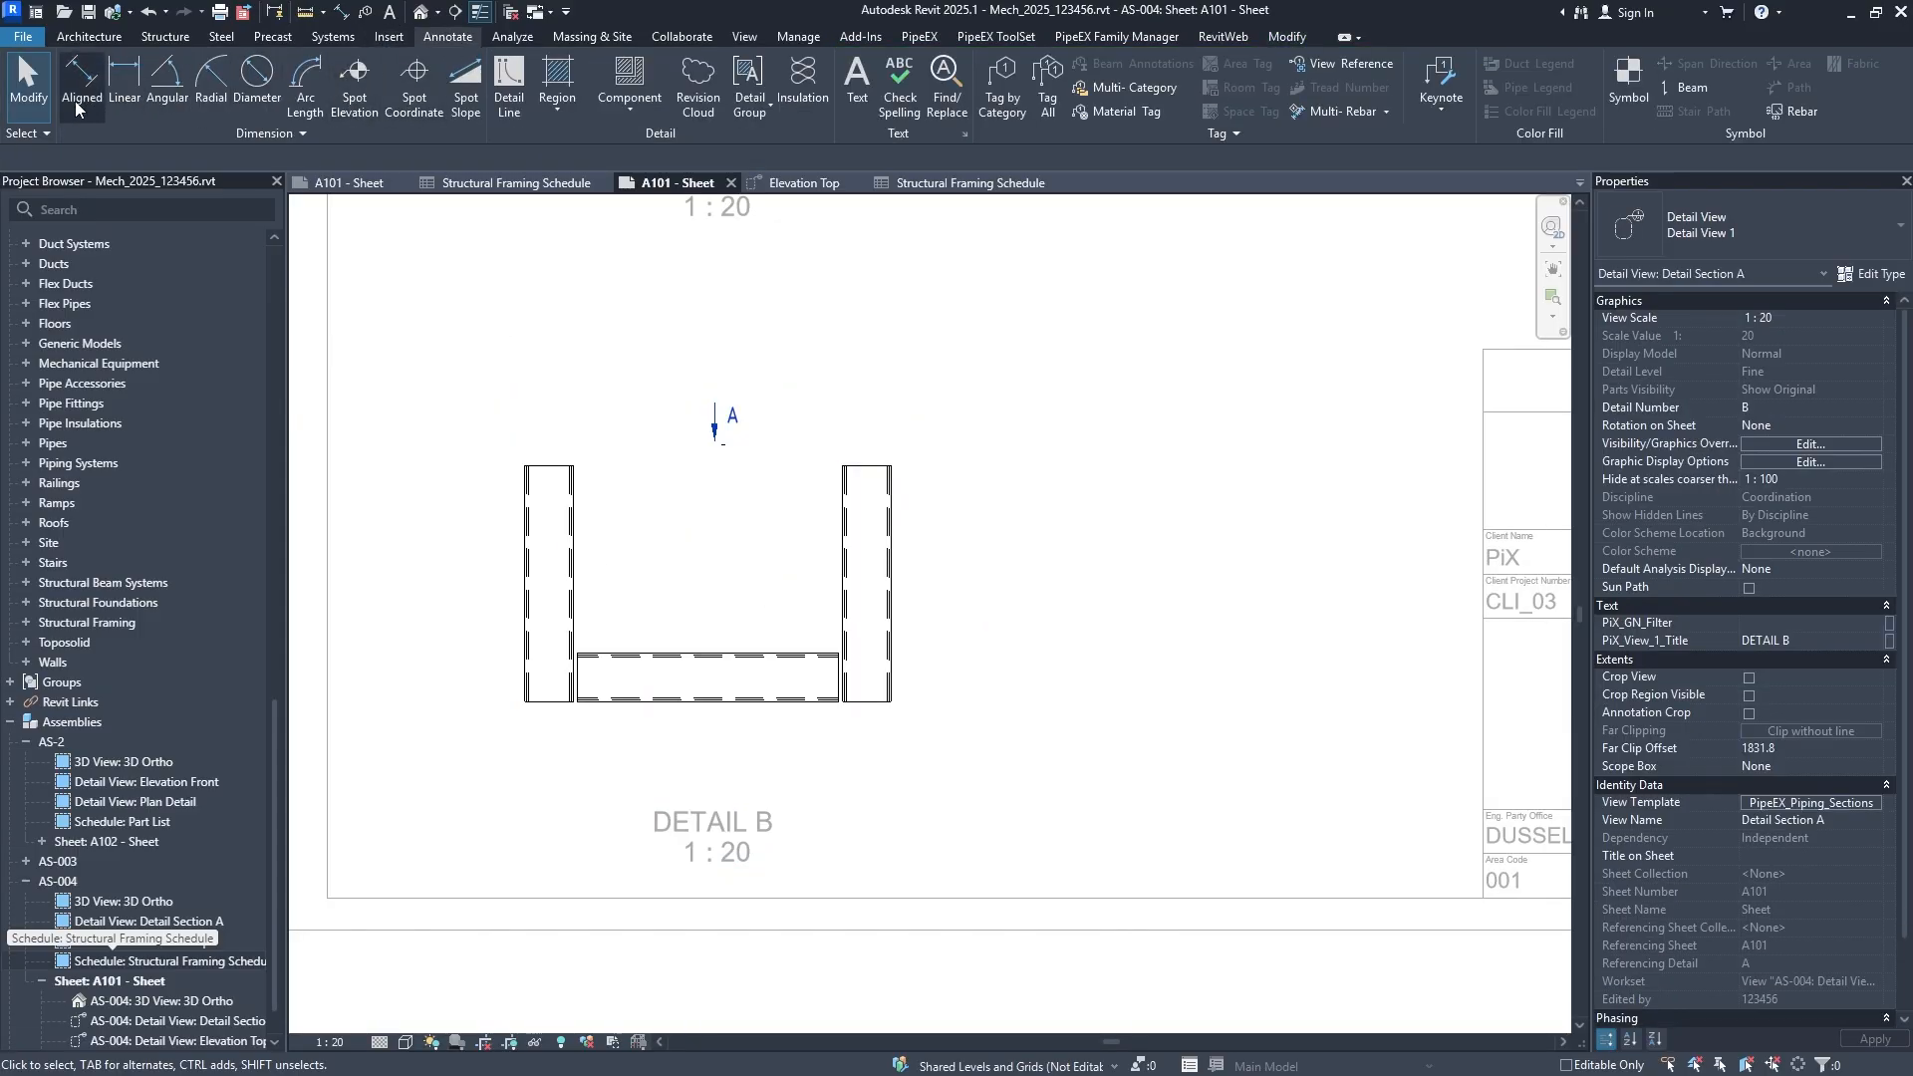
pyautogui.click(28, 87)
pyautogui.click(560, 647)
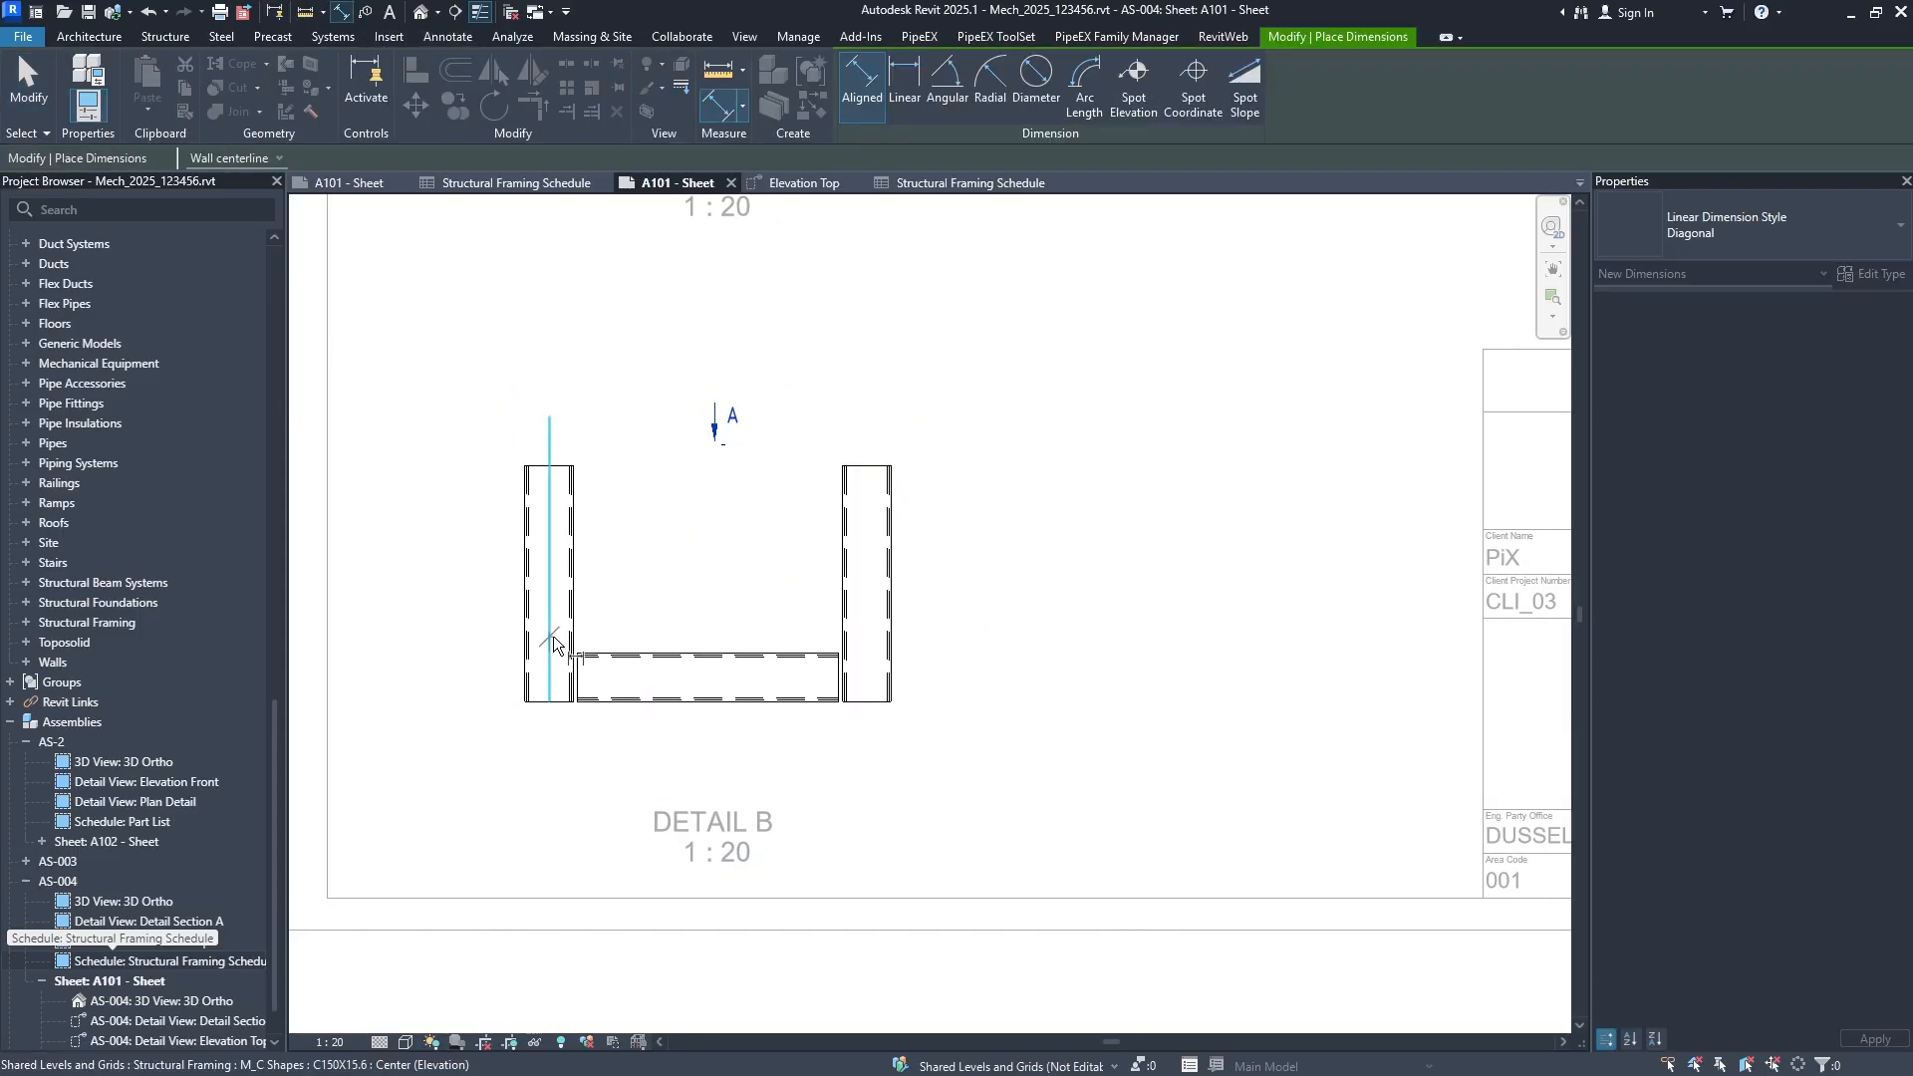
pyautogui.click(879, 631)
pyautogui.click(871, 769)
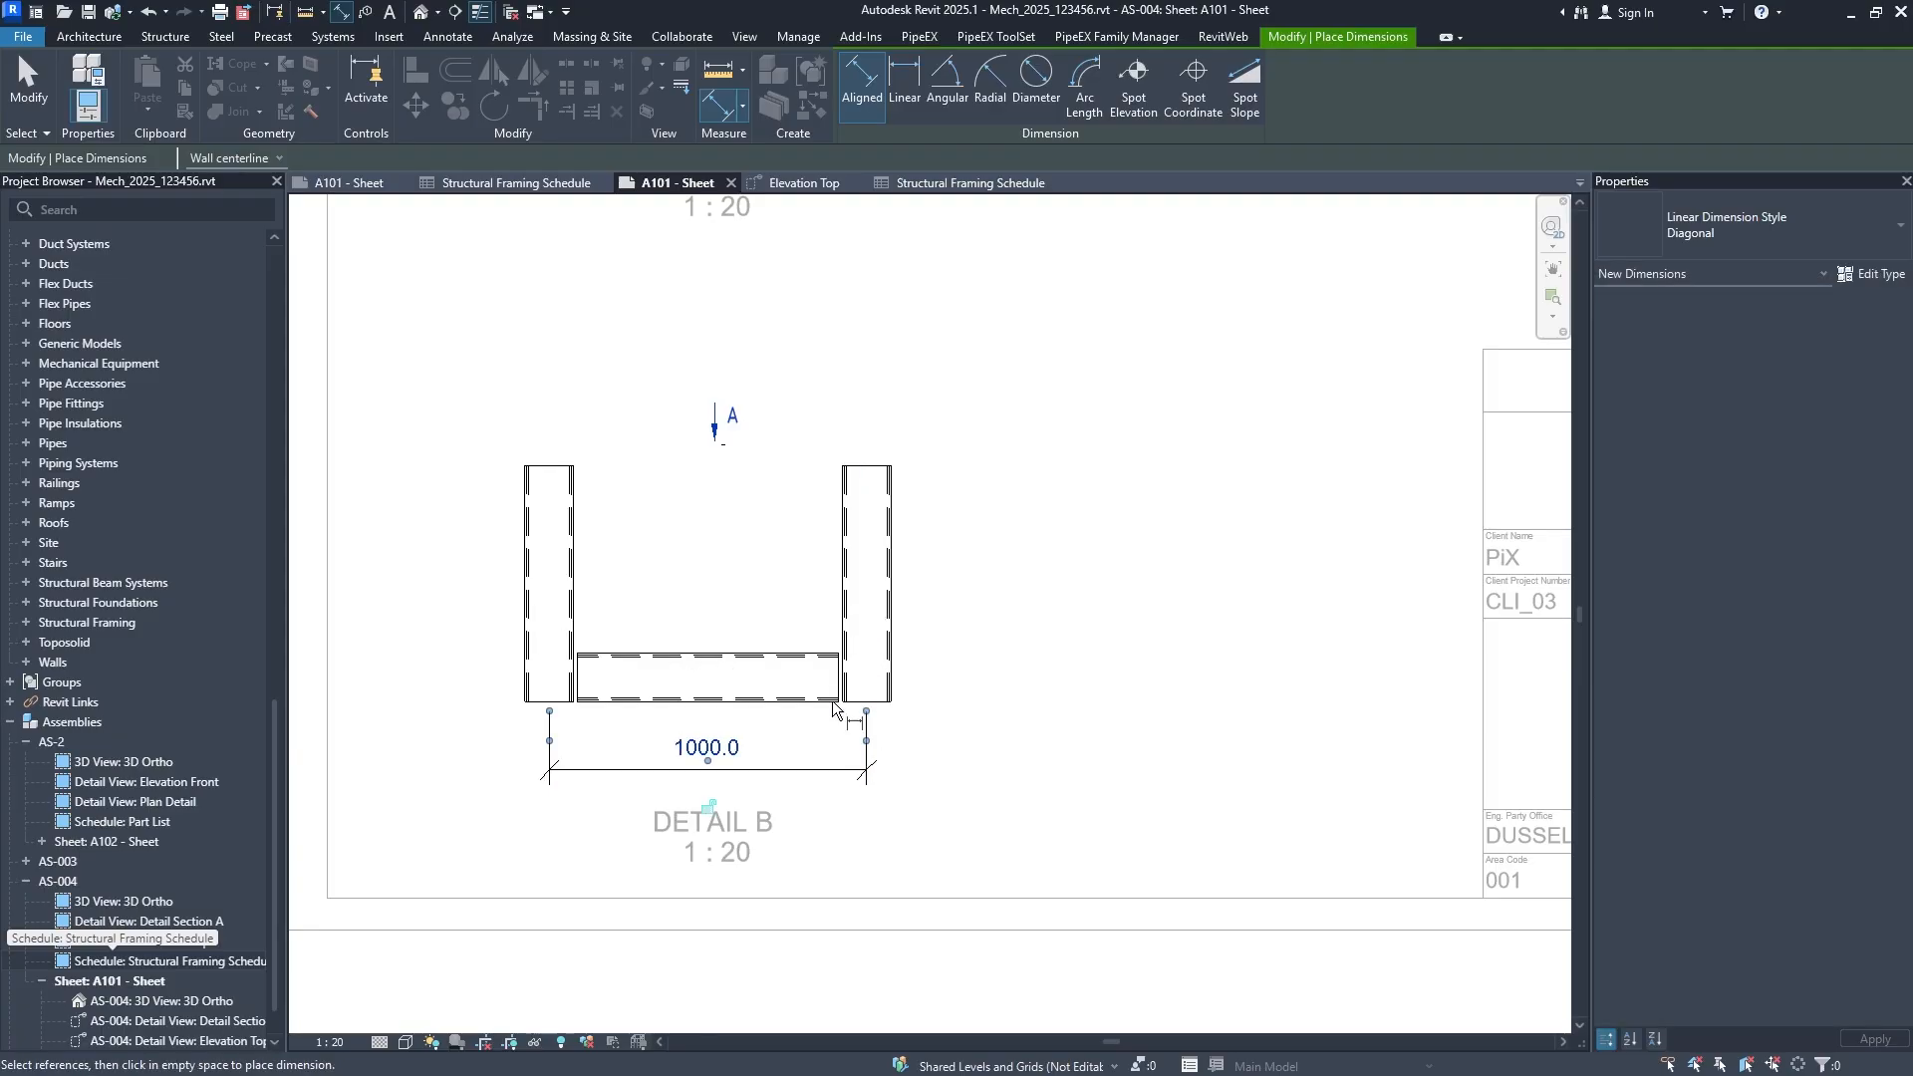
# Add an aligned dimension from the right post's top to the crossbeam's upper edge, placed right of the frame.
pyautogui.click(878, 468)
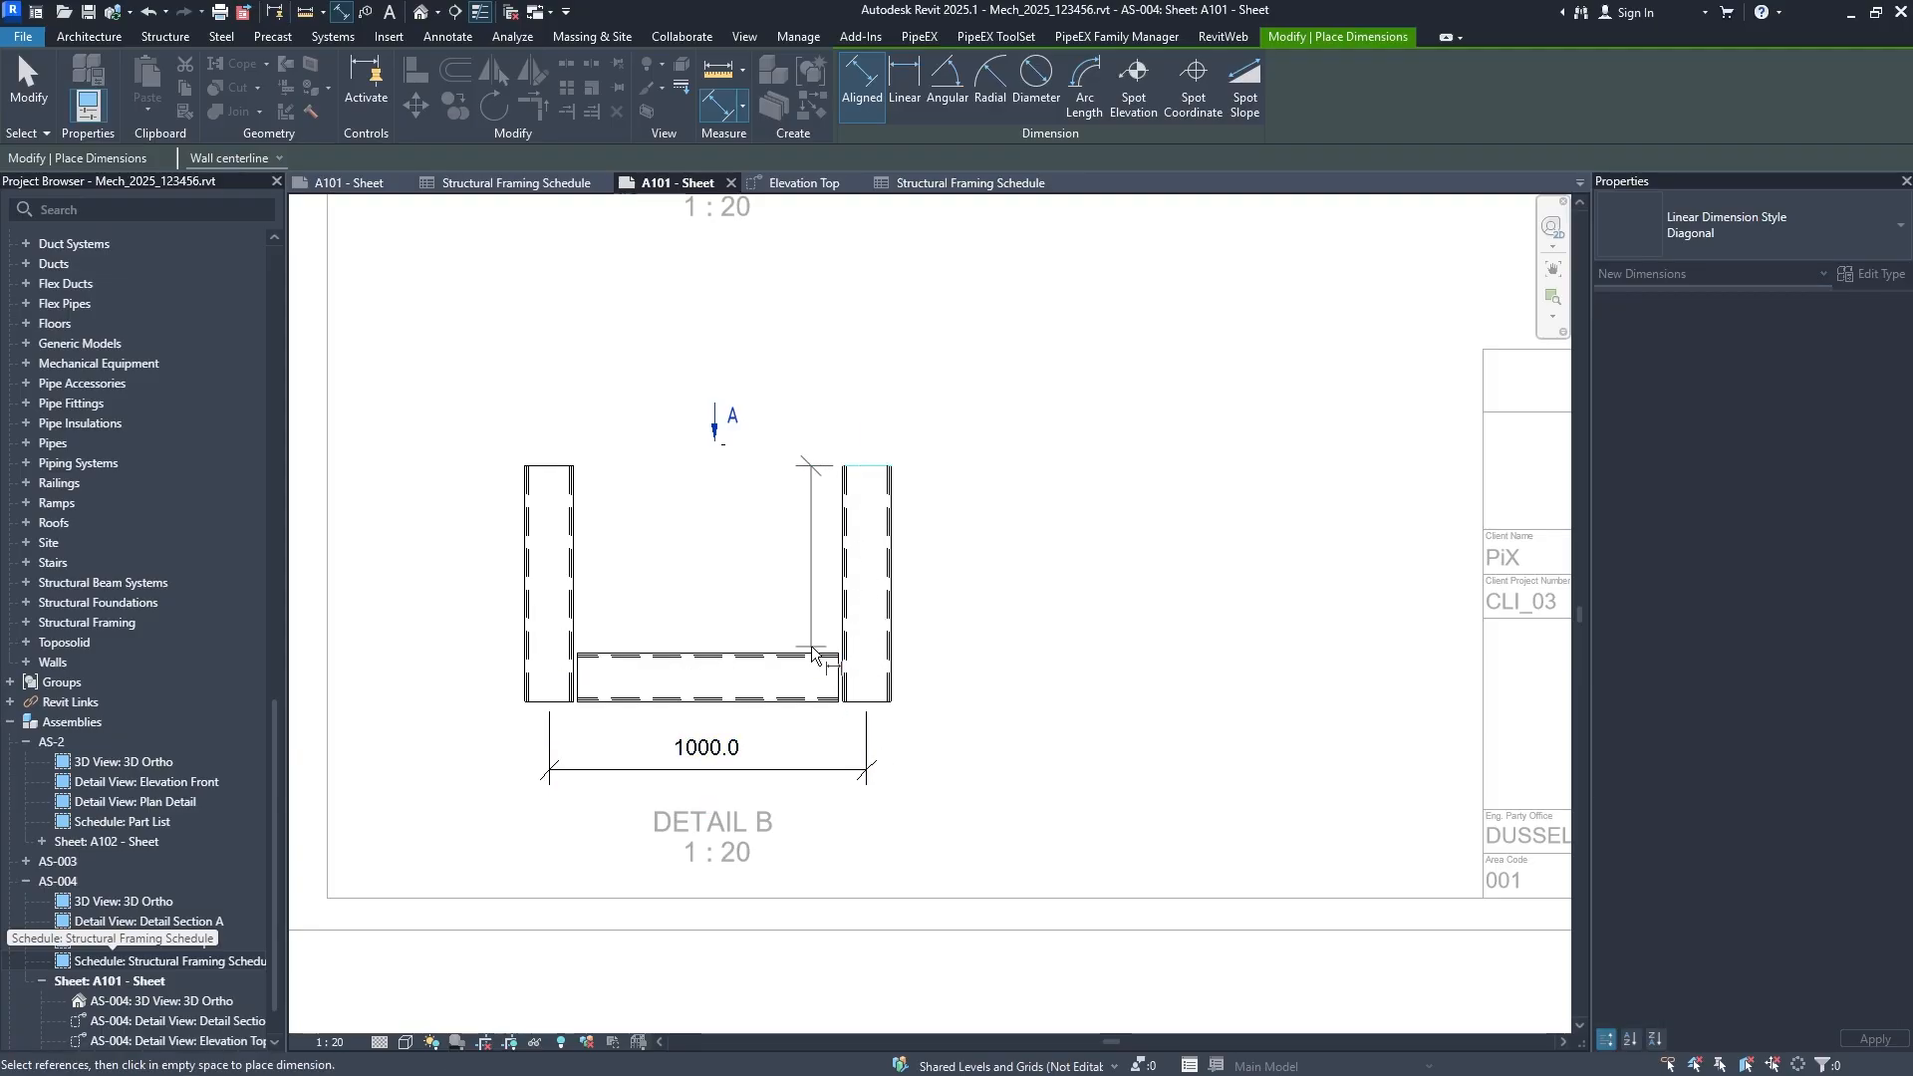
pyautogui.click(831, 654)
pyautogui.click(999, 639)
pyautogui.press('Escape')
pyautogui.press('Escape')
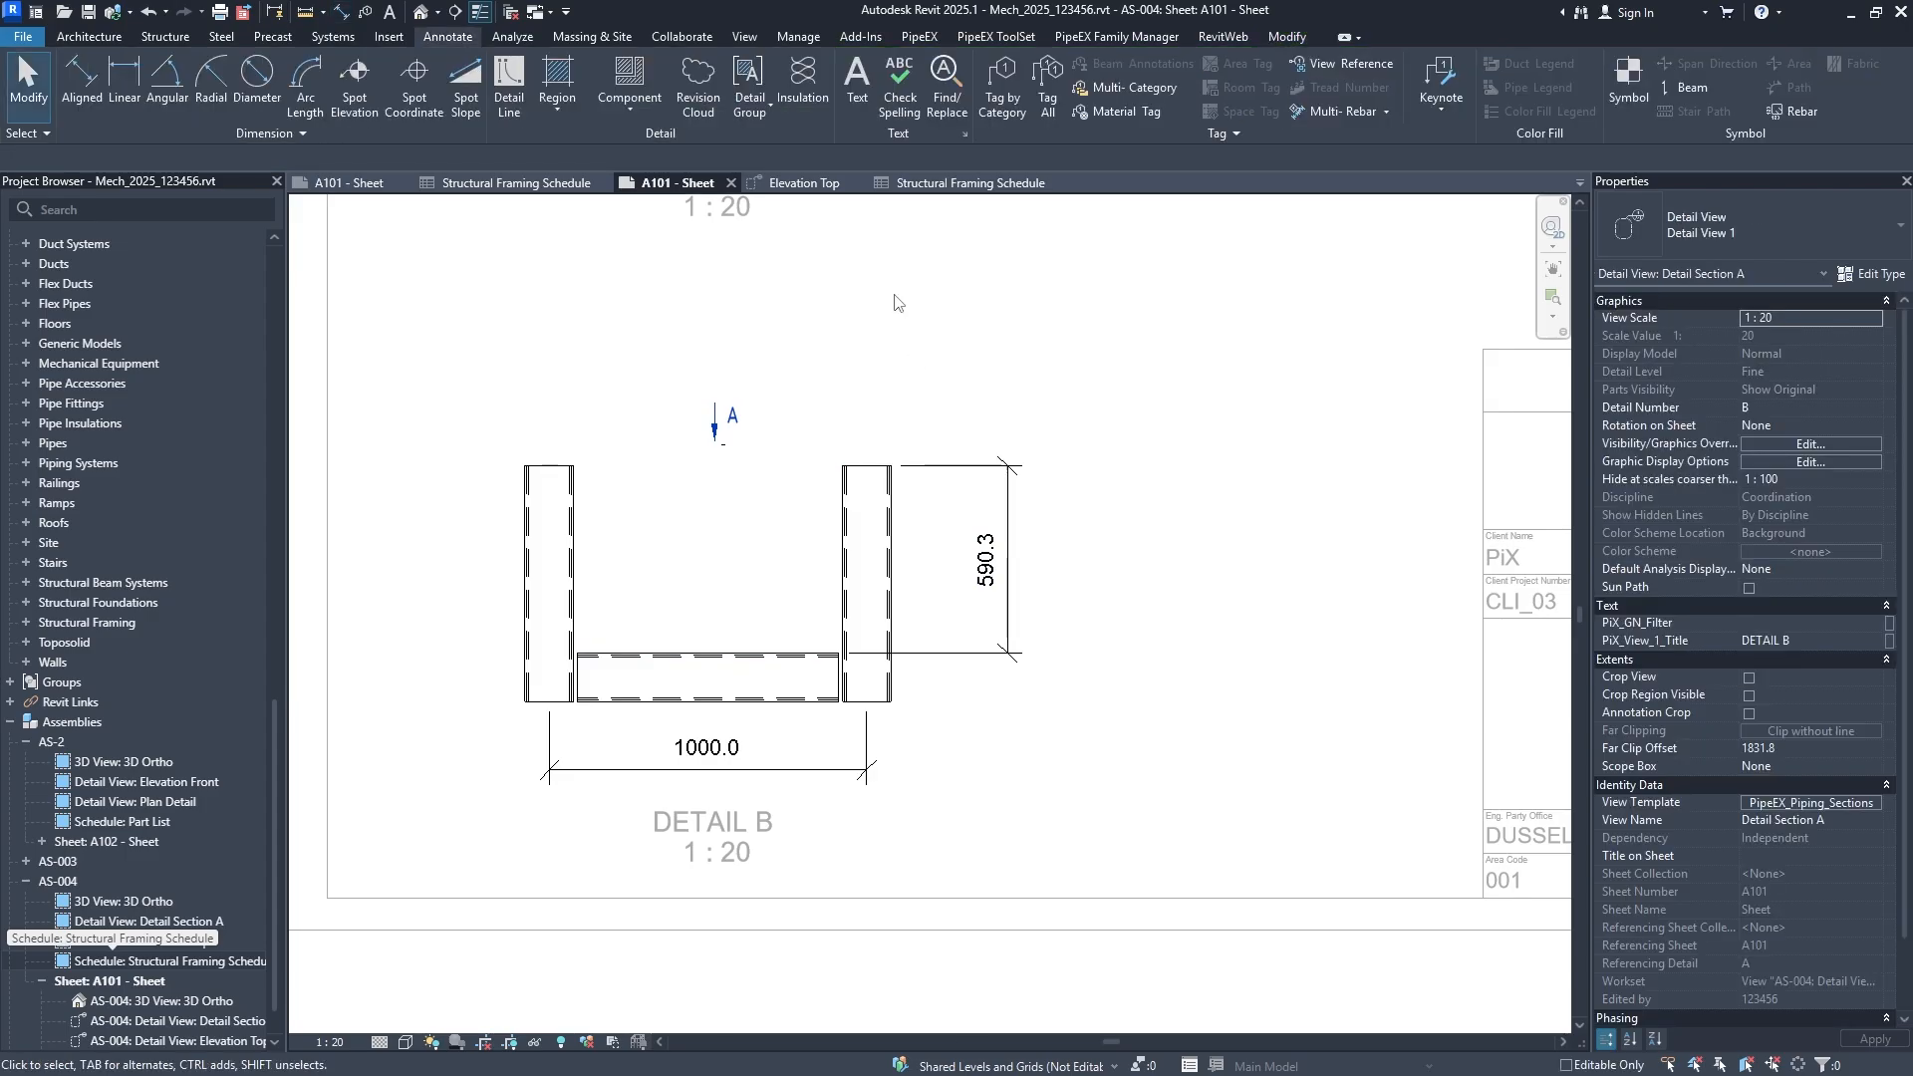
# Move section mark A upward, away from the frame in DETAIL B, and deactivate the view.
pyautogui.moveTo(893, 303); pyautogui.dragTo(871, 564, button='middle')
pyautogui.doubleClick(732, 620)
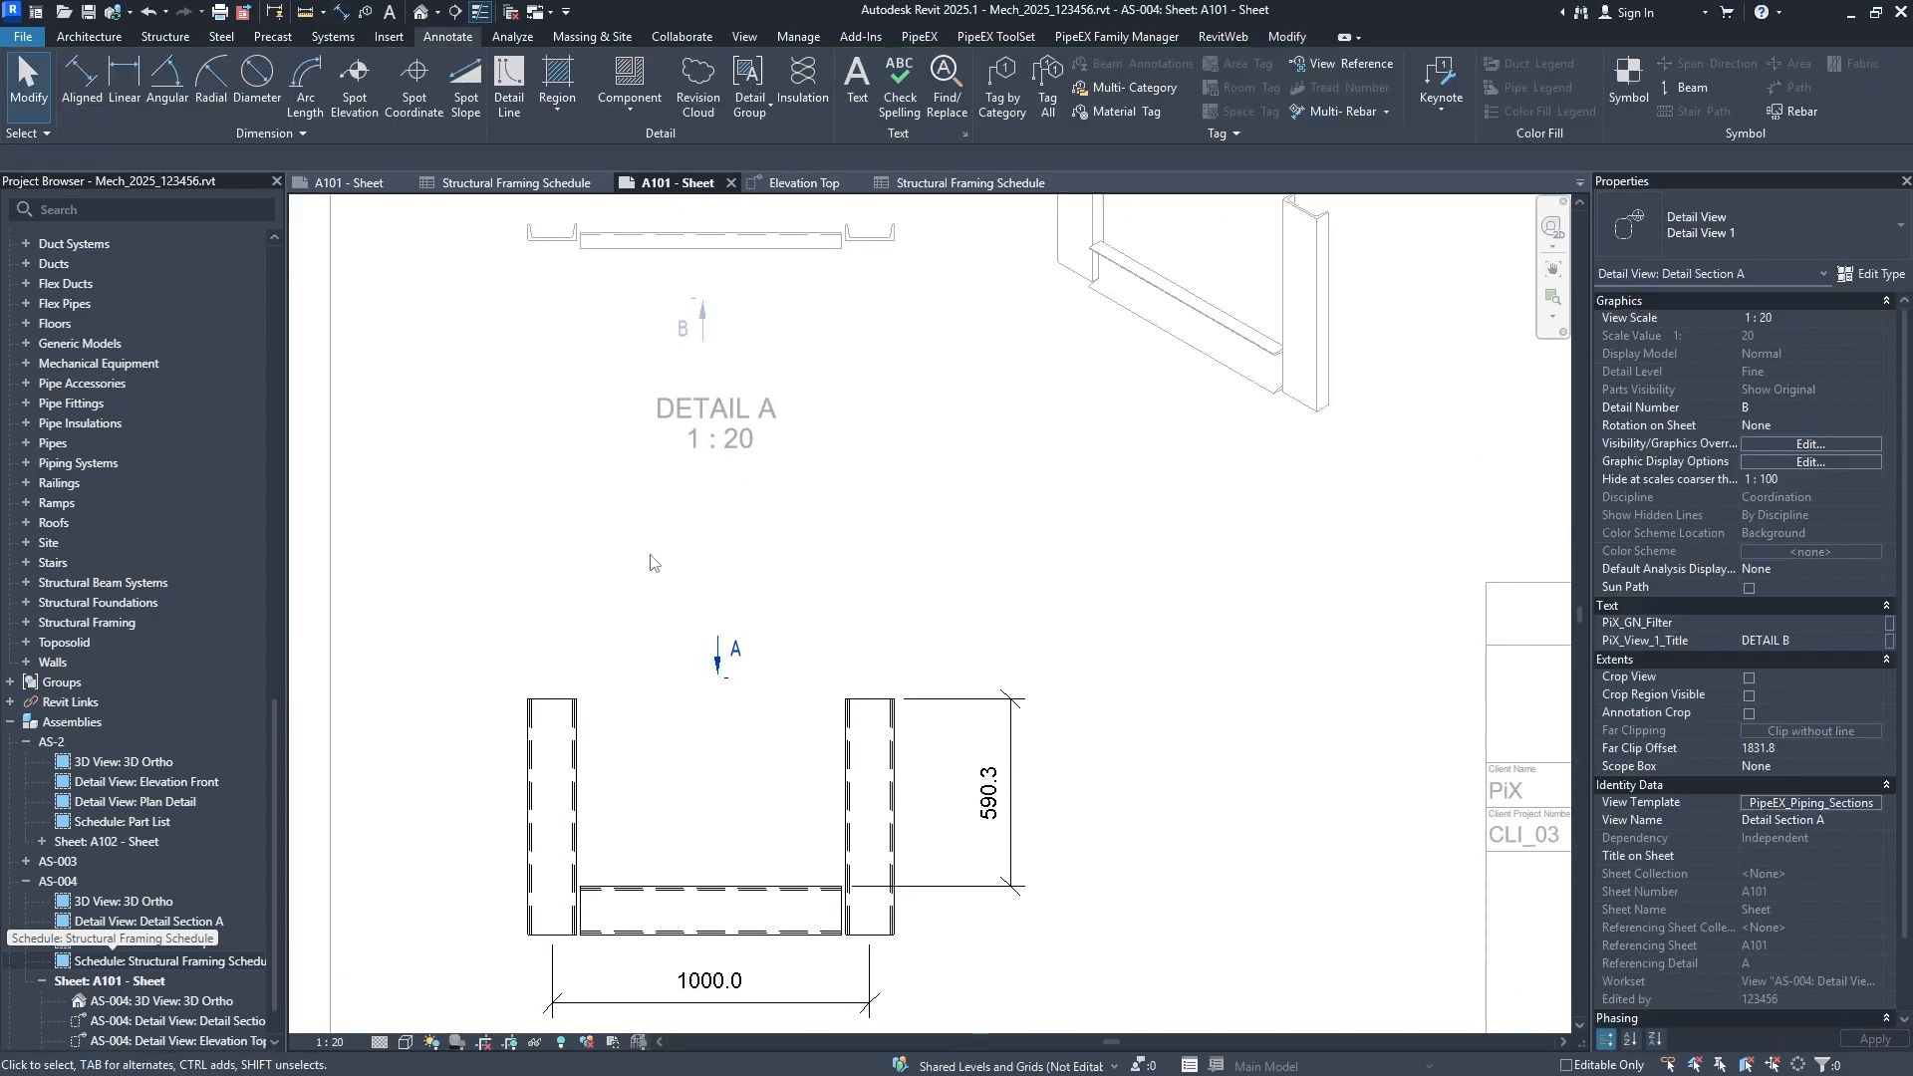
pyautogui.moveTo(649, 550); pyautogui.dragTo(806, 738)
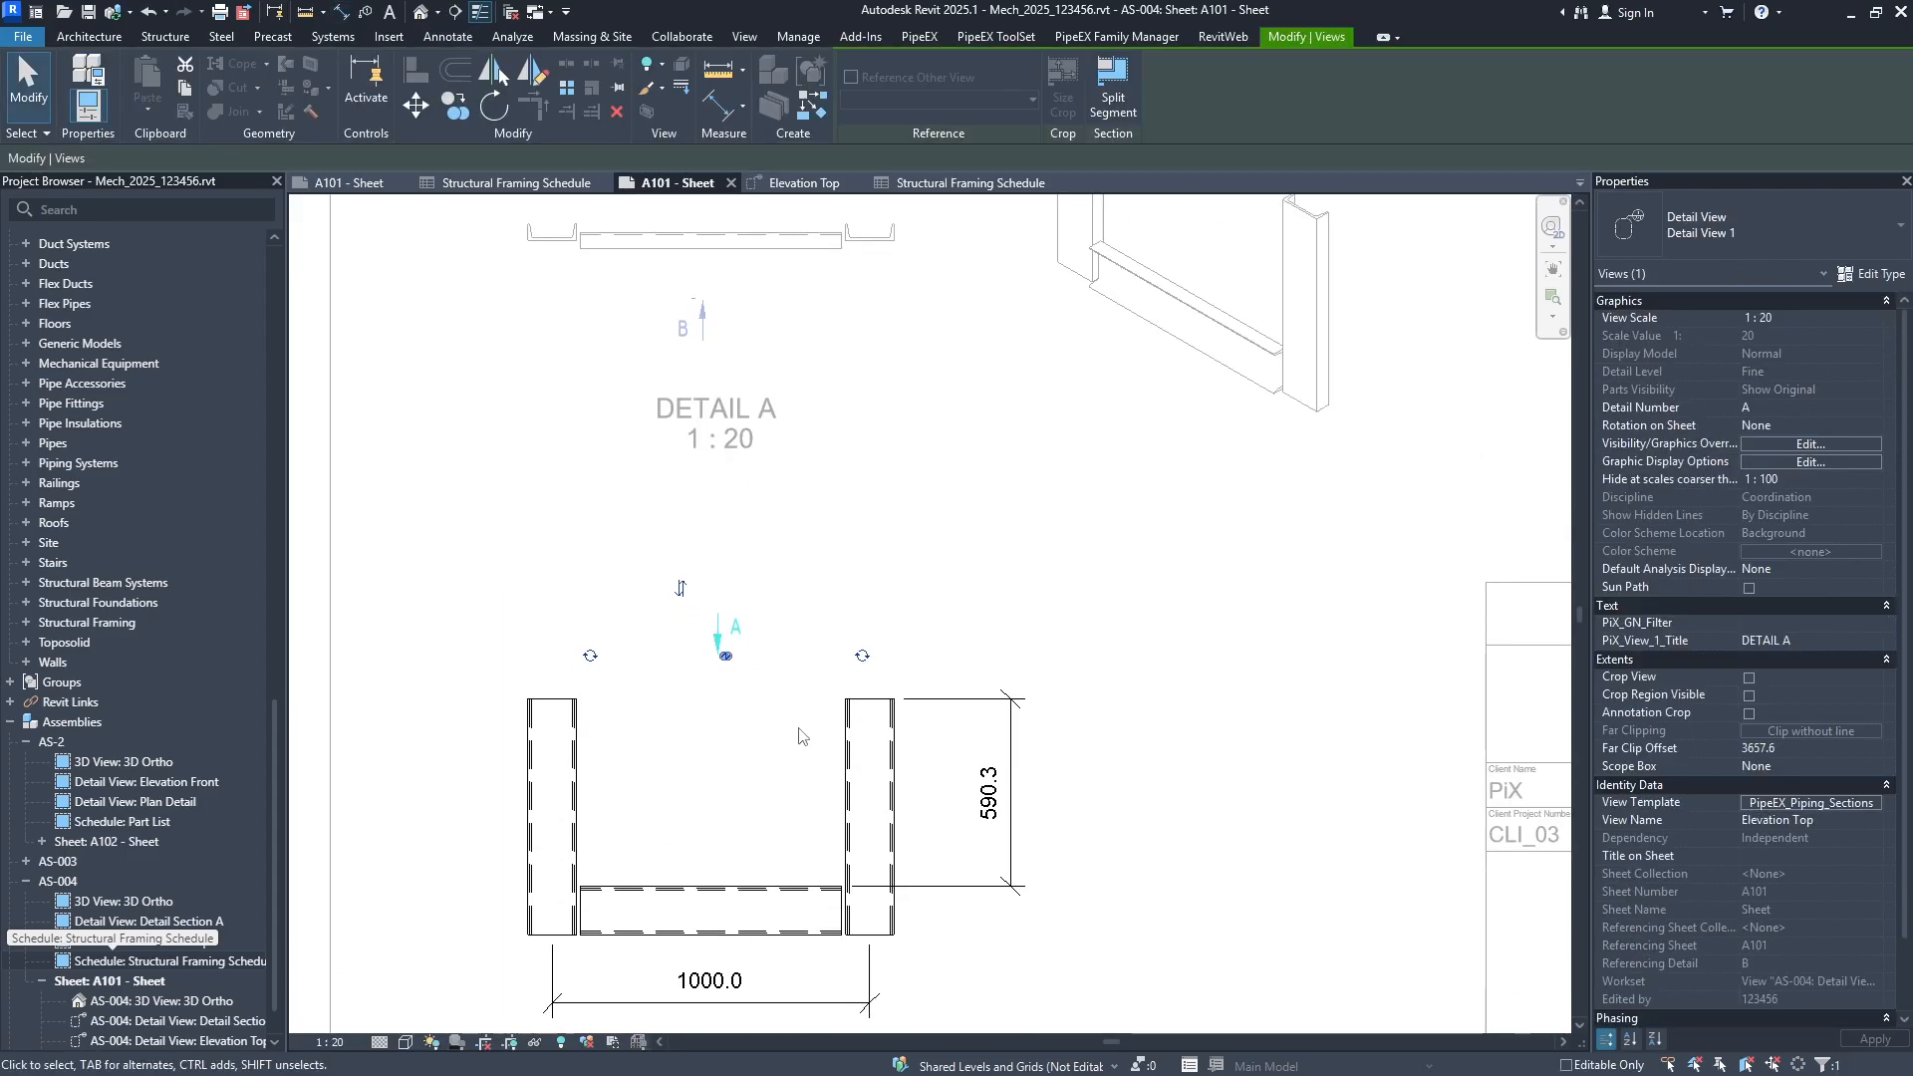
pyautogui.doubleClick(912, 425)
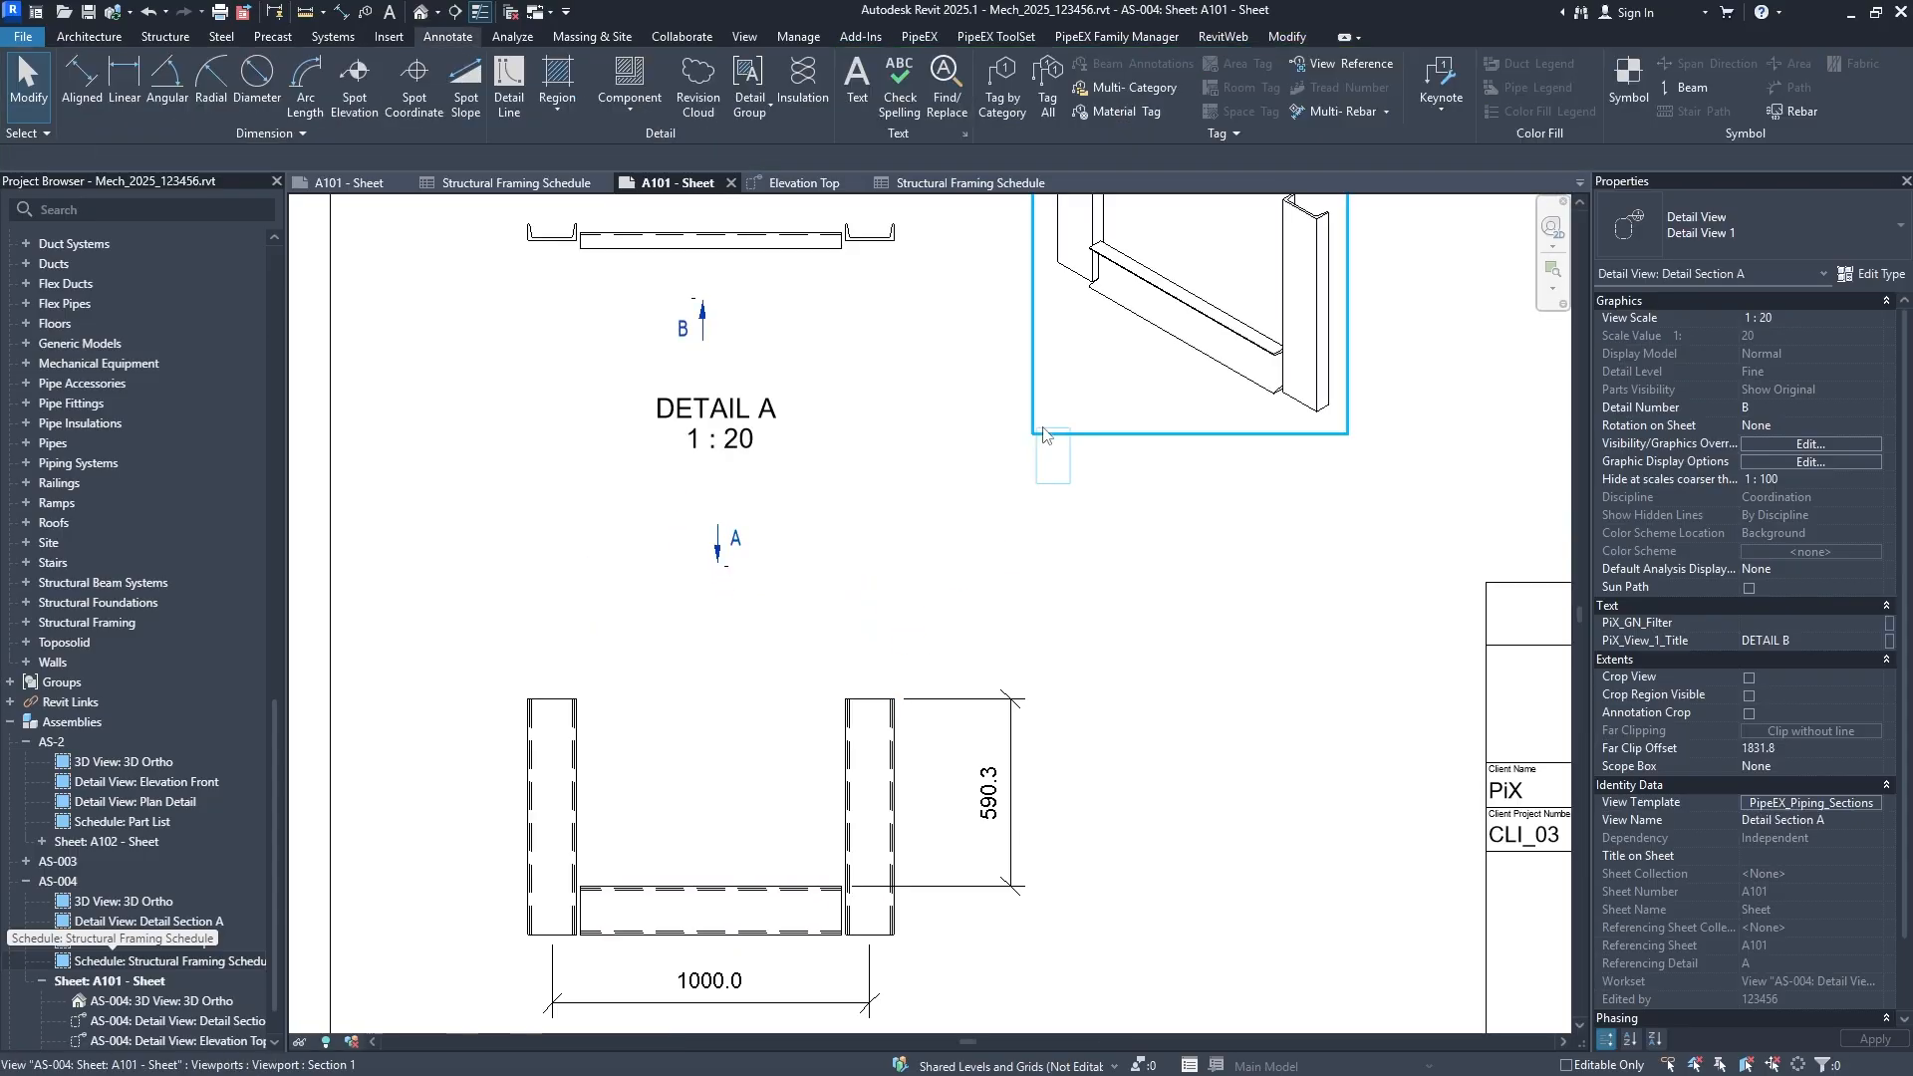
# Copy the four thin detail lines forming the rectangle above the frame in the FRONT VIEW on AS-003's sheet A101.
pyautogui.doubleClick(86, 863)
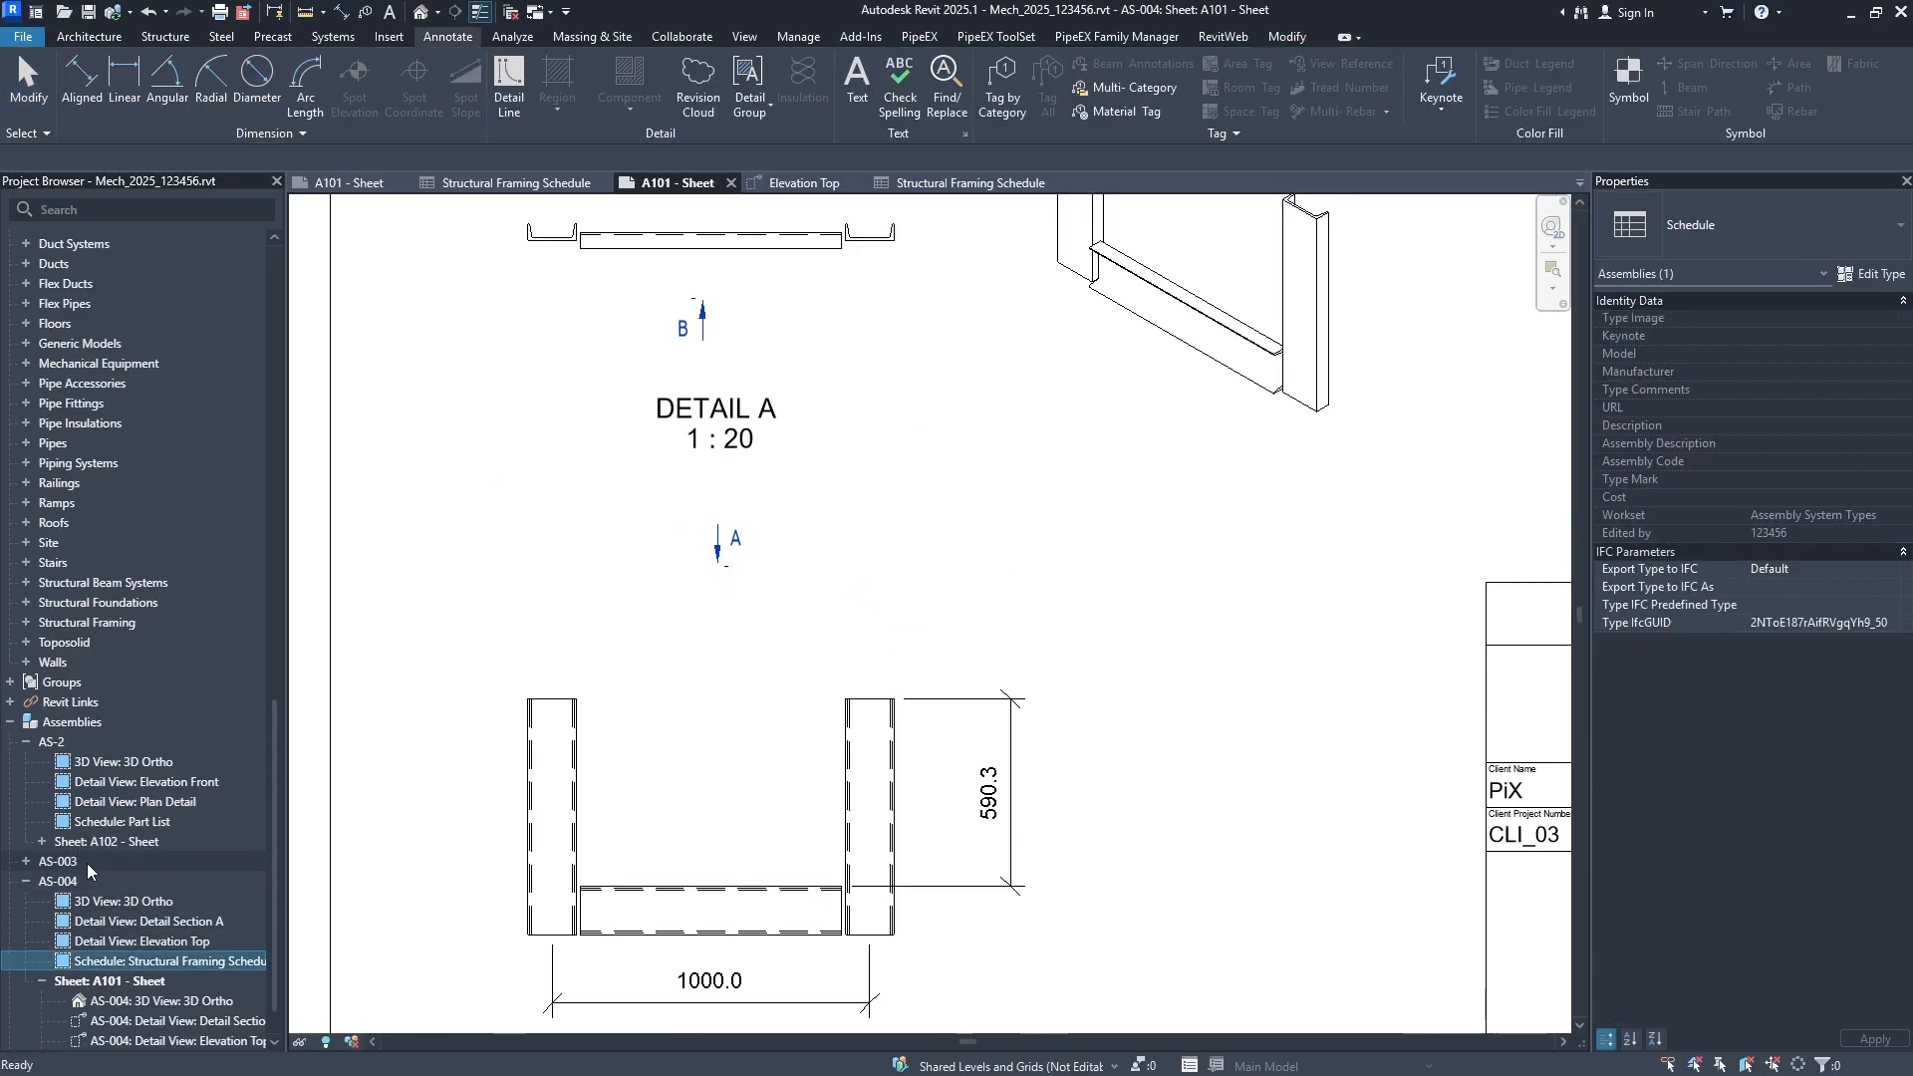
pyautogui.doubleClick(129, 959)
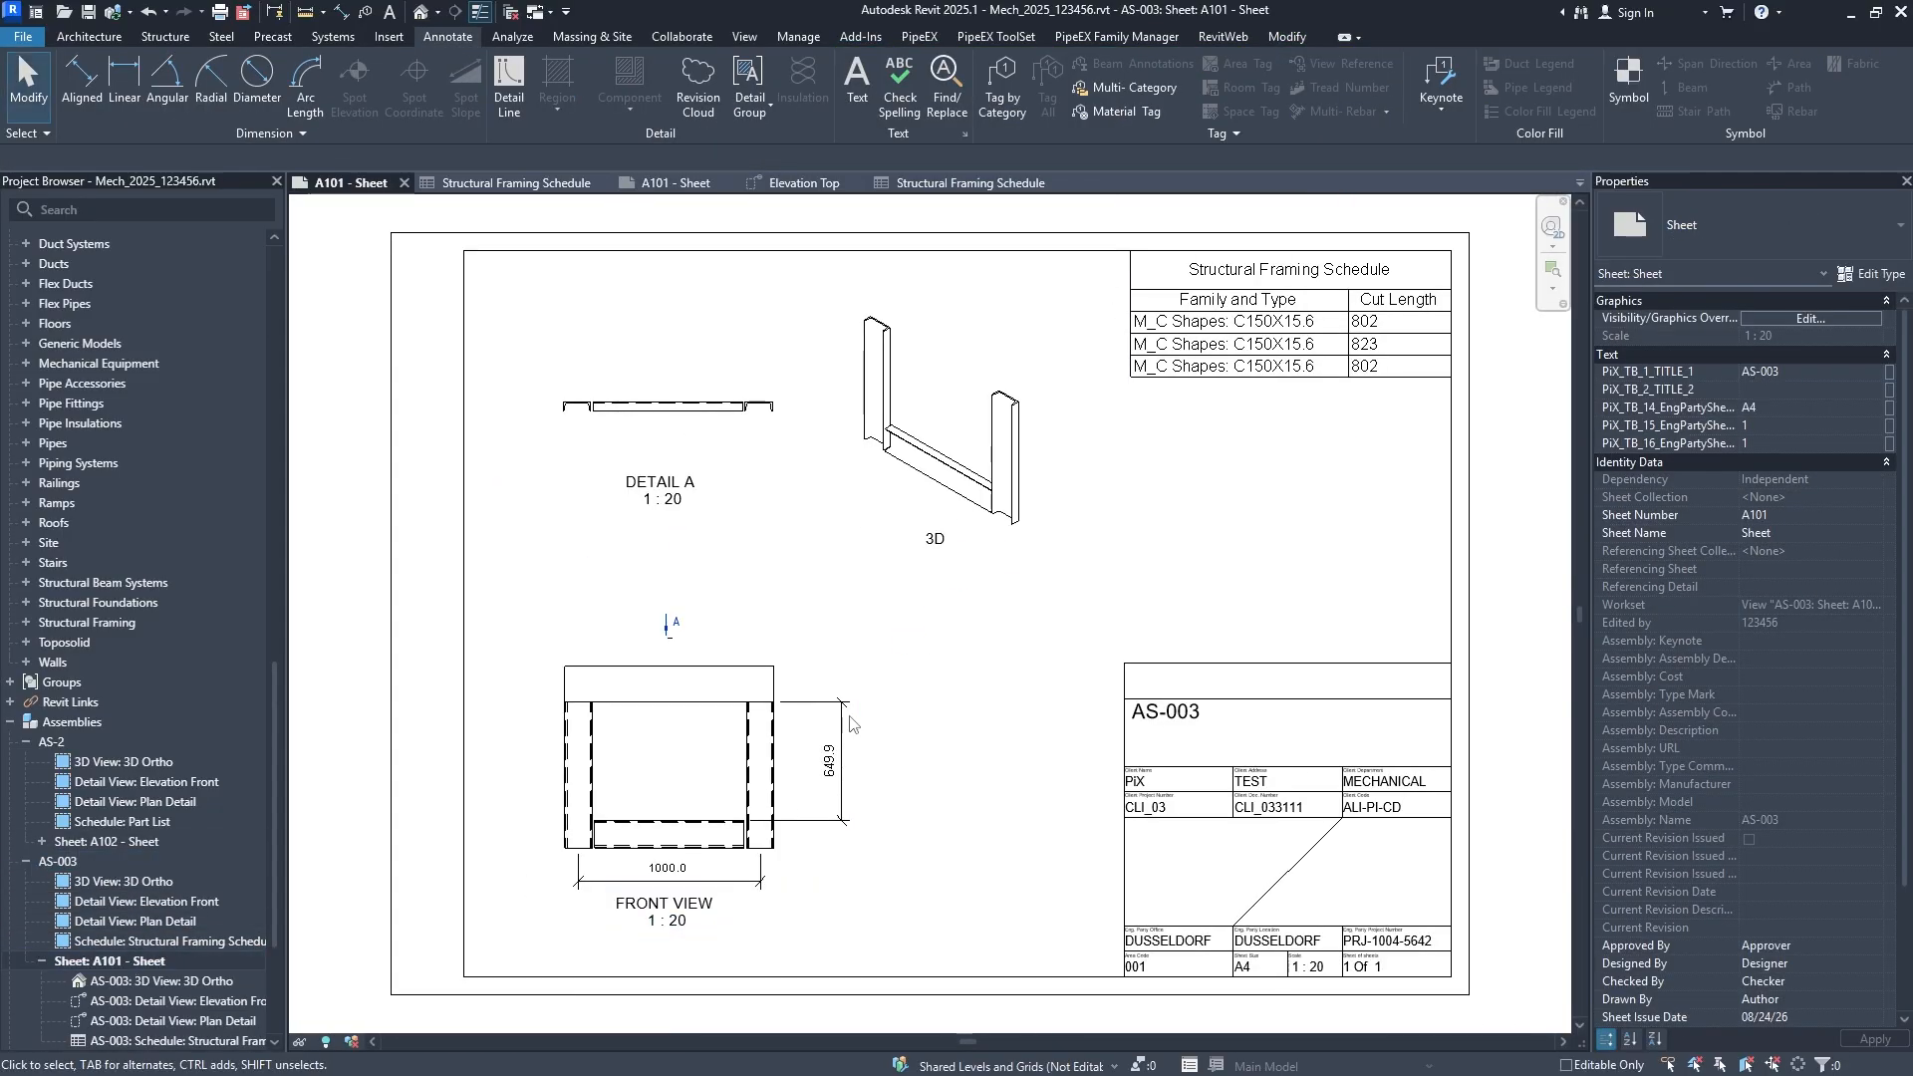
pyautogui.scroll(1, 662, 693)
pyautogui.click(756, 728)
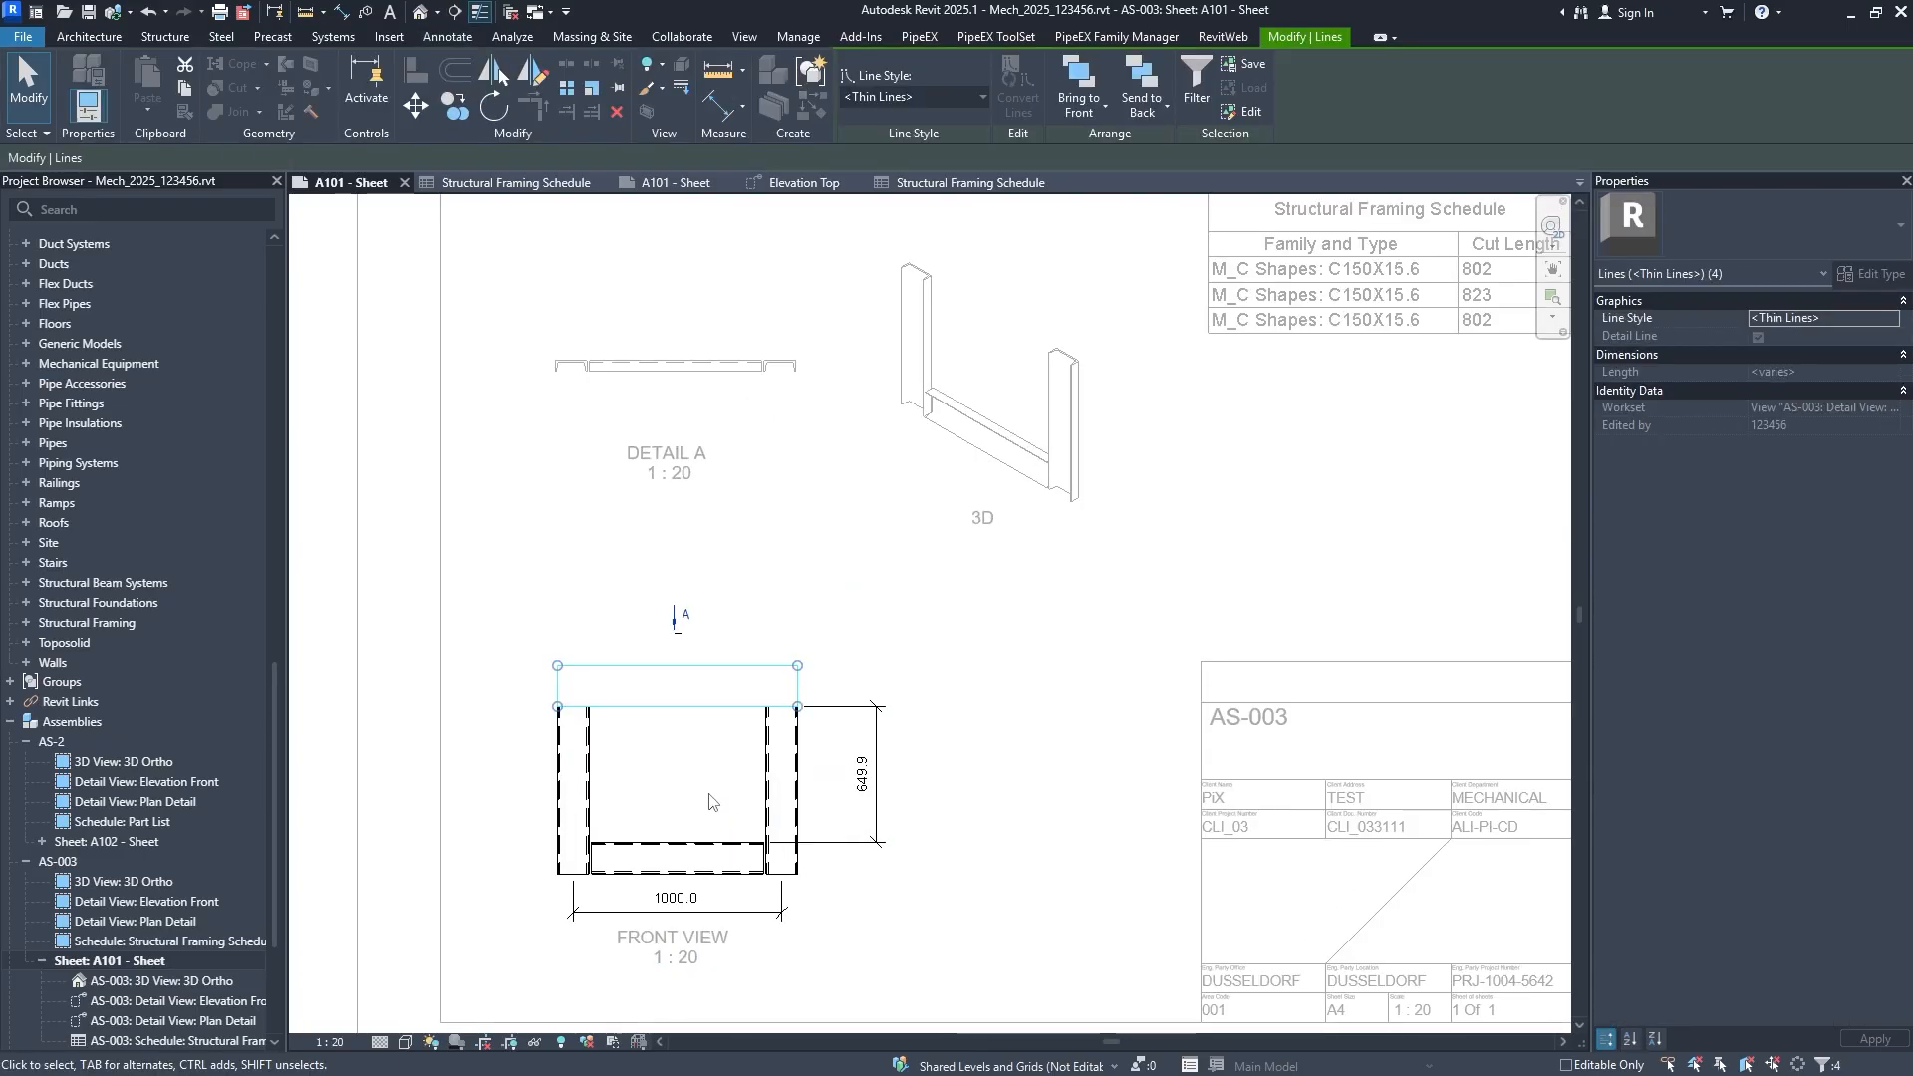
pyautogui.press('Escape')
# Paste the copied thin detail lines into DETAIL B on AS-004's sheet A101, aligned with the left post's upper corner, and deactivate the view.
pyautogui.scroll(-4, 147, 846)
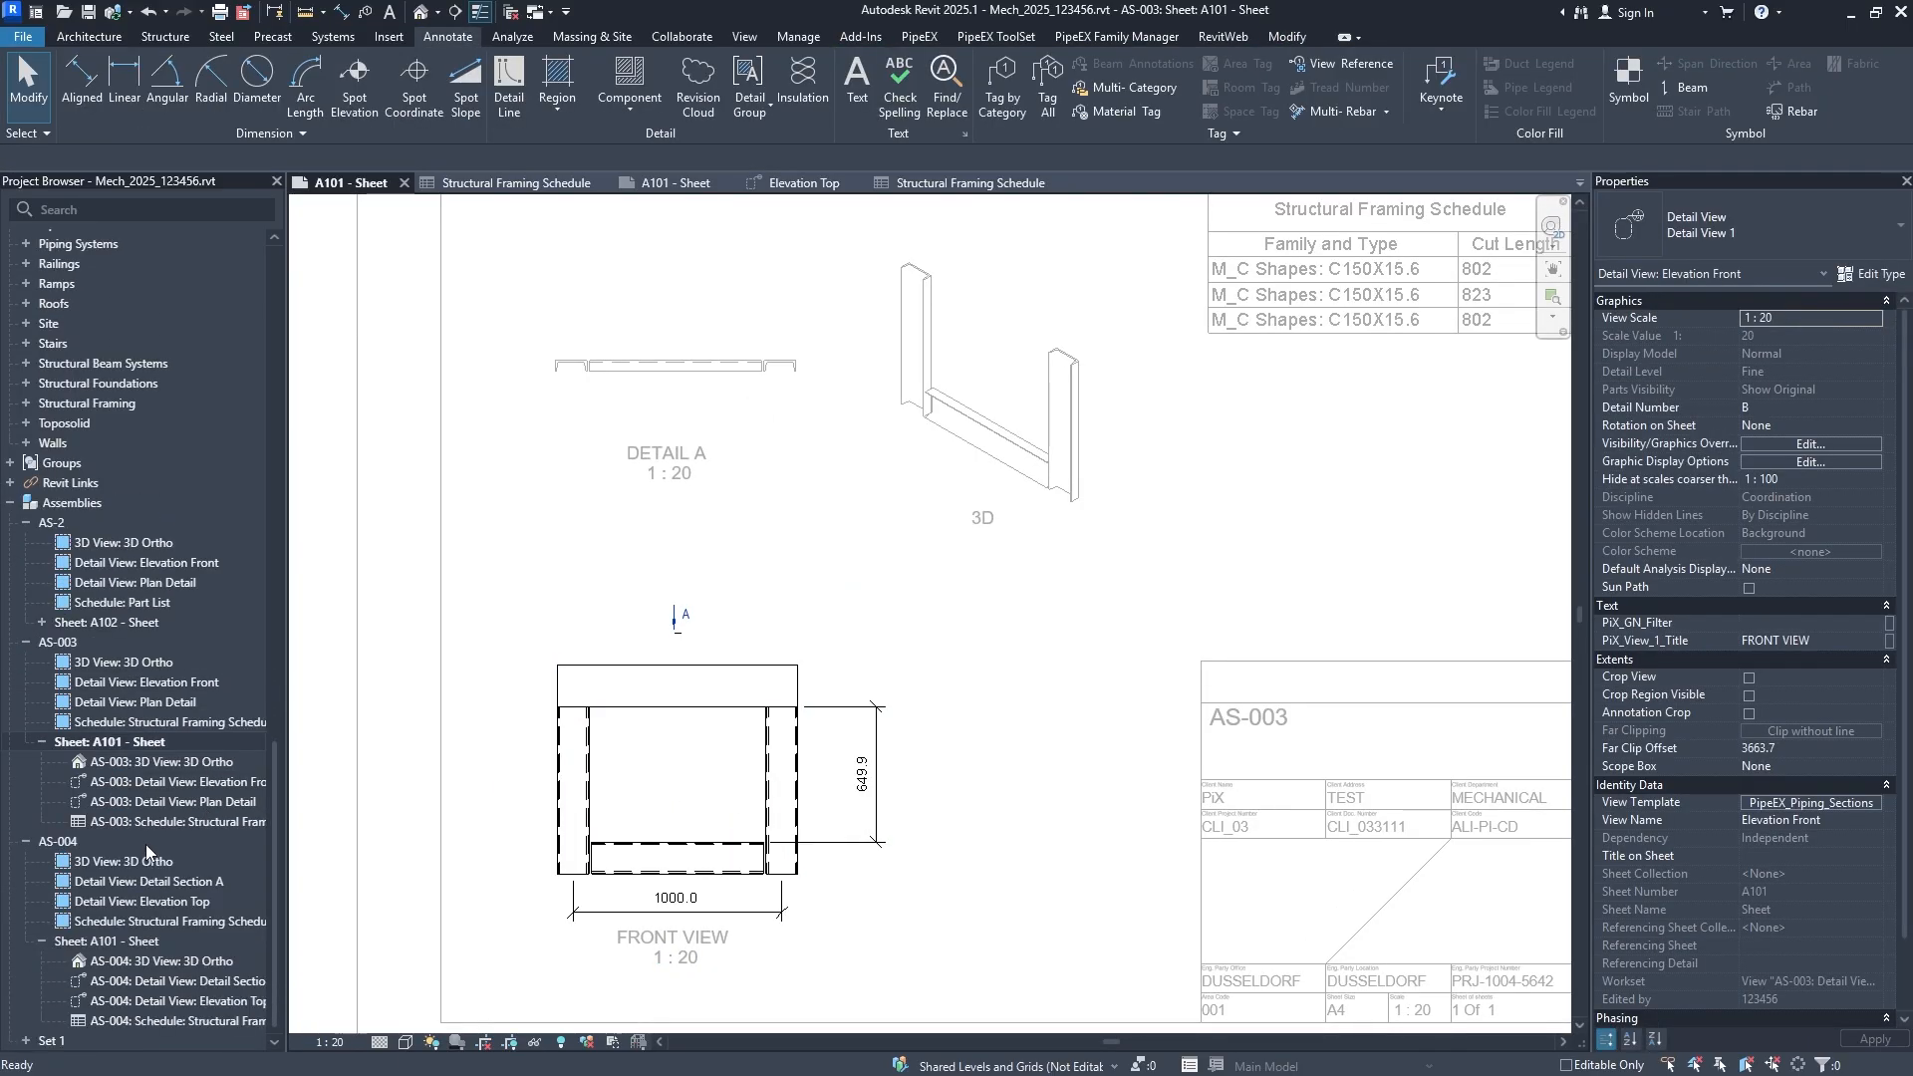
pyautogui.doubleClick(111, 938)
pyautogui.doubleClick(854, 722)
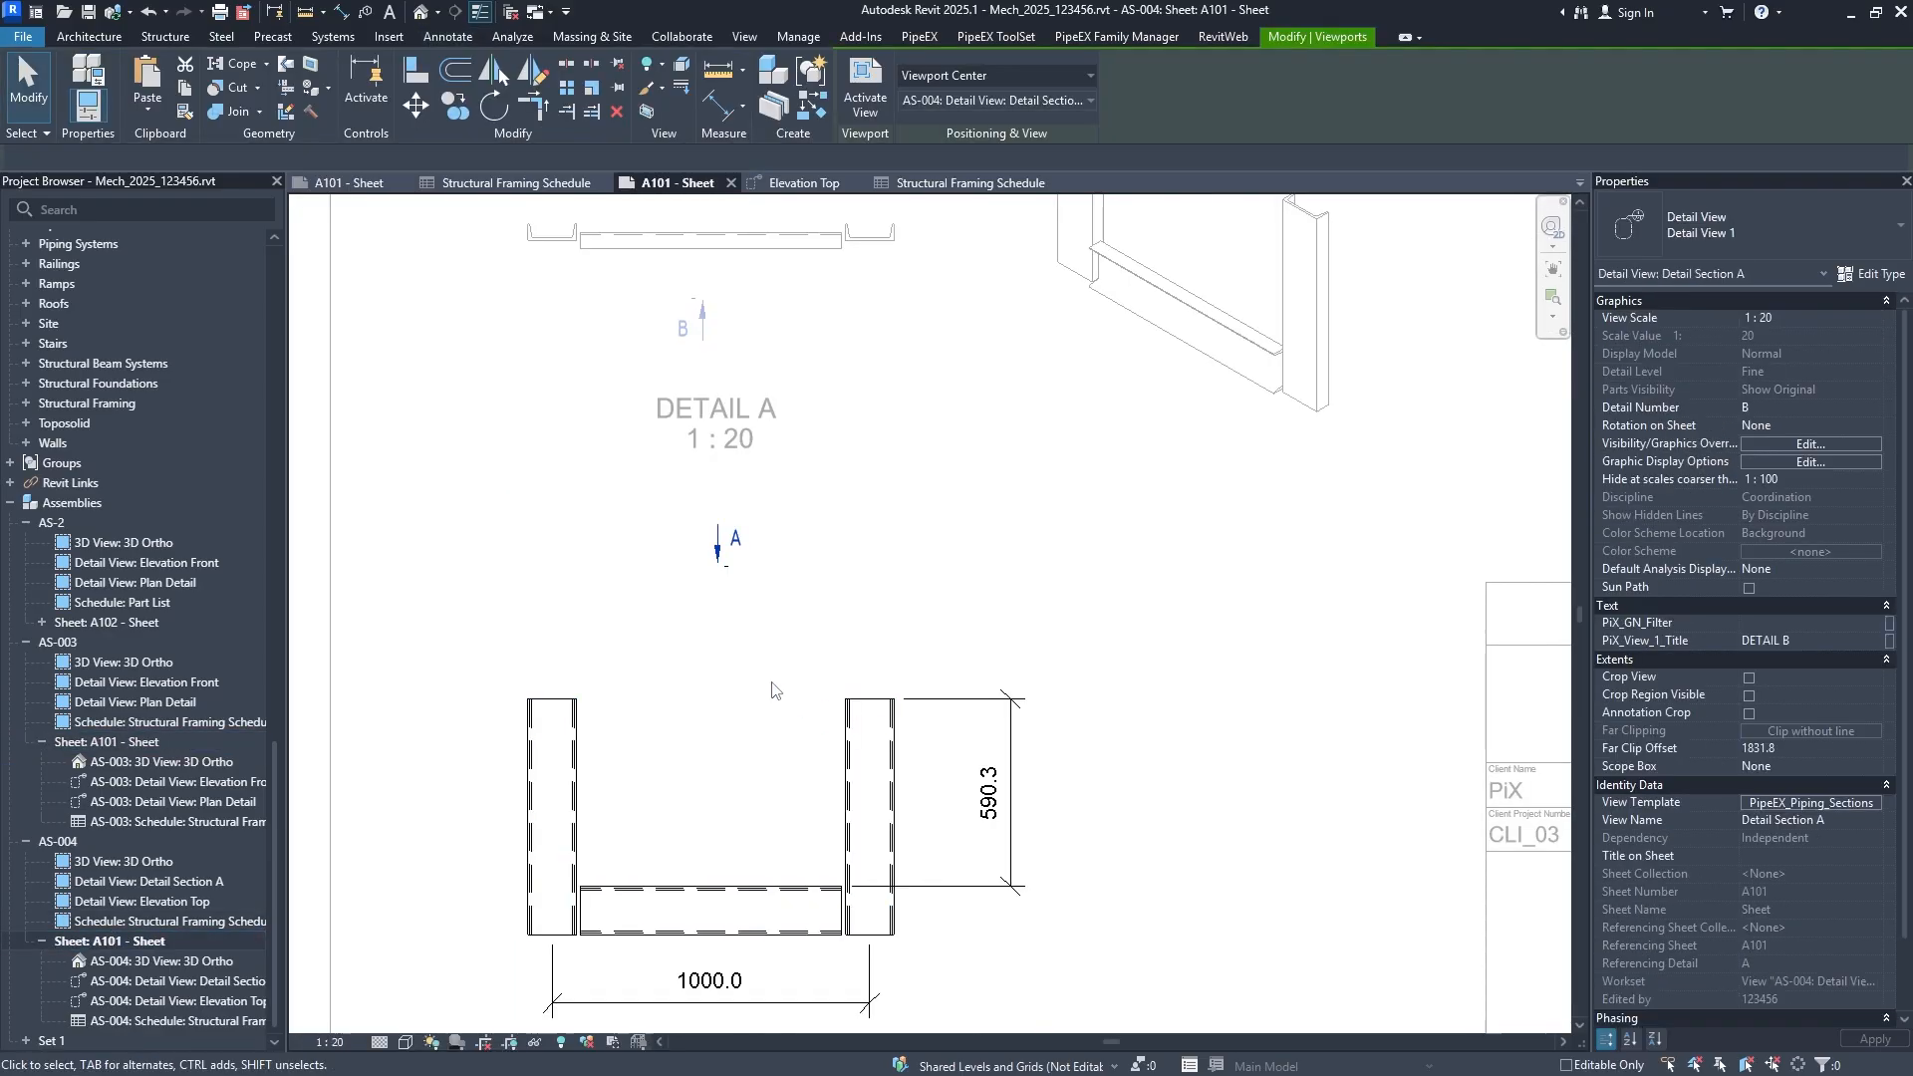
pyautogui.click(527, 702)
pyautogui.doubleClick(1108, 583)
pyautogui.scroll(-1, 1061, 573)
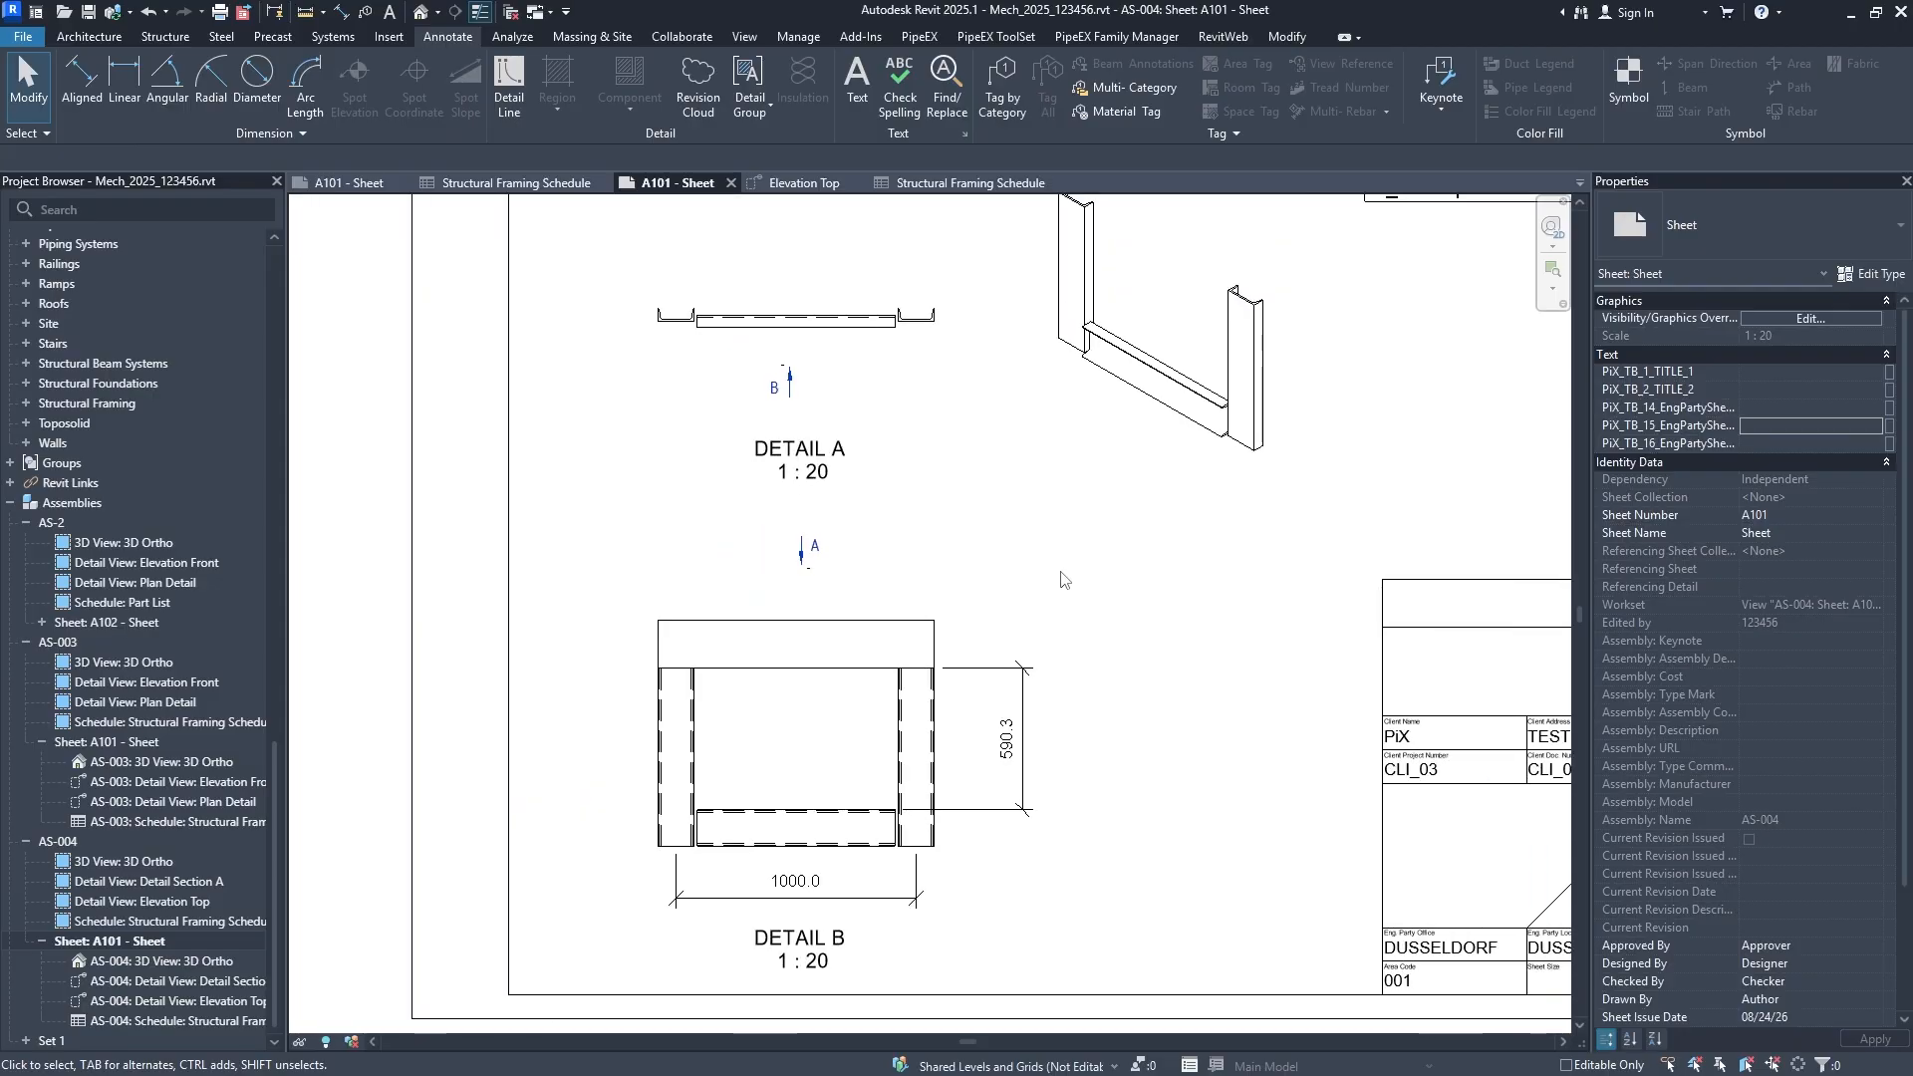
pyautogui.scroll(-1, 1061, 573)
pyautogui.moveTo(1061, 573); pyautogui.dragTo(882, 658, button='middle')
pyautogui.scroll(-1, 897, 653)
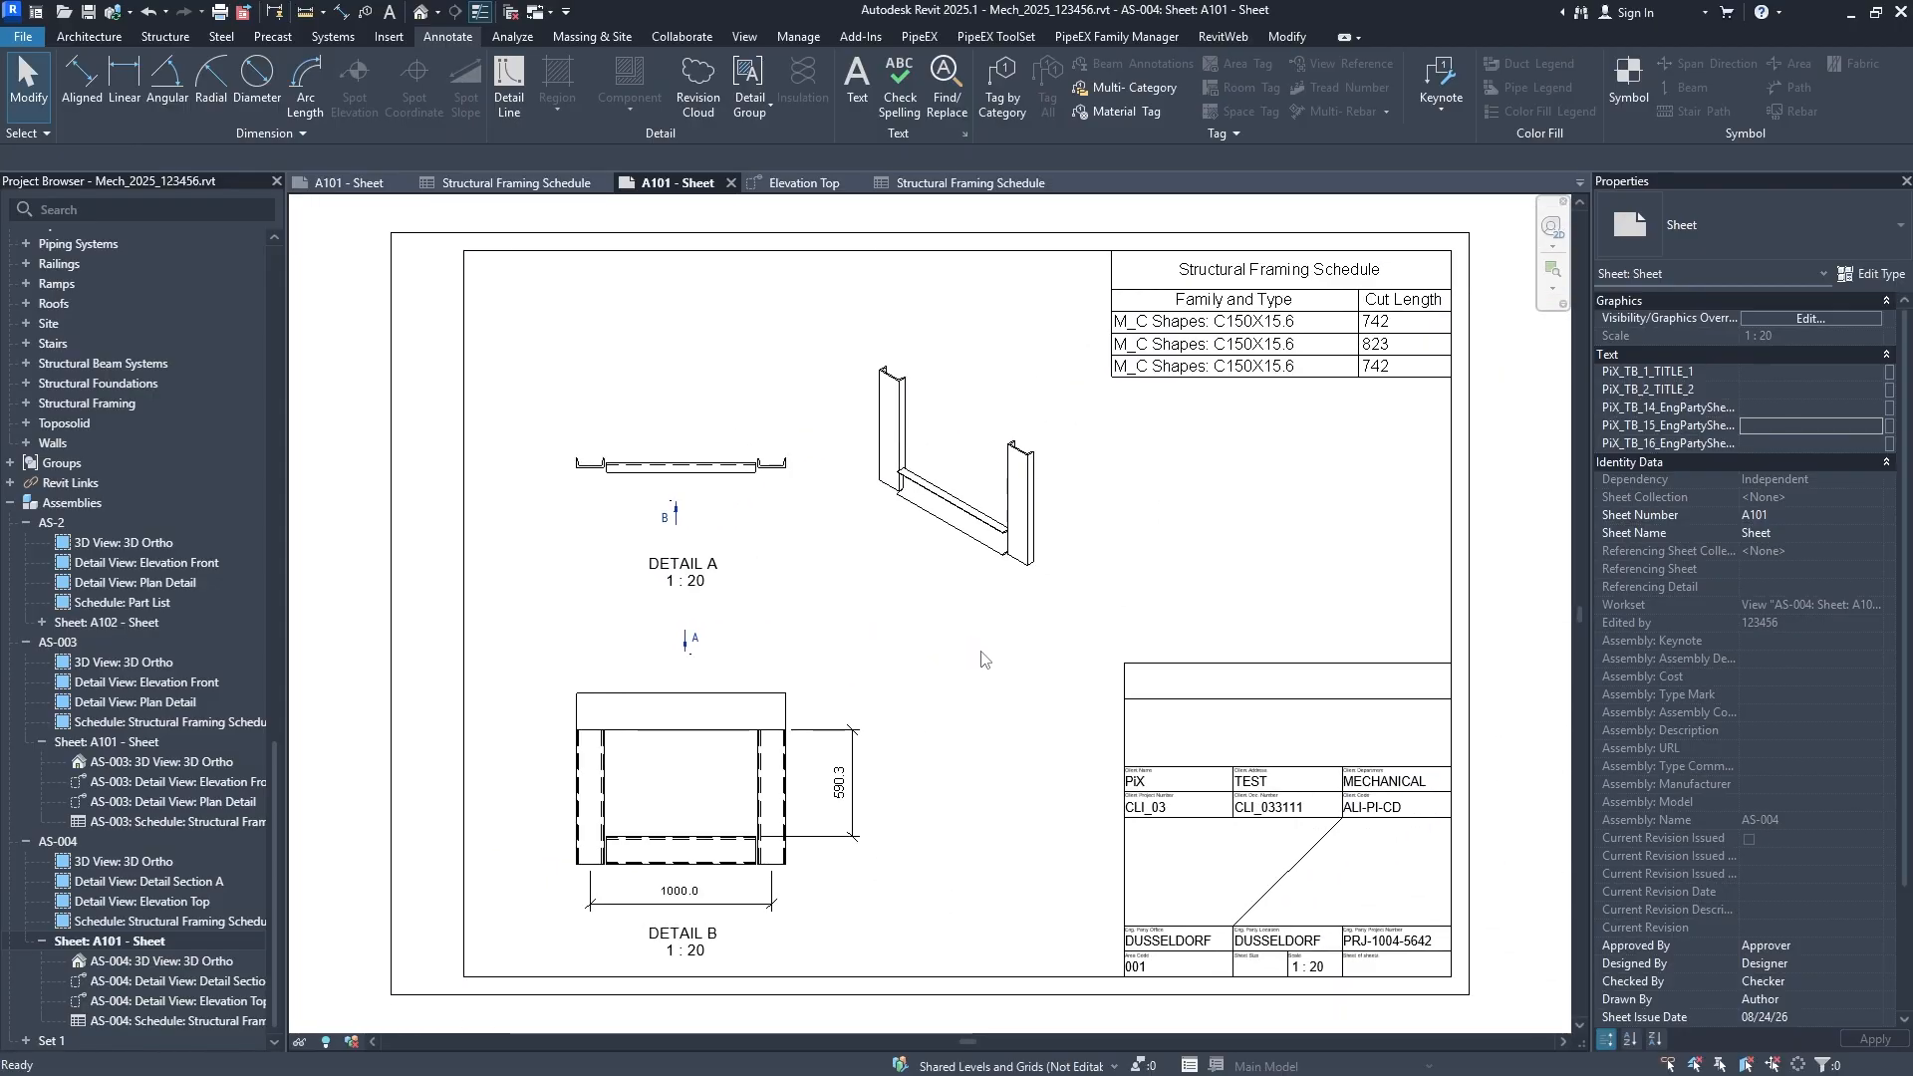
# Fill in the first title line of the AS-004 sheet's title block with AS-004.
pyautogui.click(1161, 732)
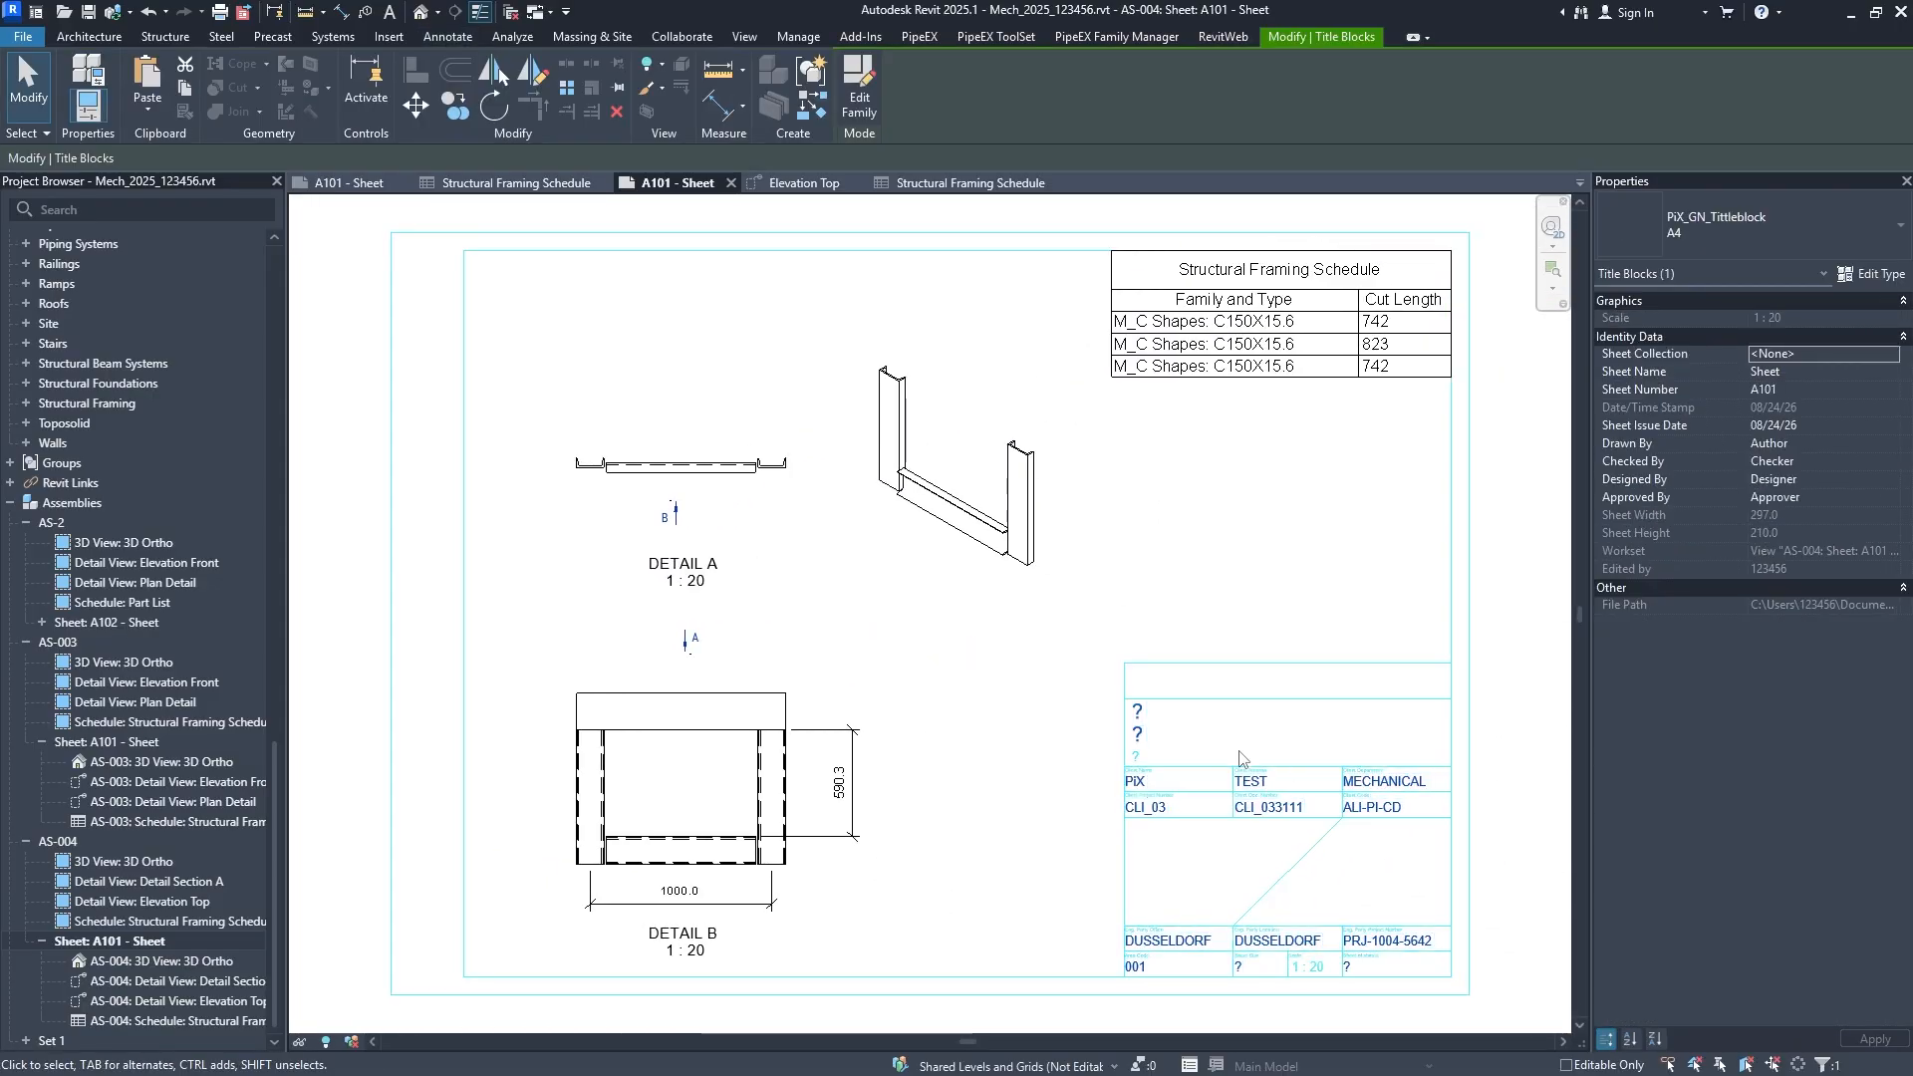
pyautogui.click(1138, 725)
pyautogui.write('AS-004')
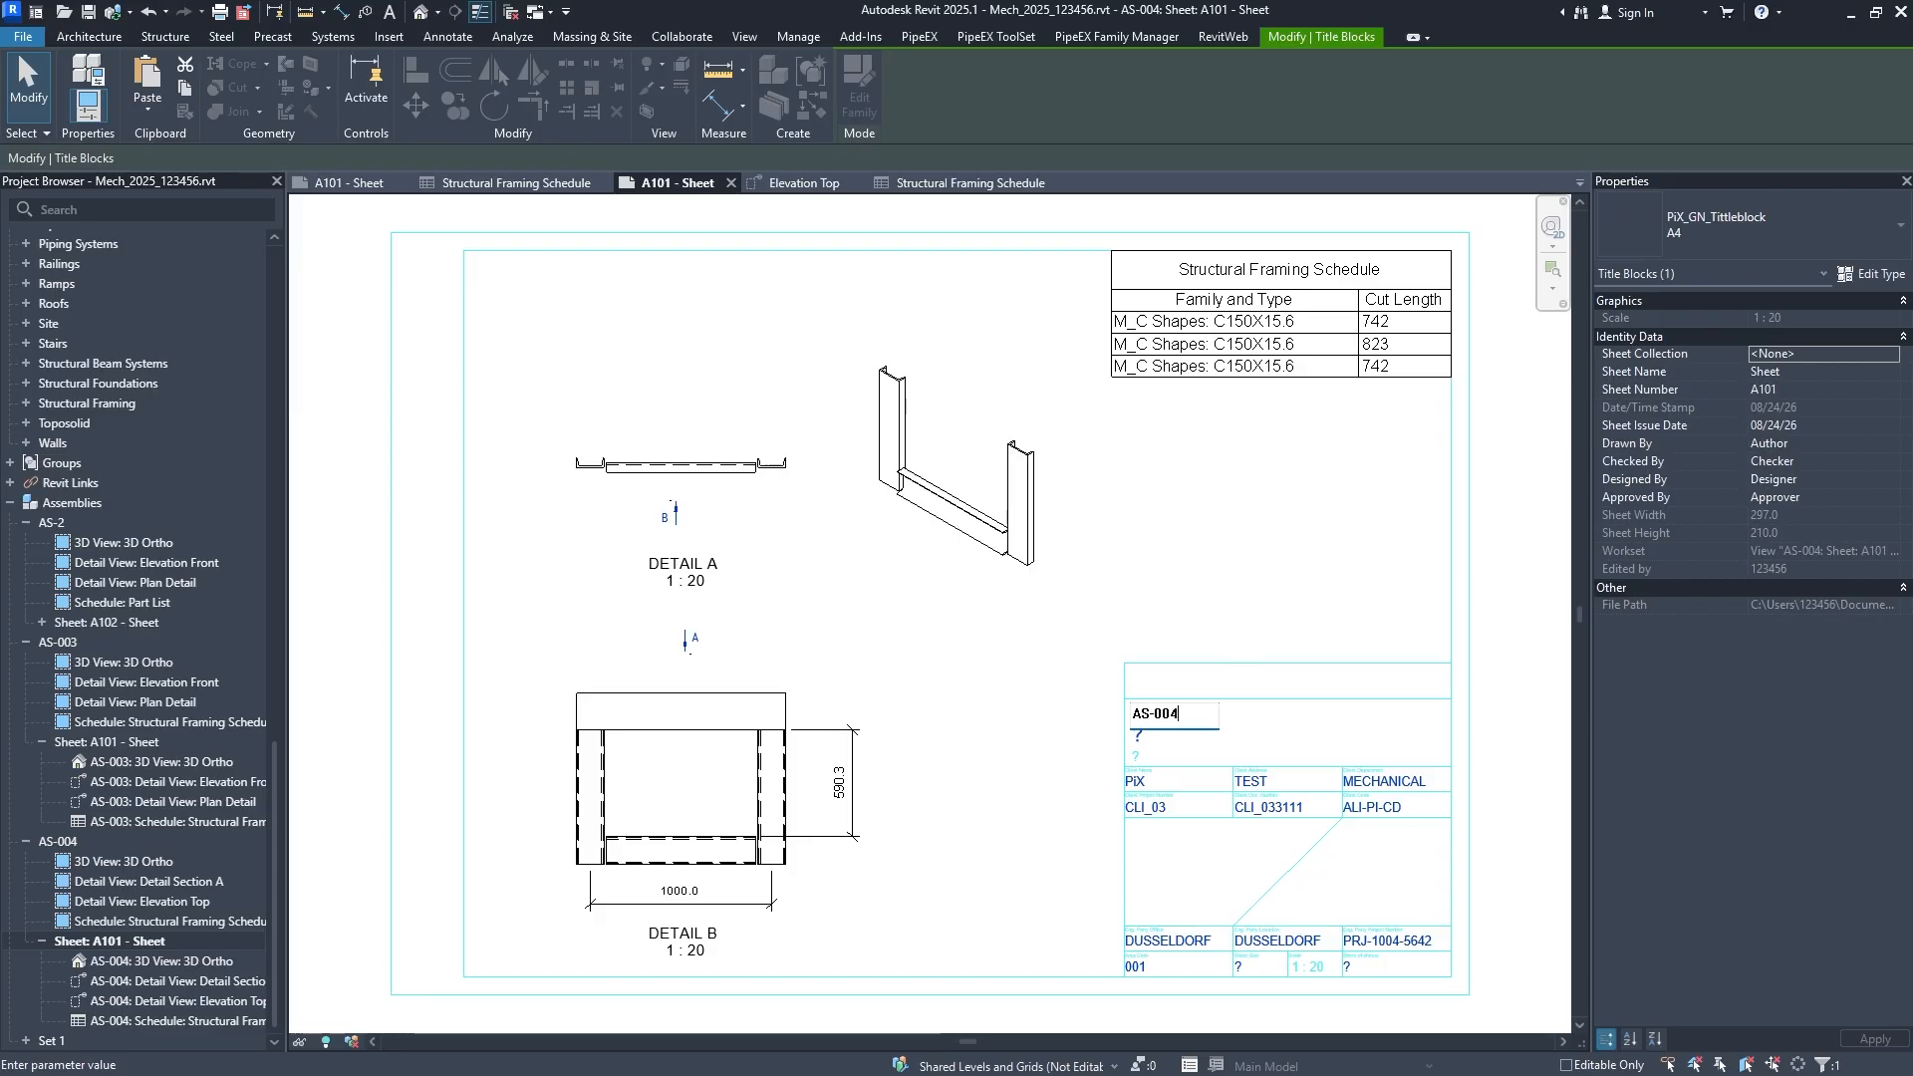
pyautogui.press('Return')
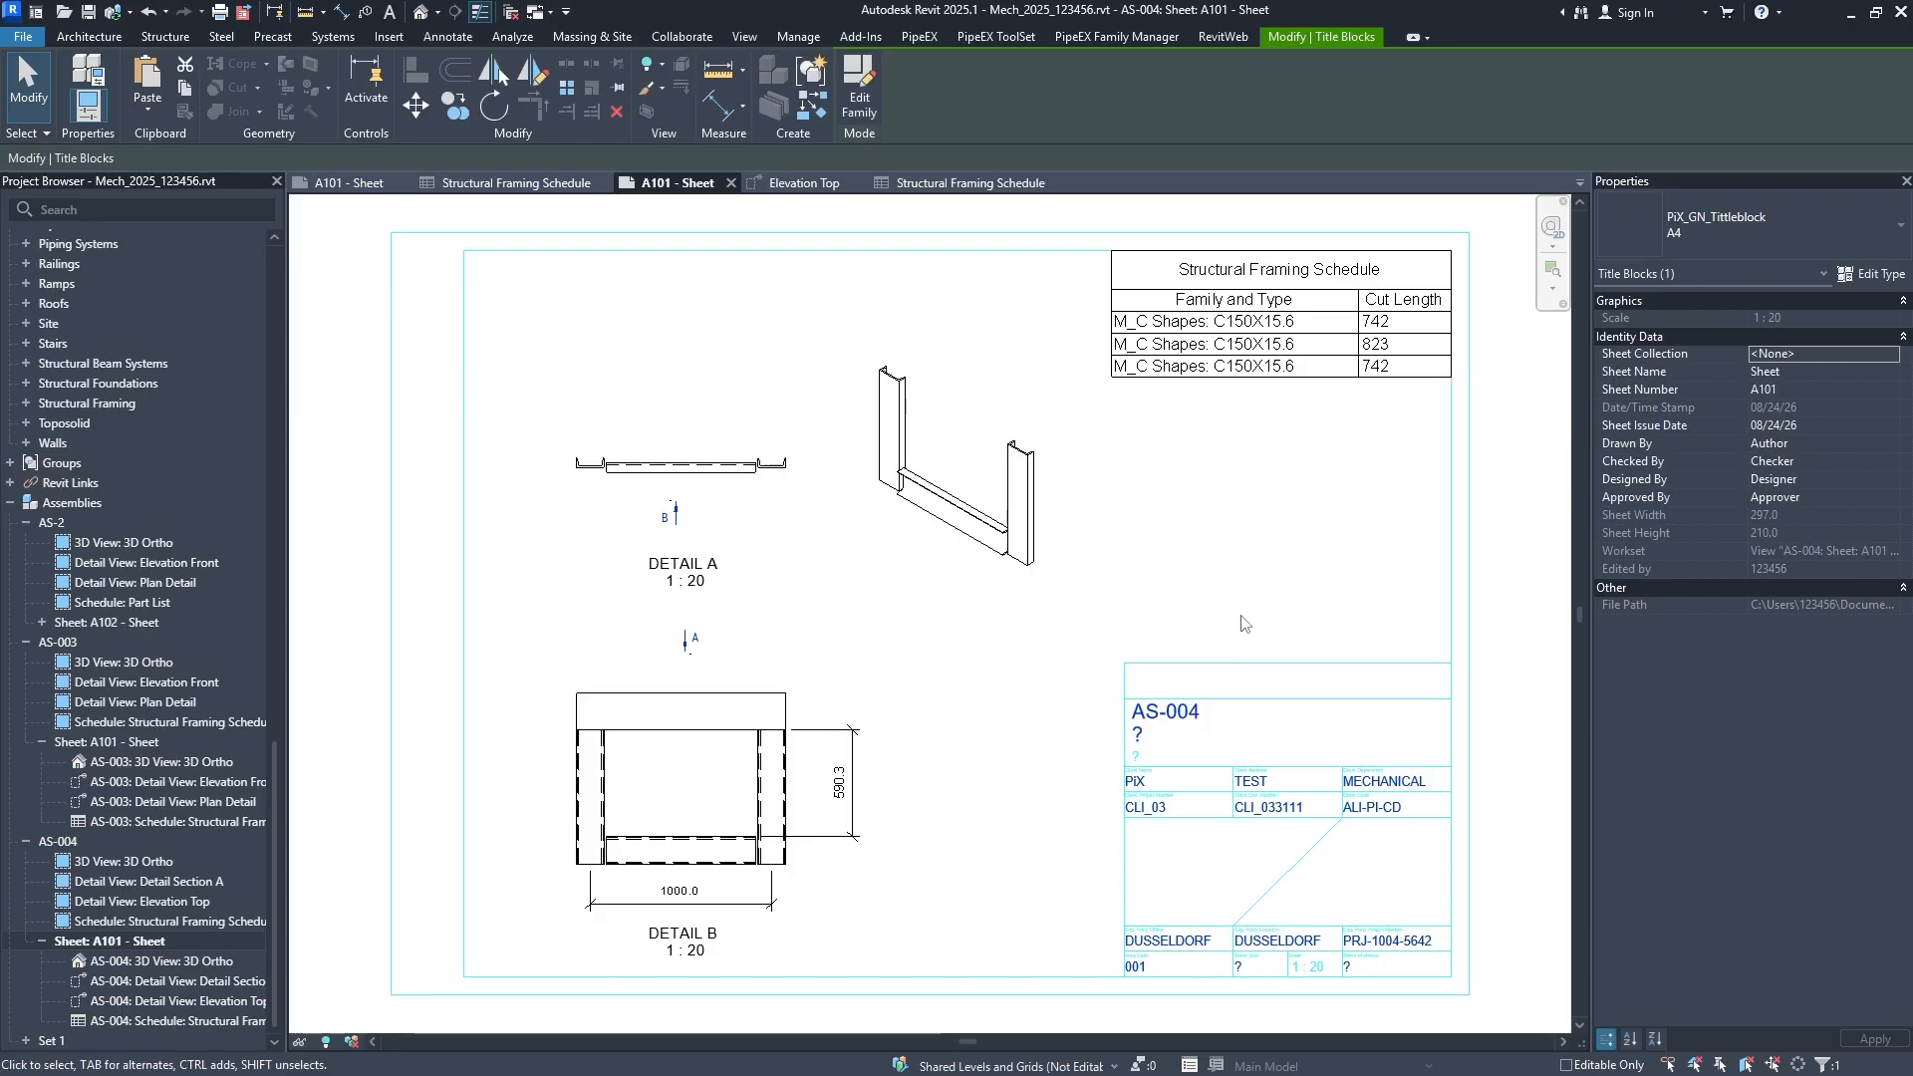
pyautogui.click(1239, 616)
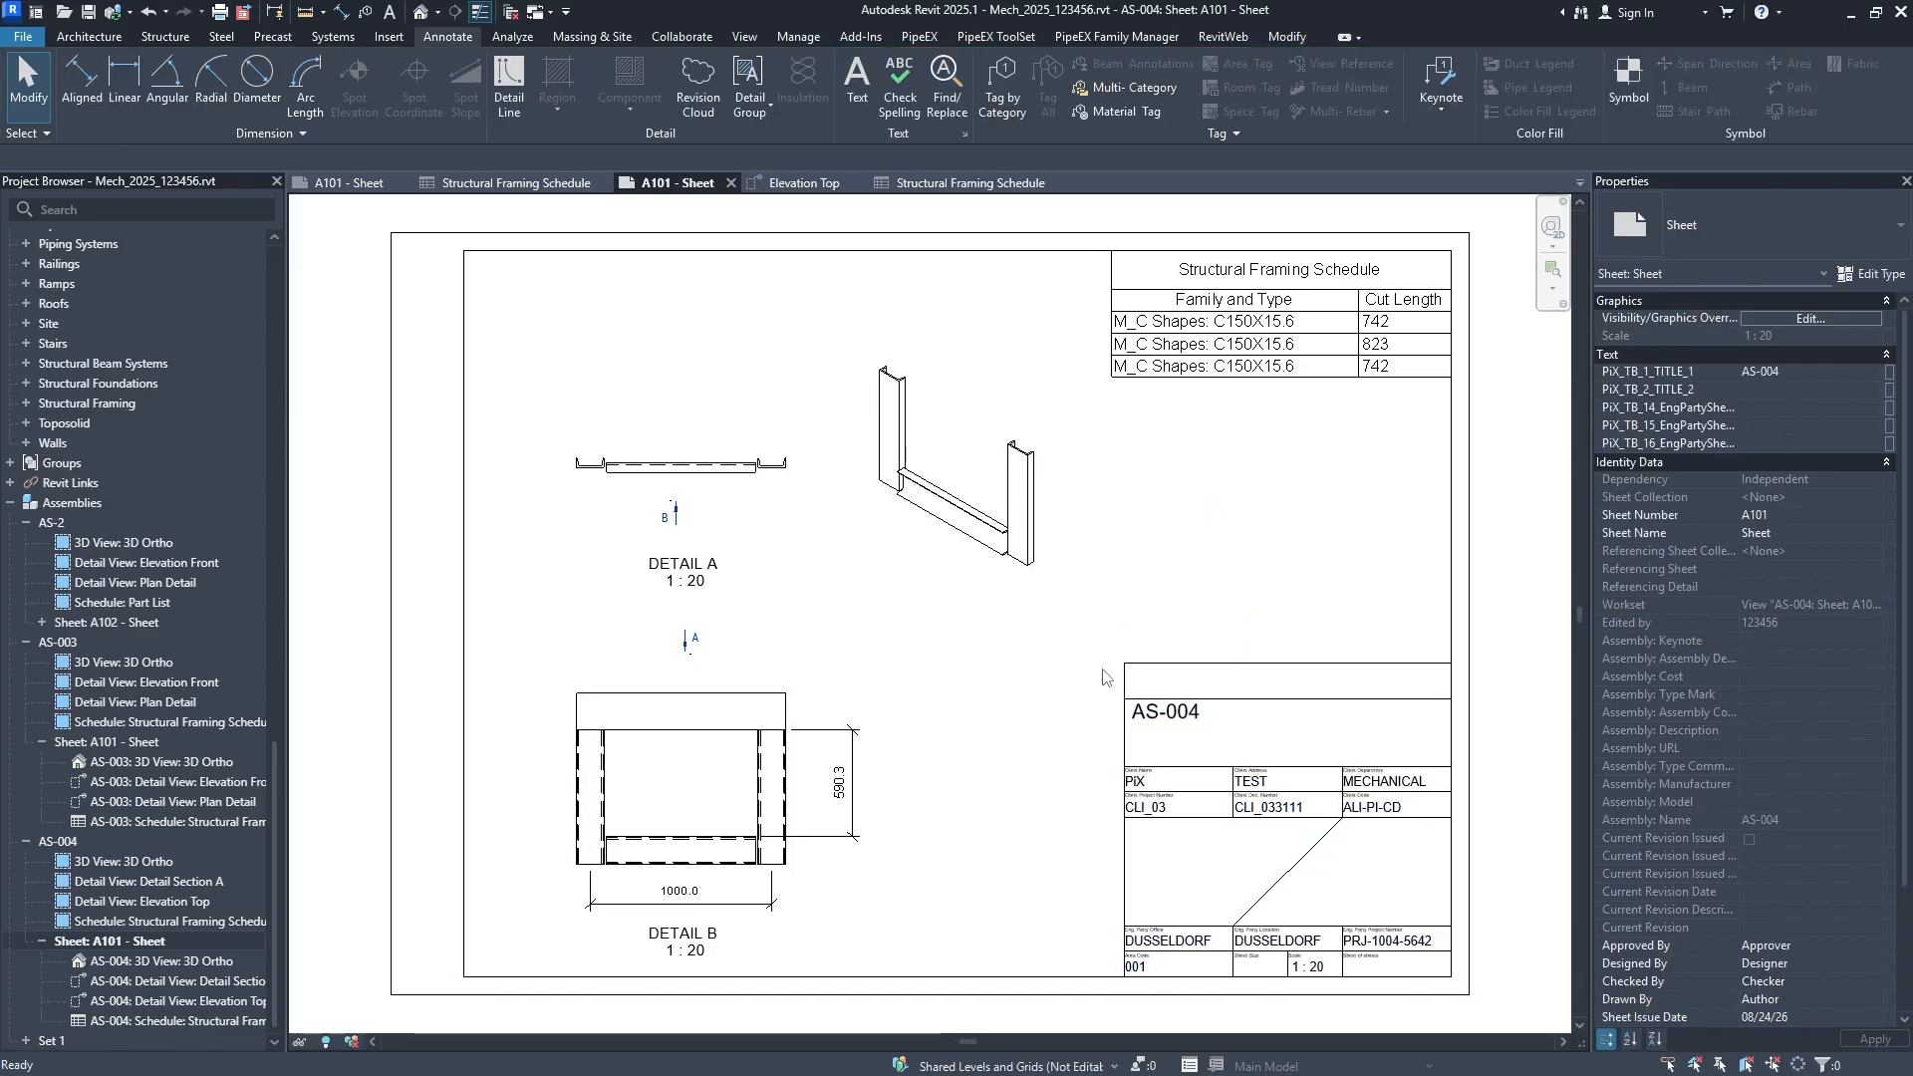
# Open the Plan at +4000 floor plan and extend the lower end of the Section 2 line near grid 1 further below grid 4.
pyautogui.scroll(15, 173, 670)
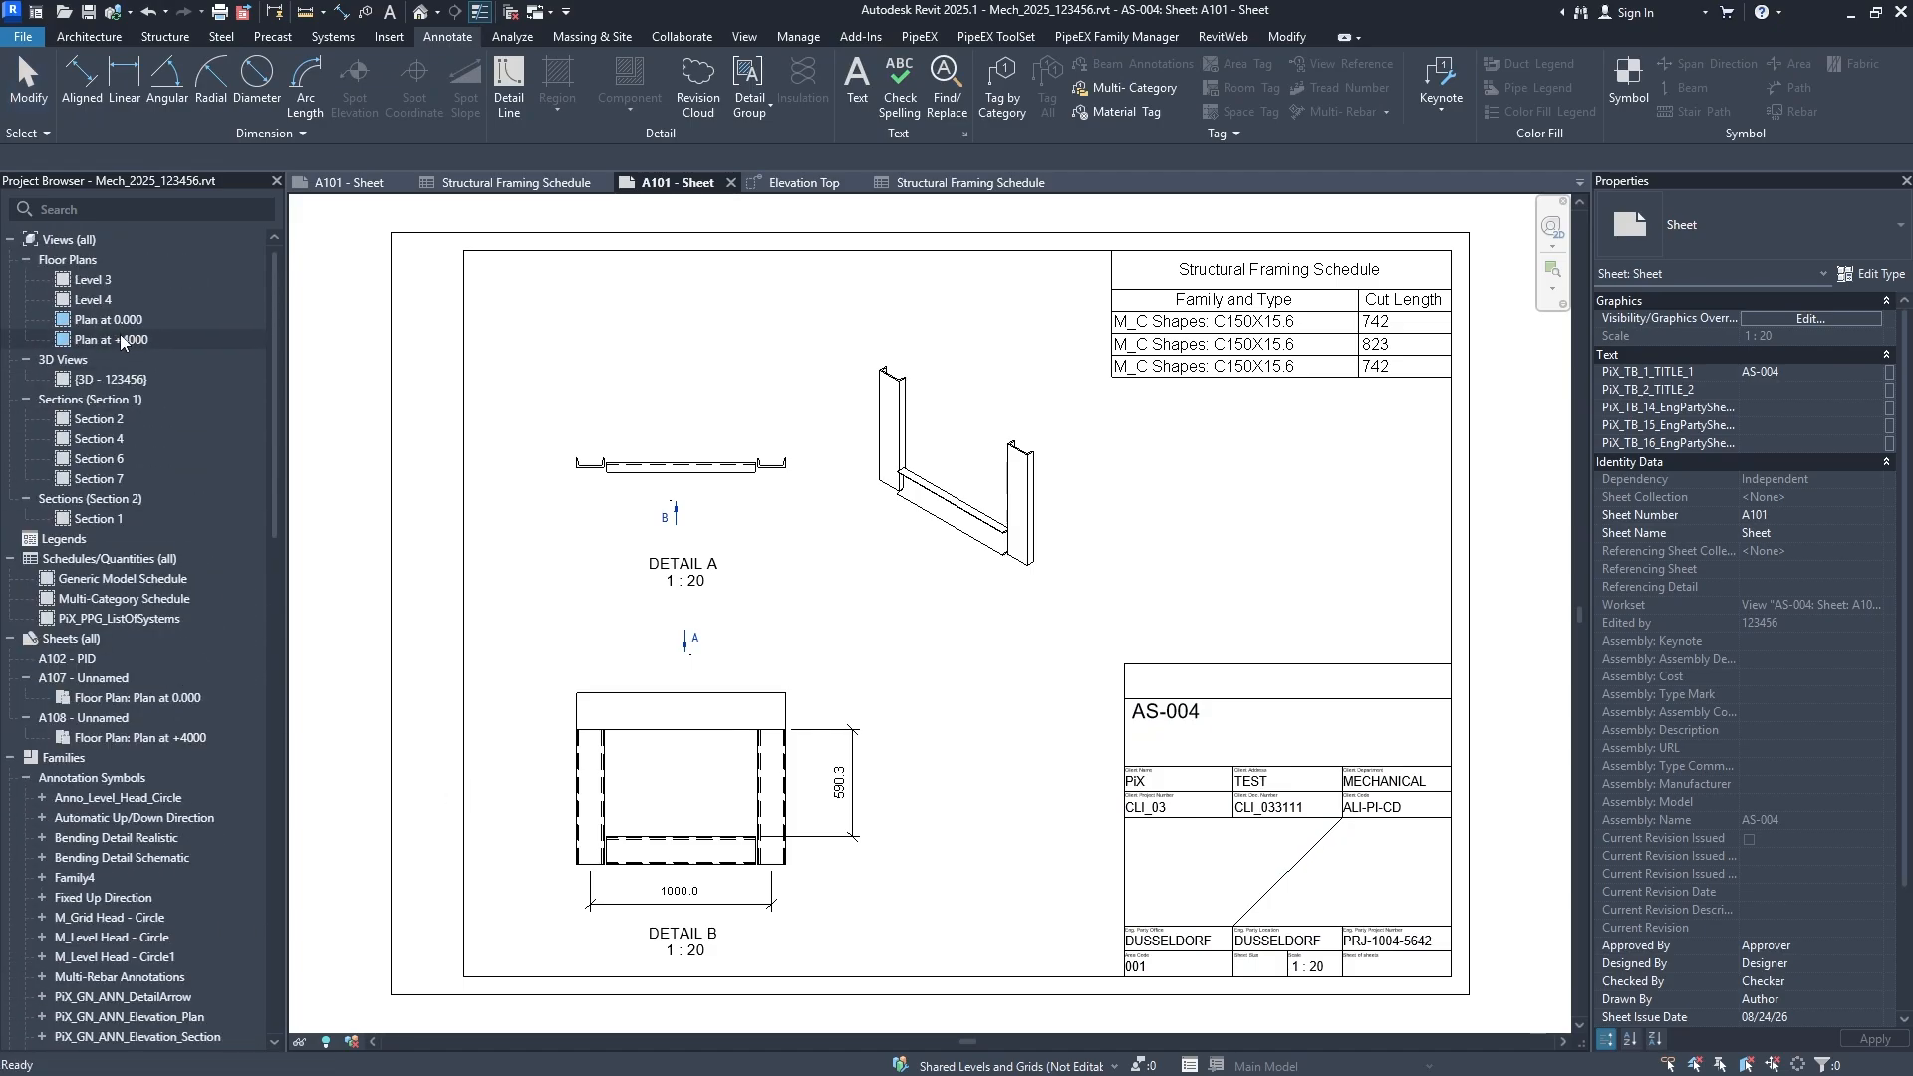
pyautogui.doubleClick(119, 337)
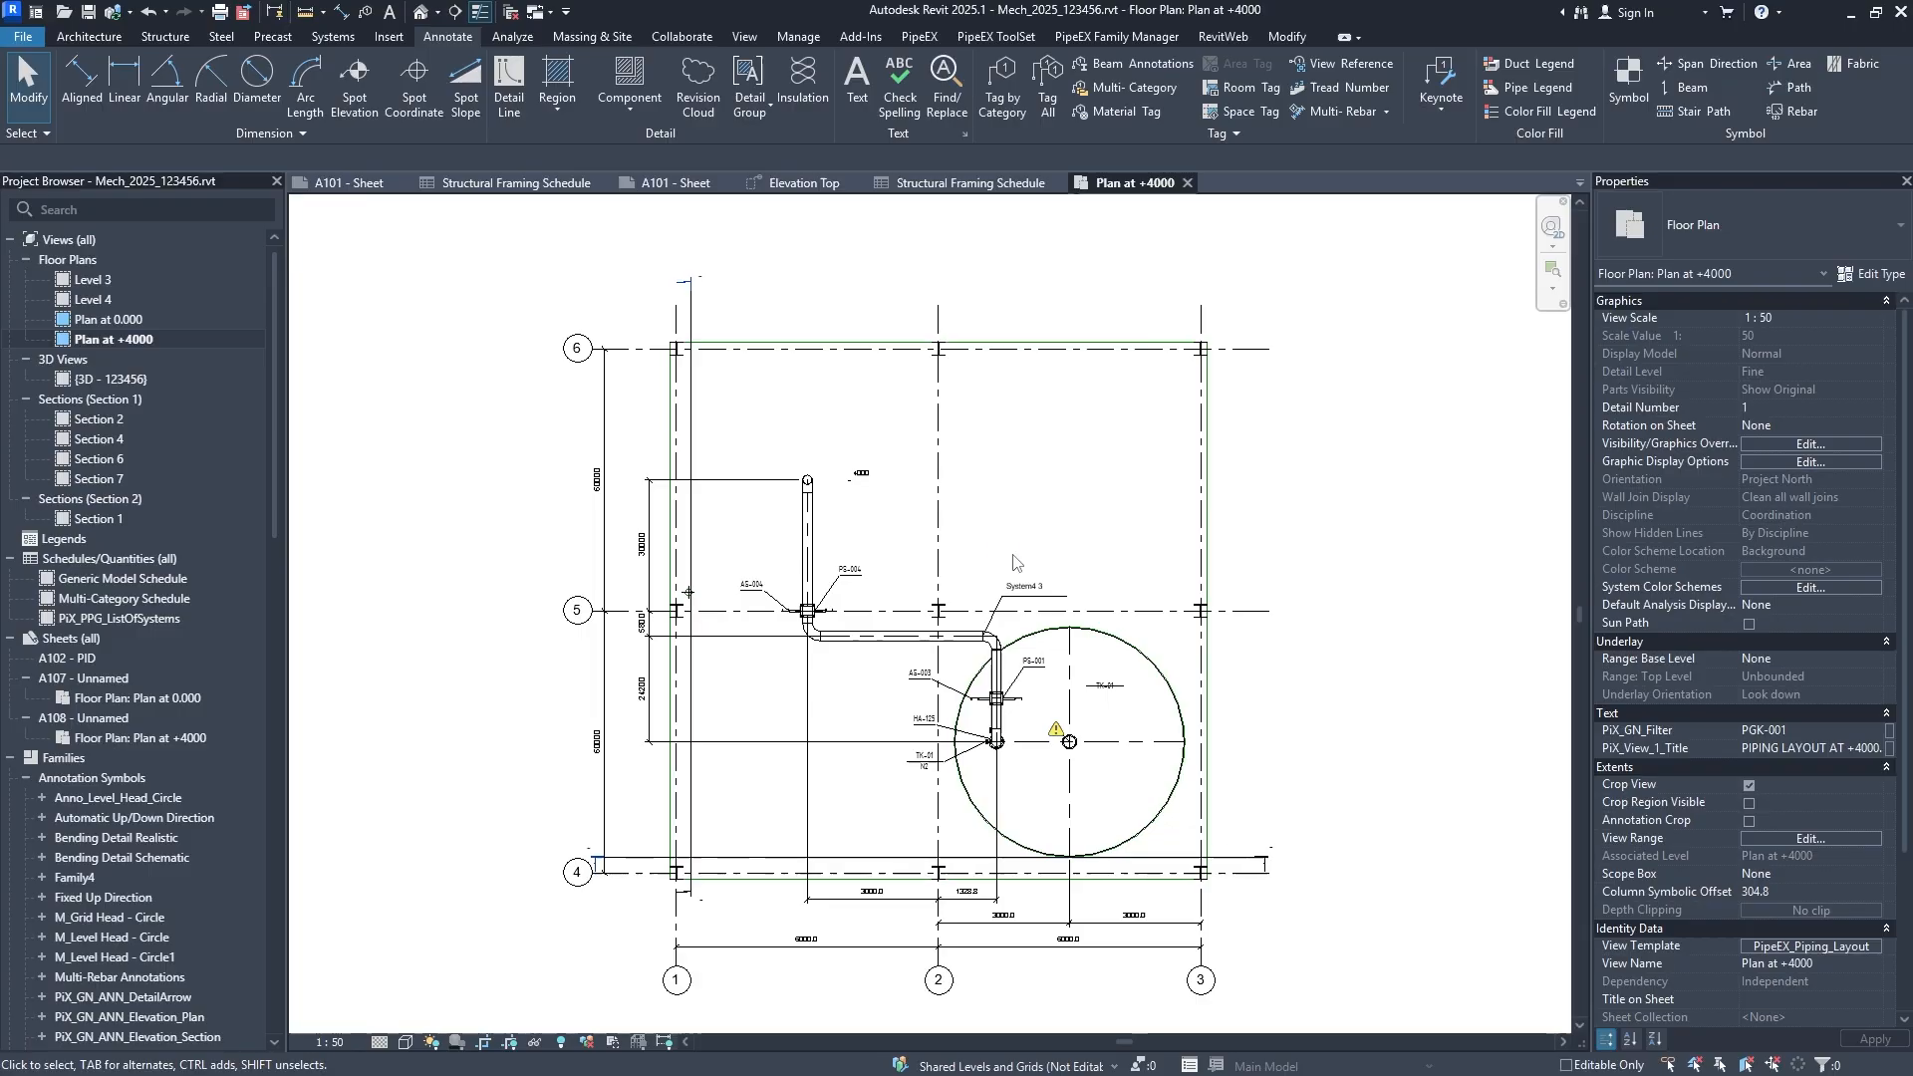
pyautogui.scroll(3, 686, 887)
pyautogui.click(697, 900)
pyautogui.moveTo(707, 904); pyautogui.dragTo(674, 765, button='middle')
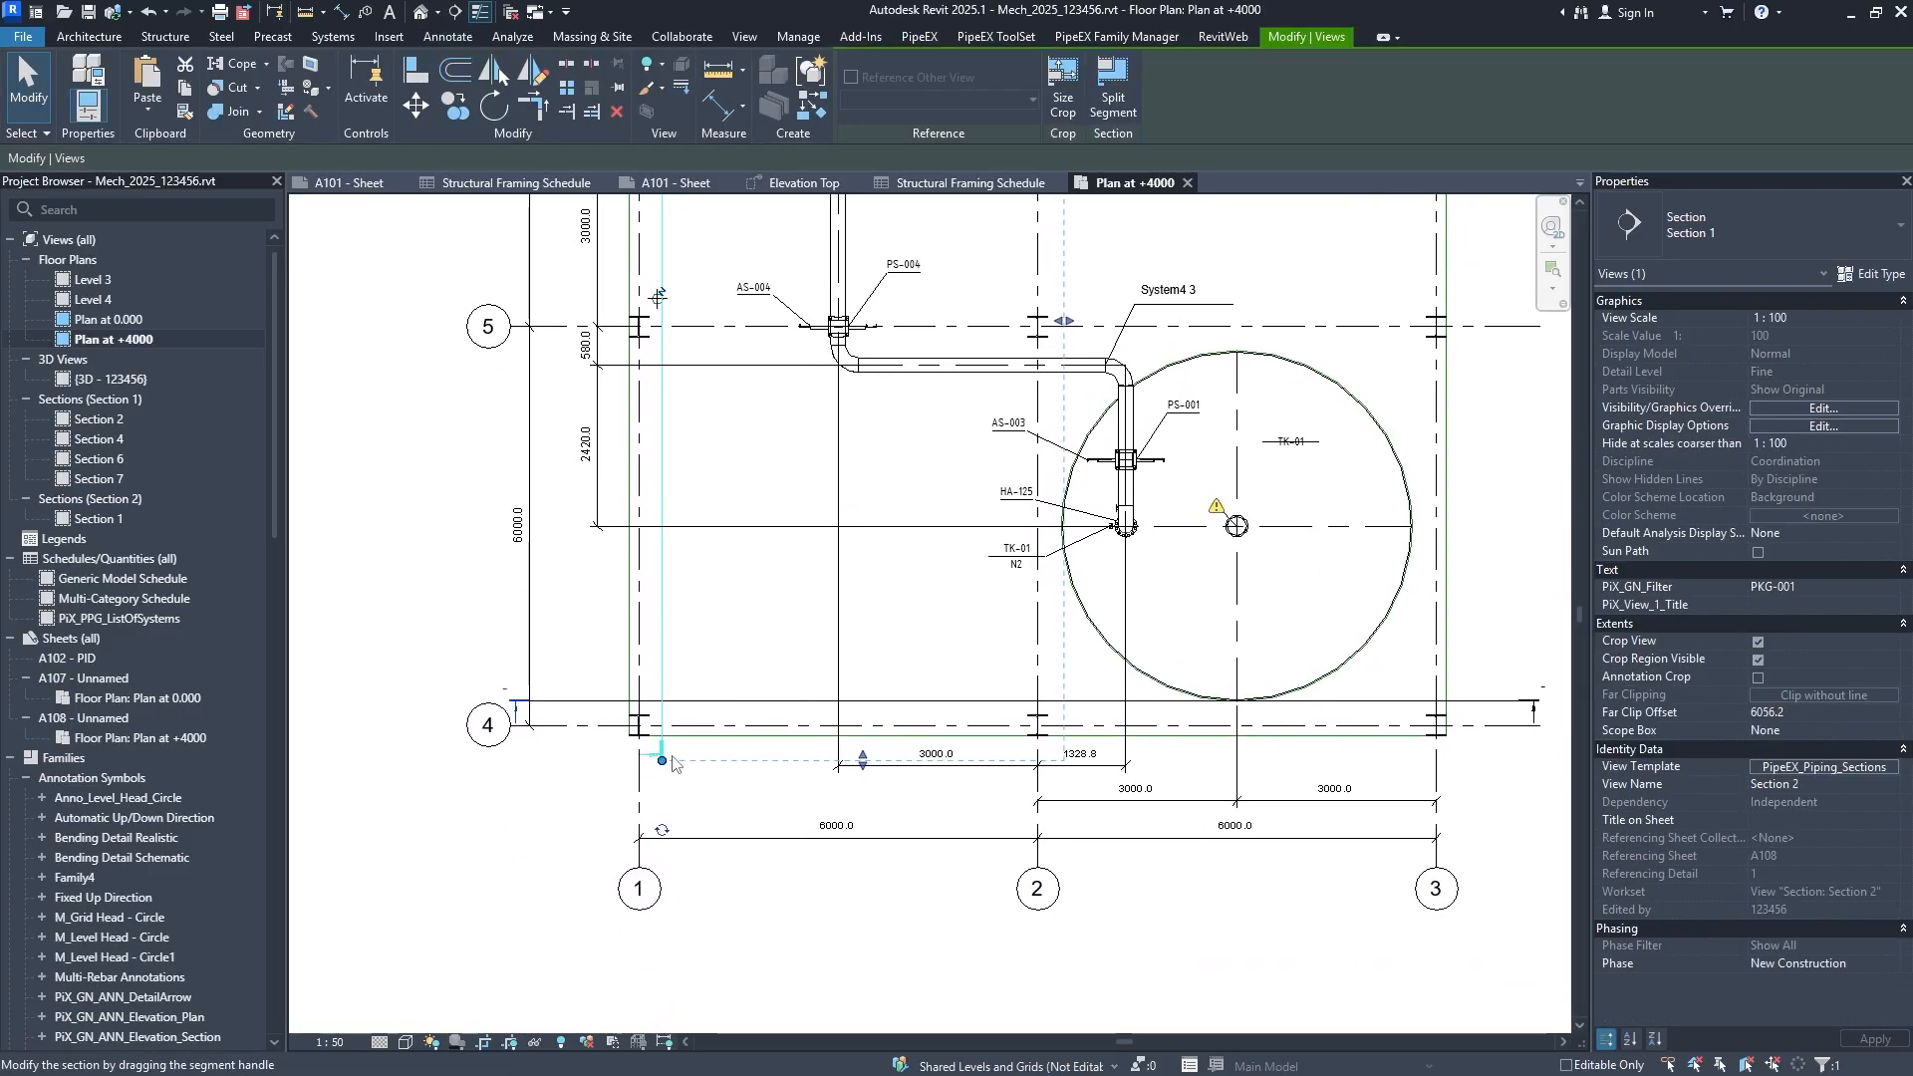
pyautogui.moveTo(673, 760); pyautogui.dragTo(690, 804)
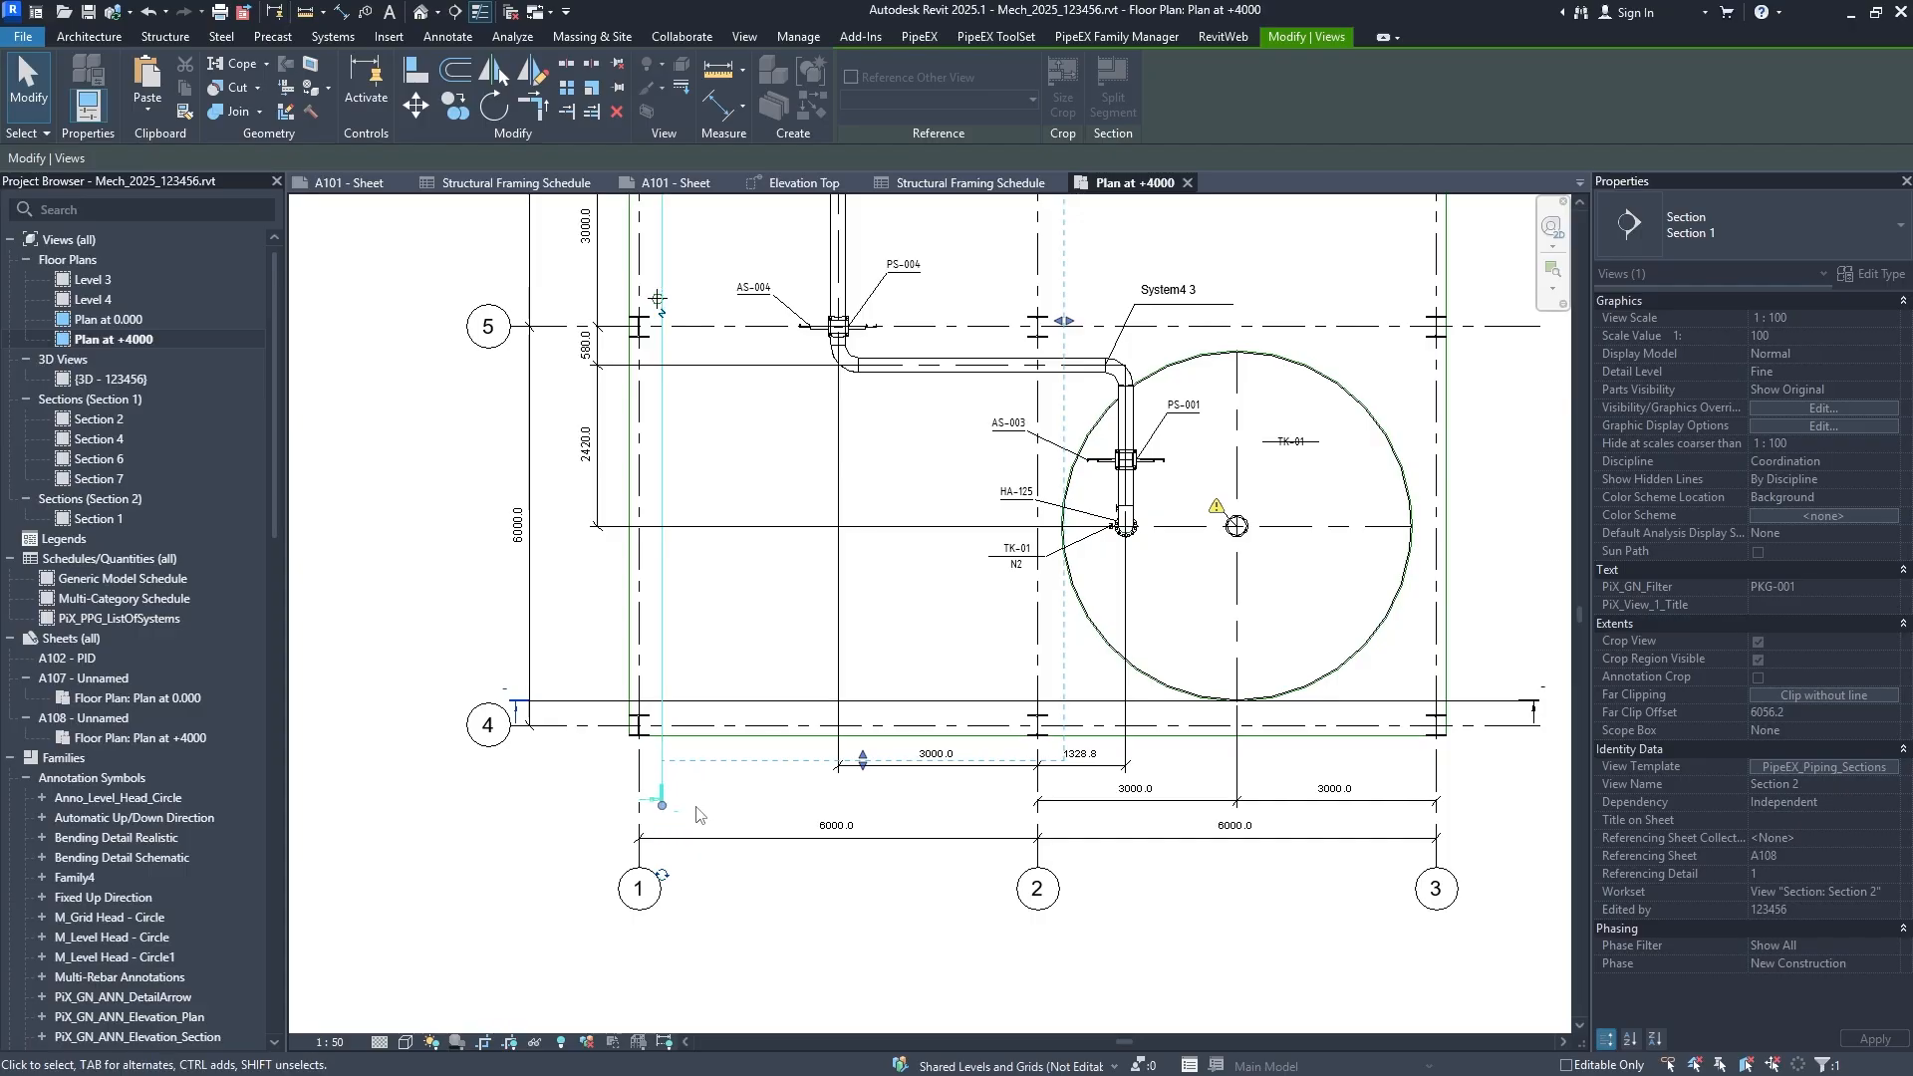
pyautogui.click(734, 897)
pyautogui.moveTo(653, 375); pyautogui.dragTo(657, 752, button='middle')
pyautogui.scroll(-3, 744, 436)
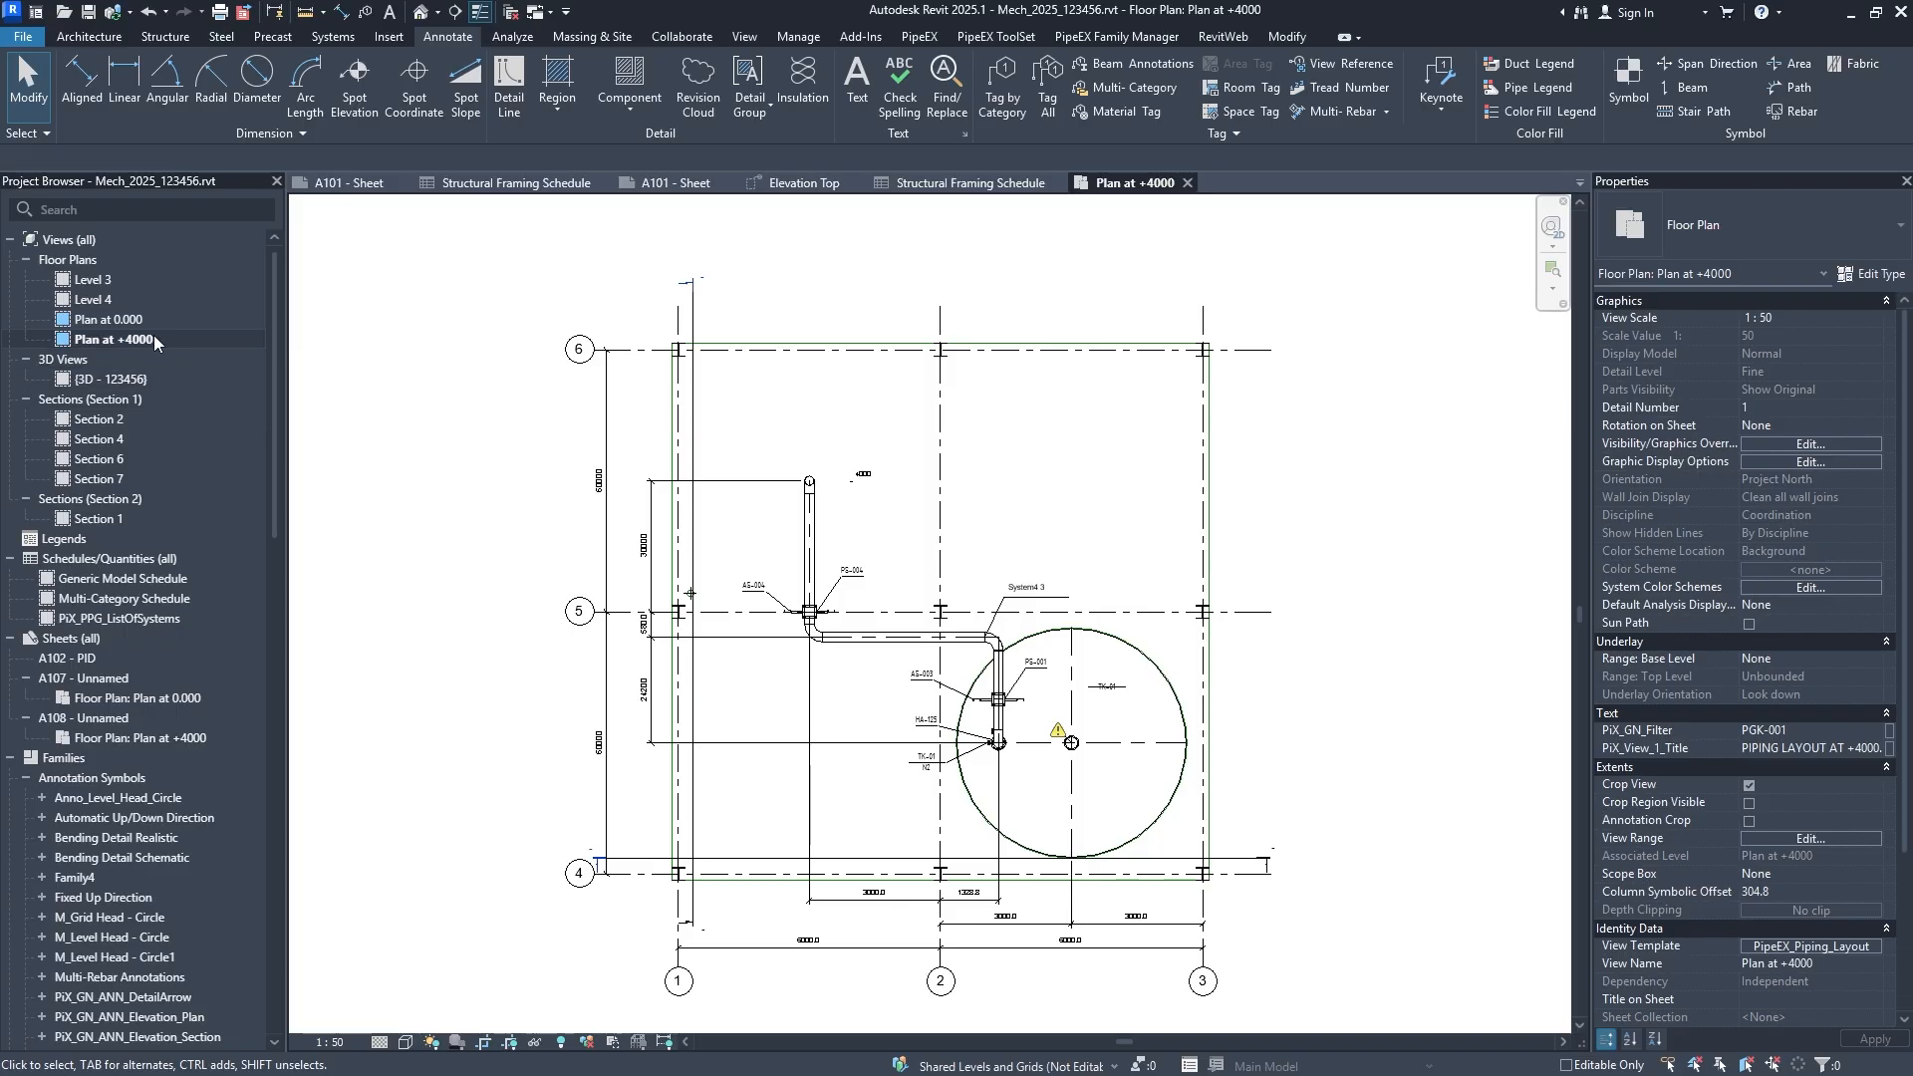
pyautogui.scroll(4, 835, 469)
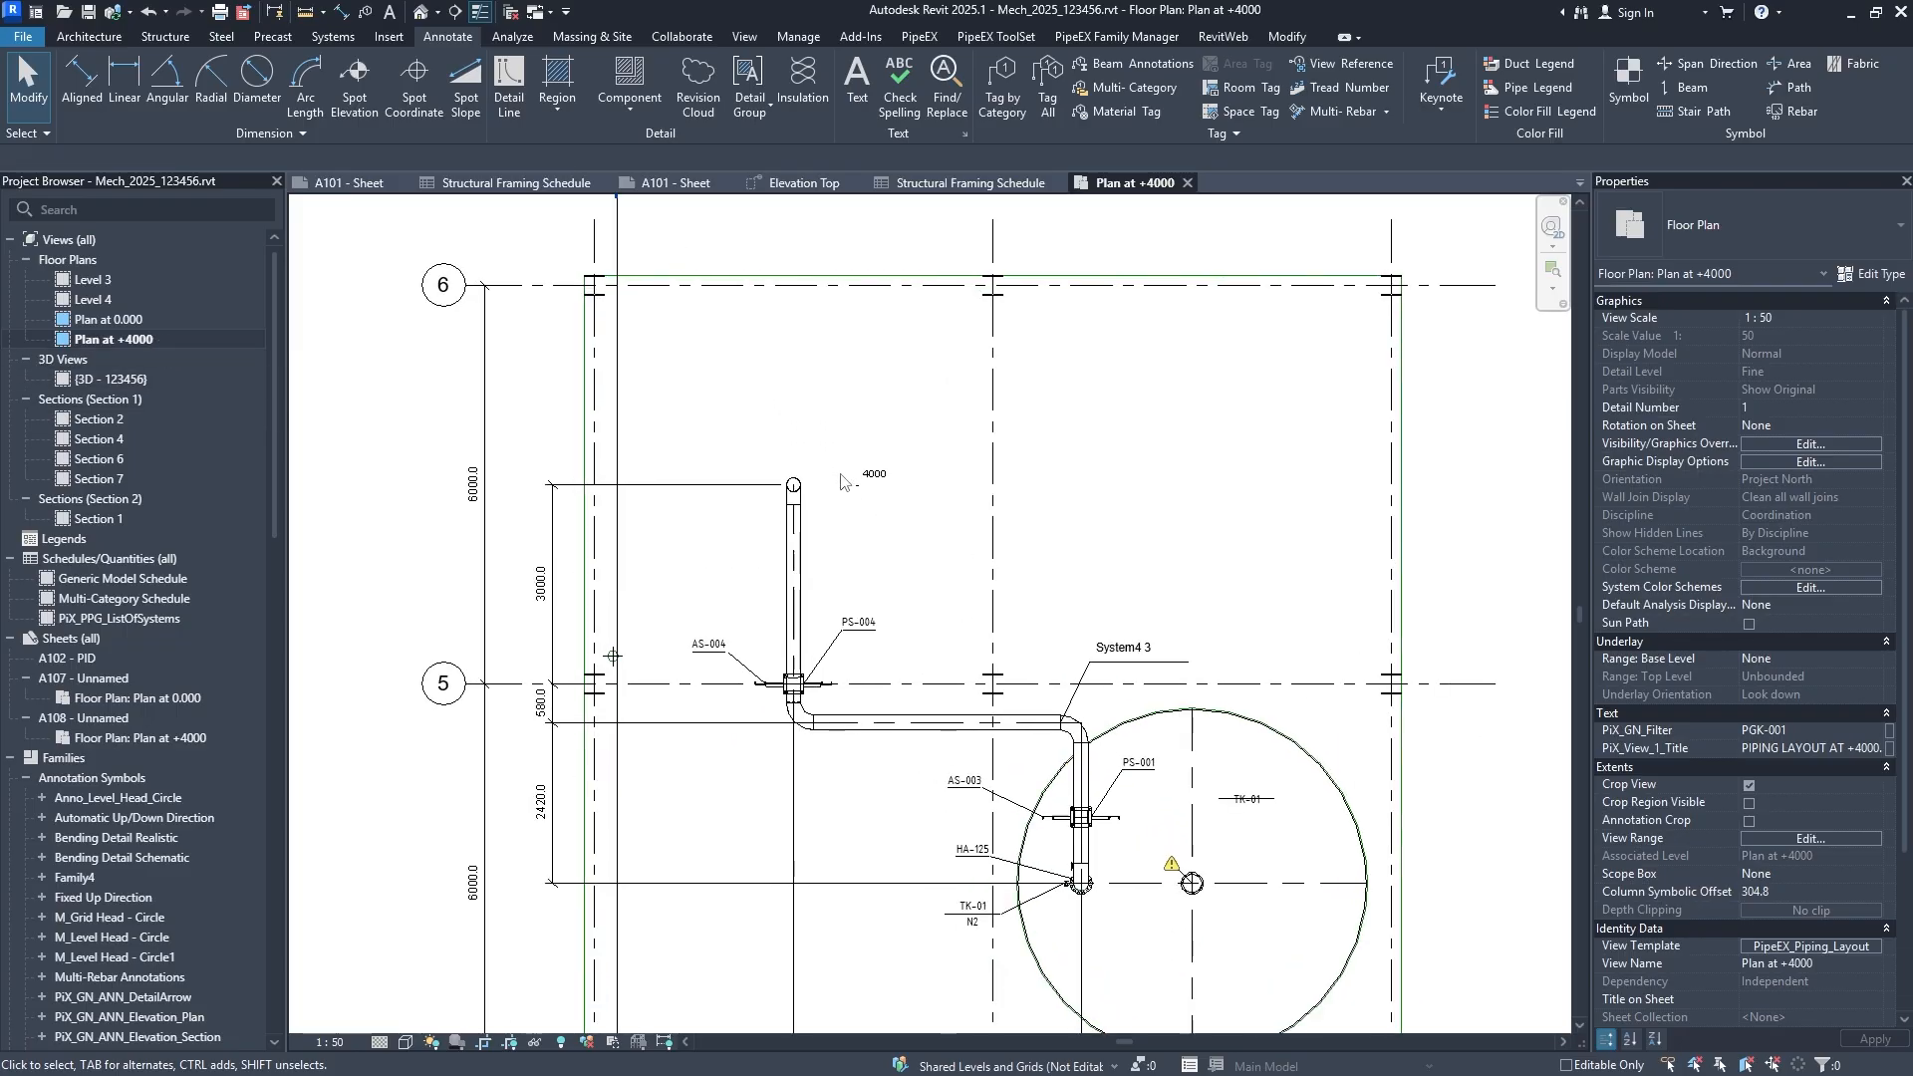
pyautogui.scroll(-3, 942, 516)
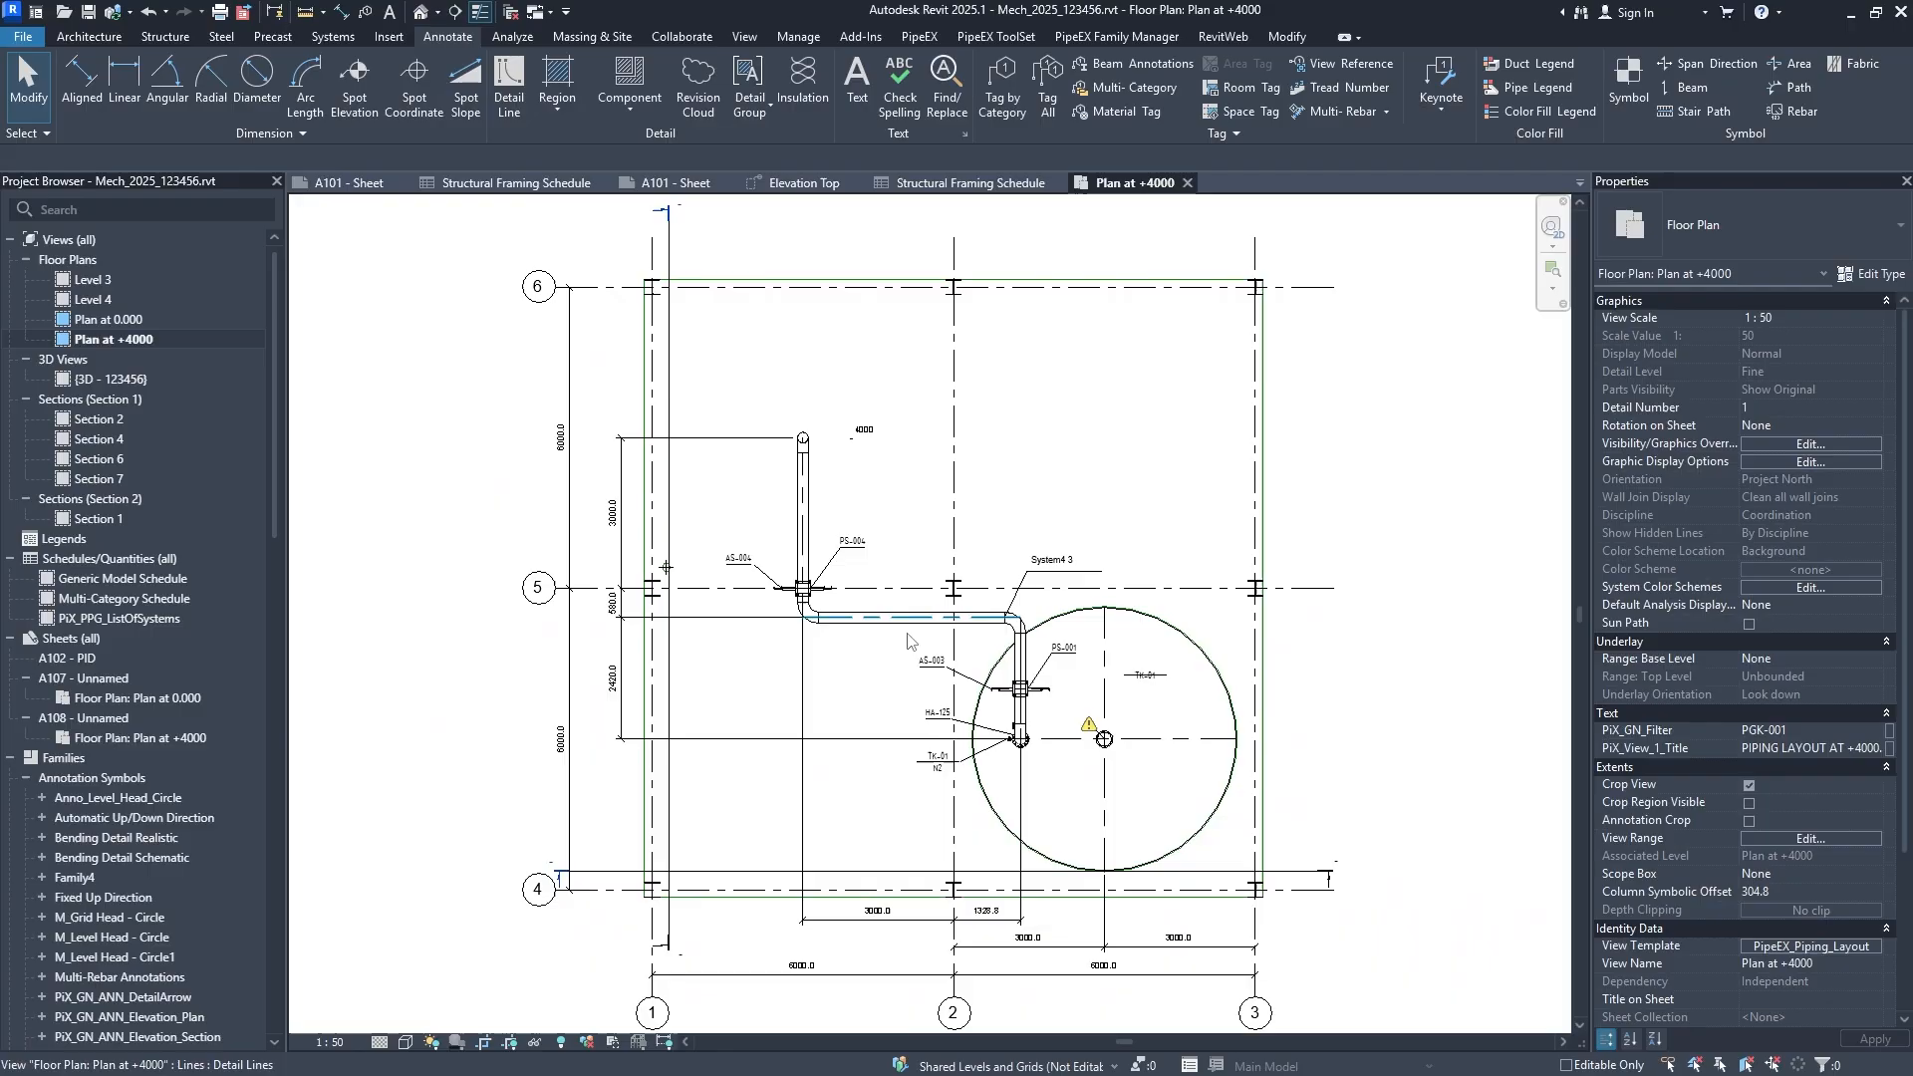